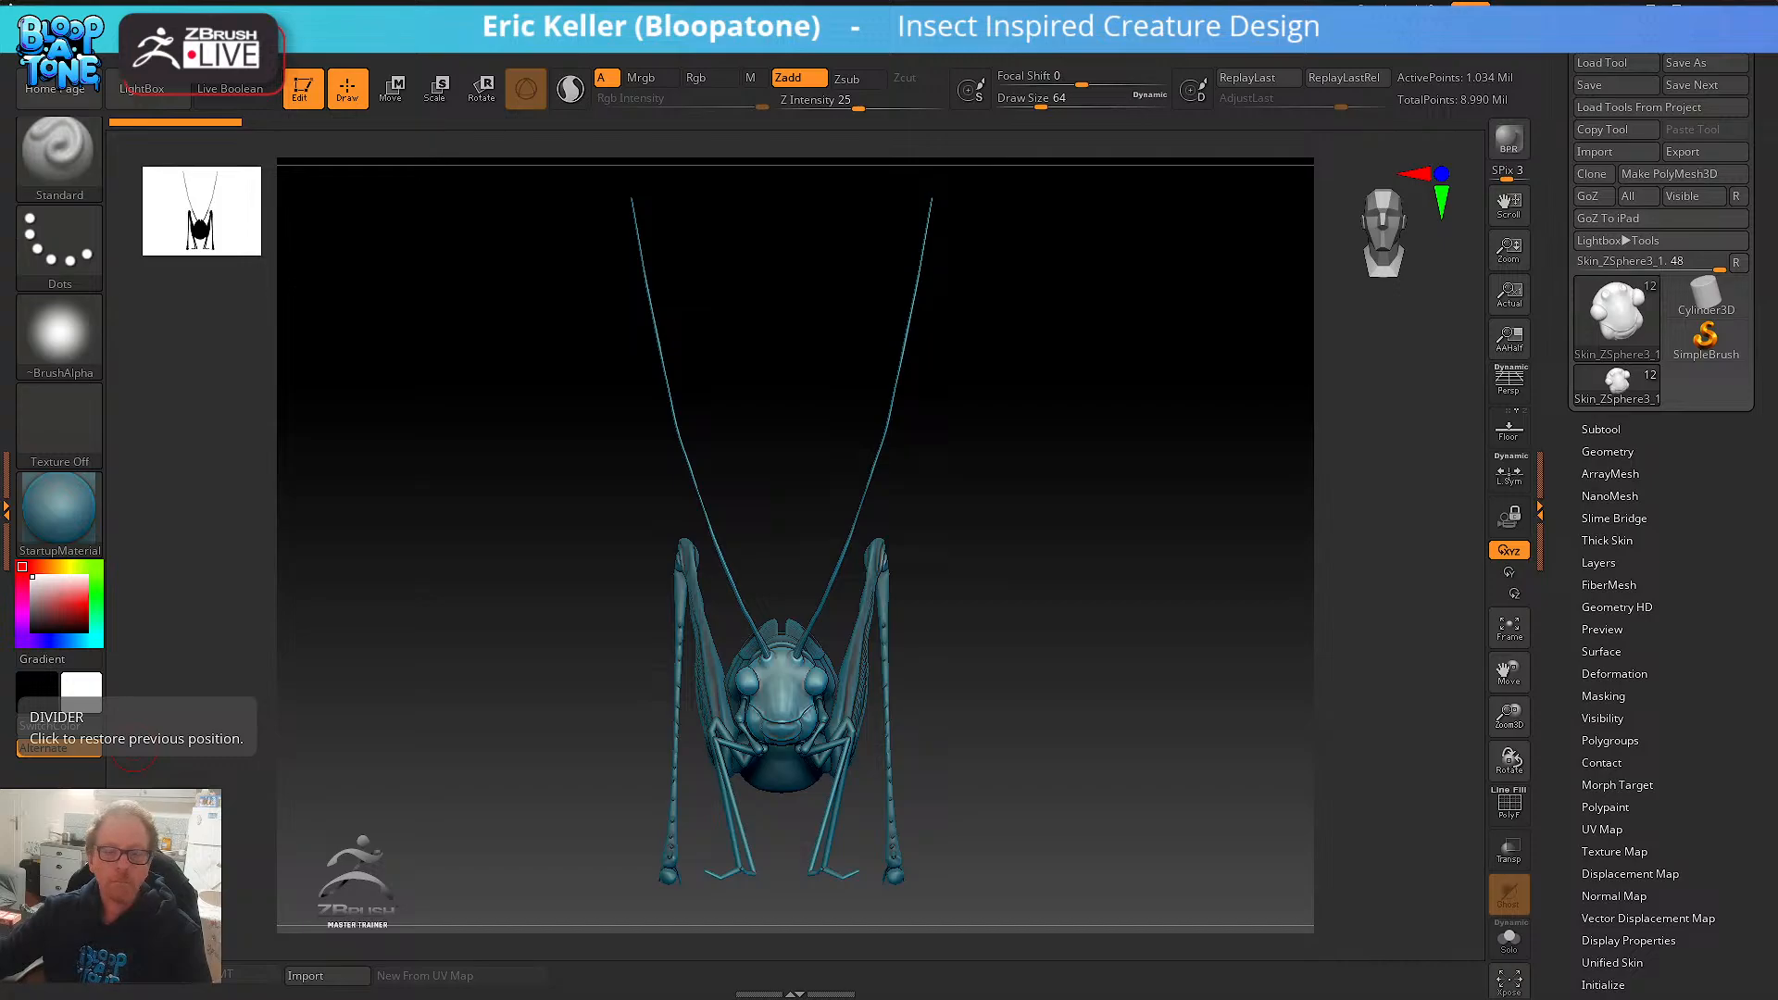
- Bring up the insect reference board beside the model and browse its grasshopper photos
right_drag(0, 148, 237, 319)
scroll(342, 452, up, 8)
scroll(349, 500, down, 3)
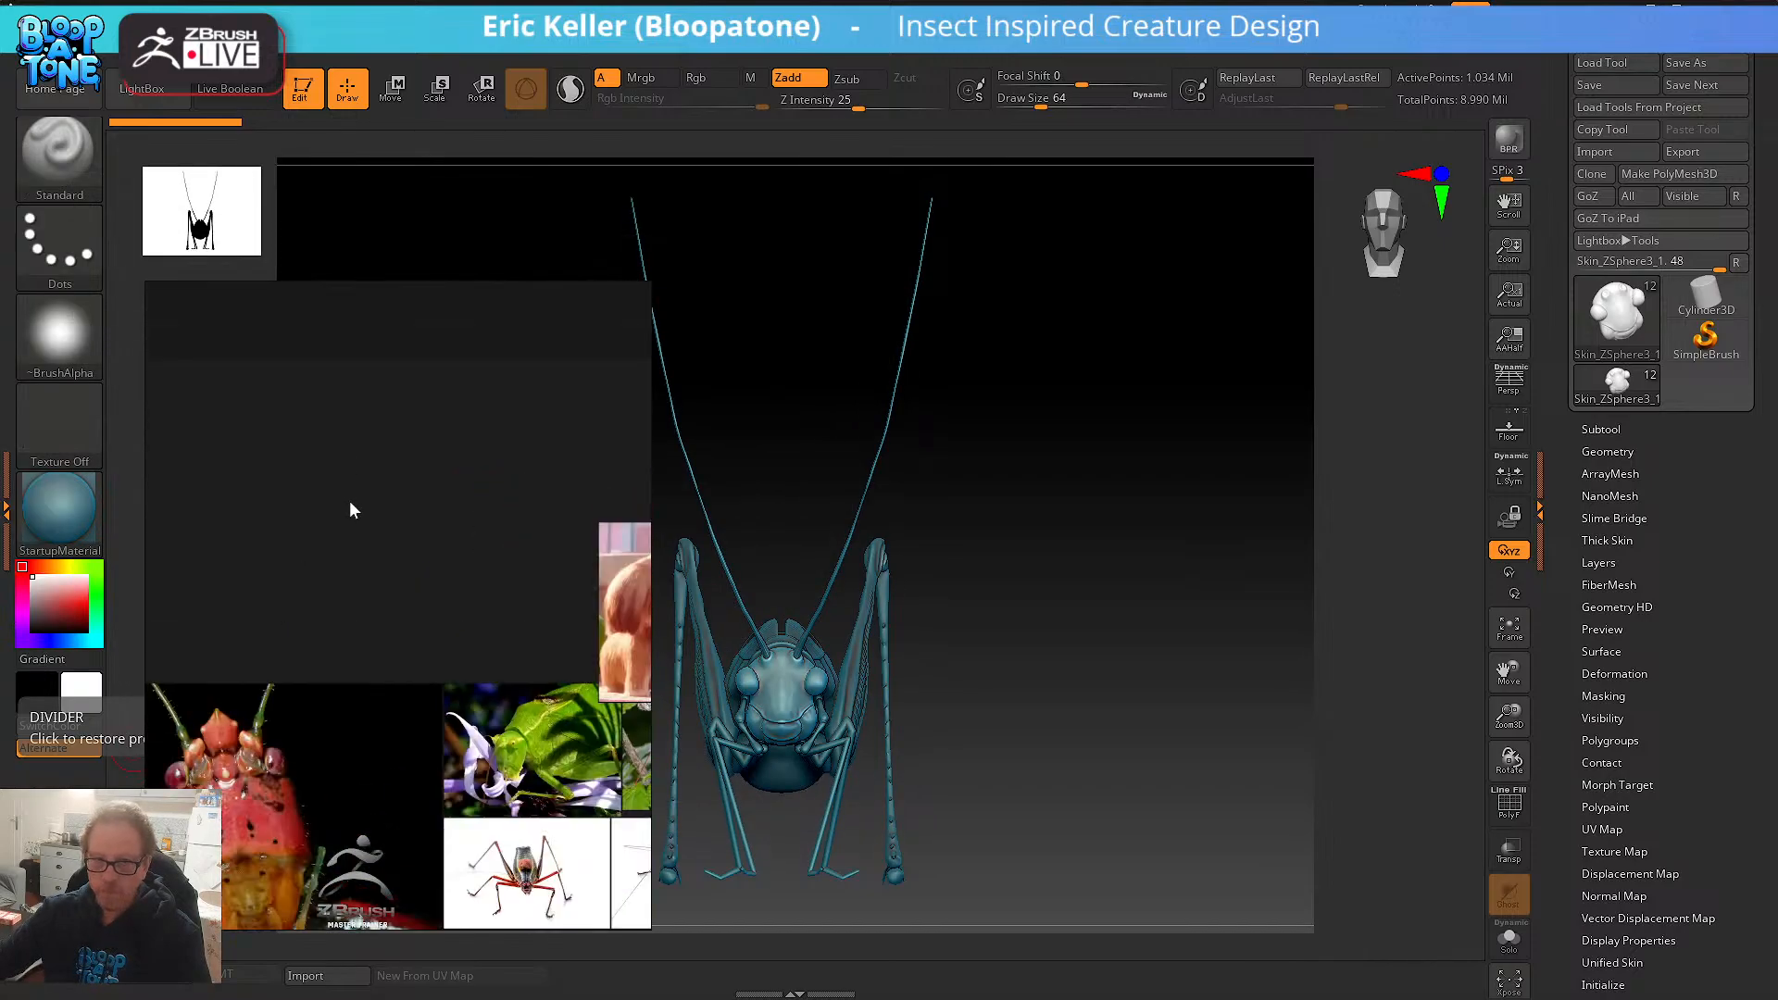
middle_drag(349, 528, 336, 417)
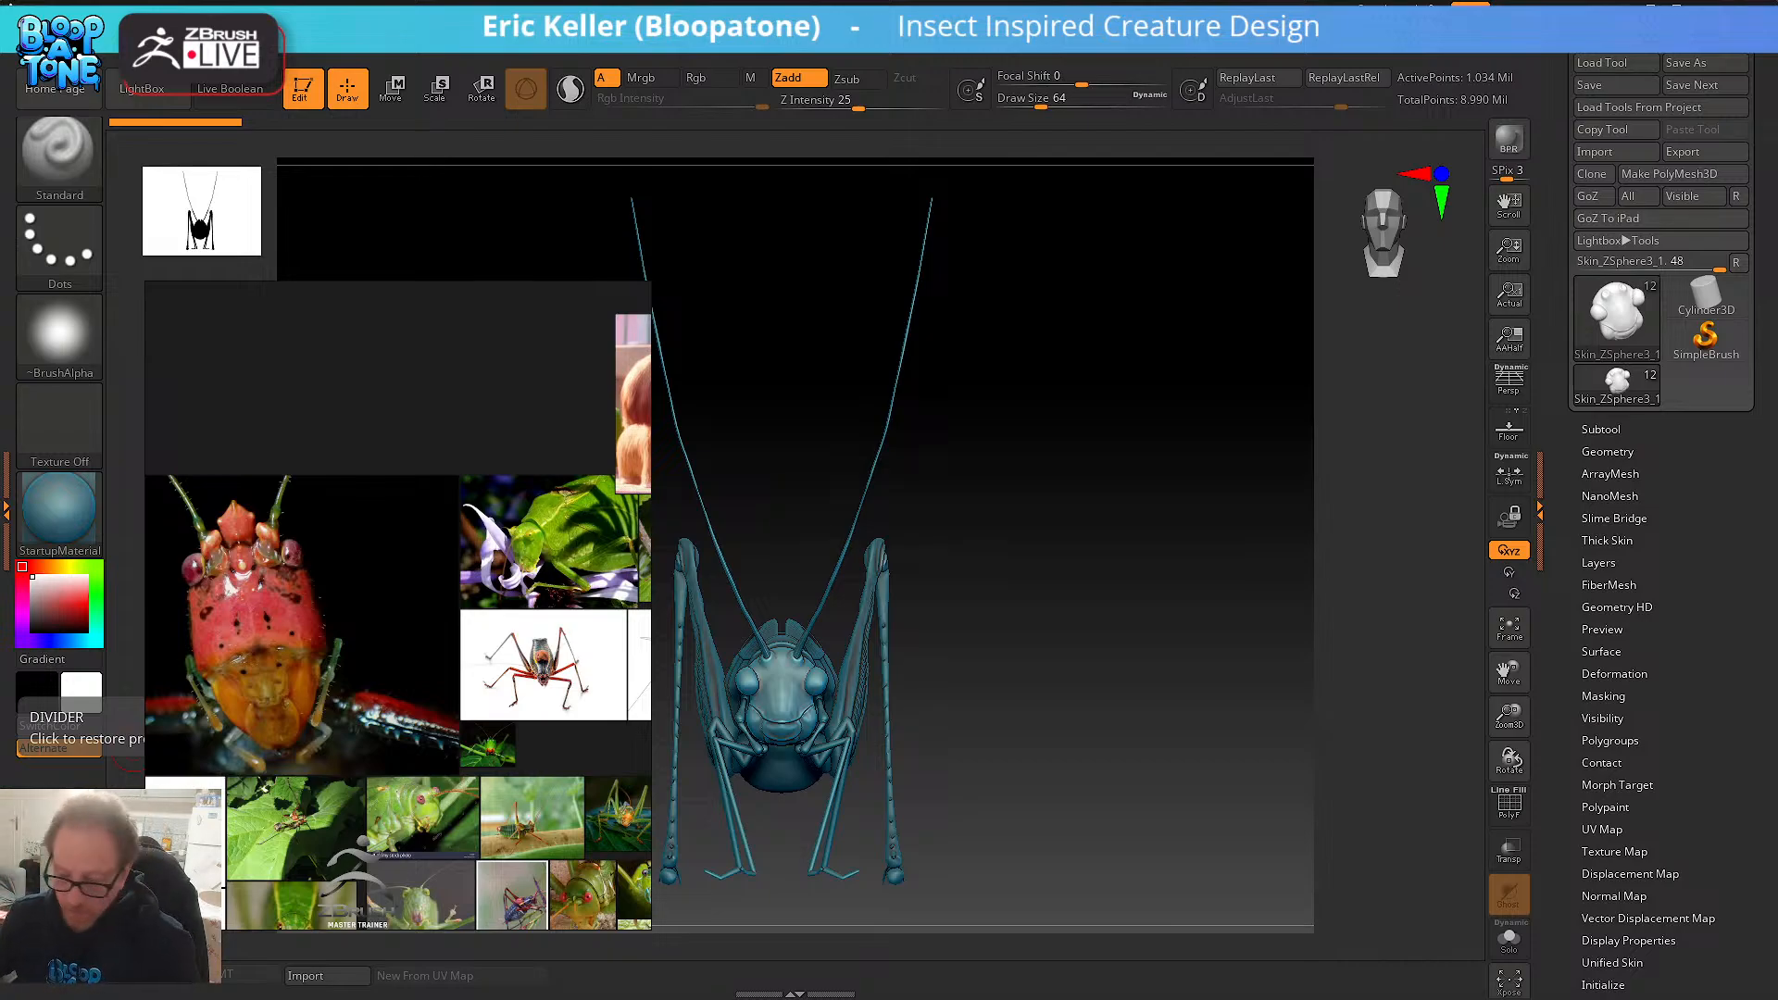
scroll(396, 537, down, 4)
middle_drag(400, 595, 238, 503)
scroll(326, 546, up, 4)
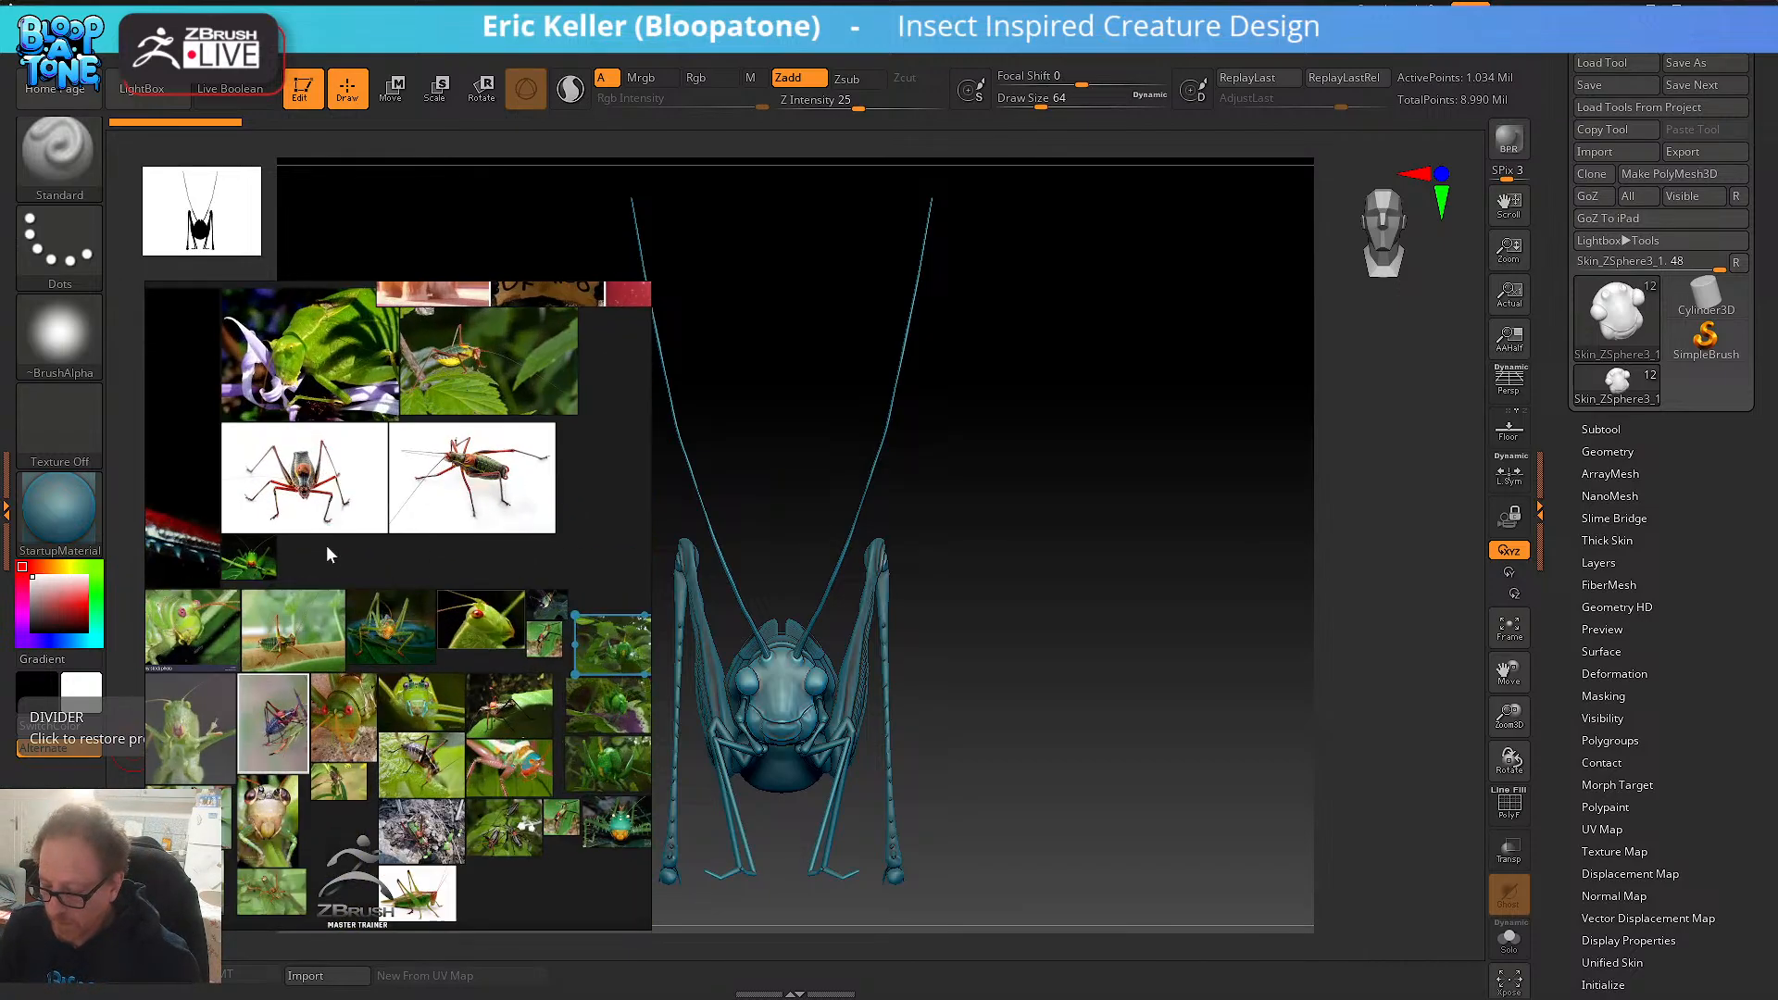
- Select the front leg subtool on the grasshopper and view it from a three-quarter side angle
drag(992, 627, 1089, 634)
alt+drag(1055, 632, 1445, 847)
alt+click(972, 603)
alt+drag(946, 772, 833, 690)
mouse_move(1042, 736)
alt+mouse_down()
mouse_move(1064, 651)
mouse_move(1131, 857)
mouse_move(1016, 837)
mouse_move(1056, 849)
mouse_move(1016, 885)
mouse_move(1225, 781)
mouse_move(1191, 782)
mouse_move(1123, 679)
mouse_move(1036, 703)
alt+mouse_up()
- Examine the leg segments, joints, spines and feet in the close-up grasshopper reference photos
scroll(447, 500, up, 5)
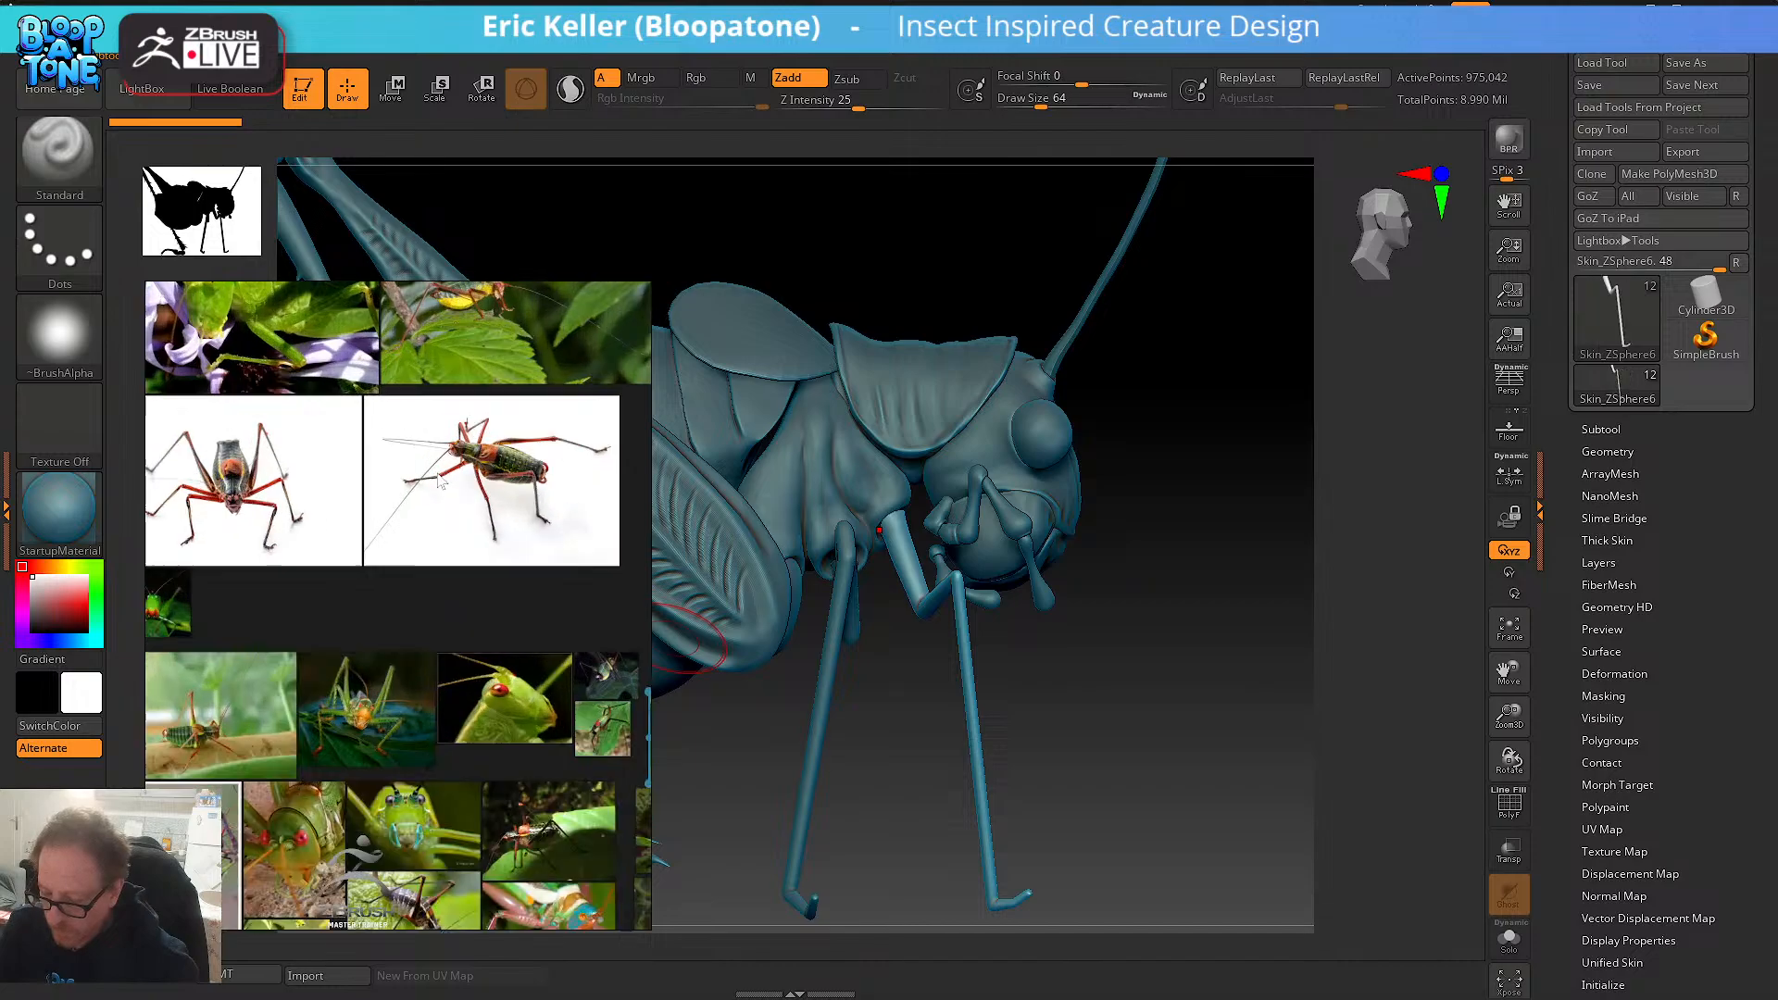
scroll(446, 500, up, 5)
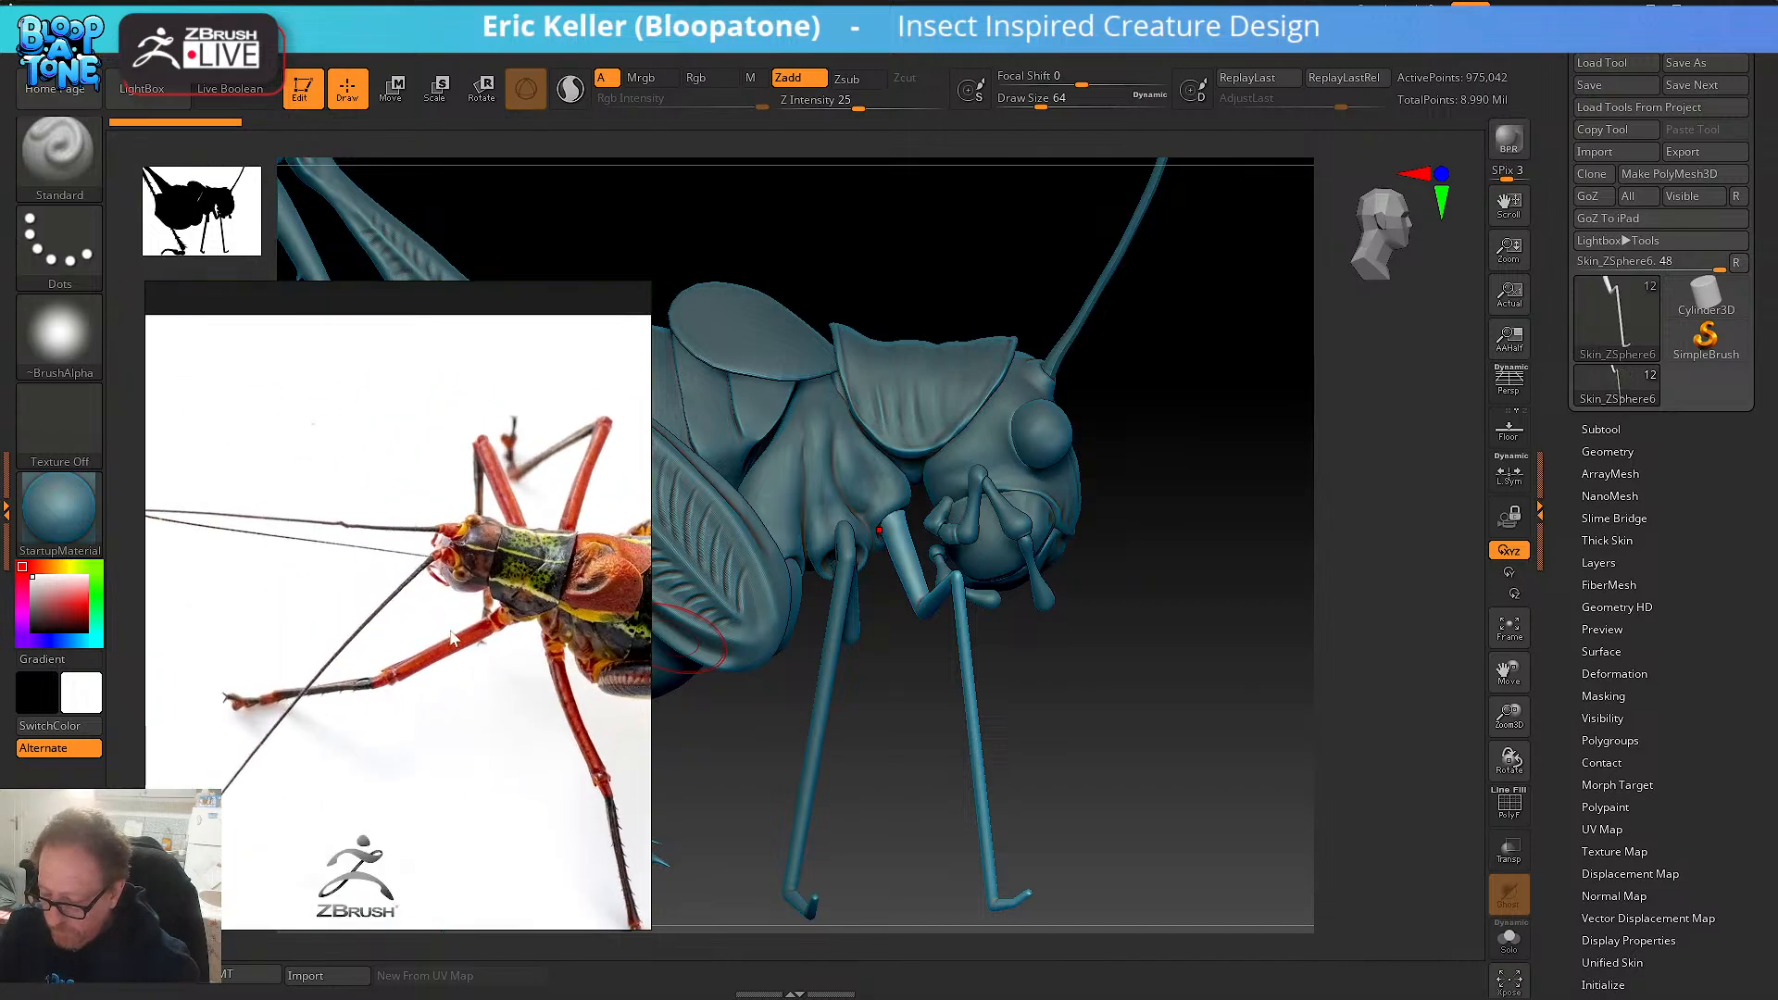
scroll(443, 667, down, 3)
middle_drag(395, 643, 546, 578)
middle_drag(286, 623, 525, 612)
scroll(453, 639, up, 5)
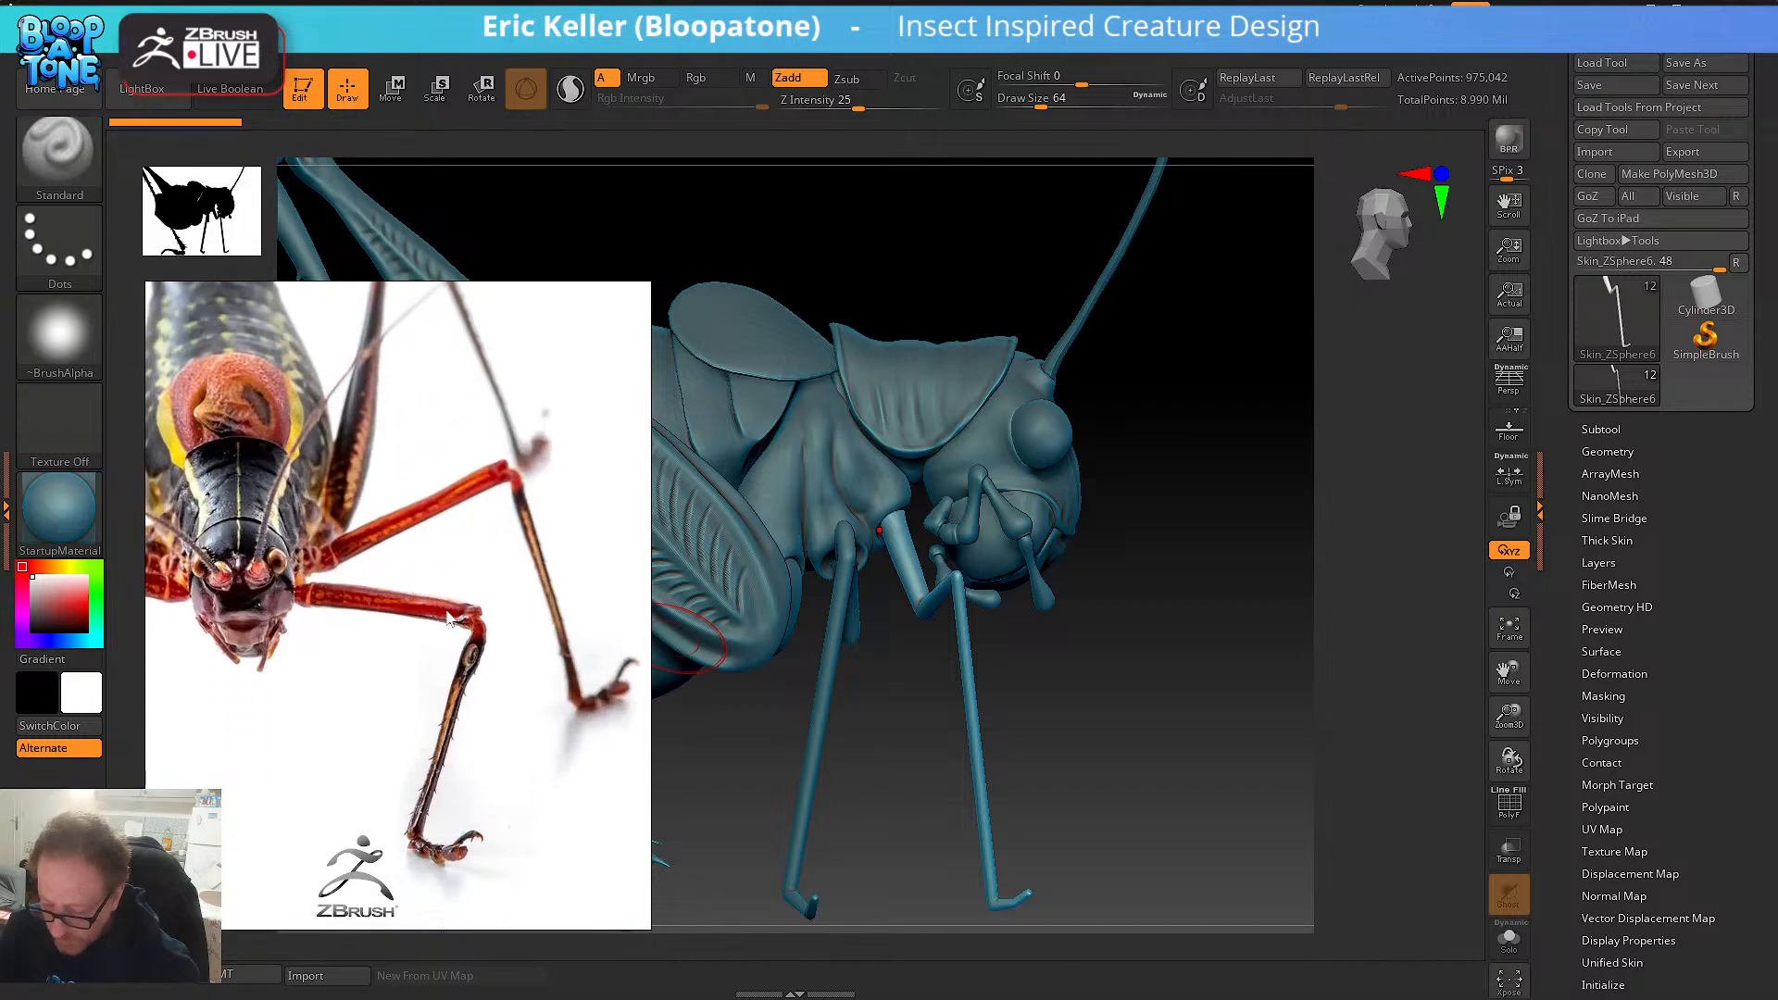
scroll(448, 619, down, 4)
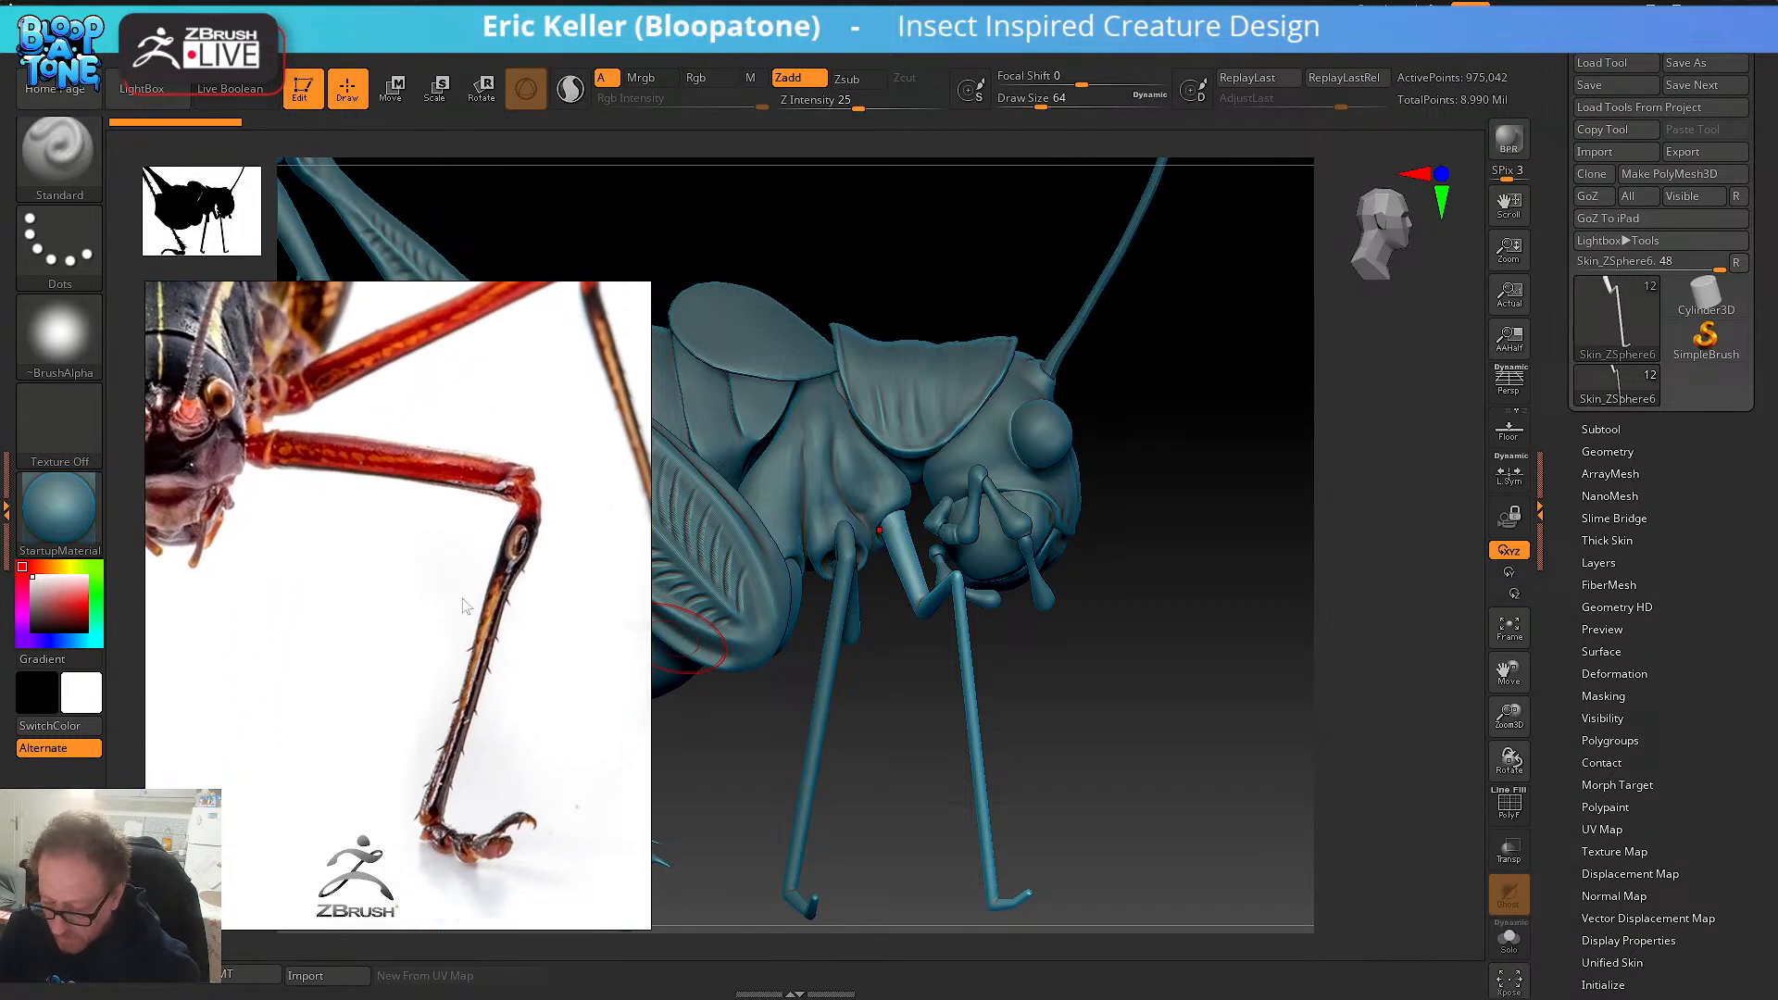
scroll(476, 630, down, 6)
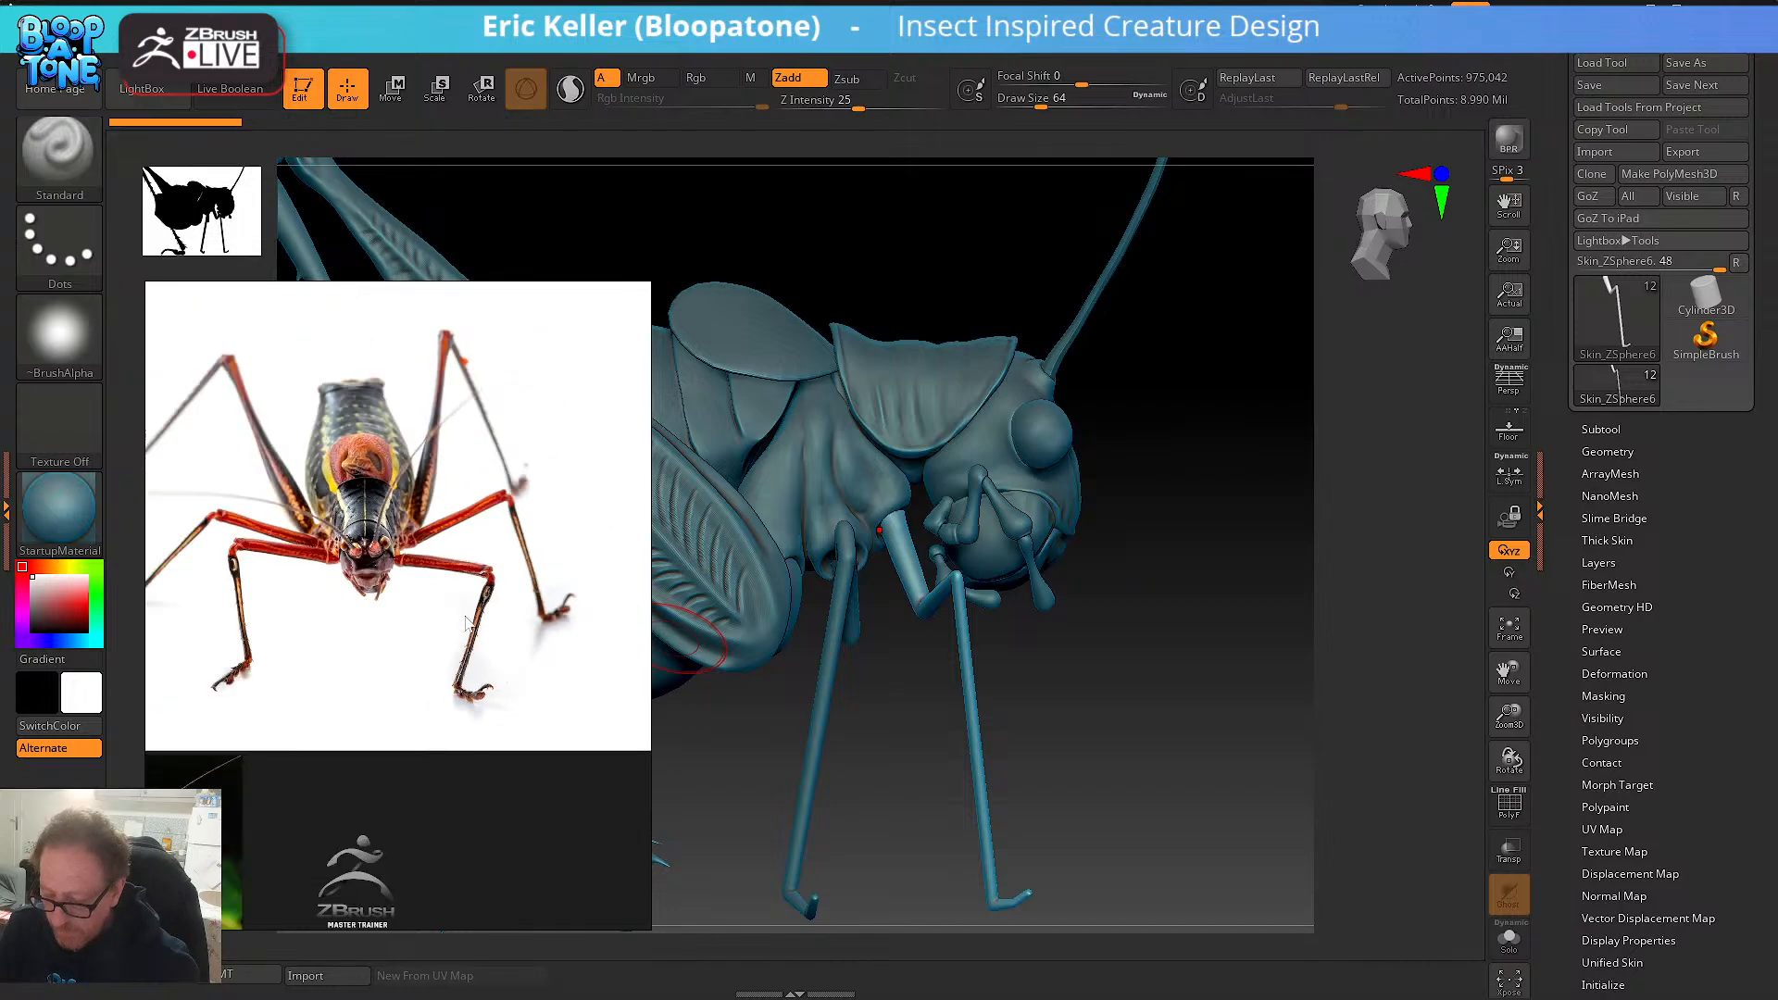
scroll(368, 611, up, 8)
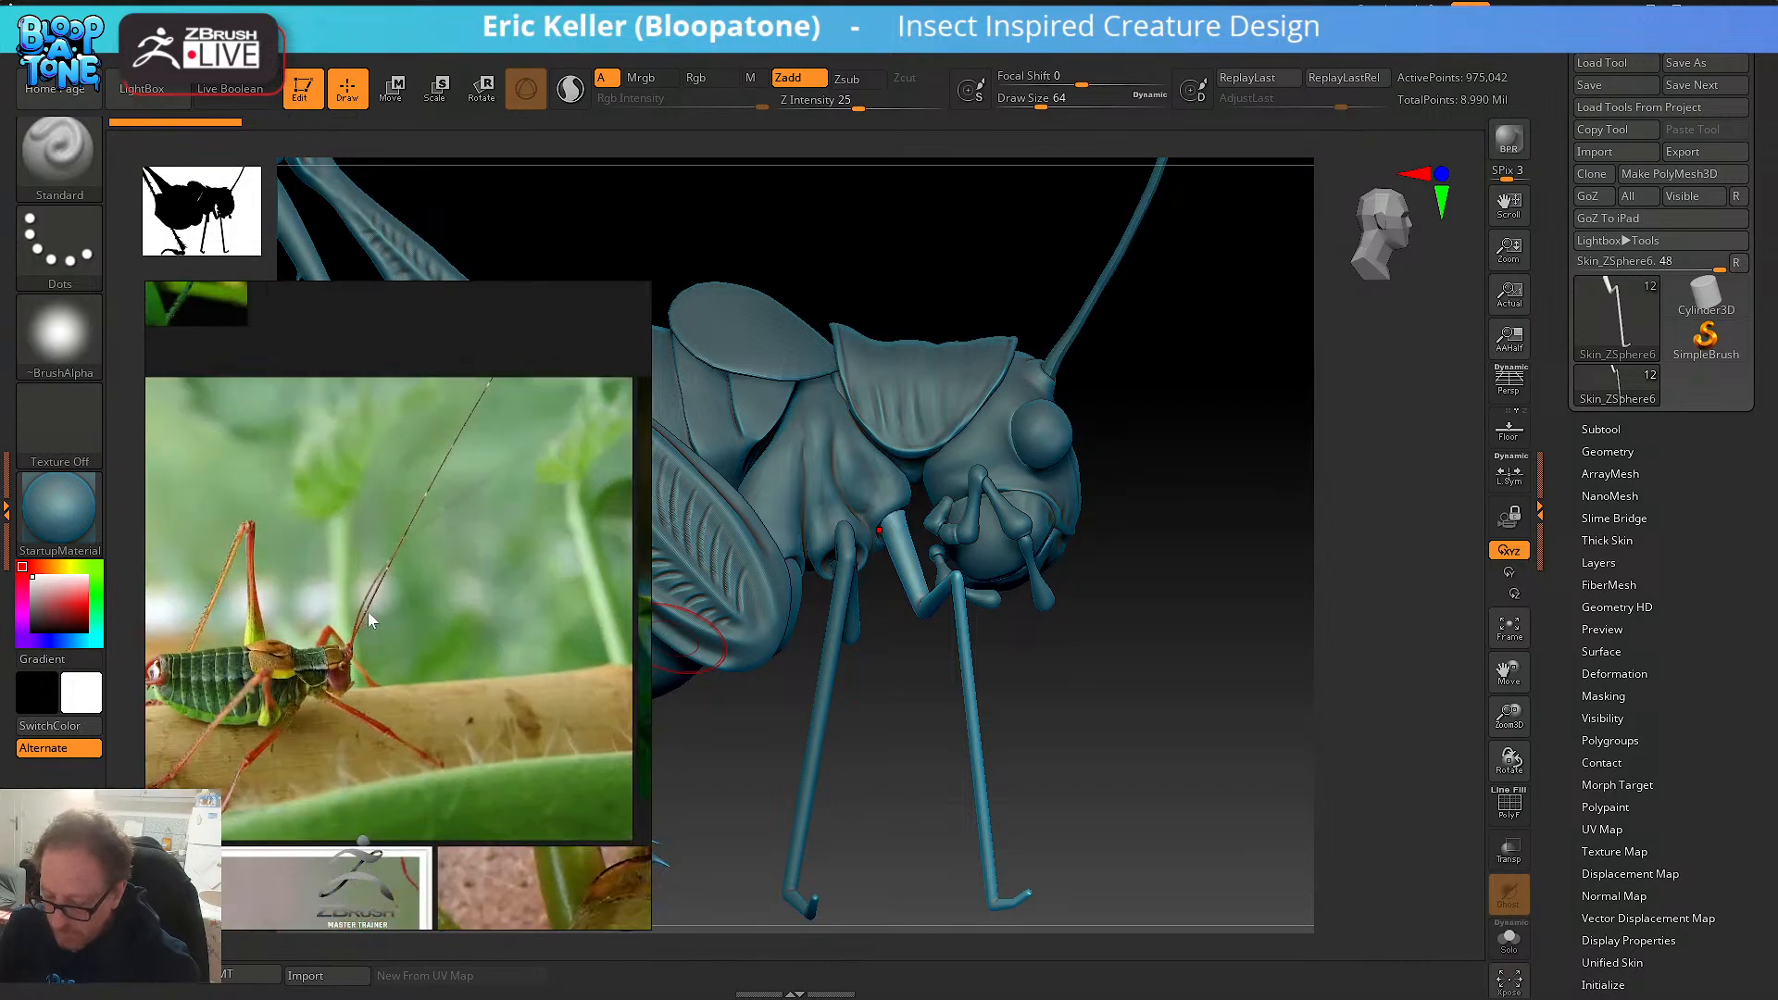
scroll(425, 515, down, 8)
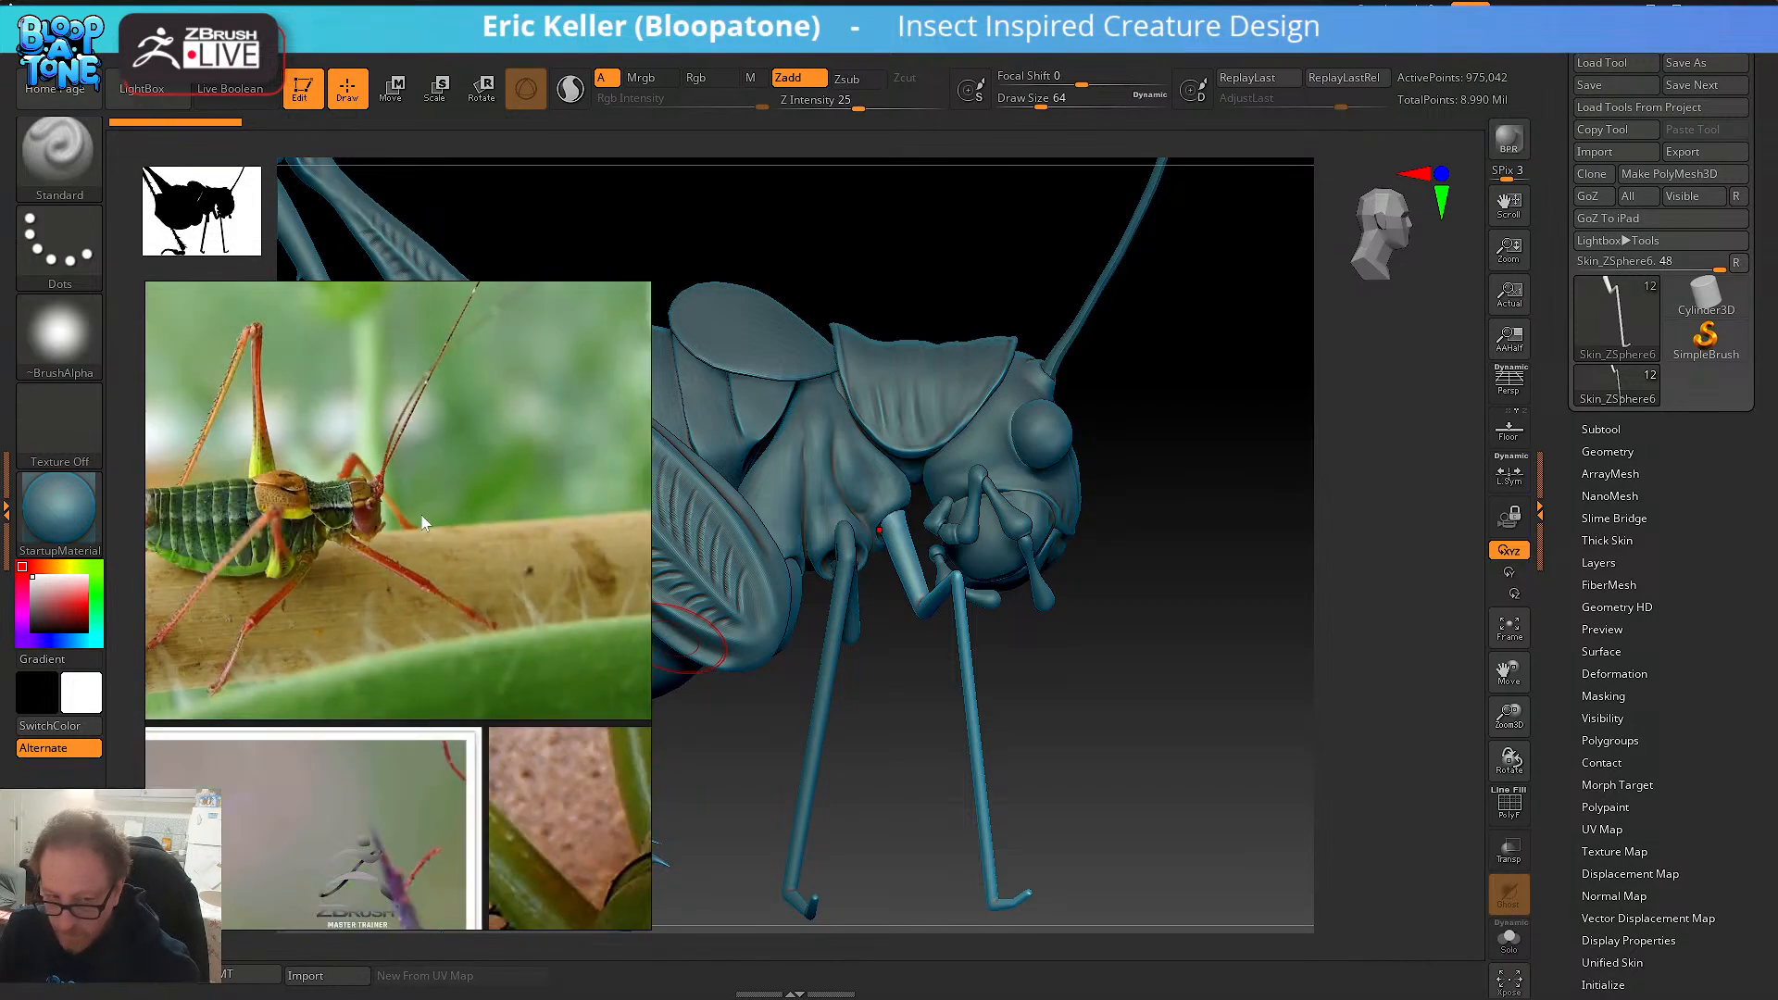
scroll(463, 540, up, 8)
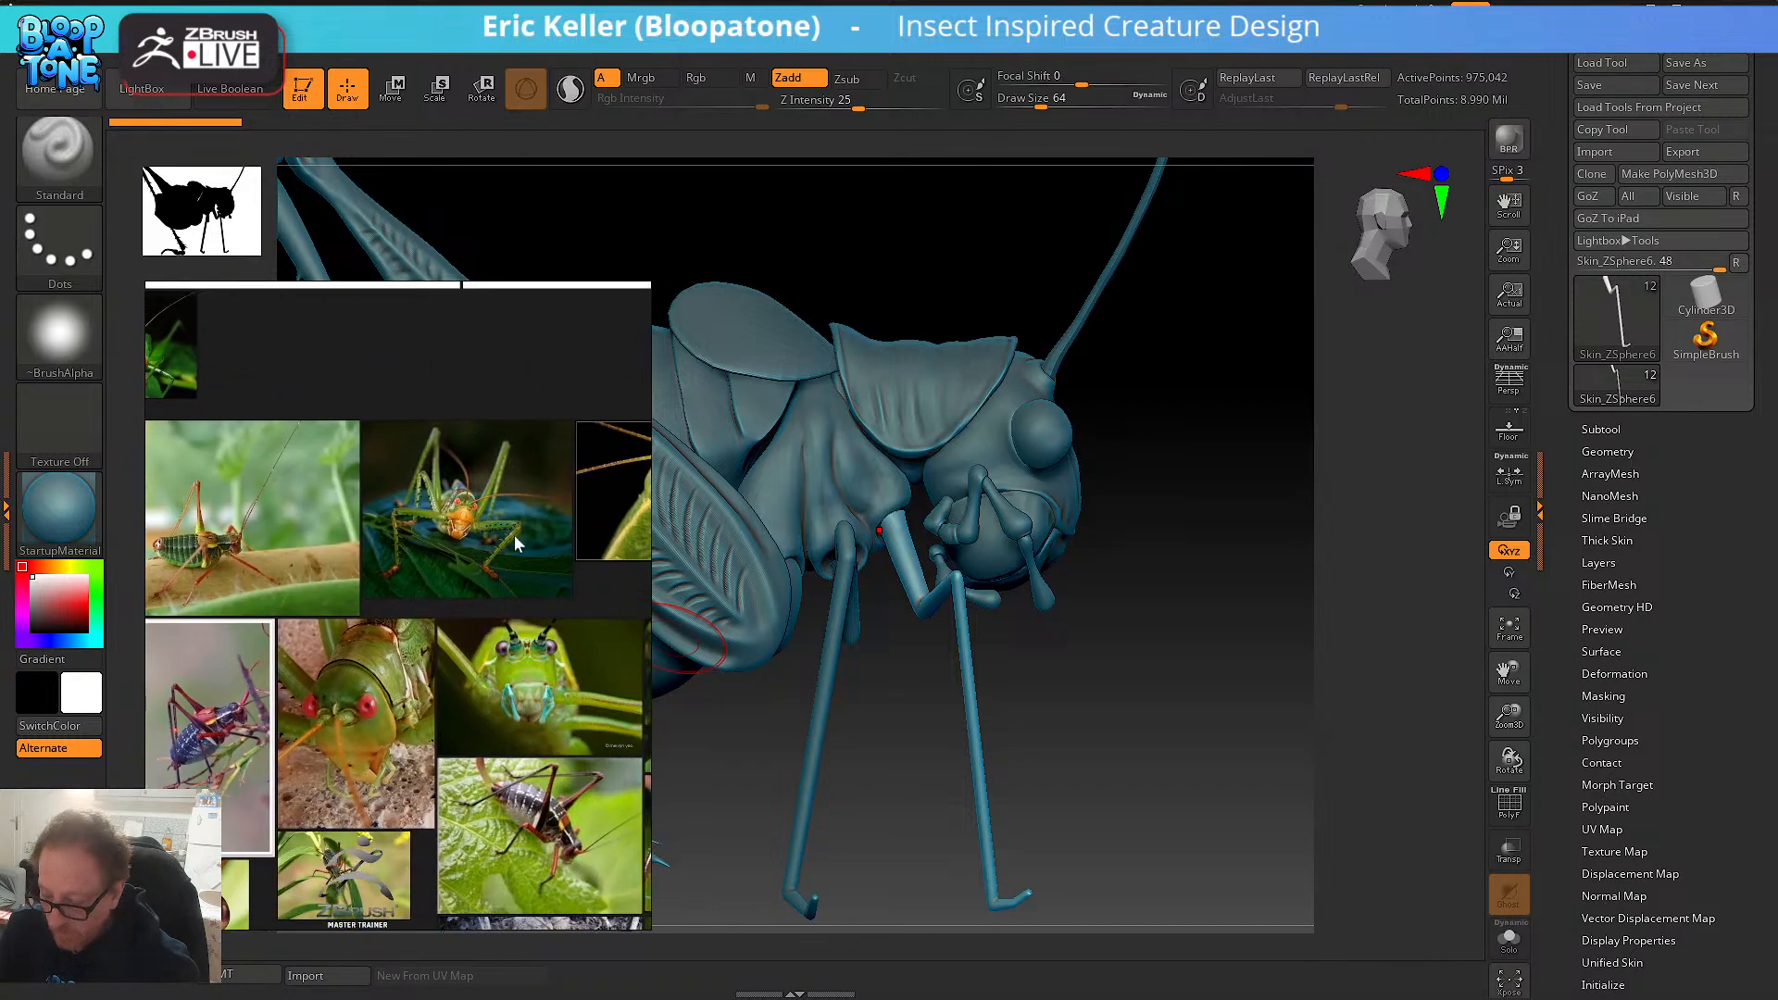
scroll(505, 542, up, 2)
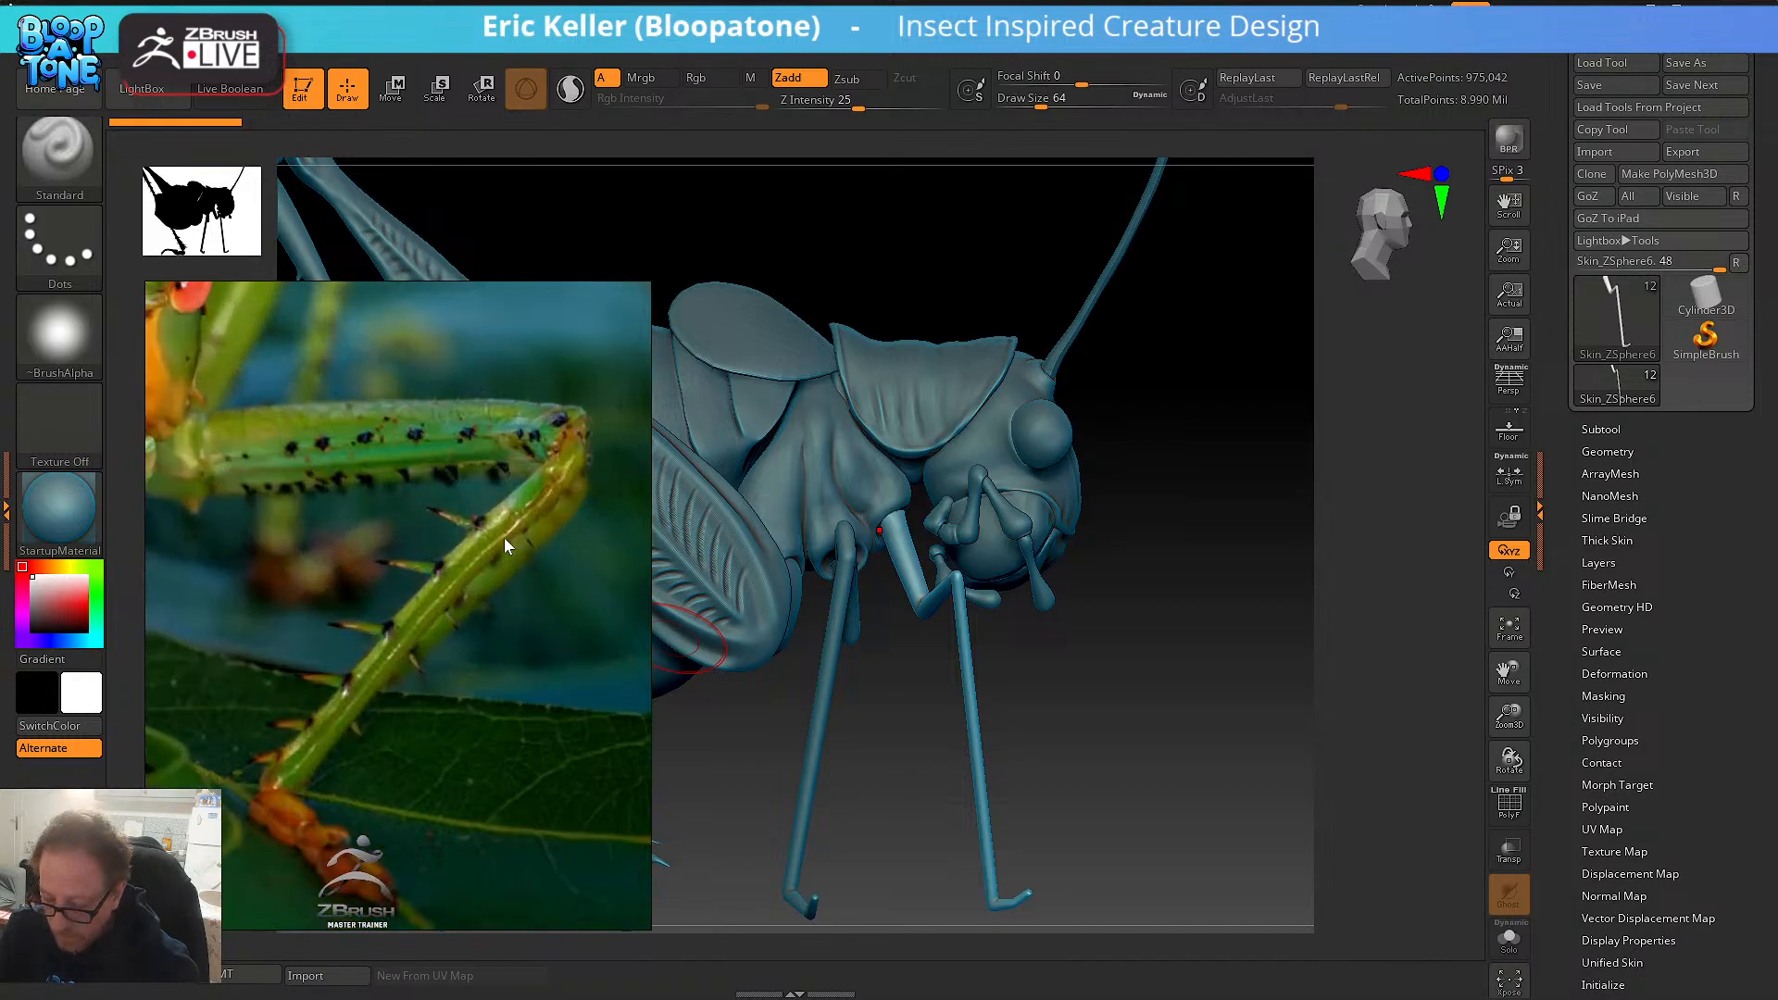
scroll(413, 769, down, 2)
- Isolate the front legs with Solo and display their polygroups with PolyFrame
drag(918, 718, 1153, 585)
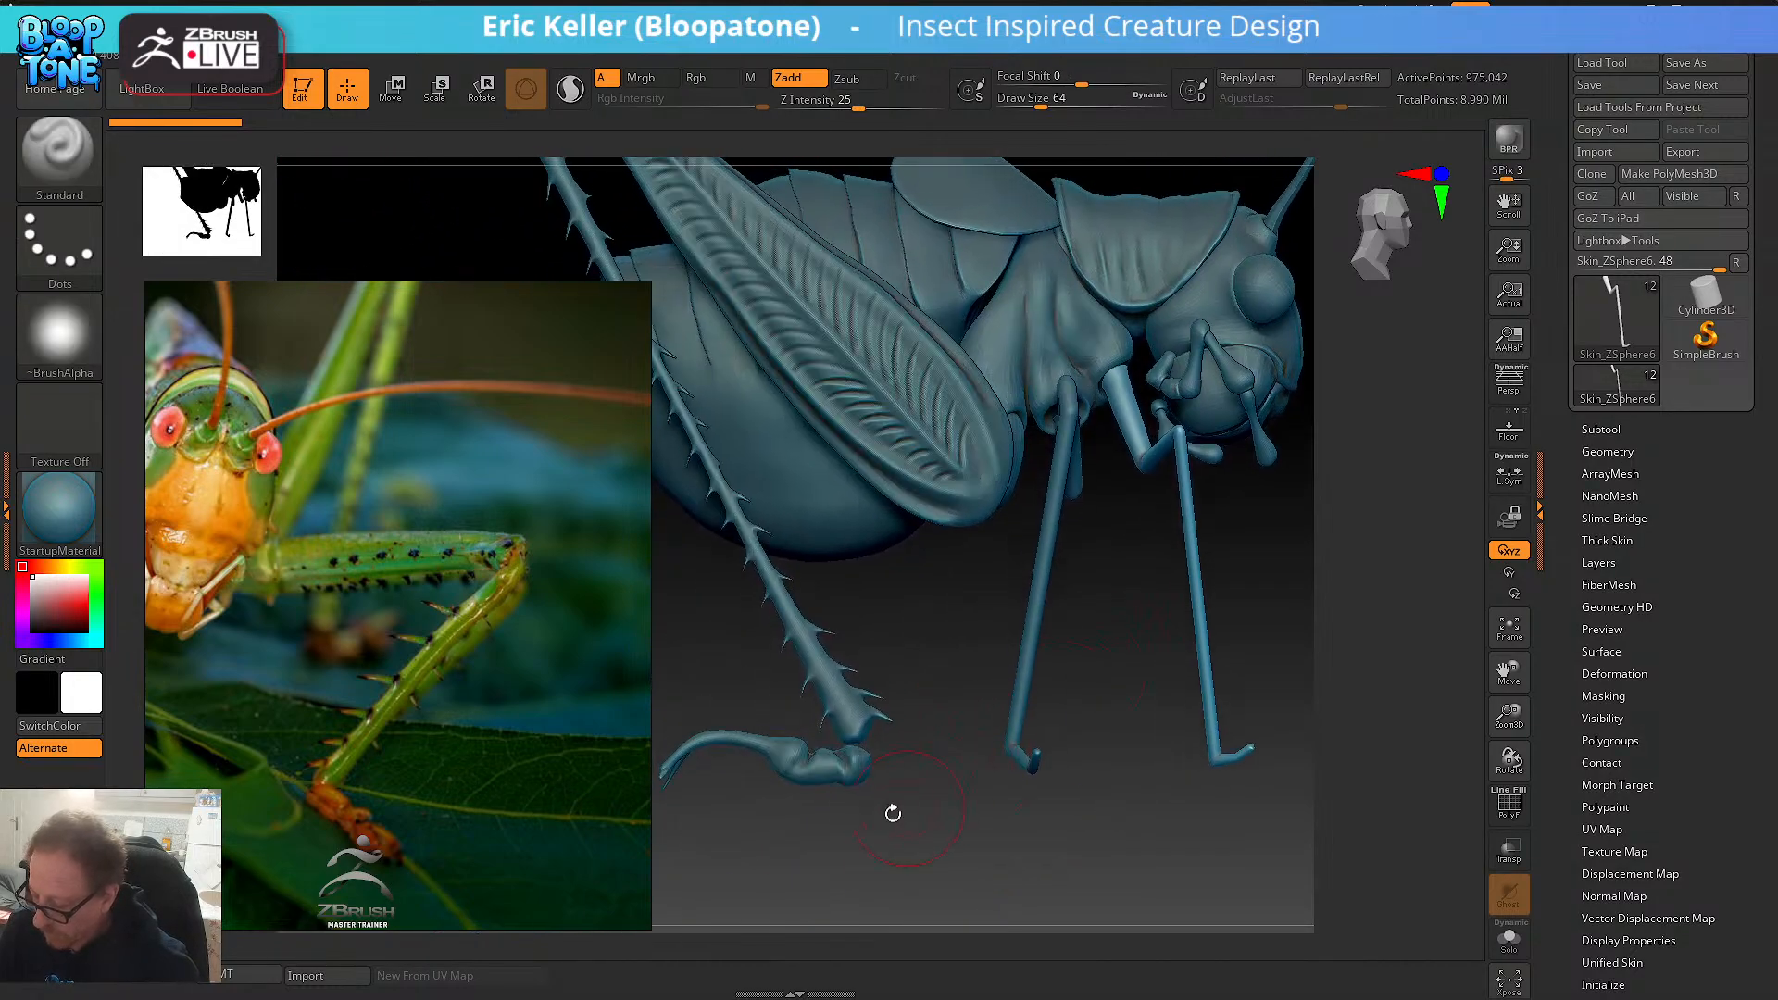
alt+drag(897, 789, 656, 801)
drag(922, 725, 1127, 643)
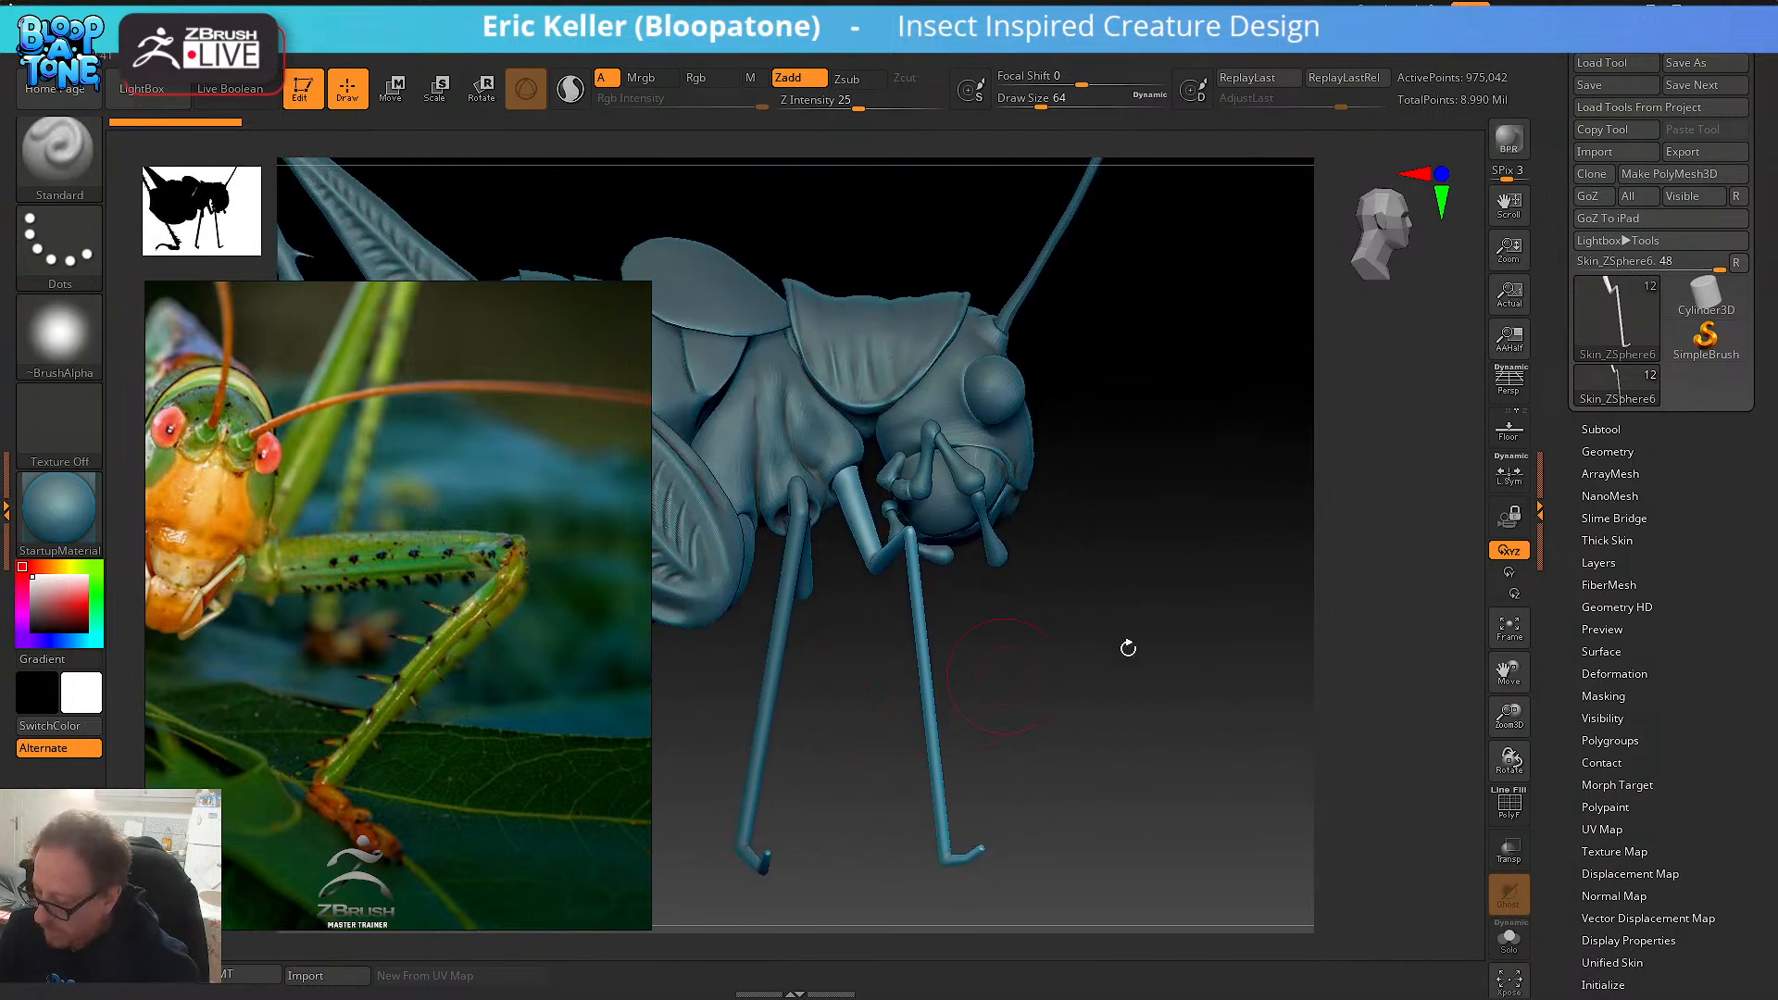
click(1509, 938)
drag(1417, 830, 1330, 691)
alt+drag(1231, 724, 1307, 720)
click(1523, 806)
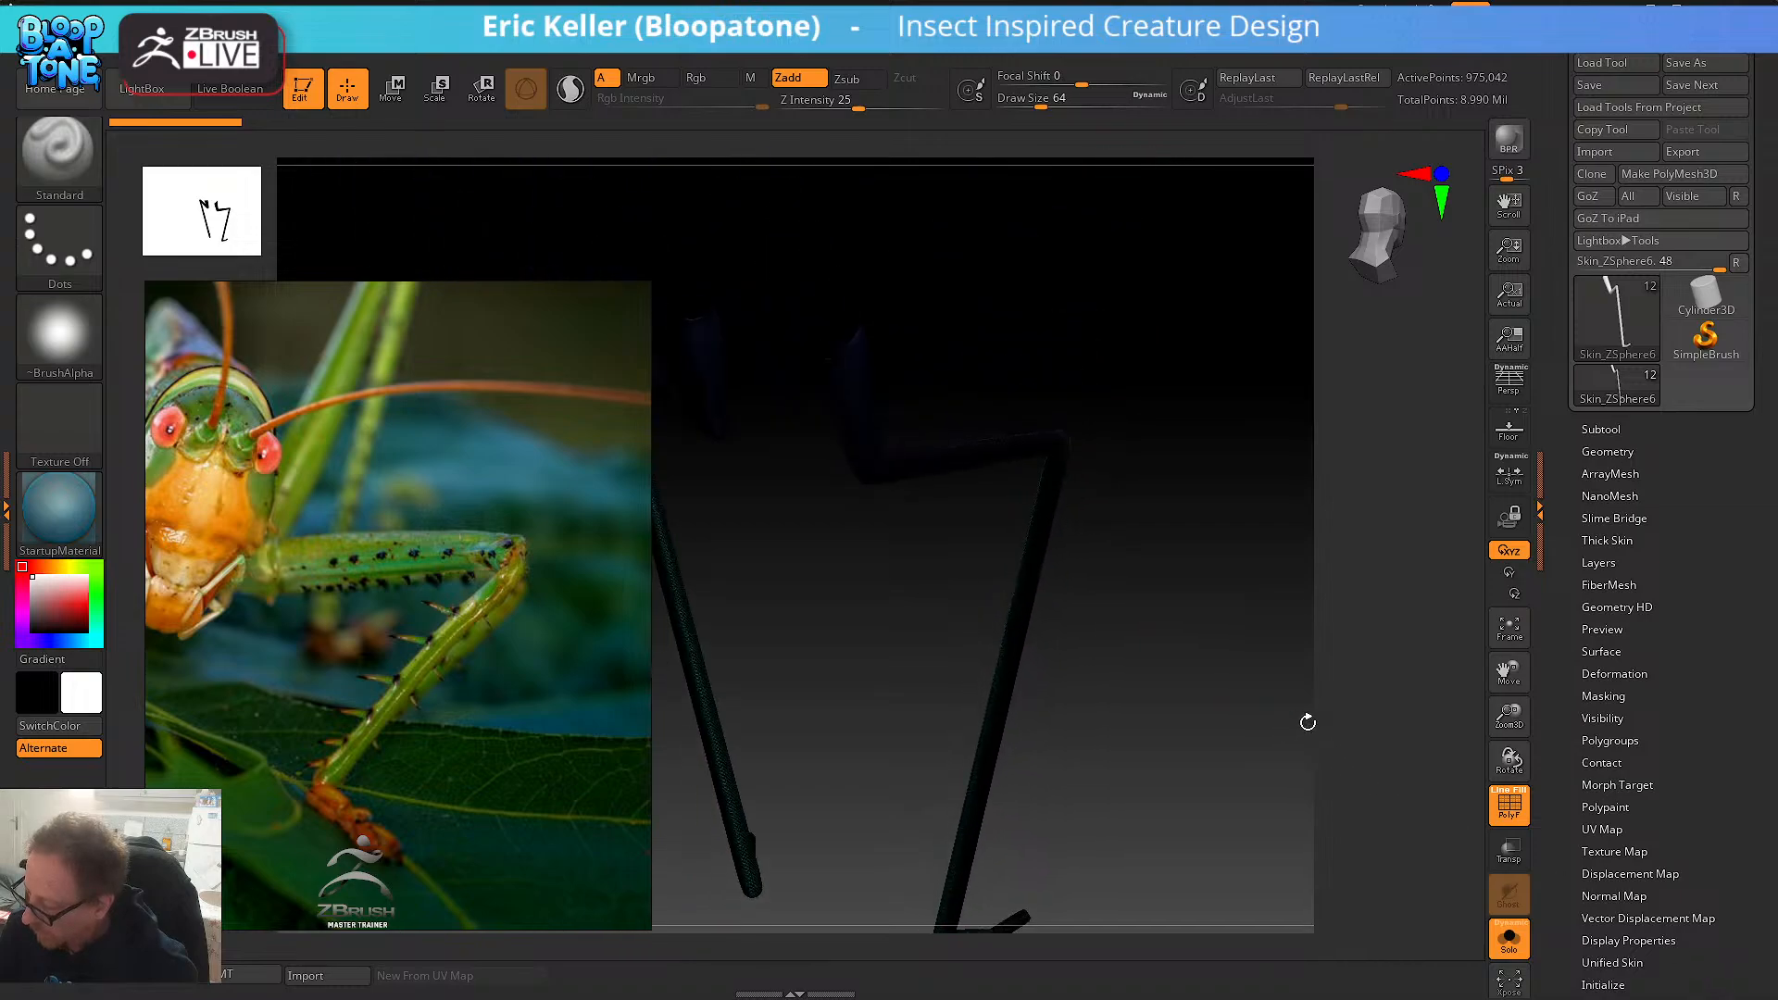
click(1510, 803)
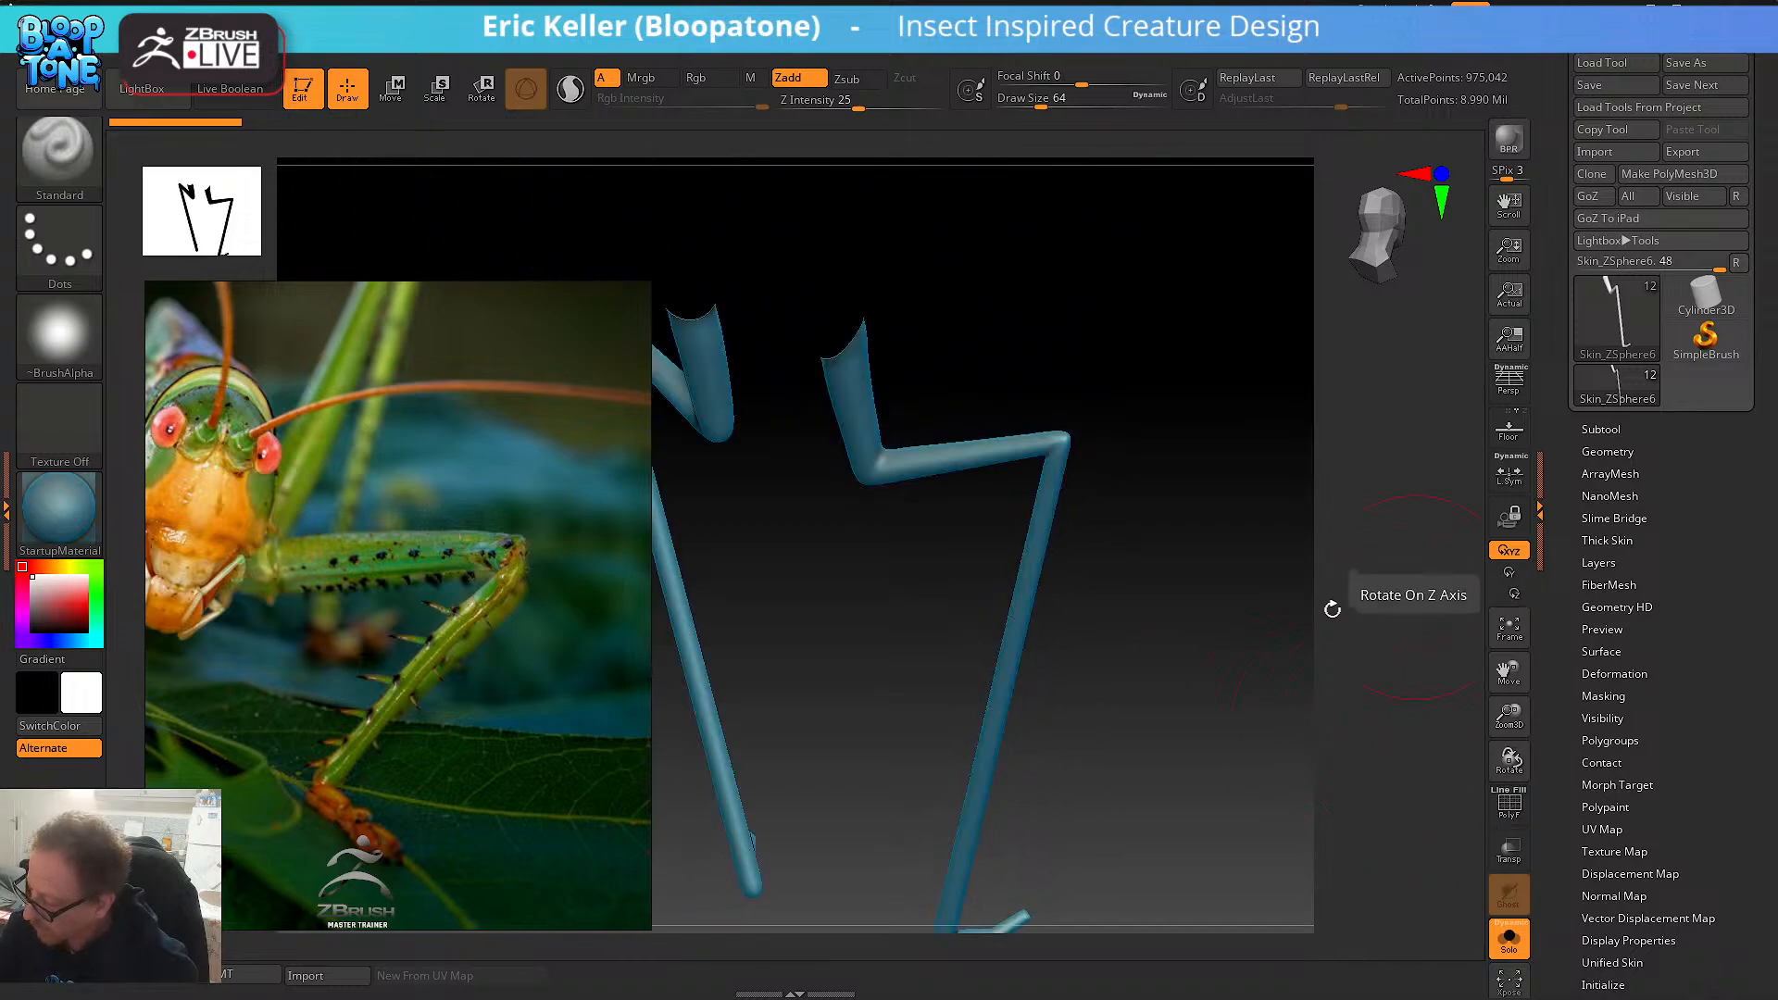
click(1508, 801)
mouse_move(1294, 702)
shift+mouse_down()
mouse_move(1223, 492)
mouse_move(1191, 559)
mouse_move(1198, 445)
mouse_move(1226, 607)
mouse_move(1253, 591)
mouse_move(1052, 544)
shift+mouse_up()
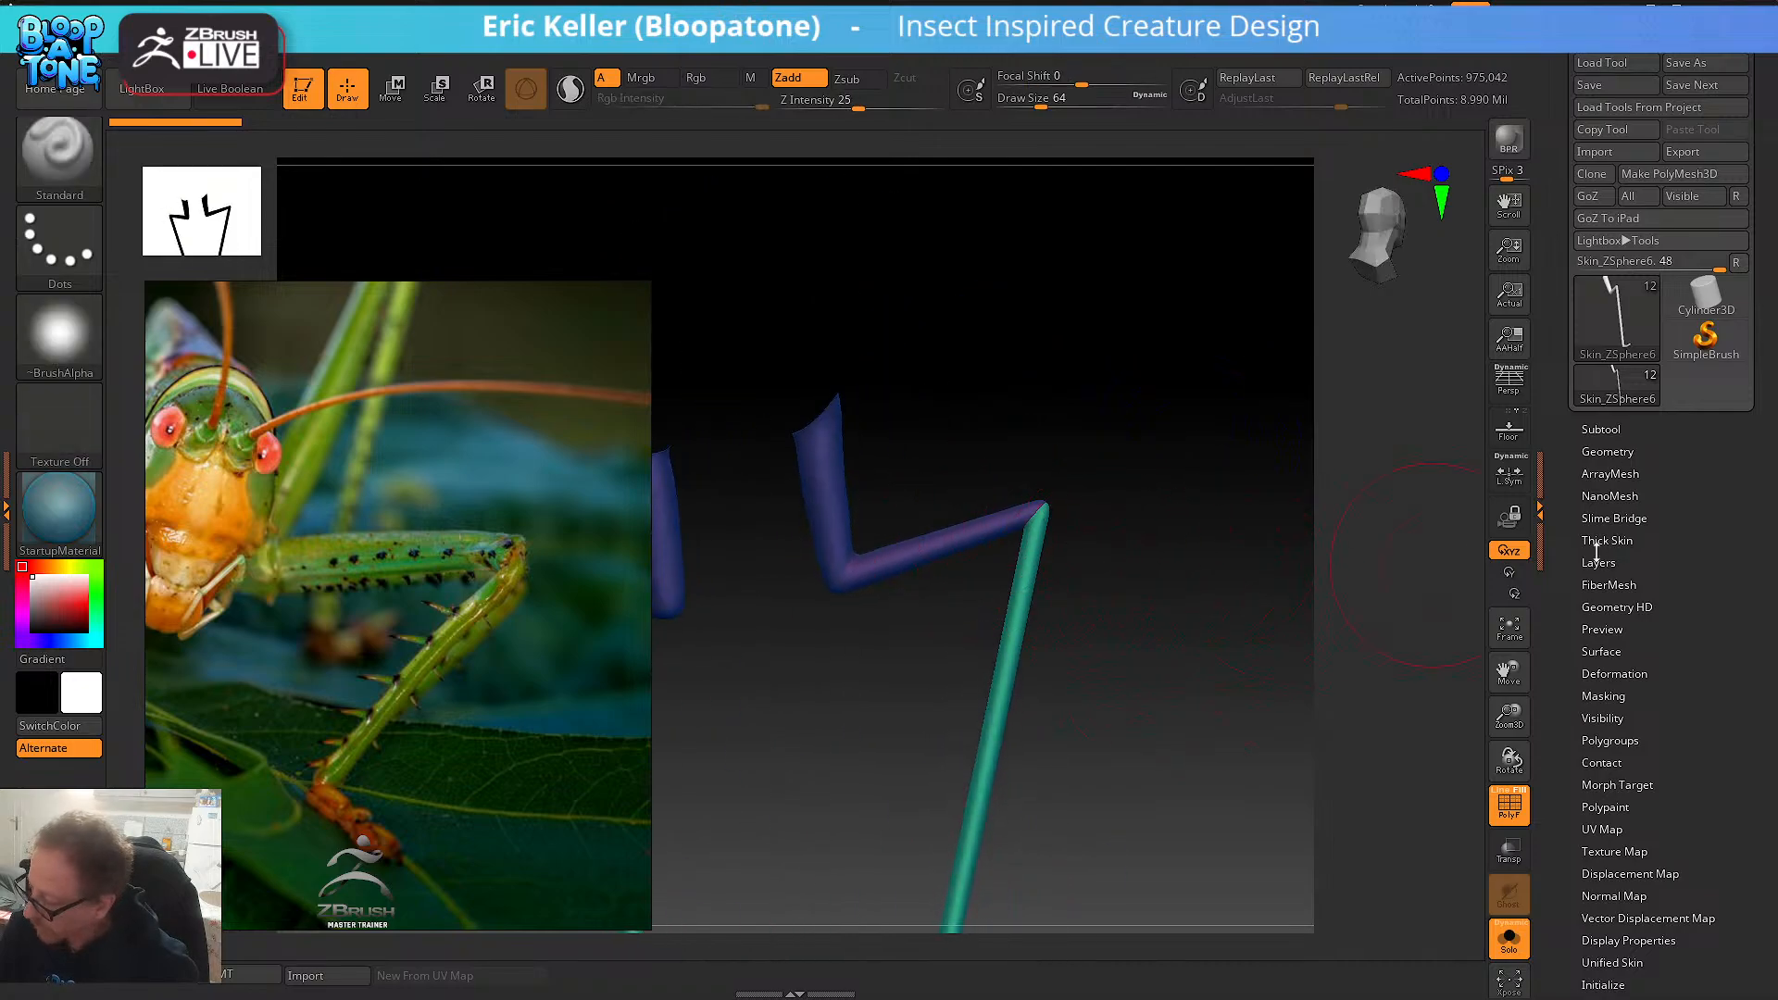
- DynaMesh the front legs with Groups enabled at a resolution of 360
click(1606, 452)
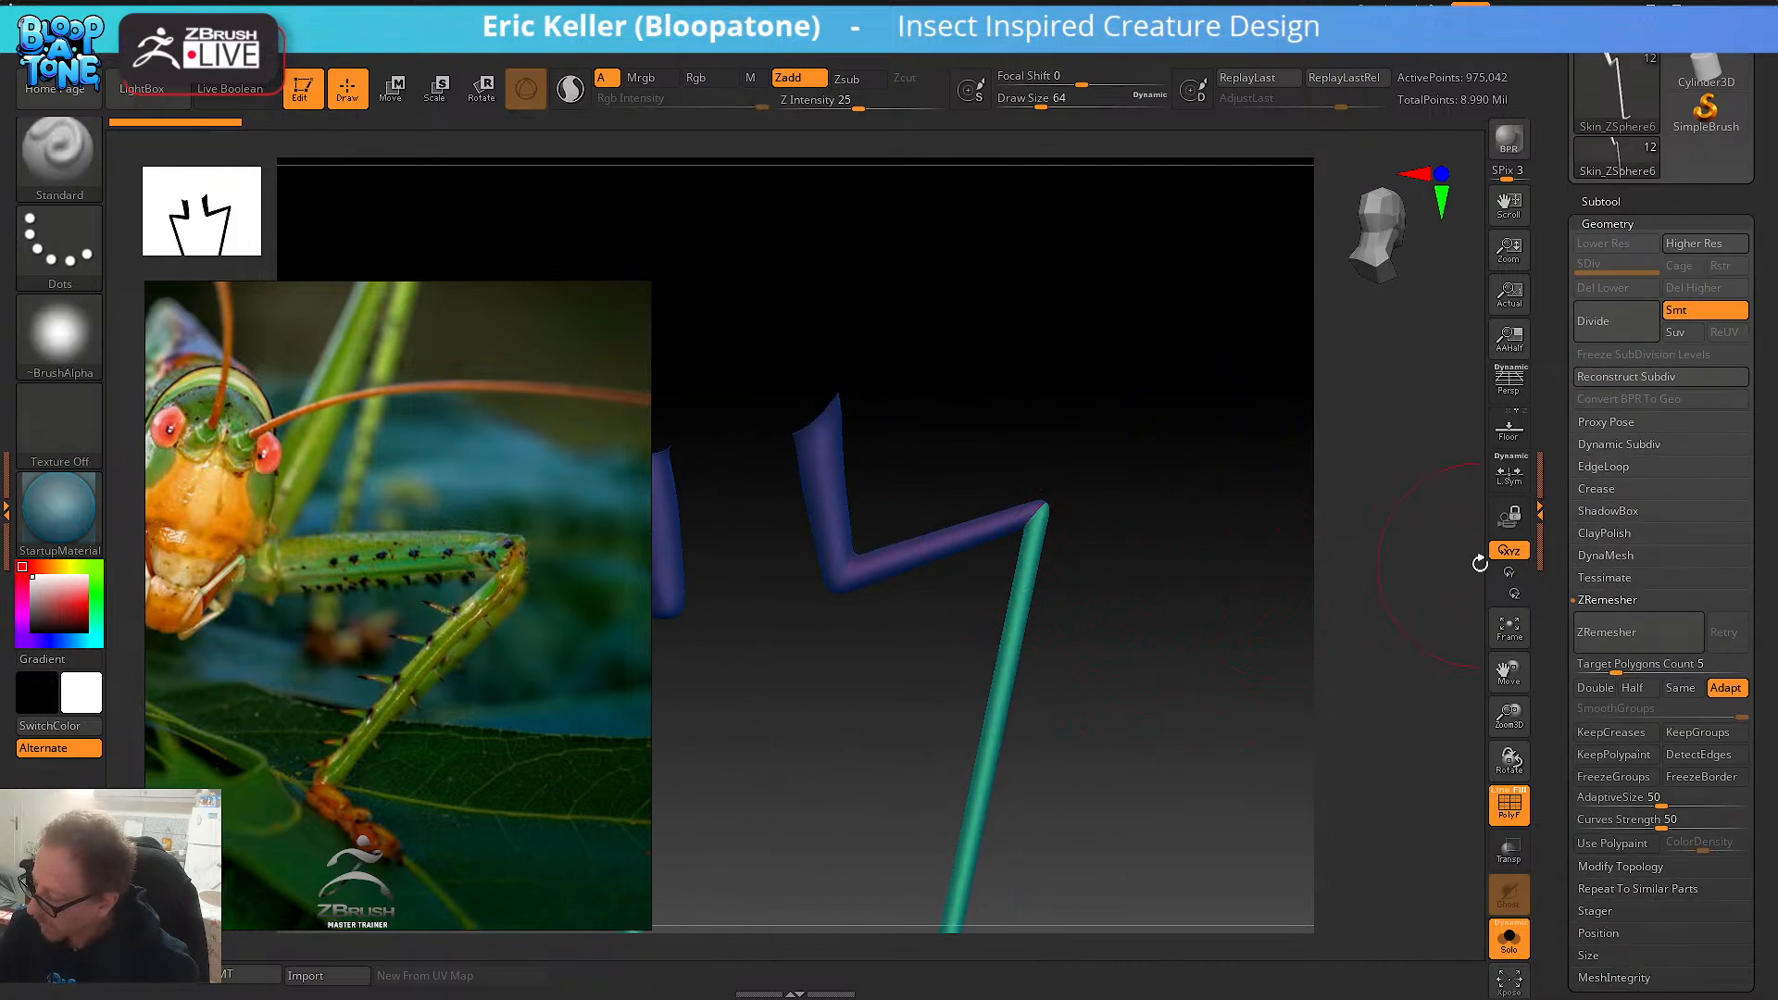
click(1634, 557)
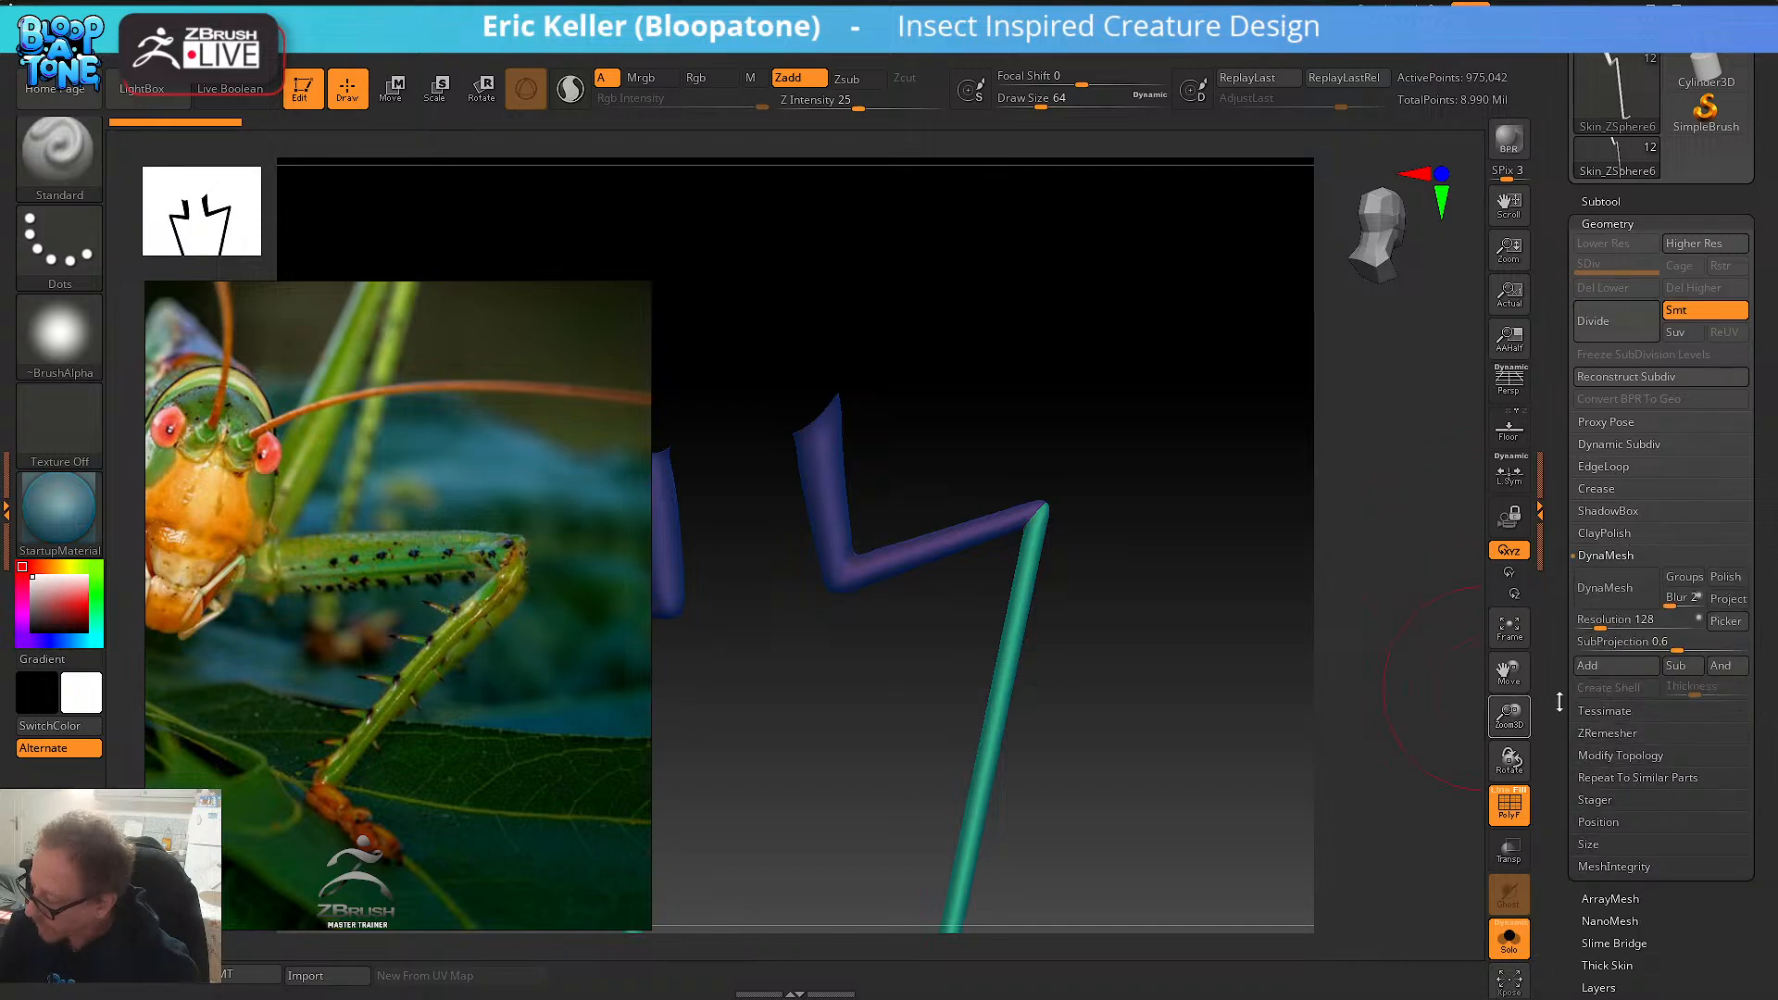
click(1683, 577)
drag(1600, 622, 1606, 626)
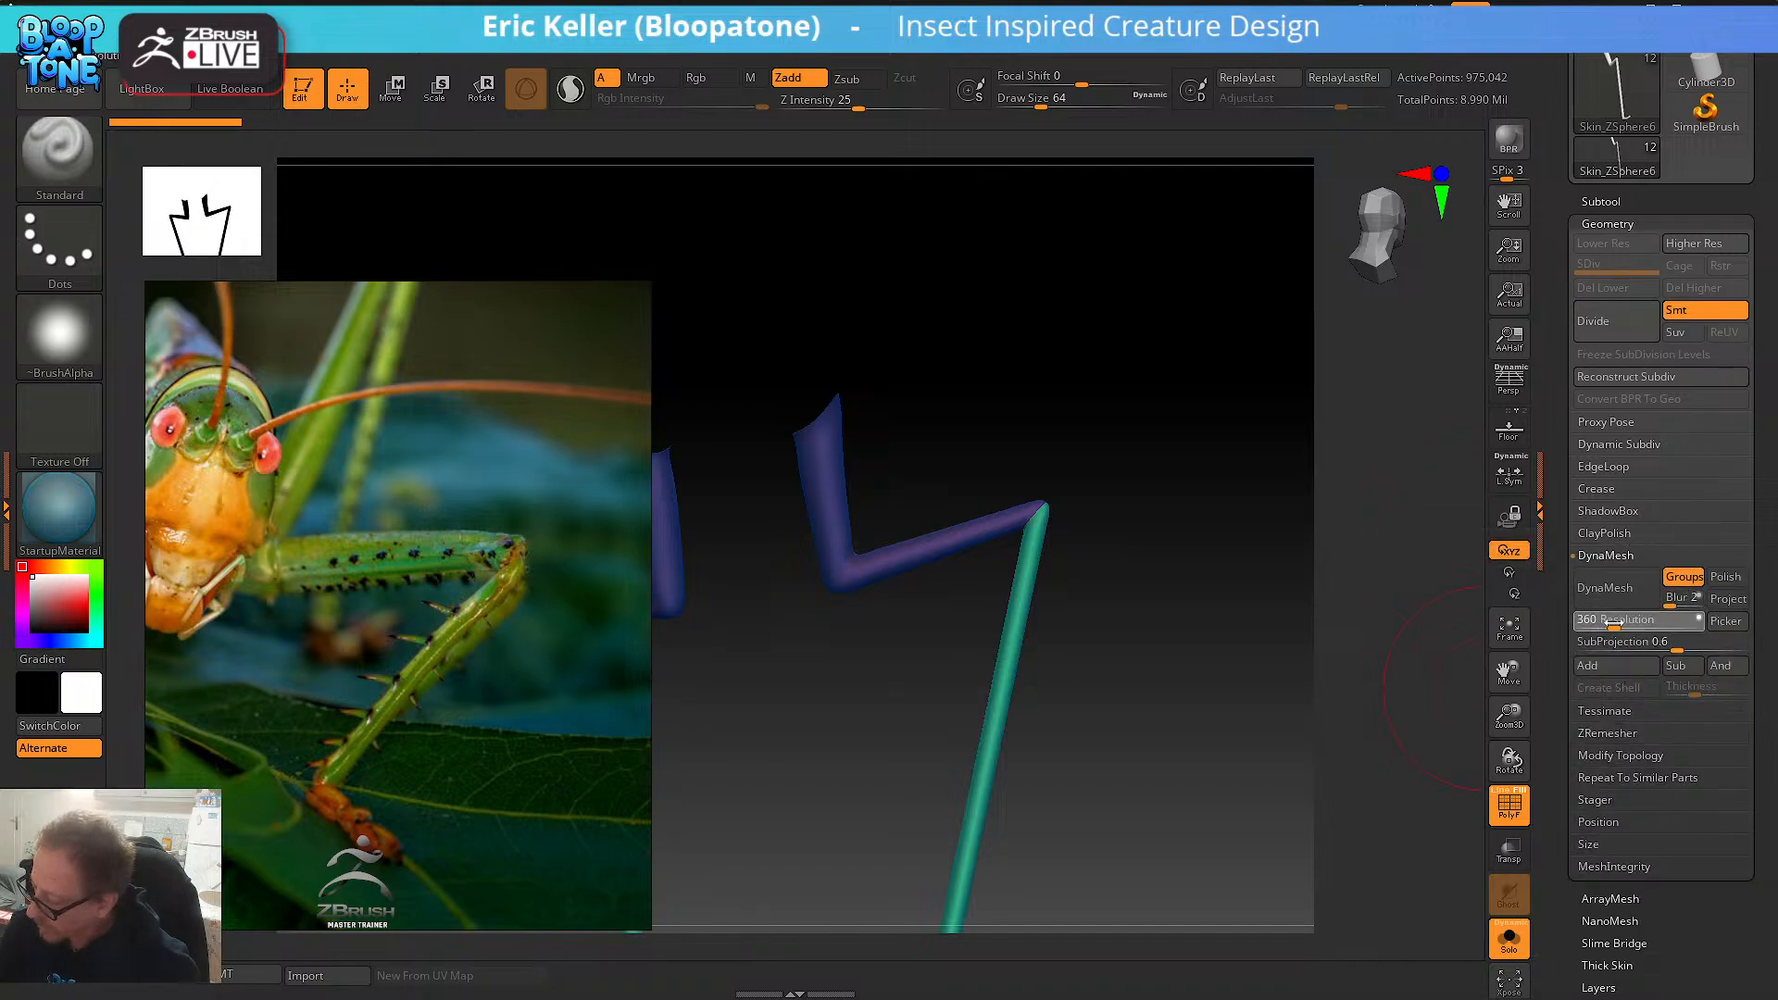
click(1605, 587)
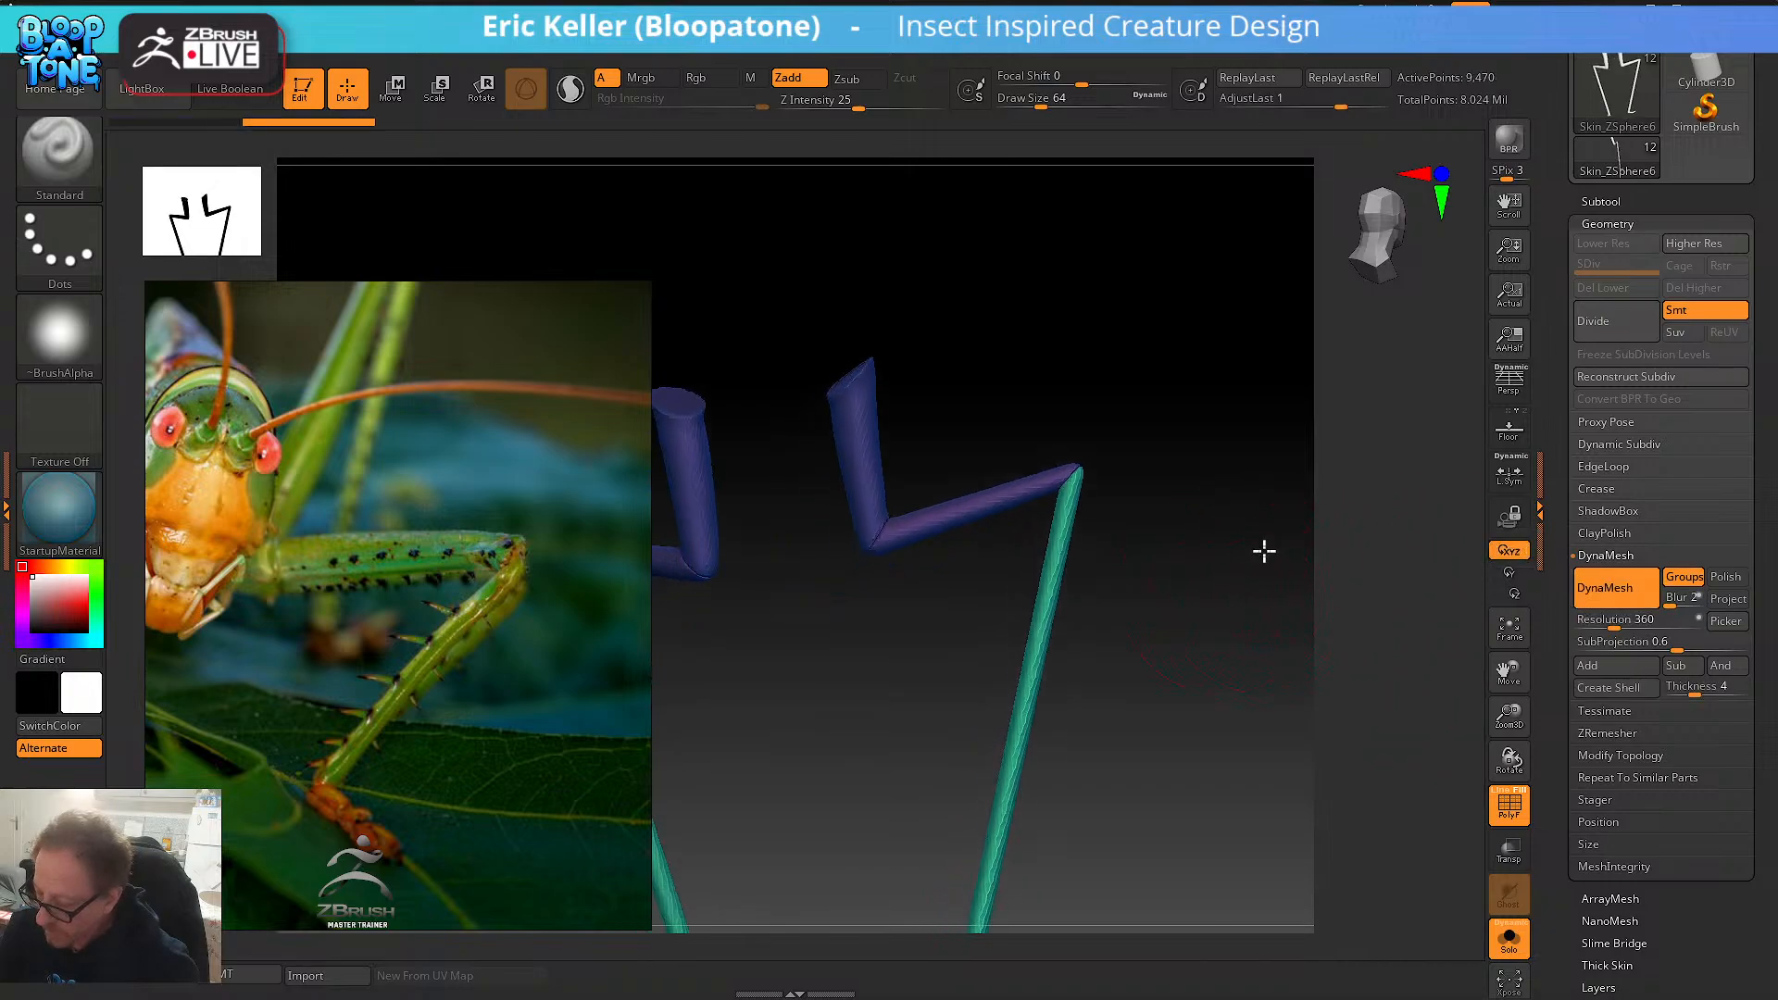
- Smooth the upper segments of the front legs around their joints and round off the flat cut ends
drag(1264, 551, 930, 482)
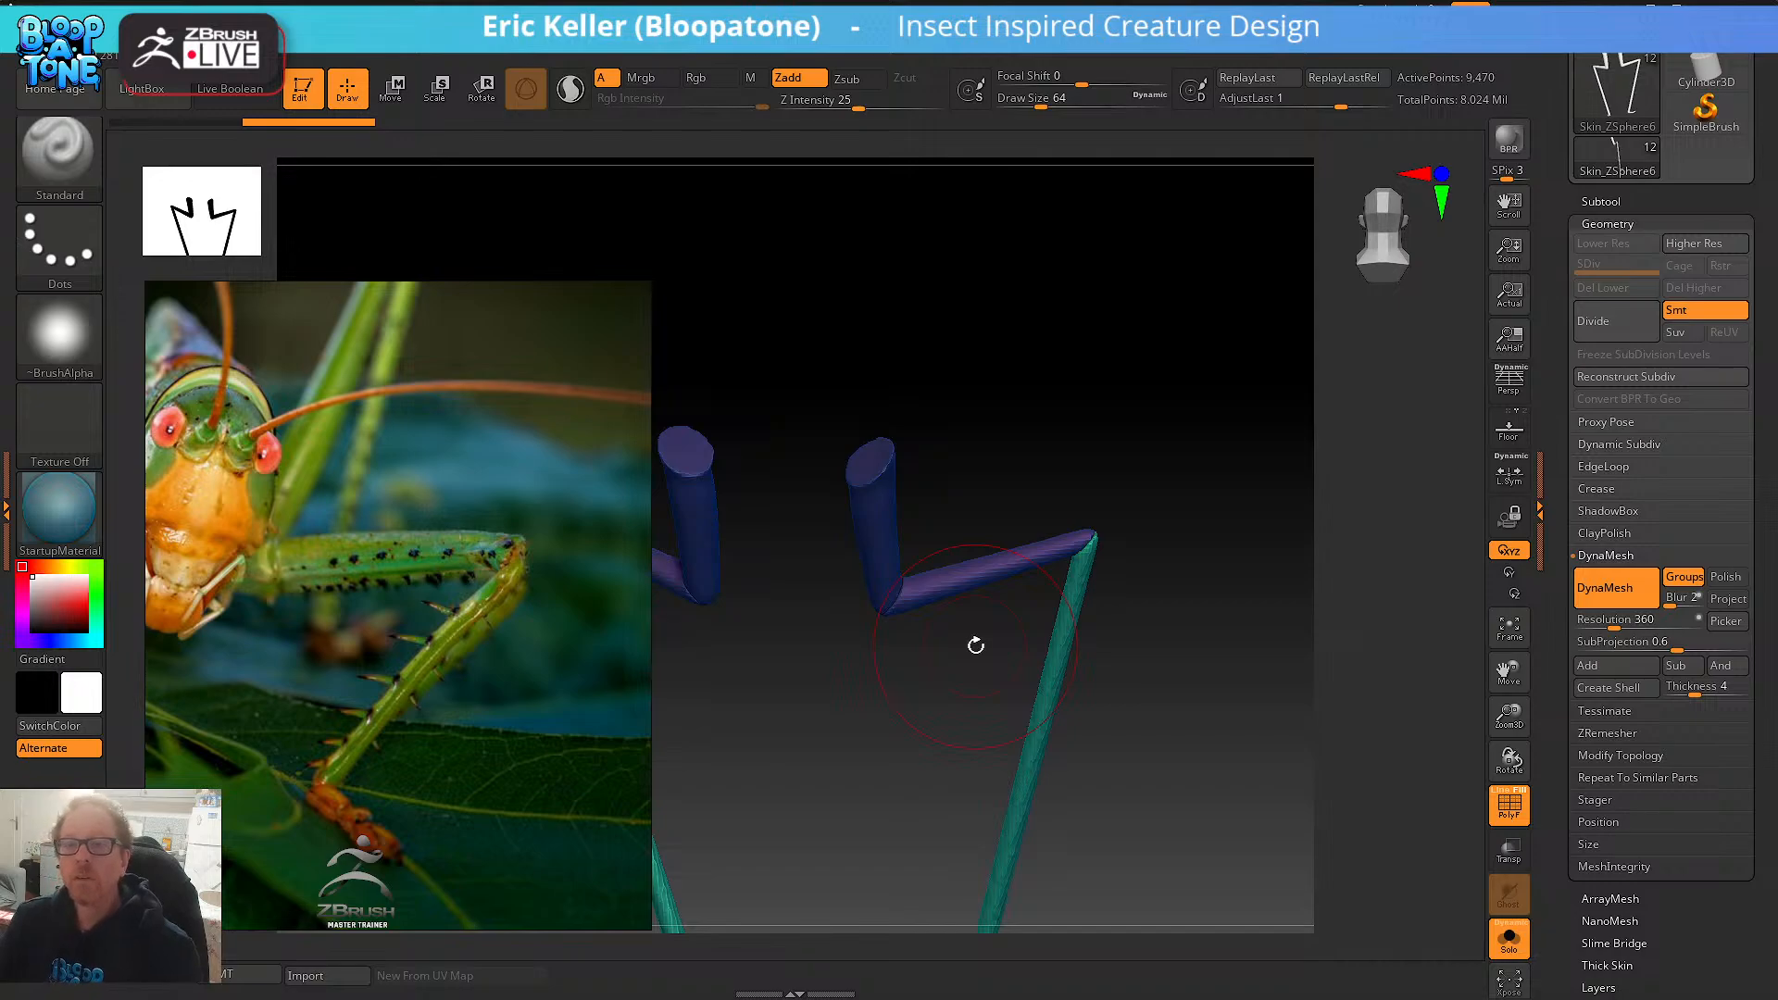
key(shift)
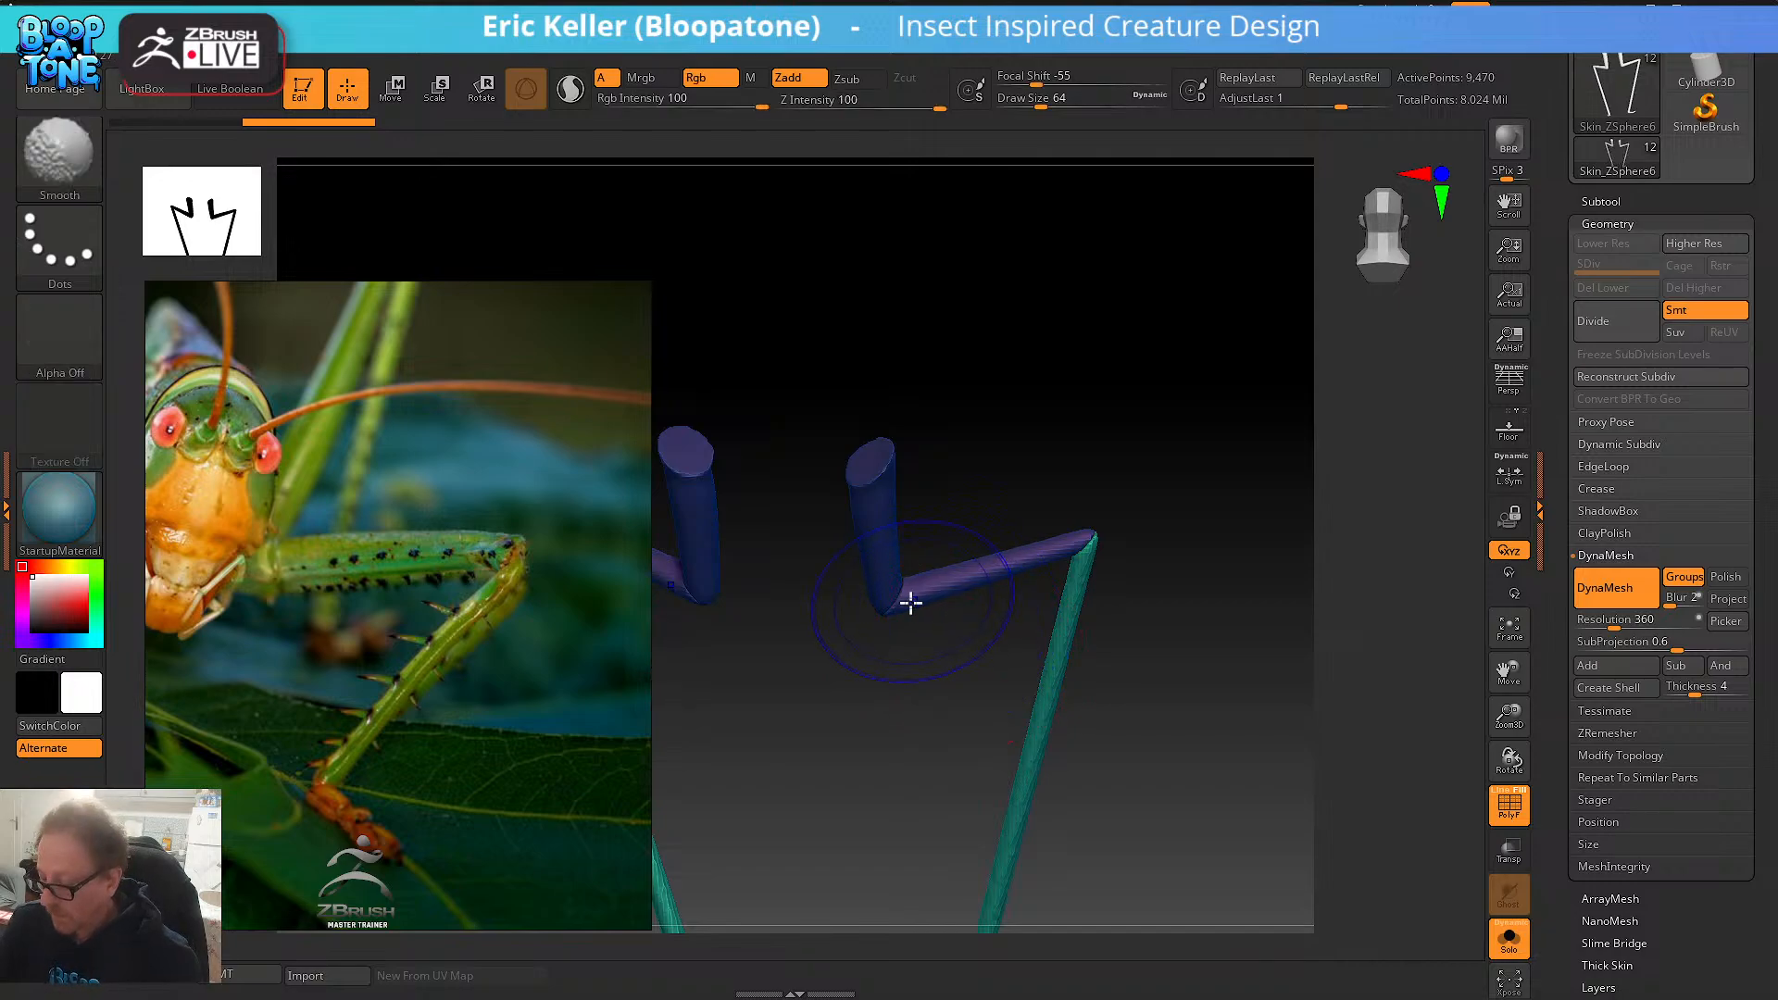
mouse_move(903, 631)
mouse_down()
mouse_move(1080, 571)
mouse_move(1100, 547)
mouse_move(1052, 563)
mouse_up()
drag(1144, 602, 1103, 548)
key(shift)
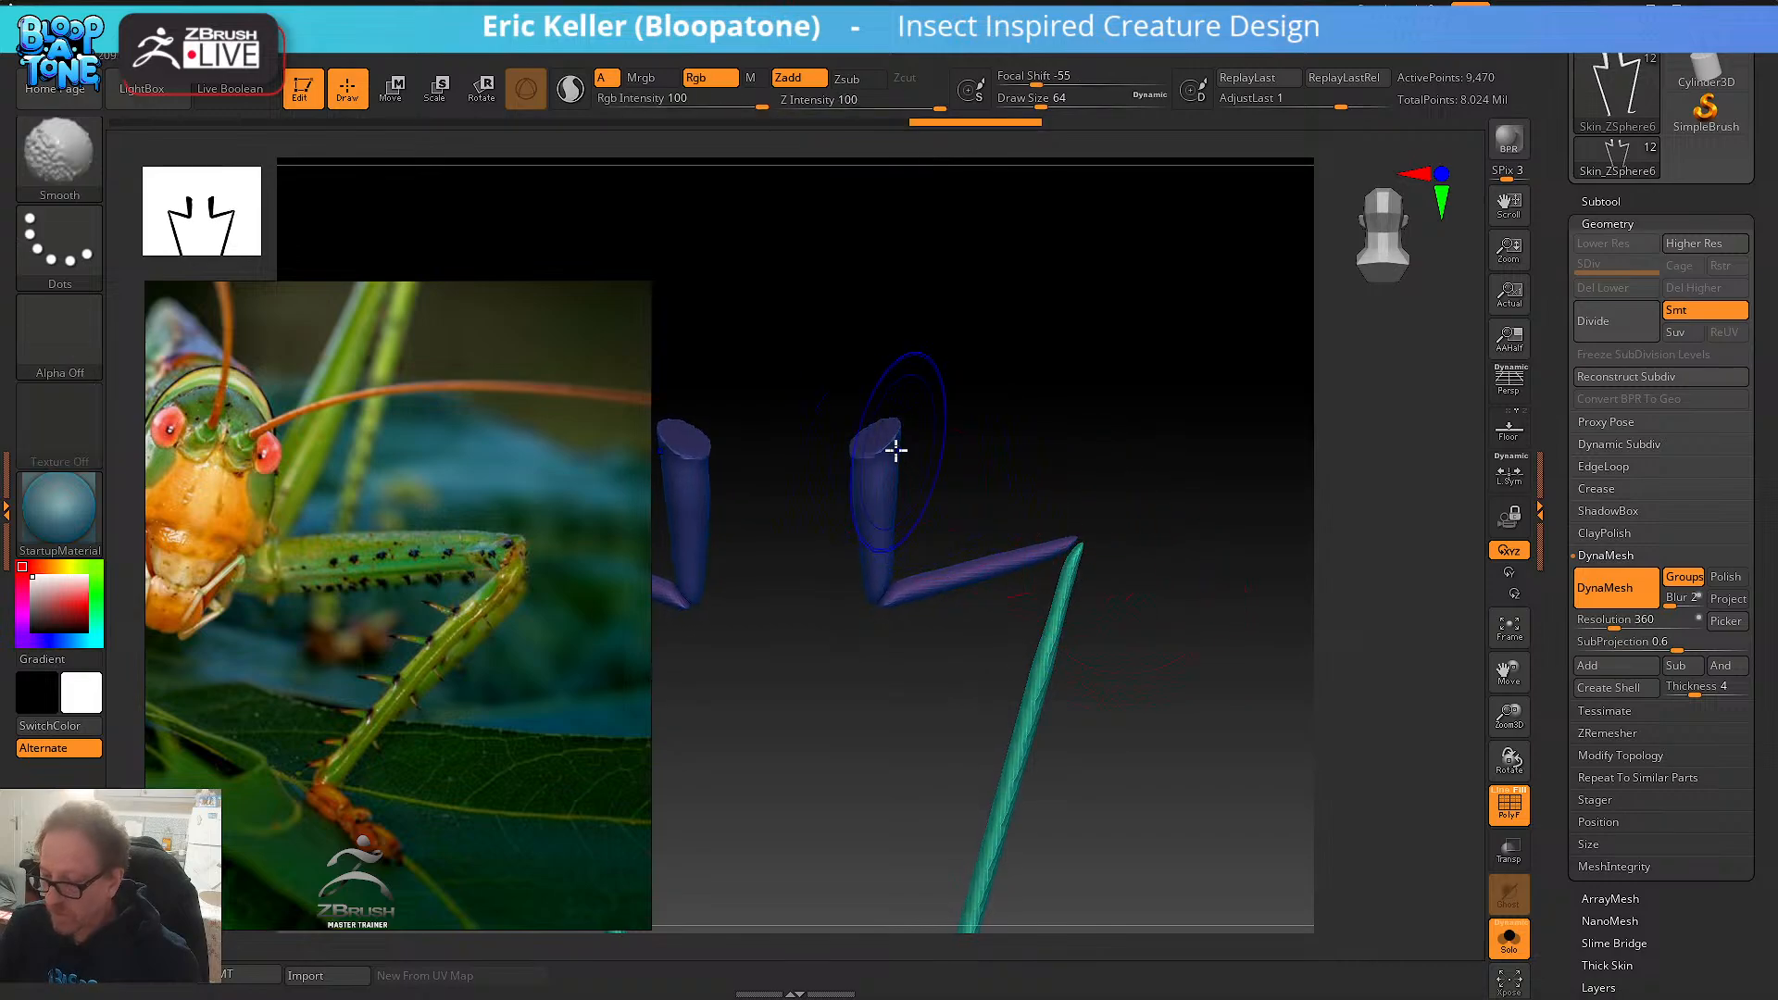
shift+drag(893, 446, 889, 450)
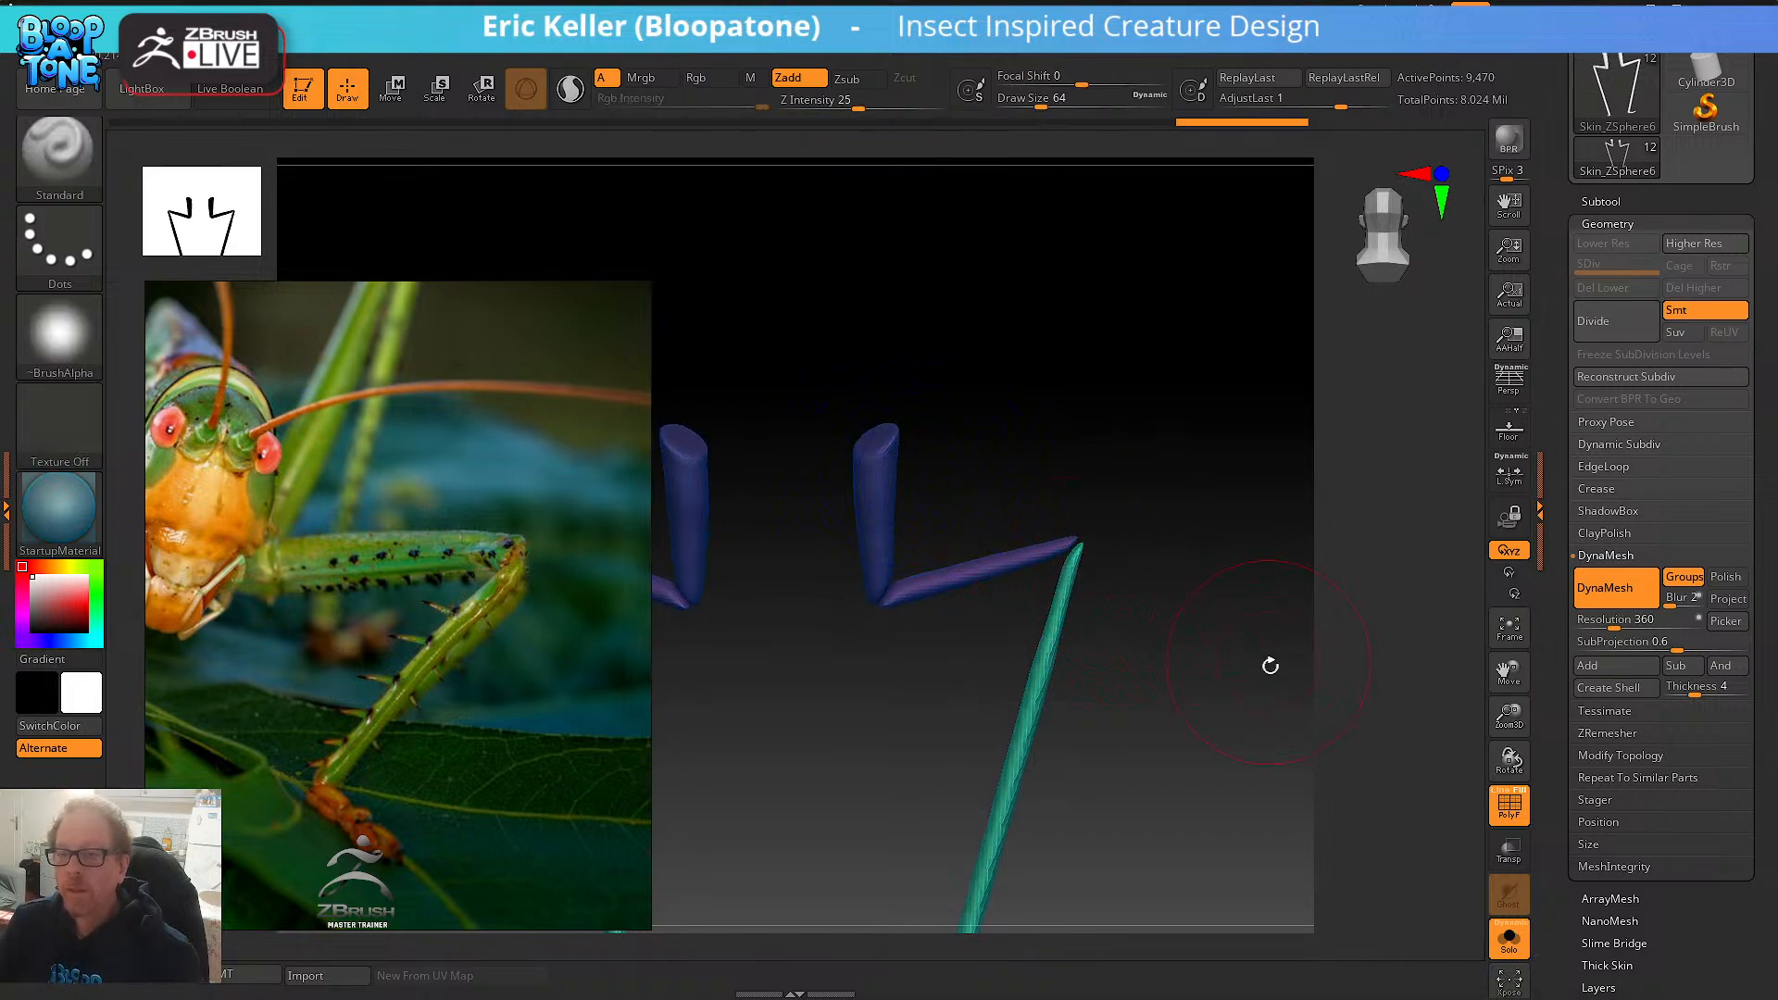
- Smooth the lower shins near the feet and reduce the brush draw size to about 25
alt+drag(1228, 692, 1228, 478)
alt+drag(1191, 620, 1223, 469)
drag(1204, 602, 1143, 608)
shift+drag(996, 724, 990, 748)
key(s)
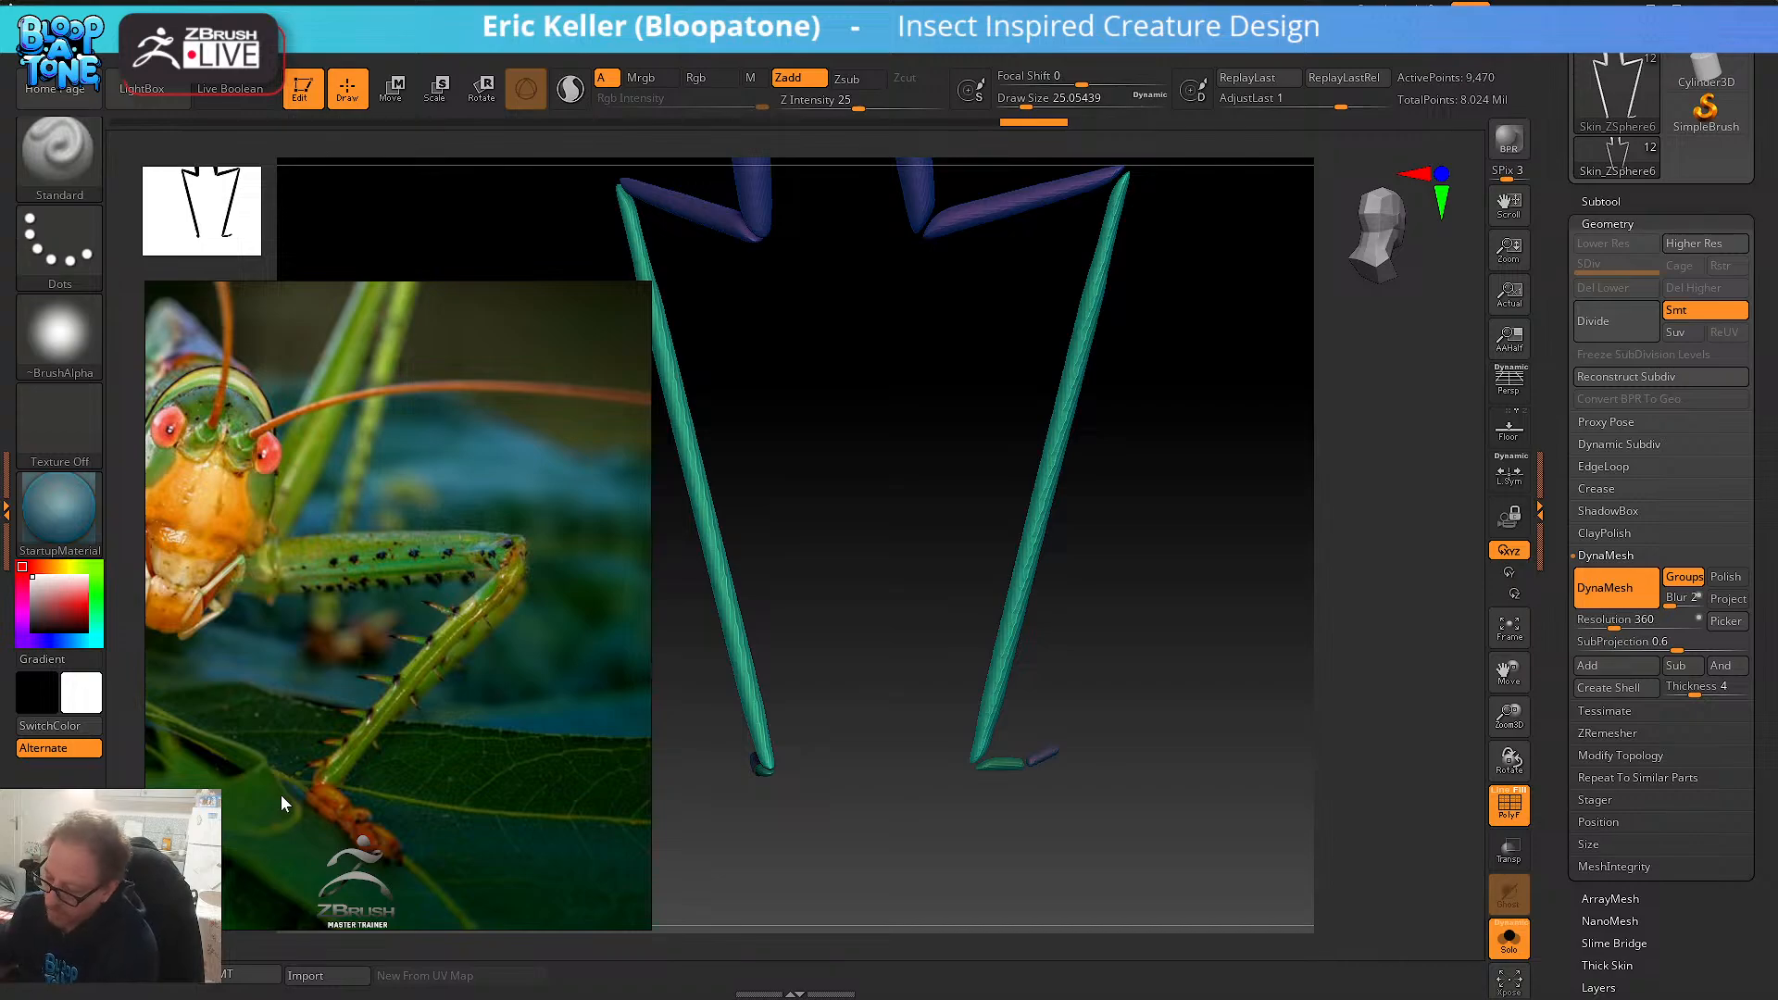
- Load the saved ant model tool file as an anatomy reference
mouse_move(388, 296)
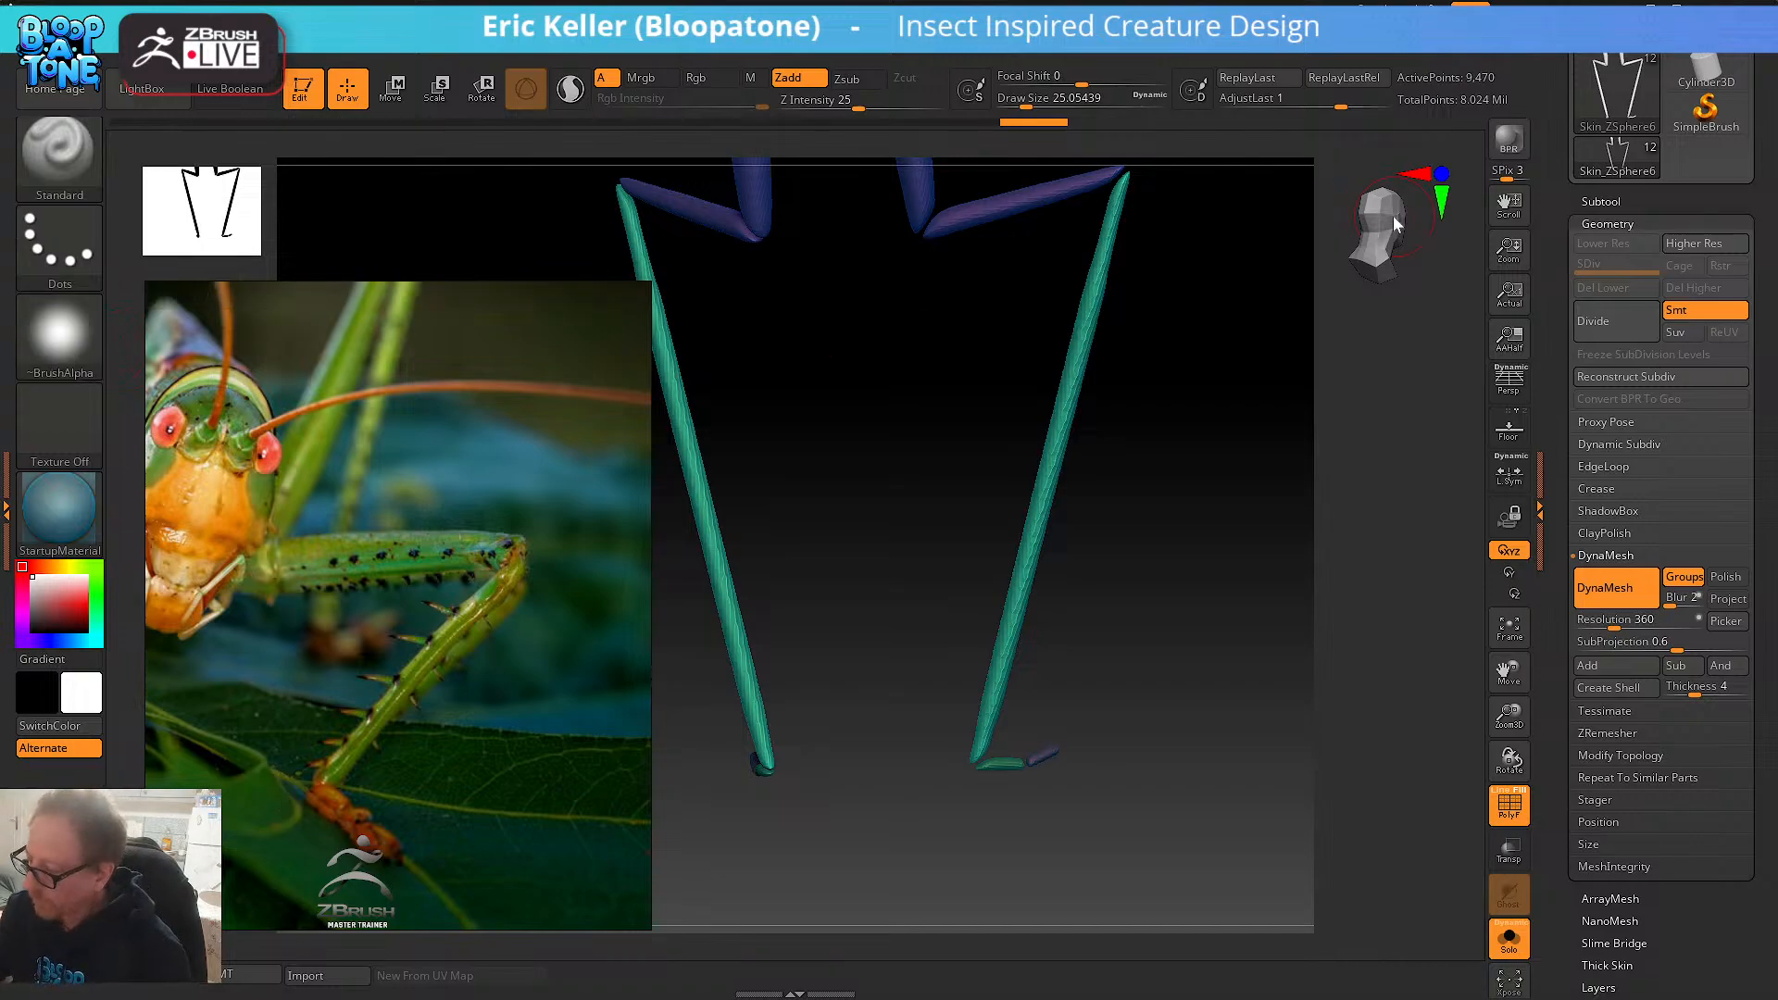
drag(1558, 156, 1551, 468)
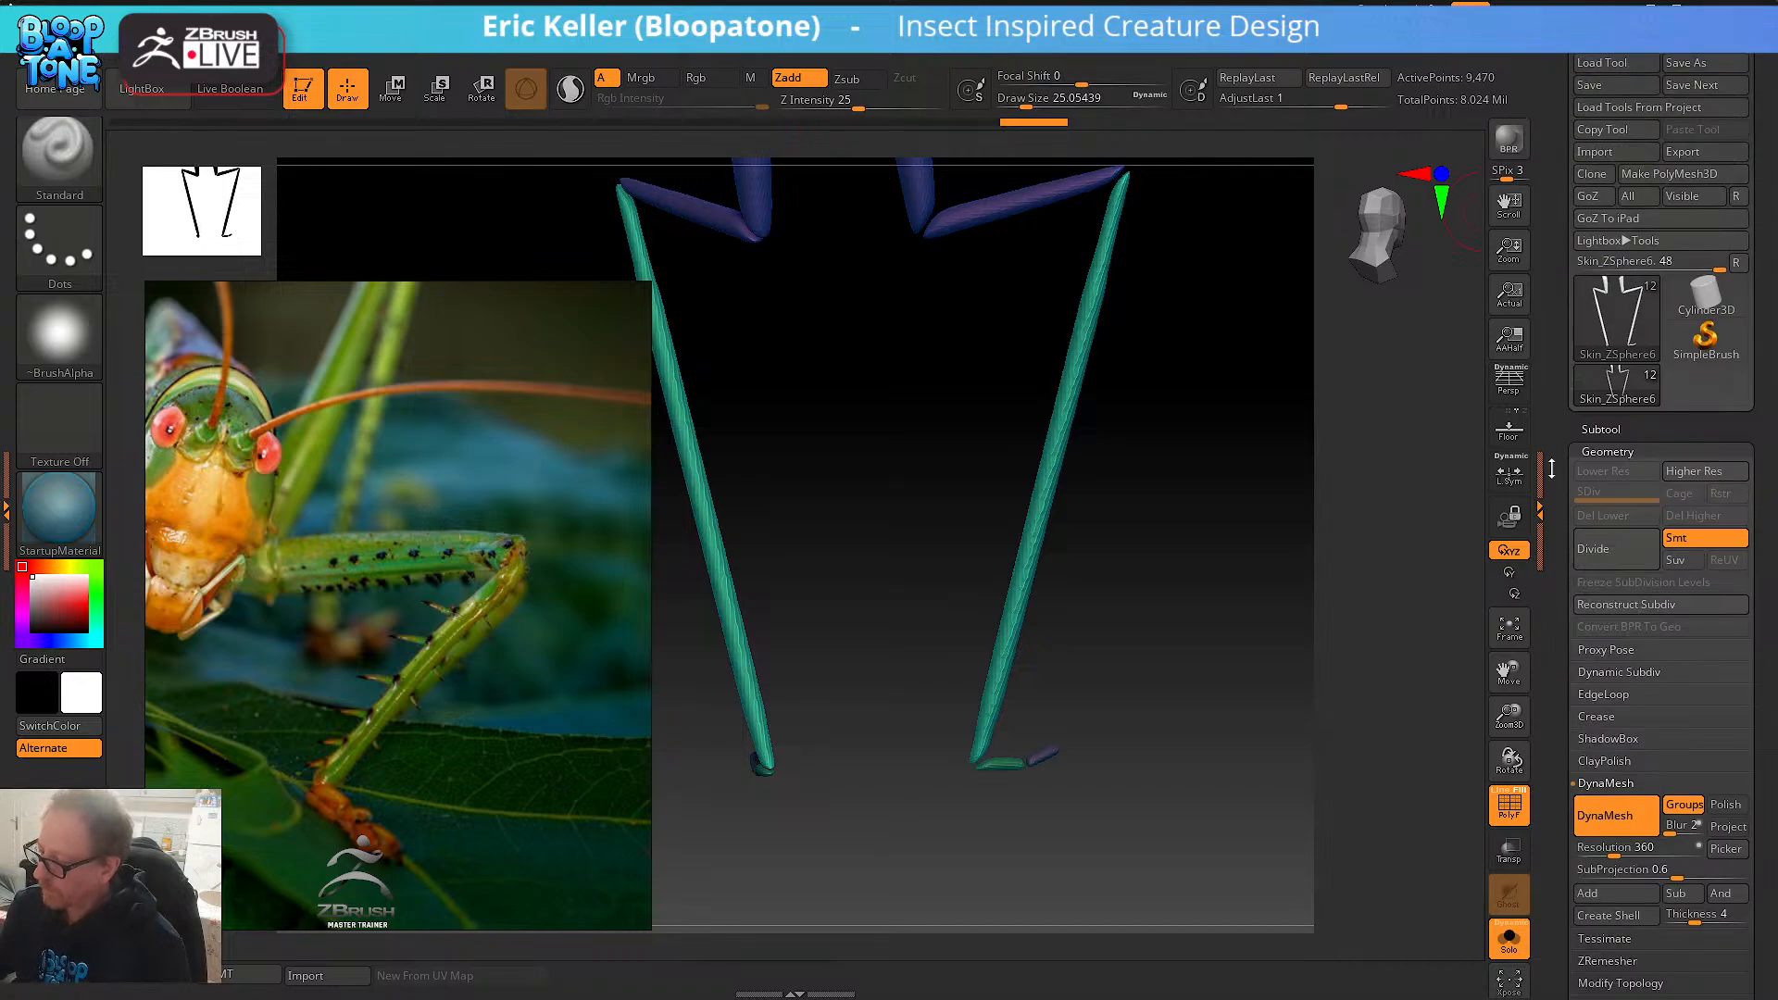
click(1604, 64)
drag(909, 371, 0, 232)
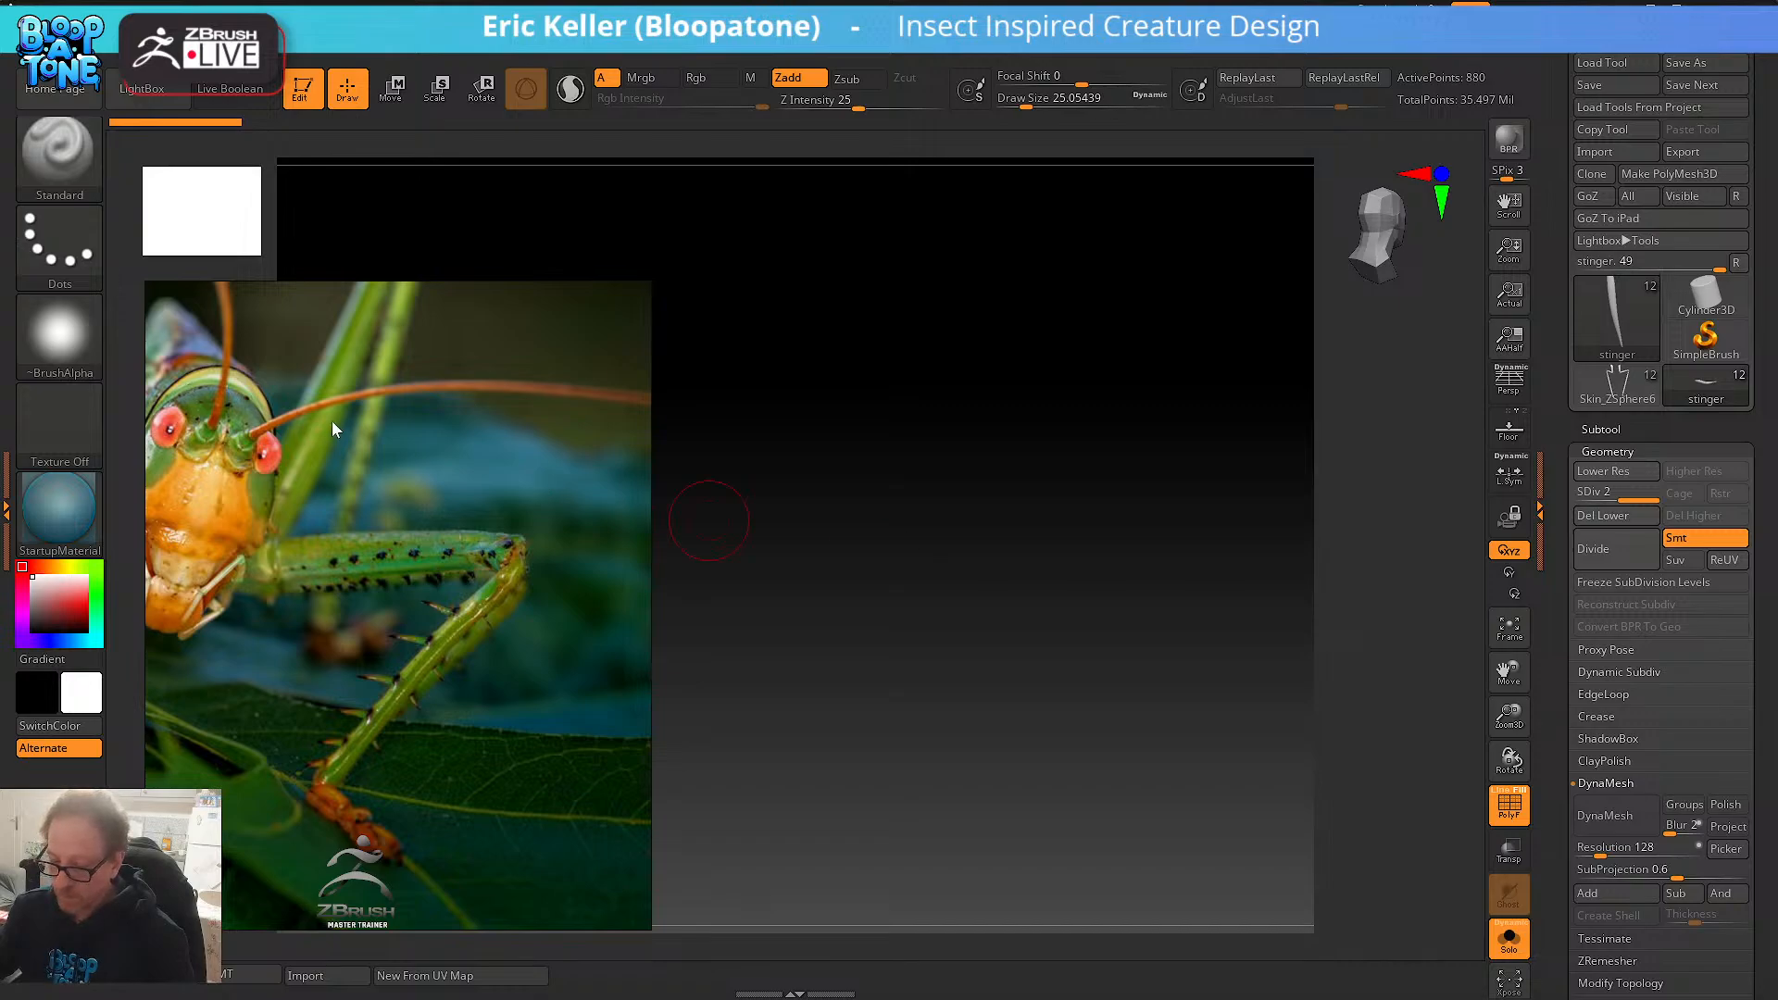
- Hide the reference board, turn off Solo and frame the whole ant in side view
key(shift+z)
click(1507, 618)
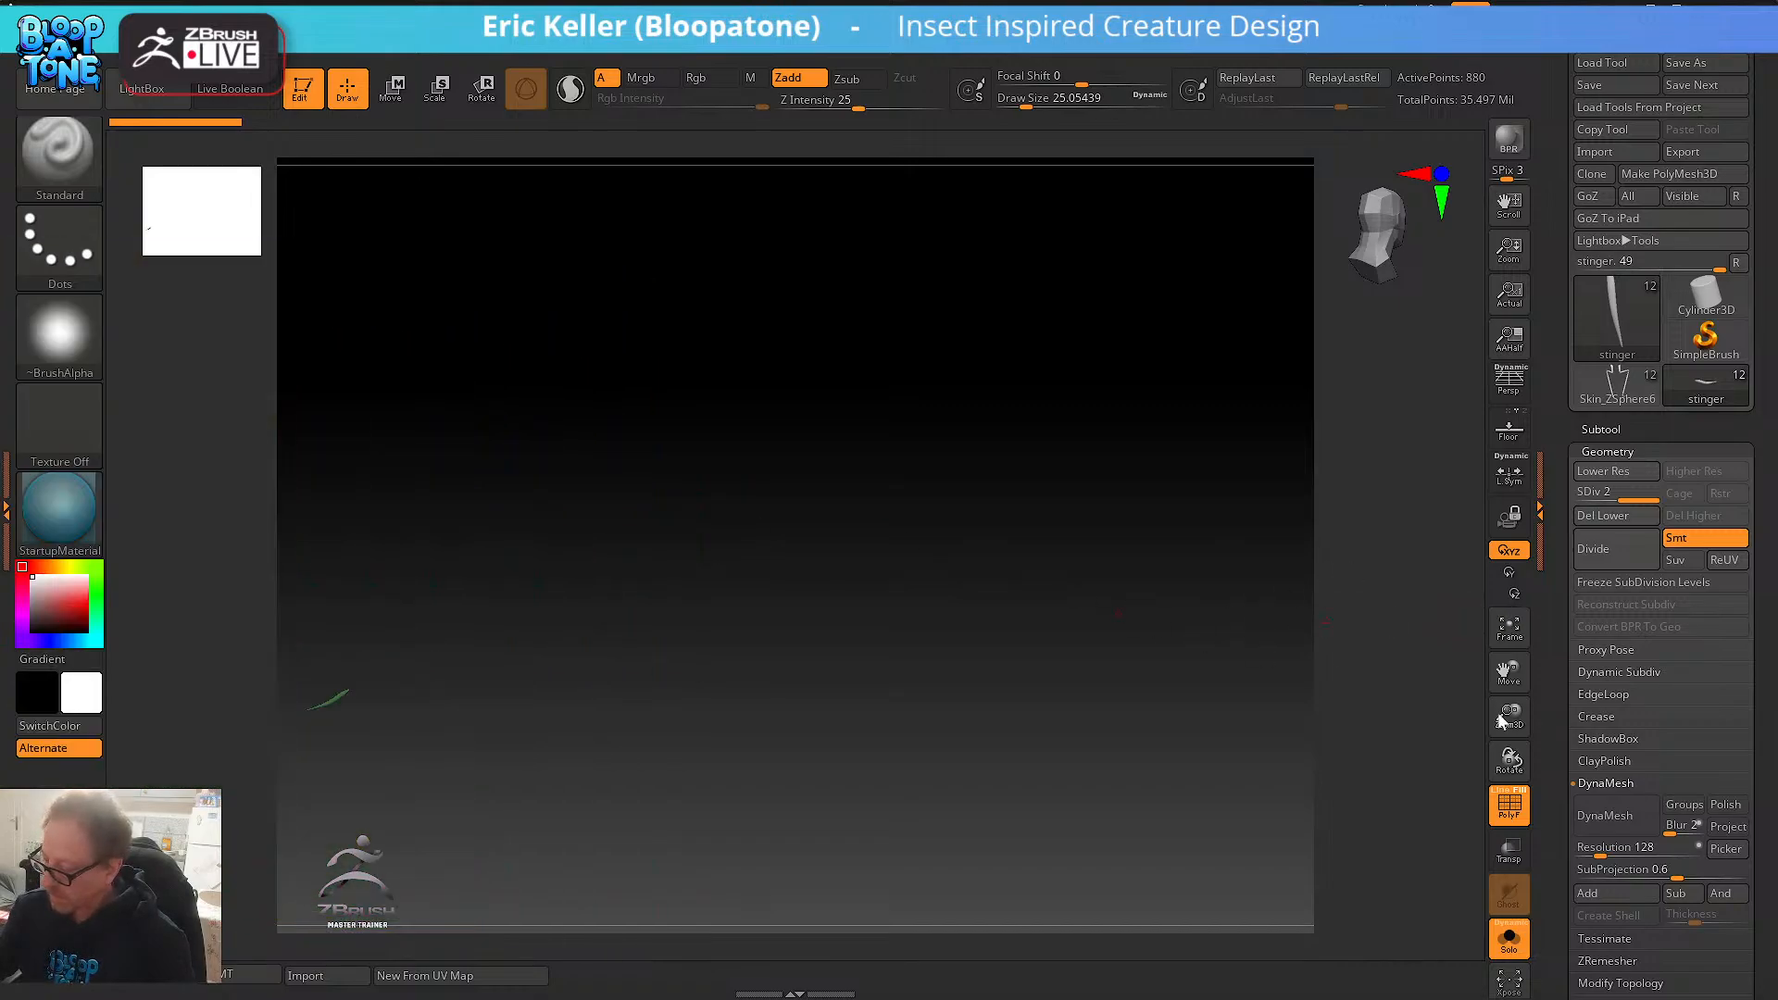
click(1508, 938)
click(1488, 643)
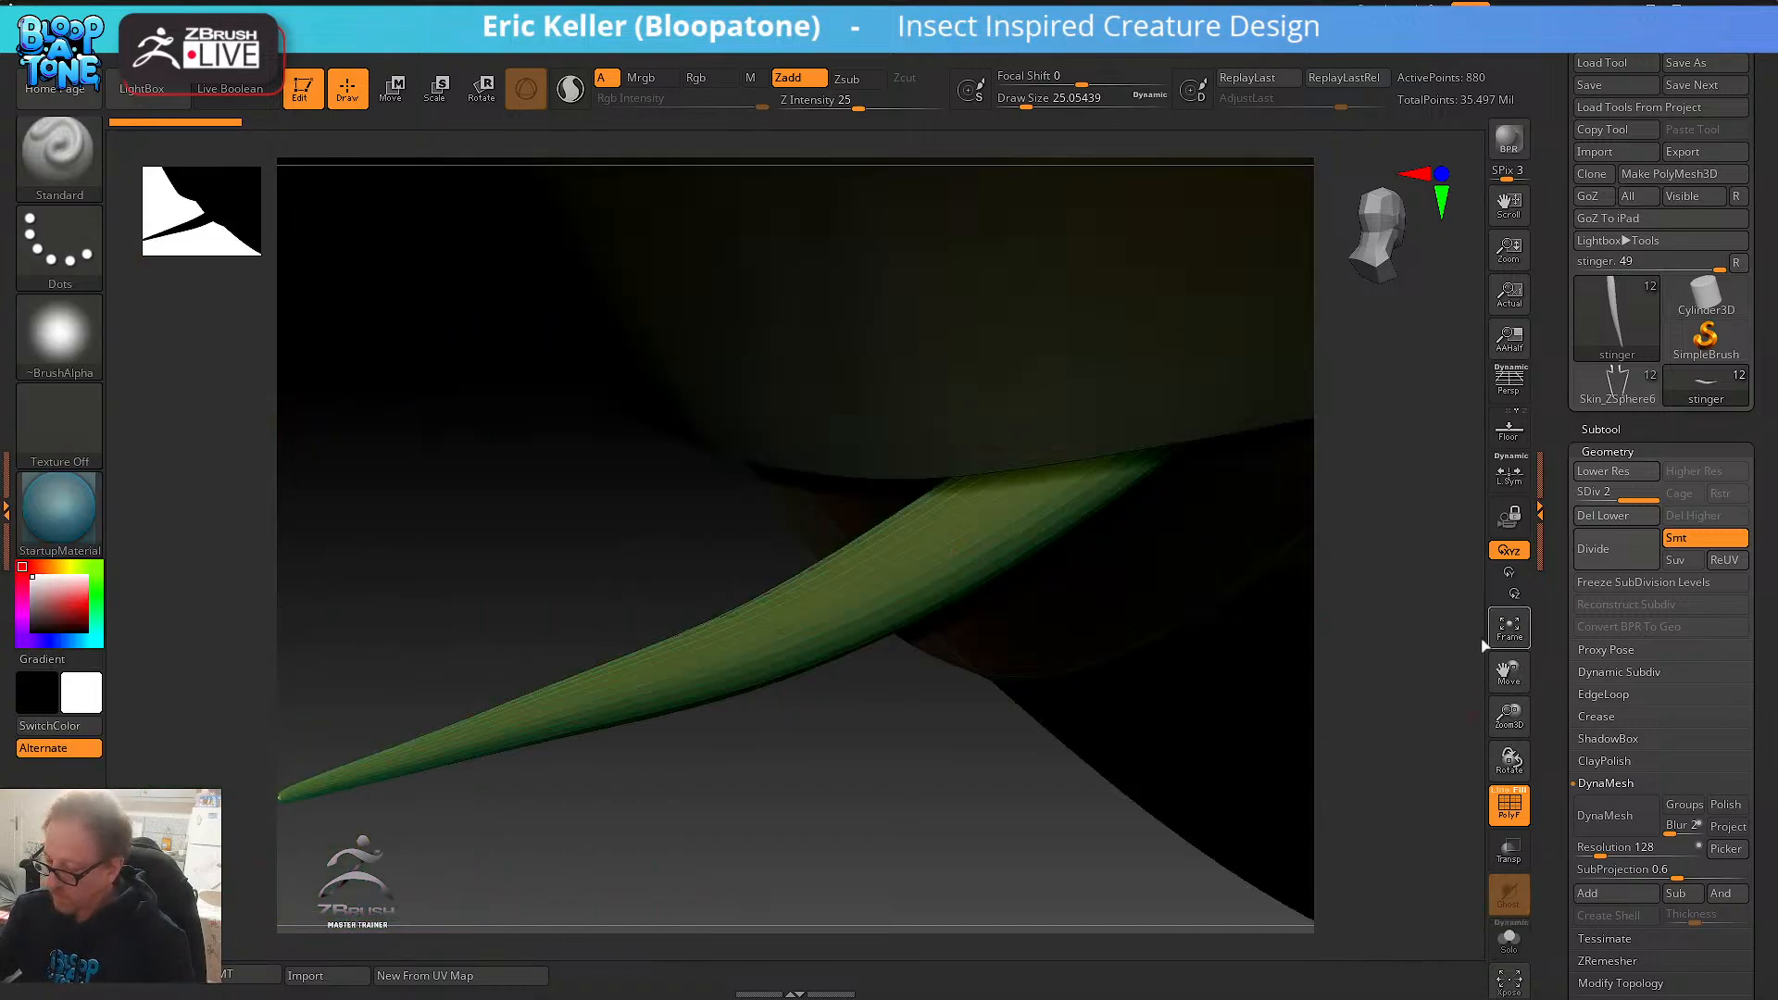
drag(1369, 726, 873, 821)
click(1508, 627)
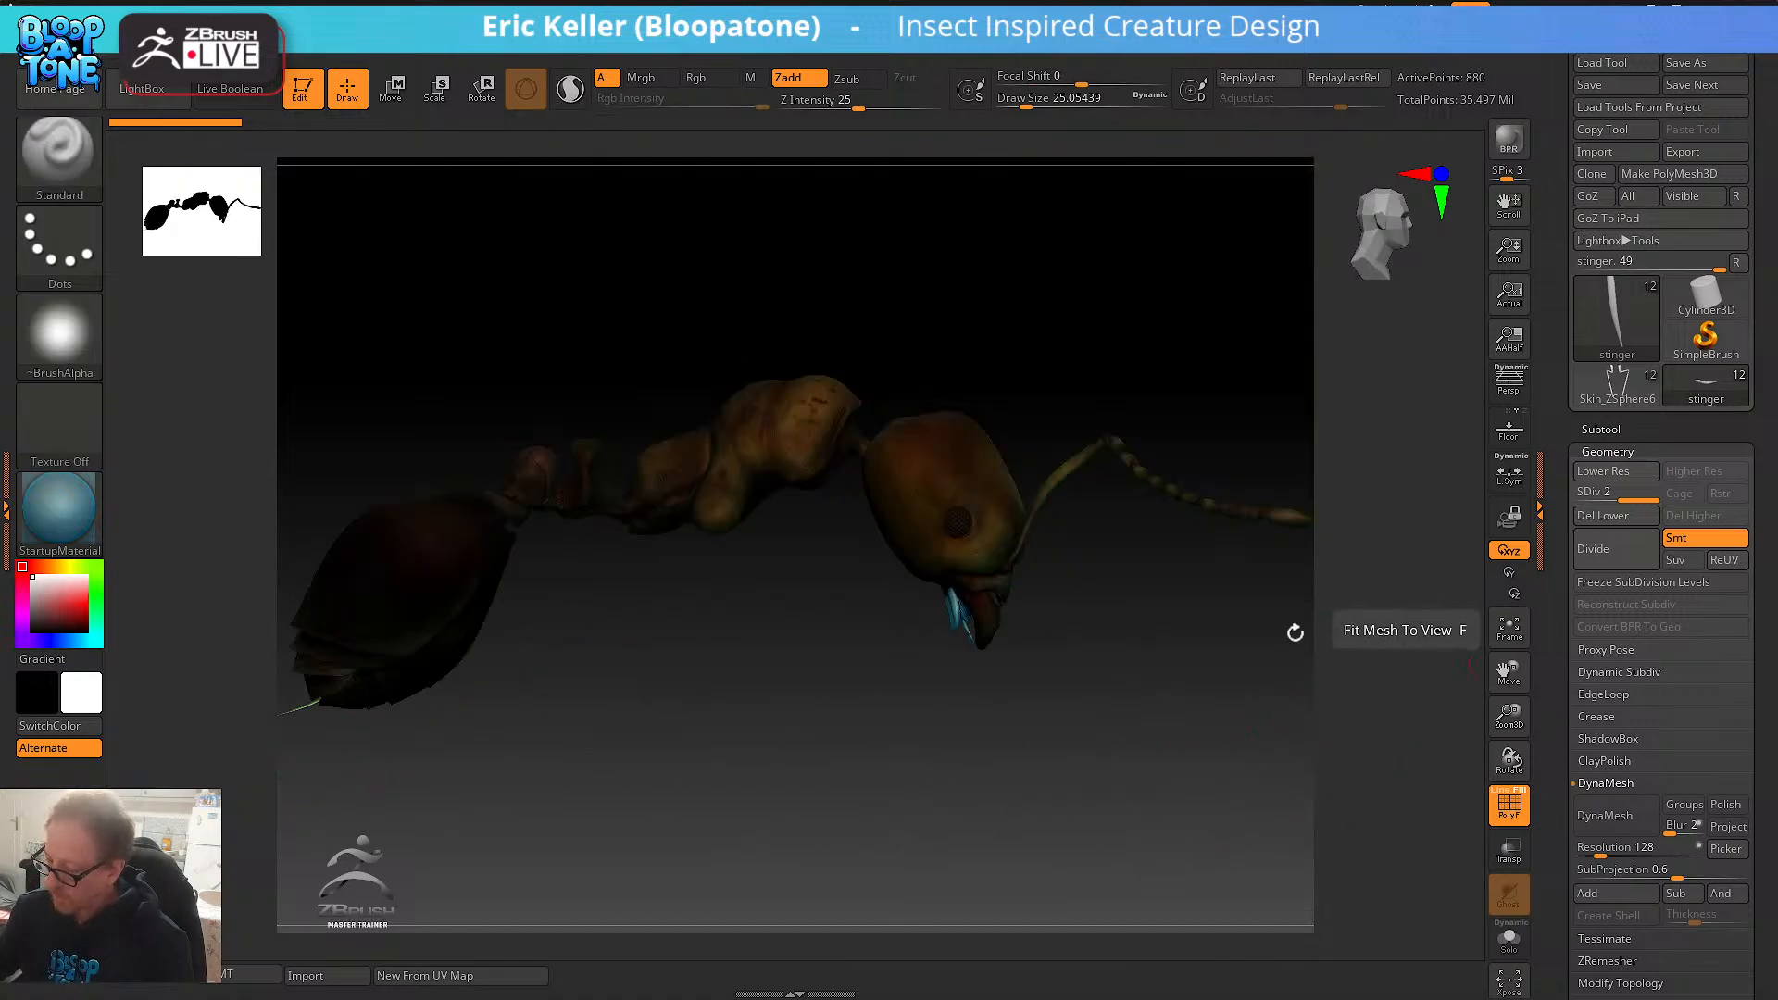
alt+drag(1310, 559, 1423, 532)
- Turn off polypaint on the ant's textured subtools and make the legs subtool visible
click(1601, 430)
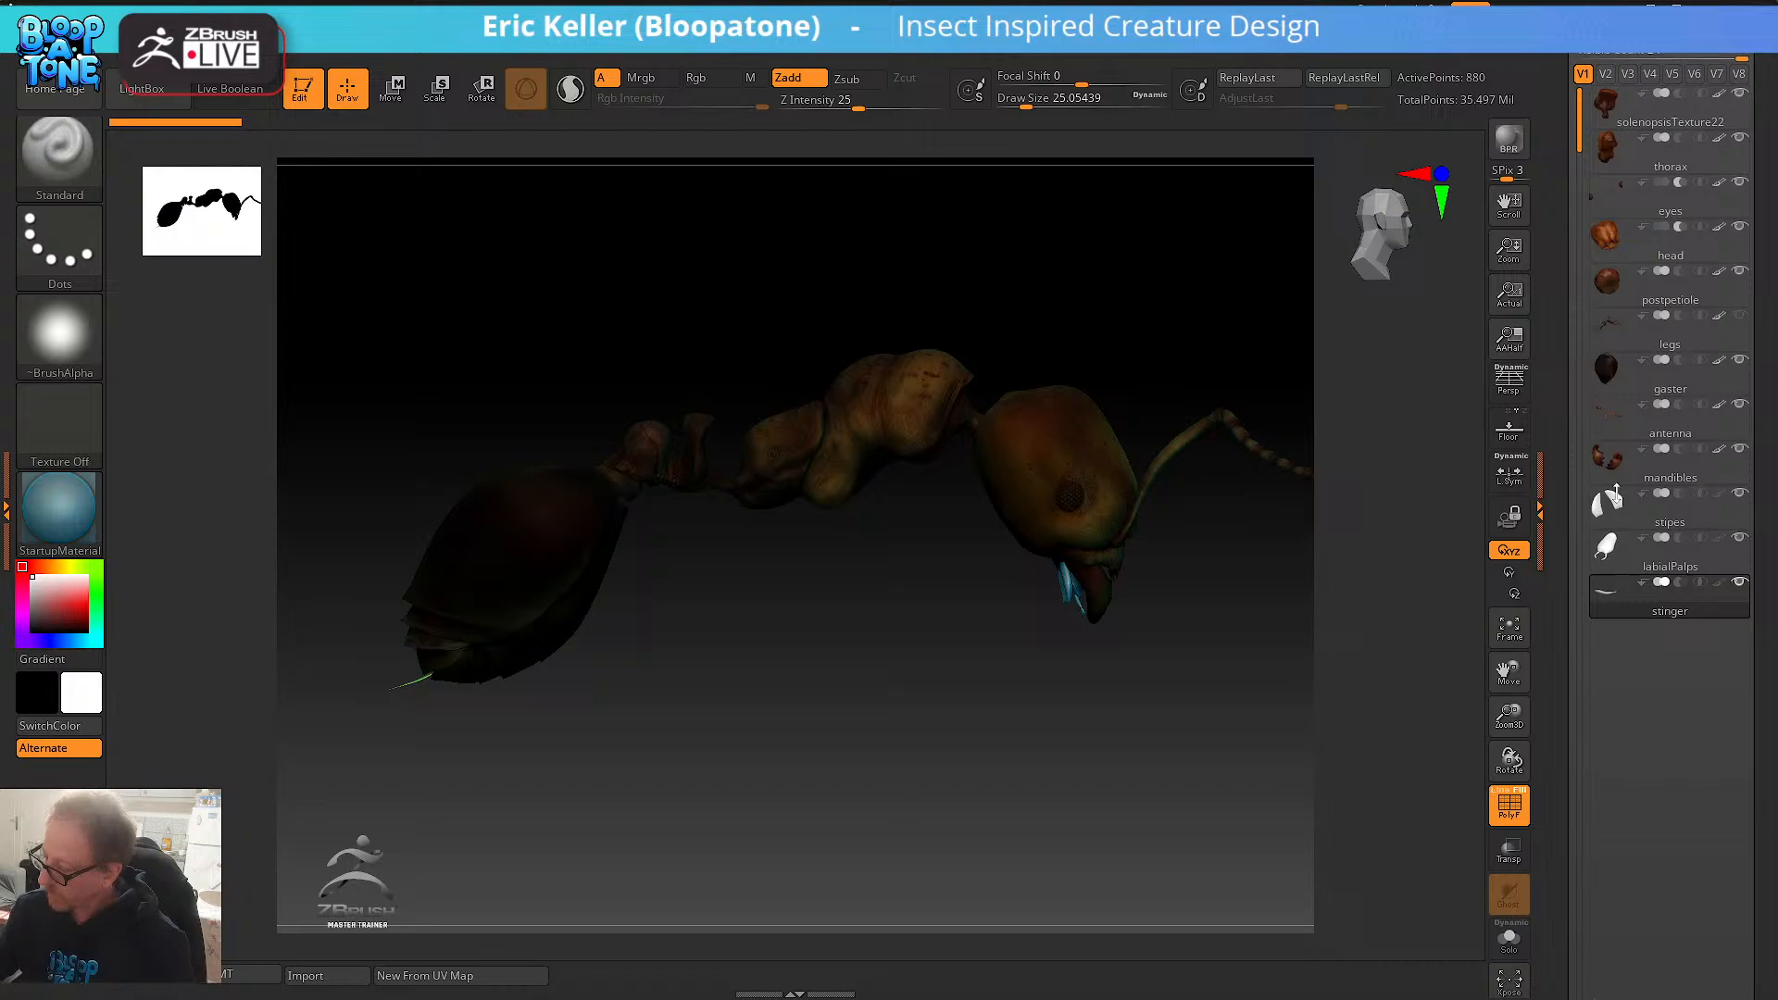
shift+click(1719, 404)
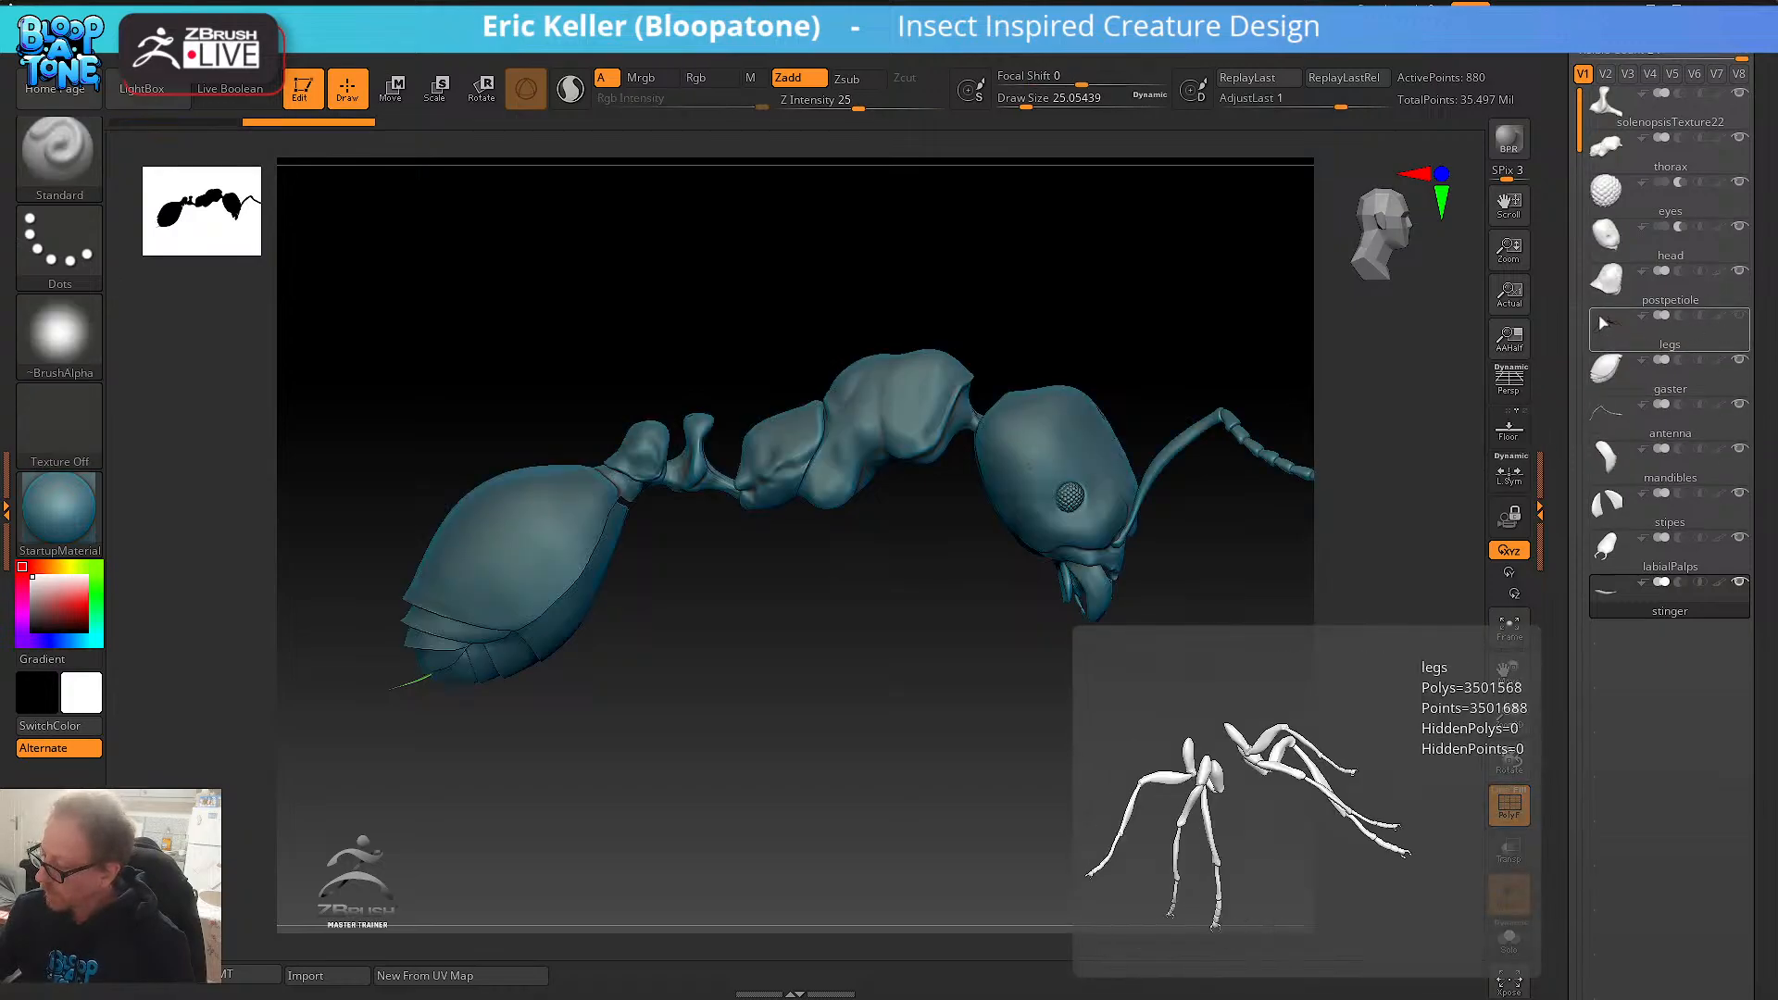
click(1739, 317)
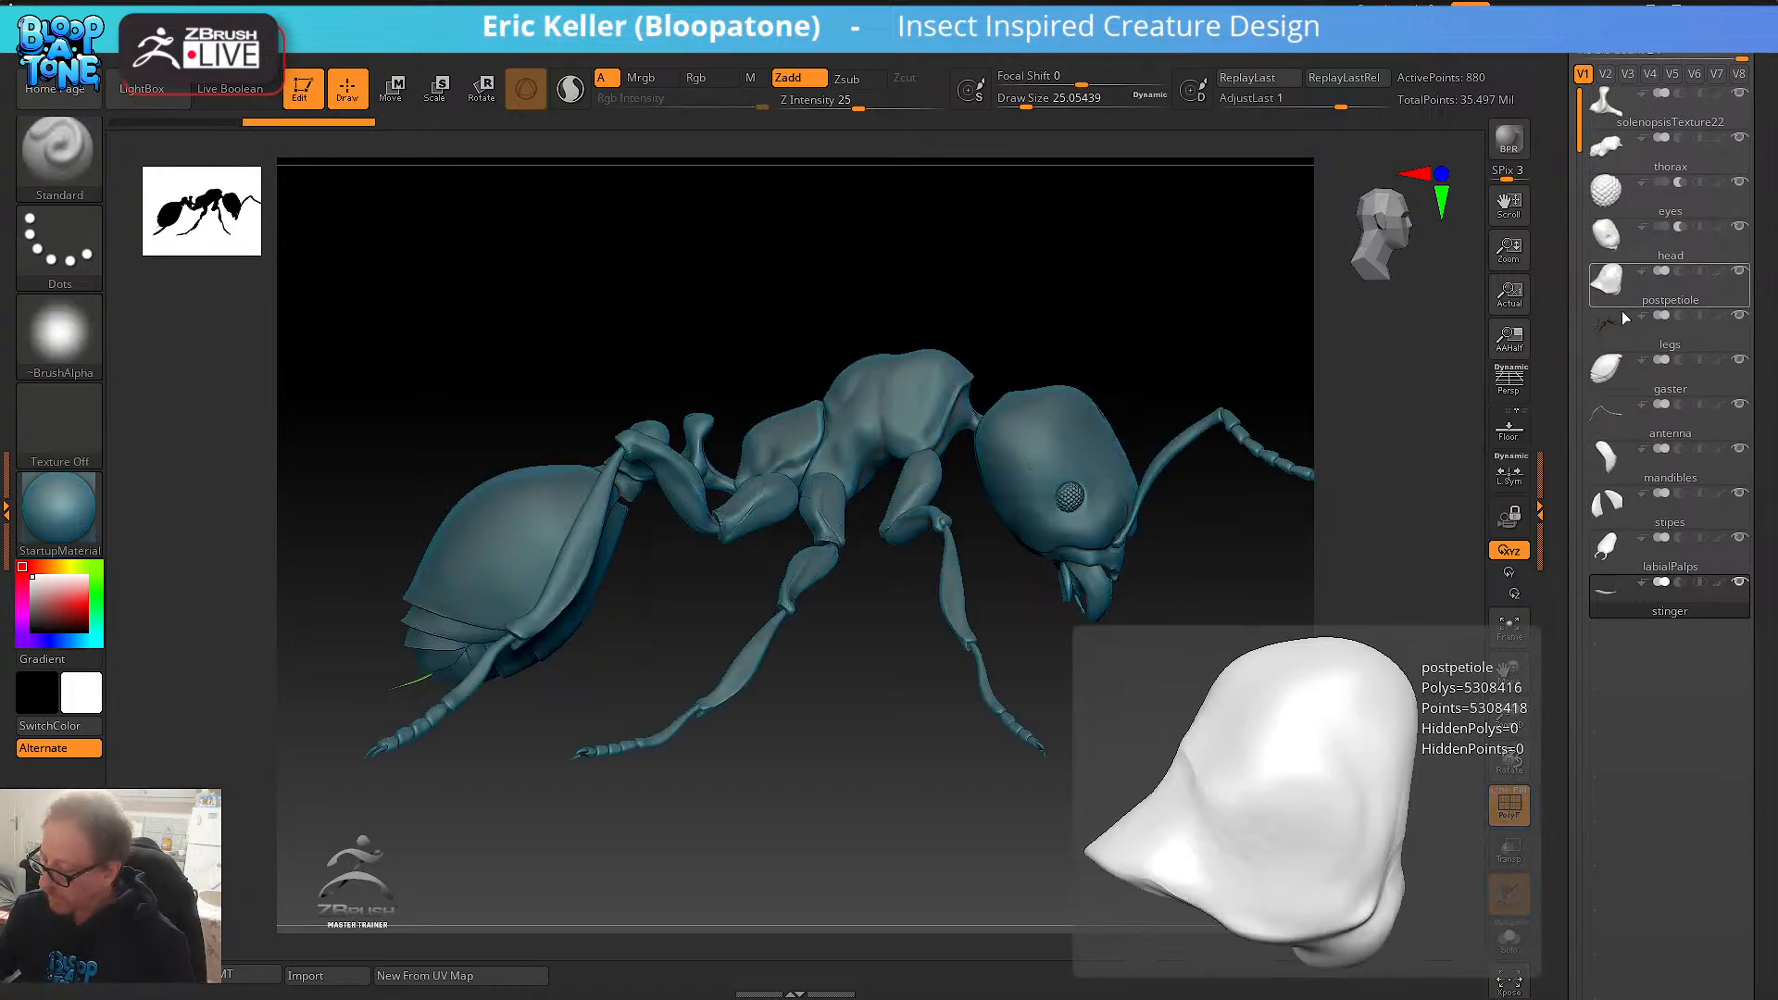
- Examine the ant's leg joints, feet, thorax and abdomen plates from above, the sides and behind
scroll(1693, 354, up, 3)
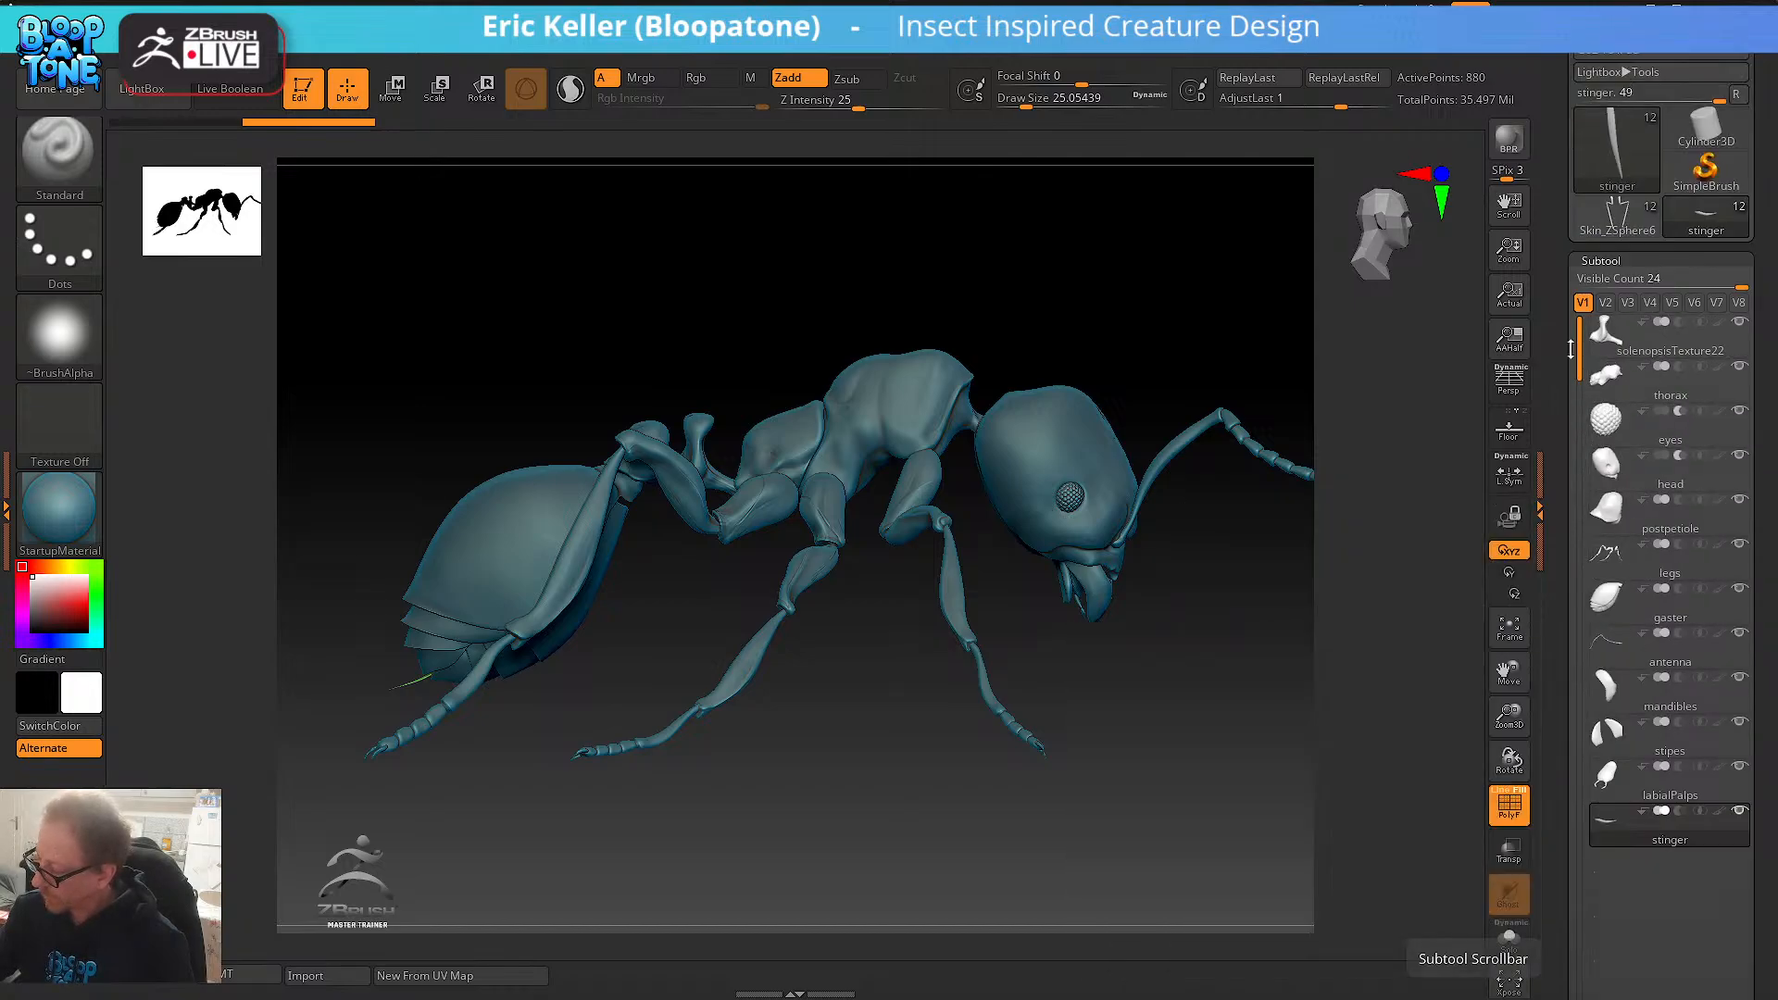
drag(1573, 352, 1572, 363)
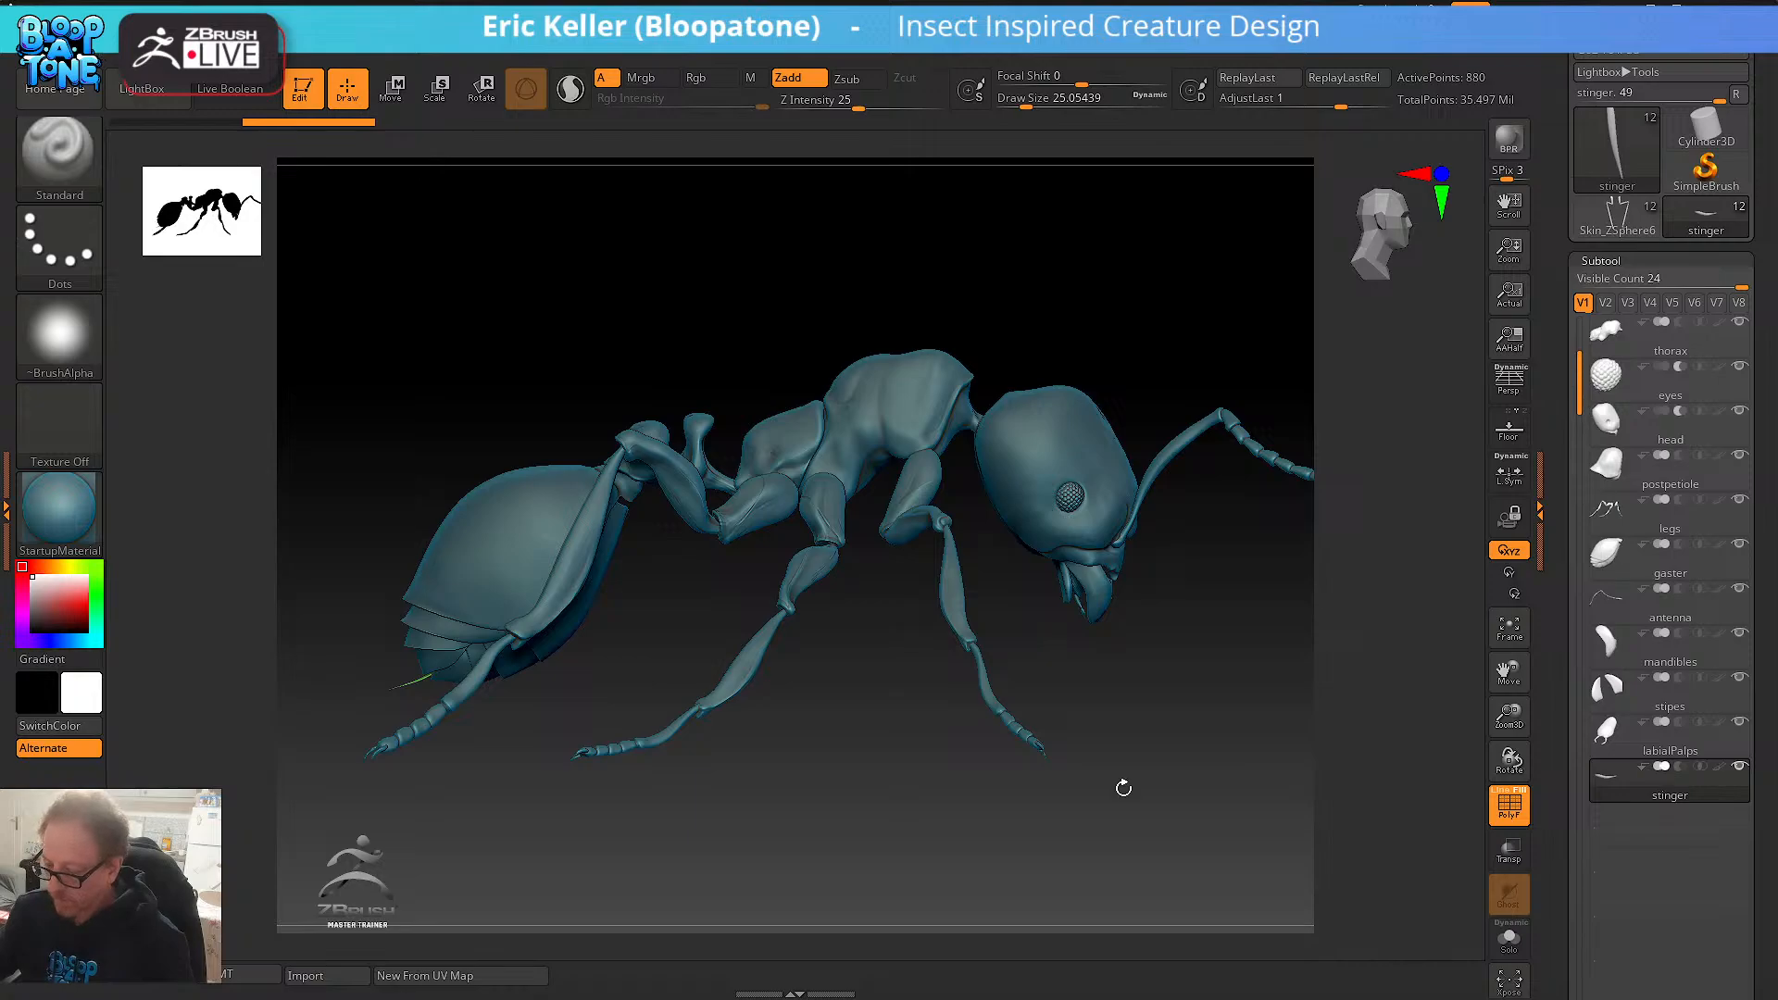
mouse_move(1123, 788)
mouse_down()
mouse_move(1178, 814)
mouse_move(1130, 770)
mouse_up()
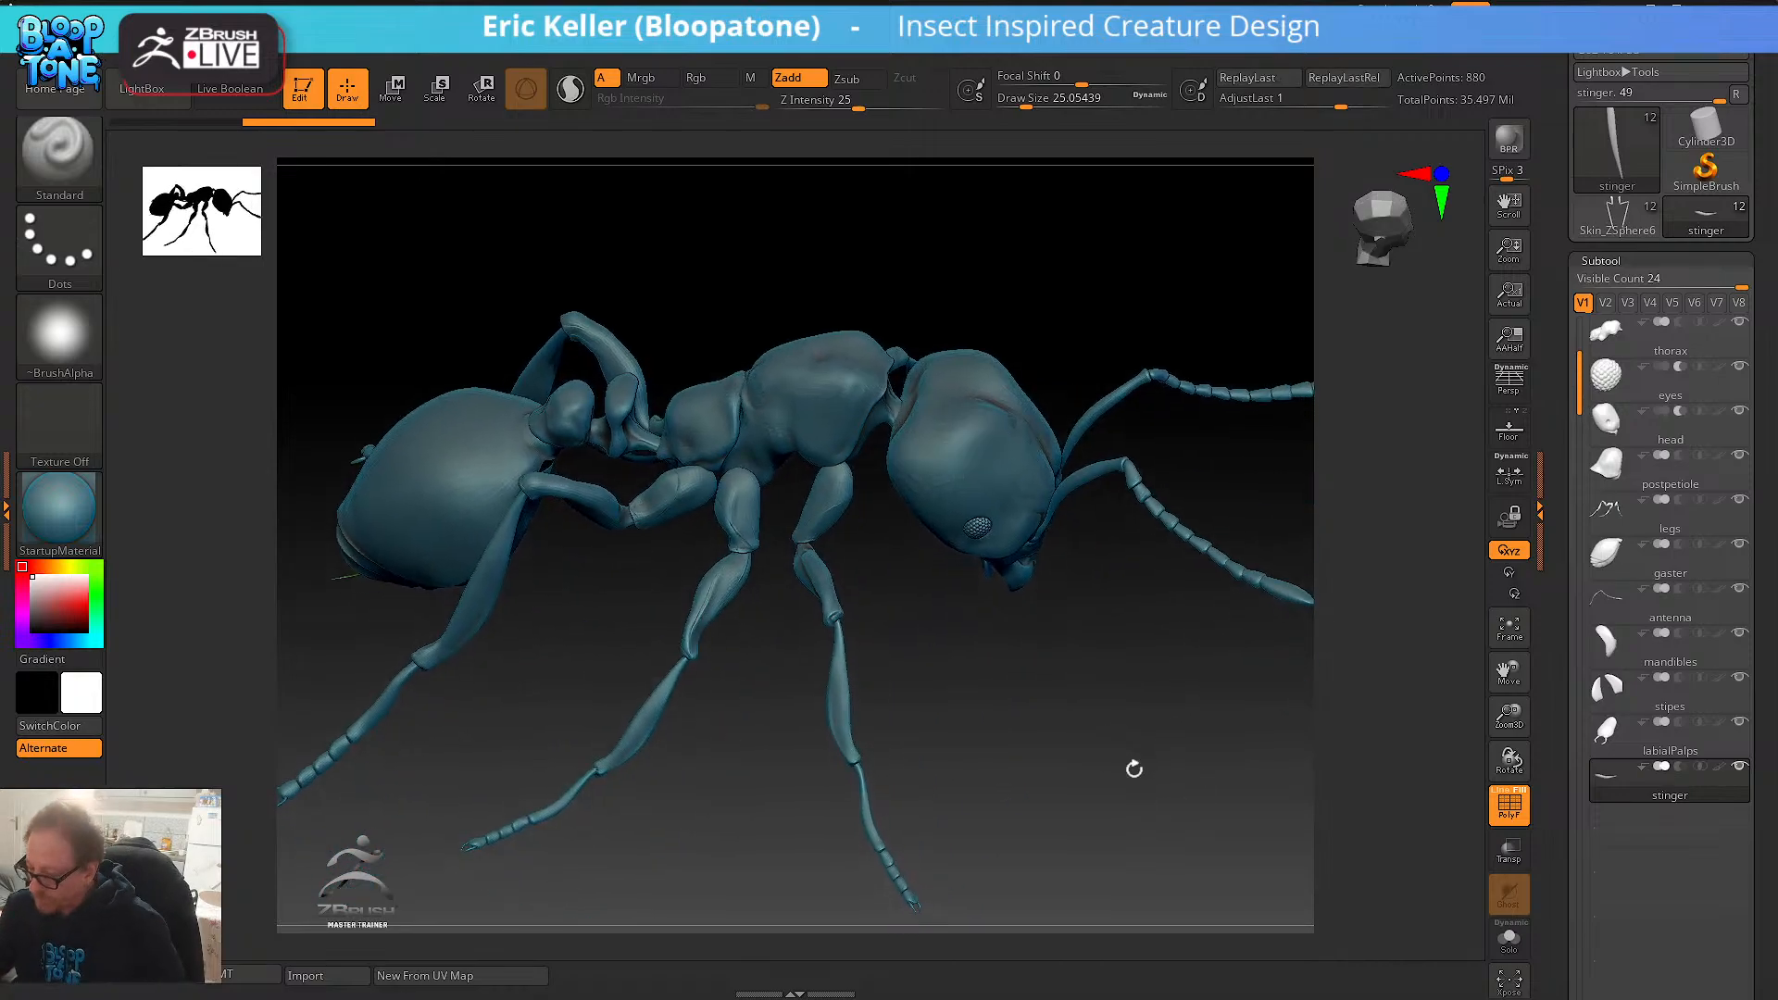
mouse_move(1133, 772)
mouse_down()
mouse_move(1147, 683)
mouse_move(1108, 786)
mouse_move(1216, 712)
mouse_move(1158, 718)
mouse_move(1176, 734)
mouse_move(1156, 752)
mouse_up()
drag(1180, 759, 1071, 641)
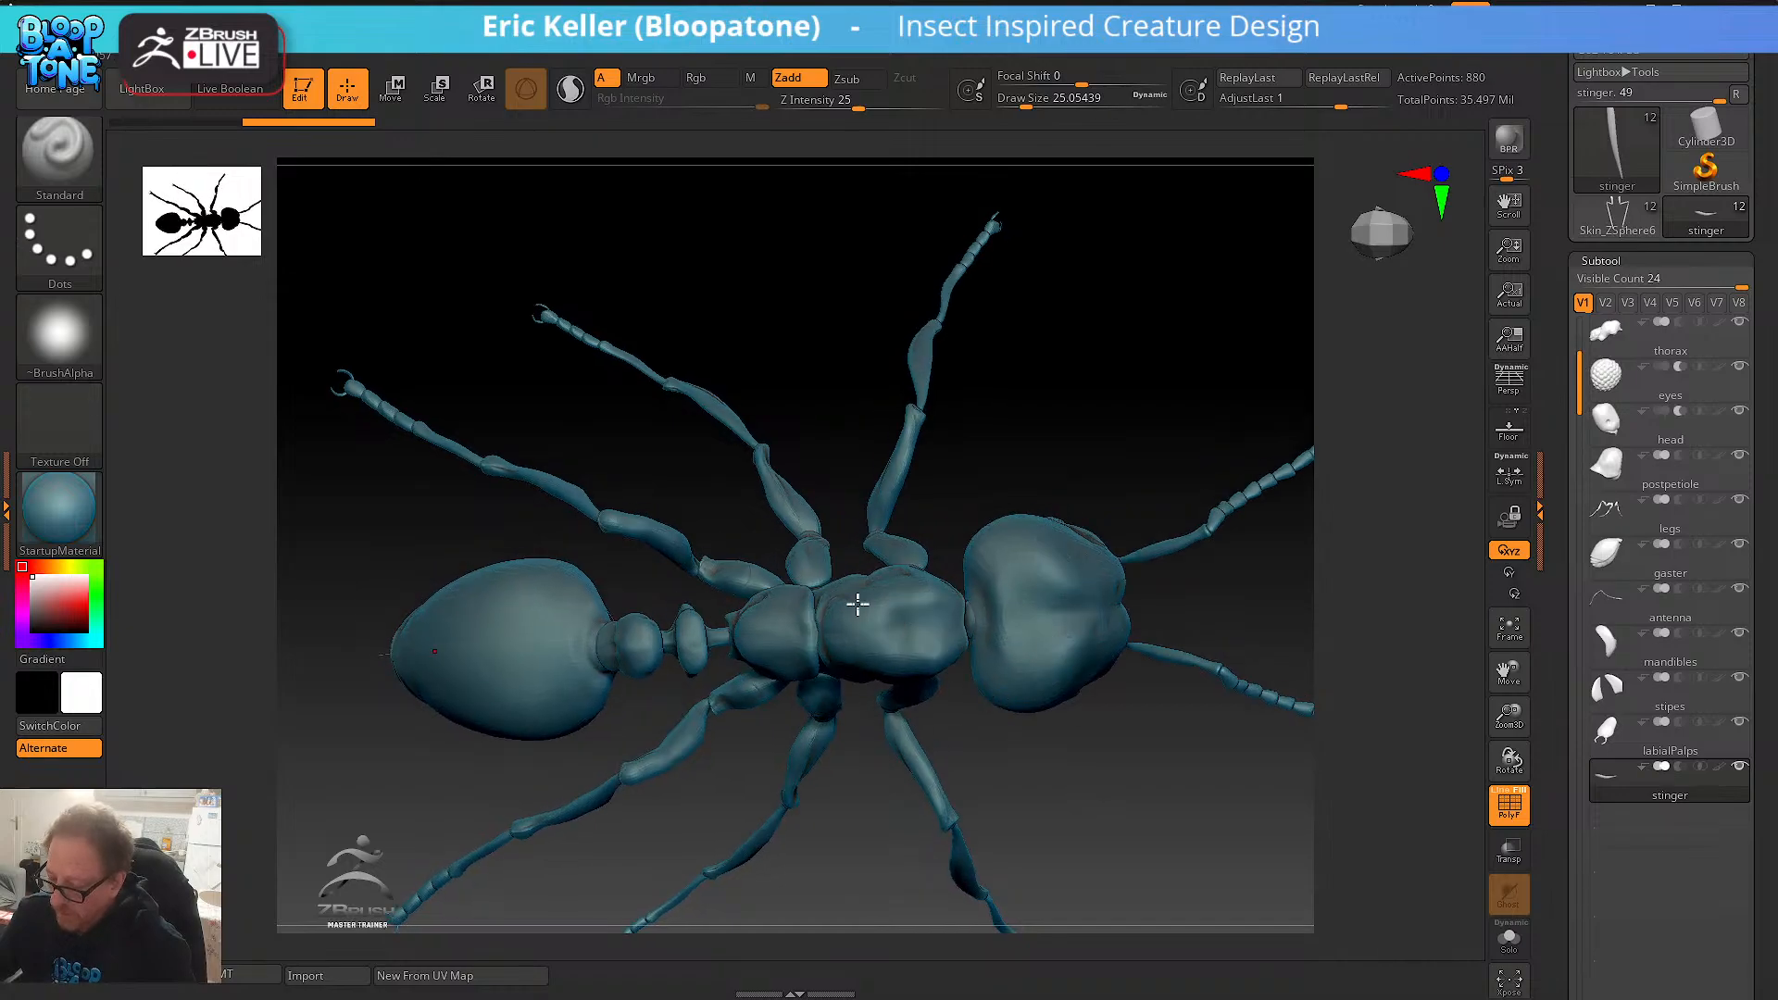
mouse_move(1011, 731)
mouse_down()
mouse_move(1060, 734)
mouse_move(1038, 727)
mouse_up()
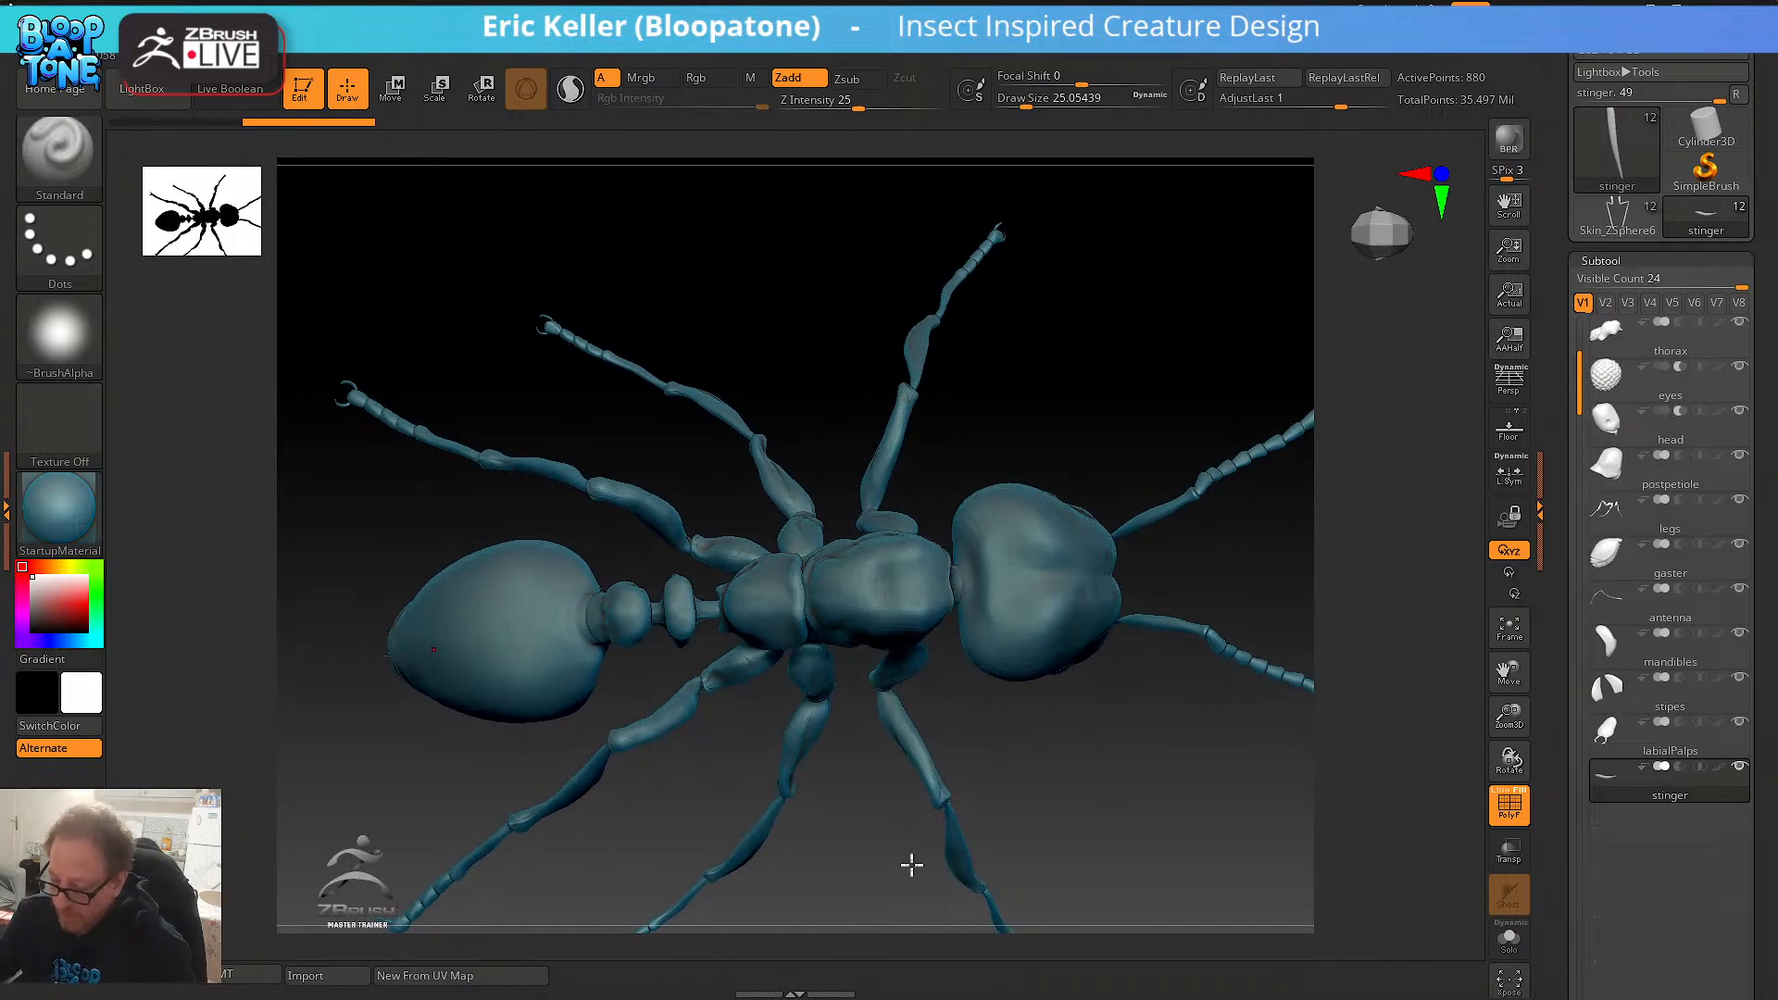
drag(911, 865, 626, 524)
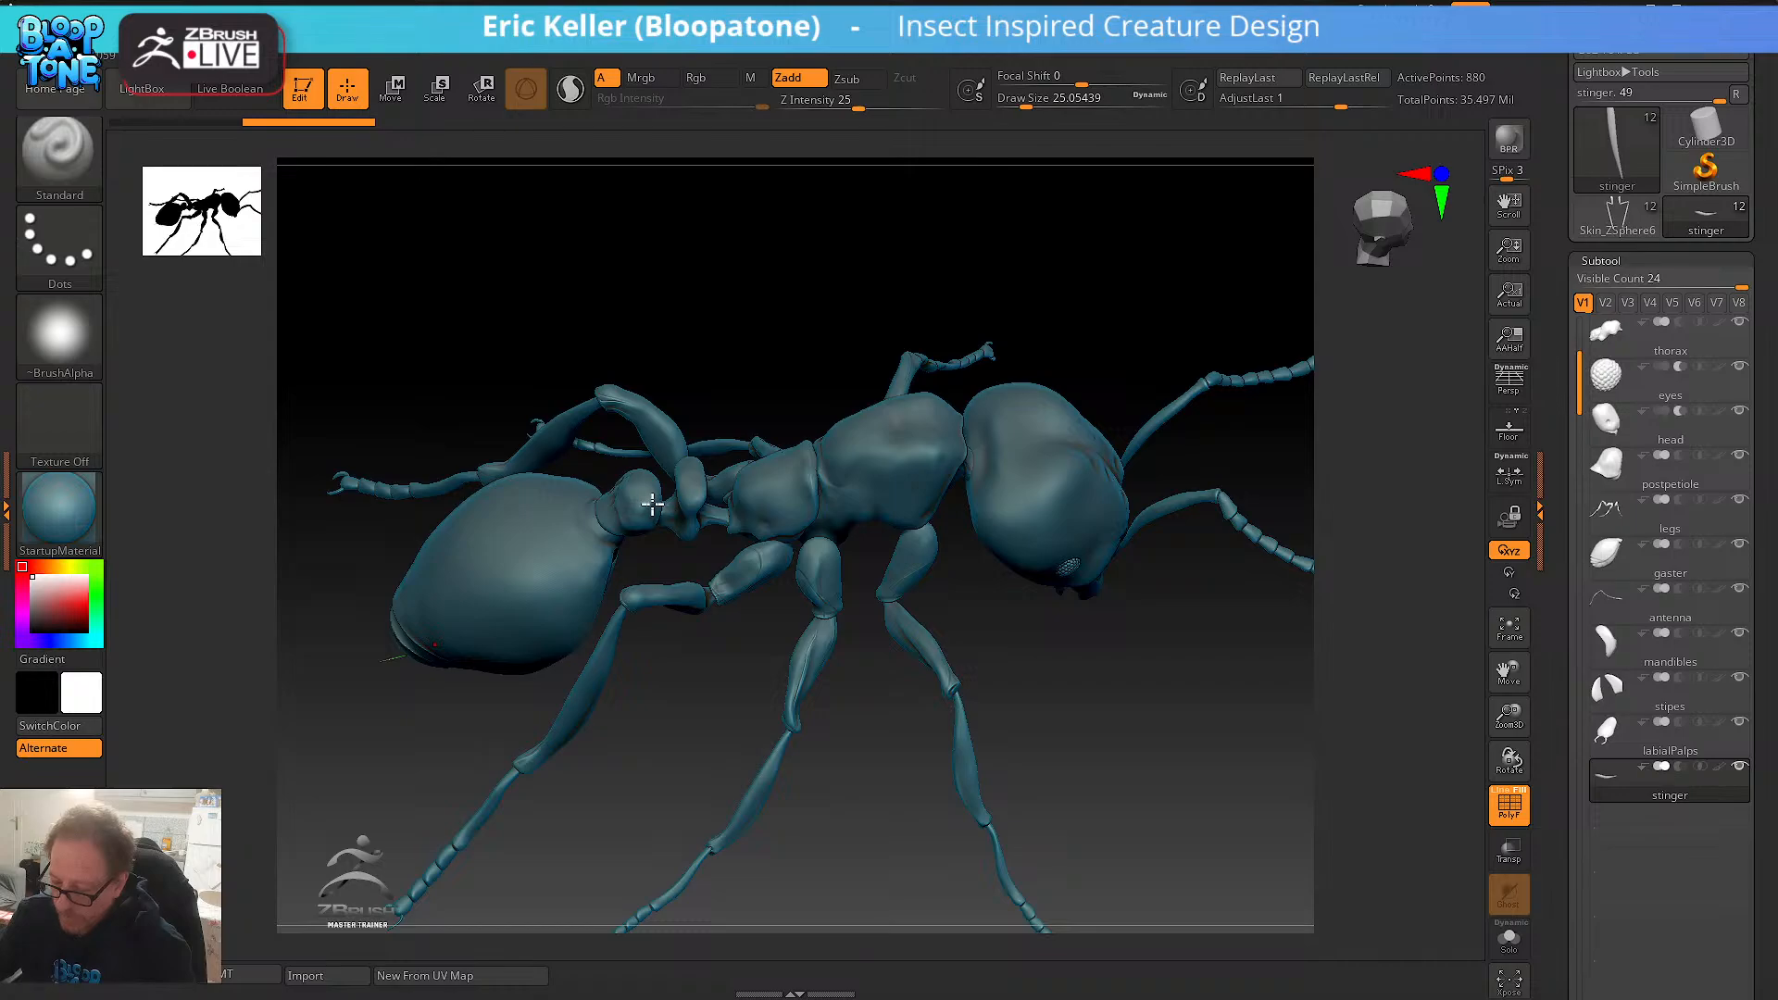
drag(689, 693, 712, 571)
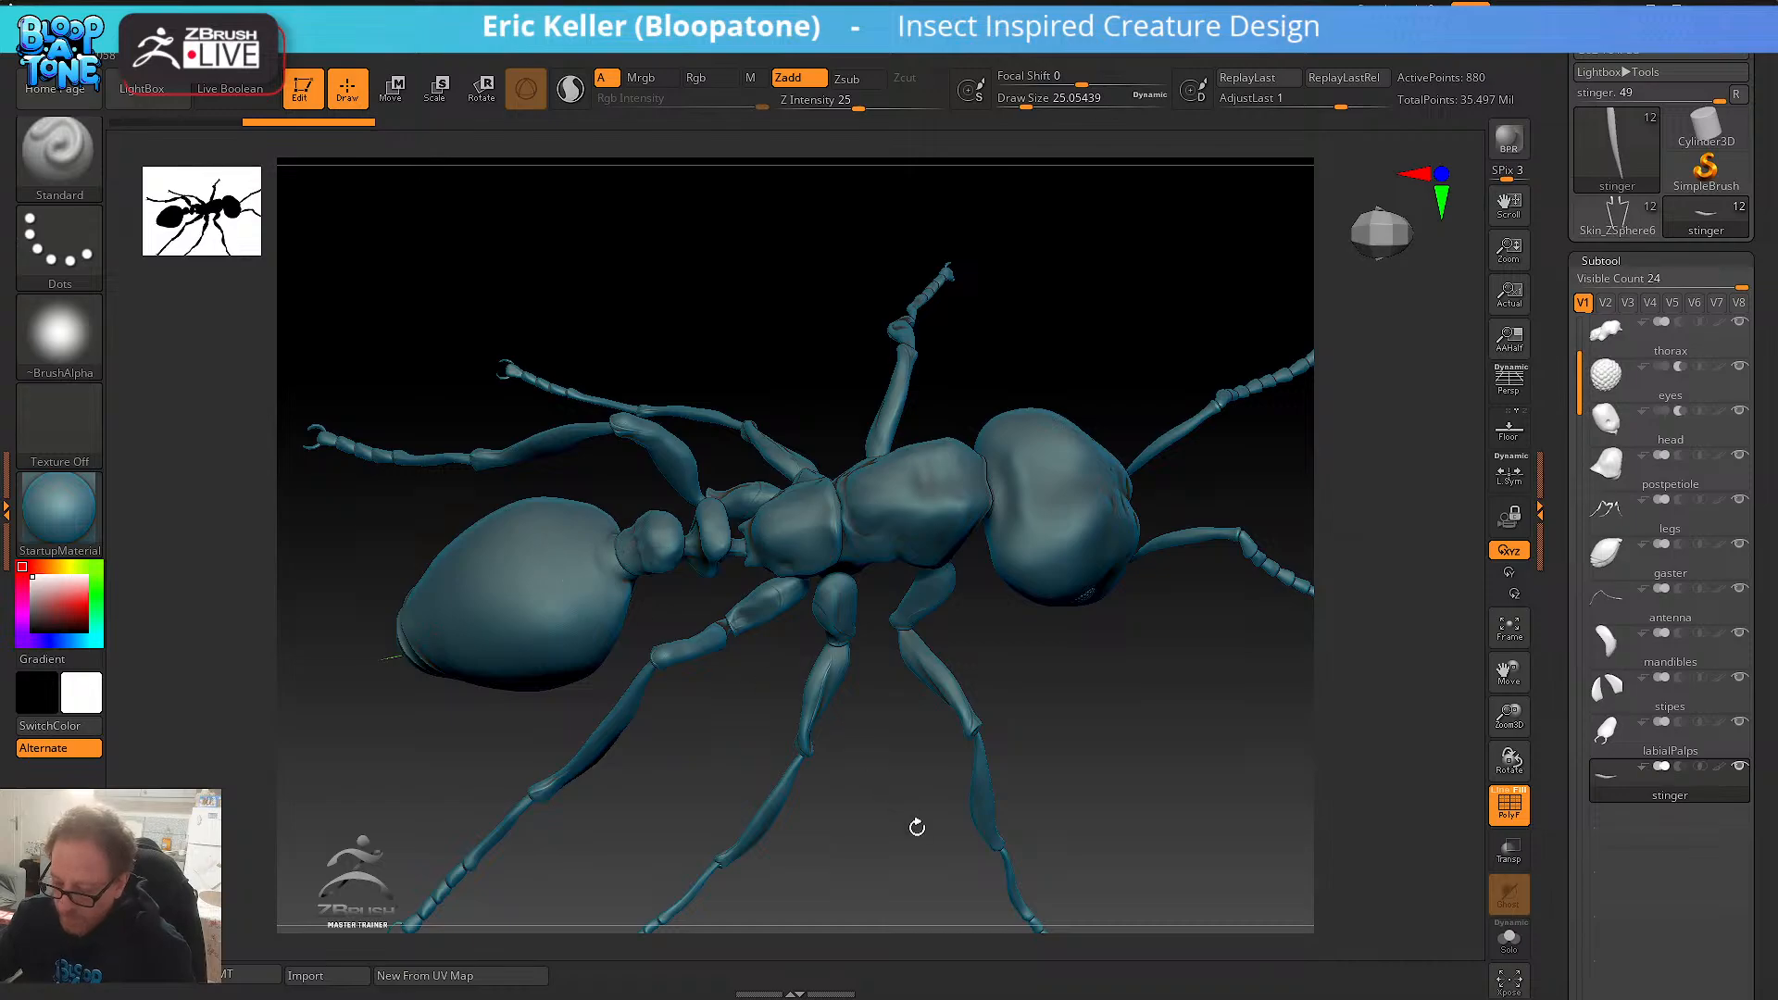
drag(917, 827, 921, 639)
drag(766, 889, 1039, 754)
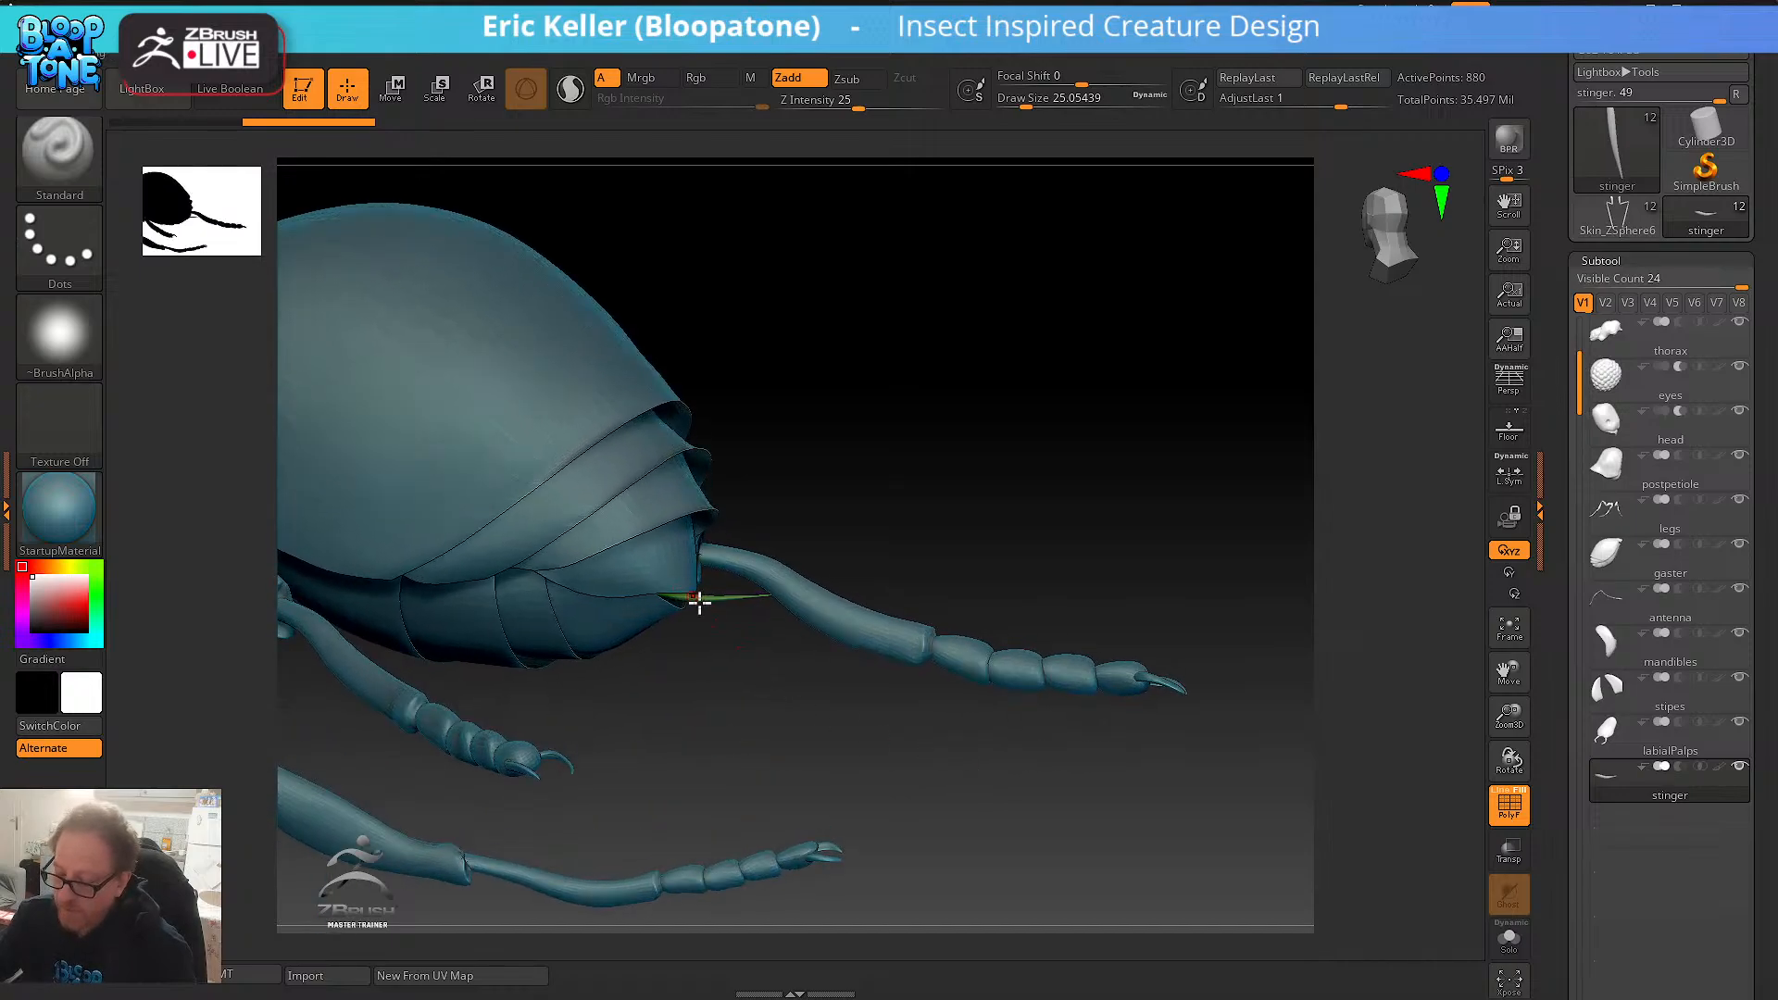
drag(757, 606, 883, 804)
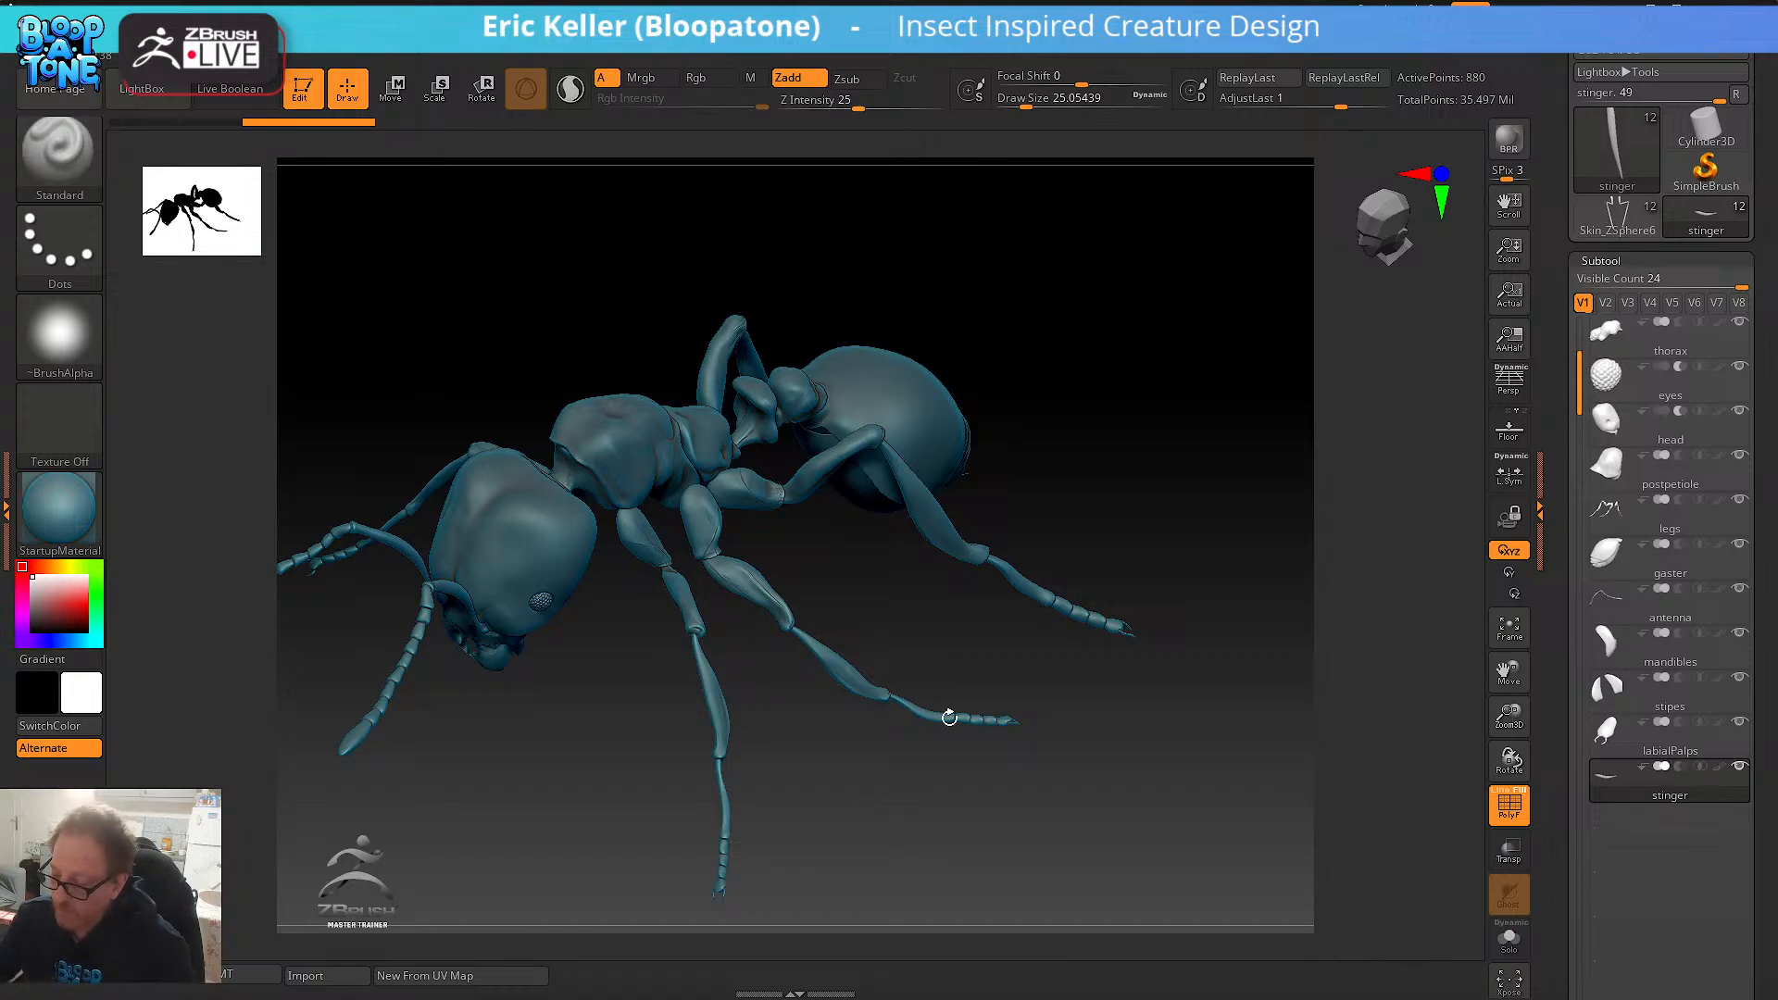
- Start loading another tool and browse from the Solenopsis folders to Myrmicinae > Myrmecia > Bulldog_ant > ZBrush
drag(1564, 278, 1561, 415)
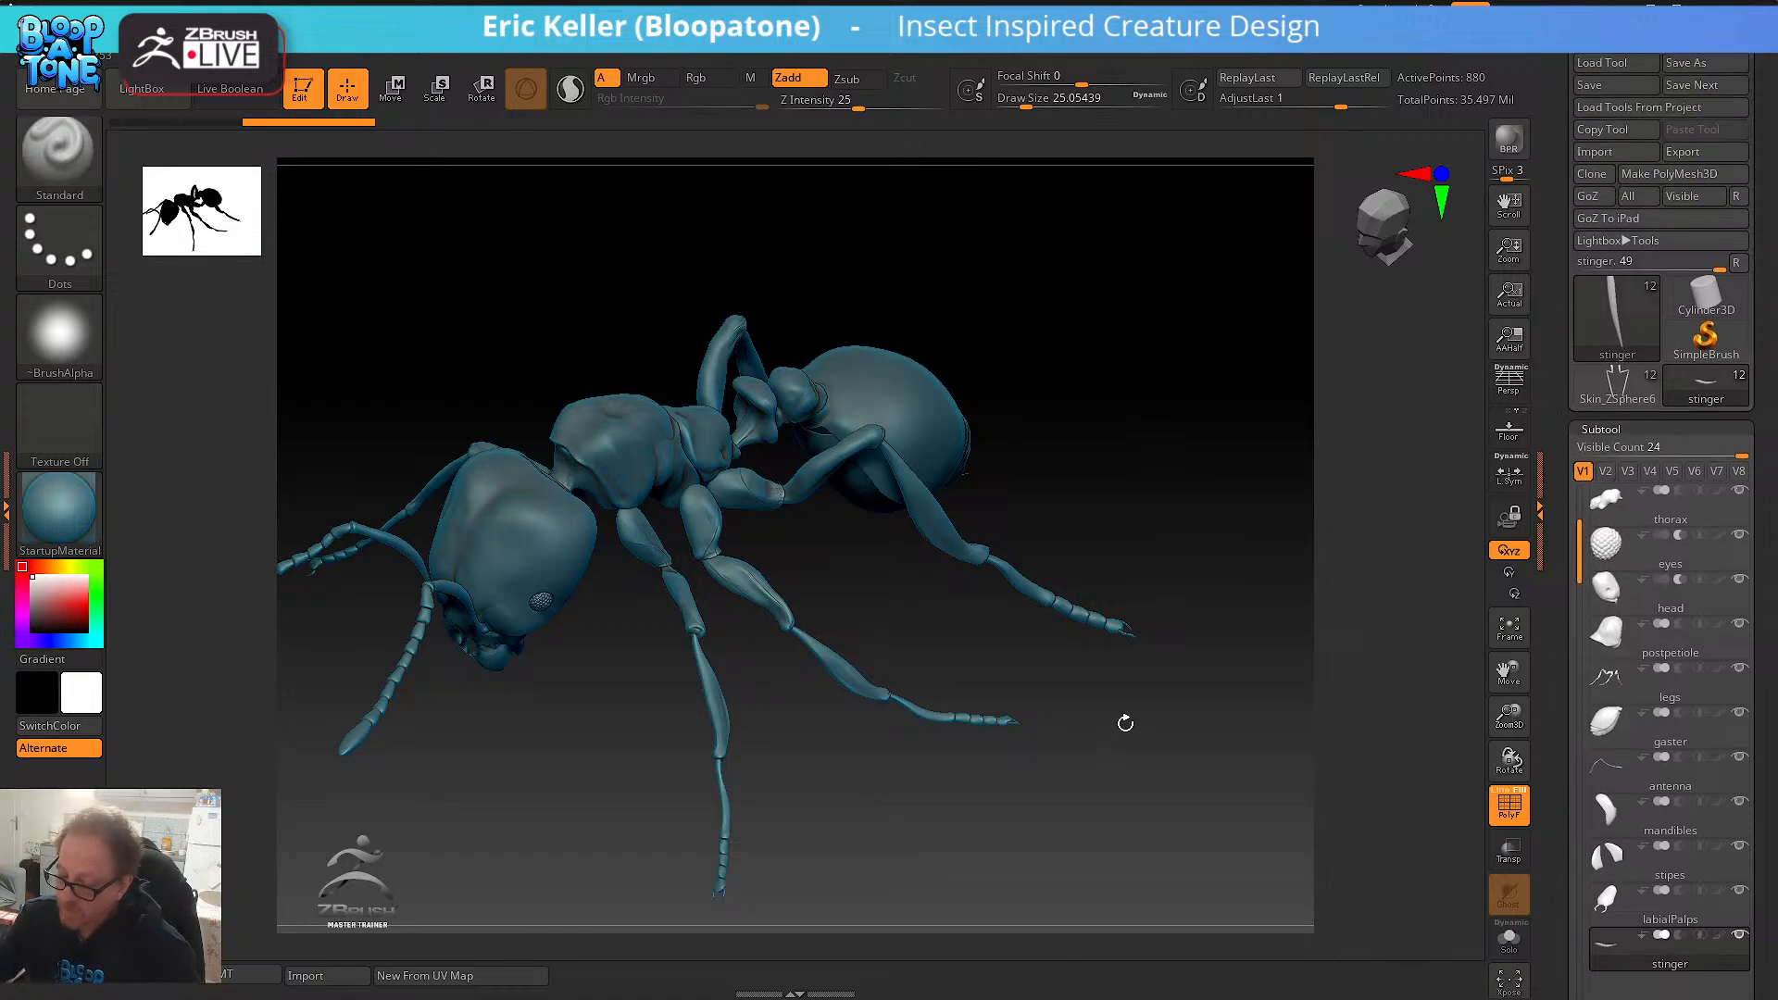
drag(1125, 722, 1483, 212)
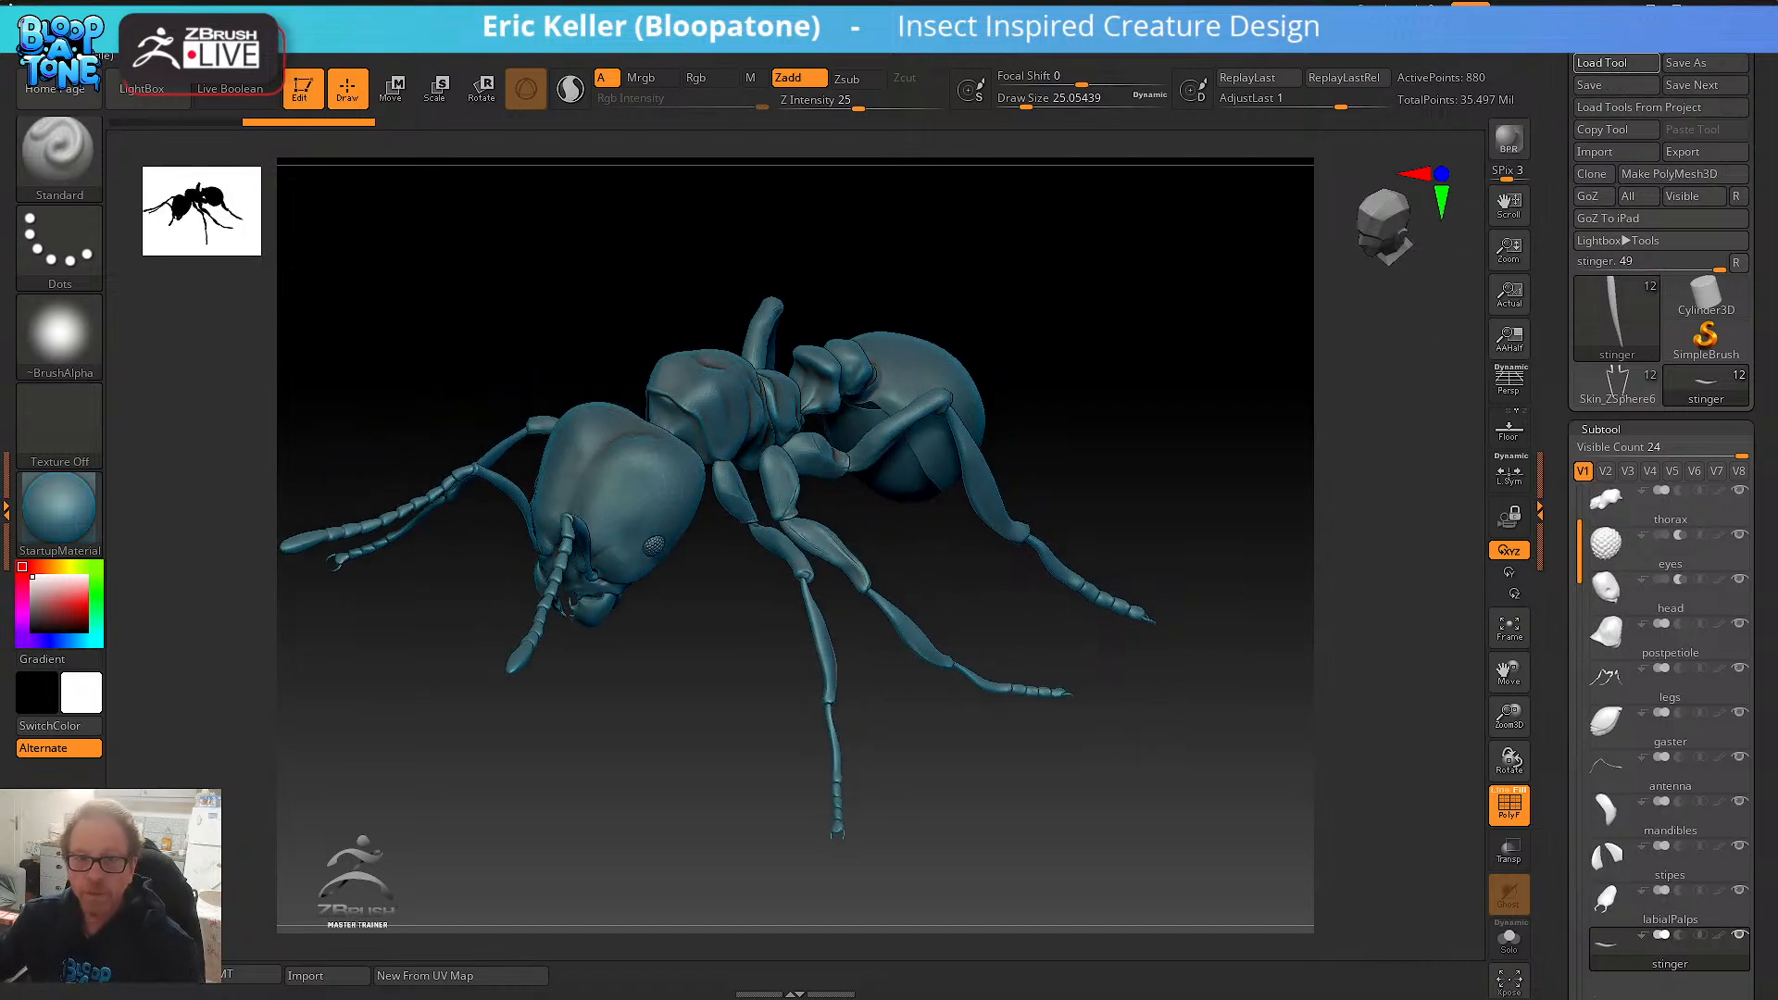
click(1616, 62)
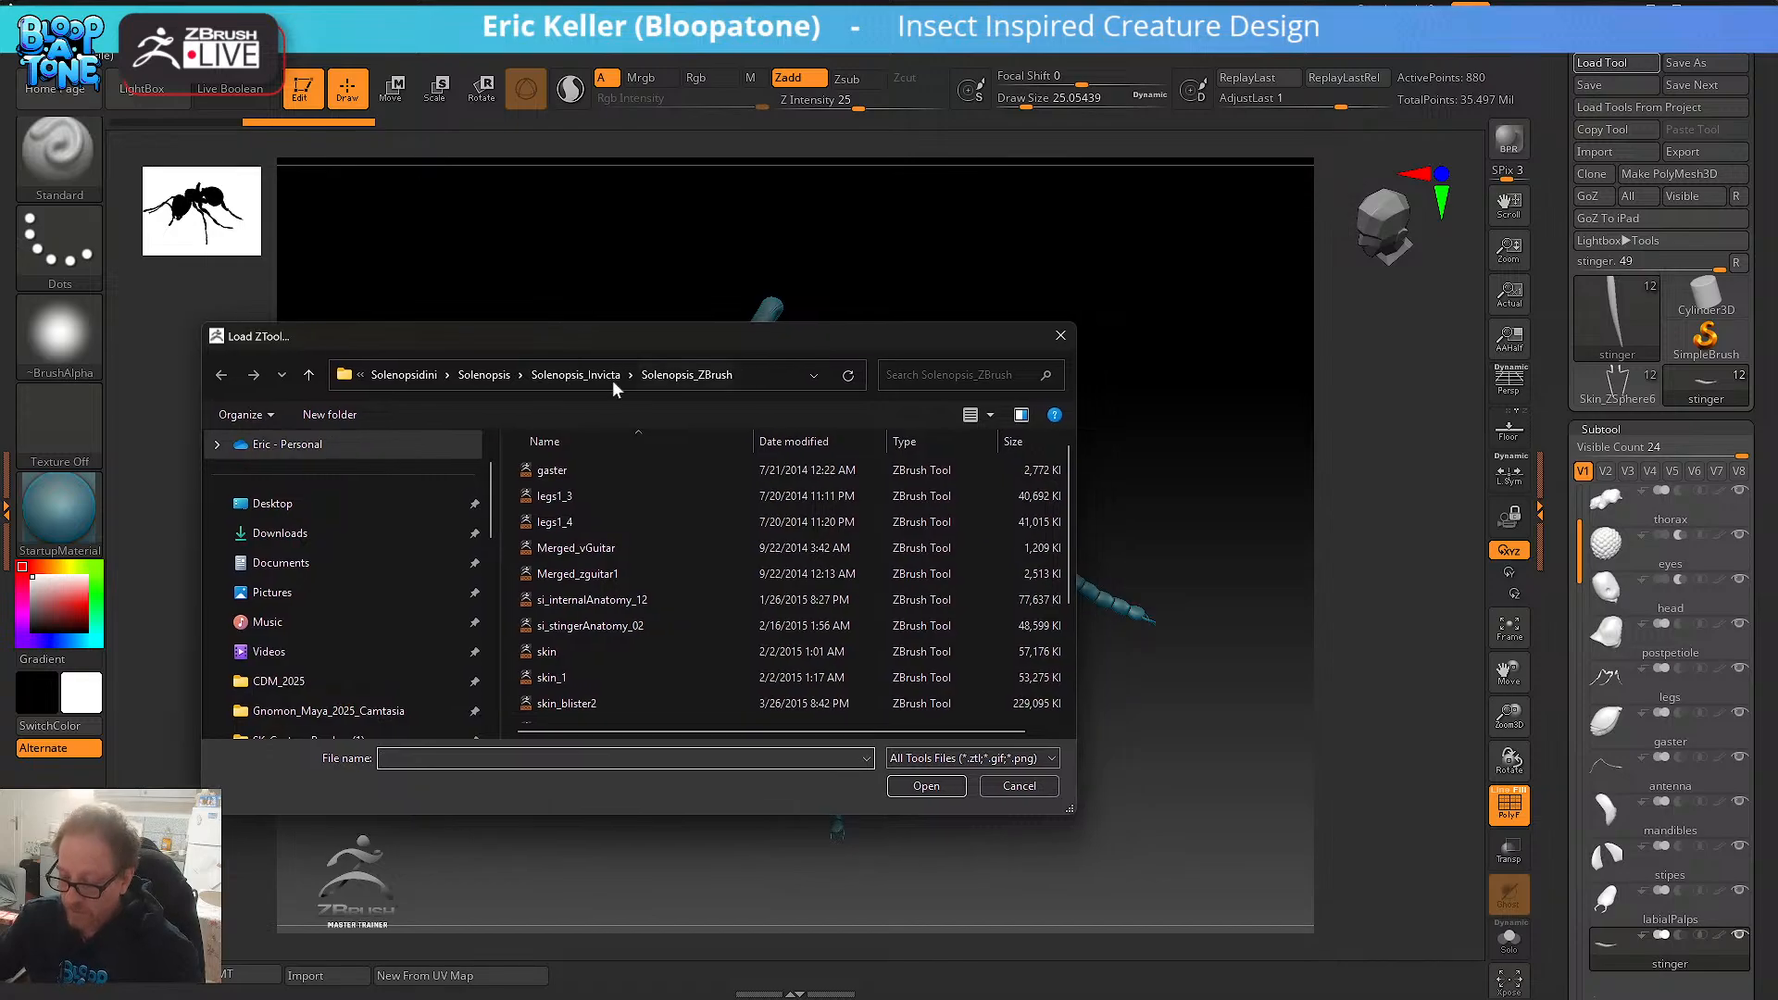
click(574, 374)
click(574, 374)
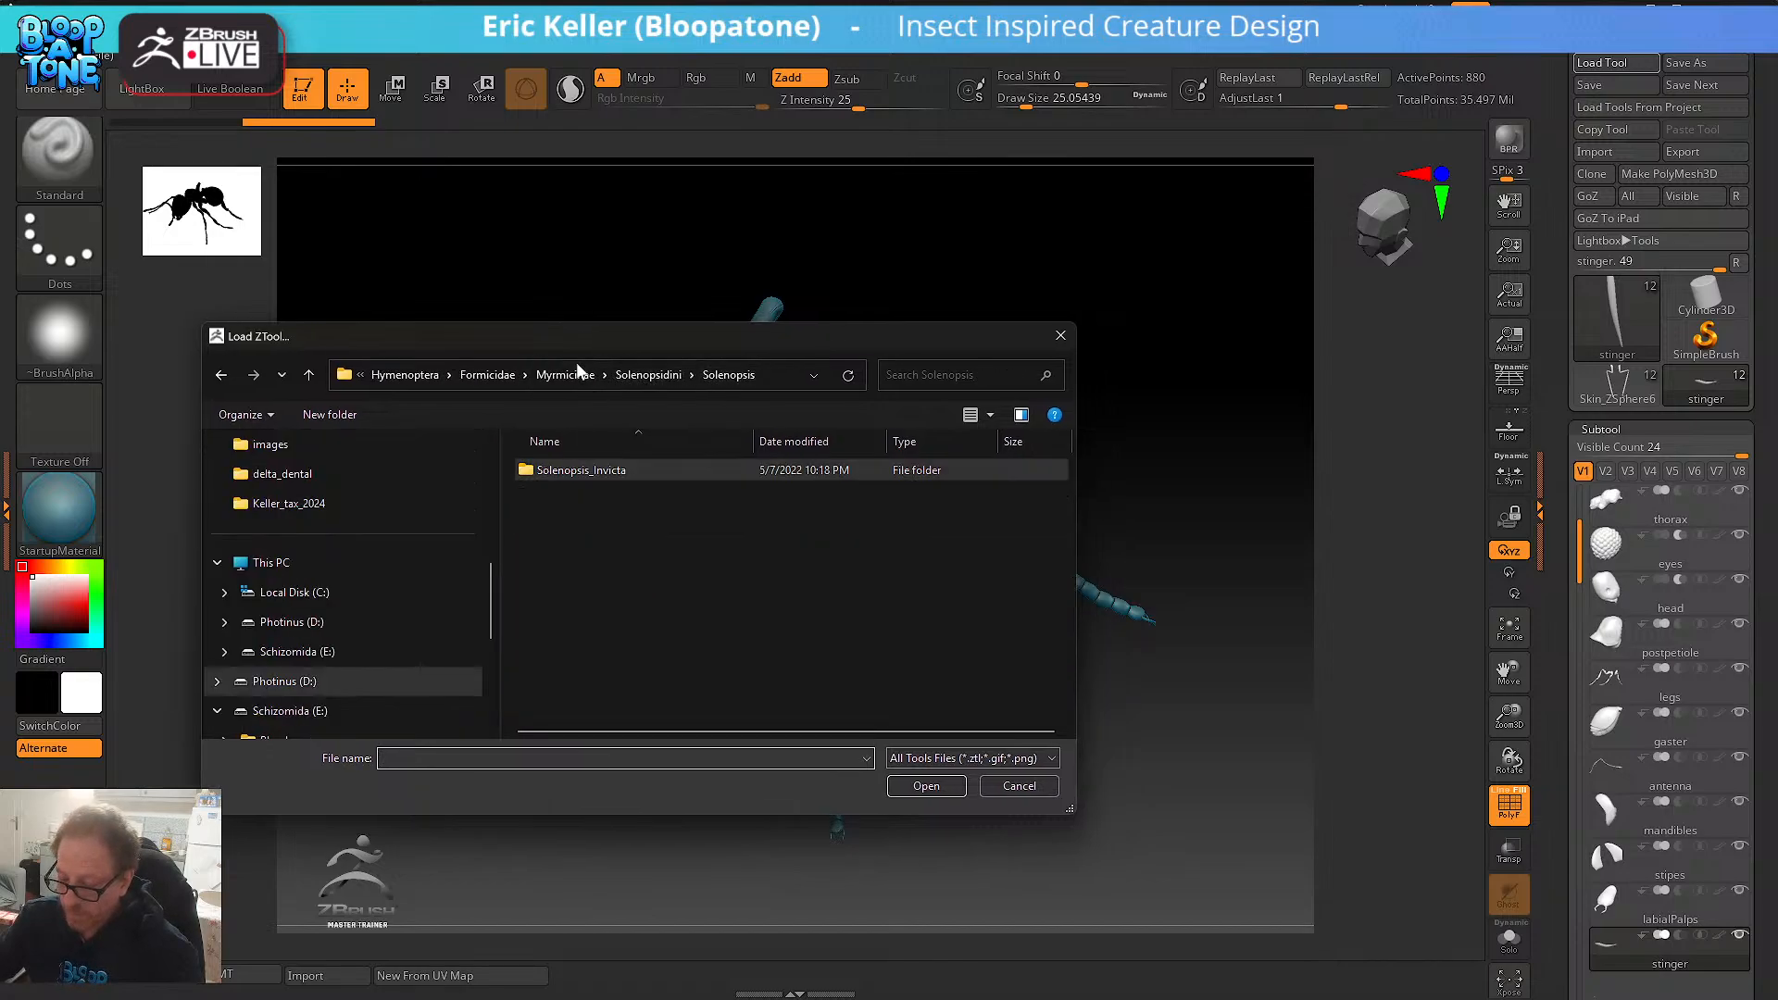
click(575, 372)
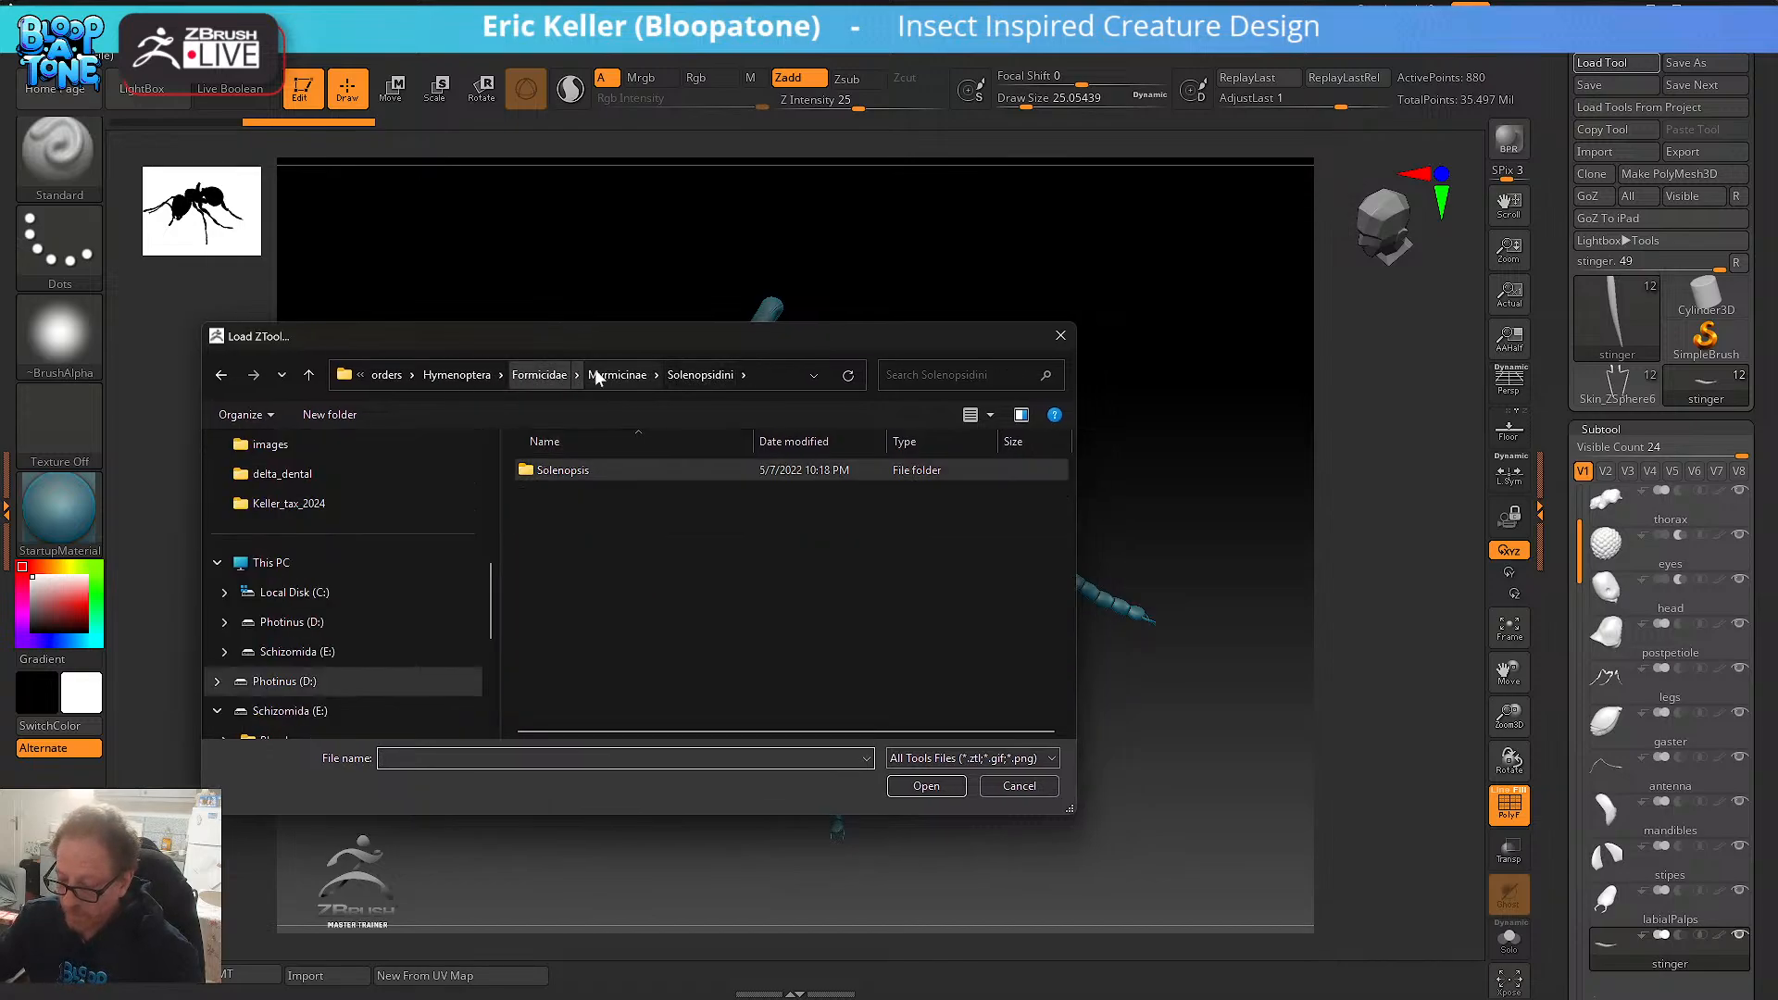
click(600, 375)
double_click(604, 467)
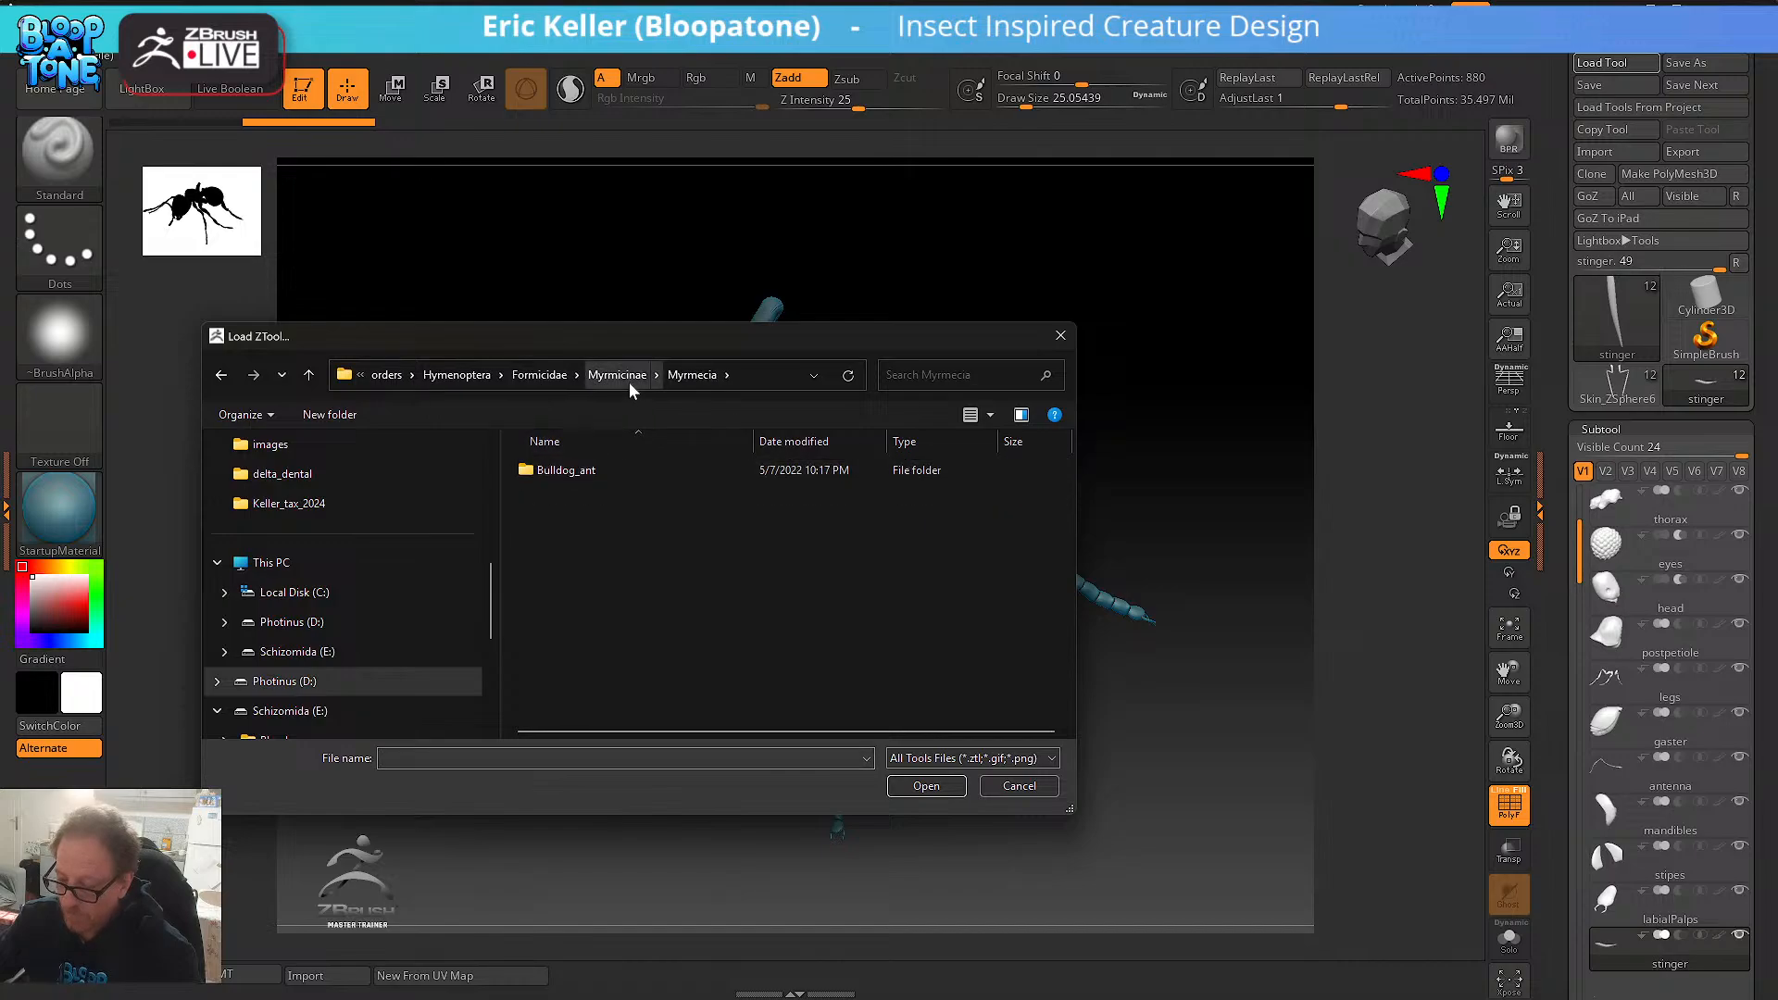
double_click(606, 469)
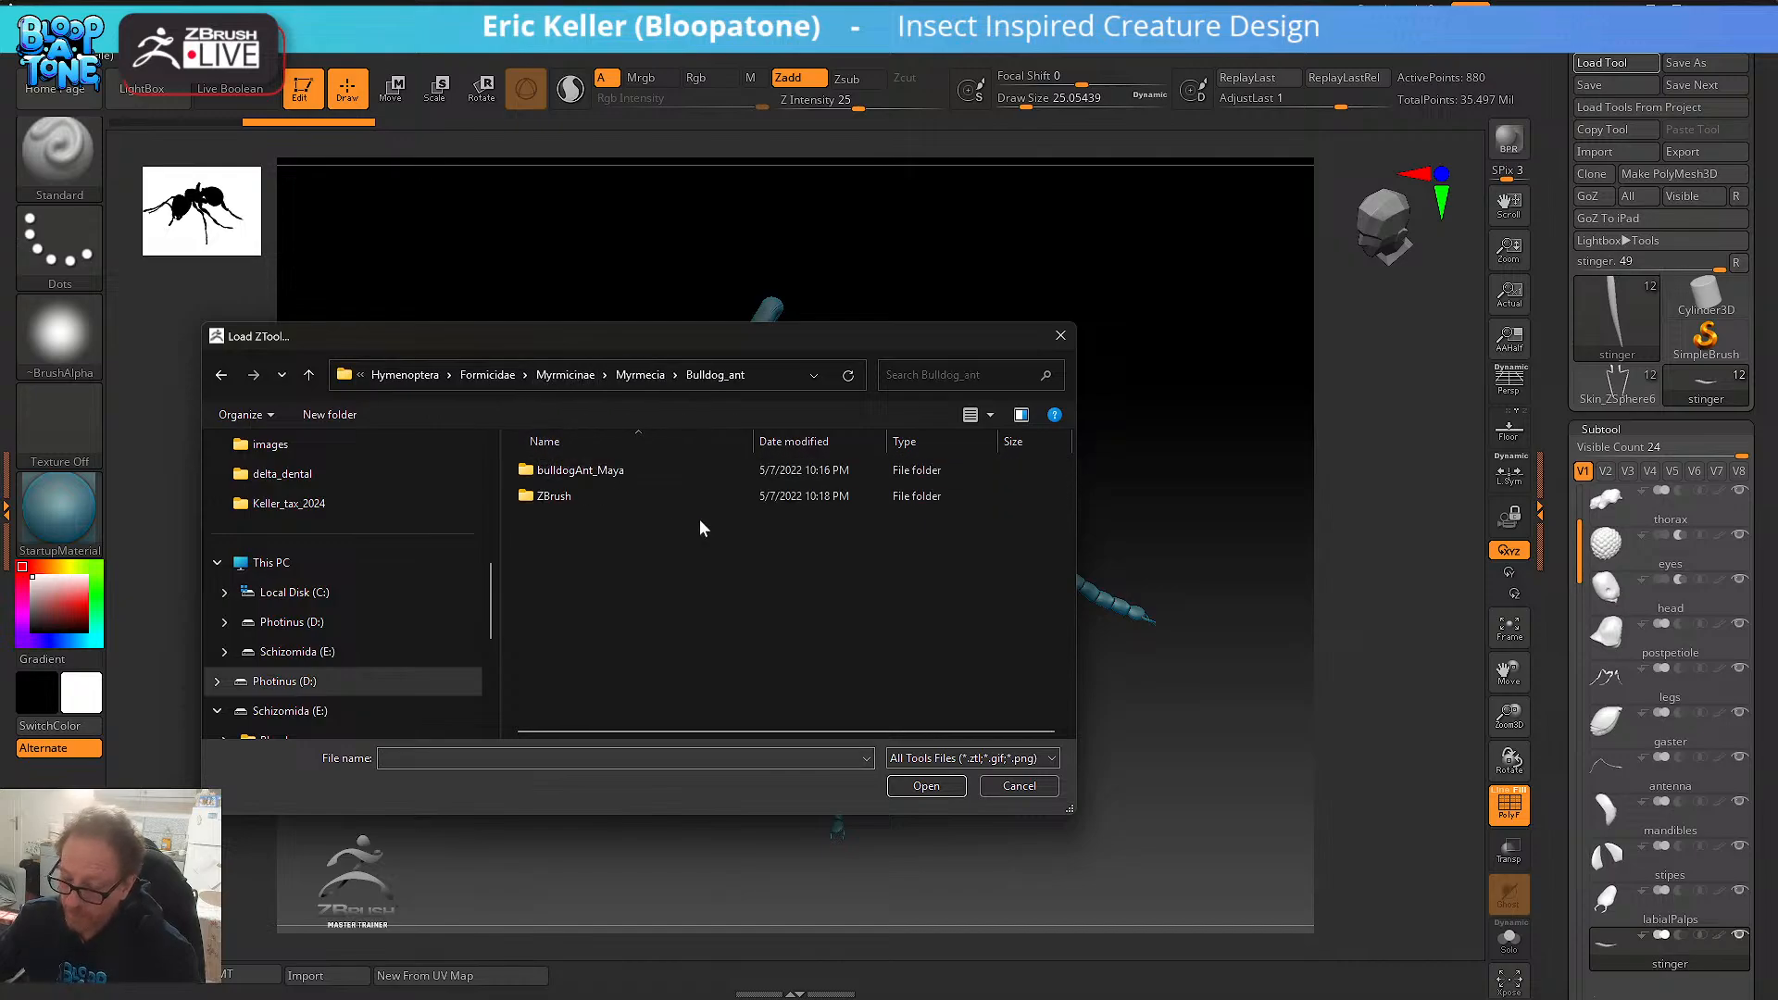
double_click(632, 494)
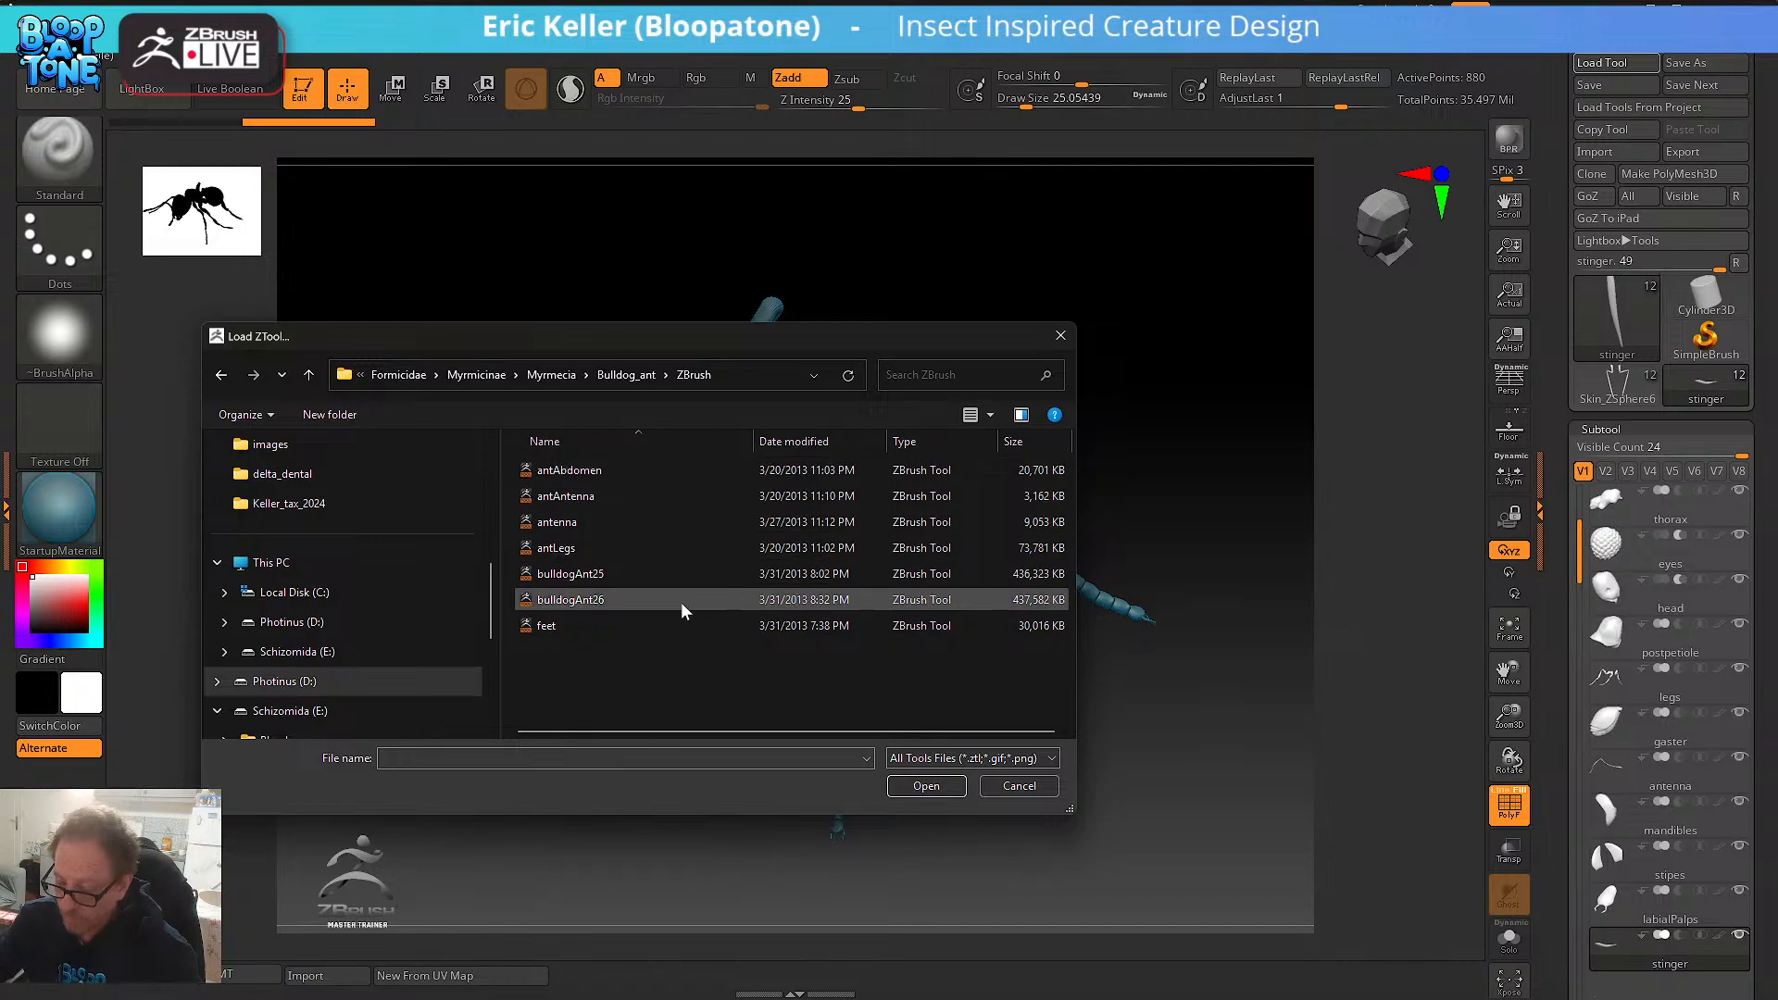
- Load the bulldogAnt25 tool, turn off its polypaint and frame the whole ant
click(661, 572)
click(926, 786)
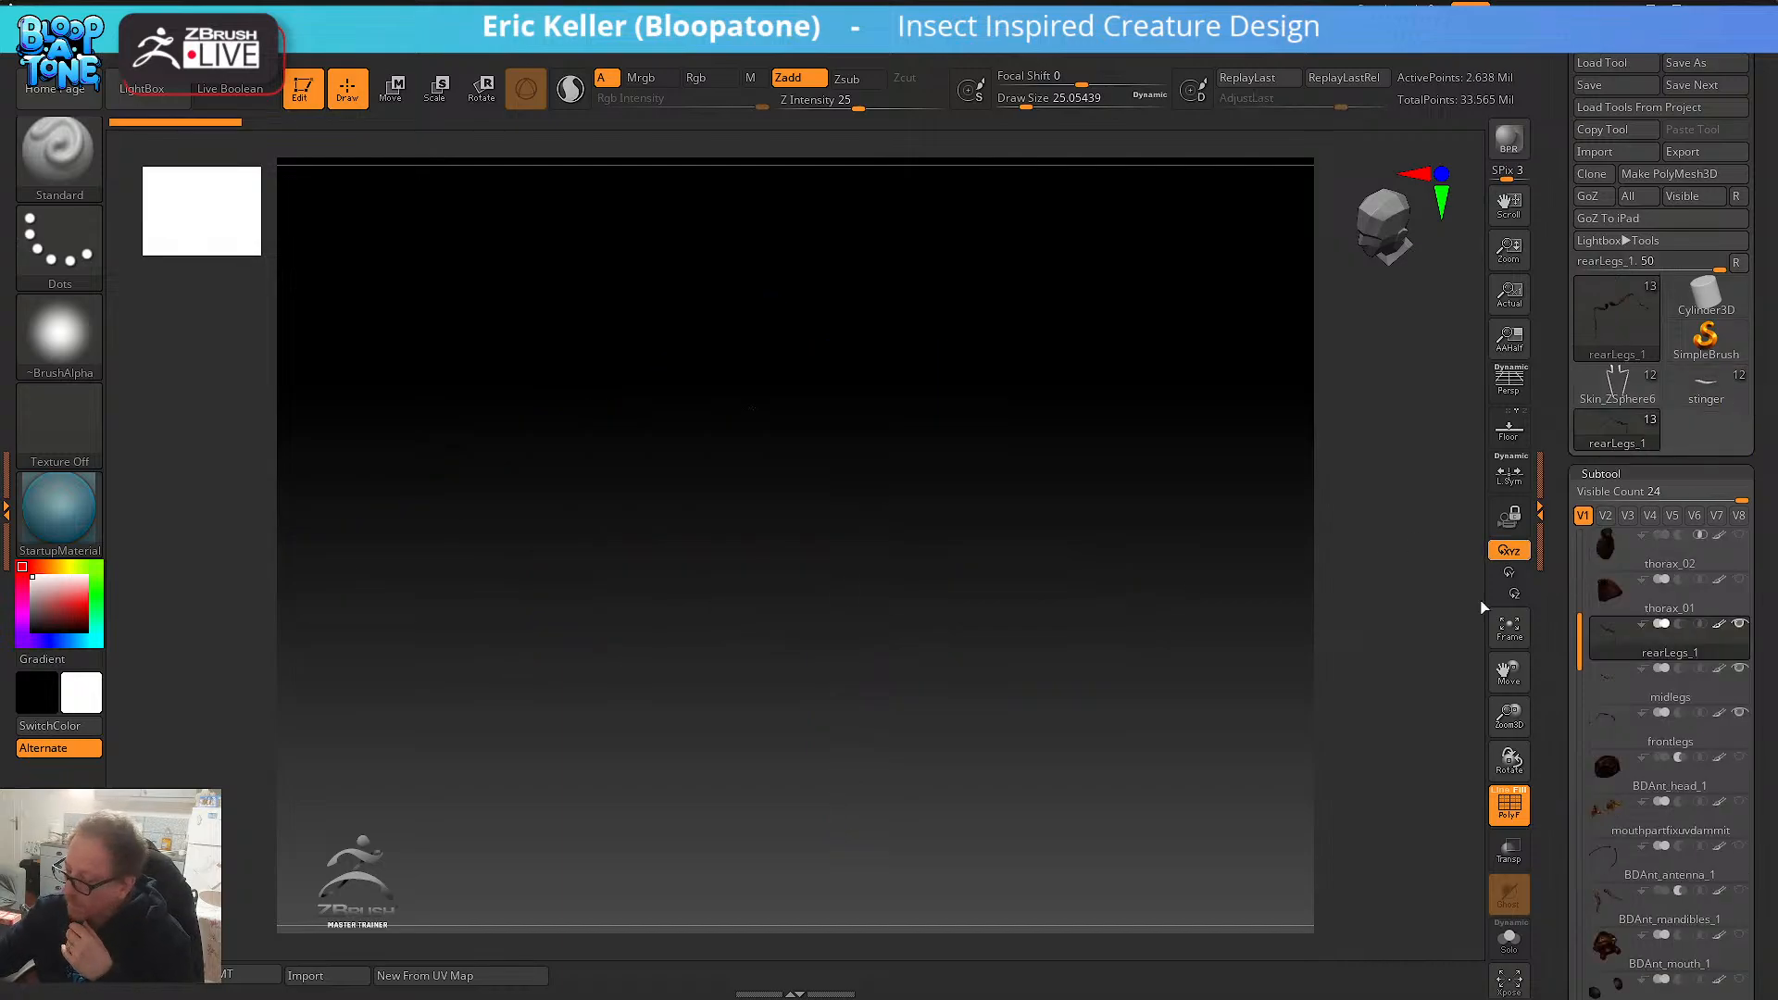
click(1512, 628)
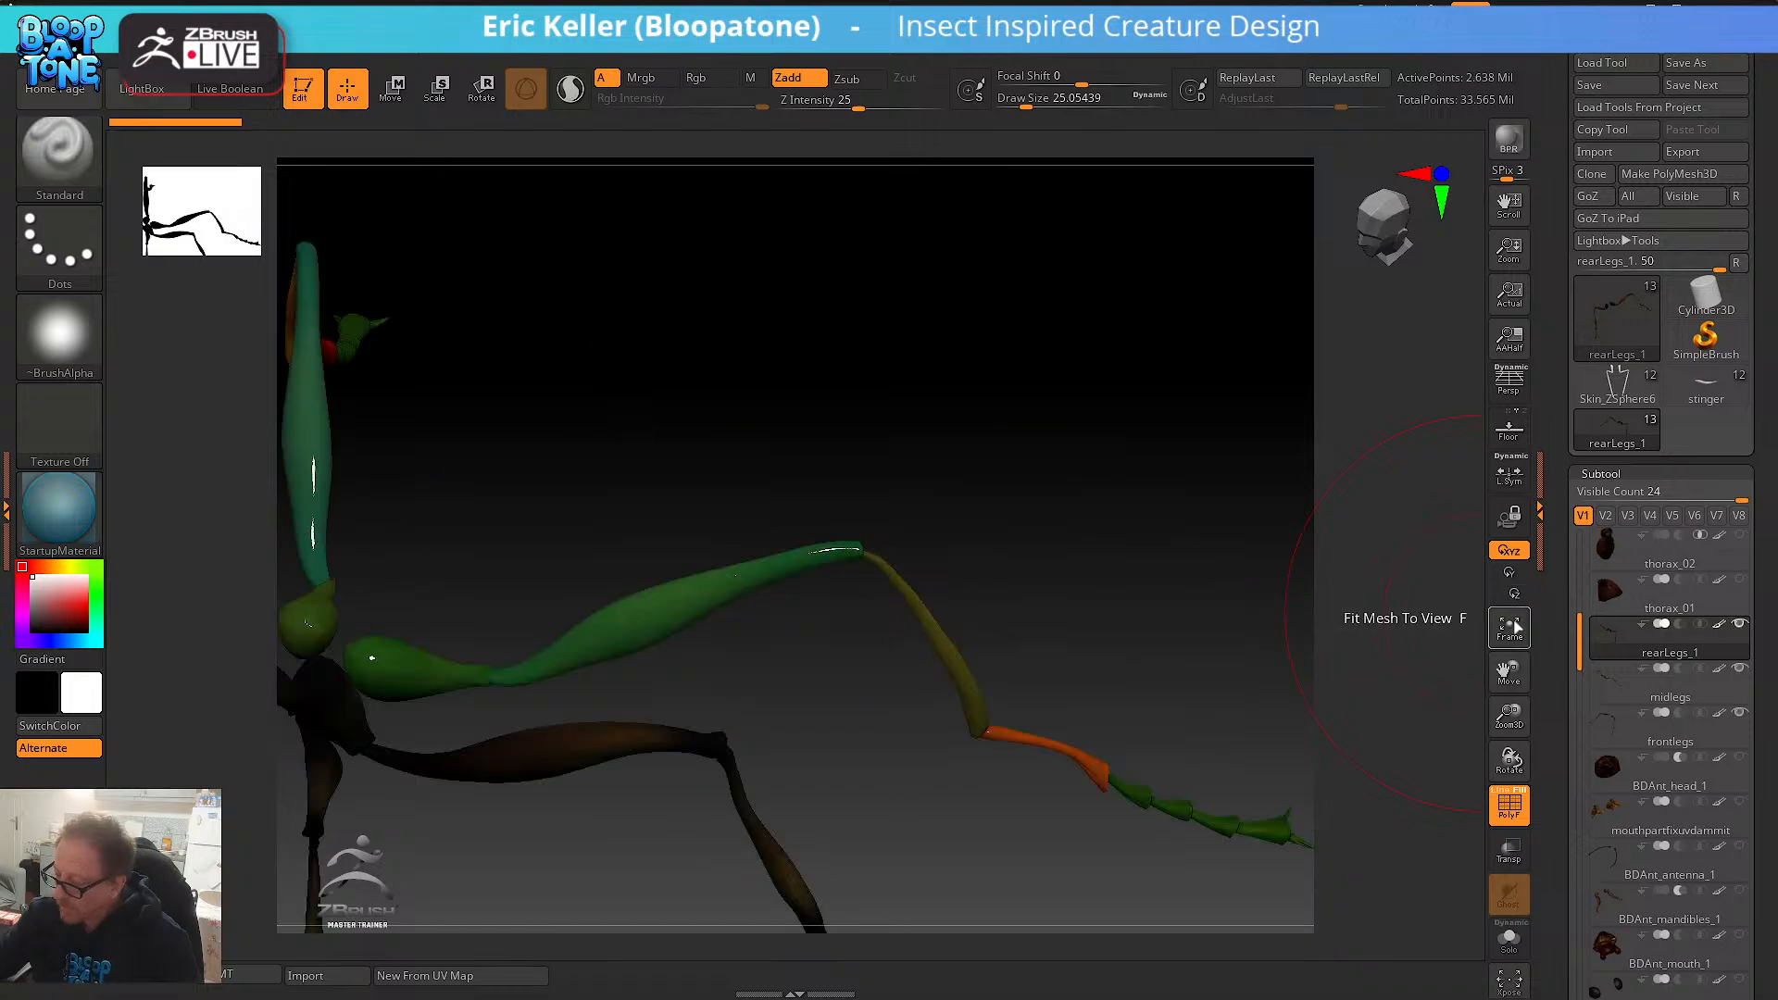
click(1508, 630)
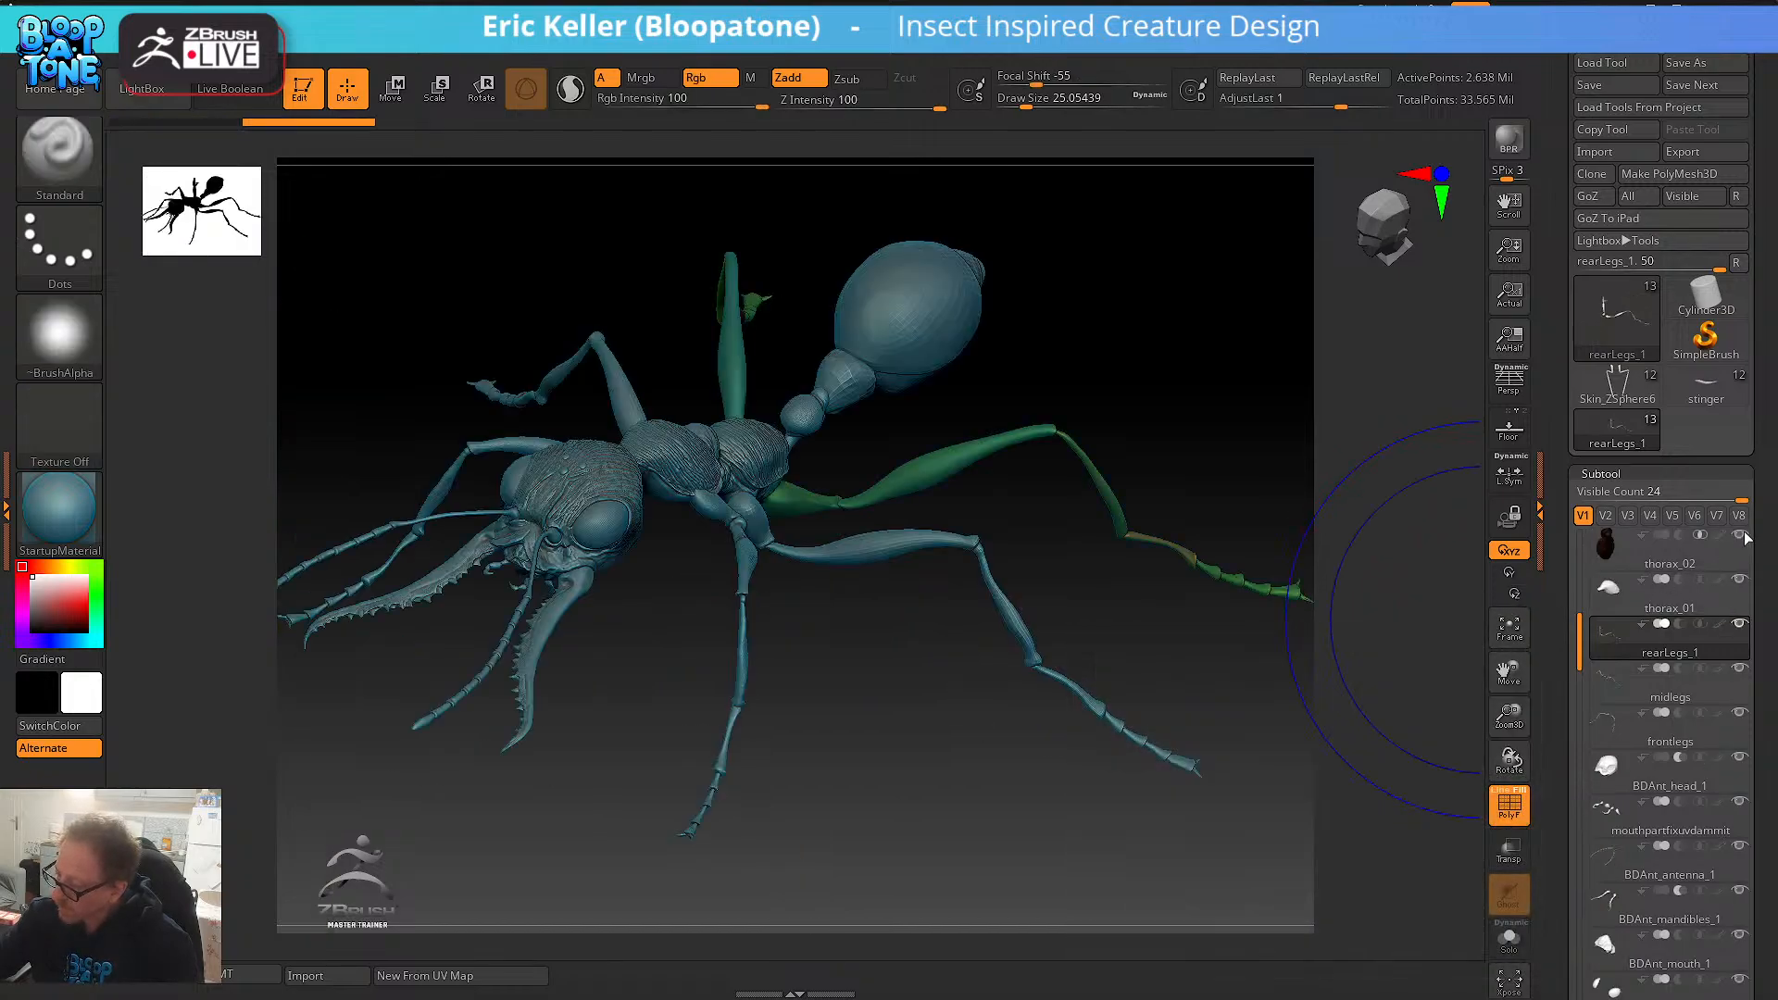
- Examine the bulldog ant's head, mandibles and body up close and reduce the brush draw size to about 3
drag(844, 857, 840, 886)
alt+drag(916, 843, 898, 916)
alt+drag(838, 861, 1377, 620)
drag(1098, 690, 988, 675)
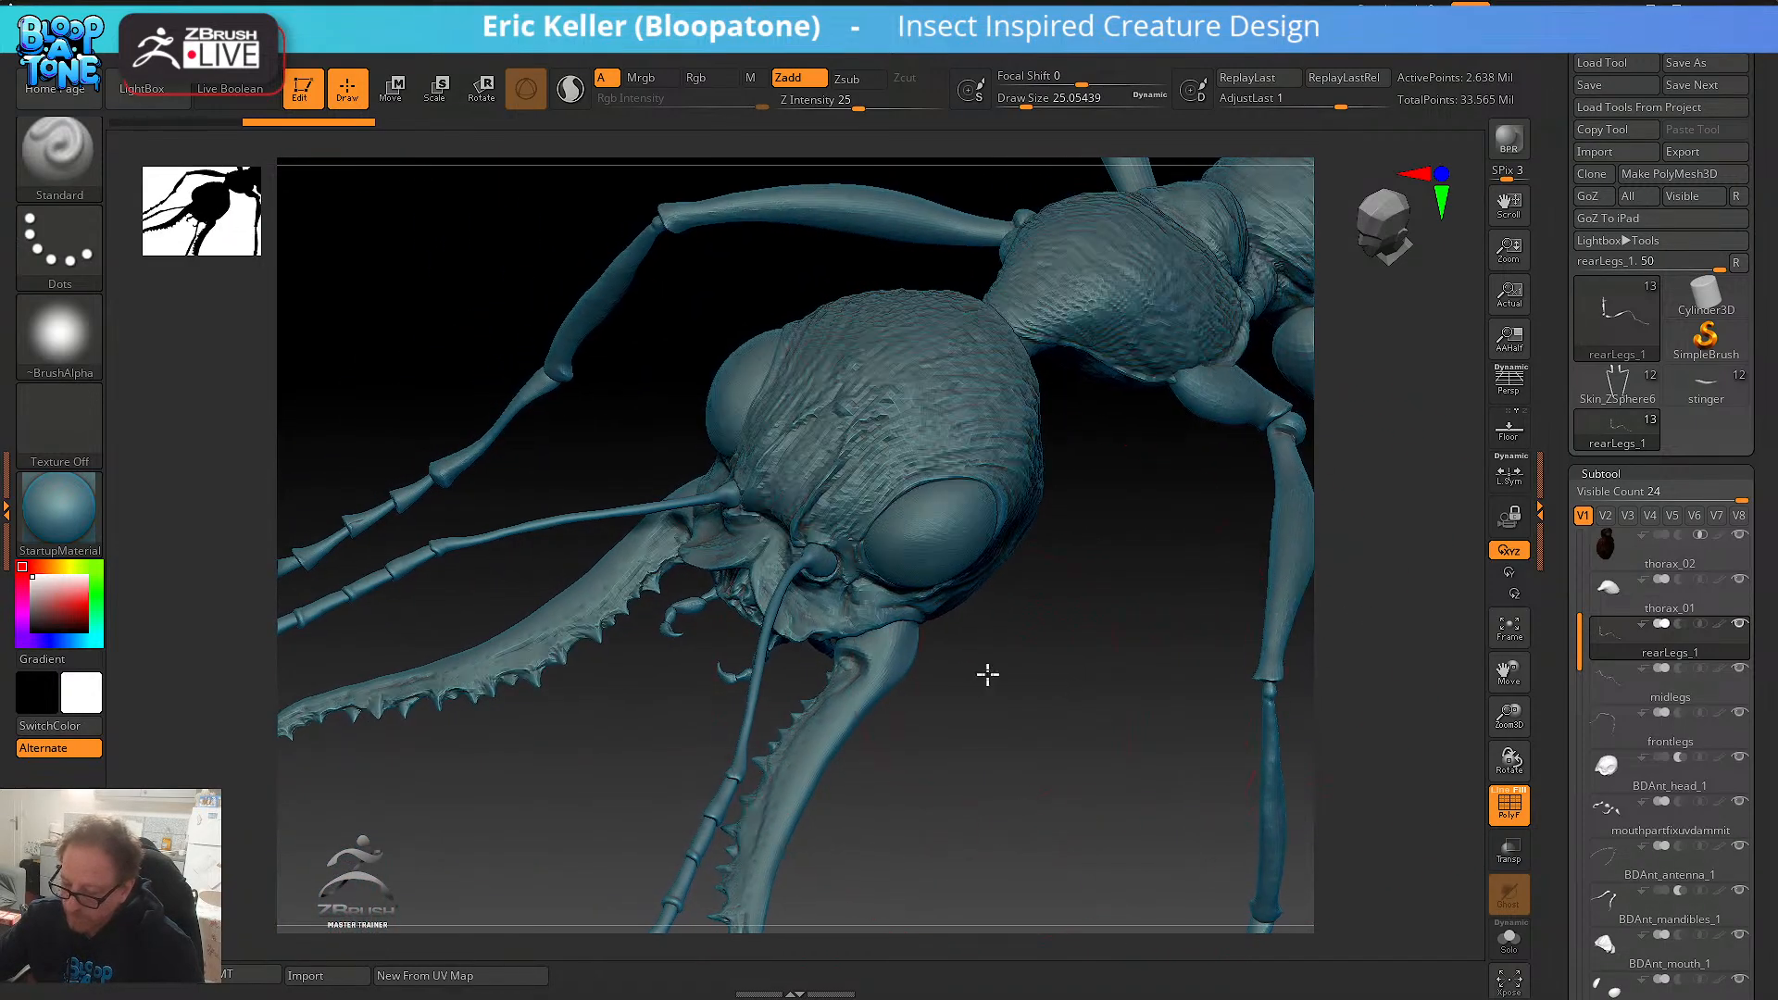
mouse_move(1121, 592)
alt+mouse_down()
mouse_move(960, 704)
mouse_move(1073, 755)
mouse_move(953, 675)
mouse_move(953, 635)
mouse_move(939, 878)
alt+mouse_up()
key(s)
mouse_move(750, 607)
mouse_down()
mouse_move(881, 658)
mouse_move(905, 635)
mouse_move(920, 687)
mouse_move(755, 706)
mouse_move(845, 695)
mouse_move(842, 722)
mouse_move(873, 659)
mouse_move(992, 715)
mouse_up()
drag(1059, 654, 1006, 730)
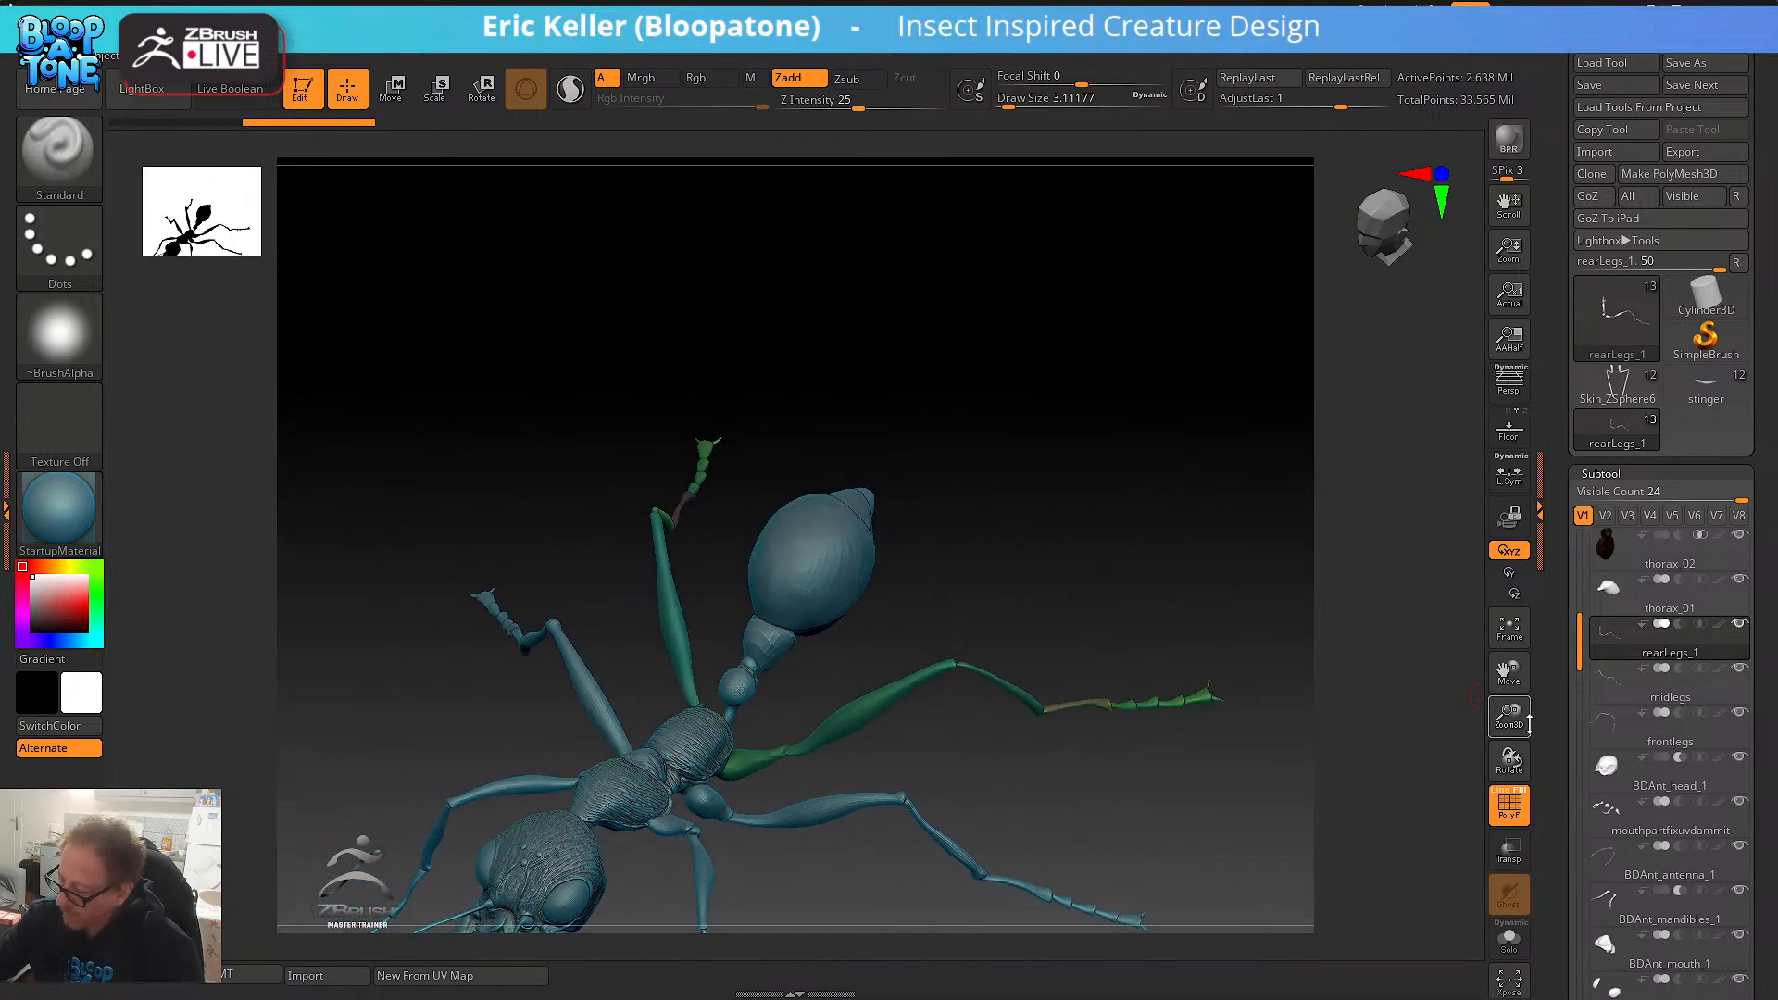
- Lower the subtool list's visible count to 8 and set all subtools to their highest subdivision level
drag(1556, 766, 1540, 448)
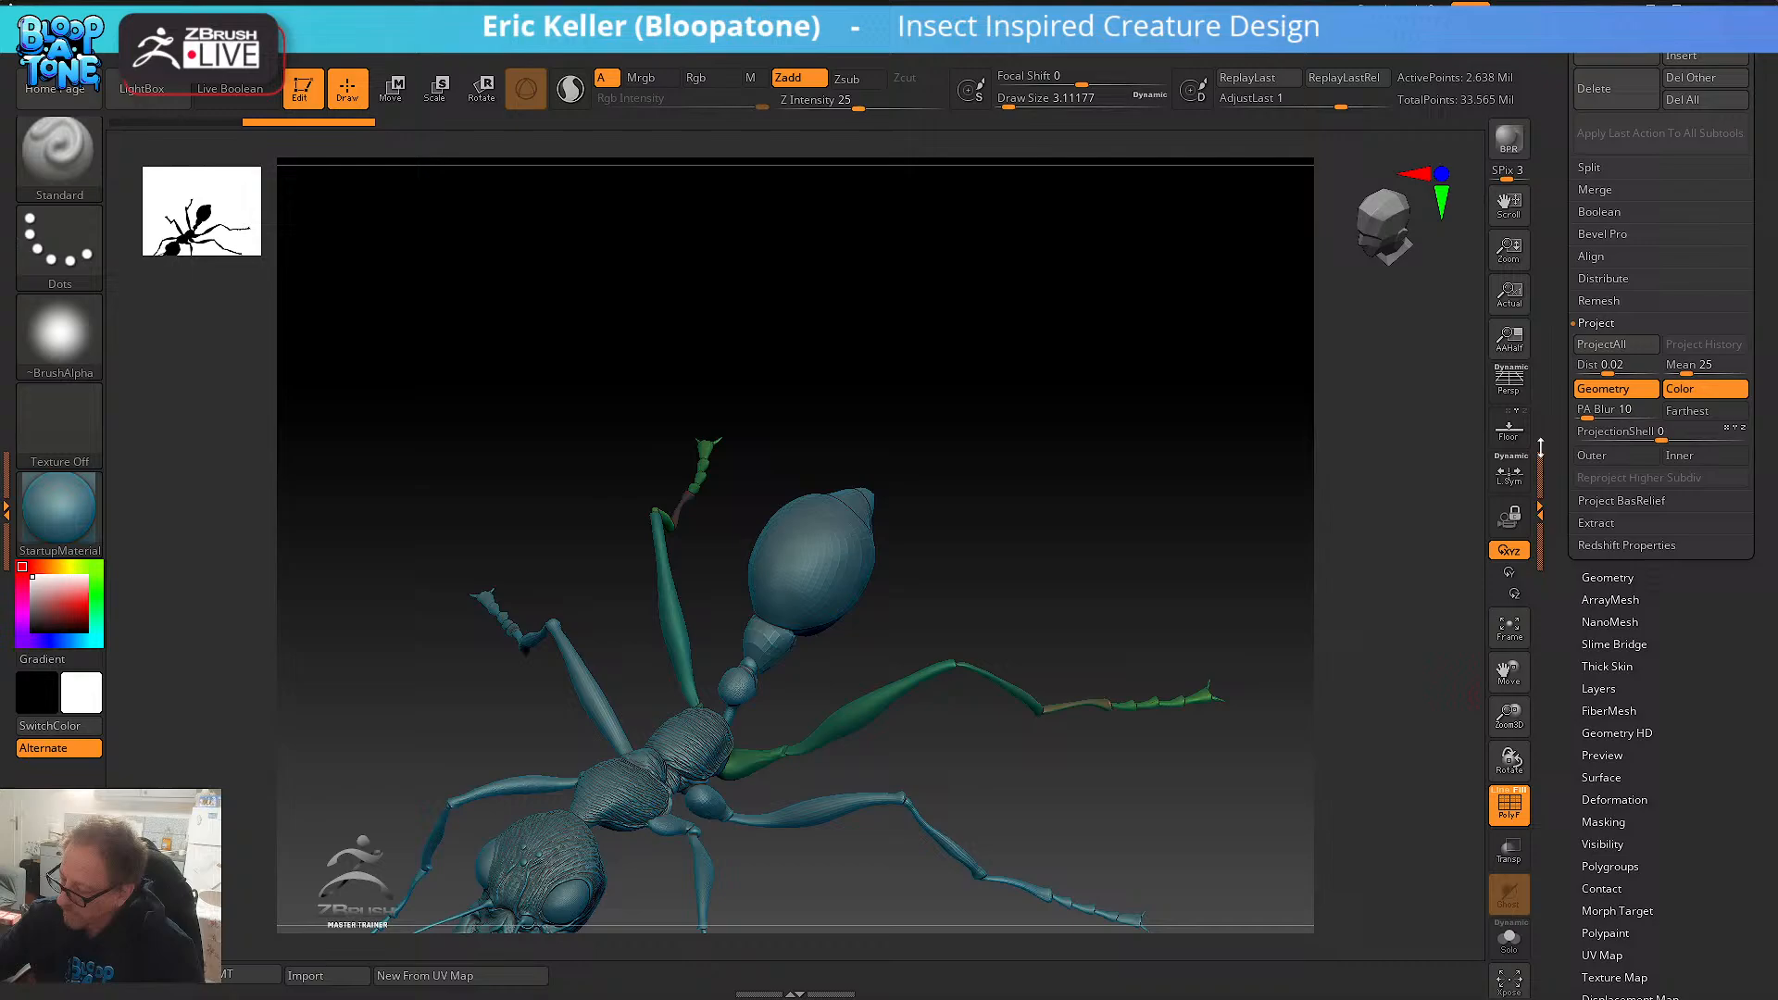
click(1622, 576)
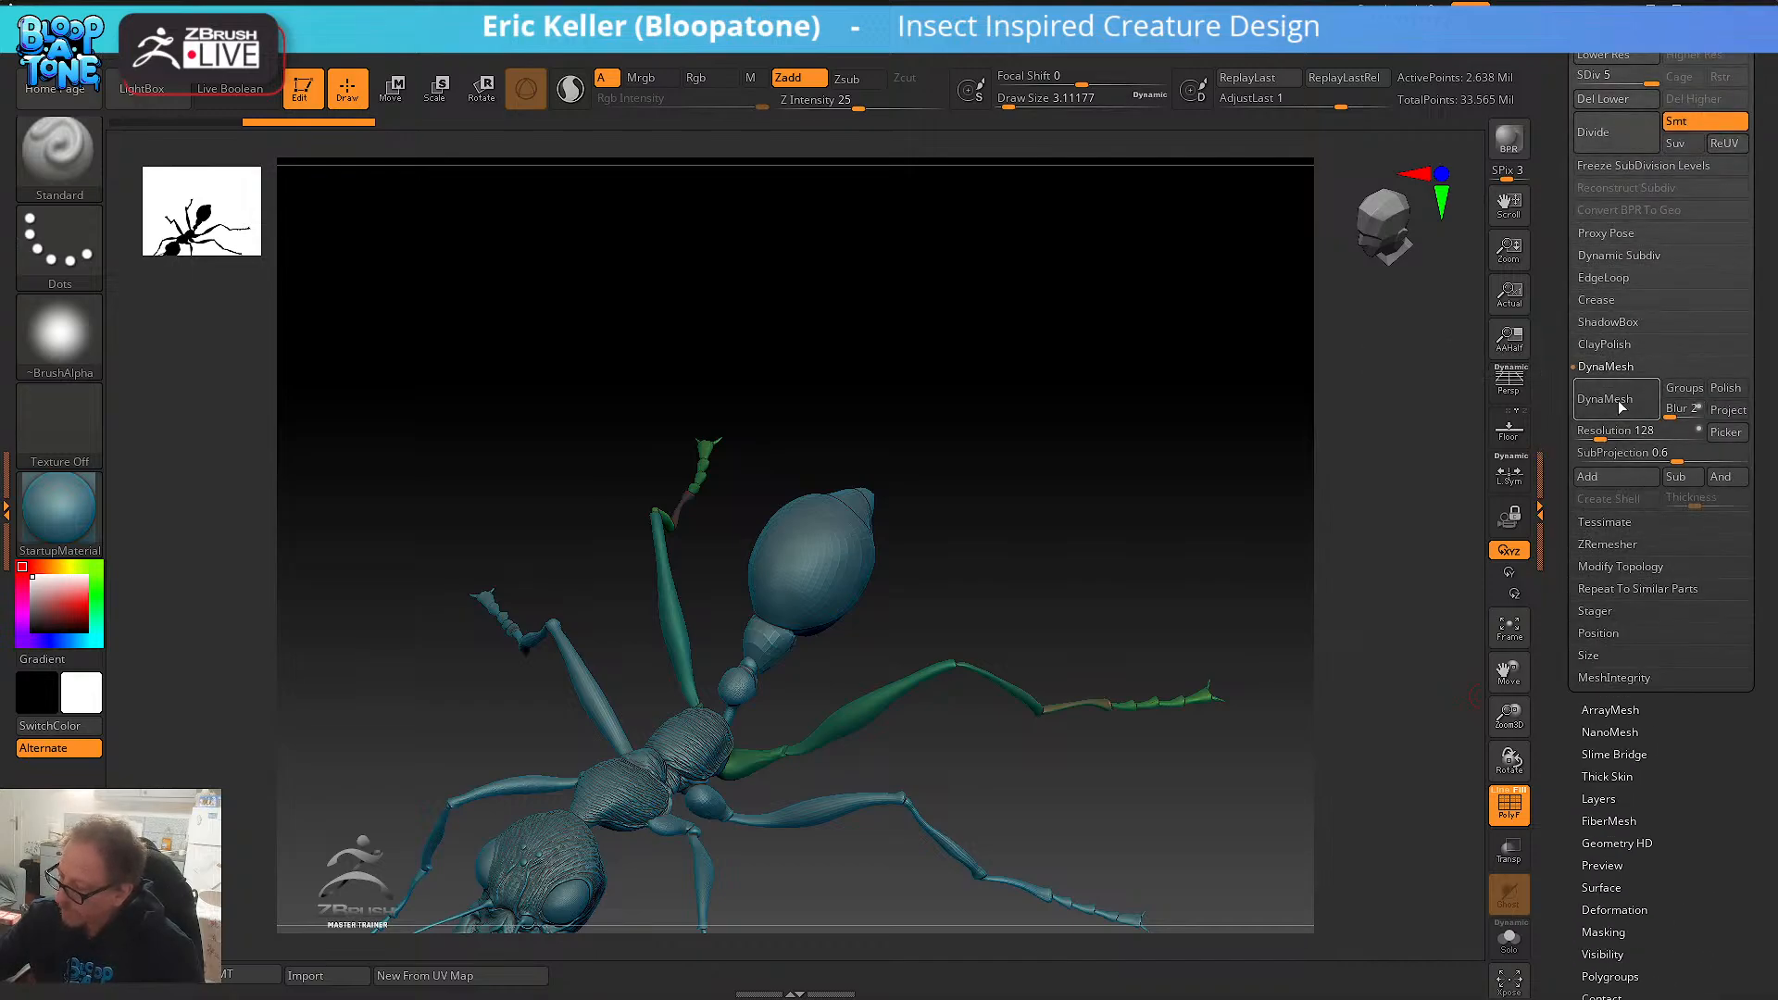
drag(1595, 116, 1594, 197)
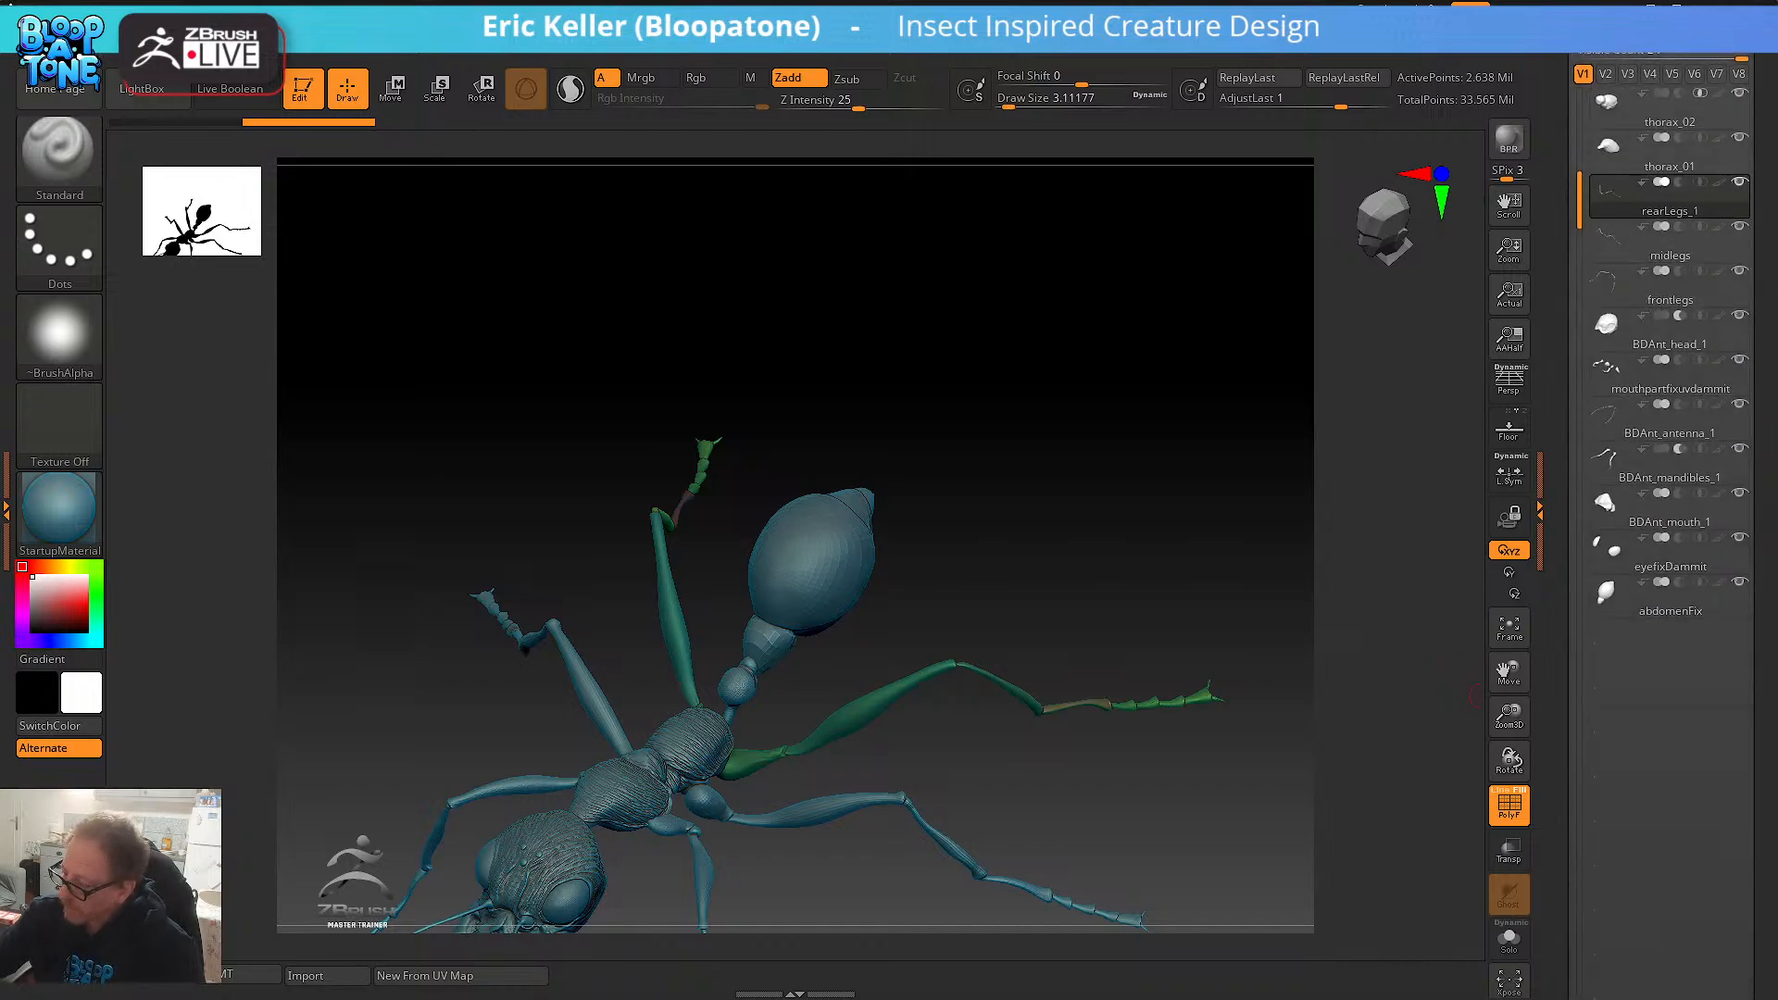
drag(1741, 56, 1629, 55)
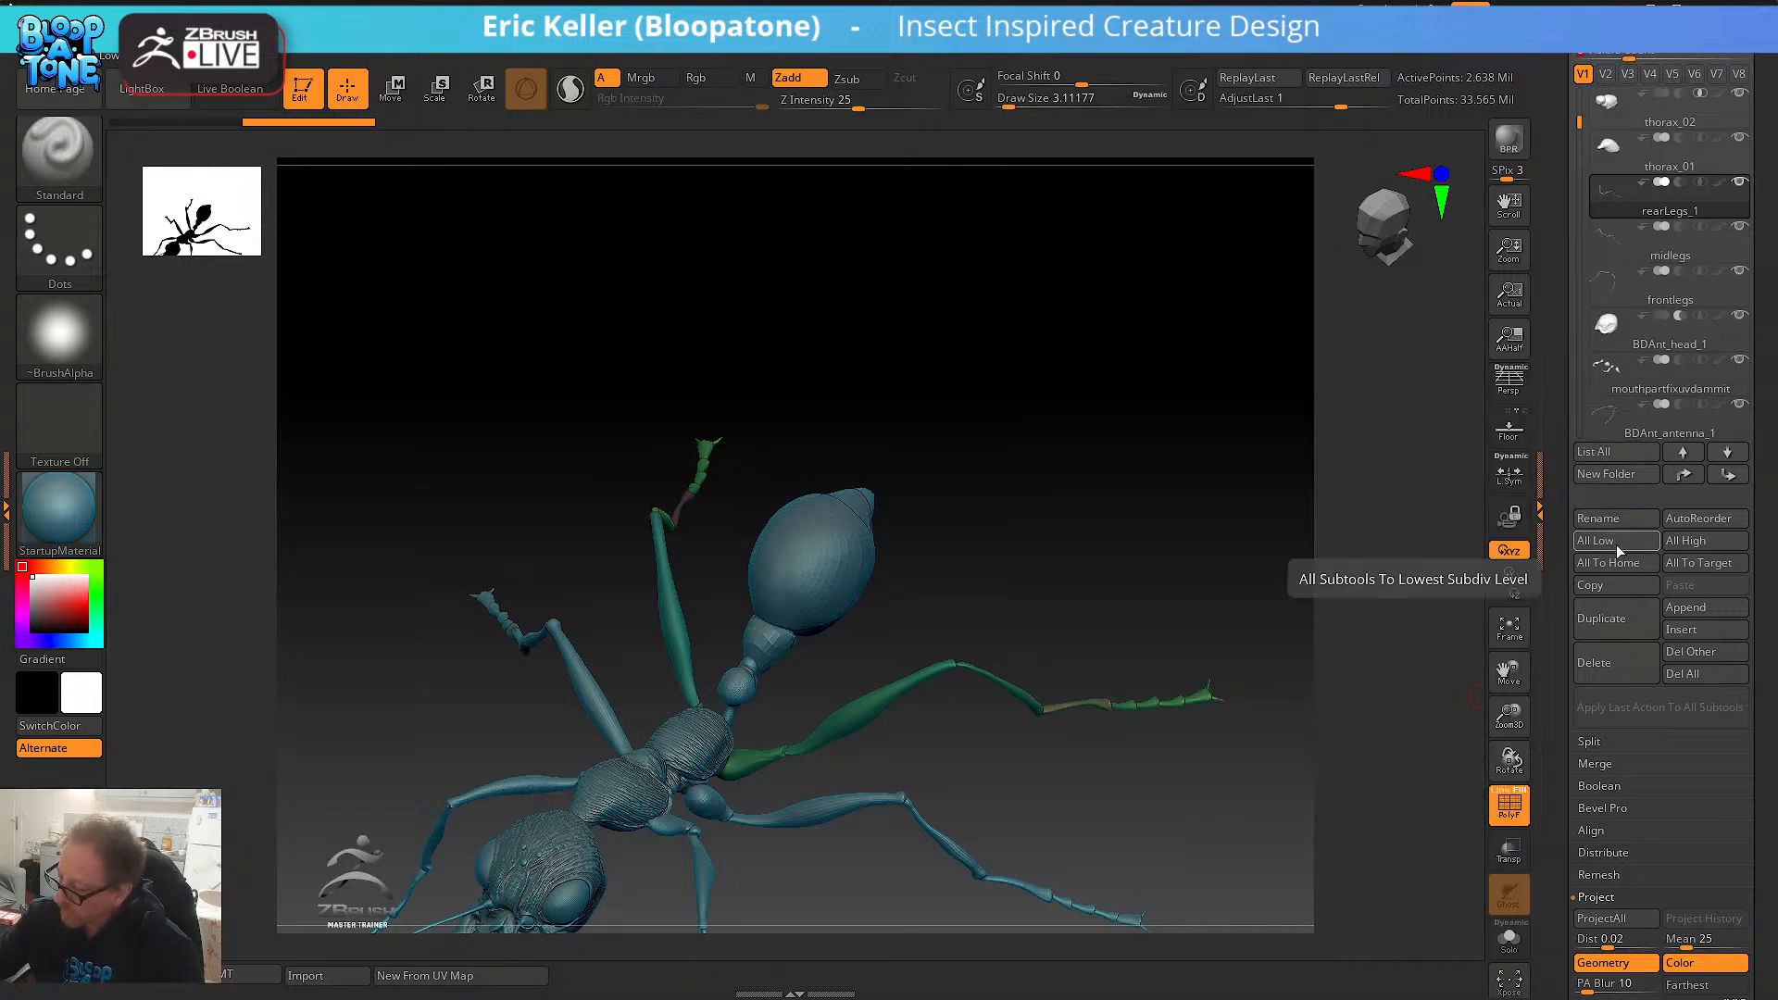
click(1716, 548)
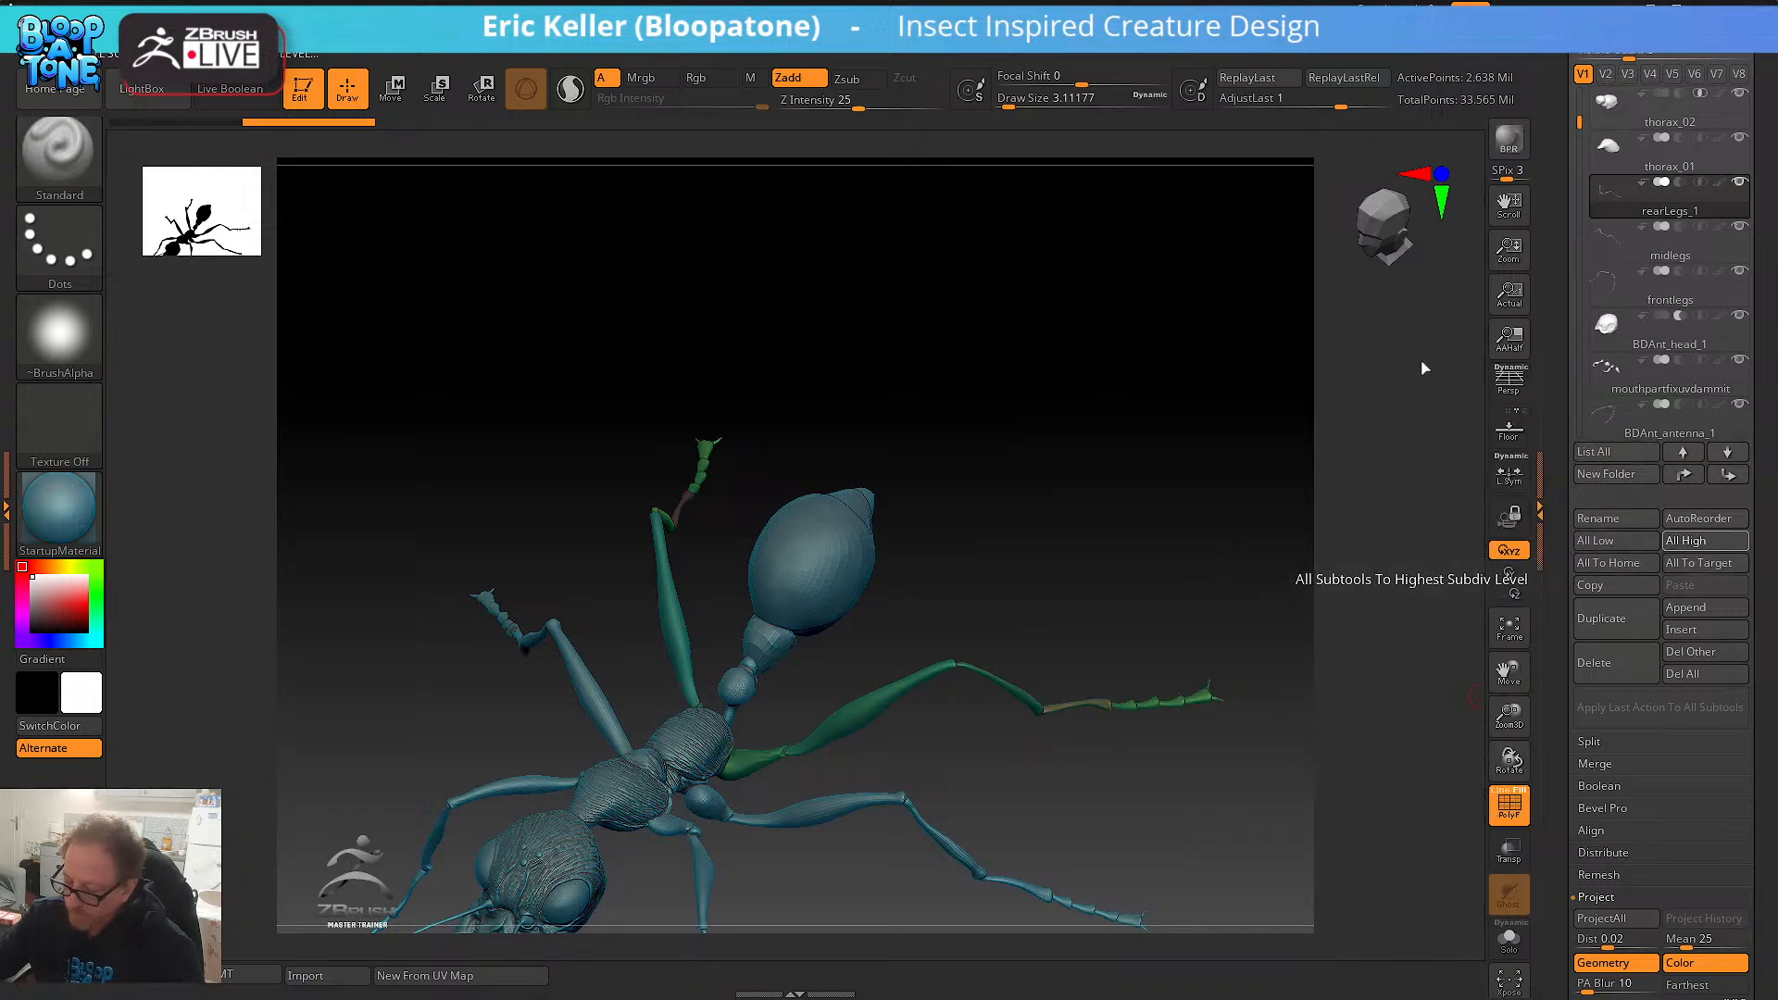
- Select the abdomenFix subtool and examine the abdomen's overlapping segments and surface up close
drag(1088, 491, 1457, 293)
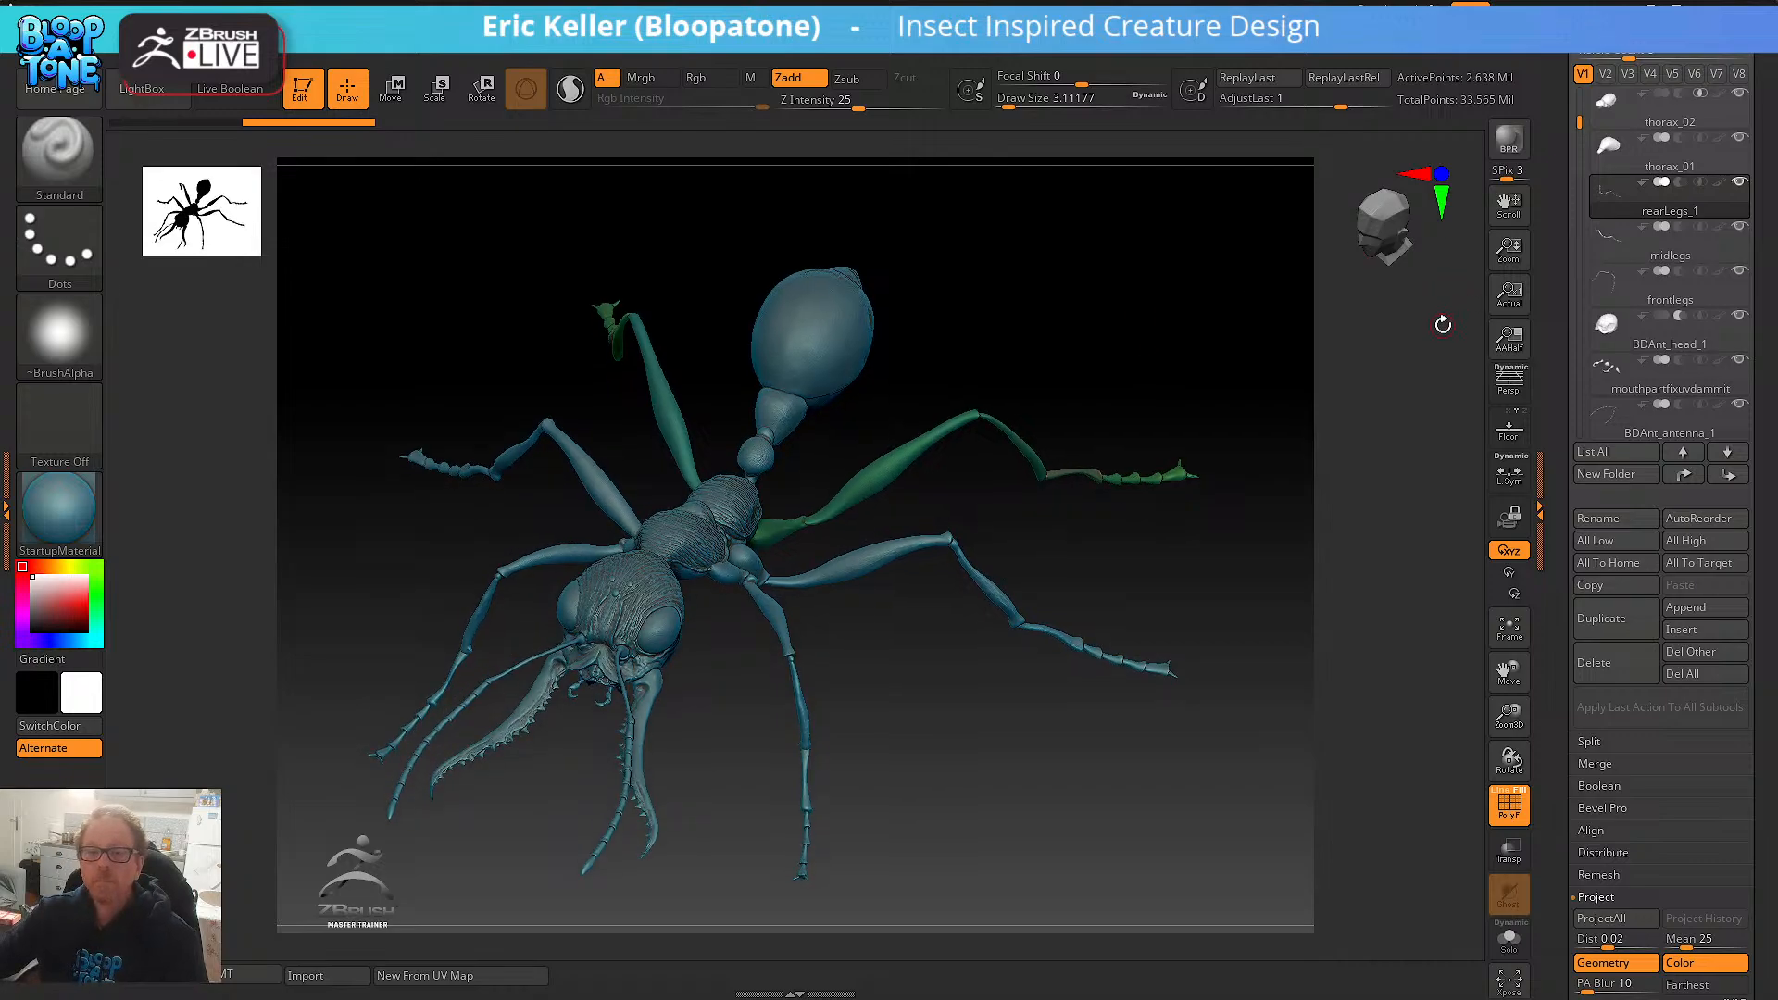
drag(1245, 376, 1239, 557)
alt+click(849, 337)
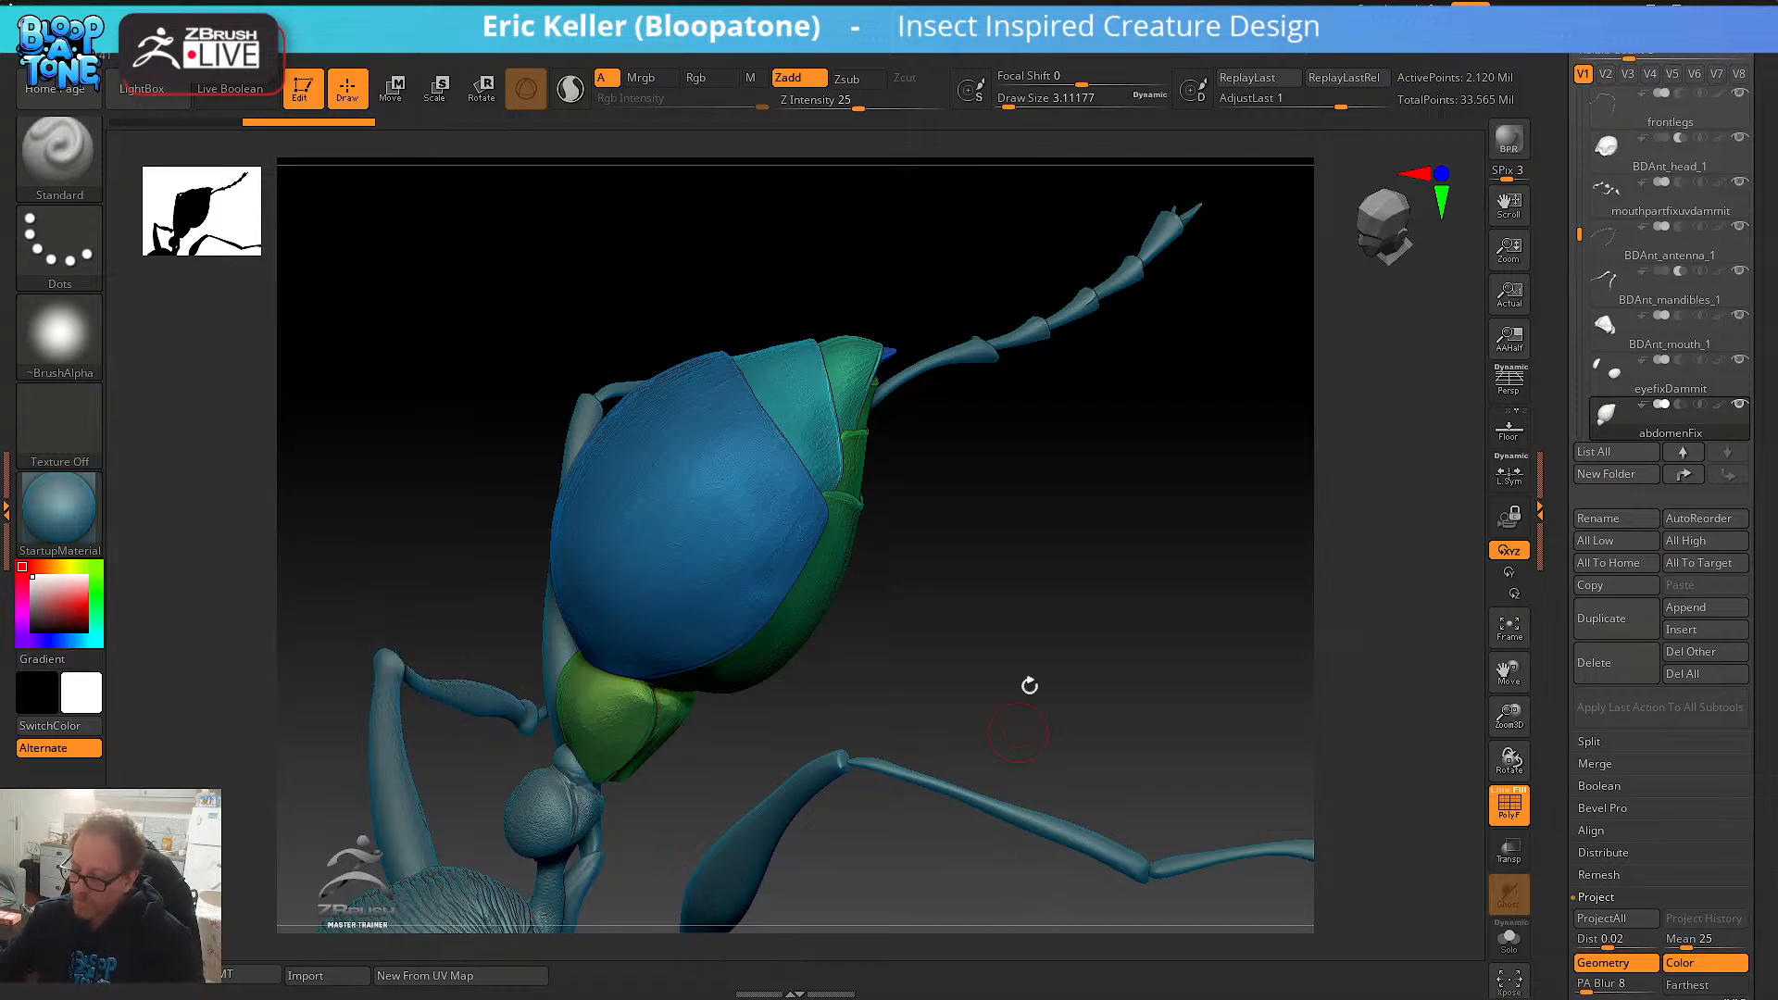
drag(1028, 682, 994, 581)
drag(965, 640, 1034, 808)
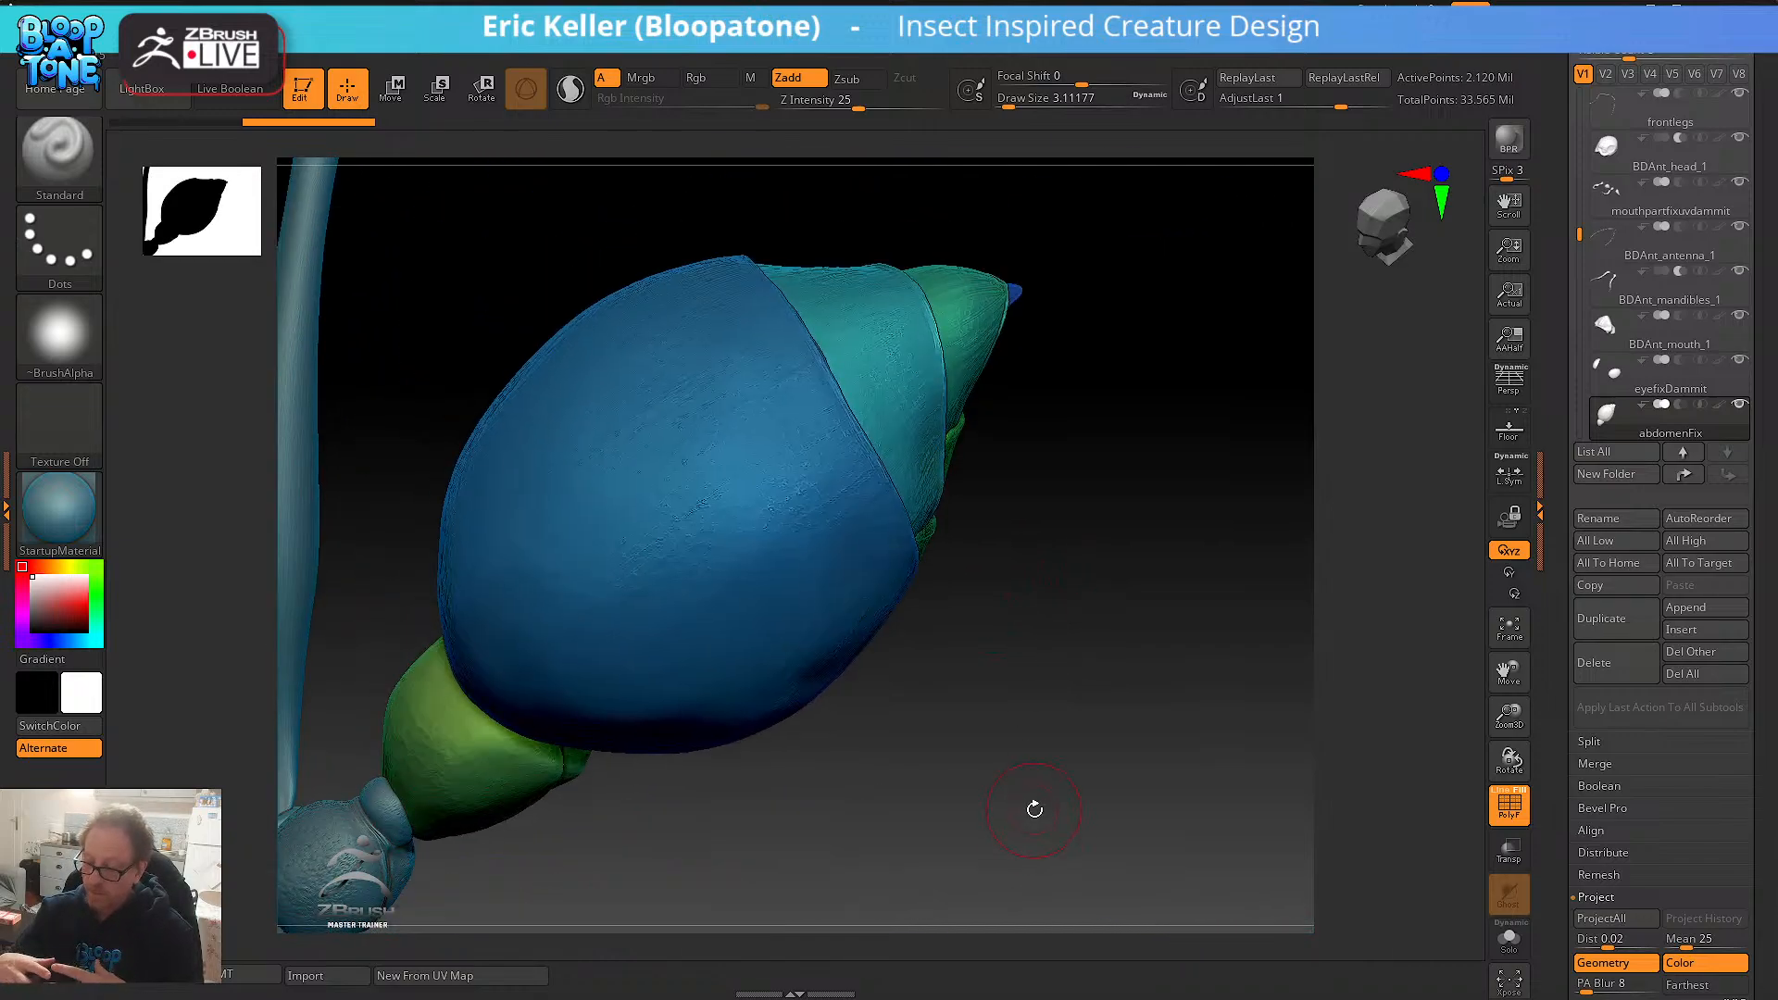
drag(990, 799, 1398, 227)
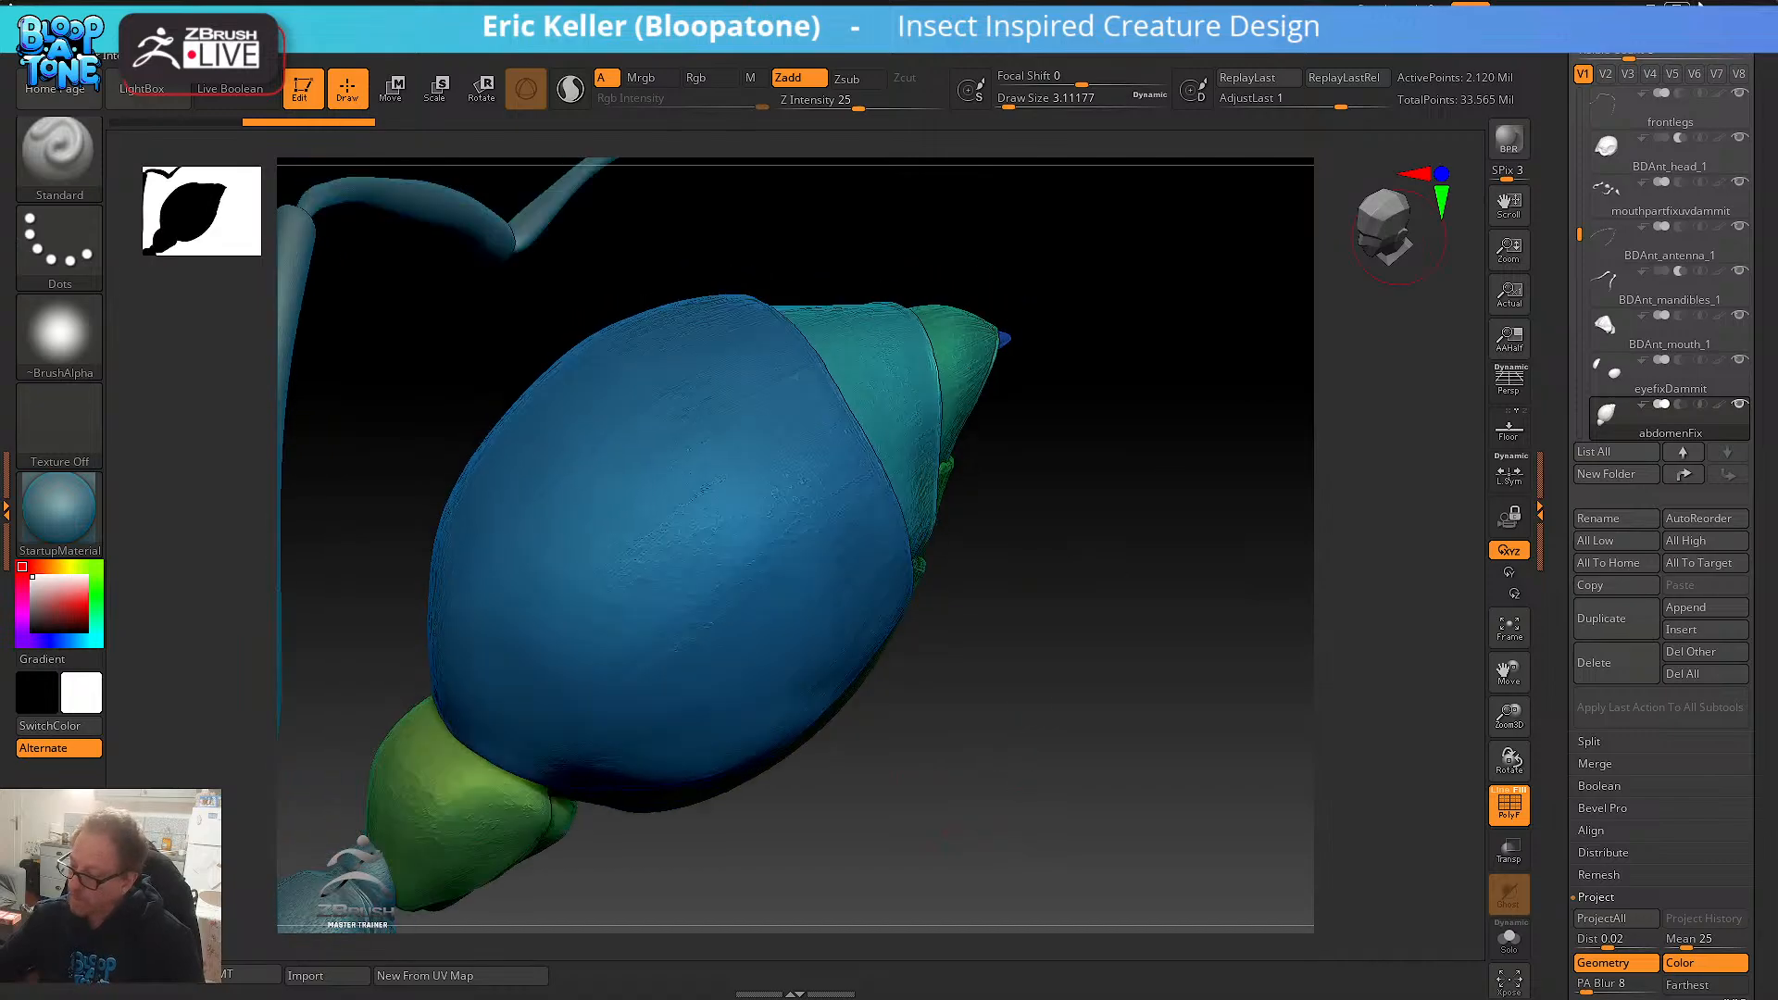
- Load the antAbdomen tool from the Bulldog_ant ZBrush folder and frame it
drag(1554, 165, 1558, 331)
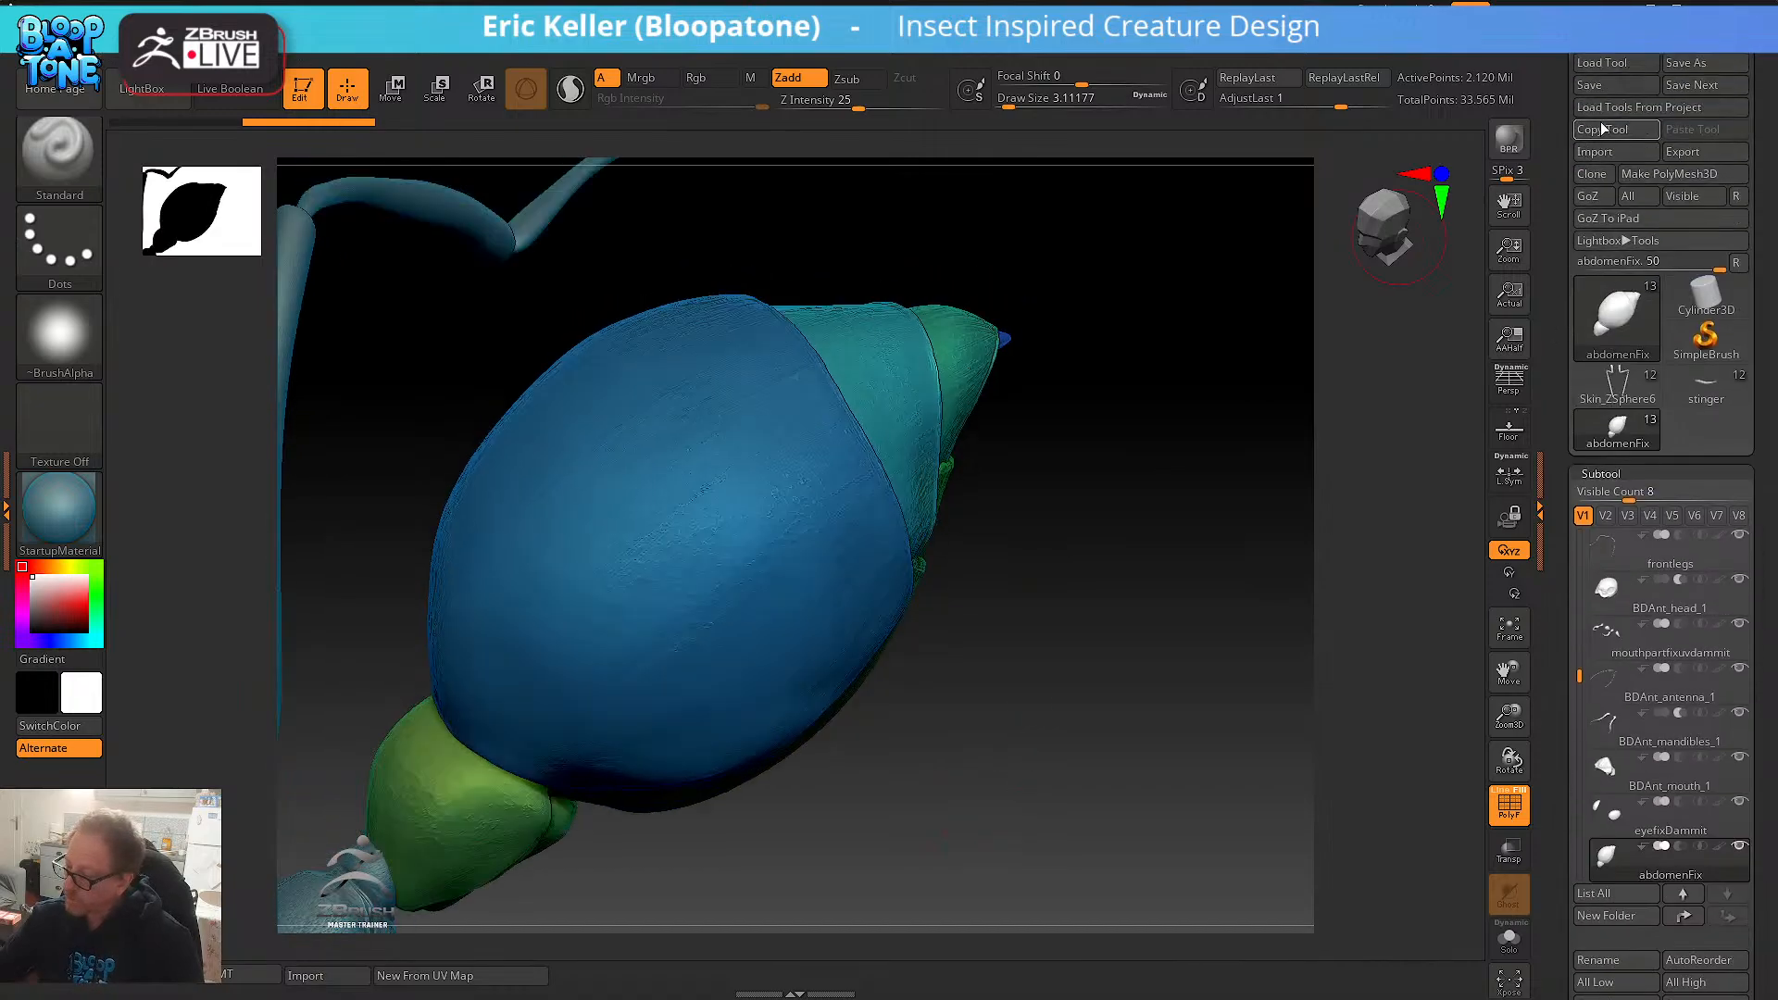
click(1611, 65)
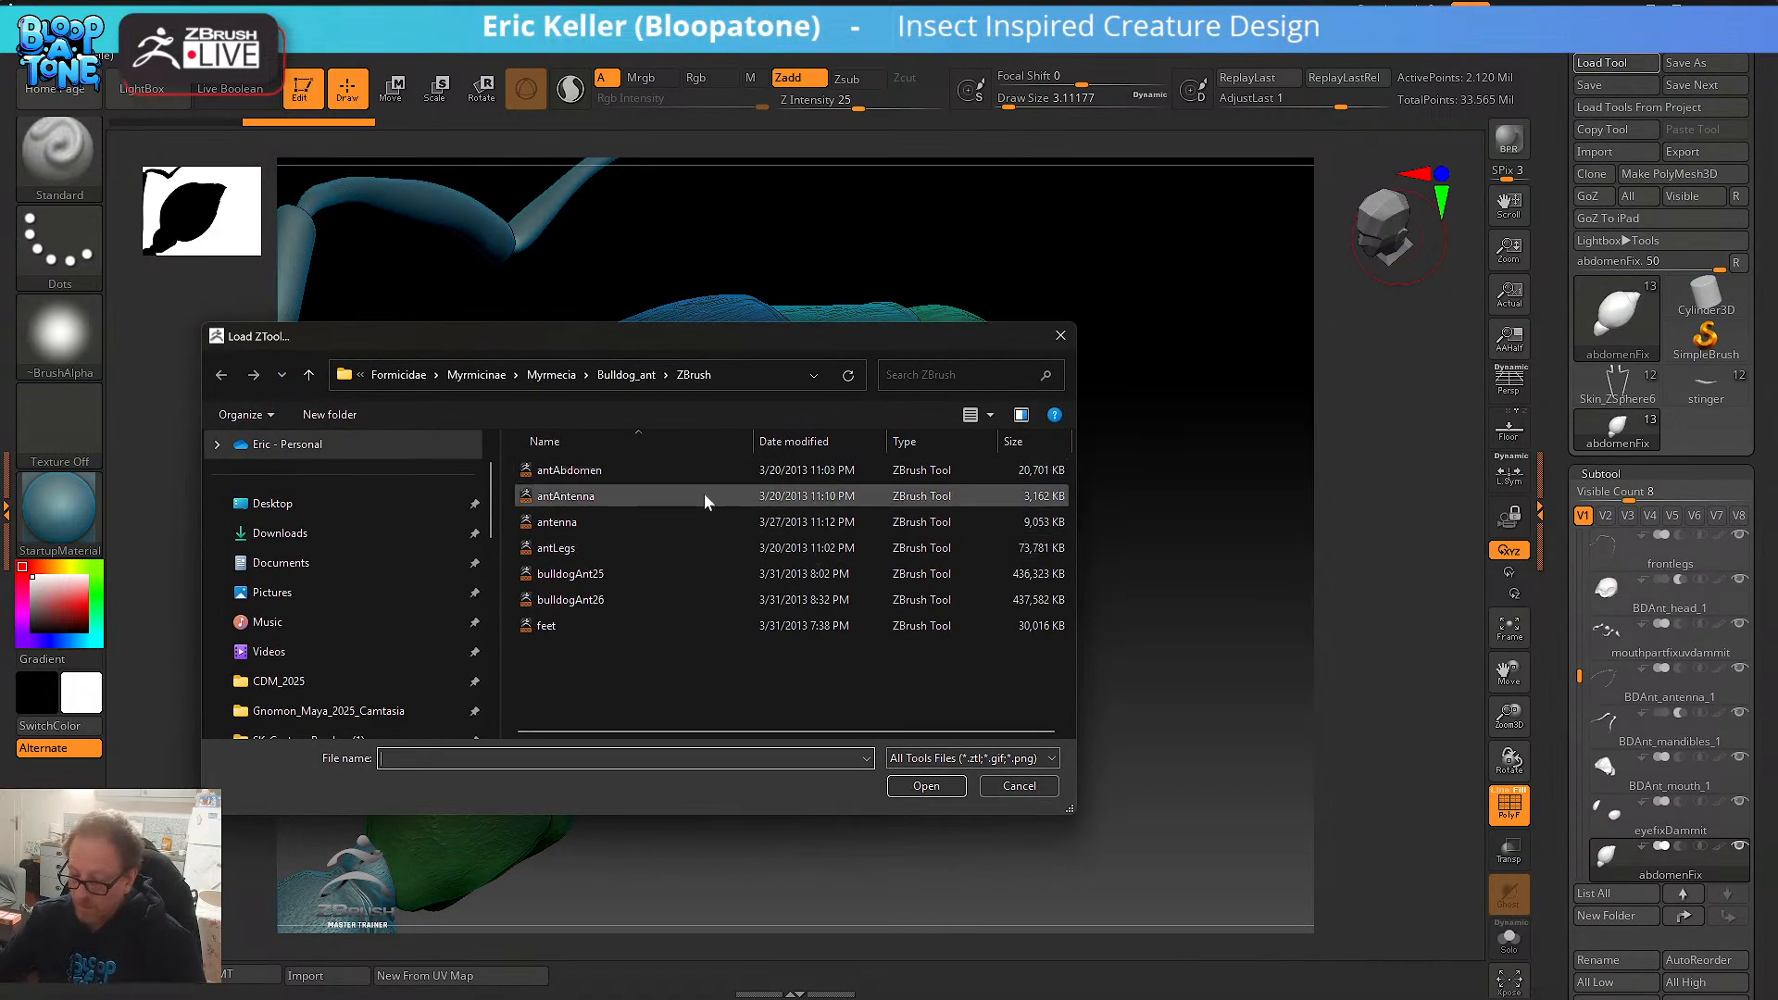
click(673, 469)
click(952, 789)
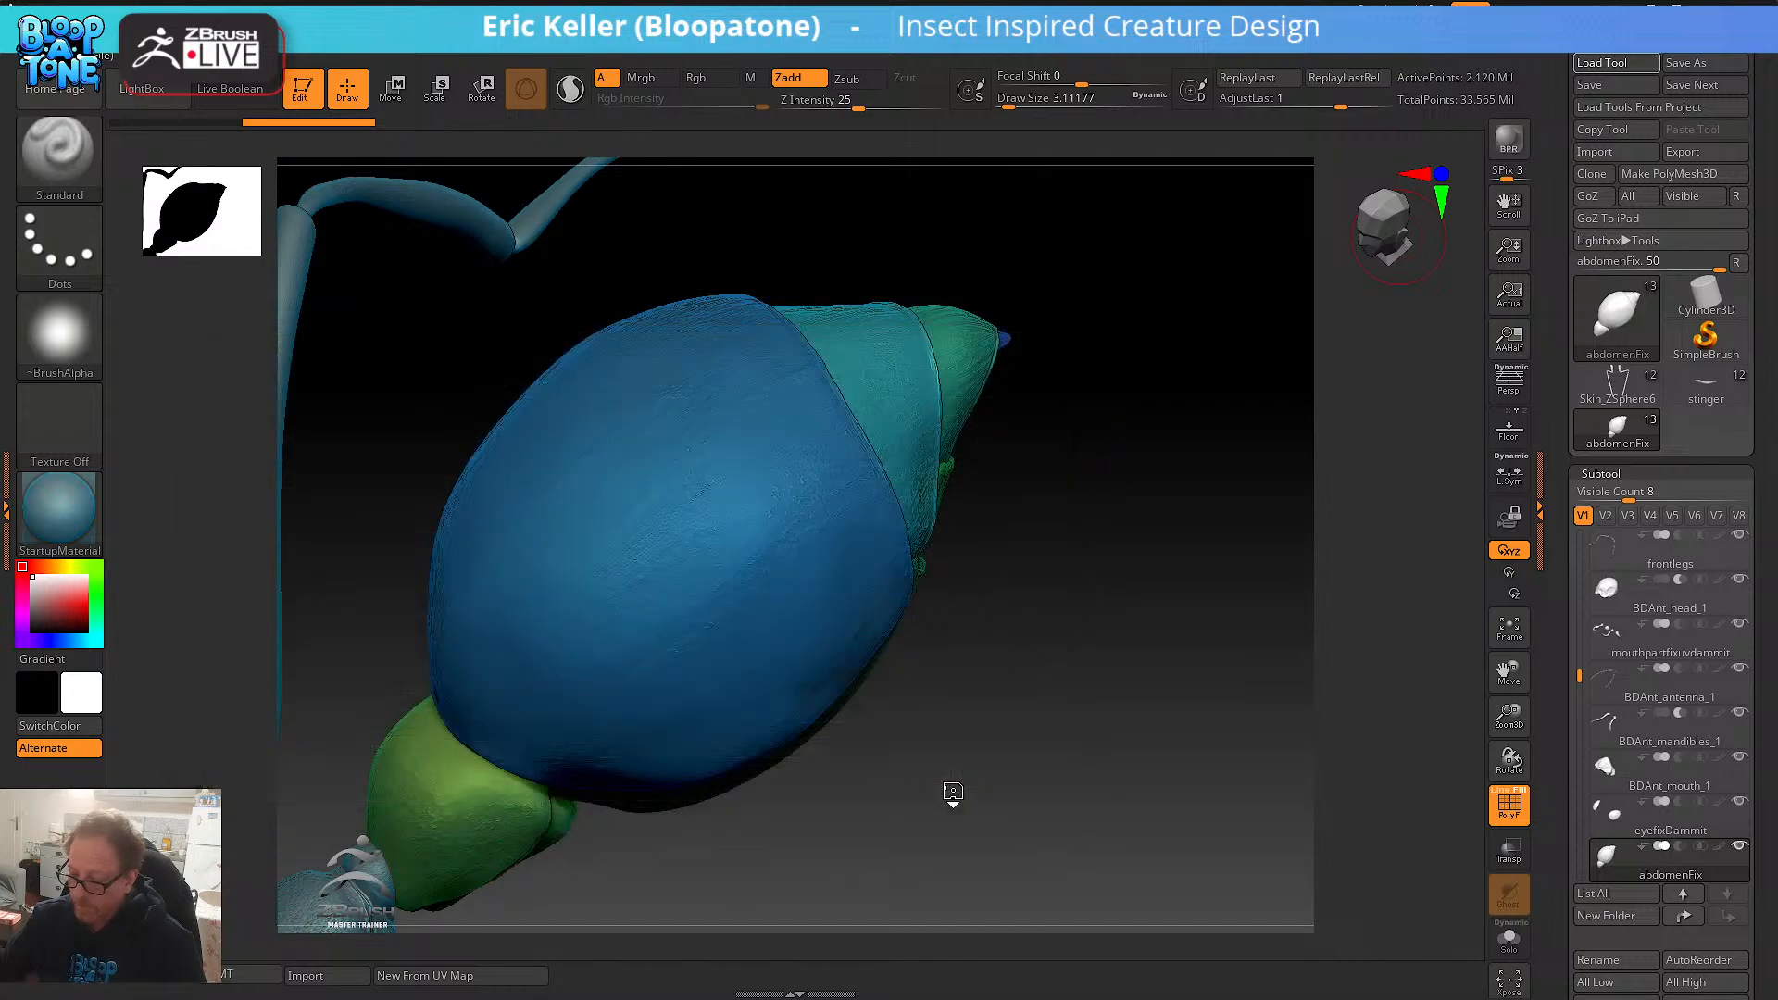
click(1518, 632)
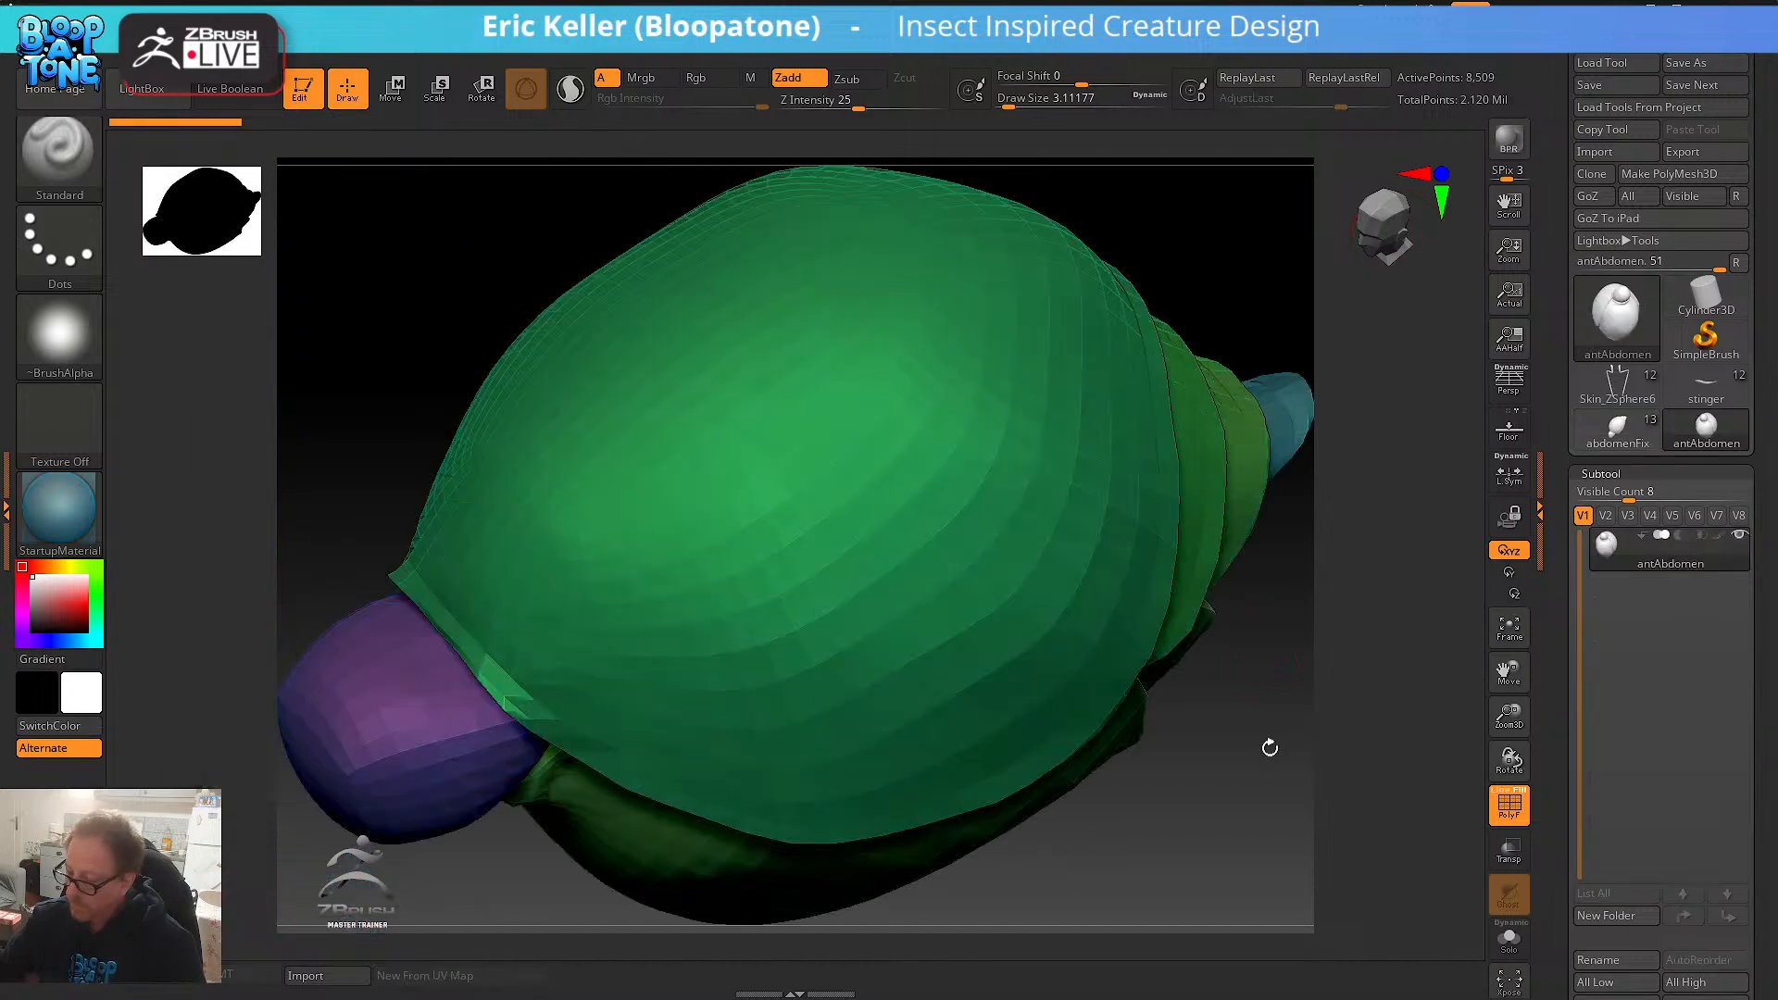
- Duplicate the antAbdomen subtool and DynaMesh one copy with Groups enabled at a resolution of 120
drag(1270, 747, 1089, 704)
drag(1549, 736, 1557, 536)
alt+drag(1362, 573, 1322, 647)
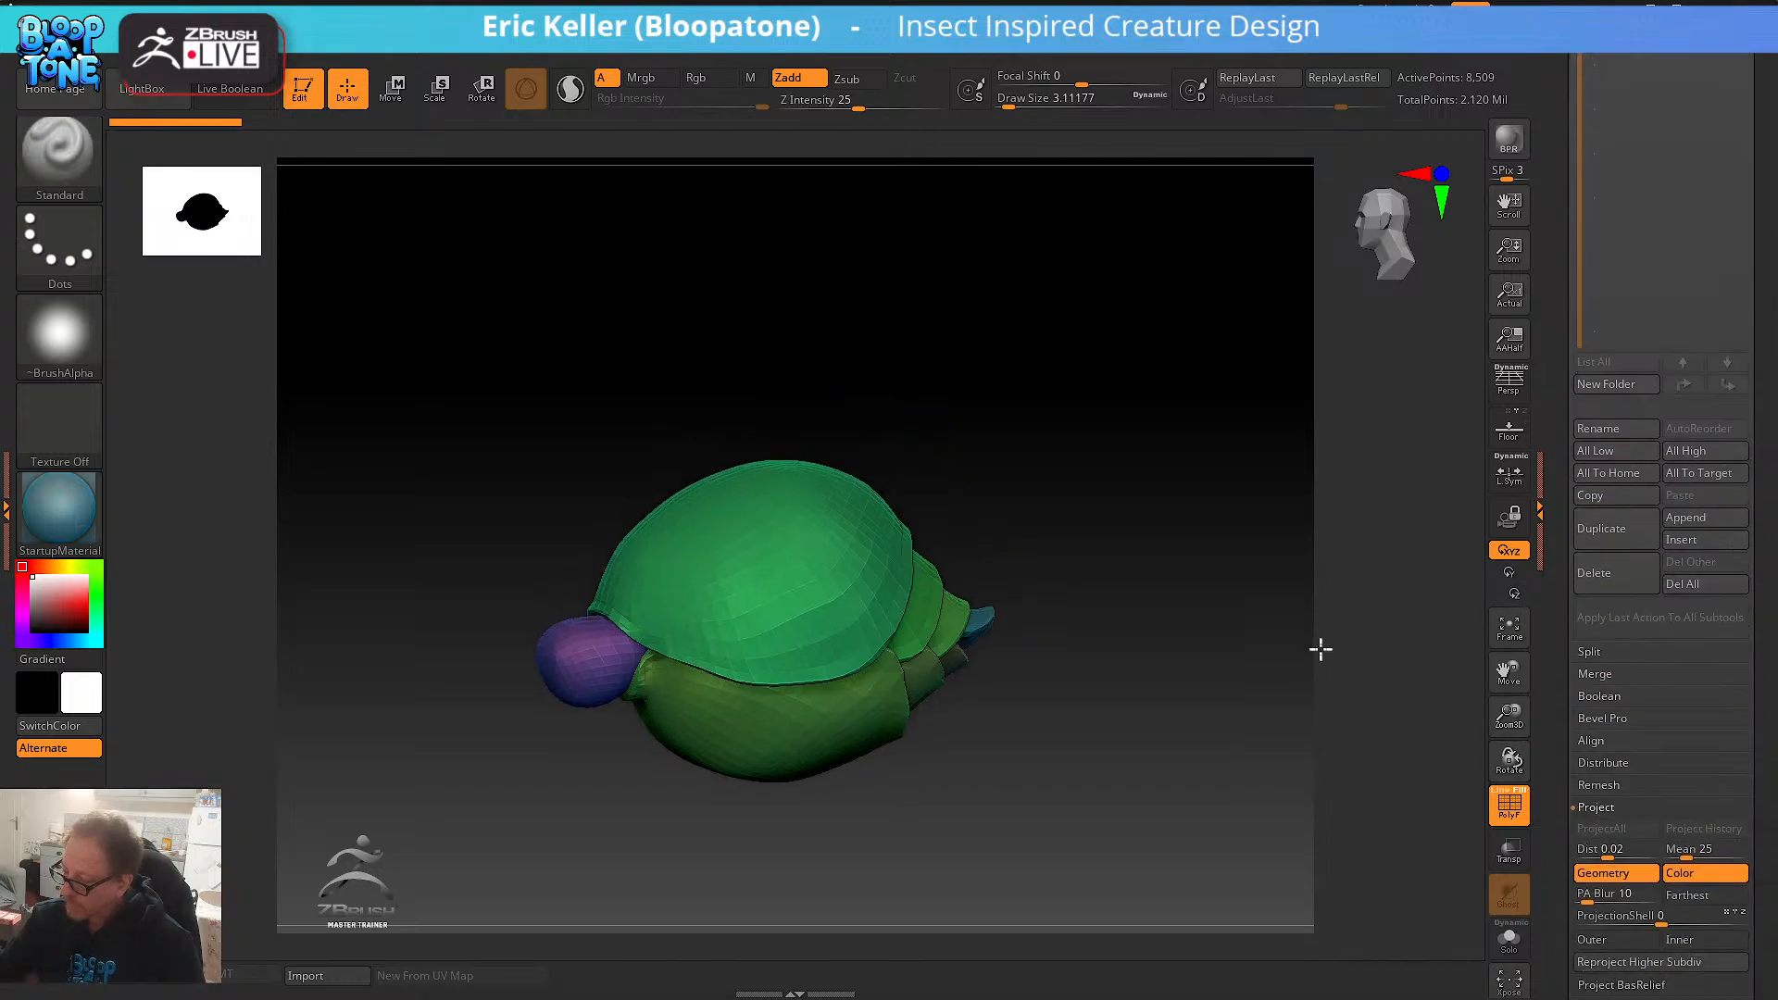
click(1622, 536)
drag(1563, 739, 1564, 621)
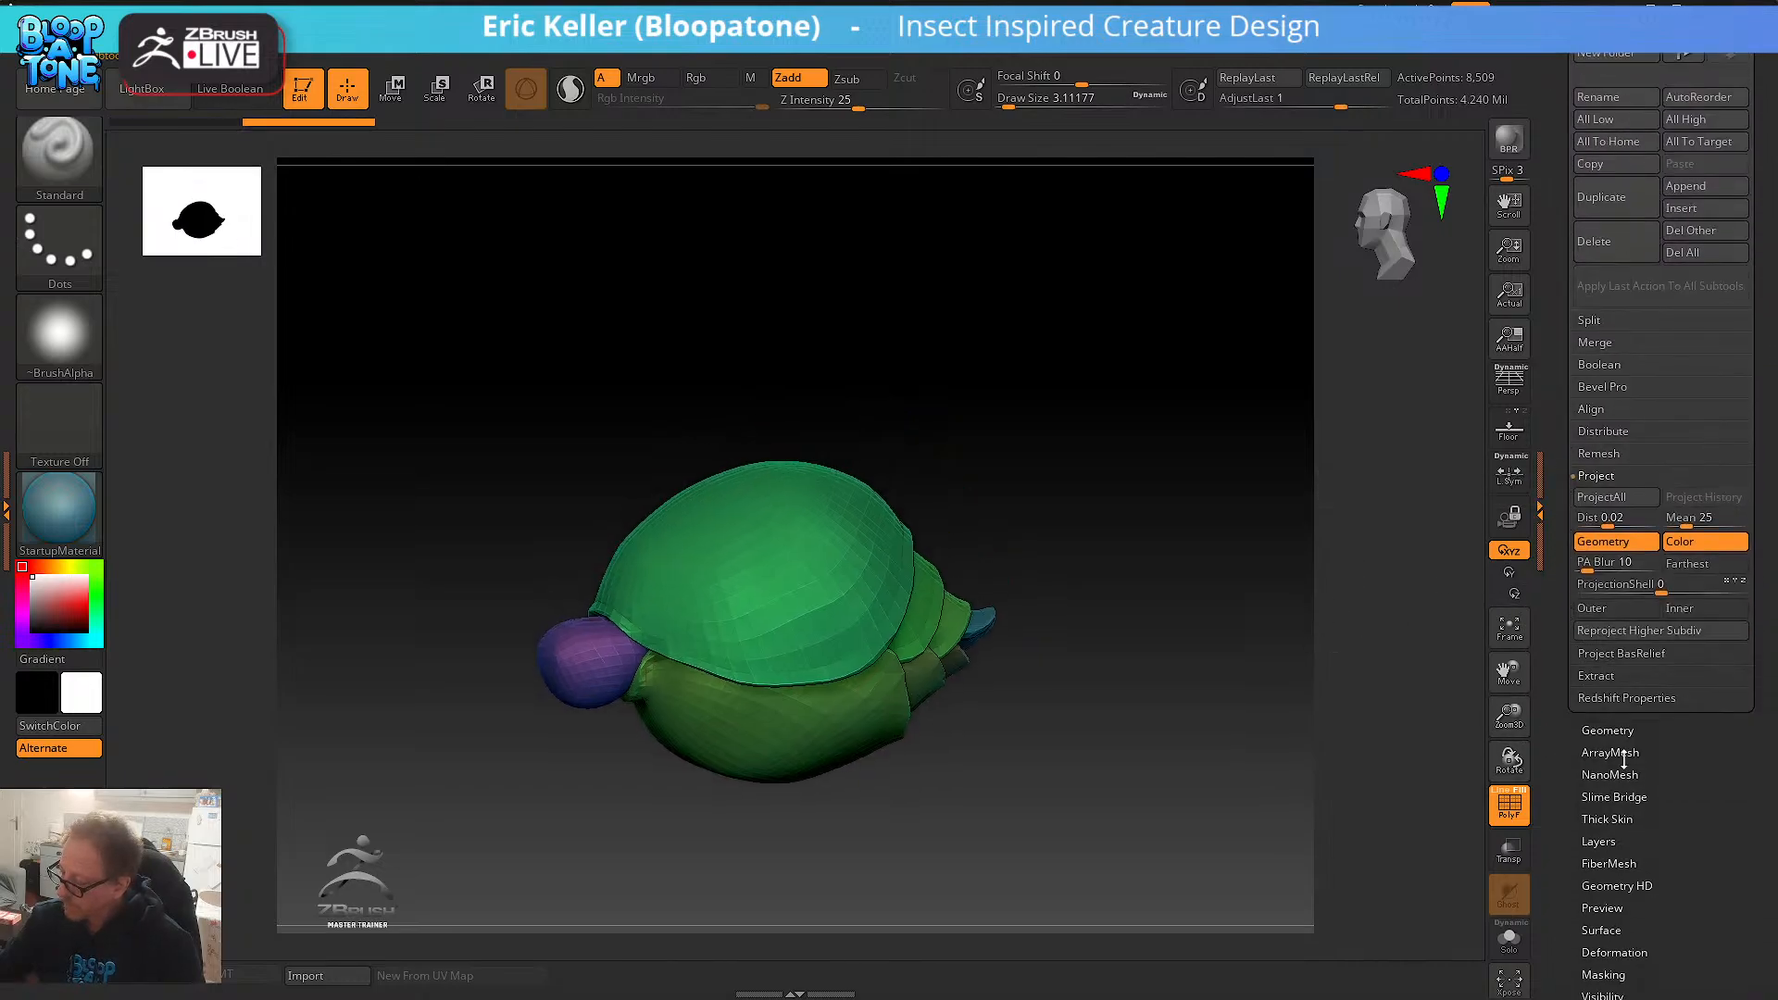
click(1624, 728)
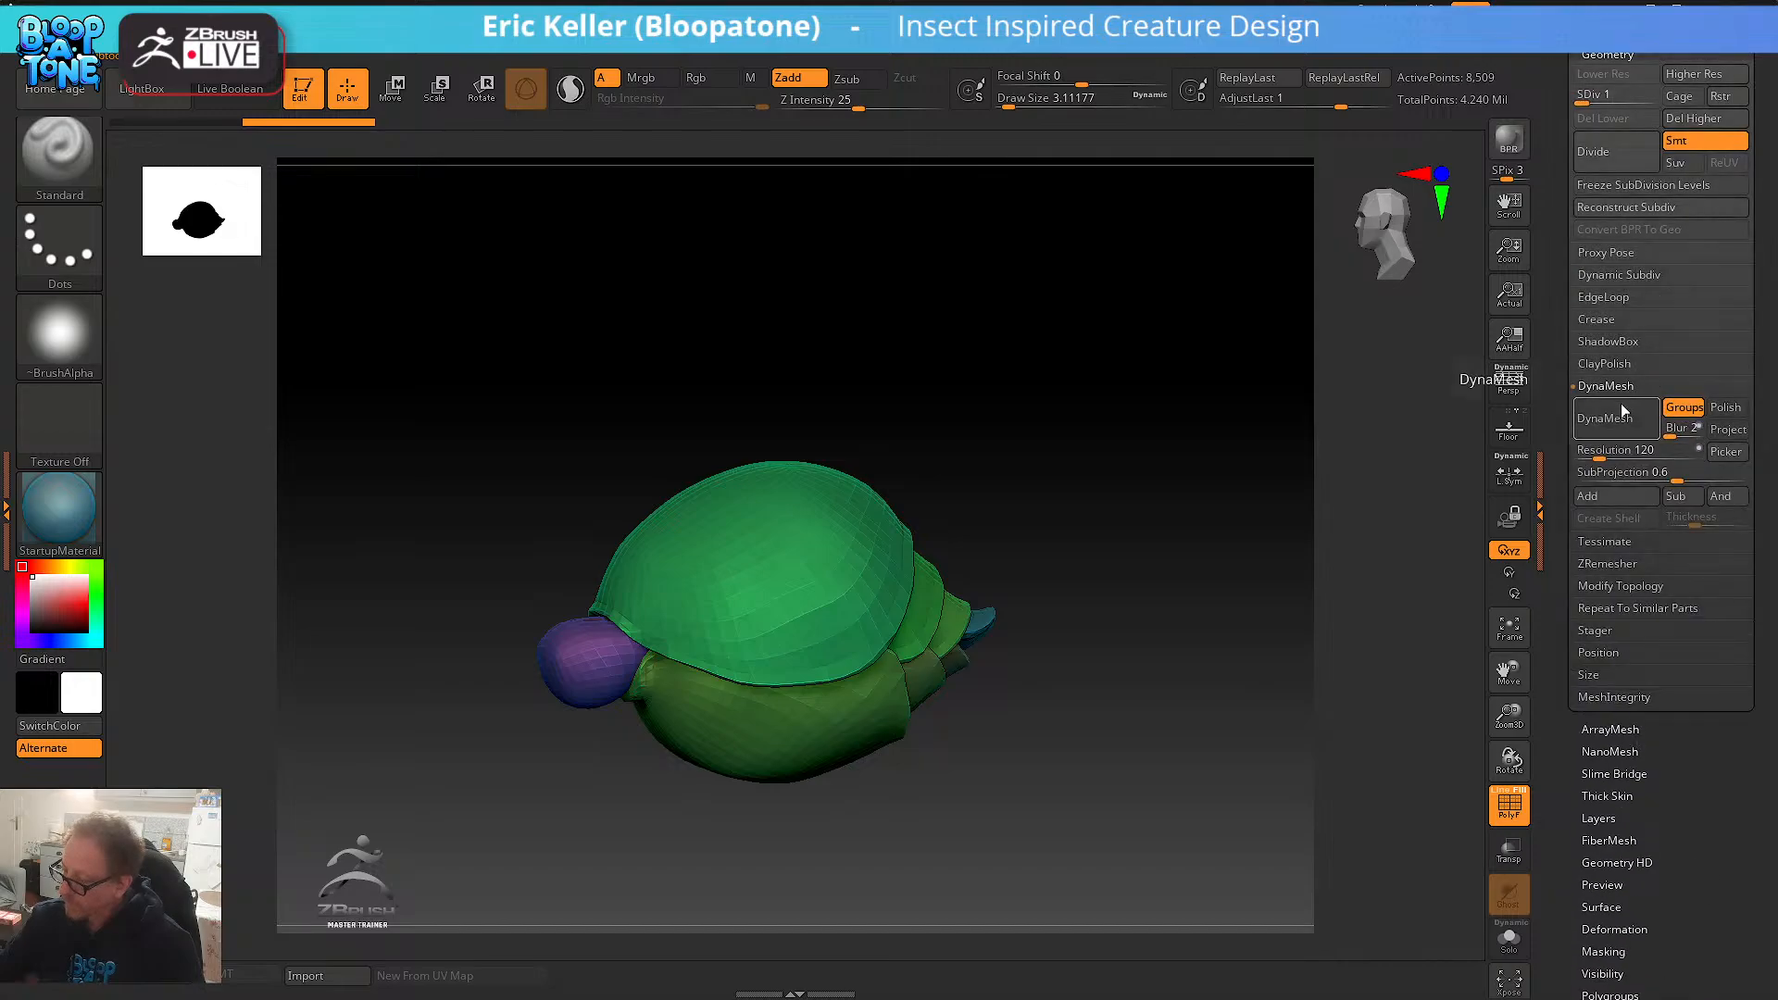
click(1620, 405)
click(1417, 461)
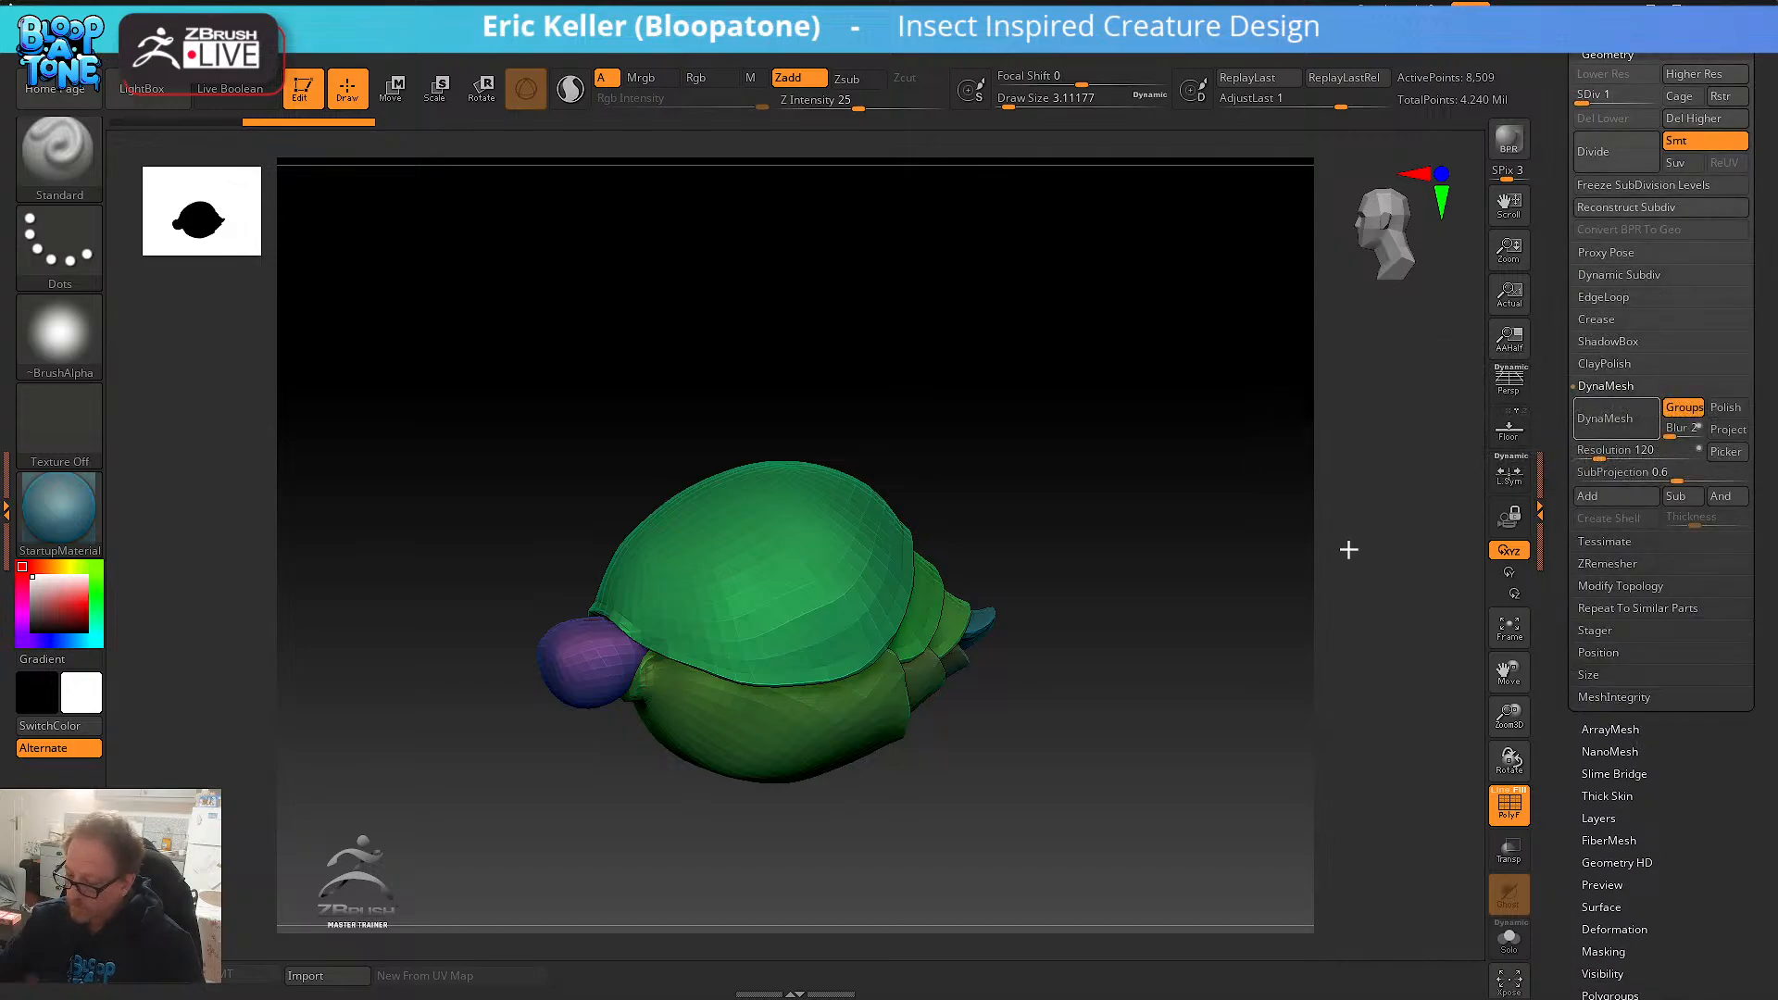
- Isolate the DynaMeshed abdomen and examine how its overlapping plates and their edges are formed
click(1508, 940)
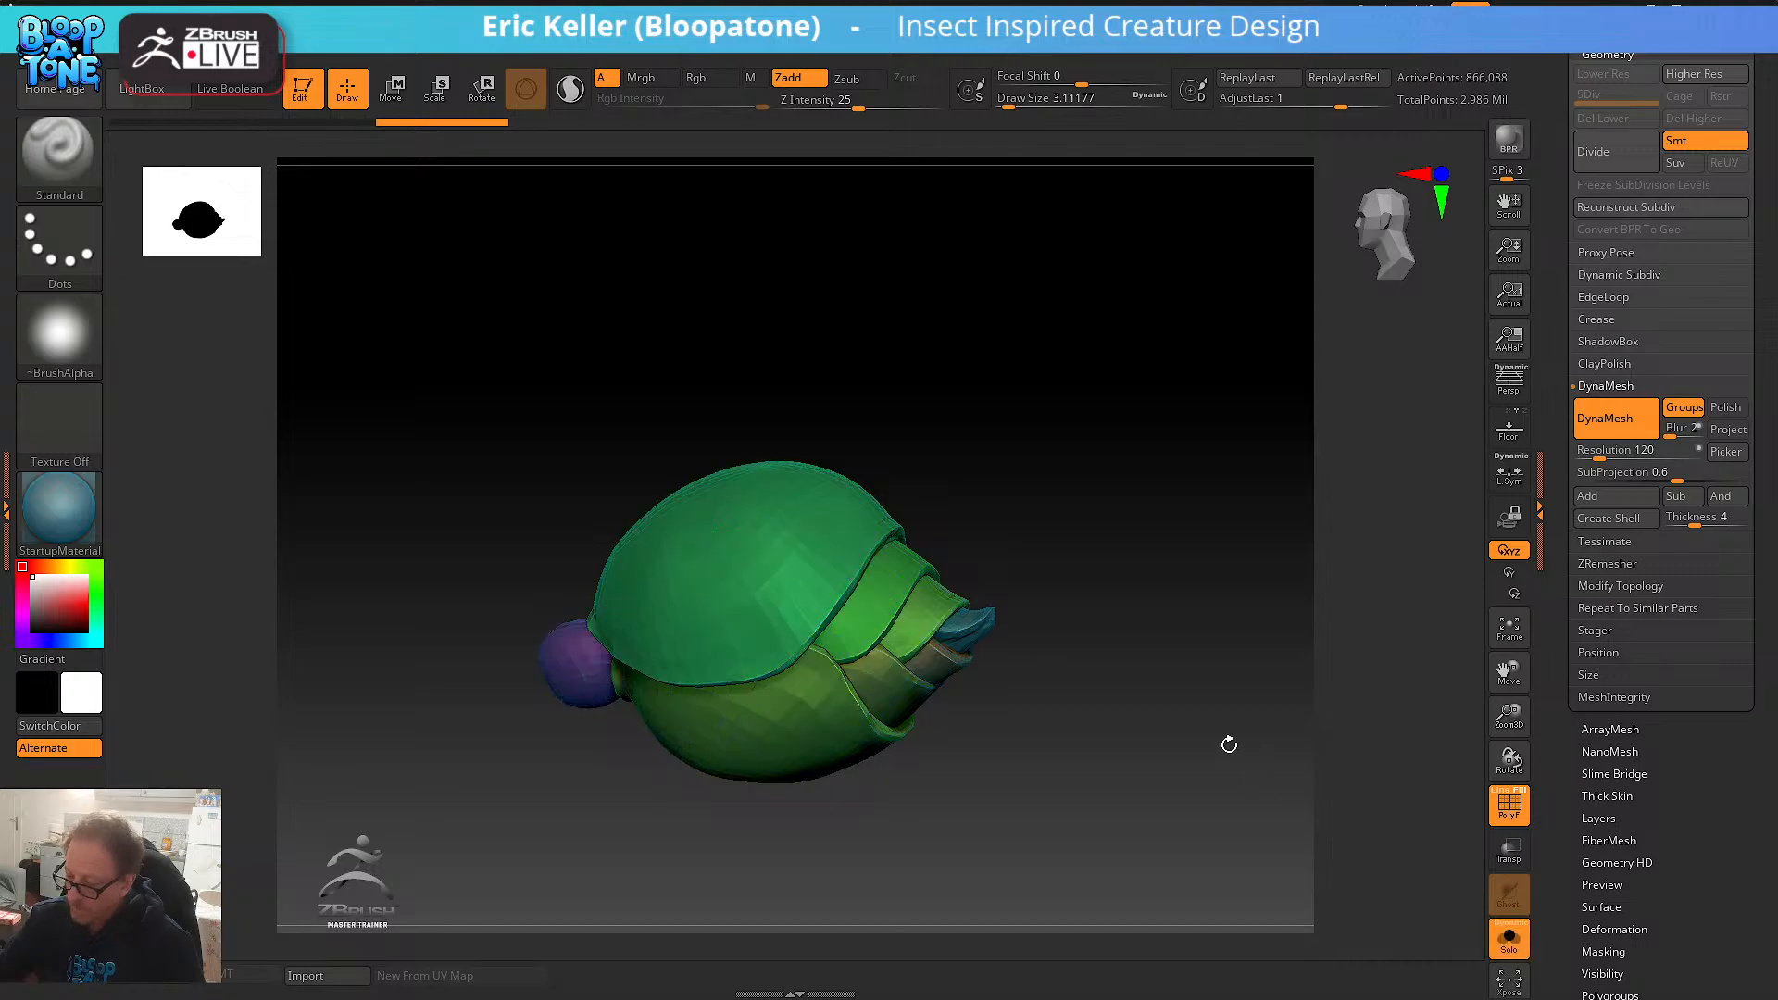
drag(1142, 683, 963, 559)
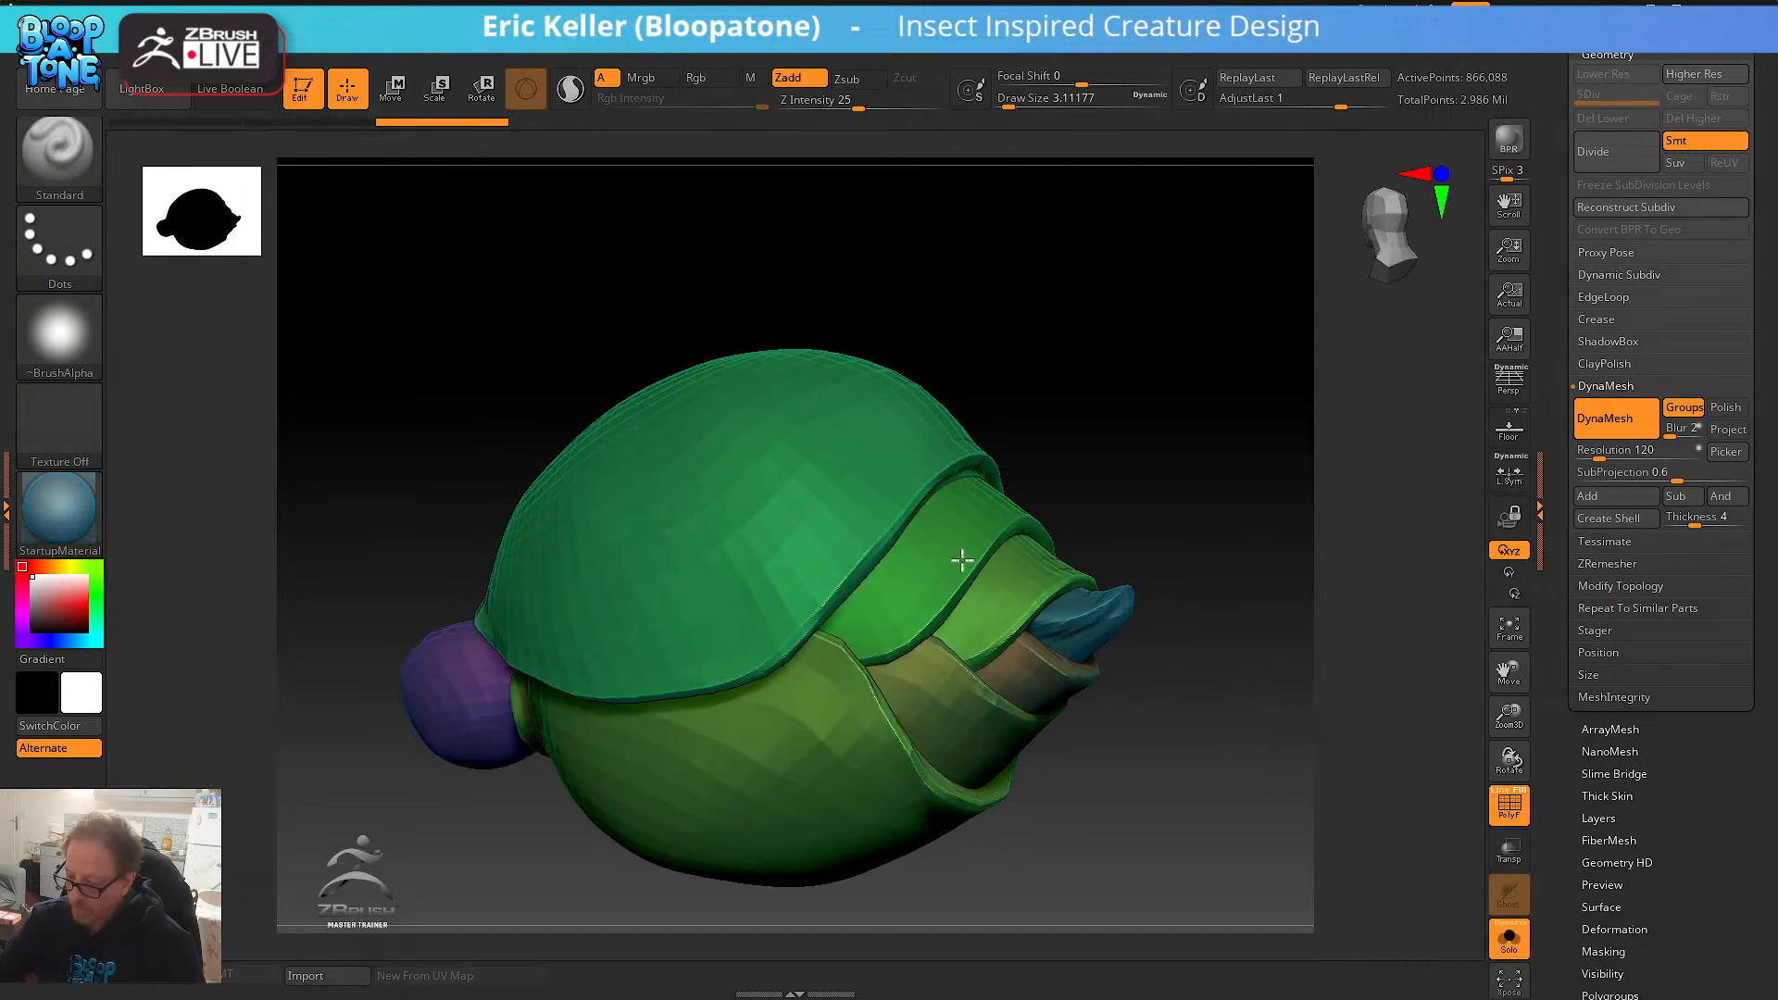
mouse_move(1172, 685)
mouse_down()
mouse_move(1262, 714)
mouse_move(1187, 658)
mouse_up()
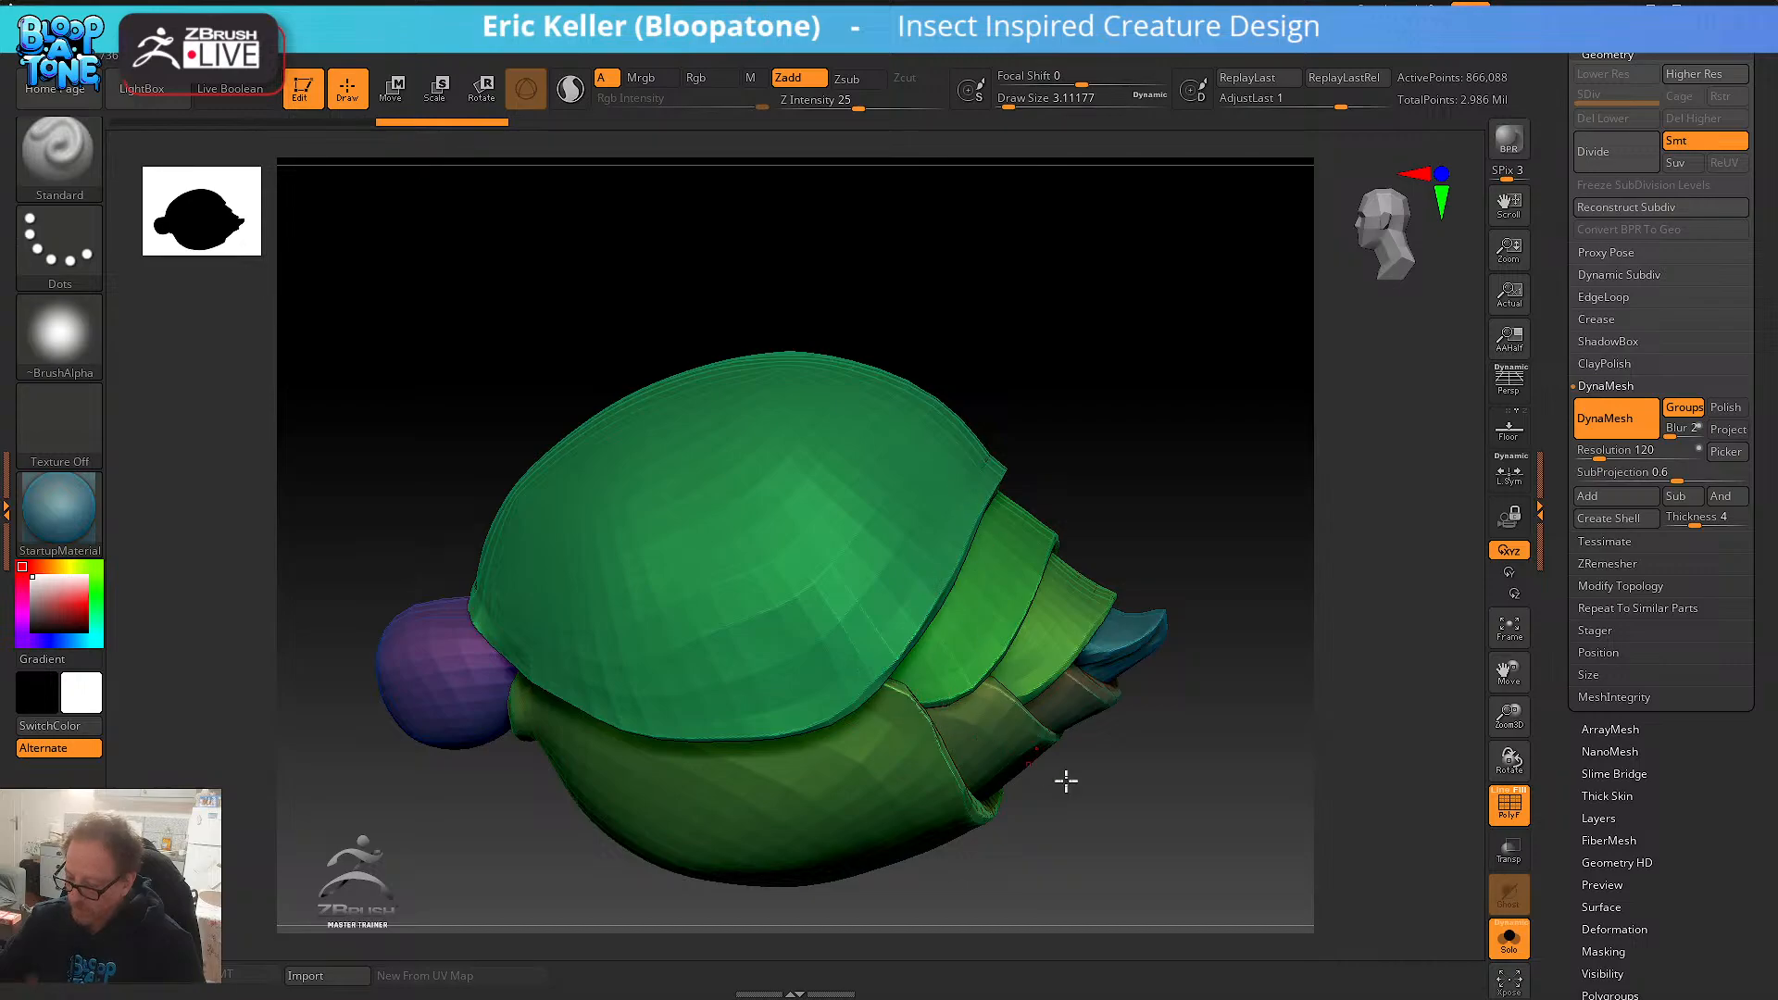
drag(1066, 782, 1033, 738)
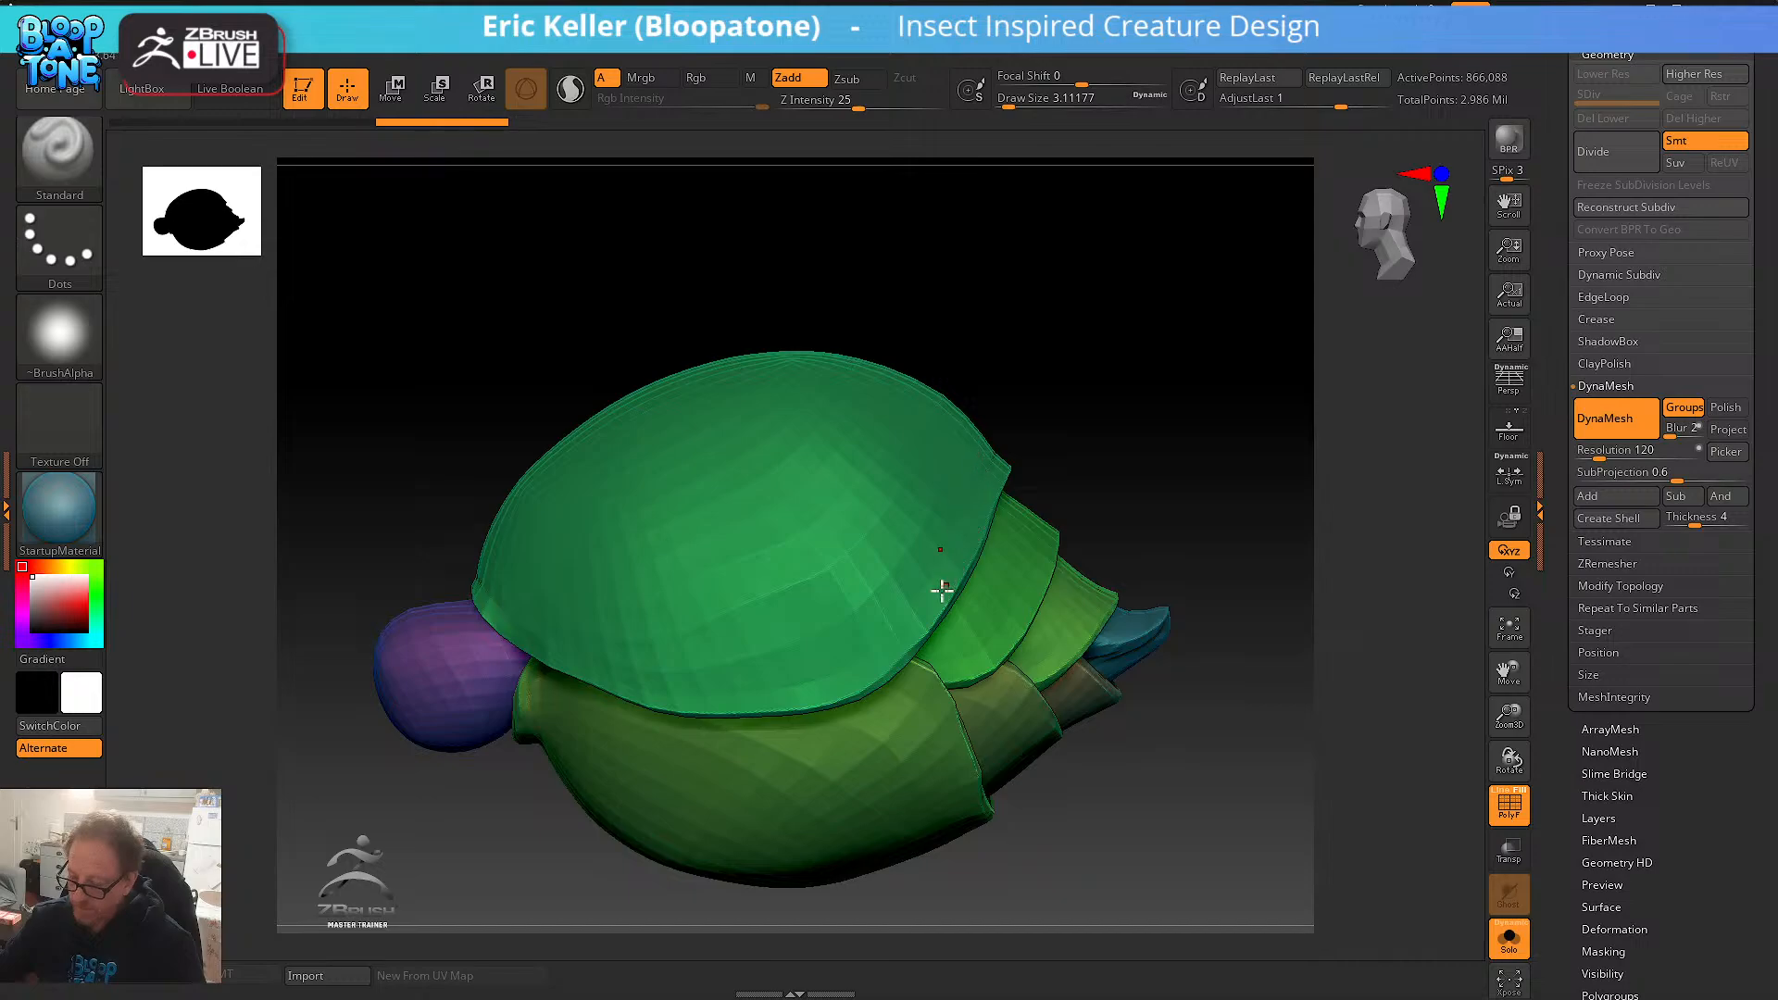
drag(941, 367, 821, 516)
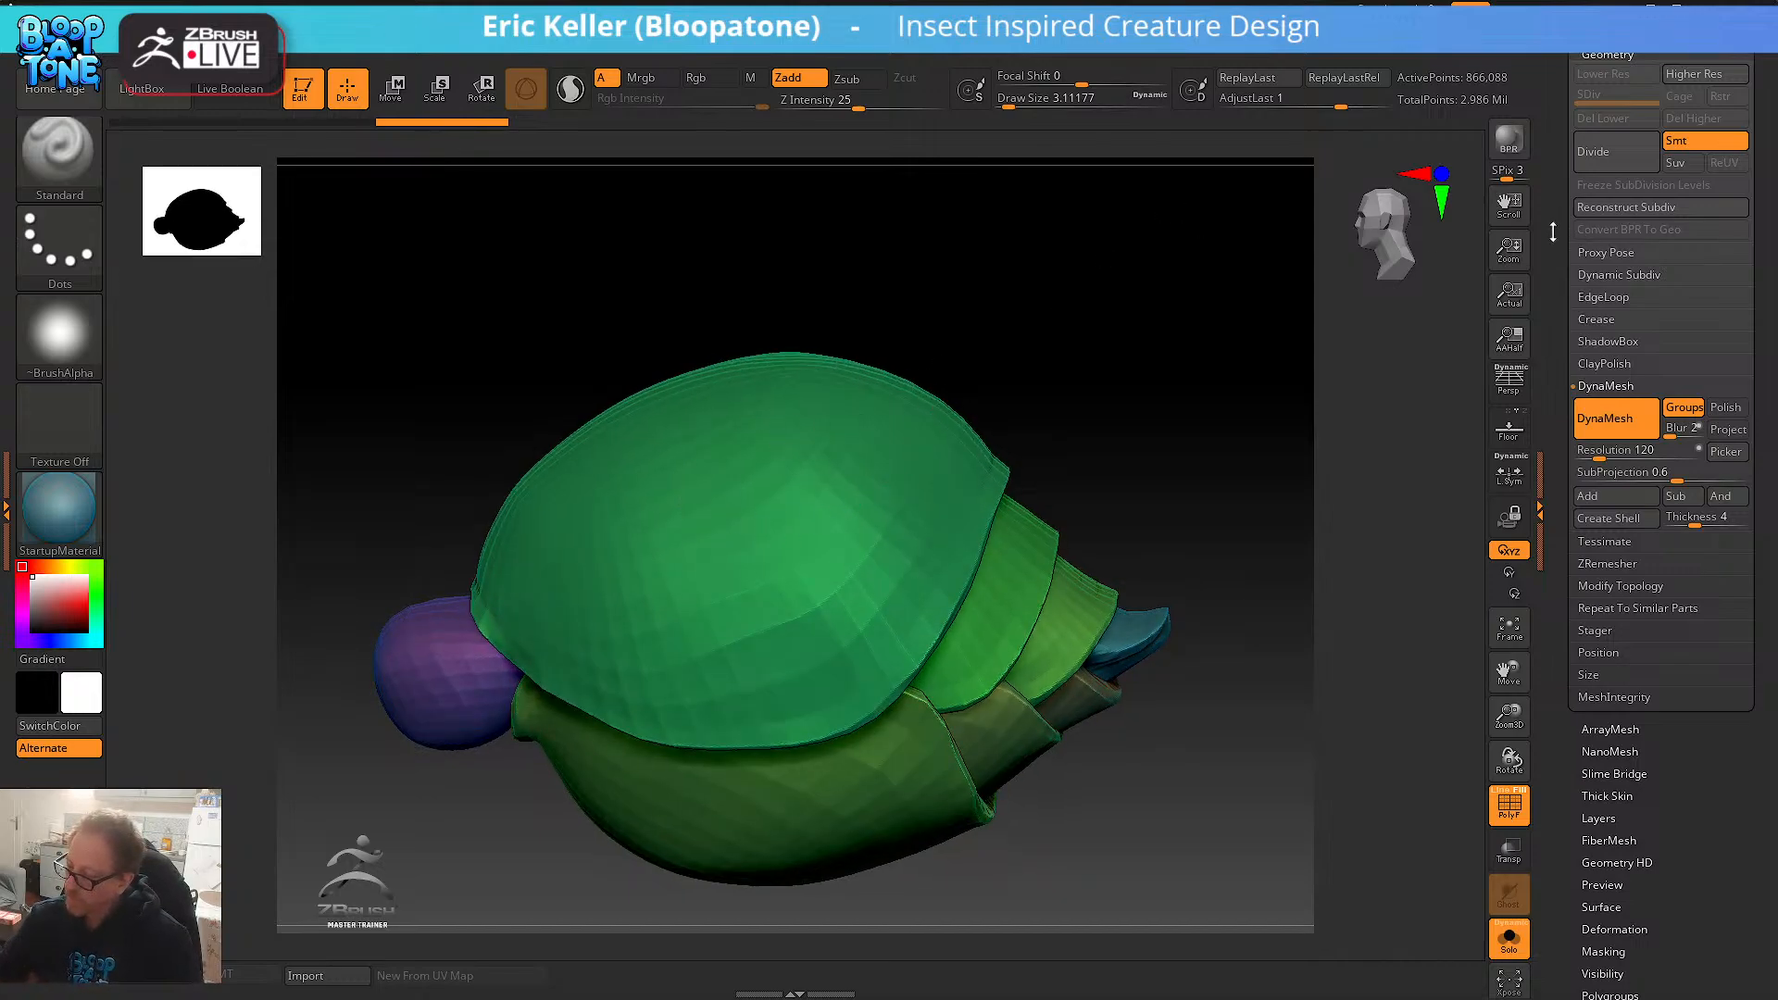
- Select the original antAbdomen subtool, hide its plates one polygroup at a time to examine the separate pieces, and show everything again
scroll(1552, 231, up, 3)
click(1617, 164)
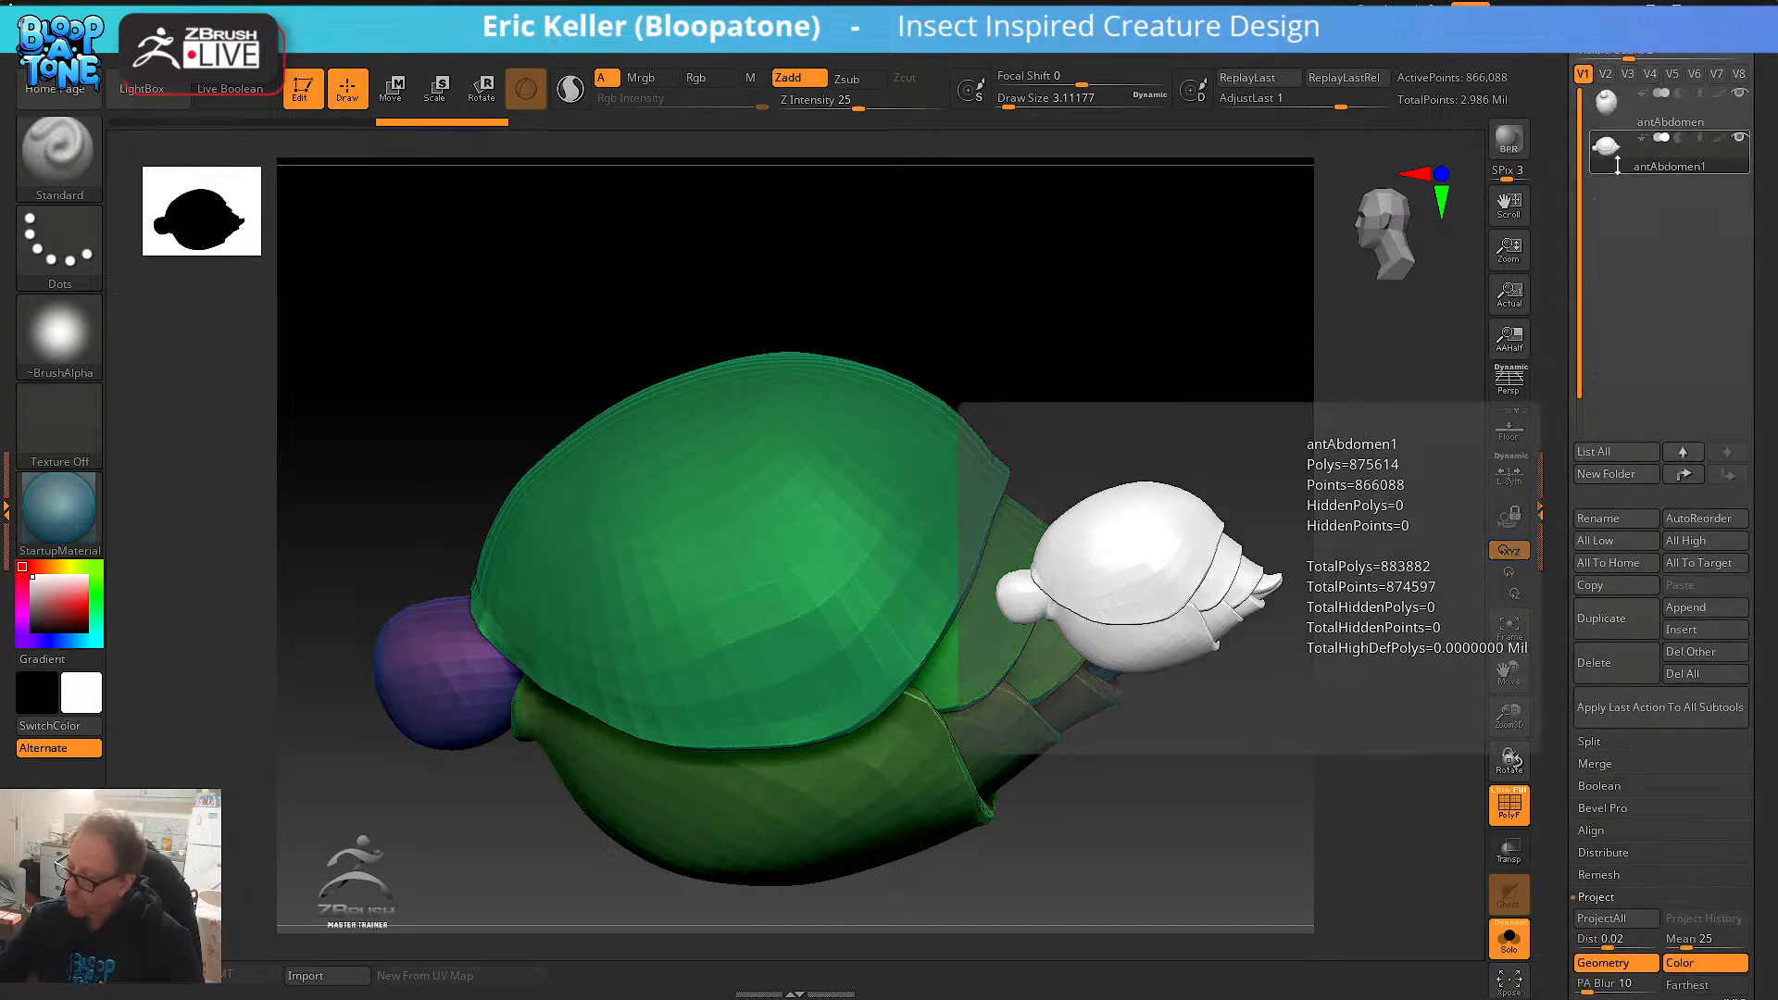
click(1660, 112)
mouse_move(1124, 445)
alt+mouse_down()
mouse_move(1101, 543)
mouse_move(1018, 456)
mouse_move(1072, 475)
mouse_move(1049, 429)
mouse_move(1123, 481)
mouse_move(1109, 582)
mouse_move(1143, 599)
mouse_move(1158, 548)
mouse_move(1016, 636)
alt+mouse_up()
ctrl+shift+click(980, 589)
ctrl+shift+click(964, 565)
ctrl+shift+click(917, 485)
ctrl+shift+click(983, 675)
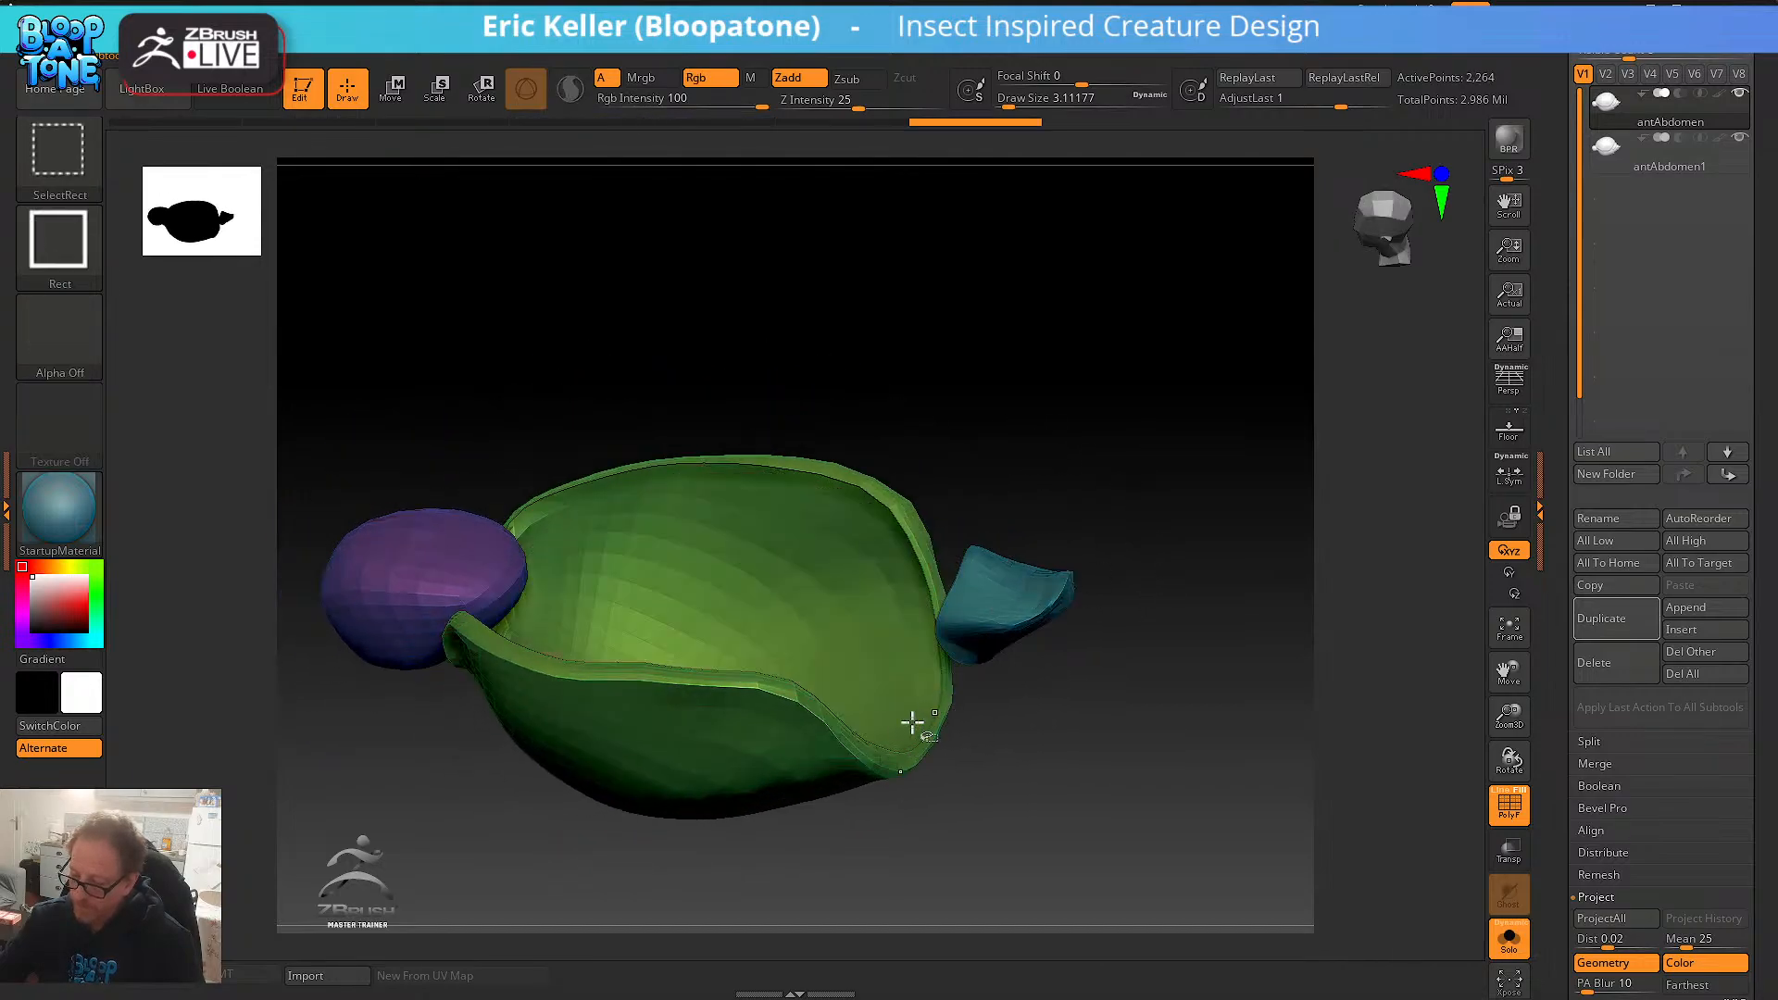
ctrl+shift+click(853, 751)
drag(972, 714, 1238, 694)
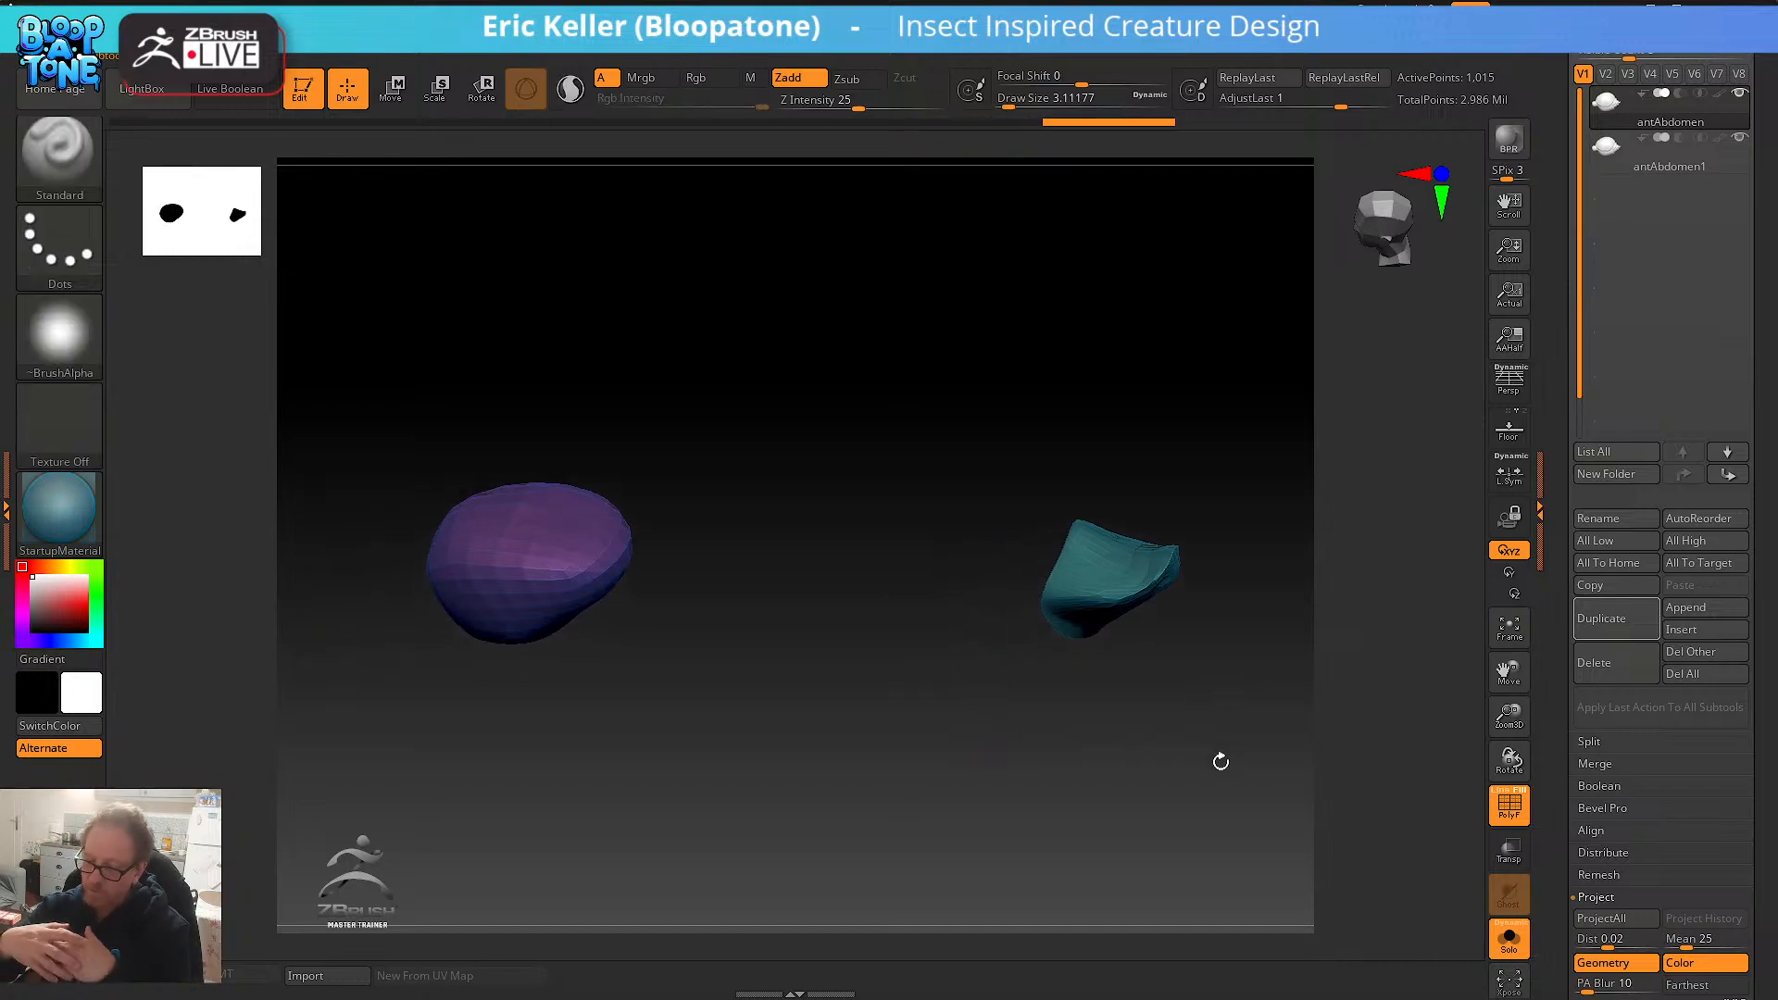
drag(1211, 417, 1279, 482)
ctrl+shift+click(1242, 559)
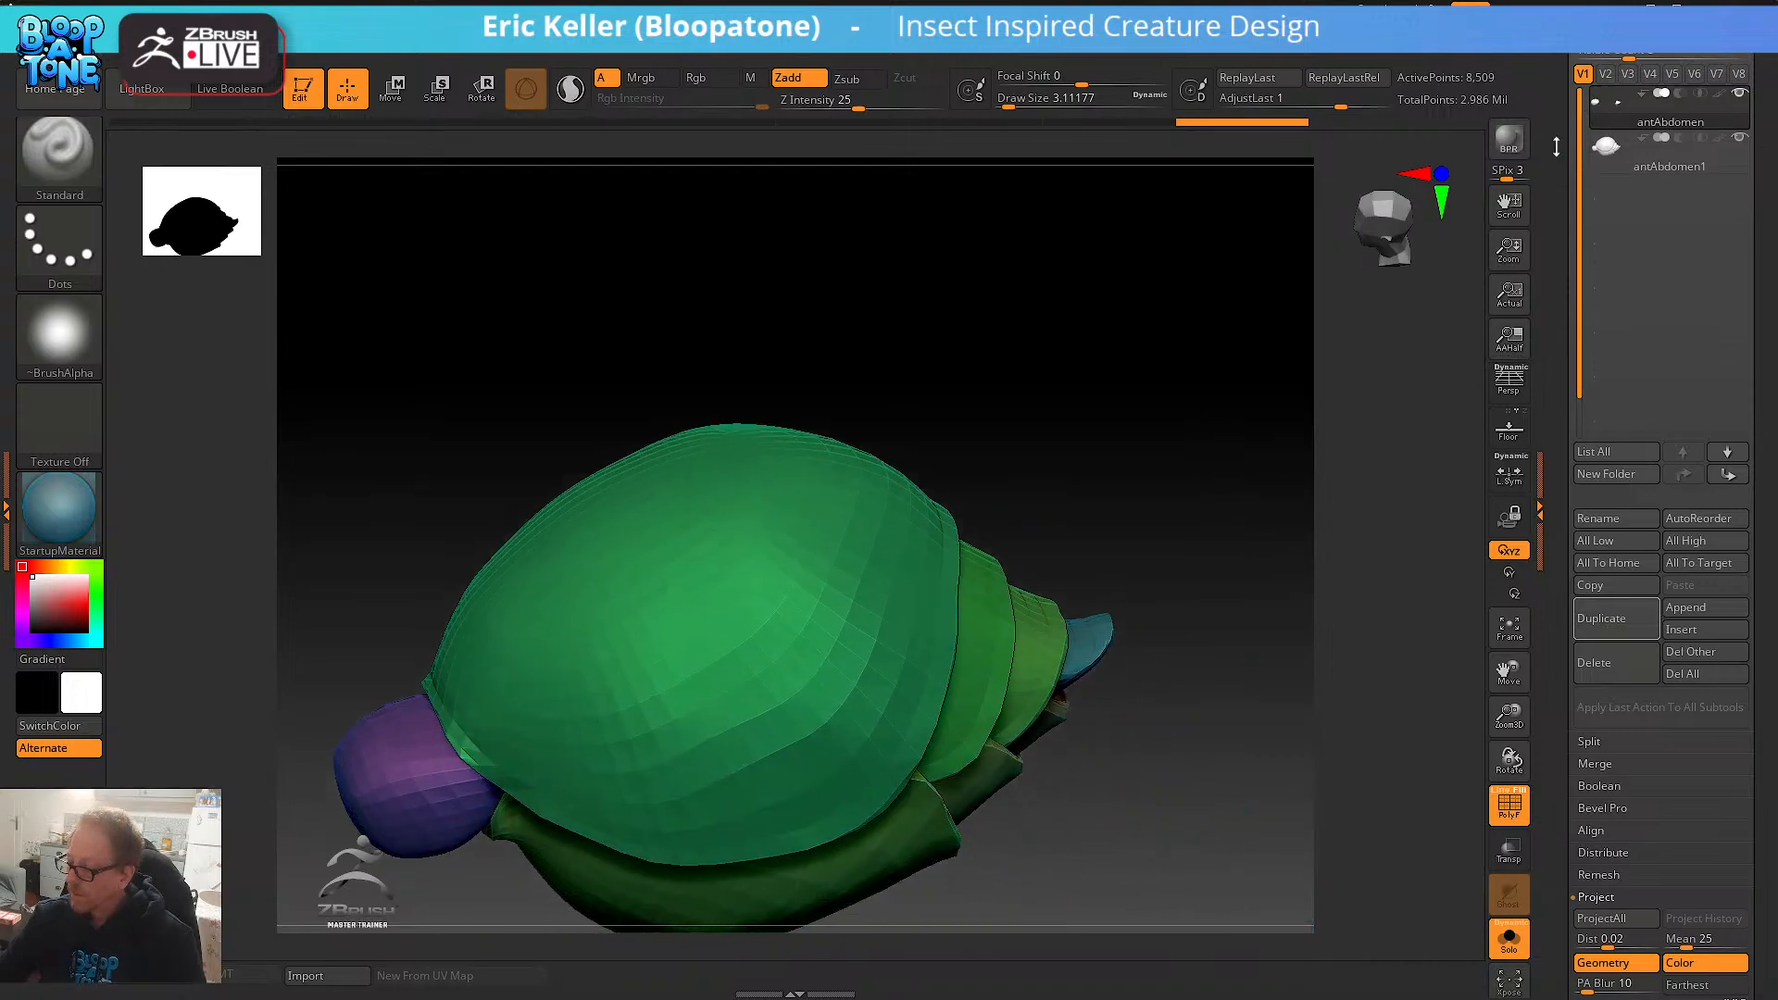
- Switch back to the Skin_ZSphere6 creature tool, show and frame the whole model, and select its abdomen subtool
drag(1556, 175, 1541, 345)
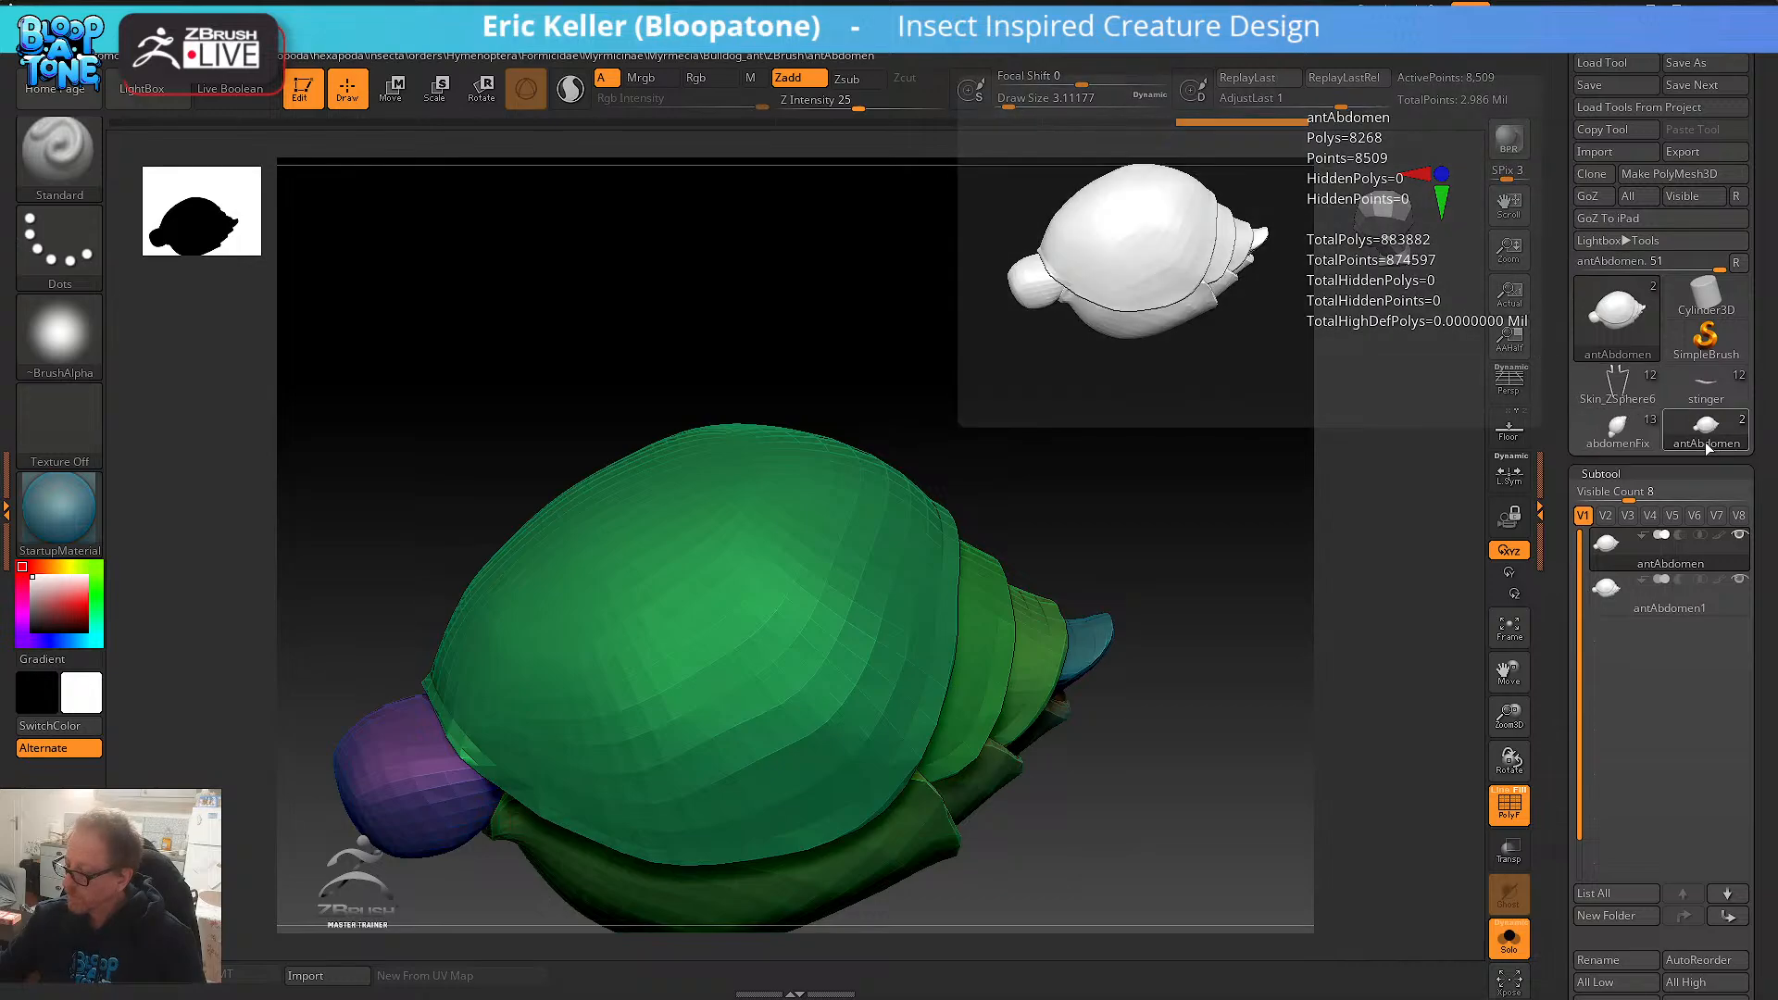
click(1616, 384)
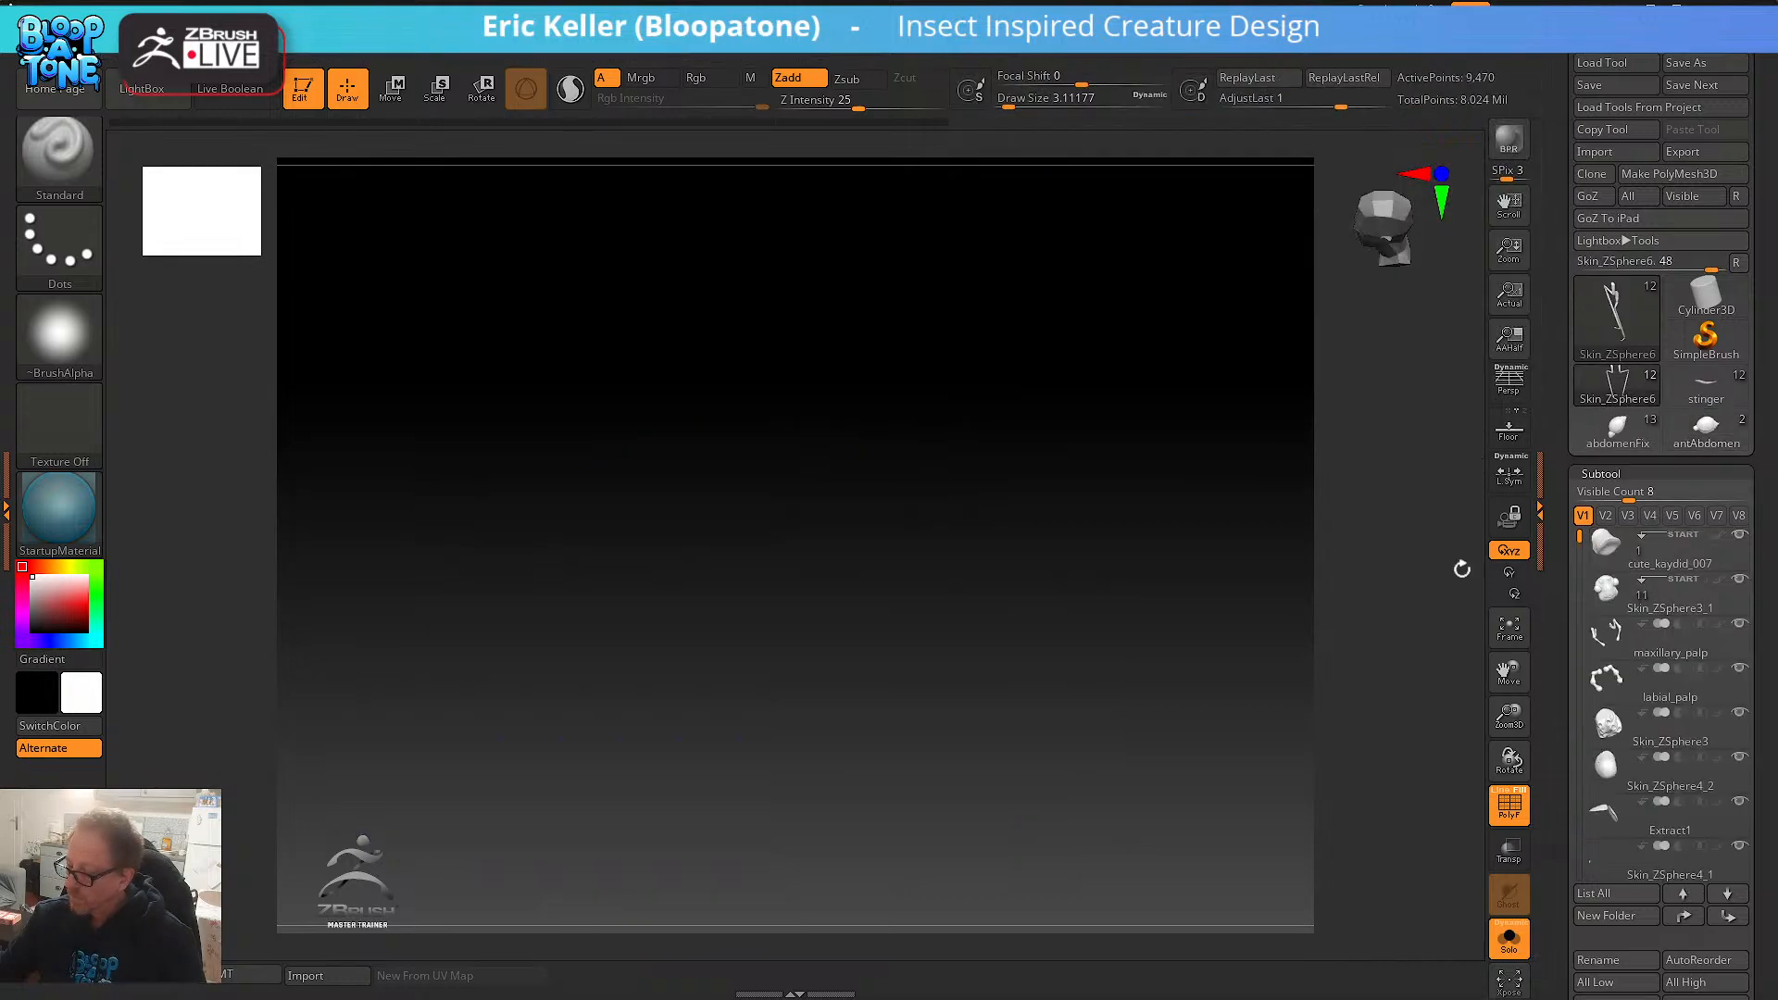
click(1510, 945)
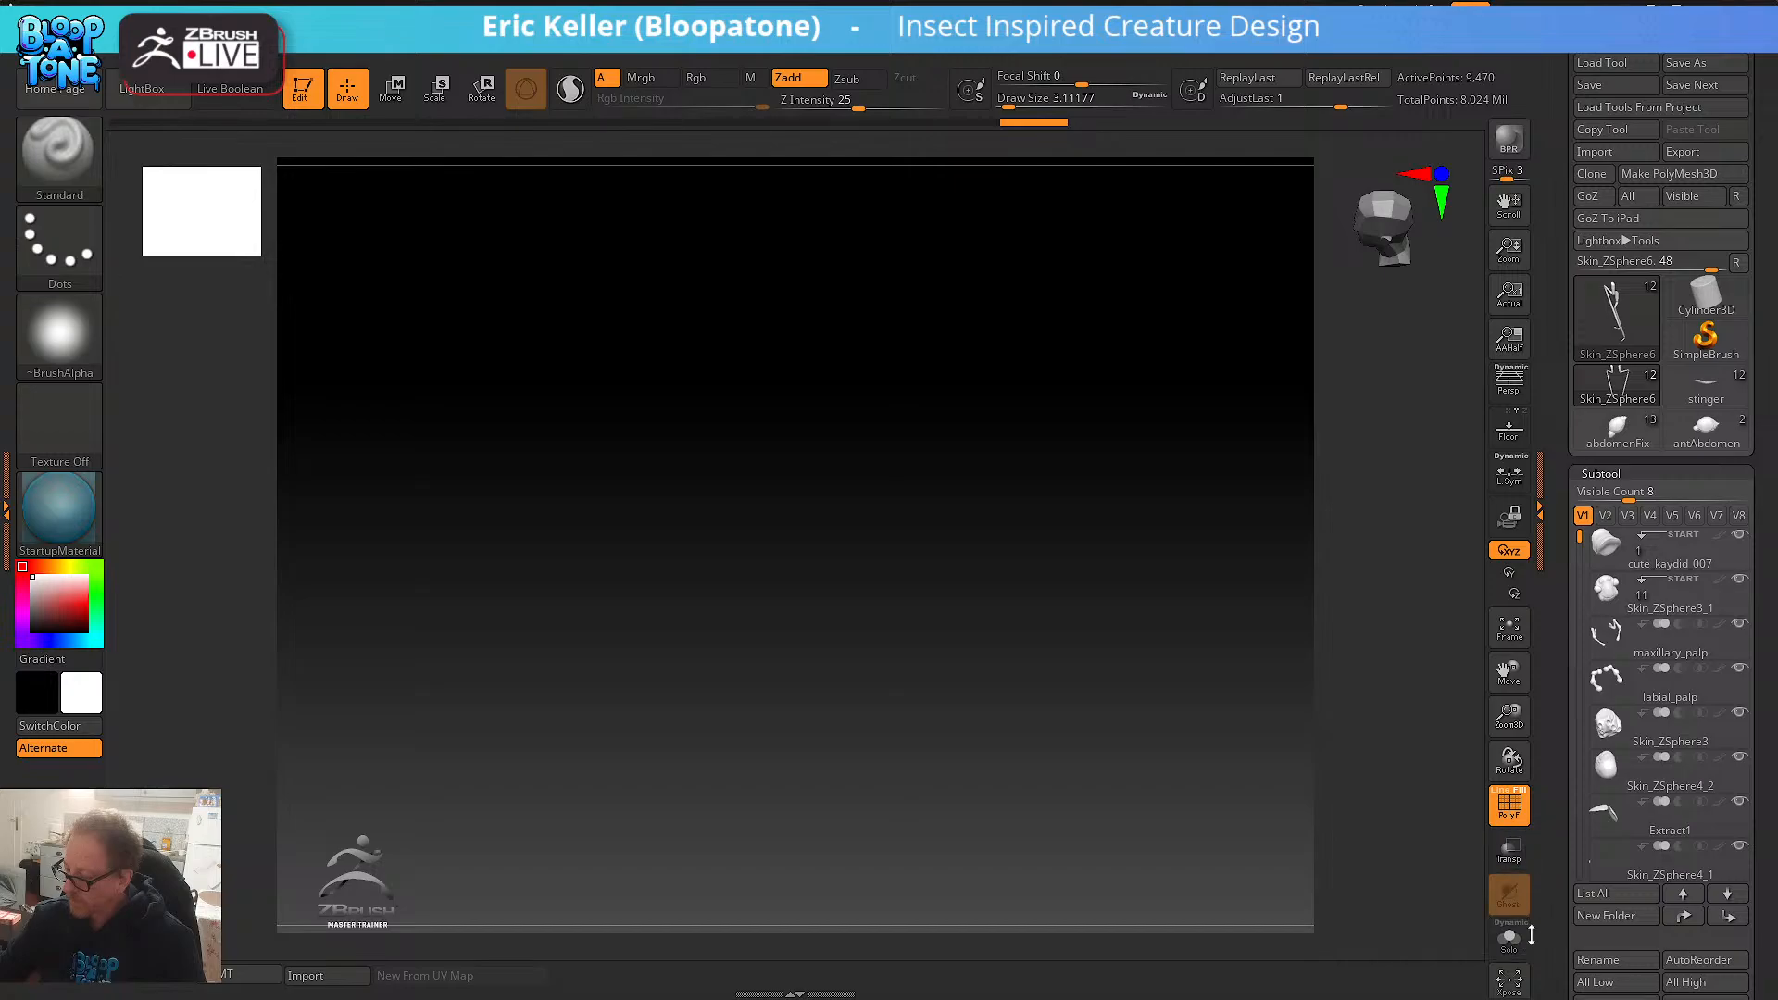
click(1510, 630)
drag(1409, 627, 1011, 579)
alt+click(1011, 579)
drag(1135, 568, 679, 512)
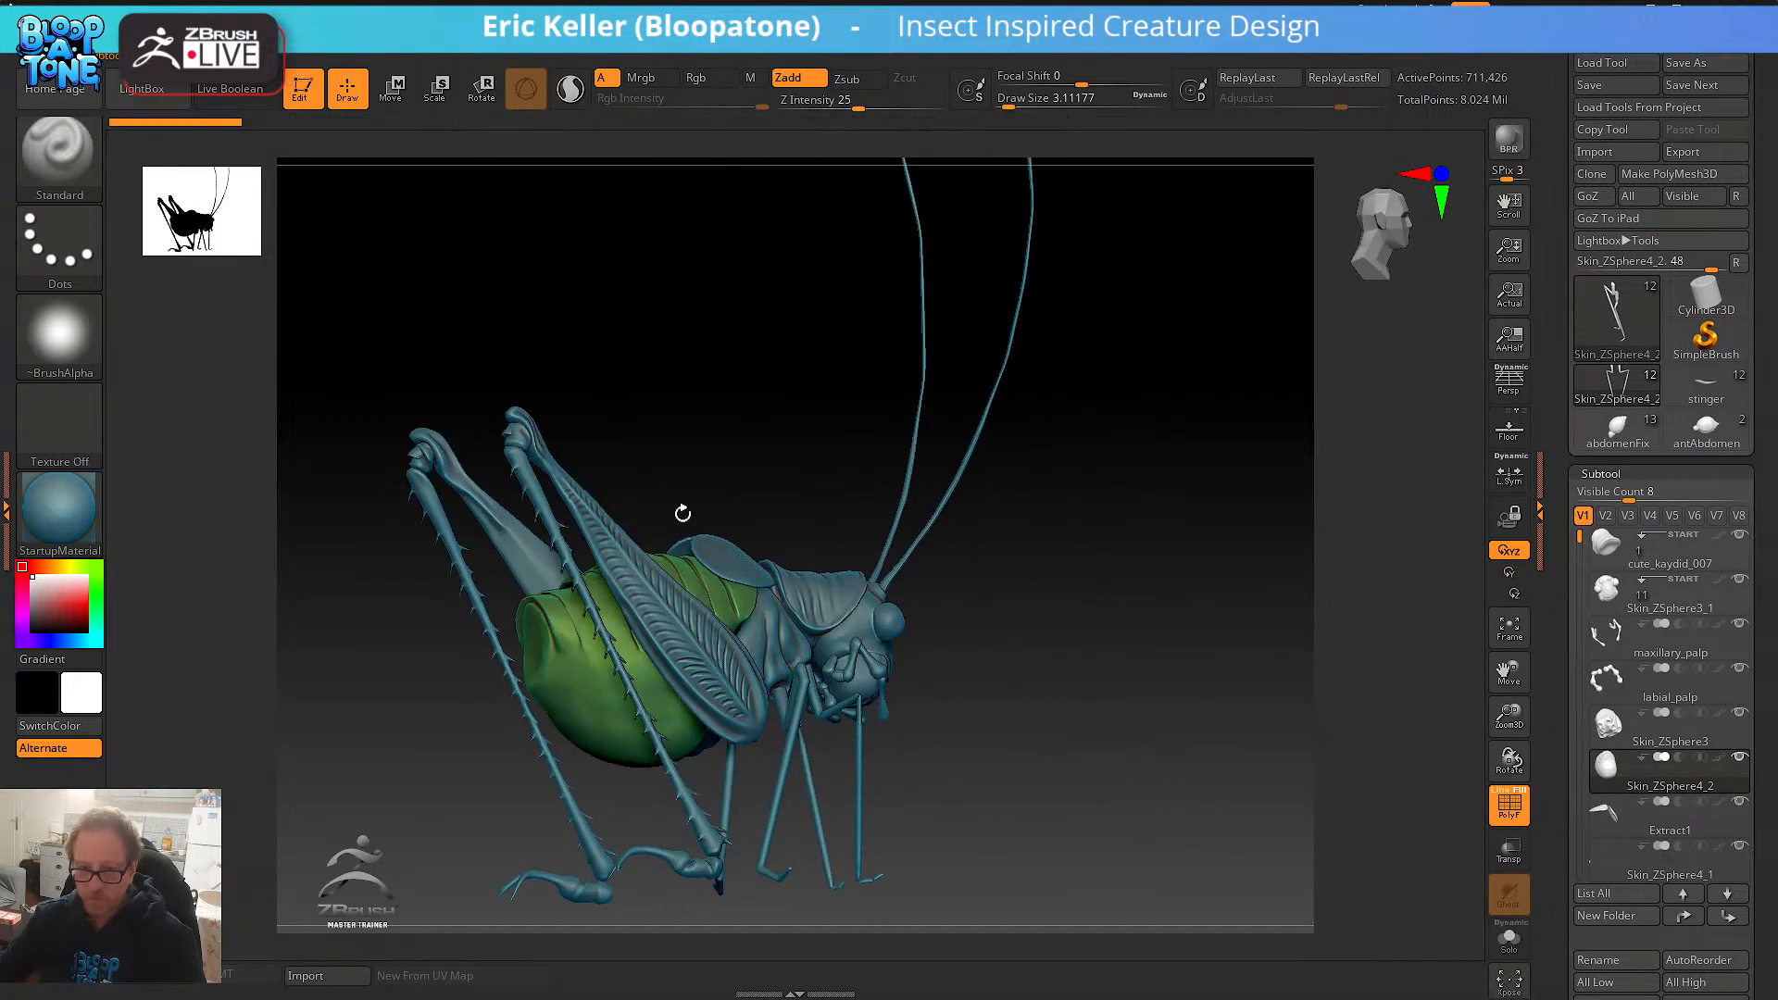
- Switch to the reference image board and examine the side-view photo of the yellow-bellied insect's abdomen up close
key(alt+Tab)
scroll(847, 424, down, 10)
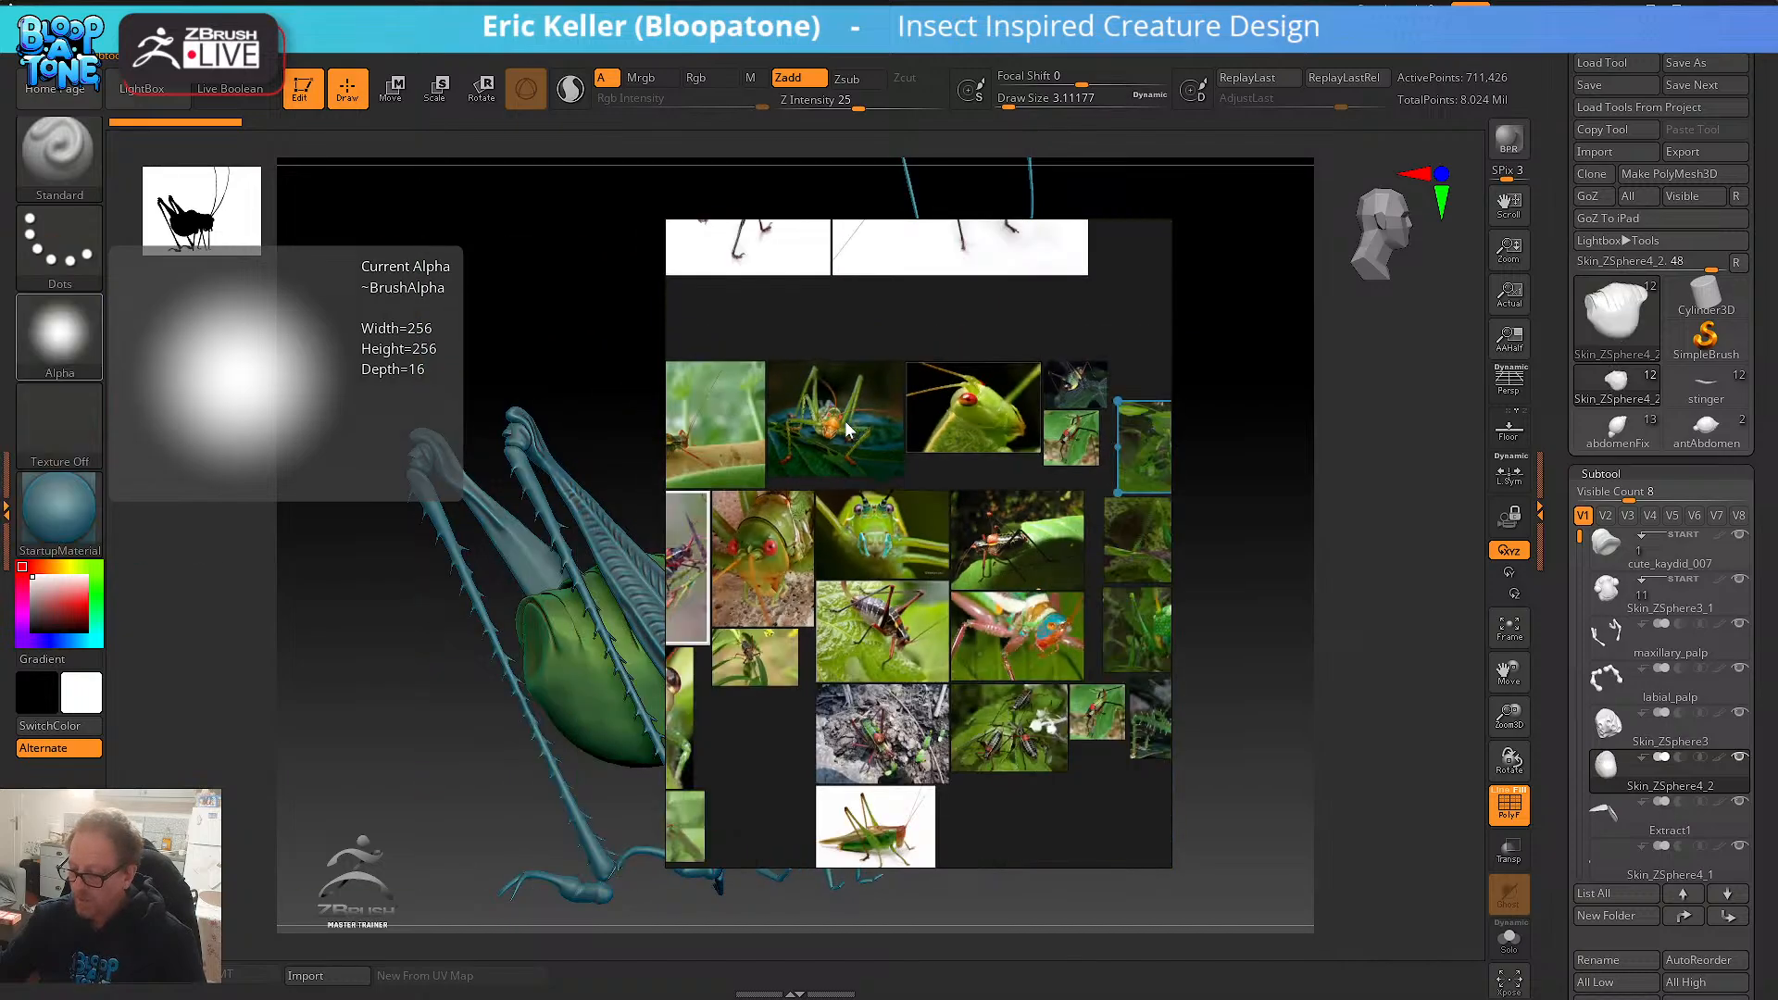
middle_drag(834, 485, 1045, 491)
scroll(1044, 491, up, 8)
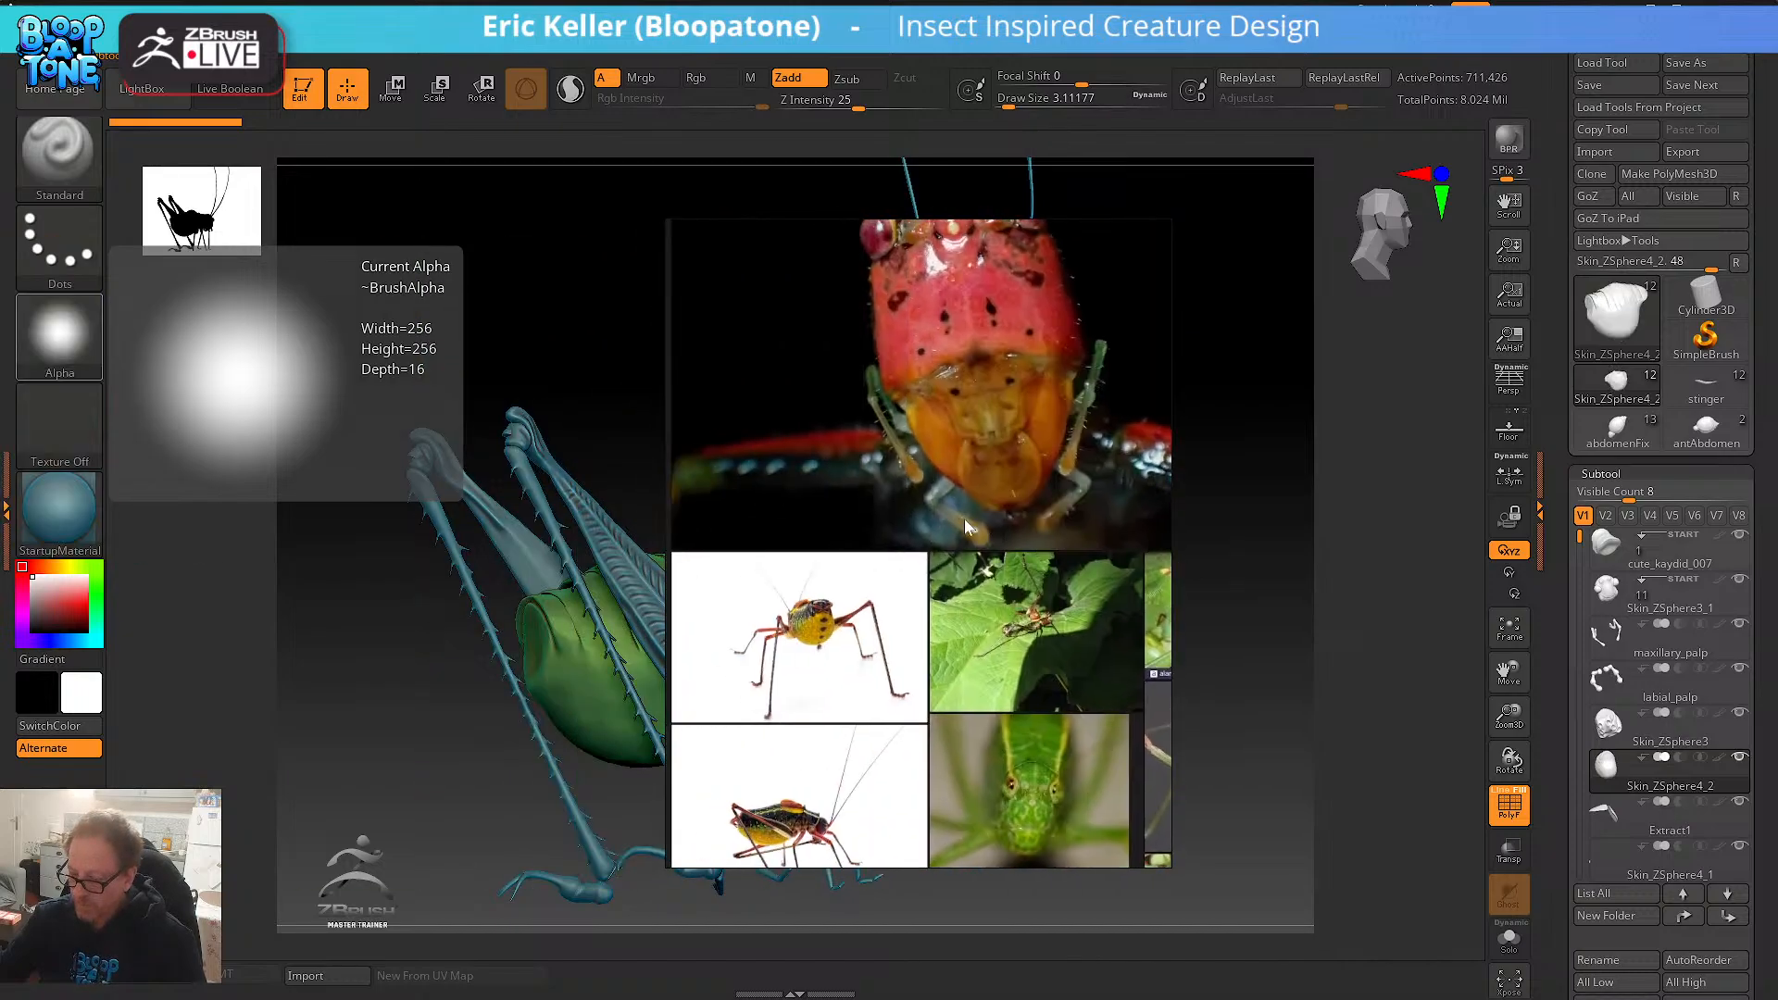
middle_drag(861, 601, 873, 531)
scroll(884, 443, up, 10)
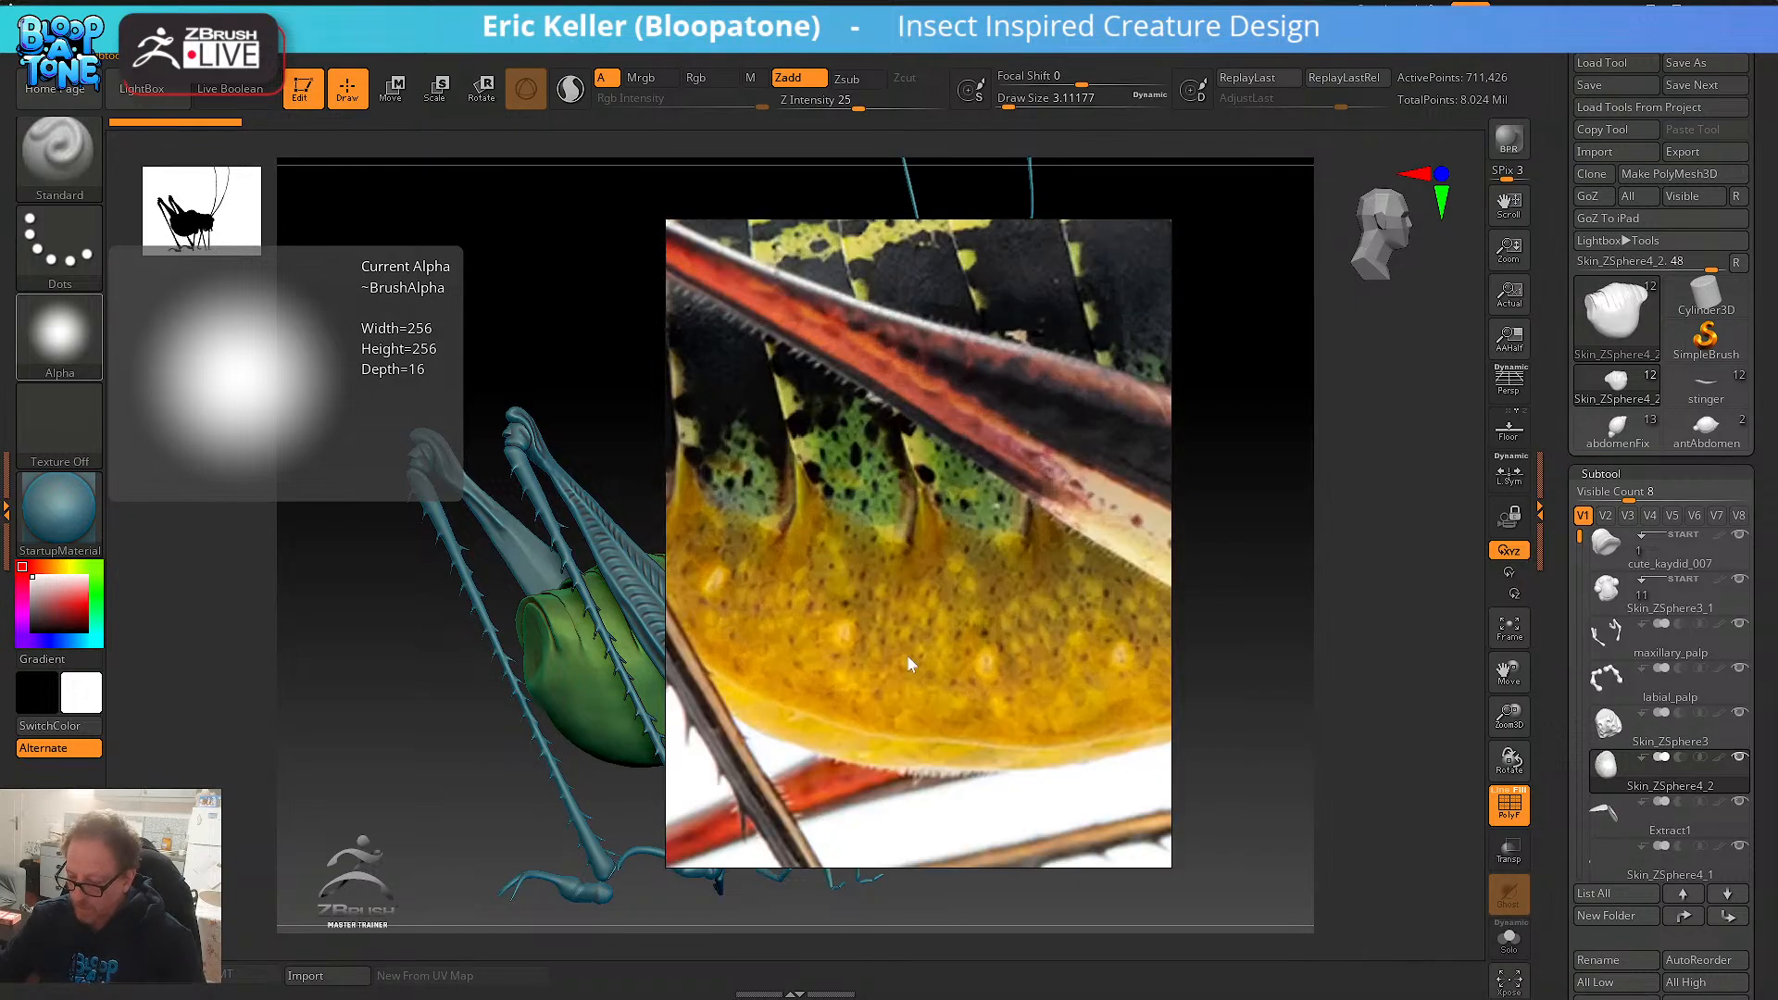
middle_drag(939, 630, 1003, 531)
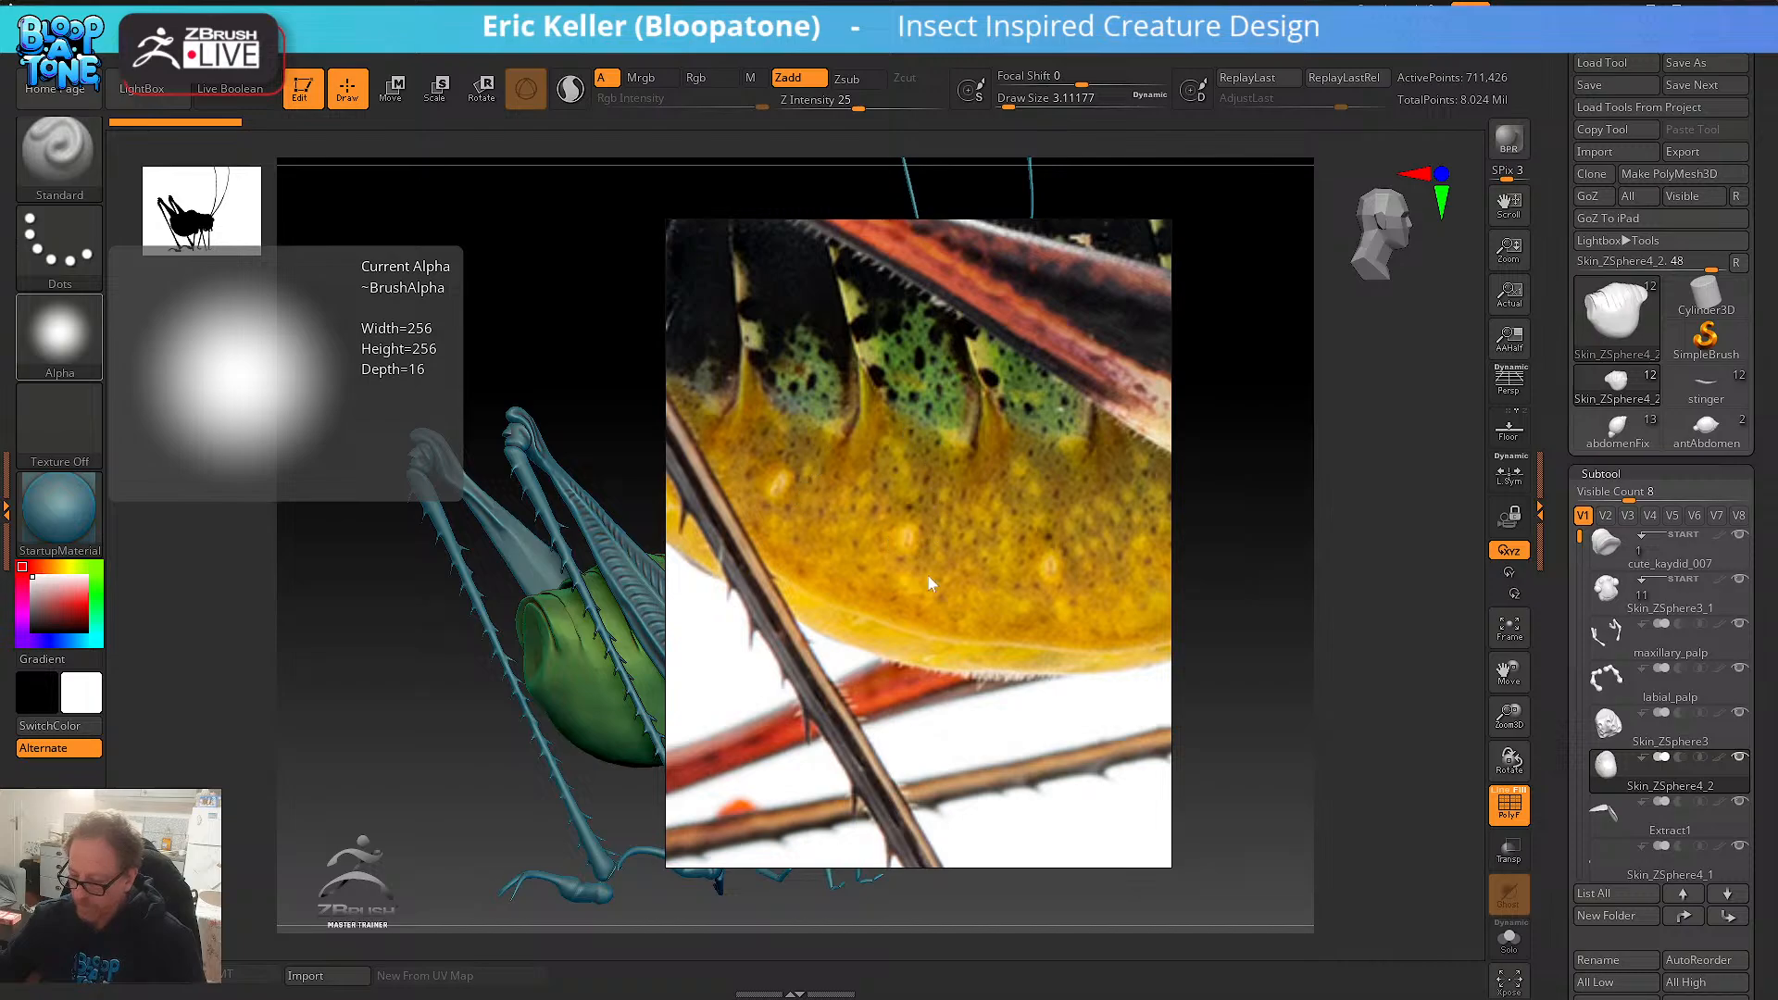
- Examine the rear-view photo's abdomen for the plate edges and soft underside folds, and clear the reference board from the model
scroll(931, 582, down, 12)
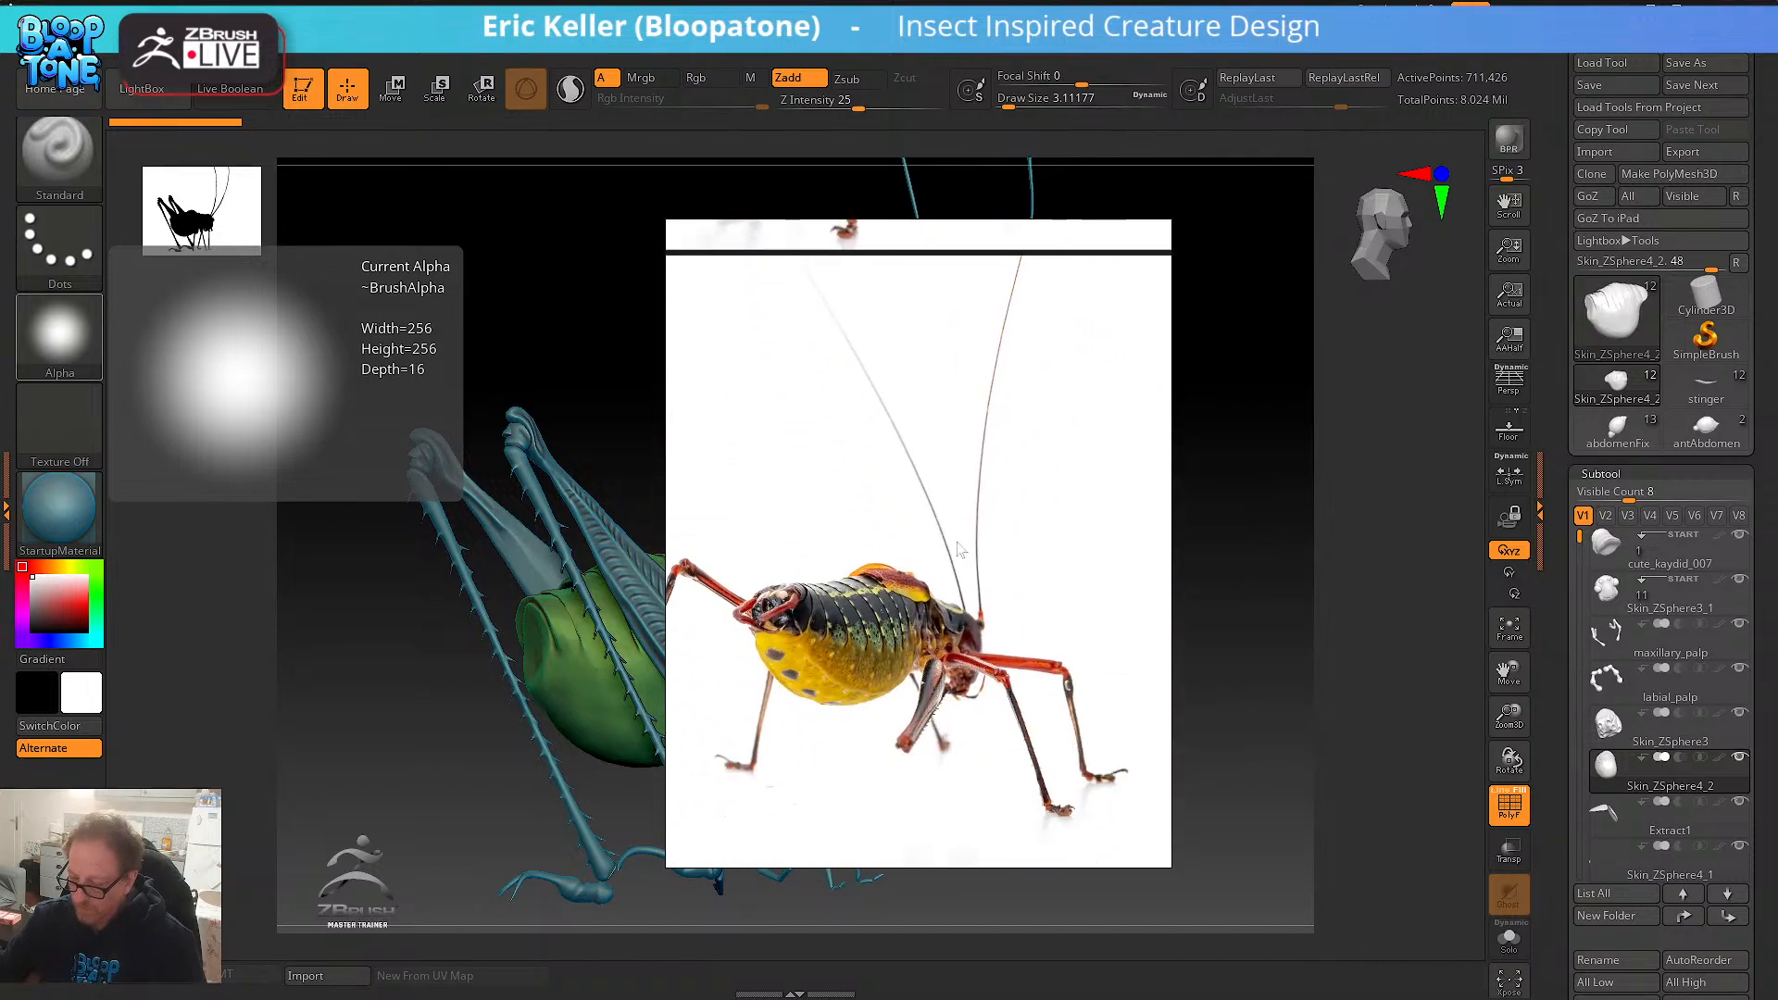
scroll(959, 549, up, 10)
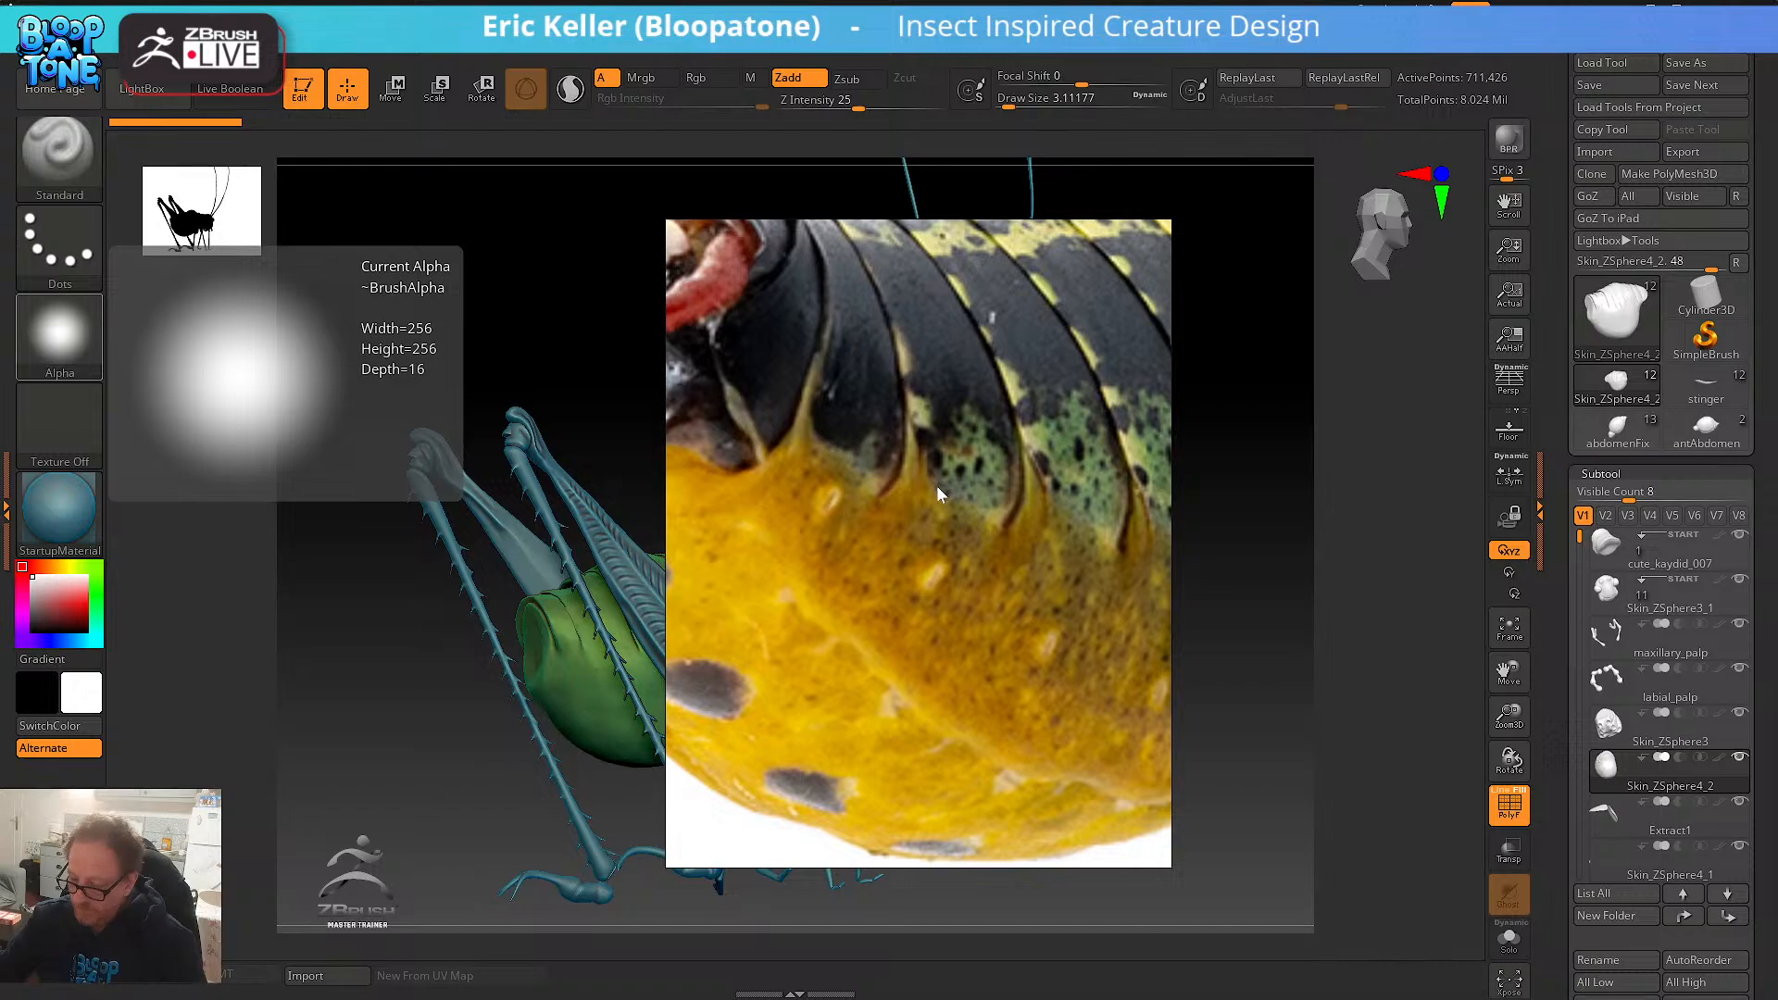
middle_drag(937, 485, 836, 336)
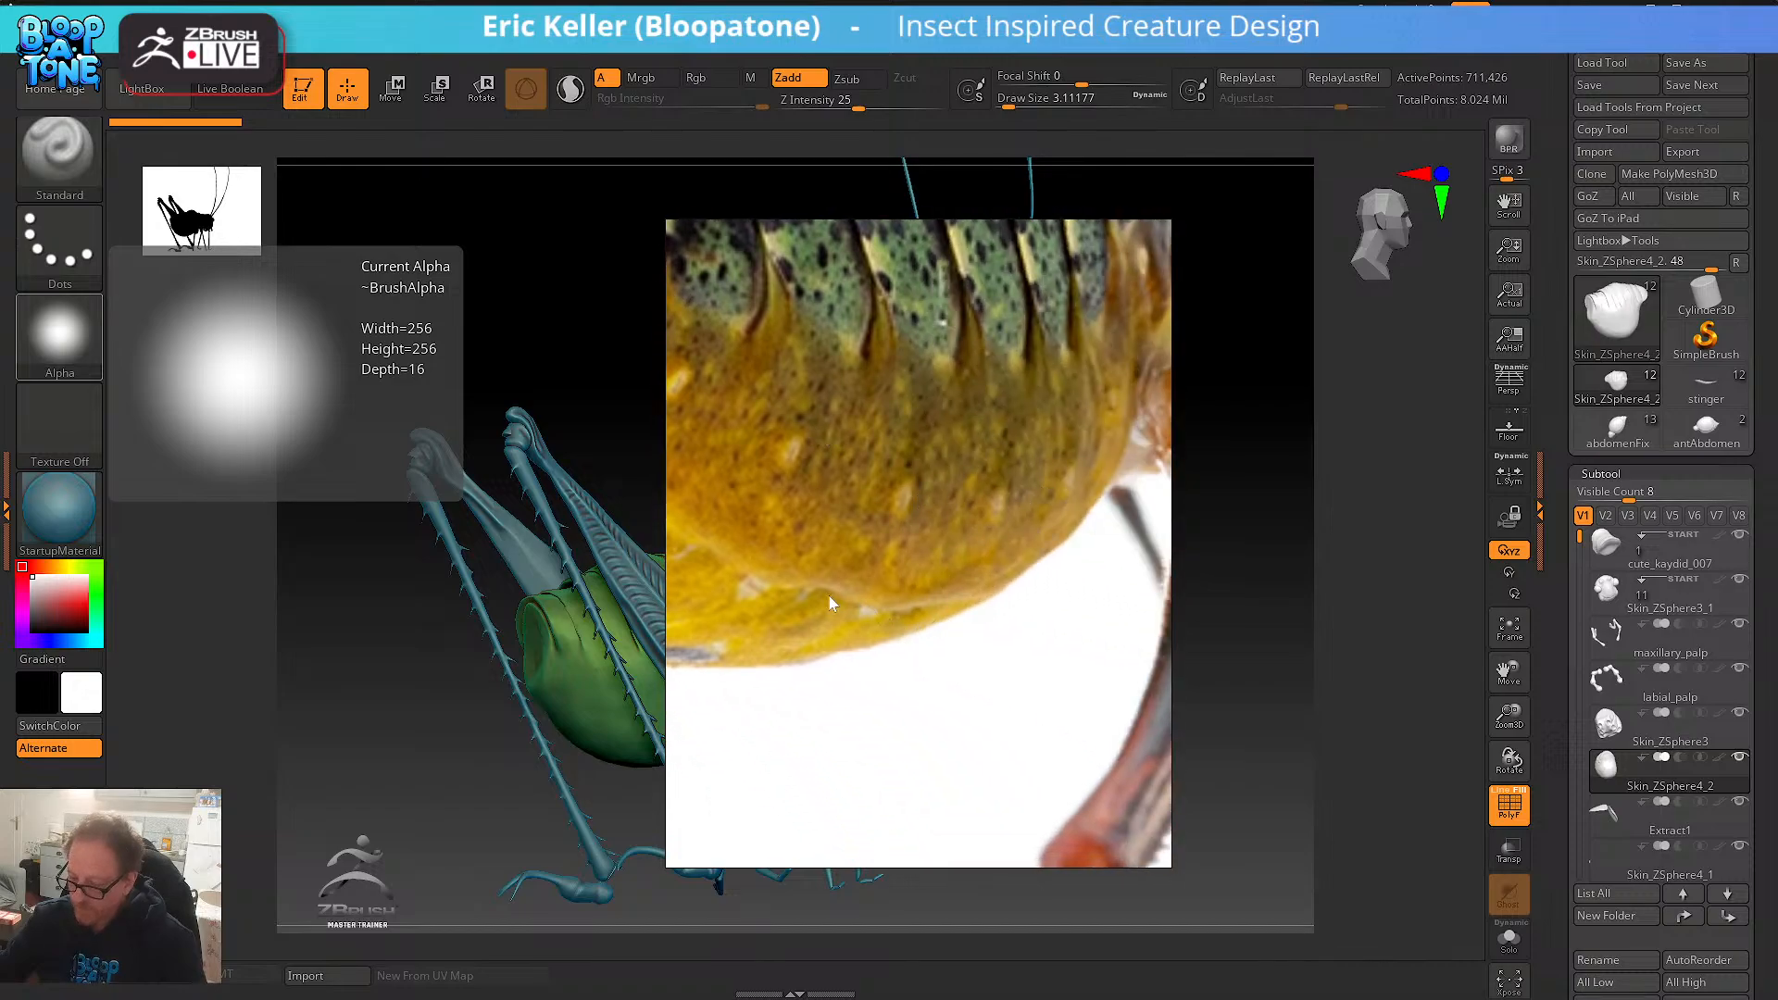
middle_drag(829, 602, 1028, 603)
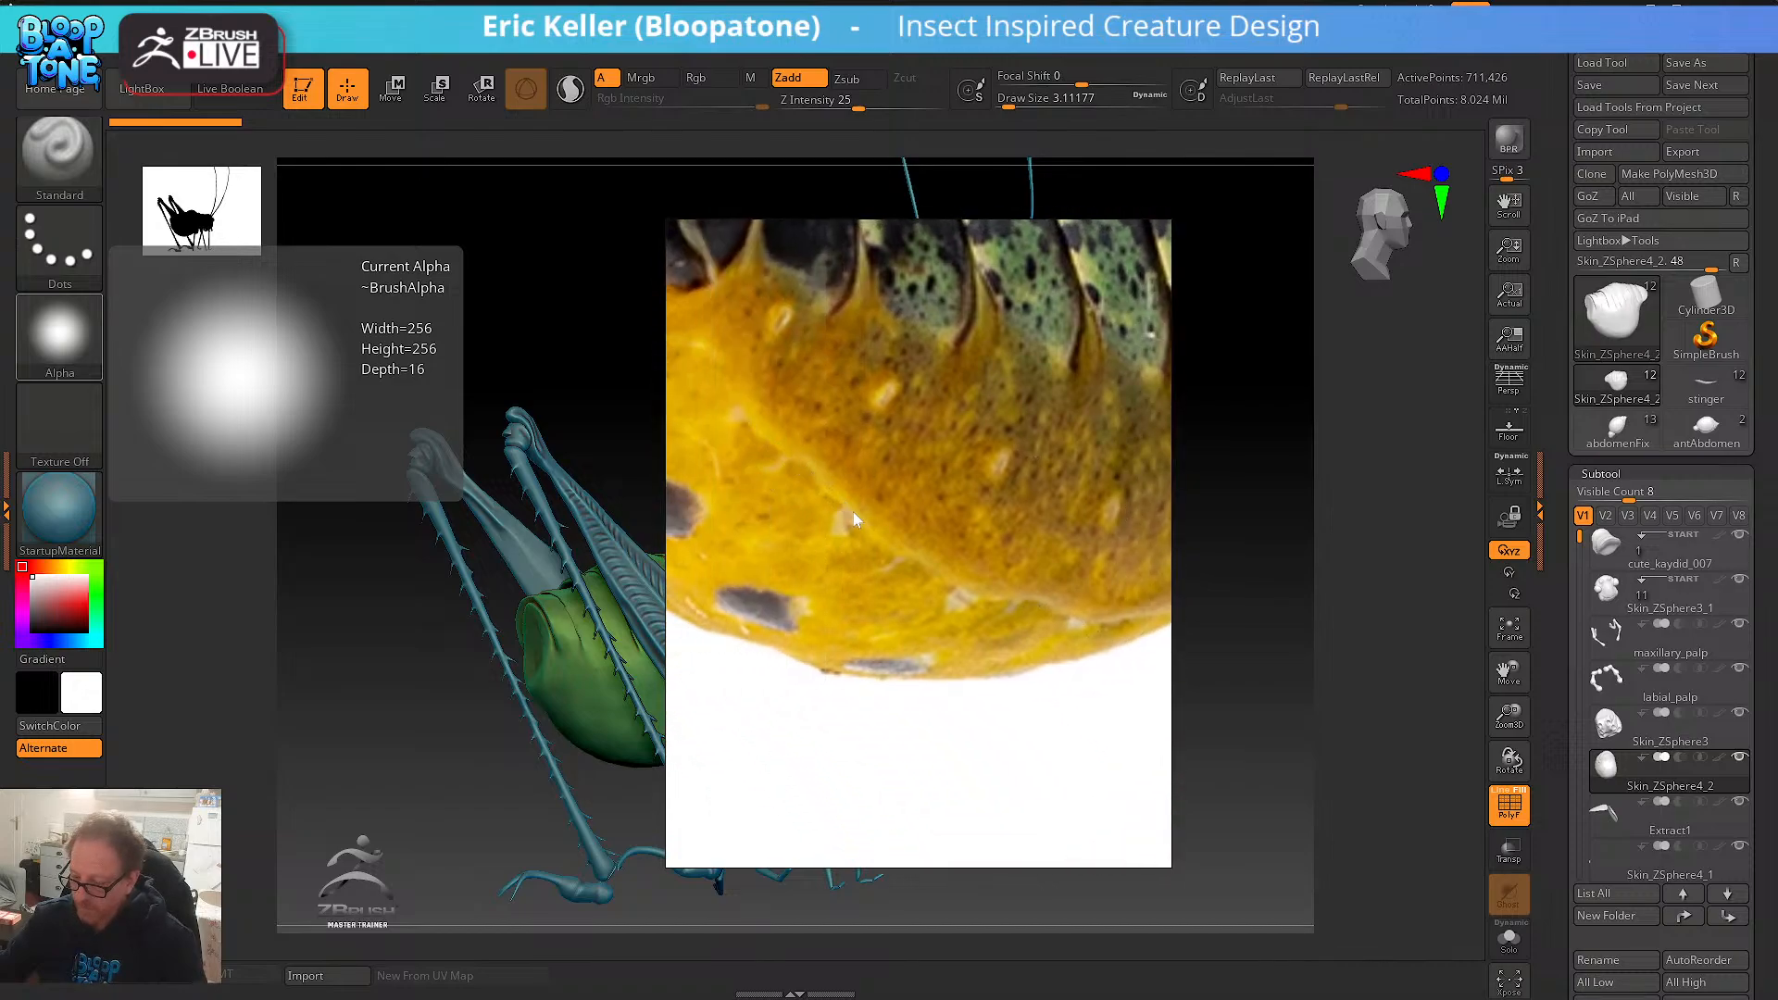
scroll(1035, 415, down, 10)
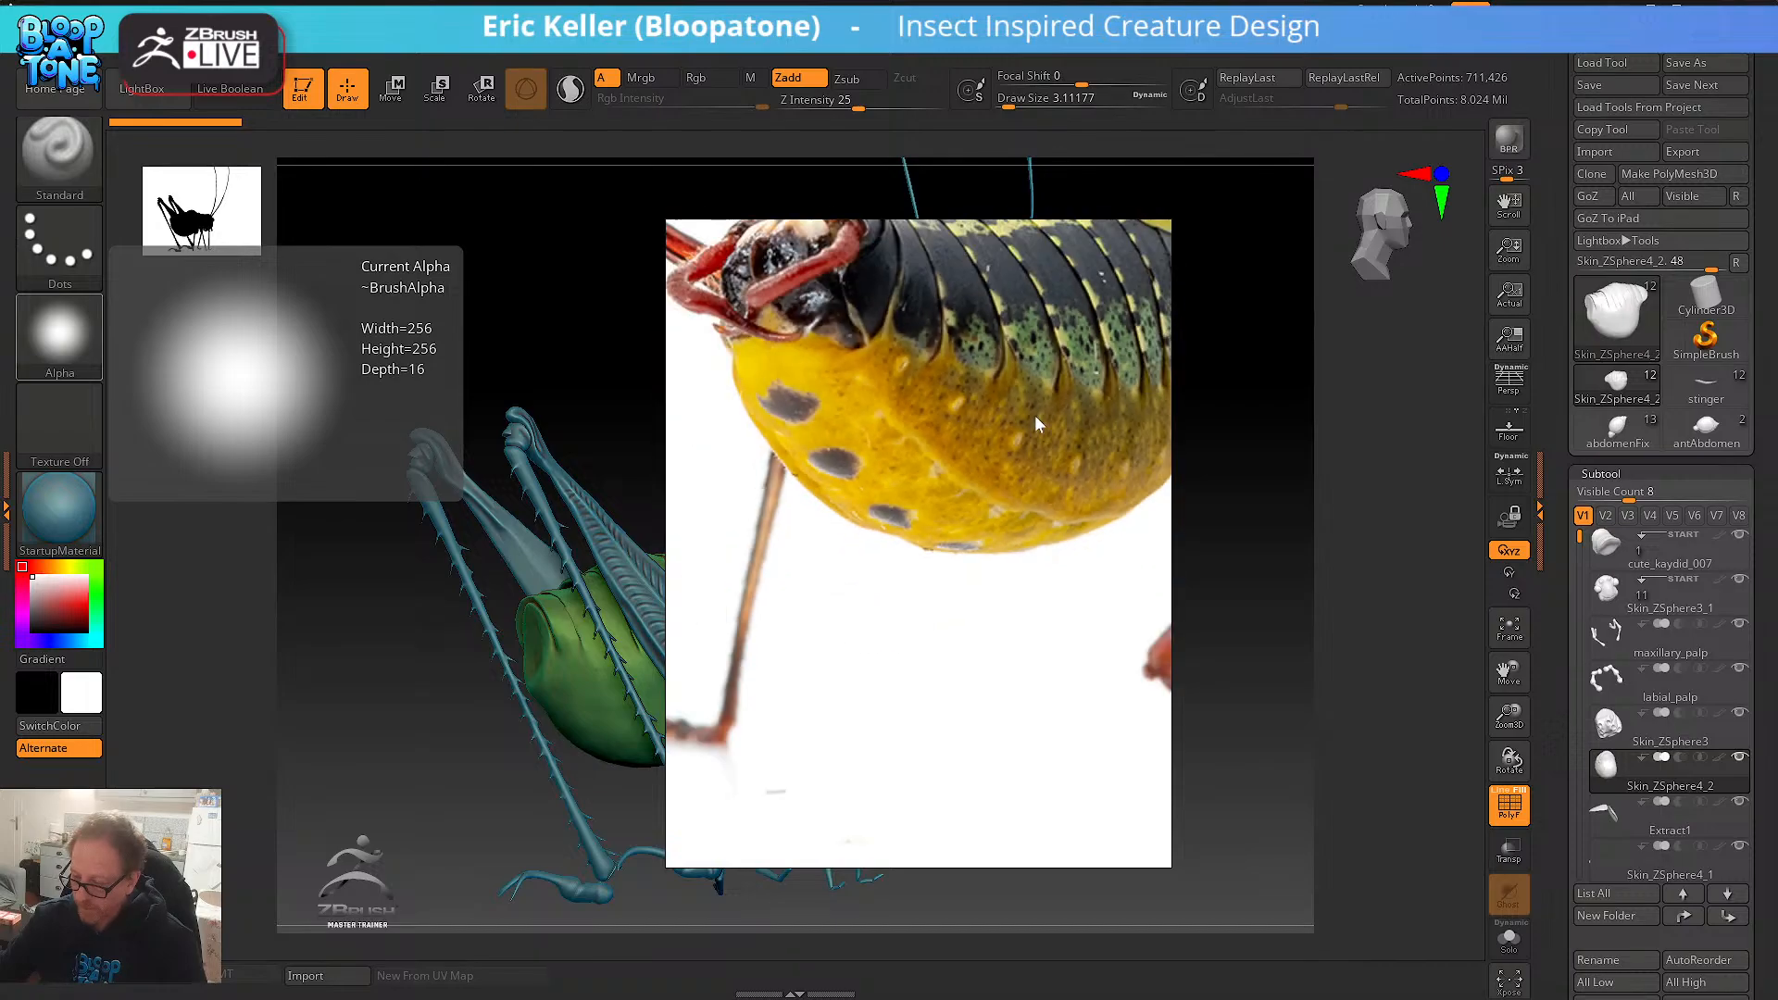
right_drag(1049, 444, 0, 500)
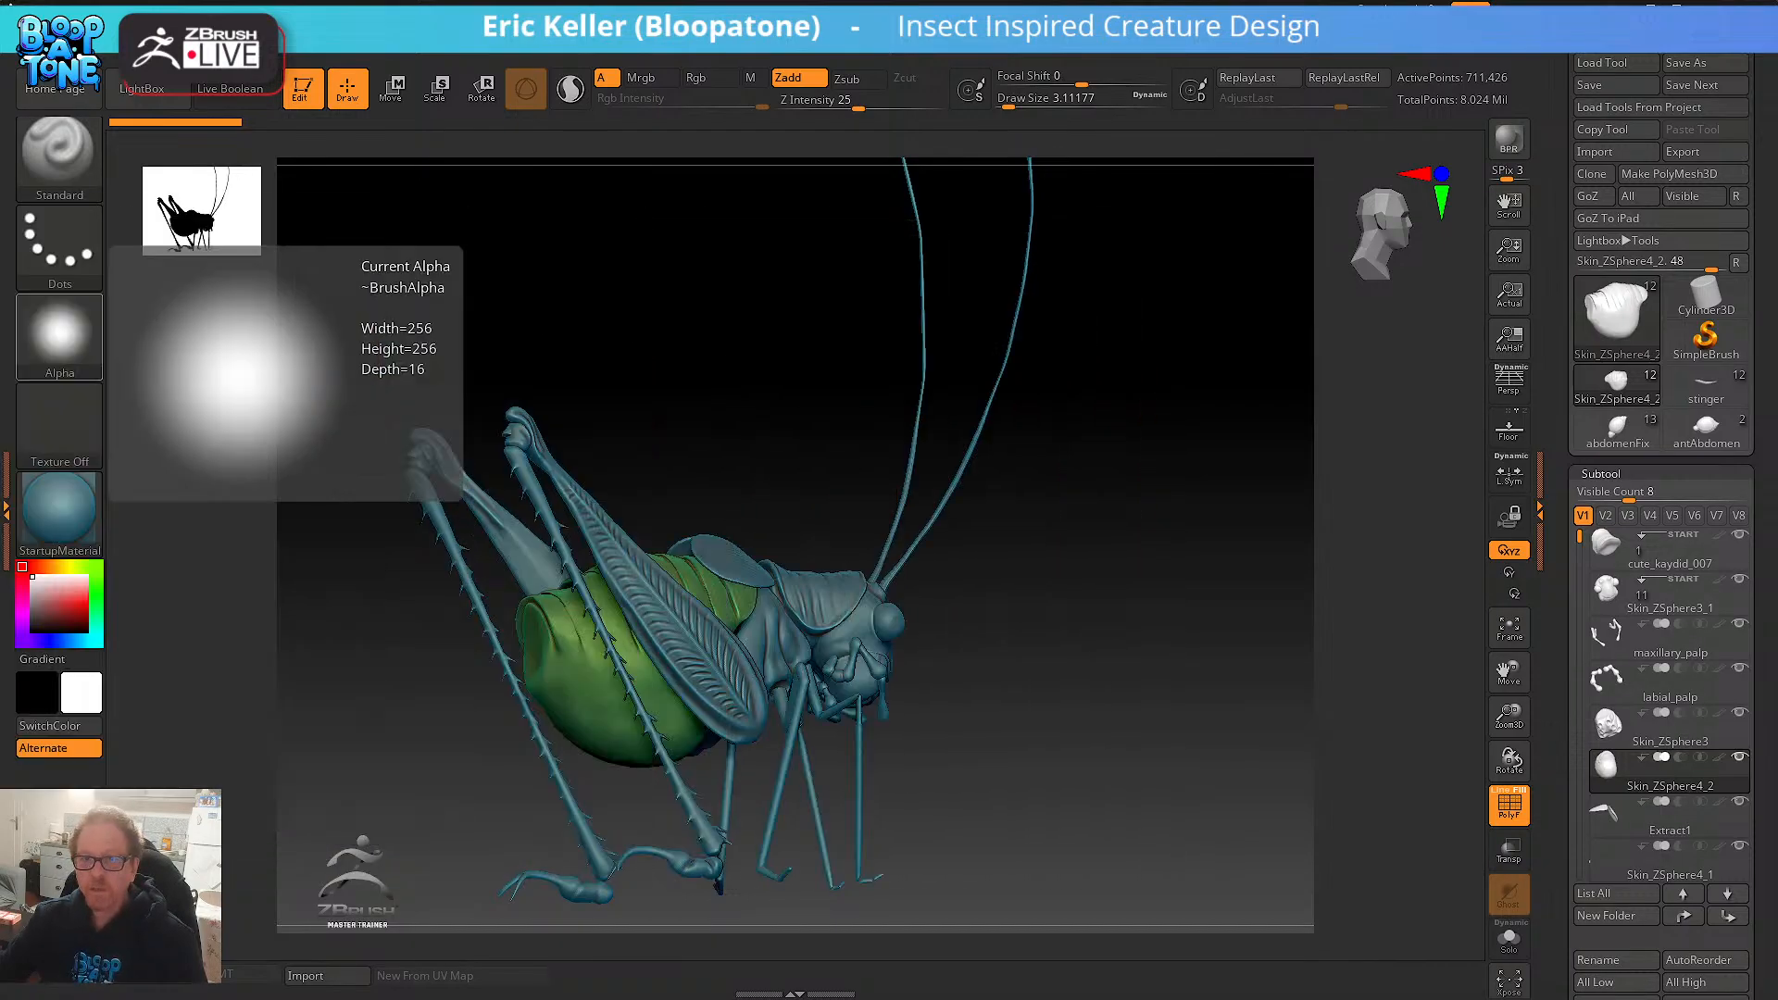
- Examine the creature's segmented abdomen in isolation from the side and show the whole creature again
drag(1097, 688, 1151, 590)
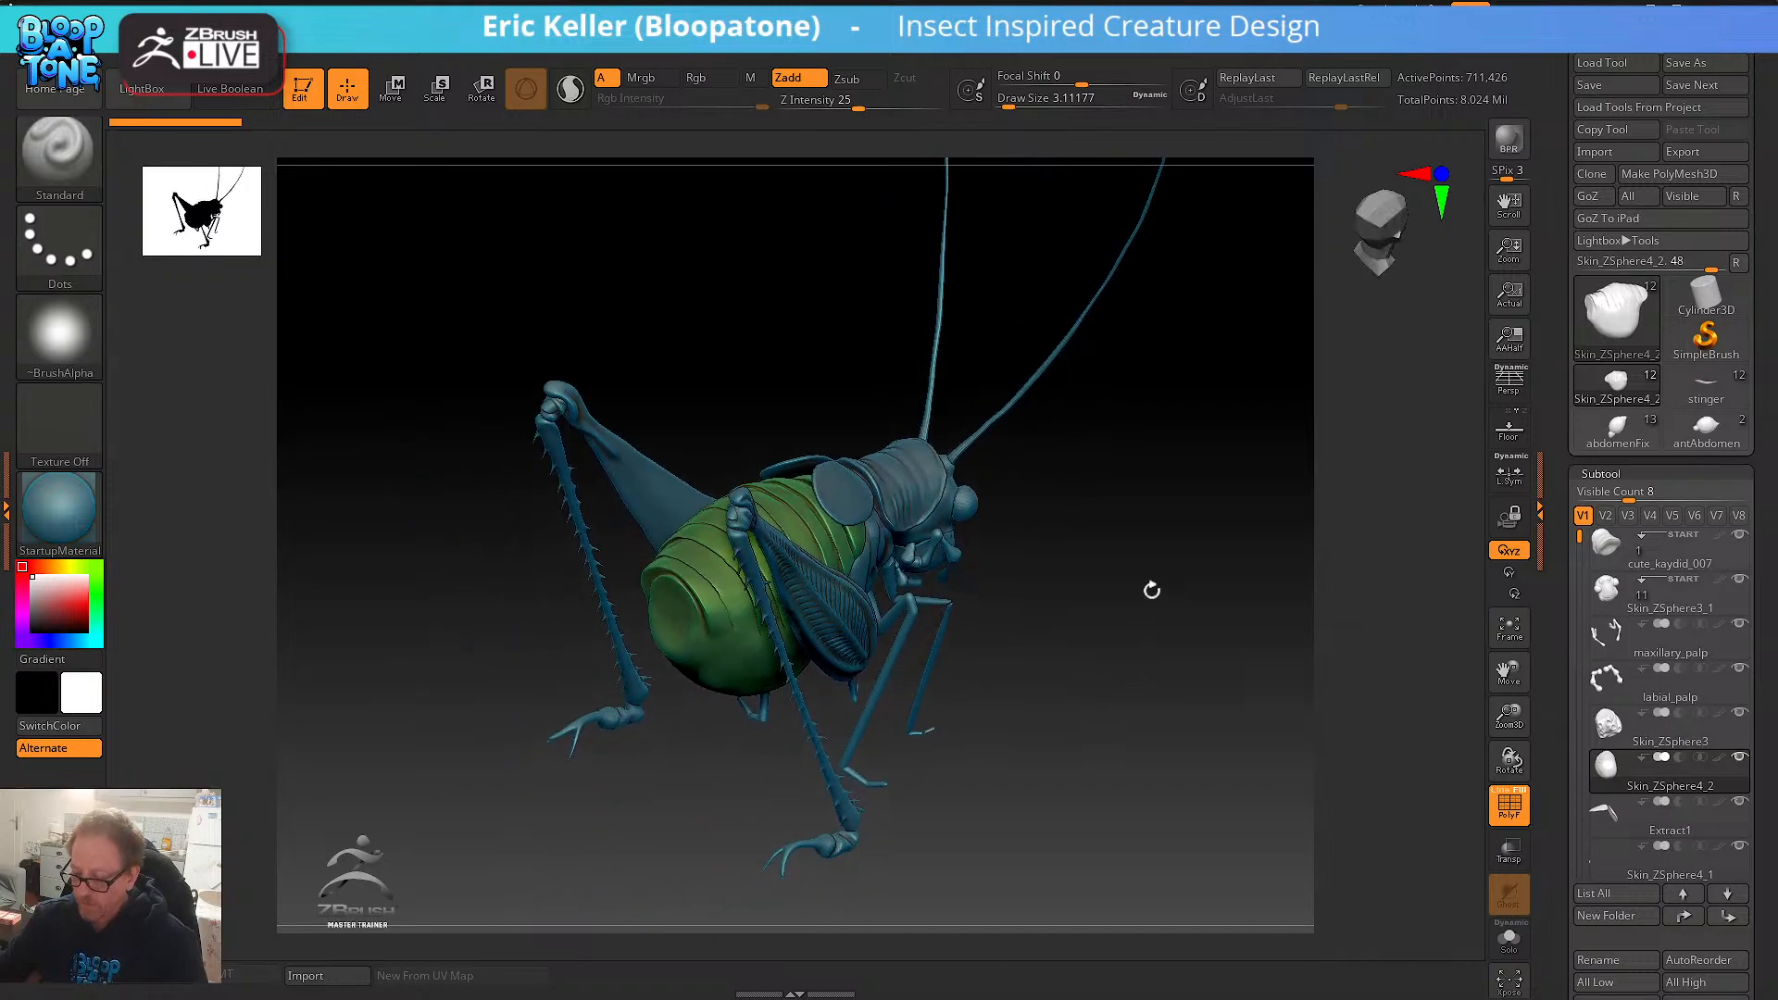
click(1509, 939)
drag(1238, 774, 771, 707)
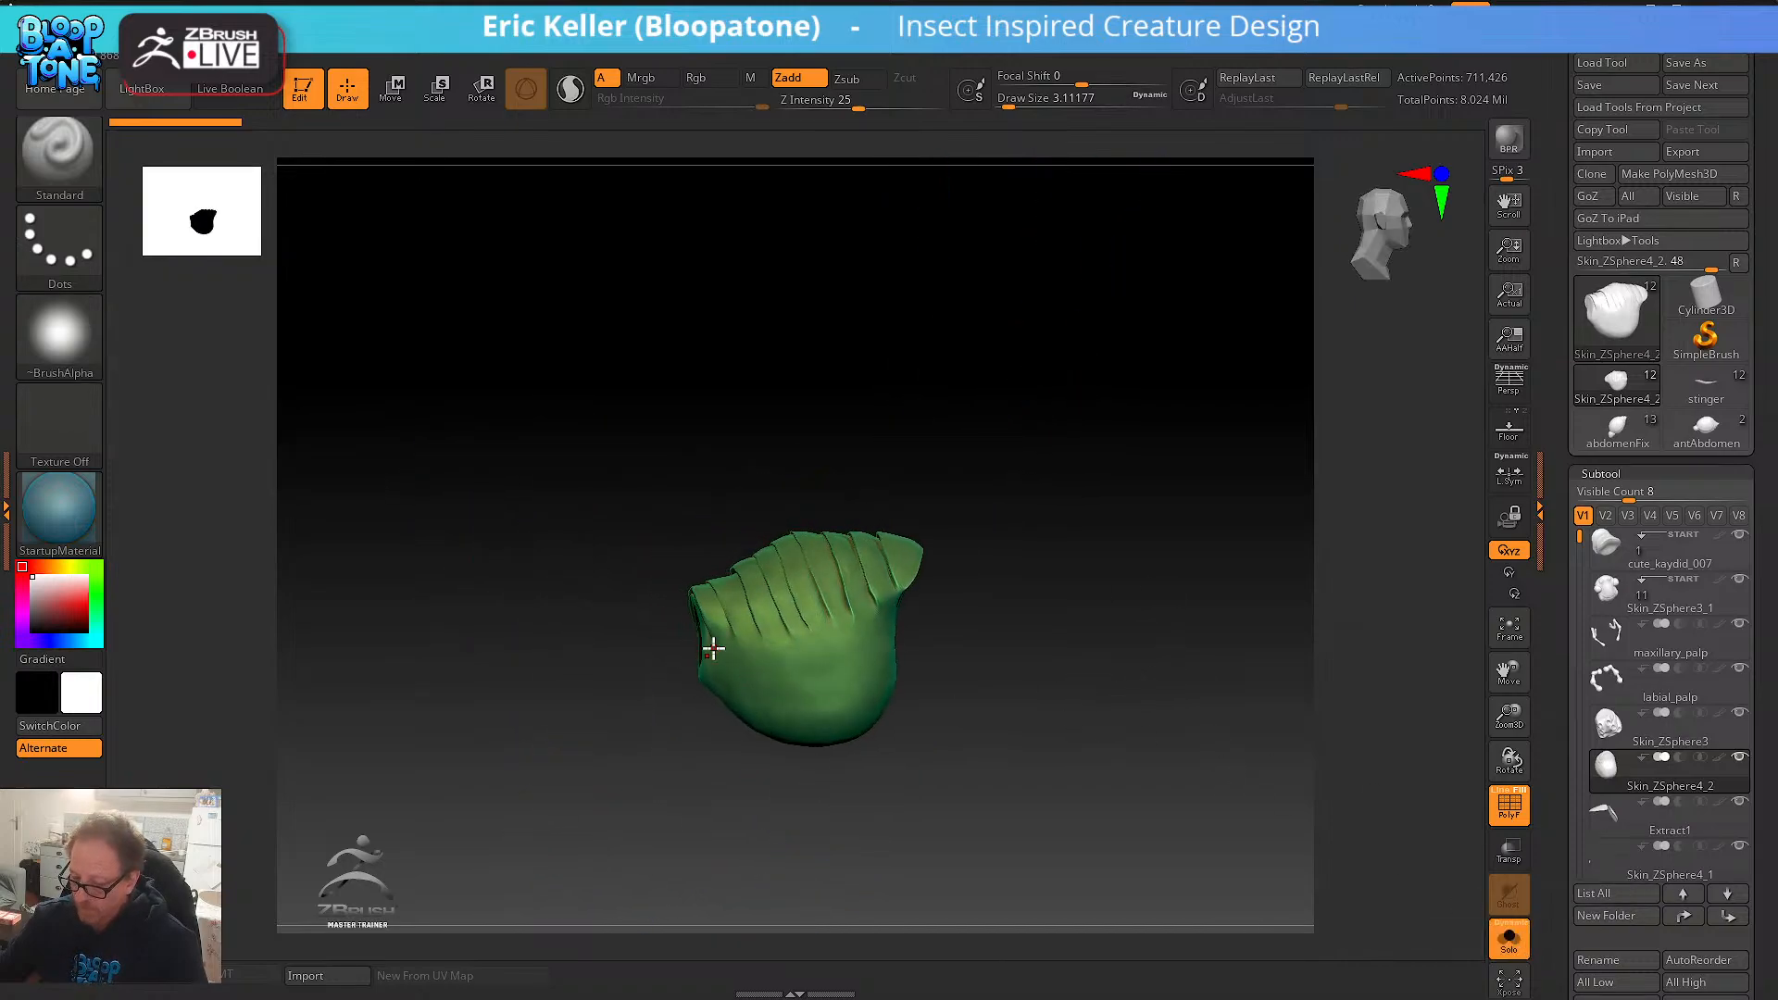
click(1507, 935)
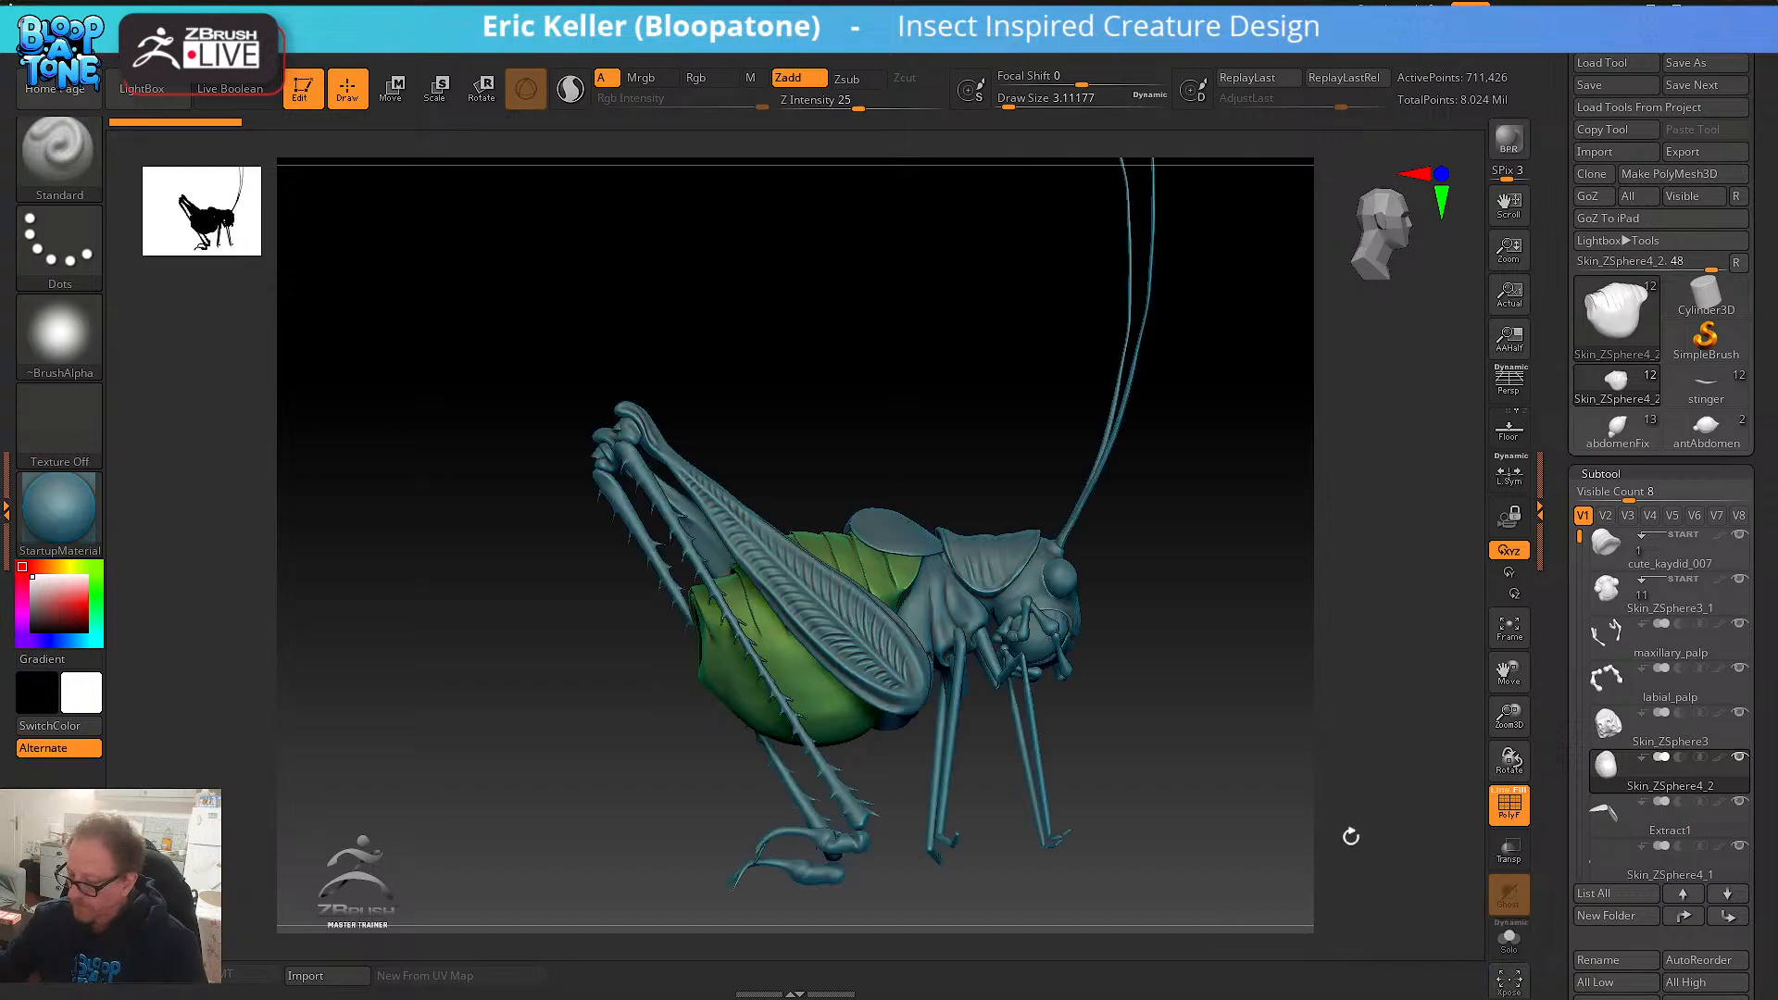
- Select the front legs subtool Skin_ZSphere6, isolate it, and frame the upper leg segments
drag(1350, 834, 859, 611)
alt+click(867, 606)
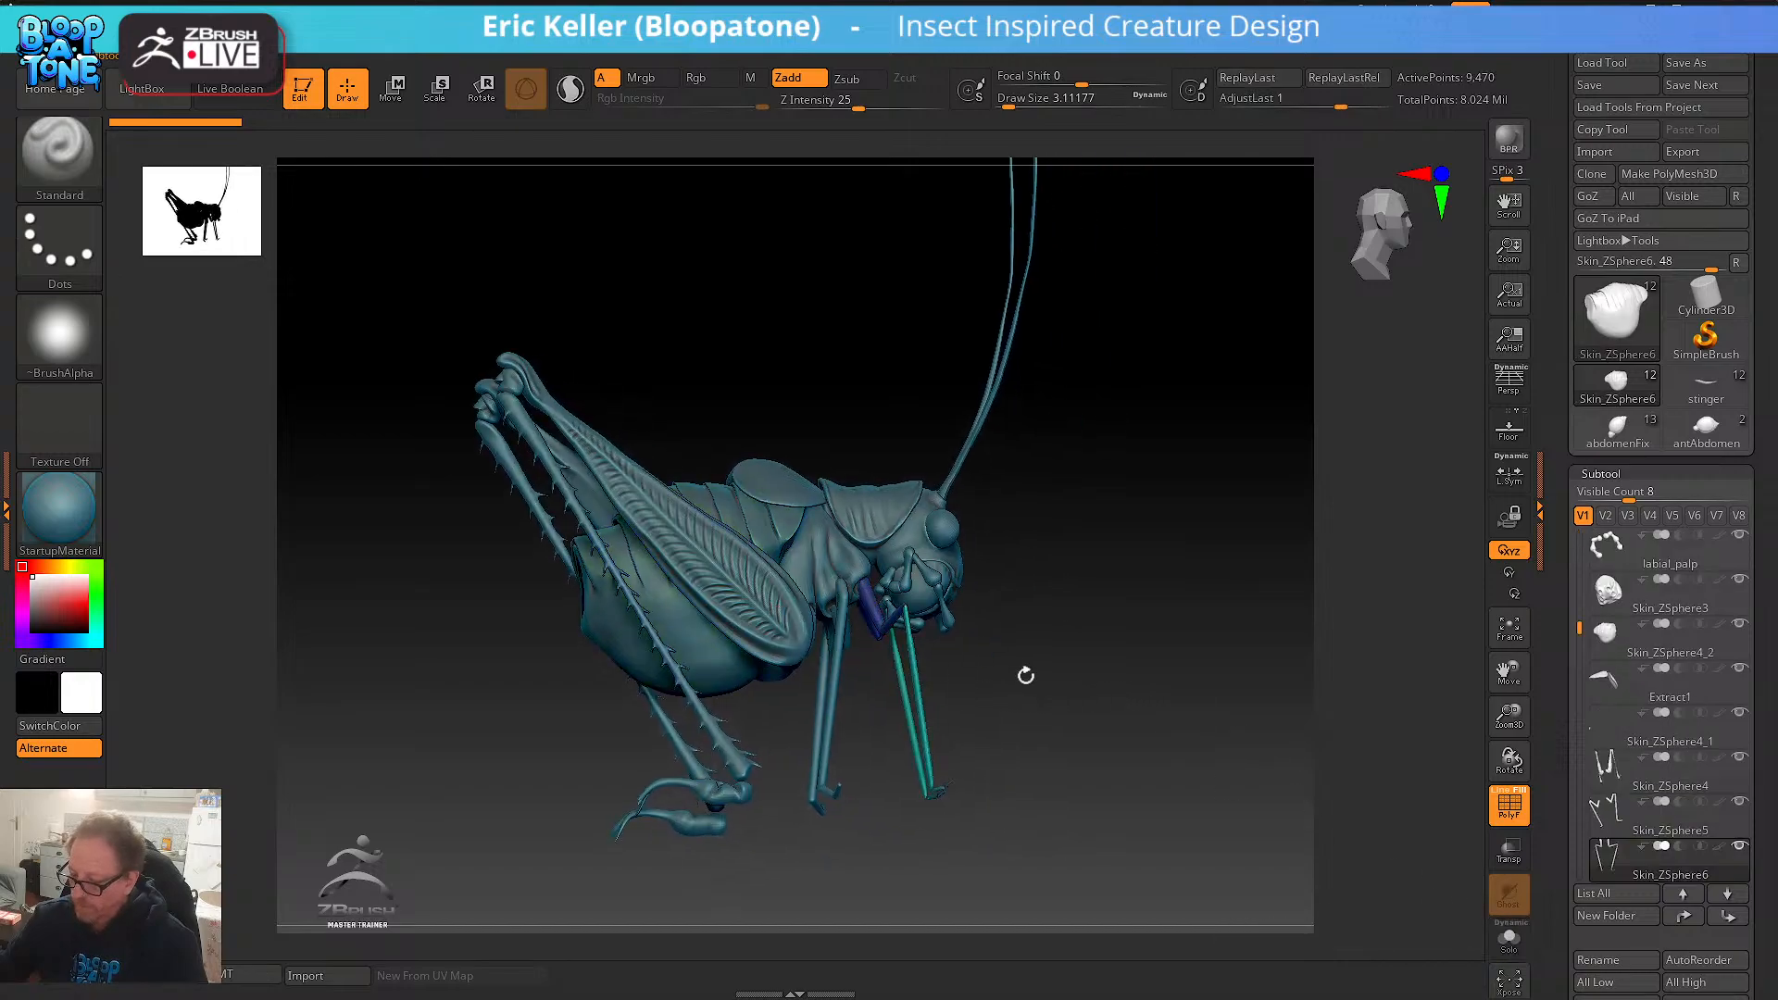
drag(1024, 675, 1278, 850)
click(1508, 939)
drag(1157, 768, 1063, 587)
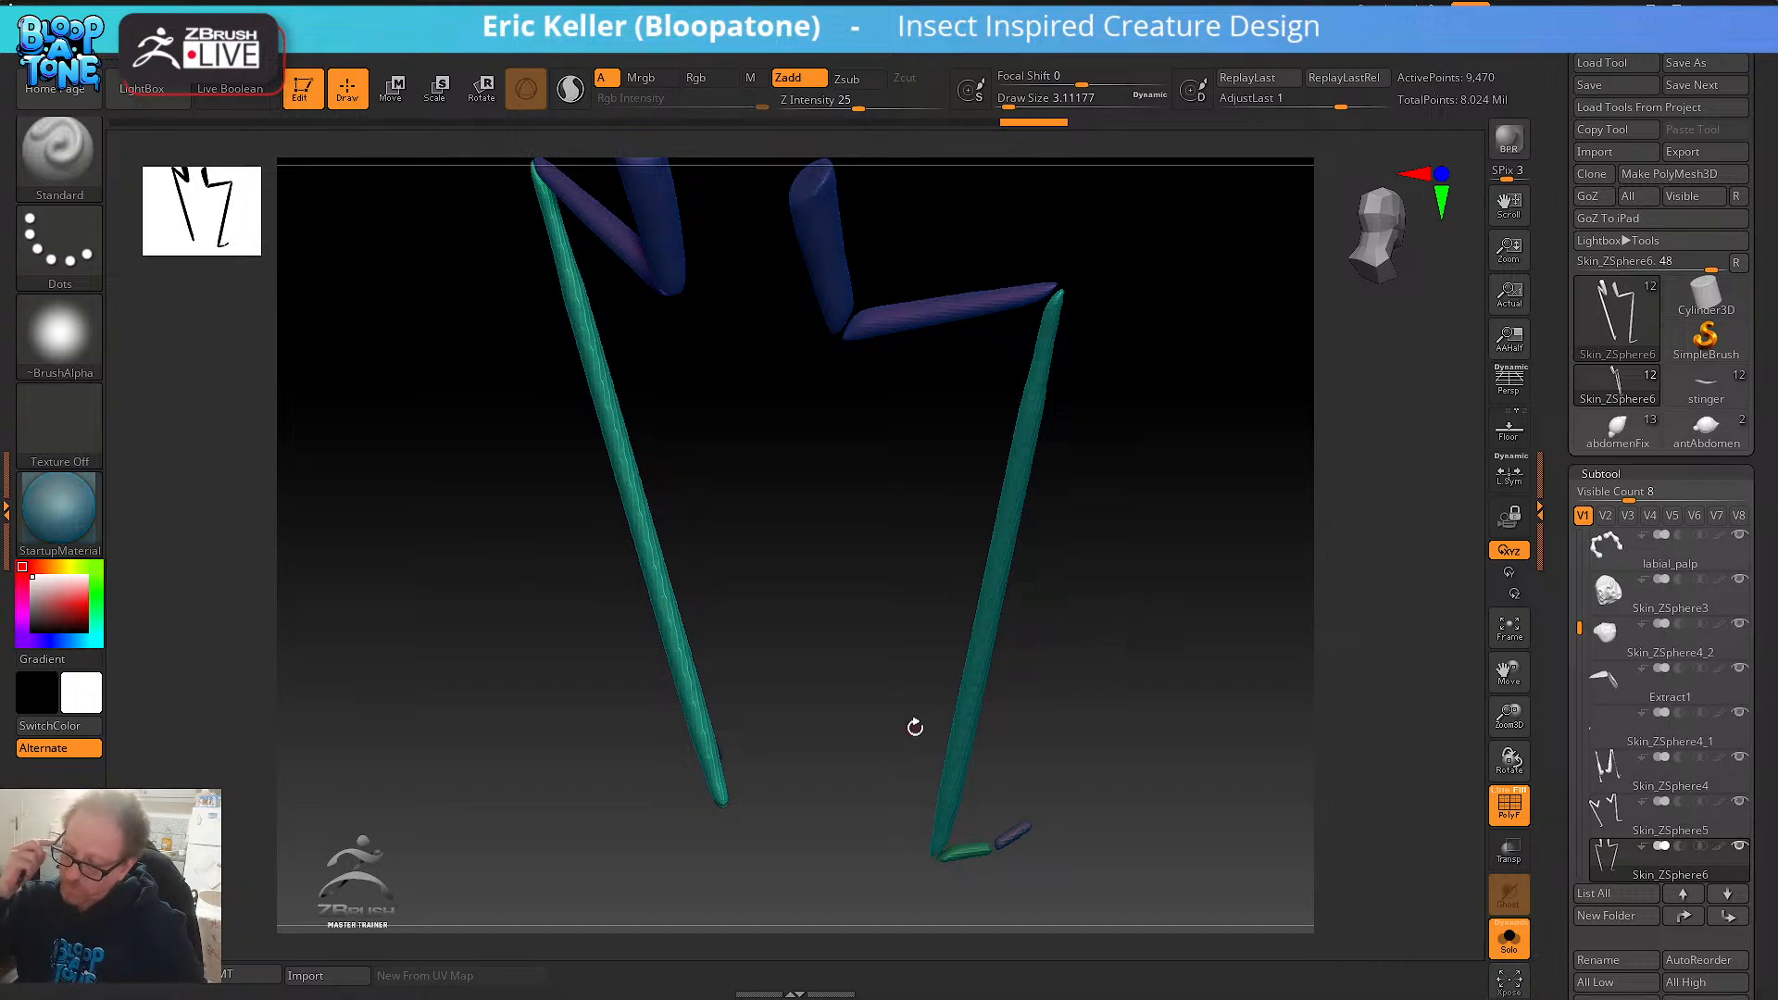
drag(870, 418, 878, 625)
drag(897, 549, 976, 487)
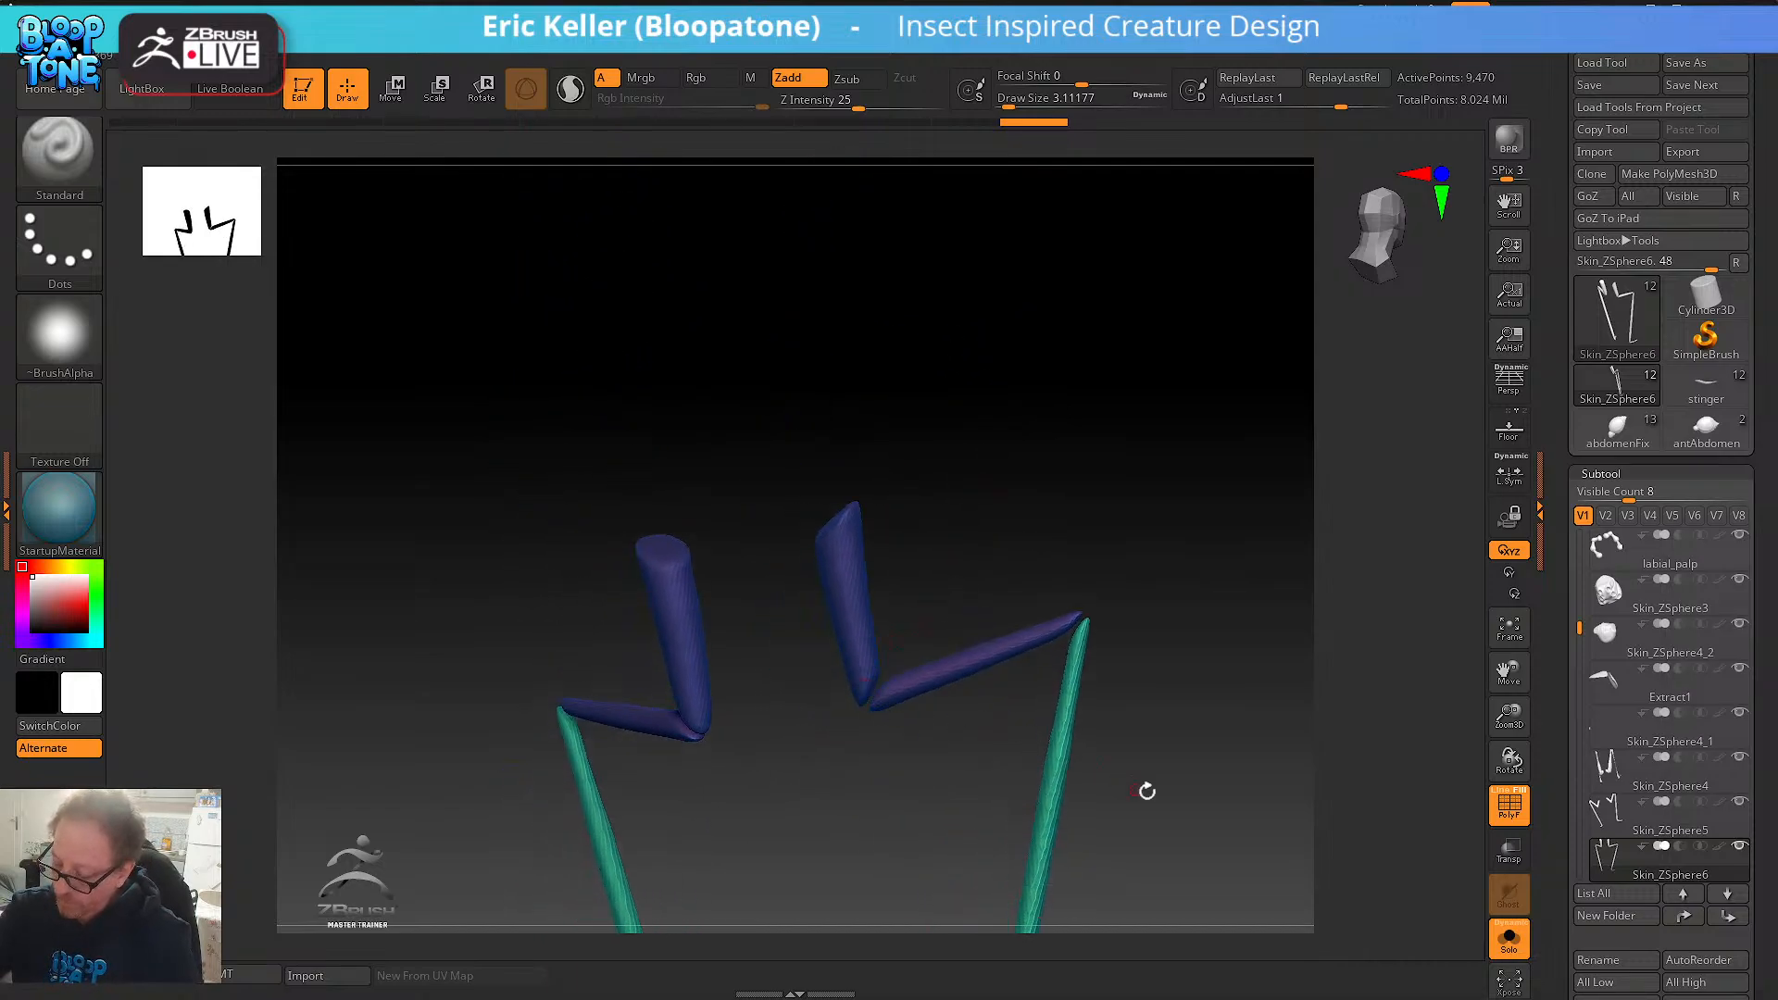
drag(1146, 791, 1135, 691)
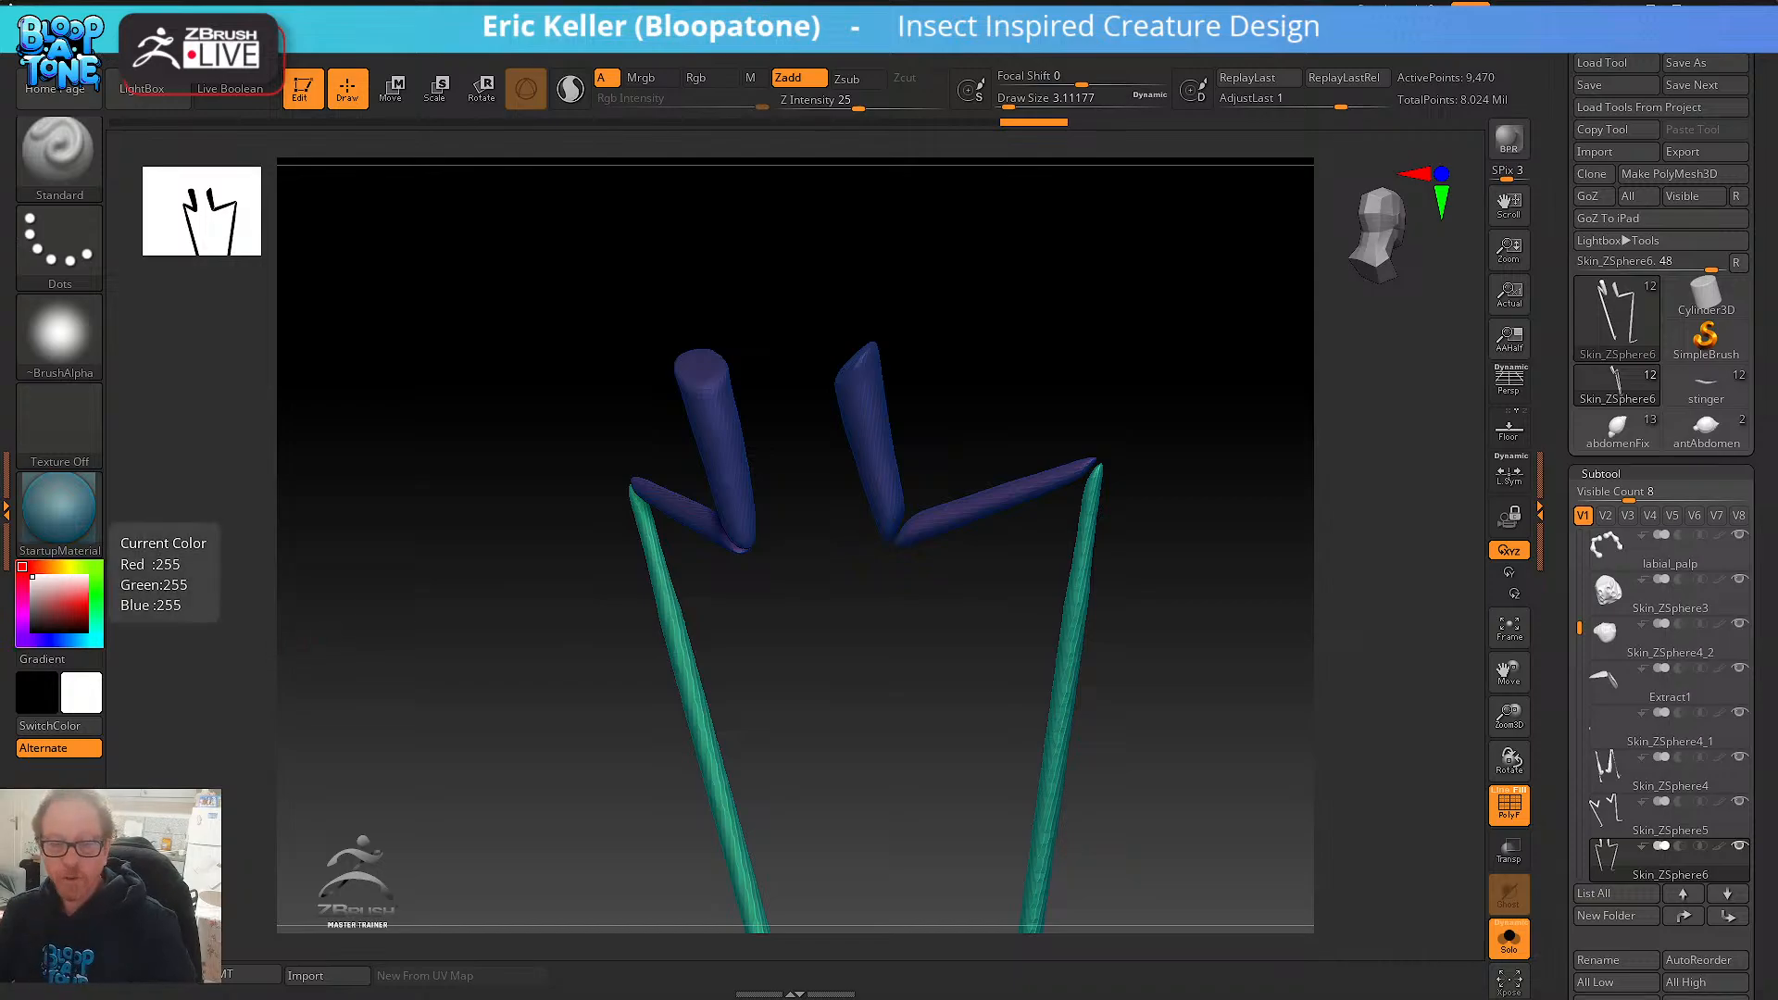
- Open the insect reference board over the canvas and find the front-view photo showing the yellow-bellied insect's legs
click(25, 445)
scroll(374, 417, down, 5)
middle_drag(556, 472, 451, 586)
scroll(451, 585, down, 4)
scroll(458, 561, down, 2)
middle_drag(463, 502, 454, 711)
scroll(449, 692, up, 5)
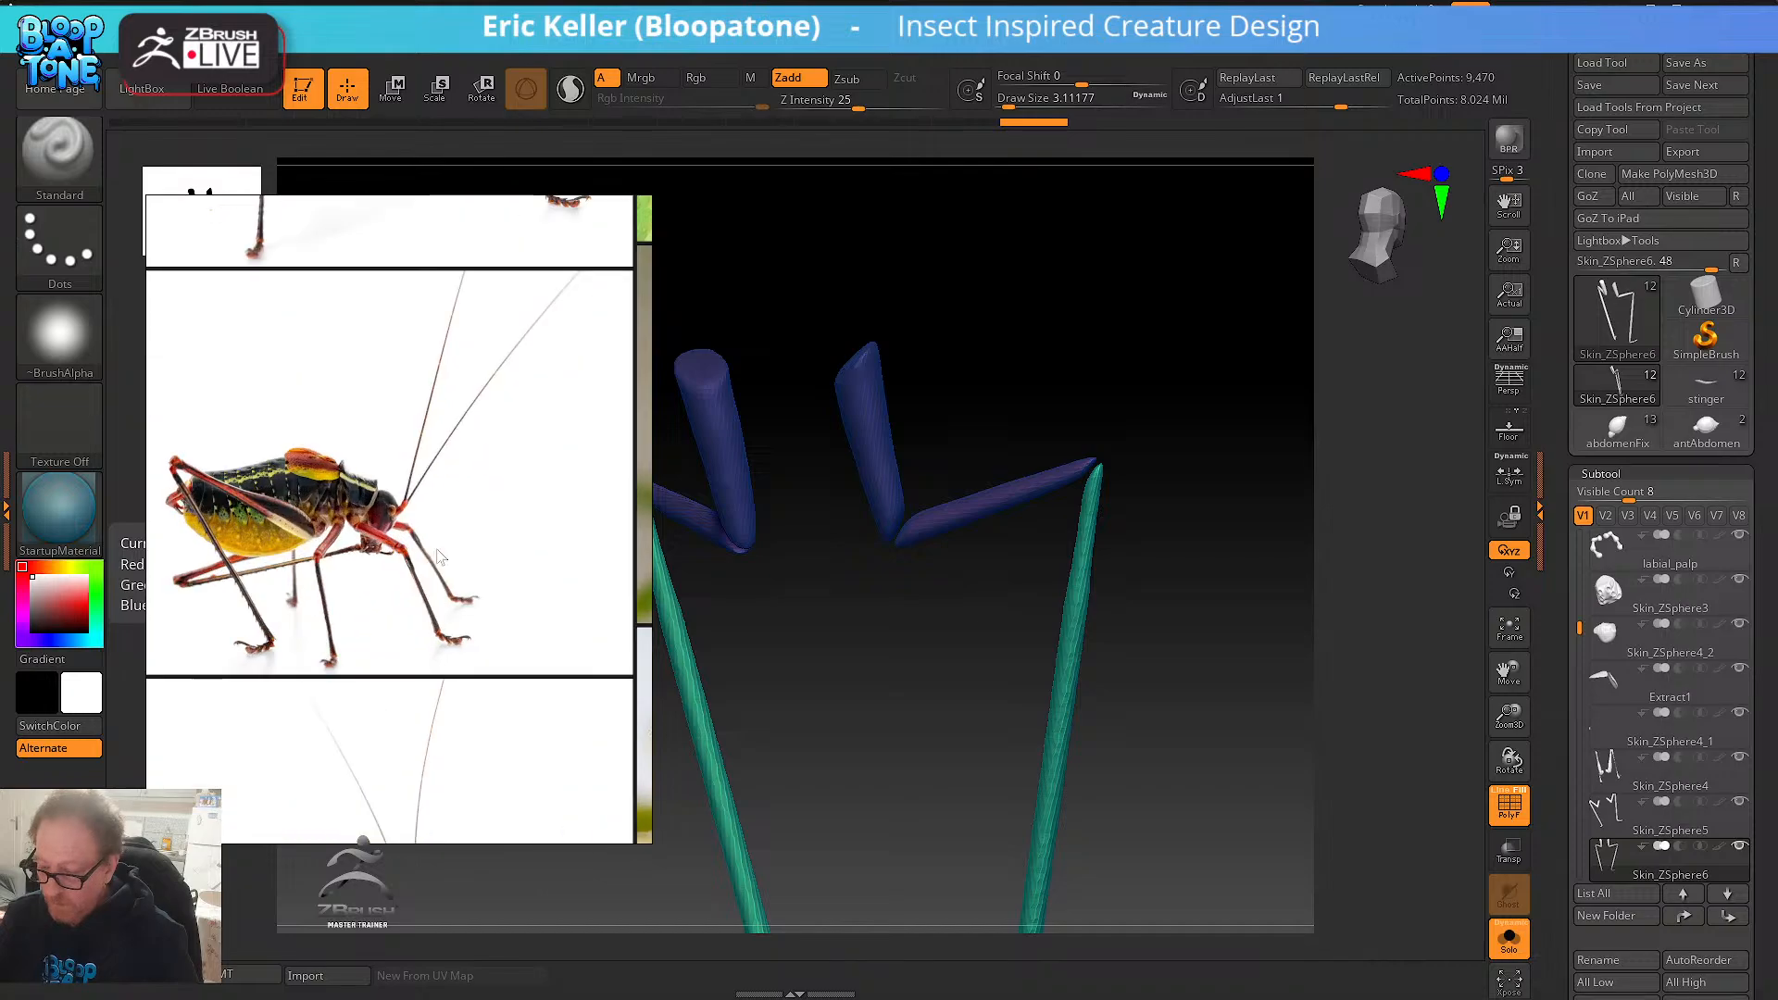
middle_drag(436, 549, 392, 827)
middle_drag(433, 599, 497, 766)
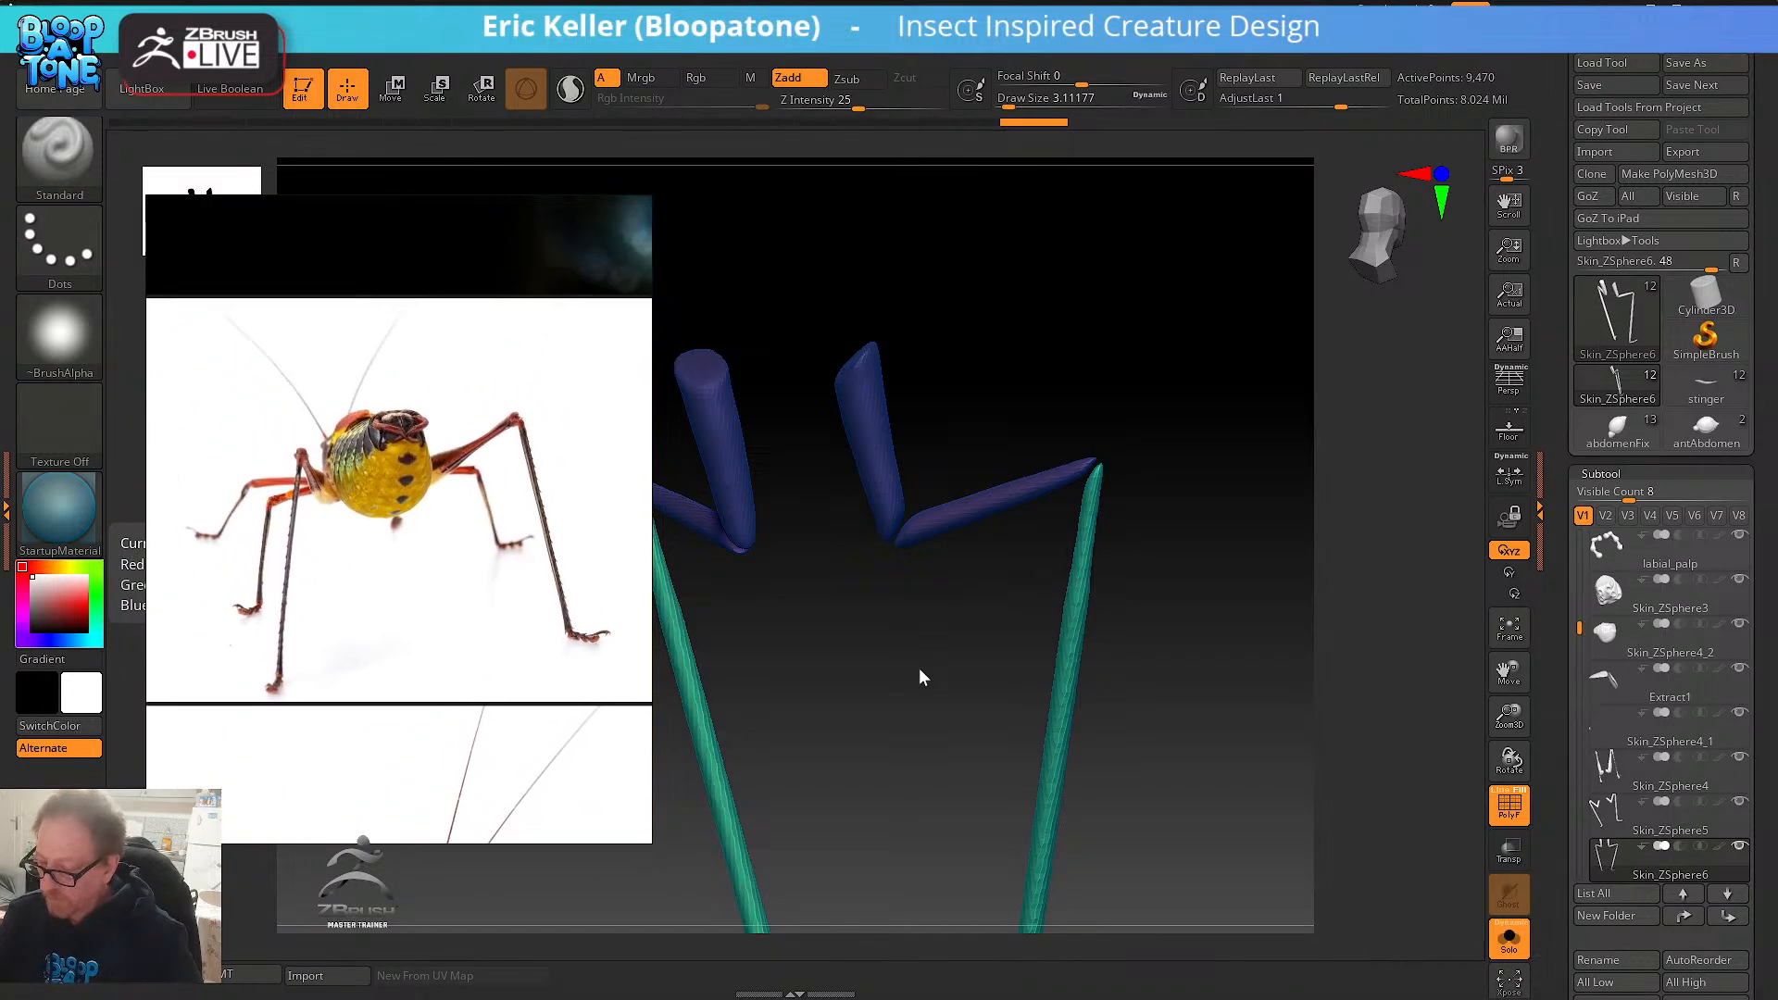
- Compare the model's front legs down to the feet with the photo's spiny lower legs, and examine the leg bases in the side-view photo
drag(1060, 491, 1197, 643)
alt+drag(1069, 651, 1006, 722)
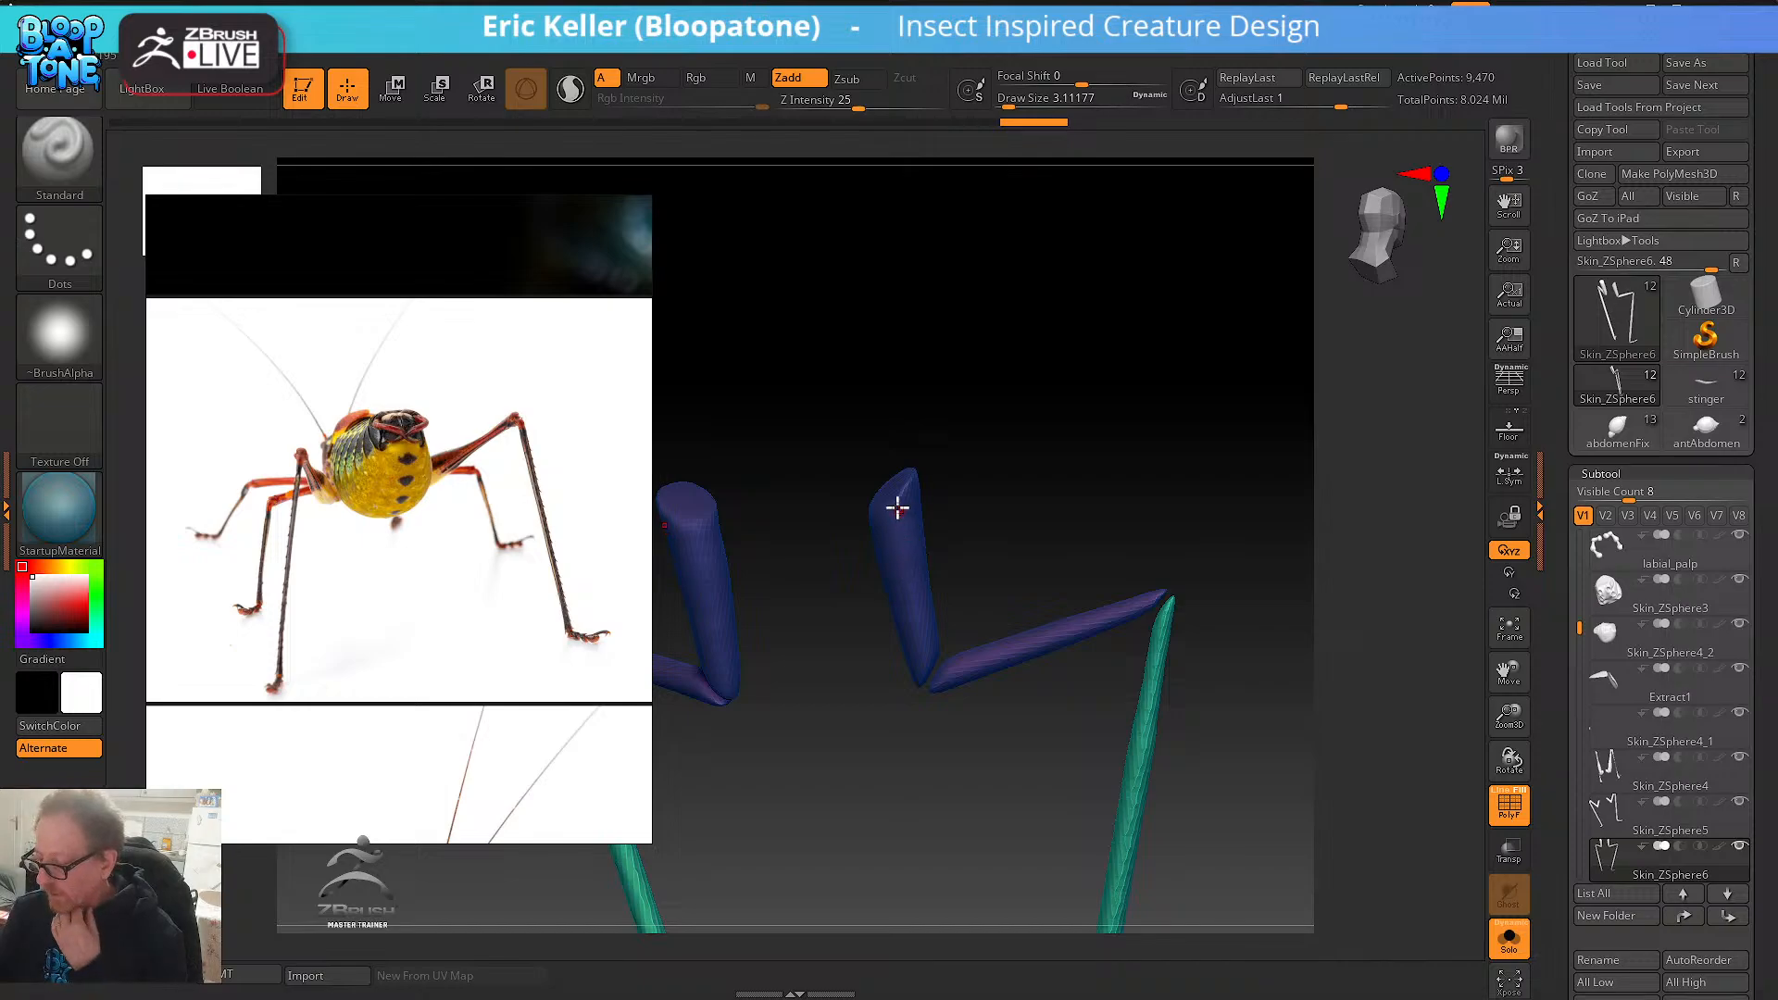
alt+drag(1220, 701, 1107, 483)
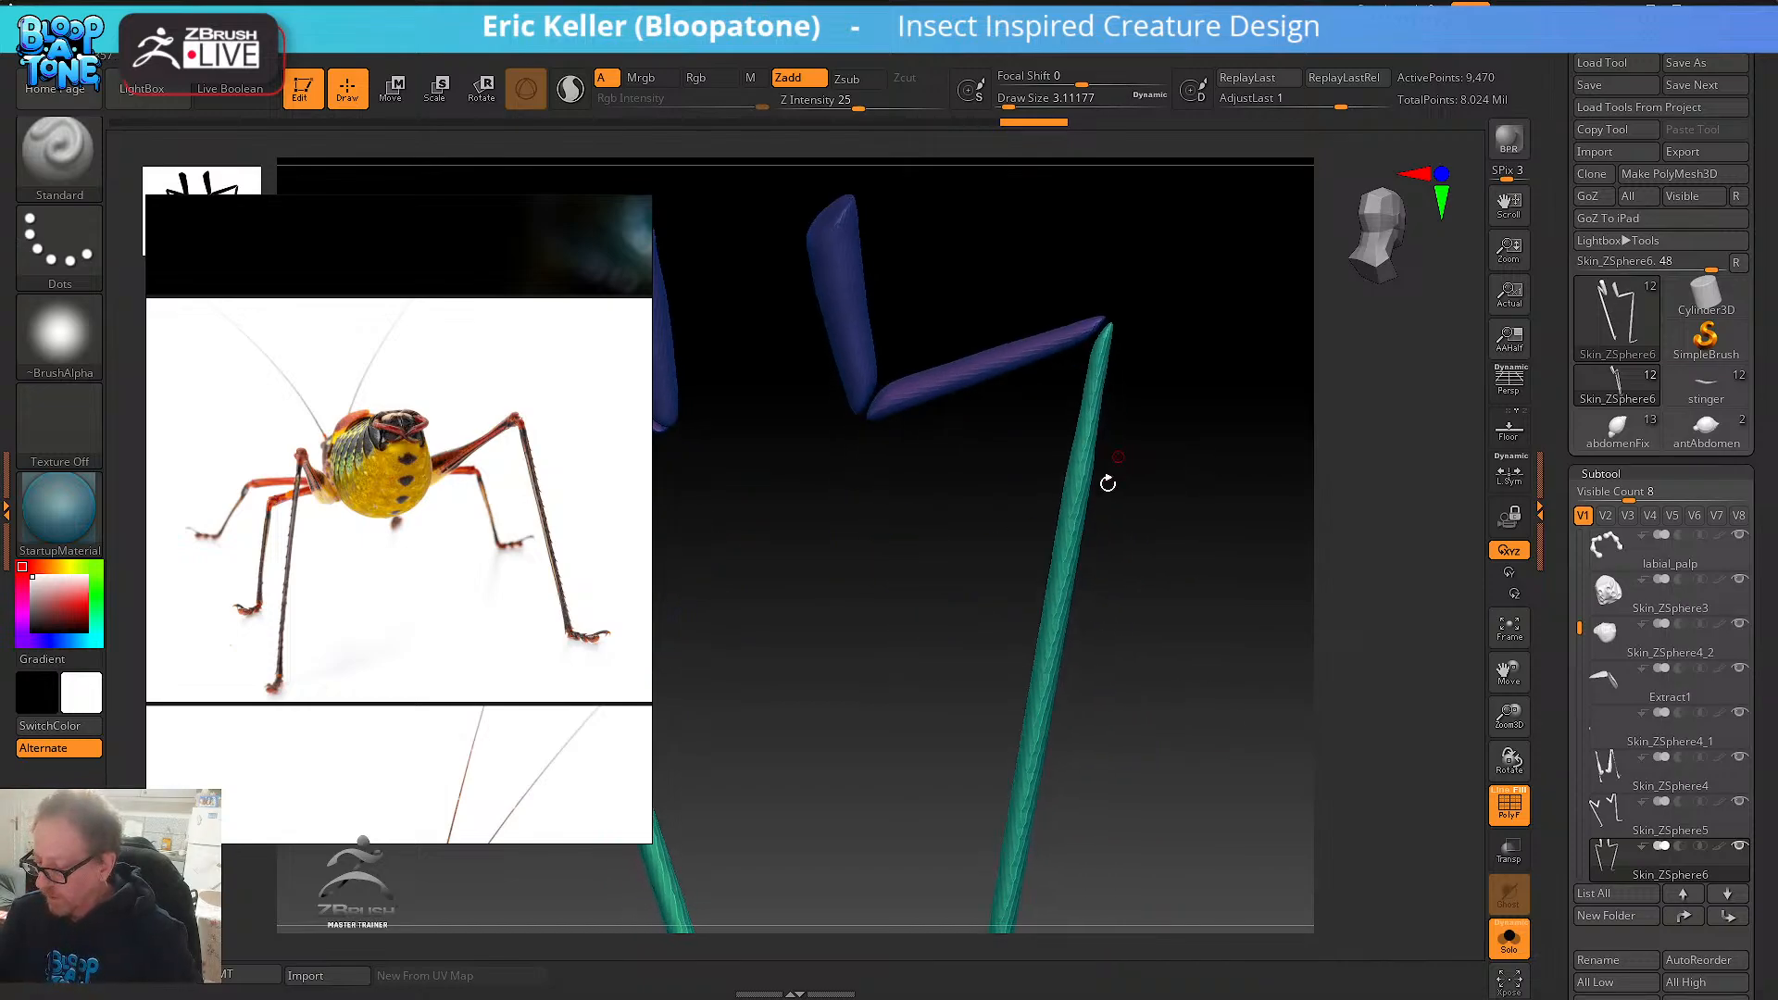
alt+drag(1113, 690, 980, 704)
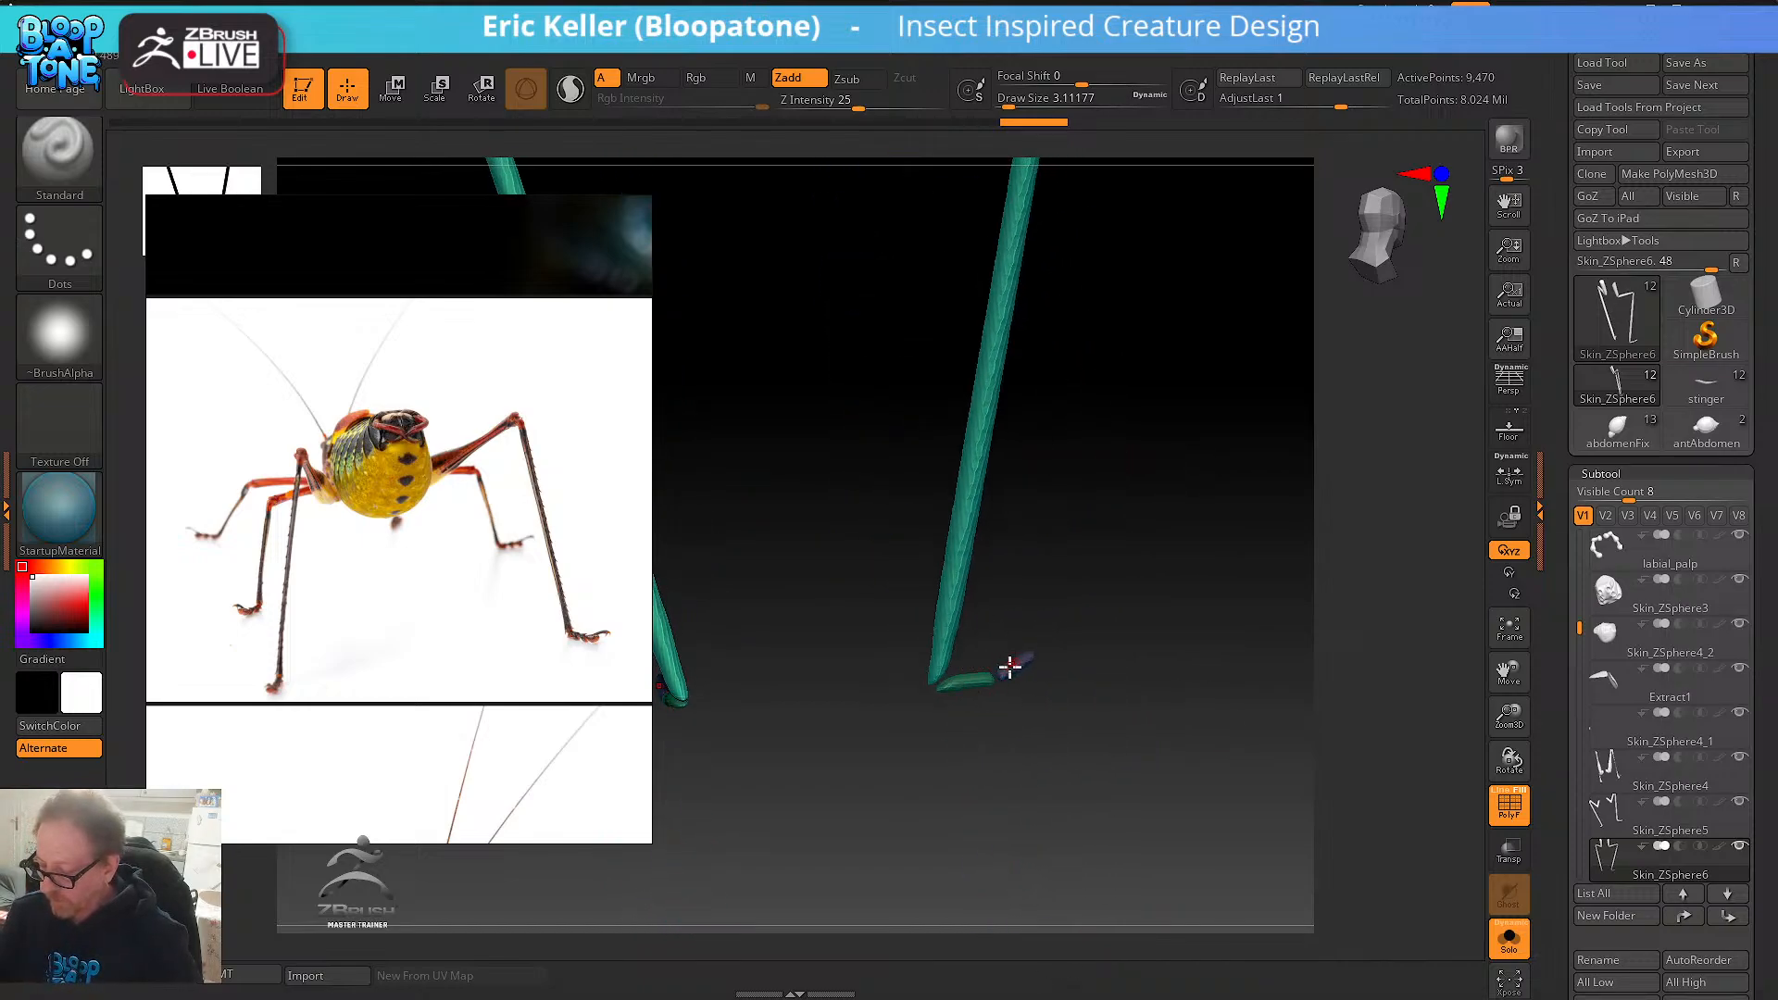
scroll(558, 682, up, 8)
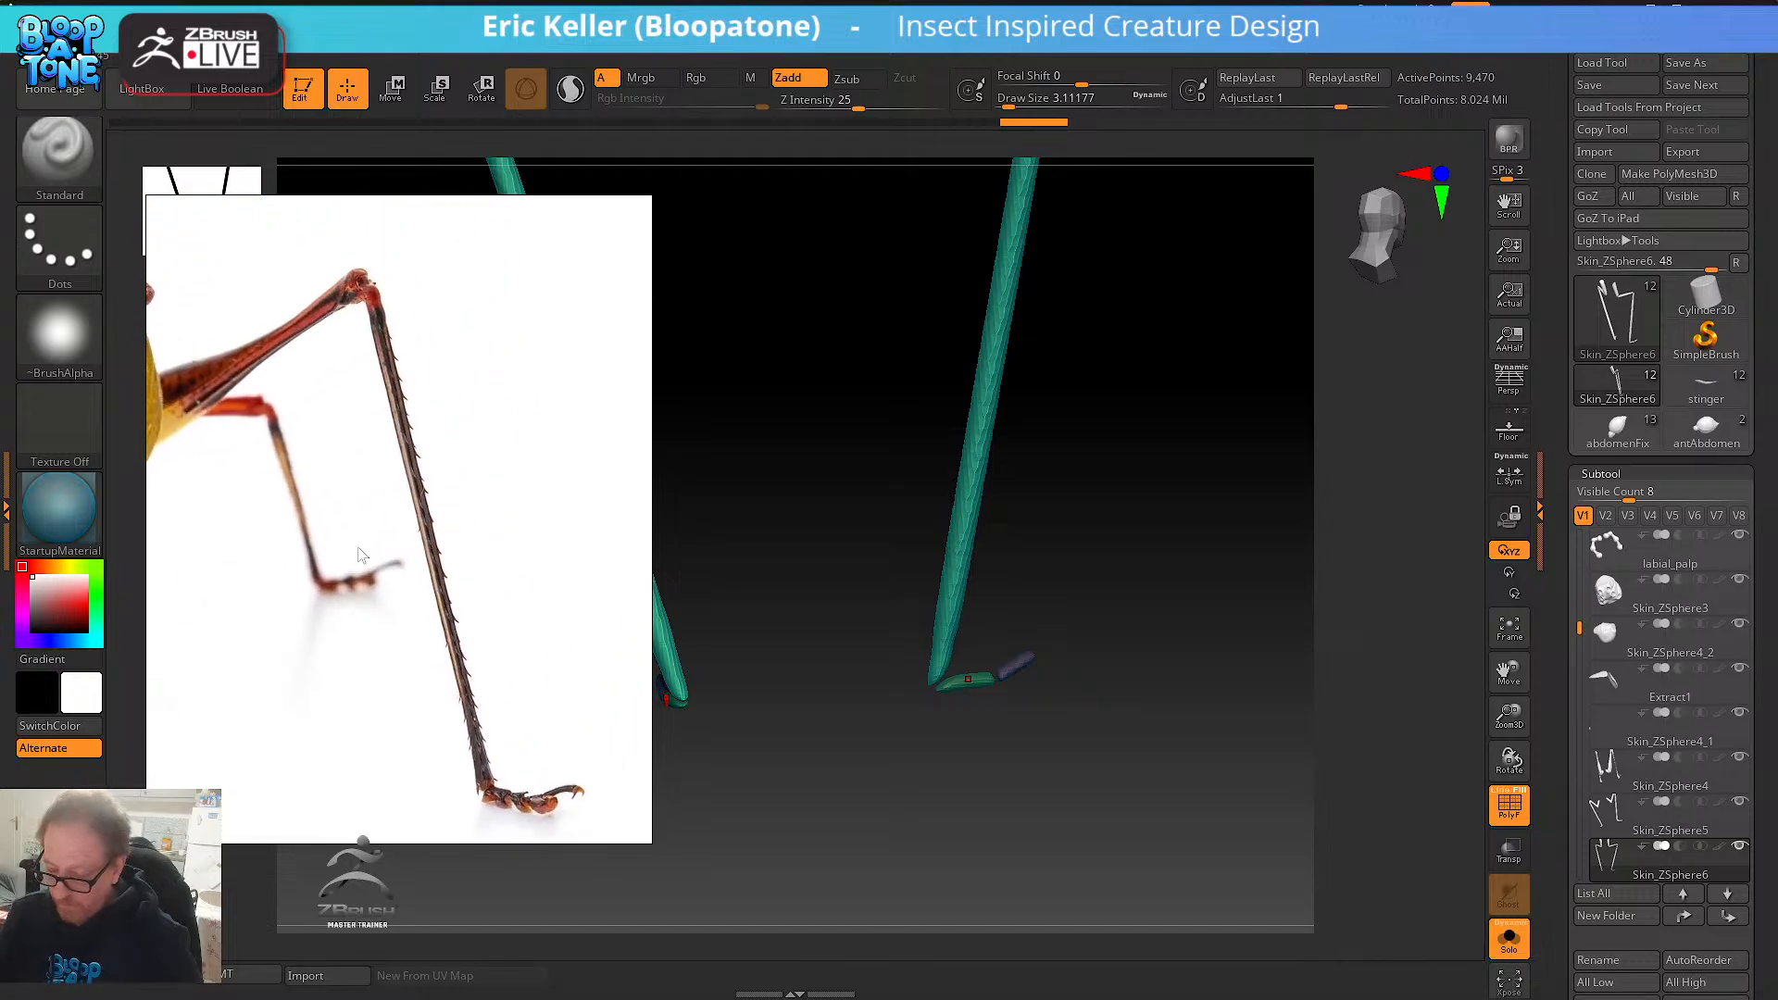
middle_drag(398, 565, 390, 425)
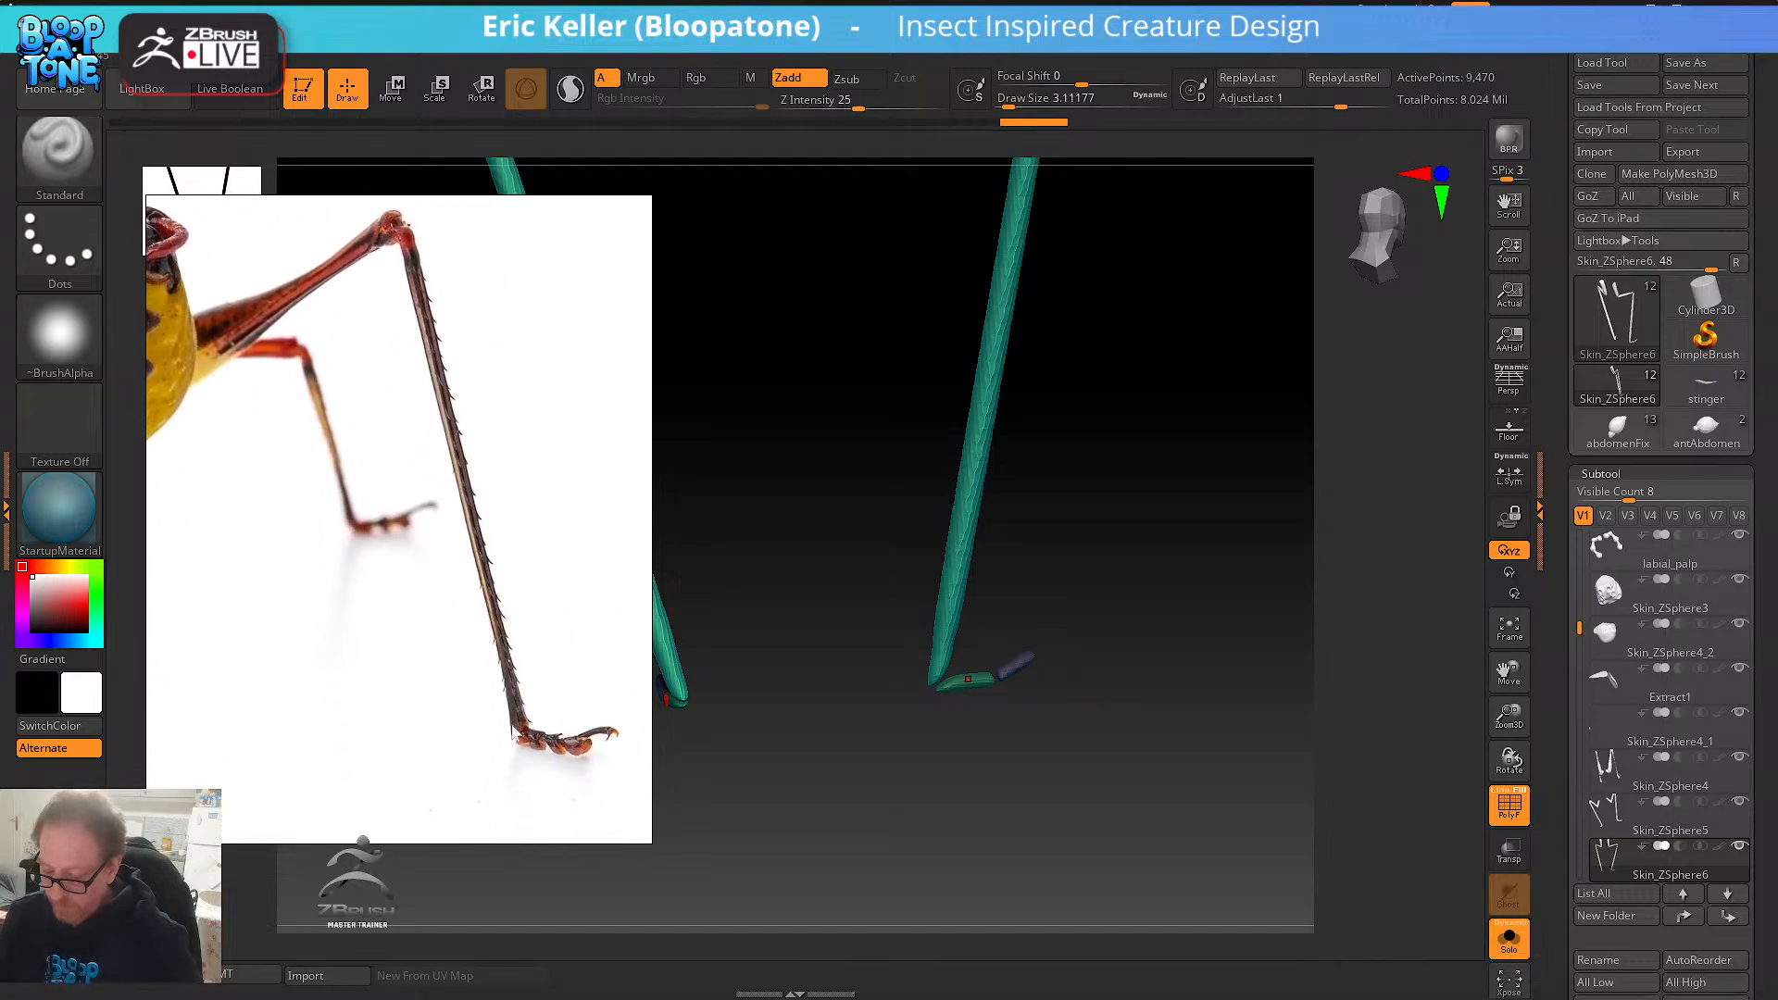
scroll(598, 762, up, 4)
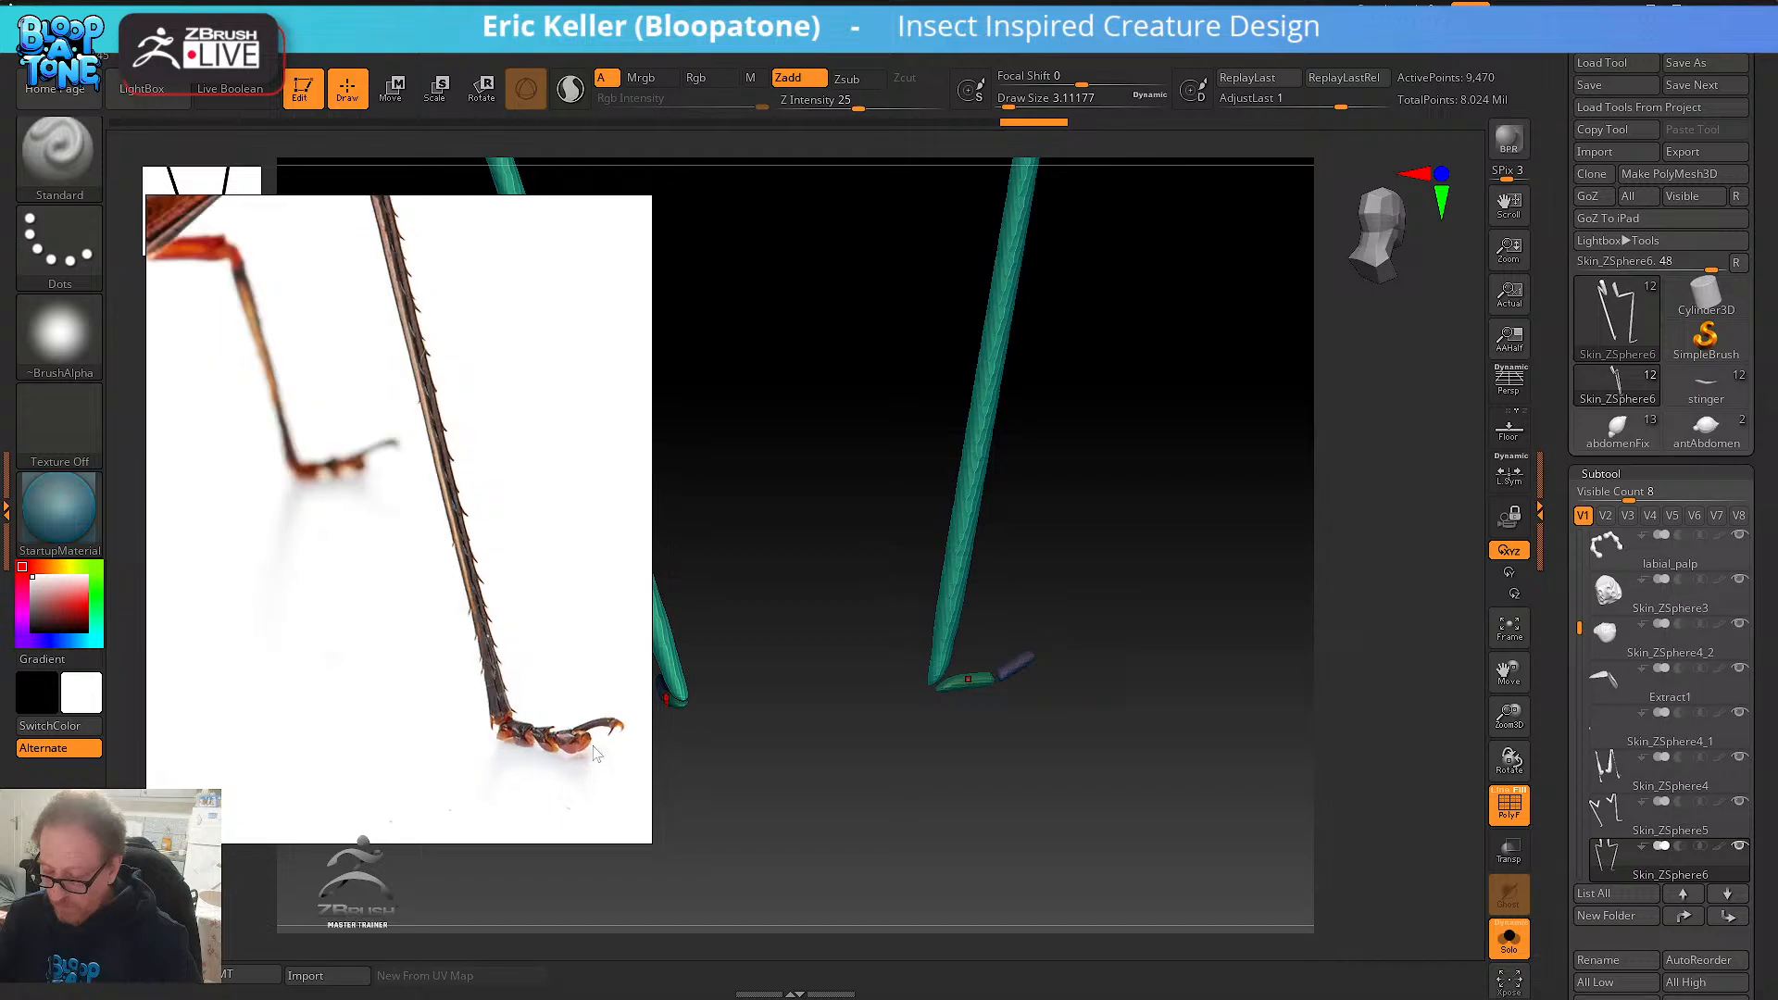
scroll(536, 572, down, 10)
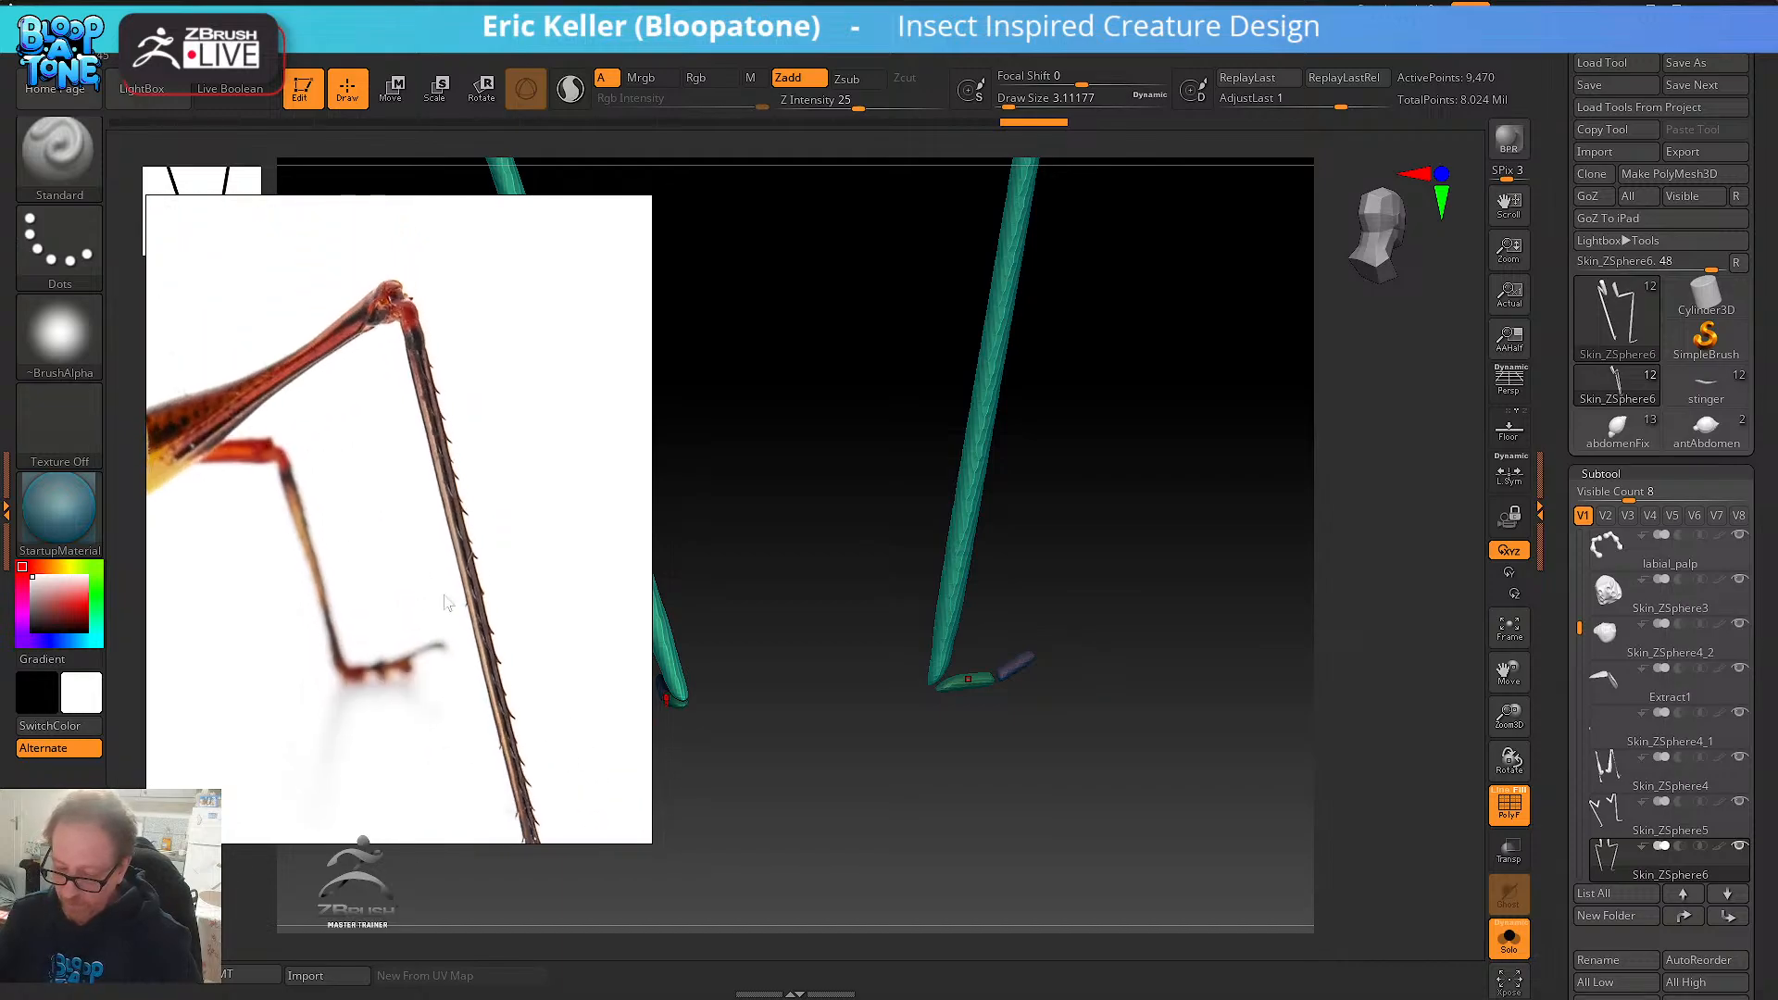
scroll(447, 668, up, 8)
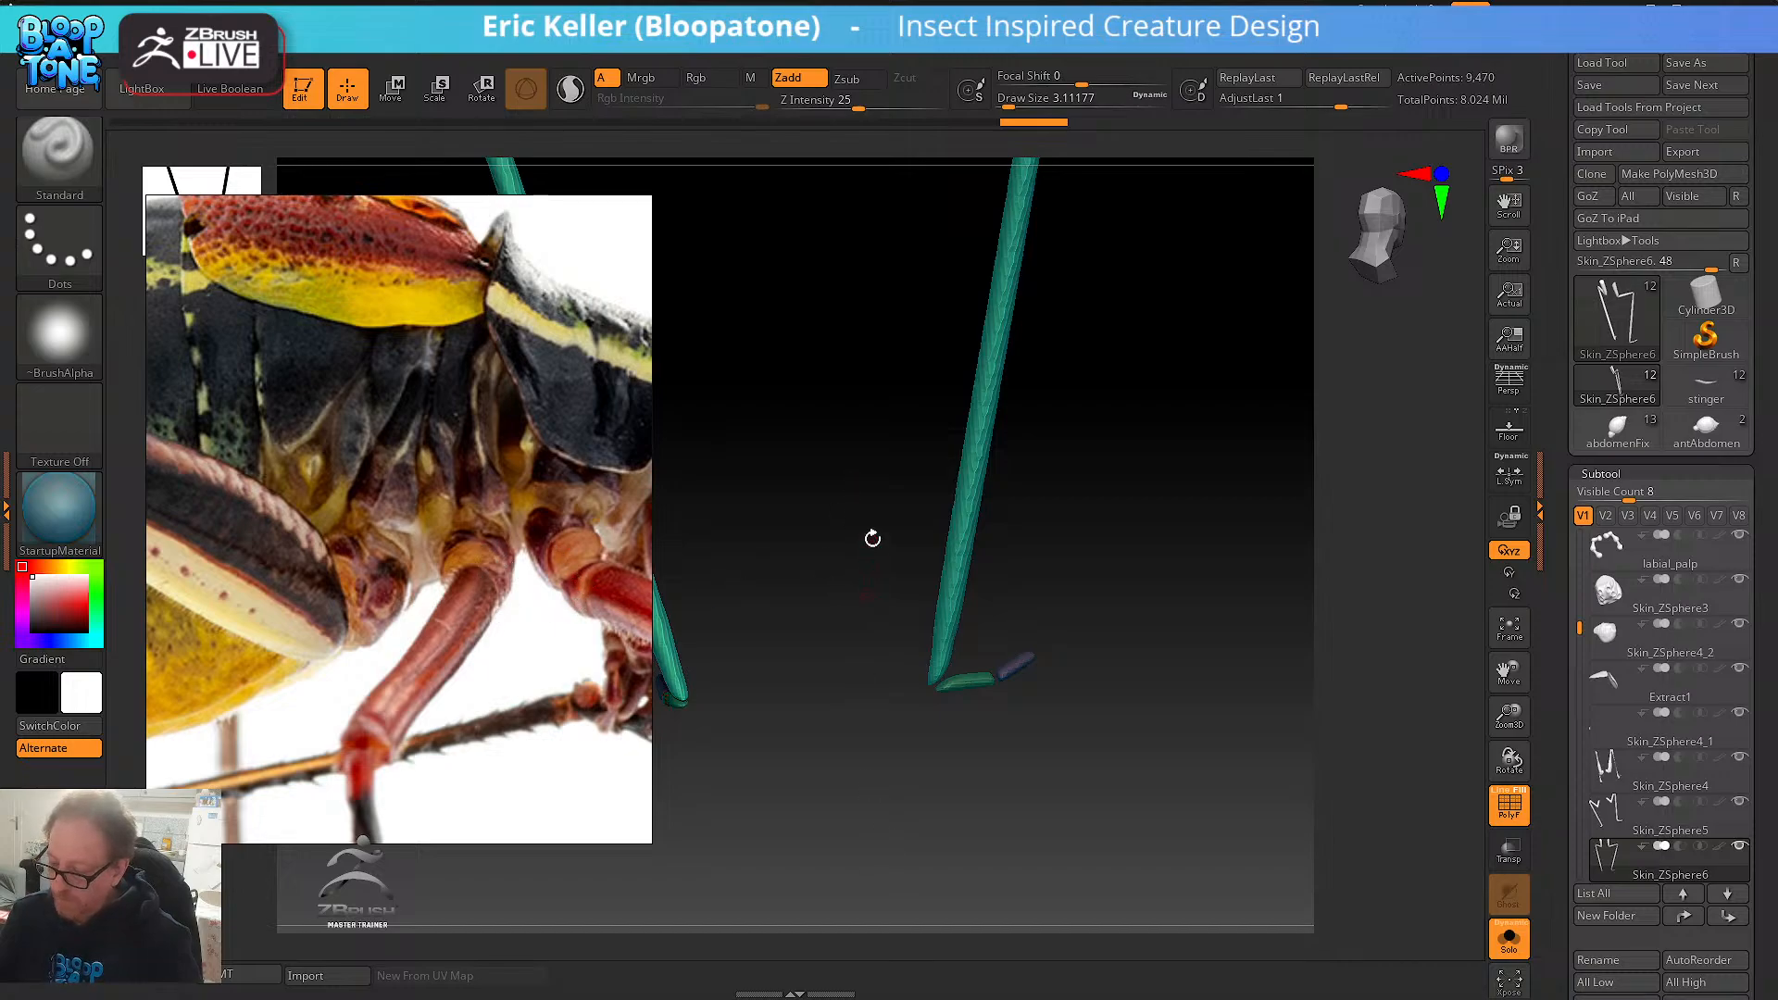
- Isolate the top ends of the upper front leg segments, make them a separate polygroup, and show the whole legs again
drag(869, 535, 1033, 793)
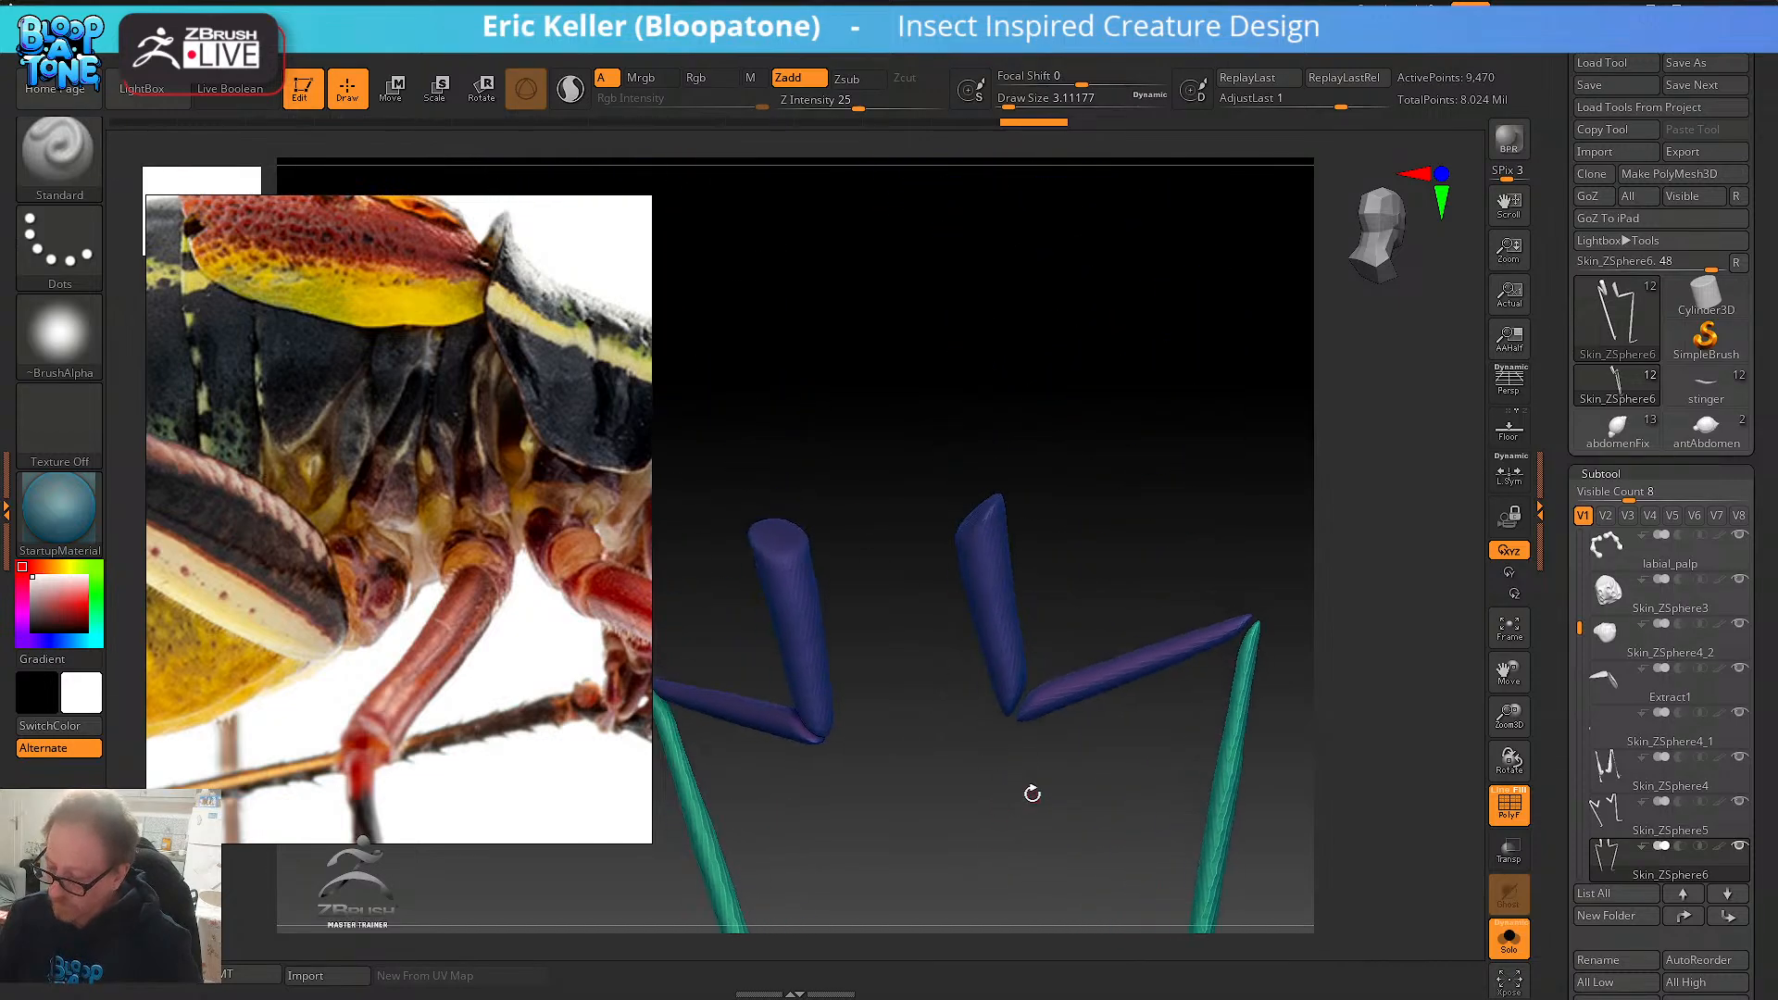
ctrl+shift+drag(918, 435, 1060, 604)
key(ctrl)
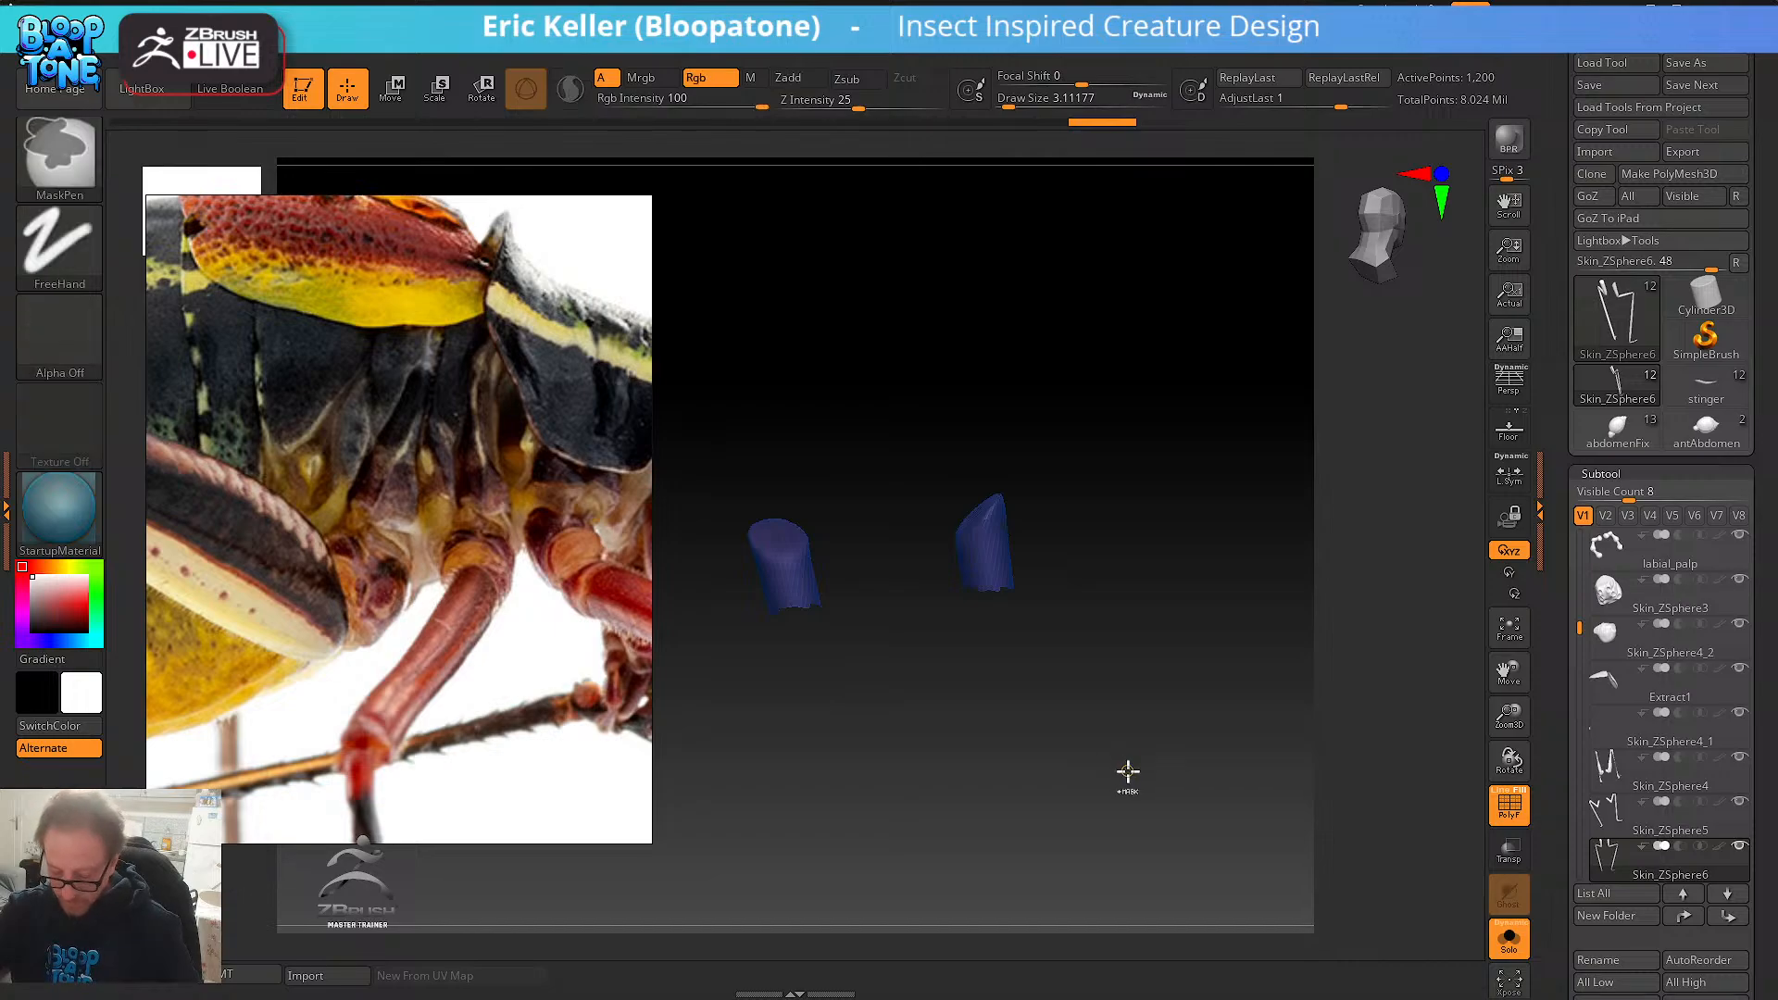
ctrl+click(1132, 762)
ctrl+shift+click(1134, 511)
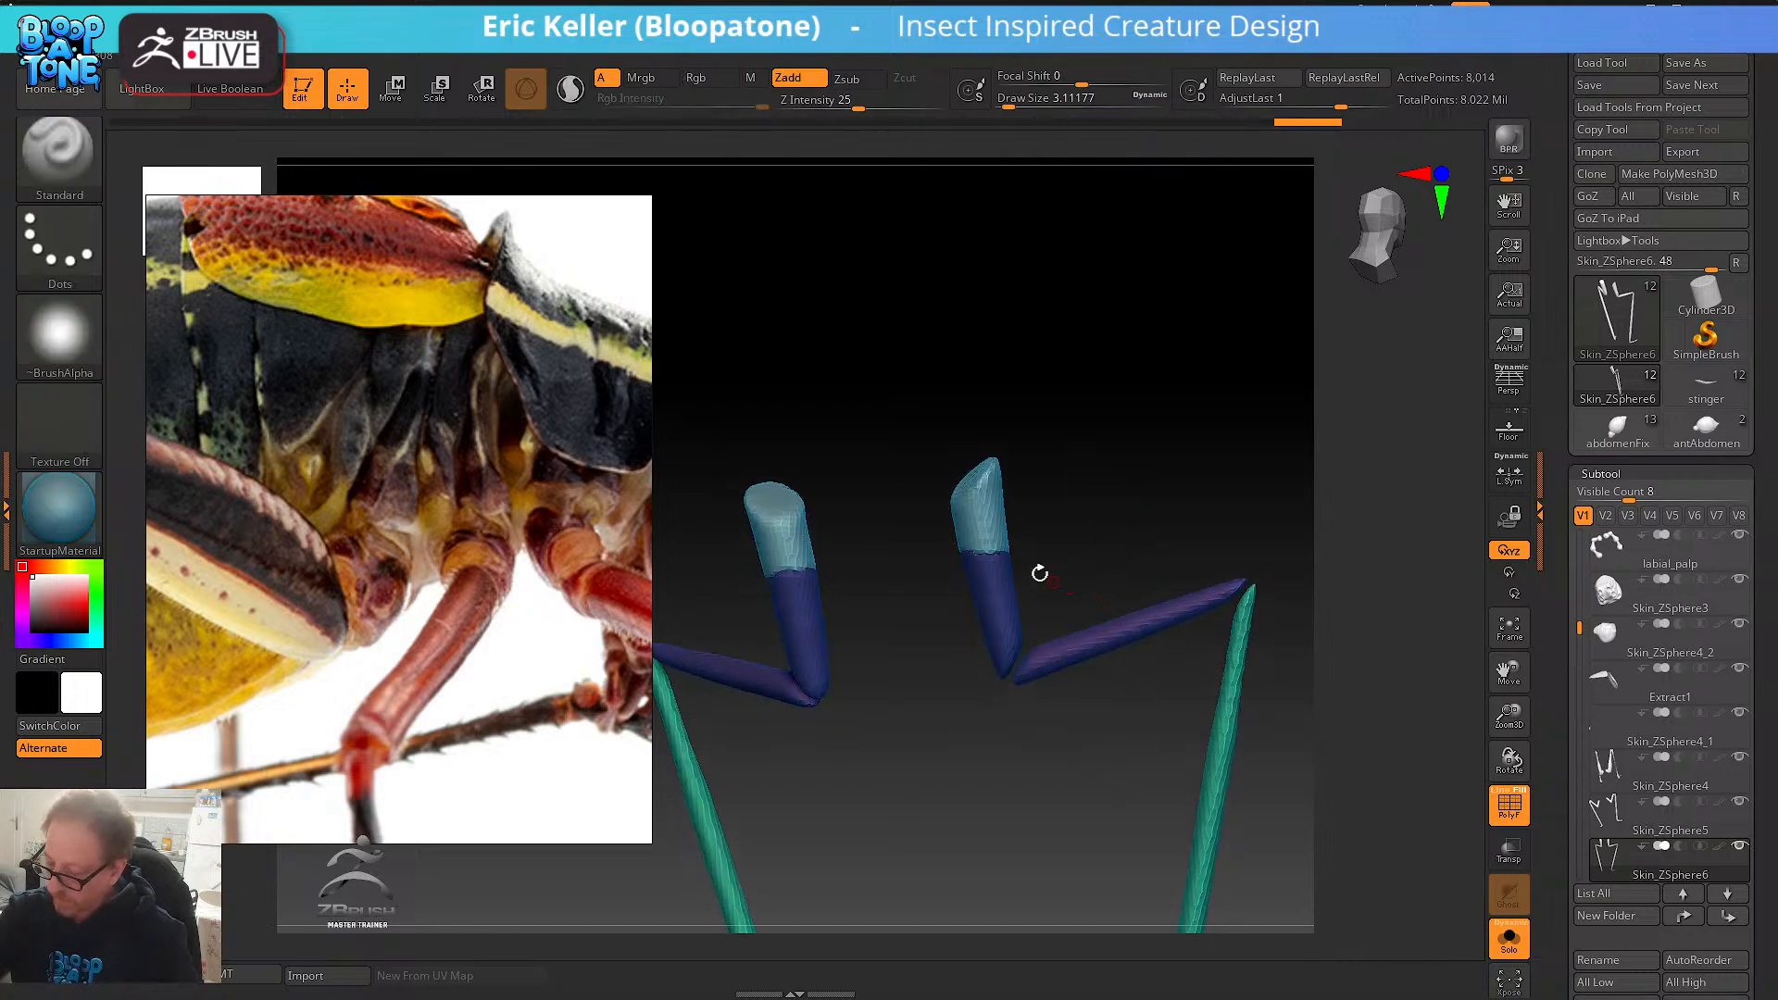
- Set the draw size to about 20 and smooth the top pieces of the front legs into rounded hip segments
key(s)
key(shift)
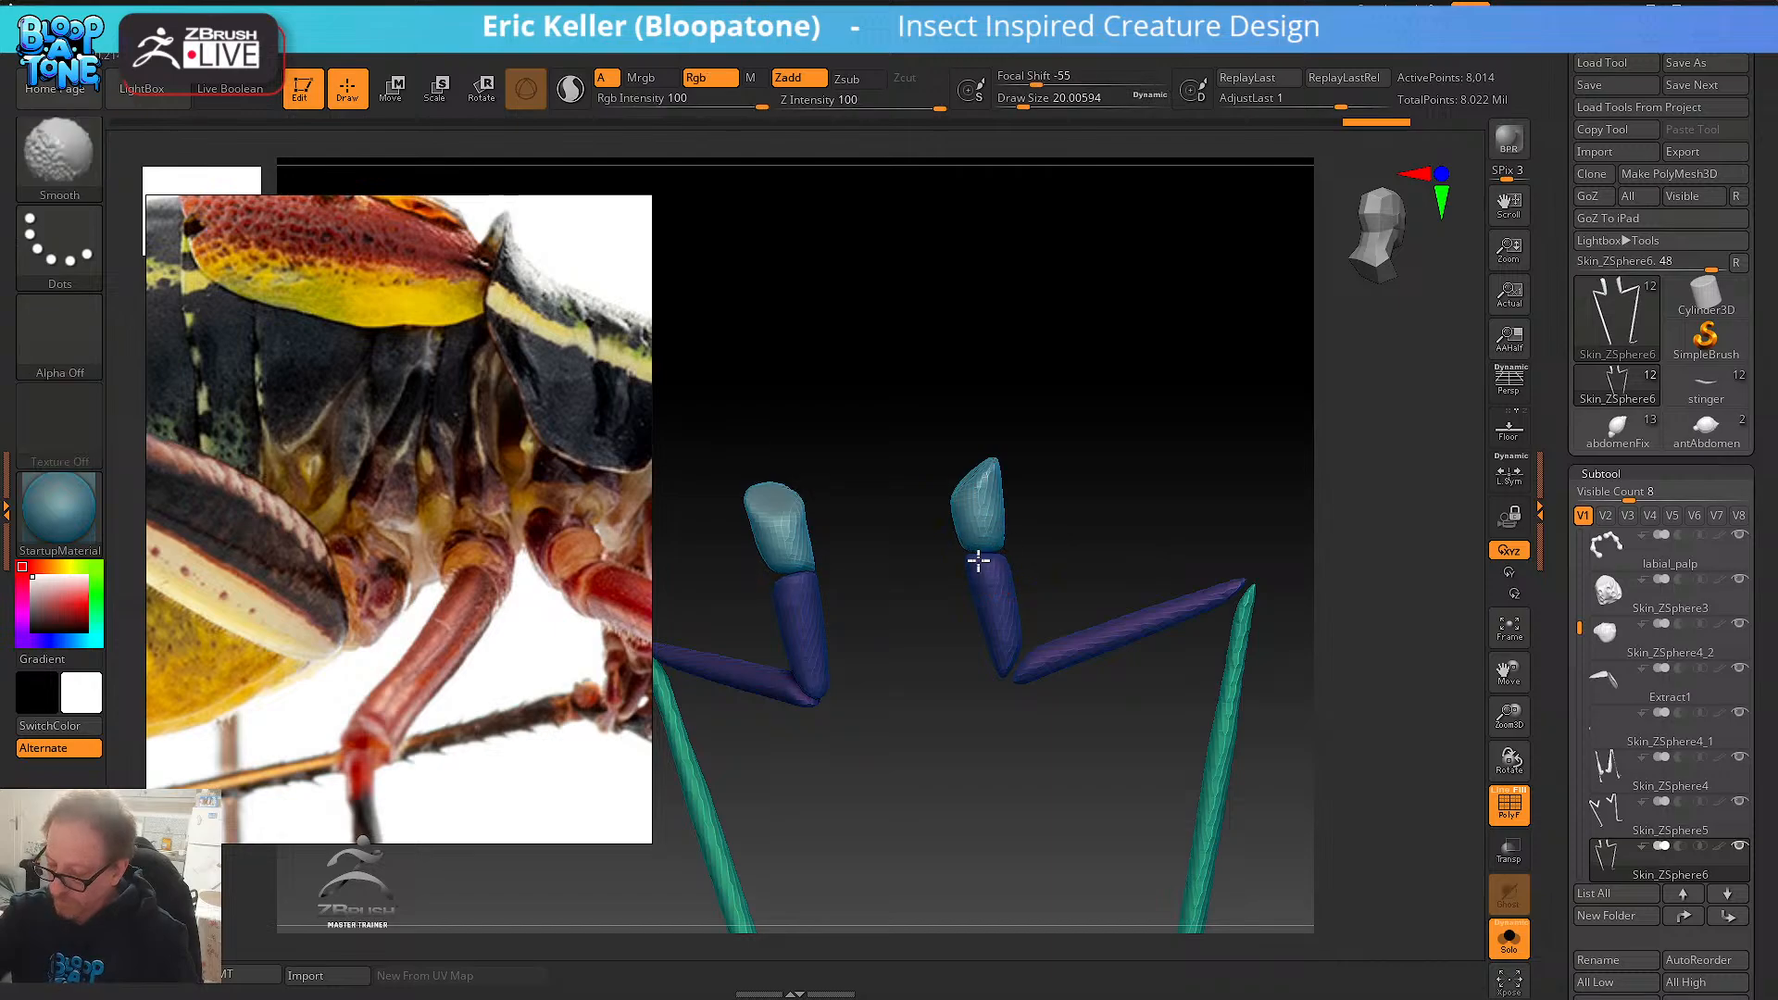
shift+drag(980, 556, 982, 536)
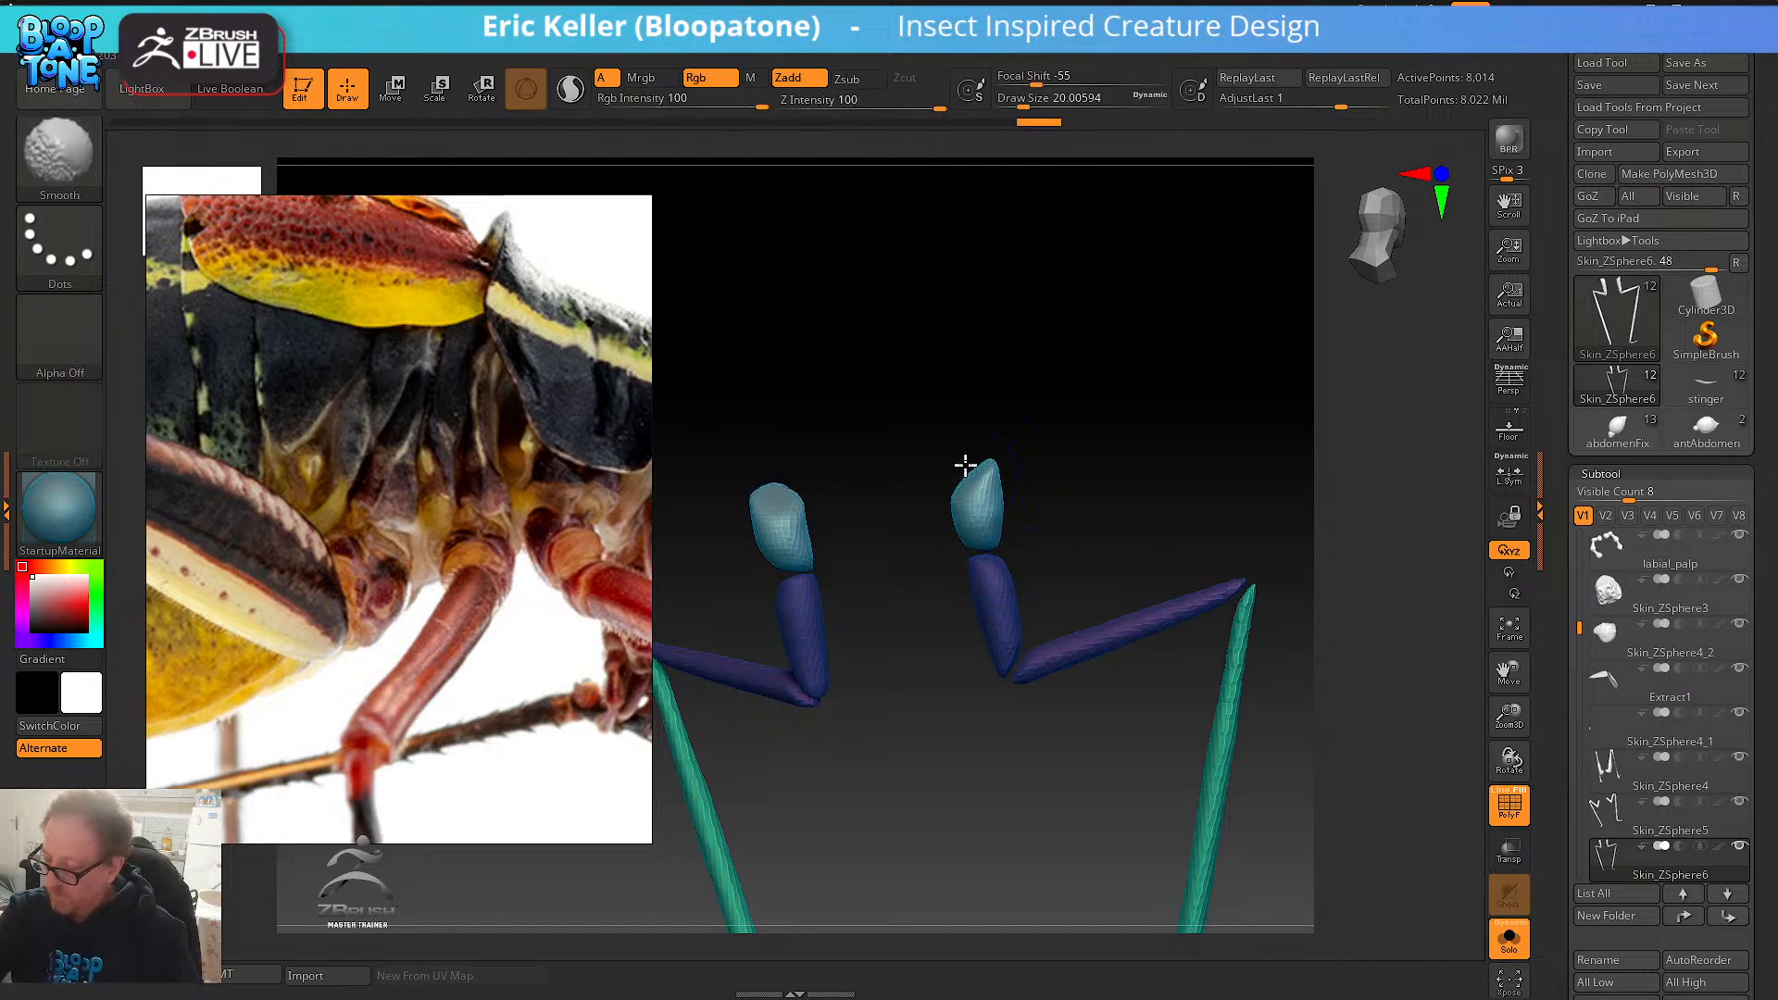
shift+drag(965, 465, 984, 470)
- Turn off Solo and show only the front legs together with the thorax subtool Skin_ZSphere3, framing the leg sockets
click(1510, 938)
drag(1147, 869, 1092, 858)
key(shift)
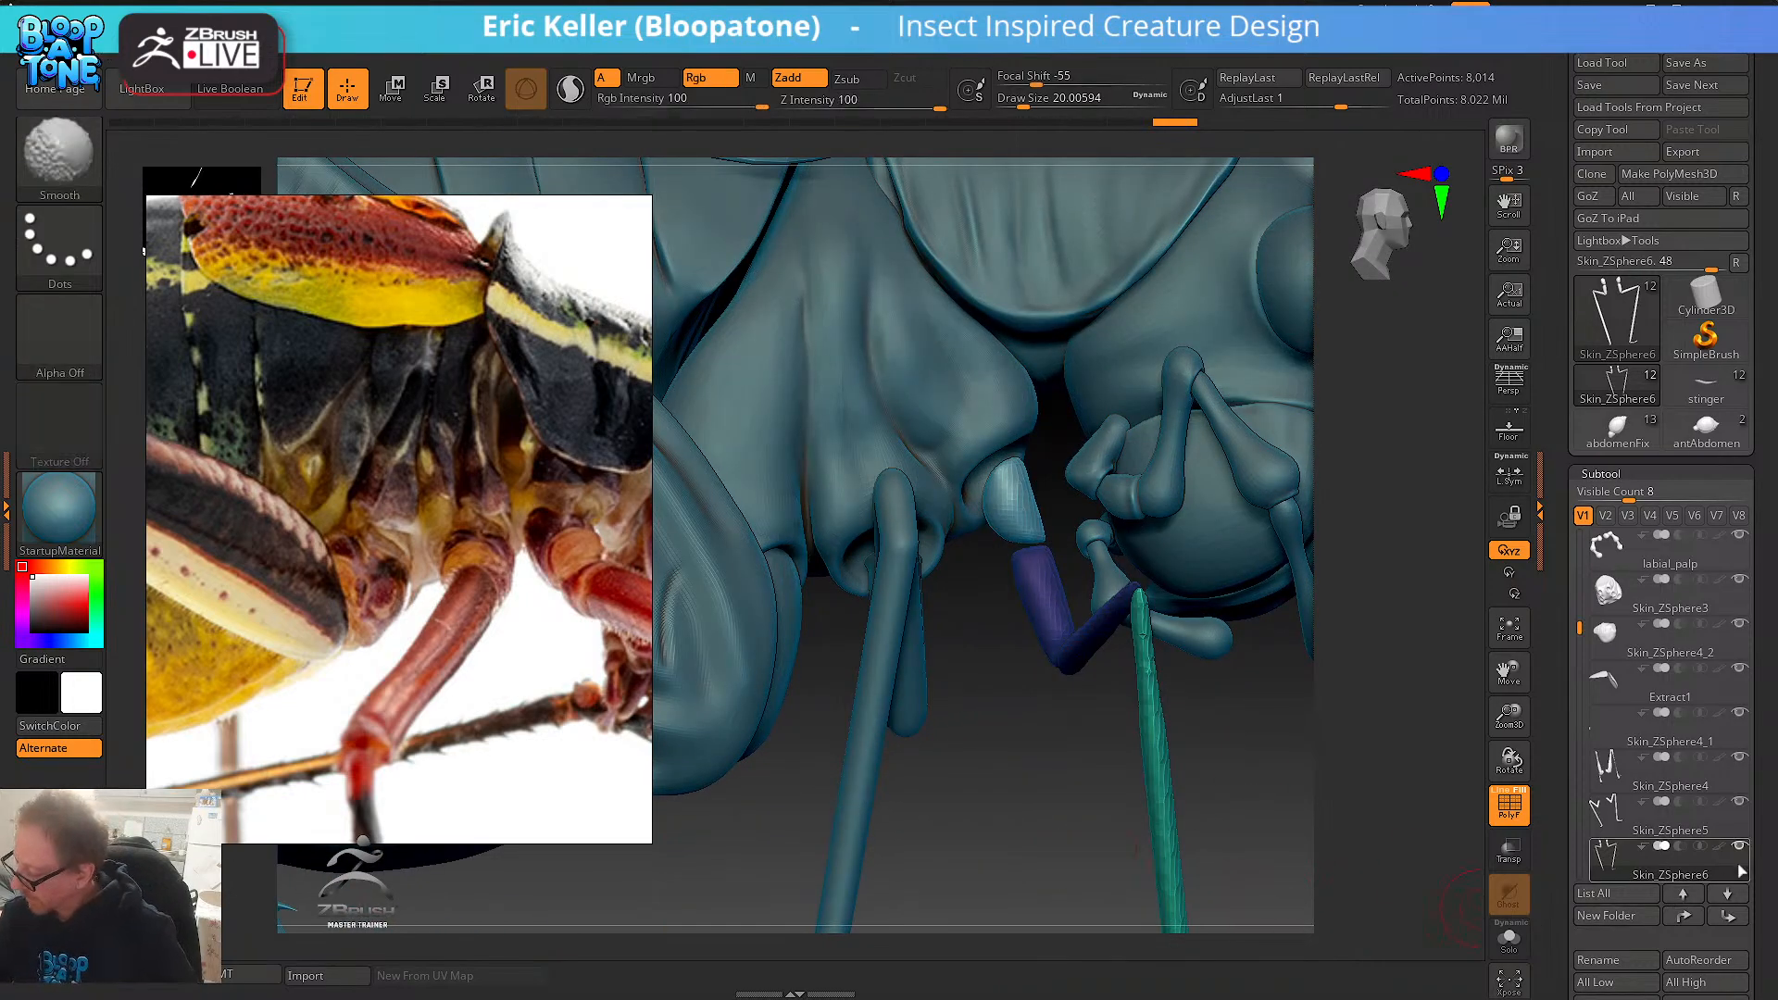
shift+click(1739, 847)
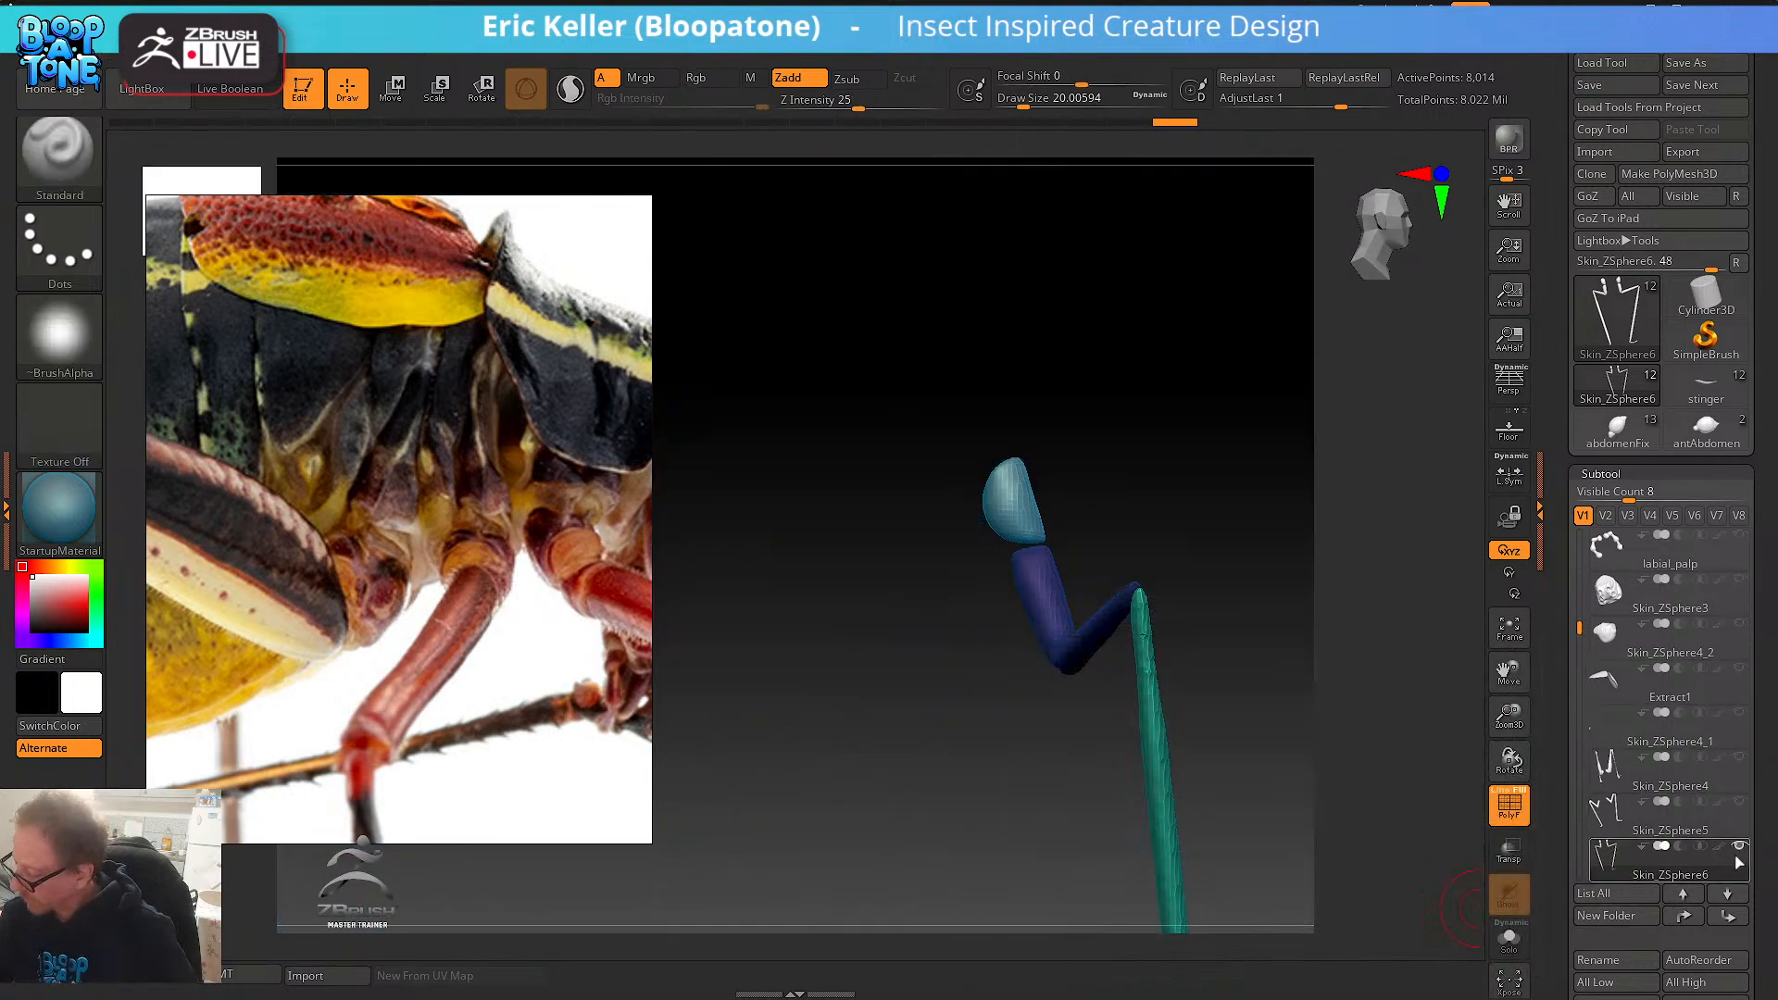
mouse_move(1715, 646)
mouse_move(1719, 581)
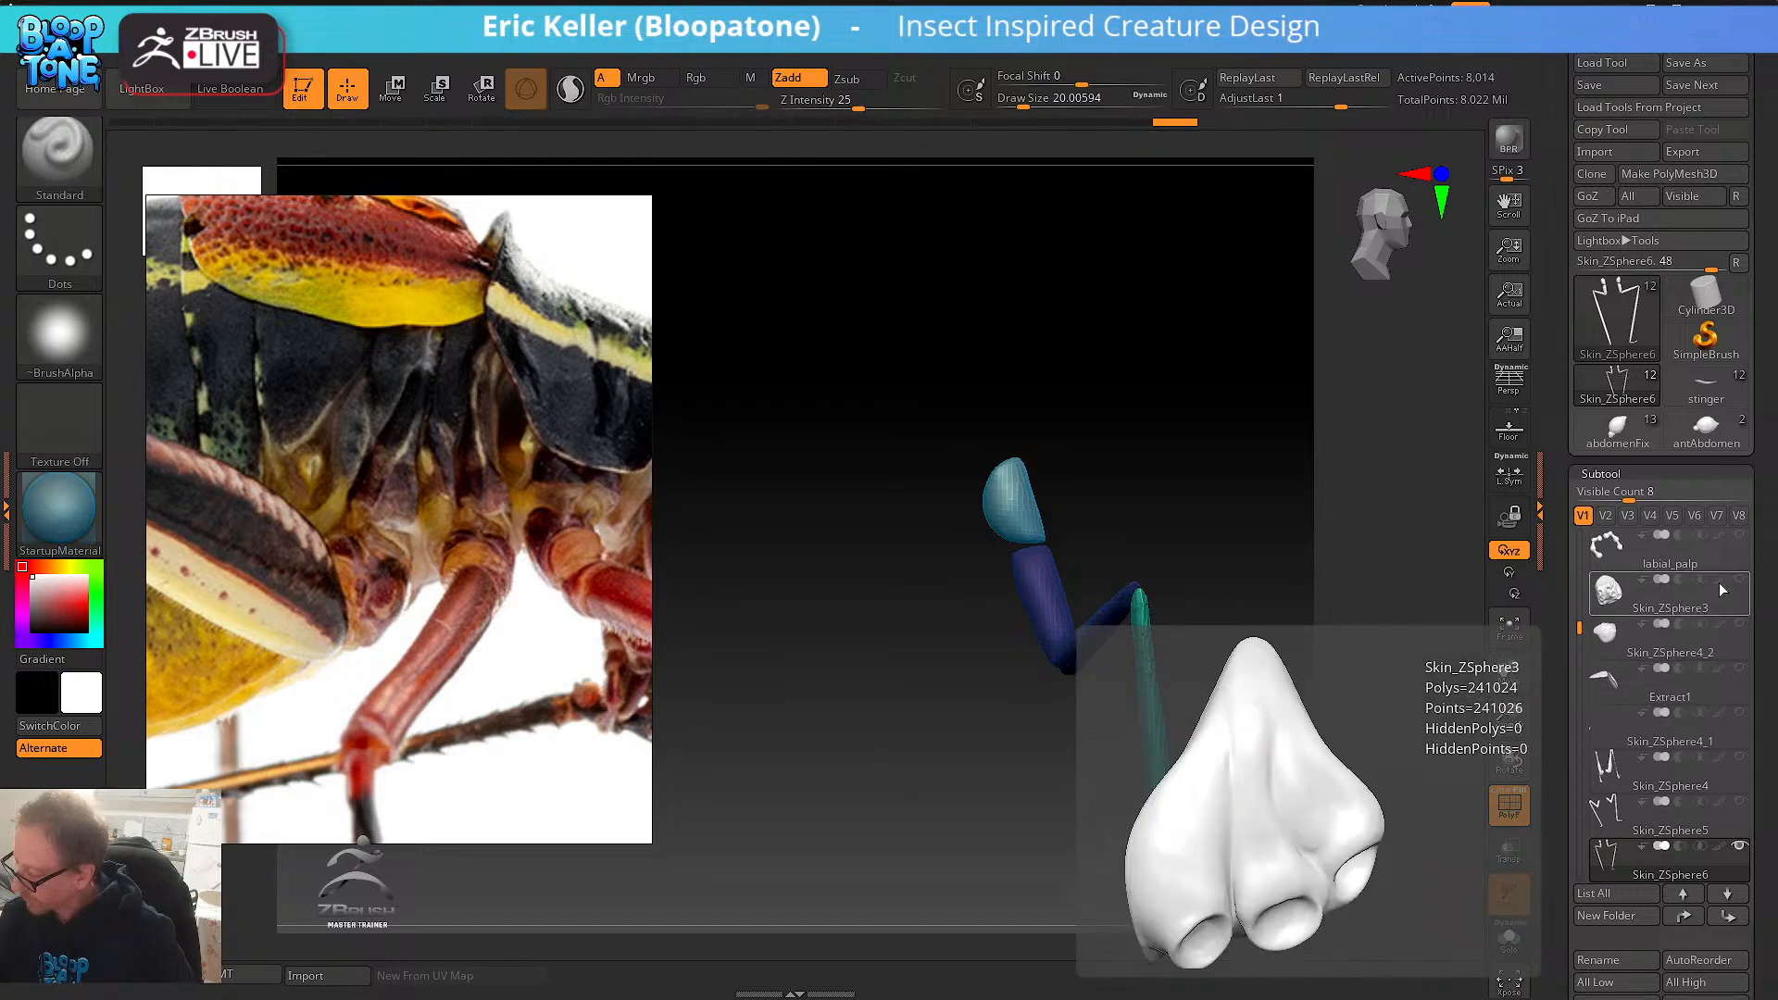
click(1740, 581)
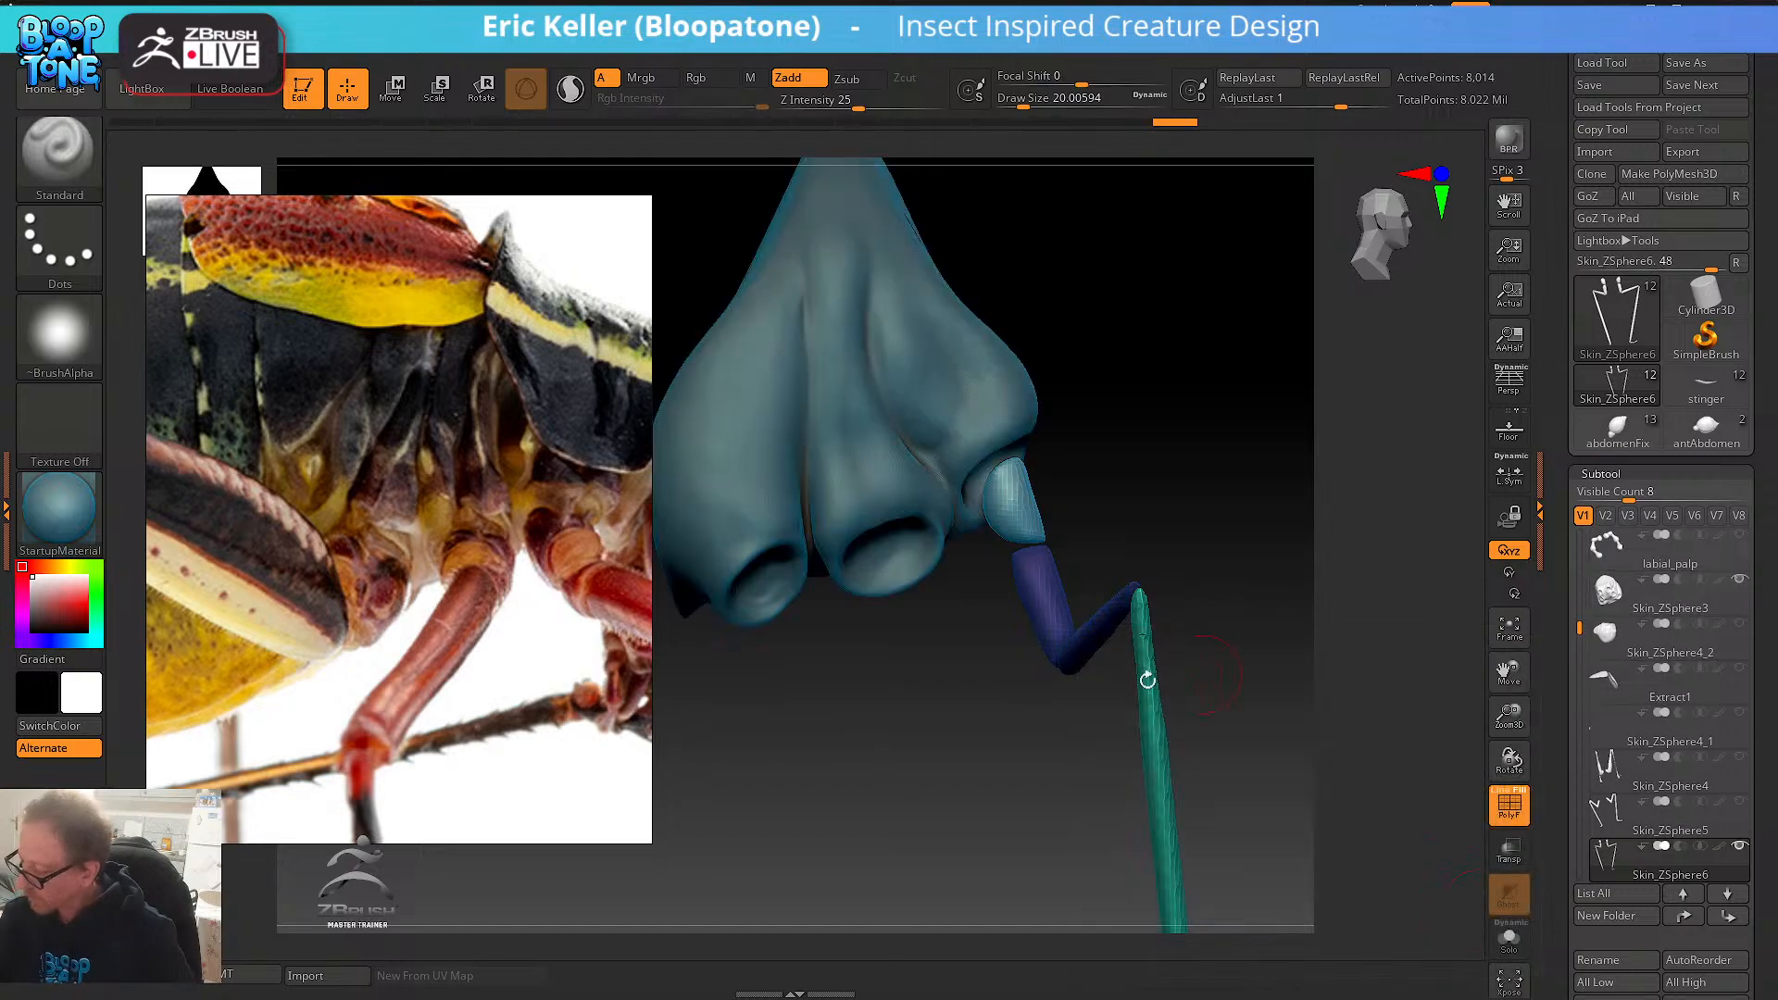
drag(961, 760, 969, 875)
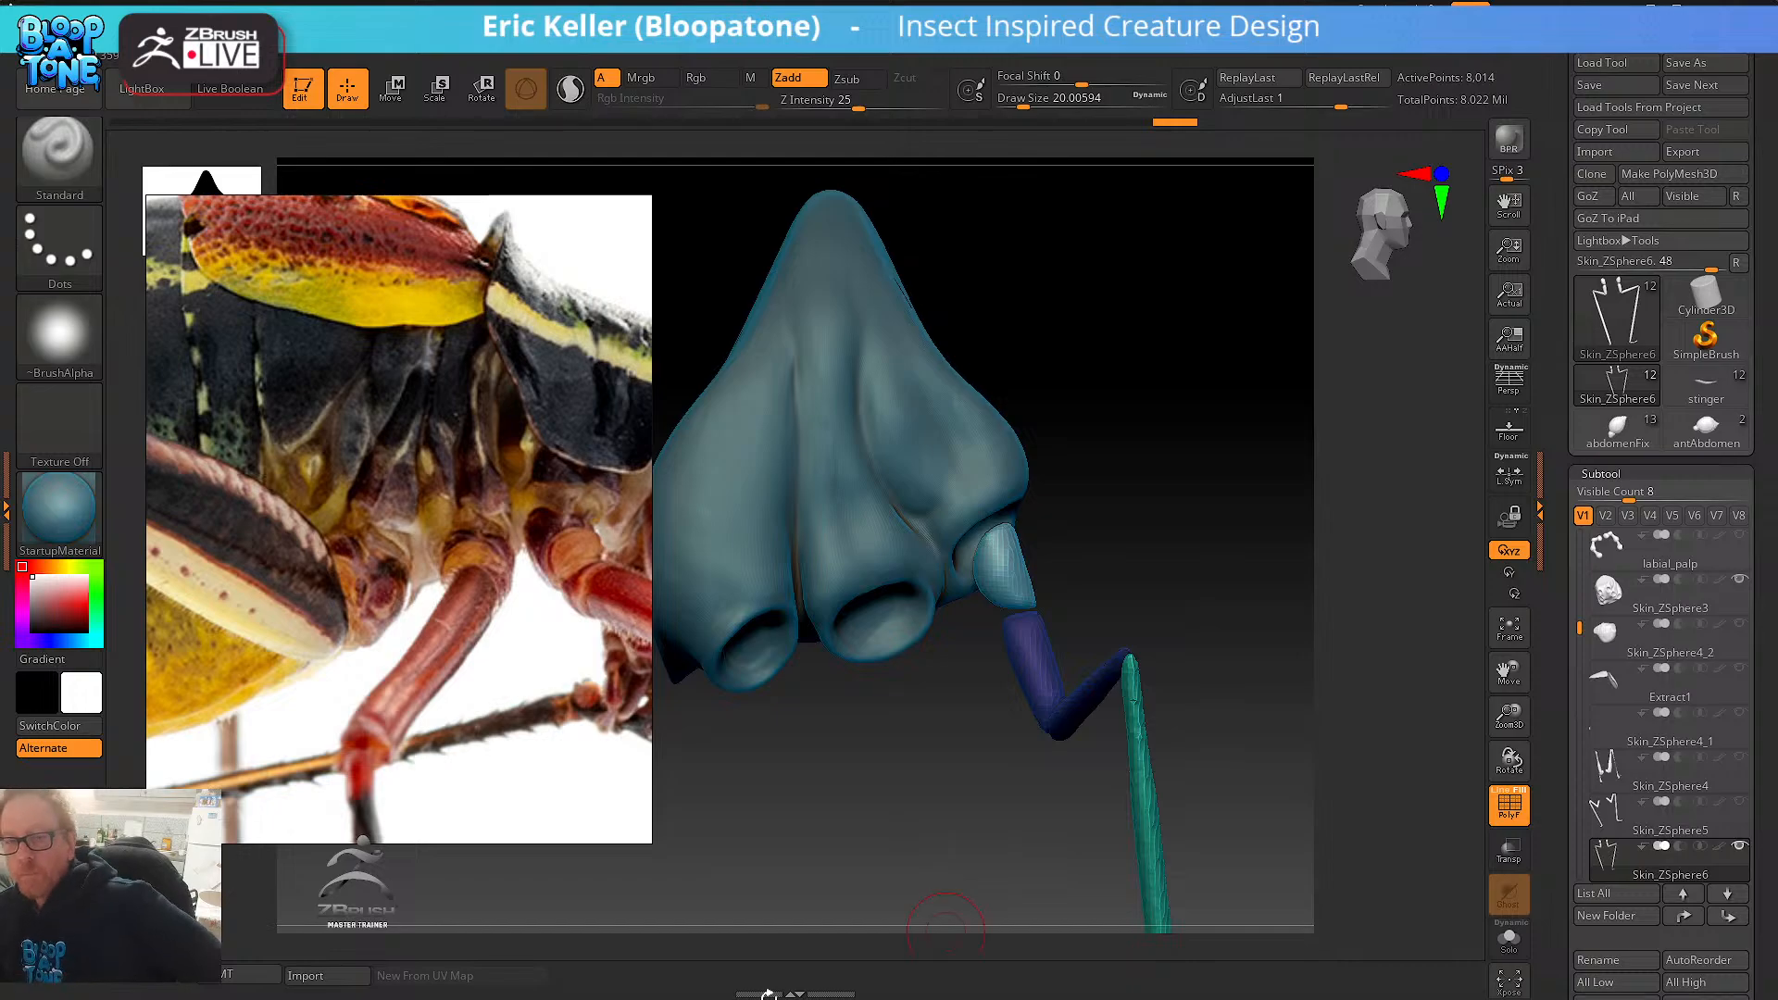
- Clear the reference board out of the way and choose the Move brush
click(58, 148)
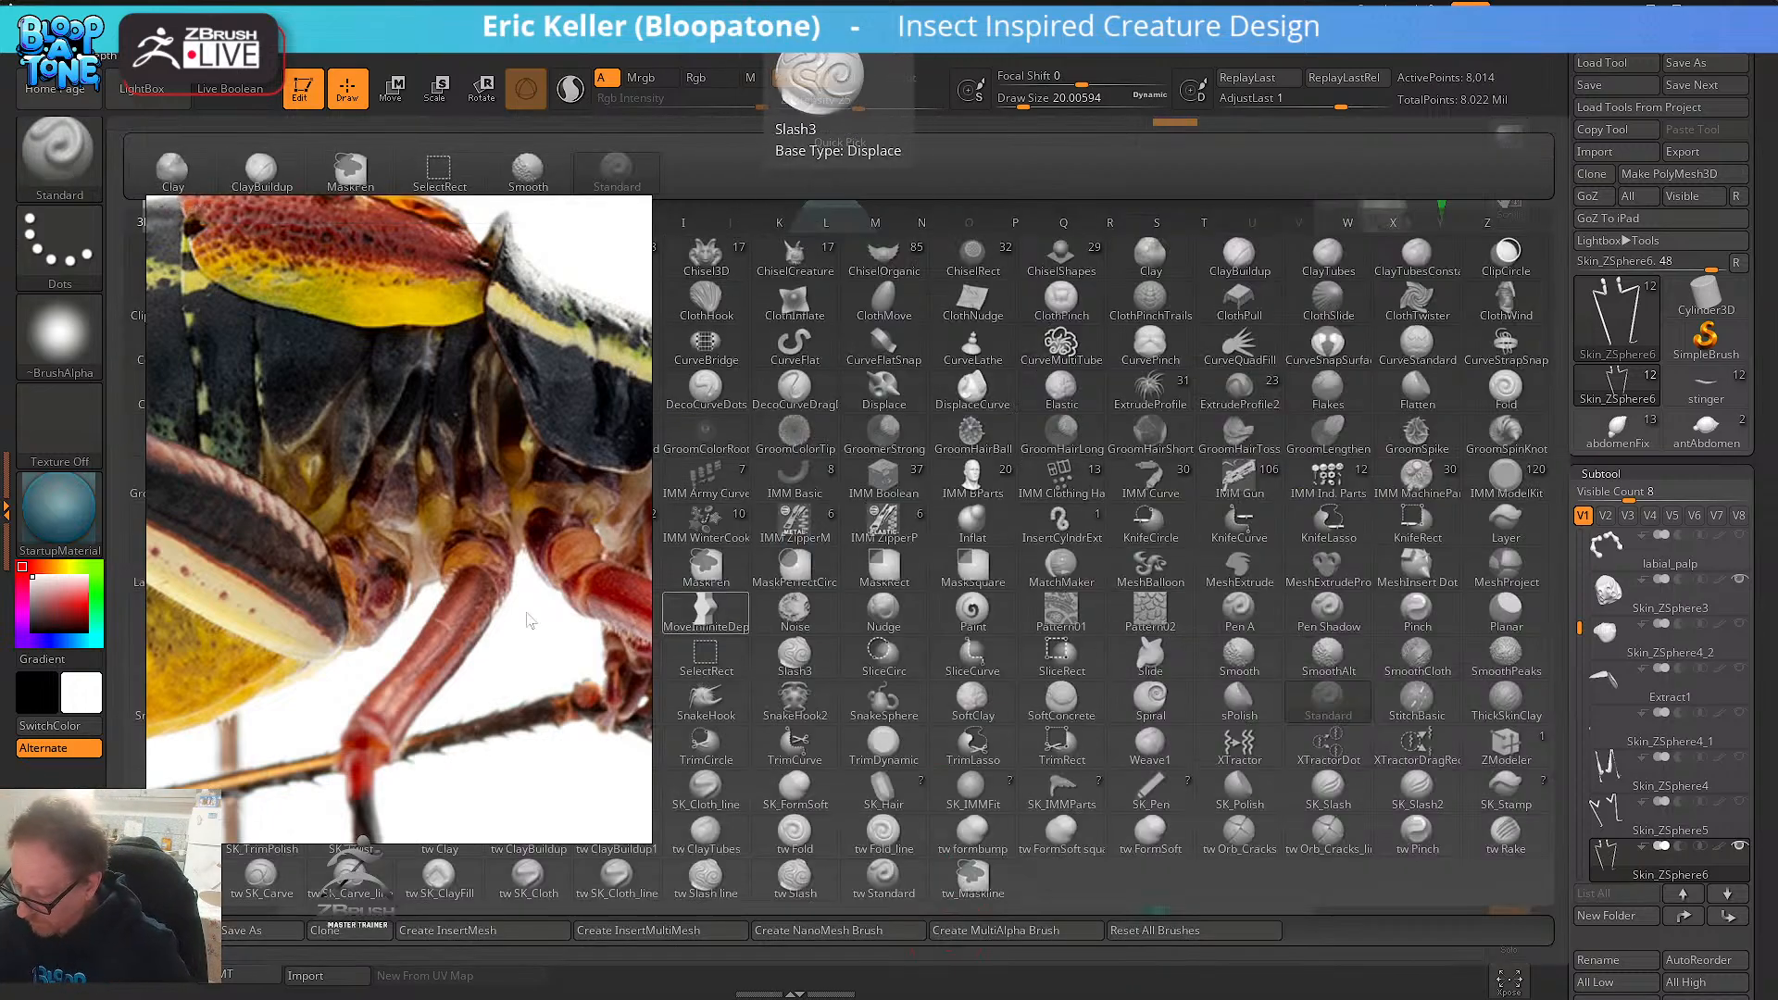
drag(482, 468, 298, 409)
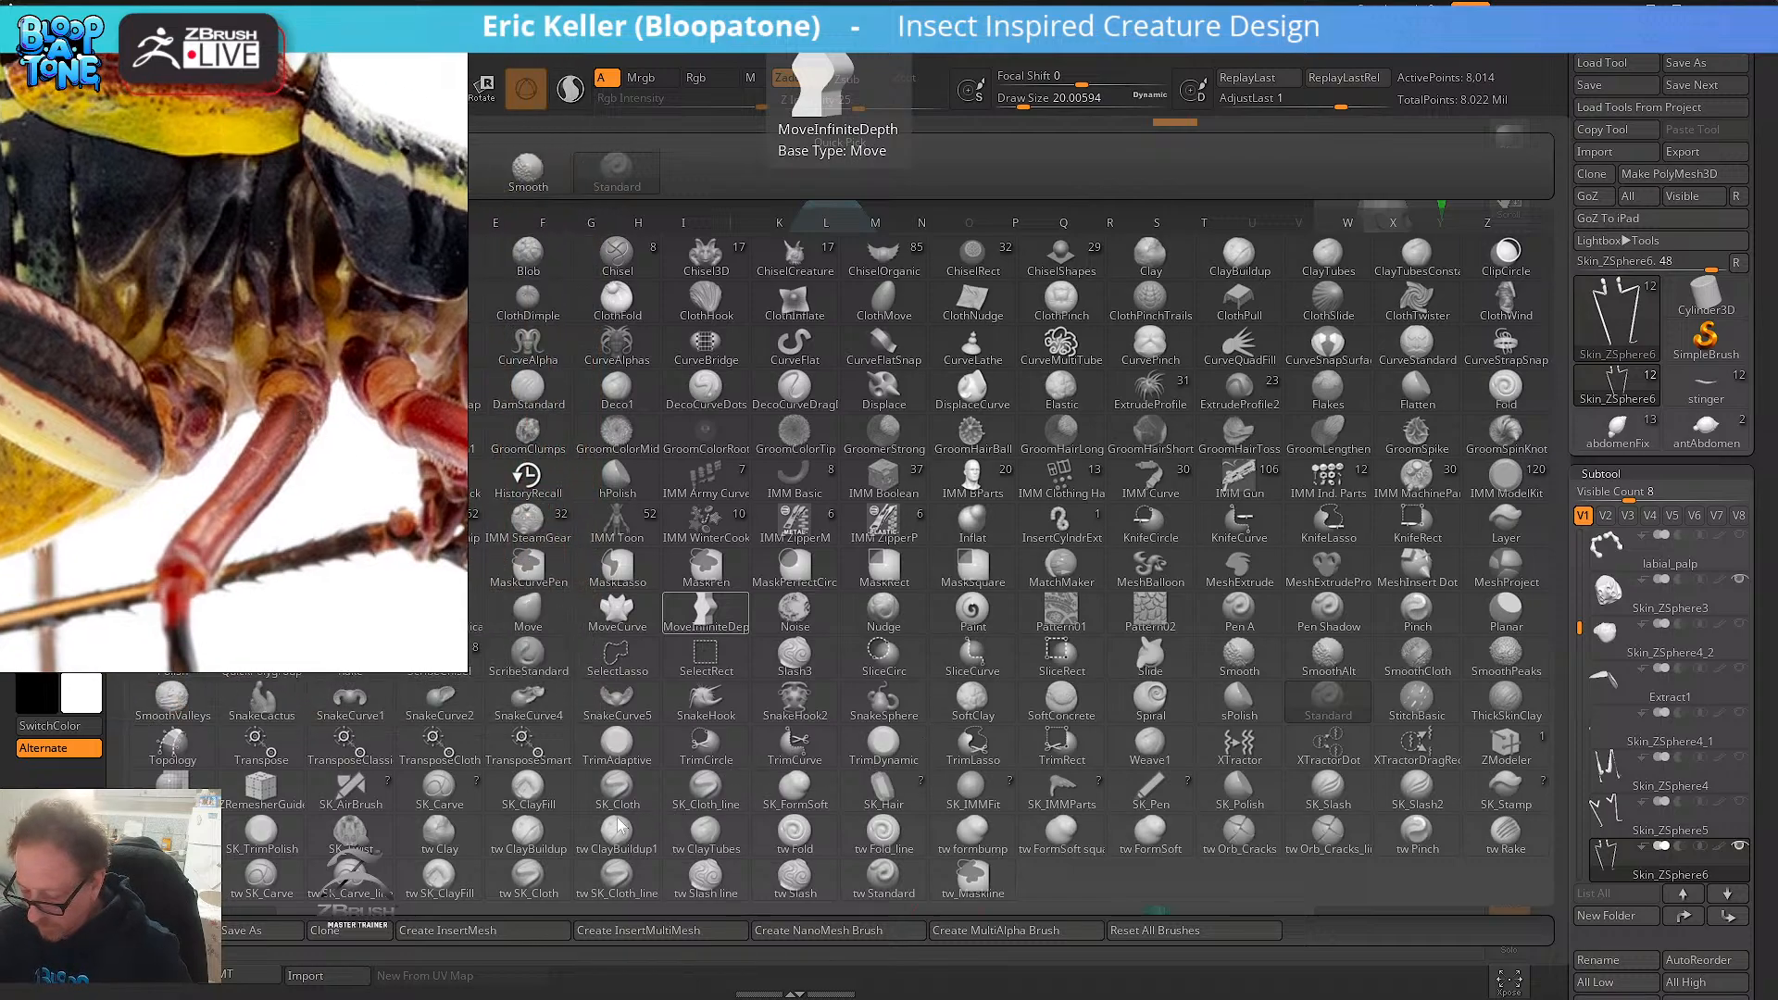
drag(371, 422, 0, 422)
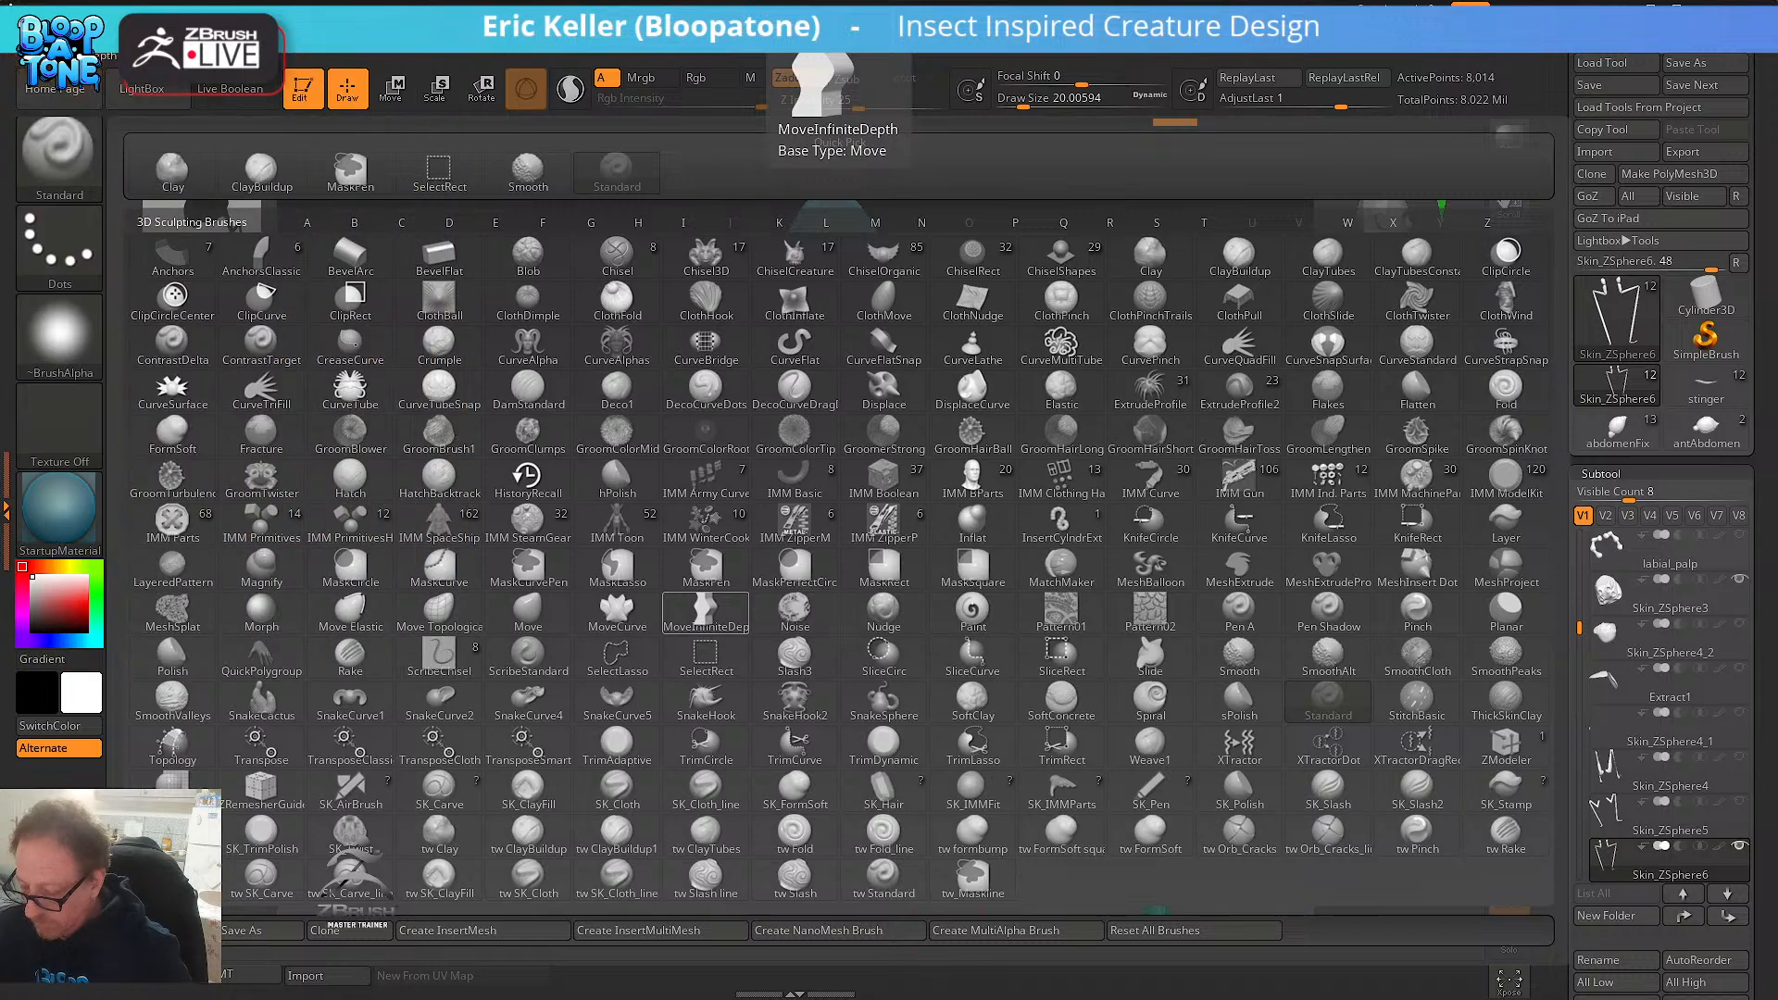
click(915, 609)
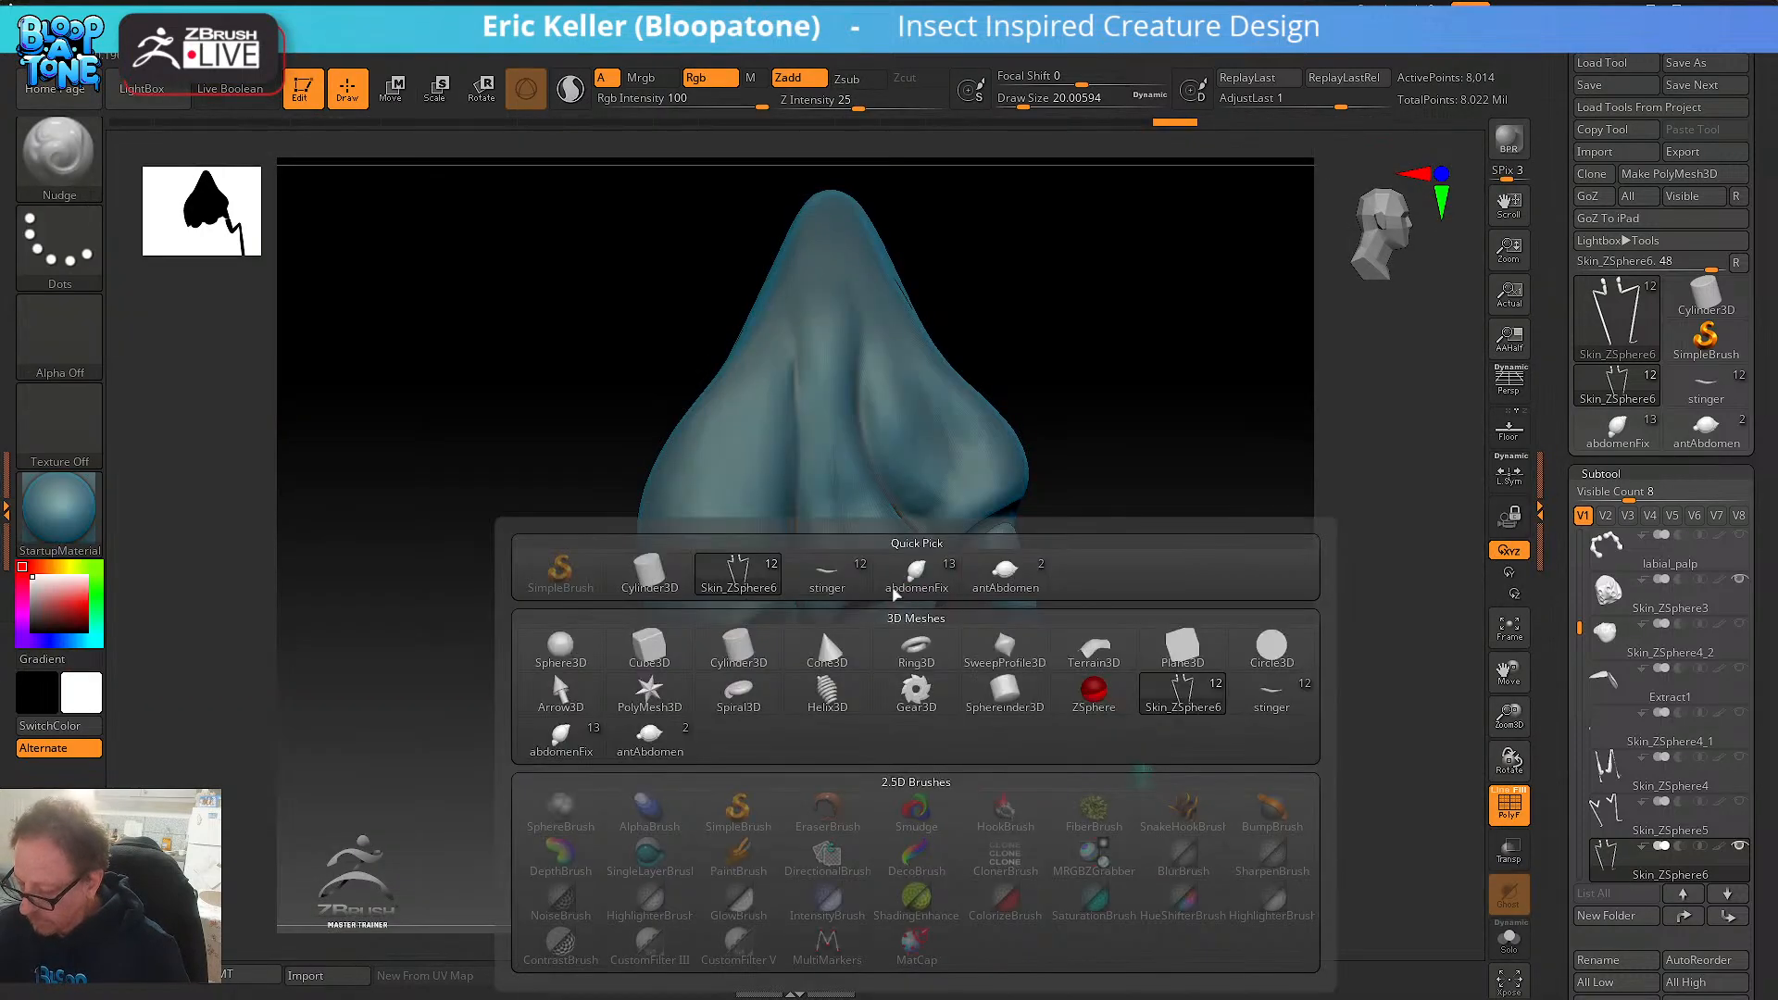
click(59, 148)
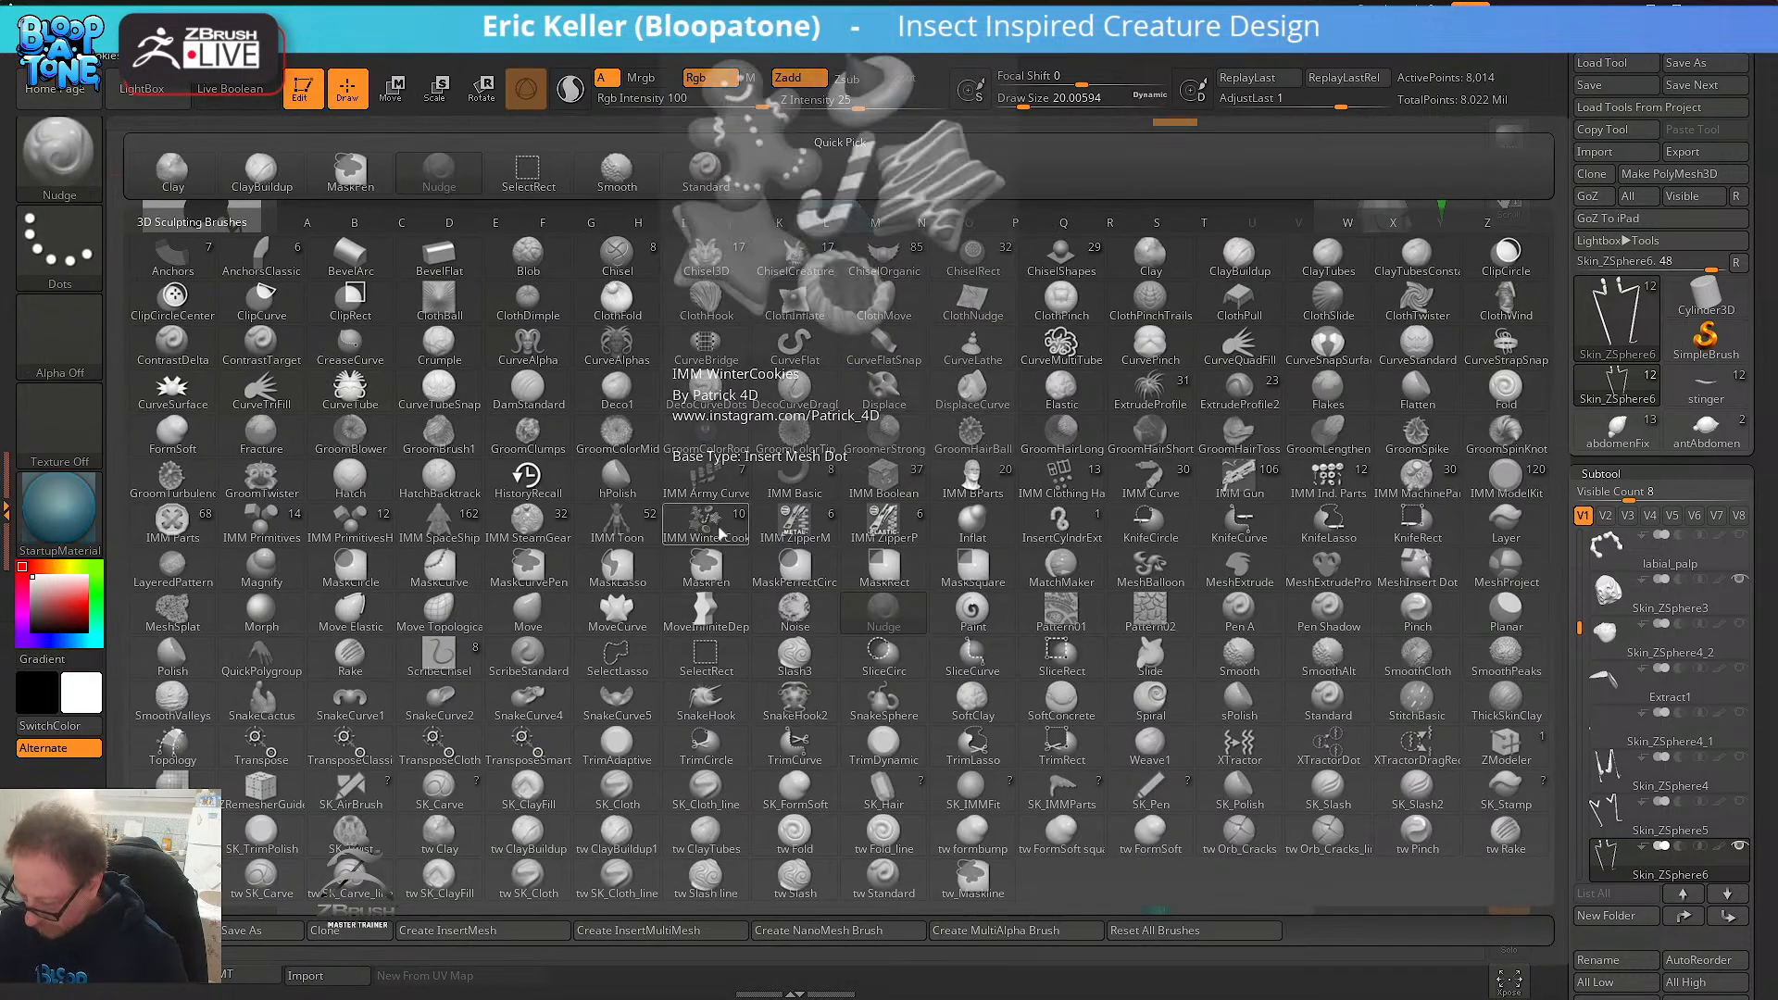
key(m)
click(528, 611)
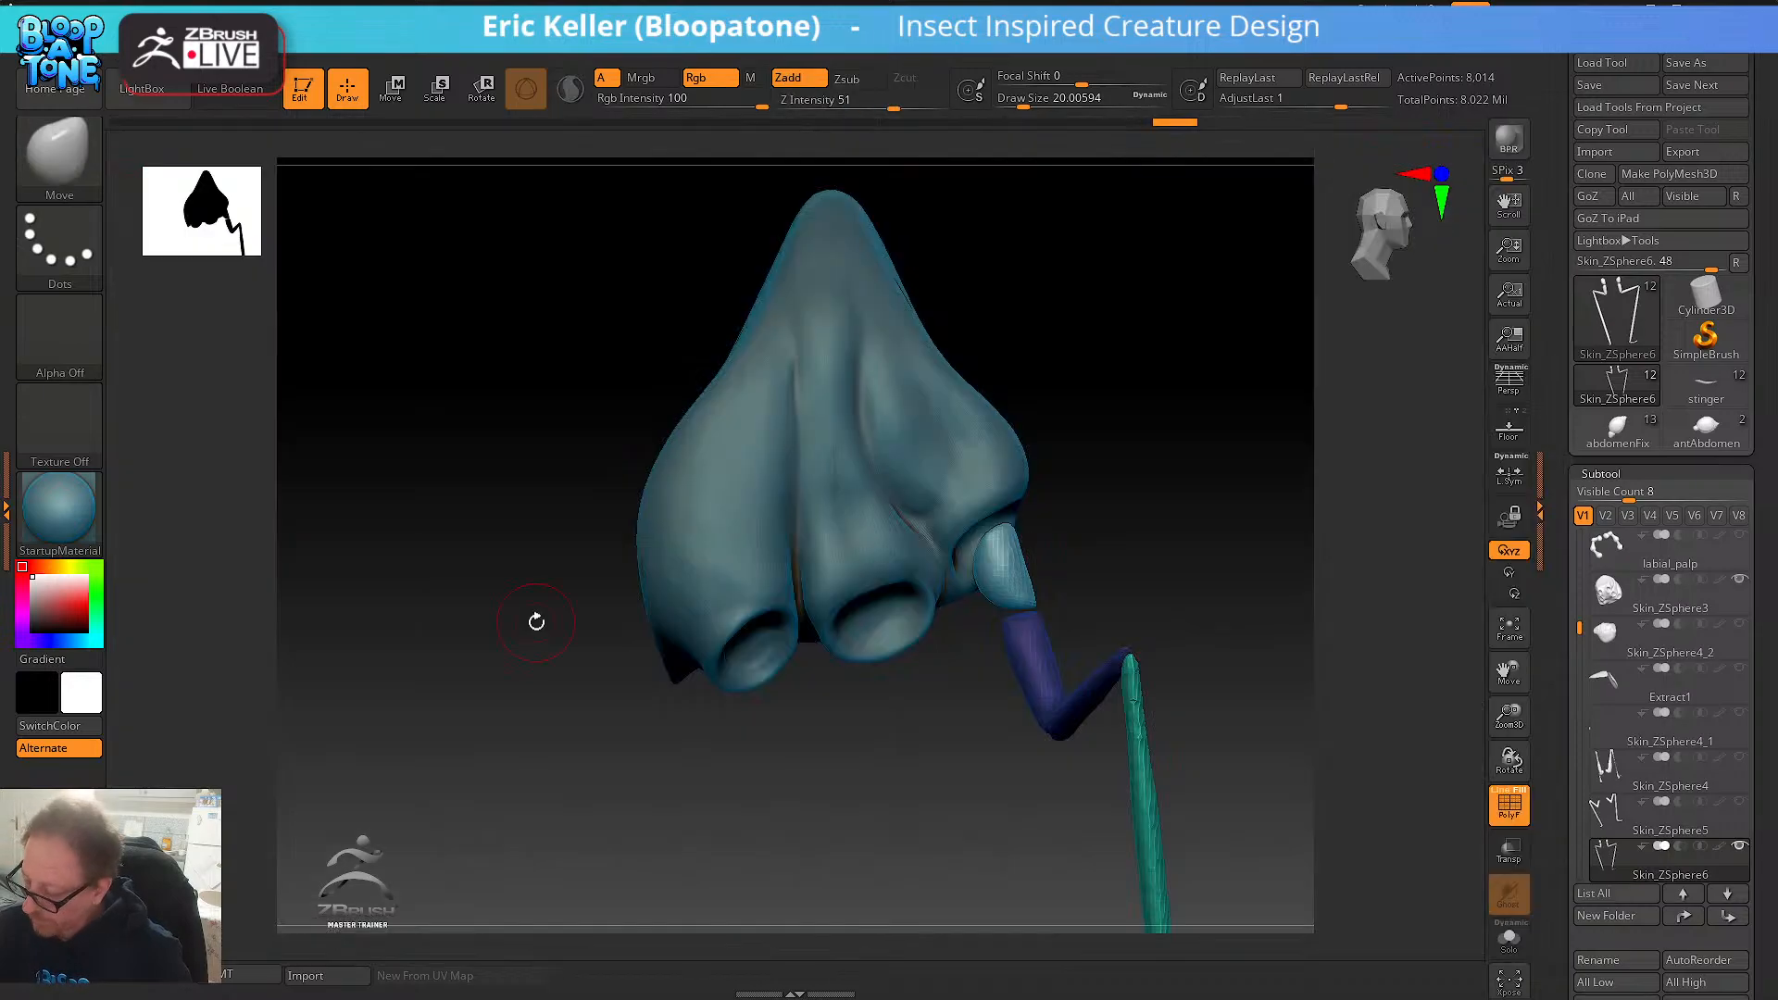
- Pull the rounded hip segments into the thorax's front leg sockets with the Move brush, using a draw size of about 49
key(s)
mouse_move(1014, 555)
mouse_down()
mouse_move(1031, 555)
mouse_move(998, 544)
mouse_up()
key(s)
mouse_move(991, 548)
mouse_down()
mouse_move(971, 544)
mouse_move(978, 529)
mouse_move(1043, 504)
mouse_move(970, 528)
mouse_move(1036, 553)
mouse_move(966, 532)
mouse_up()
key(s)
drag(1106, 770, 1089, 808)
mouse_move(985, 552)
mouse_down()
mouse_move(984, 520)
mouse_move(1065, 555)
mouse_up()
drag(978, 528, 970, 519)
drag(1121, 417, 1011, 505)
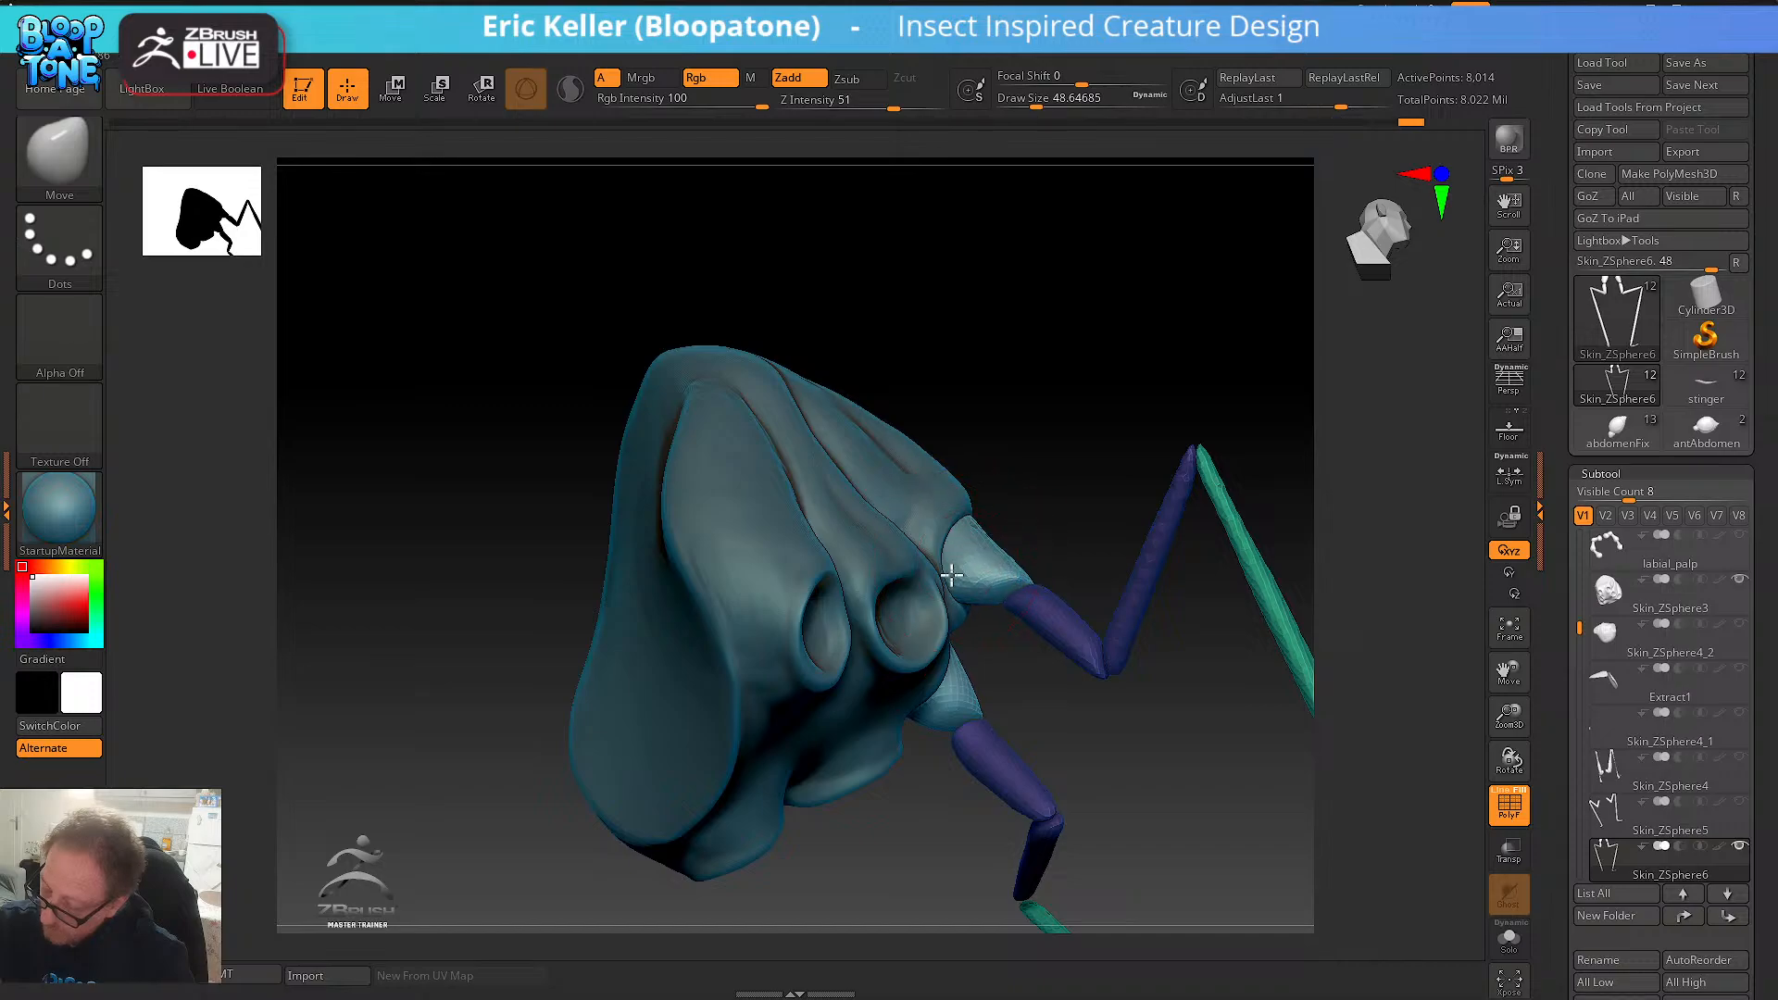
drag(1006, 526, 1004, 547)
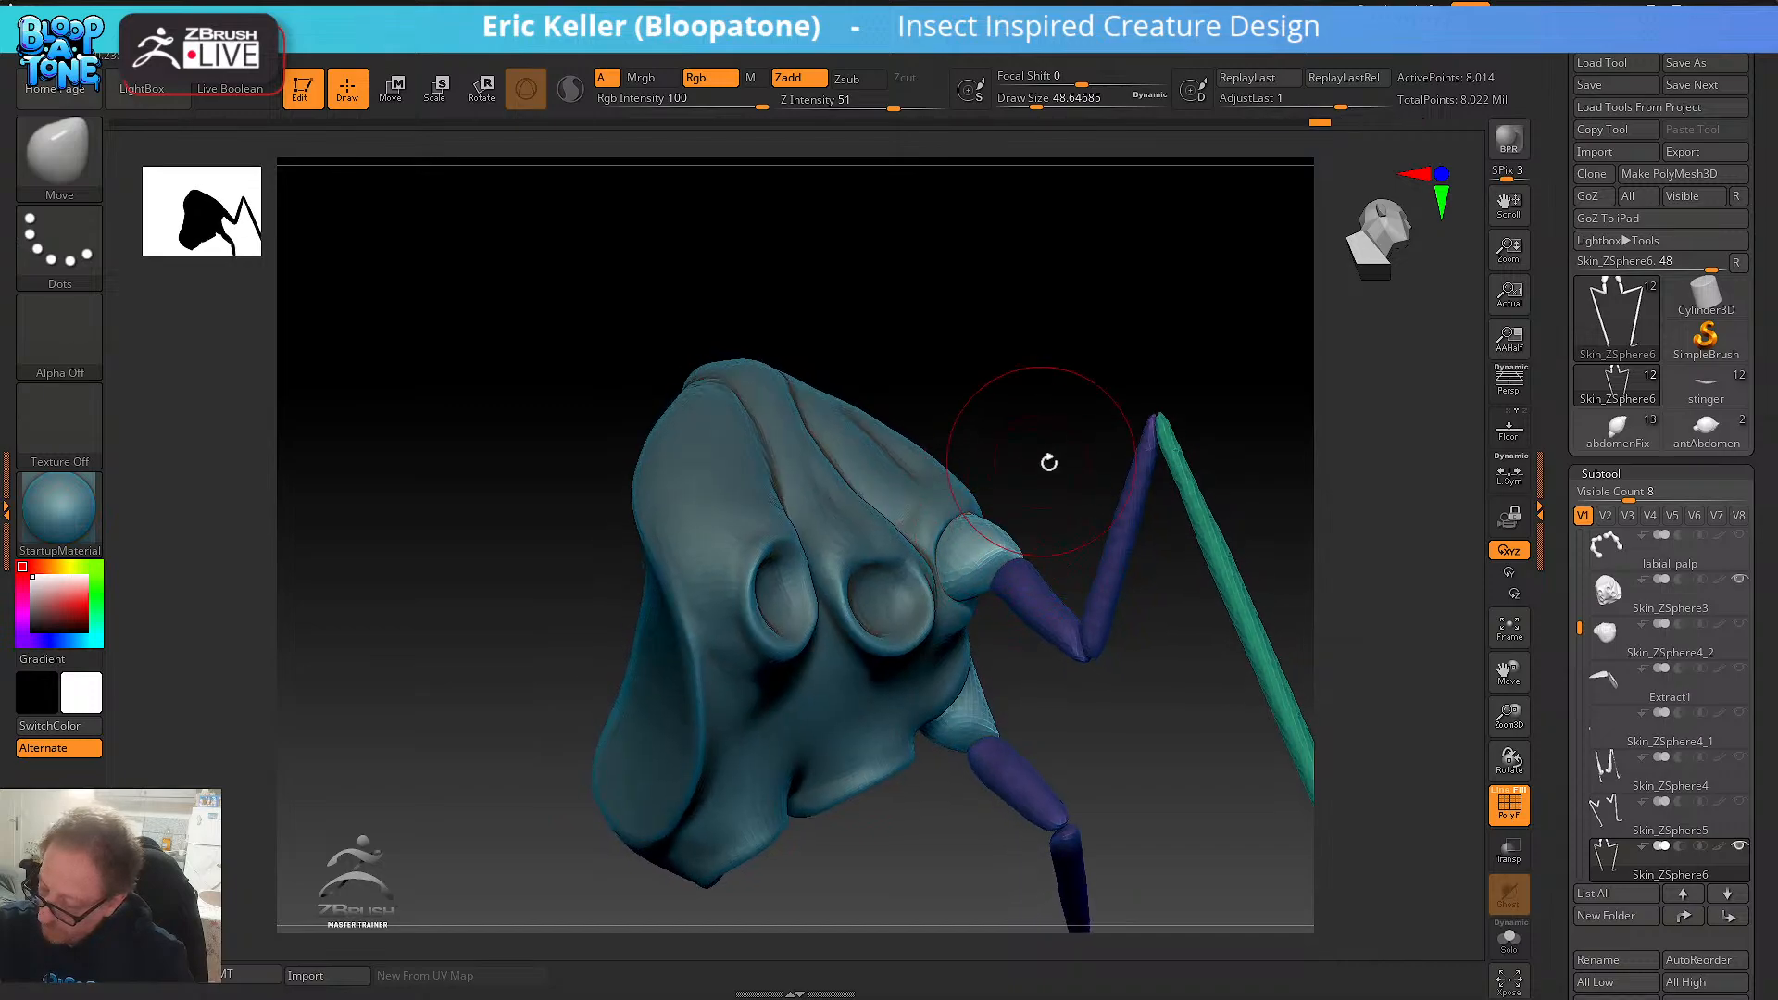
mouse_move(1048, 460)
mouse_down()
mouse_move(1009, 523)
mouse_move(1115, 480)
mouse_move(1002, 586)
mouse_up()
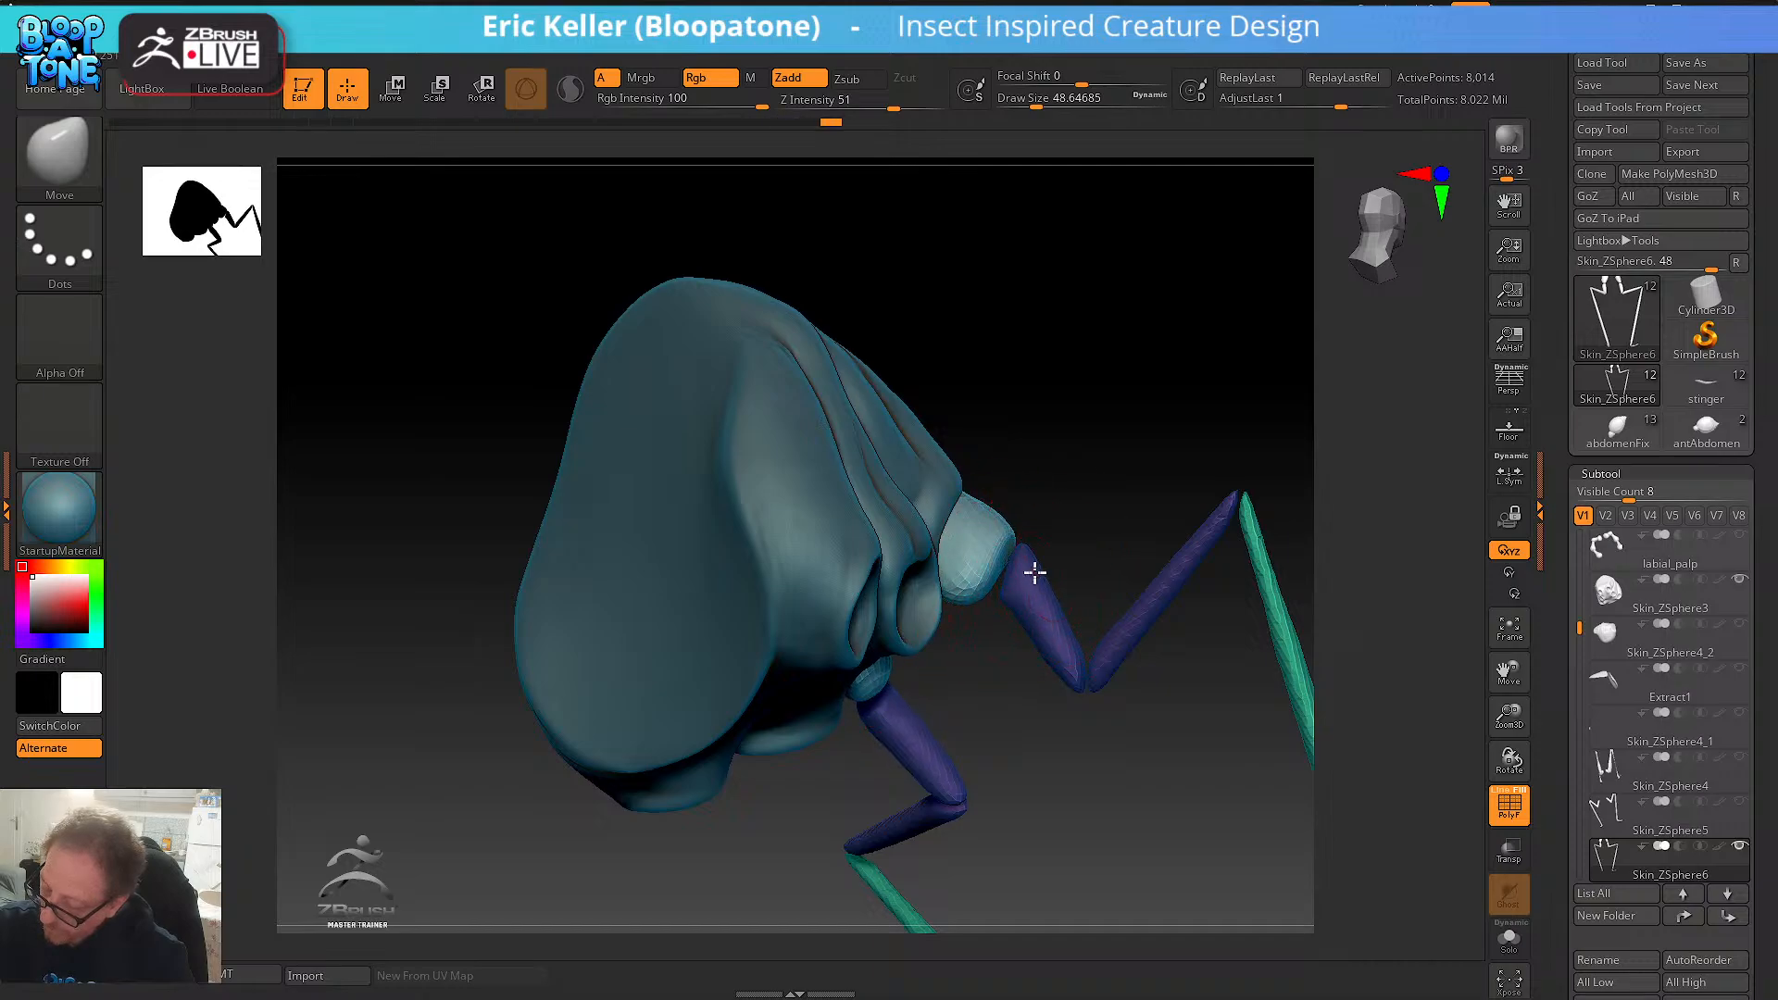
- Enlarge the Move brush to a draw size of about 90 and pull the first leg joint downward to lengthen the upper segments
alt+drag(1122, 645, 984, 665)
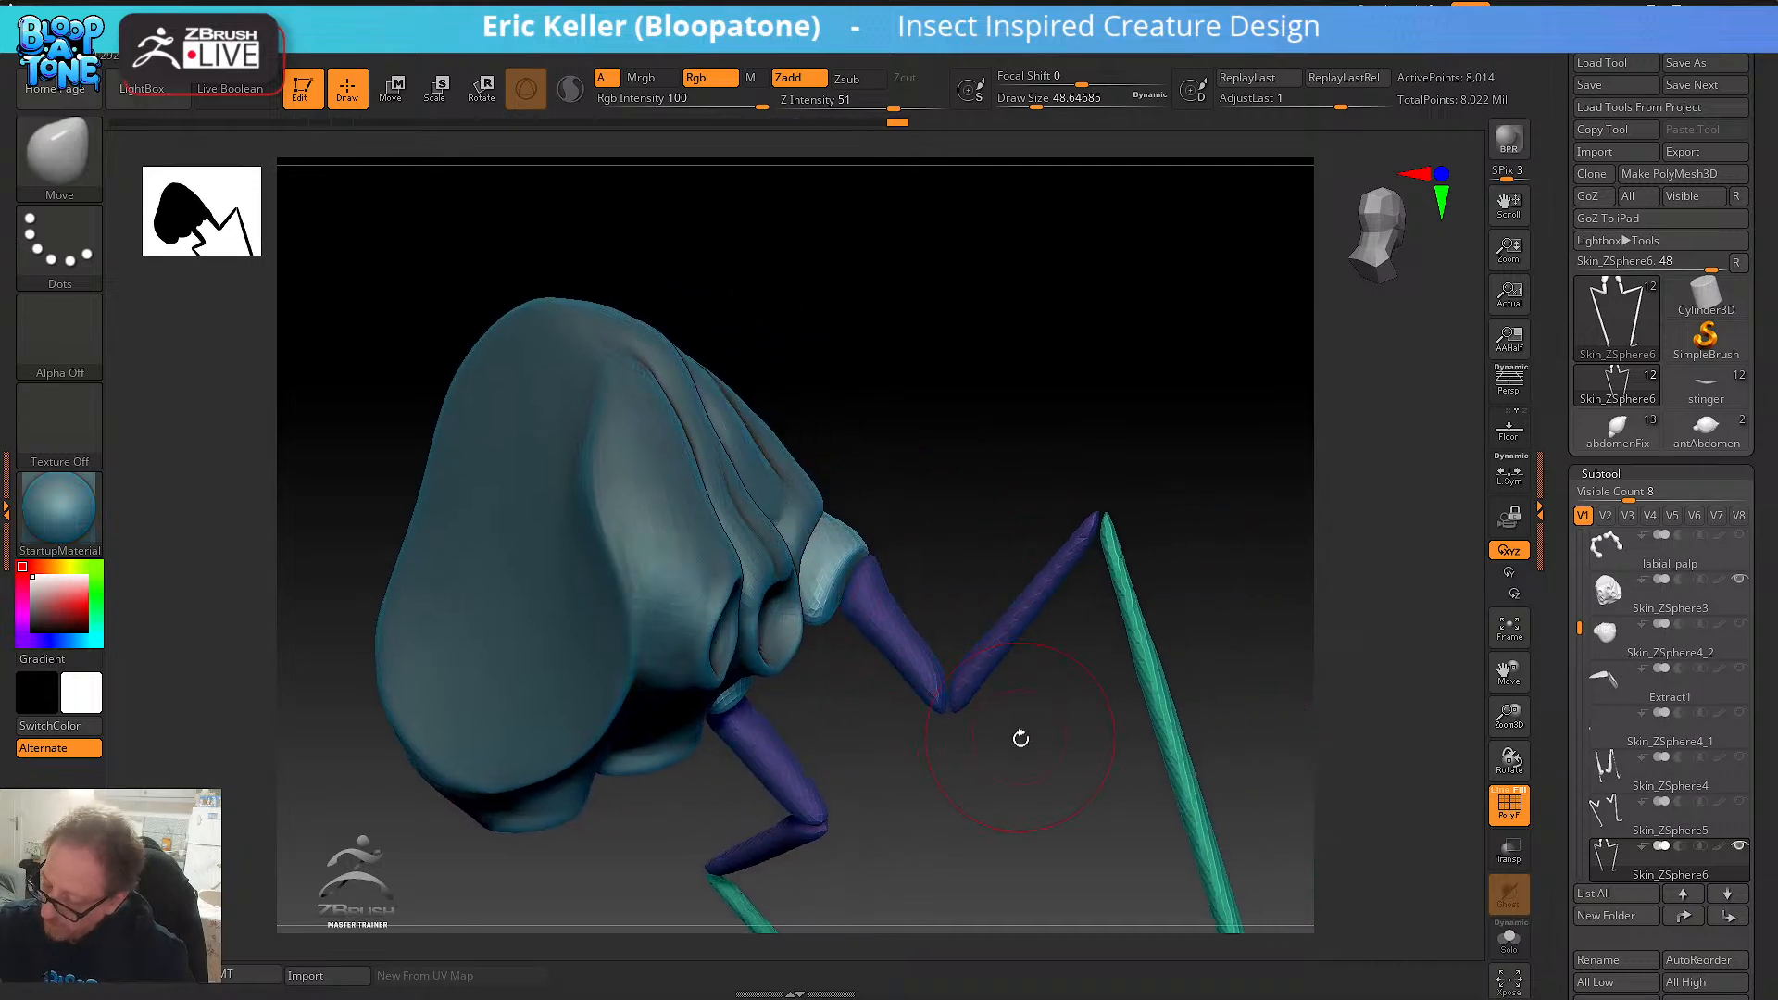
key(s)
mouse_move(1019, 738)
mouse_down()
mouse_move(960, 730)
mouse_move(984, 766)
mouse_up()
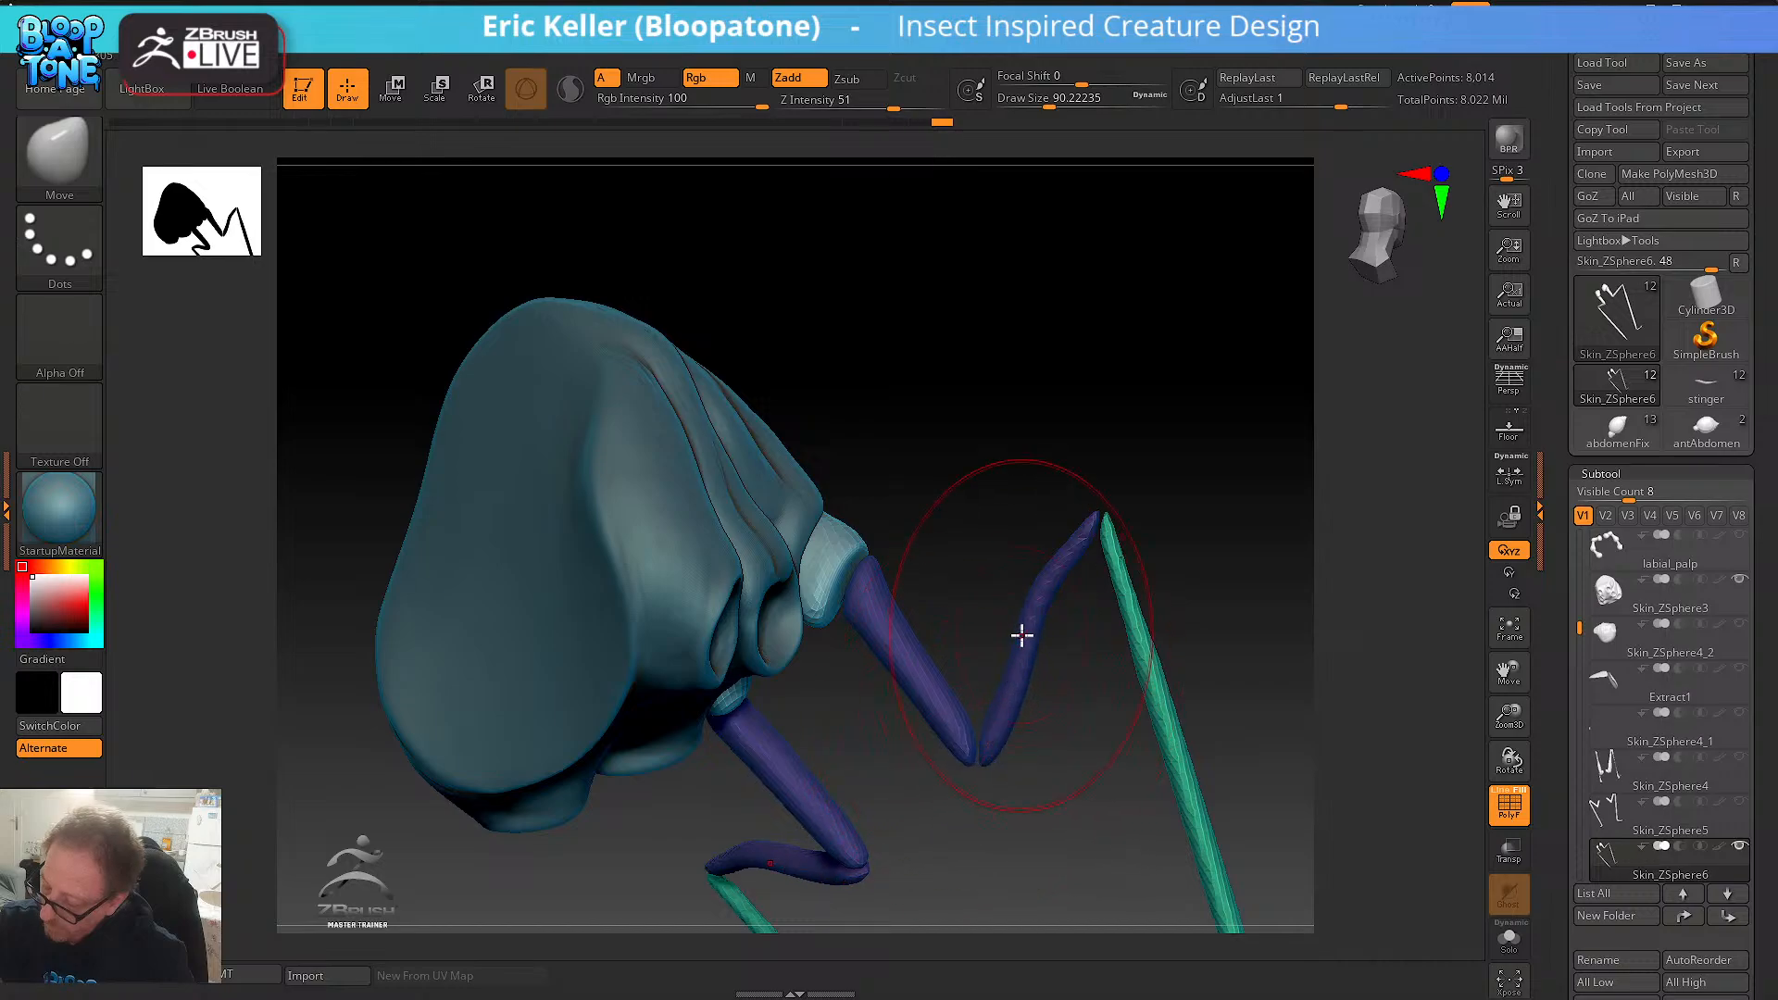
mouse_move(1020, 635)
mouse_down()
mouse_move(1053, 617)
mouse_move(686, 500)
mouse_up()
- Switch to the Move Topological brush and reshape the front legs' hip segments without dragging the neighbouring pieces
key(s)
click(66, 153)
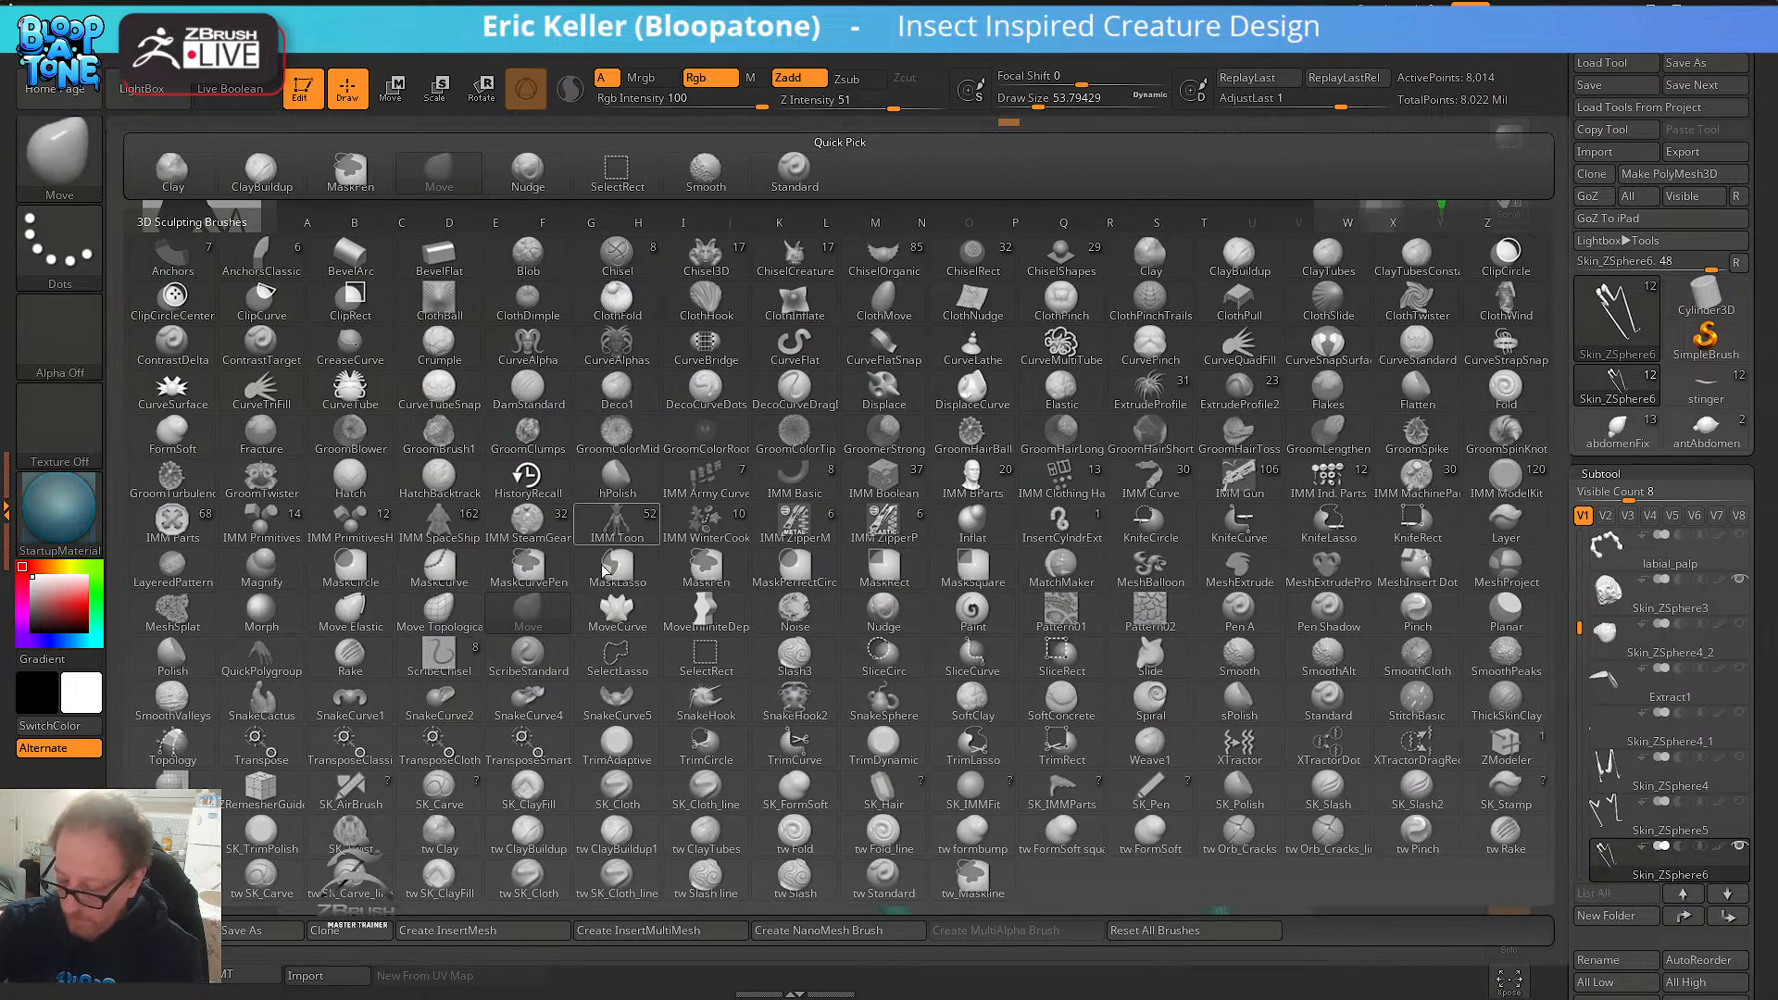
click(454, 613)
key(s)
drag(839, 525, 835, 609)
drag(1005, 546, 805, 507)
drag(878, 517, 859, 521)
drag(996, 547, 856, 540)
mouse_move(817, 556)
mouse_down()
mouse_move(834, 533)
mouse_move(741, 530)
mouse_up()
mouse_move(798, 537)
mouse_down()
mouse_move(817, 523)
mouse_move(825, 563)
mouse_move(788, 529)
mouse_move(798, 545)
mouse_up()
- Work around the hip segment from several angles, fitting its edges against the thorax socket with the Move Topological brush
right_drag(750, 519, 840, 495)
ctrl+right_drag(841, 523, 845, 618)
drag(821, 520, 795, 530)
right_drag(778, 519, 896, 507)
drag(808, 535, 776, 544)
right_drag(683, 580, 731, 593)
drag(711, 607, 692, 615)
right_drag(674, 645, 694, 643)
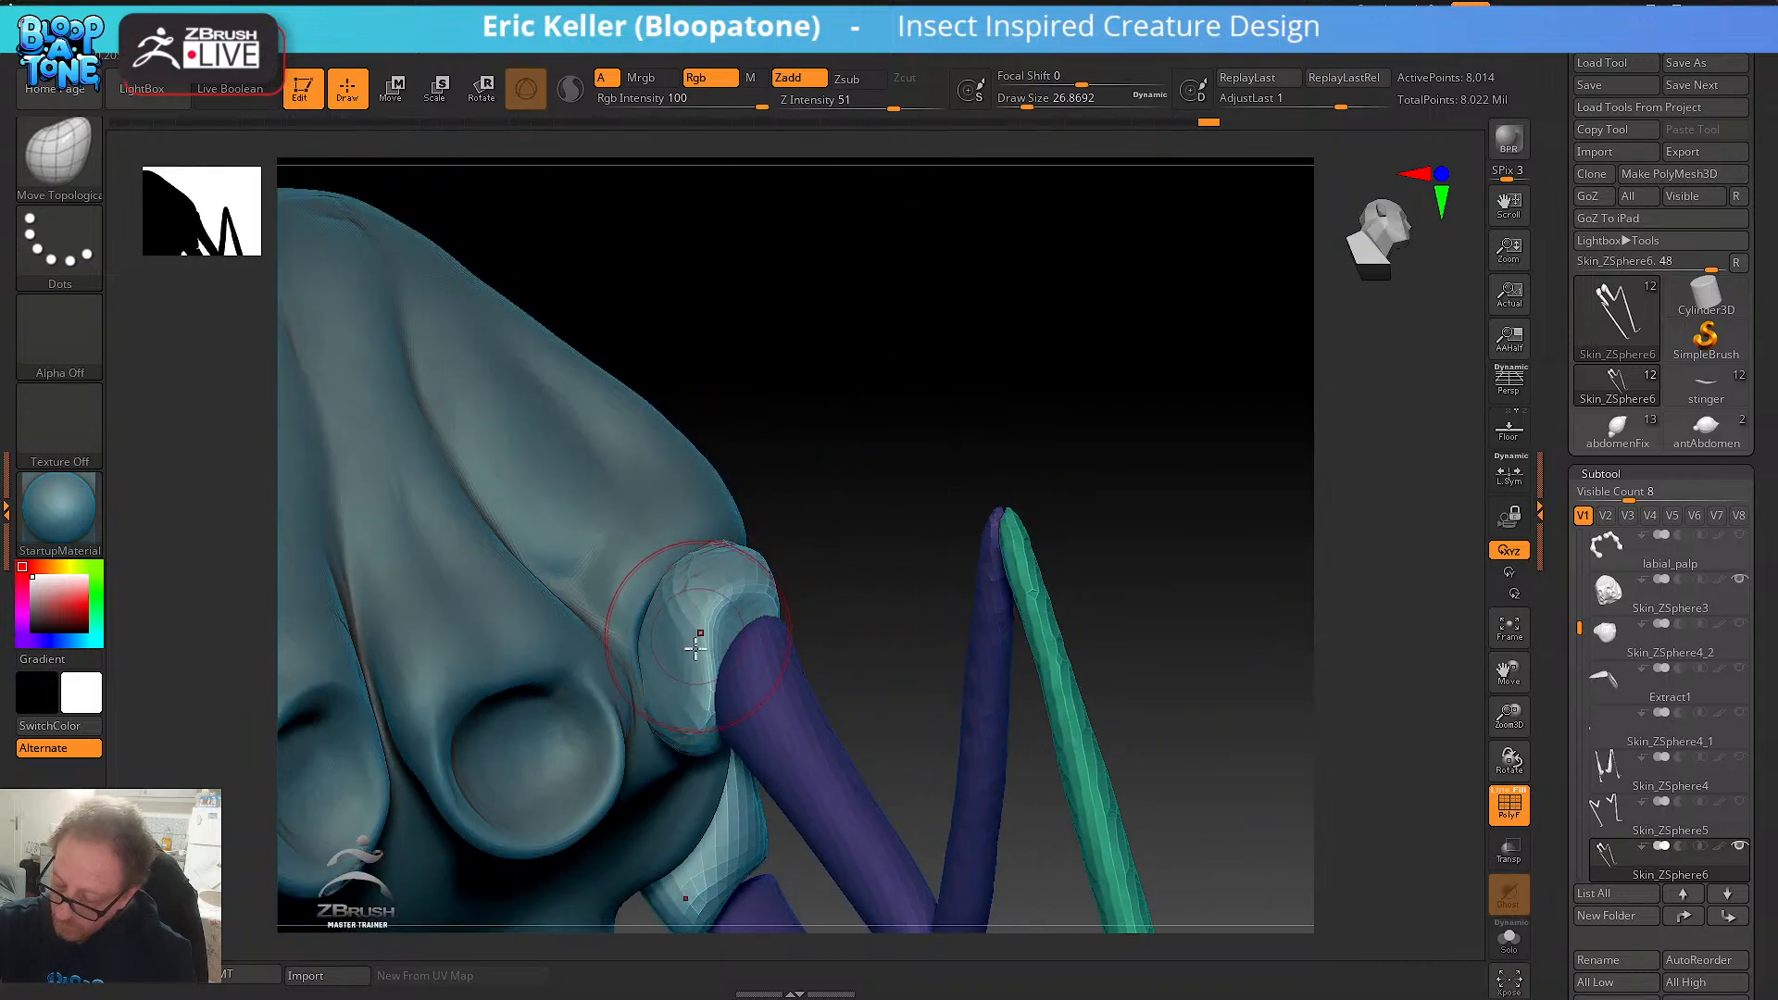
- Smooth the hip segment's surface, nudge its inner edge toward the socket, and check the fit from the front
key(shift)
shift+drag(656, 636, 681, 623)
drag(674, 623, 650, 619)
right_drag(736, 567, 742, 623)
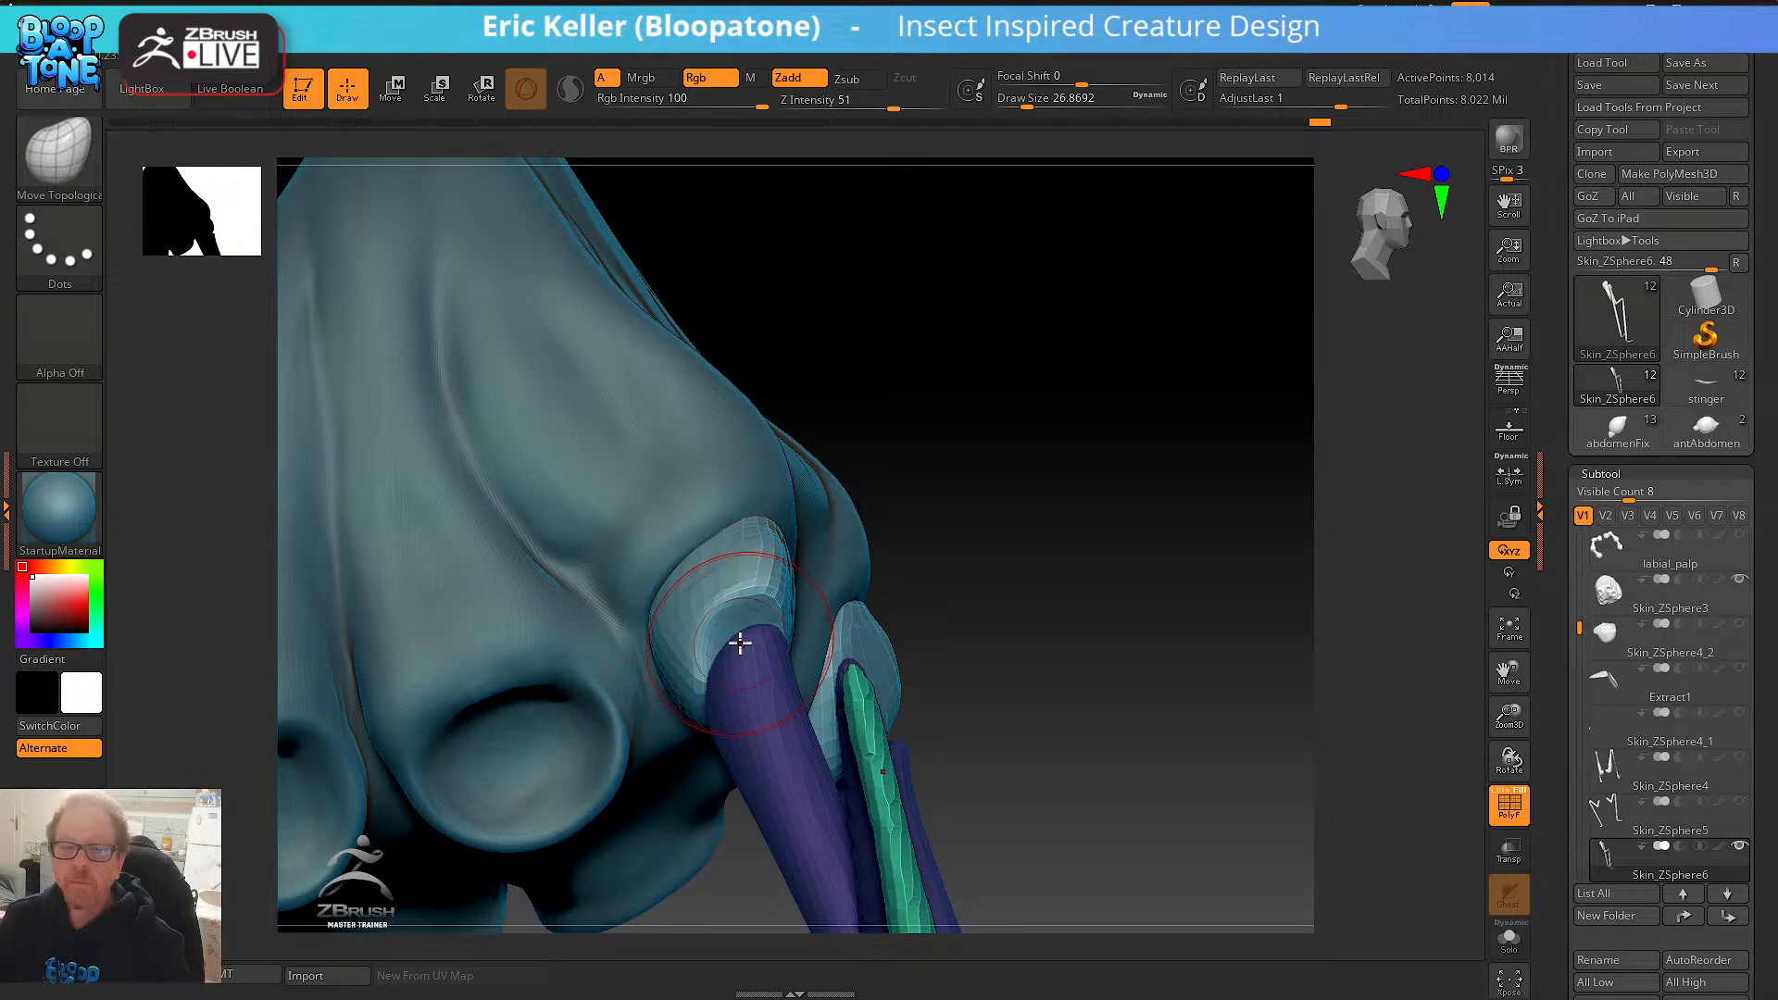
right_drag(1005, 610, 1013, 589)
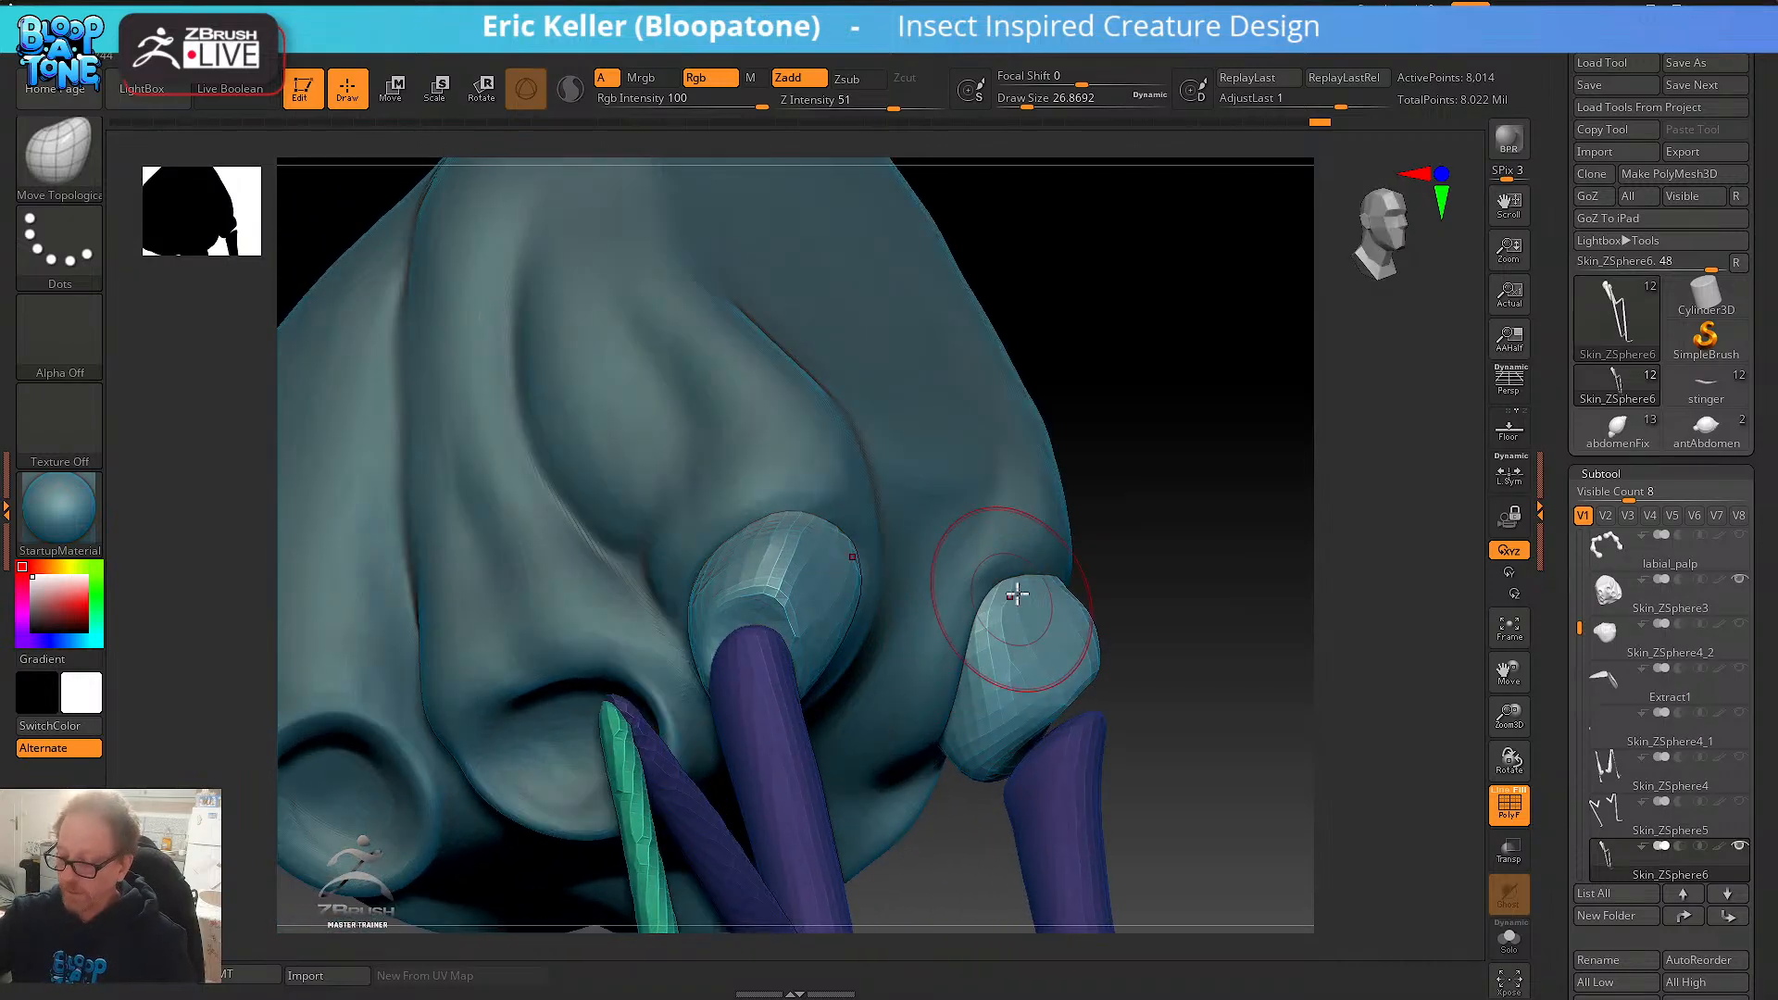
- Pull the front hip segment's edges up toward the thorax socket from several angles with the Move Topological brush
right_drag(877, 584, 837, 583)
mouse_move(836, 583)
mouse_down()
mouse_move(787, 548)
mouse_move(771, 562)
mouse_move(782, 533)
mouse_up()
right_drag(838, 556, 796, 564)
mouse_move(810, 567)
mouse_down()
mouse_move(825, 548)
mouse_move(742, 540)
mouse_up()
mouse_move(803, 628)
mouse_down()
mouse_move(820, 631)
mouse_move(830, 588)
mouse_move(818, 718)
mouse_up()
right_drag(818, 719, 854, 712)
mouse_move(822, 667)
mouse_down()
mouse_move(762, 625)
mouse_move(765, 585)
mouse_up()
- Smooth the faceted end and upper rim of the front hip segment
right_drag(766, 585, 796, 609)
right_drag(656, 635, 689, 611)
shift+drag(690, 611, 664, 570)
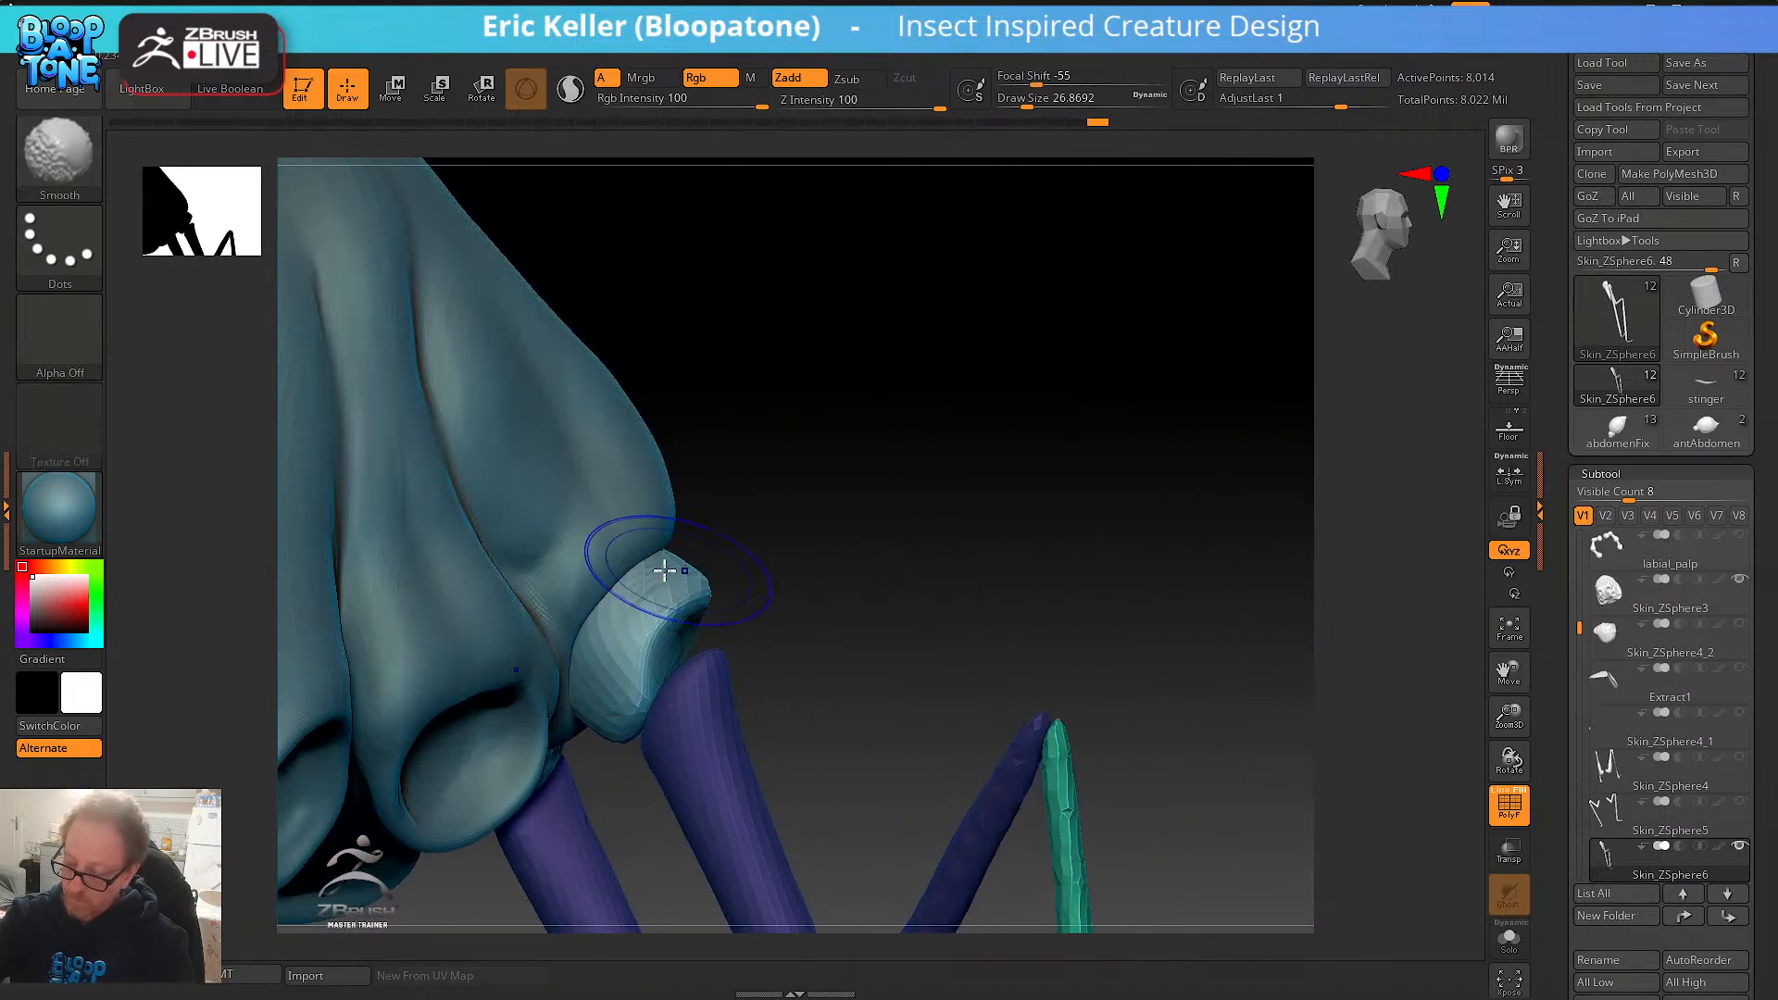
mouse_move(591, 708)
shift+mouse_down()
mouse_move(623, 625)
mouse_move(602, 692)
mouse_move(675, 587)
shift+mouse_up()
- Push the hip segment's outer face and rim into a rounder form under the socket, smoothing the side facing the thorax
right_drag(824, 583, 669, 567)
mouse_move(732, 618)
mouse_down()
mouse_move(753, 647)
mouse_move(781, 599)
mouse_up()
drag(696, 558, 759, 560)
mouse_move(753, 643)
right_down()
mouse_move(655, 616)
mouse_move(675, 575)
mouse_move(603, 613)
right_up()
shift+drag(591, 649, 581, 639)
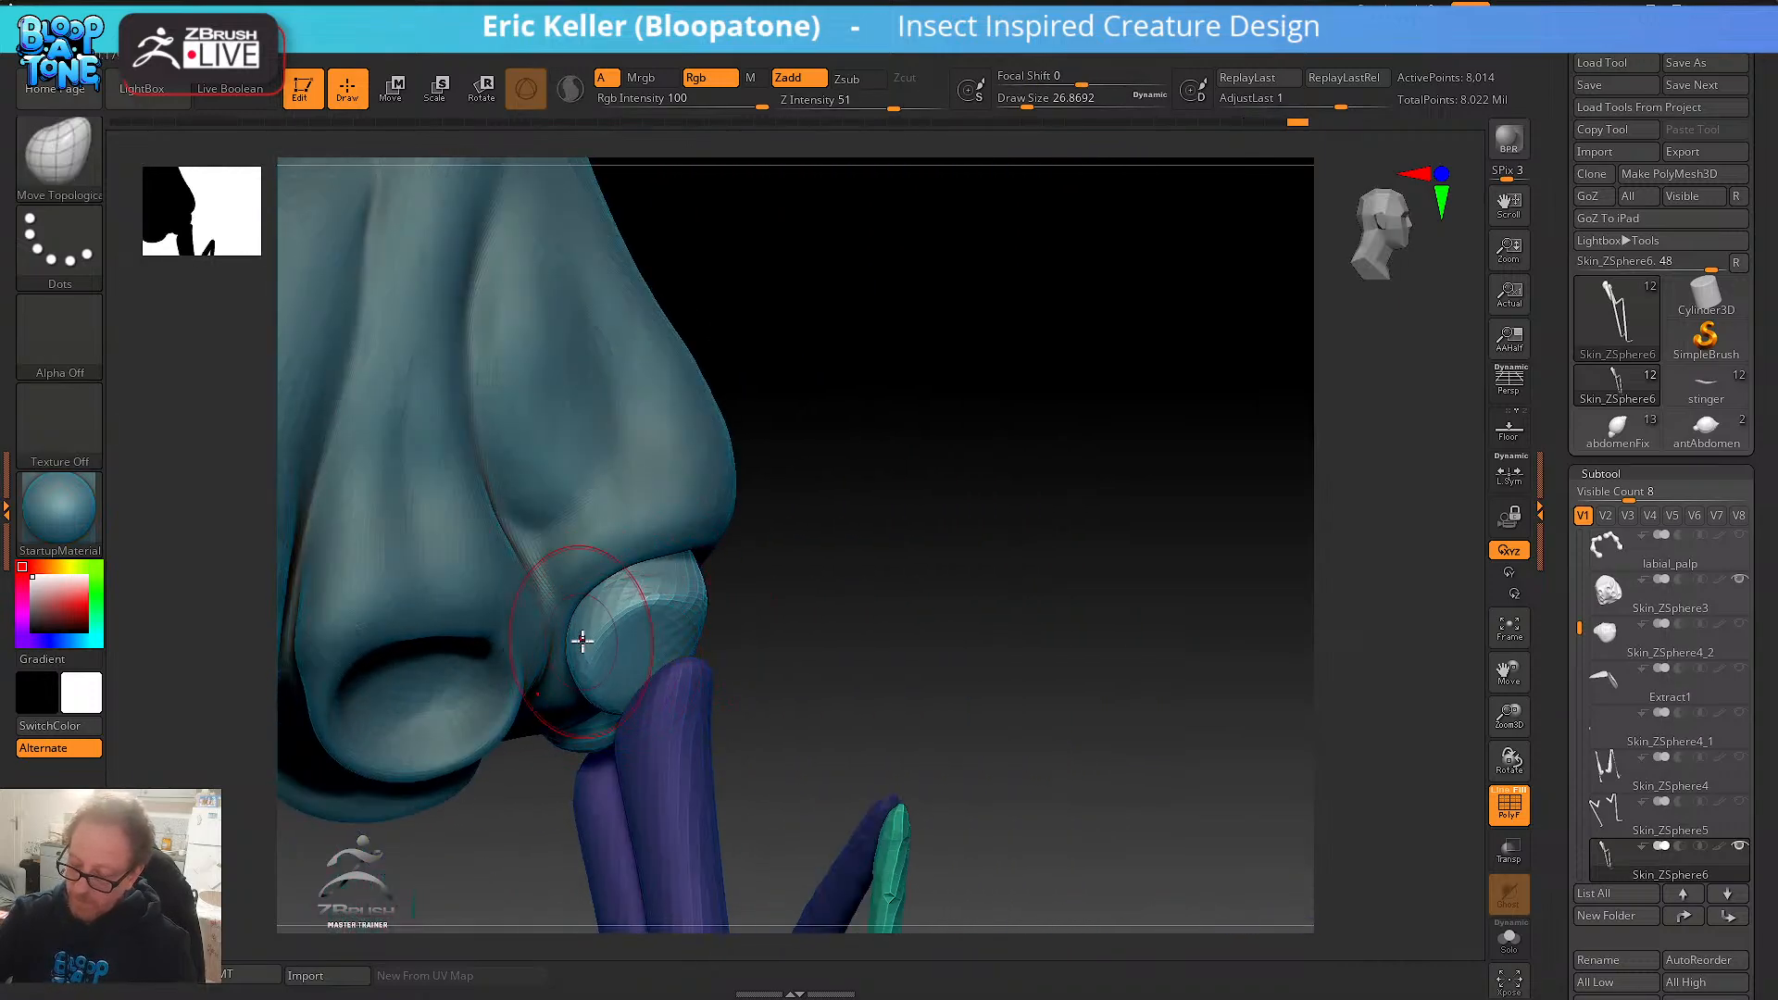
right_drag(796, 587, 683, 572)
drag(719, 675, 761, 653)
- Smooth the hip segment's front surface and tuck its lower tip and upper edge closer to the thorax
shift+drag(782, 584, 695, 553)
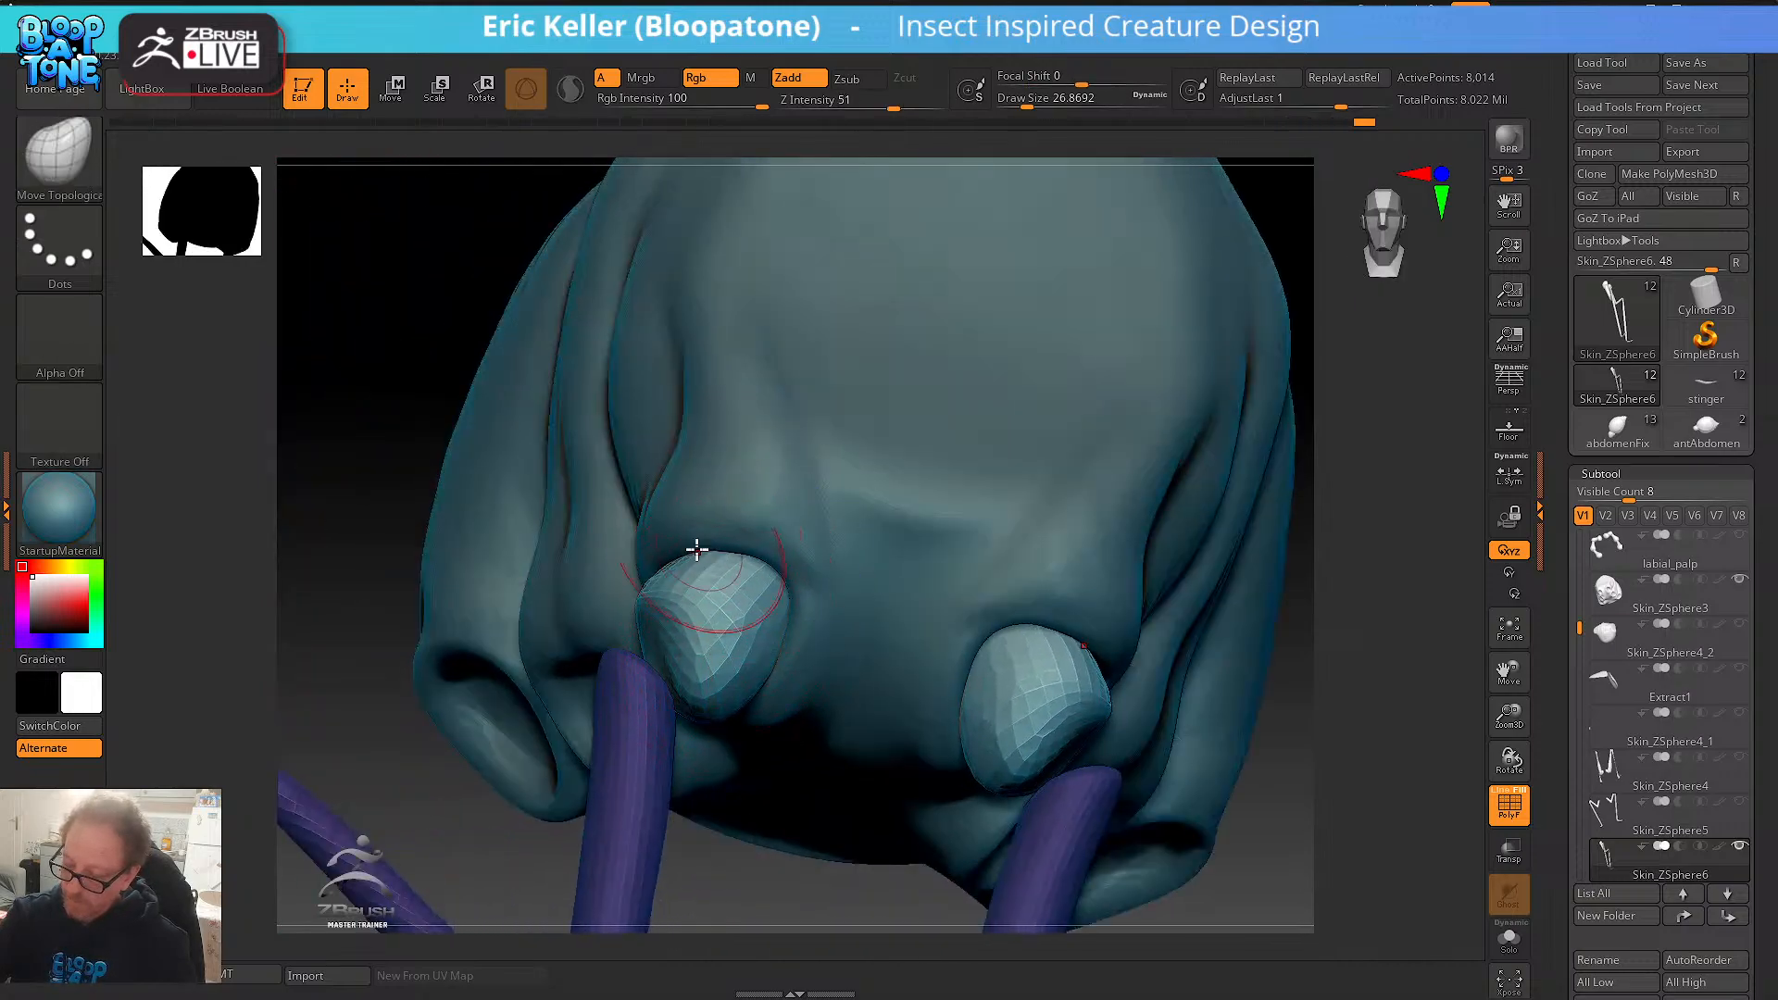
mouse_move(758, 658)
mouse_down()
mouse_move(740, 646)
mouse_move(731, 694)
mouse_up()
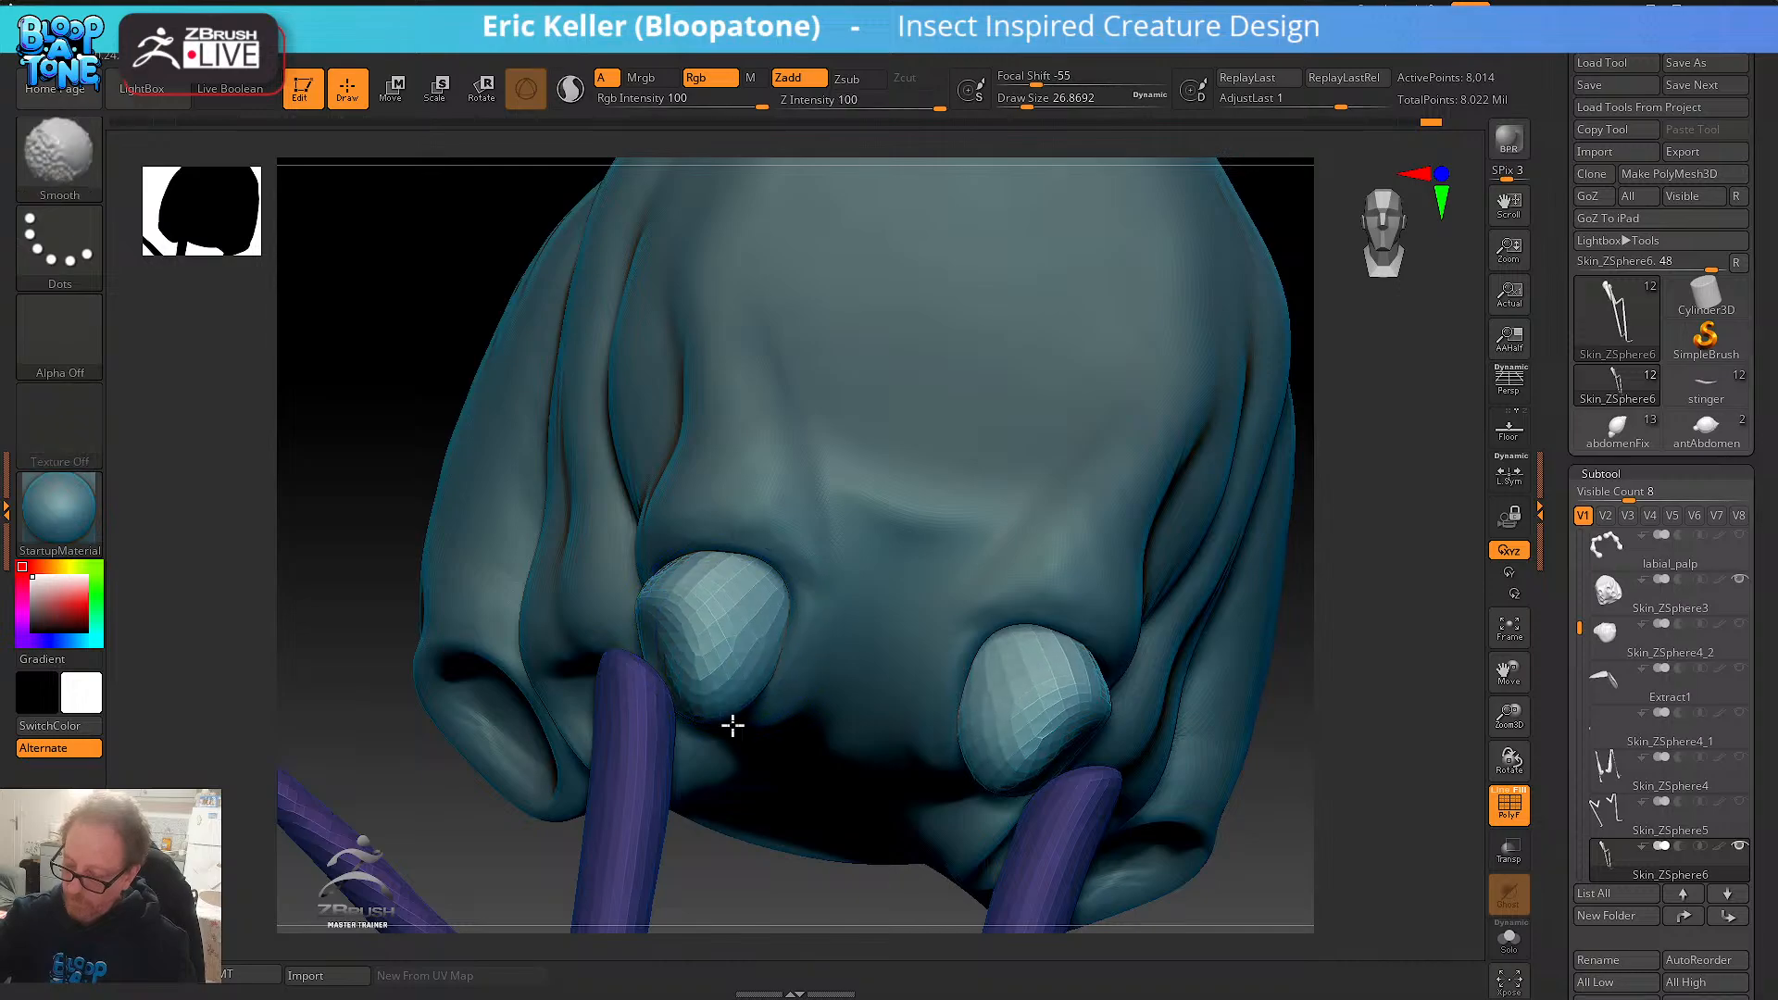
right_drag(731, 723, 781, 693)
drag(720, 636, 729, 642)
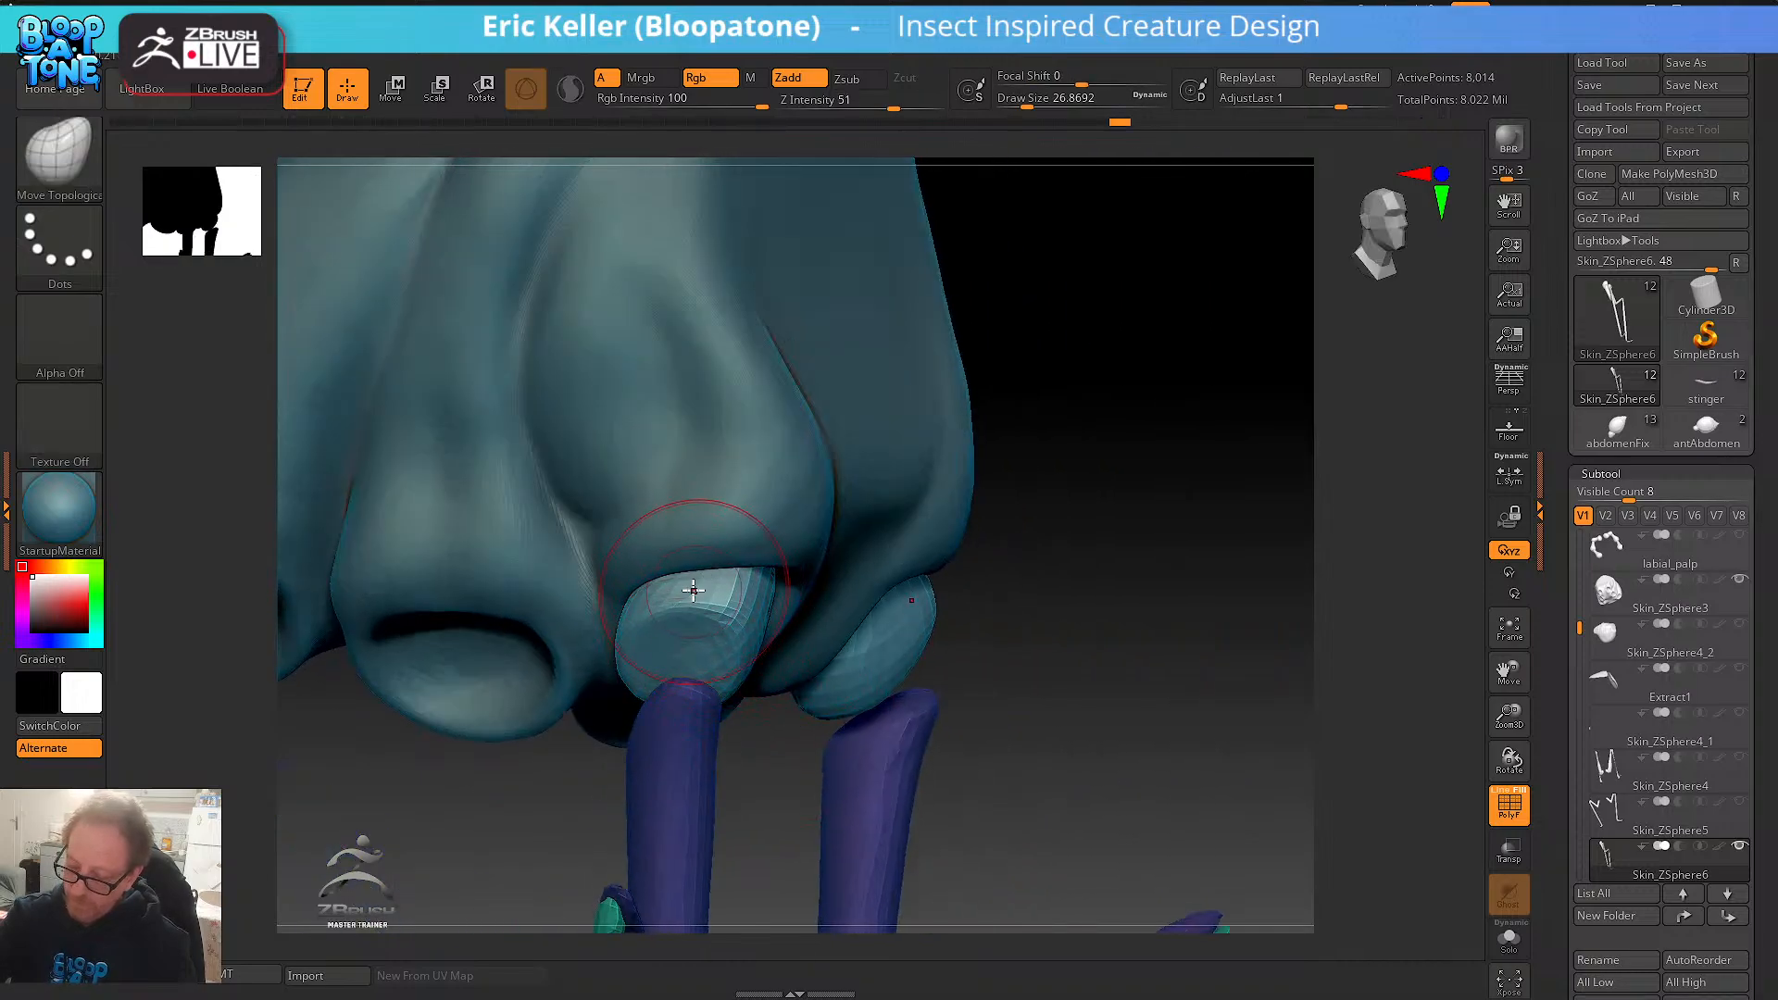
mouse_move(693, 590)
right_down()
mouse_move(673, 627)
mouse_move(722, 615)
right_up()
mouse_move(726, 675)
mouse_down()
mouse_move(754, 663)
mouse_move(773, 600)
mouse_up()
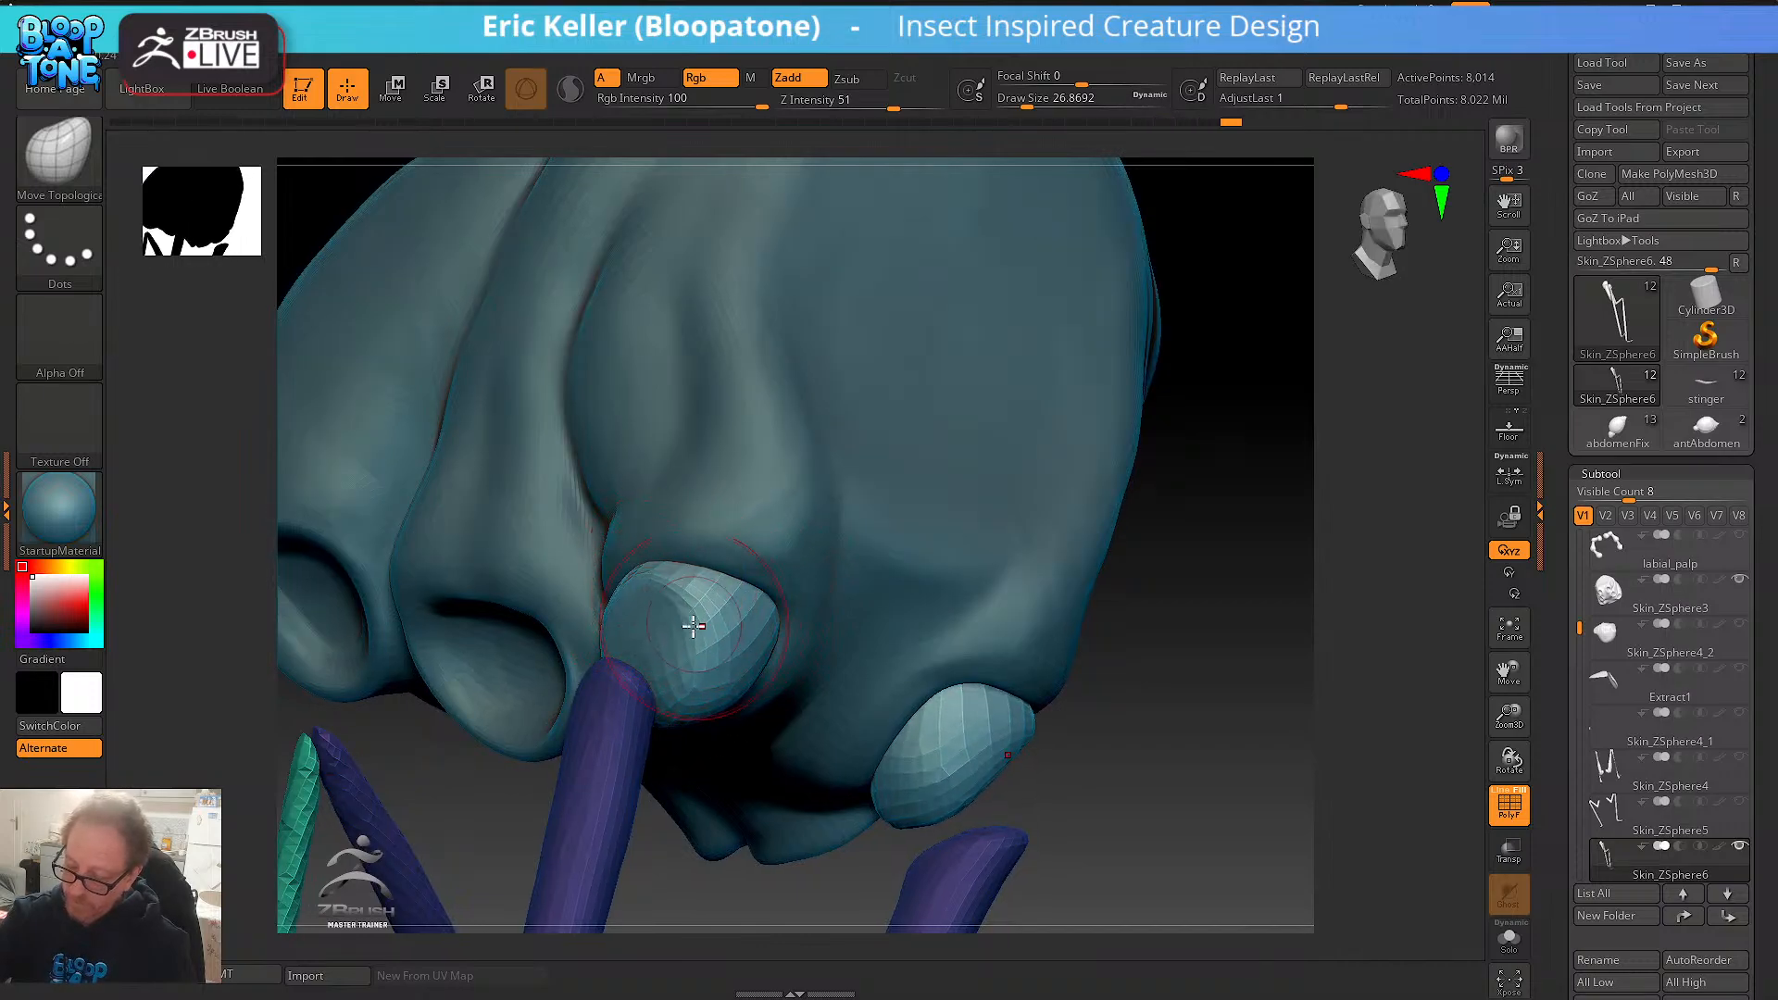
drag(706, 669, 683, 595)
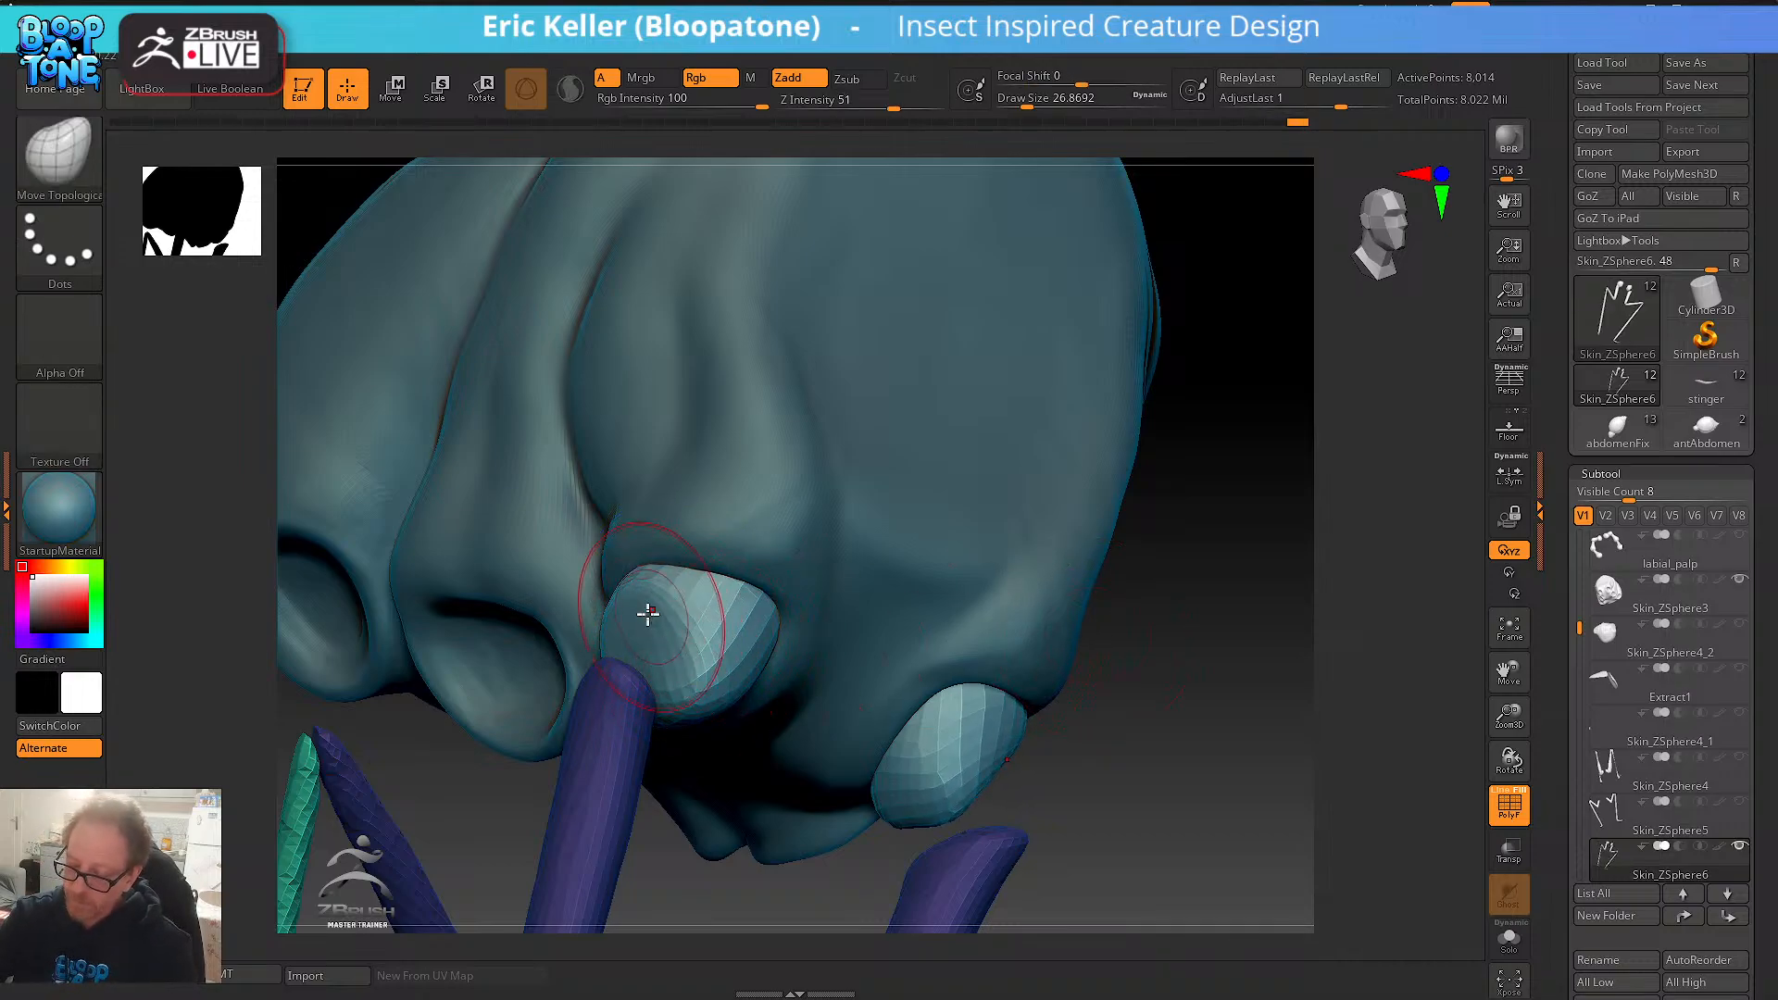
- Adjust the hip segment's outer side and inner edge with the Move Topological brush, working from the side and front
right_drag(647, 615, 635, 585)
drag(591, 615, 611, 616)
drag(583, 678, 665, 626)
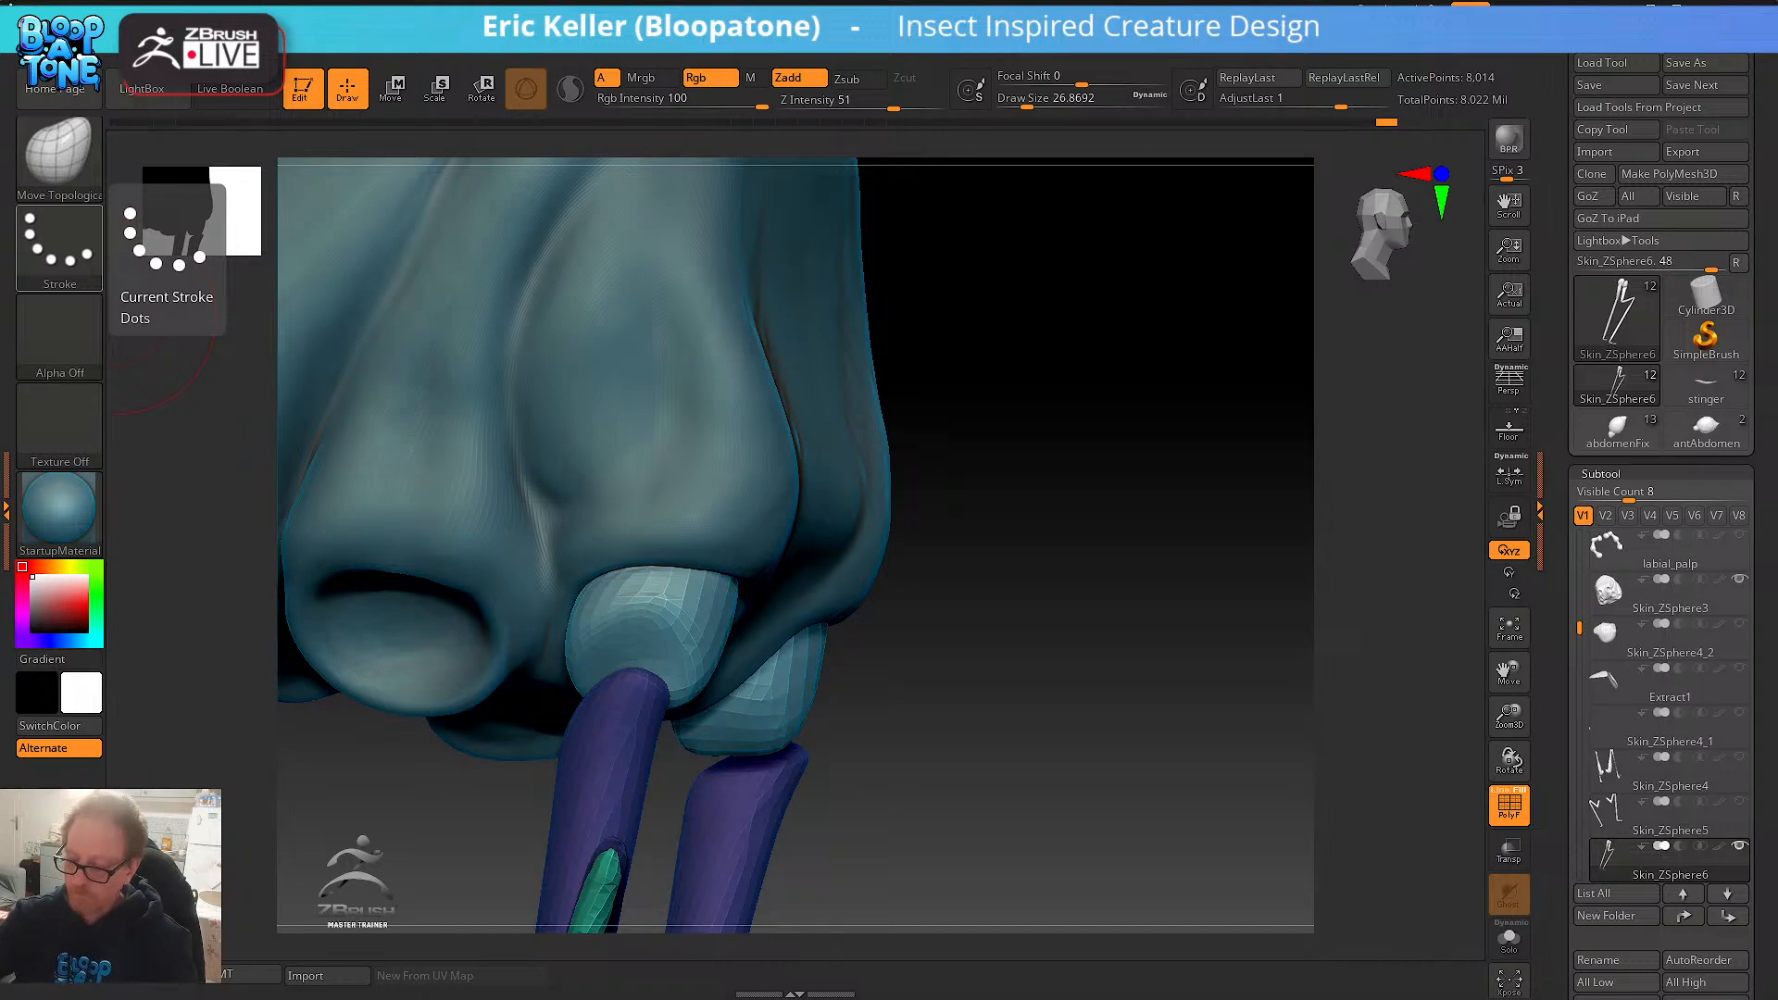
drag(136, 331, 872, 665)
drag(737, 656, 766, 663)
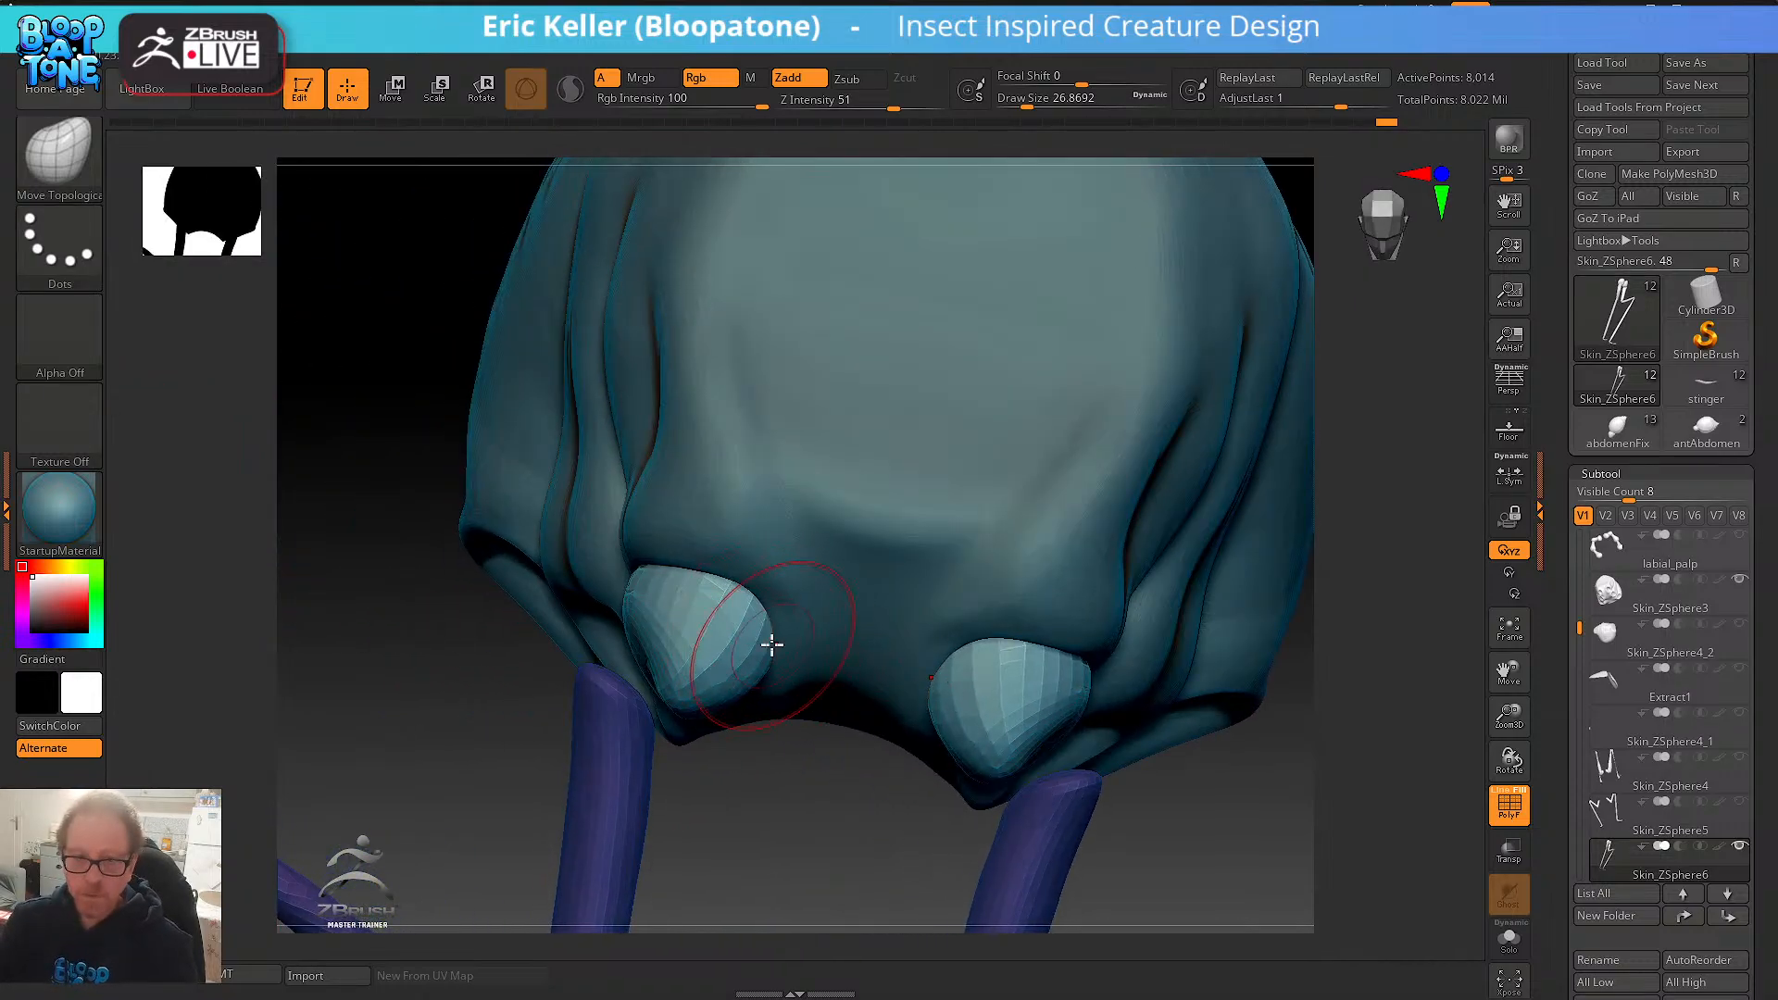
- Place the katydid leg photo beside the model, and smooth and narrow the hip segment's inner side to match it
drag(0, 349, 271, 380)
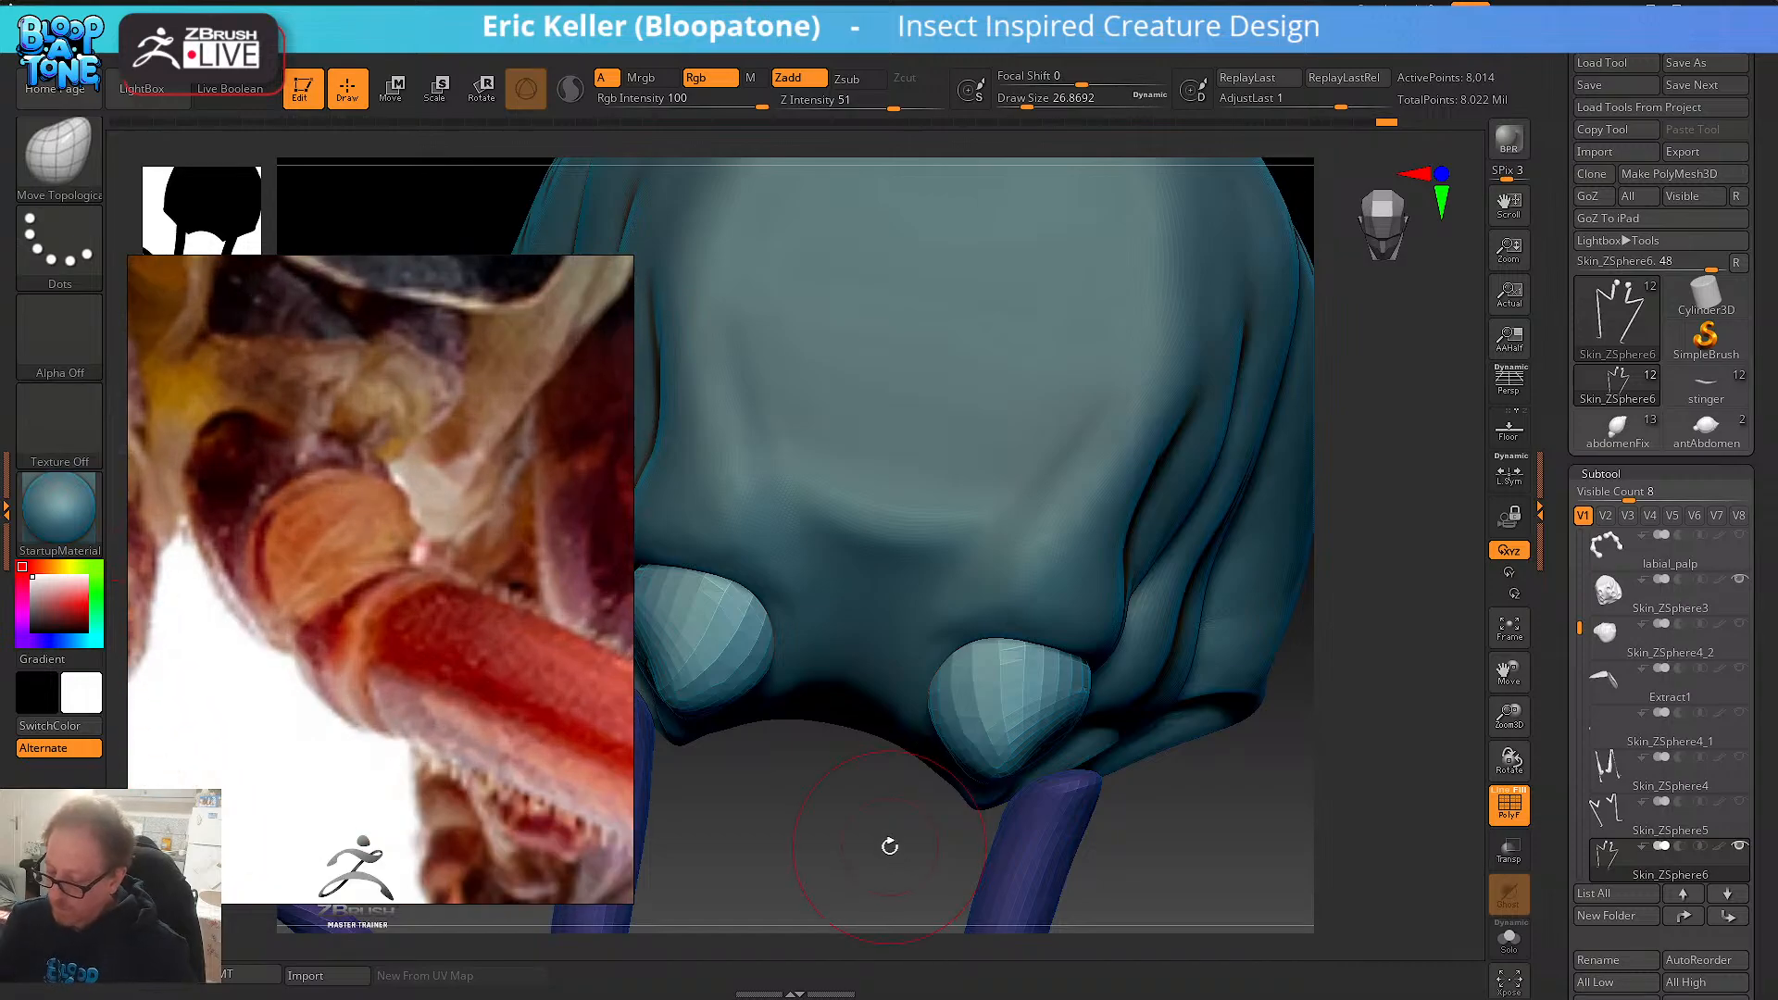
drag(870, 819, 1175, 752)
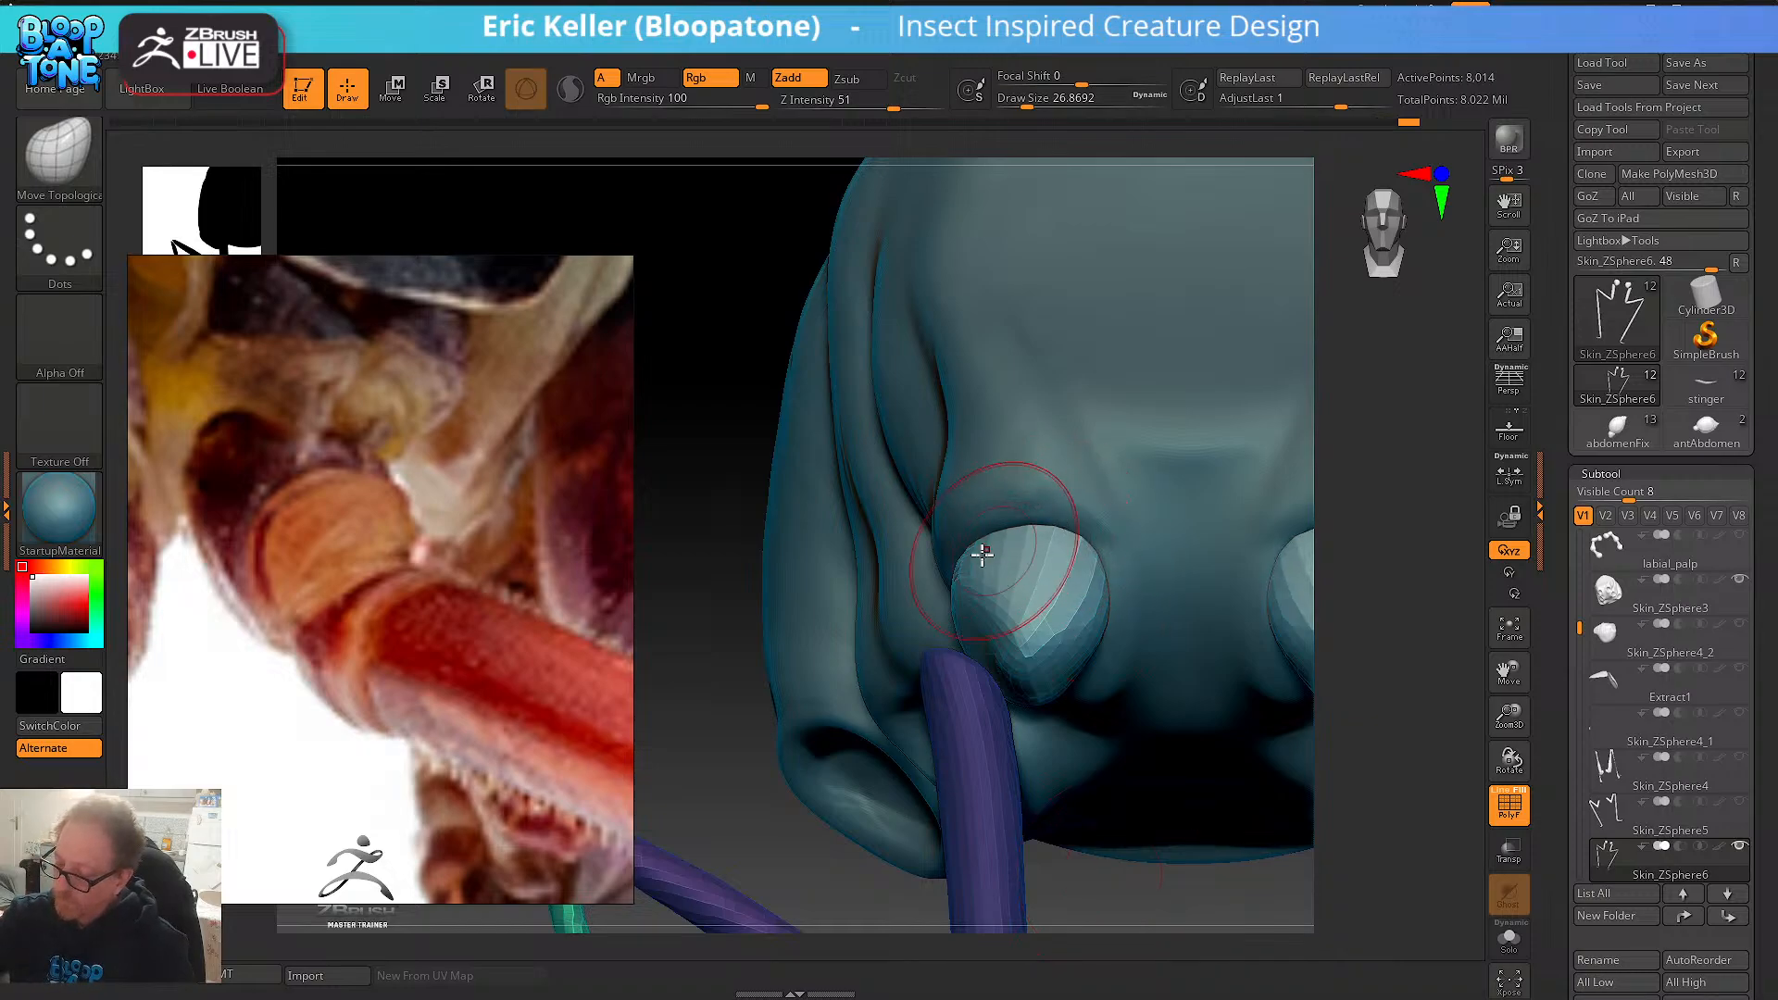
key(shift)
mouse_move(1042, 614)
shift+mouse_down()
mouse_move(1035, 676)
mouse_move(1087, 658)
shift+mouse_up()
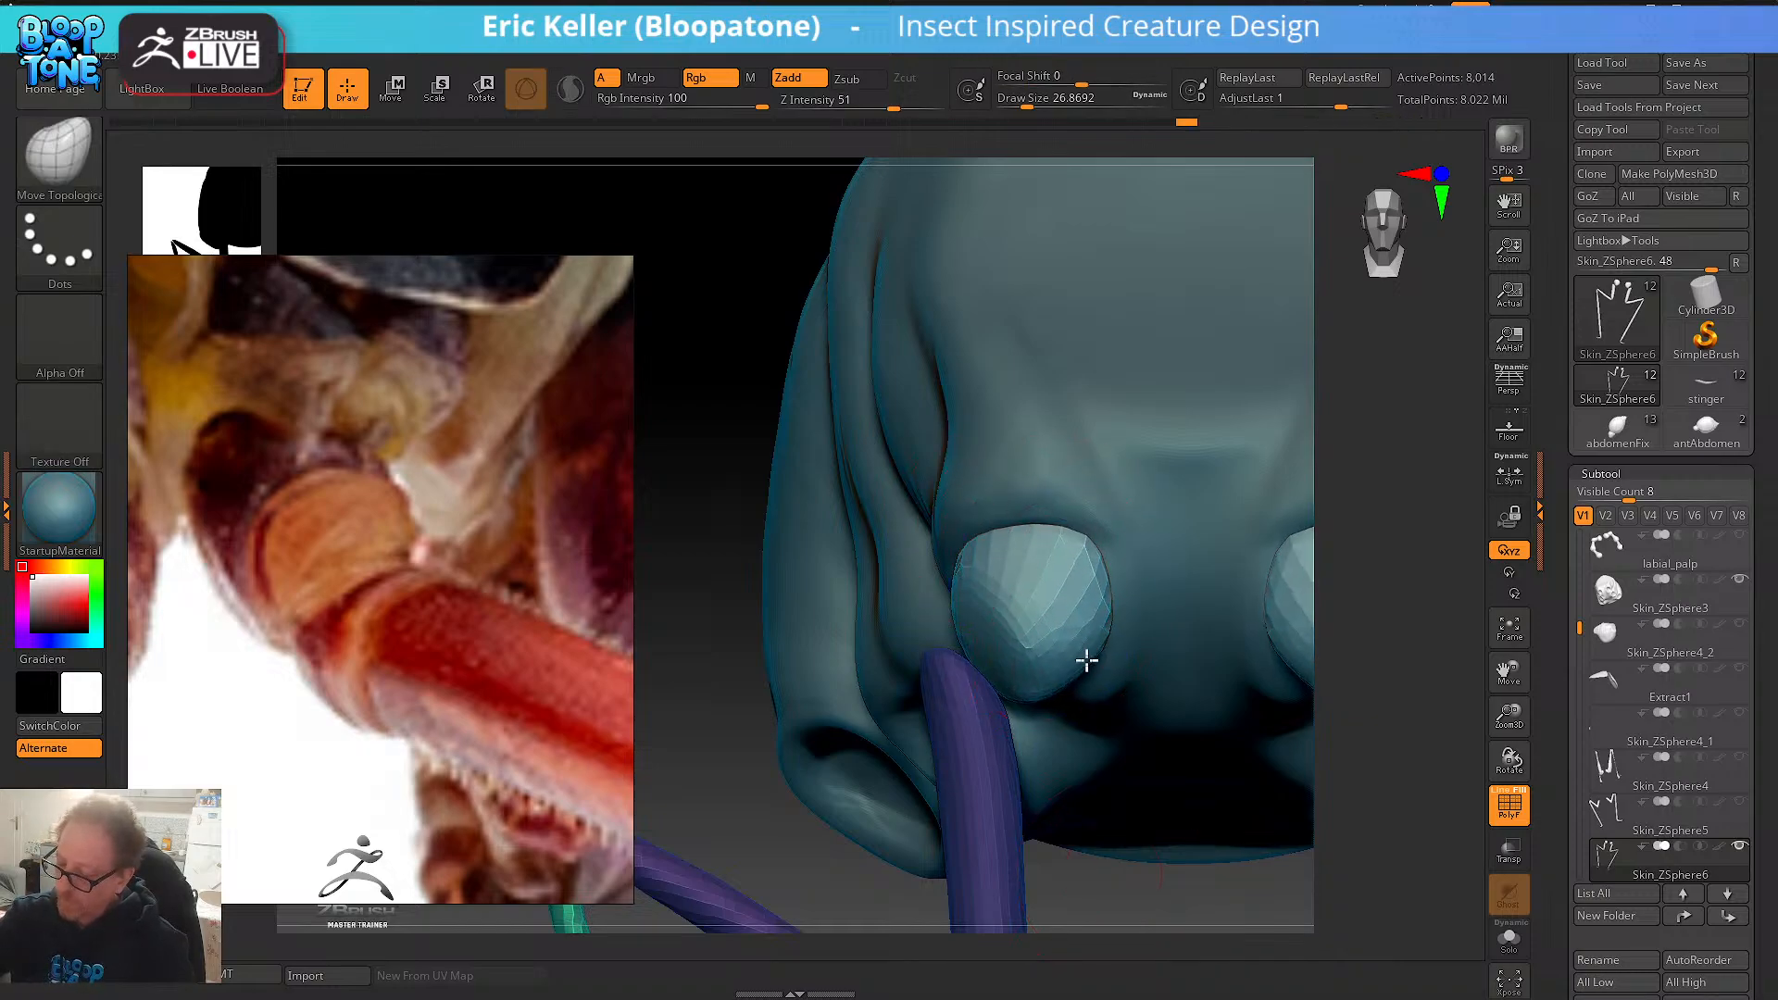
drag(1095, 567, 1074, 634)
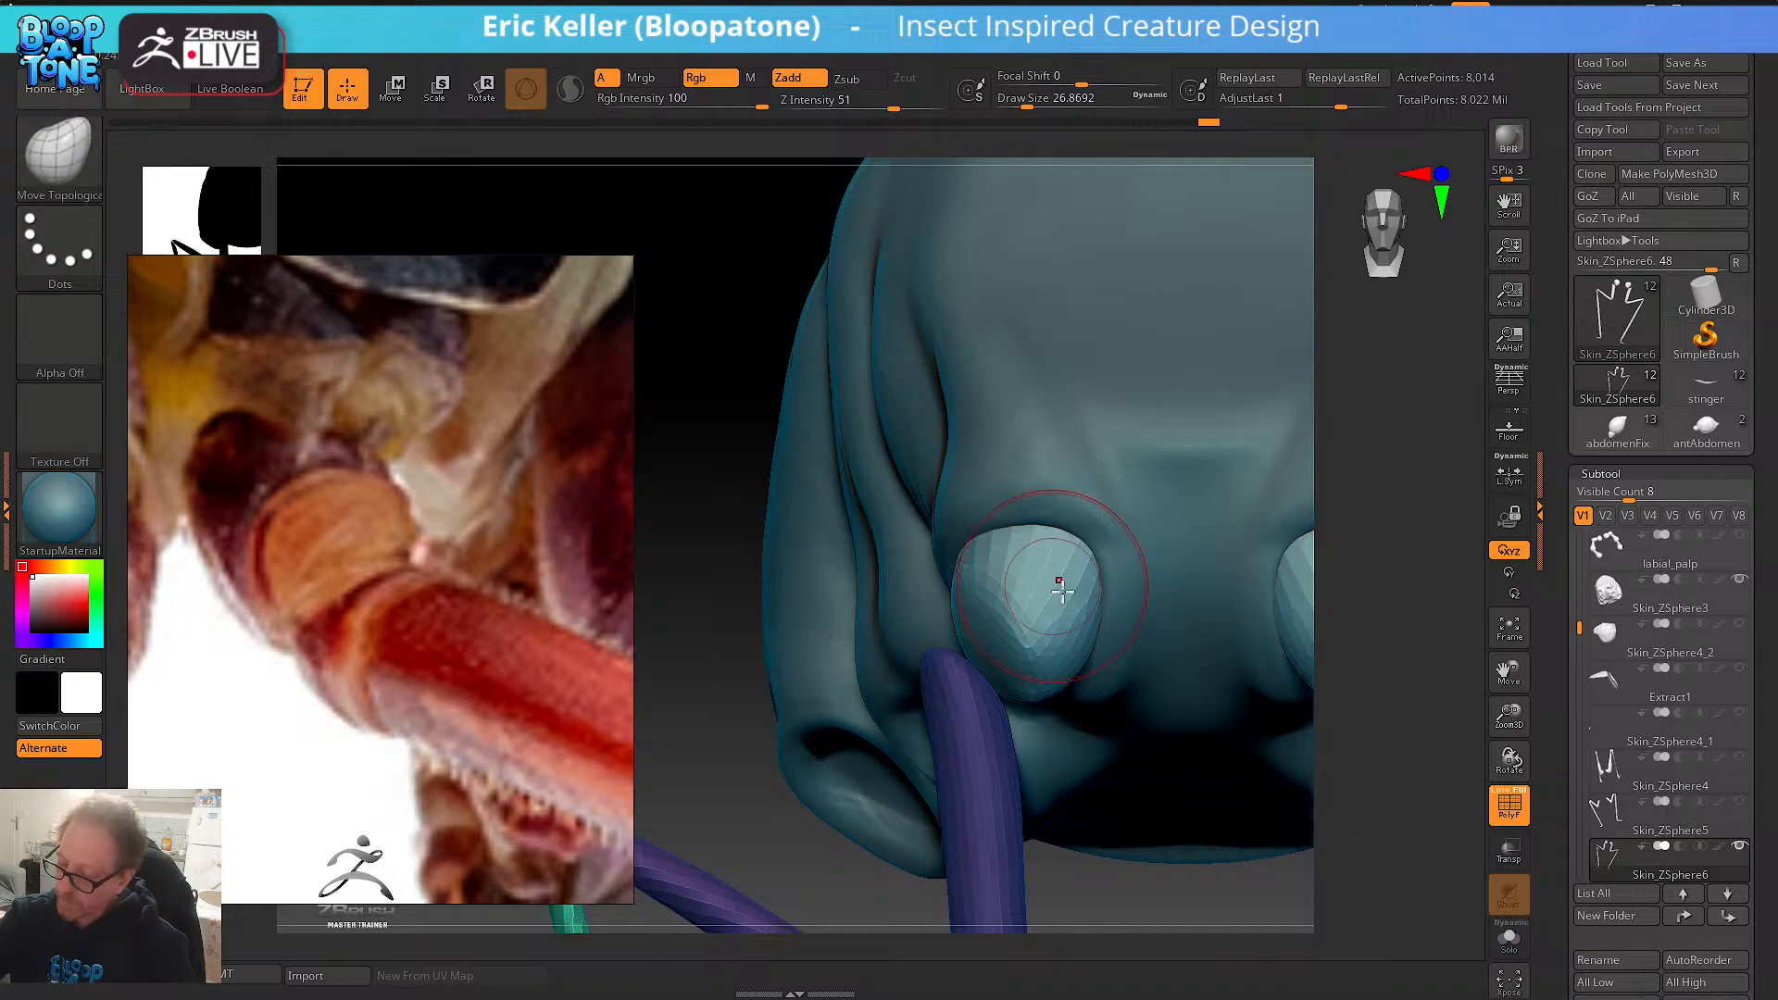
mouse_move(723, 592)
mouse_down()
mouse_move(1064, 603)
mouse_move(956, 603)
mouse_up()
drag(1050, 553, 1061, 567)
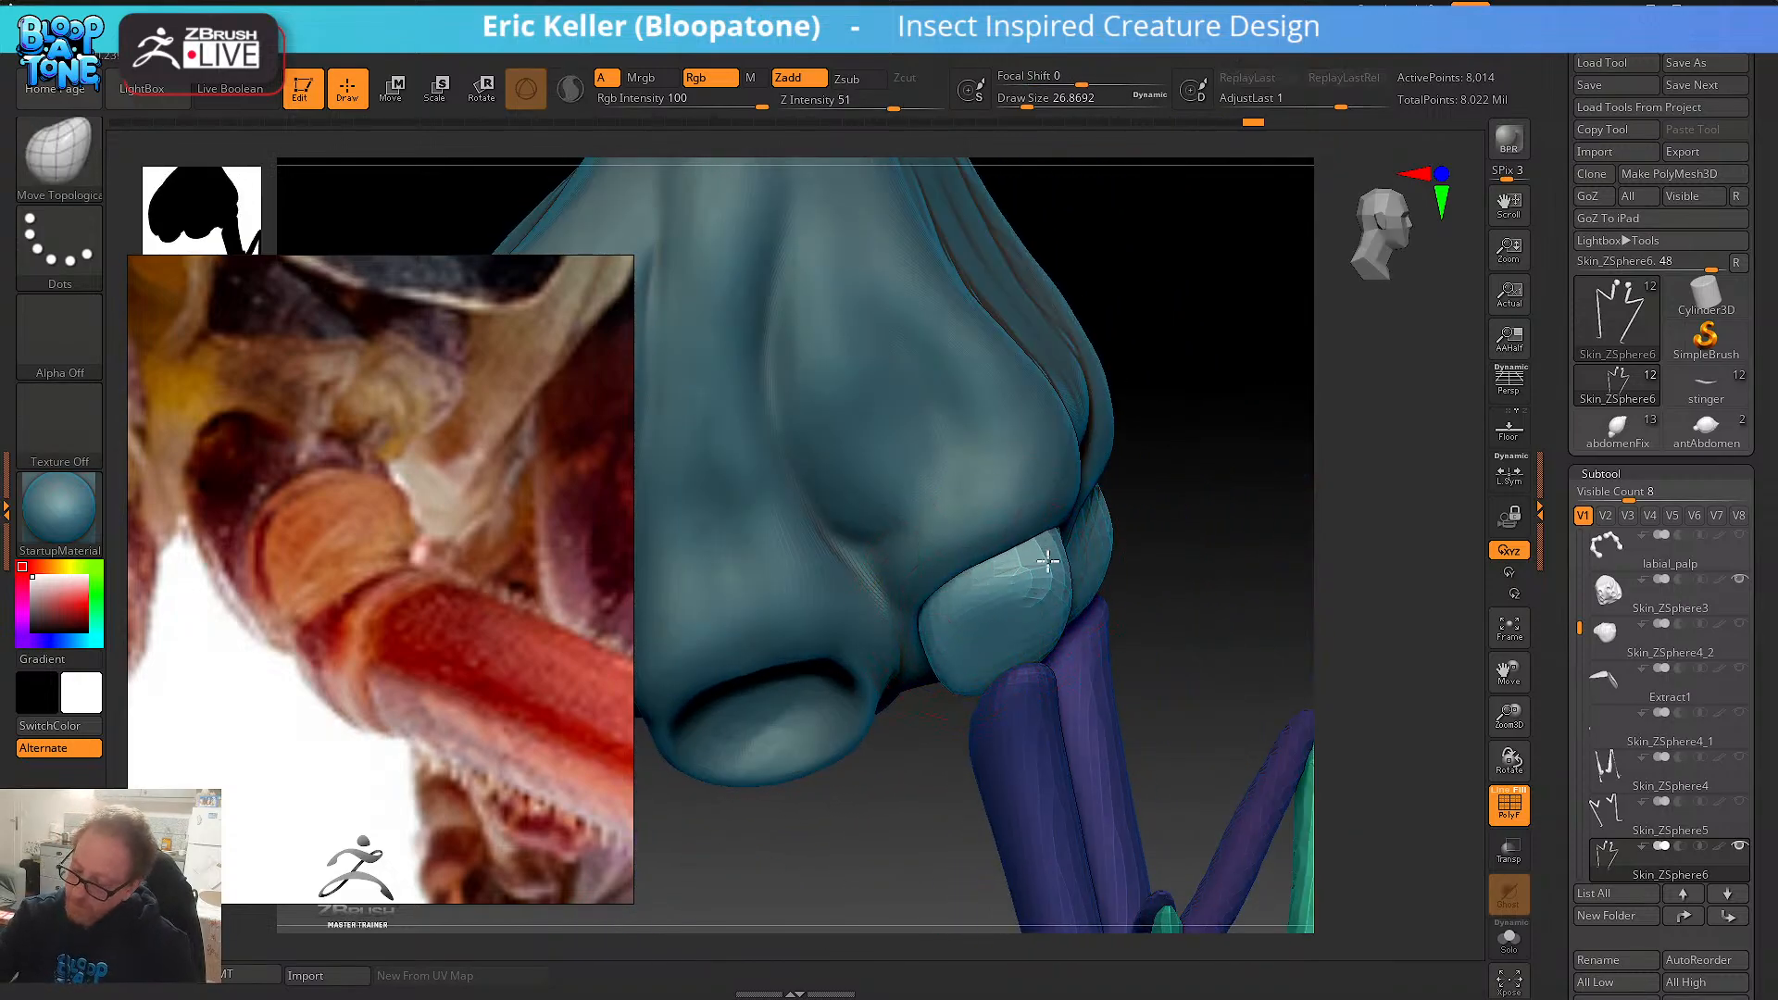
- Reshape the hip segment's upper and lower front surface with the Move Topological brush, following the katydid photo
drag(1273, 555, 1132, 561)
mouse_move(1113, 592)
mouse_down()
mouse_move(1097, 608)
mouse_move(1108, 587)
mouse_up()
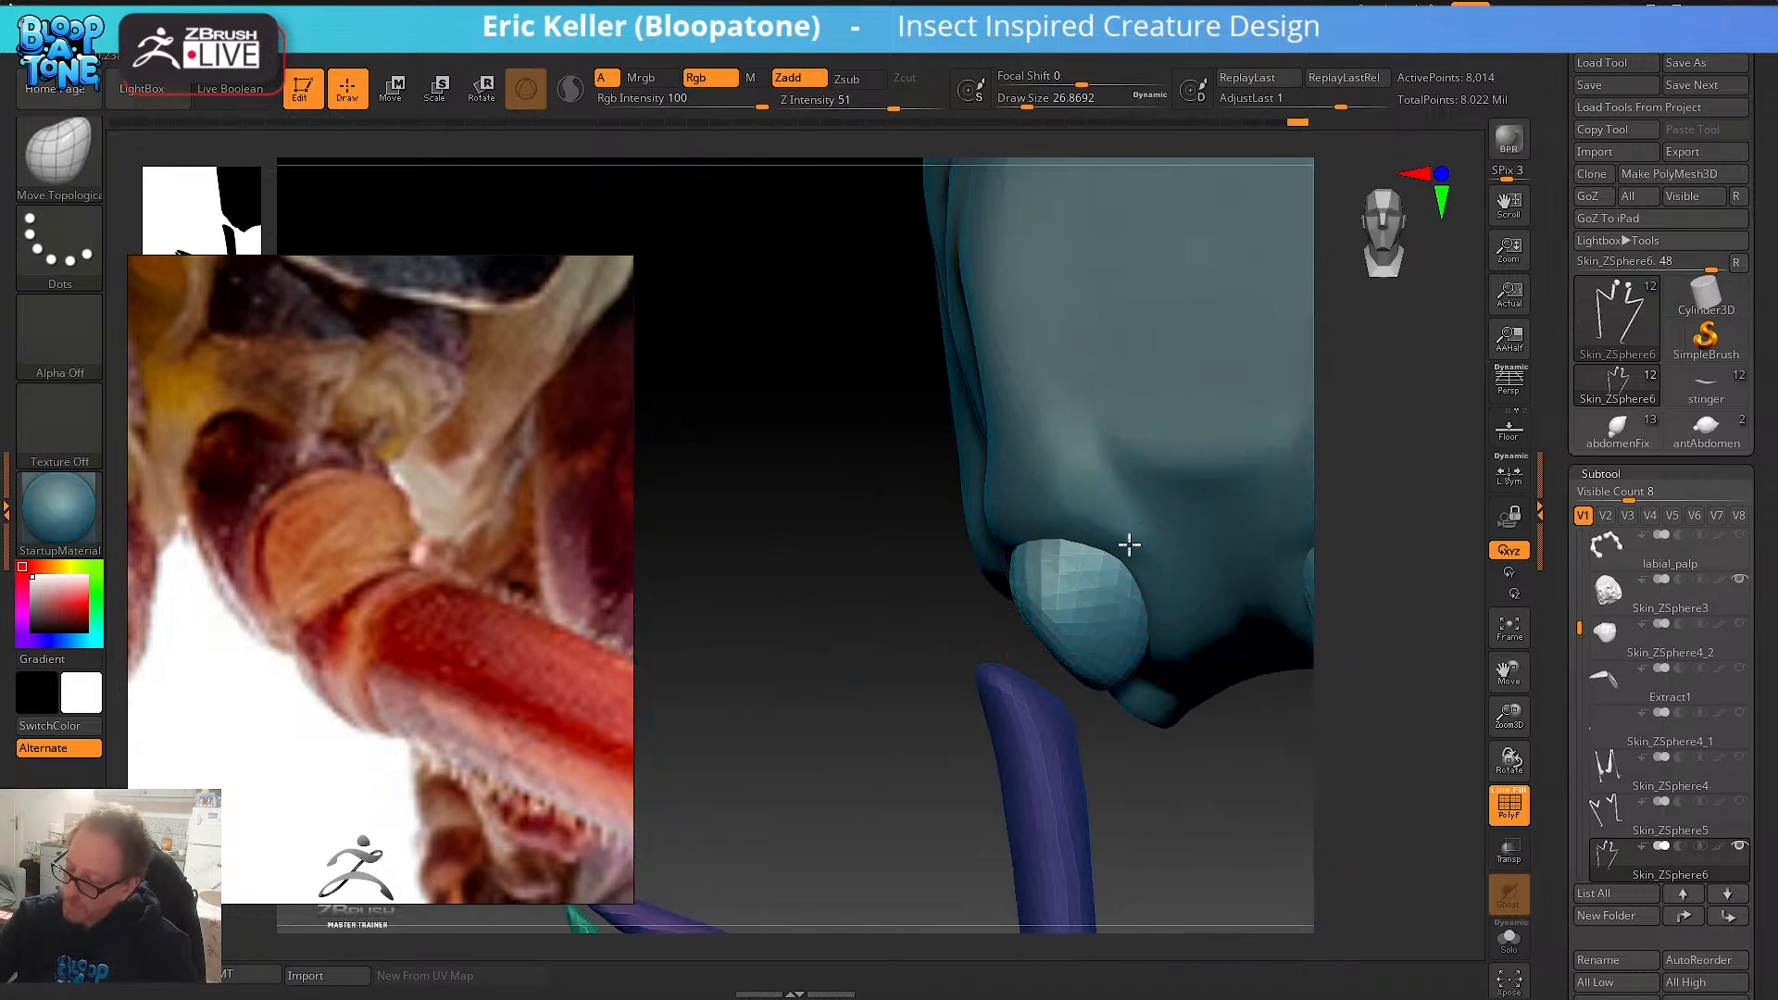
alt+click(1064, 541)
drag(1064, 544, 1087, 576)
alt+click(1091, 613)
drag(1106, 776, 1165, 663)
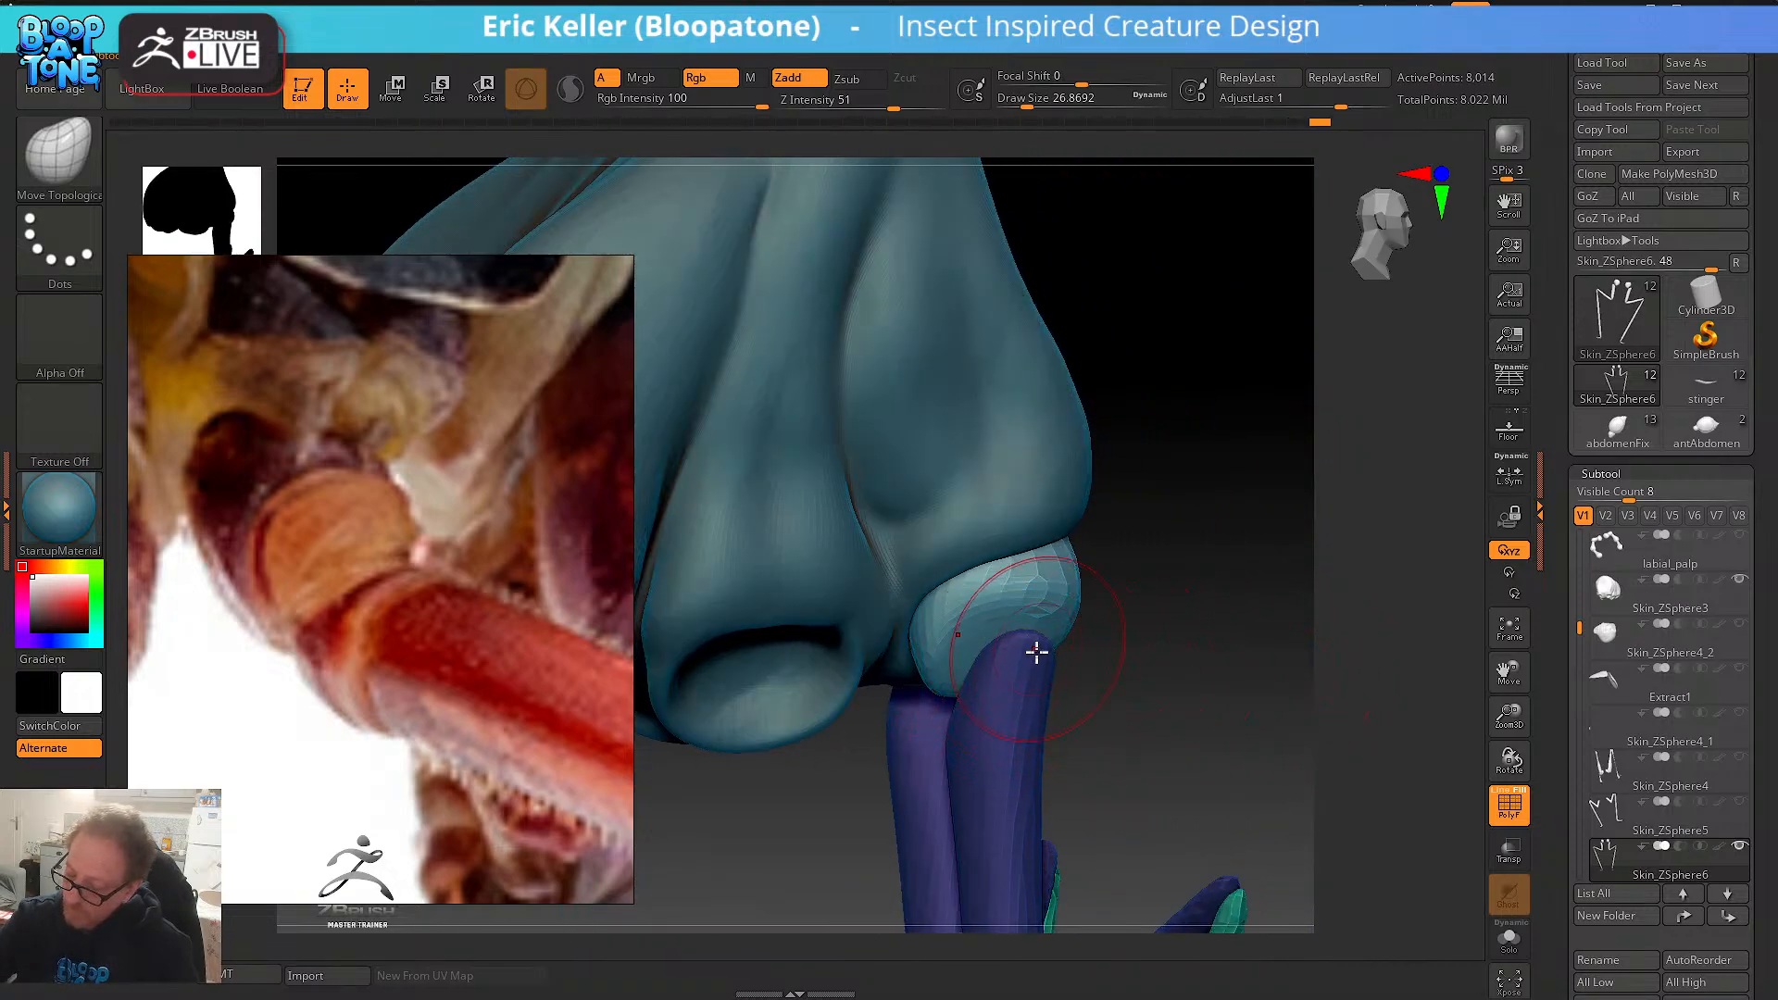
- Shift the hip segment's lower edge and outer rim so it caps the top of the upper leg segment
drag(1012, 639, 930, 671)
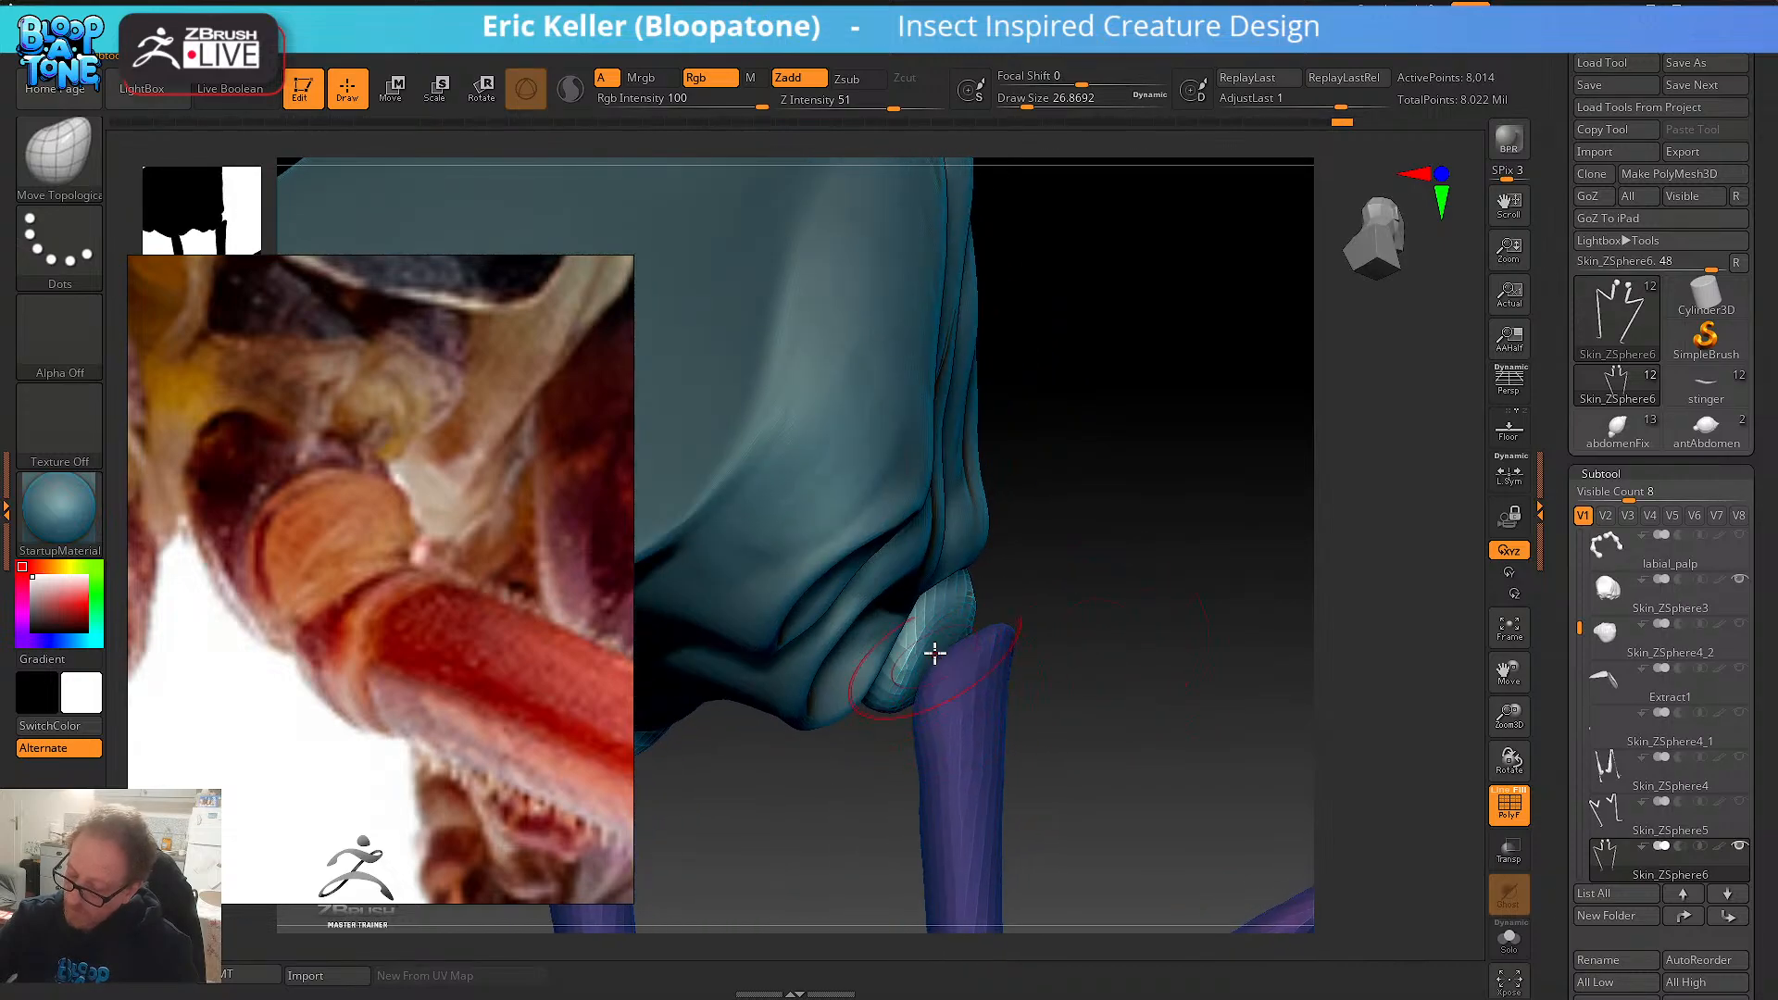
drag(959, 605, 995, 605)
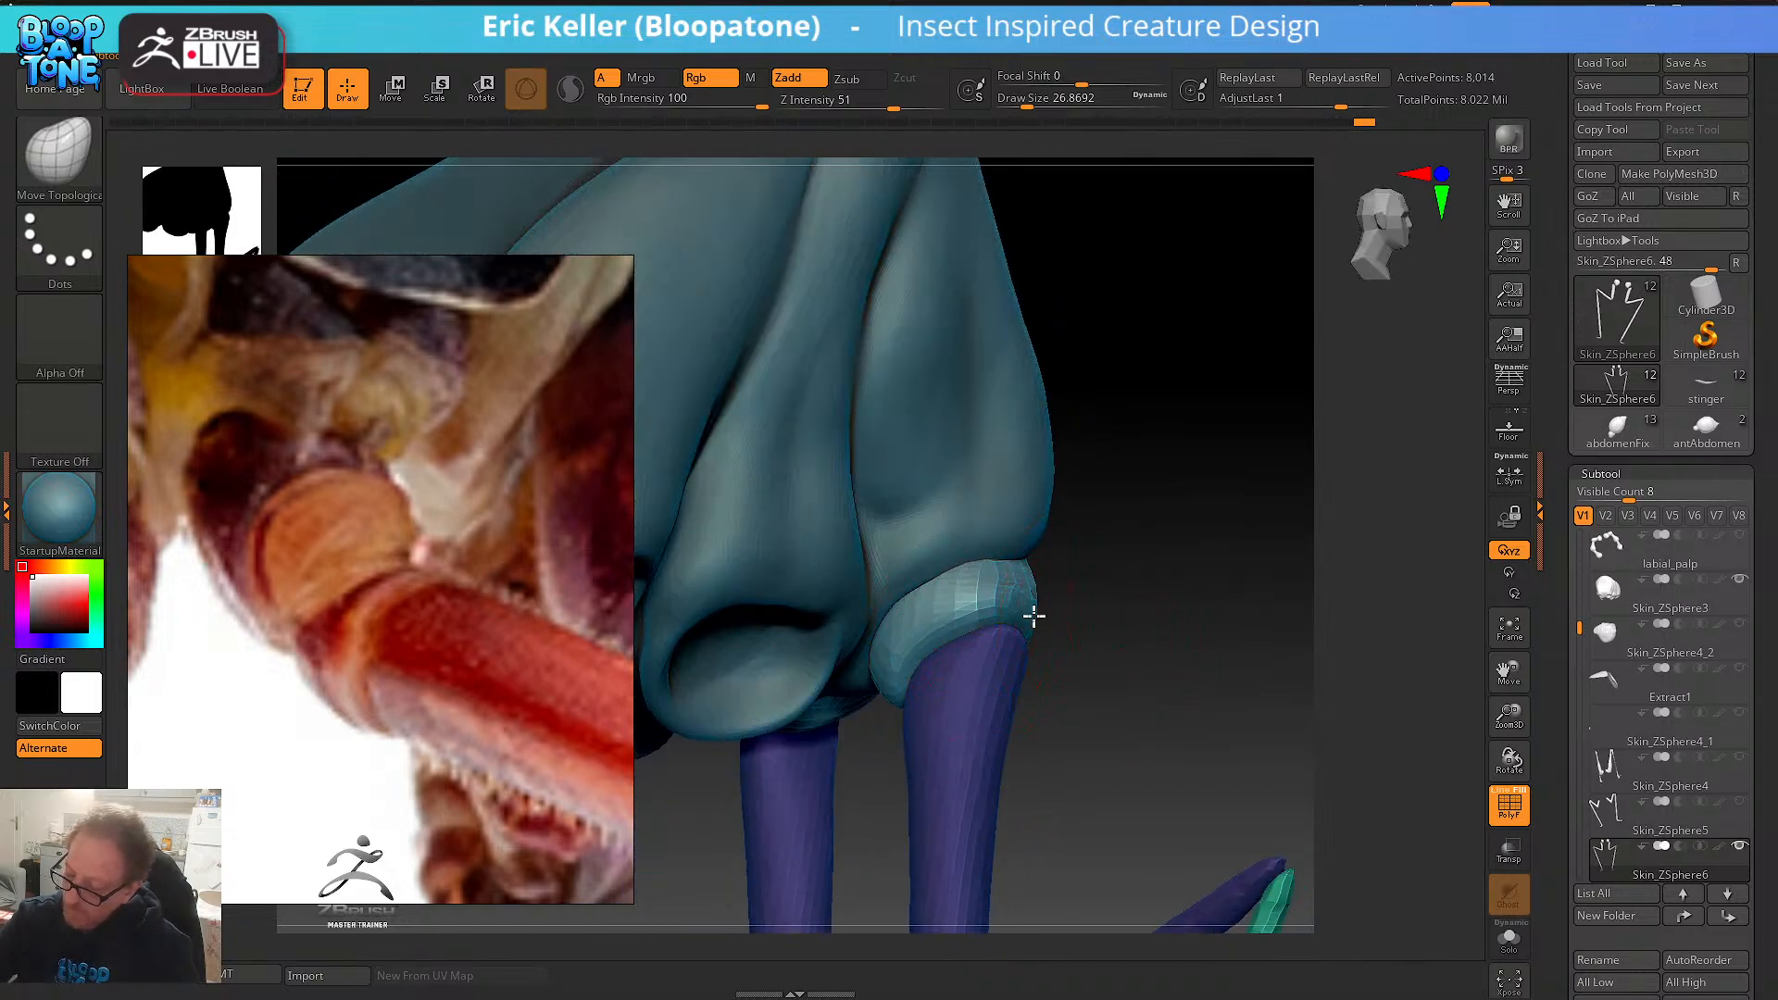
drag(1108, 626, 1055, 623)
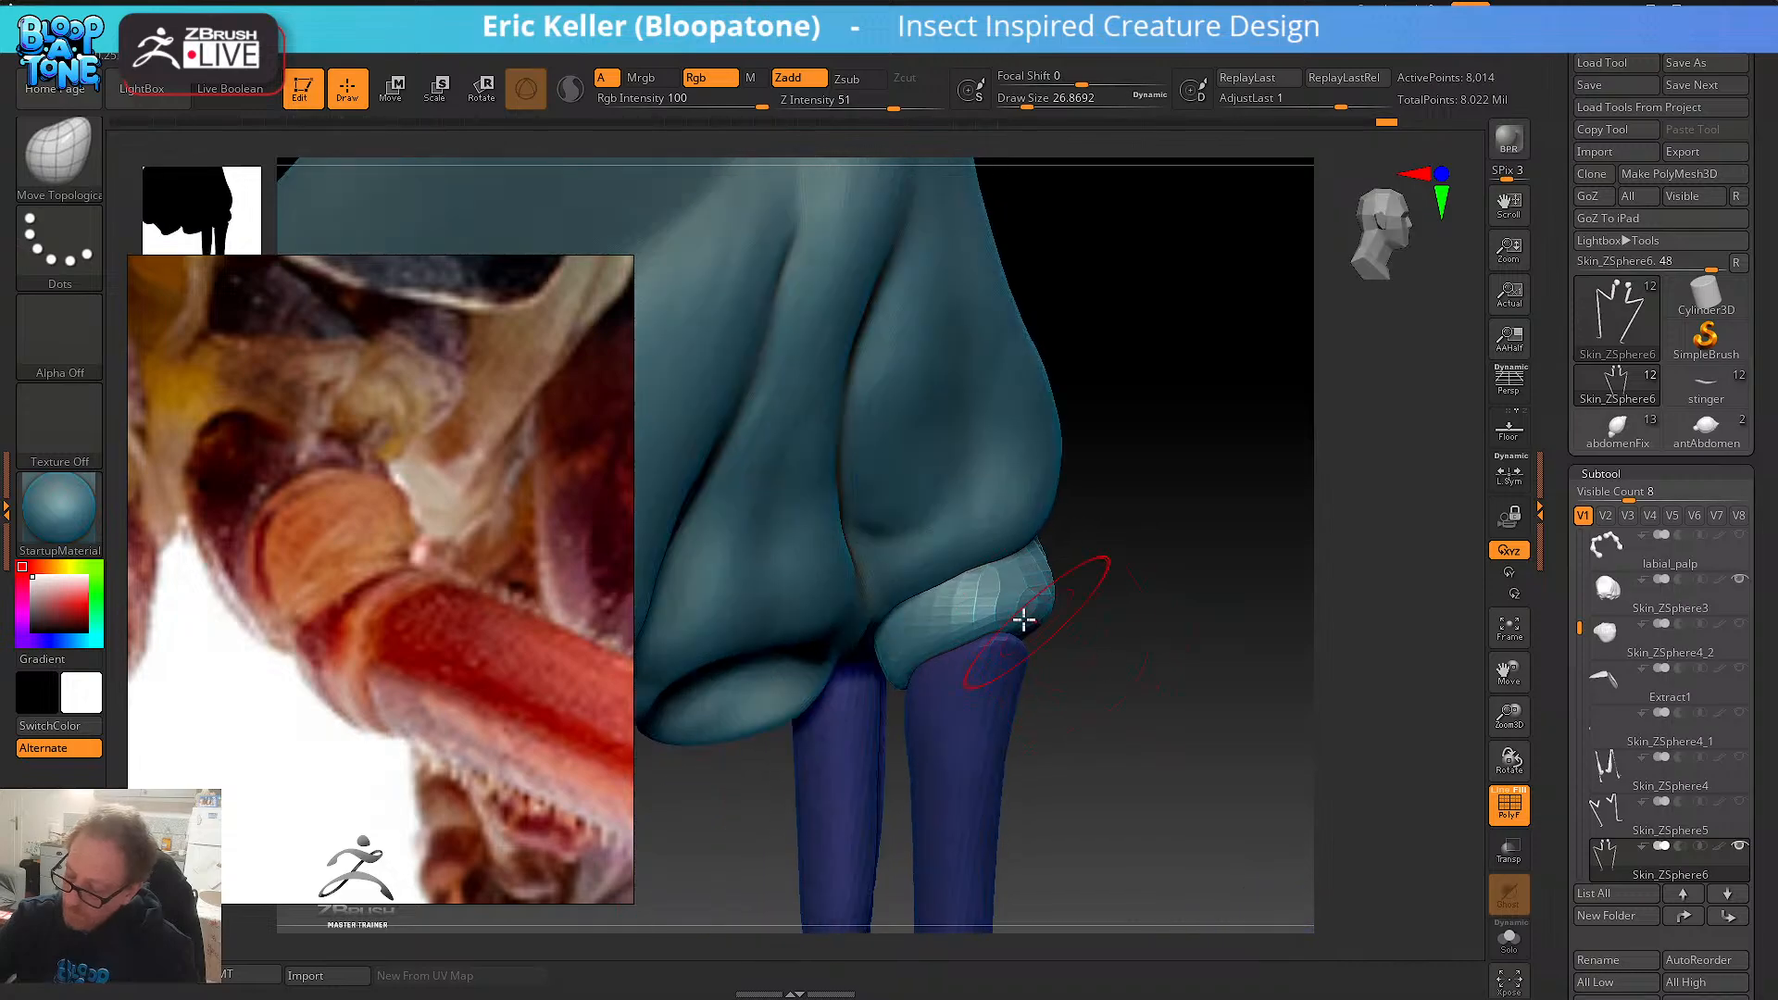
mouse_move(911, 631)
mouse_down()
mouse_move(1052, 597)
mouse_move(1023, 590)
mouse_up()
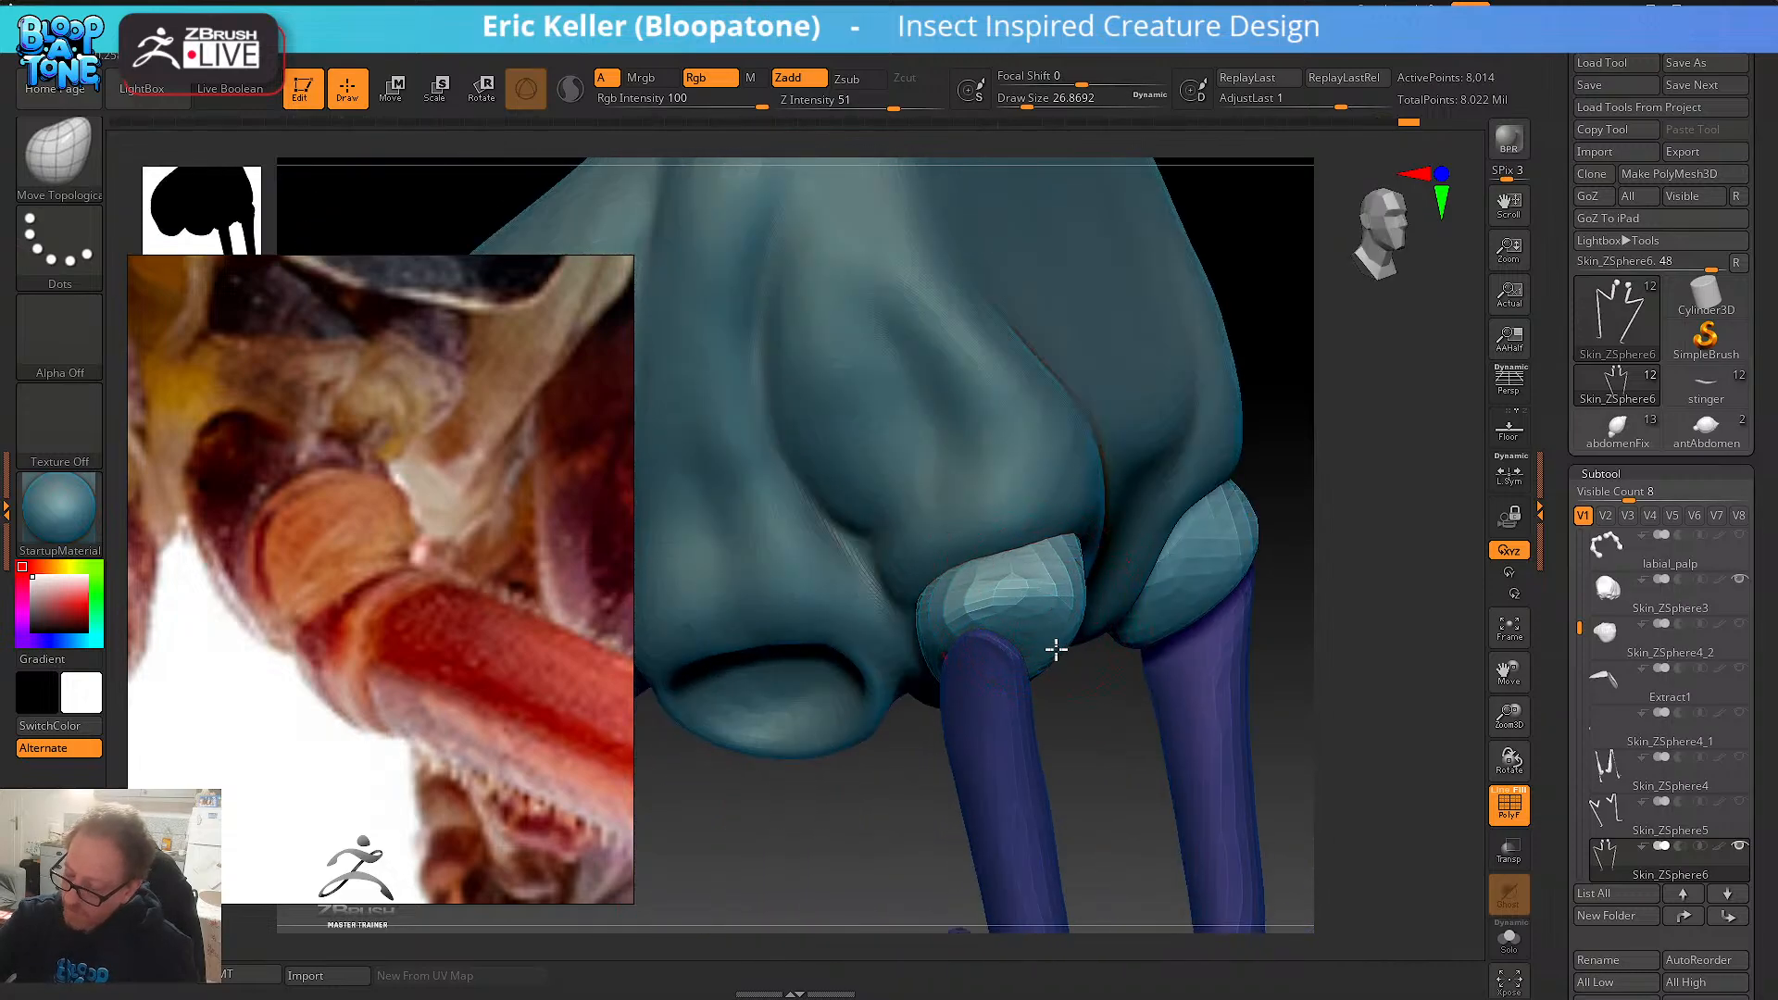
drag(1056, 649, 1048, 692)
drag(1107, 581, 1104, 587)
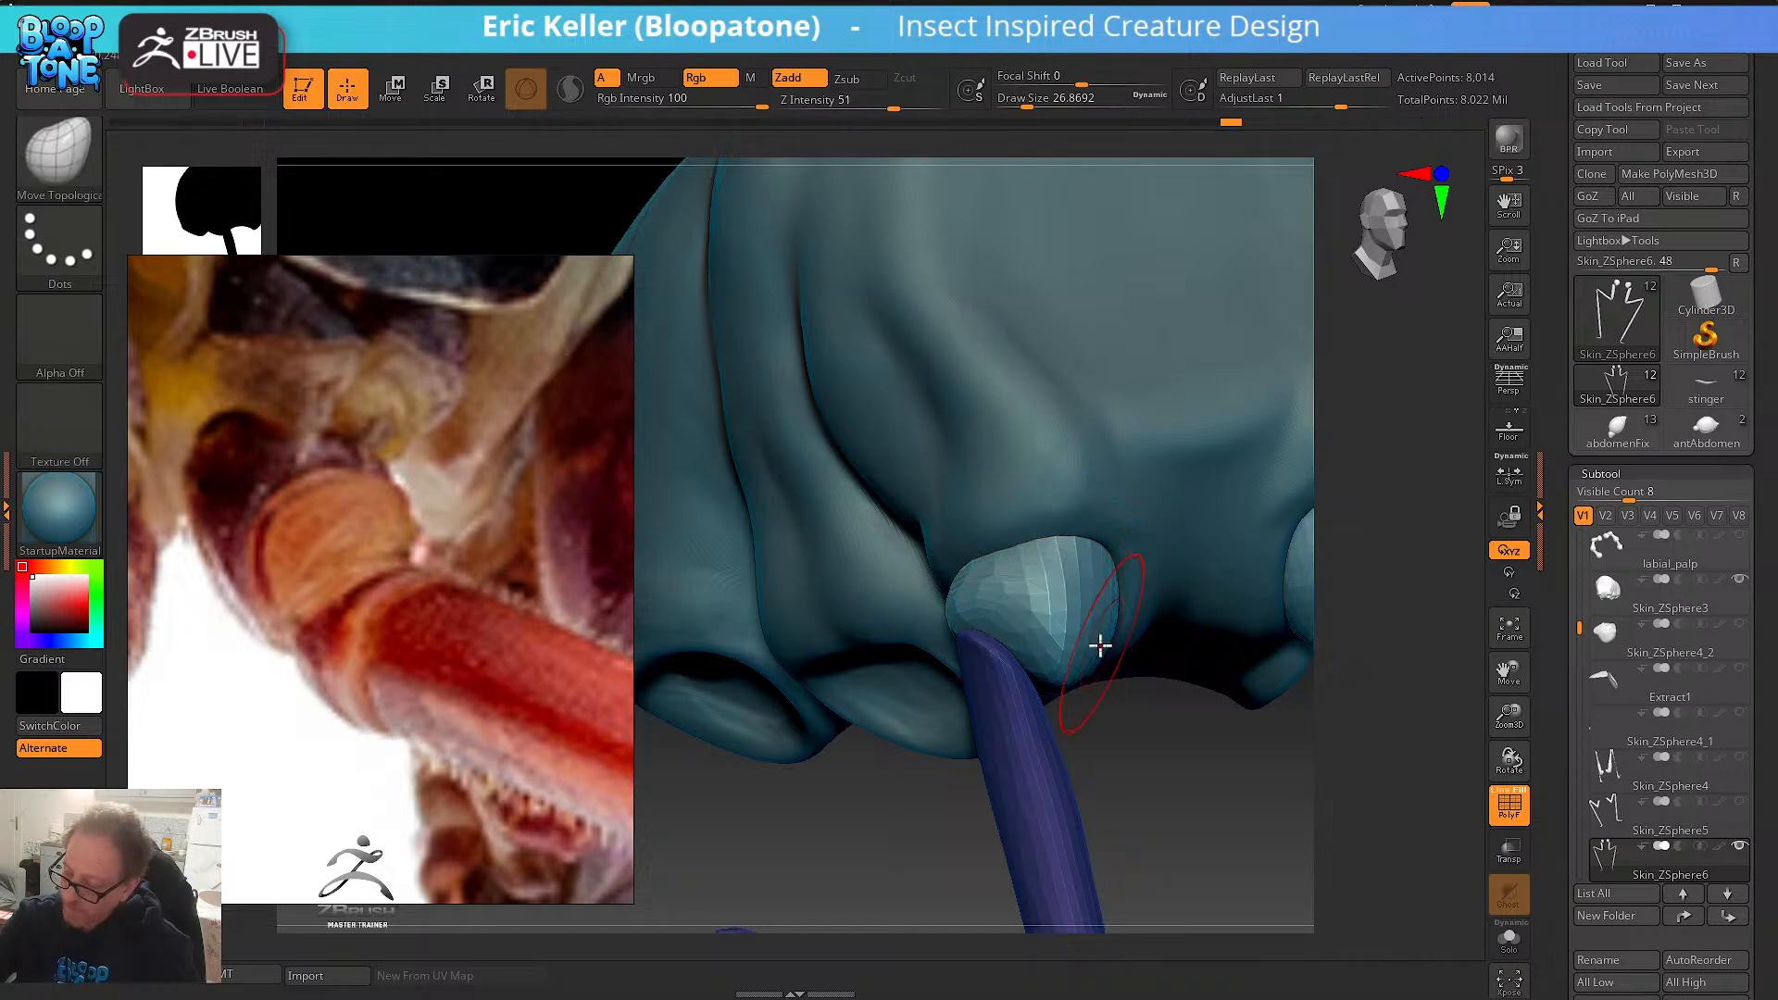
- Refine and smooth the hip segment where it wraps the upper leg segment, undoing the last stroke
drag(1116, 699, 1064, 663)
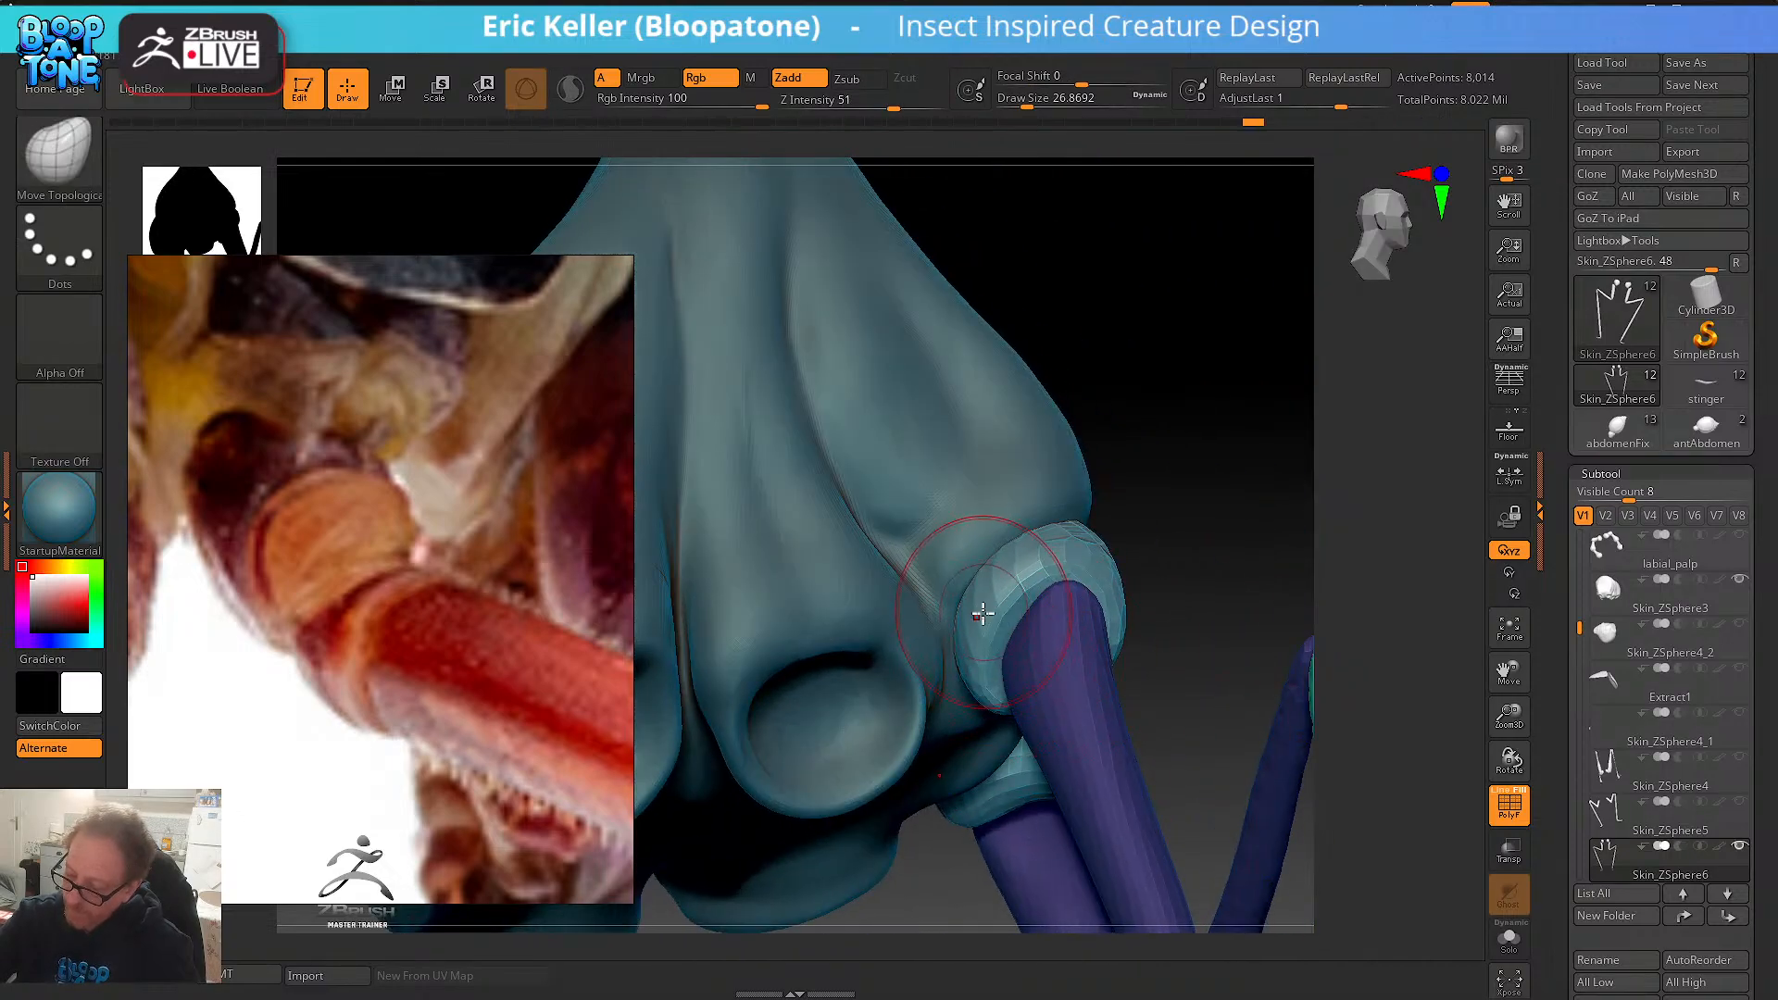
drag(1116, 541, 1080, 586)
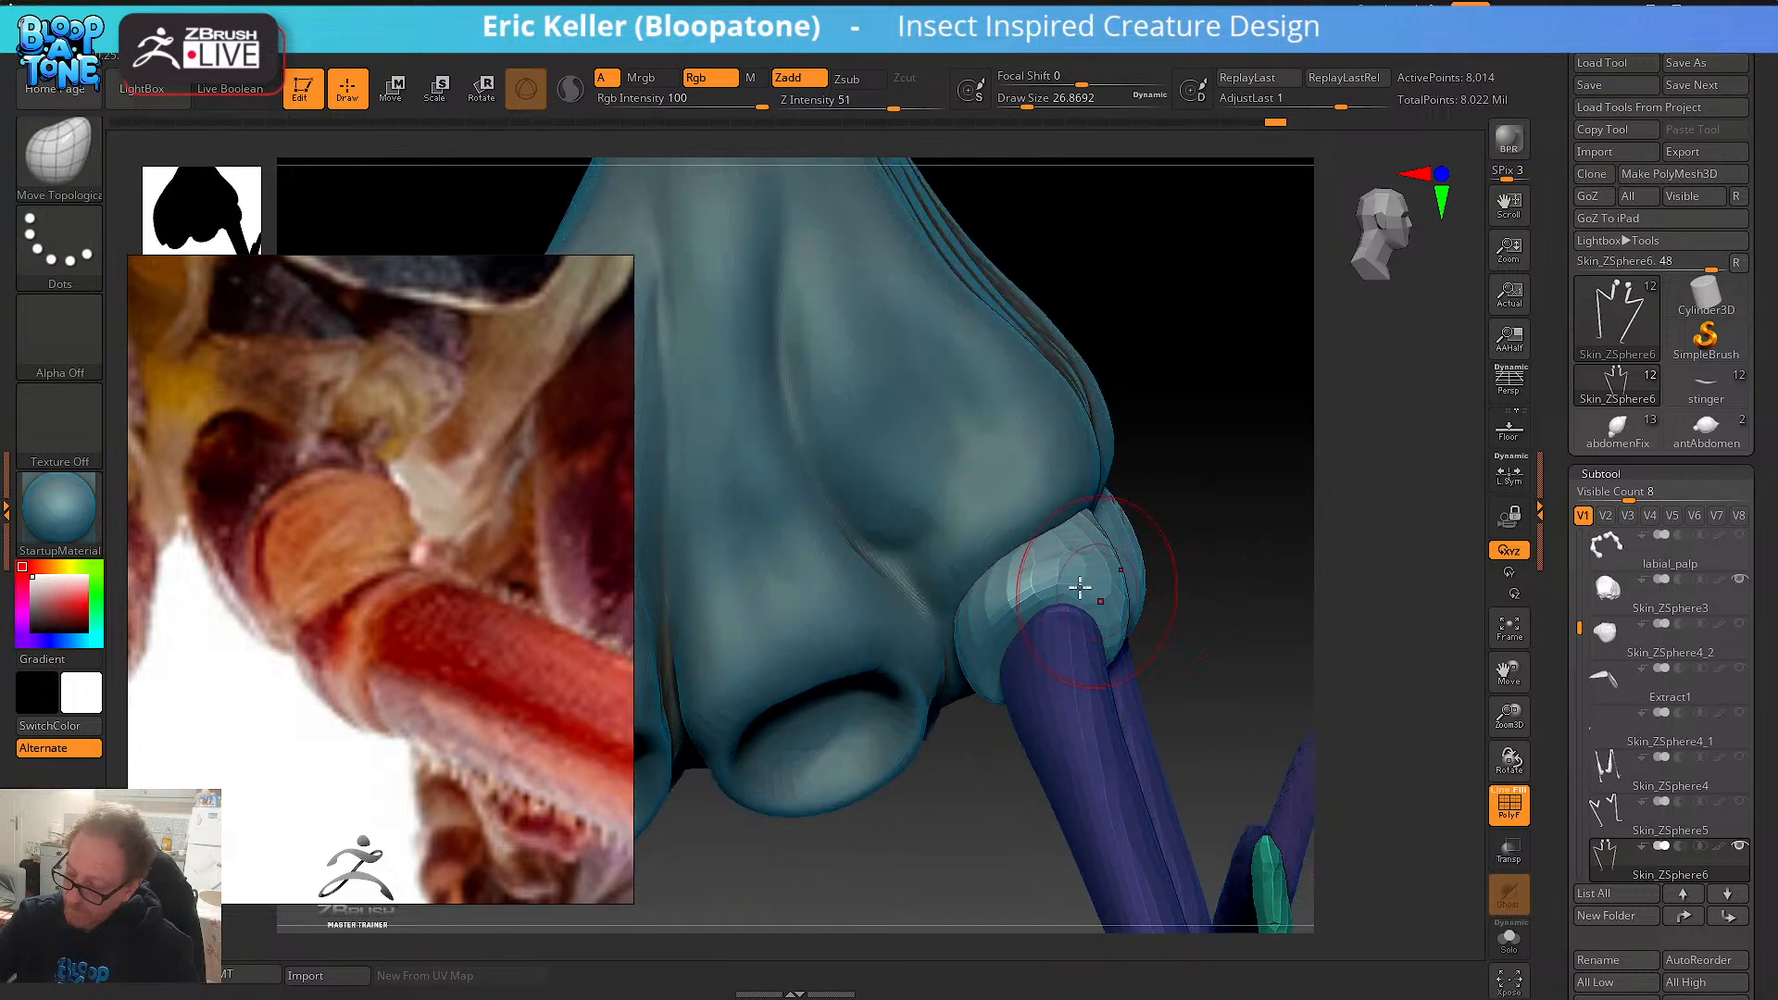
mouse_move(988, 620)
shift+mouse_down()
mouse_move(1092, 551)
mouse_move(1167, 574)
mouse_move(1163, 627)
shift+mouse_up()
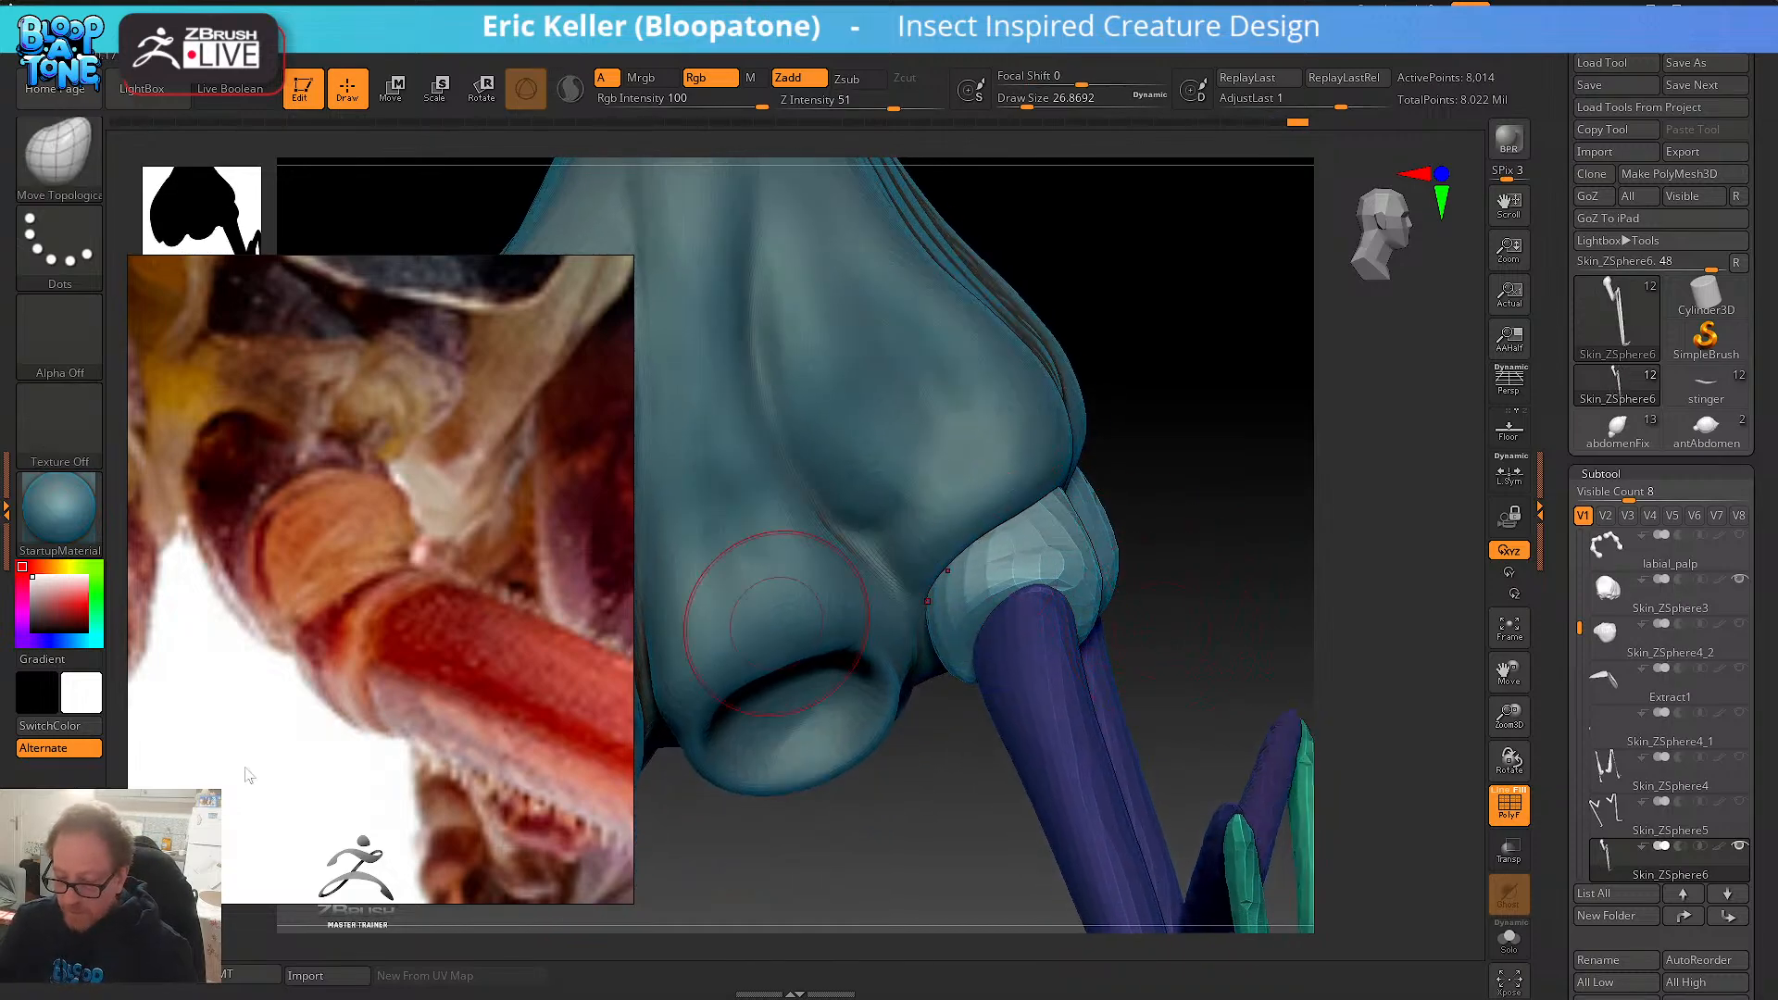
mouse_move(1143, 540)
mouse_down()
mouse_move(1040, 516)
mouse_move(1050, 636)
mouse_up()
key(ctrl+z)
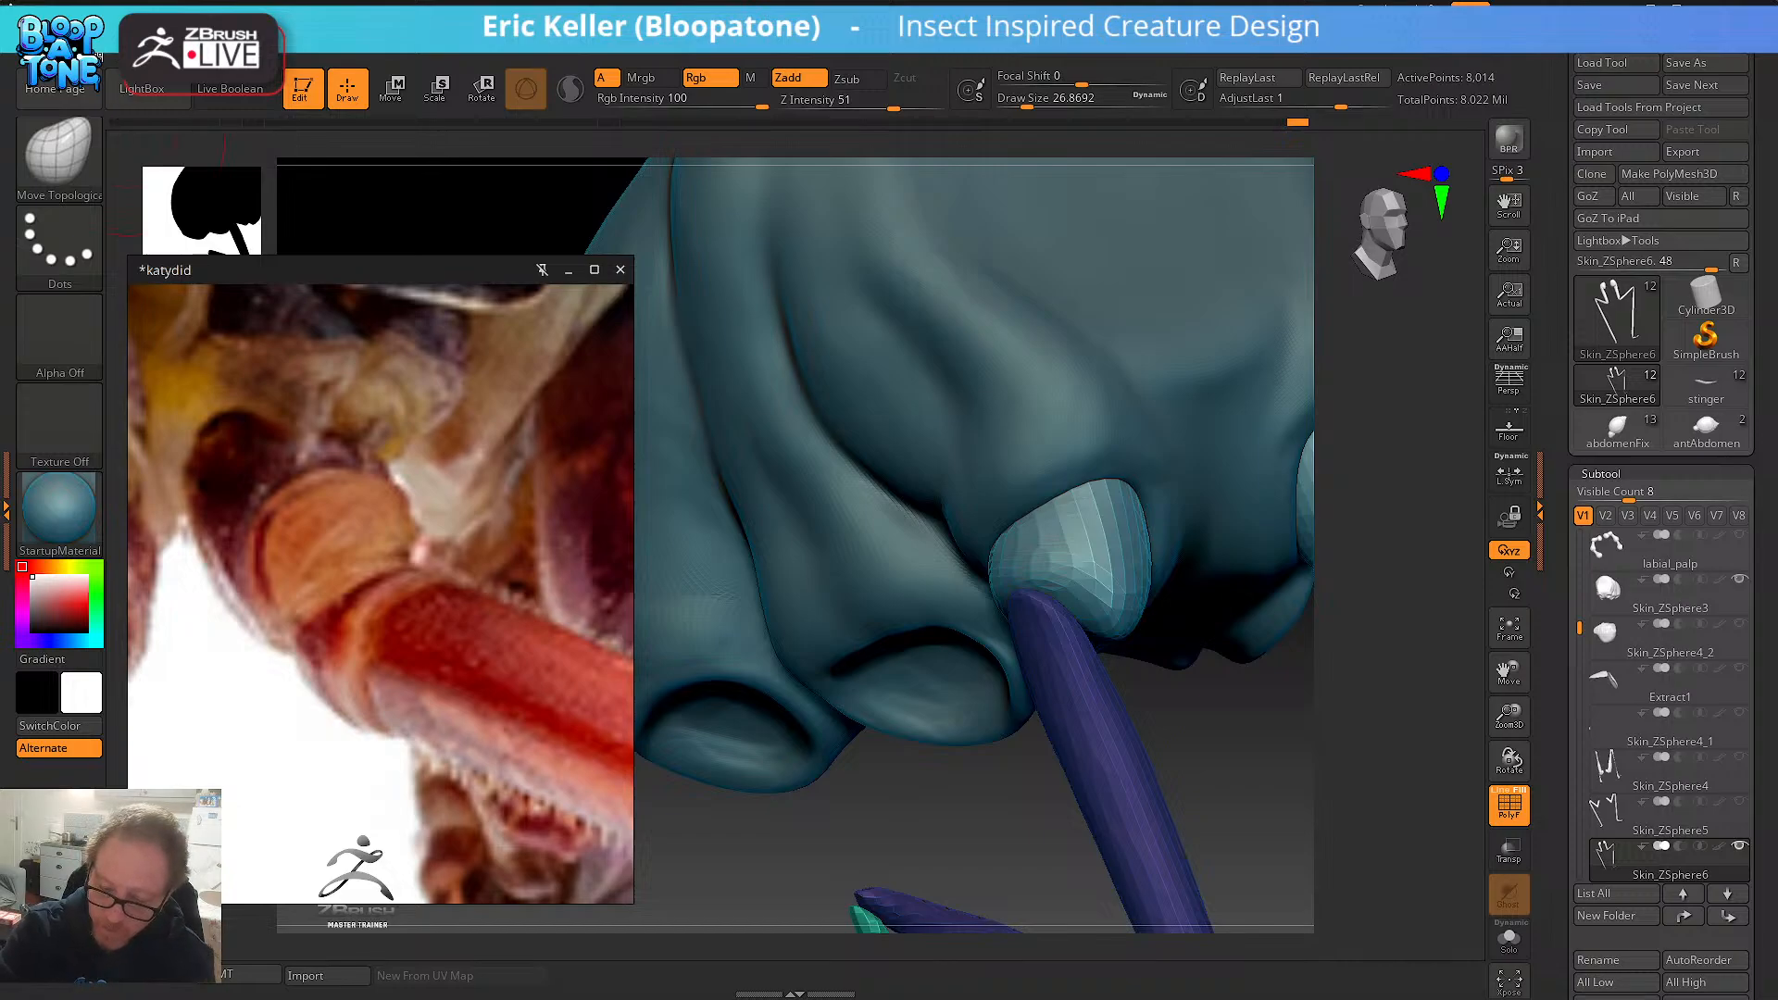
- Set the Move Topological brush's Mask By Polygroups auto masking to 100 and move the katydid photo clear of the model
click(106, 35)
drag(305, 617, 542, 581)
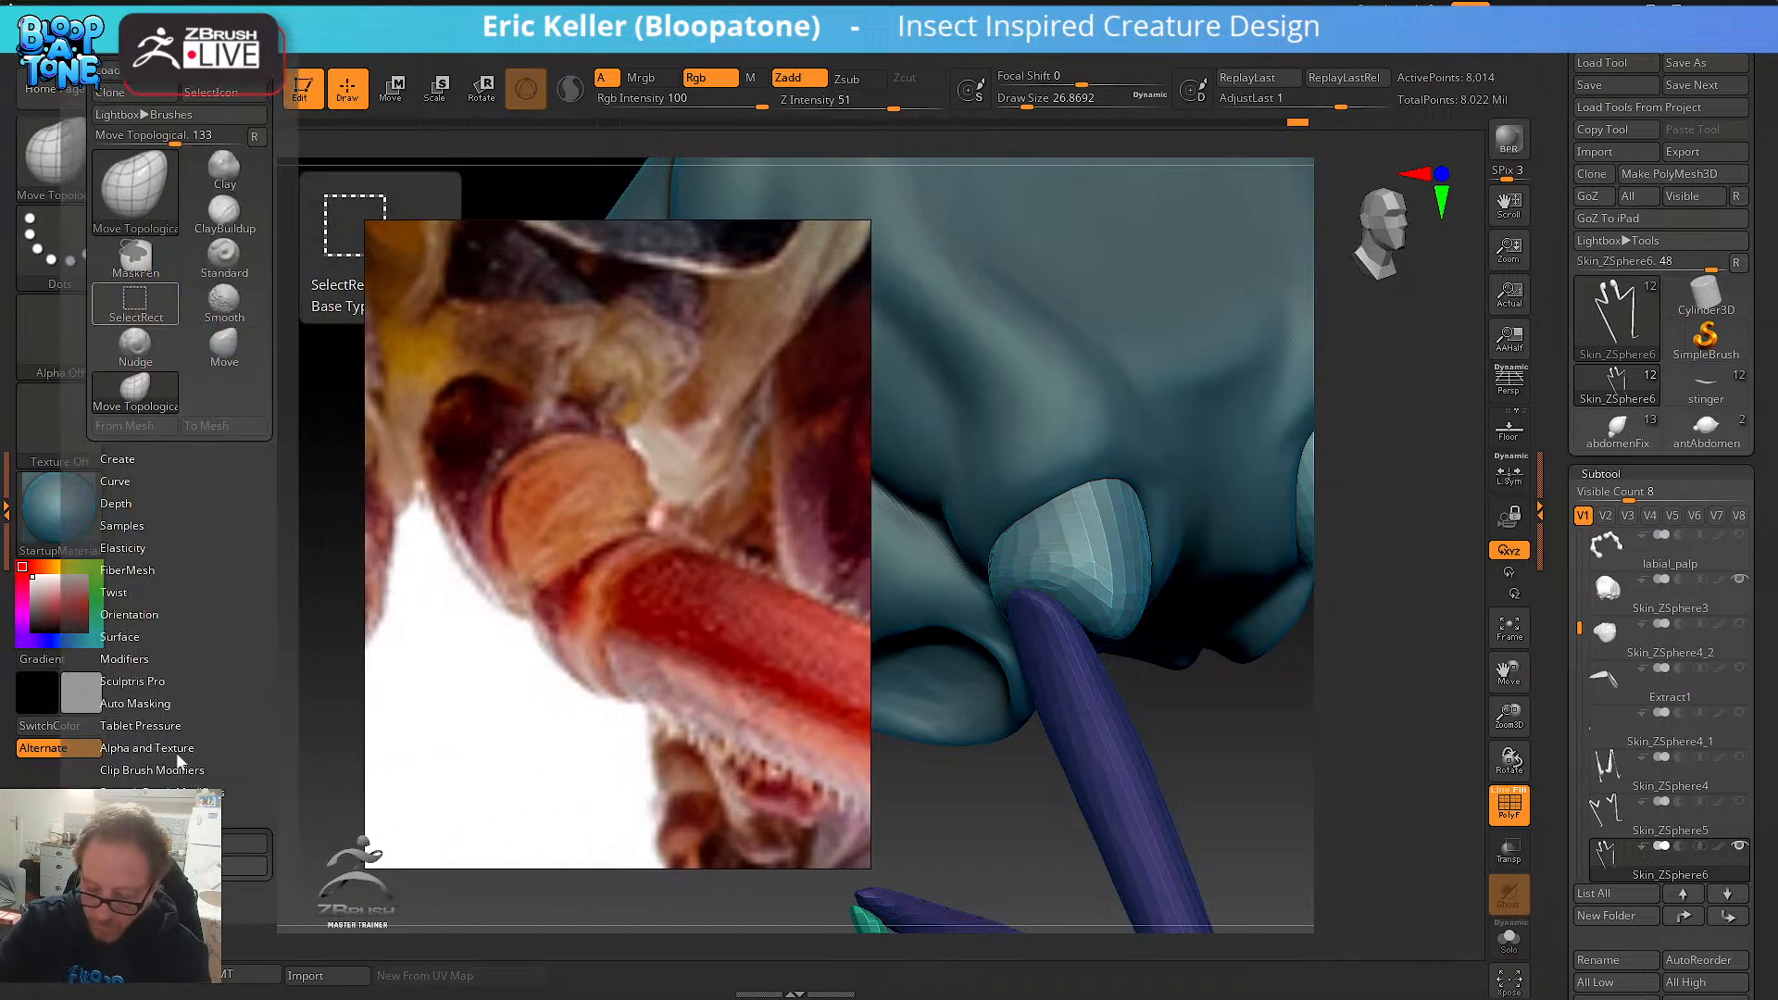
click(147, 702)
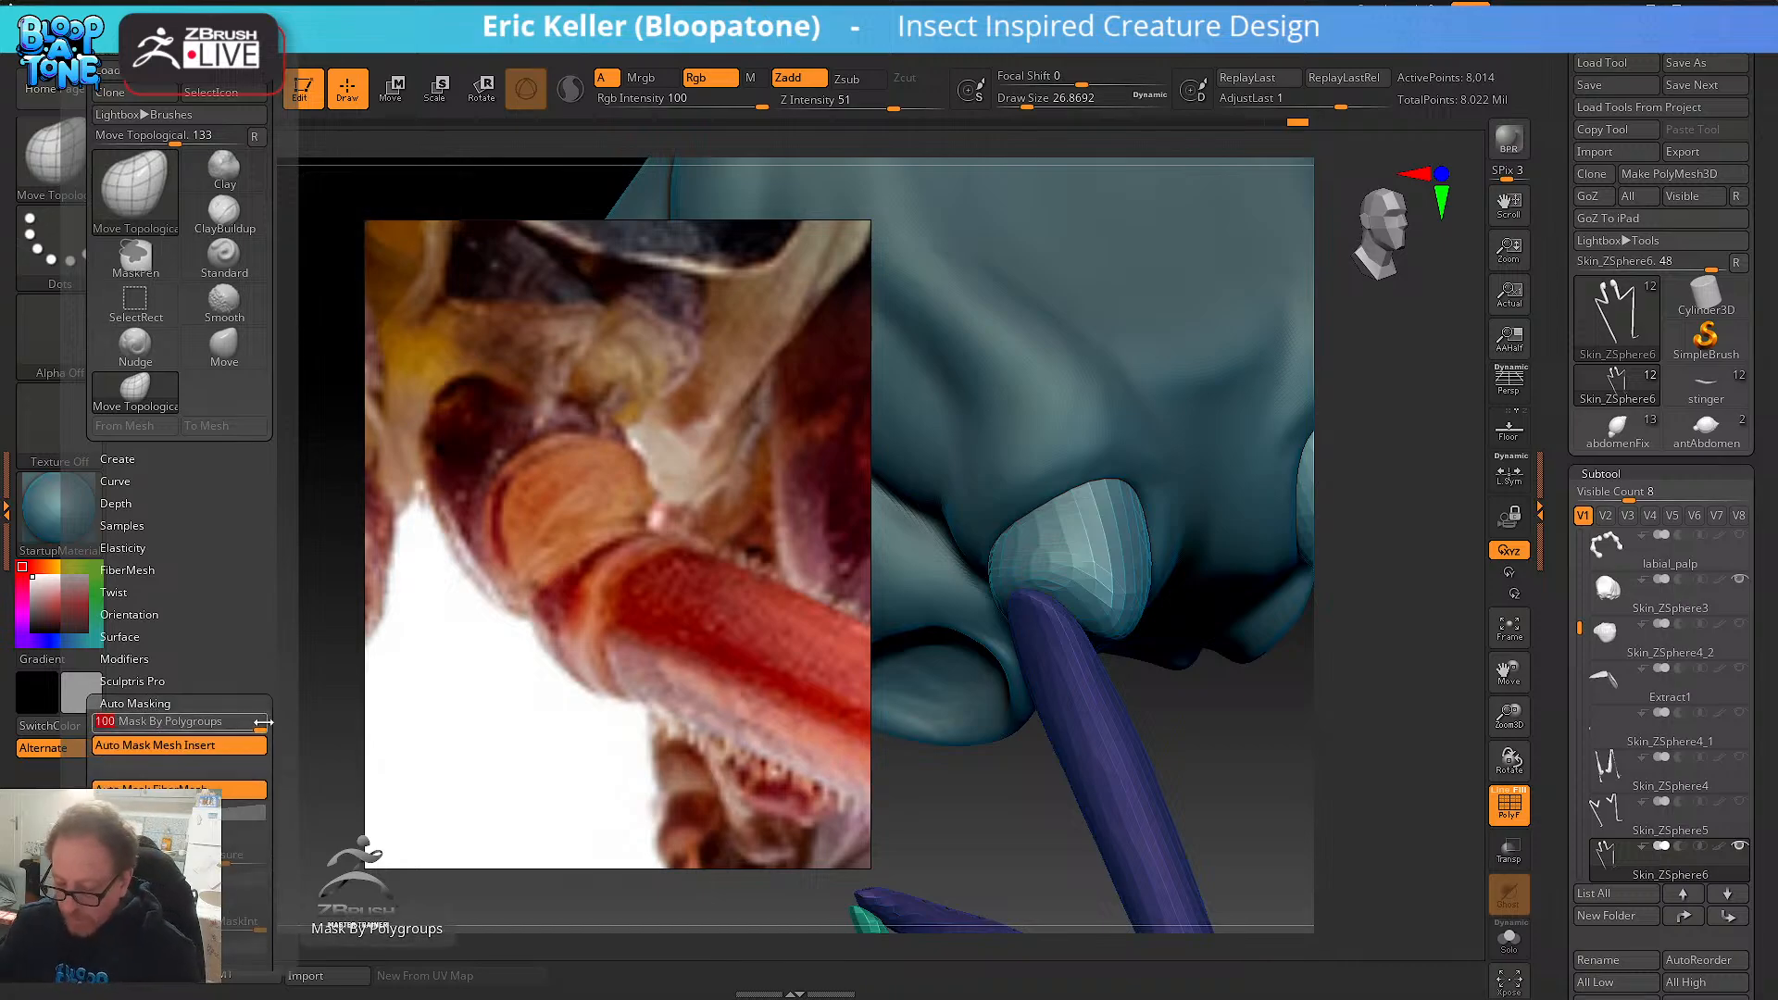
drag(534, 608, 273, 614)
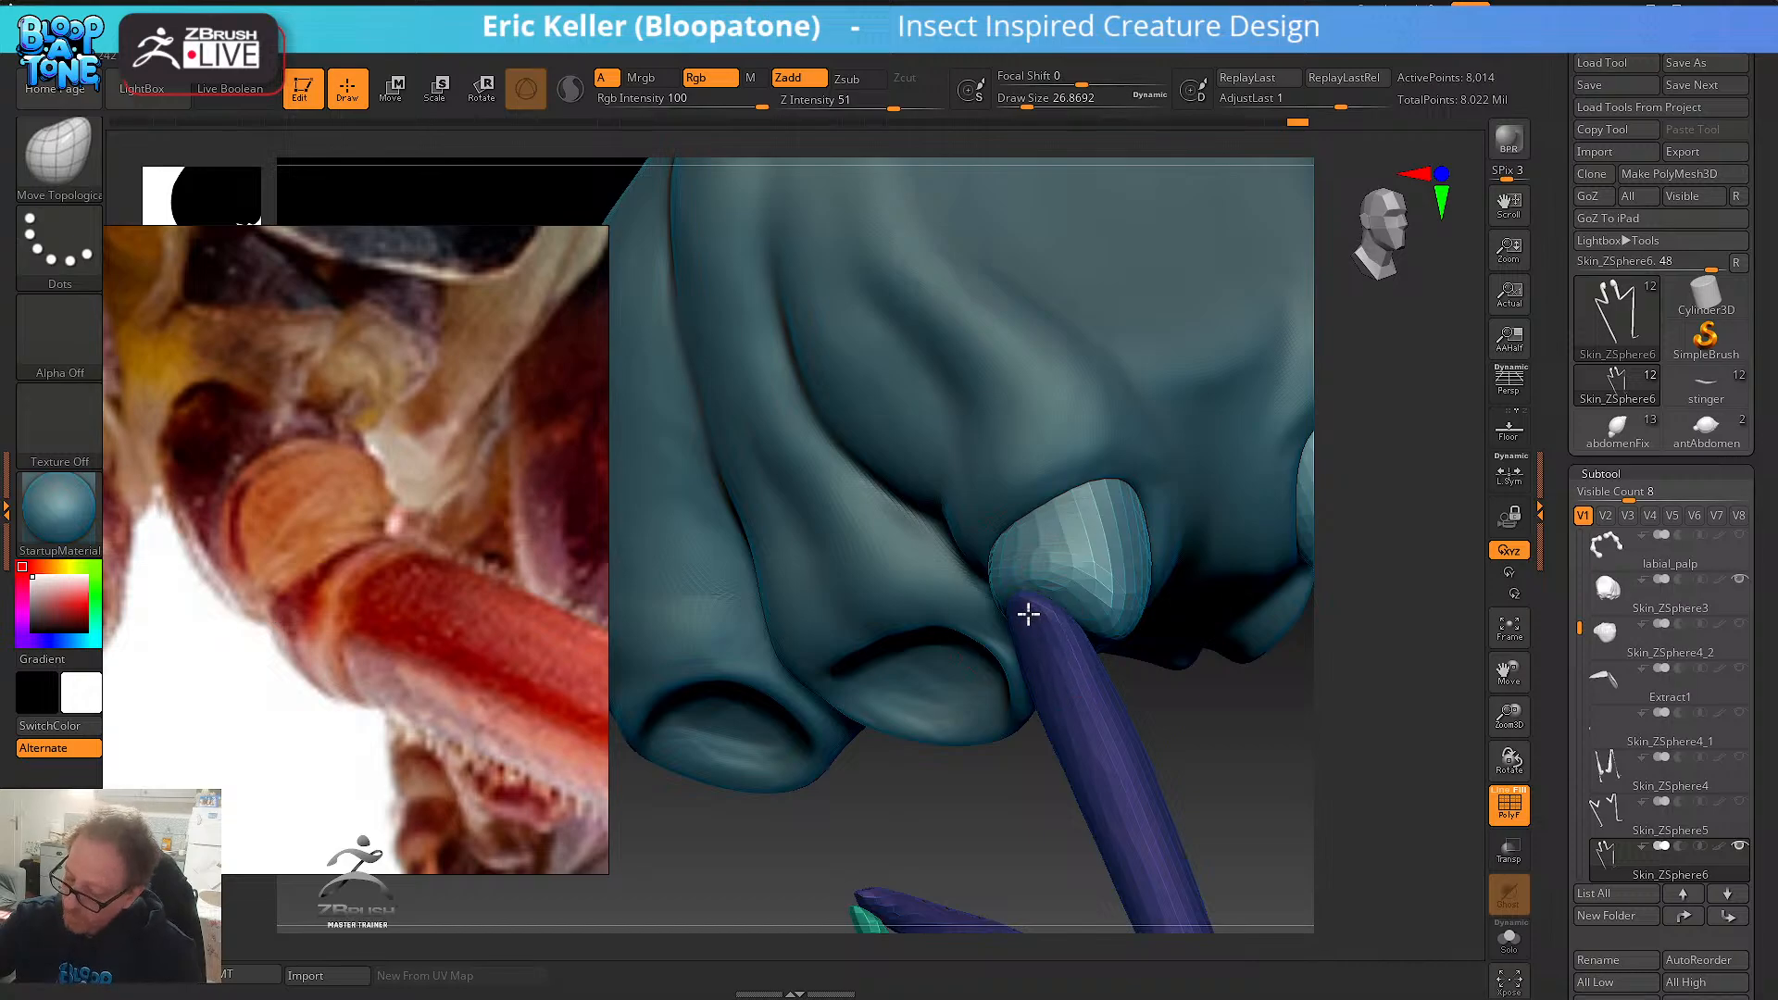
- Thicken the top of the upper leg segment below the hip with the Inflat brush and smooth the surface
key(shift)
shift+drag(1031, 624, 1067, 656)
right_drag(1148, 648, 1145, 600)
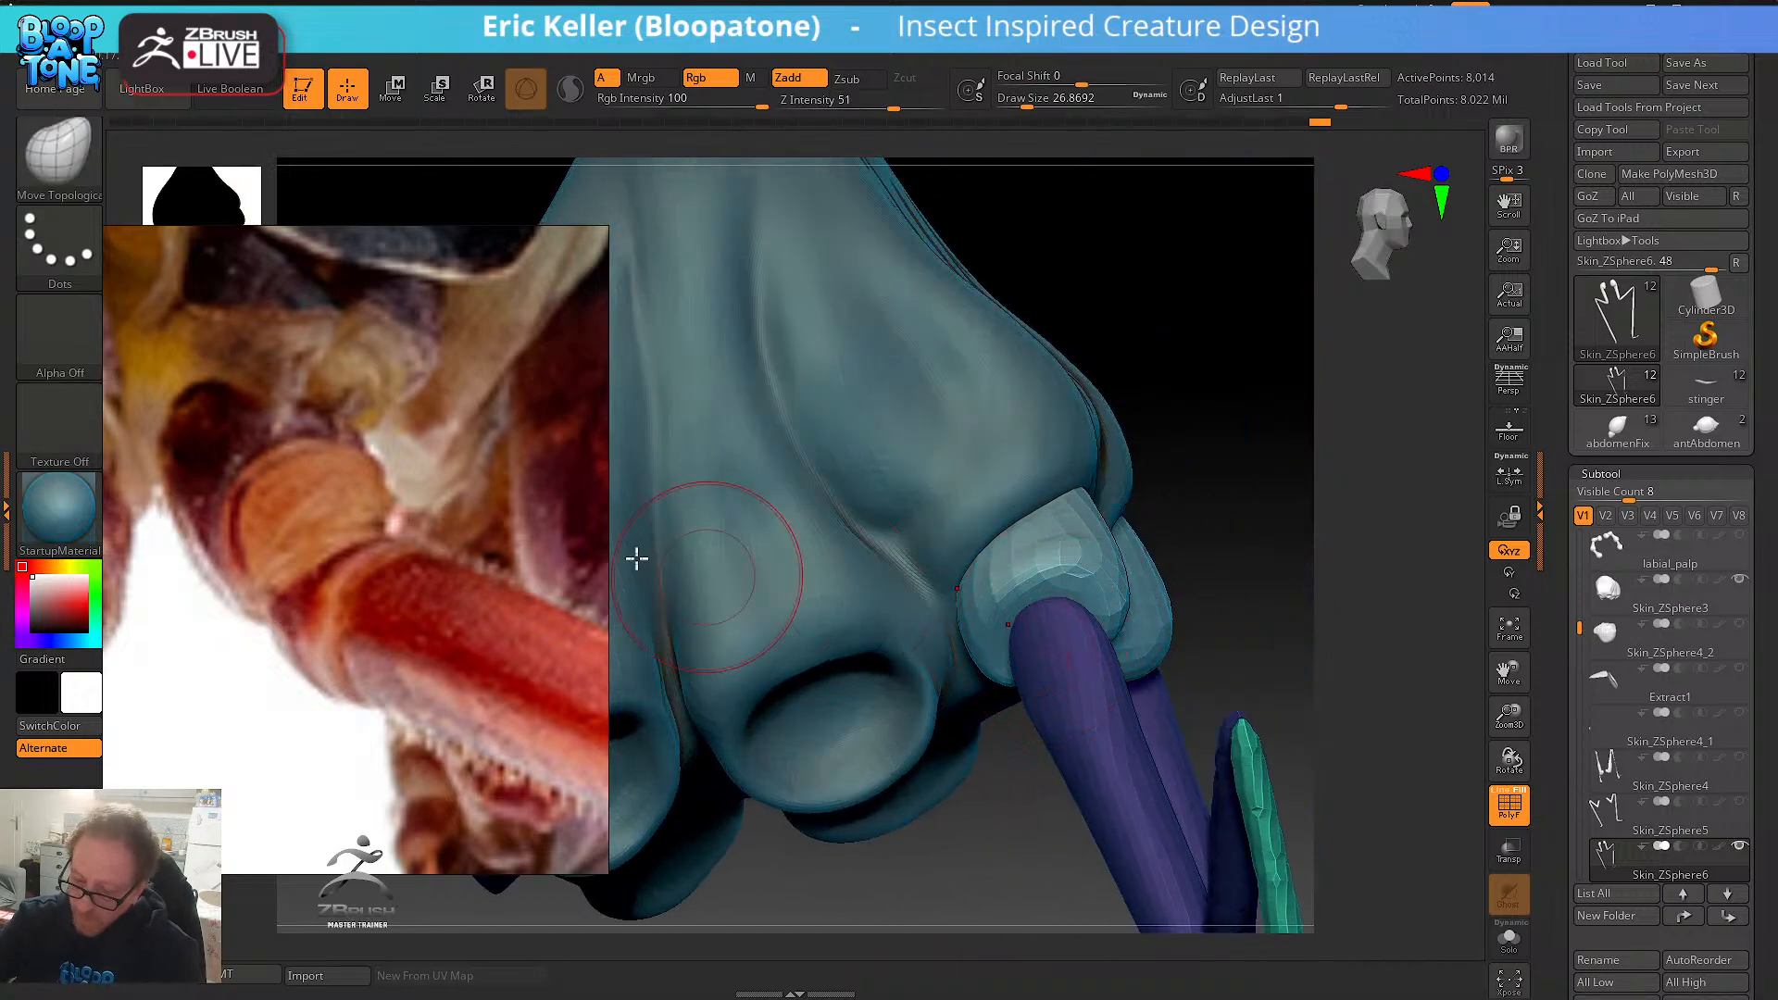
key(b)
key(i)
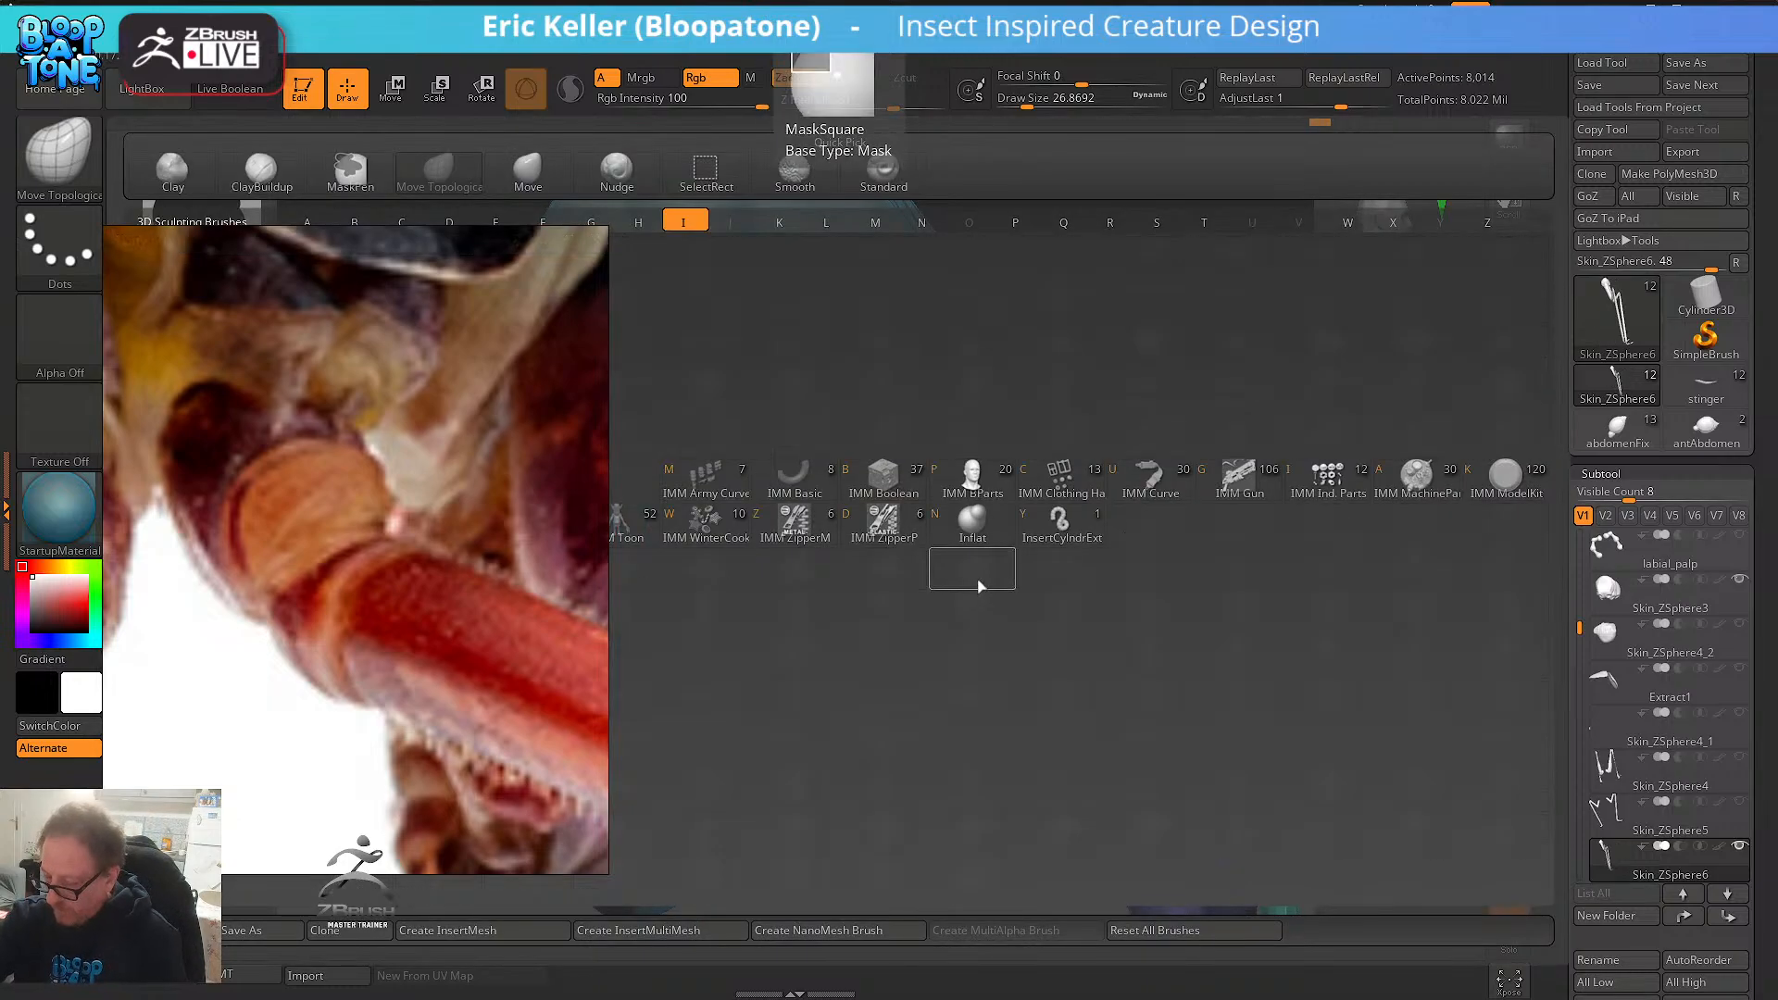
key(n)
mouse_move(1036, 624)
mouse_down()
mouse_move(1040, 659)
mouse_move(1068, 661)
mouse_move(1083, 766)
mouse_up()
shift+drag(1075, 691, 1151, 809)
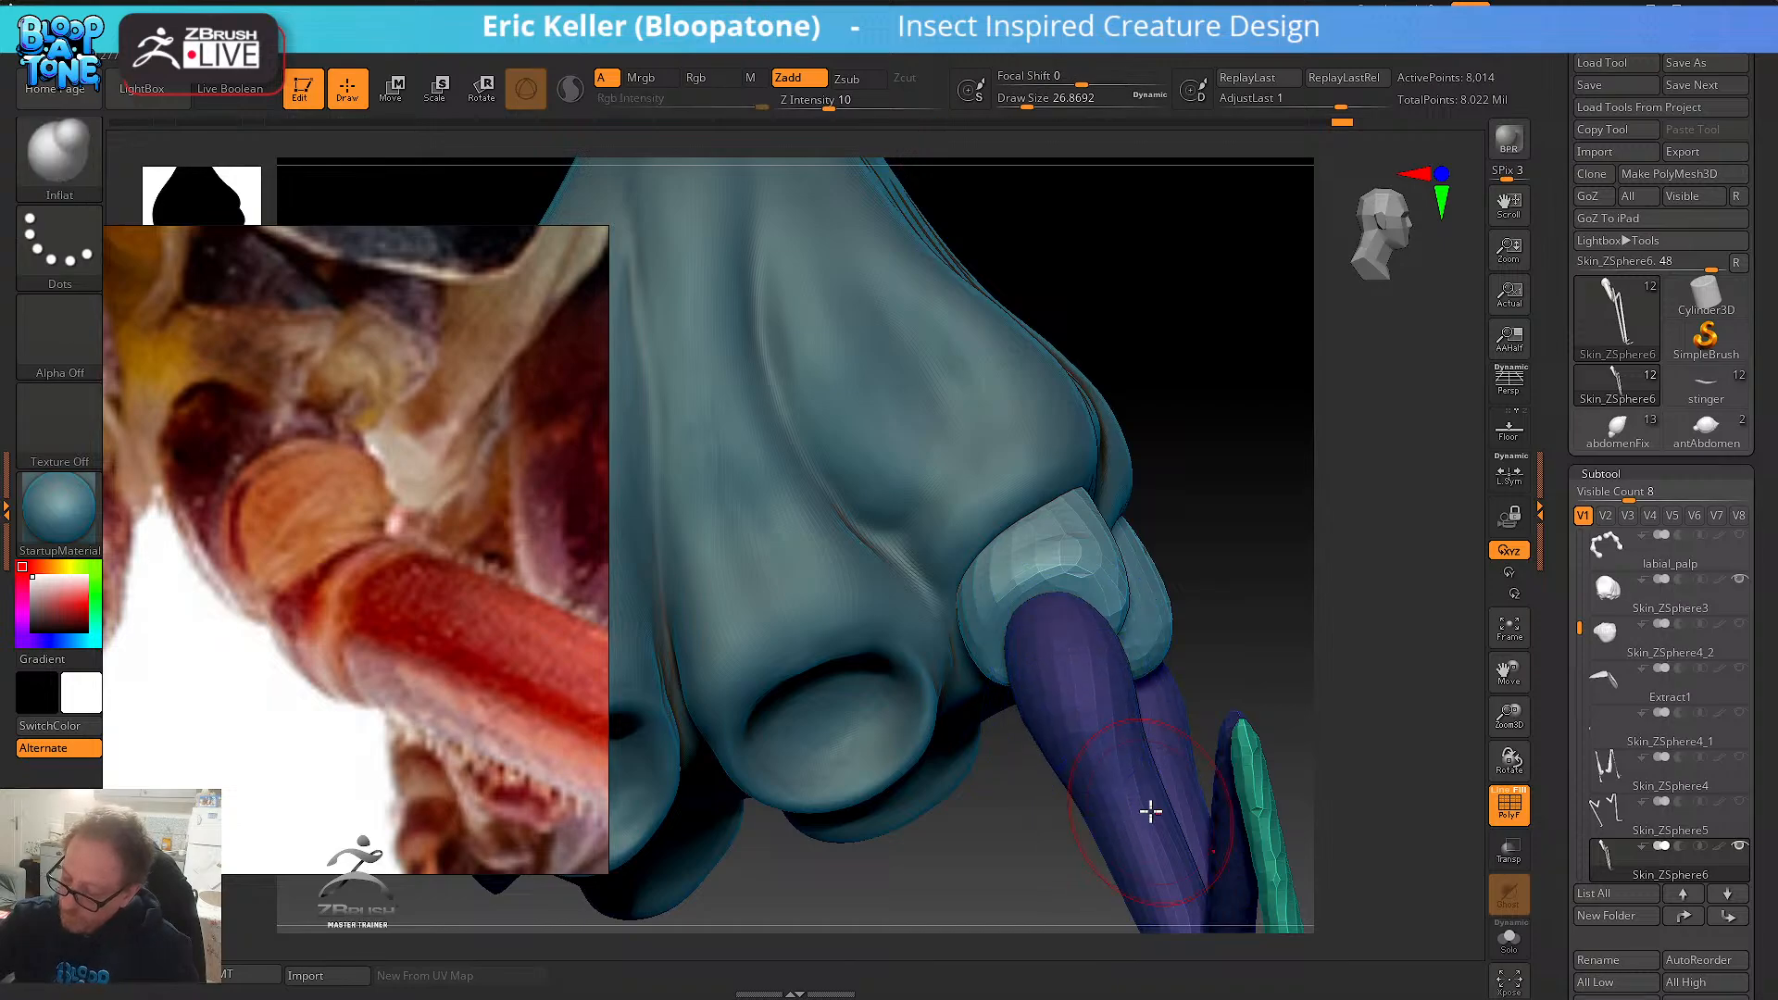
- Inflate the upper leg segment's top into a bulbous joint, smooth it, and check its shape from the front and side
alt+drag(1318, 574, 1076, 599)
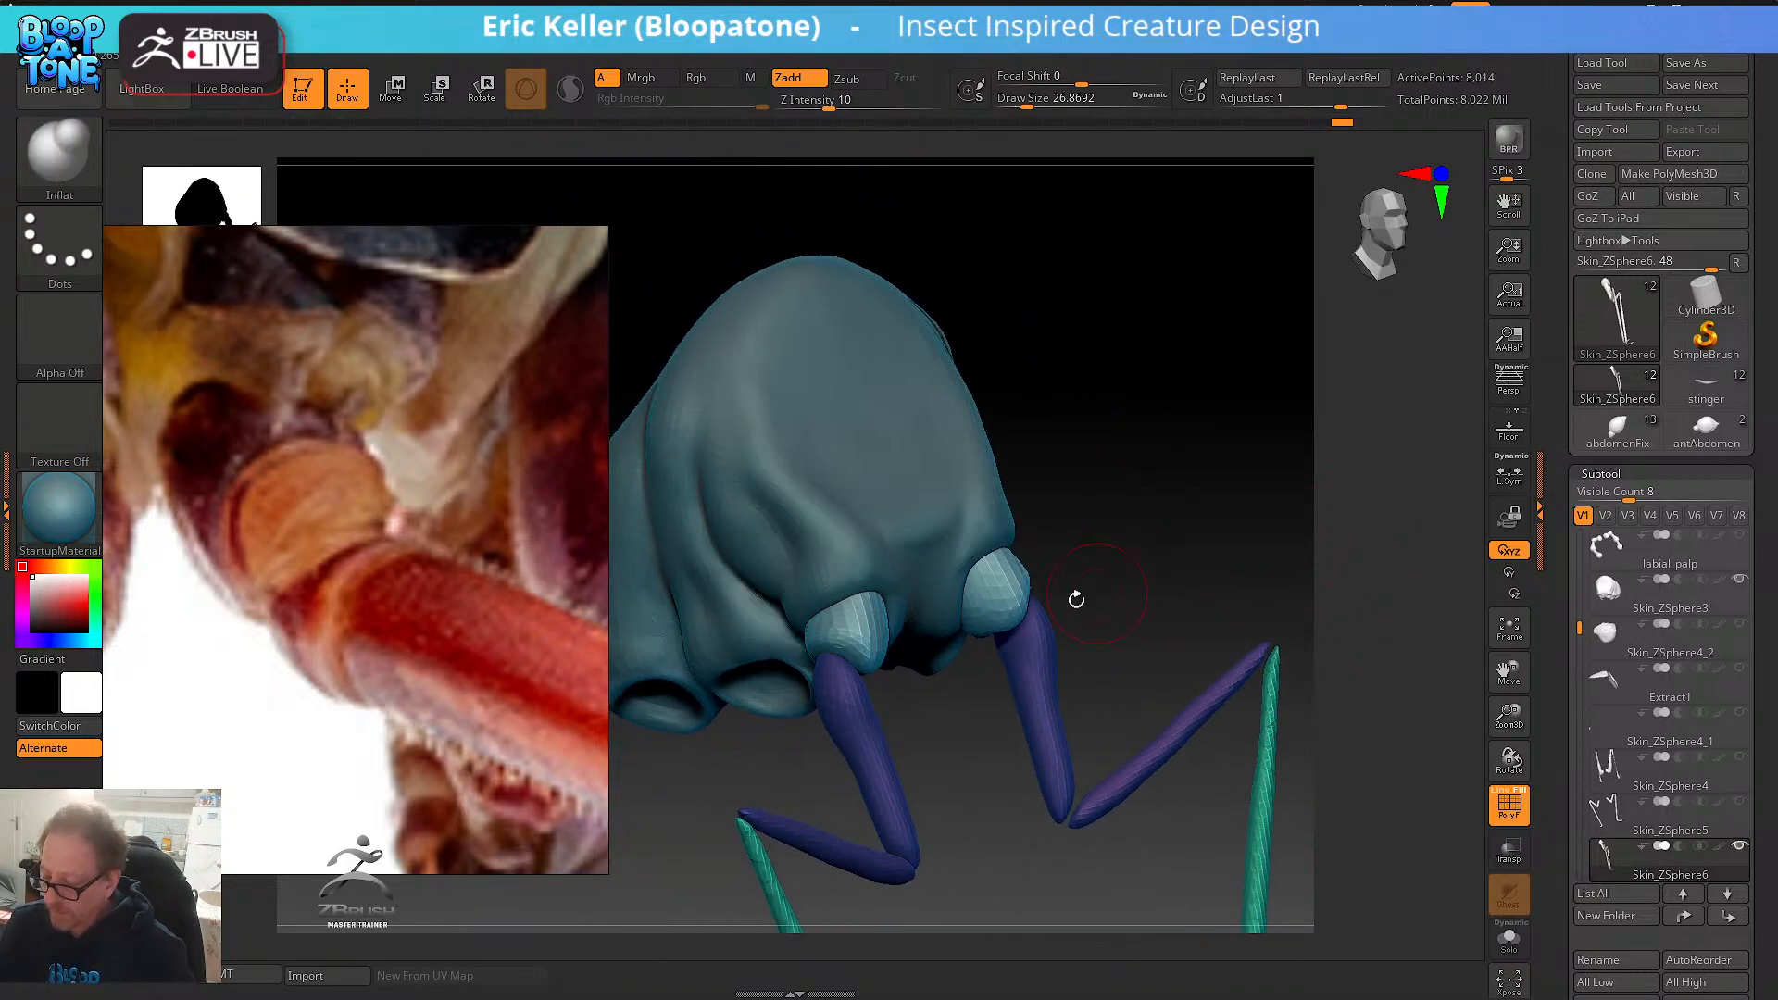
drag(924, 716, 877, 743)
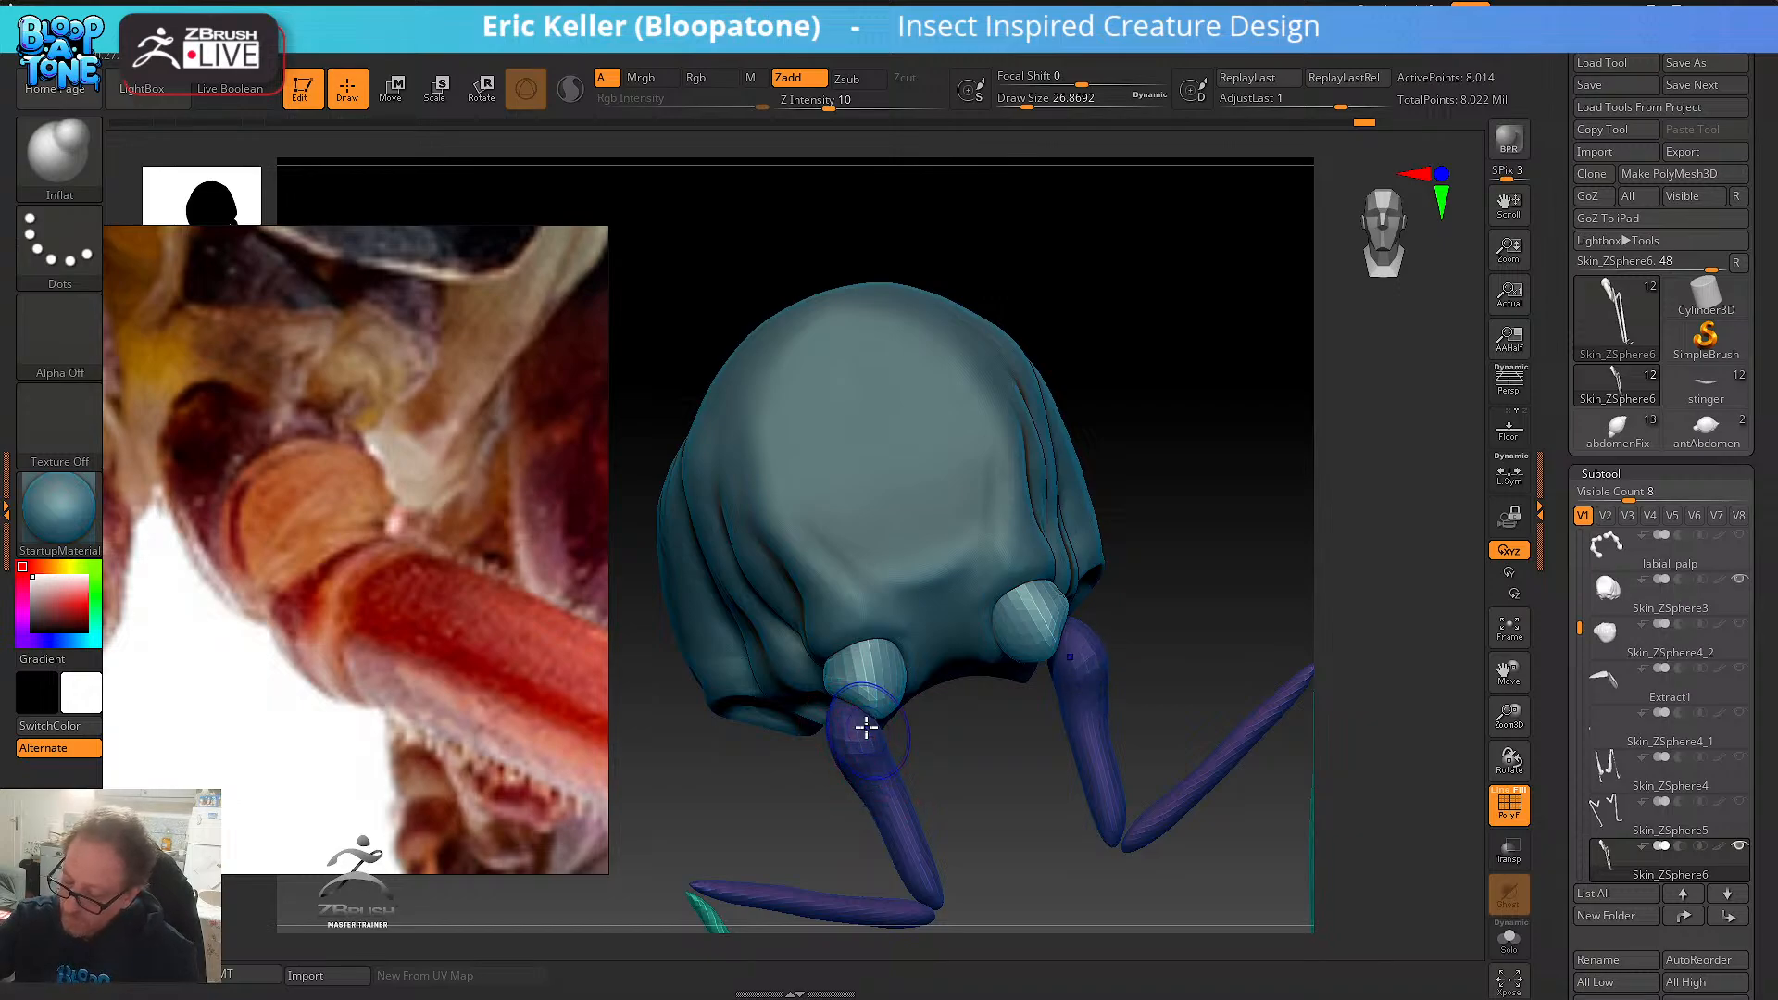
mouse_move(918, 739)
mouse_down()
mouse_move(964, 747)
mouse_move(957, 778)
mouse_move(1015, 776)
mouse_up()
shift+drag(821, 726, 865, 769)
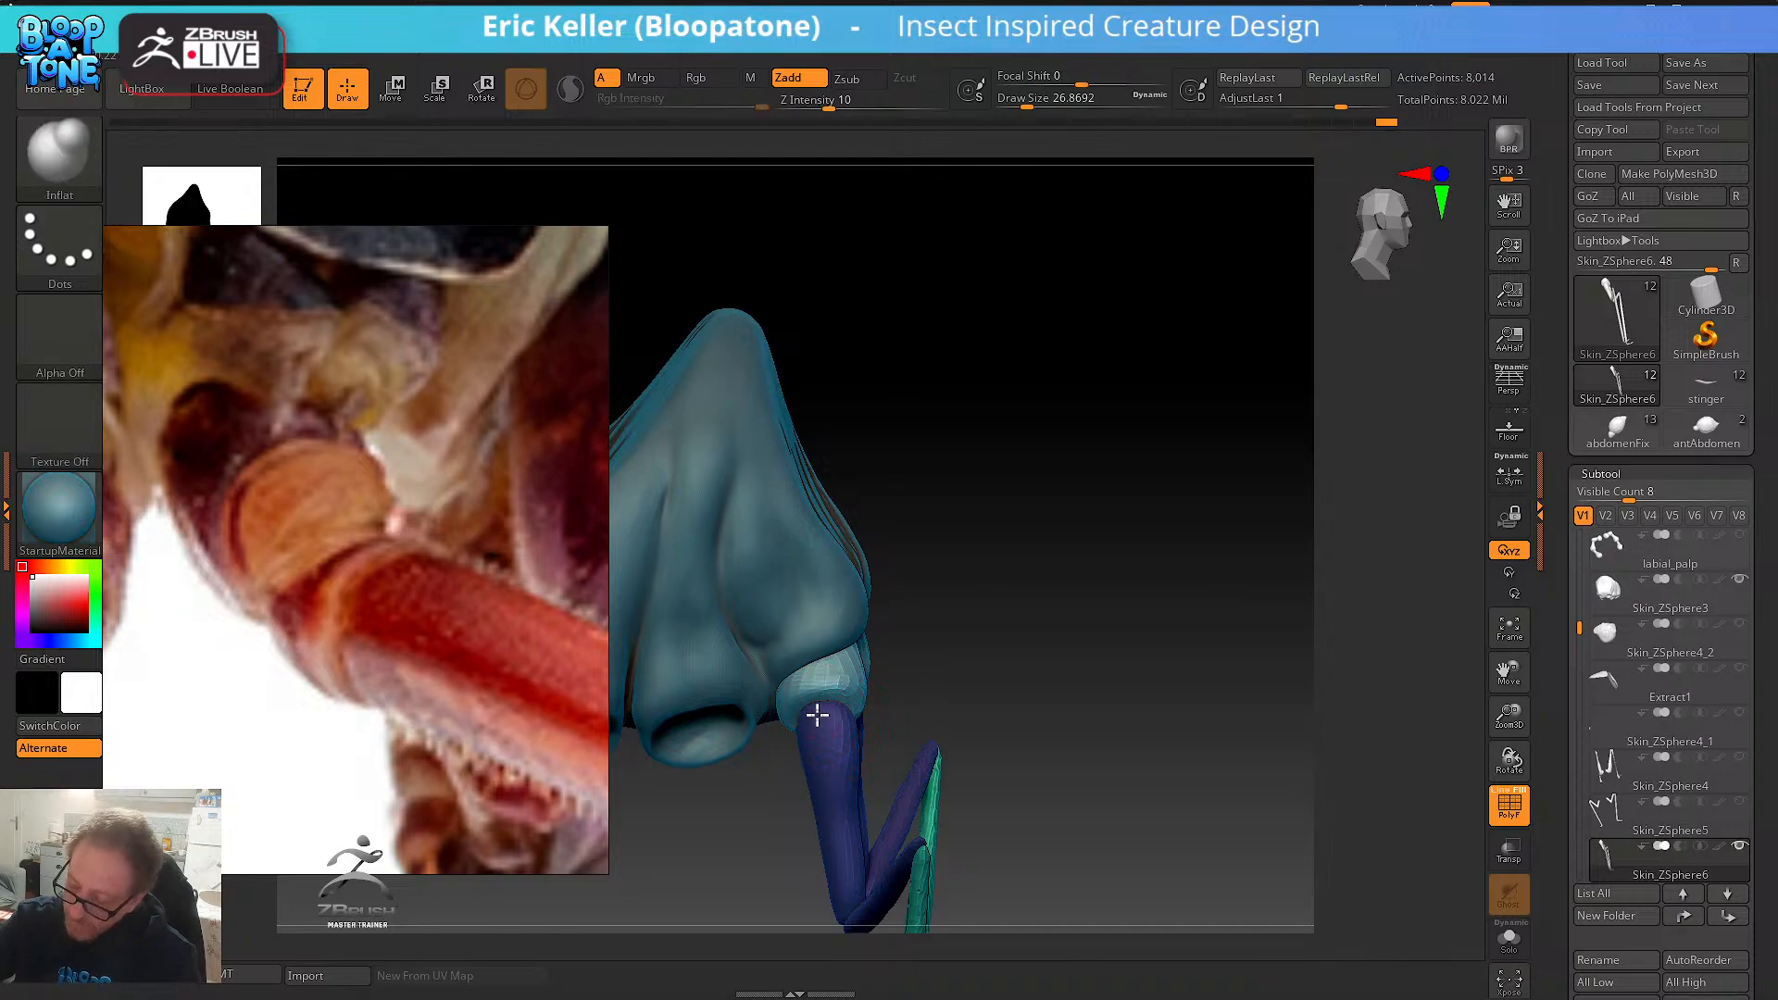
drag(967, 625, 949, 637)
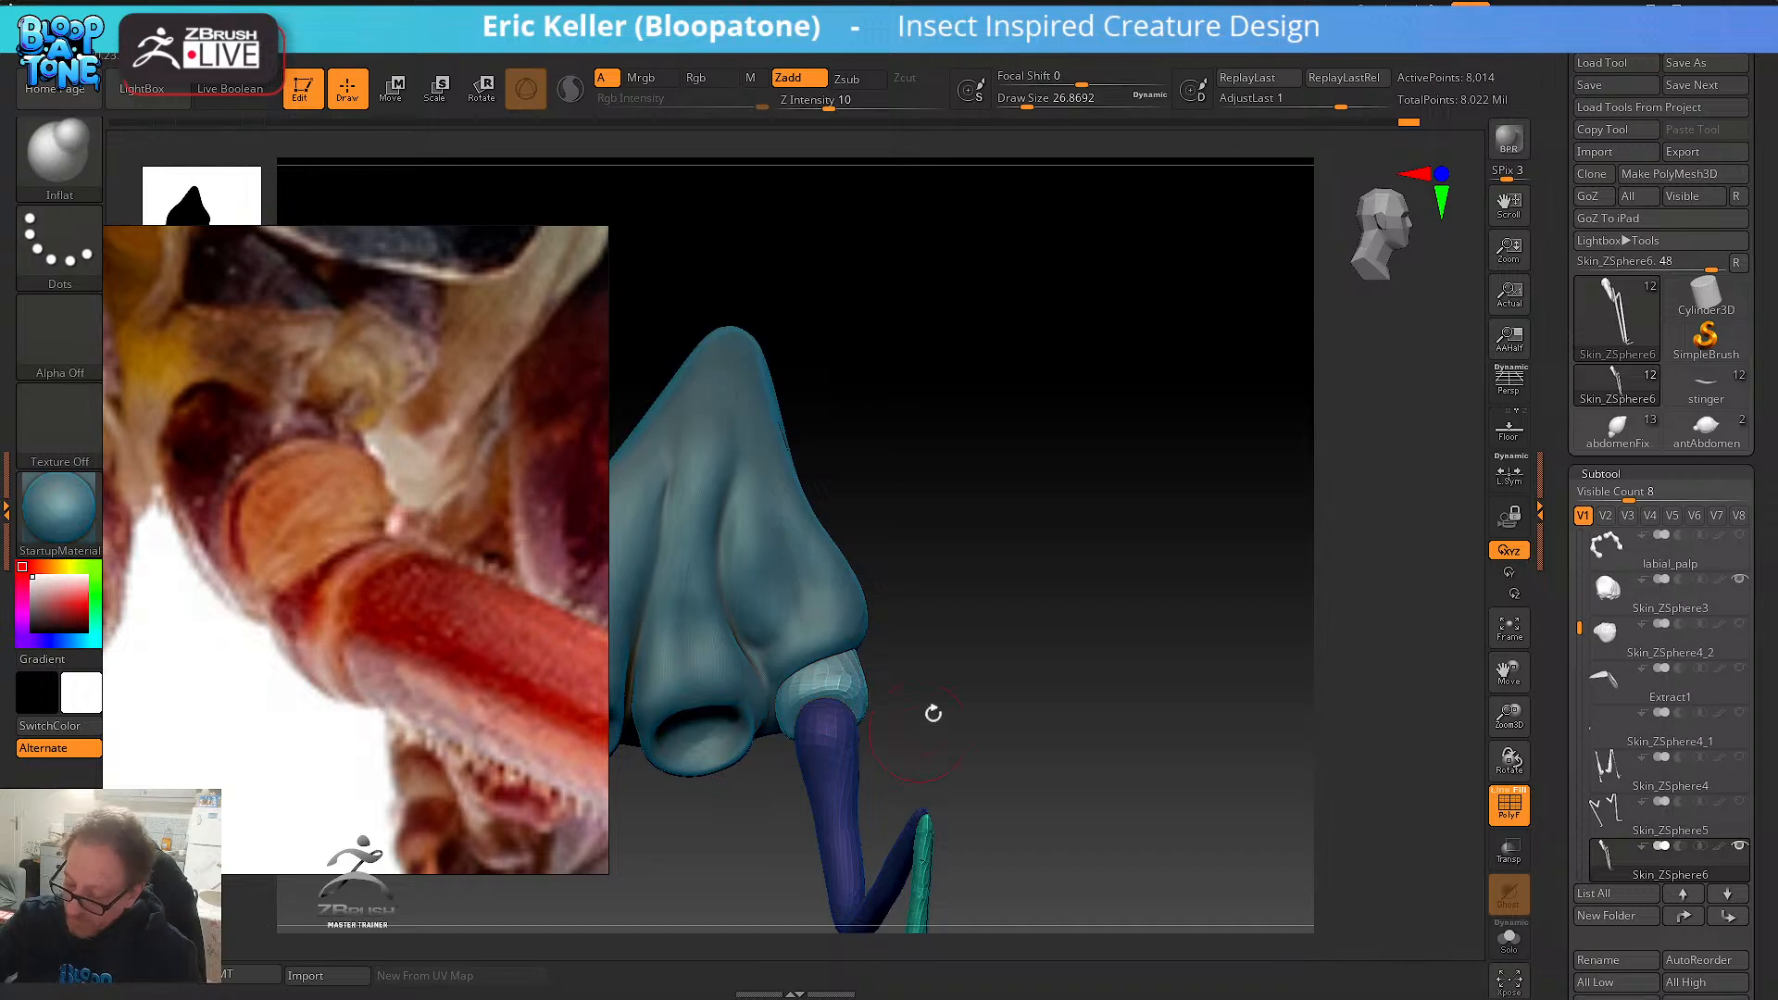
- Thicken the lower end of the front legs' upper segment with the Inflat brush and smooth along its shaft
drag(932, 713, 869, 696)
drag(944, 761, 885, 794)
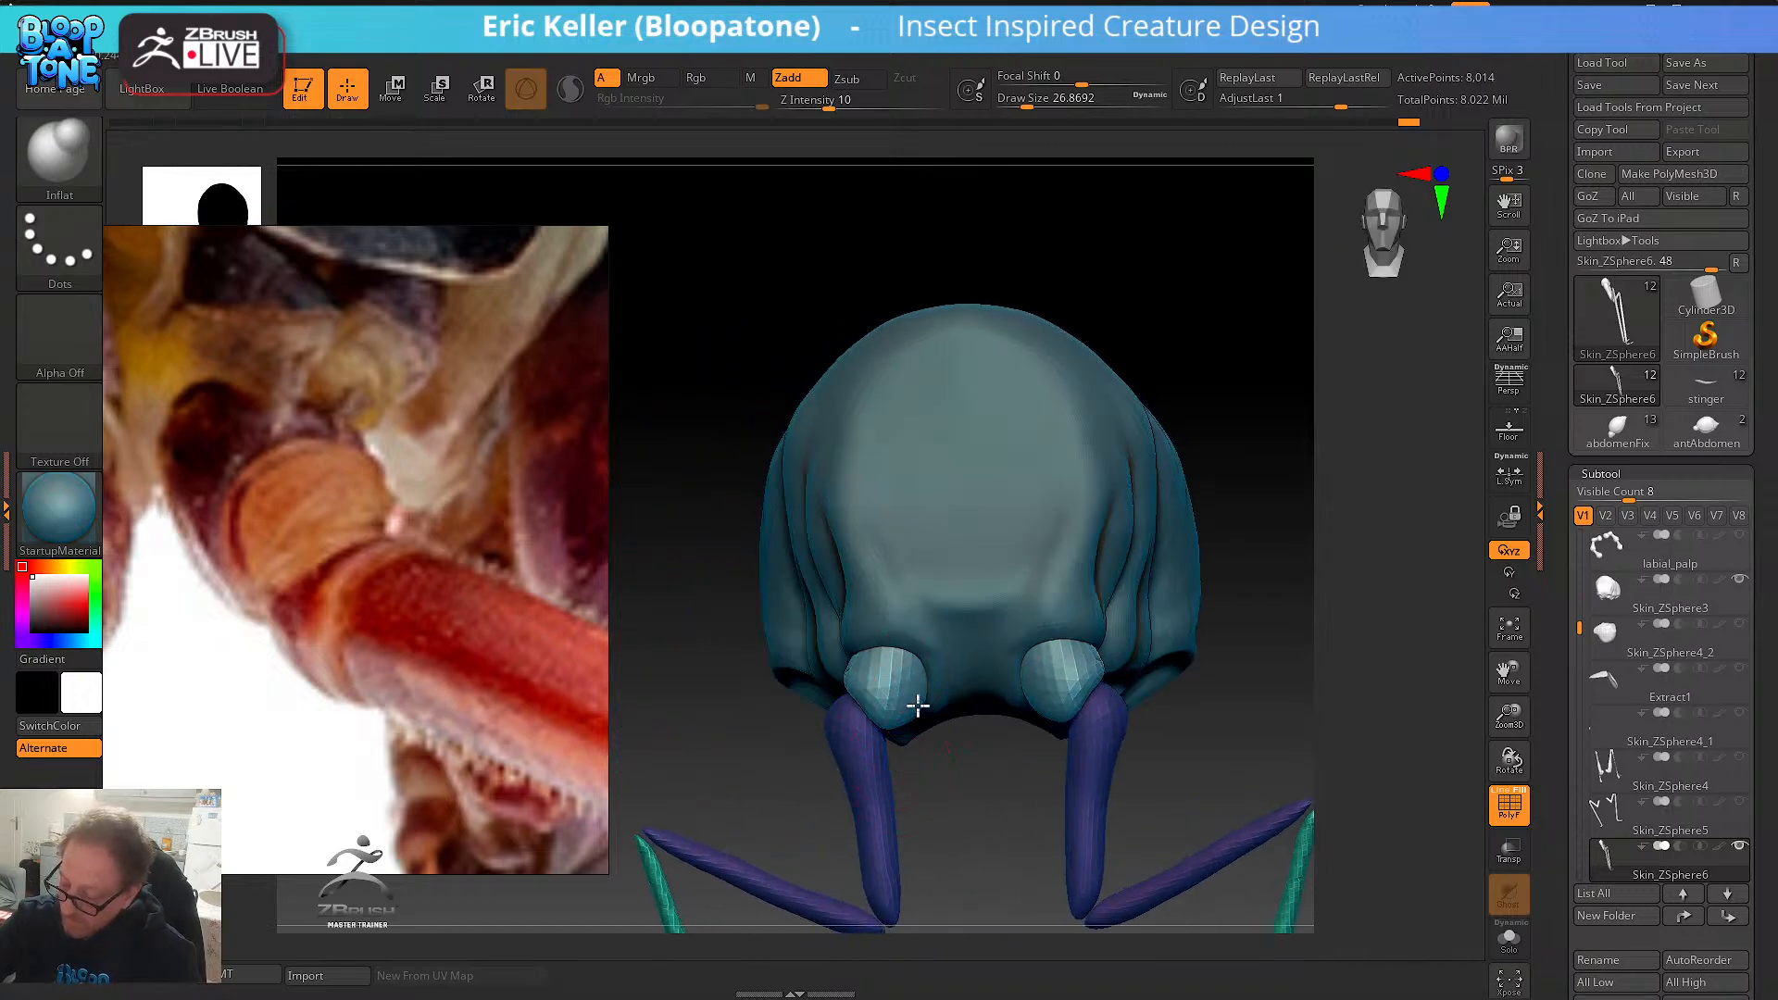
mouse_move(884, 676)
mouse_down()
mouse_move(1024, 806)
mouse_move(1087, 687)
mouse_move(880, 674)
mouse_up()
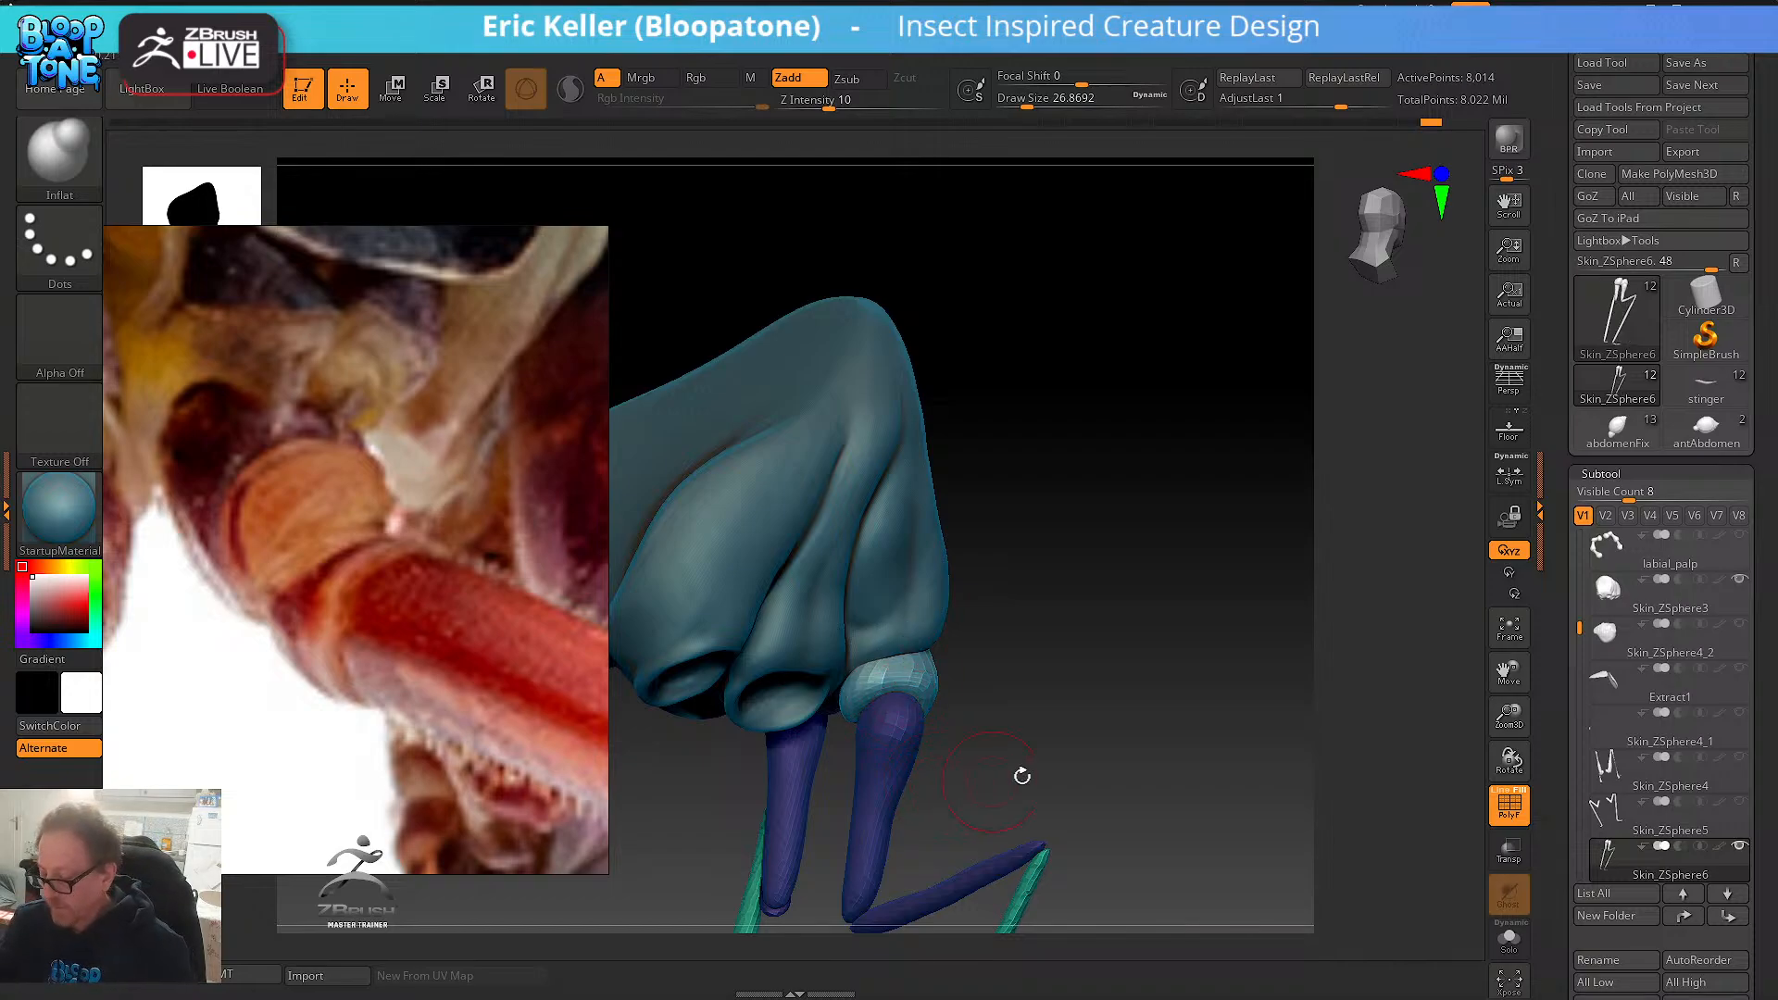
drag(1025, 774, 940, 738)
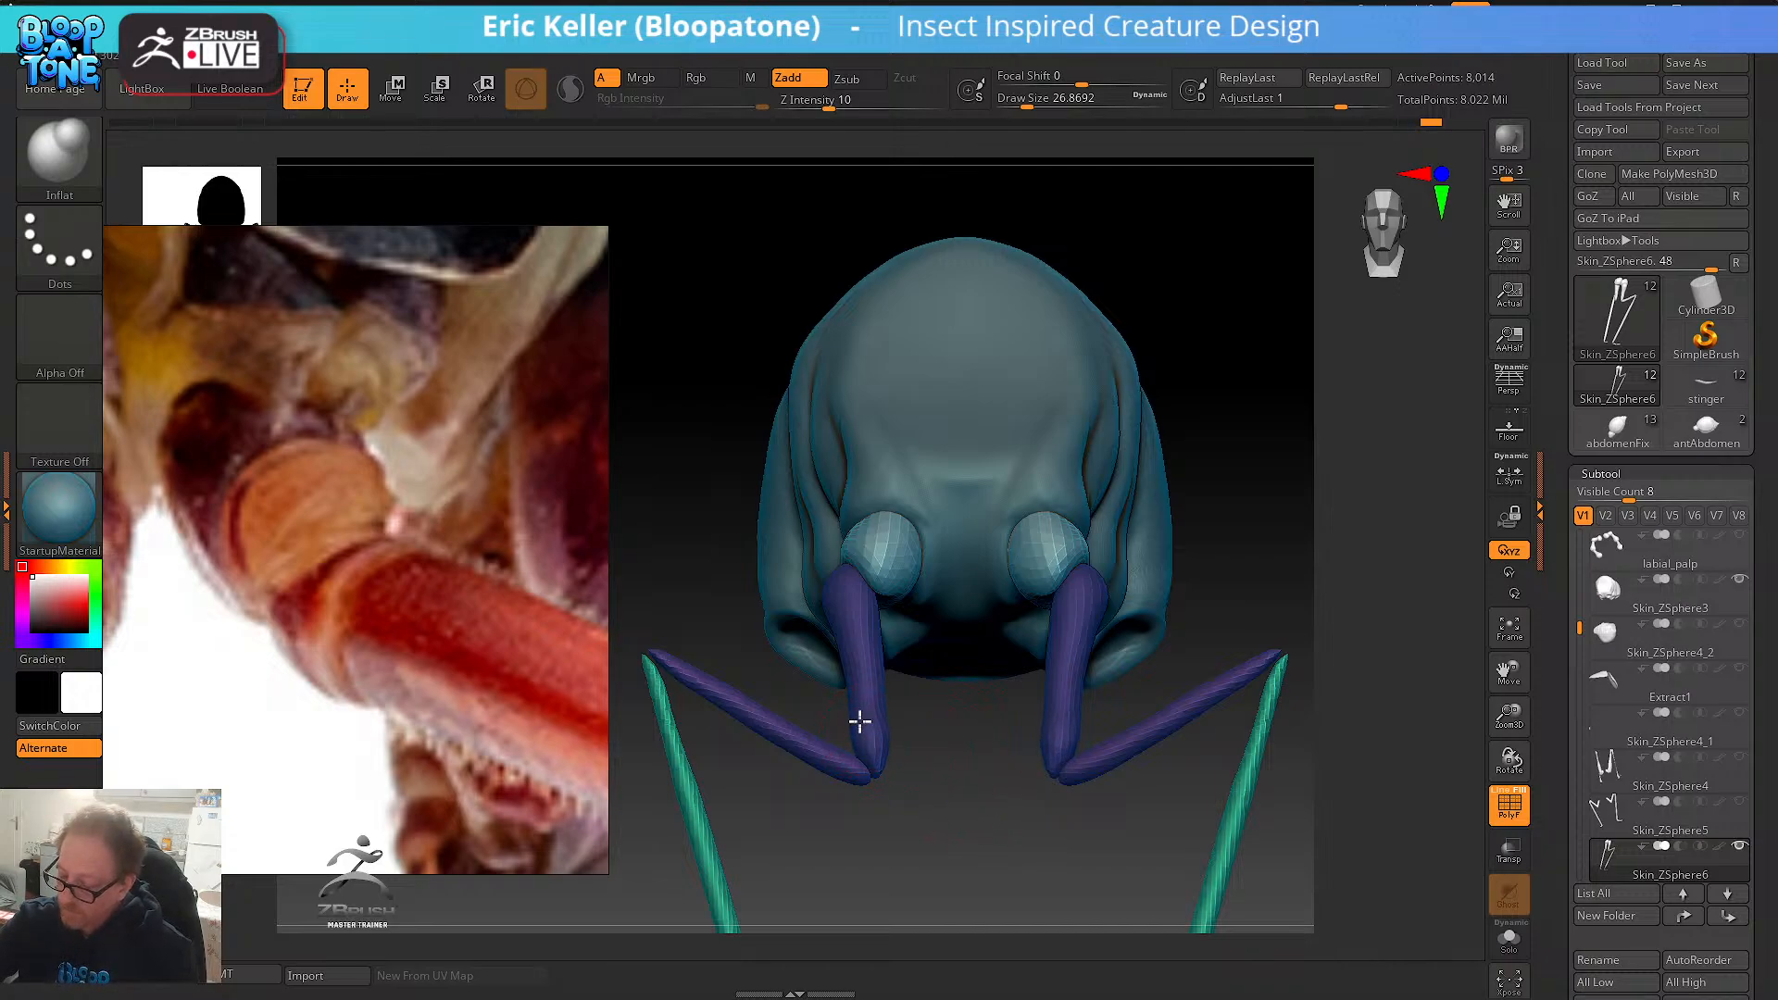
shift+drag(884, 761, 850, 595)
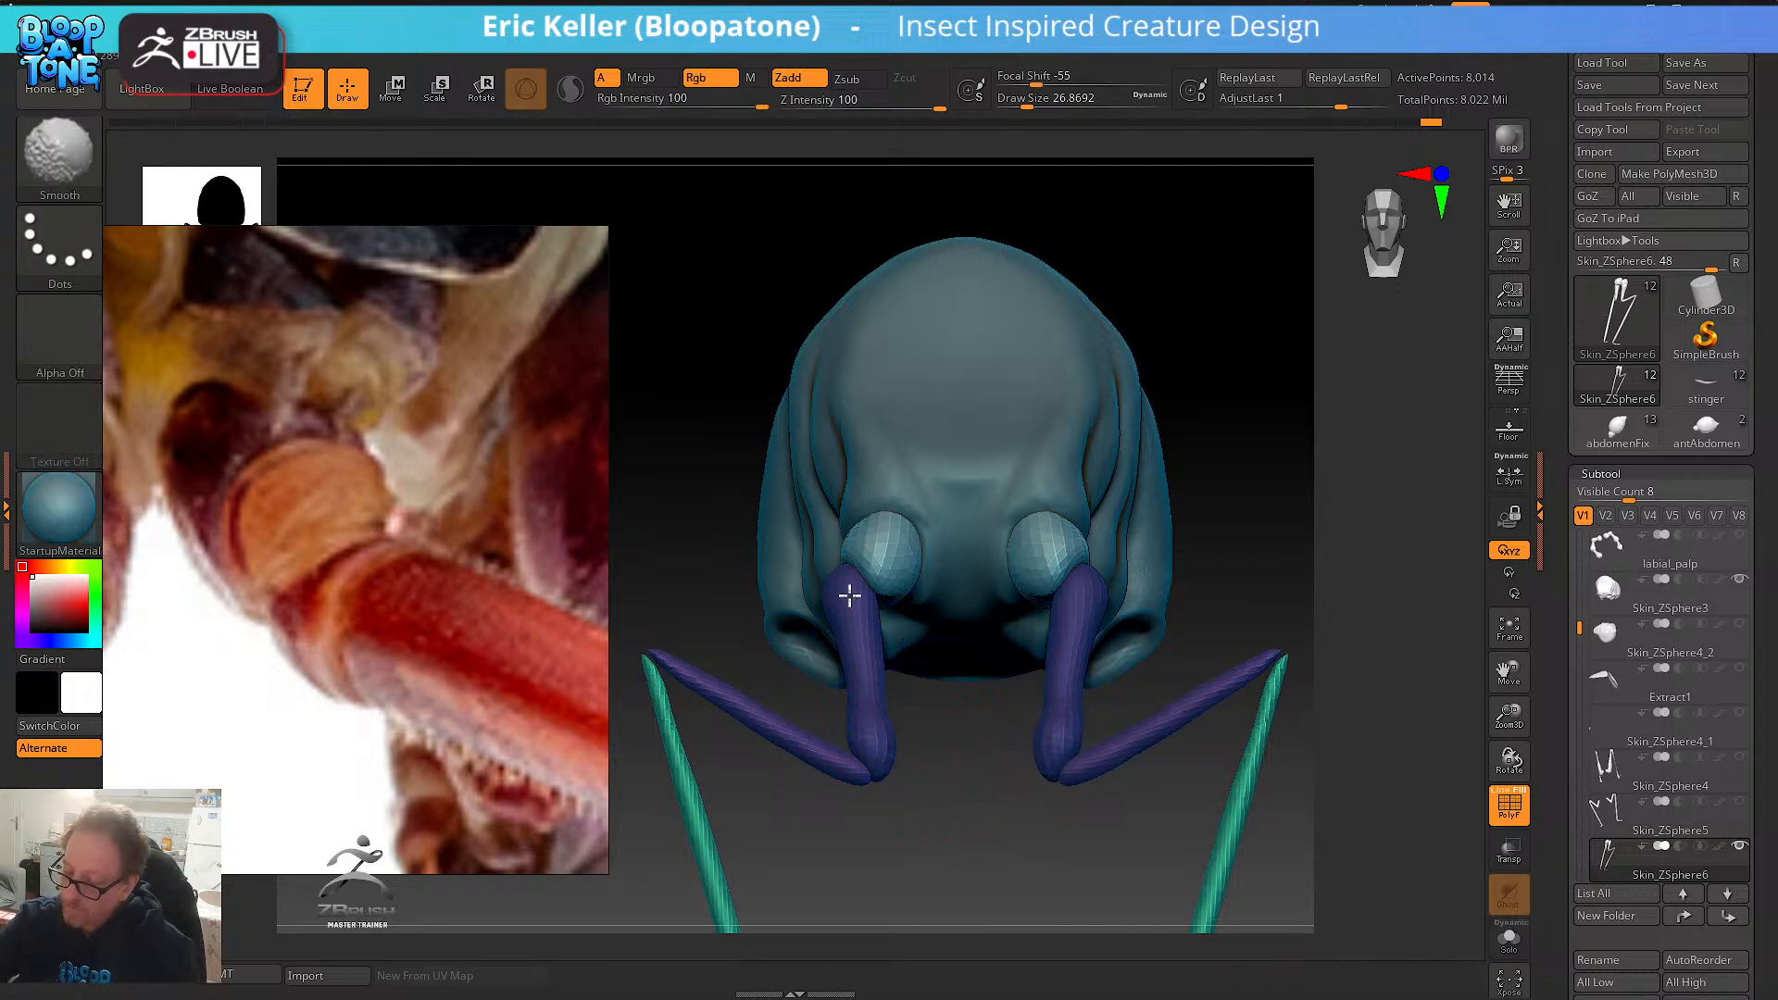
- Compare the overall proportions and pose of the front legs with the katydid photo from the front and side
mouse_move(918, 802)
alt+mouse_down()
mouse_move(953, 814)
mouse_move(837, 806)
mouse_move(823, 756)
alt+mouse_up()
scroll(393, 677, down, 7)
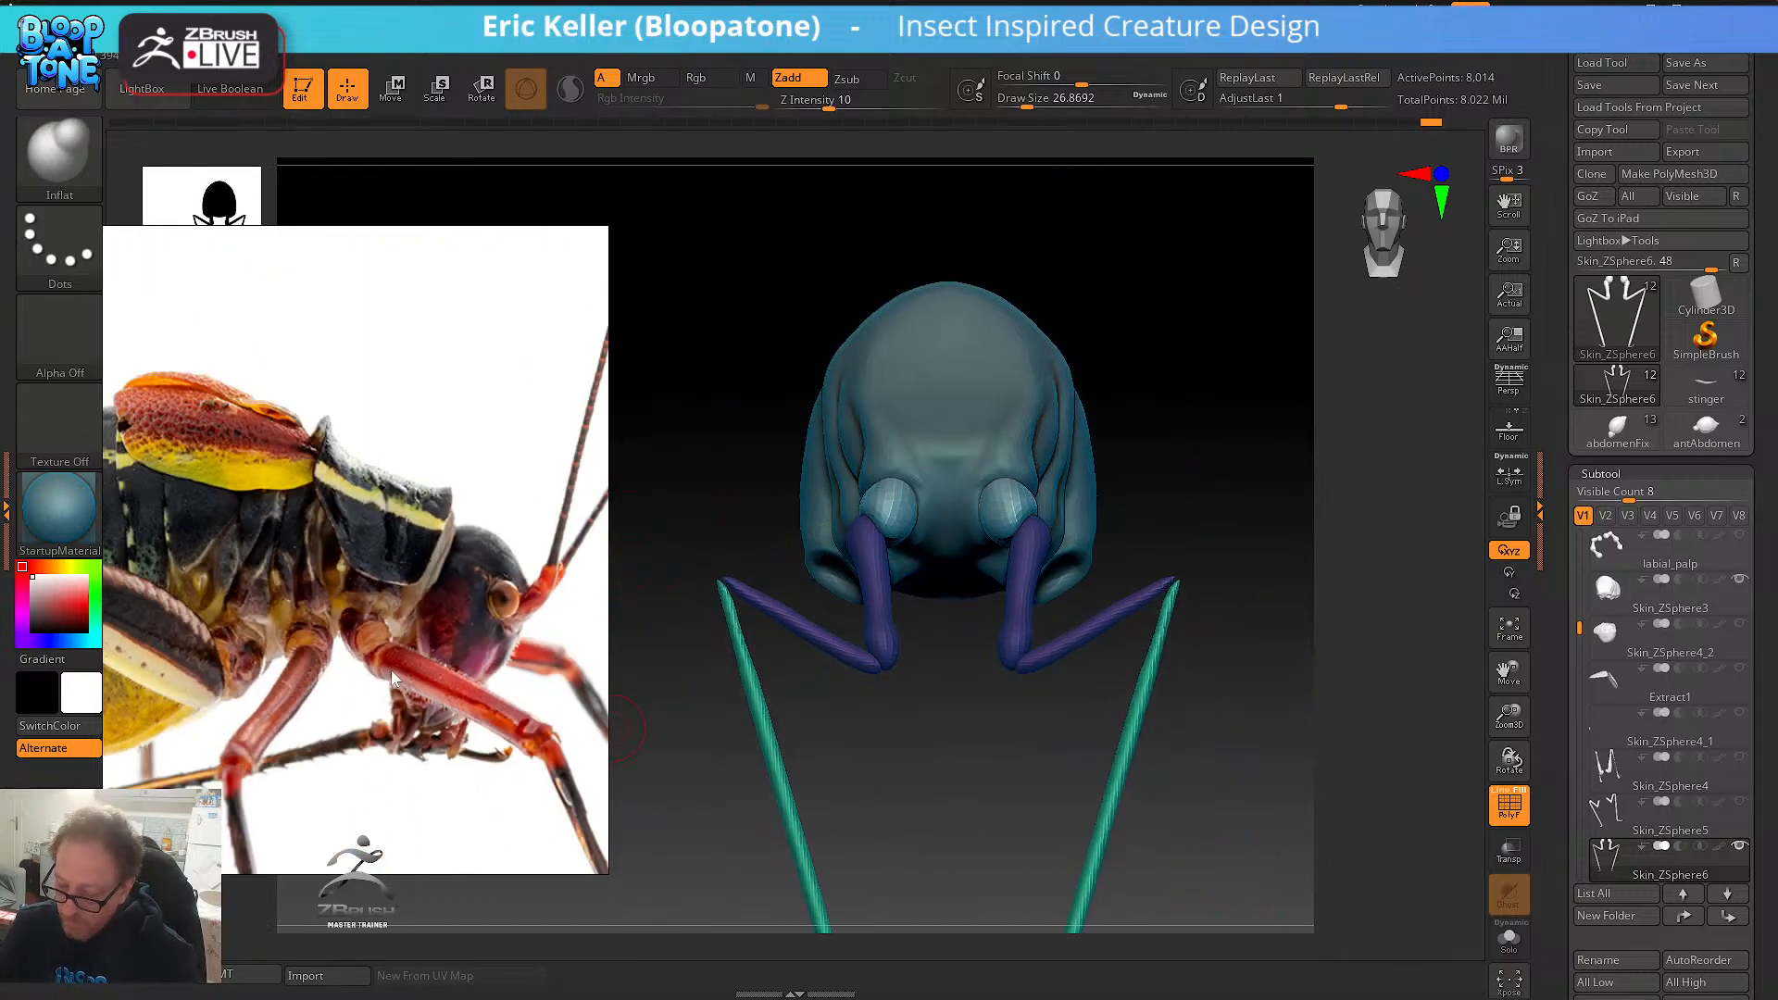
scroll(392, 677, down, 6)
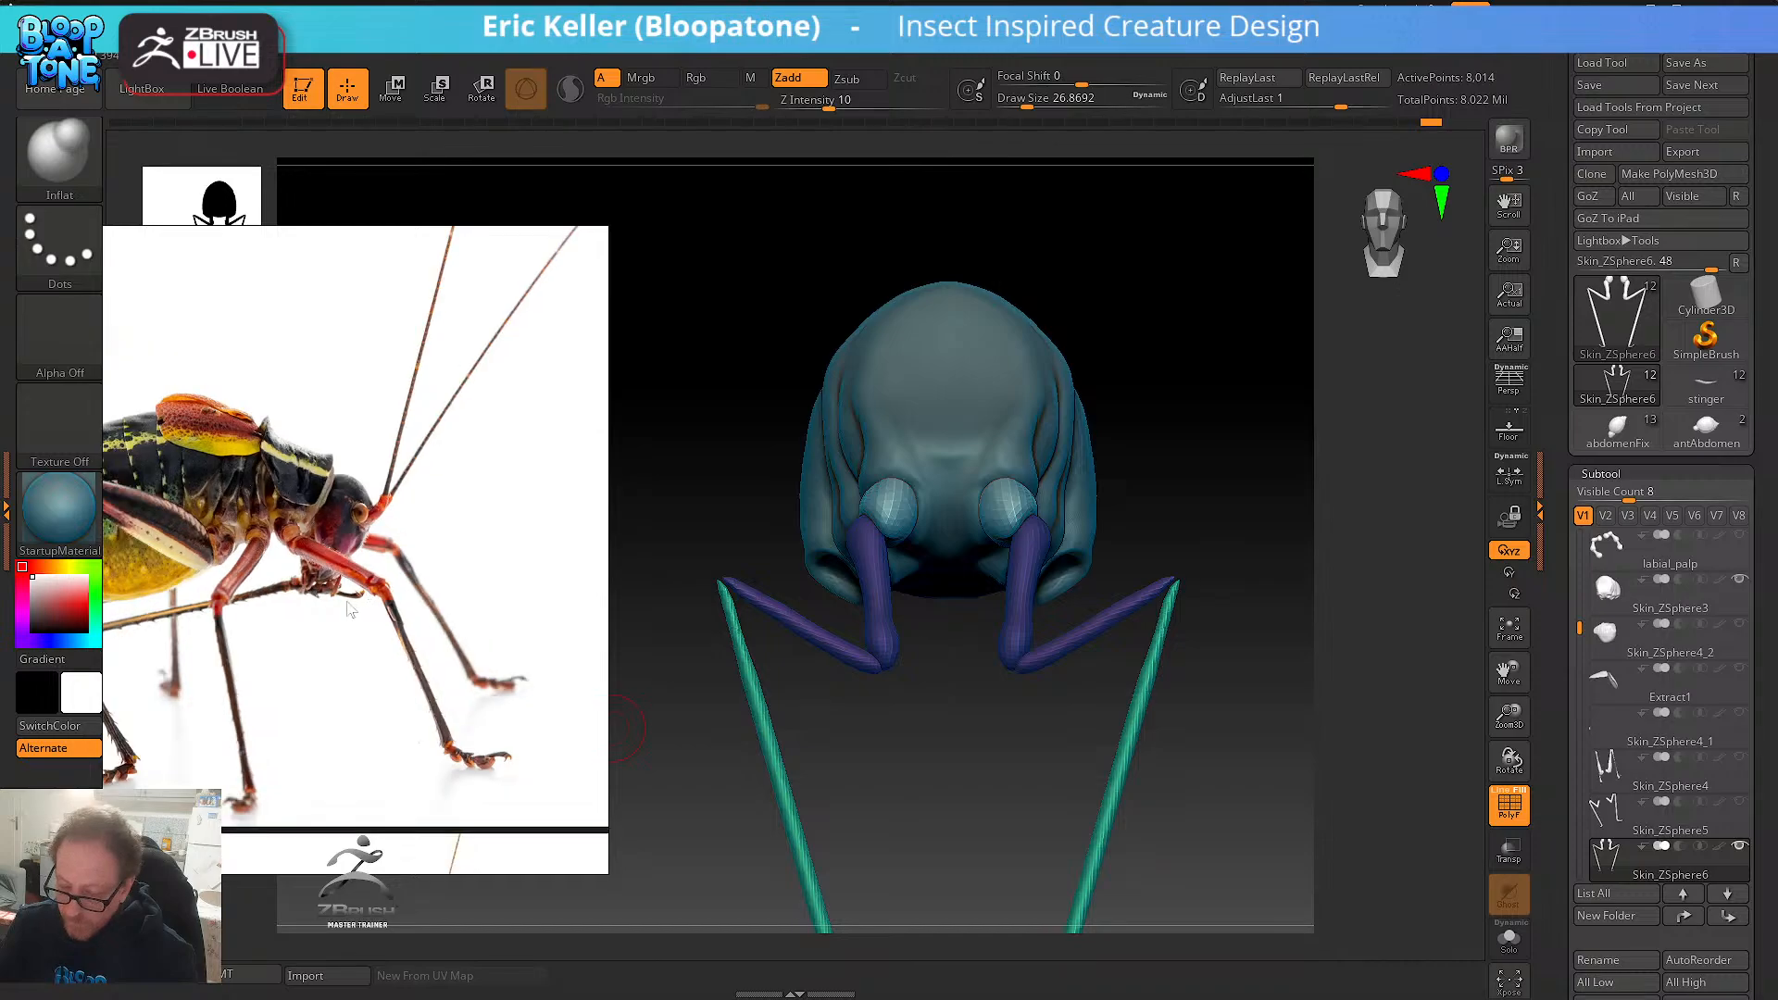
scroll(352, 611, up, 5)
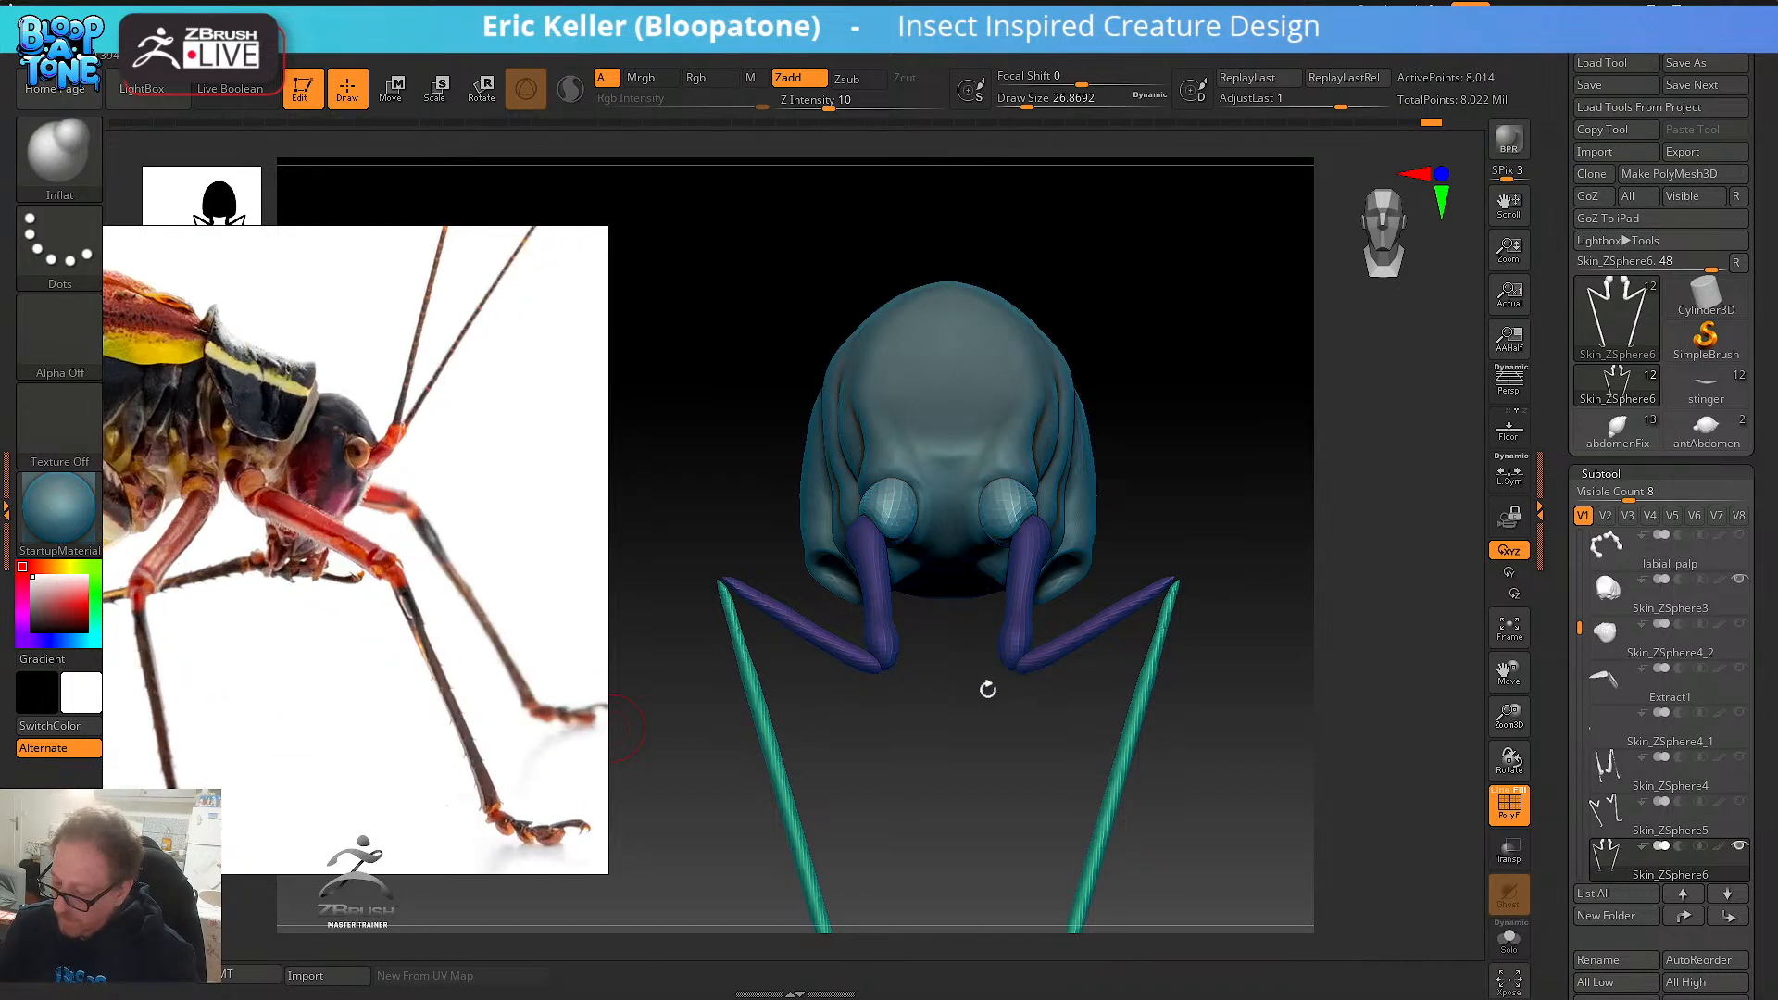
drag(988, 689, 832, 685)
mouse_move(1052, 719)
shift+mouse_down()
mouse_move(1188, 743)
mouse_move(1082, 703)
shift+mouse_up()
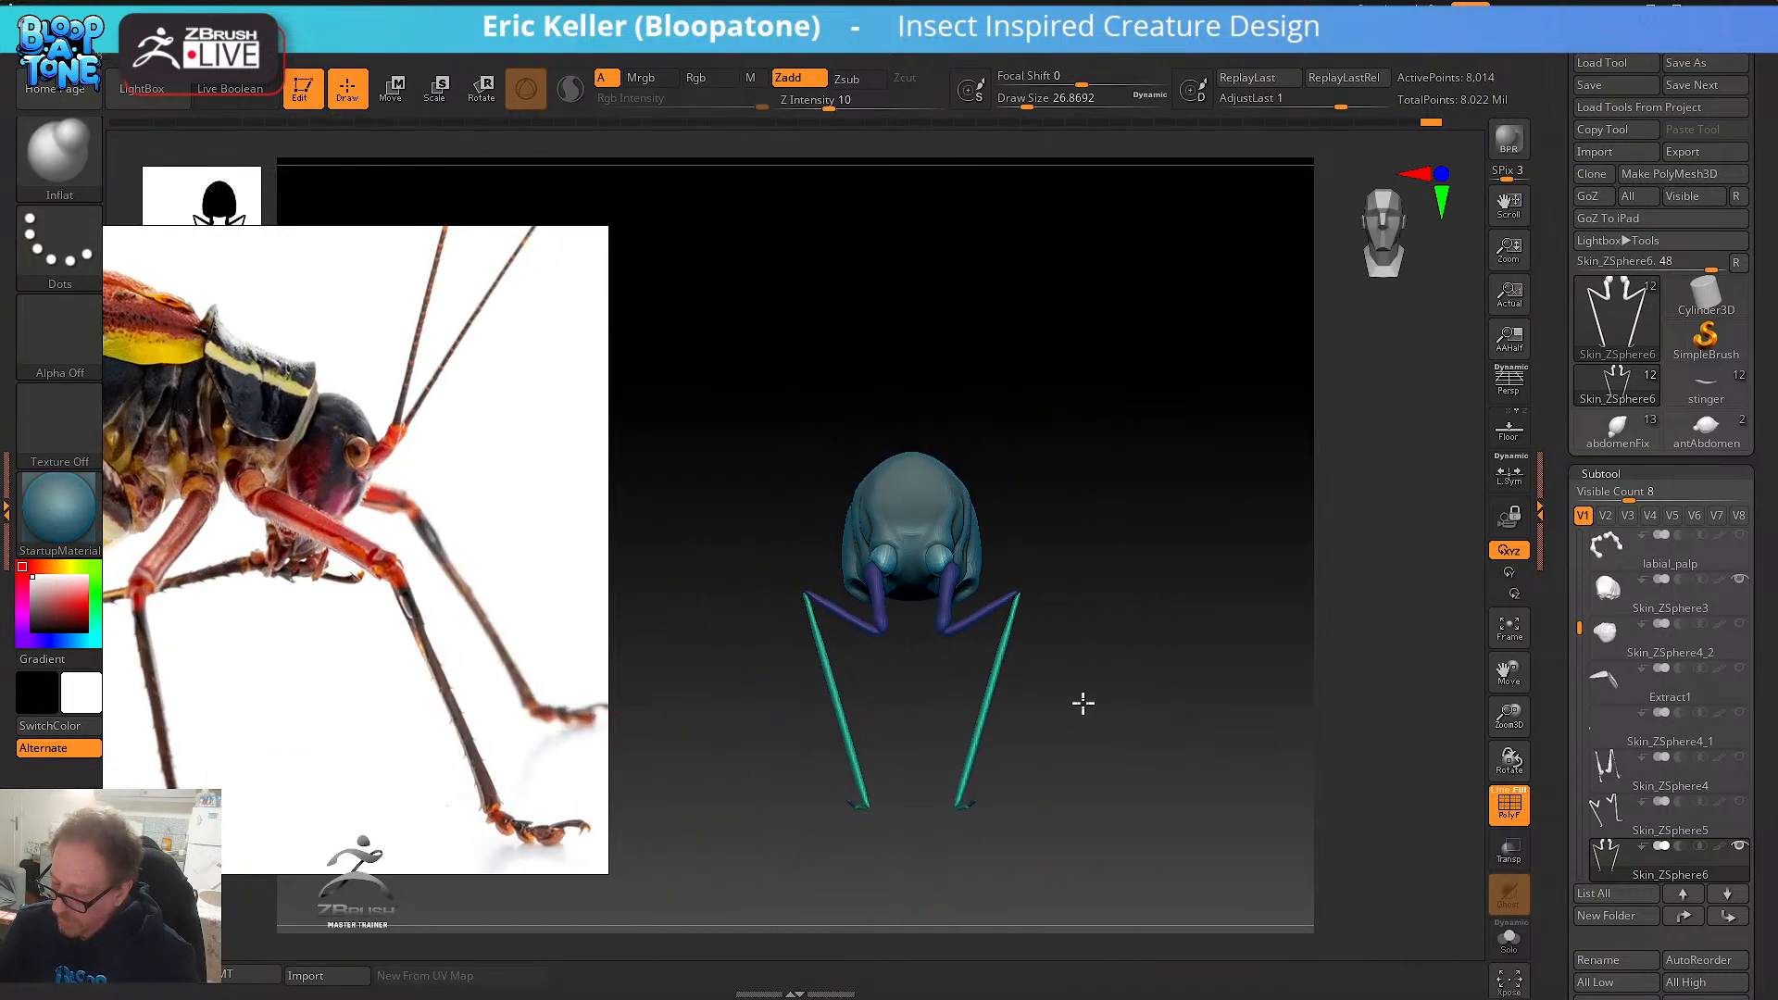
drag(1036, 631, 1191, 675)
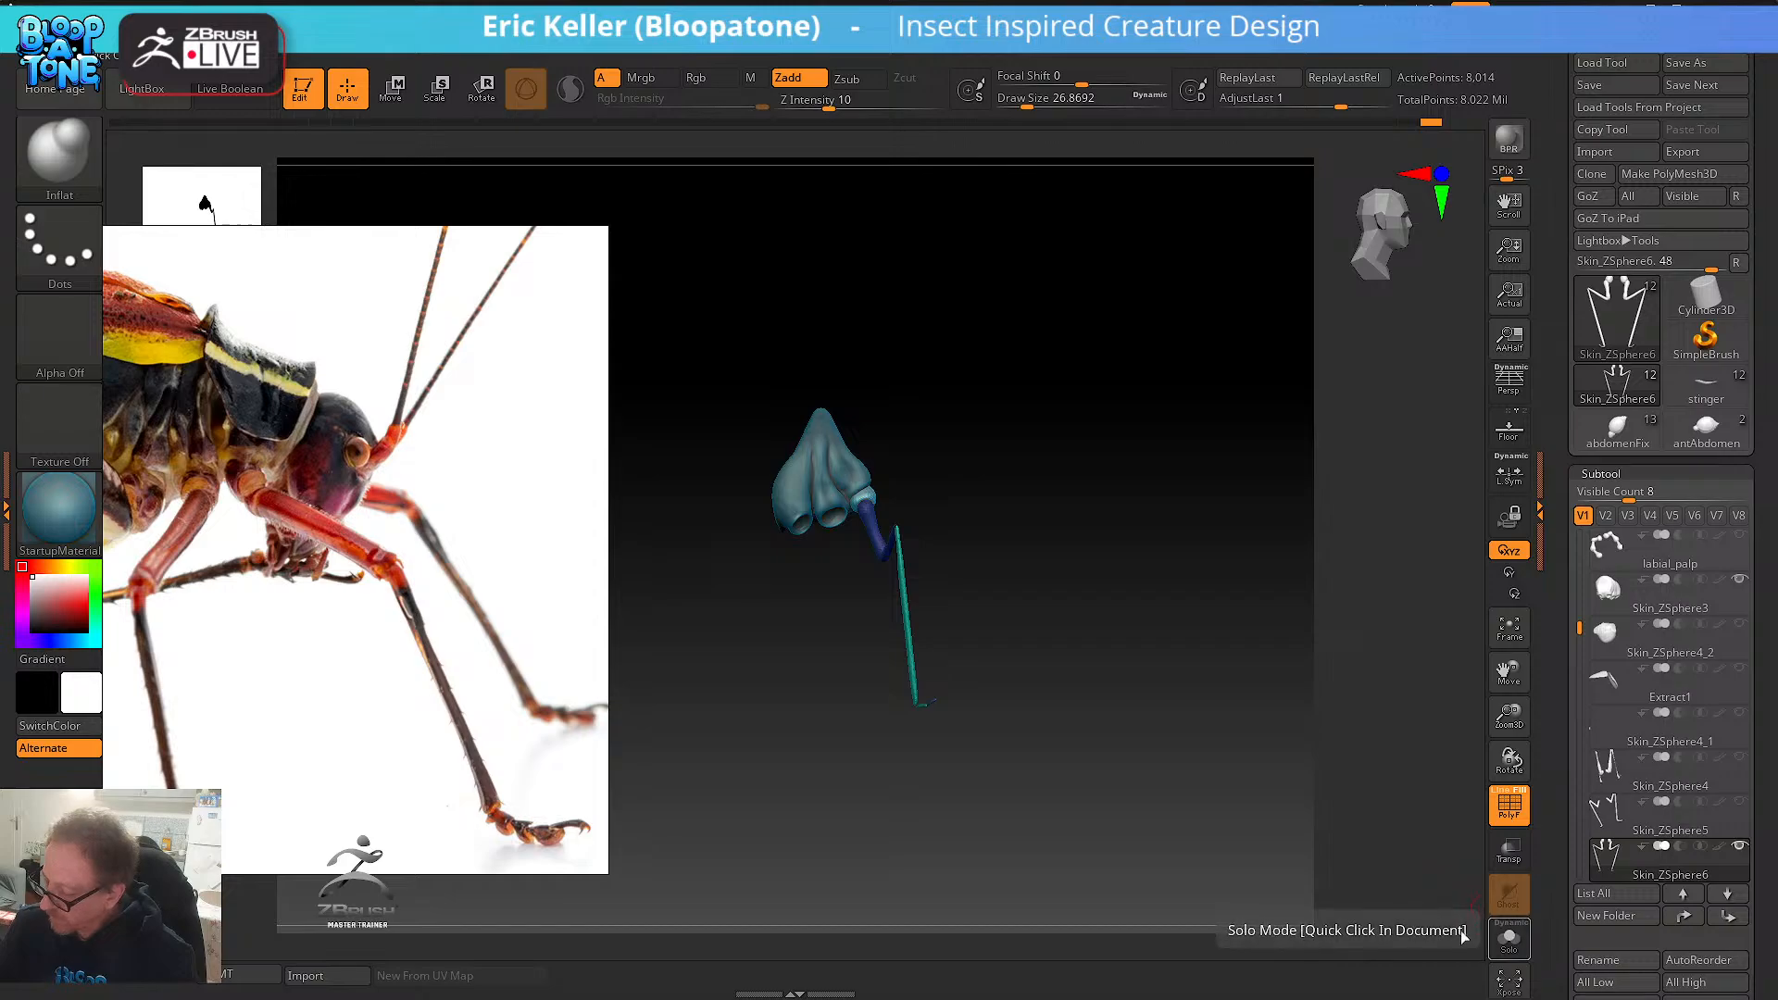
drag(1190, 787, 1036, 642)
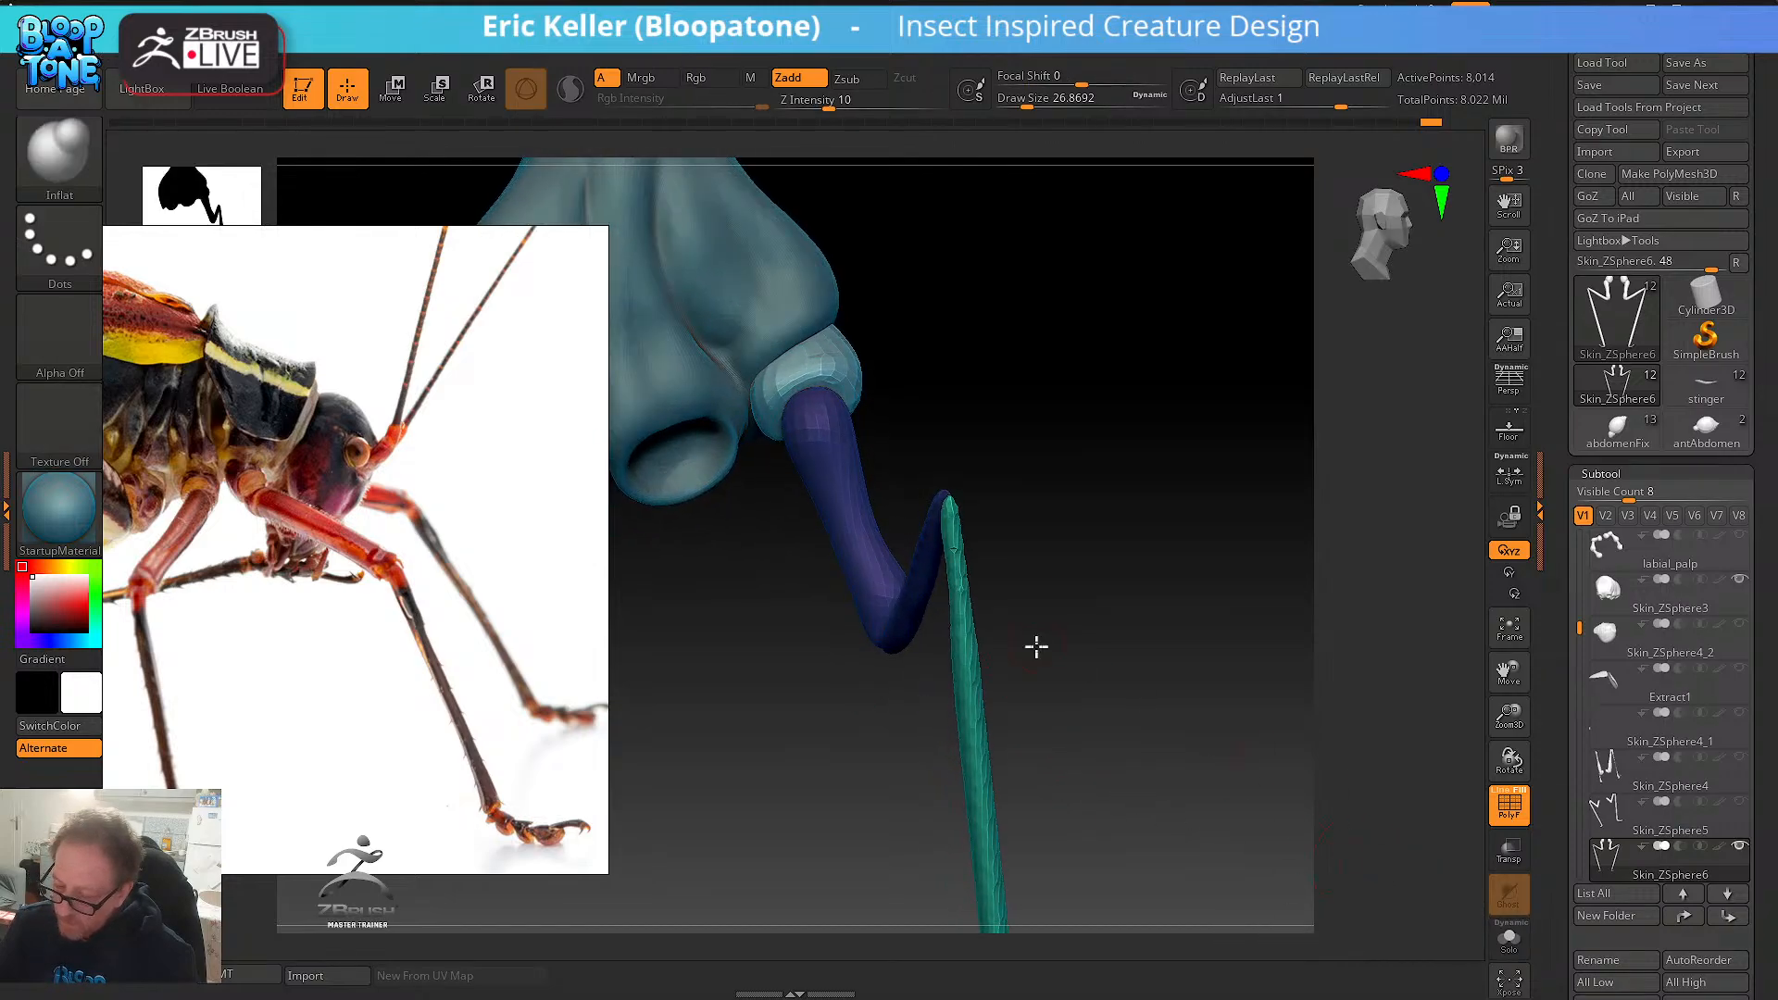
- Inflate the outer end of the second leg segment into a rounded joint based on the katydid's knee close-up
scroll(346, 608, up, 5)
scroll(352, 610, up, 5)
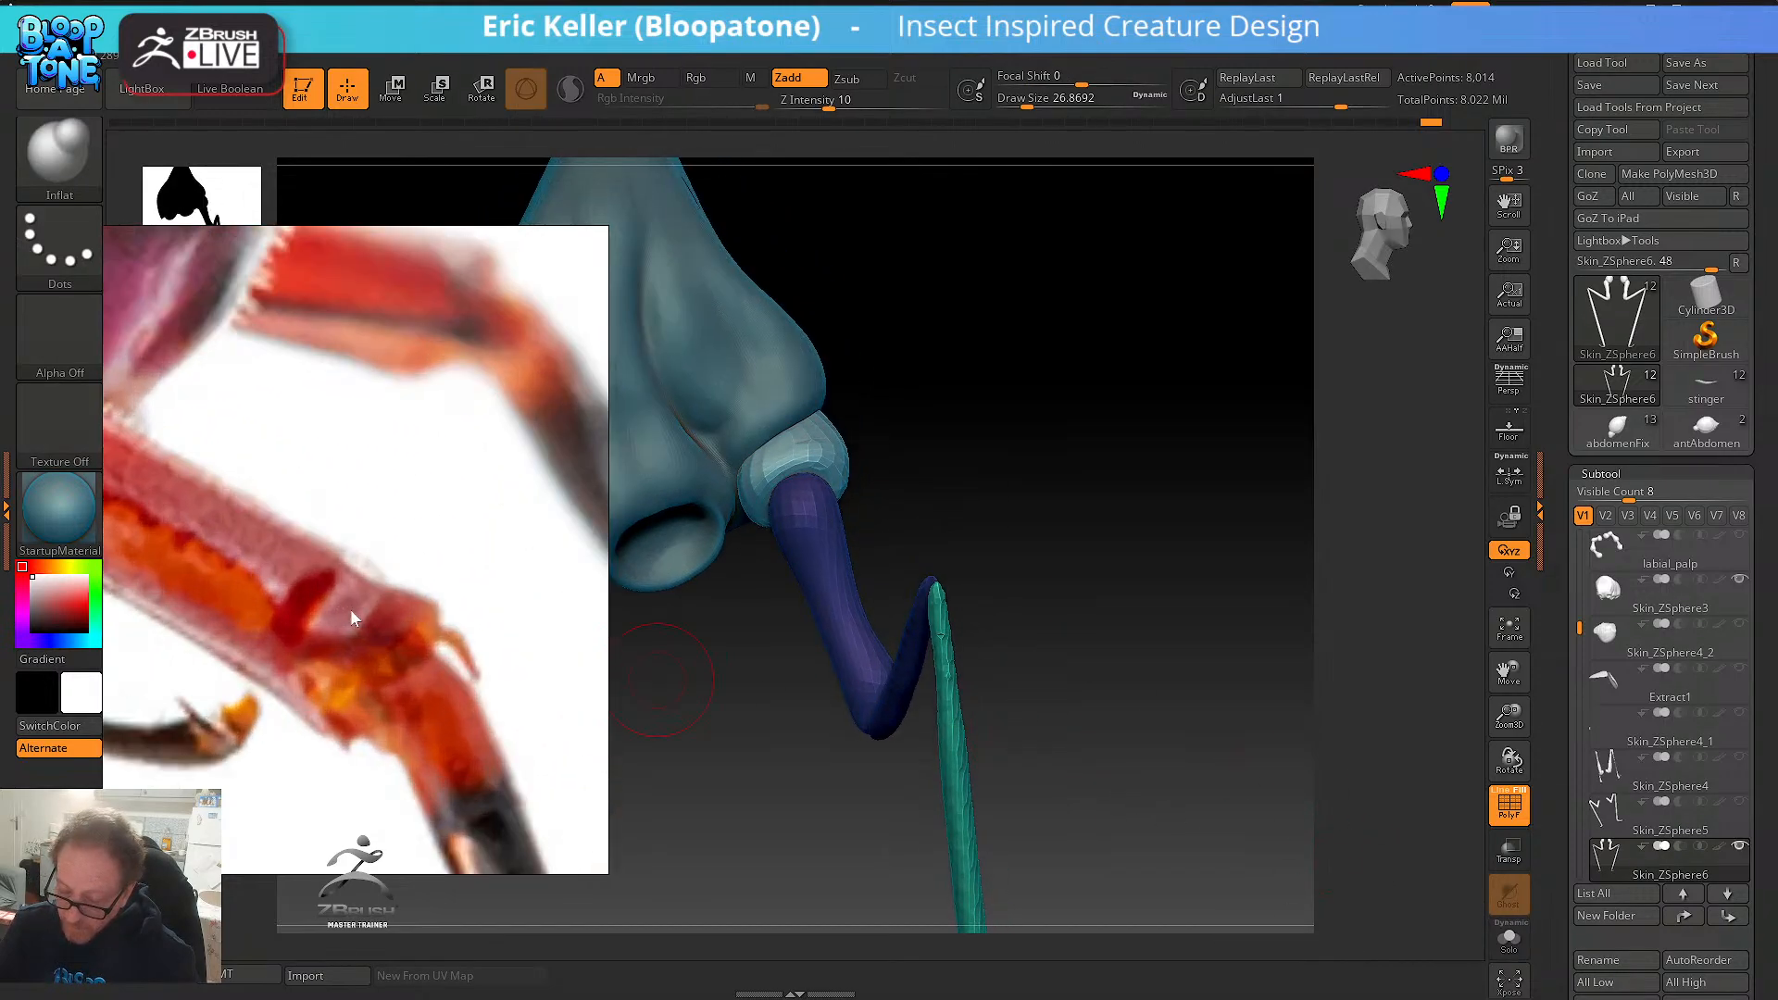
drag(1065, 651, 1098, 631)
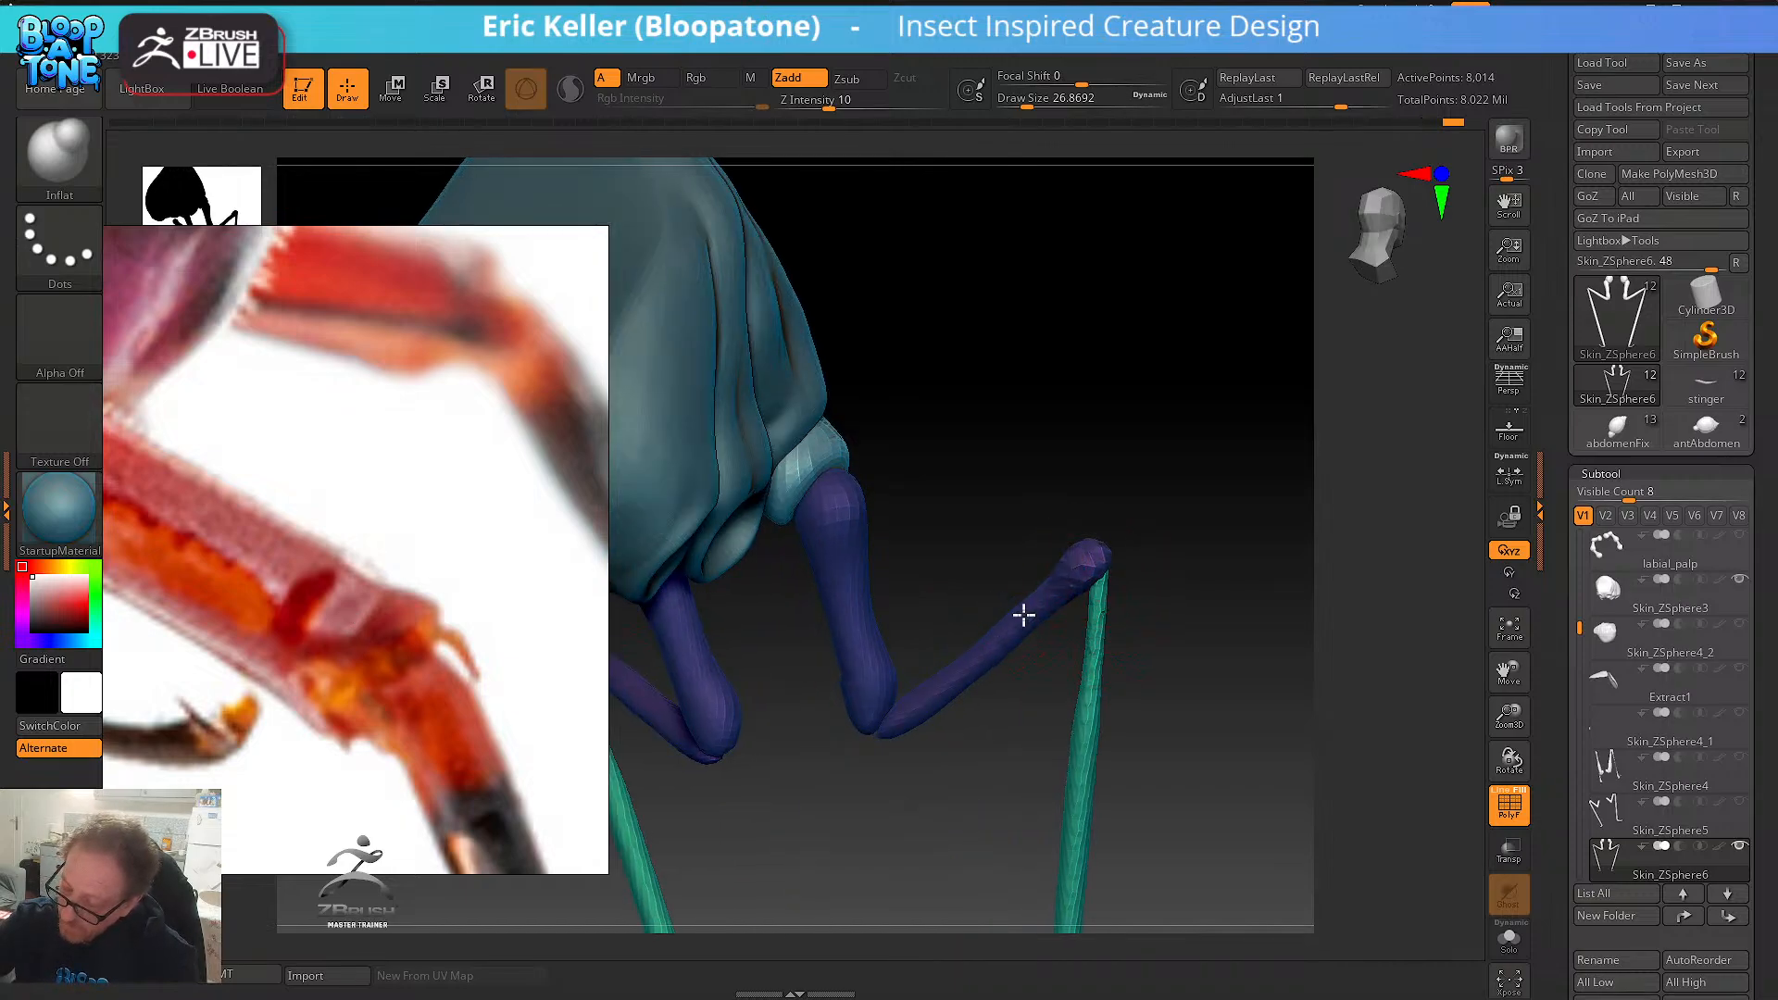
drag(939, 781, 868, 698)
key(shift)
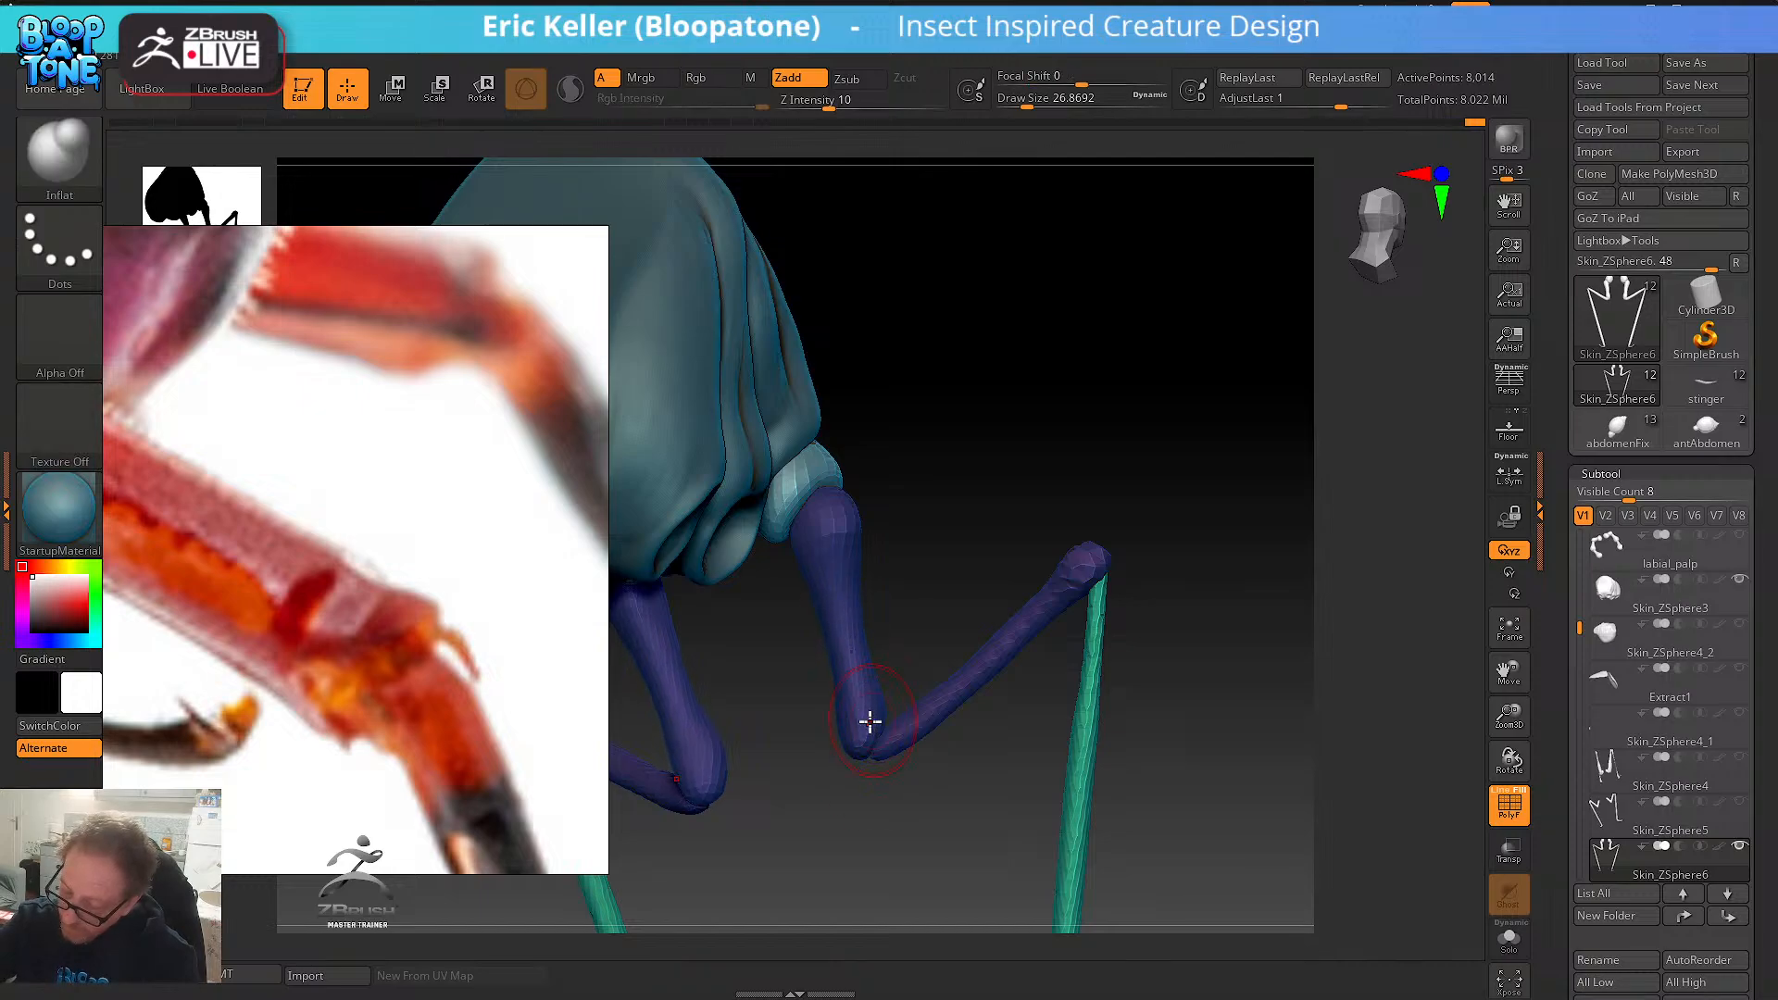
- Refine the second leg segment's junction with the upper segment and smooth its shaft slimmer between the two joints
drag(906, 722, 914, 714)
key(shift)
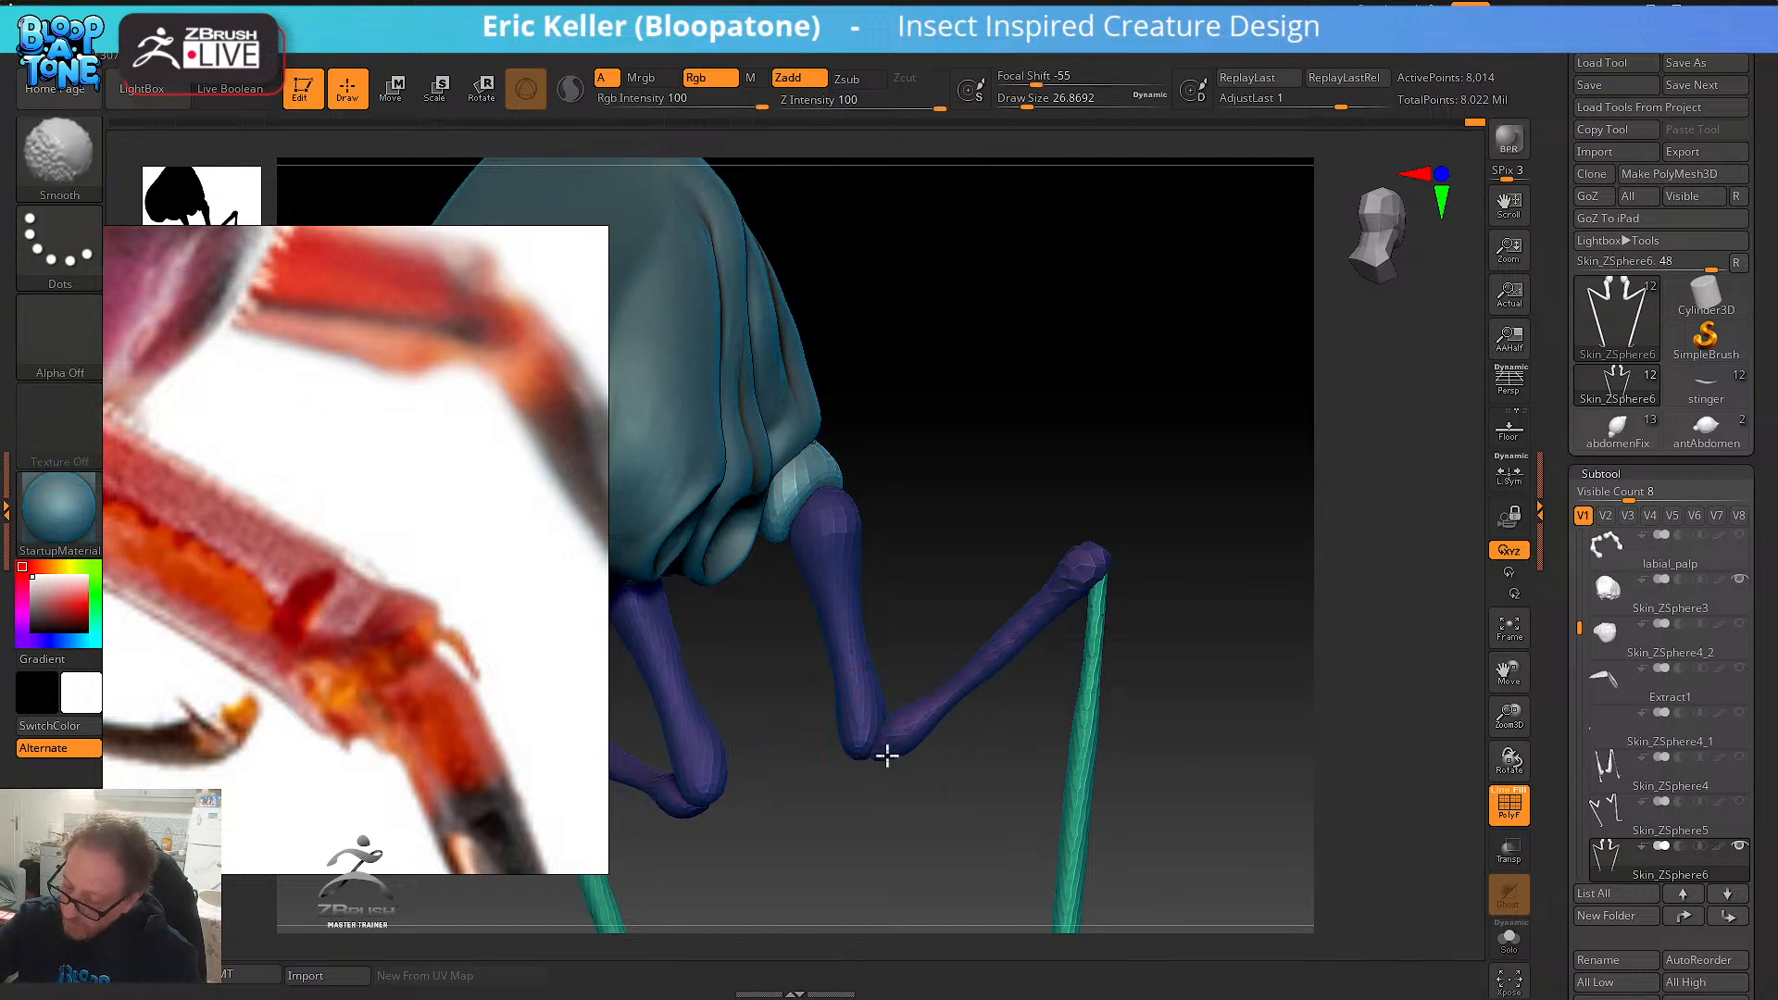
shift+drag(1044, 593, 1018, 627)
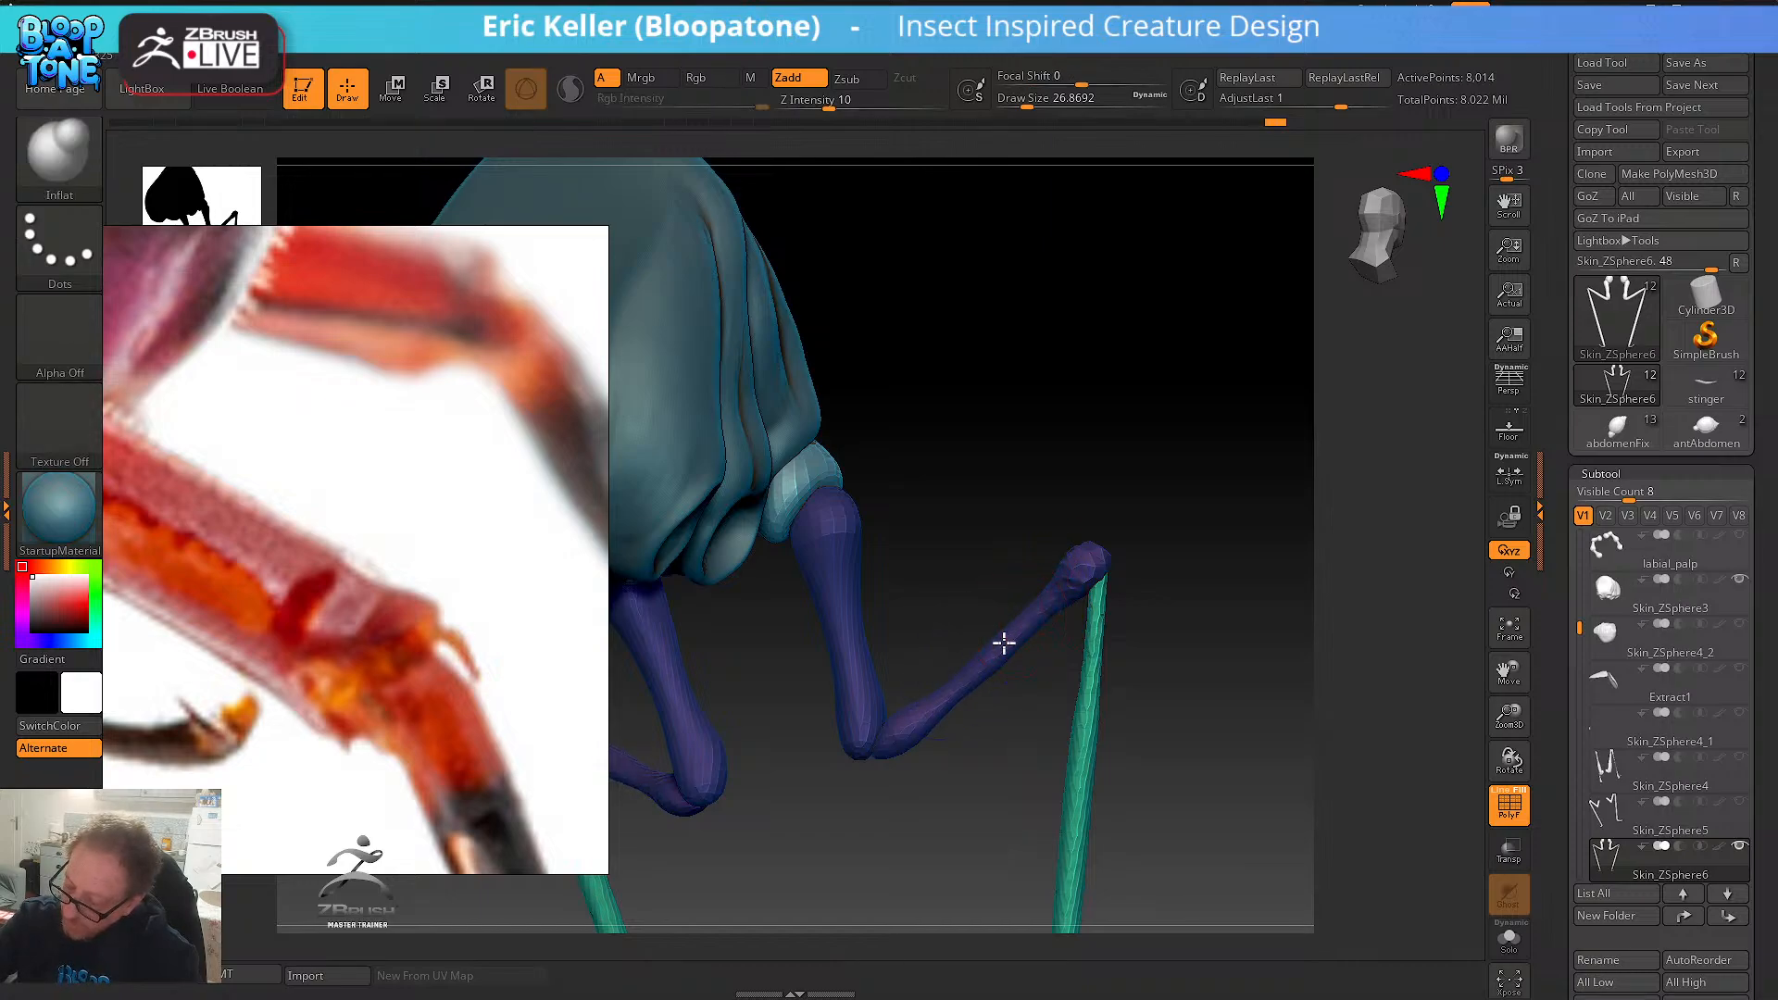
key(shift)
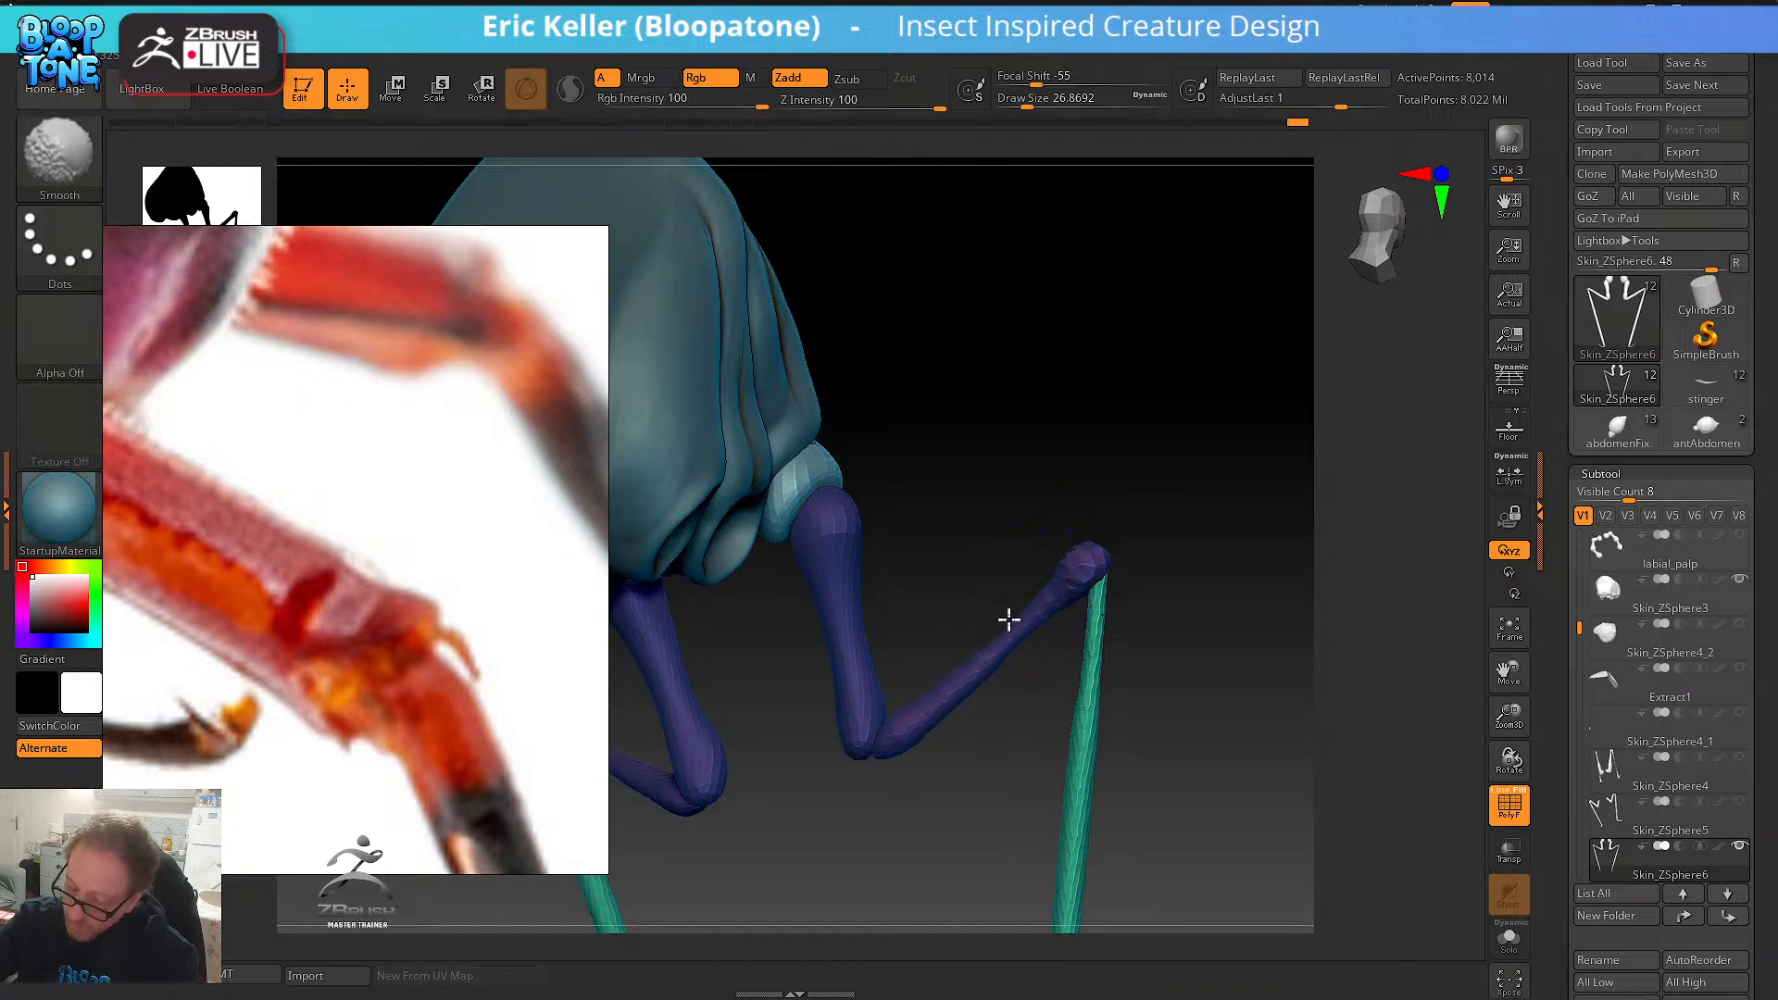
shift+drag(948, 685, 945, 691)
drag(1147, 564, 1120, 564)
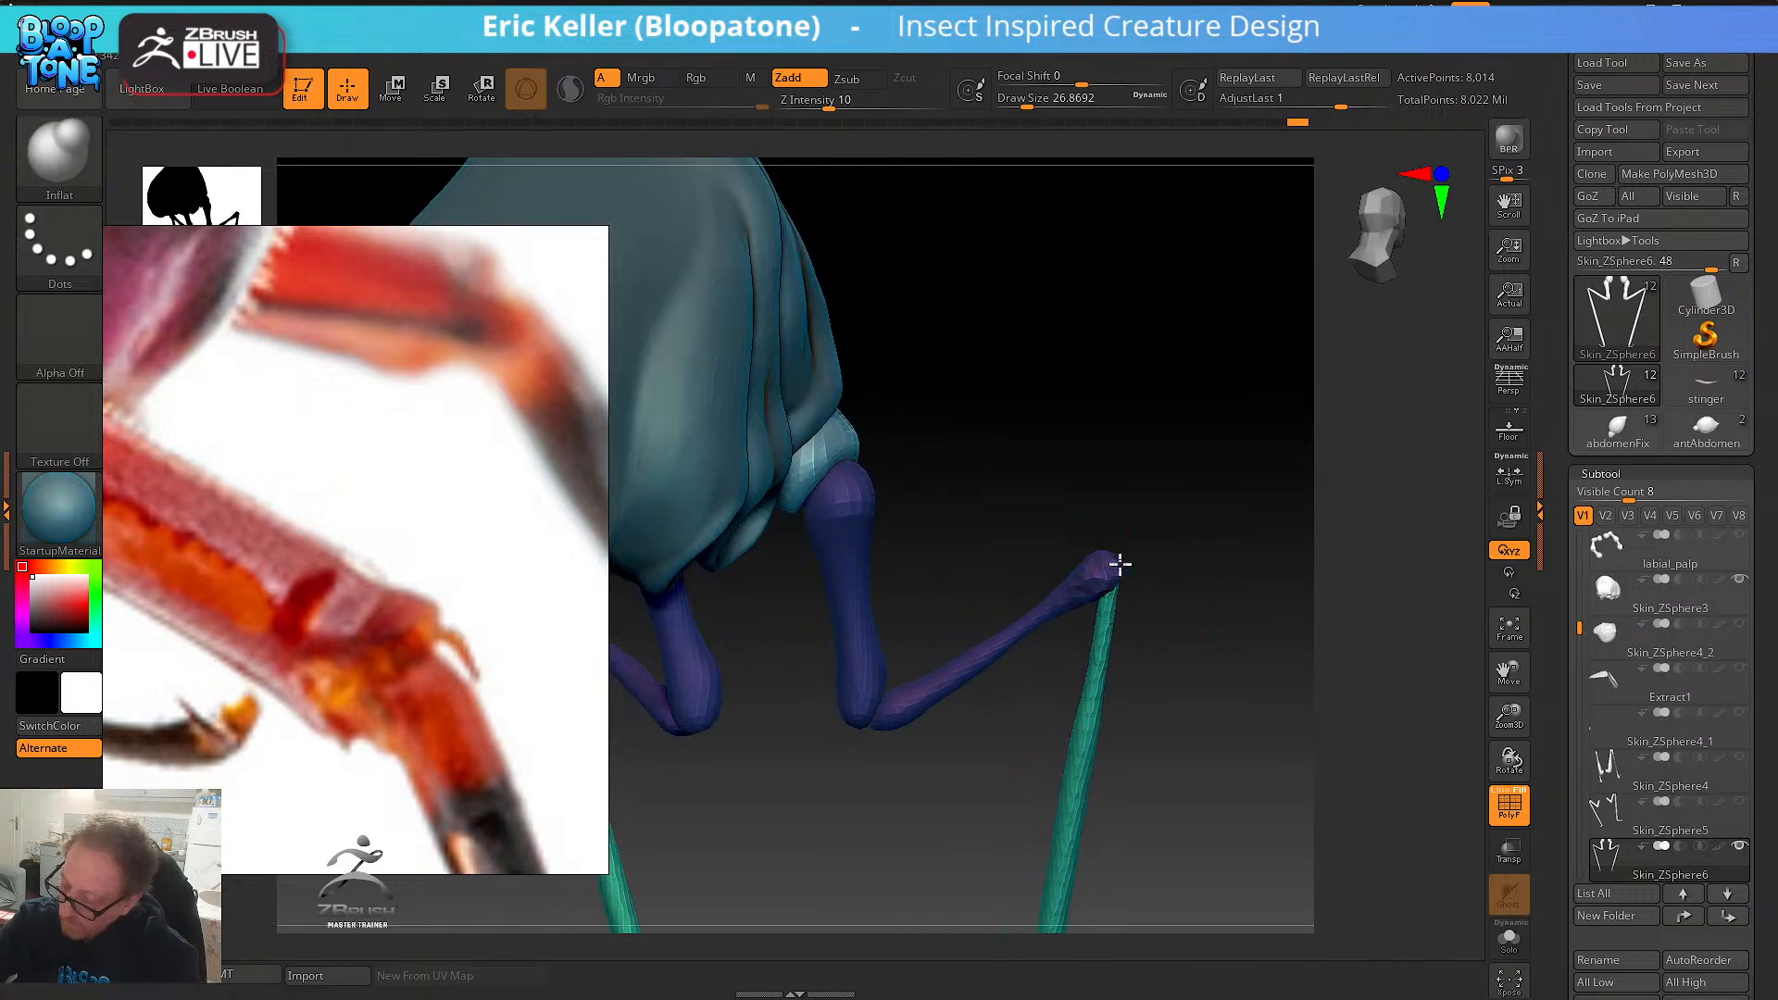
right_drag(1098, 627, 1183, 599)
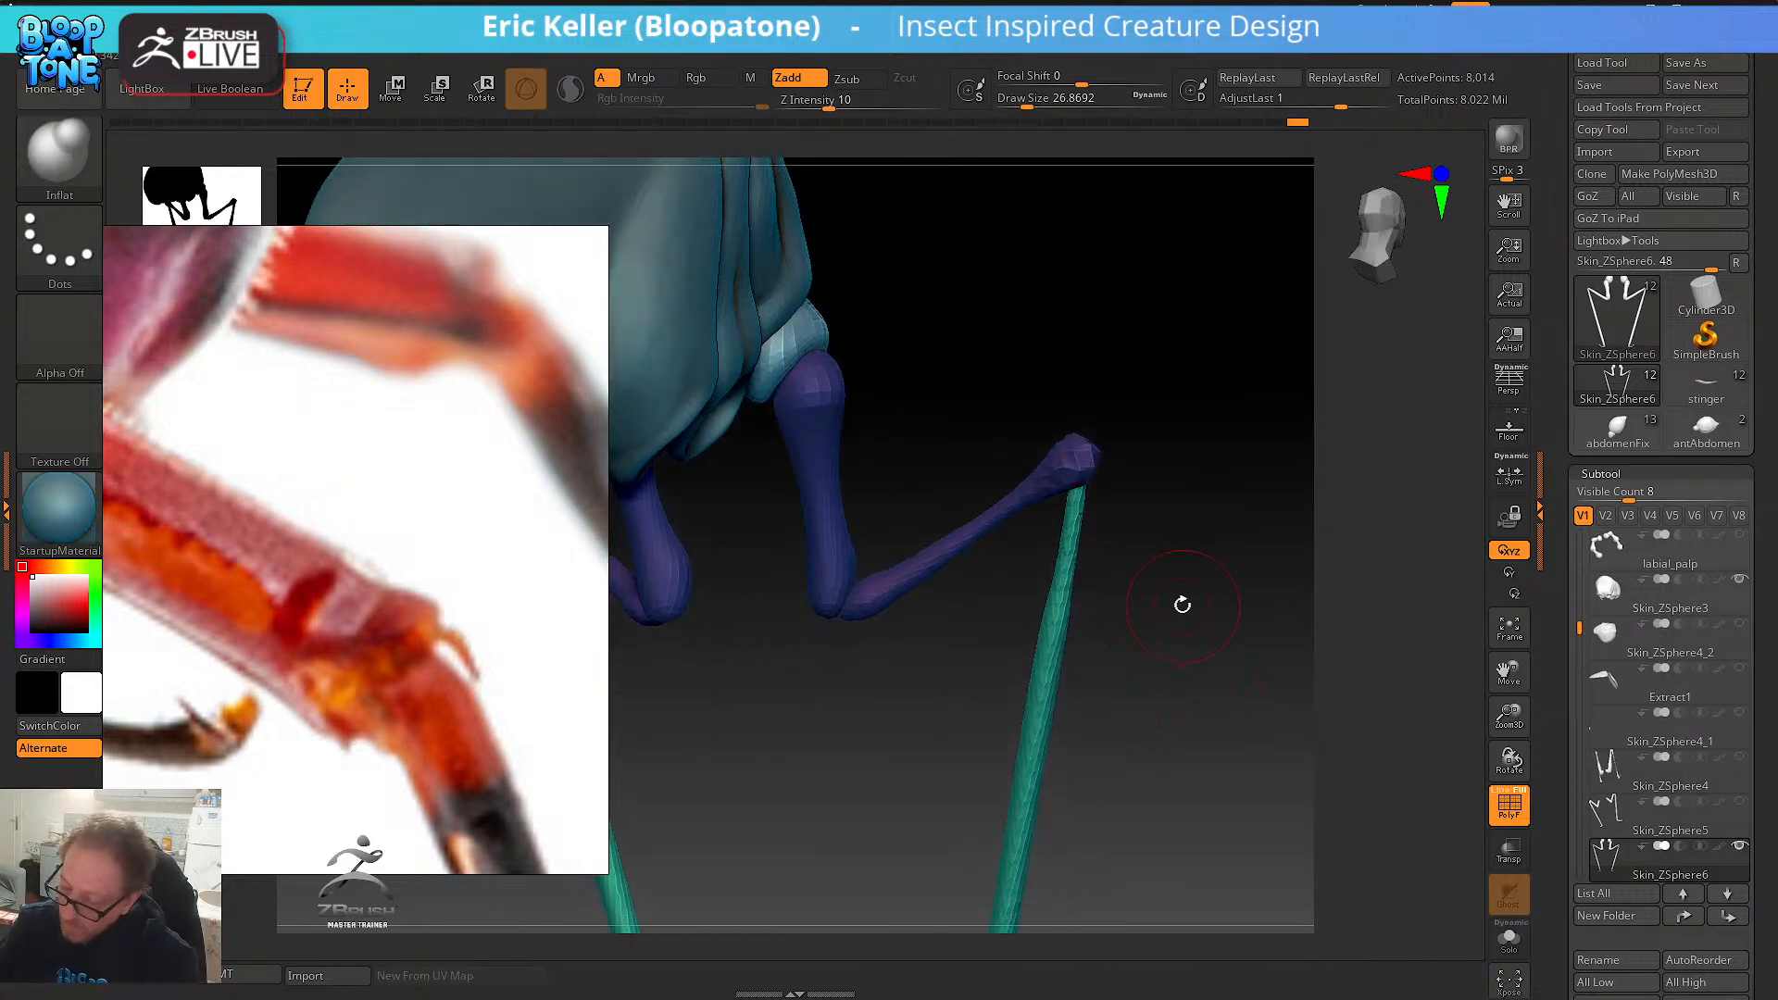
- Examine the katydid photo's front leg segments and overall proportions against the complete front legs of the model
alt+drag(980, 742, 861, 689)
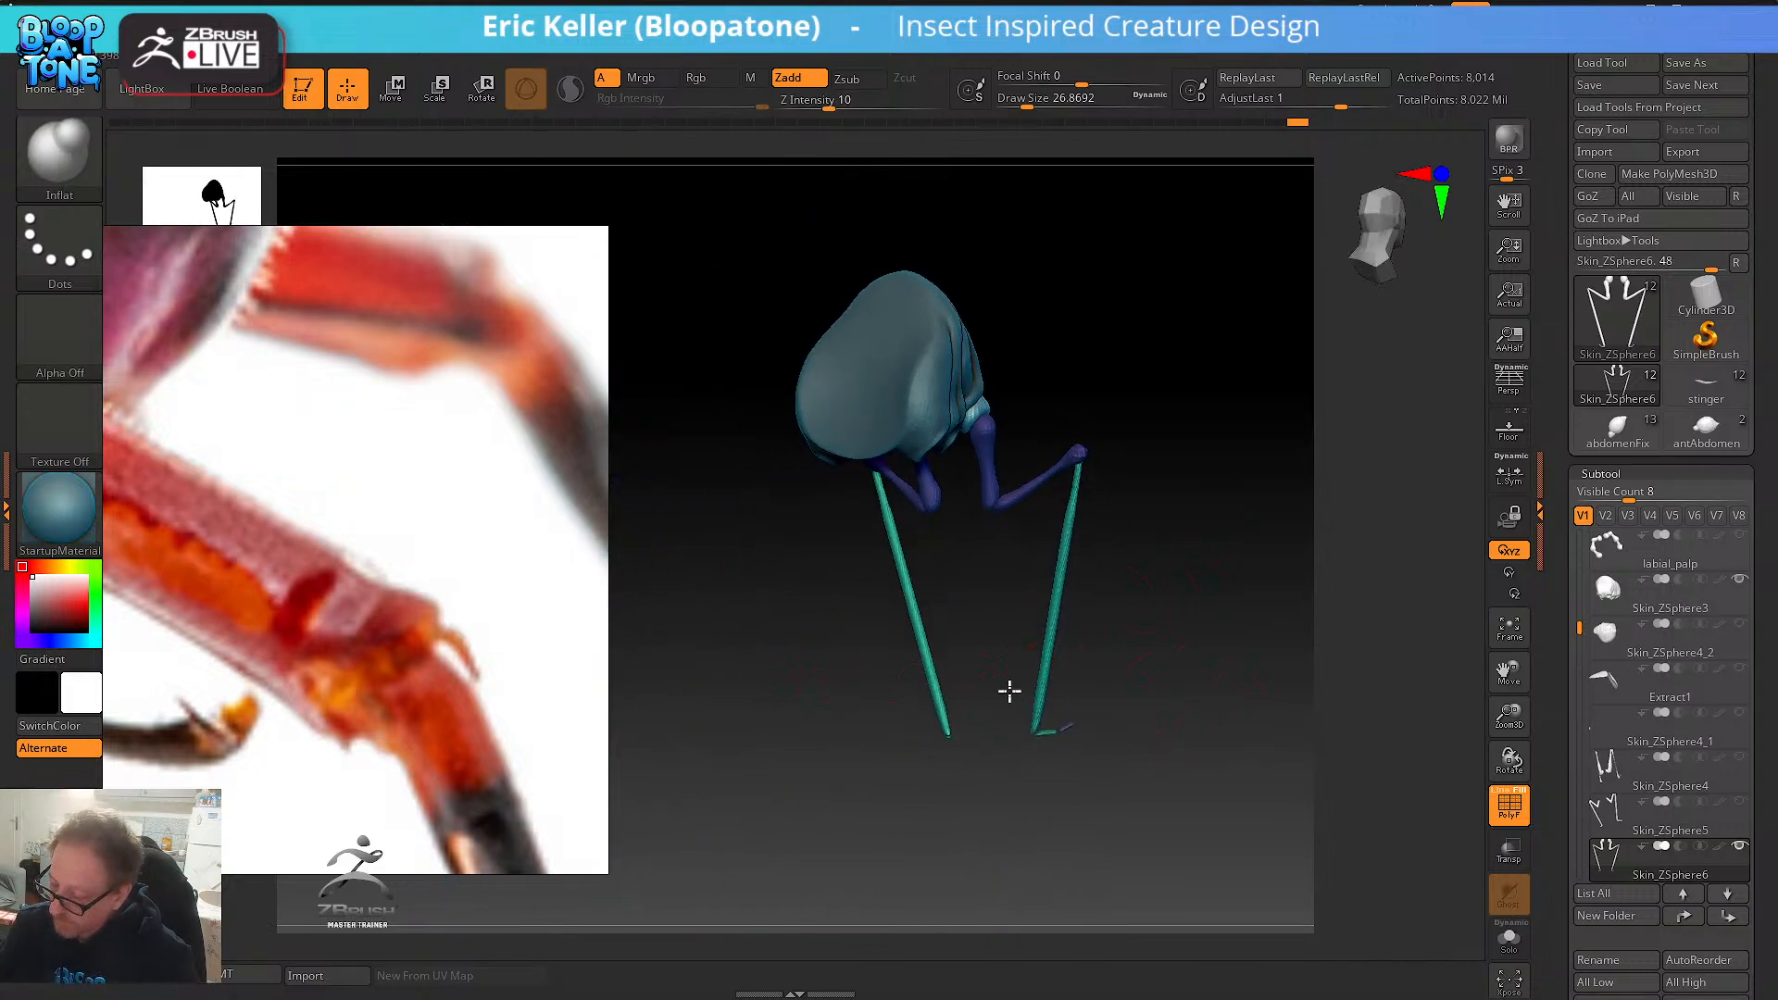
key(shift)
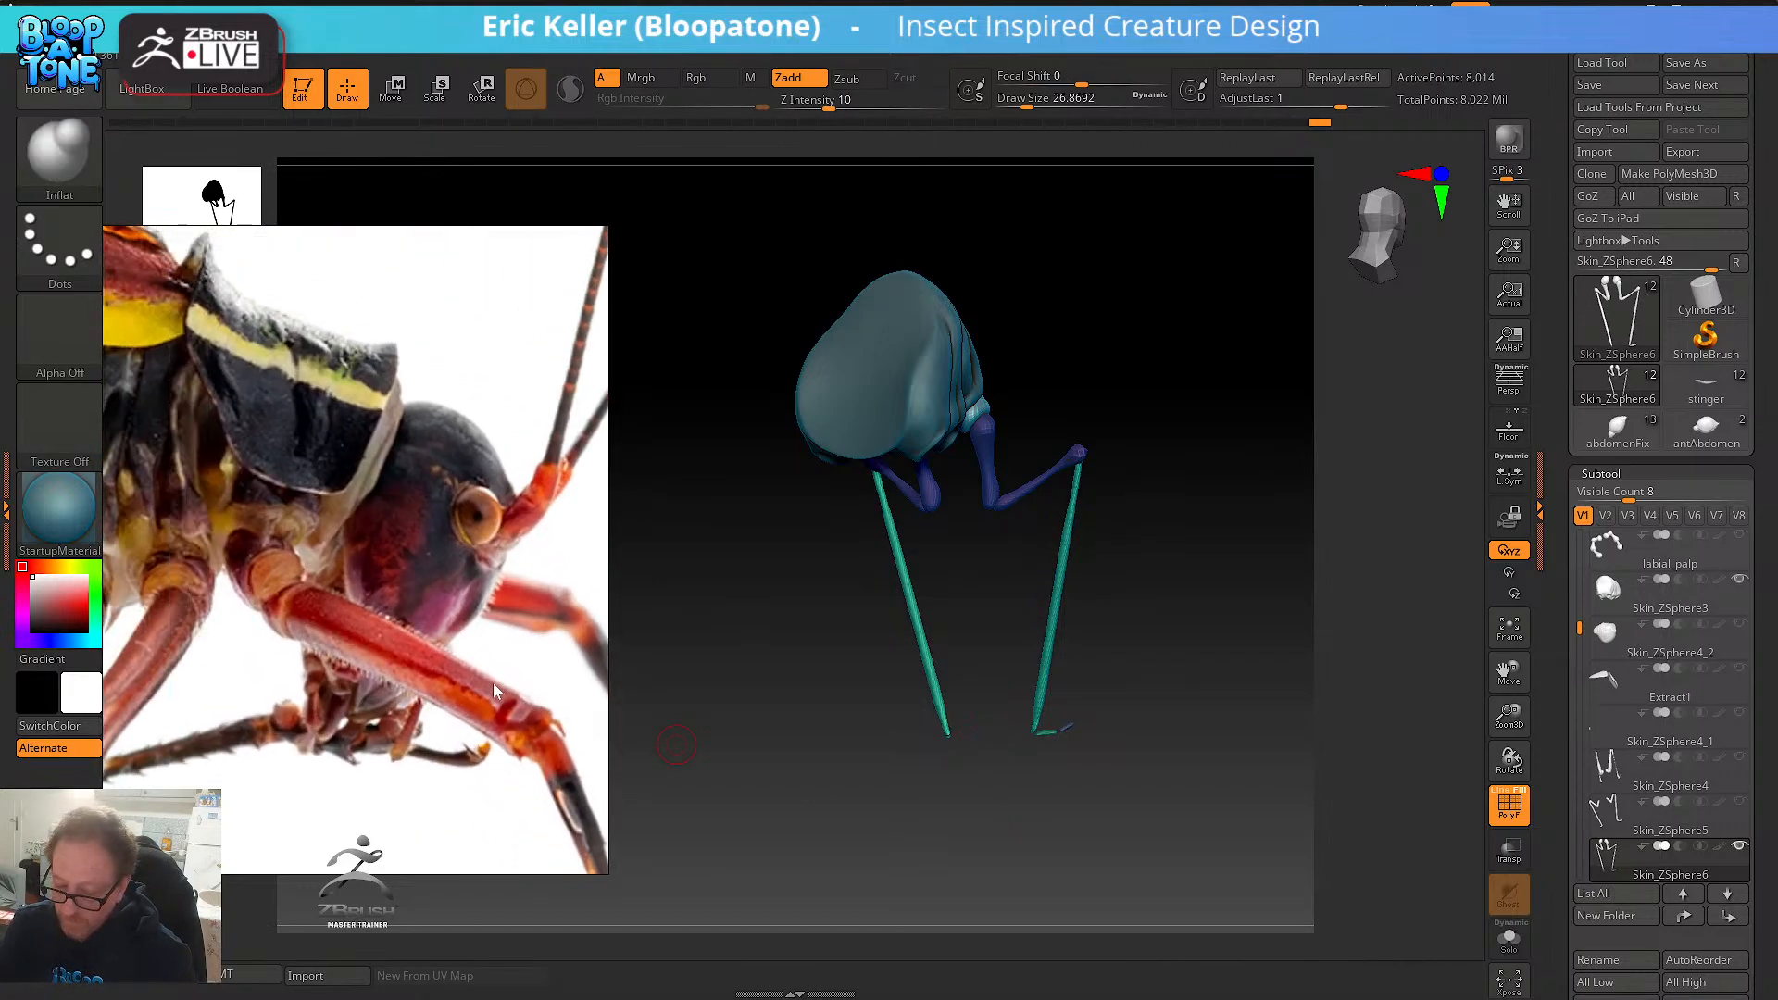
drag(989, 566, 985, 554)
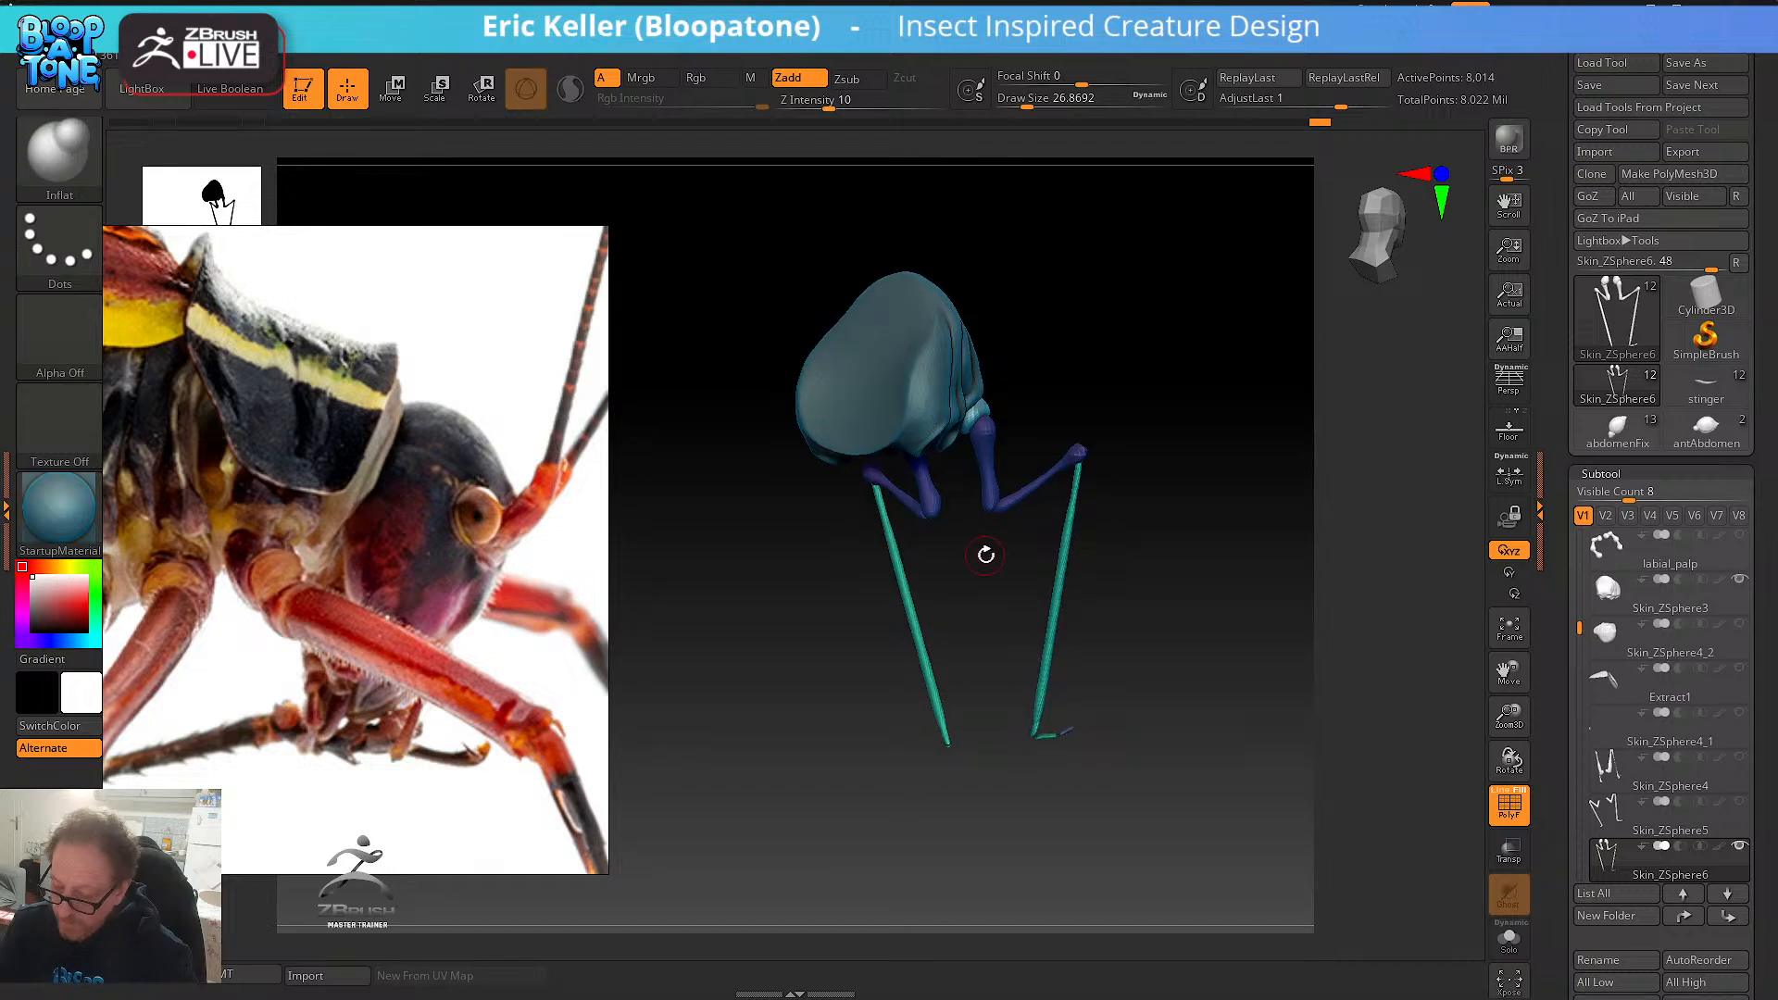
scroll(382, 686, down, 2)
scroll(390, 659, up, 5)
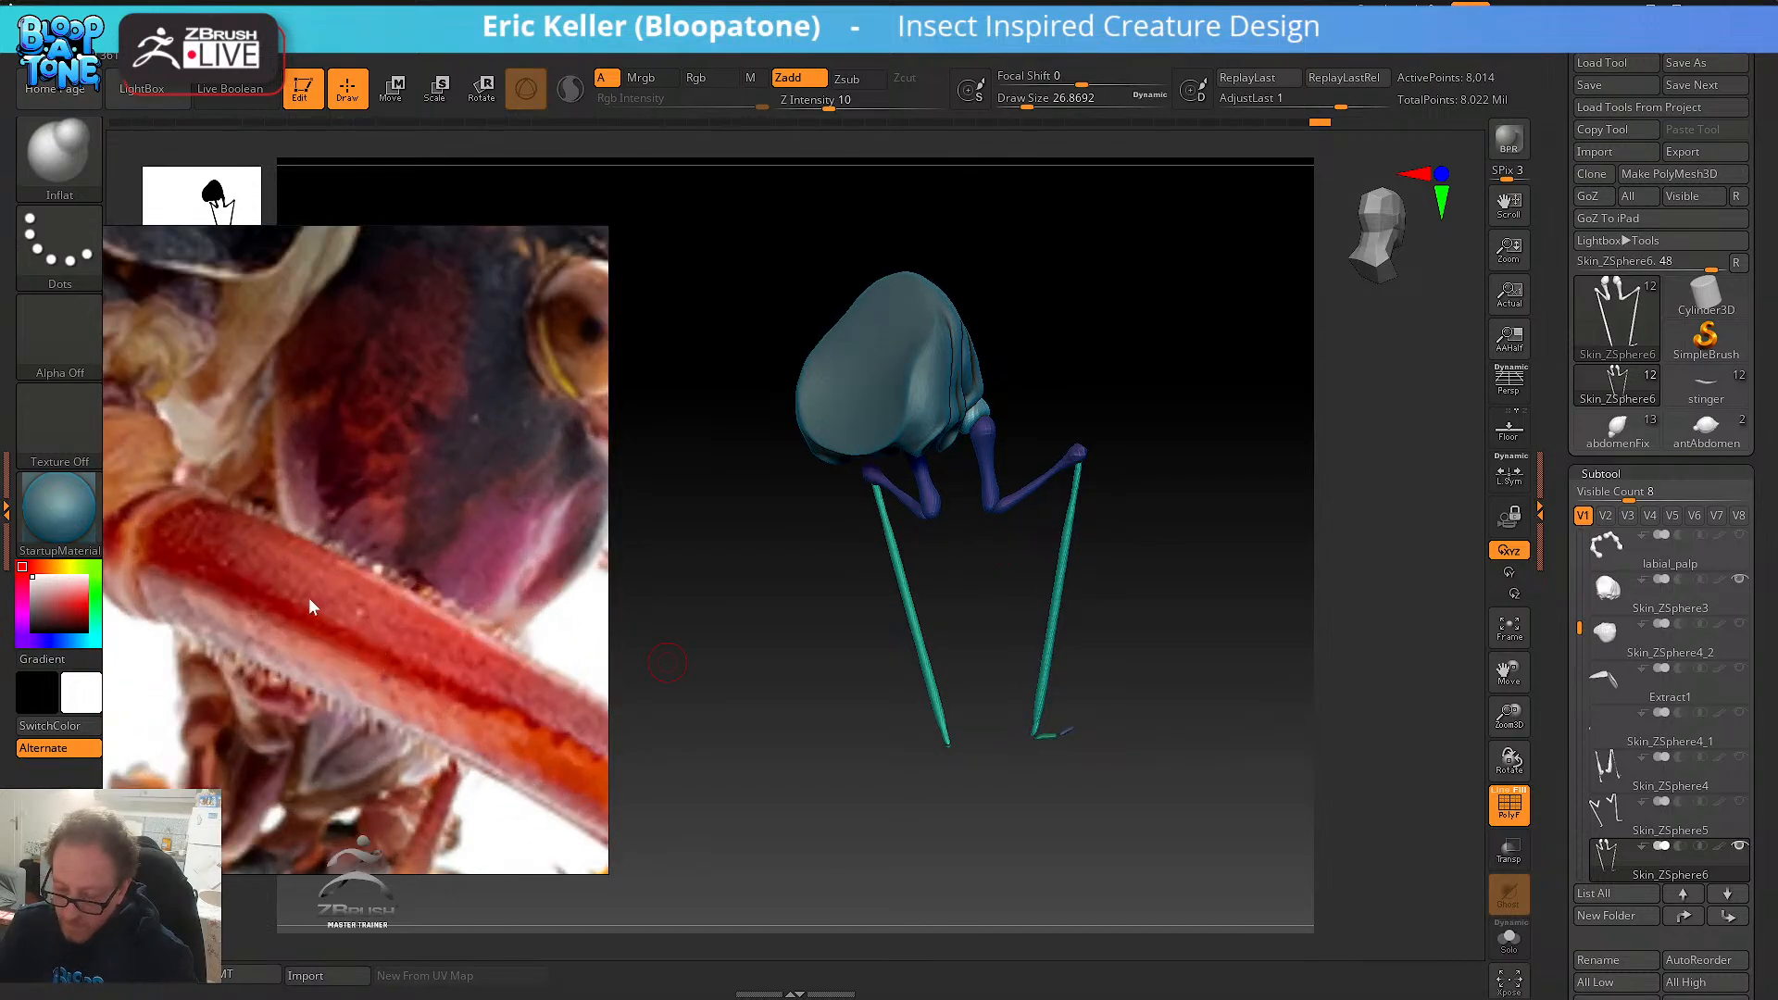
scroll(309, 602, down, 3)
scroll(305, 606, down, 2)
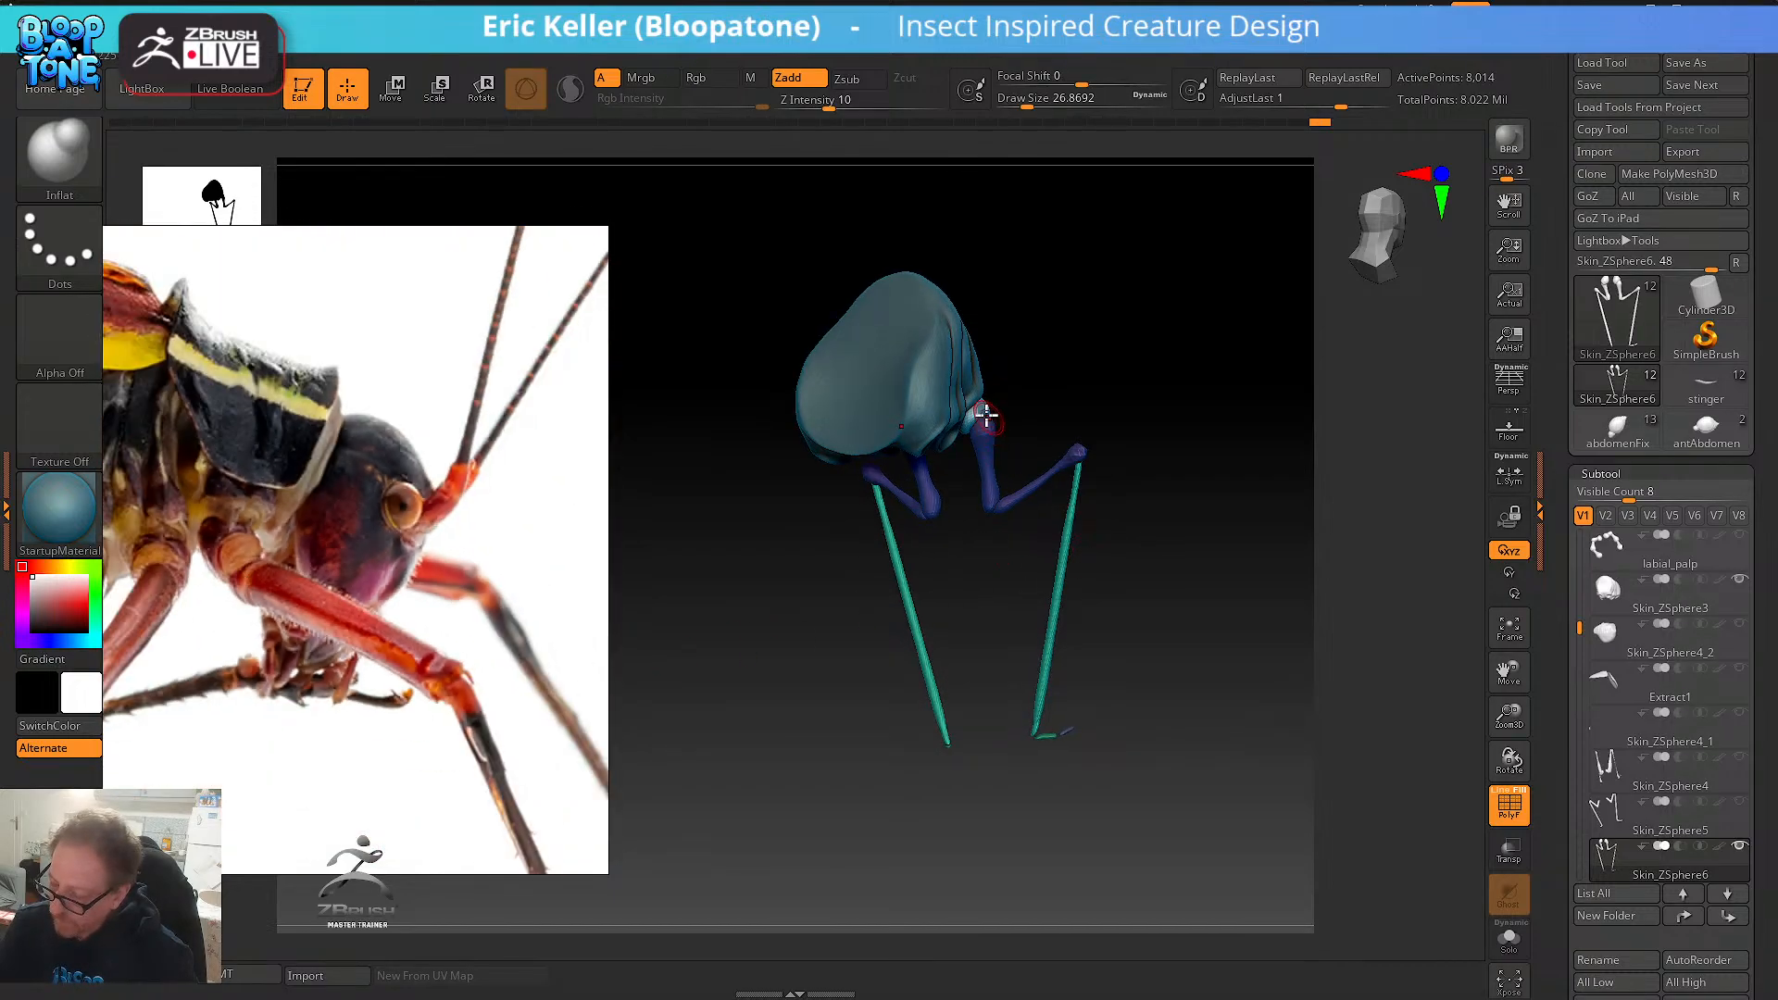
scroll(308, 632, down, 2)
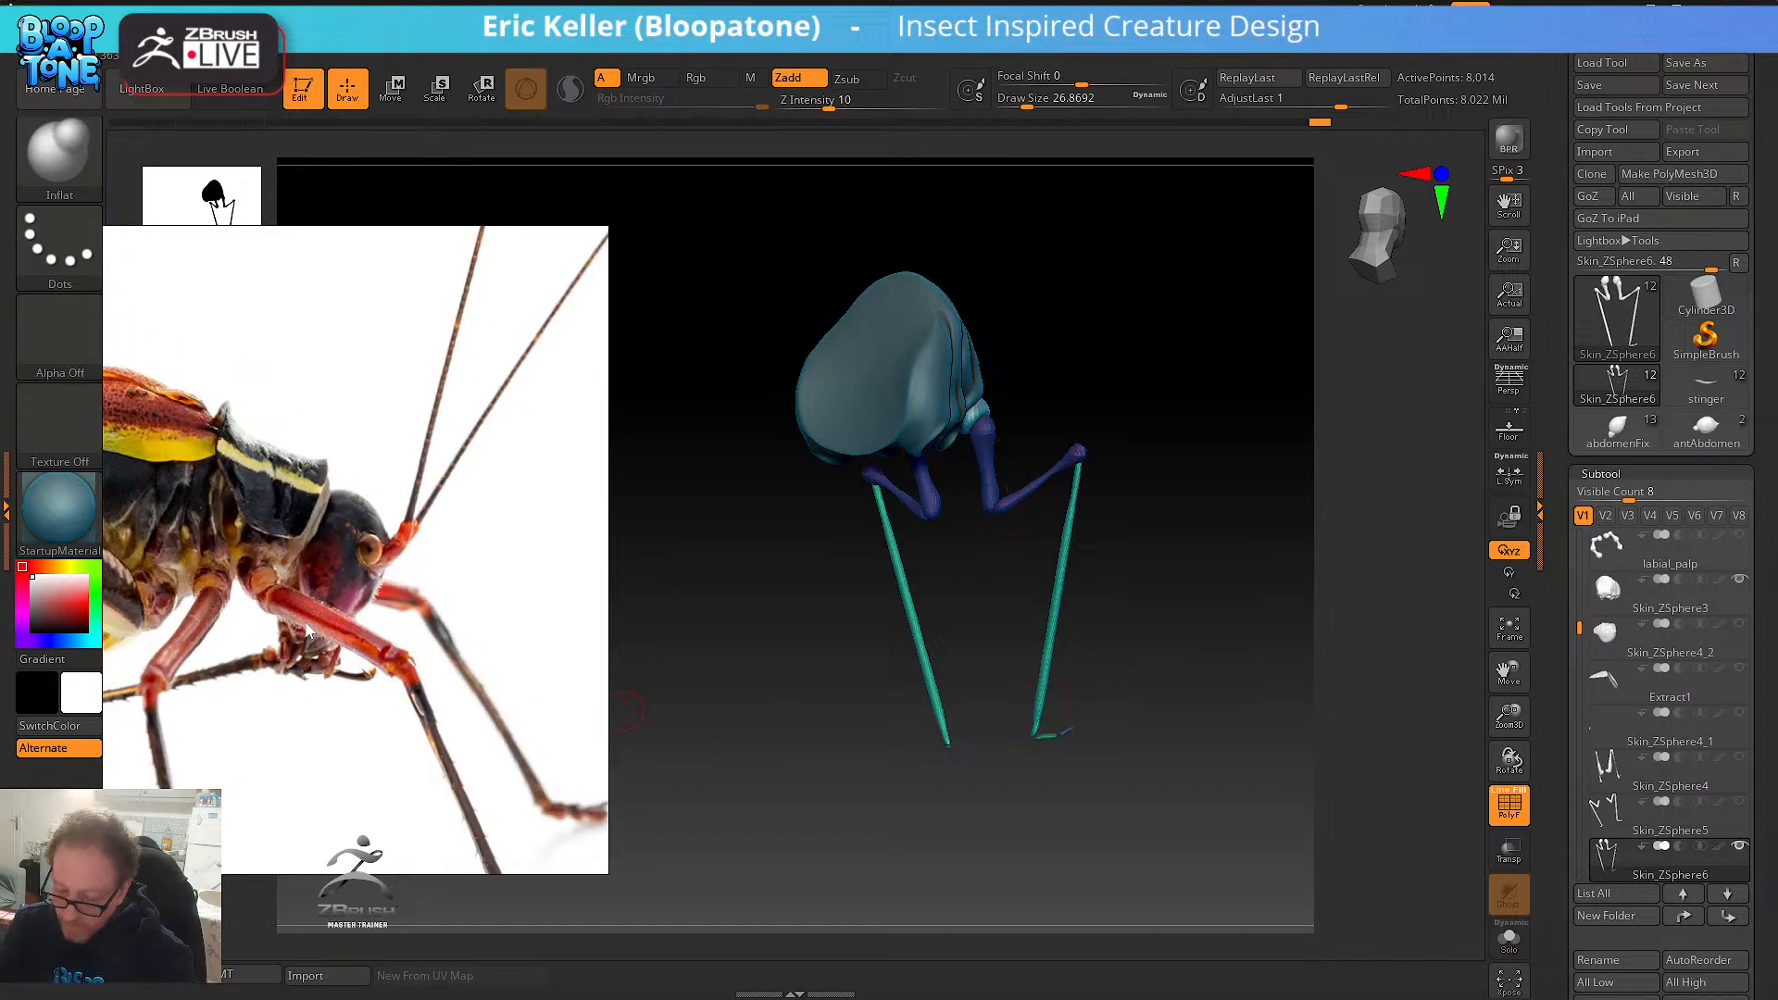
scroll(414, 689, down, 3)
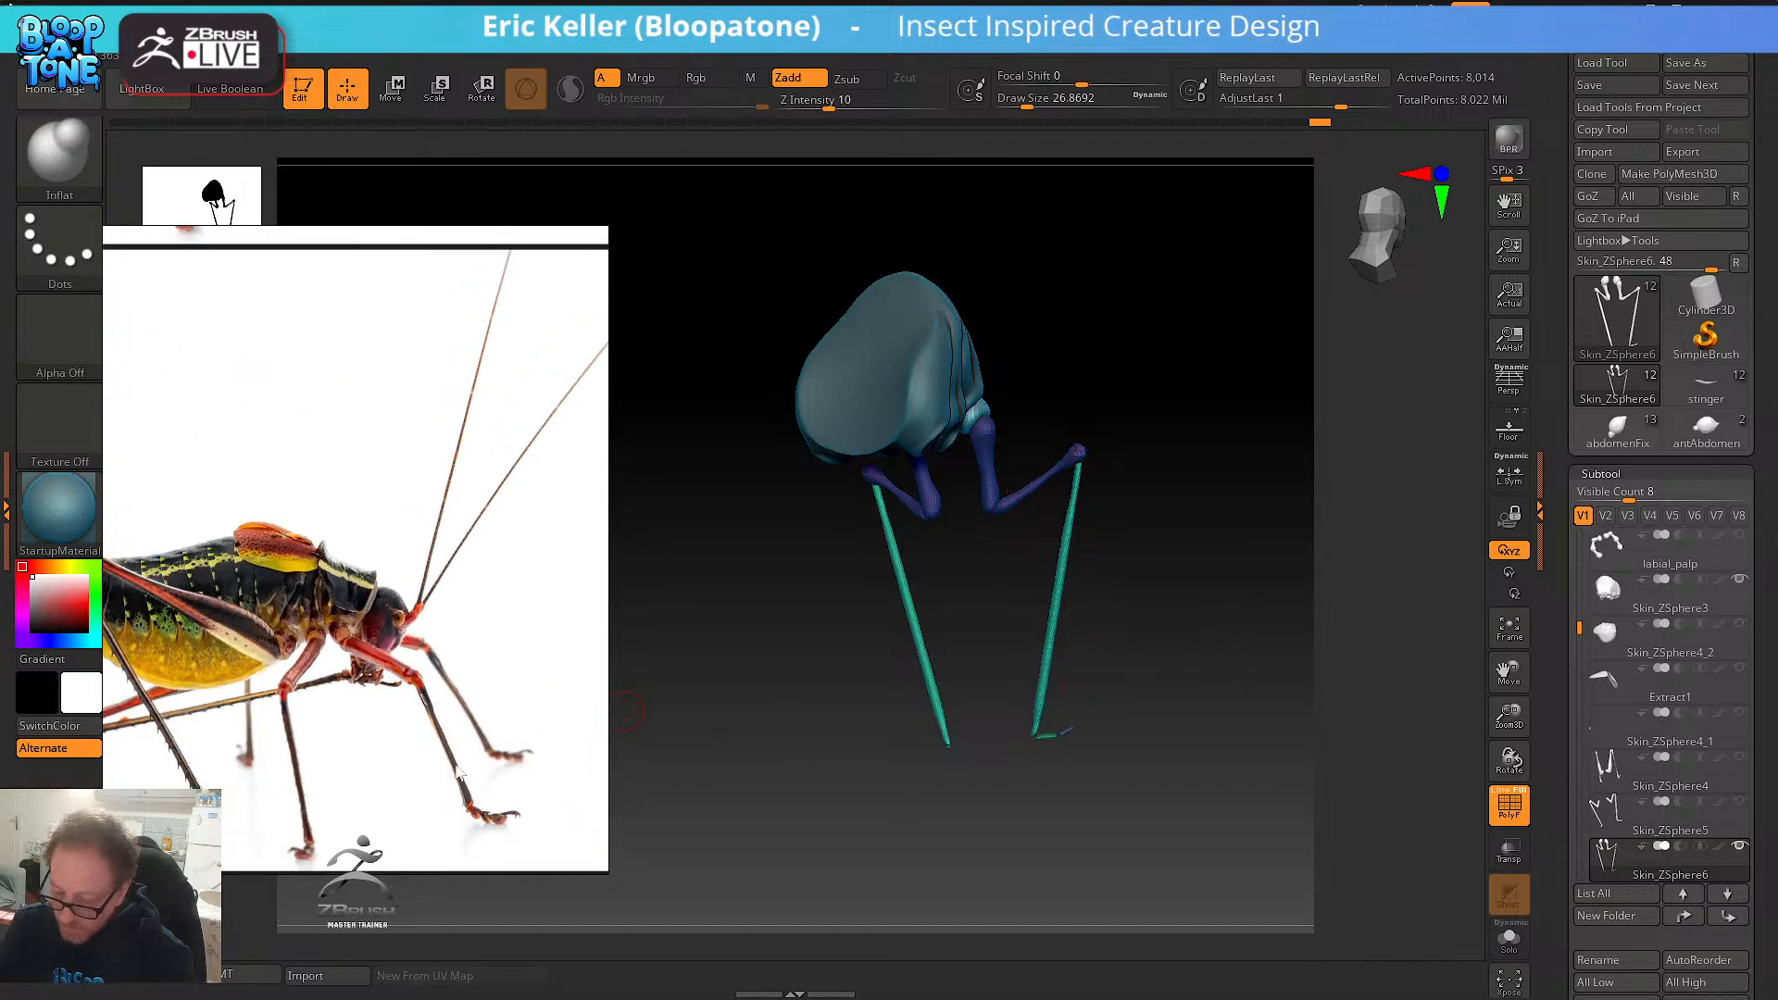
- Move the katydid photo out of the sculpting area, keeping the Inflat brush active
drag(924, 539, 930, 889)
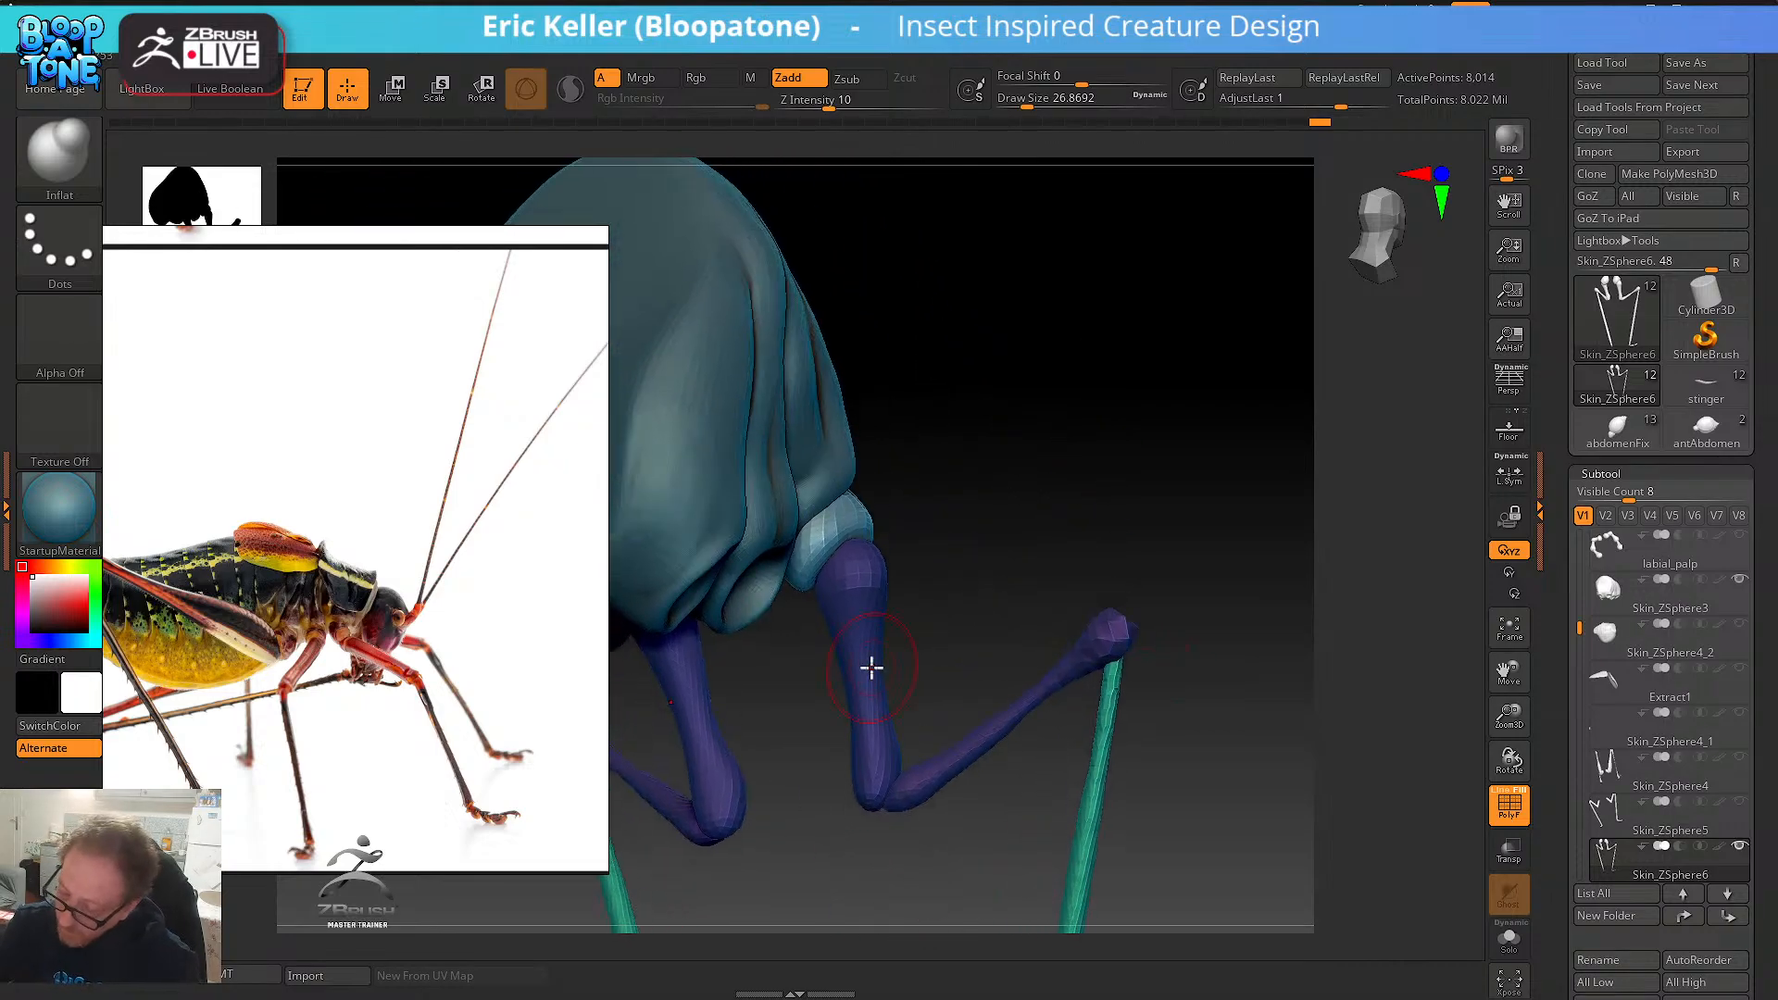
click(59, 146)
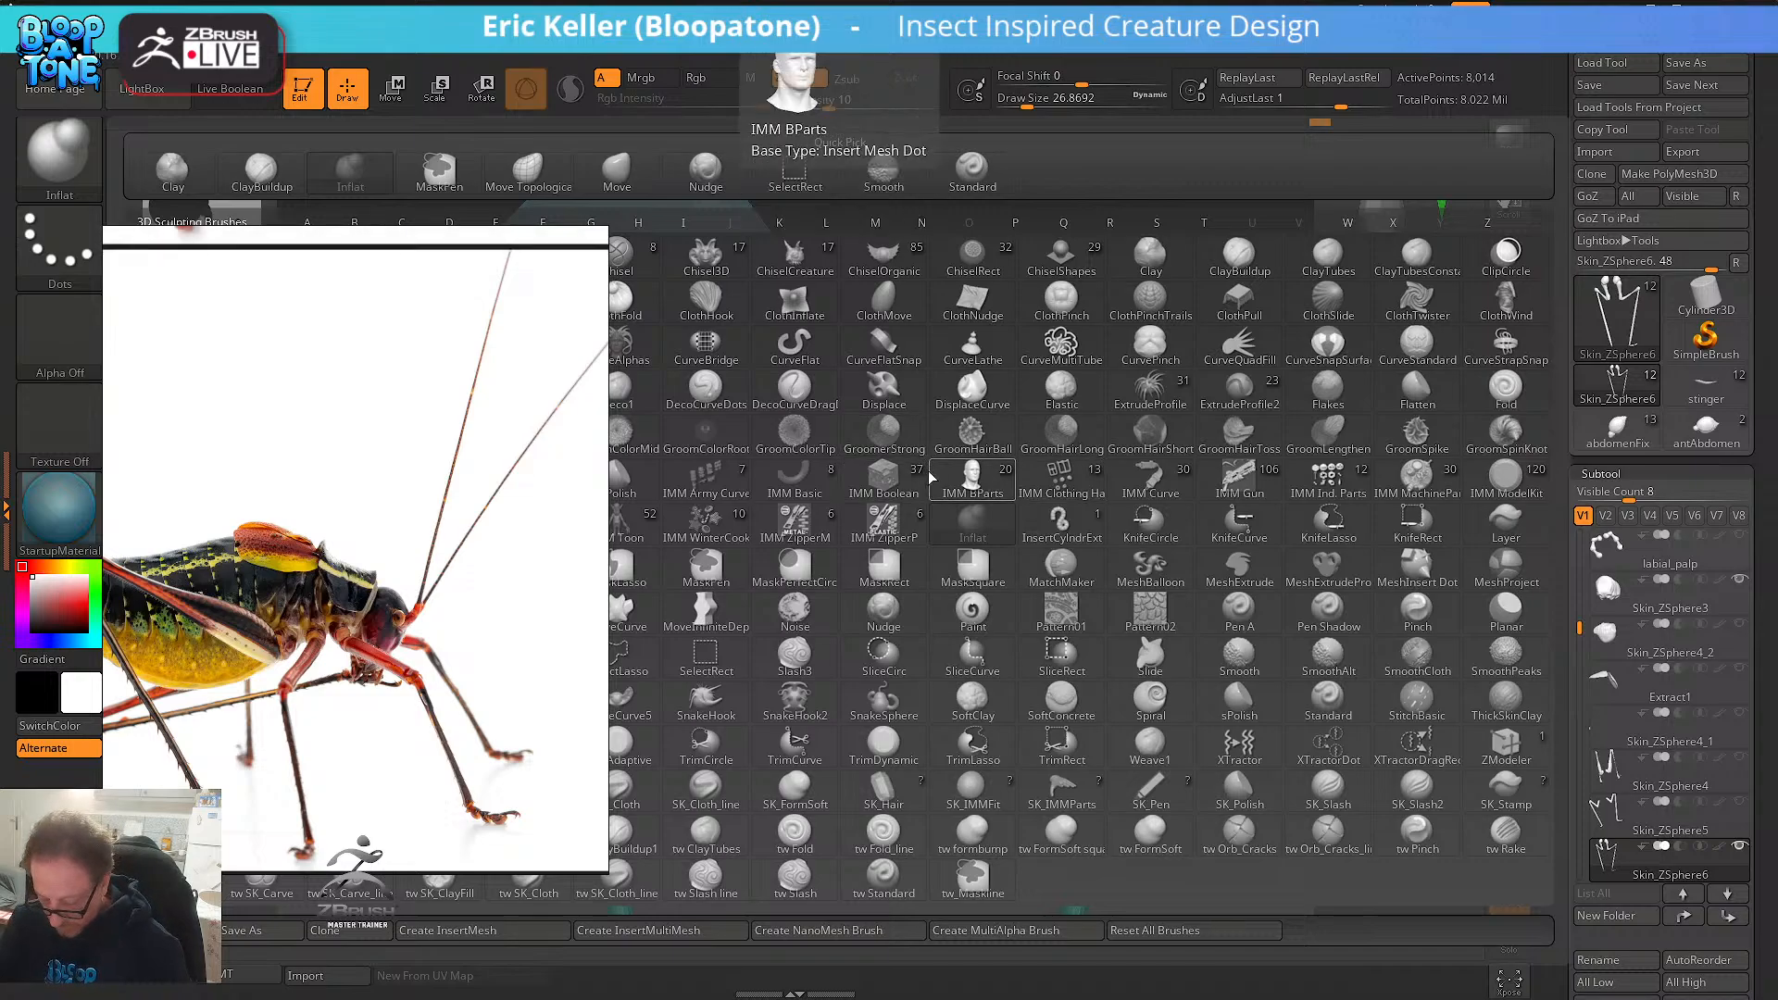
key(w)
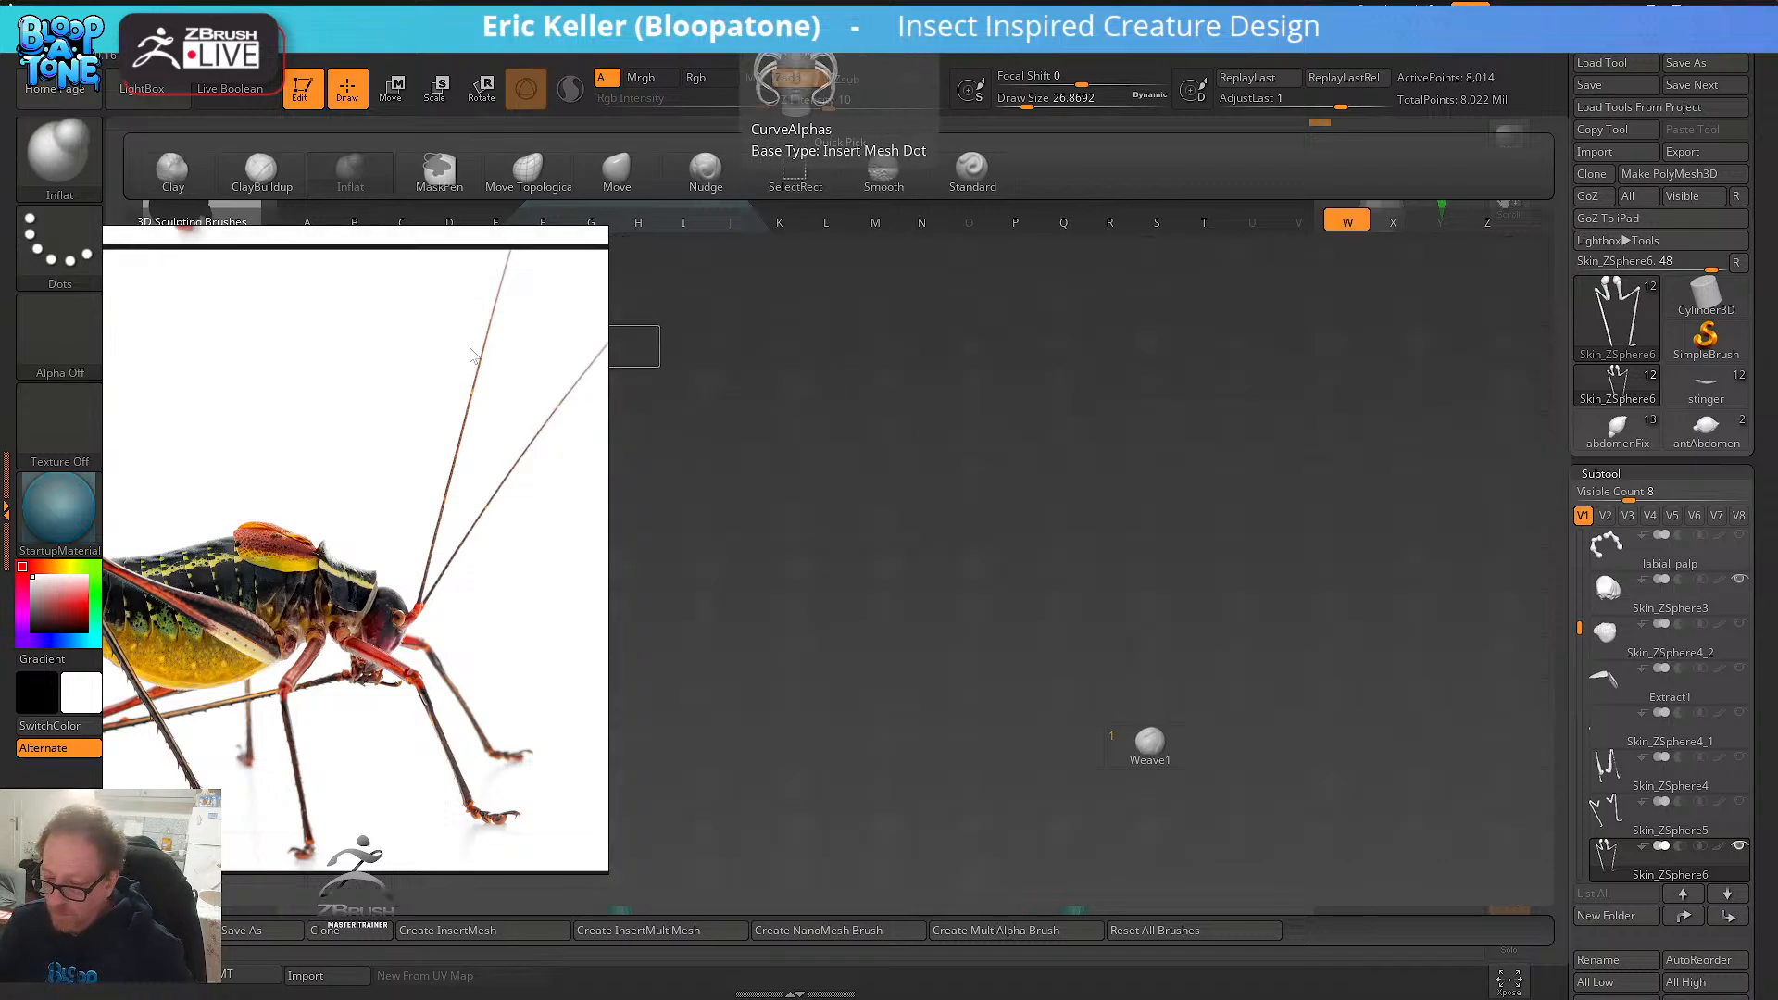
right_drag(500, 258, 0, 333)
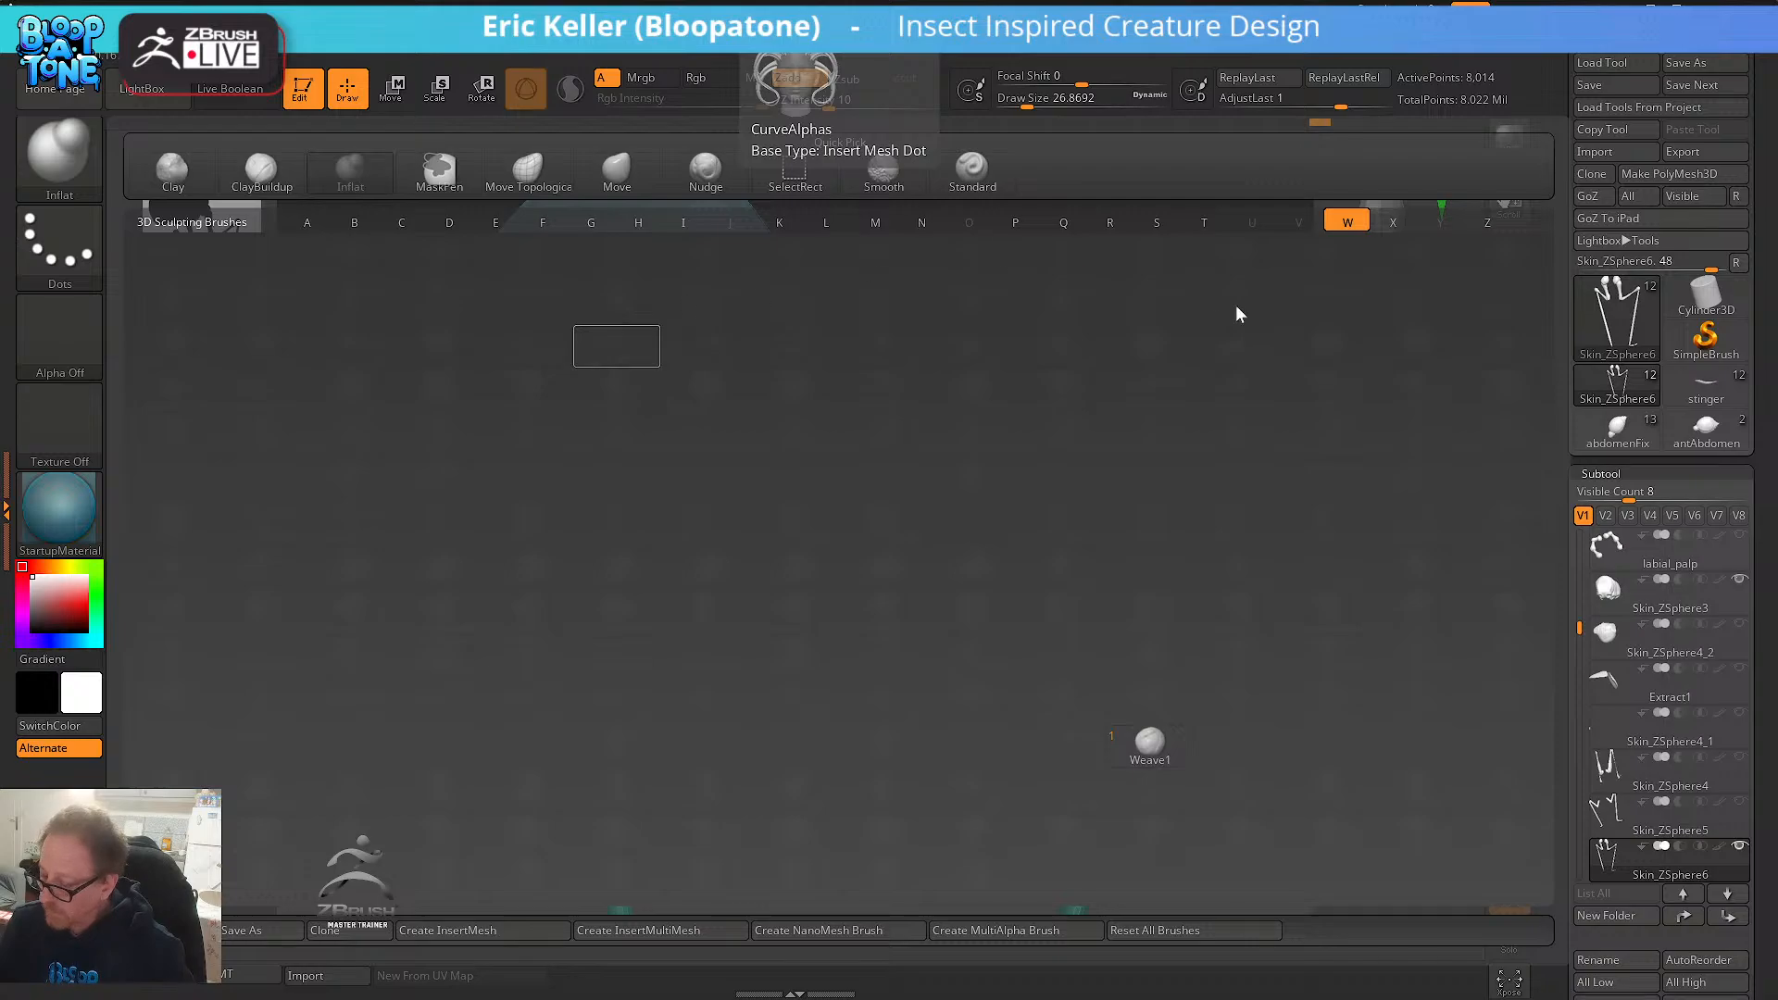
click(46, 158)
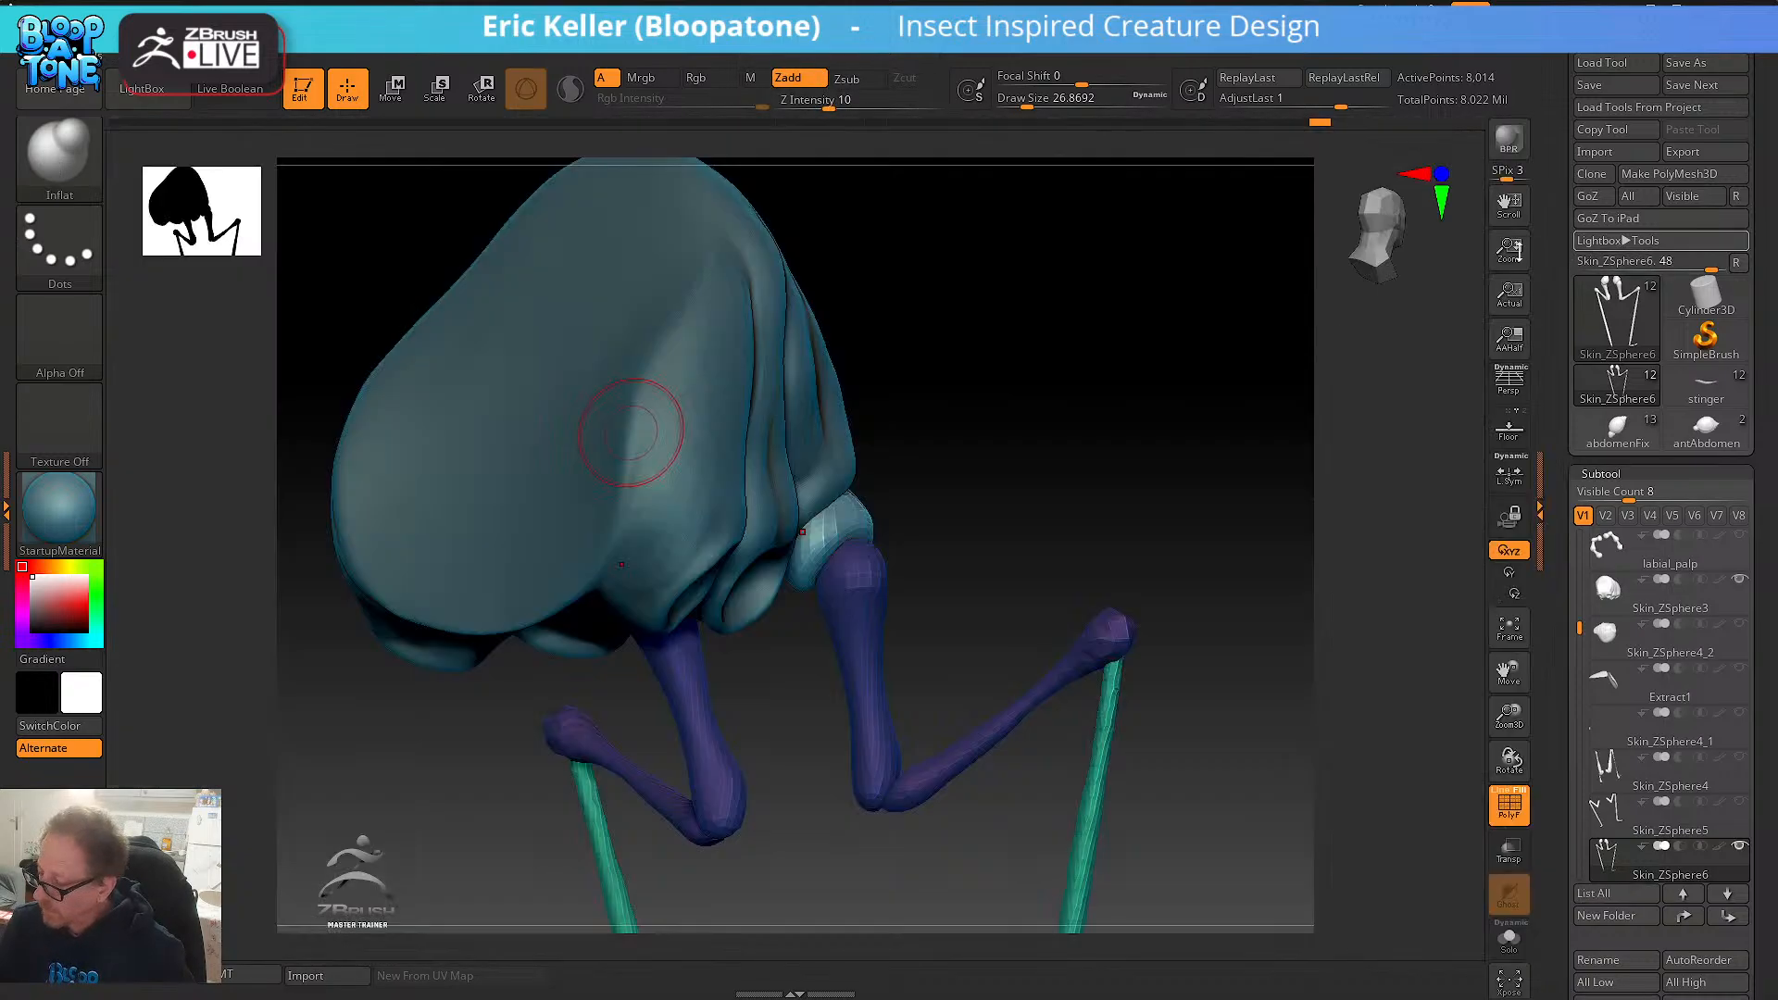
mouse_move(1085, 518)
mouse_down()
mouse_move(1178, 508)
mouse_move(1103, 377)
mouse_move(1079, 456)
mouse_move(998, 437)
mouse_move(849, 453)
mouse_up()
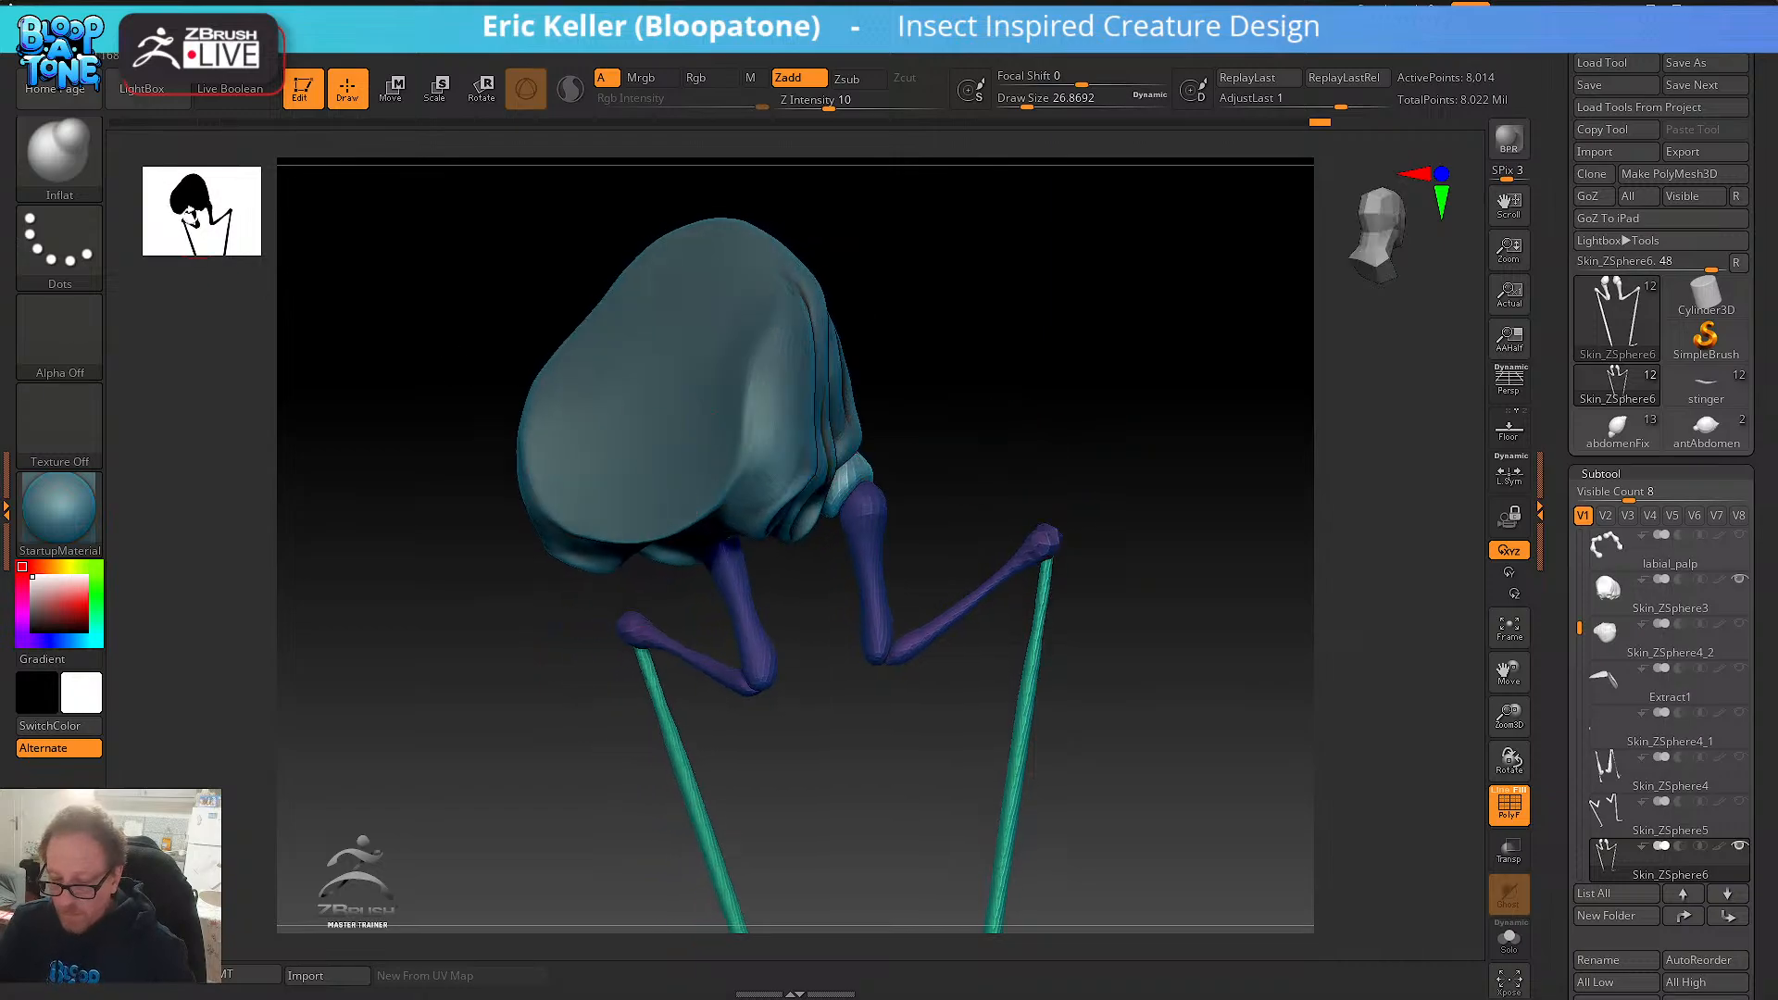
click(37, 148)
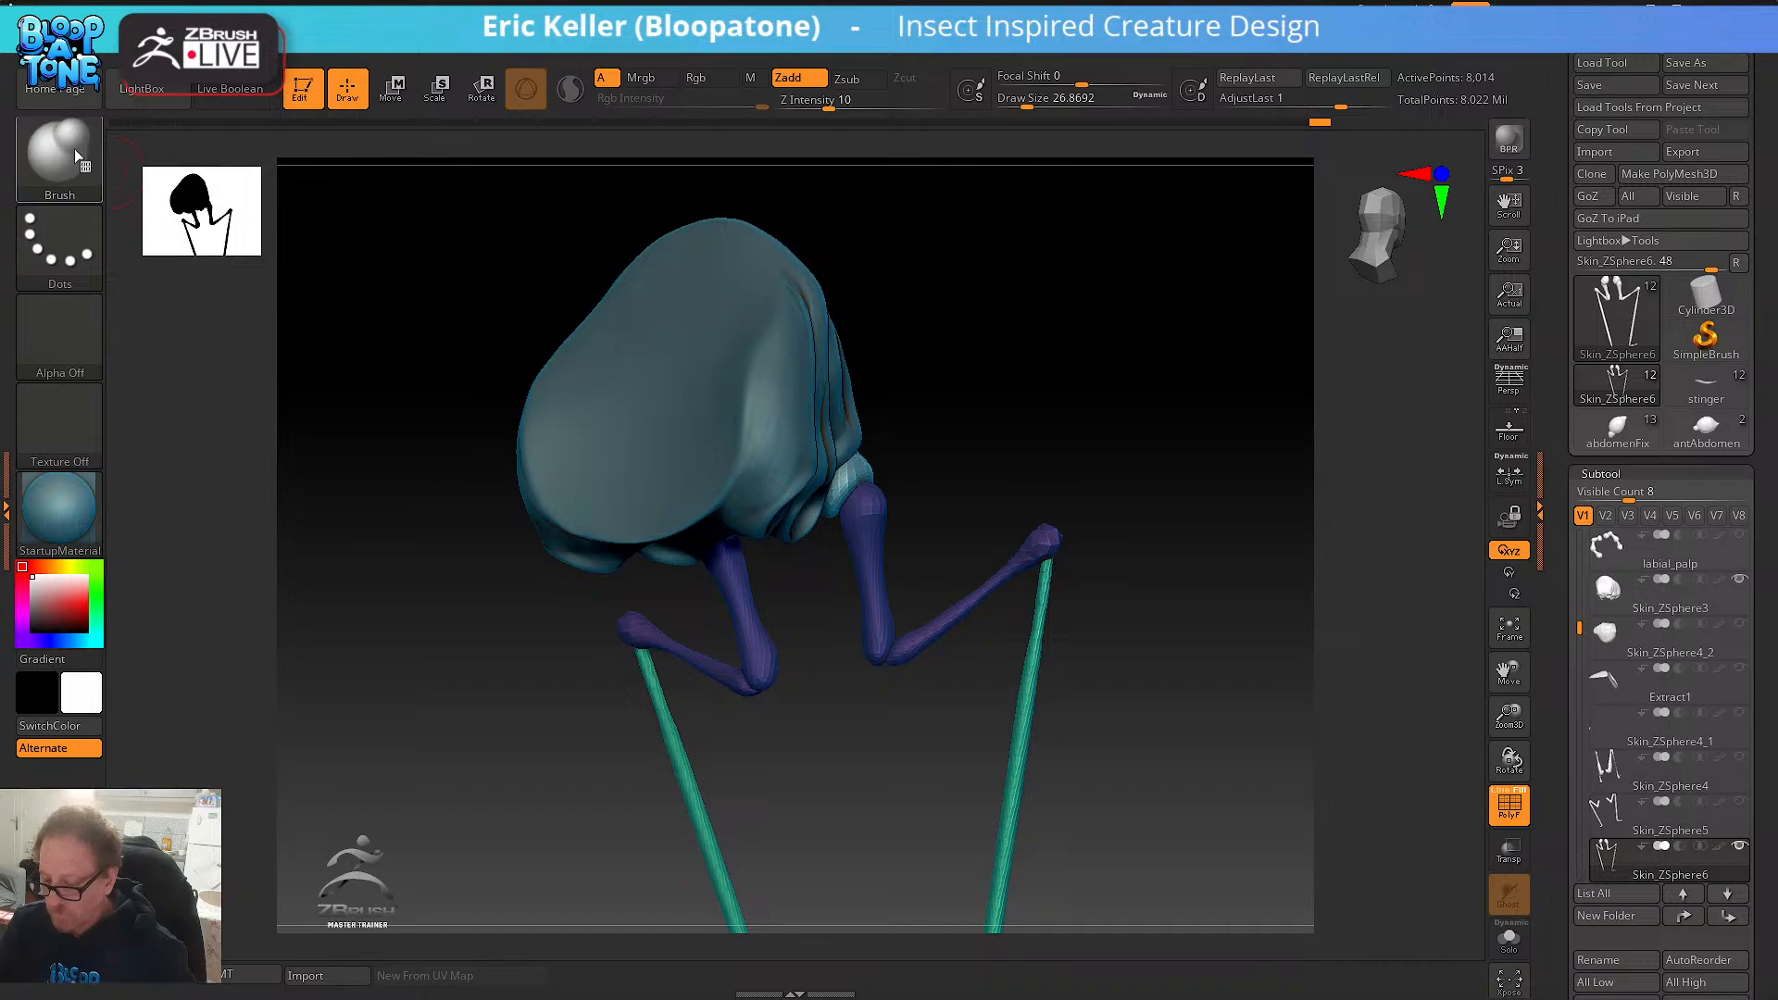
- Isolate the front legs' upper segment with a mask and scale it much shorter along its length
key(w)
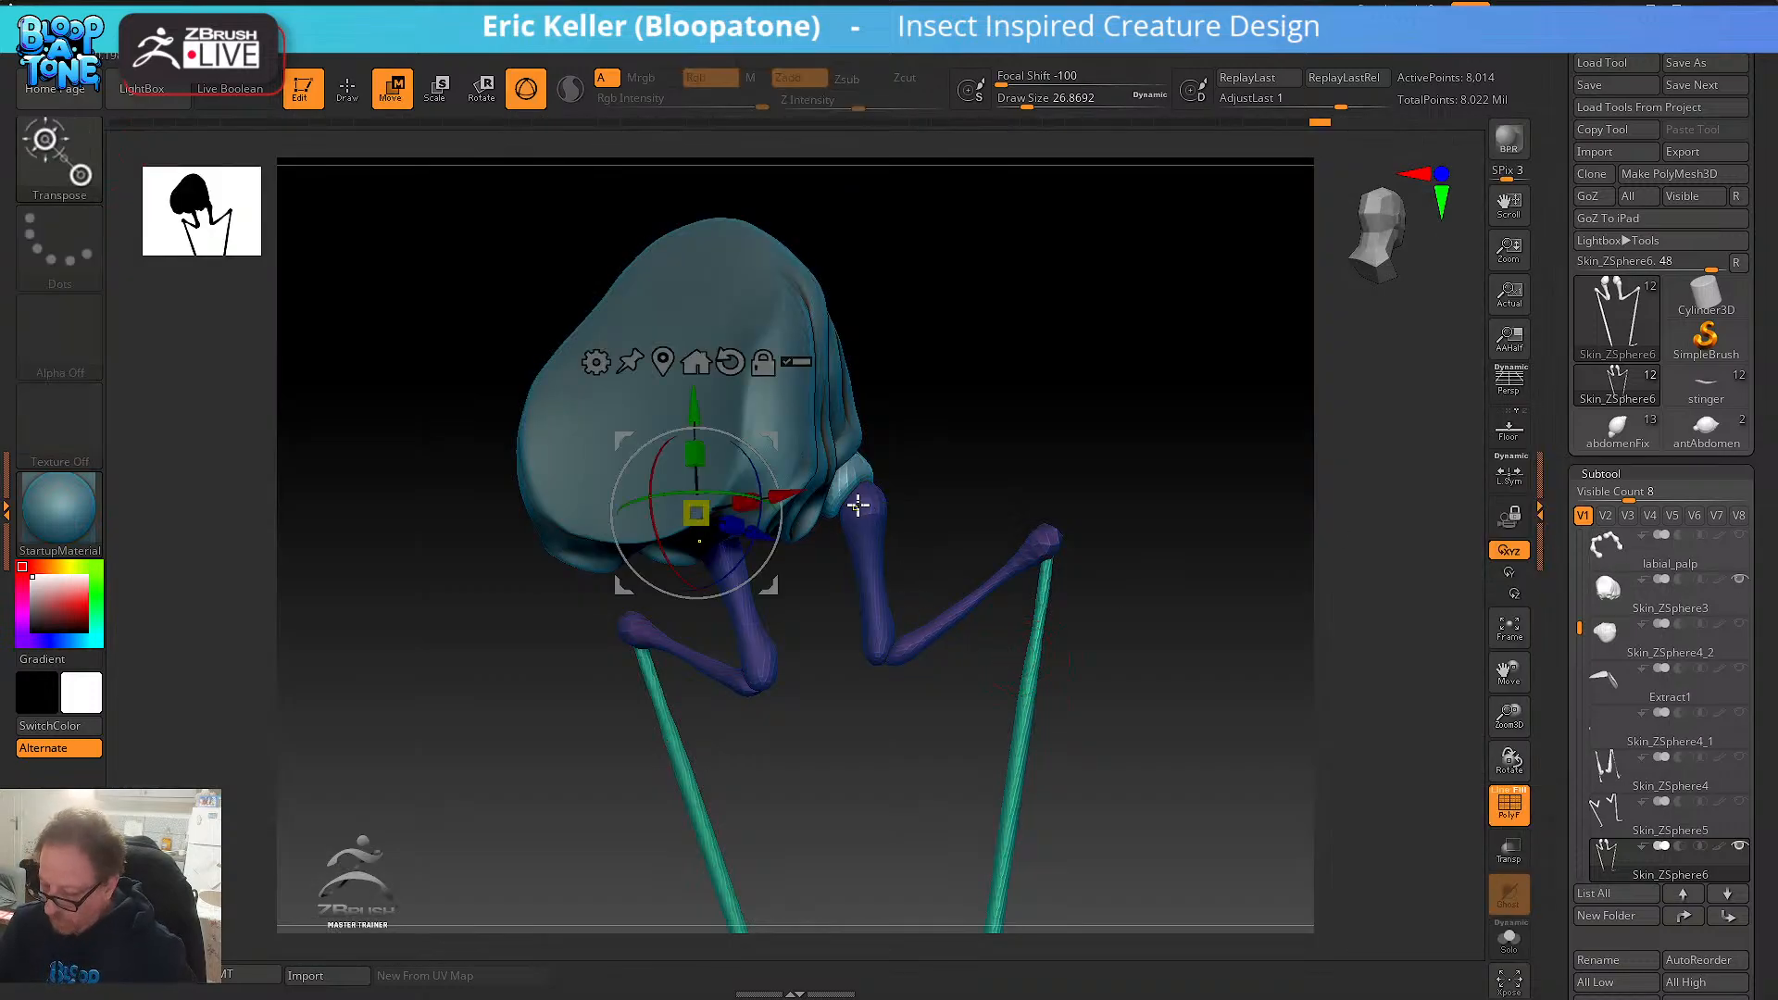
ctrl+click(857, 505)
drag(1143, 540, 970, 561)
alt+drag(927, 501, 920, 657)
drag(902, 555, 878, 470)
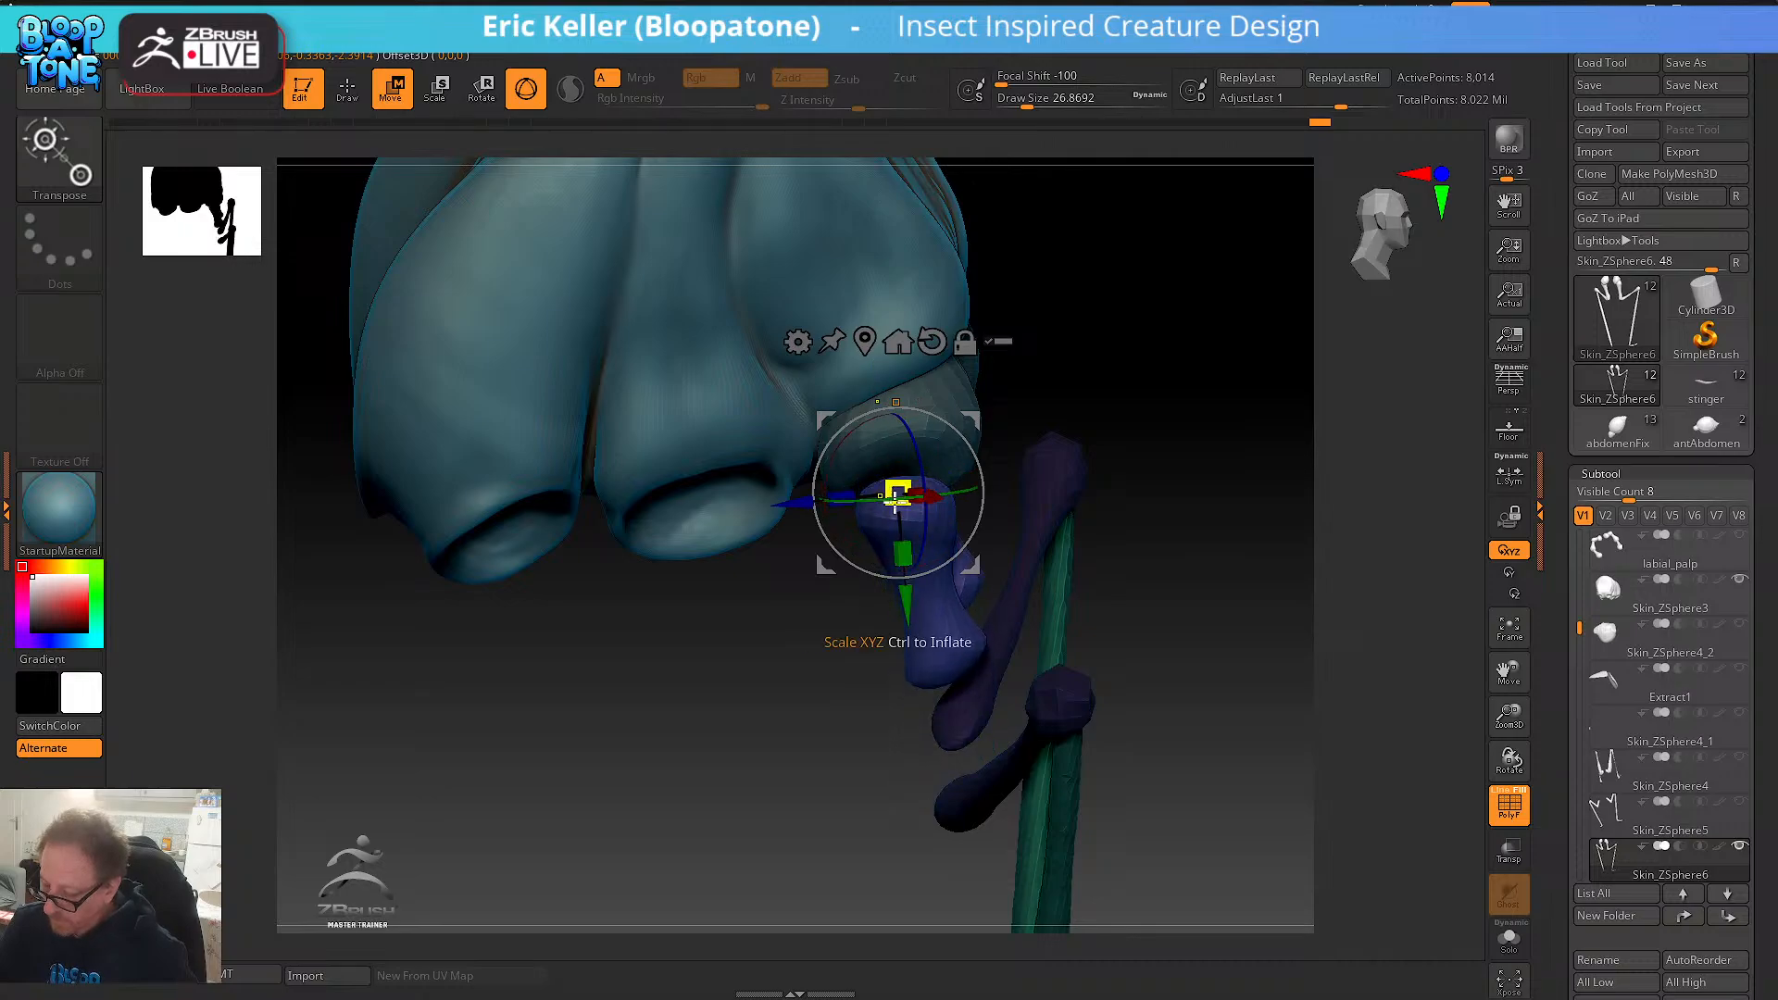
drag(1080, 596, 954, 554)
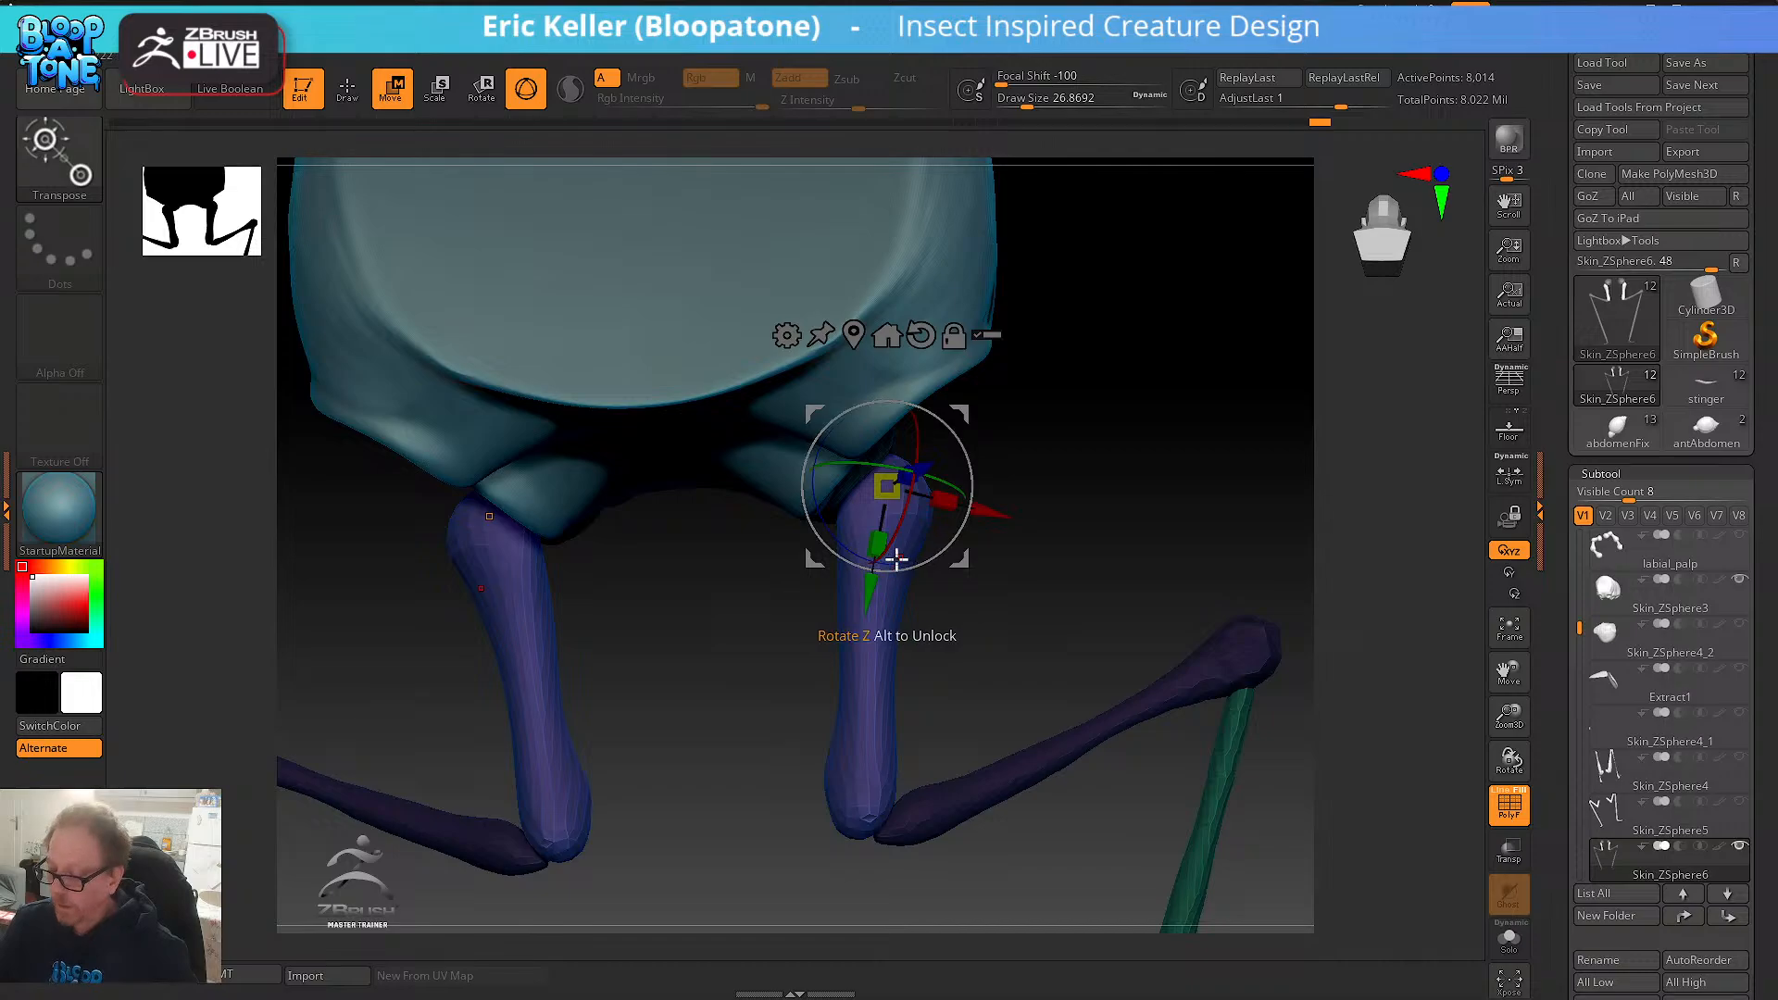
drag(876, 546, 878, 576)
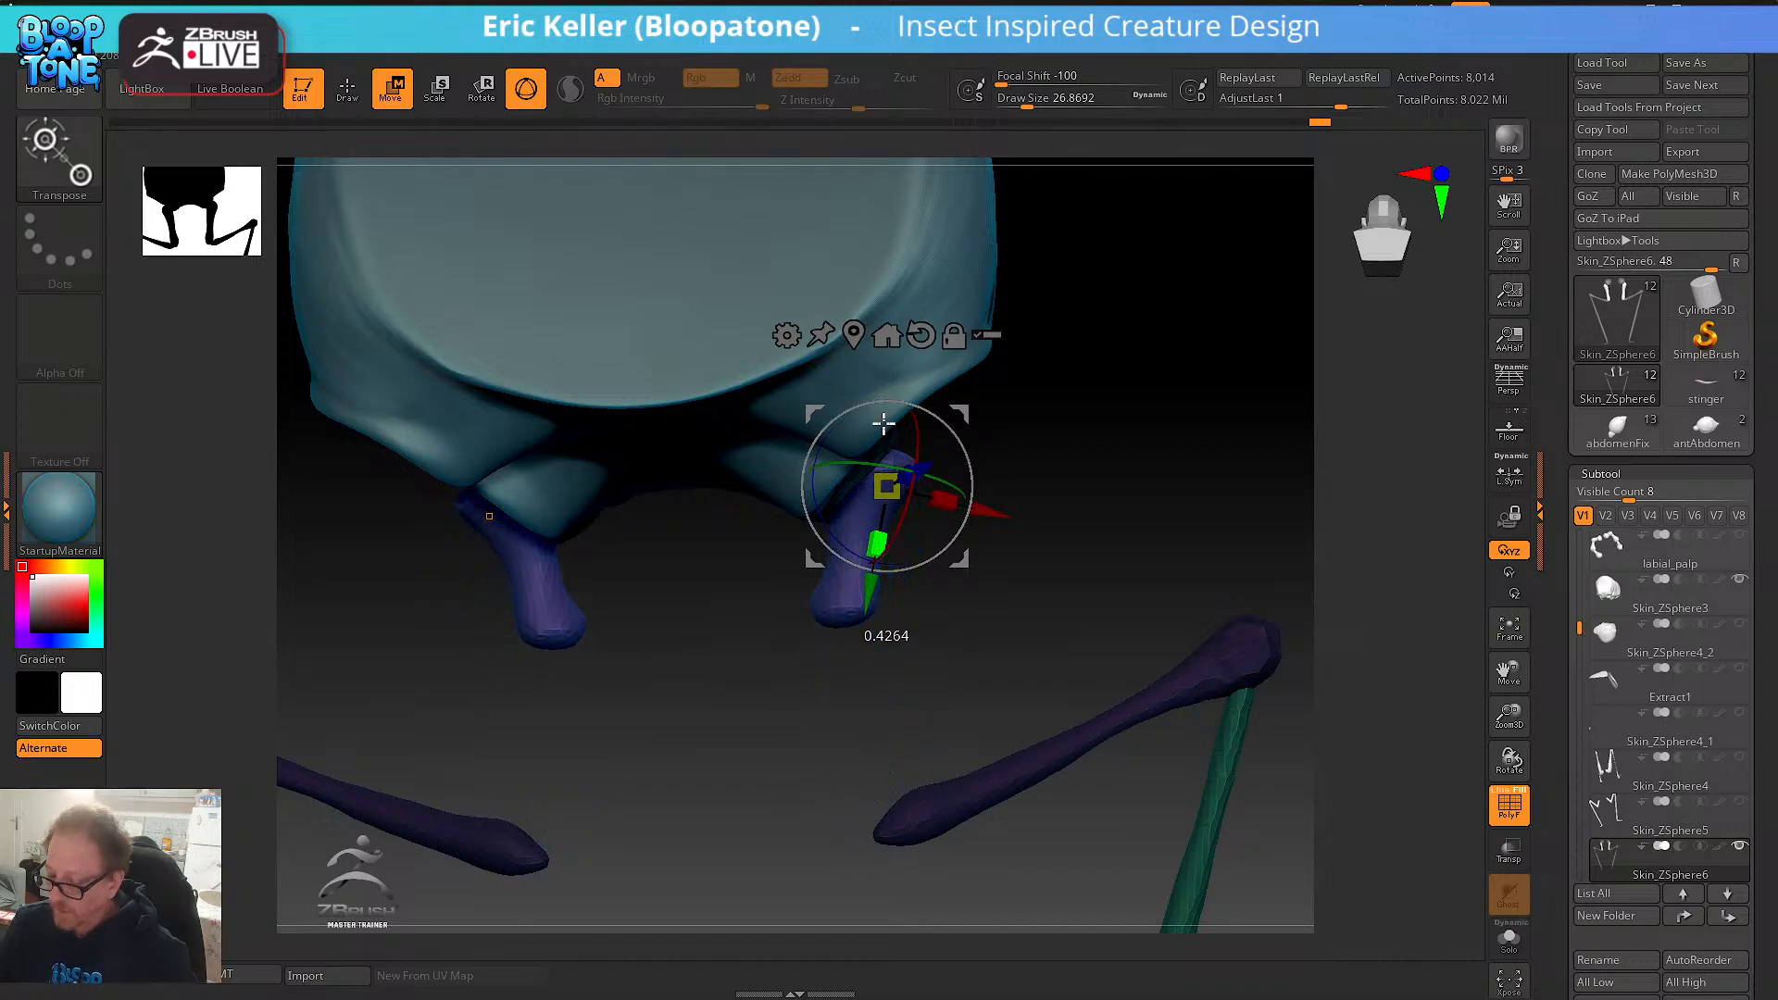
- Rotate the shortened upper leg segment outward and seat it under the rounded hip joint
drag(1109, 558, 1019, 531)
key(q)
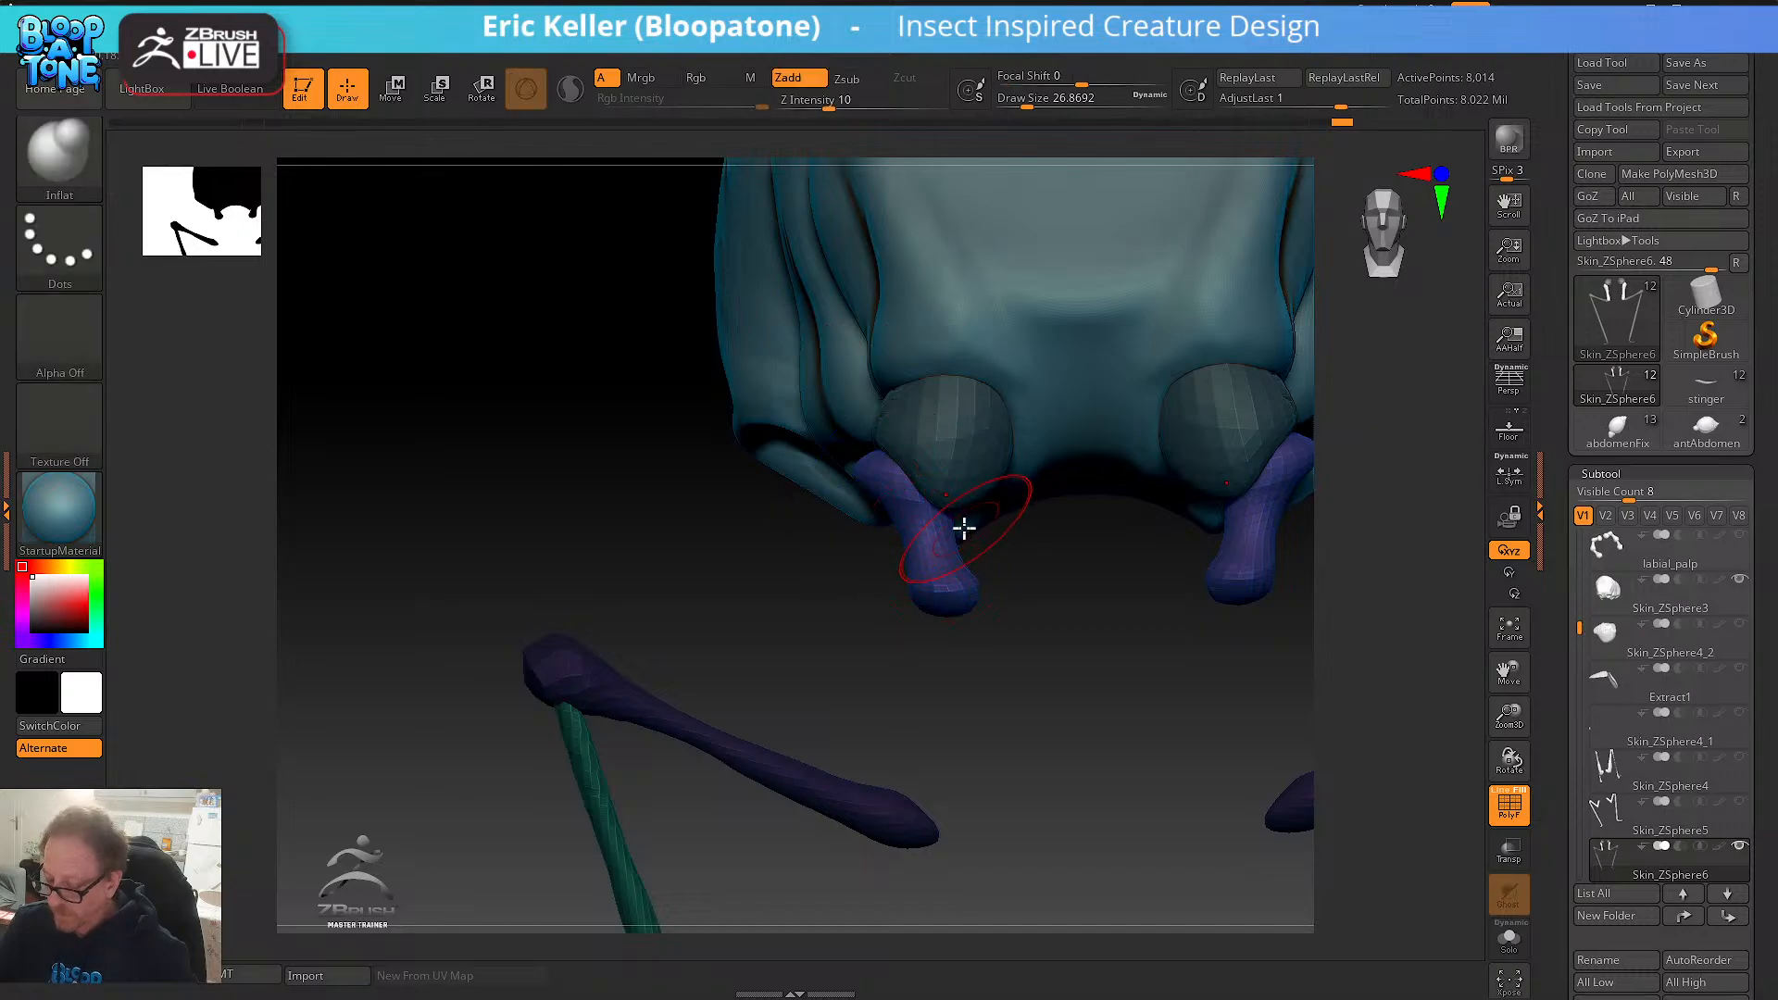
key(w)
drag(968, 519, 988, 615)
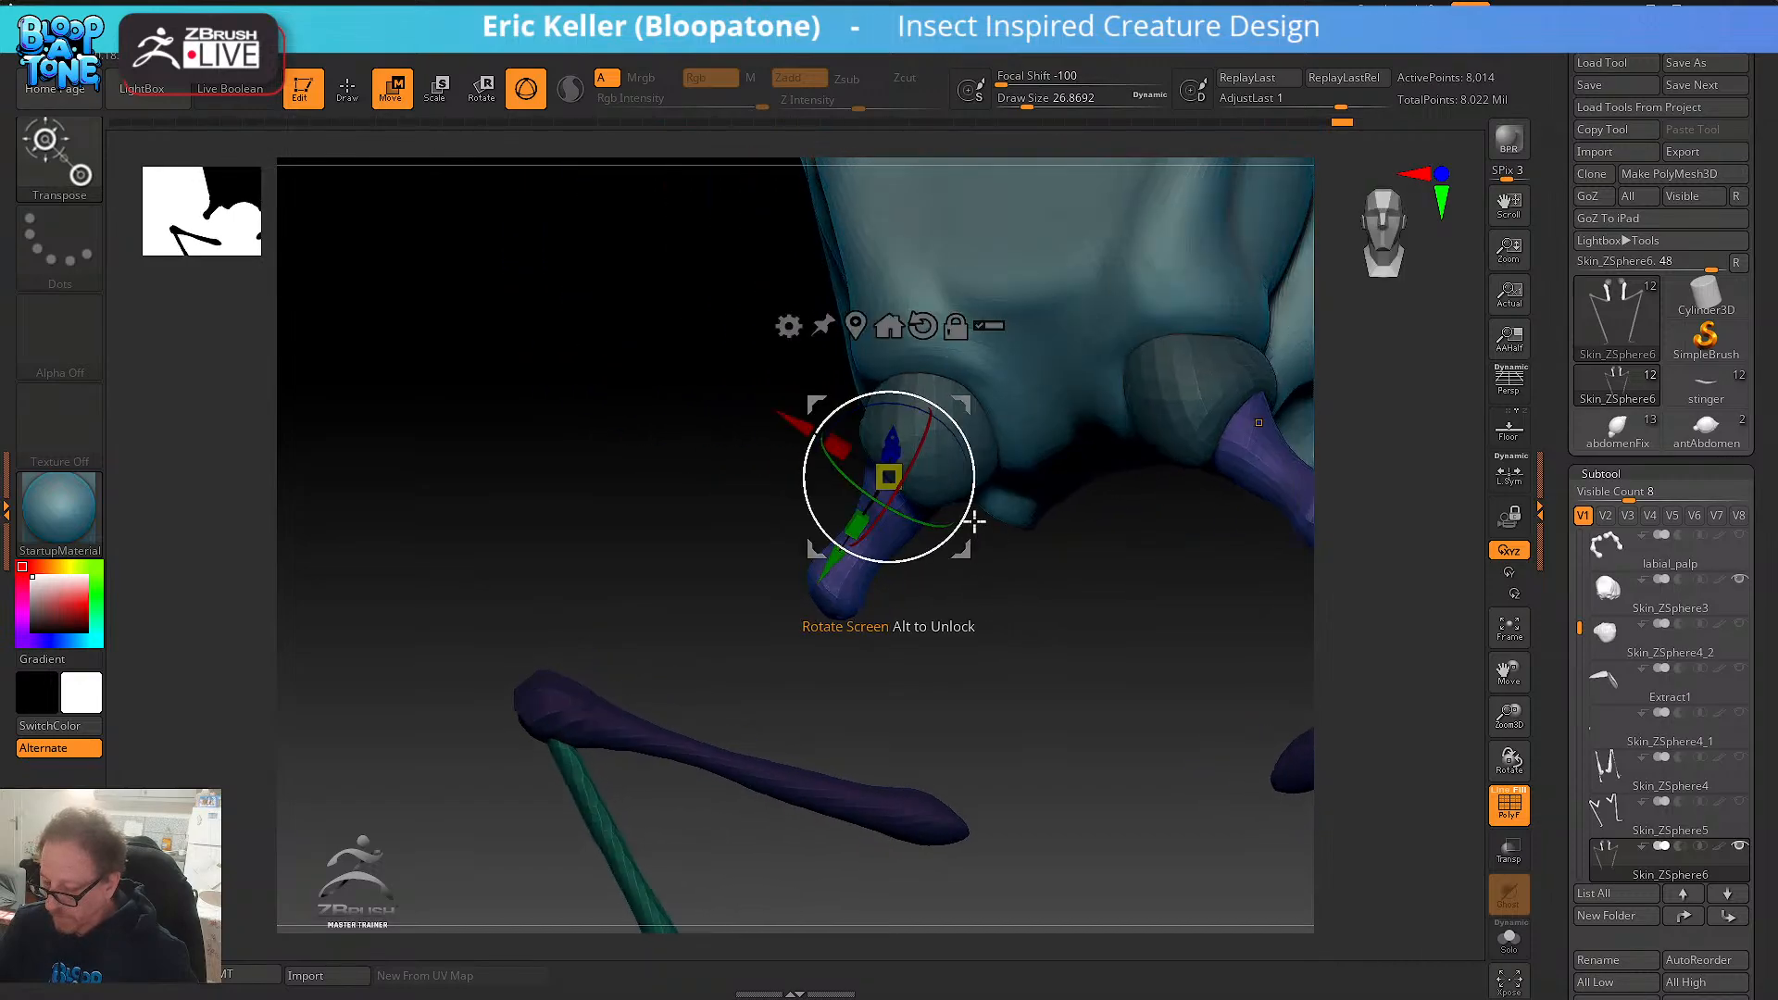
drag(964, 515, 958, 477)
mouse_move(1056, 639)
mouse_down()
mouse_move(992, 659)
mouse_move(1103, 663)
mouse_move(1004, 675)
mouse_move(1176, 627)
mouse_up()
- Smooth the shortened upper segment and reshape it with the Move brush into an even, straight tube beneath the hip joint
click(349, 90)
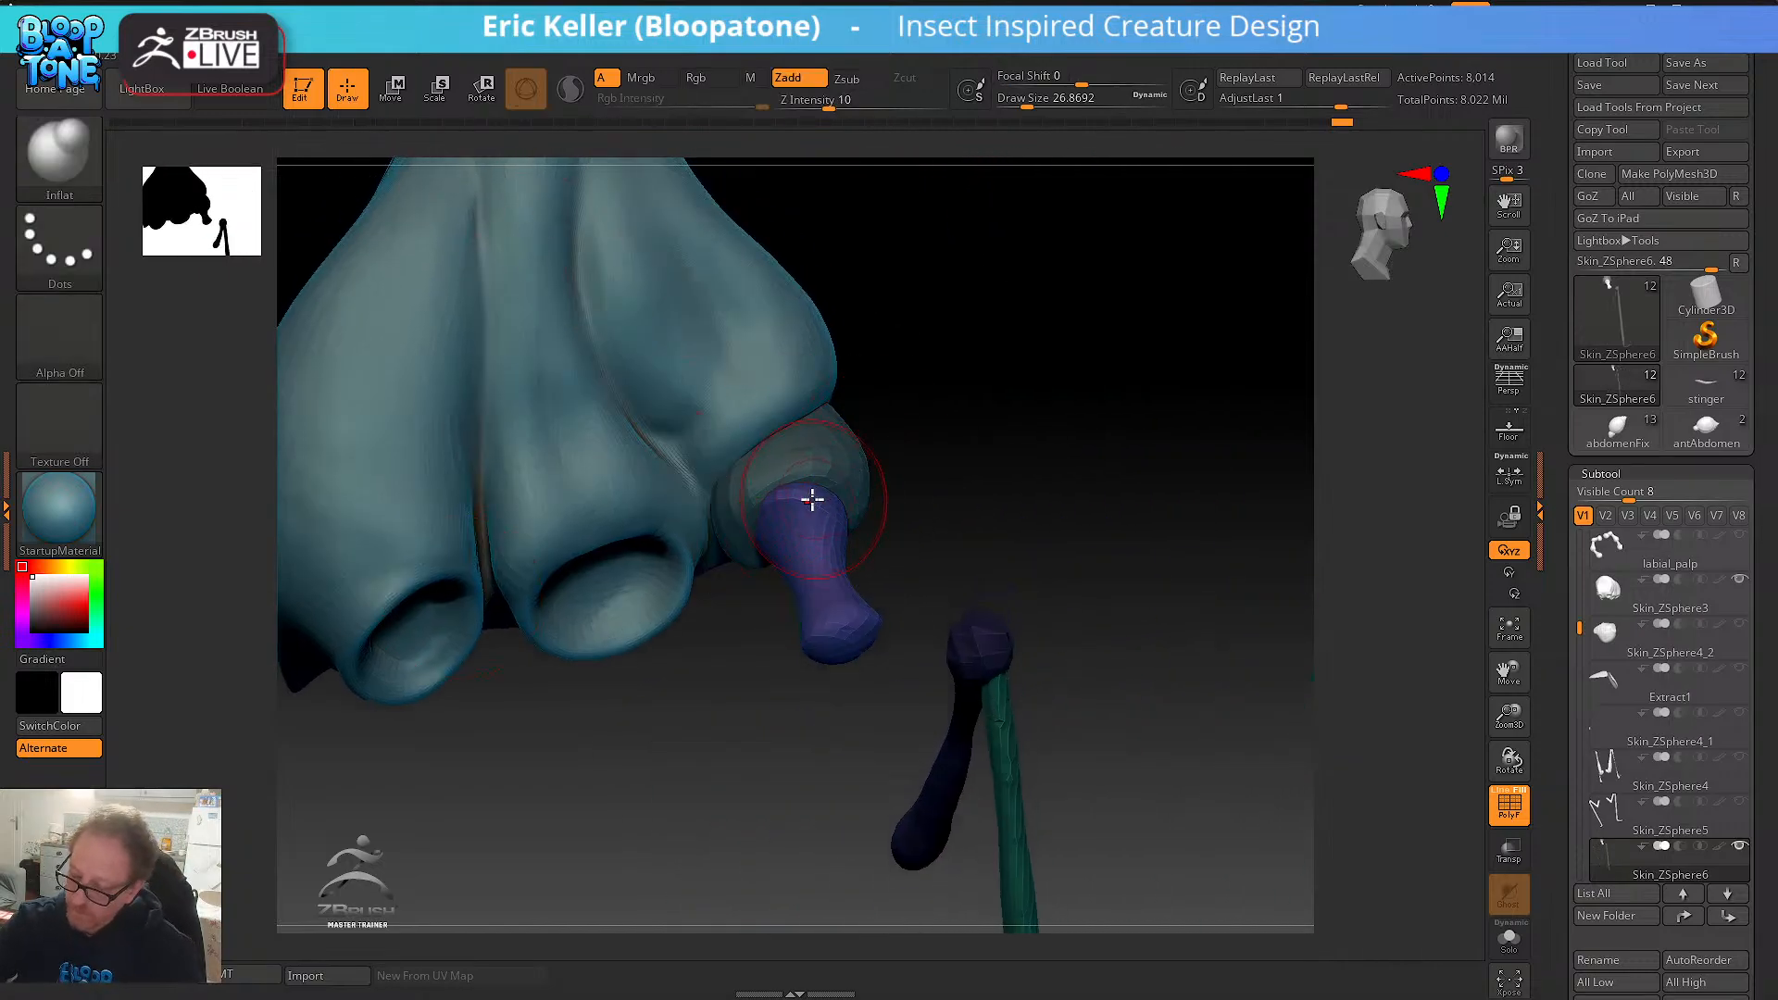
key(s)
shift+drag(791, 499, 790, 524)
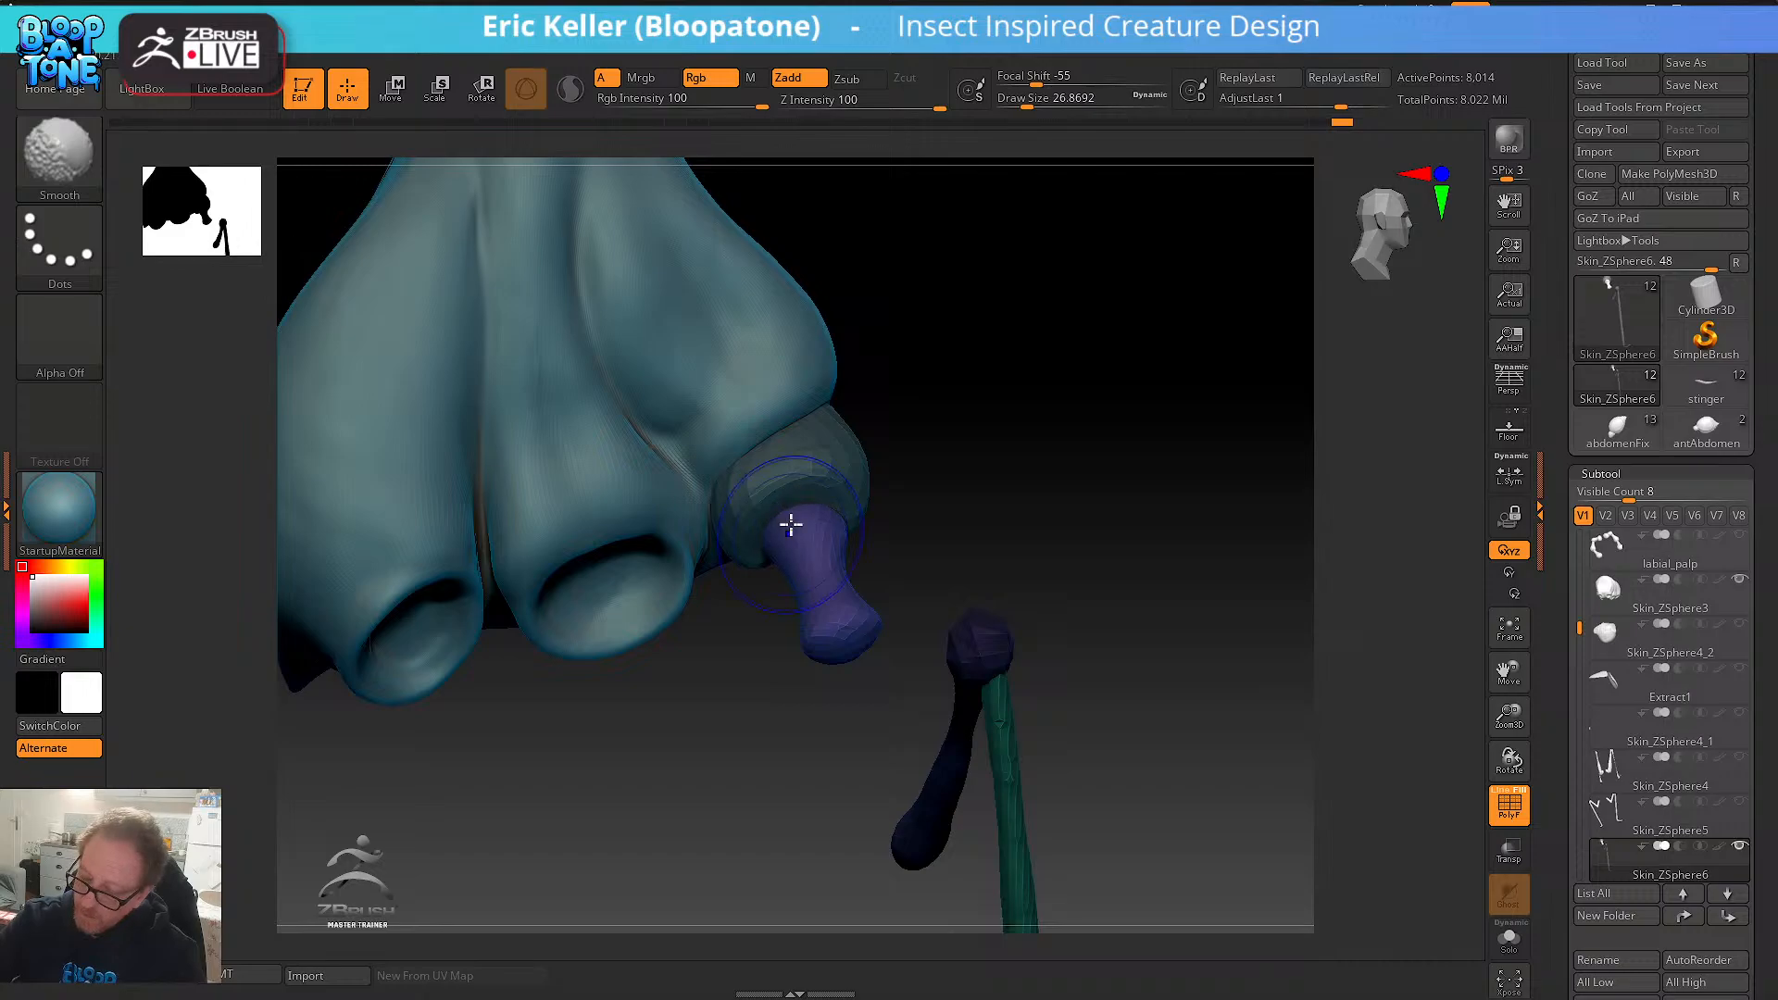
click(58, 150)
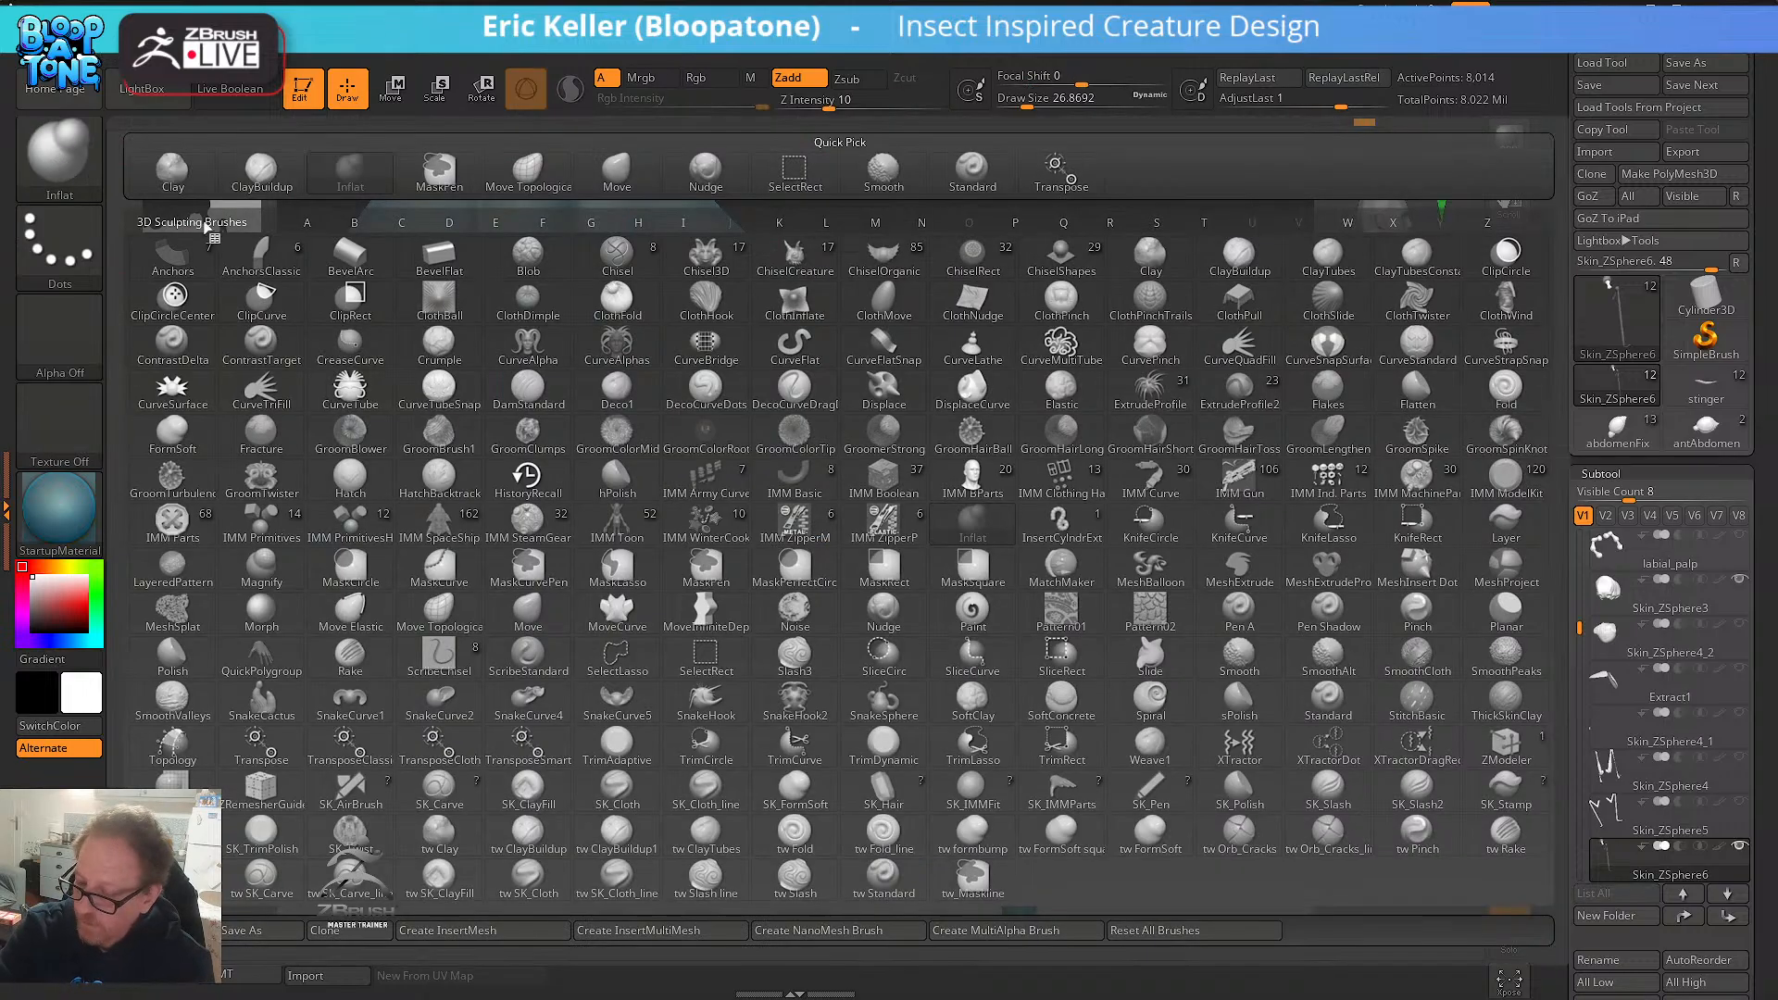
click(617, 169)
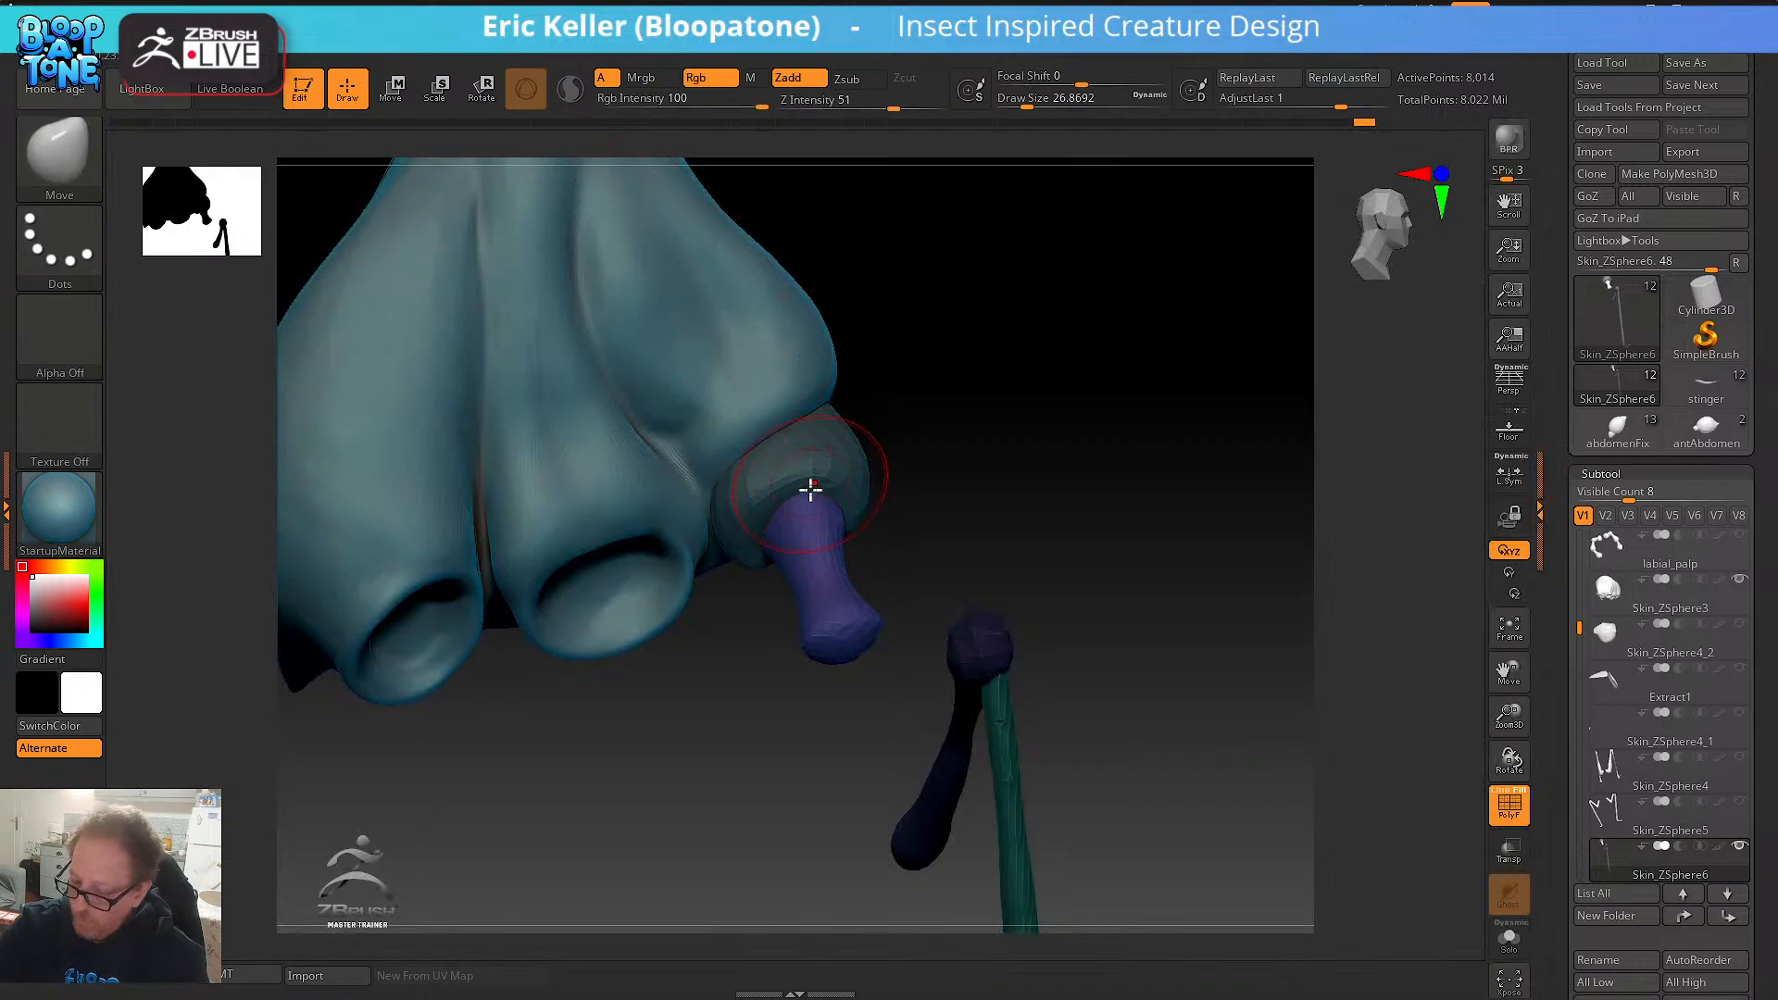
key(shift)
mouse_move(917, 508)
mouse_down()
mouse_move(932, 504)
mouse_move(842, 524)
mouse_up()
mouse_move(822, 598)
mouse_down()
mouse_move(819, 644)
mouse_move(800, 583)
mouse_move(805, 629)
mouse_move(821, 595)
mouse_up()
mouse_move(935, 676)
mouse_down()
mouse_move(885, 683)
mouse_move(825, 618)
mouse_up()
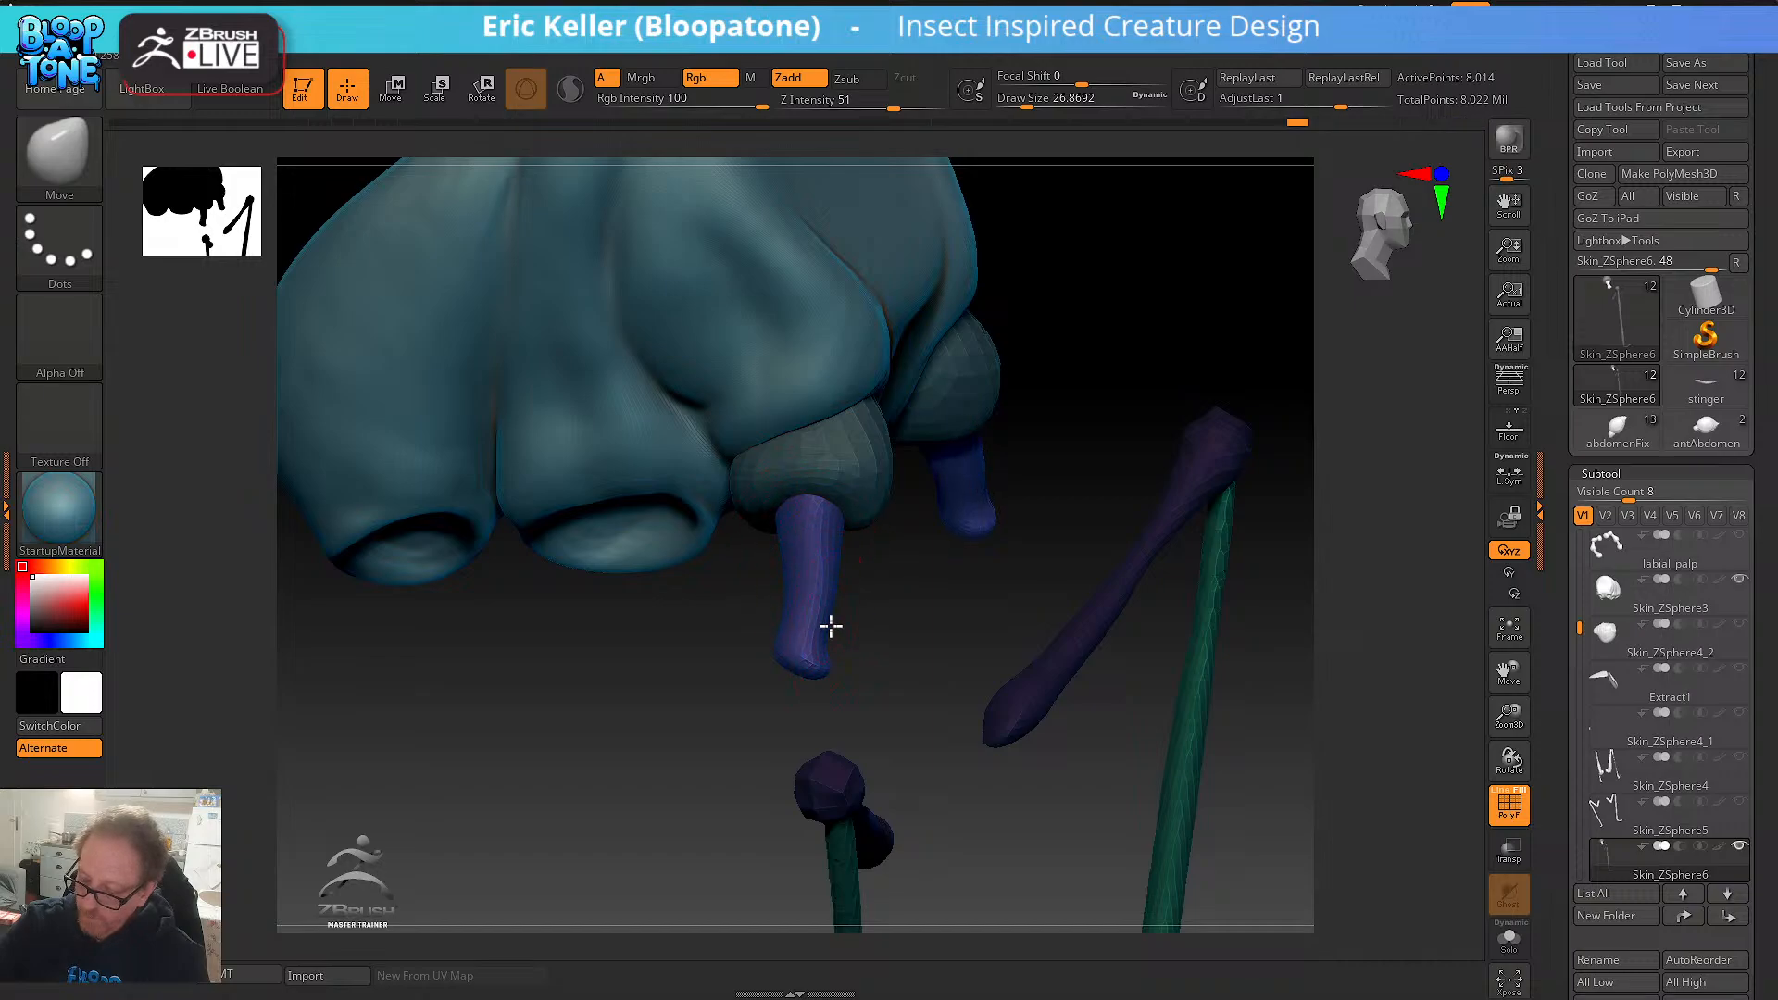
mouse_move(807, 617)
shift+mouse_down()
mouse_move(821, 547)
mouse_move(853, 647)
mouse_move(870, 622)
shift+mouse_up()
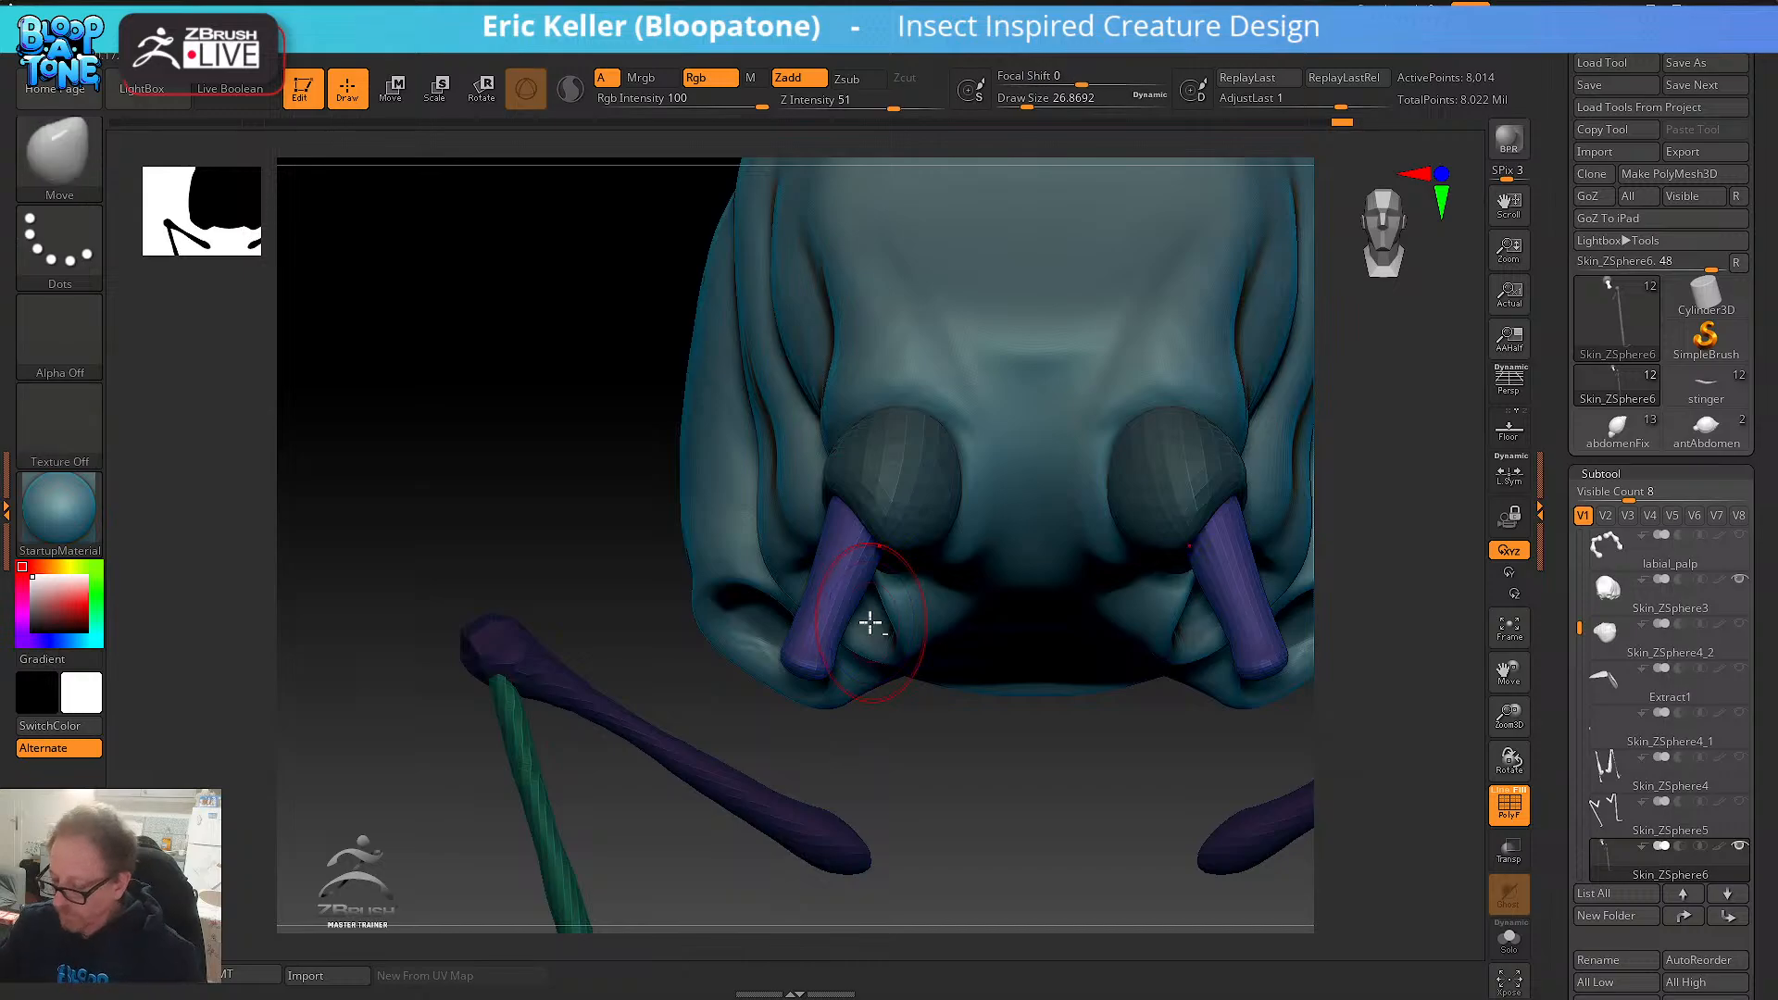
- Check the katydid photo's front leg and raise the lower leg segments toward the shortened upper segment
mouse_move(945, 762)
mouse_down()
mouse_move(972, 810)
mouse_move(911, 678)
mouse_up()
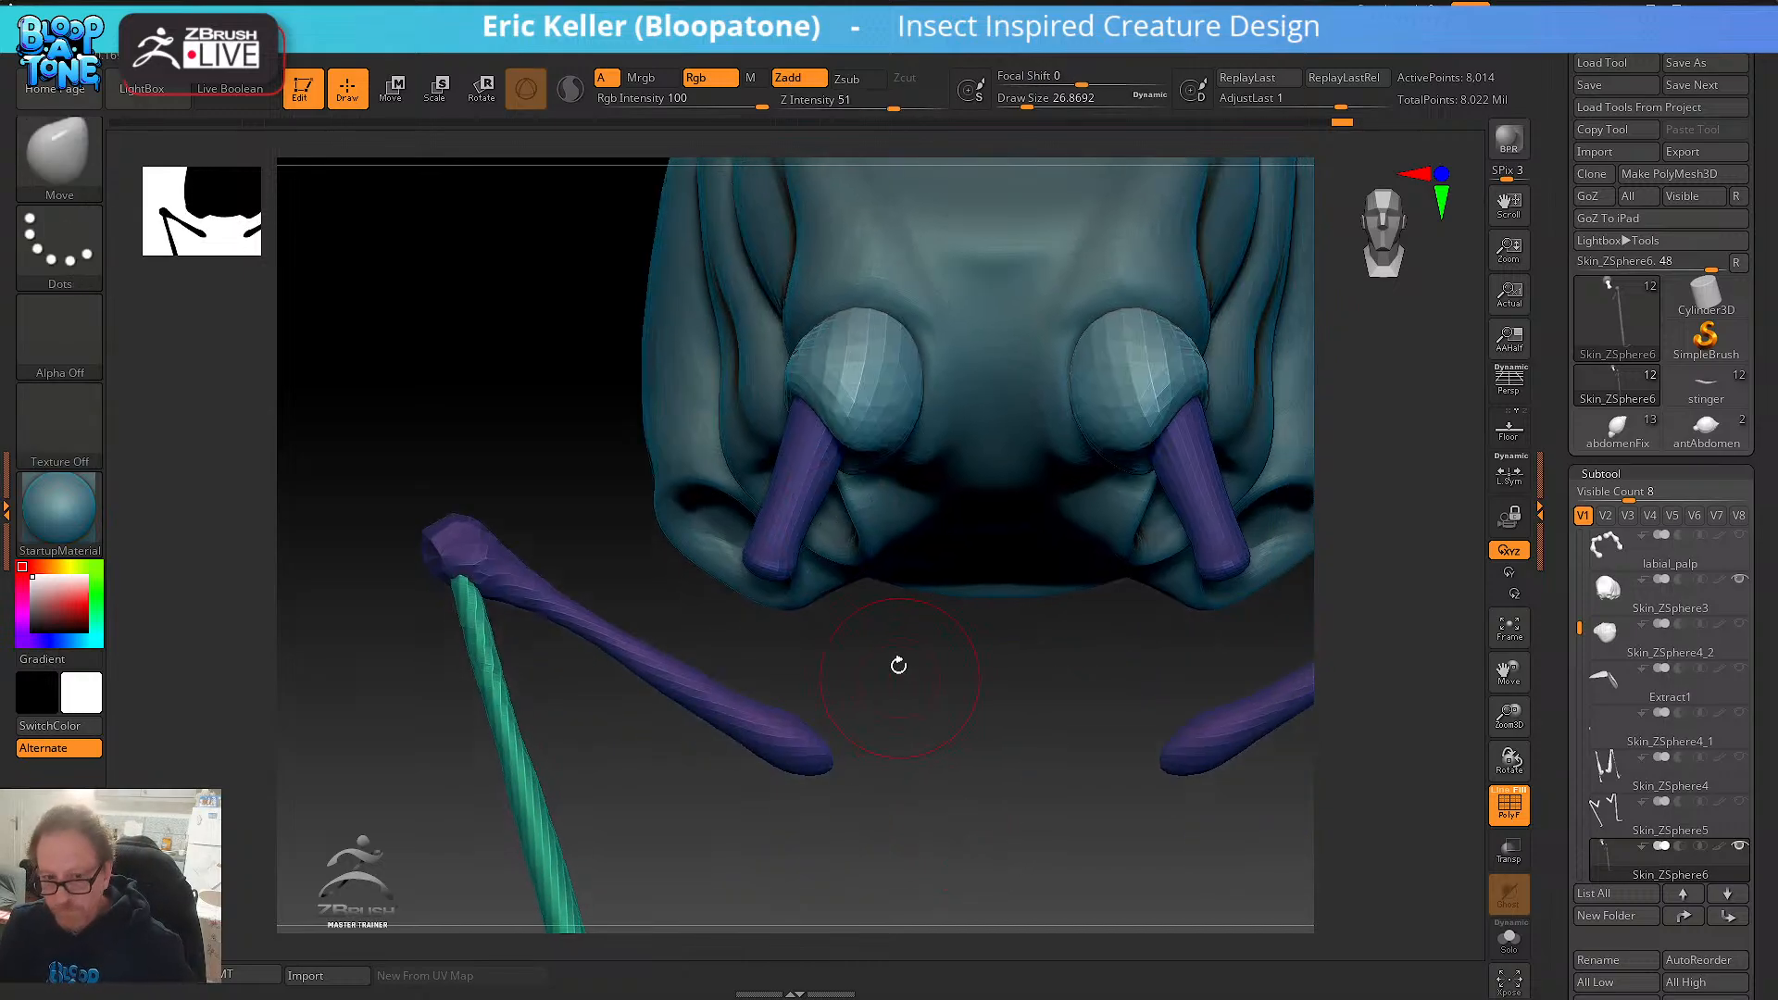
right_drag(1, 407, 479, 417)
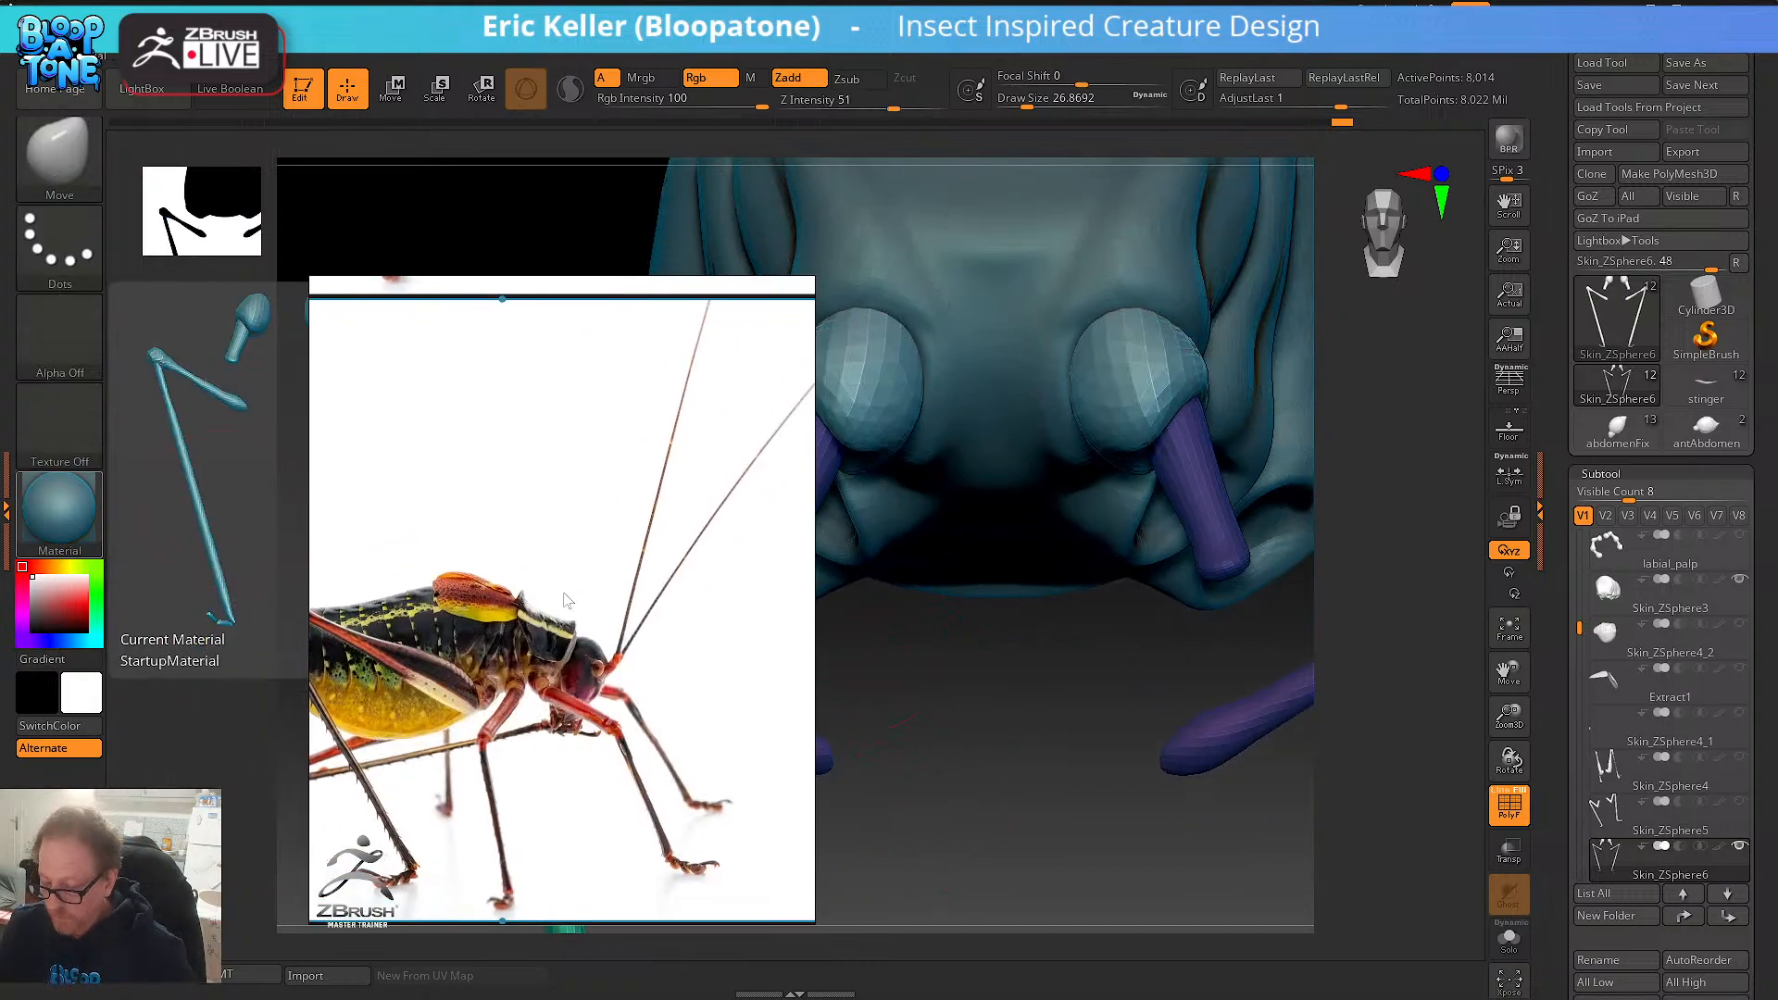
scroll(564, 600, up, 3)
right_drag(585, 720, 1, 593)
scroll(557, 646, up, 4)
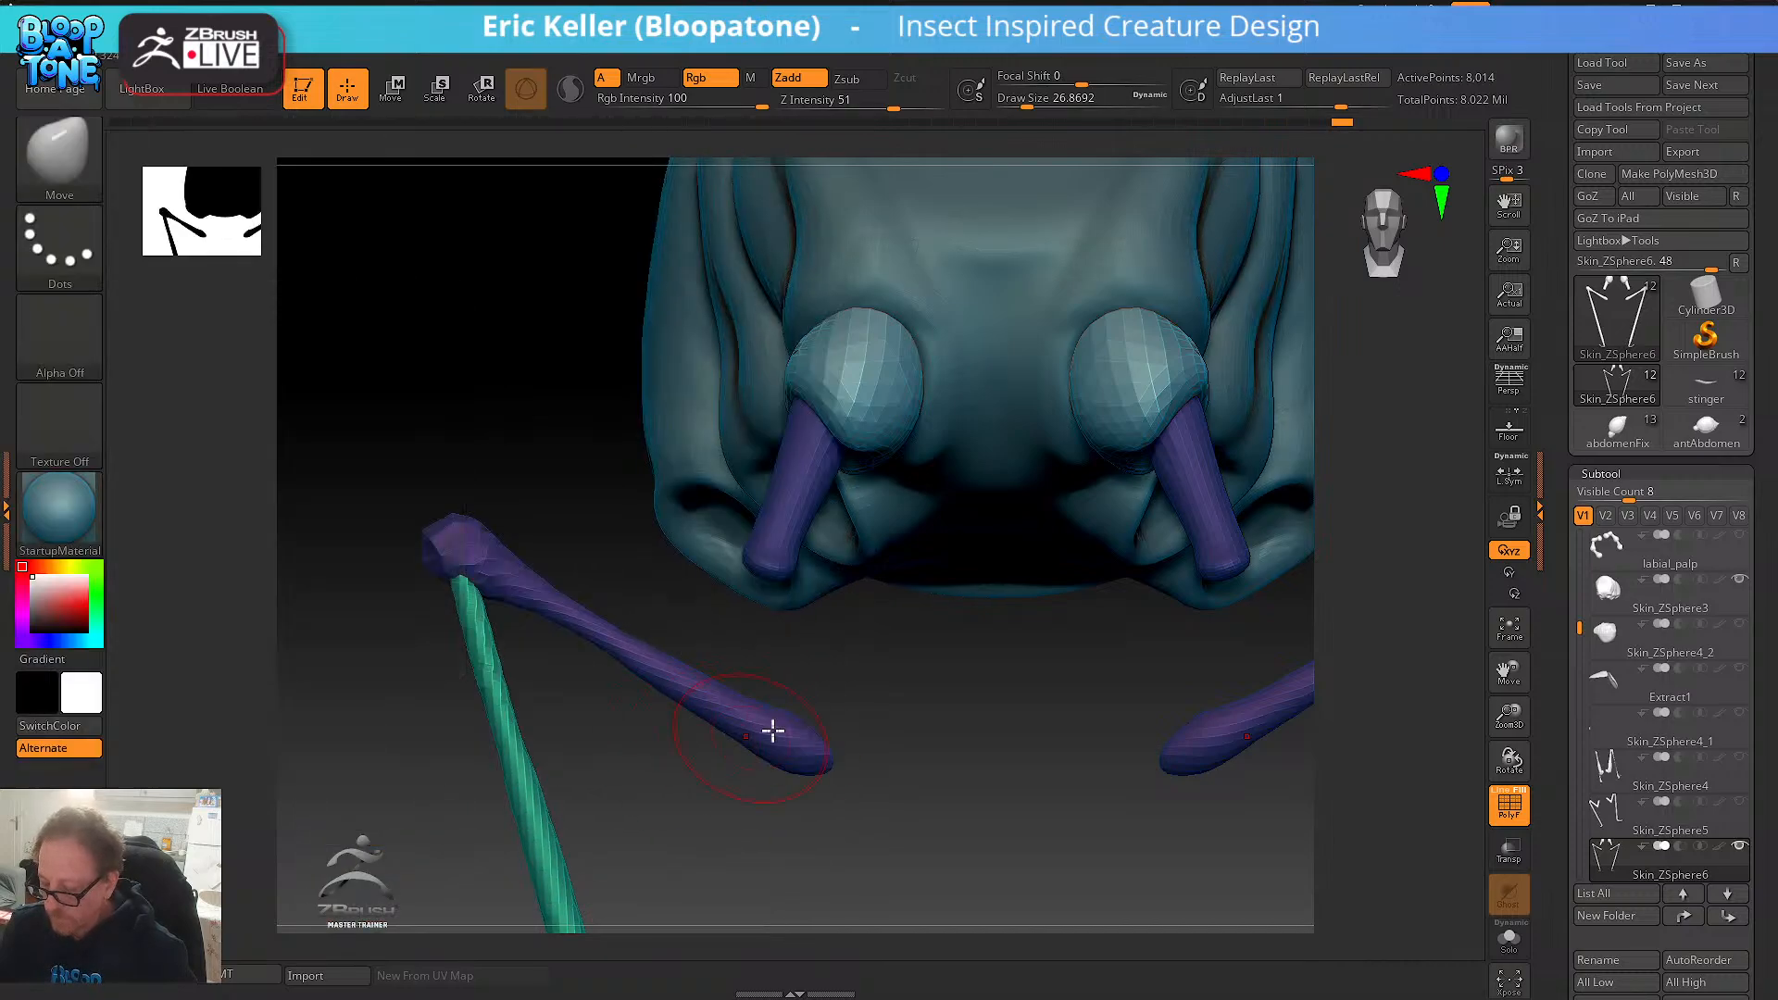
alt+drag(898, 706, 787, 649)
key(w)
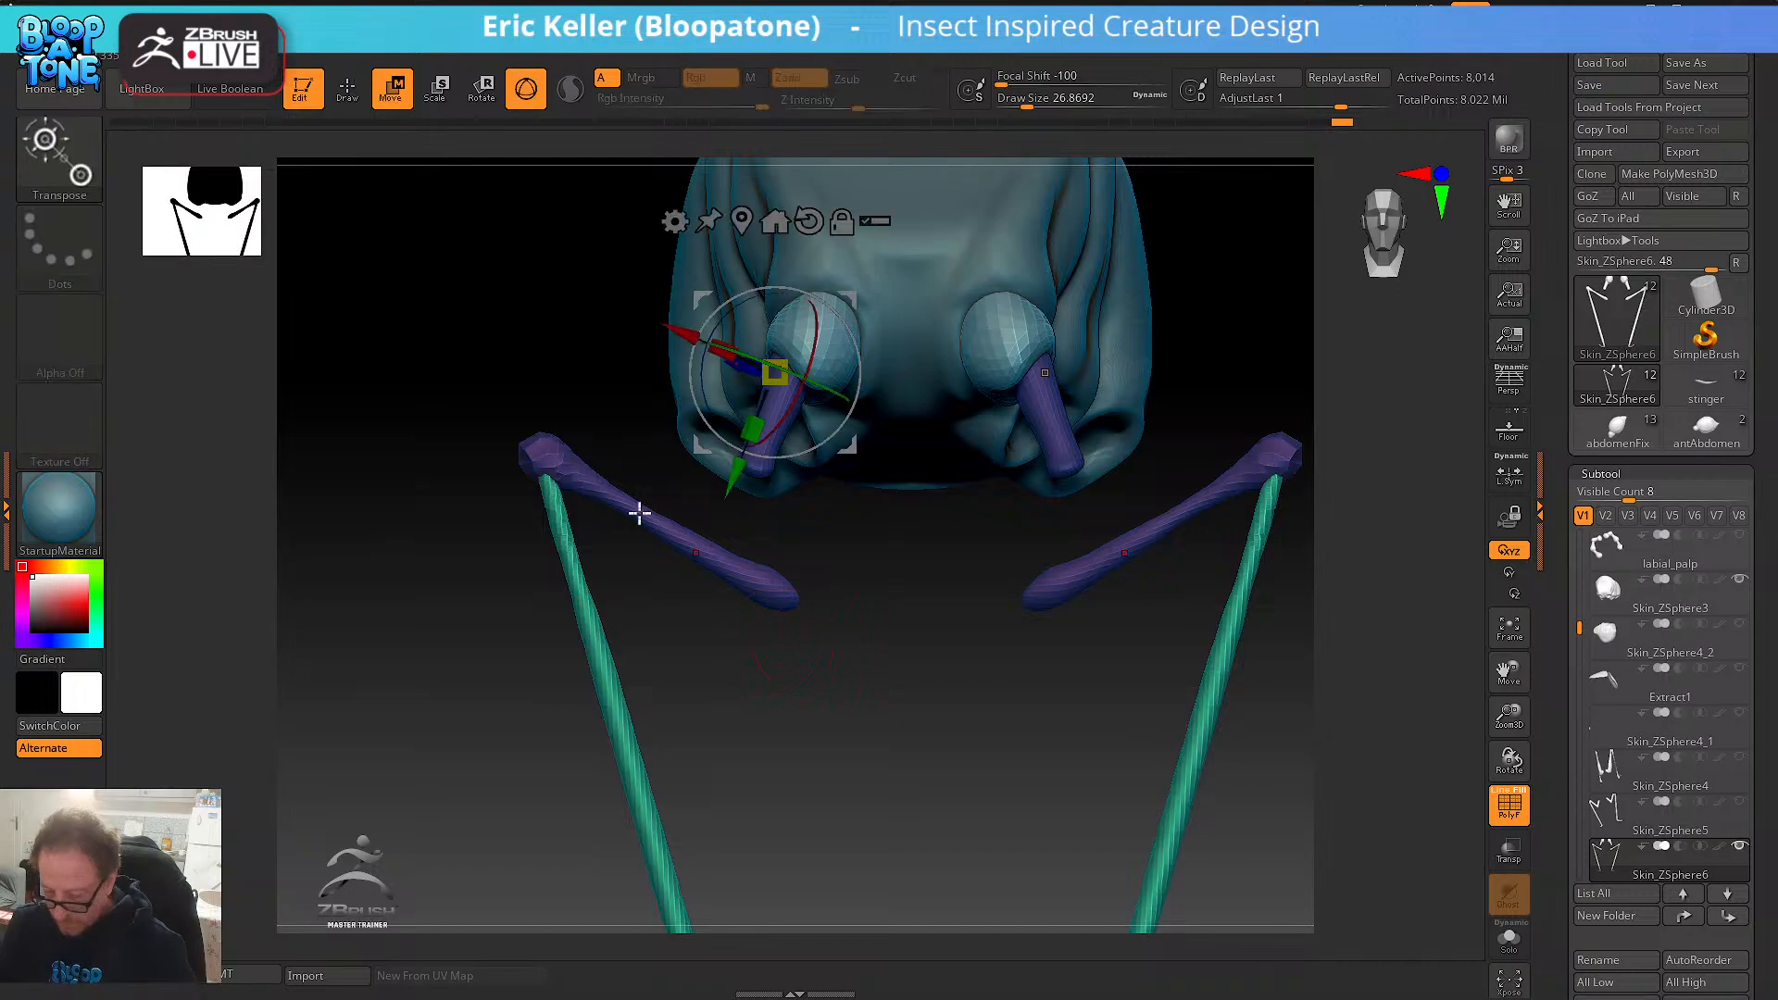
click(537, 446)
drag(618, 481, 593, 393)
- Shift the lower leg segments to line up with the upper segment in depth and clear the mask
drag(686, 593, 771, 635)
drag(579, 477, 516, 485)
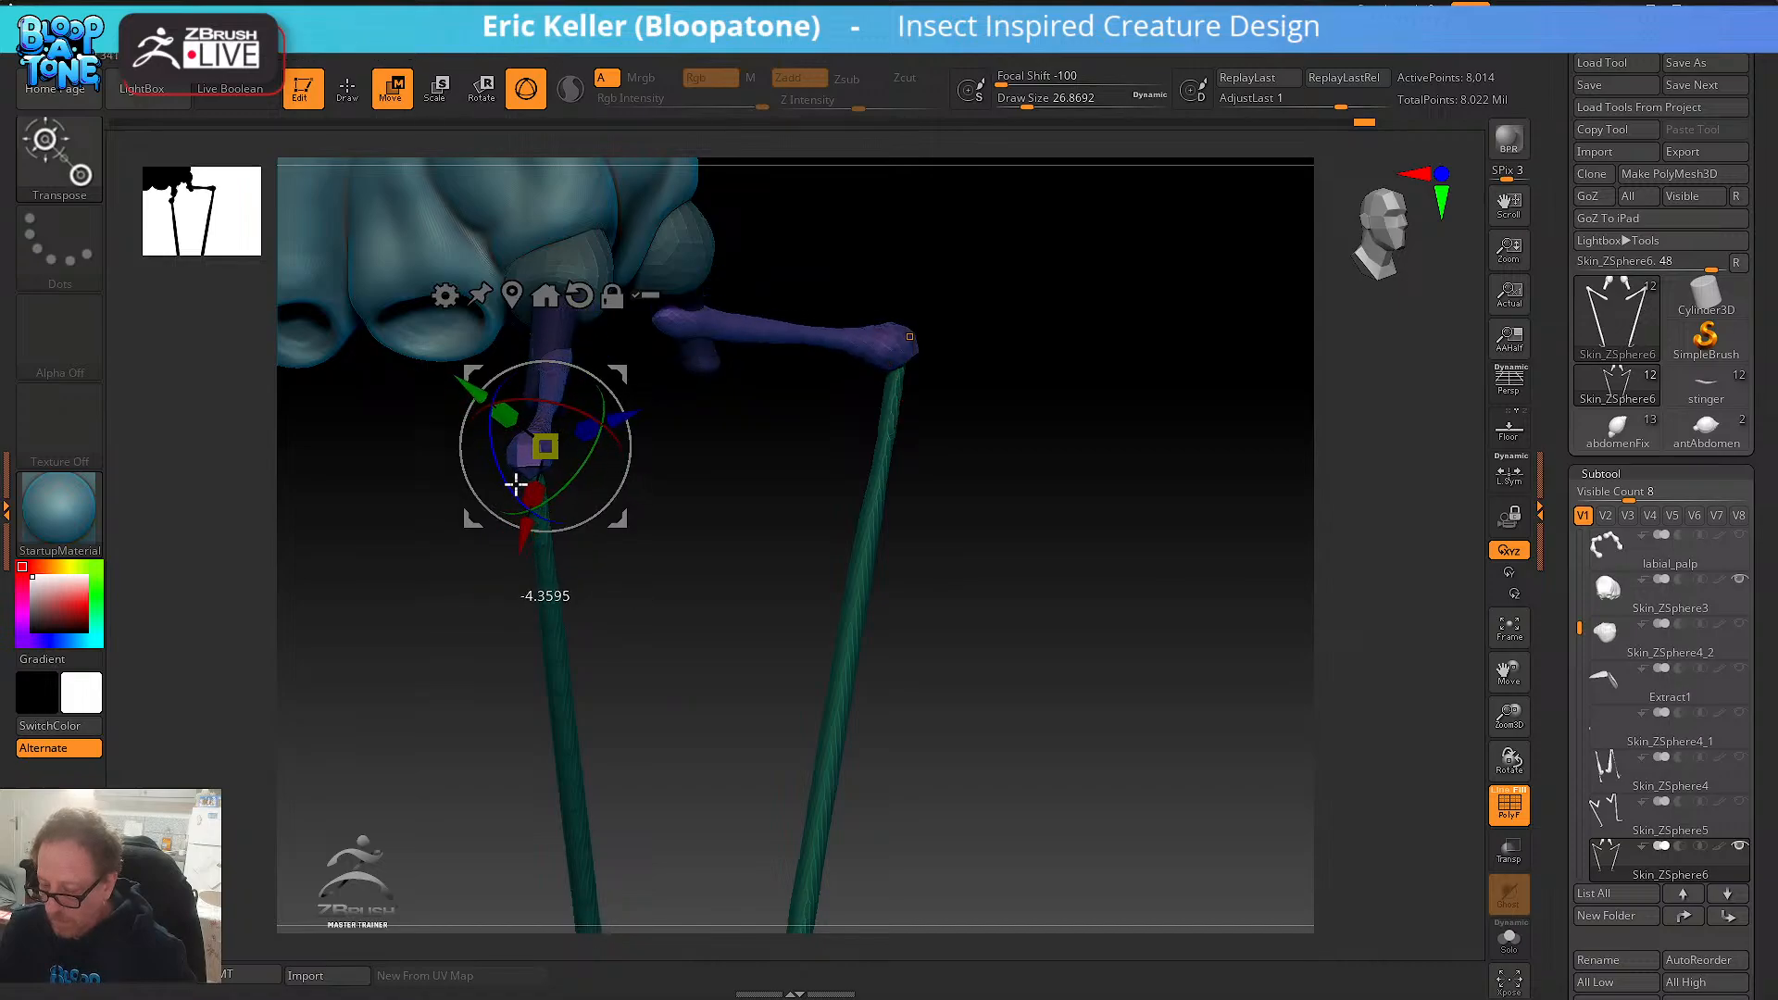
drag(810, 633, 687, 880)
ctrl+drag(881, 706, 917, 741)
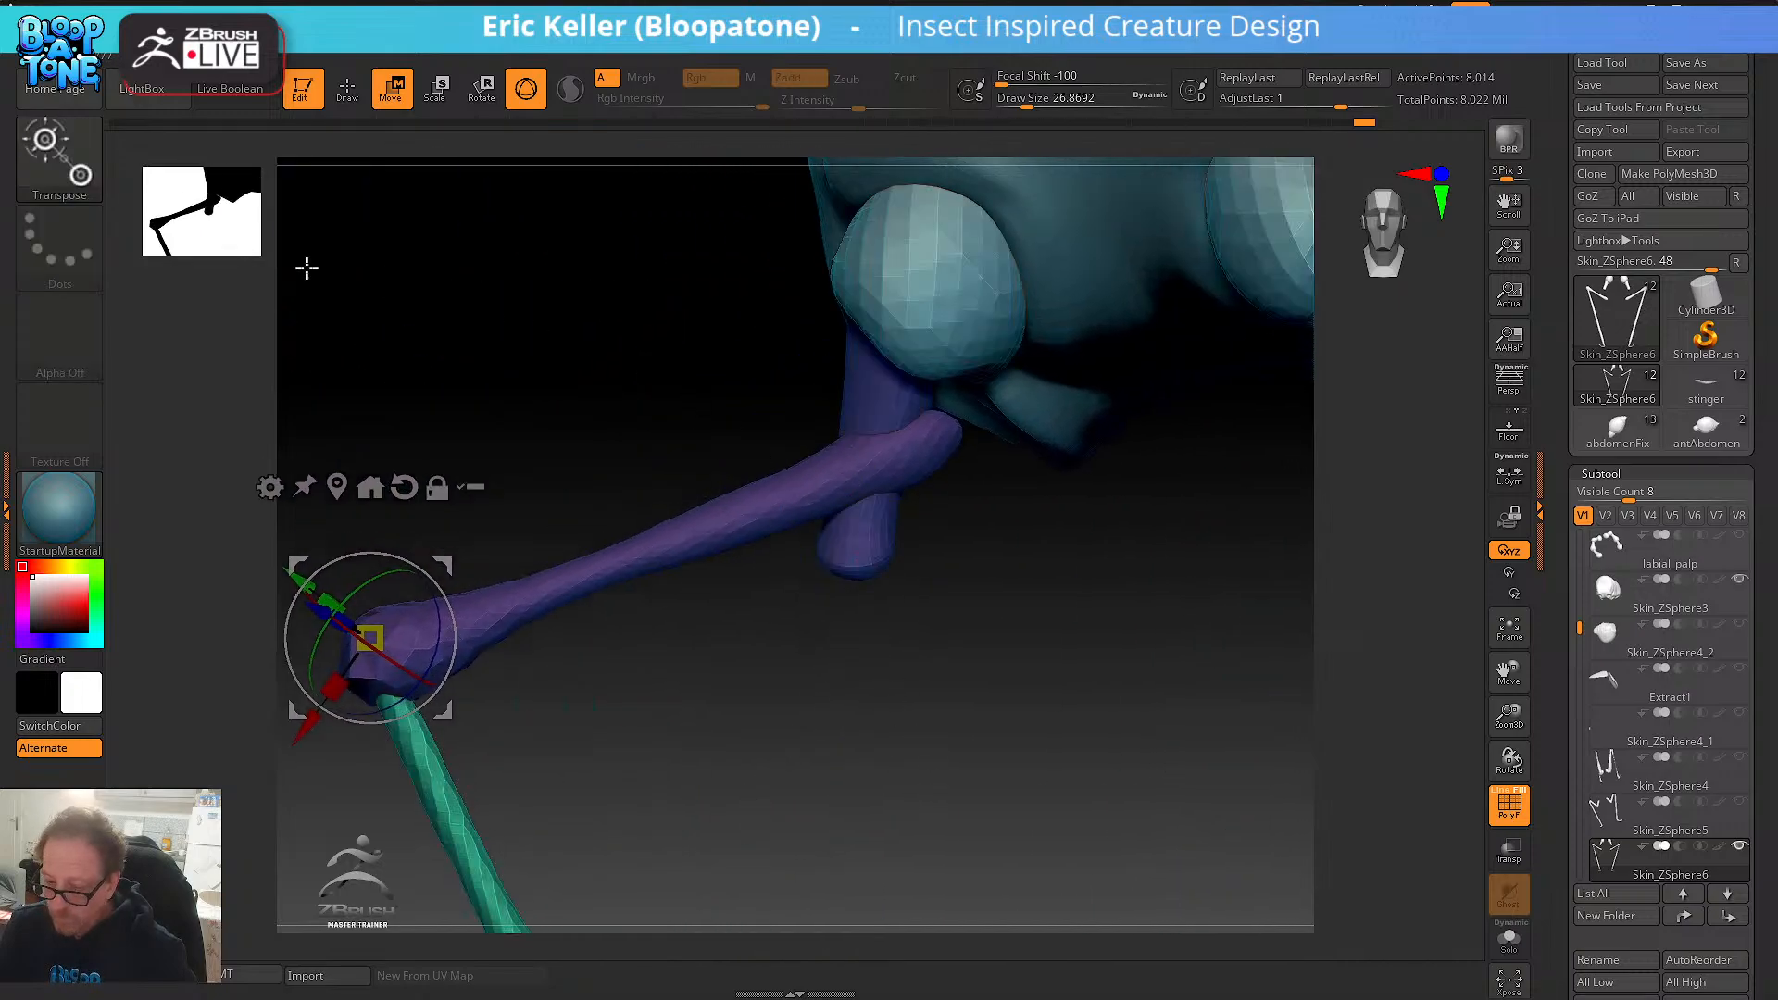
- Shorten the upper segment's lower end with the Move Topological brush and fit the second segment's inner end against it
click(345, 90)
key(b)
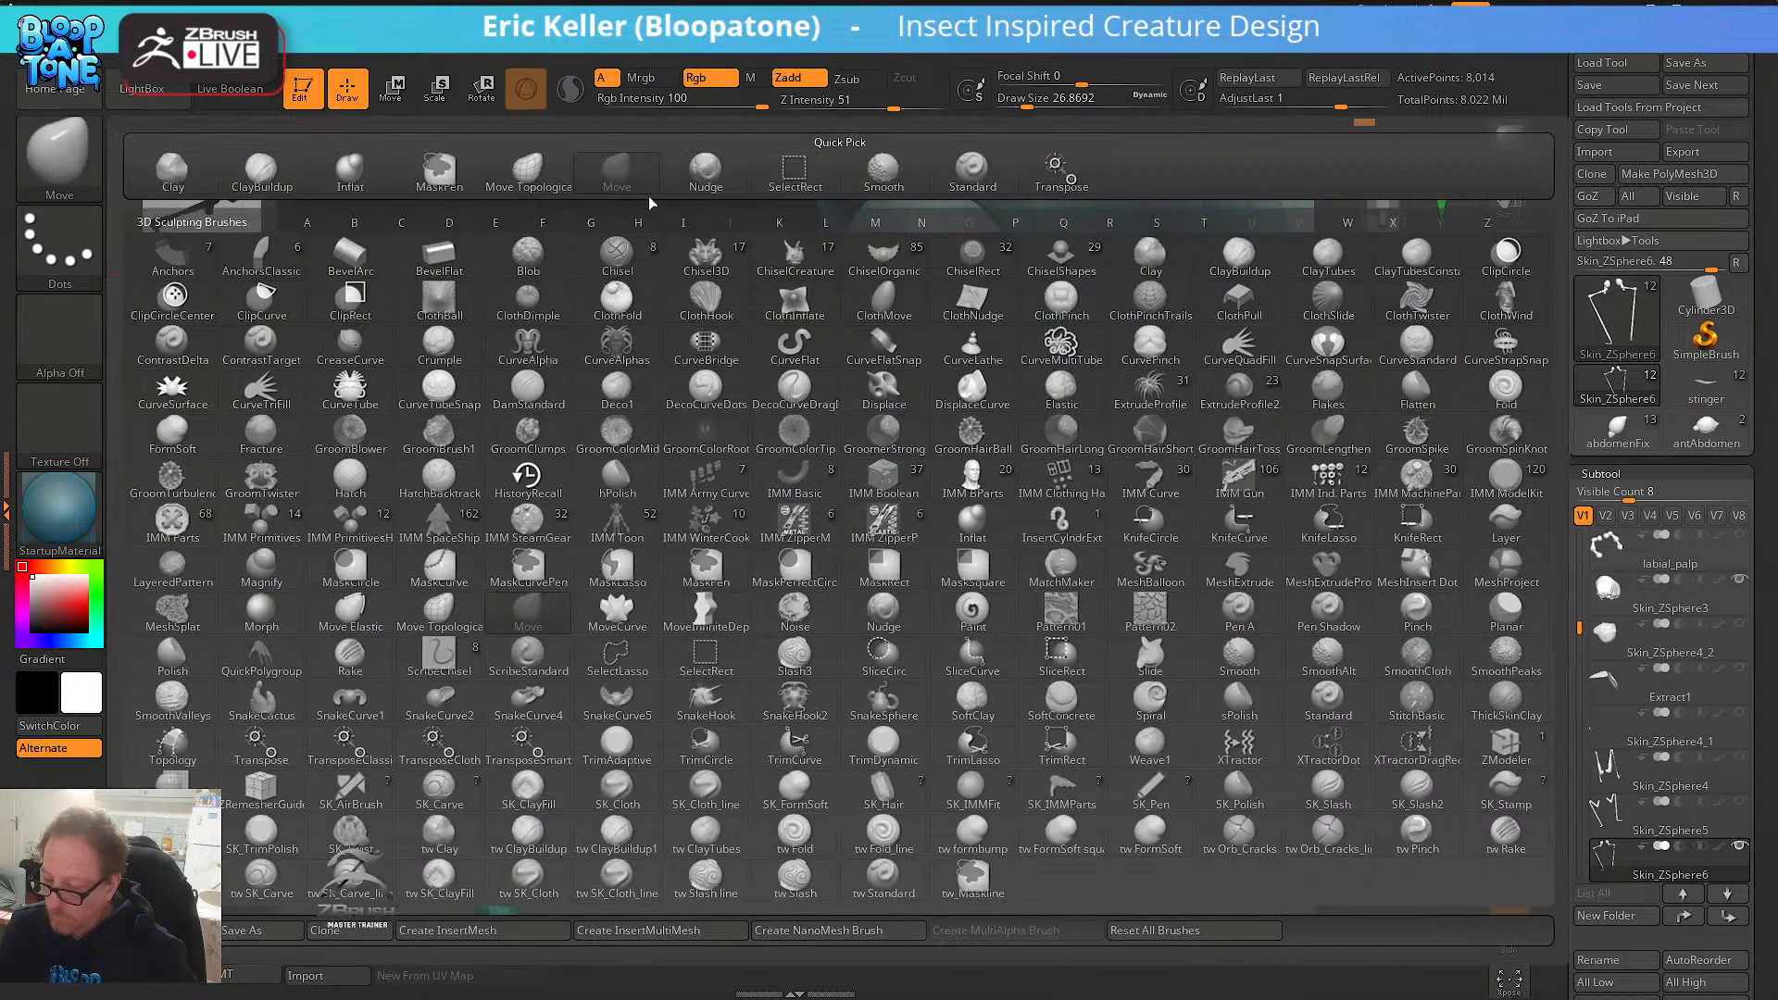
click(523, 174)
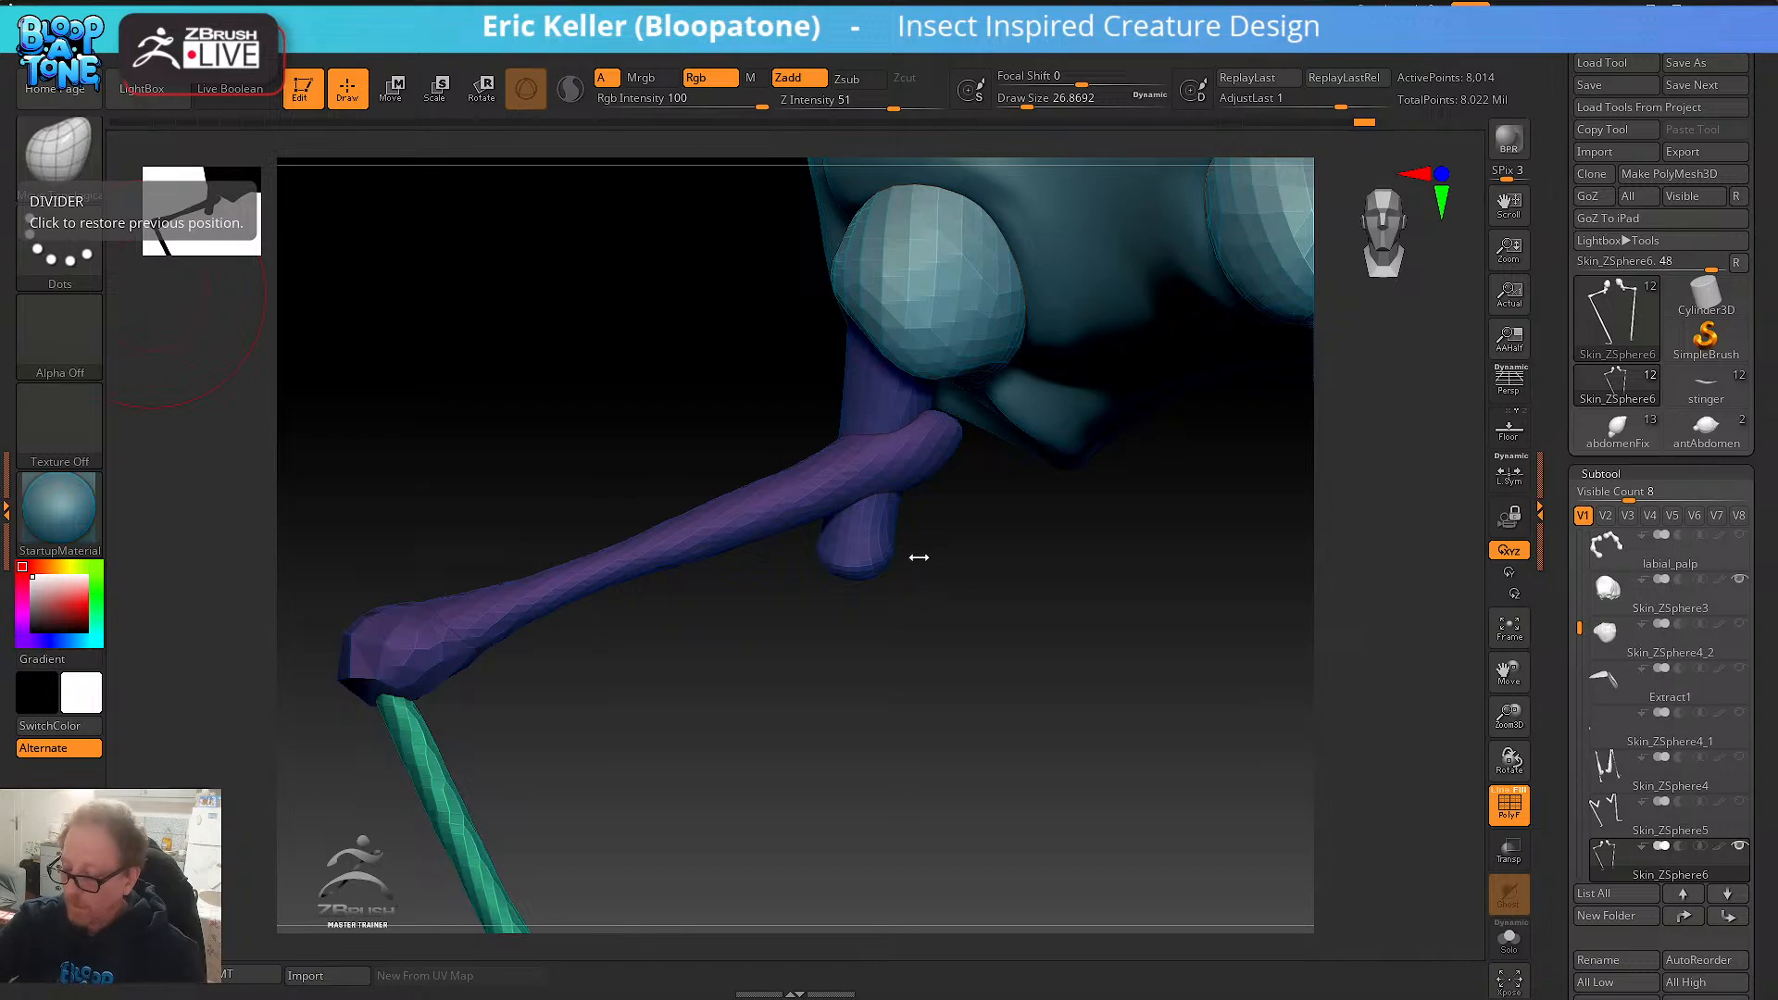
mouse_move(864, 553)
mouse_down()
mouse_move(875, 456)
mouse_move(857, 420)
mouse_move(865, 470)
mouse_up()
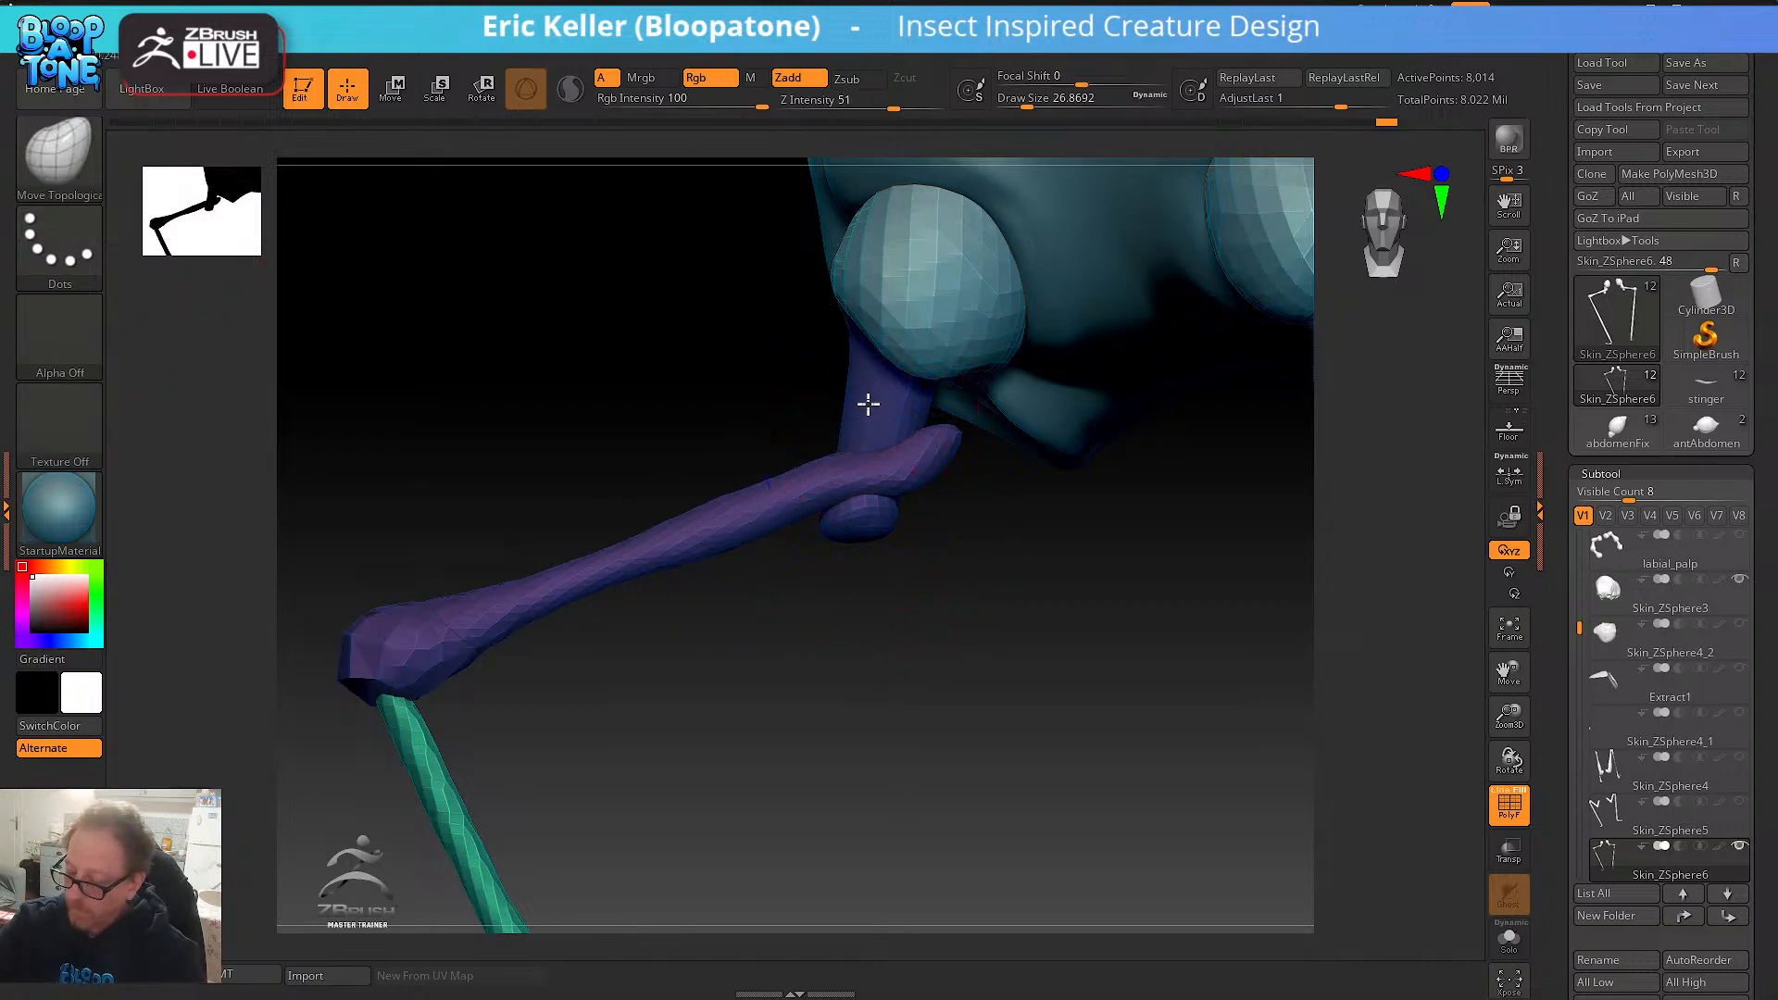
mouse_move(868, 403)
shift+mouse_down()
mouse_move(865, 456)
mouse_move(861, 389)
mouse_move(909, 448)
mouse_move(857, 472)
mouse_move(877, 484)
mouse_move(845, 429)
mouse_move(853, 448)
shift+mouse_up()
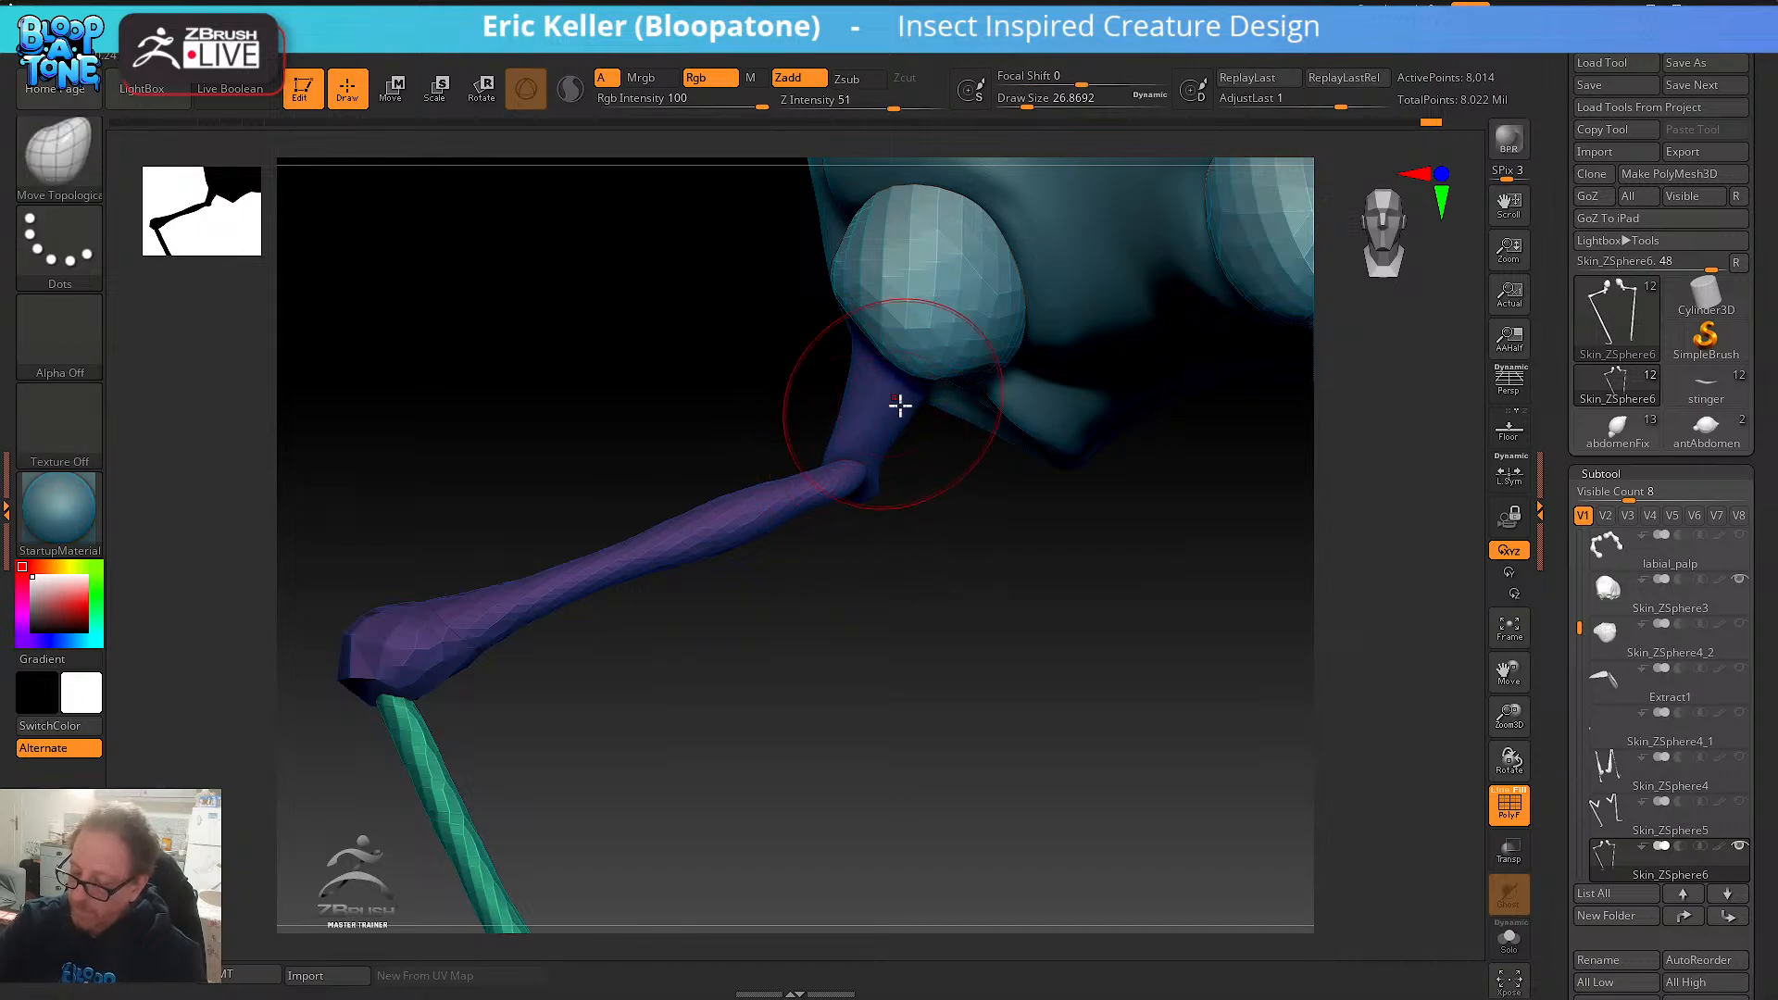
drag(958, 473, 1012, 535)
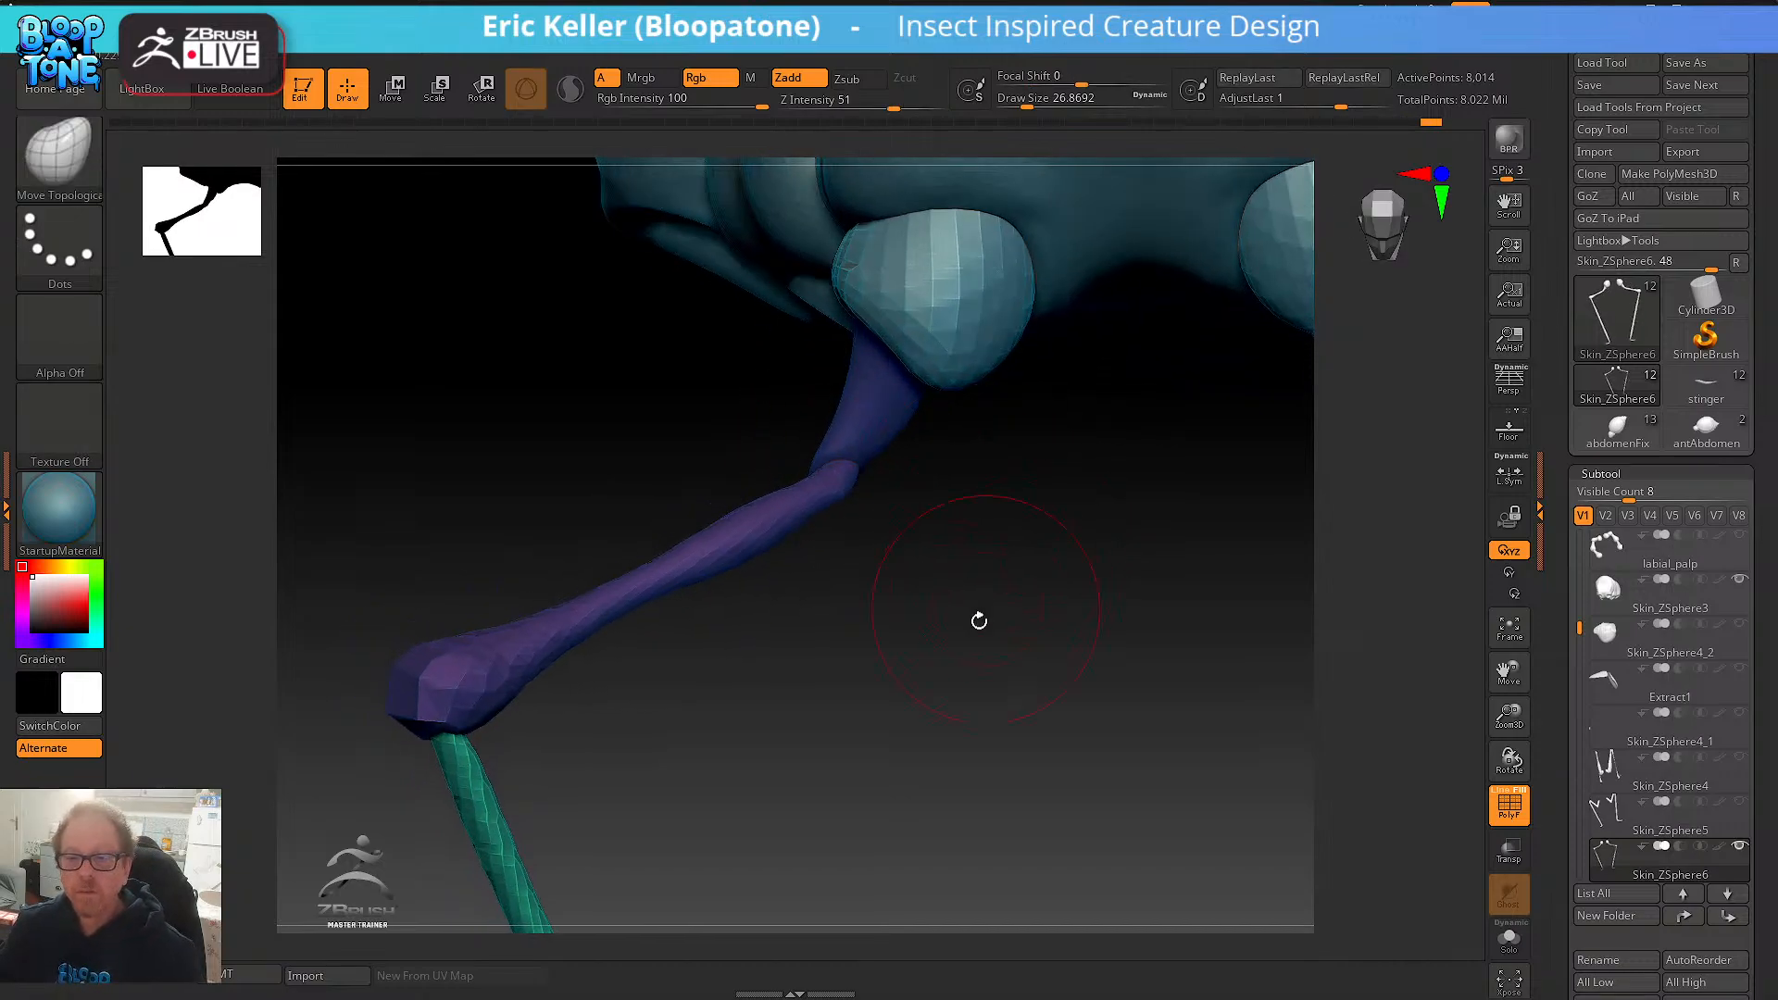
alt+drag(946, 625, 922, 737)
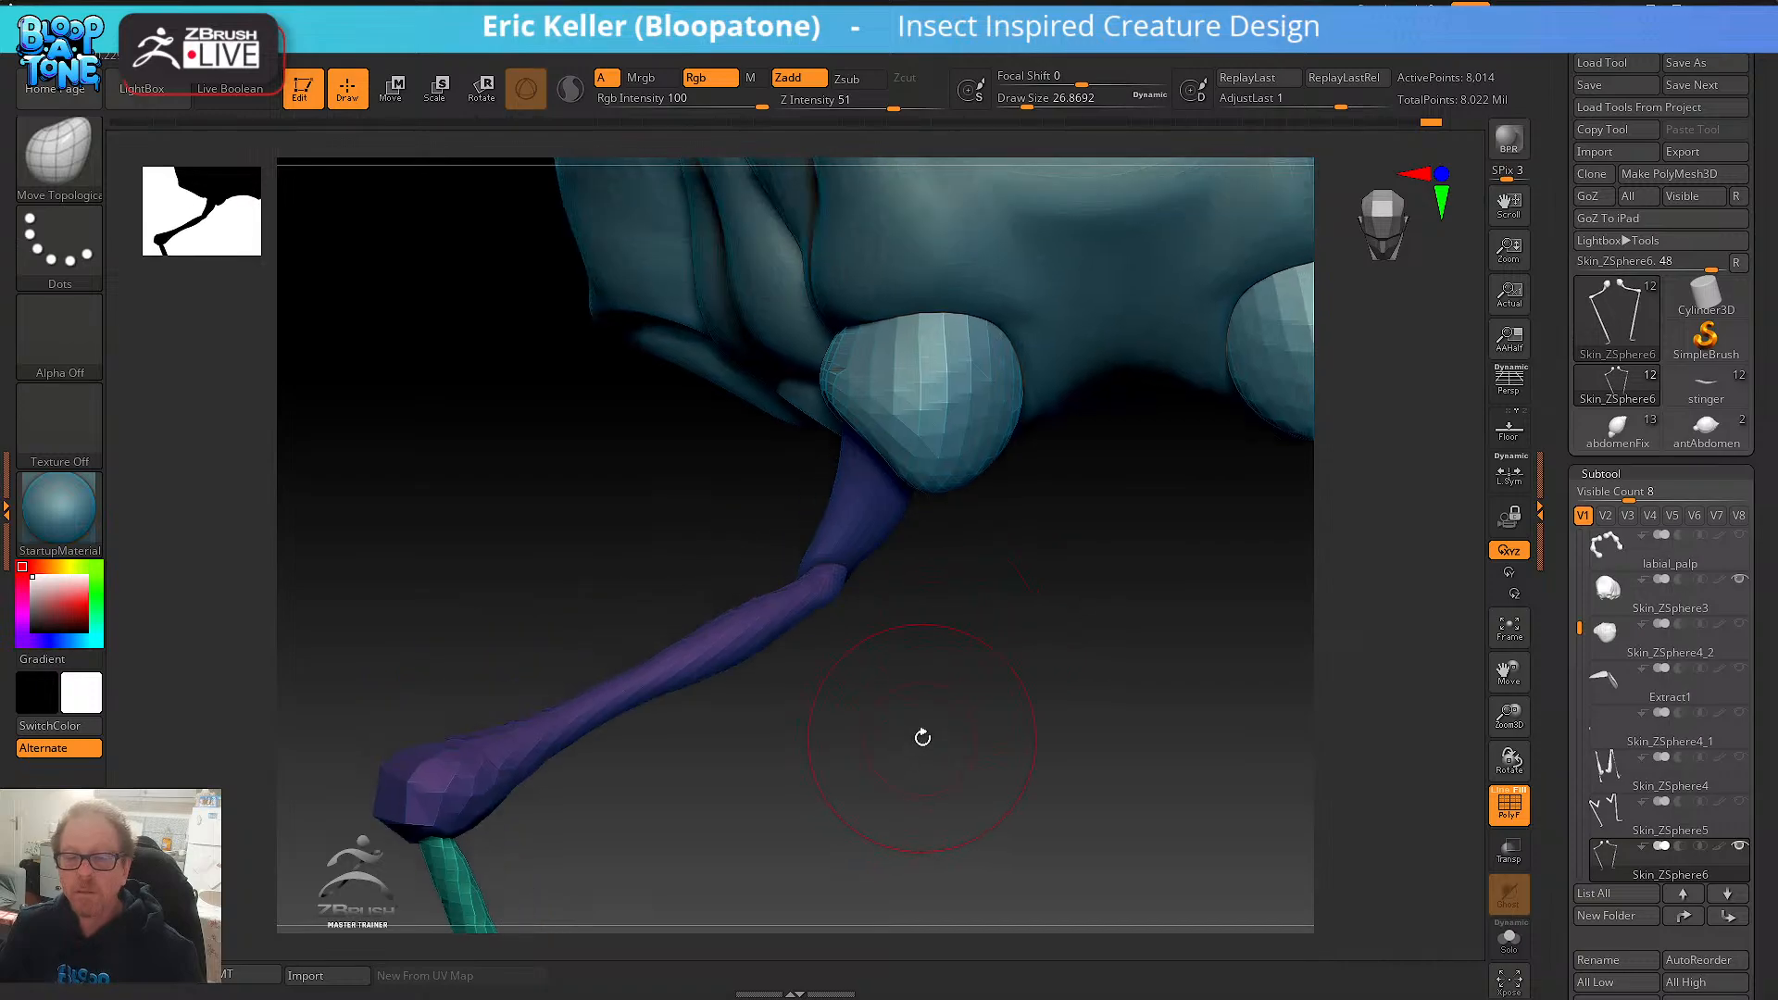
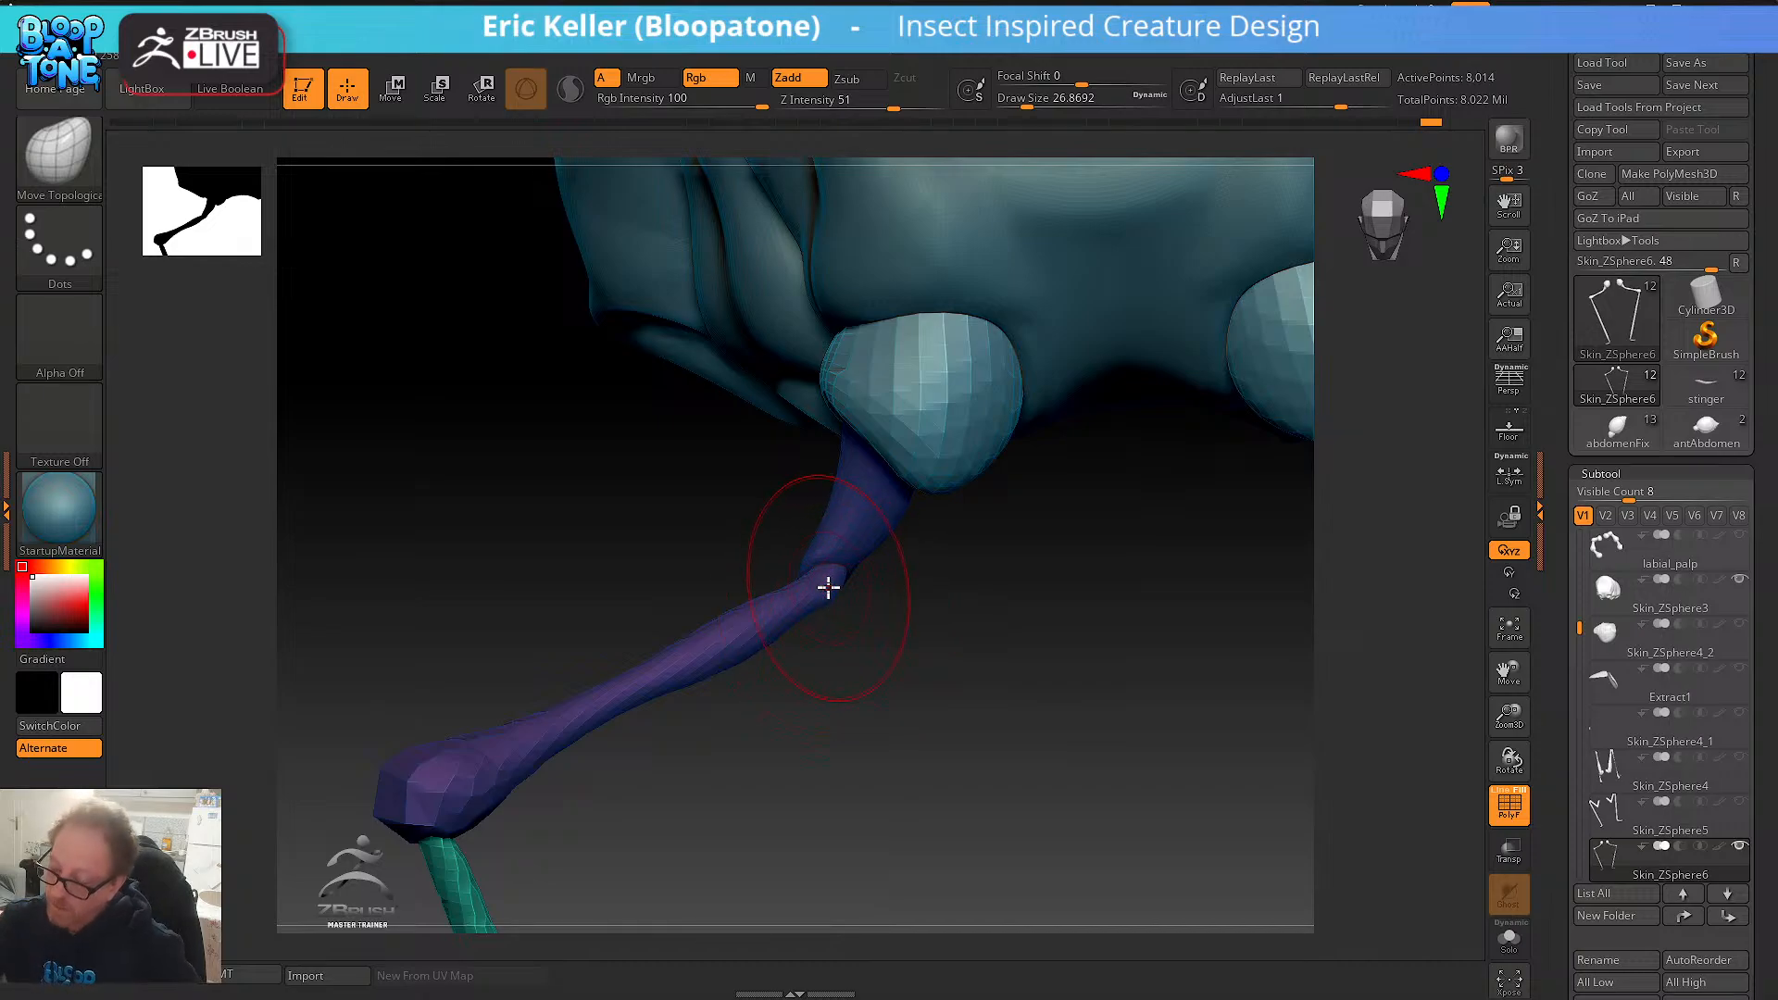
- Reshape and smooth the upper segment's lower end into a blunt tip where the second segment attaches
drag(896, 564, 831, 515)
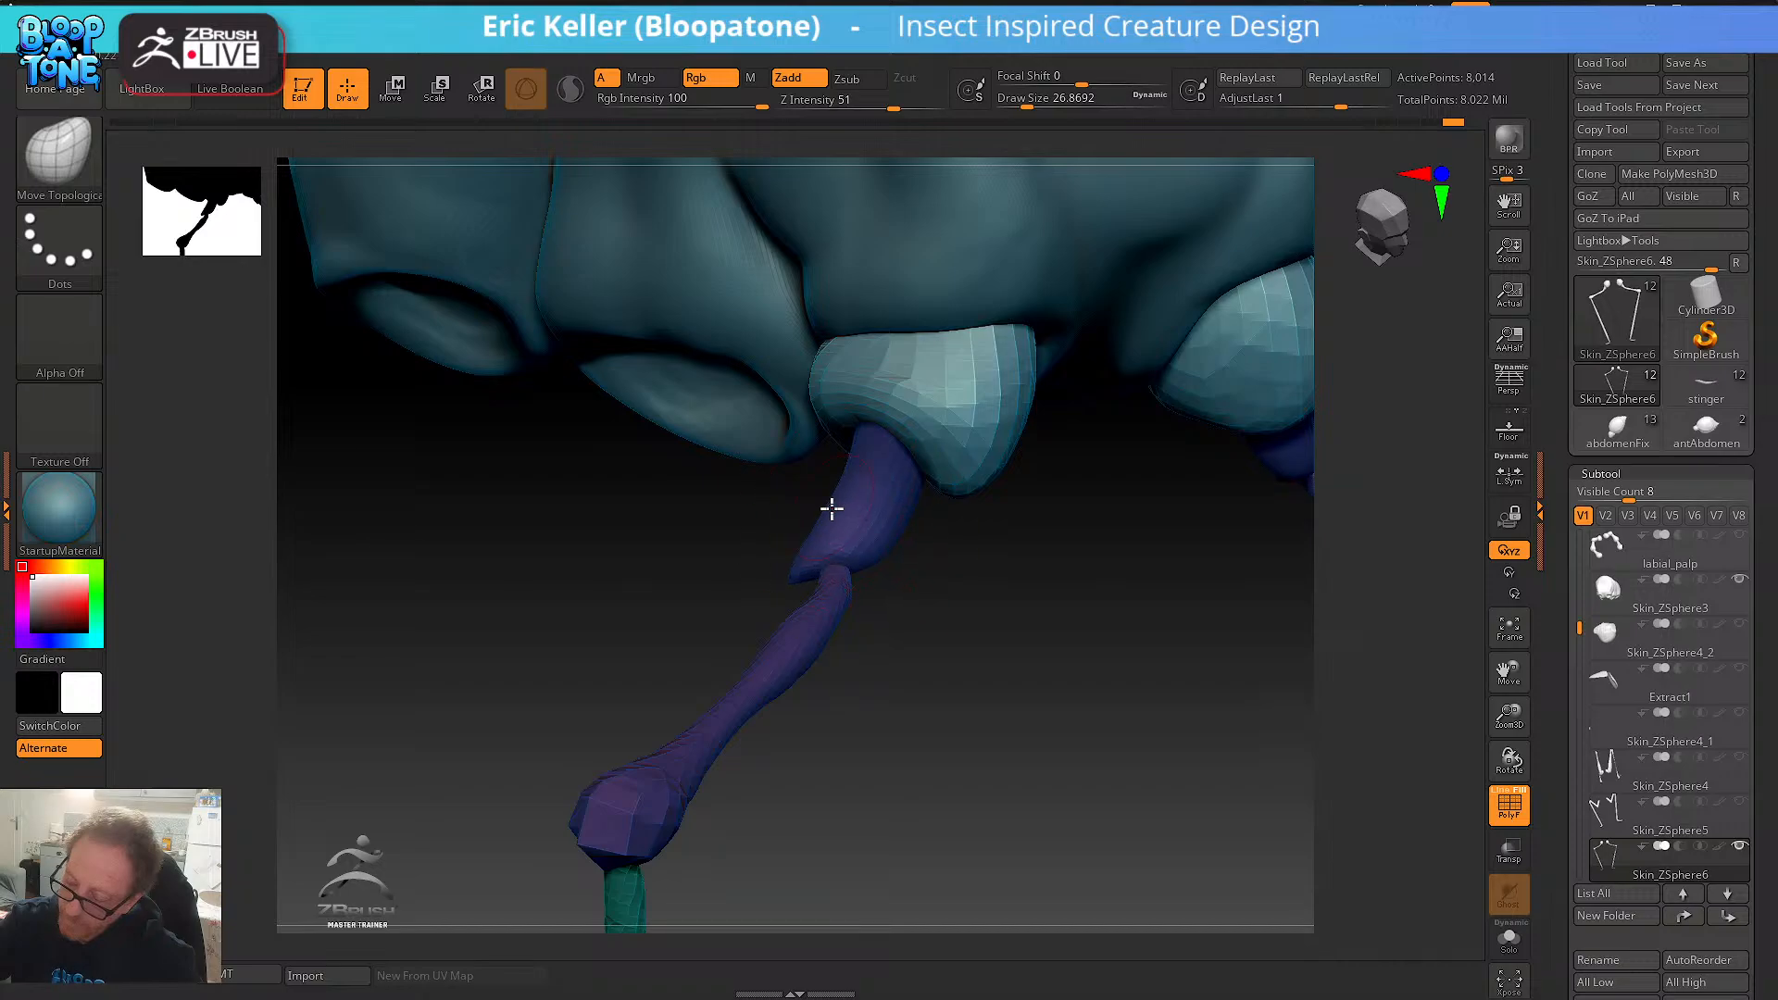
drag(917, 567, 959, 589)
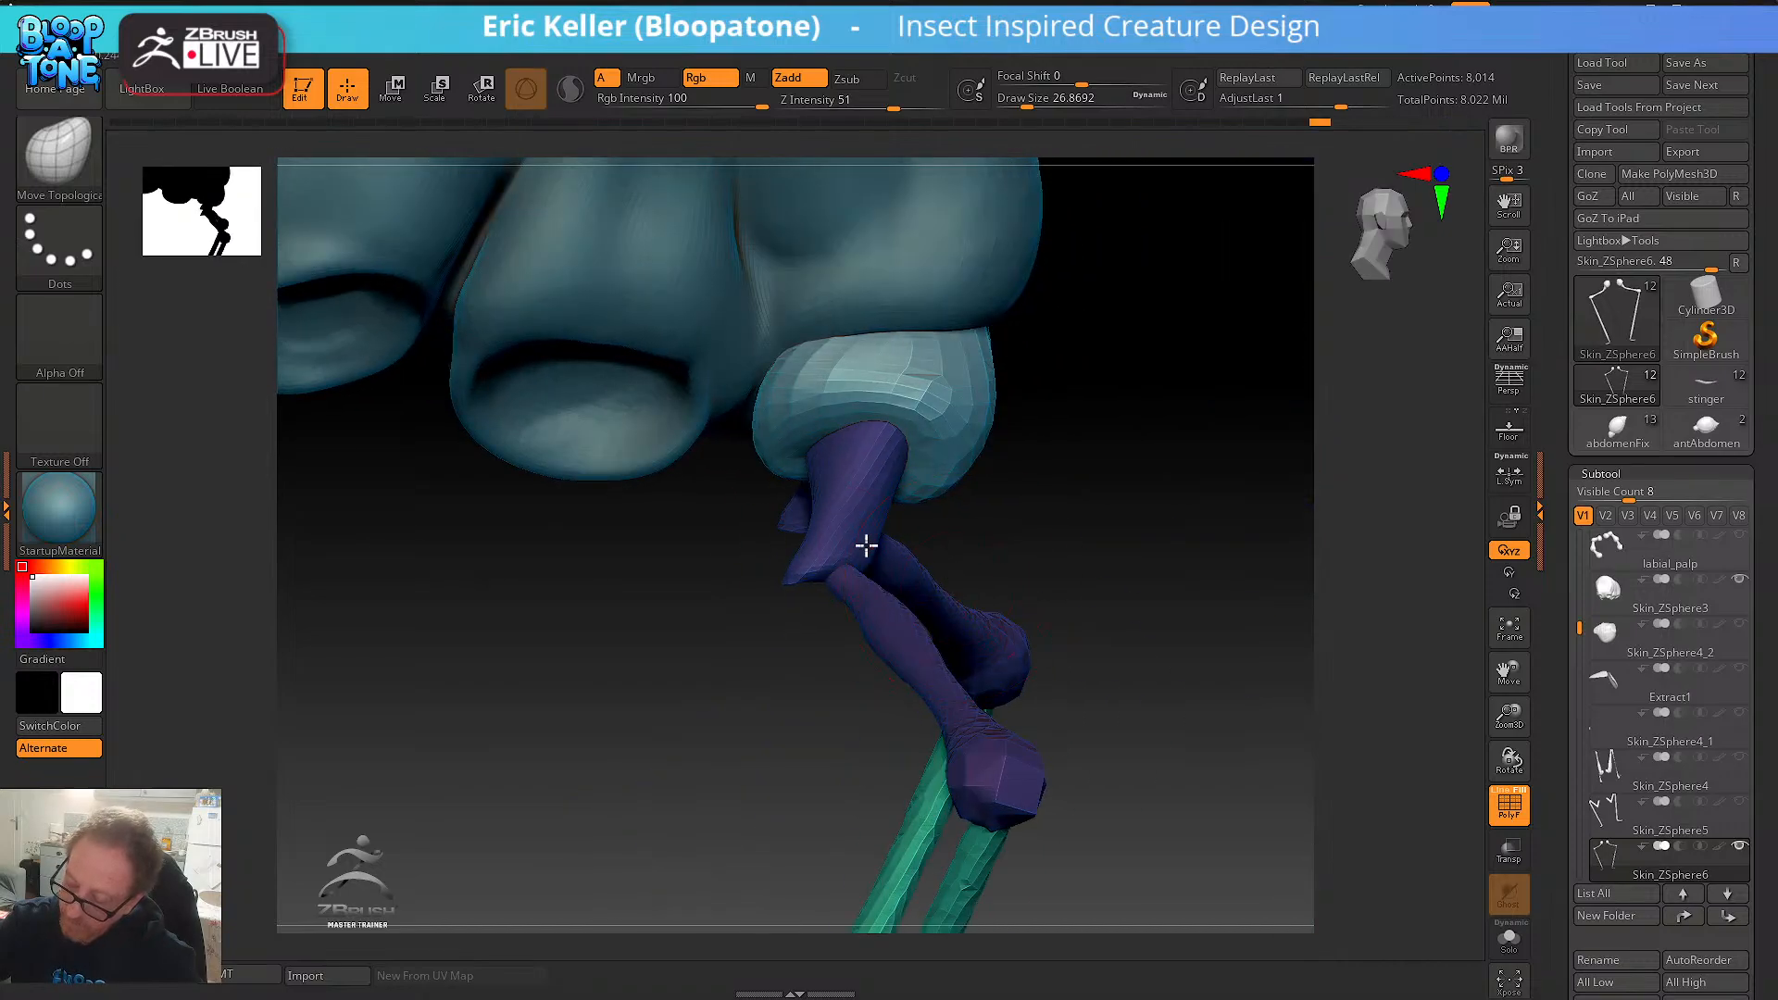
drag(866, 546, 833, 553)
mouse_move(813, 556)
shift+mouse_down()
mouse_move(797, 583)
mouse_move(813, 511)
shift+mouse_up()
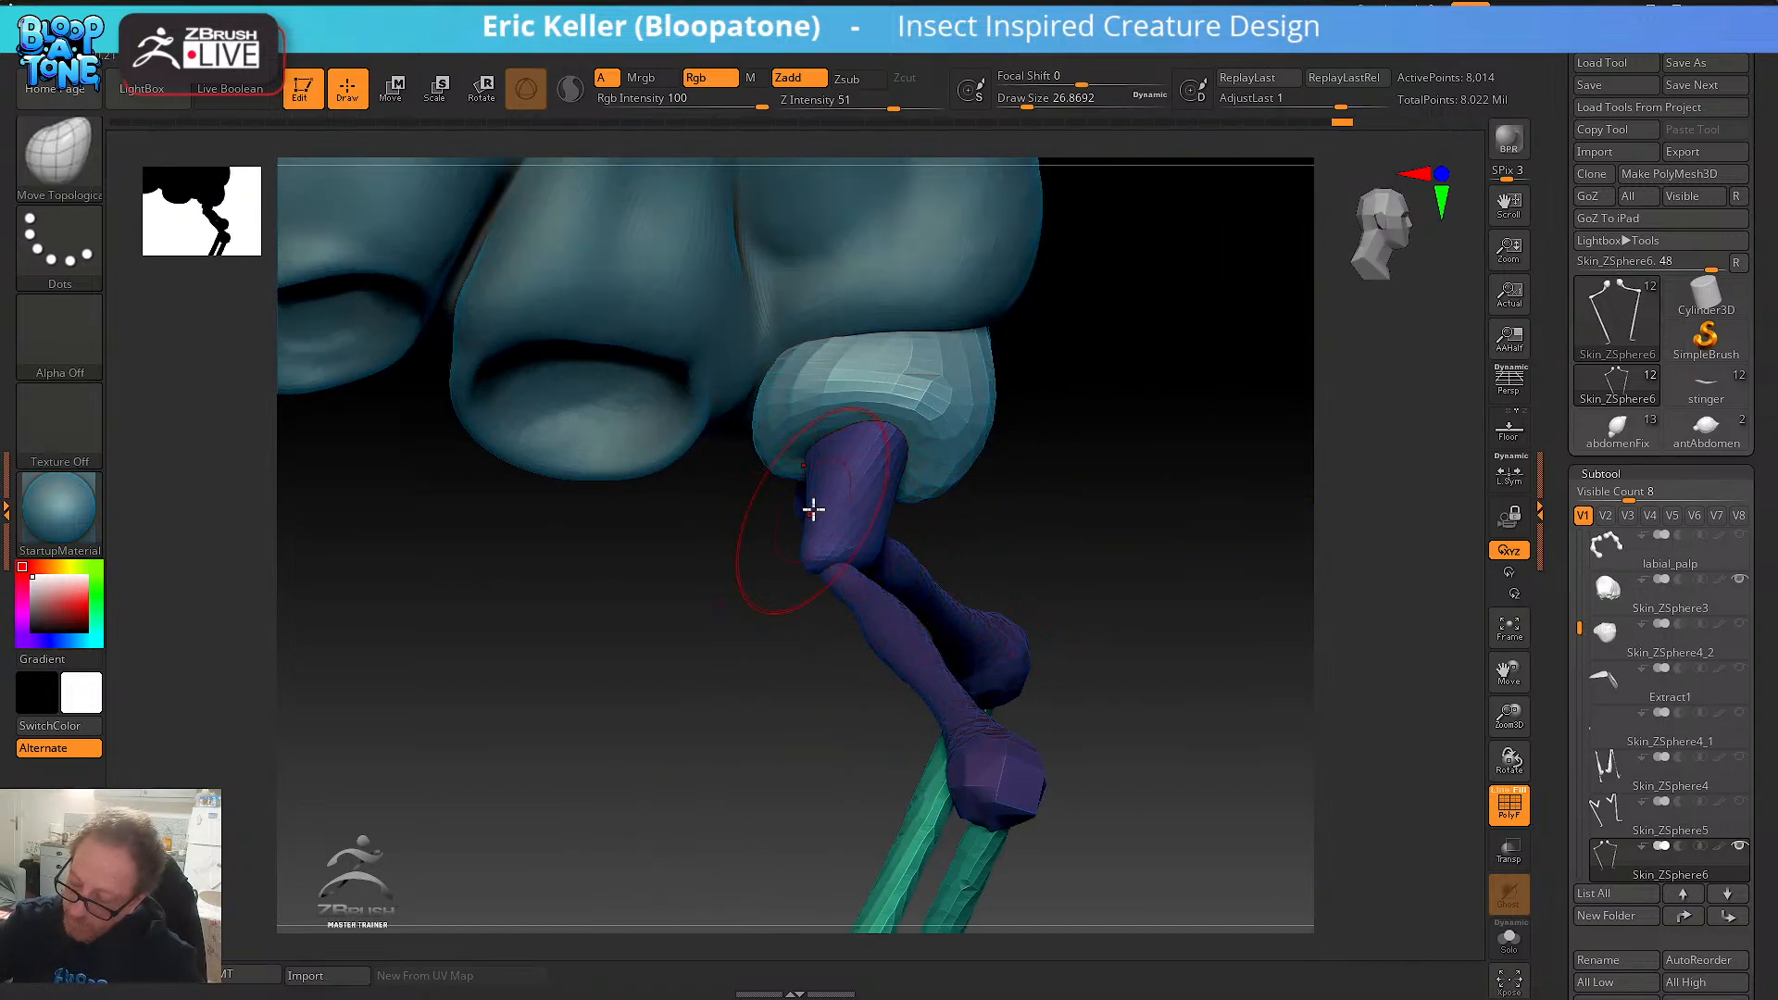
mouse_move(970, 498)
mouse_down()
mouse_move(944, 512)
mouse_move(950, 443)
mouse_up()
drag(892, 528, 874, 548)
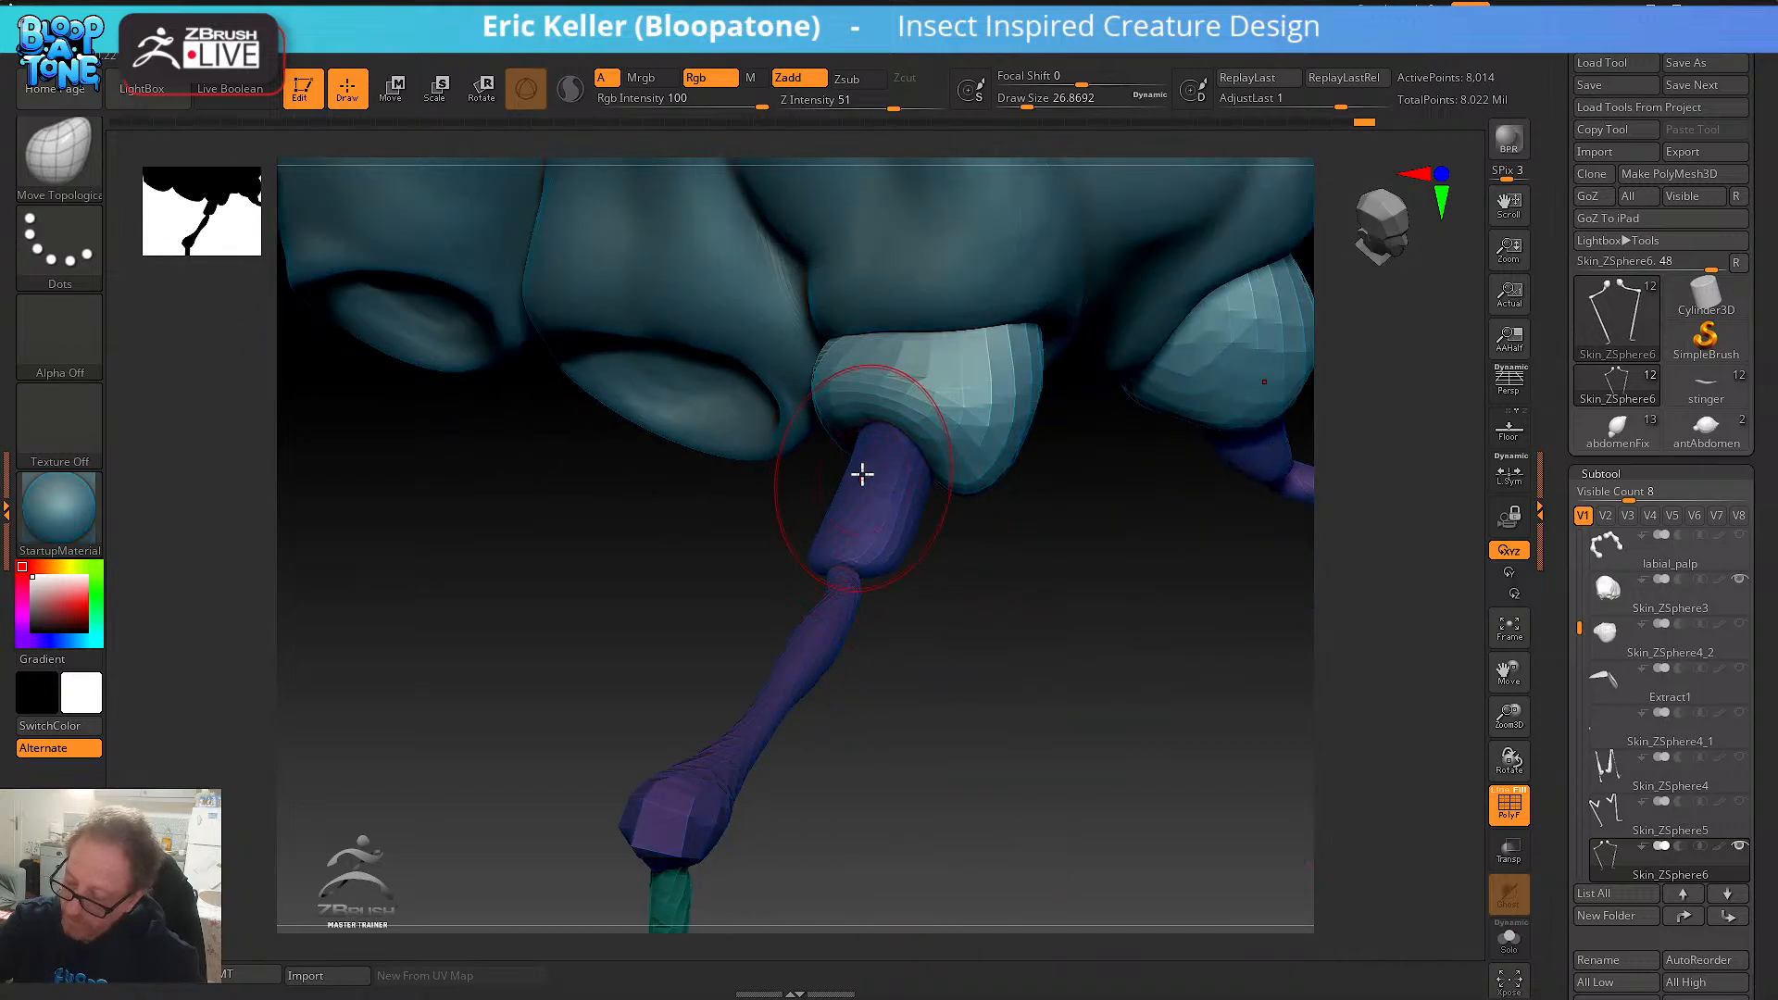
- Widen the upper segment's shaft toward the hip joint and smooth the transition between the two
mouse_move(874, 479)
mouse_down()
mouse_move(905, 484)
mouse_move(917, 533)
mouse_up()
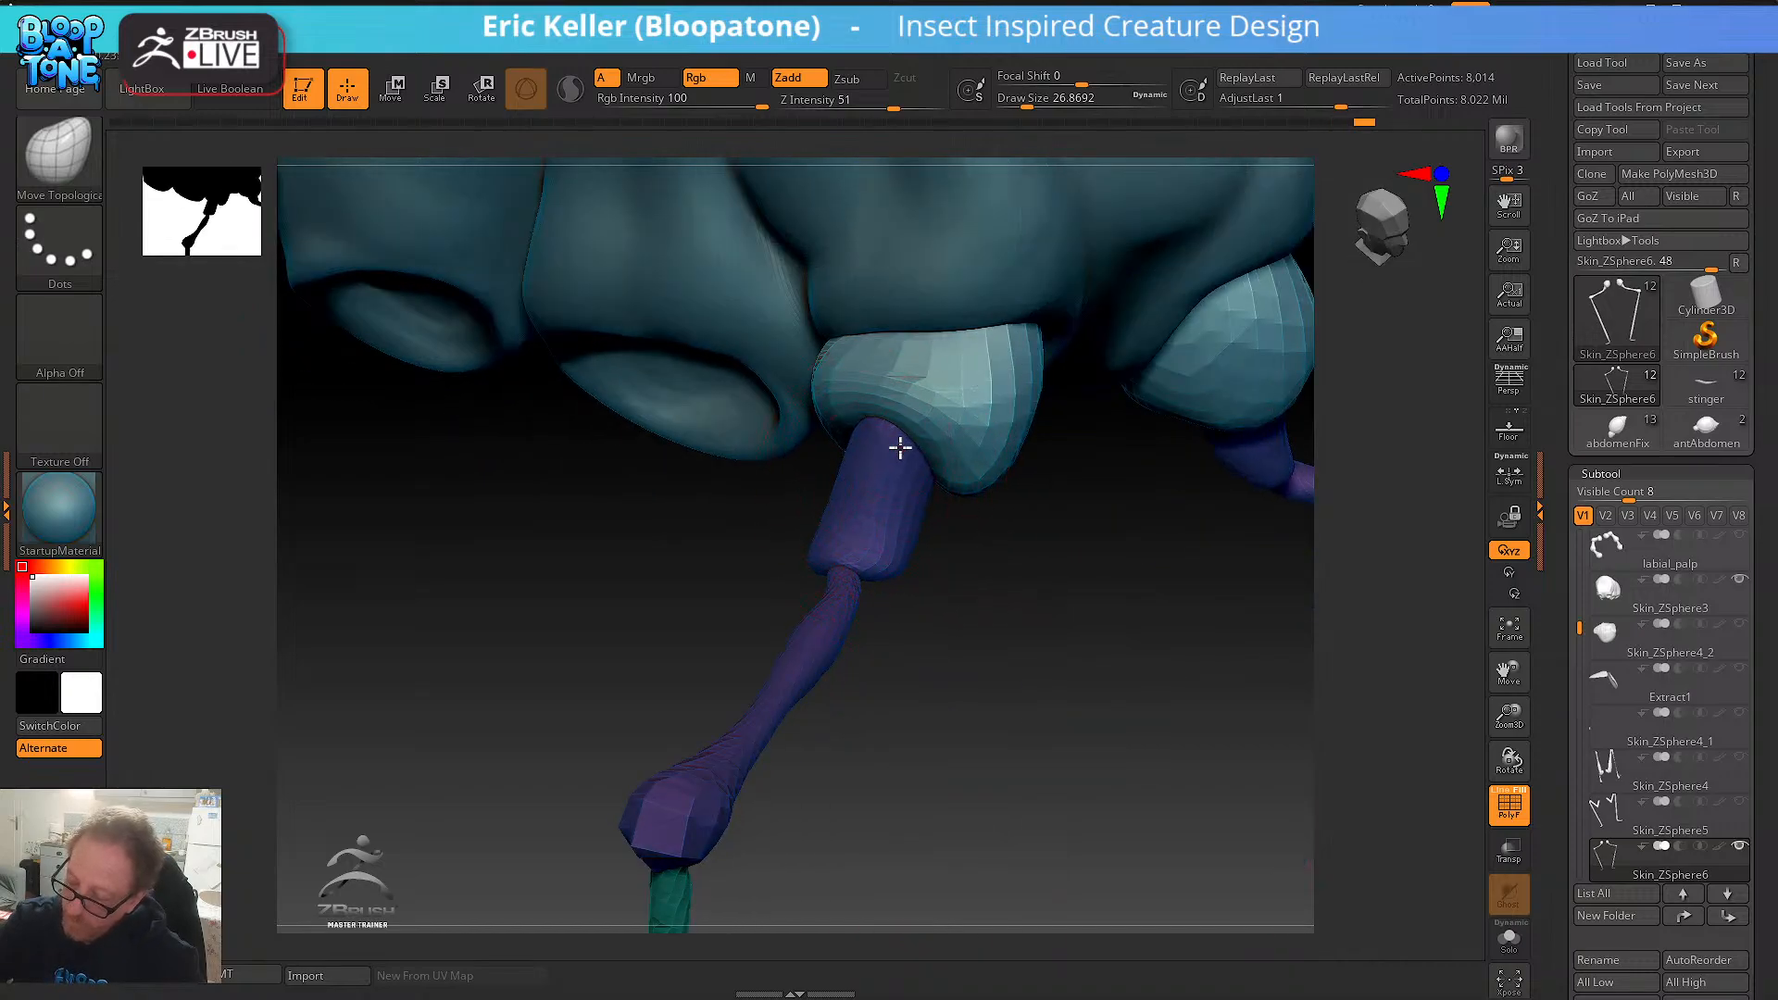
mouse_move(893, 433)
shift+mouse_down()
mouse_move(886, 503)
mouse_move(1009, 481)
mouse_move(950, 437)
shift+mouse_up()
mouse_move(790, 417)
mouse_down()
mouse_move(941, 426)
mouse_move(951, 467)
mouse_up()
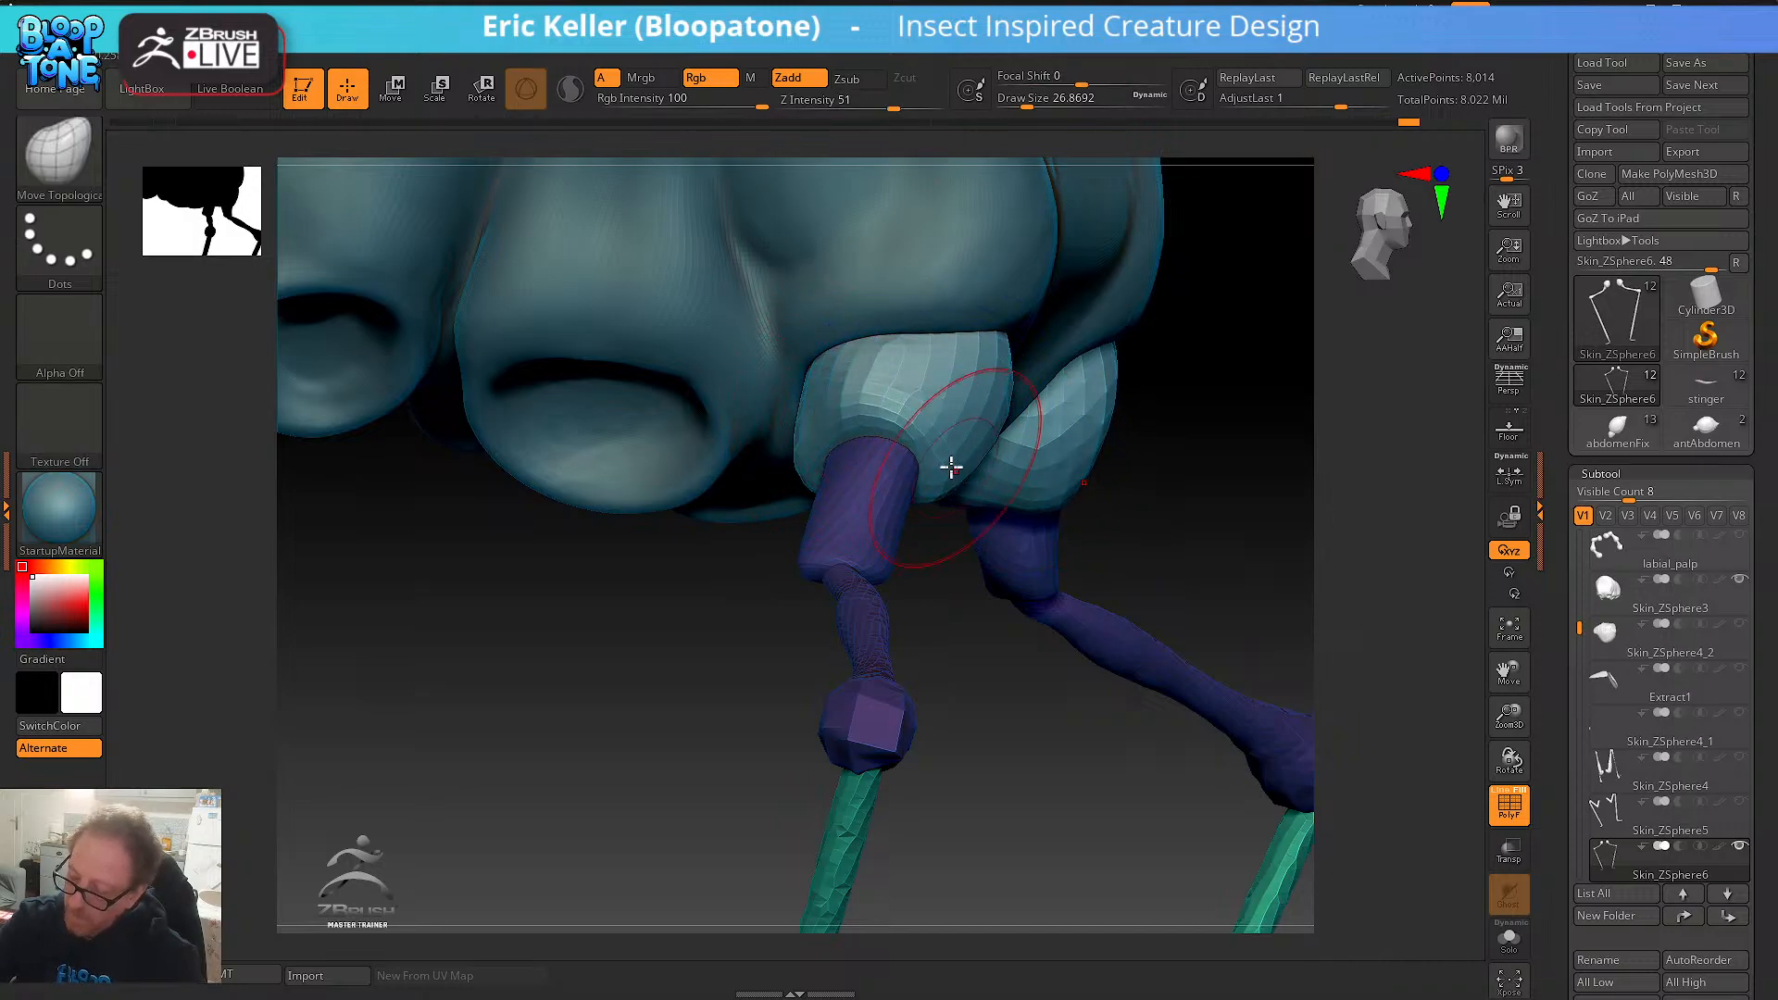
mouse_move(859, 371)
shift+mouse_down()
mouse_move(846, 385)
mouse_move(914, 418)
mouse_move(984, 408)
mouse_move(973, 444)
shift+mouse_up()
mouse_move(989, 607)
mouse_down()
mouse_move(950, 599)
mouse_move(944, 623)
mouse_move(902, 600)
mouse_up()
- Isolate the short upper segment and adjust its placement against the hip joint with the transform gizmo
key(w)
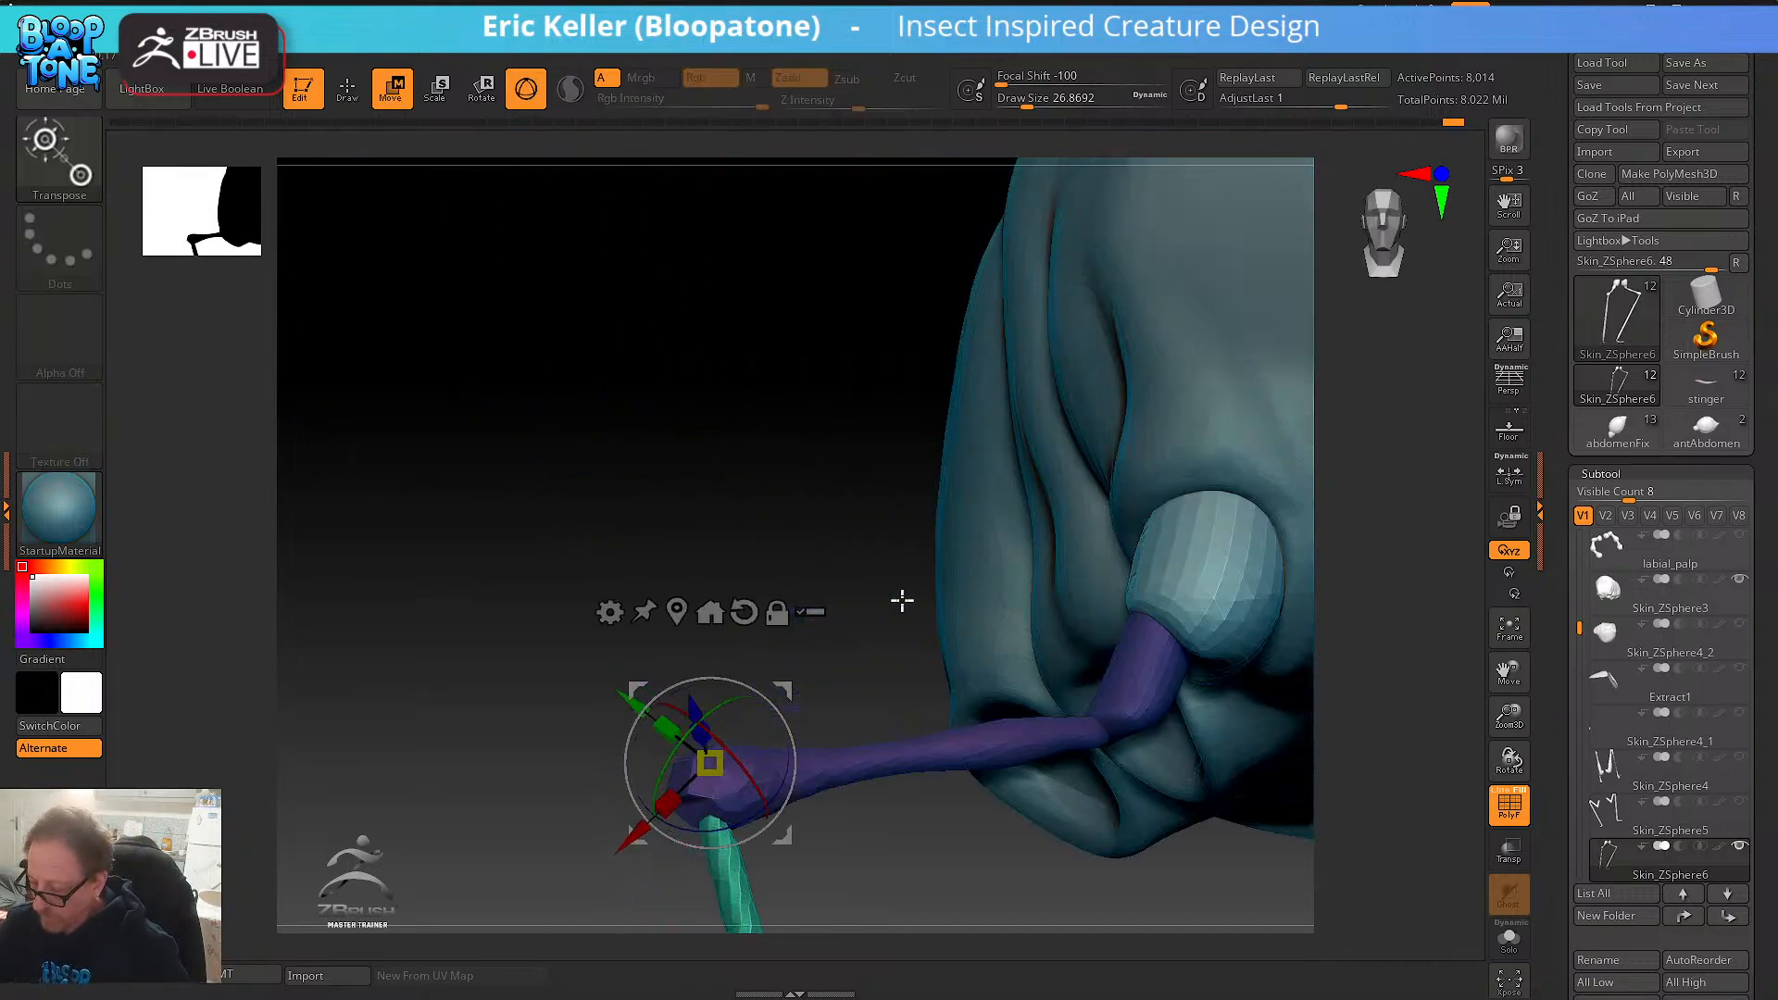
alt+drag(780, 569, 742, 556)
alt+drag(1152, 889, 951, 767)
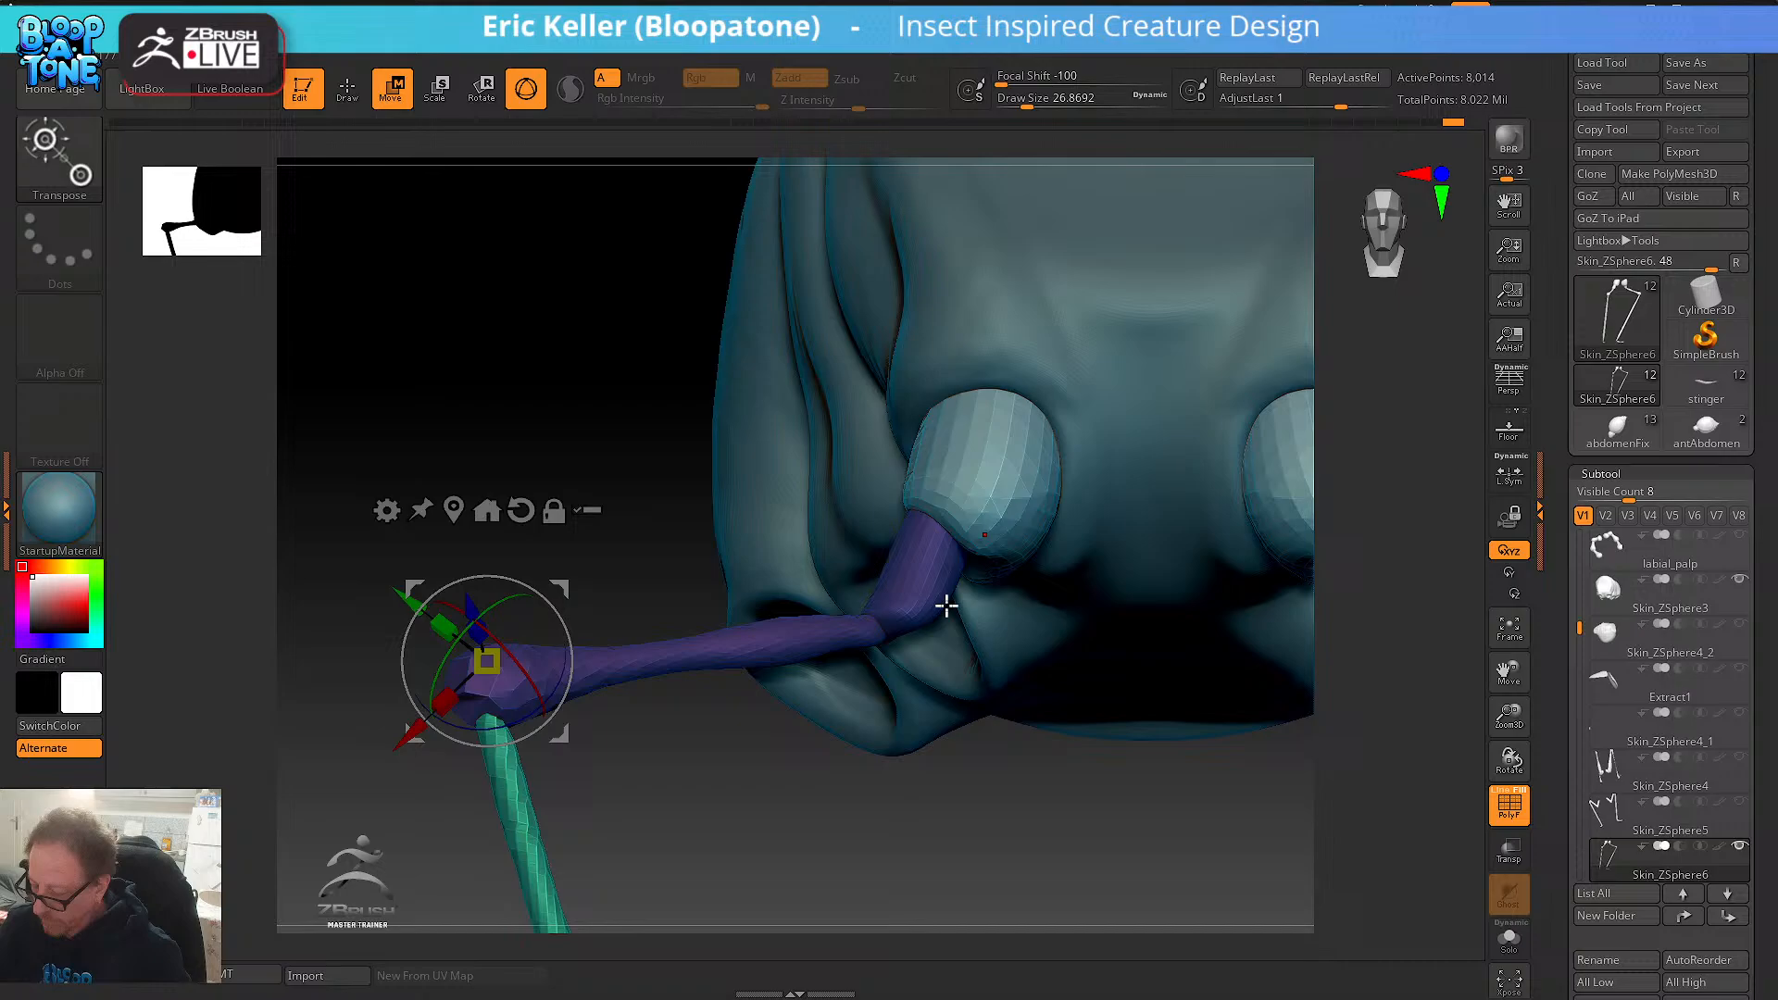
alt+click(943, 548)
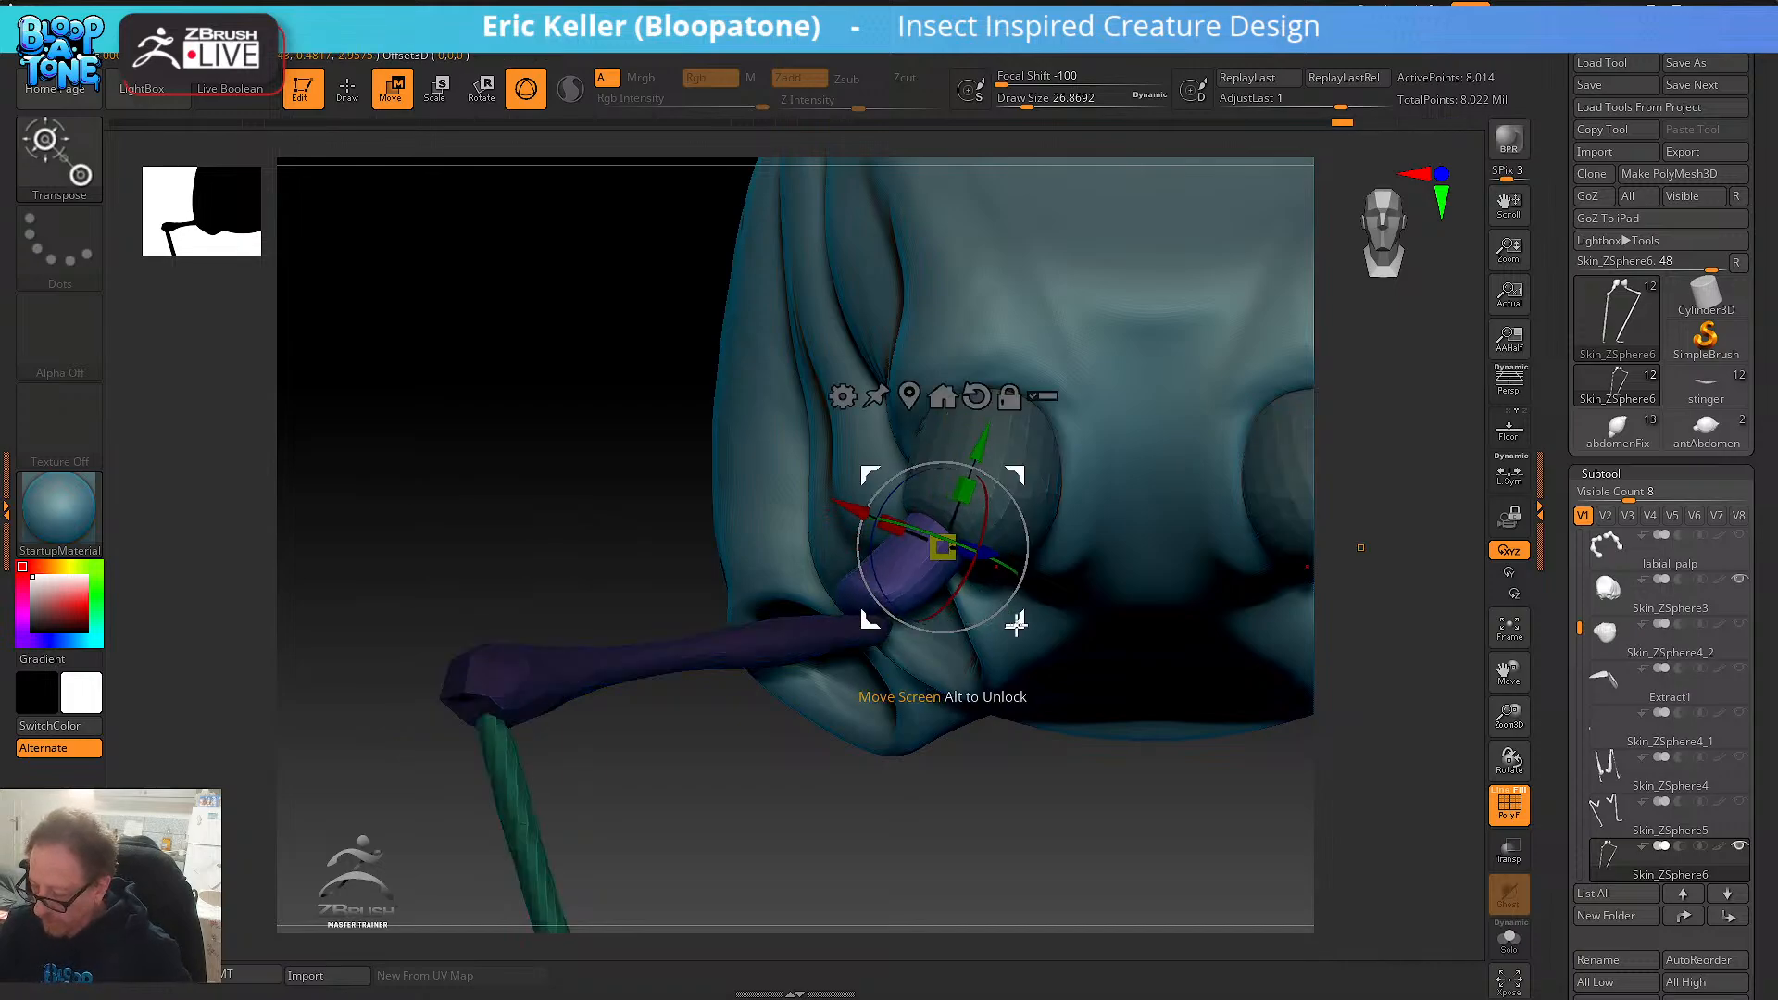
alt+drag(1016, 625, 1025, 627)
drag(1023, 852, 1071, 834)
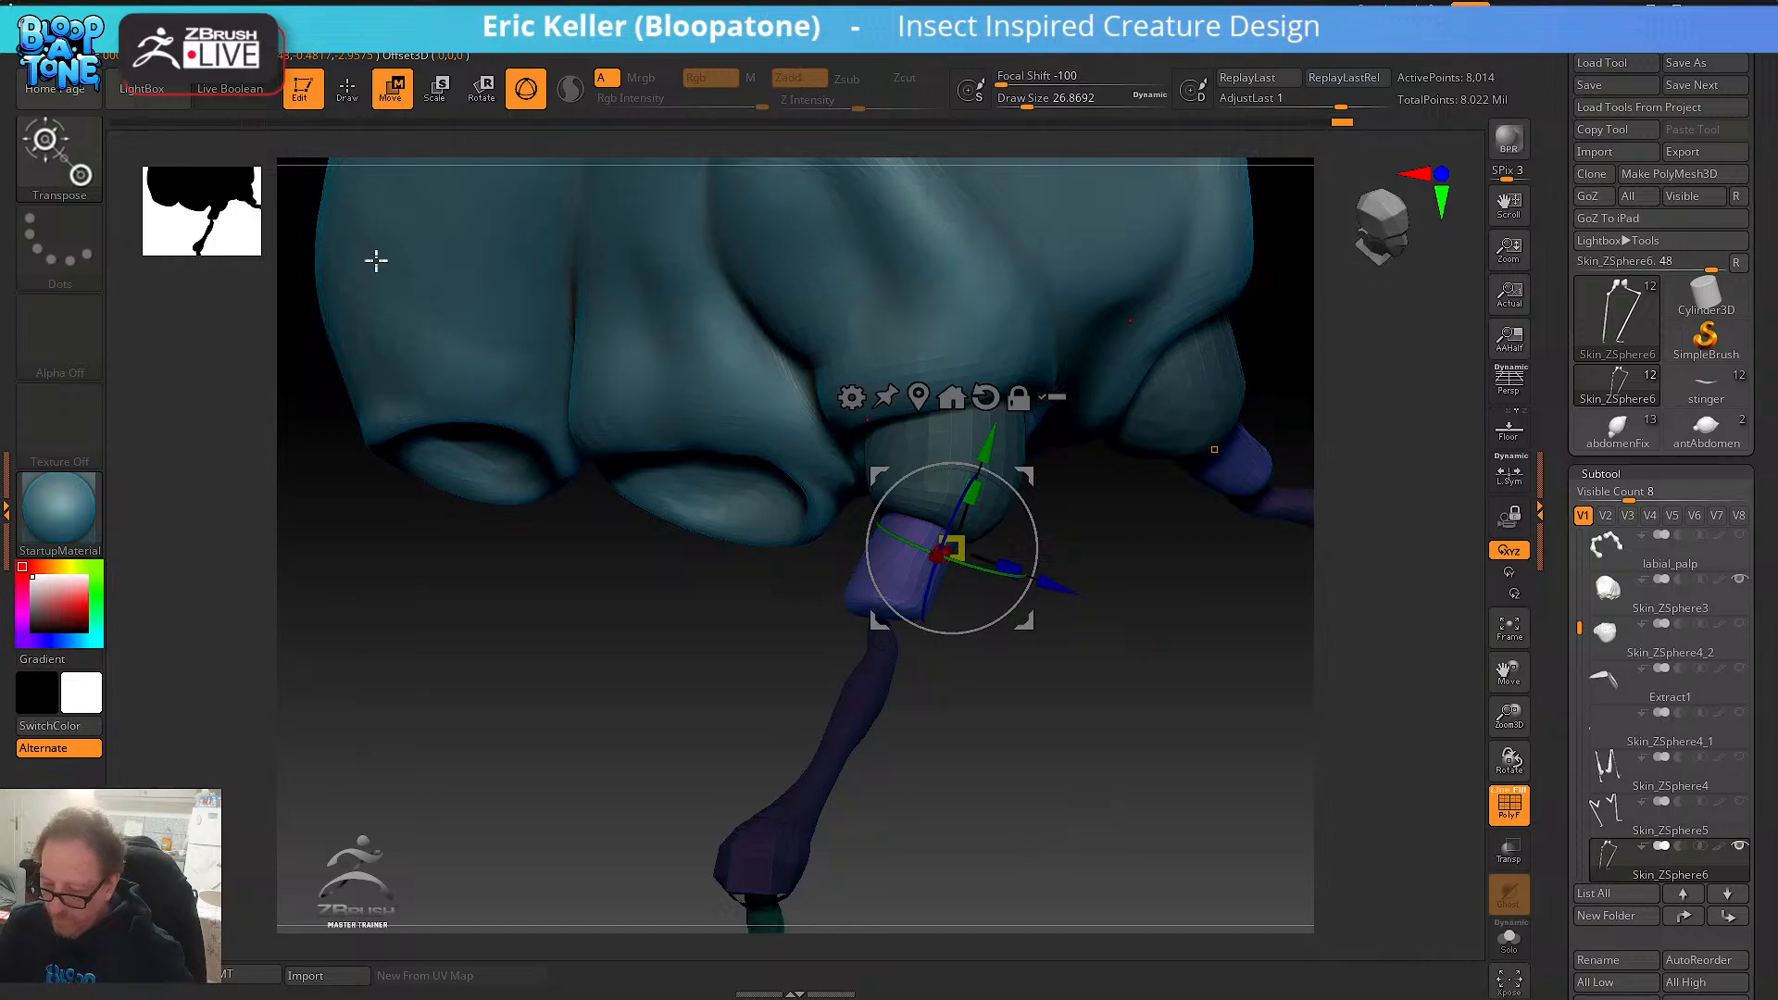
- Clear the mask and plump up the second segment's inner end with the Inflat brush, smoothing it below the short upper segment
click(346, 92)
ctrl+drag(946, 653, 980, 717)
drag(970, 683, 959, 727)
click(61, 157)
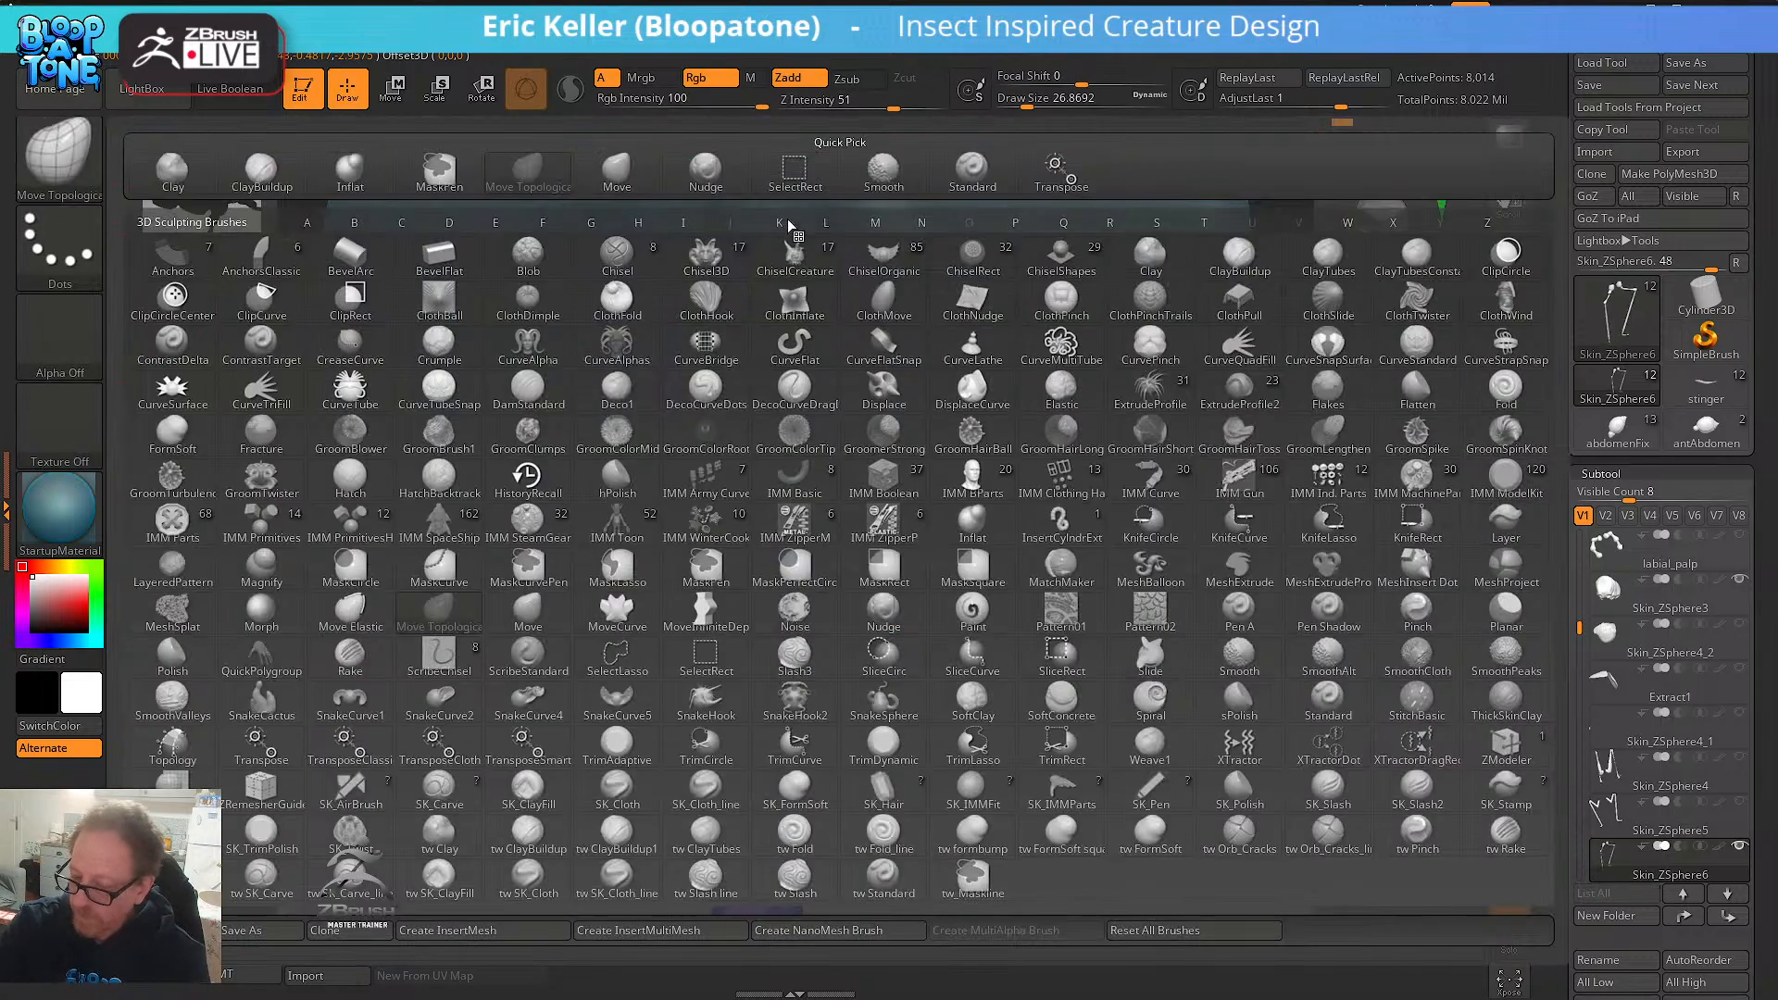
click(350, 169)
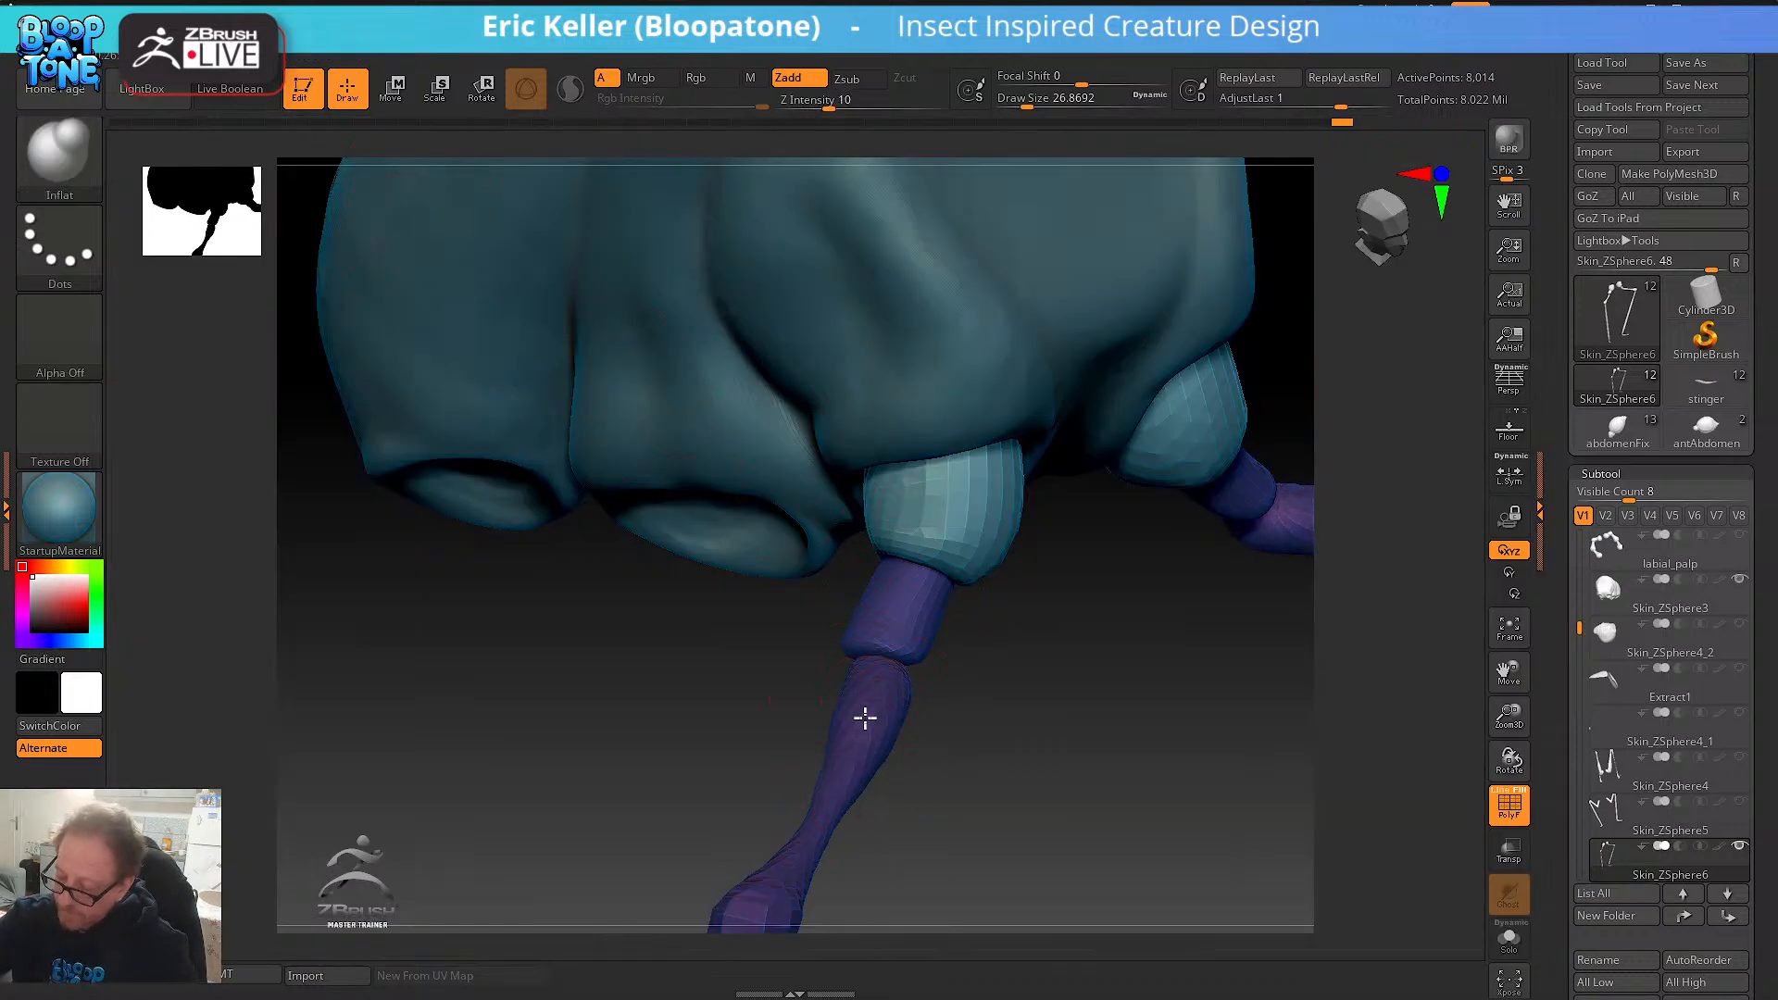
key(shift)
key(shift)
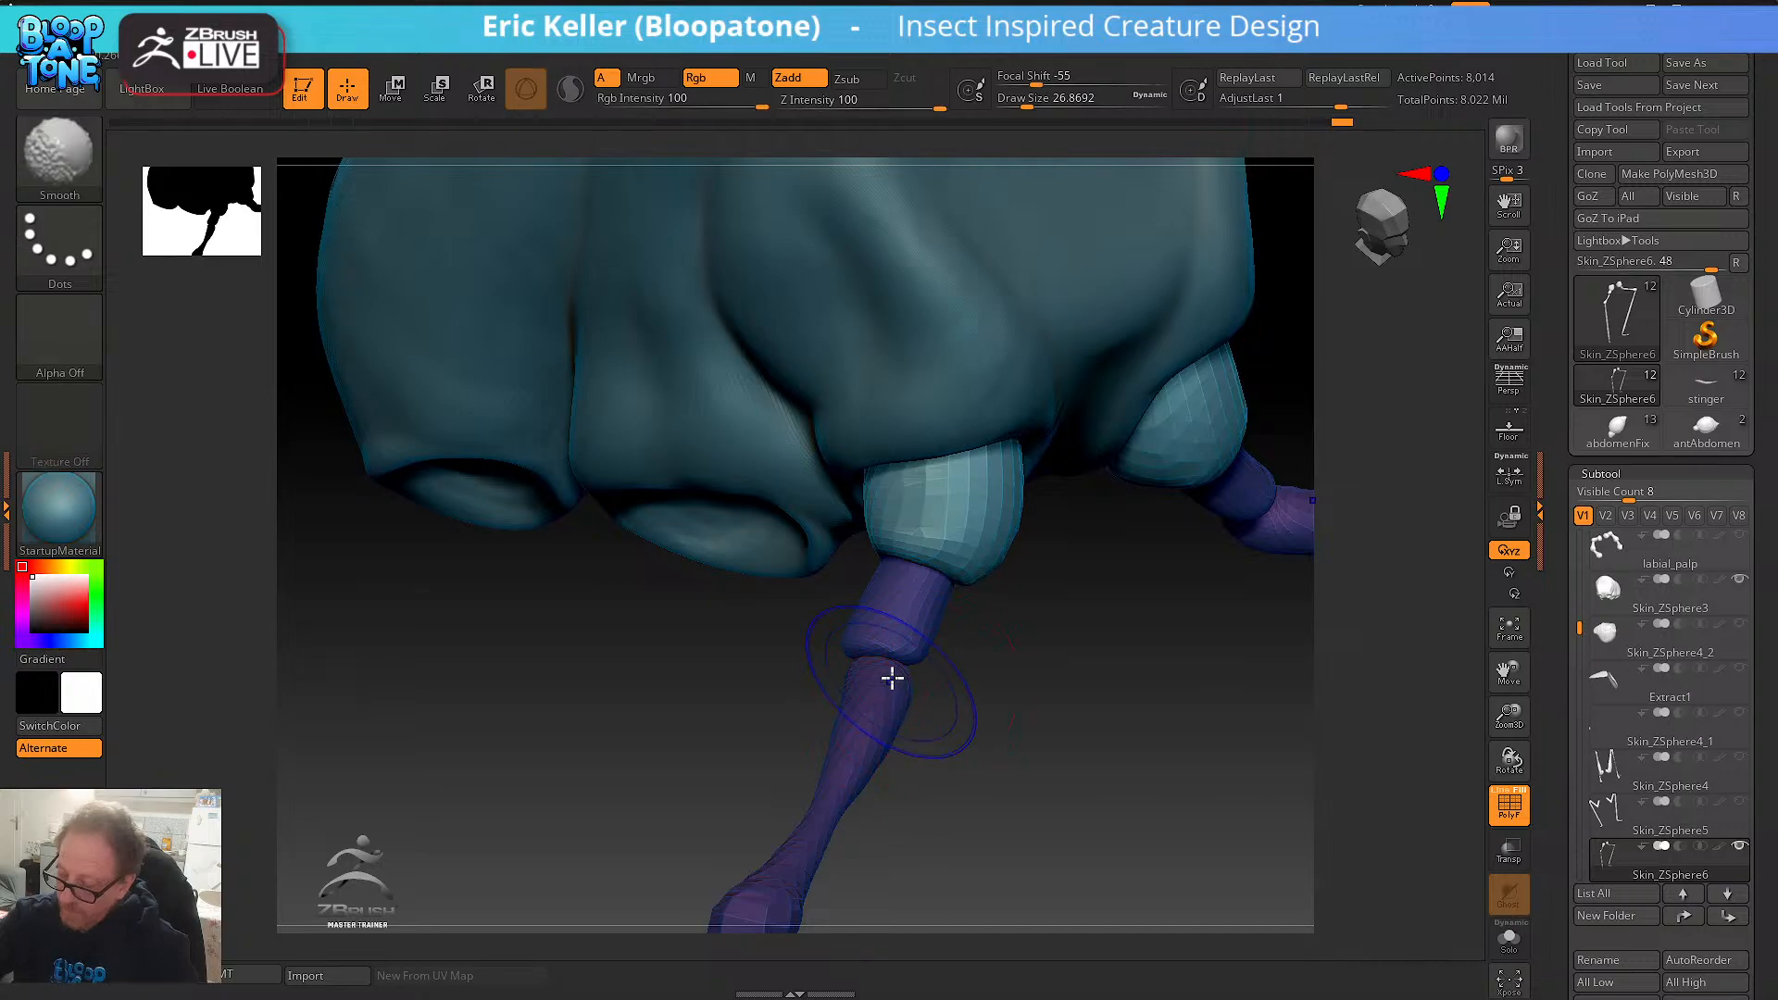
- Slim and reshape the second segment's inner half with the Move brush at a draw size of about 51
click(59, 153)
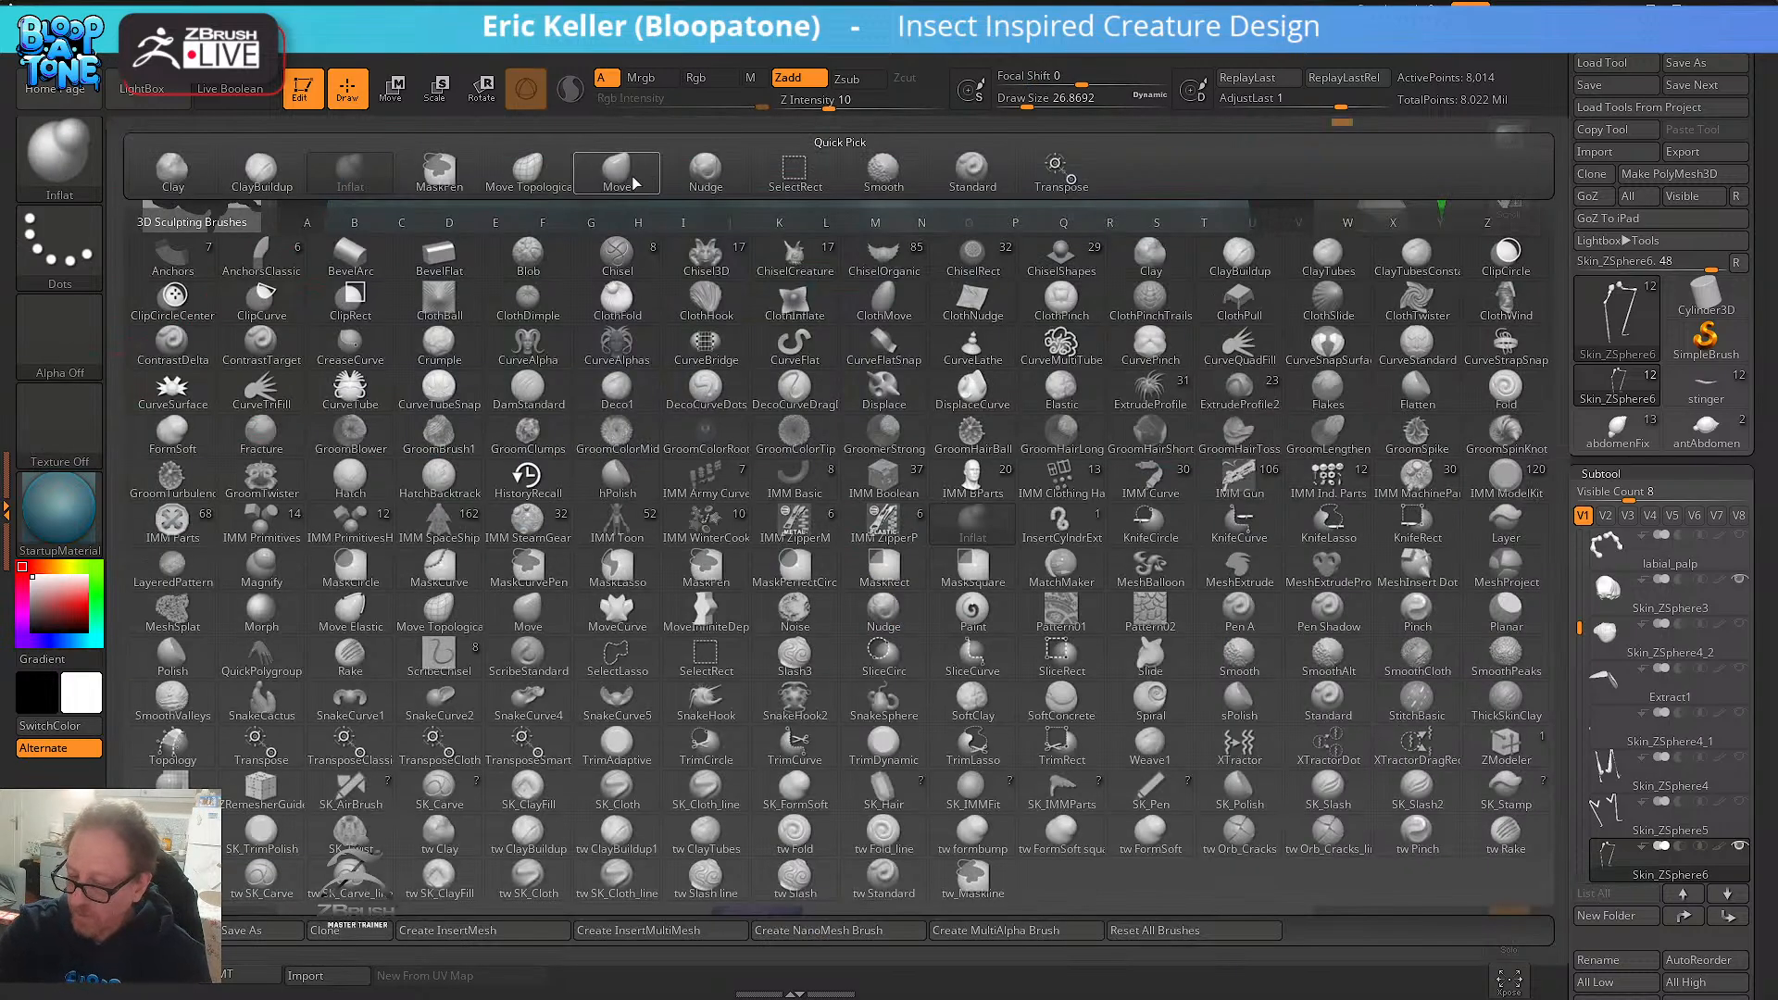
click(616, 172)
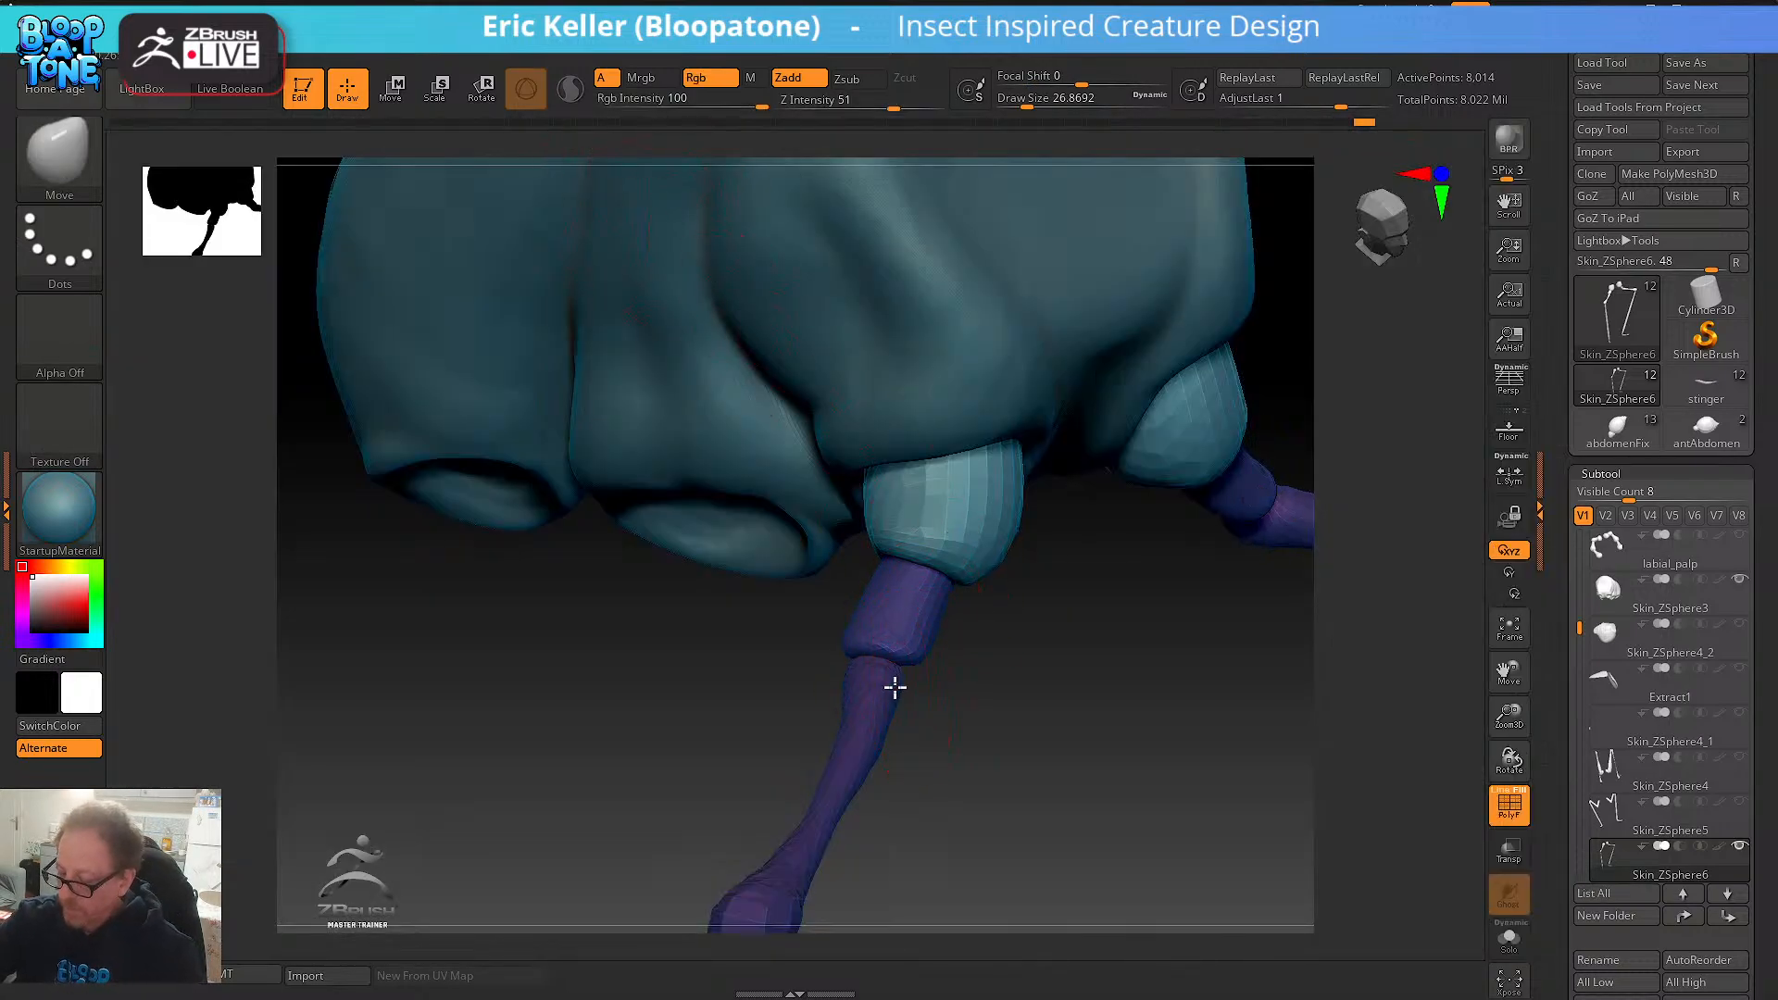
key(bracketright)
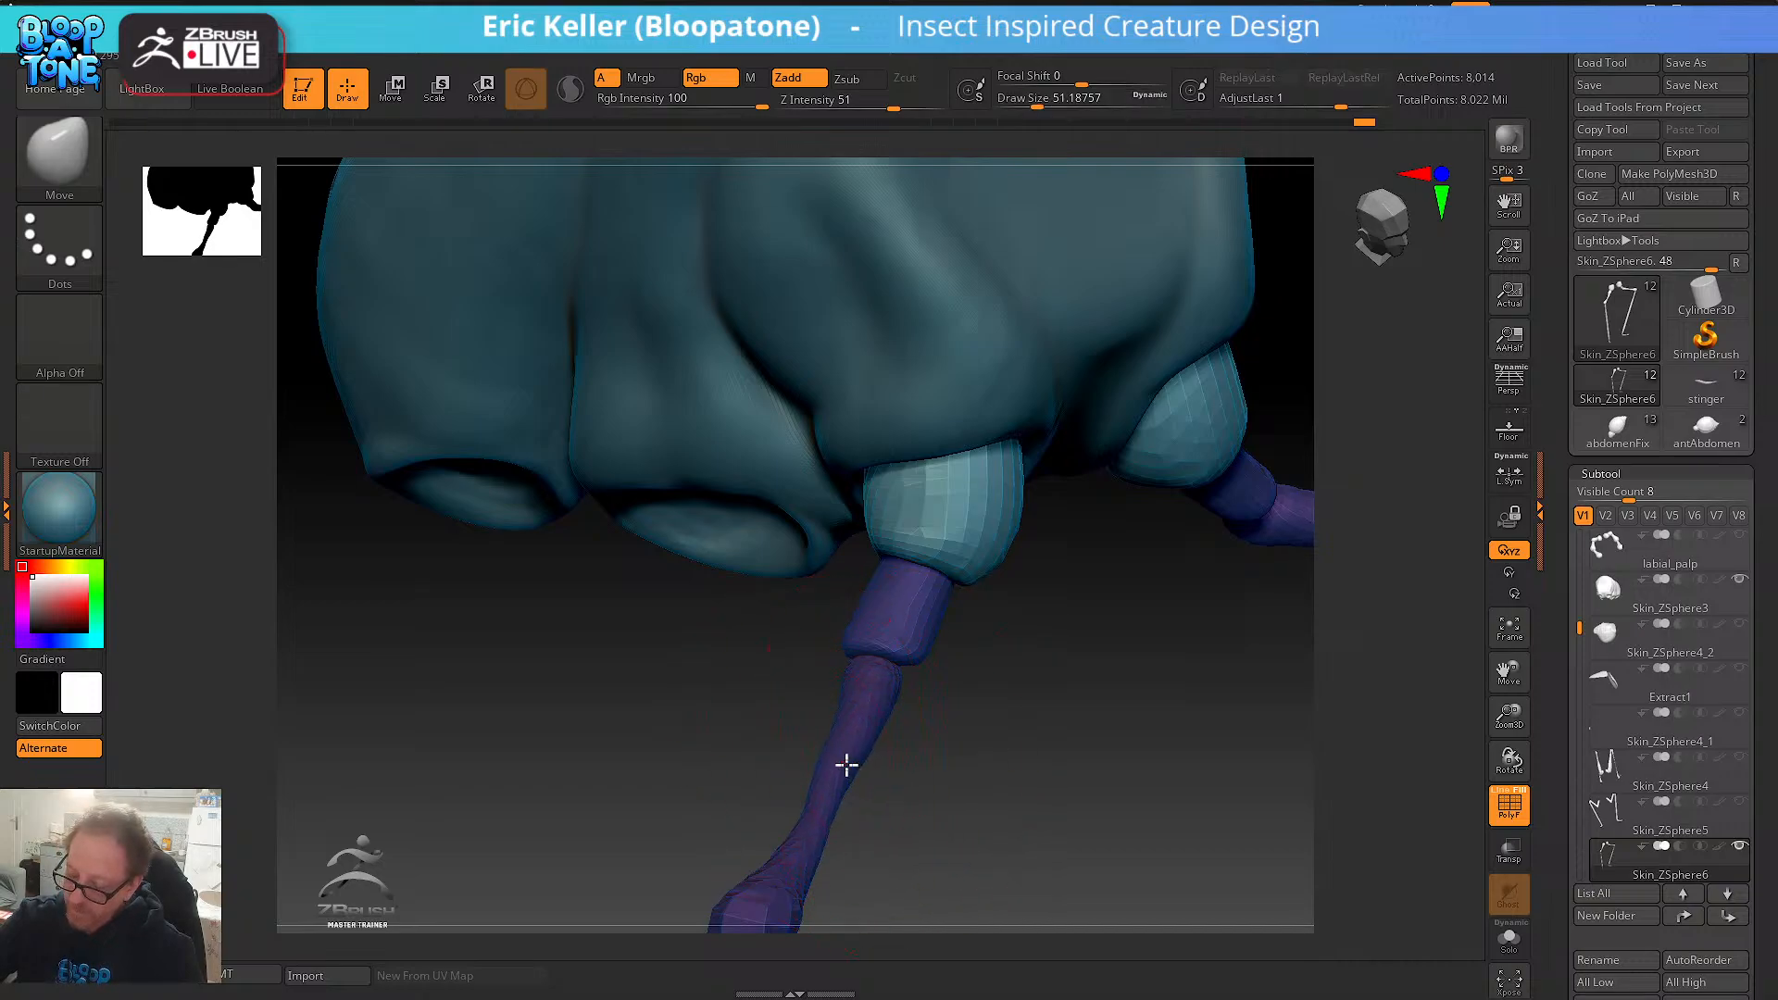
mouse_move(846, 765)
mouse_down()
mouse_move(813, 829)
mouse_move(829, 768)
mouse_move(937, 769)
mouse_up()
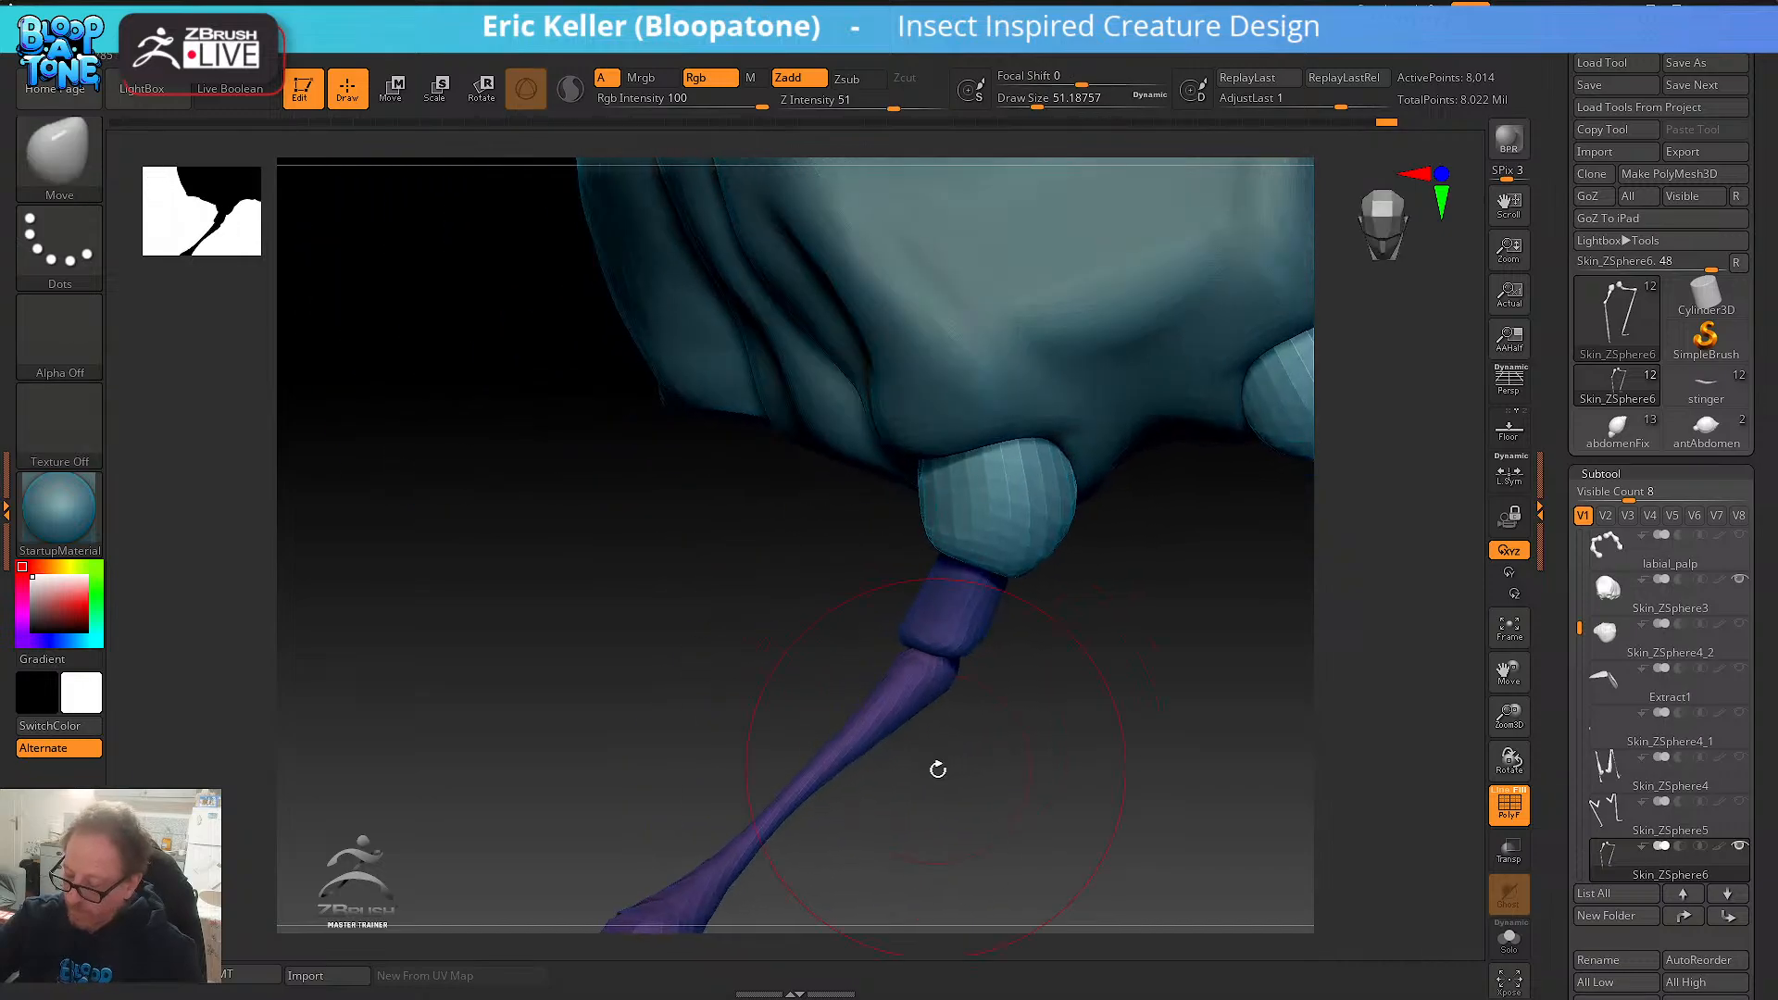
- Thicken the second segment's thin shaft with the Inflat brush and smooth it into an even taper
click(52, 153)
click(371, 176)
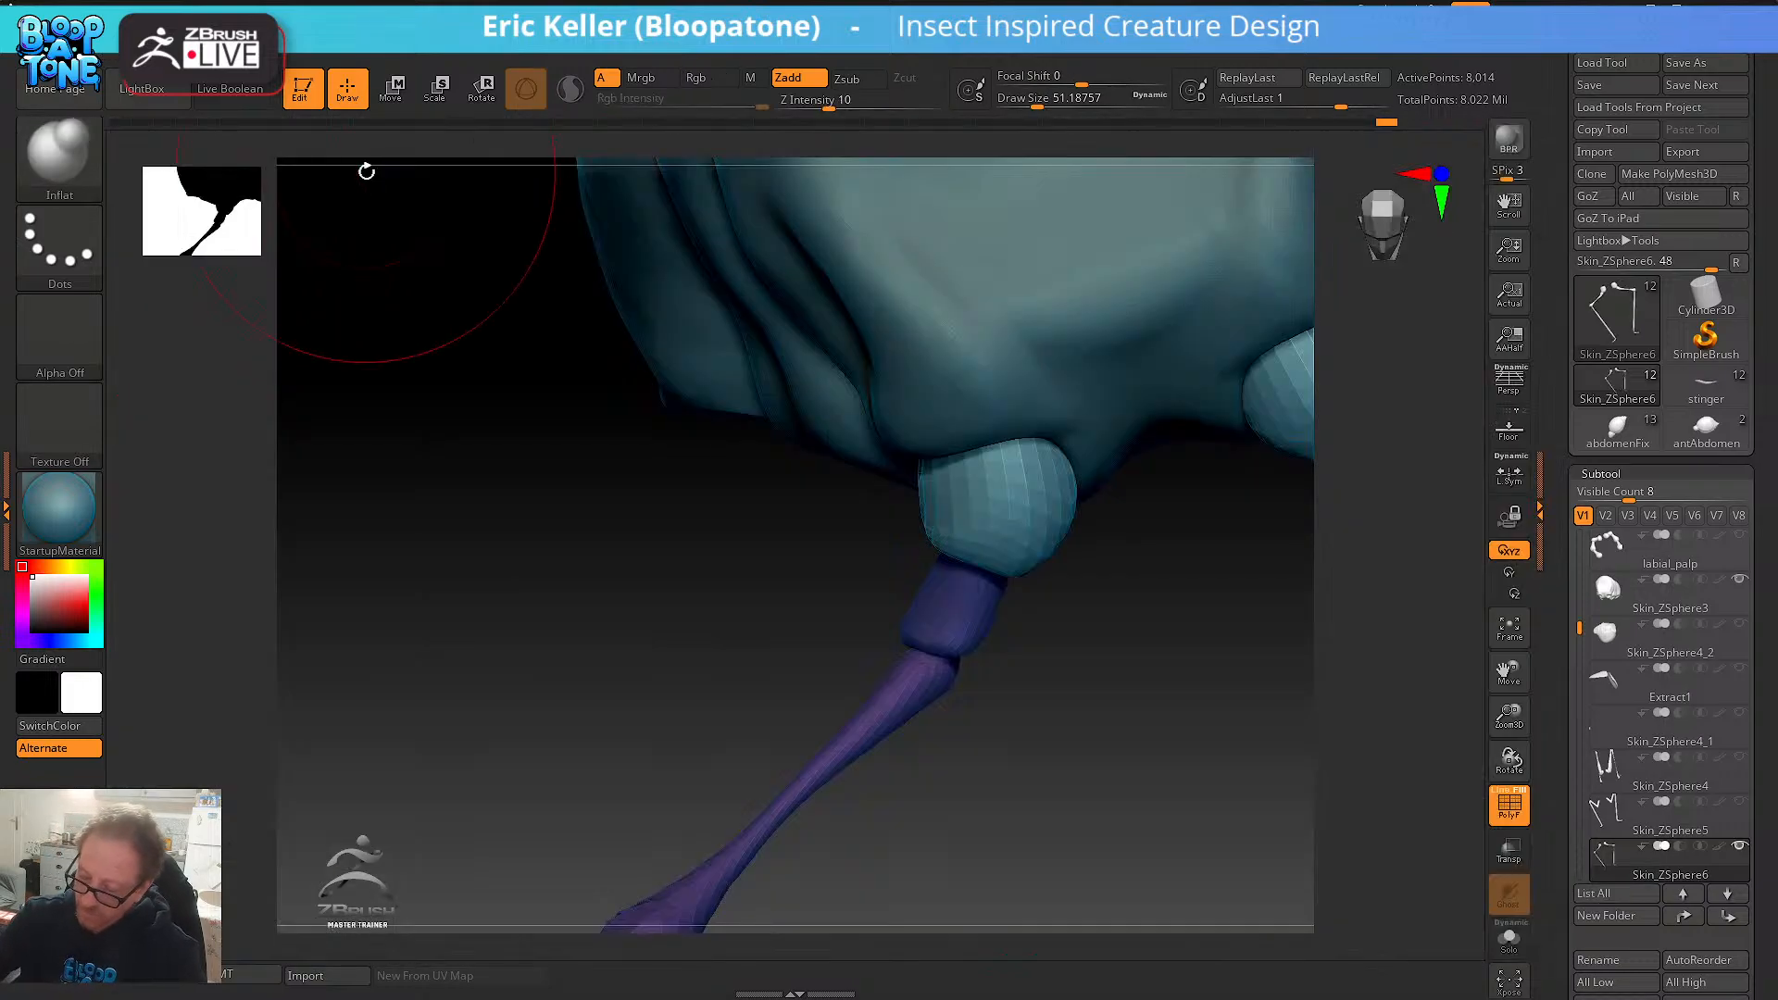
key(shift)
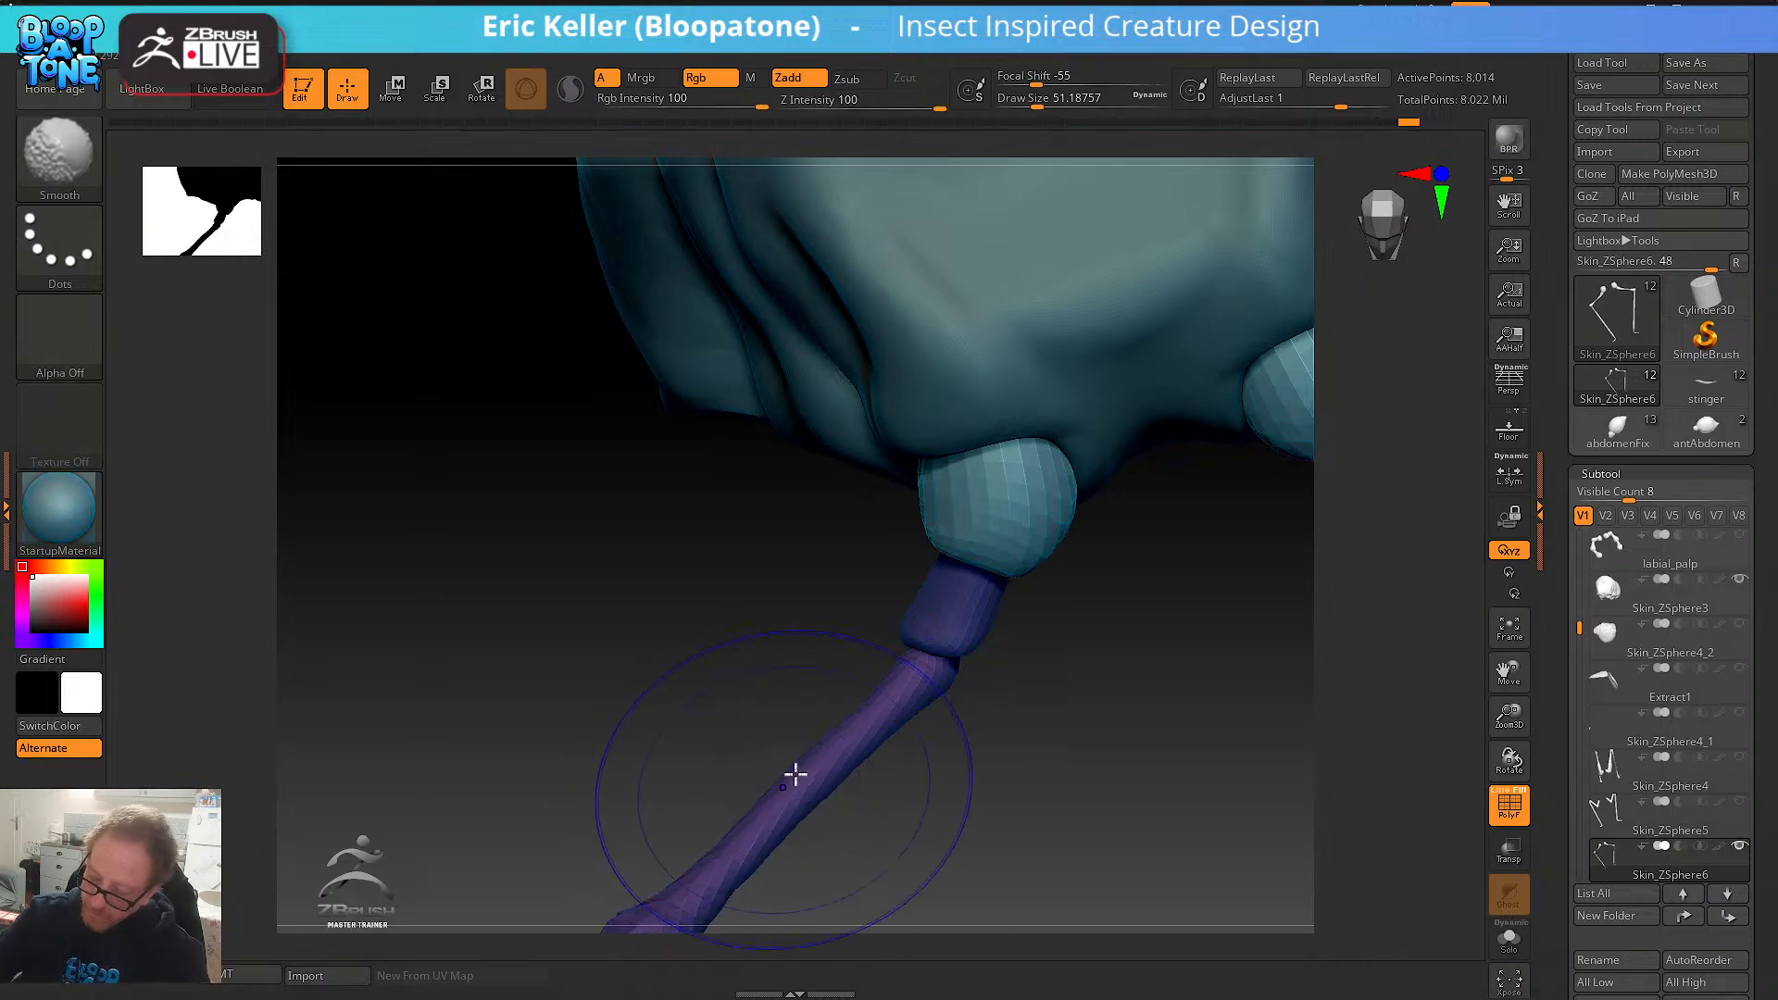
mouse_move(843, 727)
shift+mouse_down()
mouse_move(825, 750)
mouse_move(859, 748)
shift+mouse_up()
drag(954, 718, 958, 703)
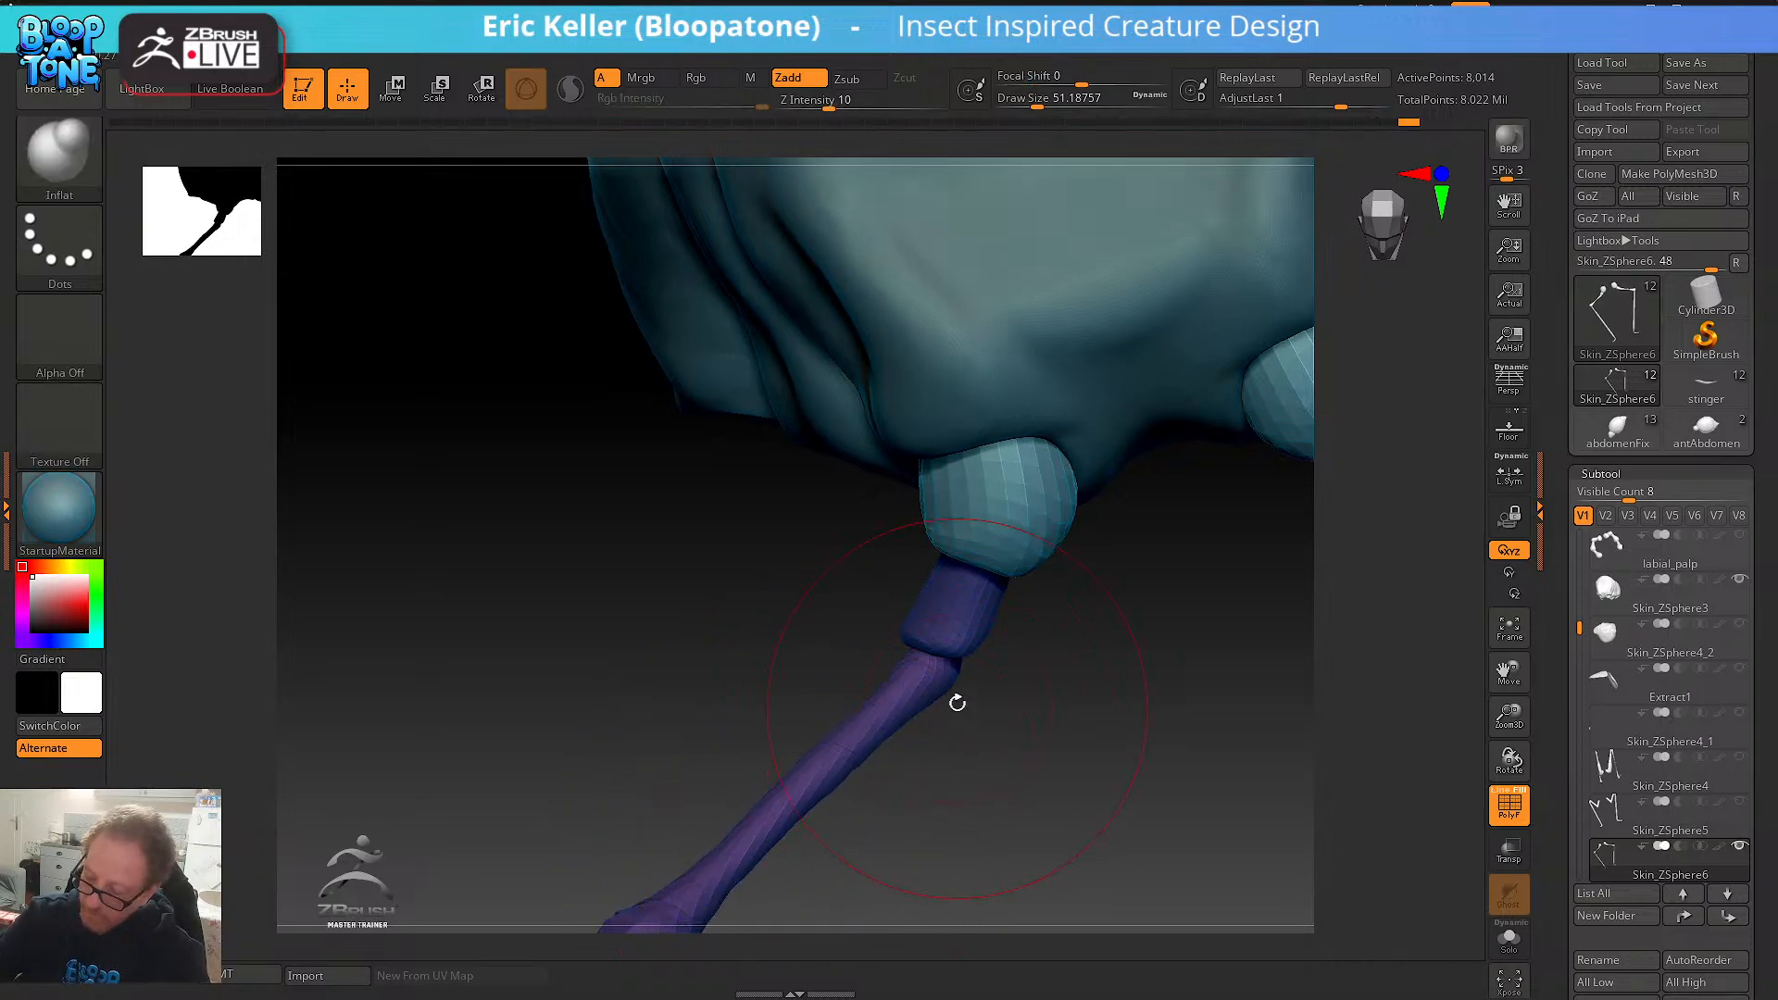
- Adjust the second segment's inner end and shaft with the Move brush so they line up under the upper segment
click(75, 164)
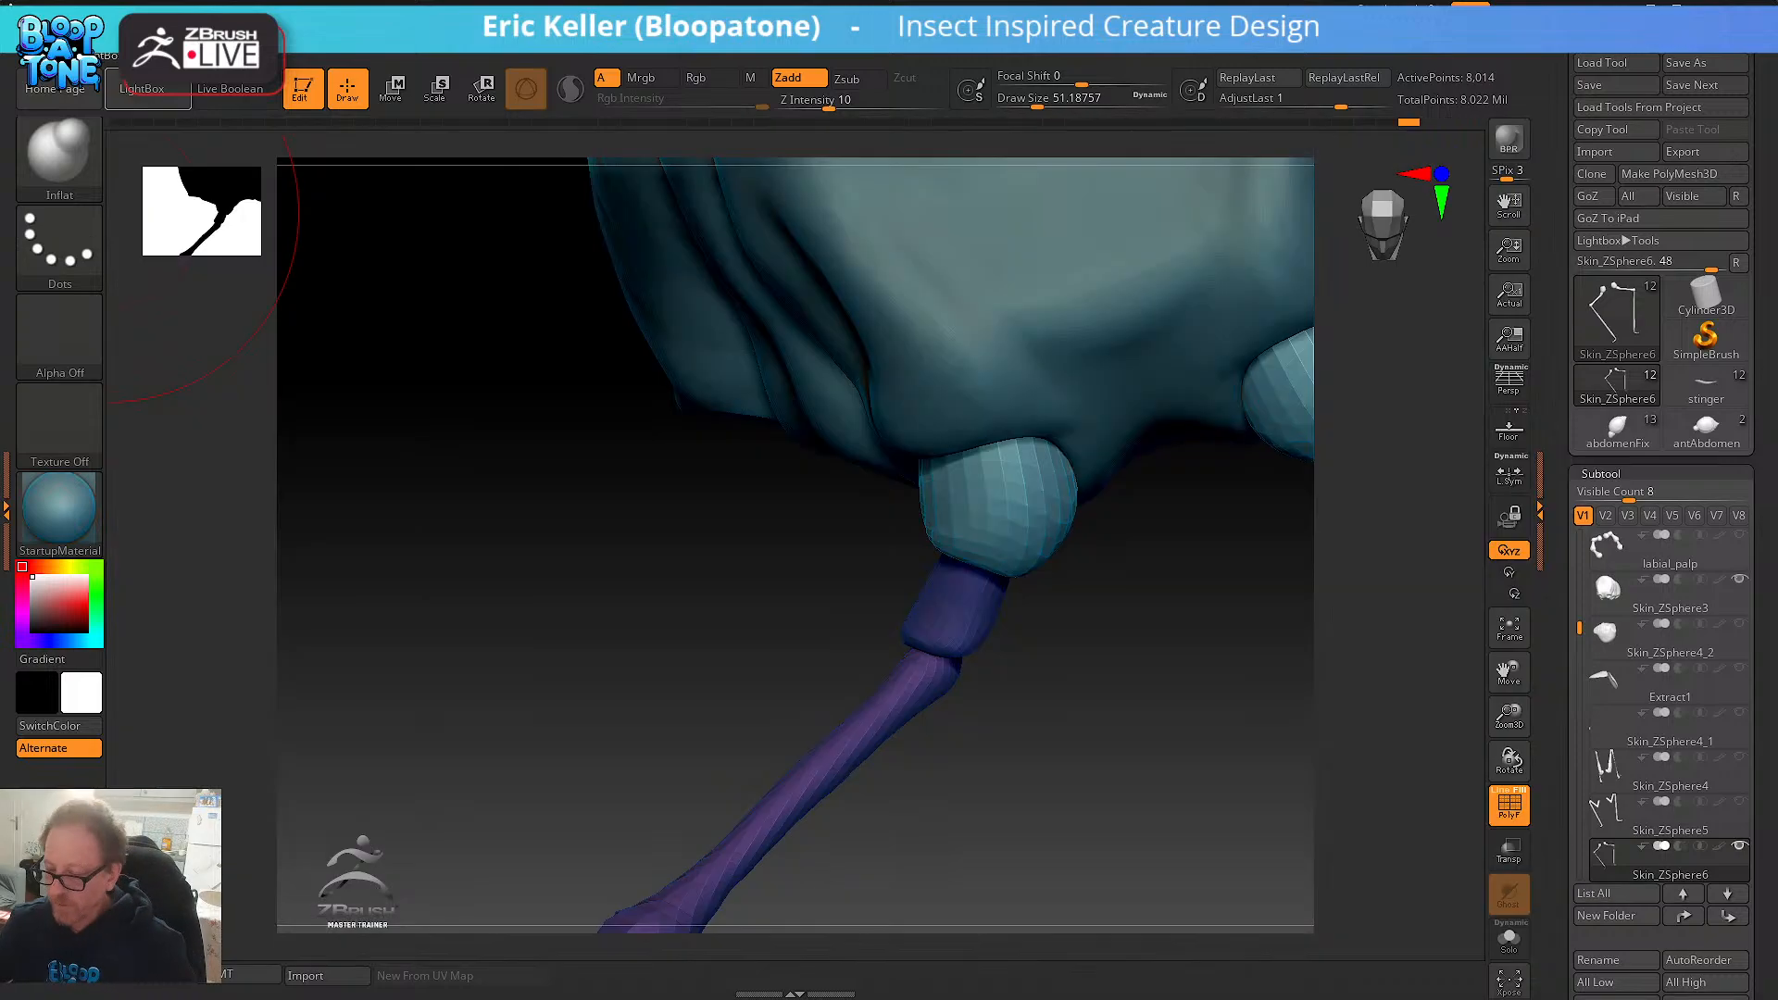
click(76, 157)
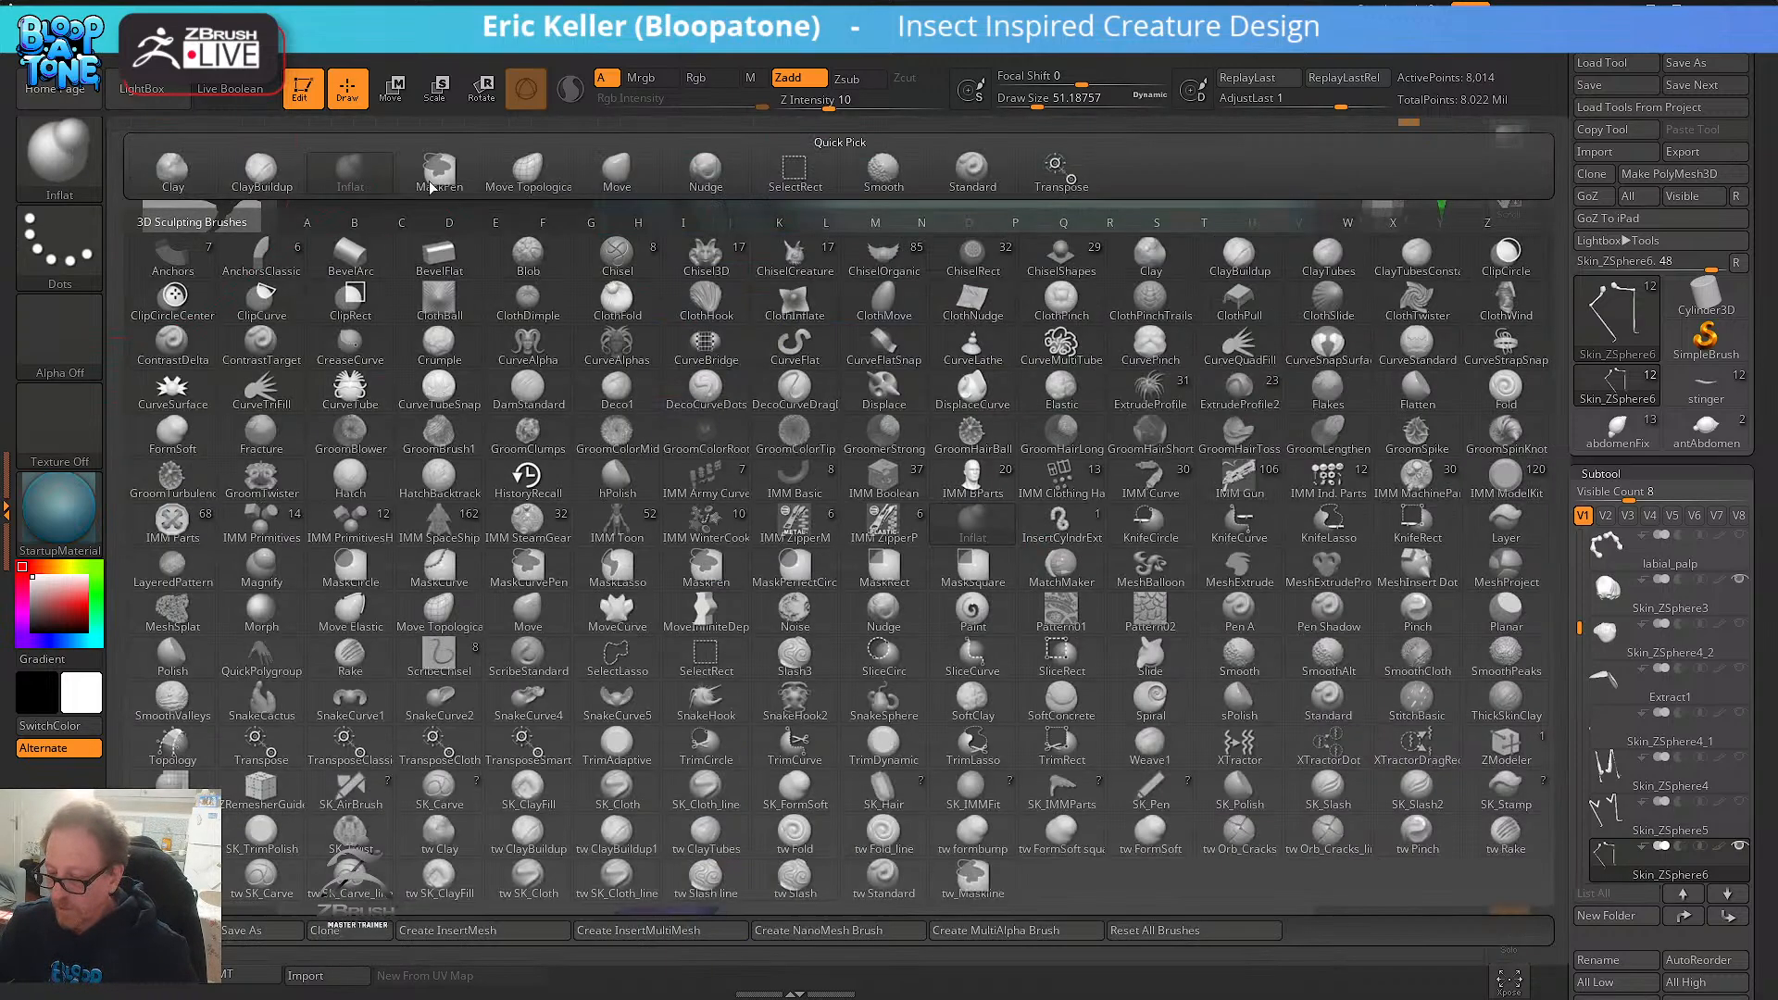
click(614, 176)
drag(949, 682, 942, 672)
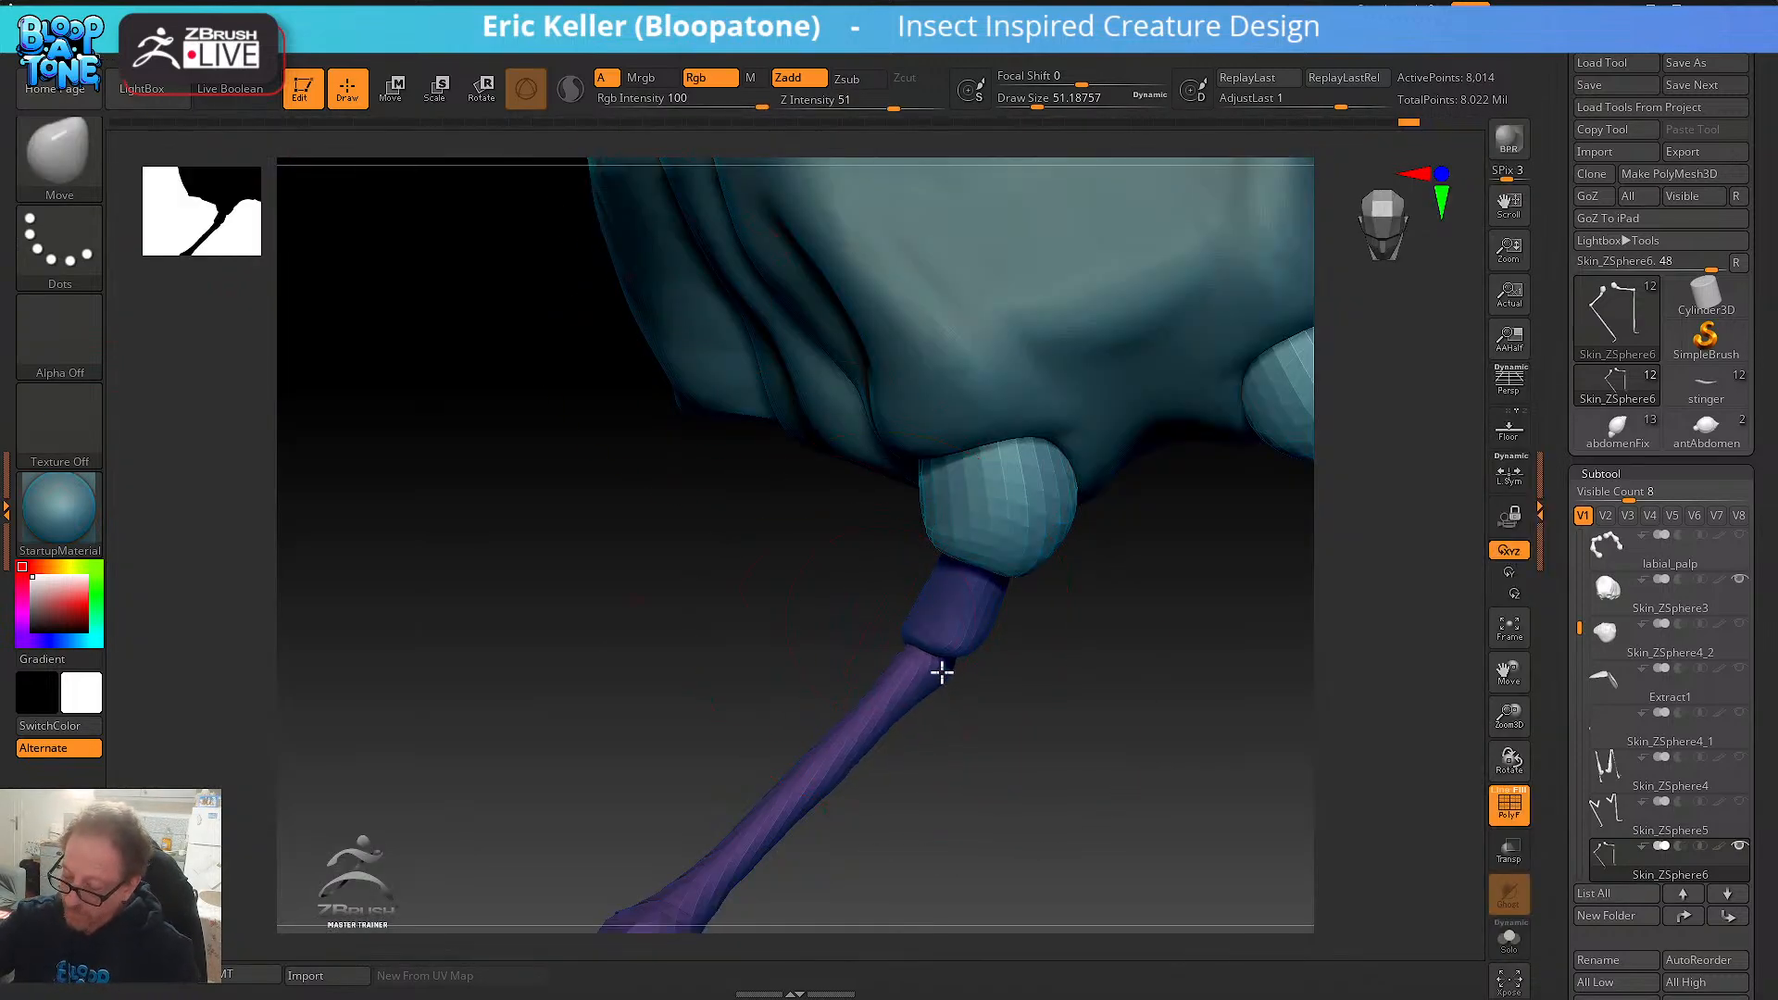
drag(894, 752, 941, 822)
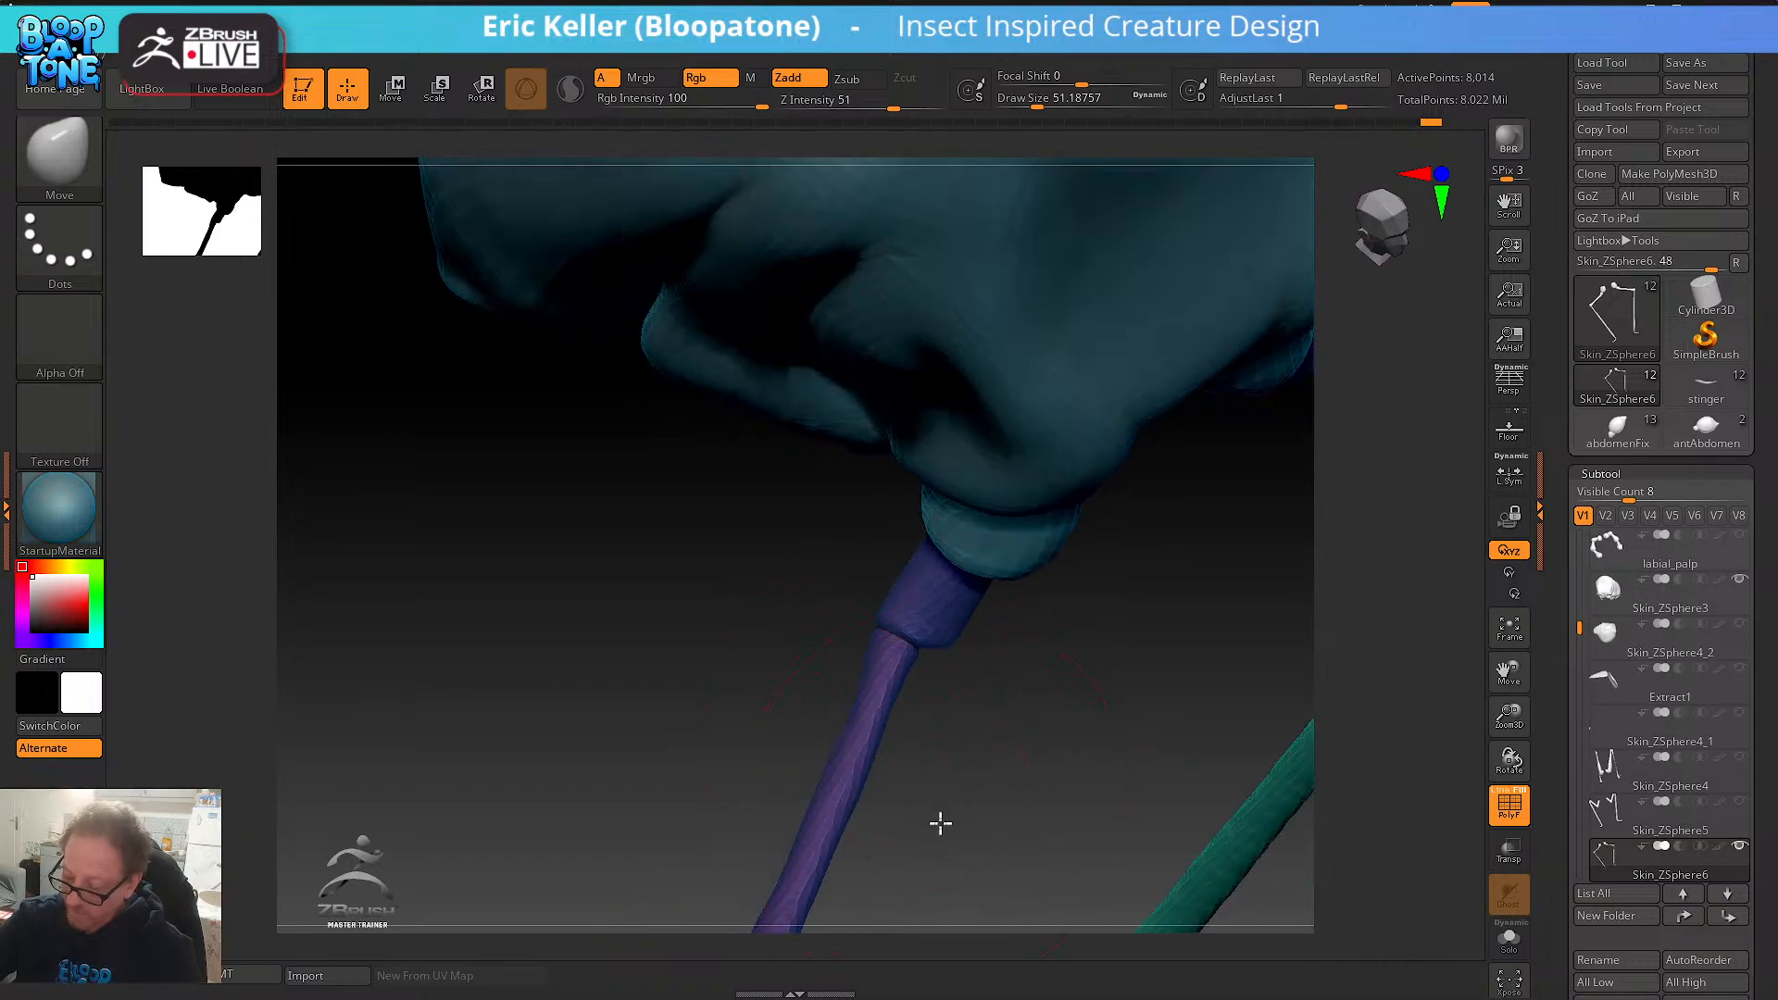
mouse_move(870, 750)
mouse_down()
mouse_move(943, 818)
mouse_move(913, 787)
mouse_up()
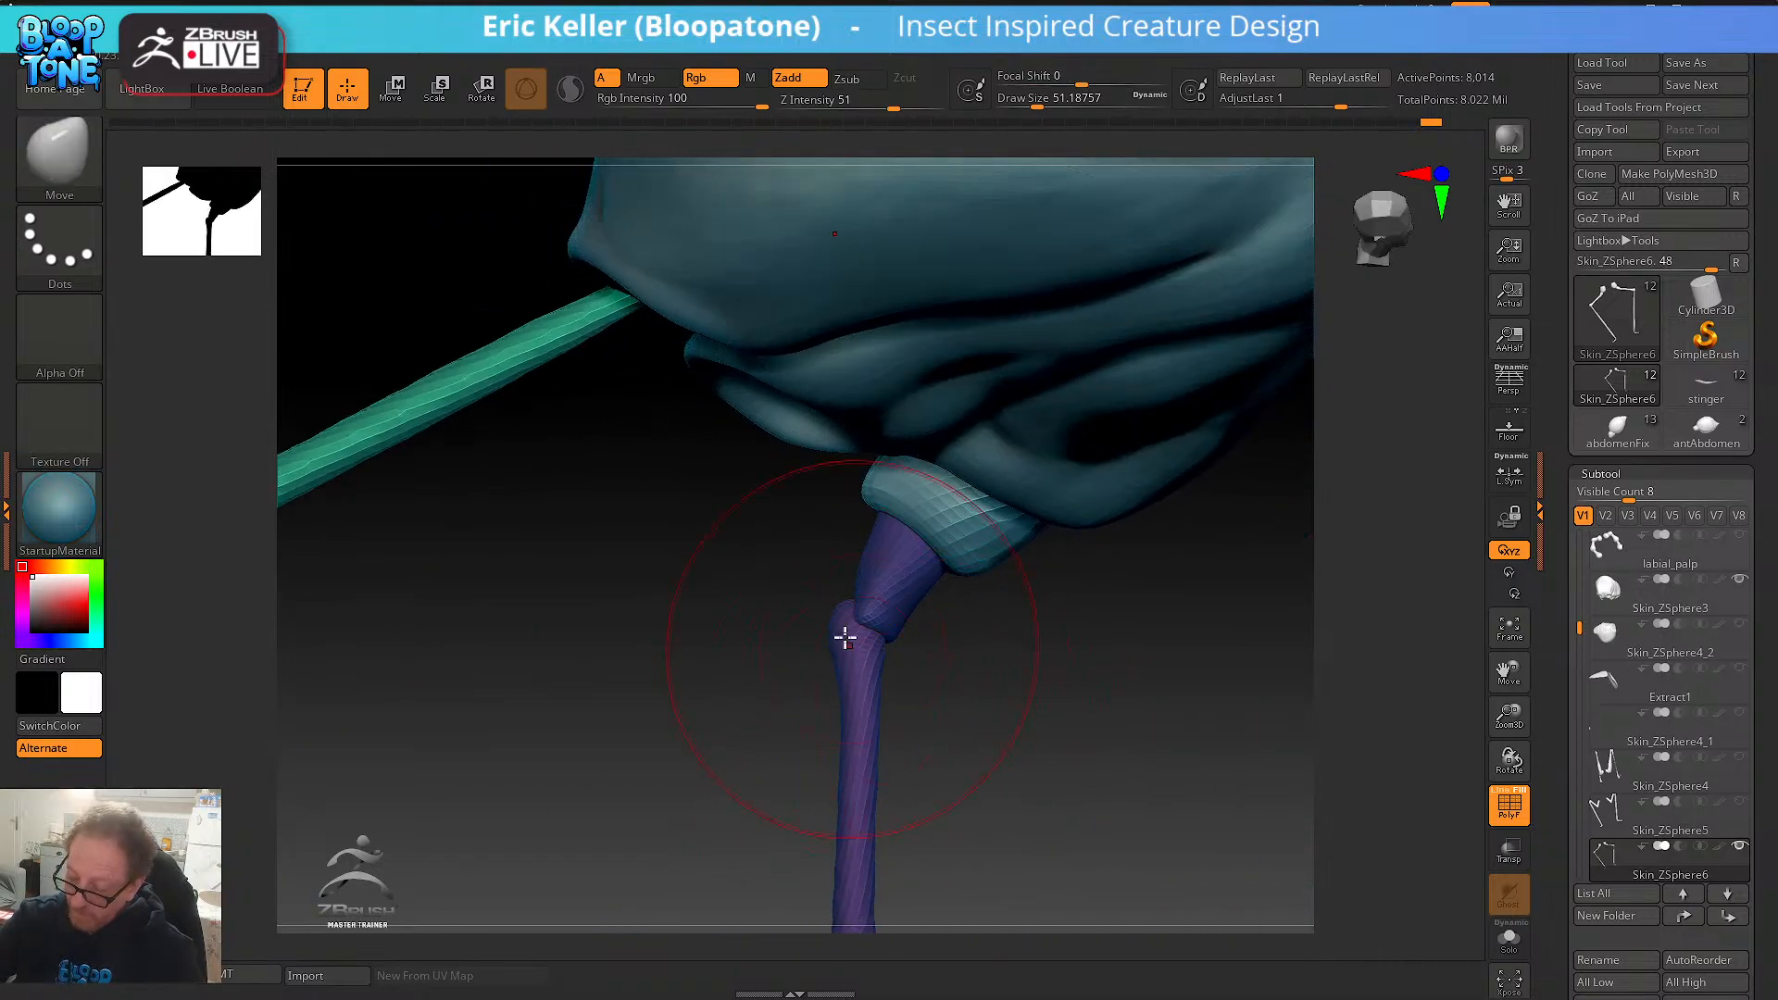
- Reshape the upper segment's lower end around the second segment's inner end with the Move brush at a draw size of about 17
key(s)
mouse_move(938, 650)
mouse_down()
mouse_move(991, 657)
mouse_move(976, 659)
mouse_up()
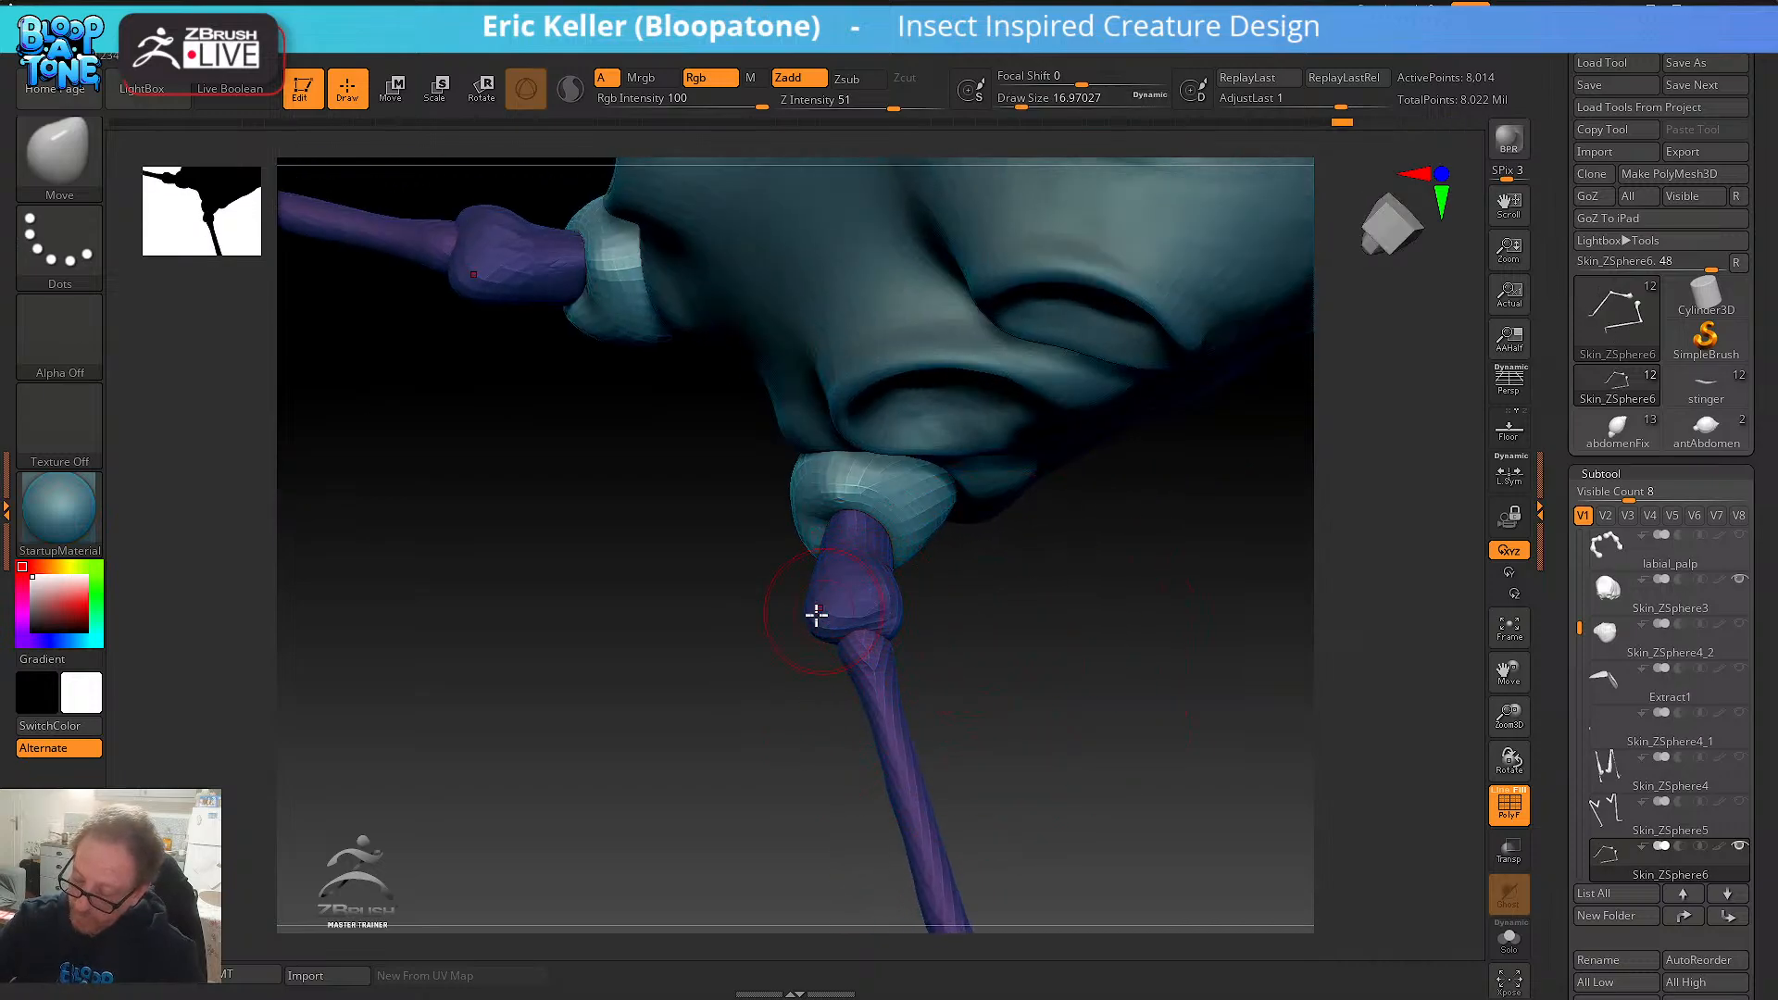
drag(885, 571, 896, 578)
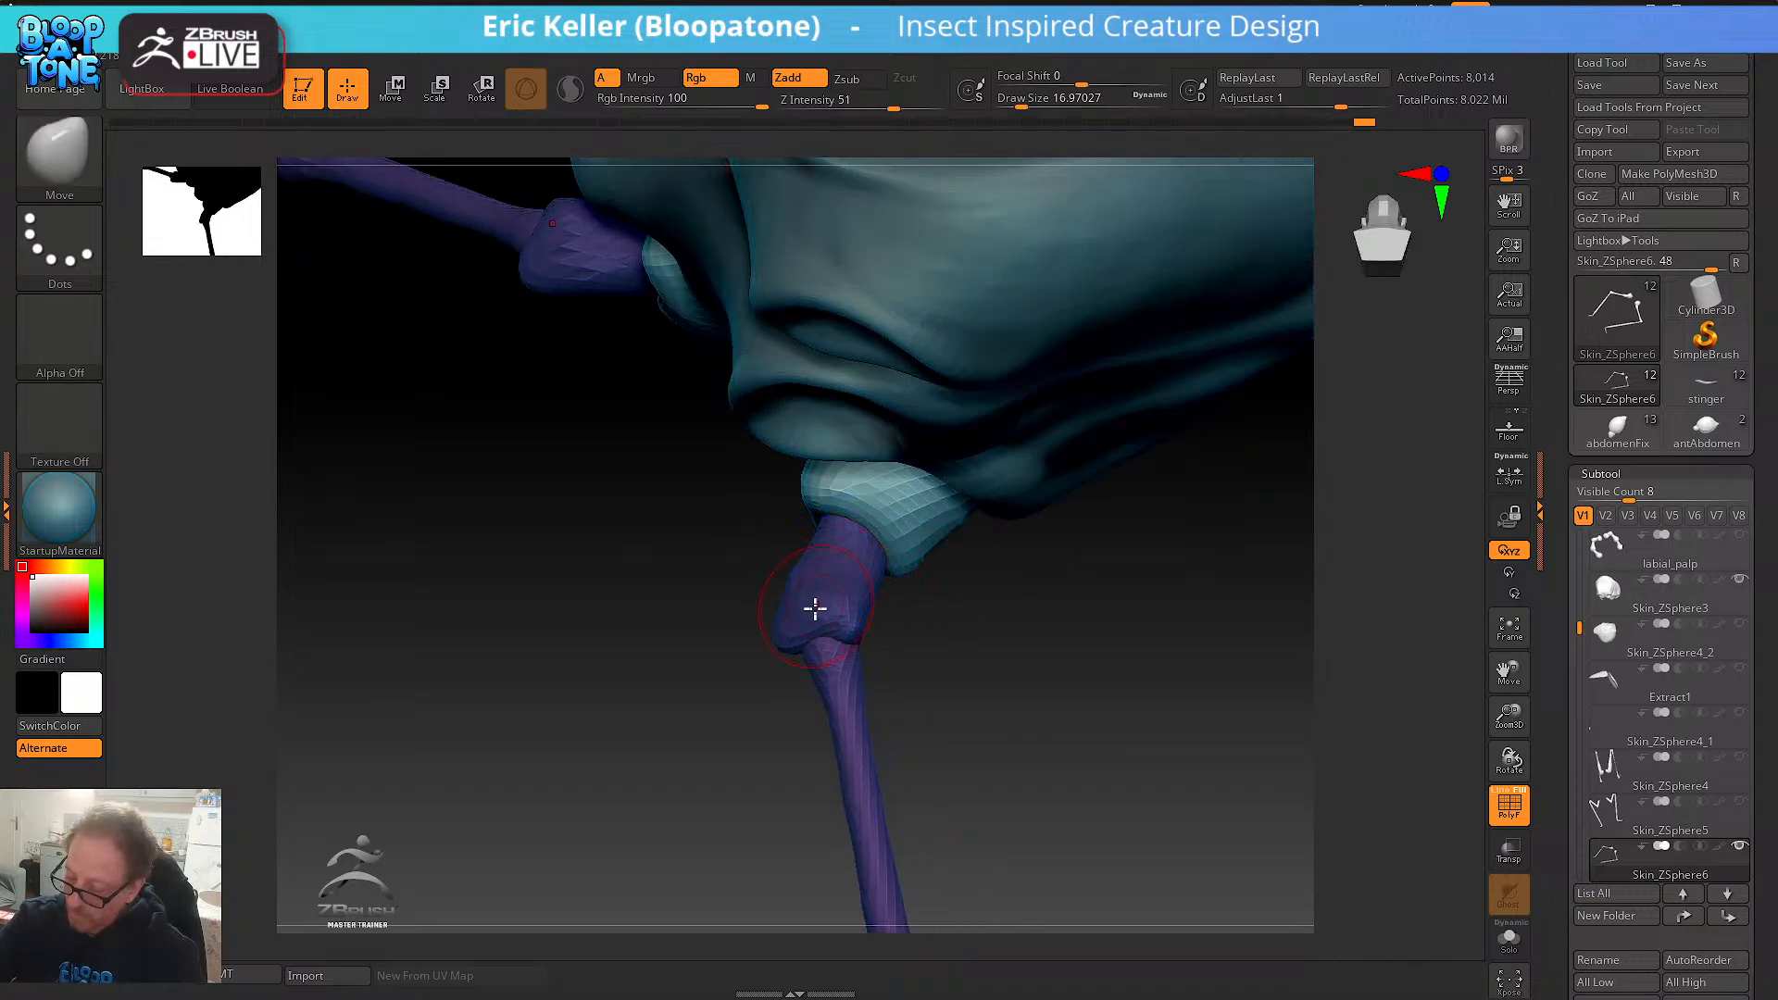
drag(857, 623, 867, 617)
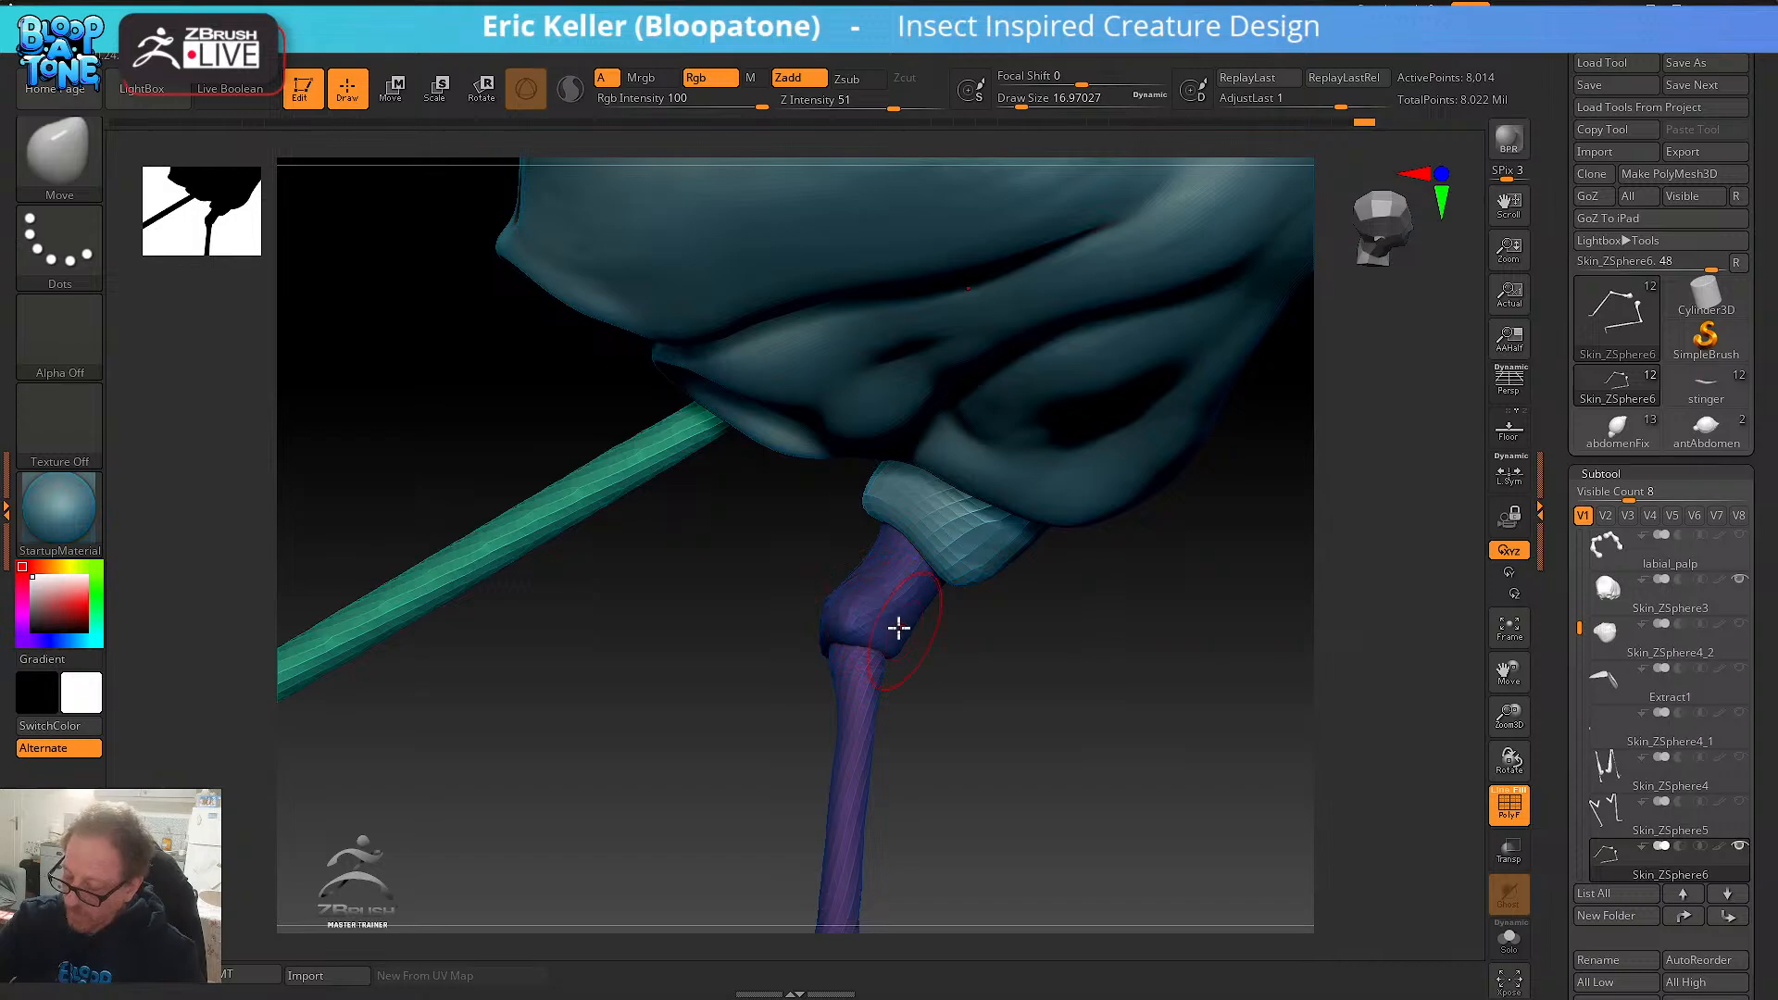
key(shift)
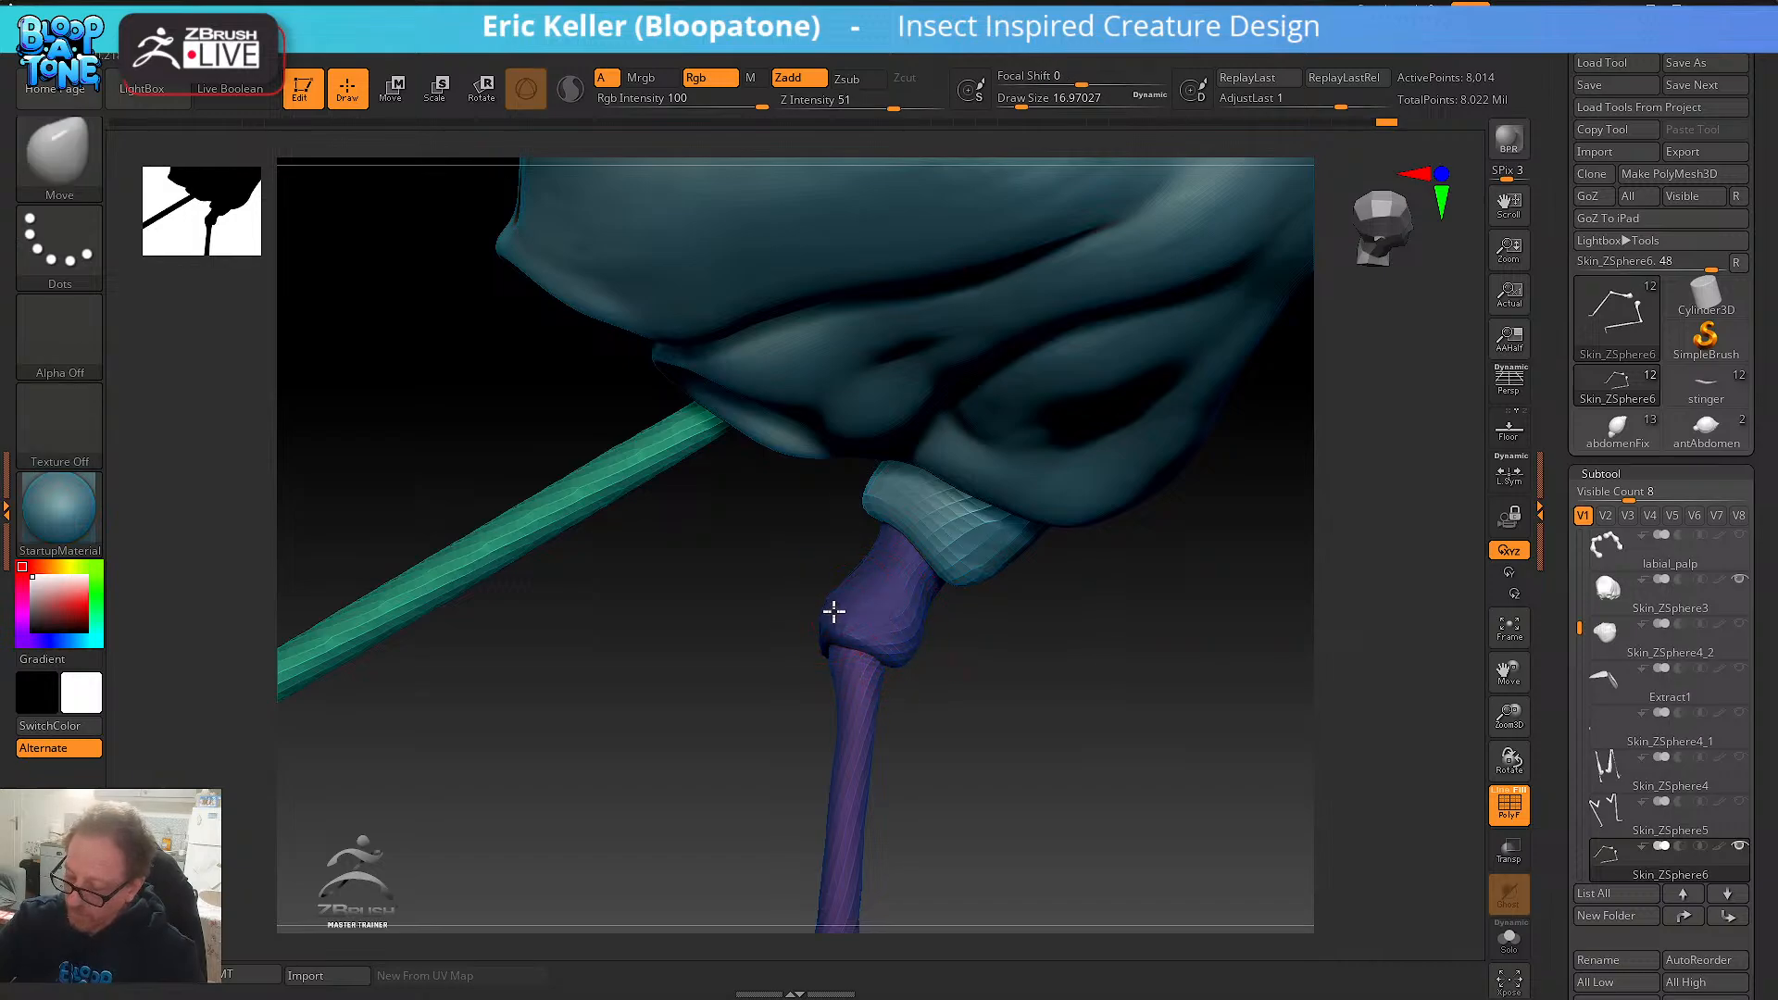
mouse_move(998, 684)
mouse_down()
mouse_move(925, 607)
mouse_move(929, 622)
mouse_up()
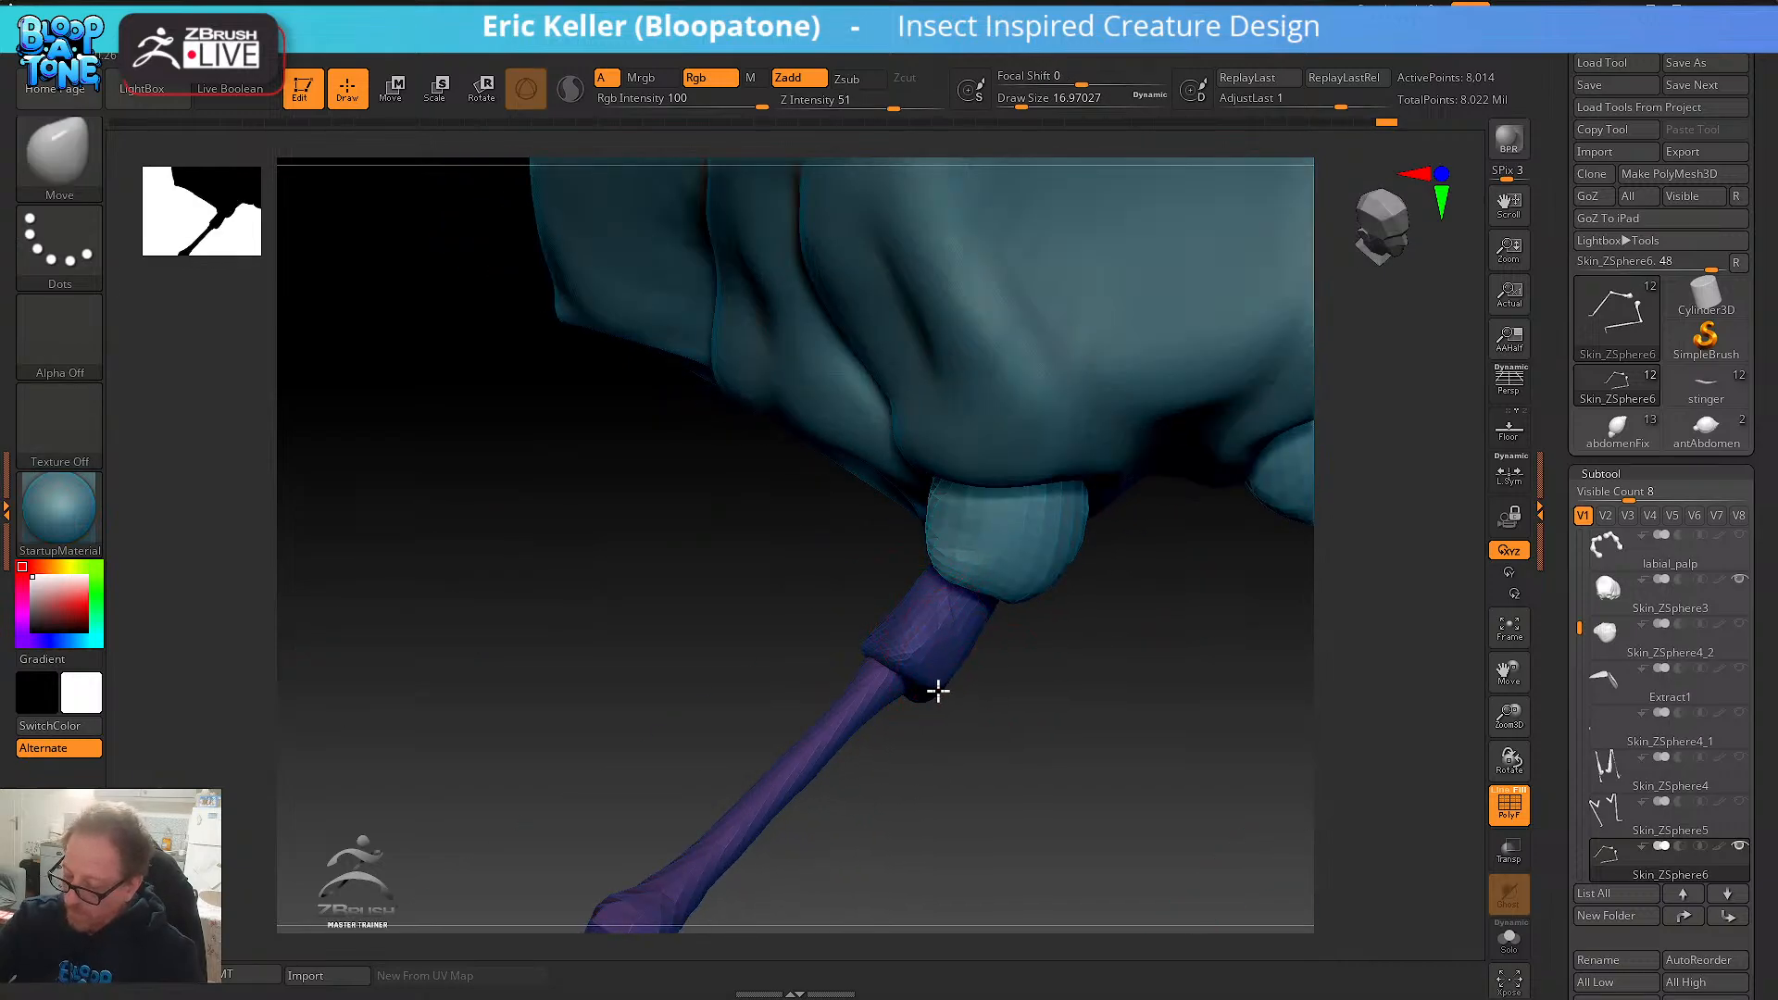
key(shift)
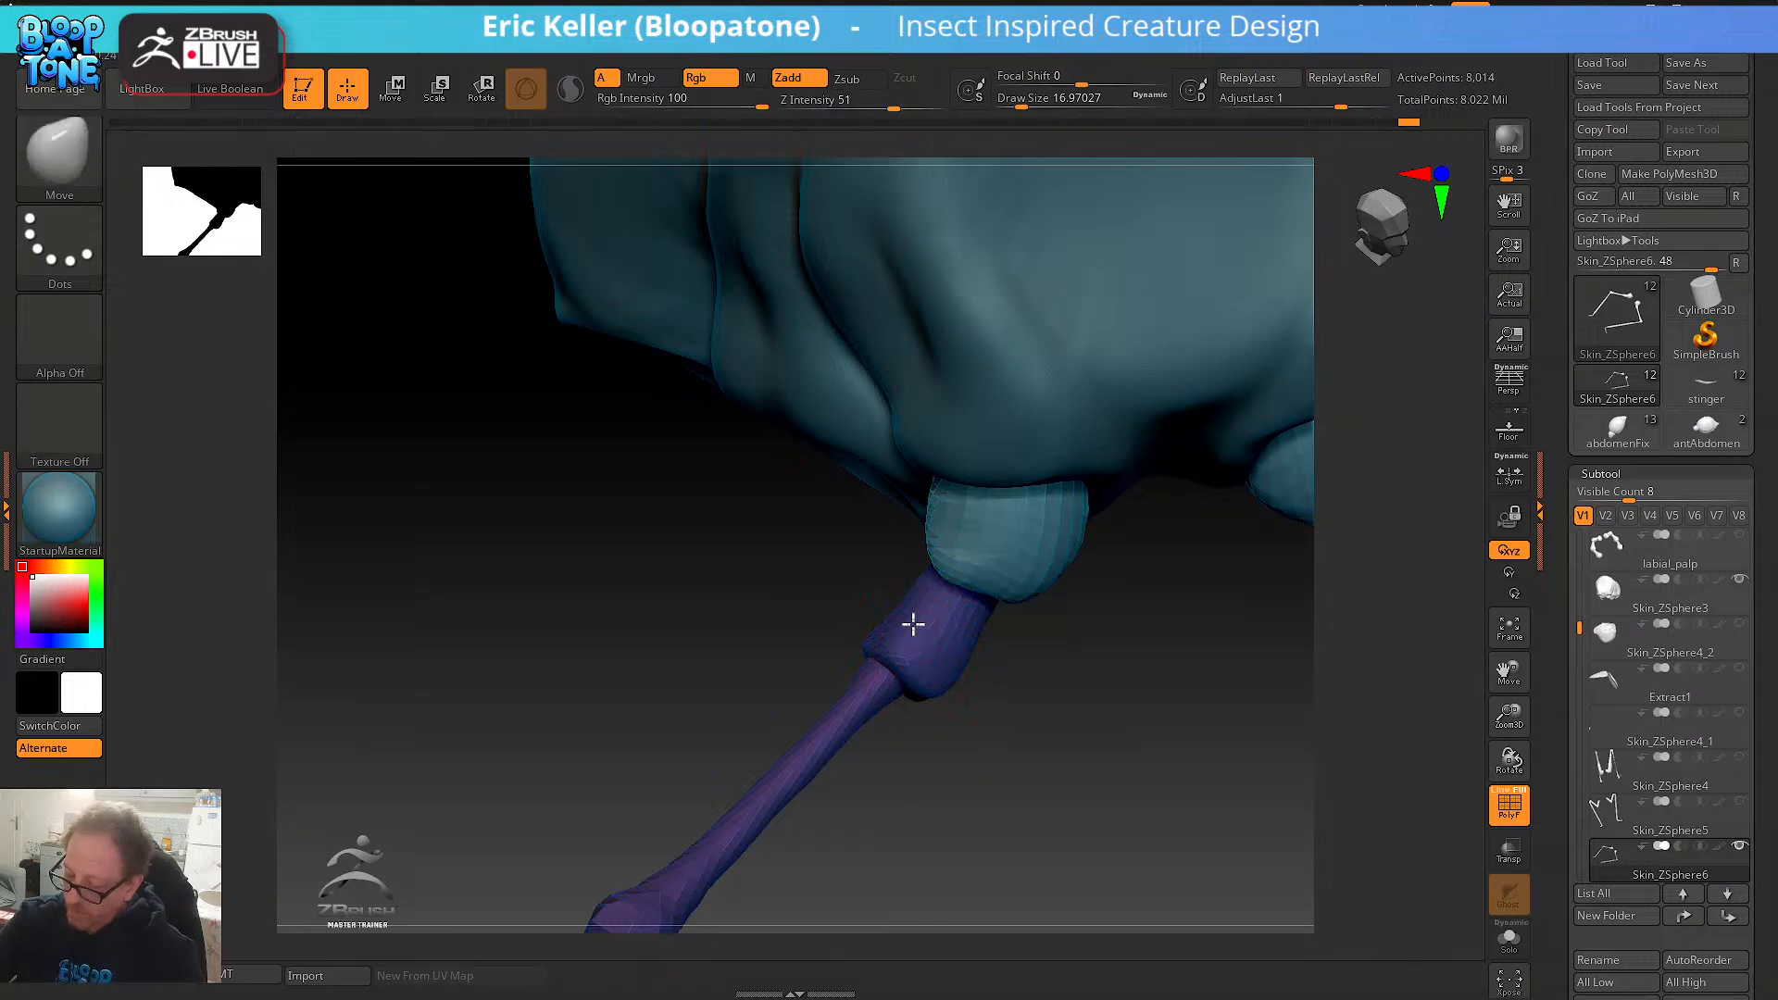
- Clone the front legs subtool into a separate tool and make the clone active
alt+drag(973, 738, 829, 571)
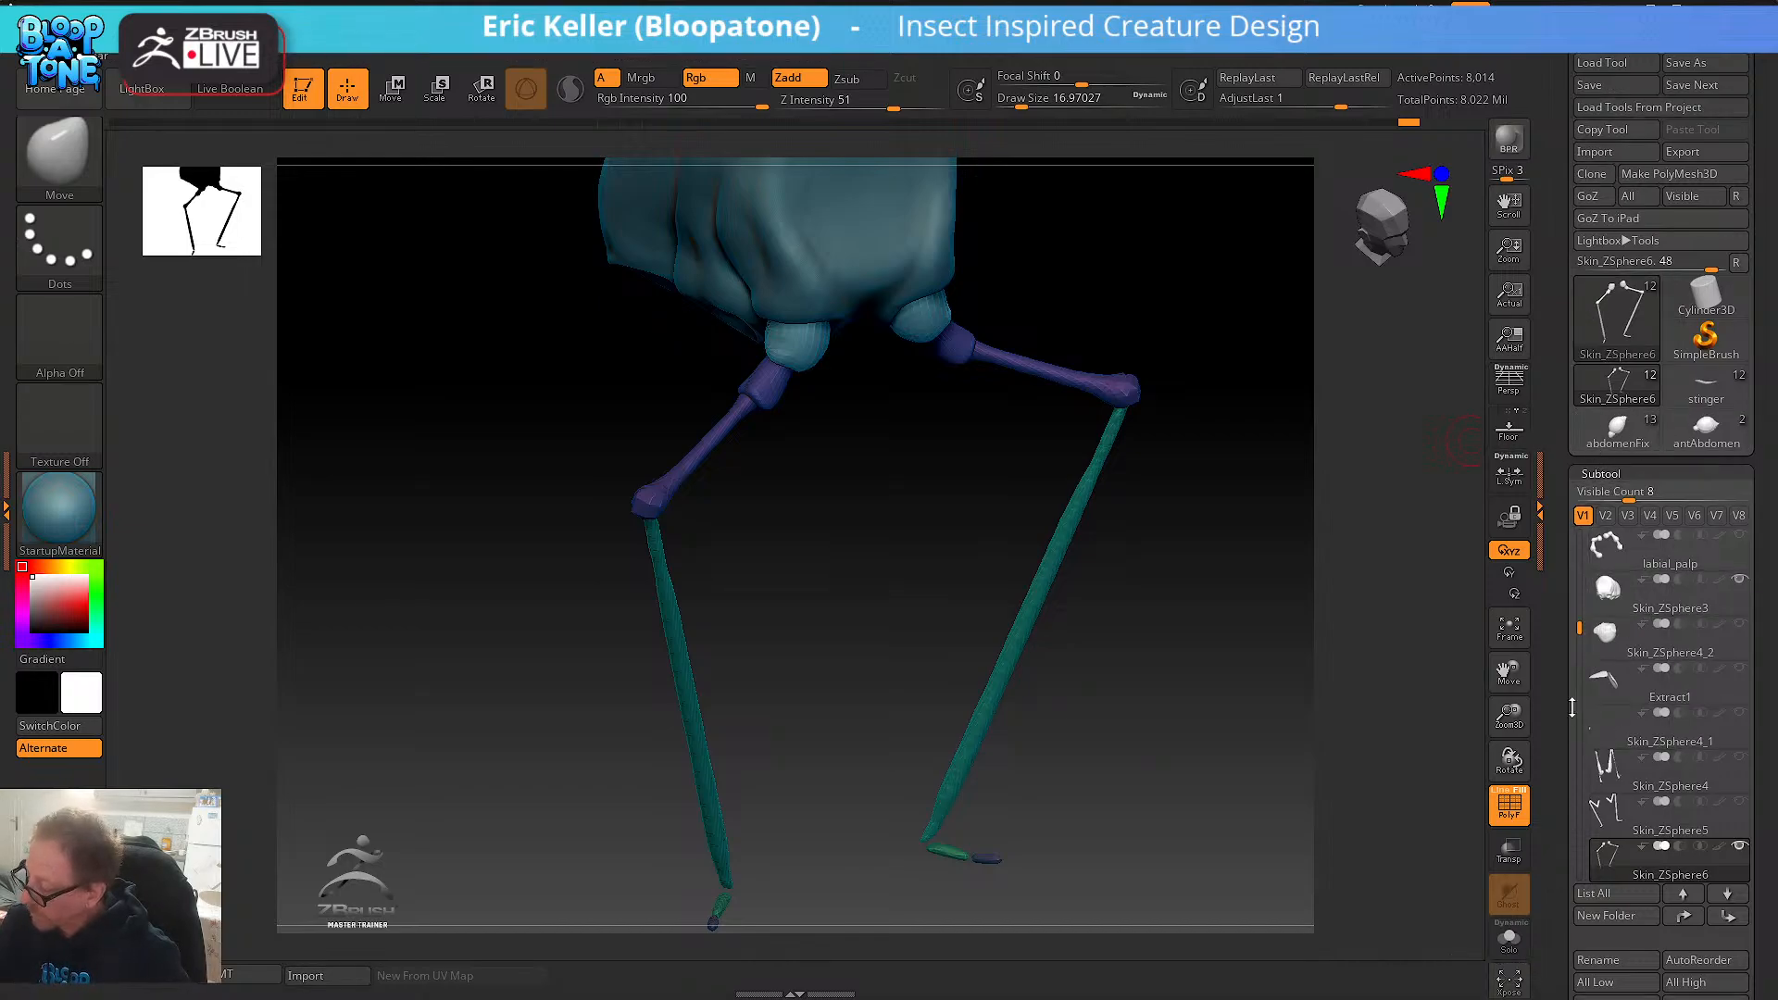
drag(1560, 711, 1546, 531)
scroll(1610, 515, down, 3)
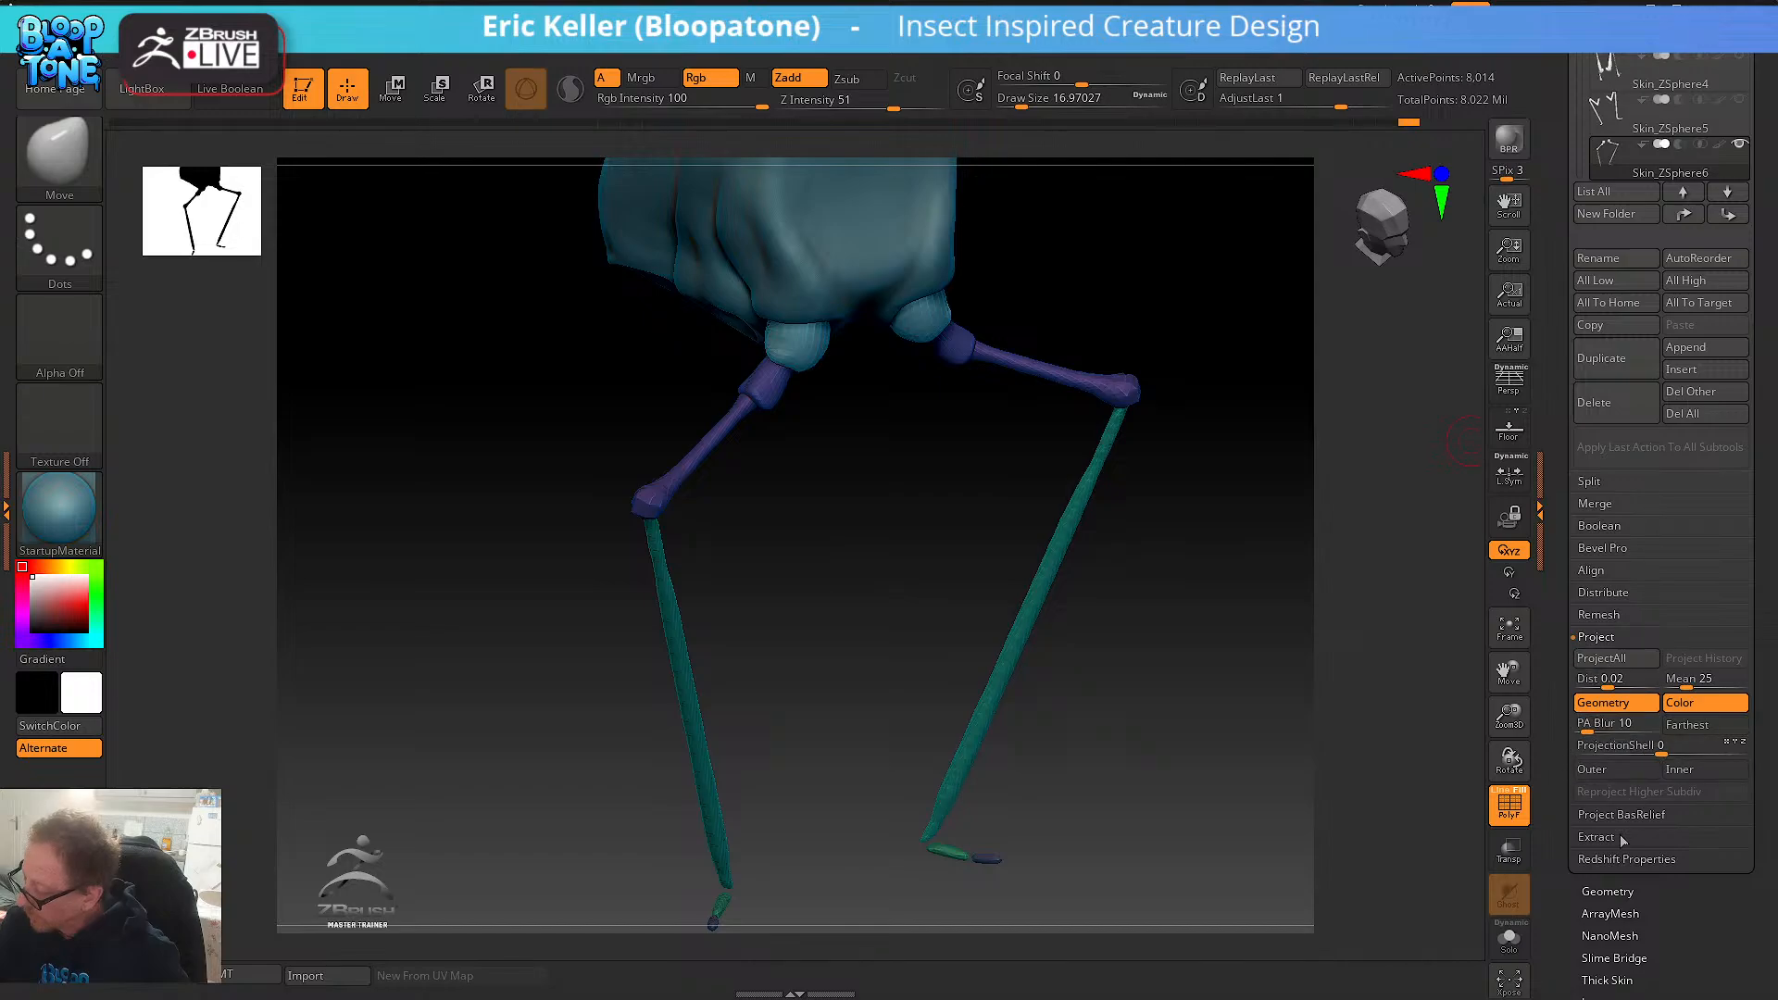
drag(1560, 365, 1557, 604)
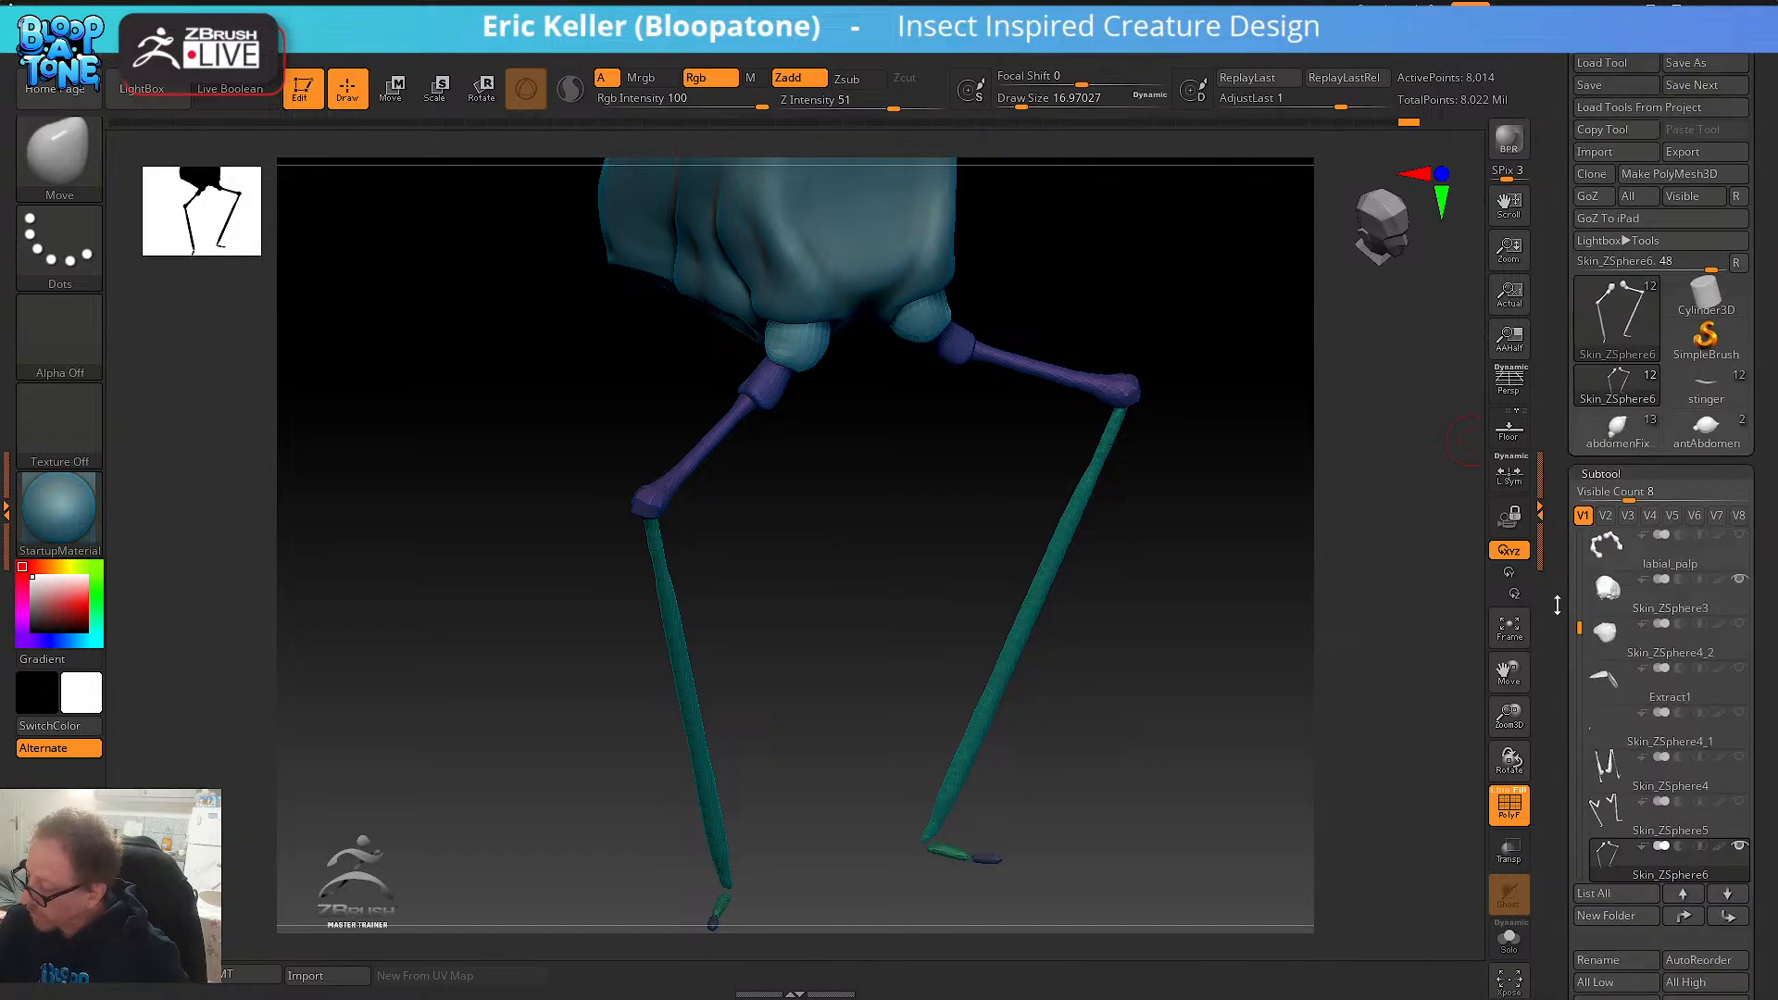
click(1591, 174)
click(1632, 394)
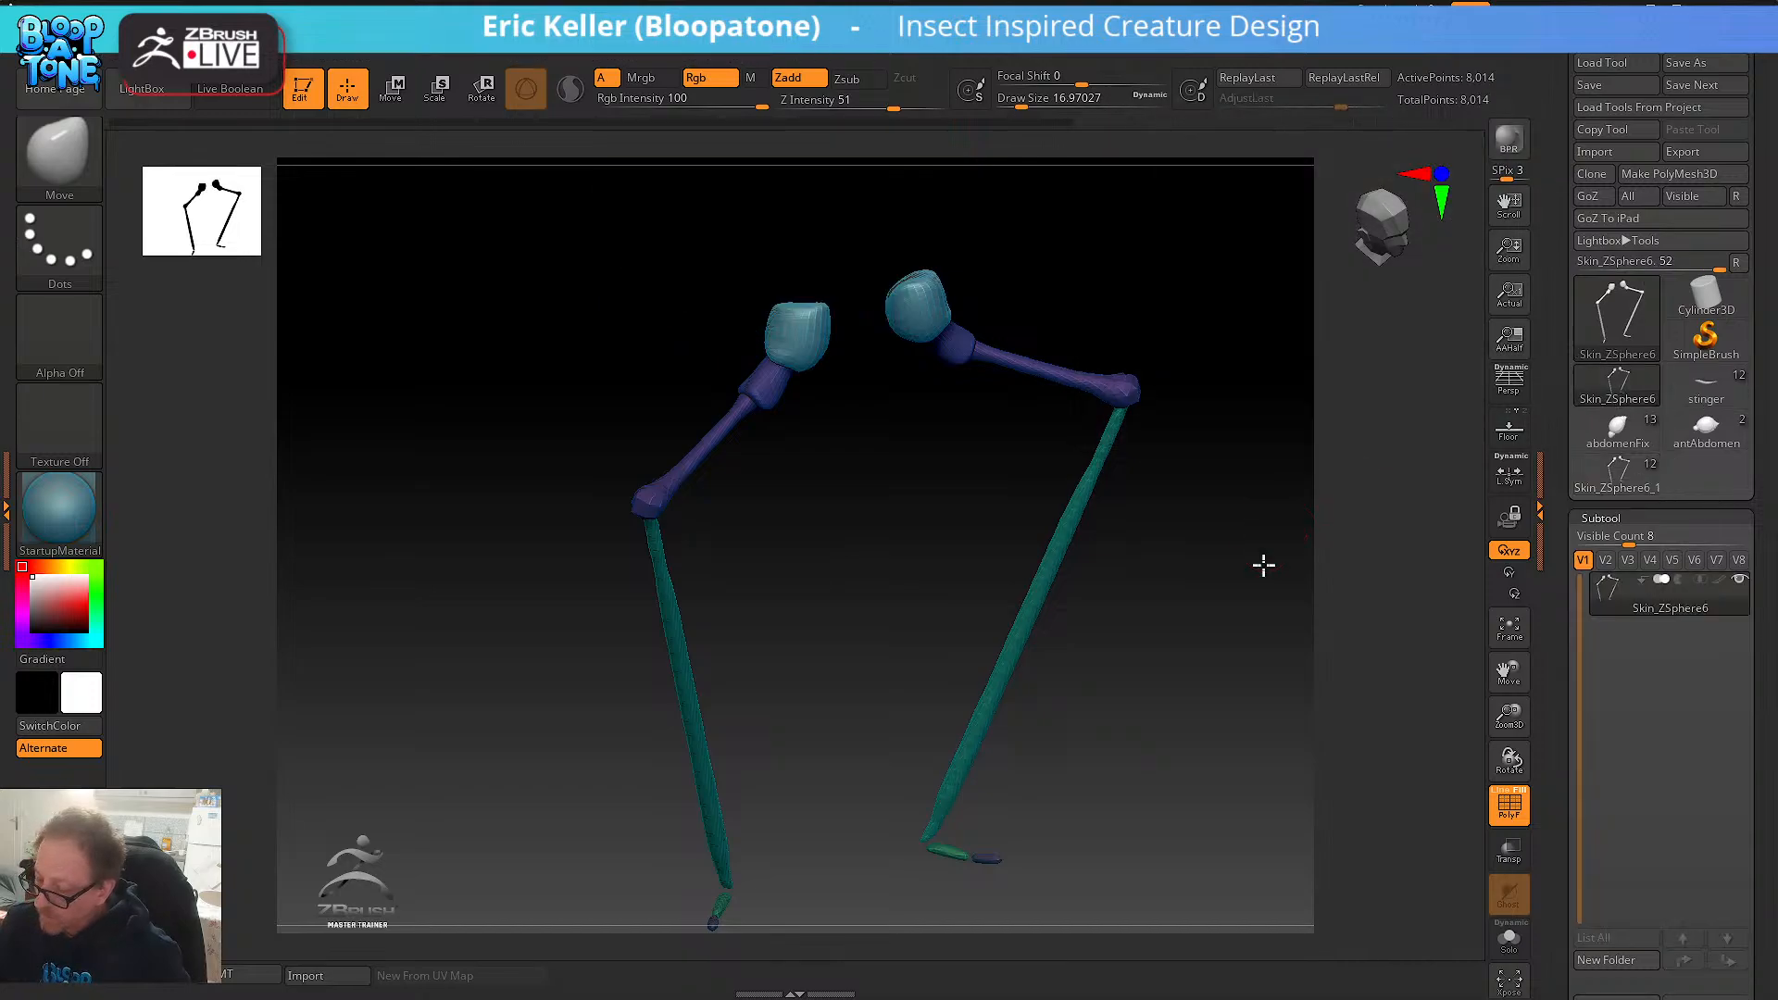
- Turn on the polygon wireframe lines and isolate the cloned legs' hip joint polygroup
drag(1253, 614, 1192, 595)
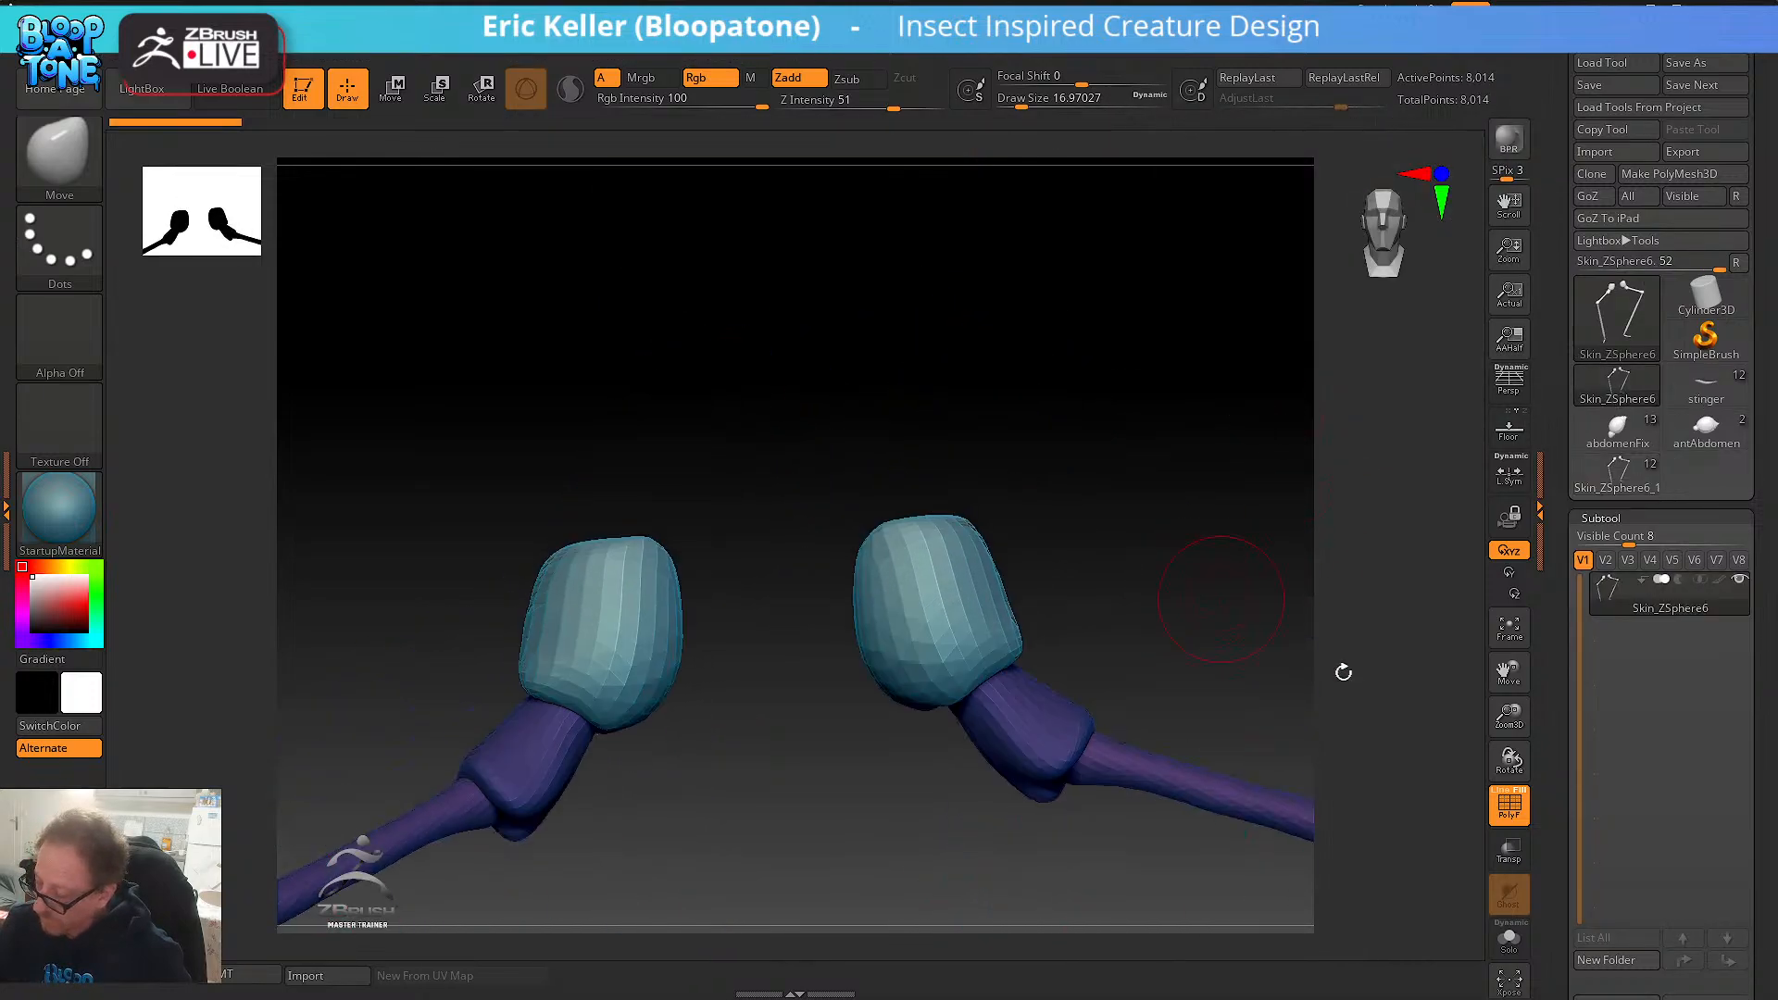
click(1507, 800)
drag(1374, 735, 888, 768)
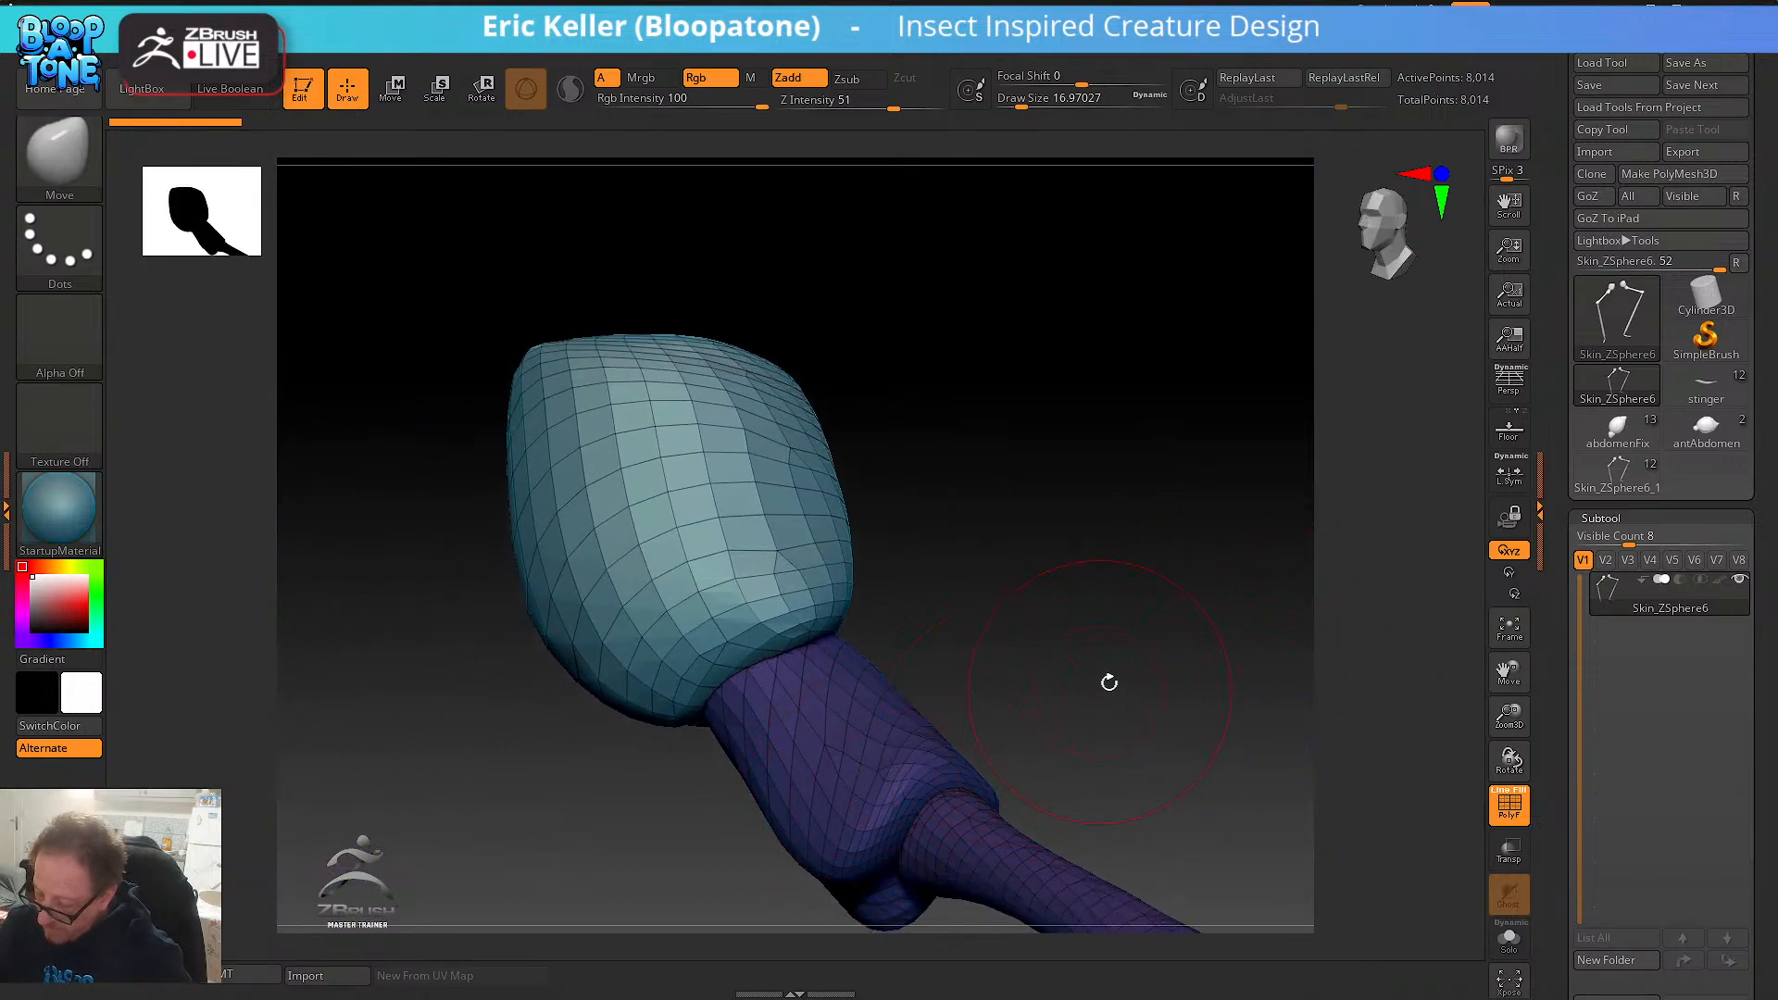
alt+drag(1108, 683, 1155, 568)
alt+drag(964, 472, 1315, 726)
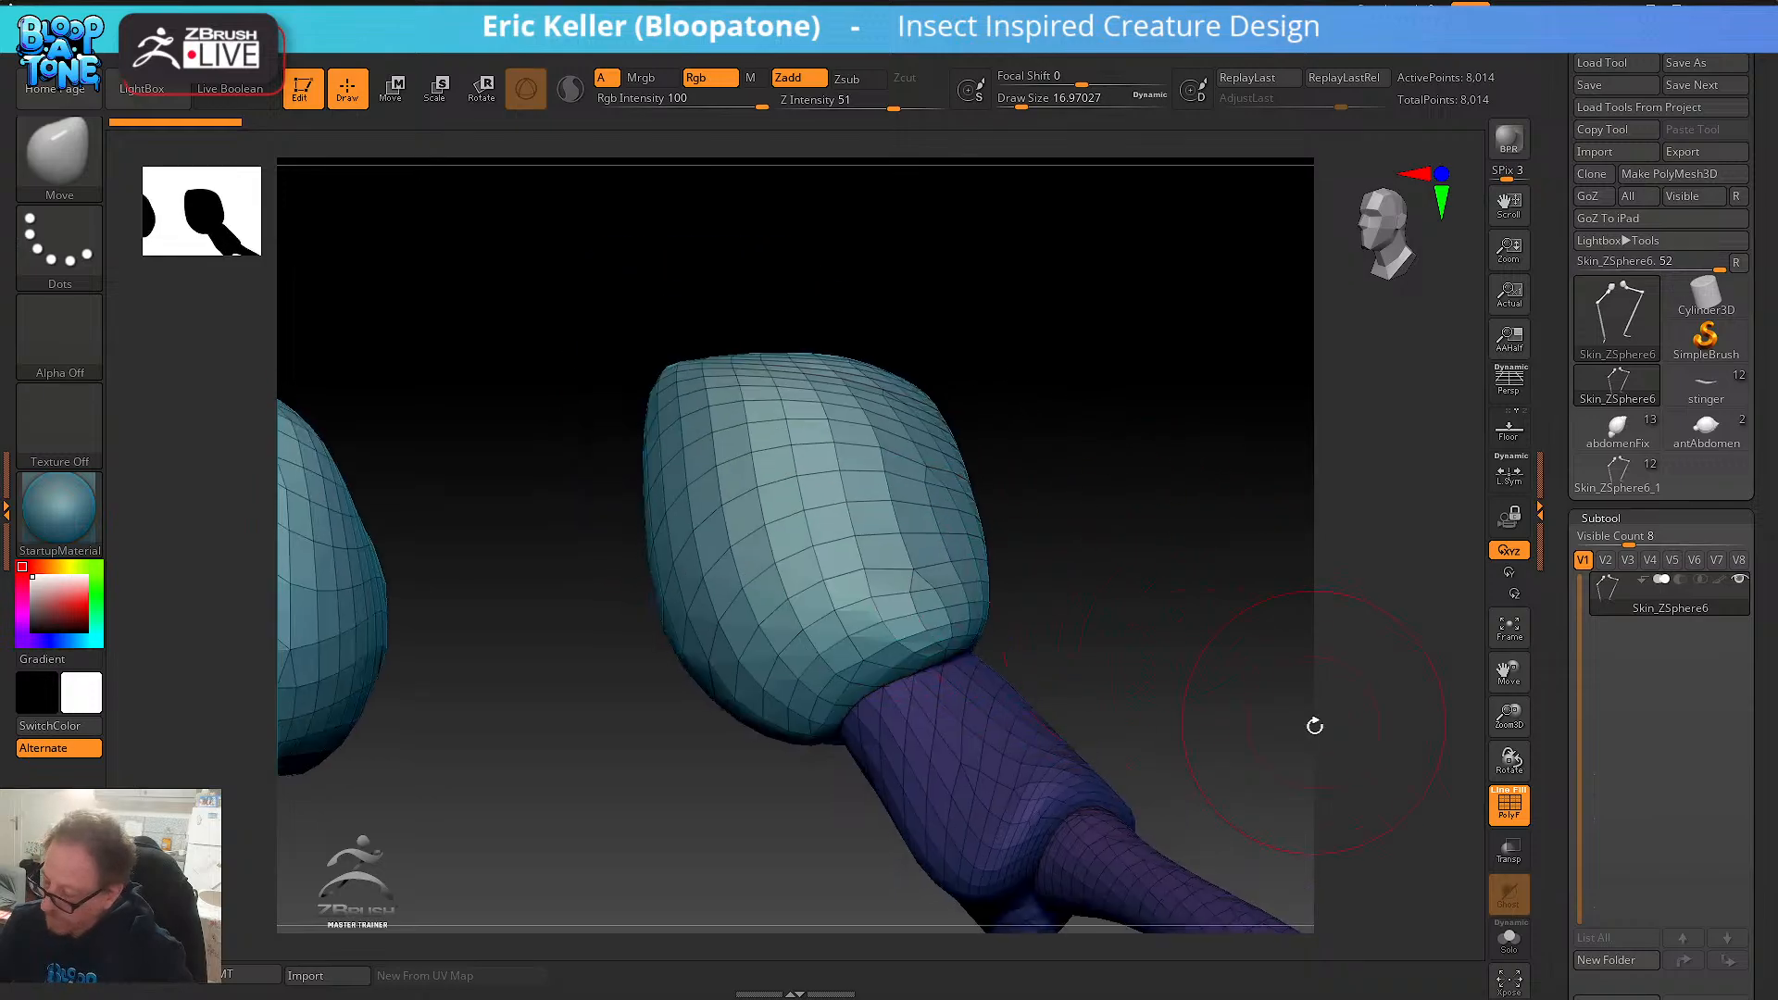
ctrl+shift+click(939, 551)
- Mask the hip joint's lower contact area with a draw size of about 6.6 and turn it into its own polygroup
key(s)
drag(1131, 603, 1116, 587)
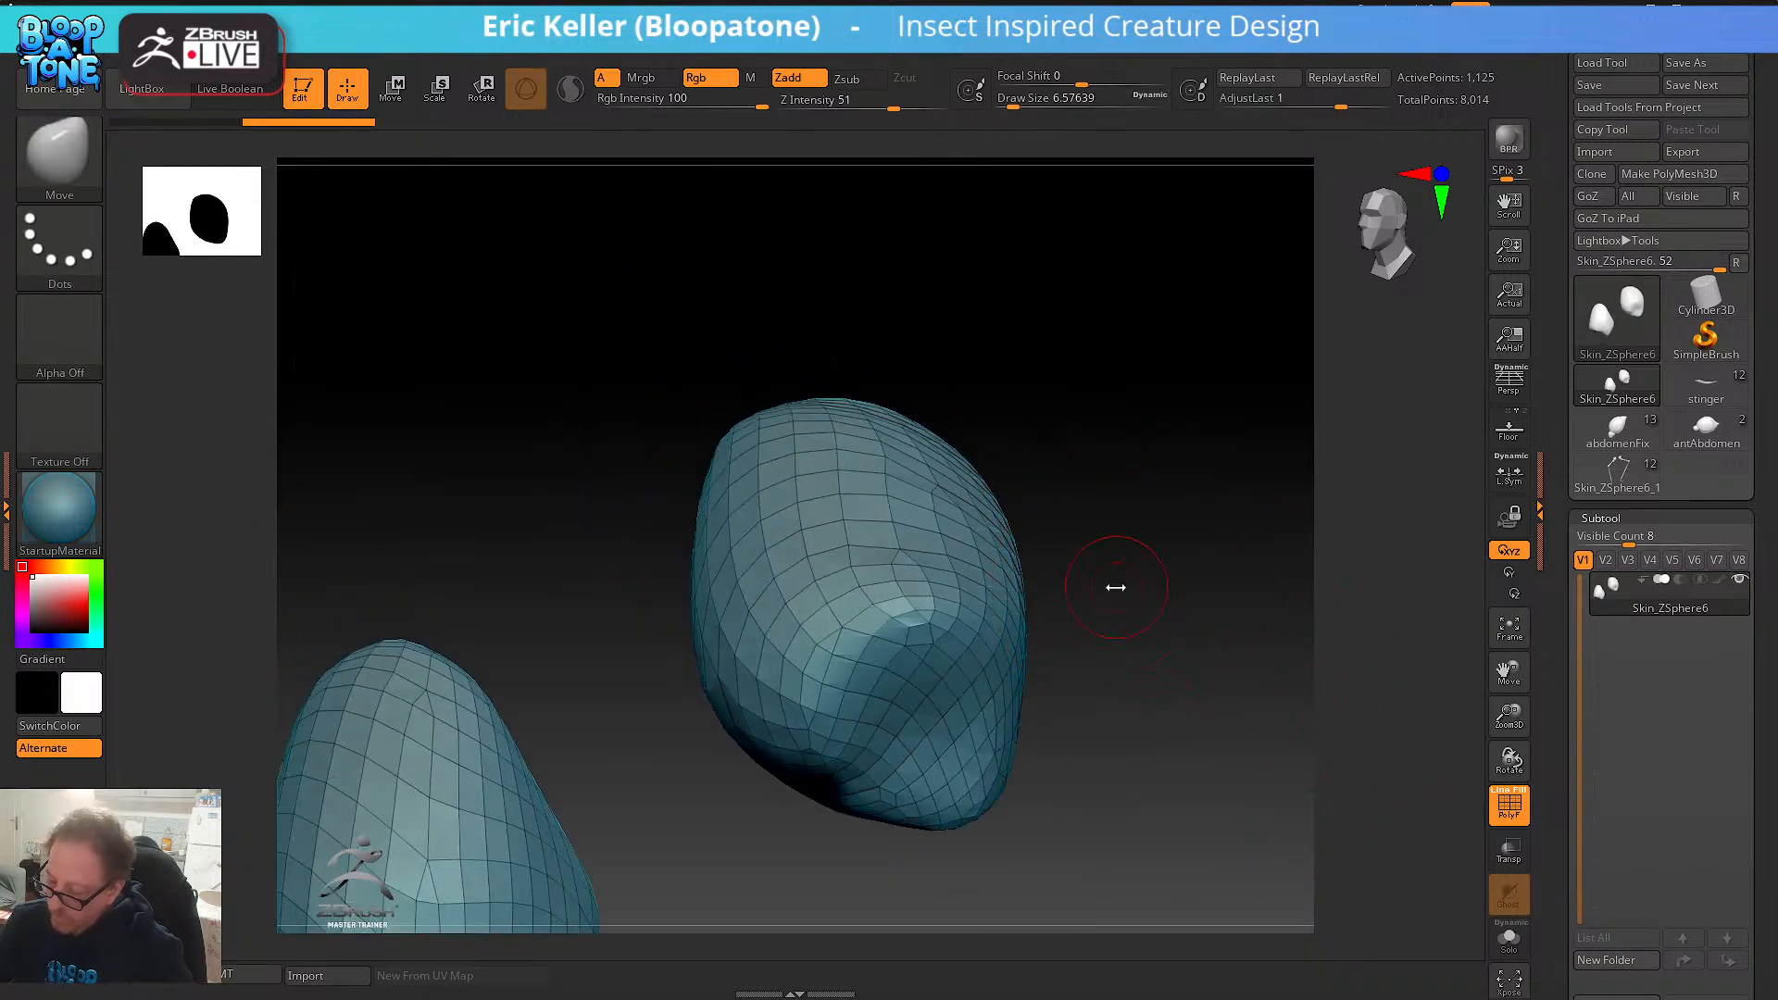
ctrl+drag(903, 648, 851, 719)
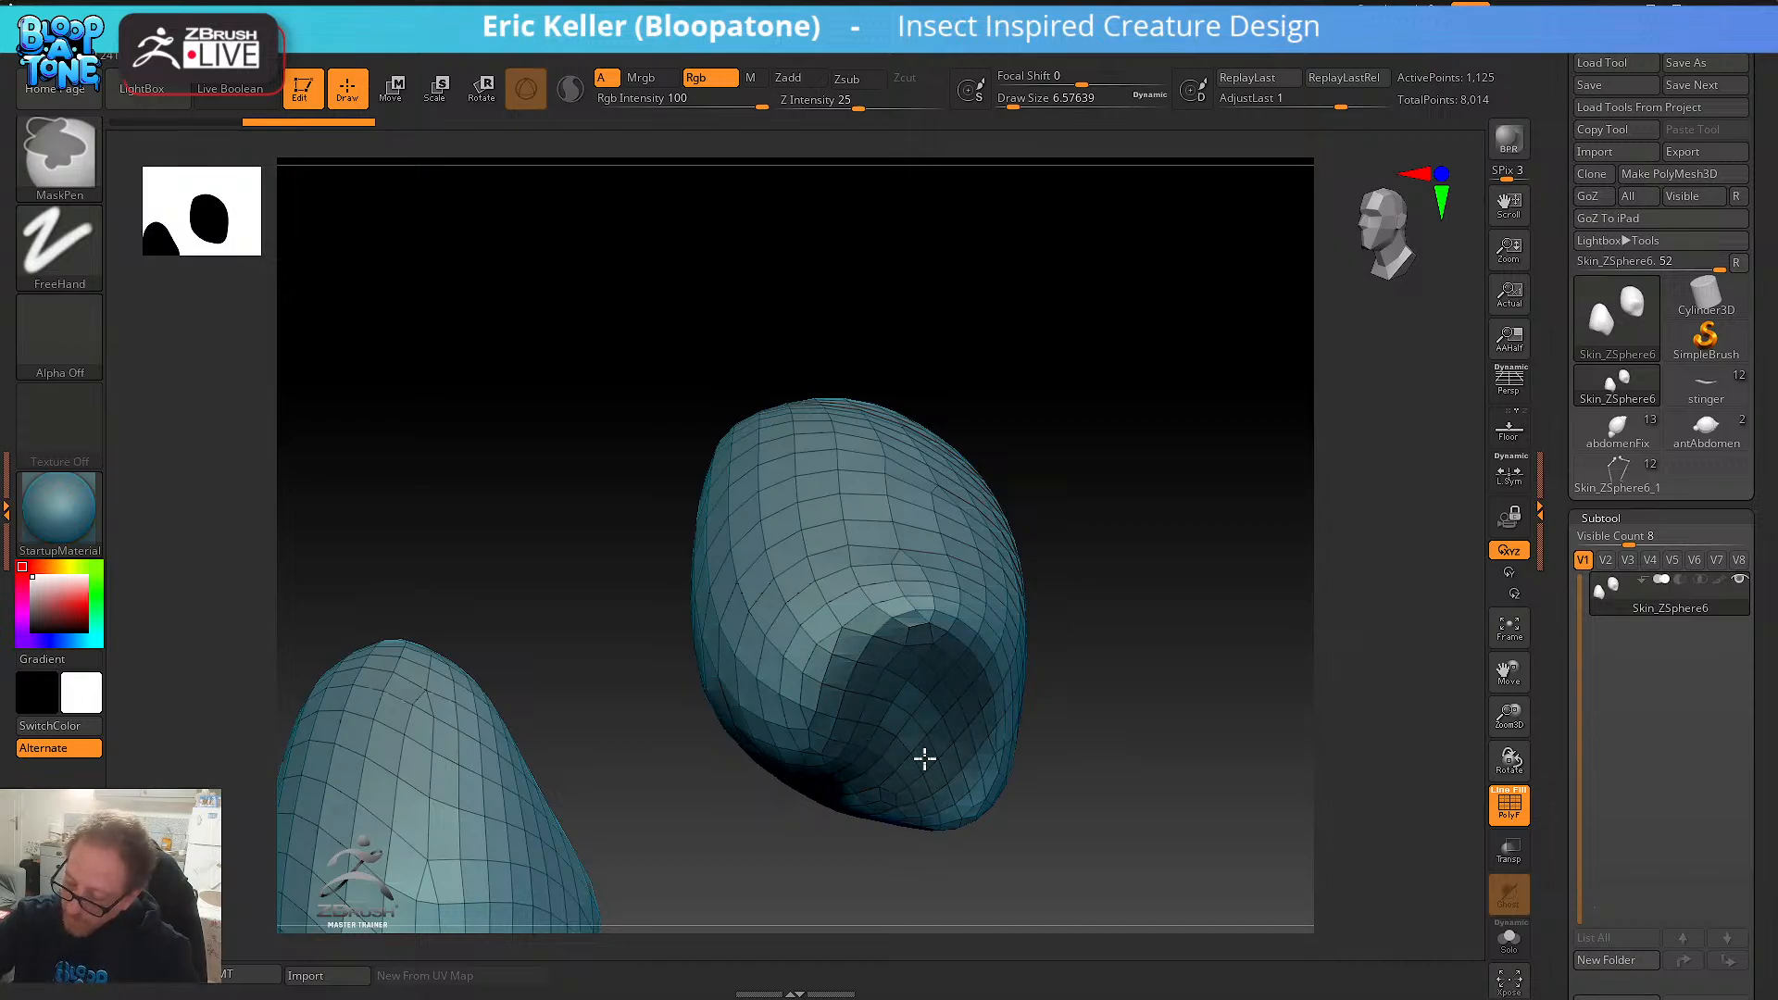
mouse_move(900, 633)
ctrl+mouse_down()
mouse_move(869, 631)
mouse_move(825, 675)
ctrl+mouse_up()
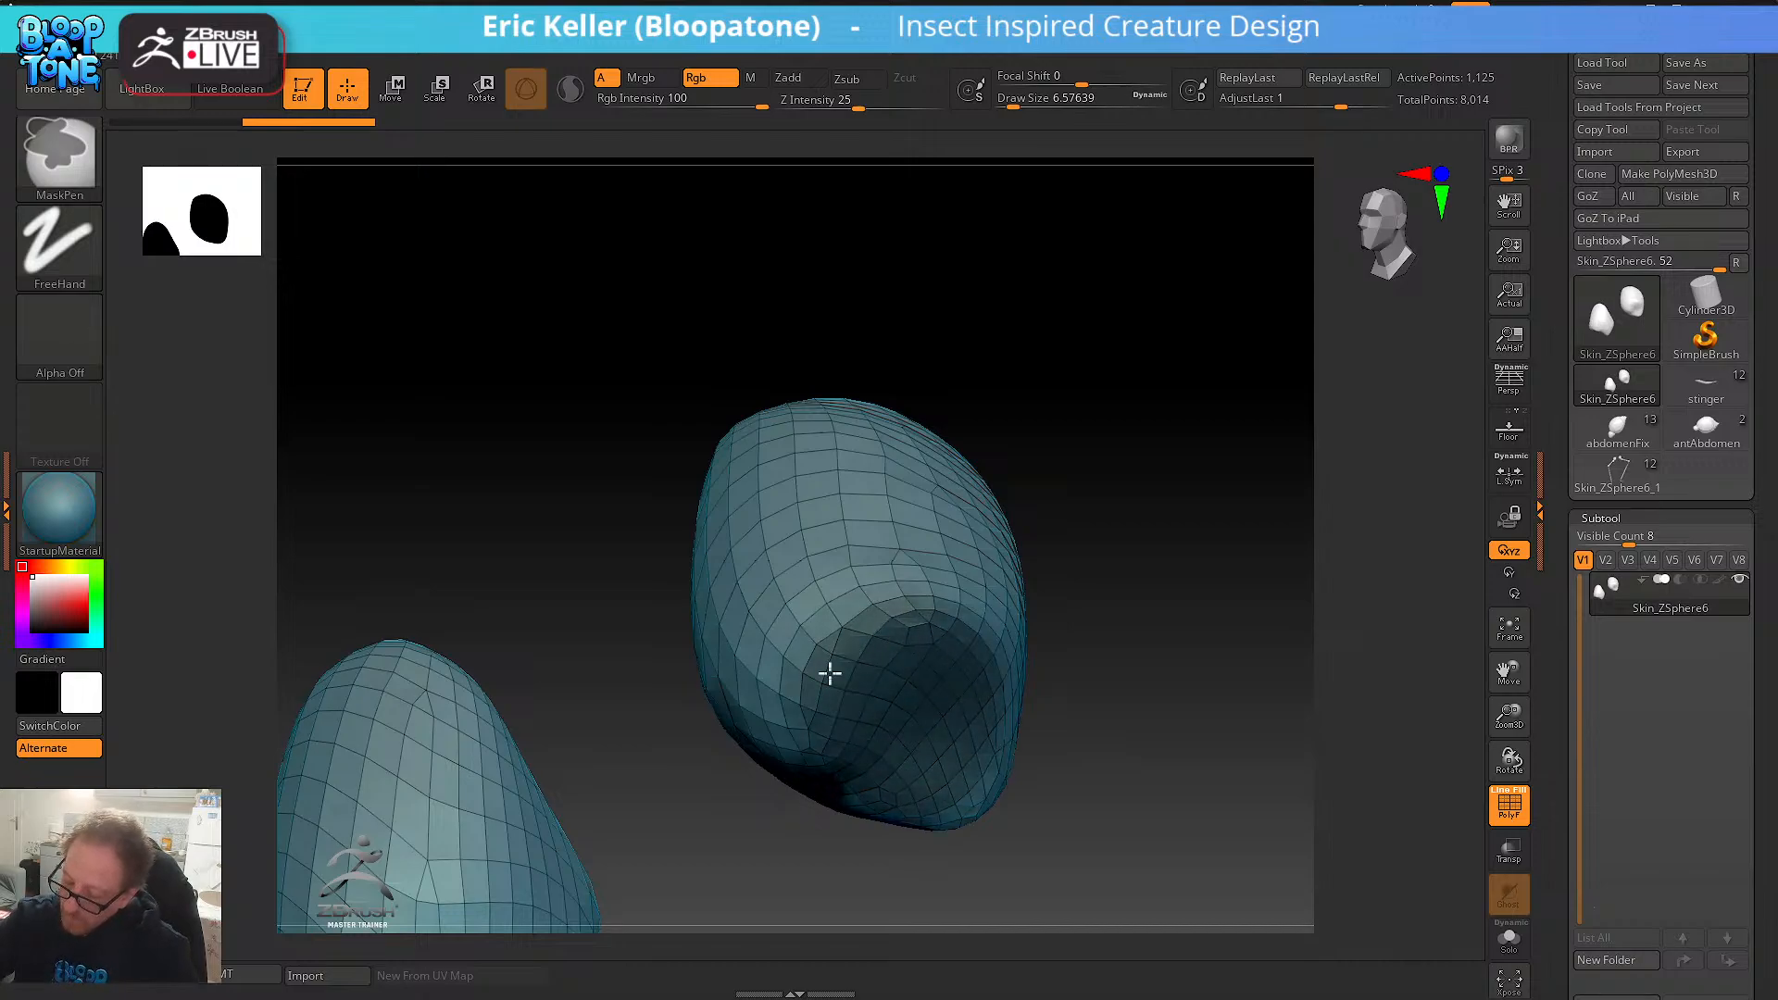
key(ctrl+w)
- Mask the hip joint's upper end face with a draw size of about 16, make it a separate polygroup, and unhide the remaining segments
mouse_move(1078, 709)
mouse_down()
mouse_move(1108, 770)
mouse_move(1095, 651)
mouse_move(1111, 786)
mouse_move(1057, 698)
mouse_up()
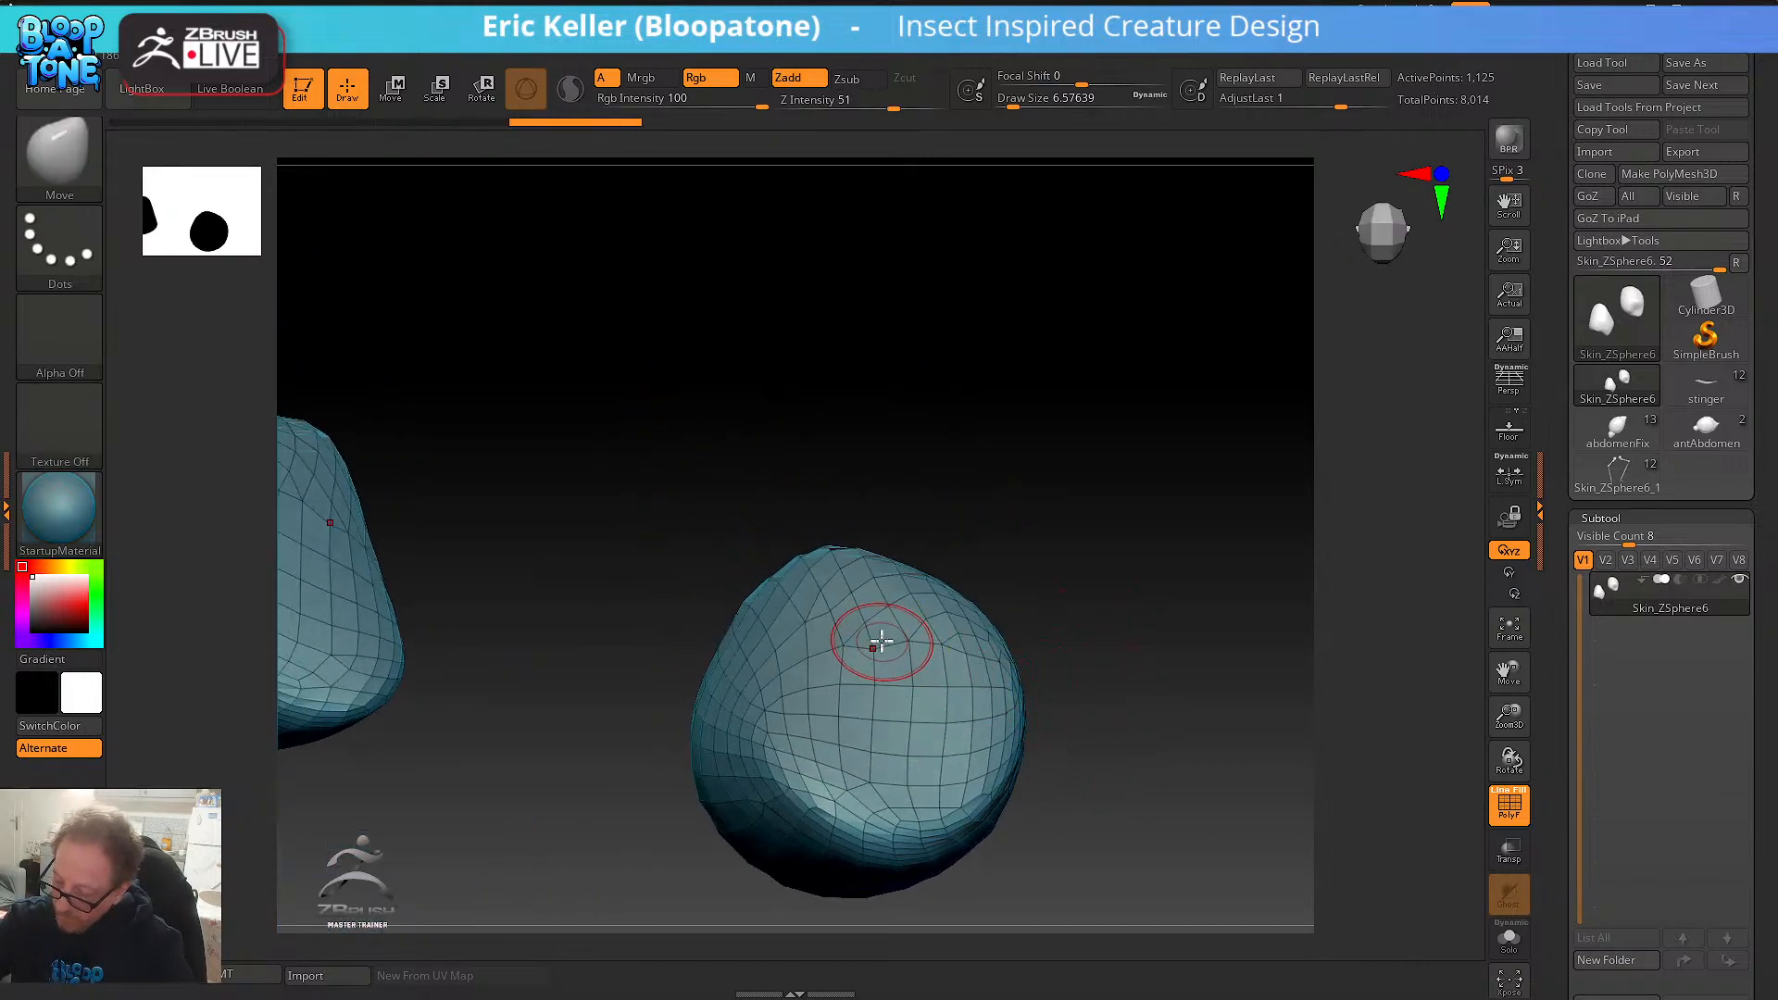
key(s)
mouse_move(875, 642)
mouse_down()
mouse_move(837, 744)
mouse_move(821, 738)
mouse_move(834, 770)
mouse_move(889, 781)
mouse_move(900, 763)
mouse_up()
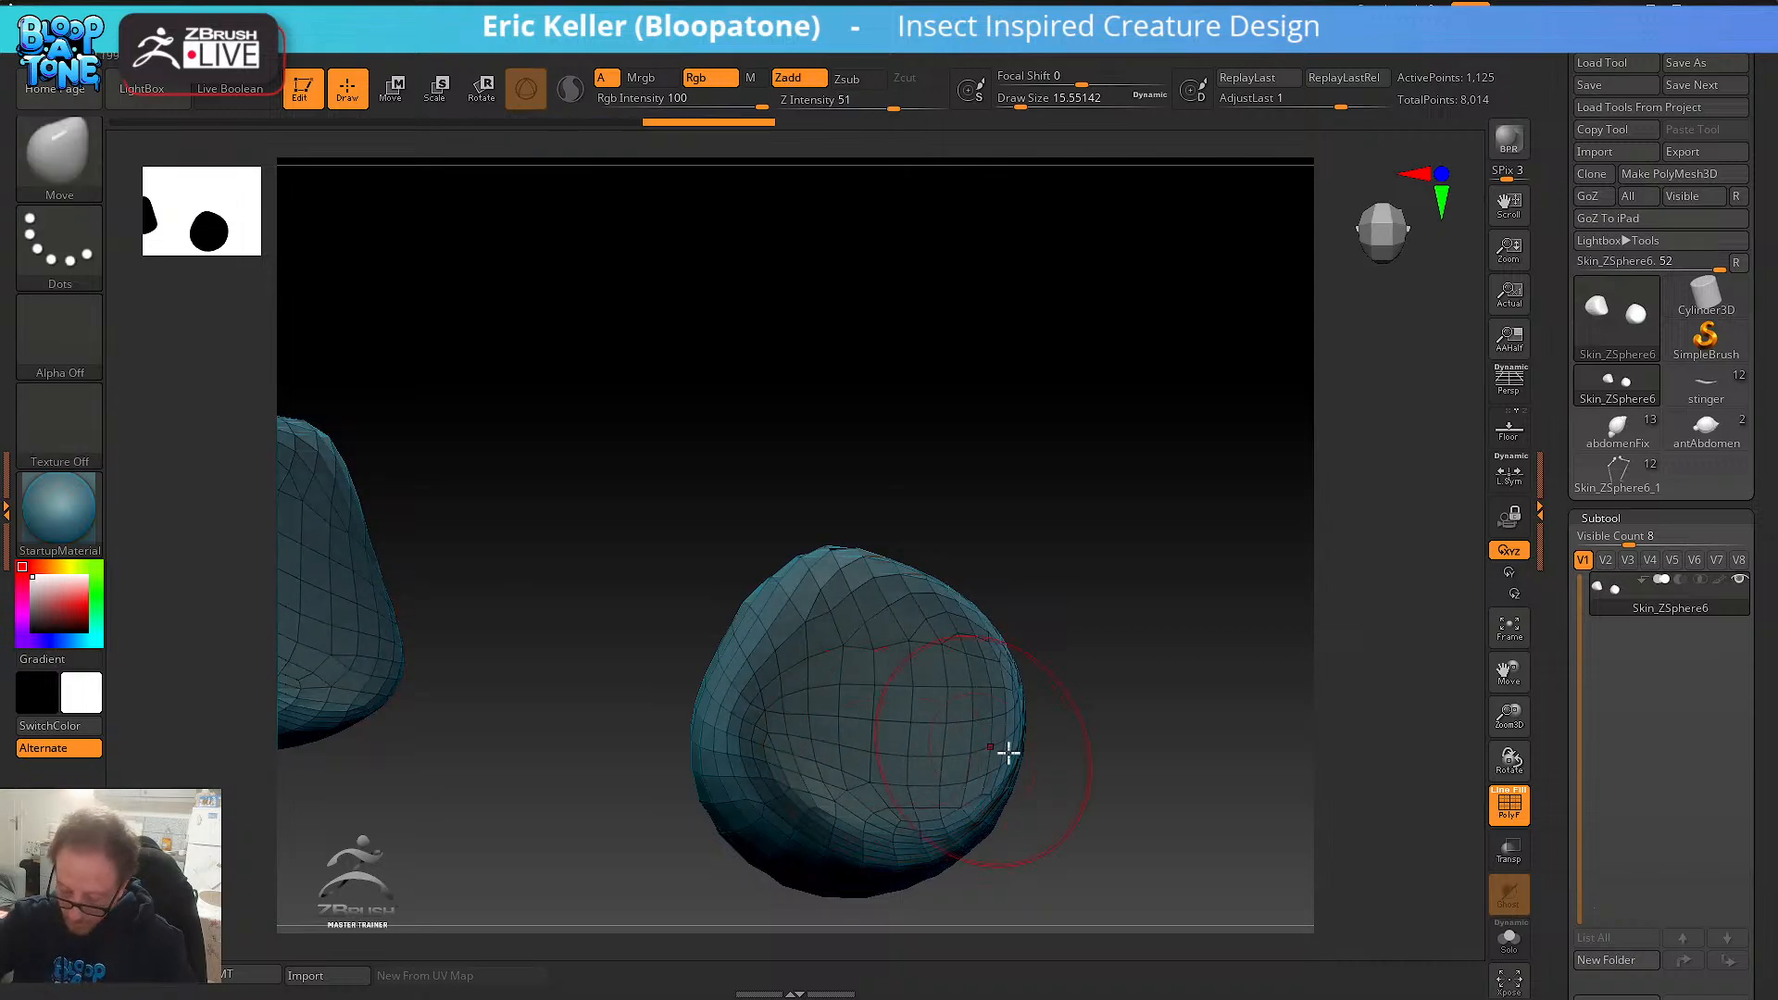
key(ctrl+w)
drag(1083, 802, 1072, 627)
alt+drag(1106, 730, 1036, 471)
ctrl+shift+click(1142, 710)
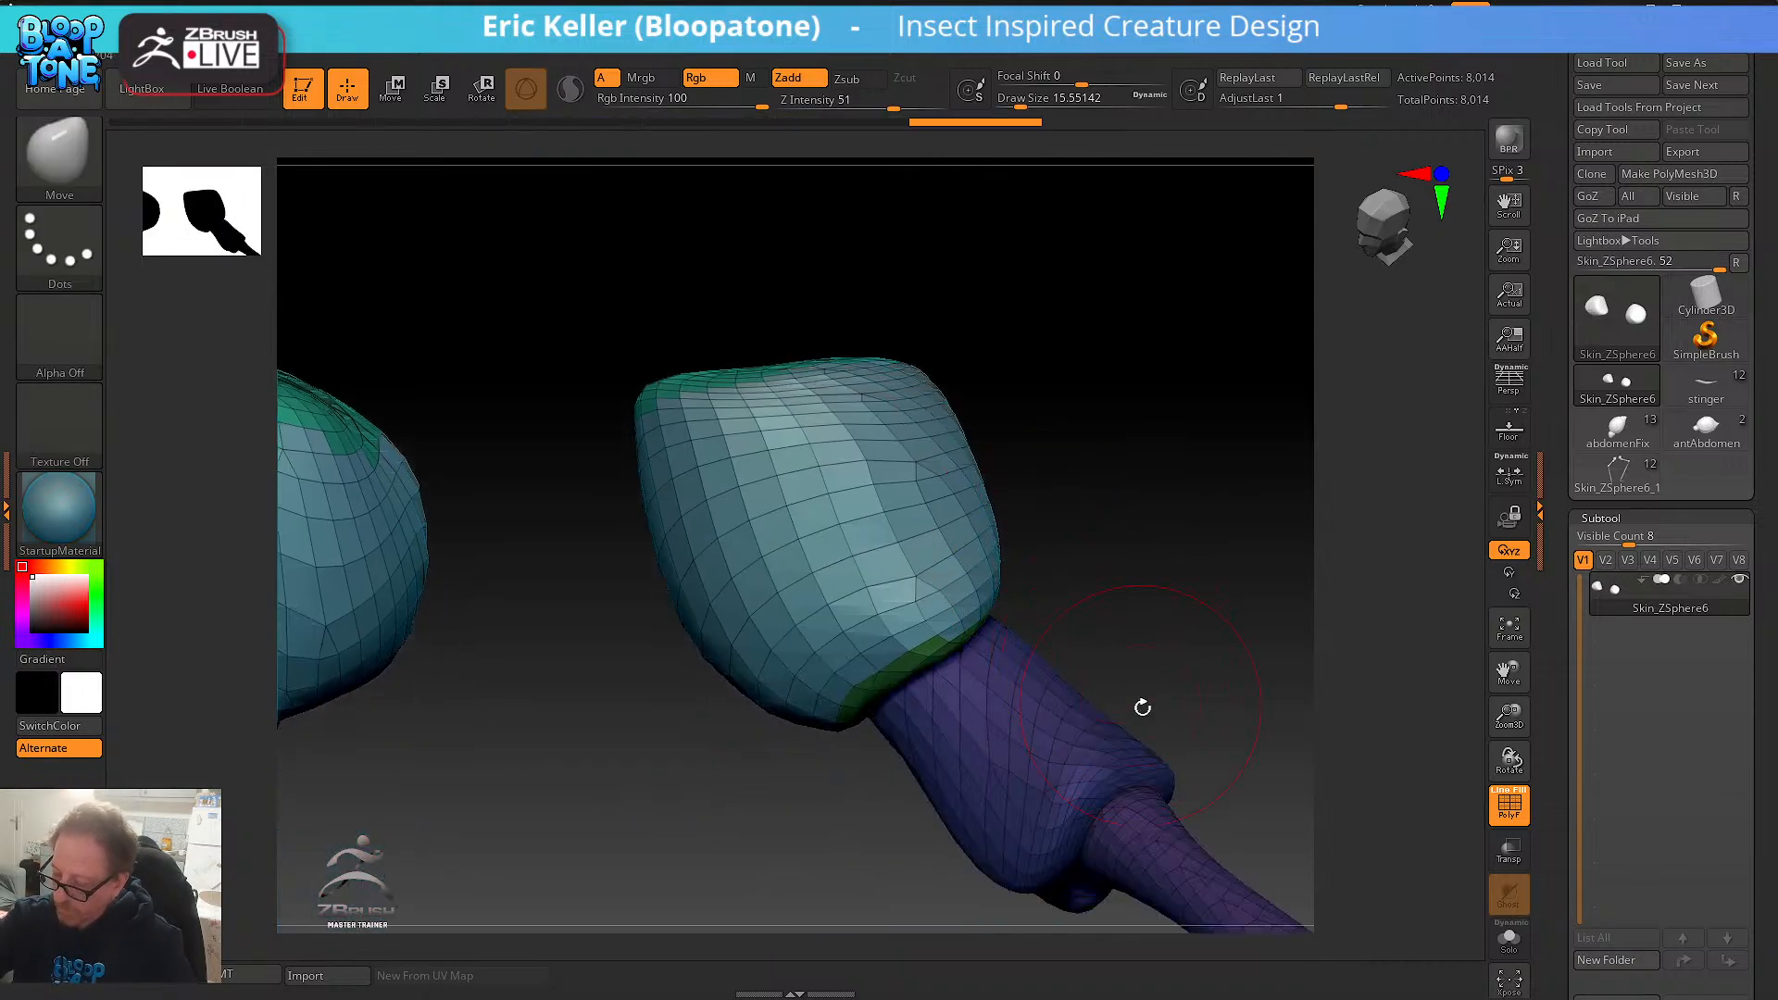
- Isolate the leg's second segment below the hip joint and mask its upper contact end
alt+drag(1142, 710, 1054, 606)
ctrl+shift+click(1004, 643)
alt+drag(1204, 694, 1040, 571)
key(ctrl)
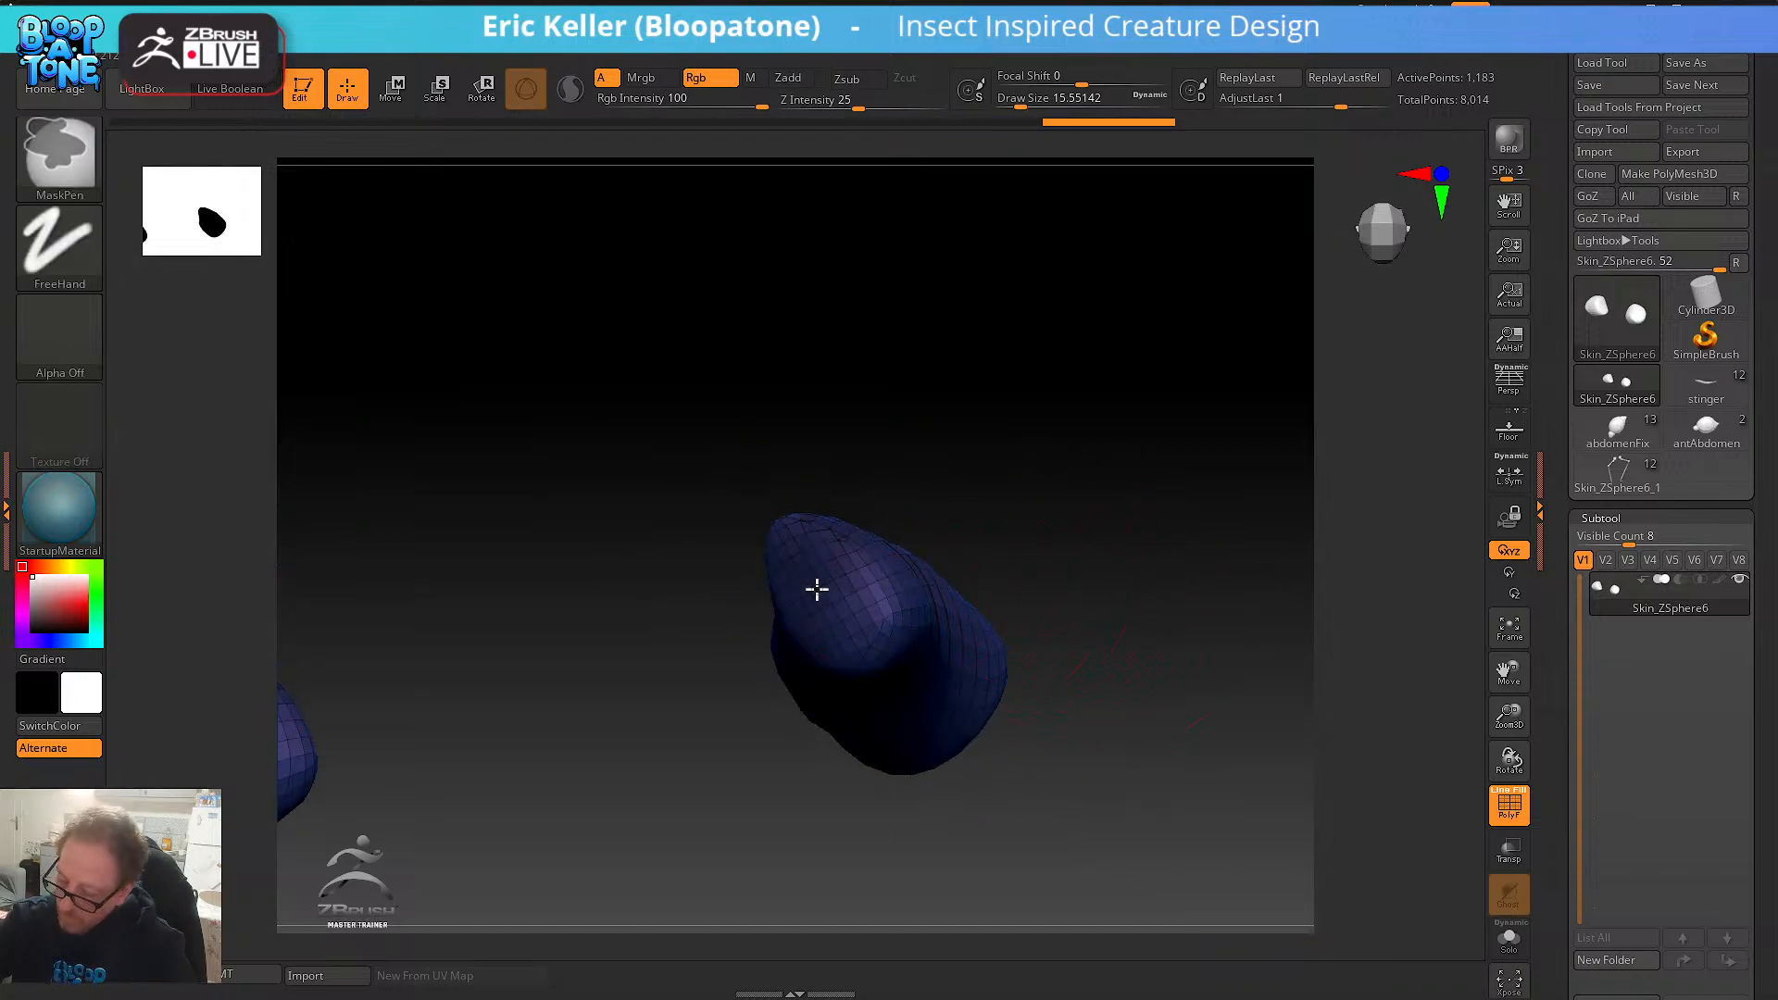
ctrl+drag(790, 563, 825, 601)
drag(1111, 546, 995, 512)
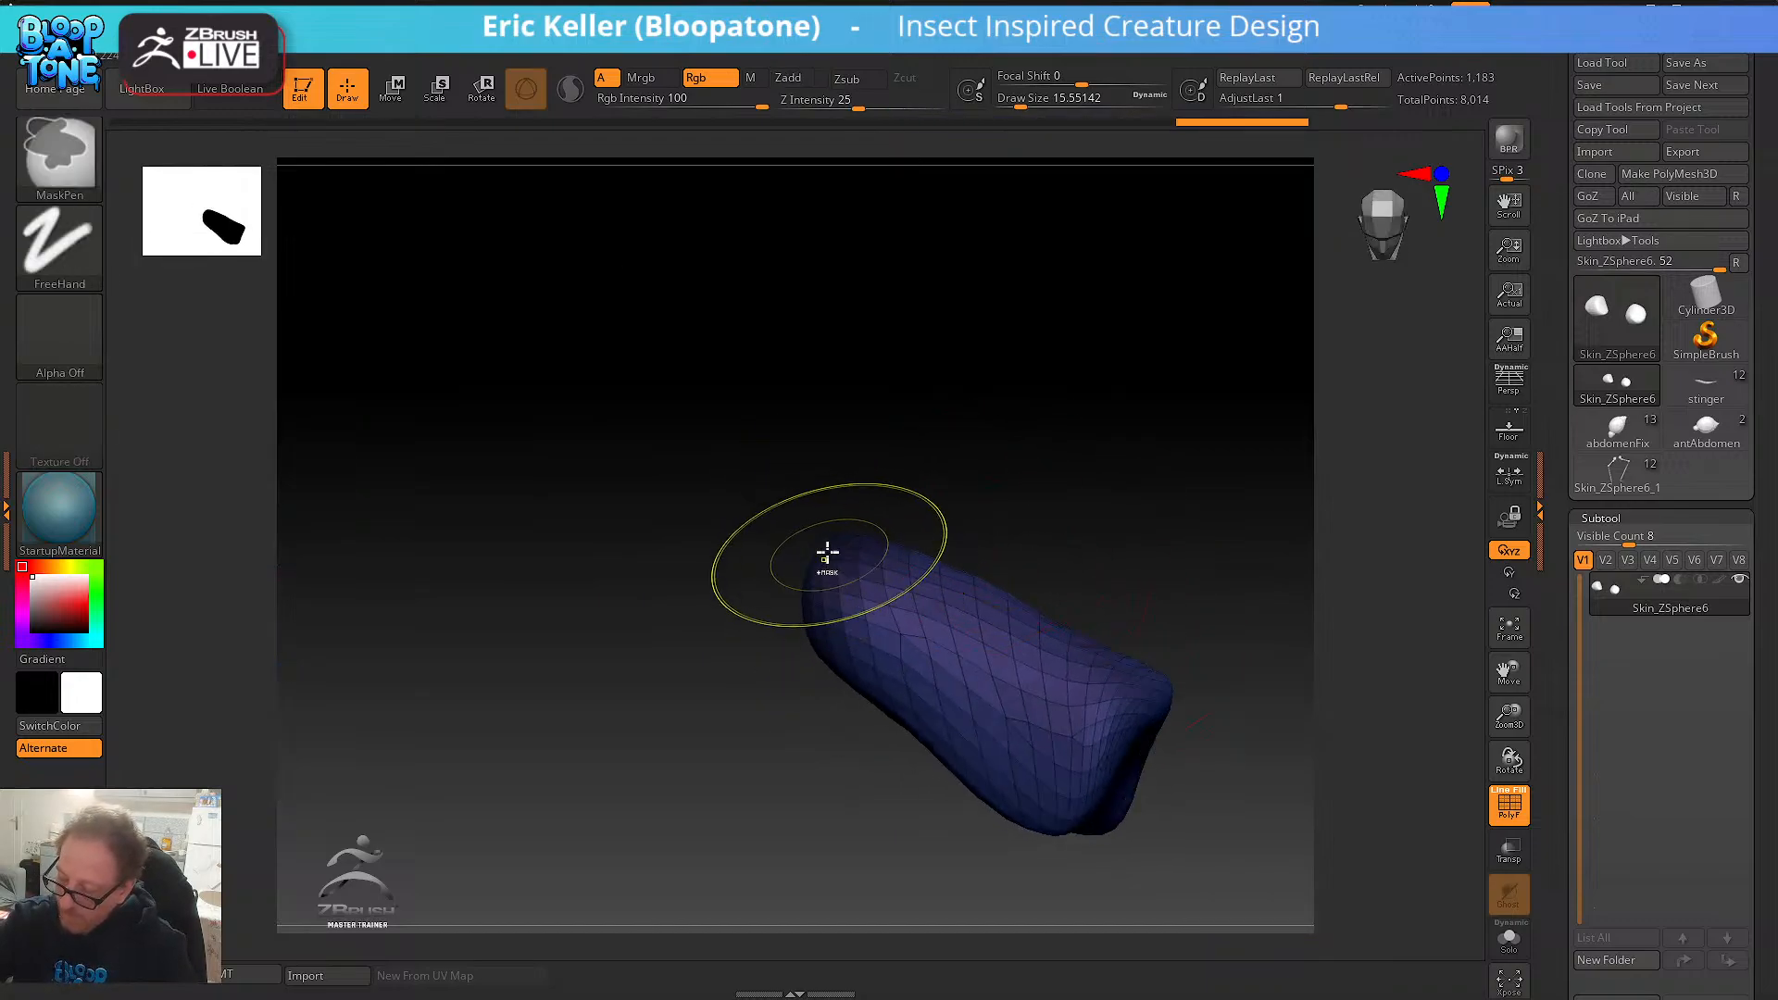
ctrl+drag(825, 556, 838, 592)
drag(903, 504, 1000, 526)
ctrl+drag(875, 551, 824, 622)
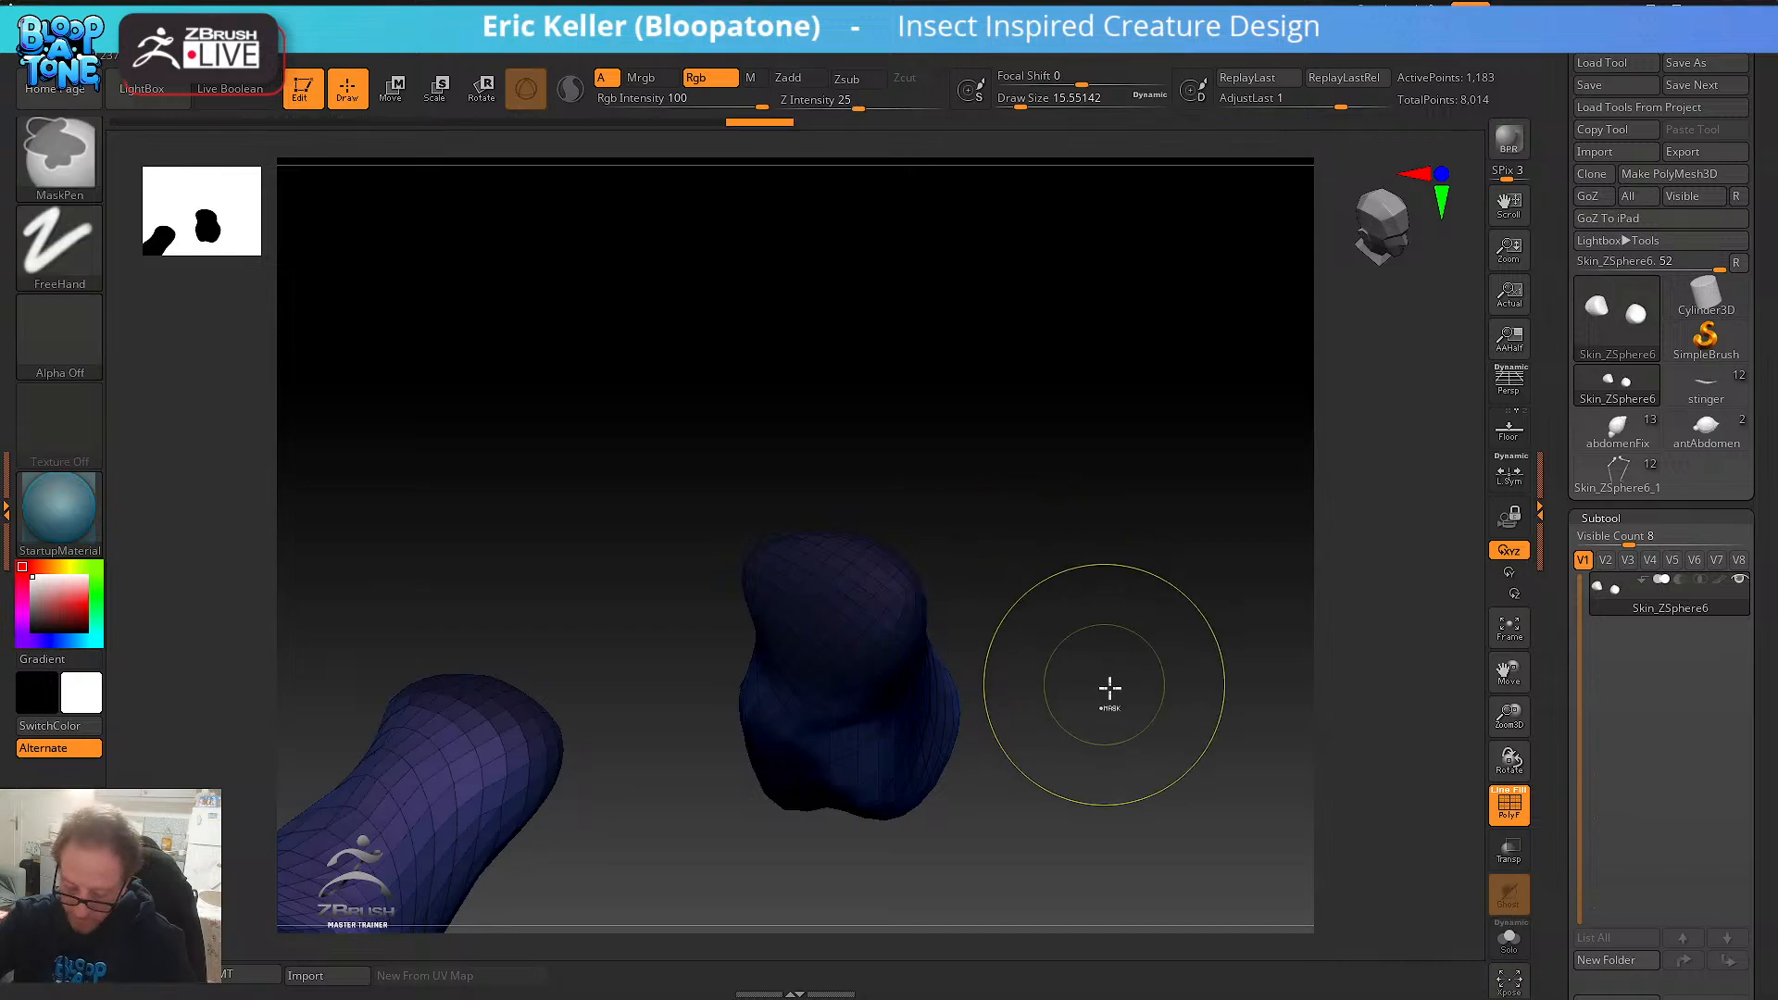
- Mask the second segment's lower contact face with a draw size of about 8.4, clear the mask and unhide the other segments
ctrl+click(1163, 752)
mouse_move(1178, 769)
mouse_down()
mouse_move(1151, 623)
mouse_move(1122, 615)
mouse_move(1110, 639)
mouse_up()
key(s)
drag(1148, 642, 1042, 618)
mouse_move(849, 612)
ctrl+mouse_down()
mouse_move(870, 636)
mouse_move(818, 618)
ctrl+mouse_up()
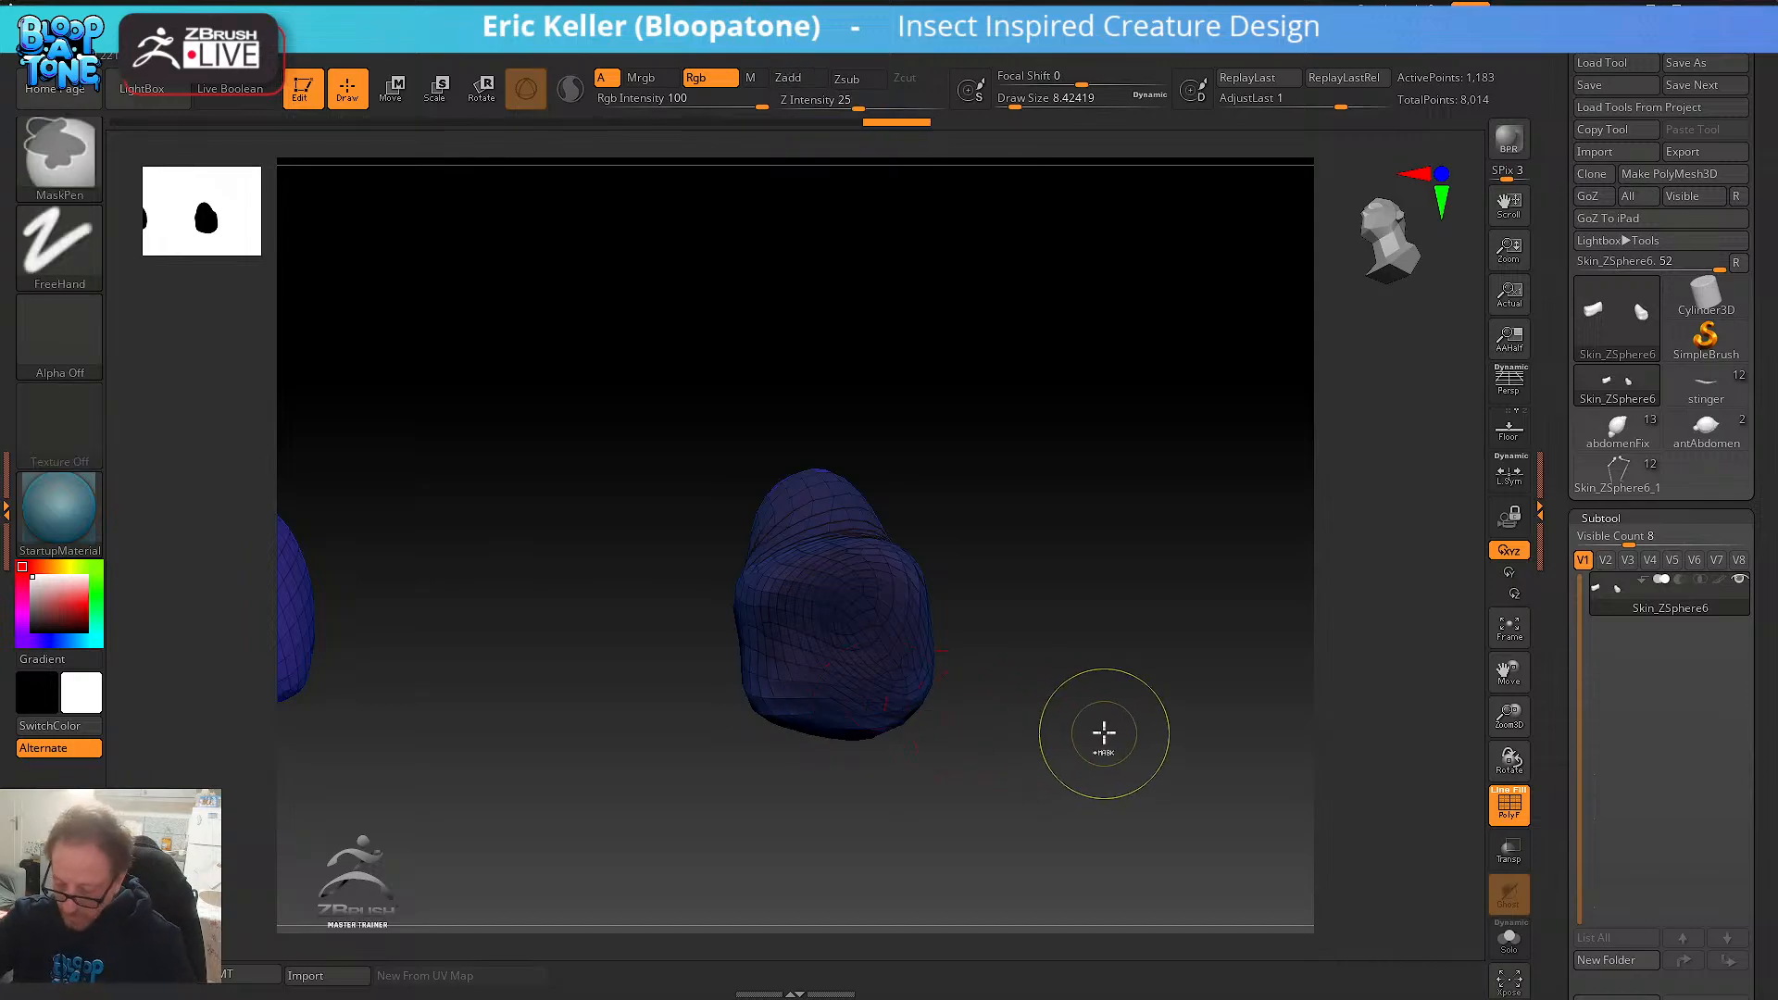
mouse_move(1104, 731)
ctrl+mouse_down()
mouse_move(1109, 705)
mouse_move(1151, 842)
mouse_move(1071, 603)
mouse_move(1101, 648)
mouse_move(945, 674)
ctrl+mouse_up()
ctrl+shift+click(1103, 683)
- Isolate the long third leg segment, mask its lower end as a separate polygroup, and unhide the remaining segments
ctrl+shift+click(931, 592)
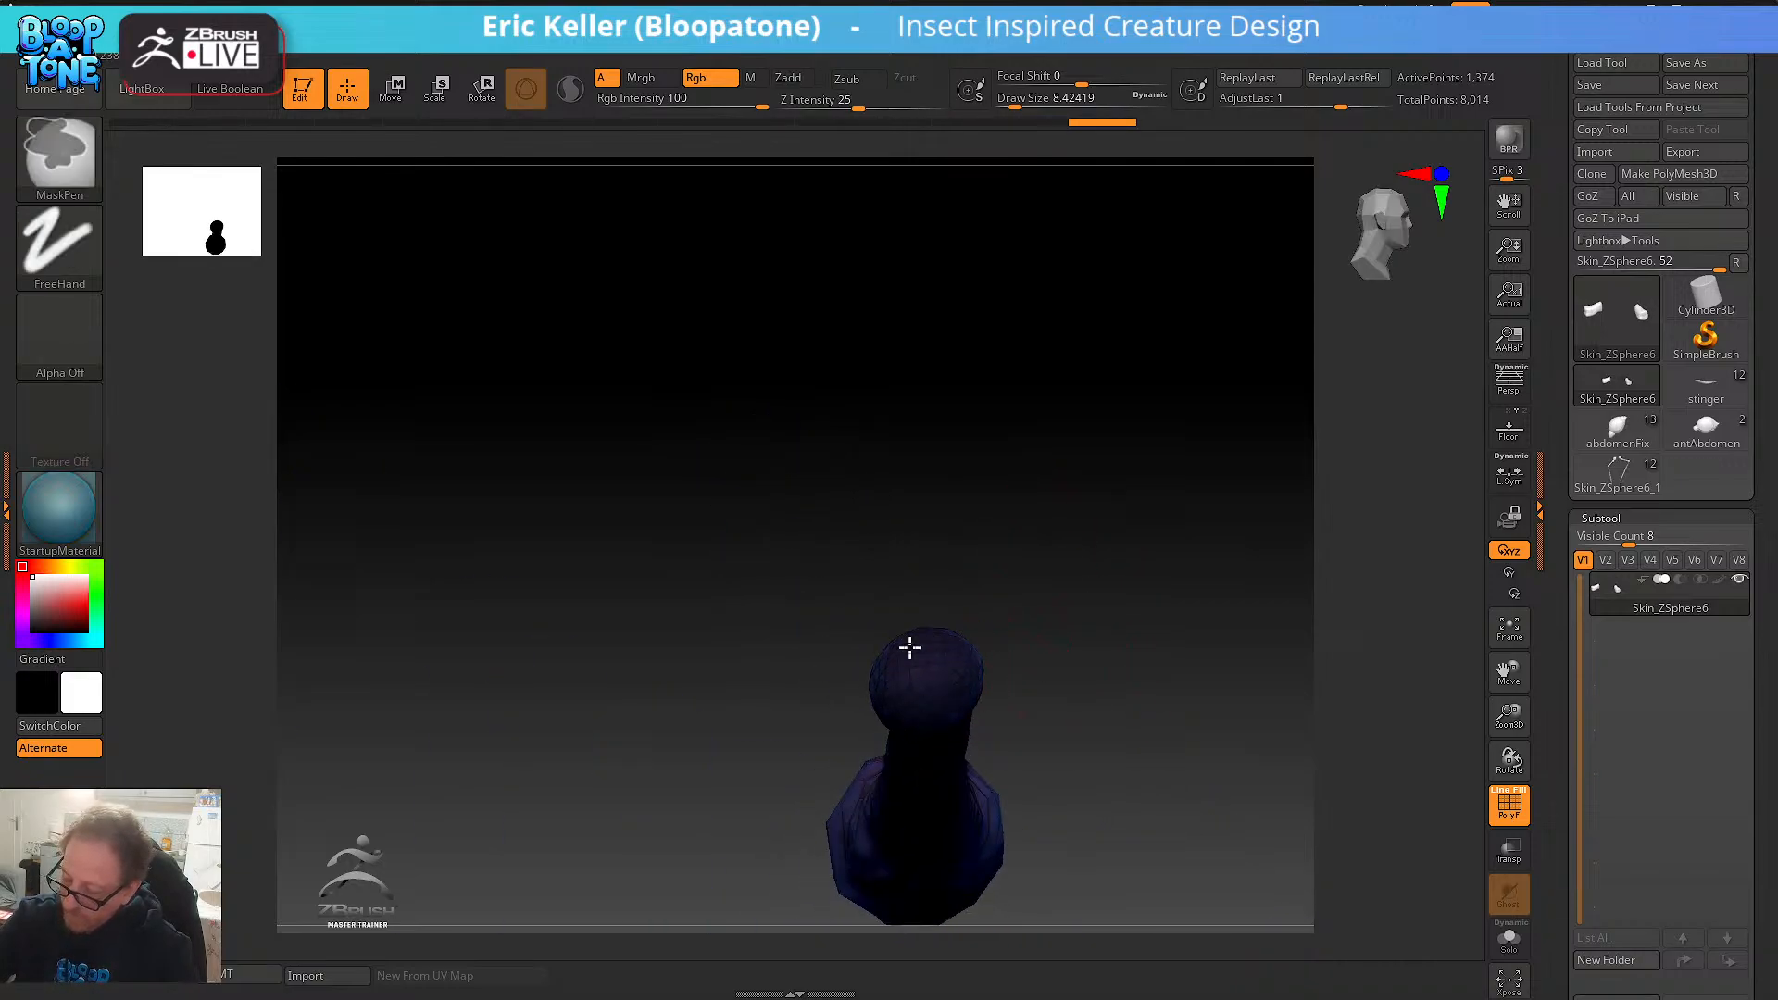
mouse_move(910, 647)
mouse_down()
mouse_move(1028, 599)
mouse_move(928, 694)
mouse_up()
mouse_move(1214, 754)
mouse_down()
mouse_move(974, 585)
mouse_move(1127, 584)
mouse_move(1087, 624)
mouse_move(1163, 670)
mouse_up()
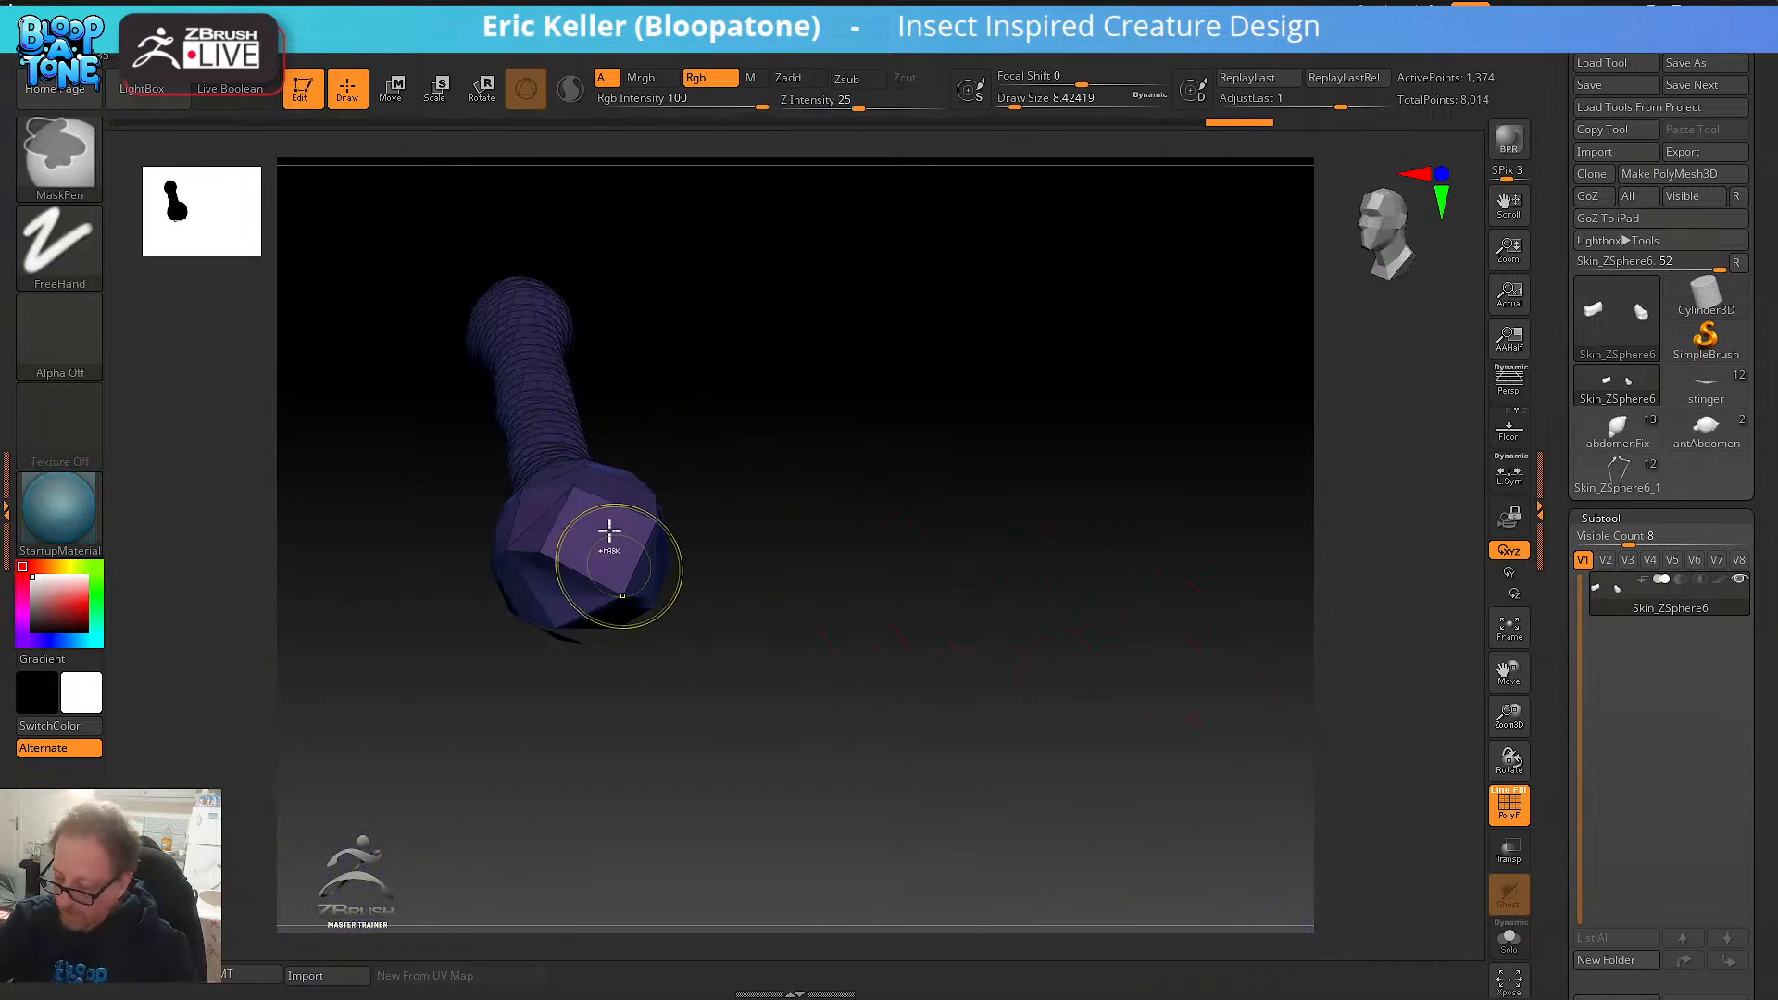
mouse_move(763, 587)
mouse_down()
mouse_move(710, 567)
mouse_move(654, 500)
mouse_move(533, 516)
mouse_move(511, 561)
mouse_up()
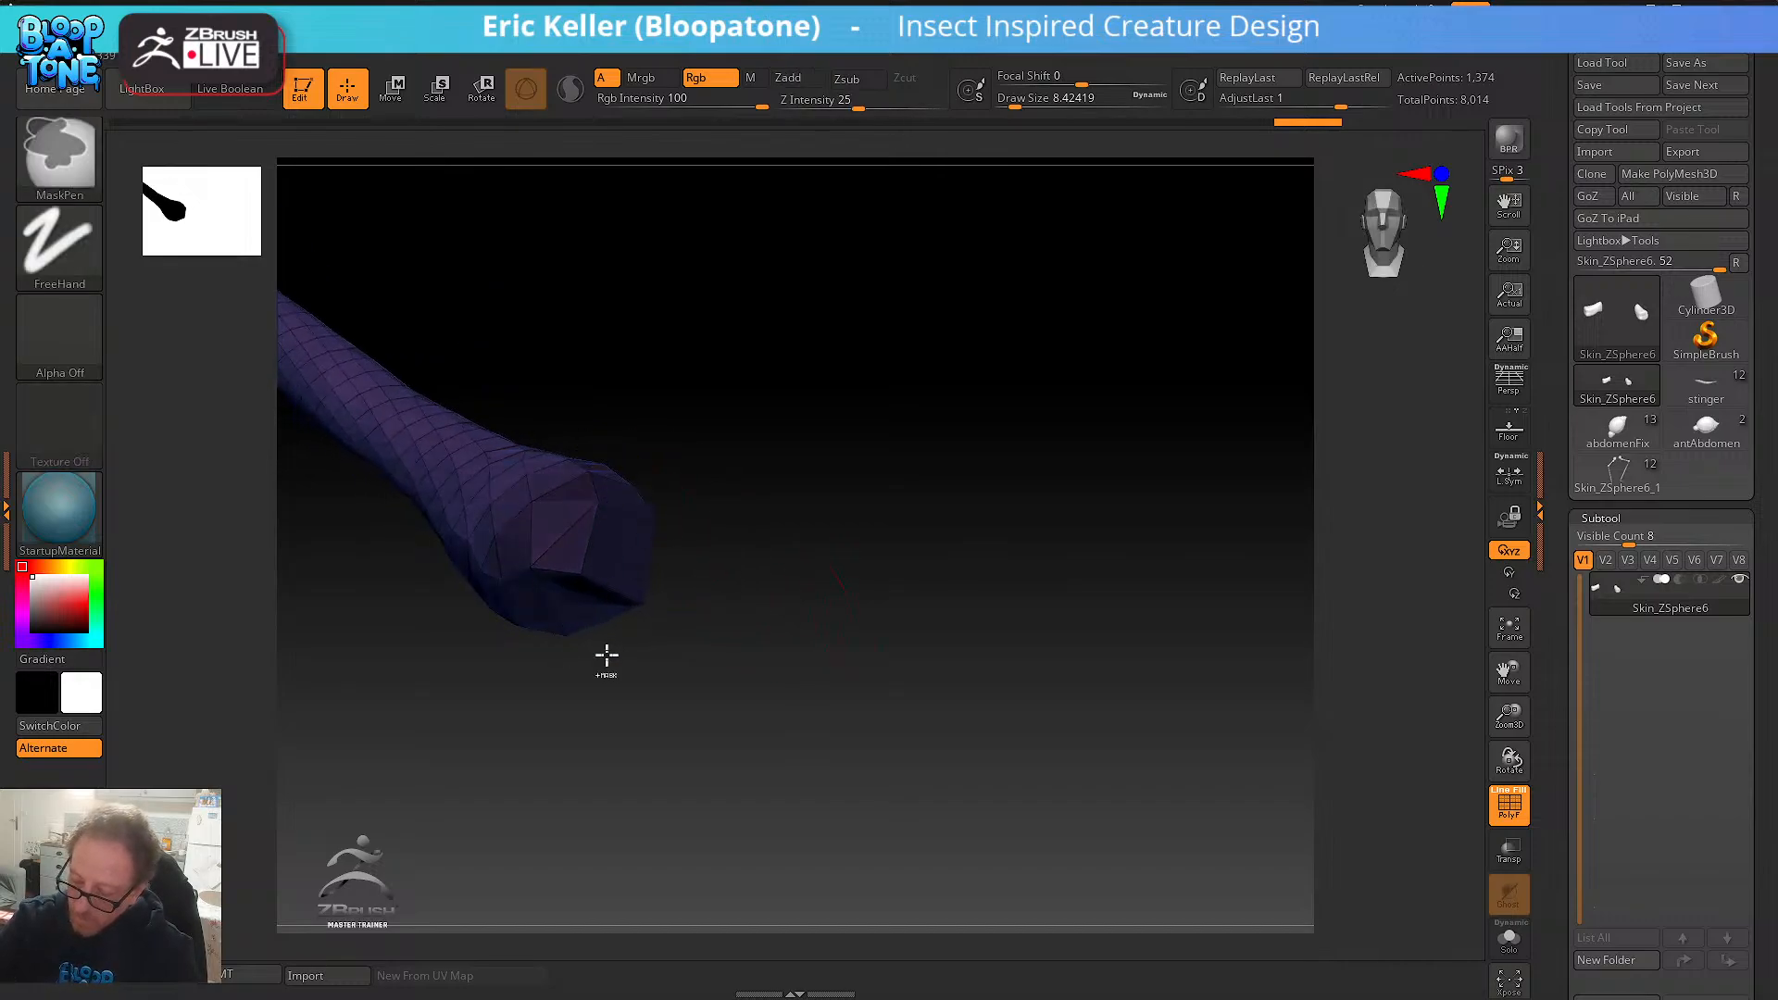
mouse_move(607, 656)
mouse_down()
mouse_move(667, 448)
mouse_move(617, 592)
mouse_move(594, 498)
mouse_up()
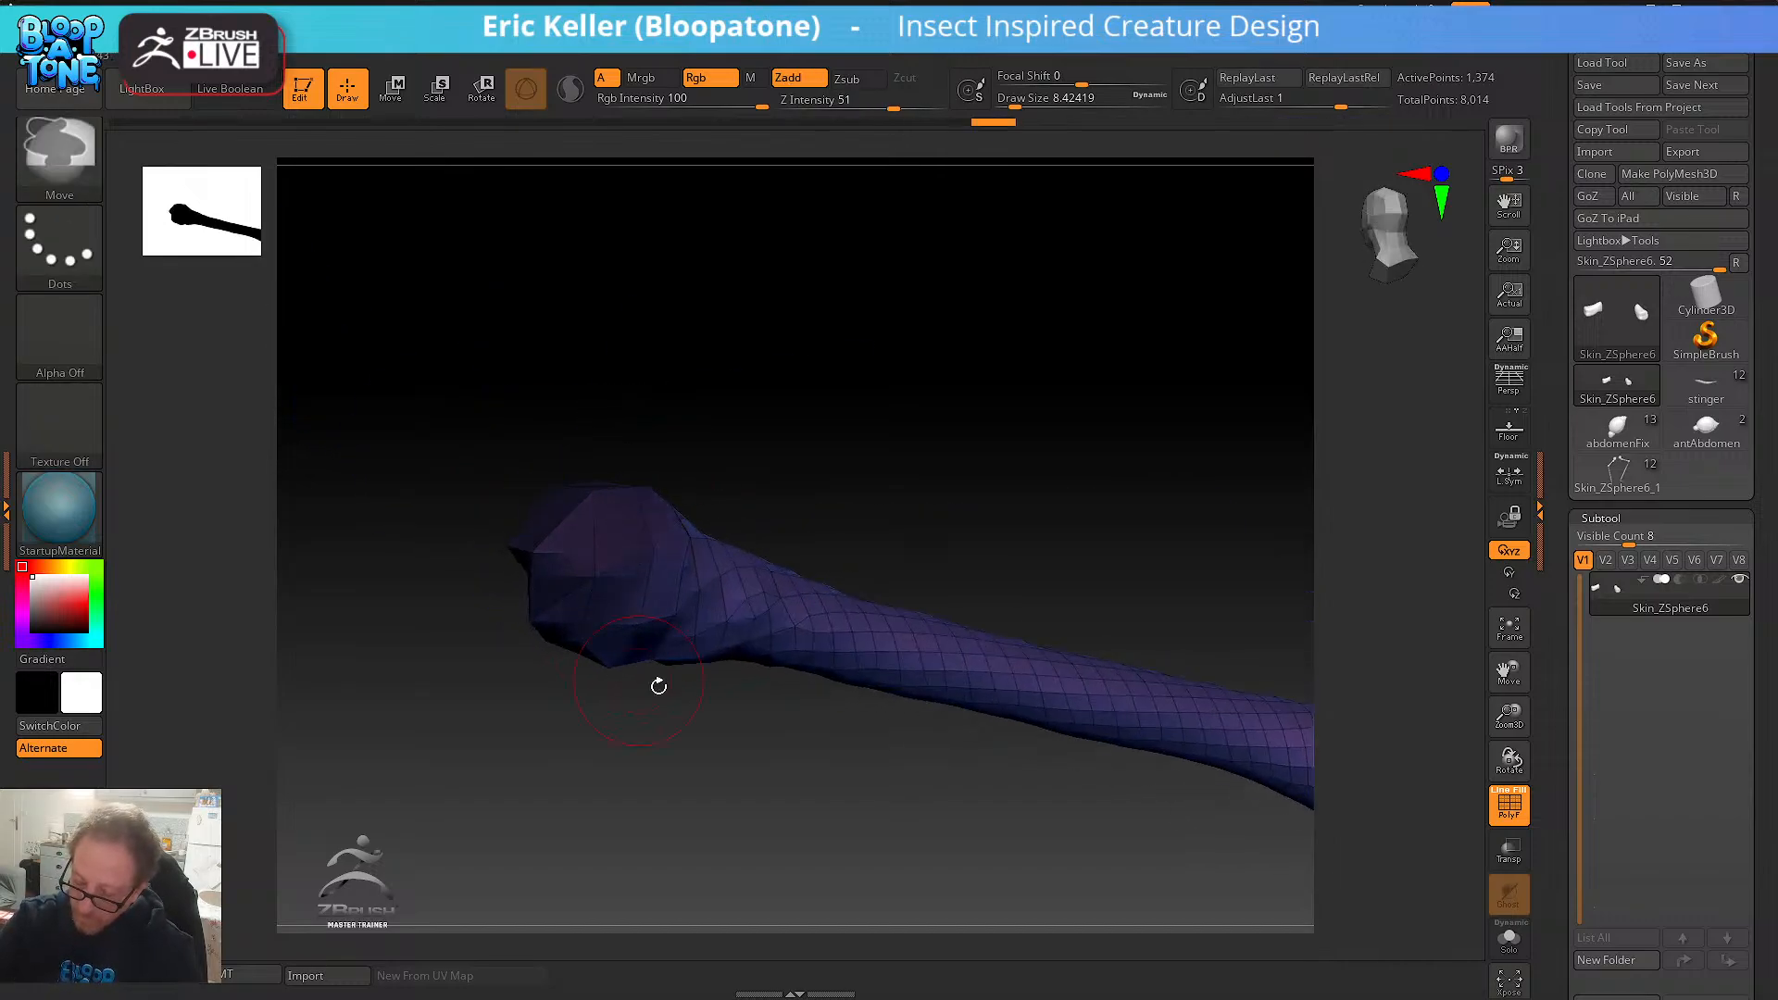
key(ctrl+w)
mouse_move(952, 439)
mouse_down()
mouse_move(1007, 683)
mouse_move(1008, 650)
mouse_move(933, 528)
mouse_move(1191, 889)
mouse_move(1253, 902)
mouse_up()
ctrl+shift+click(1009, 647)
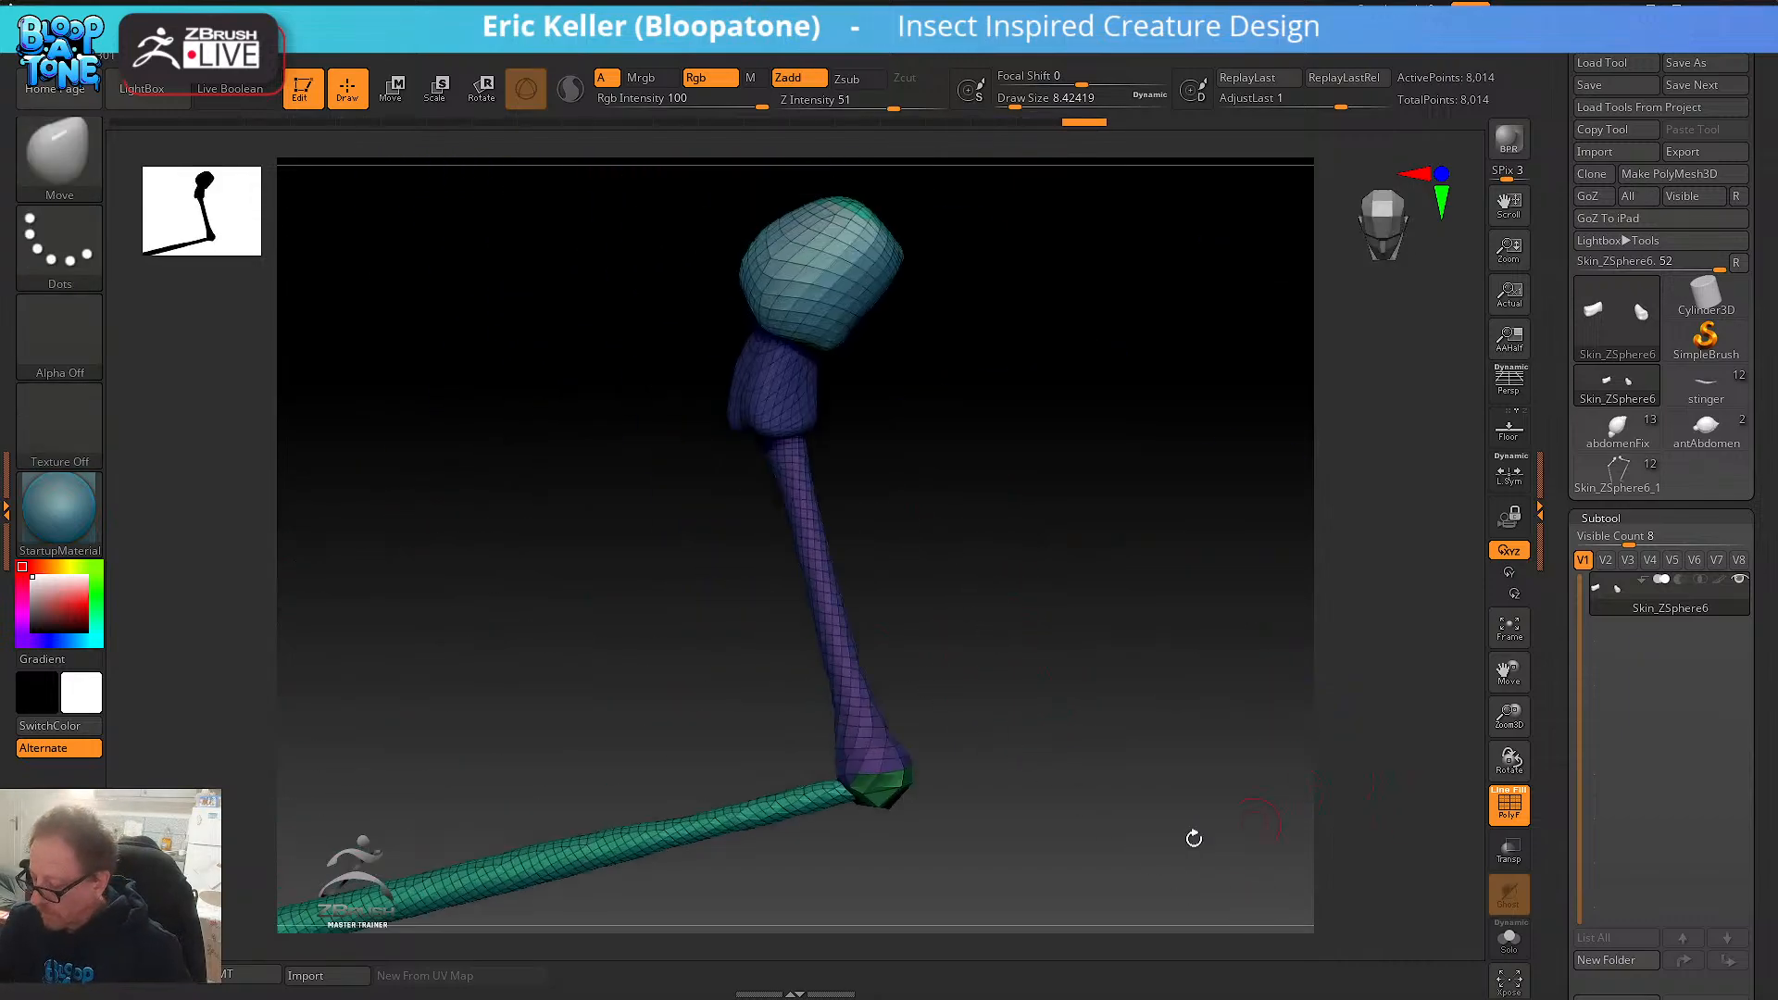
- Run ZRemesher on the legs with KeepGroups on, Adapt off and the Half polygon count option
drag(1193, 838, 1380, 740)
drag(1562, 814, 1548, 629)
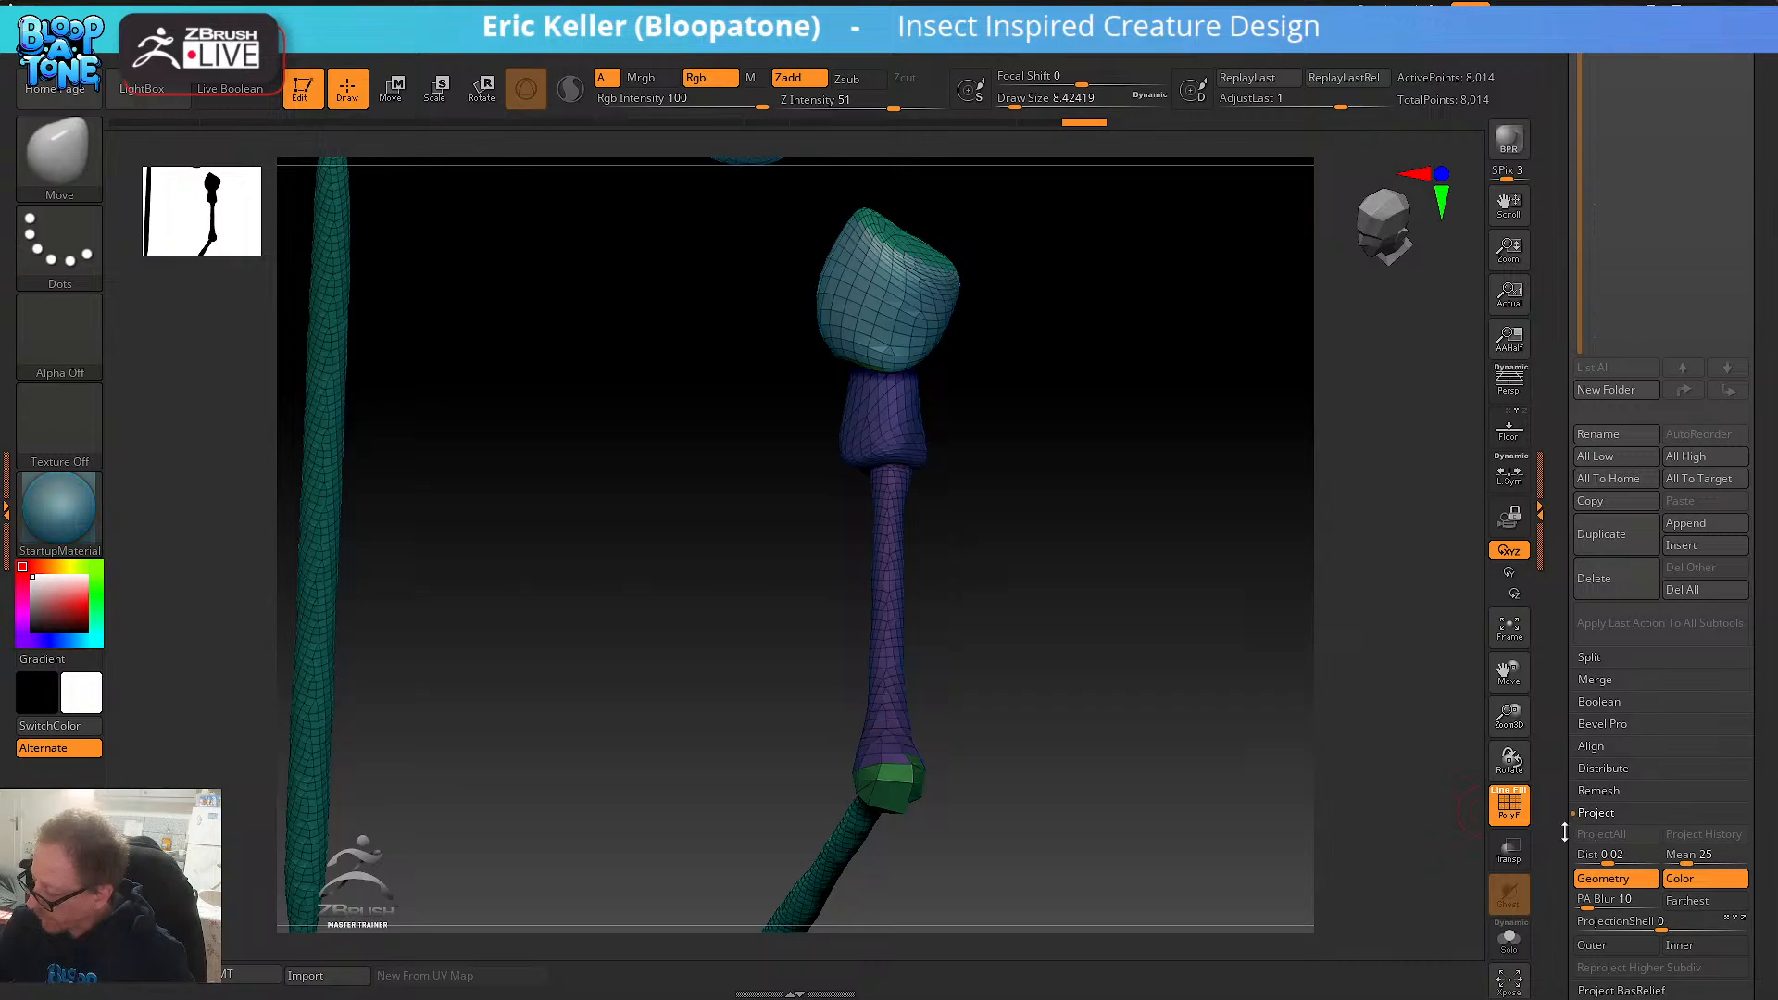
drag(1564, 831, 1595, 575)
click(1623, 345)
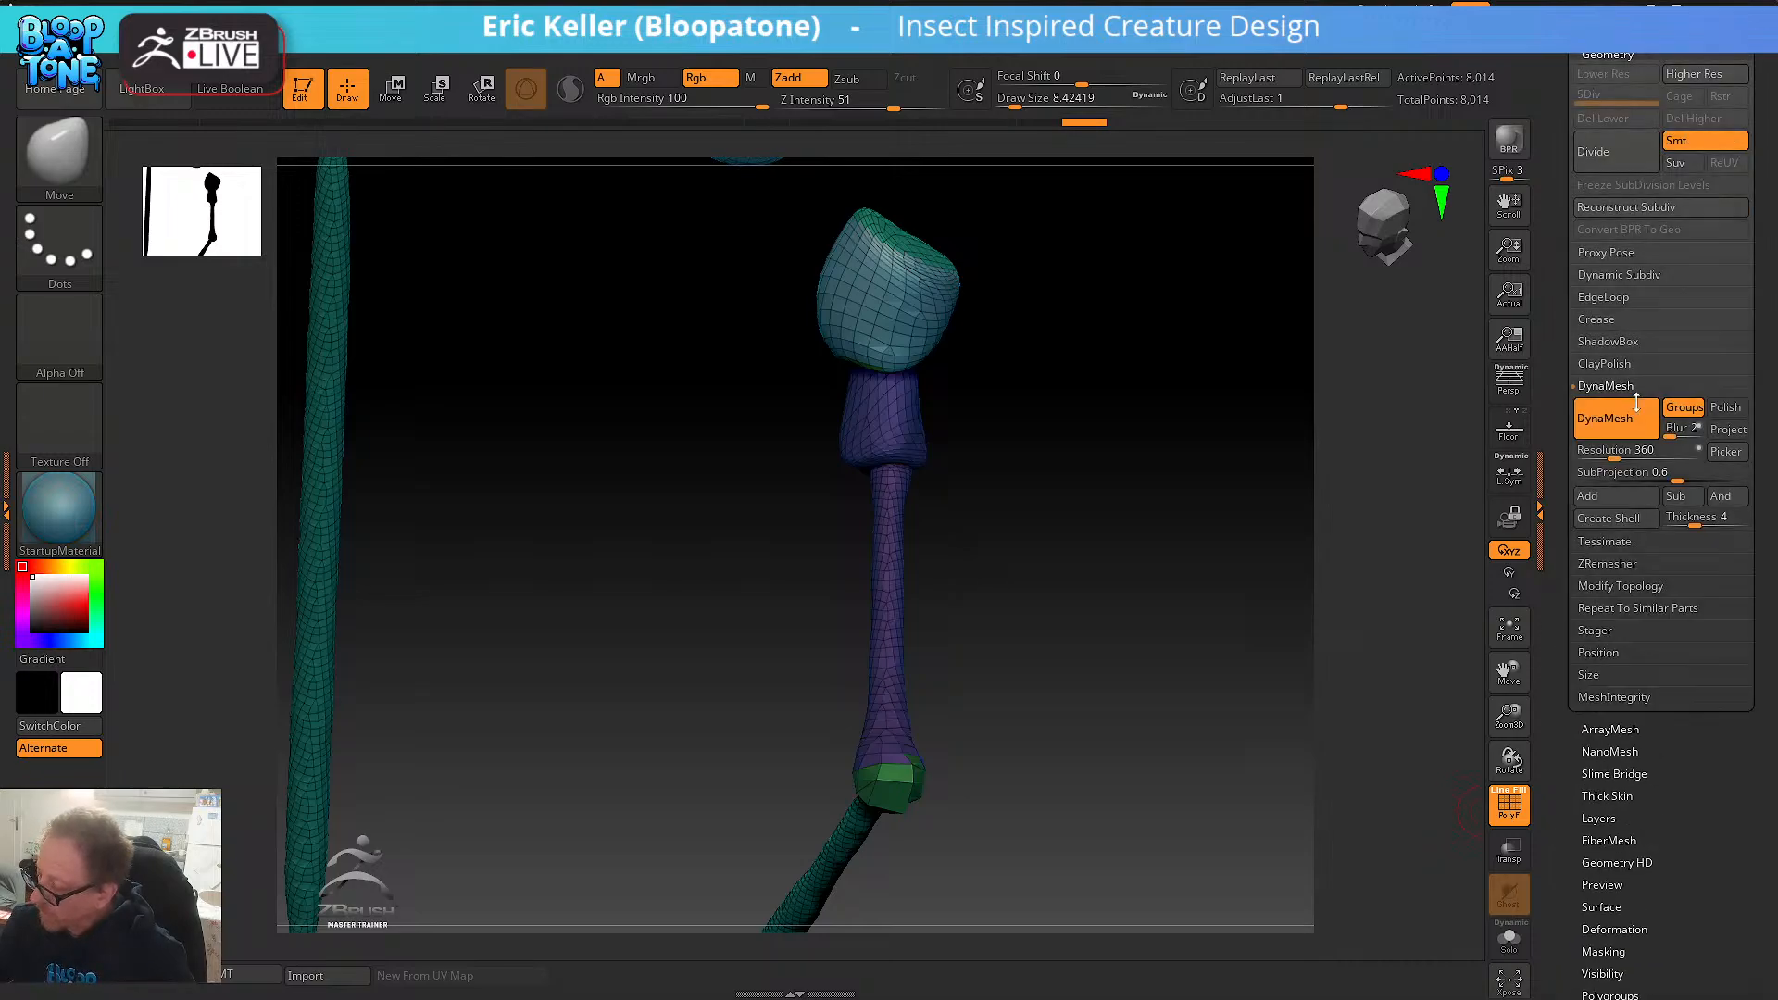
click(1607, 564)
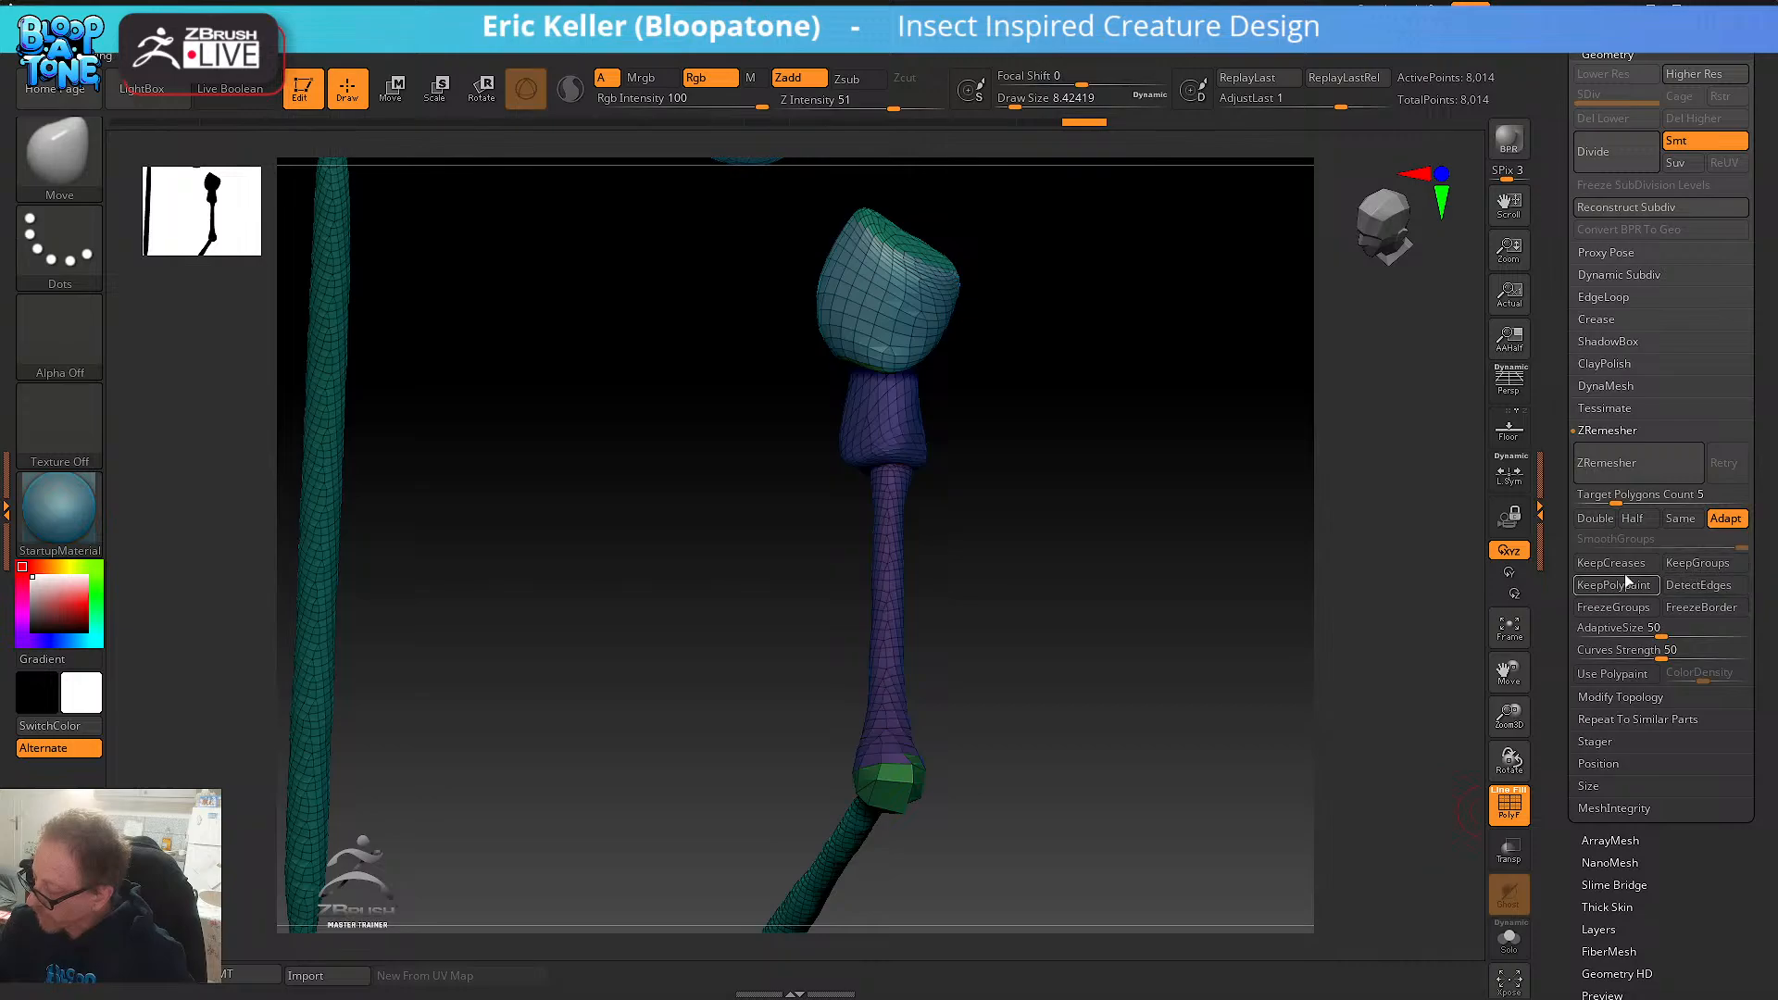
click(1690, 563)
click(1728, 521)
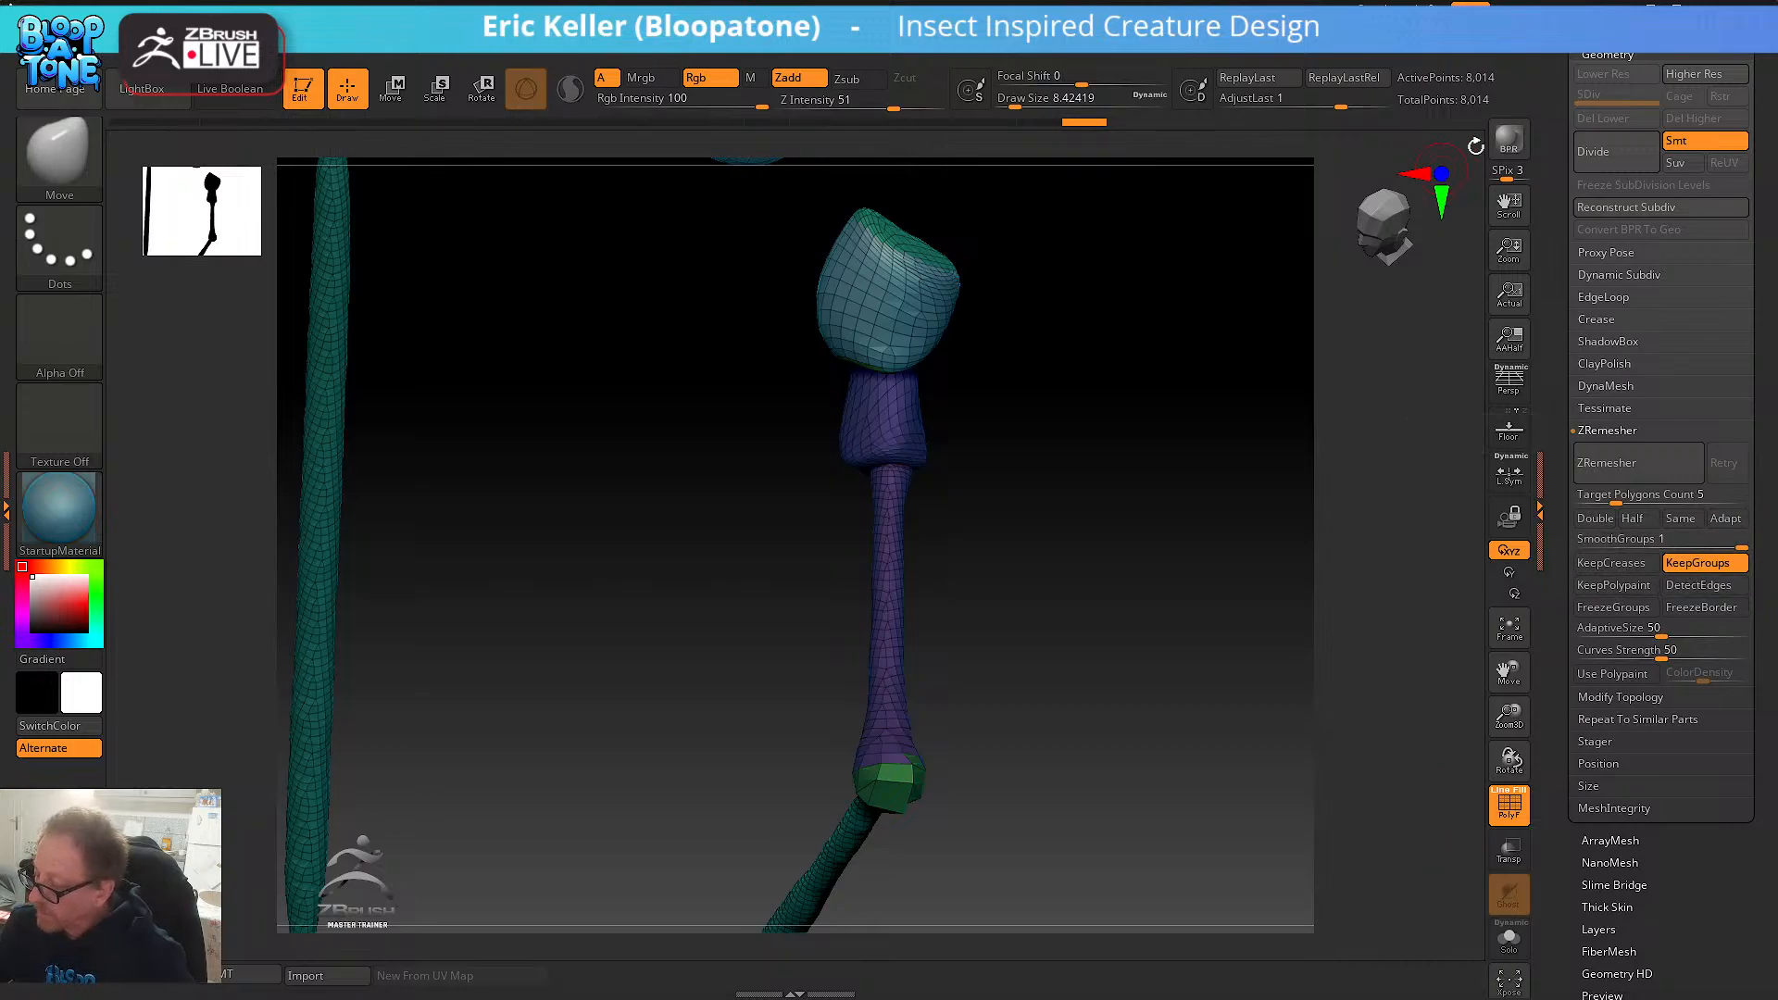
click(1632, 518)
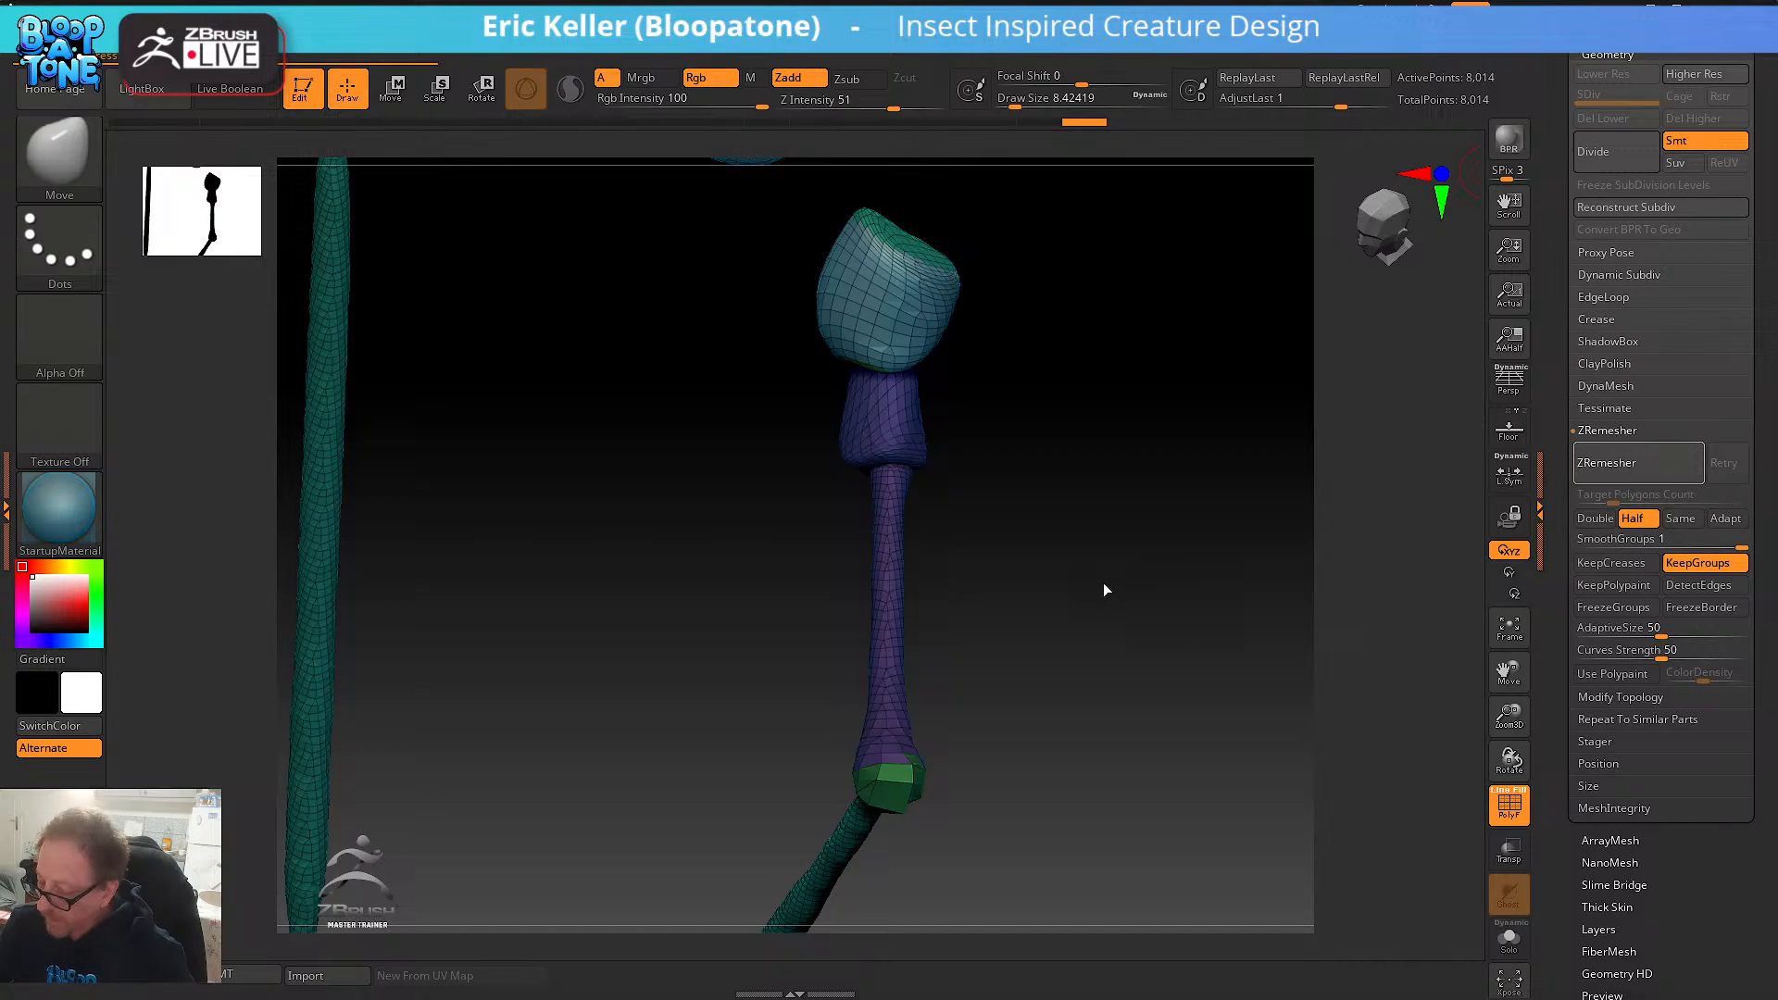
- Check the hip joint's new topology and run ZRemesher again with the Same polygon count option
mouse_move(1097, 634)
mouse_down()
mouse_move(1076, 609)
mouse_move(1047, 658)
mouse_move(1145, 681)
mouse_up()
ctrl+shift+click(871, 328)
mouse_move(1004, 357)
alt+mouse_down()
mouse_move(1004, 500)
mouse_move(1007, 484)
mouse_move(1039, 491)
mouse_move(1113, 534)
mouse_move(1164, 651)
mouse_move(1139, 676)
alt+mouse_up()
ctrl+shift+click(1007, 485)
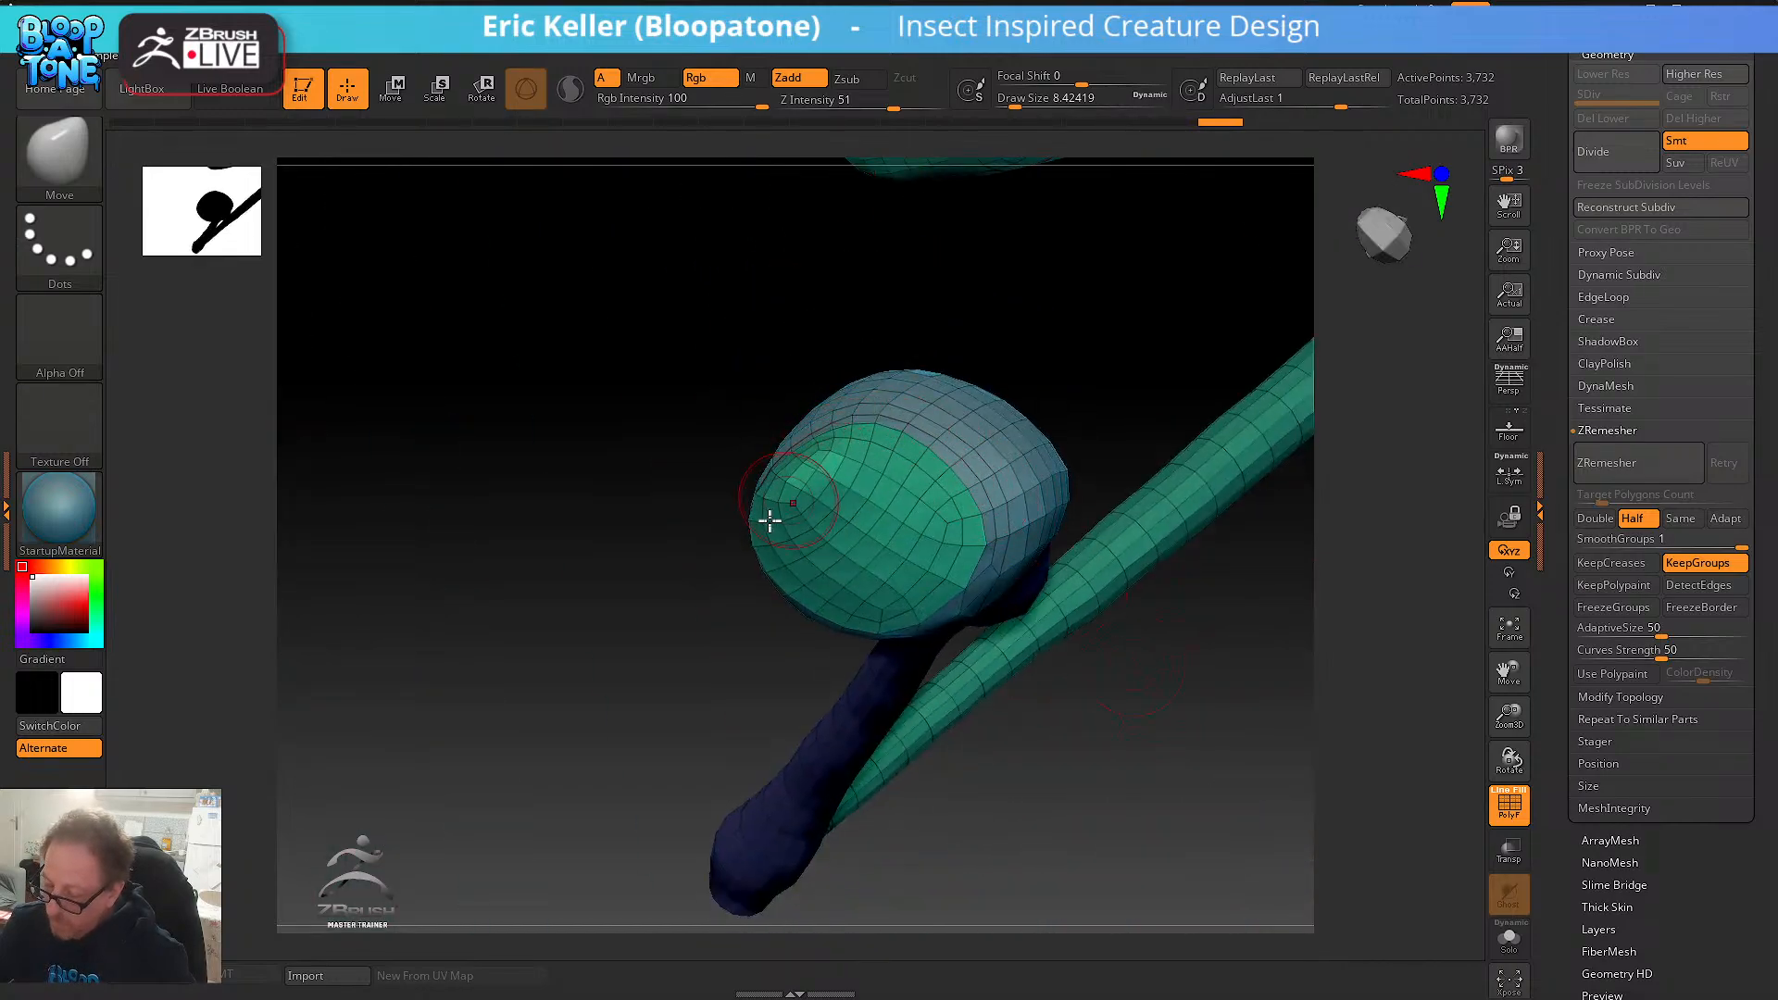
drag(1139, 739, 1153, 622)
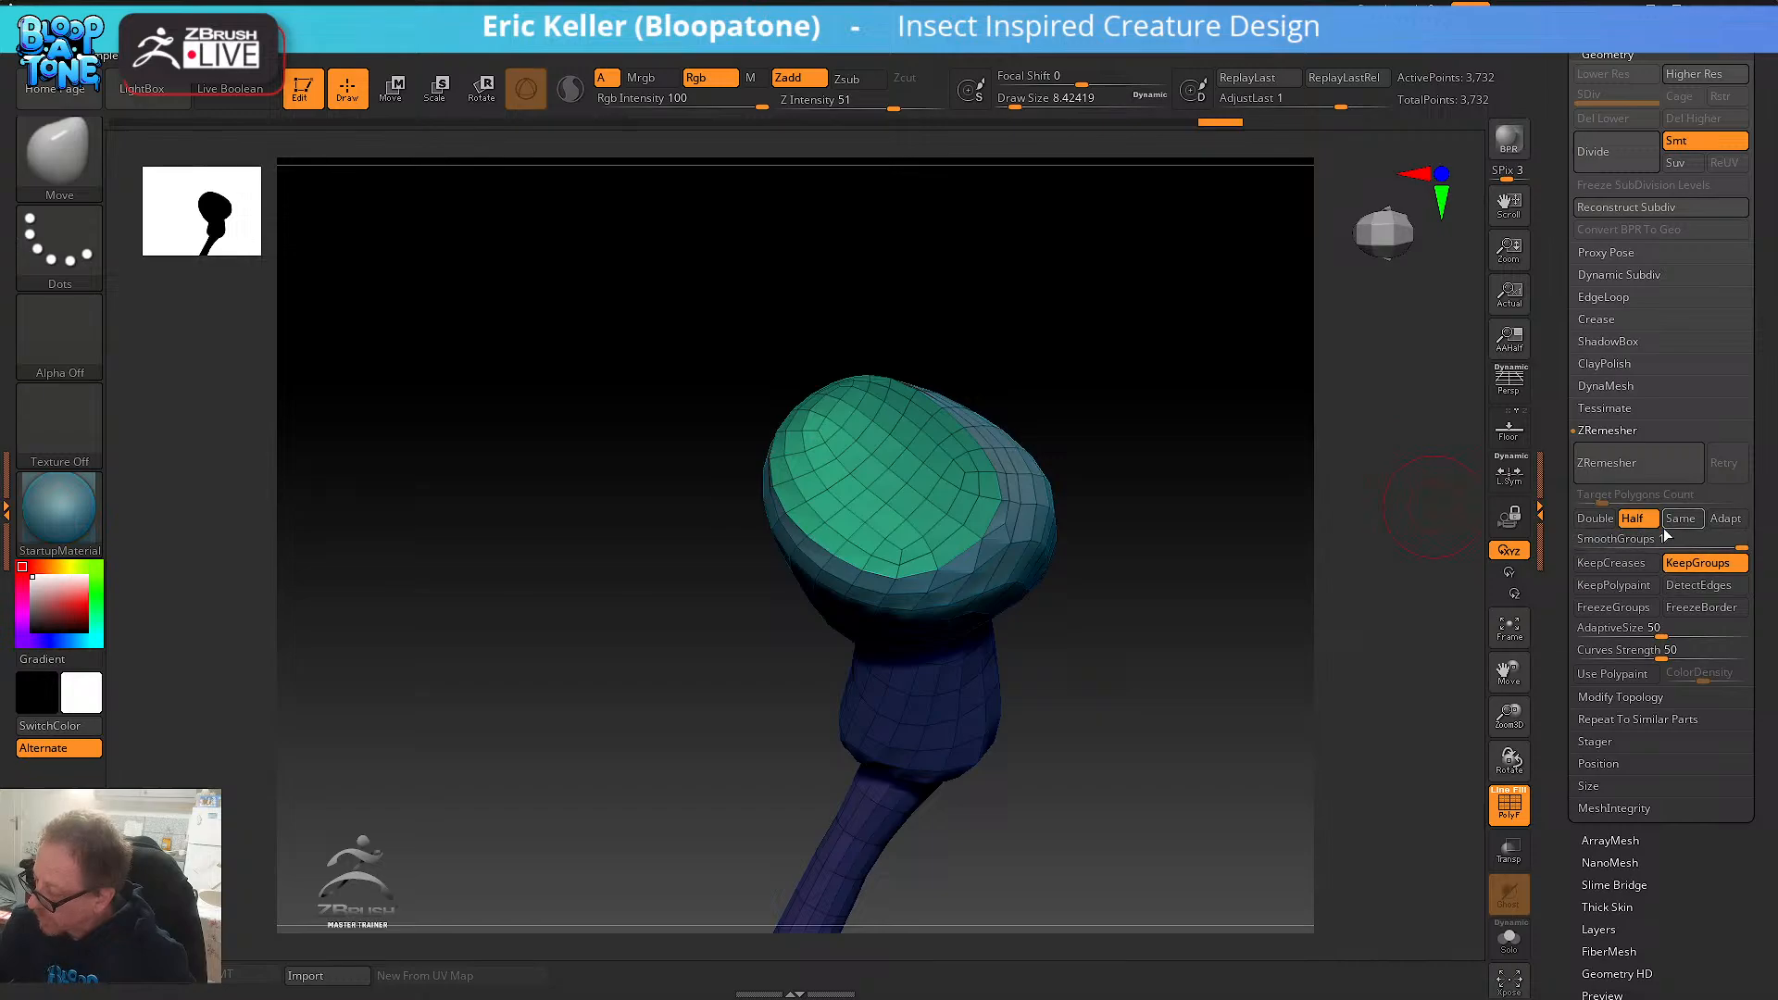
click(1674, 520)
click(1643, 471)
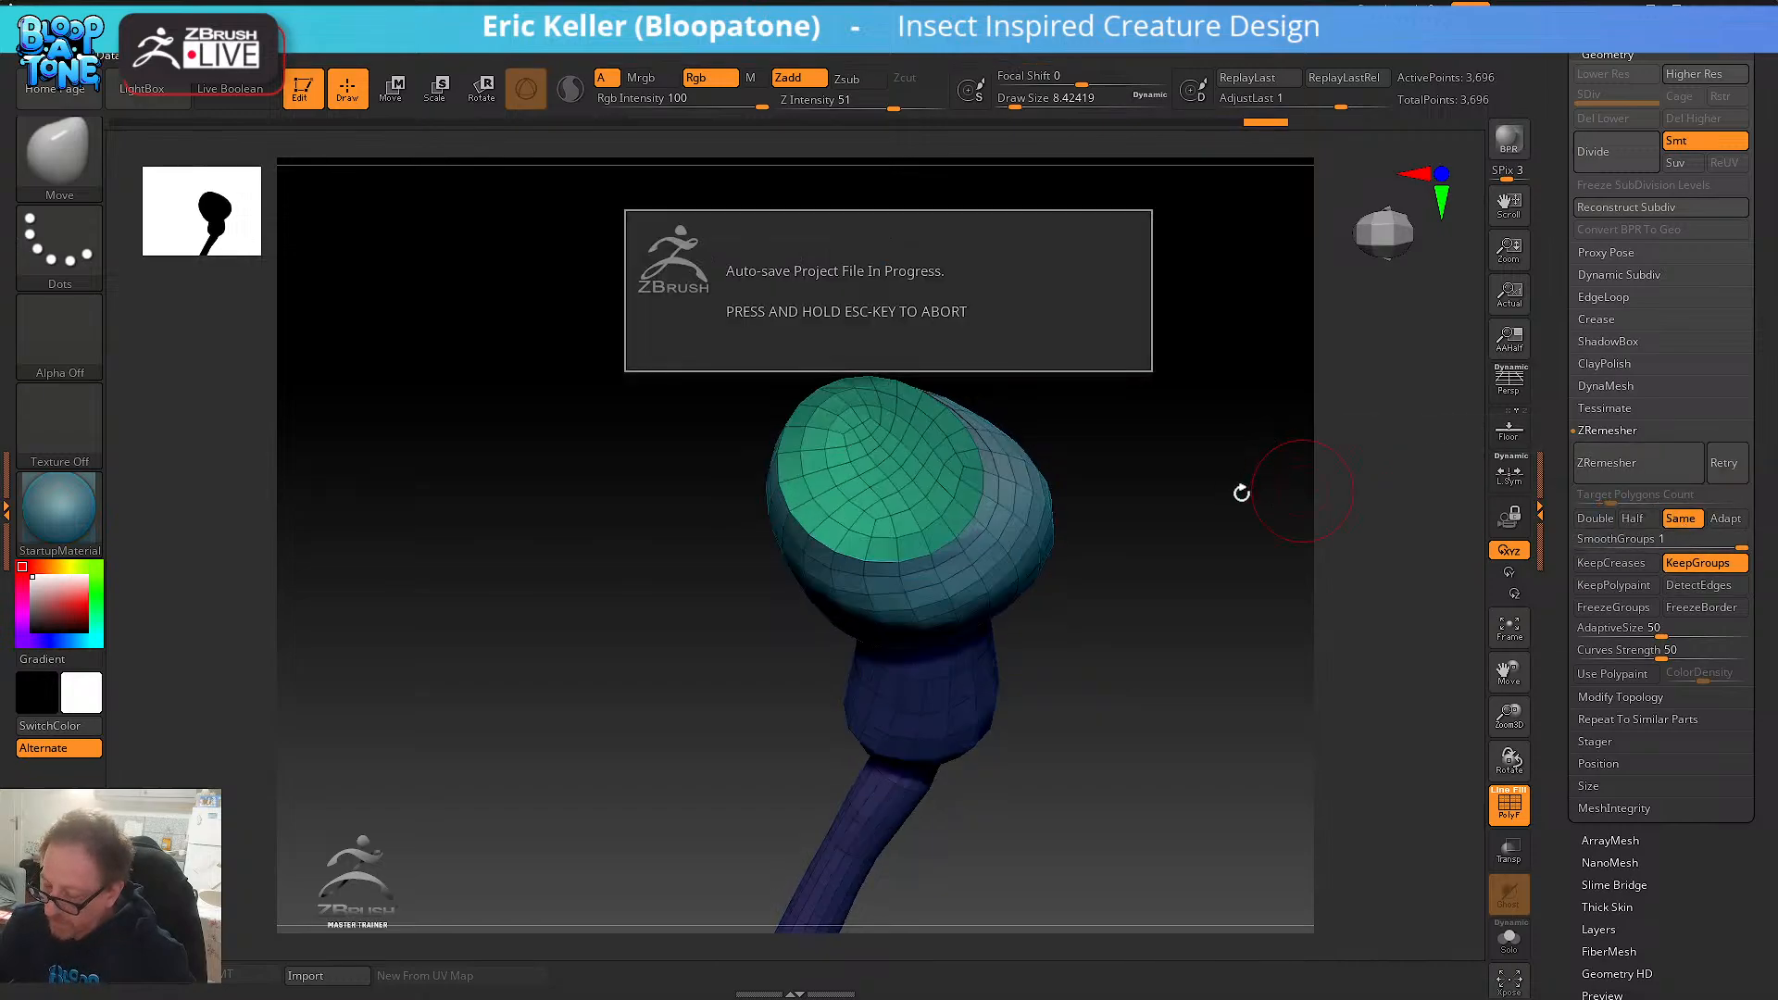
- Inspect the remeshed hip joint from several sides and switch the selection brush to SelectLasso
mouse_move(1186, 527)
mouse_down()
mouse_move(1080, 556)
mouse_move(1163, 571)
mouse_move(1171, 663)
mouse_move(1111, 592)
mouse_up()
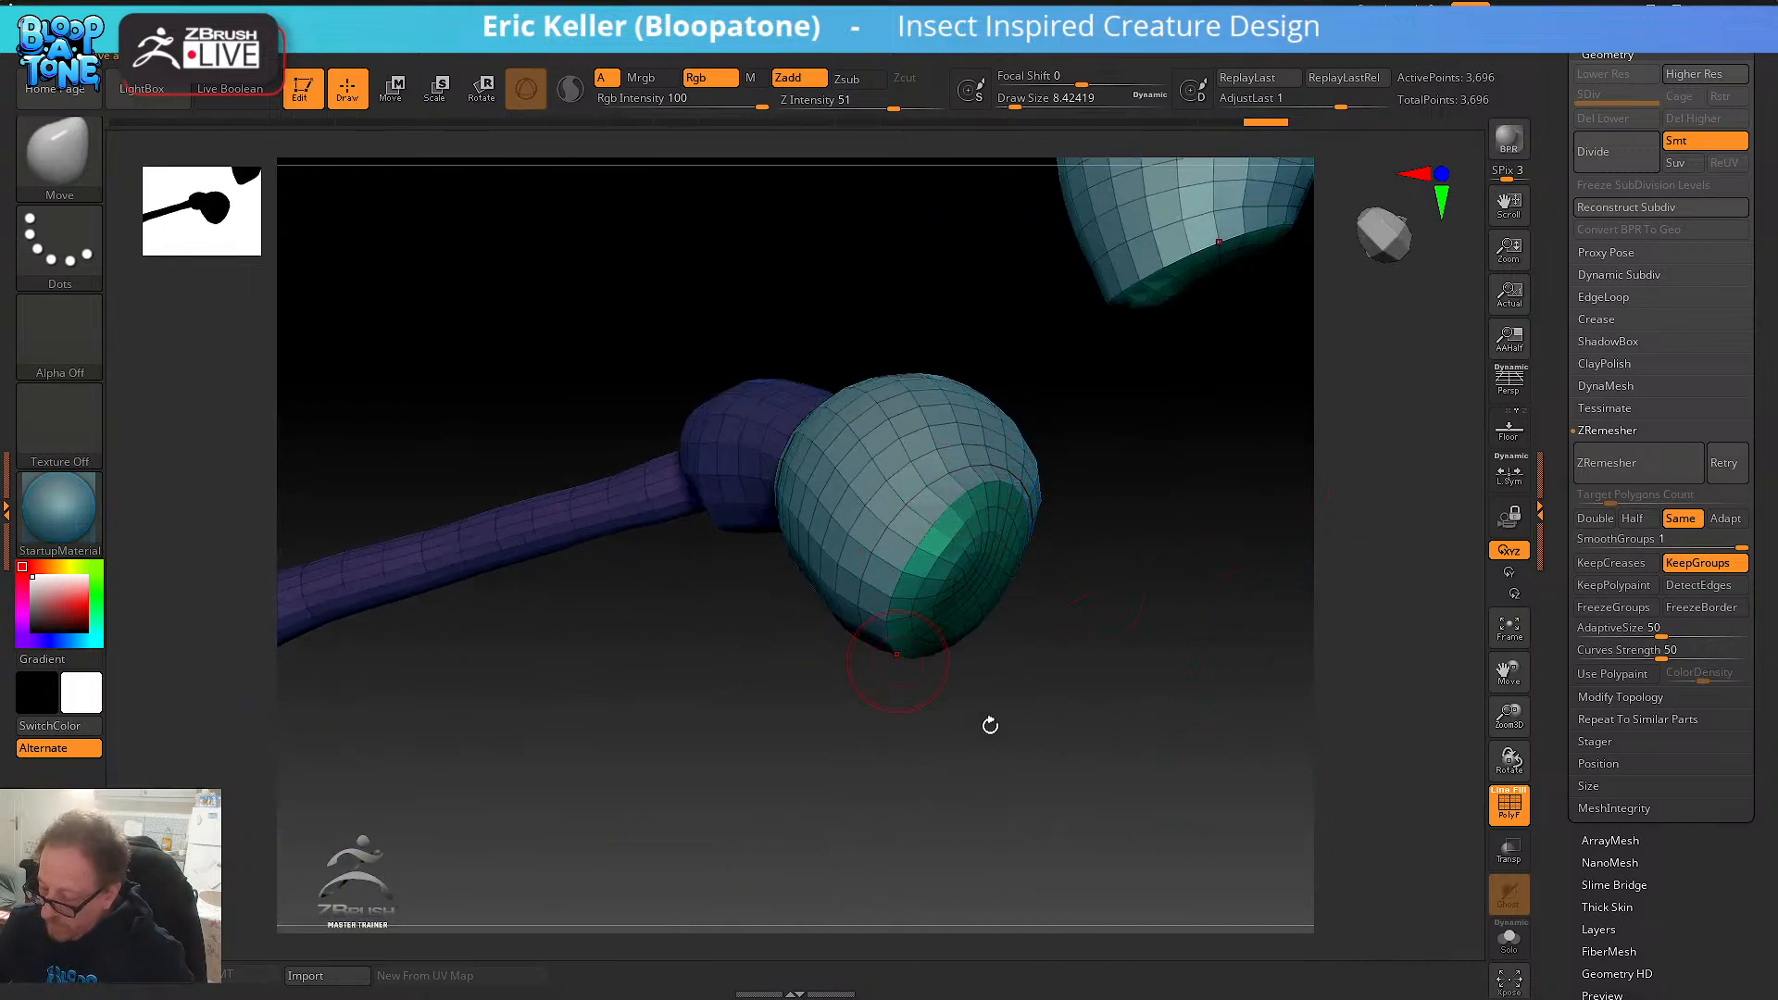
mouse_move(990, 725)
mouse_down()
mouse_move(1024, 559)
mouse_move(972, 581)
mouse_up()
drag(1072, 454, 954, 460)
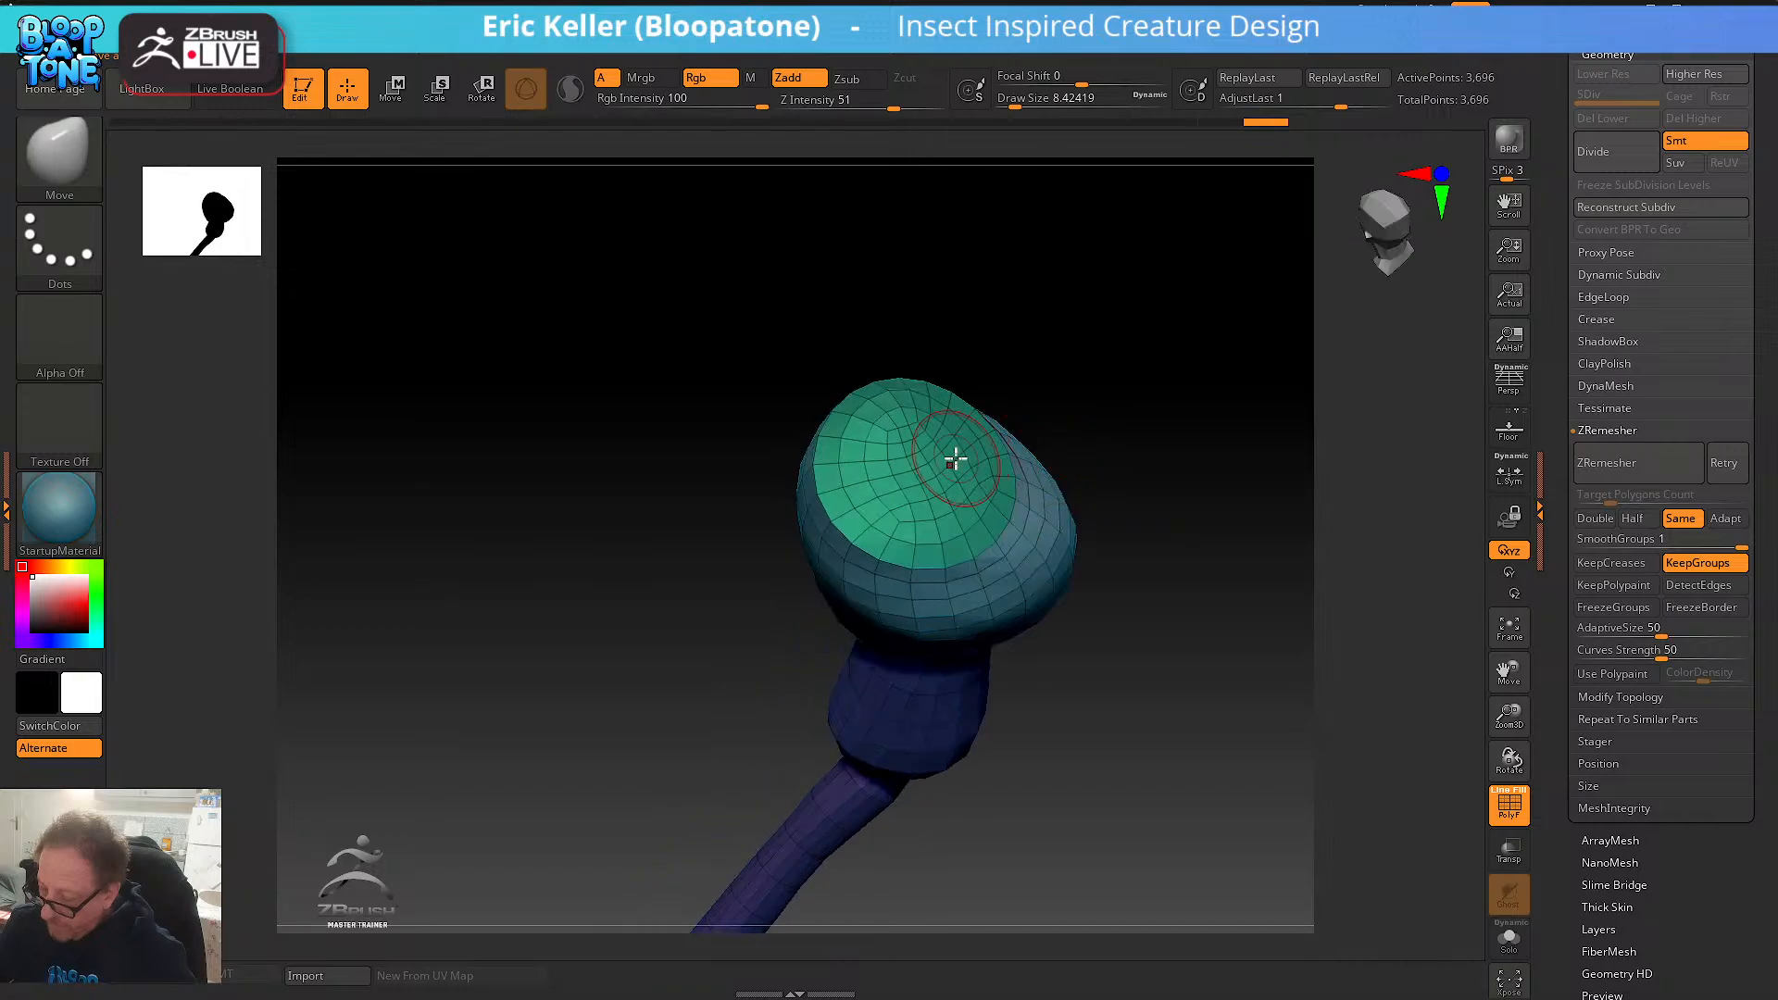
drag(1195, 452, 1115, 532)
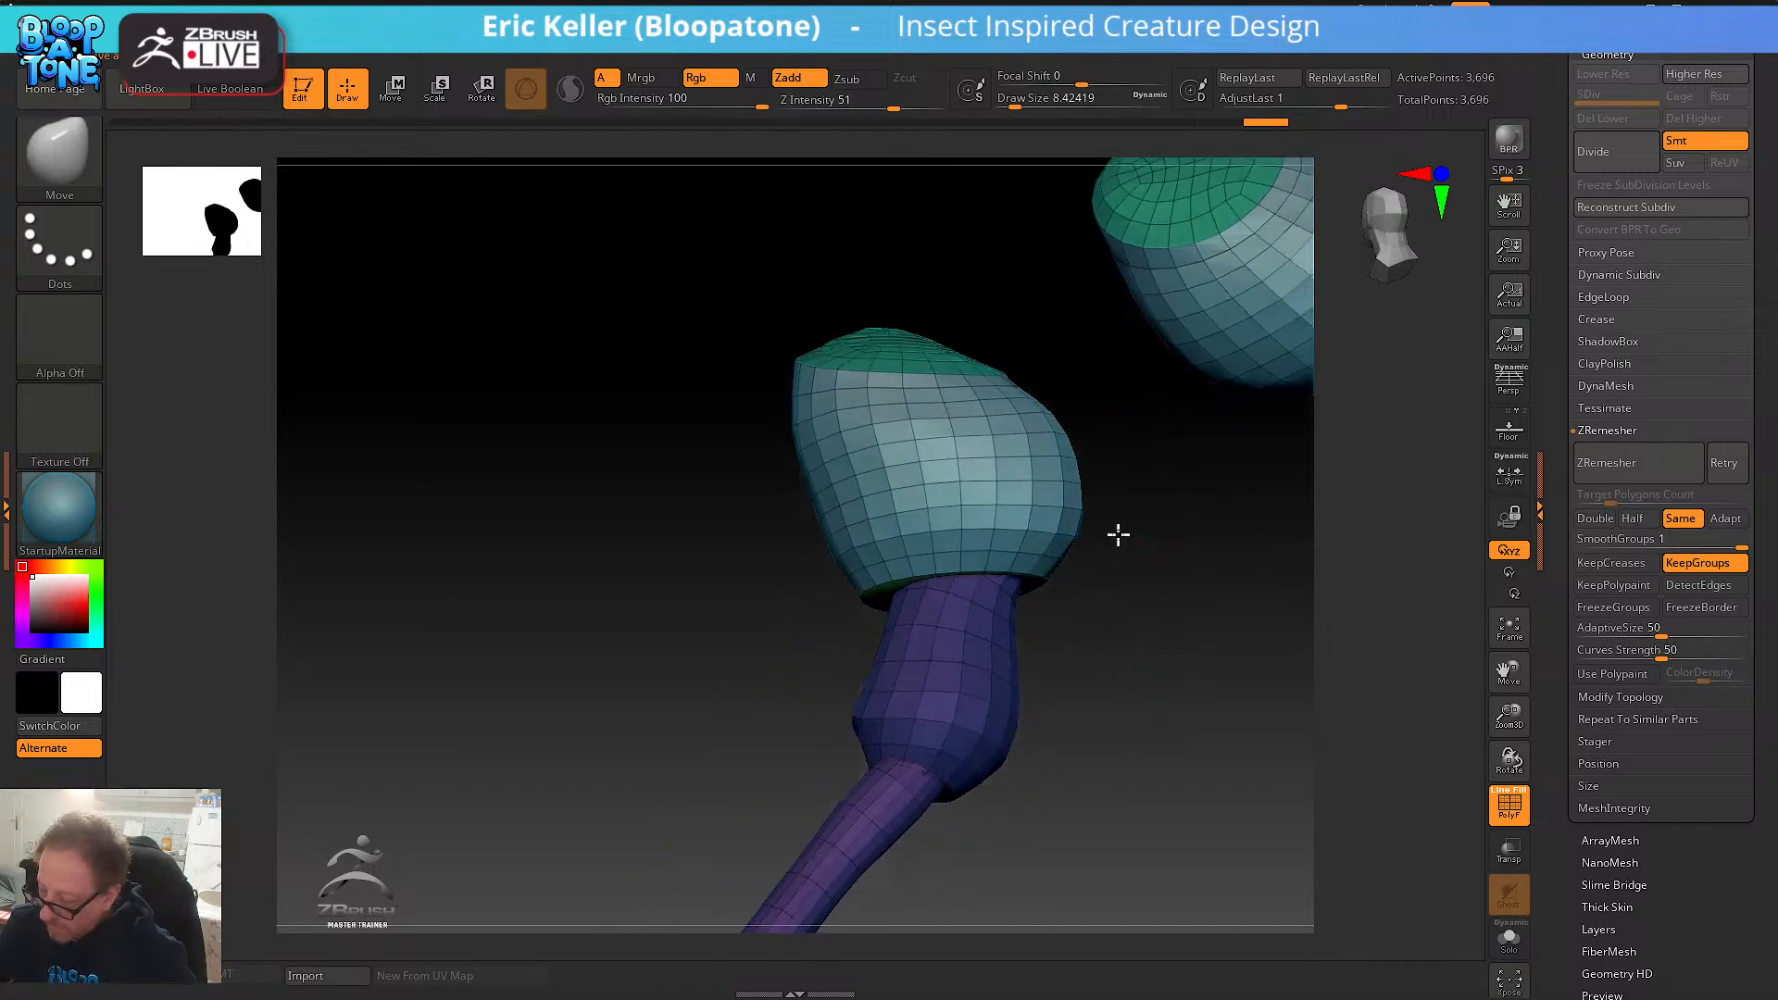
key(ctrl+shift)
click(77, 152)
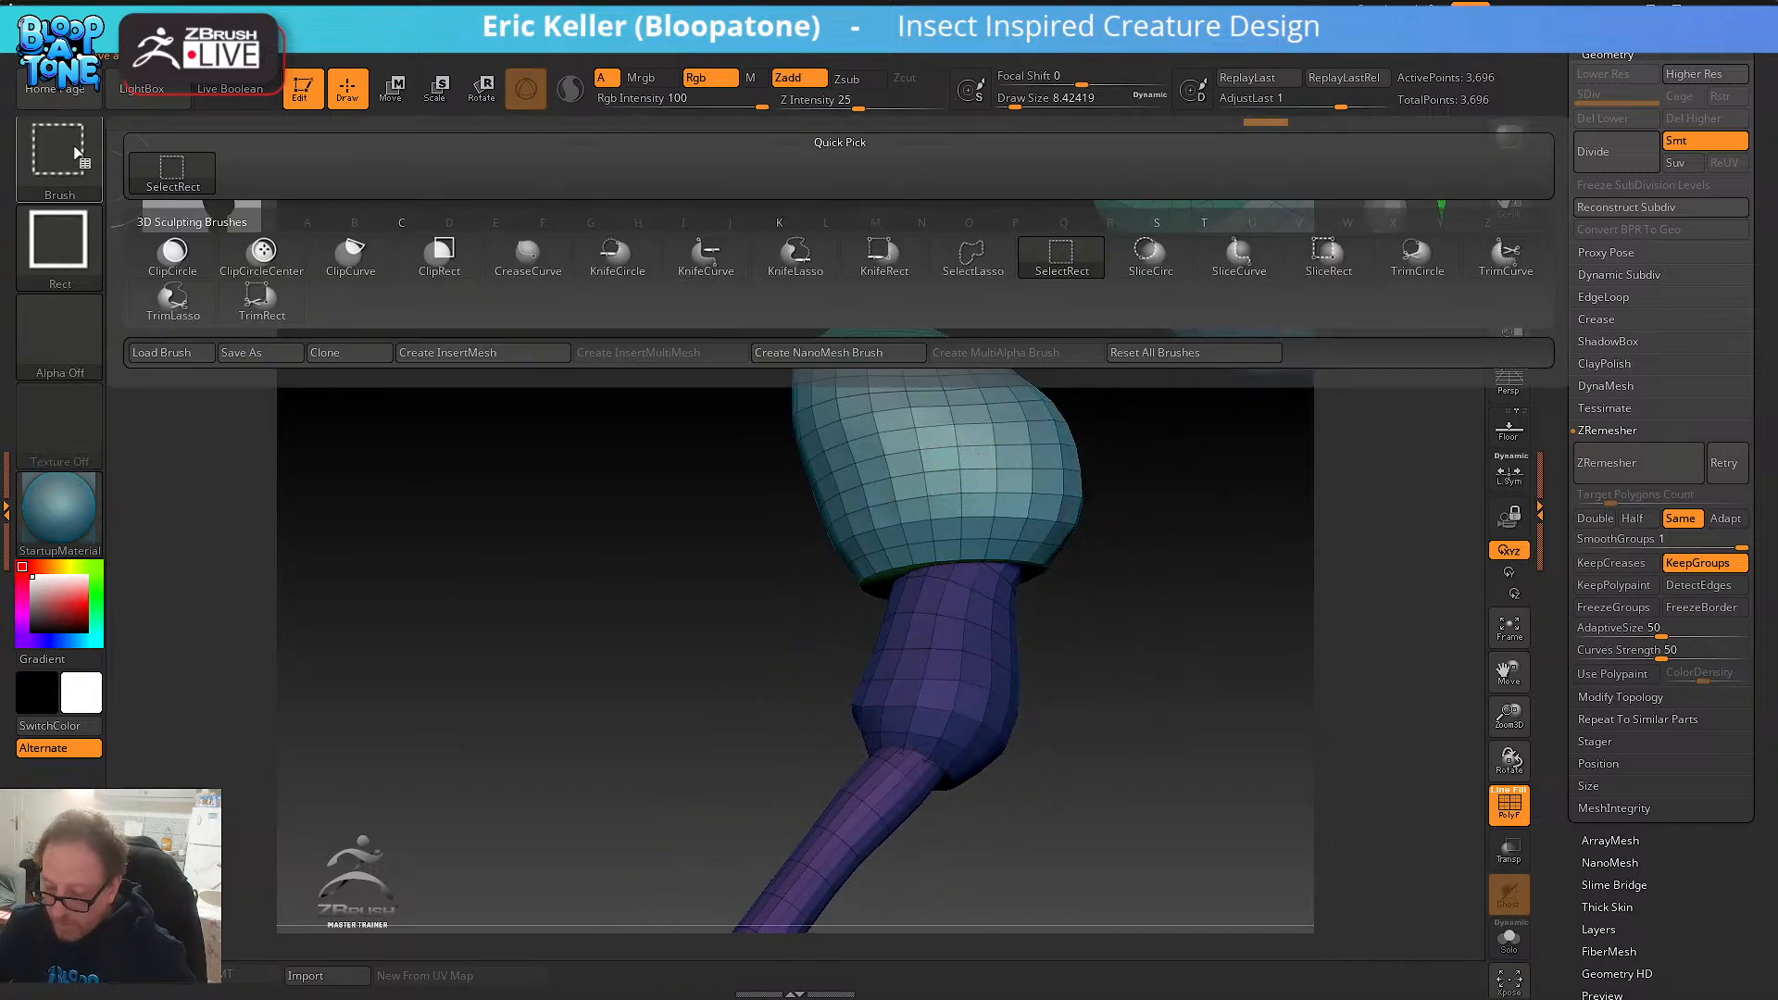
click(966, 264)
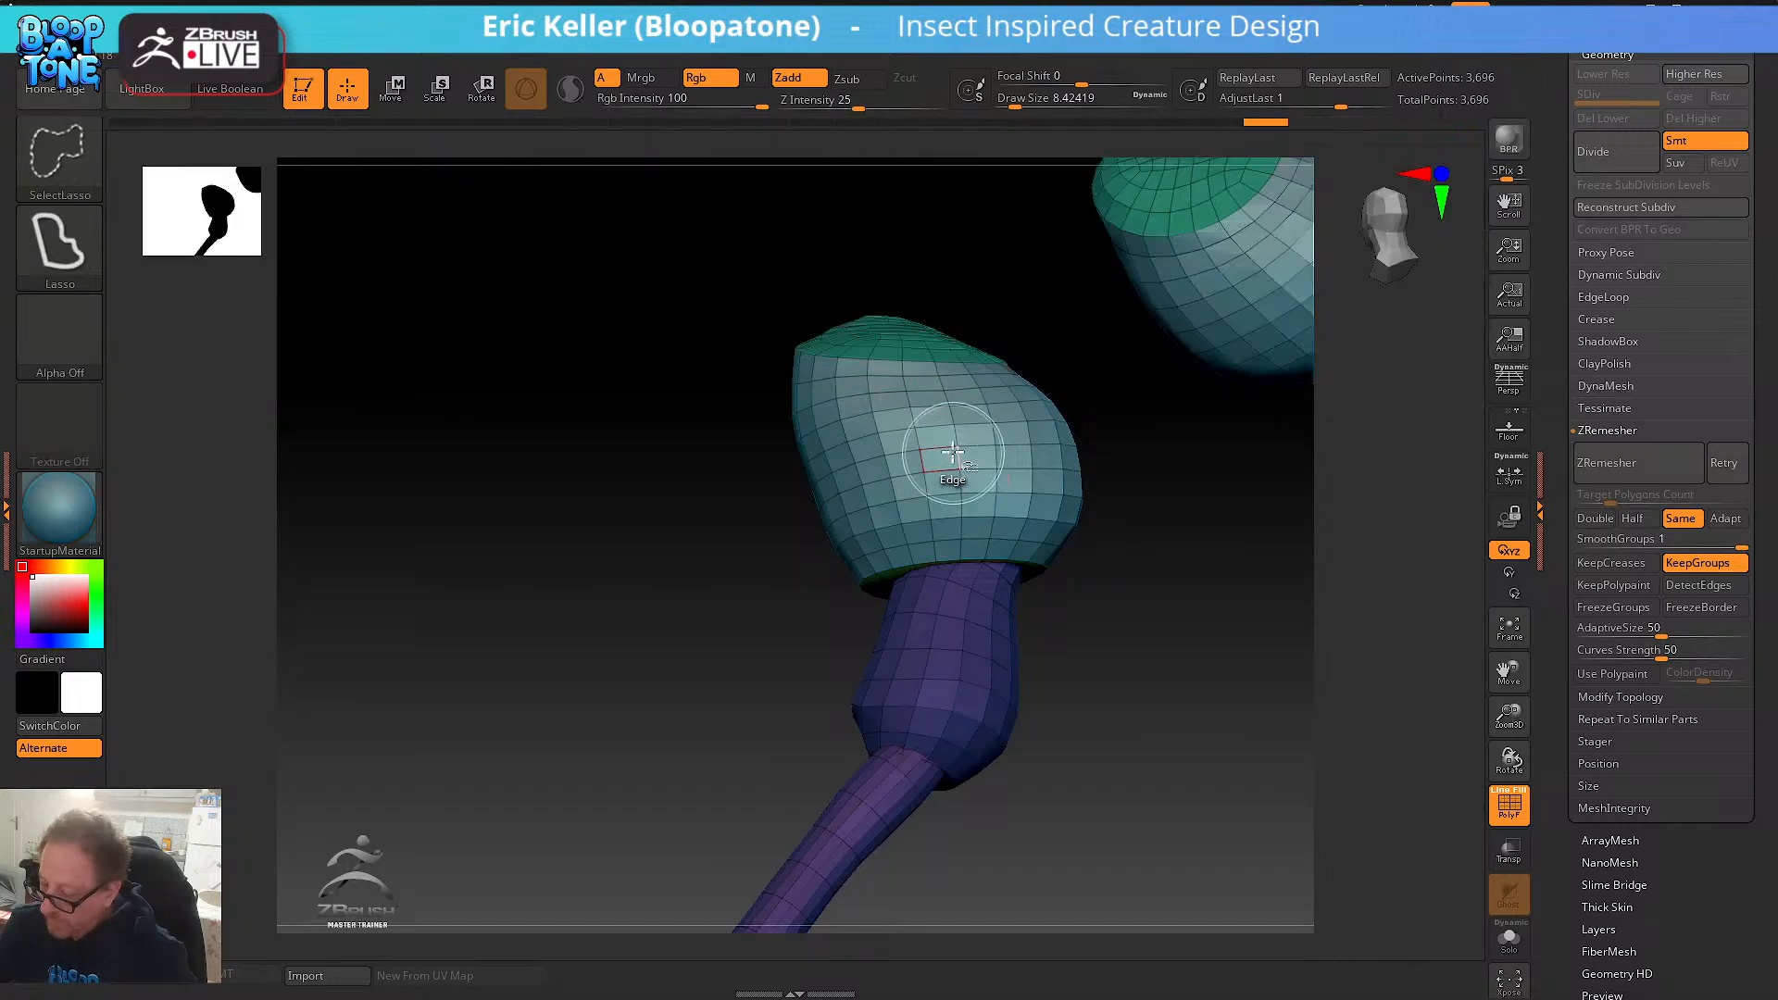
- Check the hip joint's edge flow by temporarily hiding single edge loops around it
ctrl+shift+click(956, 454)
drag(1289, 675, 1198, 635)
ctrl+shift+click(1195, 630)
drag(1072, 547, 1031, 500)
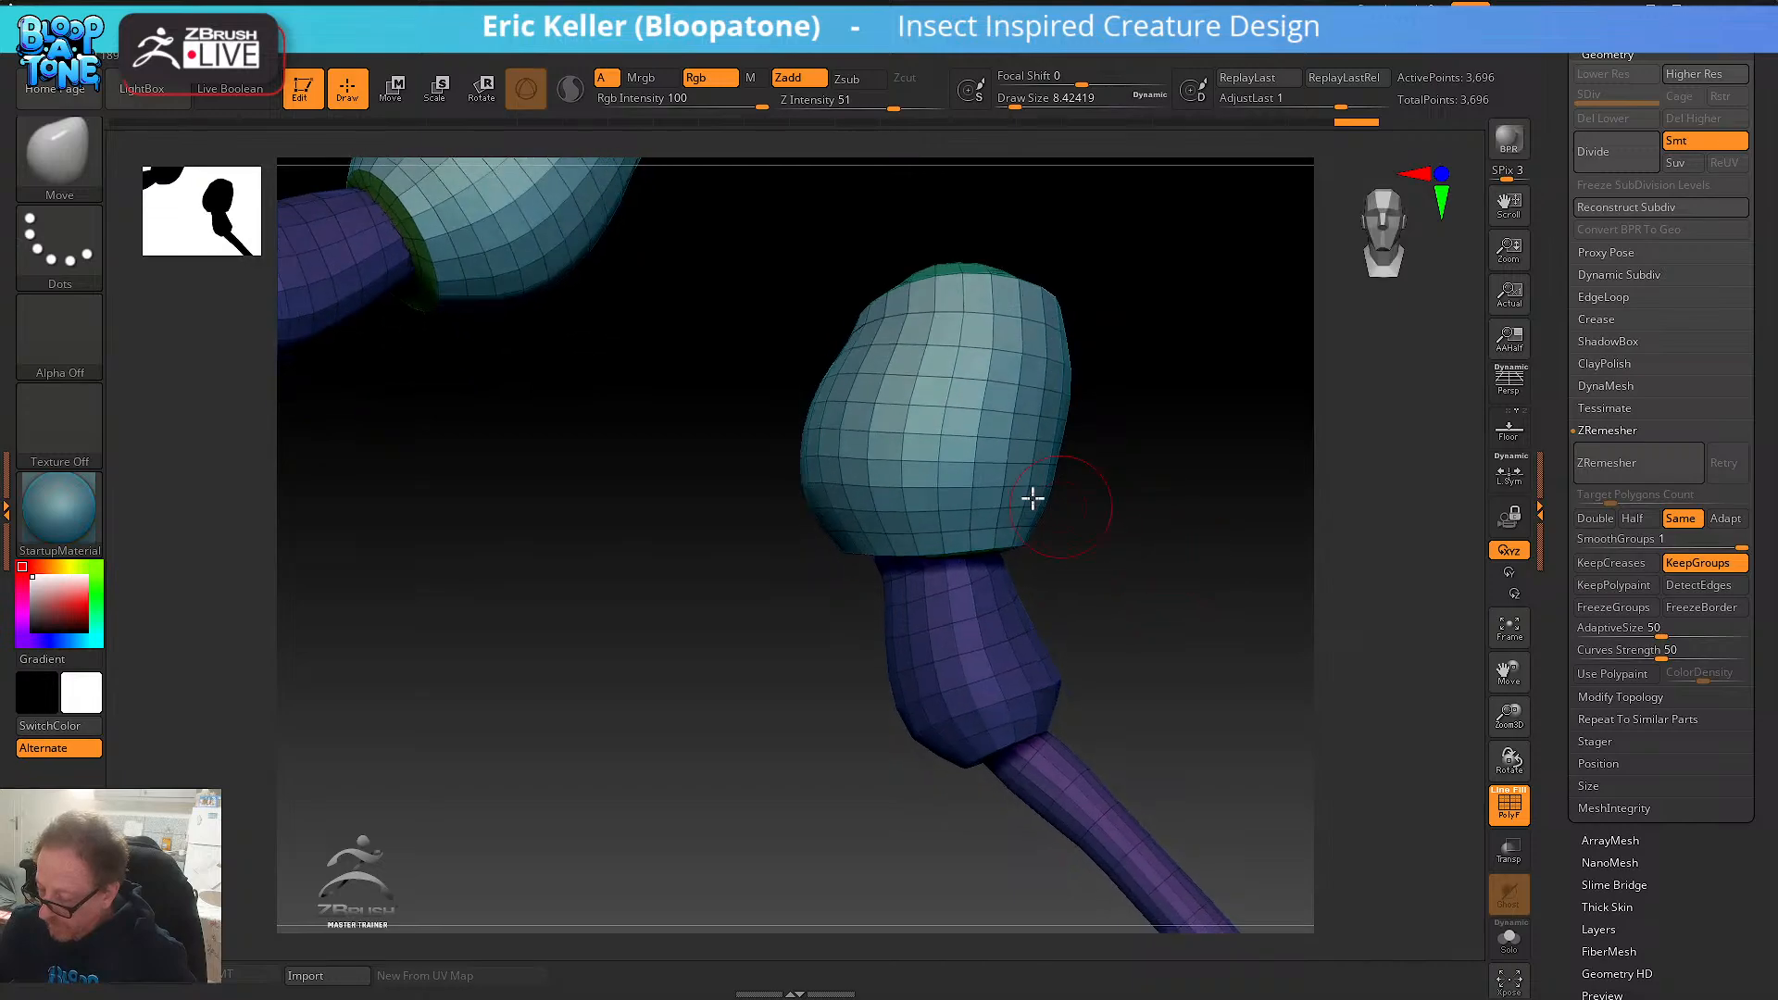
ctrl+shift+click(972, 500)
ctrl+shift+click(1163, 575)
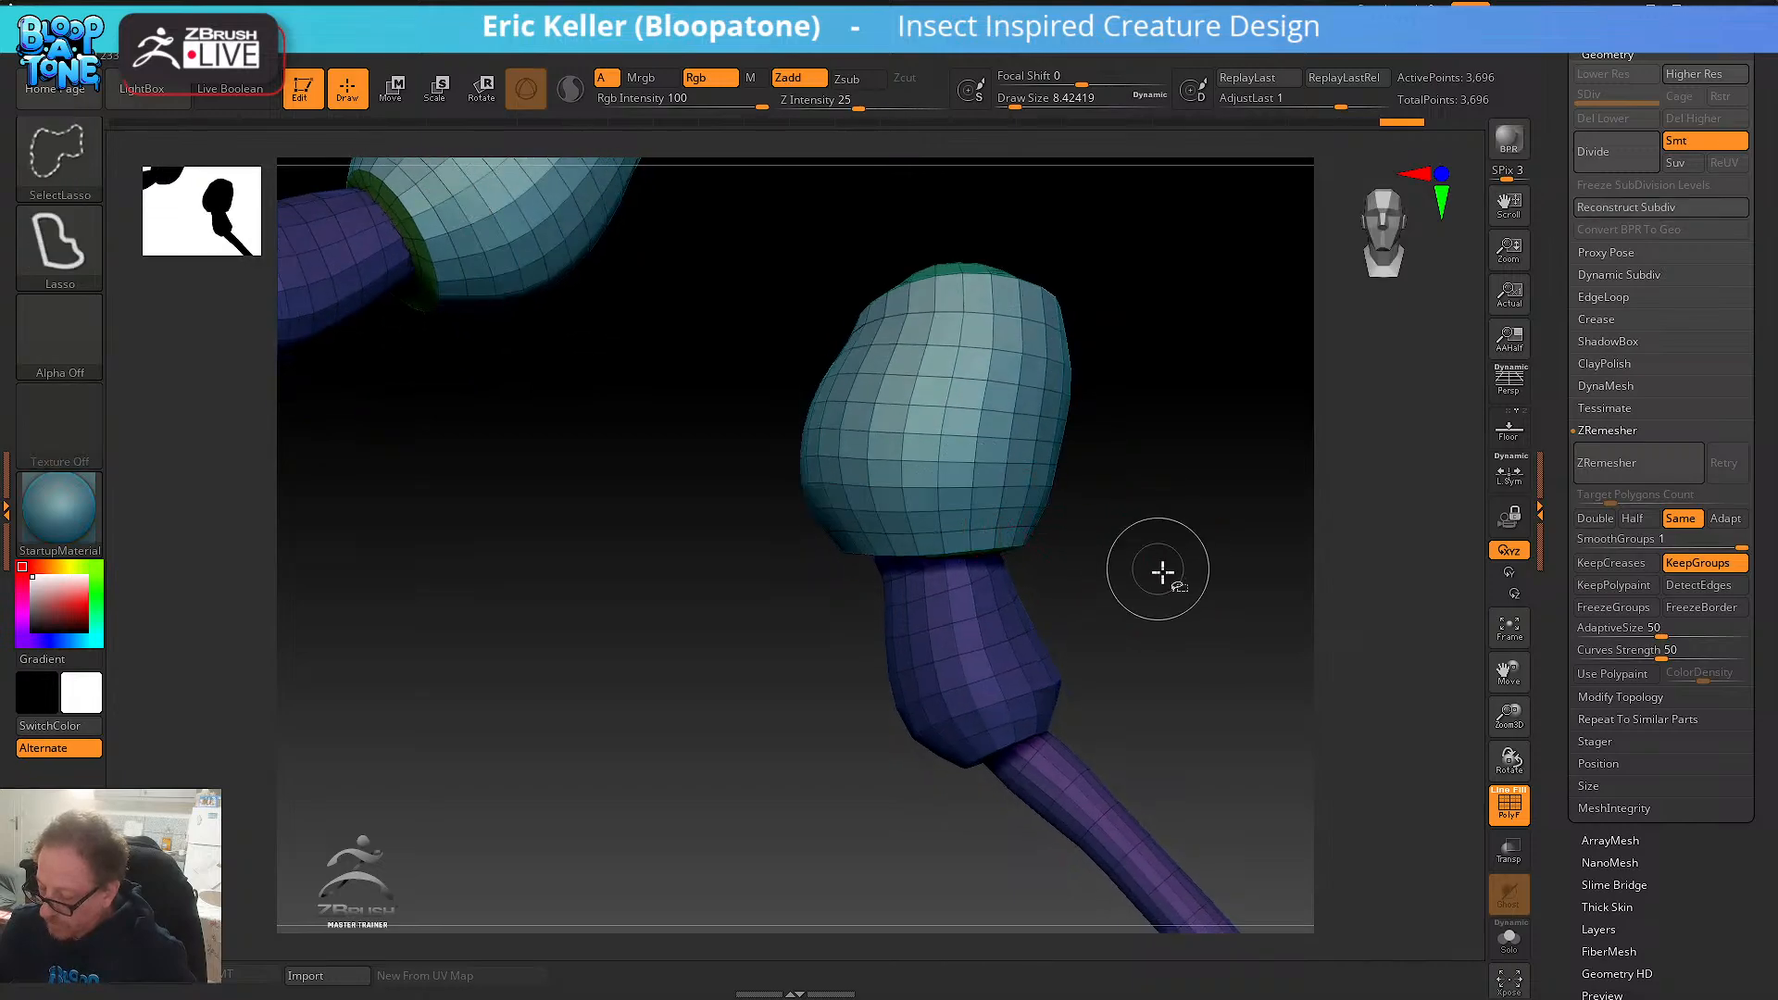
drag(1163, 575, 1083, 625)
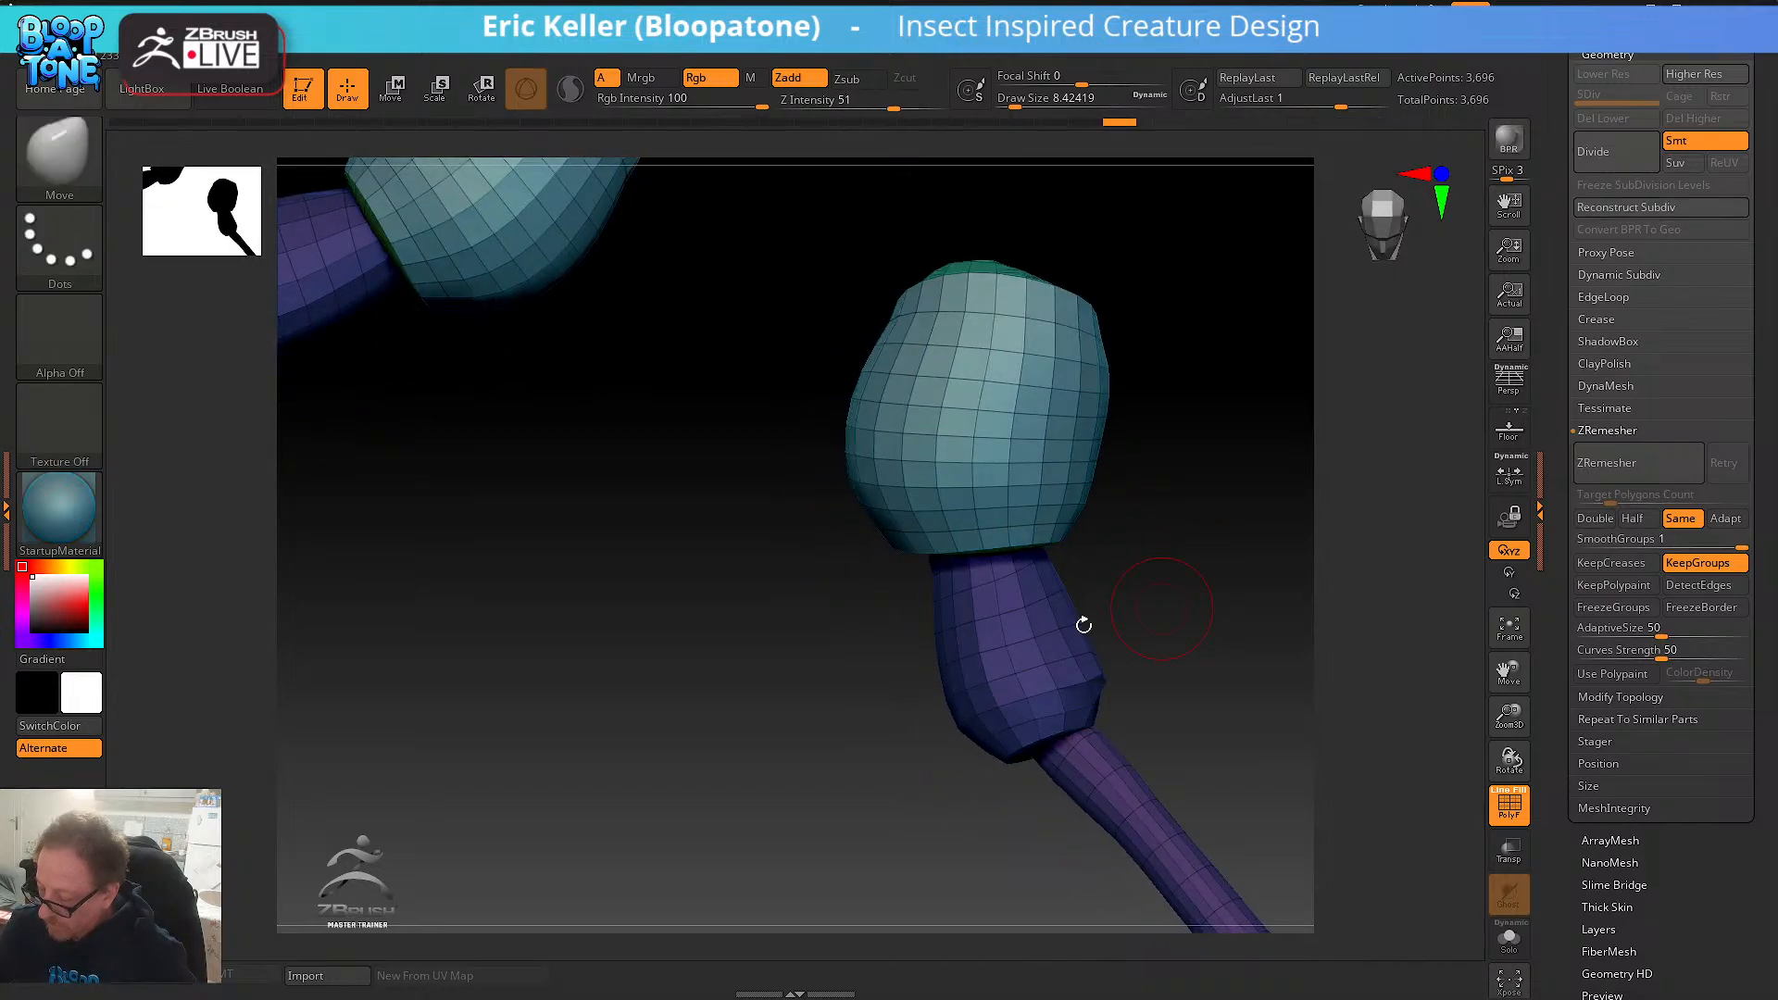
- Check the edge flow of the second and third leg segments by temporarily hiding single loops
ctrl+shift+click(1009, 623)
ctrl+shift+click(1155, 583)
drag(1226, 587, 1195, 566)
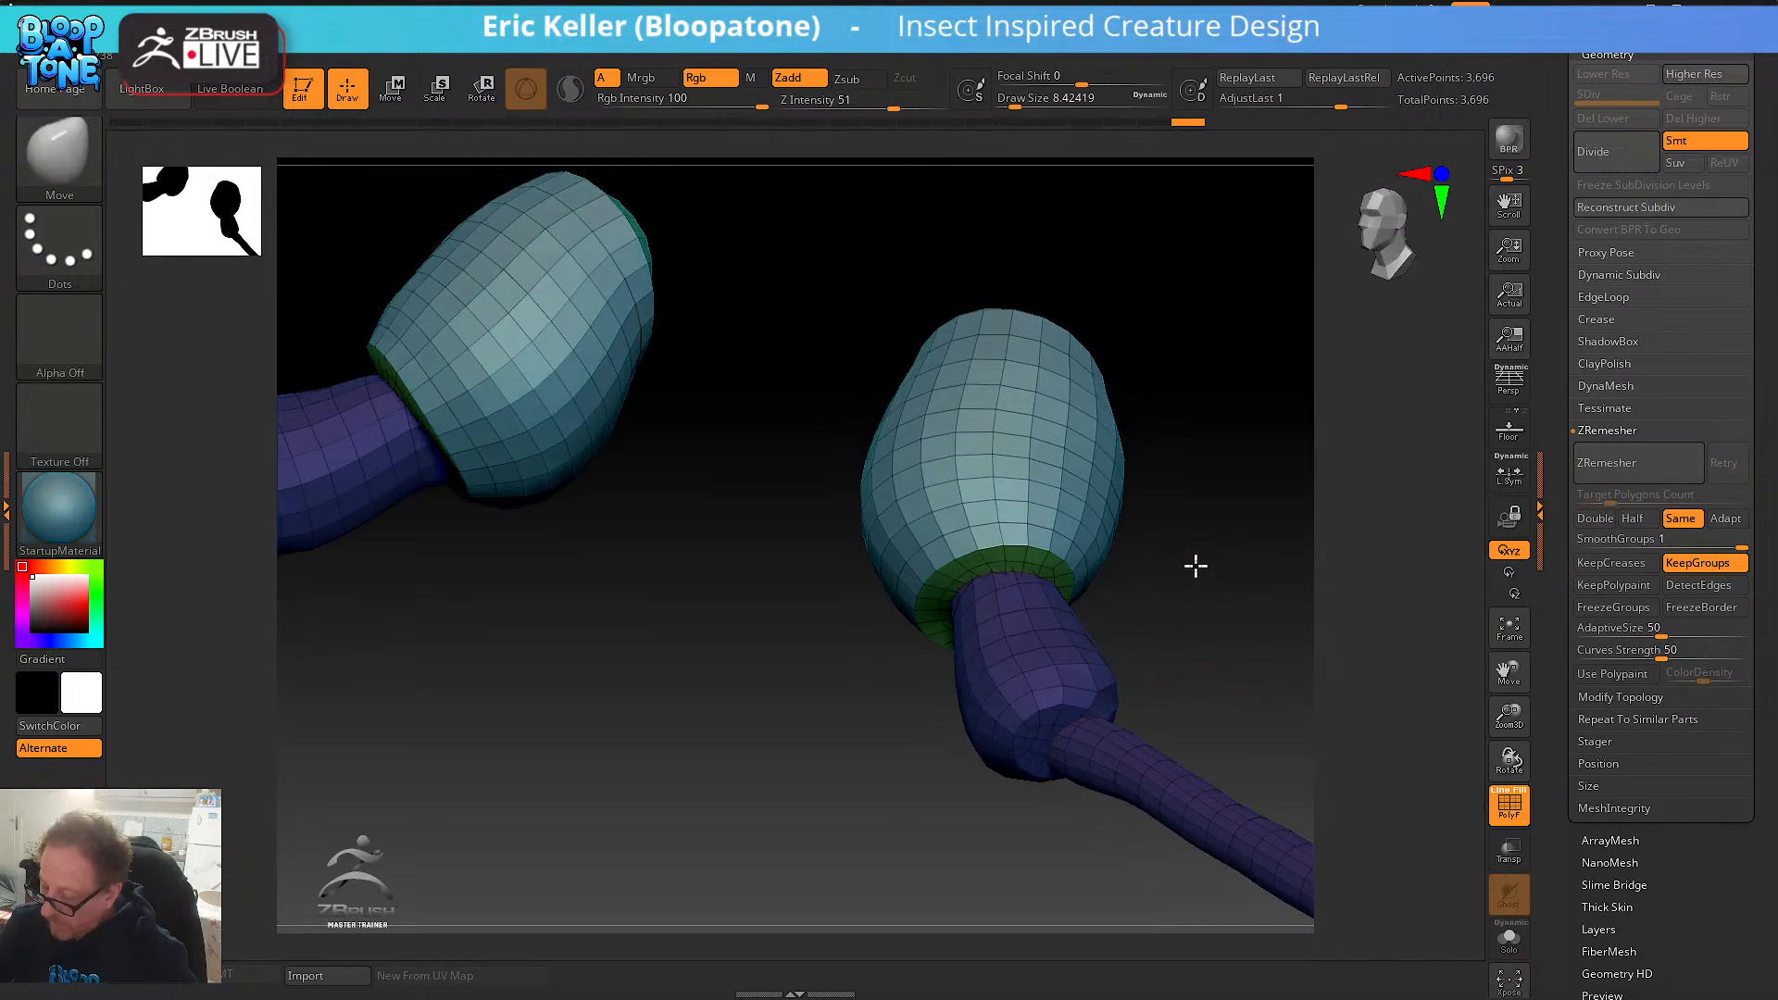
ctrl+shift+click(1018, 661)
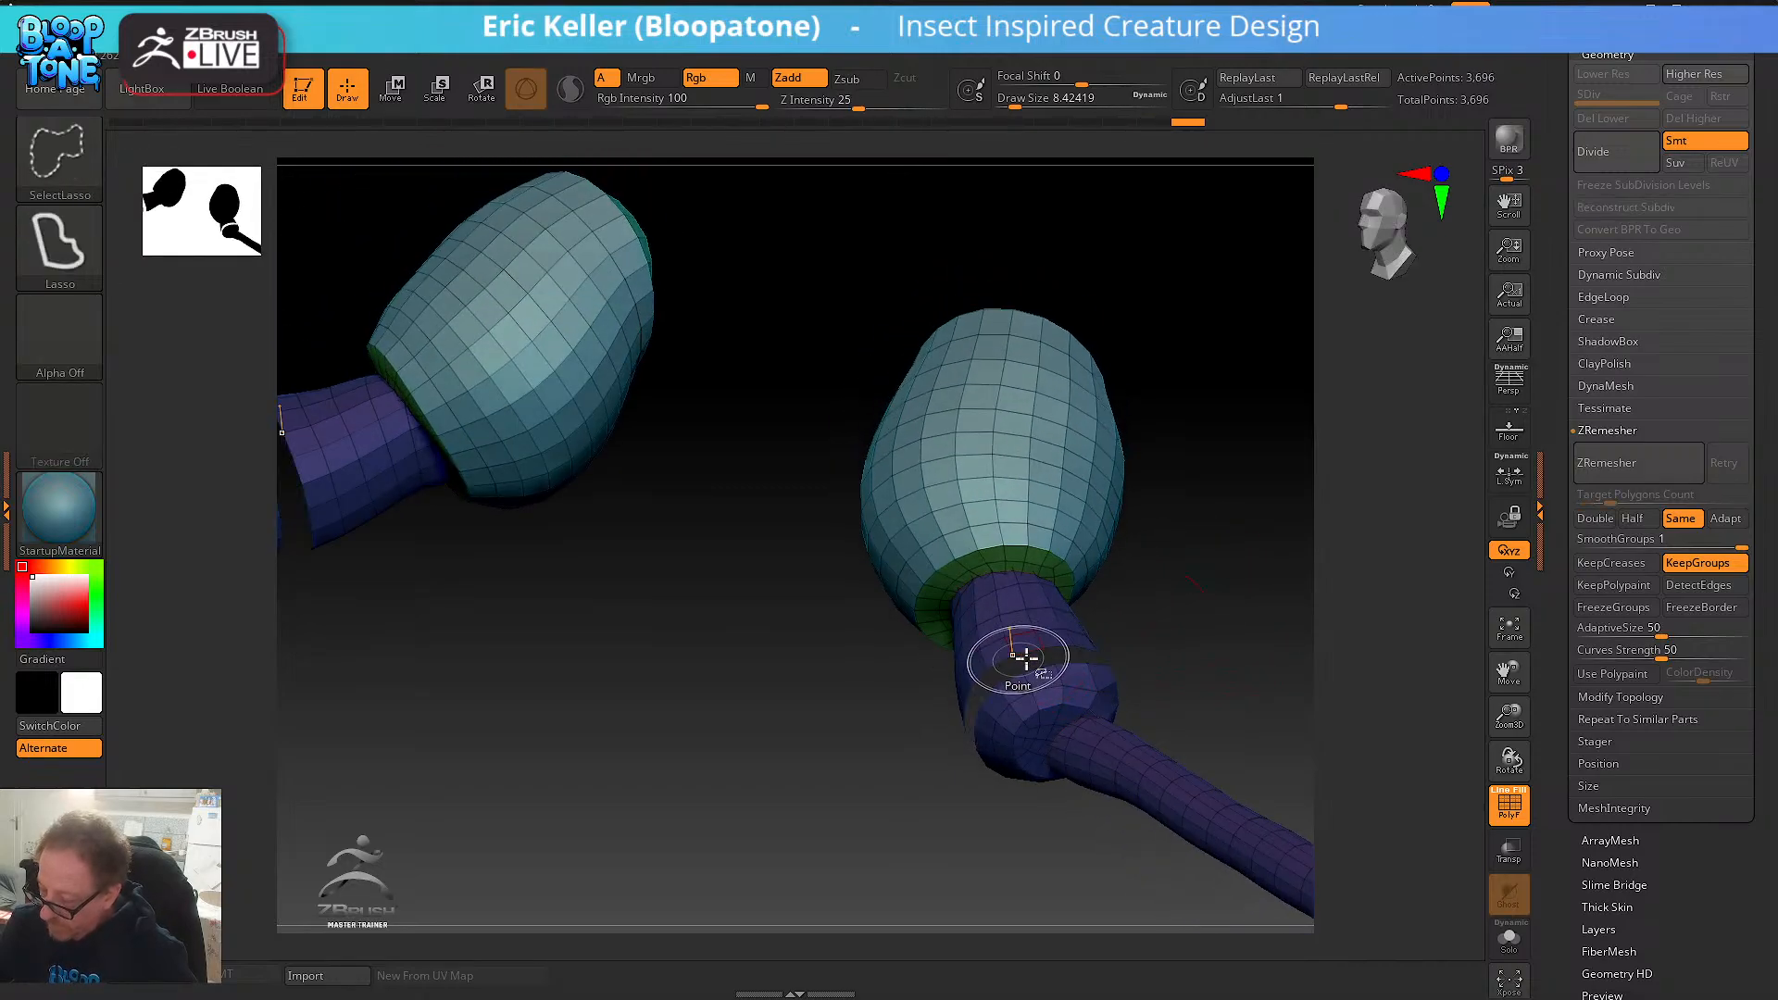
drag(1168, 639, 1281, 684)
ctrl+shift+click(1169, 615)
alt+drag(1105, 616, 871, 463)
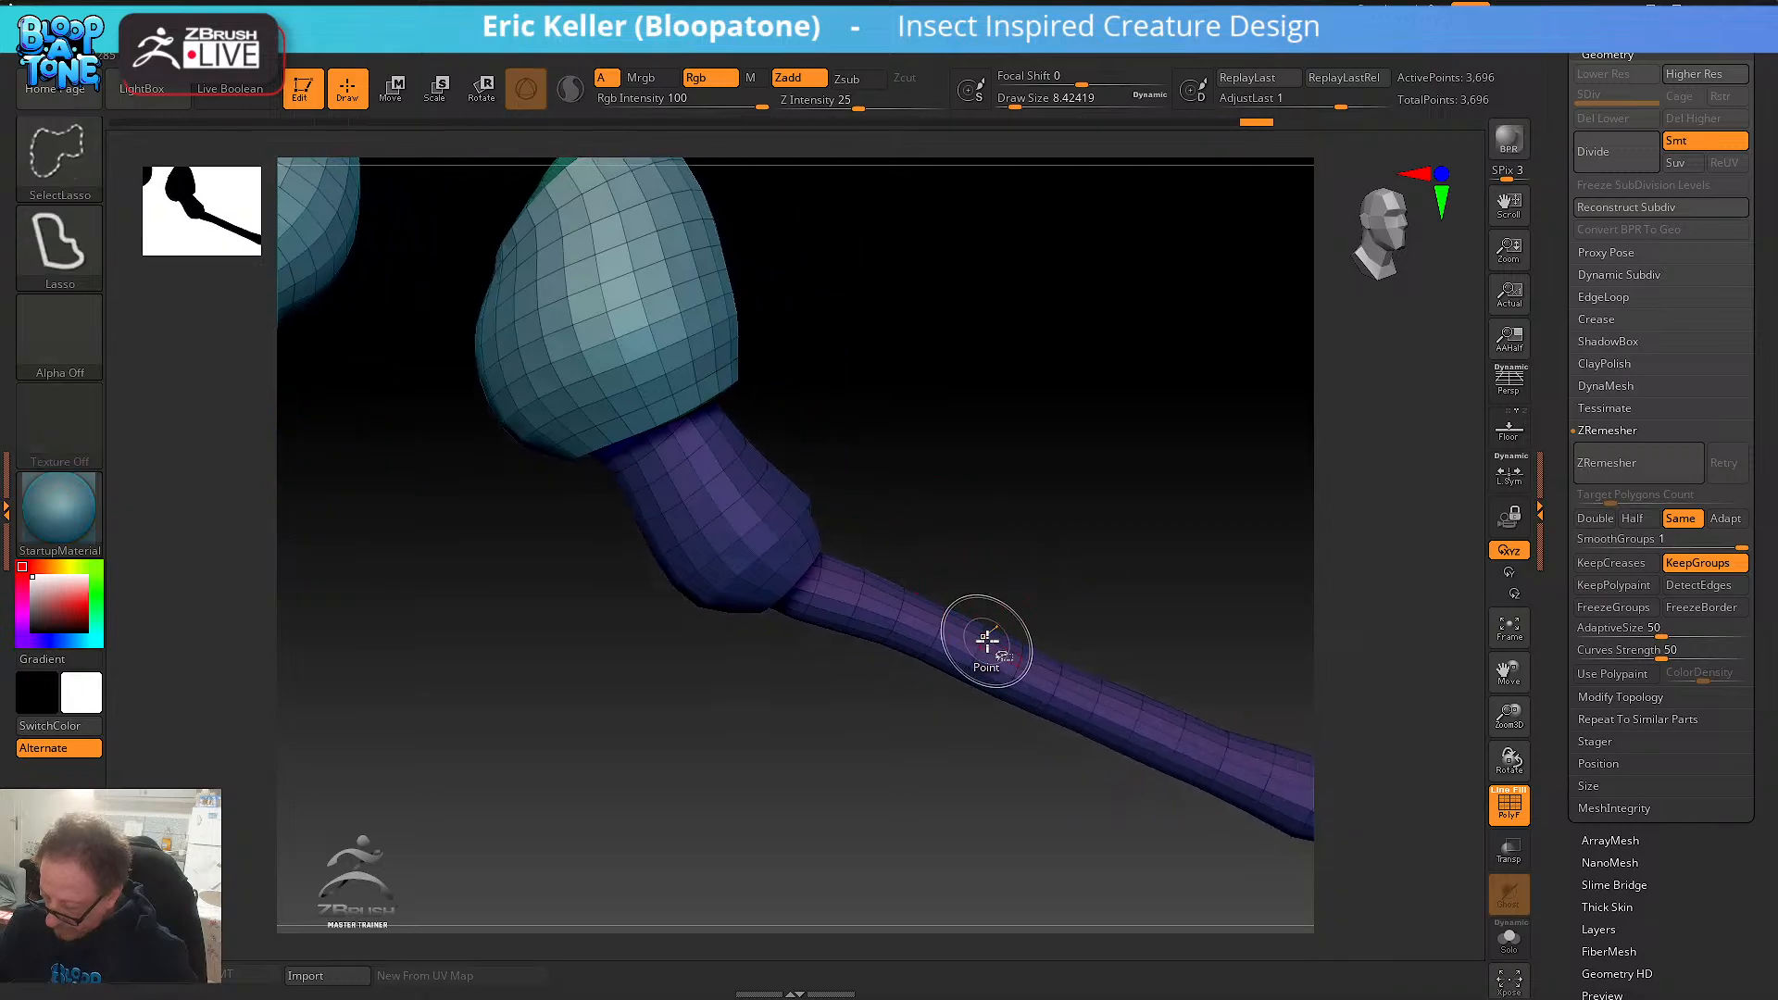
ctrl+shift+click(993, 666)
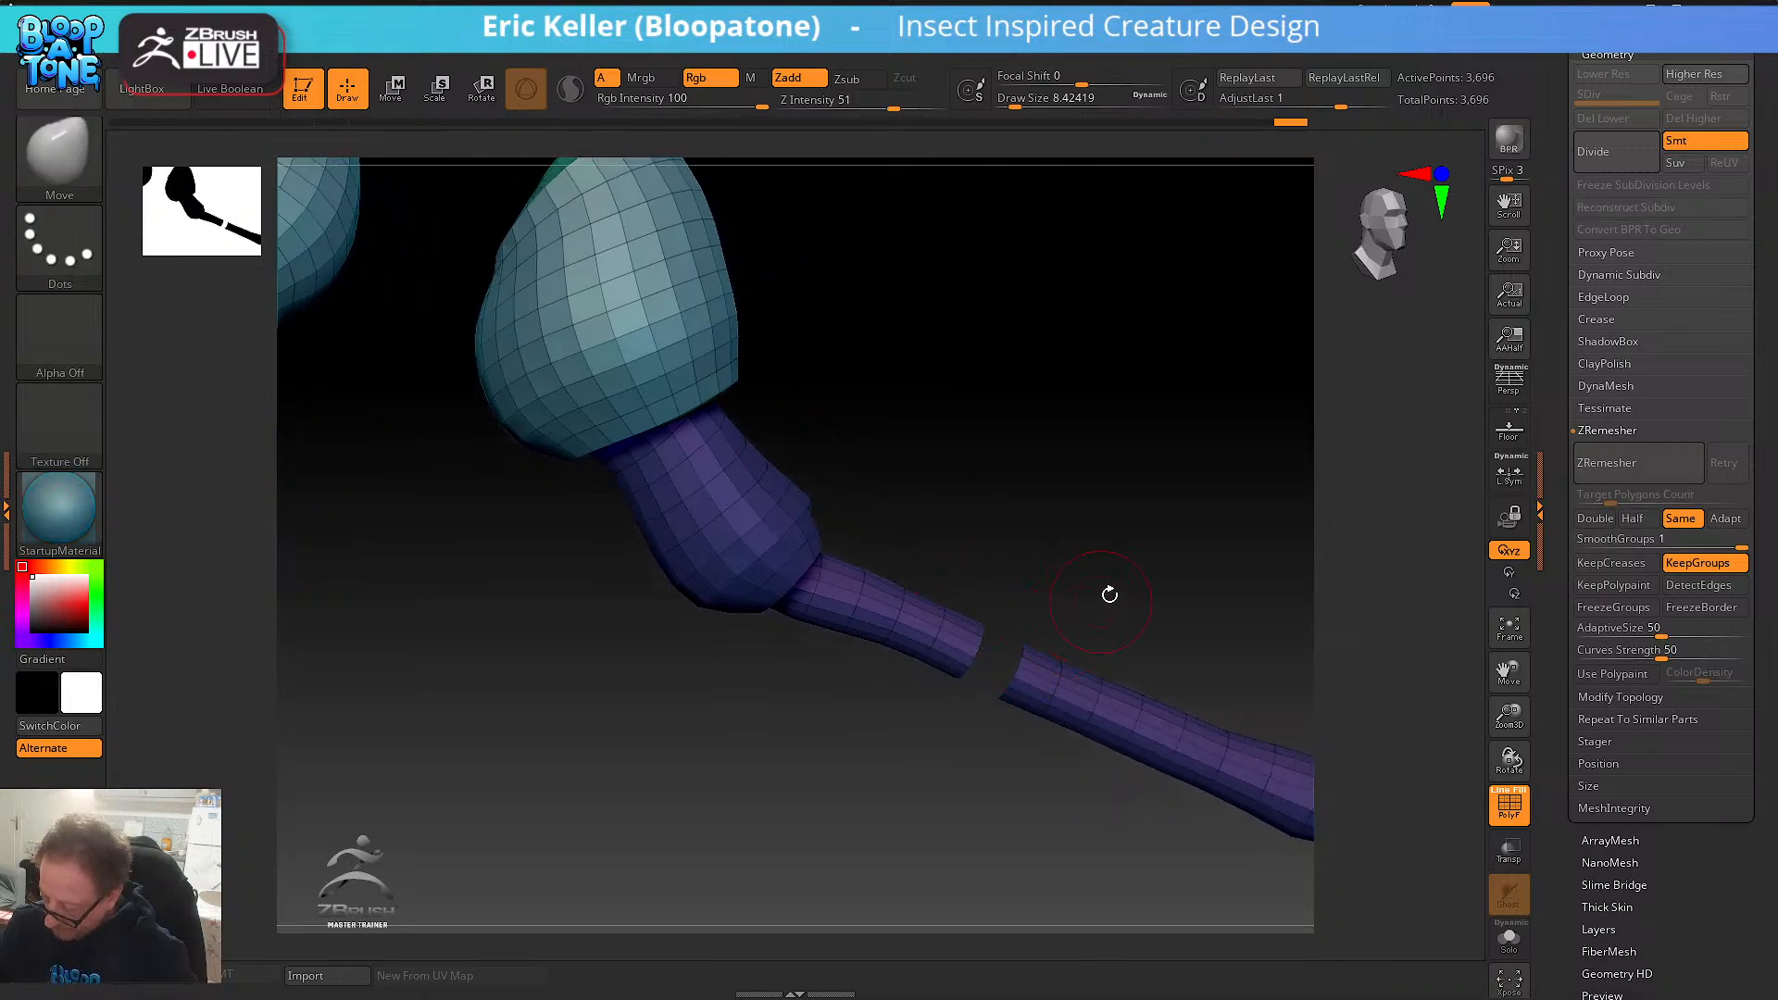
alt+drag(1108, 592, 1077, 499)
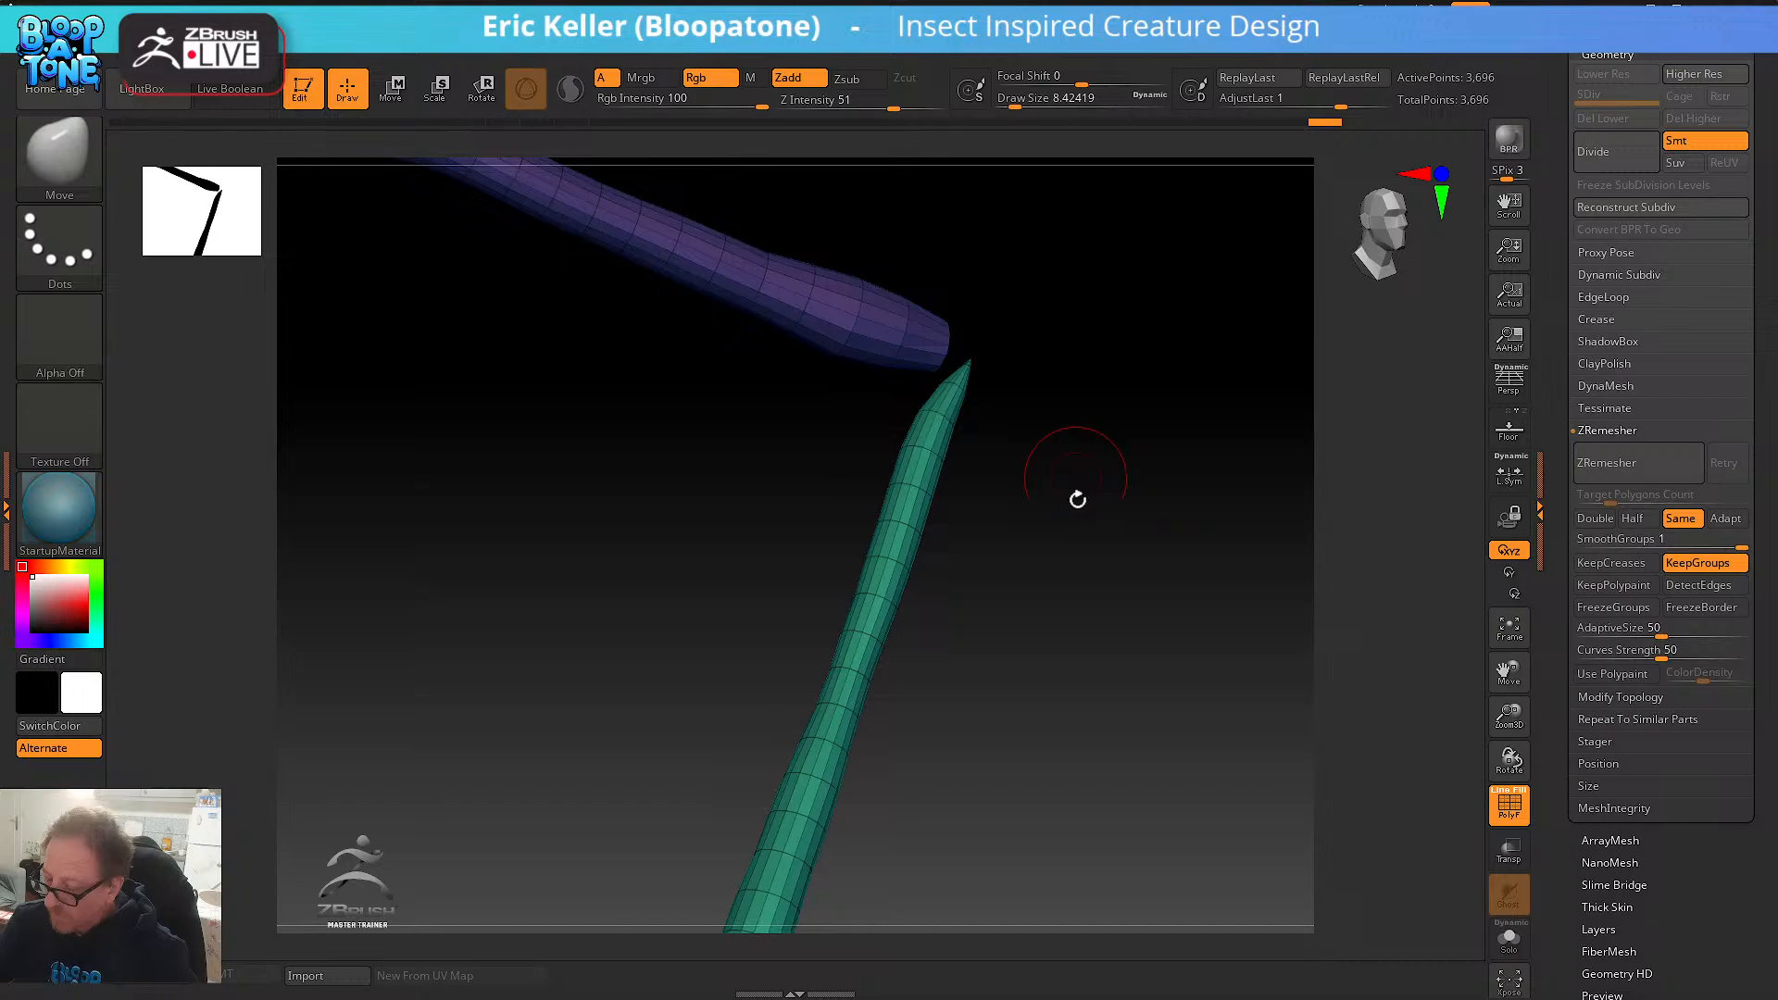
click(58, 150)
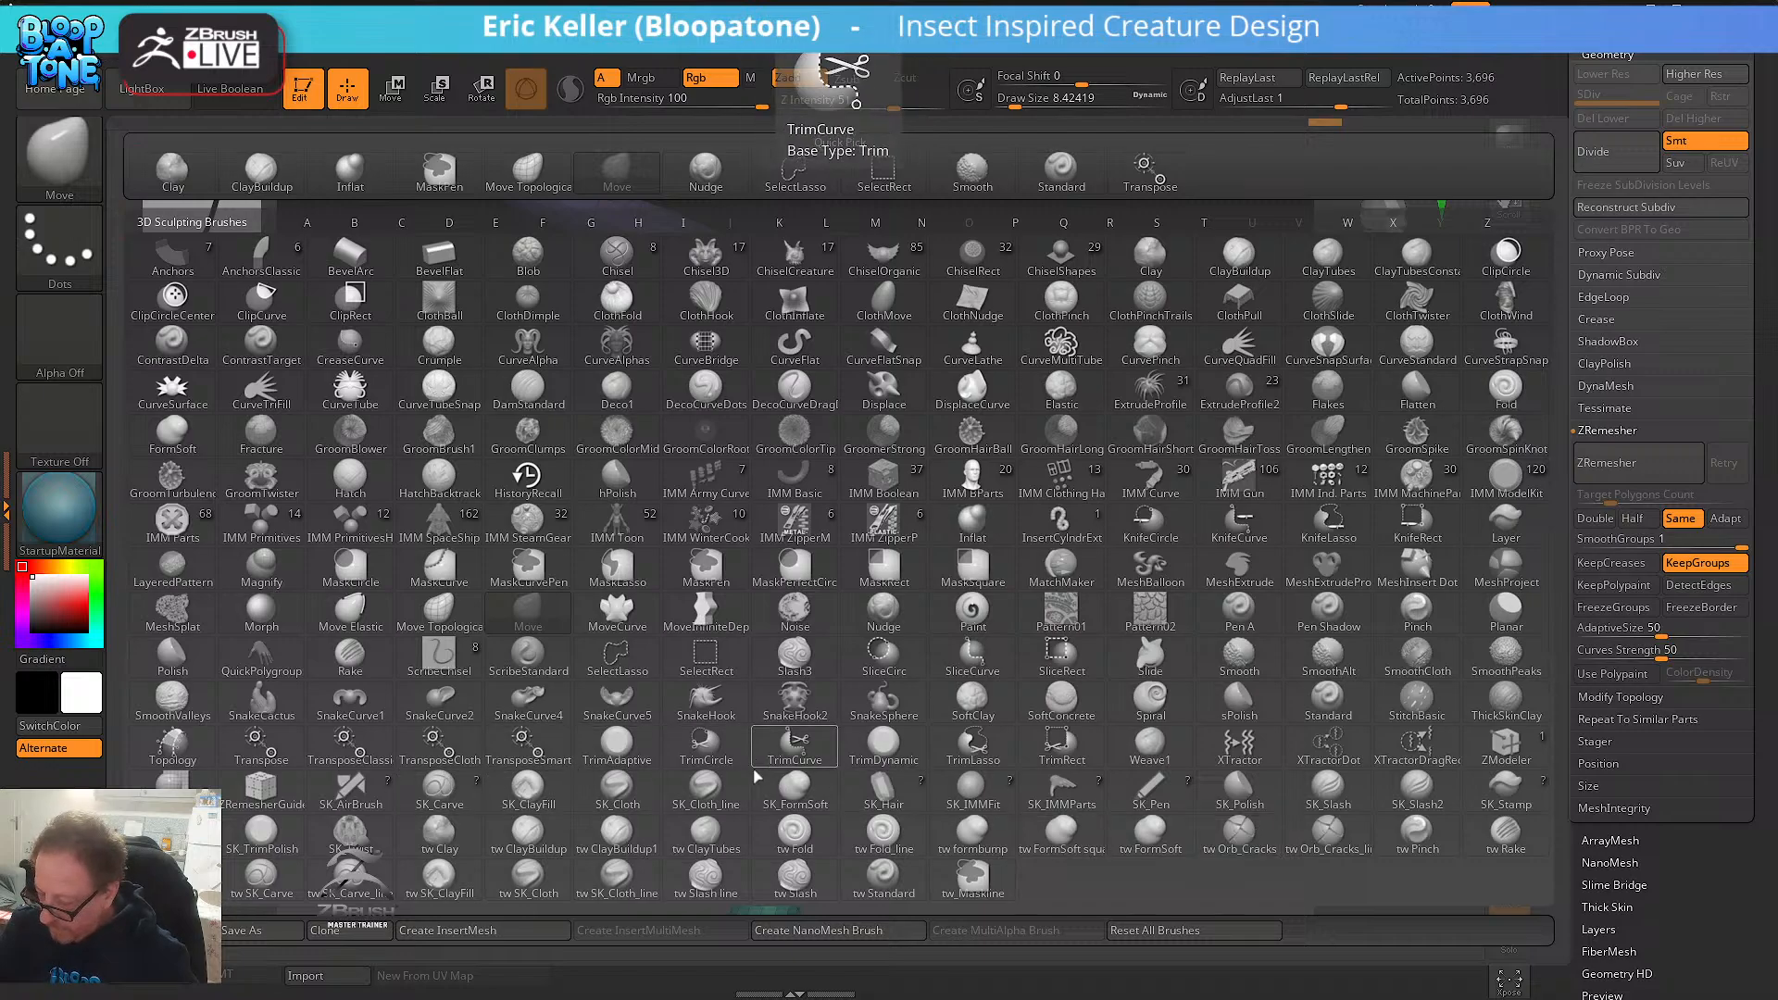
click(990, 860)
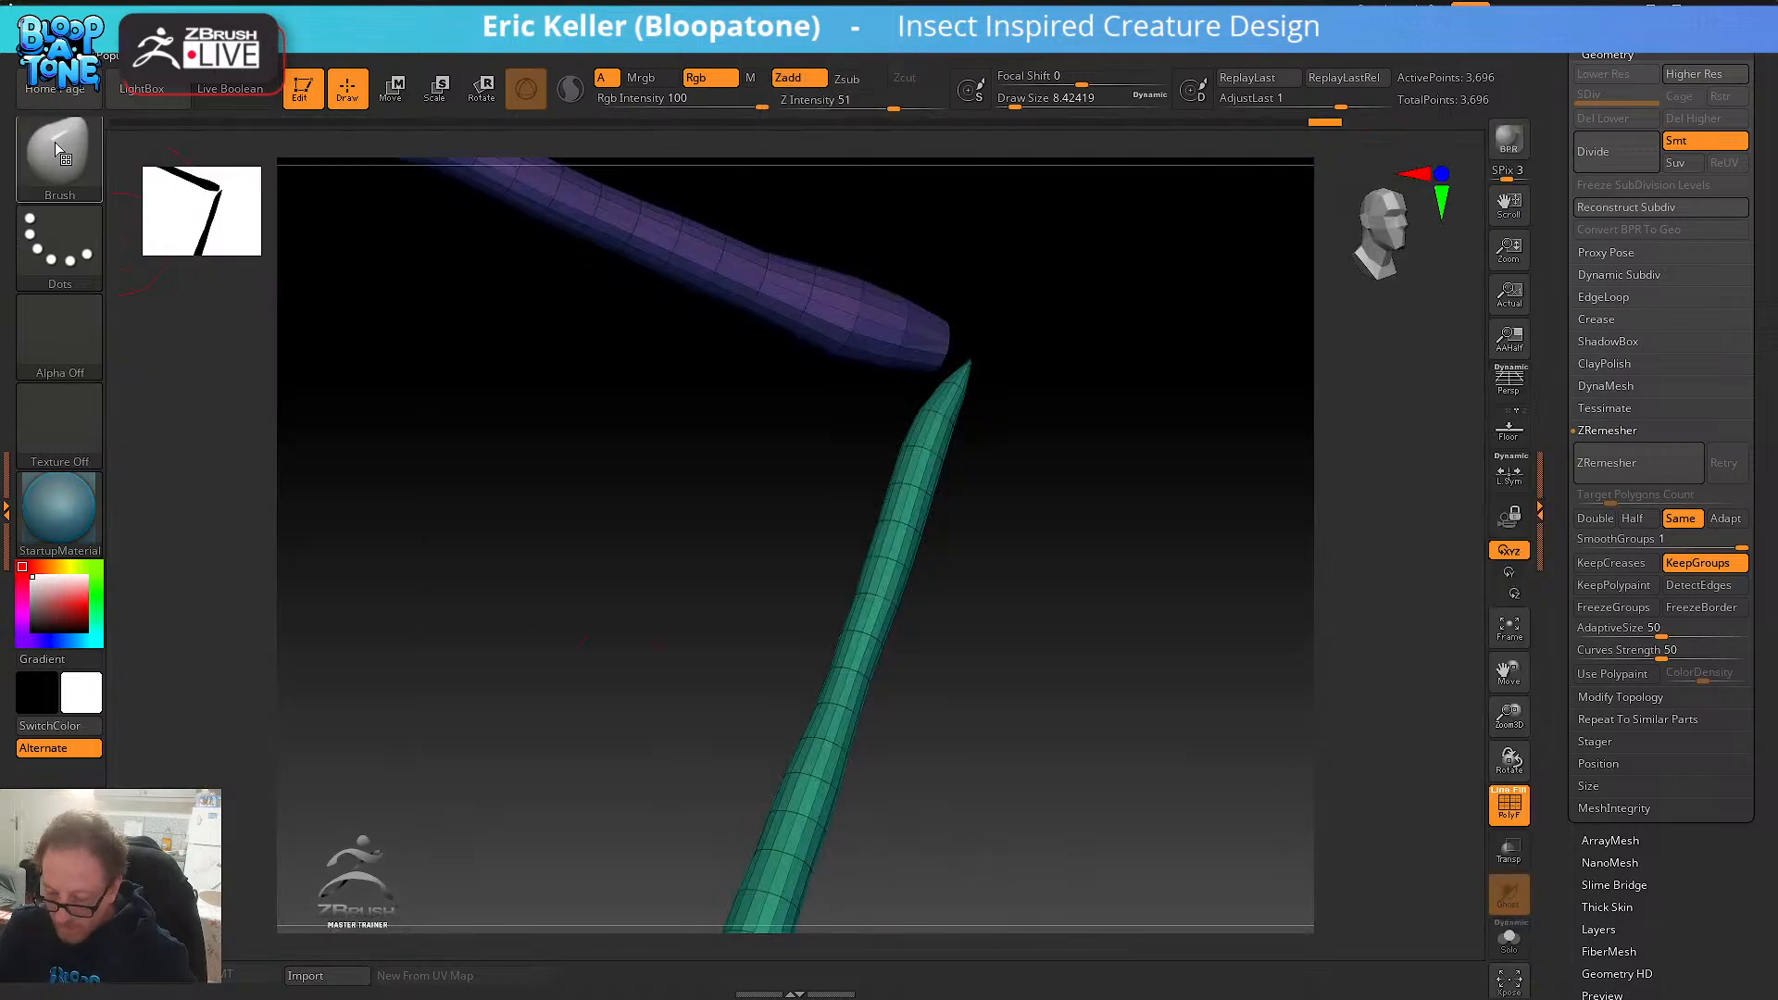
click(56, 146)
click(1139, 669)
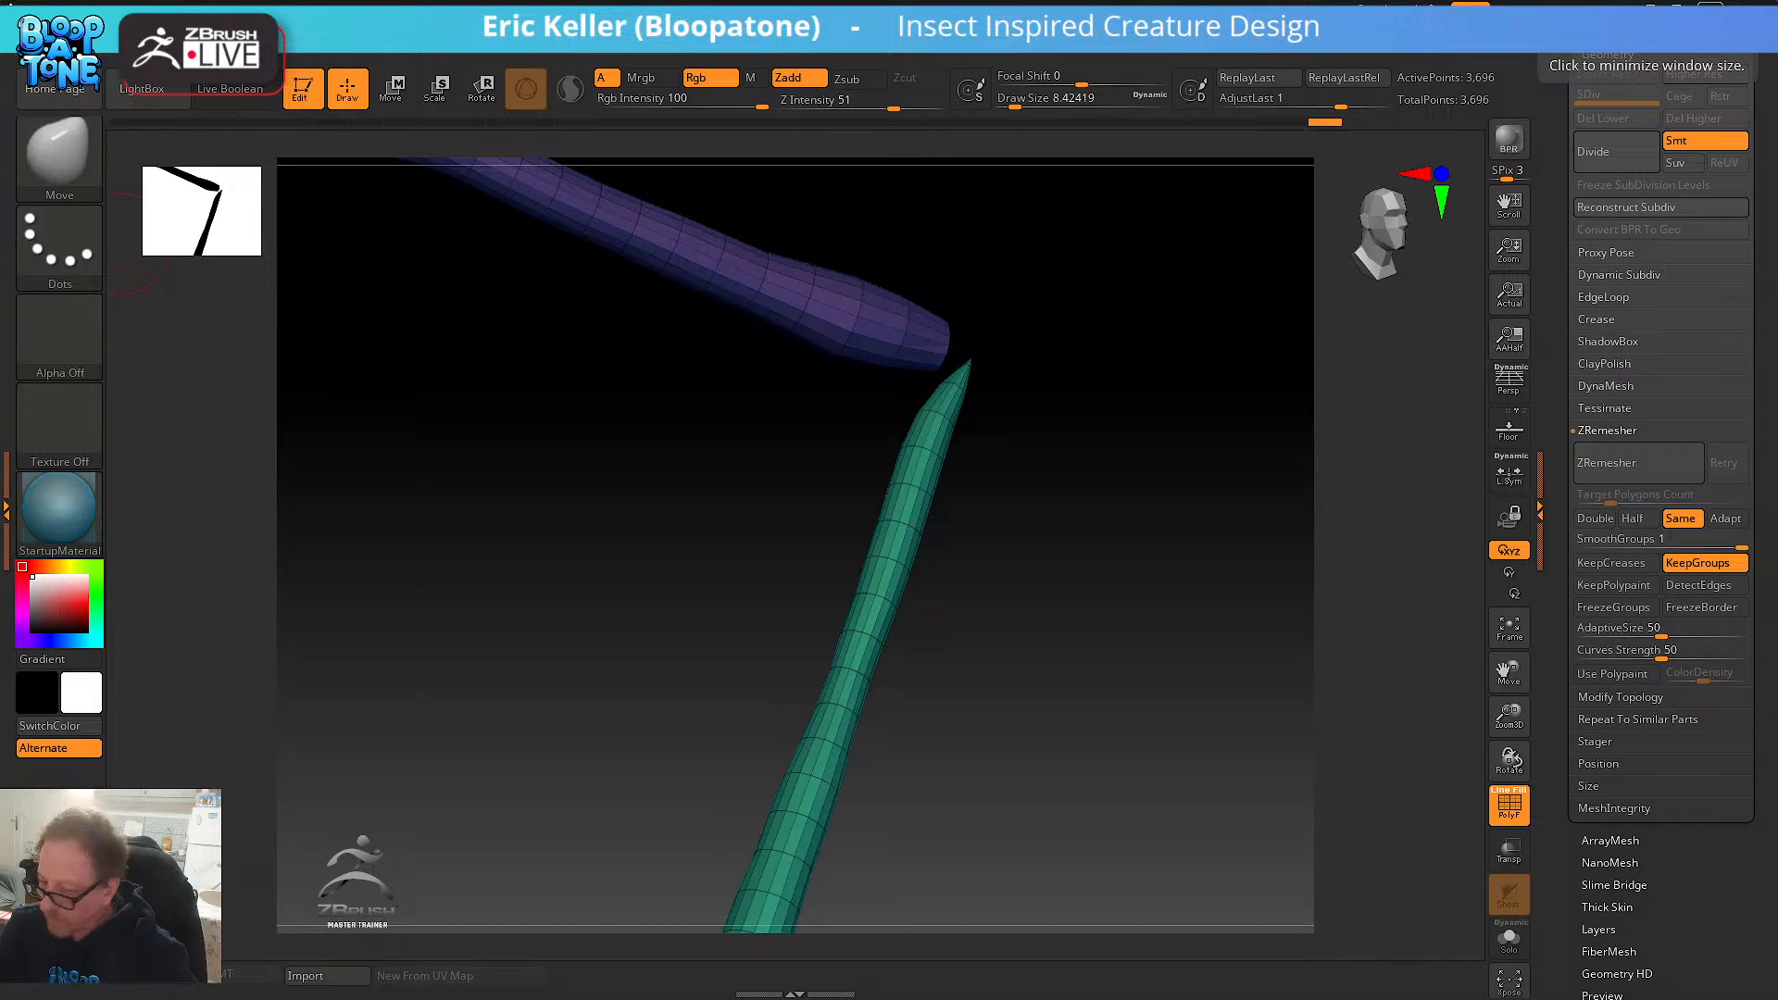
- Switch the Windows keyboard layout to English (United States) and restore the sculpting window to full size
click(1737, 10)
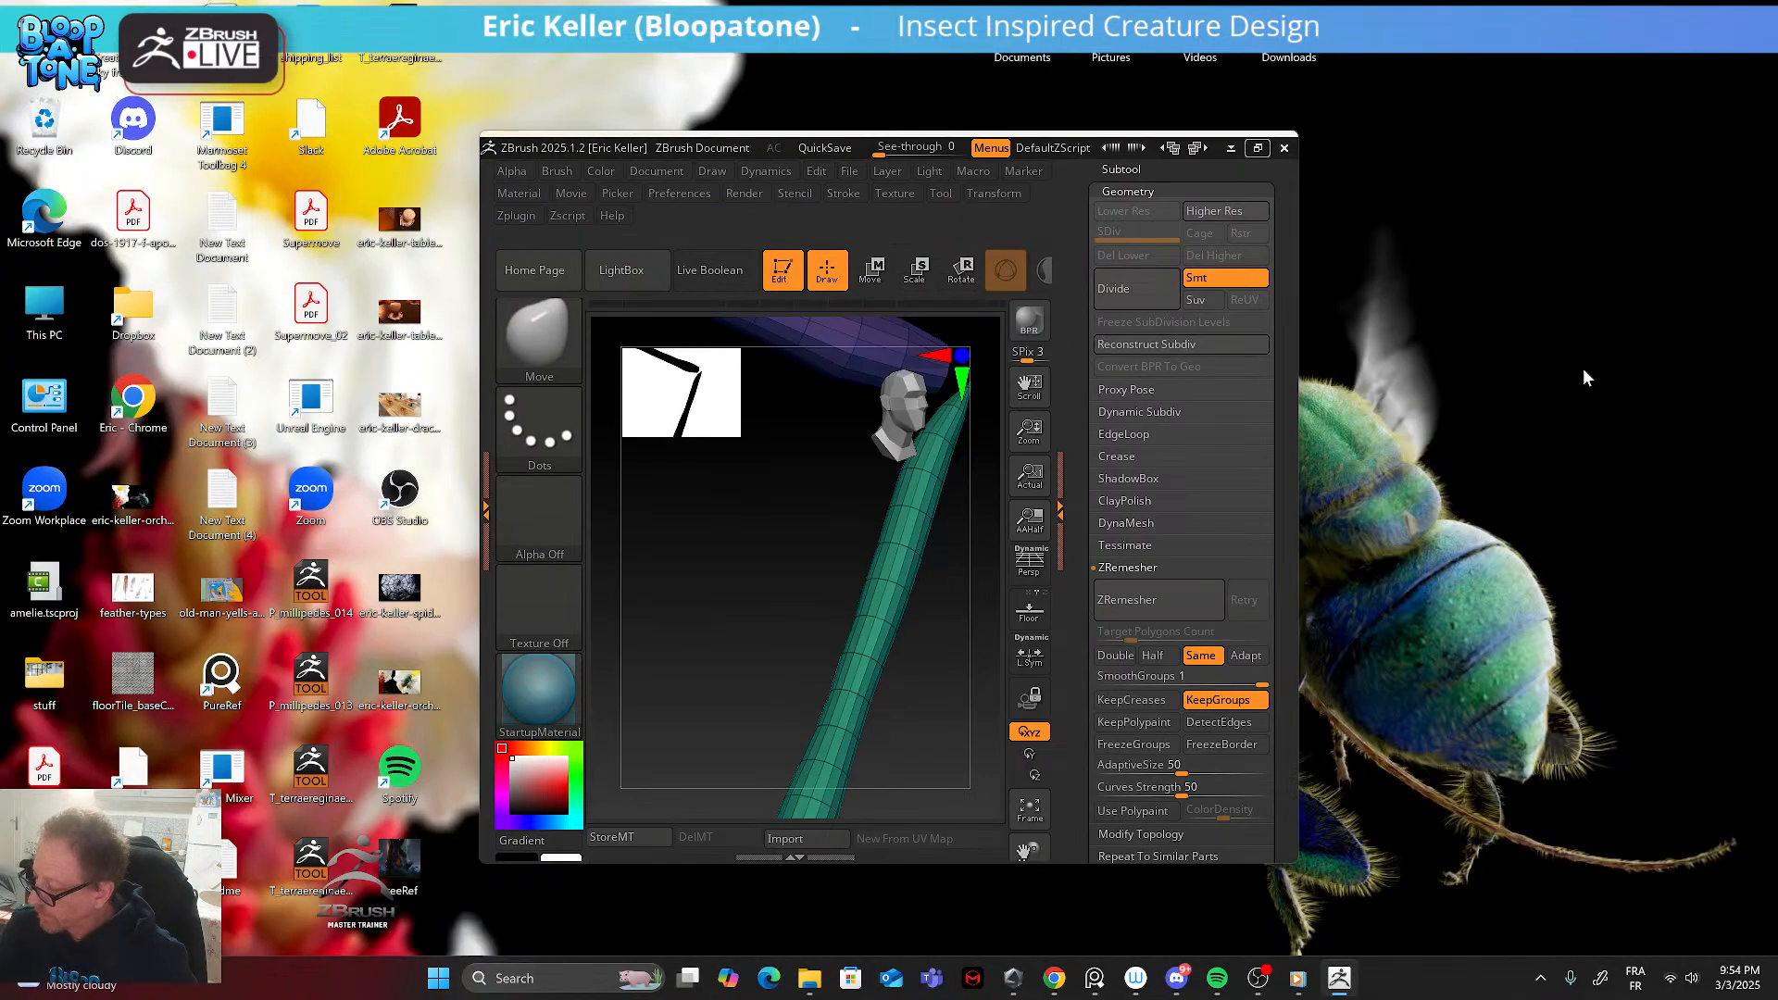
click(1636, 979)
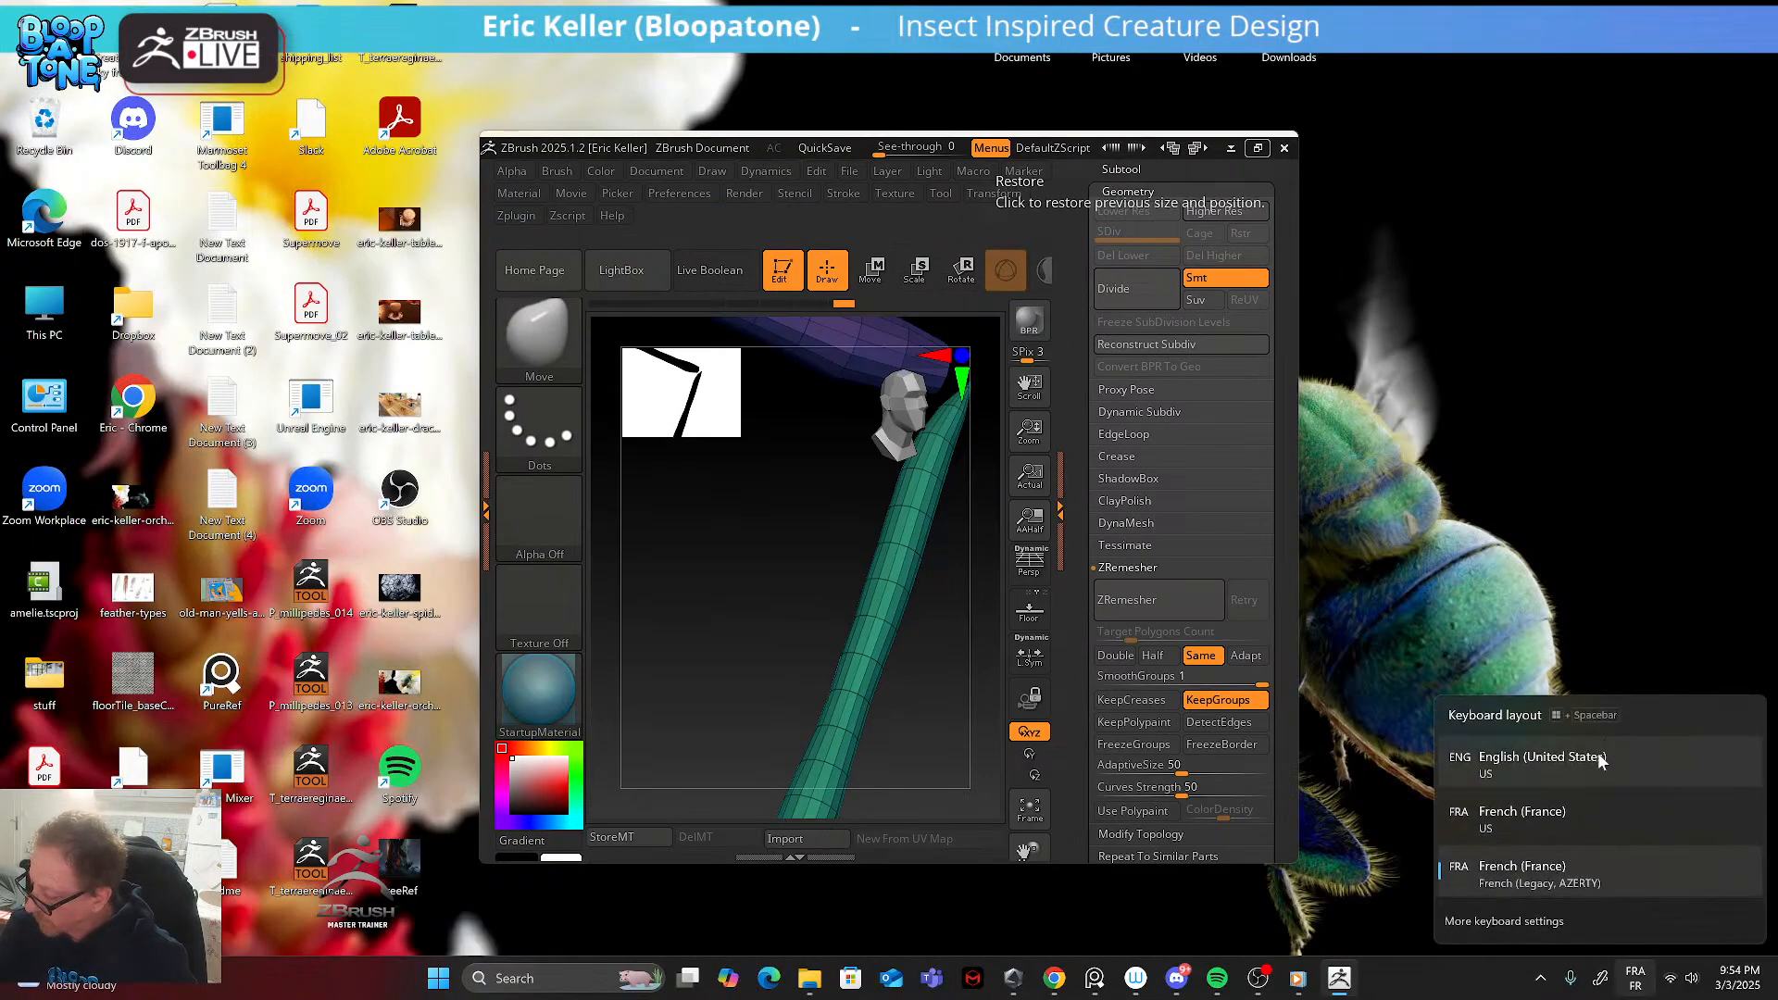
click(1609, 750)
click(1258, 148)
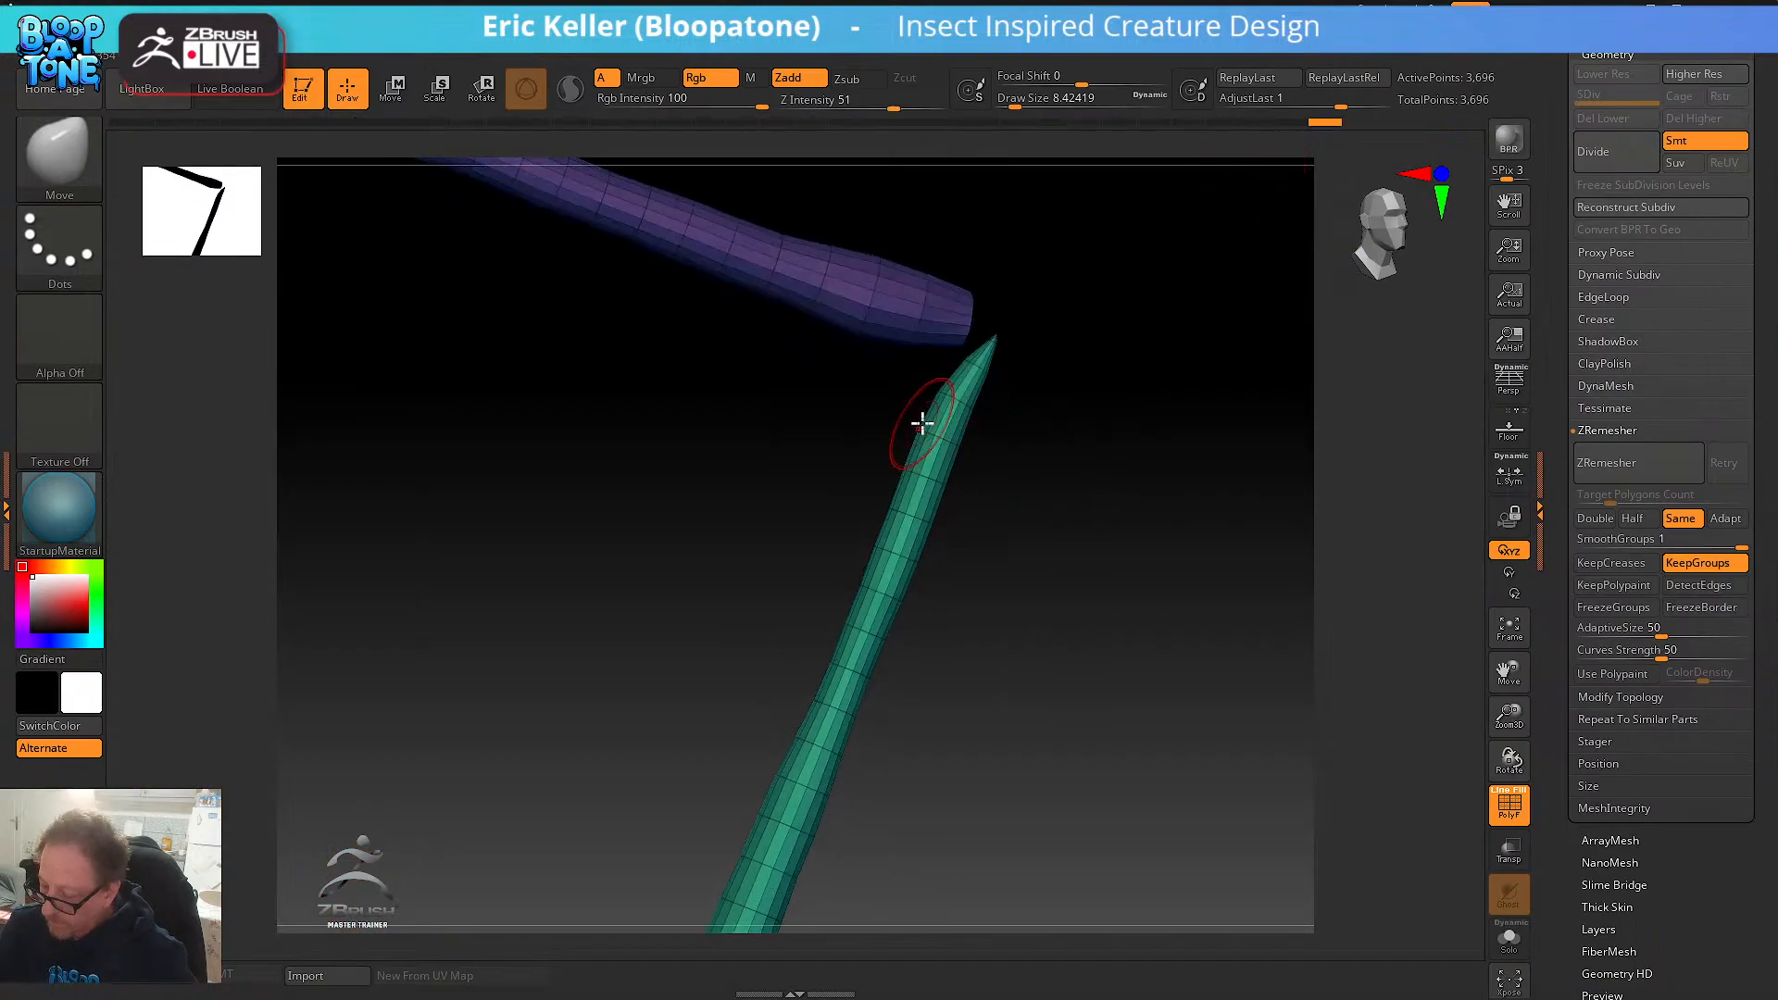
- Make the Skin_ZSphere6_1 tool active again to work on the front legs within the full creature
click(88, 166)
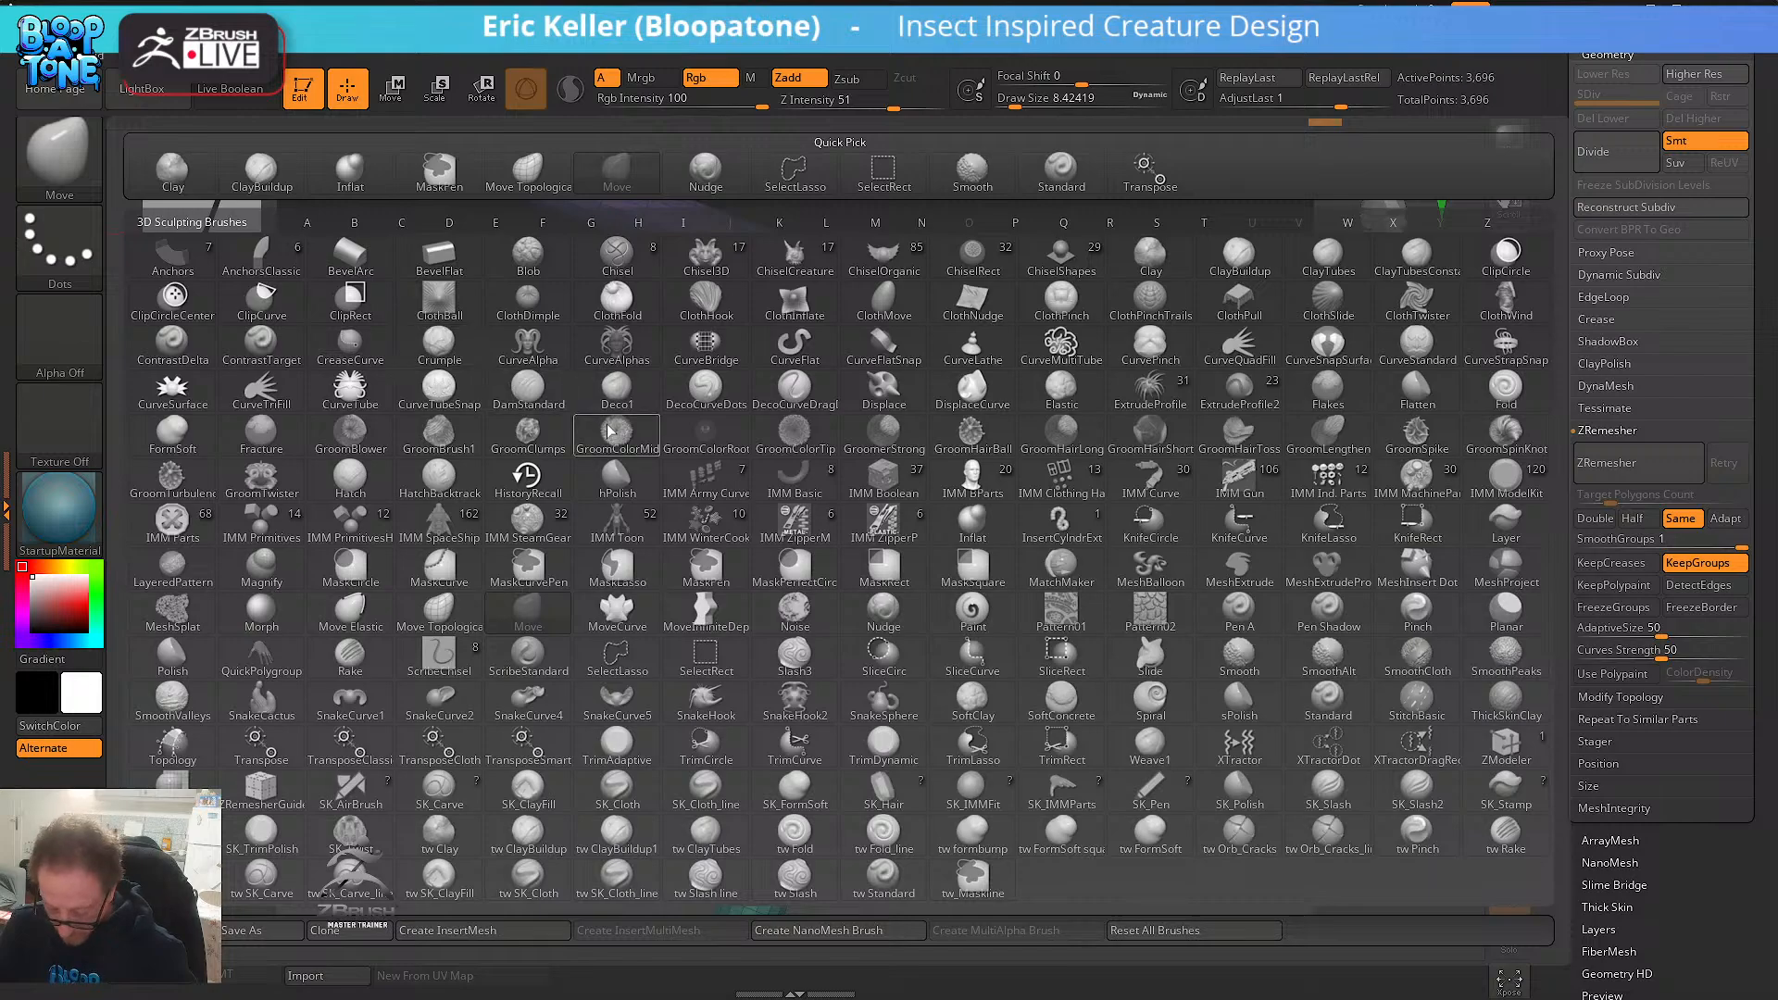
key(z)
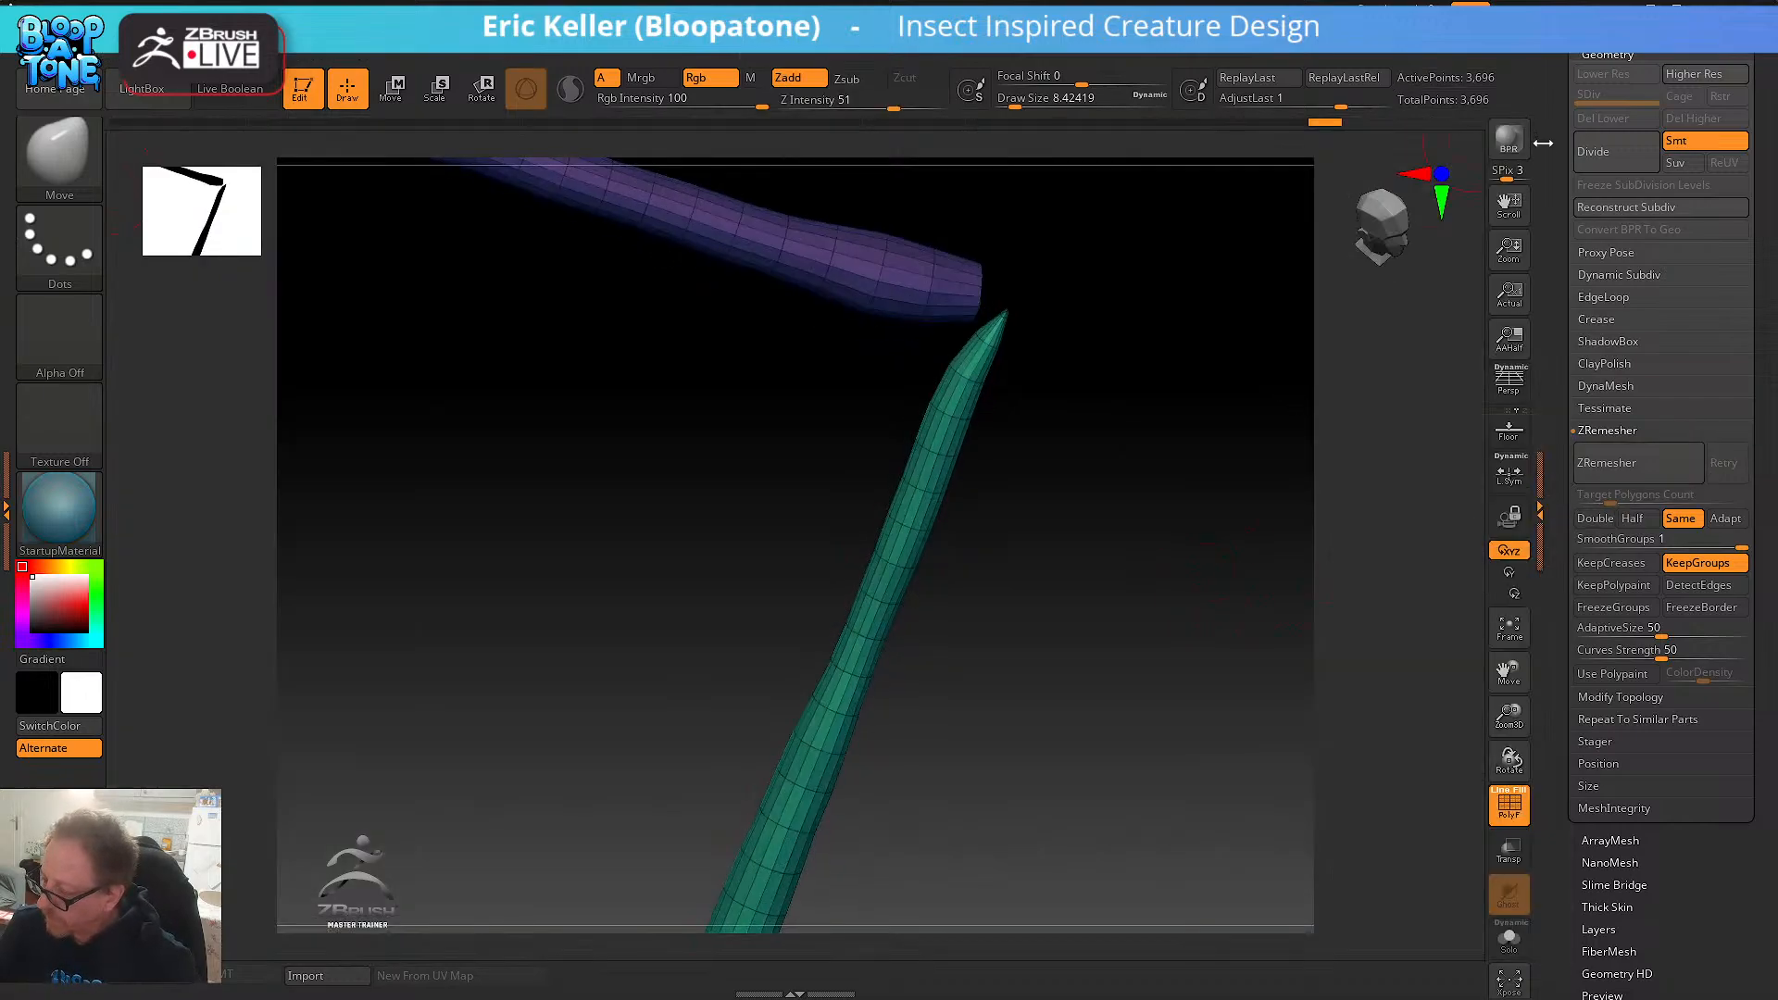
scroll(1587, 93, up, 2)
click(1600, 68)
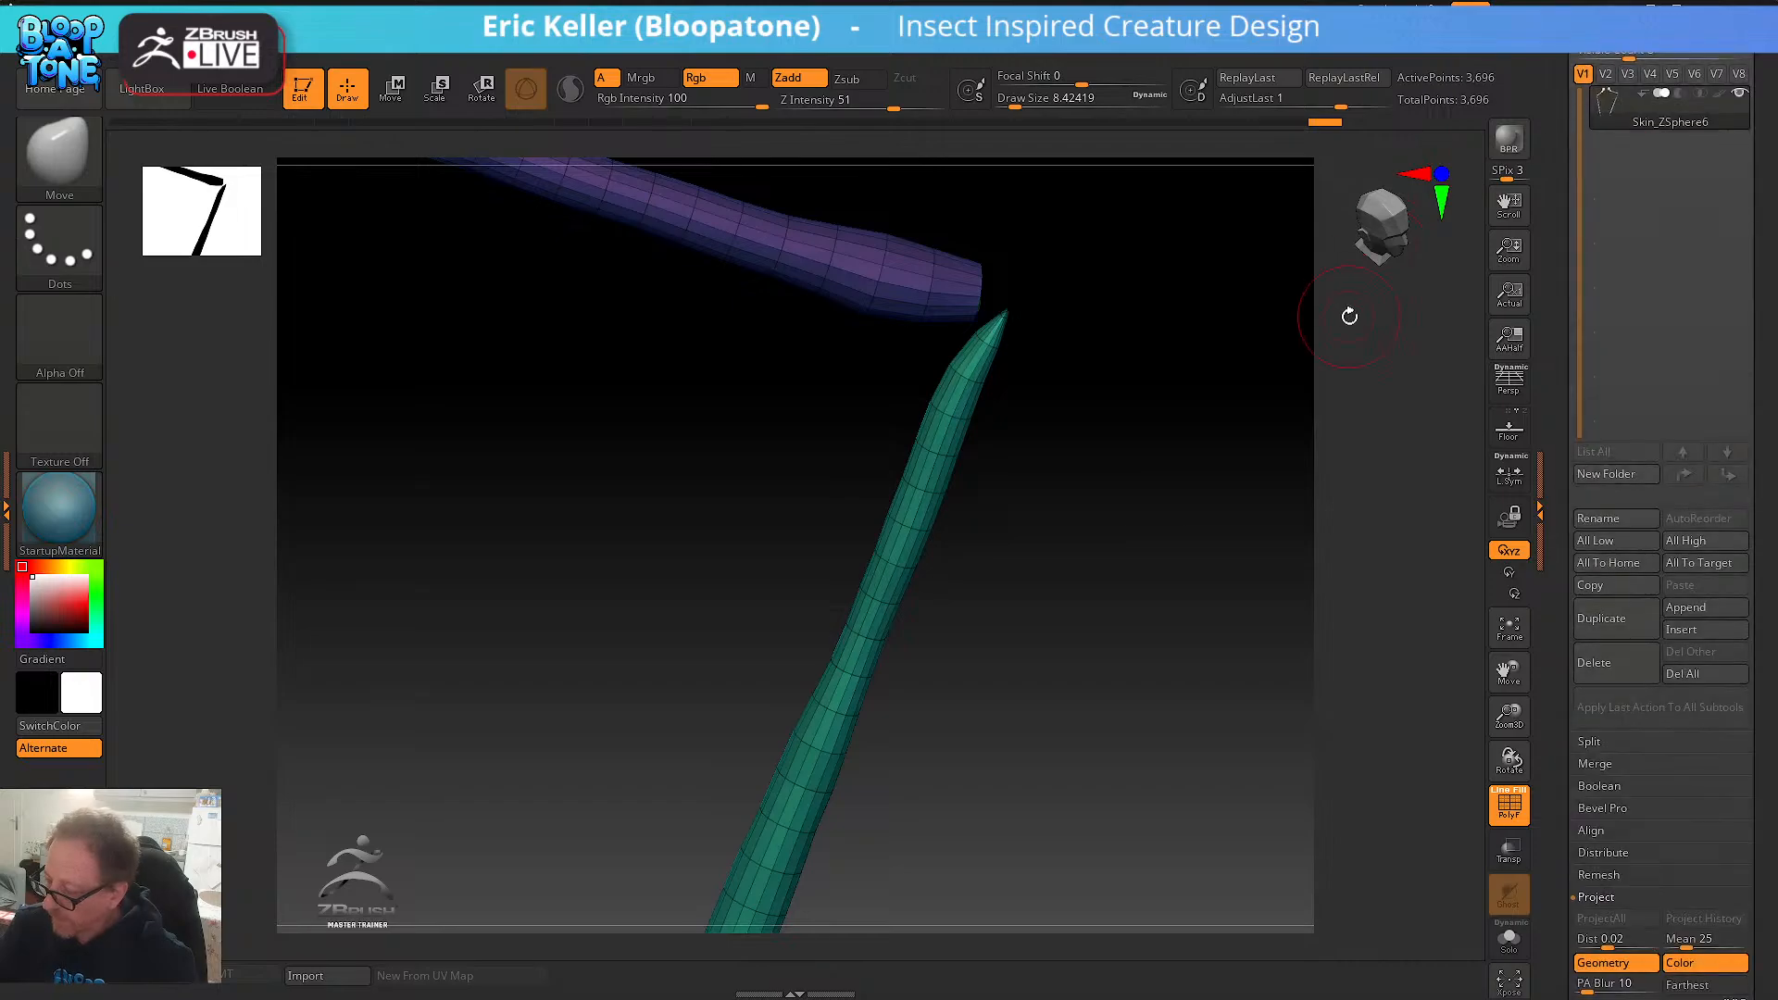
scroll(1614, 246, up, 5)
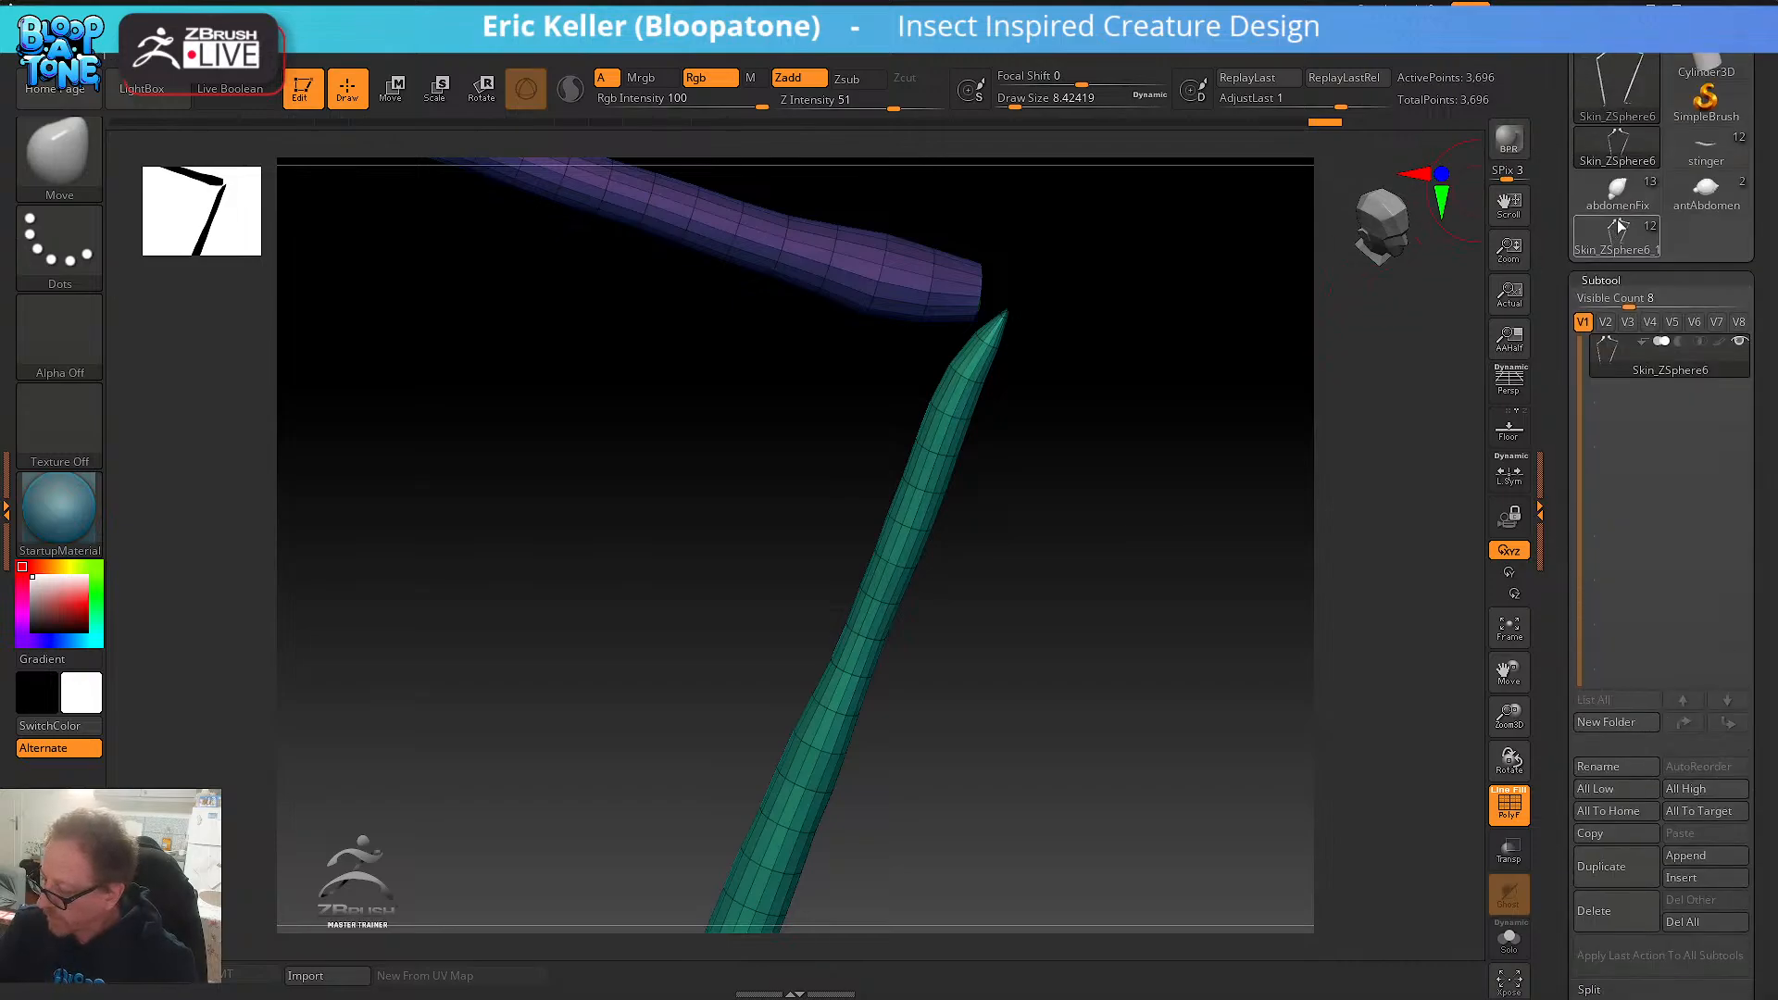
click(1619, 225)
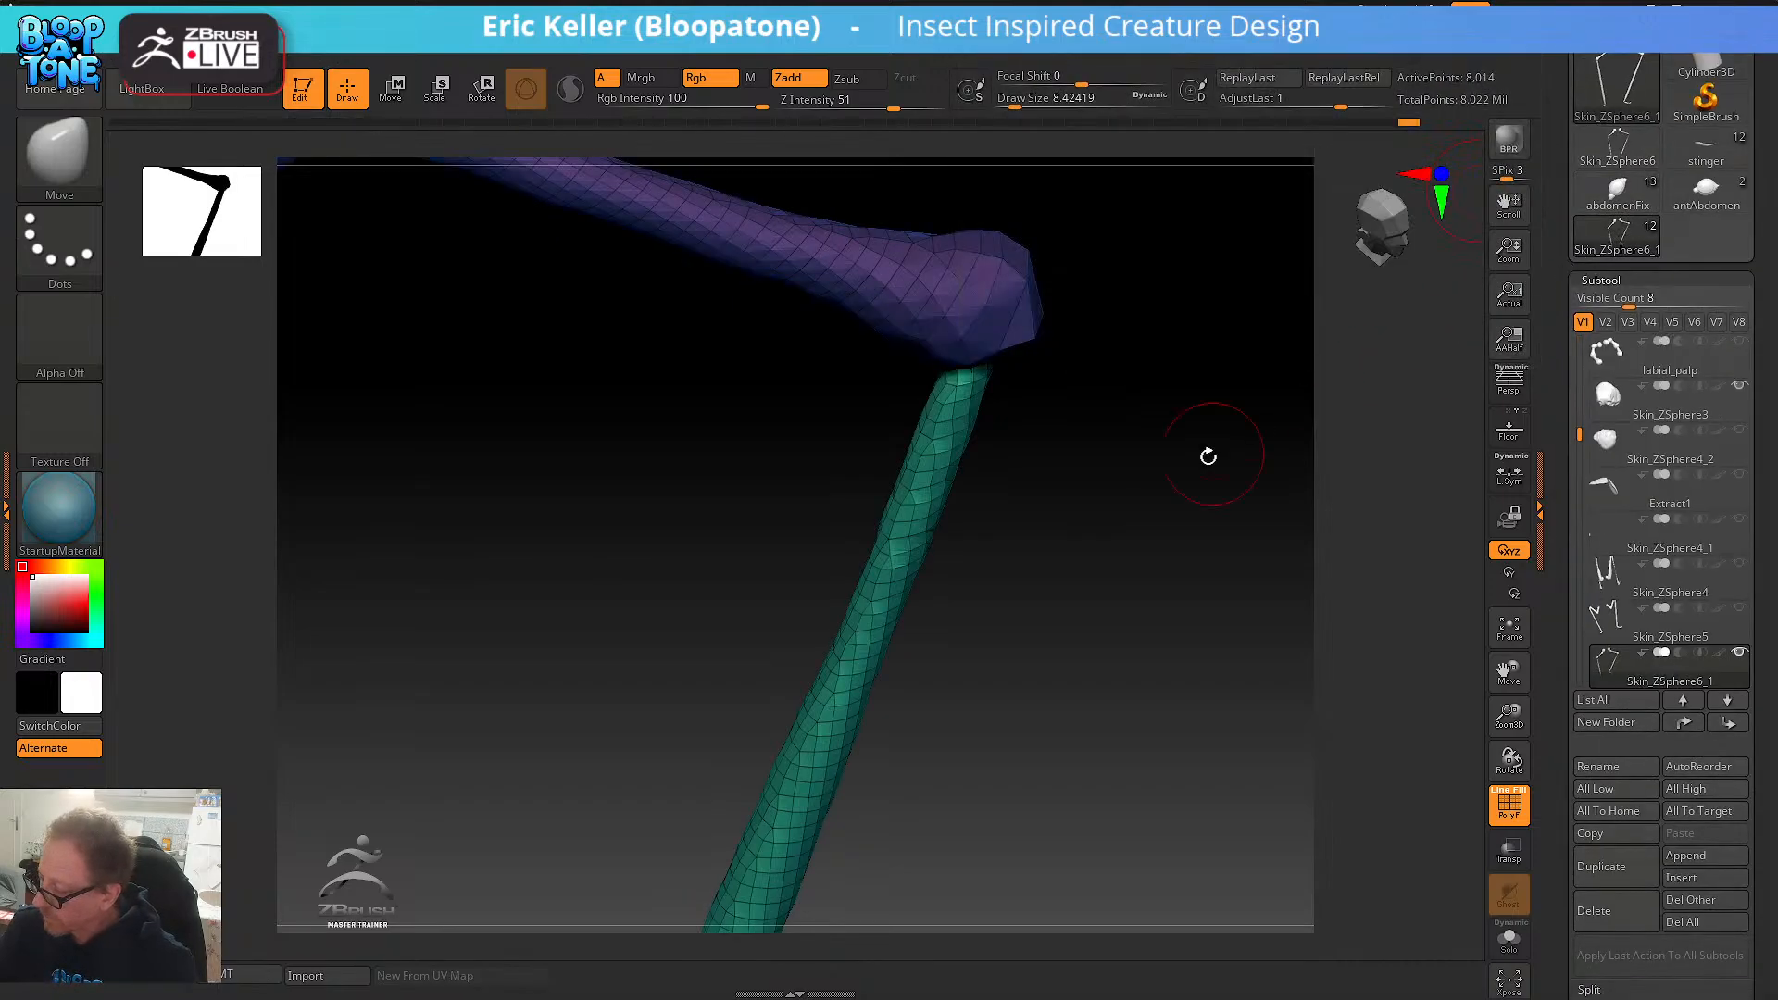
- Hide the polygon wireframe display and update the front legs' DynaMesh
alt+drag(1222, 439, 1176, 556)
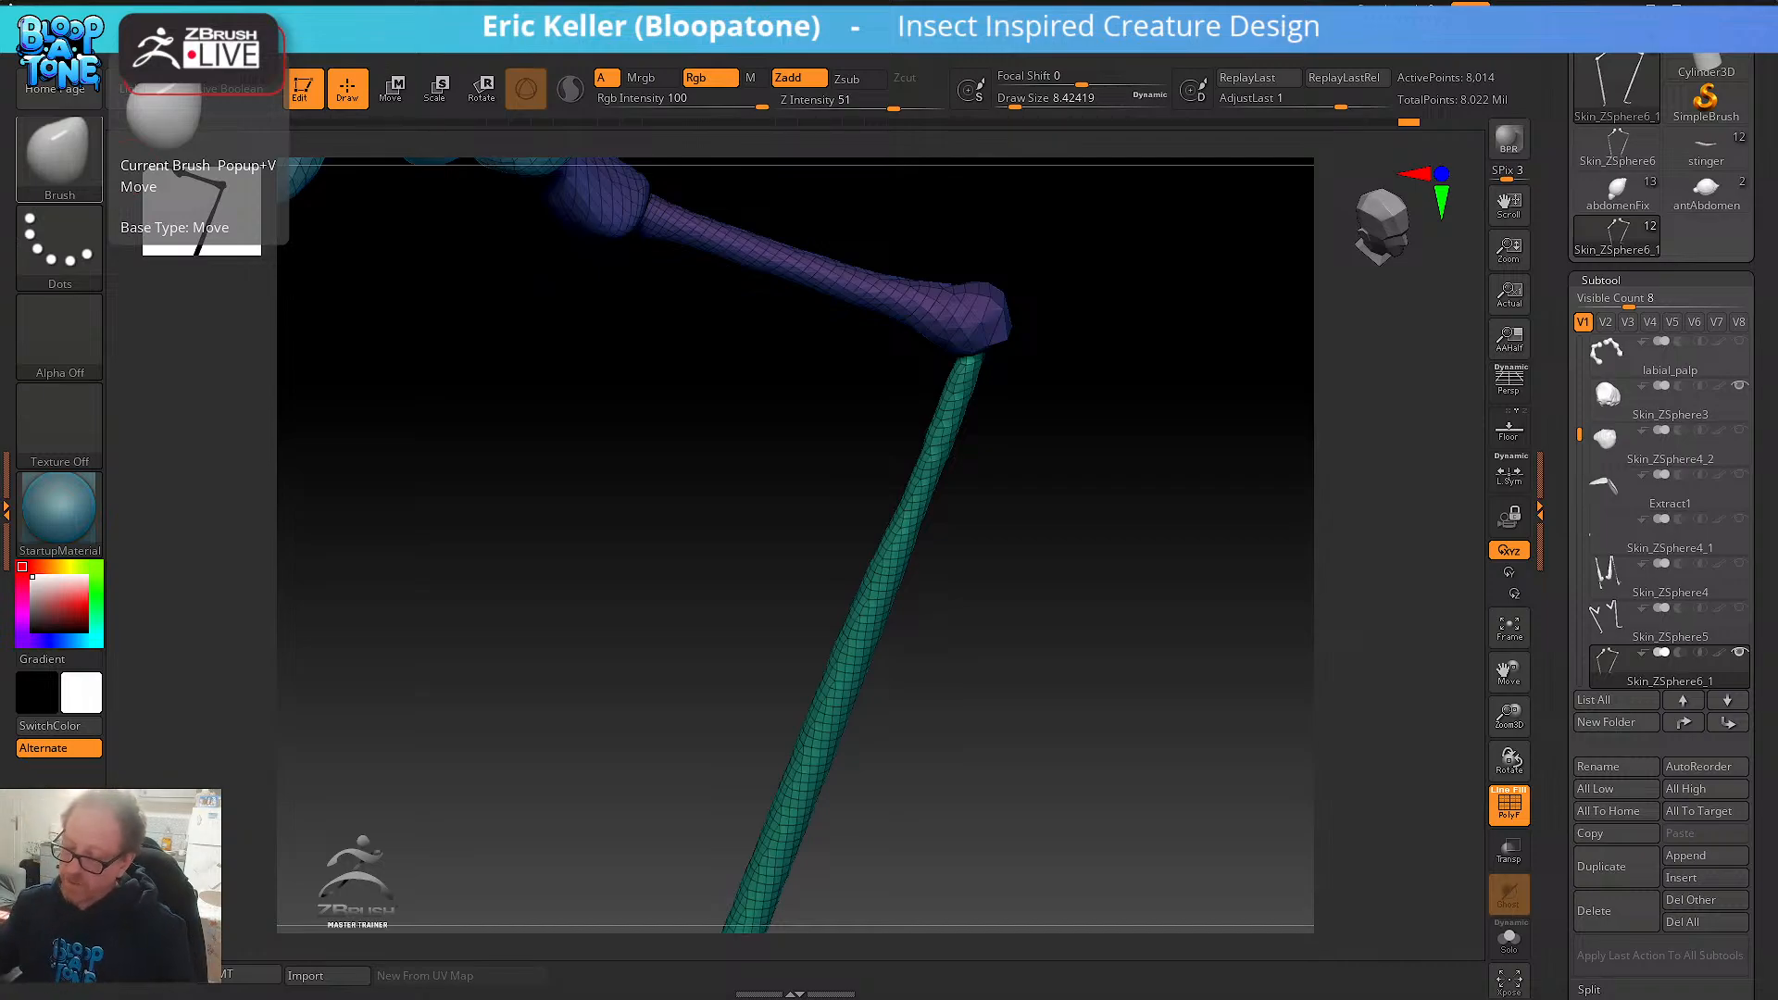
mouse_move(846, 504)
mouse_down()
mouse_move(810, 405)
mouse_move(799, 642)
mouse_up()
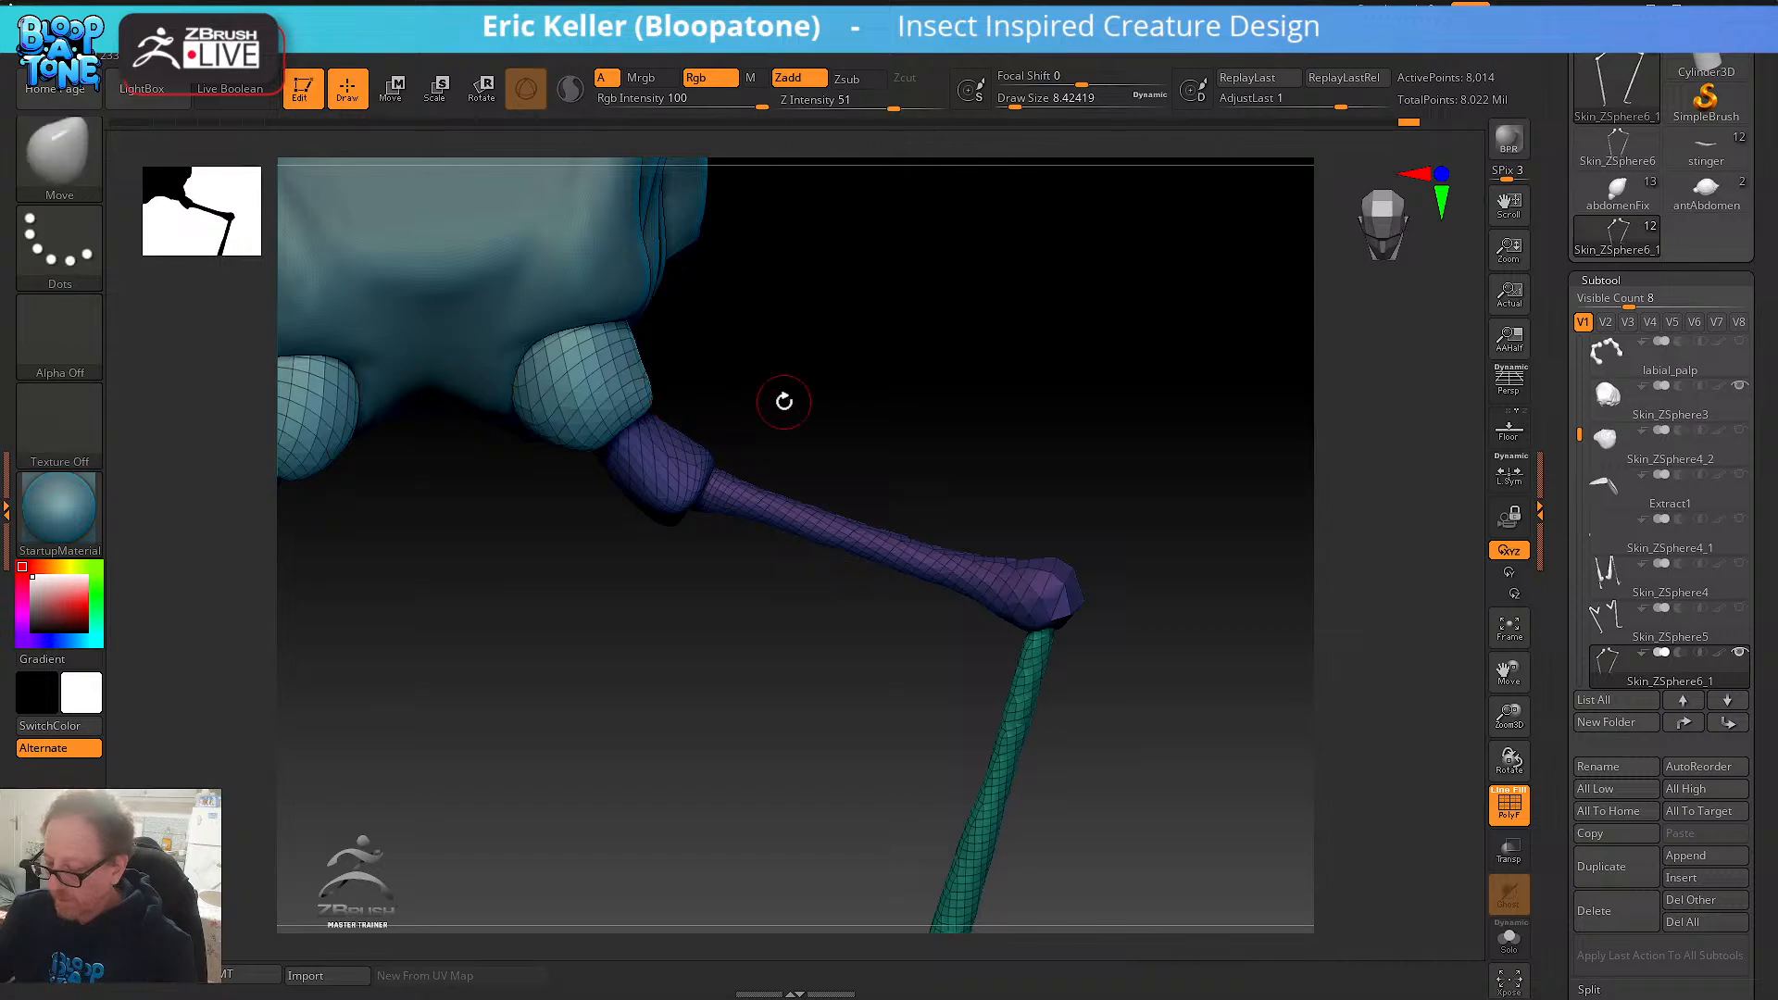
drag(782, 398, 747, 453)
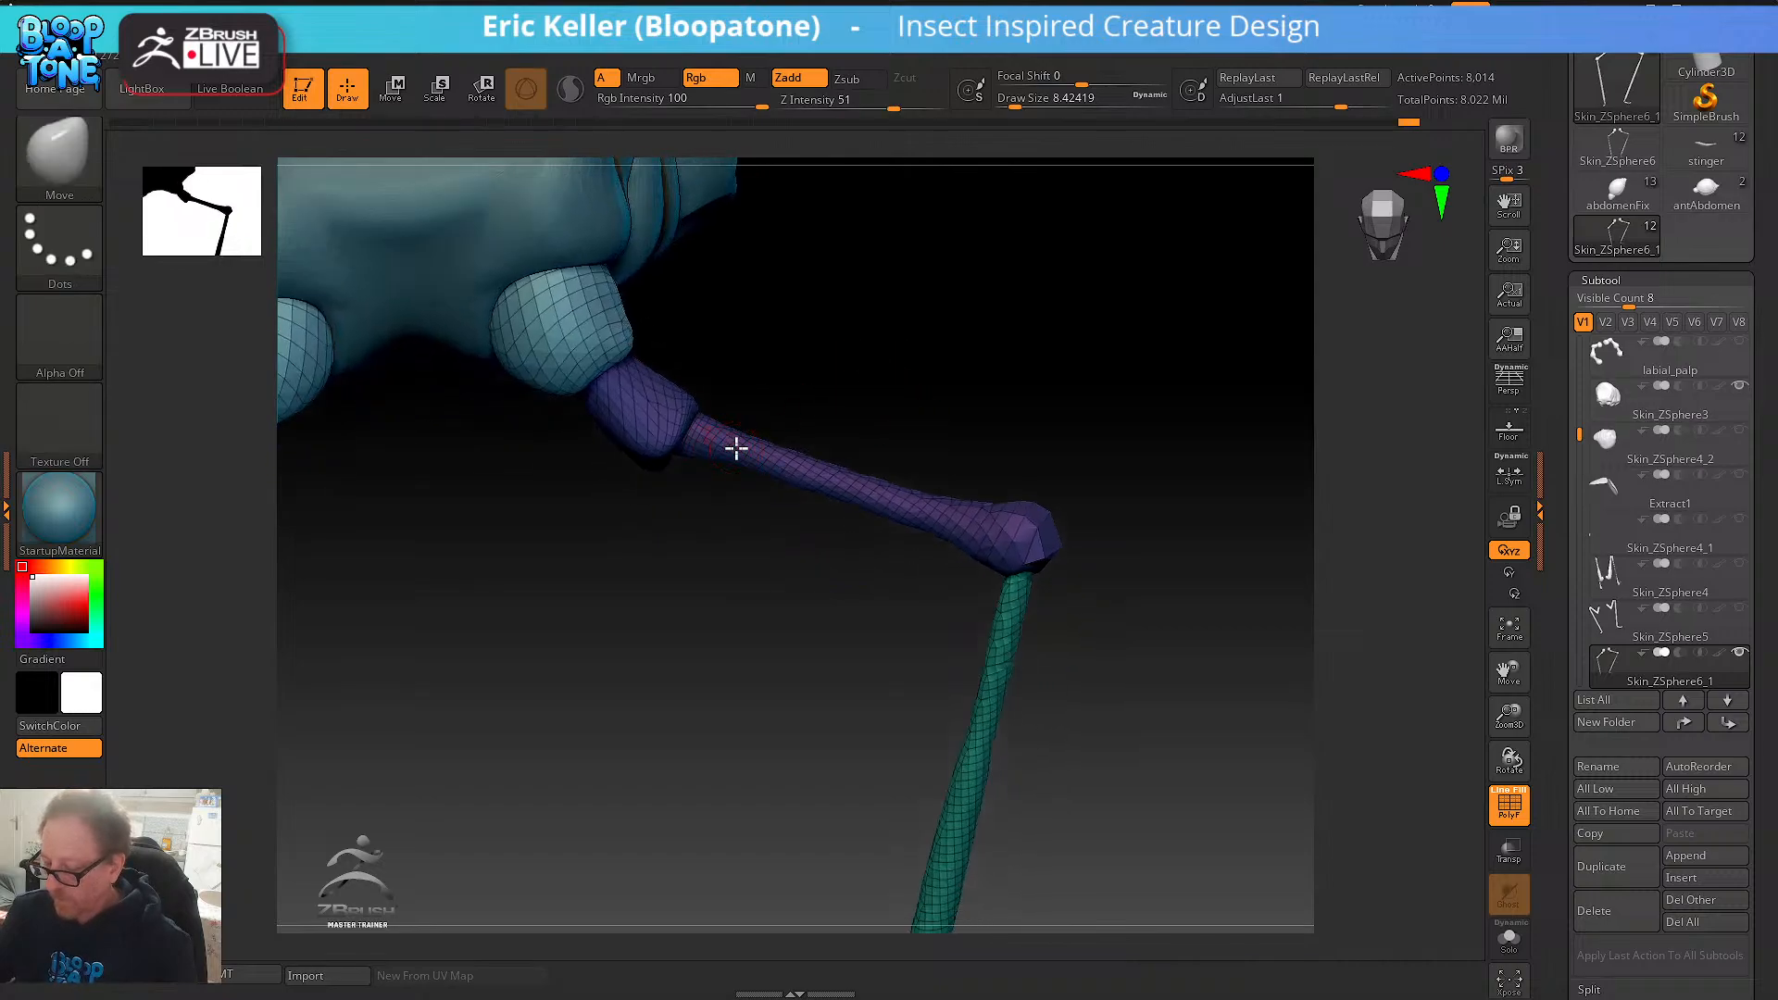
alt+drag(1102, 679, 1075, 595)
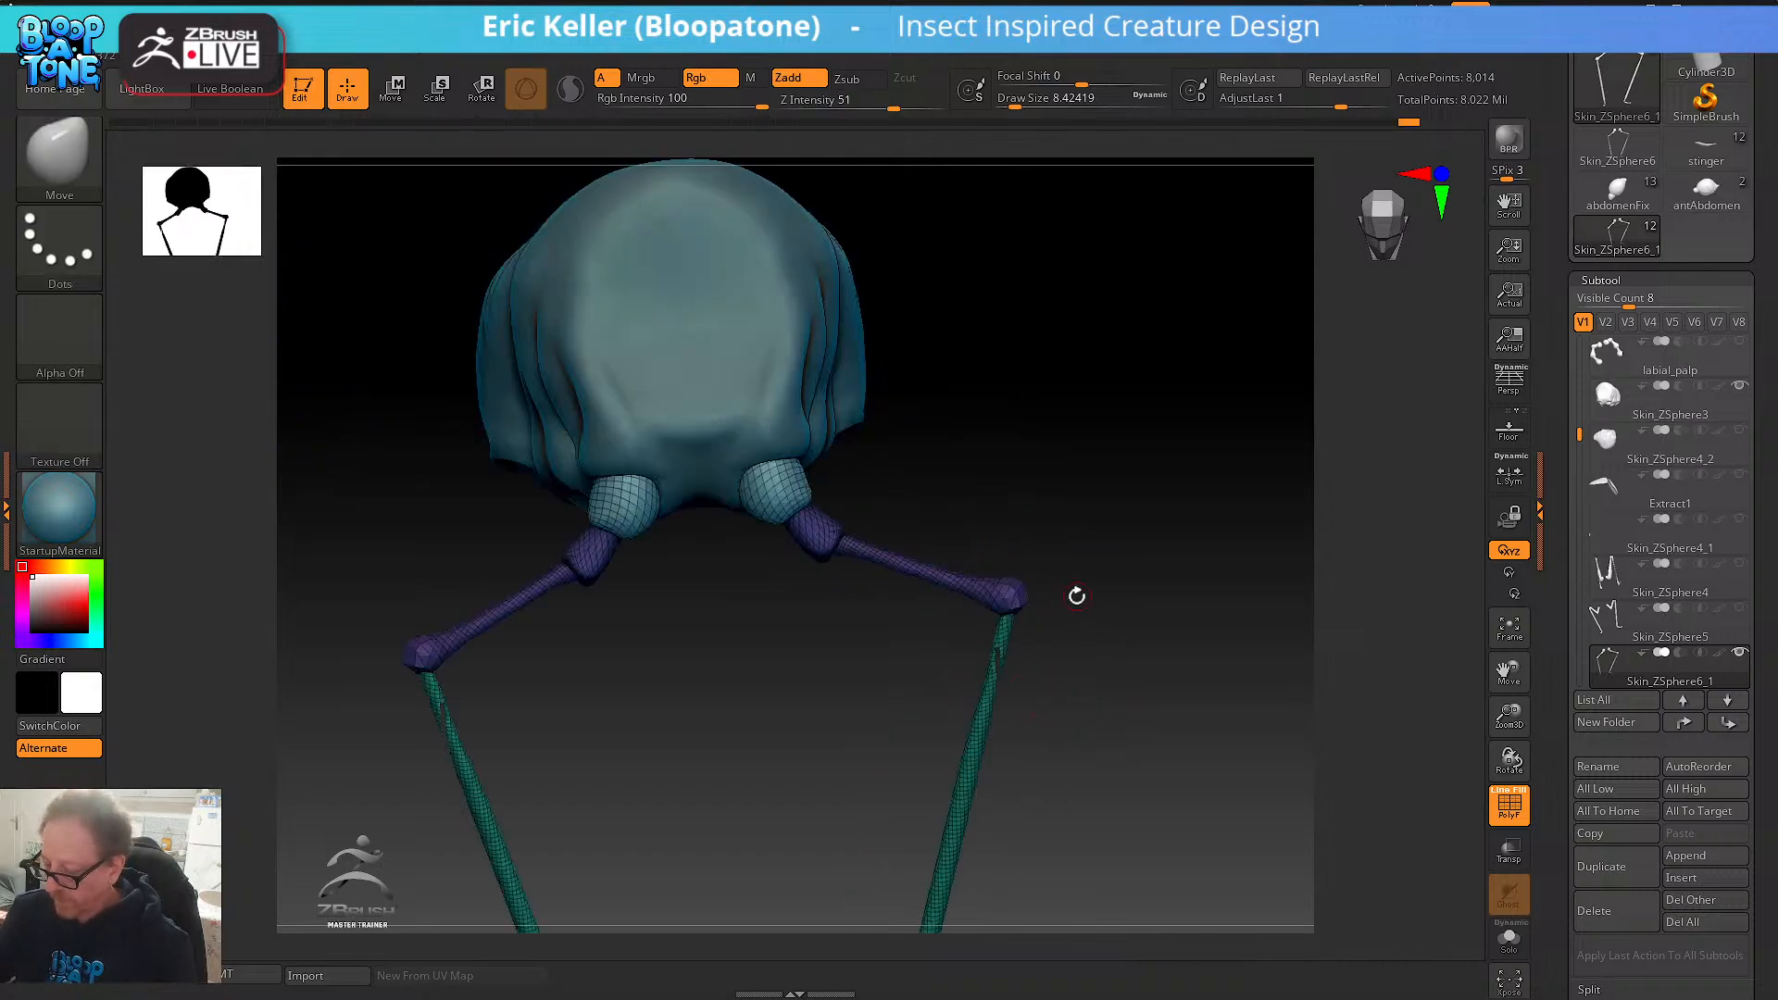
drag(1093, 671, 1444, 802)
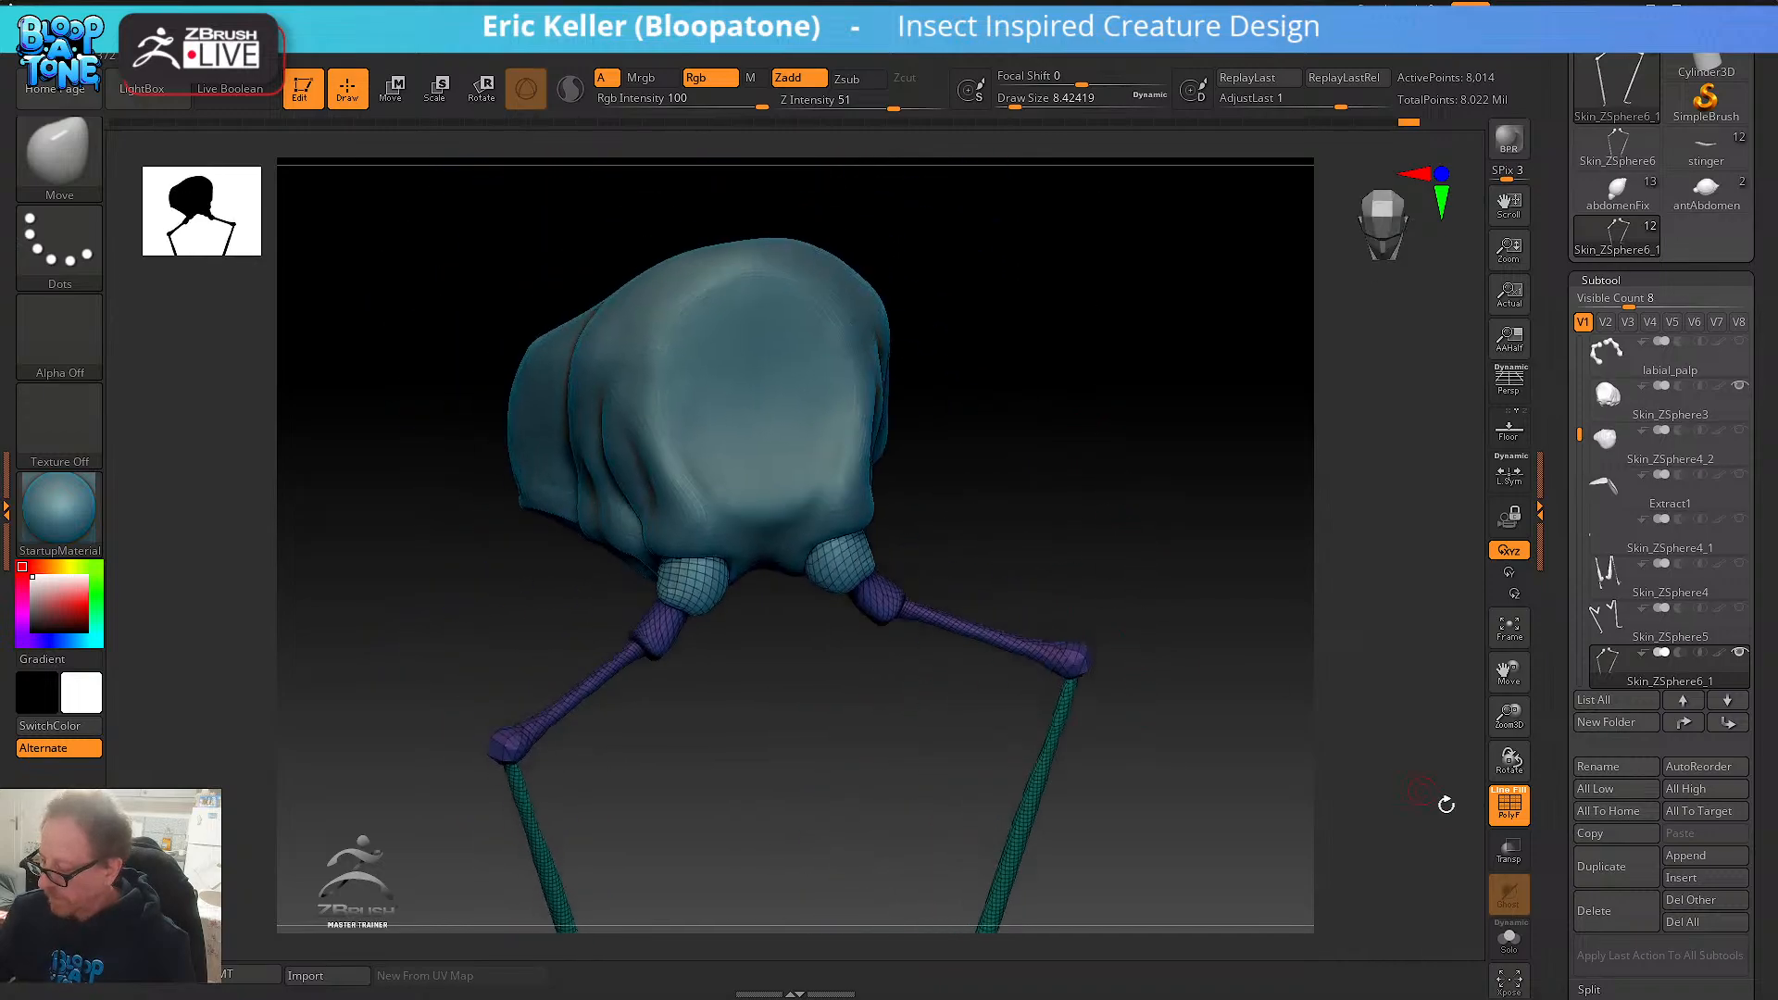
click(1510, 804)
drag(1029, 527, 783, 373)
alt+drag(988, 583, 909, 465)
ctrl+drag(934, 423, 949, 459)
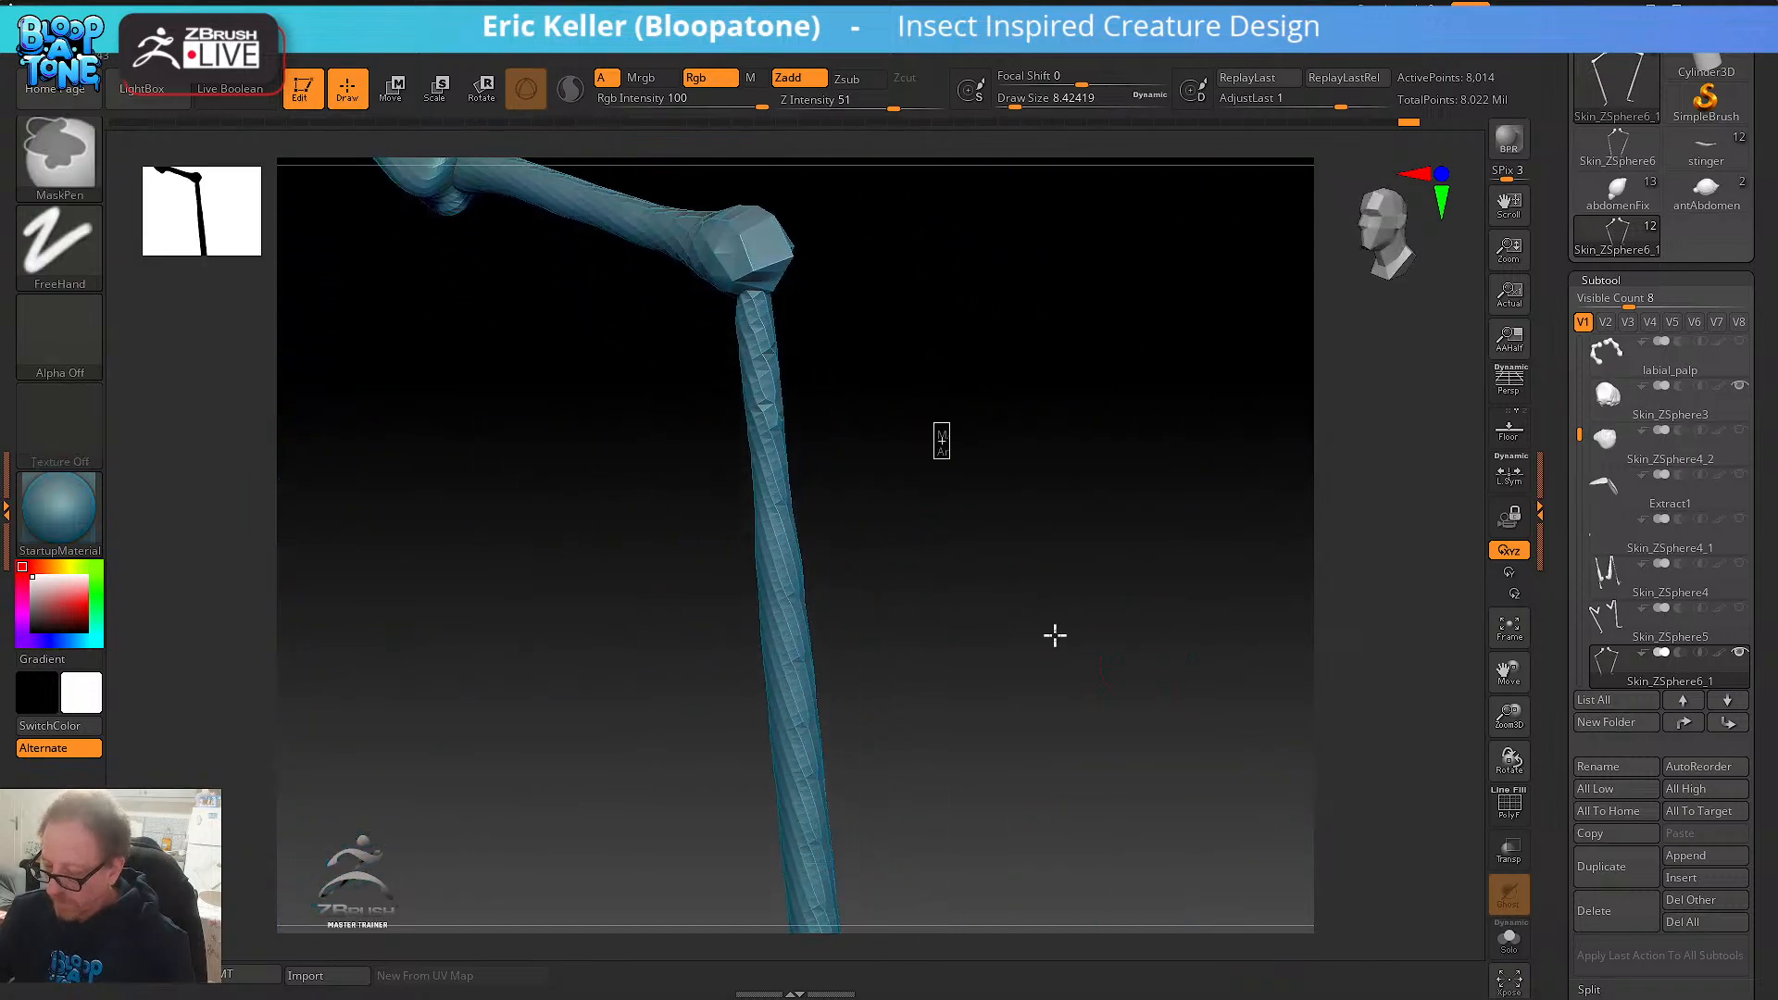
- Smooth the knee joint, enlarge the brush to draw size 21.62, and undo the last smoothing stroke along the shin
mouse_move(1052, 636)
alt+mouse_down()
mouse_move(1084, 723)
mouse_move(1075, 663)
mouse_move(1051, 659)
alt+mouse_up()
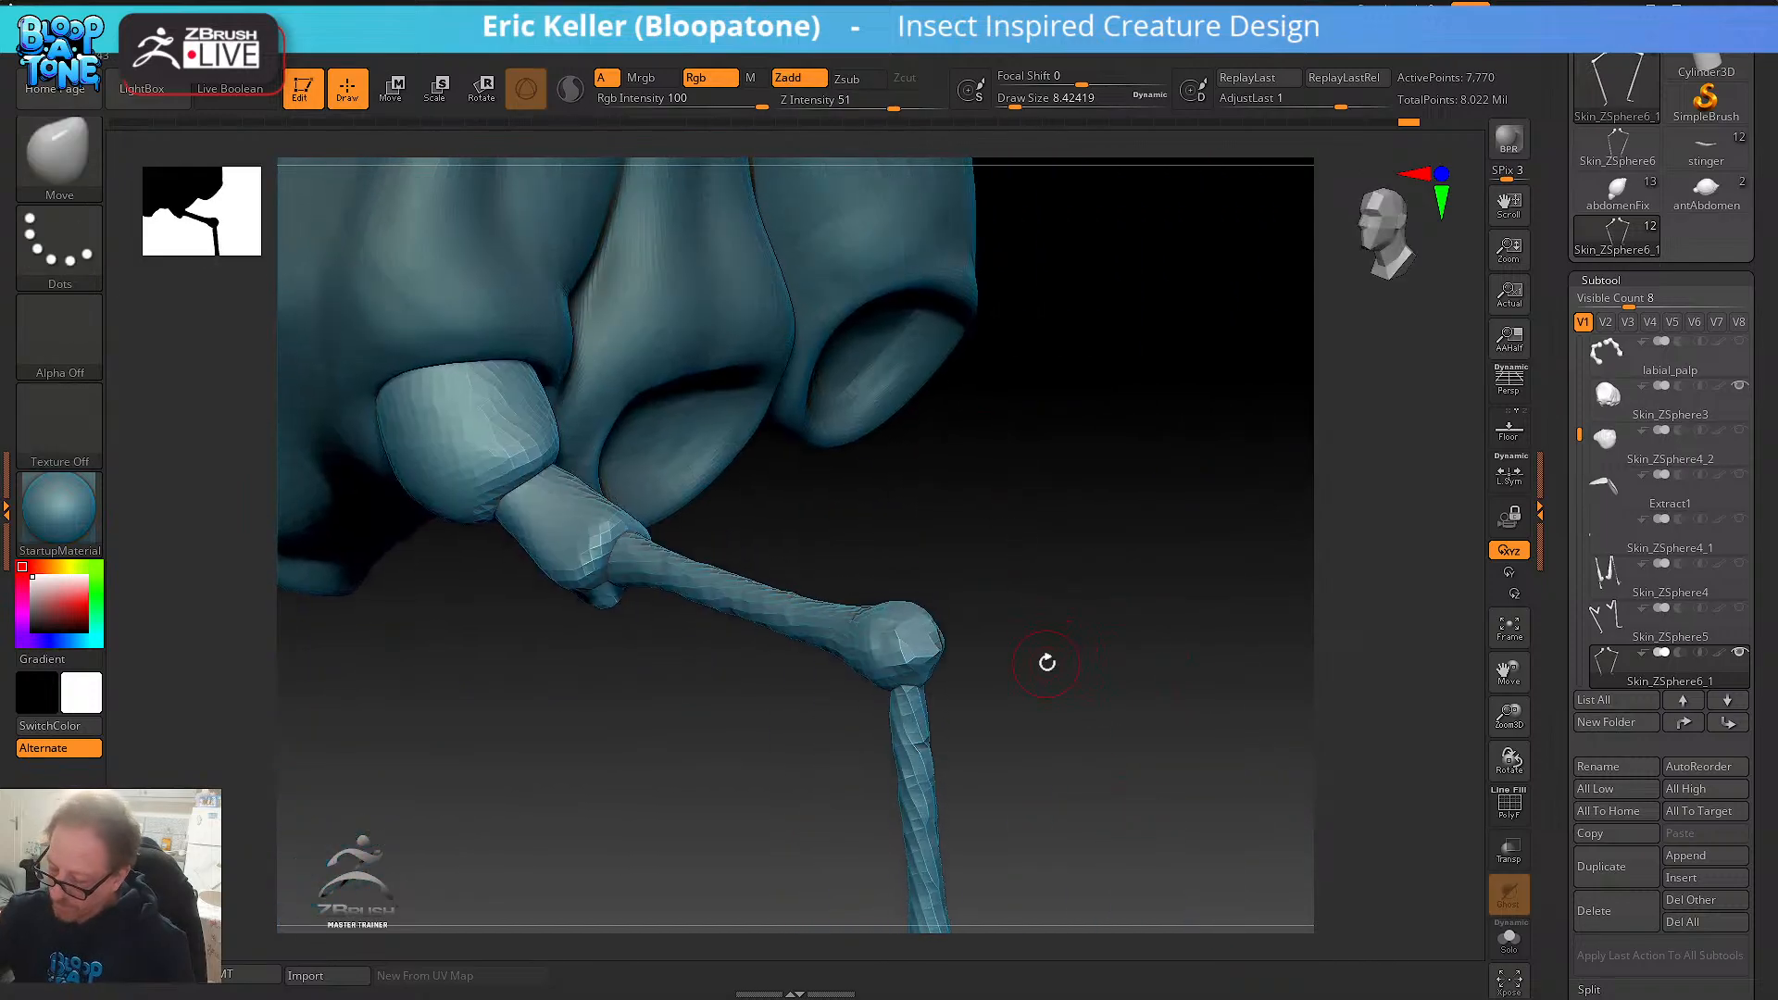
shift+drag(907, 648, 912, 607)
mouse_move(874, 718)
mouse_down()
mouse_move(988, 670)
mouse_move(897, 584)
mouse_move(904, 556)
mouse_move(825, 527)
mouse_move(1001, 600)
mouse_move(1043, 726)
mouse_move(985, 722)
mouse_move(988, 683)
mouse_move(988, 698)
mouse_move(1016, 677)
mouse_move(972, 544)
mouse_move(961, 778)
mouse_up()
key(s)
mouse_move(901, 536)
shift+mouse_down()
mouse_move(897, 462)
mouse_move(891, 720)
shift+mouse_up()
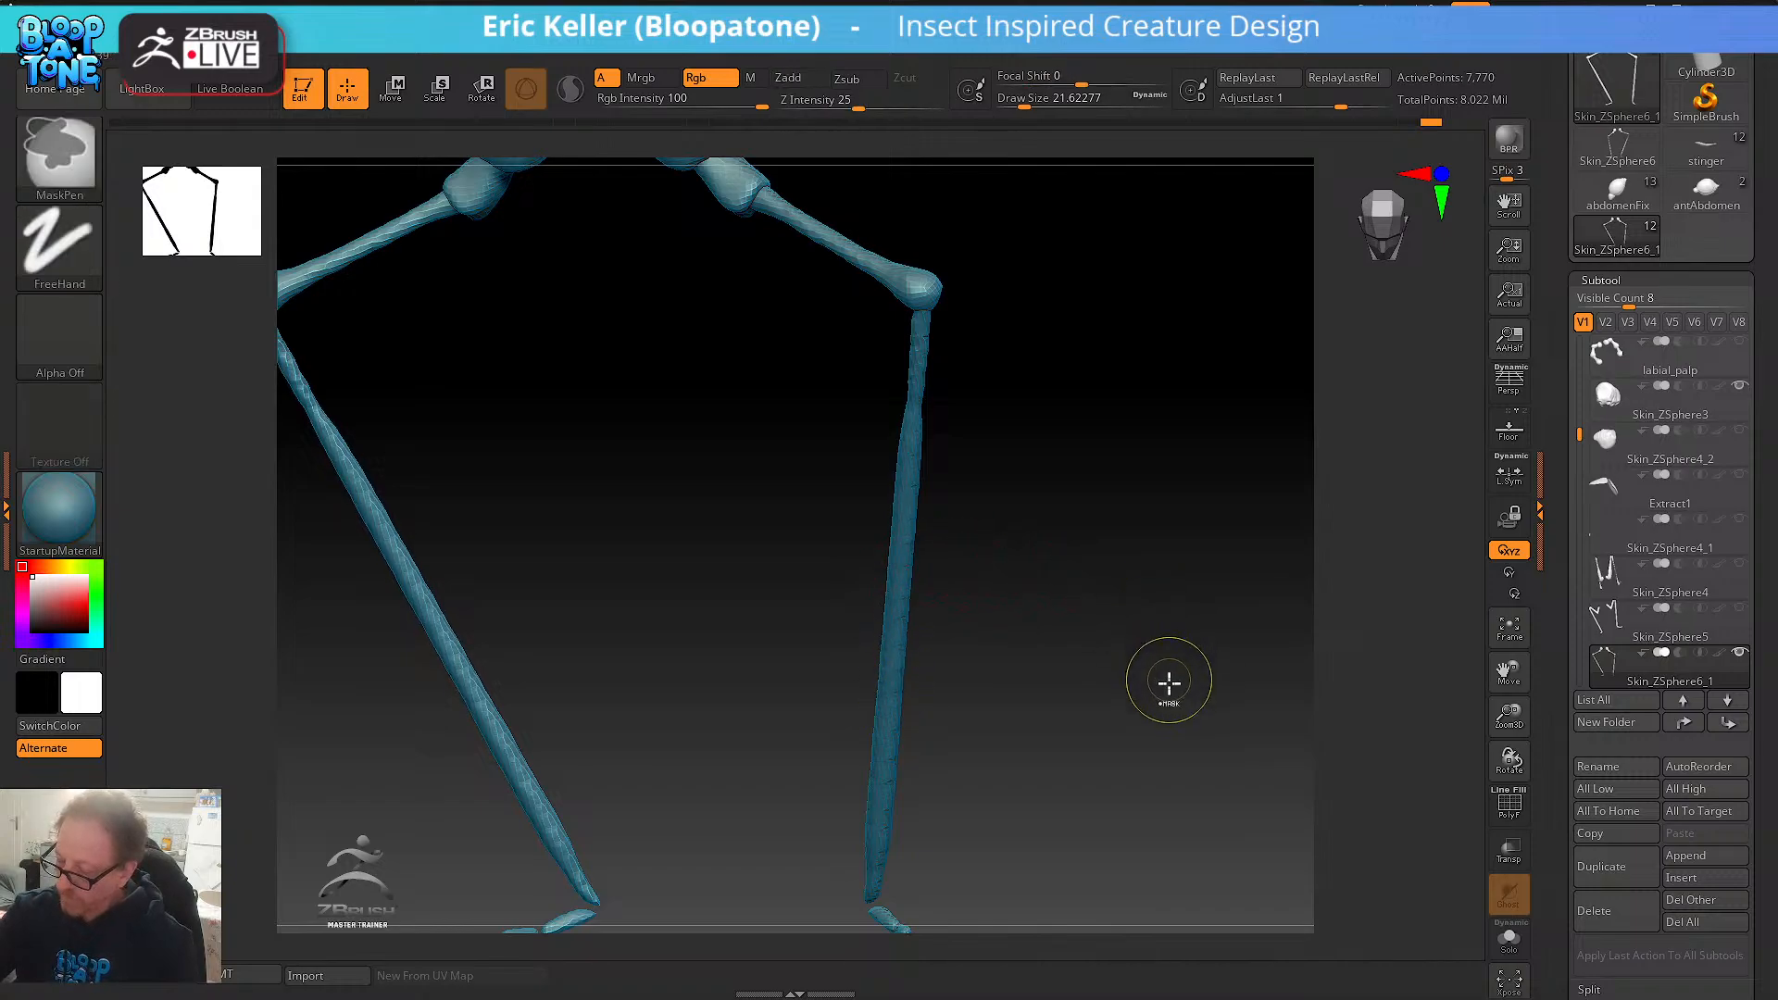
key(ctrl+z)
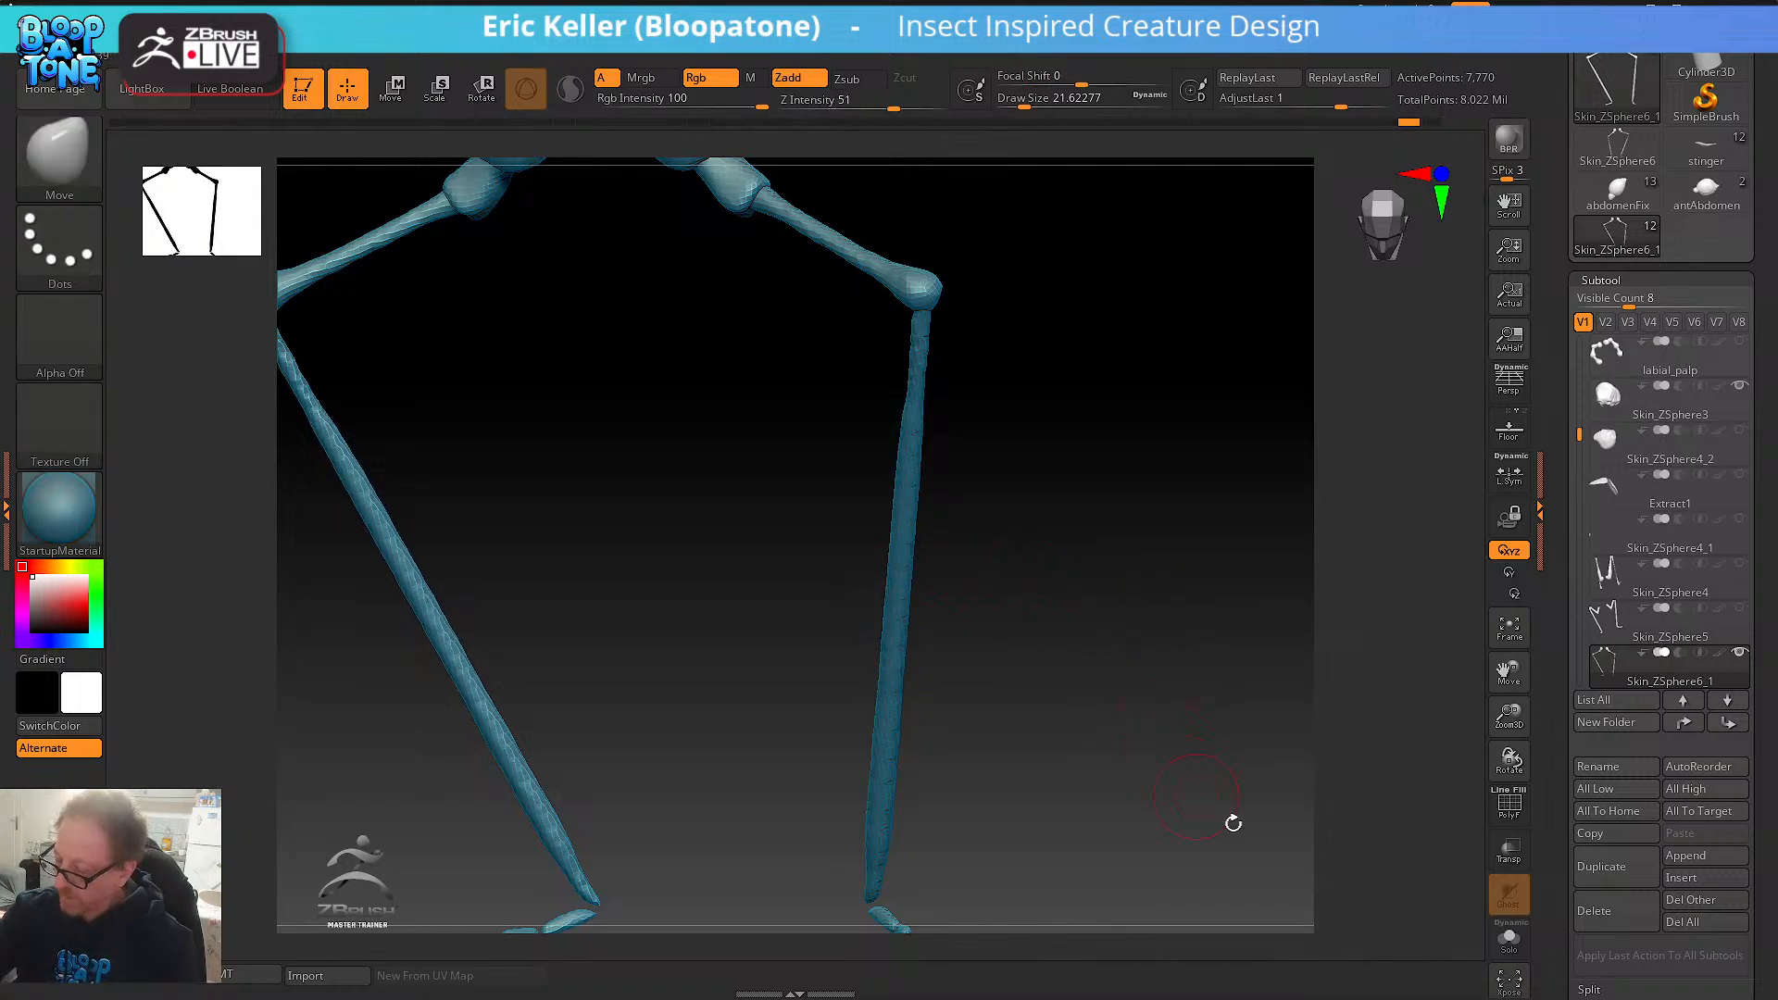
- Show the polygon wireframe and swell the shin's ankle end and both foot segments with the Inflat brush
click(1526, 807)
mouse_move(1049, 501)
alt+mouse_down()
mouse_move(1186, 651)
mouse_move(1116, 914)
mouse_move(1072, 647)
mouse_move(1087, 365)
mouse_move(1058, 414)
mouse_move(1036, 623)
mouse_move(1039, 509)
mouse_move(1024, 524)
mouse_move(1144, 595)
alt+mouse_up()
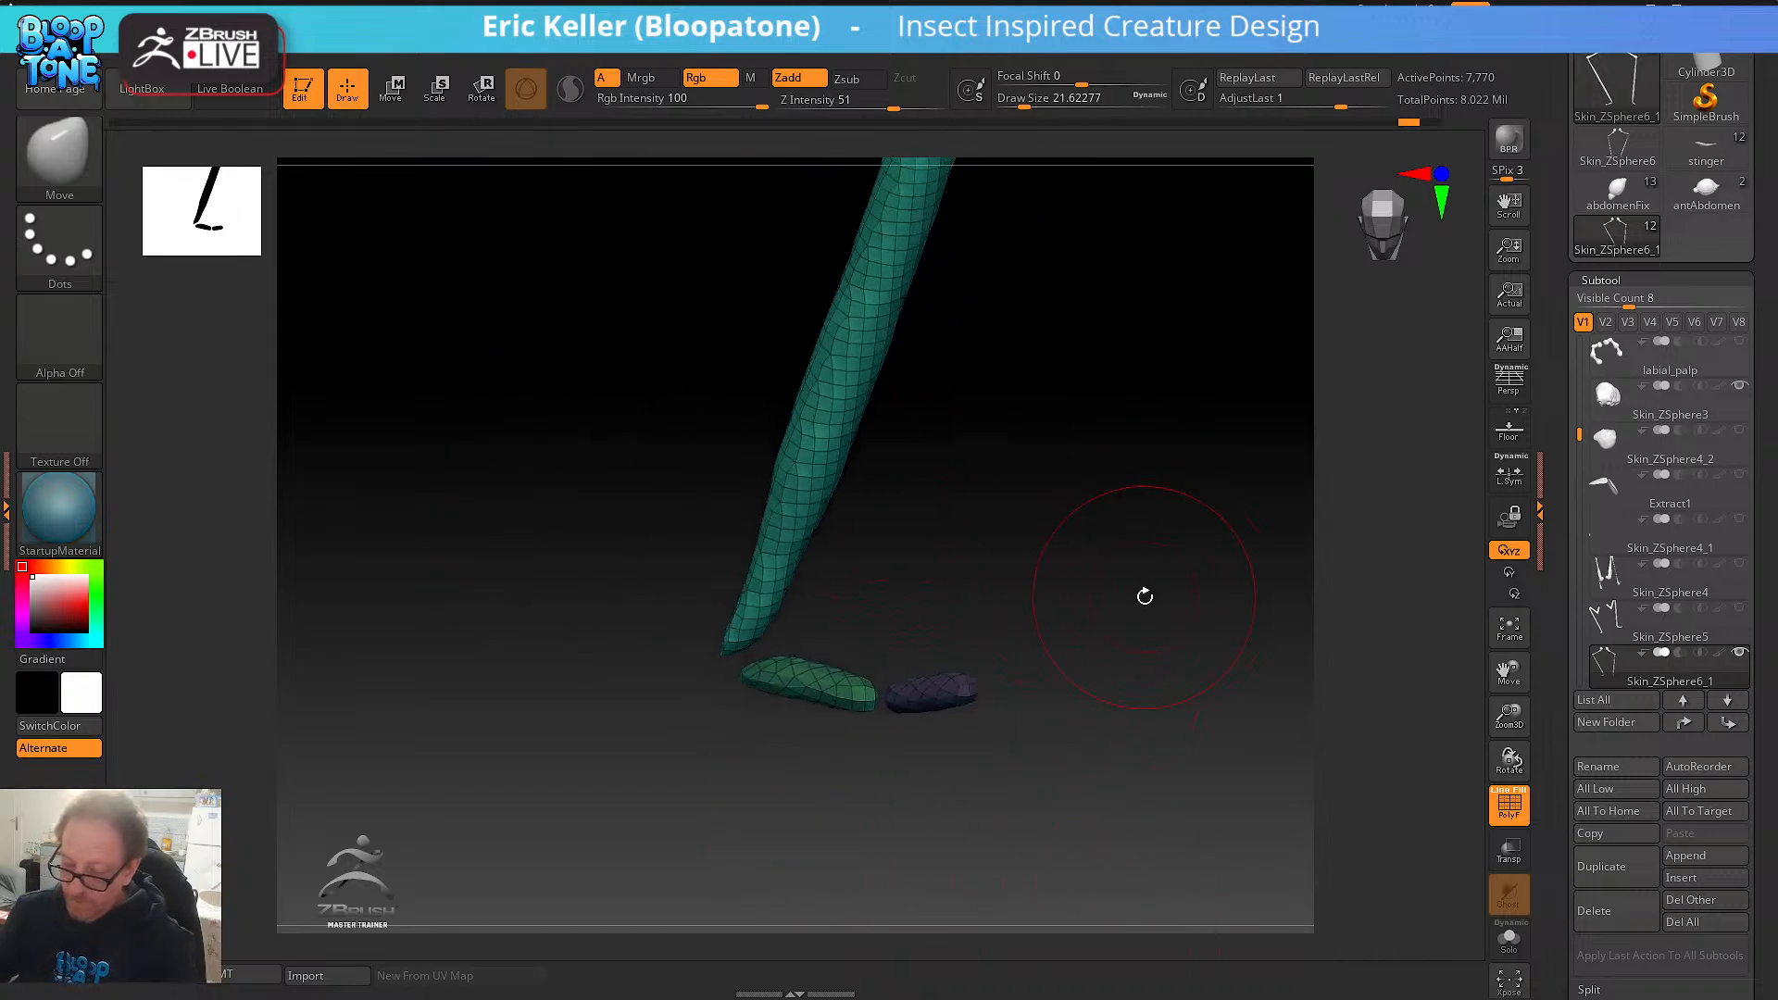
key(b)
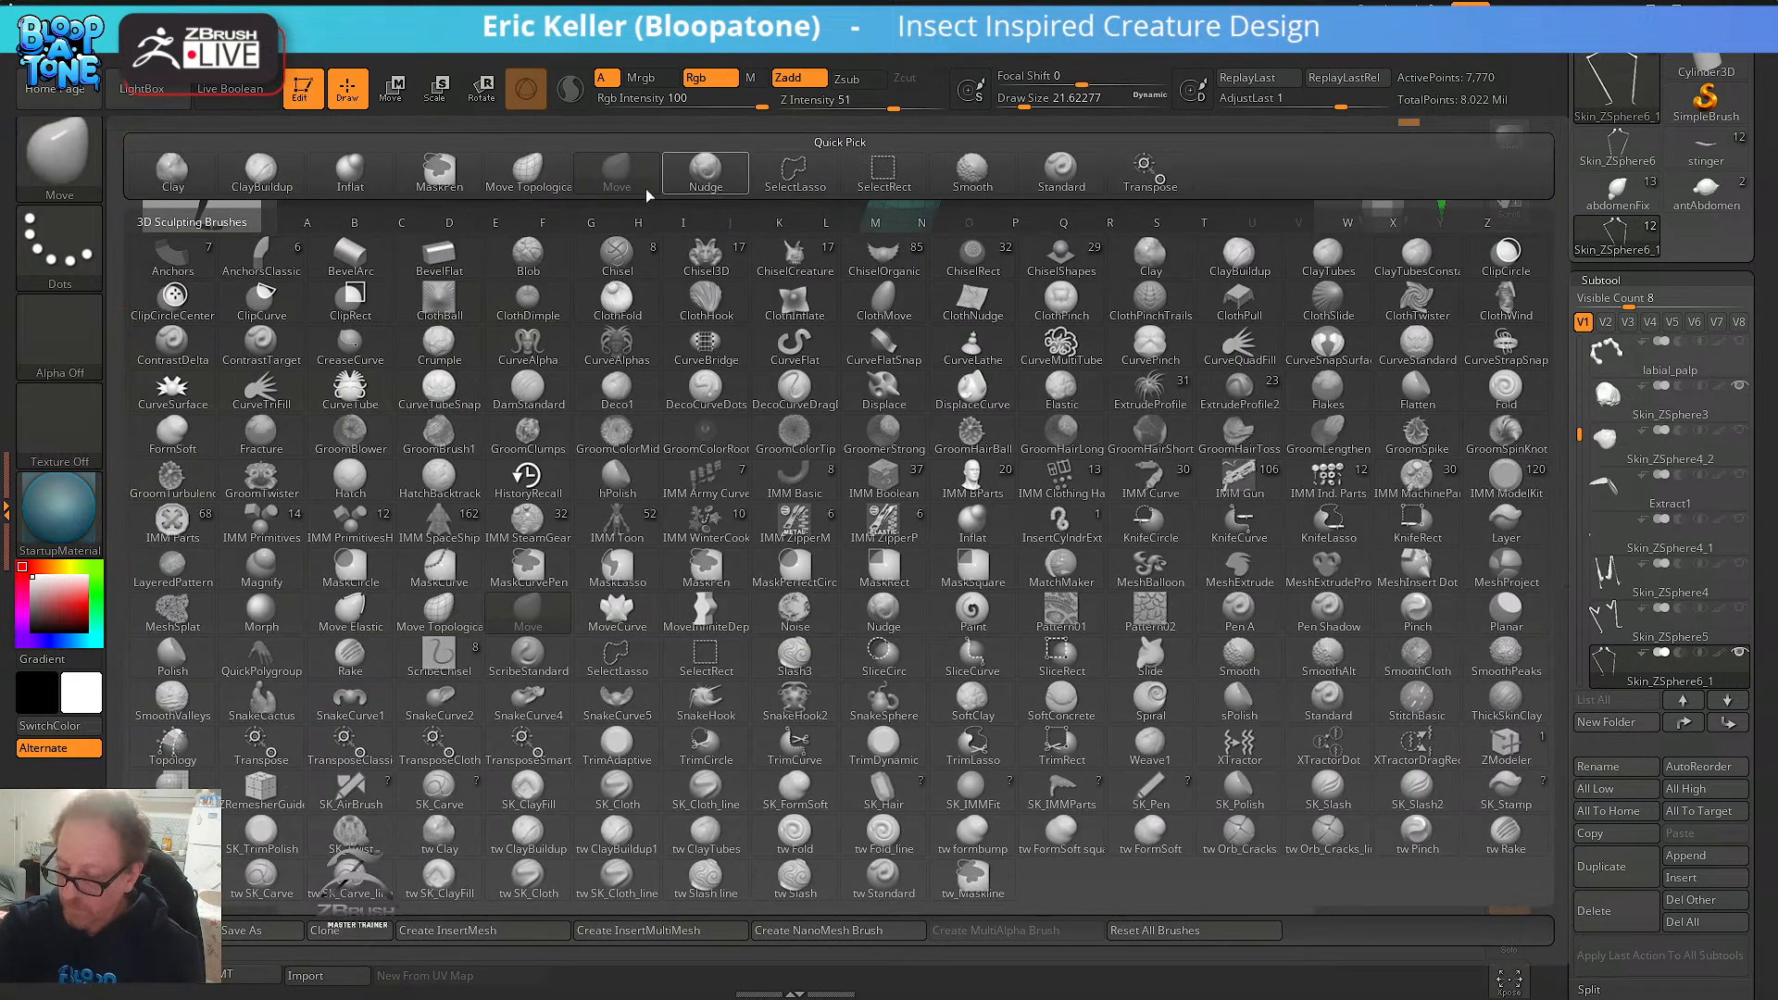
click(350, 169)
mouse_move(733, 655)
mouse_down()
mouse_move(814, 422)
mouse_move(738, 647)
mouse_move(834, 692)
mouse_move(865, 675)
mouse_move(889, 698)
mouse_move(949, 686)
mouse_move(947, 710)
mouse_move(901, 698)
mouse_up()
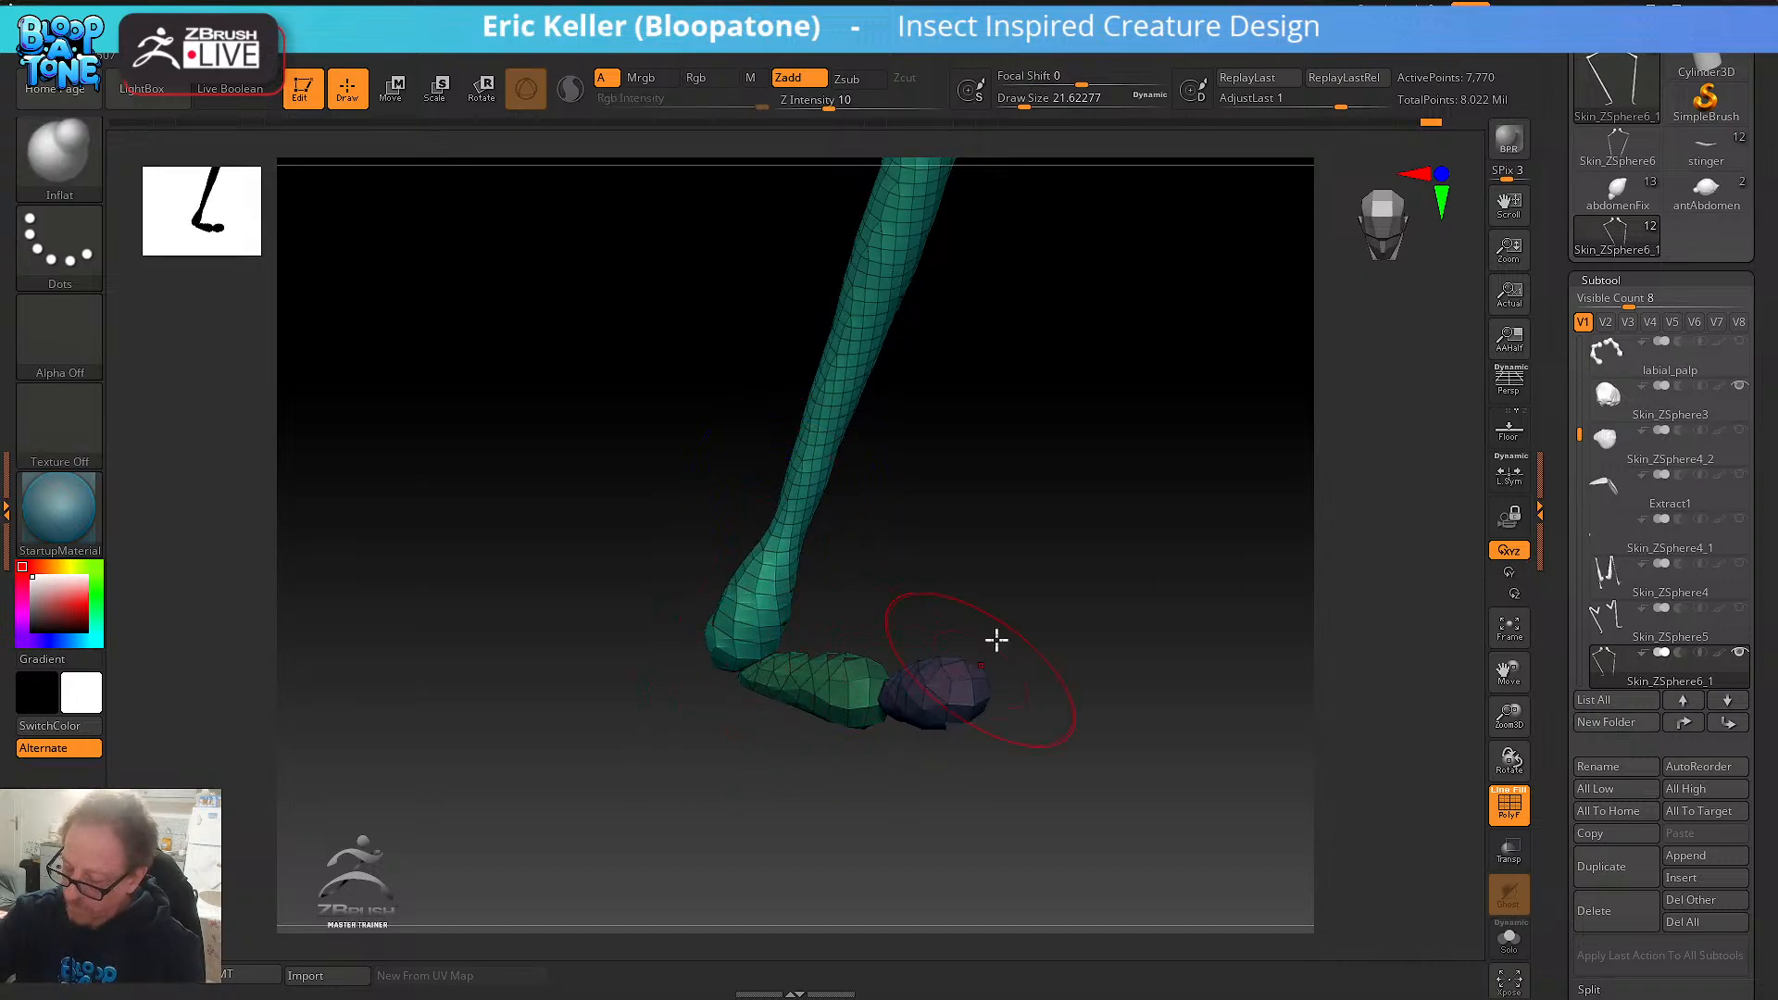
drag(996, 639, 1003, 699)
drag(920, 658, 964, 706)
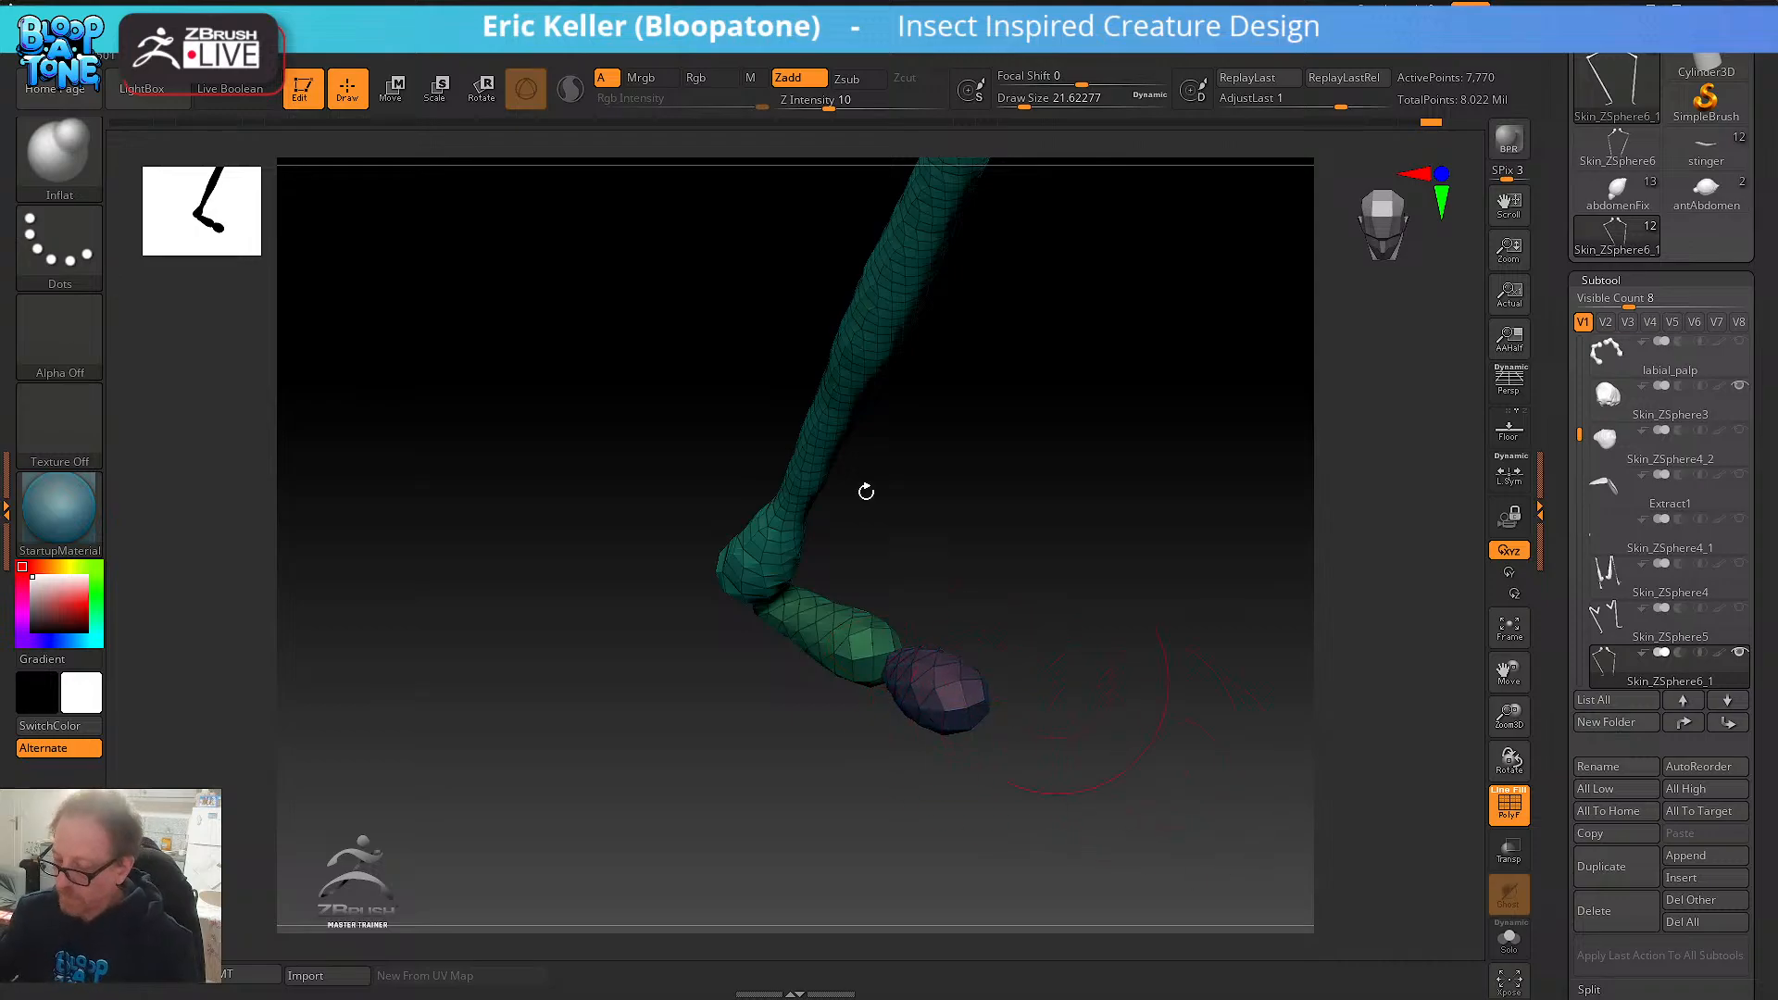
- Examine the knee joint and the upper leg segments from the front, below and several other angles
mouse_move(1139, 500)
alt+mouse_down()
mouse_move(1072, 472)
mouse_move(1147, 631)
mouse_move(1131, 548)
mouse_move(1158, 643)
mouse_move(1135, 793)
mouse_move(798, 731)
mouse_move(786, 620)
mouse_move(869, 742)
mouse_move(787, 759)
mouse_move(807, 637)
mouse_move(991, 750)
mouse_move(1123, 794)
mouse_move(1136, 593)
alt+mouse_up()
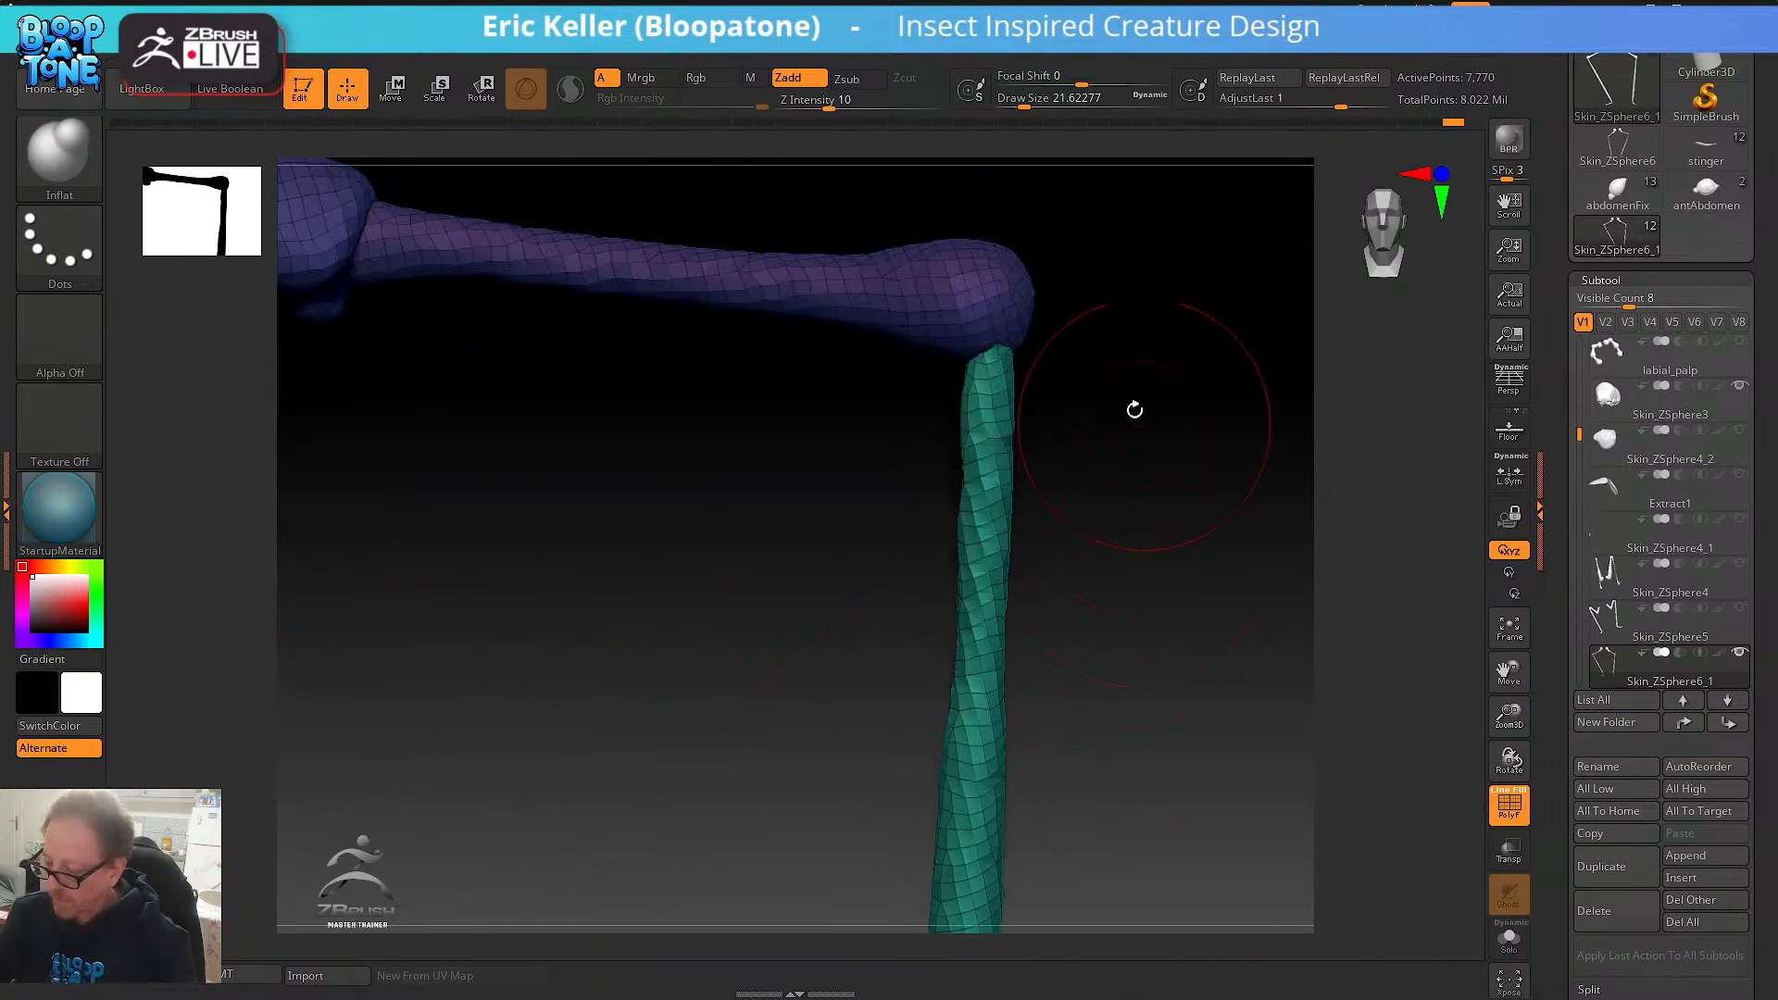
alt+drag(1135, 409, 1116, 653)
drag(1087, 579, 1084, 528)
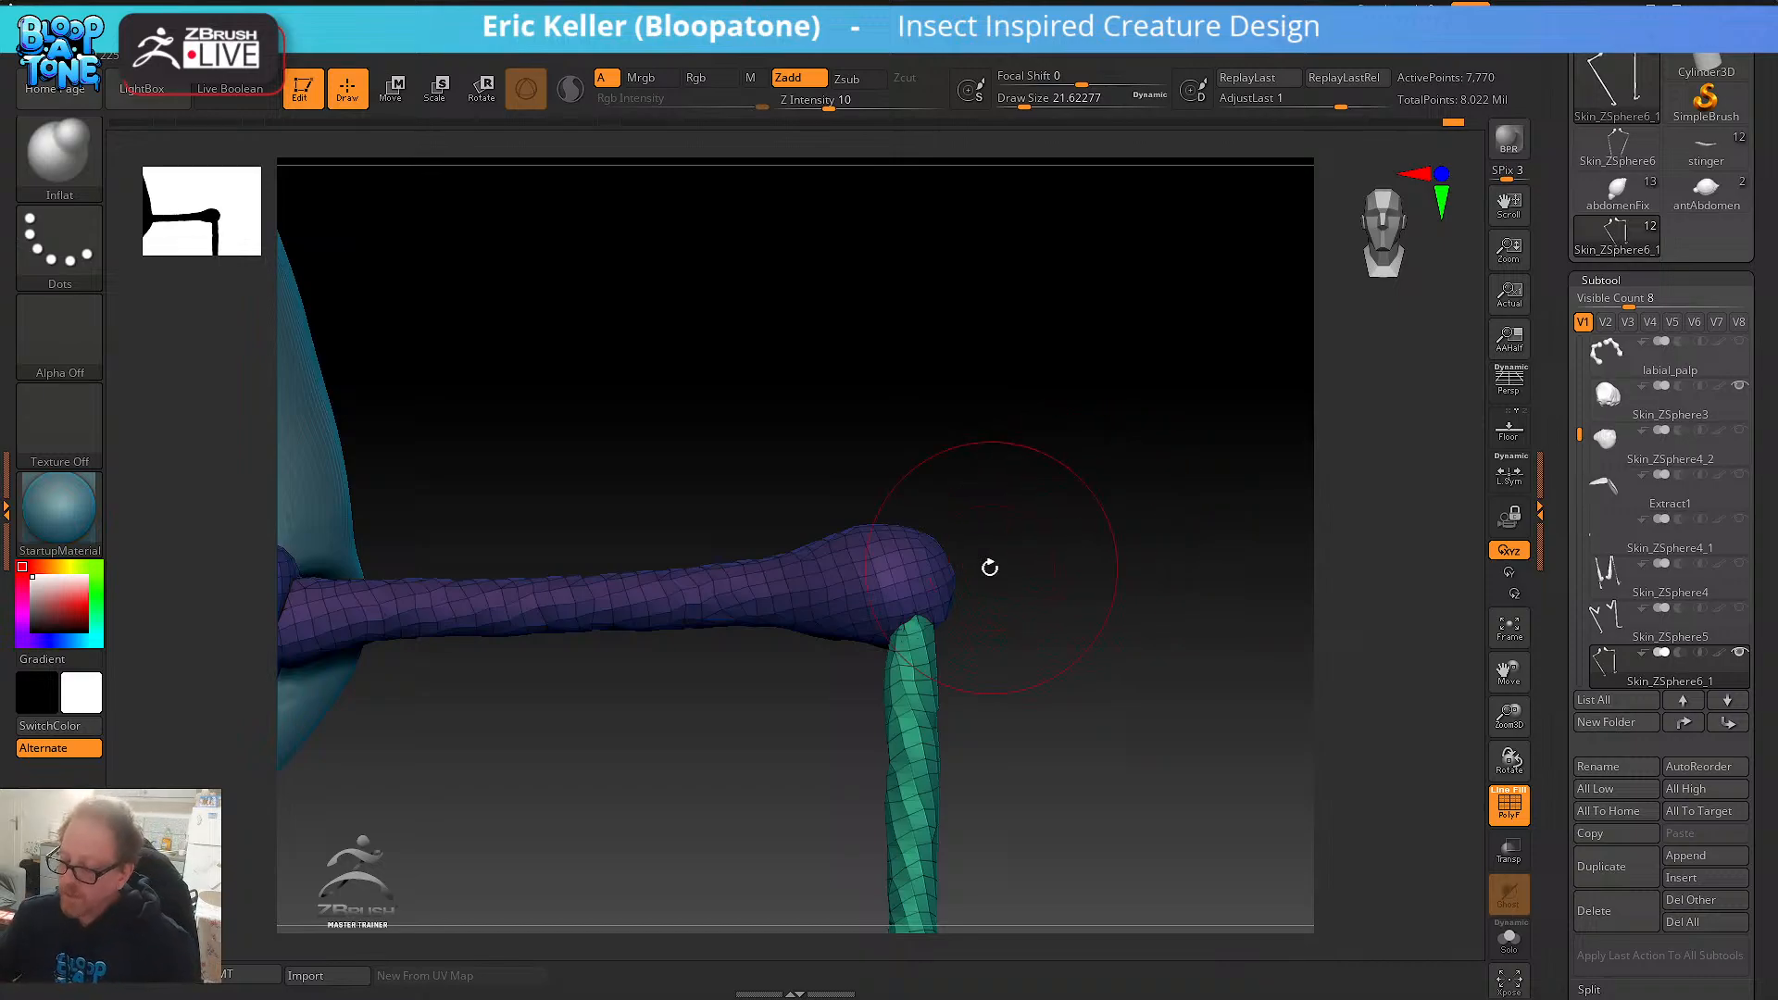
drag(1016, 516, 1040, 369)
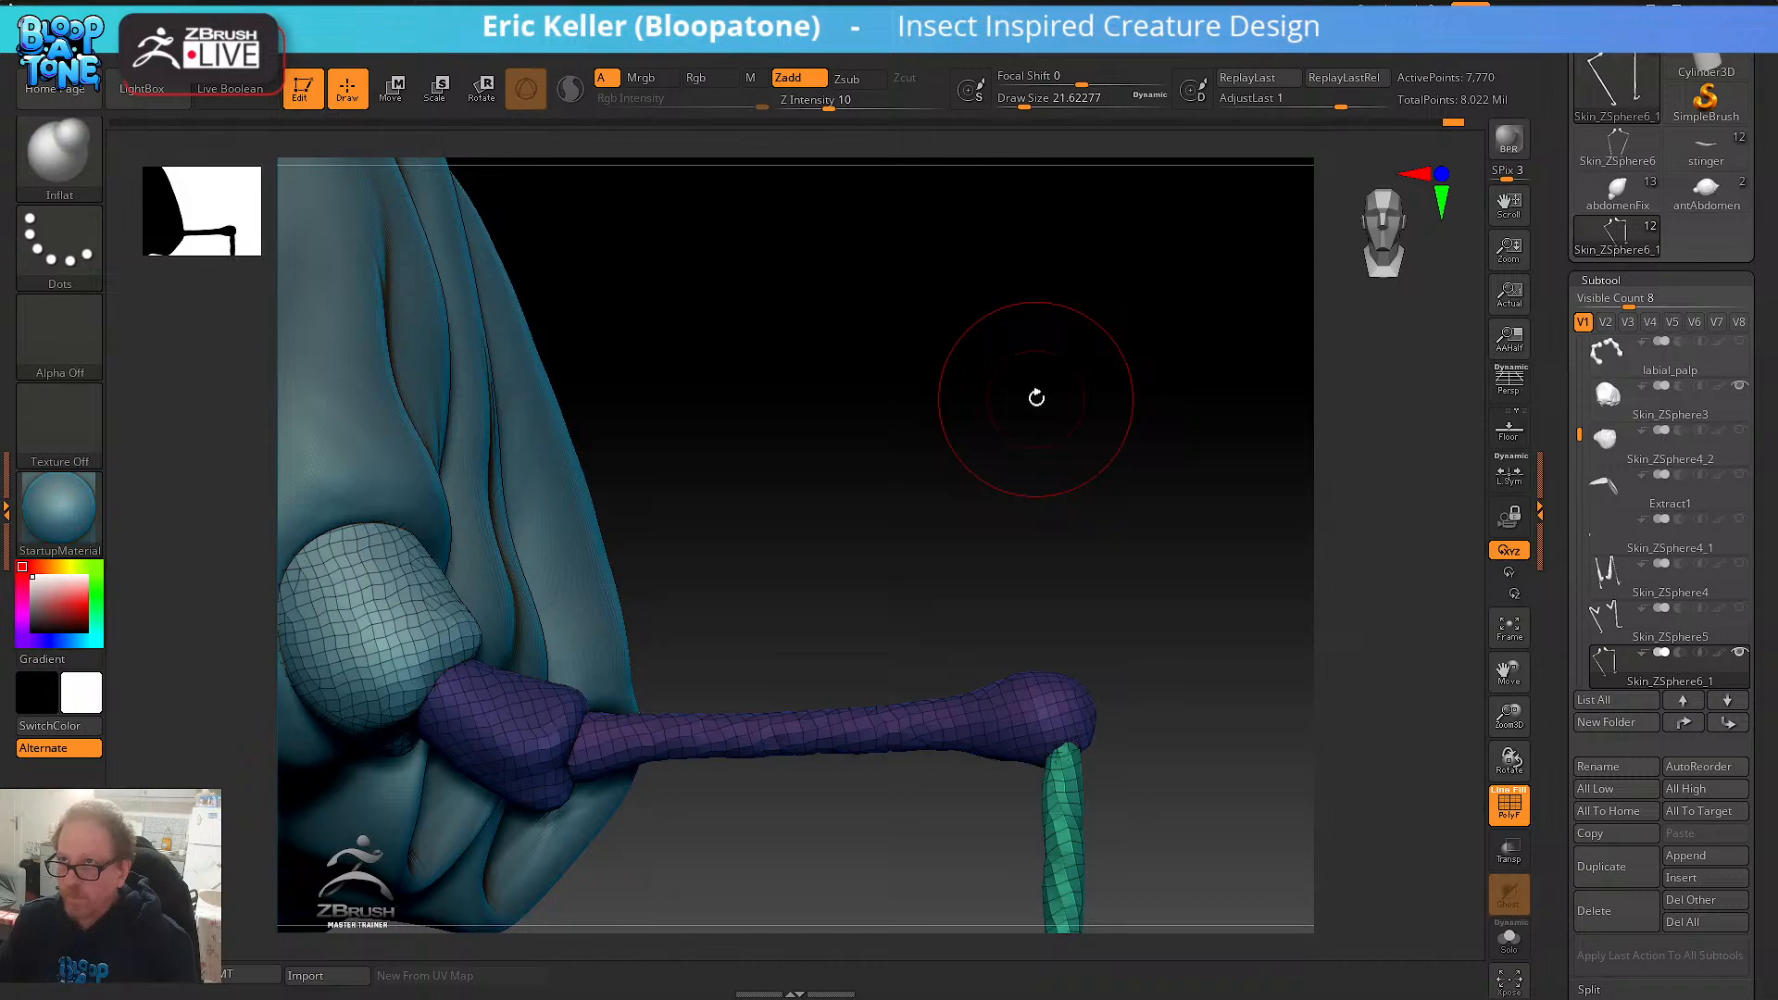
alt+drag(1059, 476, 1021, 483)
alt+drag(999, 581, 993, 400)
alt+drag(1007, 496, 1069, 462)
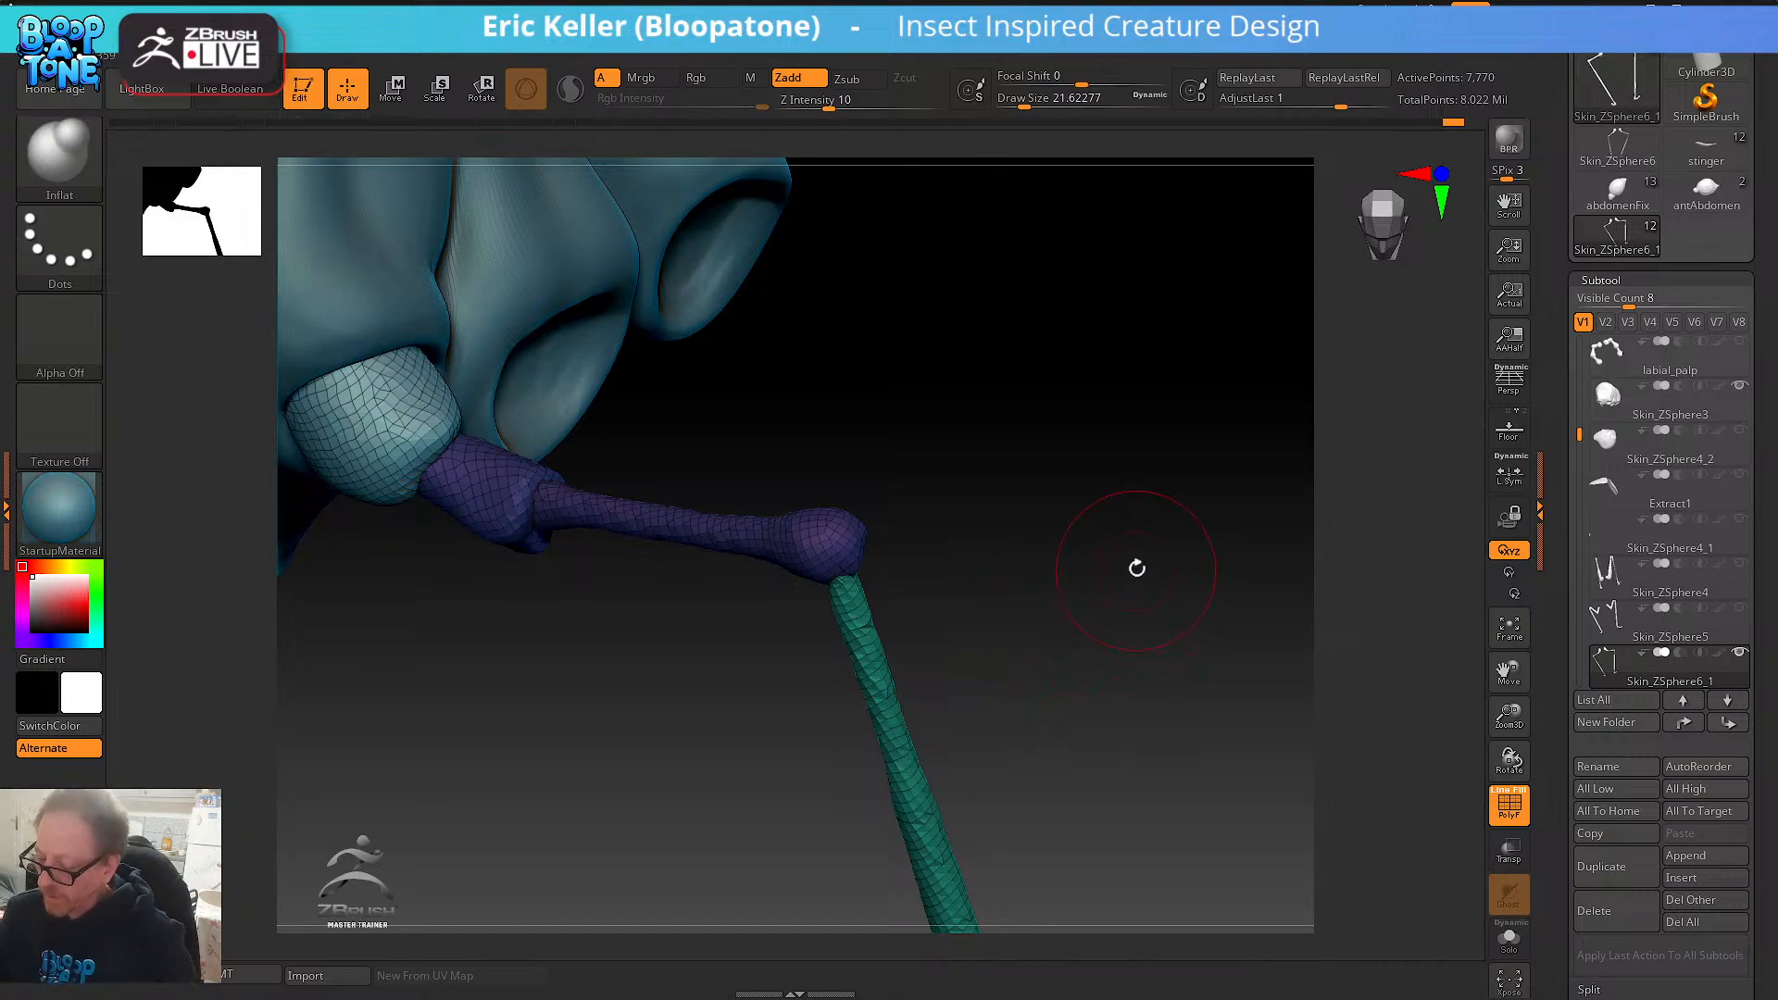
drag(1137, 567, 1057, 500)
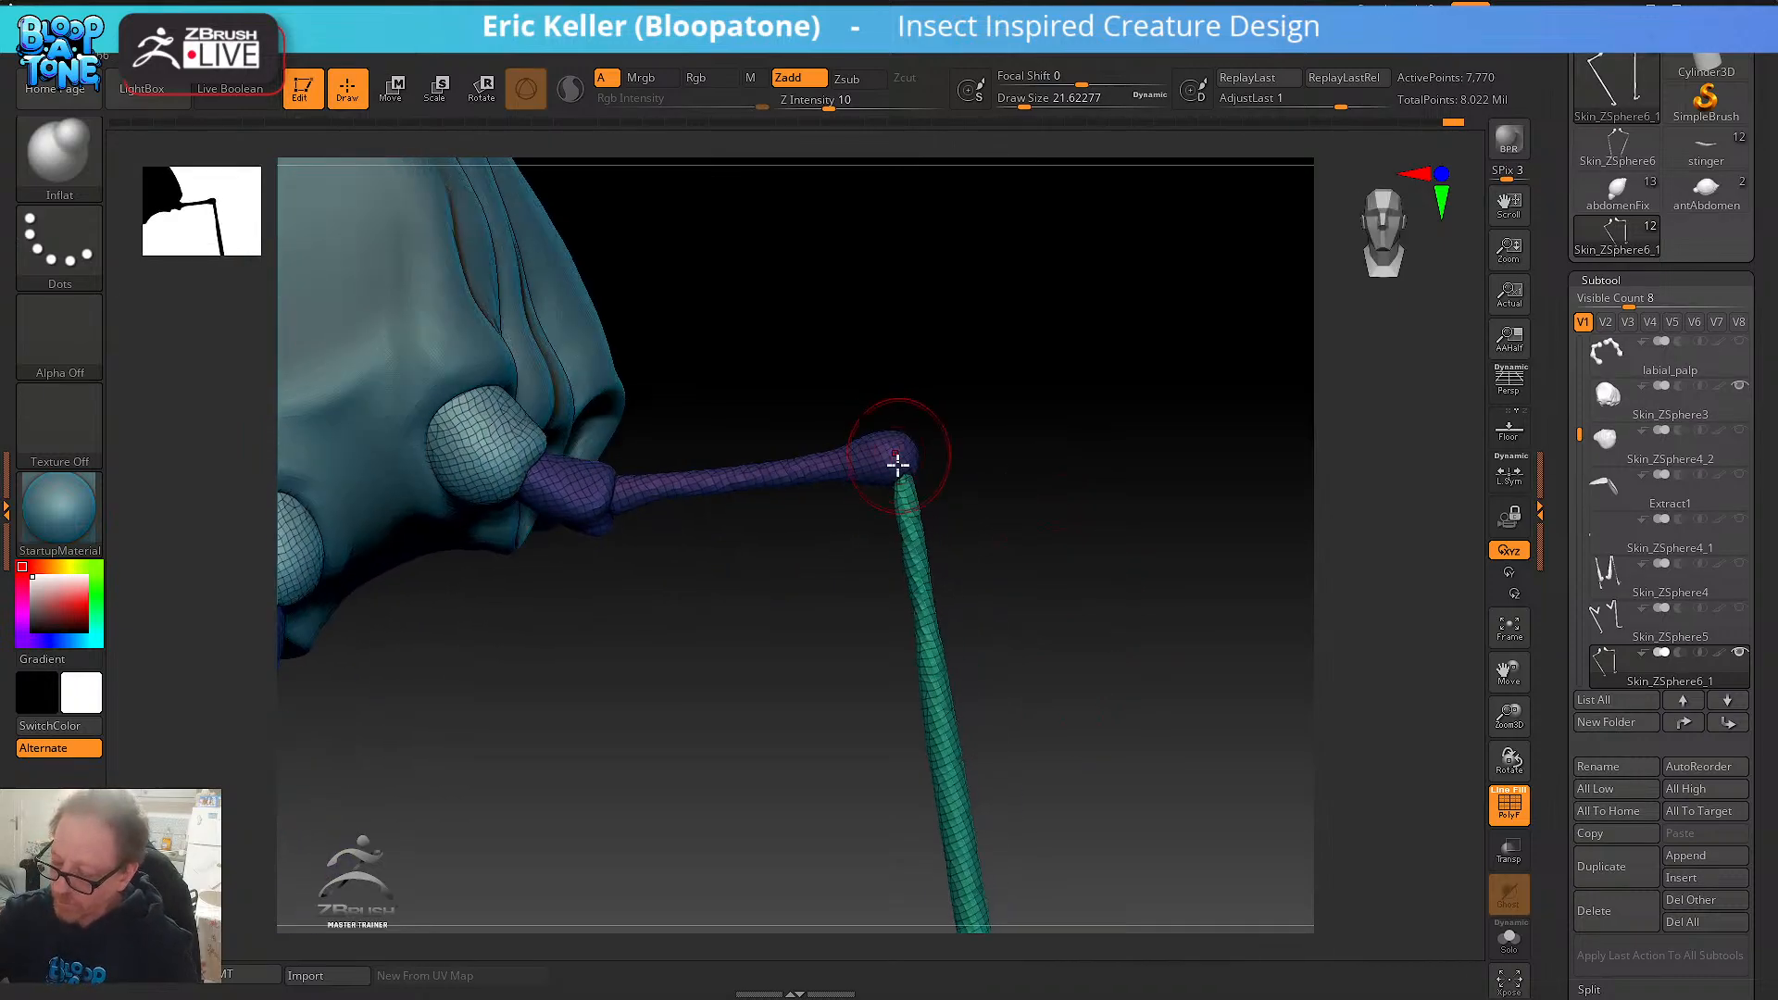
- Thicken the green shin segment just below the knee with the Inflat brush and smooth its surface
drag(906, 493, 905, 583)
drag(1018, 743, 912, 531)
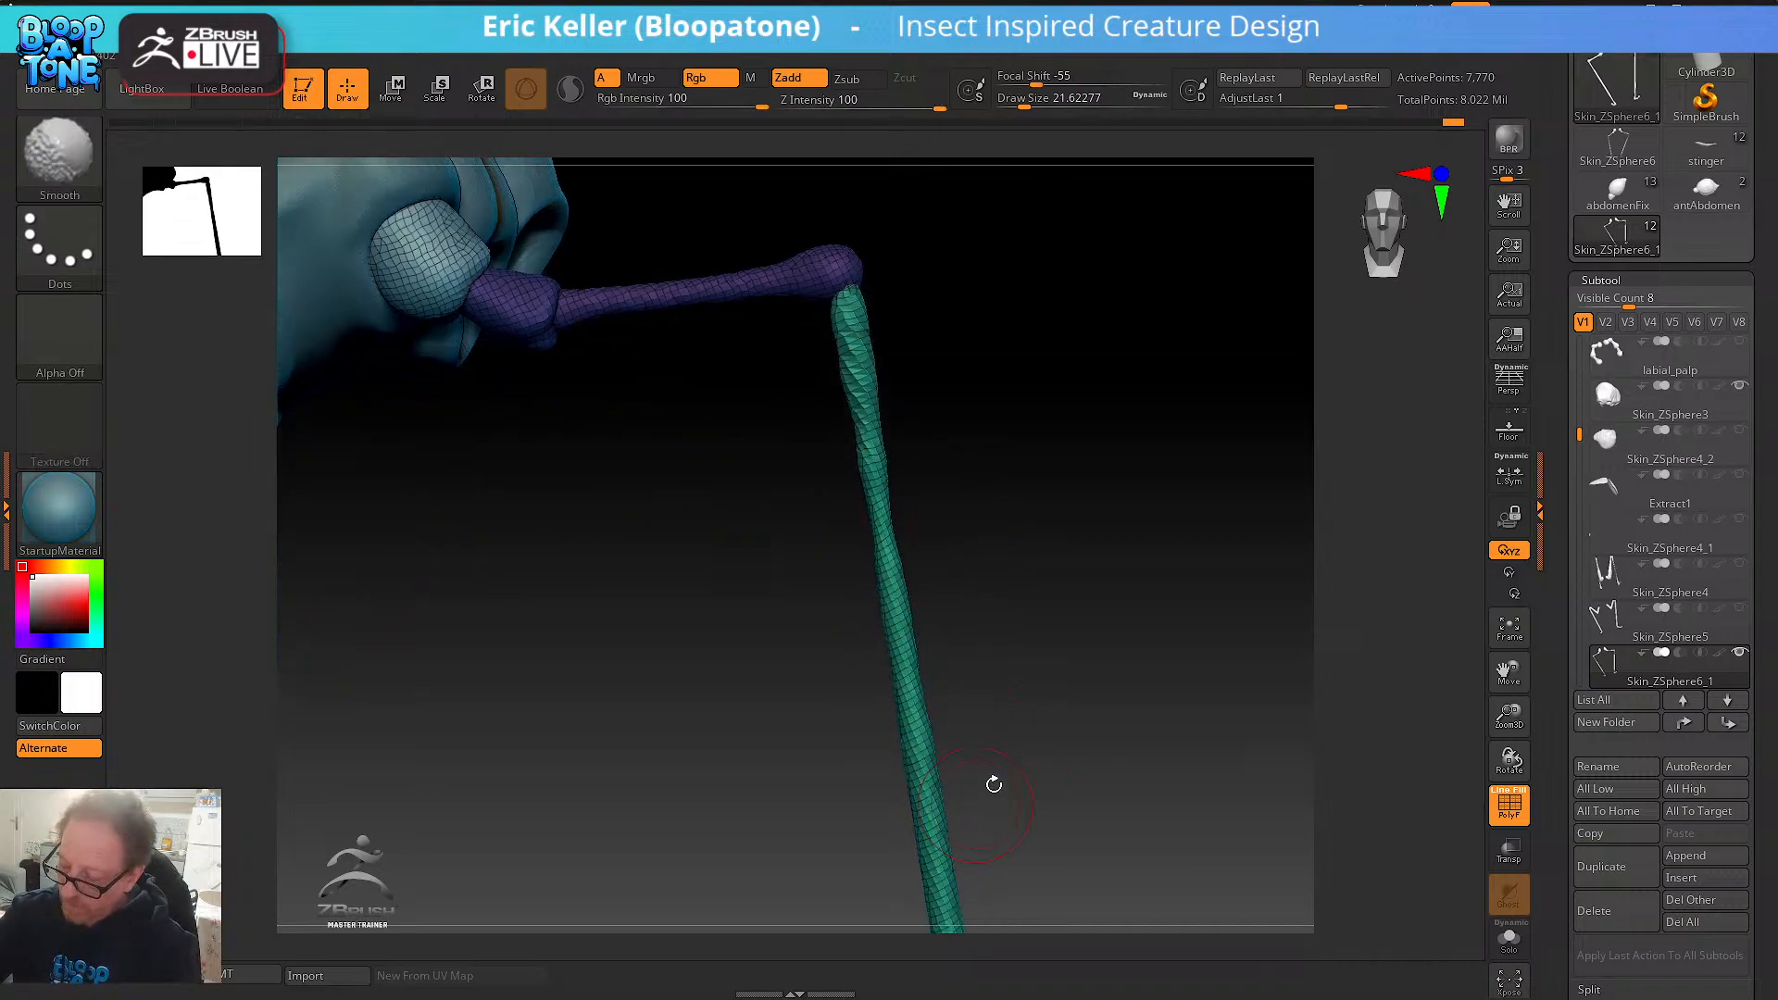
drag(991, 782, 903, 561)
- Thicken the shin's lower end near the ankle with Inflat, smooth it, and update the legs' DynaMesh
alt+drag(980, 865, 927, 628)
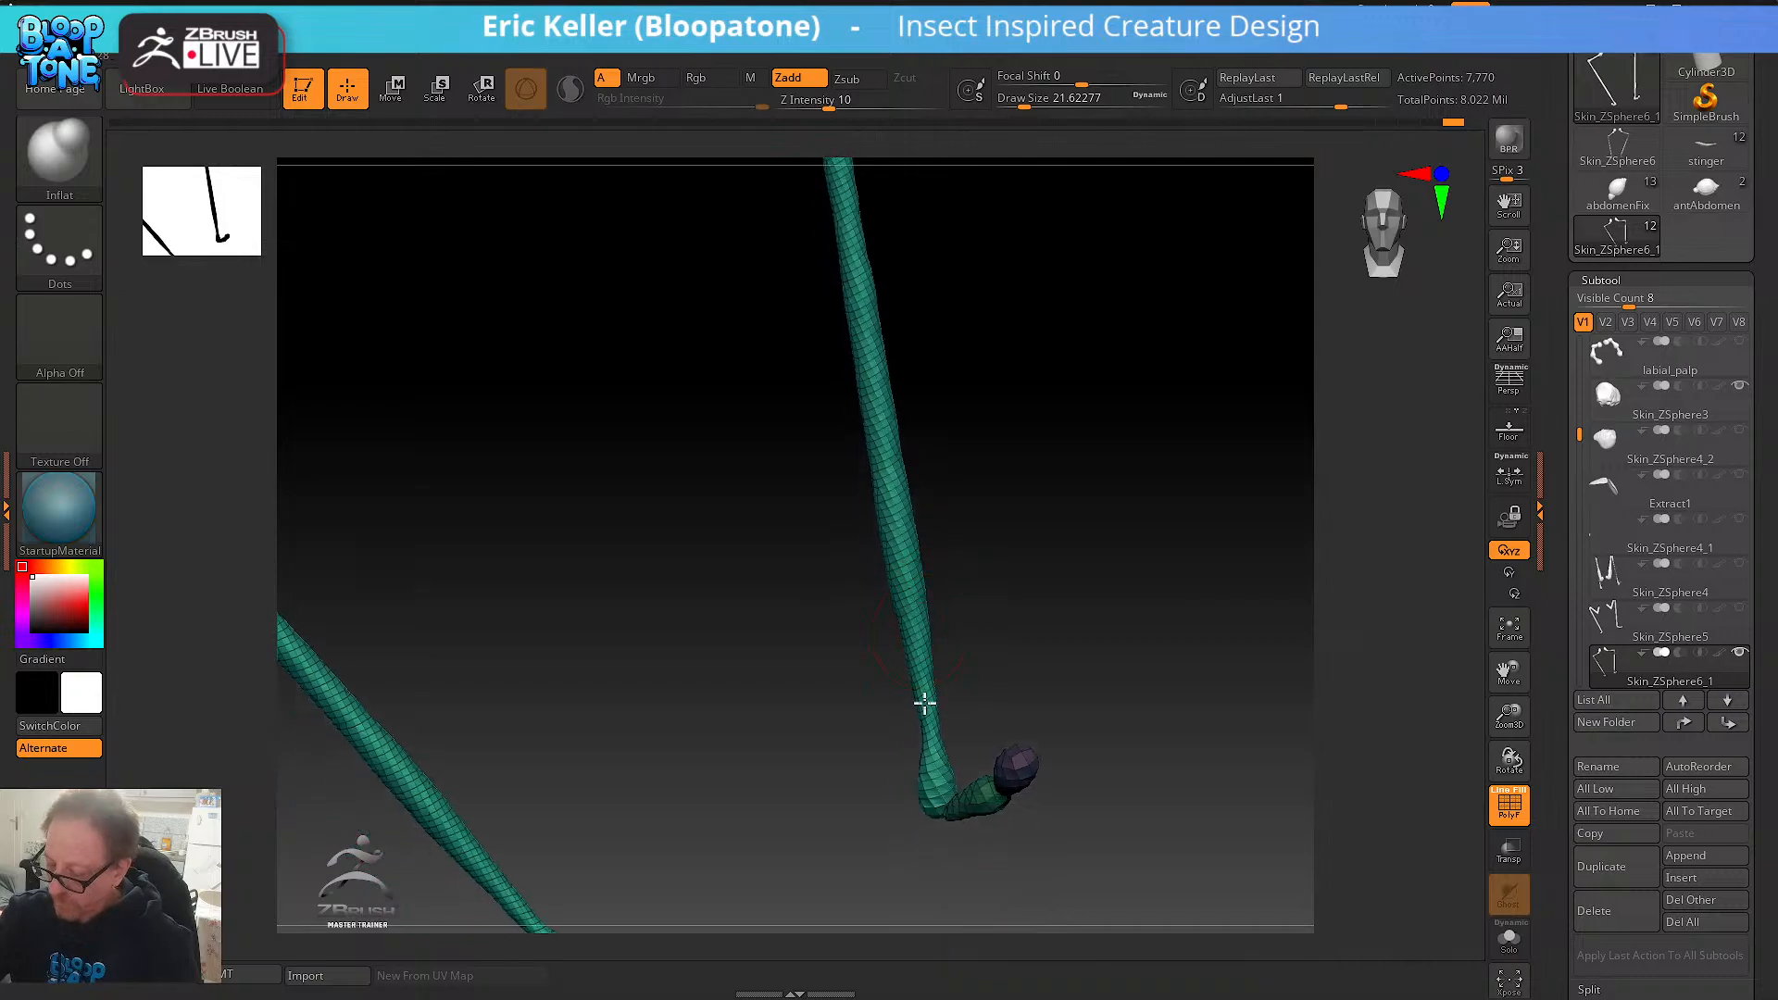
mouse_move(926, 705)
mouse_down()
mouse_move(914, 660)
mouse_move(944, 830)
mouse_up()
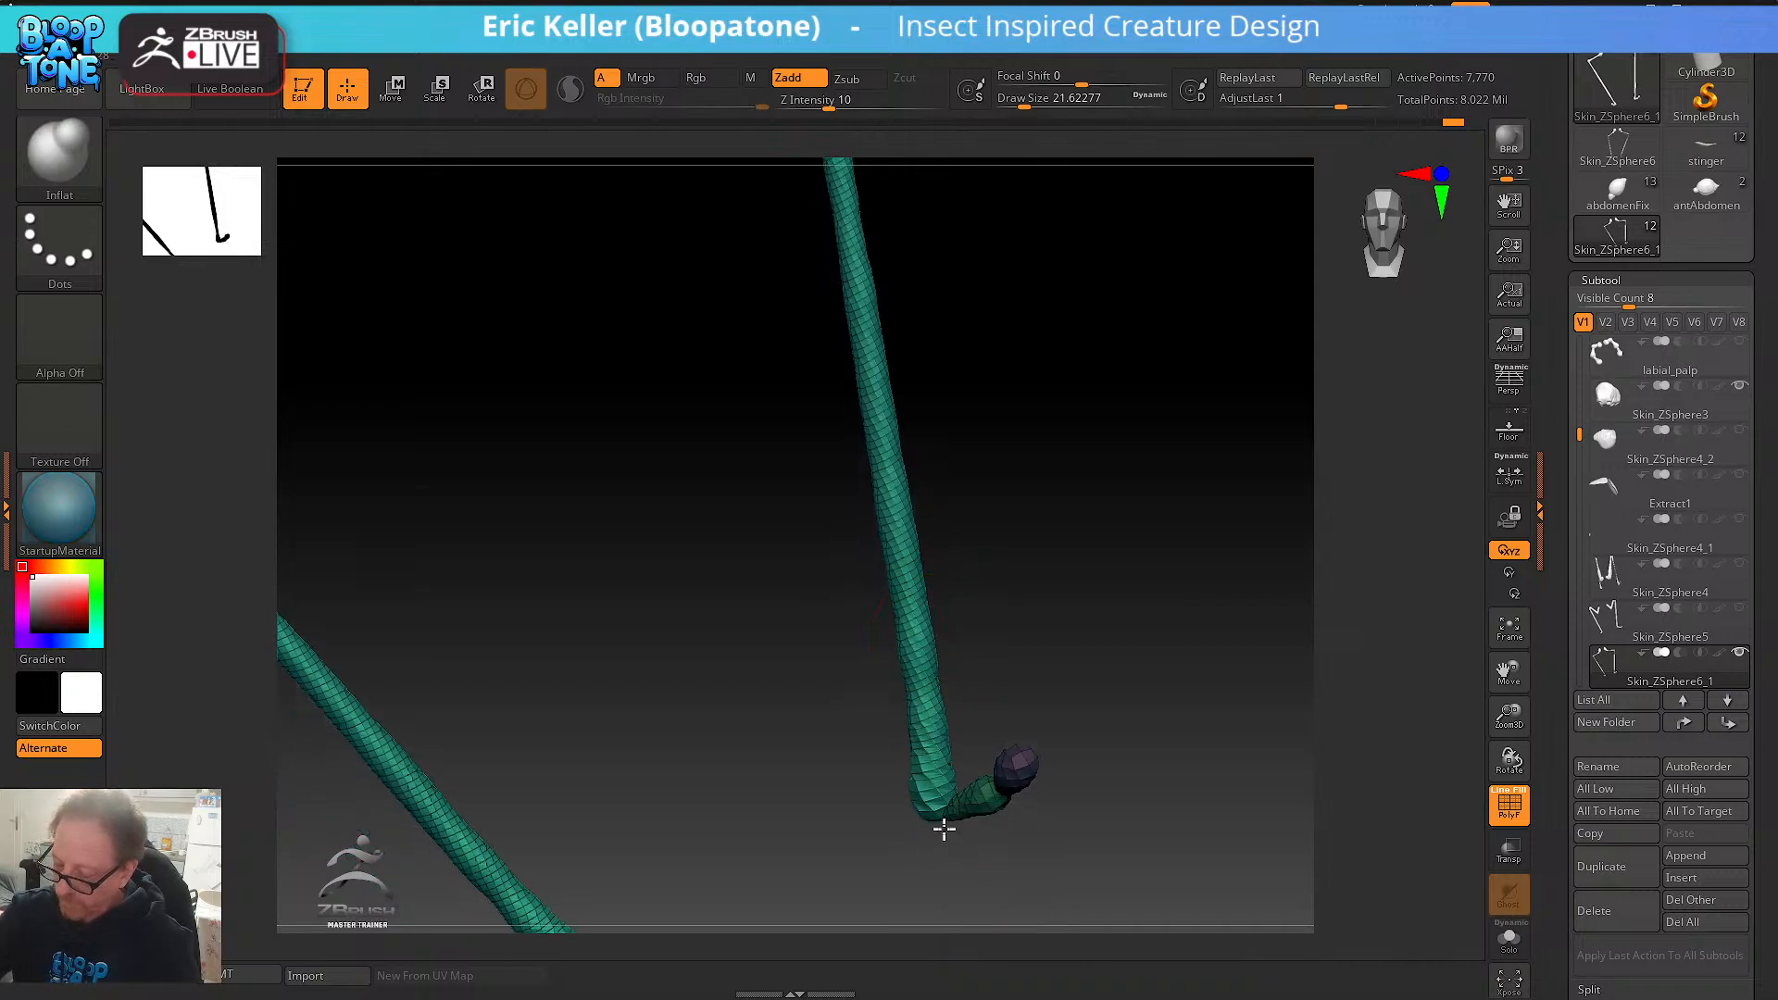
mouse_move(1008, 690)
mouse_down()
mouse_move(1004, 746)
mouse_move(916, 730)
mouse_move(925, 790)
mouse_move(914, 638)
mouse_up()
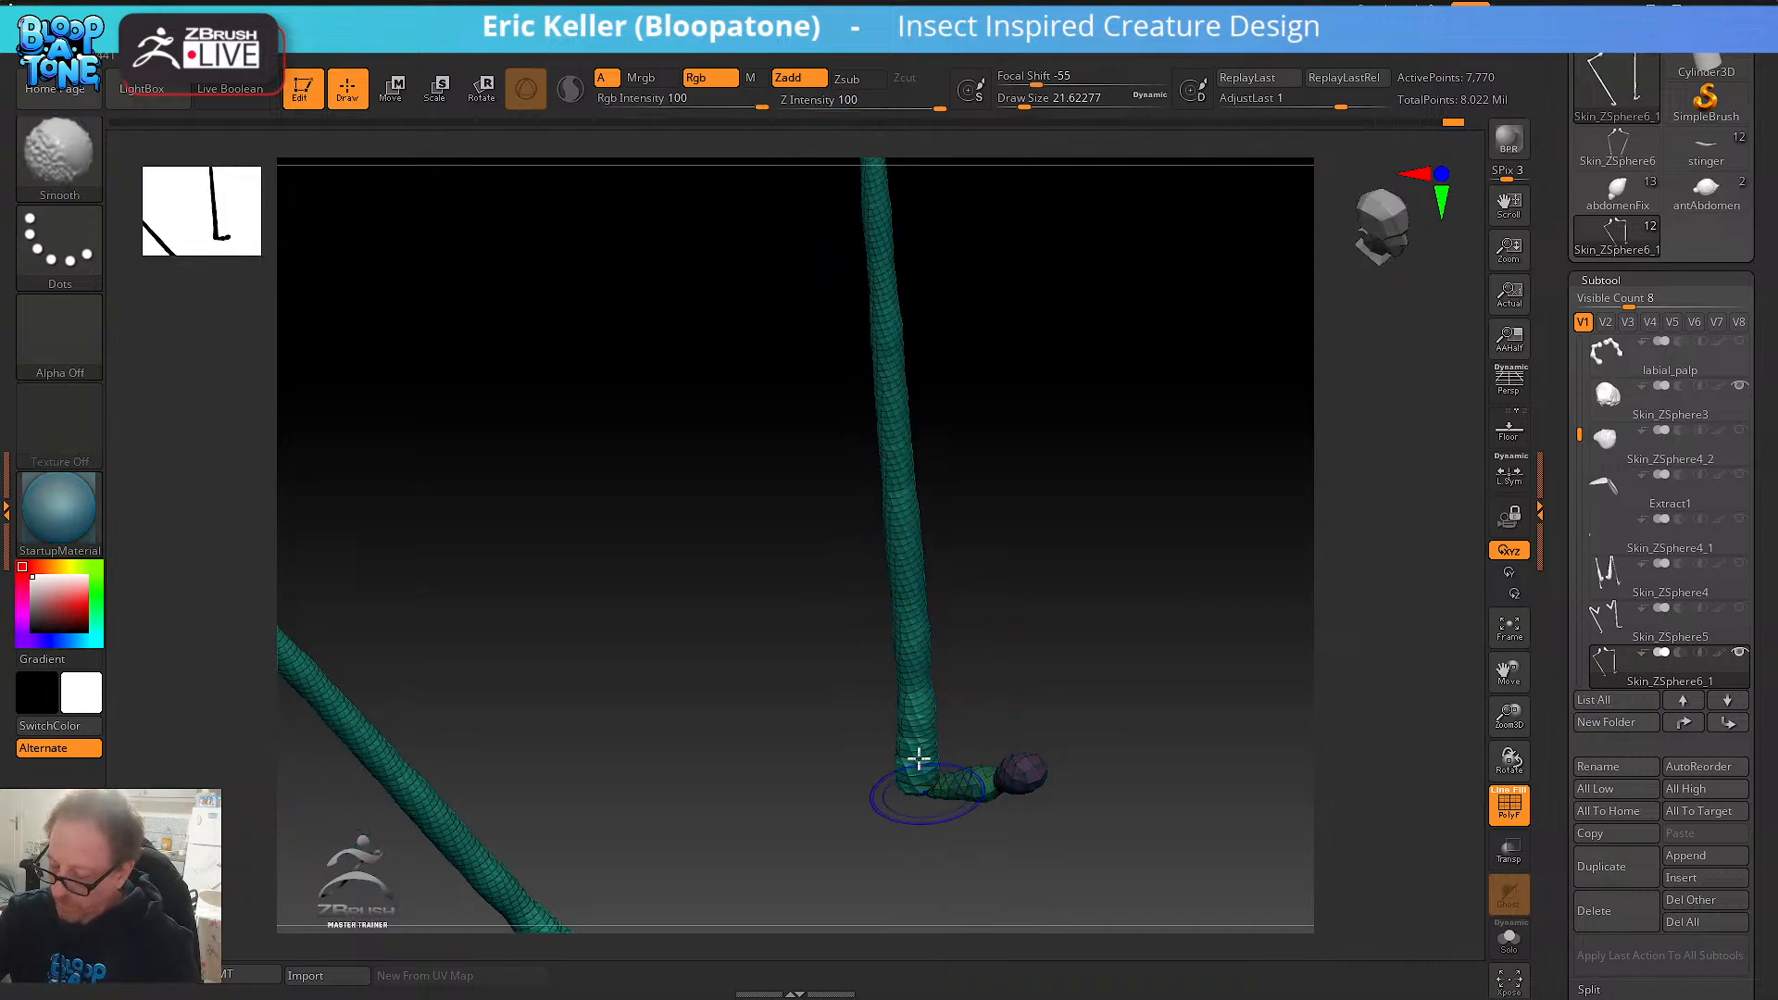
mouse_move(917, 758)
shift+mouse_down()
mouse_move(915, 685)
mouse_move(1008, 663)
shift+mouse_up()
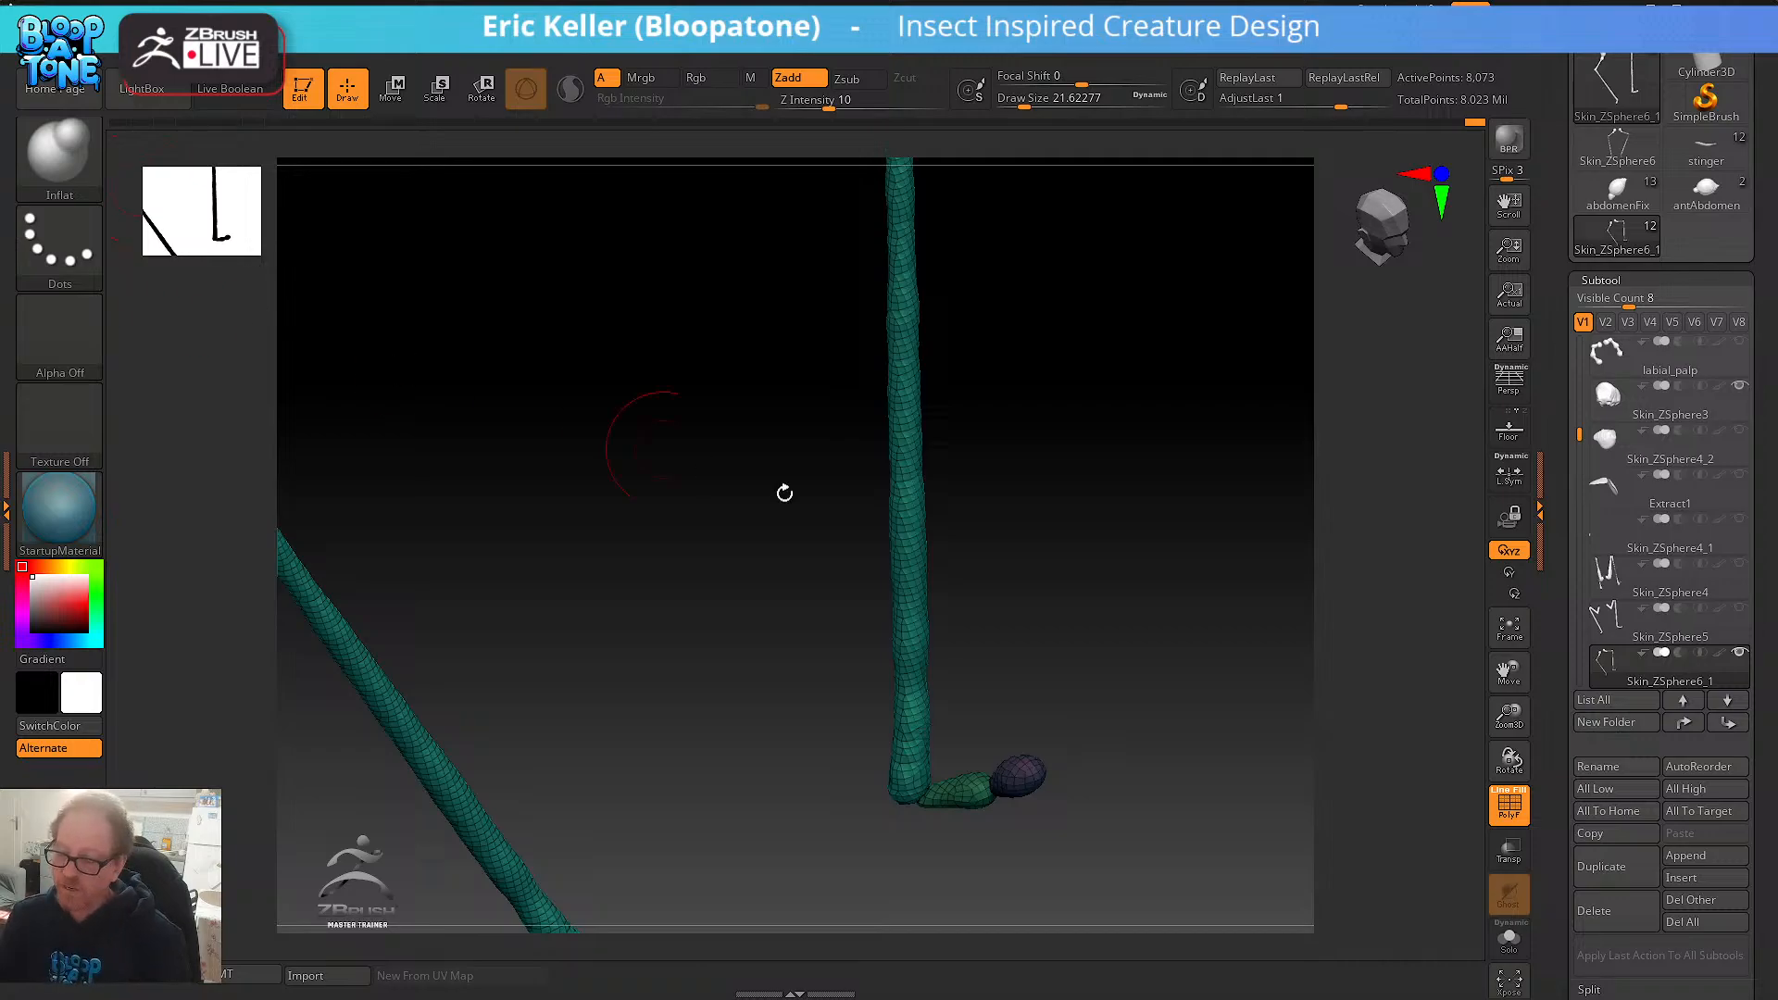
drag(1121, 512, 1044, 617)
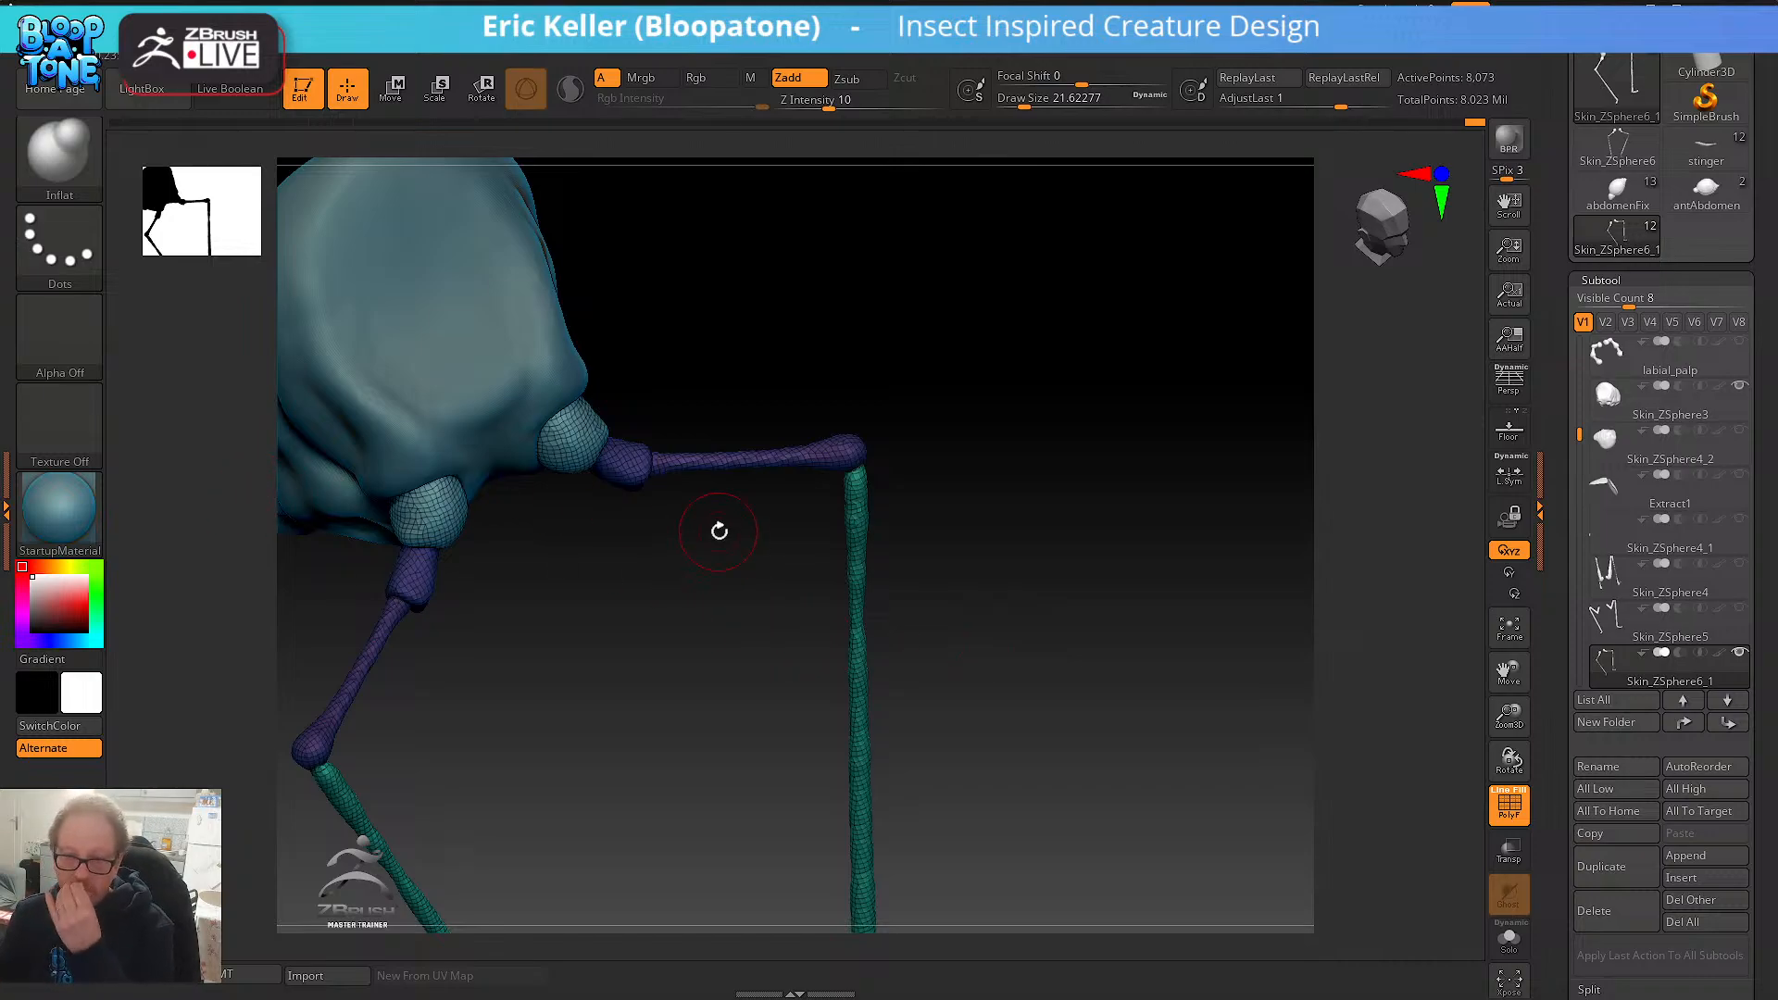
drag(958, 463, 945, 337)
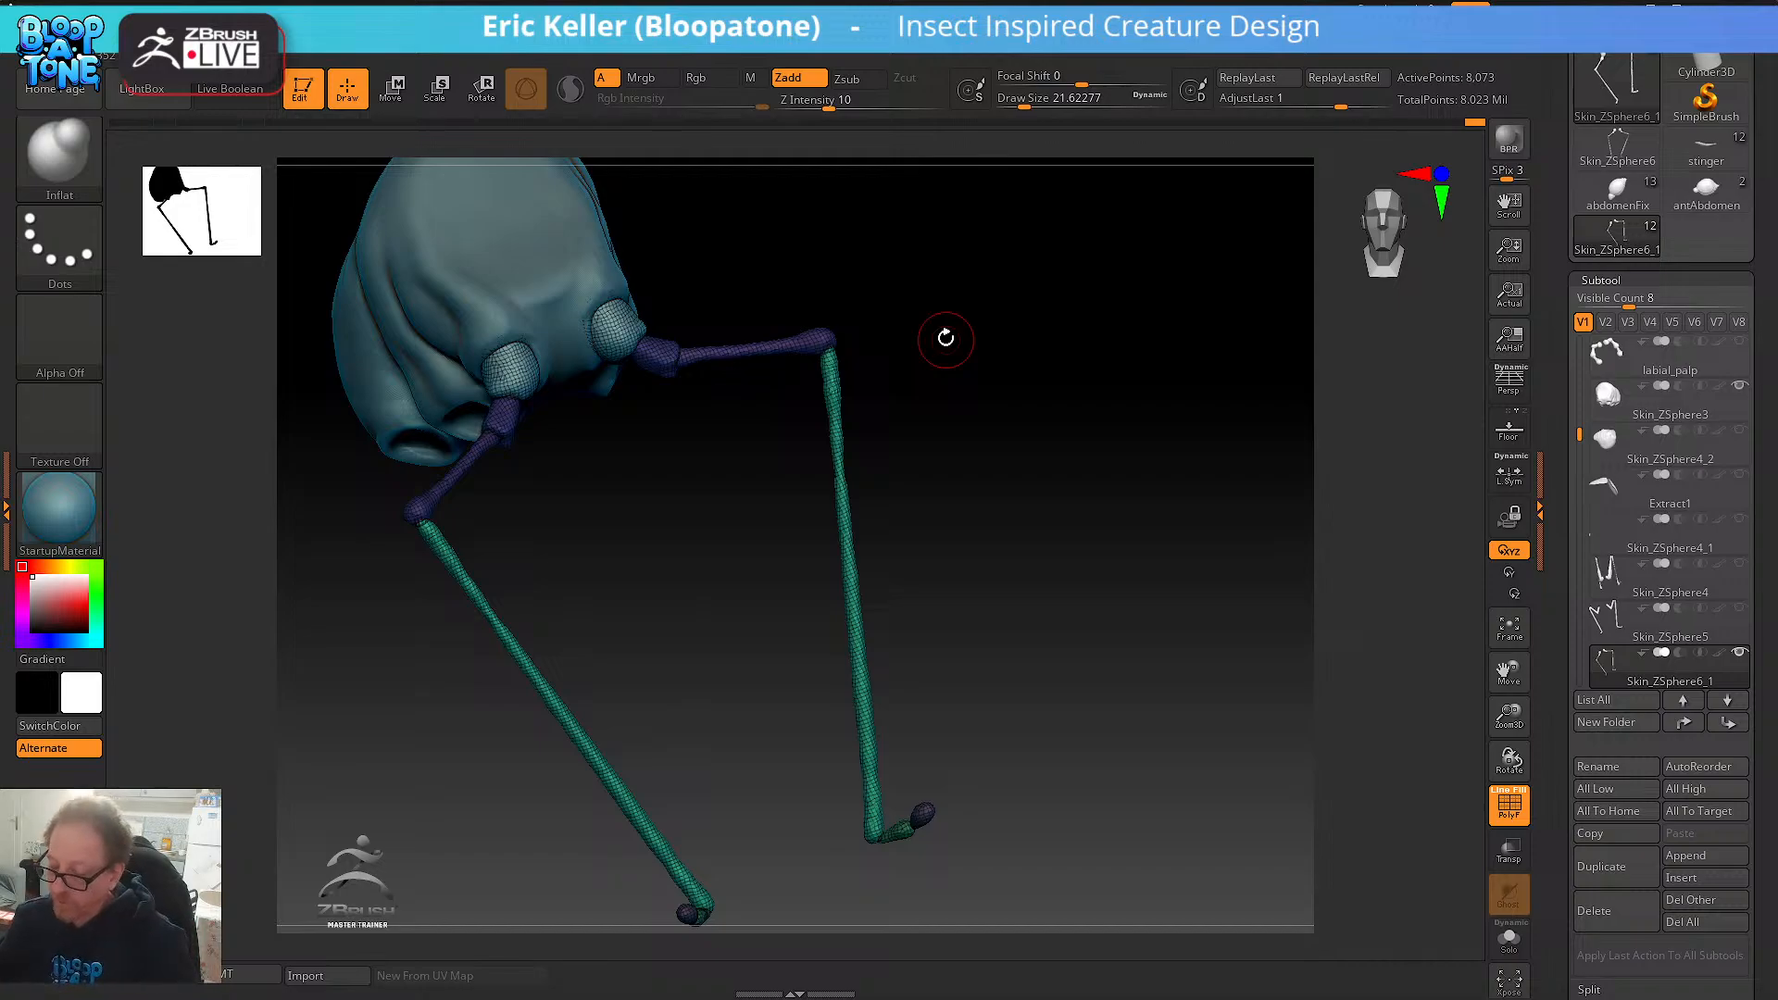
drag(1052, 595, 901, 597)
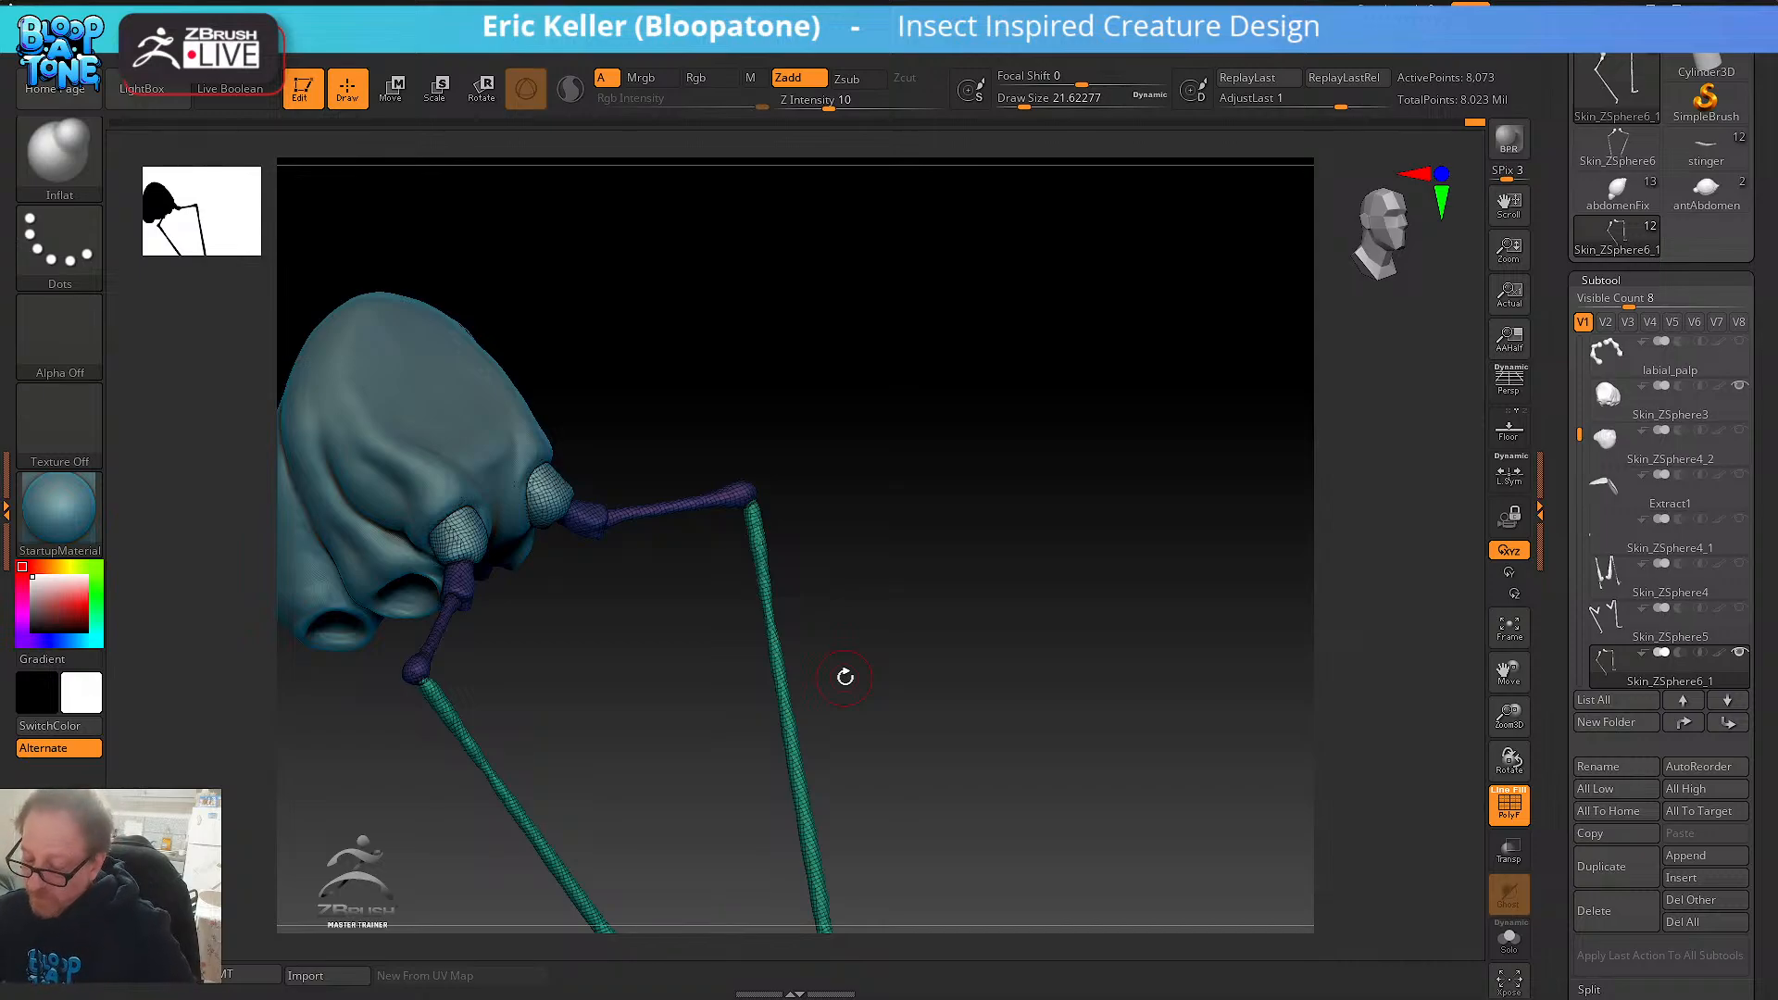
mouse_move(953, 478)
mouse_down()
mouse_move(901, 485)
mouse_move(960, 493)
mouse_up()
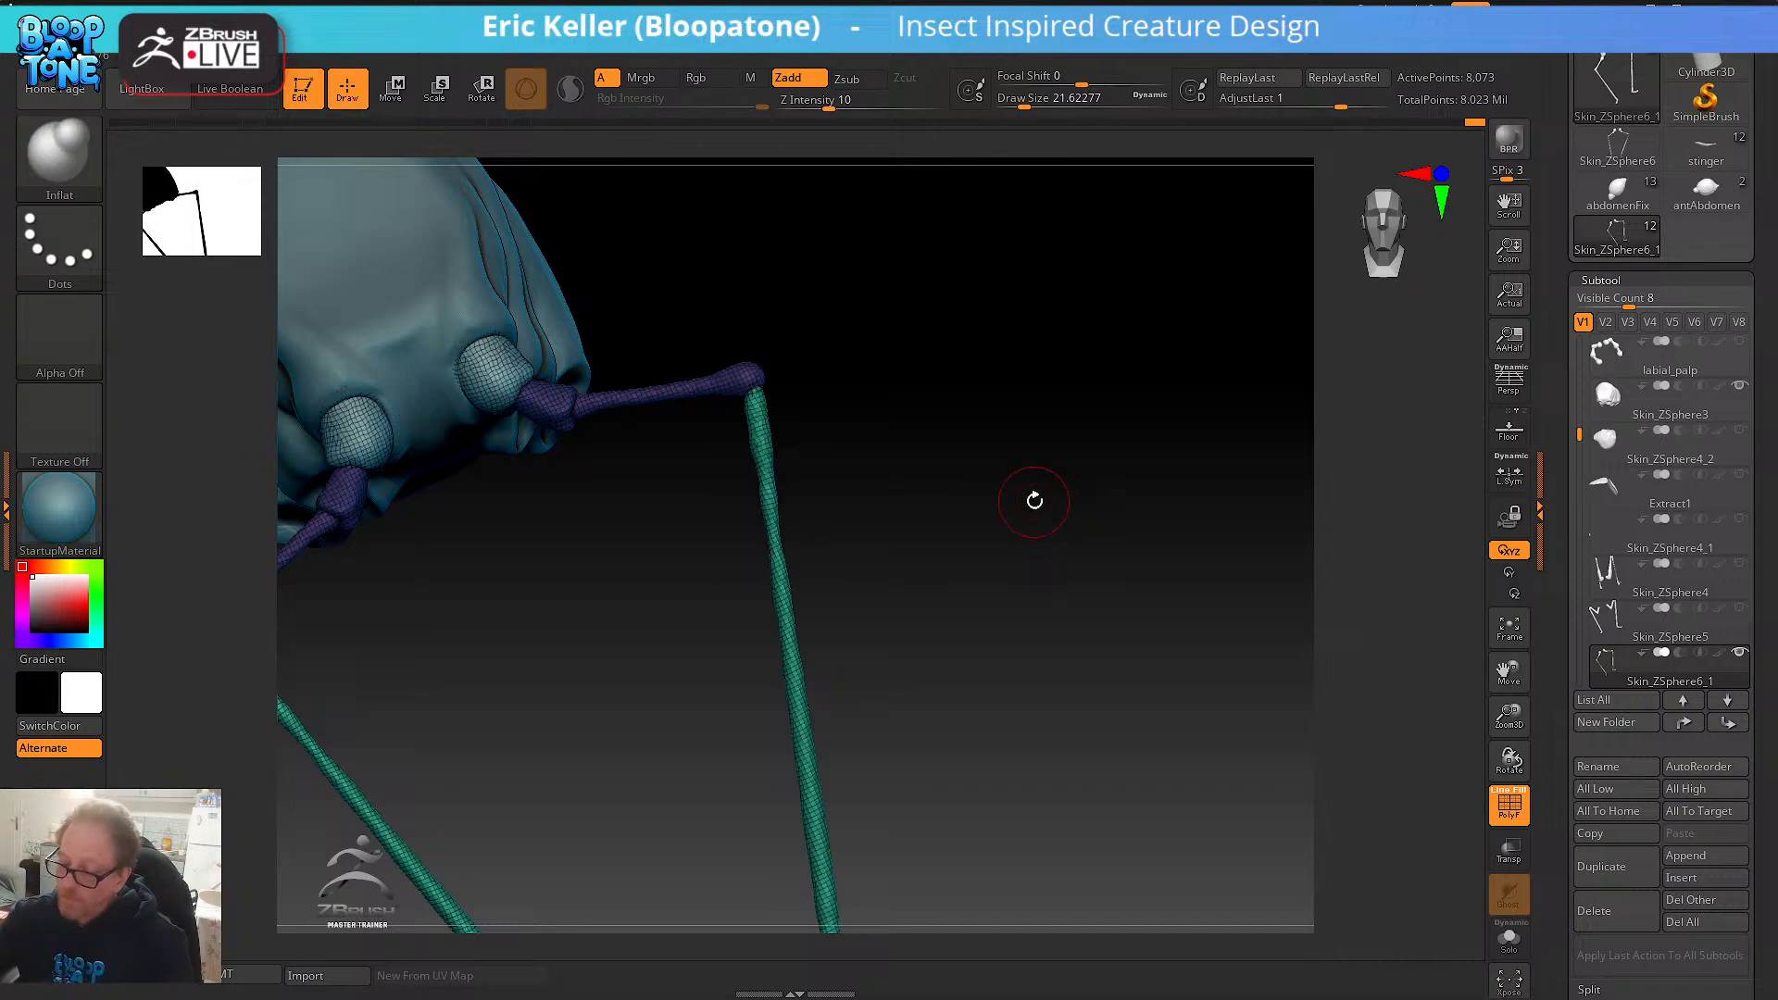
- View the front legs against the rest of the creature through the Skin_ZSphere4 subtool and return to the Skin_ZSphere6_1 subtool
drag(1035, 500, 1128, 696)
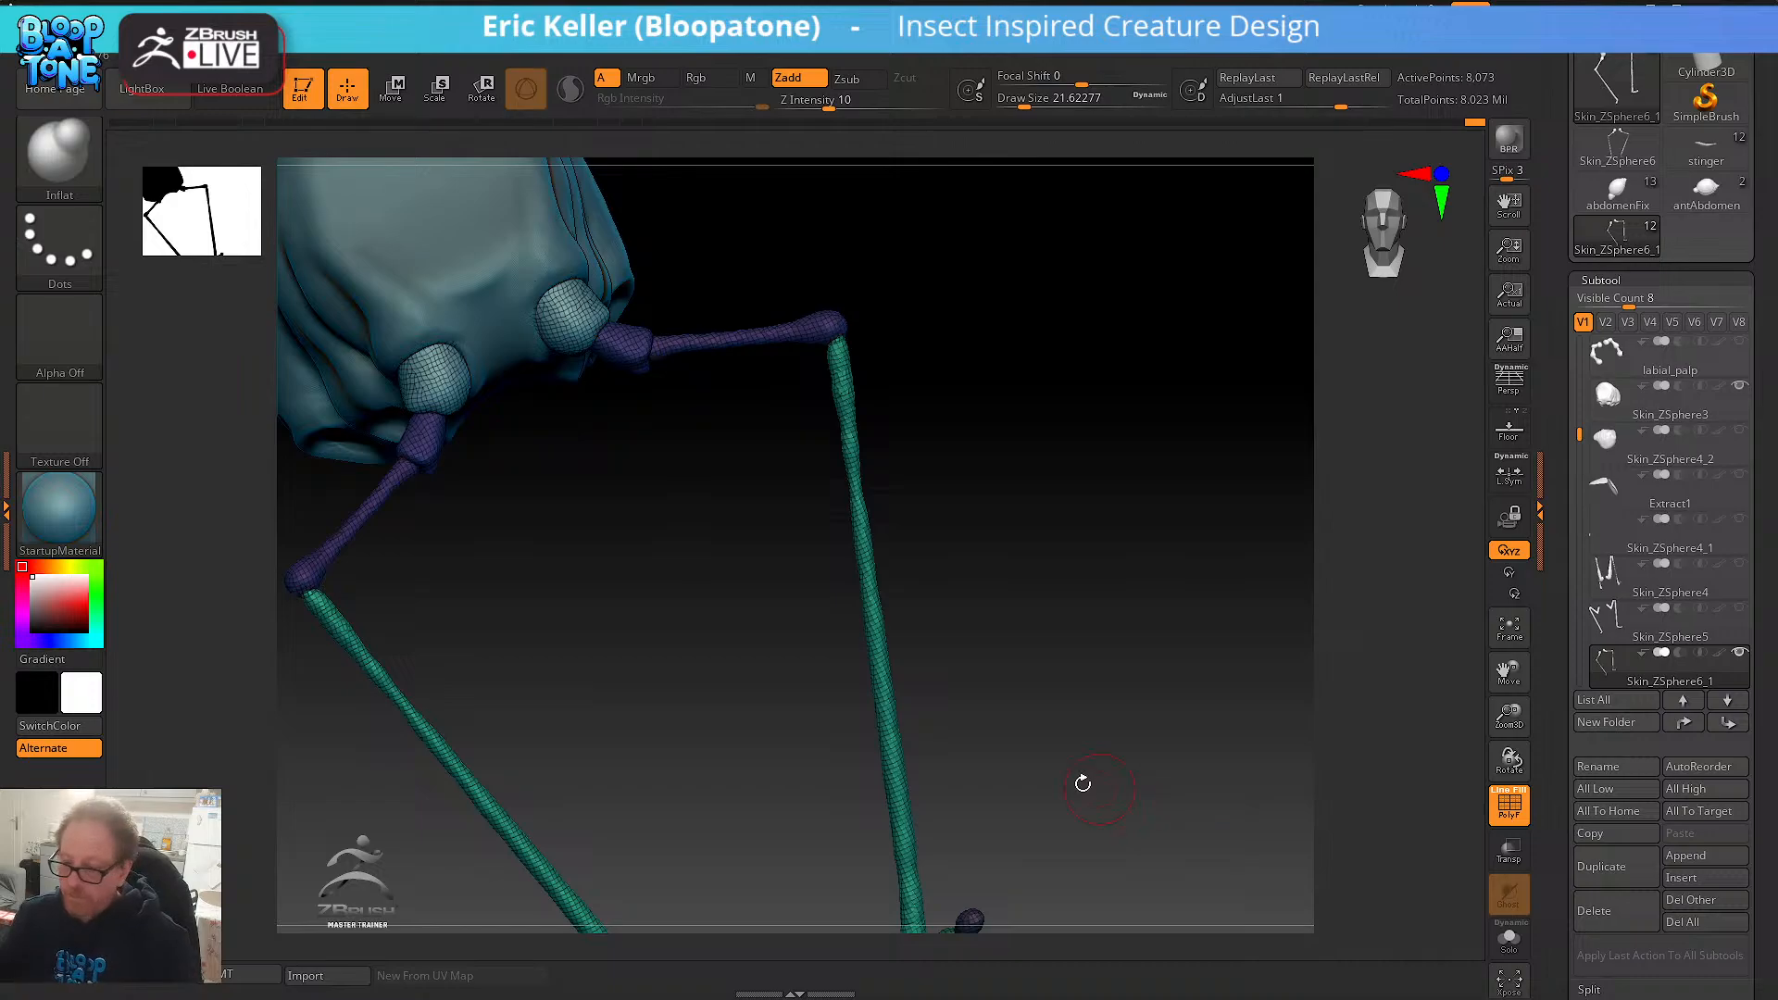
drag(1135, 615, 1123, 663)
click(1663, 591)
alt+drag(769, 876, 684, 820)
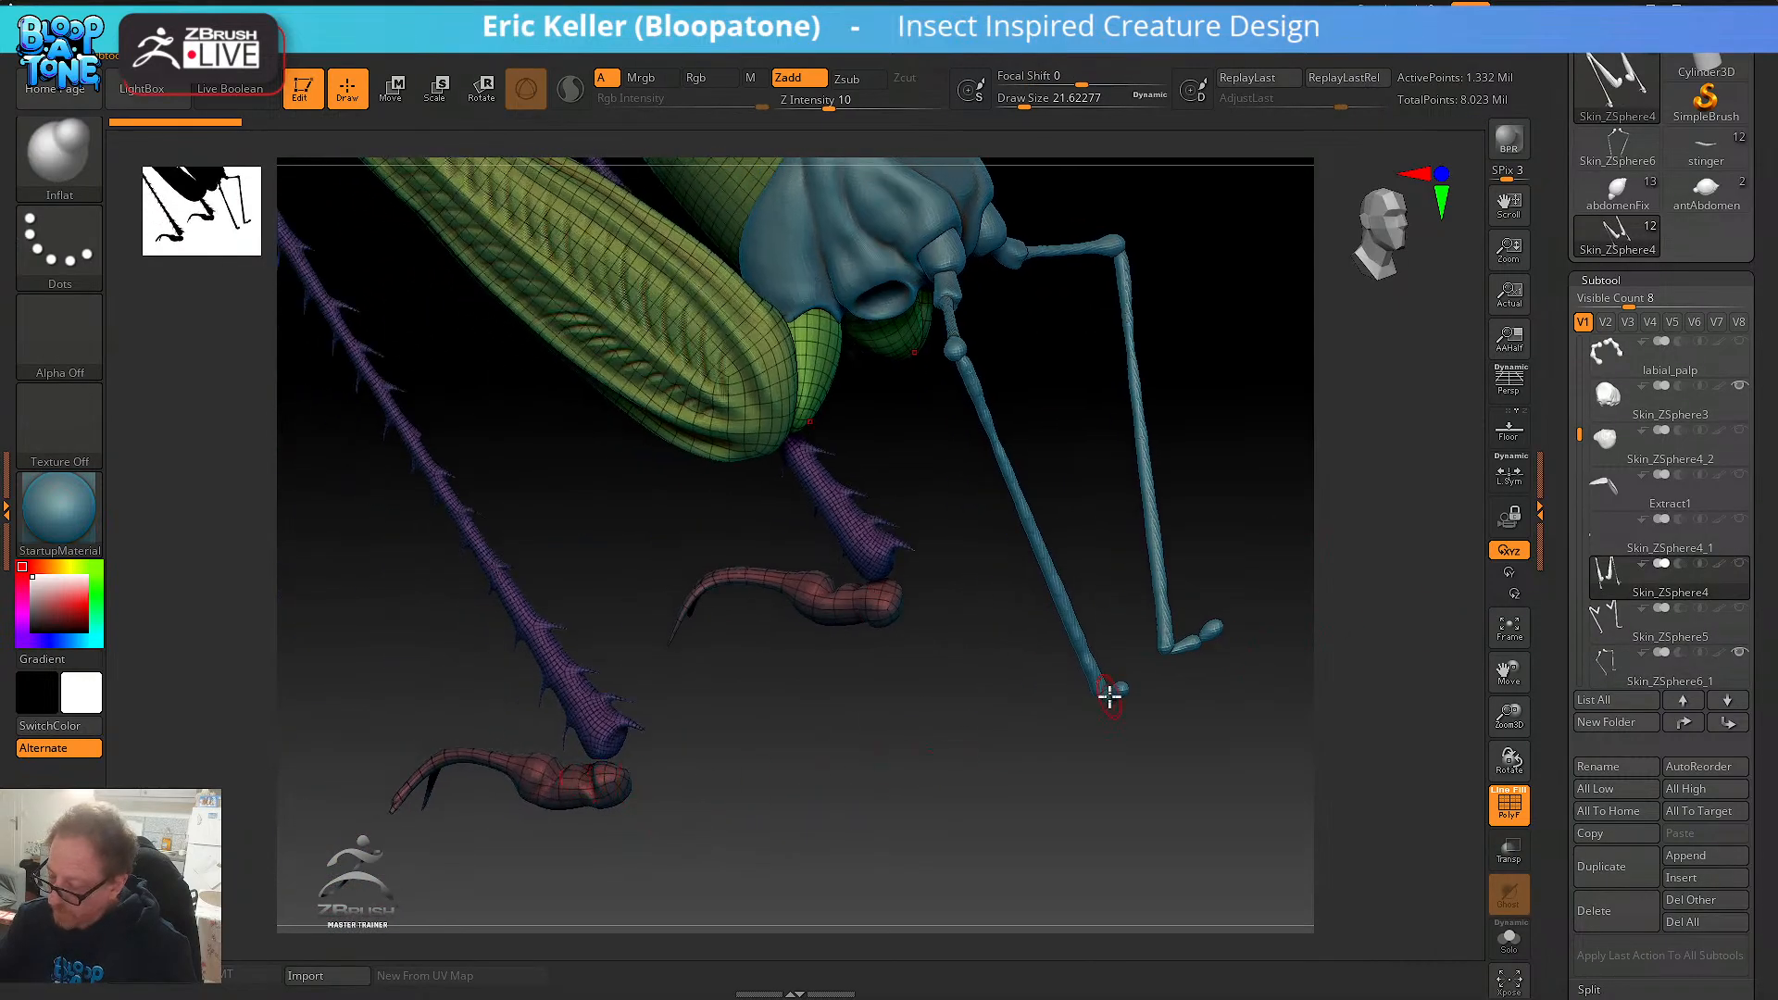
drag(1110, 697, 1083, 794)
click(1610, 634)
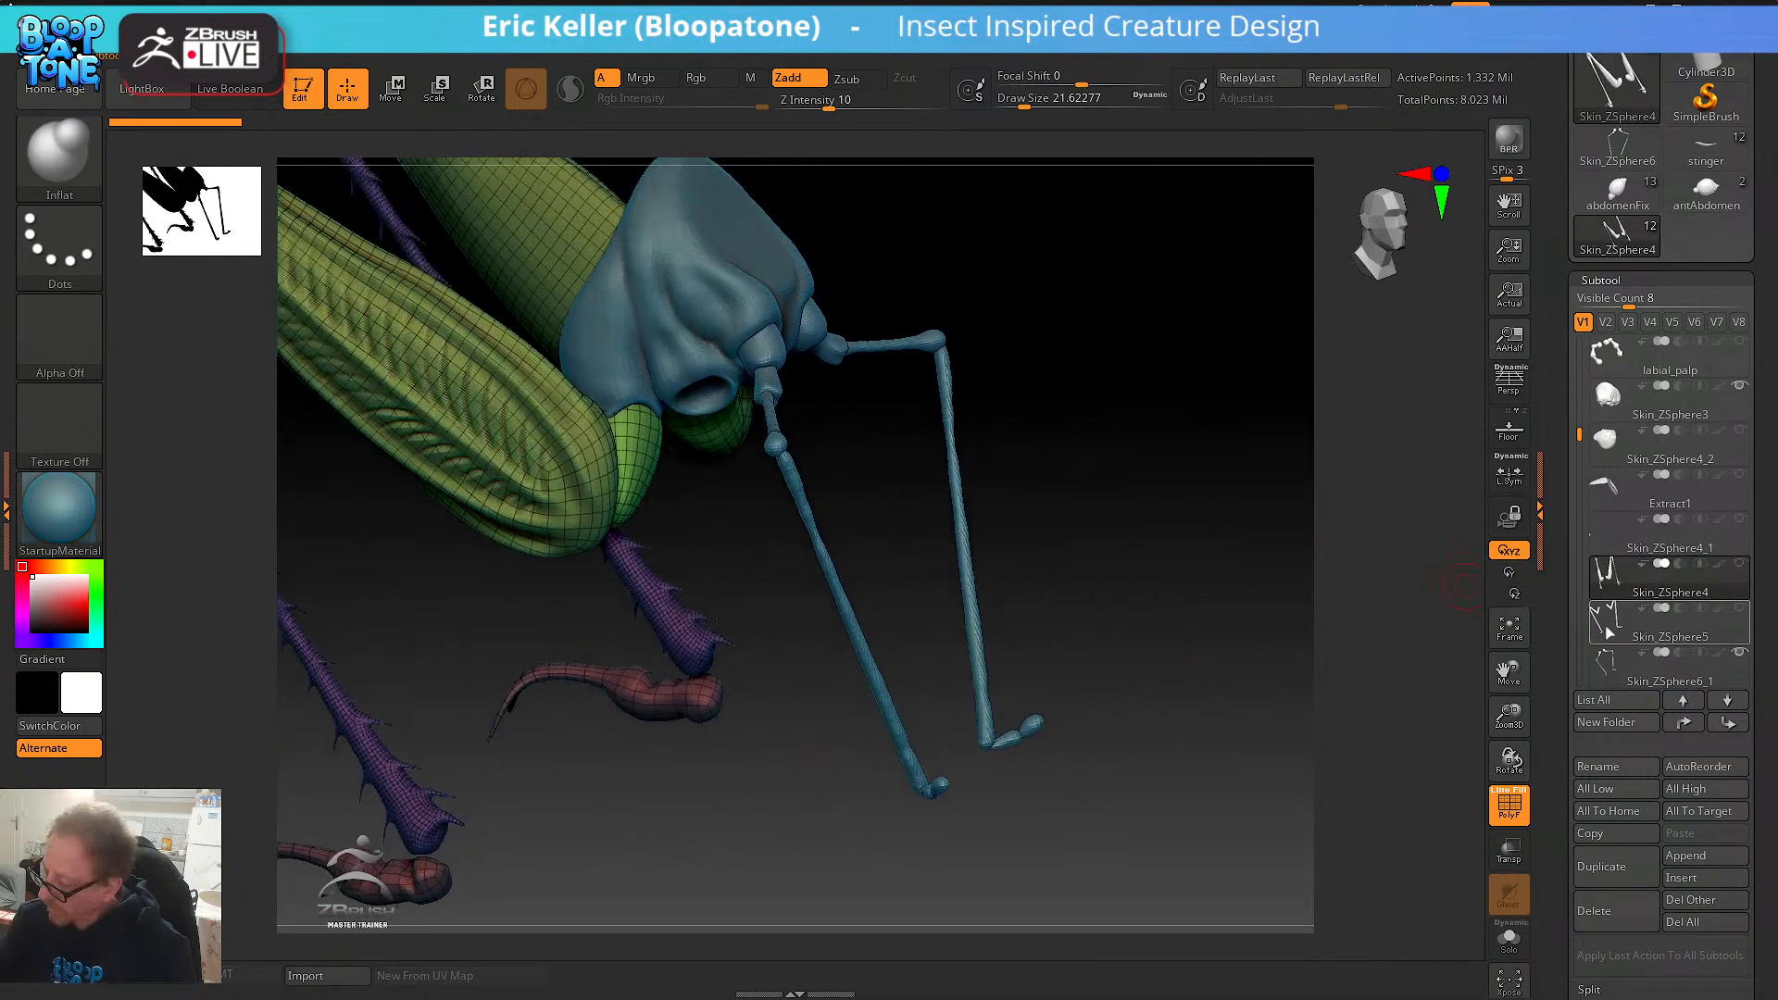
click(1648, 670)
- Hide both foot segments of the front legs and delete the hidden geometry
mouse_move(1131, 762)
mouse_down()
mouse_move(1115, 710)
mouse_move(1082, 708)
mouse_move(1095, 778)
mouse_move(1104, 753)
mouse_move(1190, 722)
mouse_up()
ctrl+shift+click(1025, 685)
ctrl+shift+click(1024, 688)
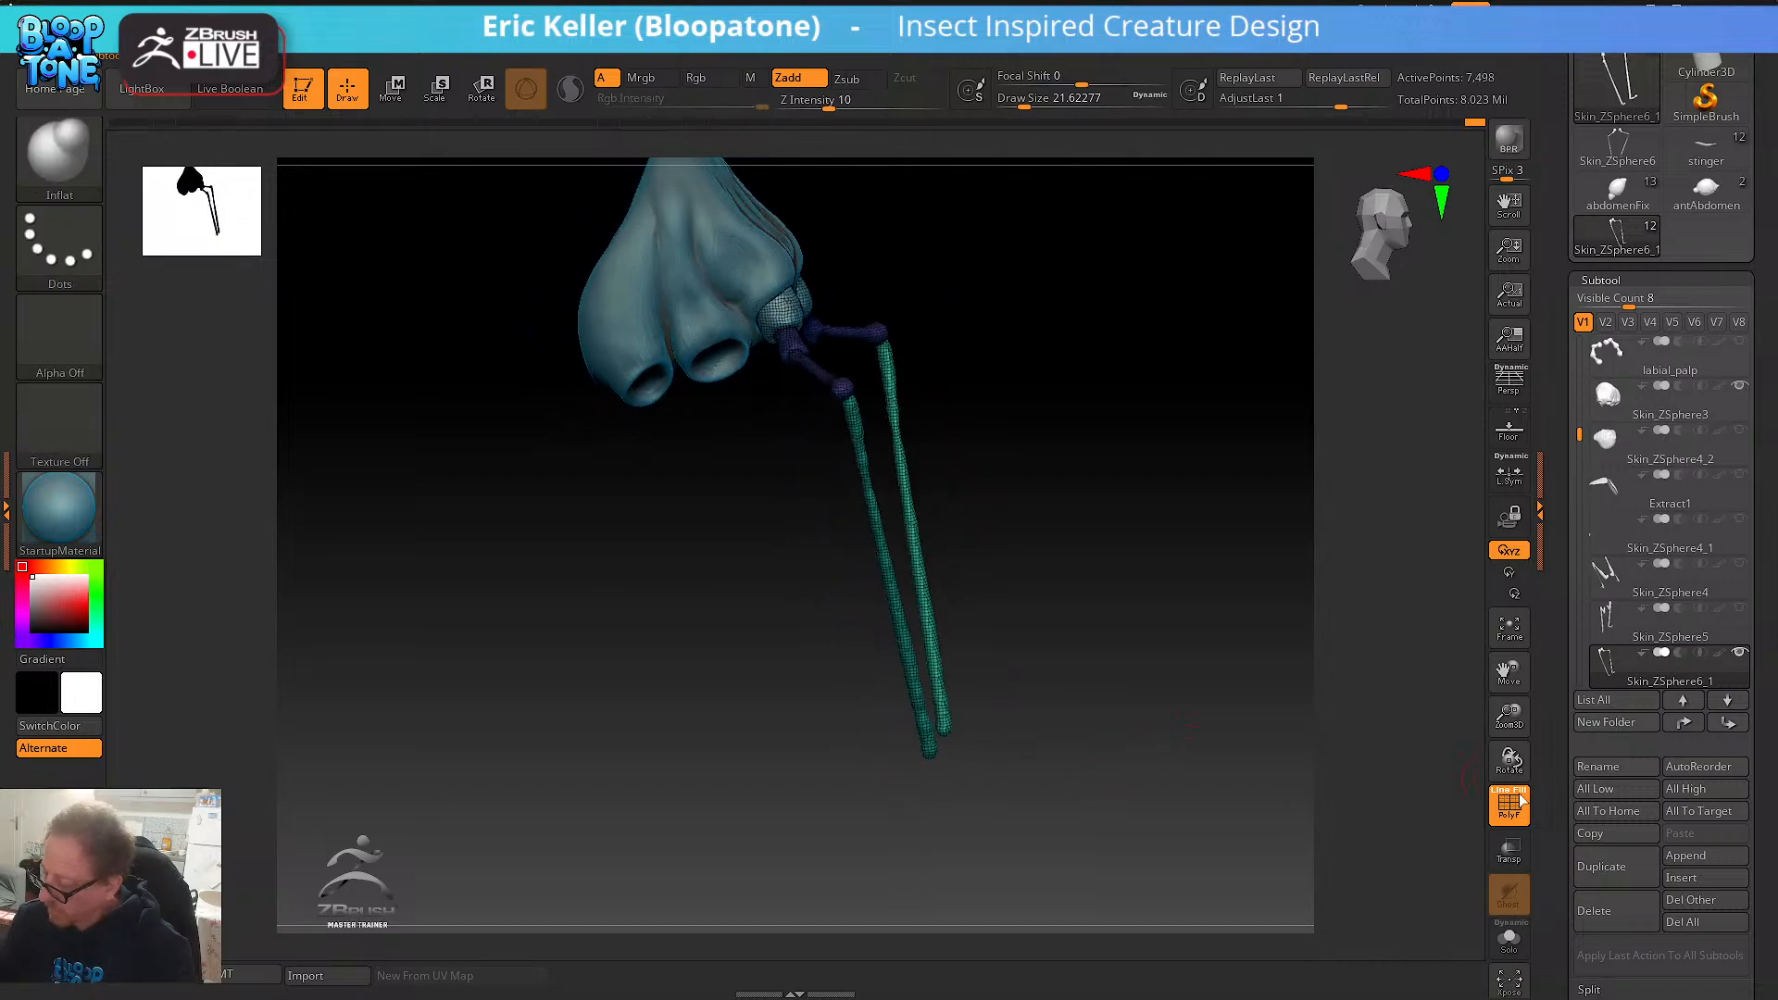
drag(1552, 850, 1540, 663)
click(1611, 699)
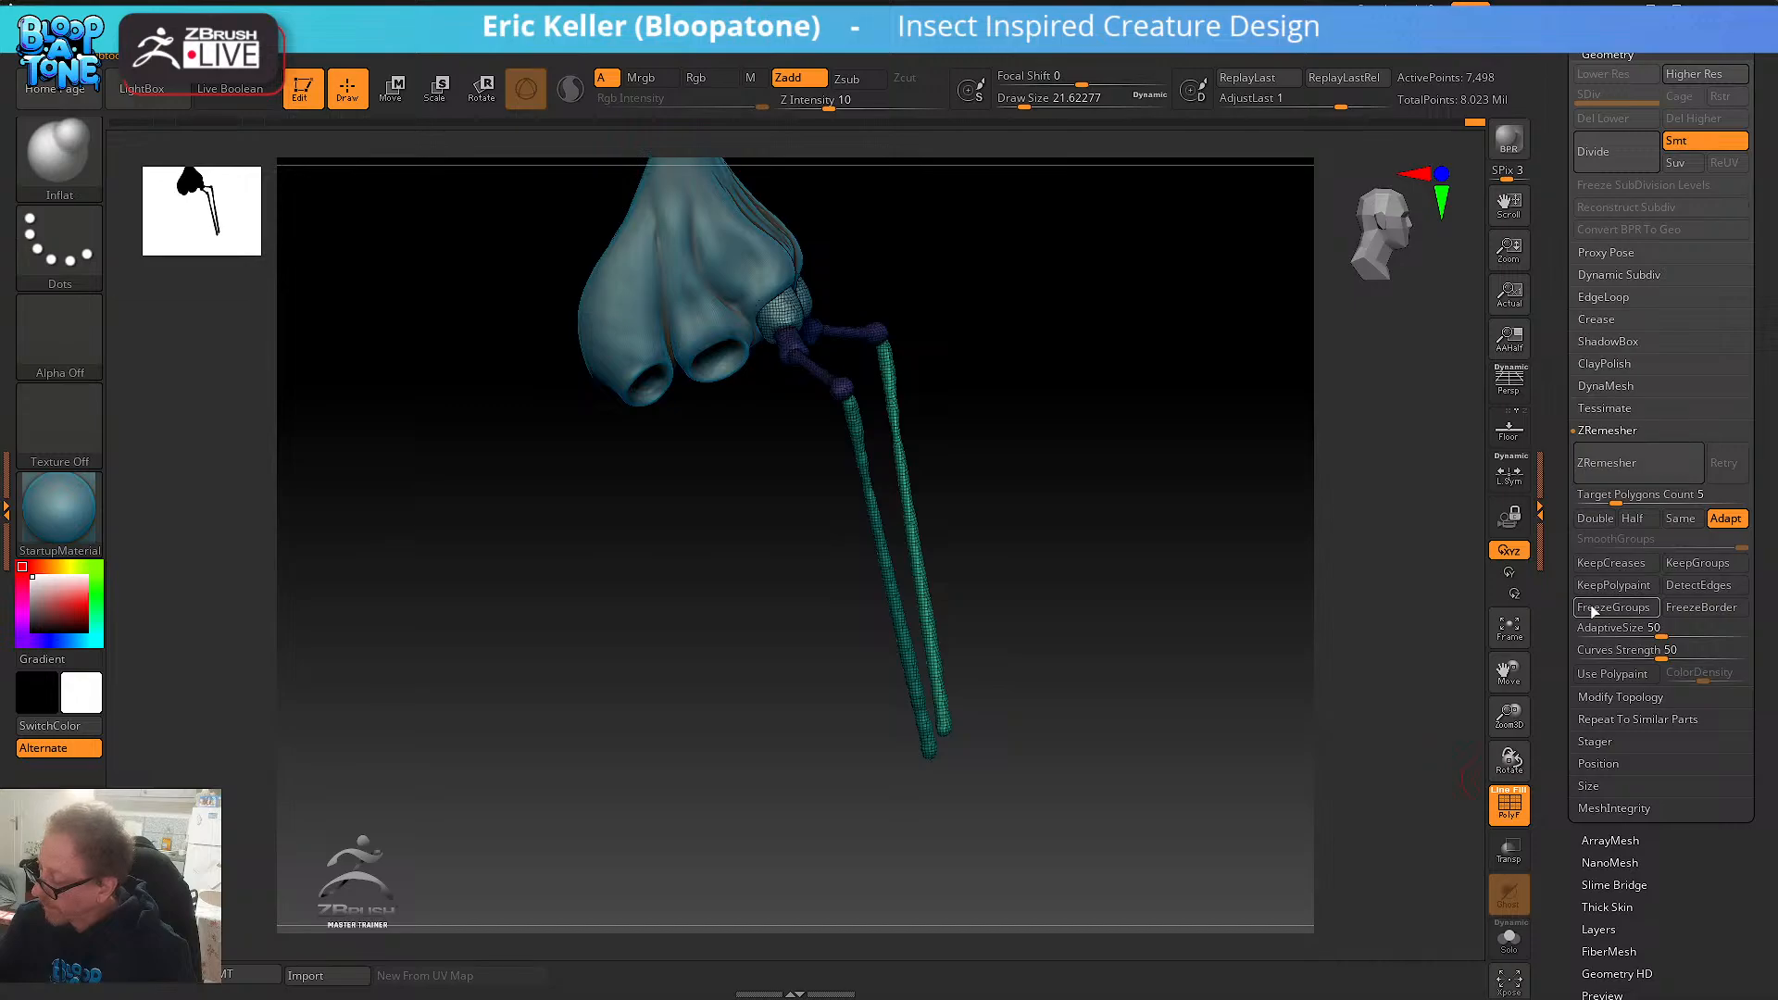
click(1626, 702)
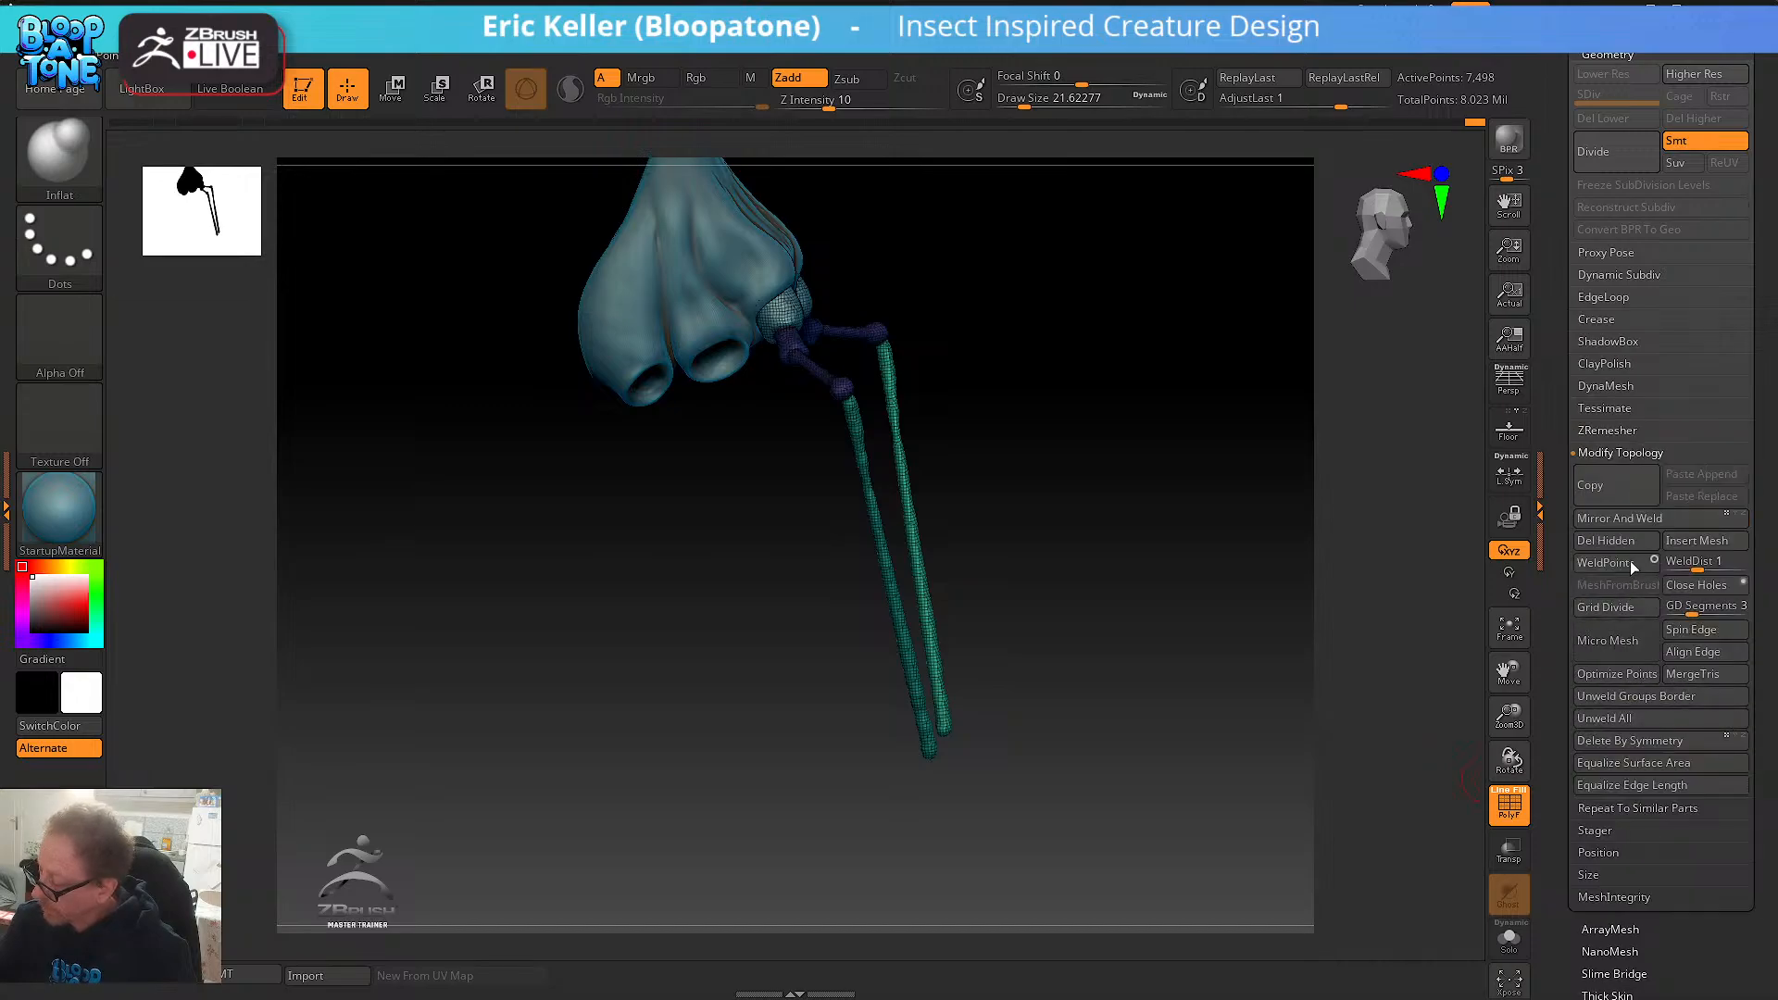
mouse_move(1275, 623)
mouse_down()
mouse_move(1194, 648)
mouse_move(1257, 728)
mouse_move(1220, 877)
mouse_up()
click(1509, 804)
key(shift+f)
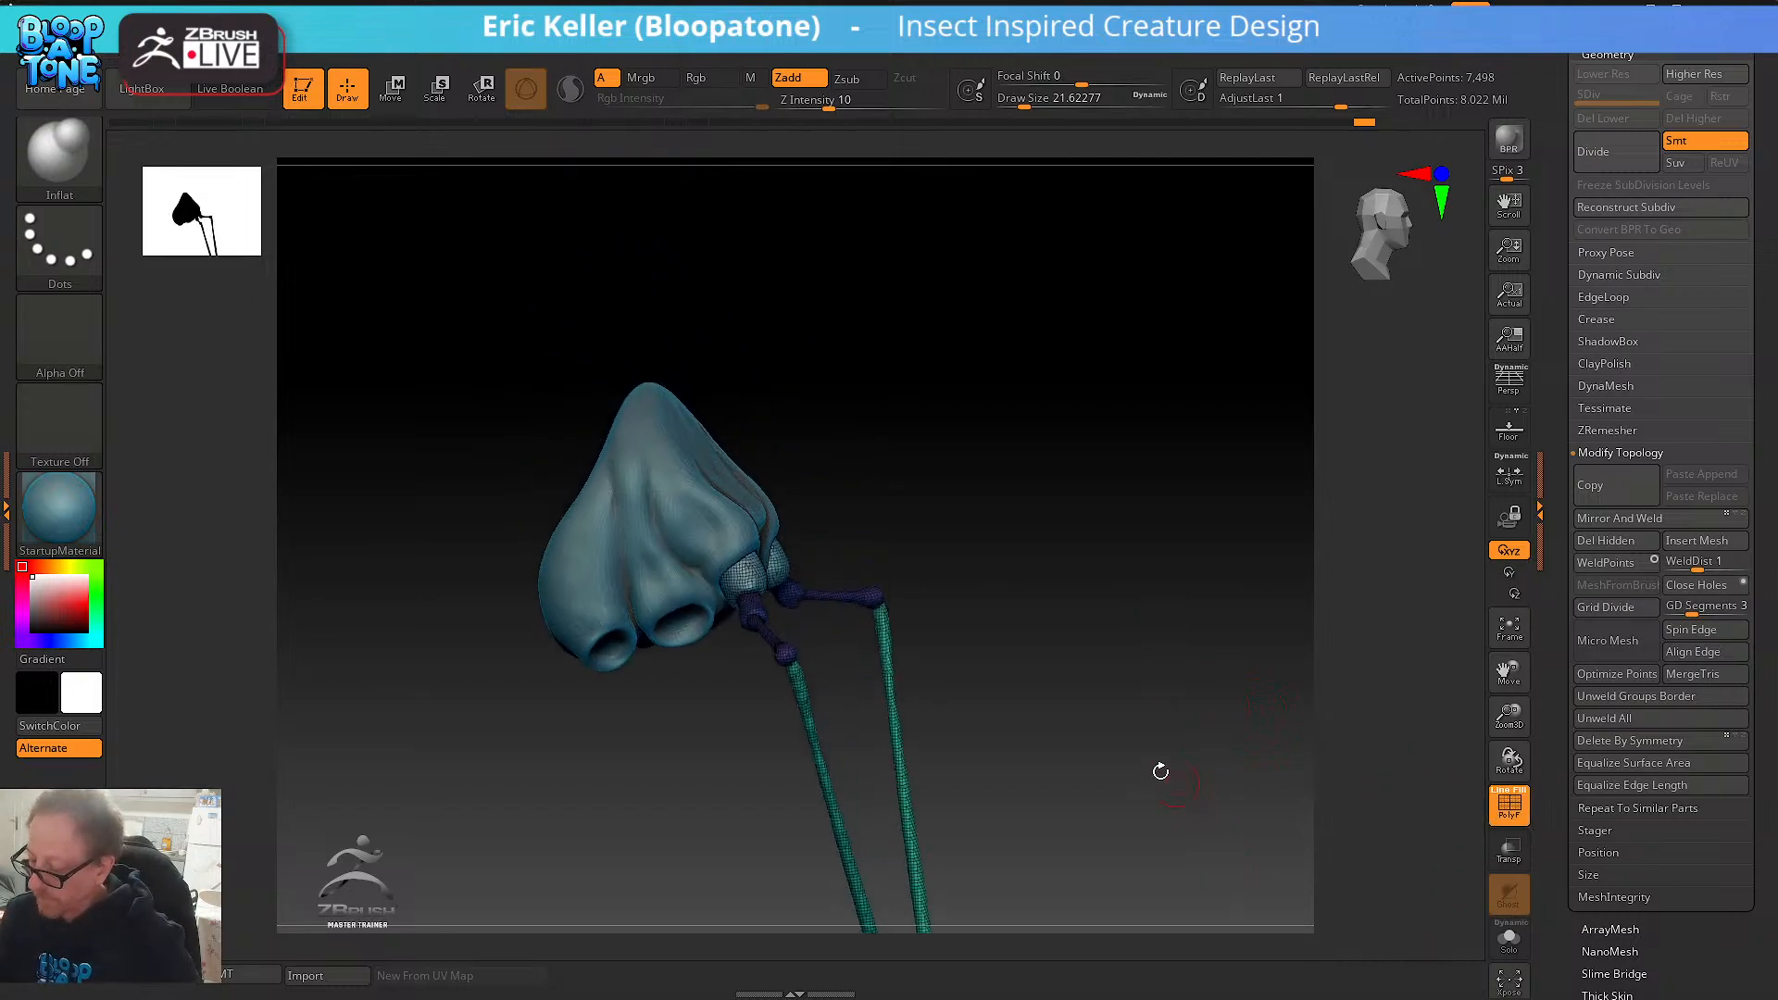
- Mask the lower tips of both front-leg shins
mouse_move(1160, 771)
alt+mouse_down()
mouse_move(1183, 516)
mouse_move(1282, 621)
alt+mouse_up()
drag(1092, 792, 1085, 699)
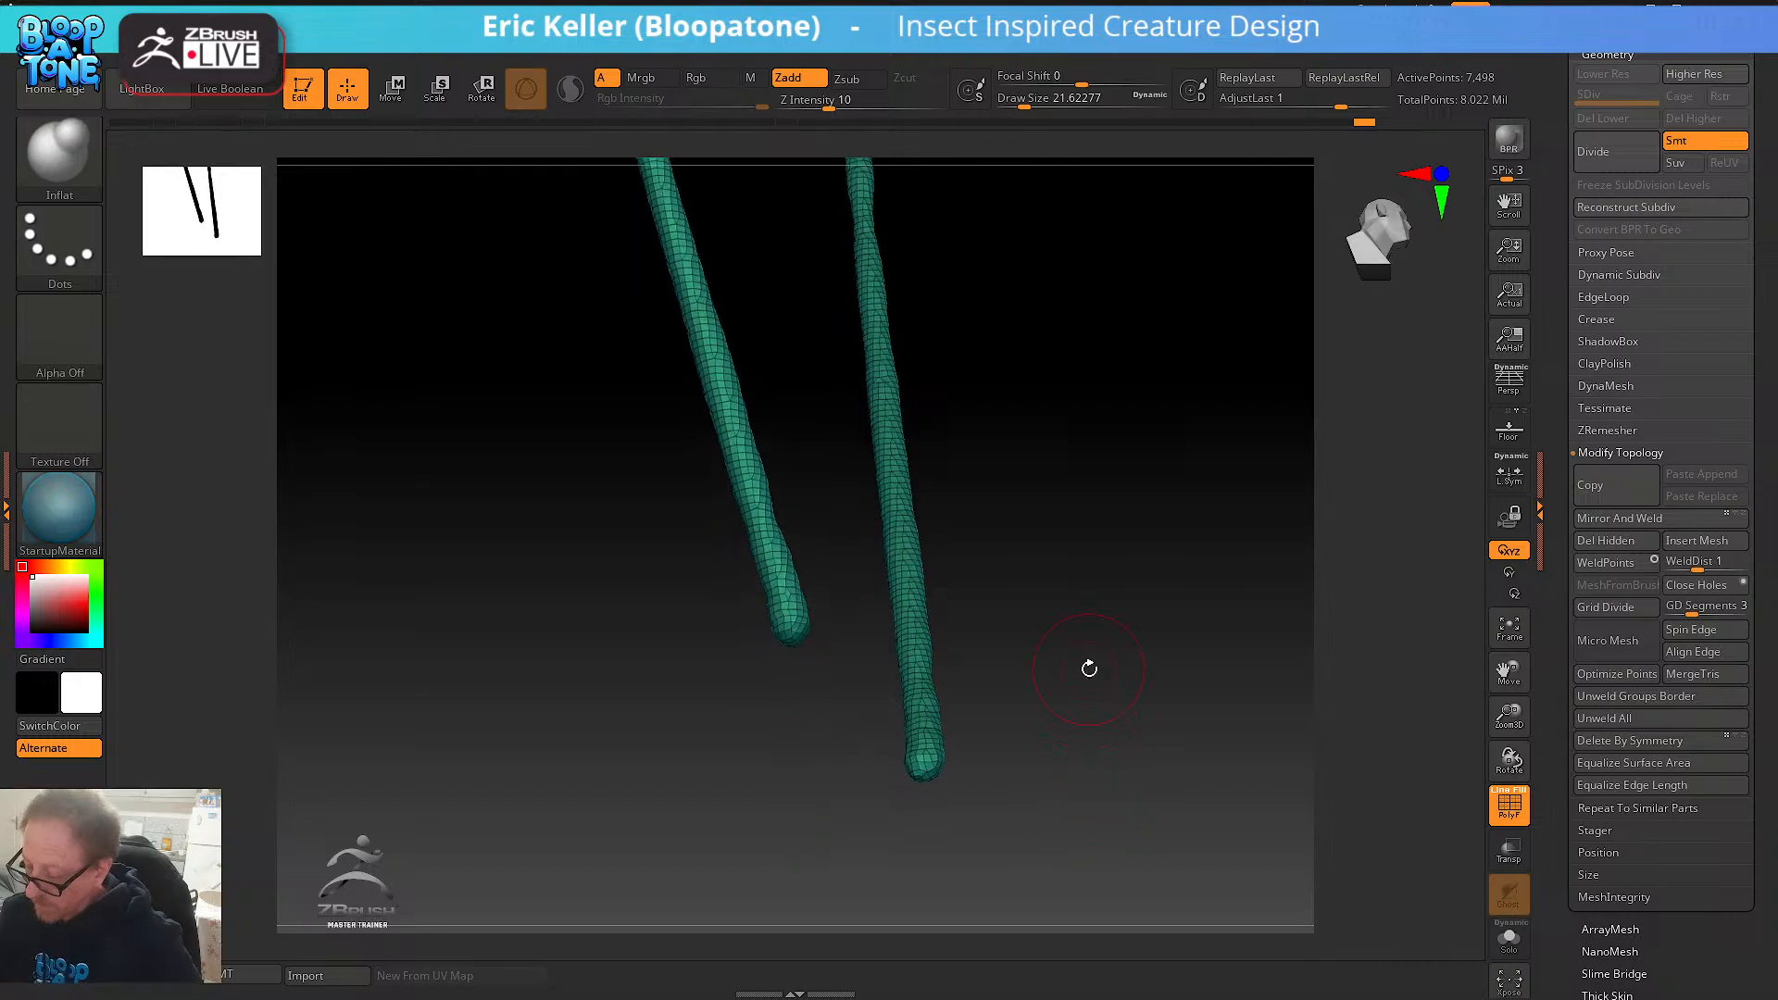
key(ctrl)
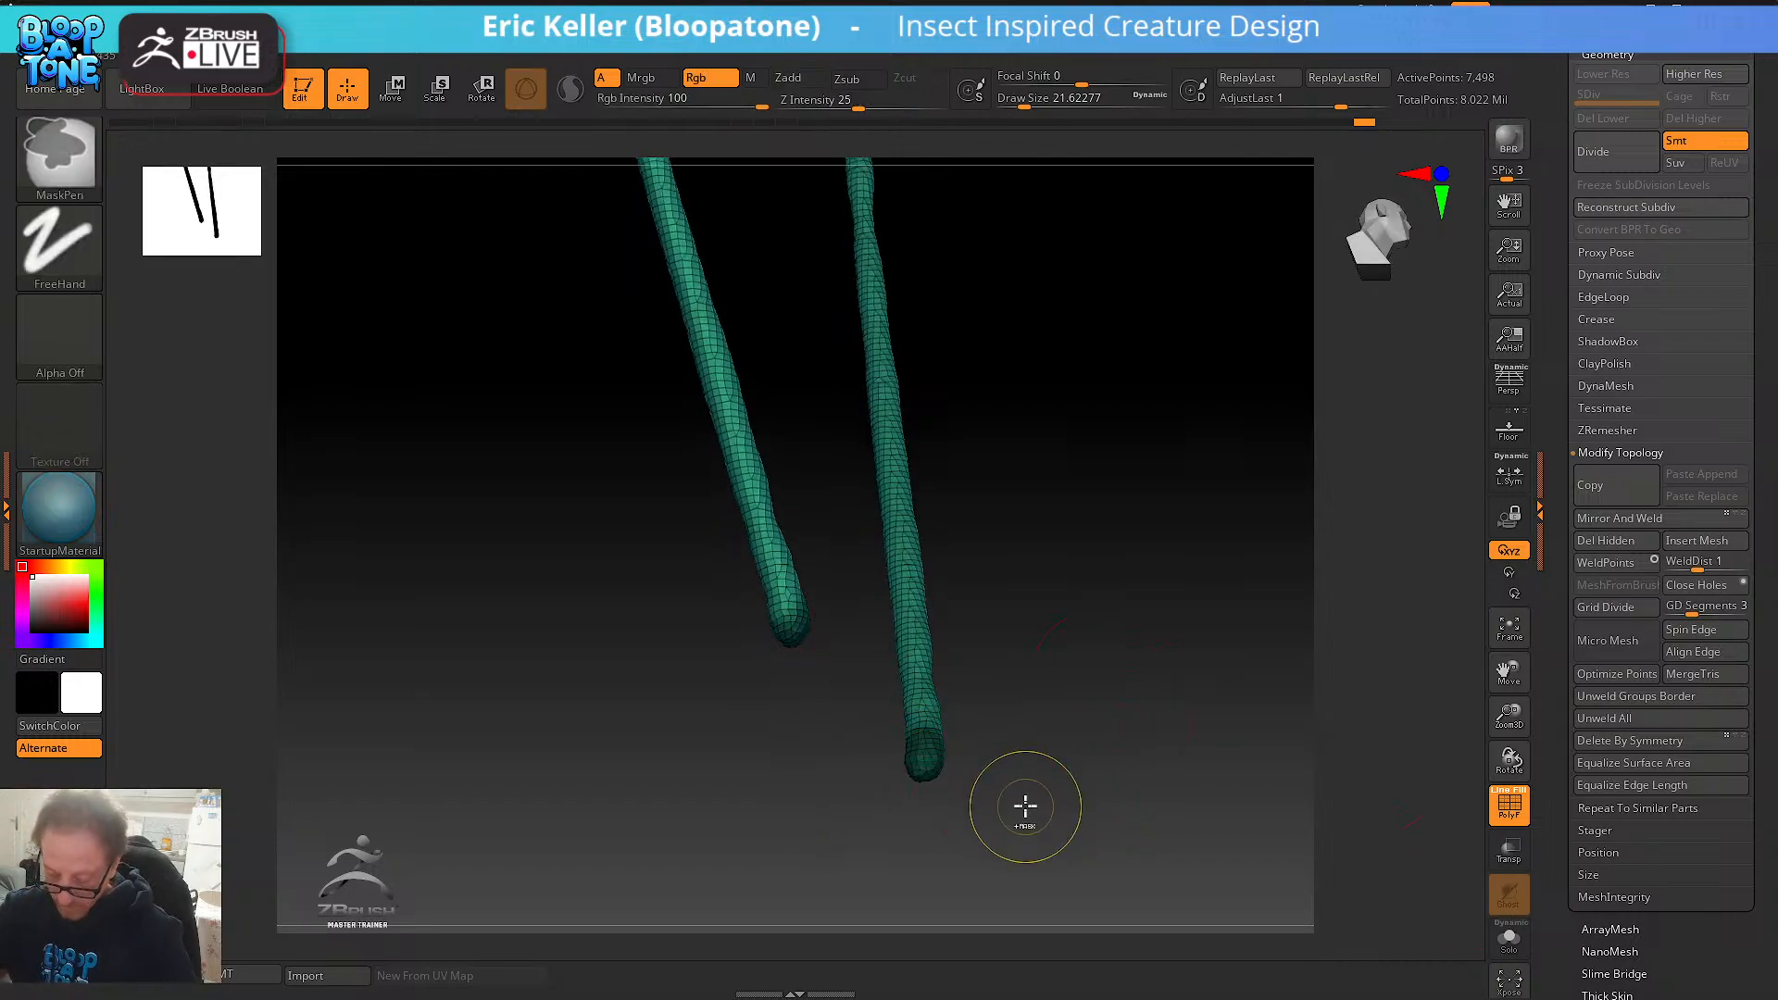
mouse_move(1028, 786)
mouse_down()
mouse_move(1004, 786)
mouse_move(1017, 866)
mouse_up()
alt+drag(967, 379, 1019, 972)
- Hide the shins, try to polygroup the masked knee tips of the upper legs, and inspect the knee ends
ctrl+shift+click(901, 636)
drag(963, 555, 930, 680)
ctrl+shift+click(887, 517)
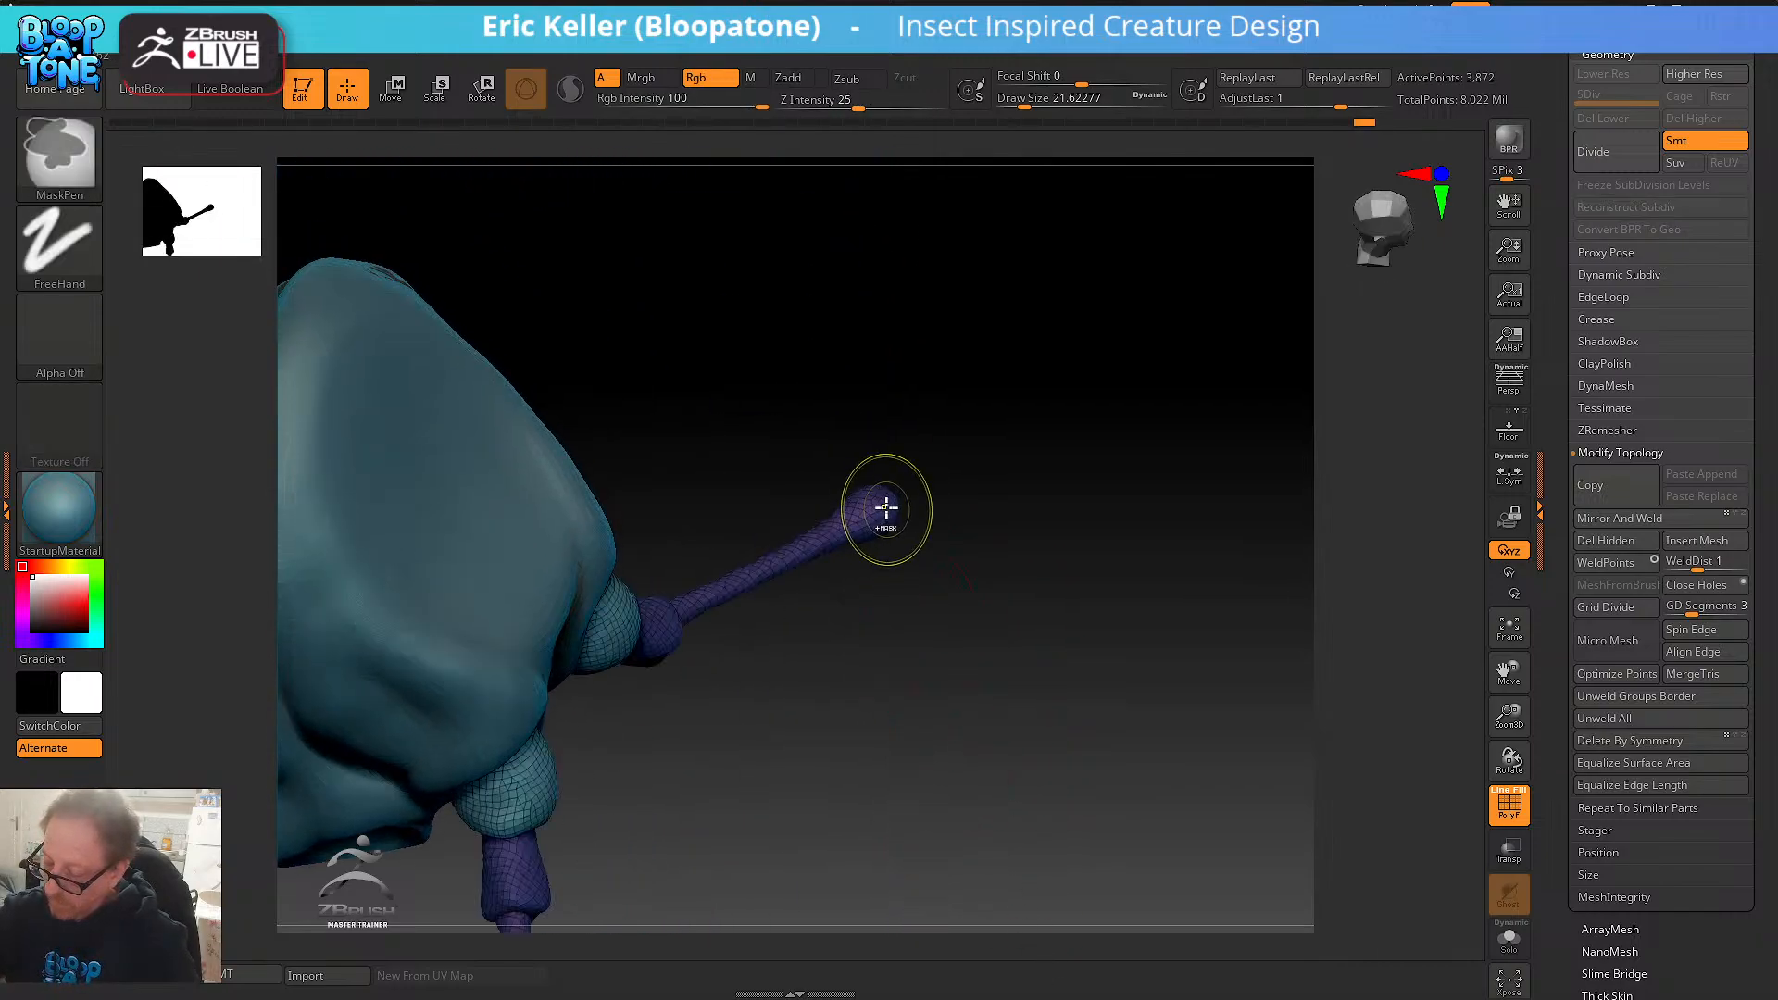
key(ctrl+w)
key(ctrl+w)
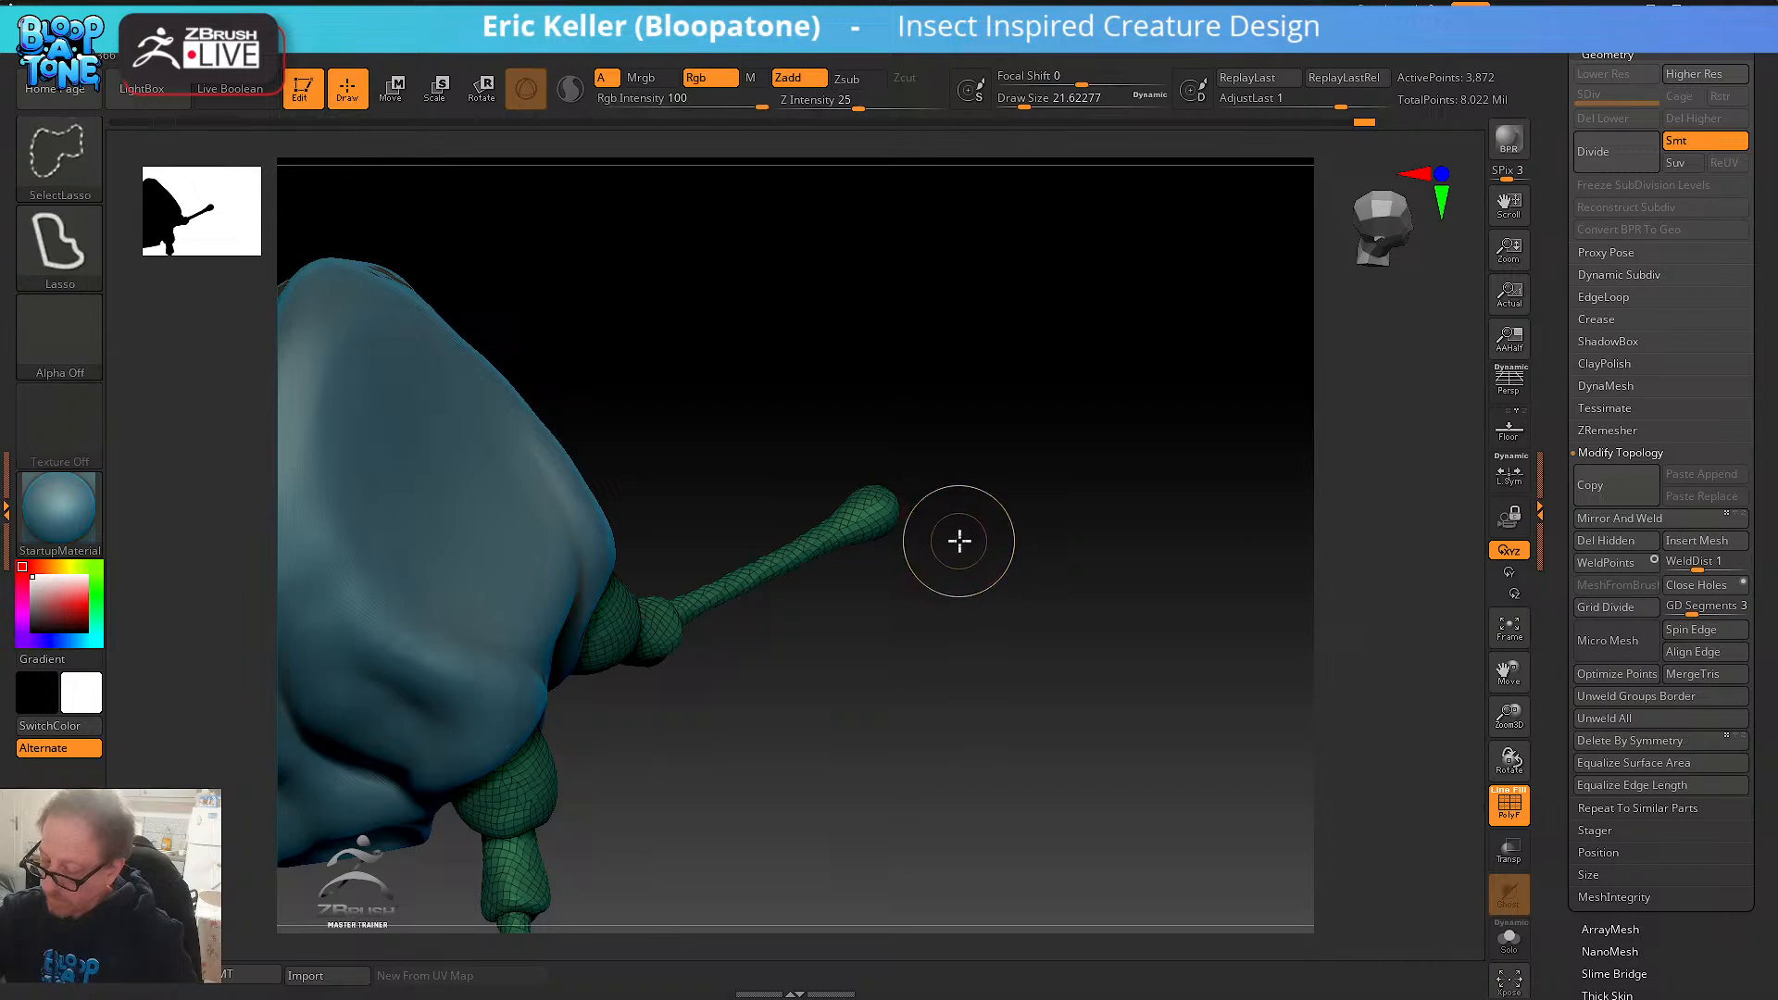
ctrl+shift+click(956, 536)
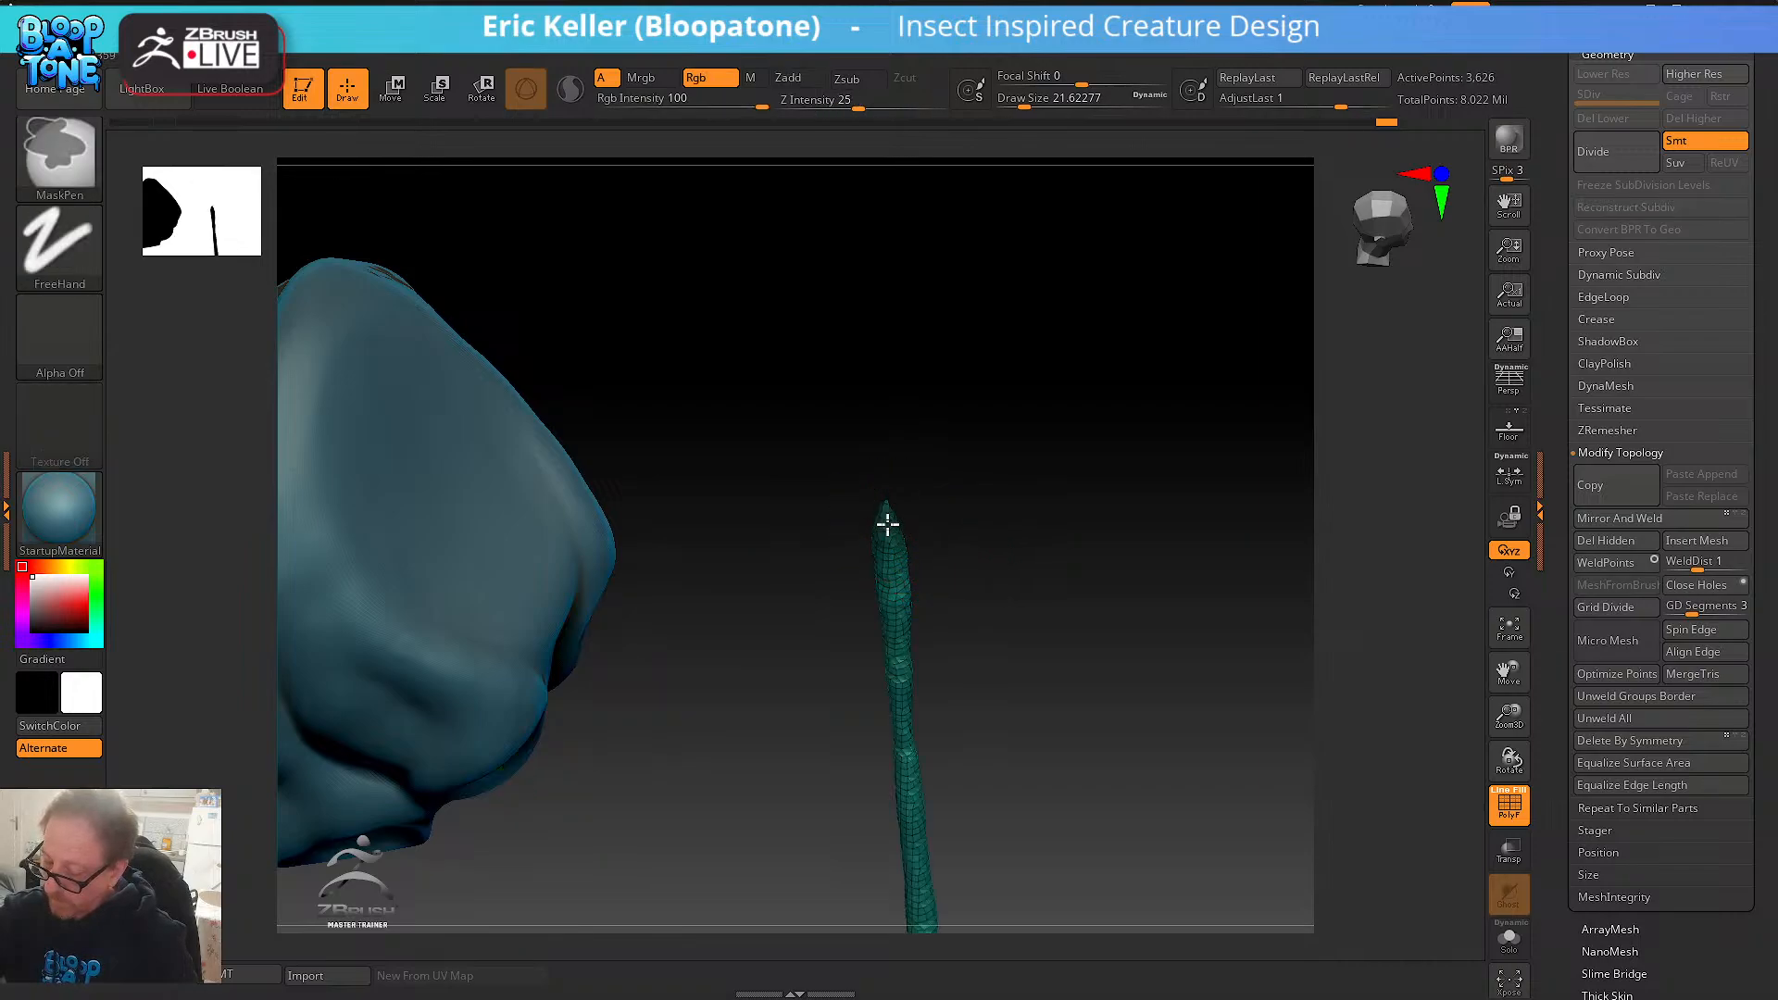
drag(1052, 603, 857, 576)
ctrl+shift+click(1017, 549)
ctrl+shift+click(914, 586)
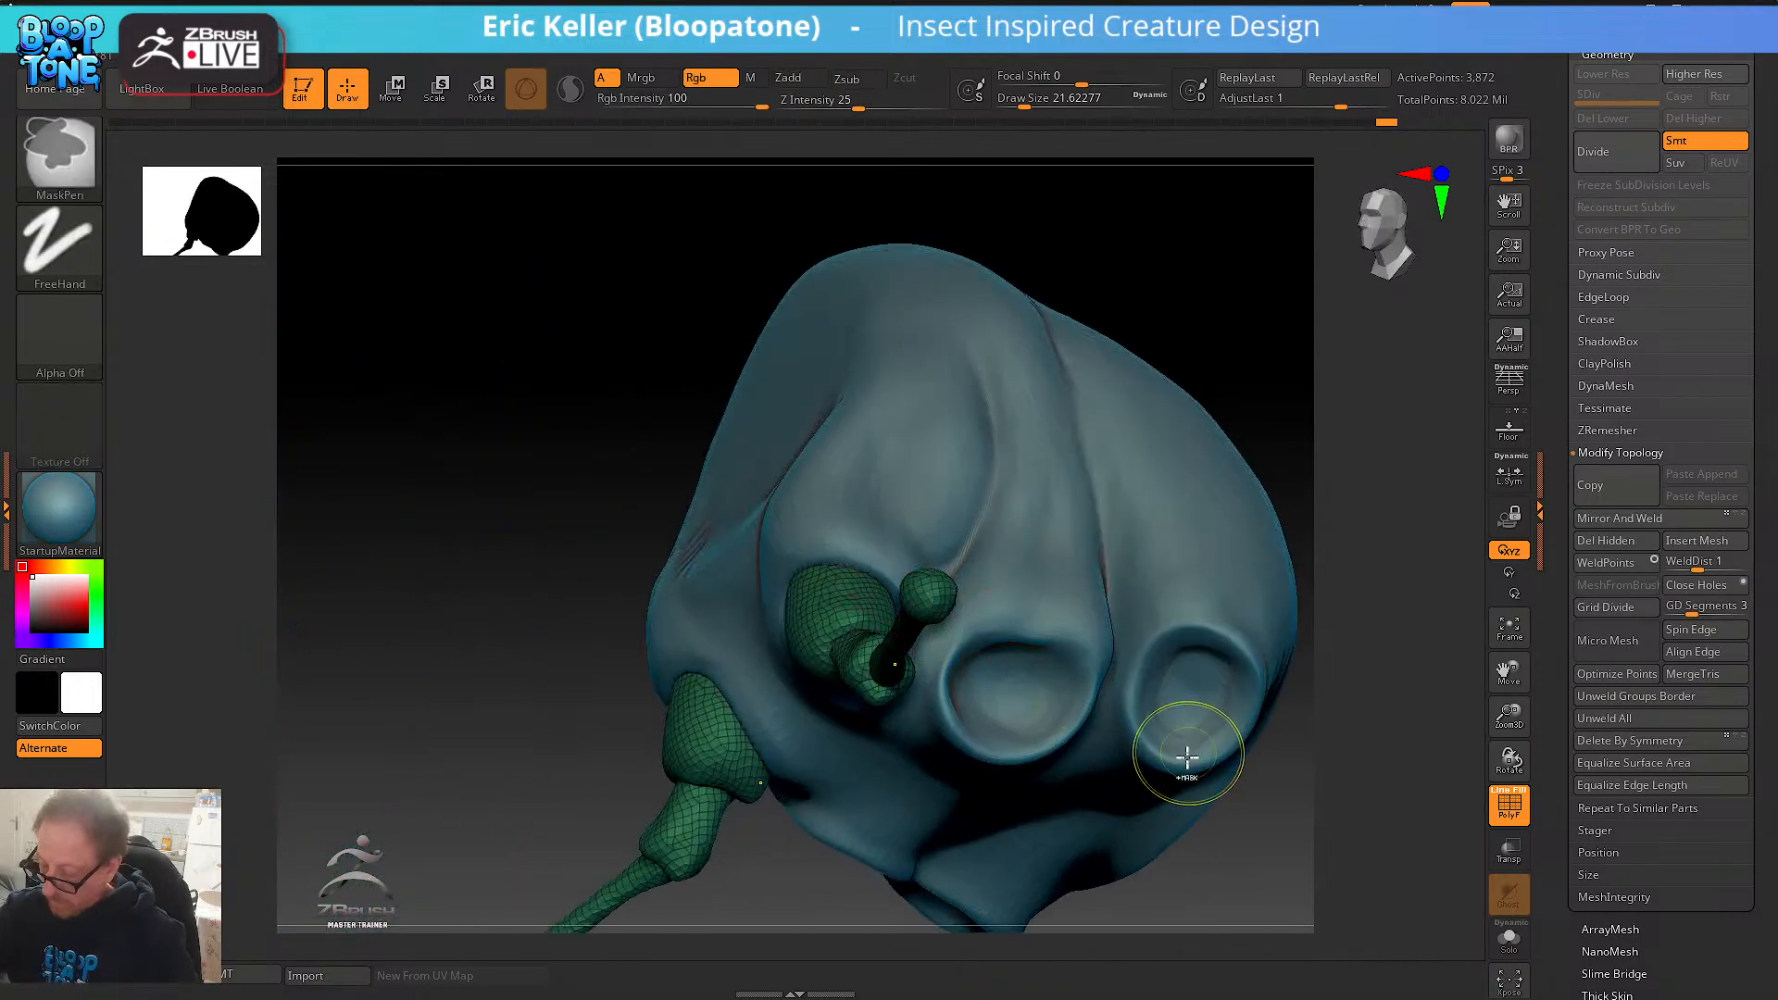
drag(1206, 874, 1301, 870)
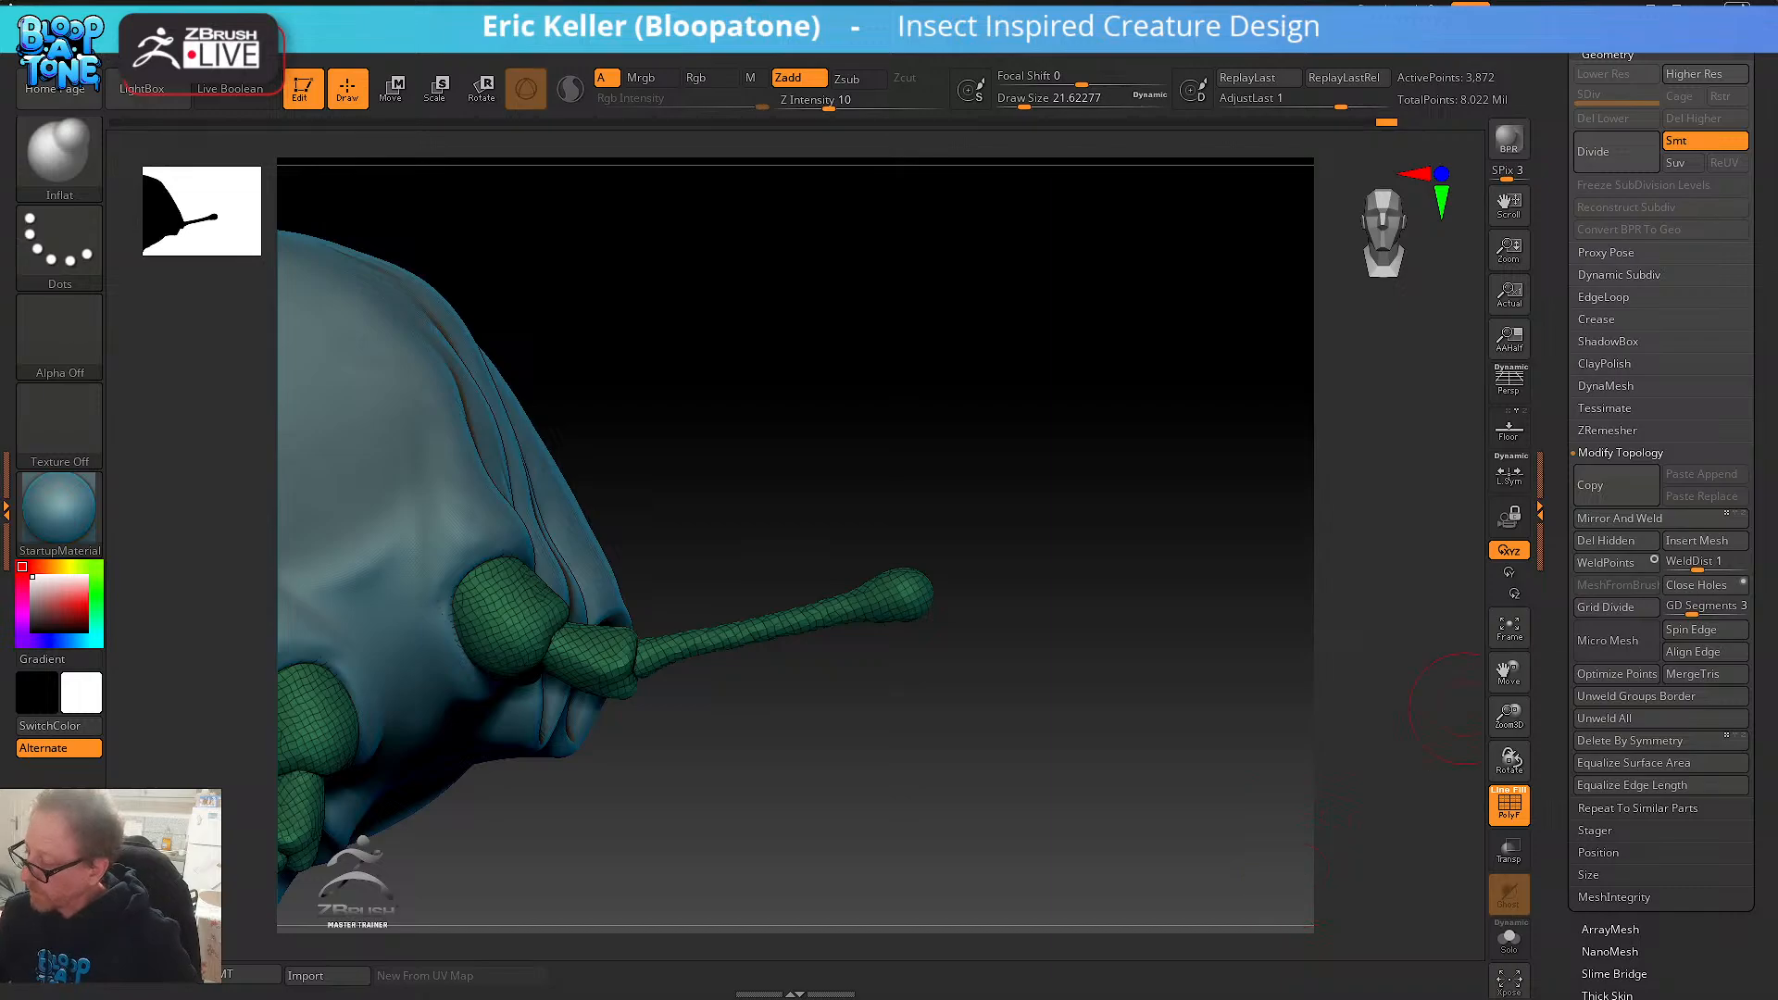
- Switch the Windows keyboard layout to English (United States) and return to ZBrush
key(super+d)
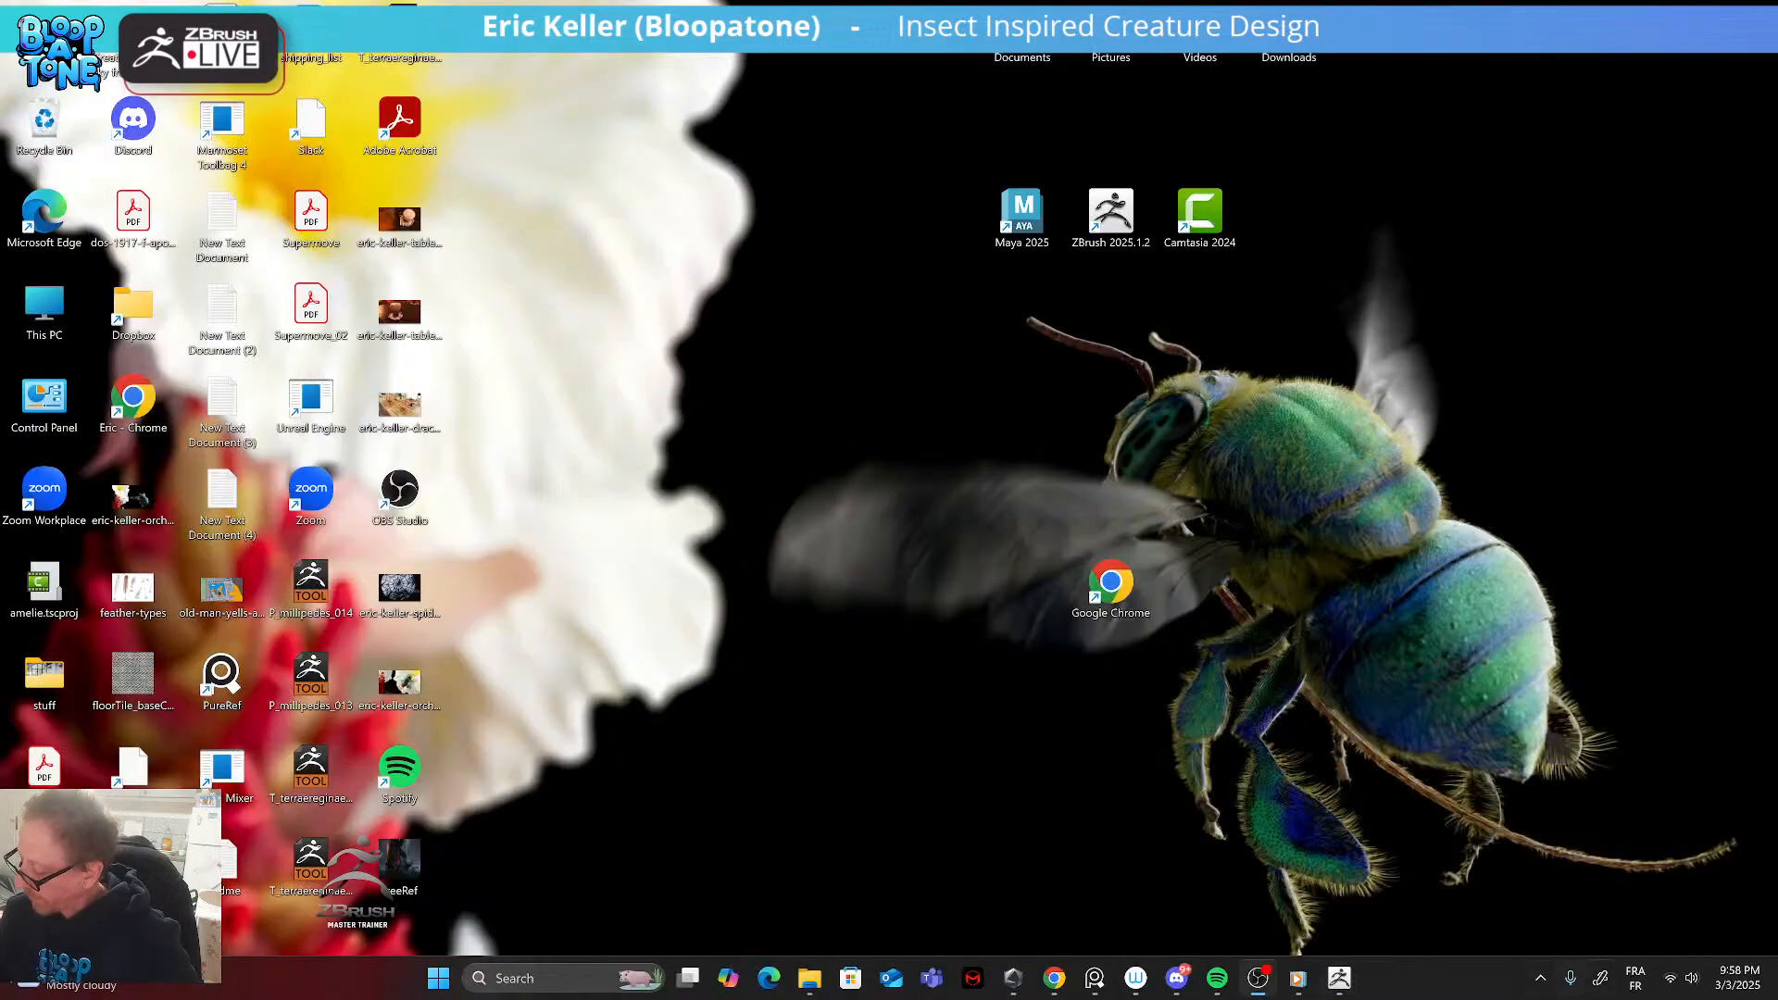
click(1642, 977)
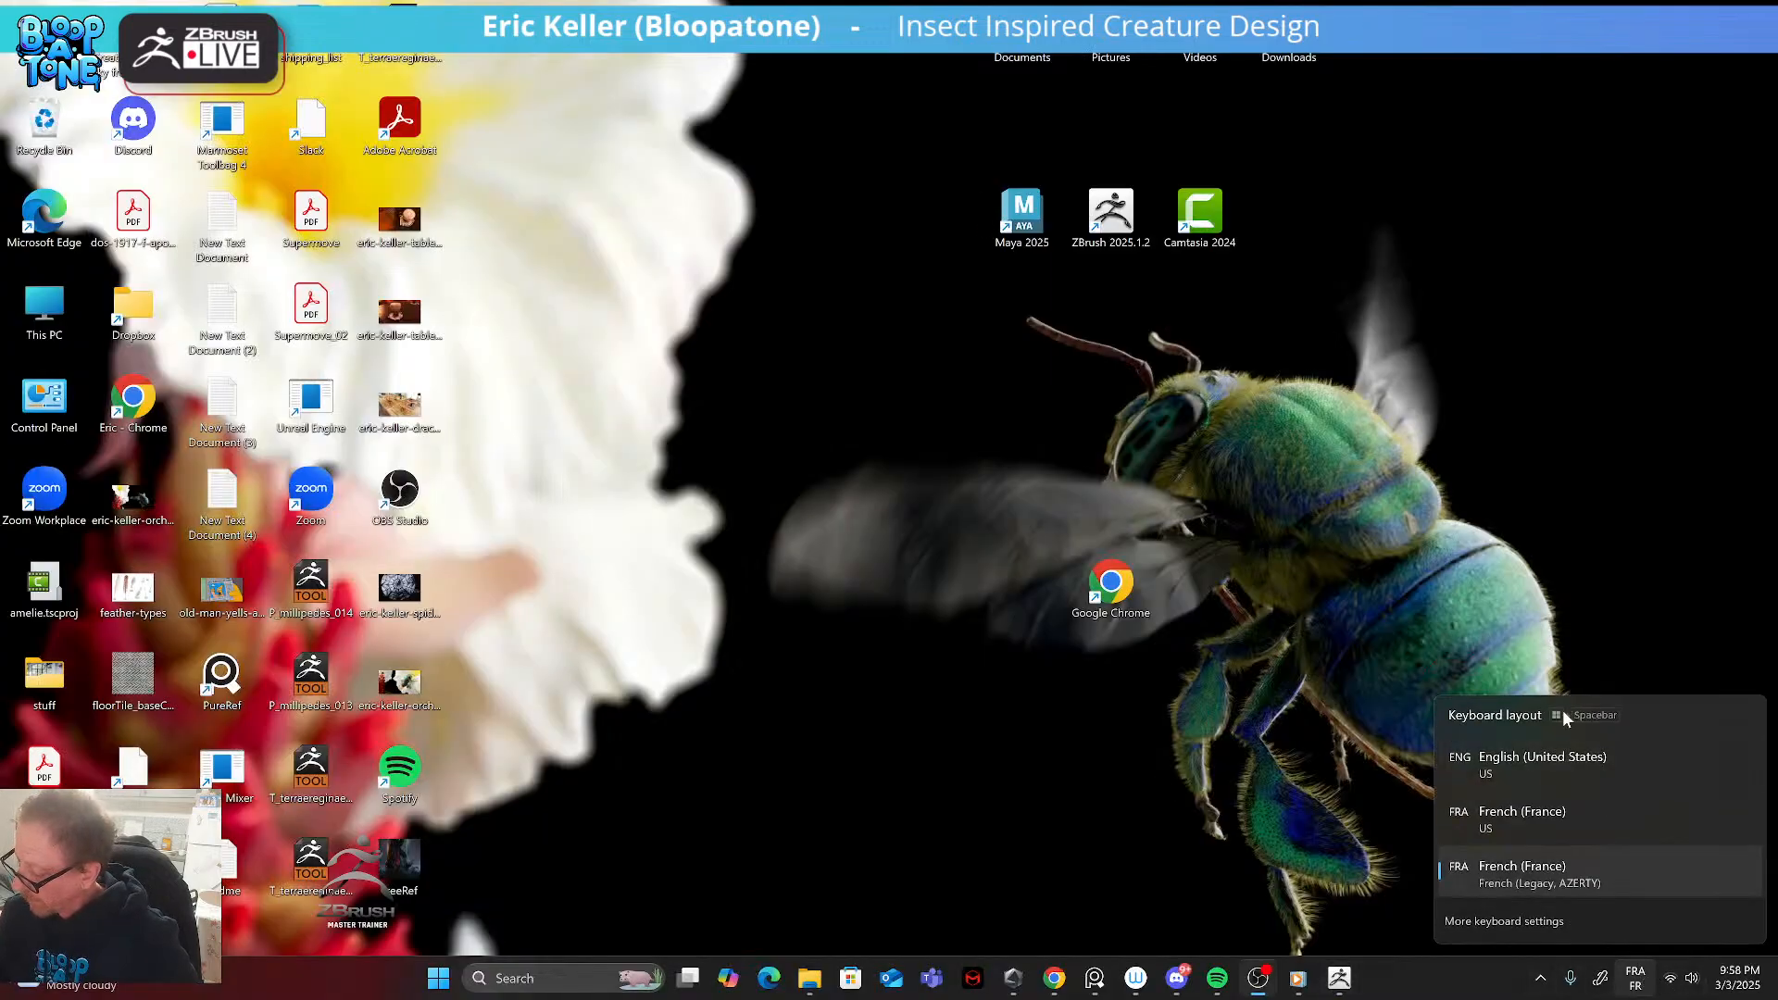
click(1572, 752)
click(1350, 980)
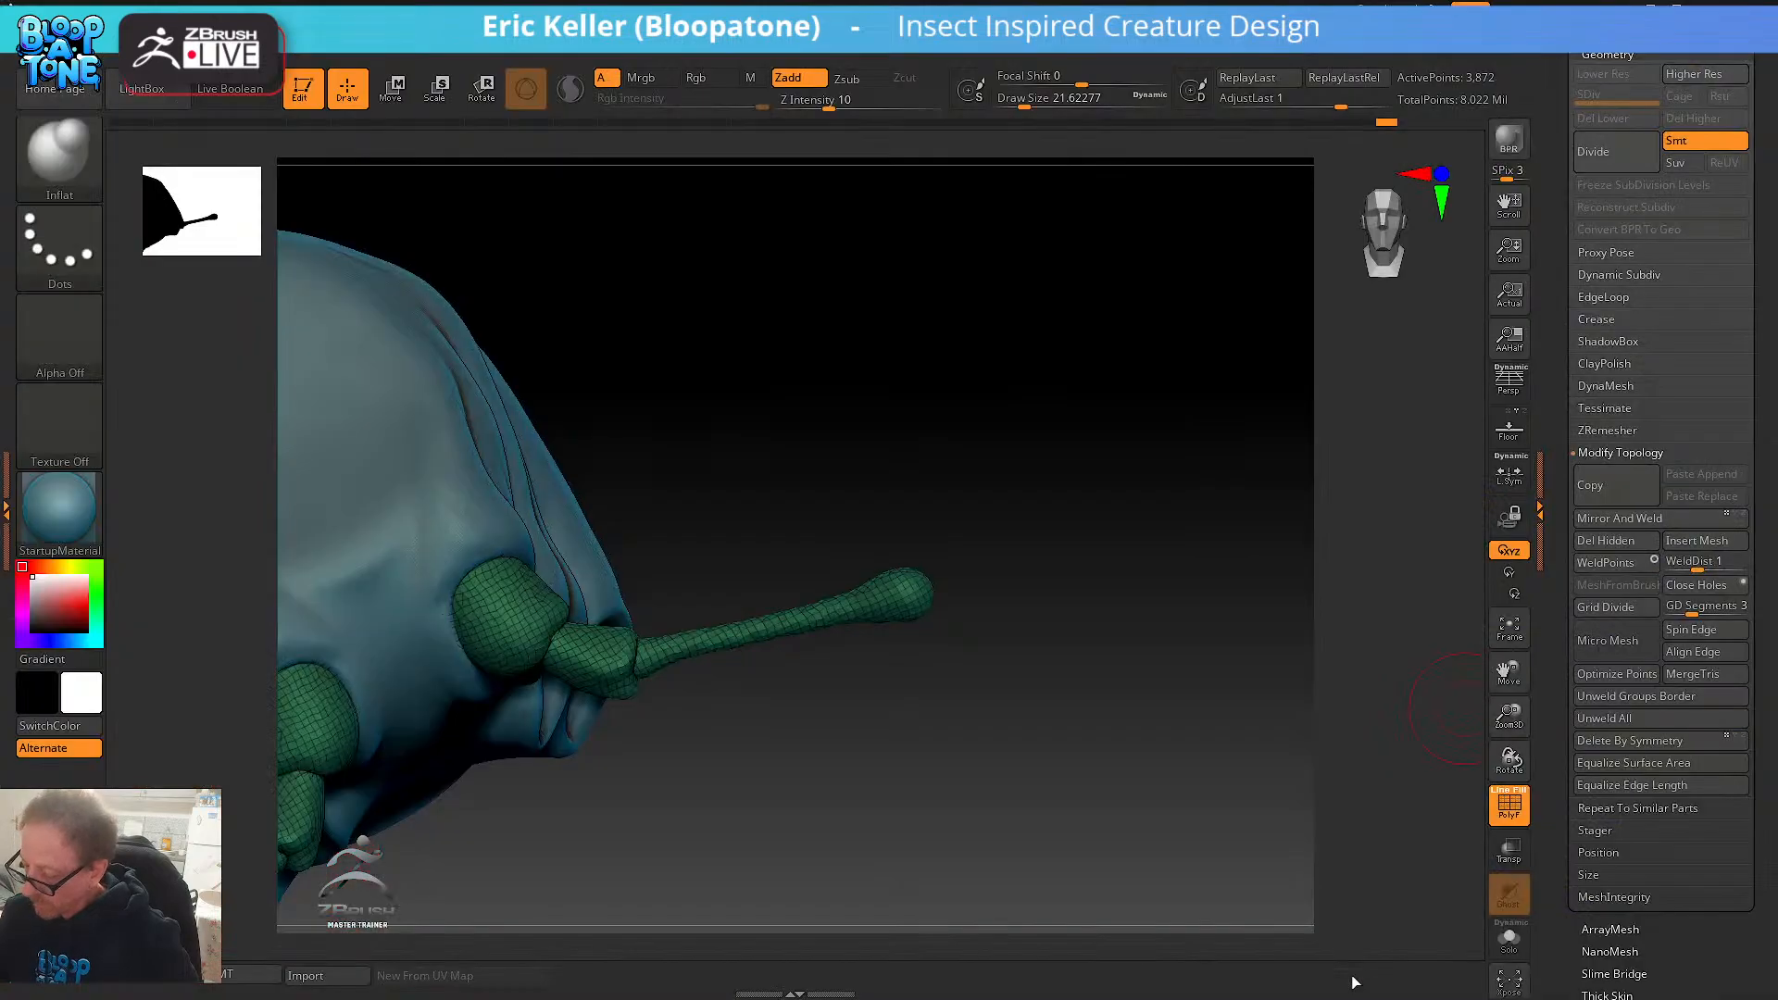
- Show the shins again, mask their lower tips with a smaller brush, and turn the masked tips into a polygroup
drag(1074, 755, 1028, 639)
ctrl+shift+click(1056, 682)
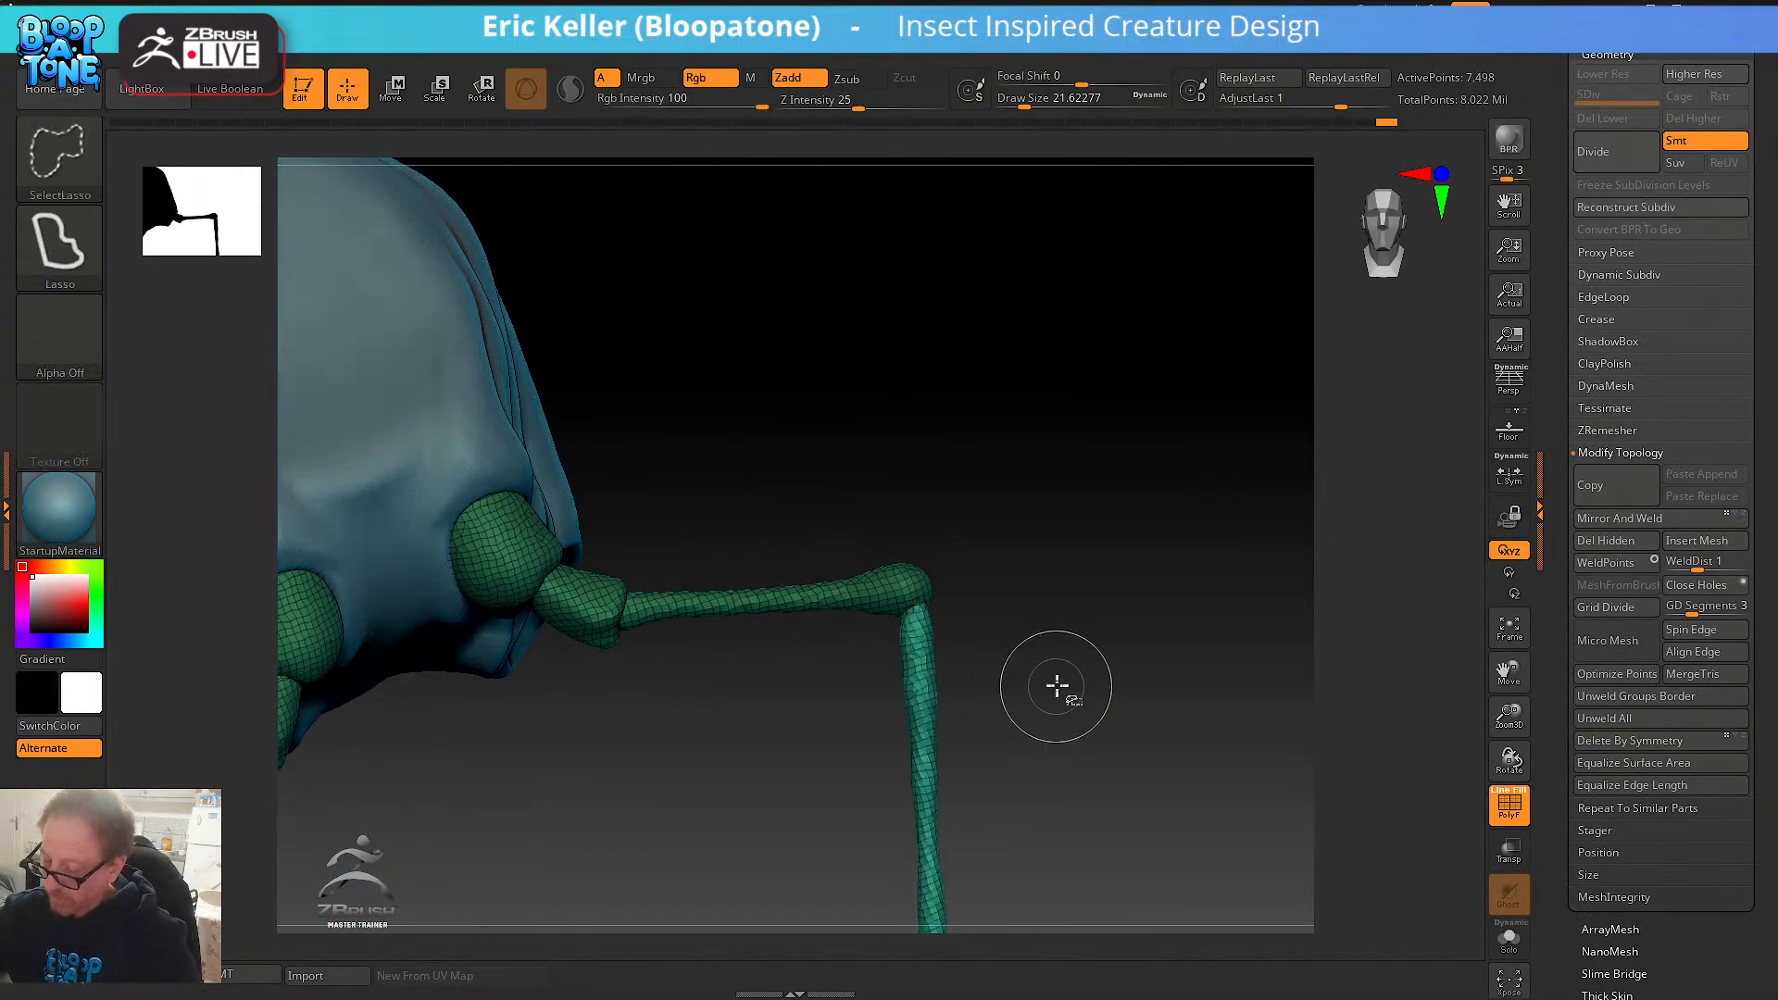
alt+drag(1116, 713, 1093, 444)
alt+drag(1046, 824, 1028, 444)
mouse_move(998, 844)
alt+mouse_down()
mouse_move(984, 728)
mouse_move(979, 752)
alt+mouse_up()
key(s)
drag(998, 741, 987, 592)
ctrl+drag(955, 510, 964, 502)
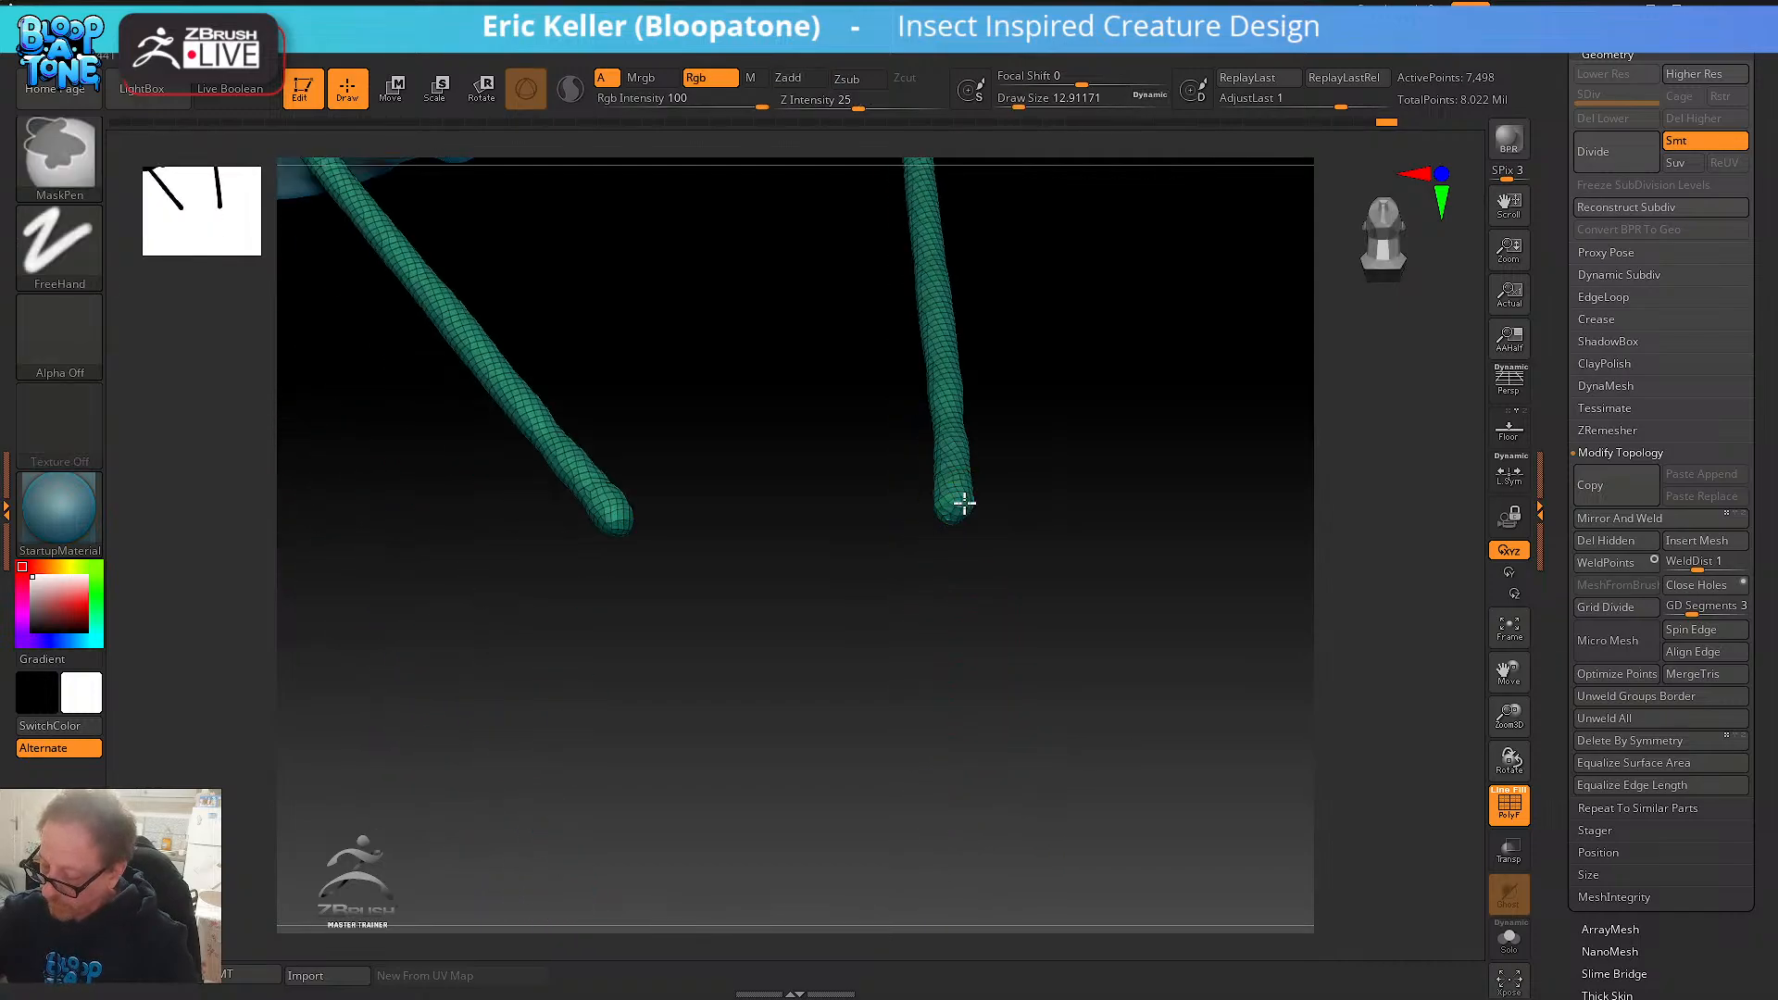
key(ctrl+w)
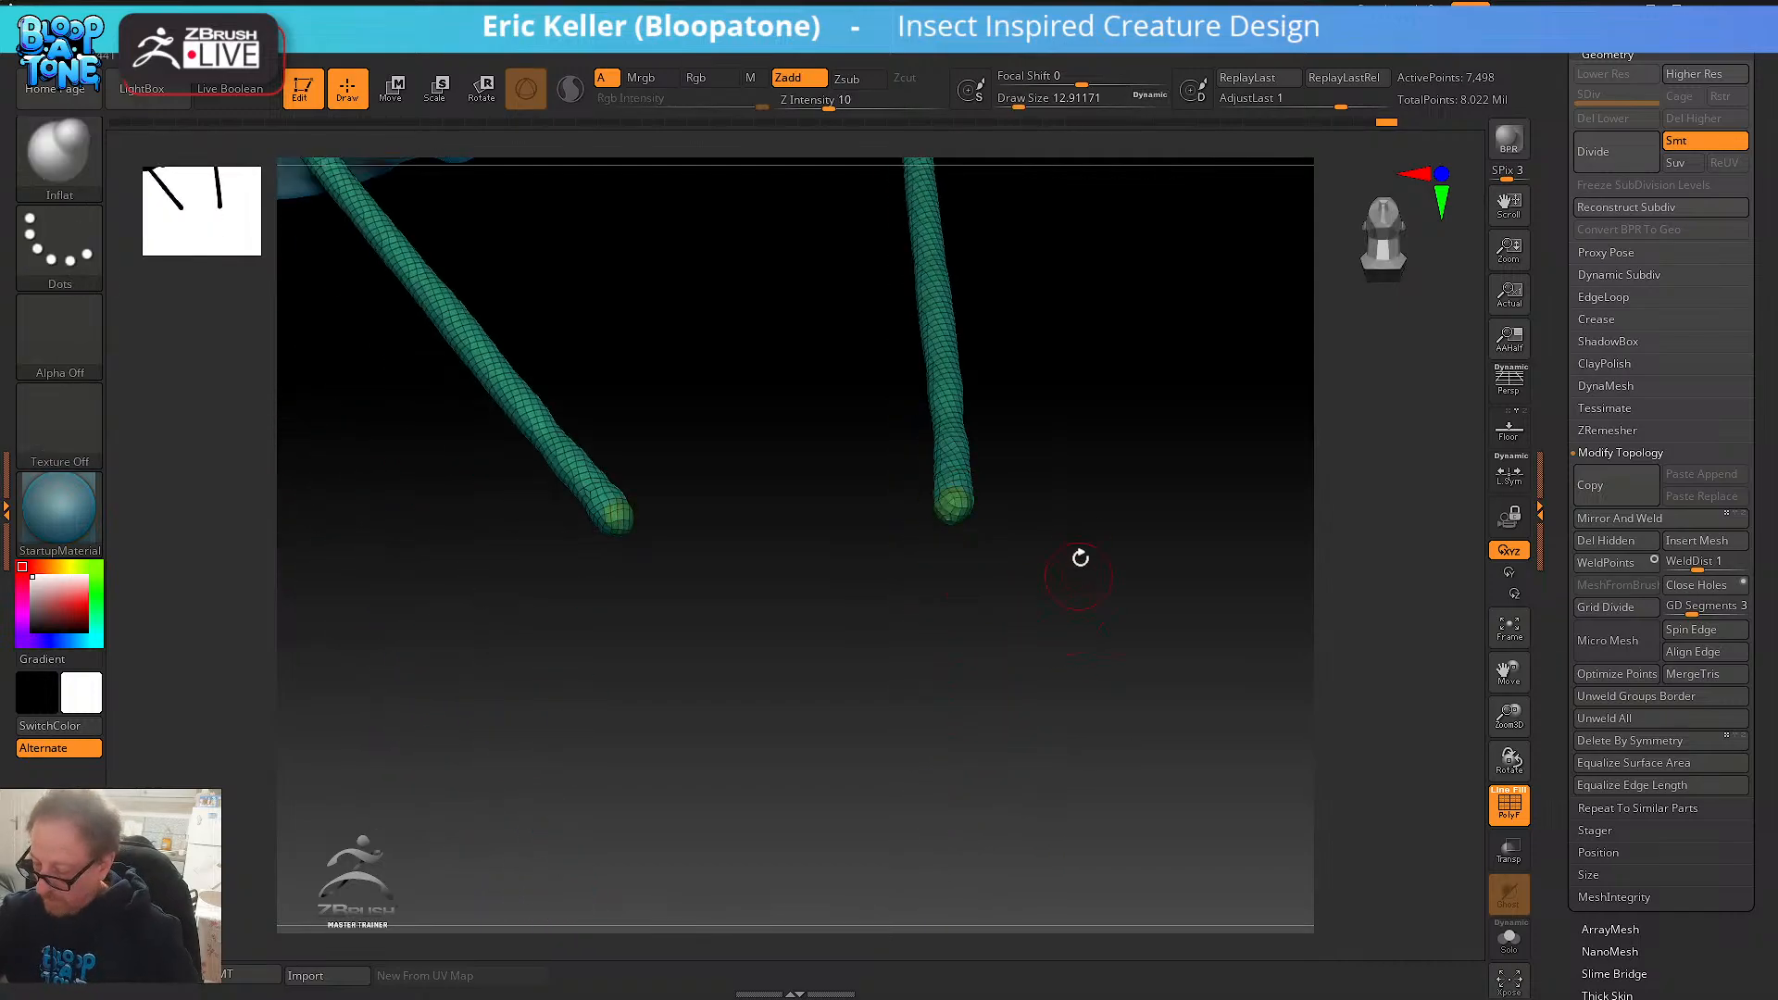
- Isolate the shins to inspect their upper ends at the knee, and show the whole legs again
alt+drag(1072, 455, 1056, 868)
alt+drag(1009, 546, 1023, 823)
ctrl+shift+click(919, 578)
drag(983, 524, 900, 606)
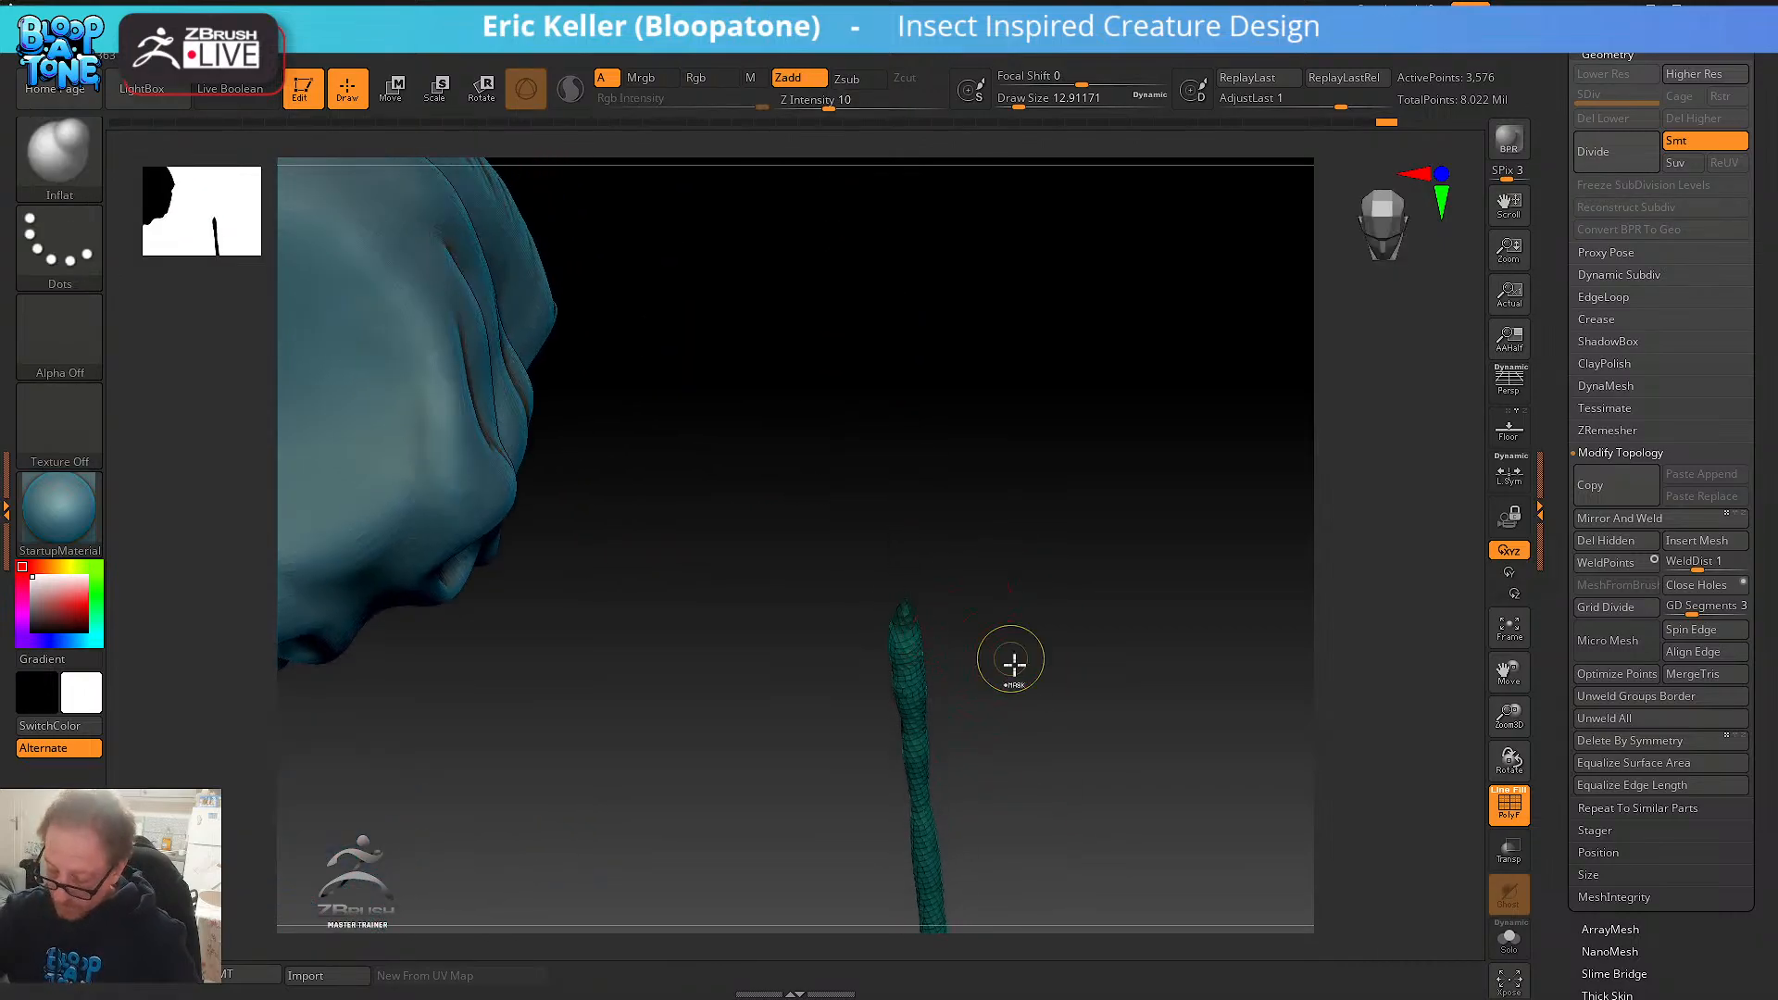
ctrl+shift+click(1020, 636)
drag(1020, 636, 997, 576)
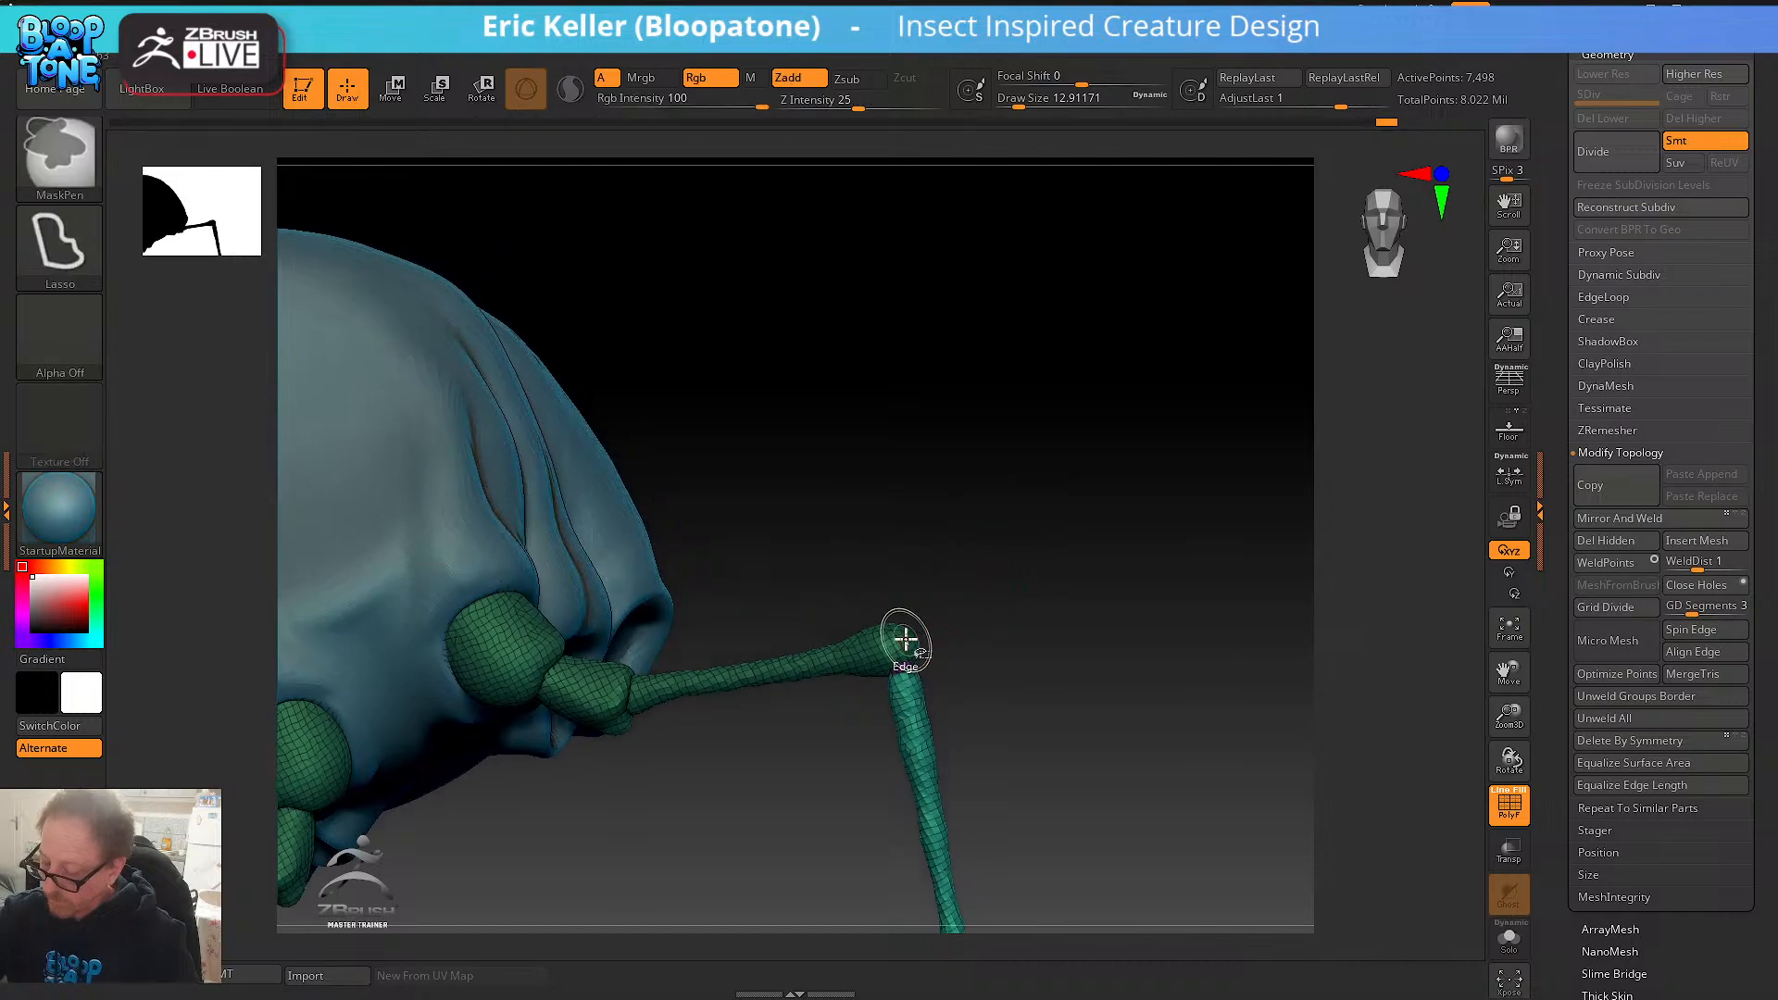
- Hide the shins, give the upper legs' knee tips their own polygroup, check the grouping, and show the whole legs
ctrl+shift+click(905, 637)
drag(974, 487, 965, 568)
ctrl+drag(901, 655, 890, 651)
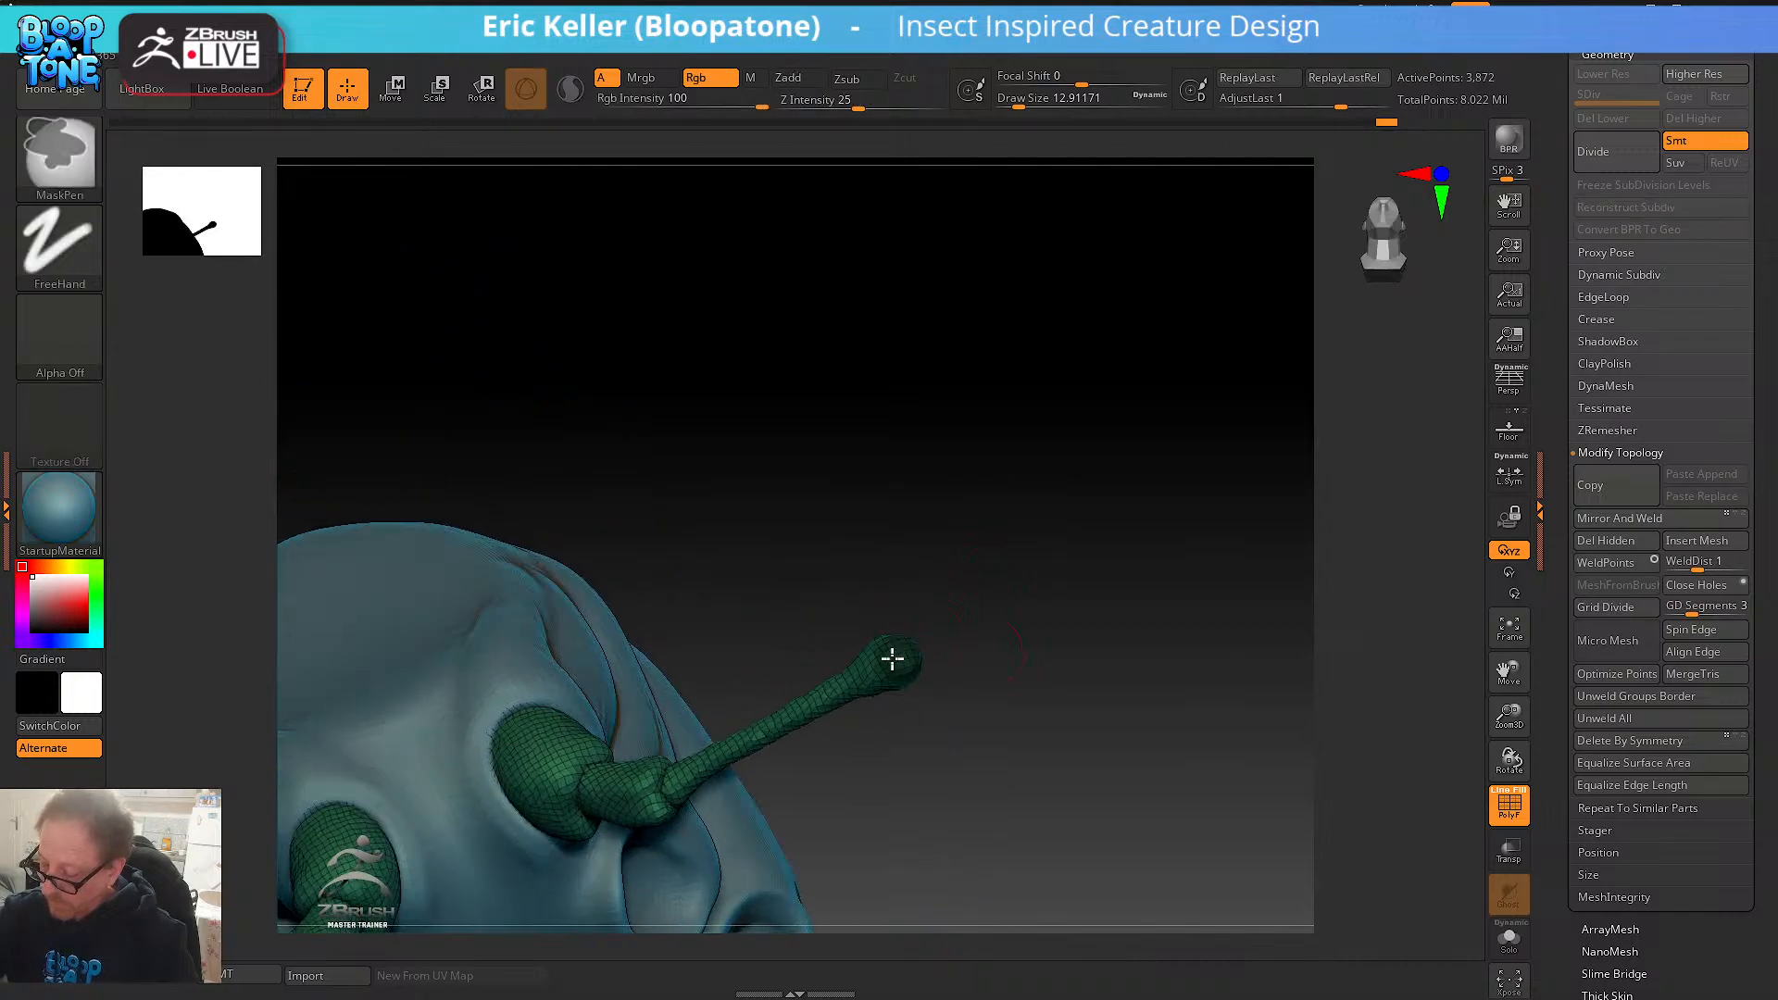
key(ctrl+w)
ctrl+shift+click(997, 639)
mouse_move(996, 639)
mouse_down()
mouse_move(1071, 634)
mouse_move(991, 632)
mouse_up()
mouse_move(780, 690)
mouse_down()
mouse_move(861, 707)
mouse_move(762, 655)
mouse_move(865, 710)
mouse_up()
ctrl+shift+click(774, 627)
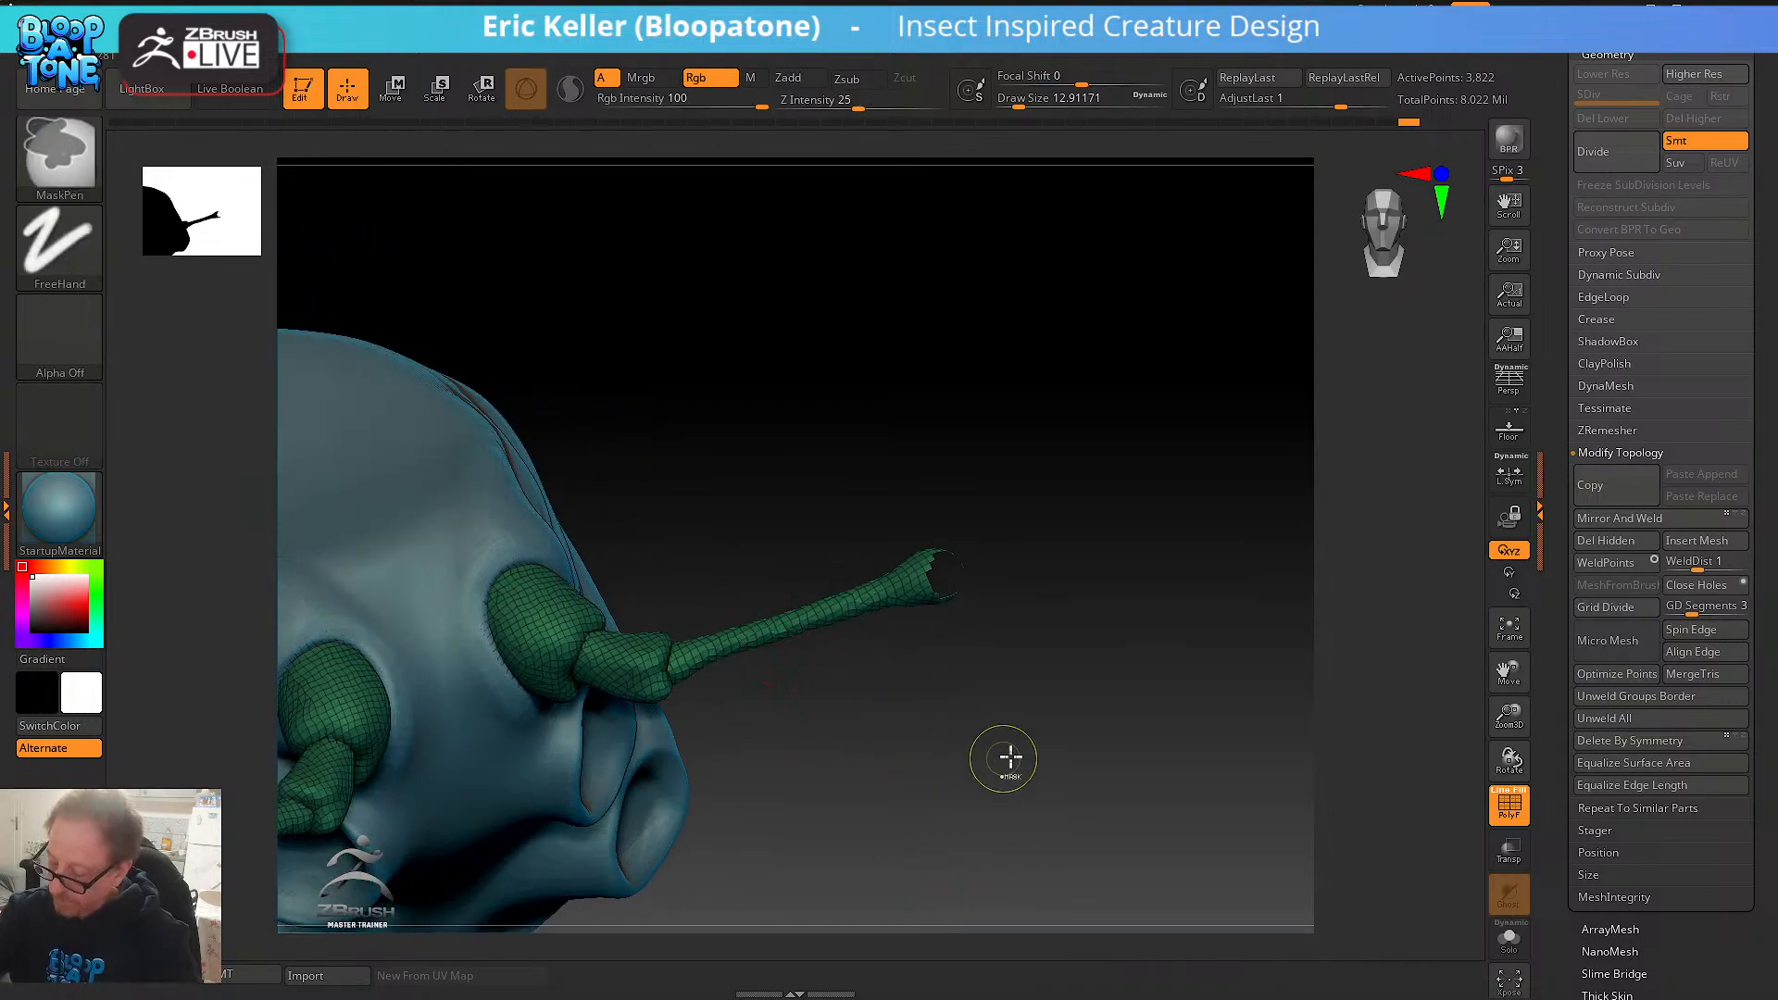
ctrl+shift+click(1190, 786)
drag(1190, 786, 1211, 695)
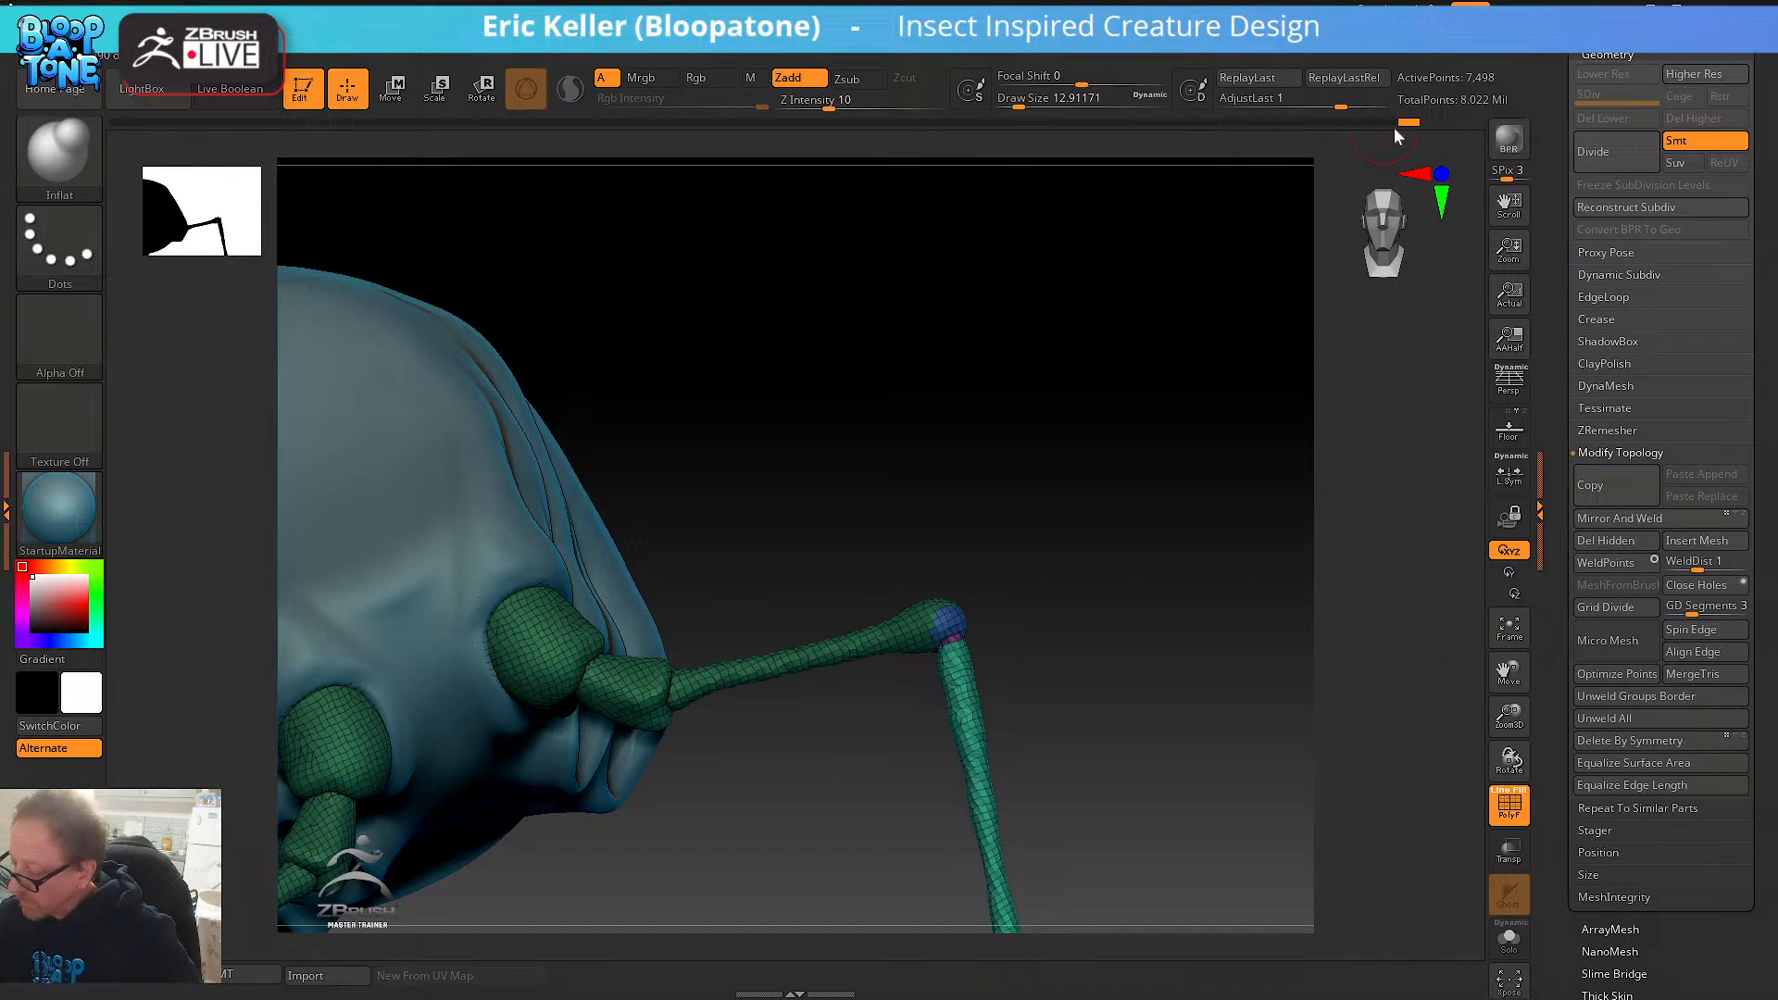
- Roll the undo history back to before the foot deletion, hide the remaining foot segment, and delete the hidden geometry
mouse_move(1365, 122)
mouse_down()
mouse_move(1344, 123)
mouse_move(1392, 122)
mouse_move(1363, 125)
mouse_up()
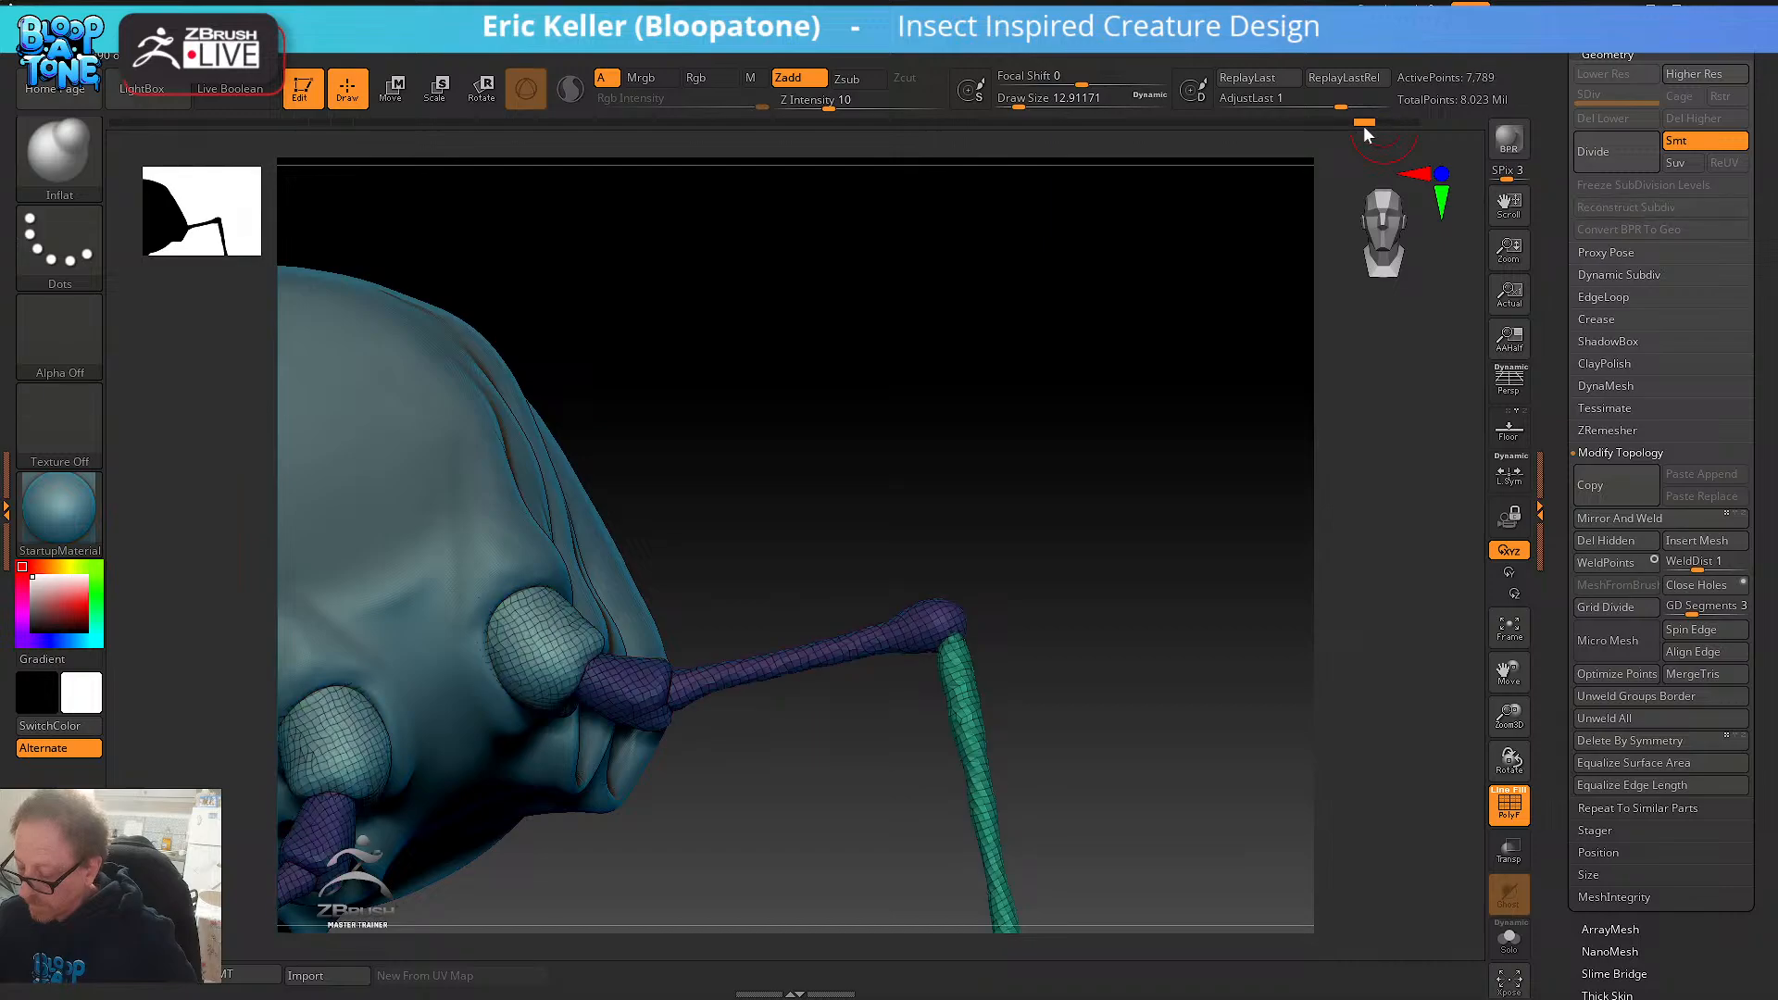
drag(1158, 459, 989, 585)
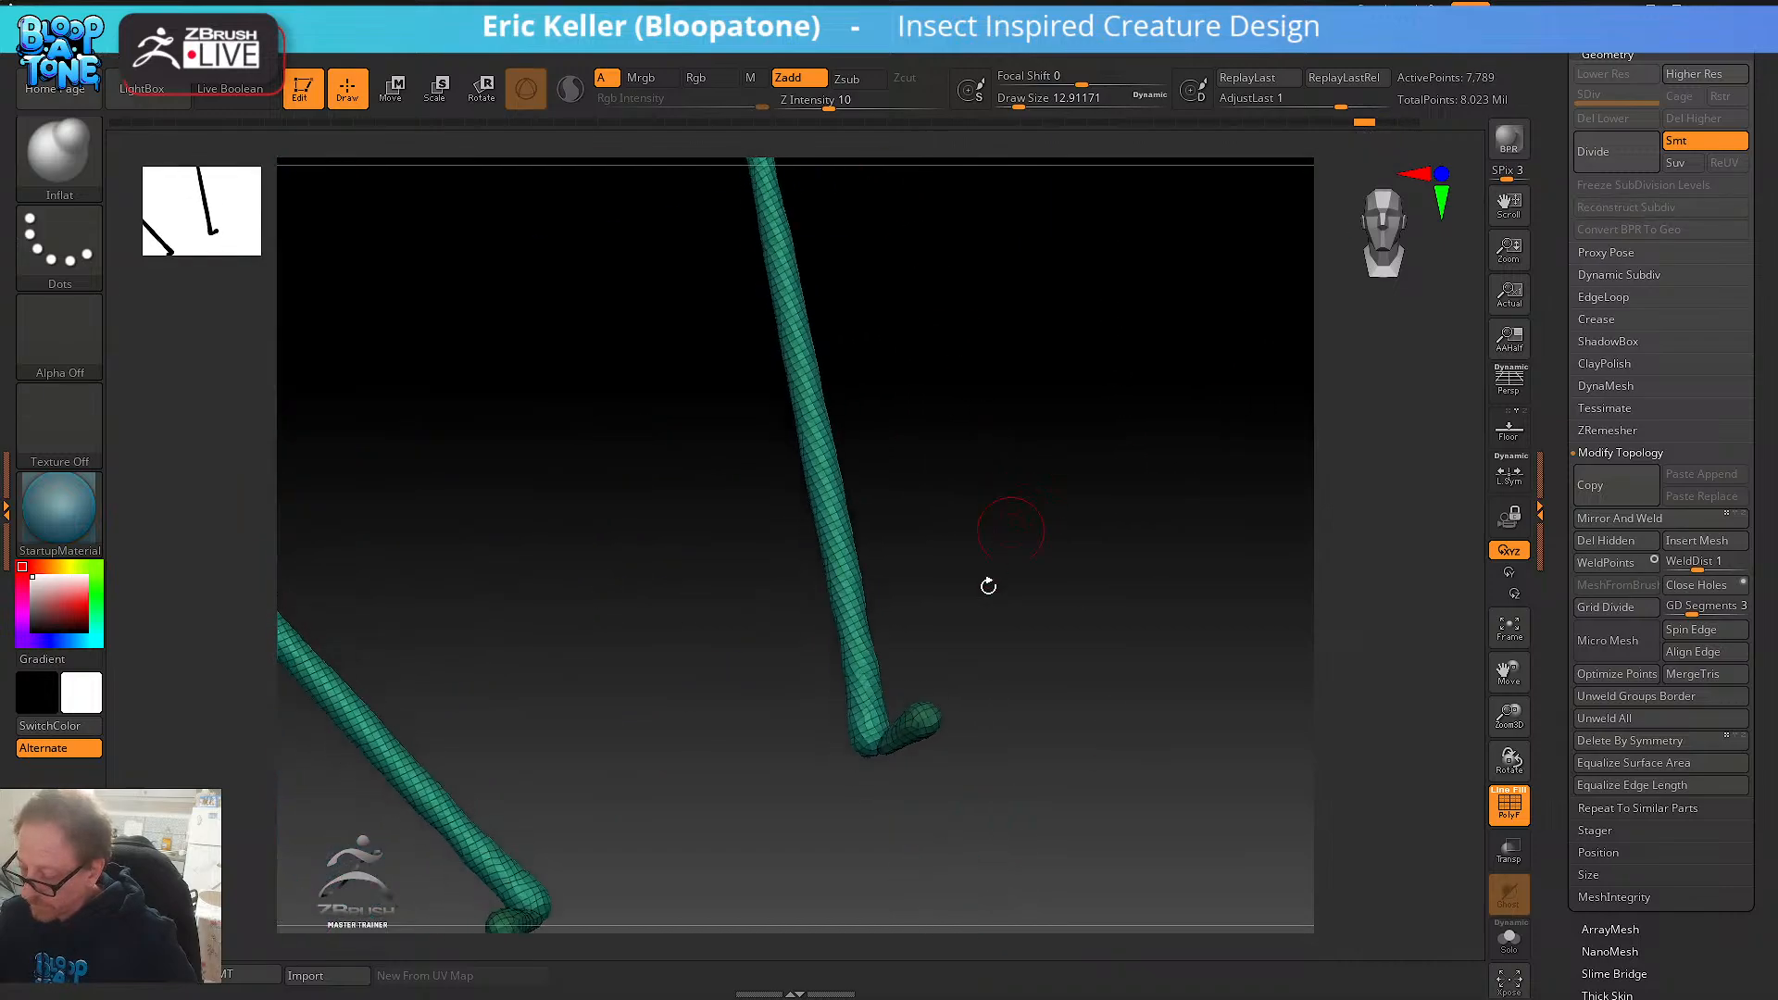
drag(1000, 696, 1085, 680)
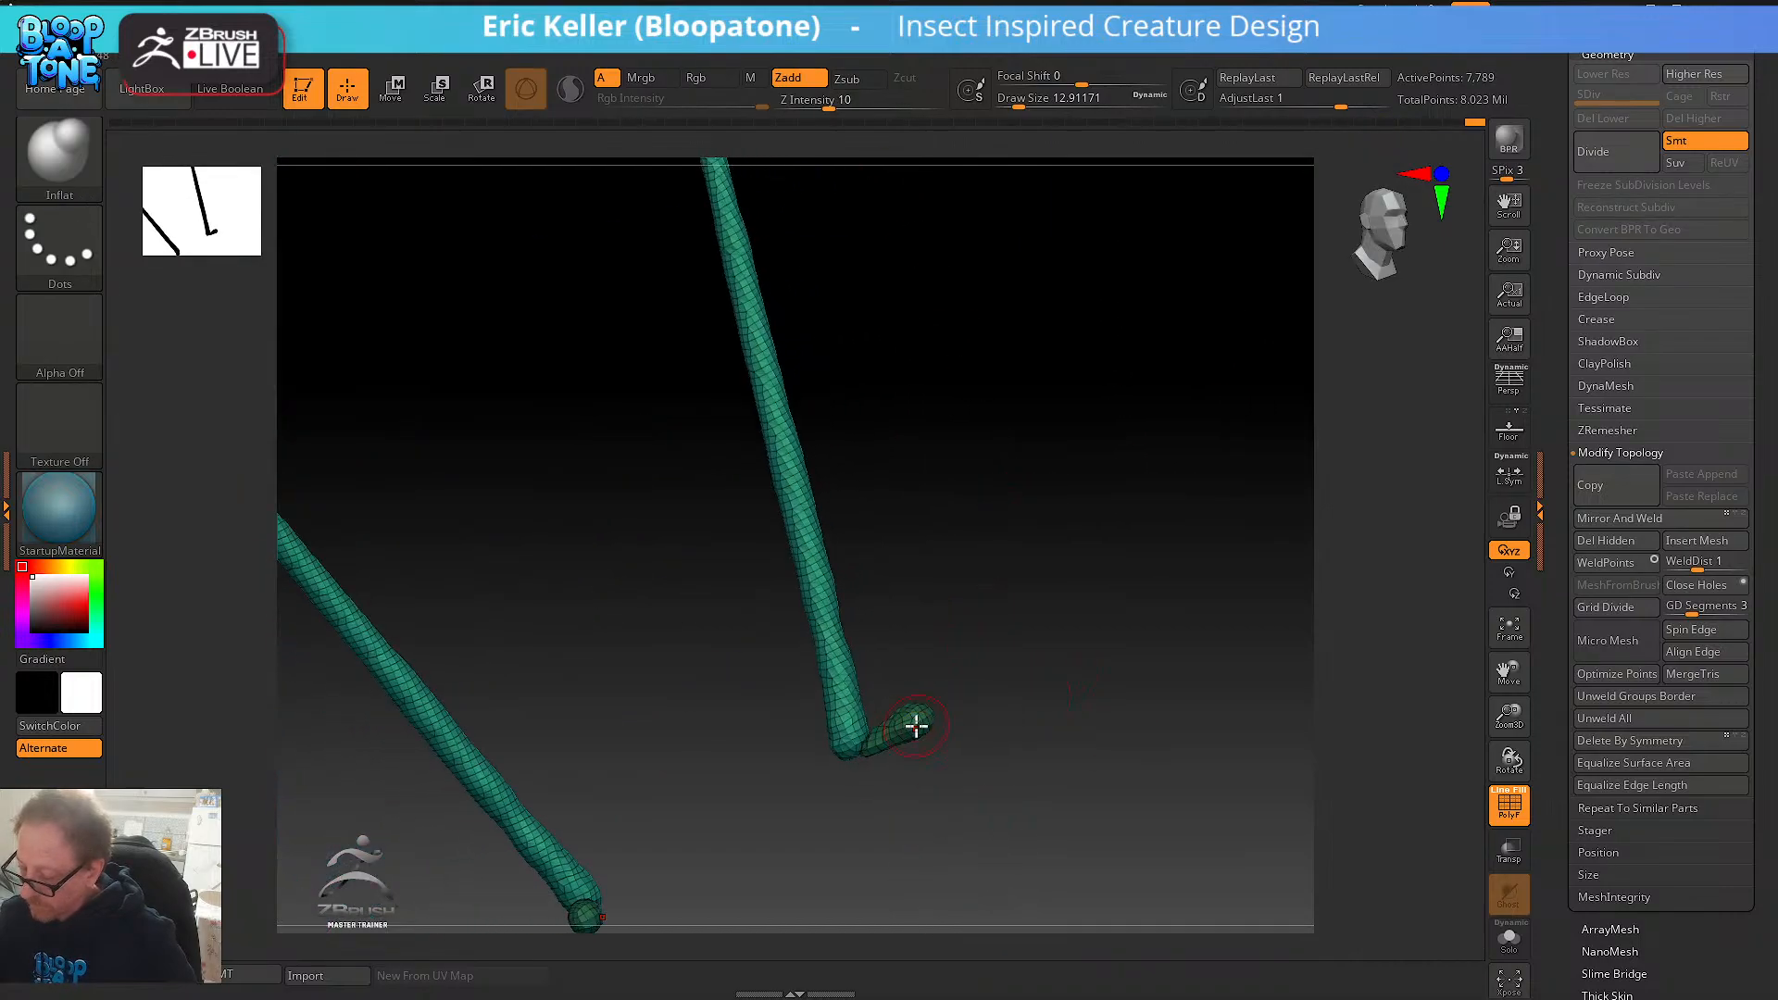
ctrl+shift+click(917, 725)
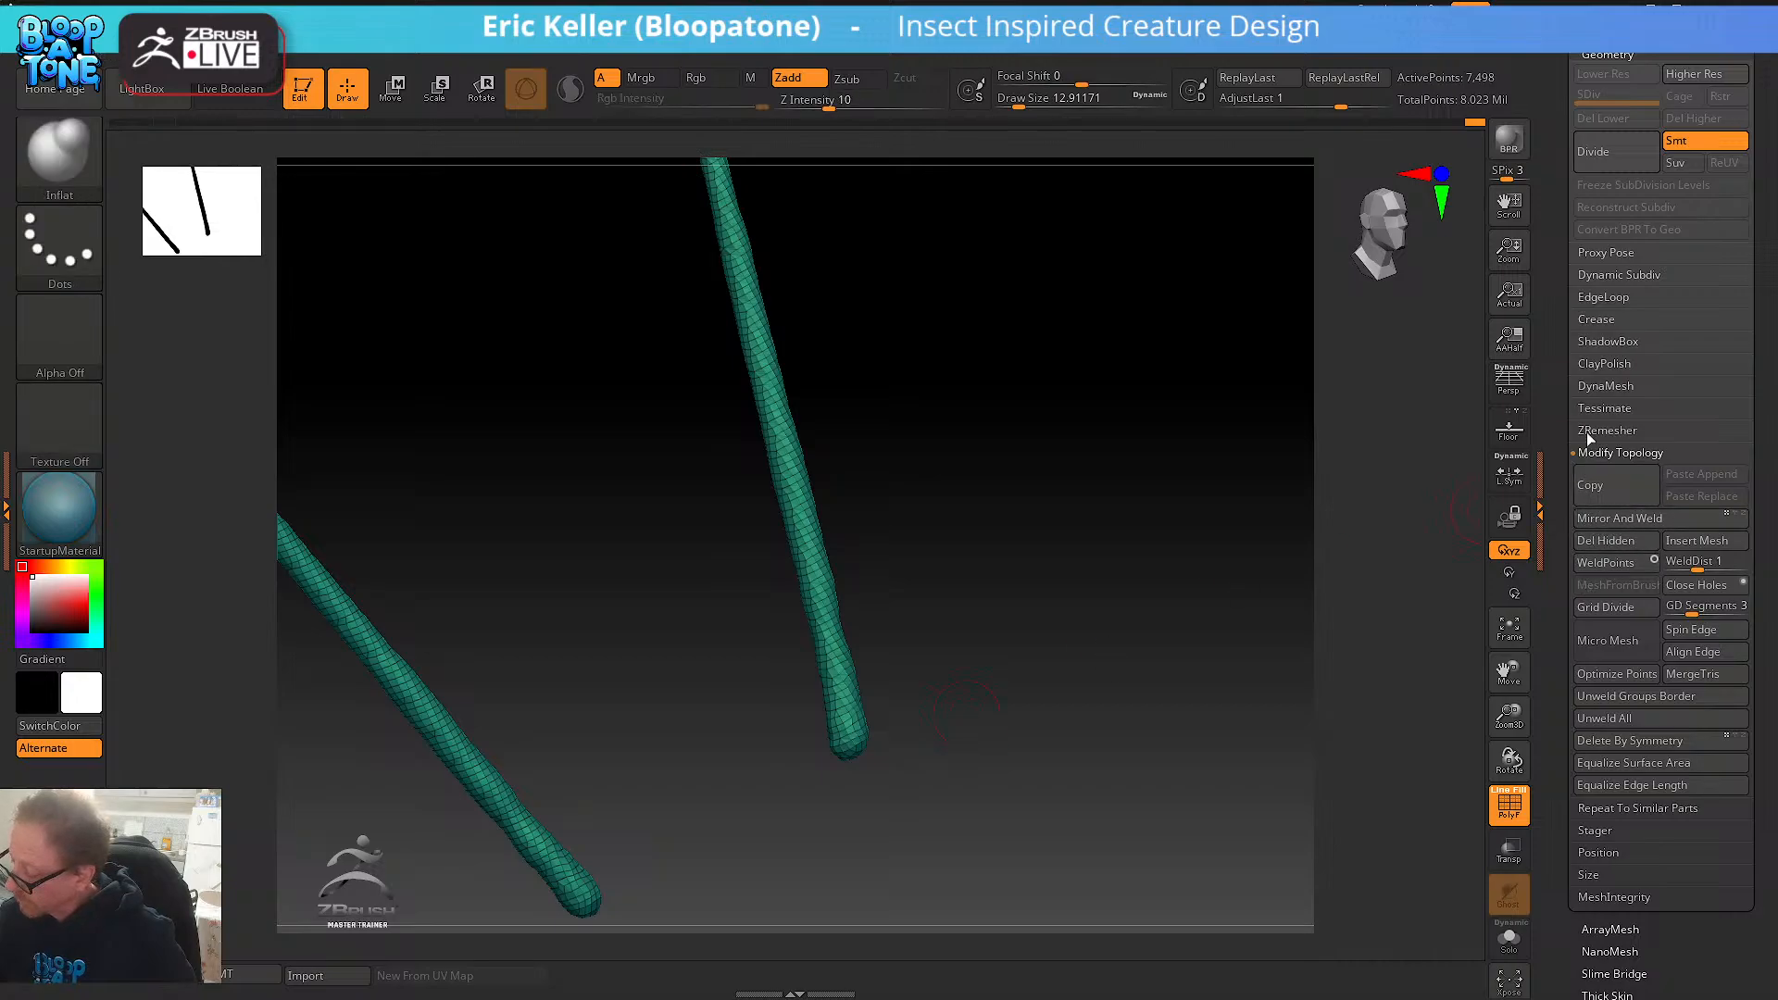
click(1607, 547)
key(f)
- Mask the lower tips of the front-leg shins and turn them into their own polygroup
drag(988, 528, 1208, 676)
ctrl+drag(945, 754, 944, 750)
key(ctrl+w)
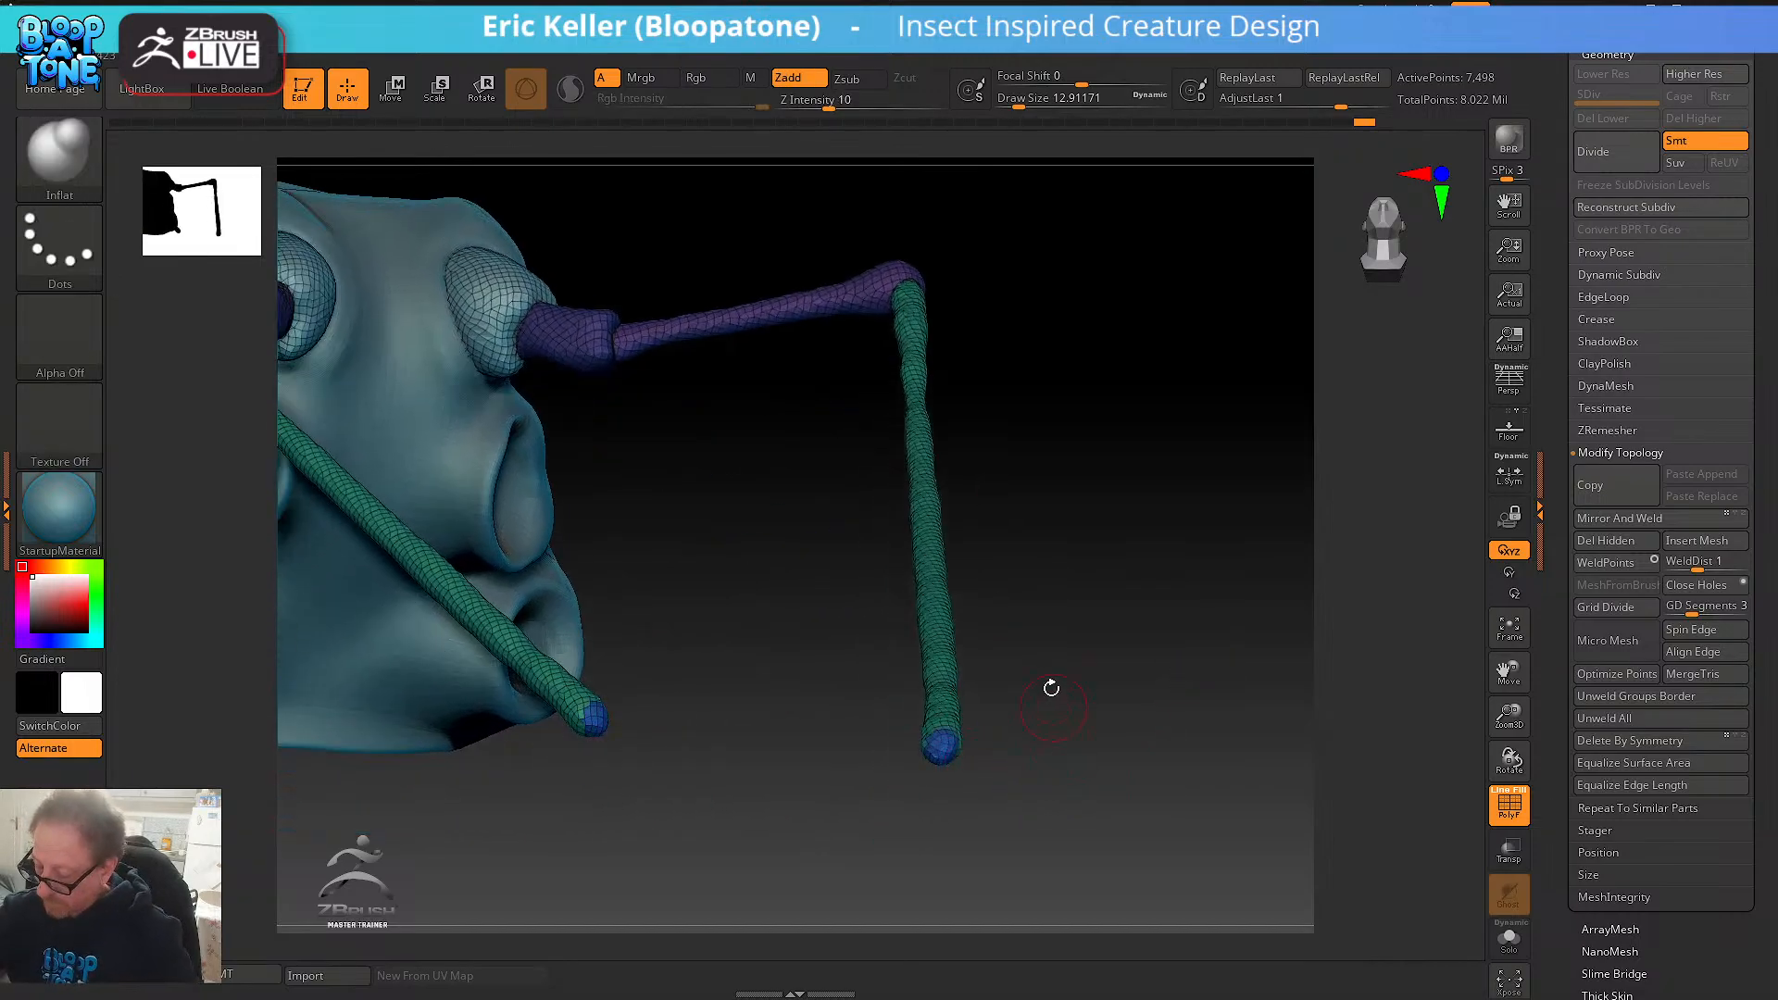
- Isolate the shins to check their knee ends, and restore the visibility of the full front legs
alt+drag(1052, 686, 1080, 961)
ctrl+shift+click(952, 616)
mouse_move(1005, 713)
mouse_down()
mouse_move(1027, 765)
mouse_move(988, 651)
mouse_up()
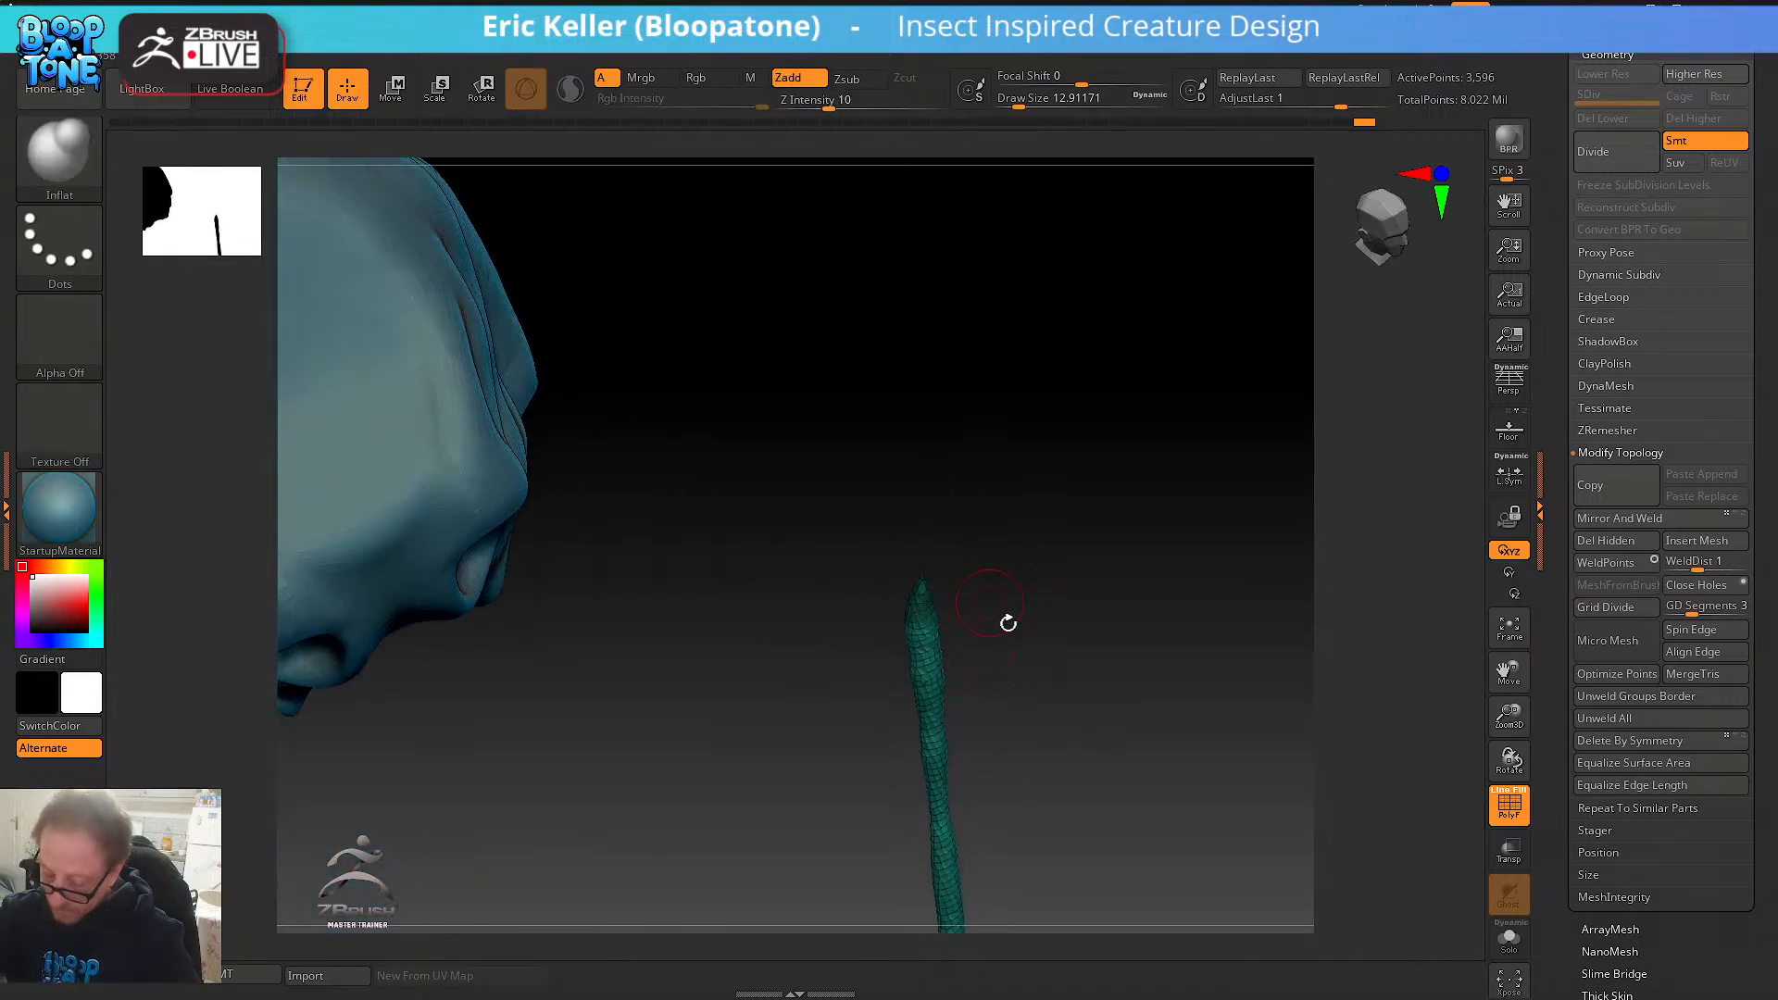
ctrl+shift+click(1063, 677)
mouse_move(1036, 631)
mouse_down()
mouse_move(978, 656)
mouse_move(961, 644)
mouse_move(945, 679)
mouse_move(1047, 747)
mouse_move(1057, 710)
mouse_move(1086, 756)
mouse_move(1028, 776)
mouse_up()
- Isolate the purple upper leg segments and mask their rounded tip
ctrl+shift+click(961, 644)
key(ctrl)
ctrl+shift+click(1059, 713)
mouse_move(912, 808)
mouse_down()
mouse_move(858, 793)
mouse_move(900, 837)
mouse_move(889, 849)
mouse_move(782, 738)
mouse_up()
ctrl+shift+click(802, 736)
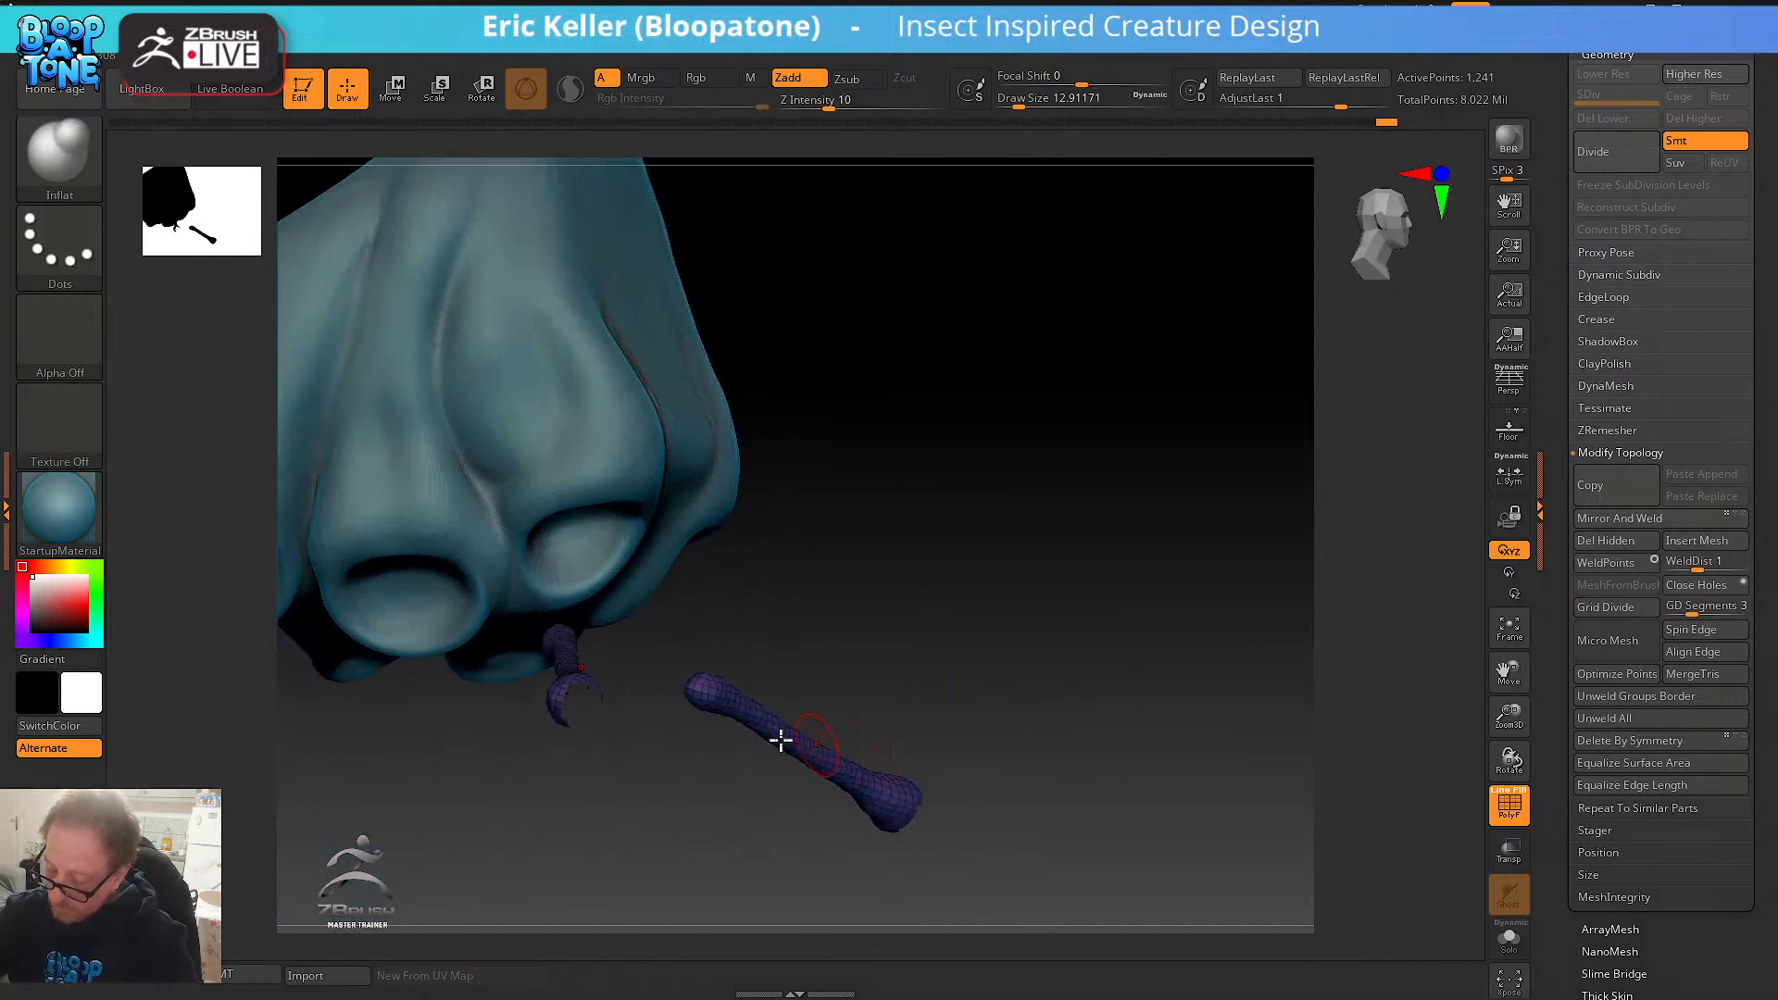
key(ctrl)
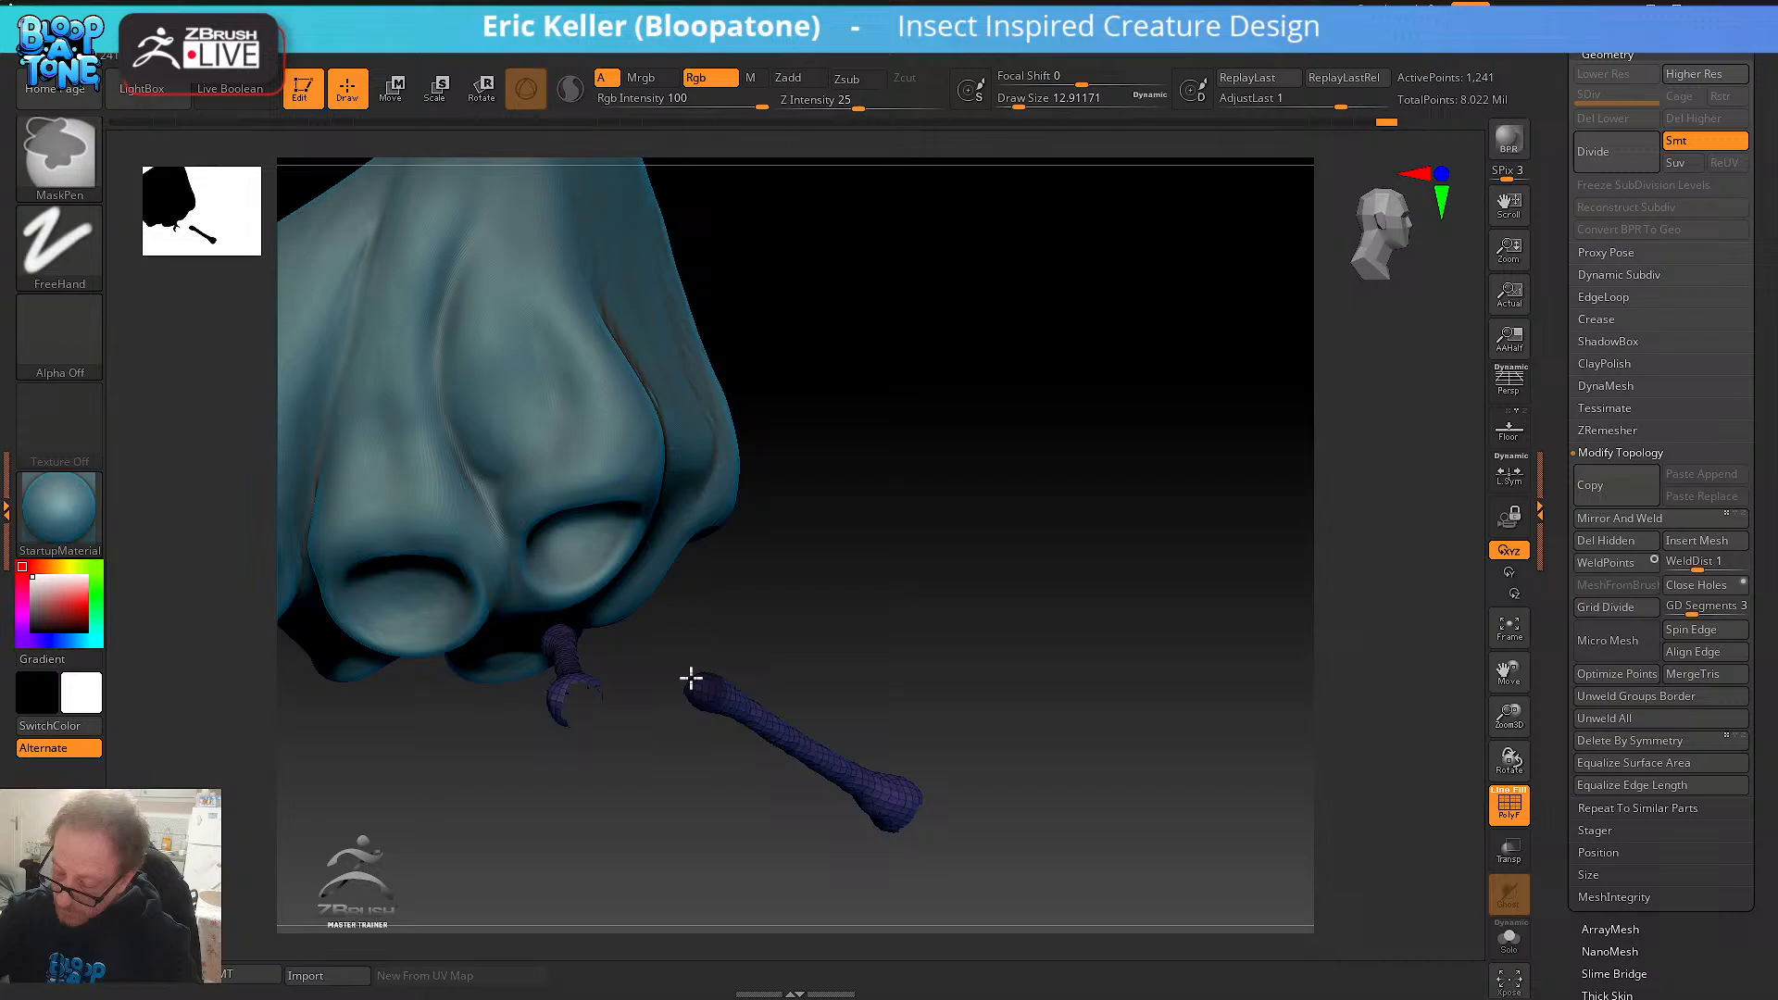
- Isolate the short second leg segments by their polygroup and examine their ends from several sides
ctrl+shift+click(1032, 719)
drag(1031, 719, 695, 665)
ctrl+shift+click(696, 665)
drag(827, 770, 834, 641)
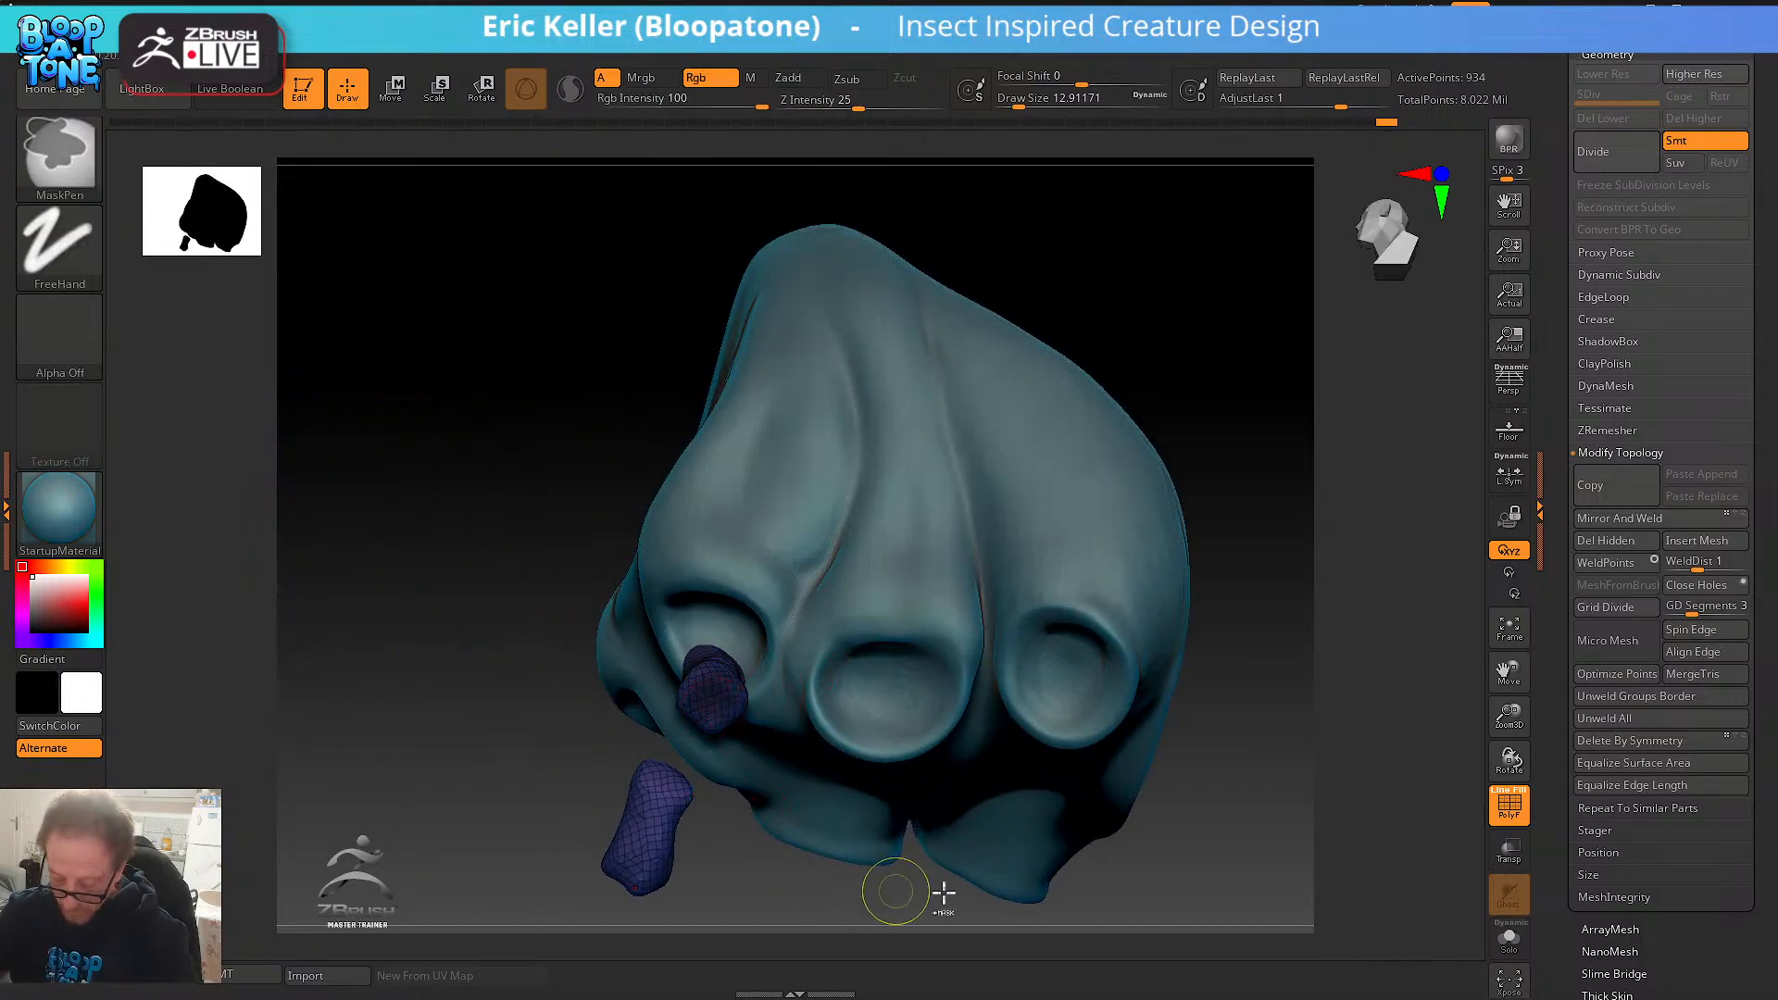
mouse_move(1032, 904)
mouse_down()
mouse_move(1218, 837)
mouse_move(1153, 817)
mouse_up()
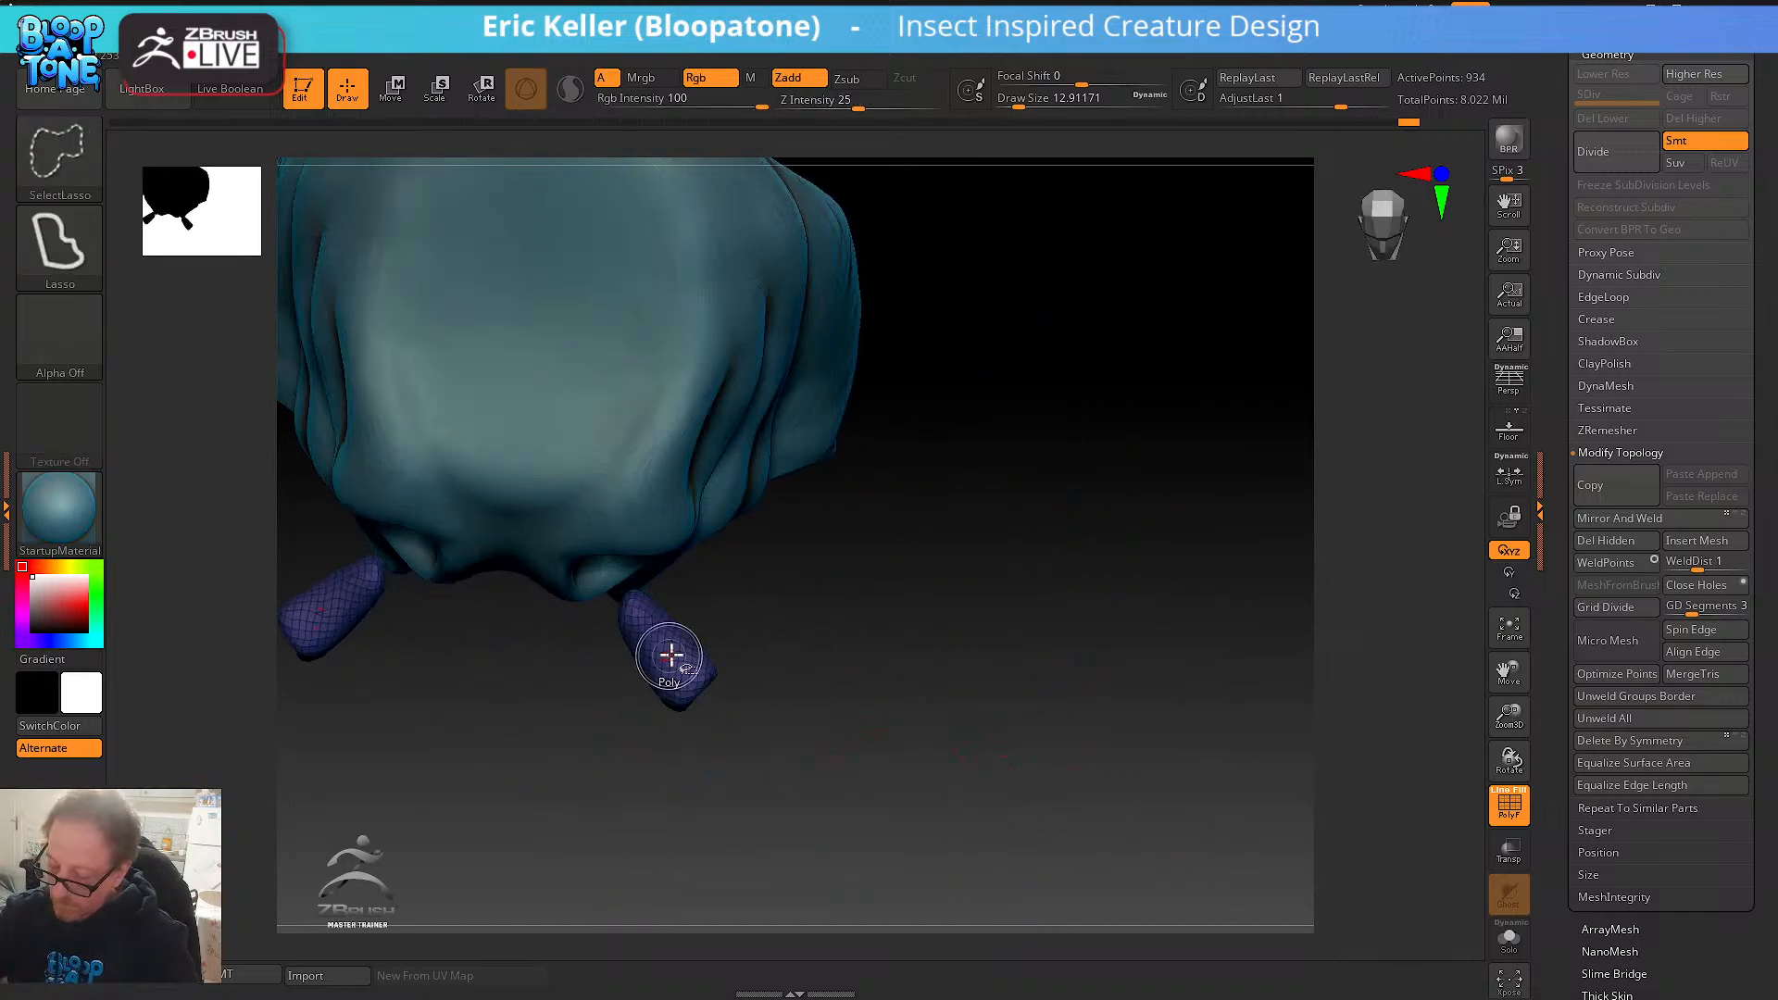
mouse_move(731, 662)
mouse_down()
mouse_move(790, 655)
mouse_move(683, 615)
mouse_up()
ctrl+shift+click(663, 635)
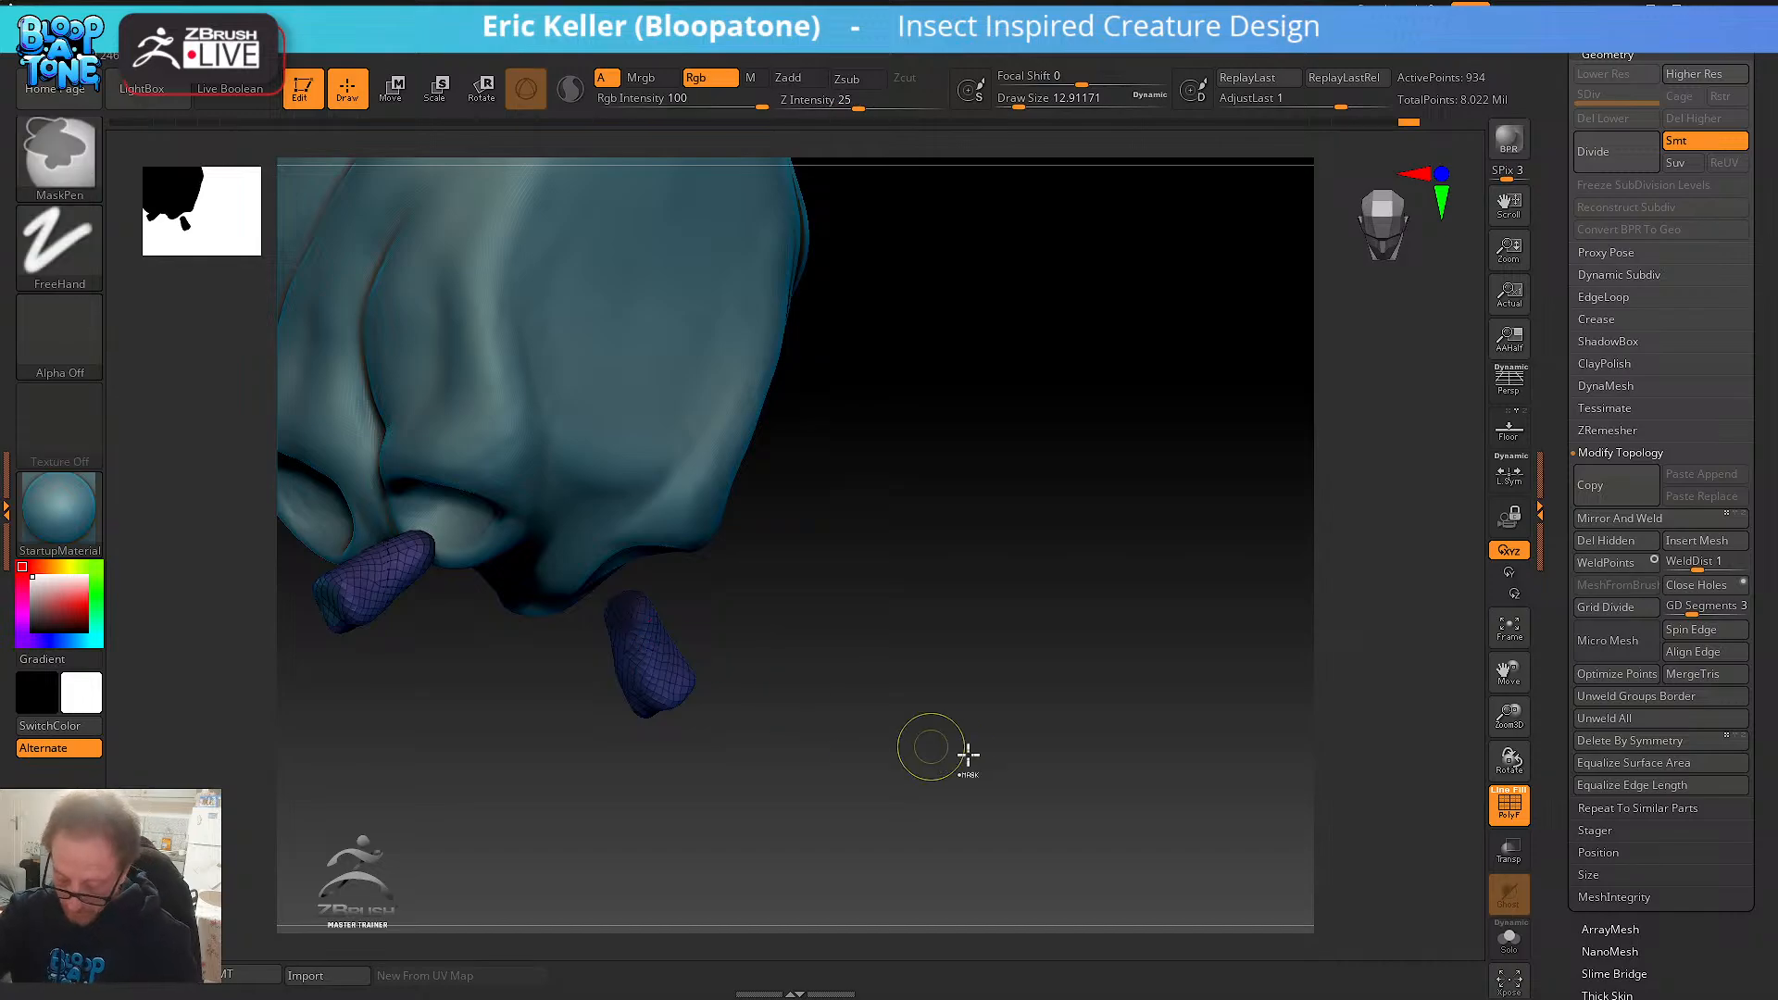
- Isolate the thick base segments of the legs, mask their lower end faces and turn the mask into a polygroup
ctrl+shift+click(1004, 738)
drag(1004, 738, 804, 648)
ctrl+shift+click(695, 686)
ctrl+drag(709, 726, 726, 752)
key(ctrl+w)
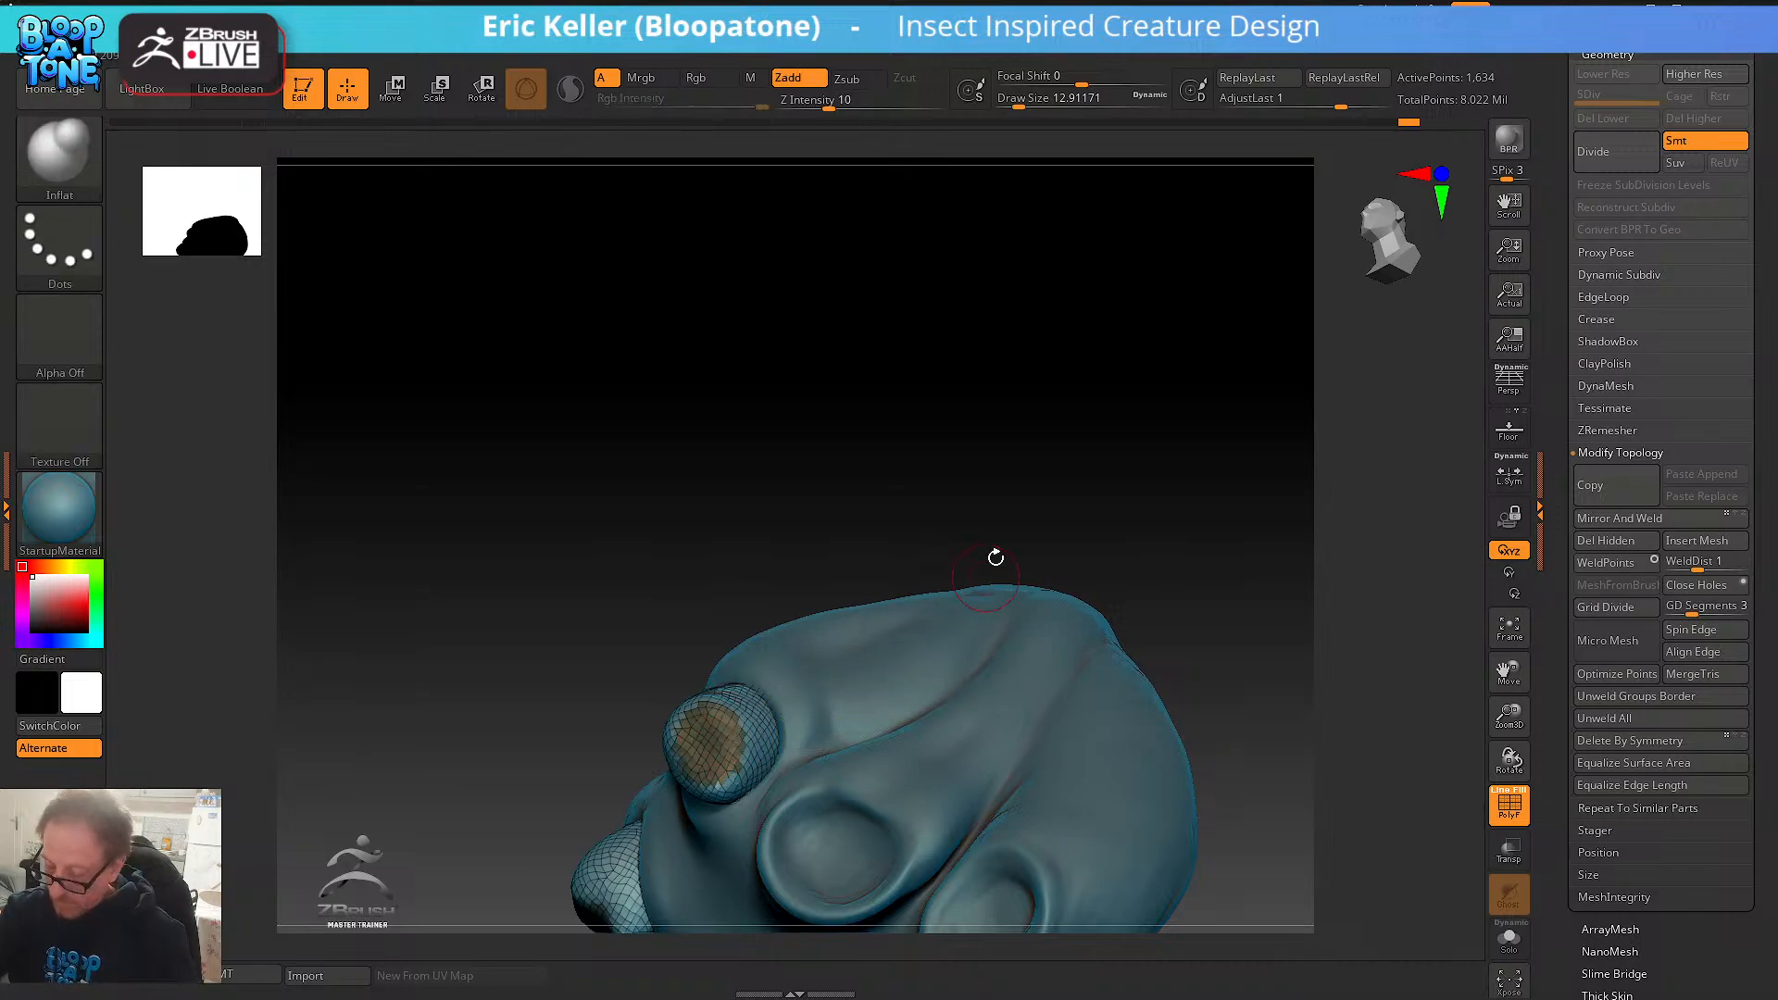
- Solo the base segments, mask their upper ends as a separate polygroup, and show the complete legs again
mouse_move(1010, 486)
mouse_down()
mouse_move(1040, 615)
mouse_move(924, 700)
mouse_up()
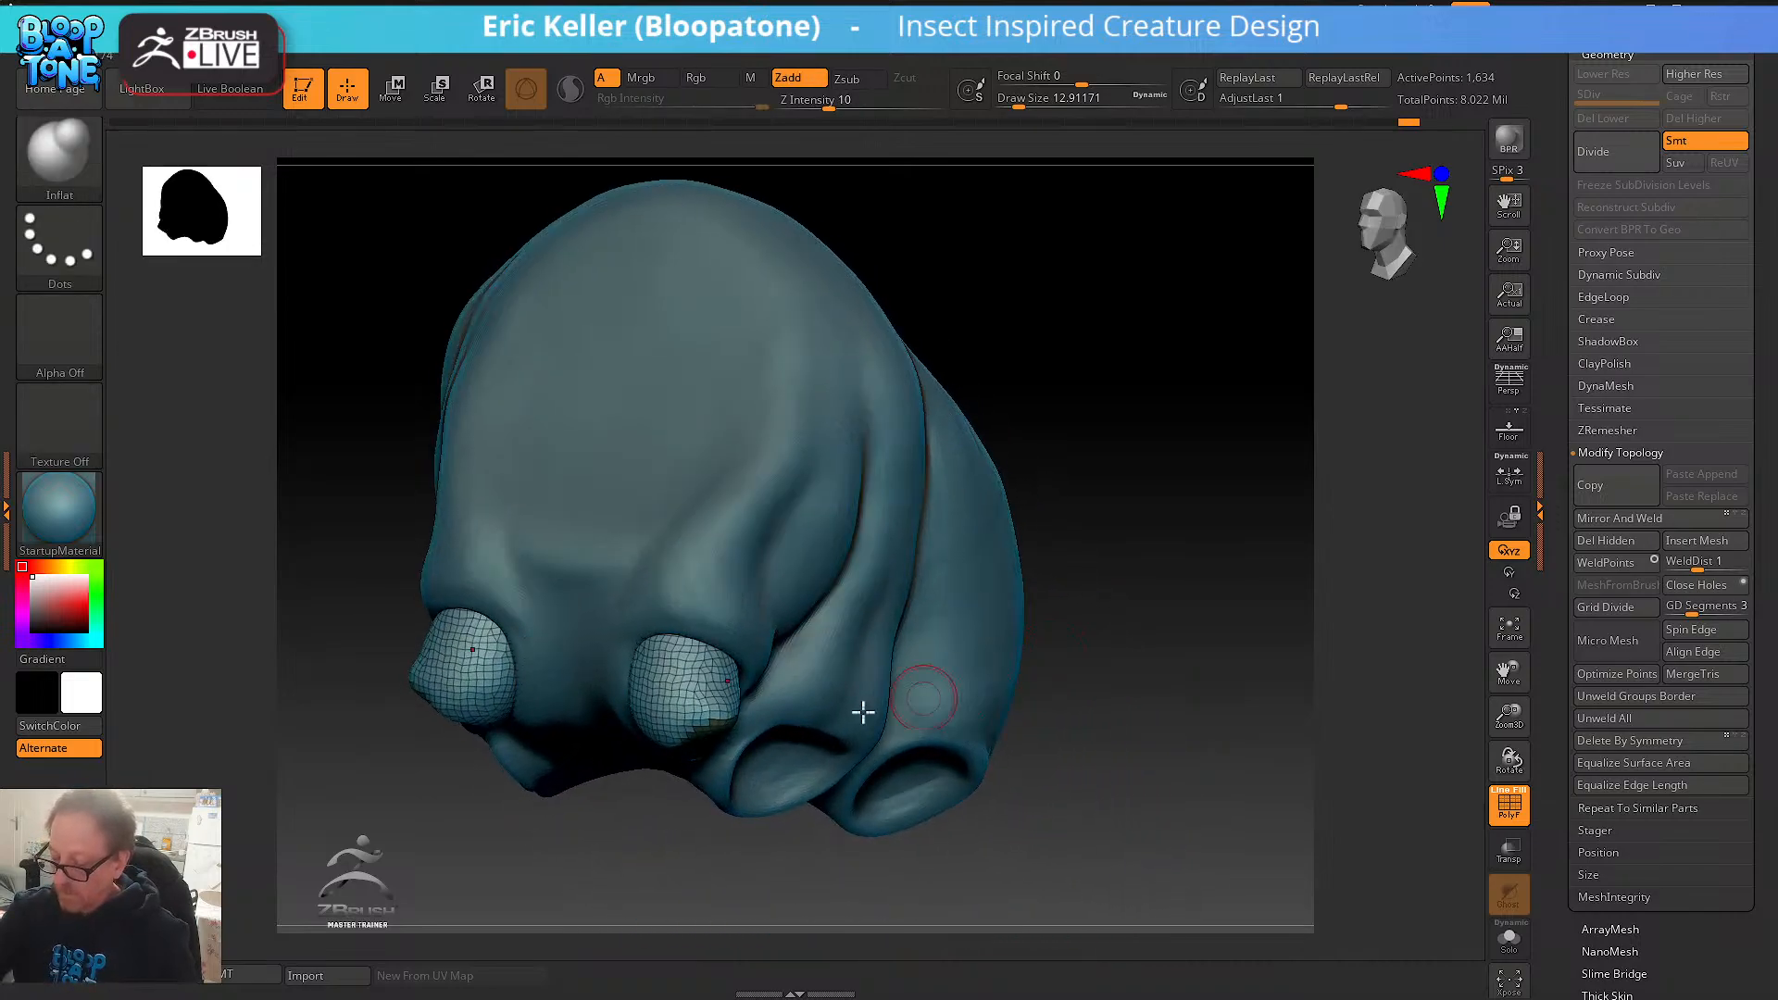
click(1509, 939)
drag(1032, 842, 690, 672)
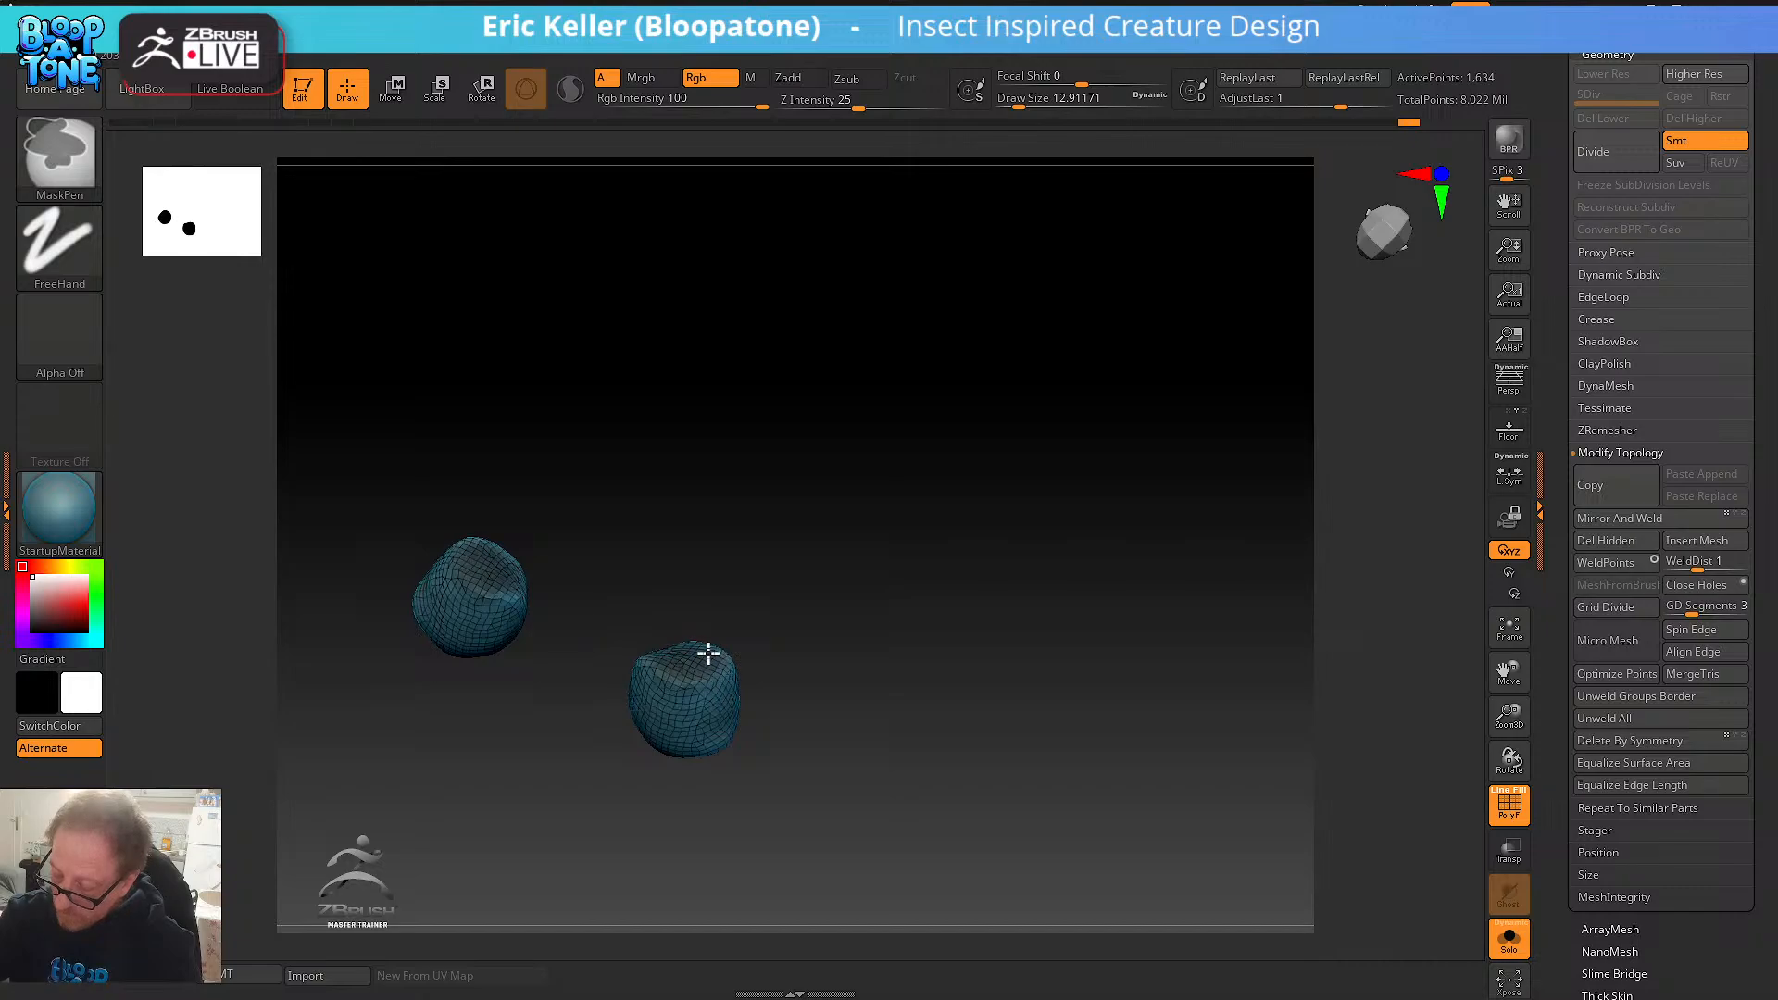
key(ctrl+w)
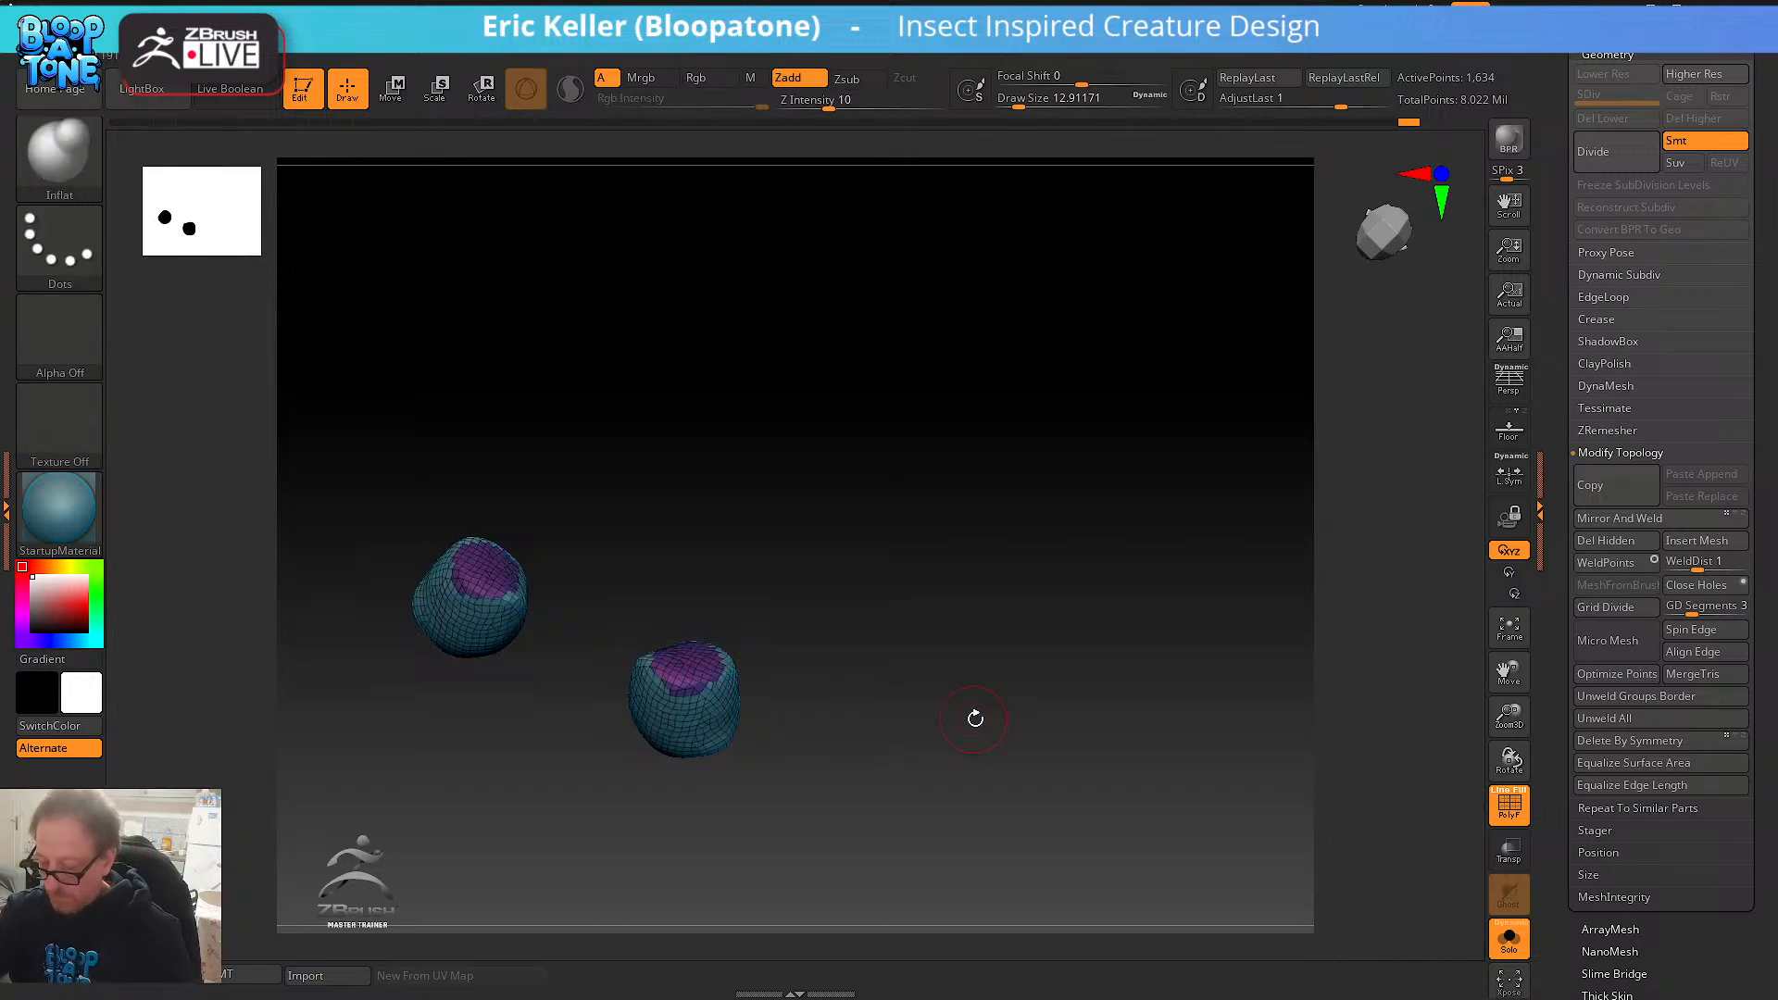
ctrl+shift+click(978, 720)
drag(1069, 722, 1051, 556)
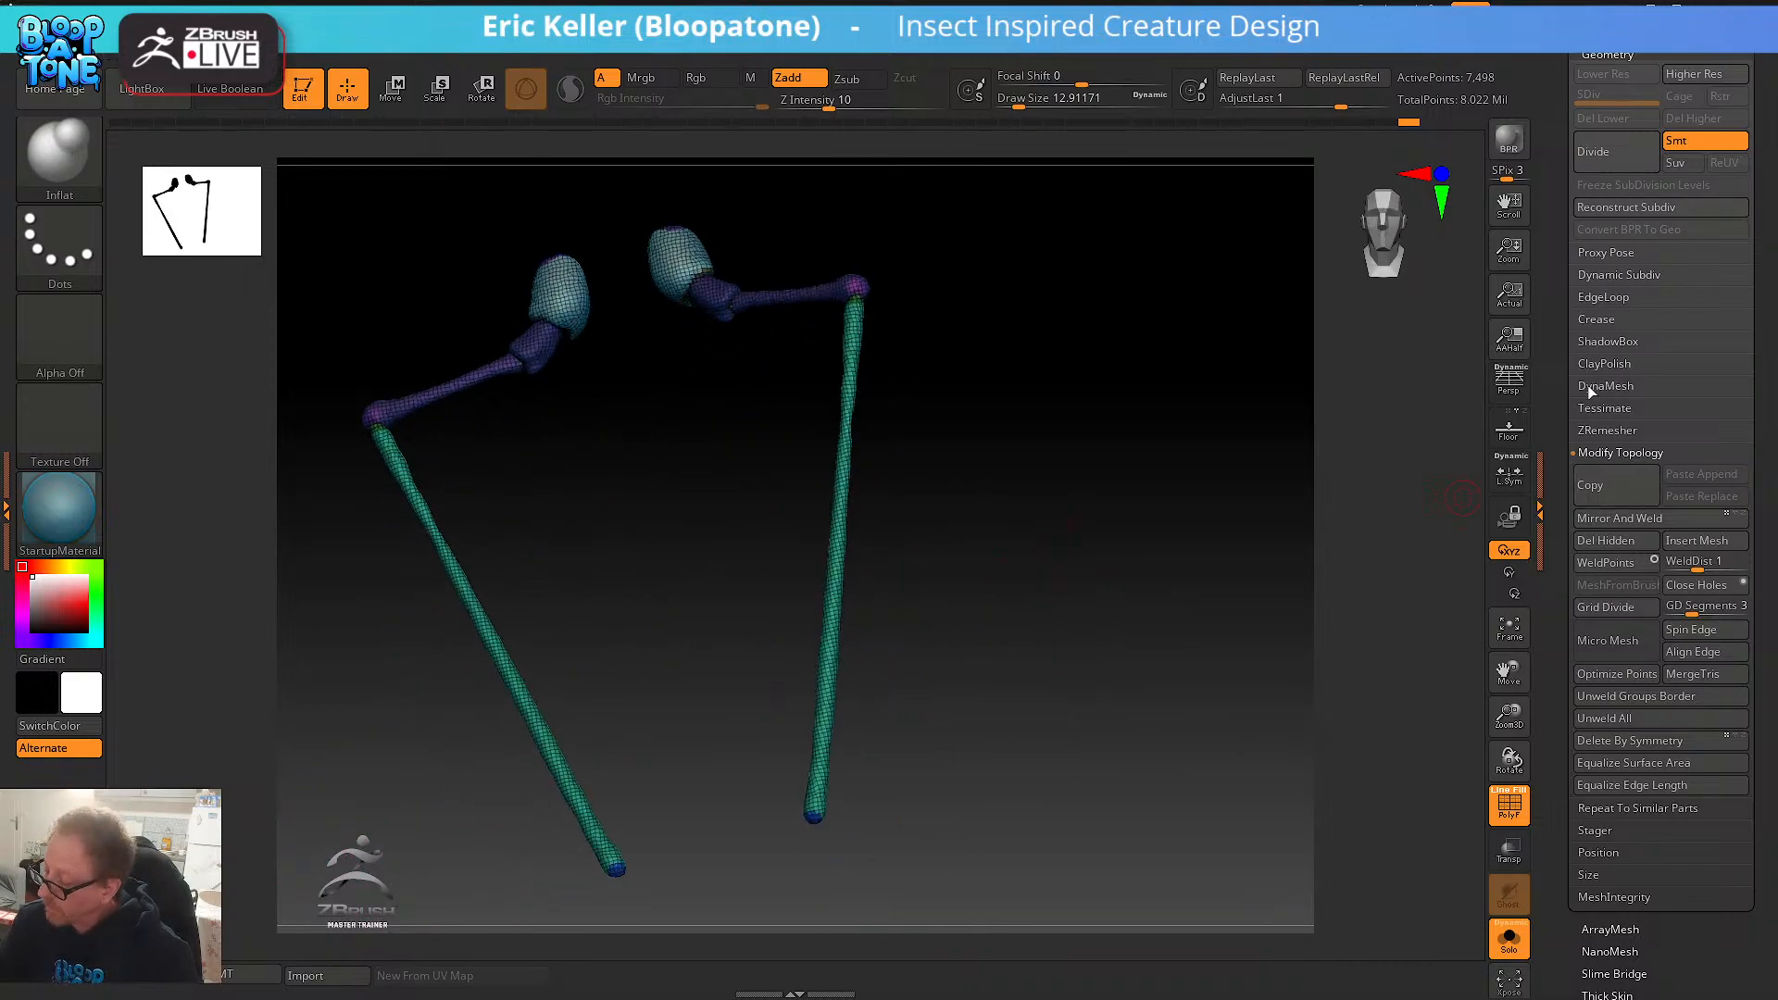
- Retopologize both legs with ZRemesher, using KeepGroups and the Half polygon count
click(1605, 430)
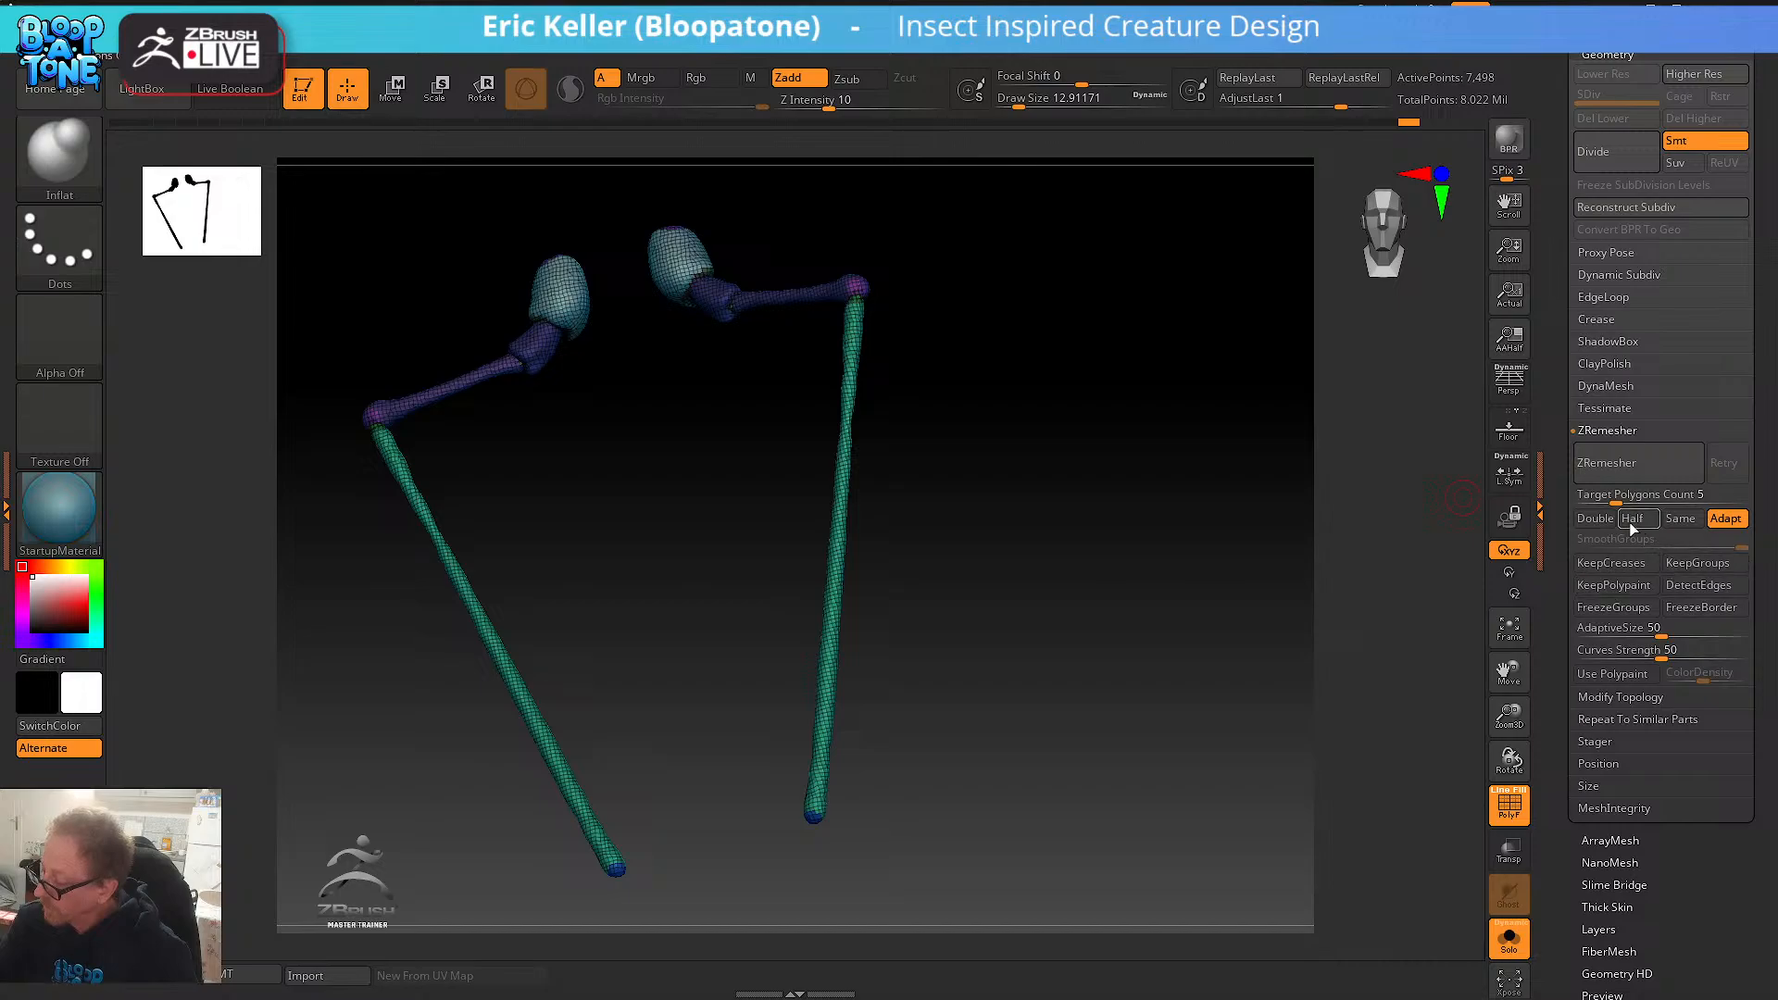
click(1698, 563)
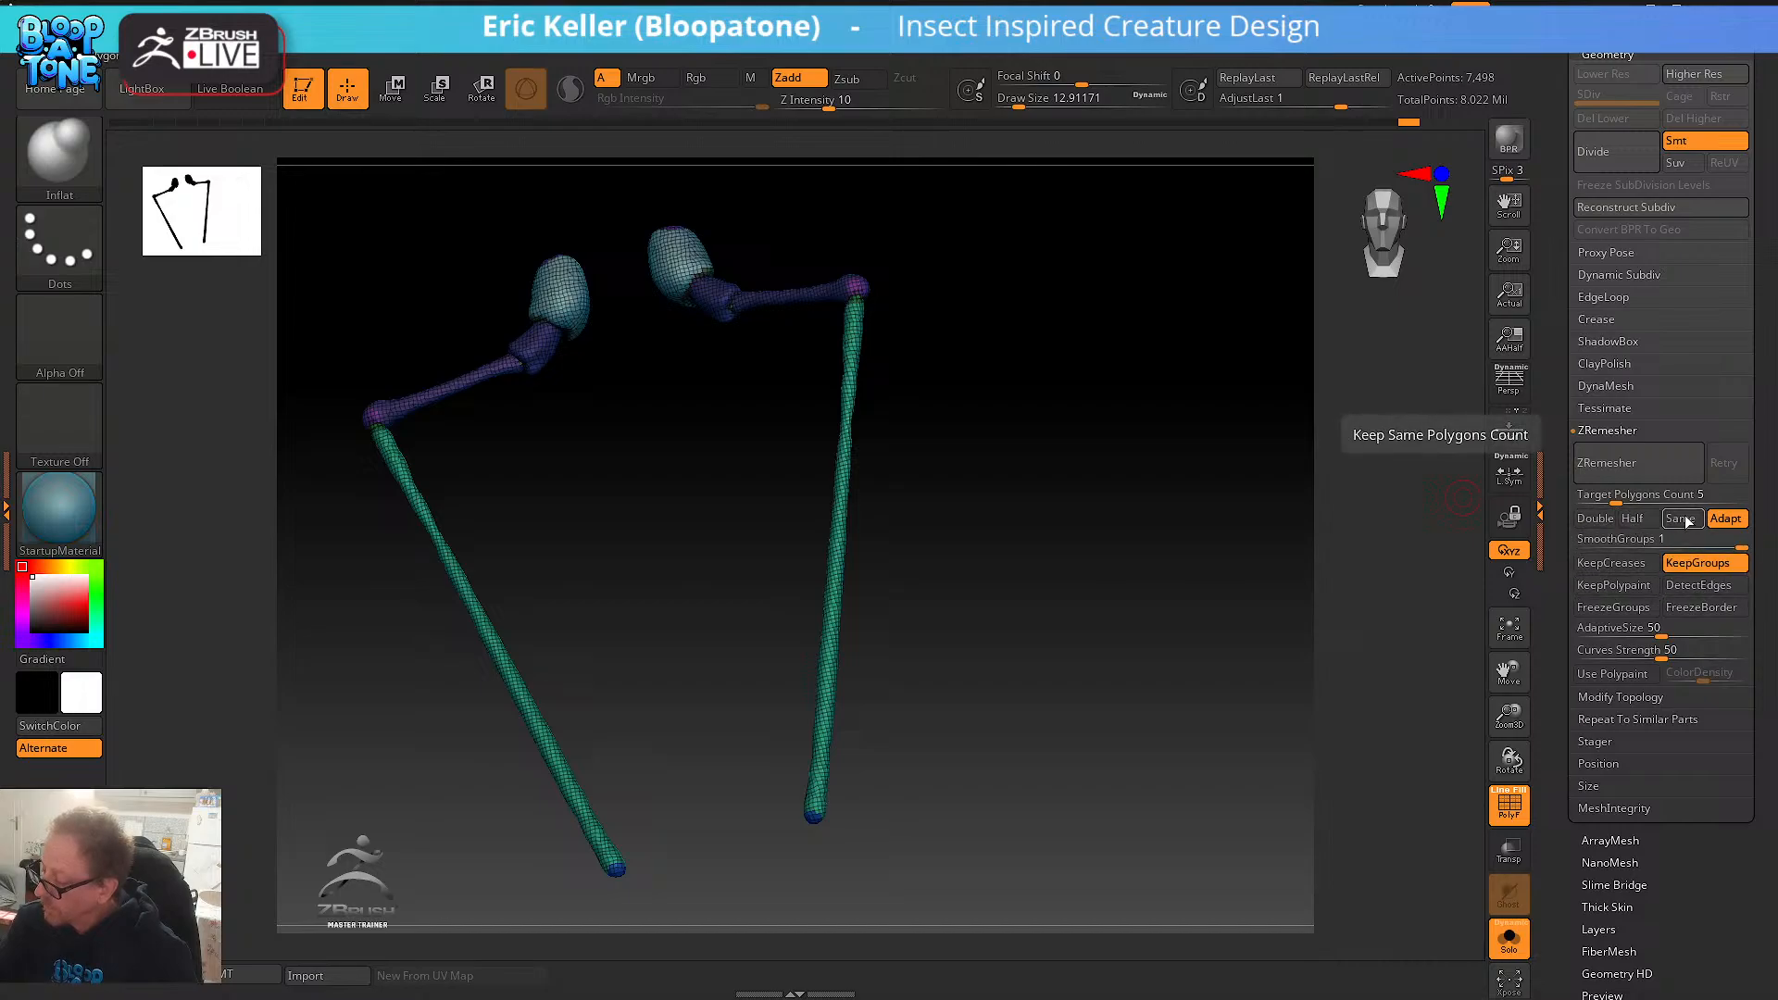
click(1635, 519)
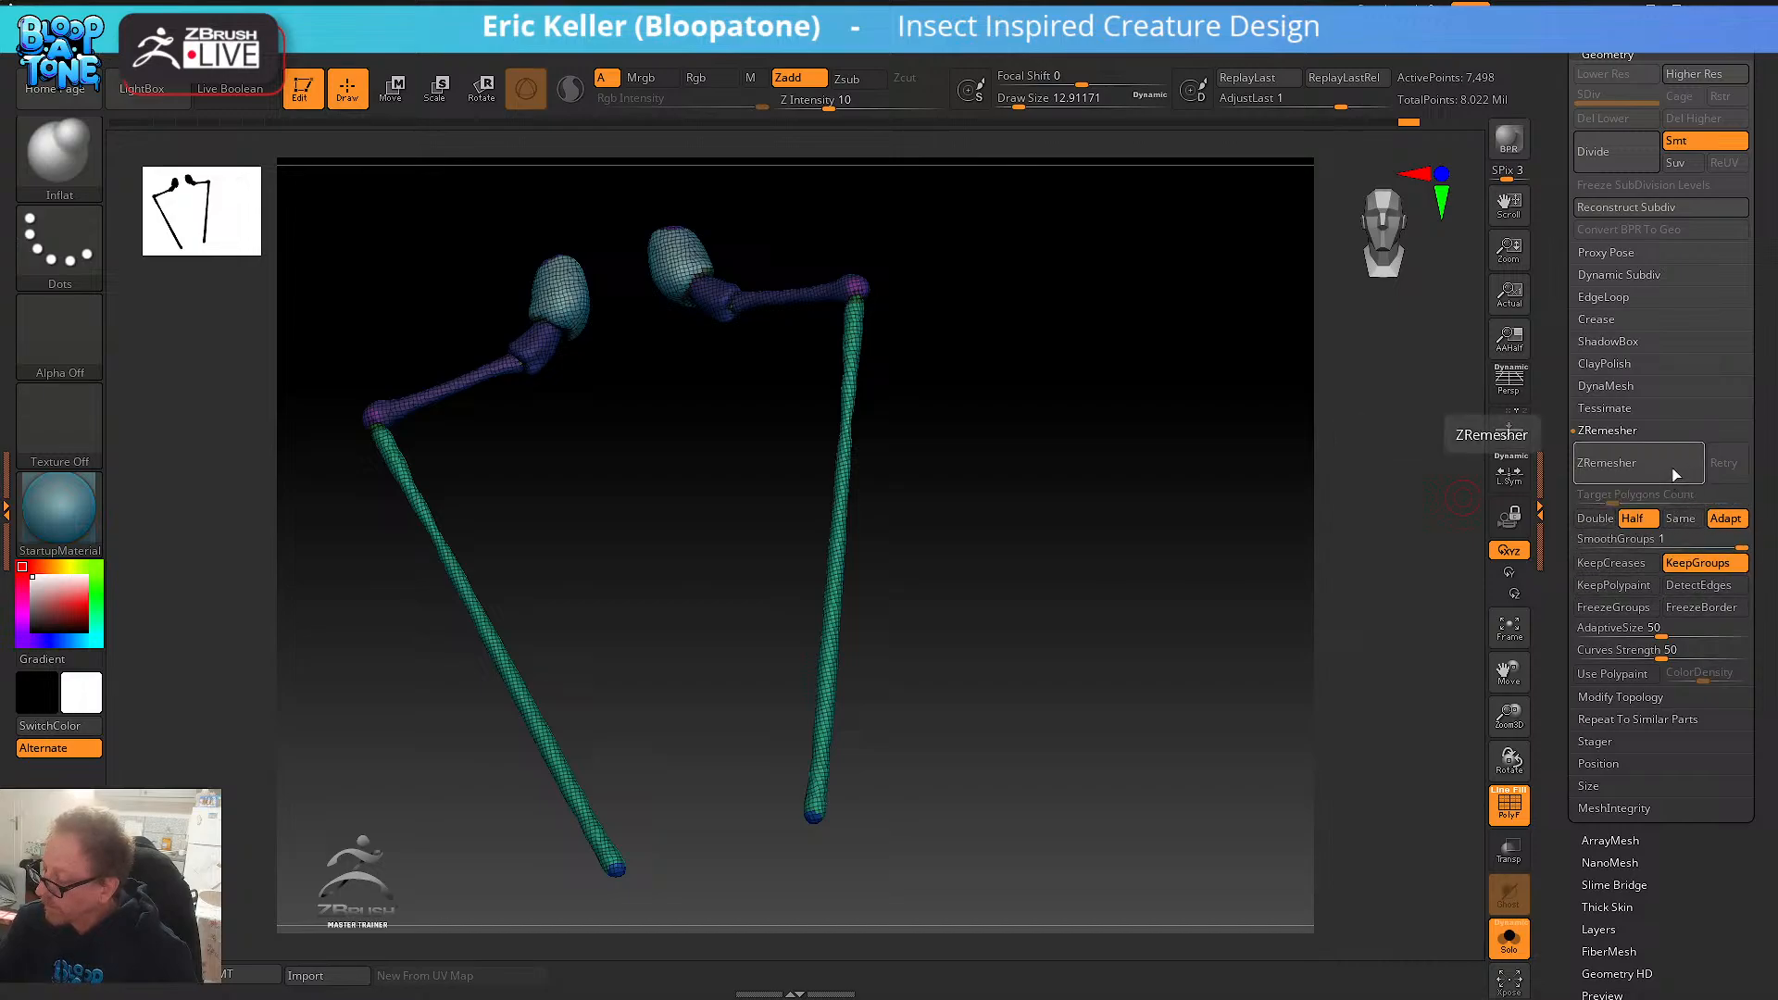
click(1627, 463)
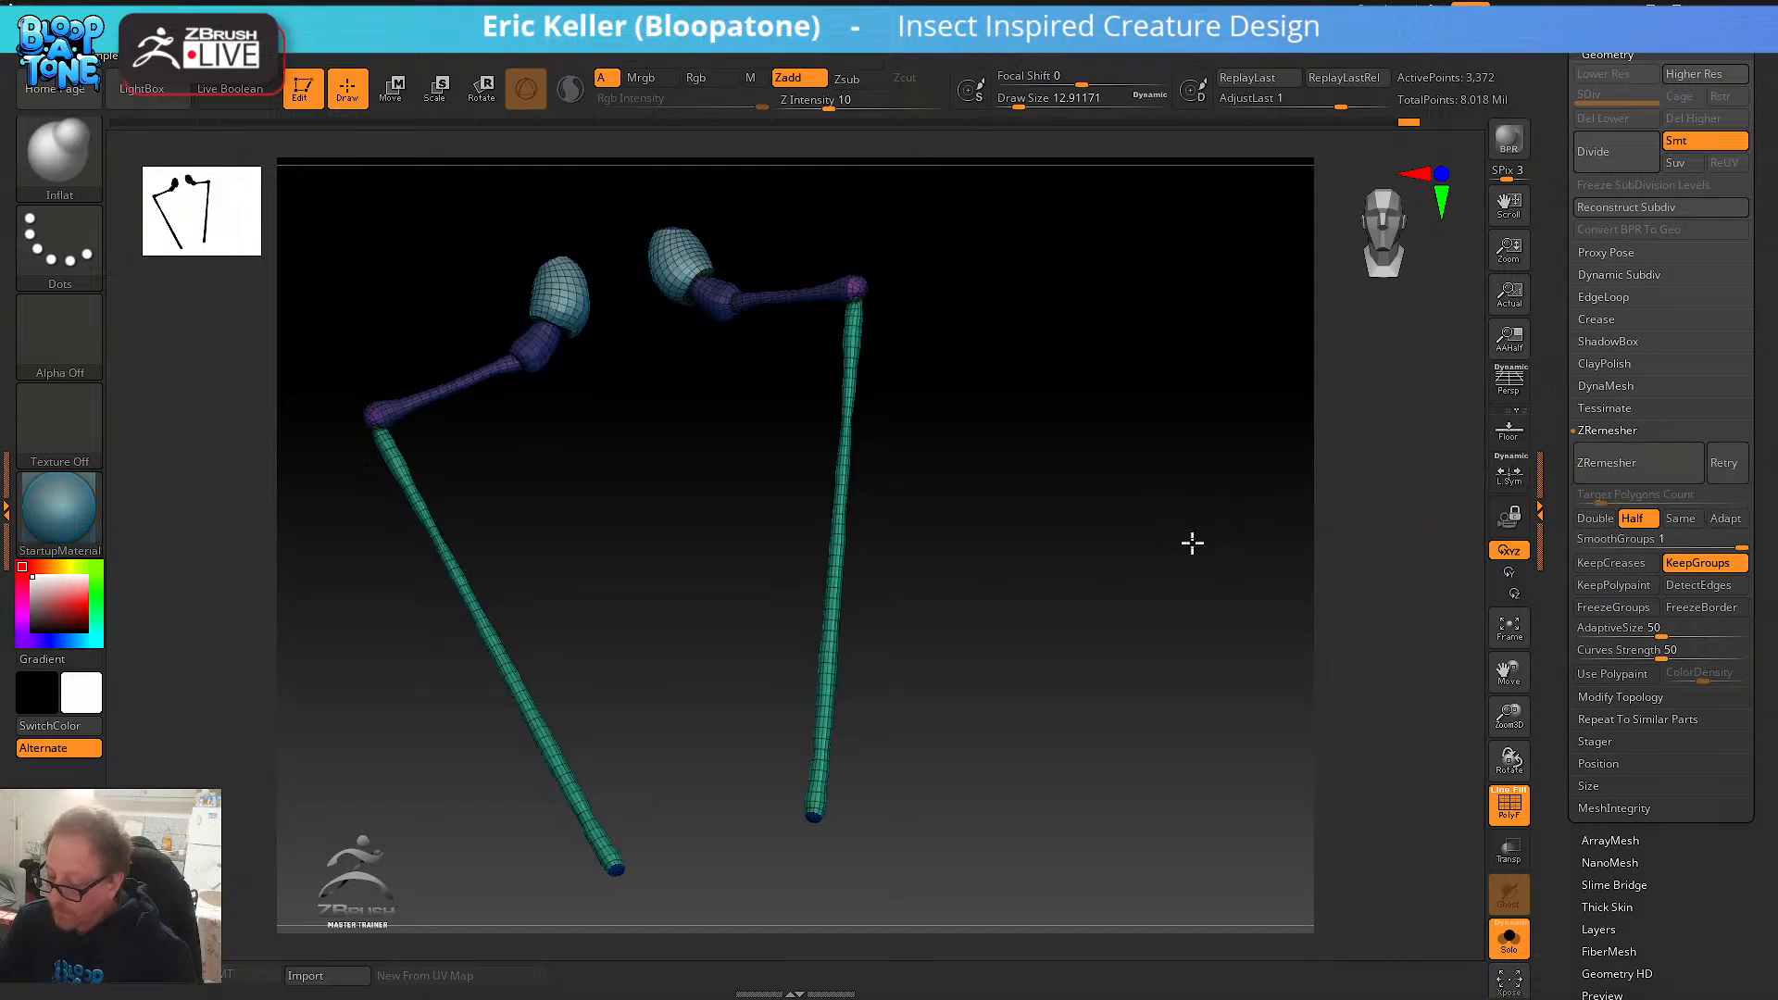
- Examine the remeshed topology around the leg joints and polygroup borders
drag(1192, 542, 1251, 570)
alt+drag(967, 534, 938, 627)
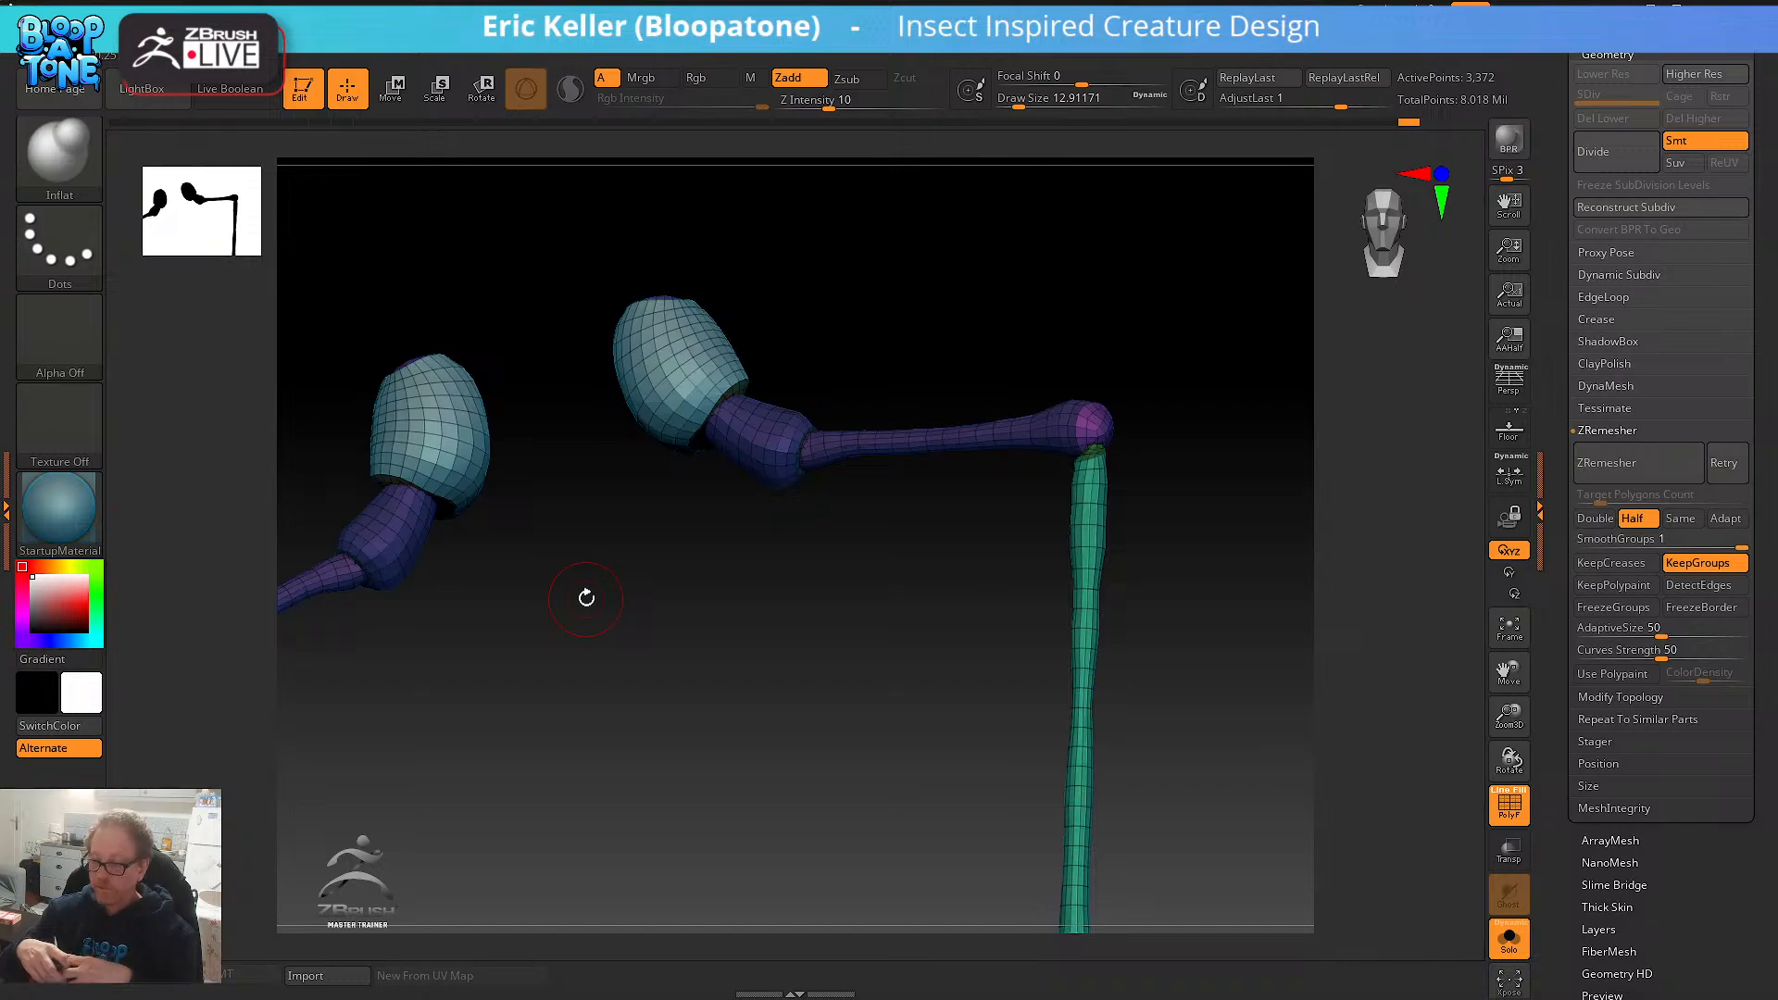
mouse_move(955, 591)
mouse_down()
mouse_move(925, 484)
mouse_move(1215, 492)
mouse_move(1080, 464)
mouse_move(938, 496)
mouse_move(1139, 627)
mouse_move(500, 433)
mouse_up()
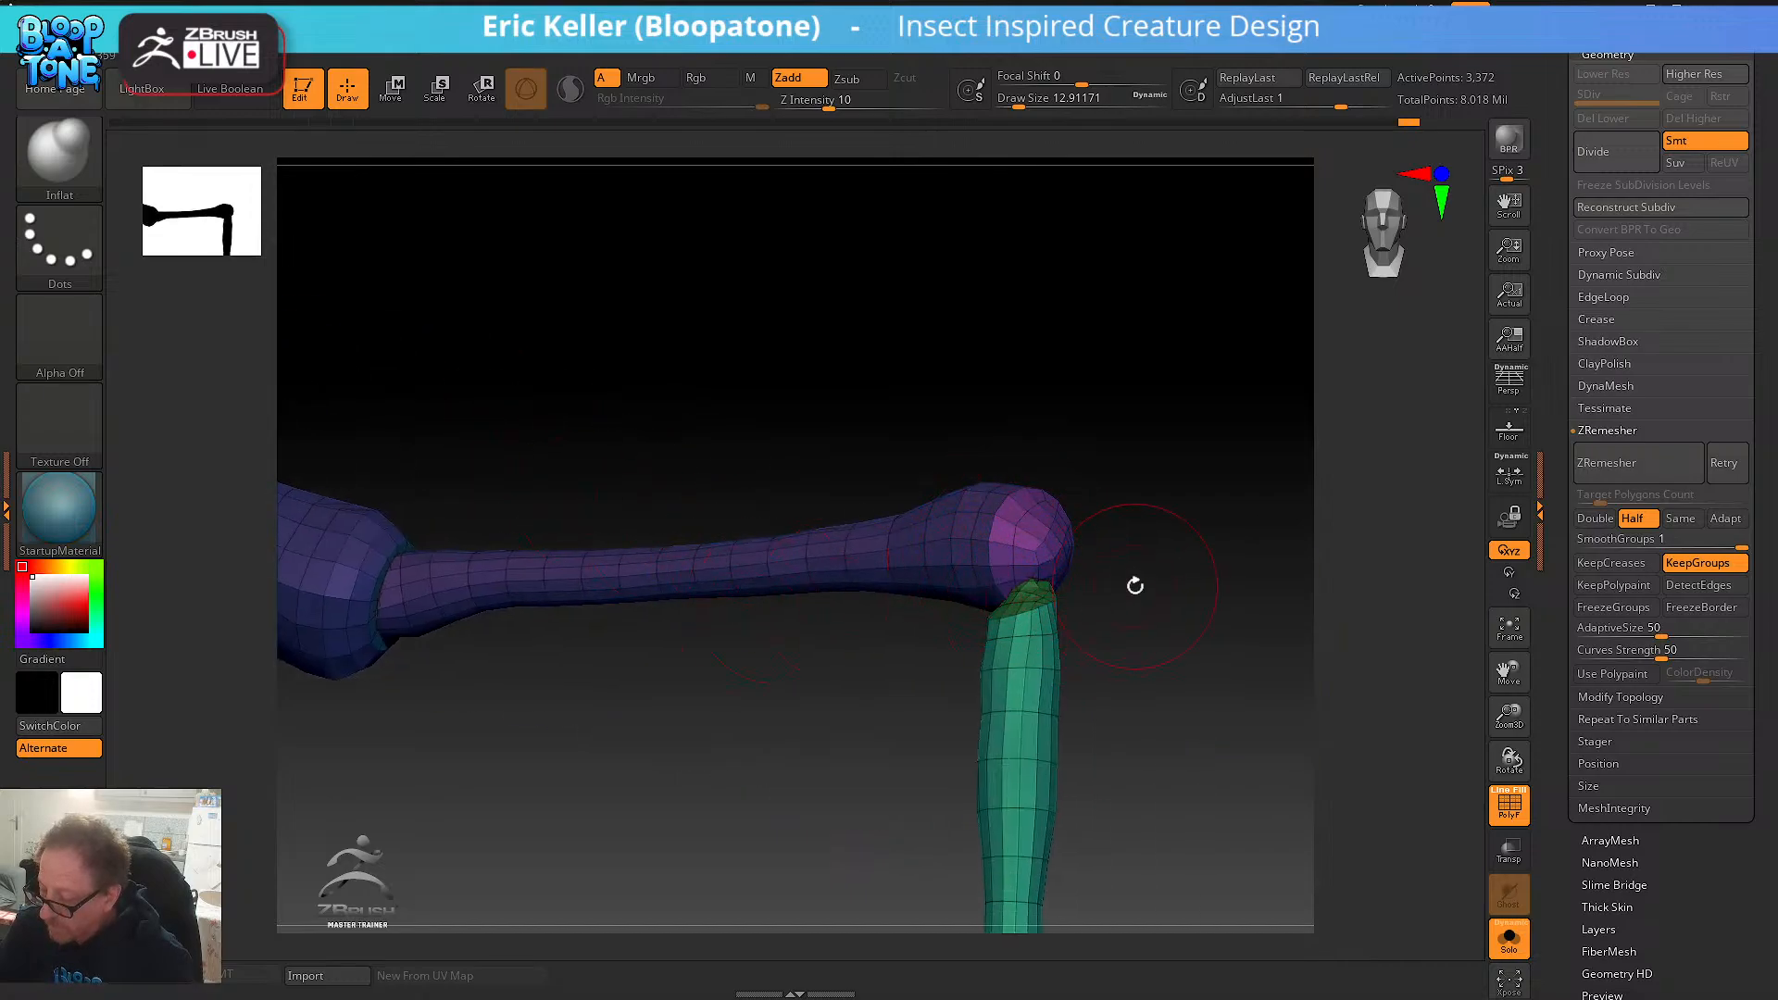
drag(1135, 587, 1131, 545)
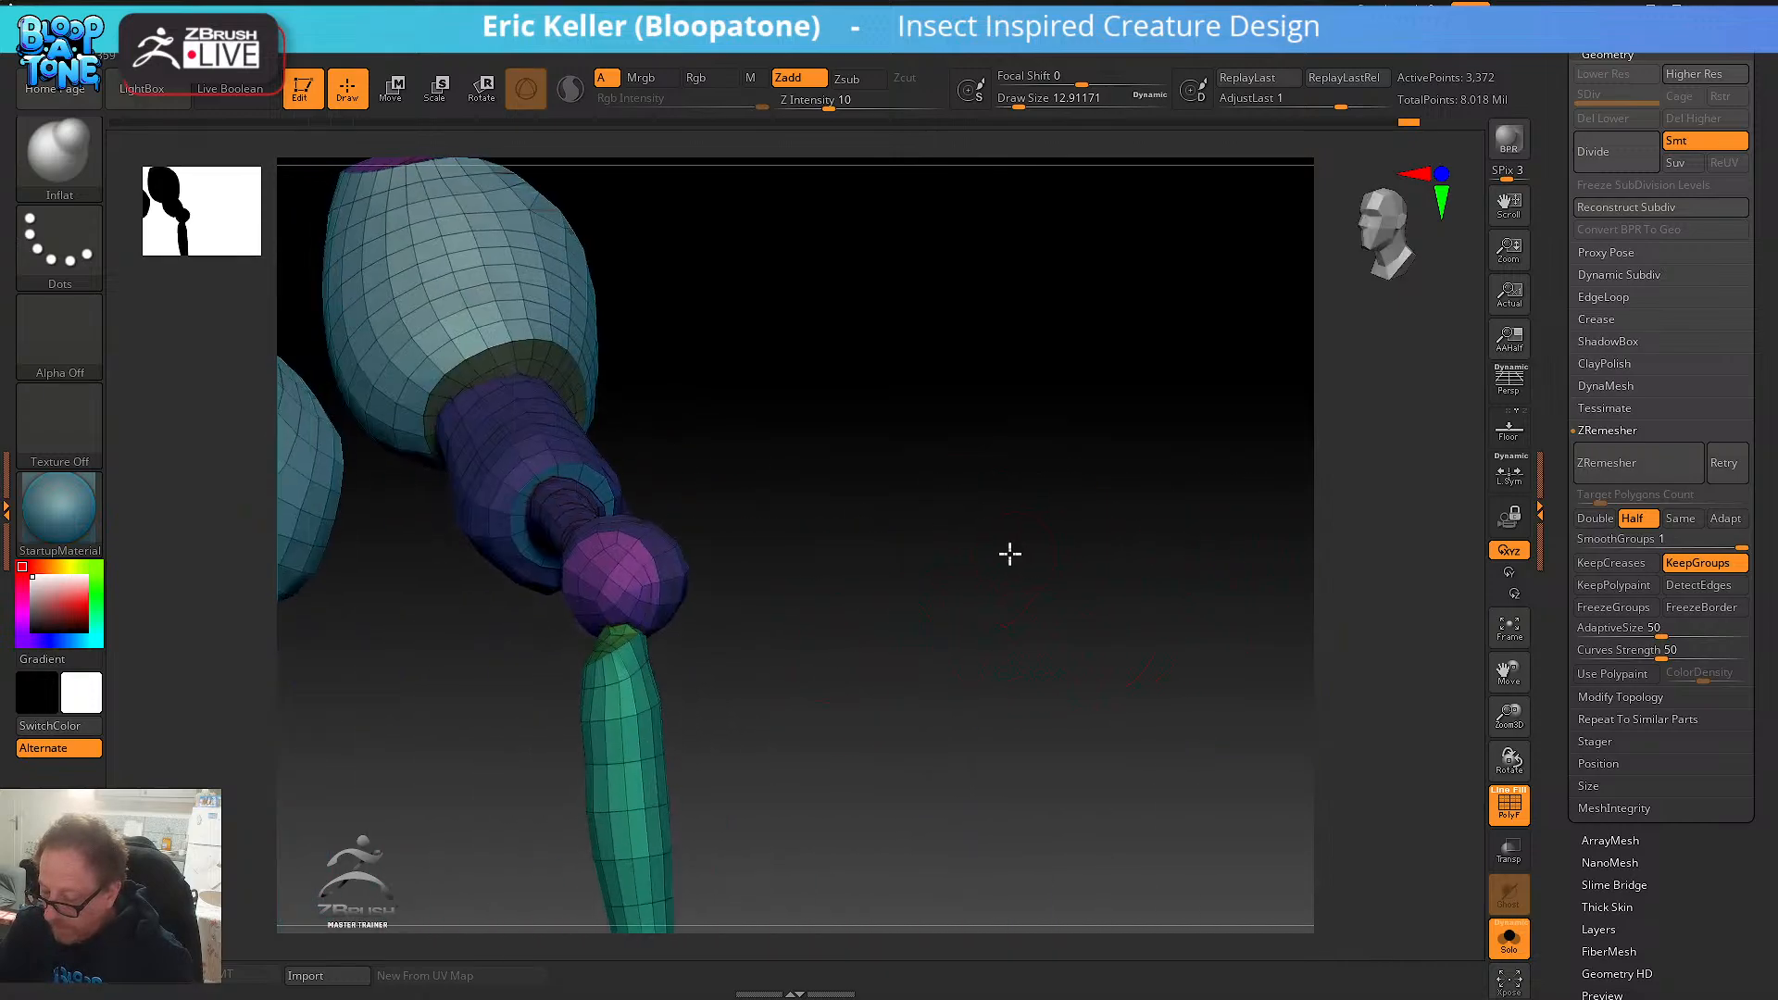
drag(912, 539, 963, 597)
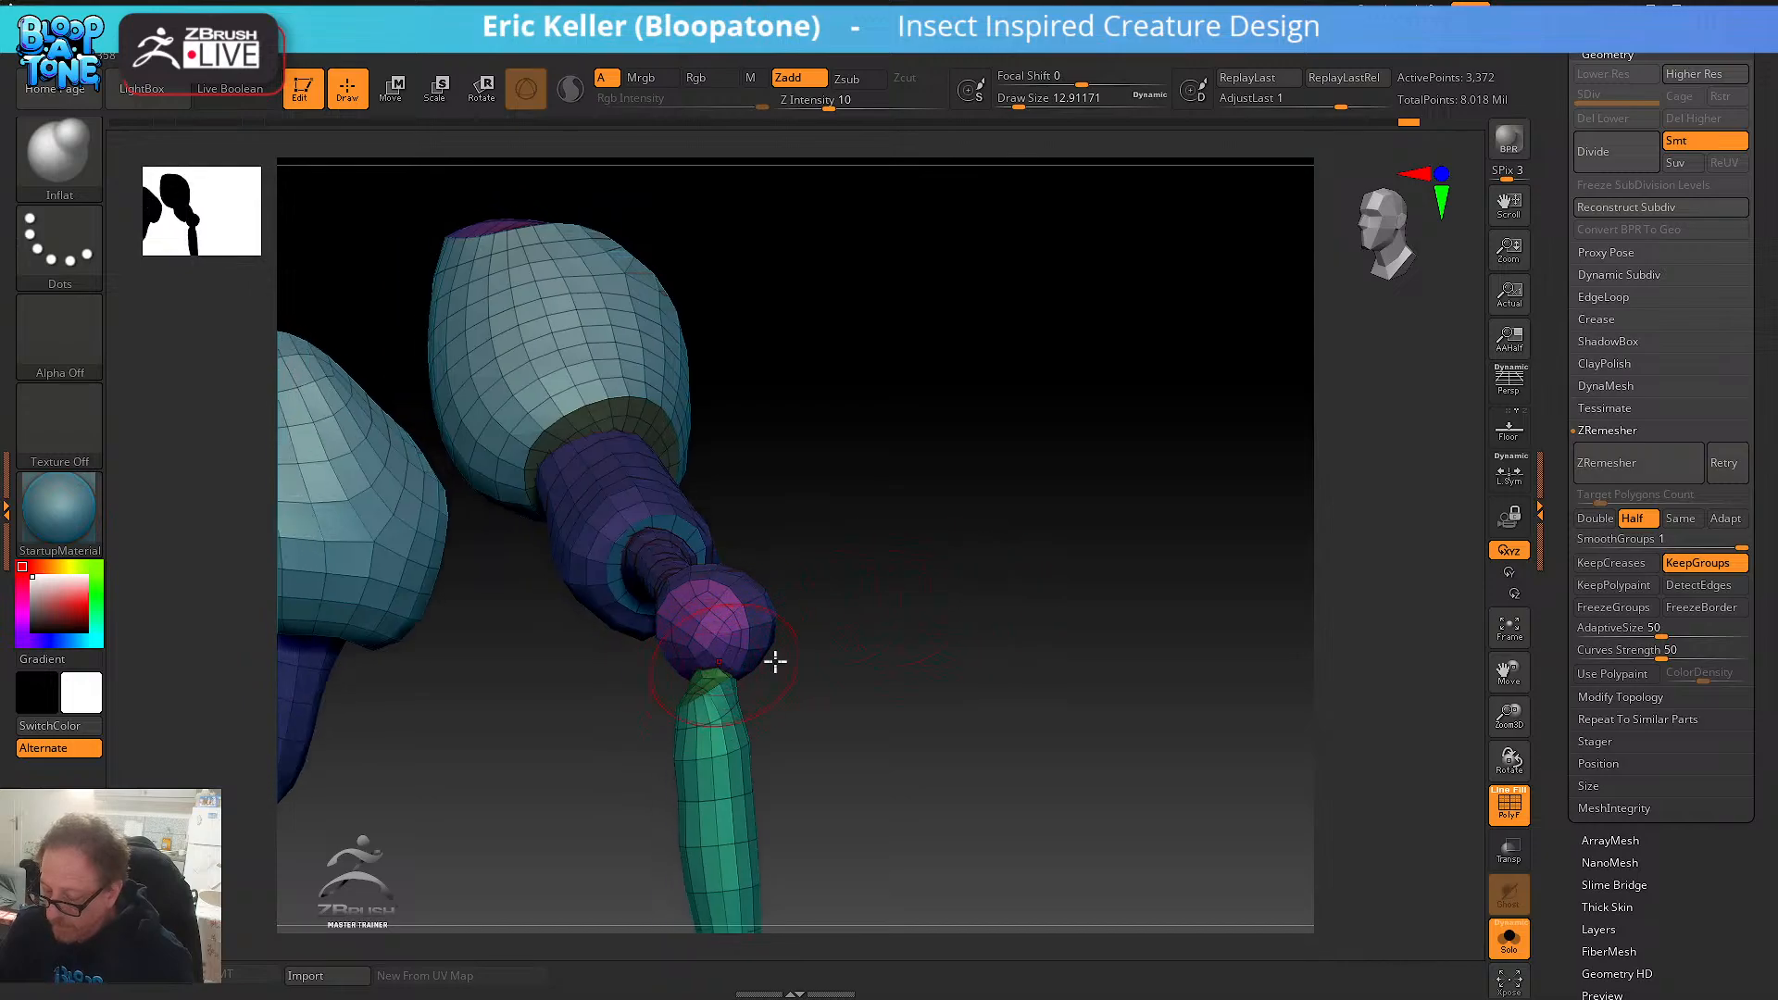
drag(775, 659, 726, 502)
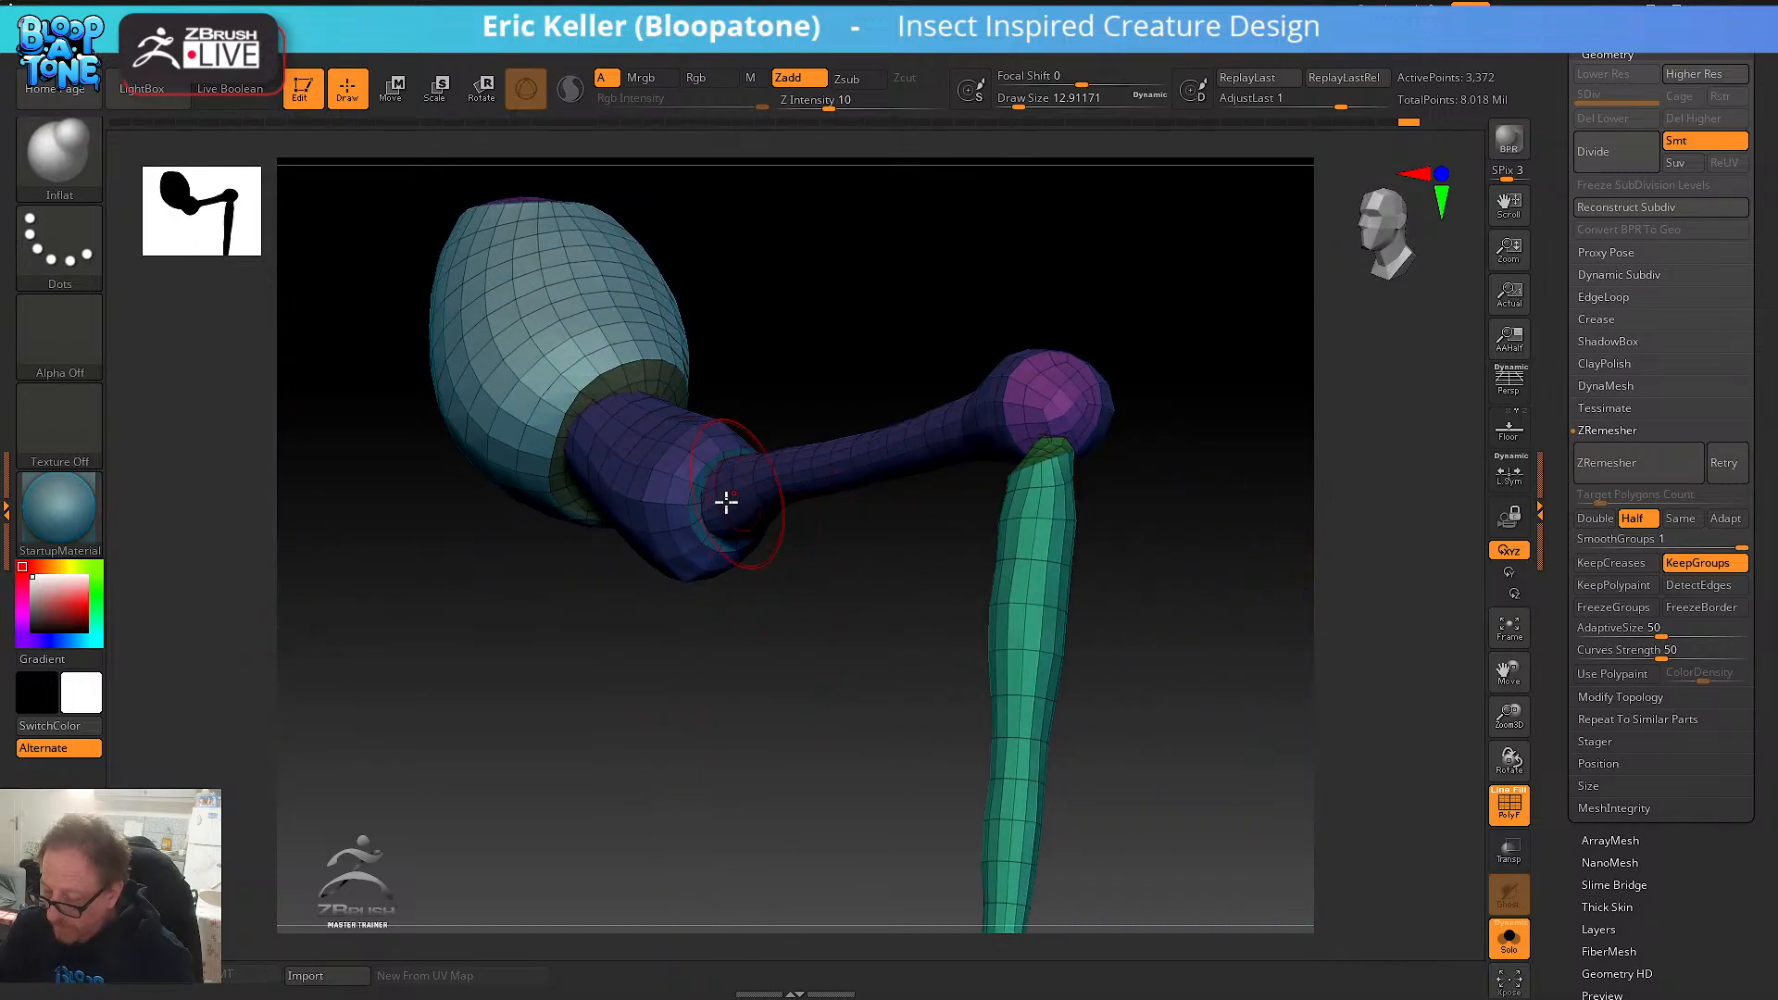
drag(770, 569, 794, 557)
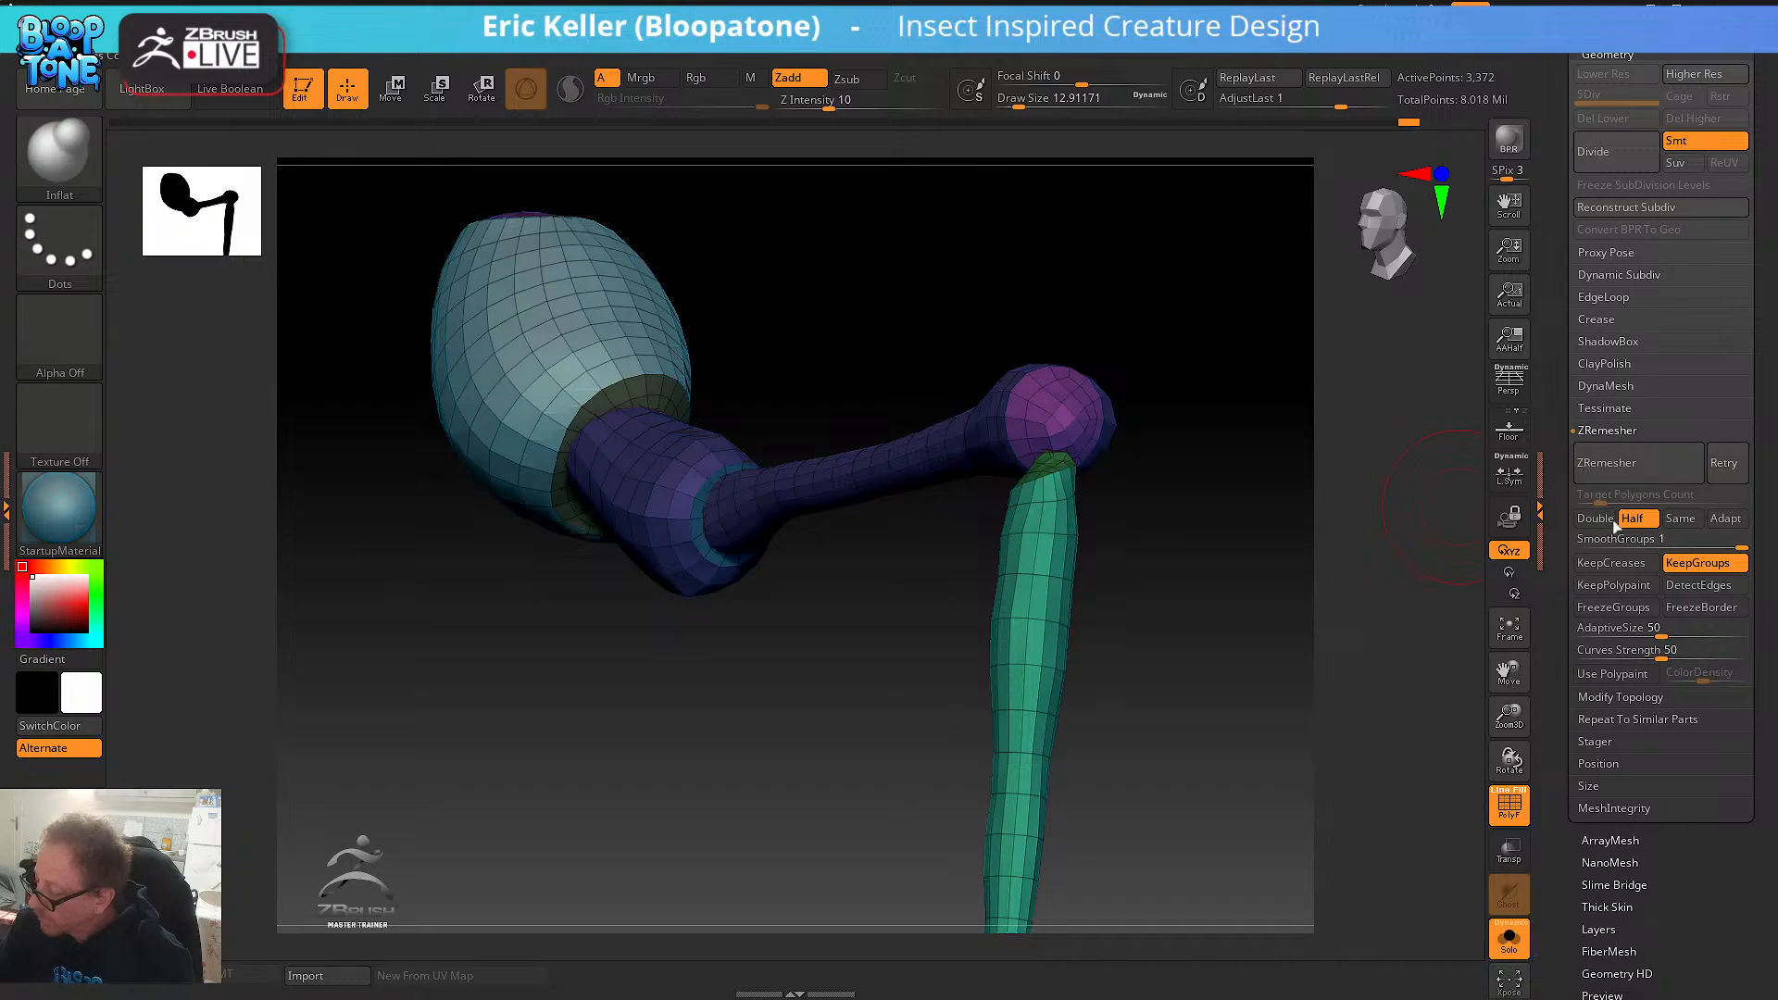
- Regroup the leg pieces with Auto Groups and merge similar groups across both legs
click(1630, 695)
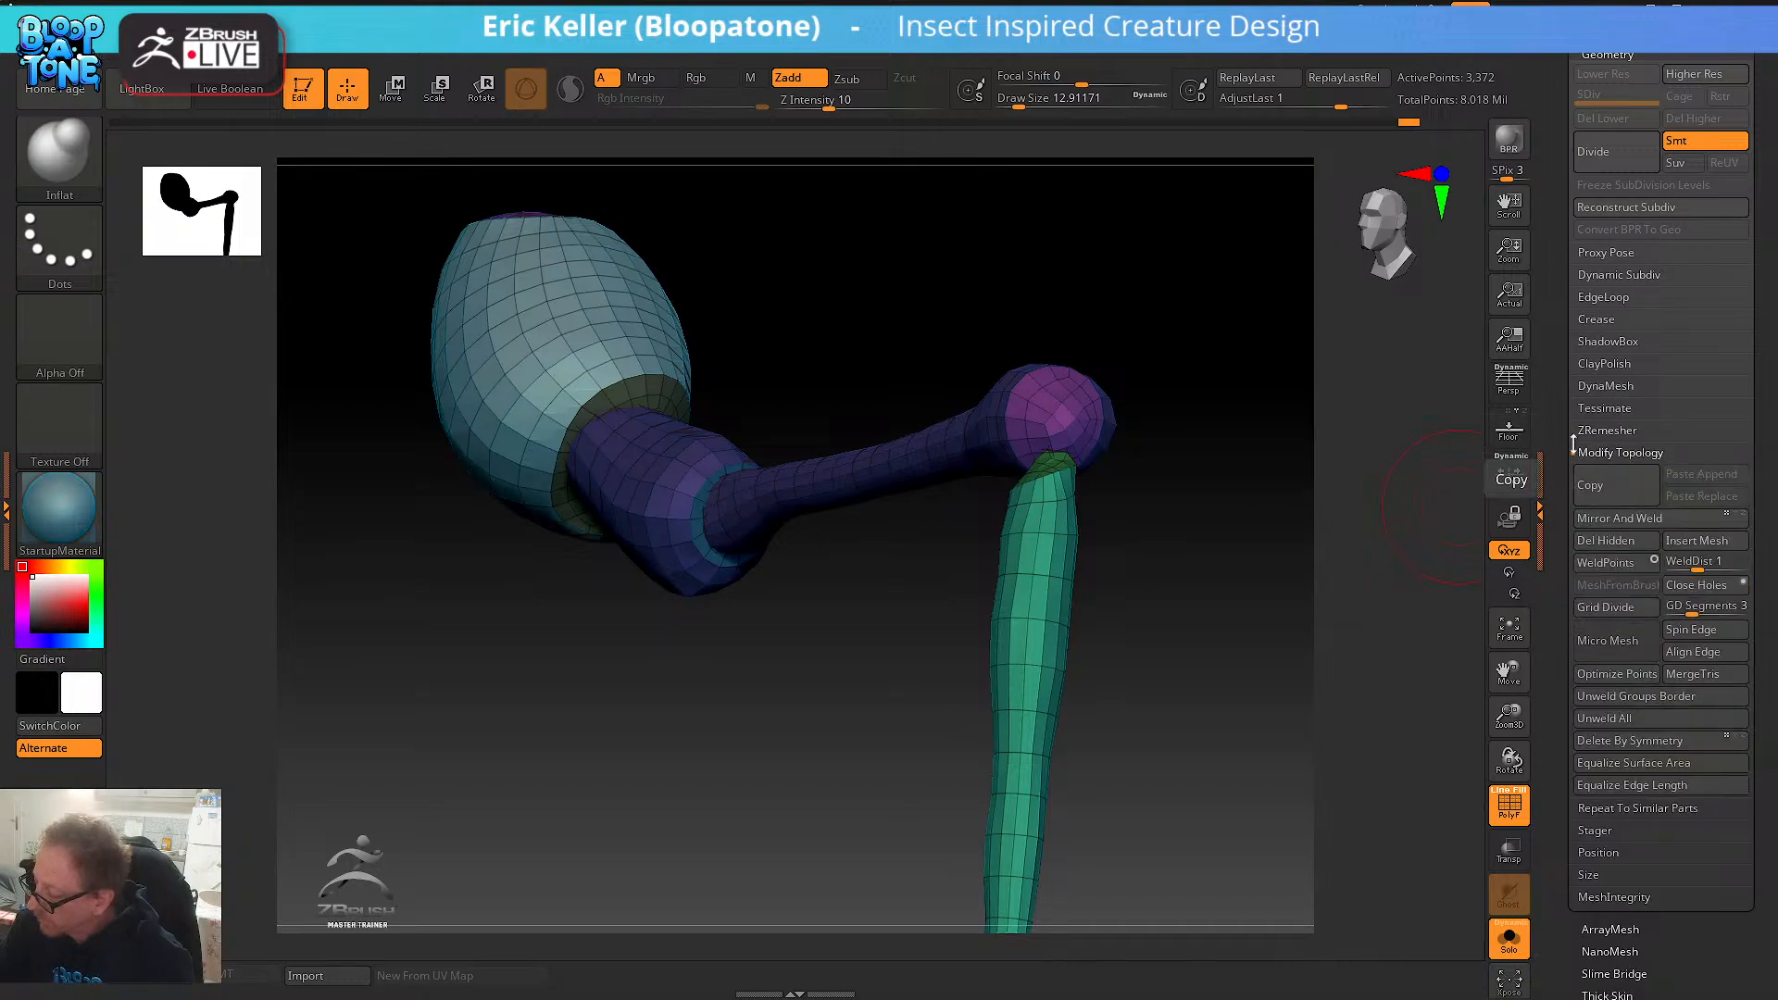
scroll(1556, 607, down, 5)
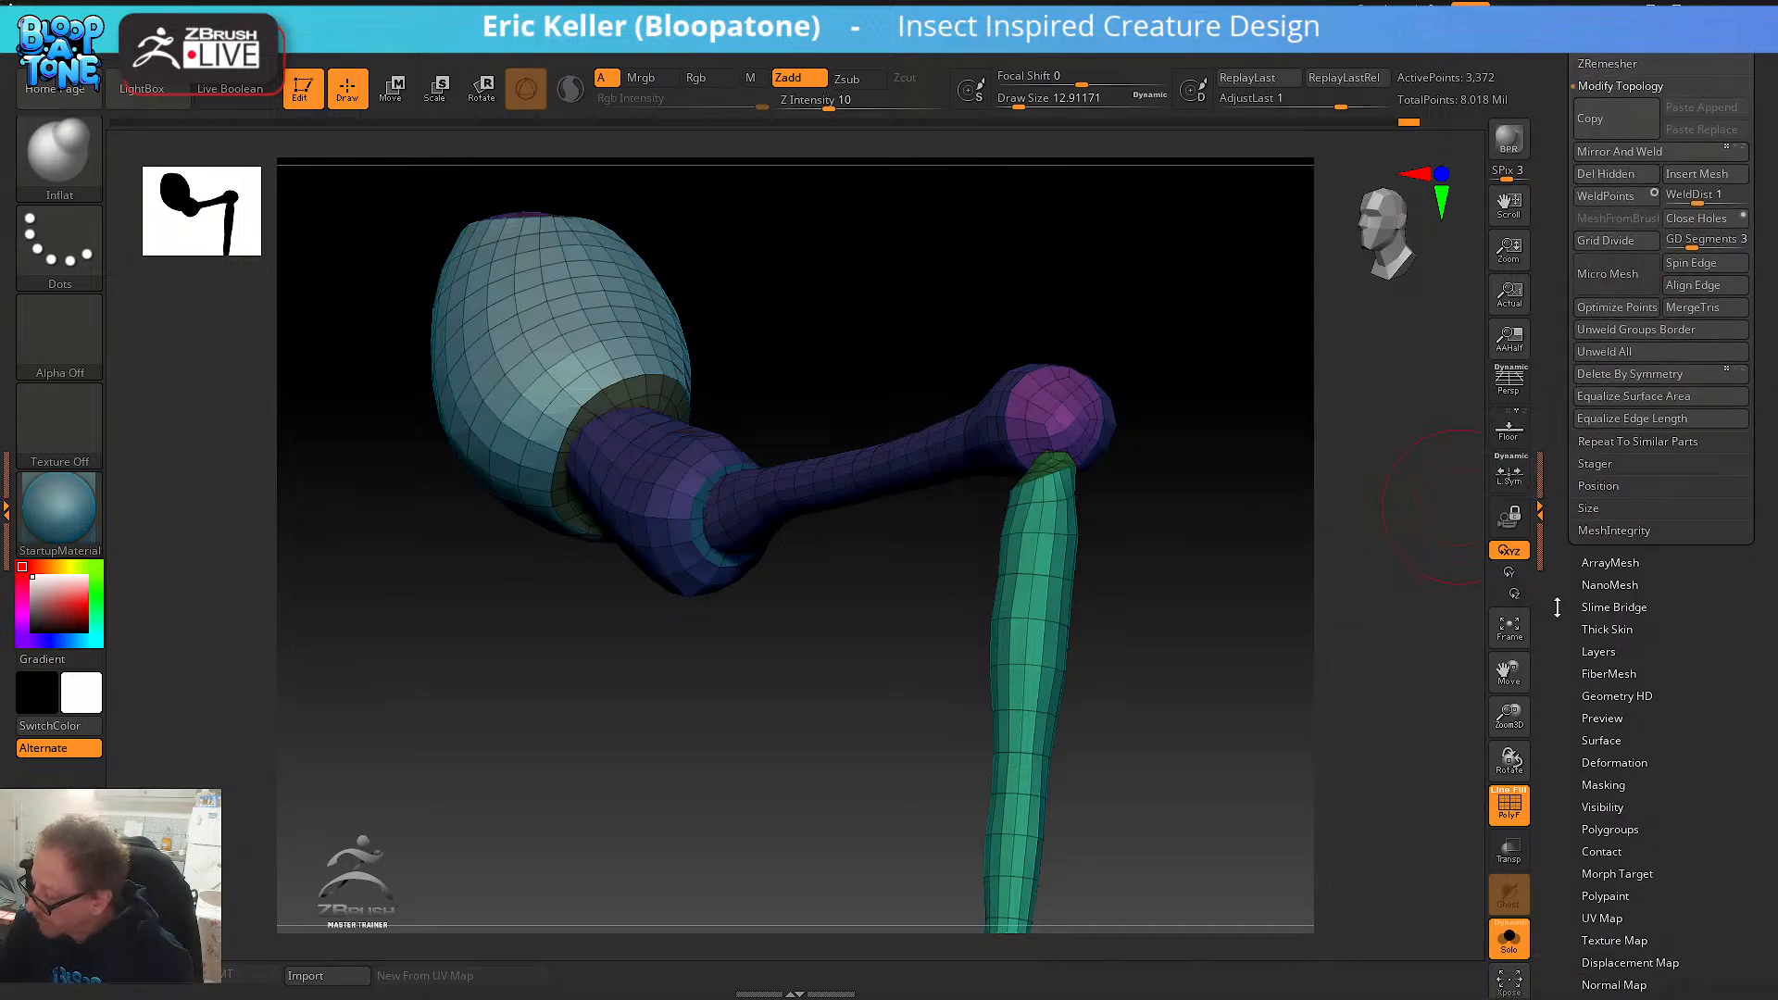
click(1637, 829)
click(1615, 340)
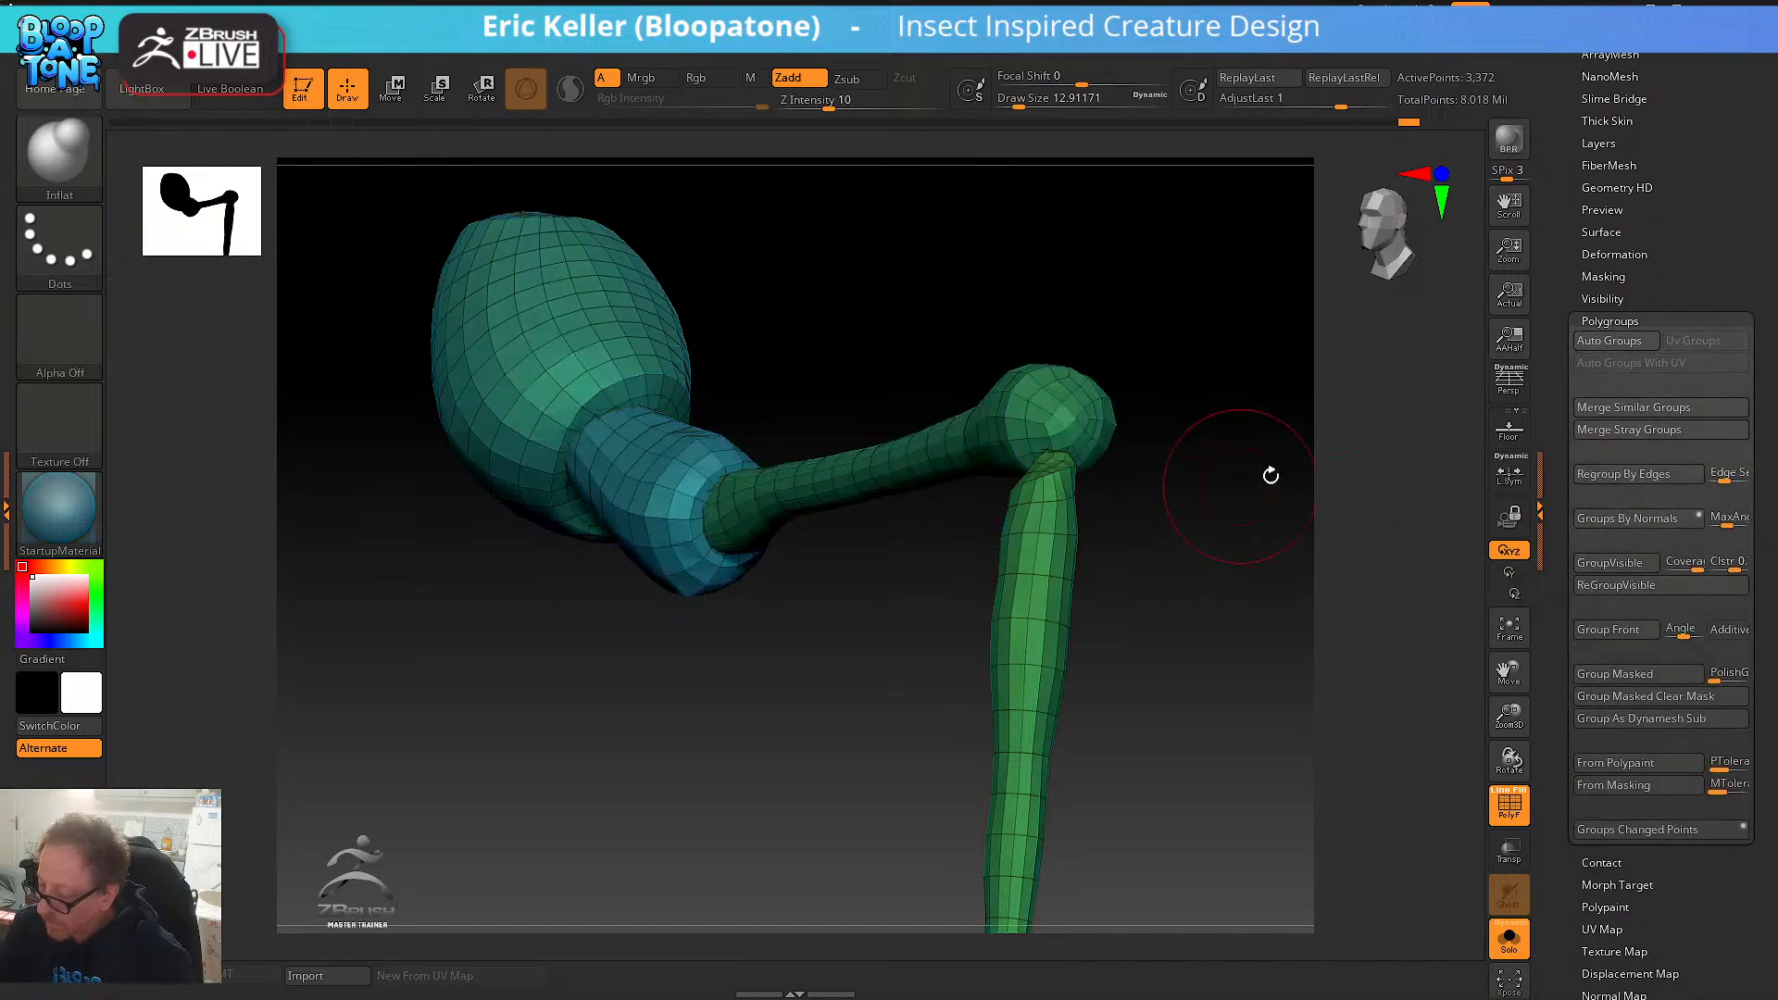
drag(1270, 475, 1433, 401)
click(1619, 407)
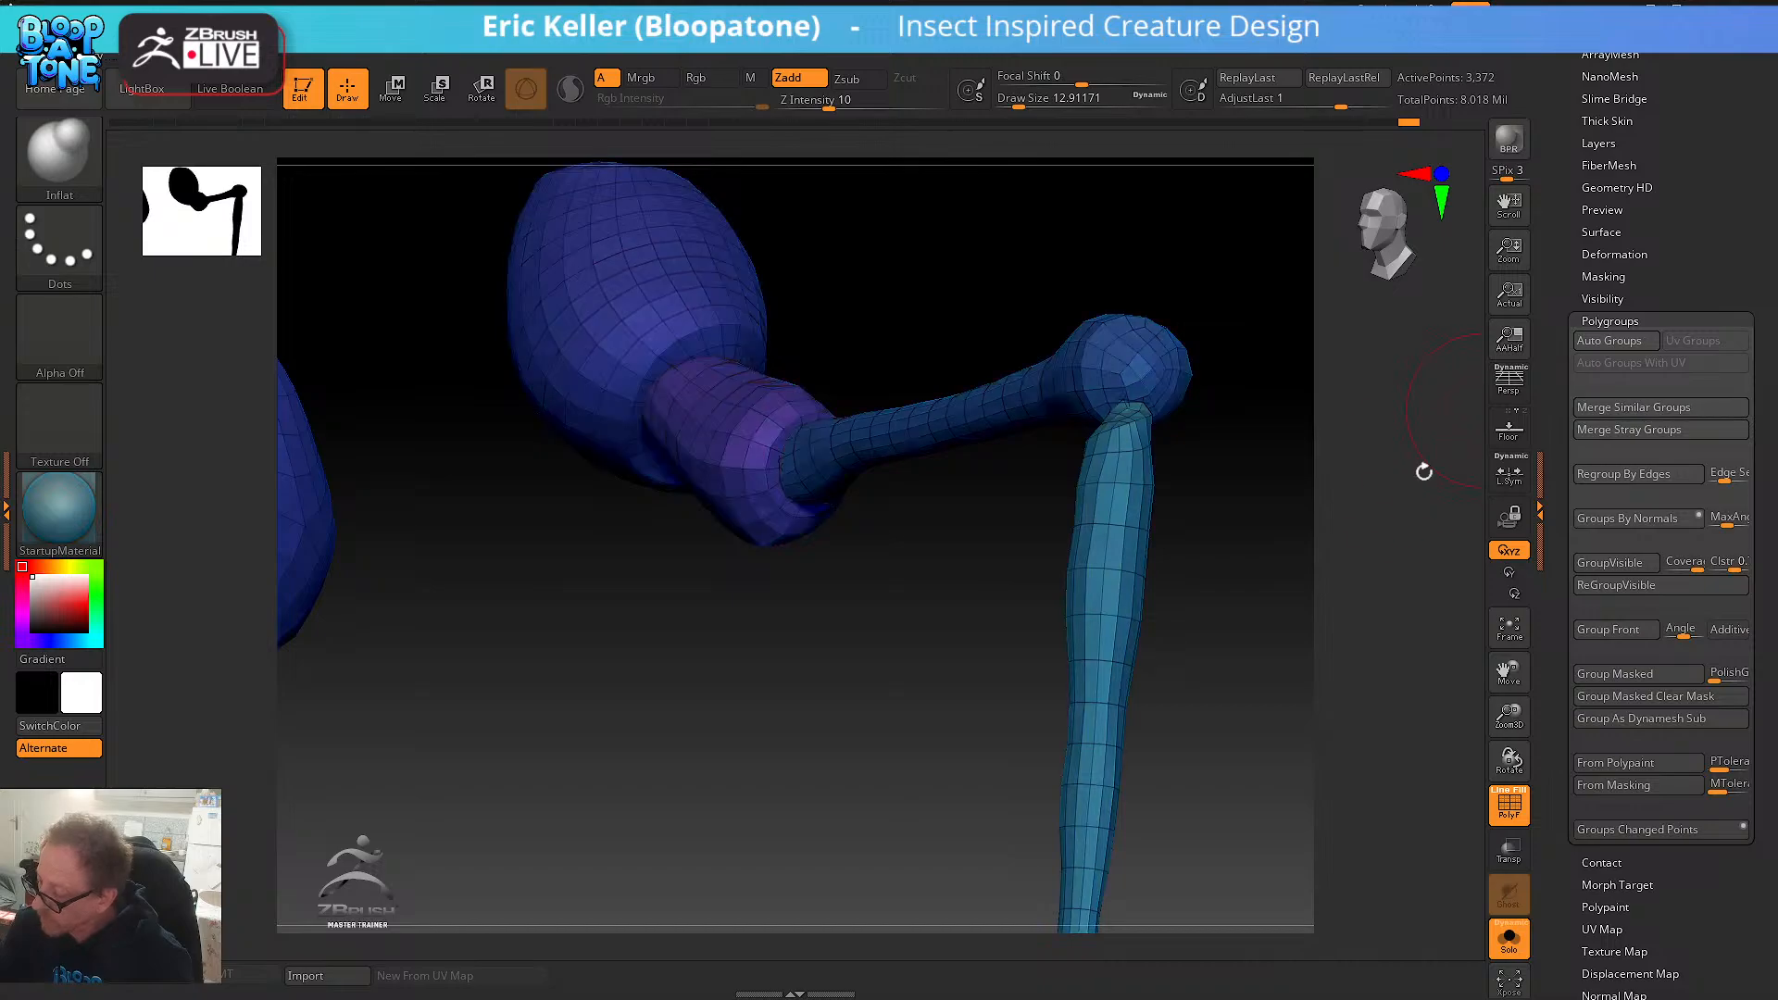
drag(1423, 472, 1183, 853)
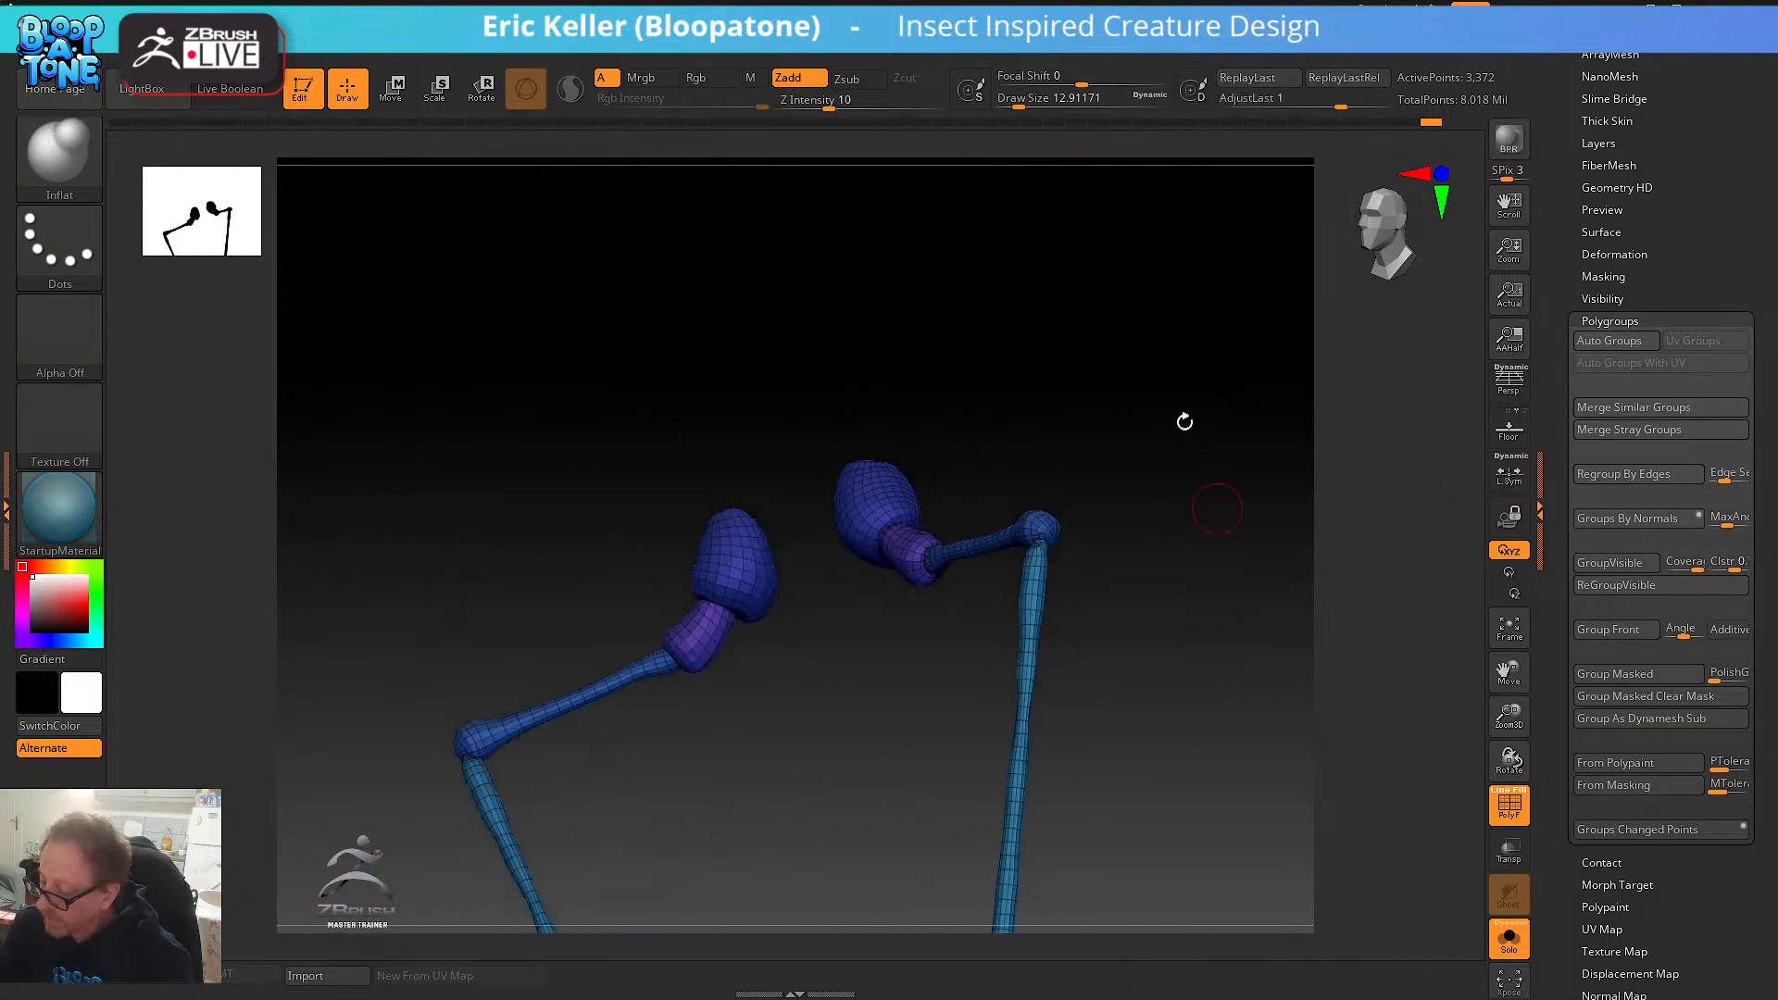
- Unwrap the legs' UVs with UV Master, with the Polygroups option enabled alongside Symmetry
mouse_move(1184, 47)
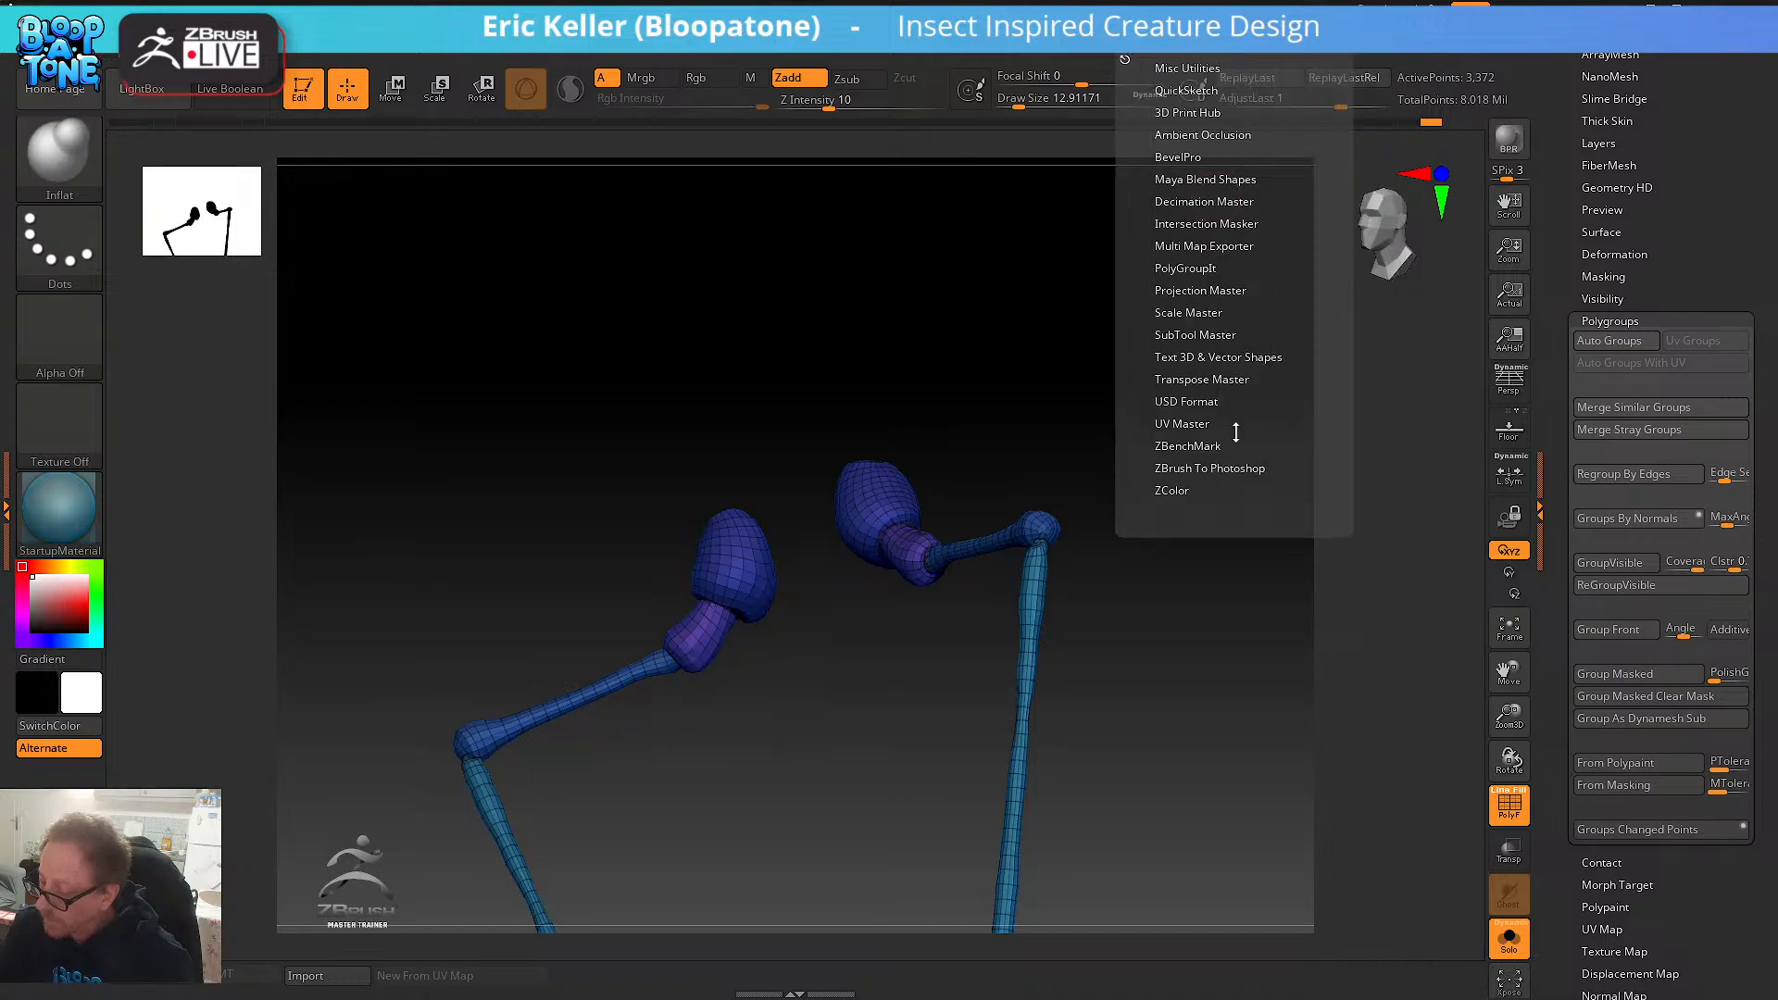
click(1201, 423)
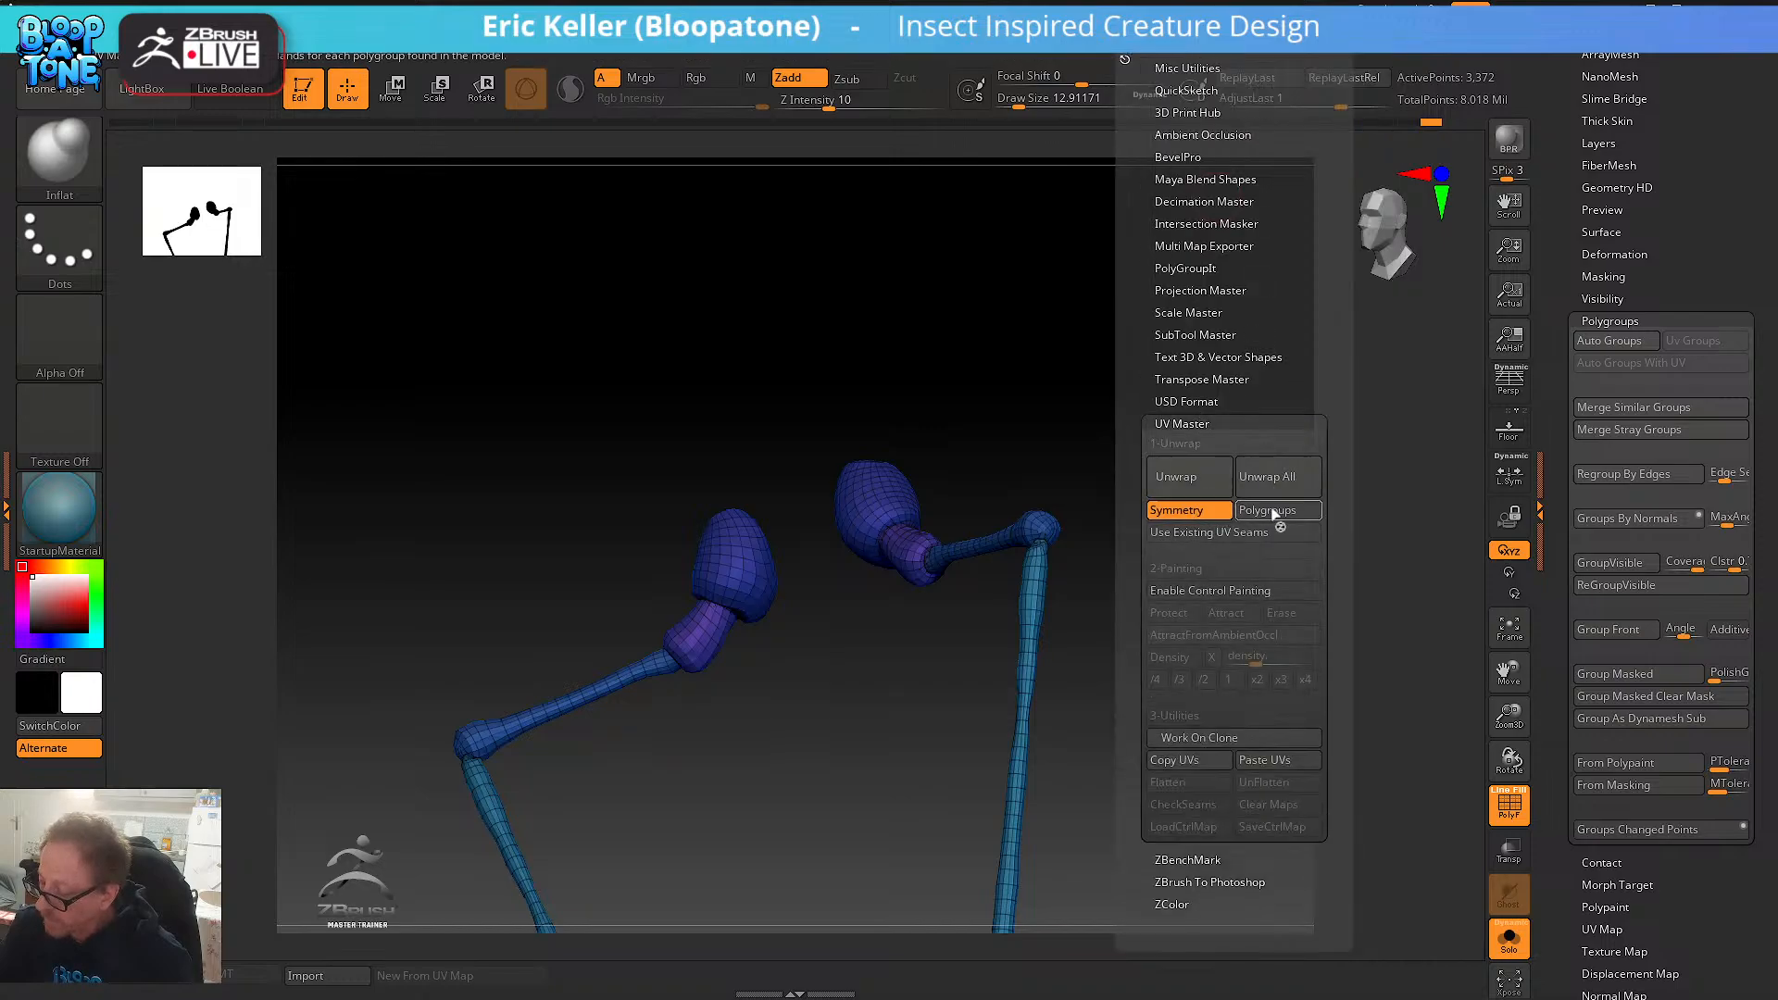
click(1275, 512)
click(1204, 496)
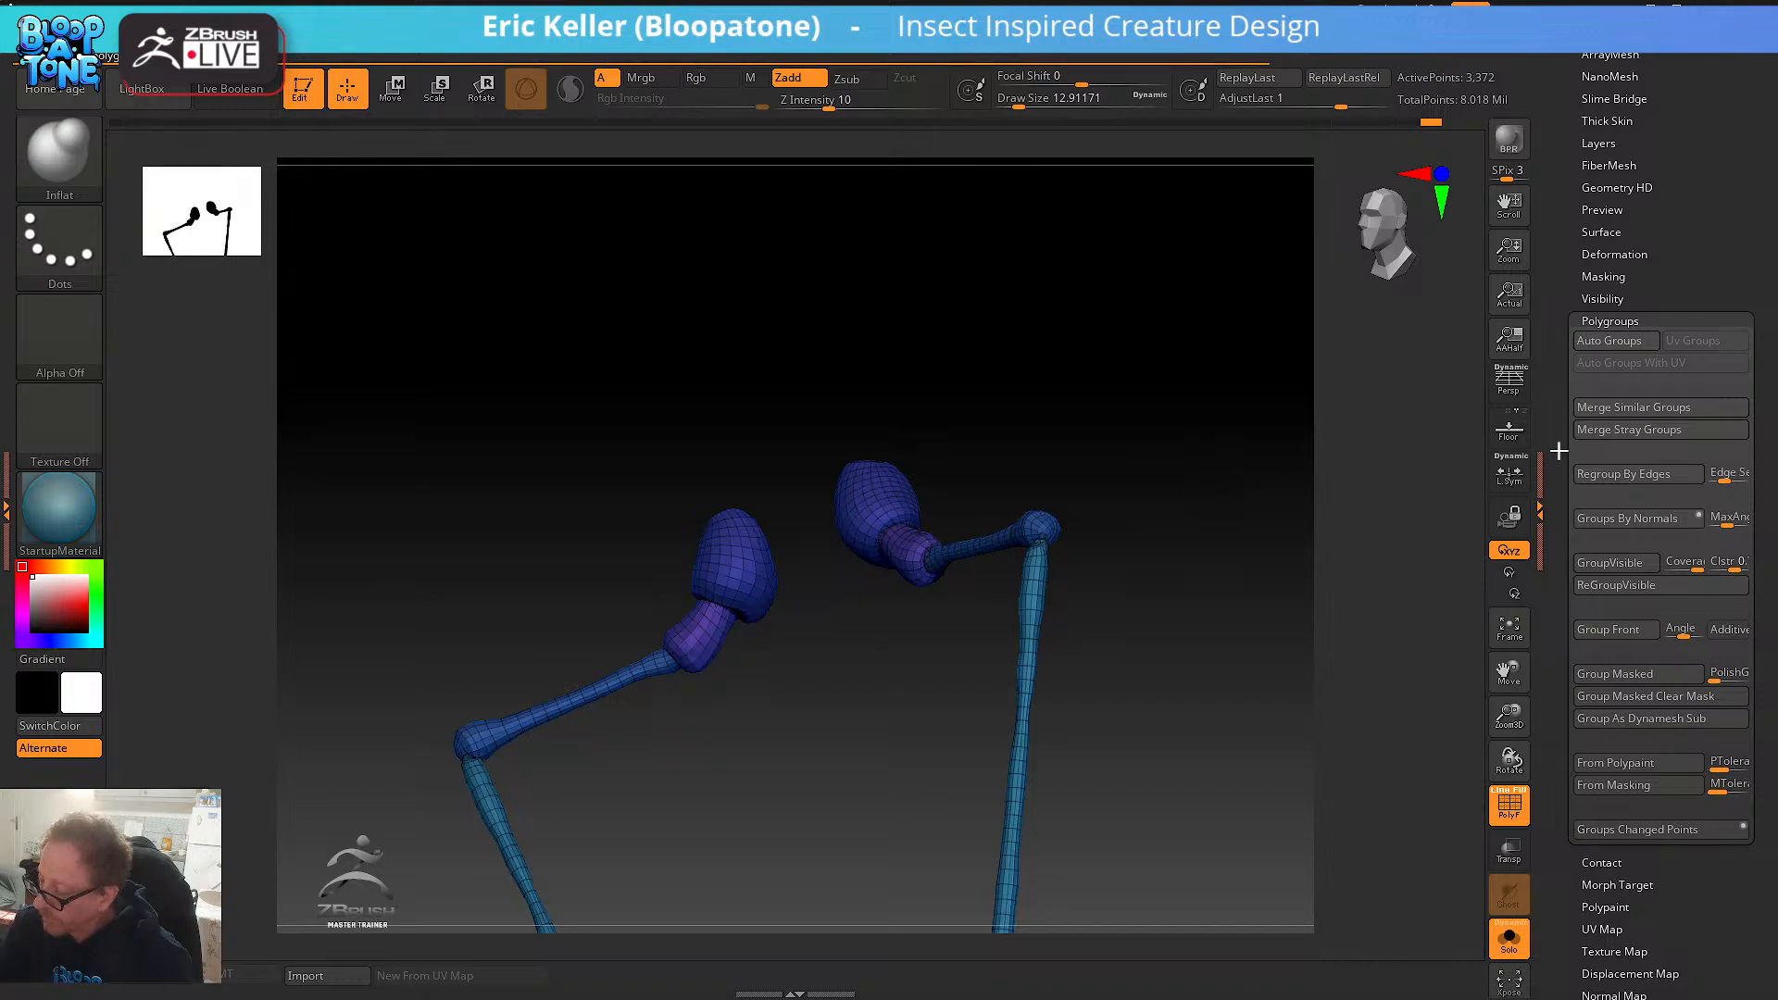
- Flatten the legs with Morph UV to check the UV layout, and restore their 3D shape
drag(1555, 596, 1547, 469)
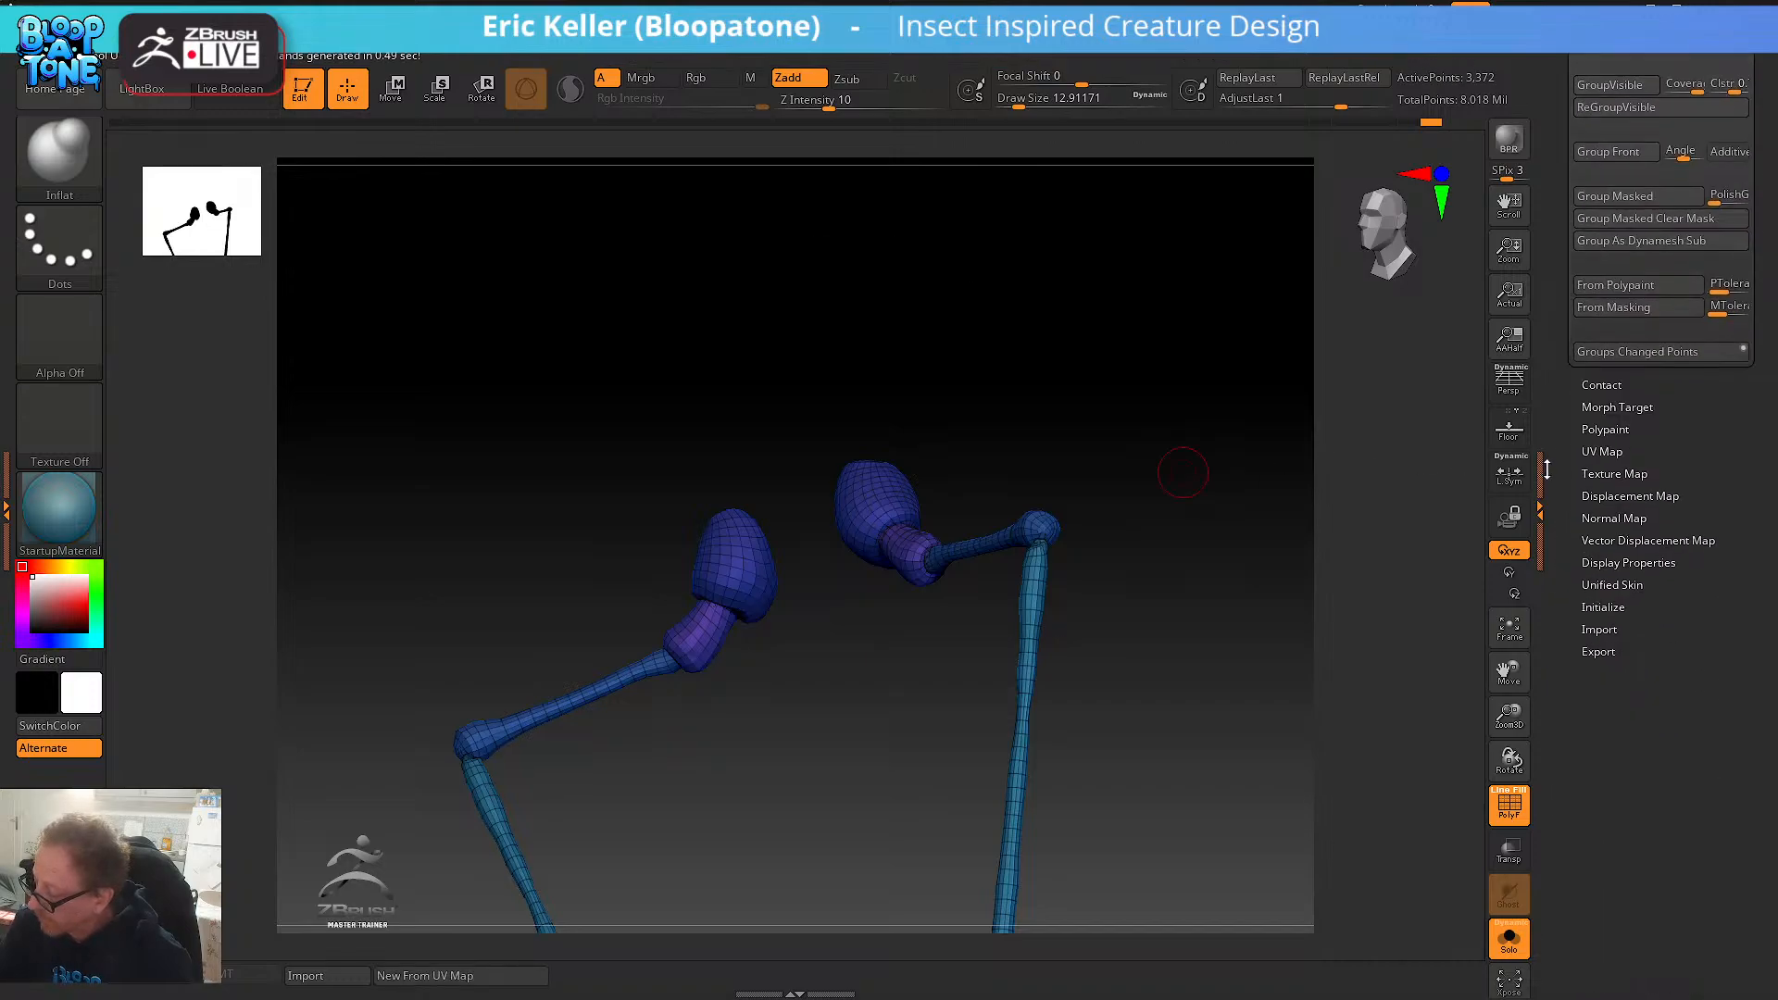
click(1591, 451)
click(1602, 140)
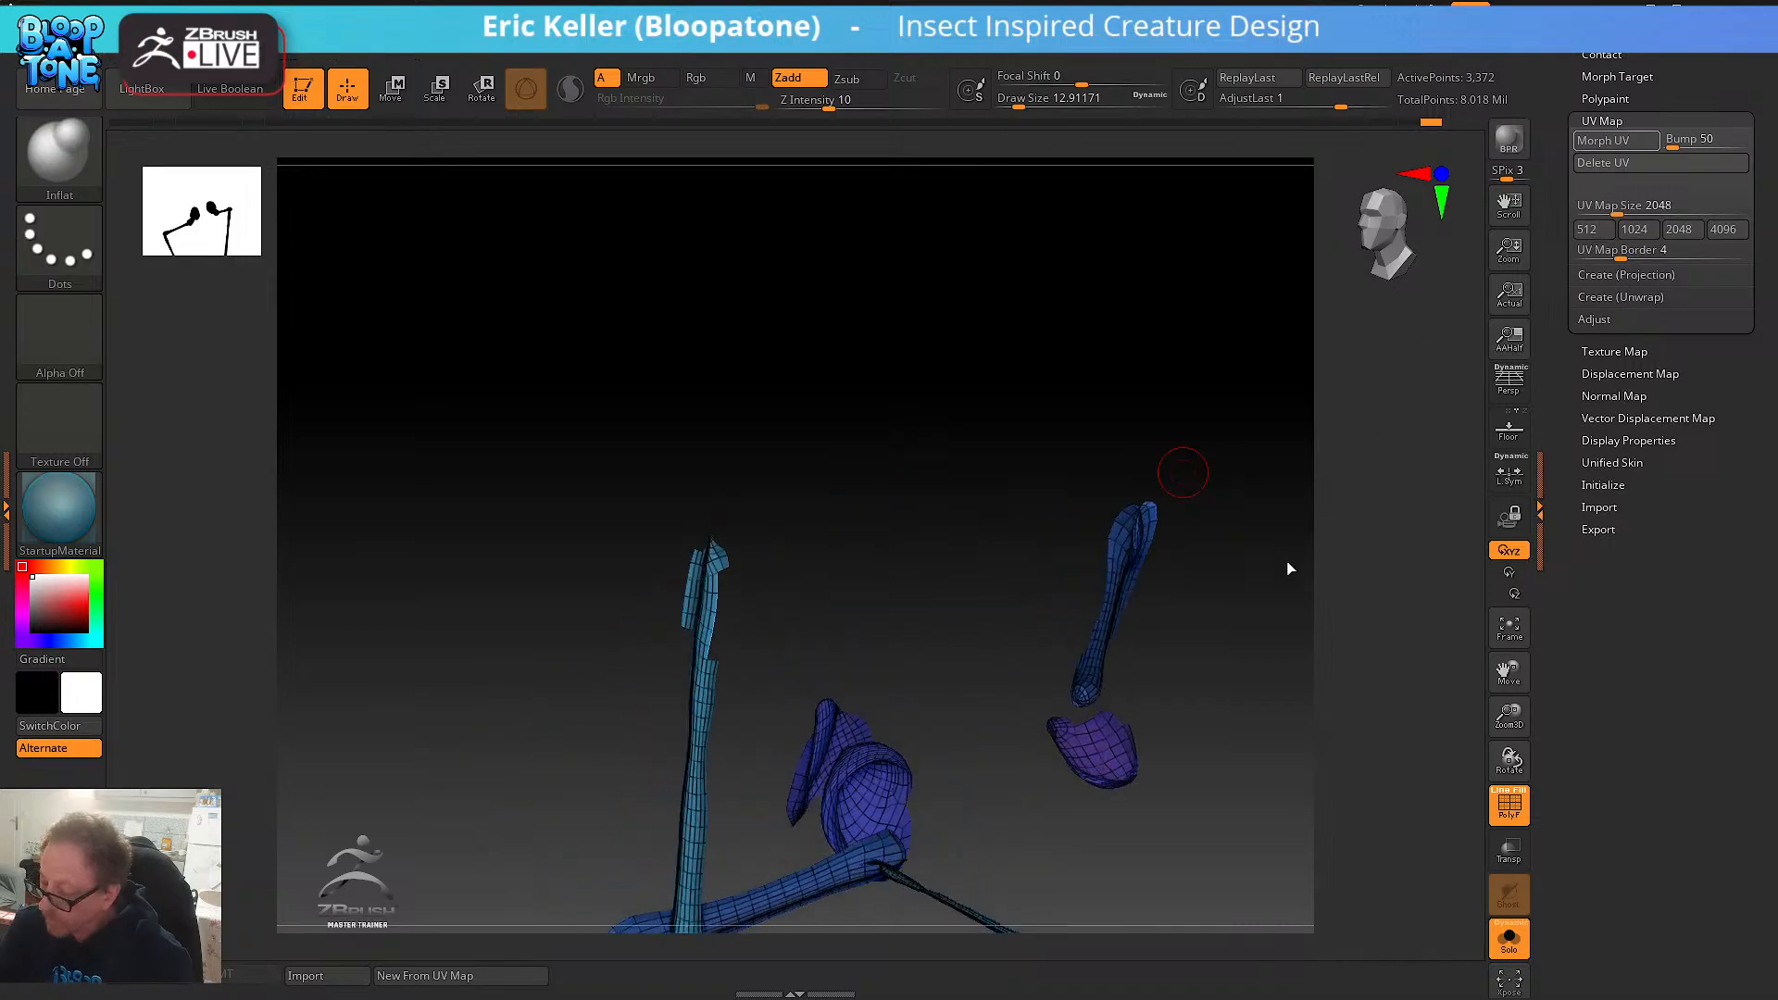
alt+drag(914, 412, 398, 321)
mouse_move(1131, 440)
shift+mouse_down()
mouse_move(1156, 433)
mouse_move(1154, 453)
shift+mouse_up()
click(1602, 139)
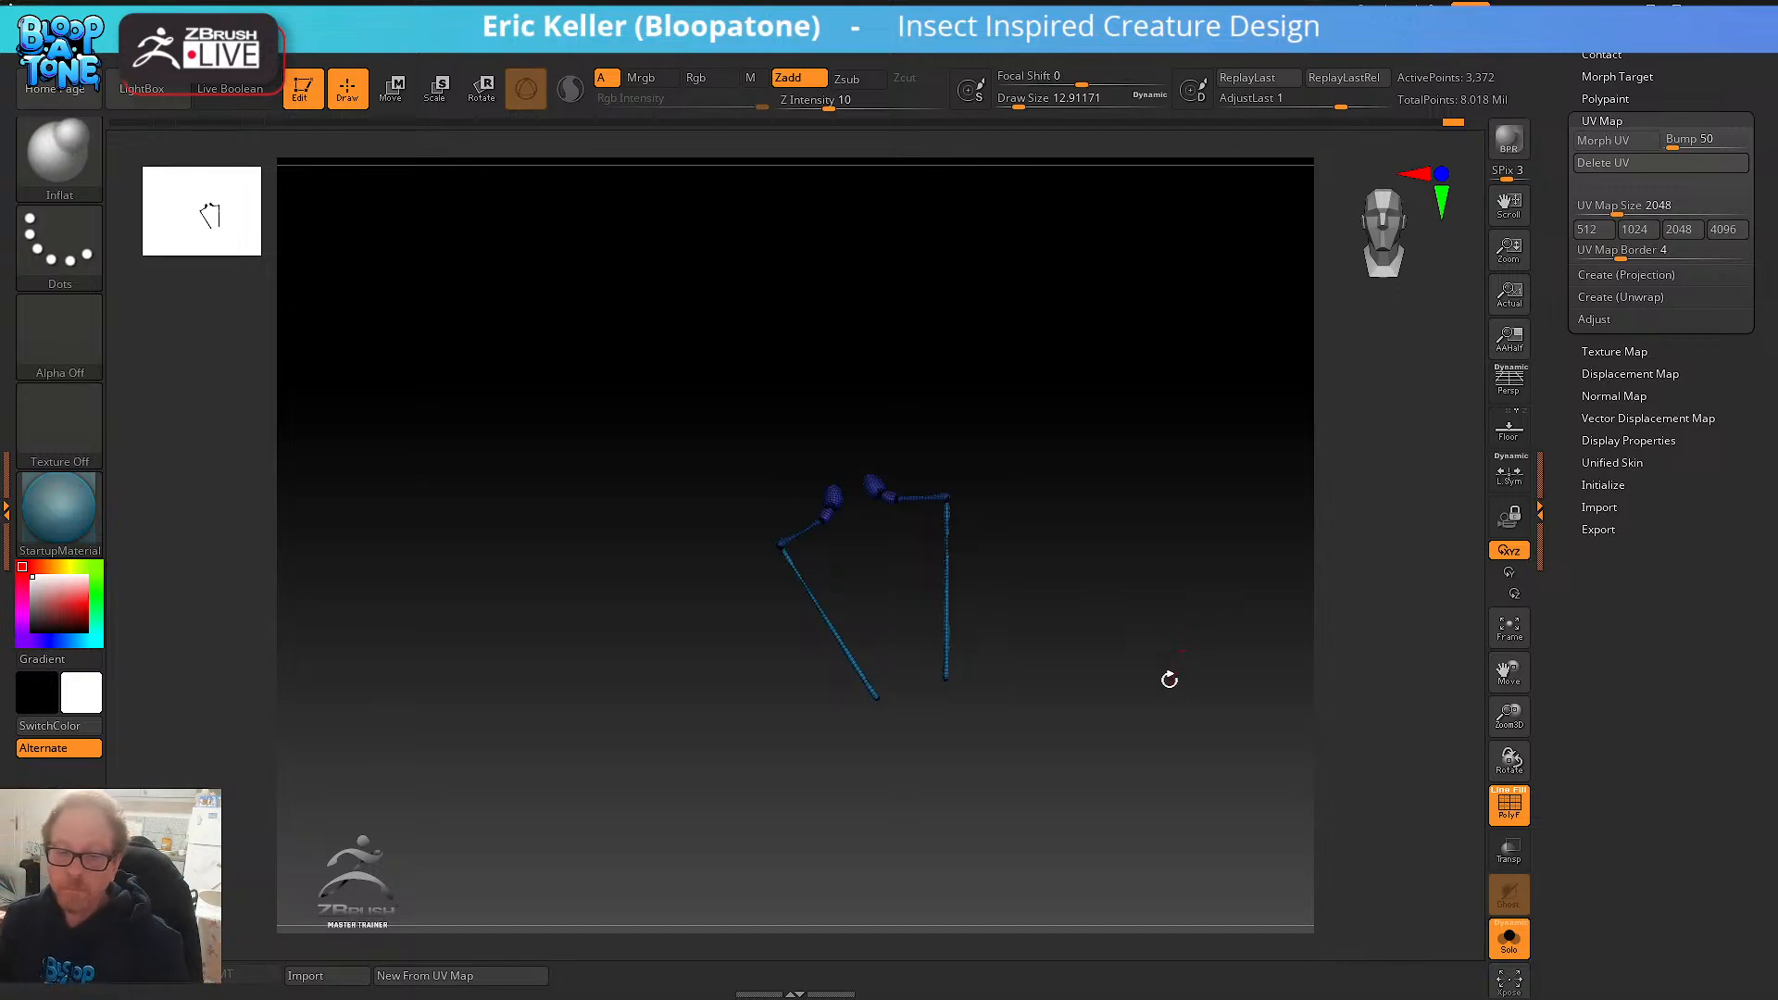
- Frame the legs closely from the front and turn off the polyframe display
alt+drag(1164, 637, 1435, 789)
drag(896, 641, 848, 667)
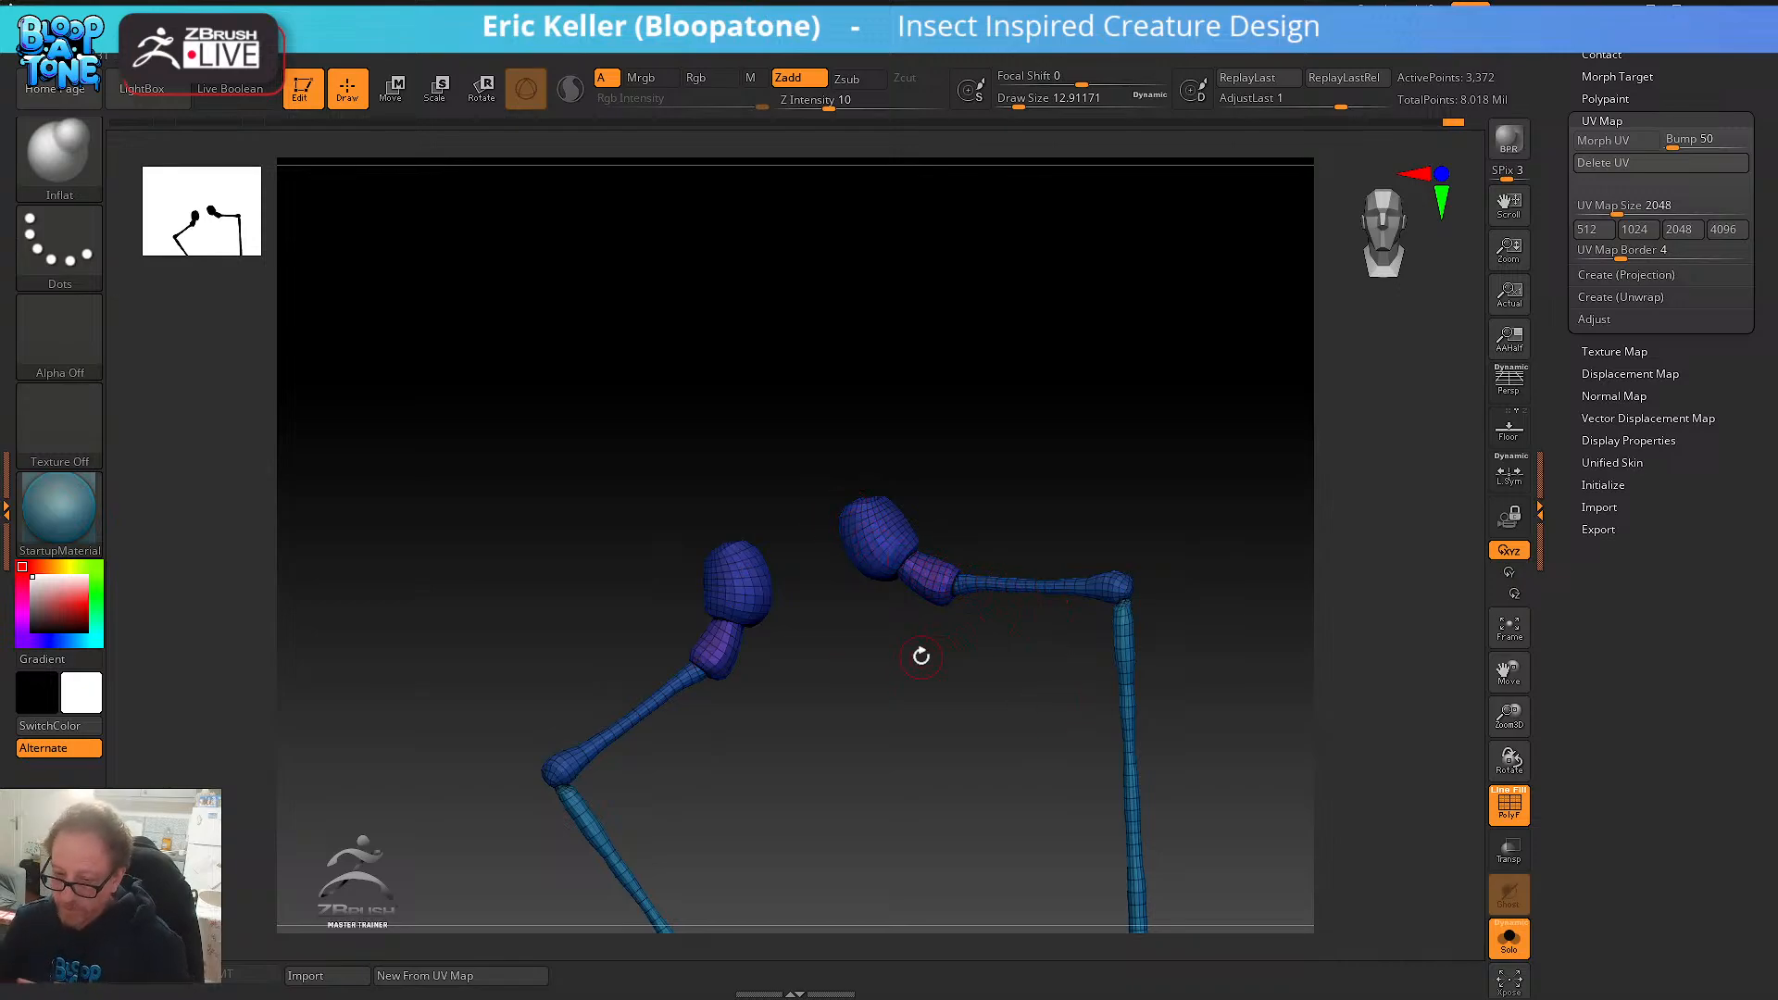
drag(992, 520, 1047, 463)
click(1510, 804)
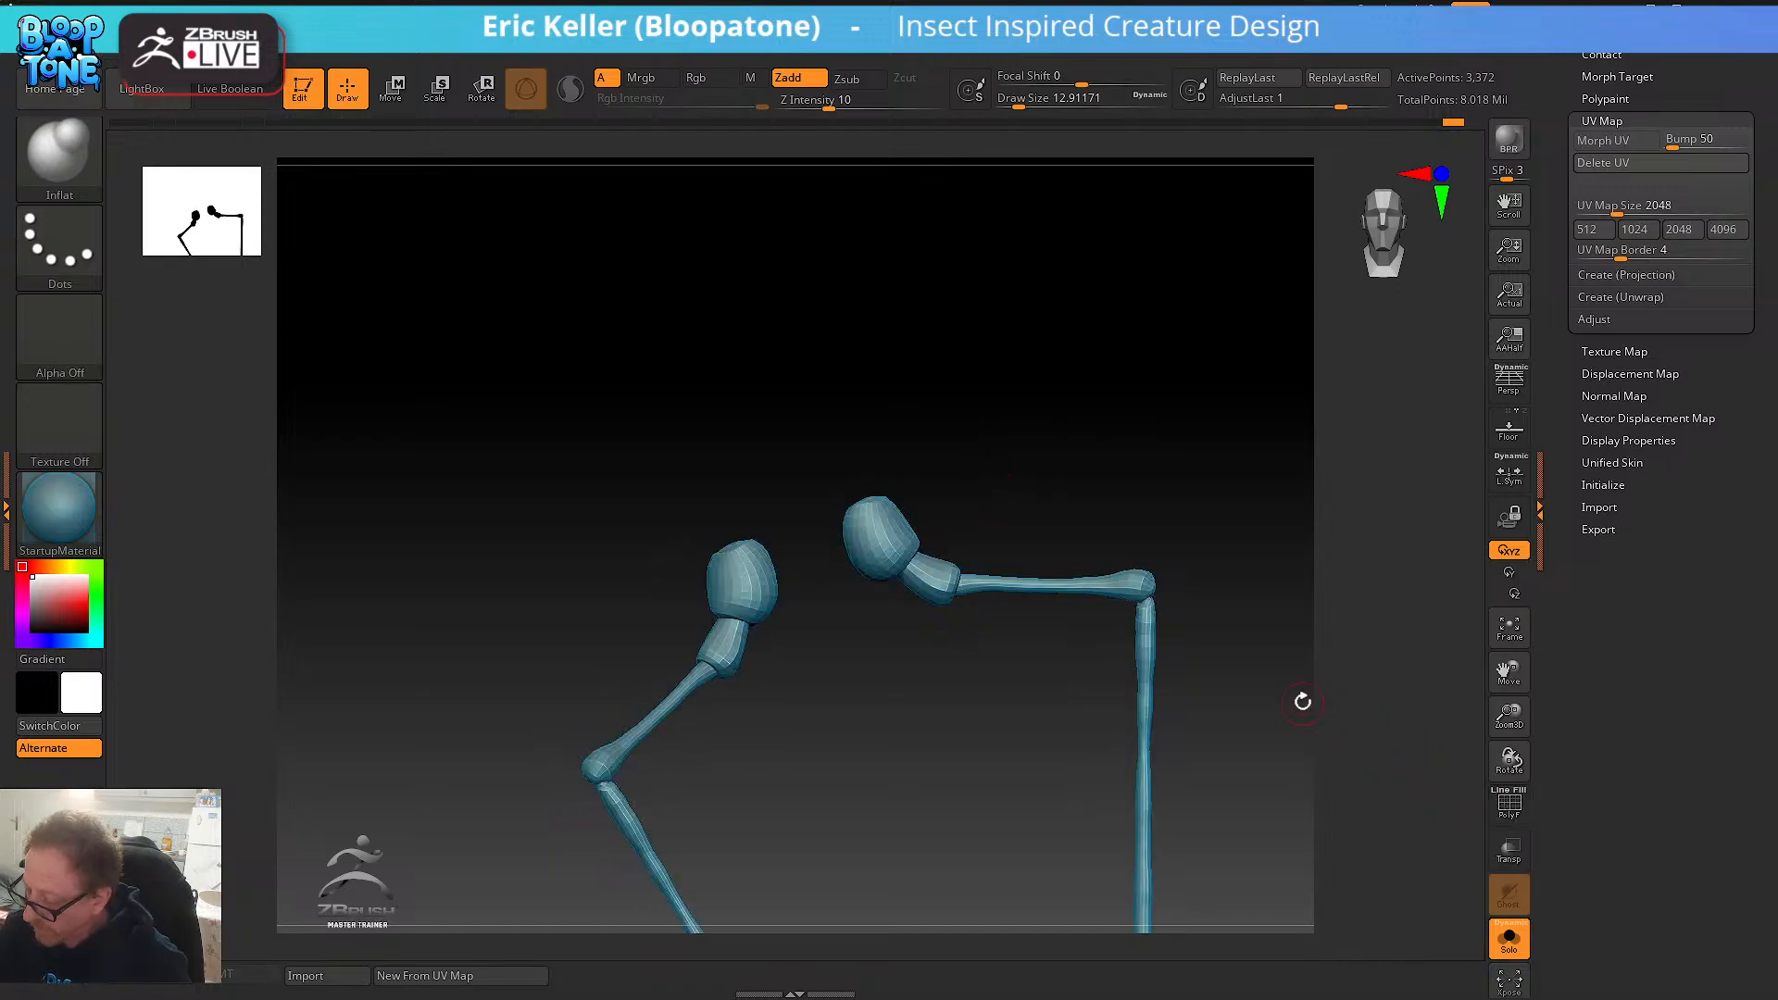
drag(1302, 701, 1333, 694)
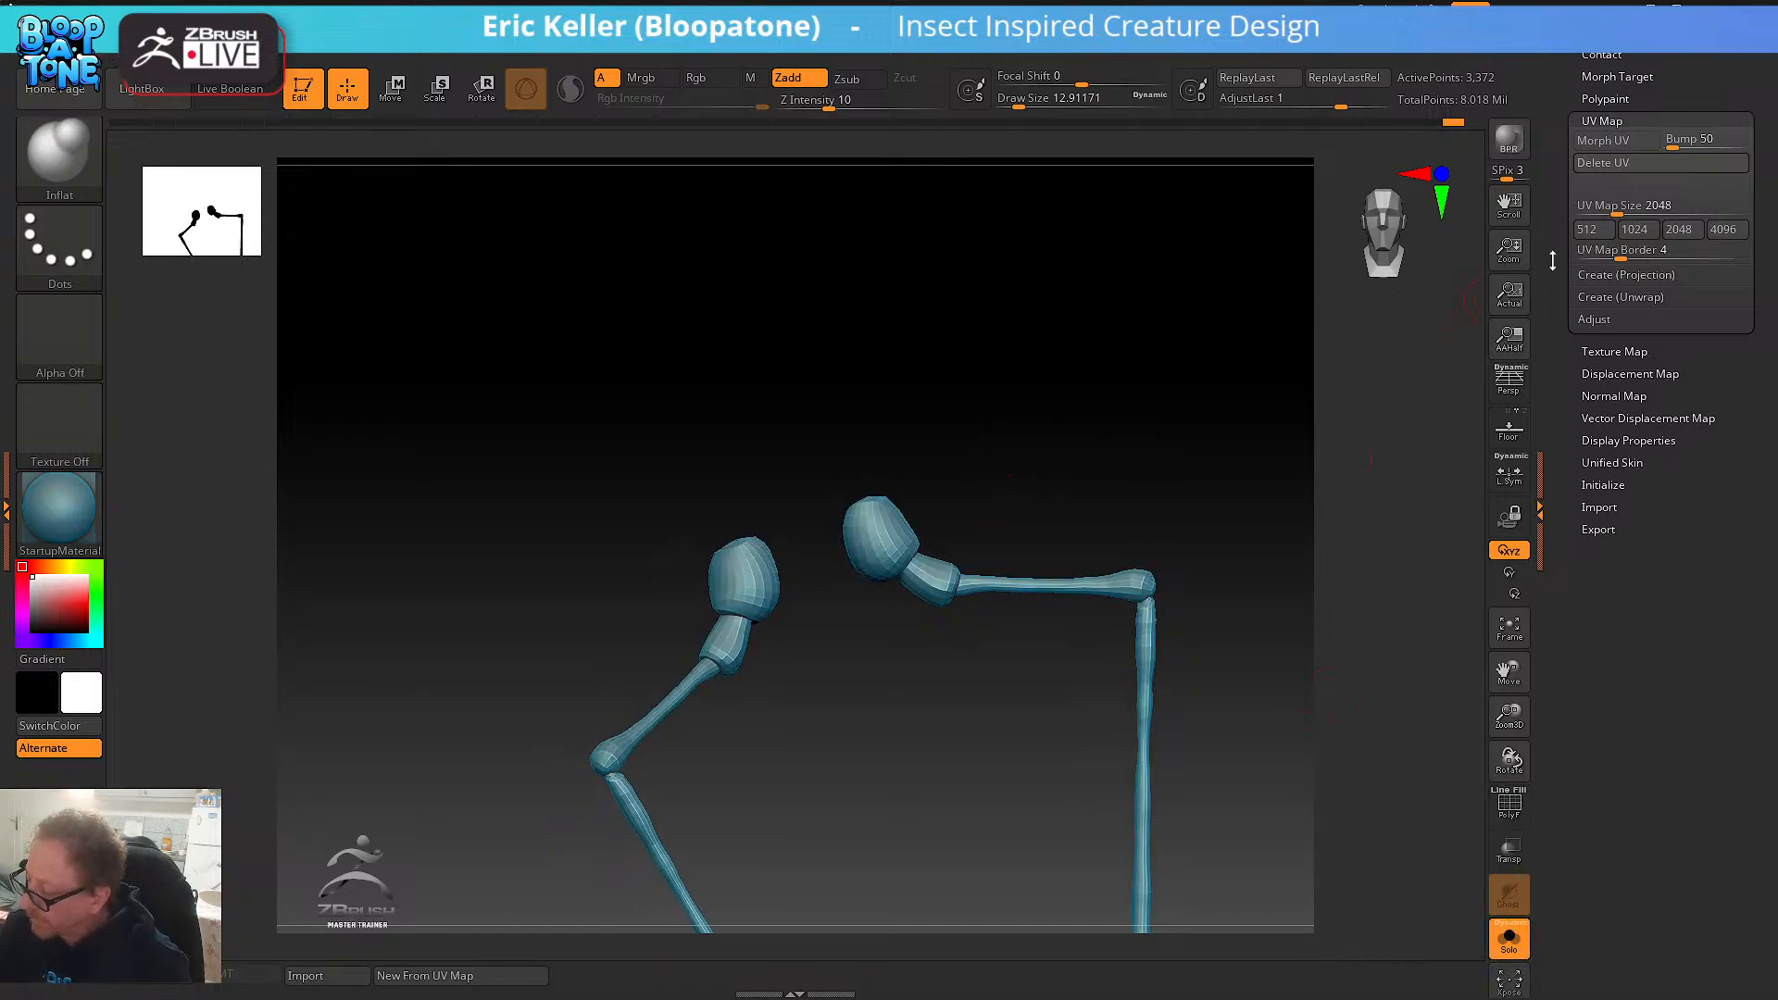
- Divide the legs' mesh repeatedly up to subdivision level 5
drag(1553, 260, 1547, 540)
click(1589, 540)
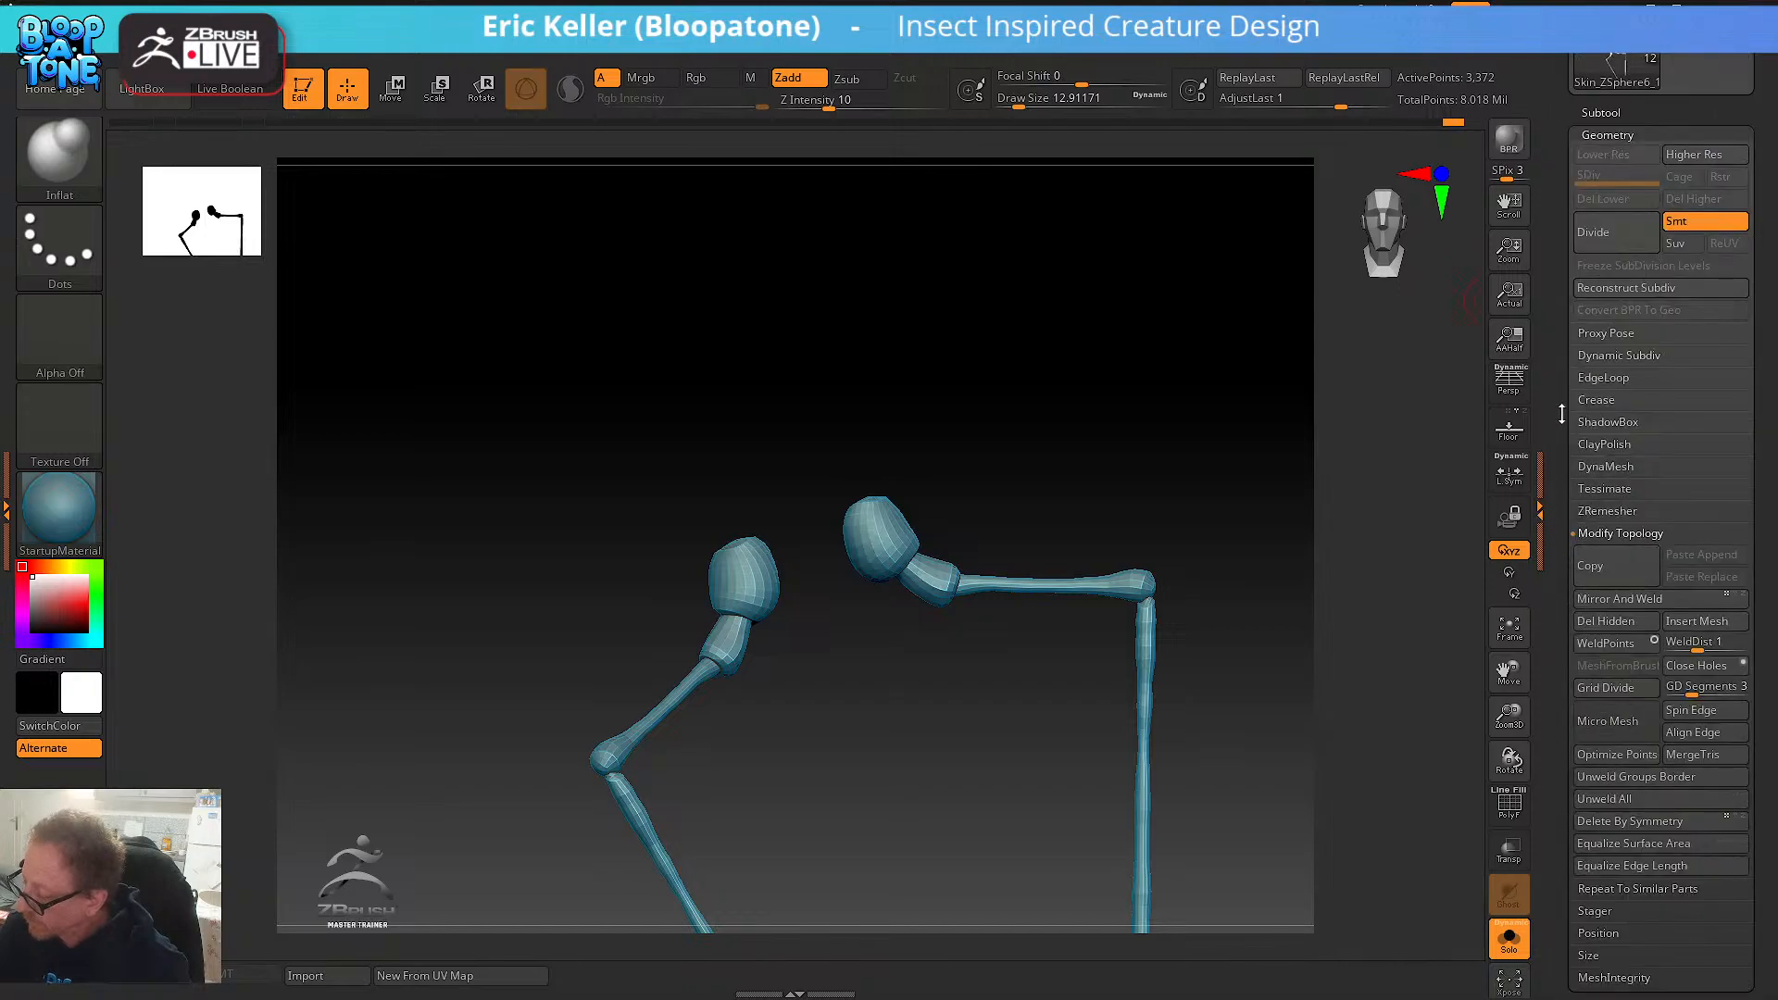
click(1604, 240)
click(1605, 240)
click(1604, 240)
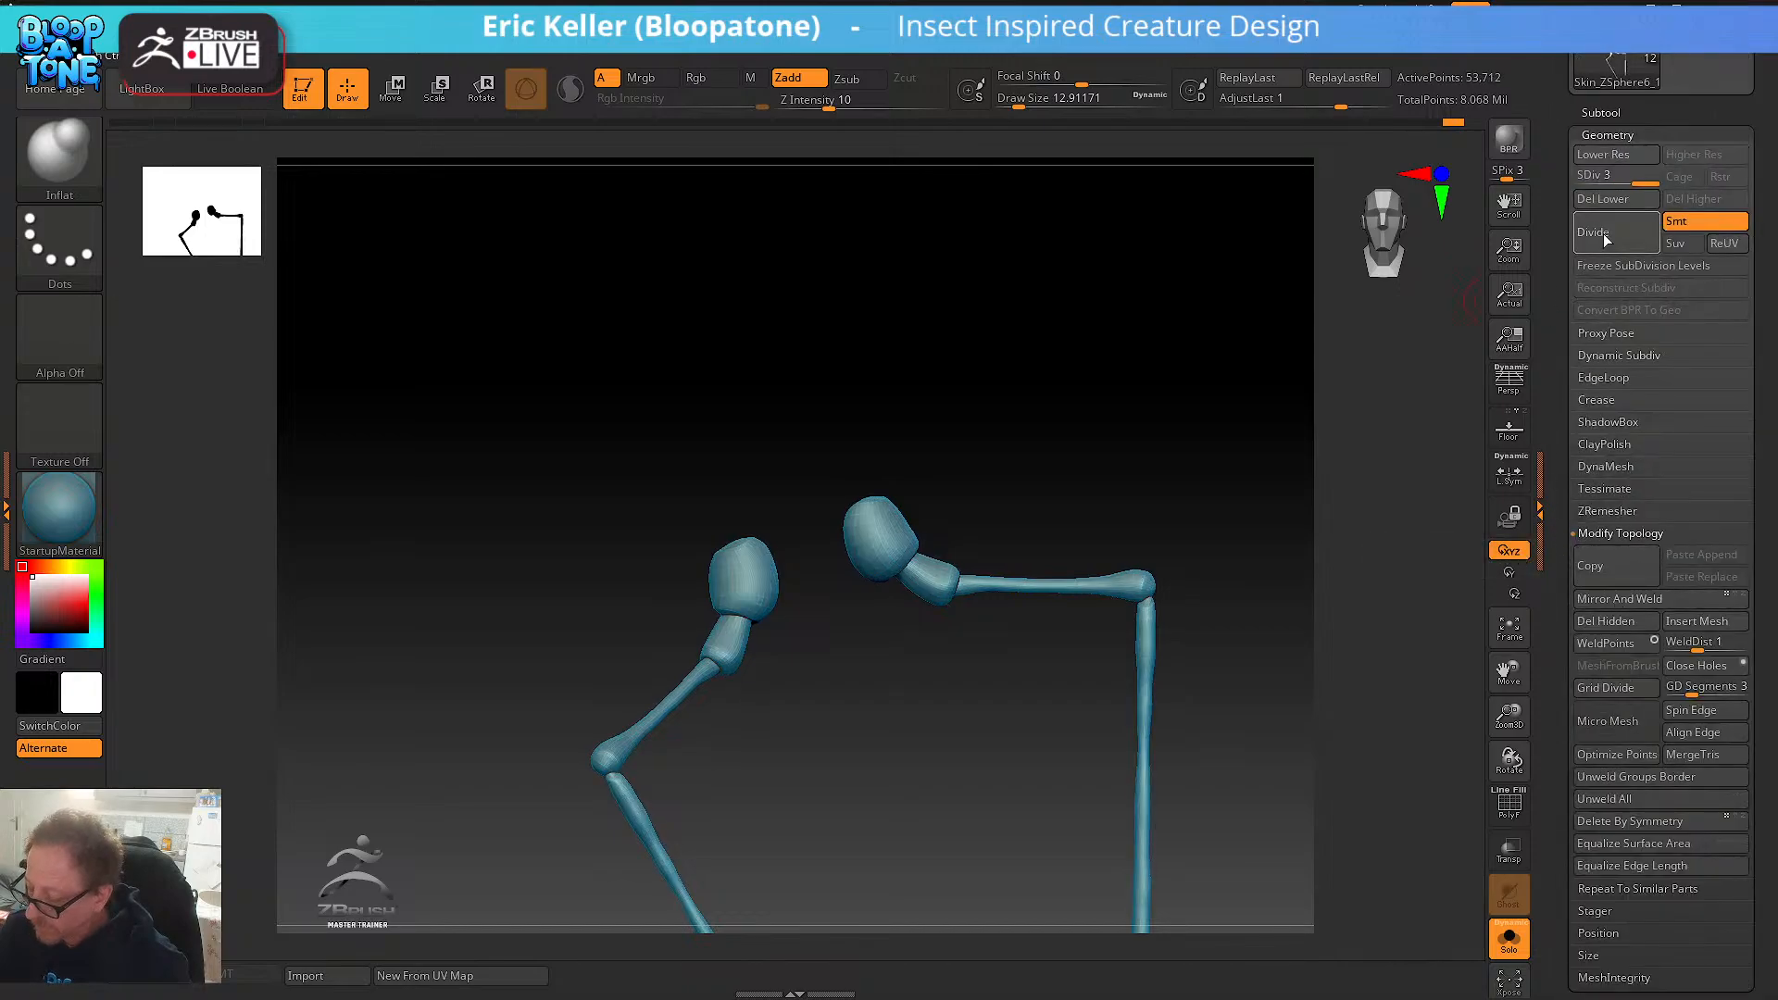
click(1605, 240)
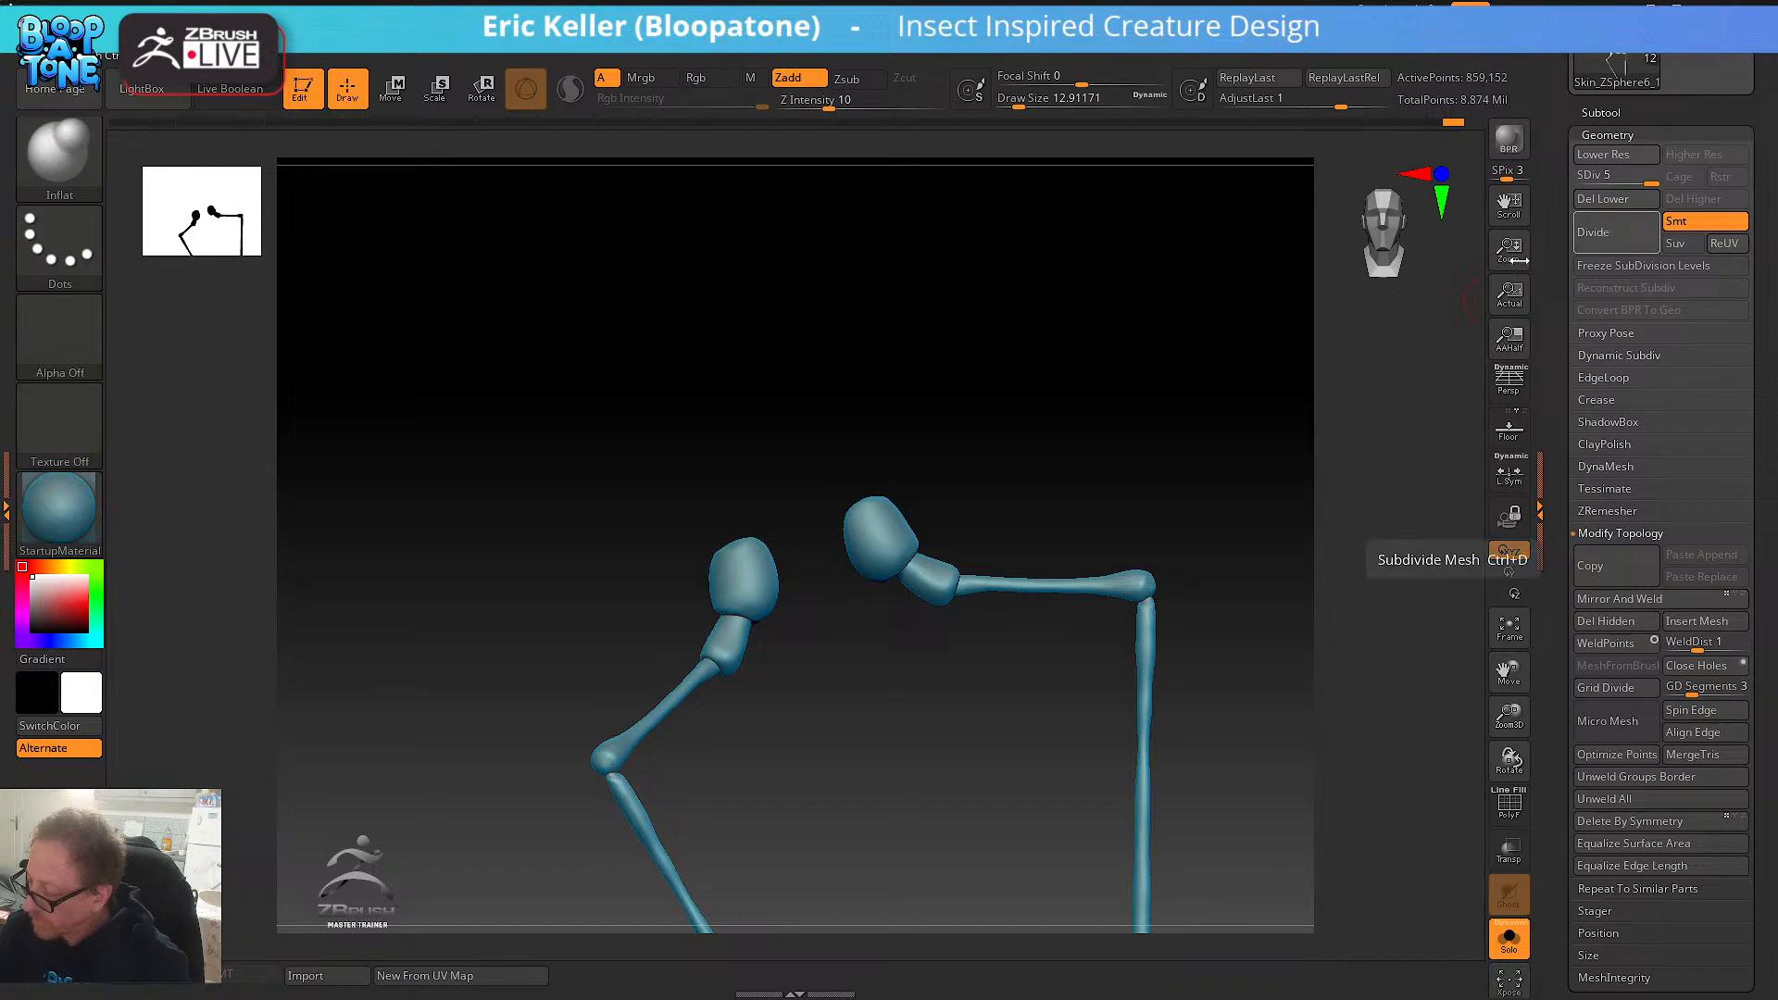
- Sculpt a raised, folded rim around the lower end of the legs' base segment with the tw SK_Cloth brush at draw size about 11.7
alt+drag(1246, 380, 1092, 310)
alt+drag(939, 398, 963, 455)
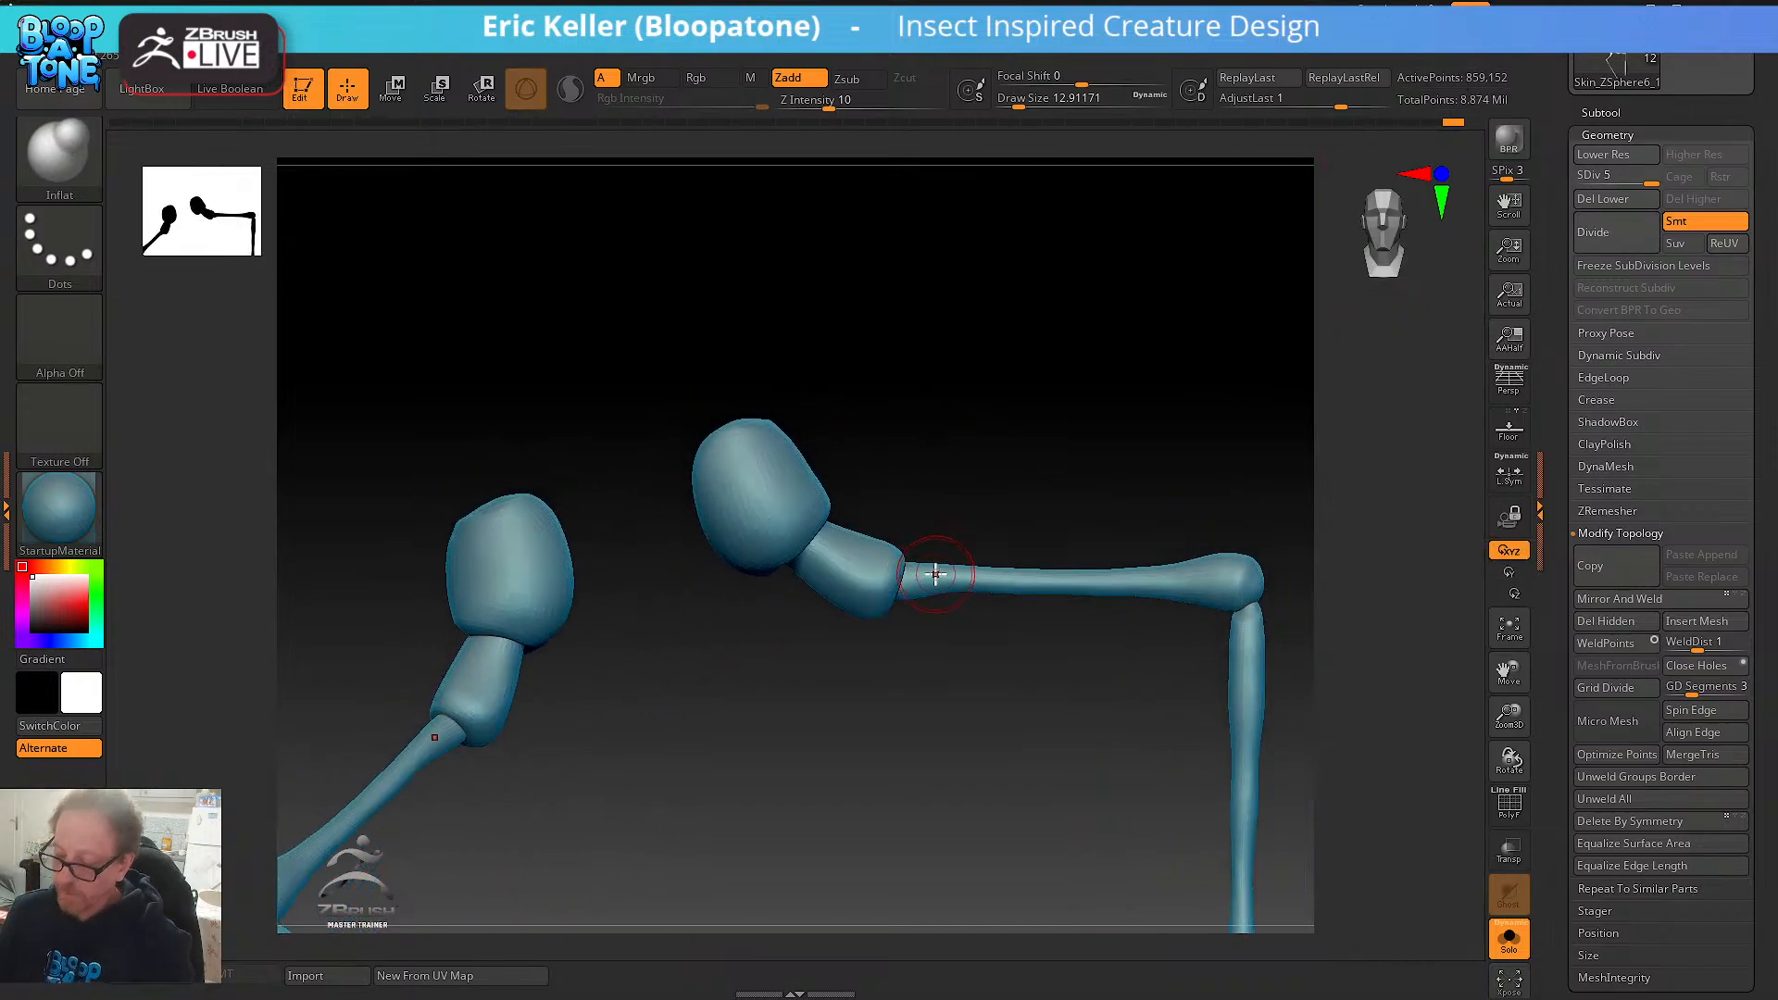
click(59, 150)
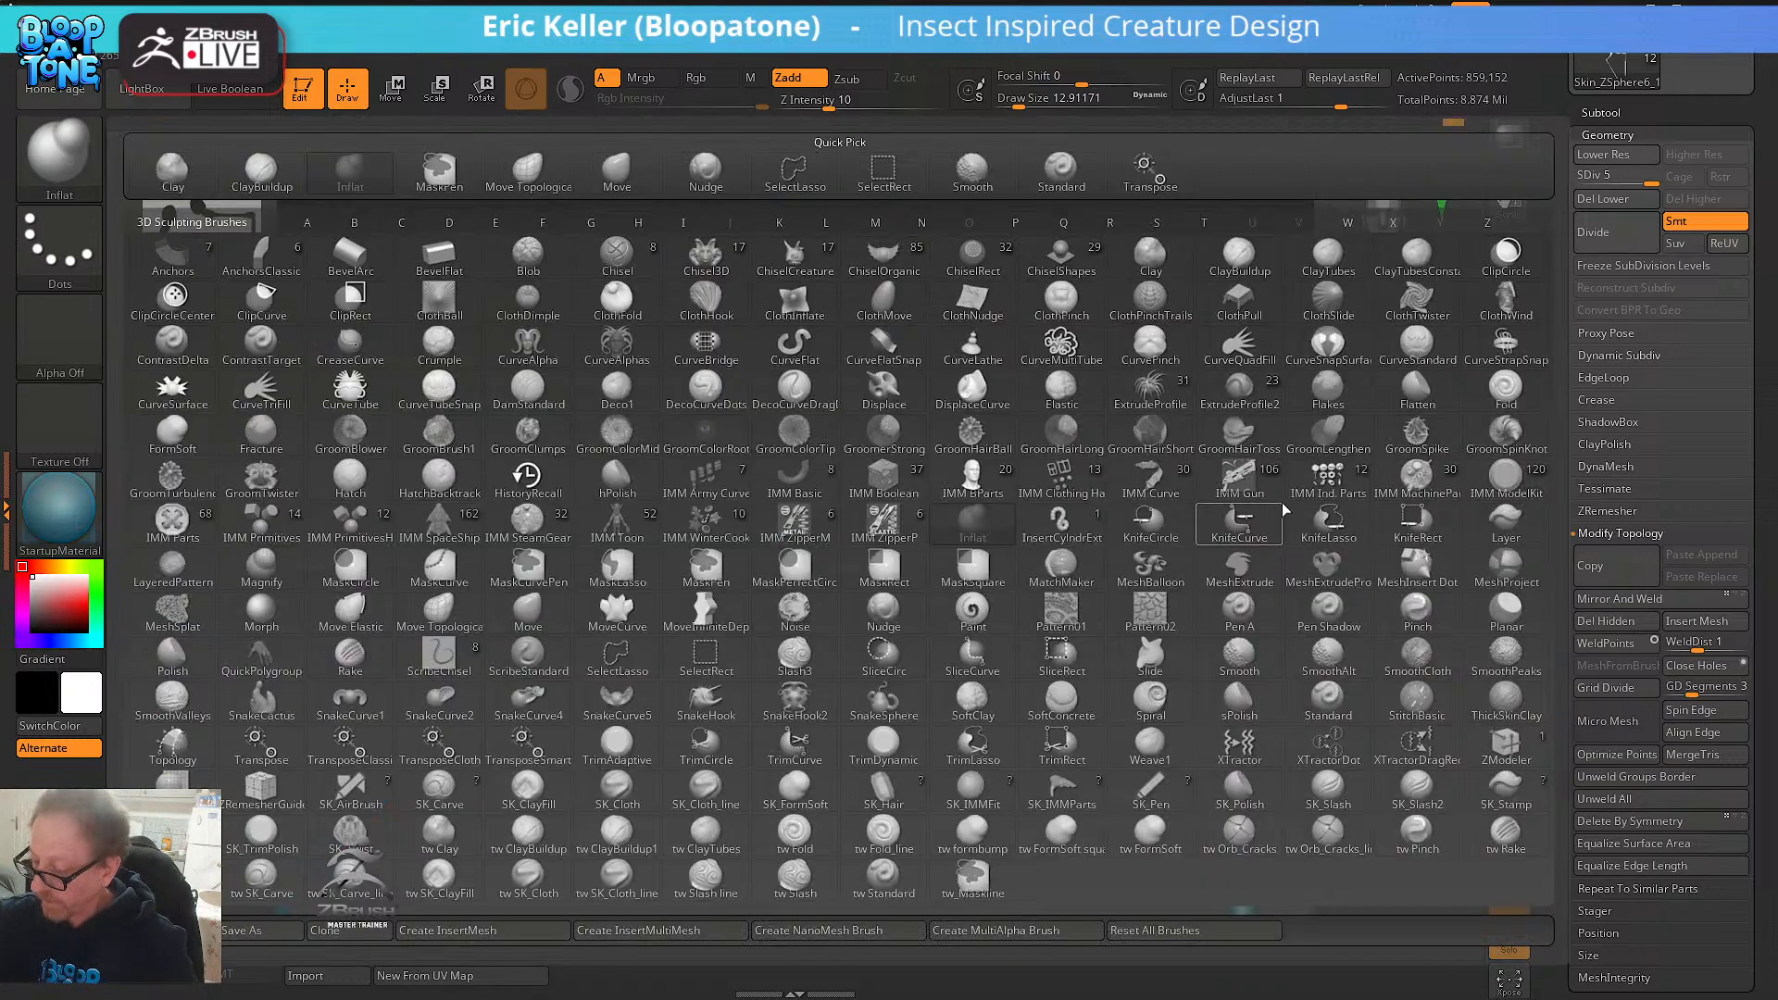
click(520, 889)
key(s)
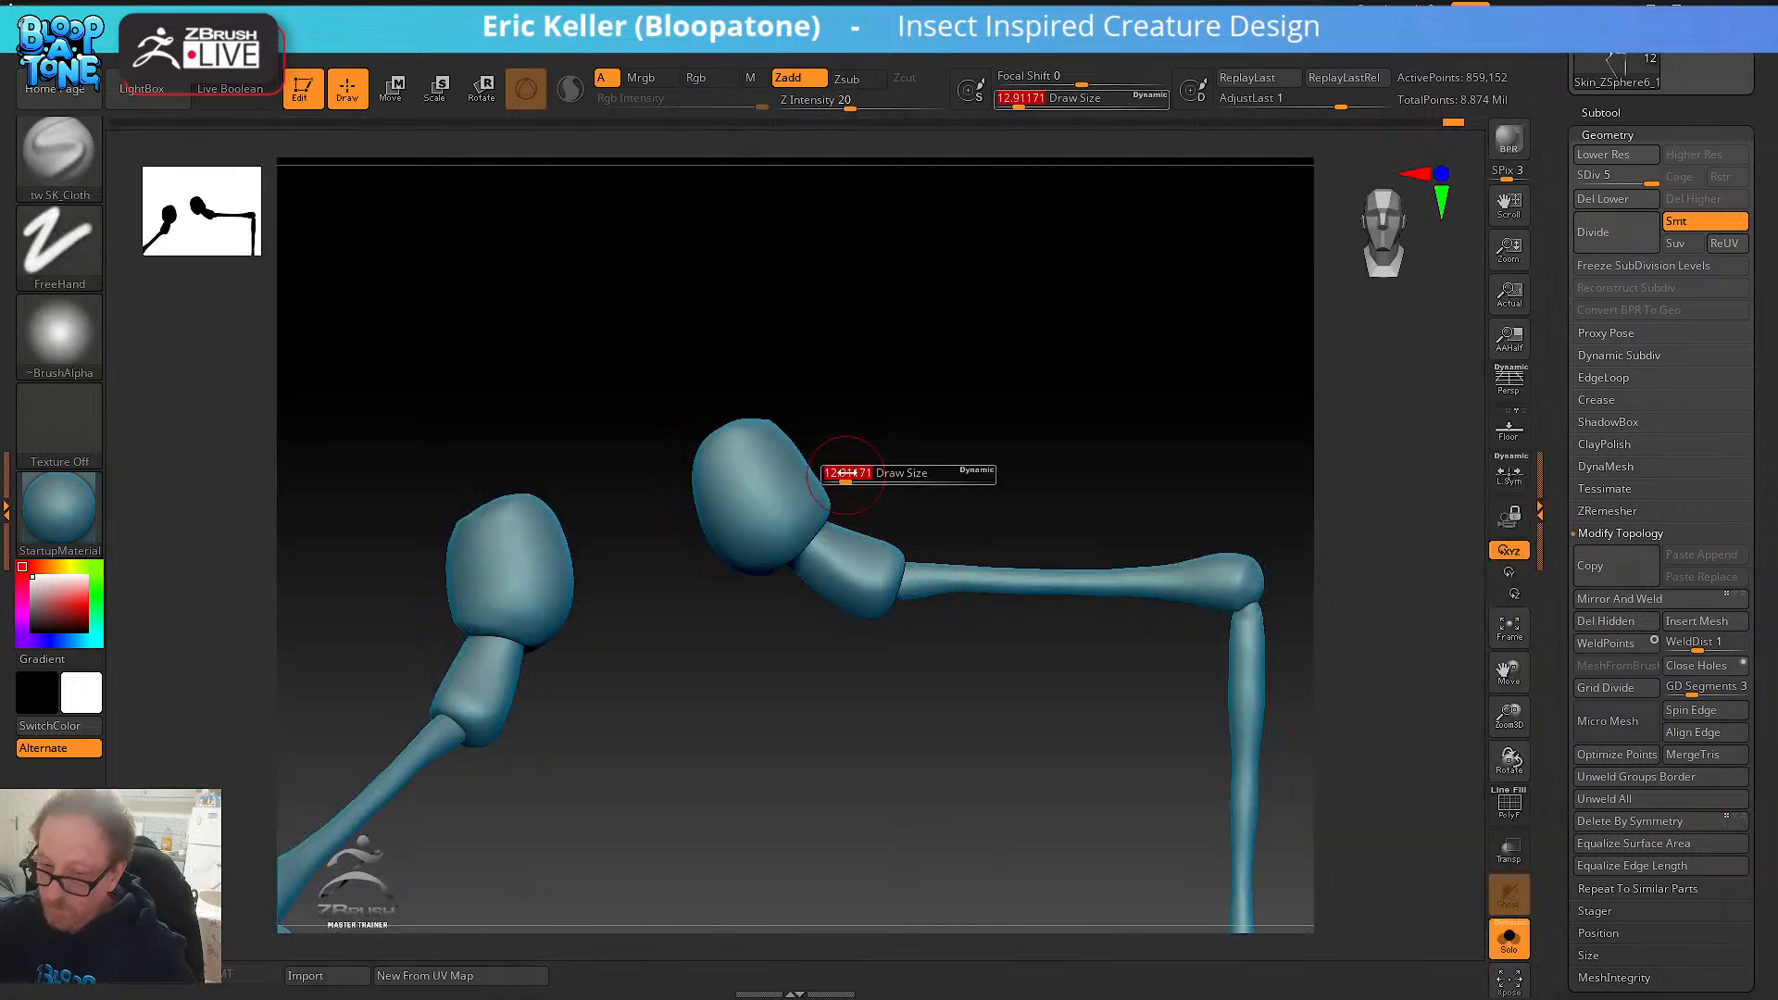
drag(845, 472, 829, 475)
key(s)
drag(768, 553, 827, 500)
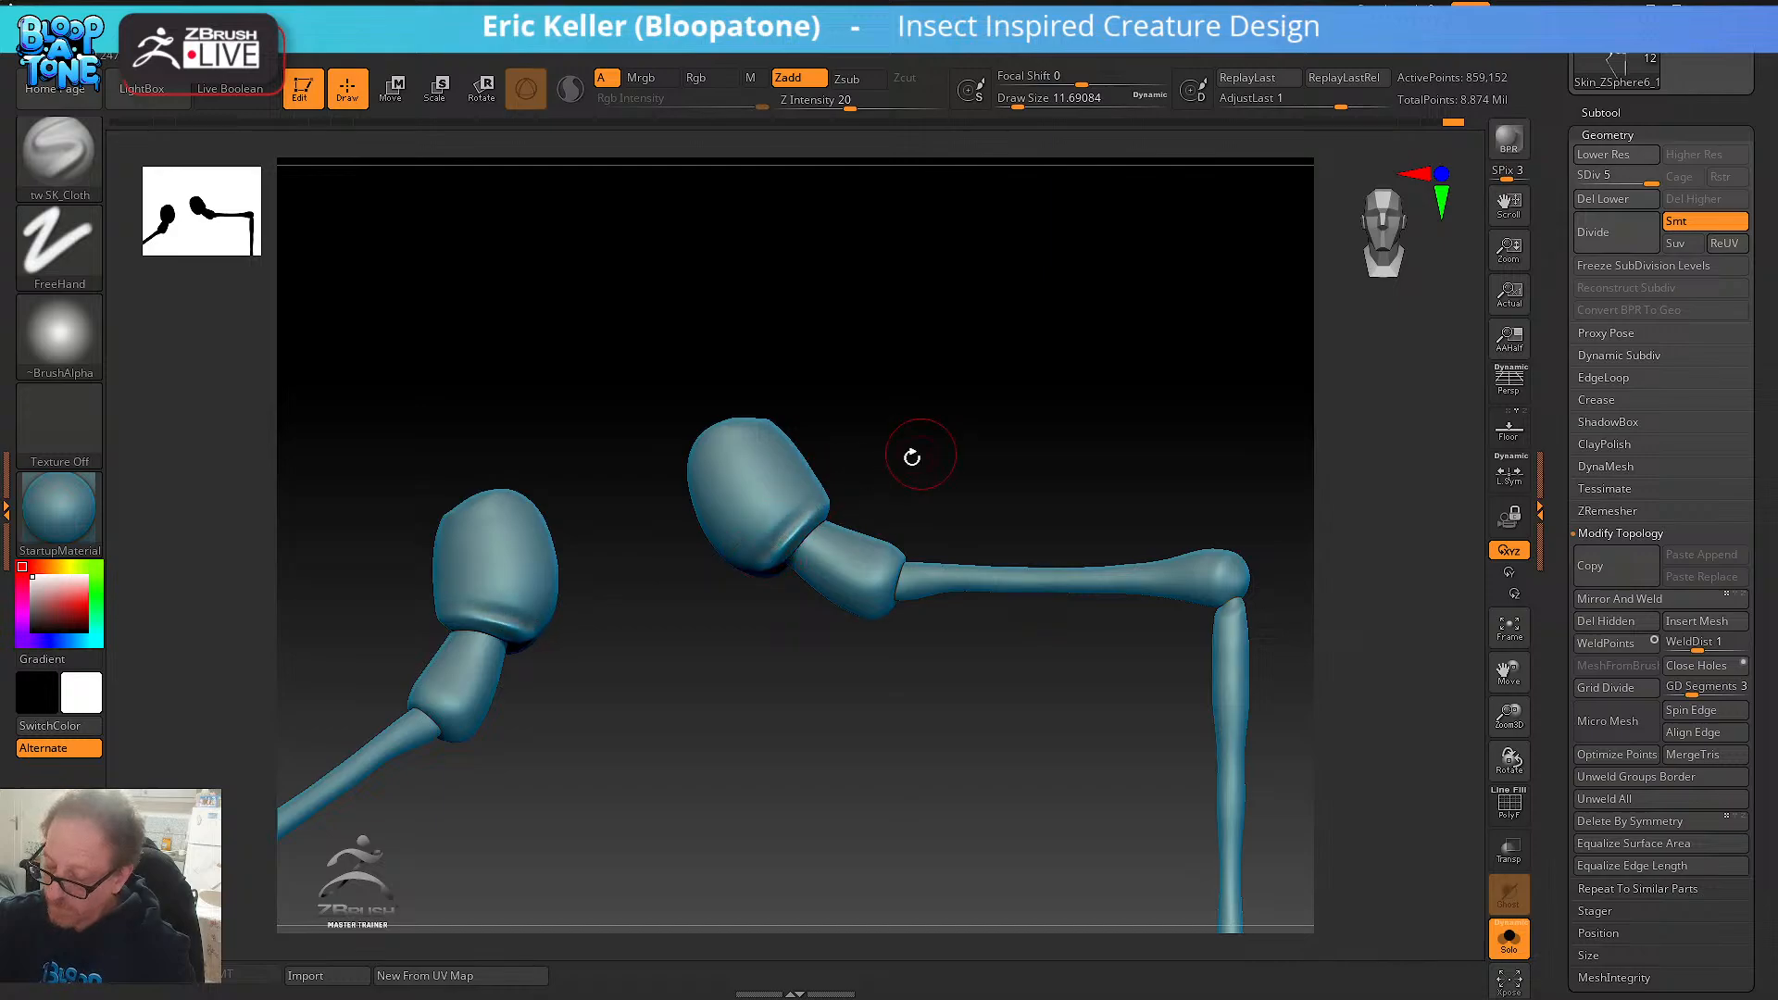
drag(909, 457, 856, 472)
drag(774, 520, 847, 502)
drag(936, 491, 831, 512)
mouse_move(799, 501)
mouse_down()
mouse_move(881, 520)
mouse_move(848, 518)
mouse_move(869, 535)
mouse_up()
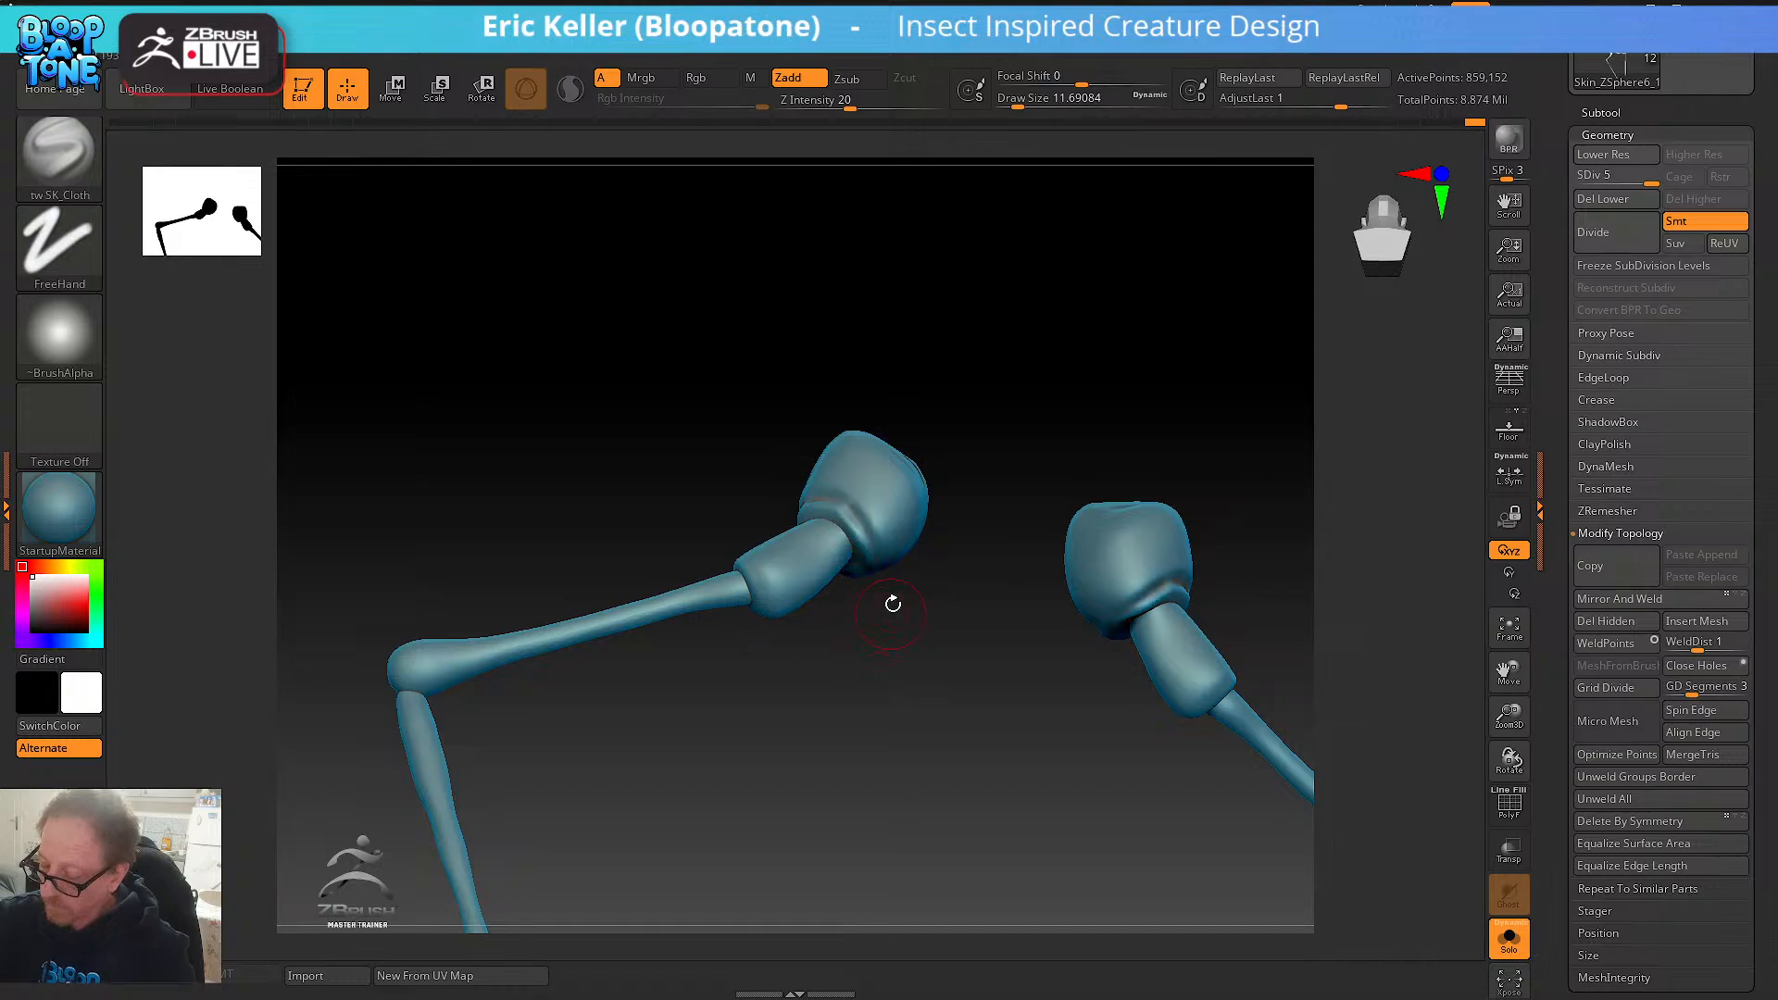
- Continue the folded rim around the back and underside of the base segment, where it meets the next segment
drag(893, 603, 887, 547)
drag(850, 505, 873, 547)
drag(884, 634, 880, 526)
drag(918, 408, 951, 359)
mouse_move(871, 525)
mouse_down()
mouse_move(849, 615)
mouse_move(866, 561)
mouse_up()
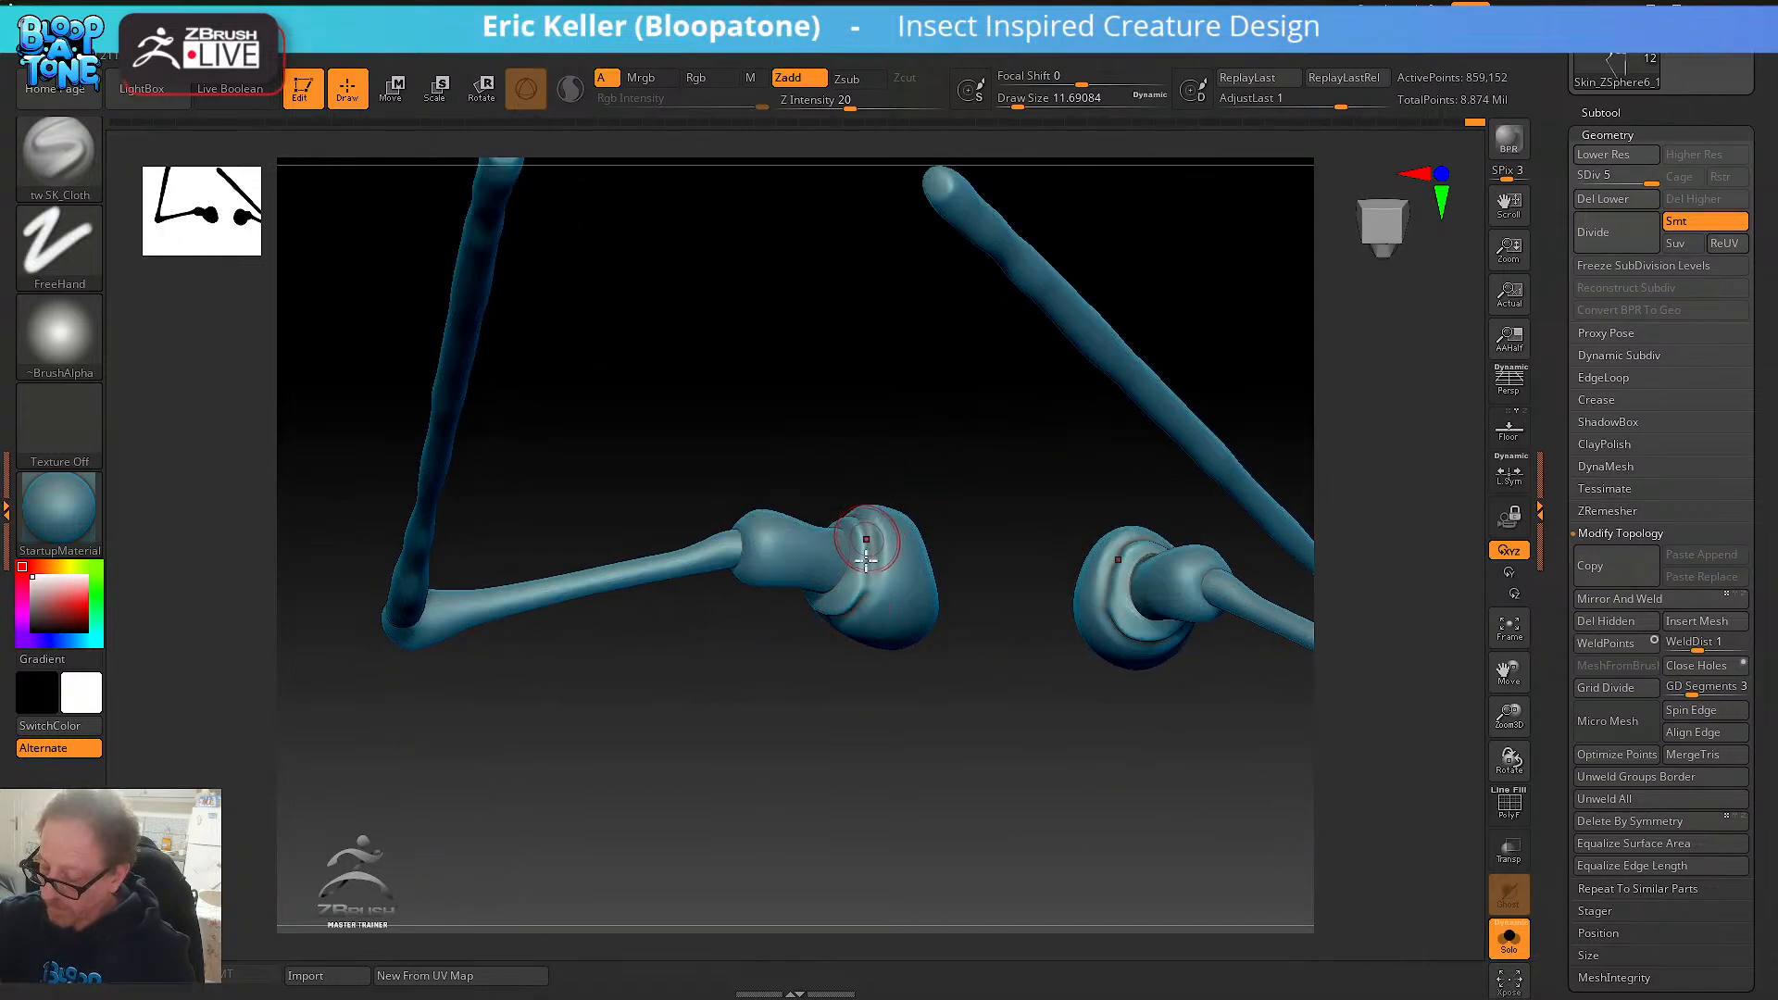
- Isolate the legs' base segments, choose the tw ClayTubes brush, and smooth the inside of the joint socket
ctrl+shift+click(887, 630)
mouse_move(989, 741)
mouse_down()
mouse_move(957, 741)
mouse_move(738, 599)
mouse_up()
click(46, 171)
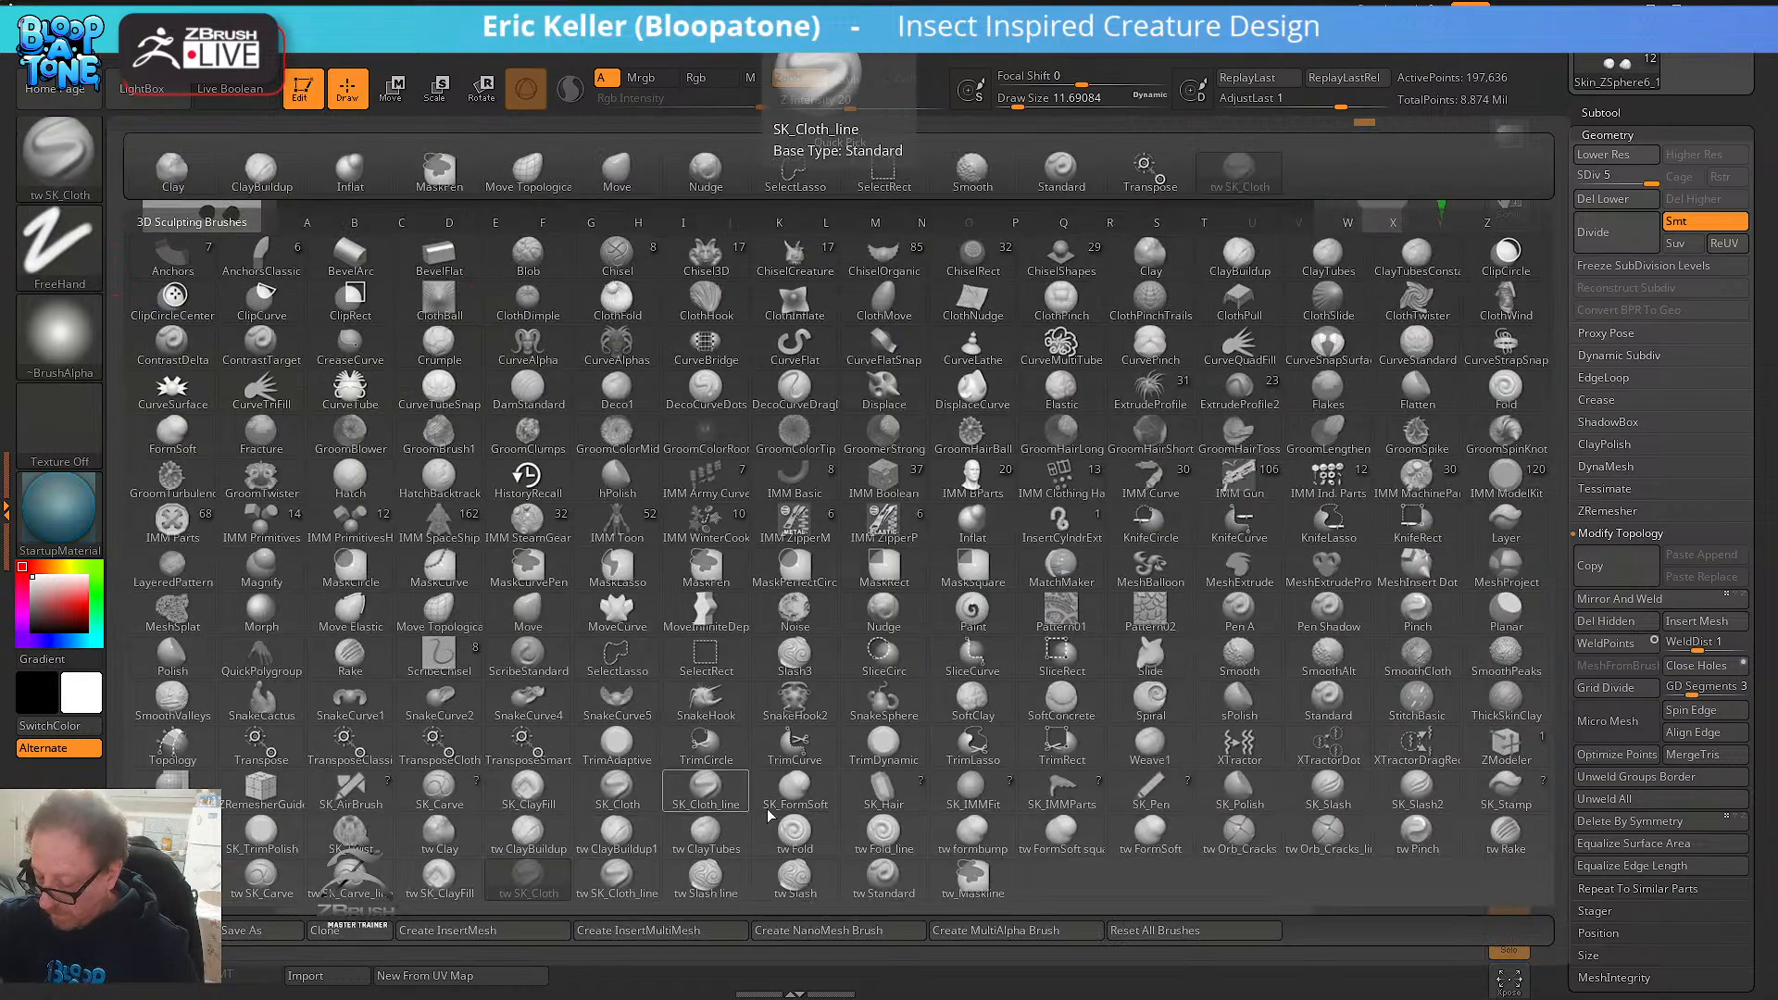
click(709, 838)
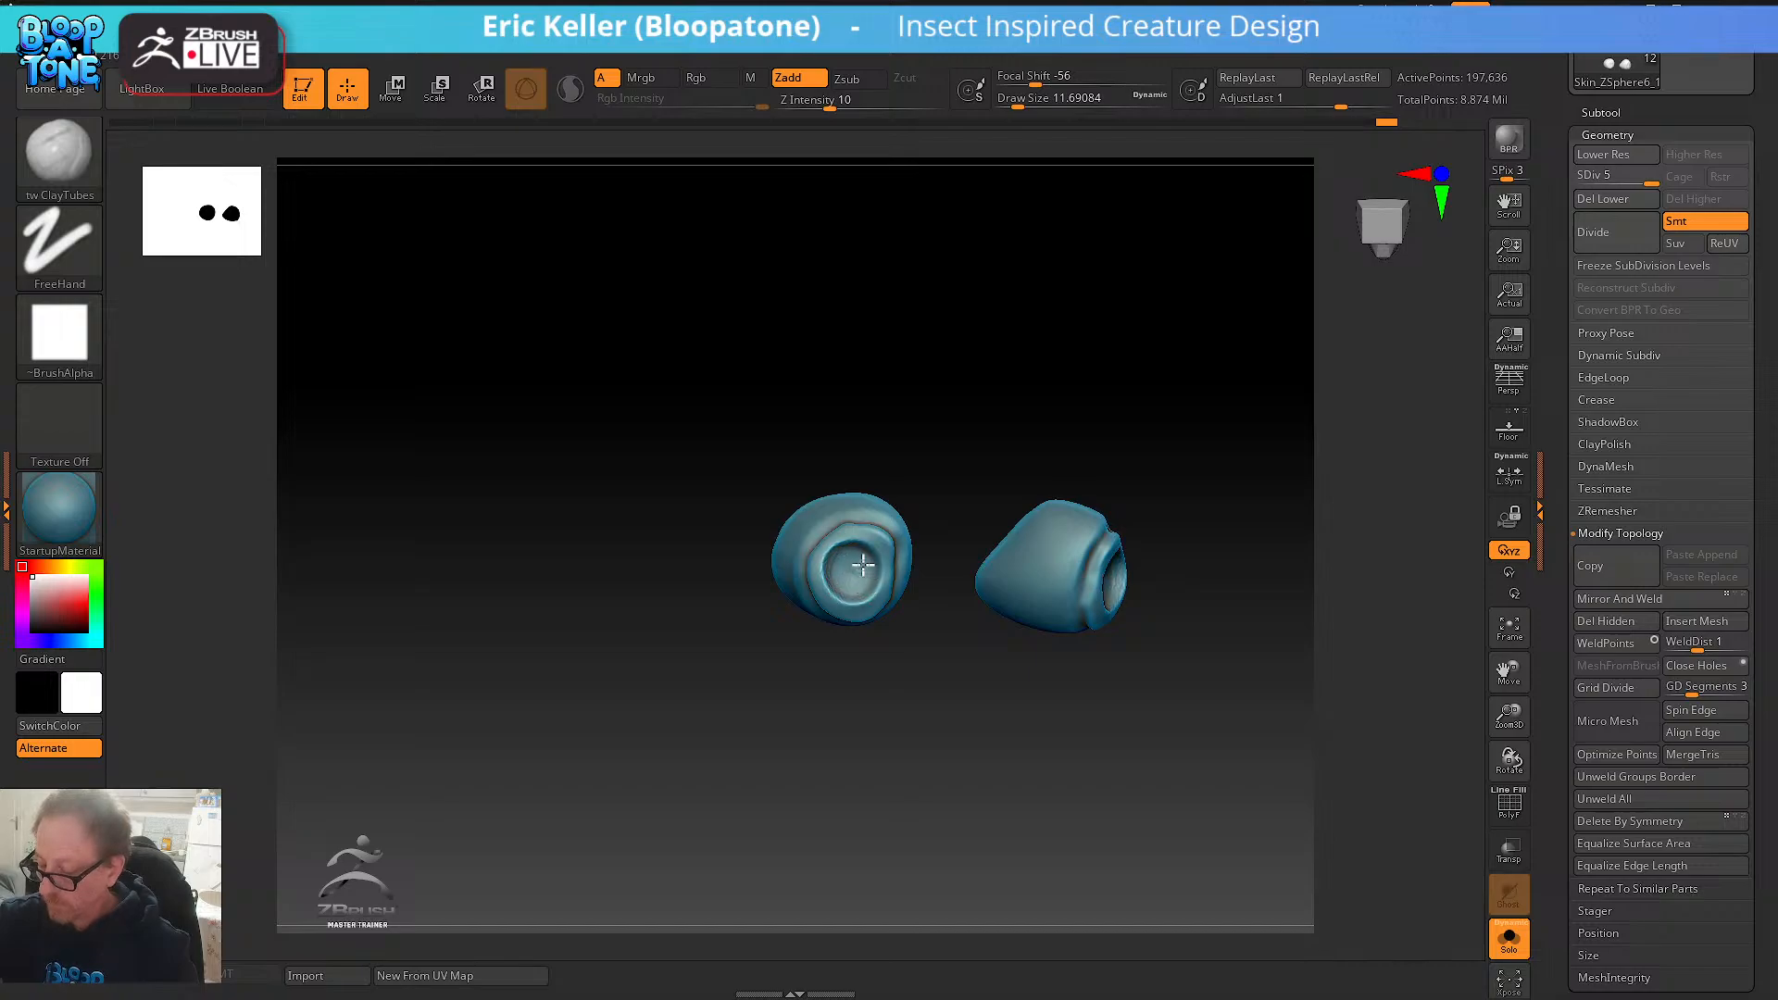
key(shift)
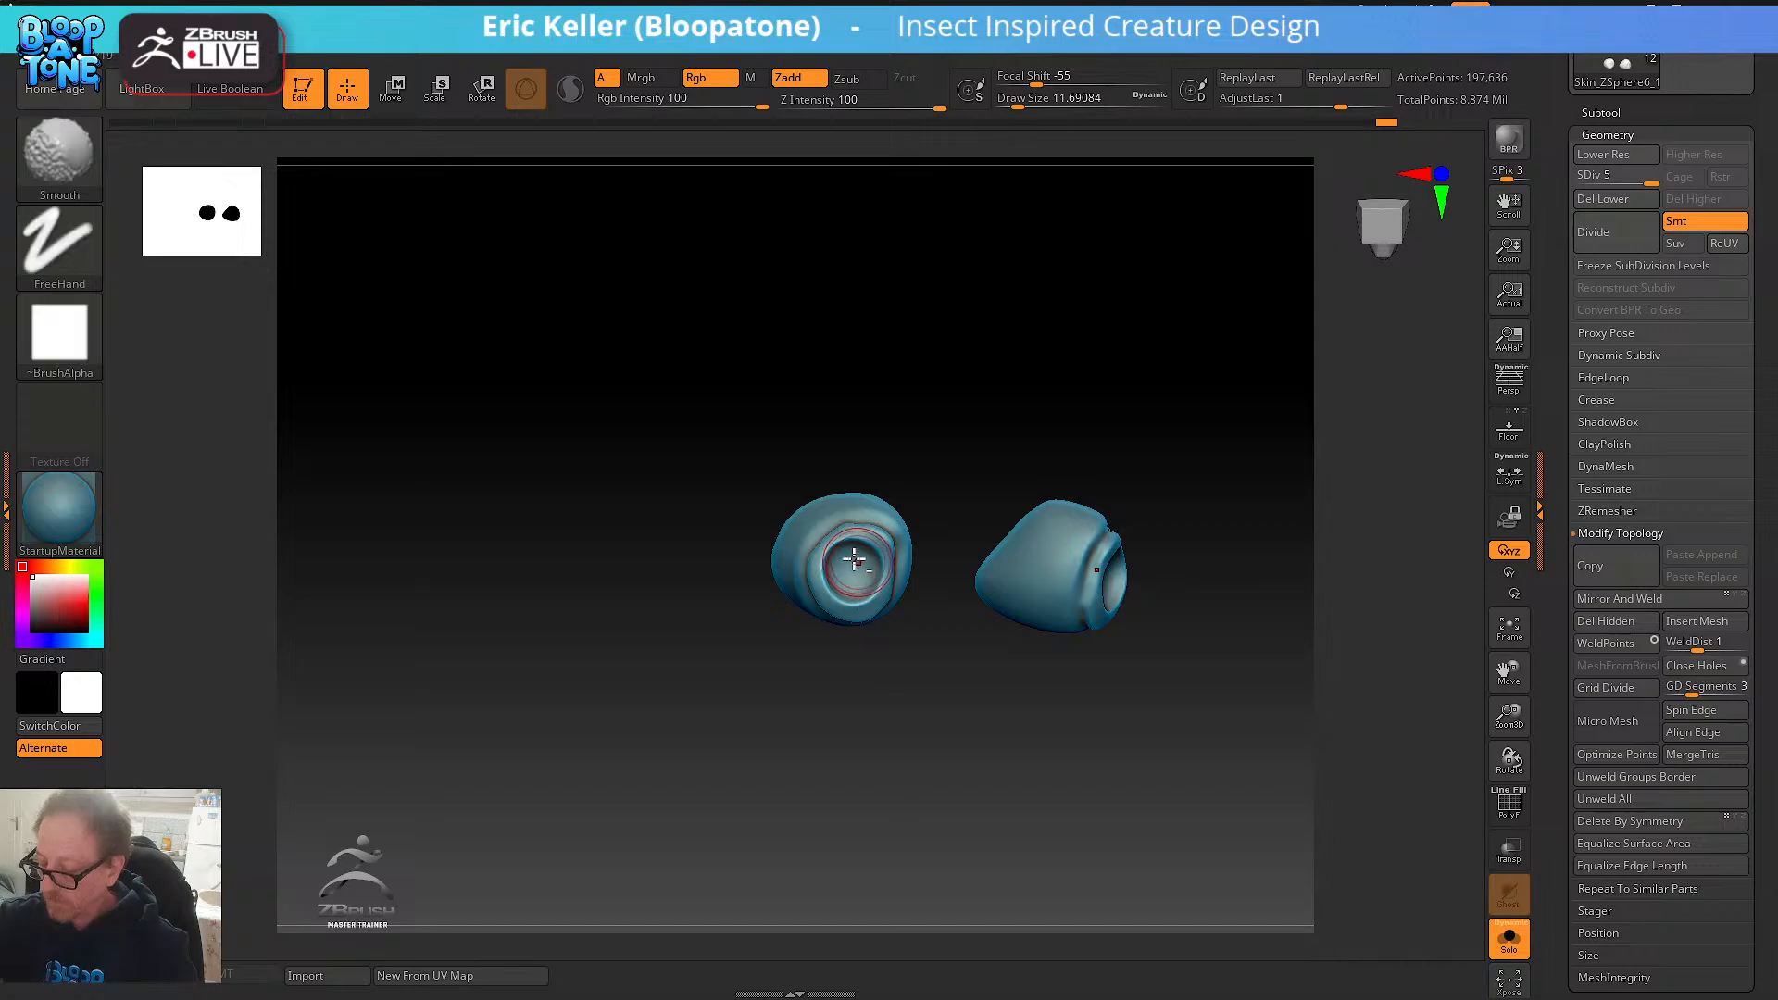
mouse_move(853, 562)
mouse_down()
mouse_move(847, 596)
mouse_move(865, 593)
mouse_move(847, 566)
mouse_up()
key(shift)
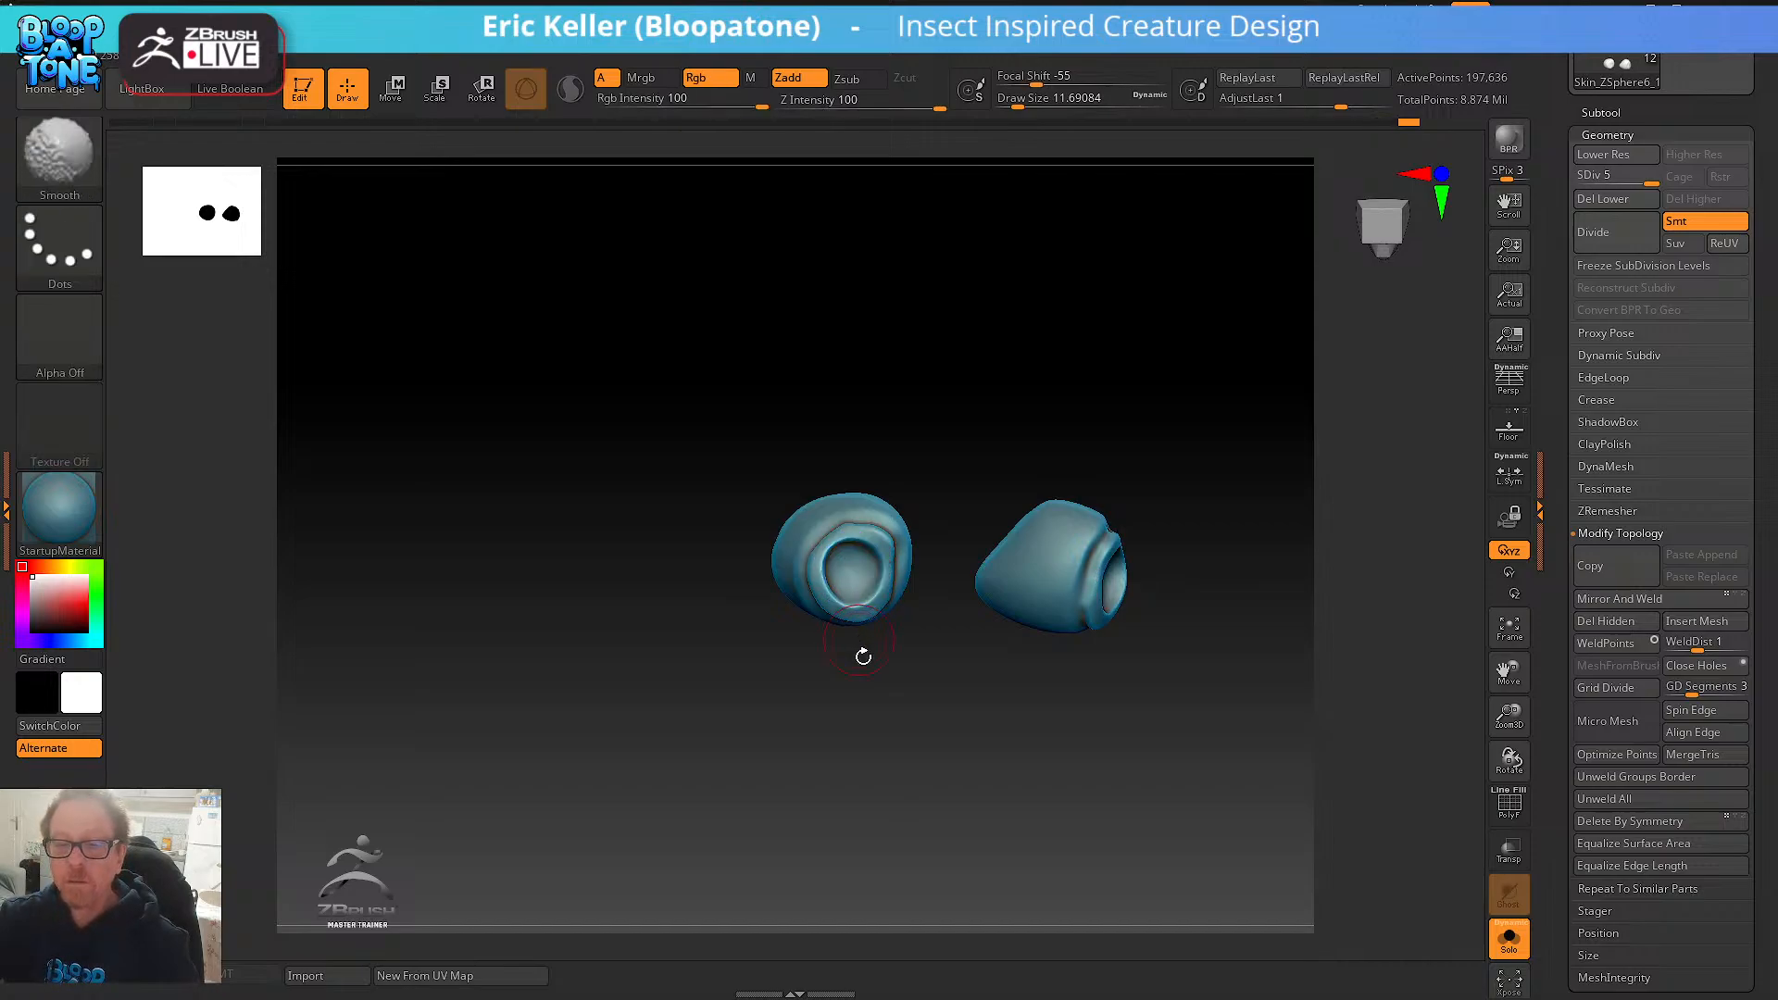
- Unhide the full legs and sculpt fine striated ClayTubes strokes around all sides of the base segment
mouse_move(861, 690)
mouse_down()
mouse_move(920, 786)
mouse_move(913, 659)
mouse_up()
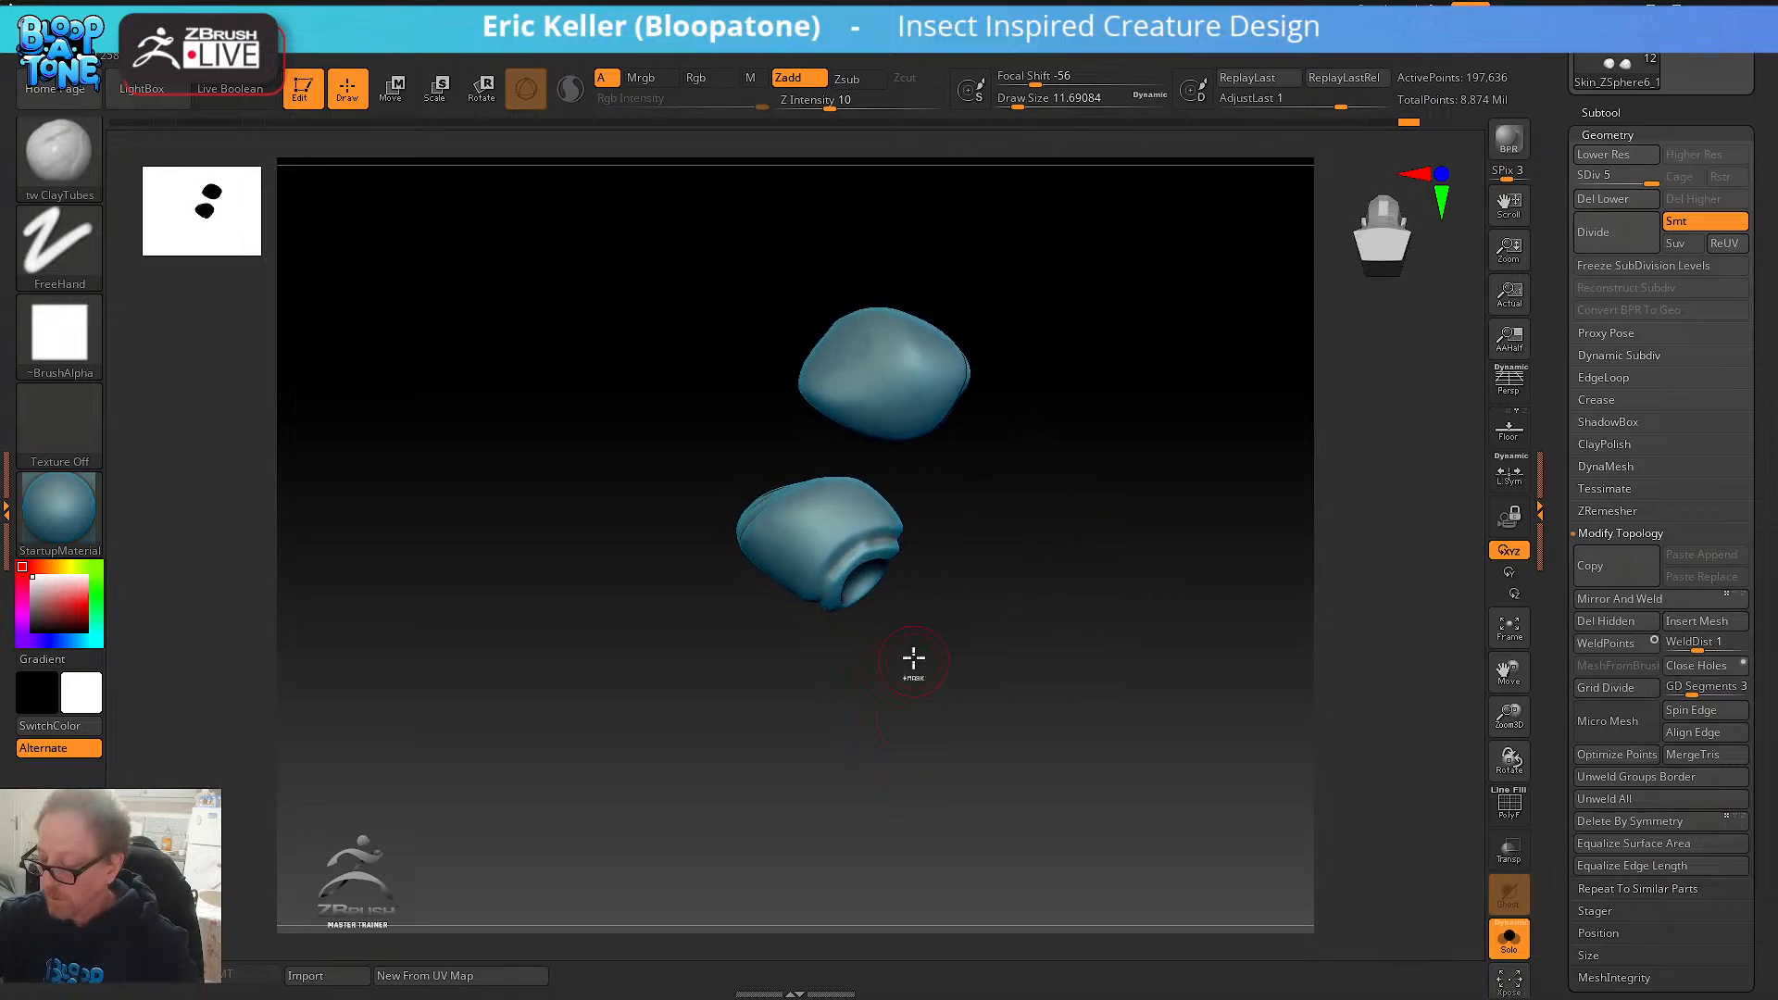
ctrl+shift+click(914, 660)
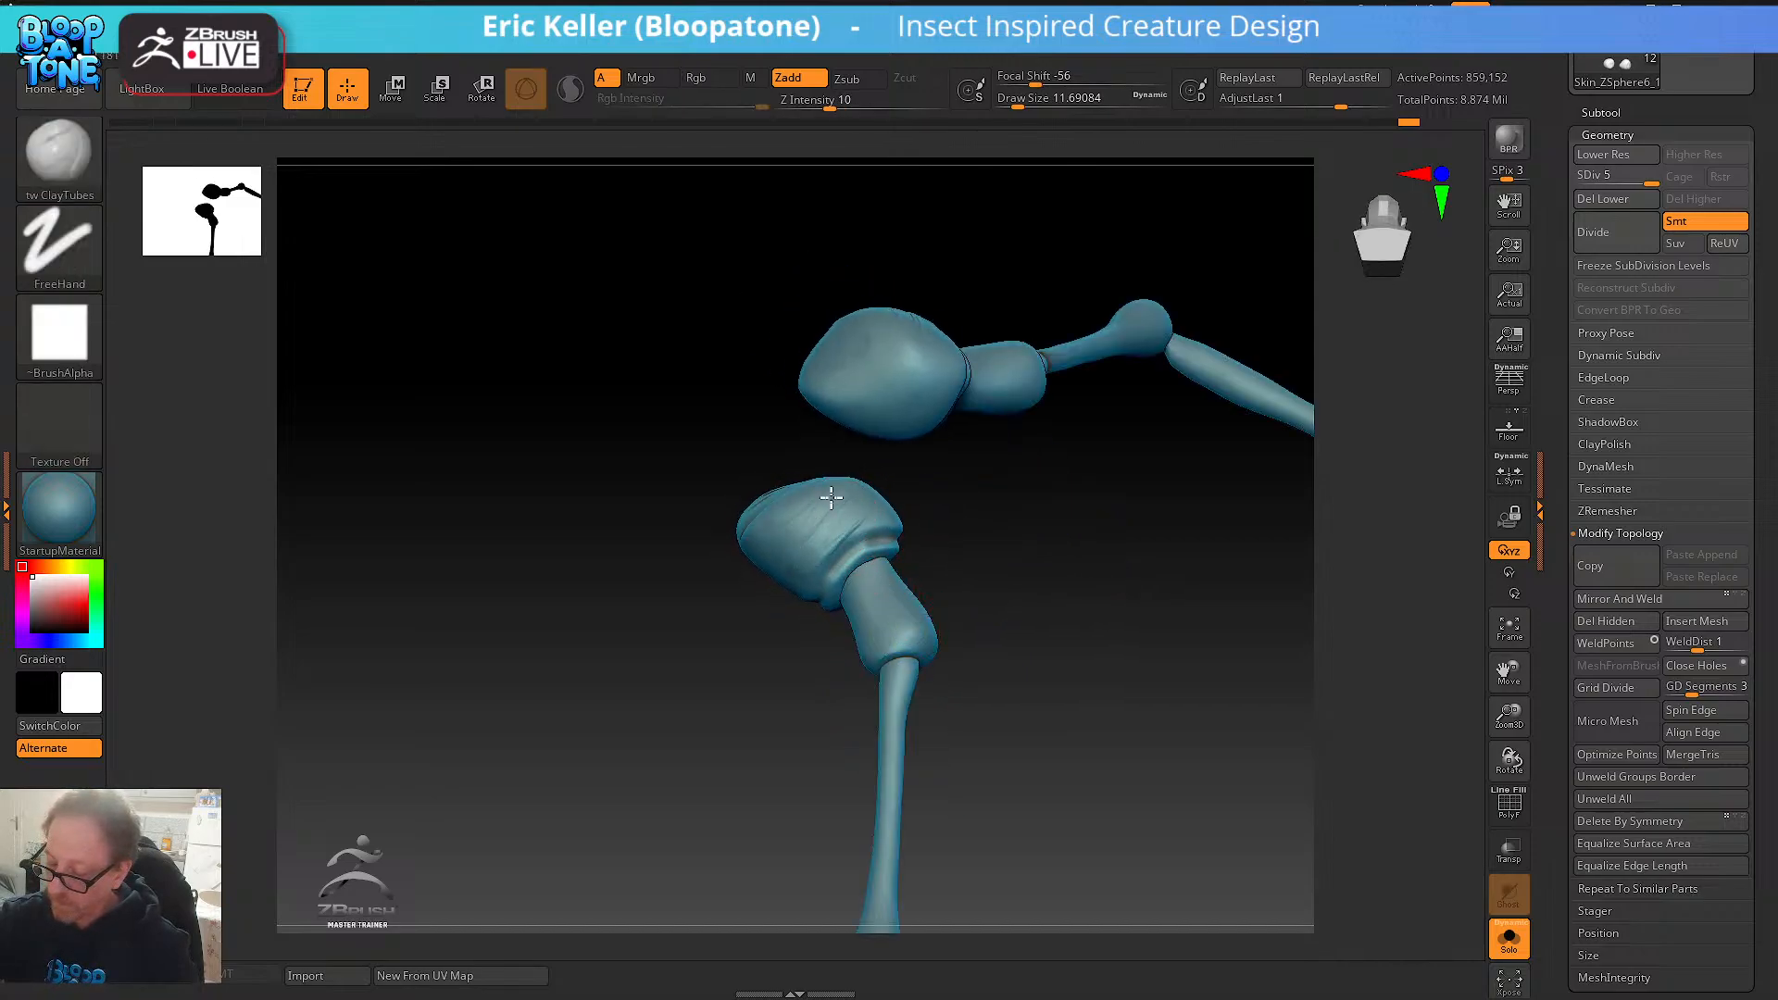
drag(937, 528, 887, 512)
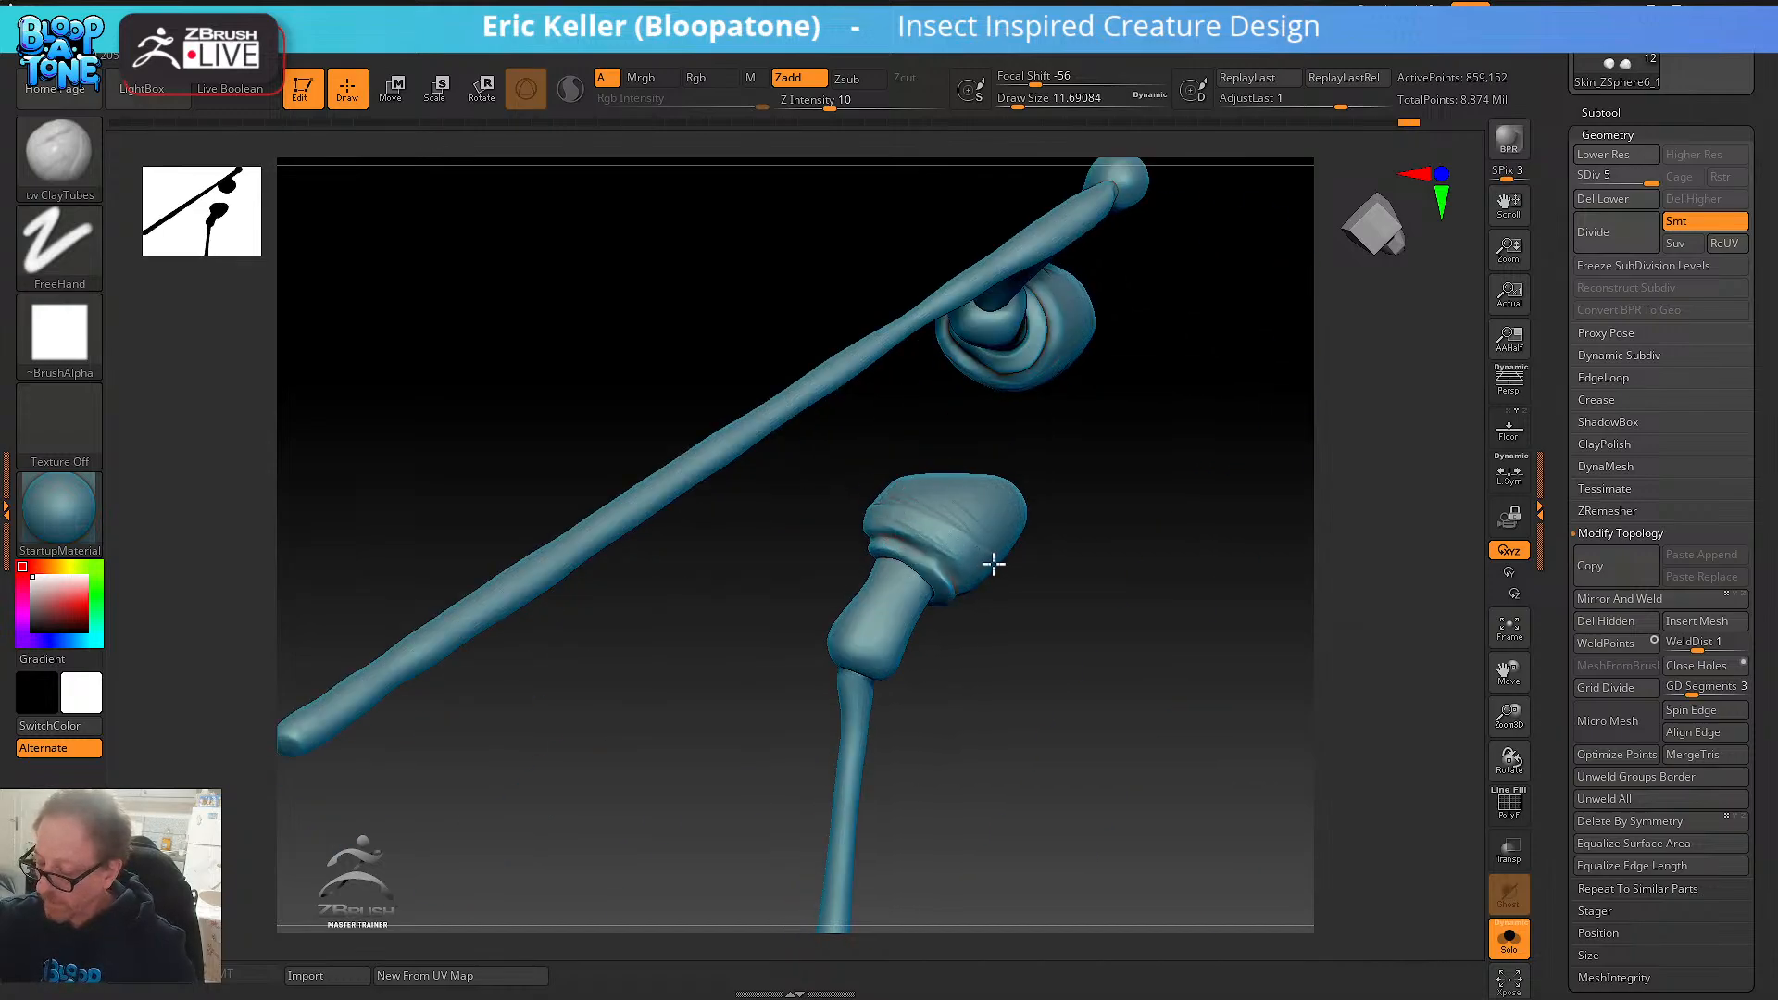
mouse_move(993, 565)
mouse_down()
mouse_move(1007, 509)
mouse_move(989, 555)
mouse_up()
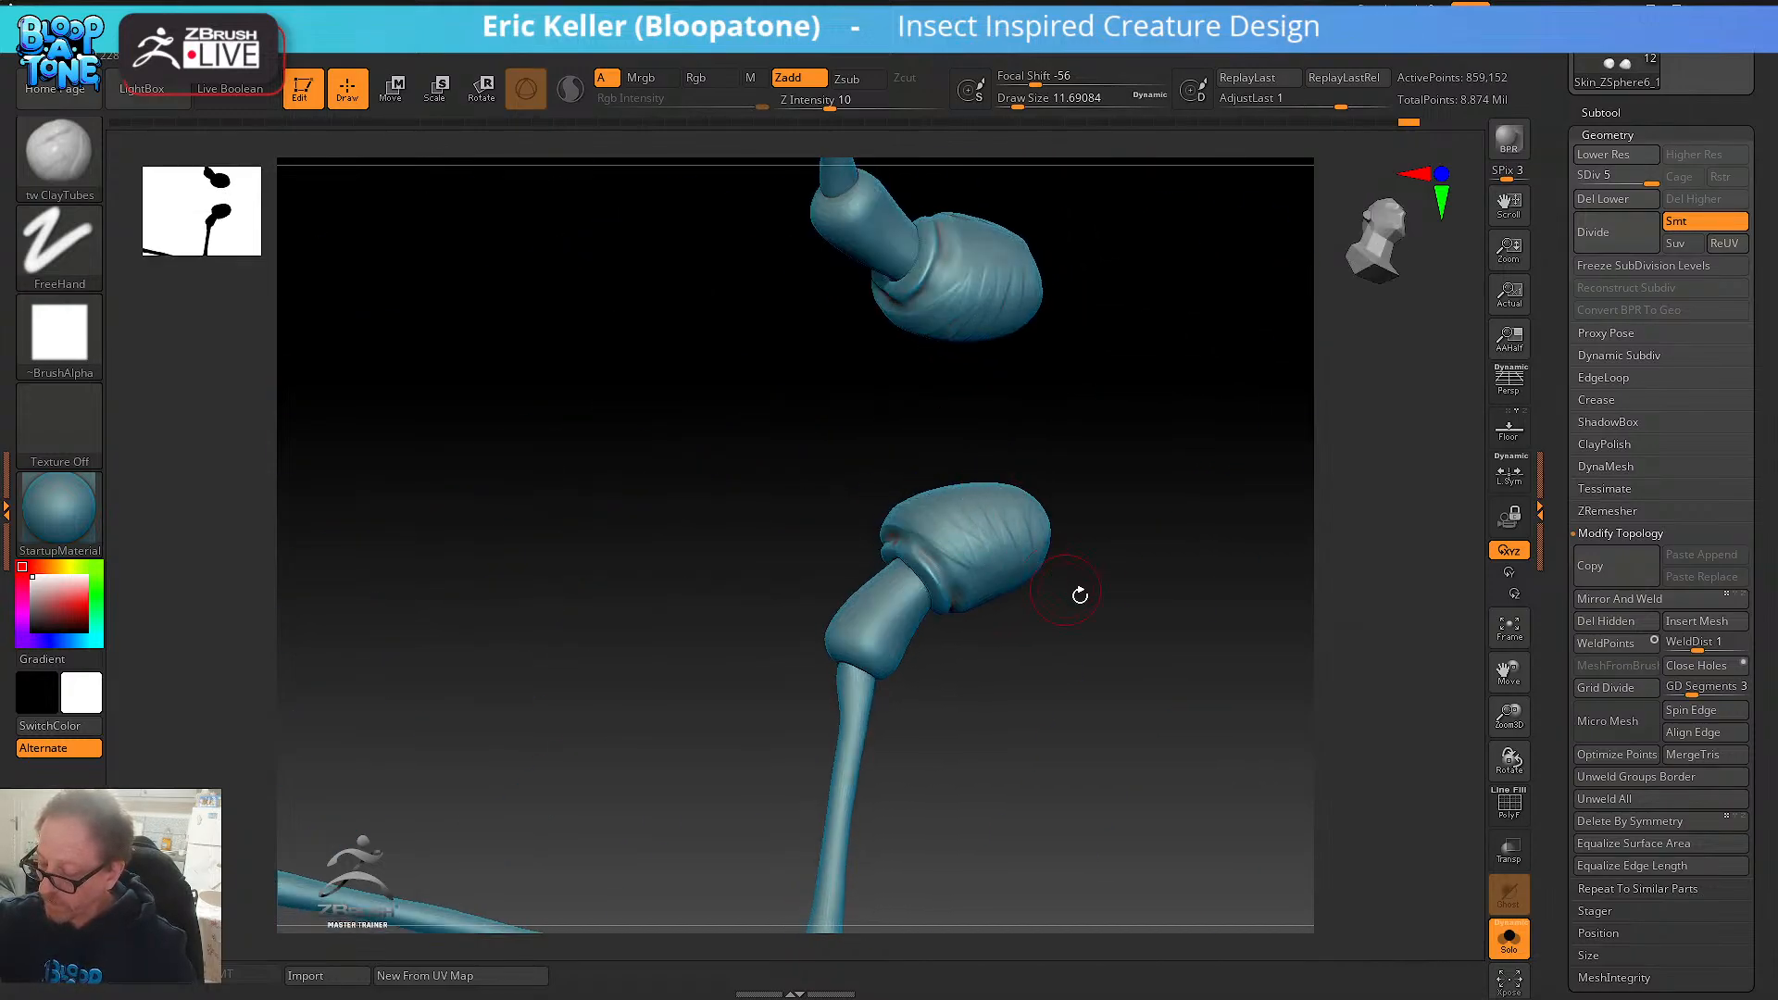
drag(1080, 595, 975, 568)
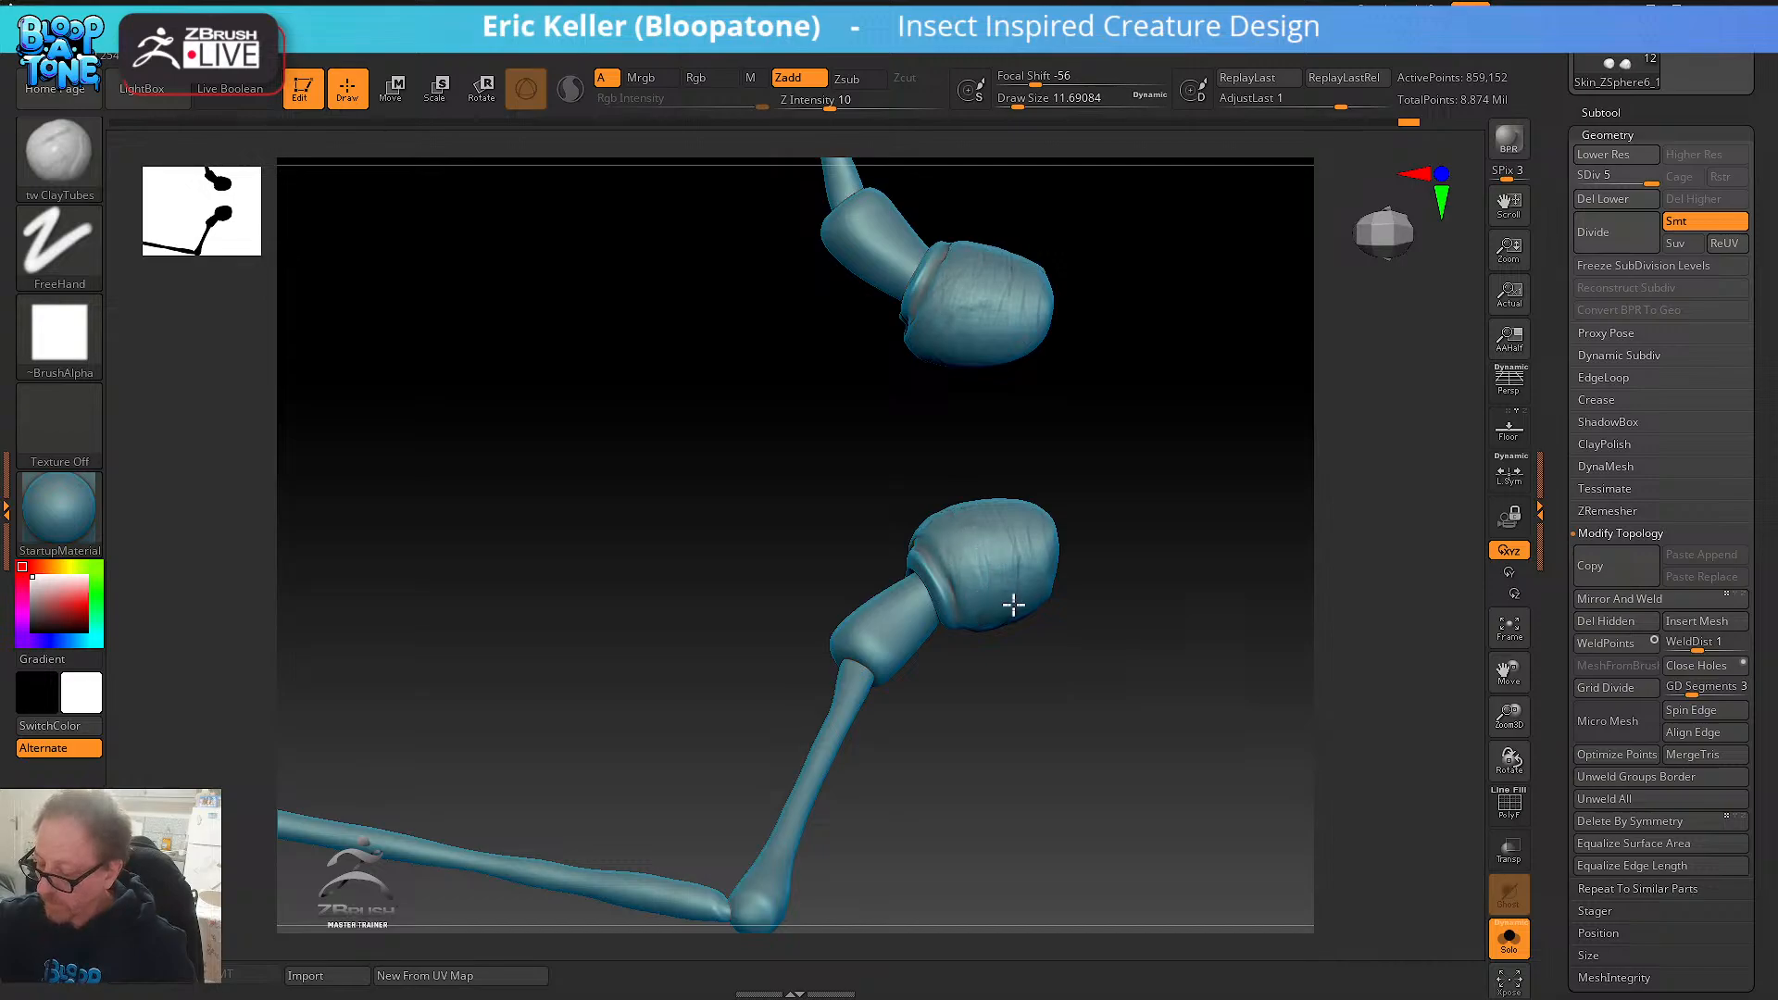
drag(1045, 659, 1026, 571)
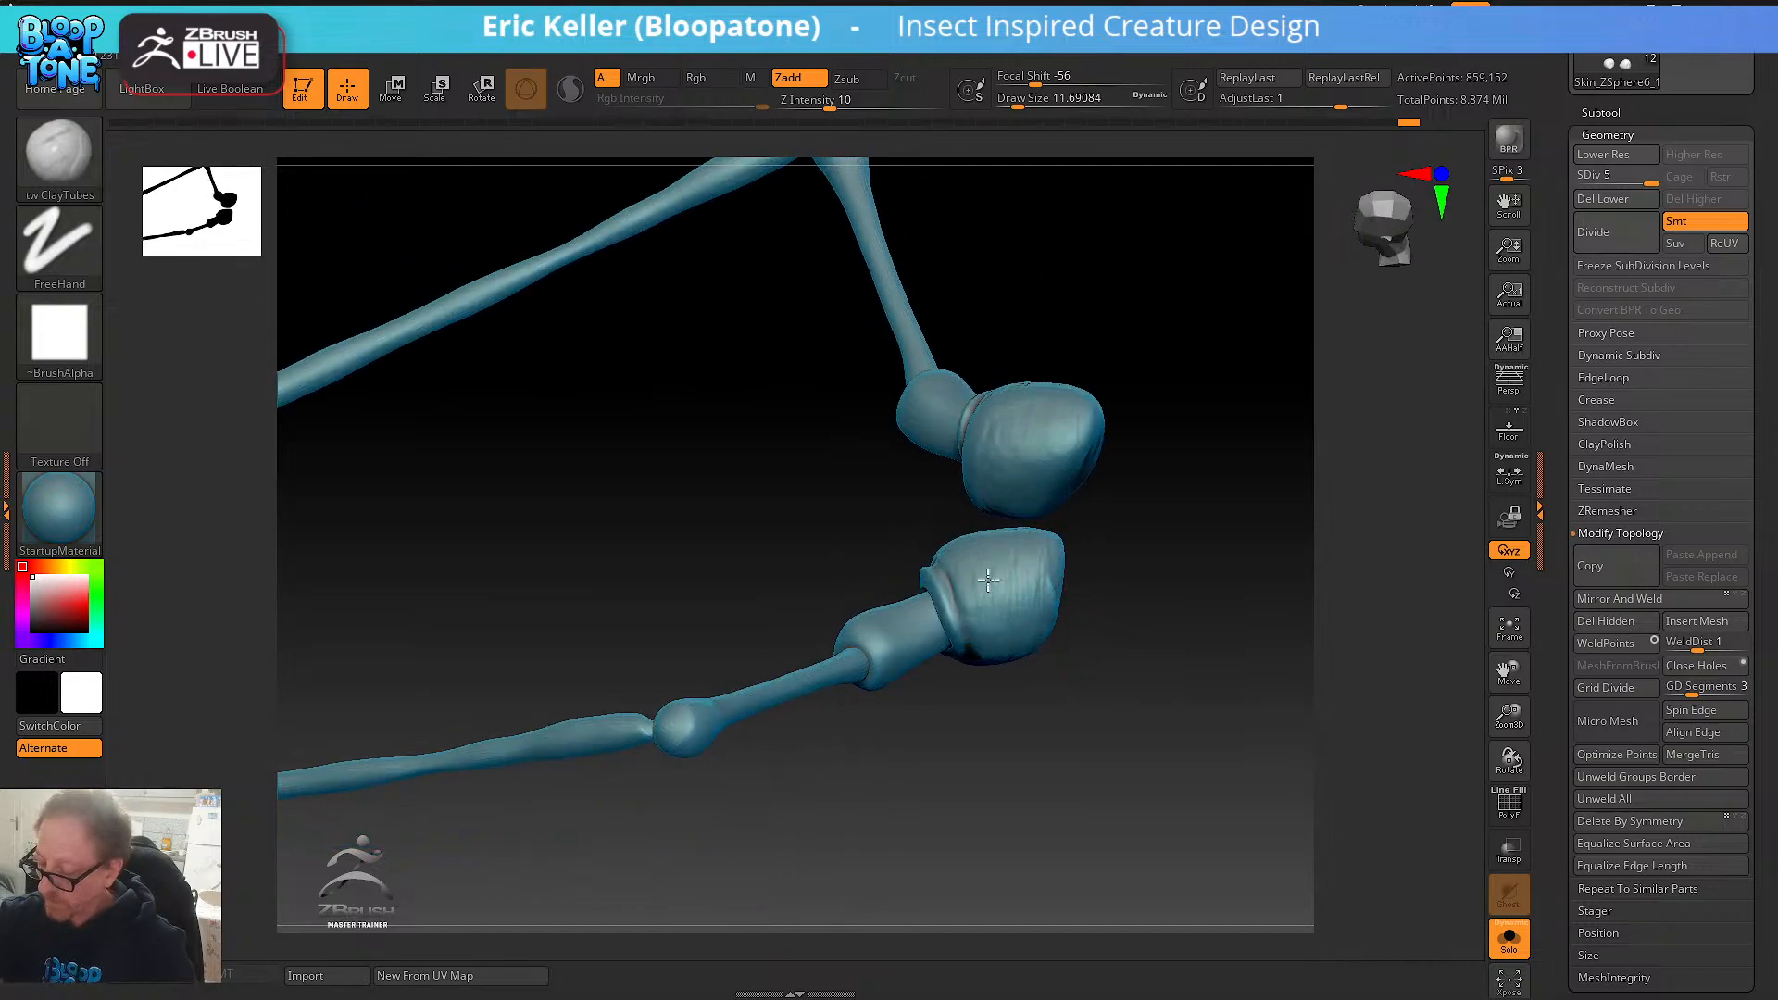
drag(1034, 651, 1306, 642)
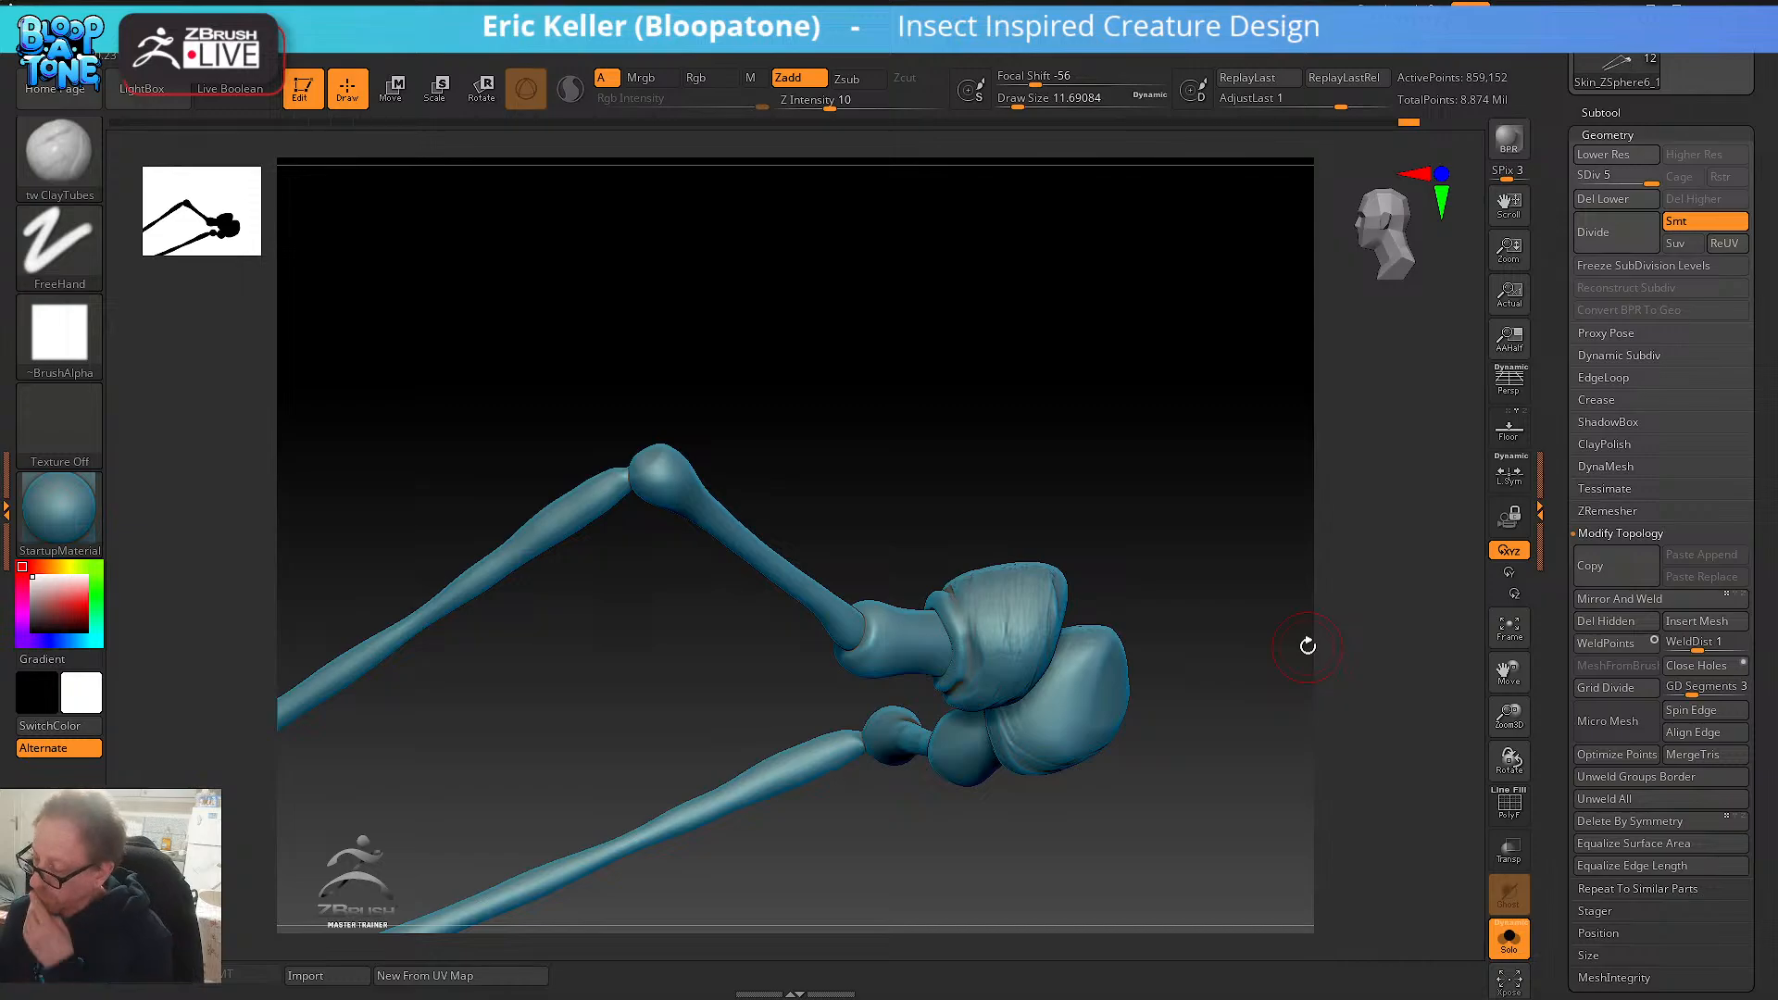
- Run a mesh integrity check on the legs and return to the subtool list
drag(1554, 294, 1568, 451)
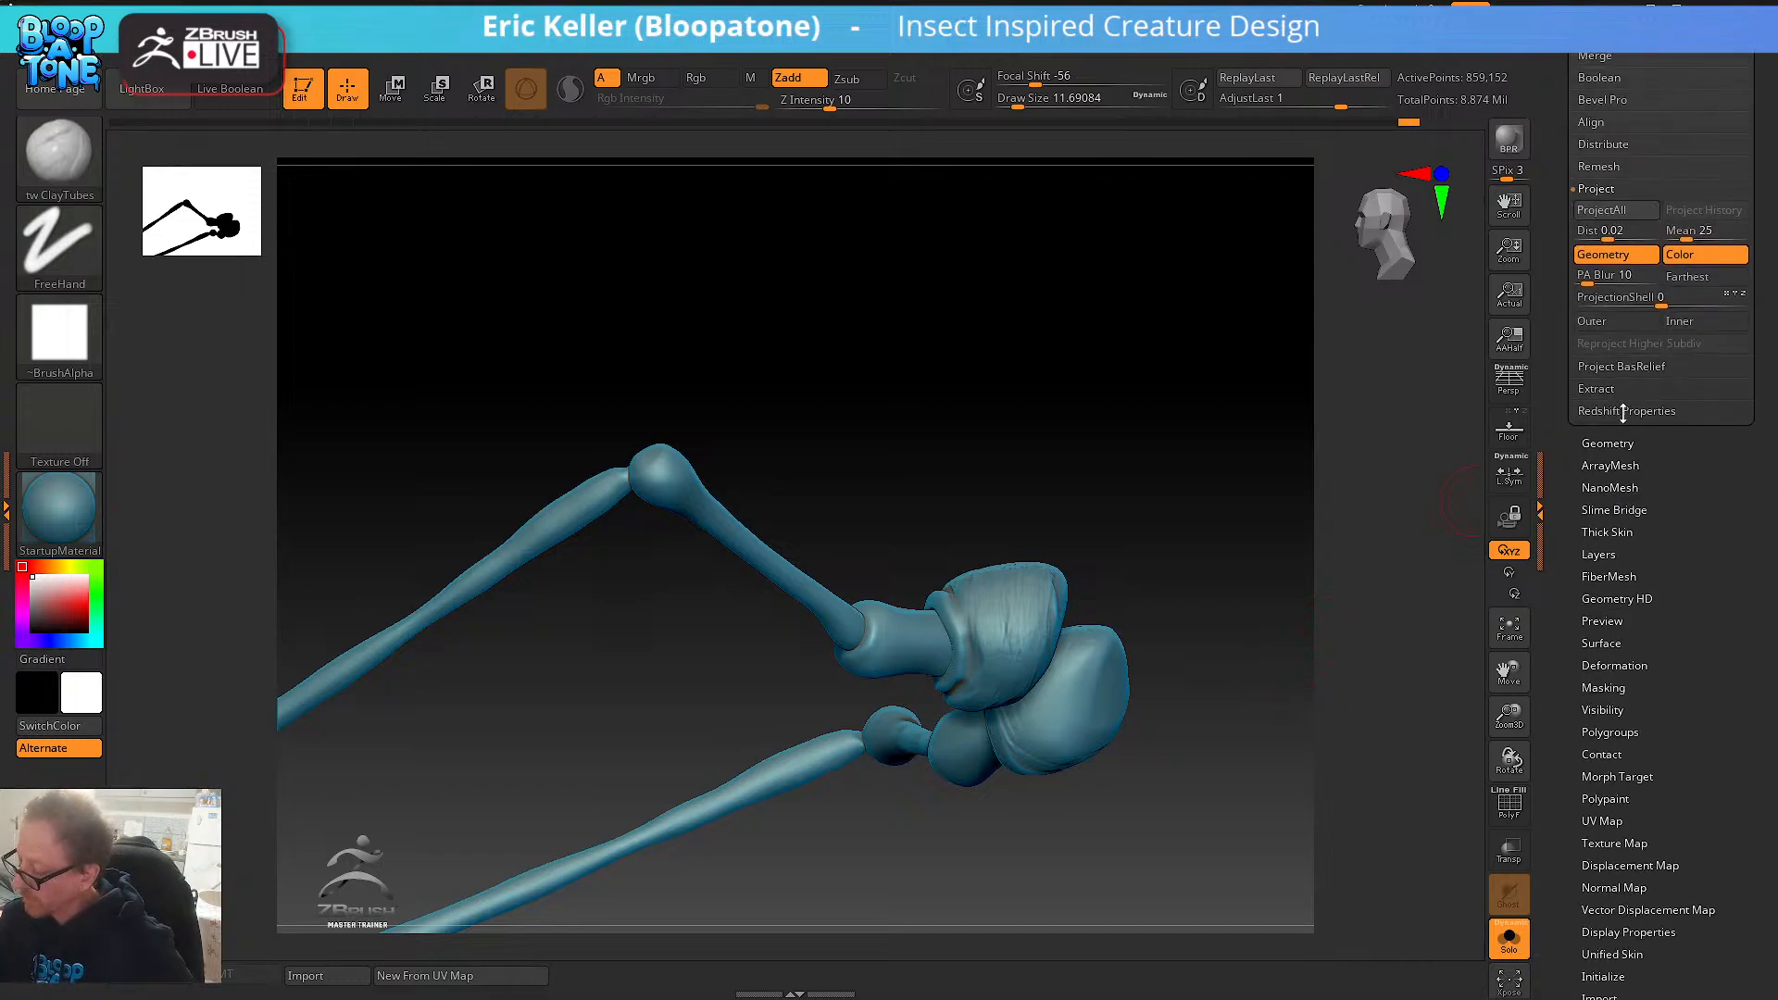
drag(1556, 388, 1562, 593)
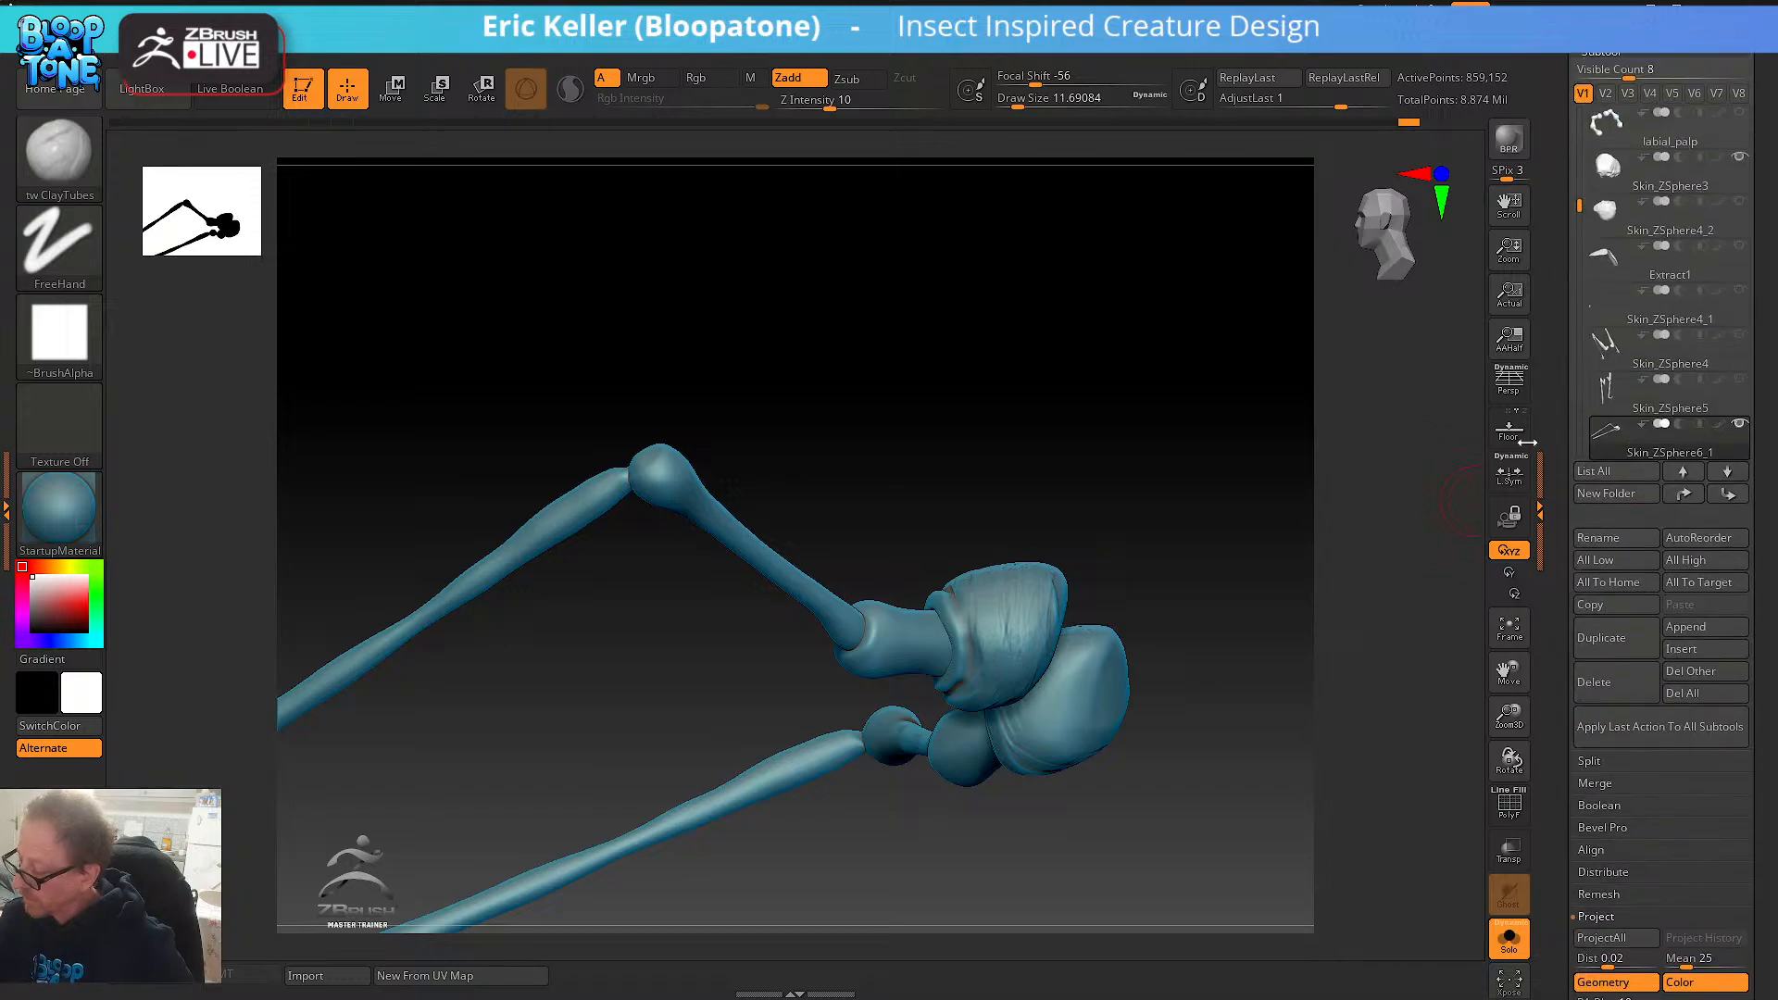
click(1611, 55)
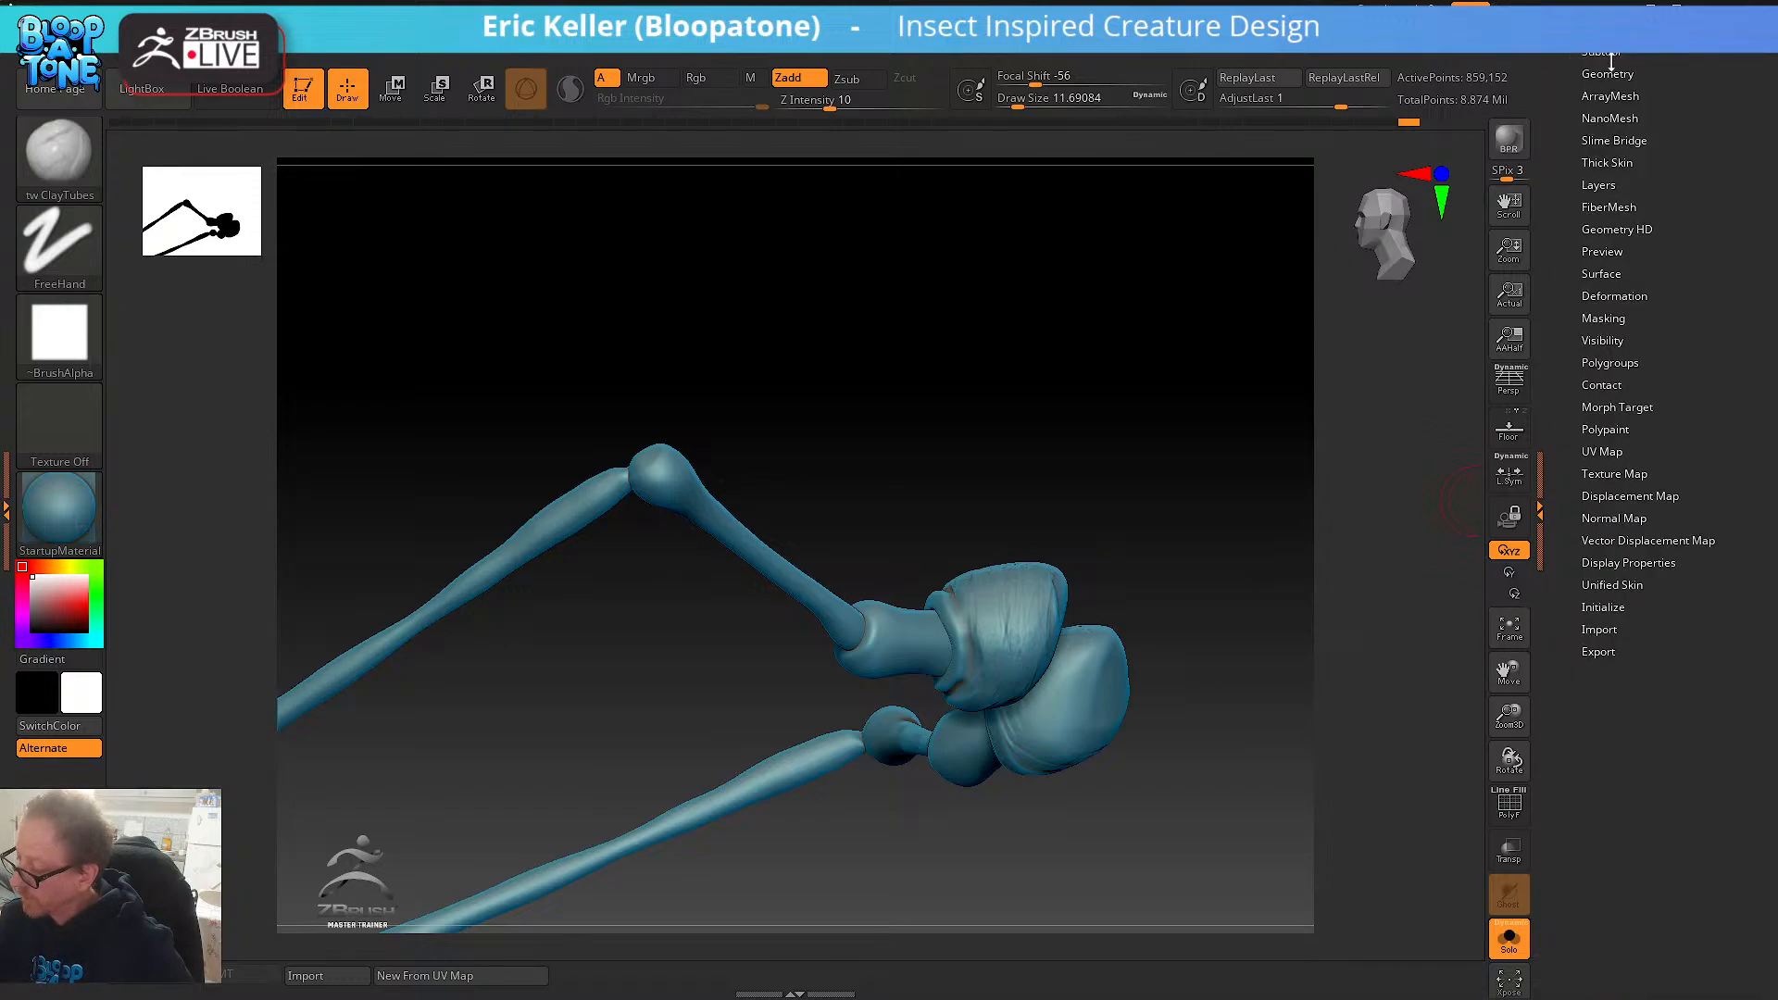
click(1608, 74)
drag(1565, 658, 1569, 490)
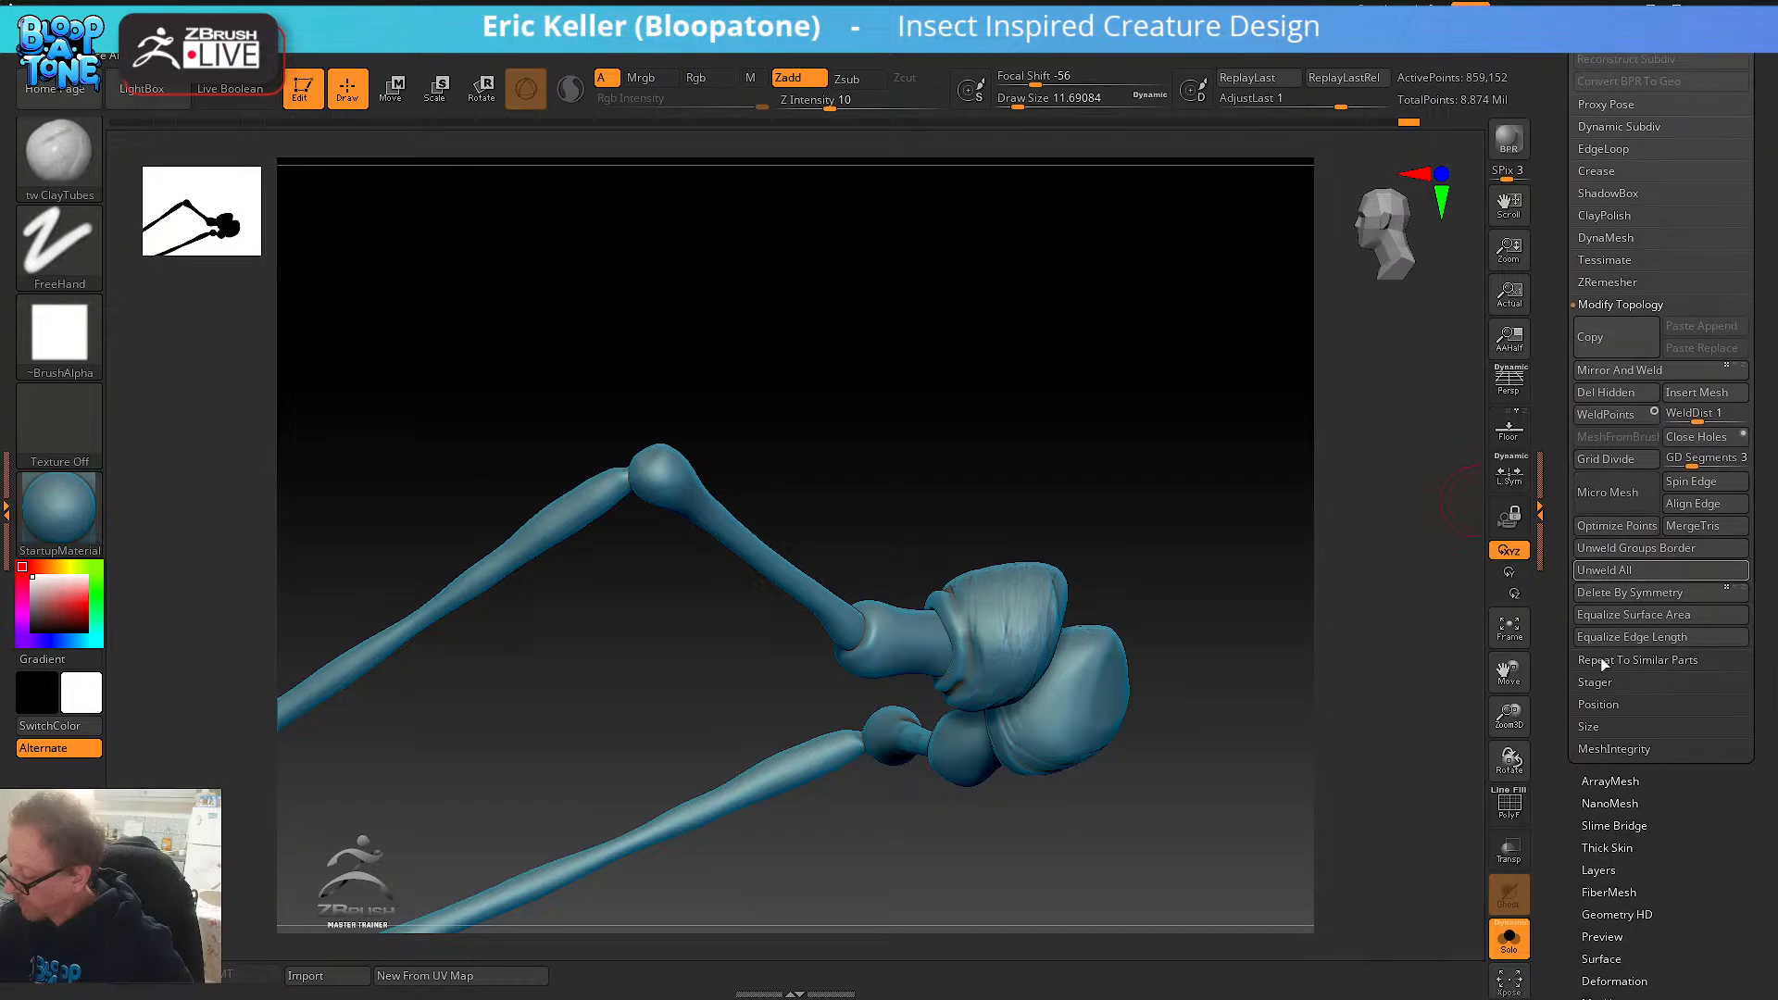
click(1638, 747)
click(1616, 438)
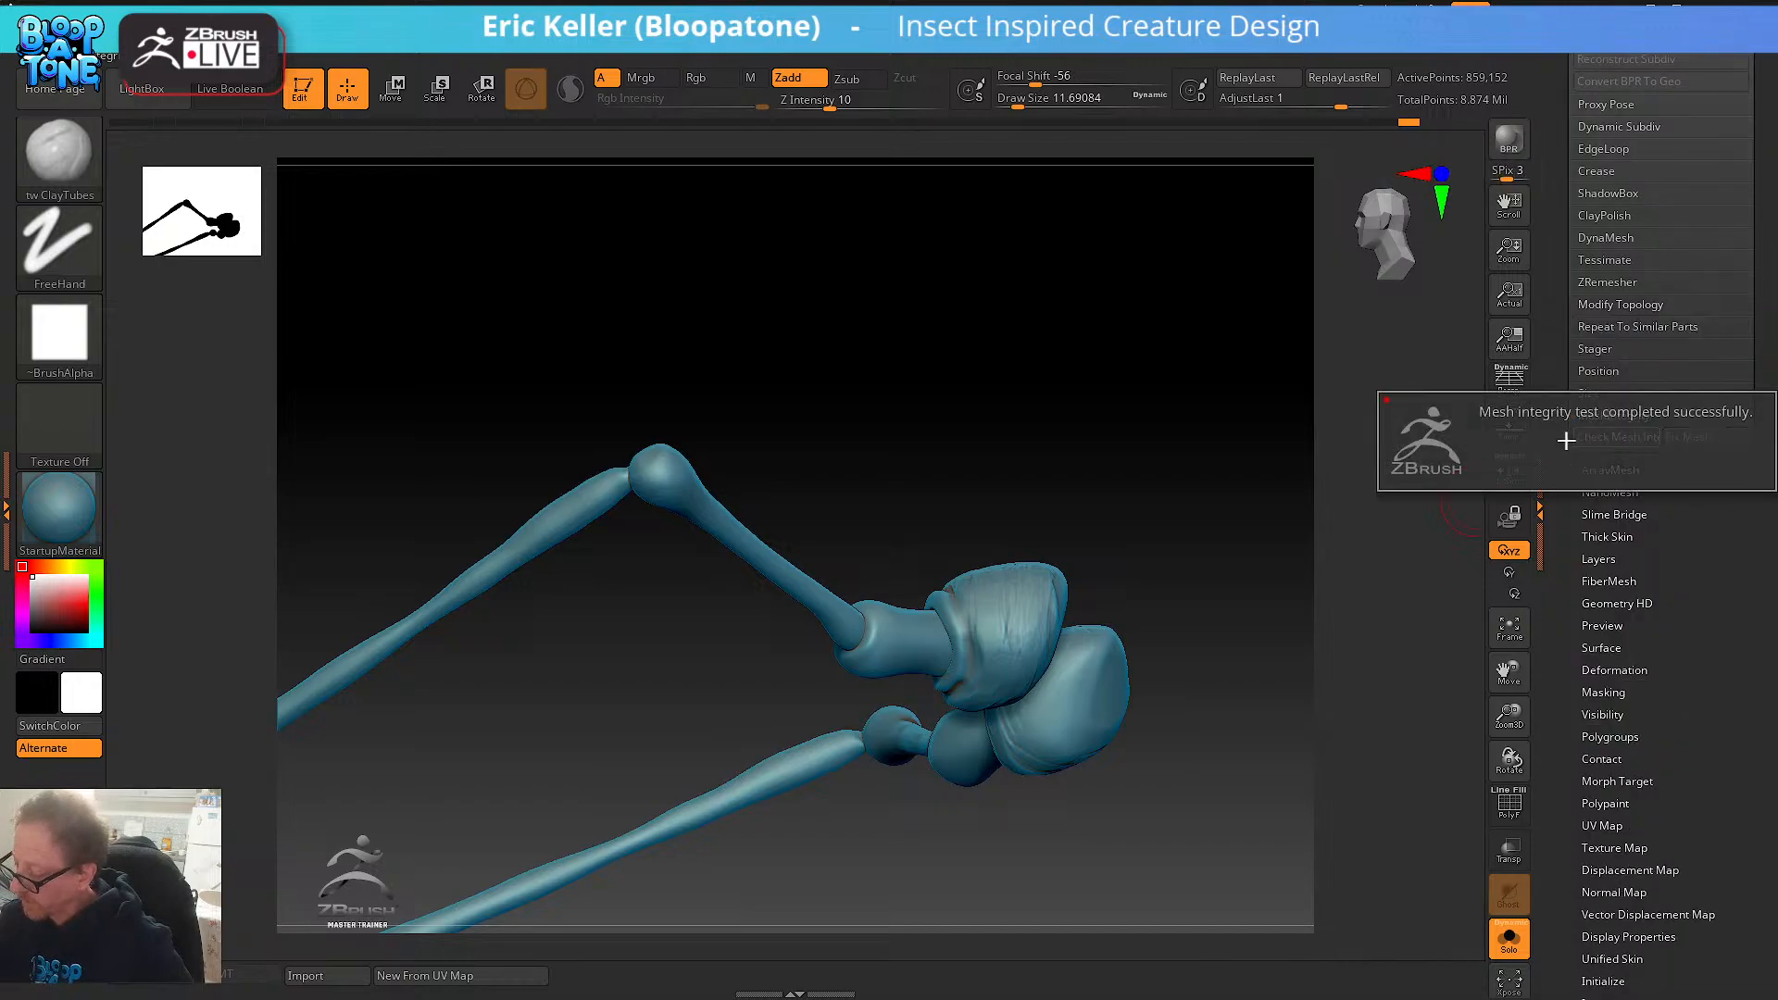
drag(1561, 233, 1574, 355)
click(1603, 368)
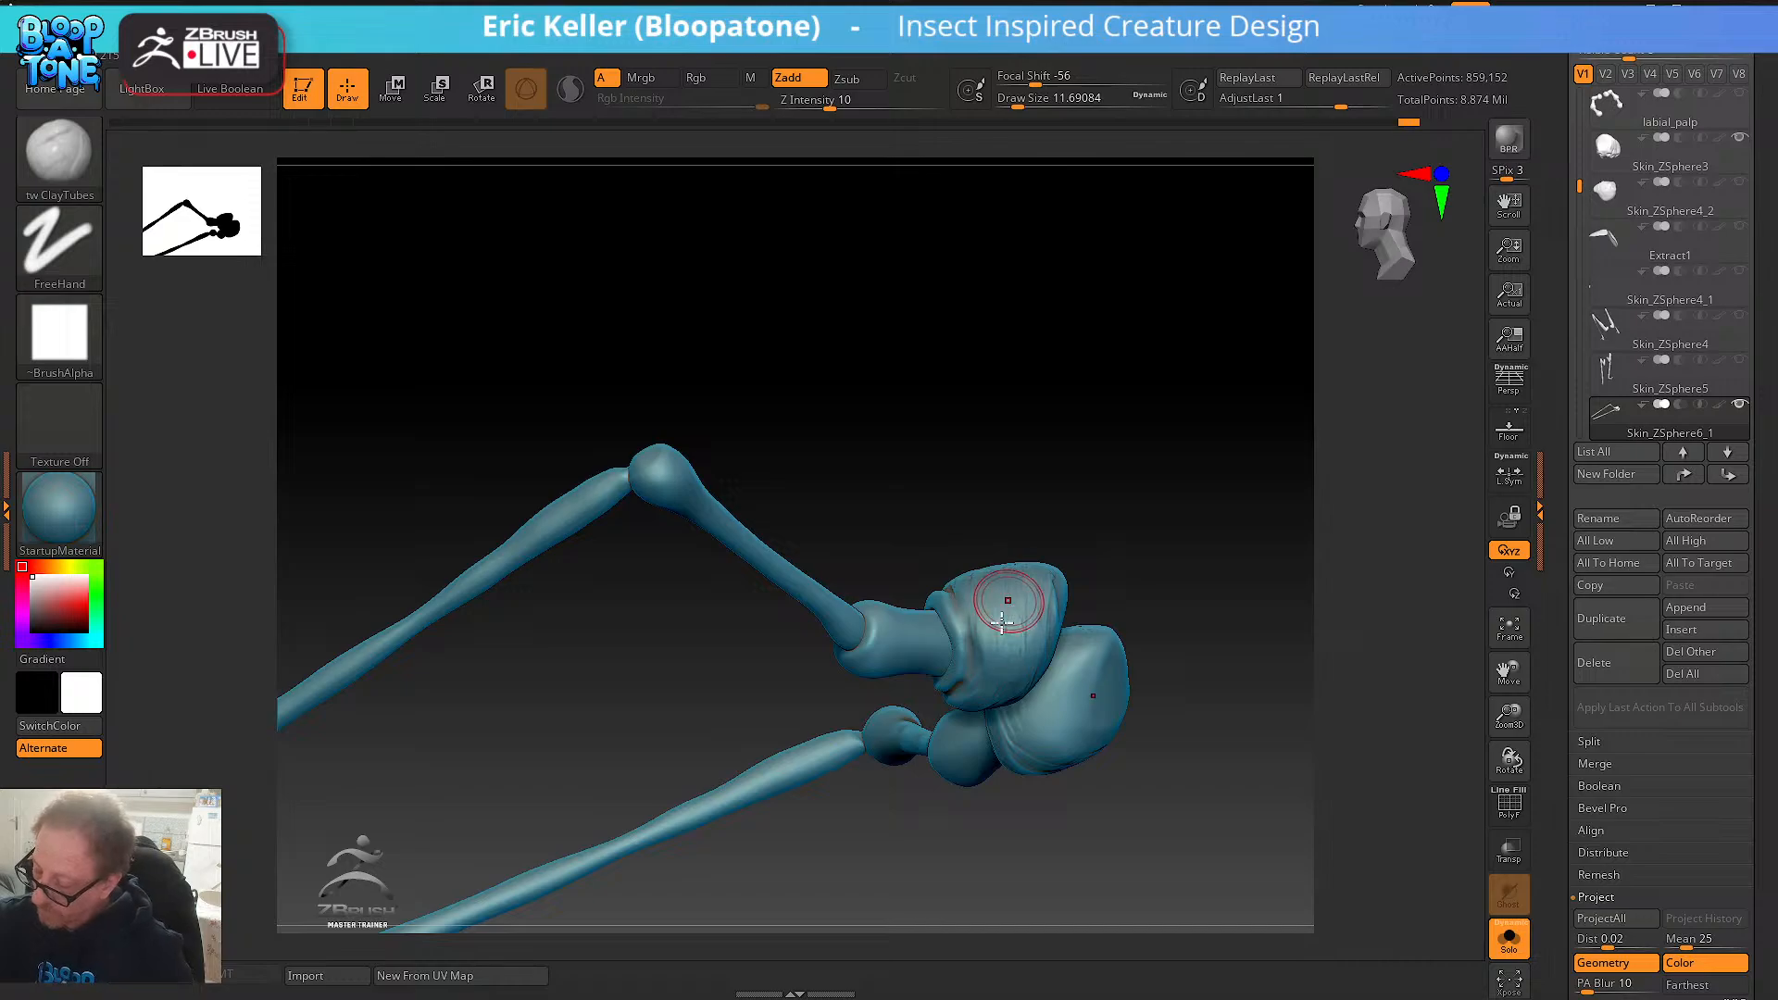
- Build up more layered ClayTubes striations over the base segment's top, side and underside, up to its folded rim
drag(1111, 569, 1013, 636)
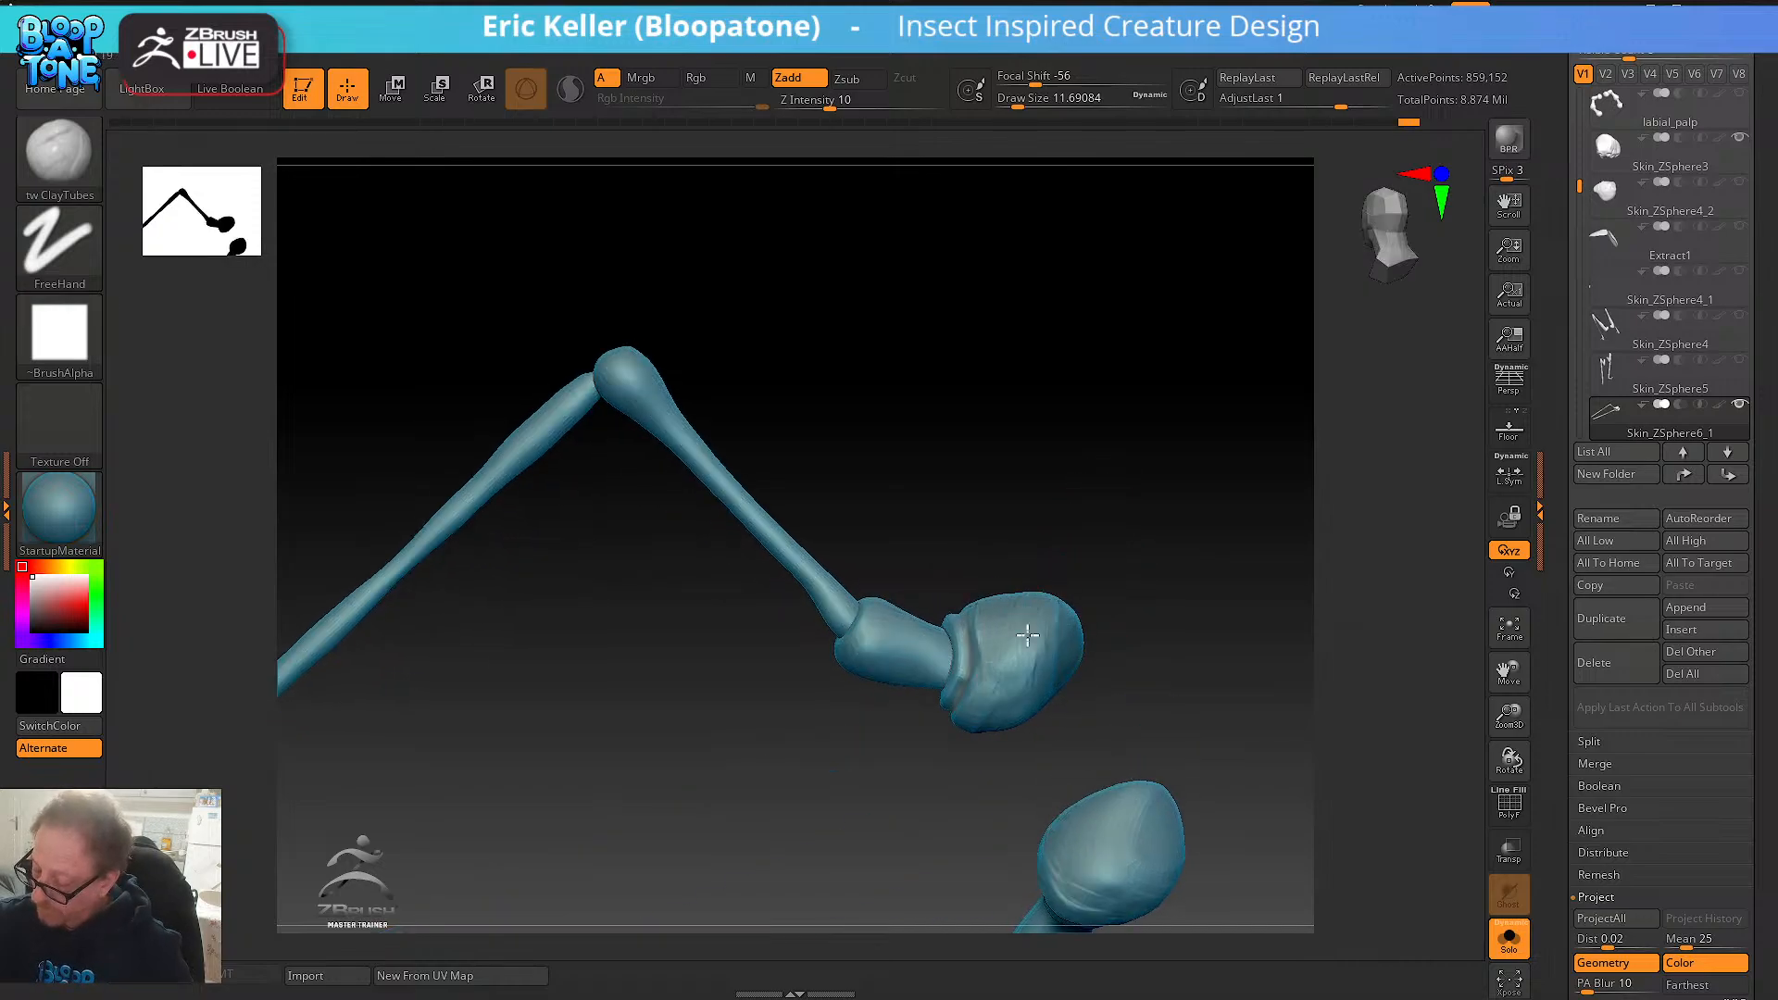
drag(1056, 722, 988, 686)
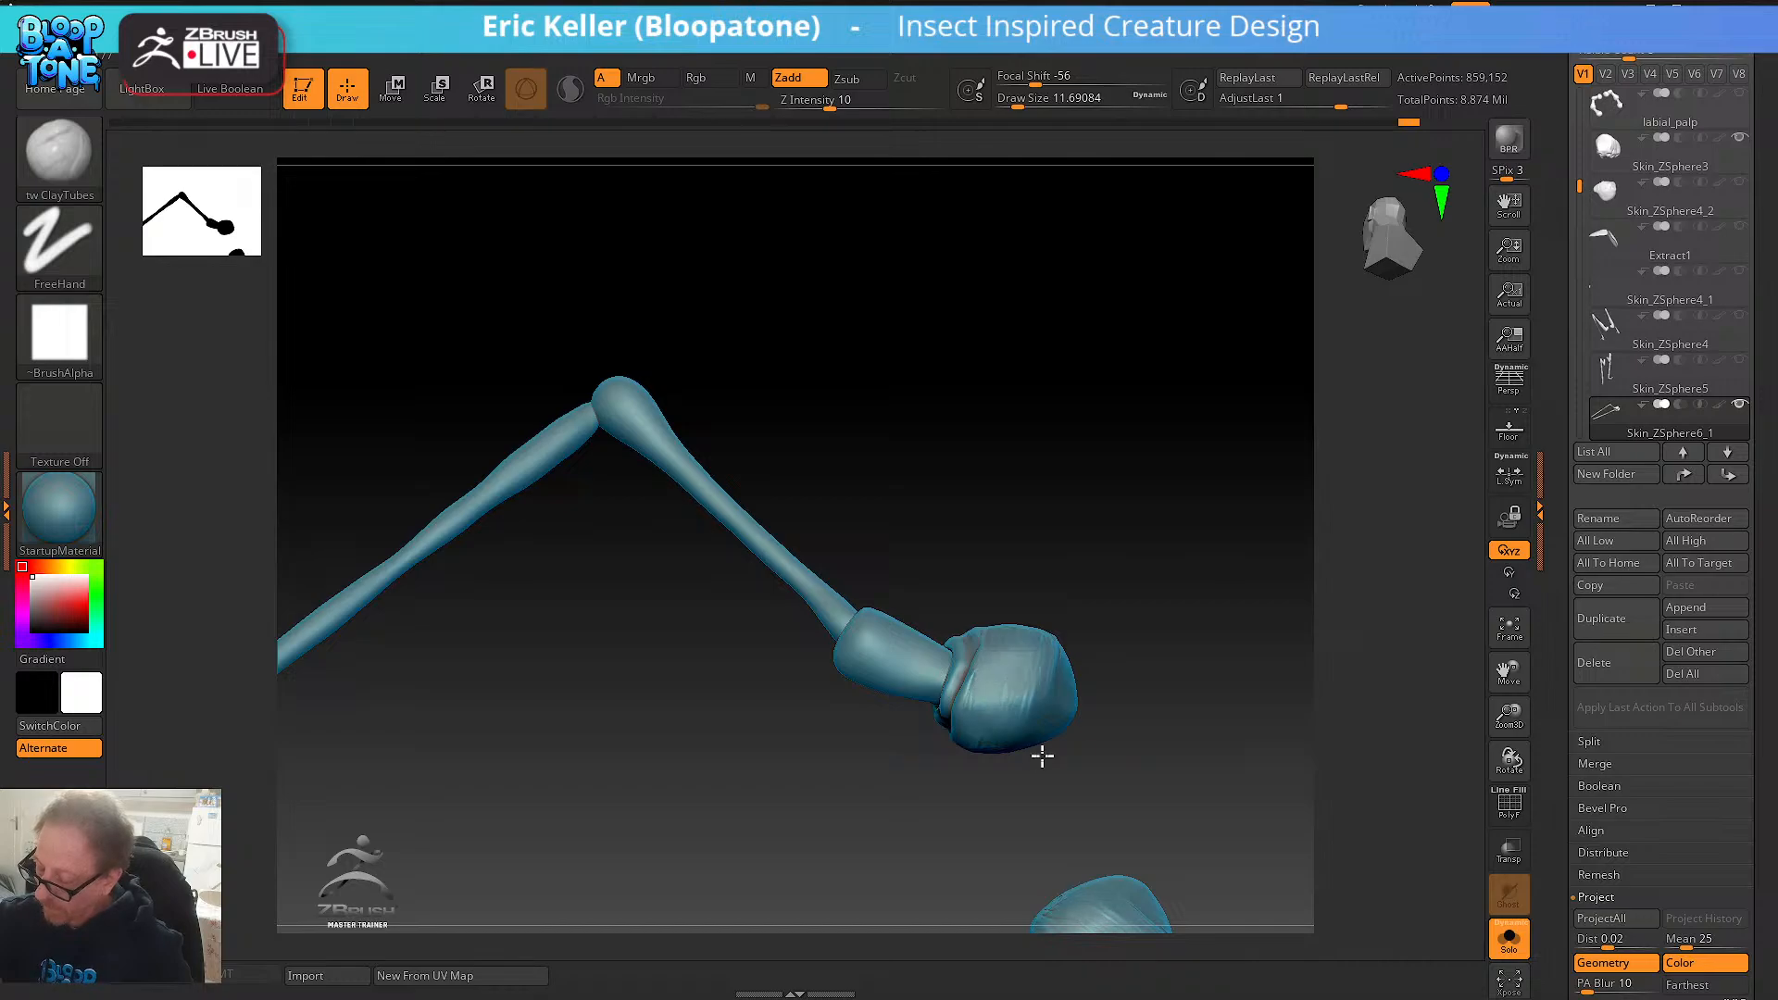
mouse_move(1039, 754)
mouse_down()
mouse_move(1004, 709)
mouse_move(1103, 686)
mouse_move(988, 710)
mouse_move(1075, 623)
mouse_move(977, 731)
mouse_move(946, 794)
mouse_move(968, 793)
mouse_move(972, 829)
mouse_move(1036, 775)
mouse_move(996, 718)
mouse_up()
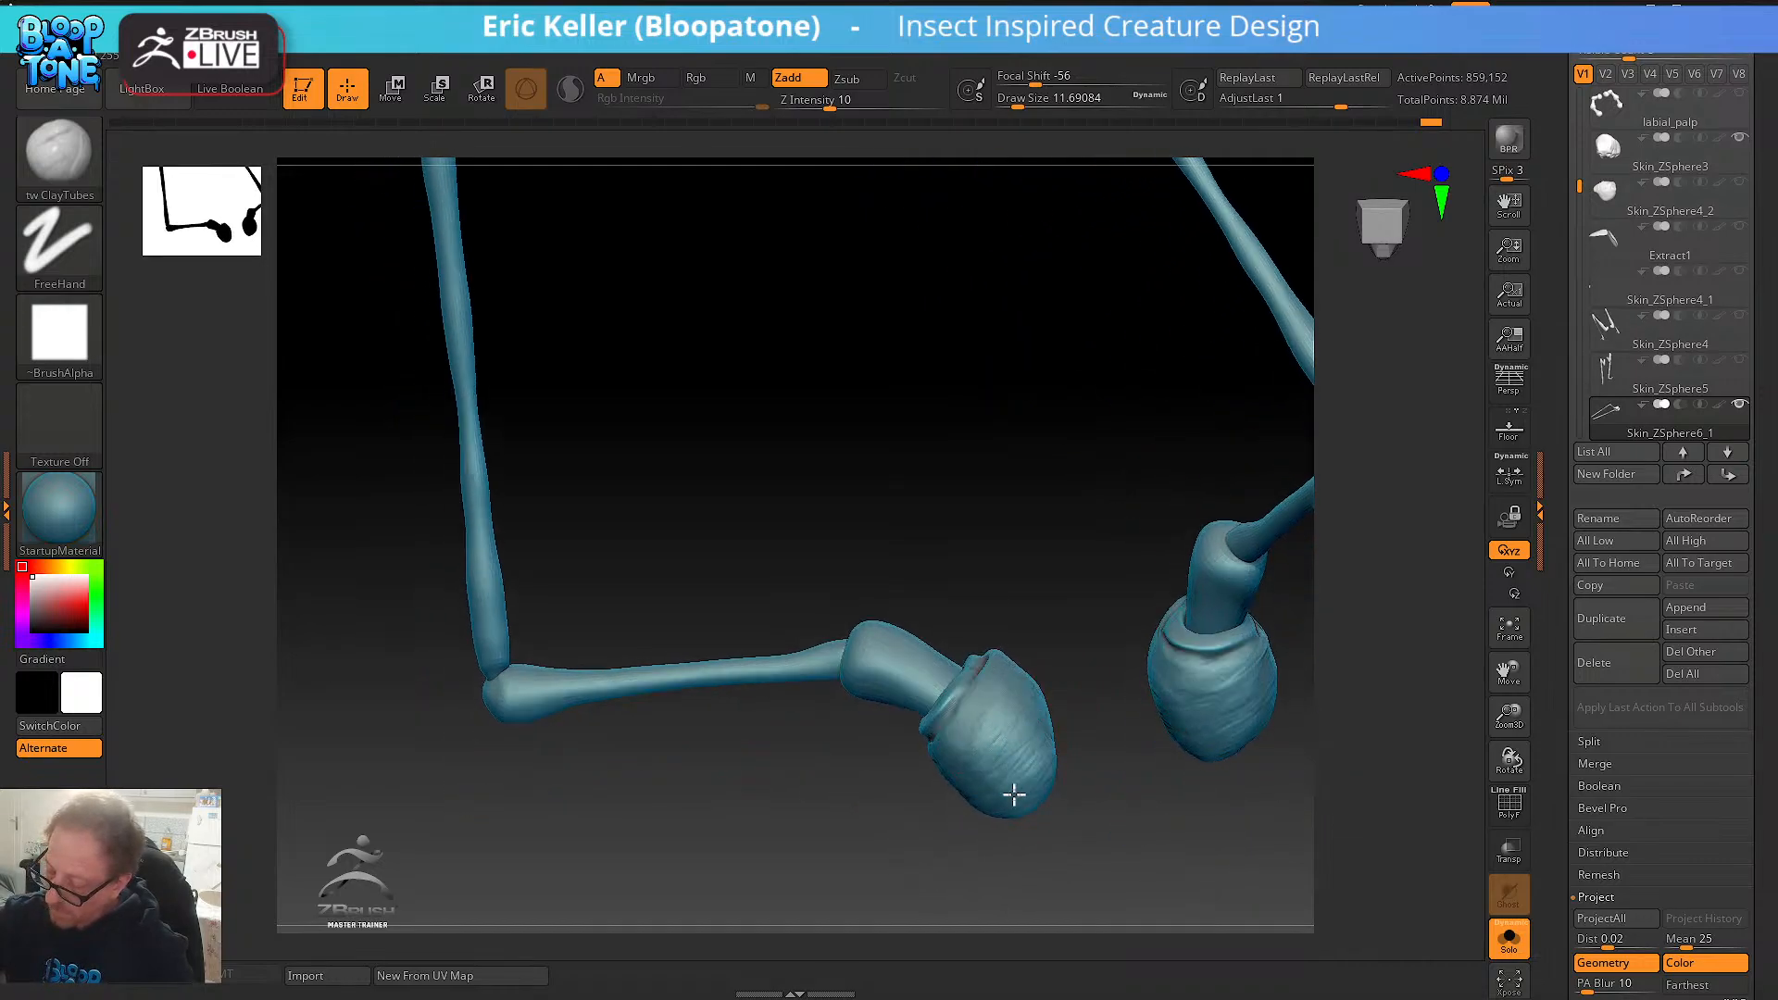
drag(1091, 792, 1056, 768)
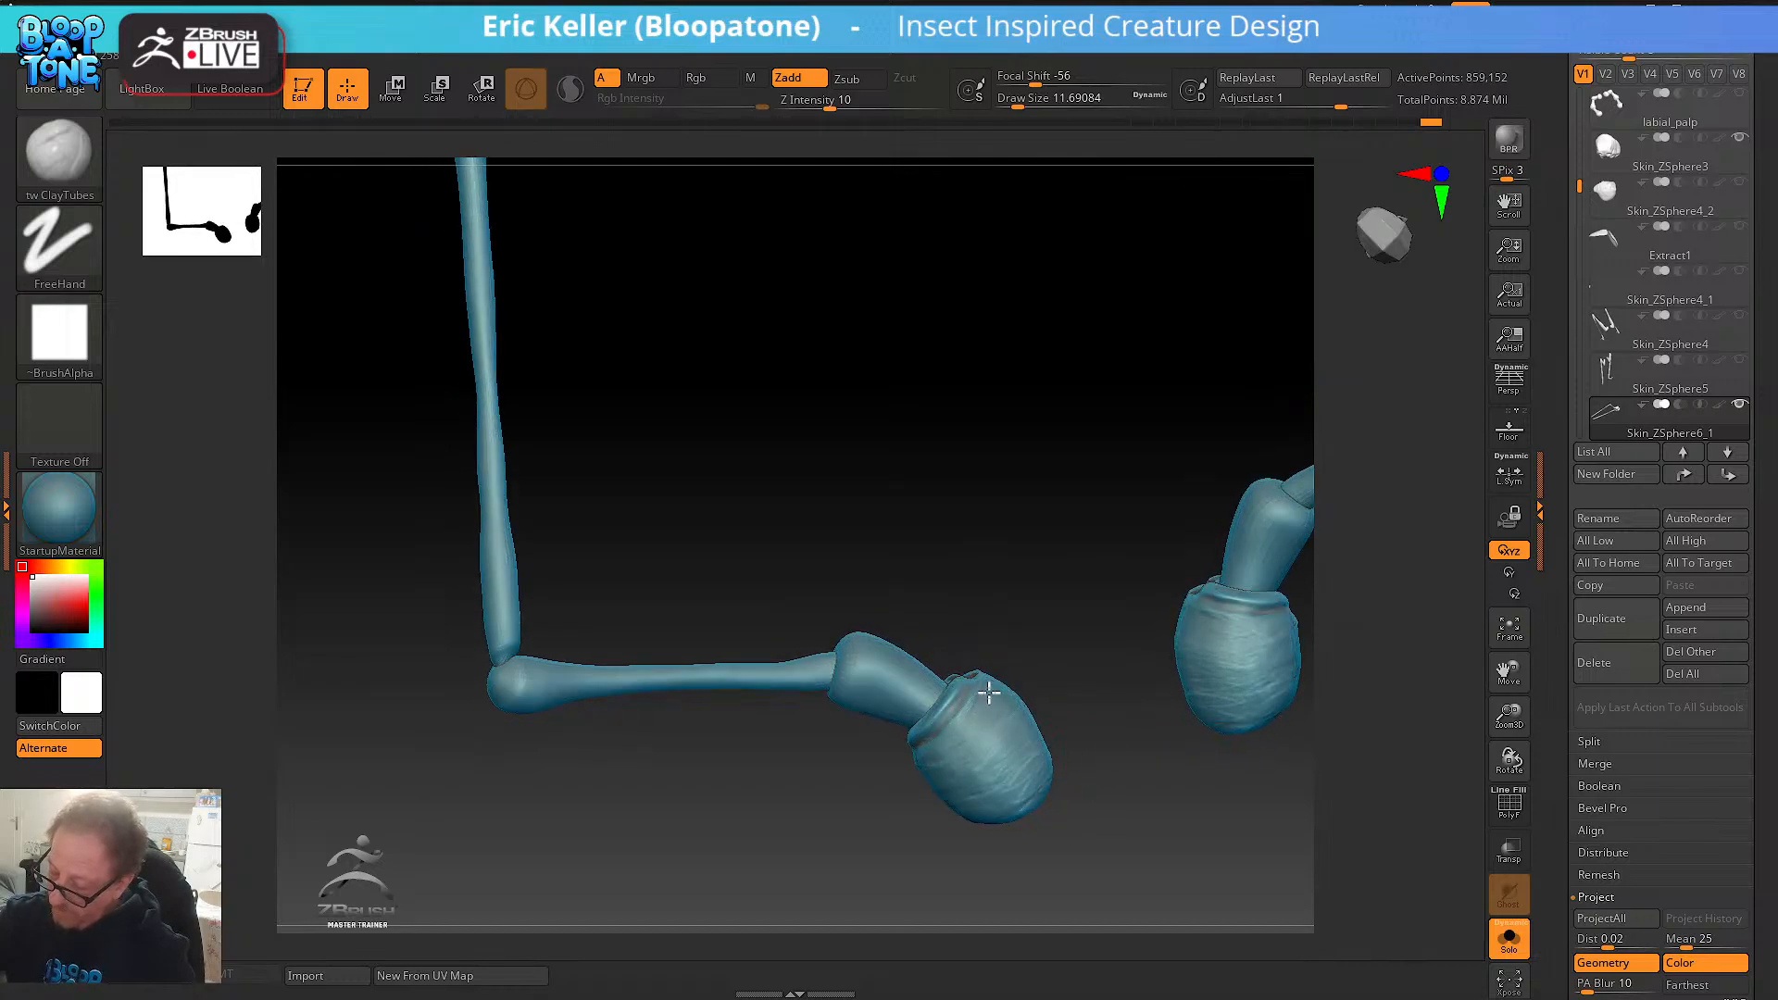
drag(966, 708, 970, 688)
mouse_move(970, 687)
right_down()
mouse_move(1000, 691)
mouse_move(1009, 656)
mouse_move(1075, 655)
mouse_move(999, 675)
mouse_move(1068, 679)
mouse_move(994, 709)
right_up()
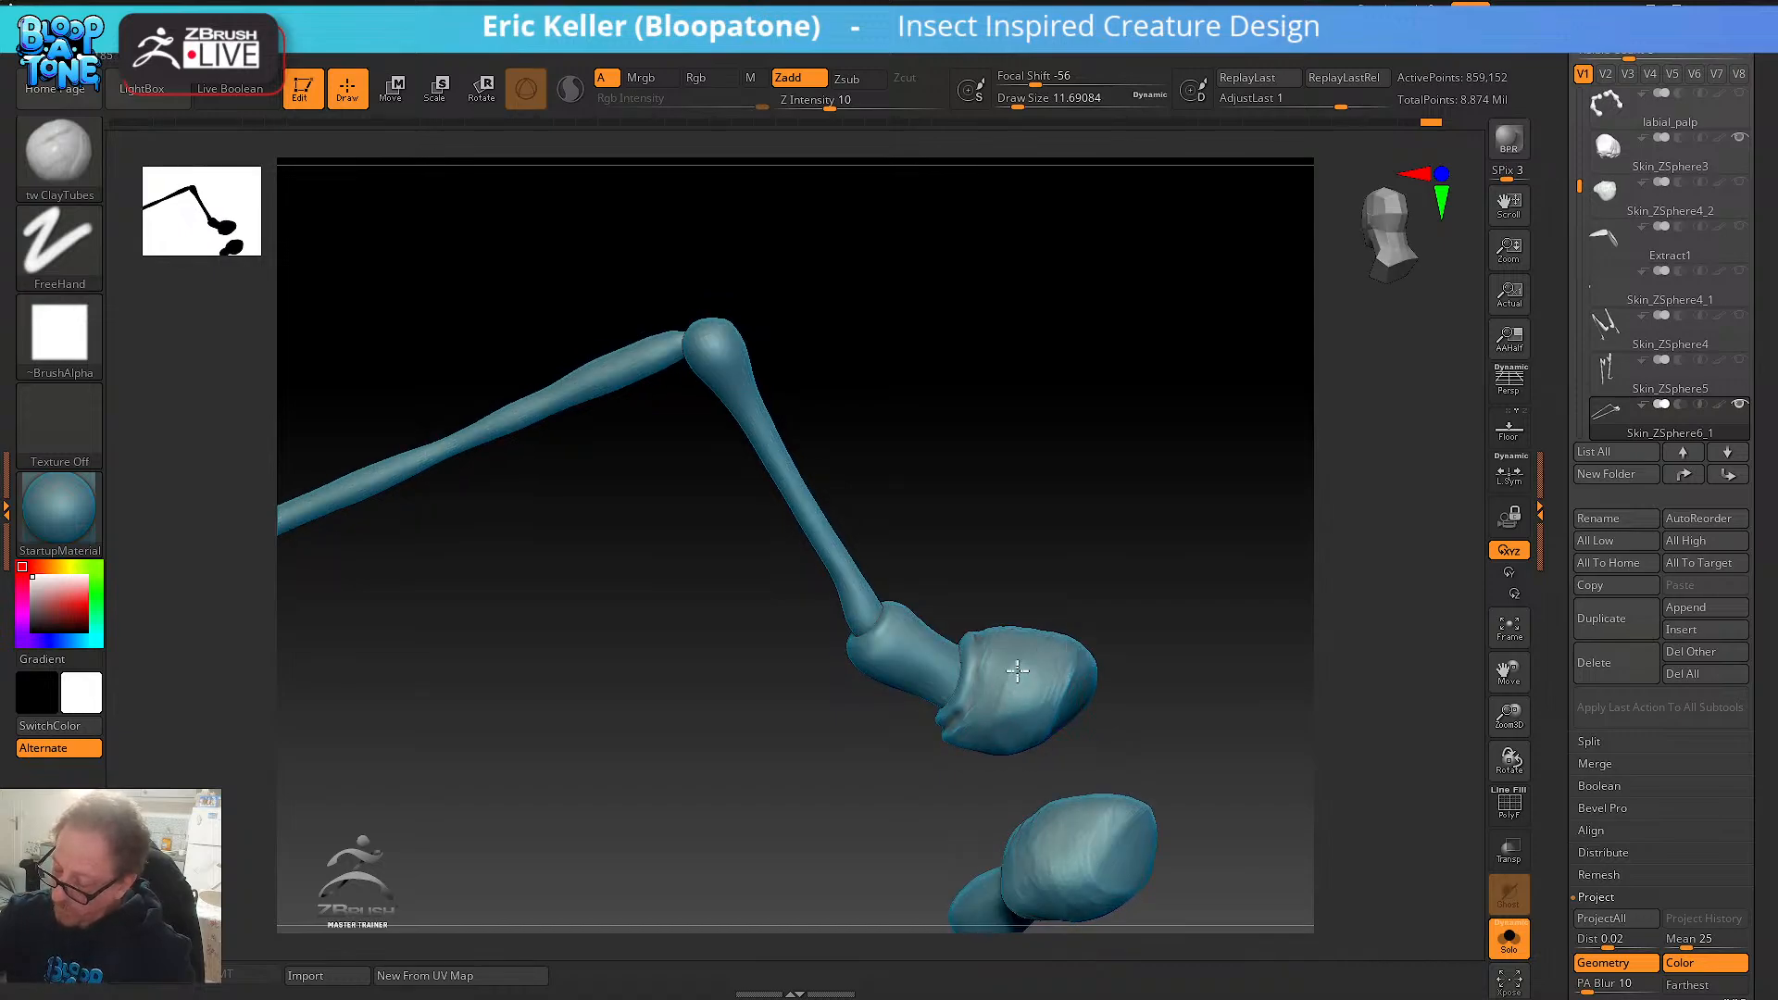
right_drag(994, 643, 1064, 718)
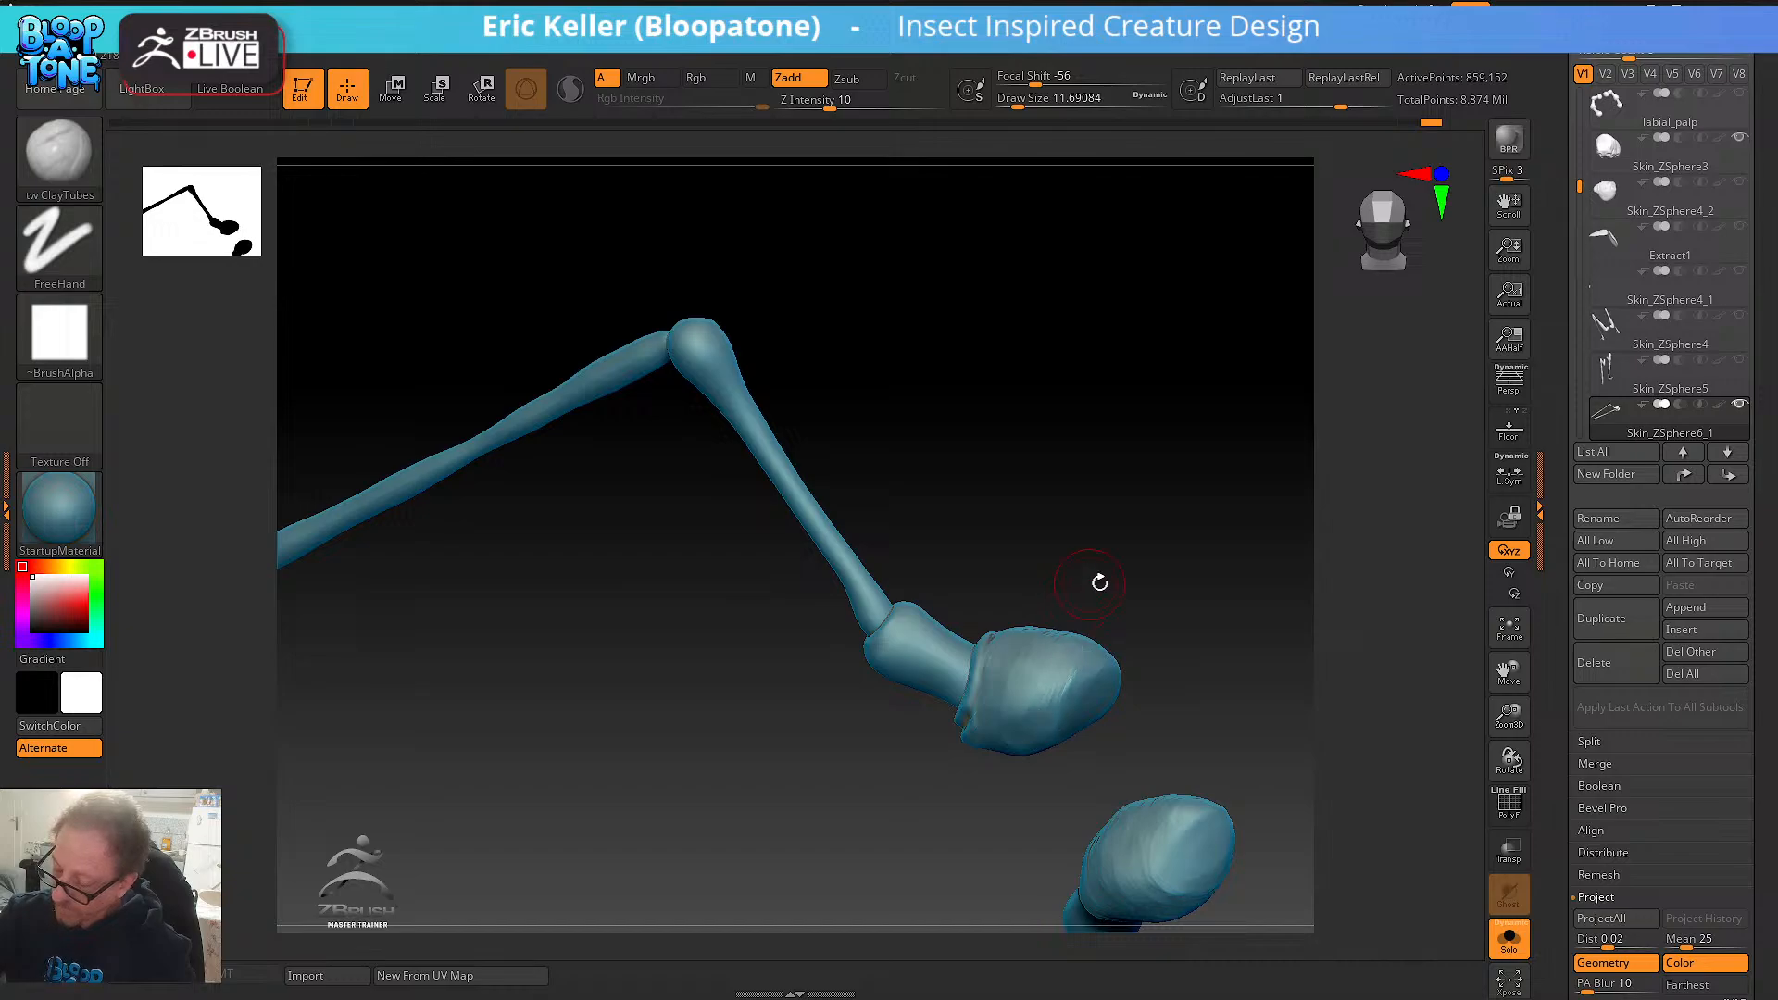
right_drag(1099, 584, 1006, 729)
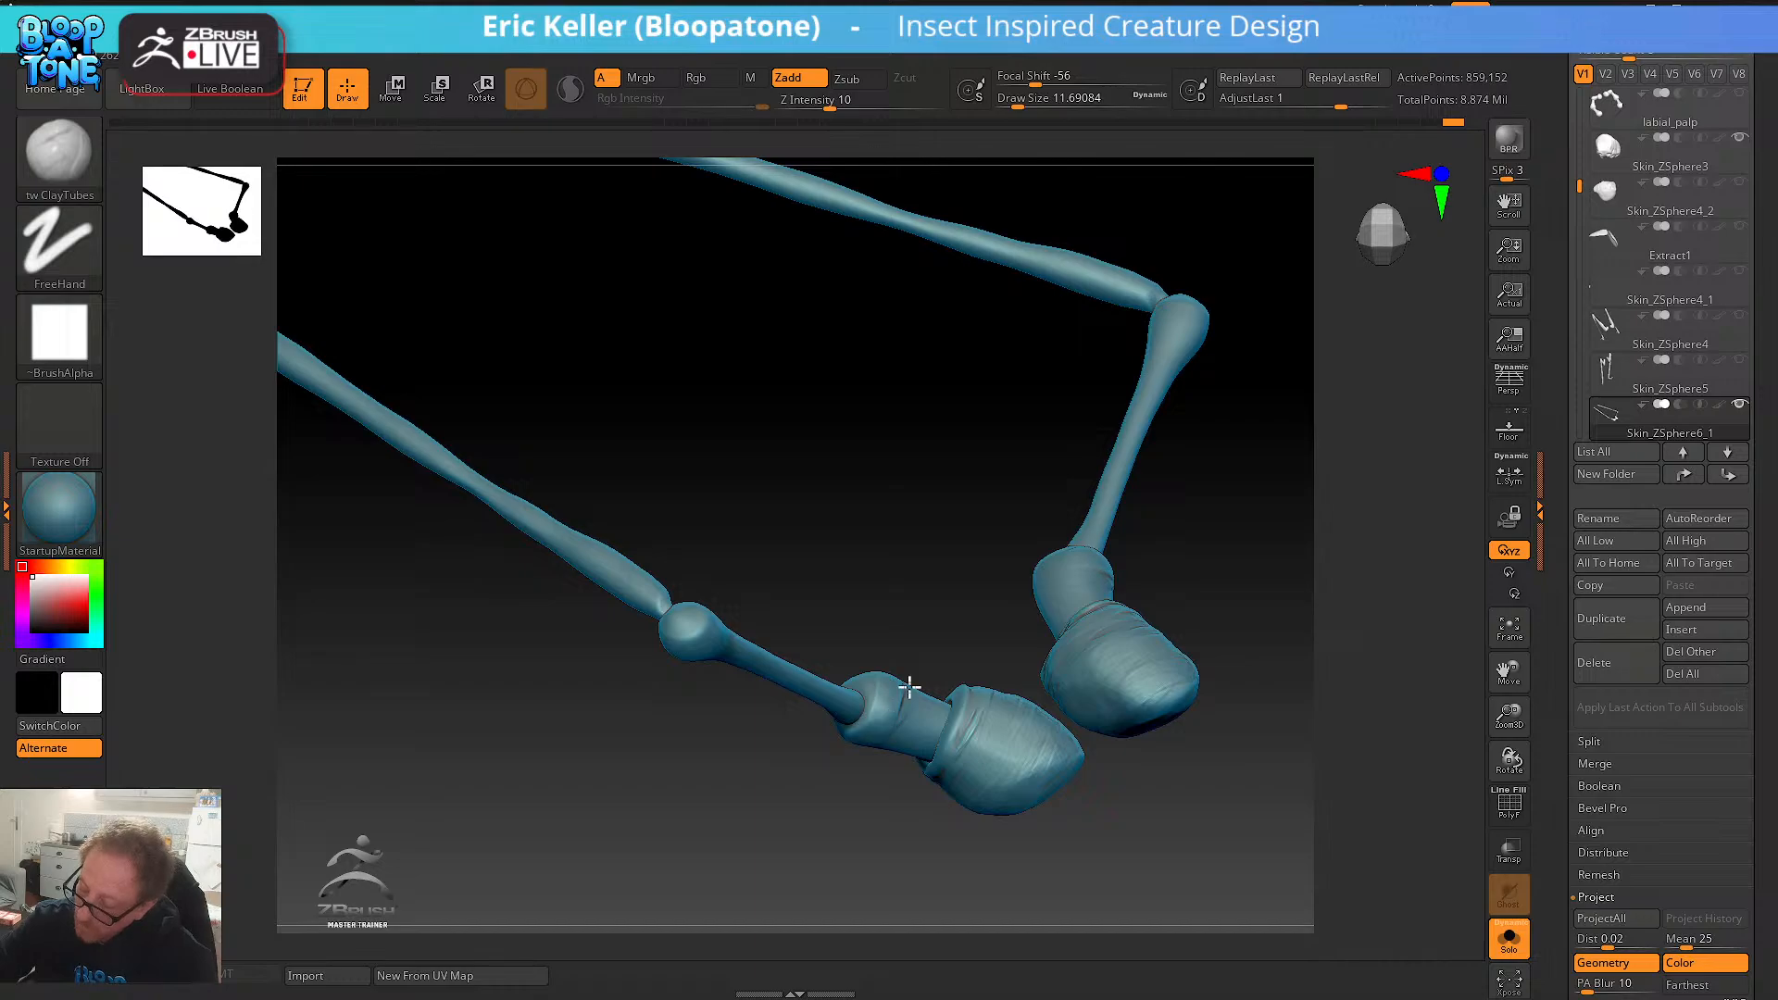
- Sculpt banded ClayTubes strokes around the short second leg segment, between the base segment and the long thin one
drag(911, 705, 900, 682)
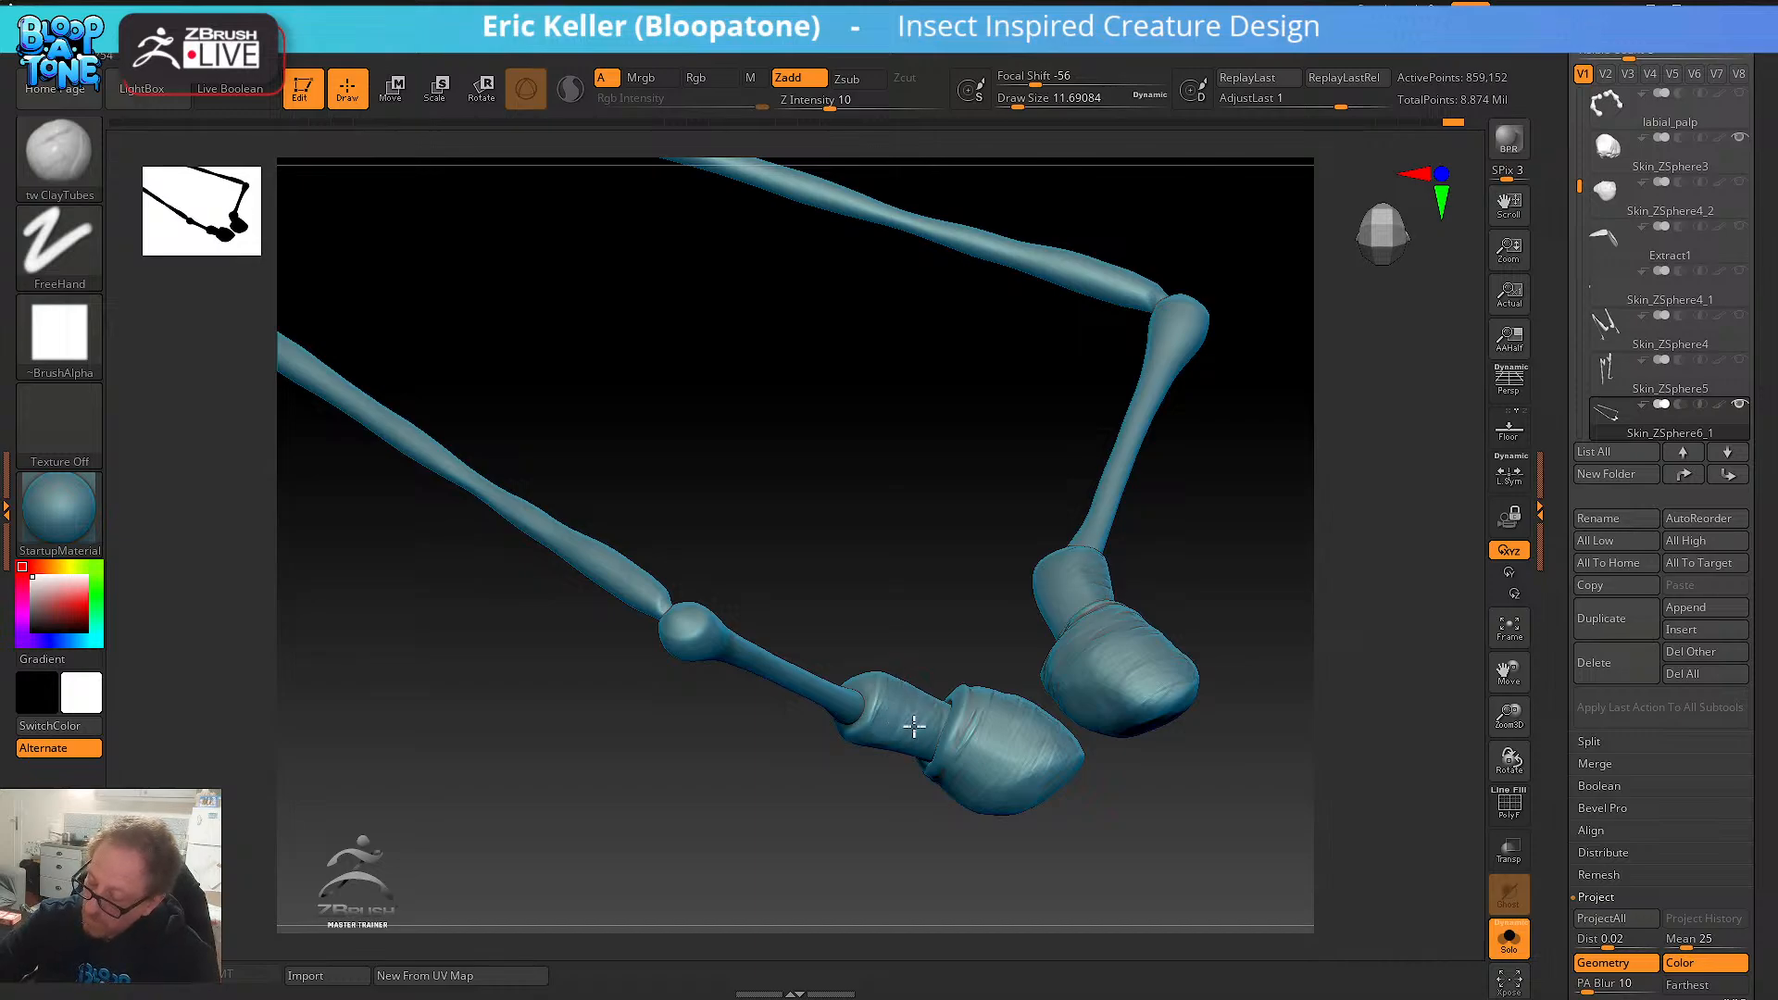
drag(893, 780, 964, 636)
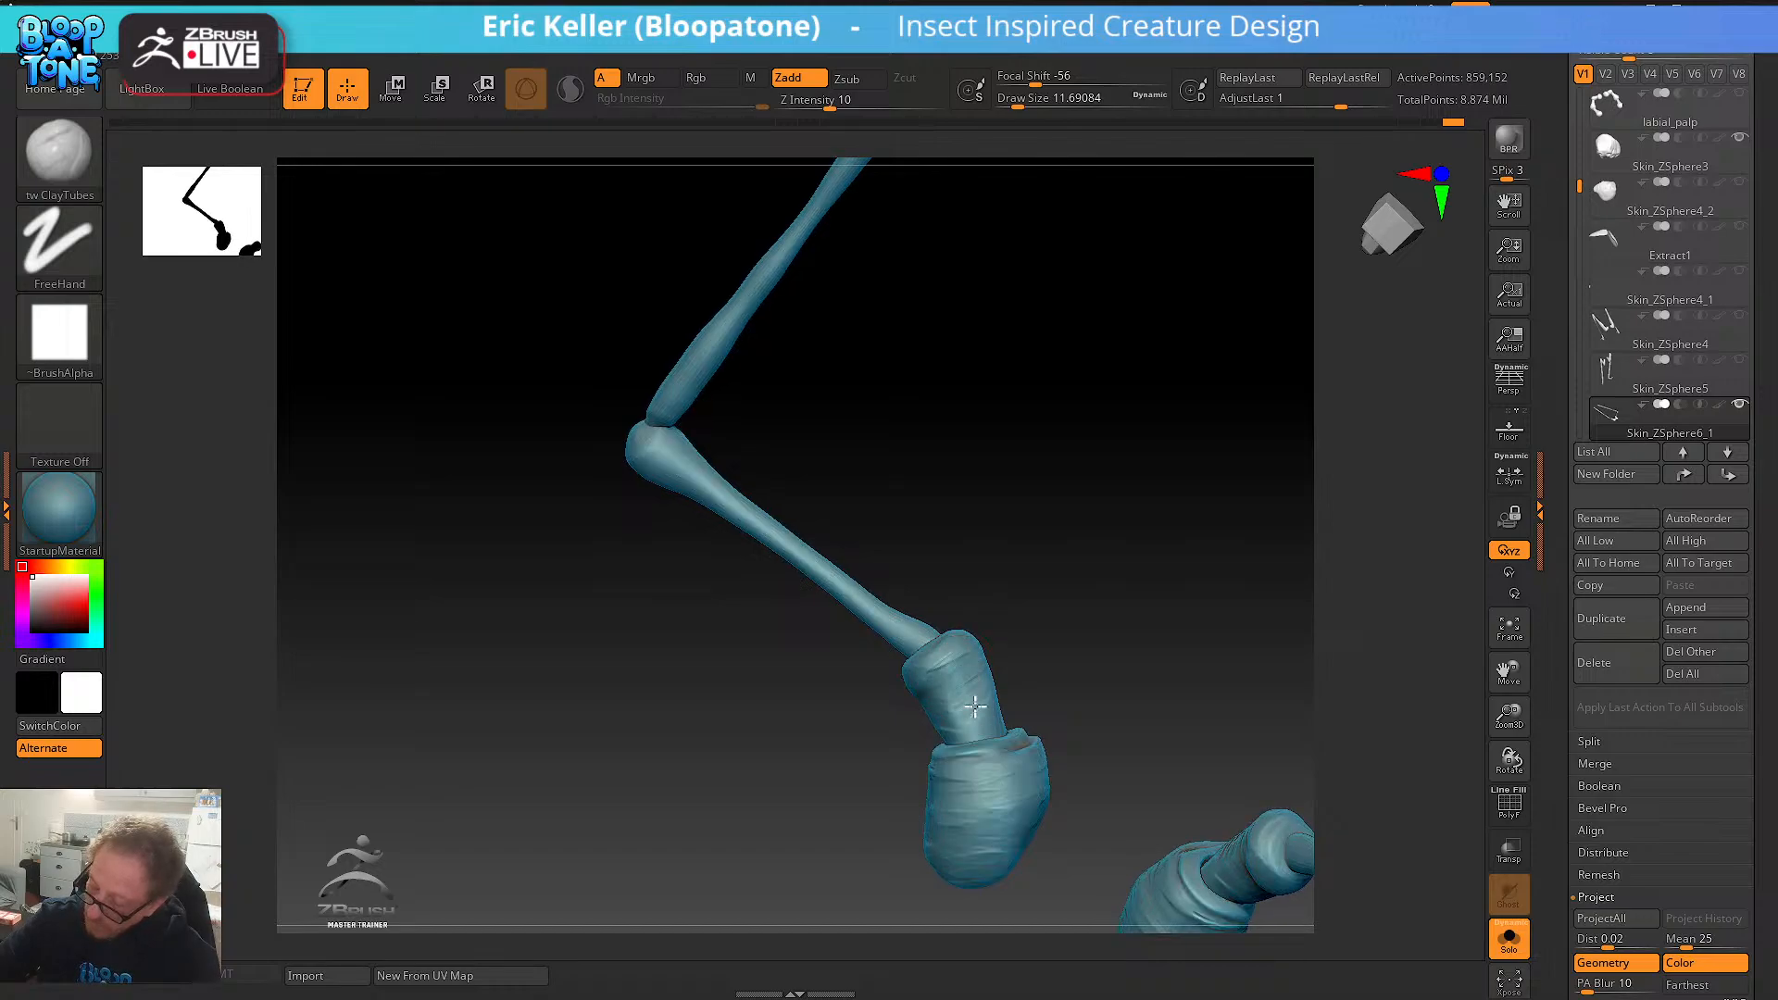
mouse_move(967, 718)
mouse_down()
mouse_move(976, 747)
mouse_move(1019, 615)
mouse_move(1024, 682)
mouse_move(1024, 627)
mouse_move(1066, 652)
mouse_move(1075, 589)
mouse_move(1075, 663)
mouse_move(964, 821)
mouse_move(984, 700)
mouse_move(1028, 681)
mouse_move(1040, 738)
mouse_up()
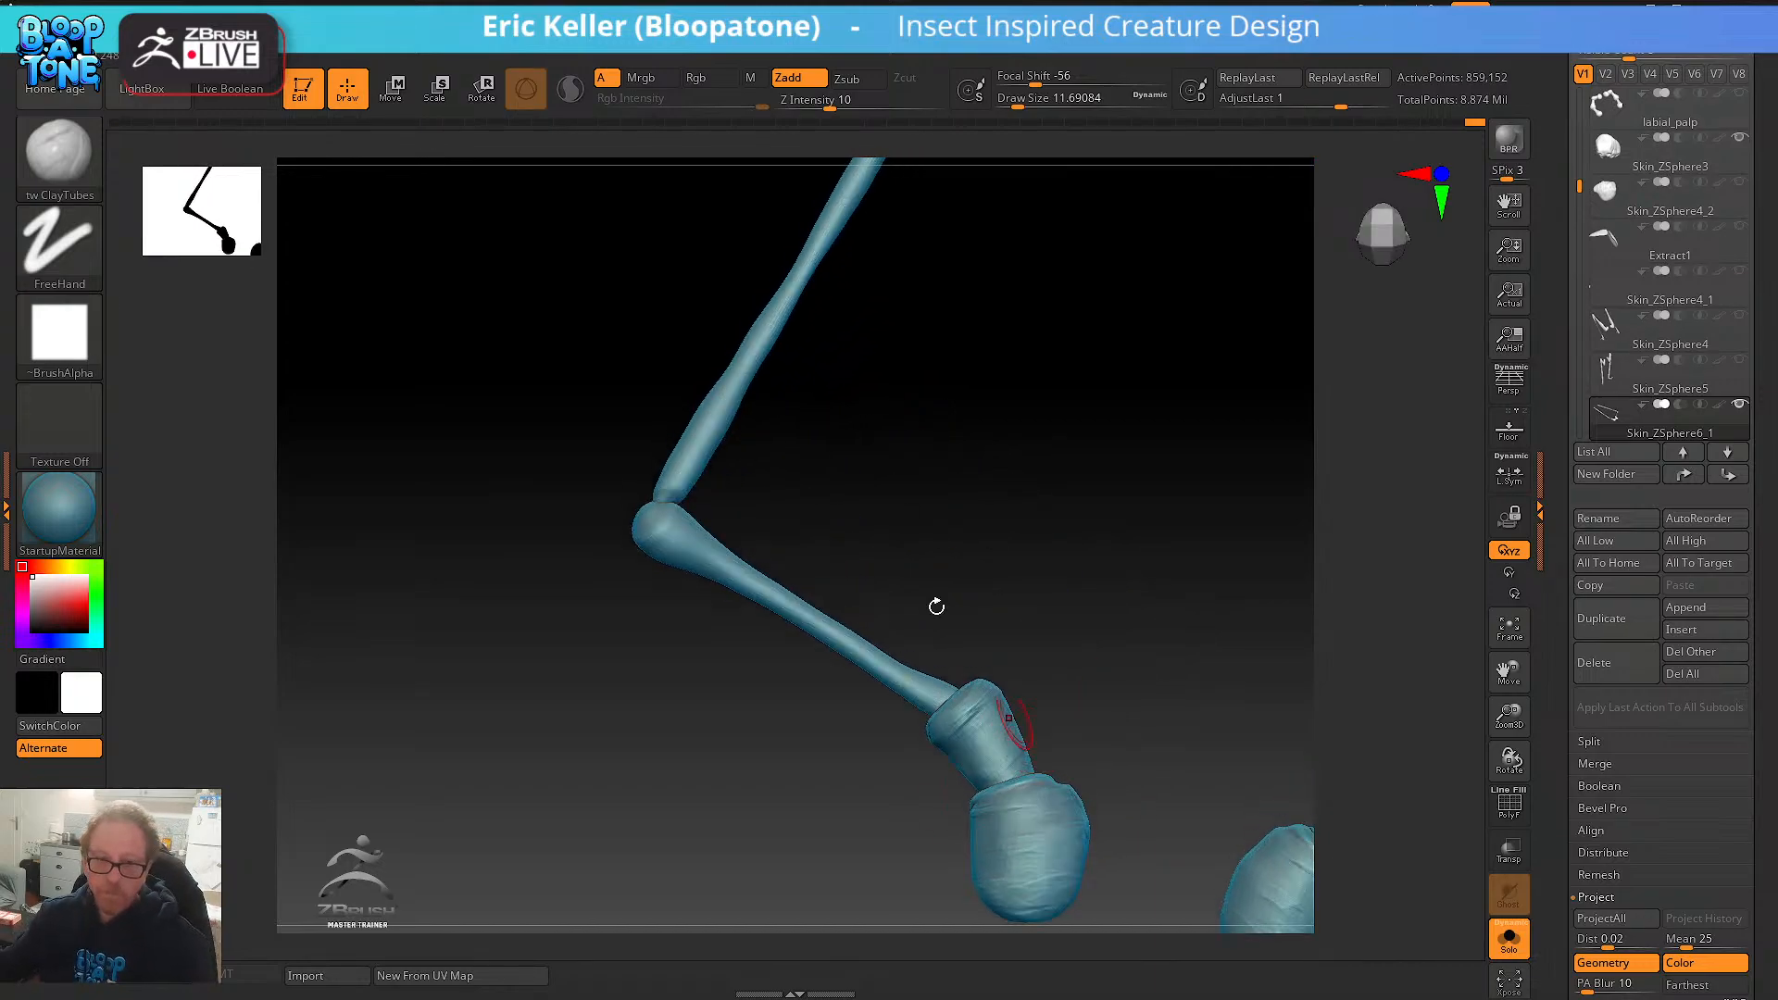
- Bring up the insect reference photo and zoom it to examine how the leg segments join the body
right_drag(2, 315, 489, 360)
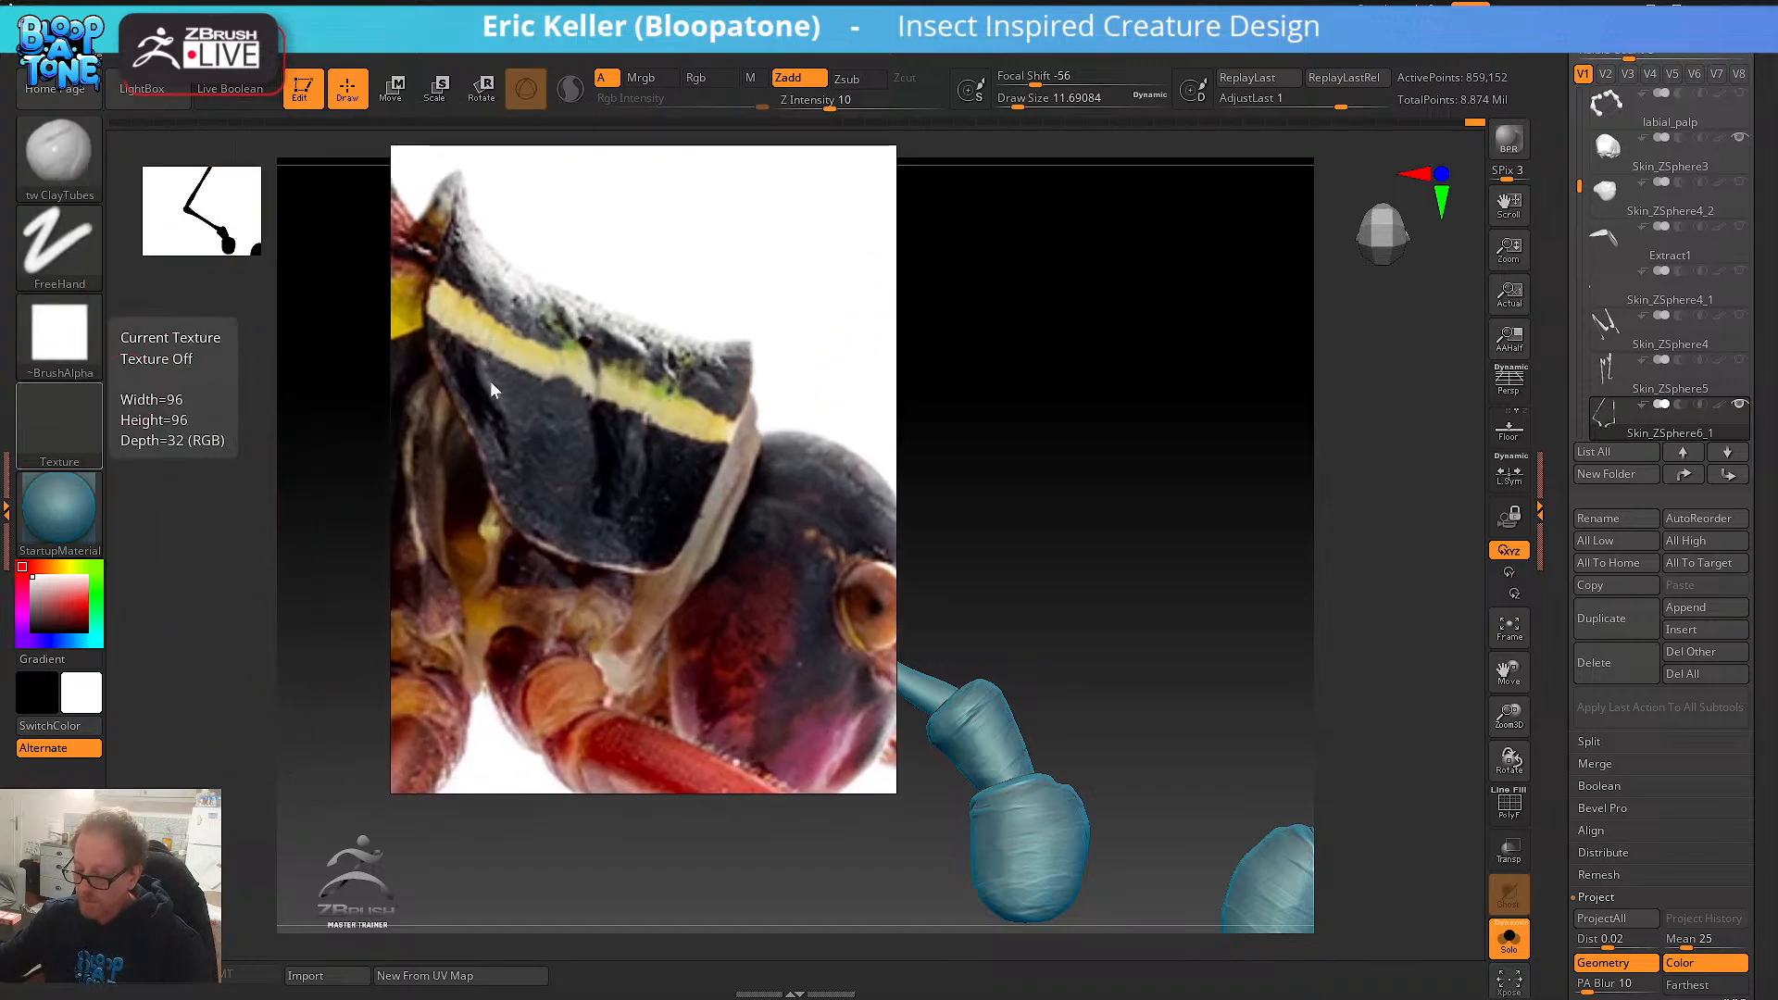
scroll(532, 482, down, 5)
scroll(548, 535, up, 8)
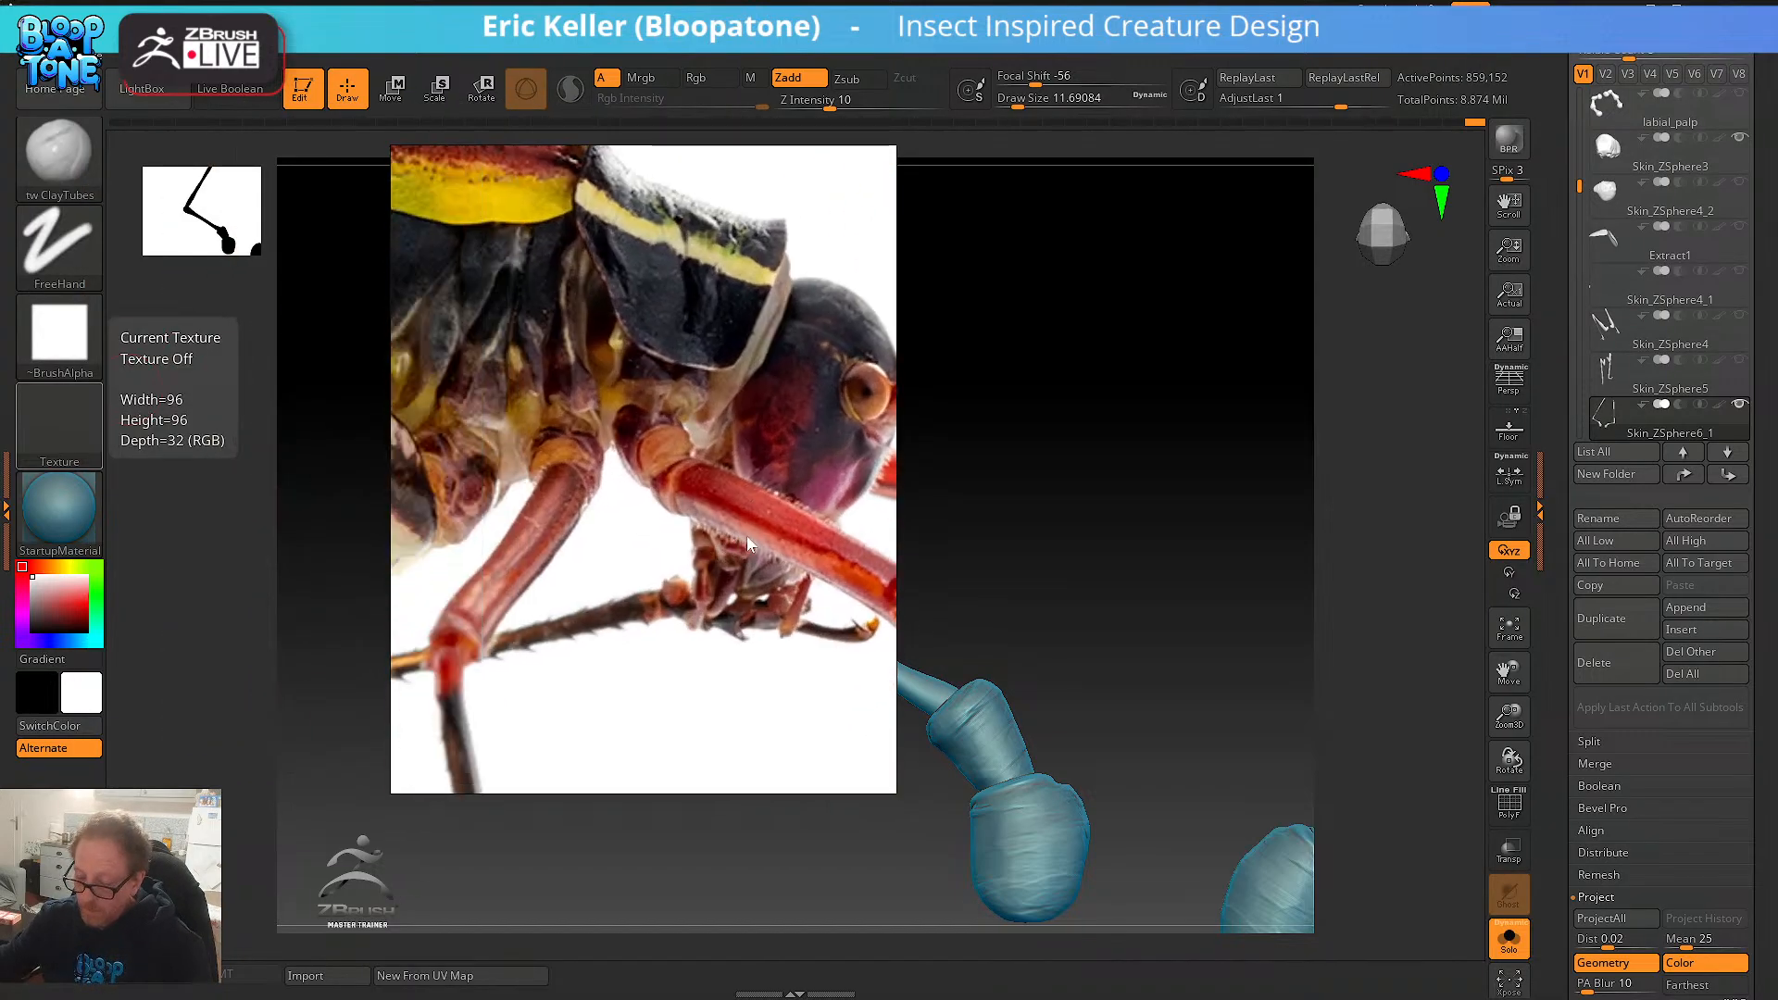
- Examine the leg segments and joints in the side and rear view photos of the black and yellow katydid
scroll(738, 582, up, 1)
scroll(704, 579, down, 6)
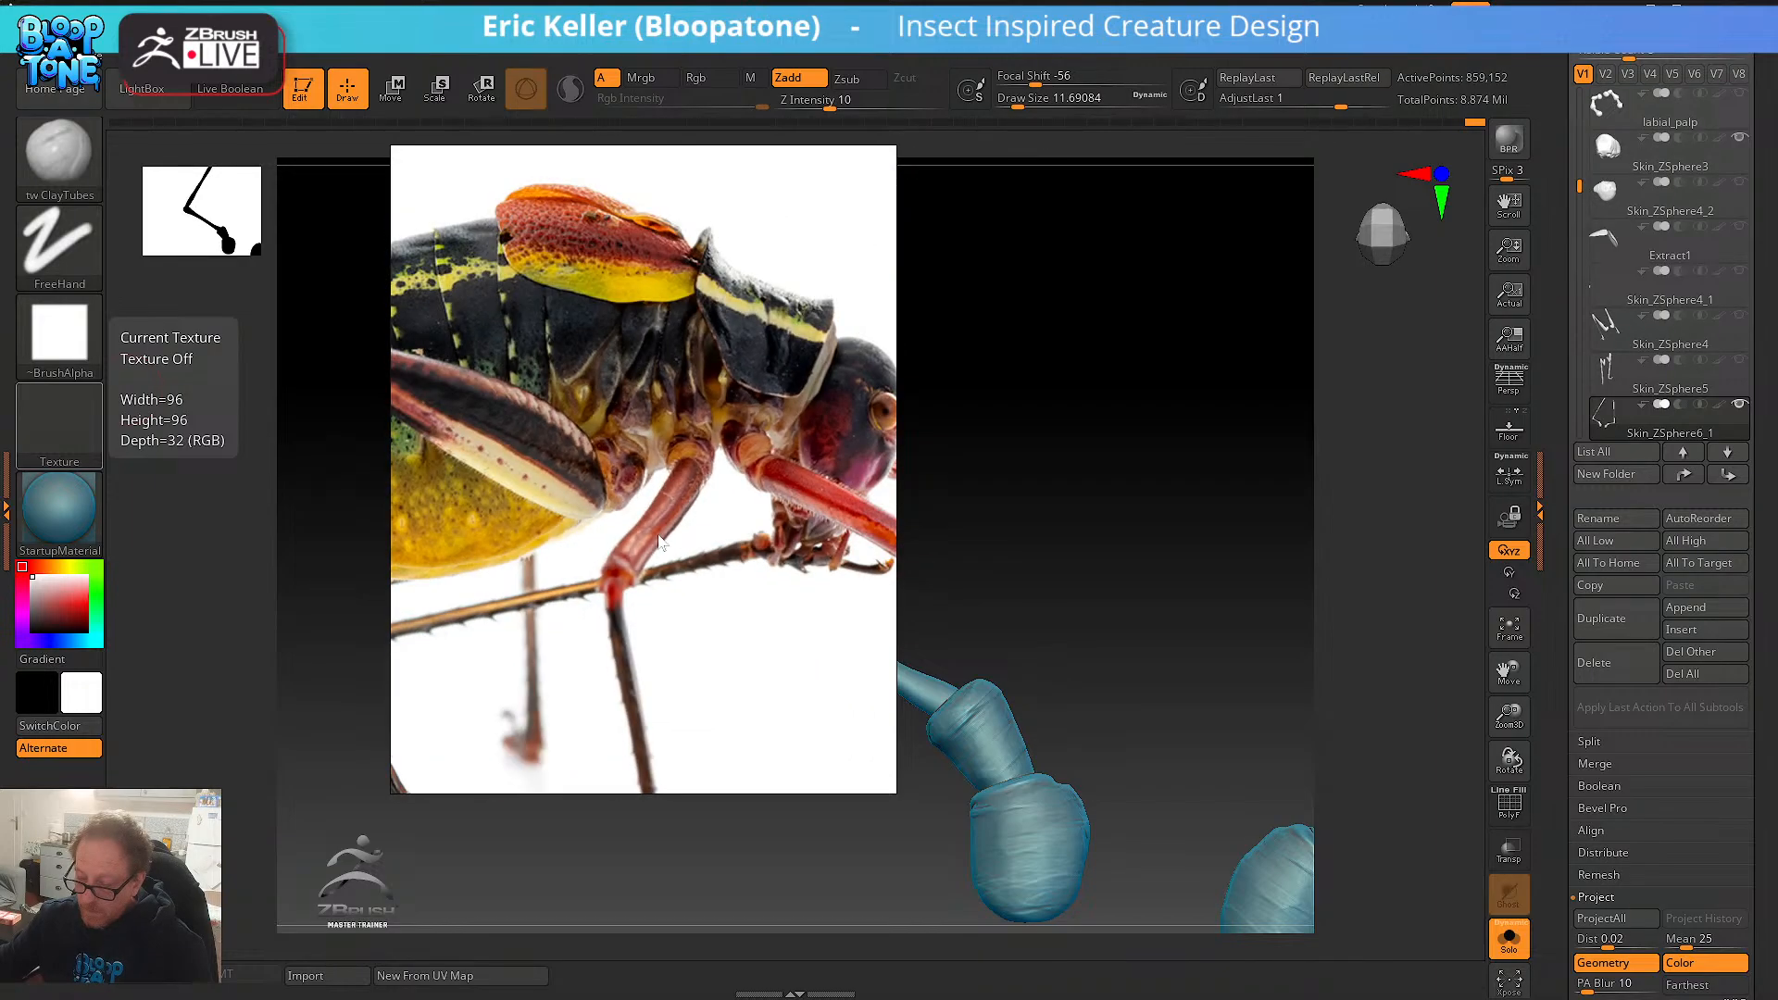
scroll(670, 574, down, 4)
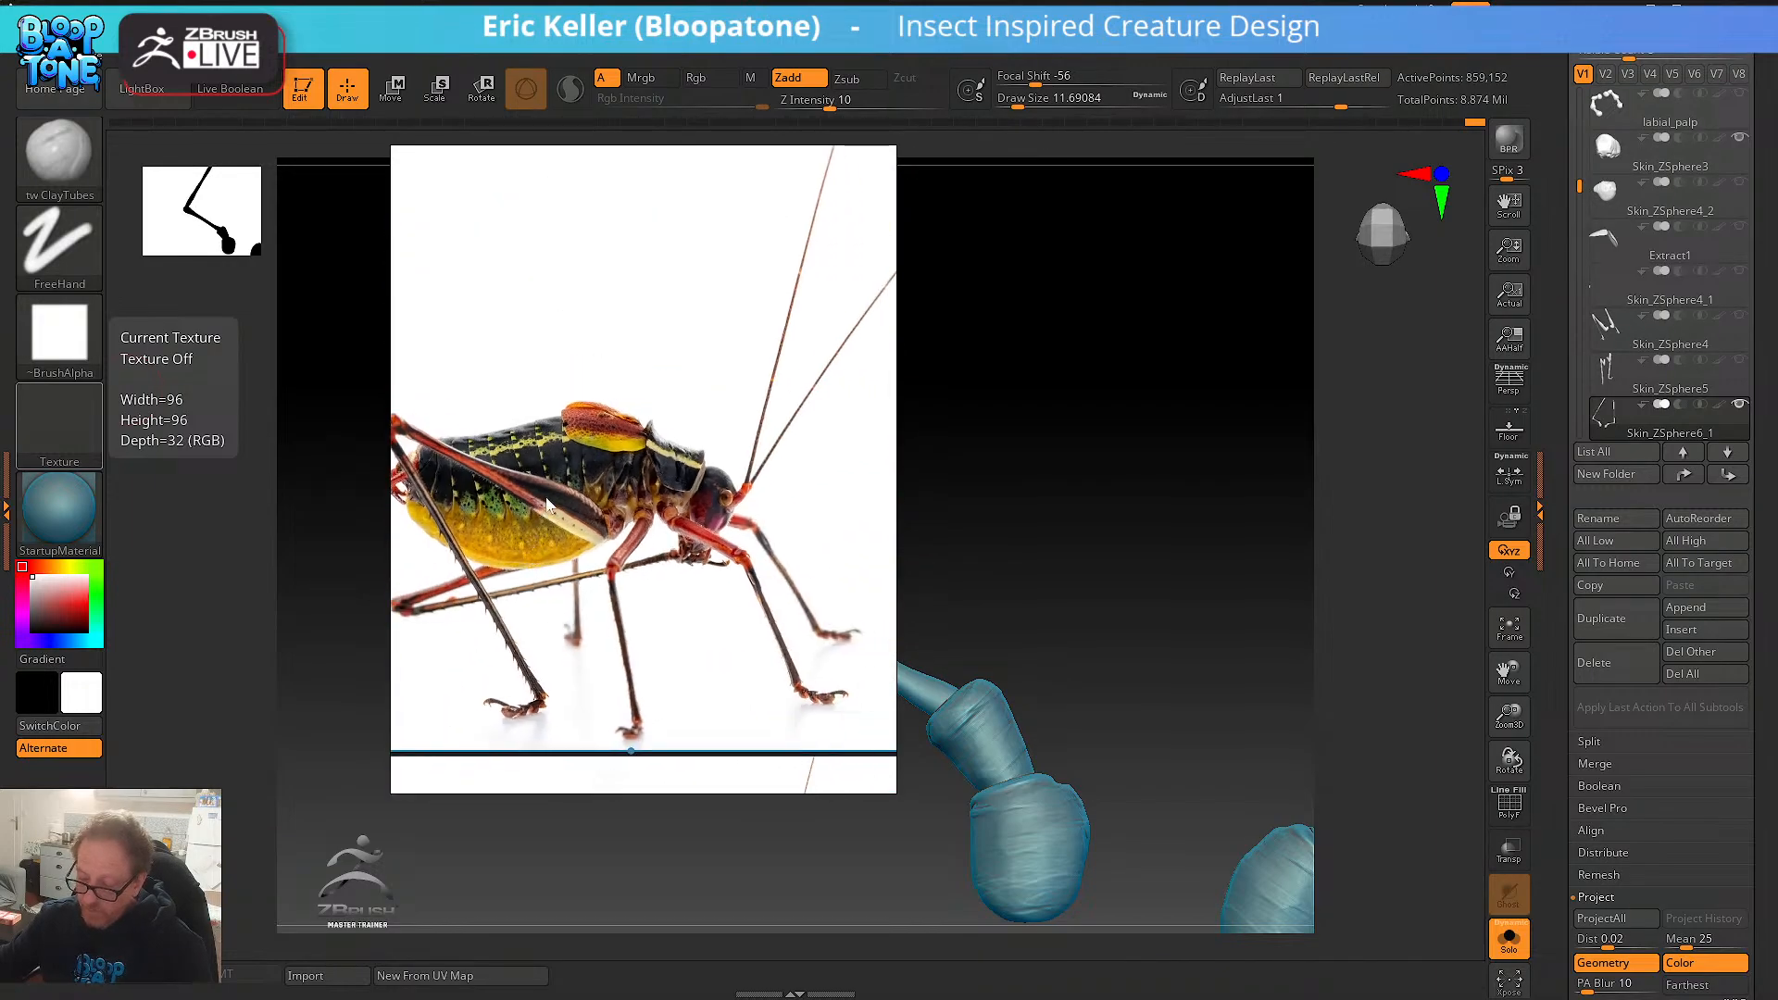
scroll(660, 588, up, 10)
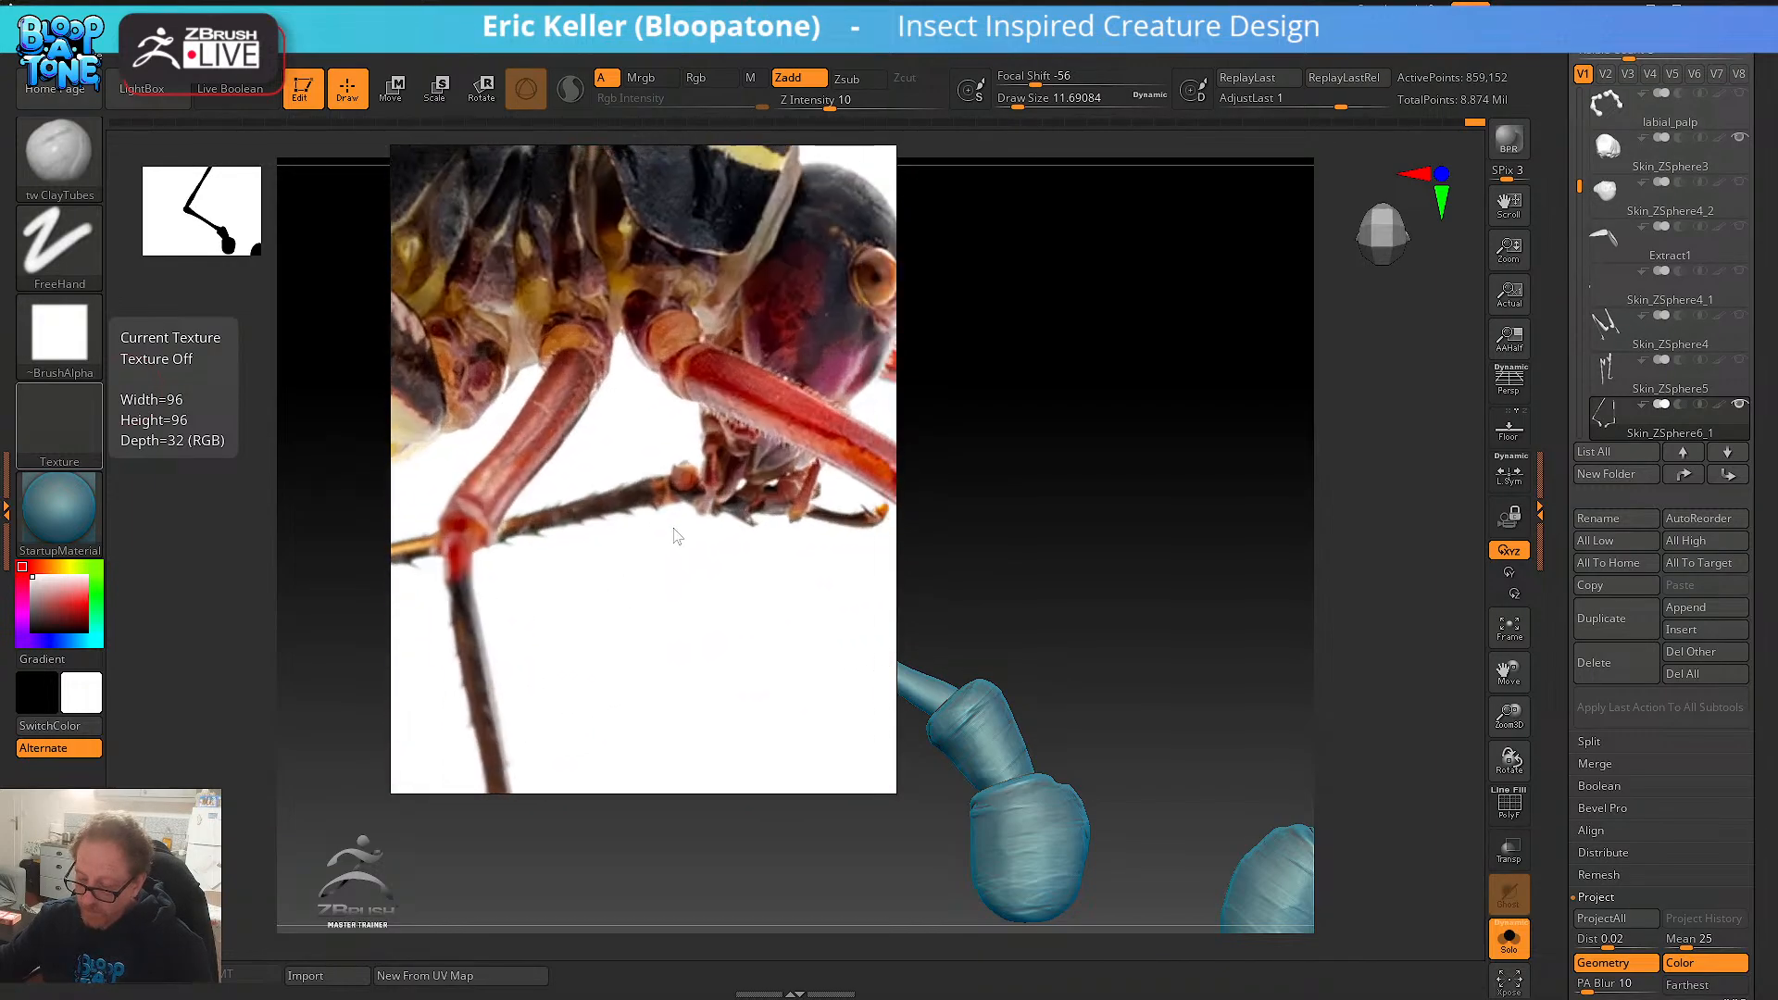
scroll(660, 570, down, 12)
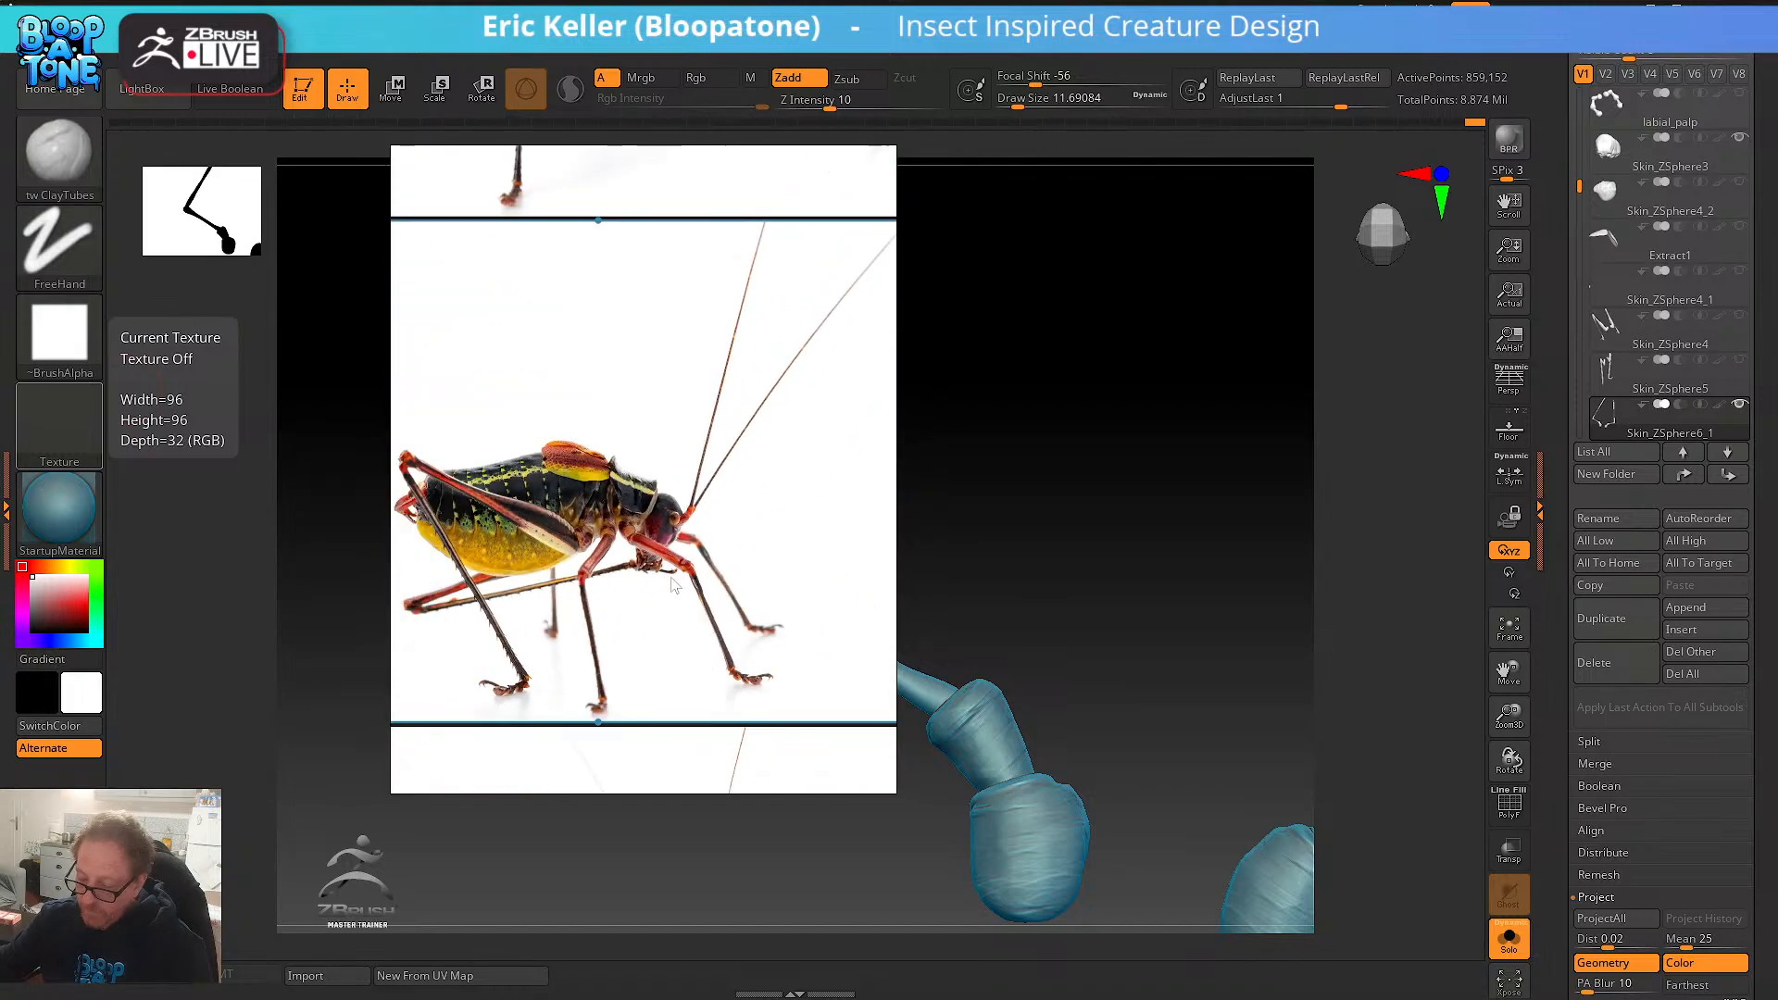
scroll(690, 459, up, 8)
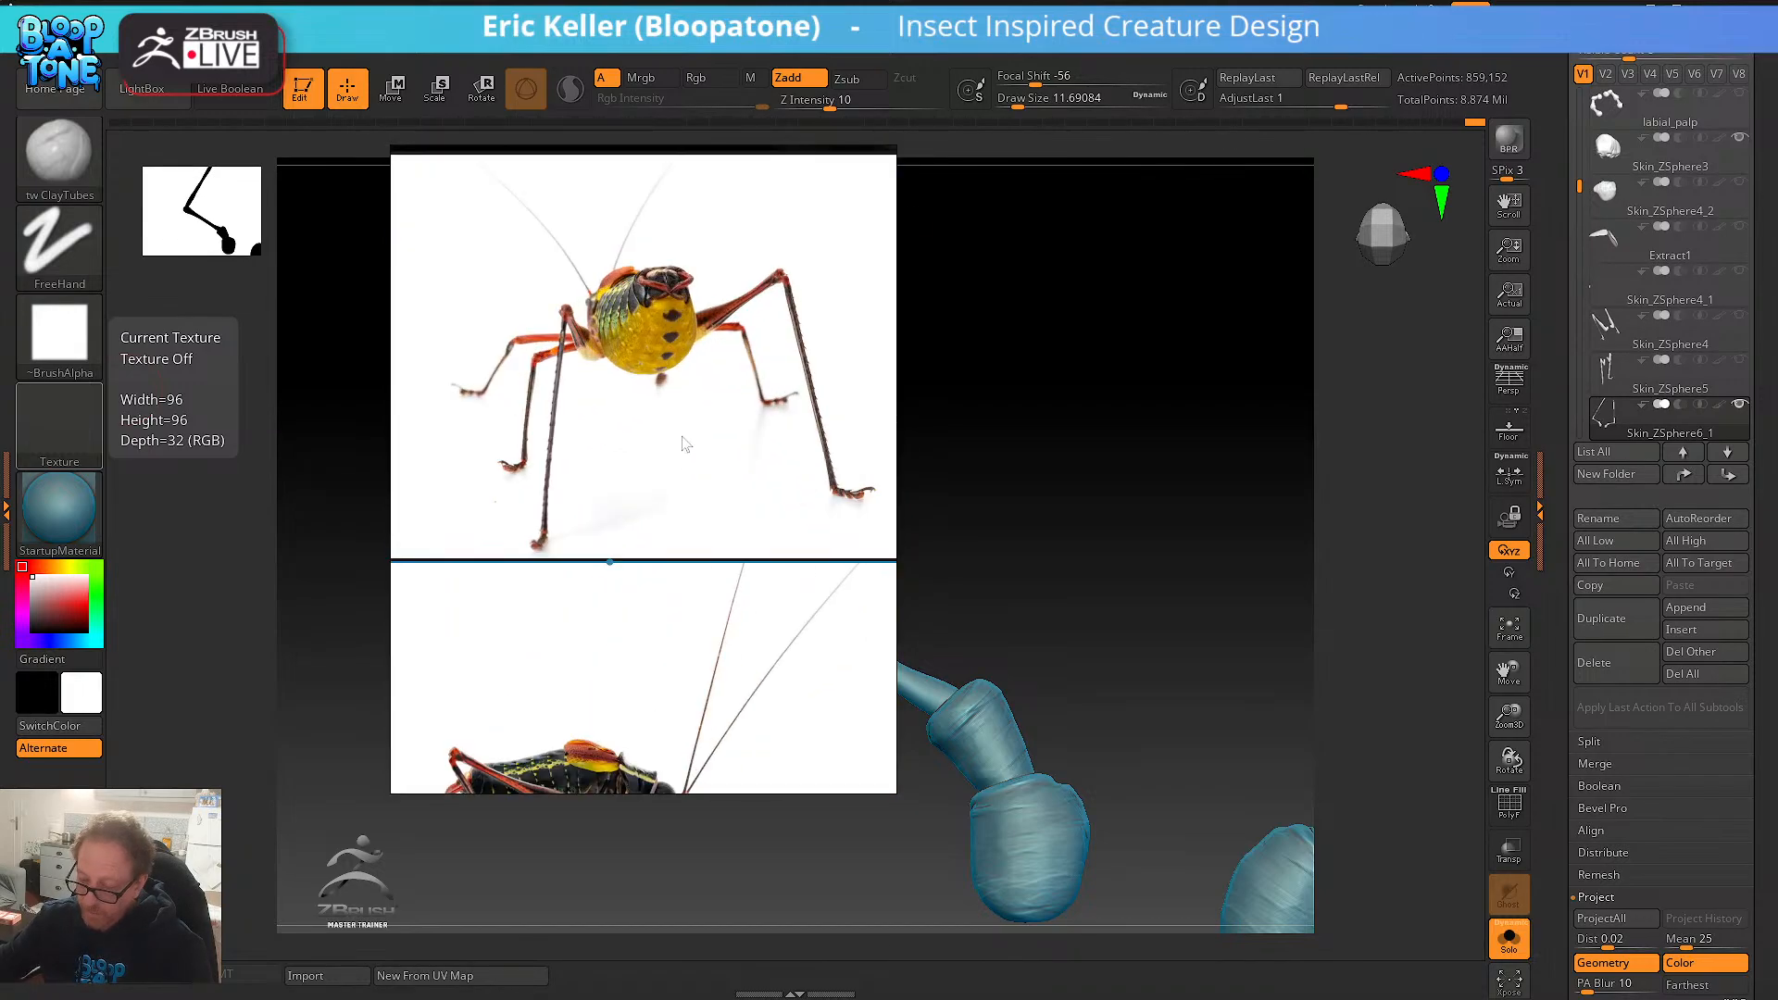
middle_drag(708, 394, 697, 482)
middle_drag(651, 690, 682, 275)
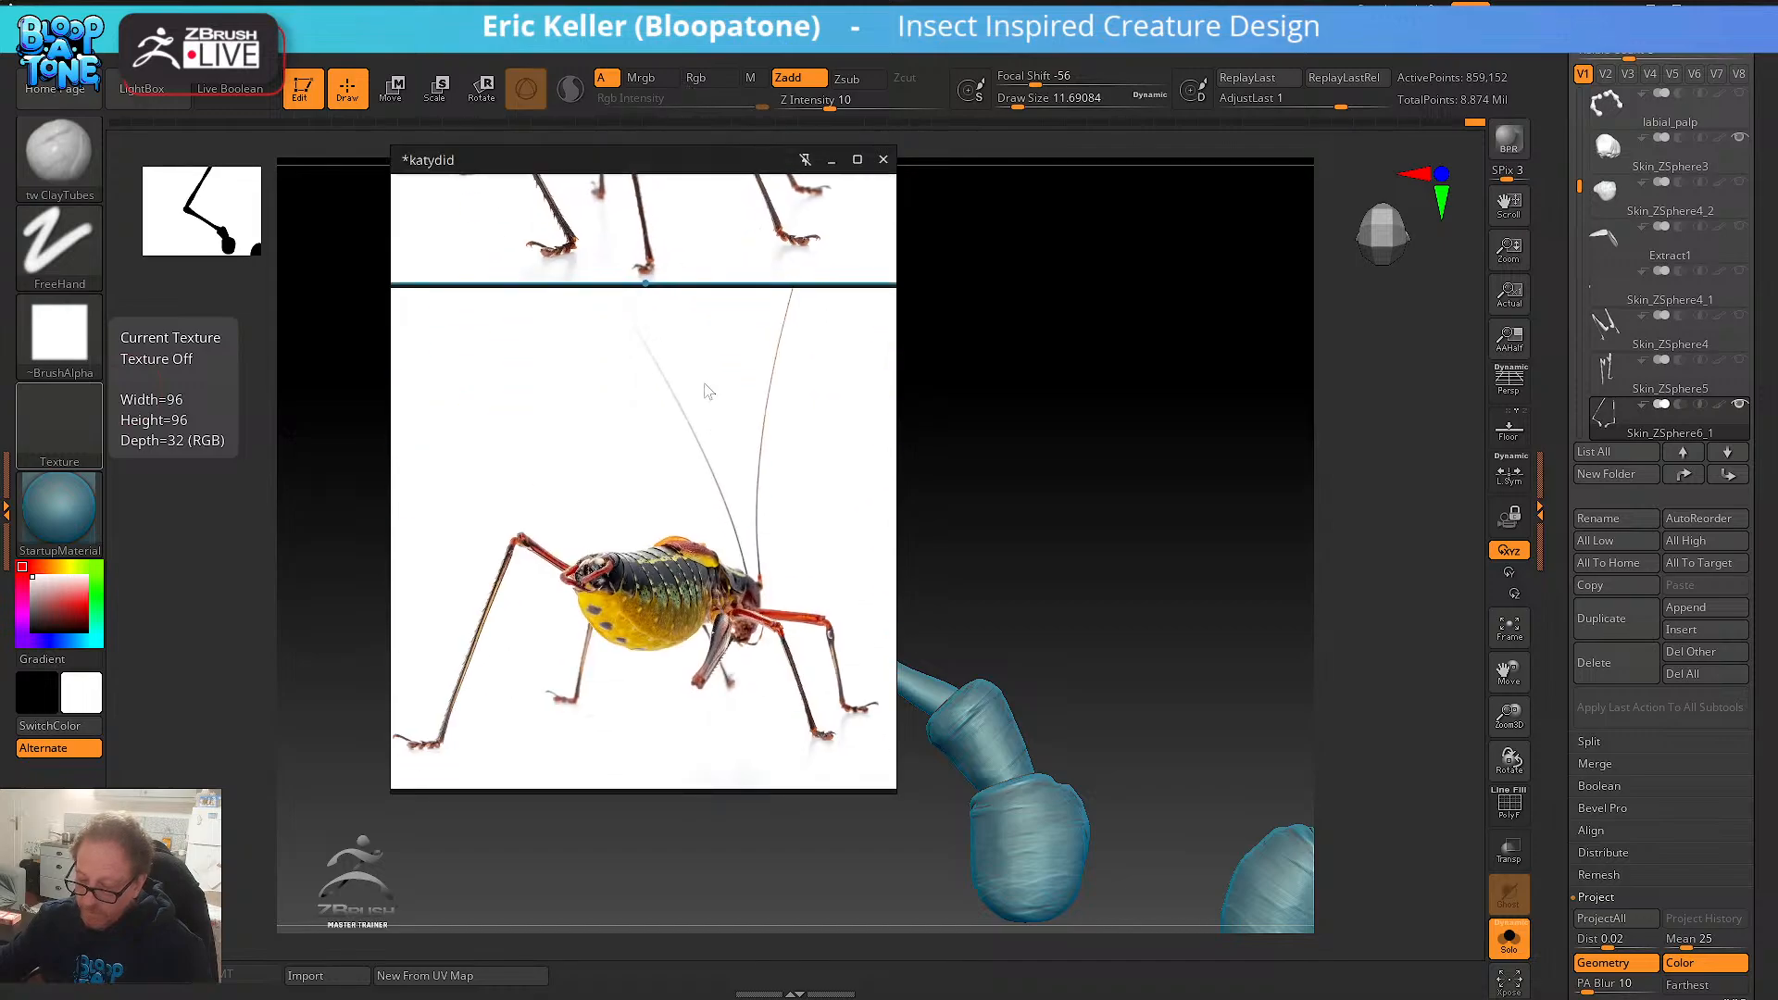
middle_drag(761, 558, 758, 452)
scroll(757, 453, up, 2)
scroll(685, 597, up, 6)
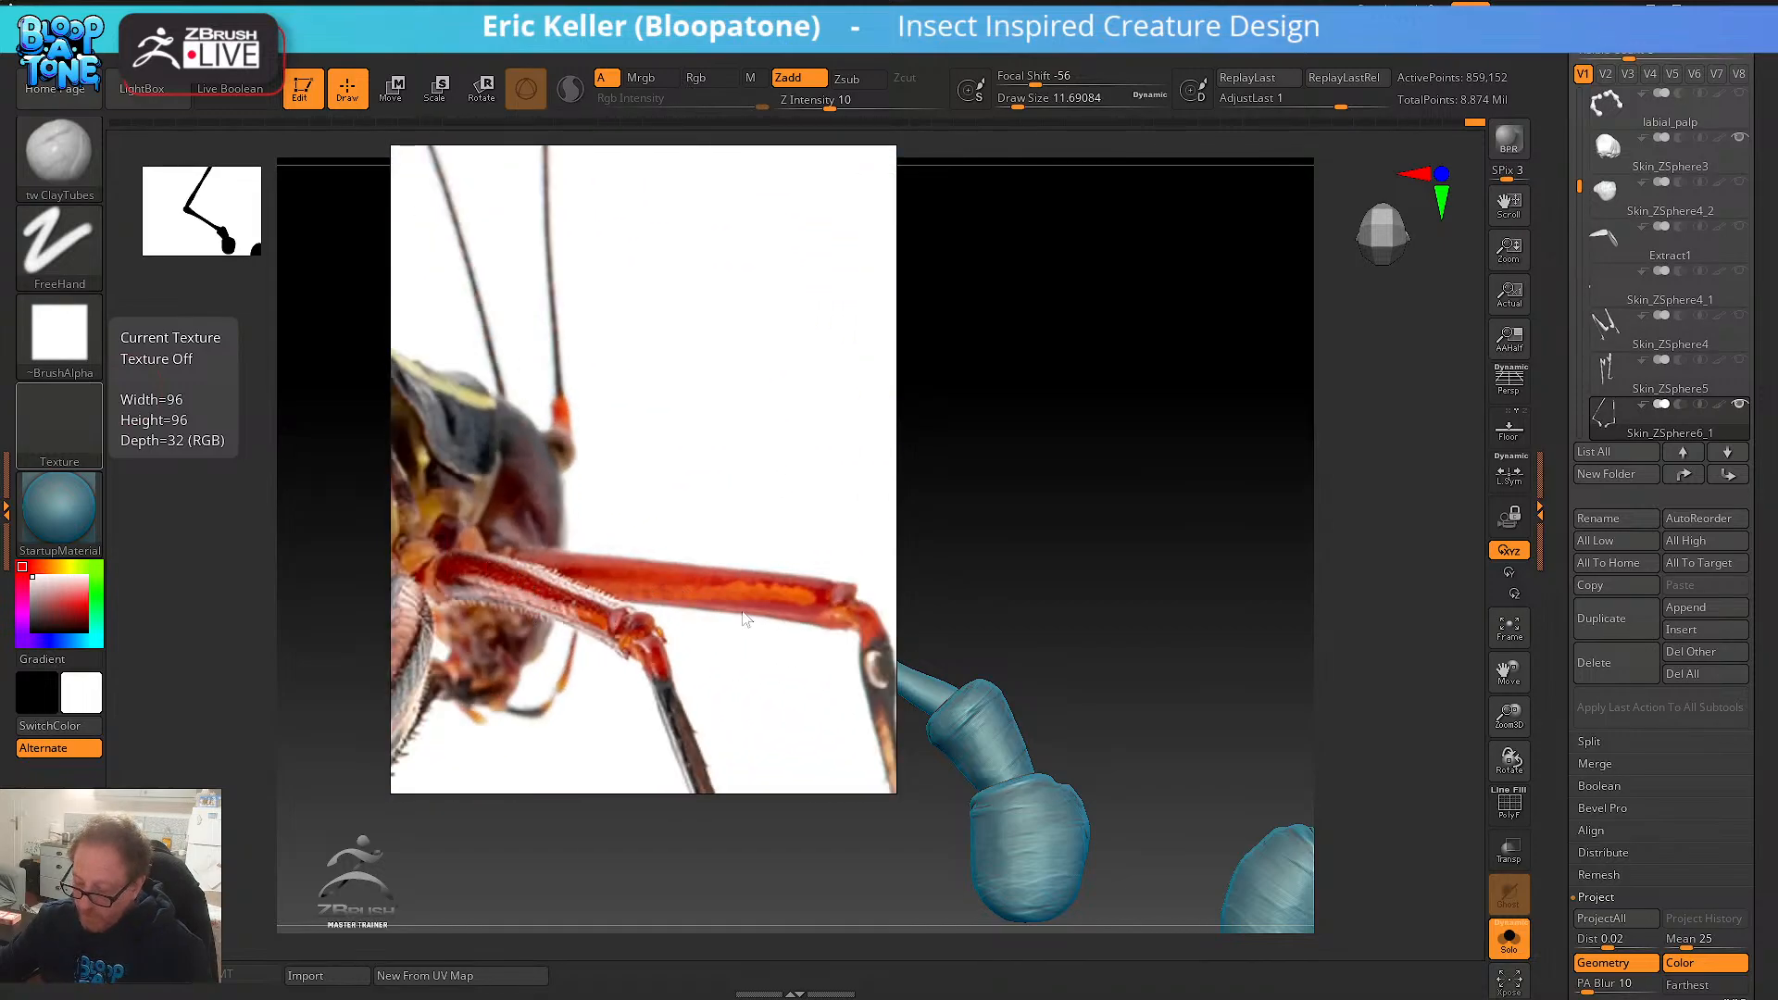
- Browse the katydid reference board and examine a close-up of the pink katydid's leg joint
scroll(748, 620, down, 6)
scroll(784, 591, down, 2)
middle_drag(847, 483, 506, 623)
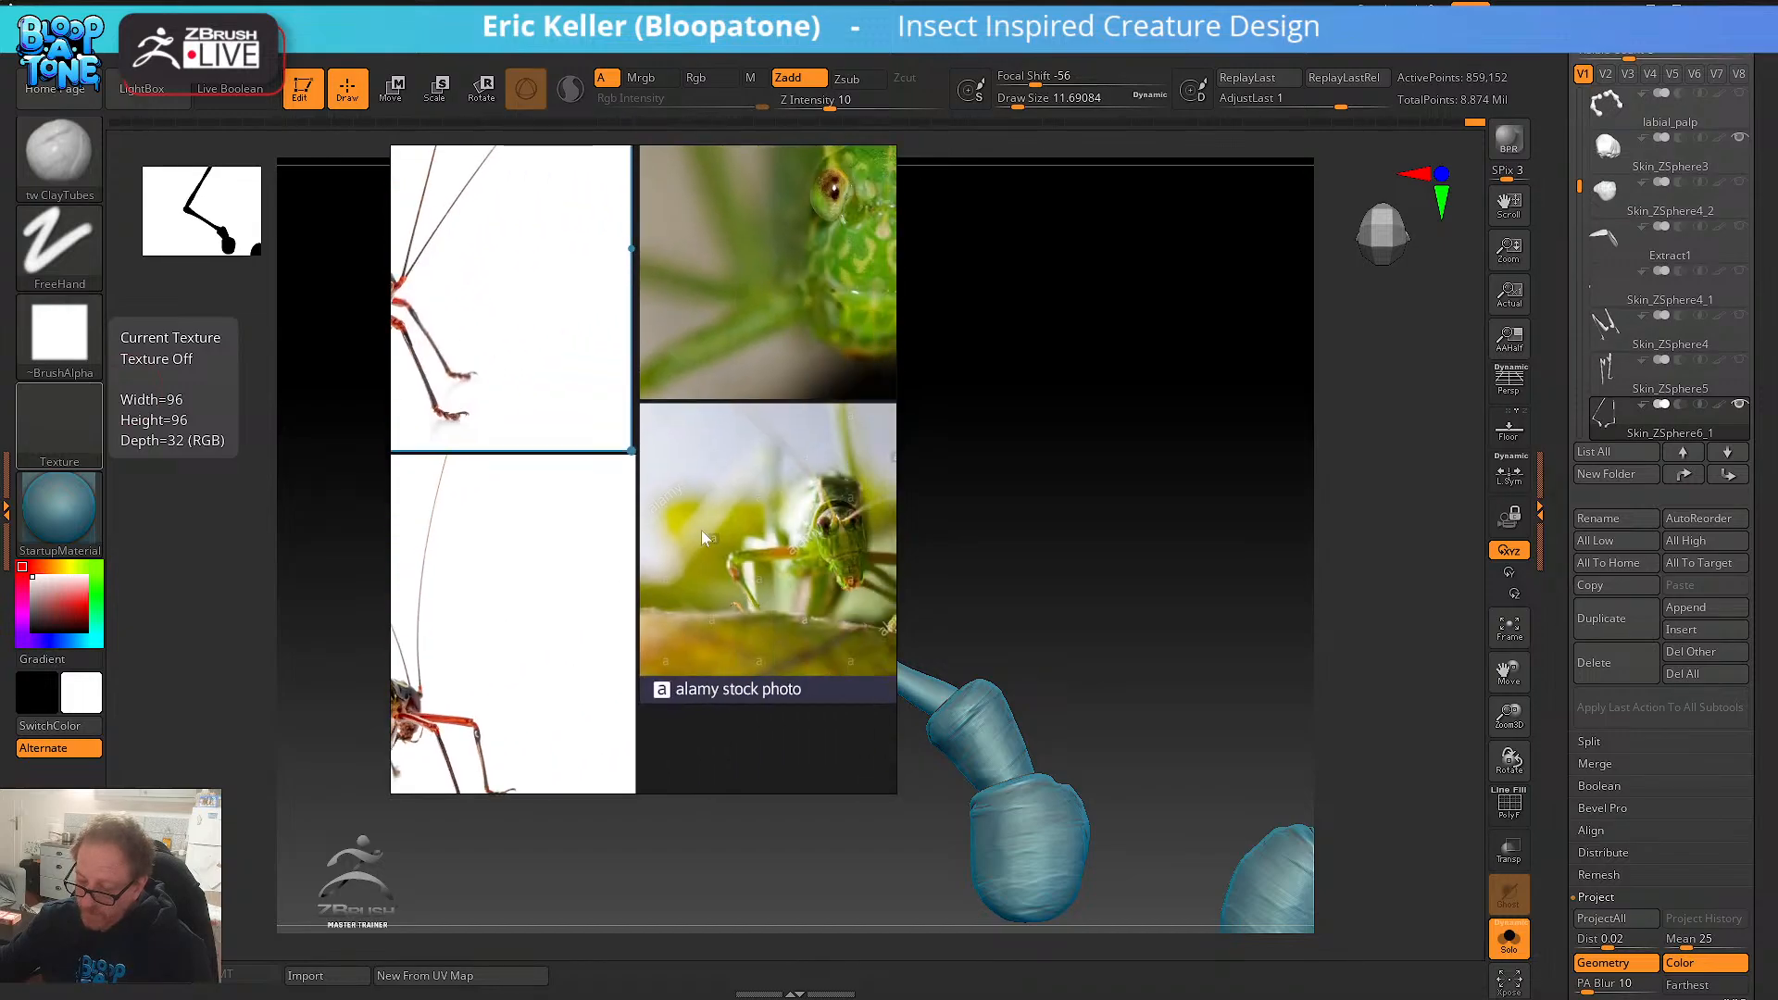
middle_drag(702, 531, 607, 692)
middle_drag(733, 398, 703, 677)
middle_drag(665, 387, 650, 582)
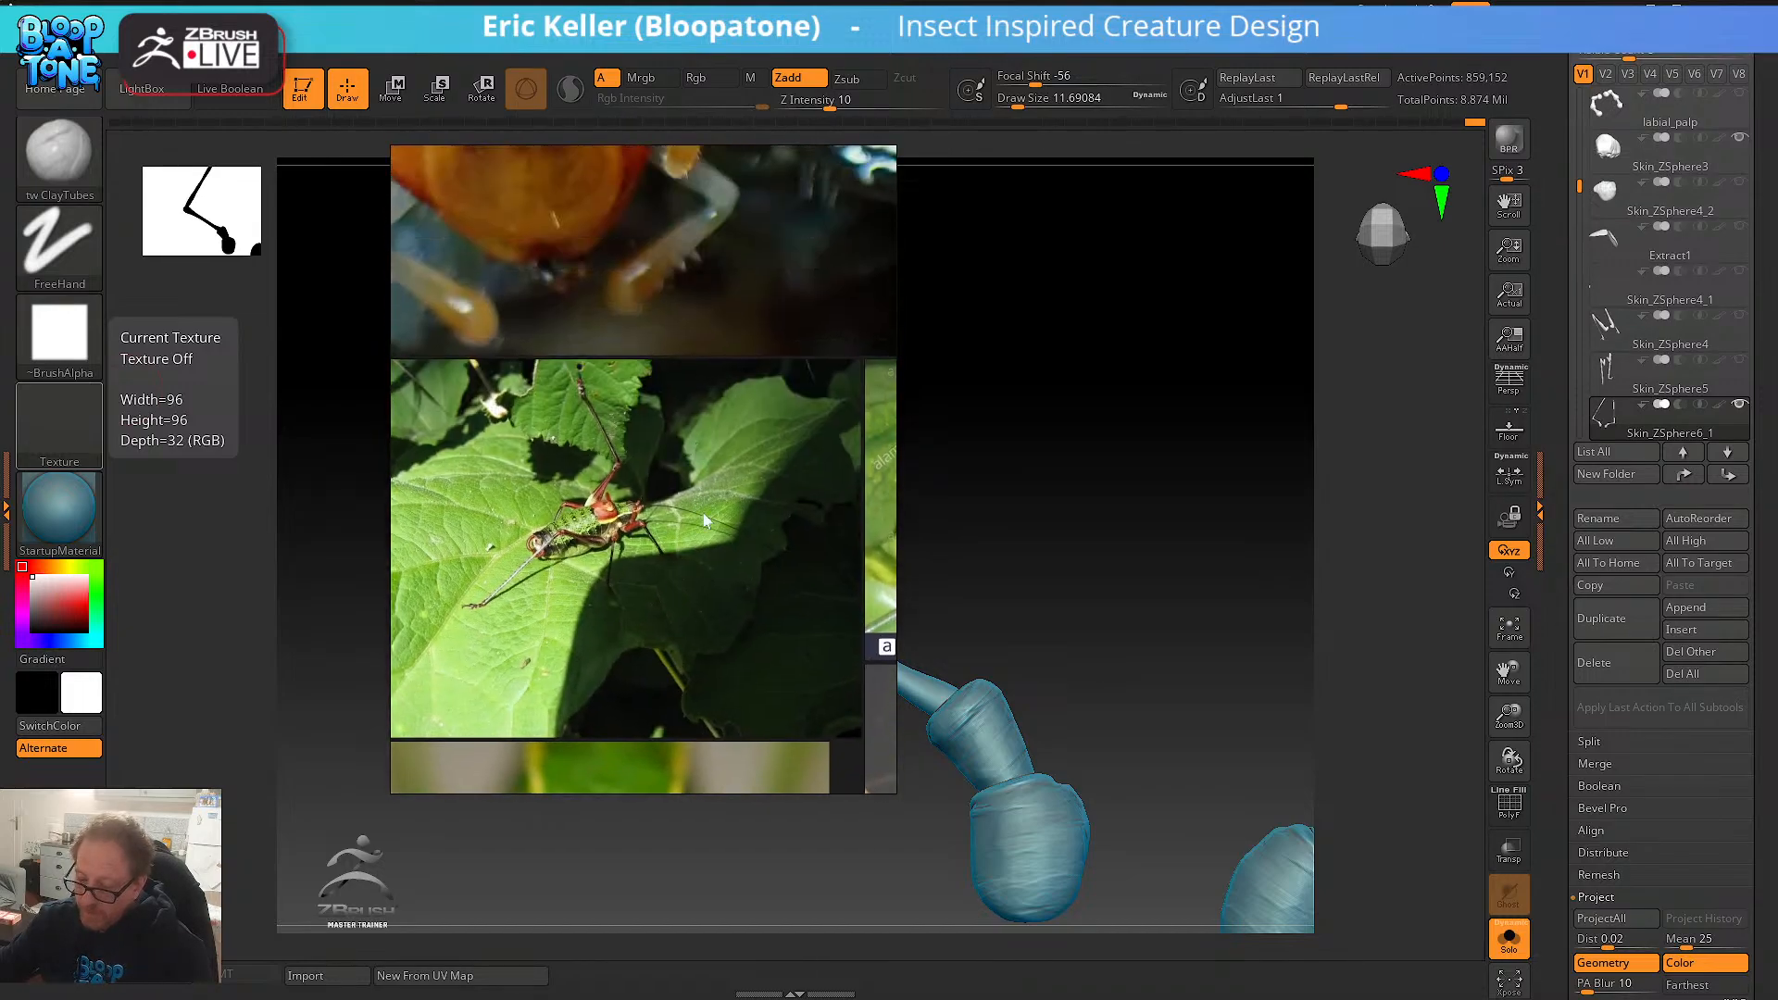
middle_drag(704, 514, 748, 731)
middle_drag(674, 475, 637, 669)
scroll(693, 489, down, 8)
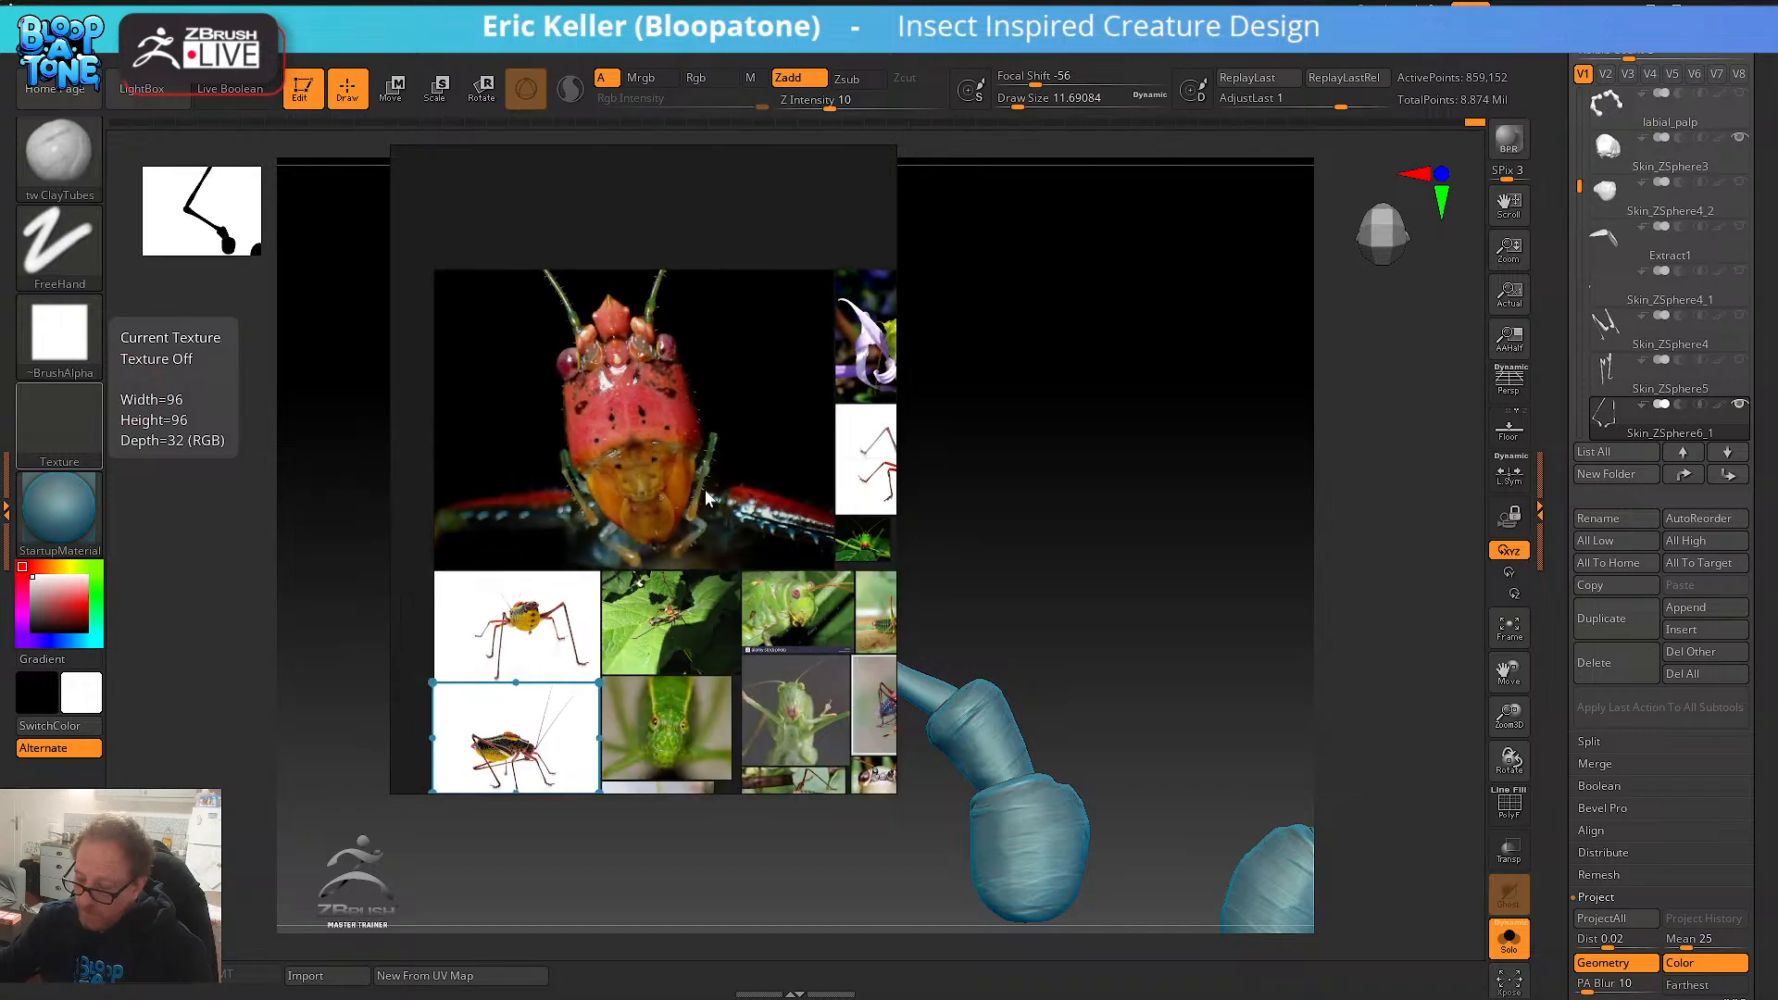
middle_drag(894, 511, 691, 489)
drag(691, 488, 626, 486)
middle_drag(686, 536, 662, 385)
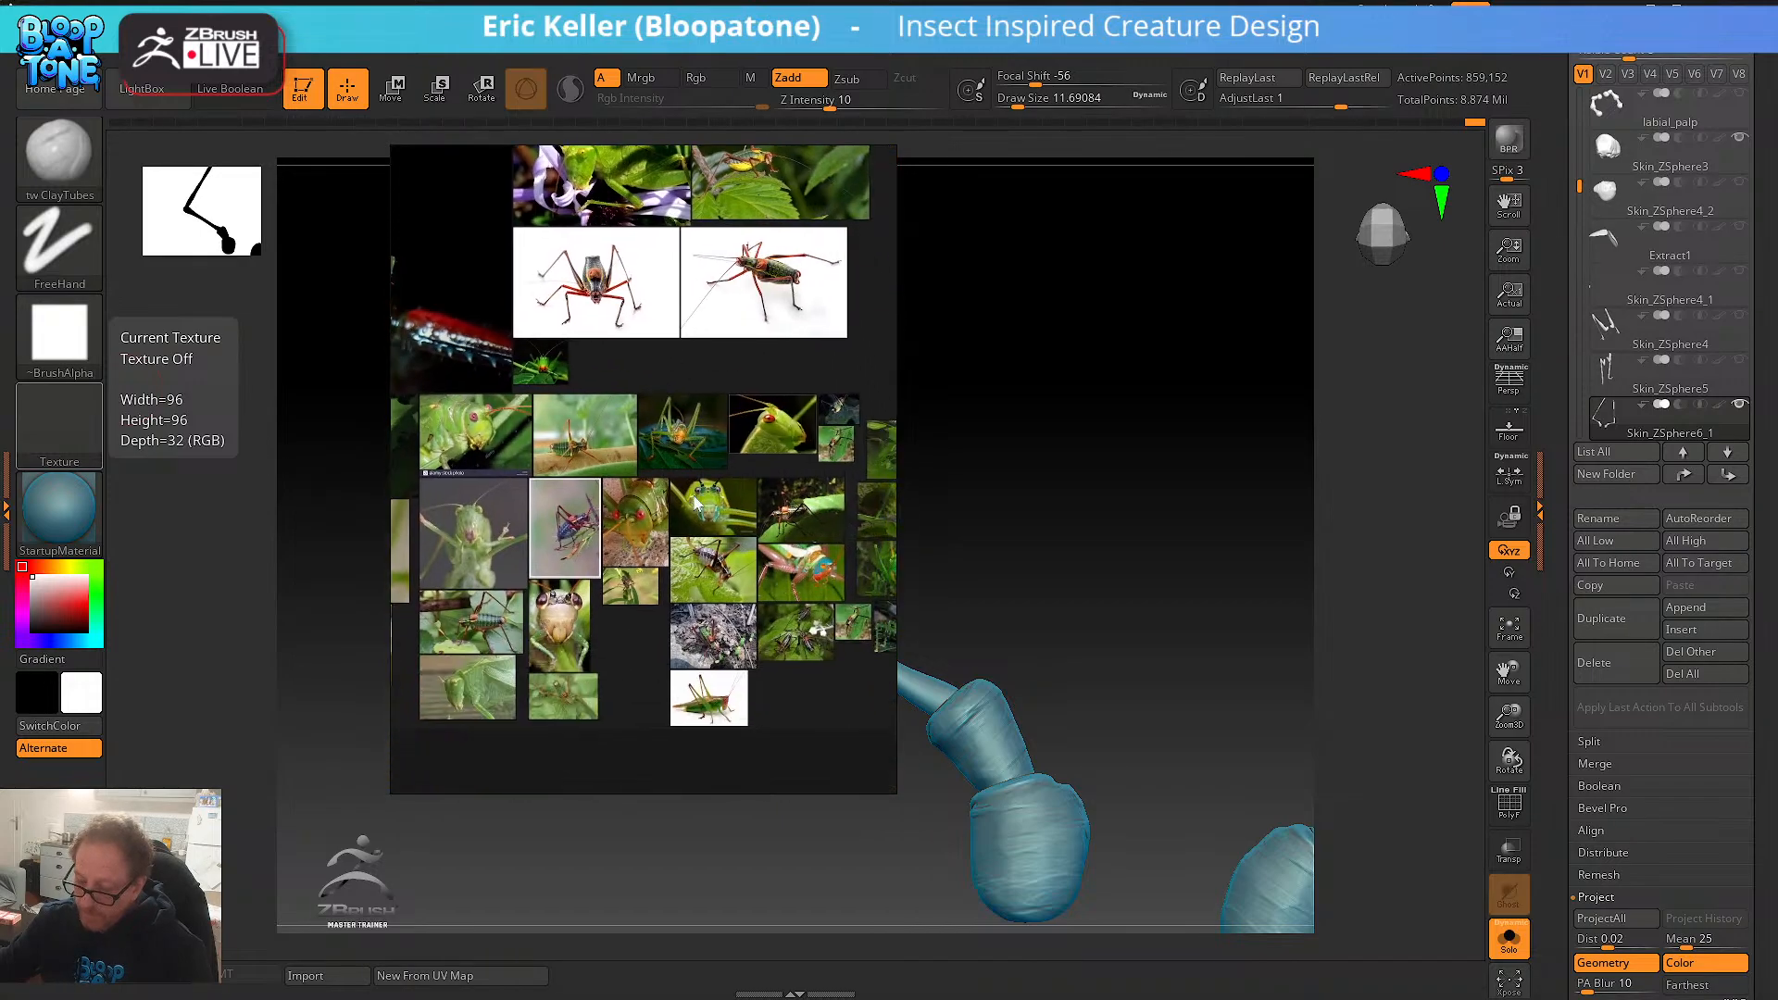
middle_drag(755, 506, 624, 507)
scroll(690, 533, up, 4)
scroll(680, 567, up, 3)
middle_drag(671, 690, 580, 420)
scroll(566, 485, up, 3)
middle_drag(614, 482, 705, 415)
scroll(592, 493, up, 1)
scroll(604, 467, up, 4)
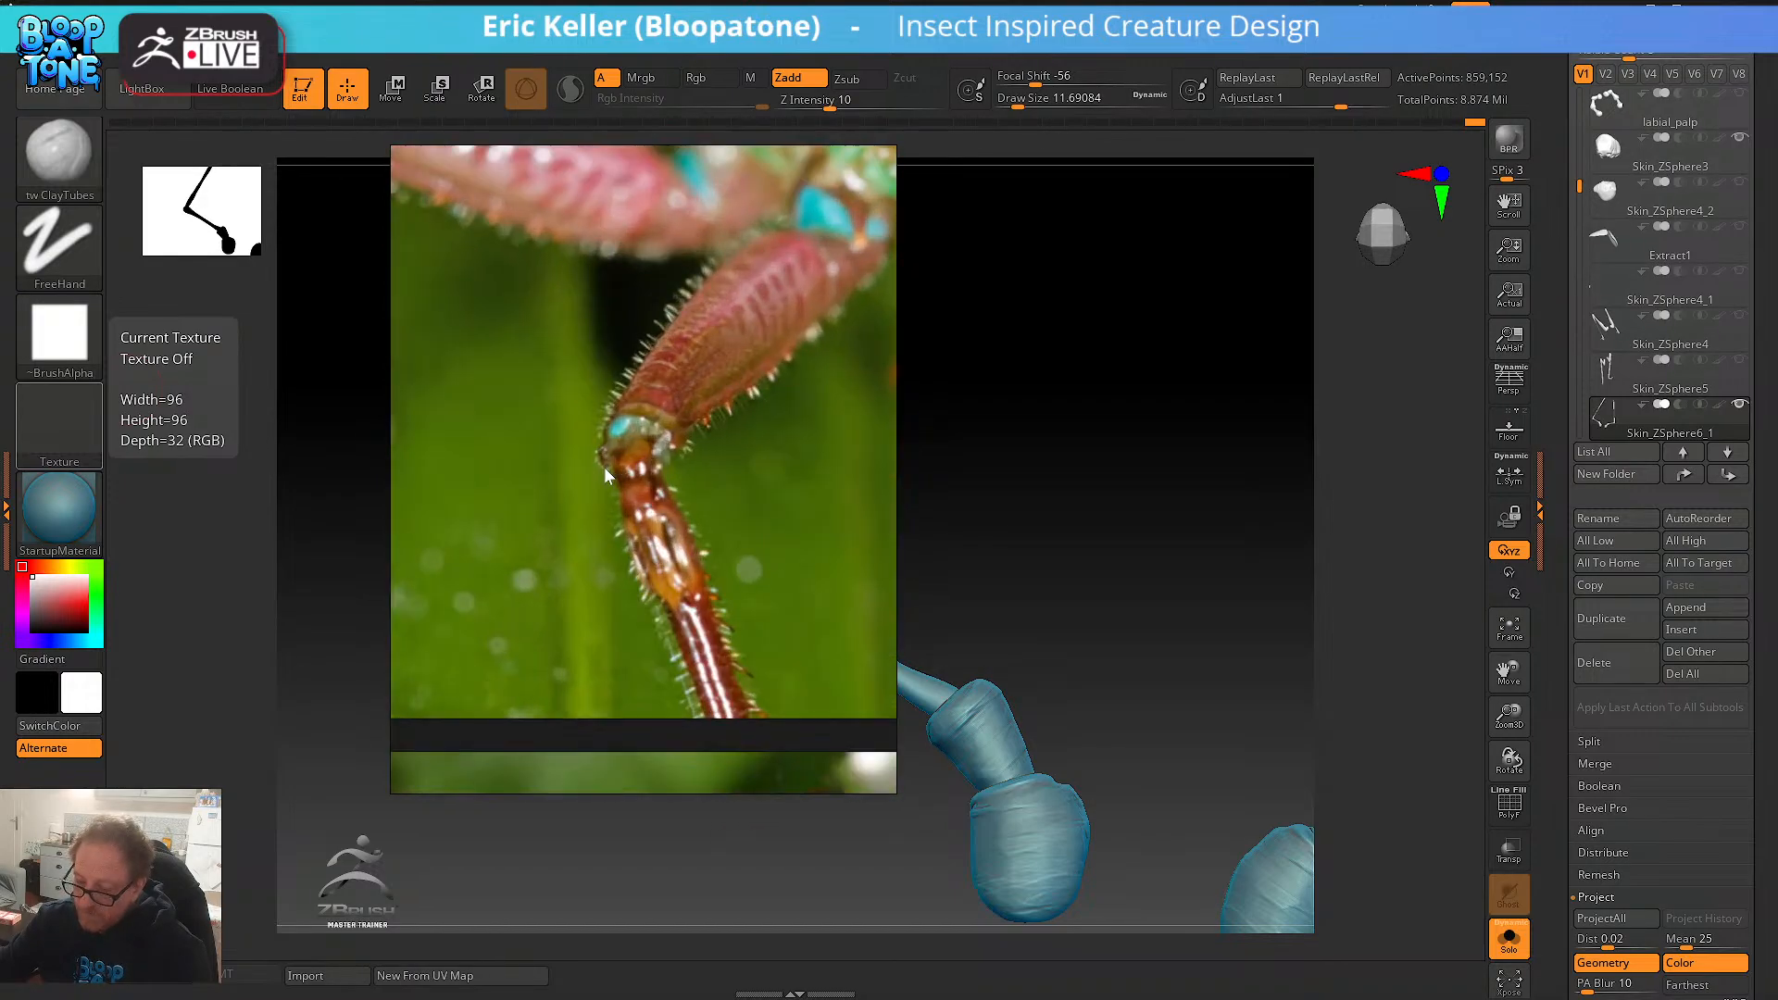
scroll(643, 496, down, 2)
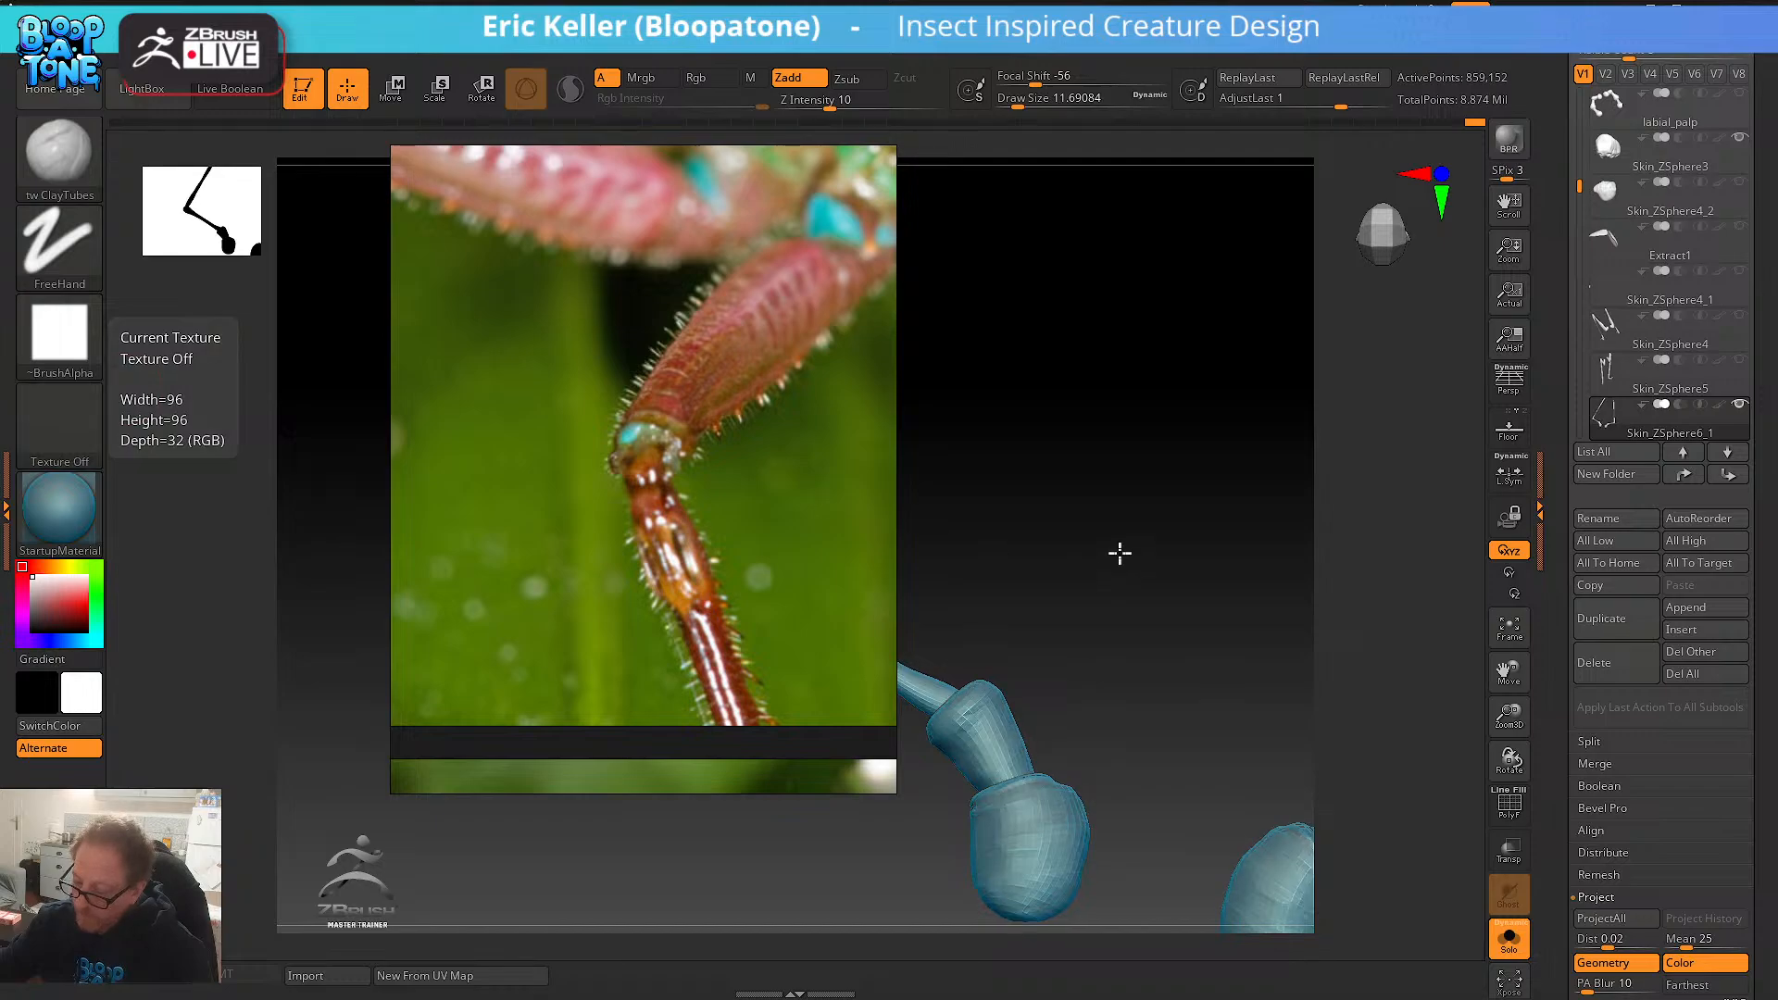
- Sculpt creases around the knee of the long thin leg segment with the tw SK_Cloth brush at draw size about 5
drag(1119, 551, 1074, 672)
mouse_move(1186, 643)
mouse_down()
mouse_move(1155, 686)
mouse_move(1178, 682)
mouse_move(1171, 556)
mouse_move(1125, 747)
mouse_move(1095, 698)
mouse_move(1095, 713)
mouse_up()
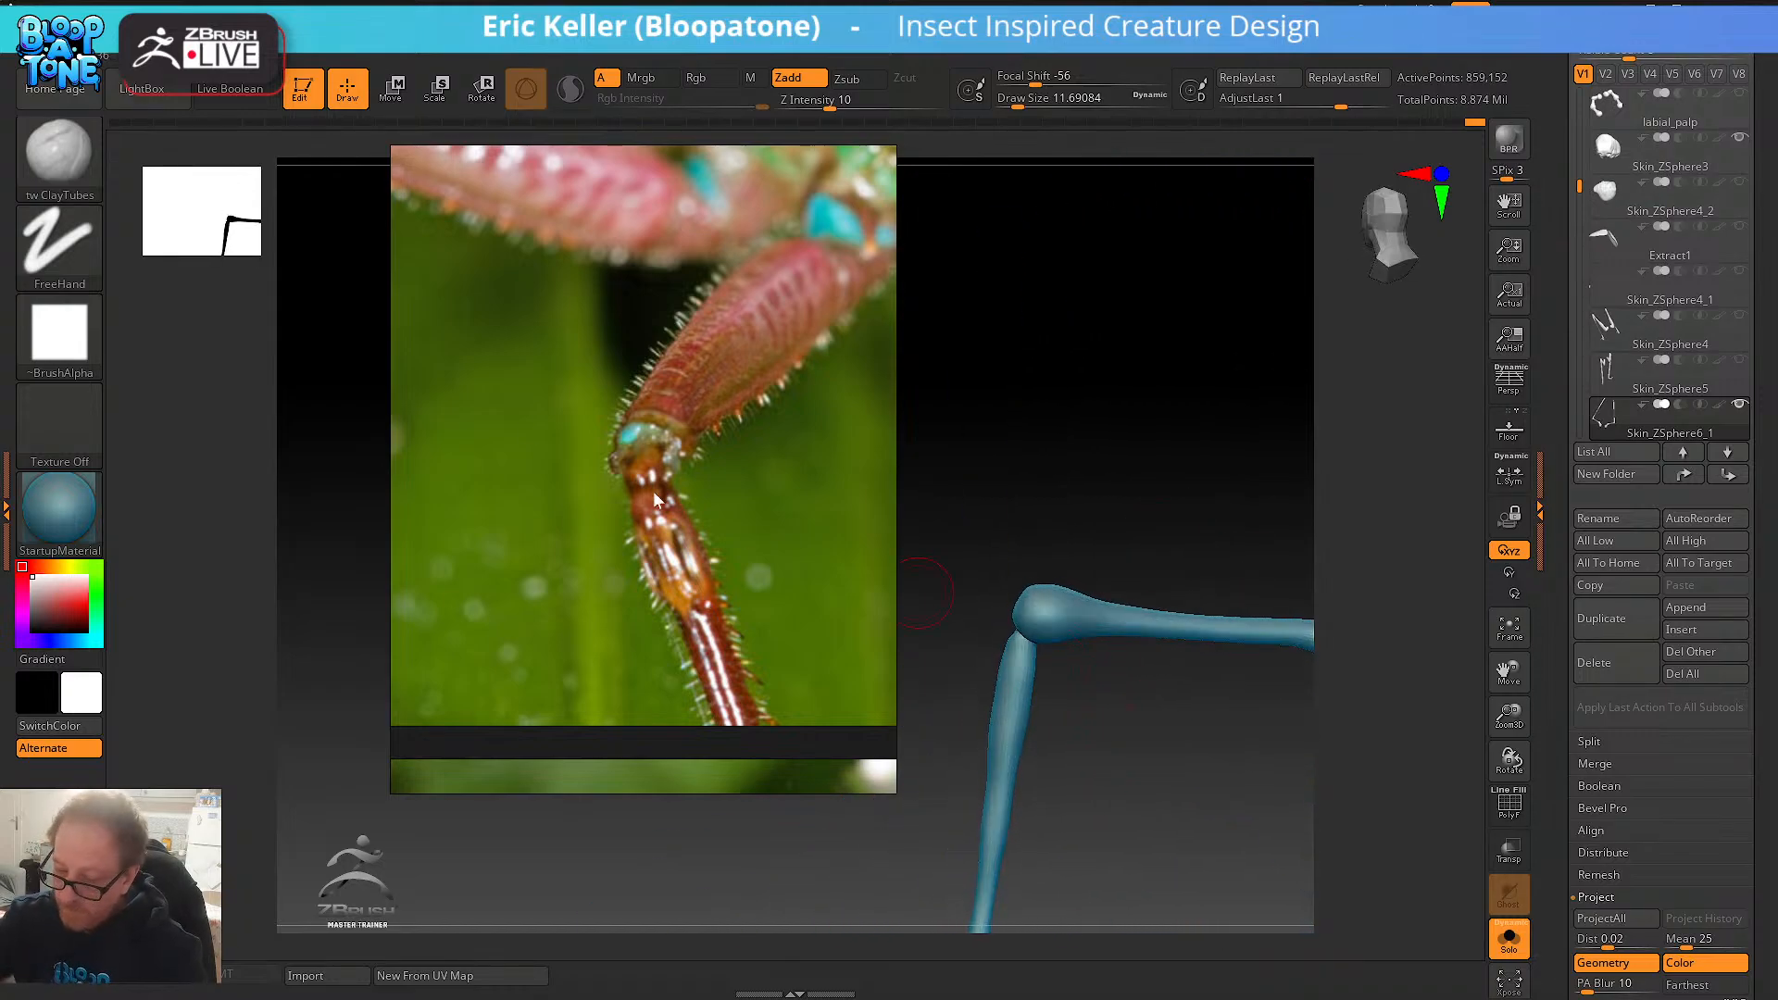
key(b)
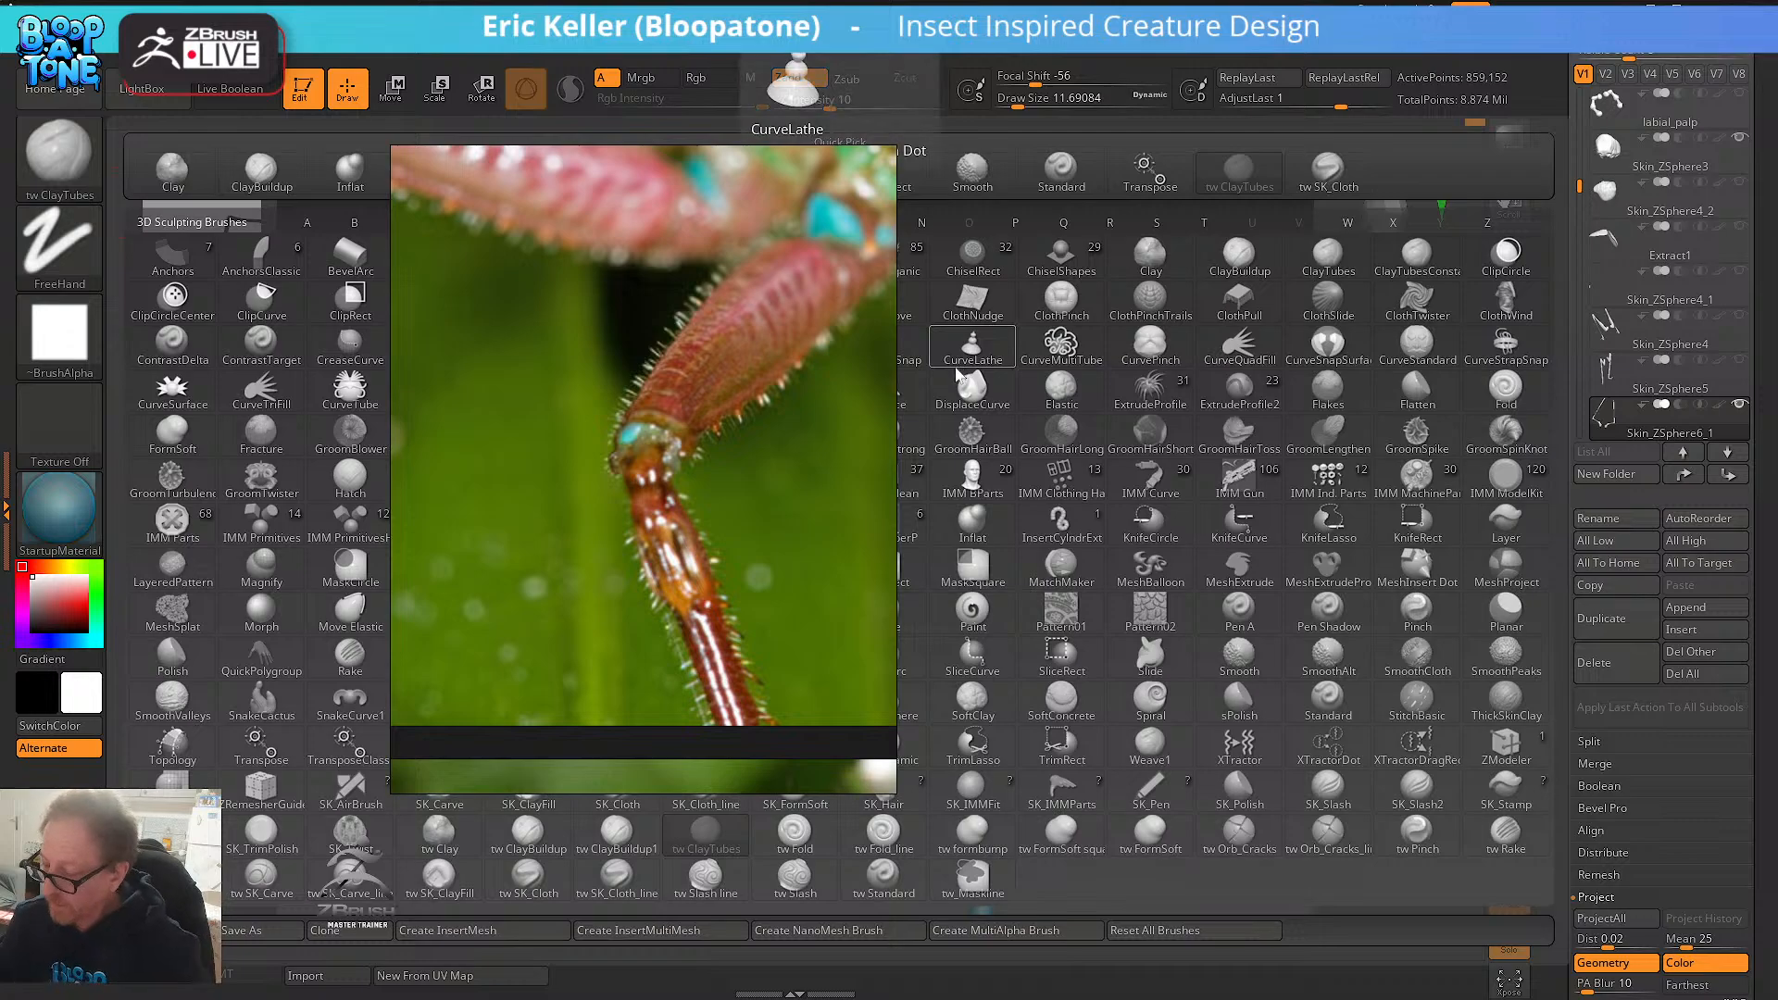
click(1309, 169)
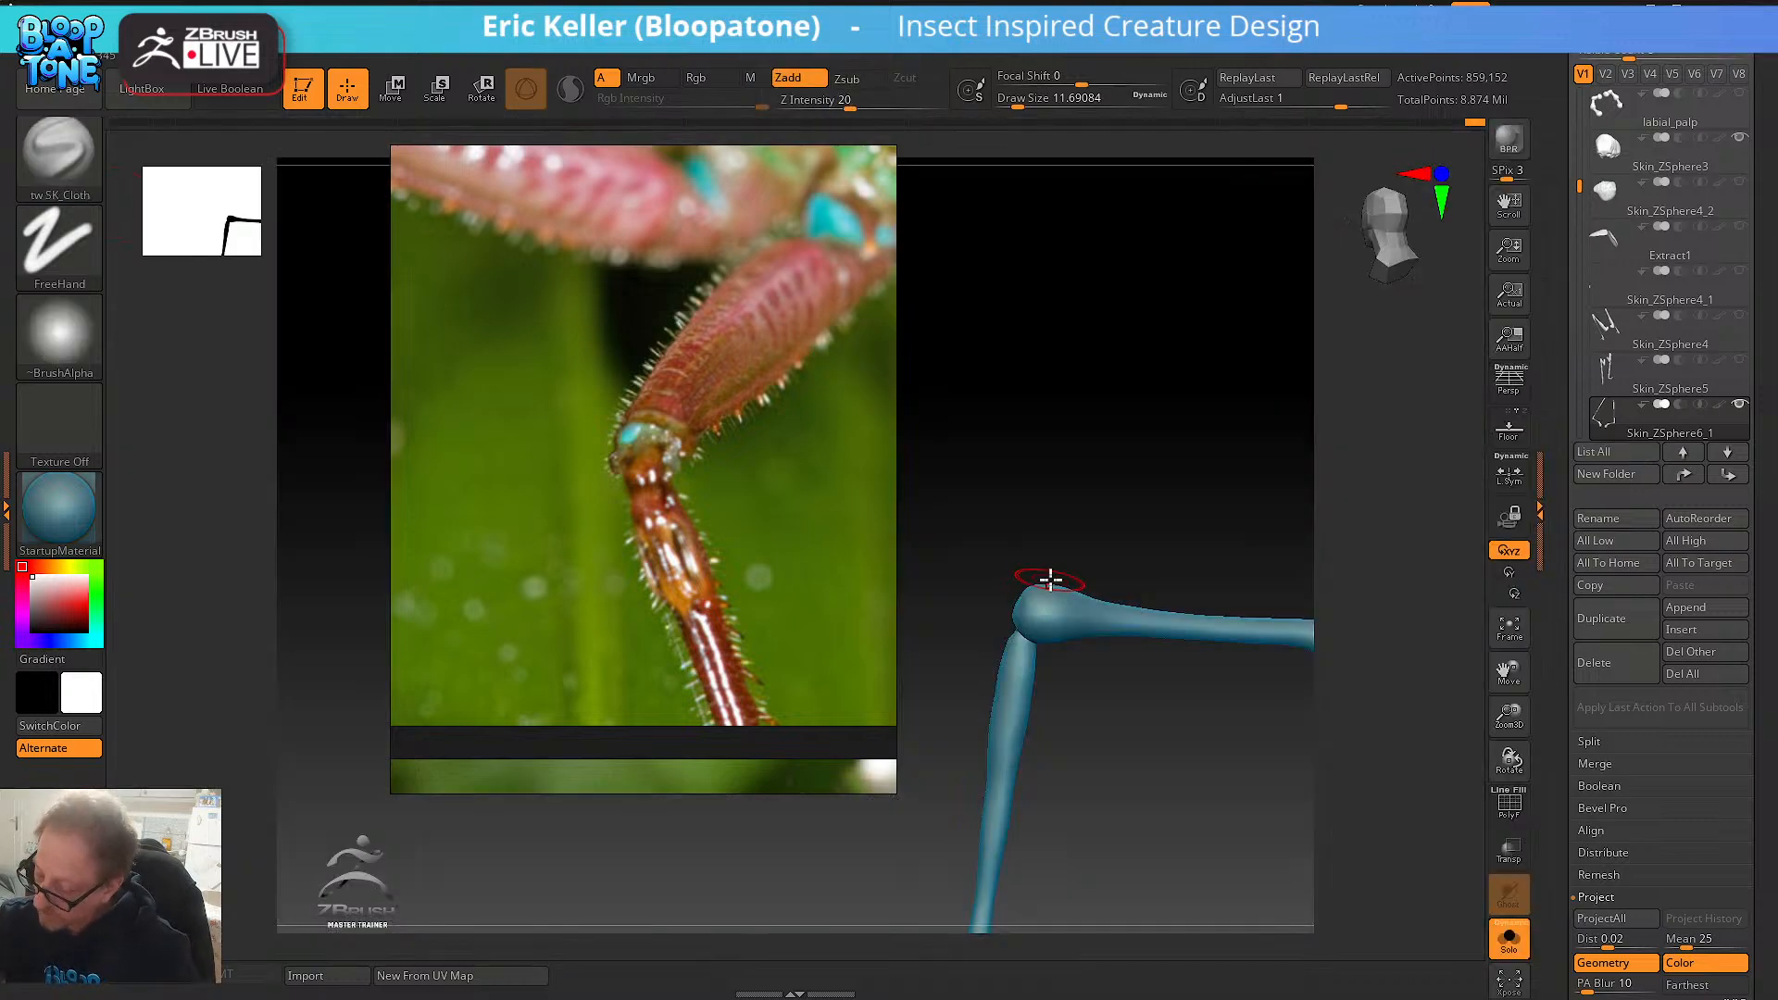
key(s)
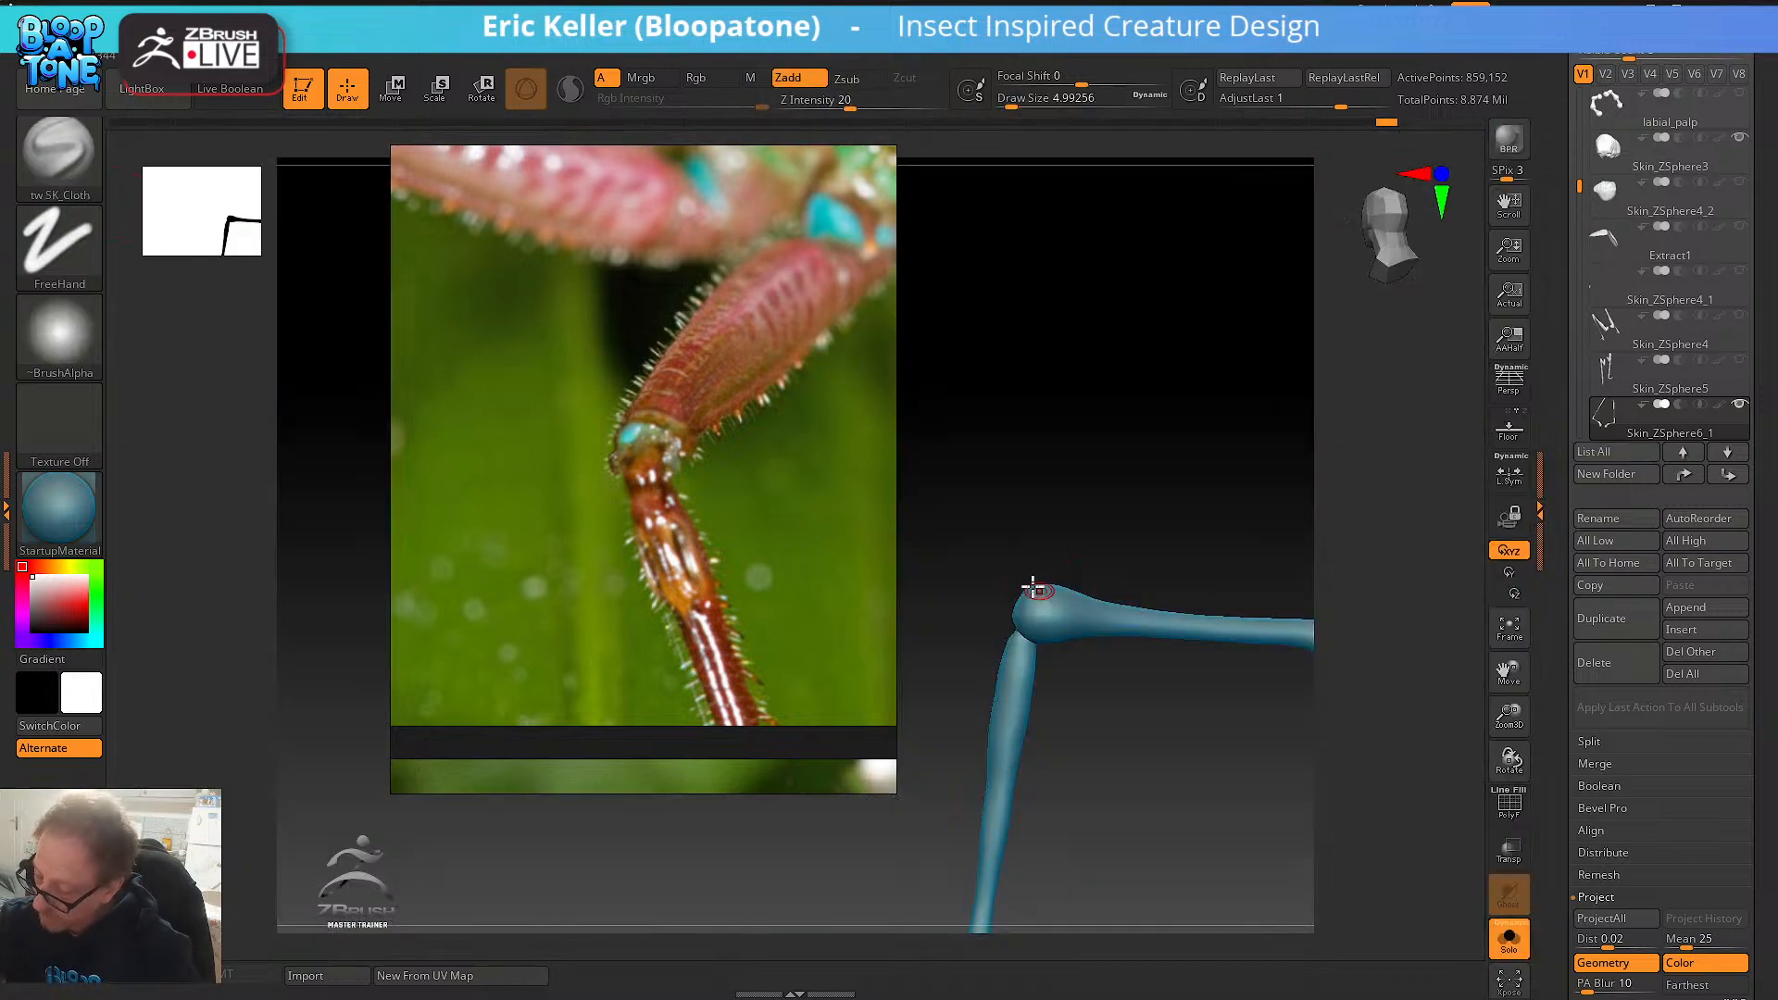
drag(1123, 548, 1084, 611)
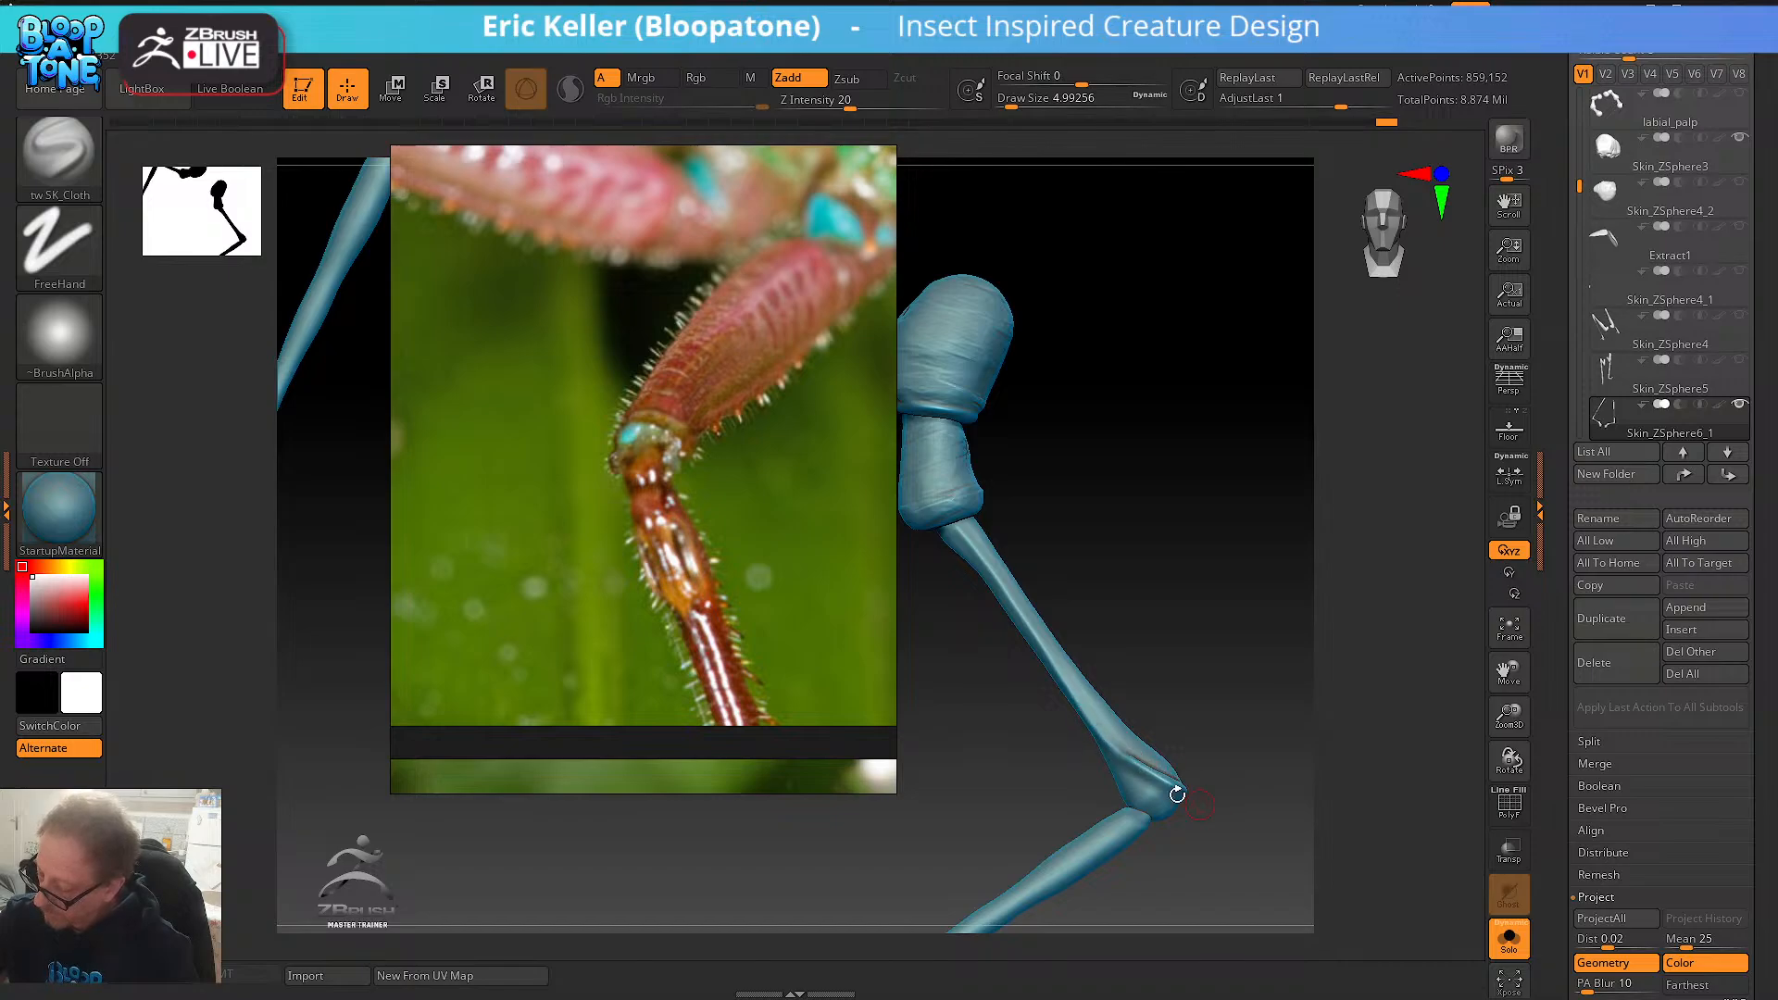
drag(1206, 821, 1183, 746)
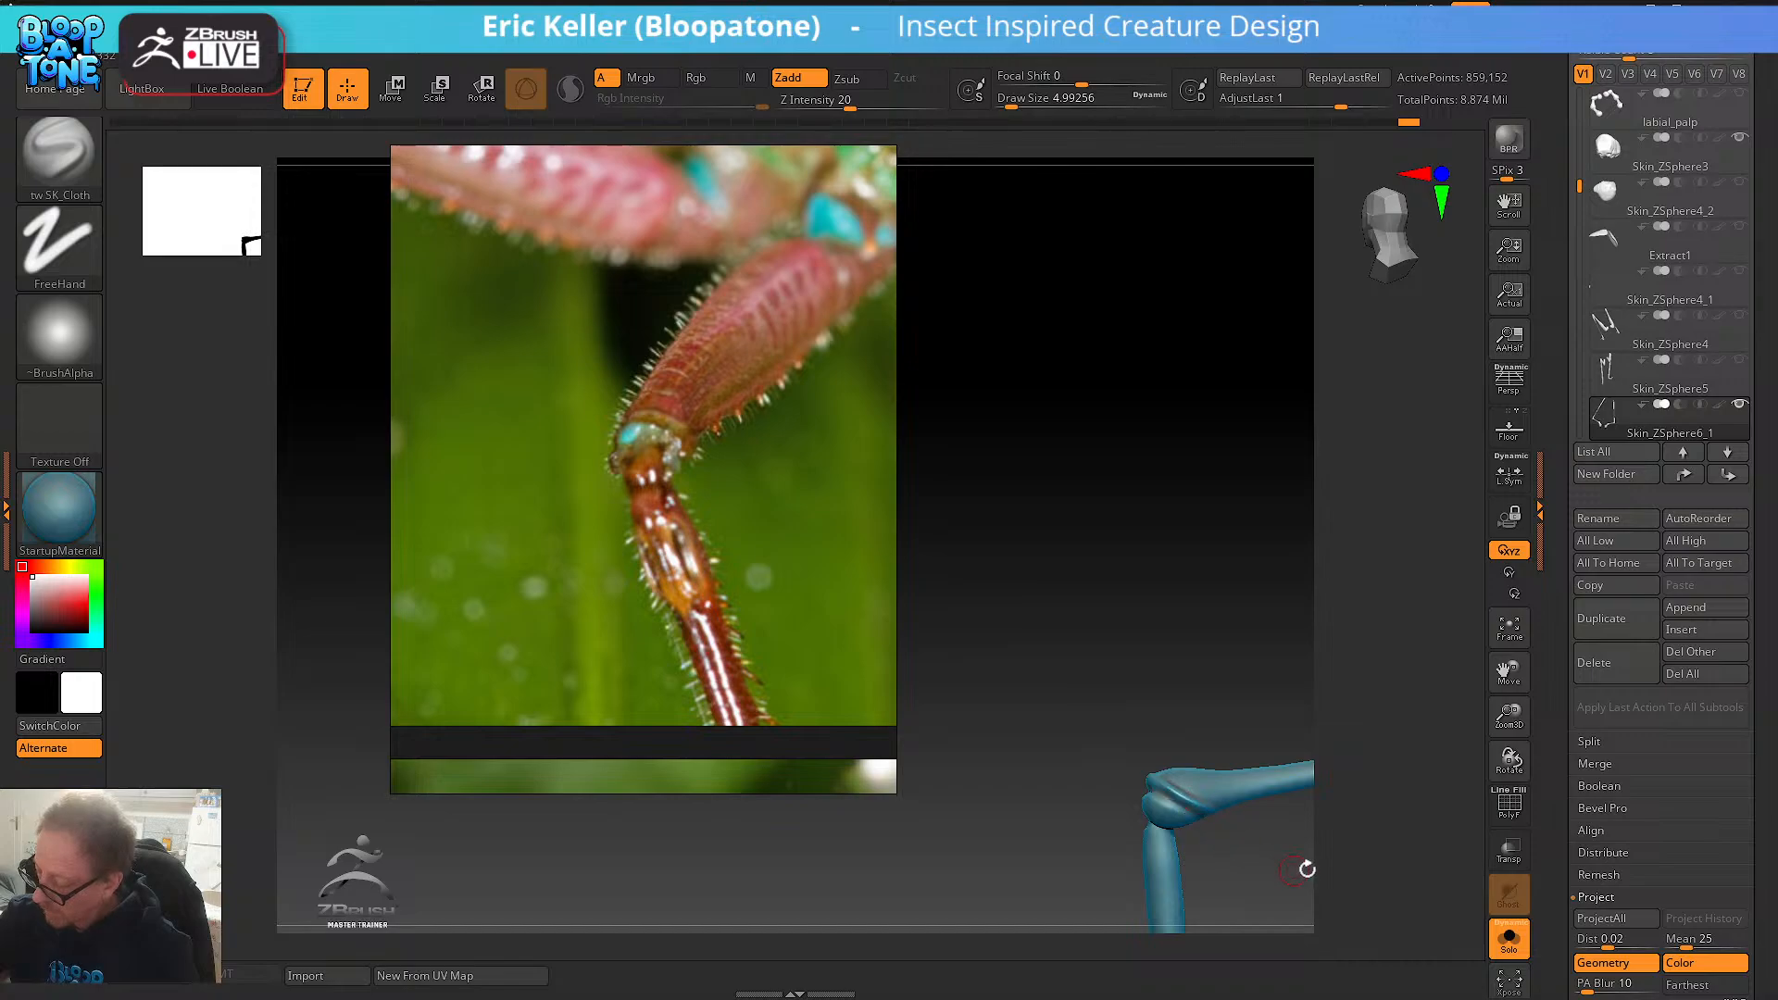
- Carve cloth-like ridges and creases from the knee along the side of the long thin leg segment
mouse_move(1302, 865)
mouse_down()
mouse_move(1138, 768)
mouse_move(1223, 805)
mouse_move(973, 746)
mouse_move(1009, 757)
mouse_move(1284, 715)
mouse_up()
mouse_move(1194, 769)
alt+mouse_down()
mouse_move(1078, 771)
mouse_move(1206, 714)
alt+mouse_up()
drag(1066, 728, 1200, 714)
alt+drag(1156, 776, 1351, 780)
drag(1034, 739, 1292, 718)
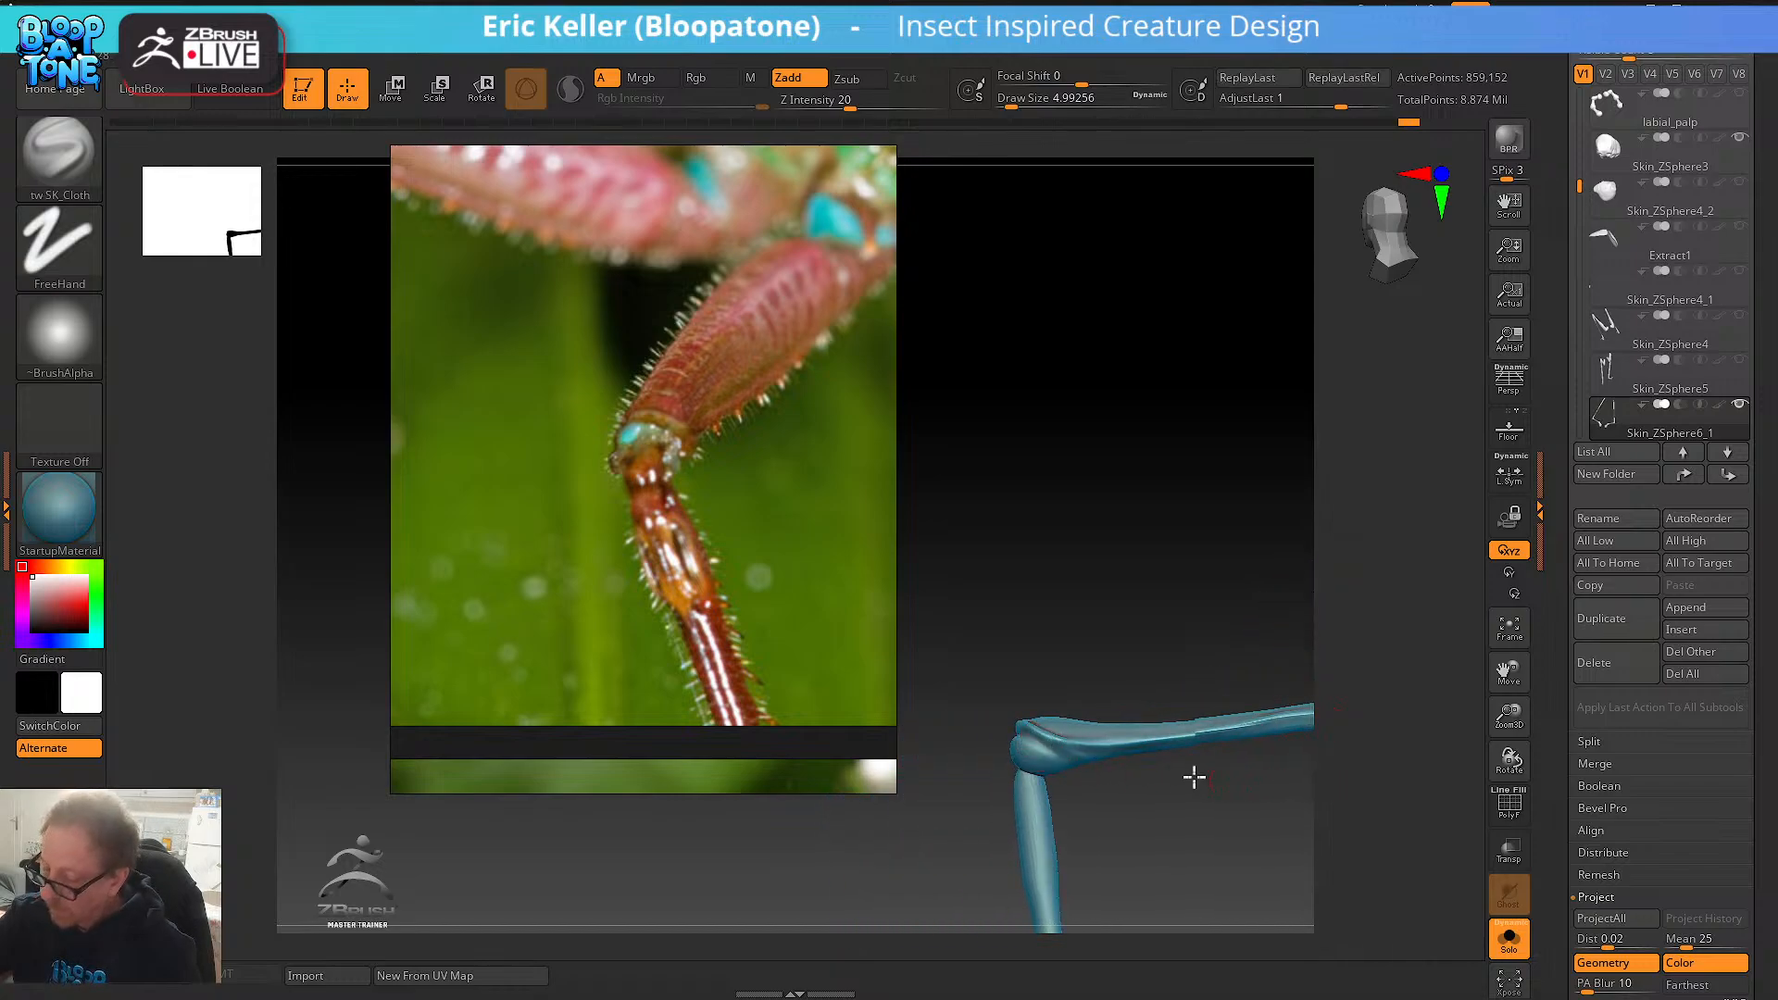
alt+drag(1195, 778, 1094, 752)
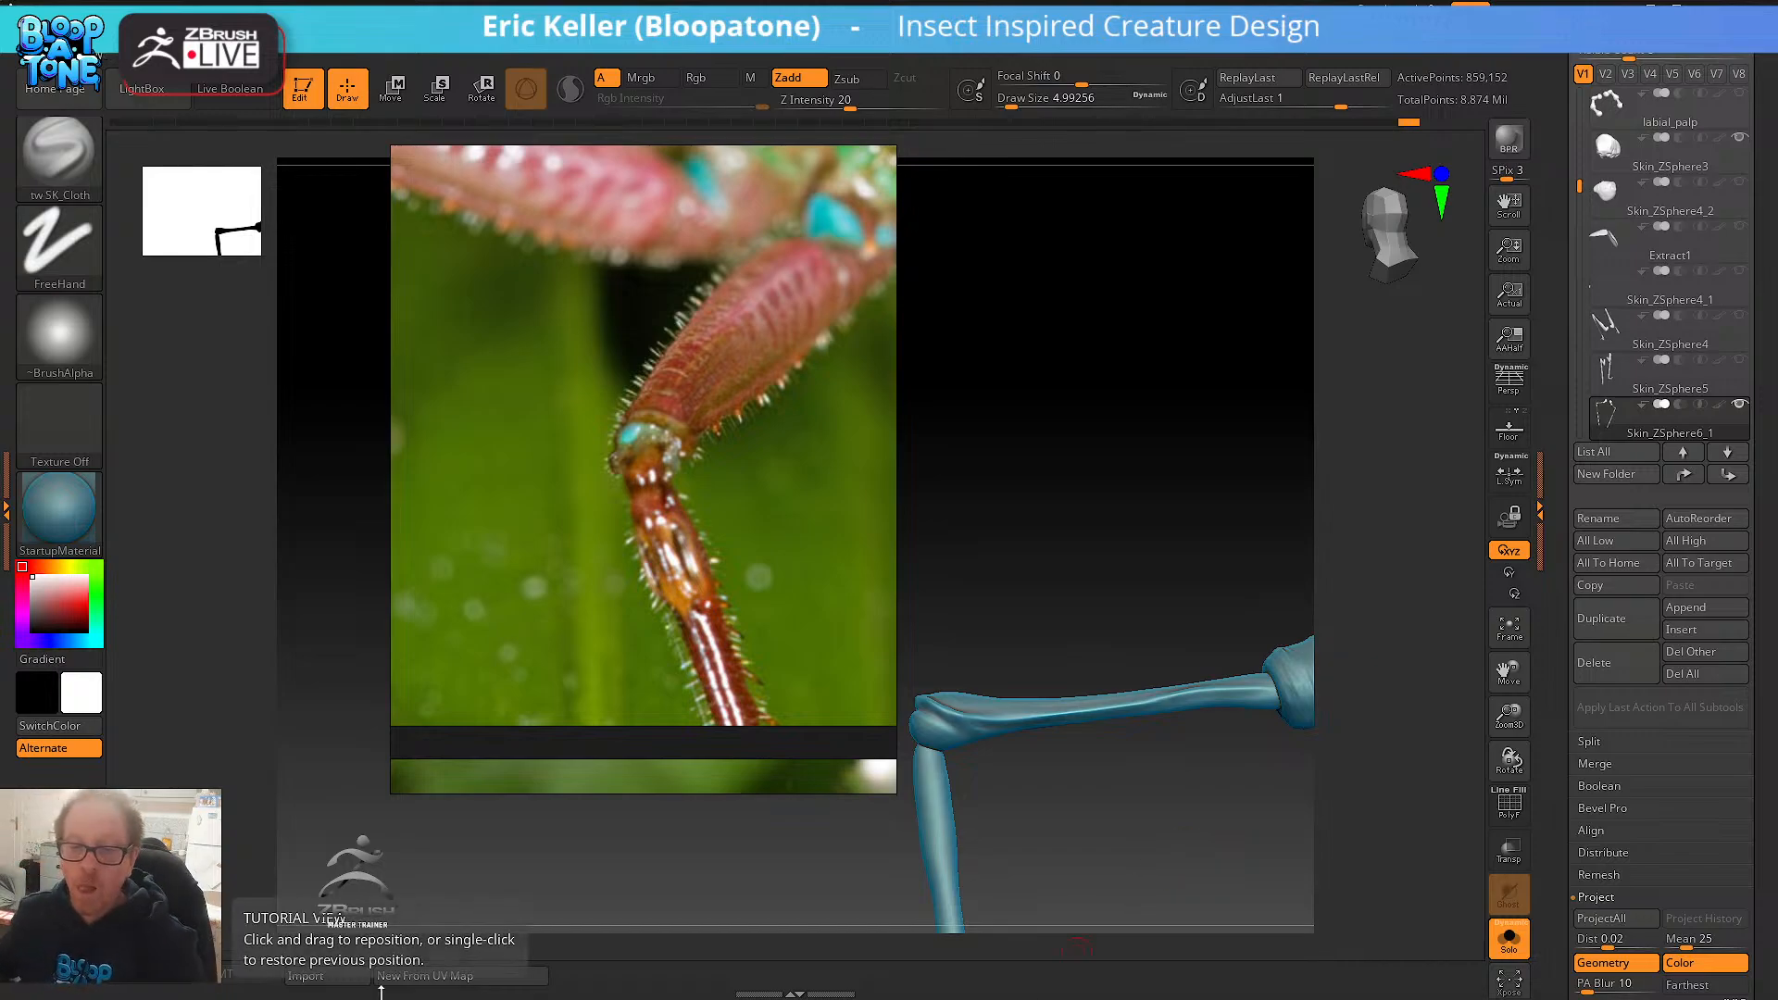
- Extend the lengthwise folds along the long leg segment toward its joint with the short segment, working around its other sides
drag(1123, 881, 1088, 843)
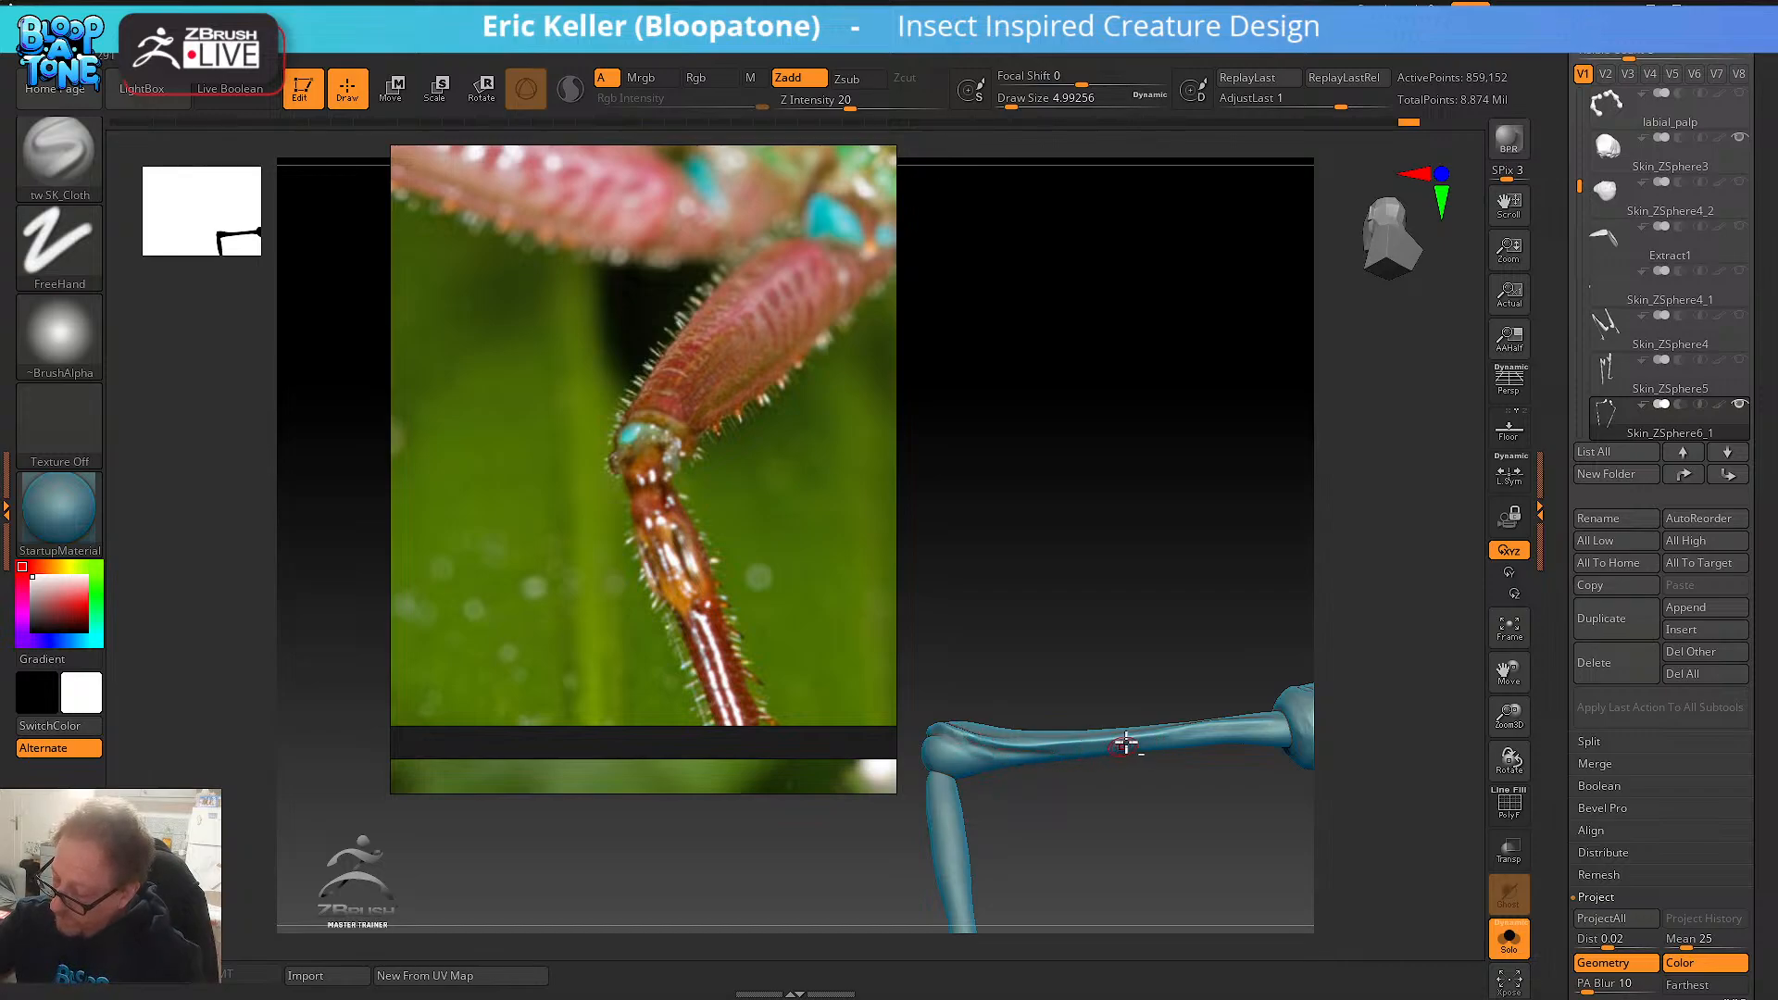
drag(1001, 750, 1192, 734)
drag(1083, 747, 1240, 749)
mouse_move(1236, 769)
mouse_down()
mouse_move(1178, 797)
mouse_move(1270, 728)
mouse_move(1230, 841)
mouse_move(1254, 718)
mouse_up()
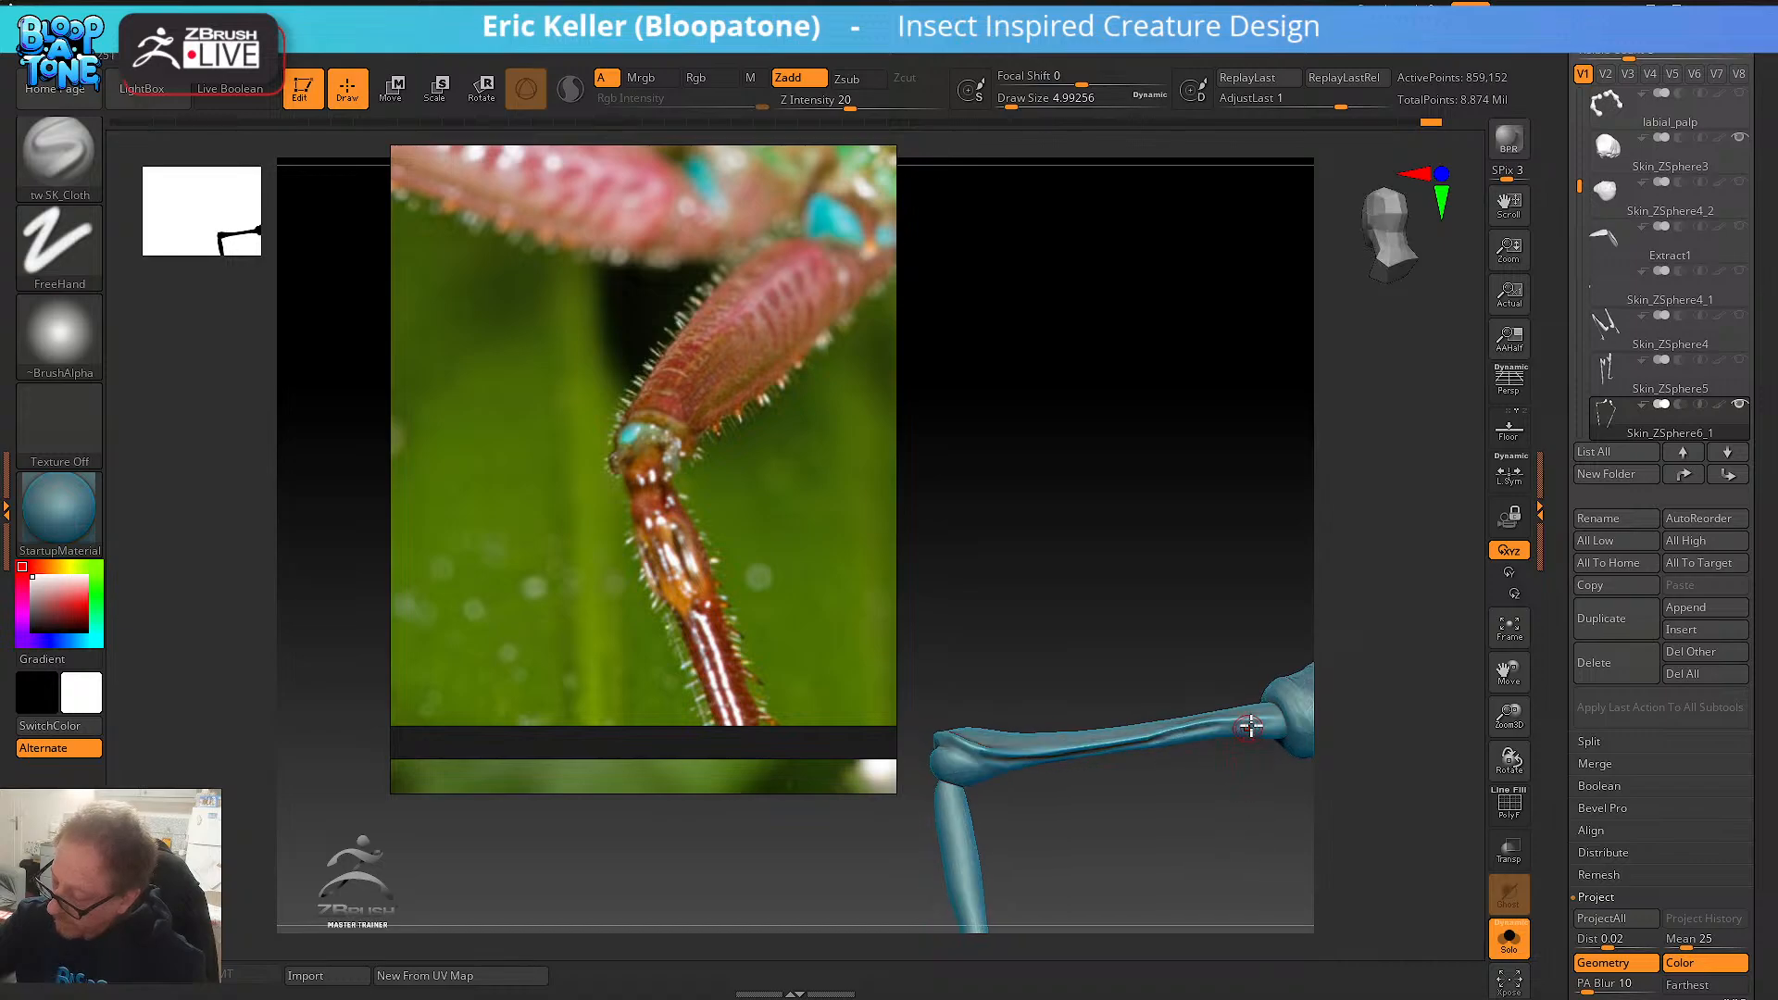
mouse_move(1197, 771)
mouse_down()
mouse_move(1234, 778)
mouse_move(1199, 740)
mouse_up()
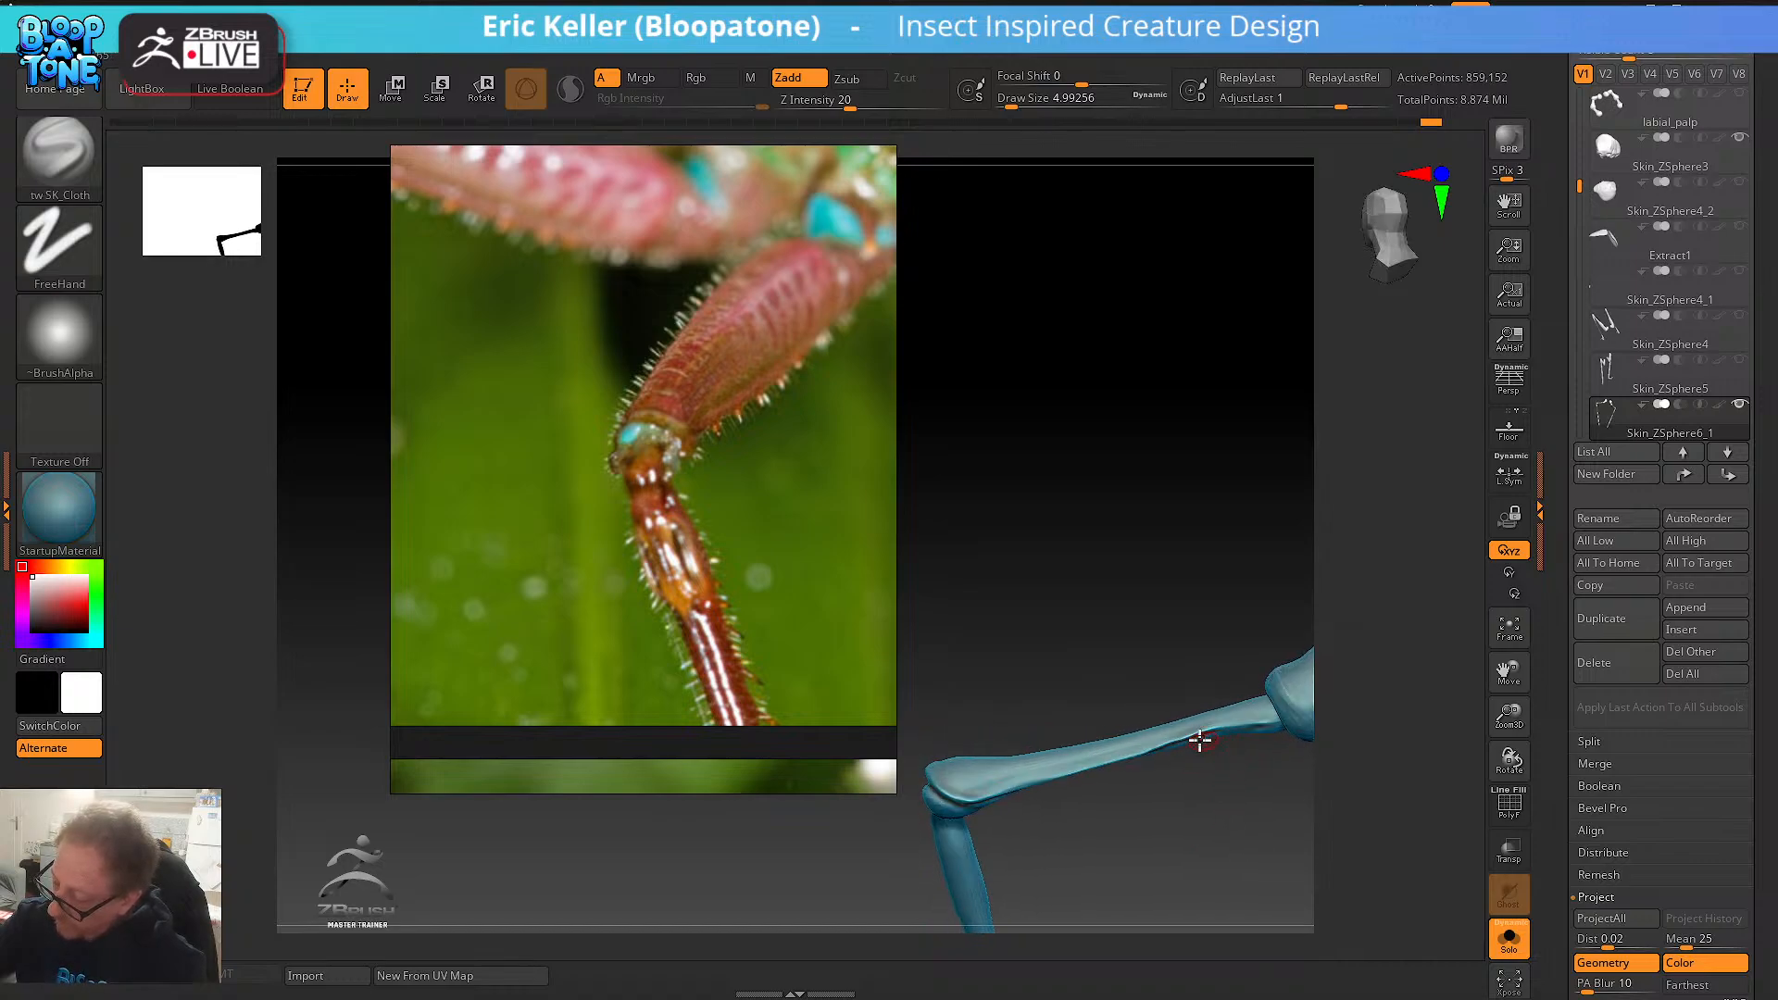
drag(1226, 806, 1151, 833)
mouse_move(984, 784)
mouse_down()
mouse_move(1023, 845)
mouse_move(1092, 754)
mouse_move(970, 762)
mouse_up()
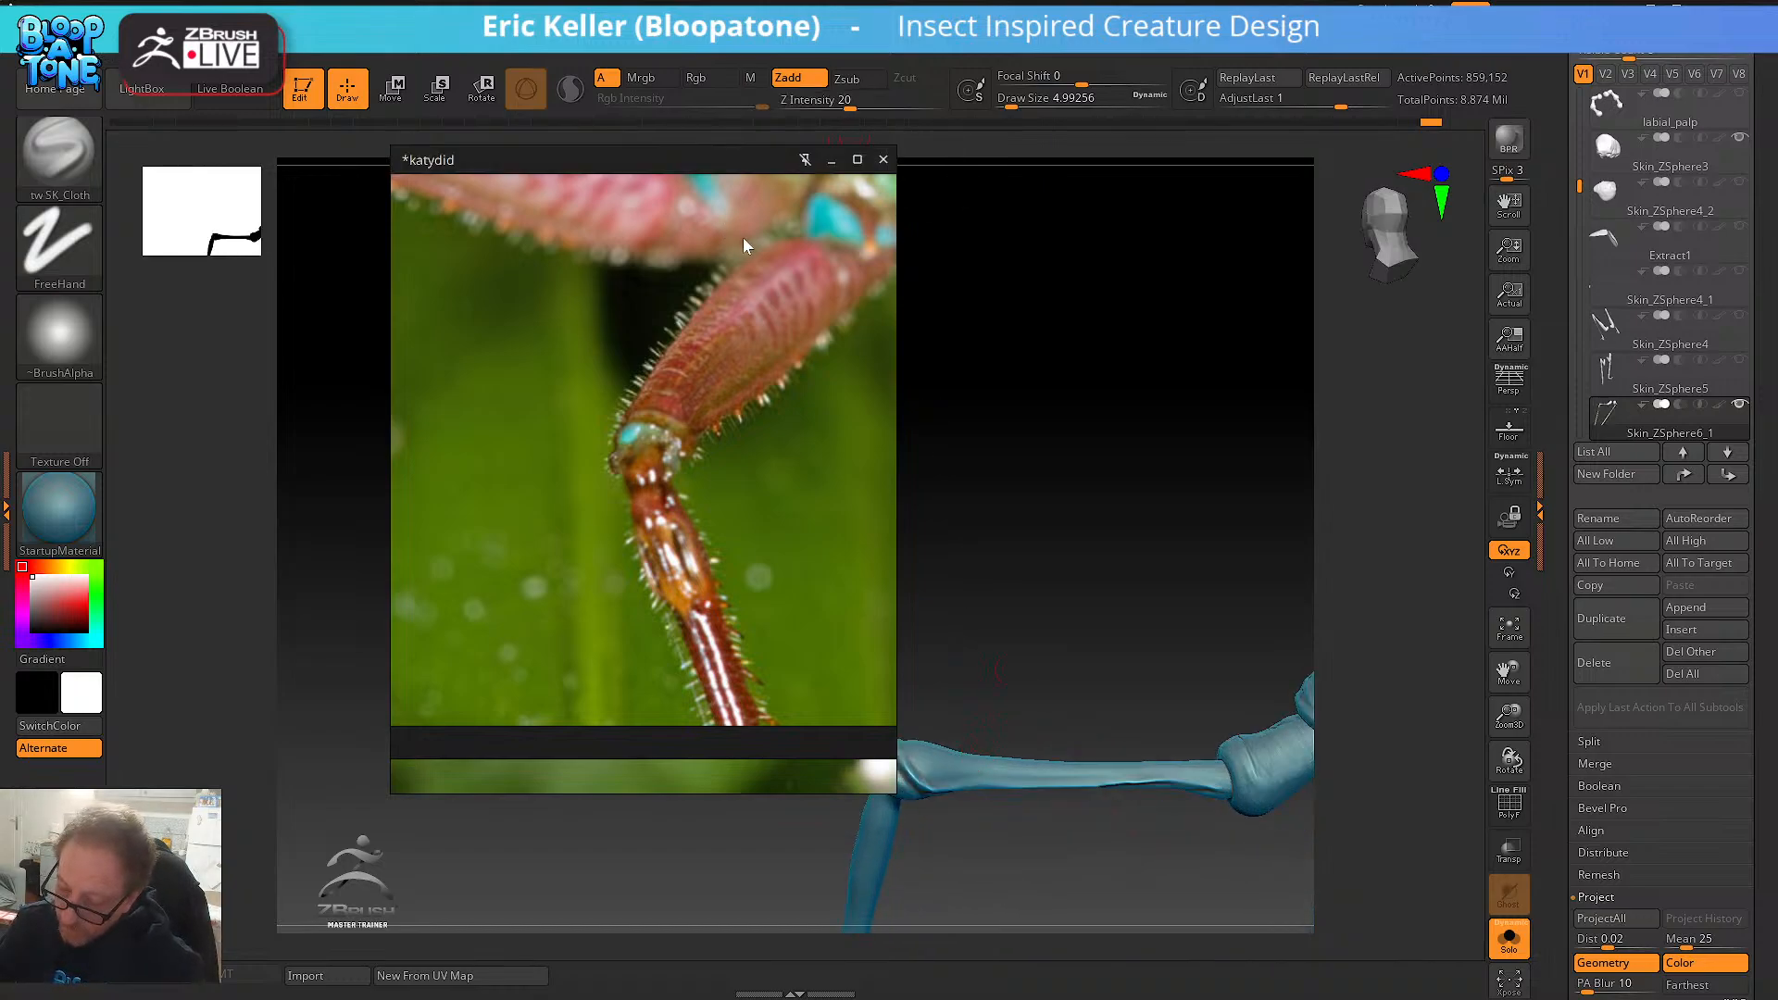
- Move the reference photo window clear of the leg, then deepen and smooth the lengthwise grooves along the long segment
drag(742, 237, 363, 309)
drag(1055, 690, 918, 705)
mouse_move(957, 792)
mouse_down()
mouse_move(837, 774)
mouse_move(1127, 794)
mouse_move(1095, 667)
mouse_move(847, 757)
mouse_up()
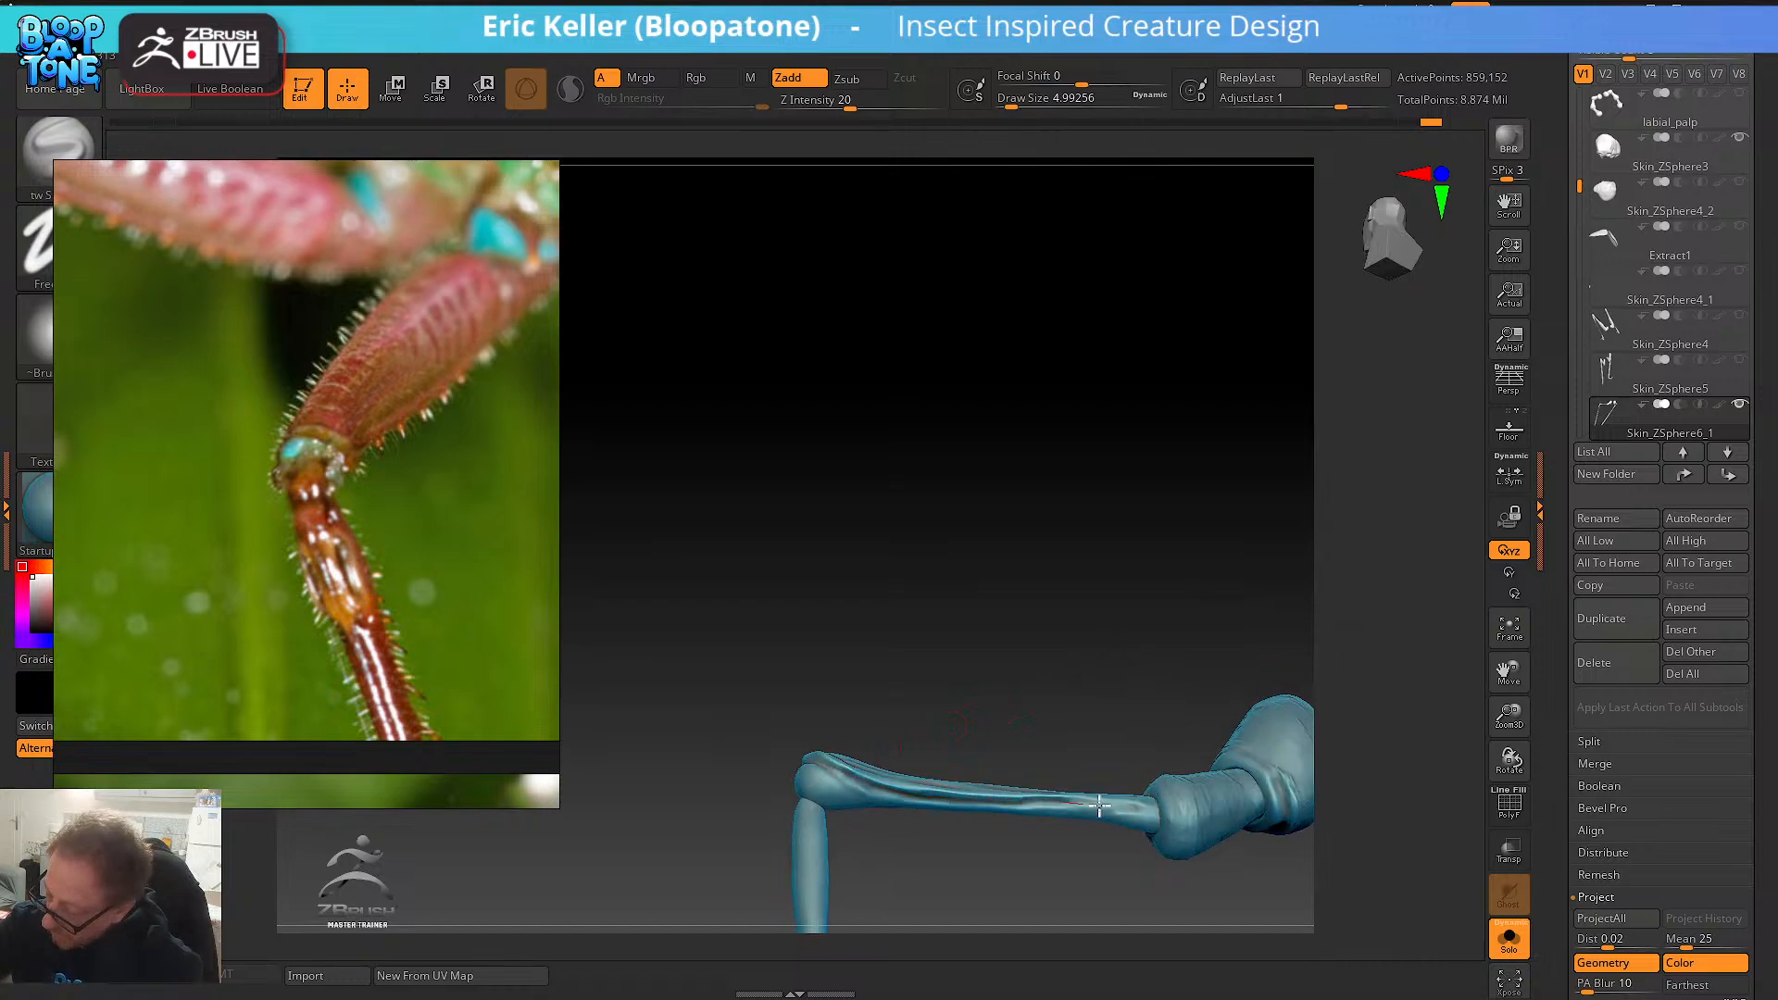
key(shift)
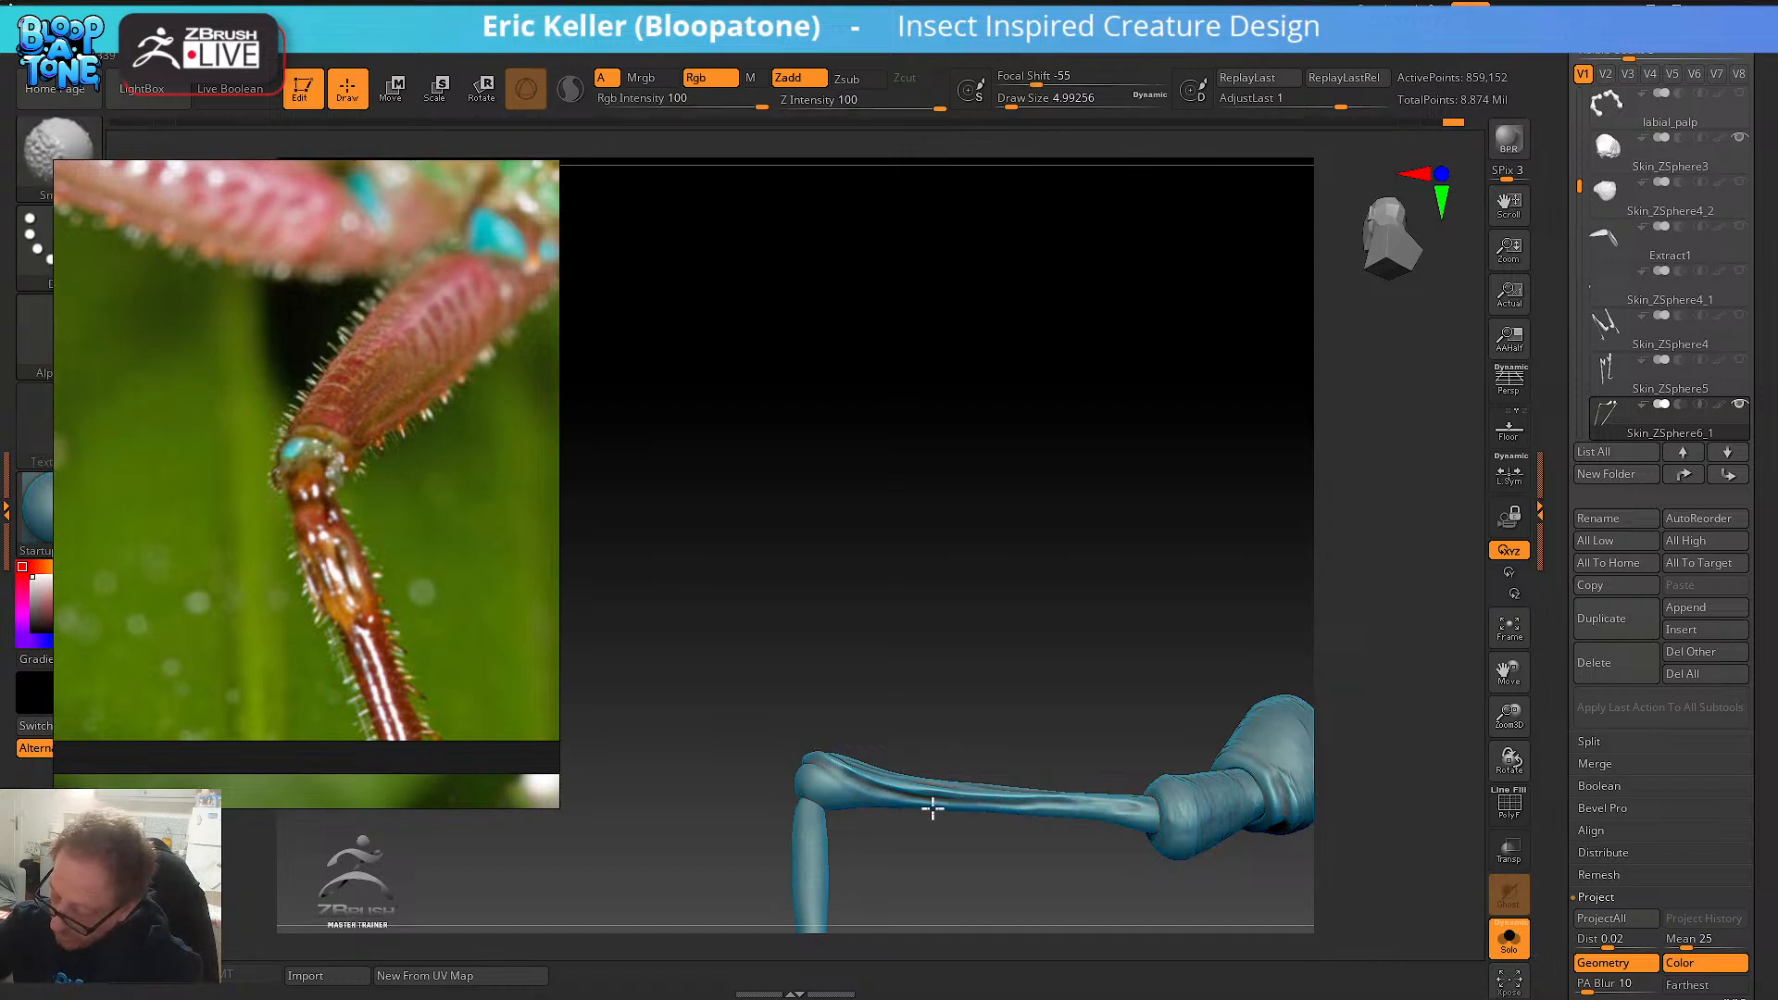
mouse_move(1137, 758)
mouse_down()
mouse_move(1080, 731)
mouse_move(1016, 757)
mouse_up()
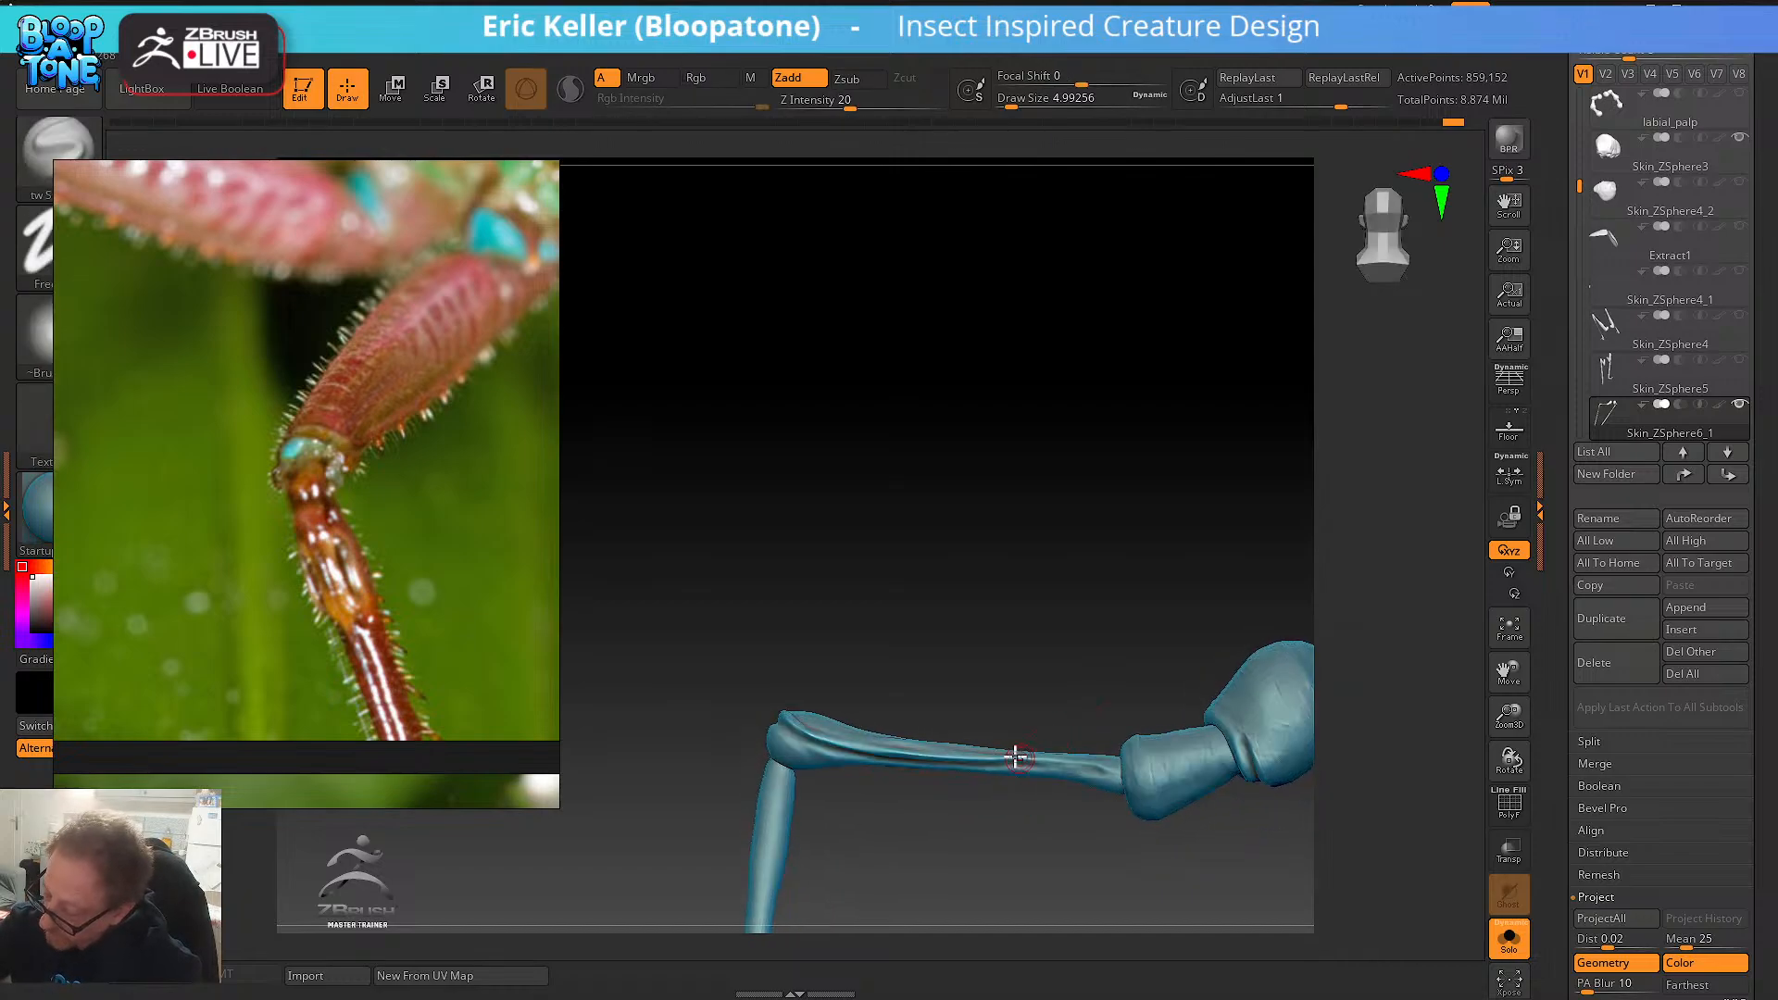
mouse_move(1065, 676)
mouse_down()
mouse_move(1035, 805)
mouse_move(973, 709)
mouse_move(948, 726)
mouse_move(814, 714)
mouse_up()
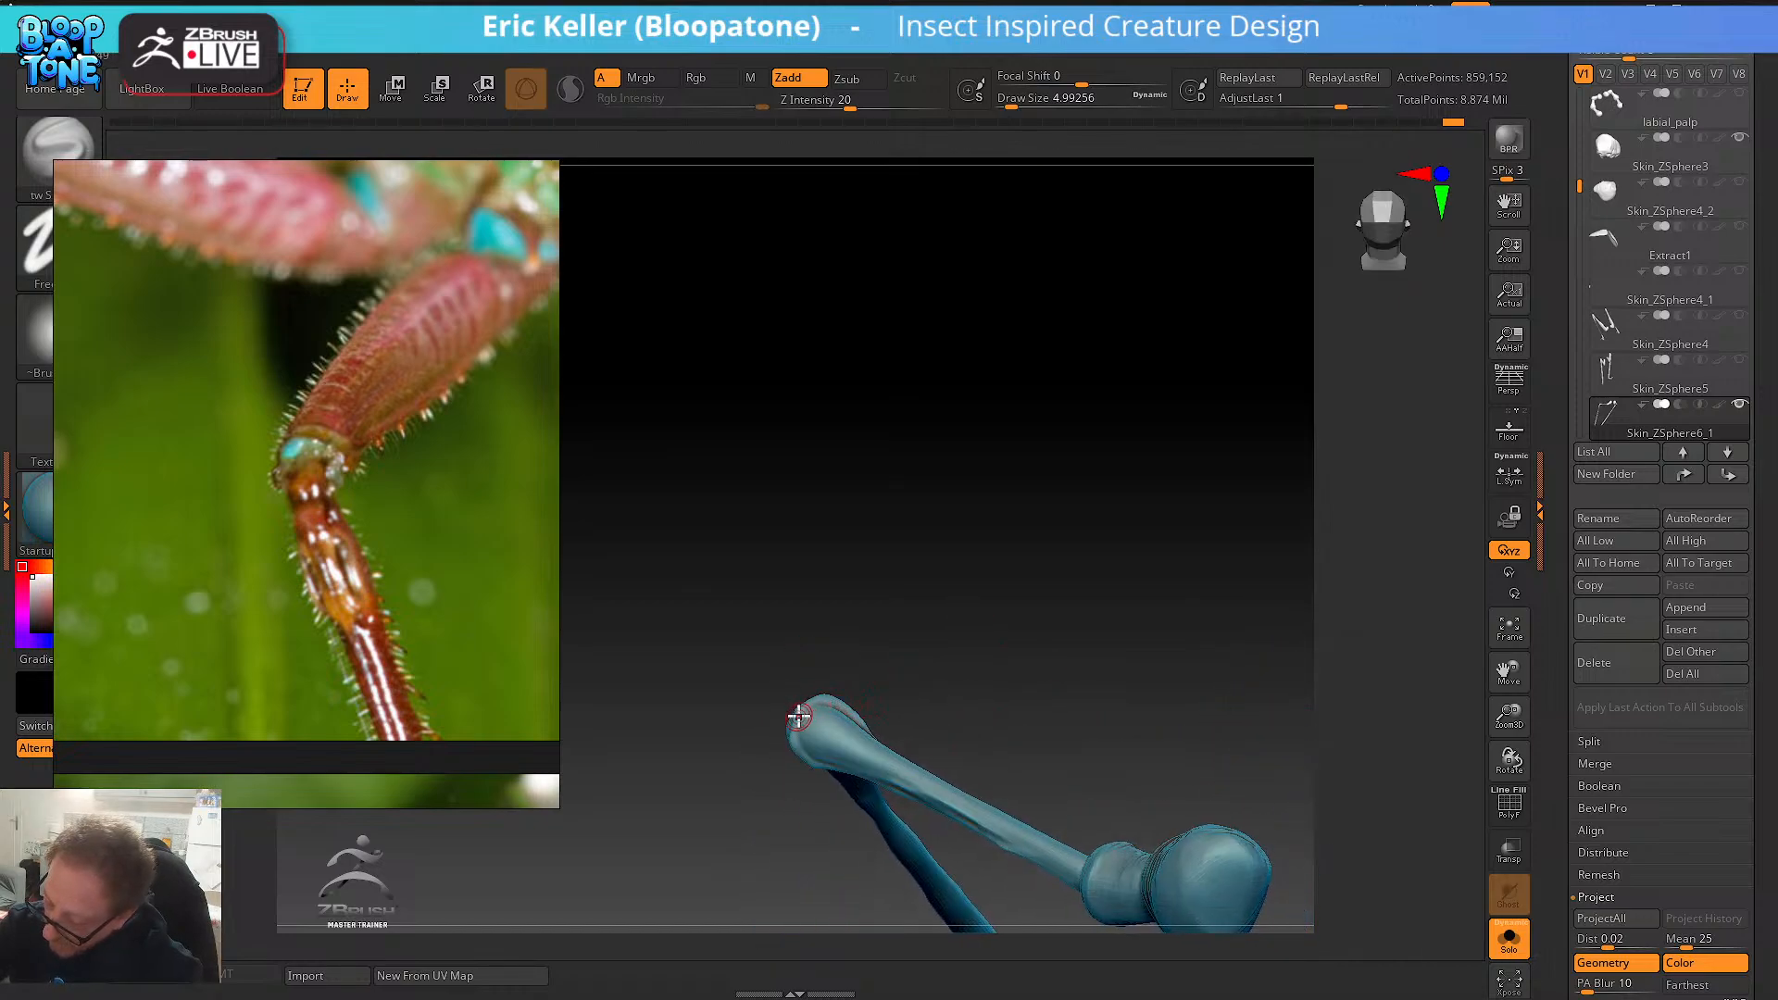
- Sculpt folds running from the rounded knee end down the upper face of the long leg segment and smooth them
alt+drag(963, 736, 918, 668)
drag(759, 644, 826, 684)
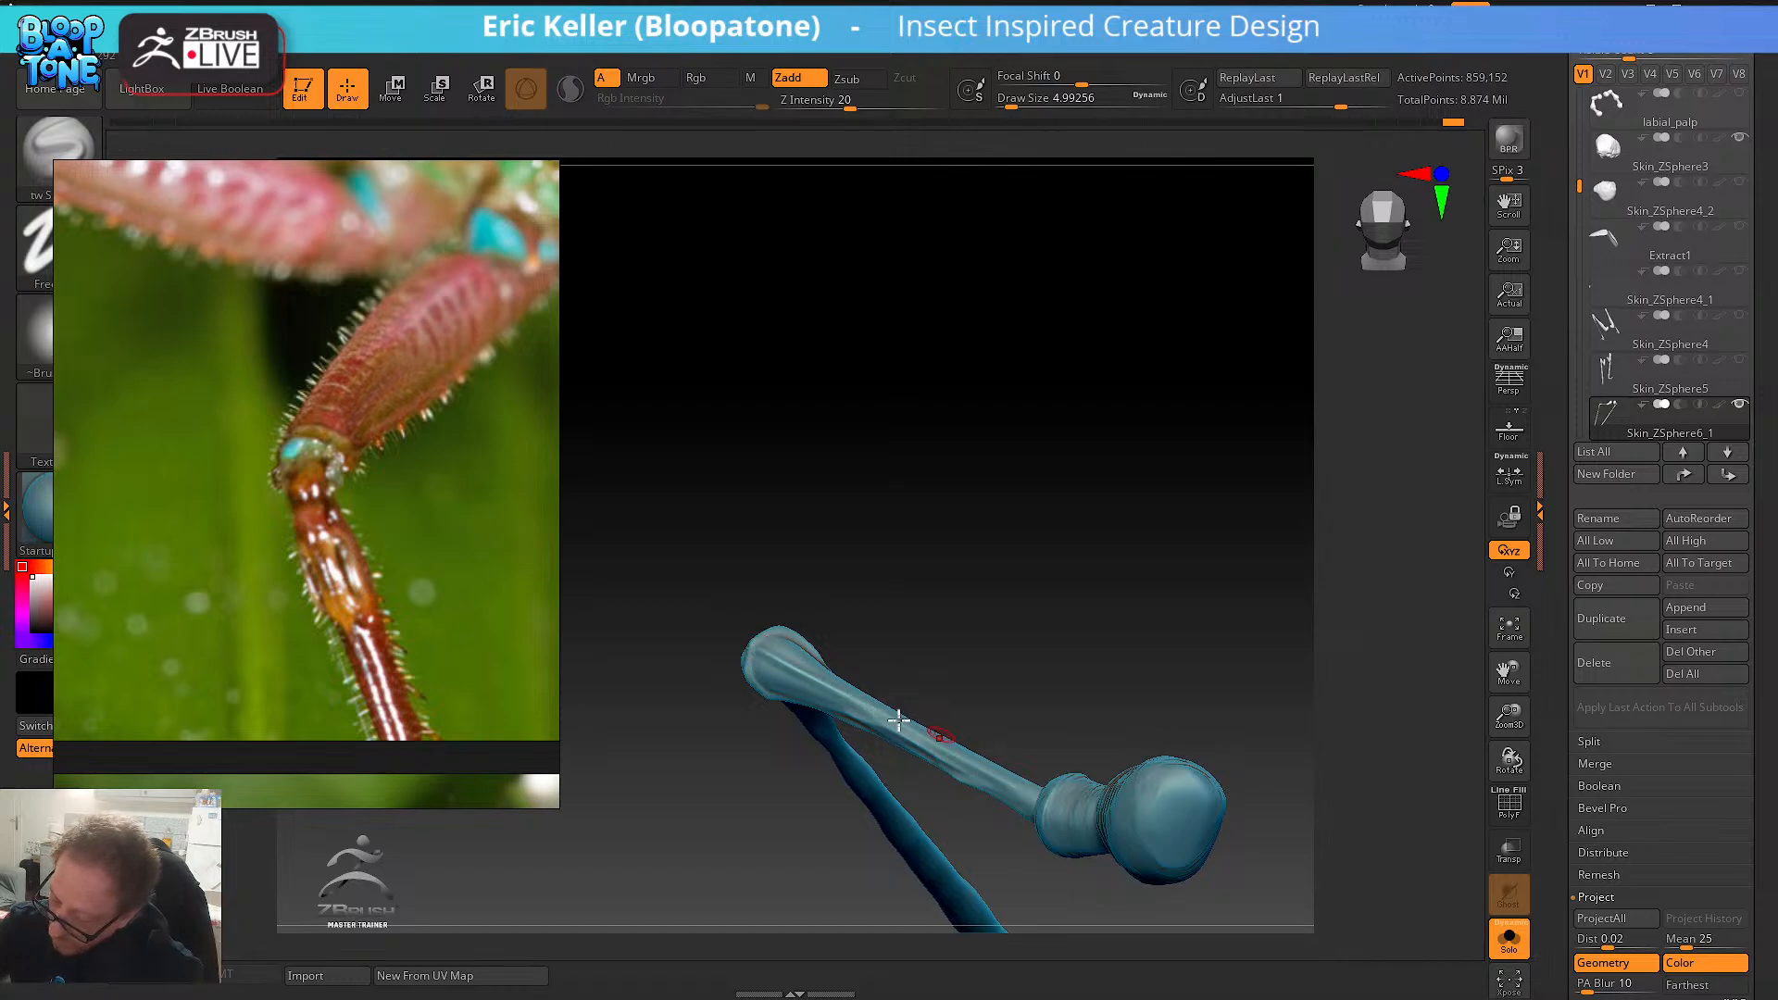
alt+drag(886, 654, 967, 693)
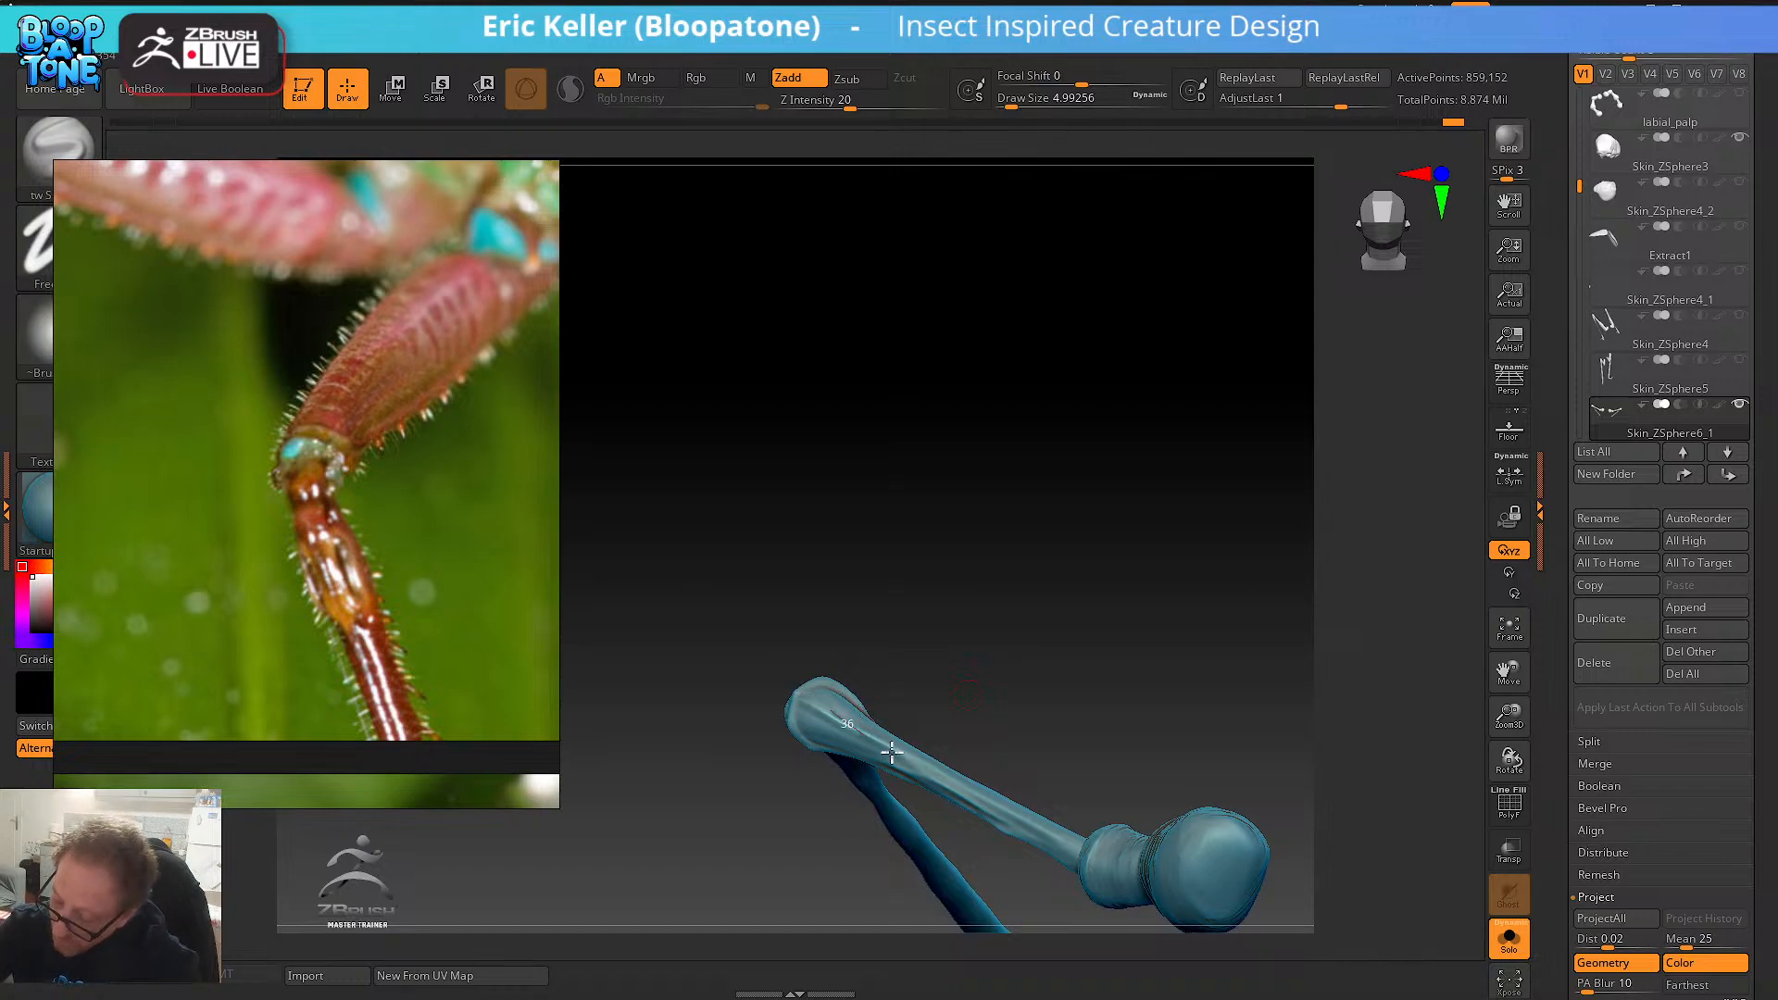
key(shift)
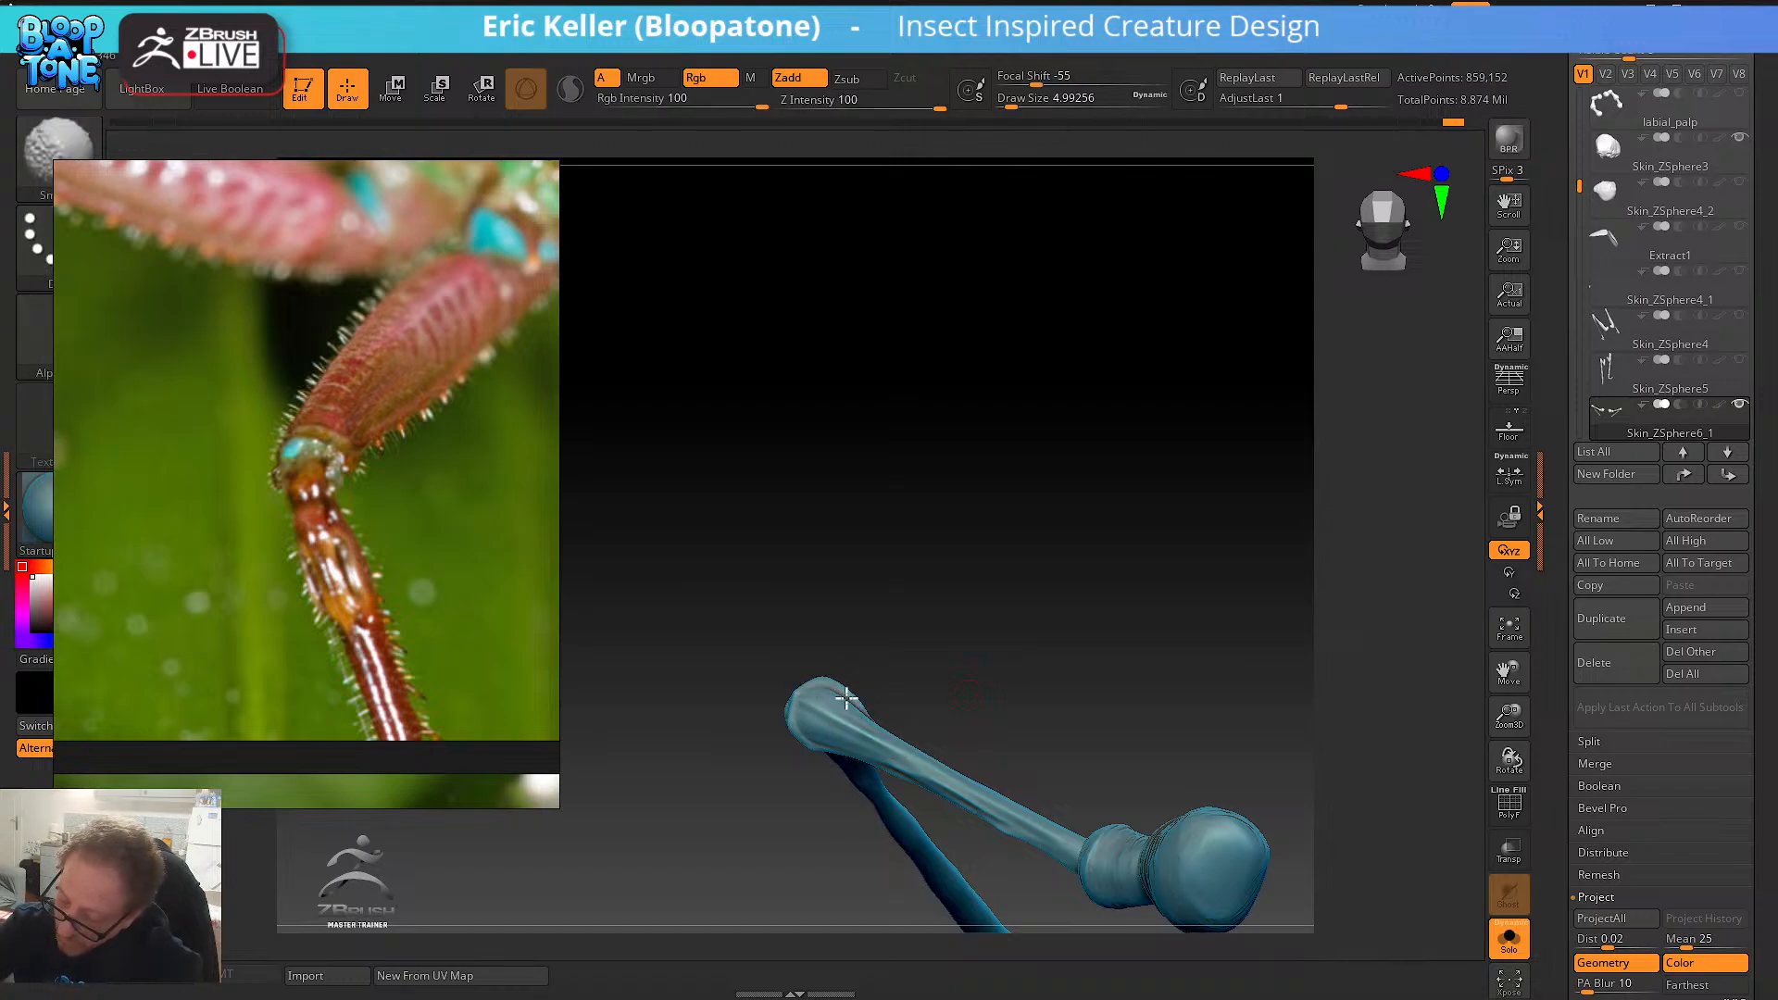
mouse_move(891, 599)
mouse_down()
mouse_move(900, 655)
mouse_move(869, 694)
mouse_move(885, 726)
mouse_move(886, 639)
mouse_move(857, 681)
mouse_up()
key(shift)
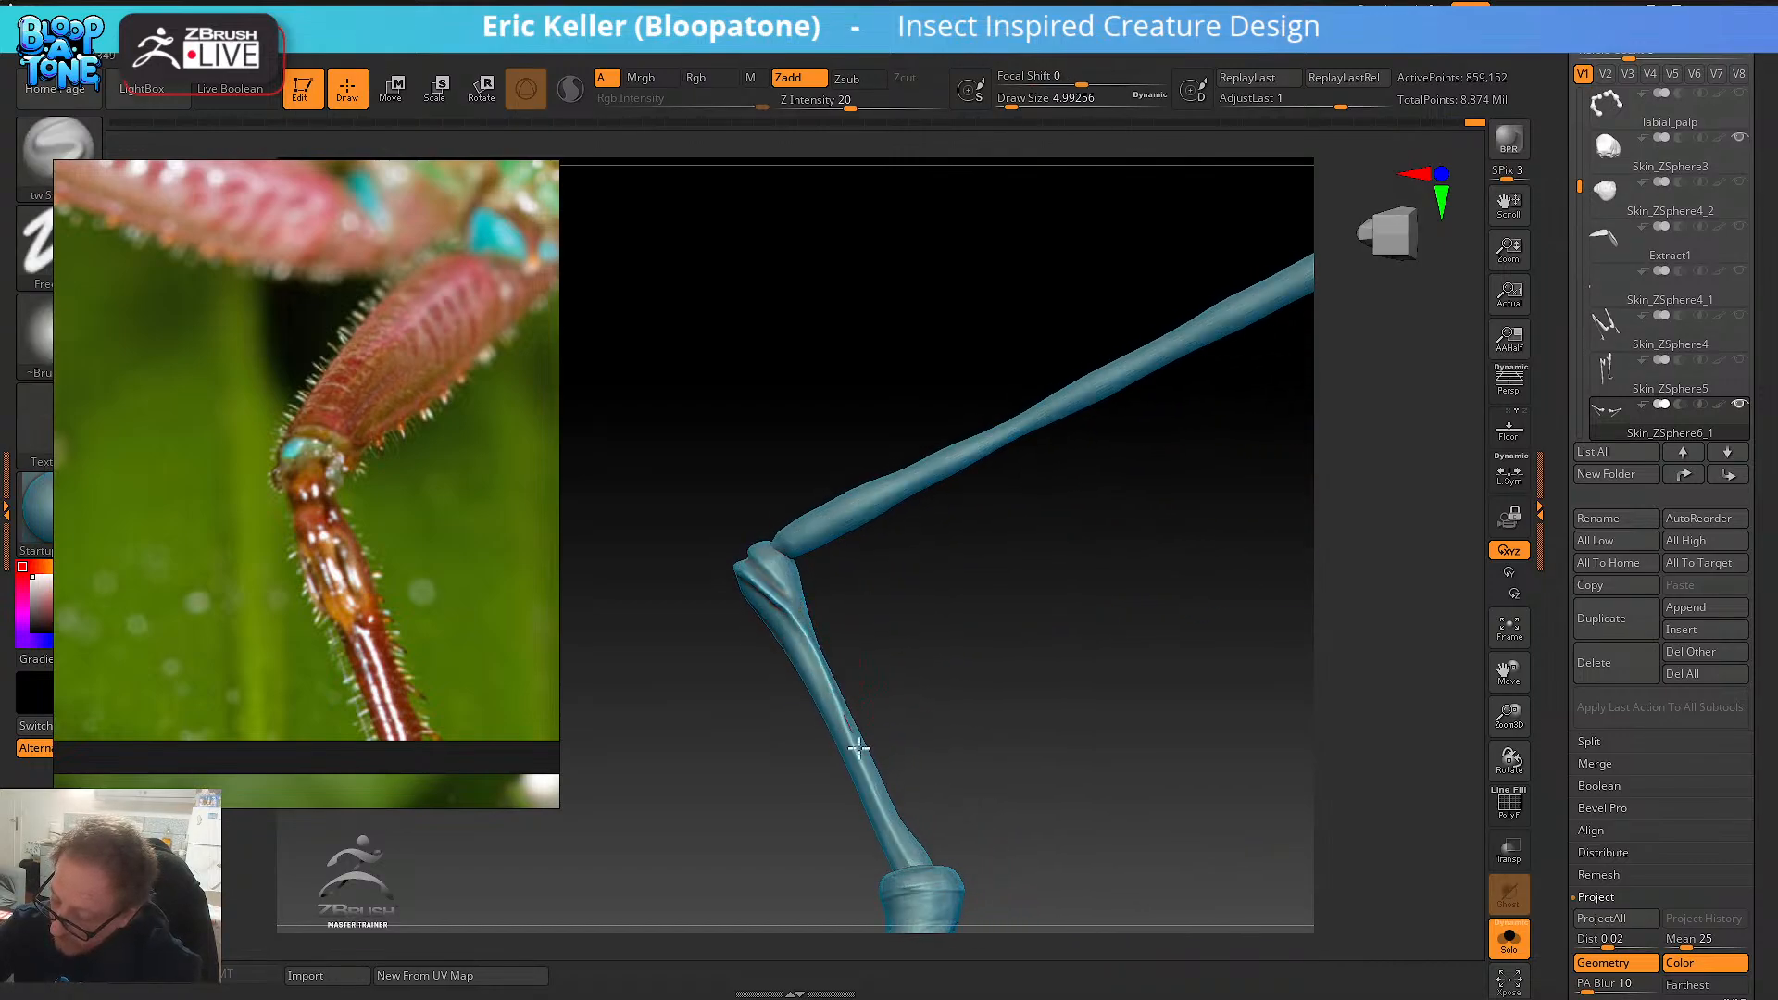
- Carve forked lengthwise grooves from the back of the knee down to the short segment and soften them with Smooth
drag(859, 748, 912, 854)
mouse_move(788, 626)
mouse_down()
mouse_move(896, 843)
mouse_move(881, 654)
mouse_move(816, 618)
mouse_up()
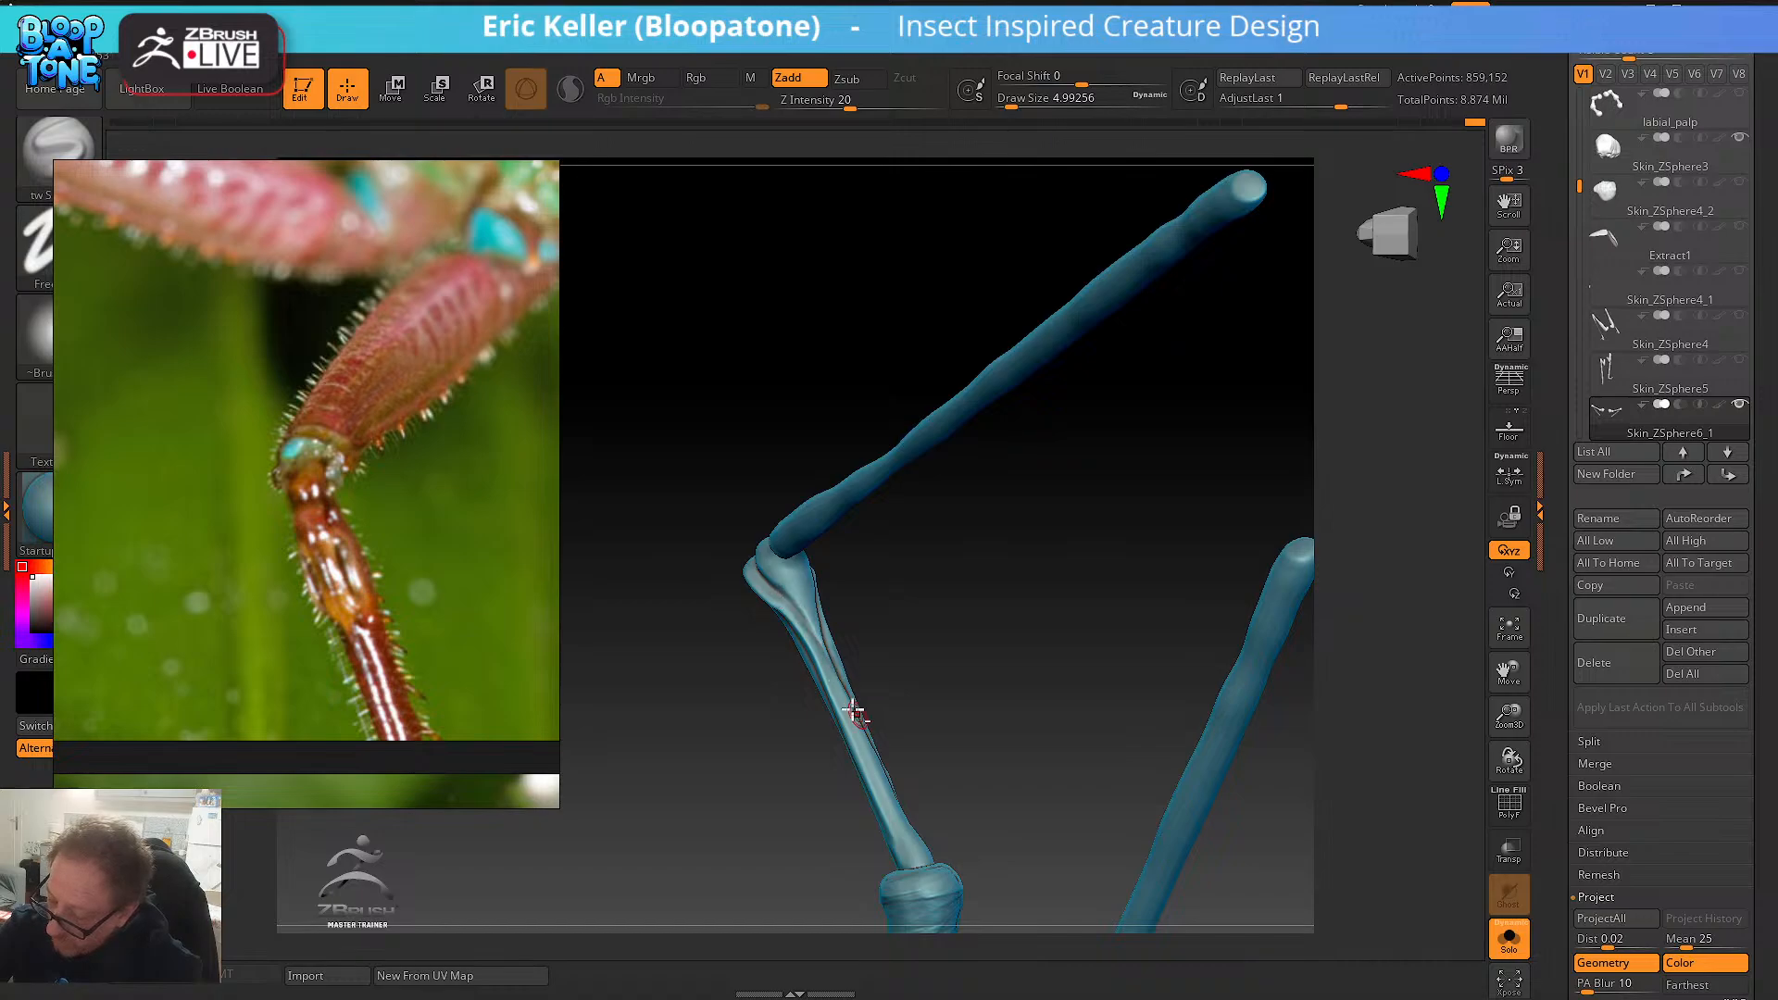
drag(845, 704, 892, 798)
shift+drag(866, 675, 823, 620)
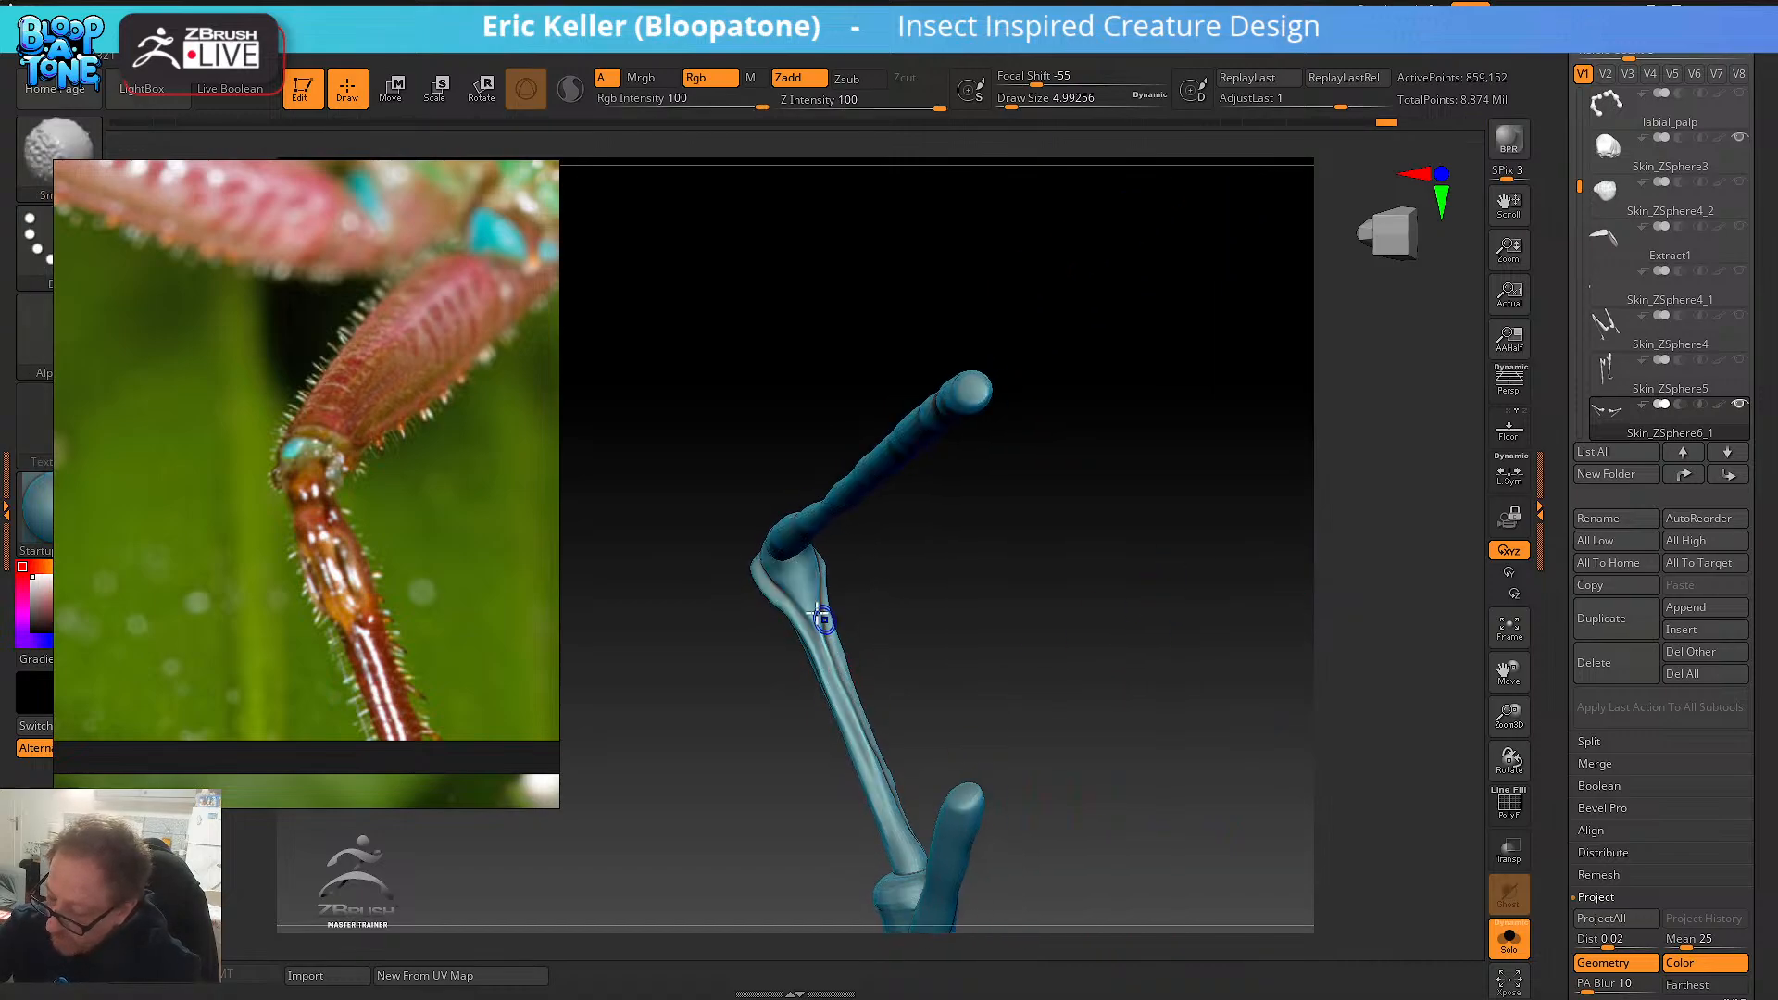
- Inspect the grooved knee from several sides and drop the leg mesh to subdivision level 3
mouse_move(869, 718)
shift+right_down()
mouse_move(877, 663)
mouse_move(849, 635)
mouse_move(915, 610)
mouse_move(905, 587)
mouse_move(845, 613)
shift+right_up()
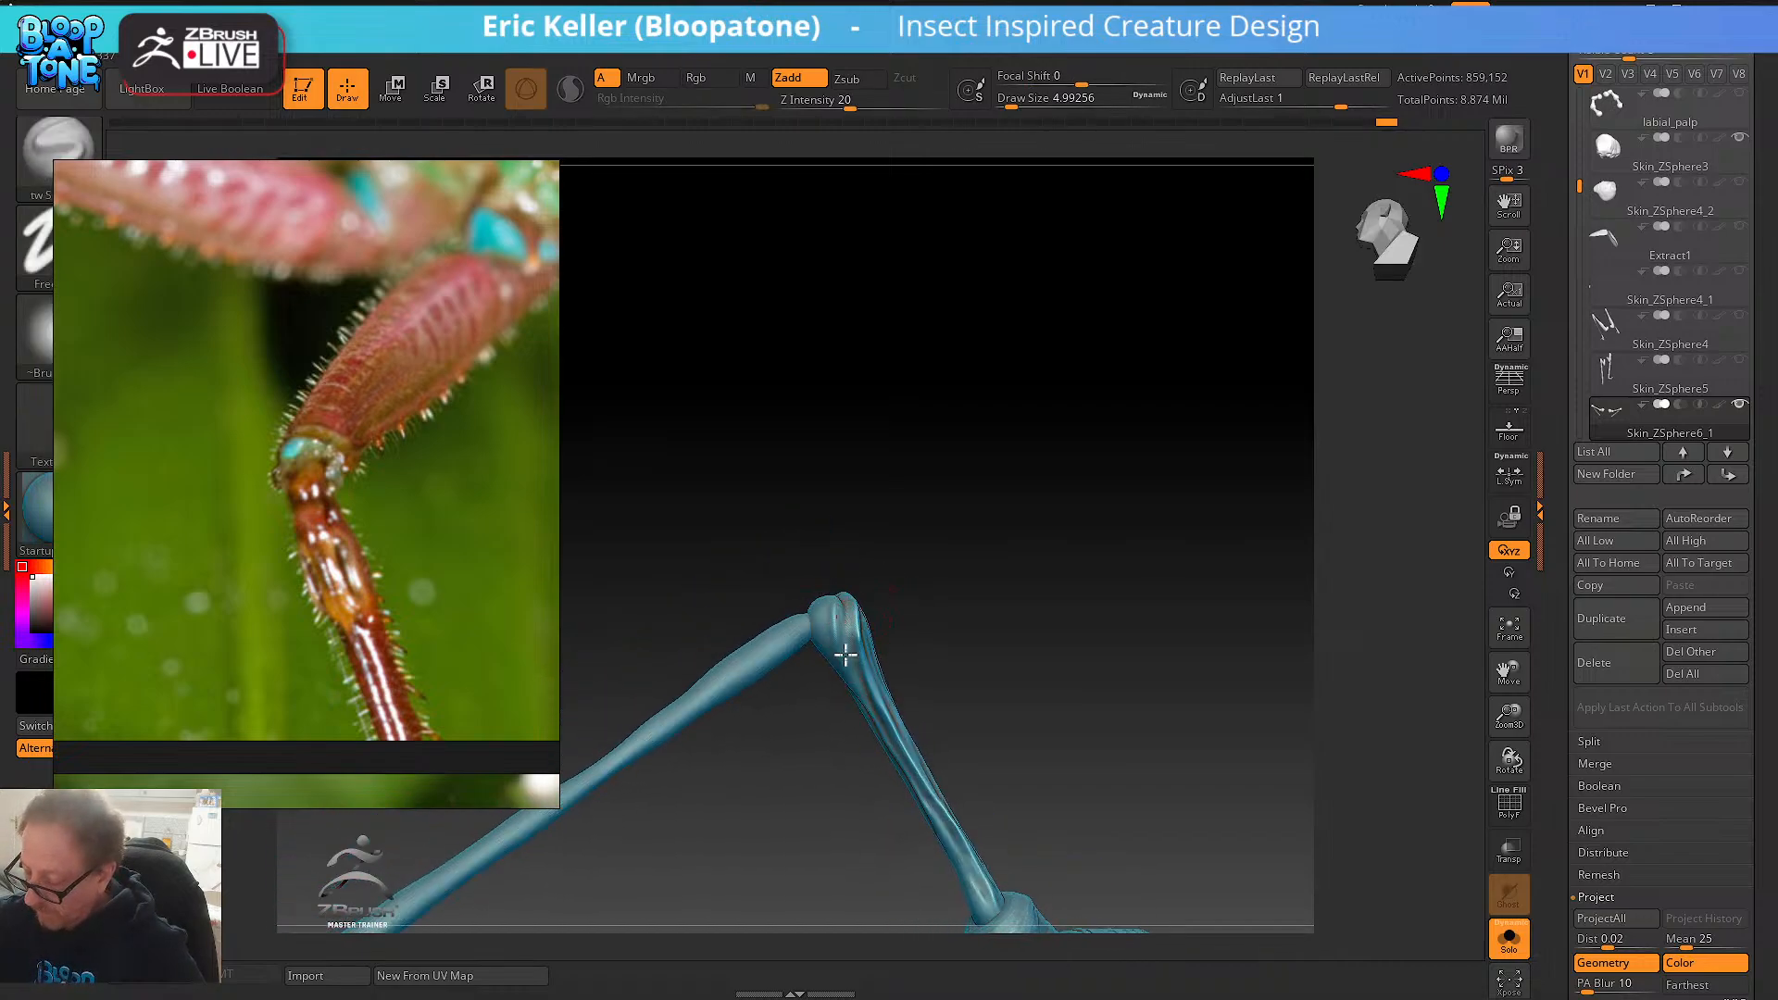
right_drag(932, 774, 879, 648)
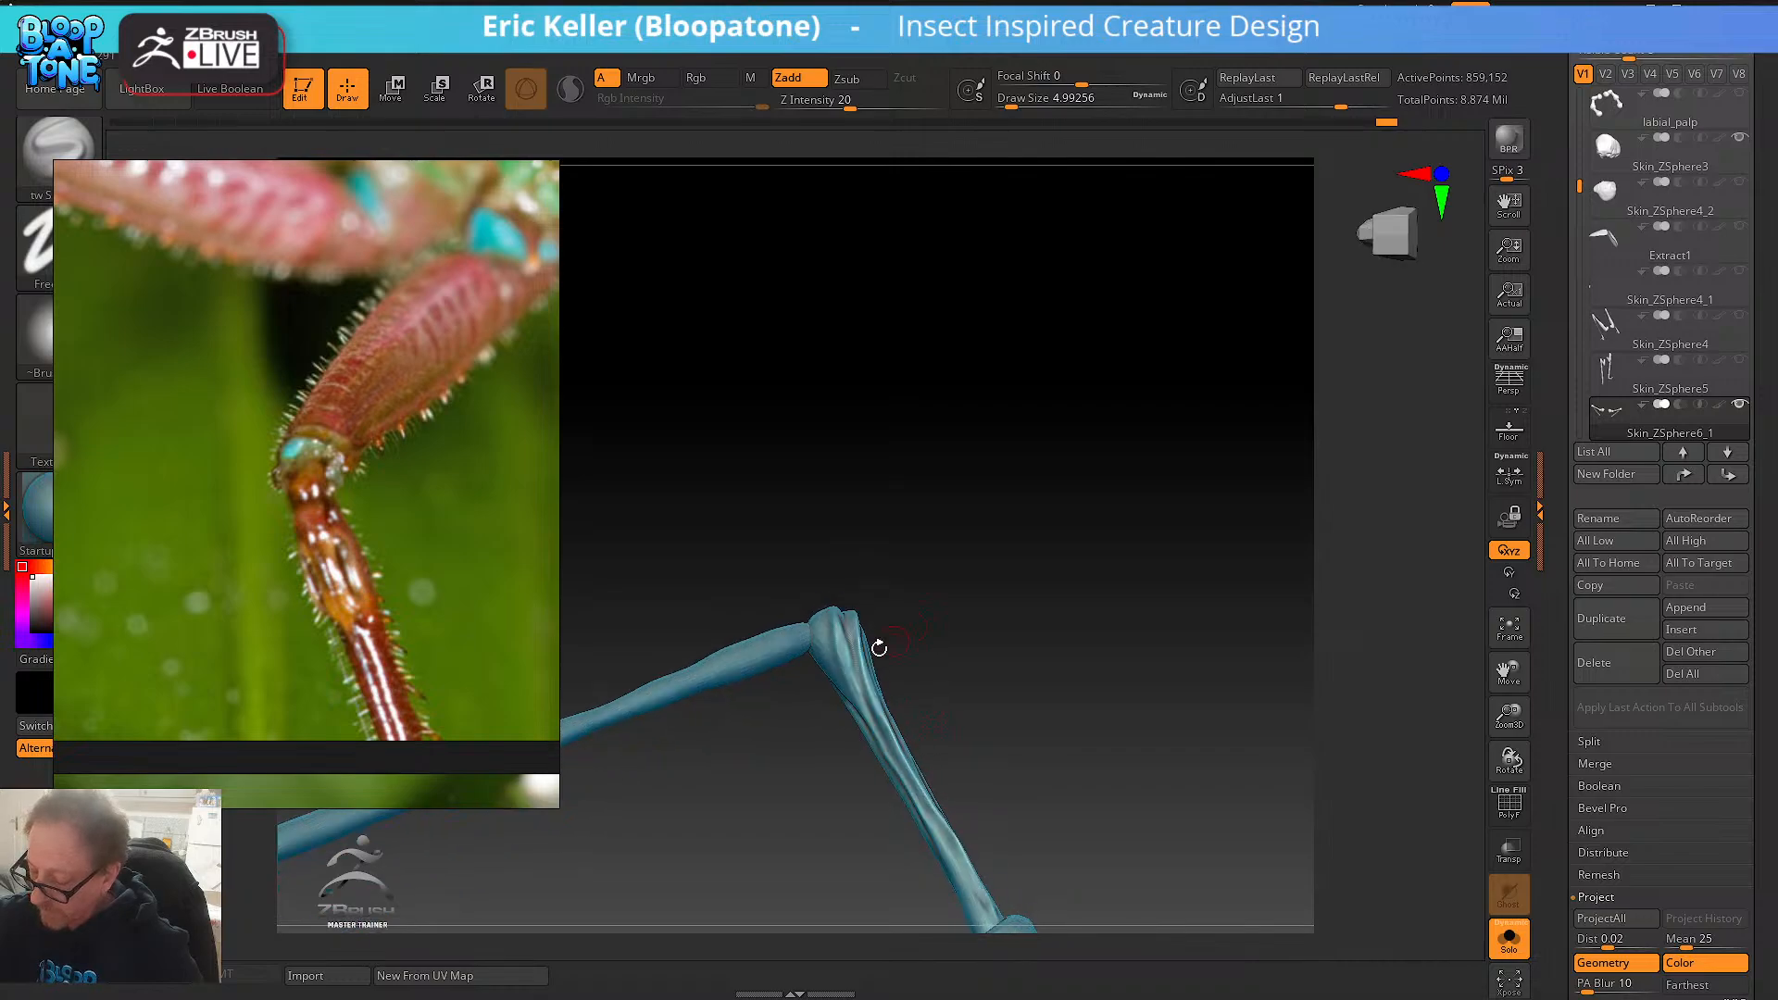
right_drag(855, 549, 839, 672)
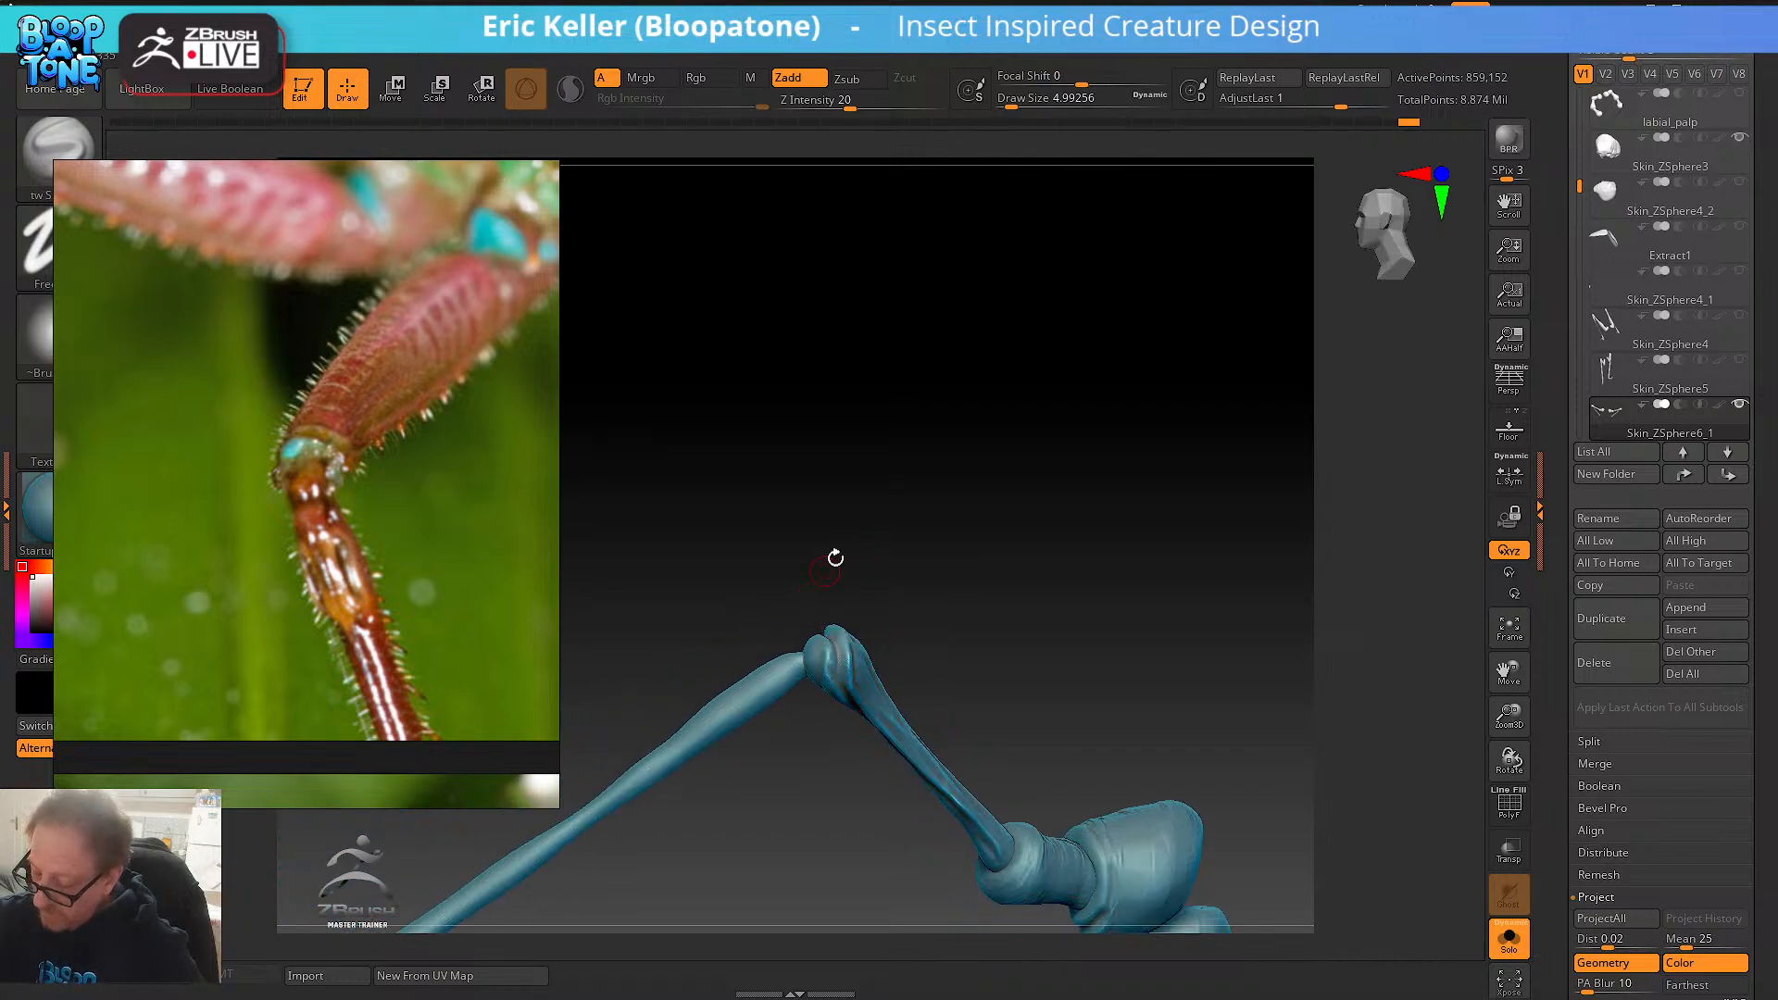
right_drag(836, 557, 781, 543)
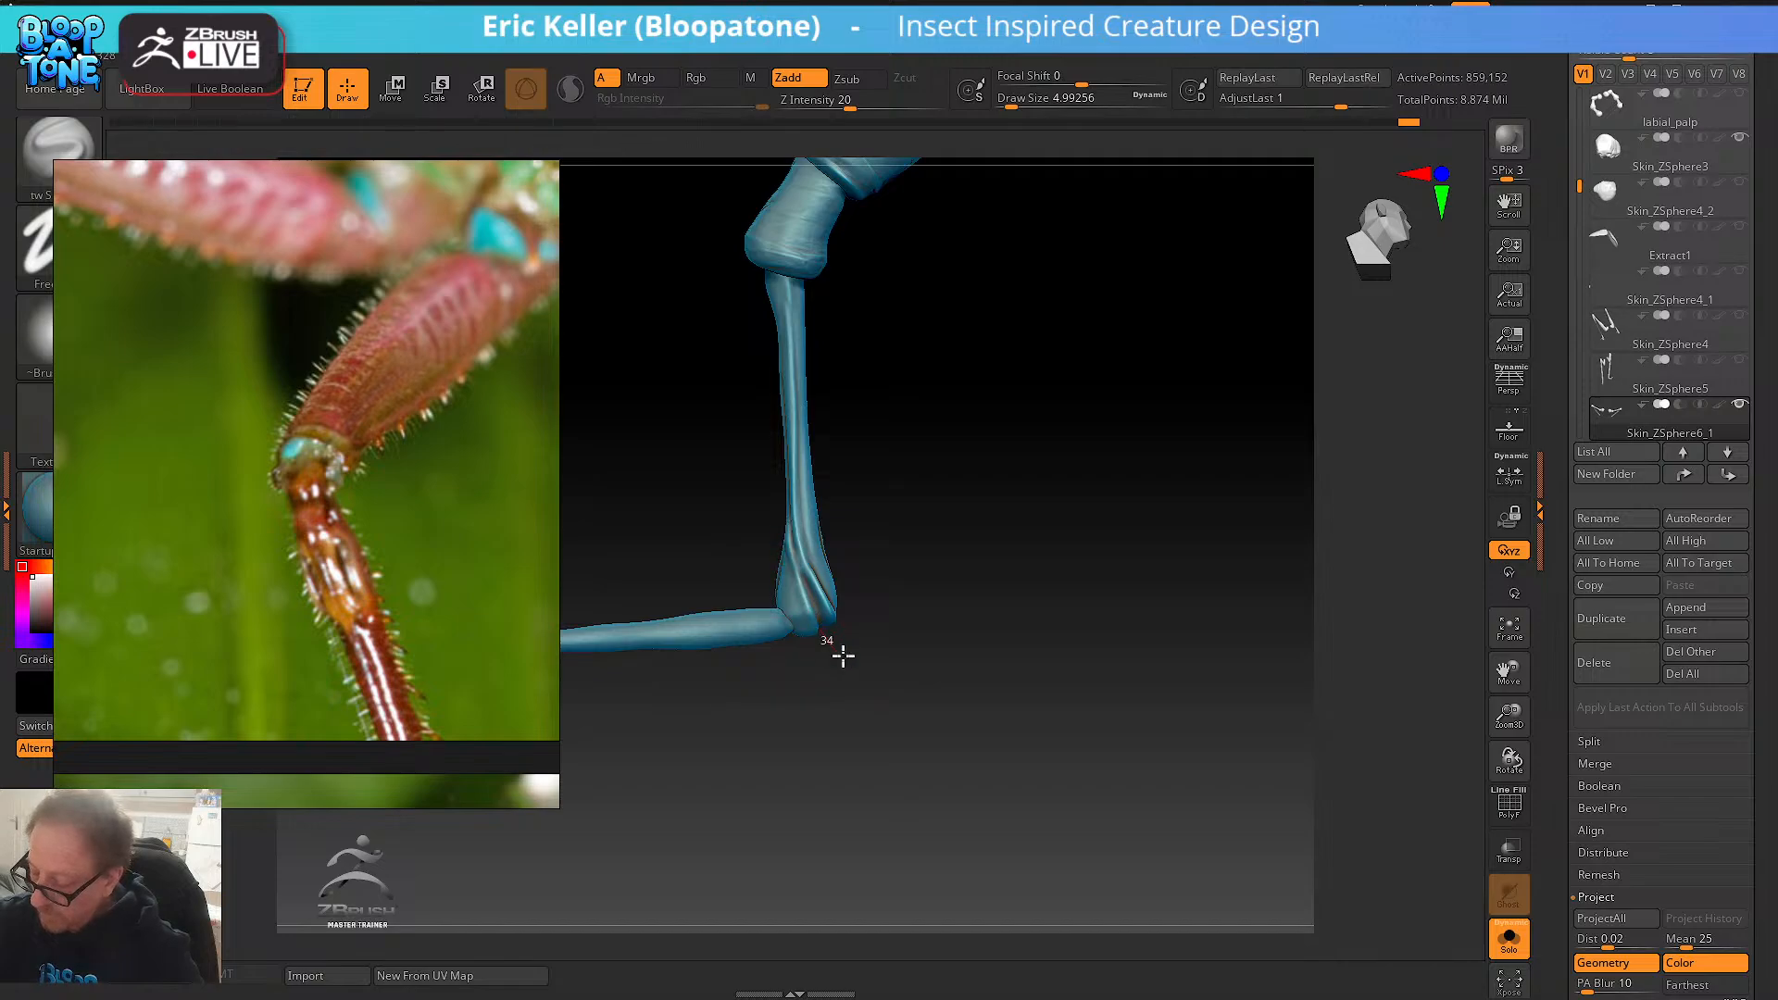
right_drag(877, 710, 955, 718)
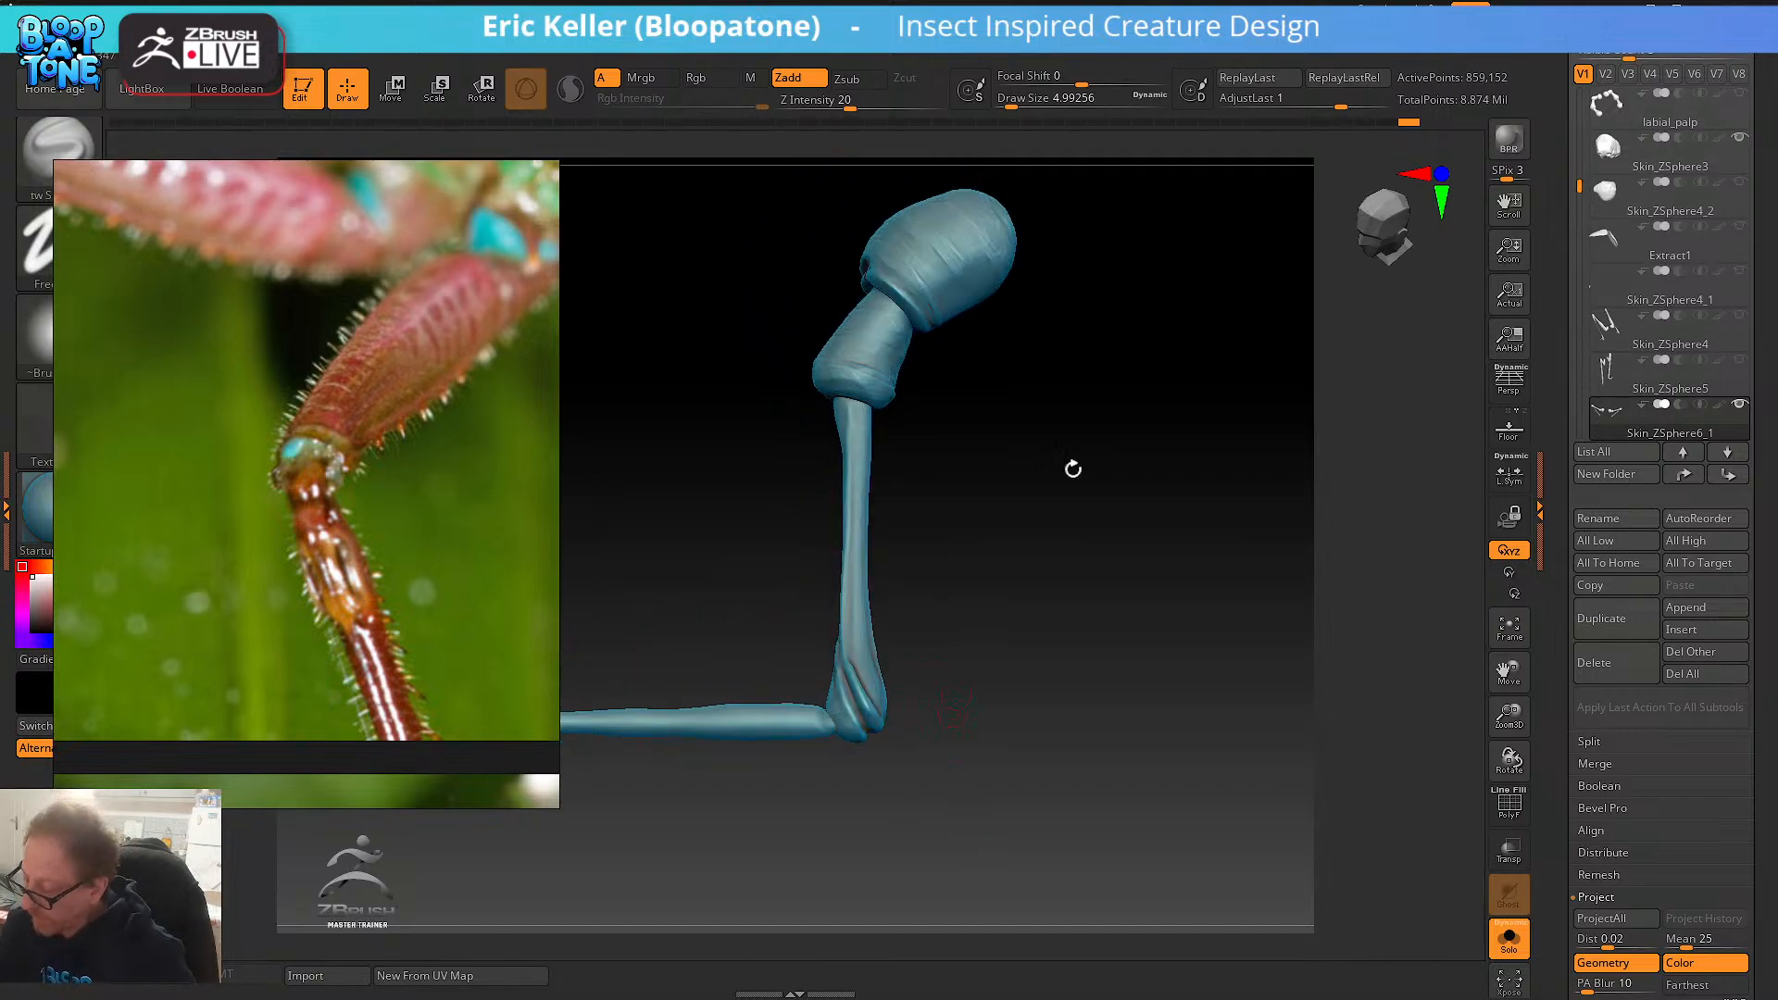
drag(1564, 809, 1552, 624)
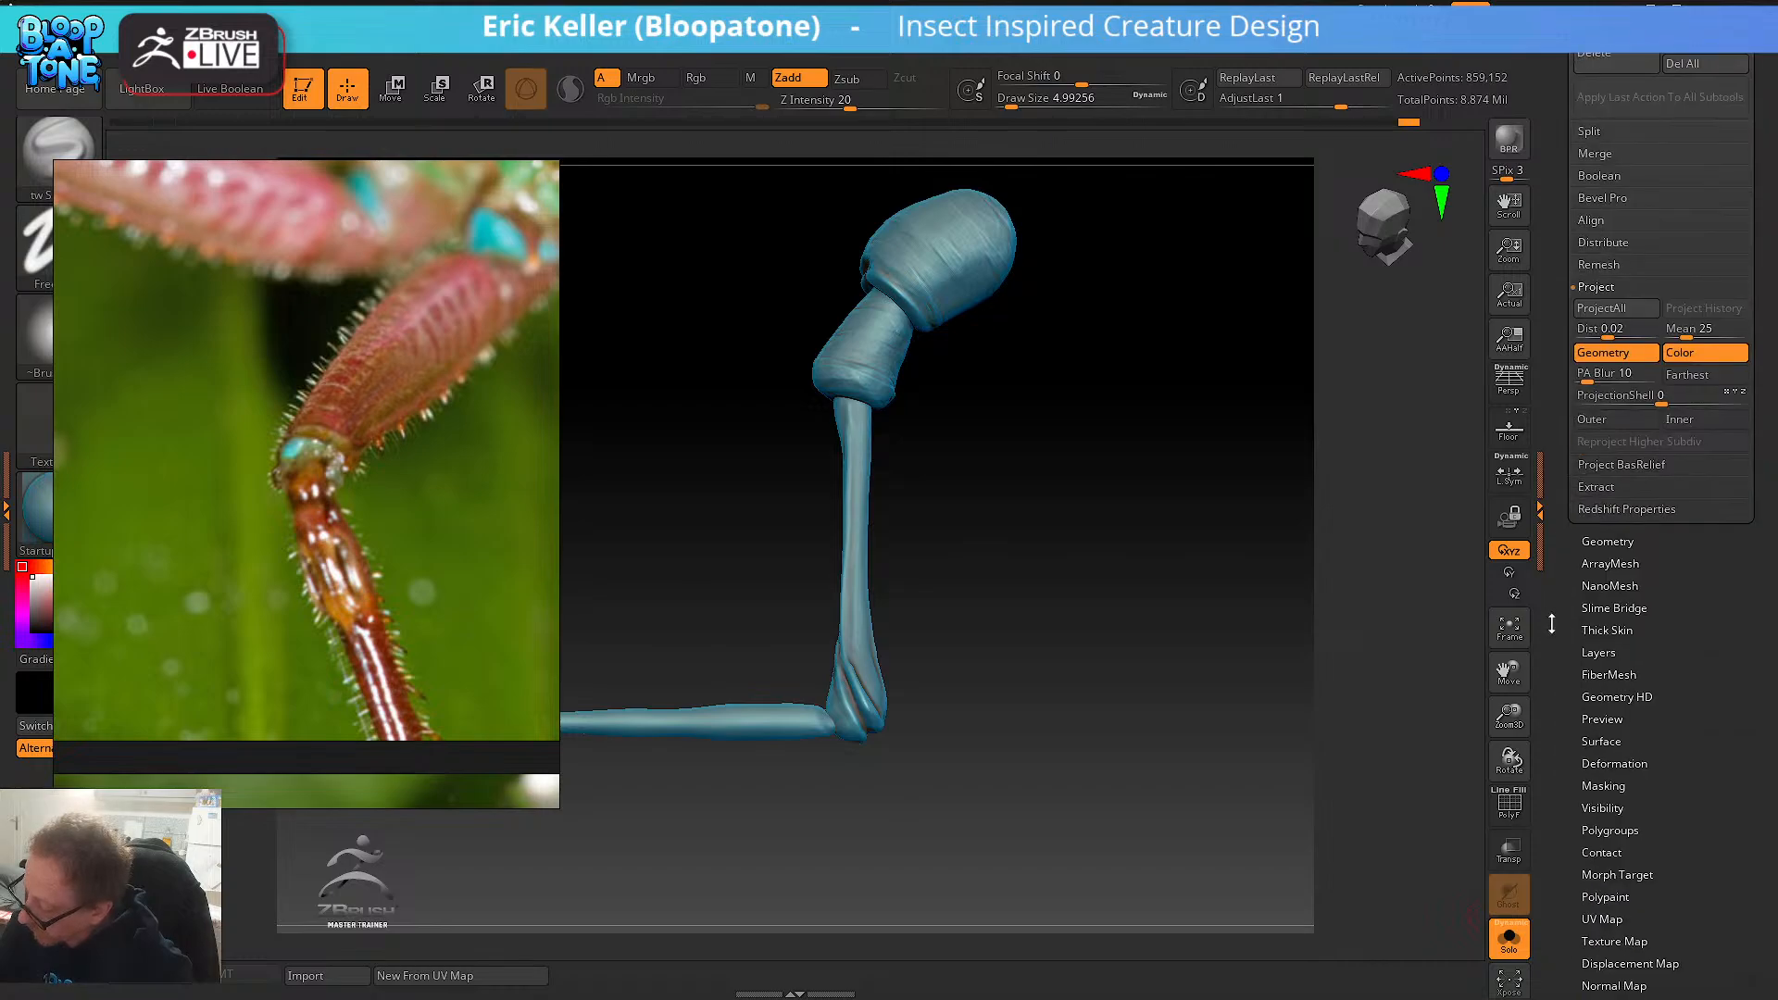
click(1615, 541)
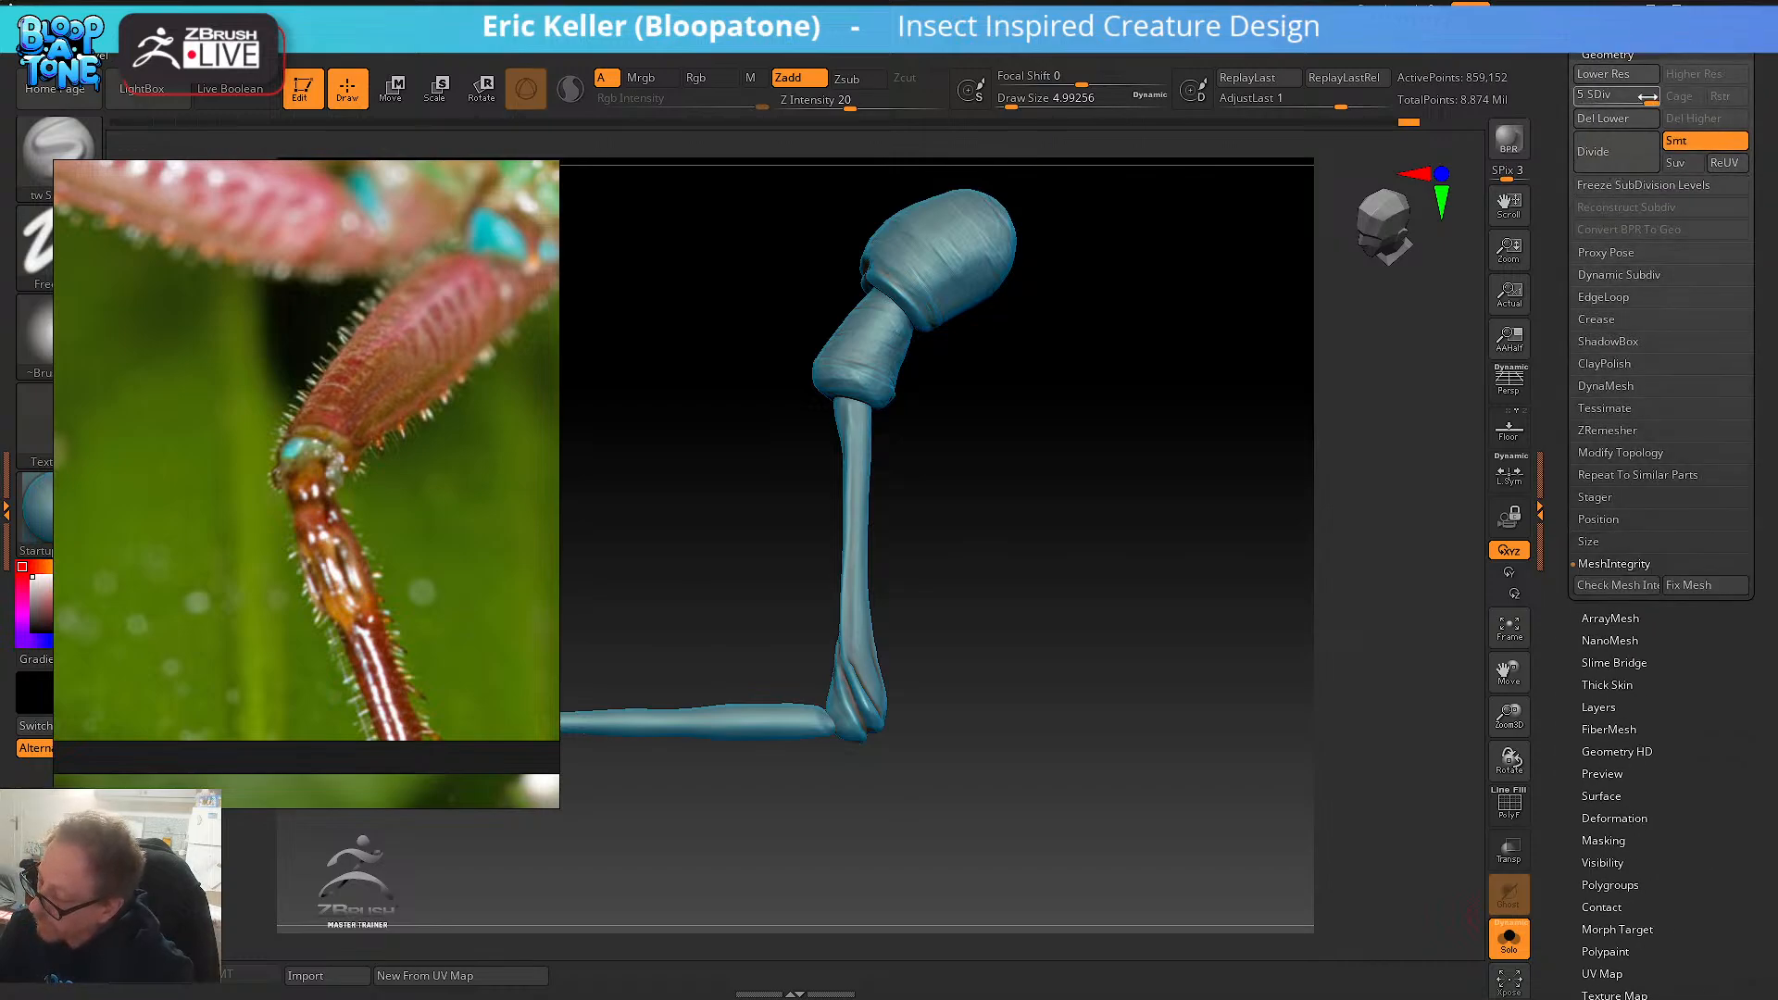
click(1619, 95)
- Enlarge the brush to a draw size of about 10.5 and smooth the rounded knee end at the lower subdivision level
key(s)
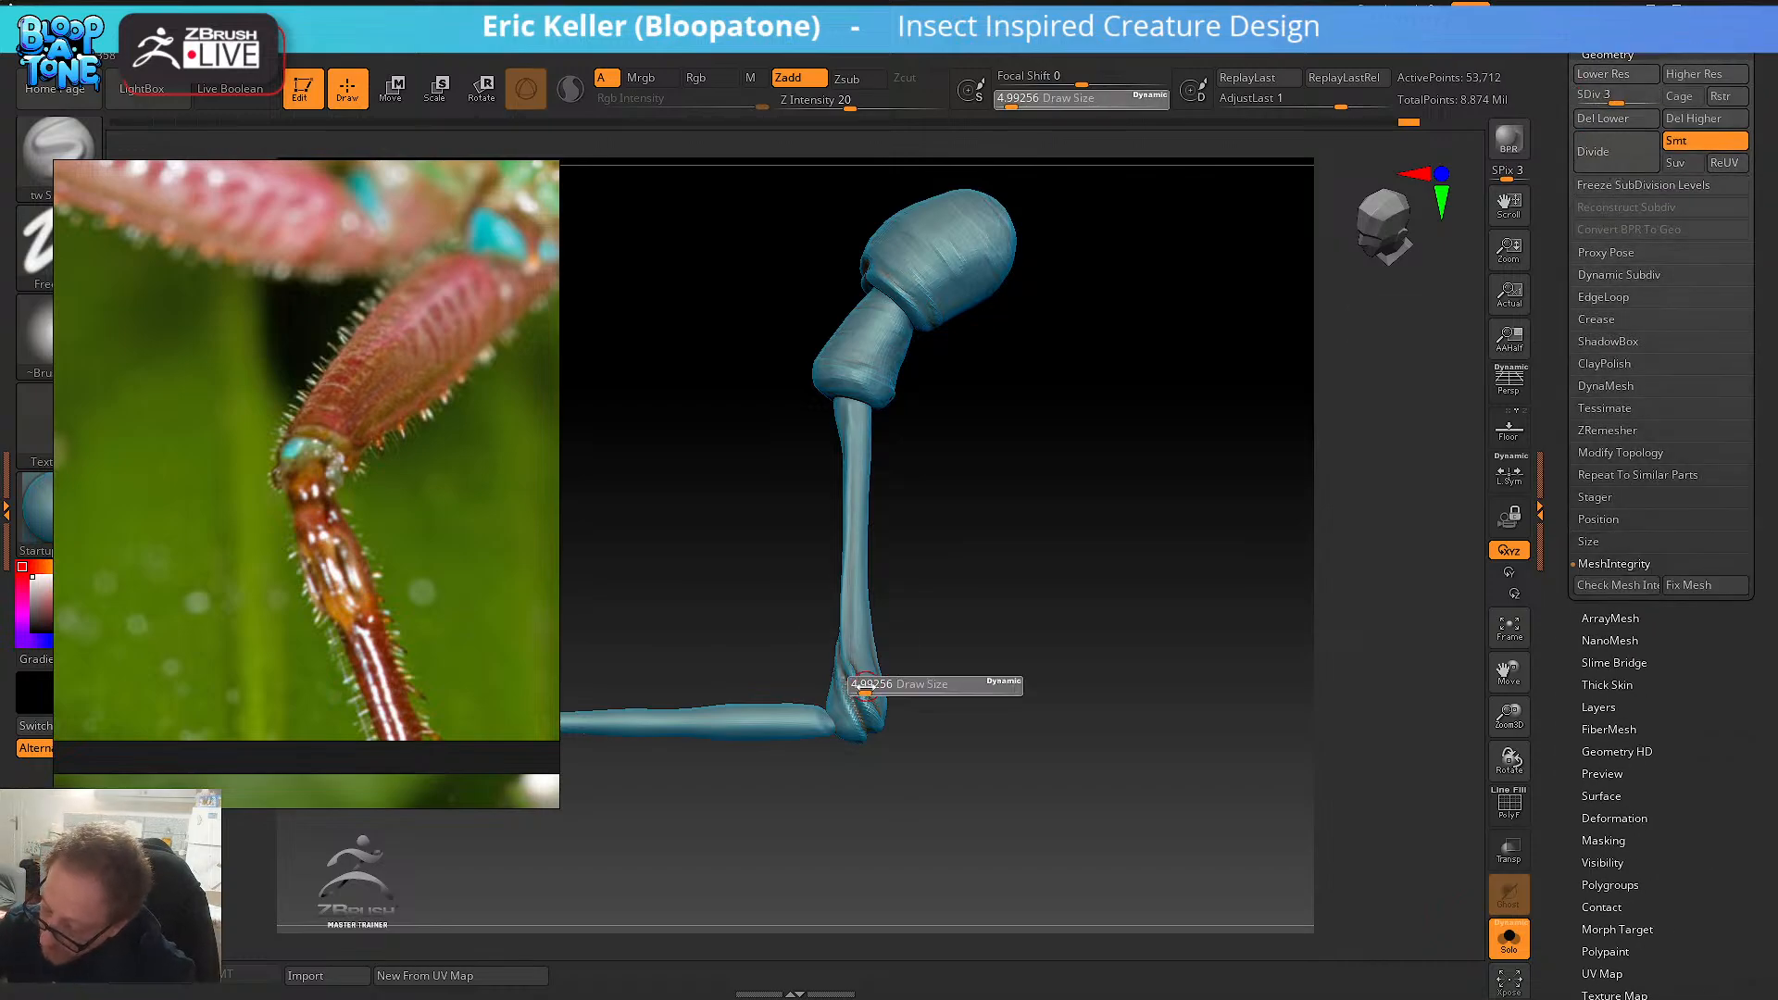
mouse_move(856, 687)
mouse_down()
mouse_move(872, 699)
mouse_move(901, 675)
mouse_move(876, 712)
mouse_up()
drag(965, 748, 928, 612)
shift+drag(876, 701, 887, 716)
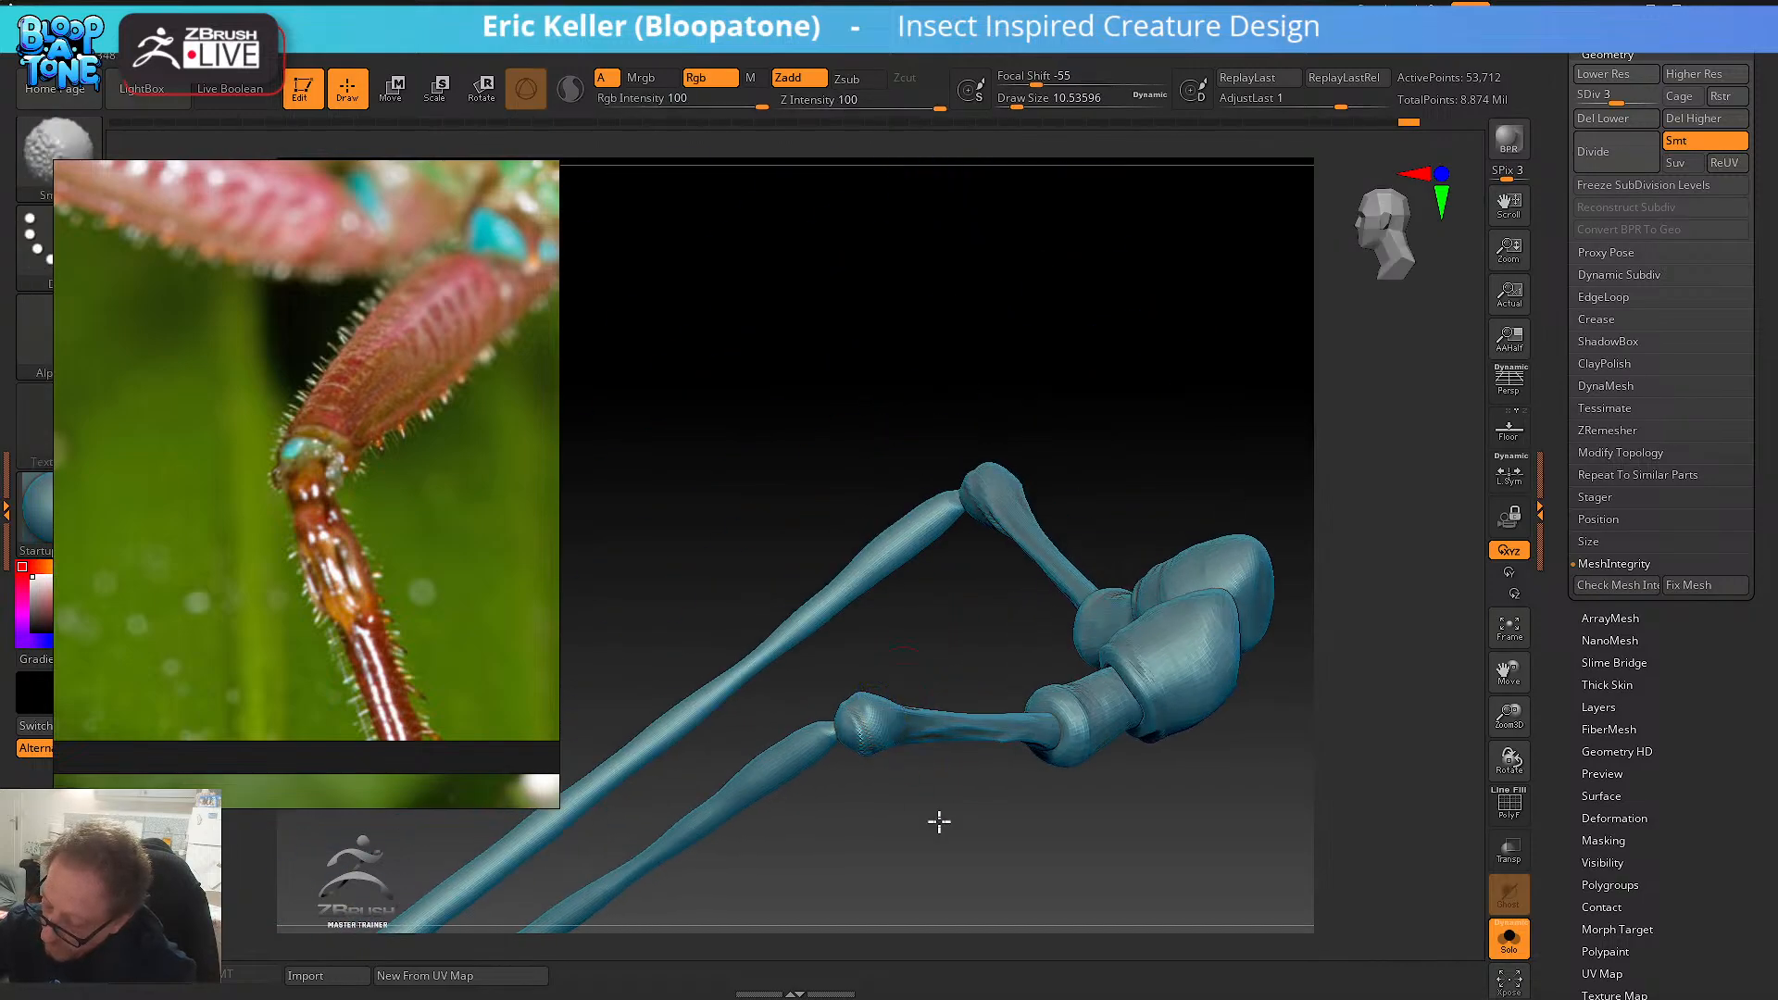
drag(939, 821, 875, 725)
drag(885, 638, 882, 692)
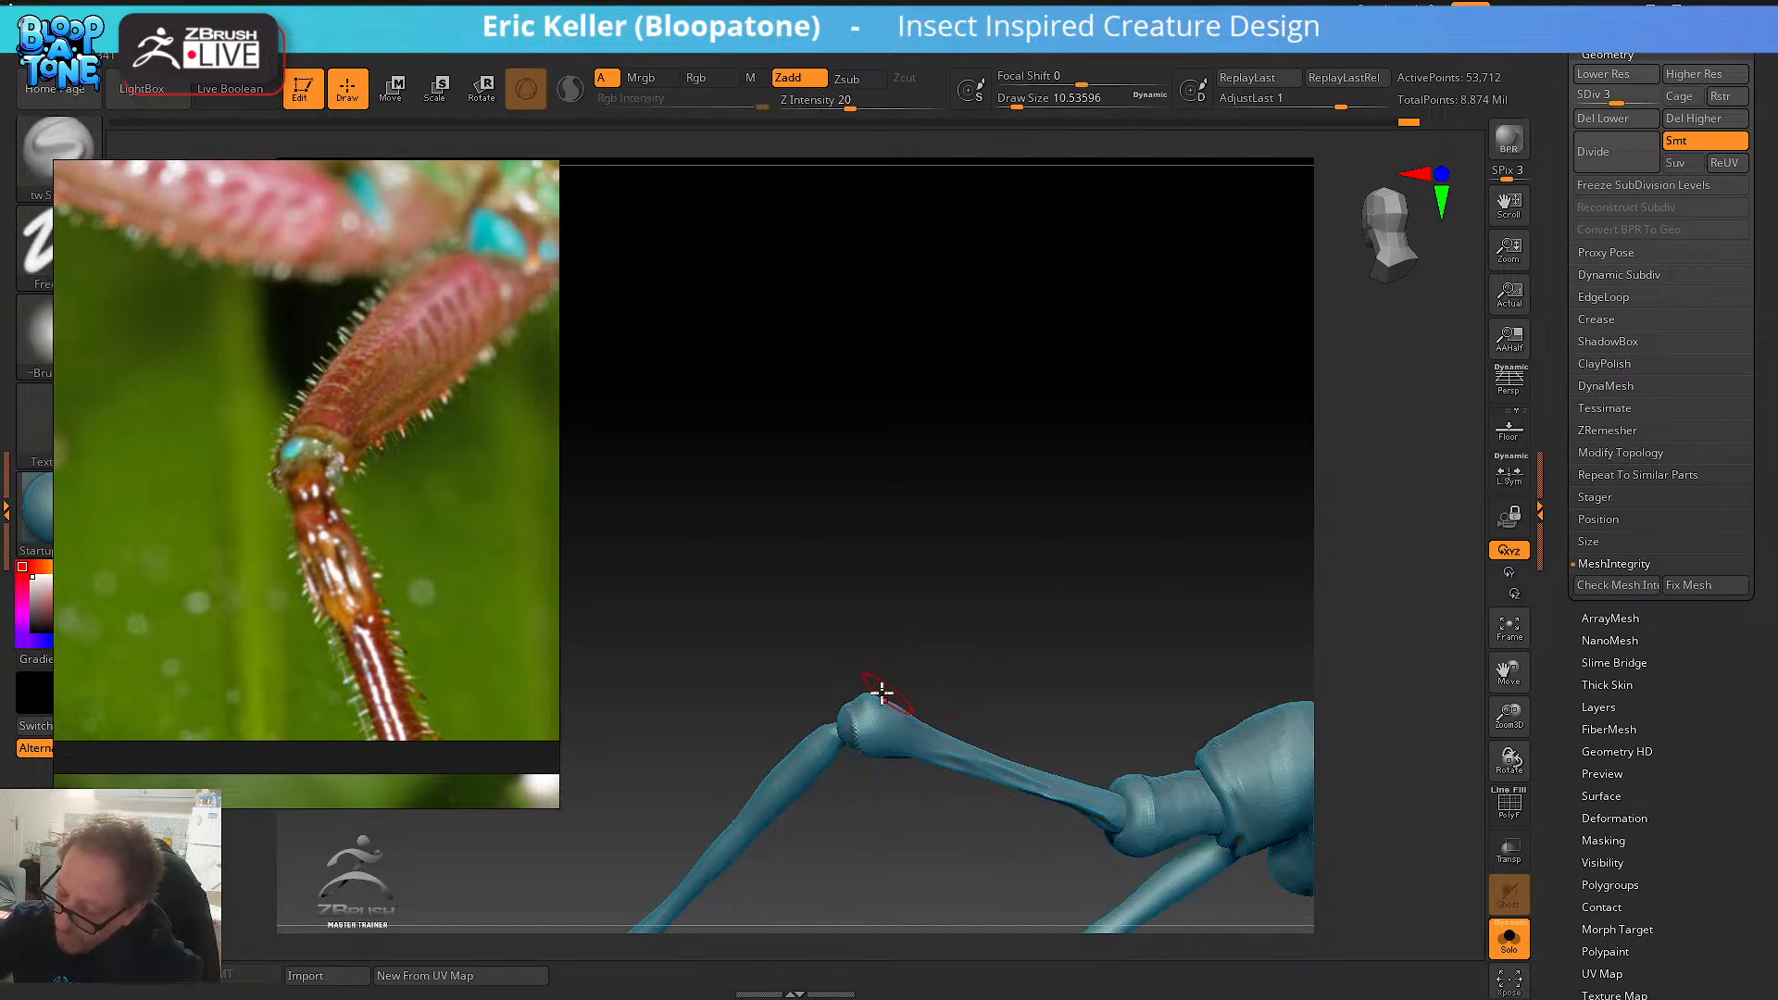
drag(898, 776, 968, 683)
- Isolate the long leg segment and move the reference photo window farther away from the model
ctrl+shift+click(869, 740)
mouse_move(230, 350)
mouse_down()
mouse_move(374, 352)
mouse_move(351, 341)
mouse_up()
click(74, 171)
mouse_move(580, 286)
mouse_down()
mouse_move(382, 342)
mouse_move(290, 431)
mouse_up()
click(1234, 176)
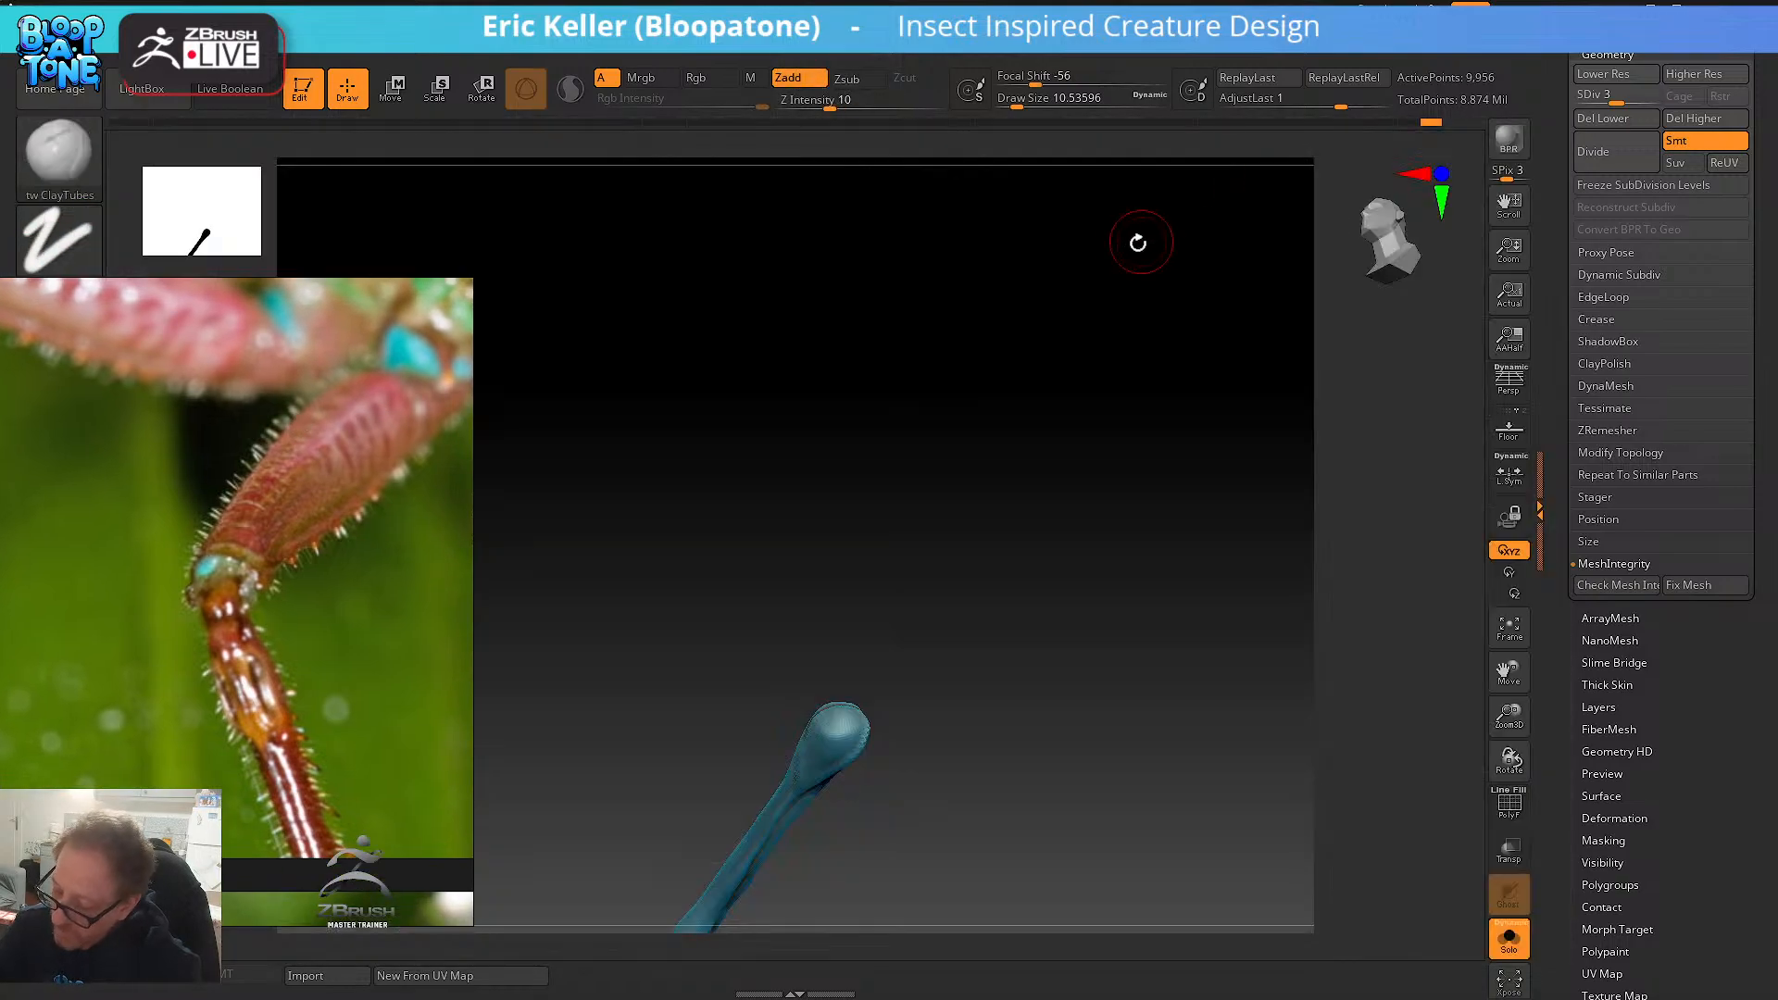
- Build up the rounded knee end with the tw ClayTubes brush, settling on a draw size of about 9.4
key(s)
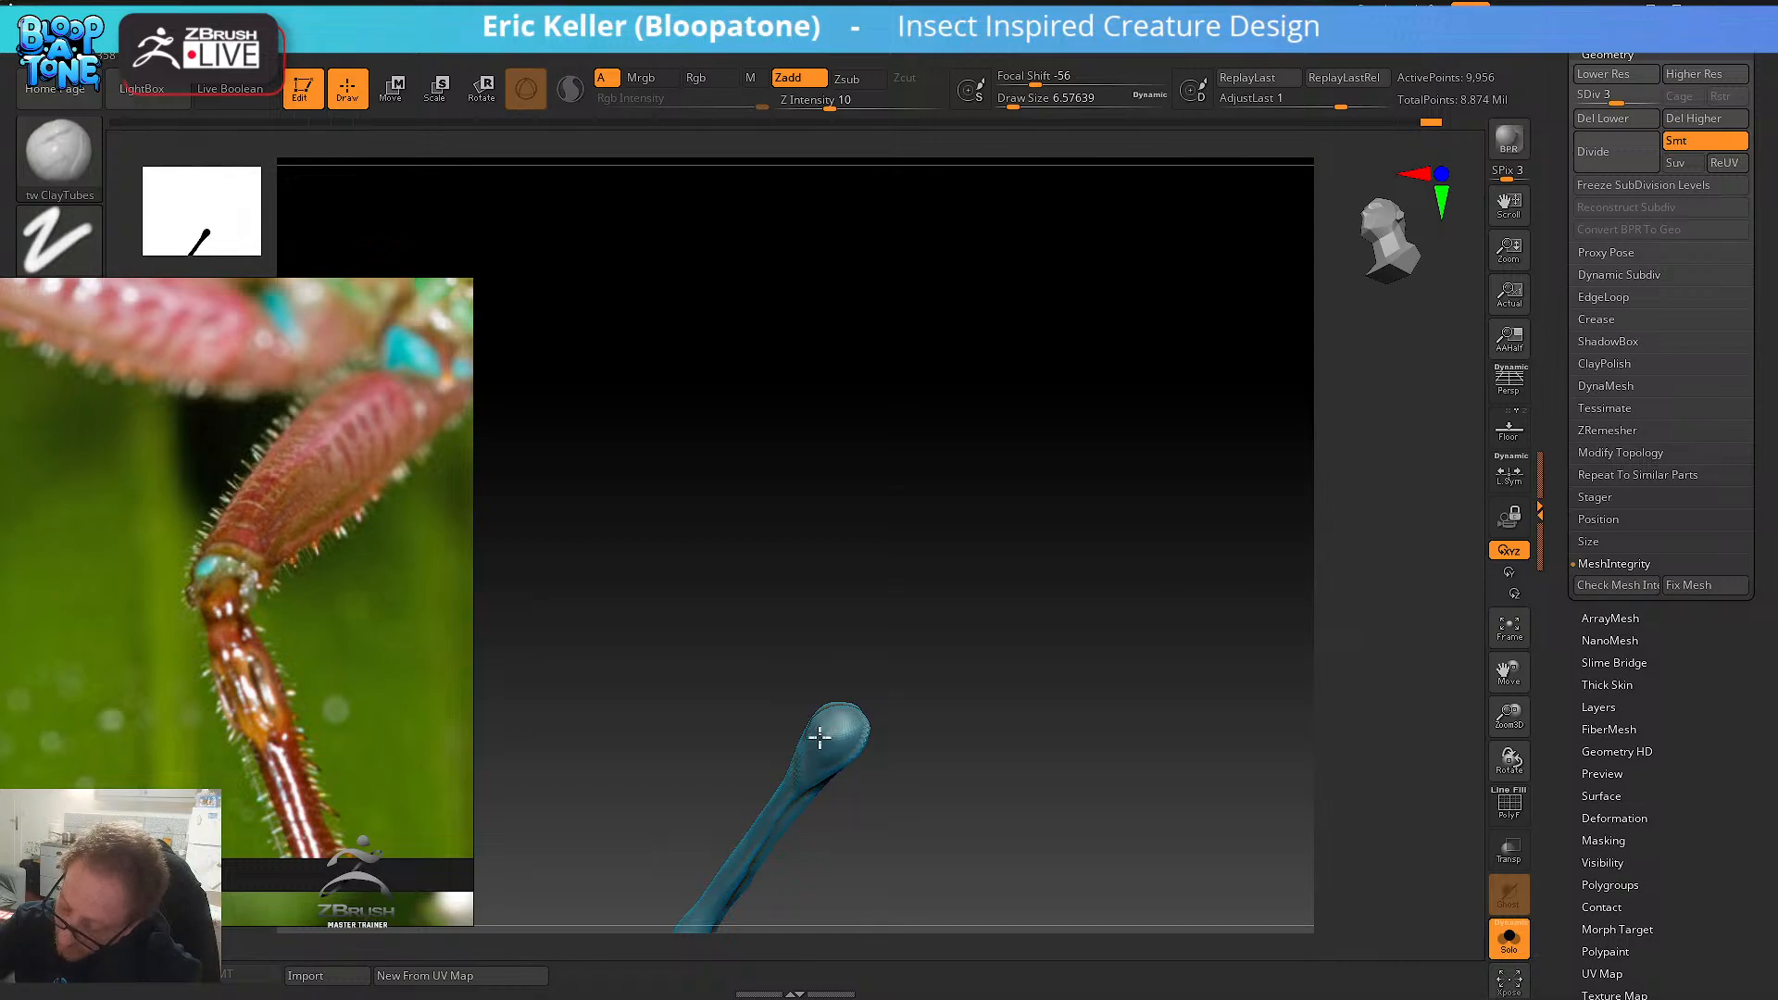
mouse_move(884, 723)
alt+mouse_down()
mouse_move(949, 714)
mouse_move(1020, 783)
mouse_move(840, 737)
mouse_move(837, 714)
mouse_move(869, 714)
mouse_move(832, 759)
mouse_move(837, 723)
mouse_move(866, 751)
alt+mouse_up()
key(s)
key(s)
mouse_move(963, 778)
mouse_down()
mouse_move(929, 786)
mouse_move(960, 691)
mouse_move(1000, 680)
mouse_up()
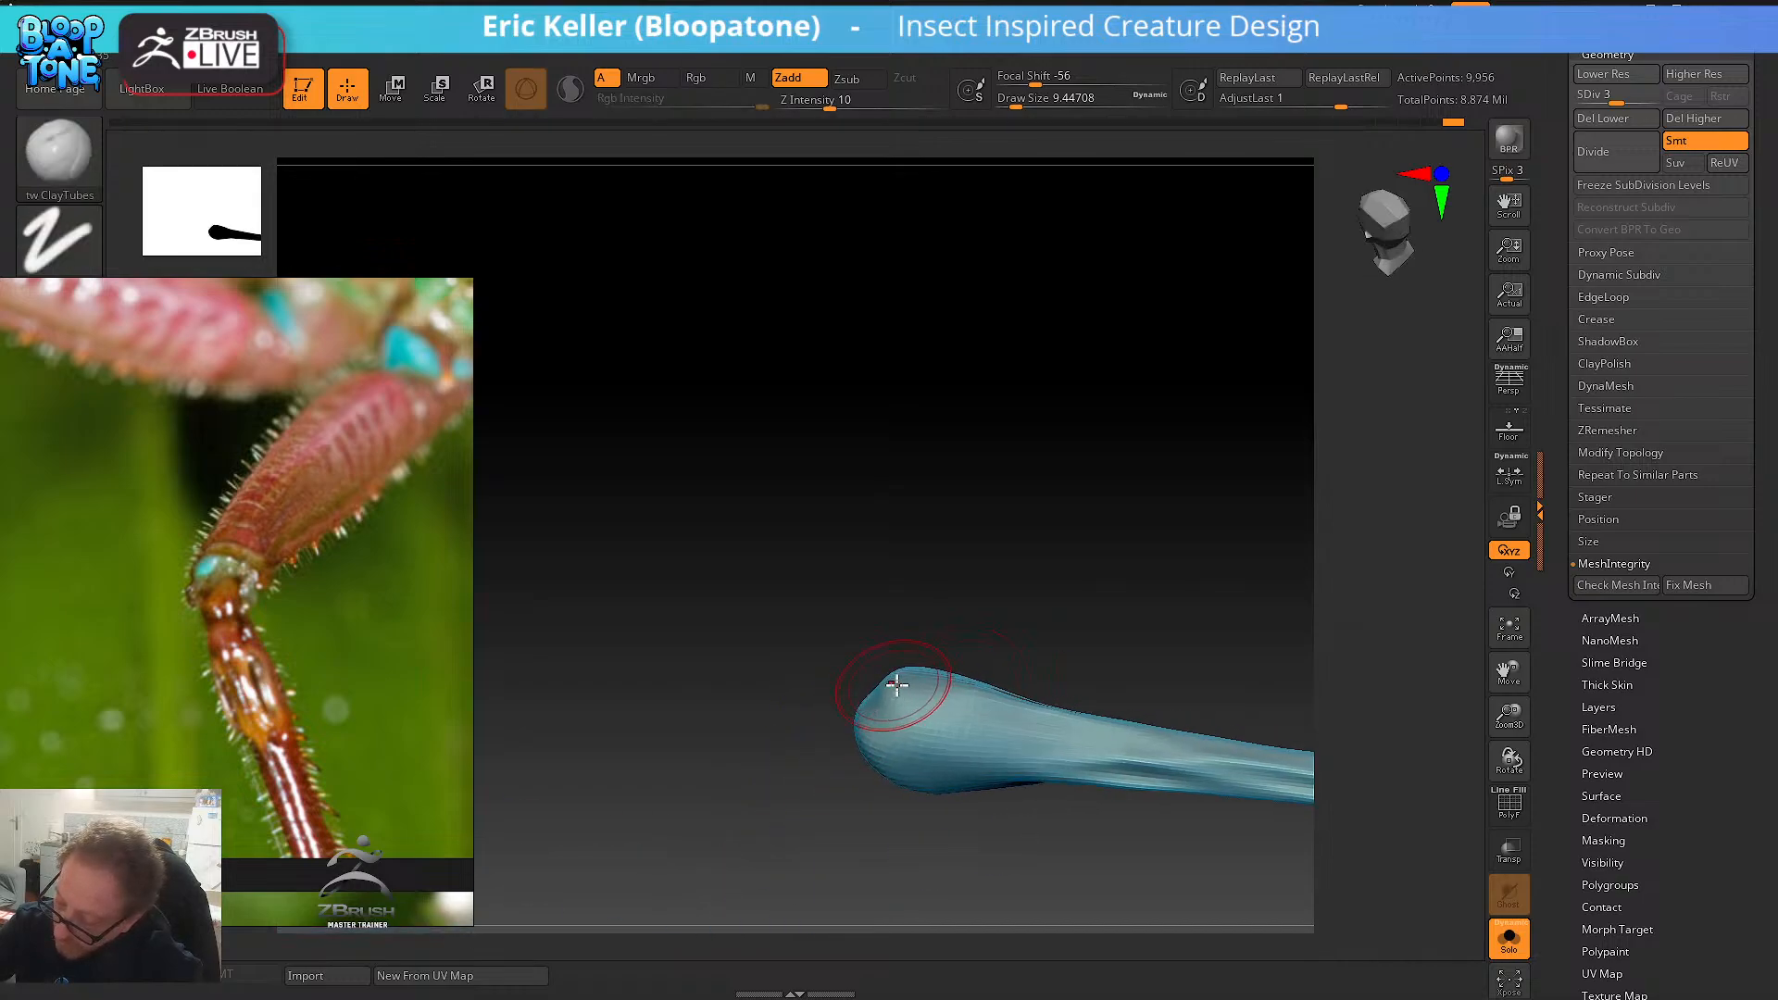
- Raise the isolated segment to subdivision level 5 and refine the form around its rounded knee end
key(d)
key(d)
drag(1128, 548, 1041, 566)
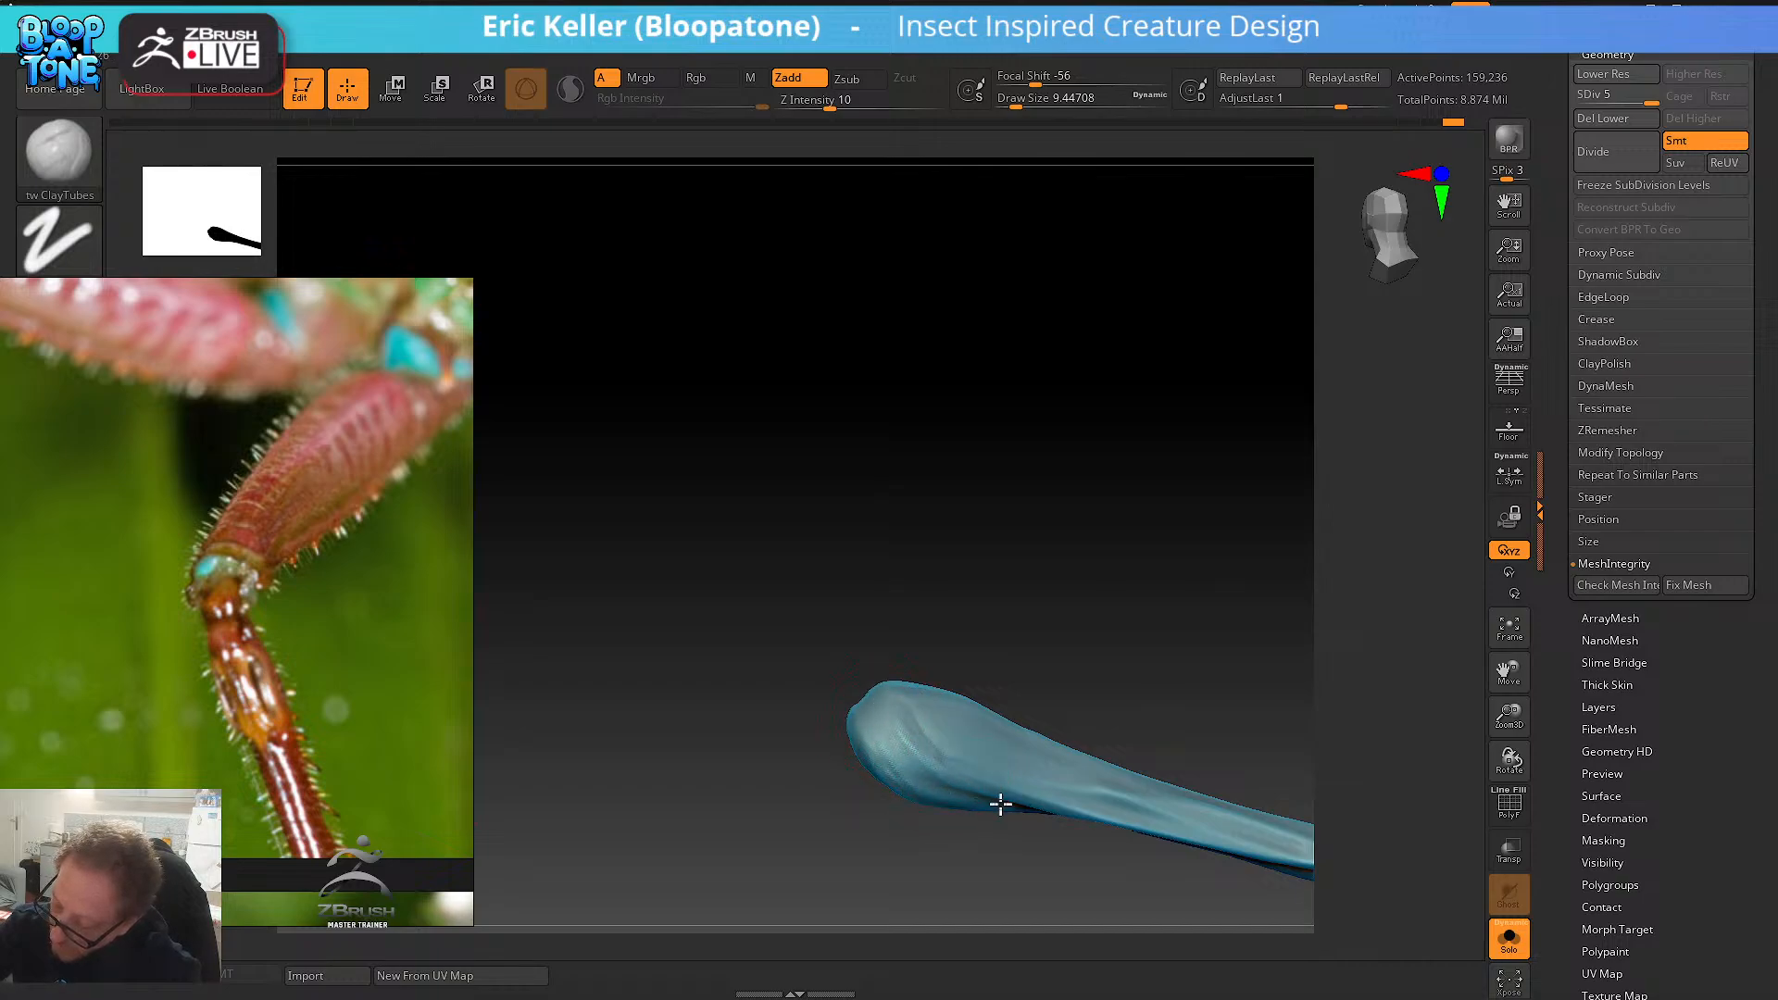
drag(952, 623, 880, 738)
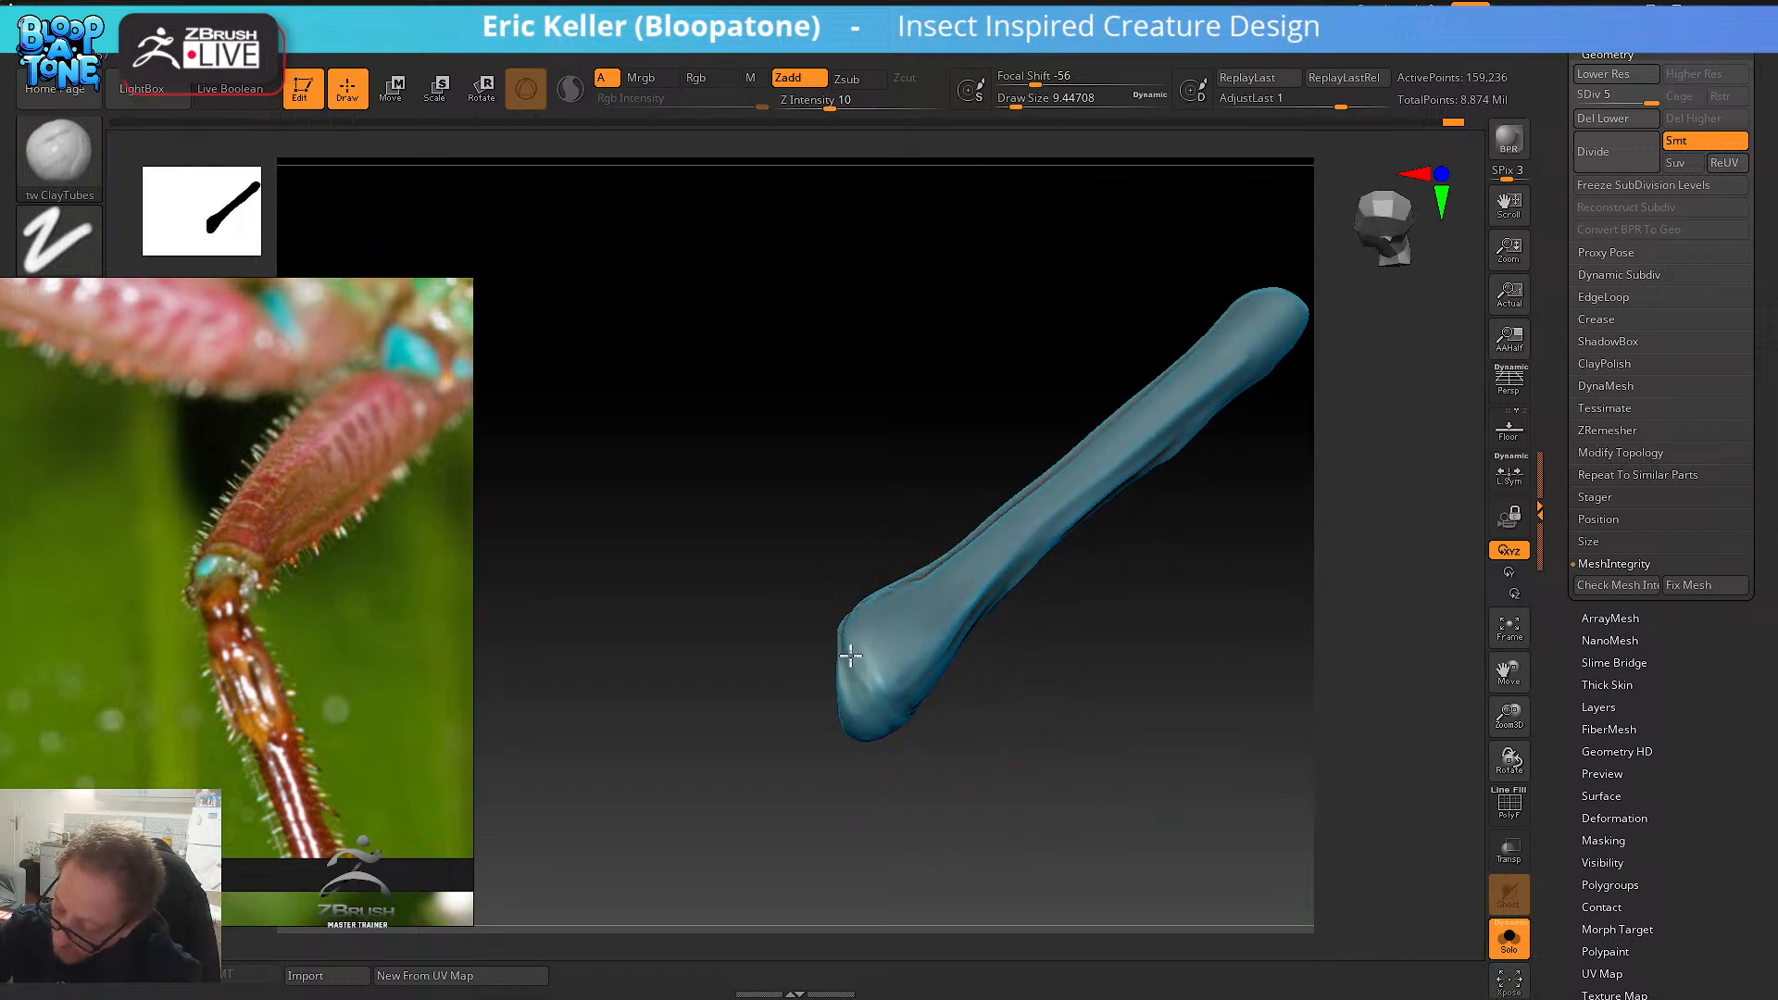
mouse_move(1032, 793)
mouse_down()
mouse_move(988, 703)
mouse_move(948, 697)
mouse_up()
mouse_move(861, 608)
mouse_down()
mouse_move(909, 463)
mouse_move(871, 600)
mouse_up()
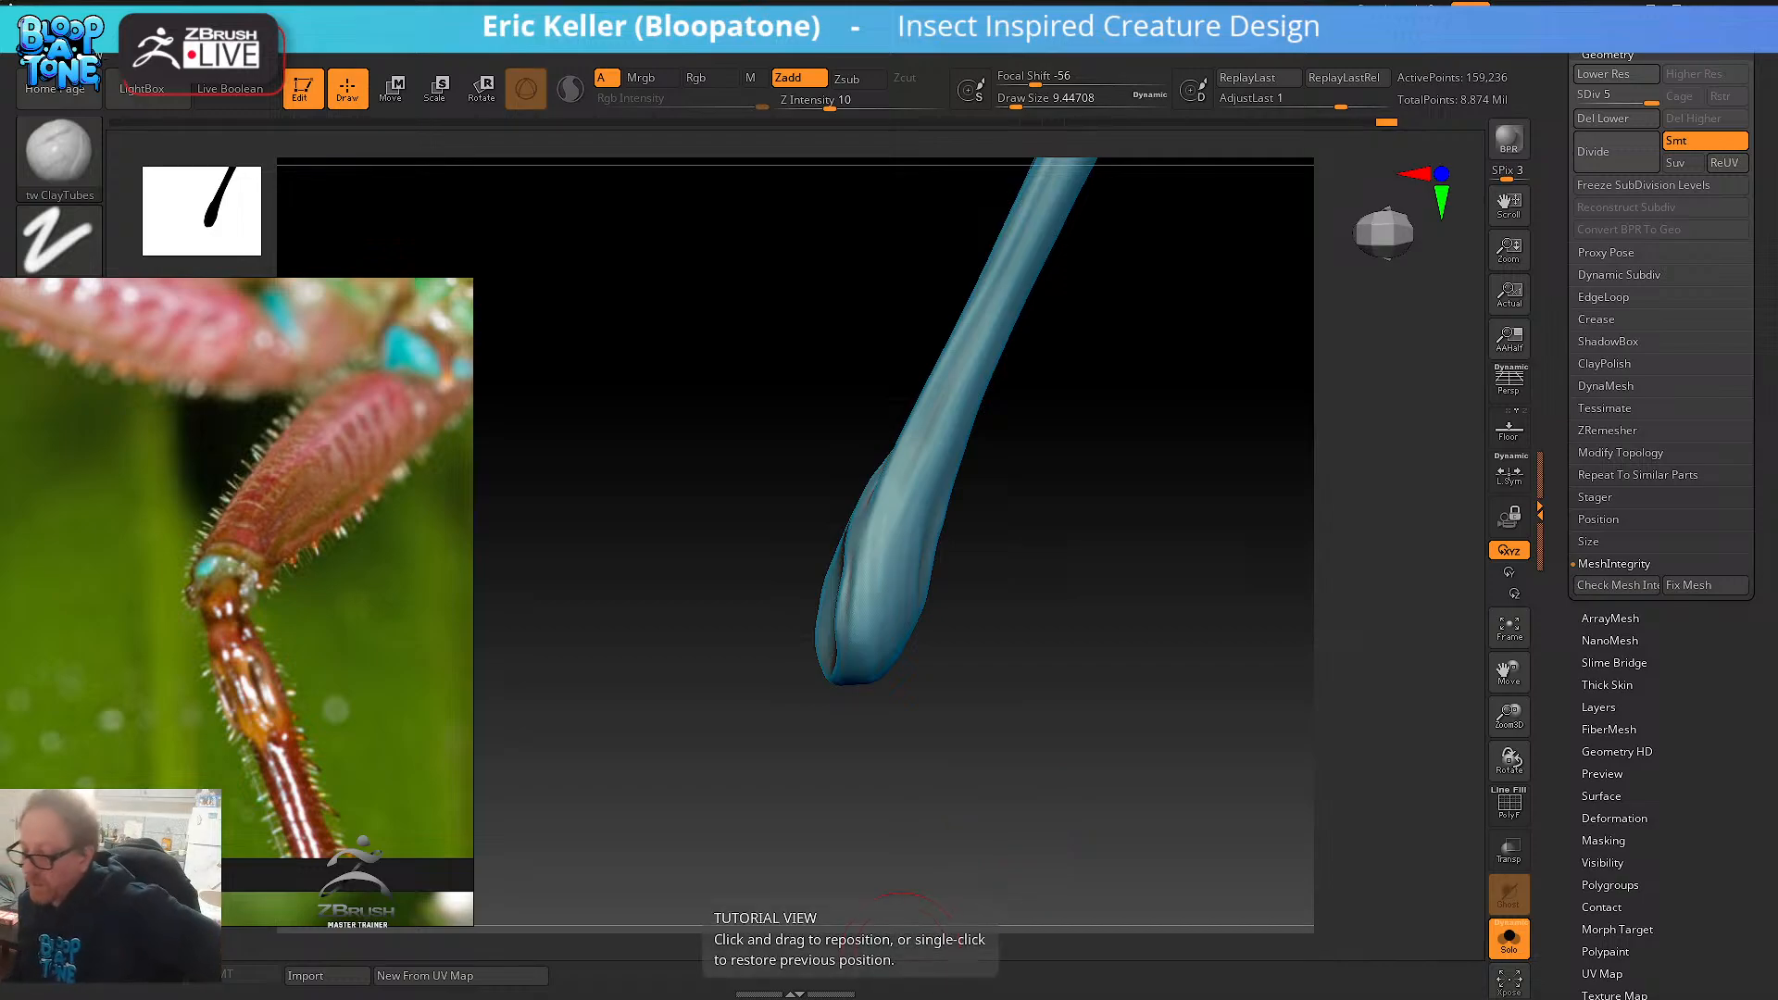
- Lay lengthwise ClayTubes strokes along the ridge and groove running down the side of the knee end
drag(1009, 685, 925, 639)
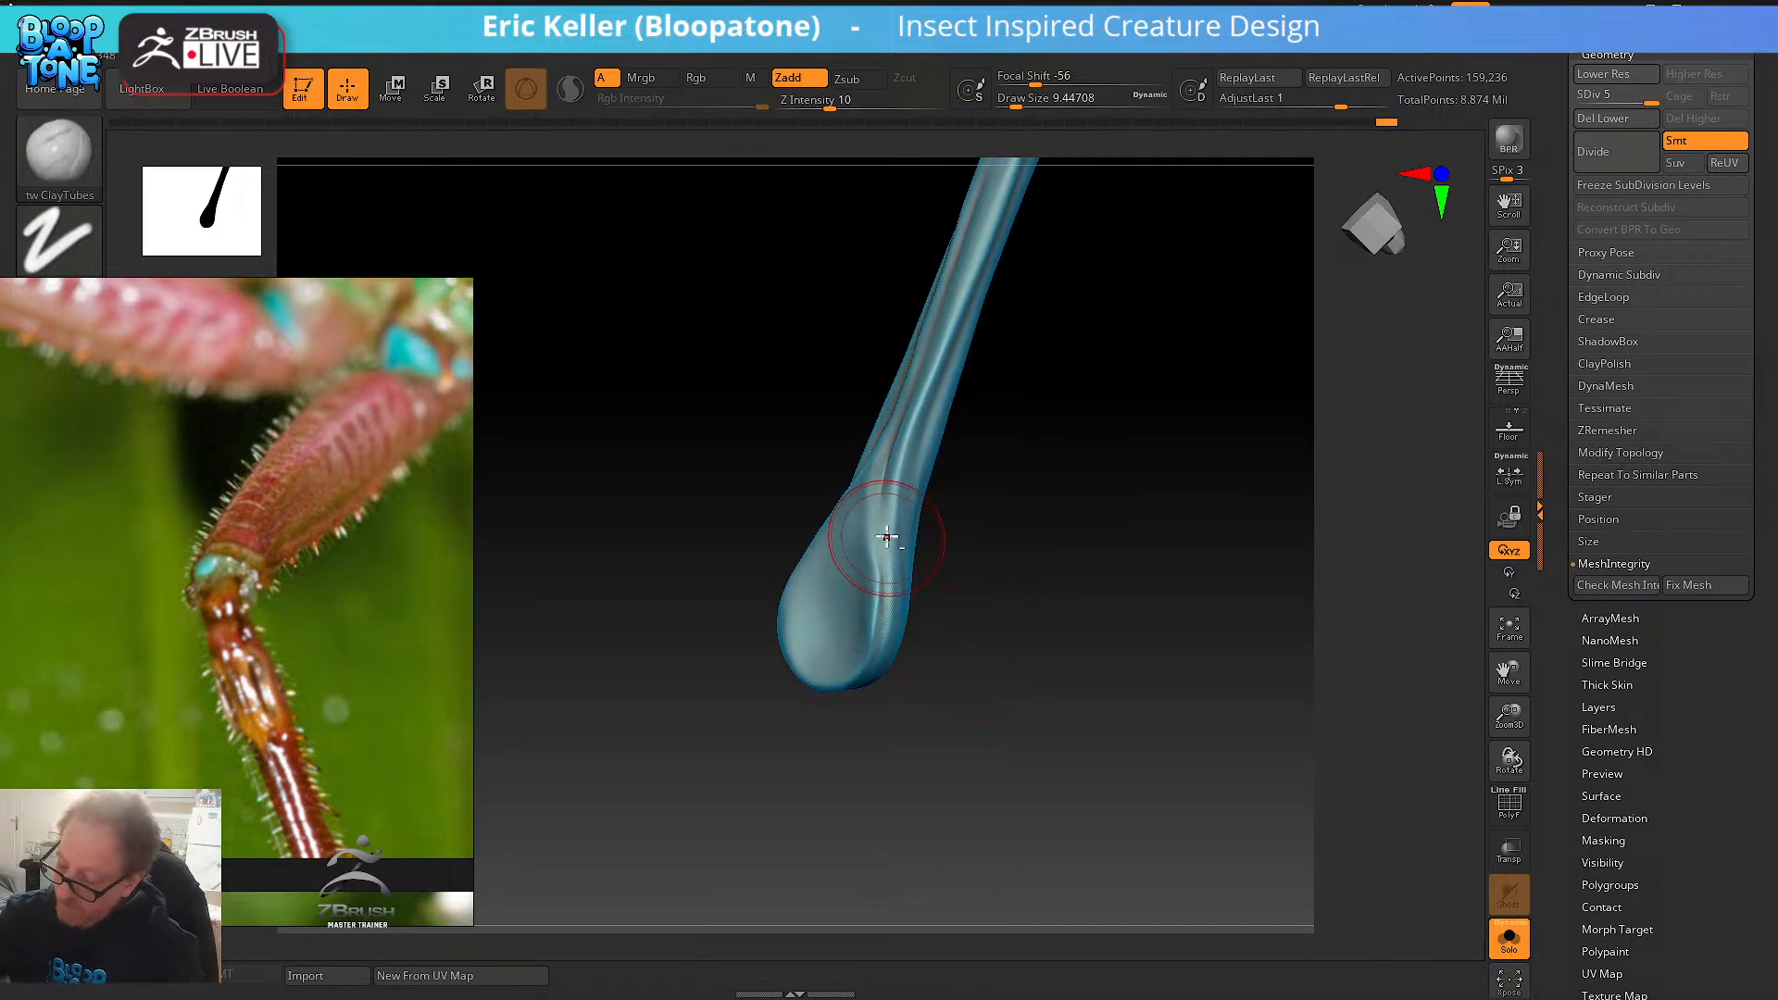
drag(898, 466, 894, 678)
drag(897, 477, 894, 649)
drag(963, 555, 889, 538)
drag(928, 463, 898, 639)
drag(908, 528, 893, 647)
drag(896, 467, 893, 707)
- Build up the narrow face of the knee end with lengthwise clay strokes, filling the folds there
drag(935, 784, 861, 773)
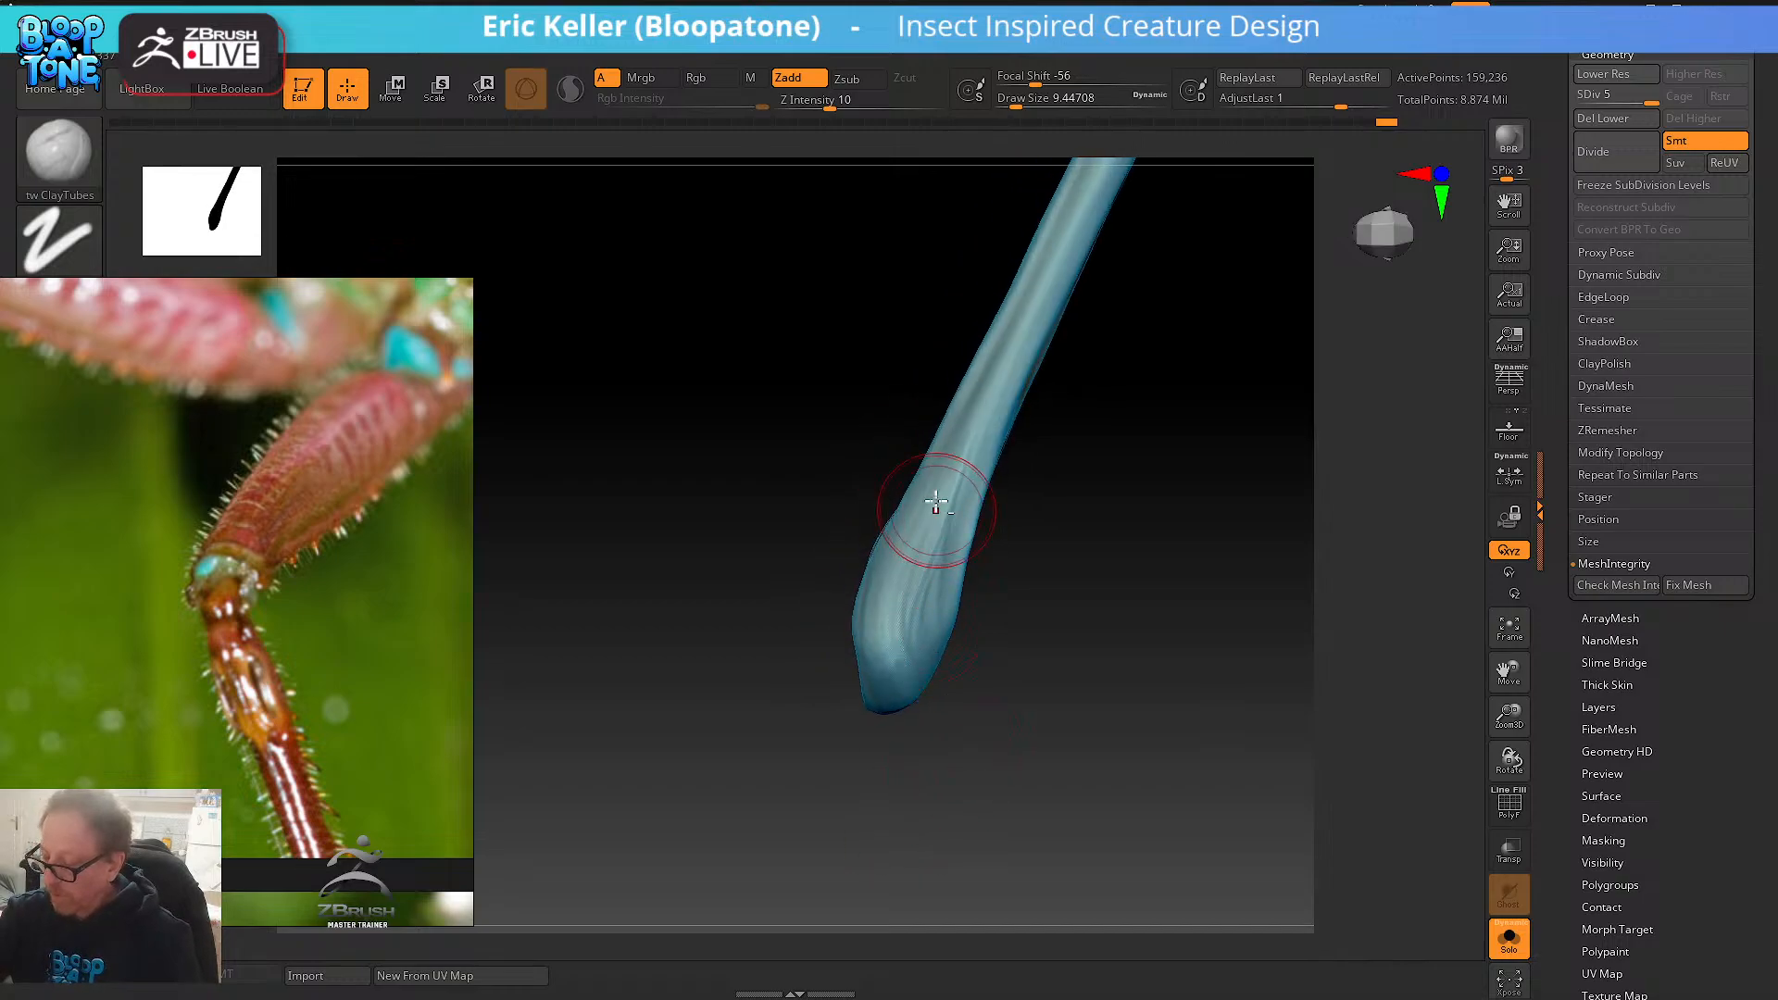
drag(937, 502, 886, 680)
drag(898, 579, 882, 686)
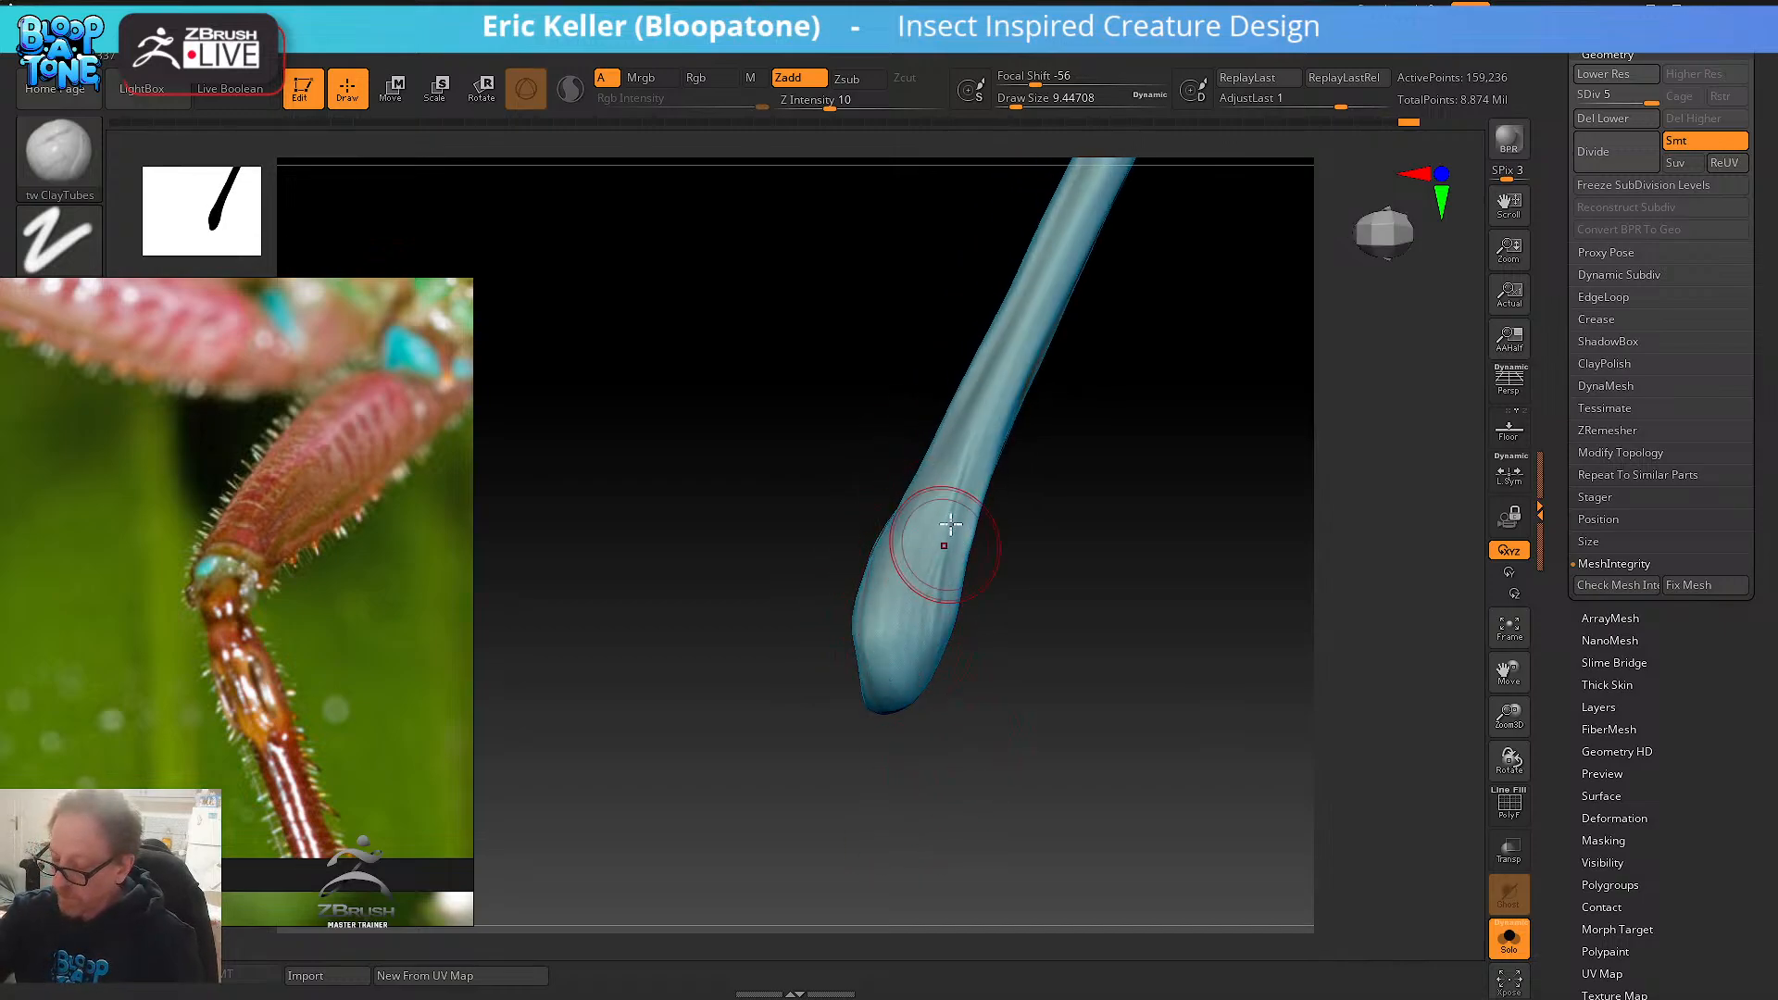
drag(954, 767, 972, 556)
drag(894, 576, 918, 704)
- Sculpt fibrous clay strokes from the rounded knee end up onto the narrowing shaft
drag(1023, 752, 959, 589)
mouse_move(981, 597)
mouse_down()
mouse_move(936, 654)
mouse_move(937, 639)
mouse_up()
drag(1111, 697, 1016, 722)
drag(830, 727, 1075, 666)
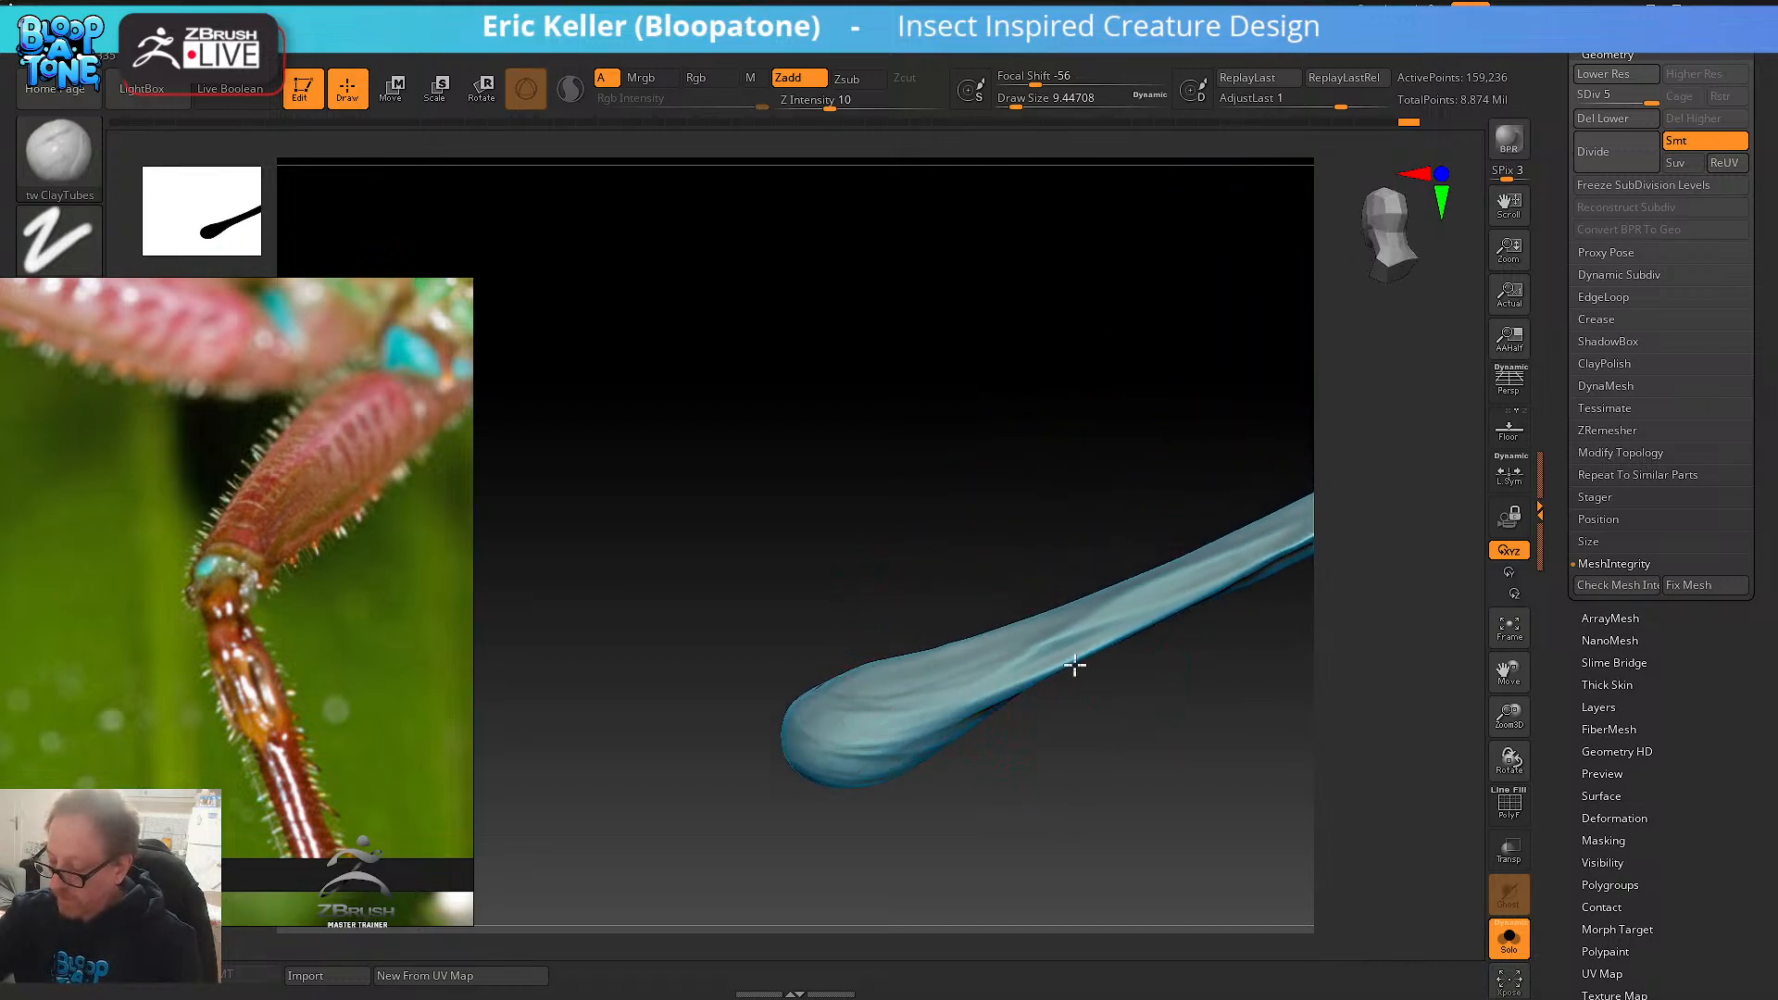
drag(889, 729, 1099, 659)
drag(926, 701, 995, 658)
drag(859, 695, 1009, 663)
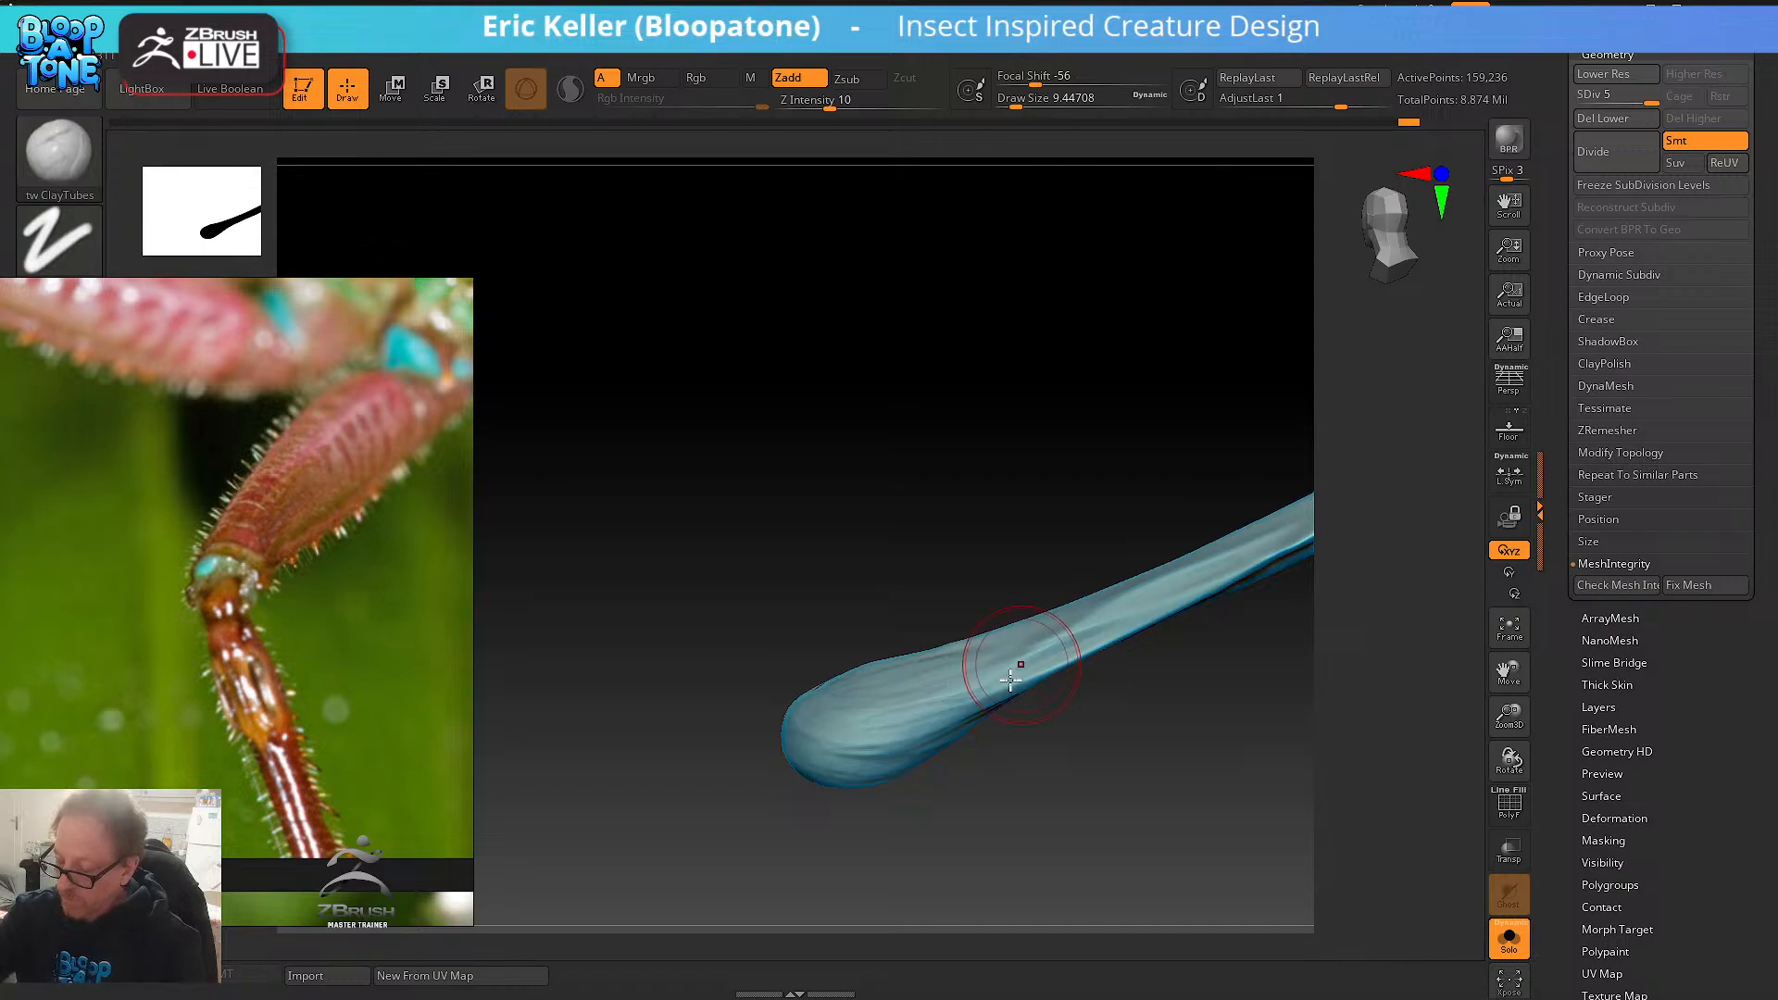
- Layer more lengthwise strokes over the lower edge of the knee end and extend them farther along the shaft
mouse_move(1023, 760)
mouse_down()
mouse_move(1000, 735)
mouse_move(1040, 683)
mouse_move(1091, 662)
mouse_up()
drag(929, 717, 1100, 657)
drag(902, 704, 1023, 676)
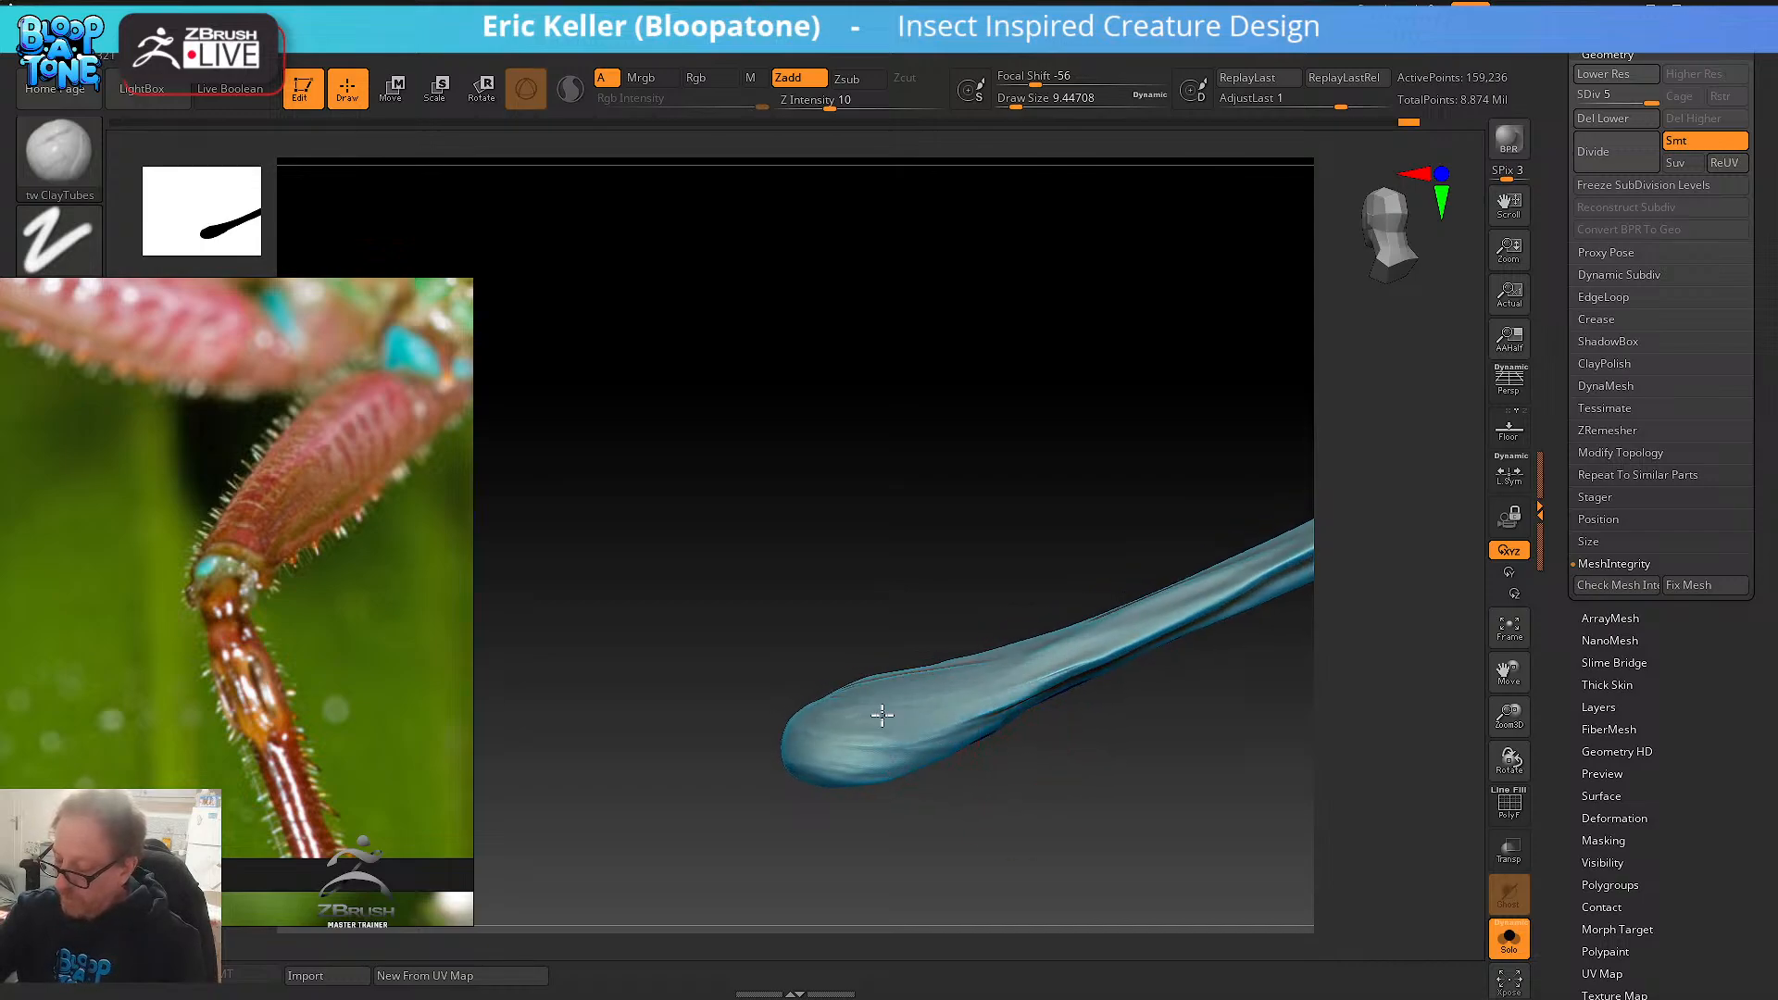
mouse_move(841, 747)
mouse_down()
mouse_move(931, 715)
mouse_move(963, 727)
mouse_up()
drag(1069, 670, 1150, 643)
- Soften the clay strokes along the segment's shaft with the Smooth brush, working on two of its sides
alt+drag(1132, 709, 1082, 641)
mouse_move(1125, 741)
mouse_down()
mouse_move(1103, 822)
mouse_move(967, 763)
mouse_move(1074, 669)
mouse_up()
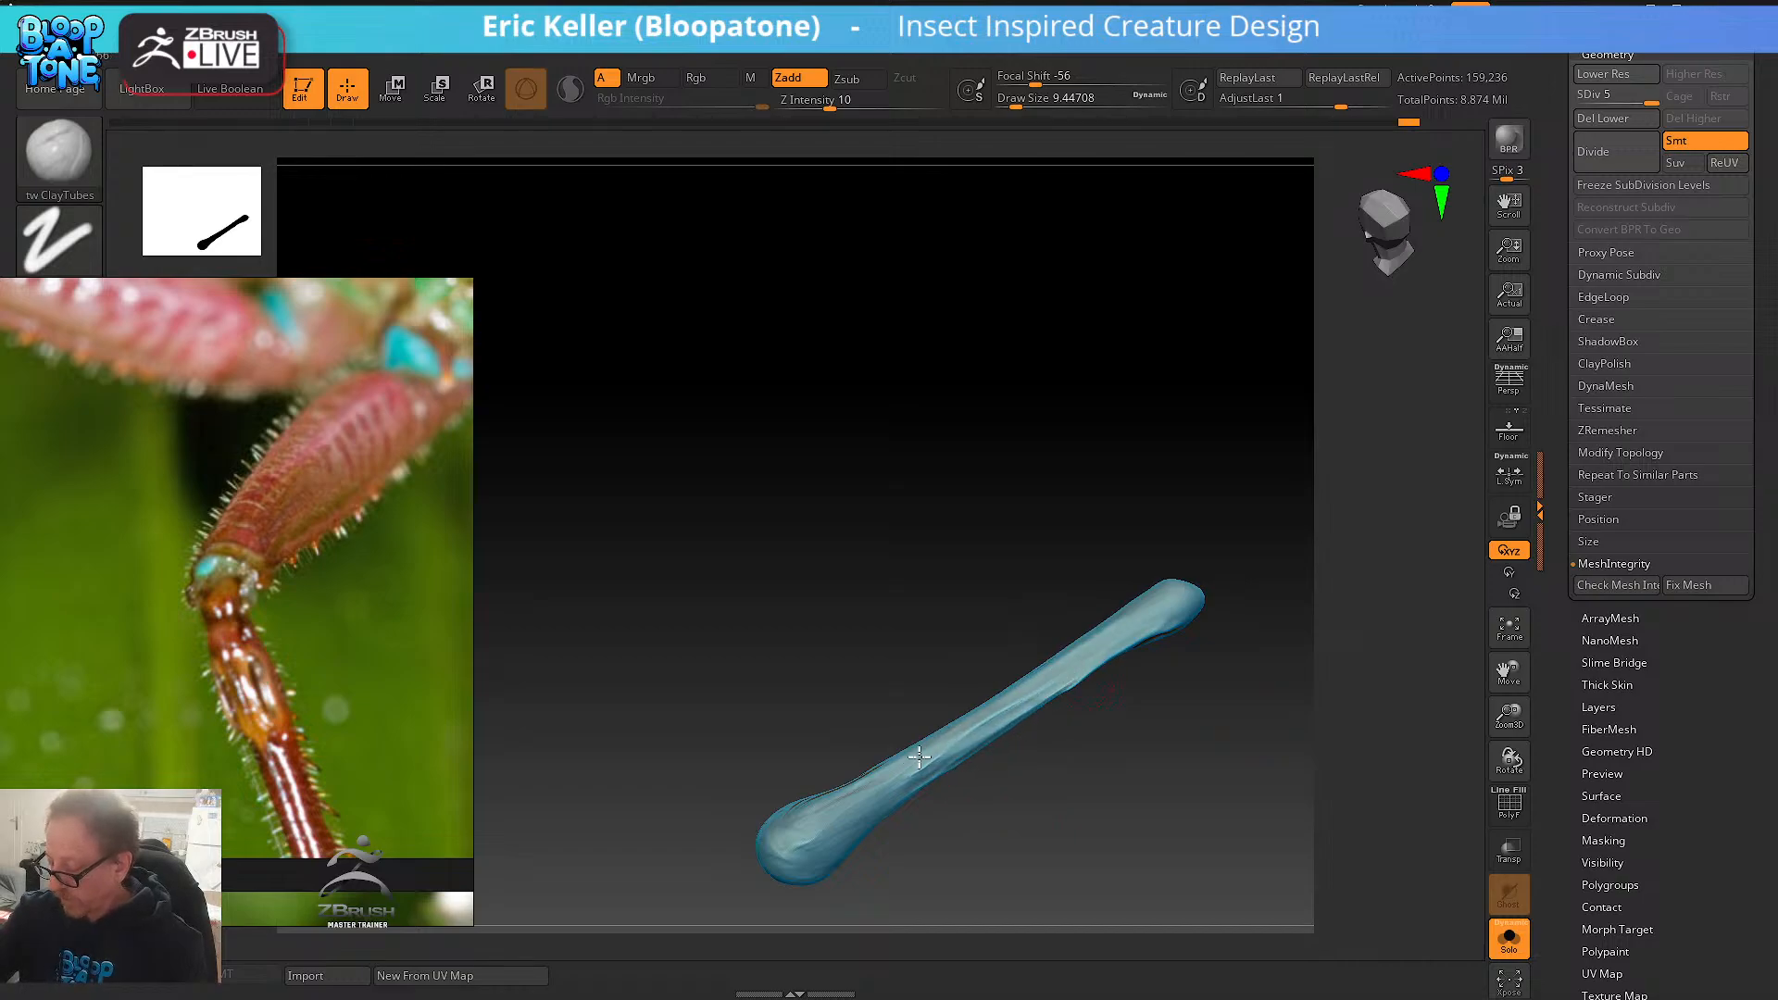
key(shift)
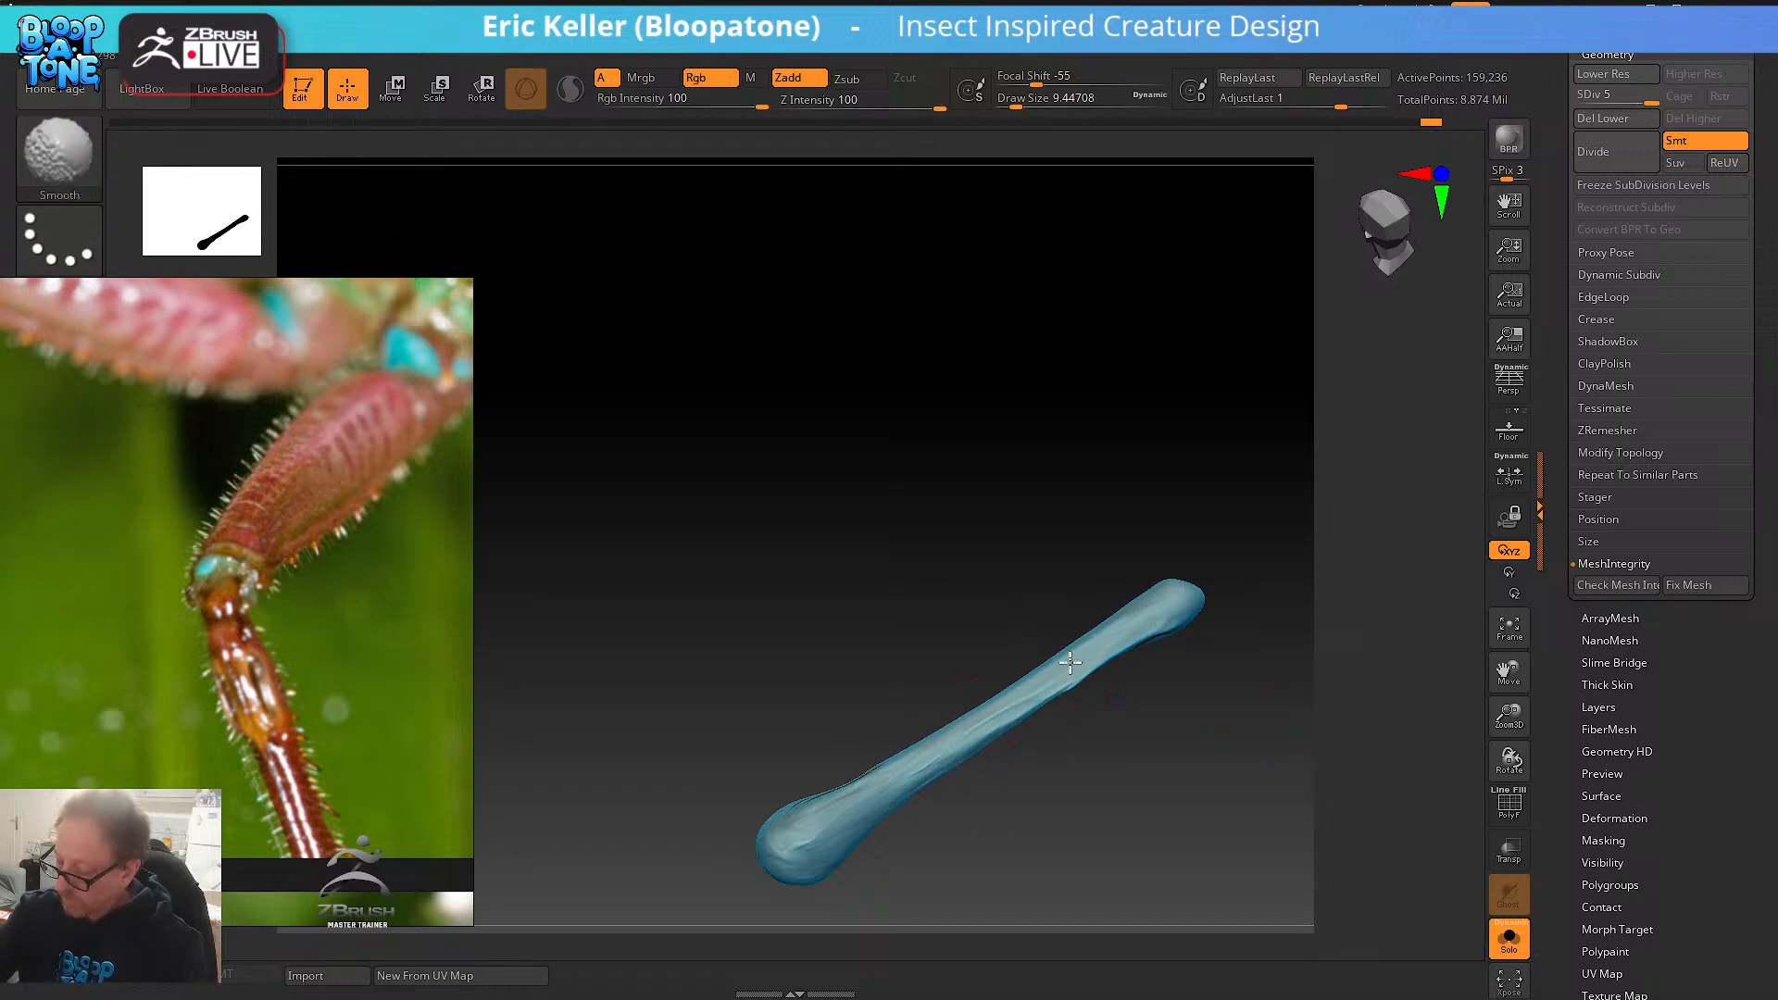
mouse_move(995, 782)
mouse_down()
mouse_move(1087, 849)
mouse_move(909, 770)
mouse_up()
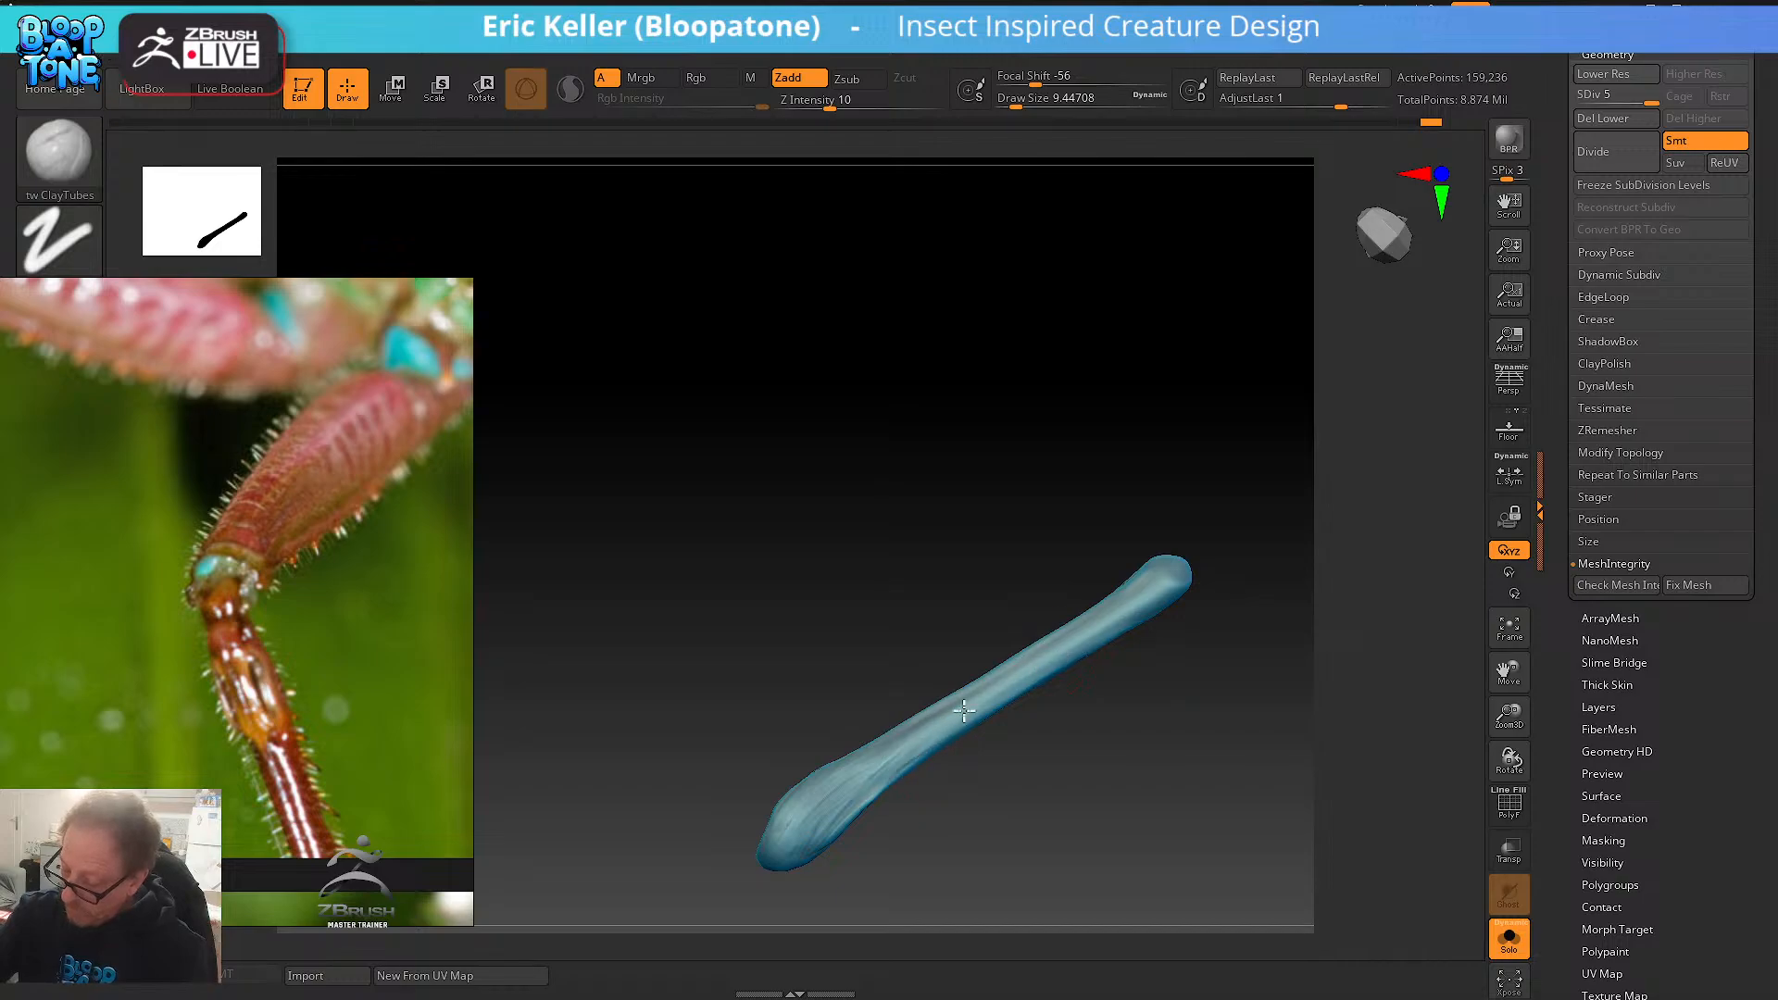
key(shift)
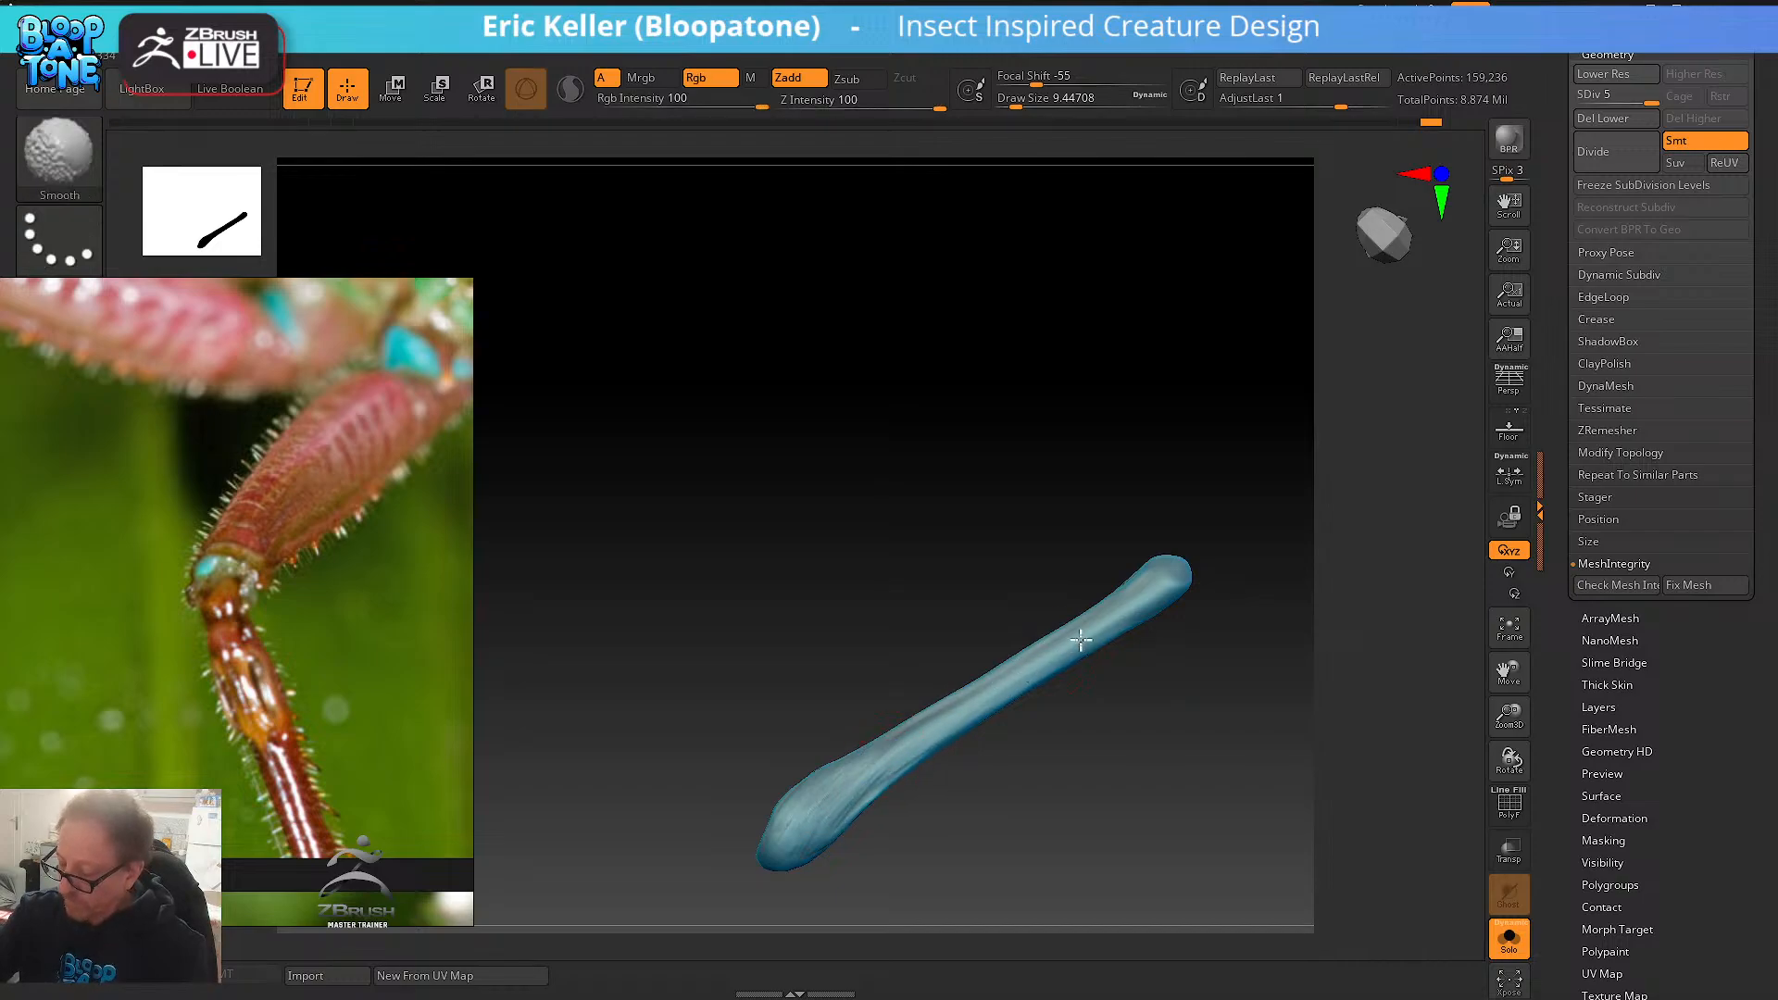
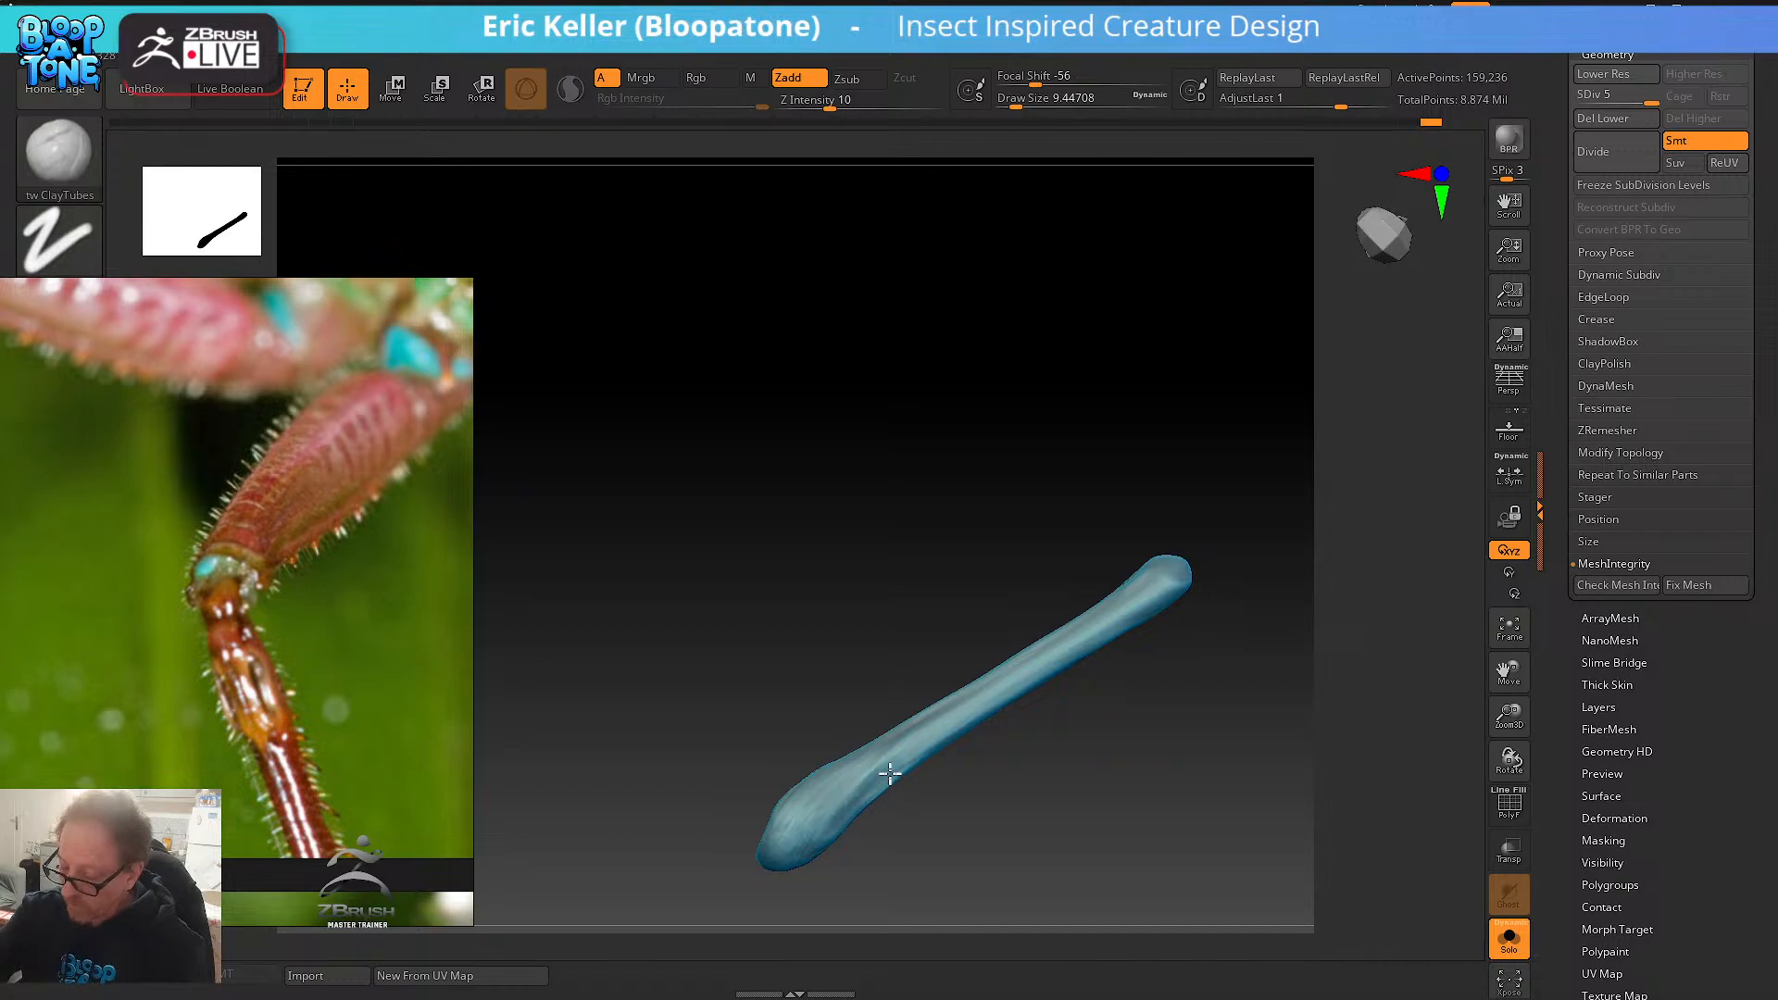
- Add clay strokes from the middle of the shaft down to the knee end on the segment's other faces
drag(878, 836, 893, 806)
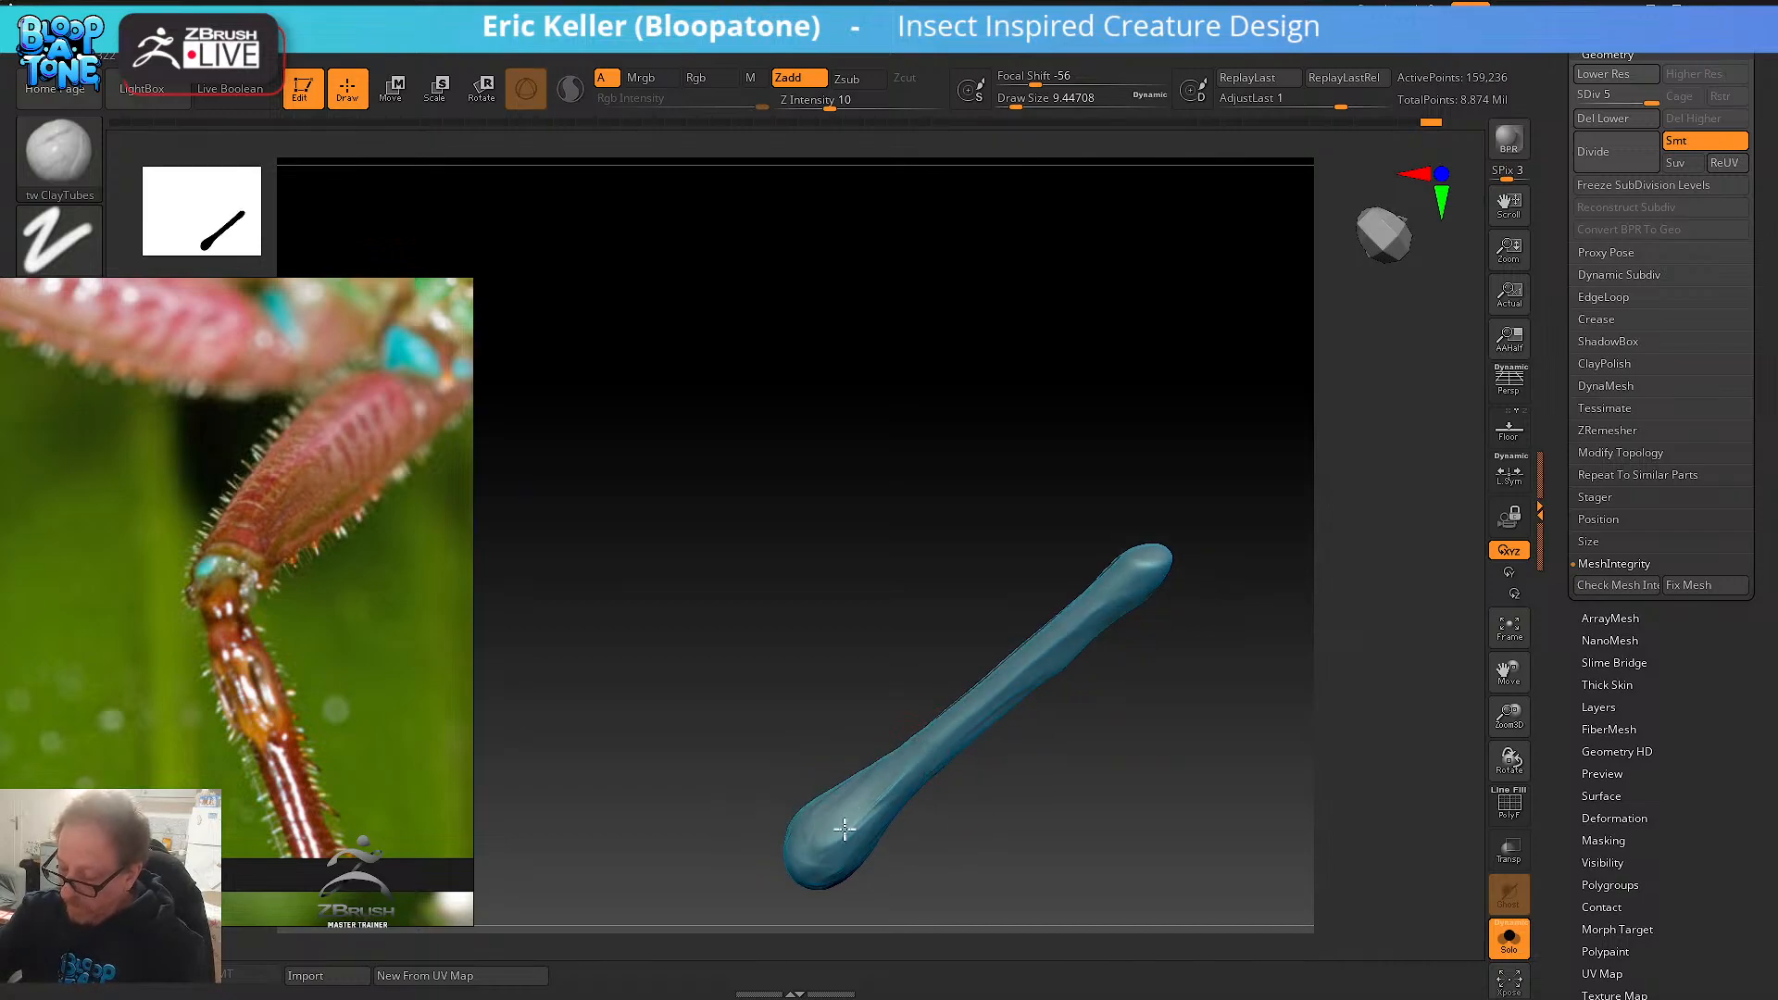
mouse_move(985, 745)
mouse_down()
mouse_move(973, 711)
mouse_move(926, 776)
mouse_up()
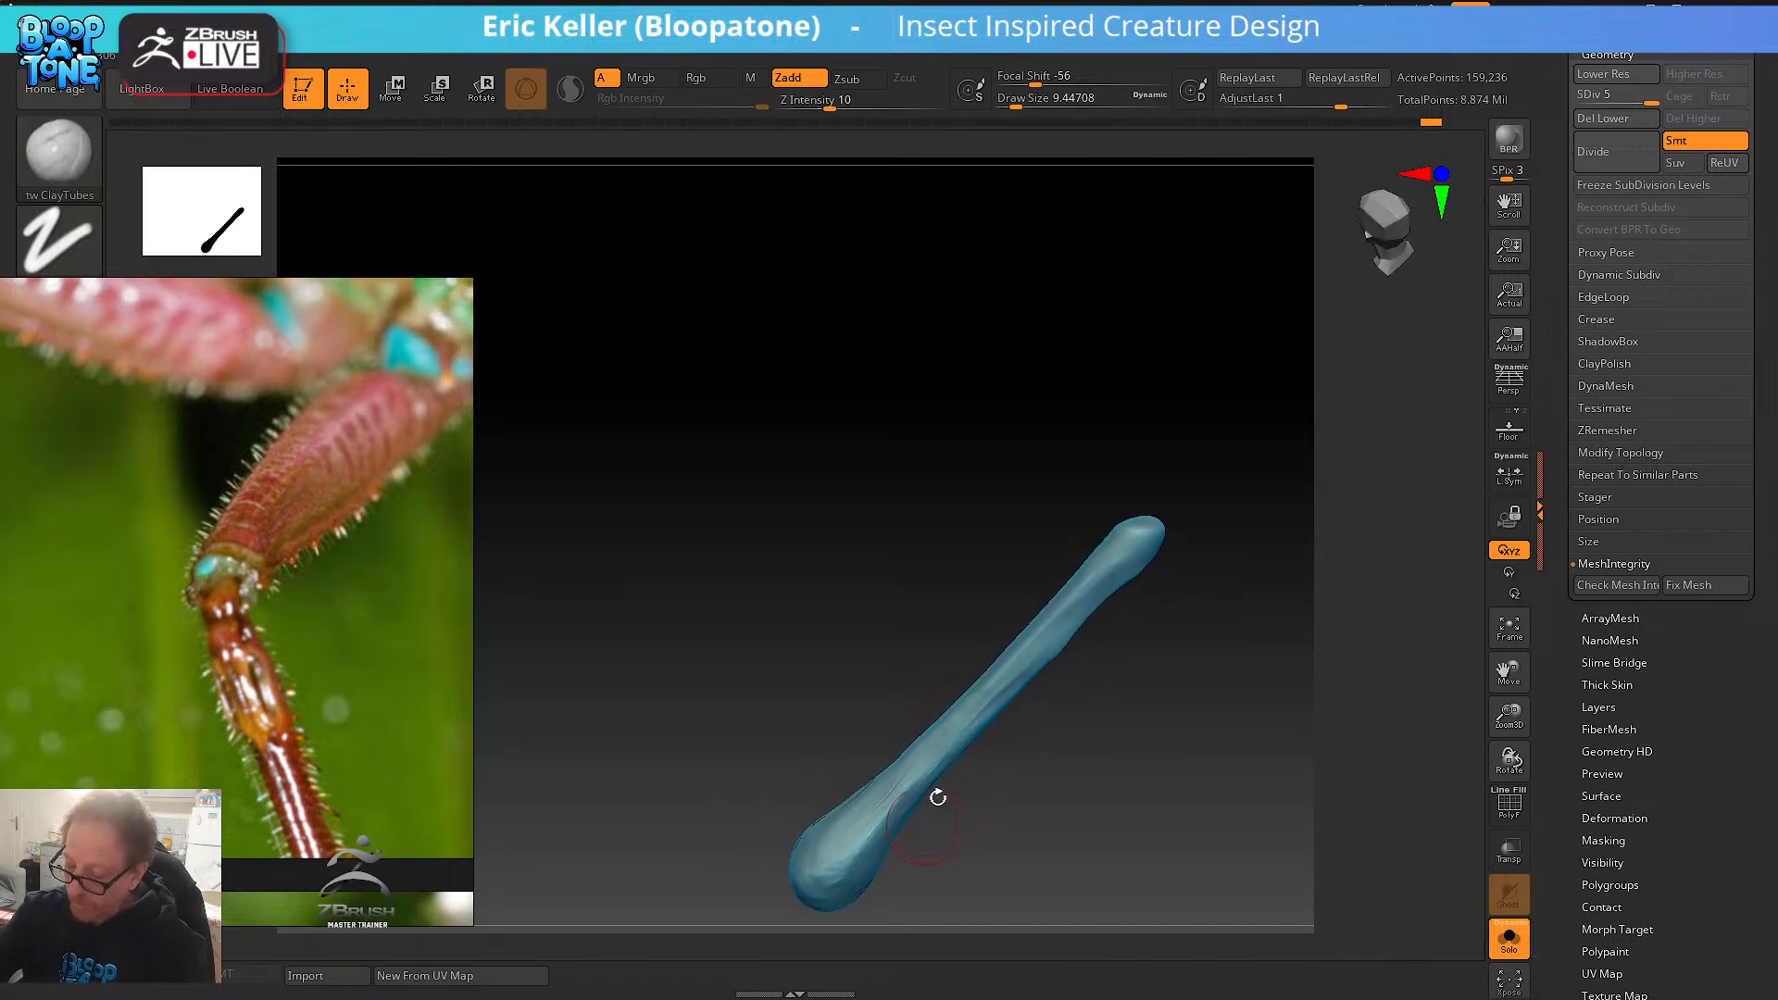
drag(957, 682, 850, 856)
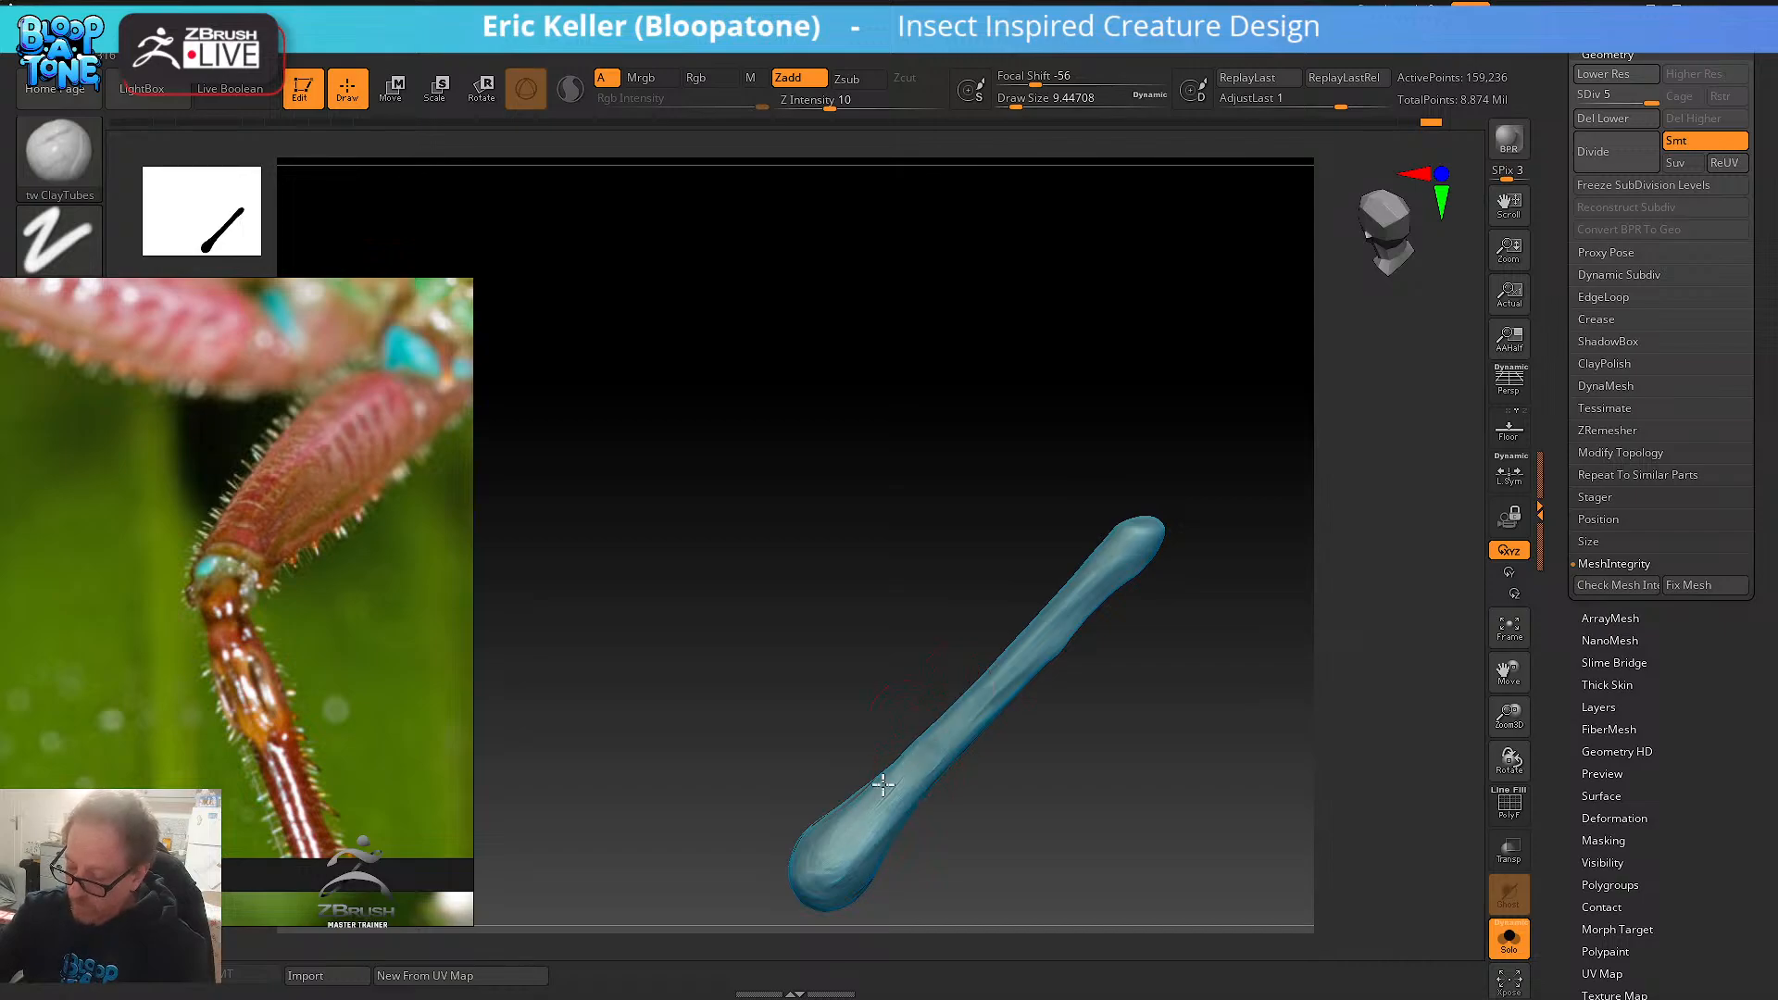
mouse_move(957, 792)
mouse_down()
mouse_move(948, 754)
mouse_move(900, 783)
mouse_up()
drag(966, 712, 921, 794)
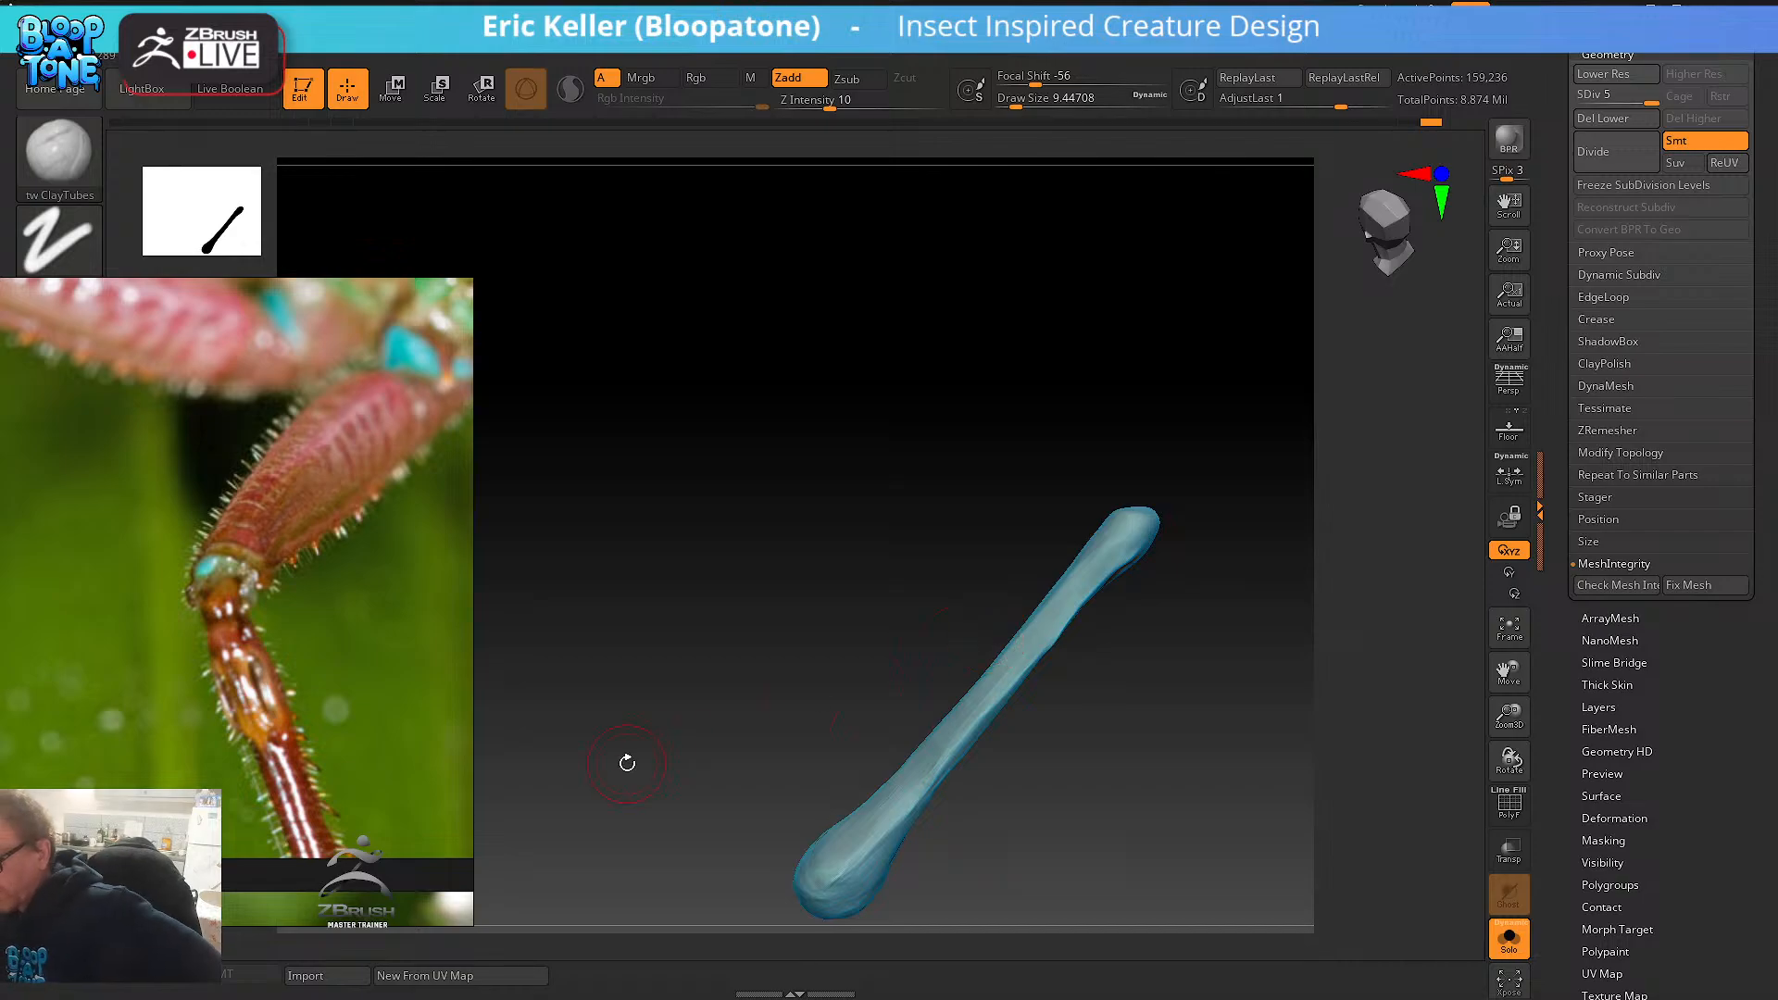
mouse_move(953, 726)
mouse_down()
mouse_move(891, 824)
mouse_move(933, 770)
mouse_move(911, 796)
mouse_up()
- Carve the shaft near the segment's far end and smooth the grooves running back toward the knee
alt+drag(1016, 664, 1064, 608)
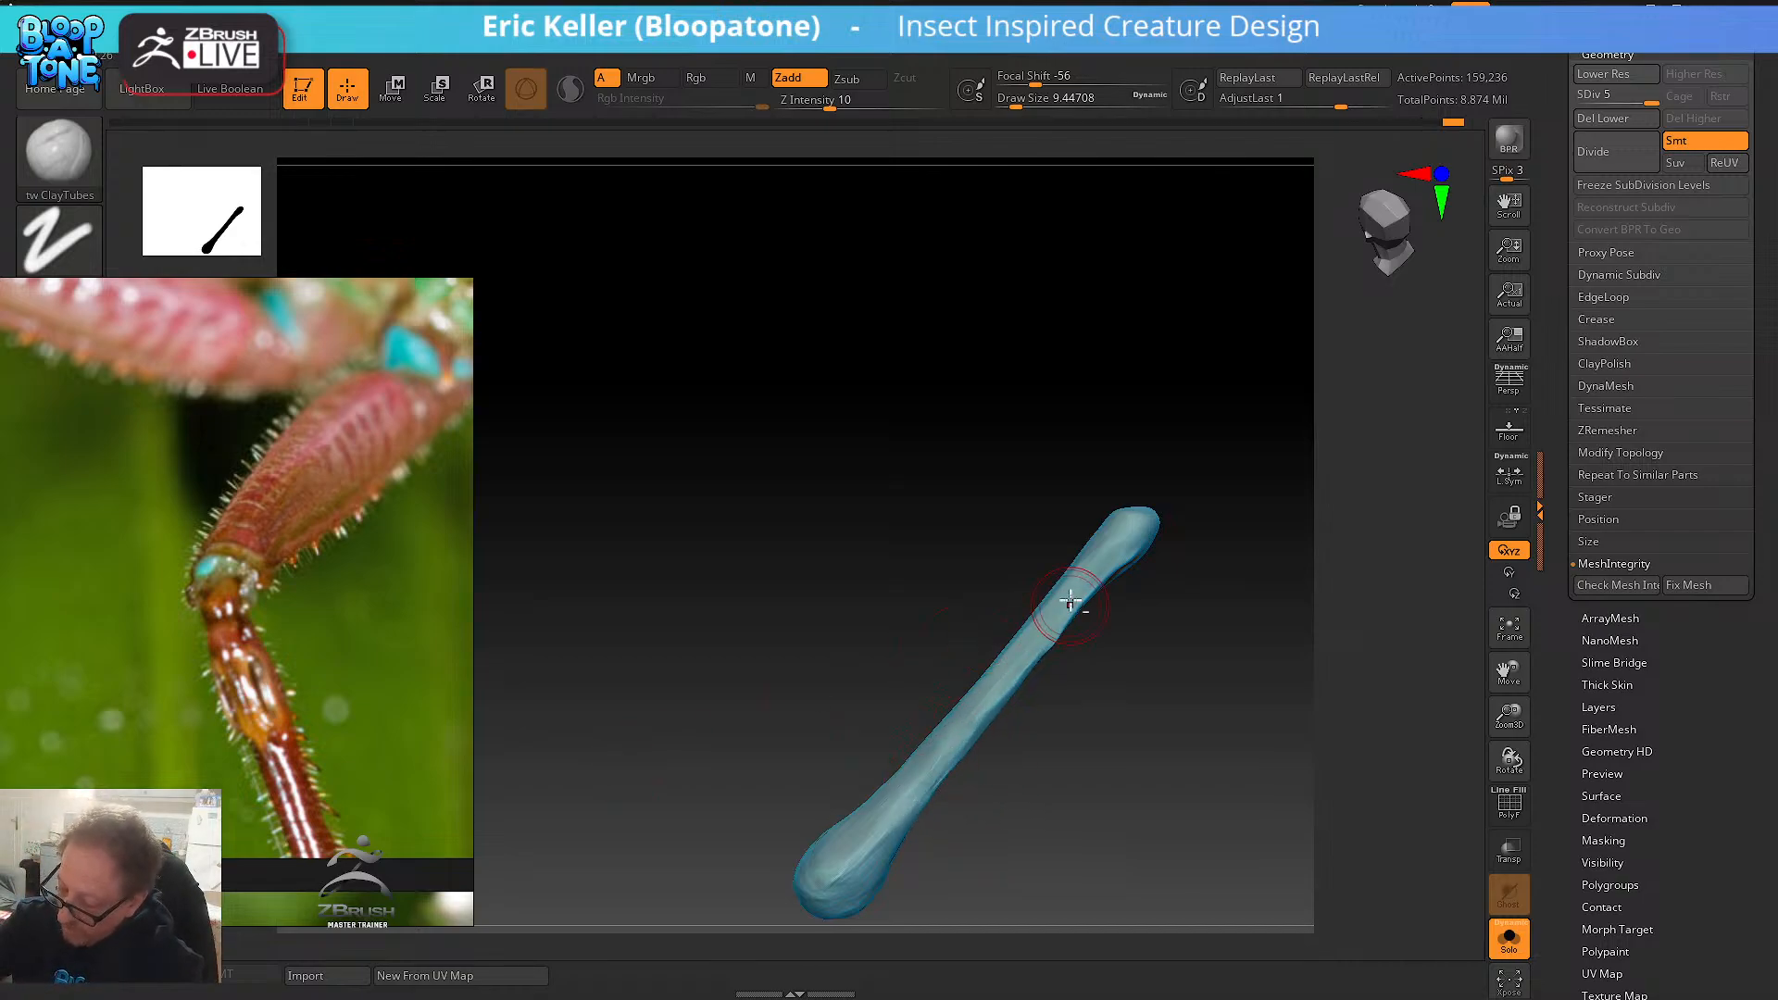
right_drag(1069, 604, 1060, 624)
shift+drag(1059, 623, 1079, 603)
right_drag(1056, 739, 1061, 690)
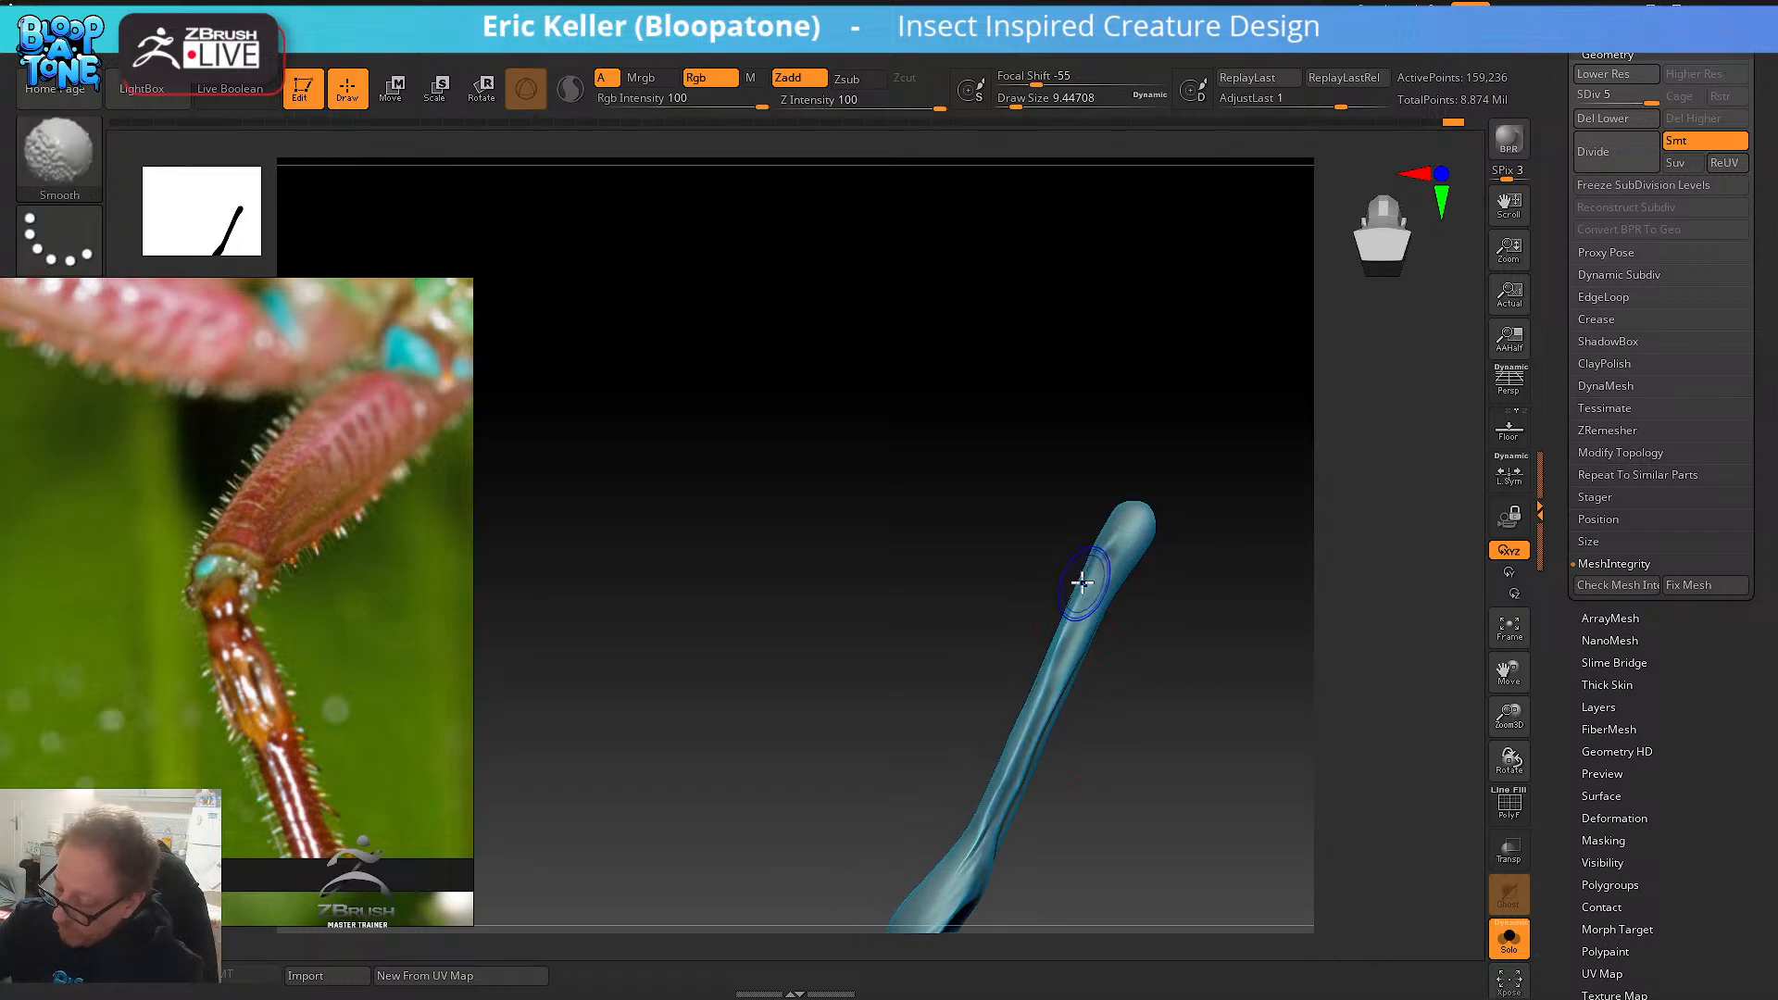
shift+drag(1080, 585, 1024, 754)
mouse_move(1062, 659)
shift+mouse_down()
mouse_move(1104, 557)
mouse_move(992, 815)
shift+mouse_up()
drag(1020, 728, 982, 838)
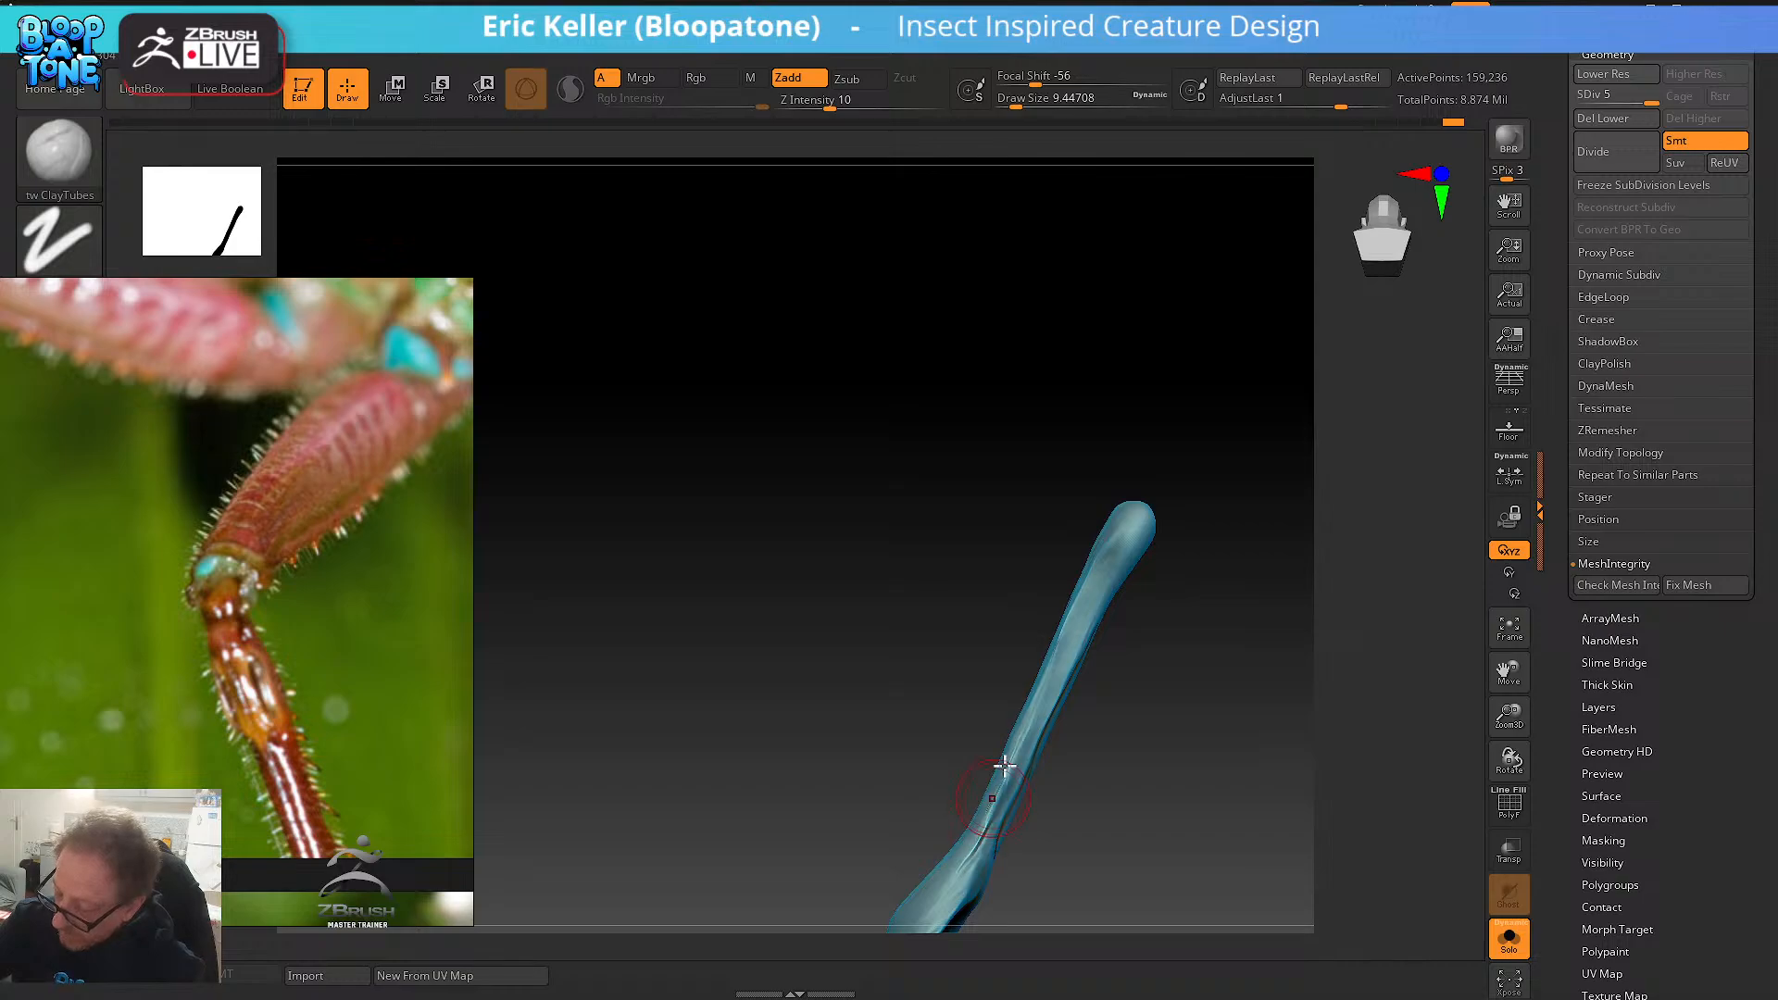
mouse_move(1077, 791)
alt+mouse_down()
mouse_move(1072, 647)
mouse_move(975, 693)
mouse_move(958, 727)
mouse_move(996, 646)
alt+mouse_up()
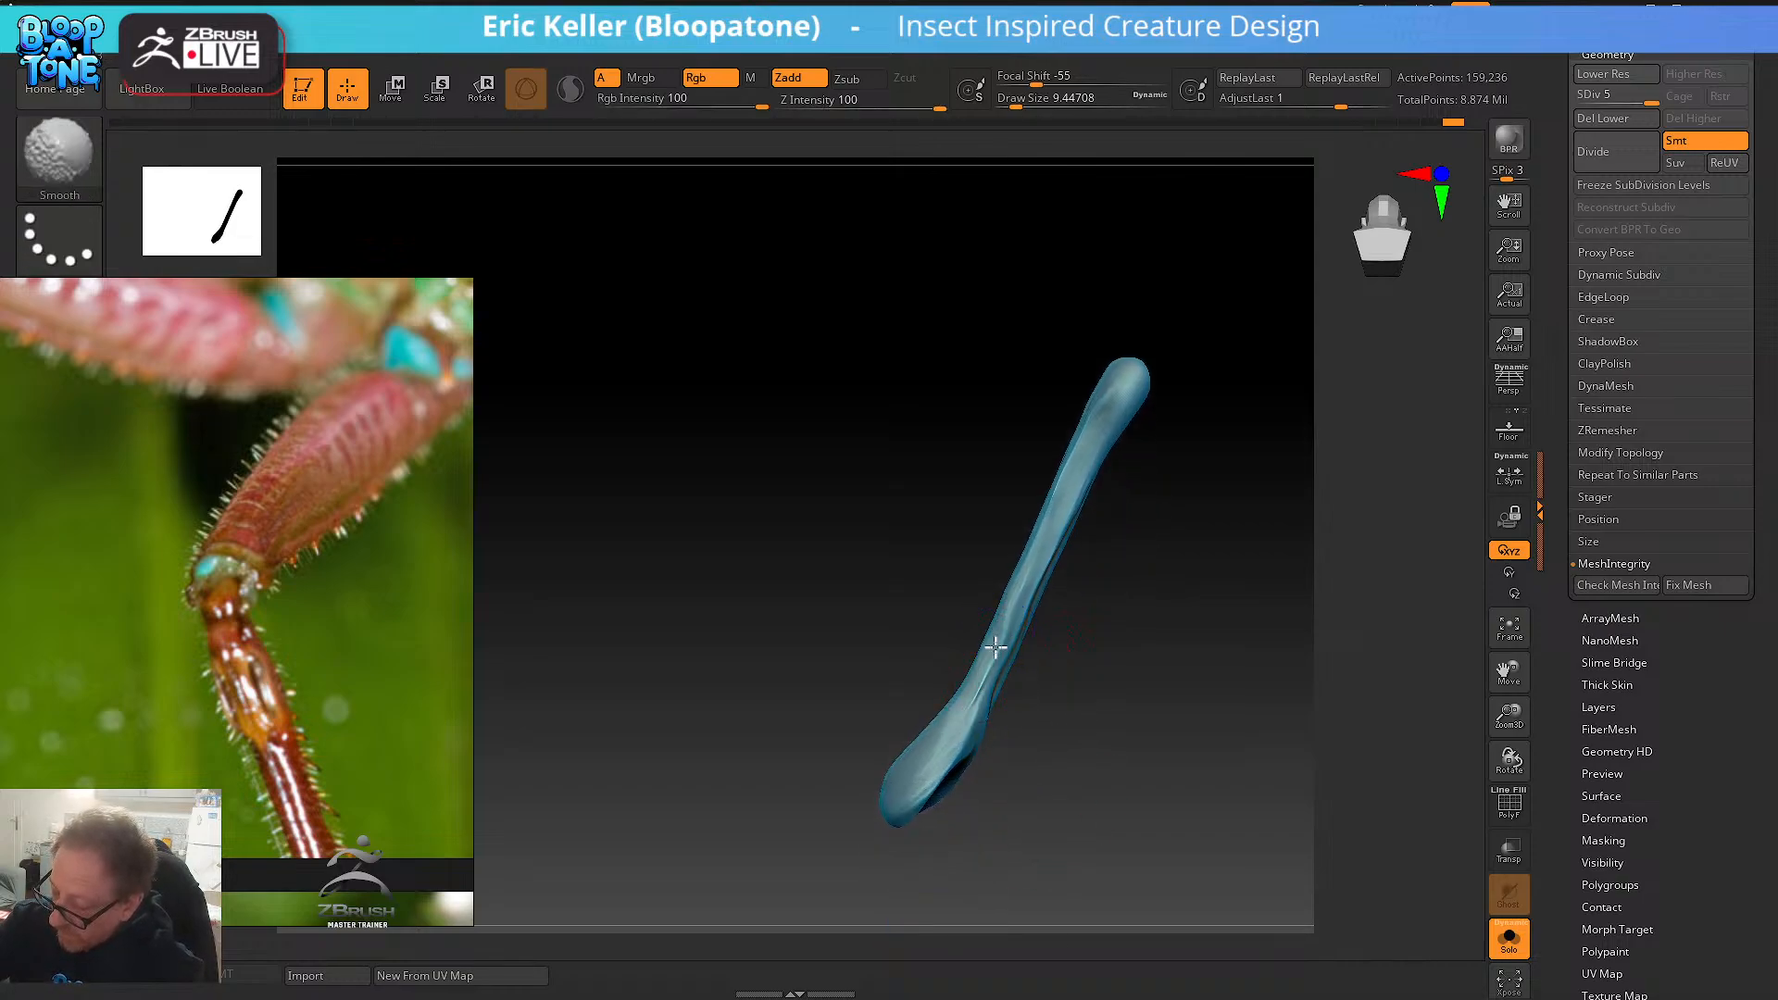
- Smooth the isolated segment from its knee end up along the shaft, and show the rest of the creature again
shift+drag(940, 736, 1081, 454)
mouse_move(1030, 739)
mouse_down()
mouse_move(1270, 790)
mouse_move(1214, 726)
mouse_move(1195, 790)
mouse_move(1223, 785)
mouse_move(1195, 710)
mouse_move(1199, 746)
mouse_move(1219, 670)
mouse_move(1208, 648)
mouse_move(1135, 665)
mouse_move(1135, 620)
mouse_up()
click(1509, 939)
ctrl+shift+click(1195, 789)
- Sculpt fine folds over the segment's knee end with the tw SK_Cloth brush at a draw size of about 5
click(81, 184)
click(1328, 179)
key(s)
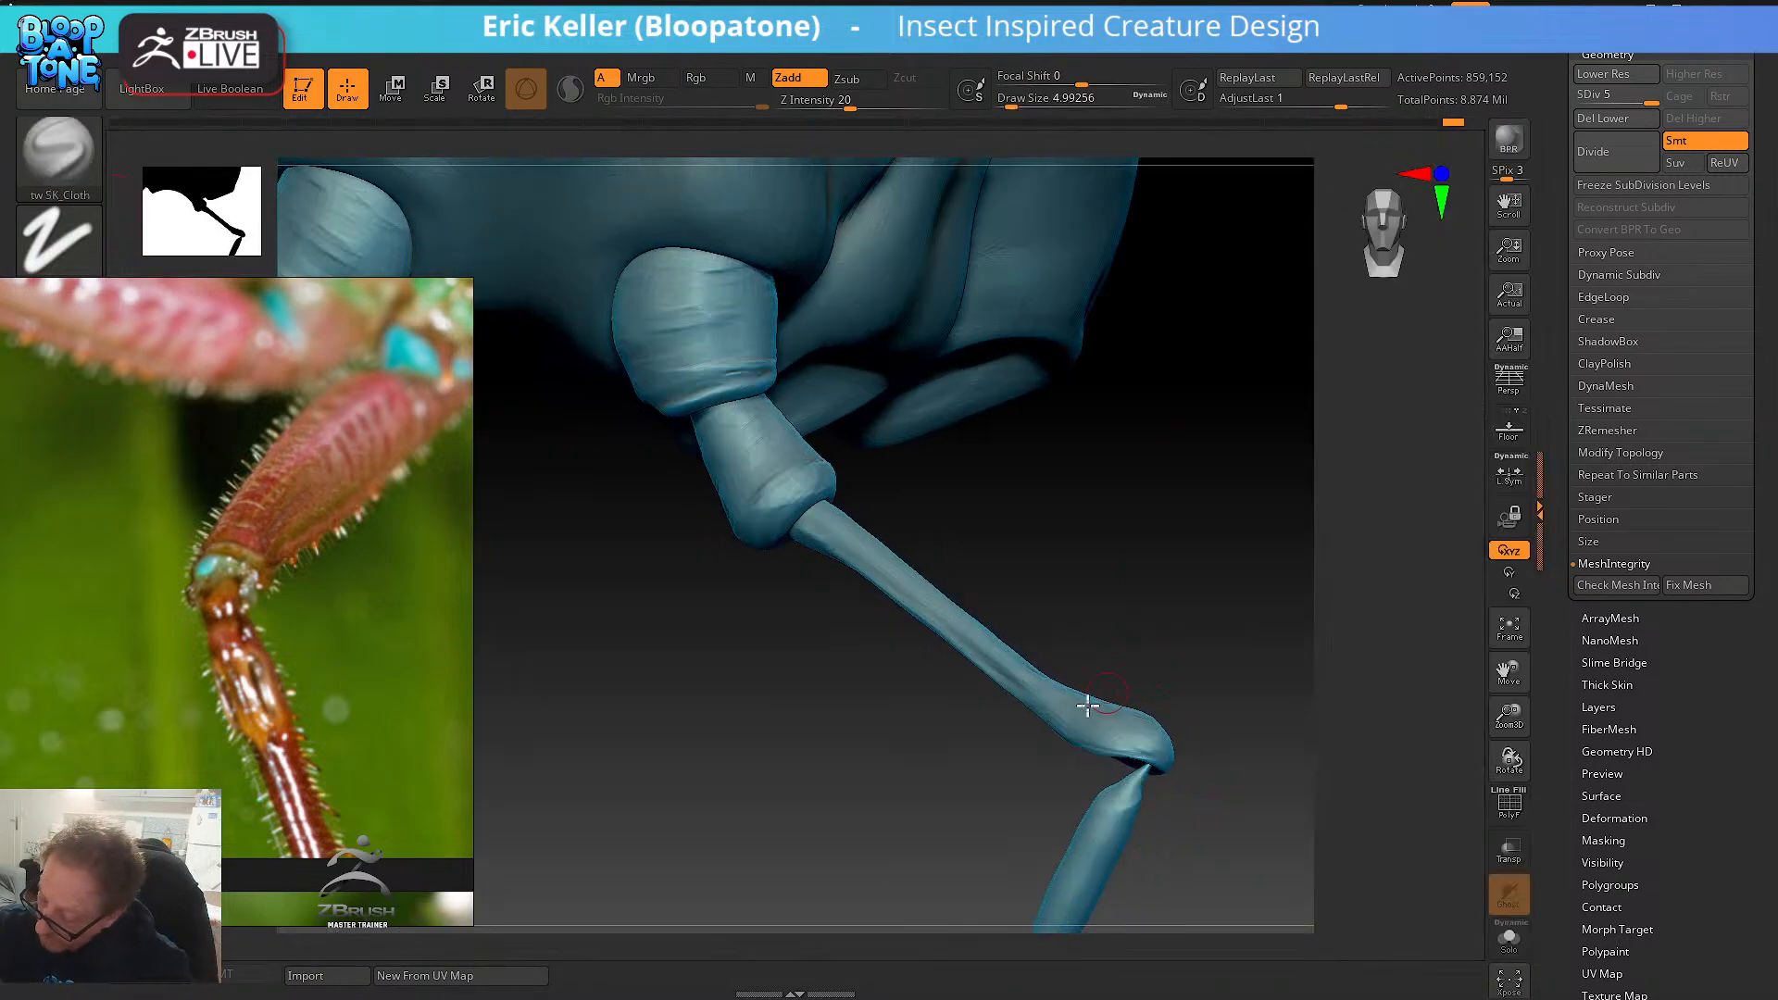
mouse_move(1090, 706)
mouse_down()
mouse_move(1187, 759)
mouse_move(1156, 755)
mouse_up()
mouse_move(1245, 712)
mouse_down()
mouse_move(1159, 711)
mouse_move(1123, 770)
mouse_move(1204, 767)
mouse_up()
mouse_move(1251, 732)
mouse_down()
mouse_move(1226, 658)
mouse_move(1196, 646)
mouse_move(1282, 723)
mouse_up()
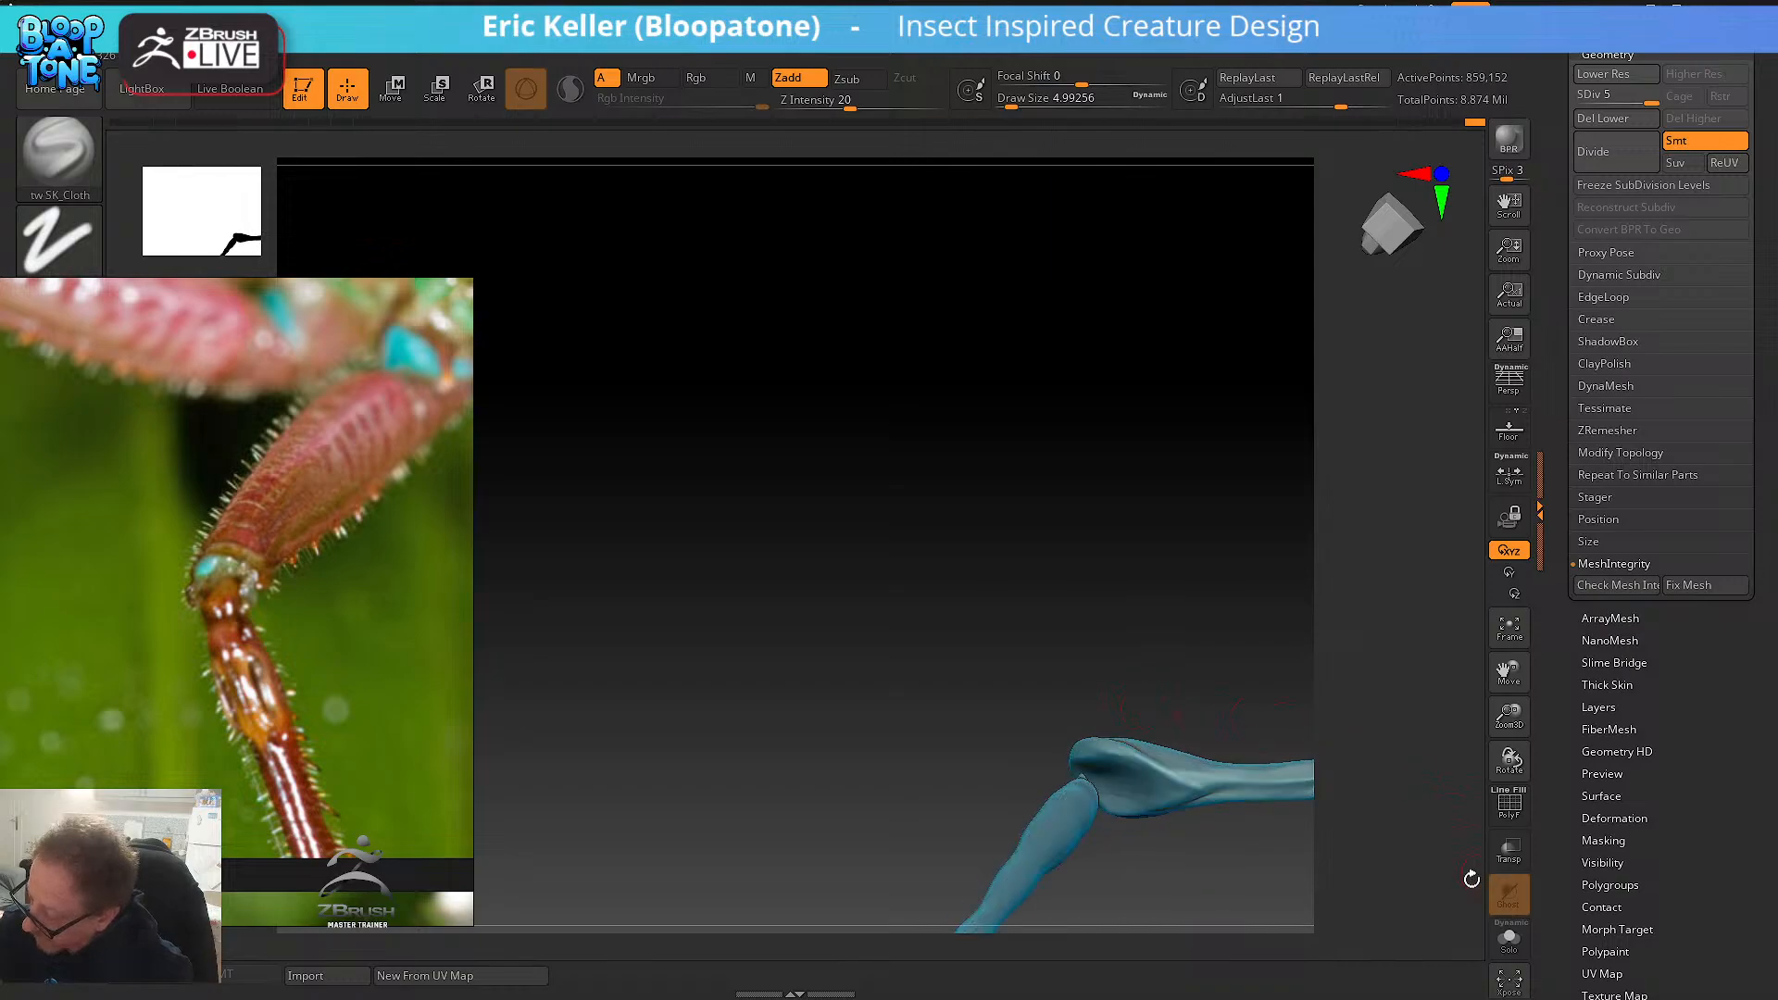
- Smooth the underside of the knee end and isolate the upper leg segment so its socket is exposed
shift+drag(1211, 778, 1122, 773)
drag(1235, 706, 1218, 734)
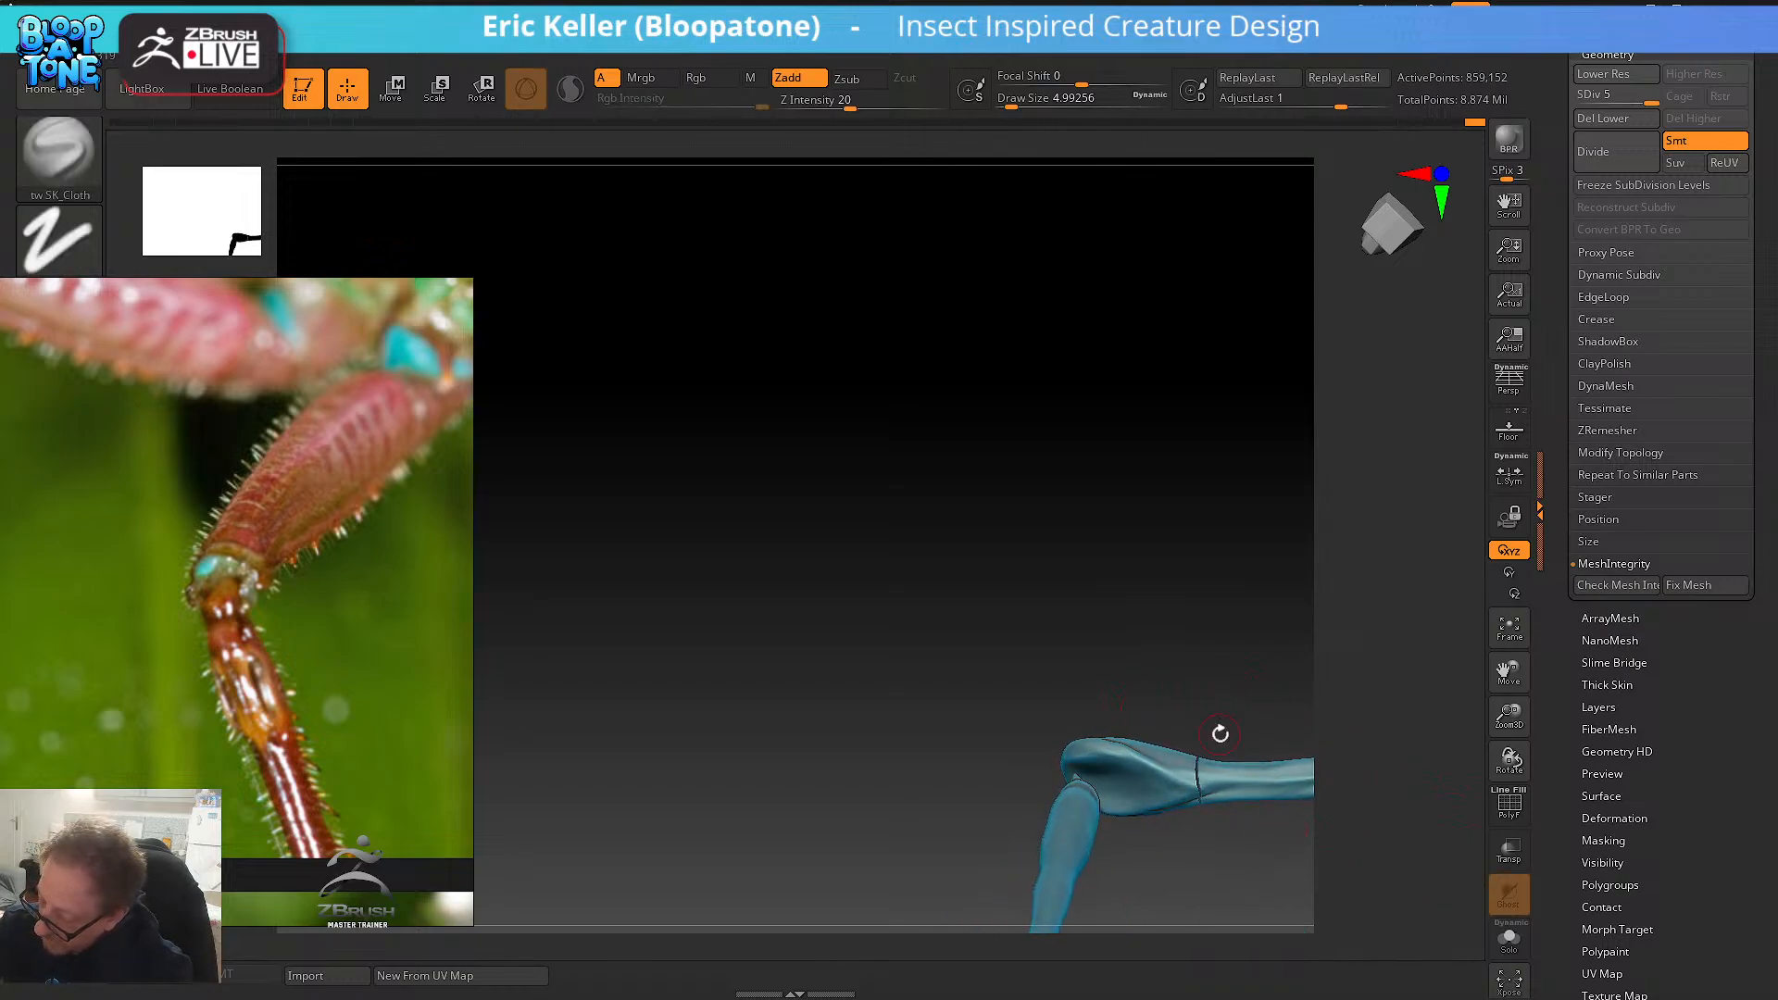
key(ctrl+shift)
ctrl+shift+click(1199, 751)
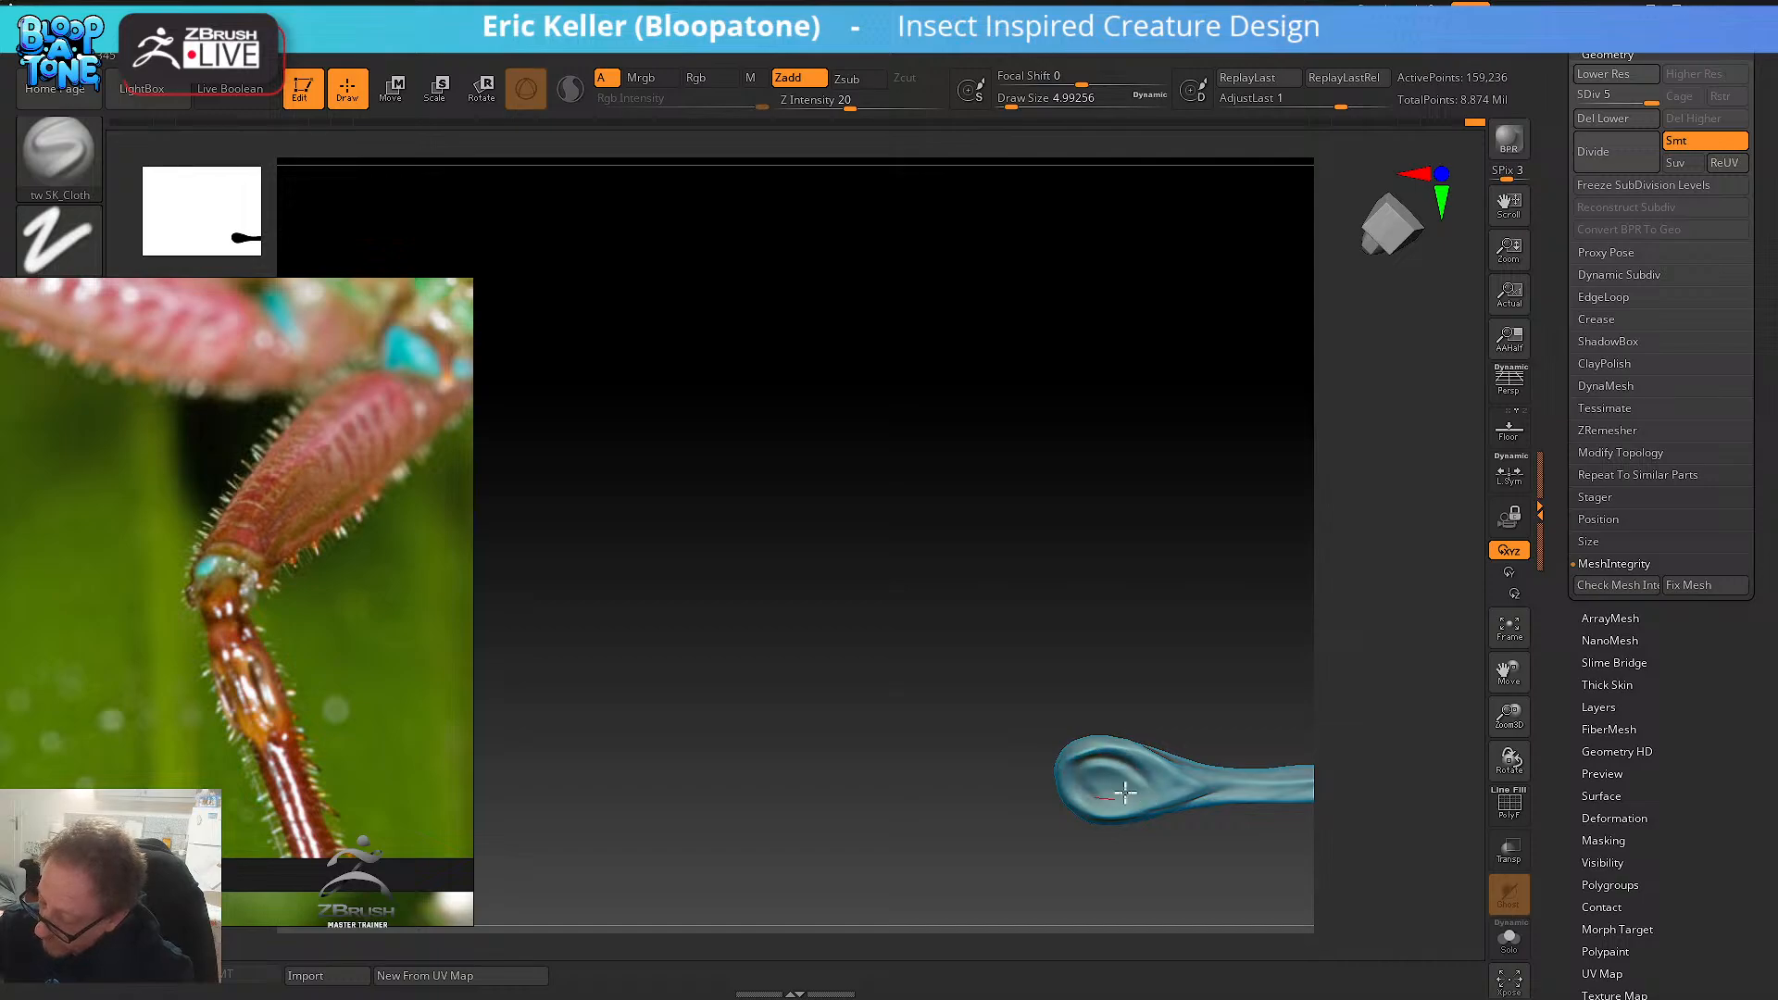
- Shape the hollow and rim of the knee socket with the tw ClayTubes brush and smooth the inside
click(74, 182)
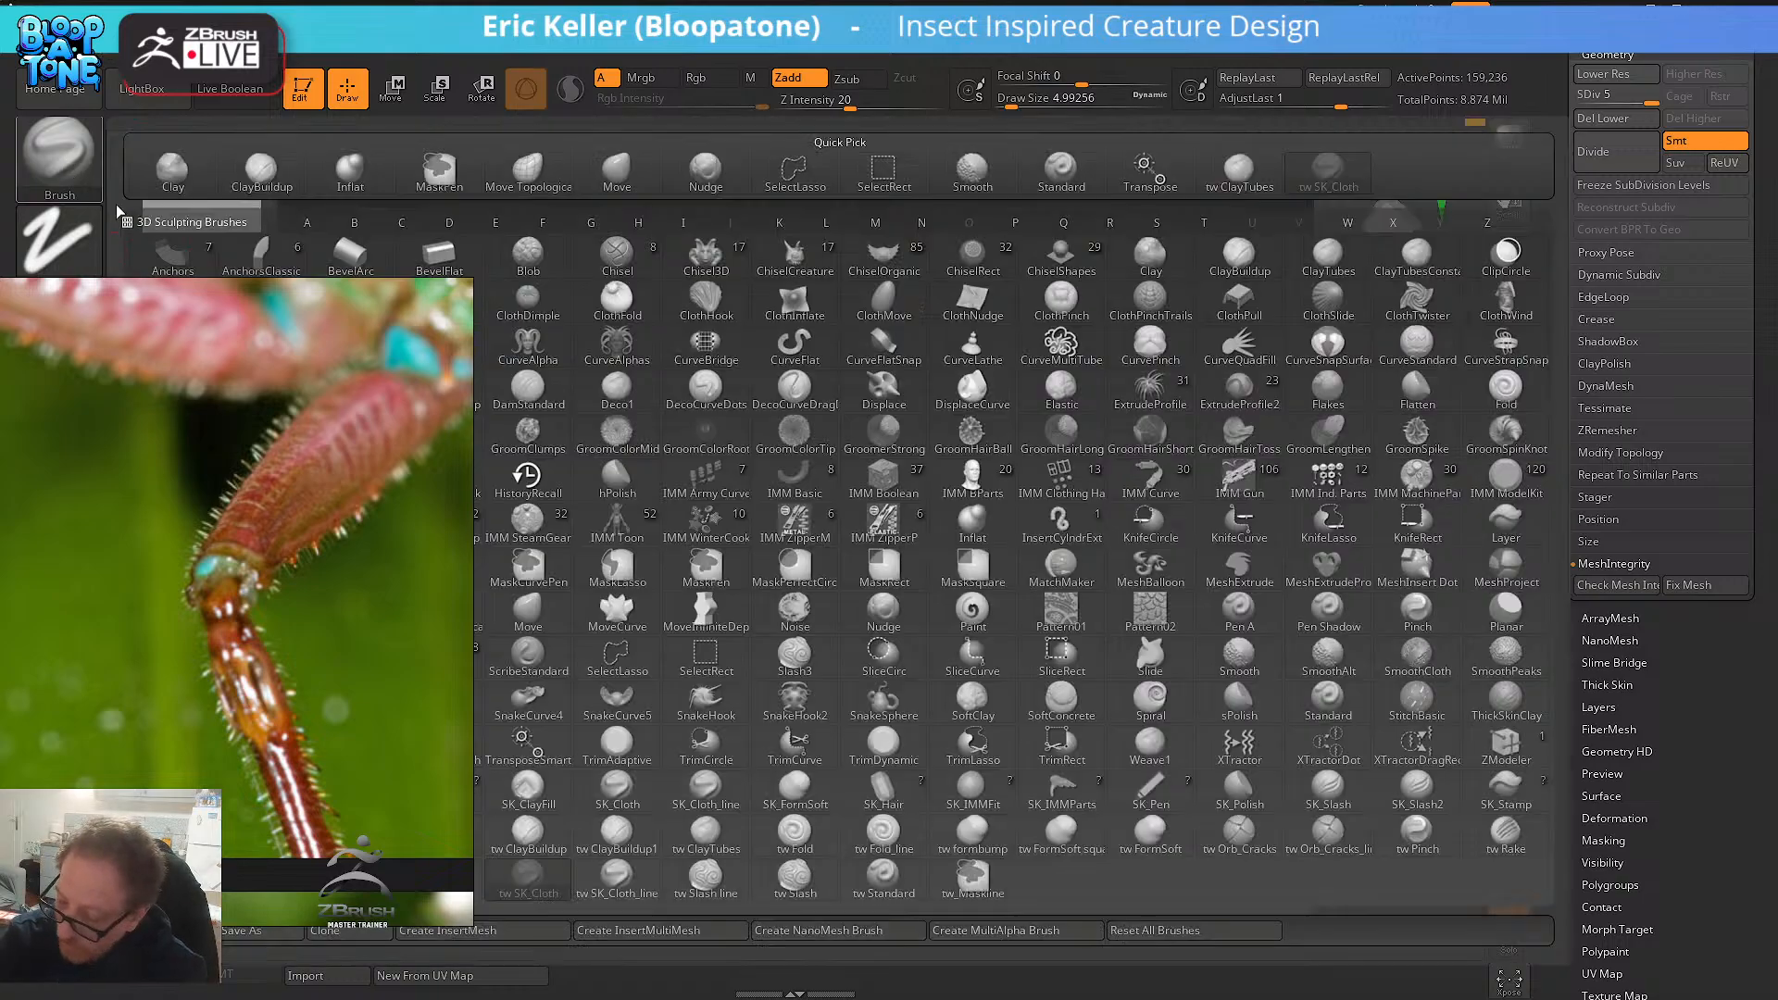
click(1238, 176)
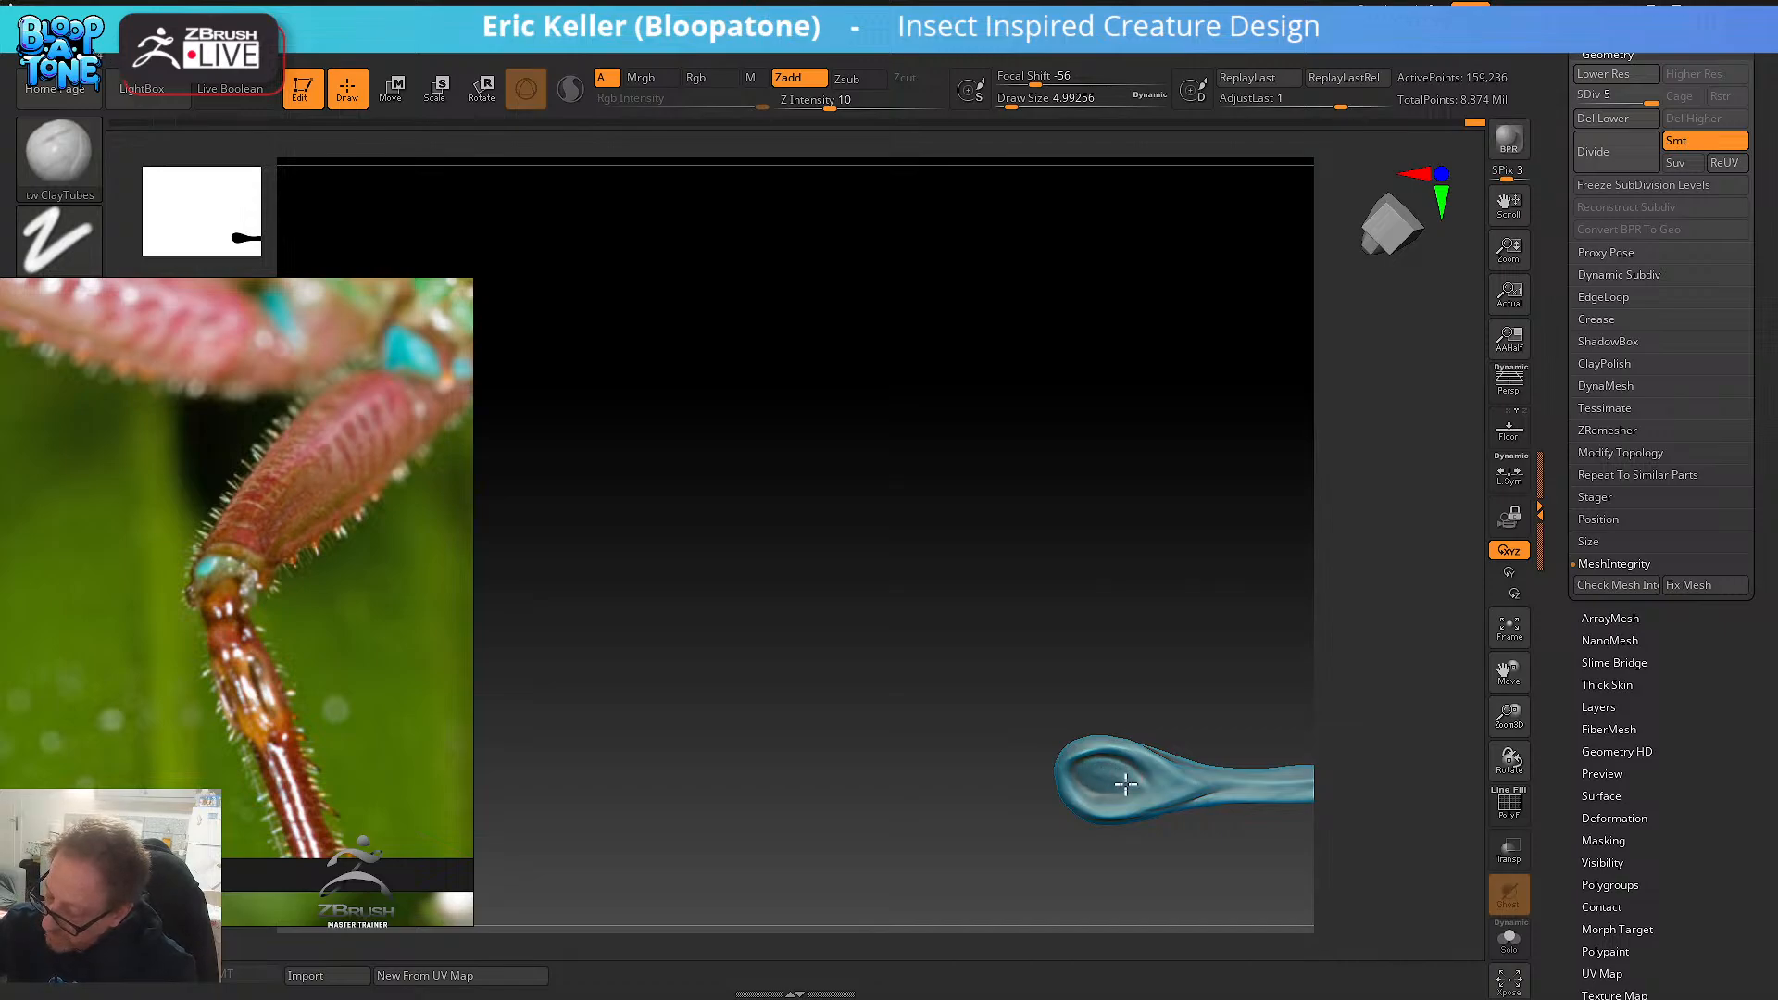
drag(1139, 696, 1118, 711)
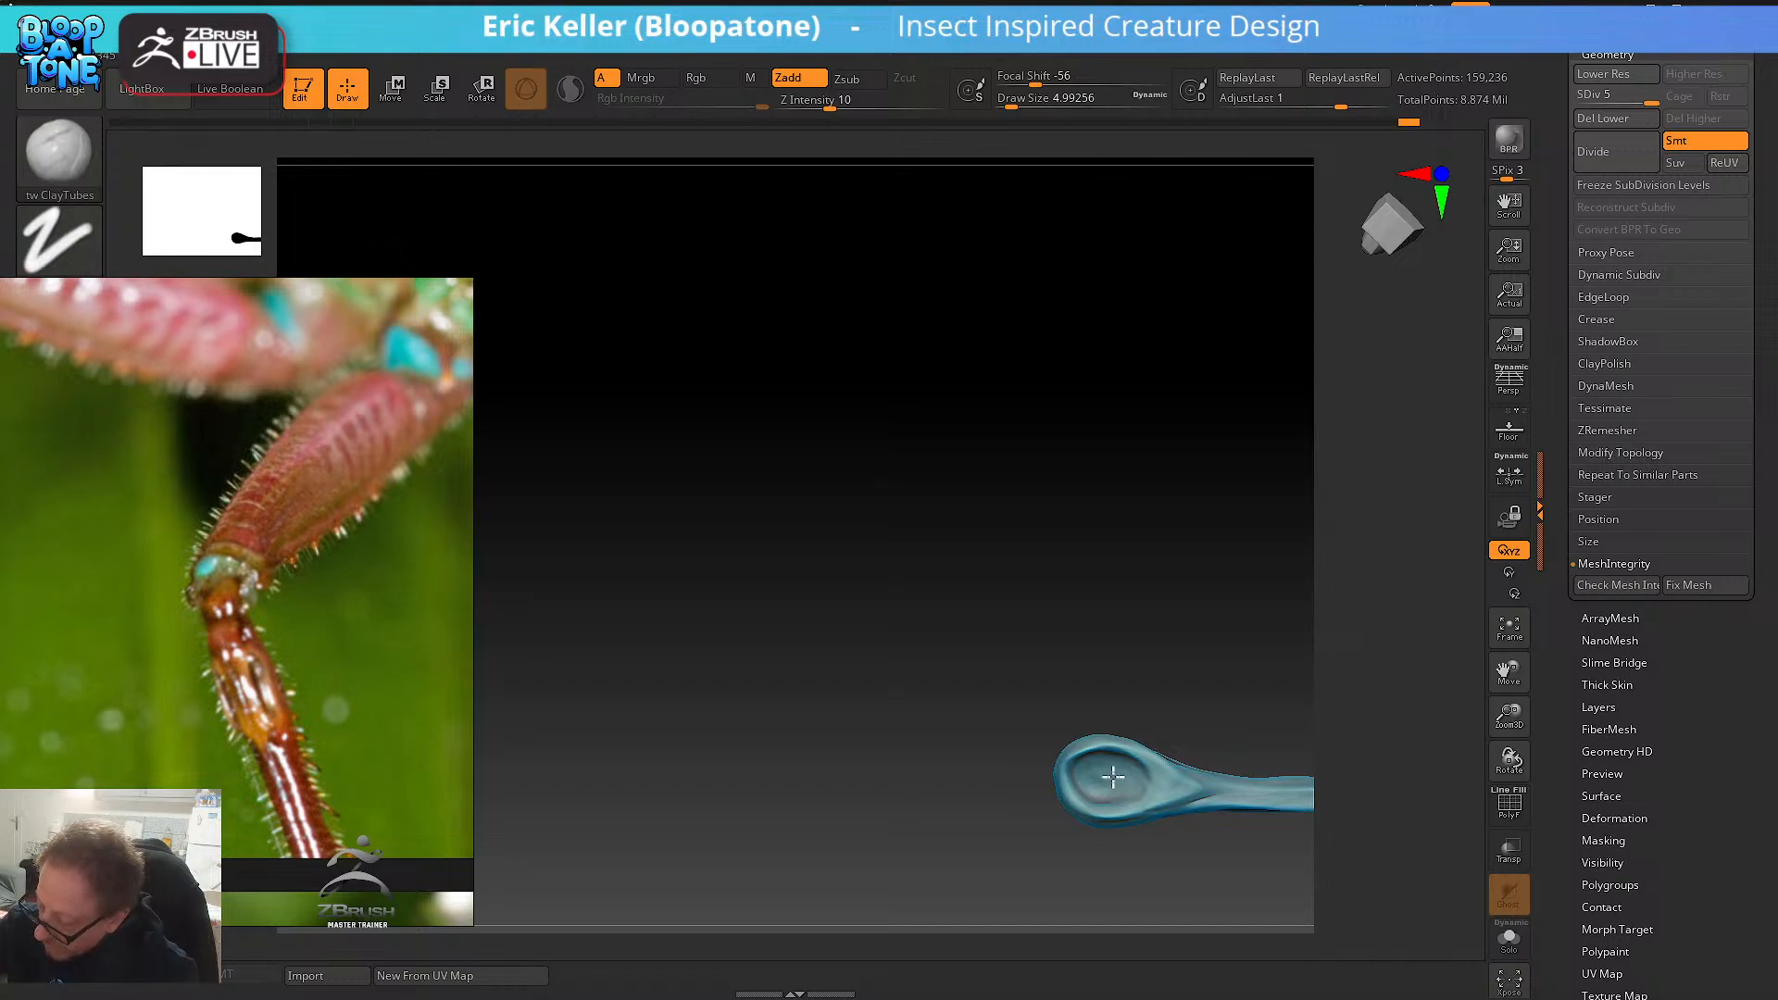
key(shift)
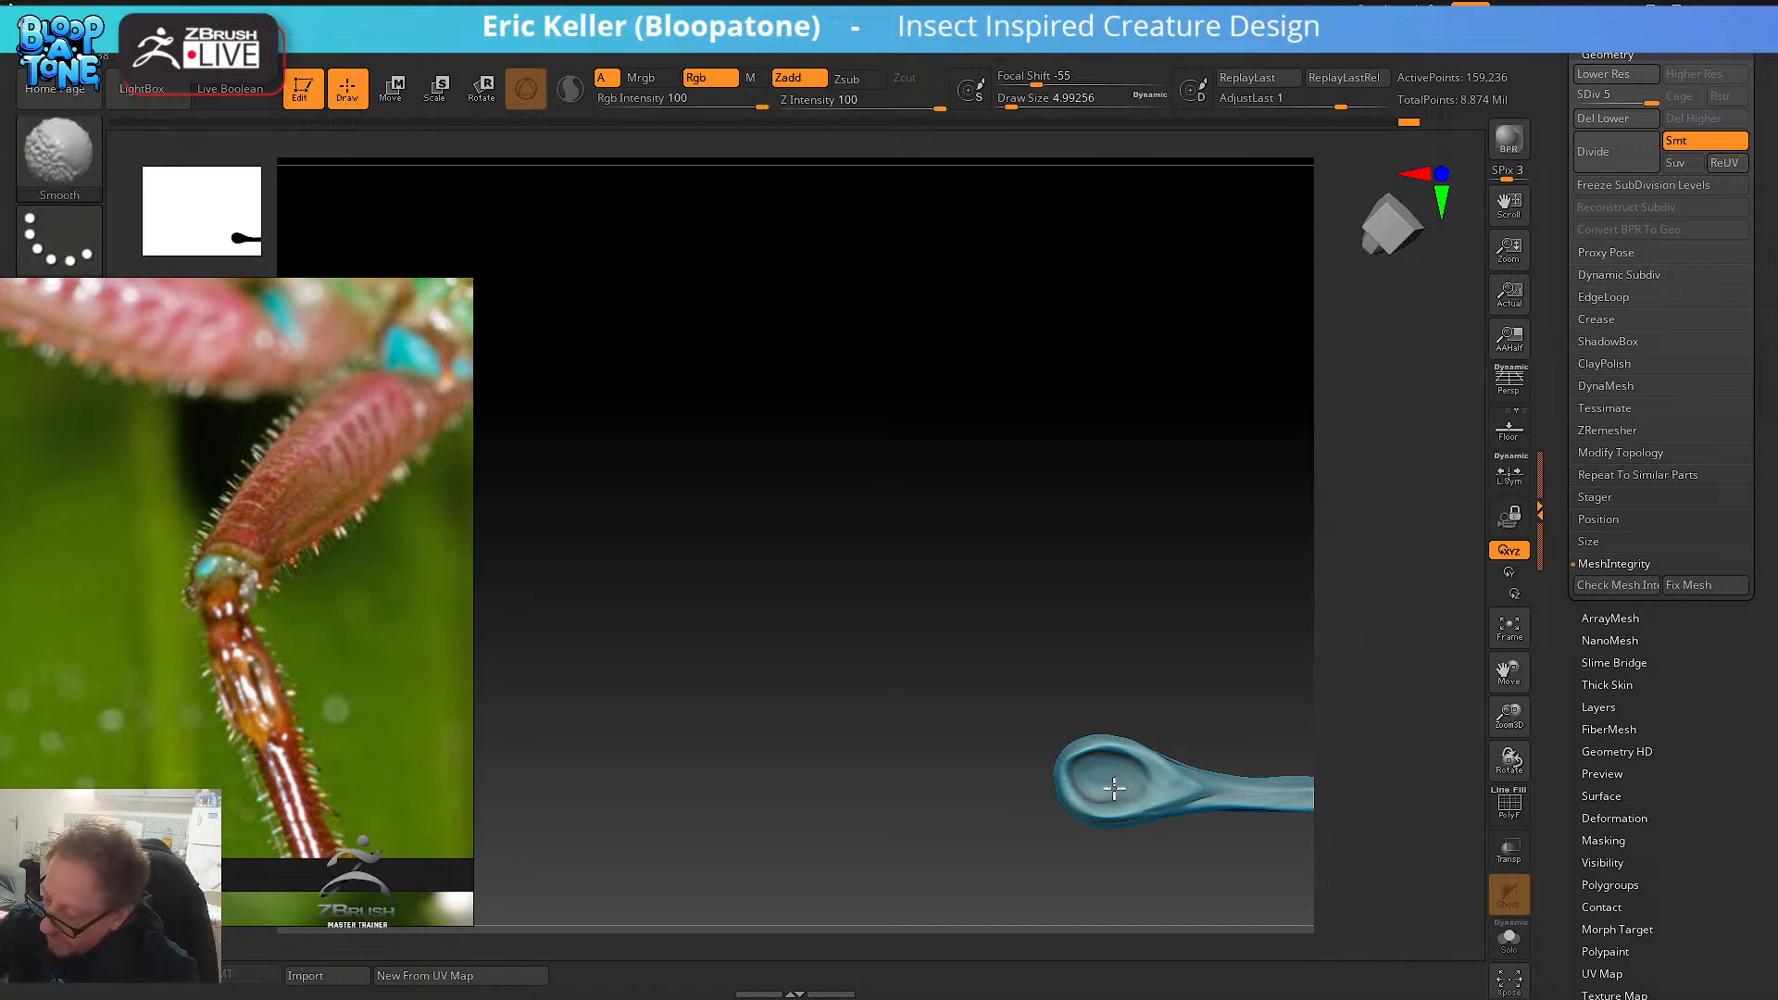
mouse_move(1126, 722)
mouse_down()
mouse_move(1154, 667)
mouse_move(1116, 701)
mouse_up()
- Enlarge the brush to a draw size of about 12.9 and soften the clay strokes on the knee bulb
key(s)
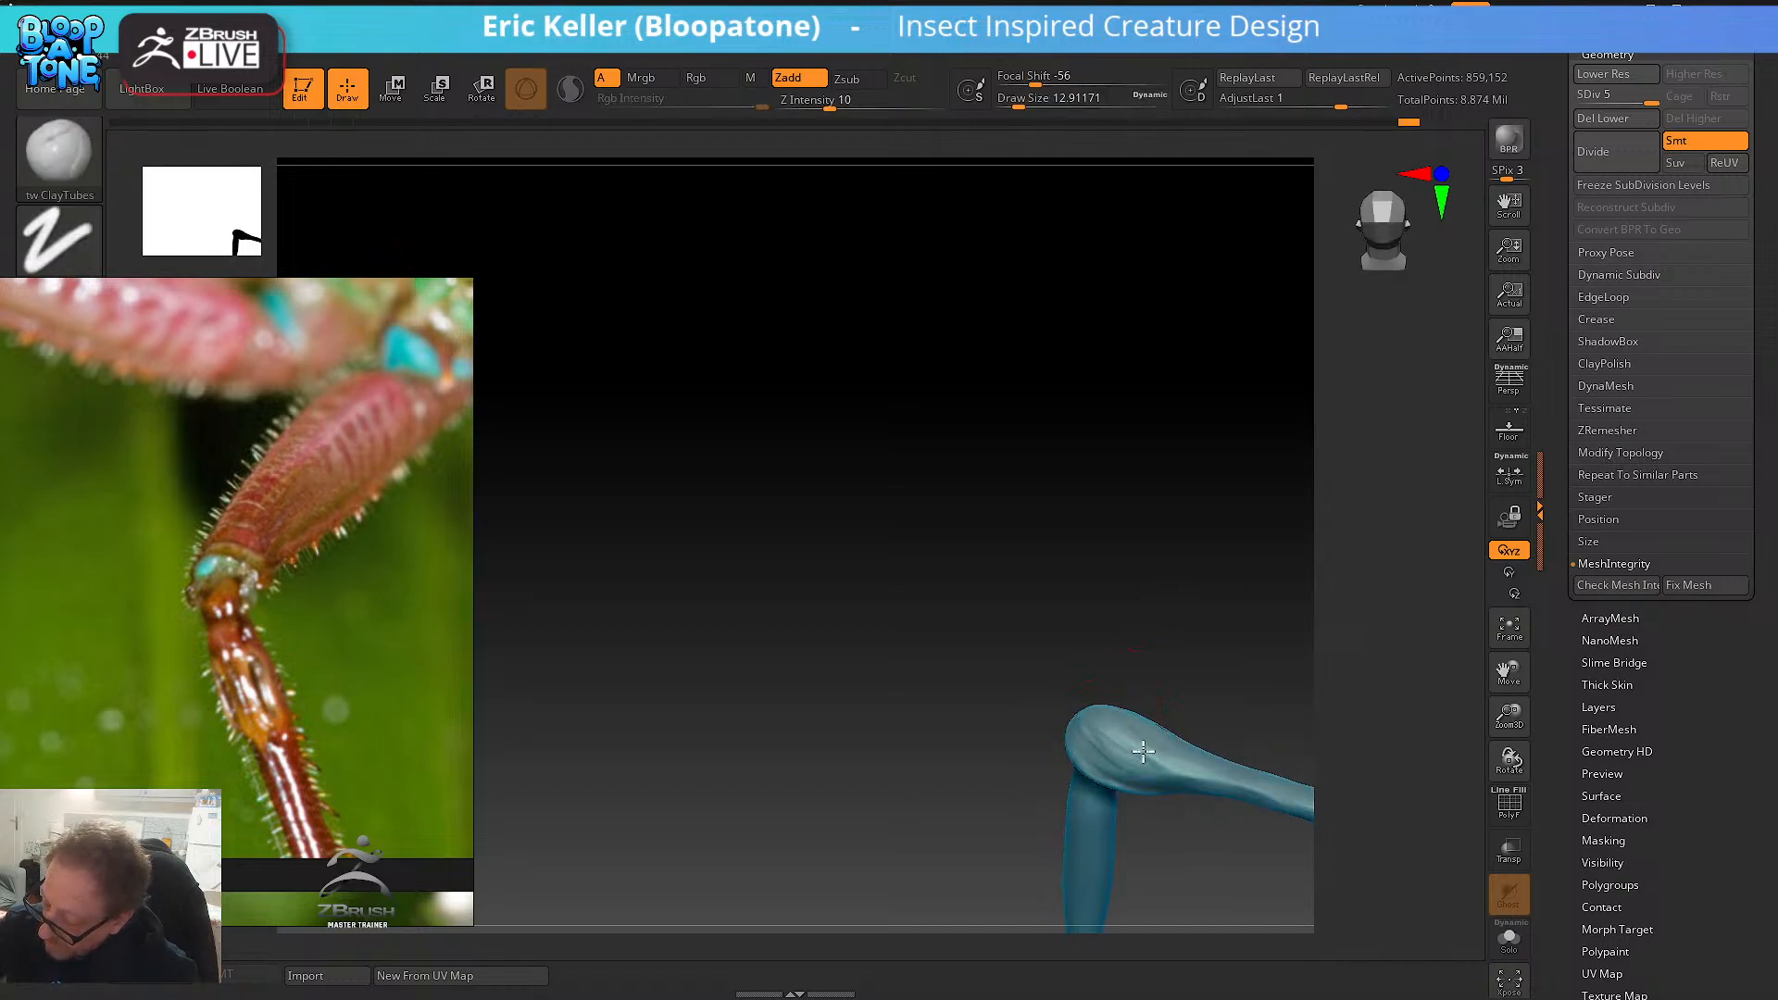
key(shift)
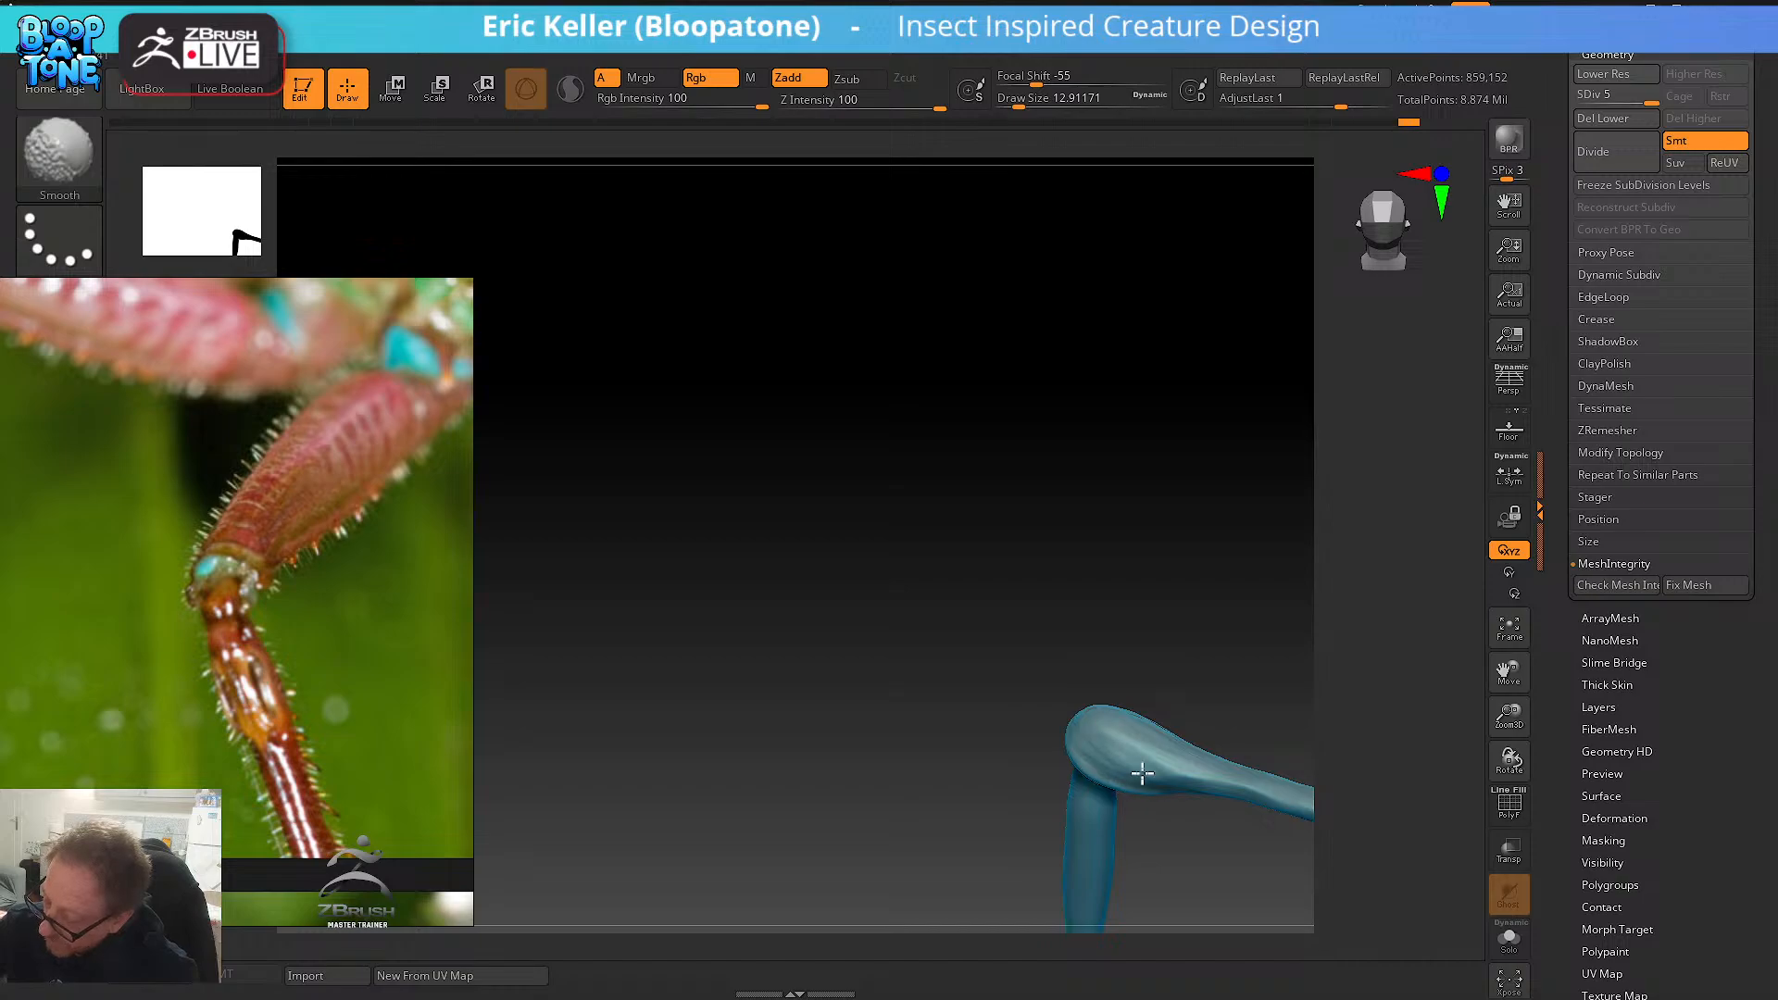
drag(1179, 642, 1172, 621)
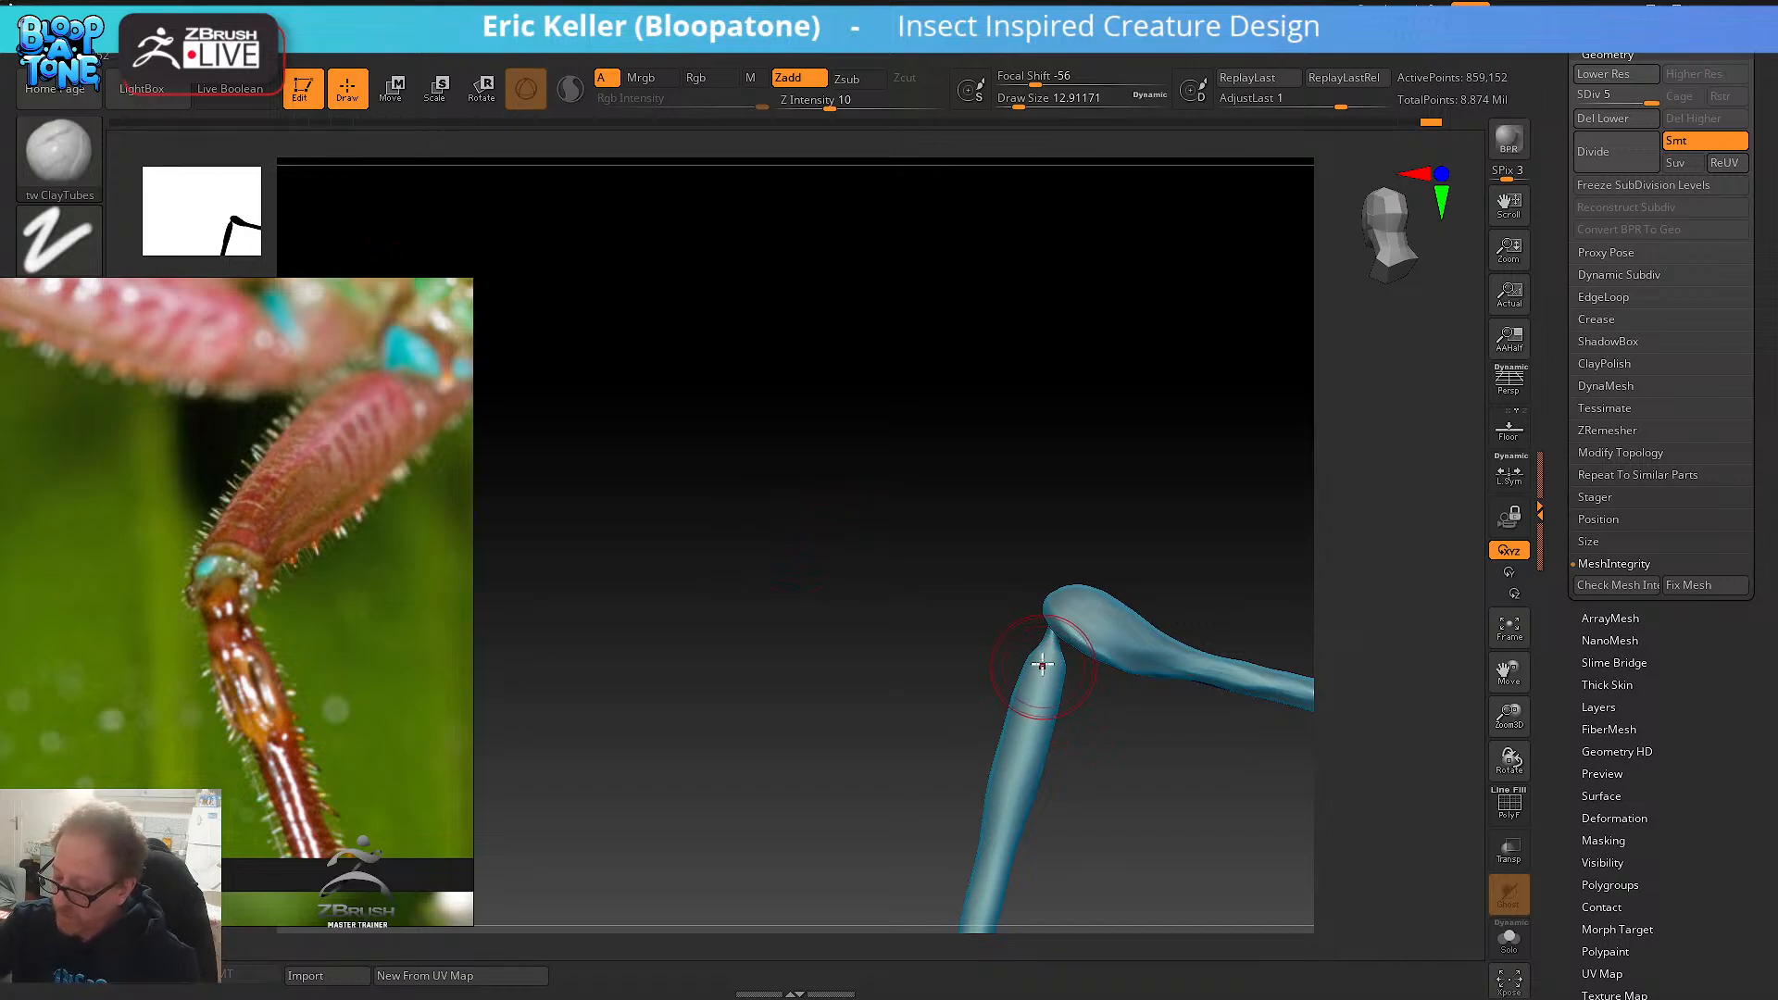
- Isolate the lower leg segment, swell its pointed knee tip with the Inflat brush, and smooth it into a rounded end
ctrl+shift+click(1048, 719)
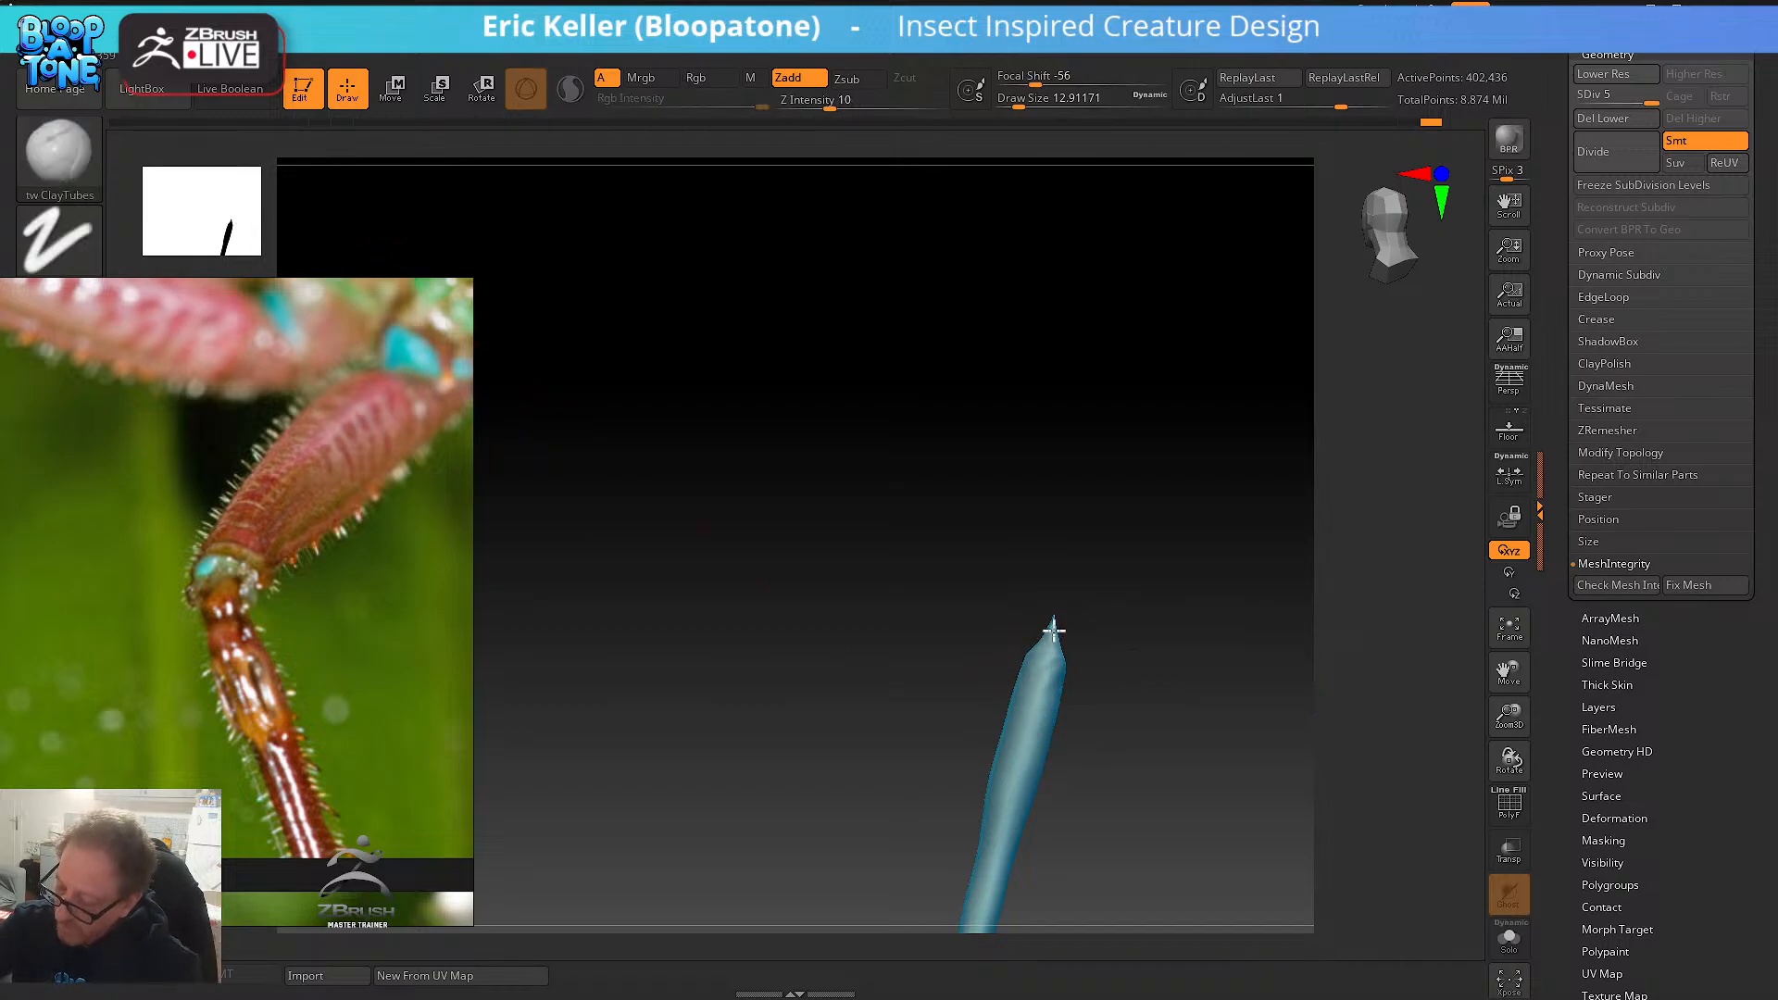
click(58, 153)
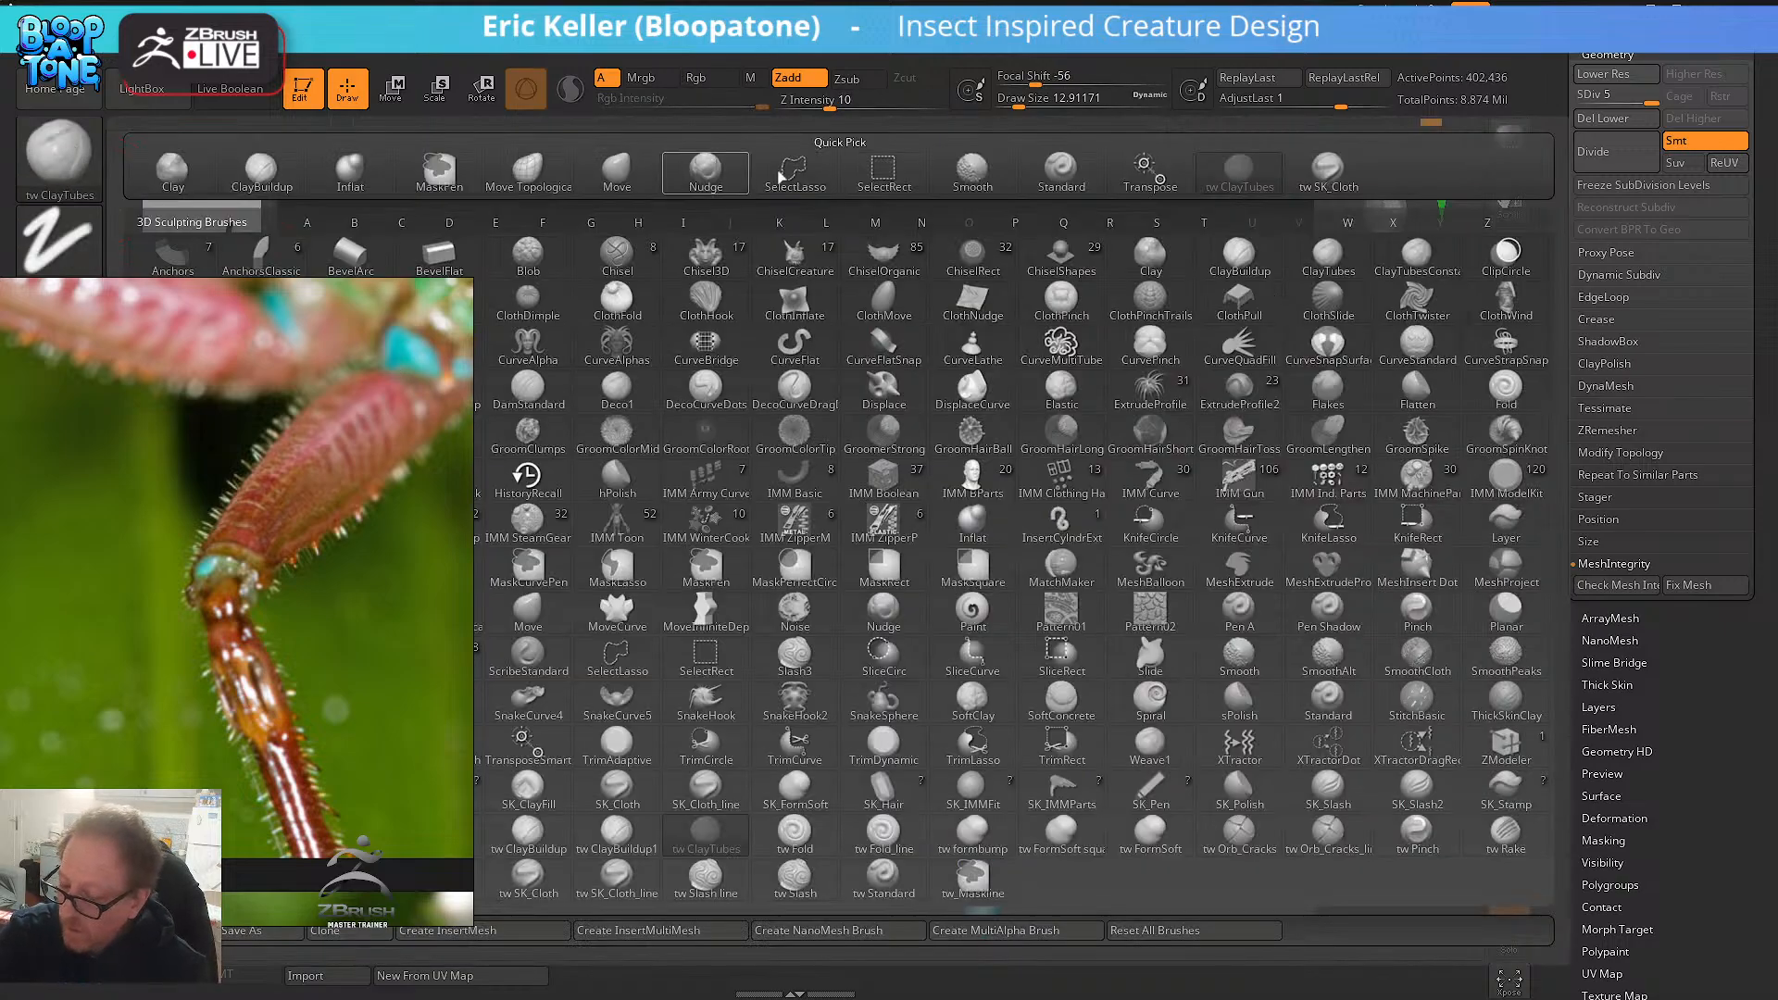
click(350, 170)
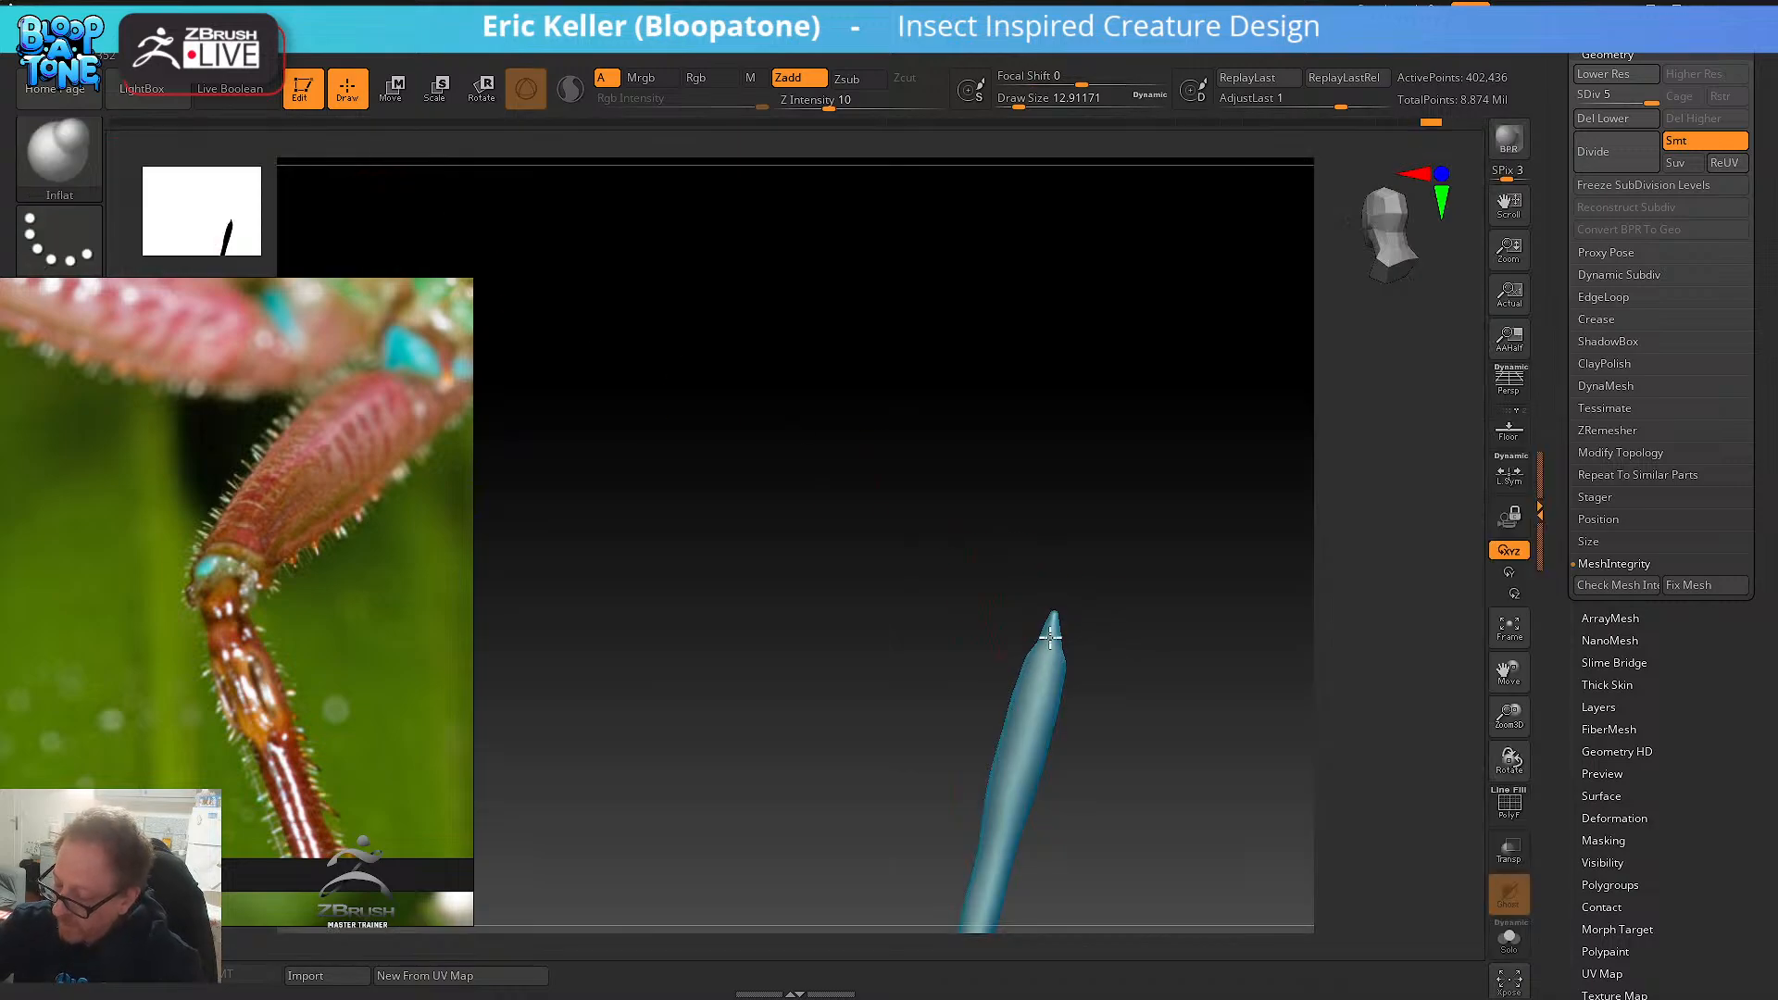
mouse_move(1038, 652)
mouse_down()
mouse_move(1152, 689)
mouse_move(1026, 655)
mouse_up()
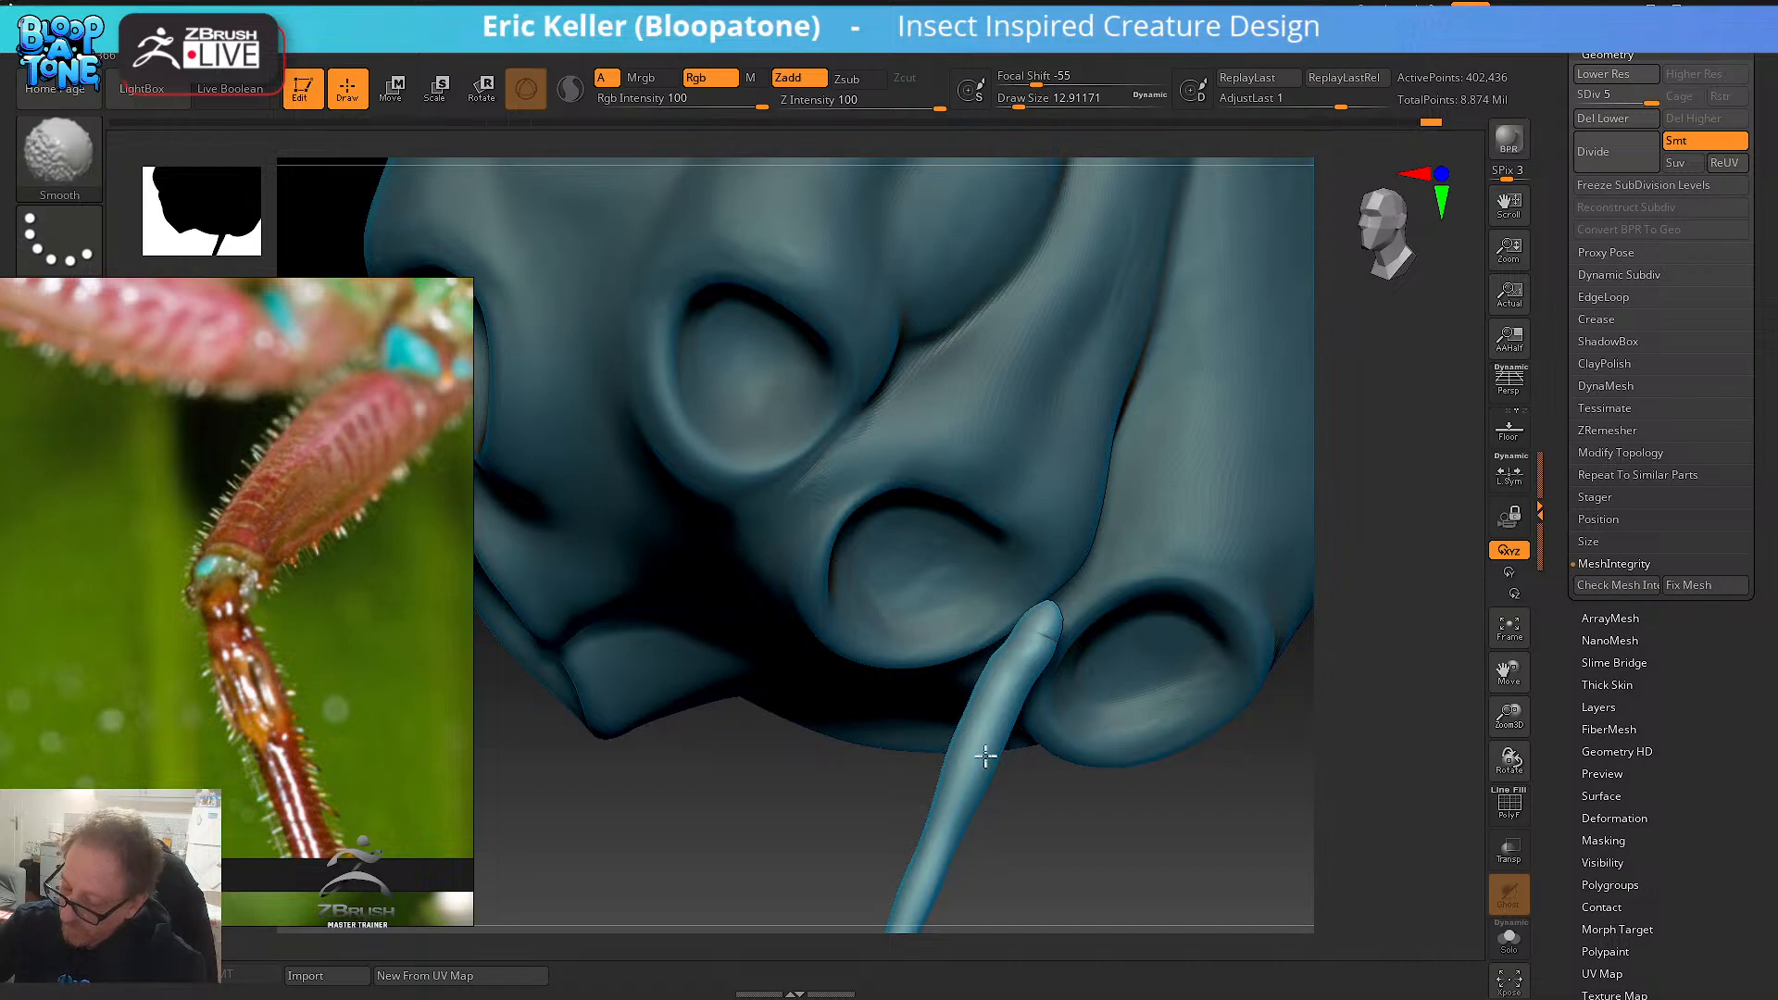
mouse_move(985, 756)
shift+mouse_down()
mouse_move(1084, 659)
mouse_move(1017, 714)
mouse_move(1093, 596)
shift+mouse_up()
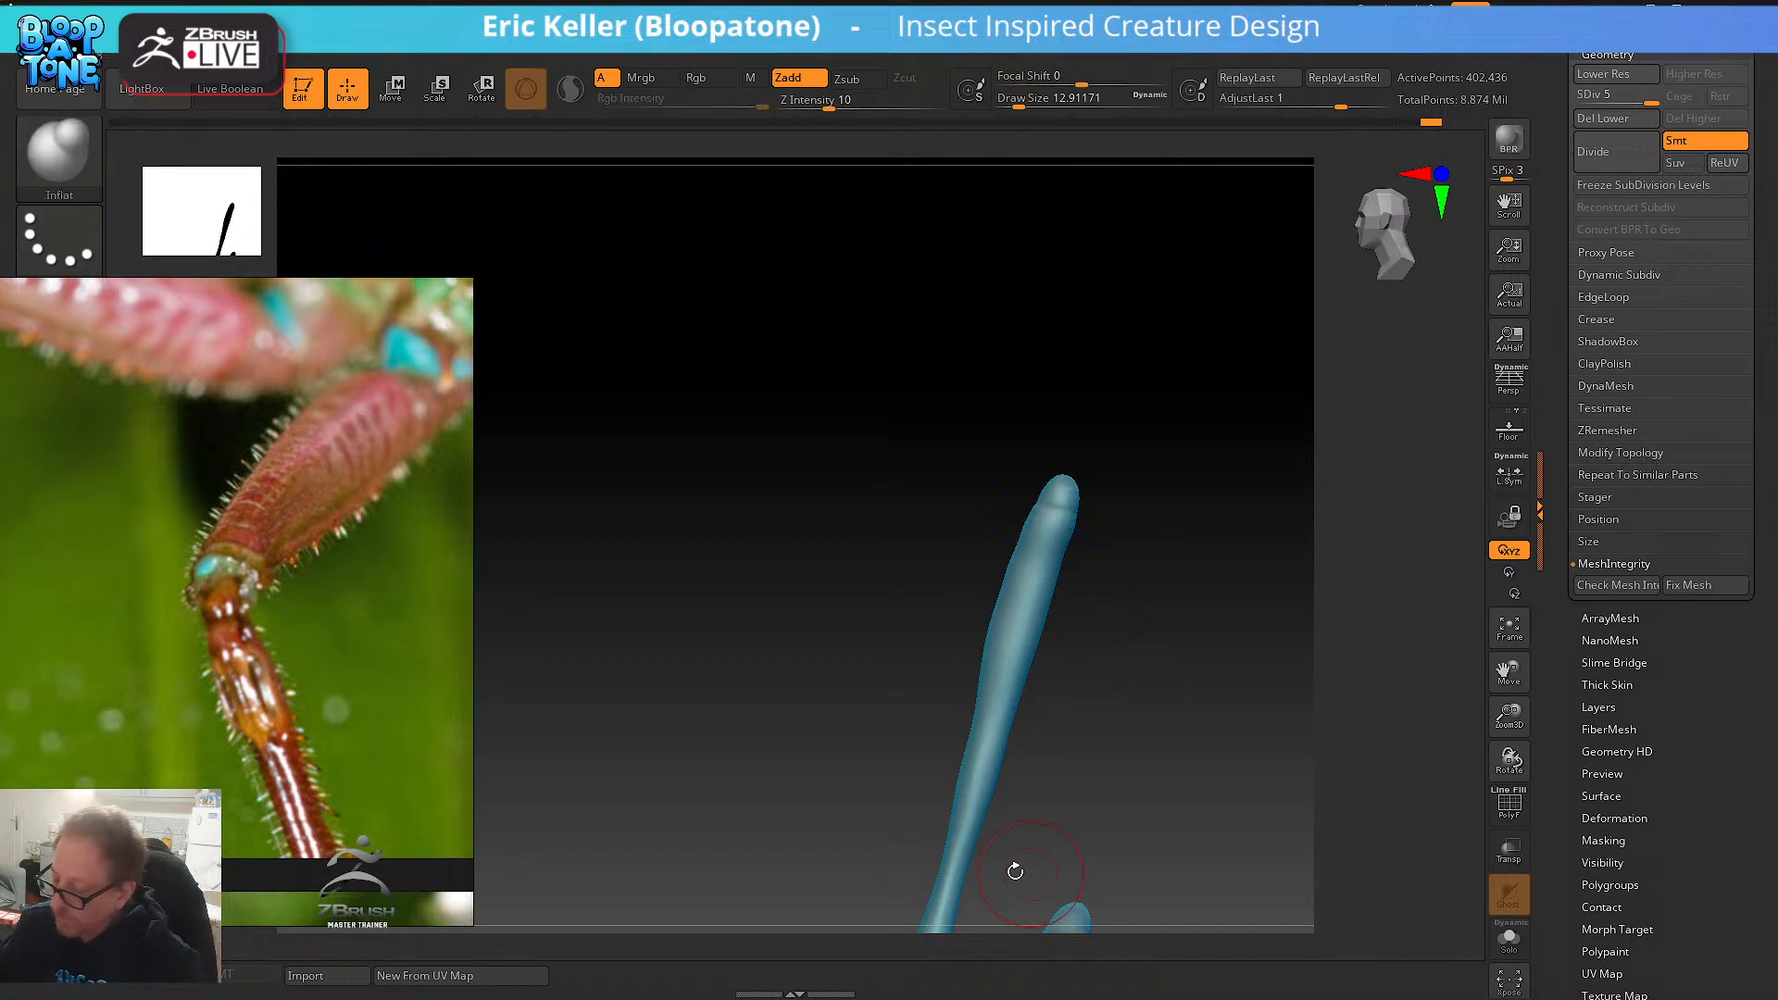
- Show all leg parts and pull the lower segment's tip into the knee socket using the Move brush at a draw size of about 48.6
key(ctrl+shift)
ctrl+shift+click(1178, 720)
drag(1166, 738, 1115, 817)
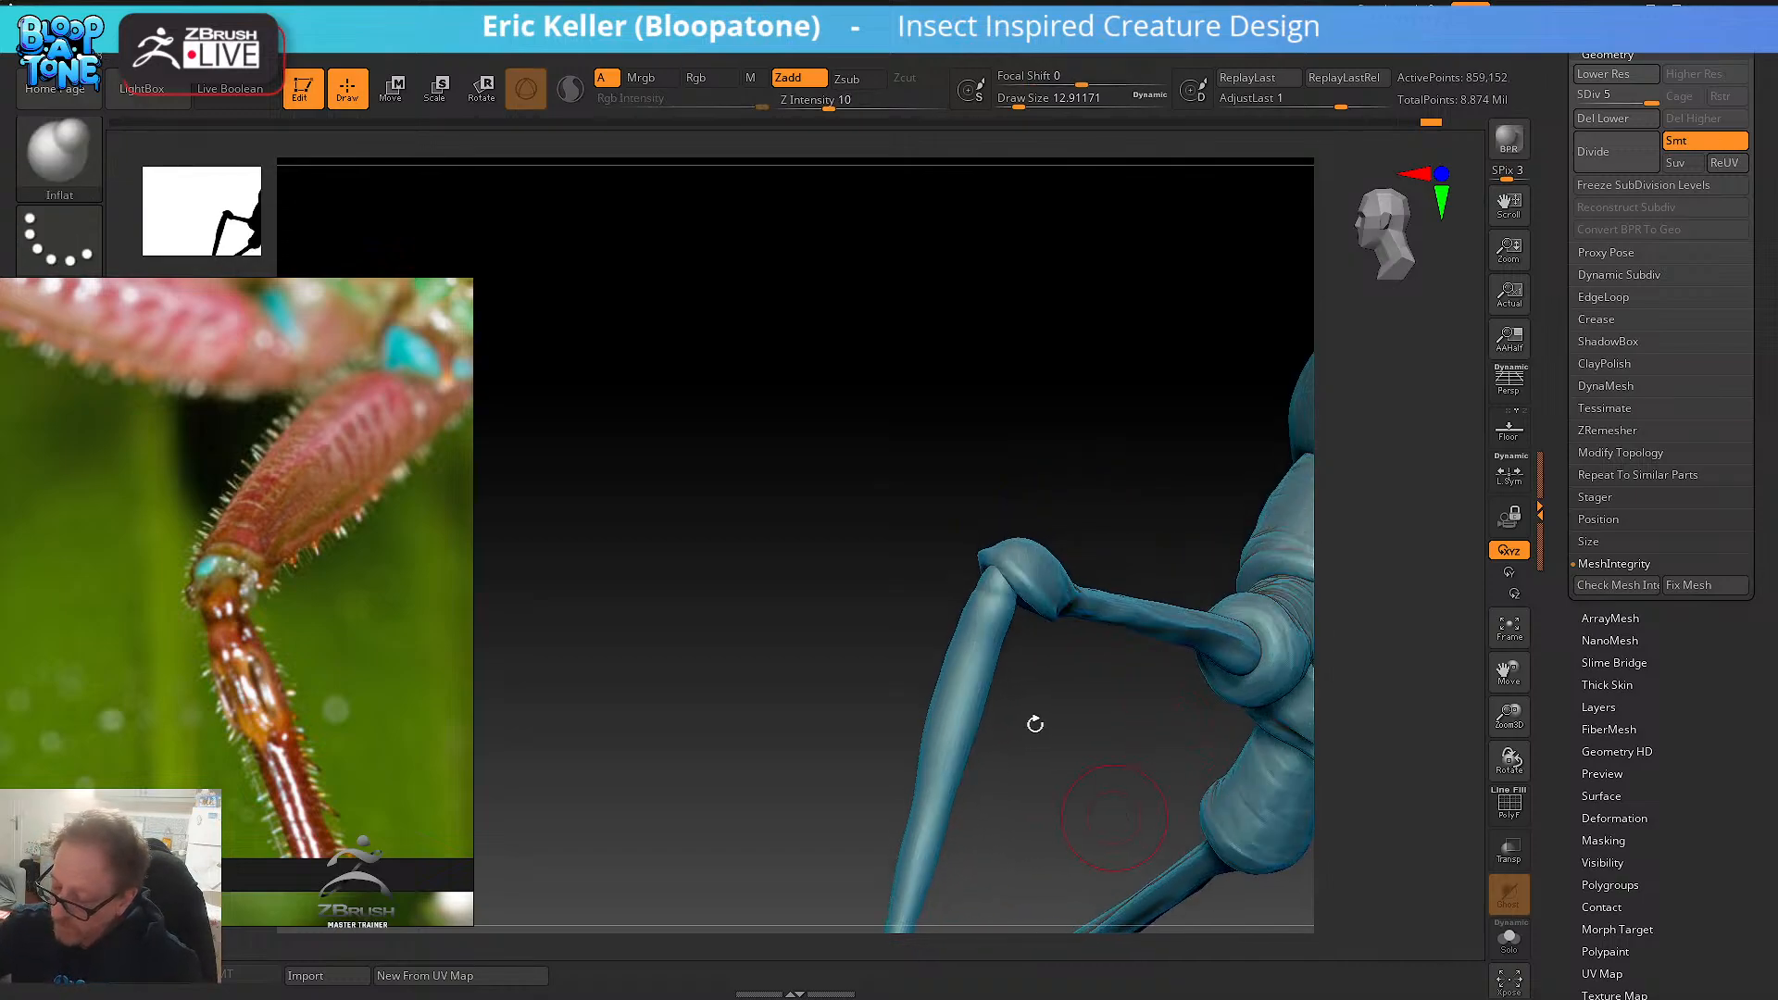
drag(1034, 723, 1028, 703)
key(b)
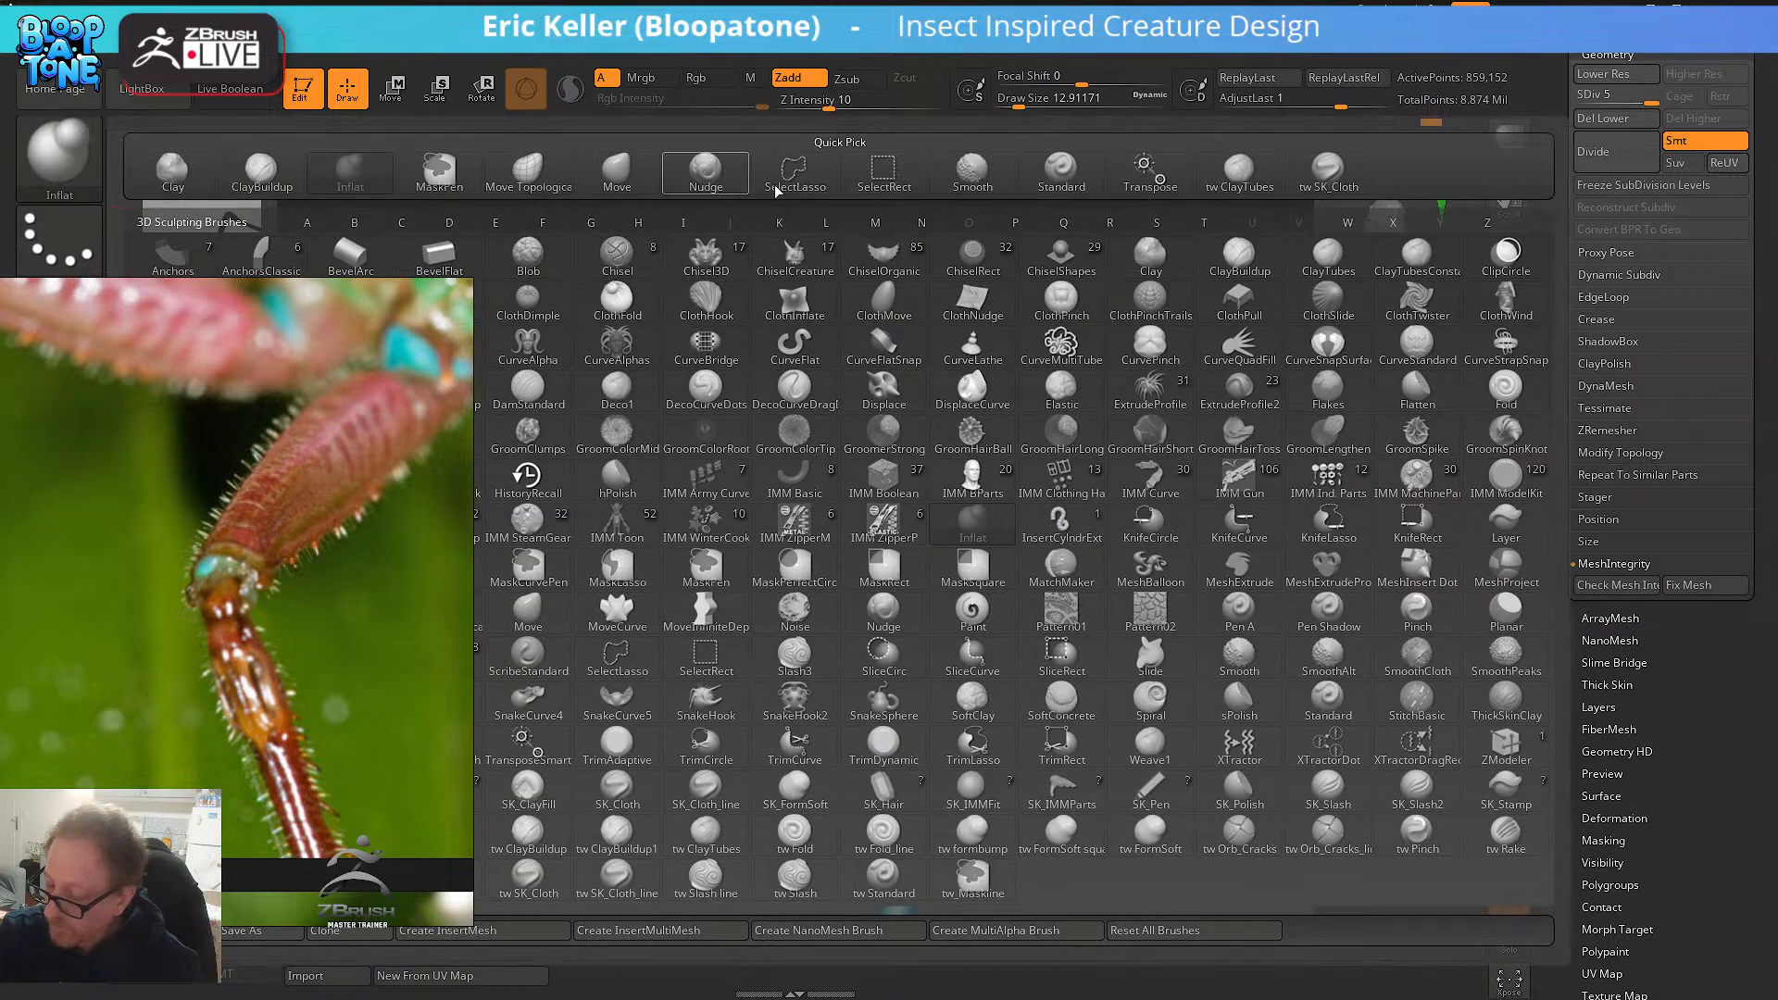
click(620, 174)
key(s)
drag(1026, 582, 1059, 586)
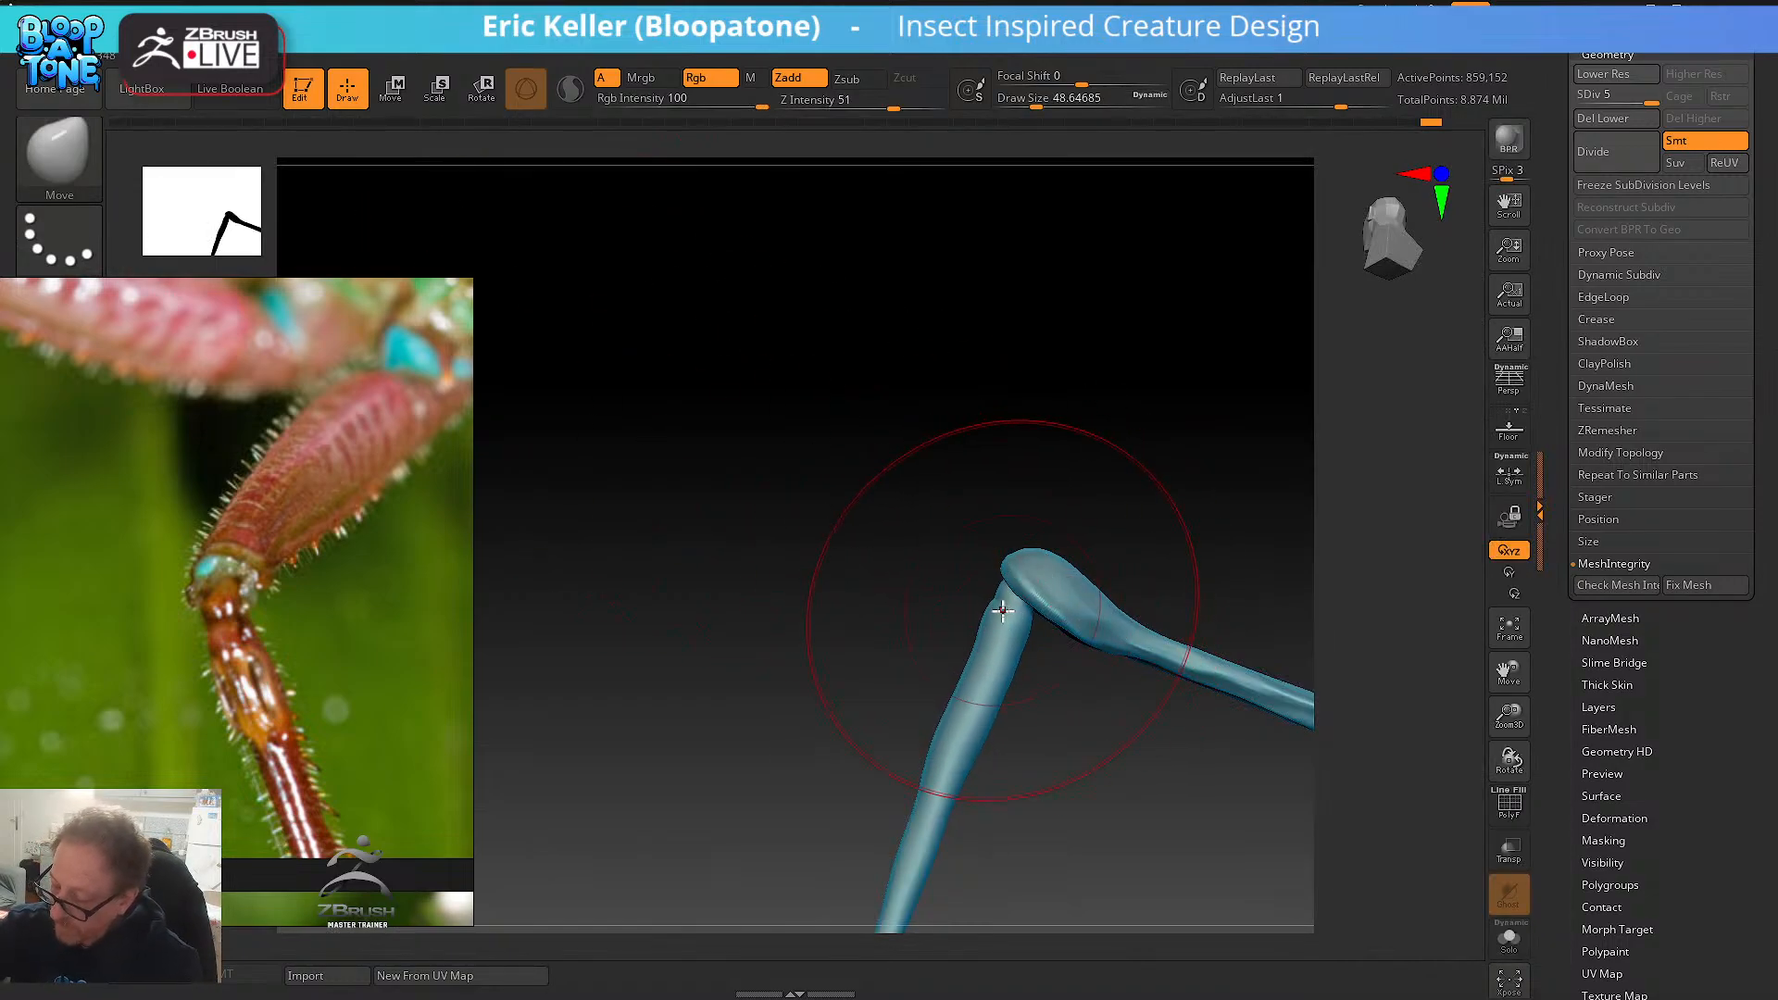
mouse_move(992, 806)
mouse_down()
mouse_move(997, 586)
mouse_move(904, 850)
mouse_up()
- Thicken the lower leg segment's shaft with the Inflat brush and smooth the bulge below the knee
mouse_move(1020, 768)
alt+mouse_down()
mouse_move(1009, 652)
mouse_move(1040, 540)
alt+mouse_up()
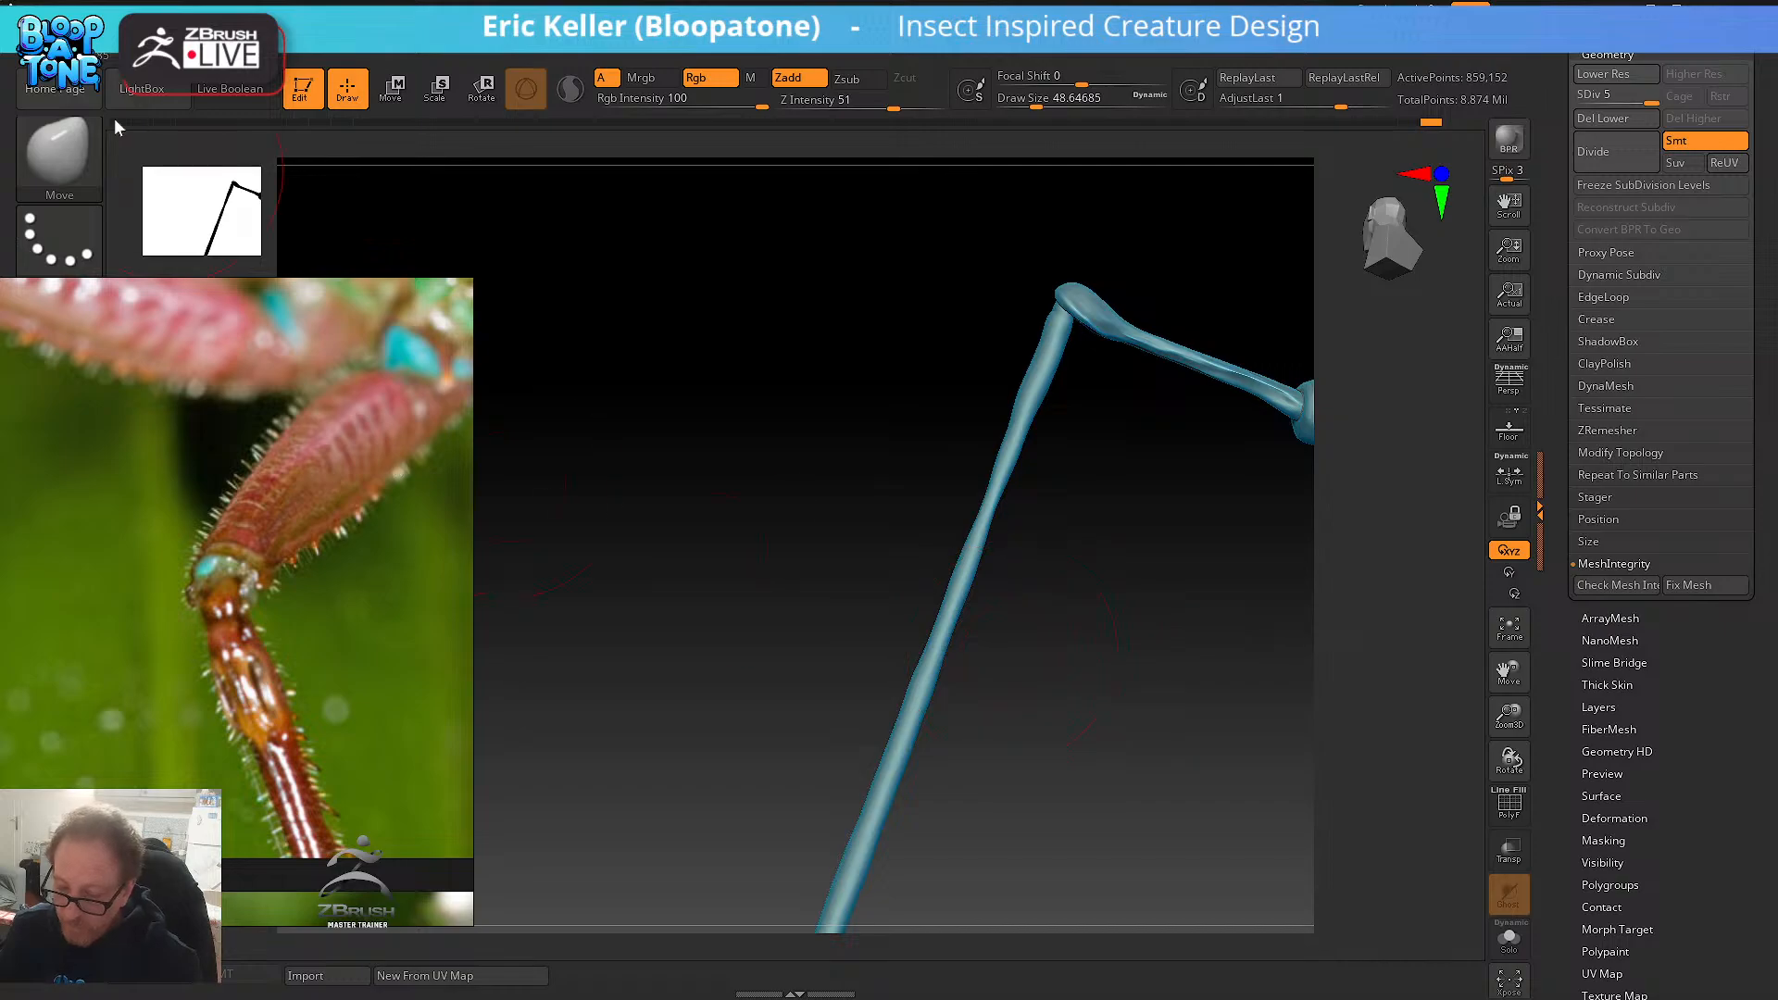
click(58, 150)
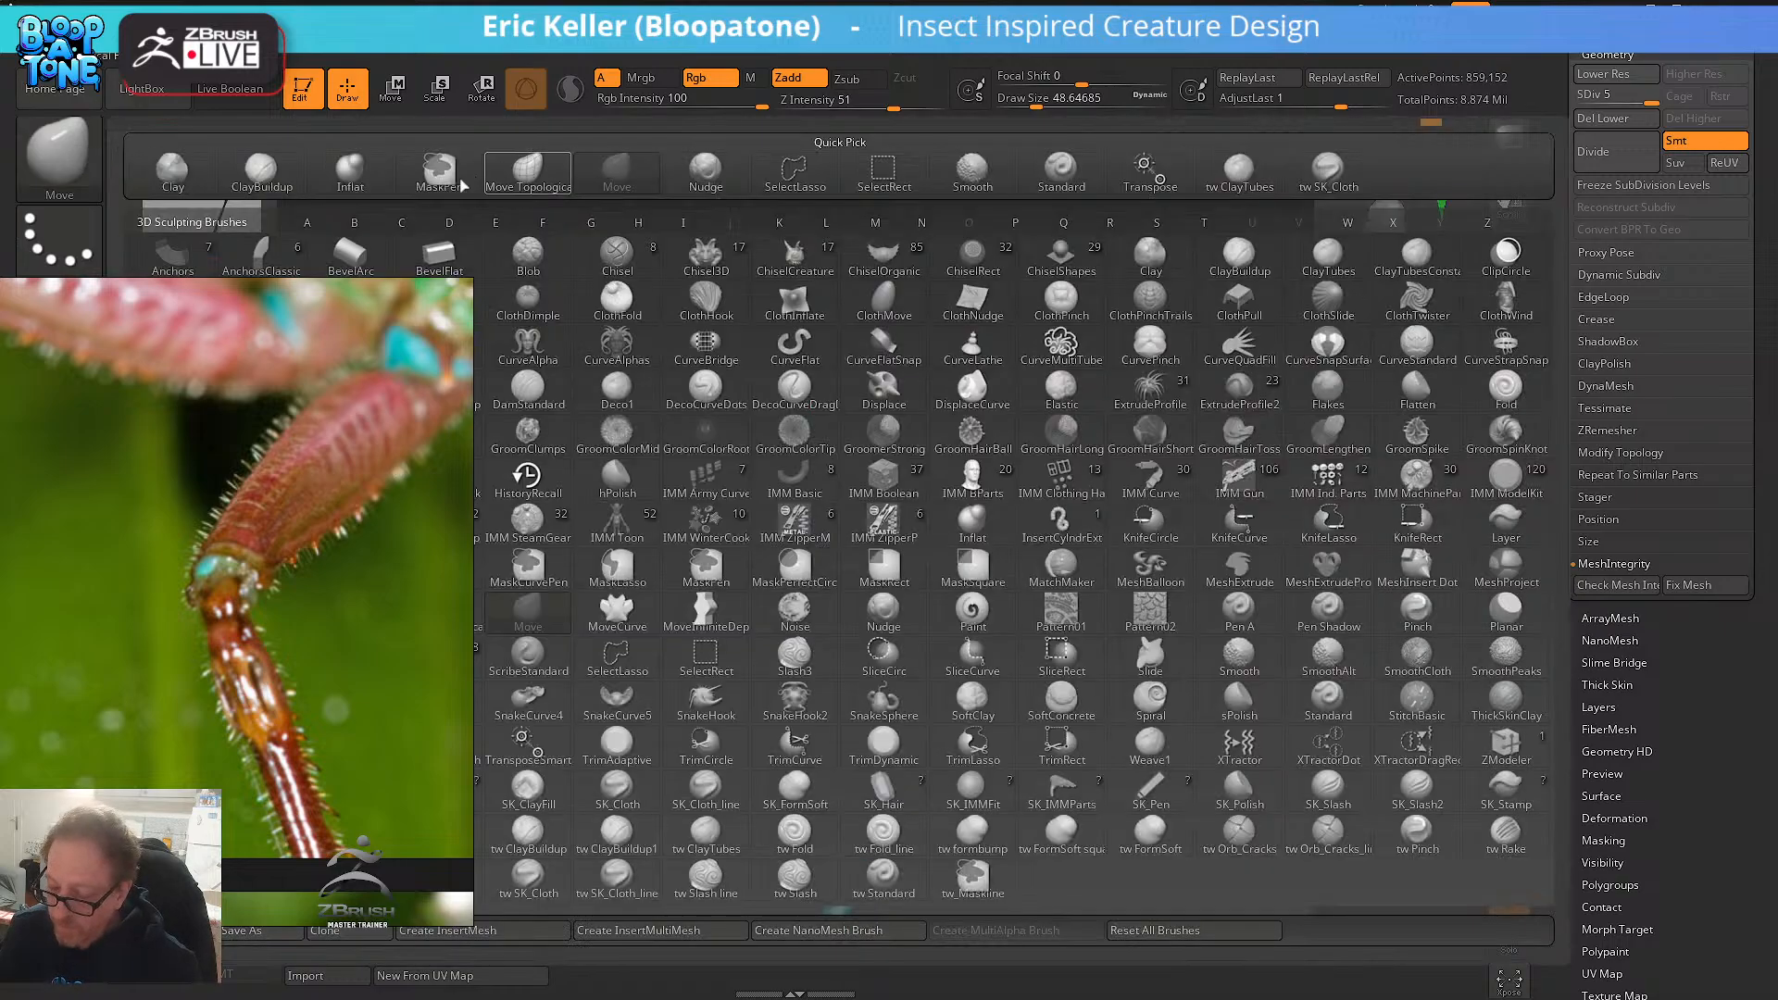
click(350, 169)
drag(963, 559, 946, 602)
drag(1010, 430, 915, 704)
shift+drag(1016, 389, 1016, 425)
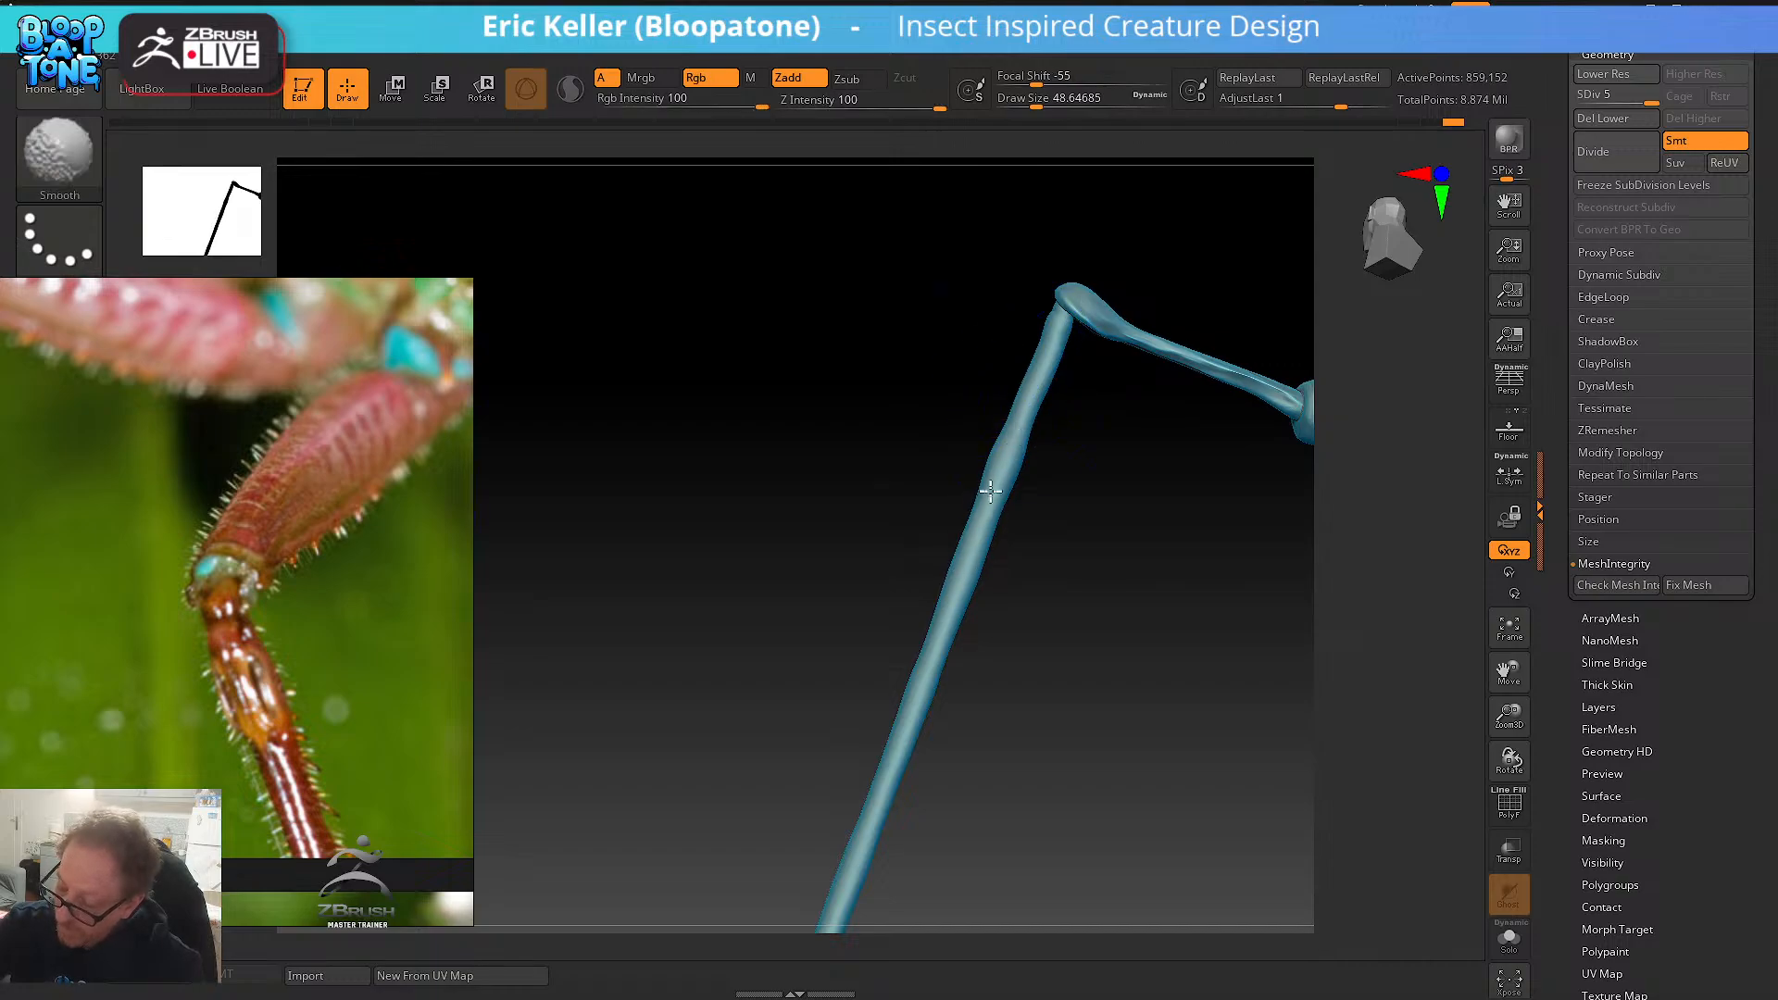
drag(947, 791, 932, 563)
drag(901, 726, 936, 753)
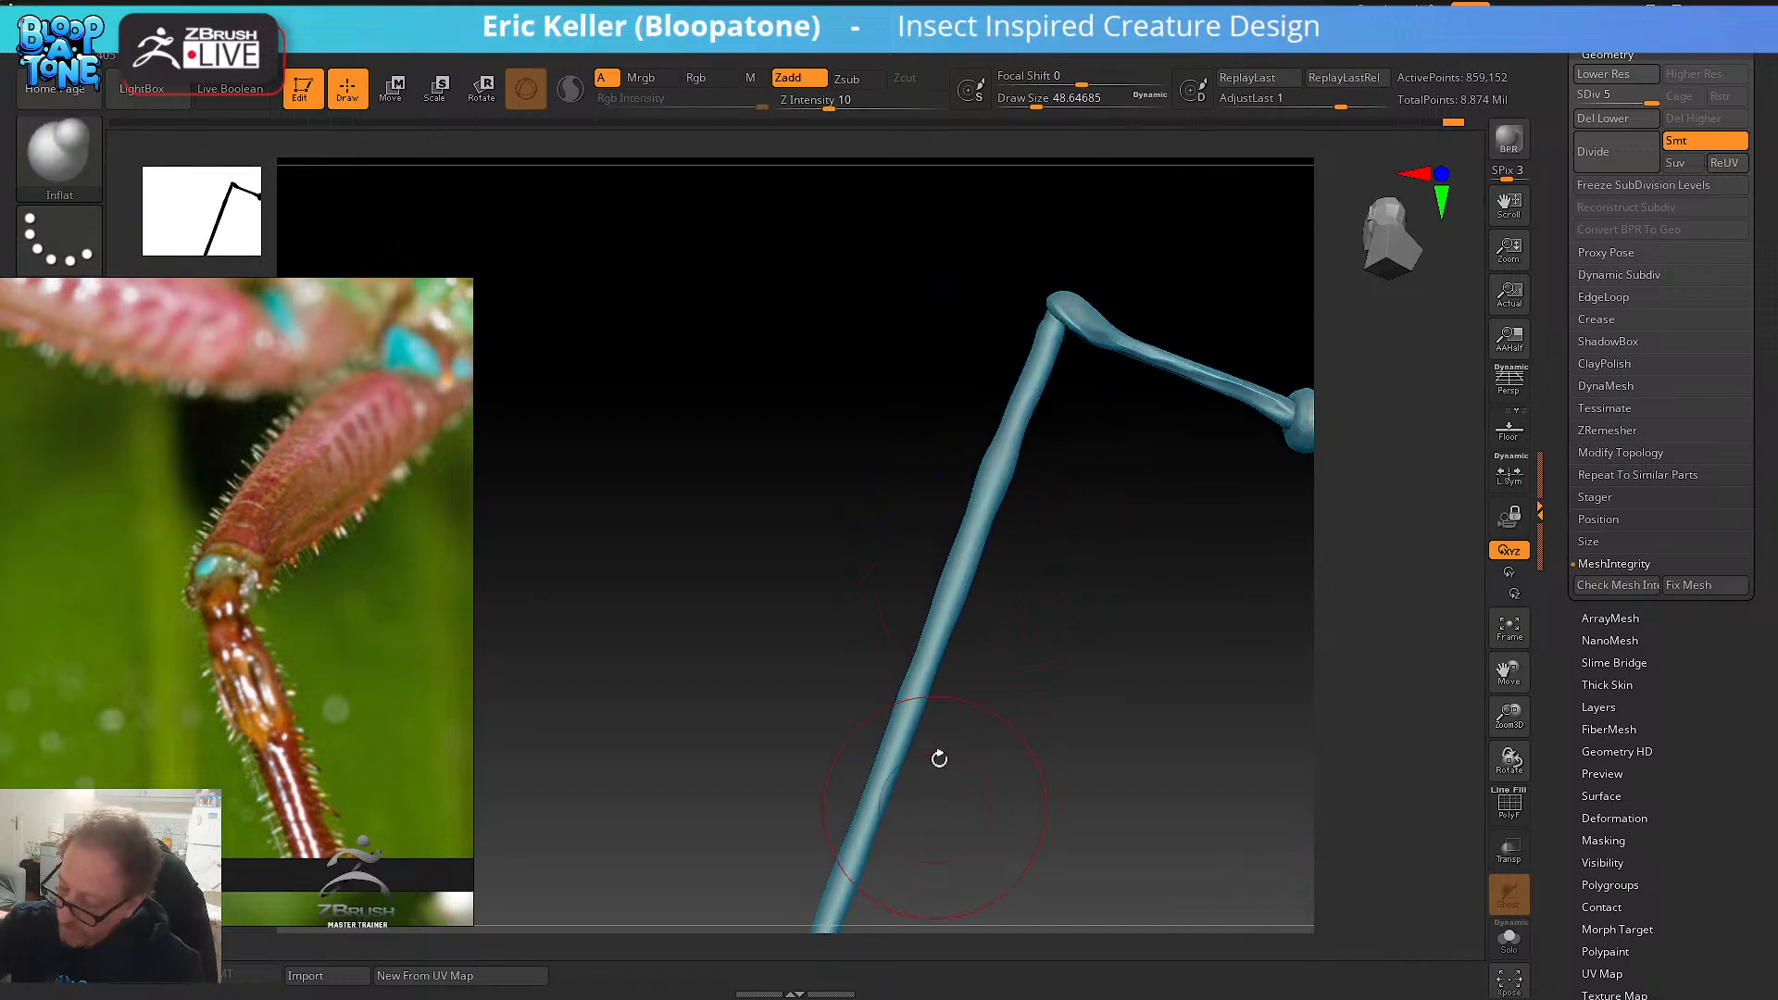
drag(1130, 664, 1174, 633)
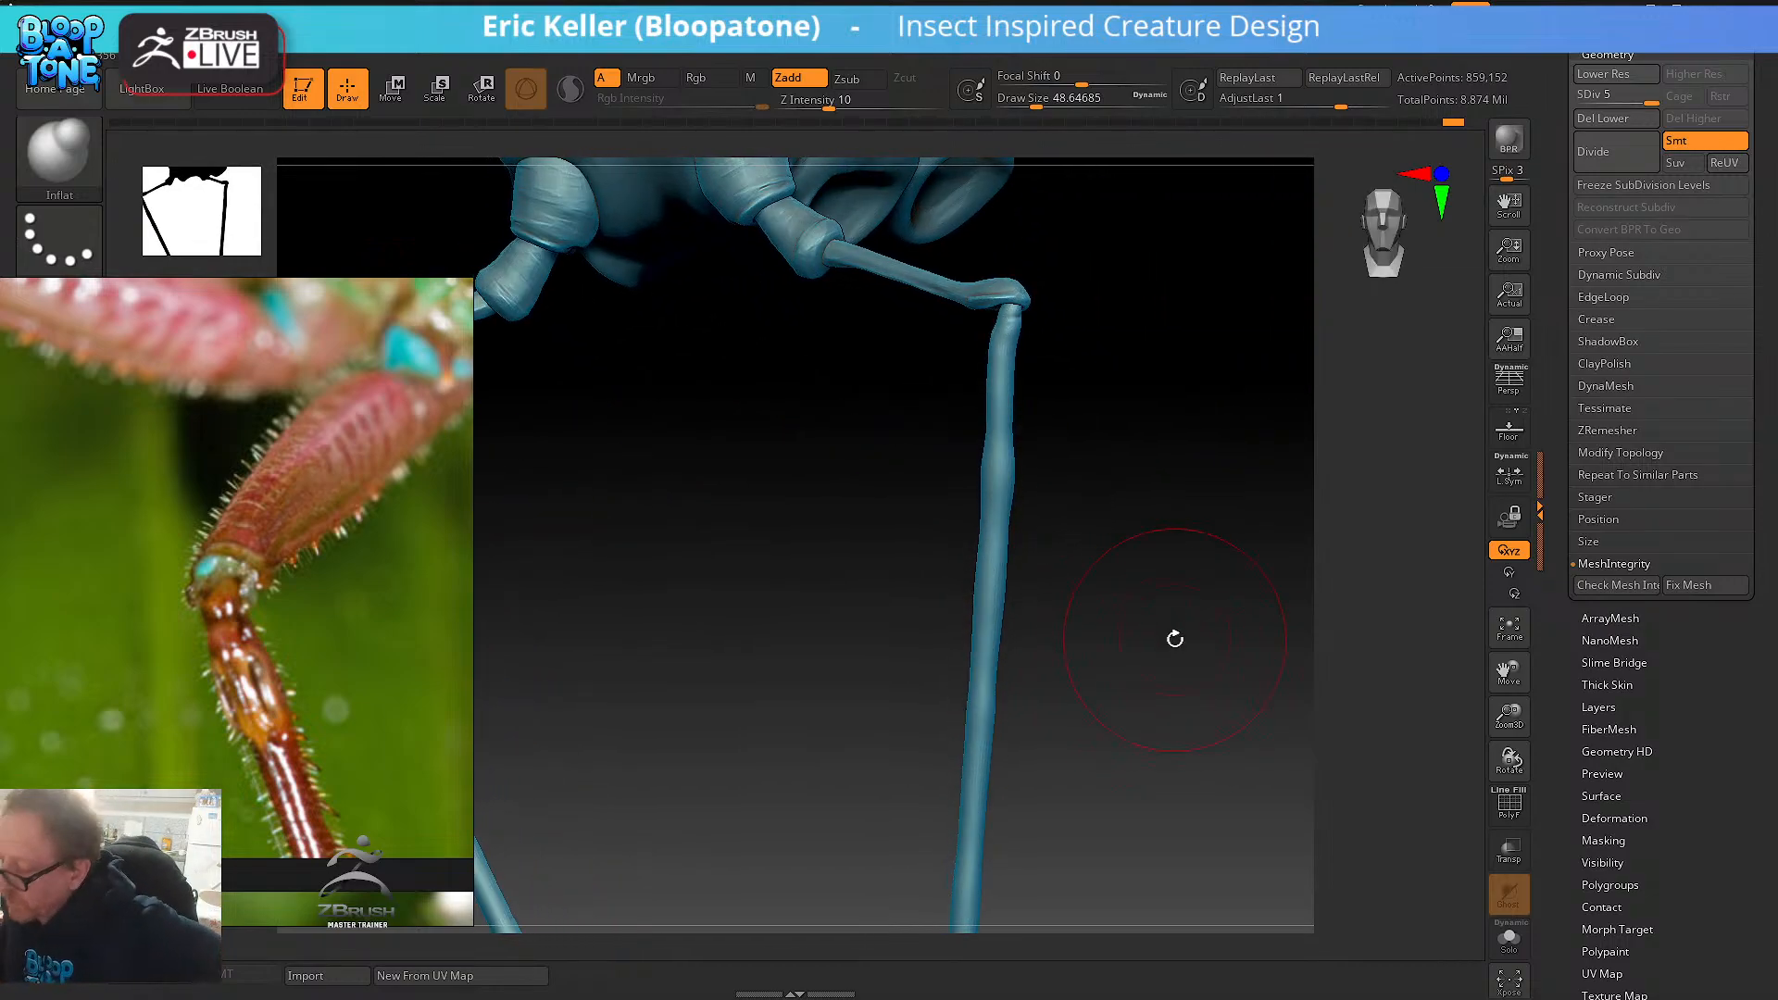
- Drop the legs to subdivision level 2 and smooth the lower segment's shaft from below the knee downward
drag(1639, 98, 1599, 98)
key(shift)
mouse_move(994, 518)
shift+mouse_down()
mouse_move(996, 469)
mouse_move(982, 613)
shift+mouse_up()
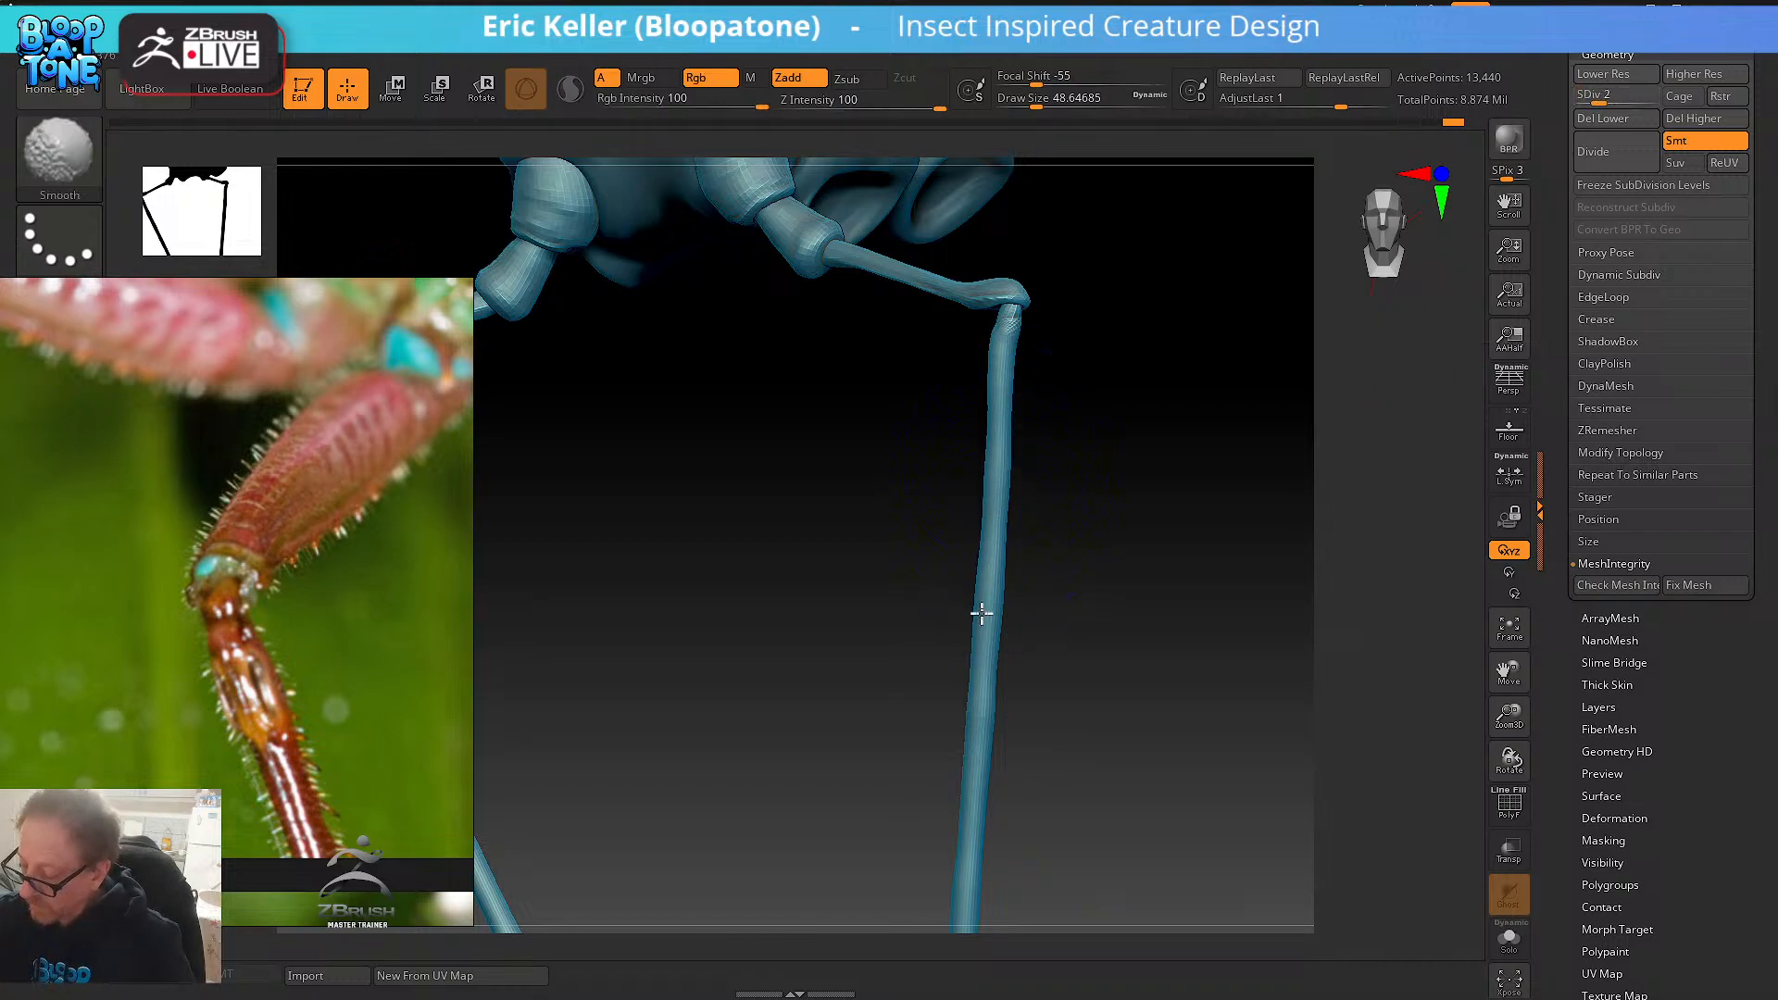
shift+drag(980, 675, 978, 717)
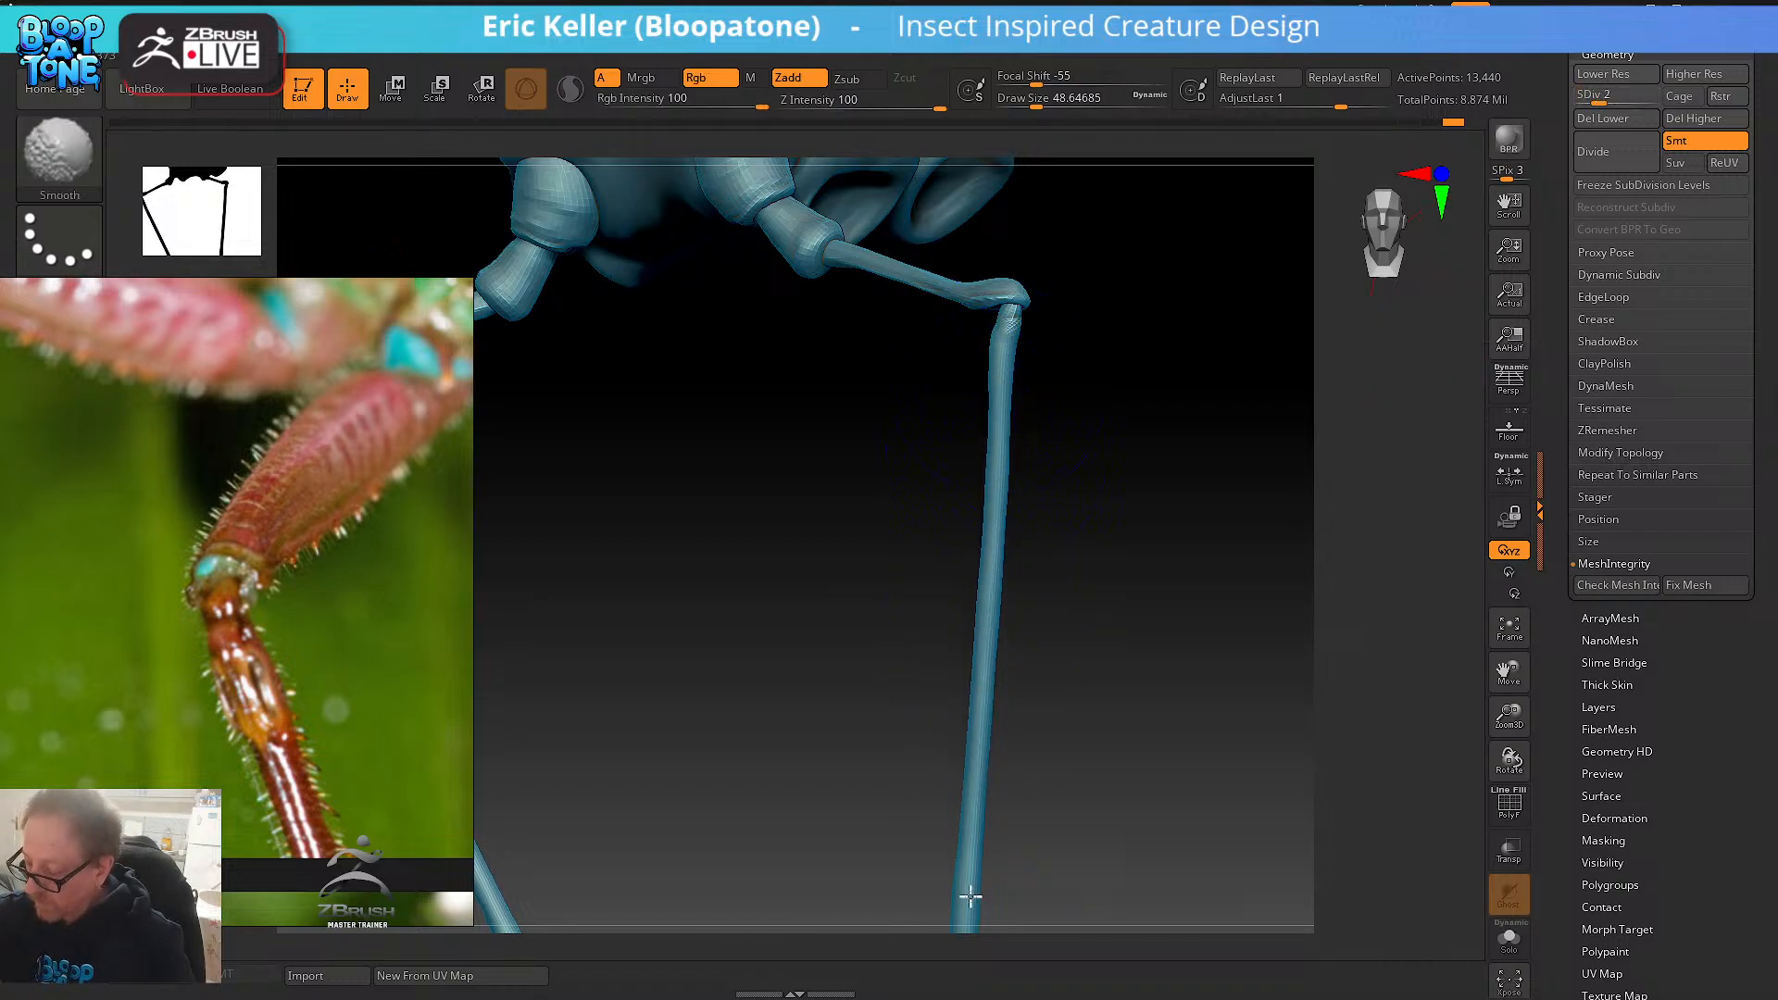
alt+right_drag(970, 896, 985, 683)
key(alt+shift)
shift+drag(992, 552, 964, 893)
key(alt+shift)
key(alt+shift)
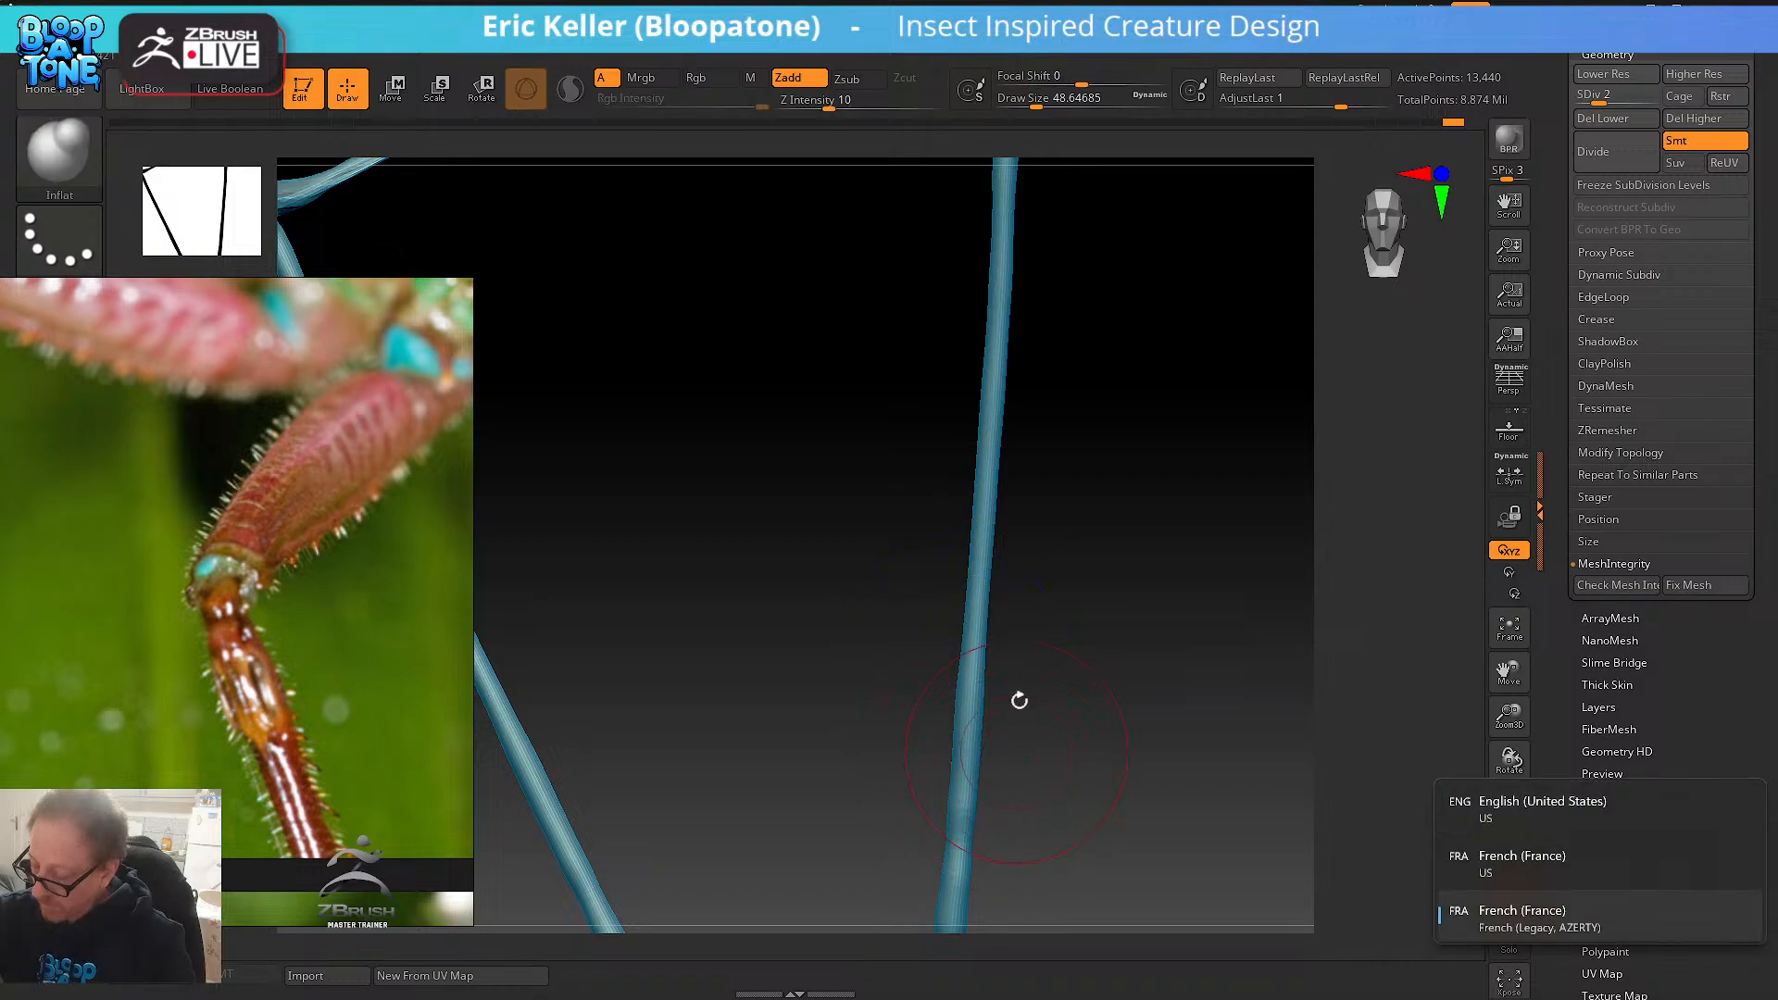
- Even out the rest of the lower segment's shaft toward the foot end with the Smooth brush
shift+drag(954, 766, 981, 618)
mouse_move(1012, 614)
right_down()
mouse_move(1068, 797)
mouse_move(1016, 758)
right_up()
shift+drag(993, 847, 939, 609)
ctrl+right_drag(939, 610, 974, 779)
mouse_move(888, 585)
right_down()
mouse_move(972, 592)
mouse_move(1127, 481)
mouse_move(930, 537)
mouse_move(933, 568)
mouse_move(1068, 621)
mouse_move(1059, 659)
right_up()
- Smooth the lower segment along another side, from the knee joint down to the foot end
shift+drag(1024, 700, 988, 742)
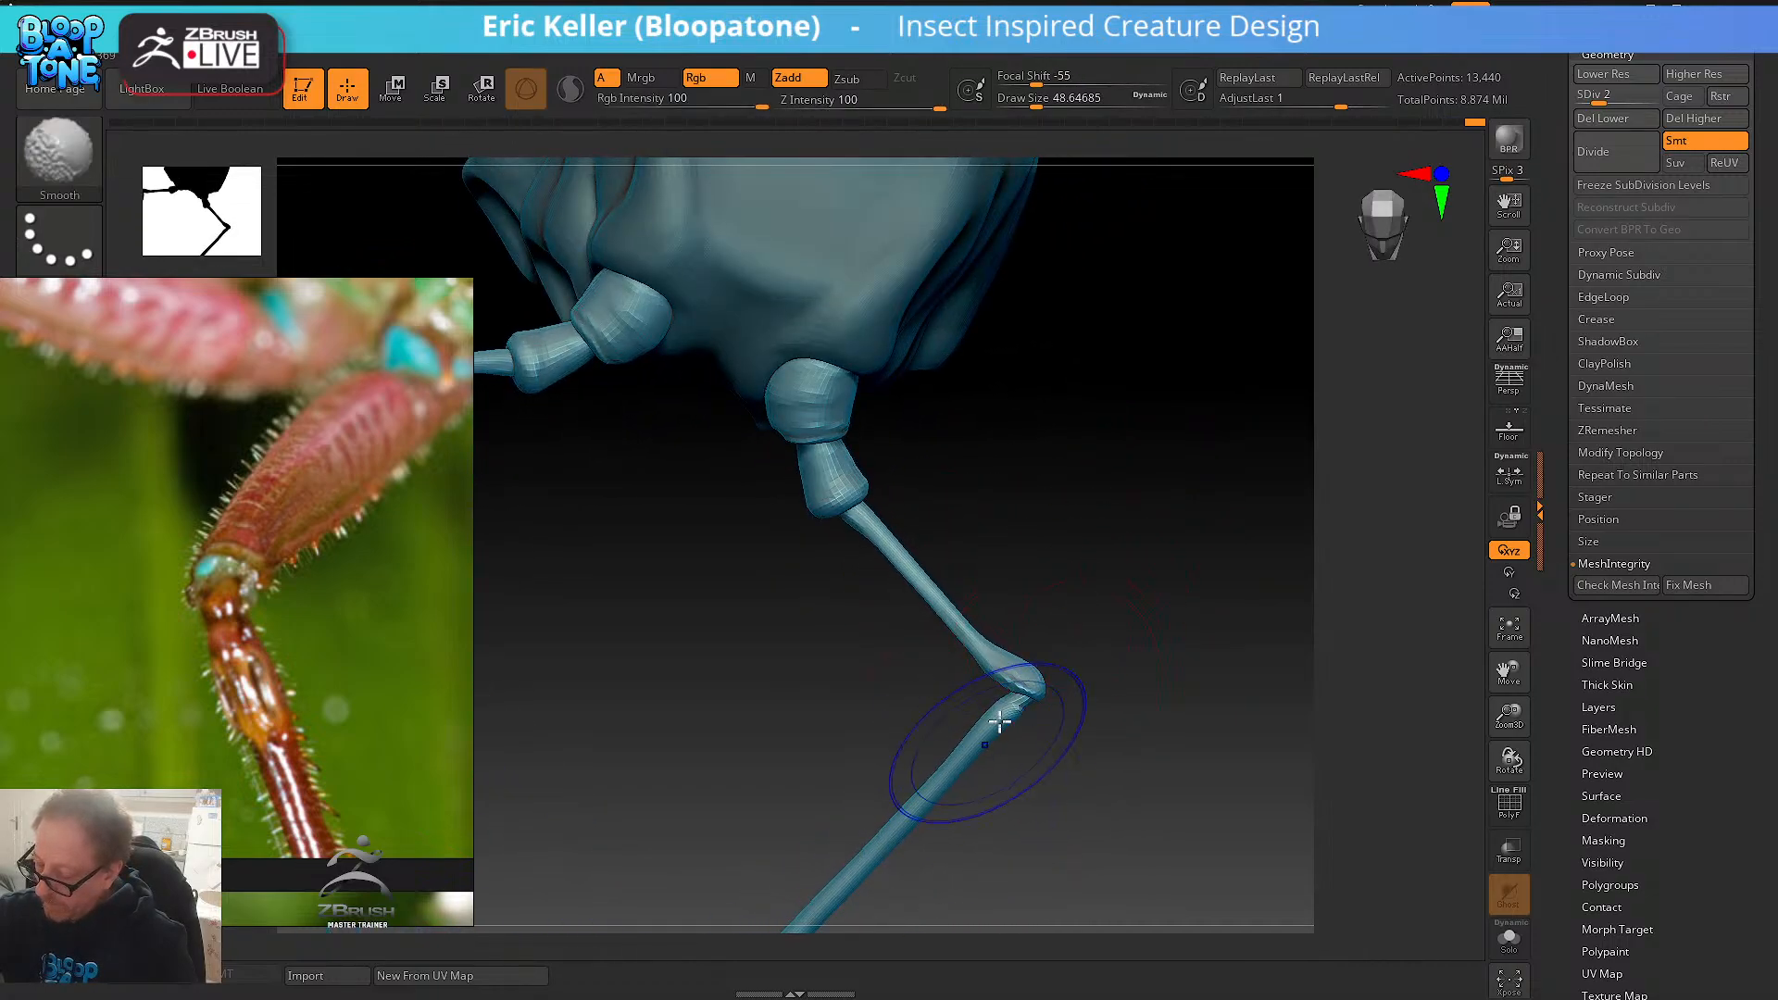
alt+right_drag(1032, 774, 1136, 591)
shift+drag(1037, 602, 883, 786)
alt+right_drag(880, 813, 1054, 531)
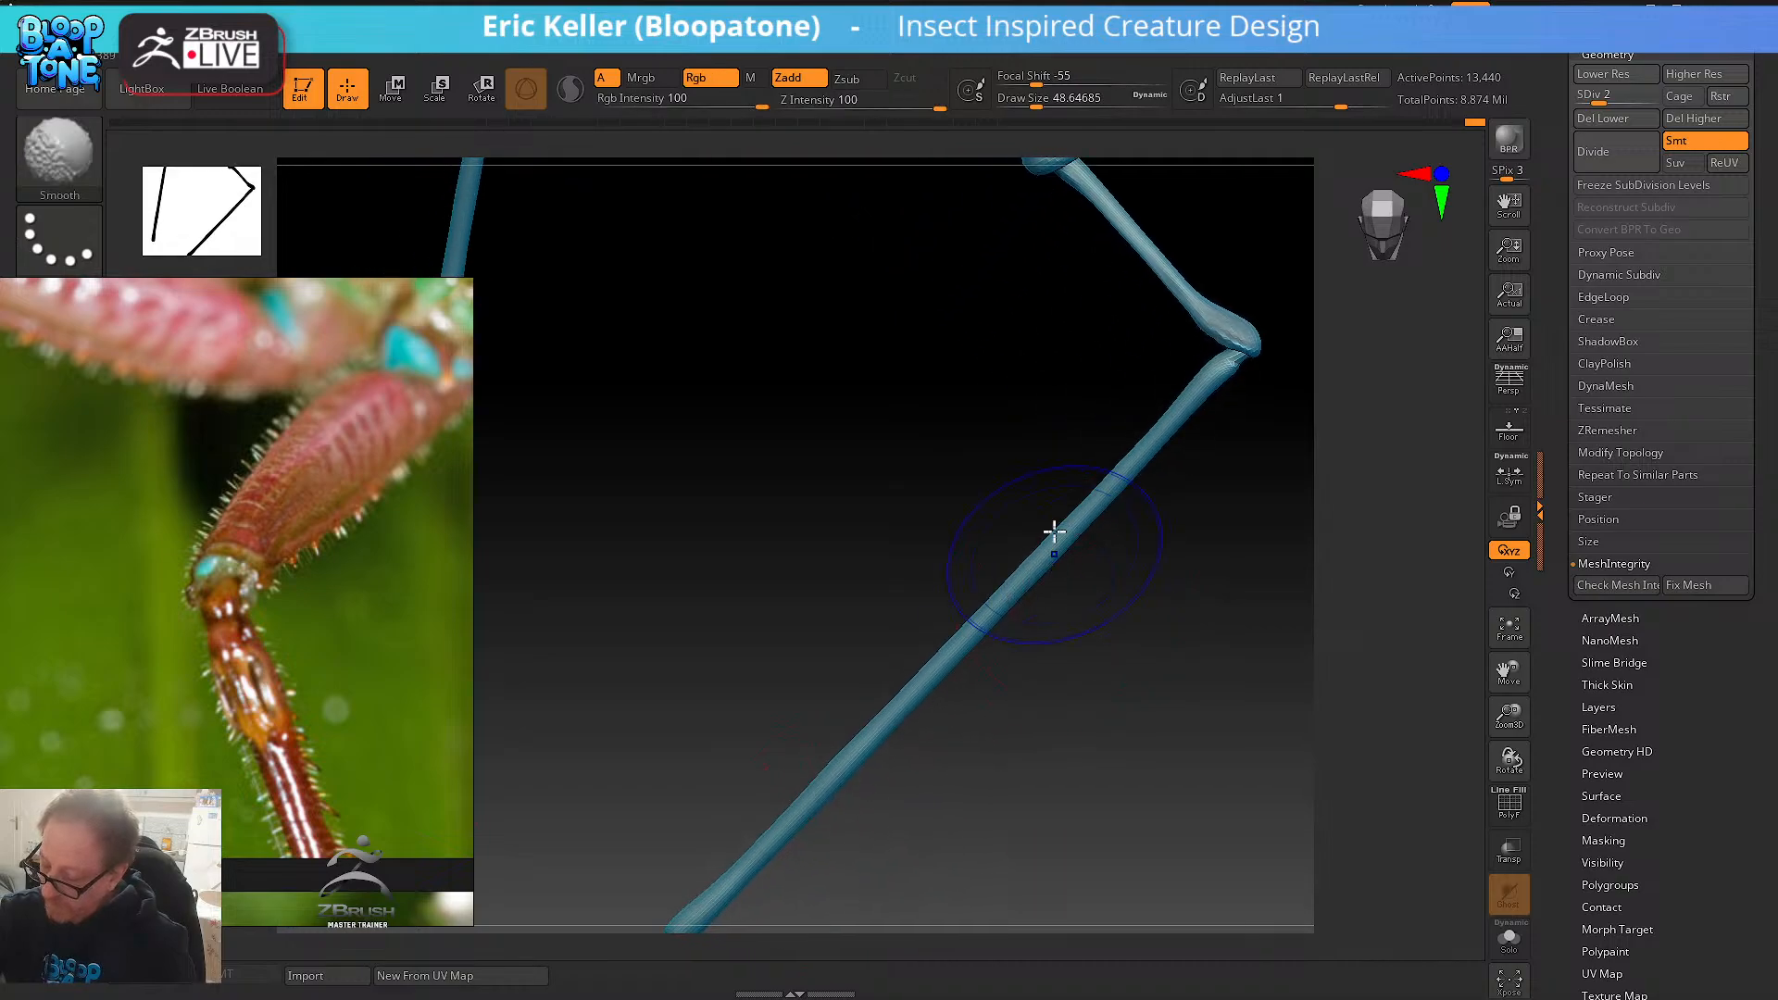
shift+drag(911, 684, 782, 885)
mouse_move(1139, 602)
alt+right_down()
mouse_move(1103, 808)
mouse_move(1112, 789)
alt+right_up()
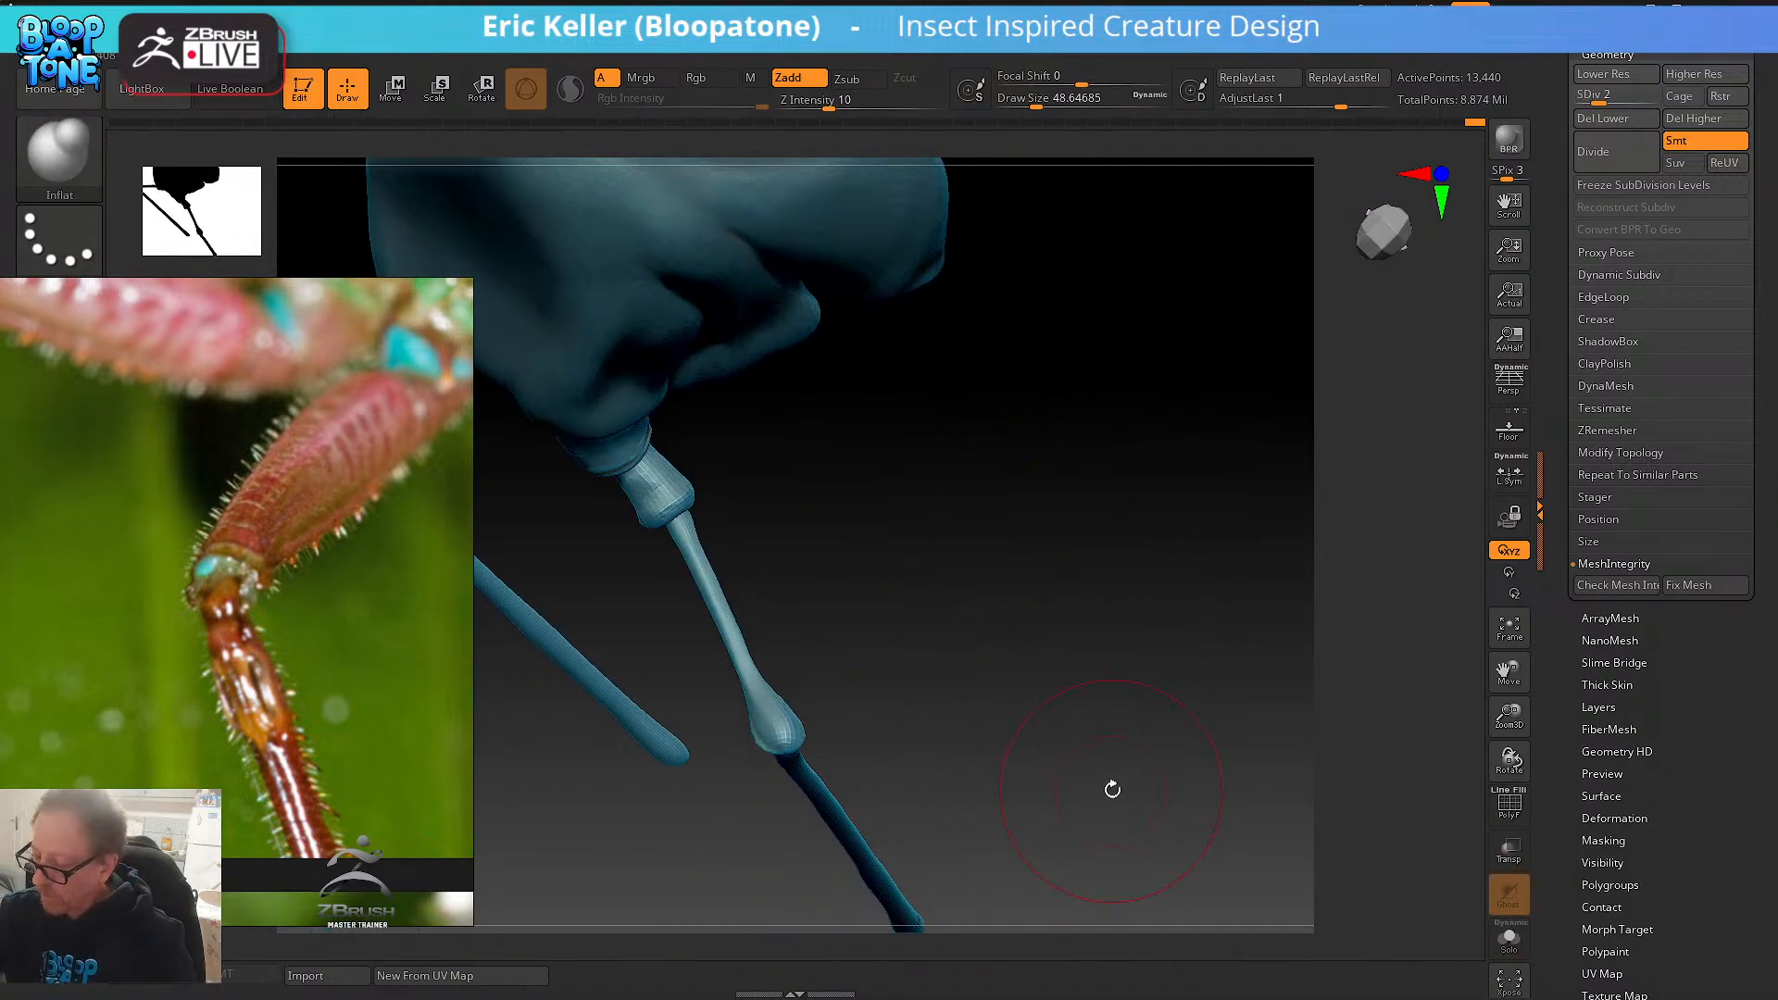
- Return the legs to subdivision level 5
click(1615, 99)
right_drag(1071, 532, 995, 592)
alt+right_drag(995, 593, 1107, 515)
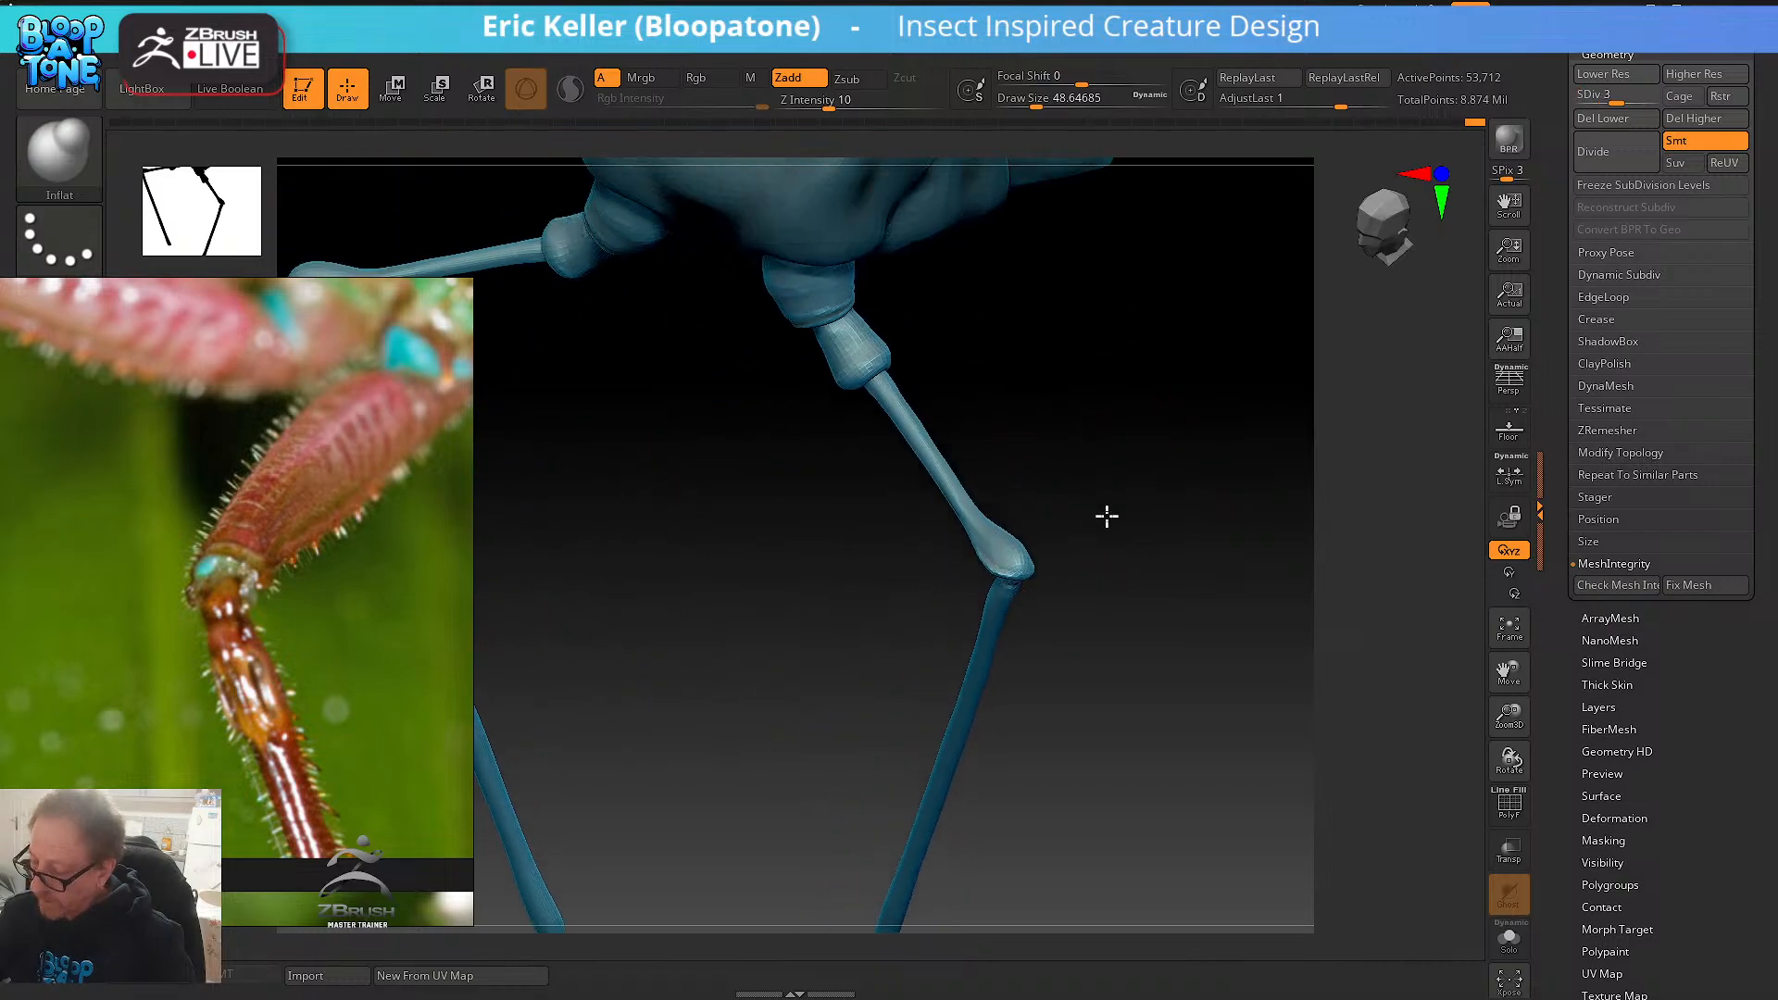
click(1705, 119)
click(1576, 156)
click(1575, 155)
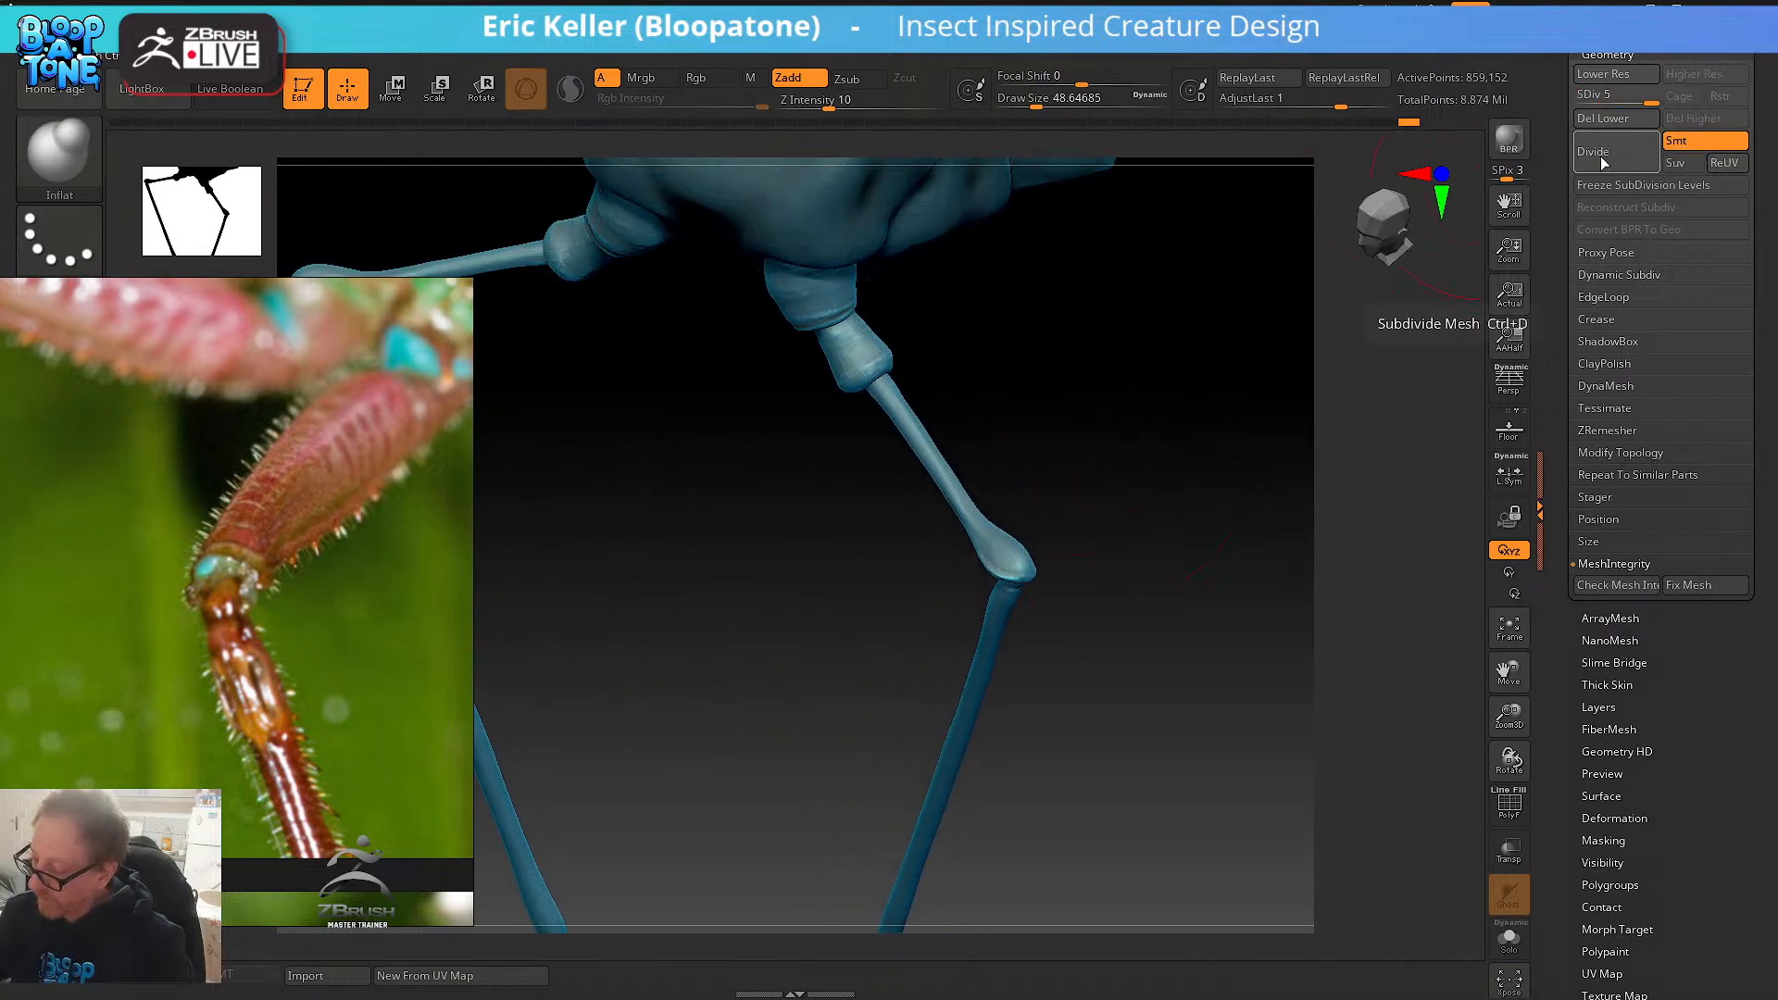
- Reduce the brush draw size to about 9.4 and smooth the lower leg segment's upper end at the knee joint
alt+right_drag(1122, 608, 1111, 834)
key(s)
mouse_move(1202, 500)
alt+right_down()
mouse_move(1082, 626)
mouse_move(1085, 833)
alt+right_up()
key(shift)
mouse_move(1085, 833)
alt+right_down()
mouse_move(1159, 600)
mouse_move(1191, 579)
mouse_move(1157, 574)
alt+right_up()
key(s)
drag(1158, 575, 1147, 574)
mouse_move(1158, 578)
right_down()
mouse_move(1137, 612)
mouse_move(1158, 673)
right_up()
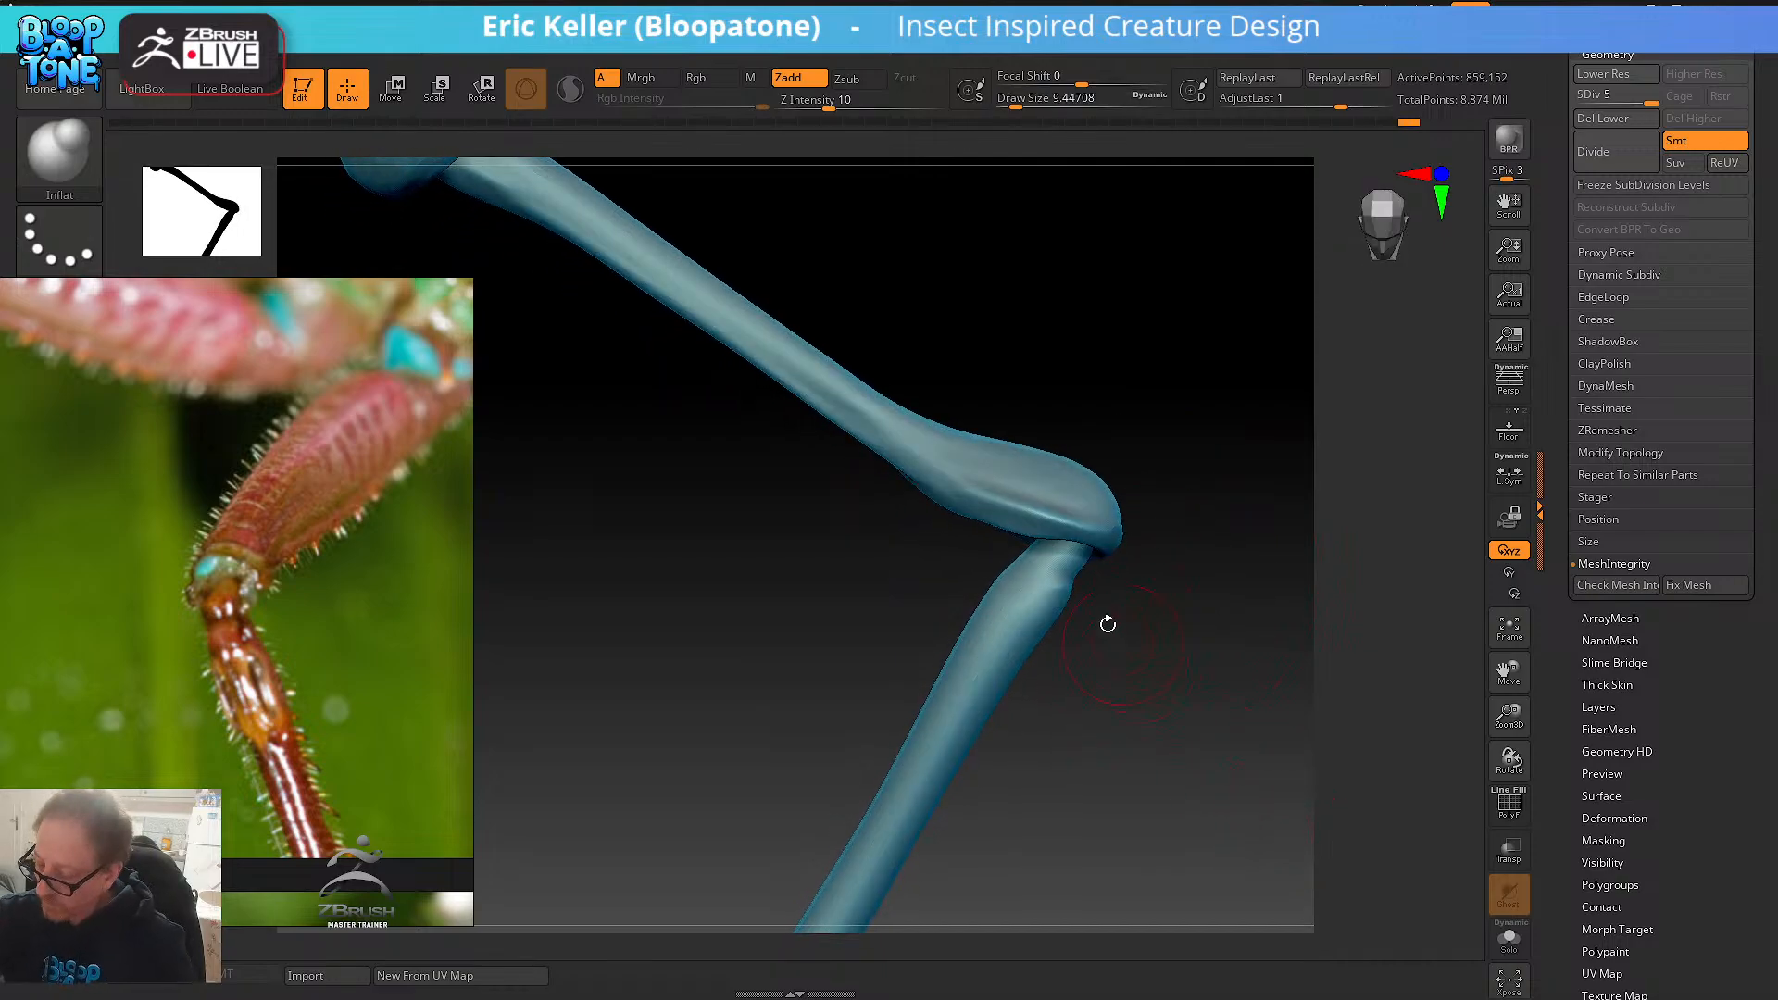
click(69, 174)
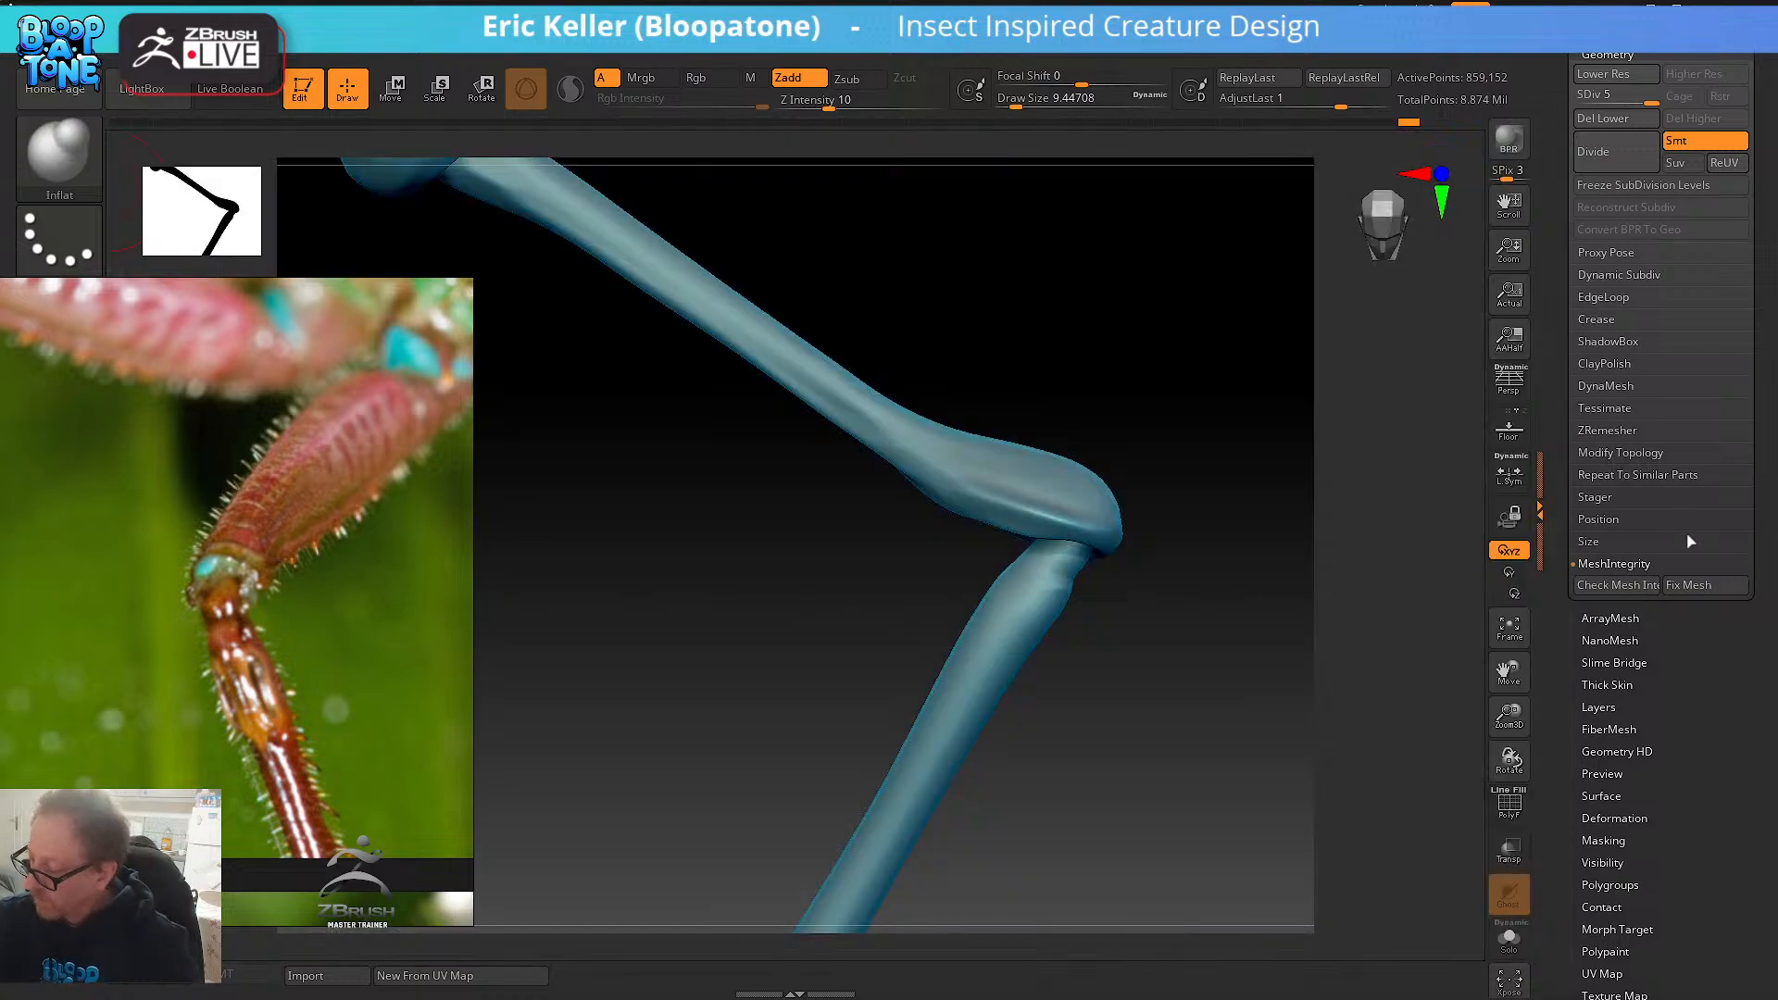
key(shift)
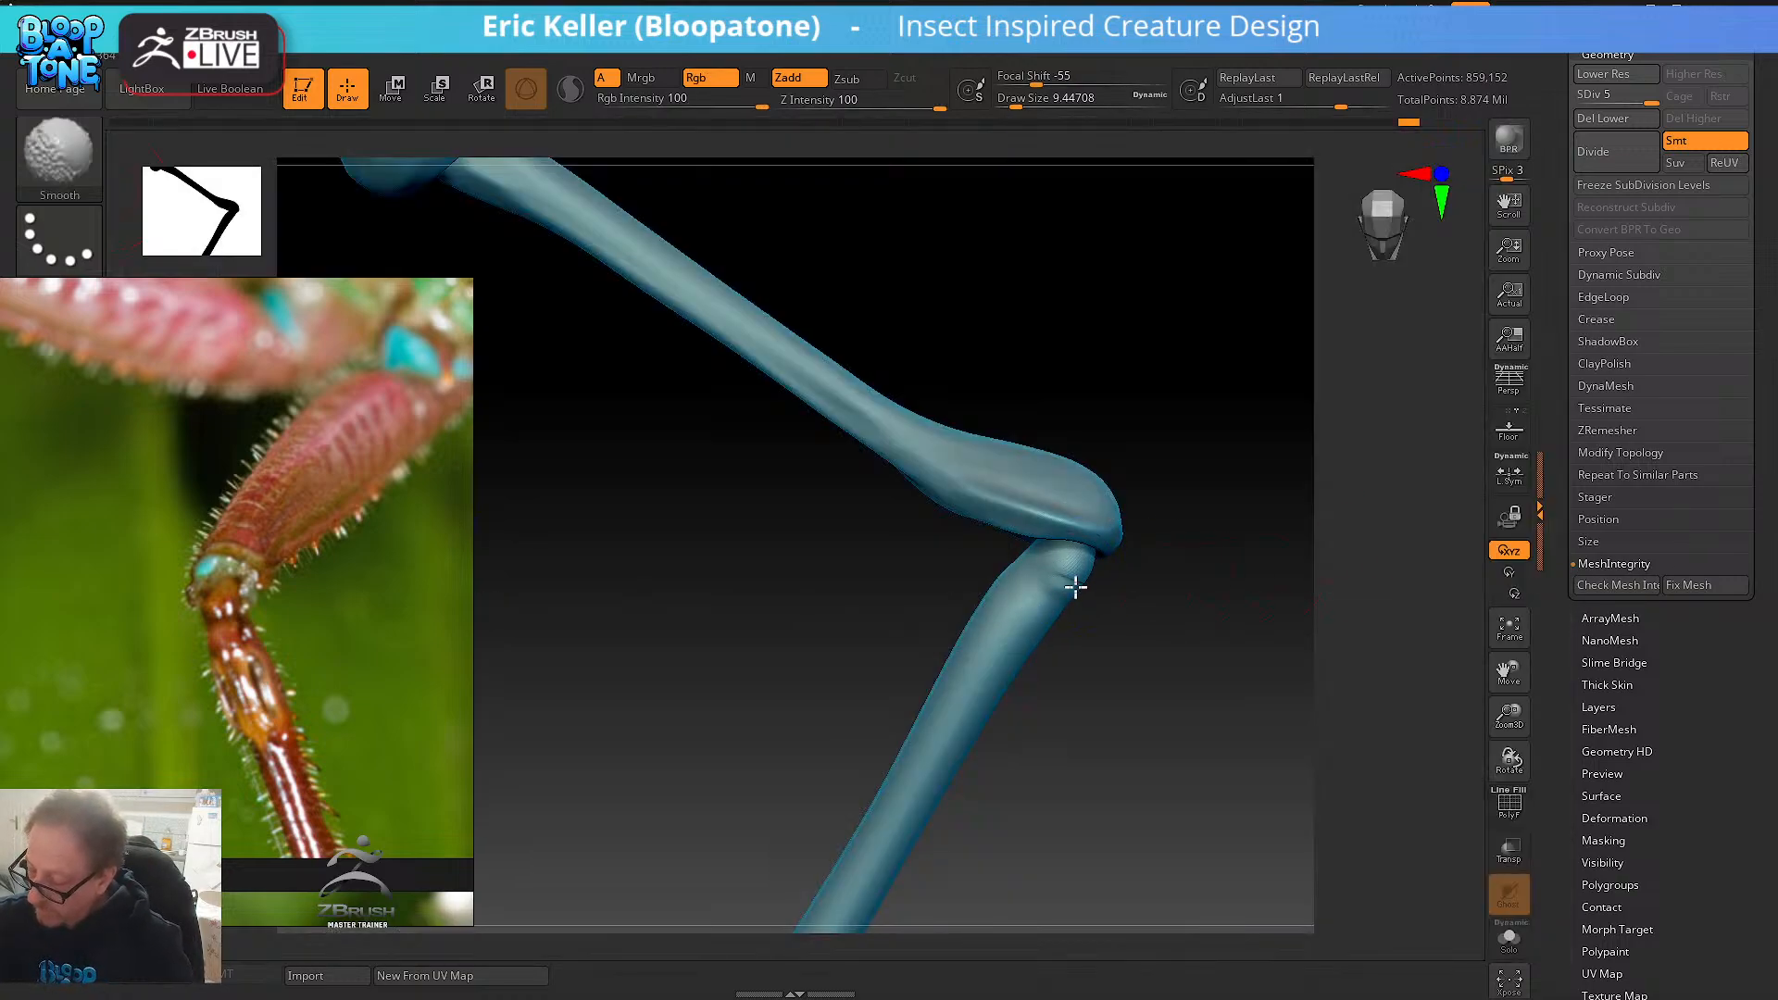
right_drag(1091, 629, 1149, 663)
key(shift)
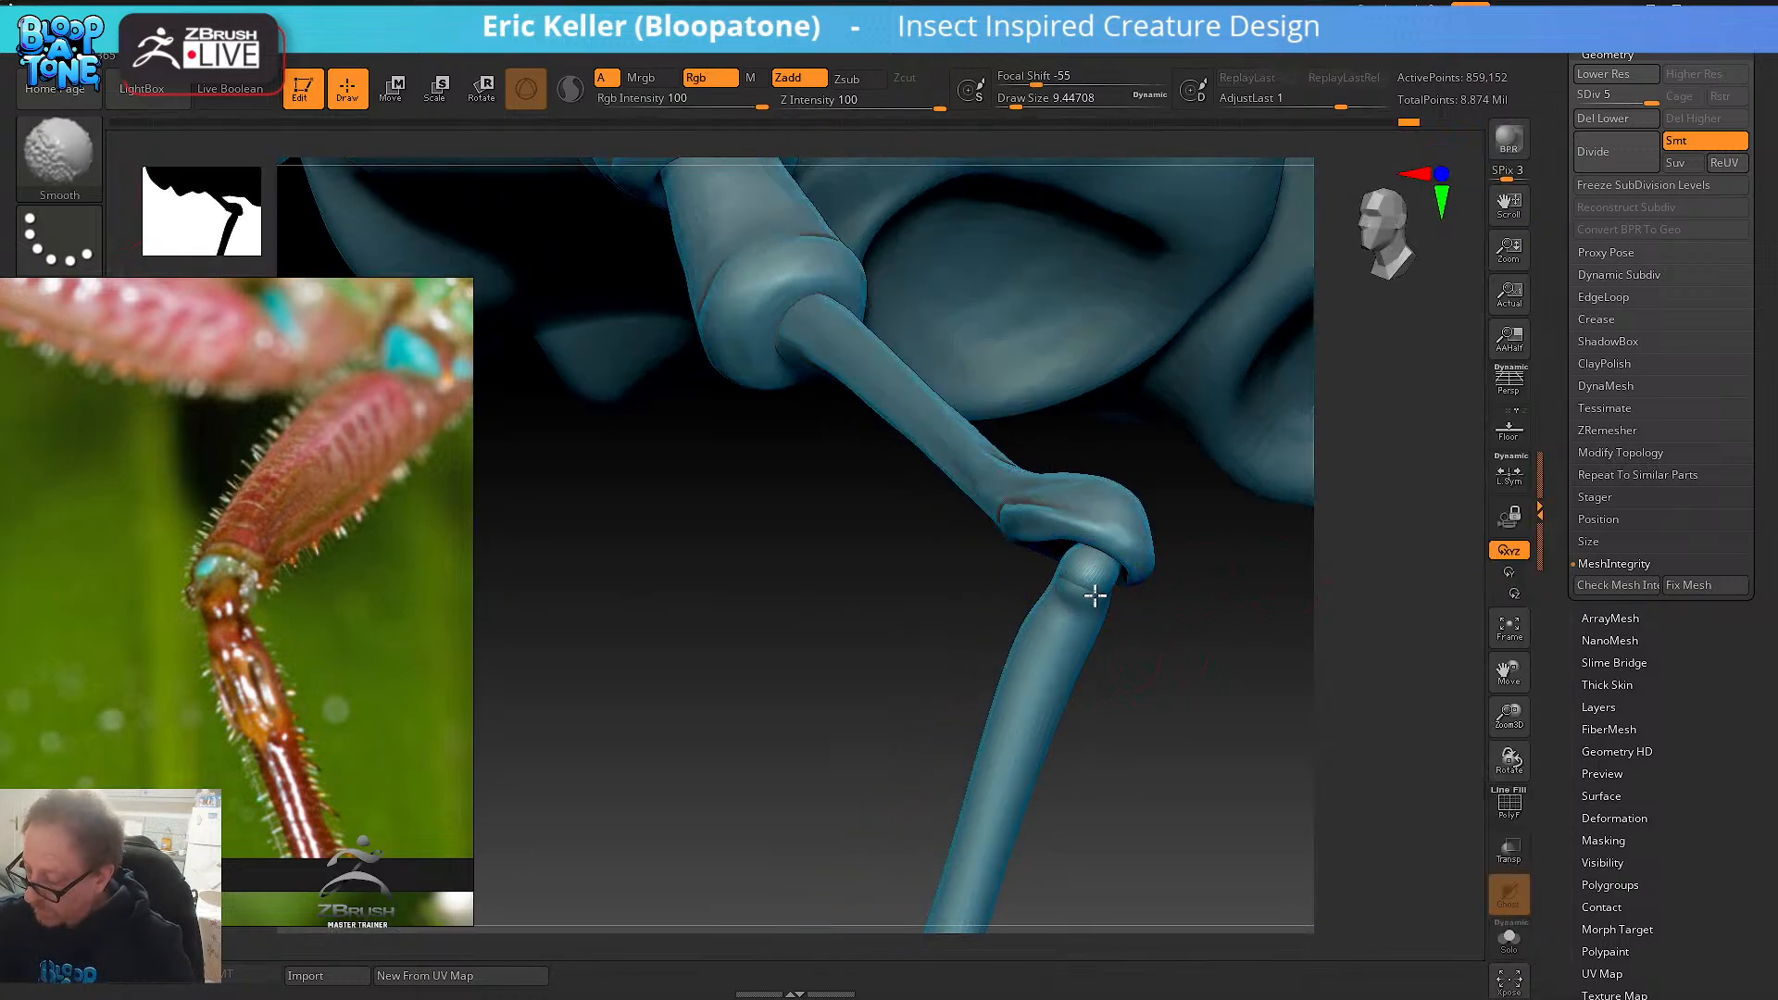
- Drop the legs to subdivision level 3 and try to isolate the lower segment with the SelectLasso brush
key(shift+d)
key(shift+d)
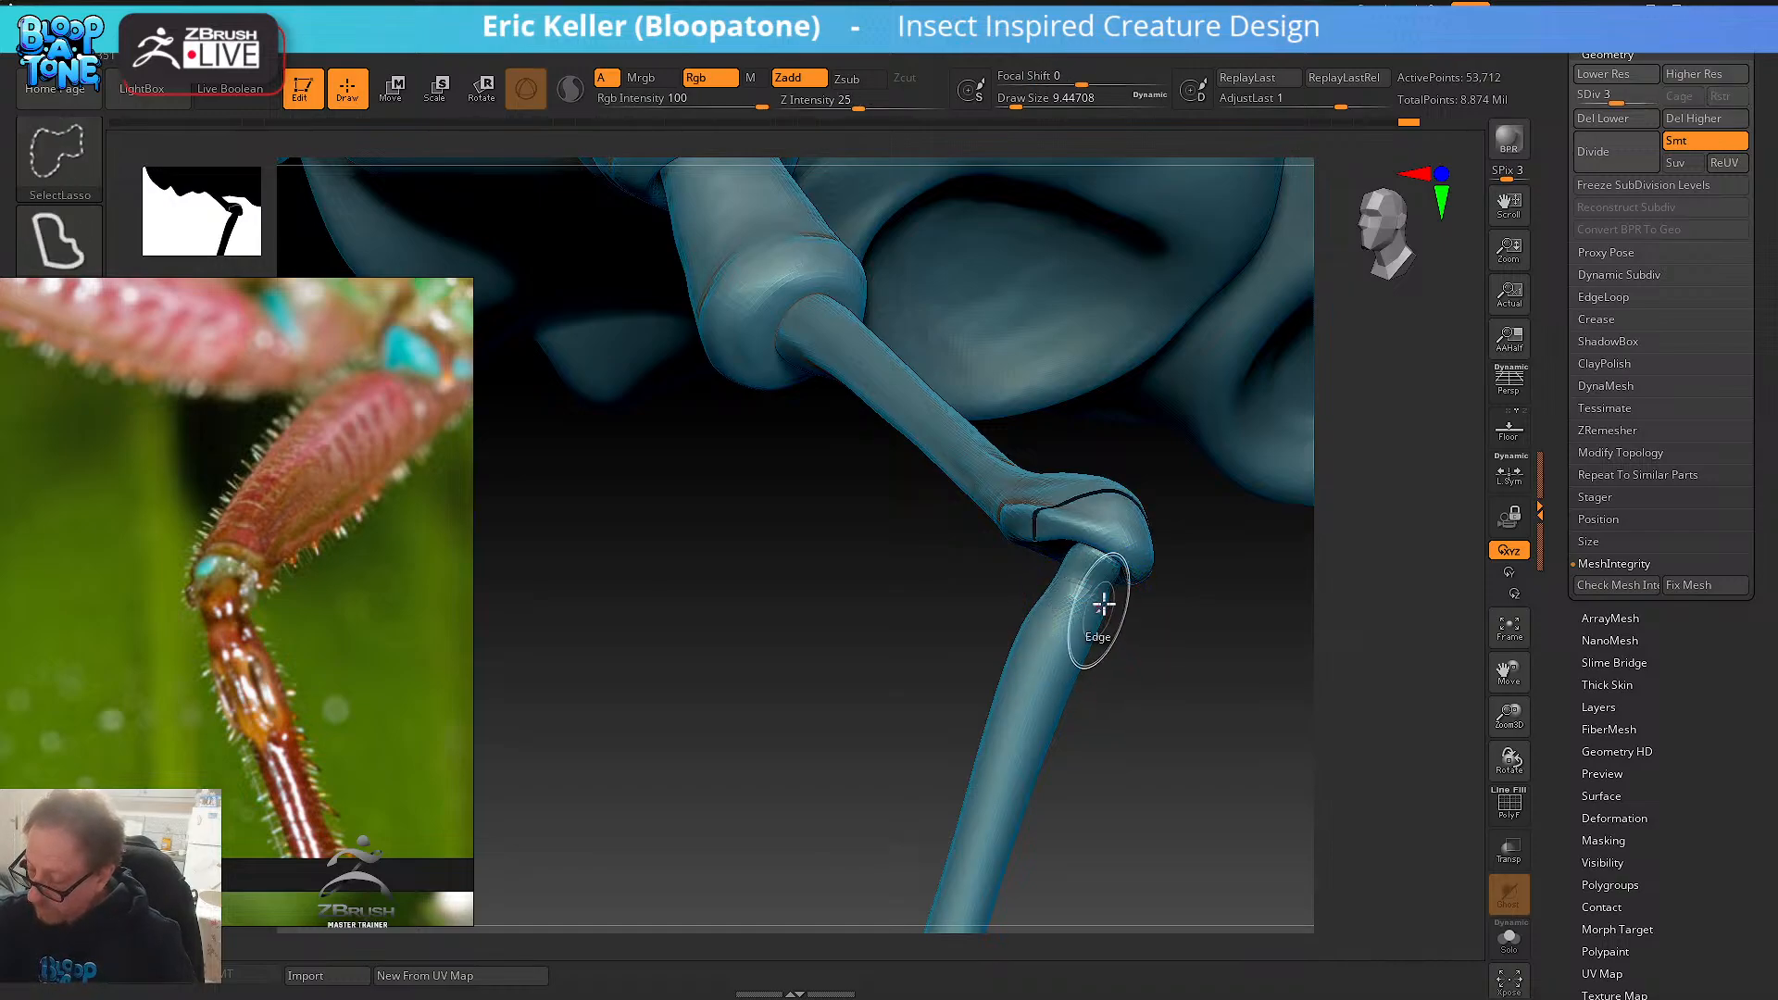
ctrl+shift+click(1080, 651)
ctrl+shift+click(1115, 641)
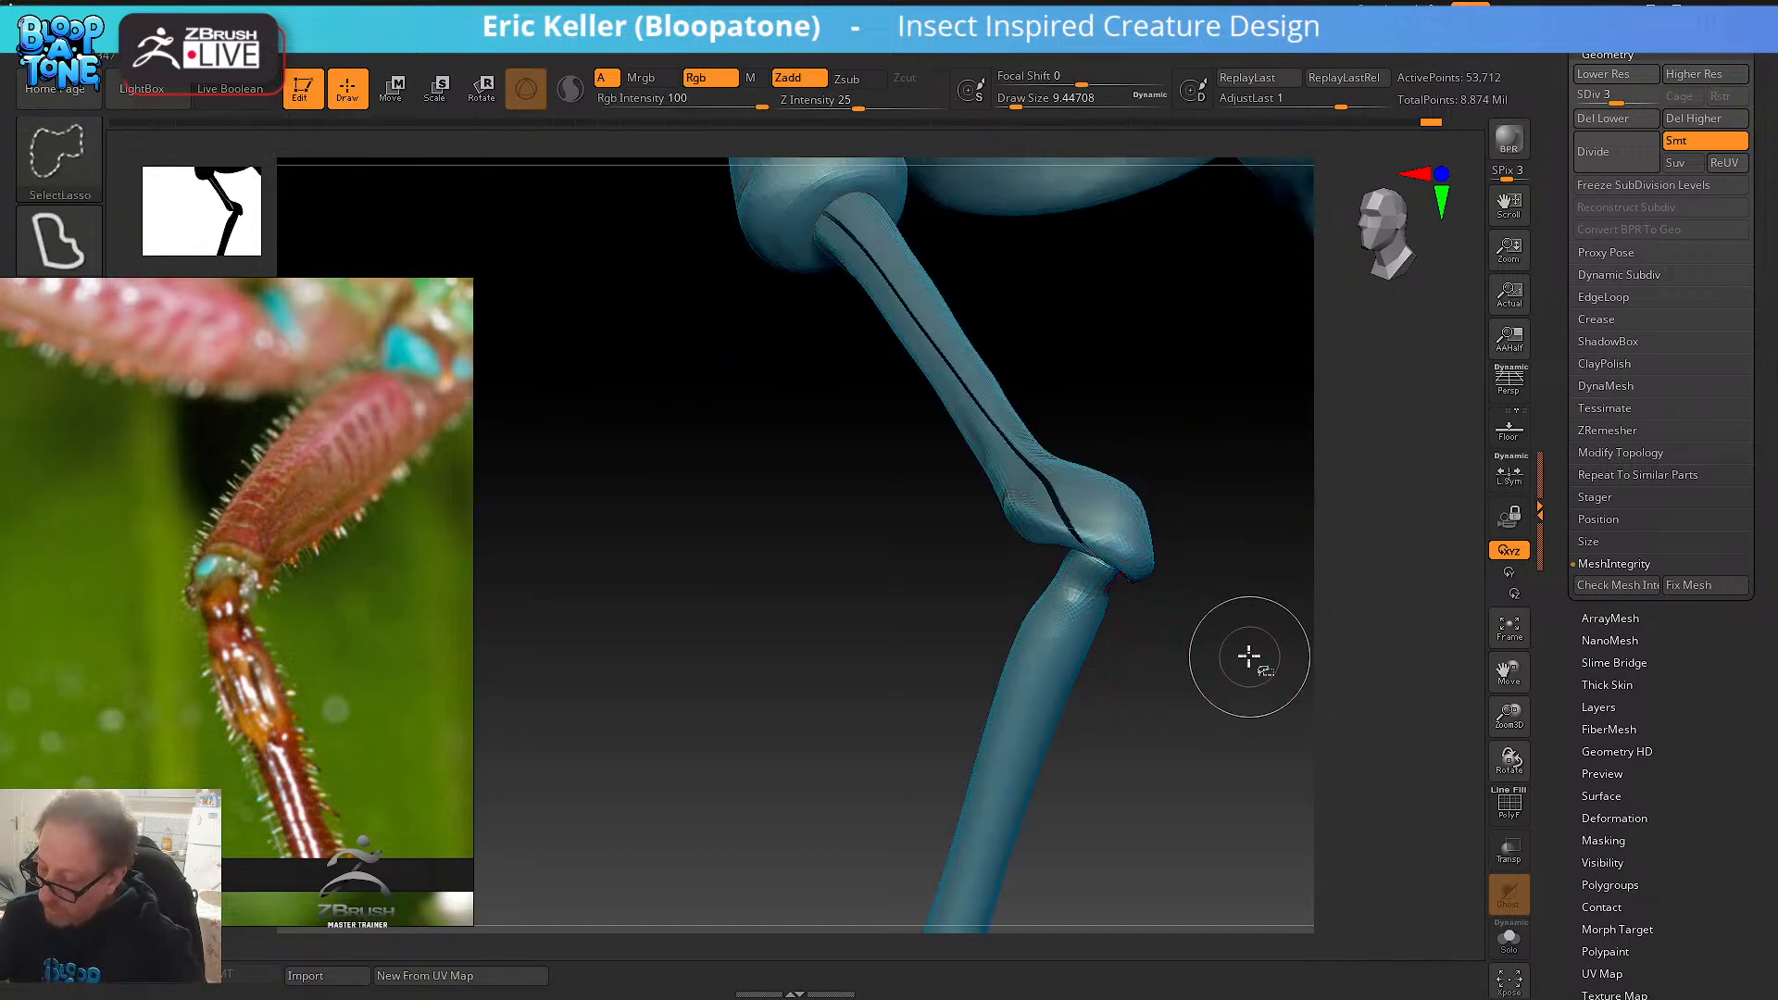
ctrl+shift+click(833, 464)
drag(806, 462, 490, 359)
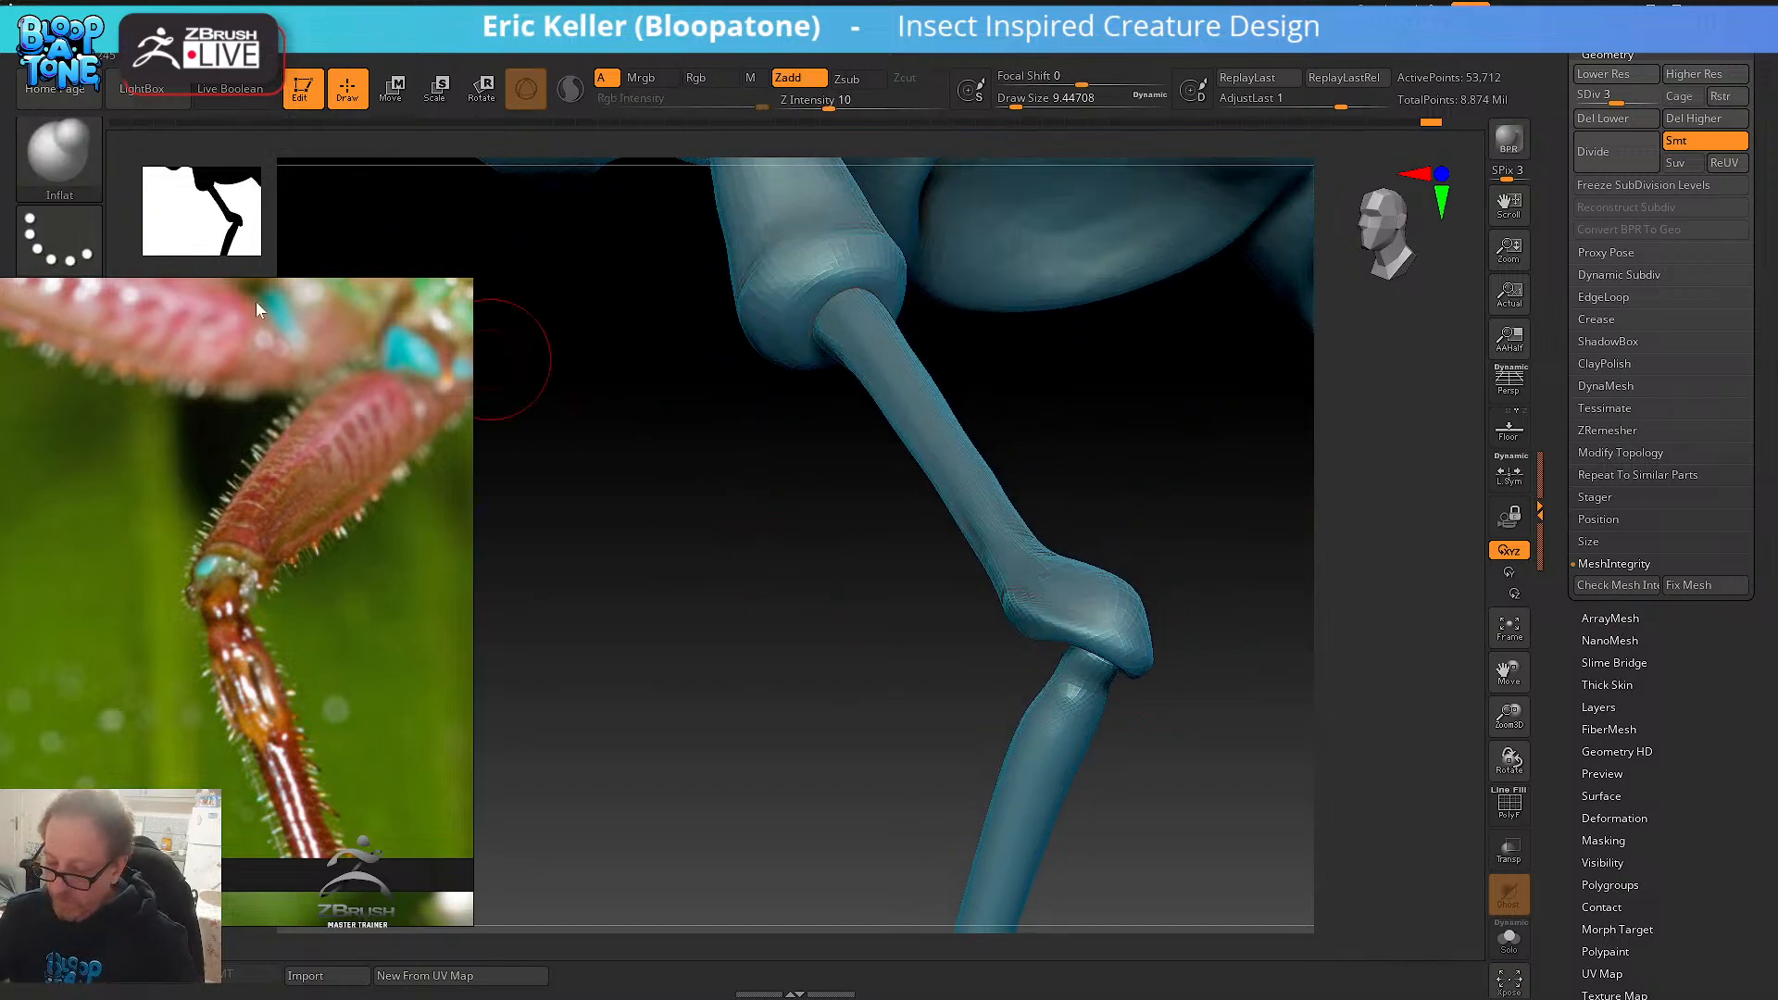
key(ctrl+shift)
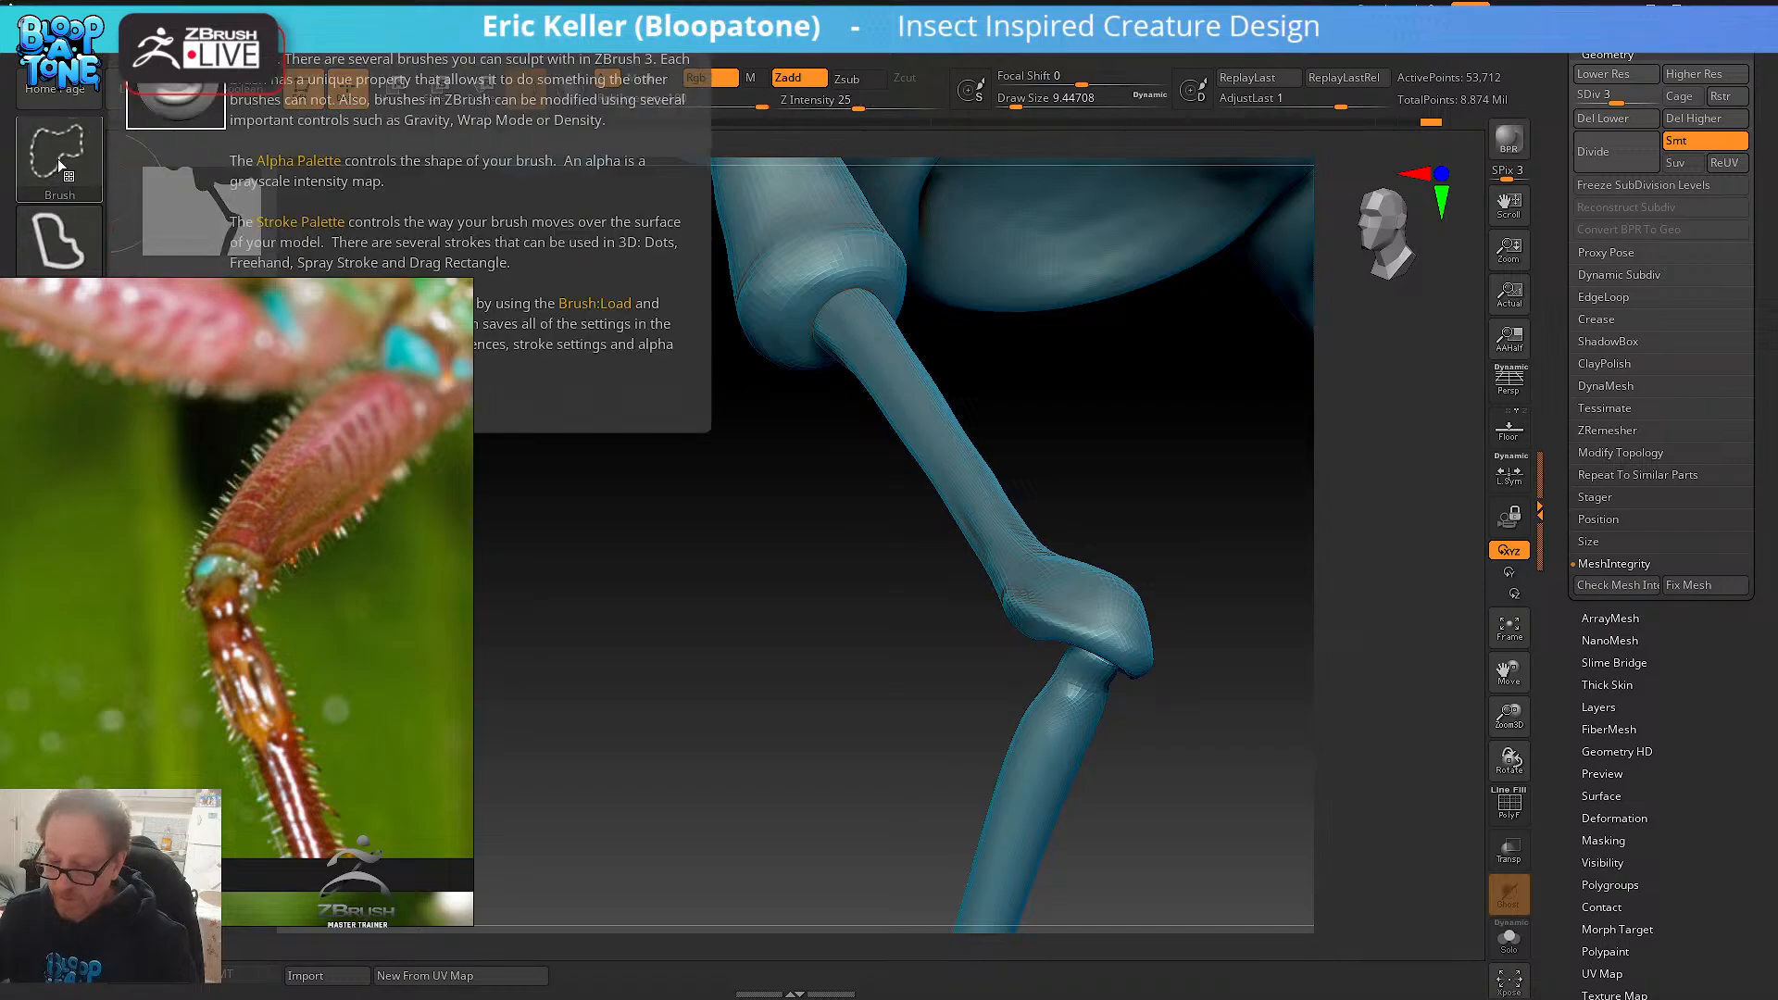
click(60, 165)
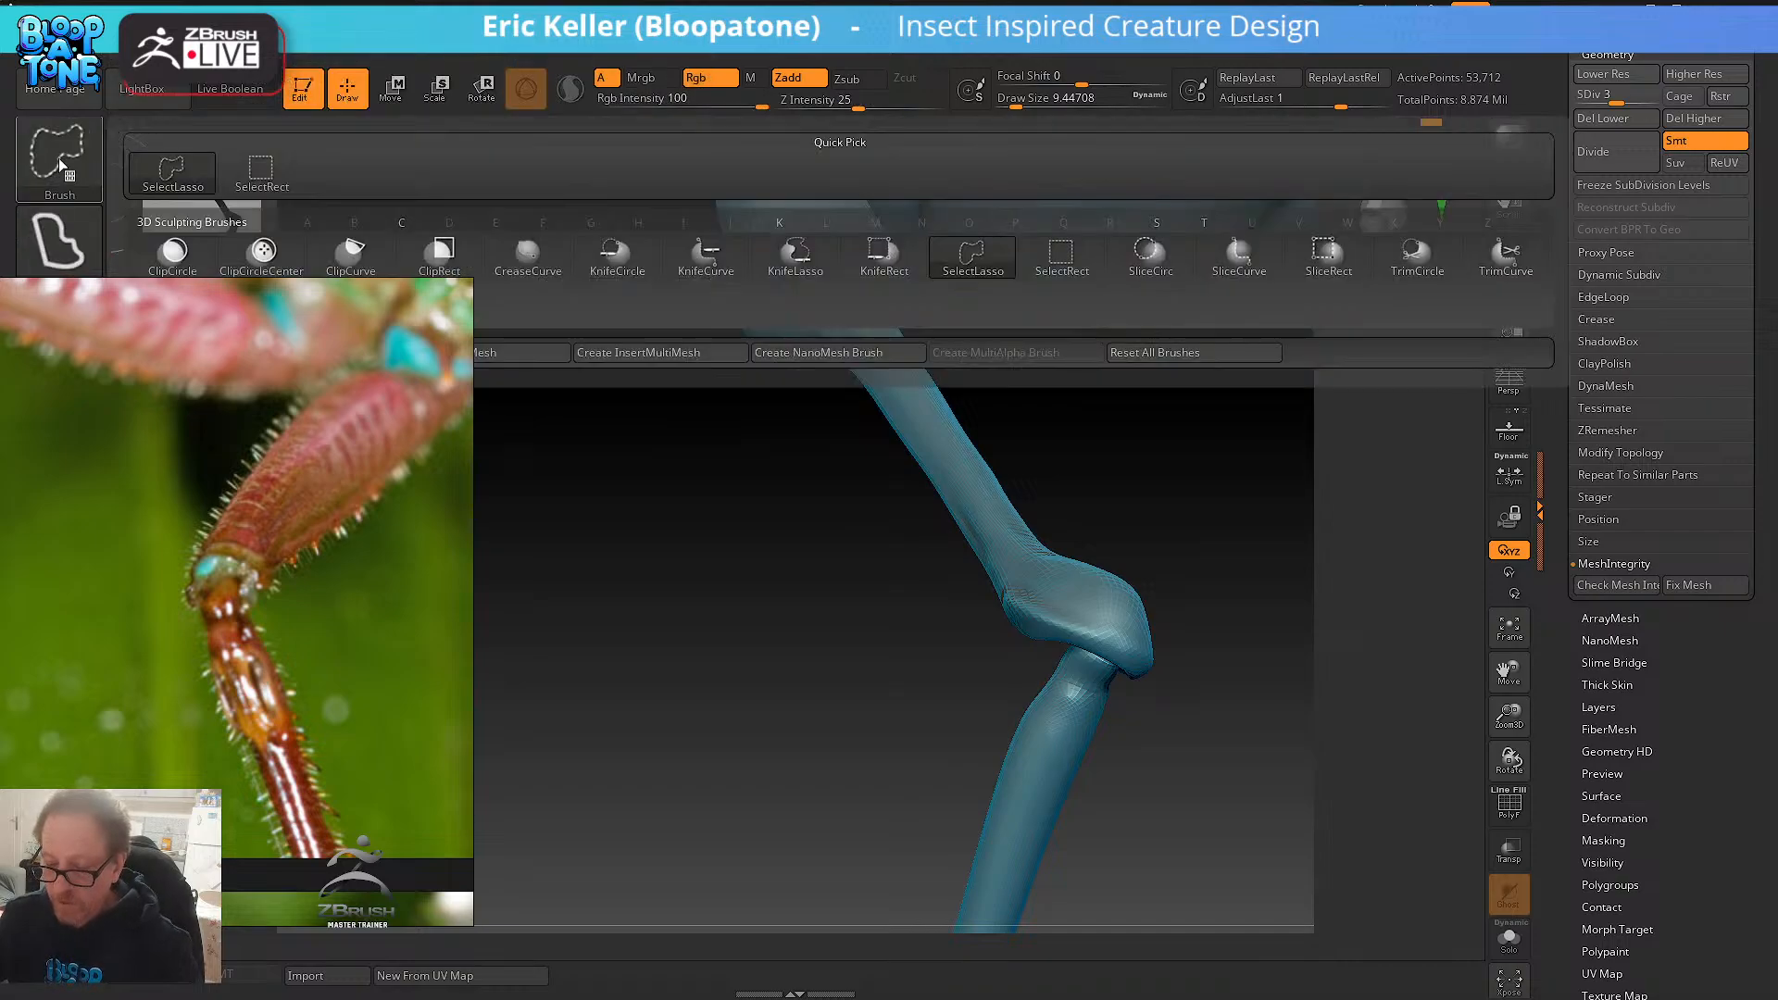
- Display the polyframe, lower the legs to subdivision level 1, and try again to isolate a segment at the knee
click(1509, 804)
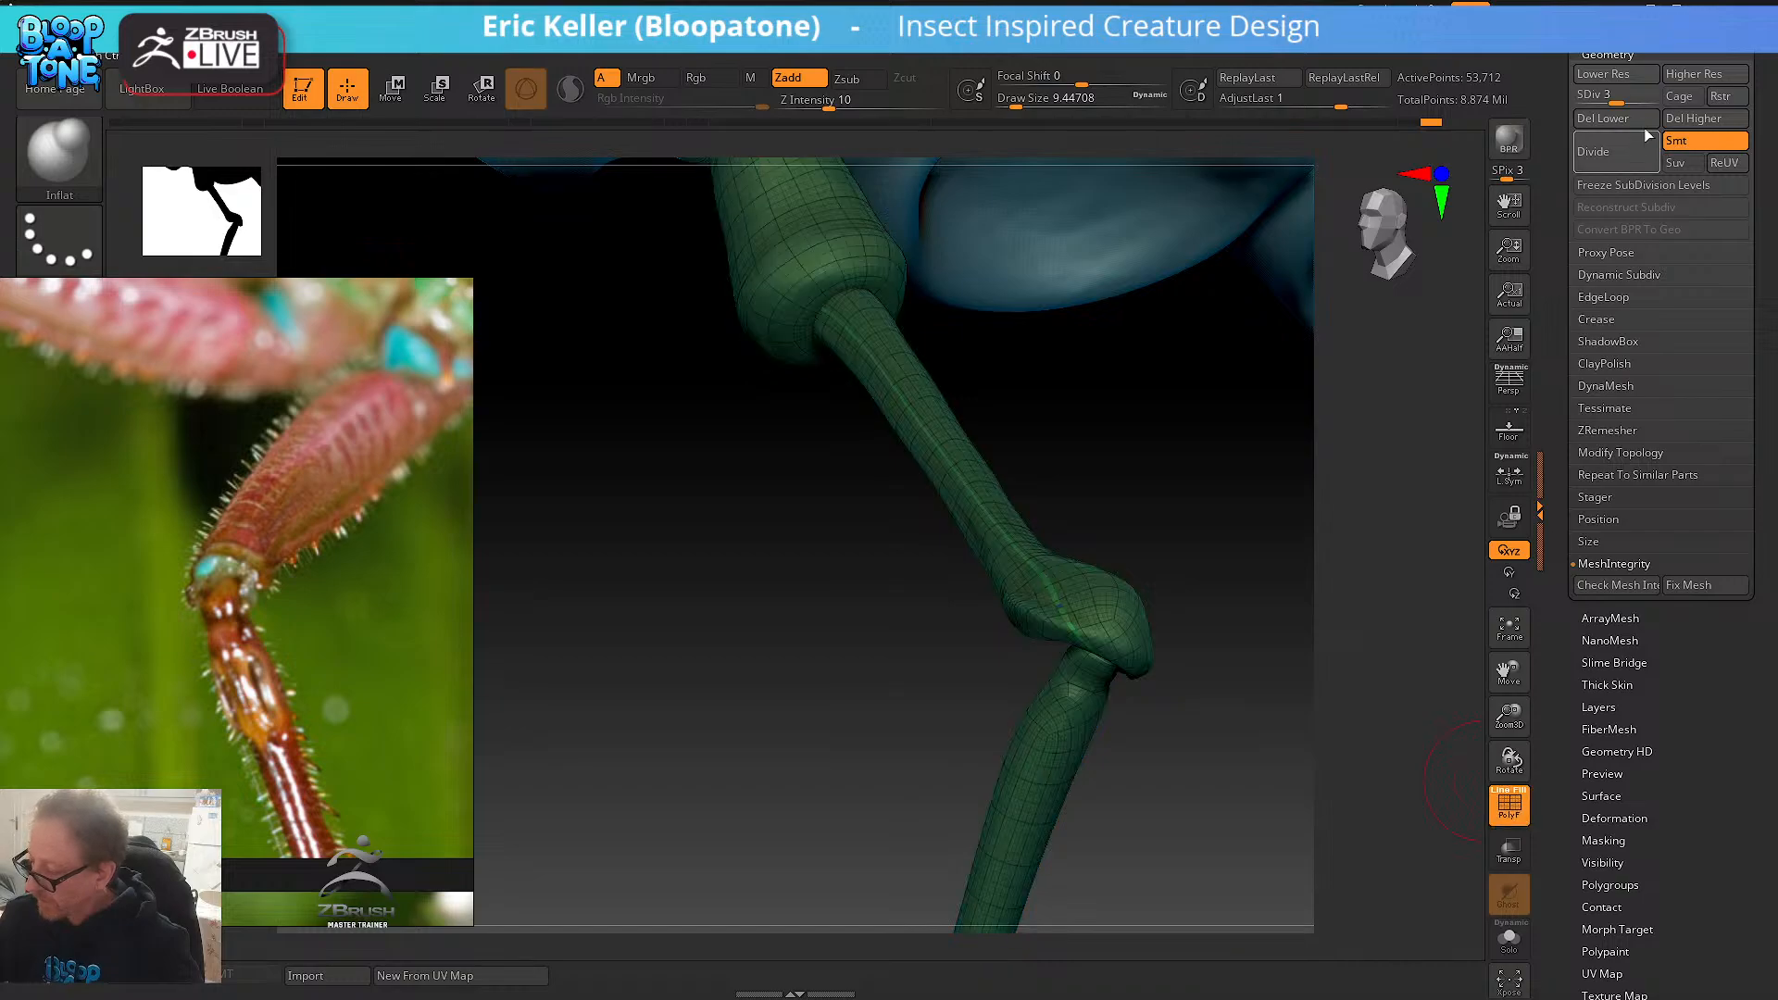
key(shift+d)
key(shift+d)
drag(1273, 599, 1353, 679)
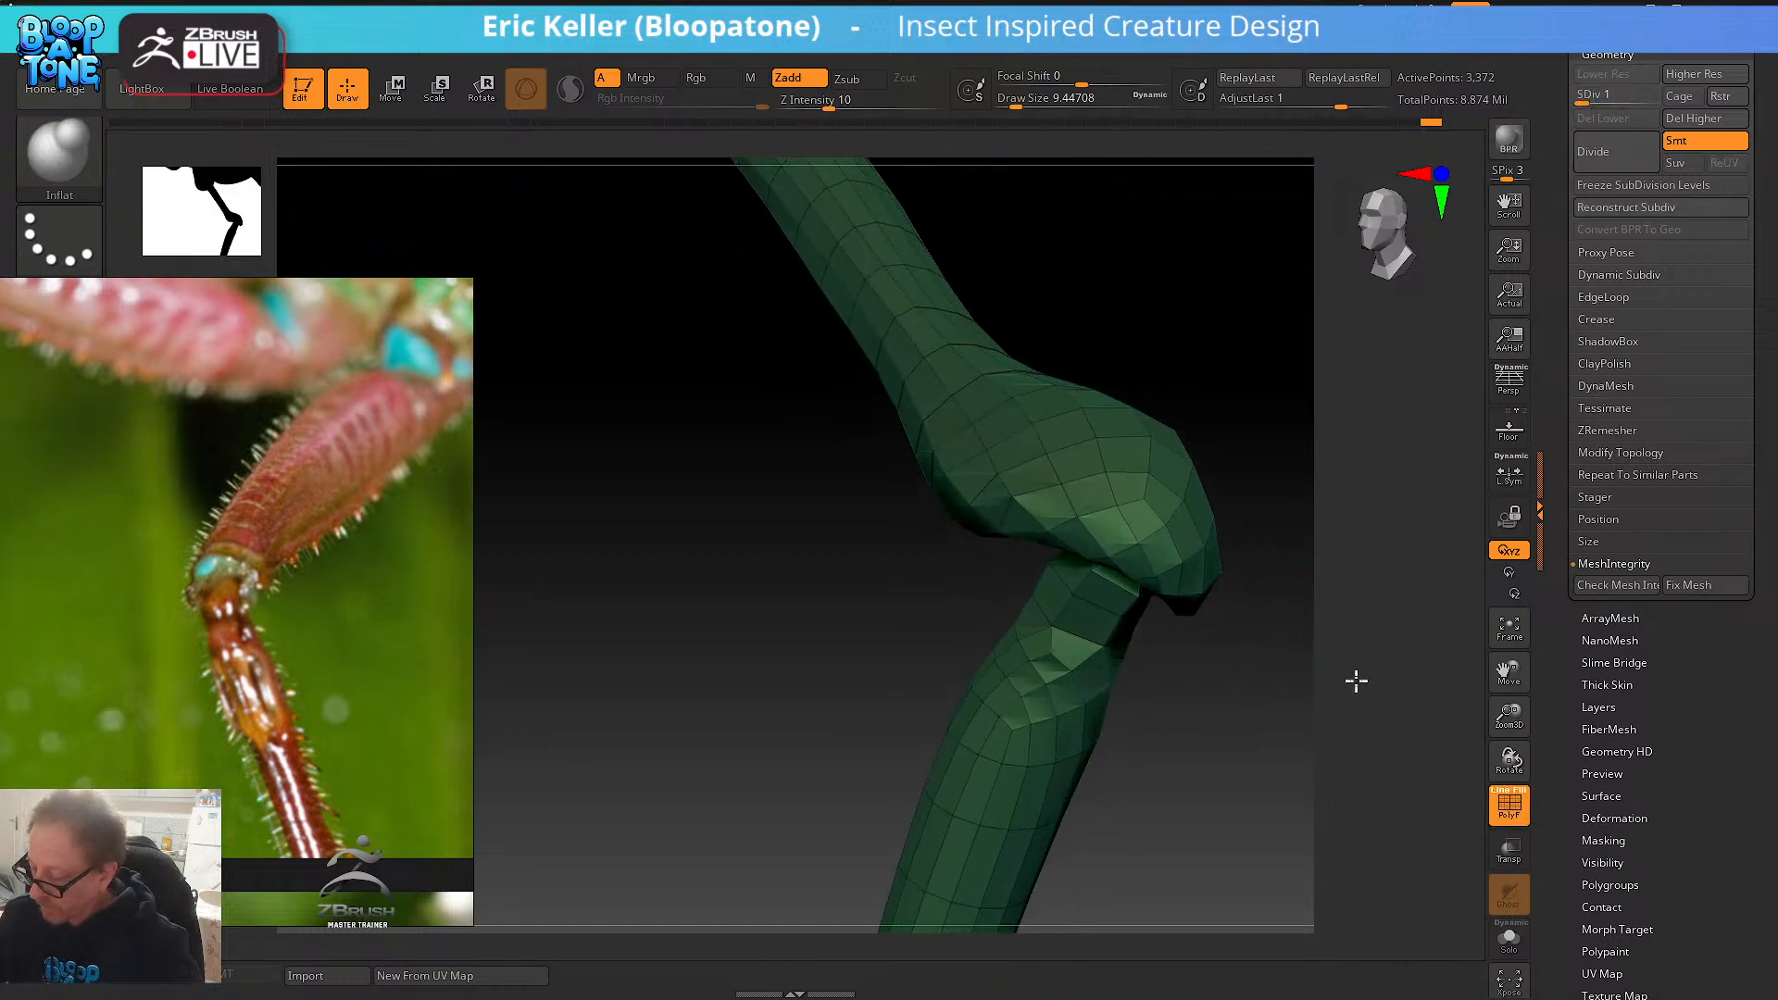
key(b)
key(z)
key(m)
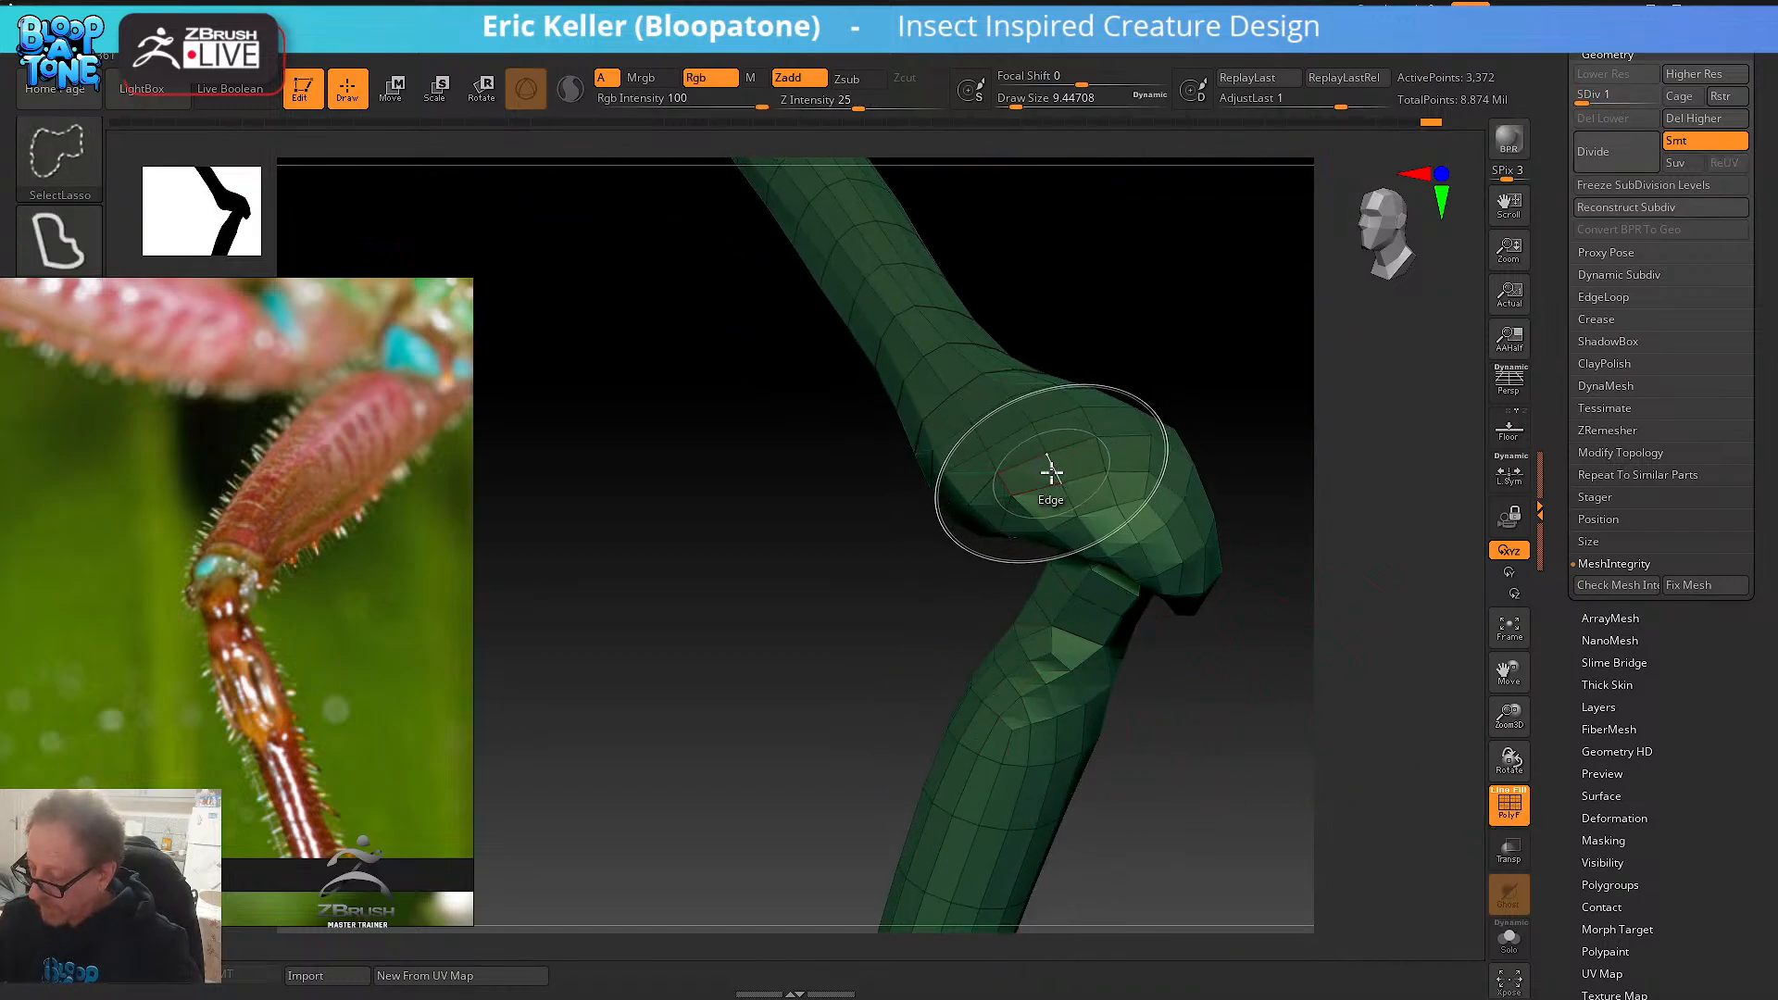
ctrl+shift+click(1053, 471)
mouse_move(1307, 699)
mouse_down()
mouse_move(1366, 584)
mouse_move(1334, 700)
mouse_move(1262, 724)
mouse_move(1201, 691)
mouse_up()
ctrl+shift+click(1264, 724)
- Return the legs to subdivision level 5 with the polyframe off and try to isolate the segment above the knee
drag(1594, 97, 1651, 99)
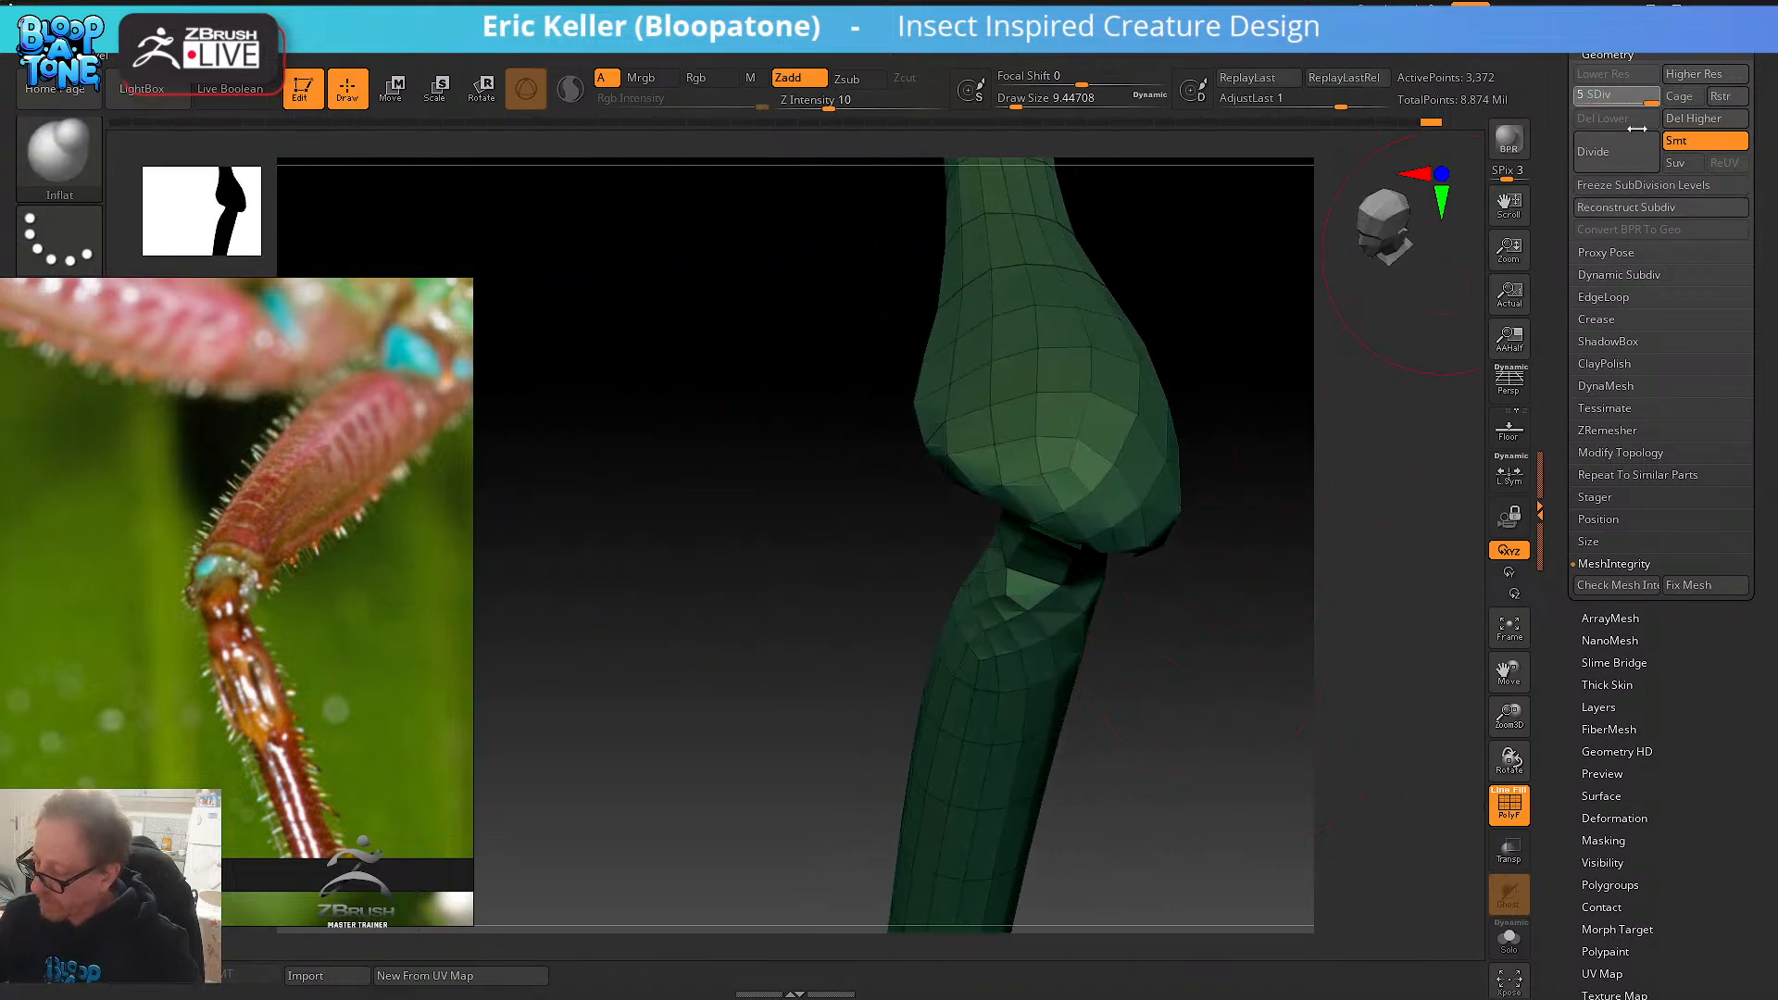
drag(1234, 448, 1274, 528)
click(1509, 808)
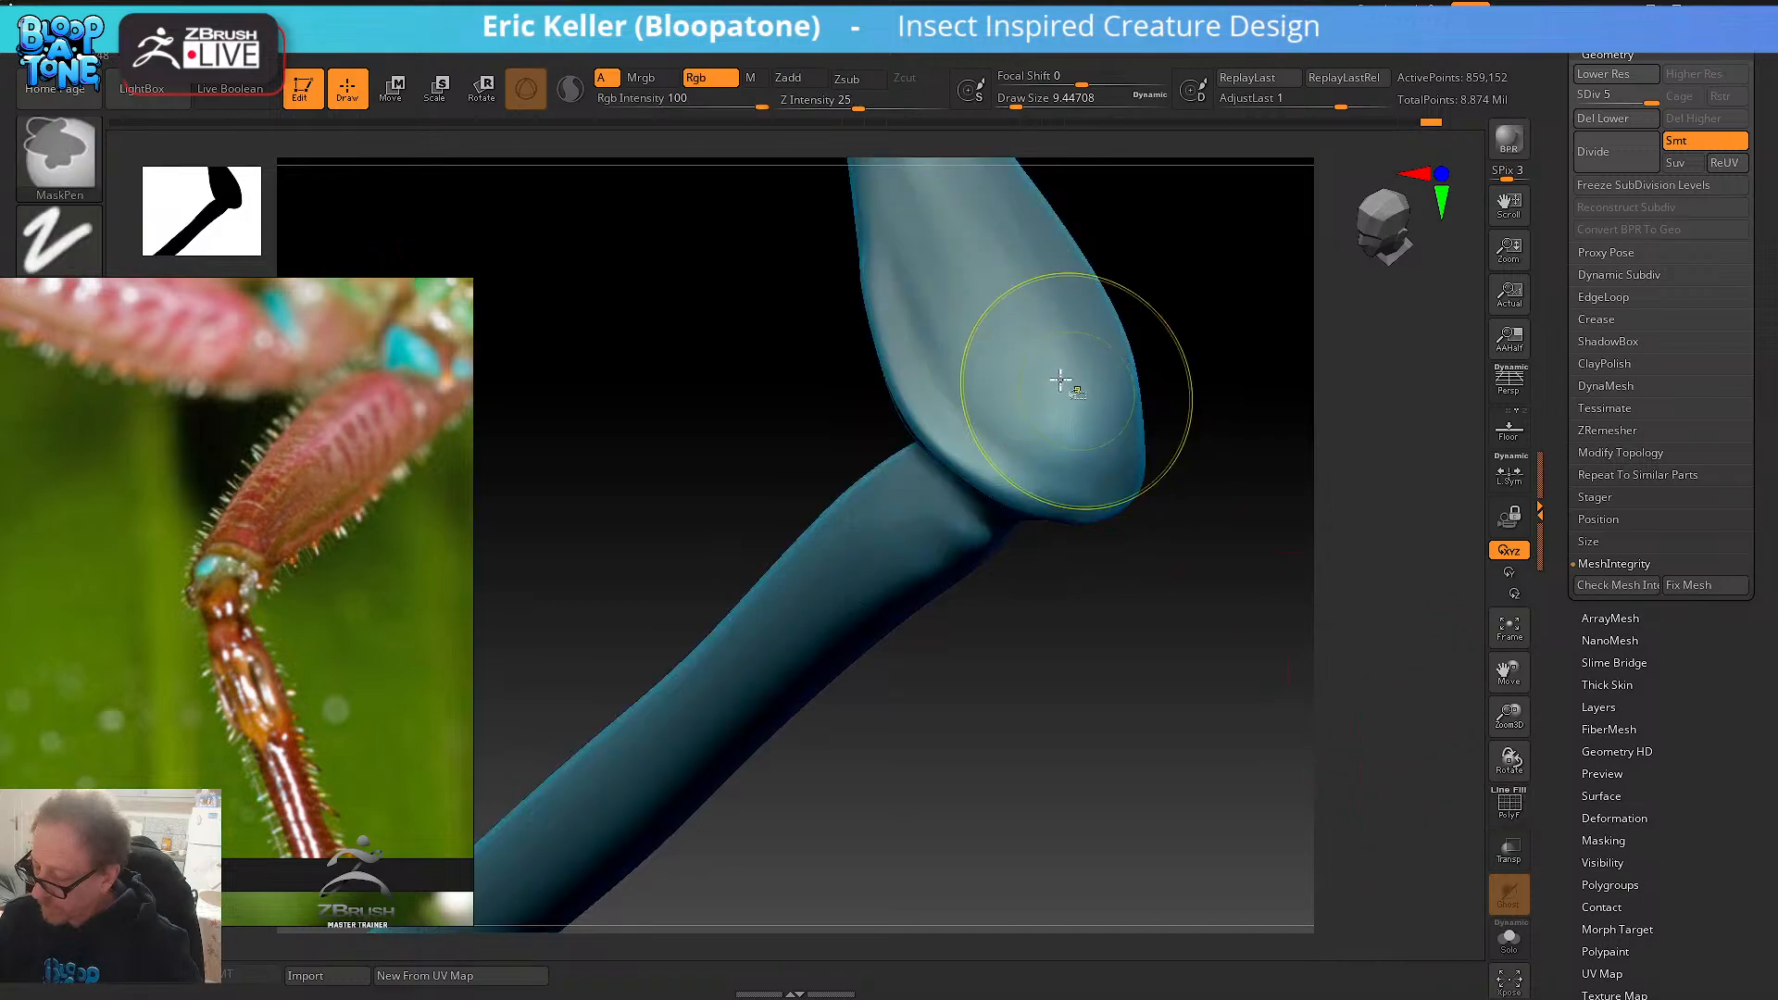
ctrl+shift+click(992, 314)
mouse_move(1222, 337)
mouse_down()
mouse_move(1248, 335)
mouse_move(1099, 309)
mouse_move(1139, 532)
mouse_move(1197, 474)
mouse_up()
ctrl+shift+click(1172, 486)
key(ctrl+shift)
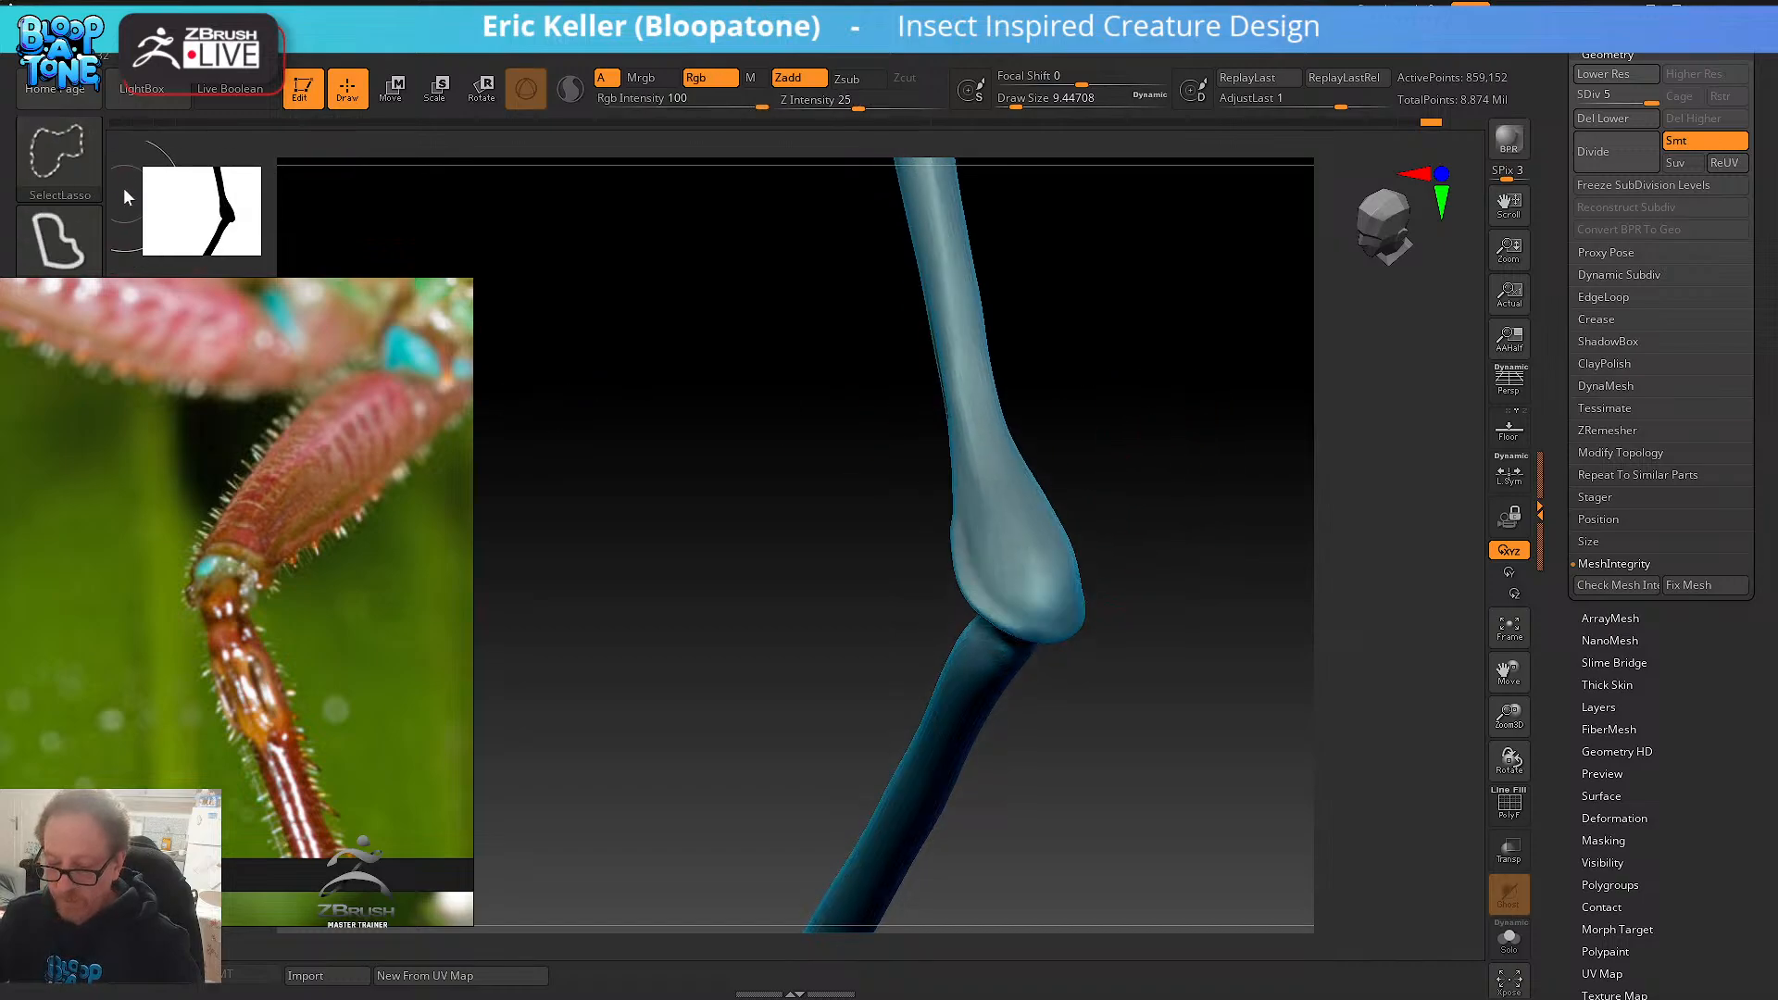
- Change the selection brush from SelectLasso to SelectRect
ctrl+shift+click(75, 159)
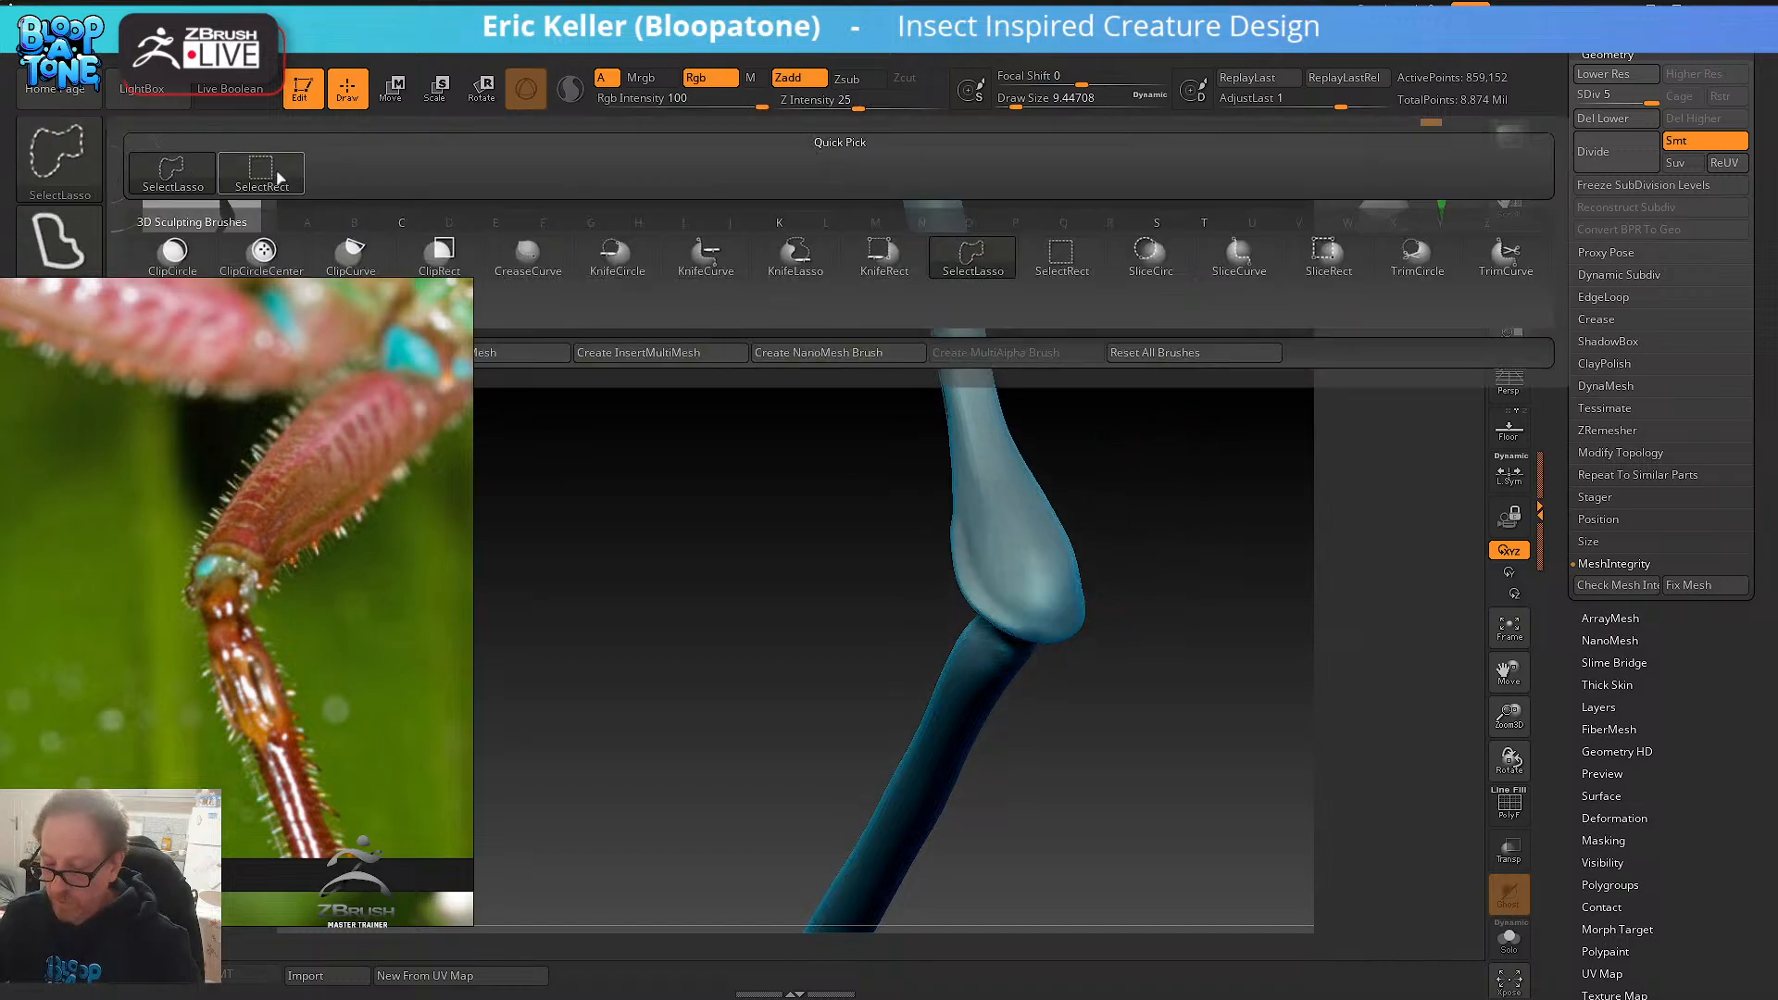
mouse_move(1065, 695)
alt+mouse_down()
mouse_move(1103, 580)
mouse_move(1148, 546)
alt+mouse_up()
key(ctrl+shift)
key(ctrl+shift)
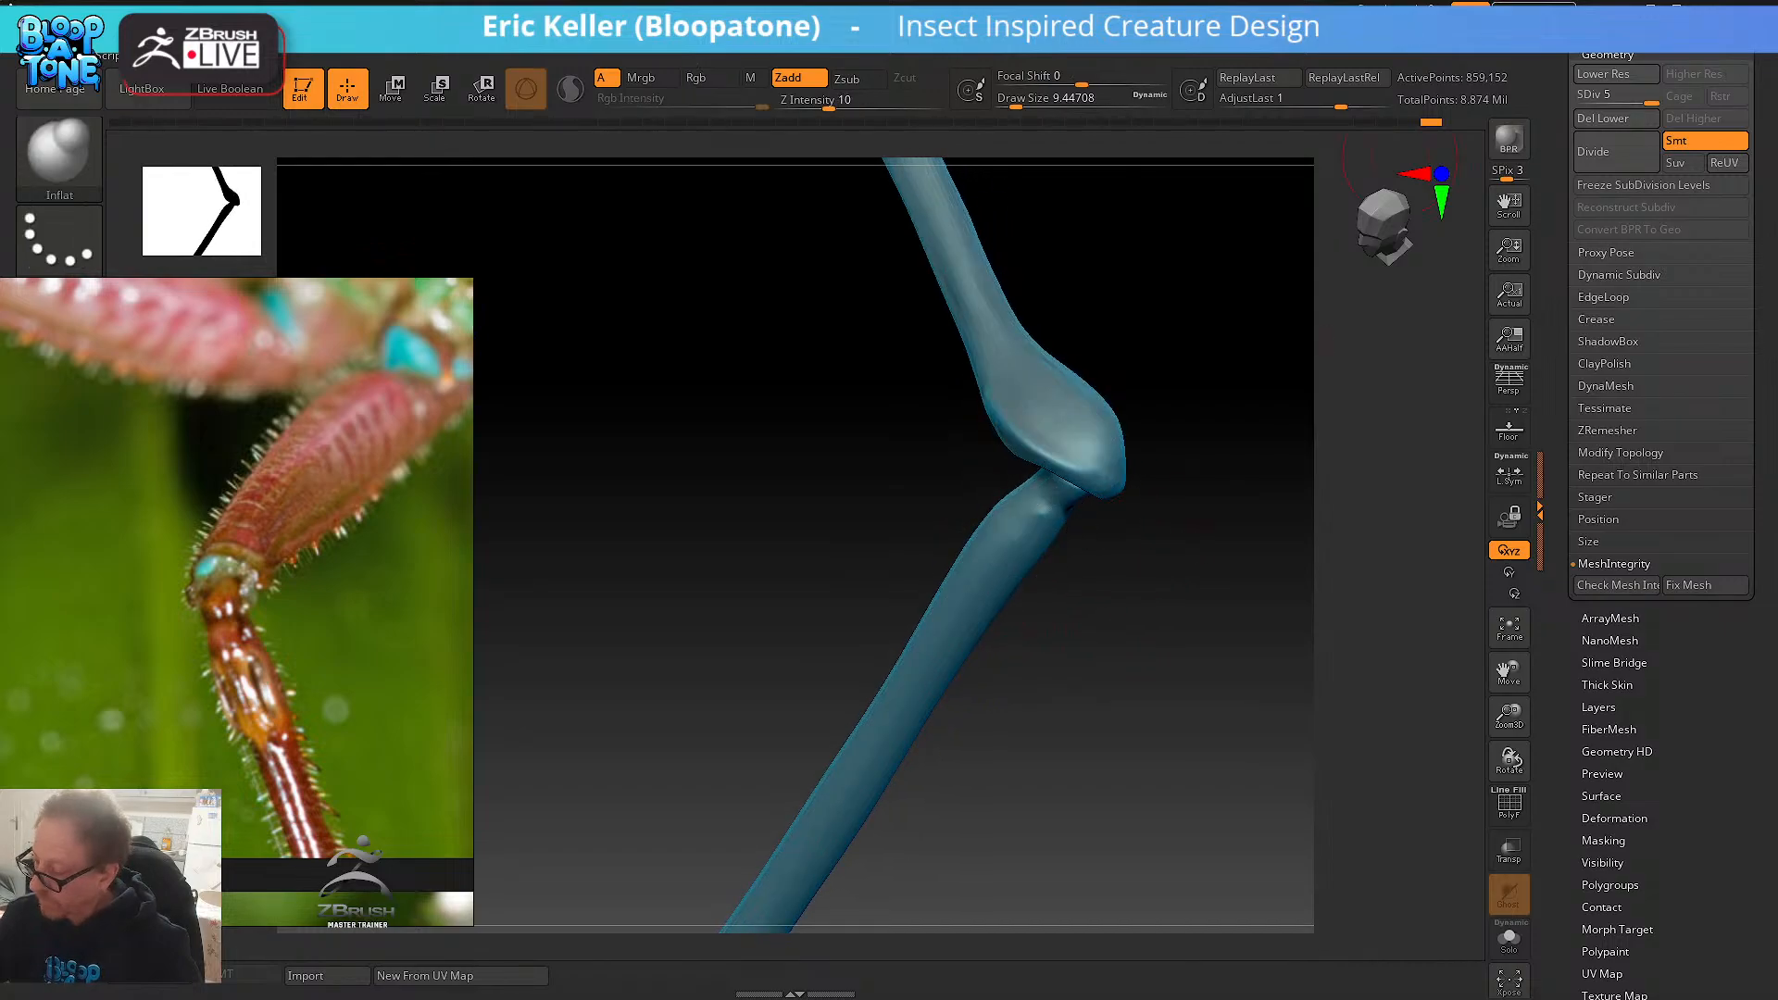
- Change the Windows keyboard layout to English (United States) and return to ZBrush
click(1709, 4)
click(1635, 980)
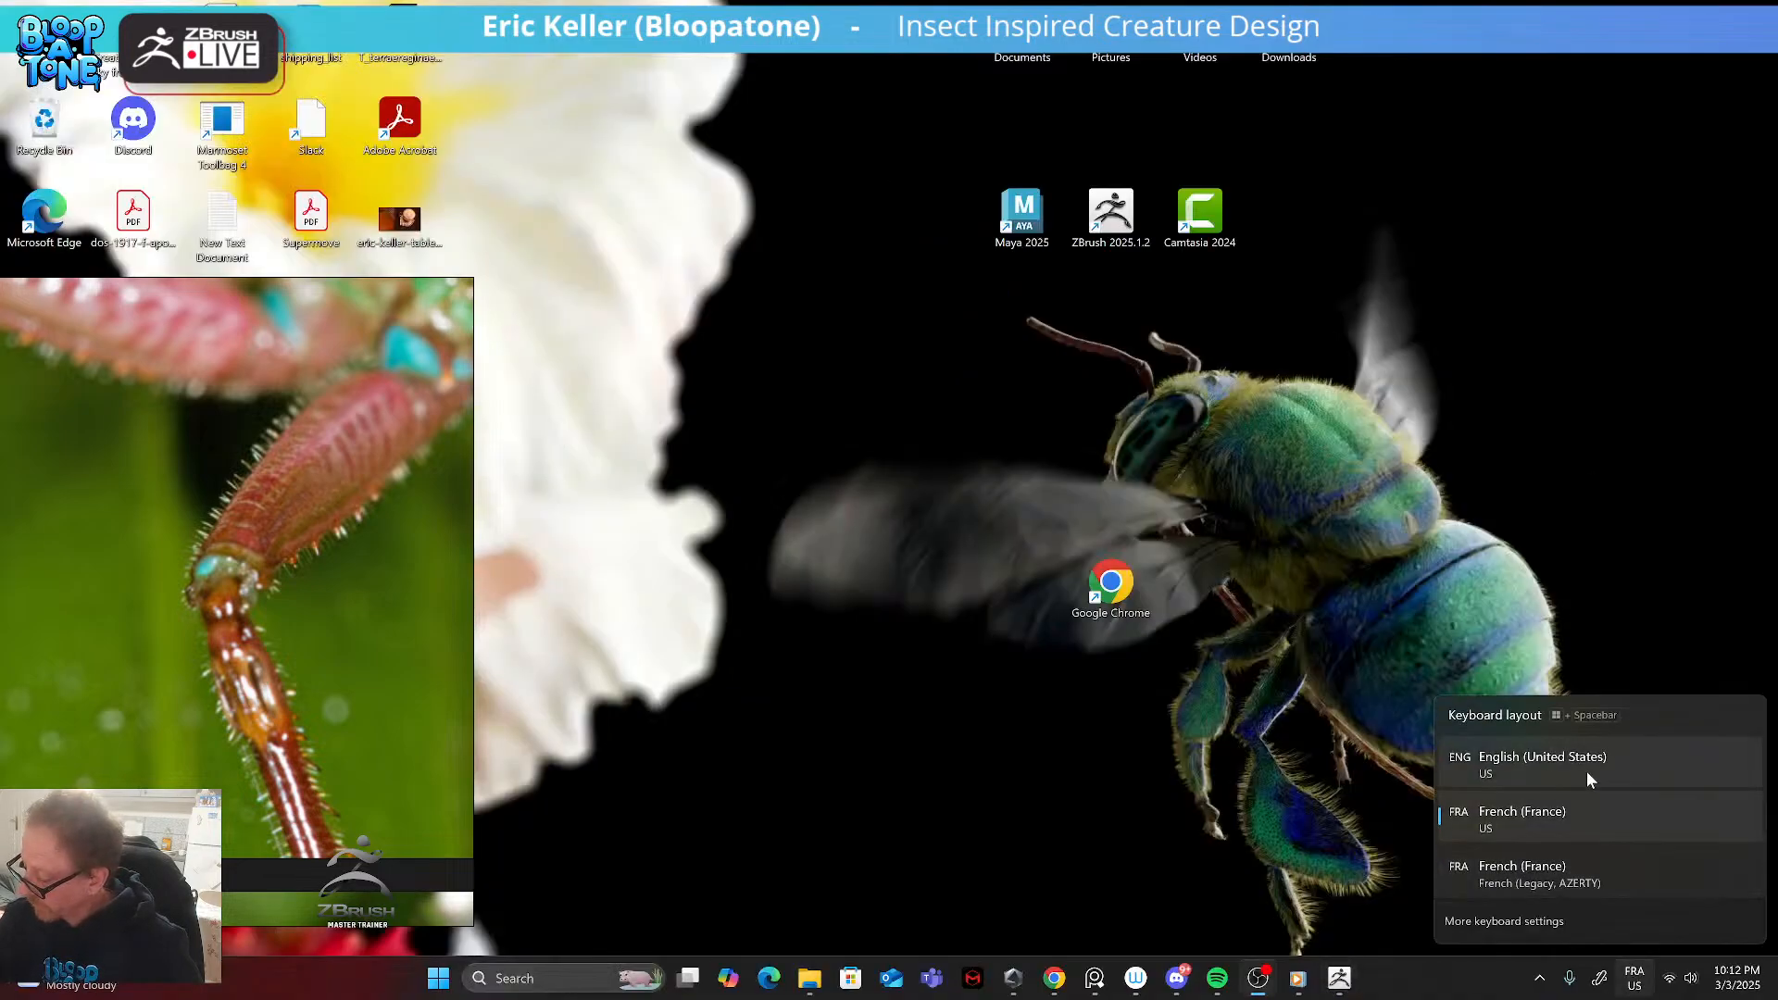
click(1571, 769)
click(1339, 978)
- Try to isolate the lower segment using SelectRect, and restore the full legs
key(ctrl+shift)
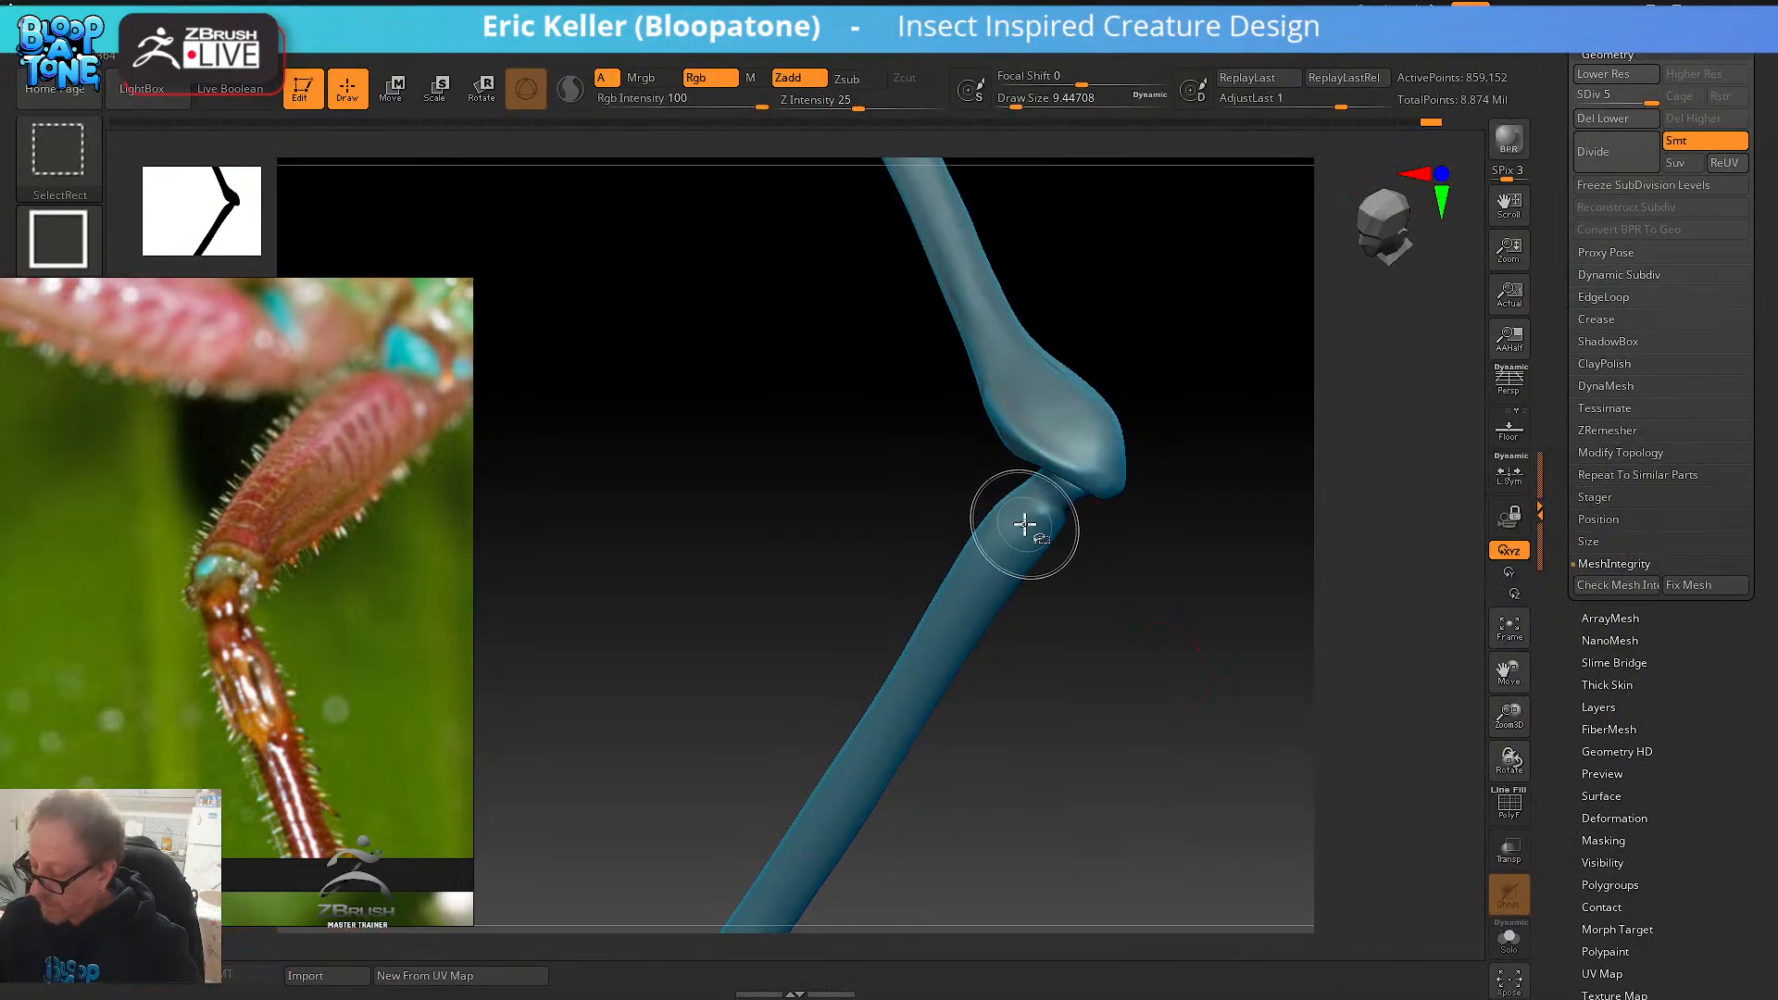
ctrl+shift+drag(1043, 569, 1022, 528)
ctrl+shift+click(1024, 552)
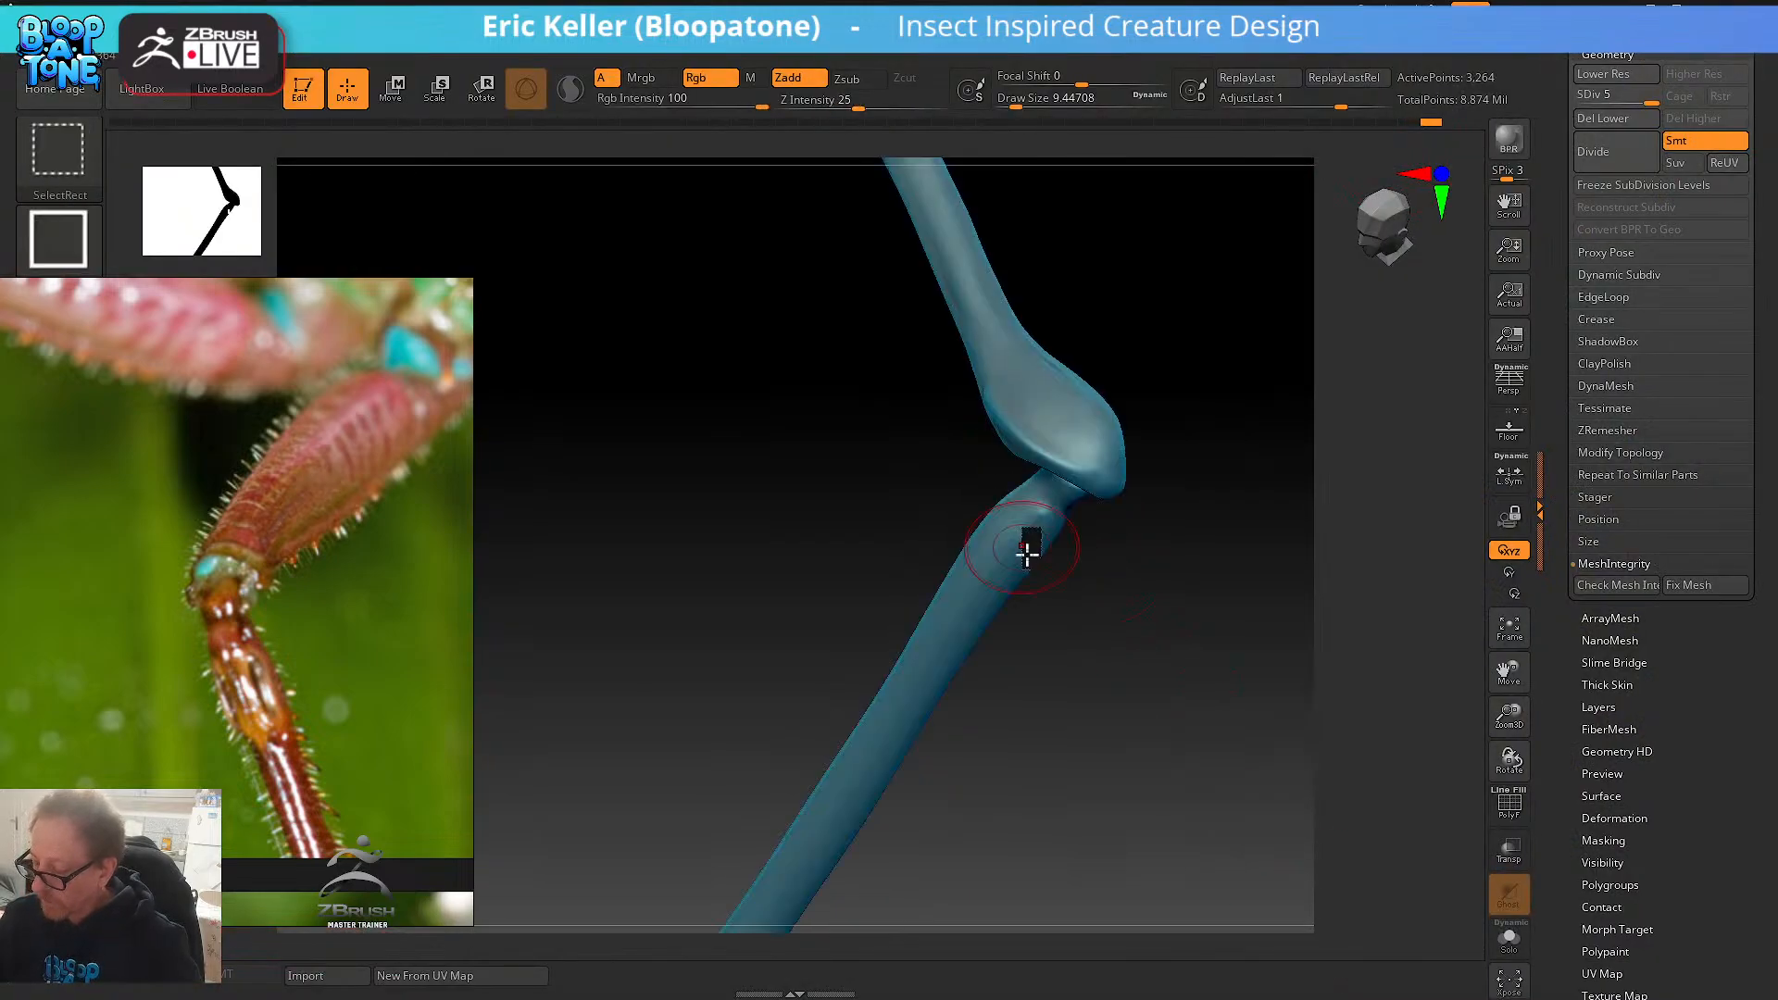
key(ctrl+z)
ctrl+shift+click(1442, 871)
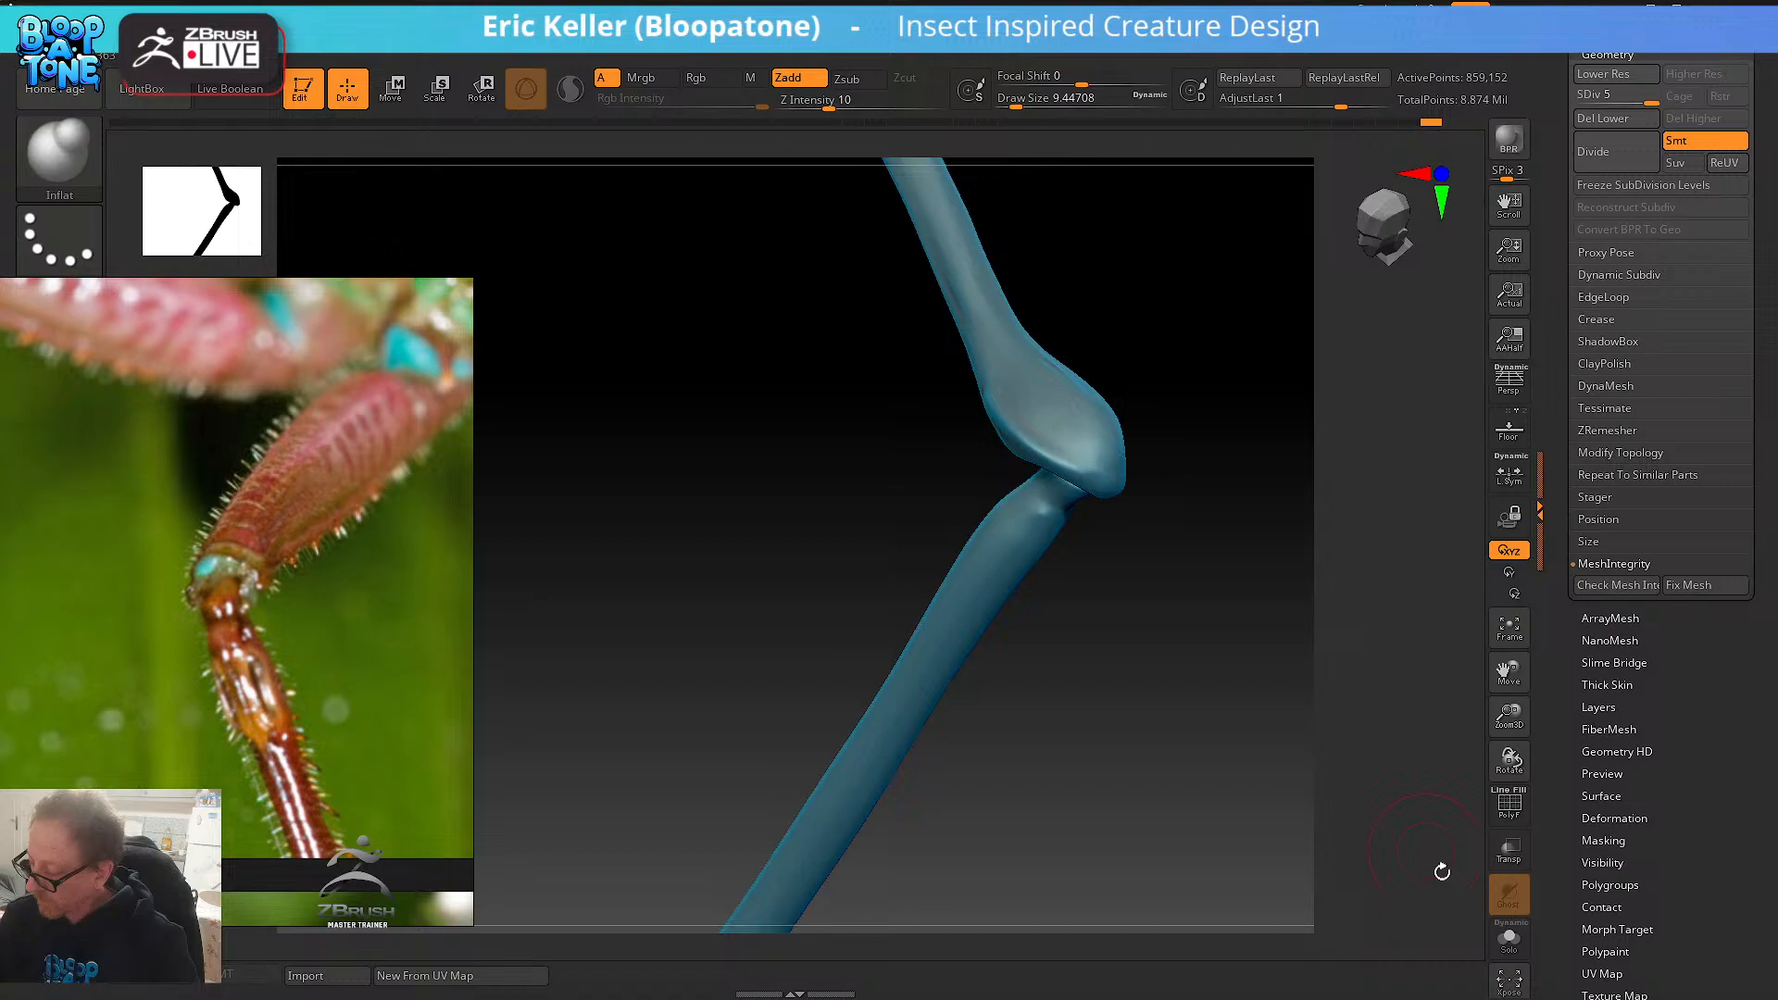
- At subdivision level 1 with the polyframe on, give the leg segments separate polygroups using Auto Groups and merge similar groups
click(1519, 815)
drag(1222, 706, 1126, 769)
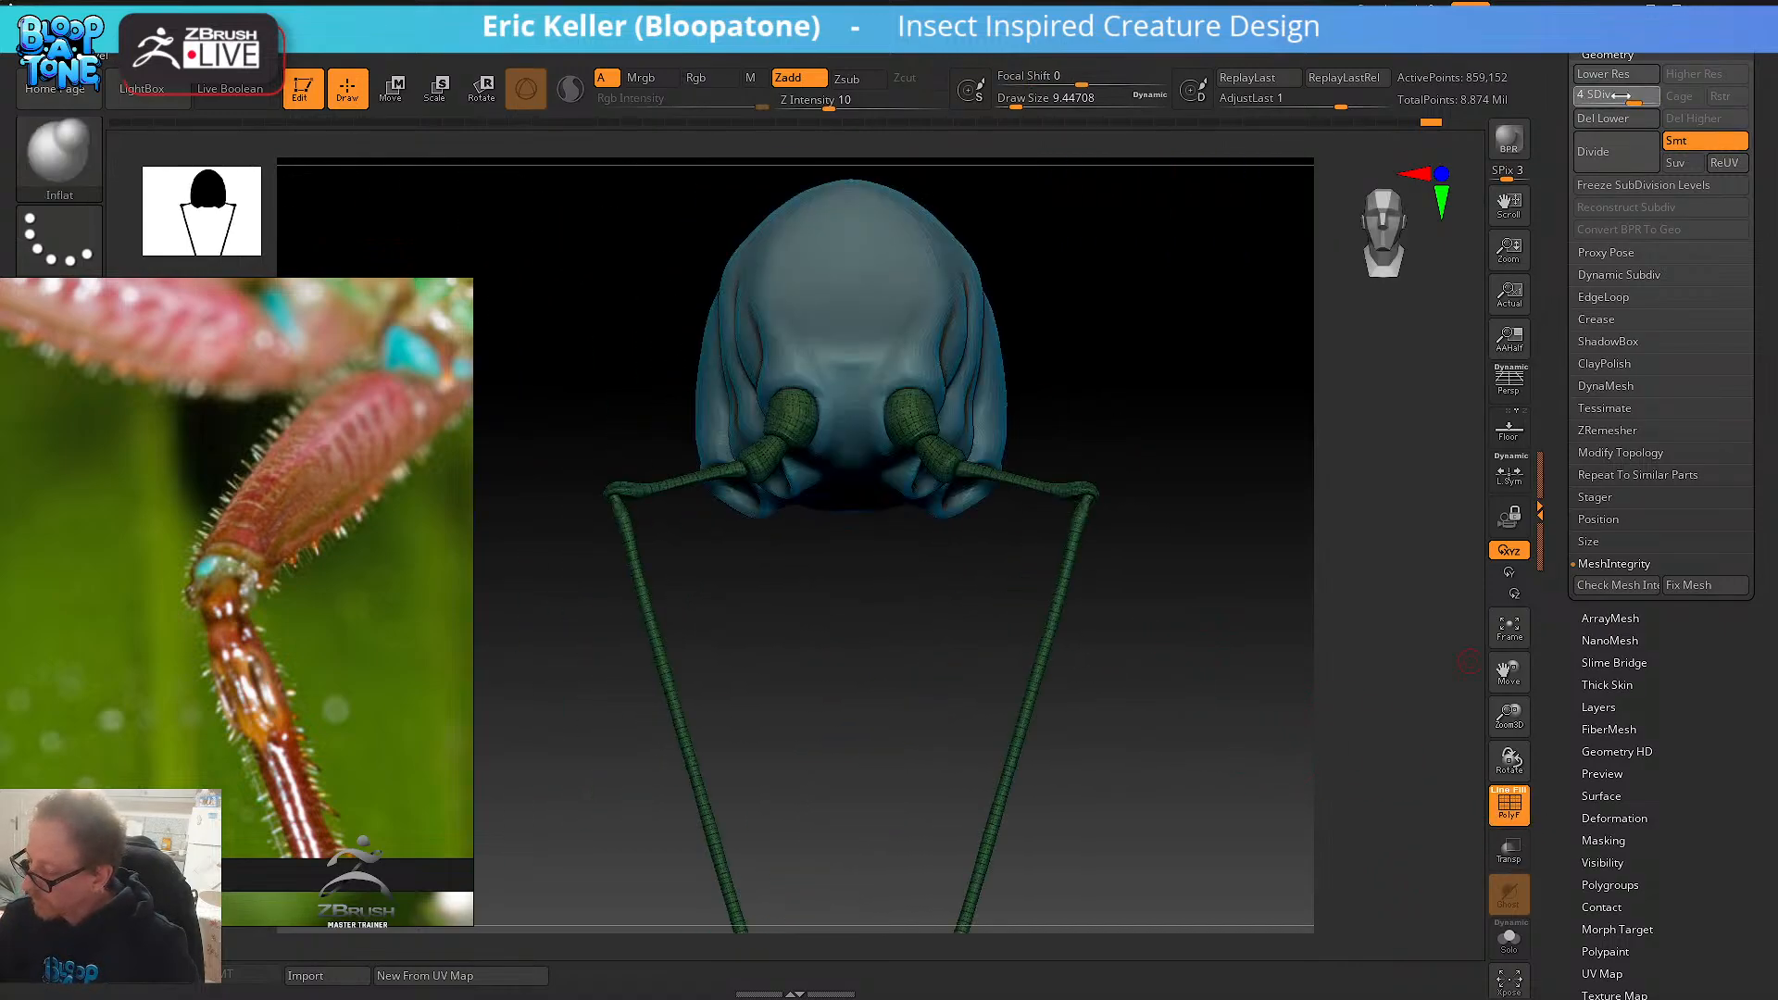
drag(1650, 100, 1582, 100)
alt+drag(1299, 654, 1307, 487)
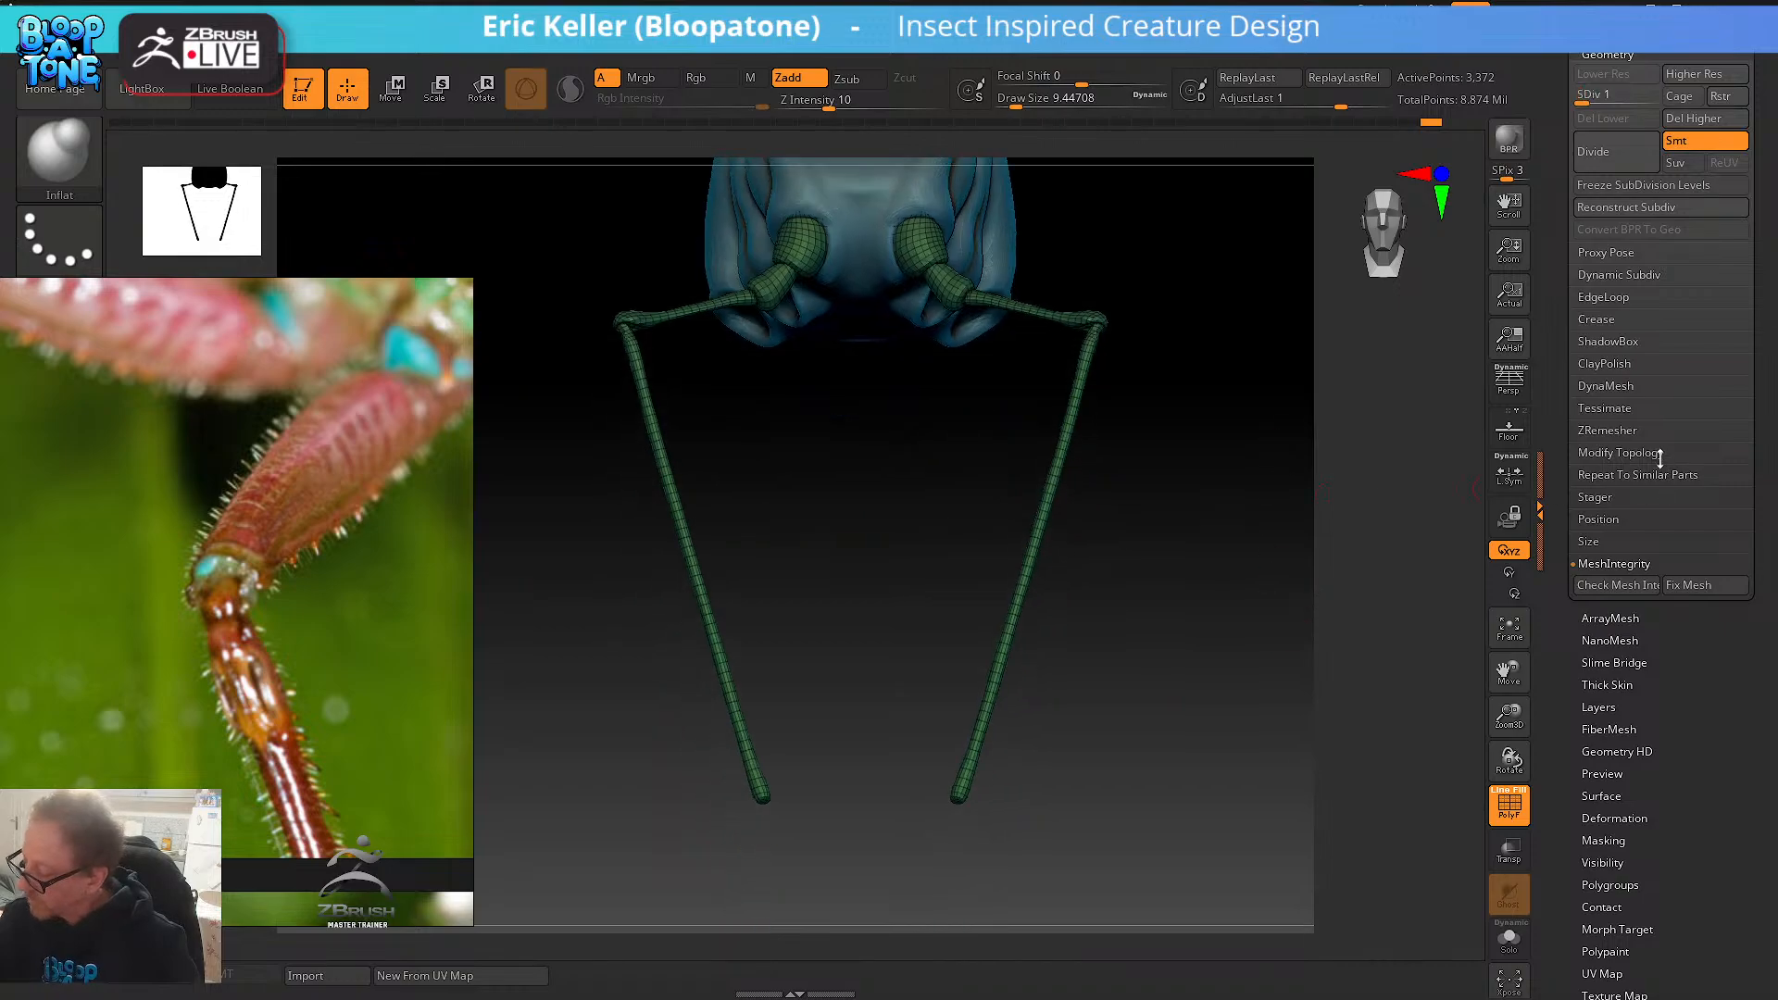
click(1610, 885)
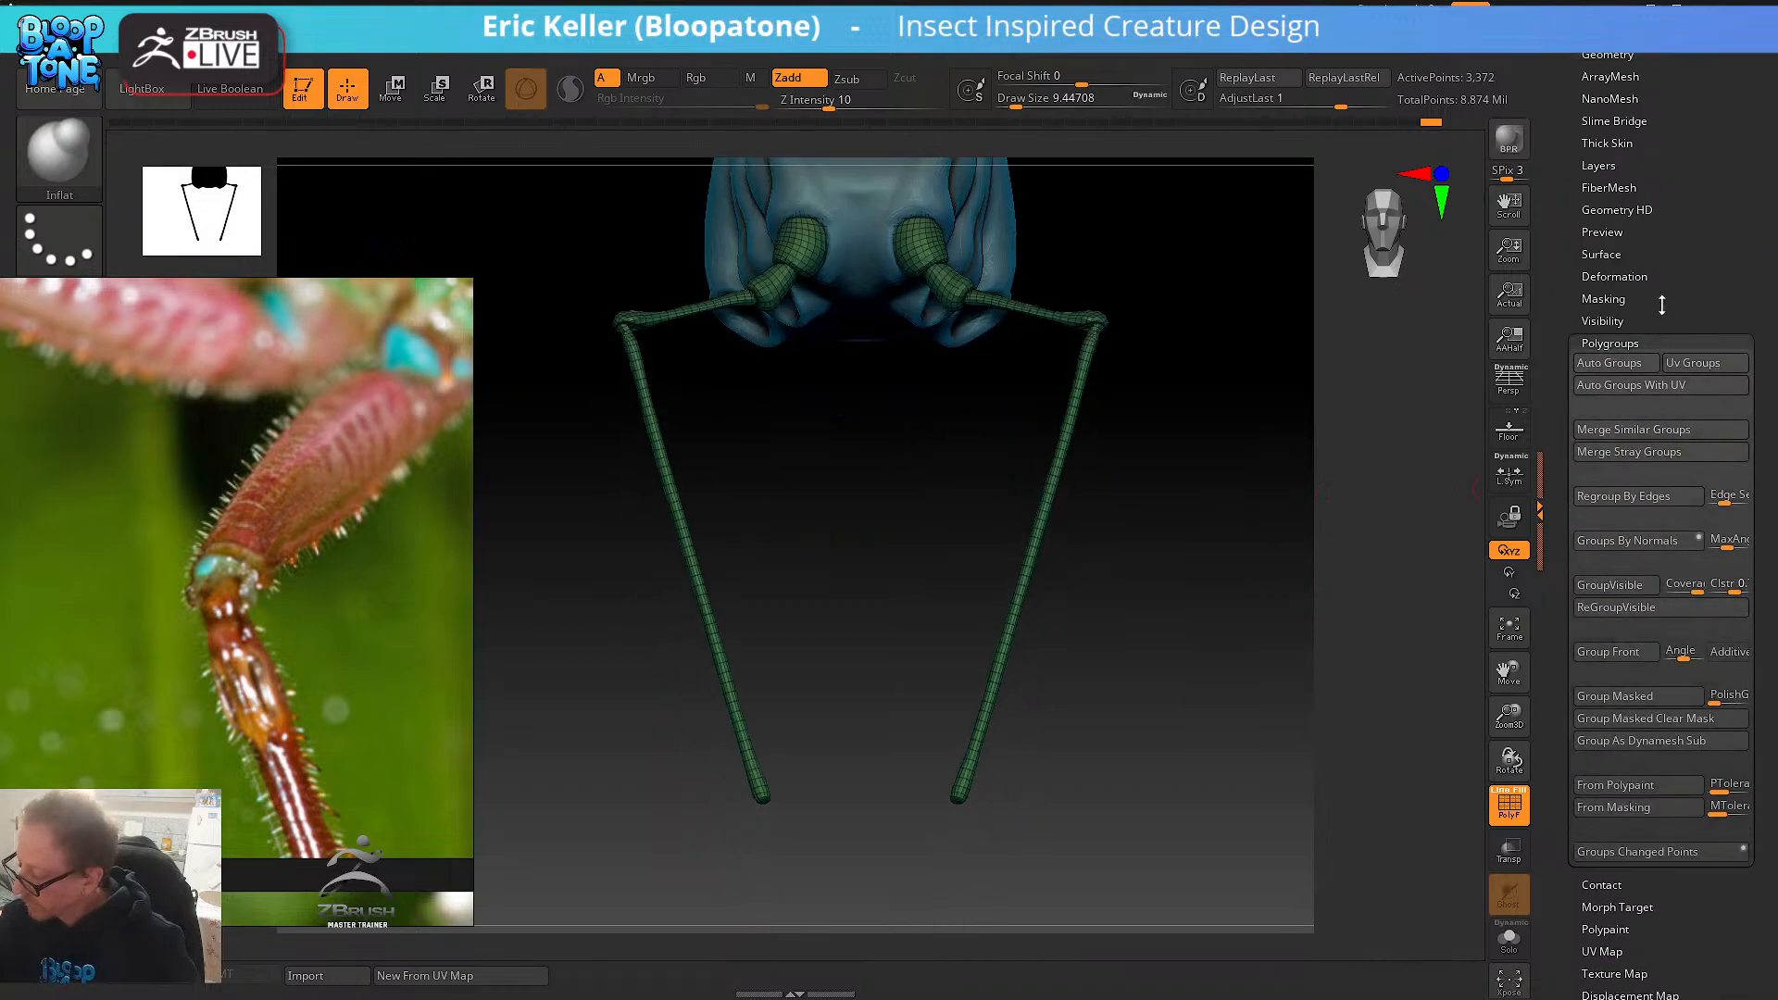
click(1608, 363)
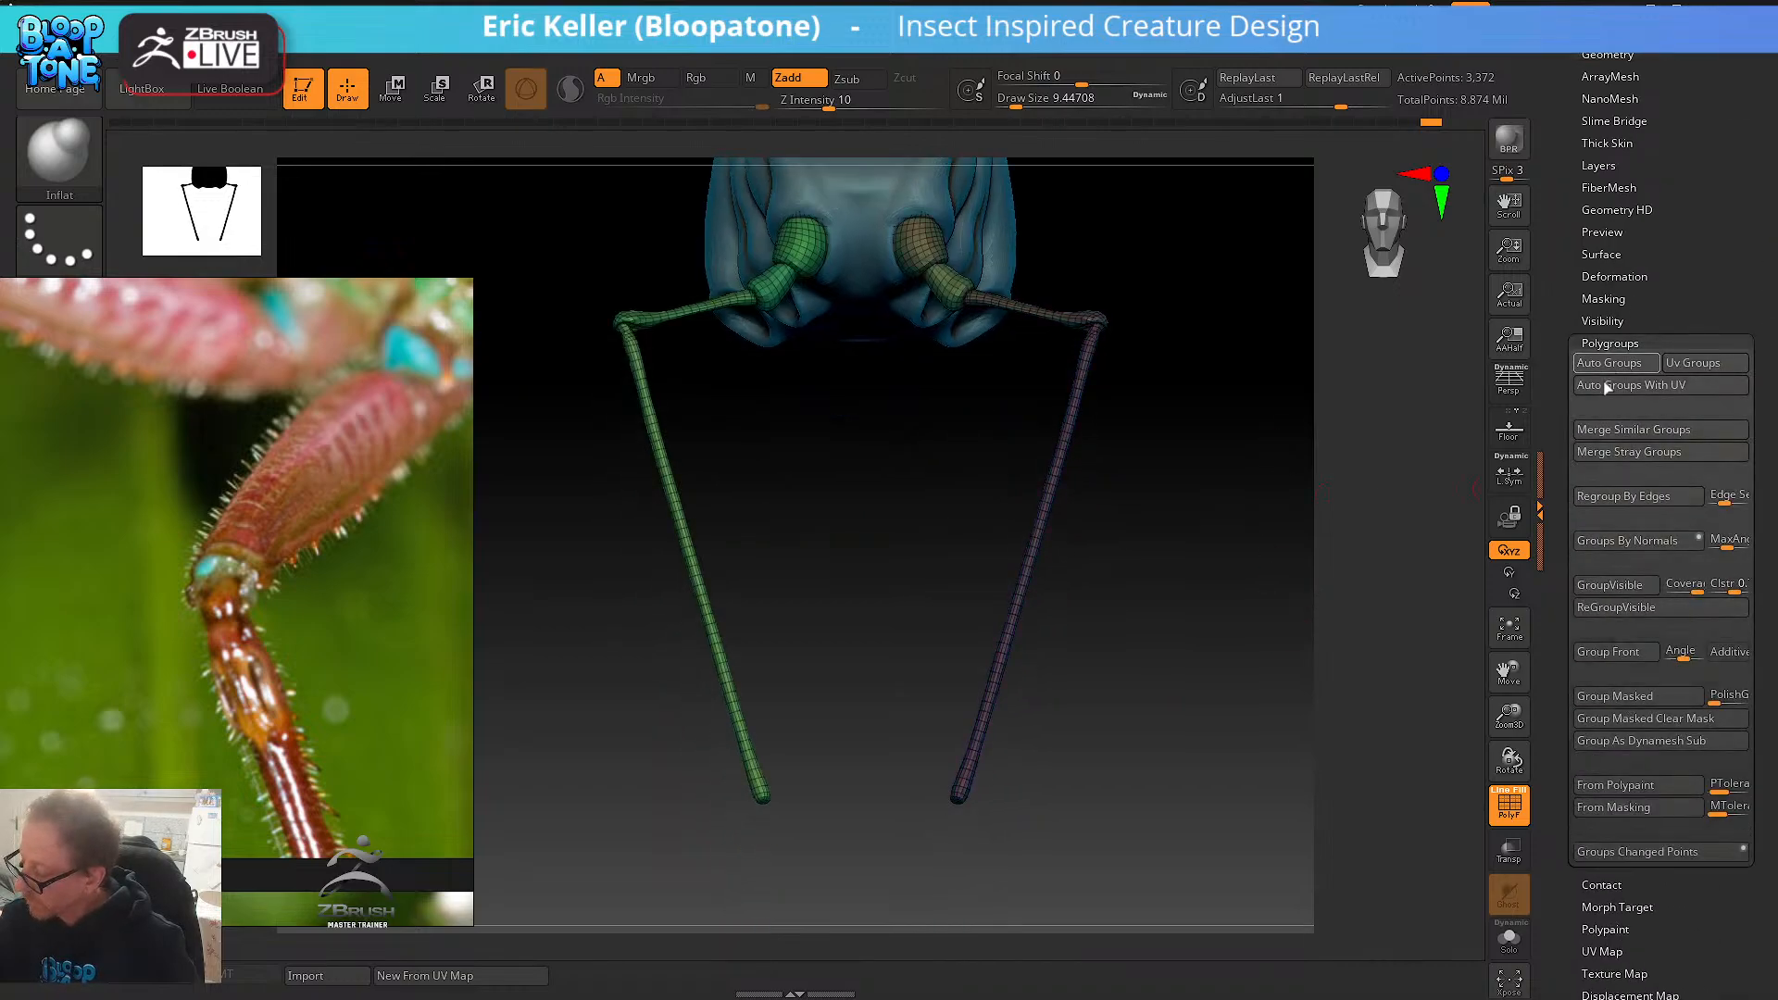
click(1613, 430)
- Isolate the pair of lower leg segments by their polygroup and turn off the polyframe
alt+drag(1297, 449, 1269, 509)
key(ctrl+shift)
ctrl+shift+click(1046, 487)
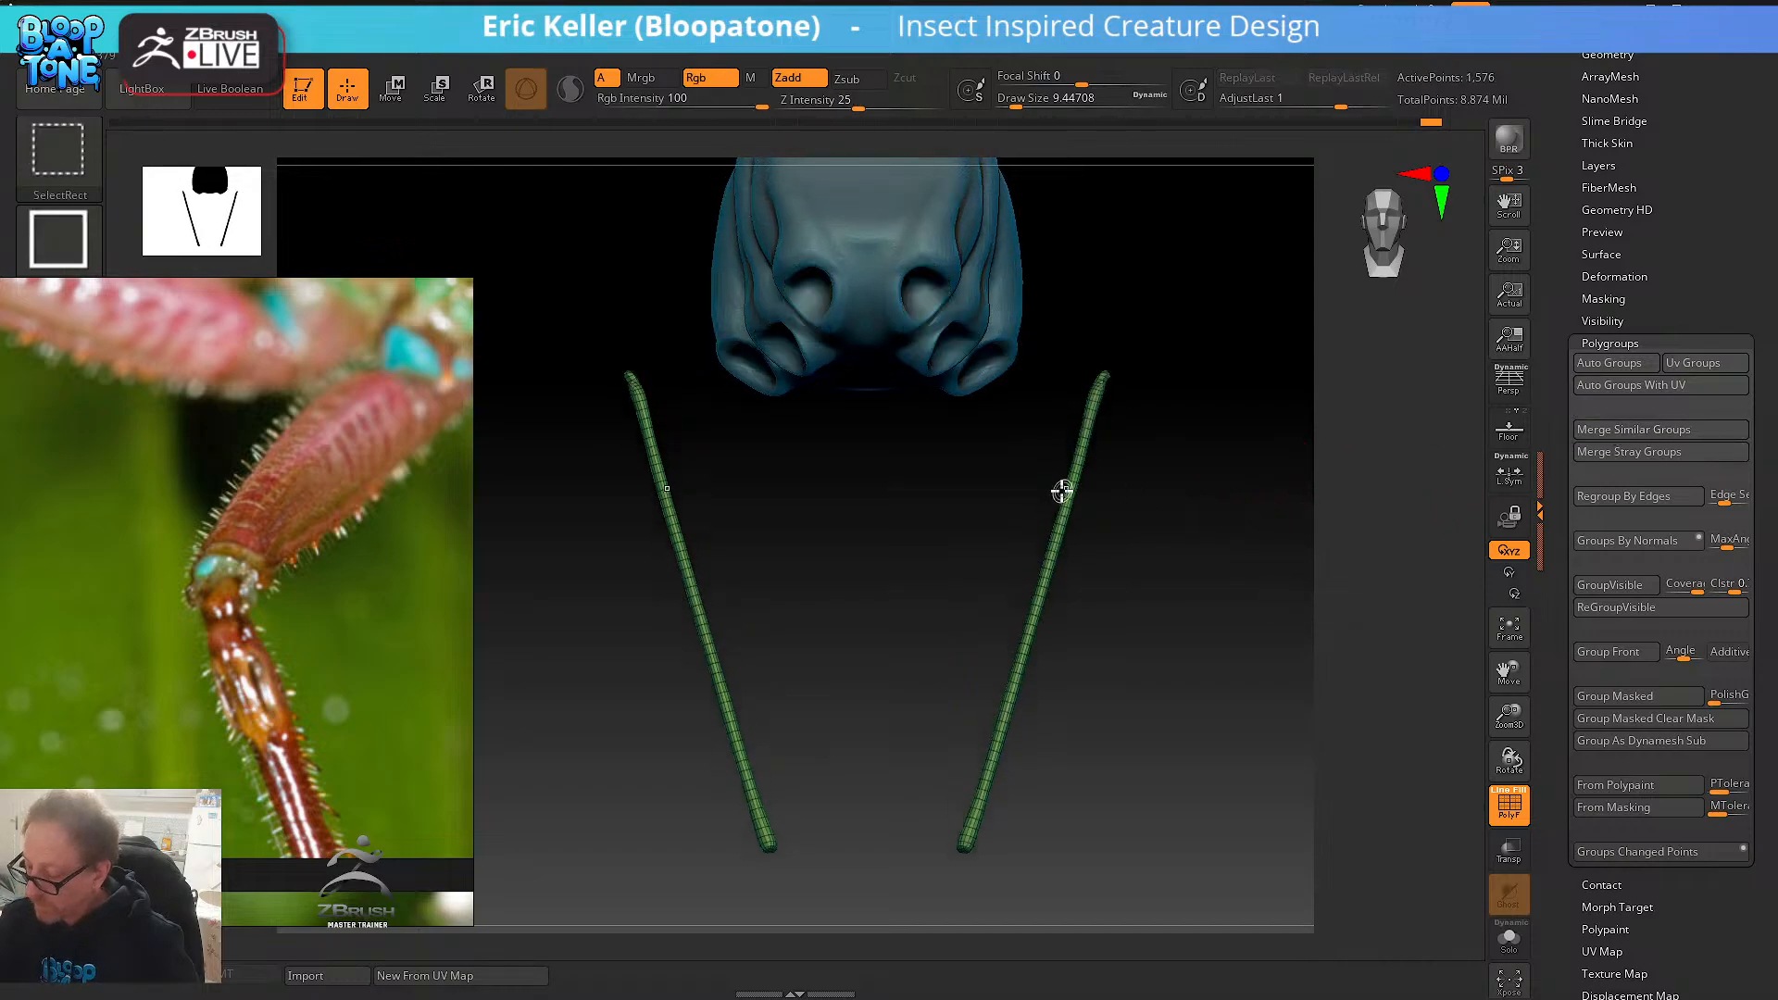
click(1510, 804)
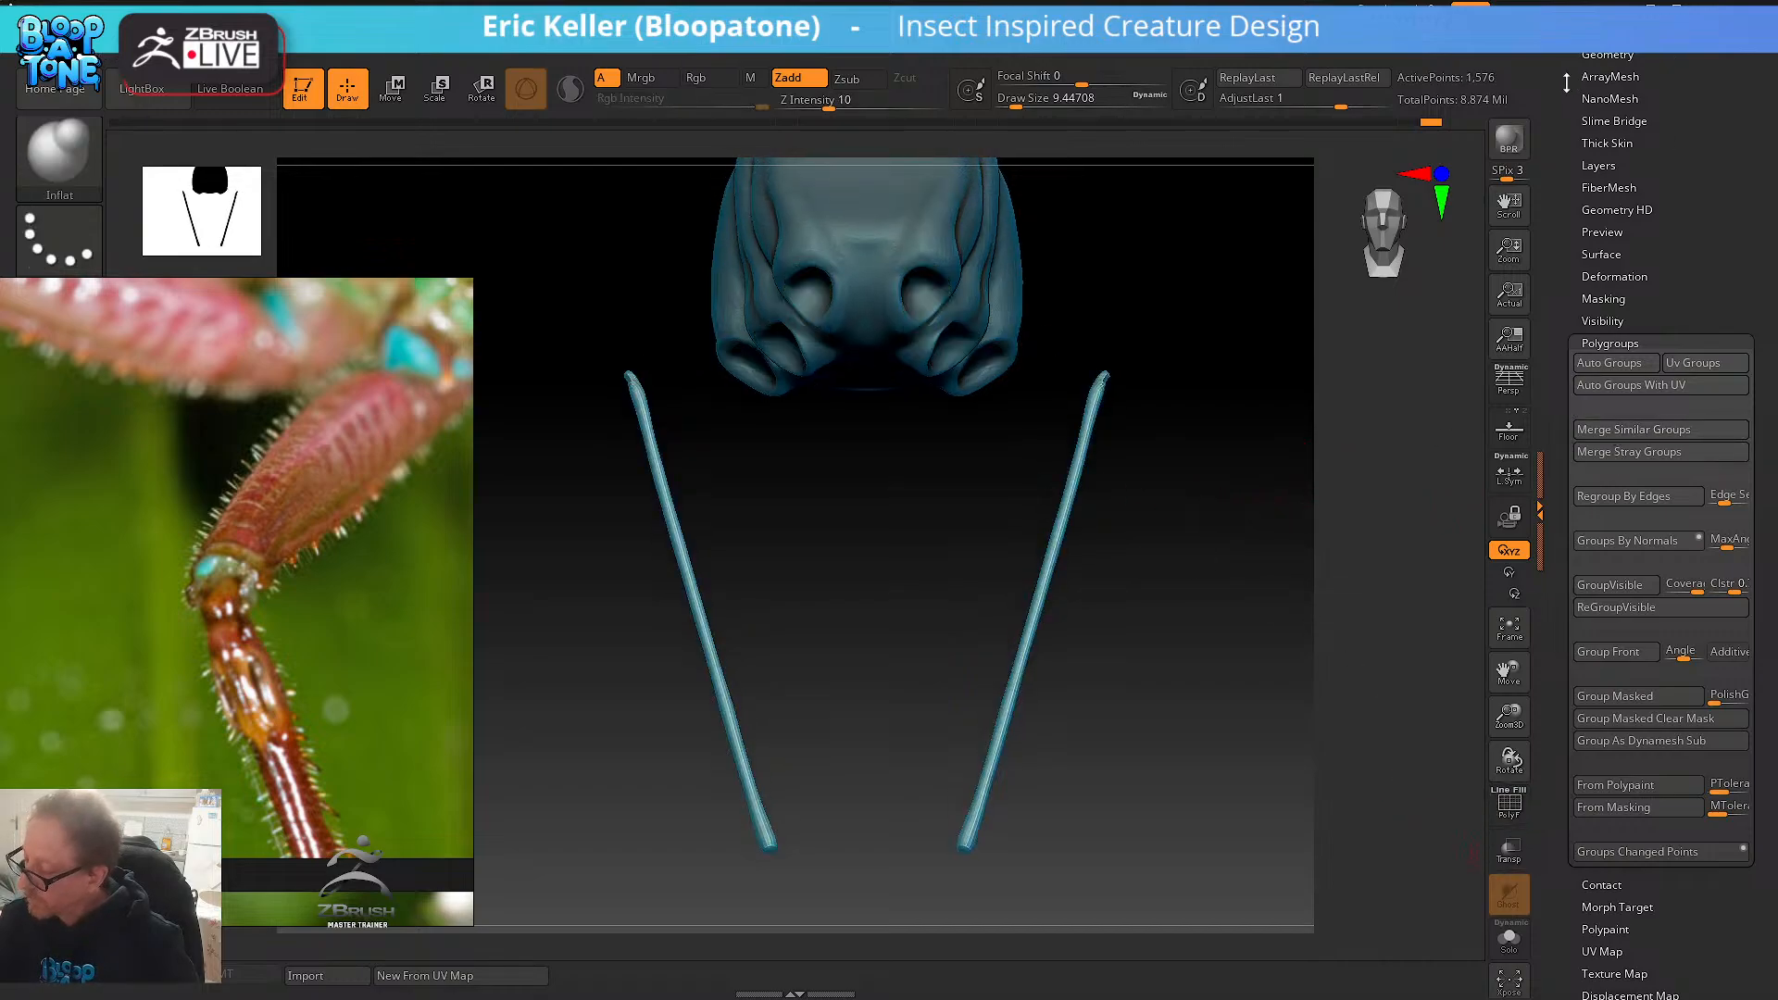
- Raise the isolated lower segments back to subdivision level 5
drag(1566, 83, 1567, 146)
click(1591, 98)
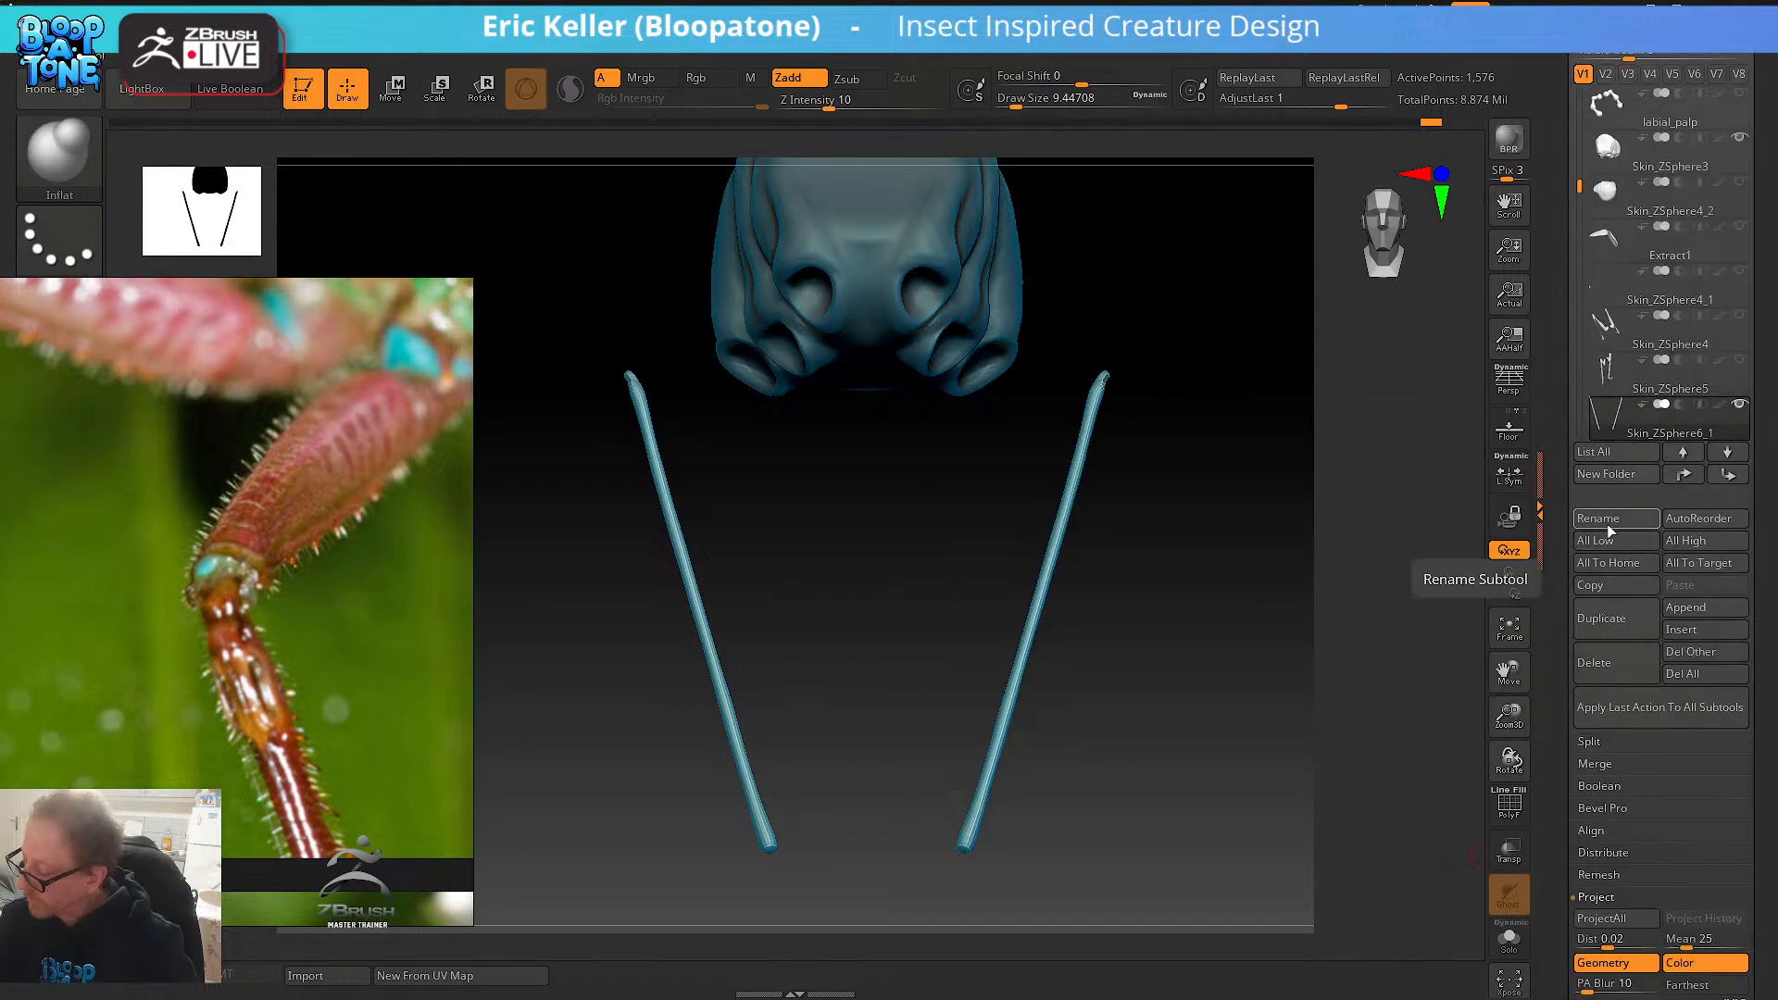
scroll(1607, 500, down, 8)
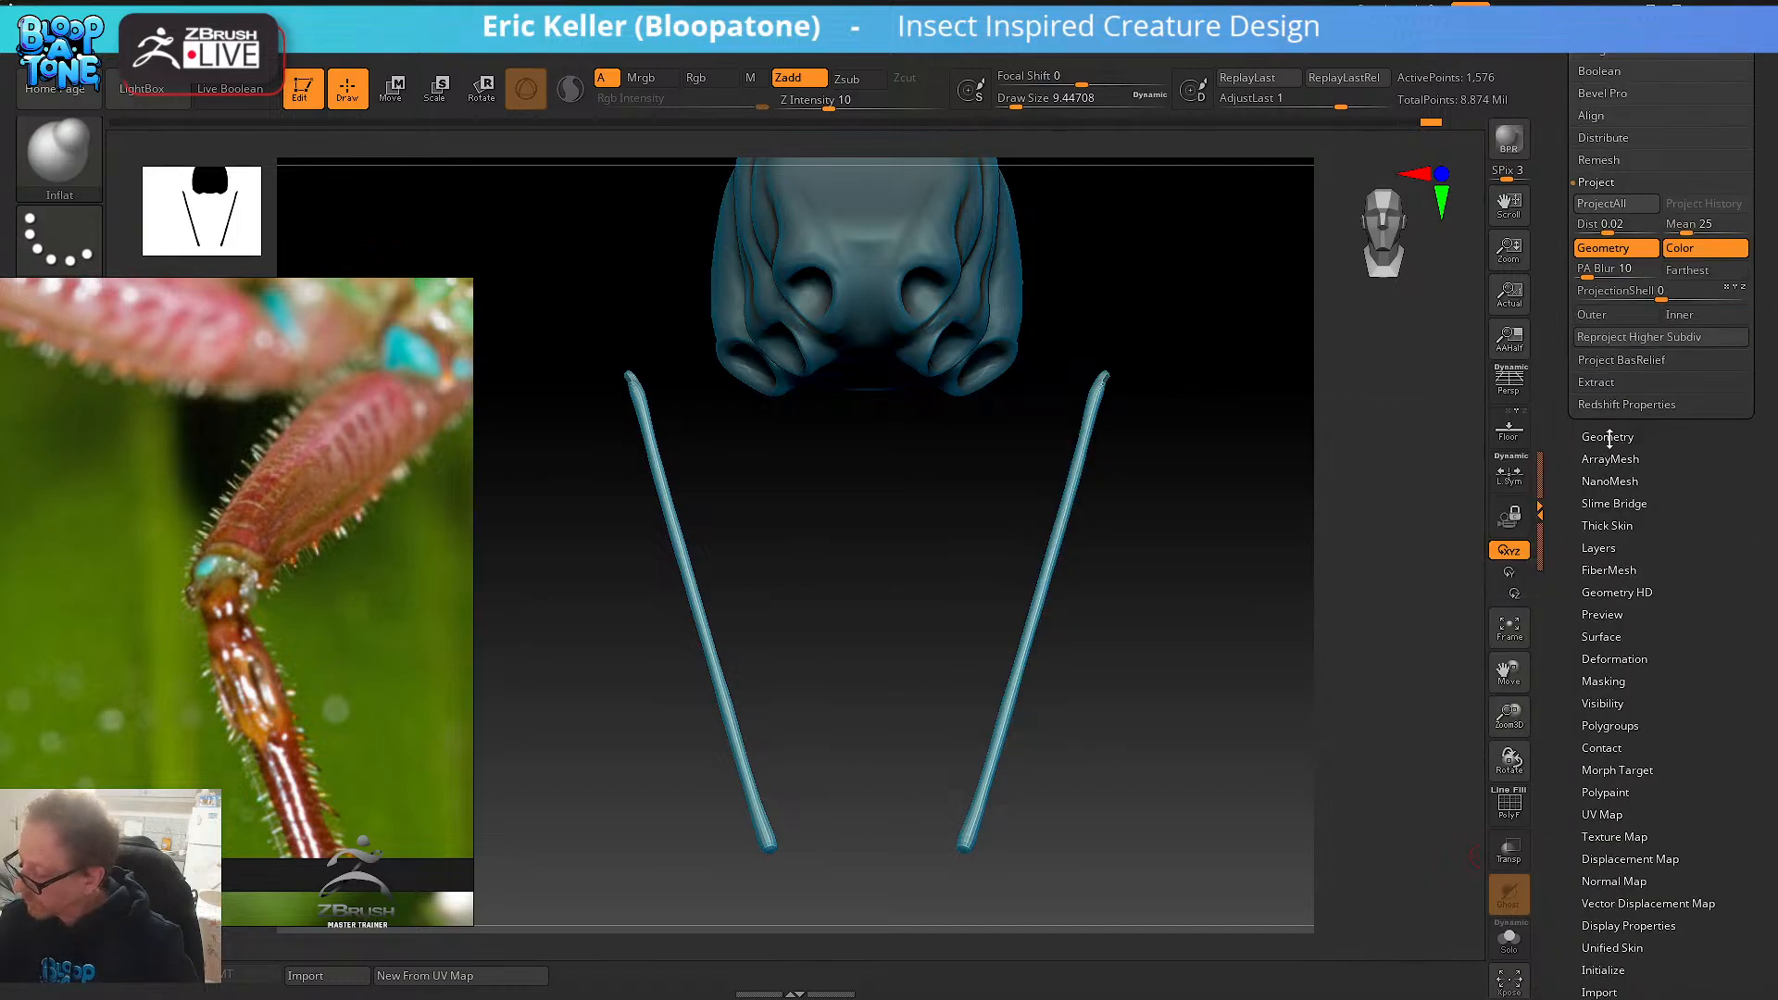
click(1610, 439)
drag(1613, 98, 1652, 99)
- Inflate the lower segment's upper tip into a rounded knob, check it in Solo mode, and bring back the full legs
alt+drag(1311, 340, 1151, 668)
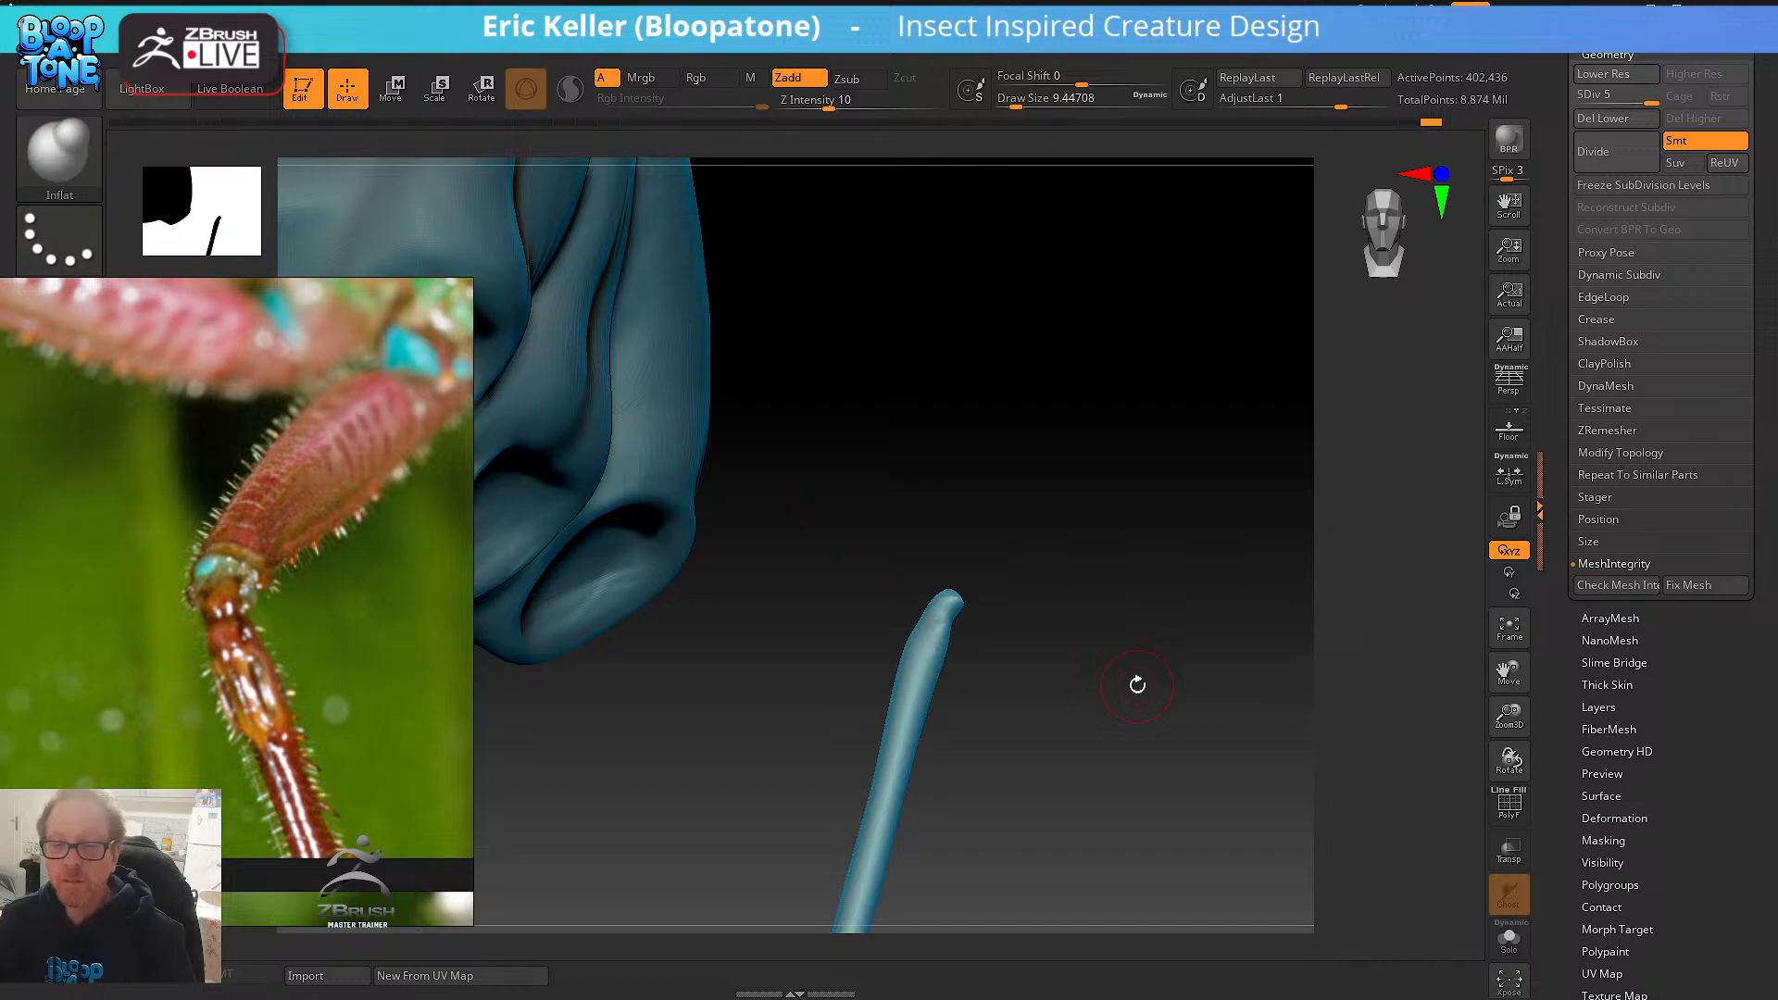
mouse_move(951, 597)
mouse_down()
mouse_move(953, 651)
mouse_move(1083, 599)
mouse_up()
click(1497, 937)
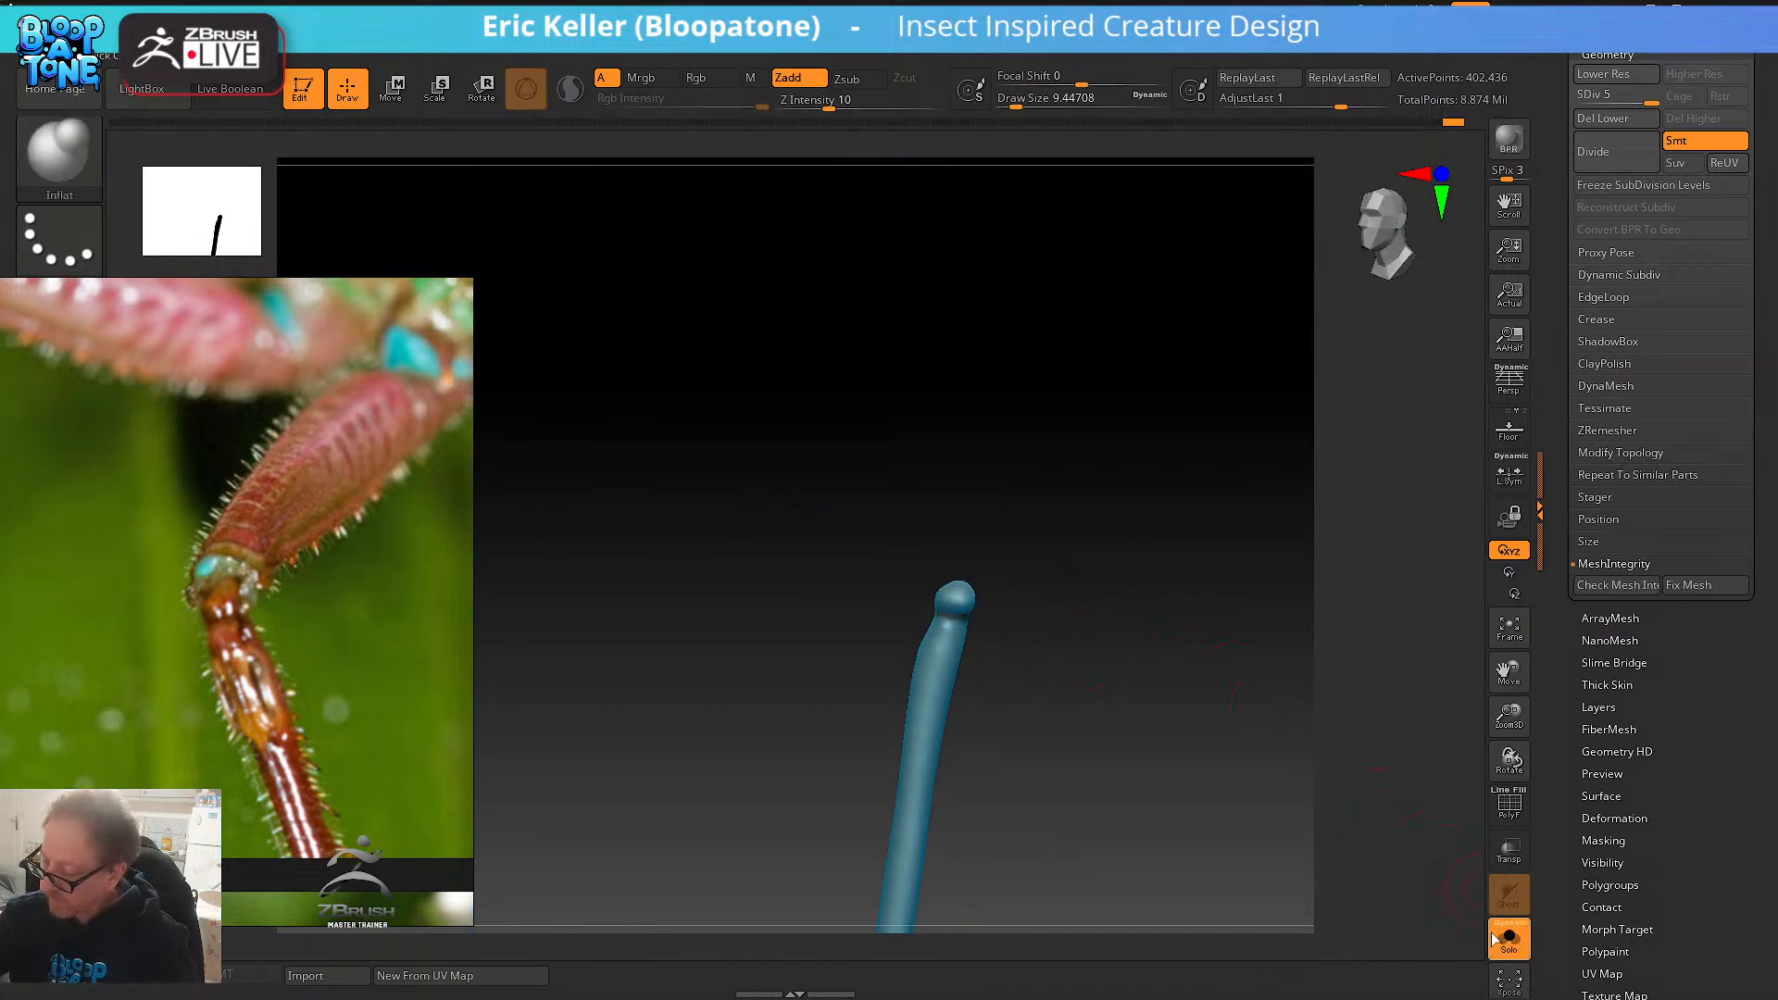
click(1496, 937)
mouse_move(1096, 814)
mouse_down()
mouse_move(1071, 762)
mouse_move(1130, 726)
mouse_move(1115, 718)
mouse_up()
- Reshape the knee joint with a larger Move brush so the two leg segments fit together
click(59, 153)
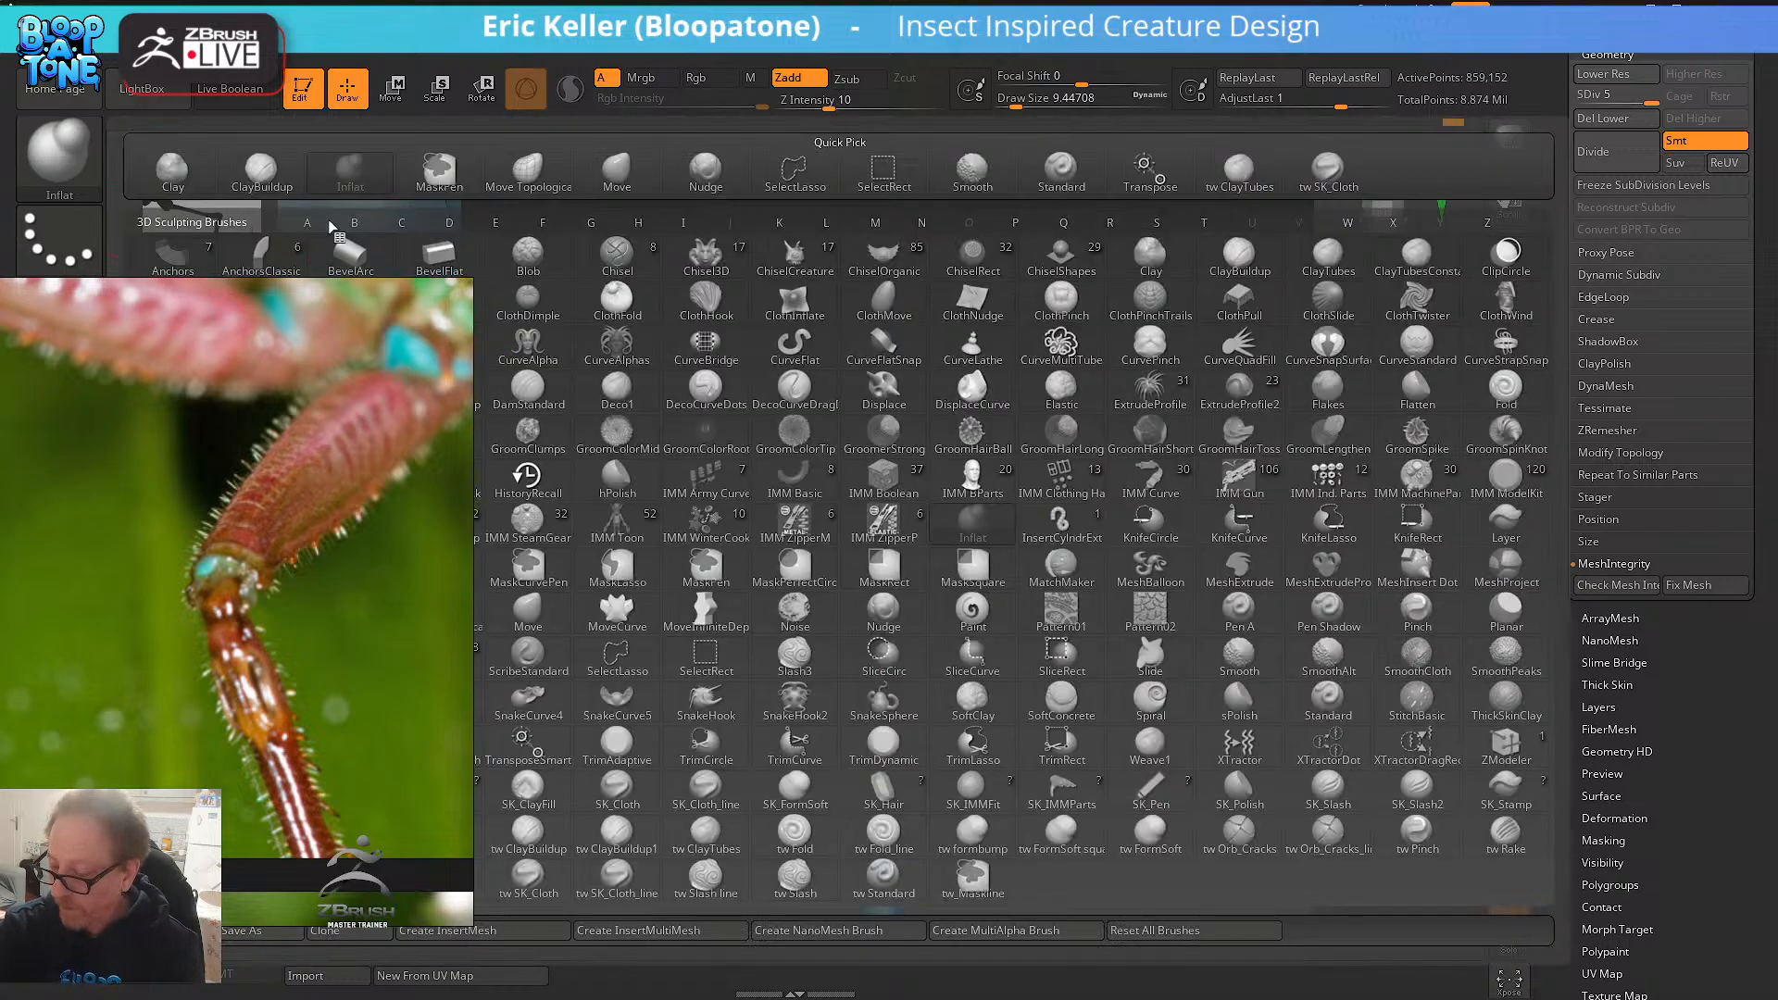
click(630, 190)
key(s)
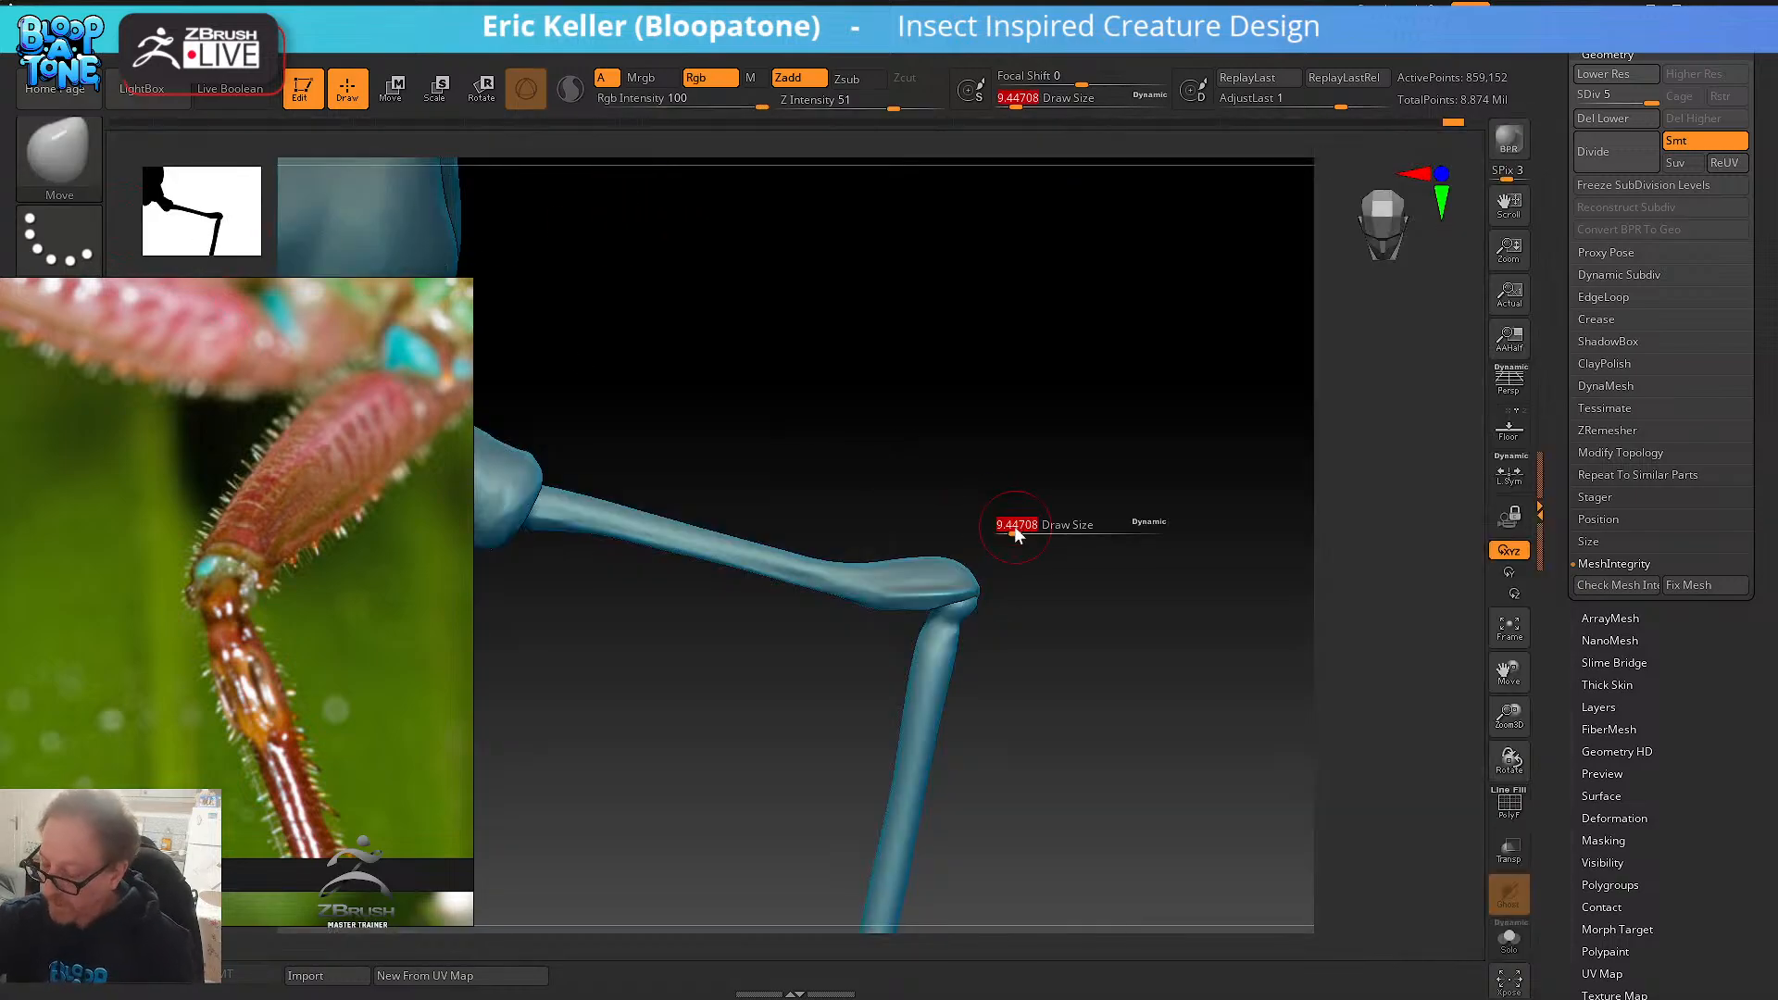
drag(1012, 524, 1072, 522)
drag(992, 564, 976, 498)
mouse_move(1078, 695)
mouse_down()
mouse_move(1005, 593)
mouse_move(1068, 596)
mouse_move(889, 544)
mouse_move(975, 557)
mouse_up()
key(s)
drag(970, 567, 984, 559)
- Examine the long lower leg segments from several angles, from the knee joints down to the tips
mouse_move(1065, 690)
mouse_down()
mouse_move(1025, 636)
mouse_move(988, 670)
mouse_move(1056, 762)
mouse_move(1178, 657)
mouse_move(1139, 580)
mouse_move(1218, 504)
mouse_move(1087, 504)
mouse_move(1104, 572)
mouse_up()
ctrl+shift+click(1231, 703)
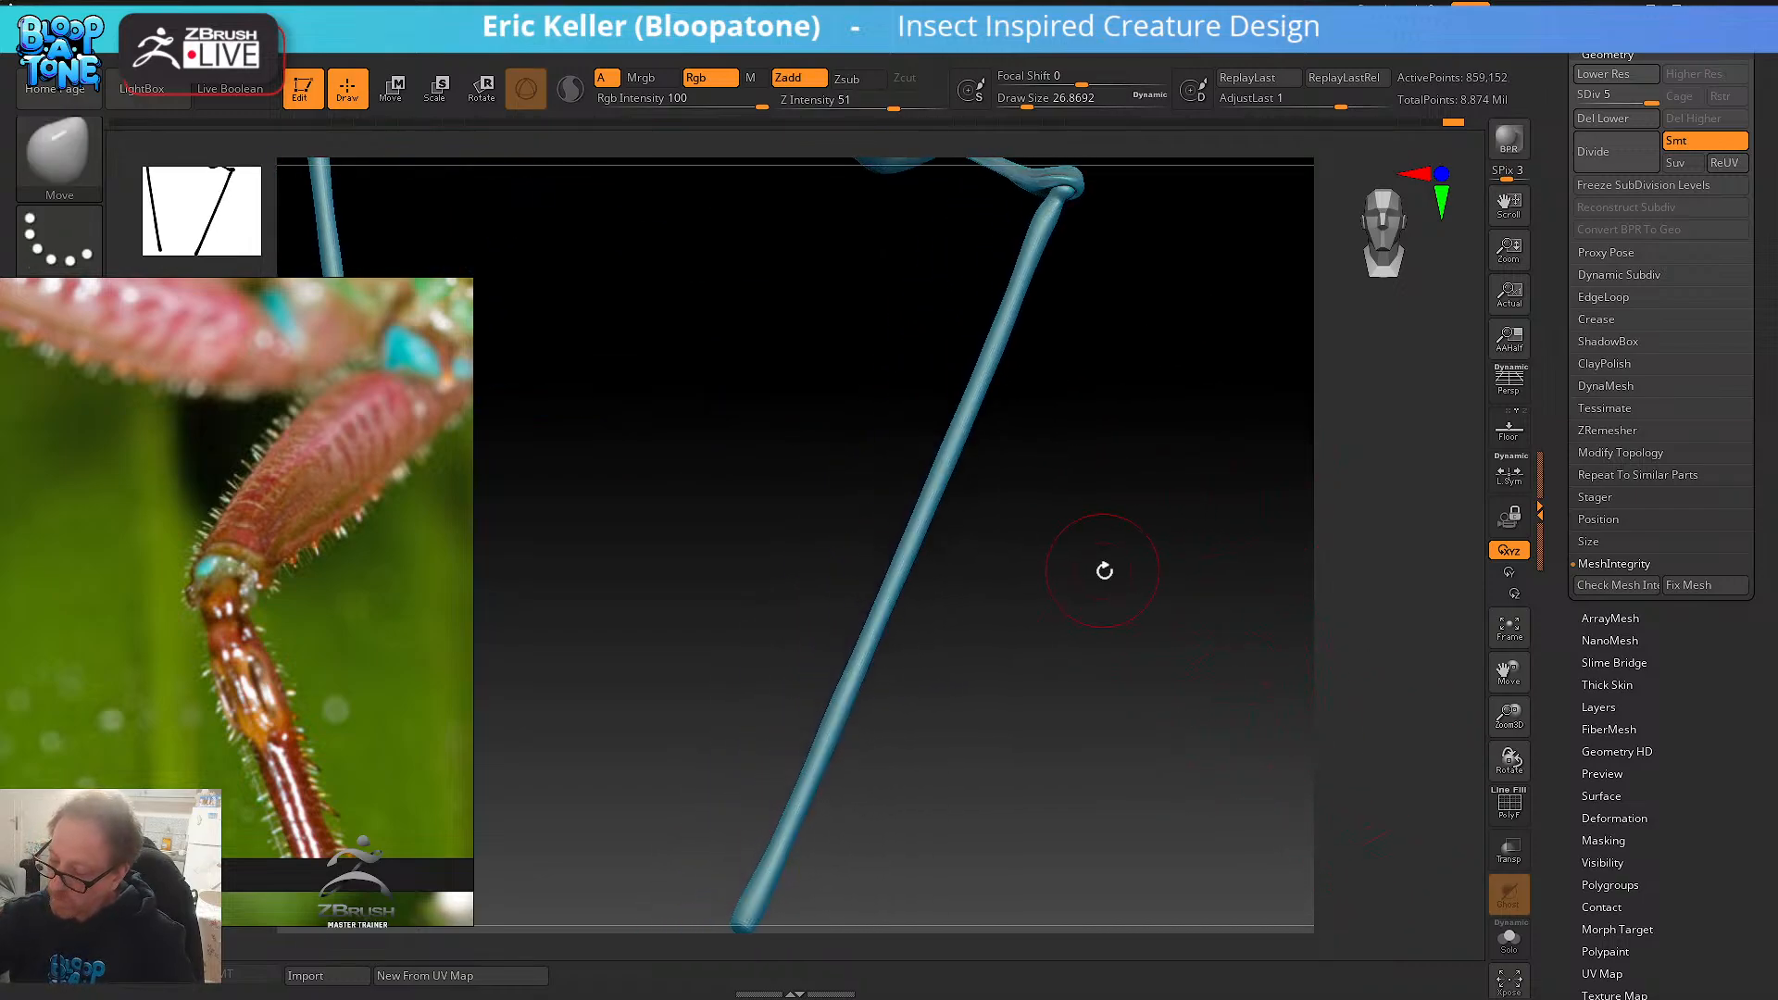
key(shift)
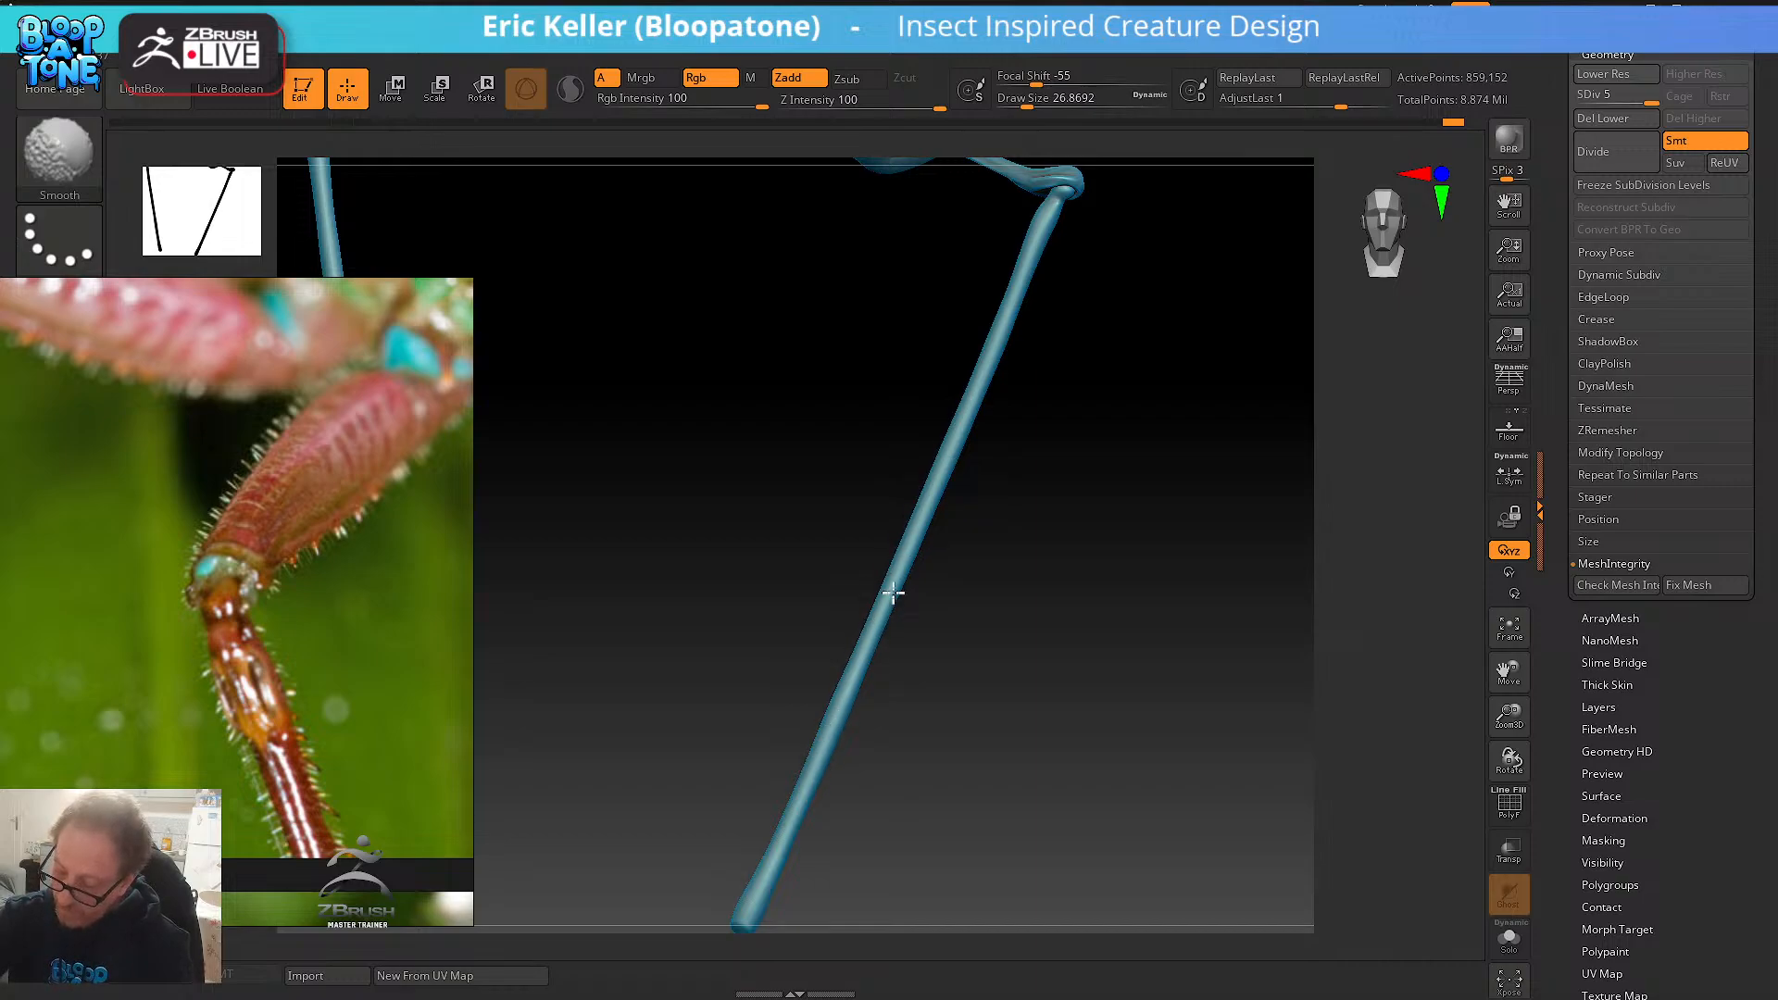
mouse_move(948, 655)
mouse_down()
mouse_move(862, 707)
mouse_move(905, 759)
mouse_up()
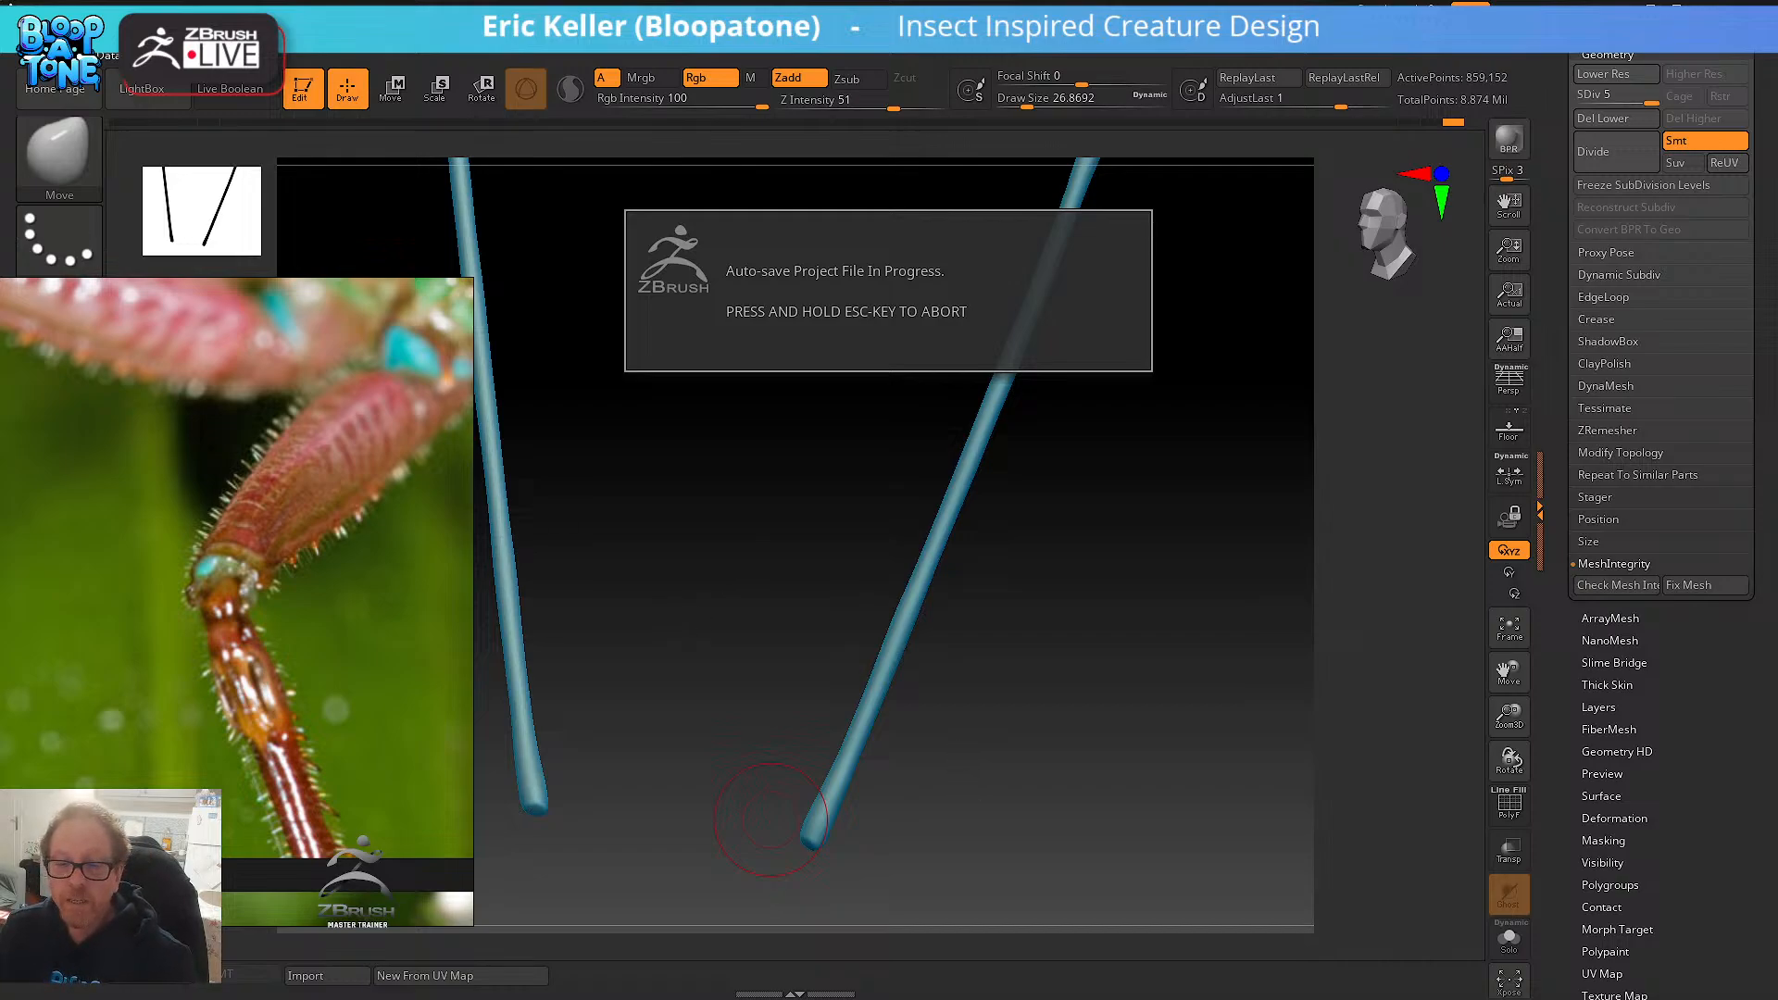
drag(770, 820, 686, 627)
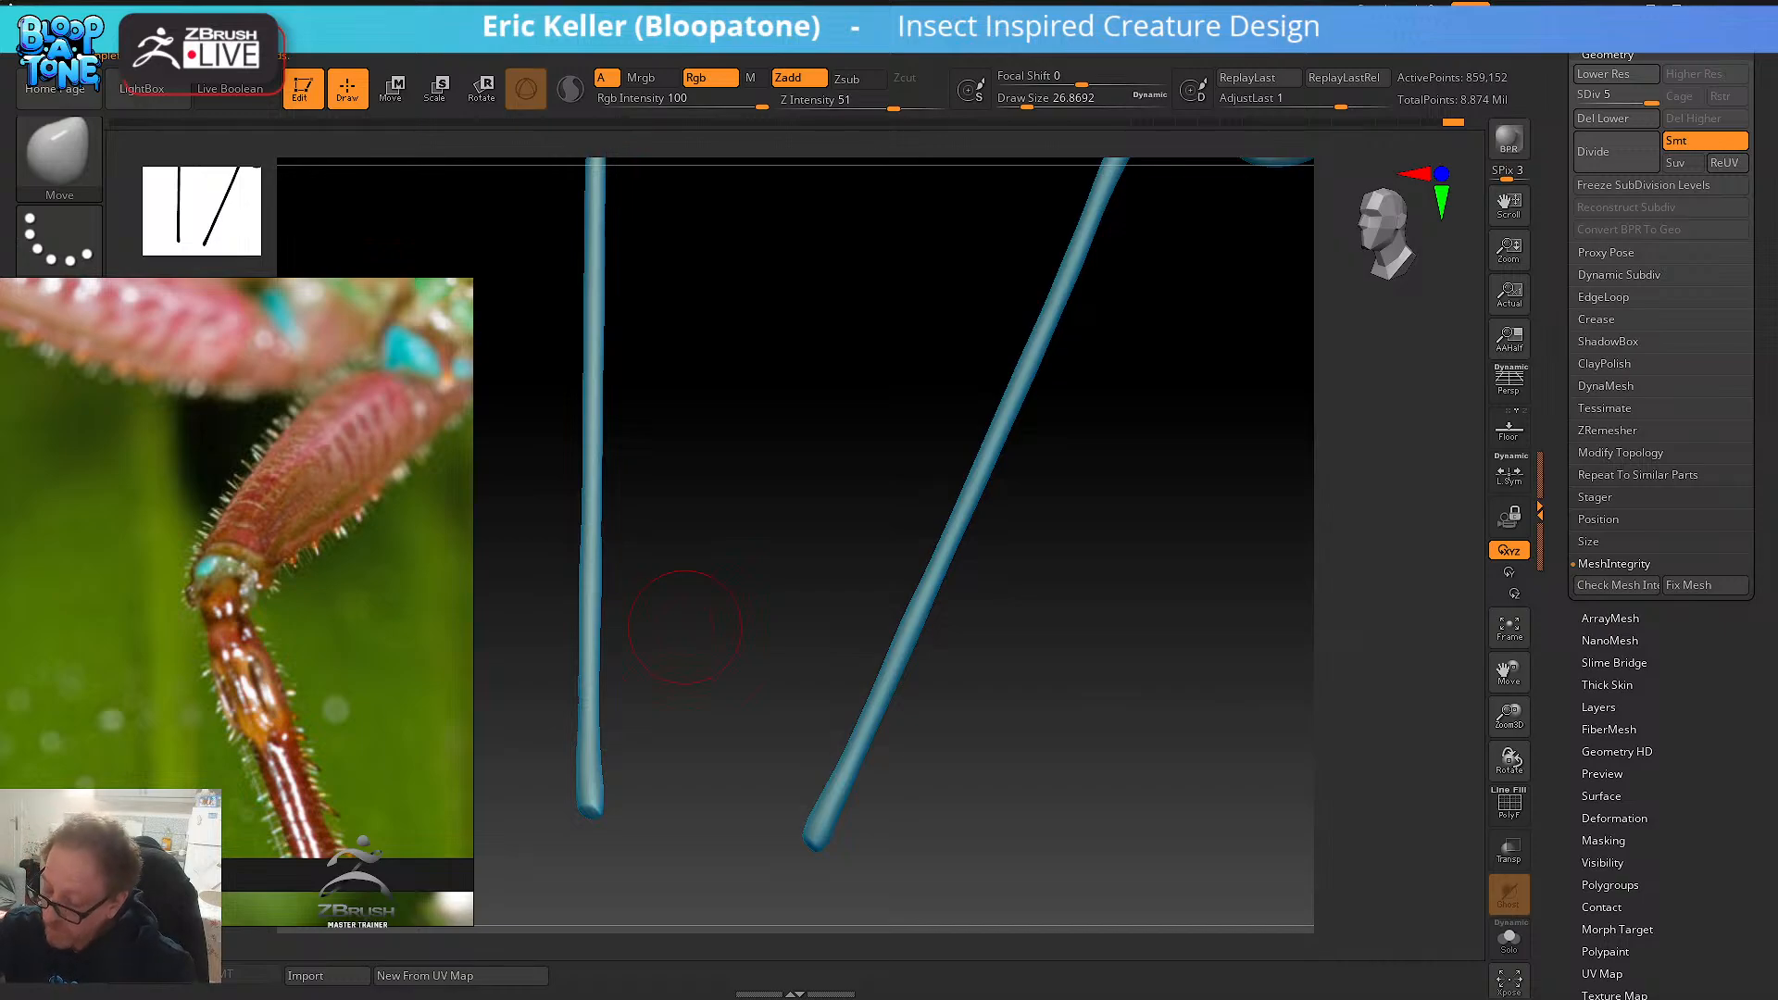
key(shift)
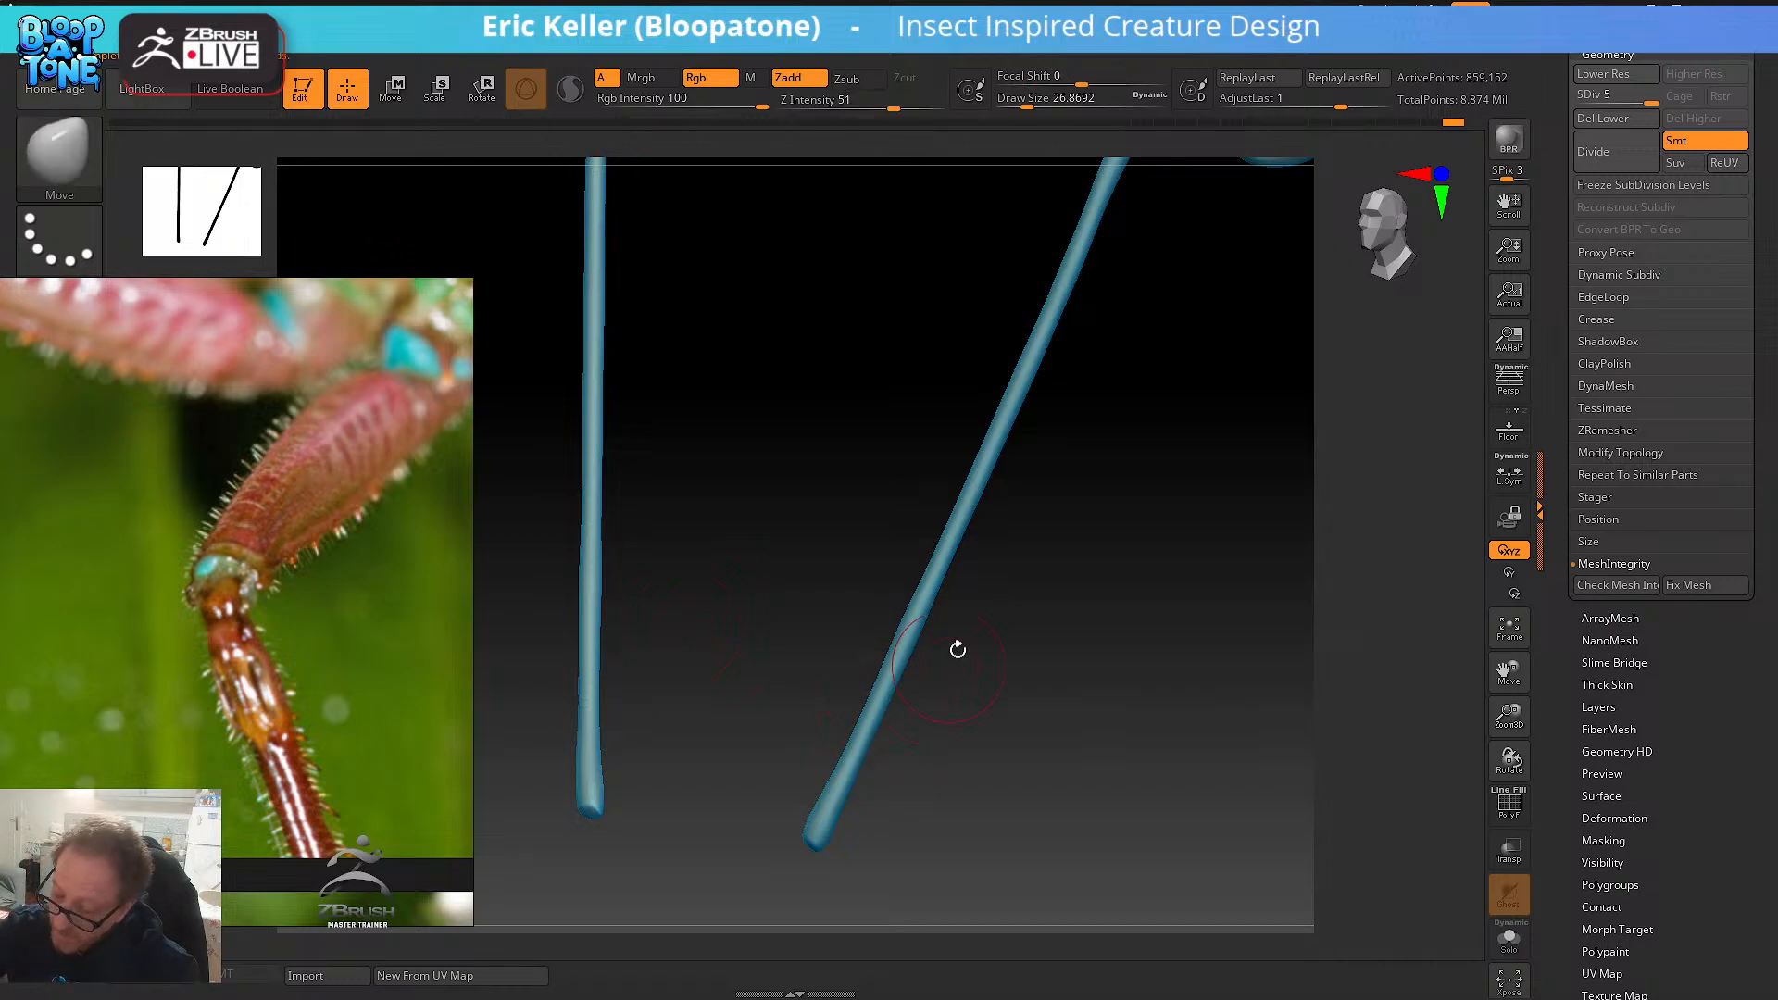
alt+drag(956, 648, 916, 833)
drag(1060, 488, 1171, 626)
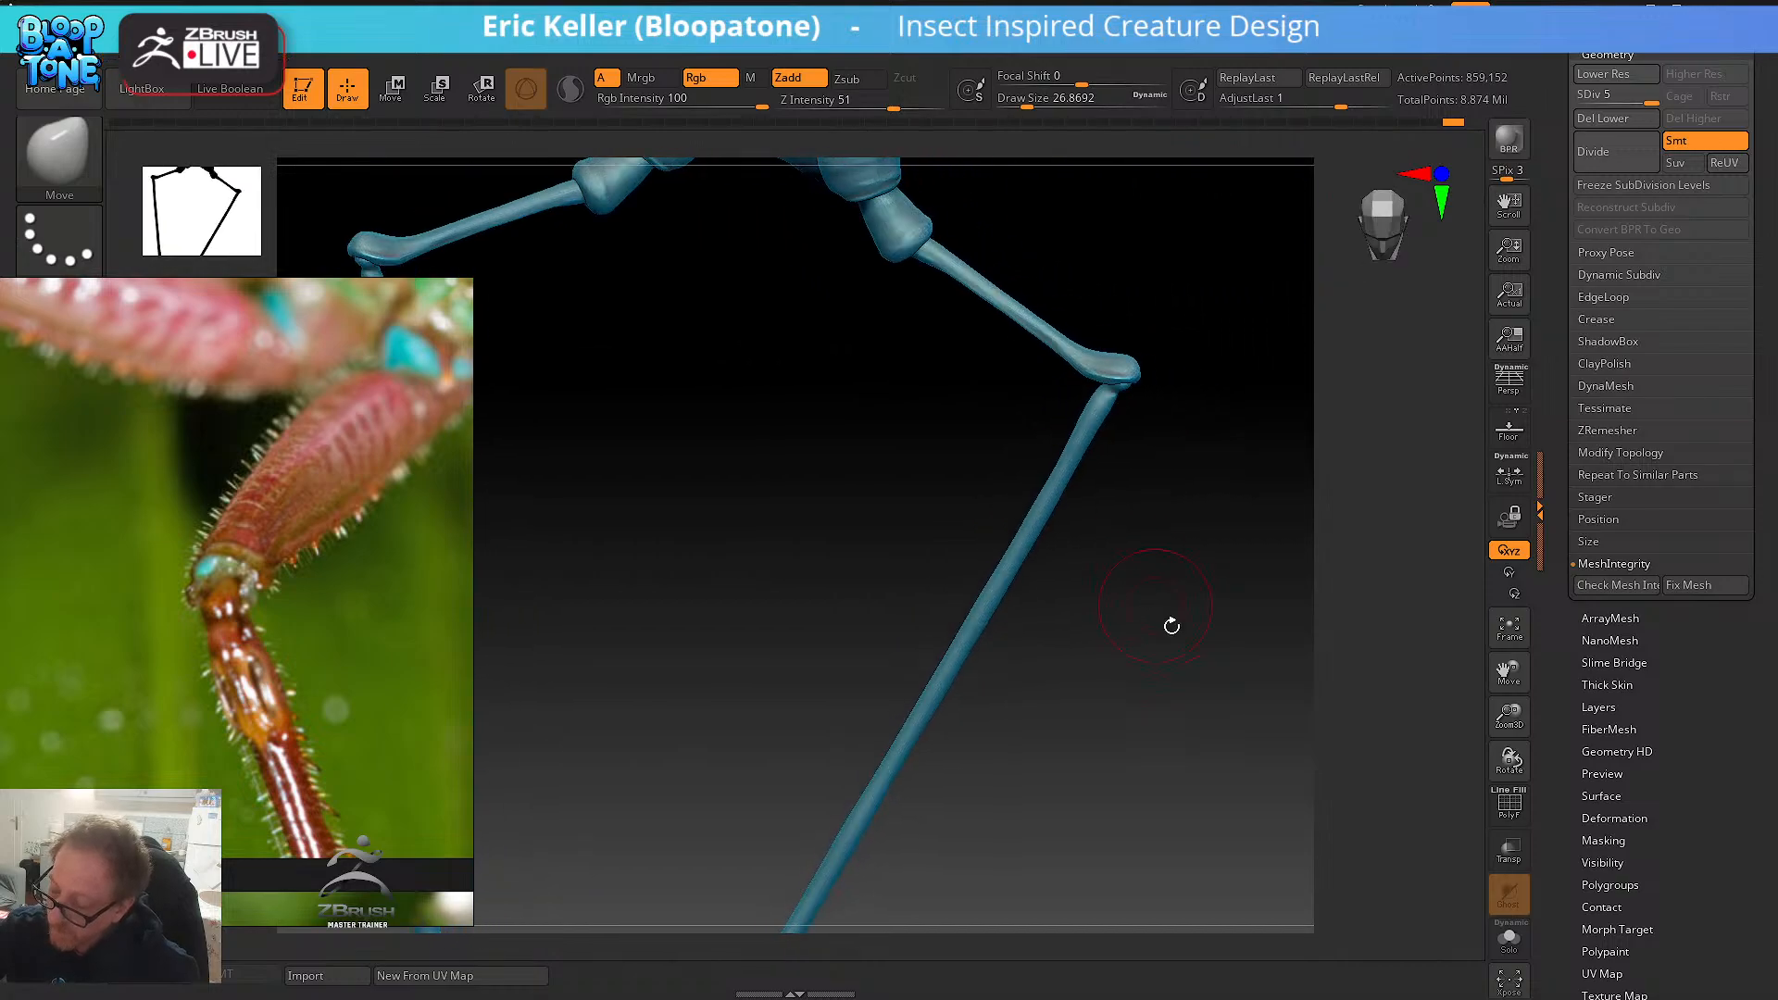
- Study the katydid and grasshopper reference photos for the shape of the lower legs
scroll(319, 579, down, 7)
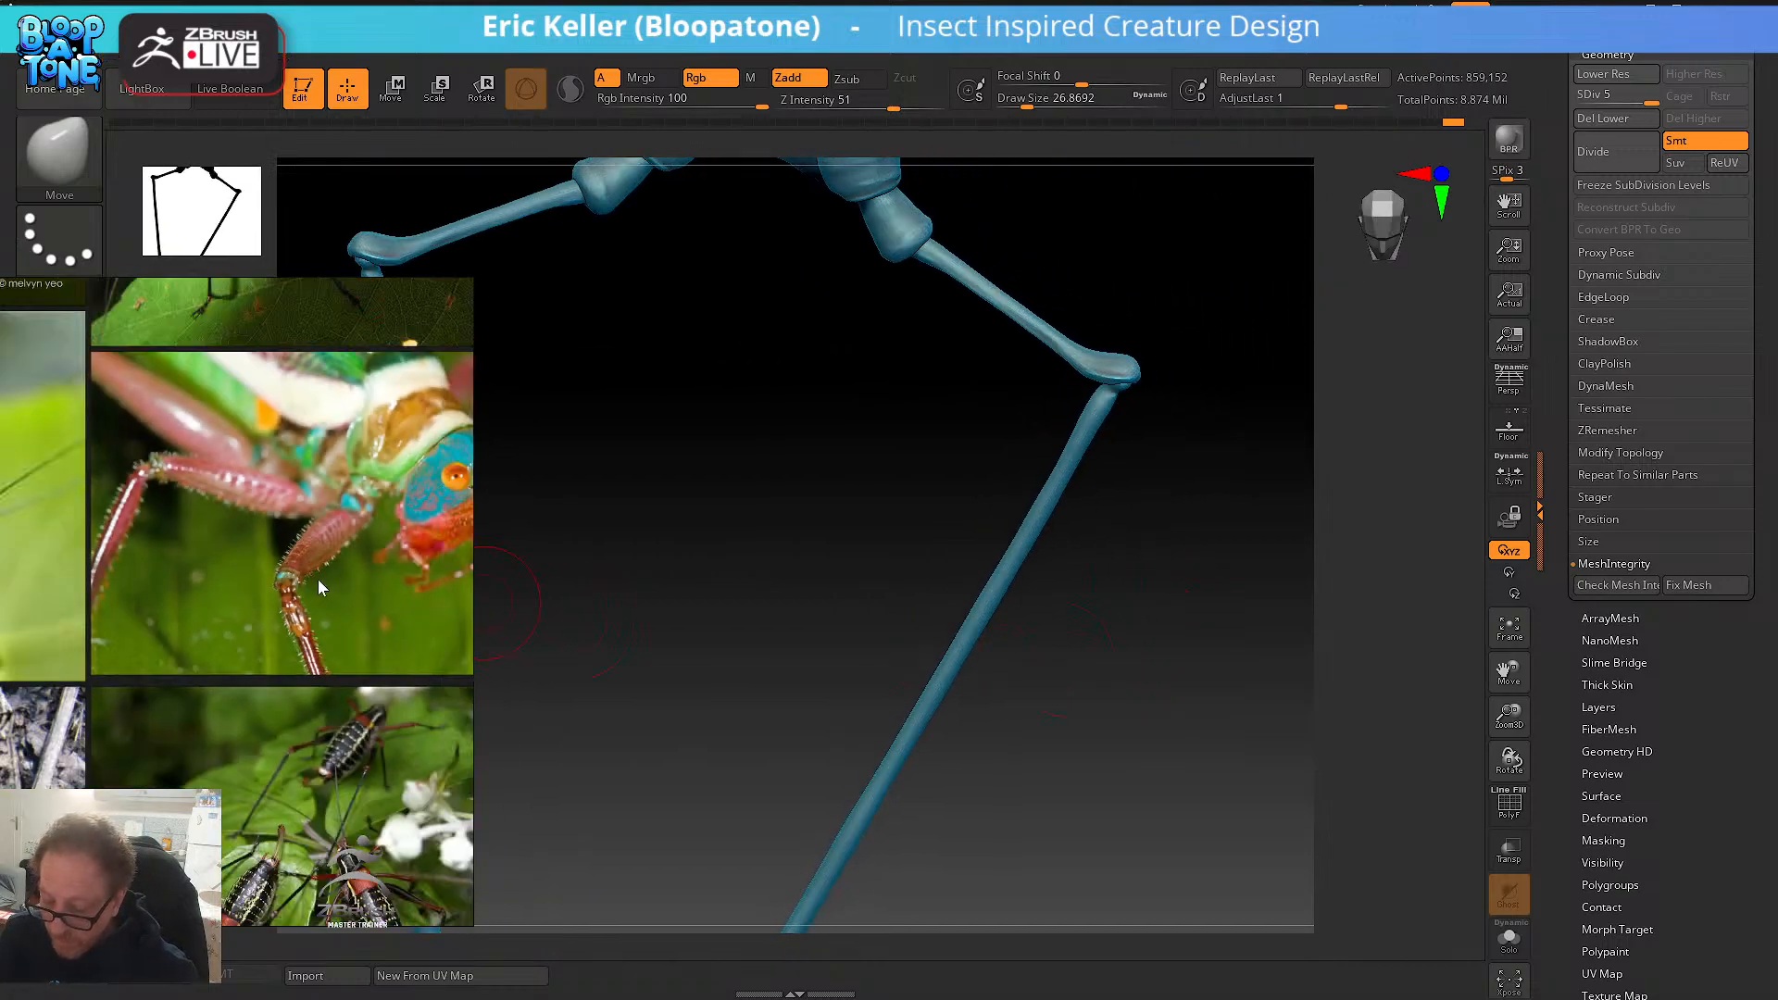
middle_drag(314, 580, 442, 676)
mouse_move(231, 565)
middle_down()
mouse_move(313, 591)
mouse_move(334, 625)
mouse_move(270, 519)
mouse_move(312, 486)
middle_up()
scroll(335, 625, up, 2)
scroll(340, 629, down, 3)
scroll(182, 667, up, 3)
scroll(287, 612, up, 3)
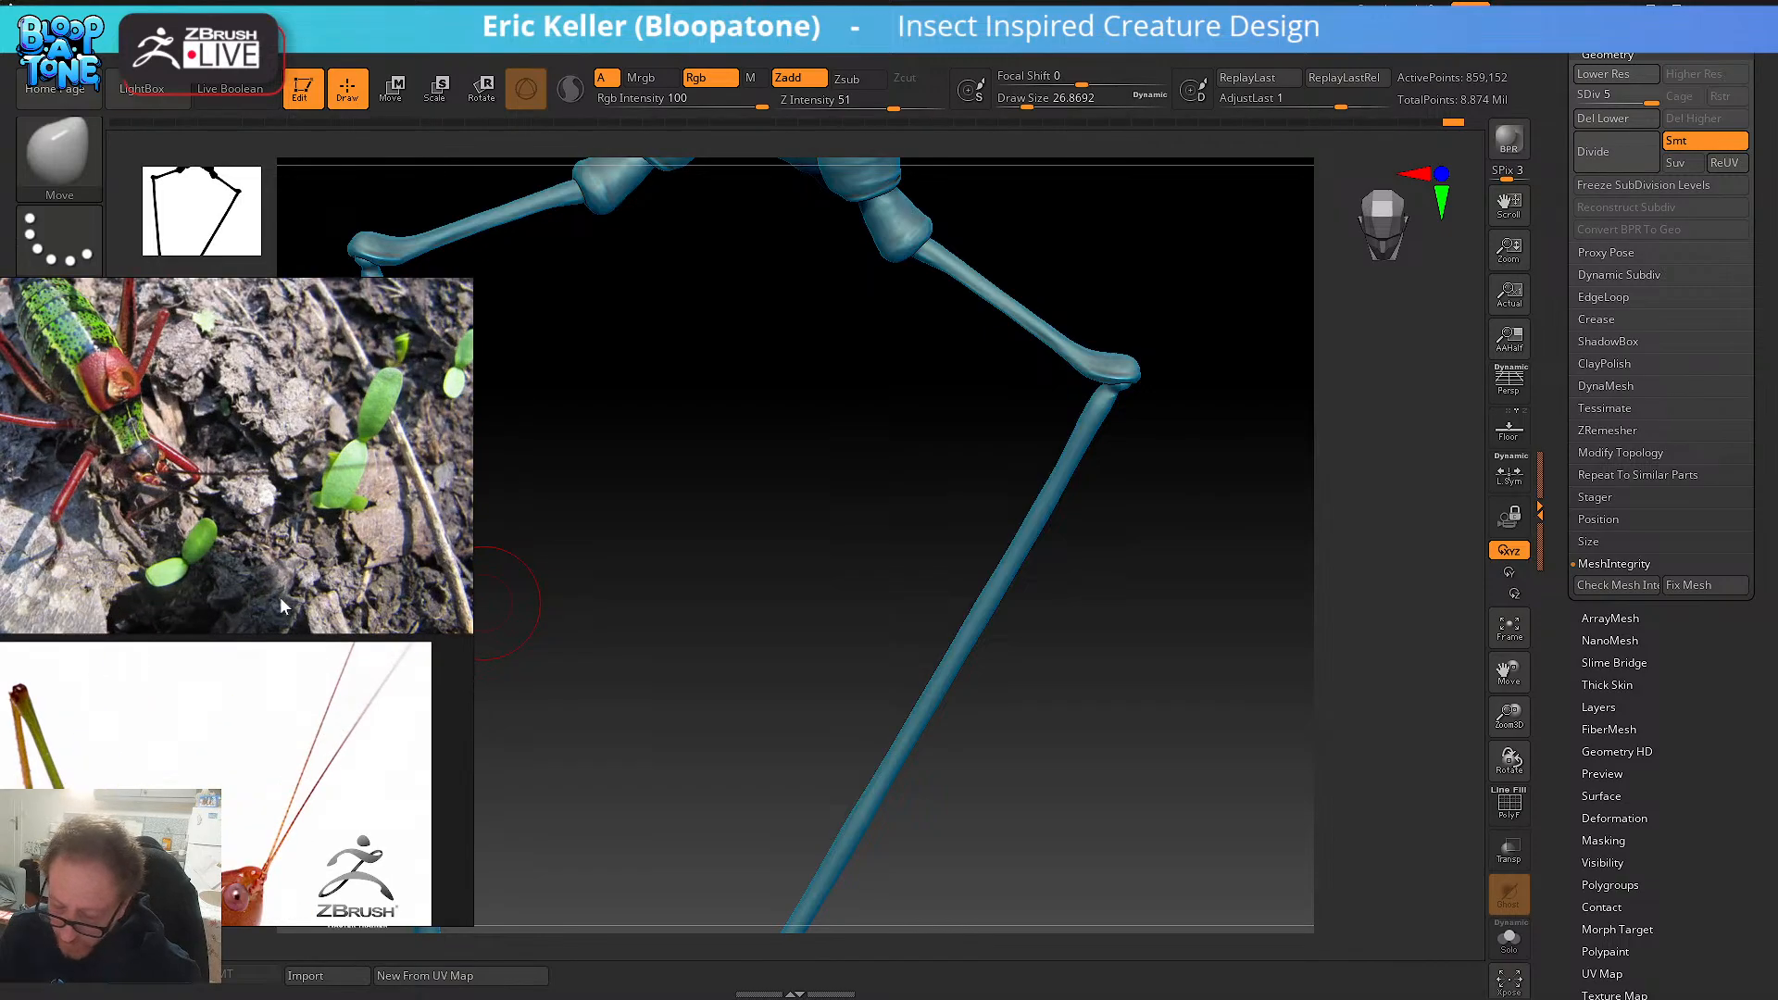
scroll(278, 630, down, 2)
scroll(272, 654, up, 3)
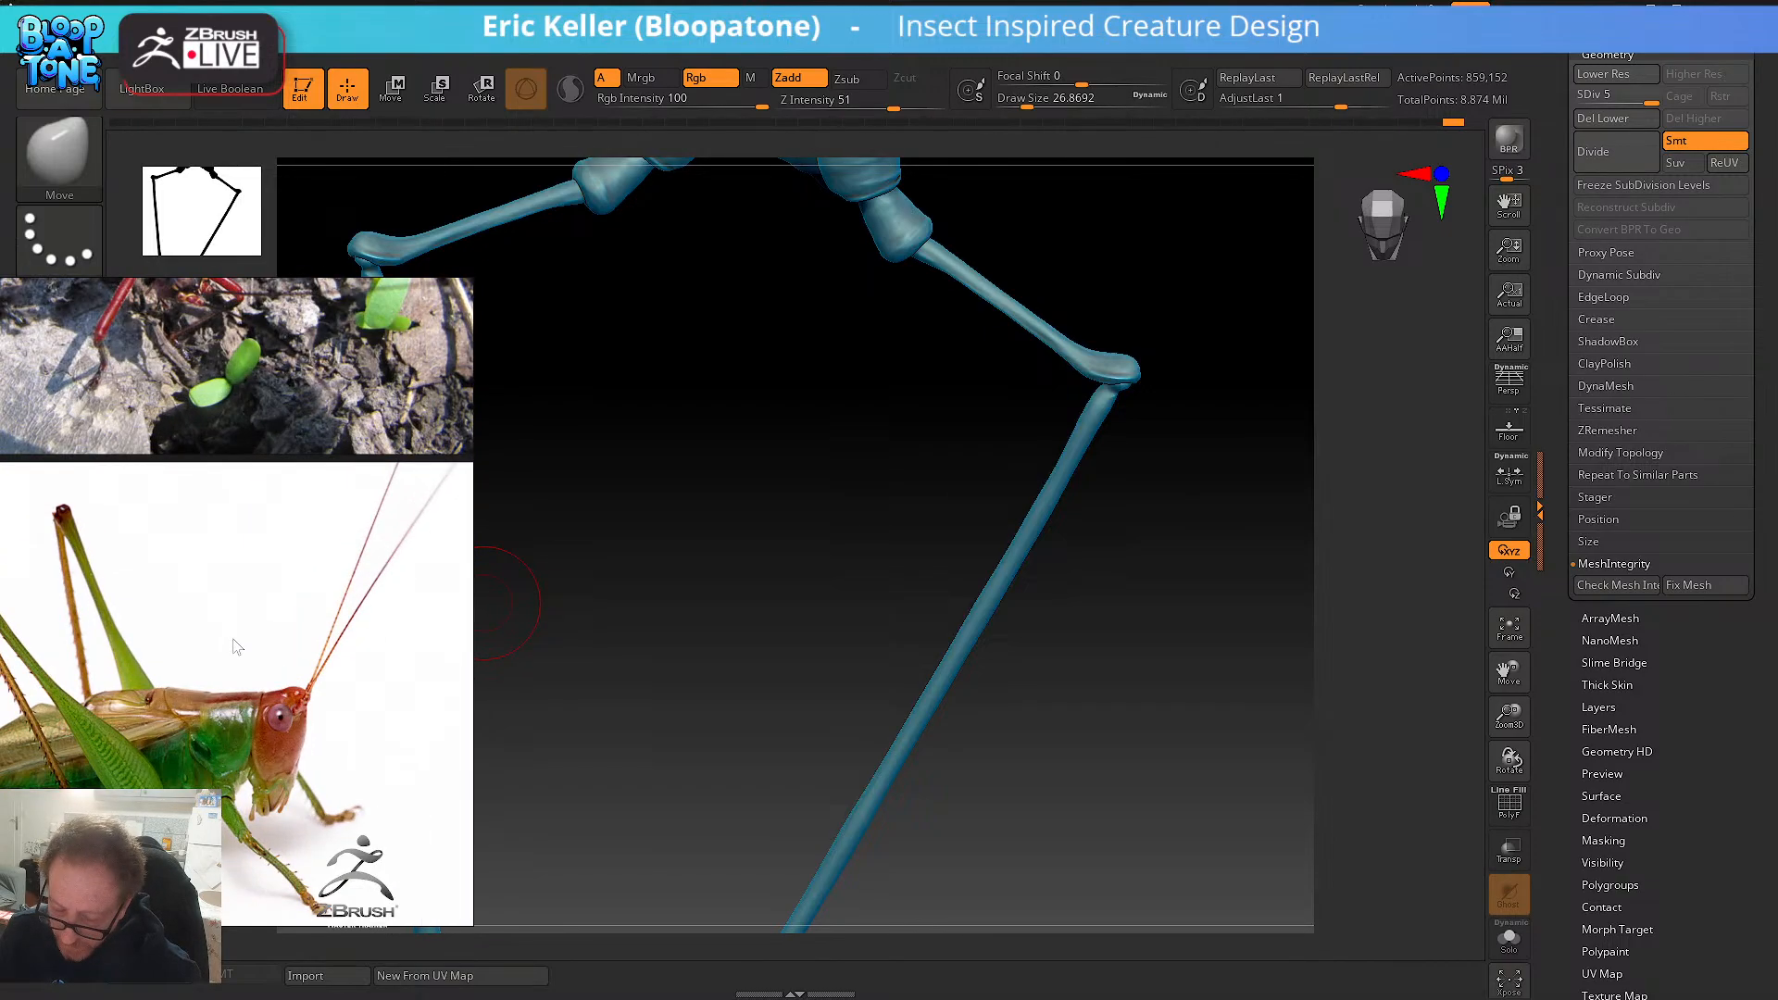
- Smooth the lower leg segments along their length from the tip up toward the knee
drag(959, 644, 1034, 651)
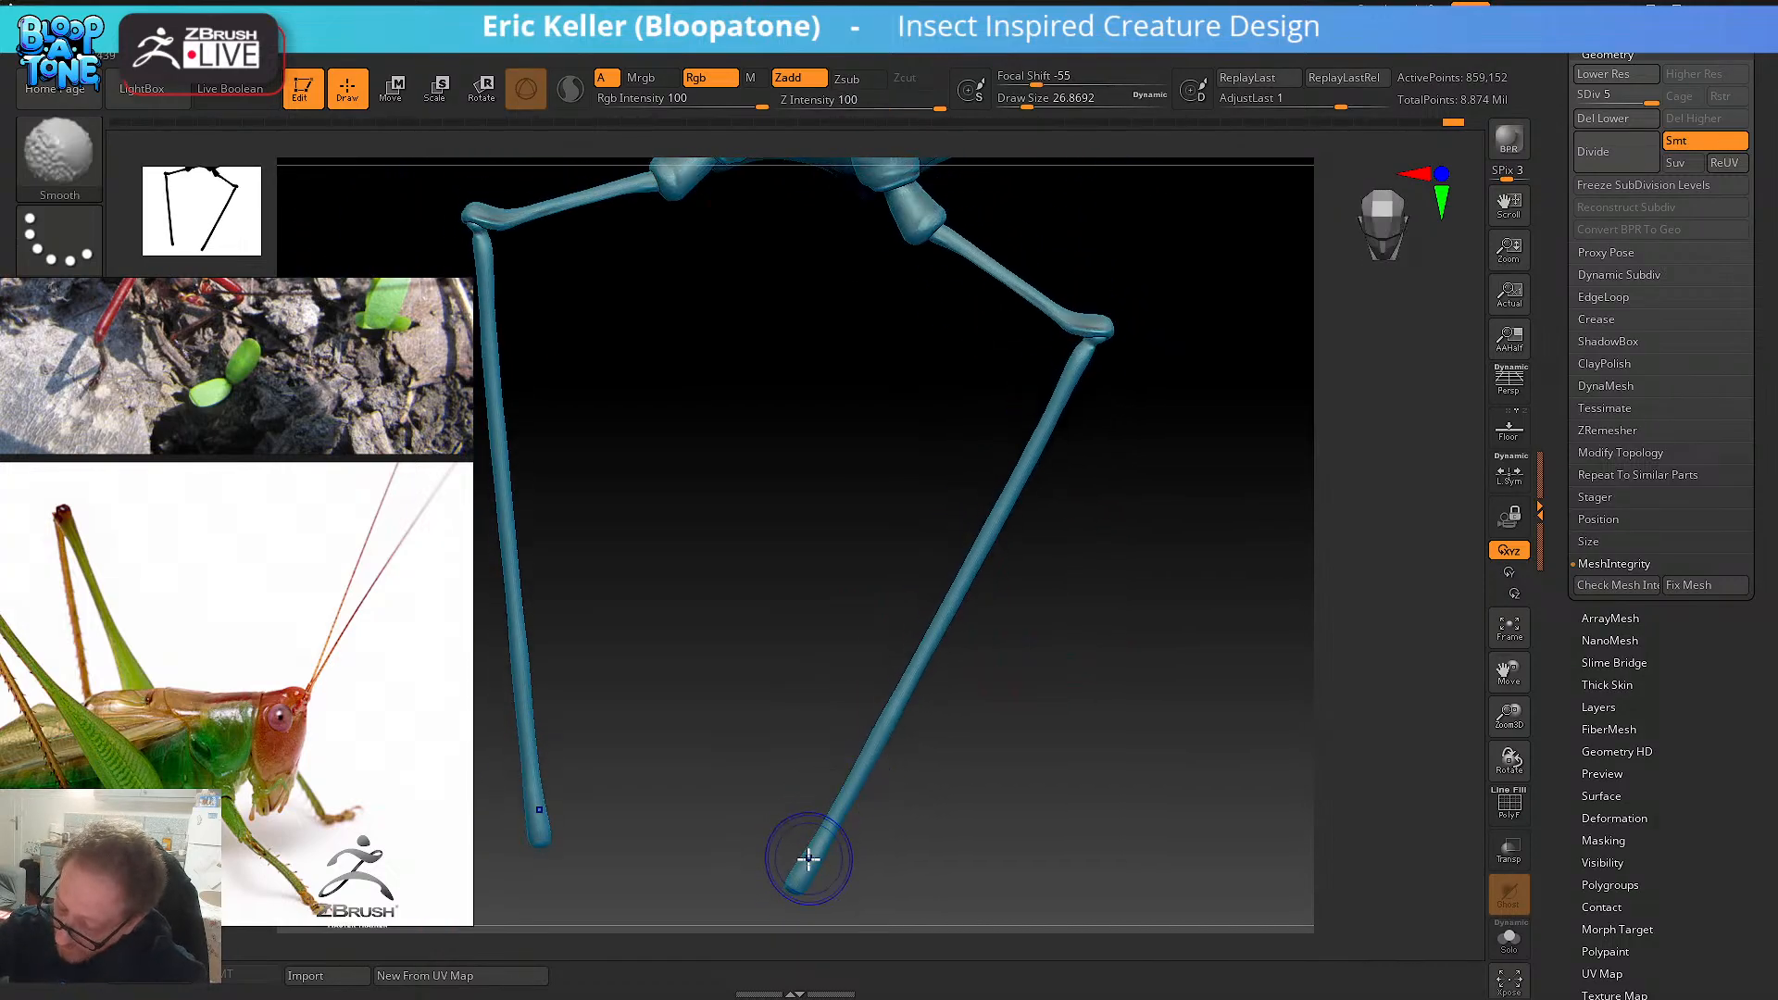
shift+drag(808, 859, 1036, 457)
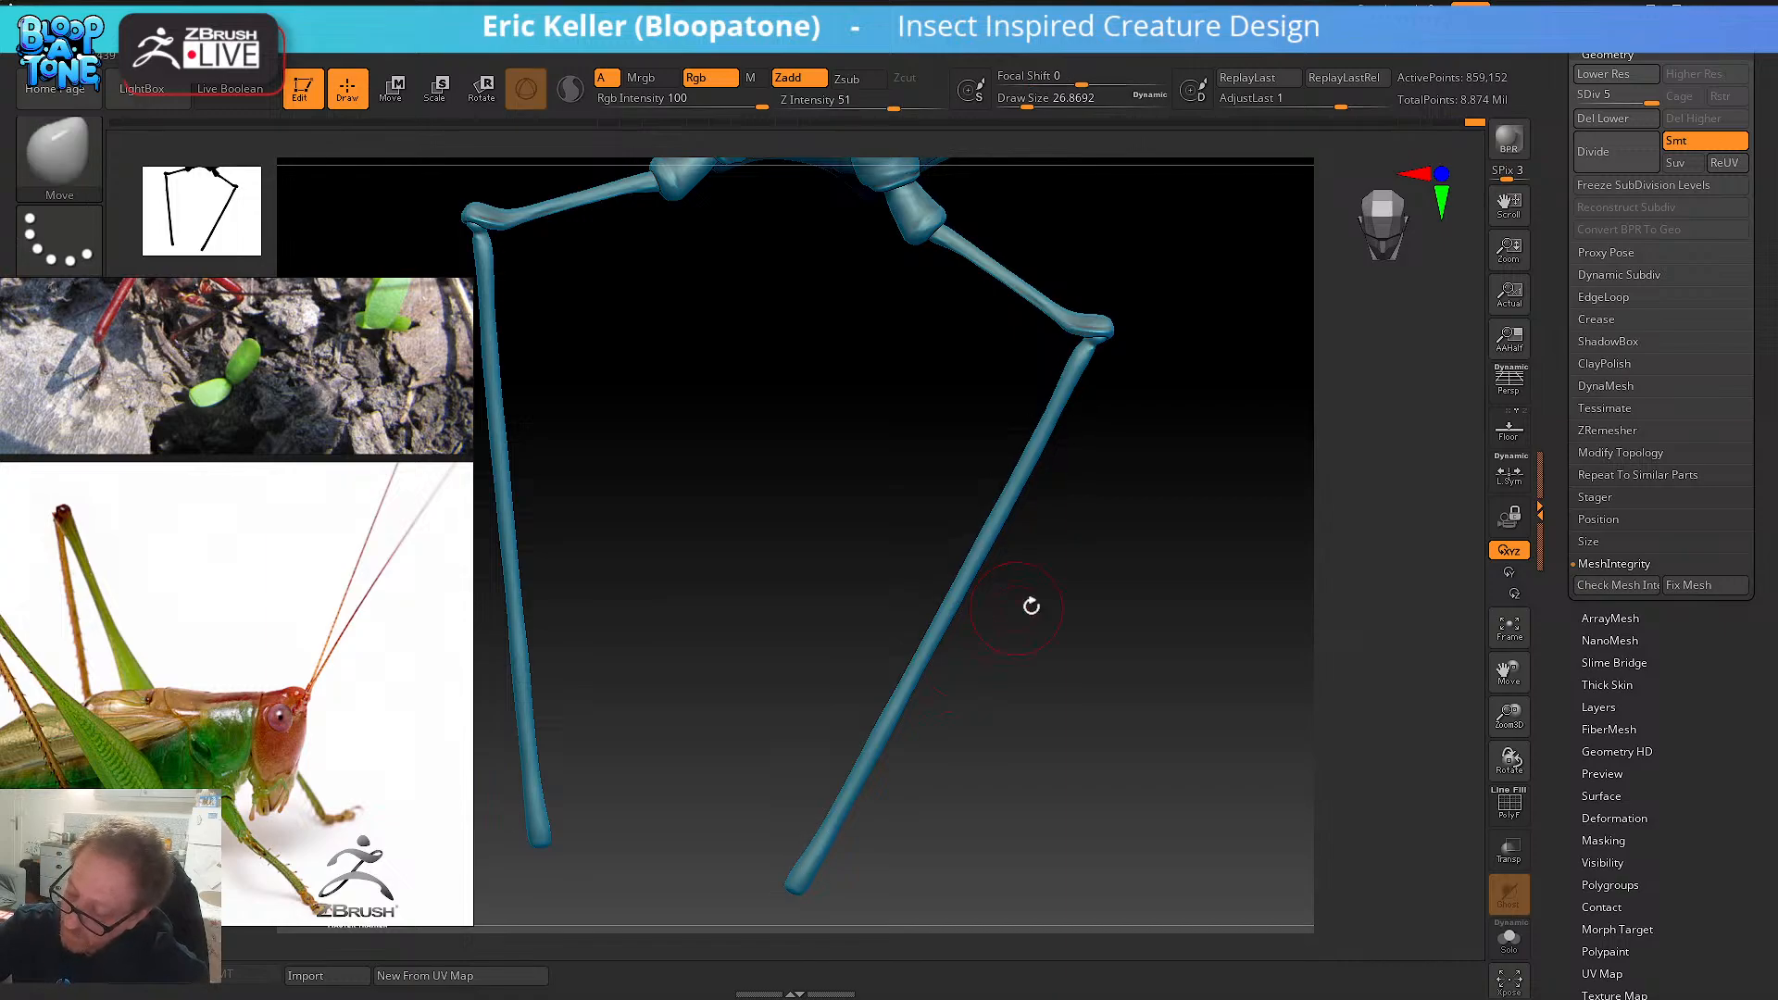
mouse_move(1028, 603)
mouse_down()
mouse_move(1055, 607)
mouse_move(1035, 532)
mouse_move(1024, 571)
mouse_move(1143, 556)
mouse_move(1183, 589)
mouse_up()
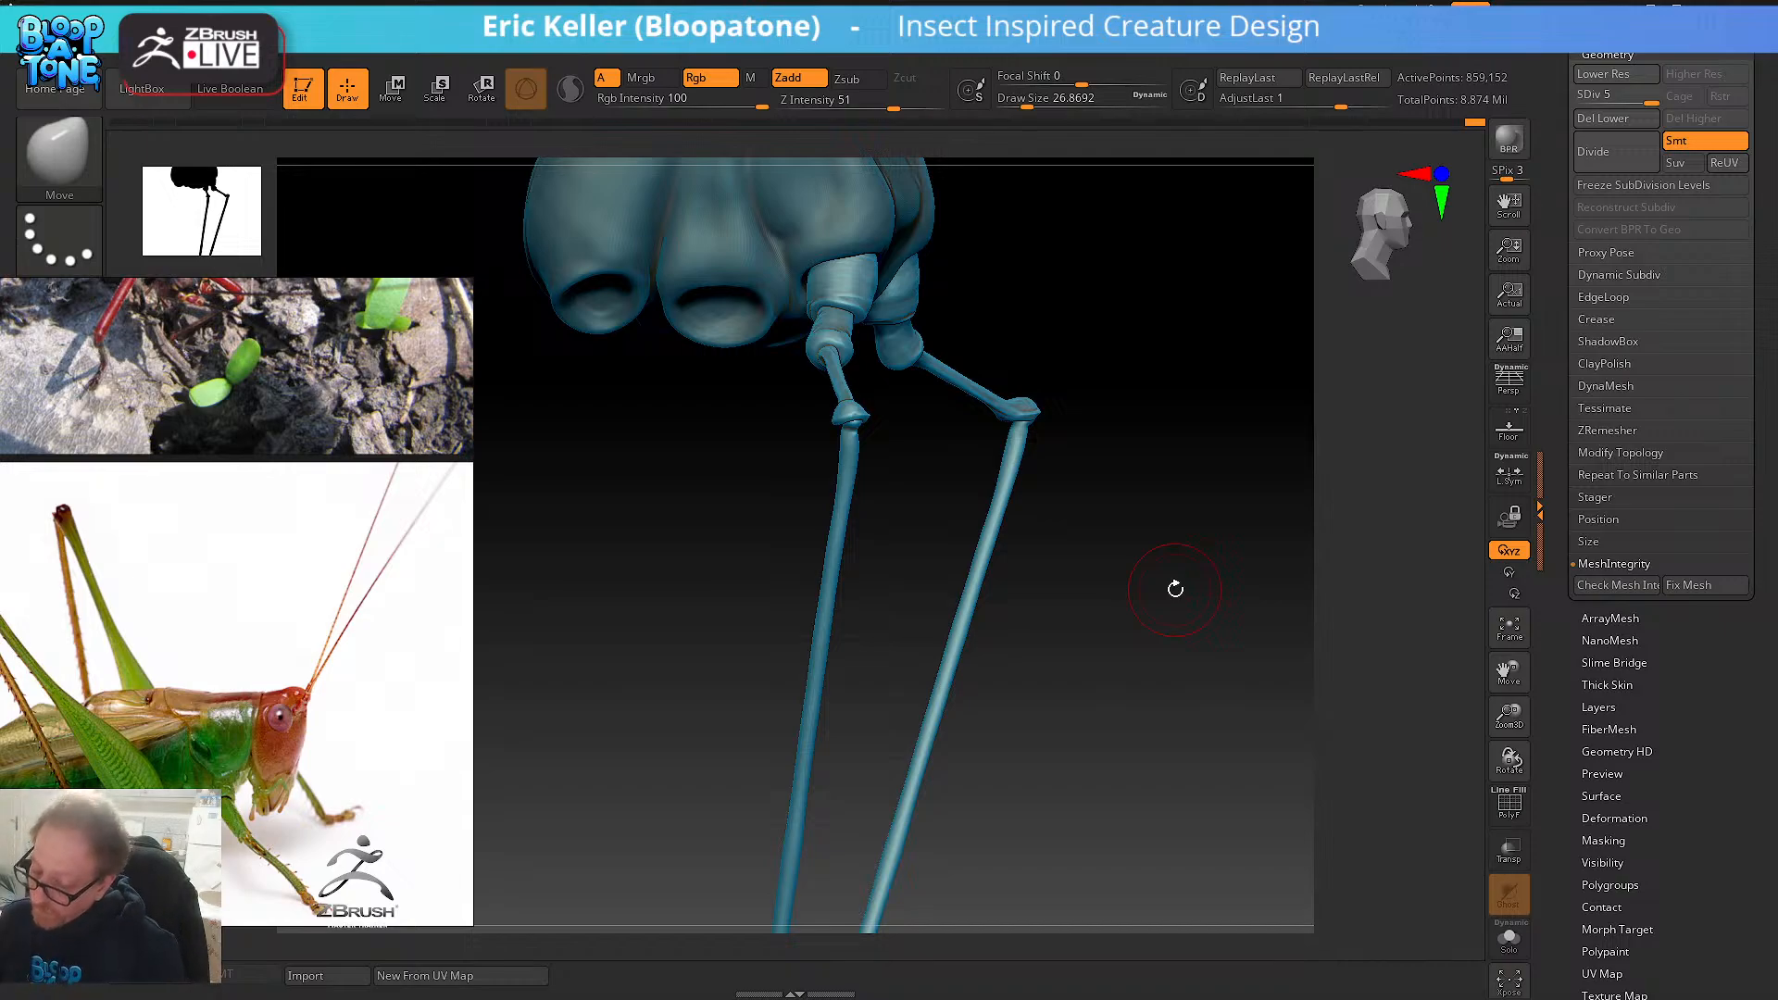
drag(1139, 488, 1164, 666)
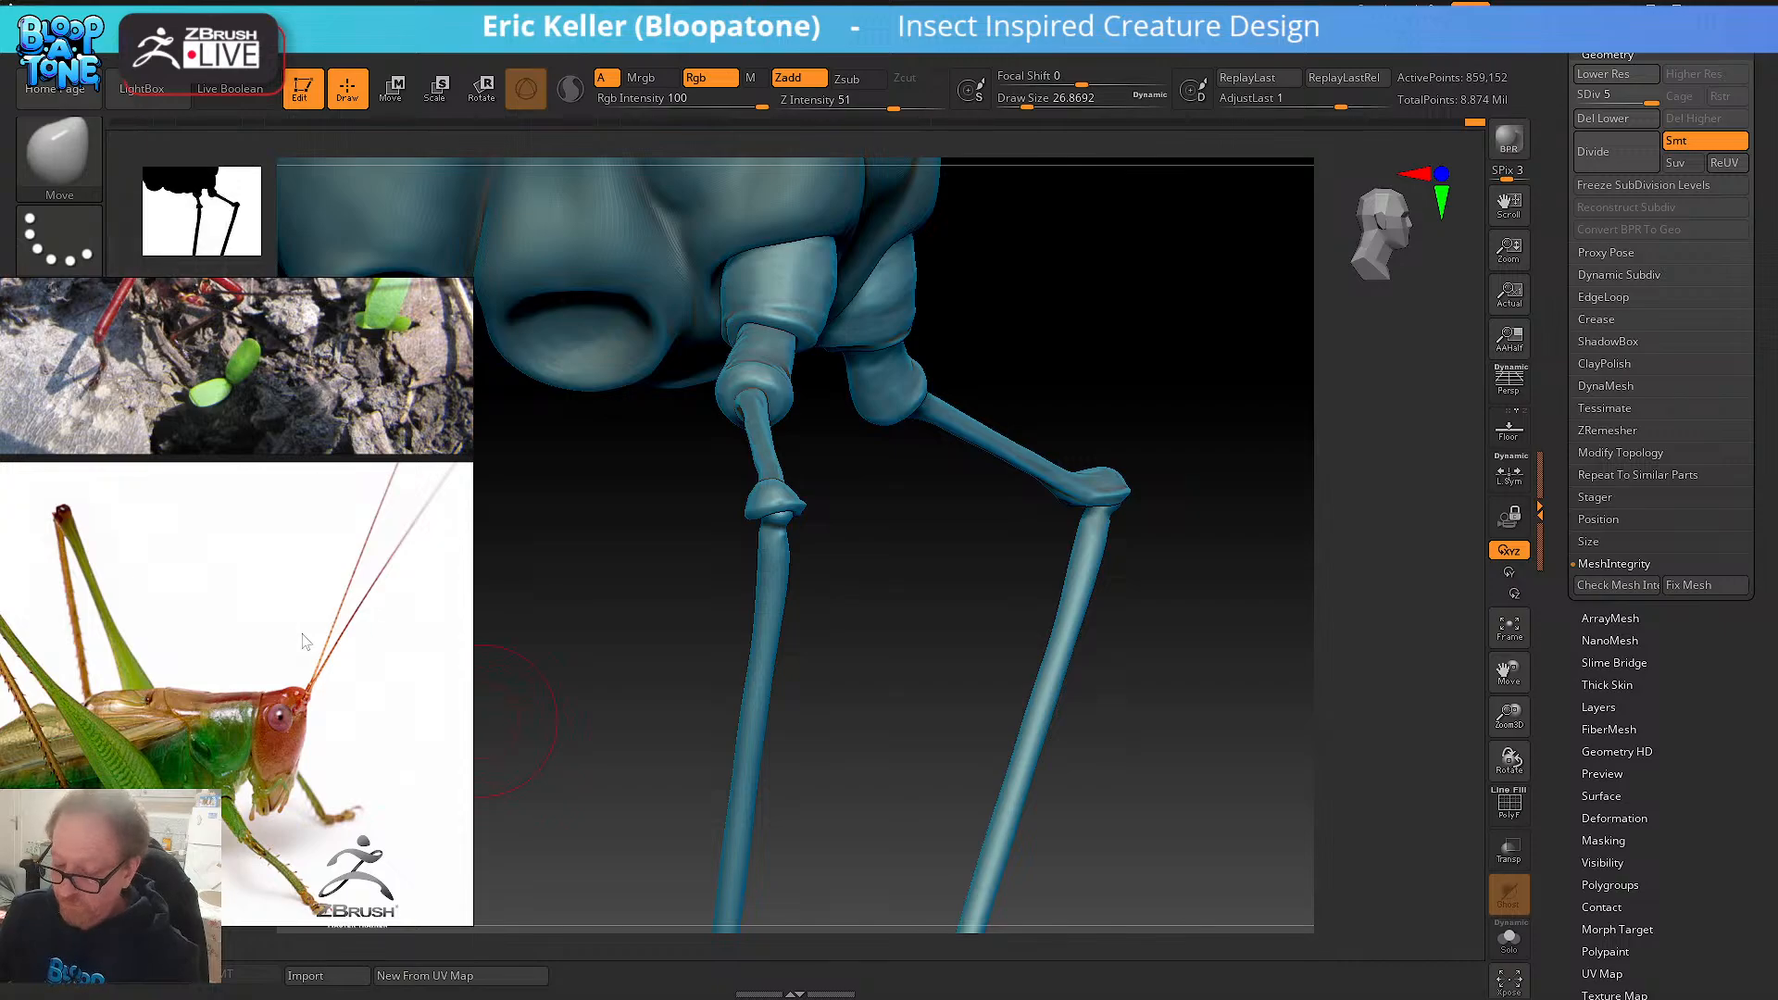
- Compare the leg proportions in the grasshopper photo and the red-legged katydid photo on the reference board
scroll(308, 651, down, 5)
scroll(307, 651, down, 2)
mouse_move(305, 472)
middle_down()
mouse_move(276, 681)
mouse_move(298, 444)
middle_up()
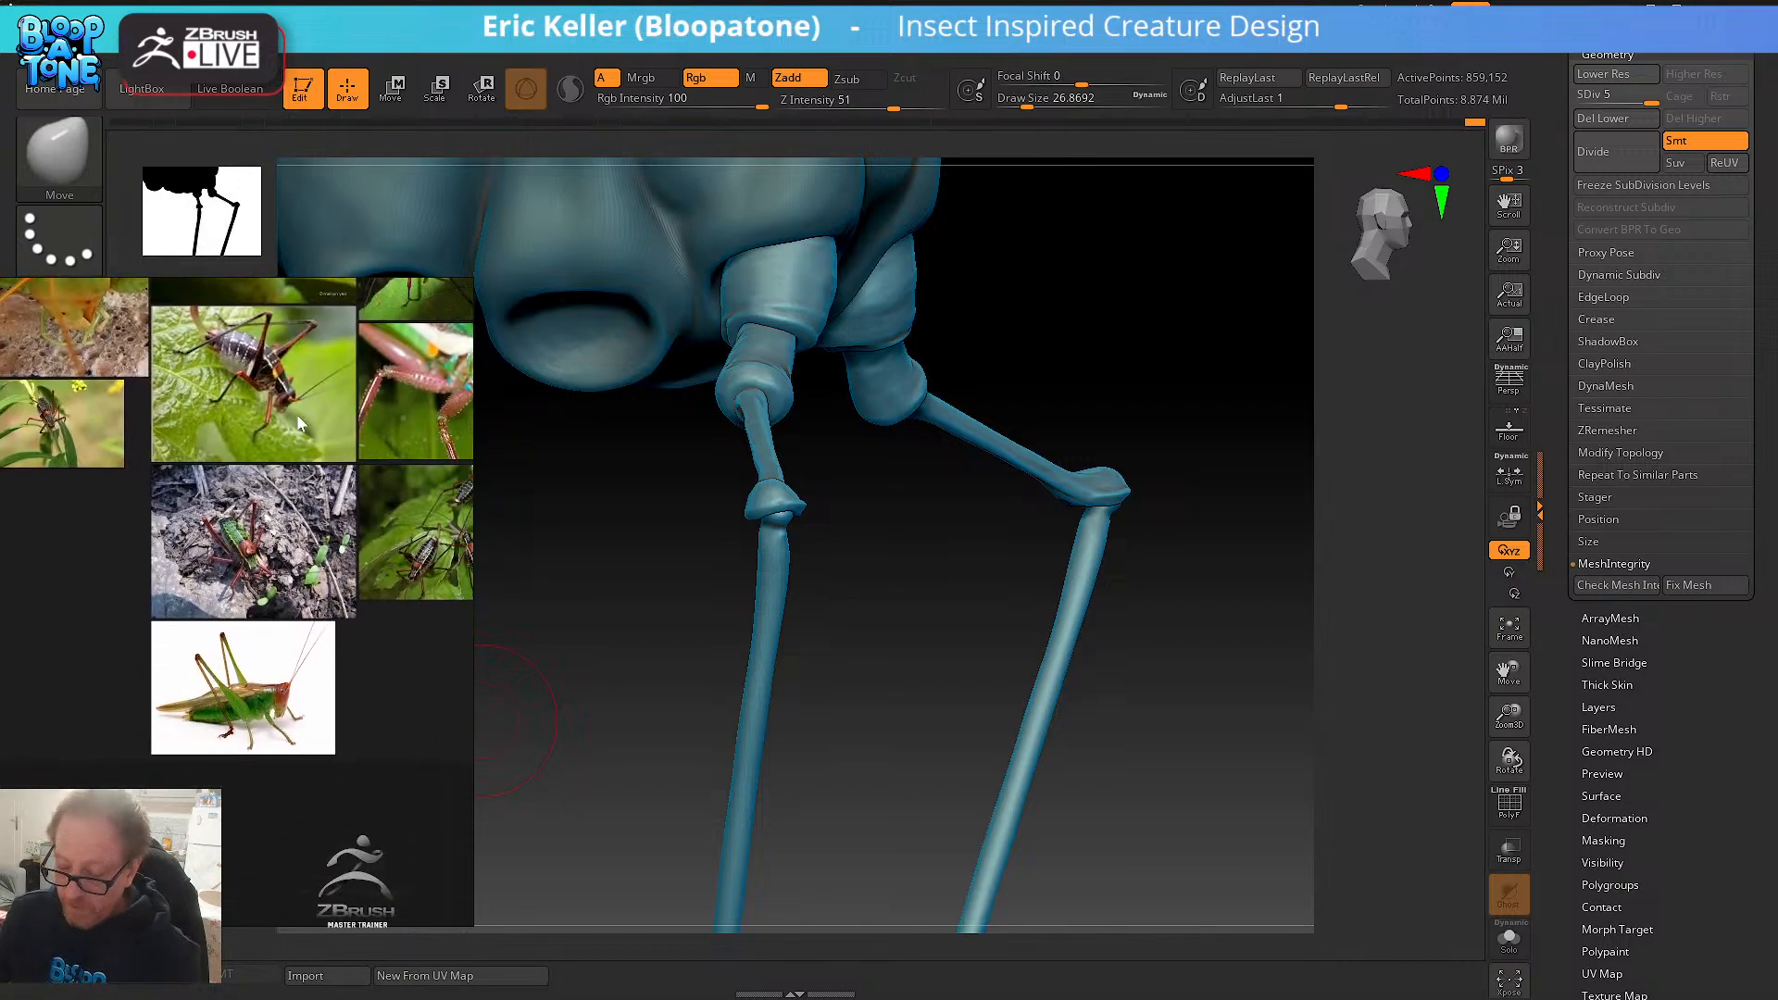
scroll(260, 499, up, 5)
scroll(260, 501, up, 2)
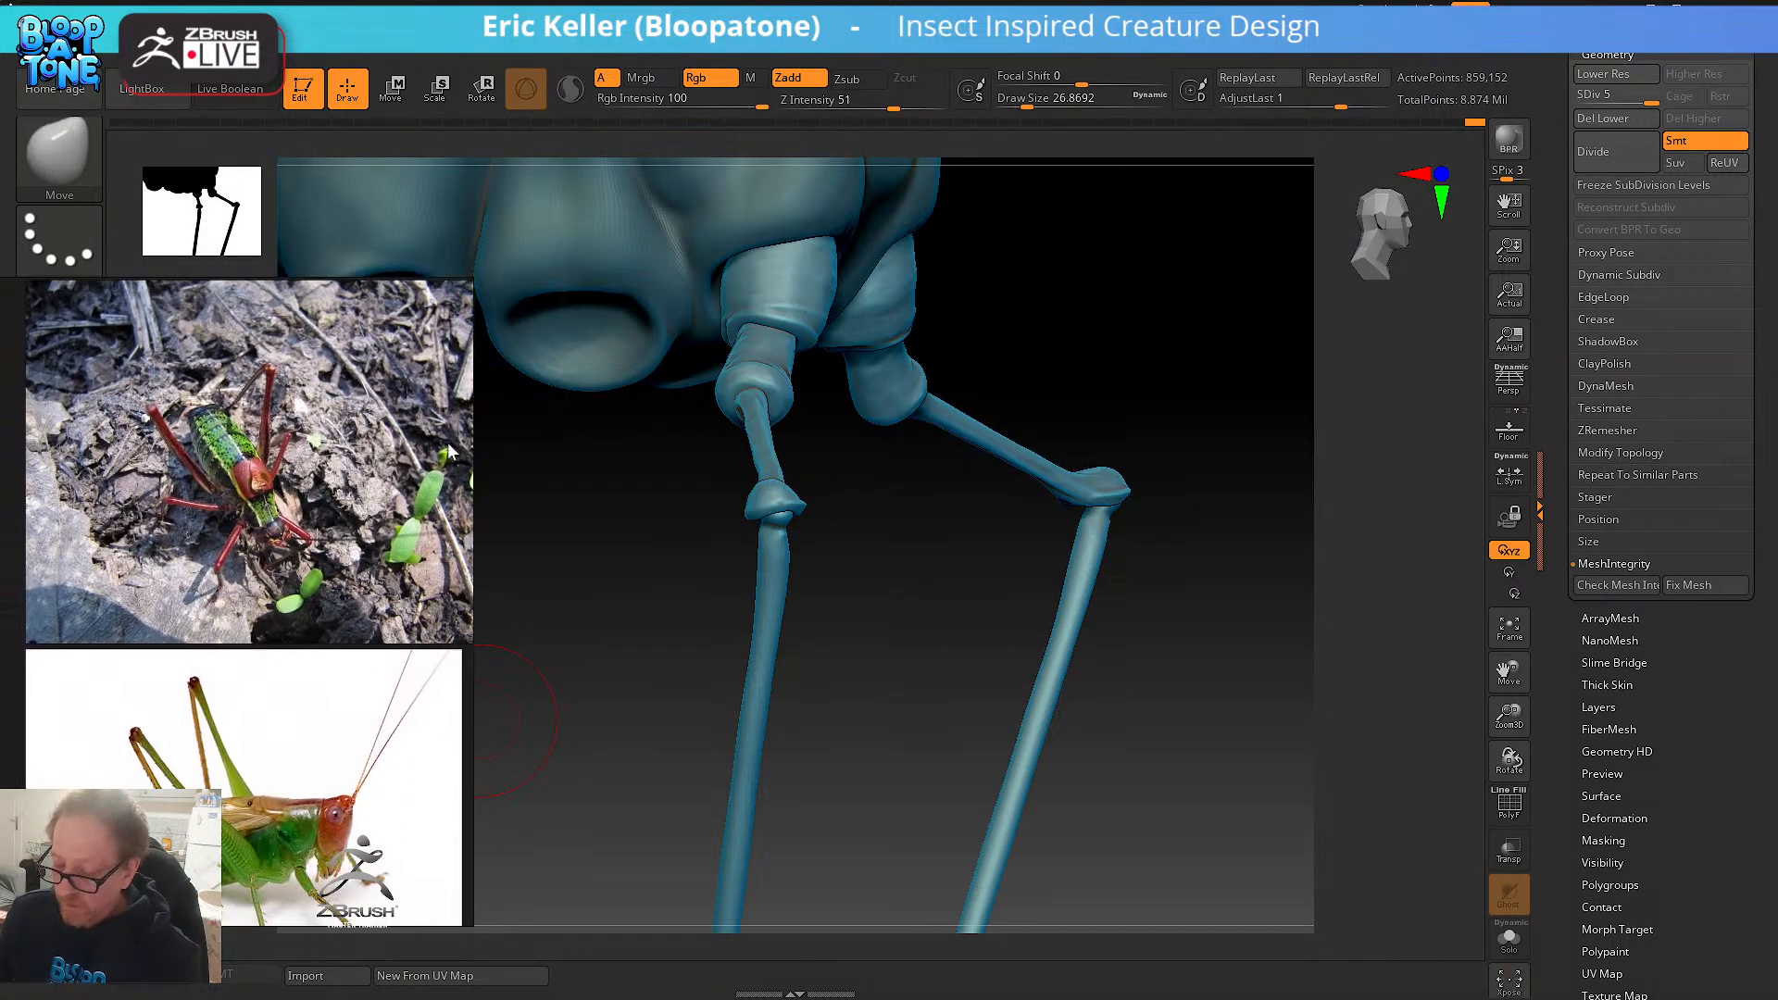
scroll(448, 452, down, 5)
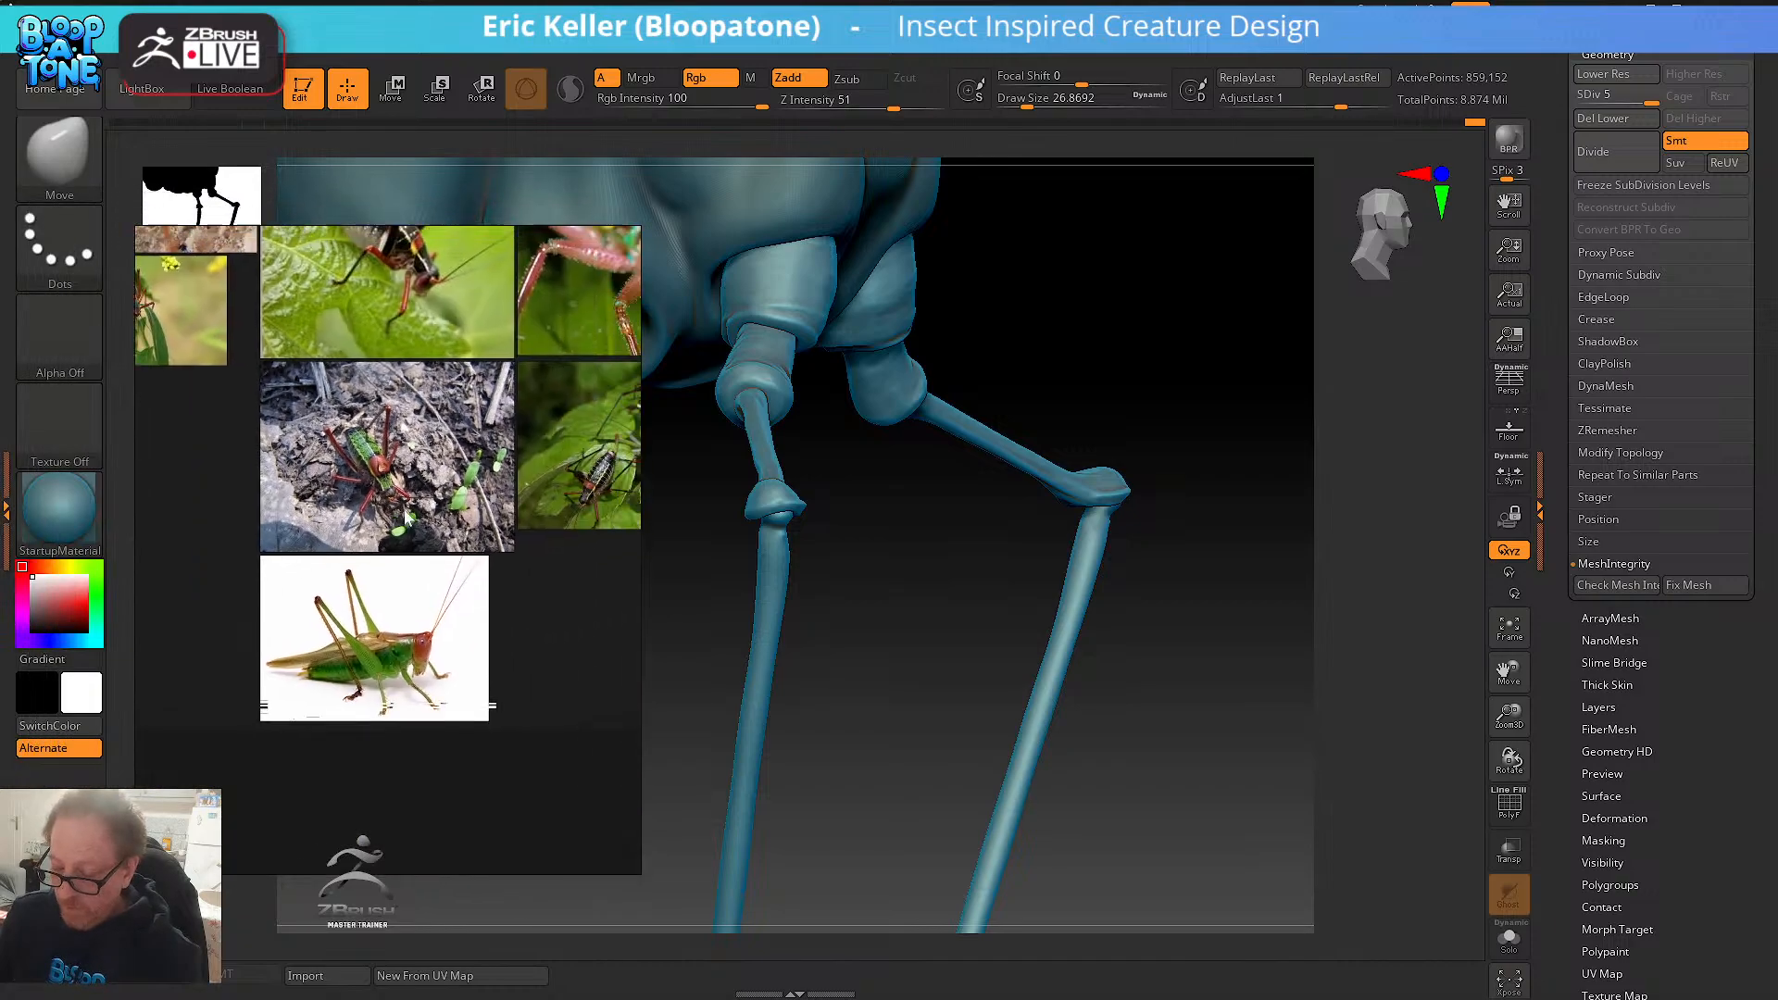
middle_drag(405, 518, 368, 641)
middle_drag(490, 639, 460, 486)
scroll(490, 665, up, 2)
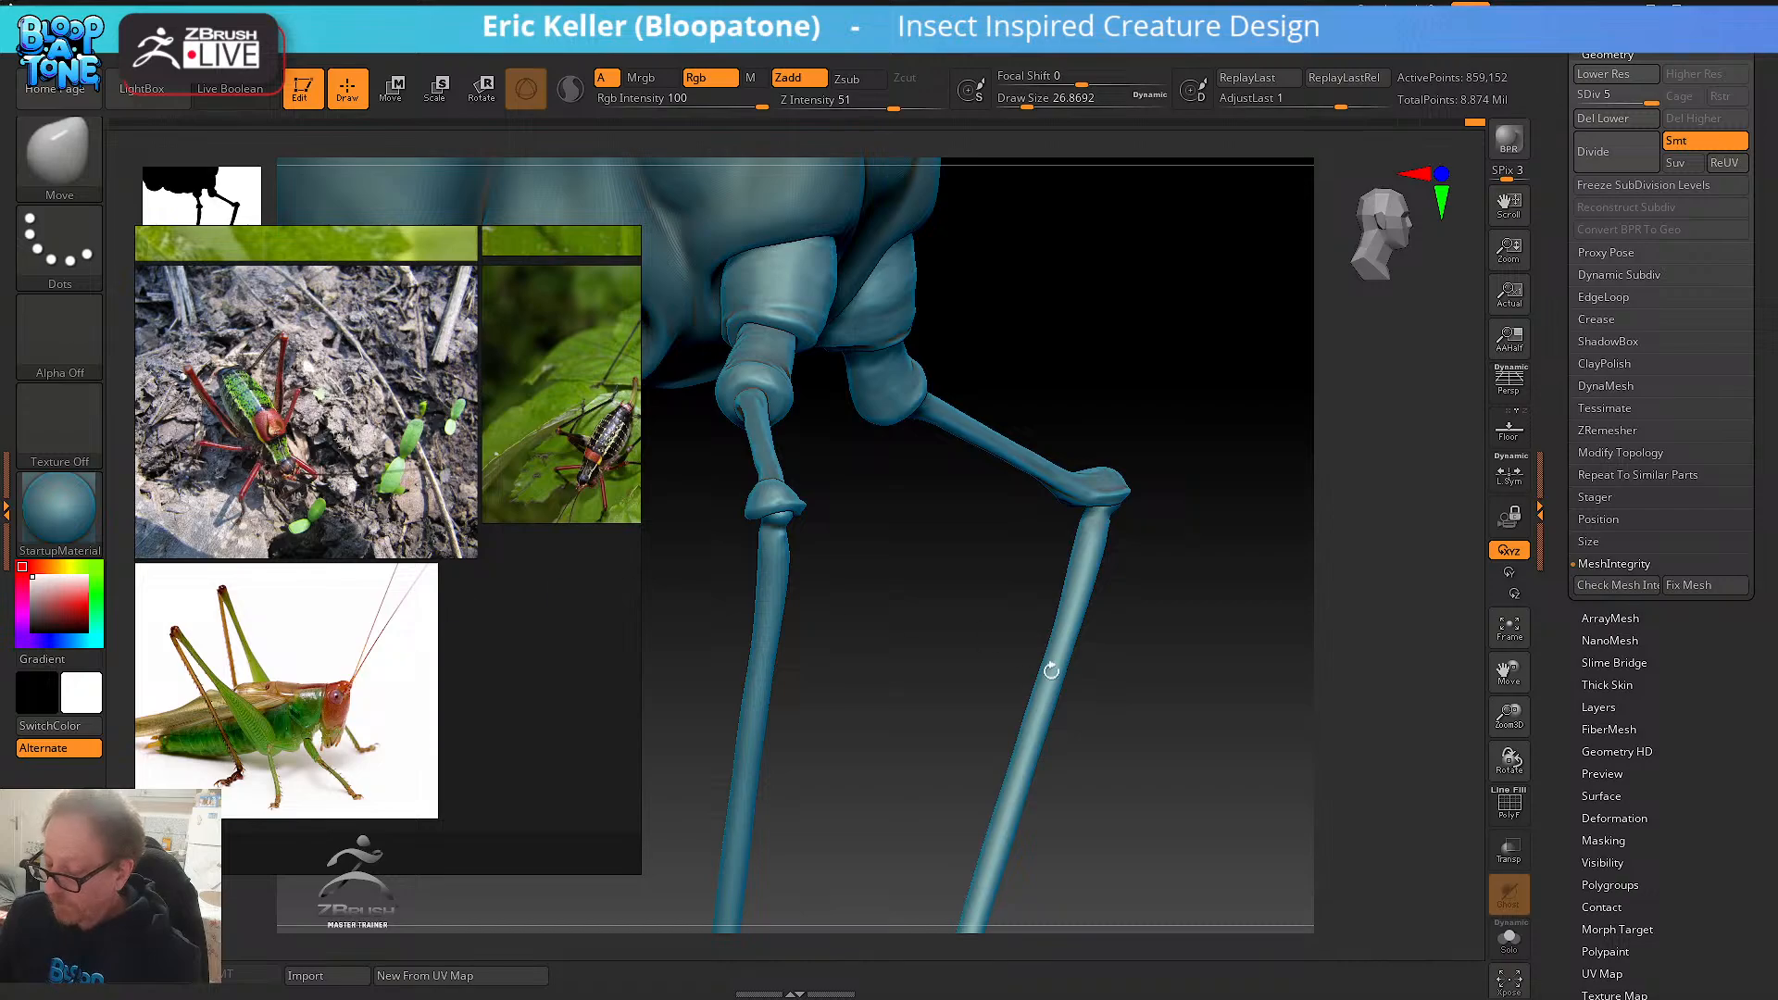
scroll(440, 622, up, 3)
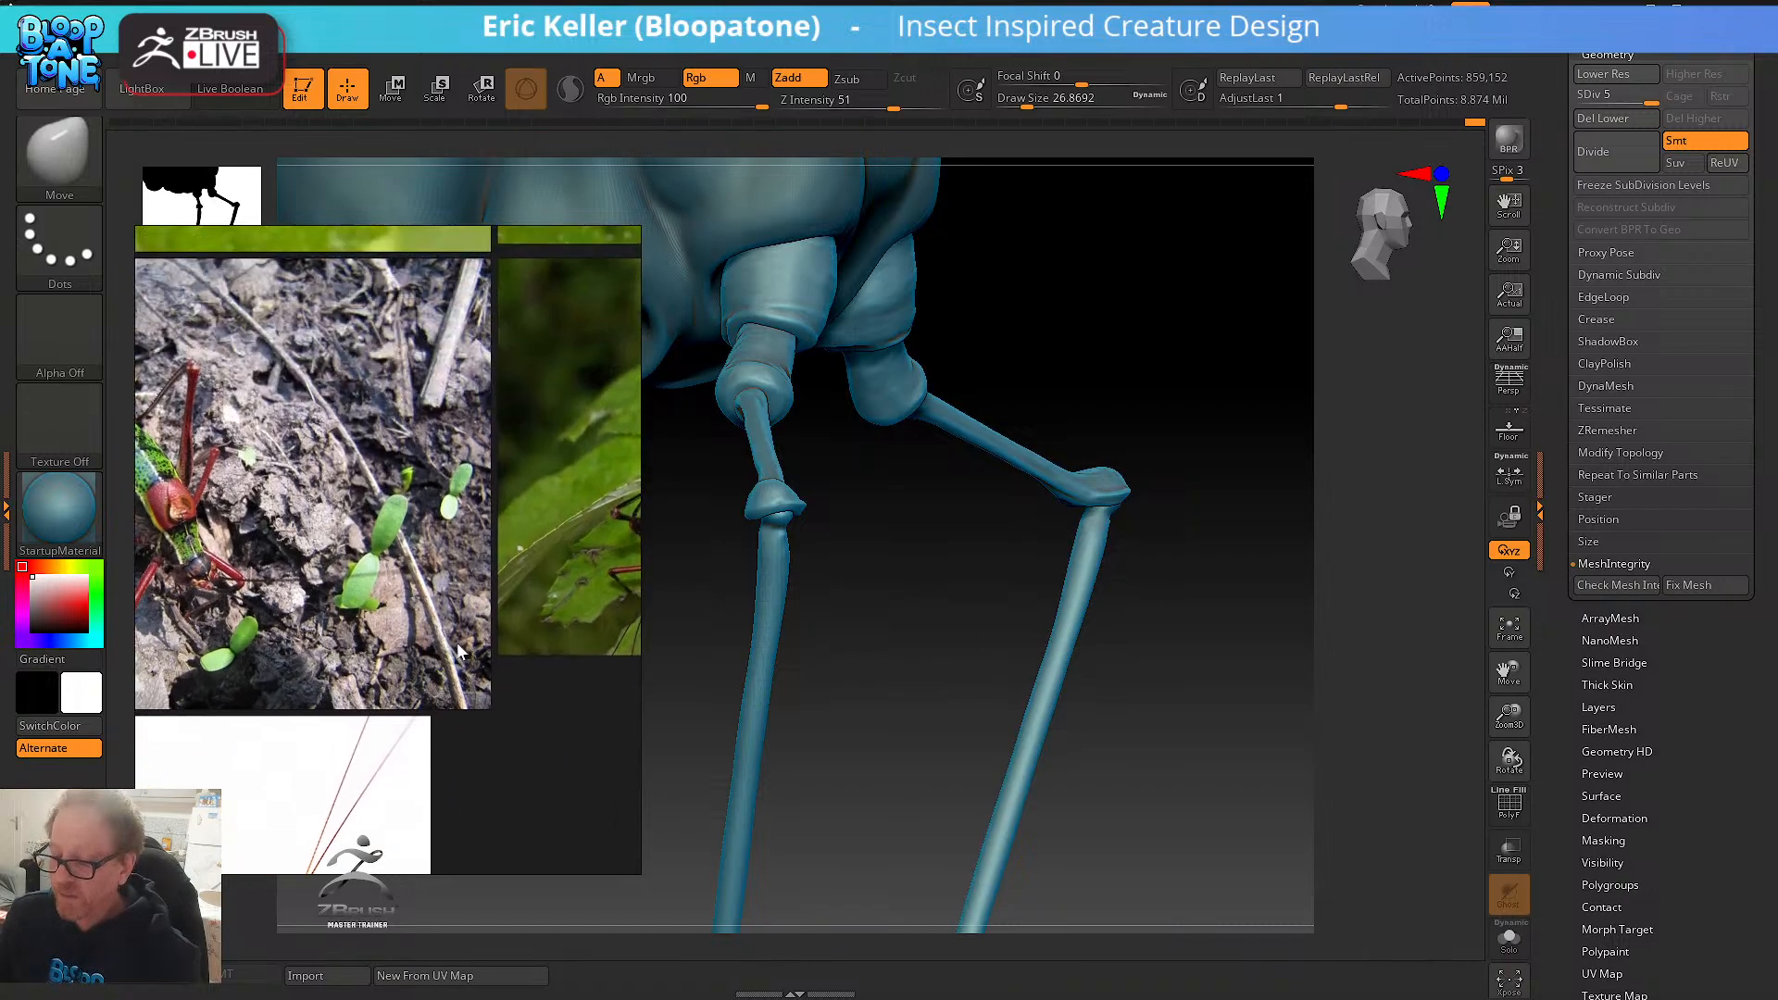
- Frame the whole creature, hide the reference board, and turn on the floor grid
drag(1159, 702, 1147, 679)
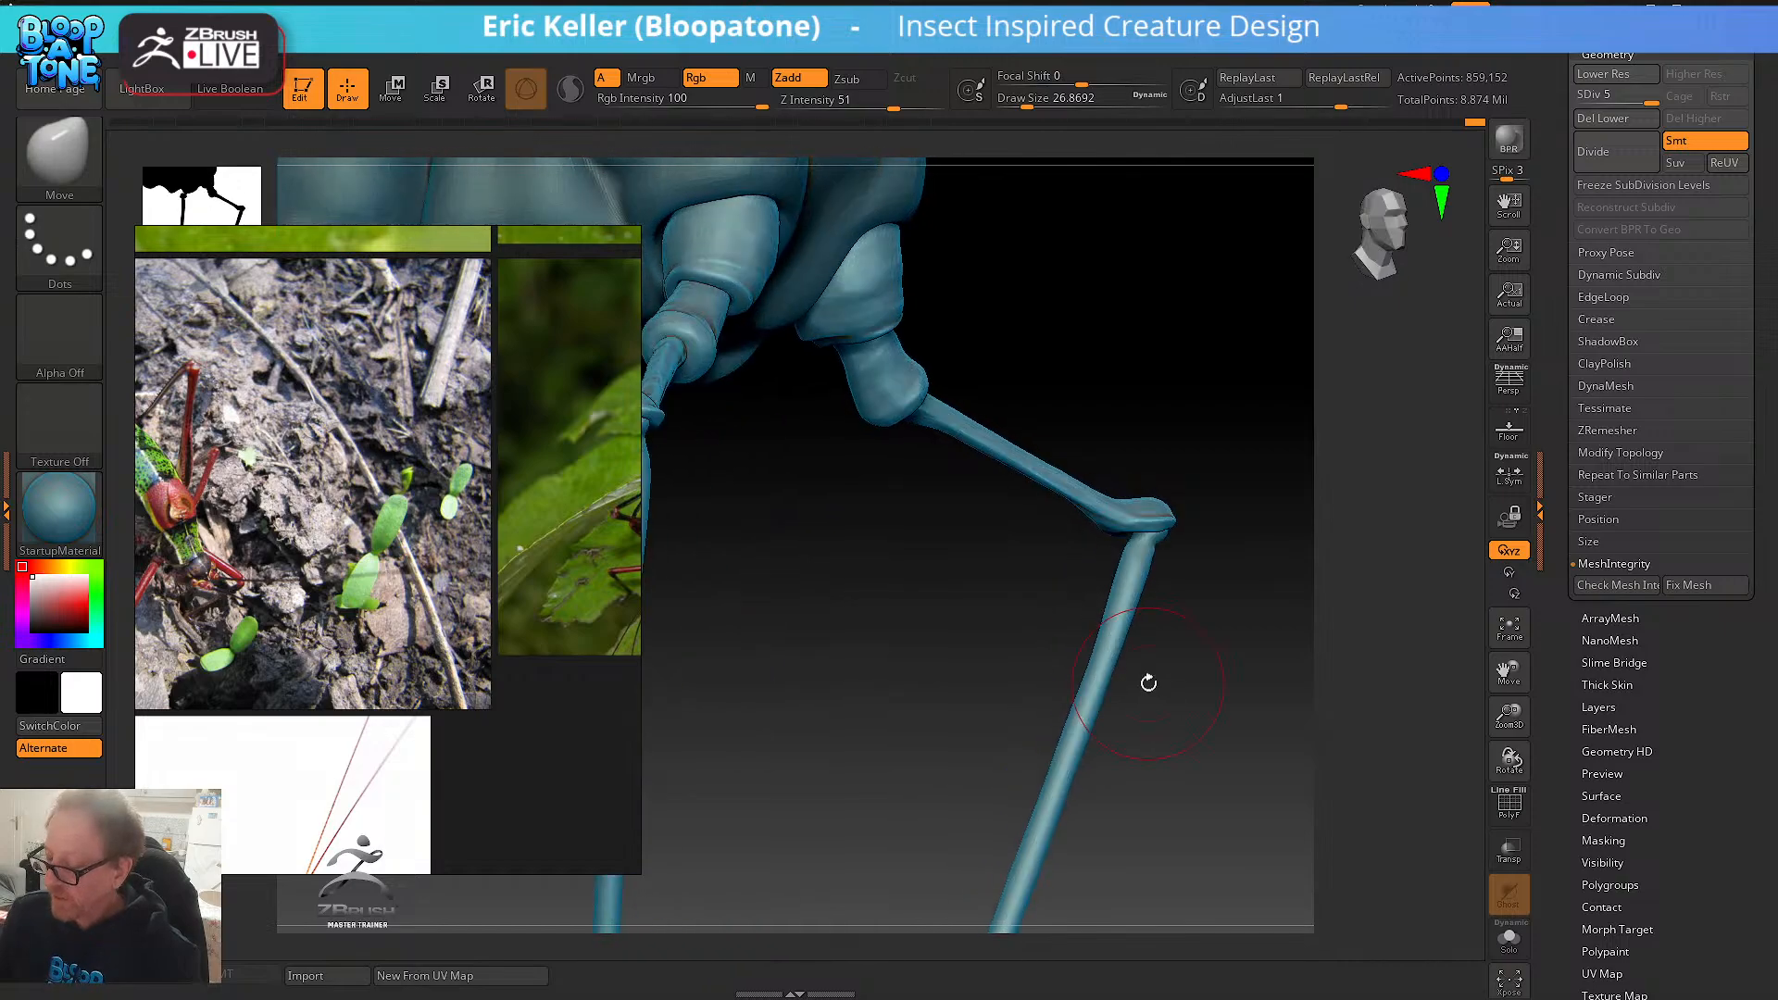
alt+drag(1270, 713, 1067, 158)
alt+drag(1170, 531, 1169, 408)
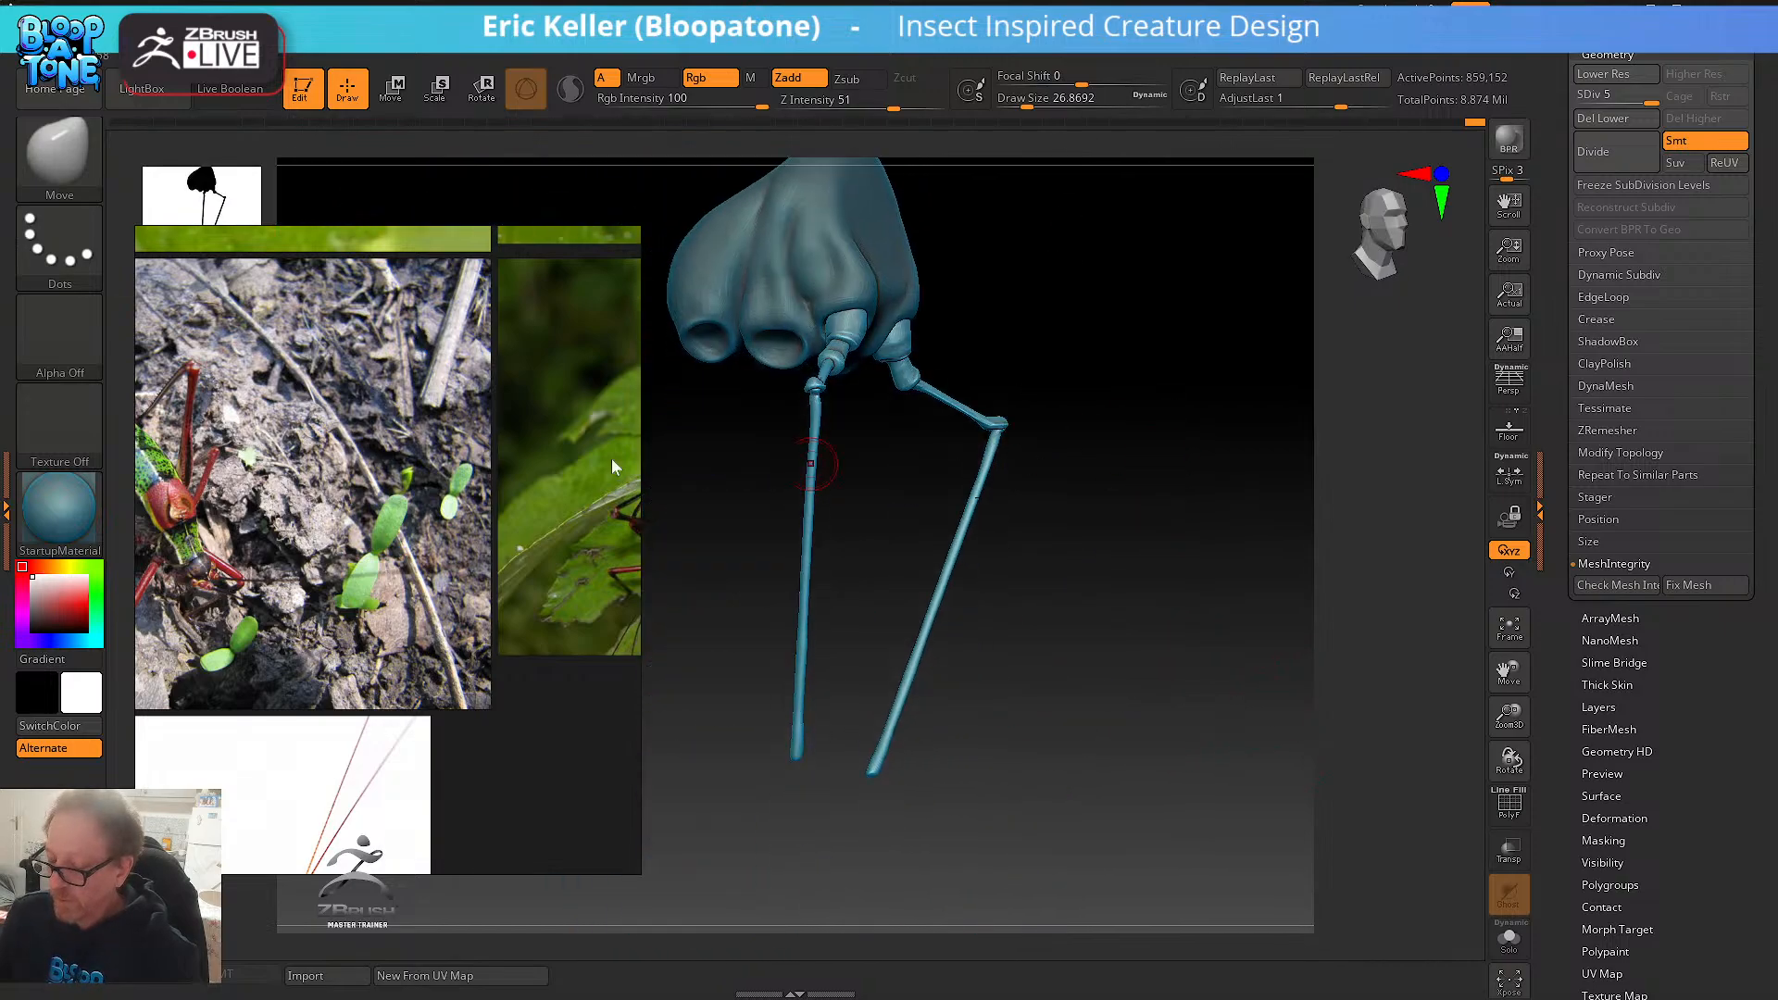
key(ctrl+m)
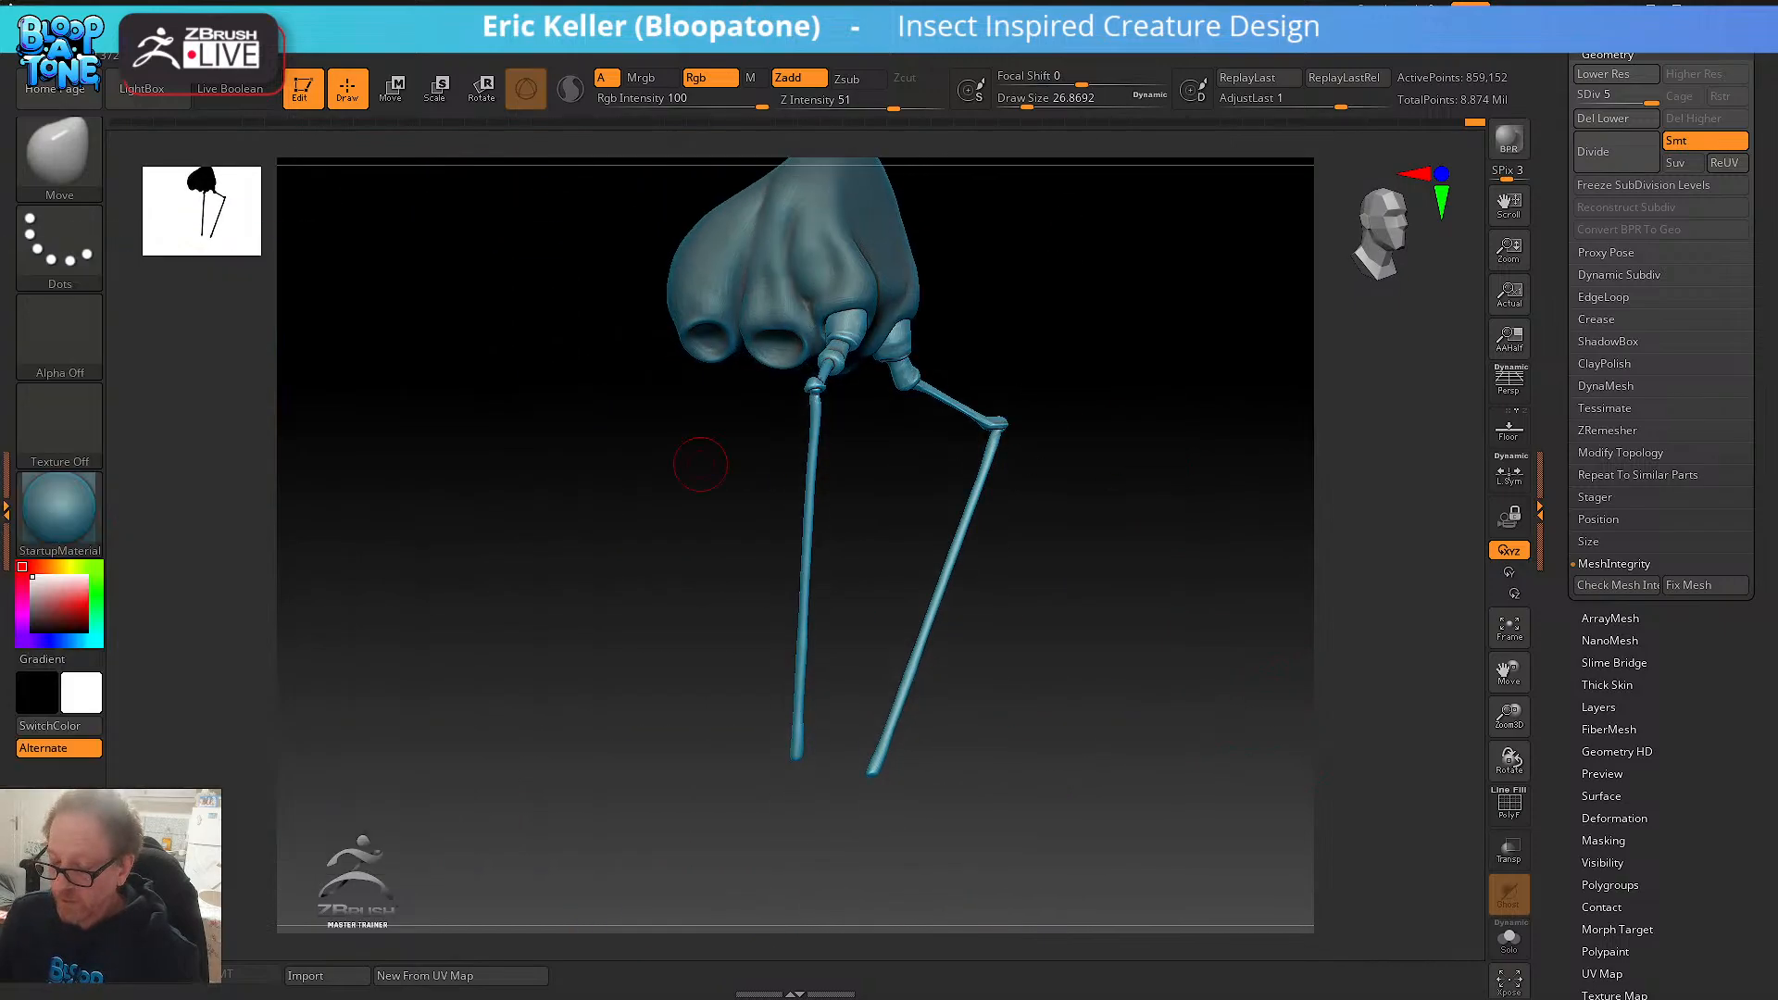
click(1507, 433)
- Check the legs' stance and length against the floor grid from the side, front and above
drag(1151, 548, 989, 612)
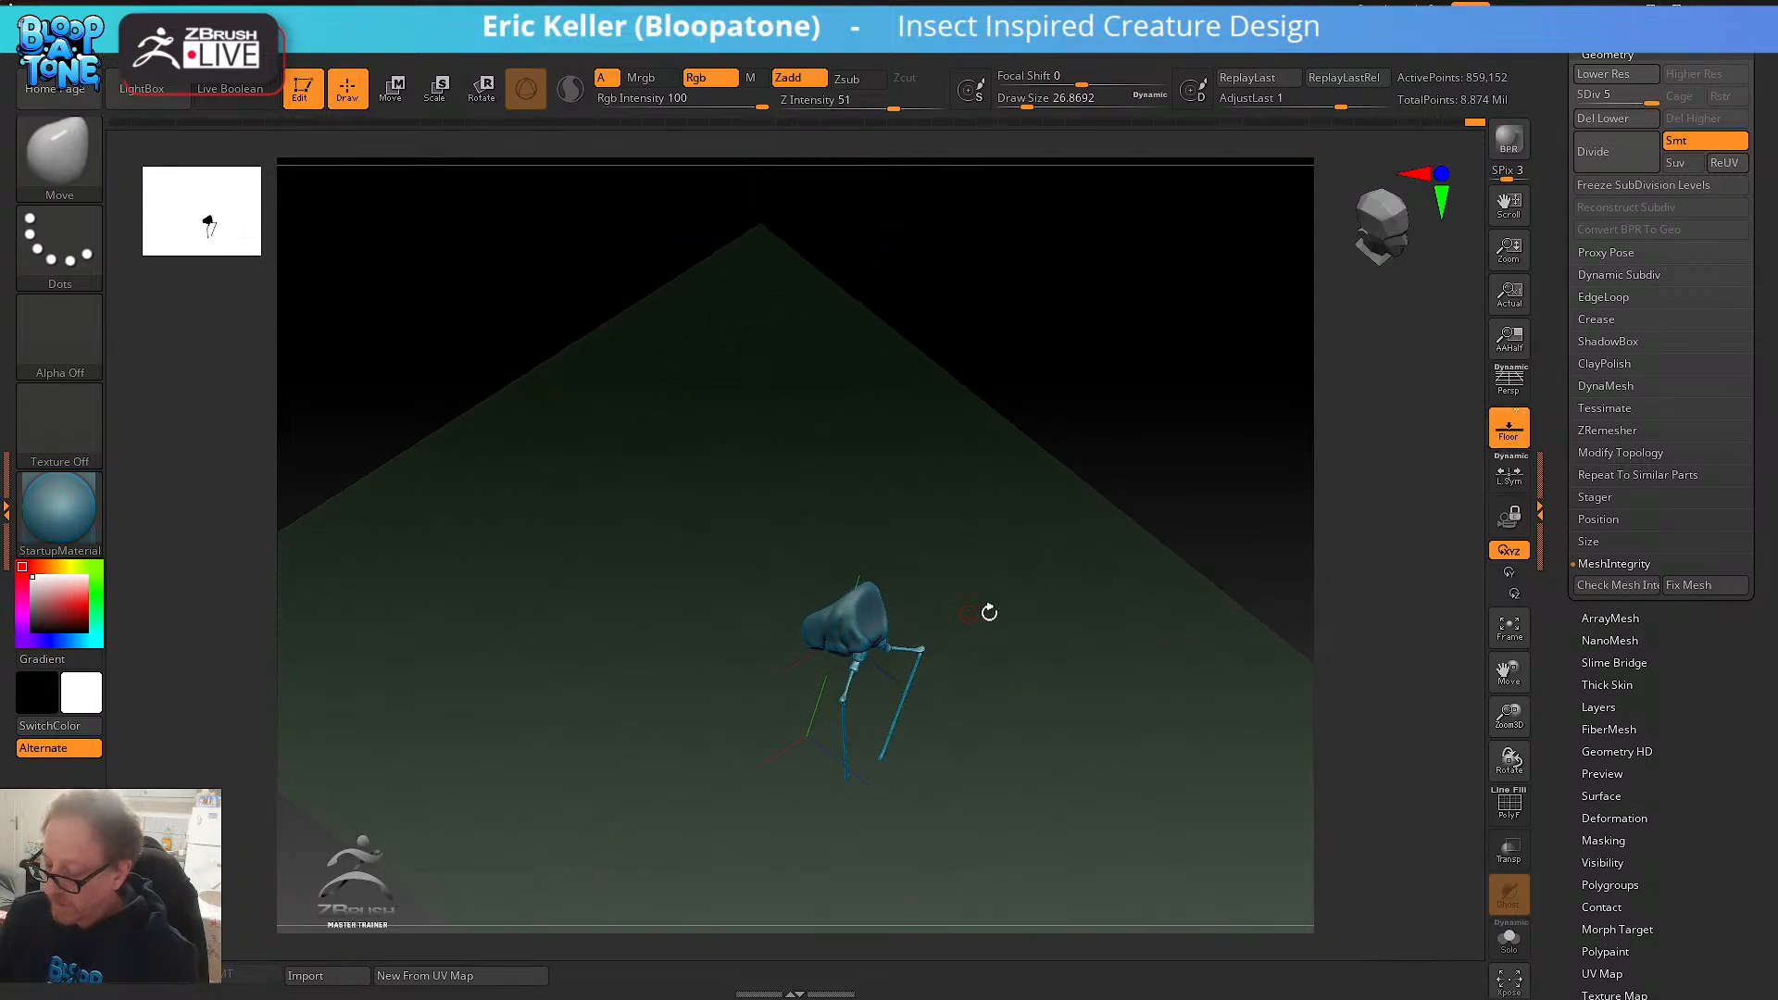
drag(1008, 476, 960, 297)
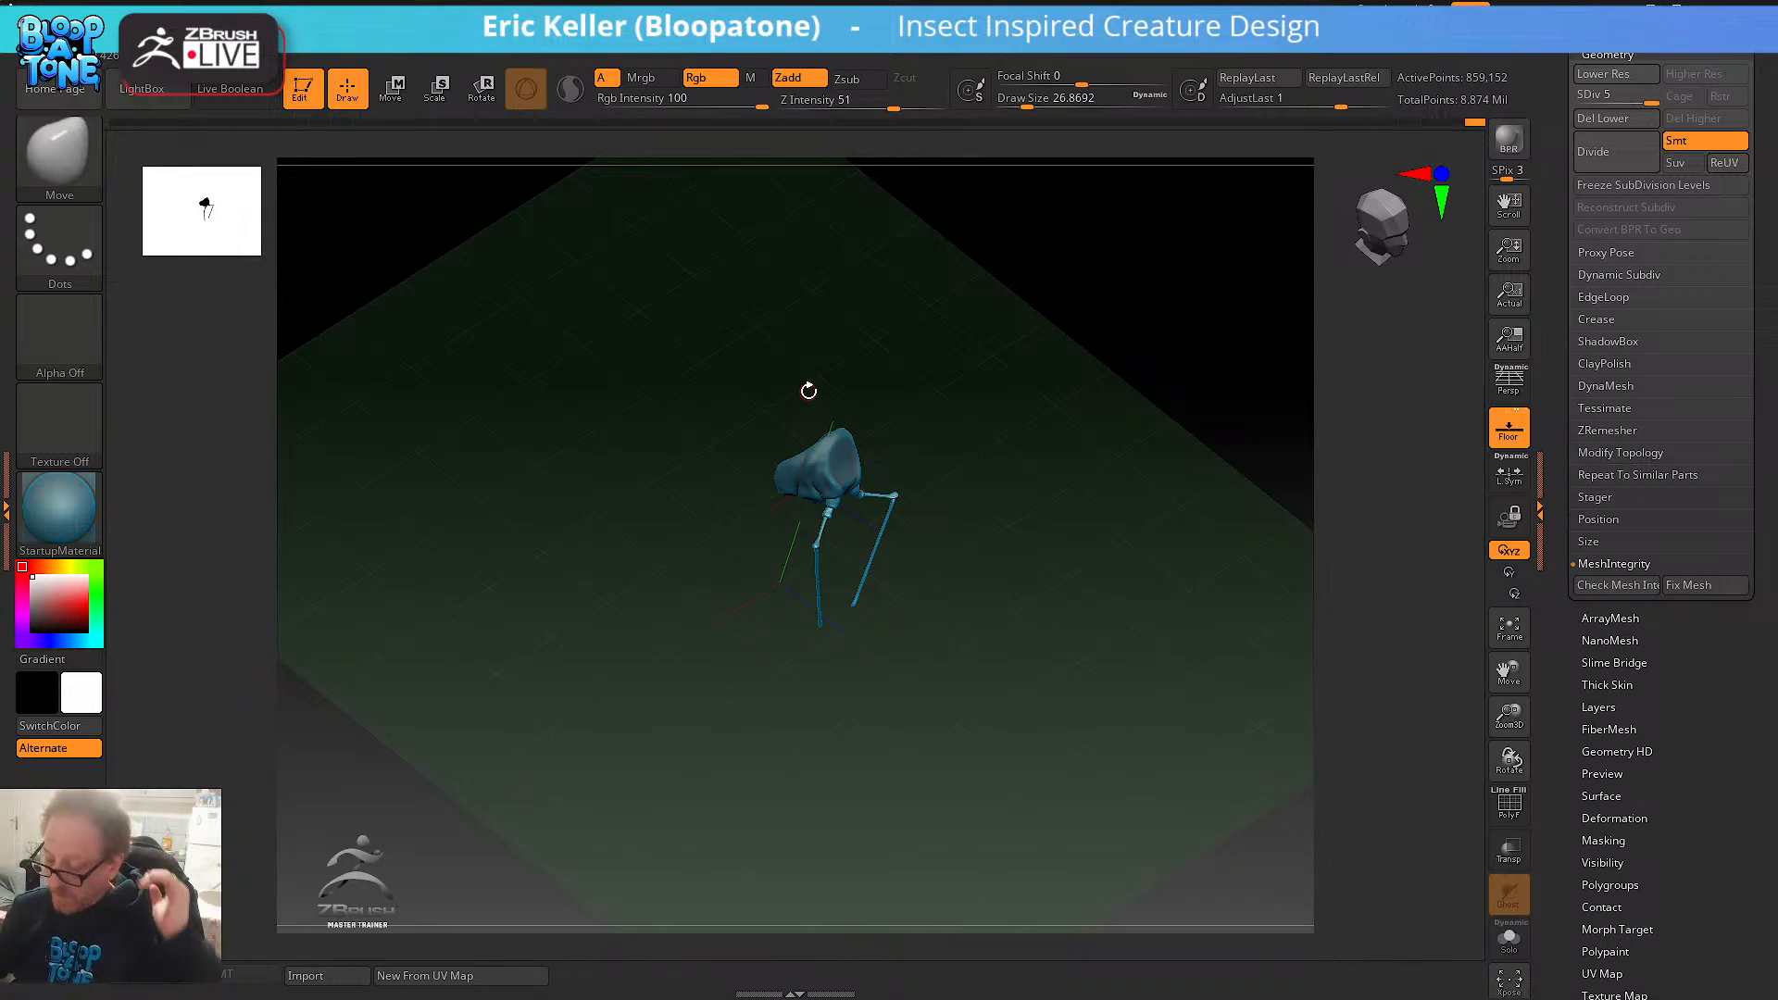
drag(940, 481, 944, 392)
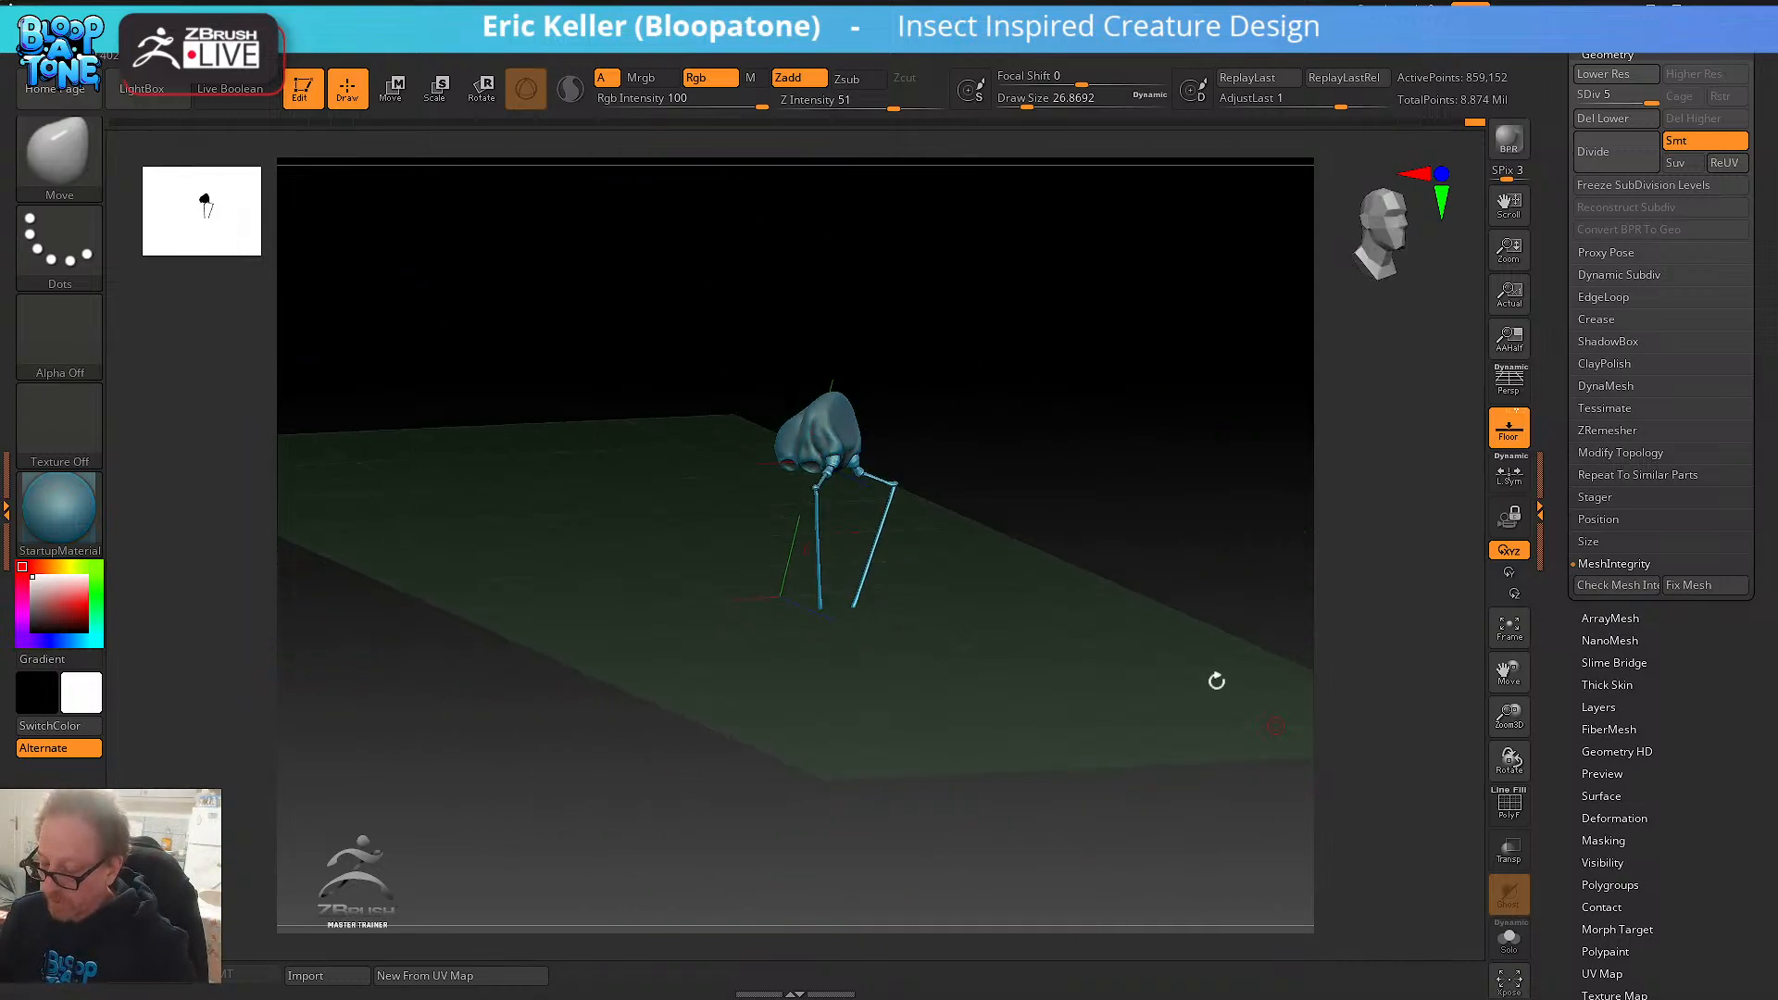
drag(987, 522, 911, 497)
drag(957, 559, 1166, 508)
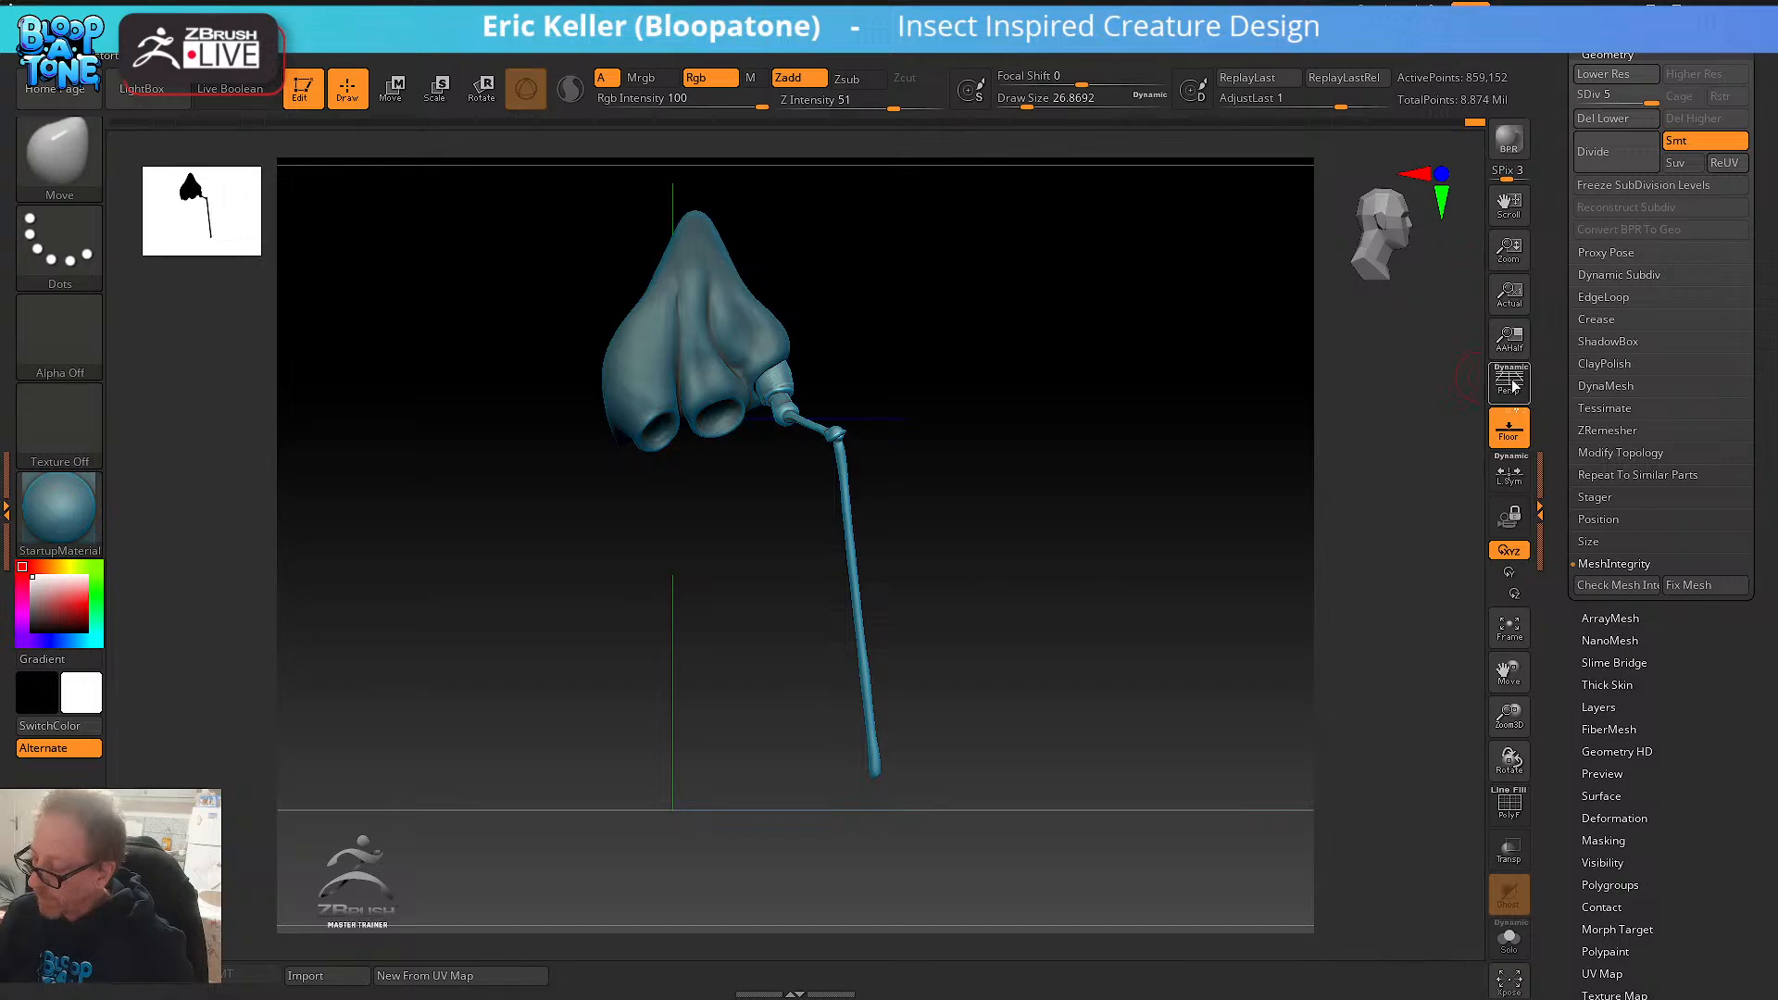
scroll(1558, 334, up, 2)
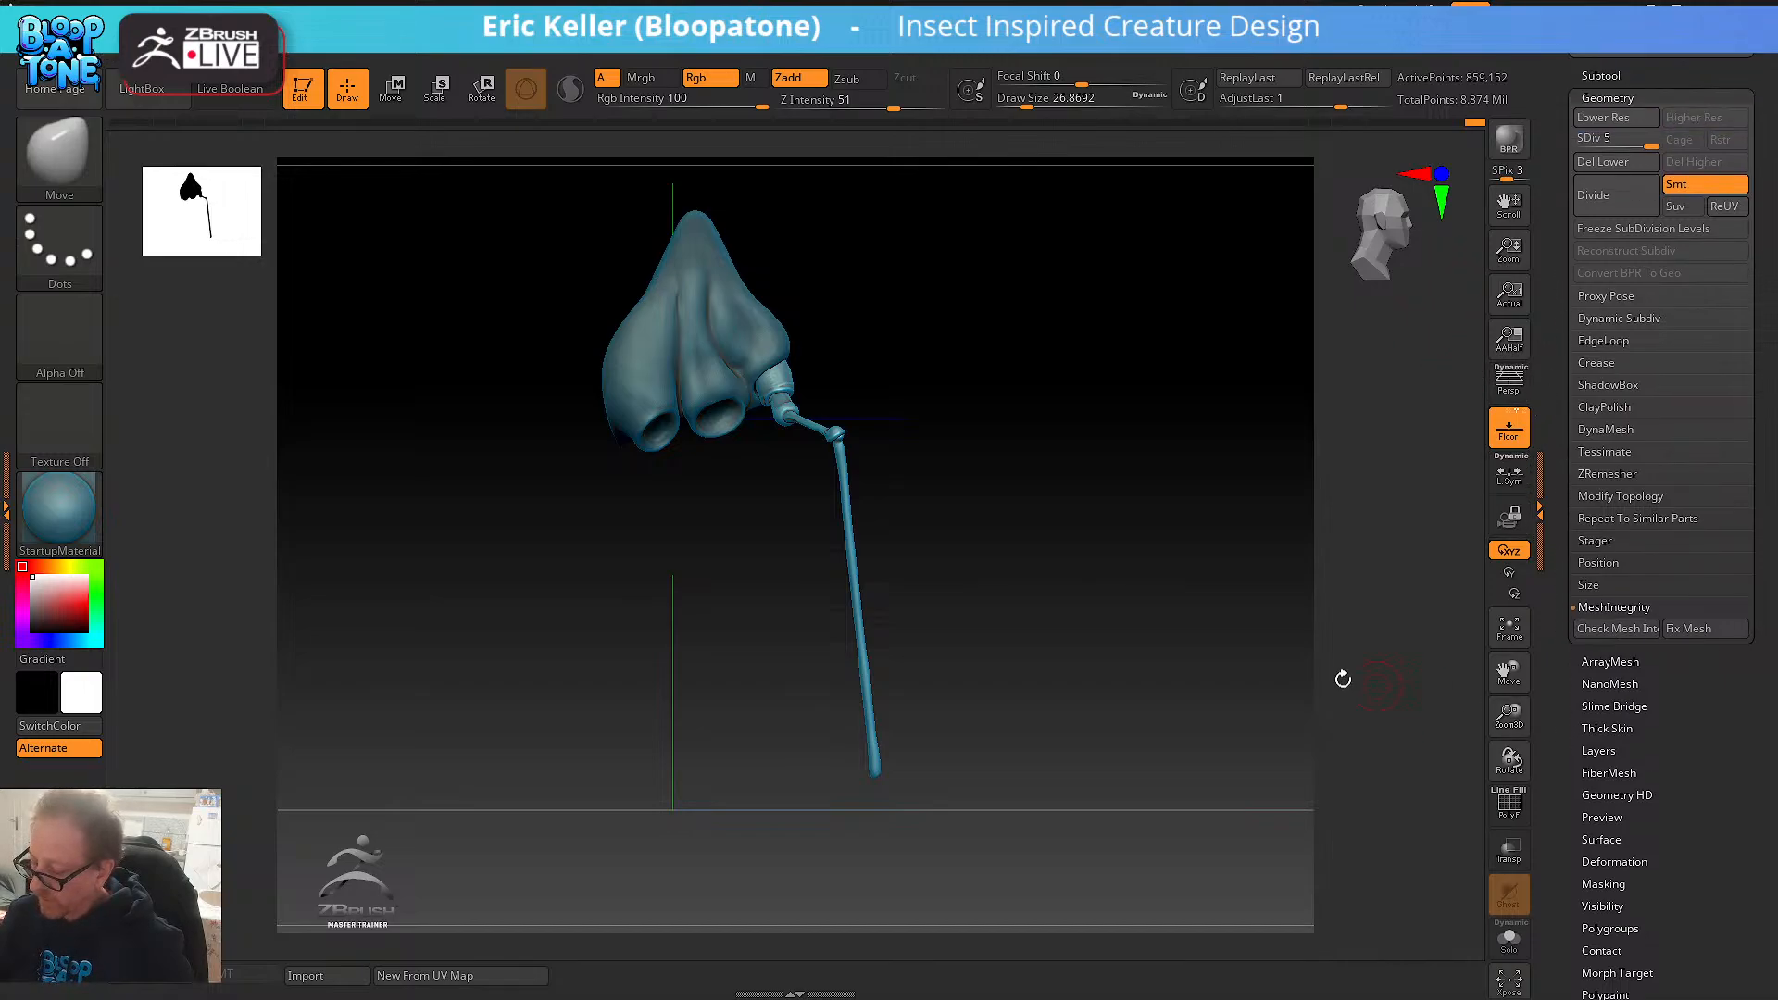
drag(1343, 678, 1131, 516)
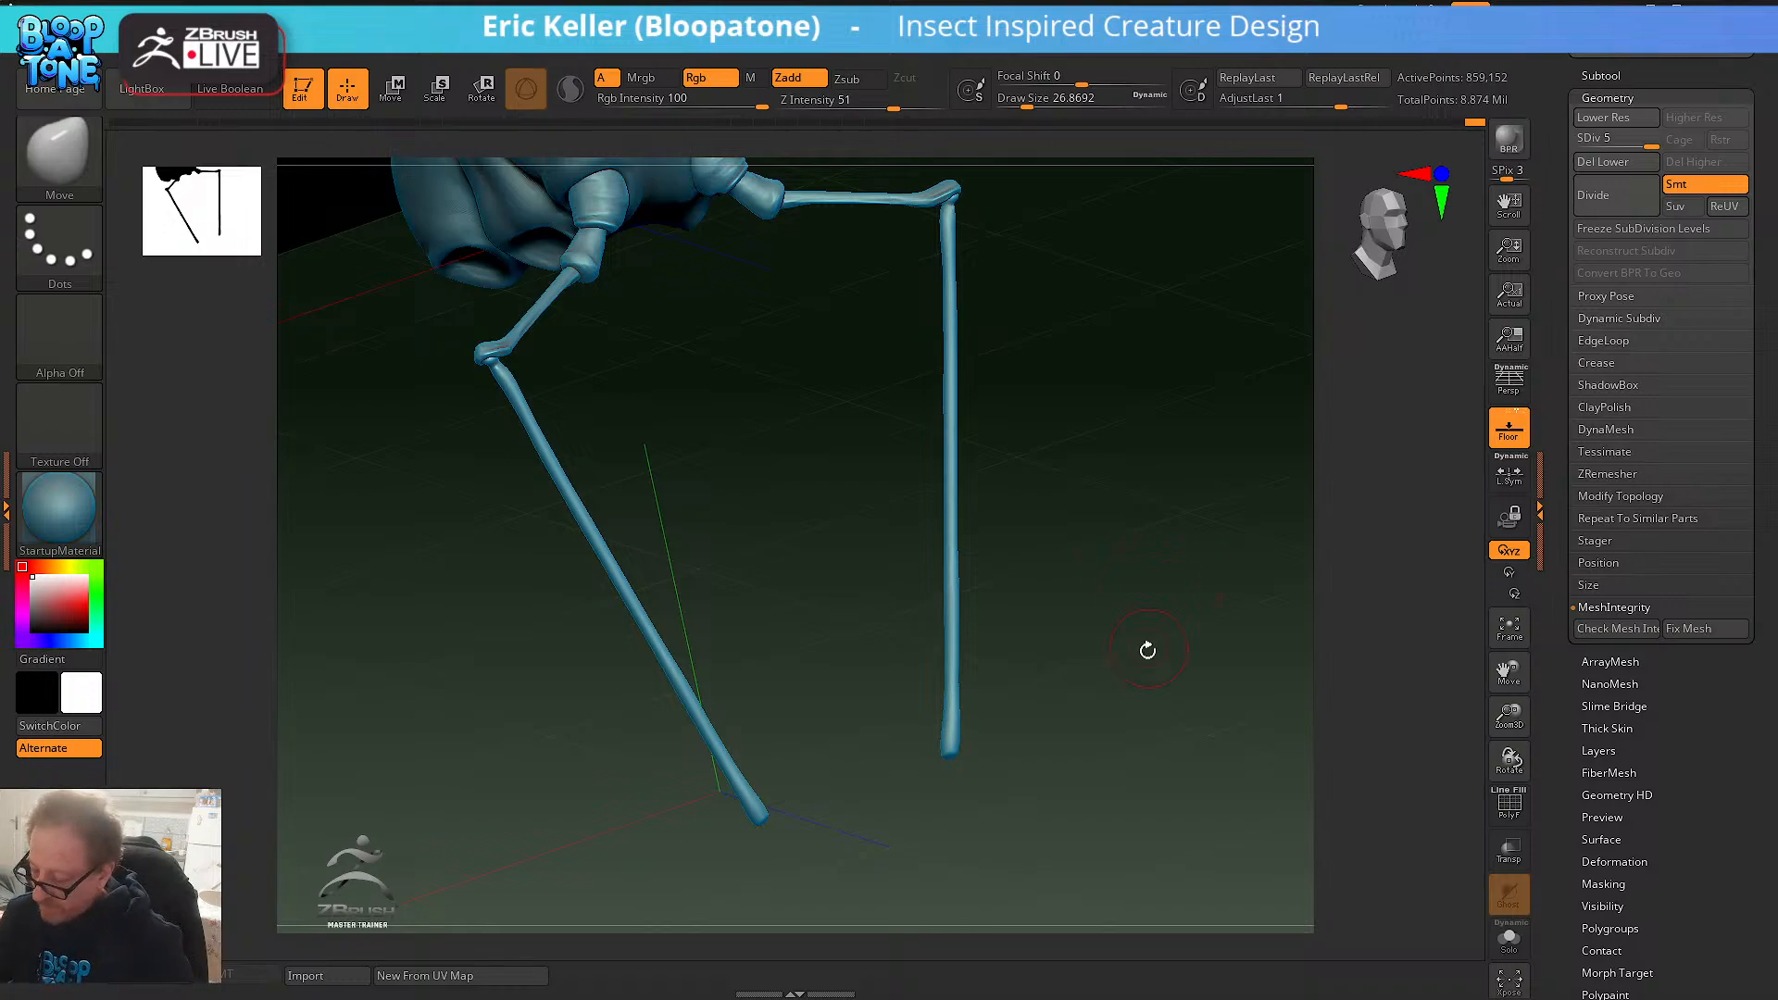
drag(1147, 650, 1119, 700)
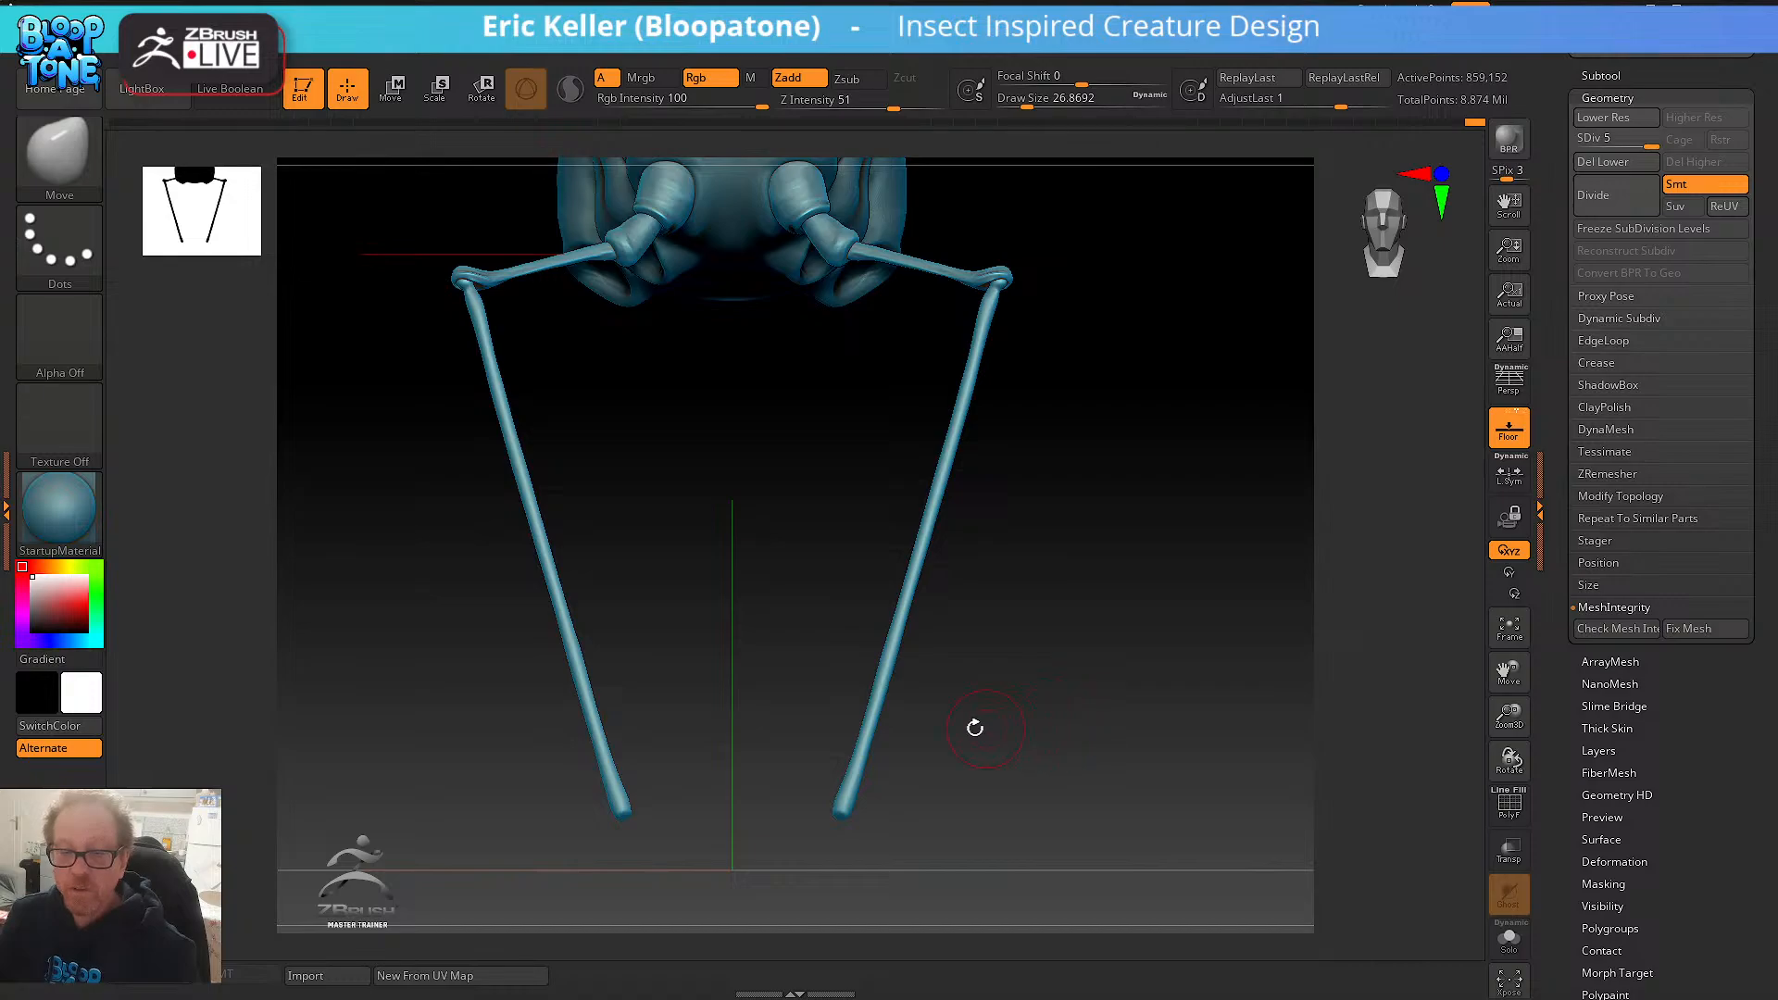
- Look through the sculpting brushes and make BevelArc the active brush
click(51, 156)
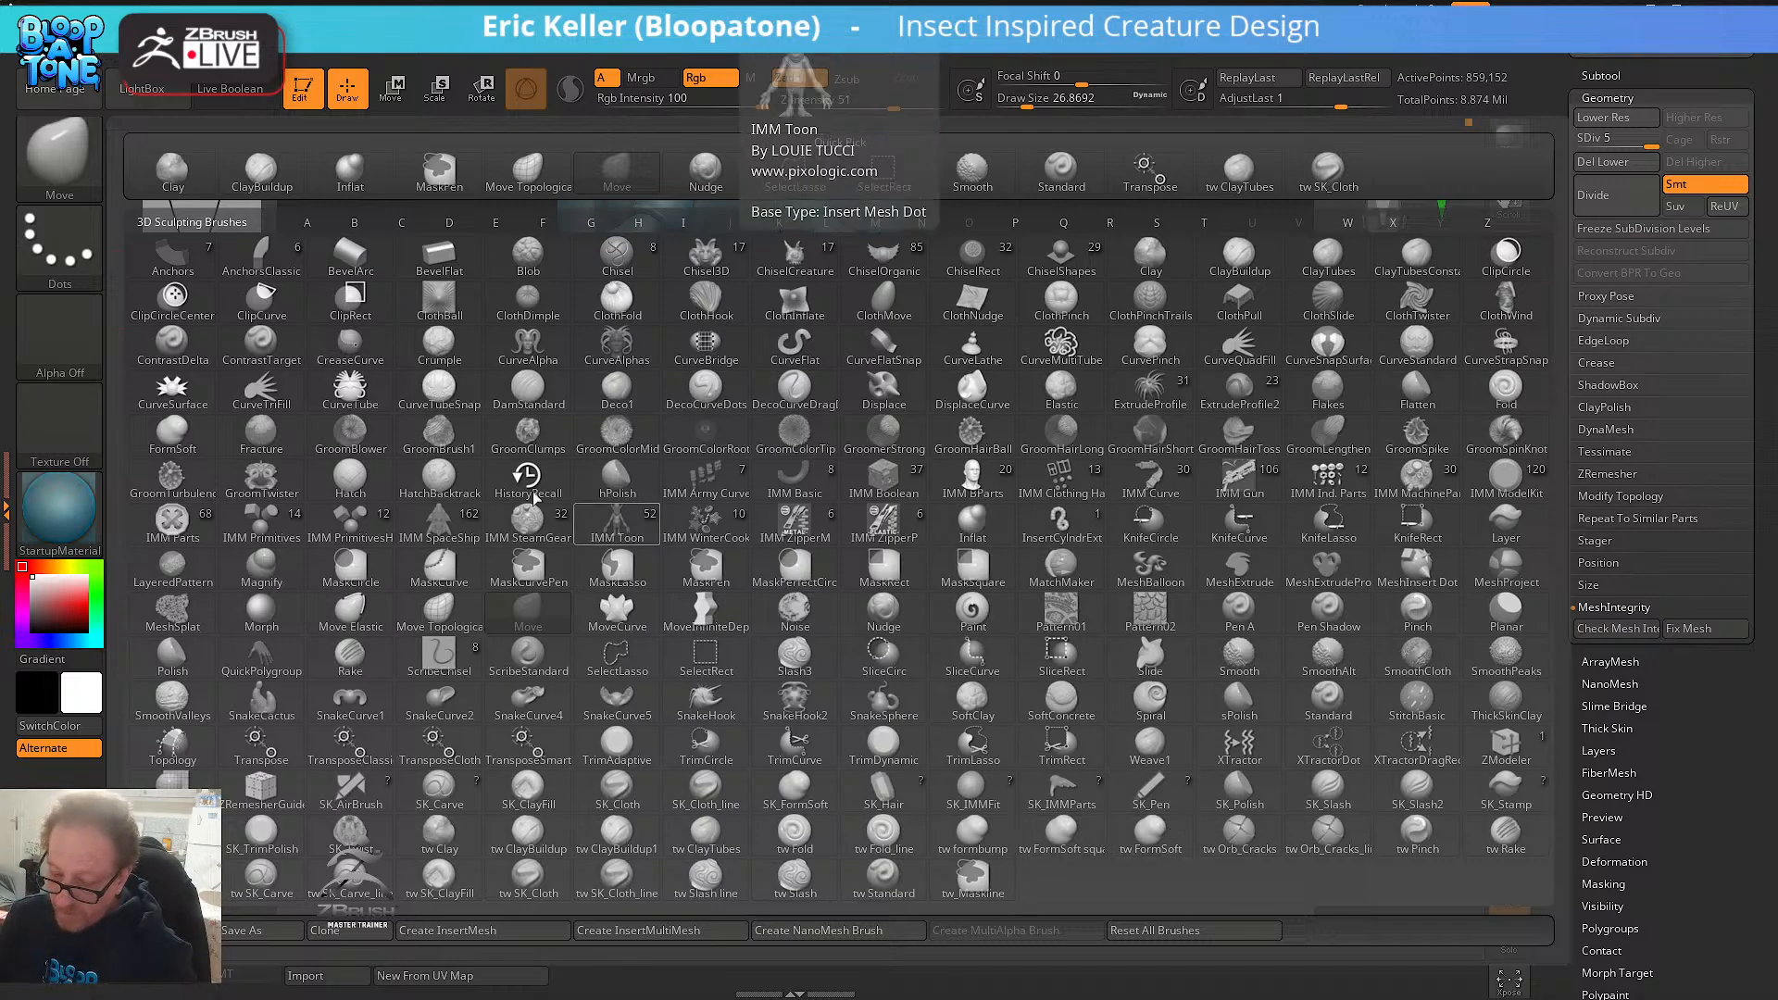
click(274, 252)
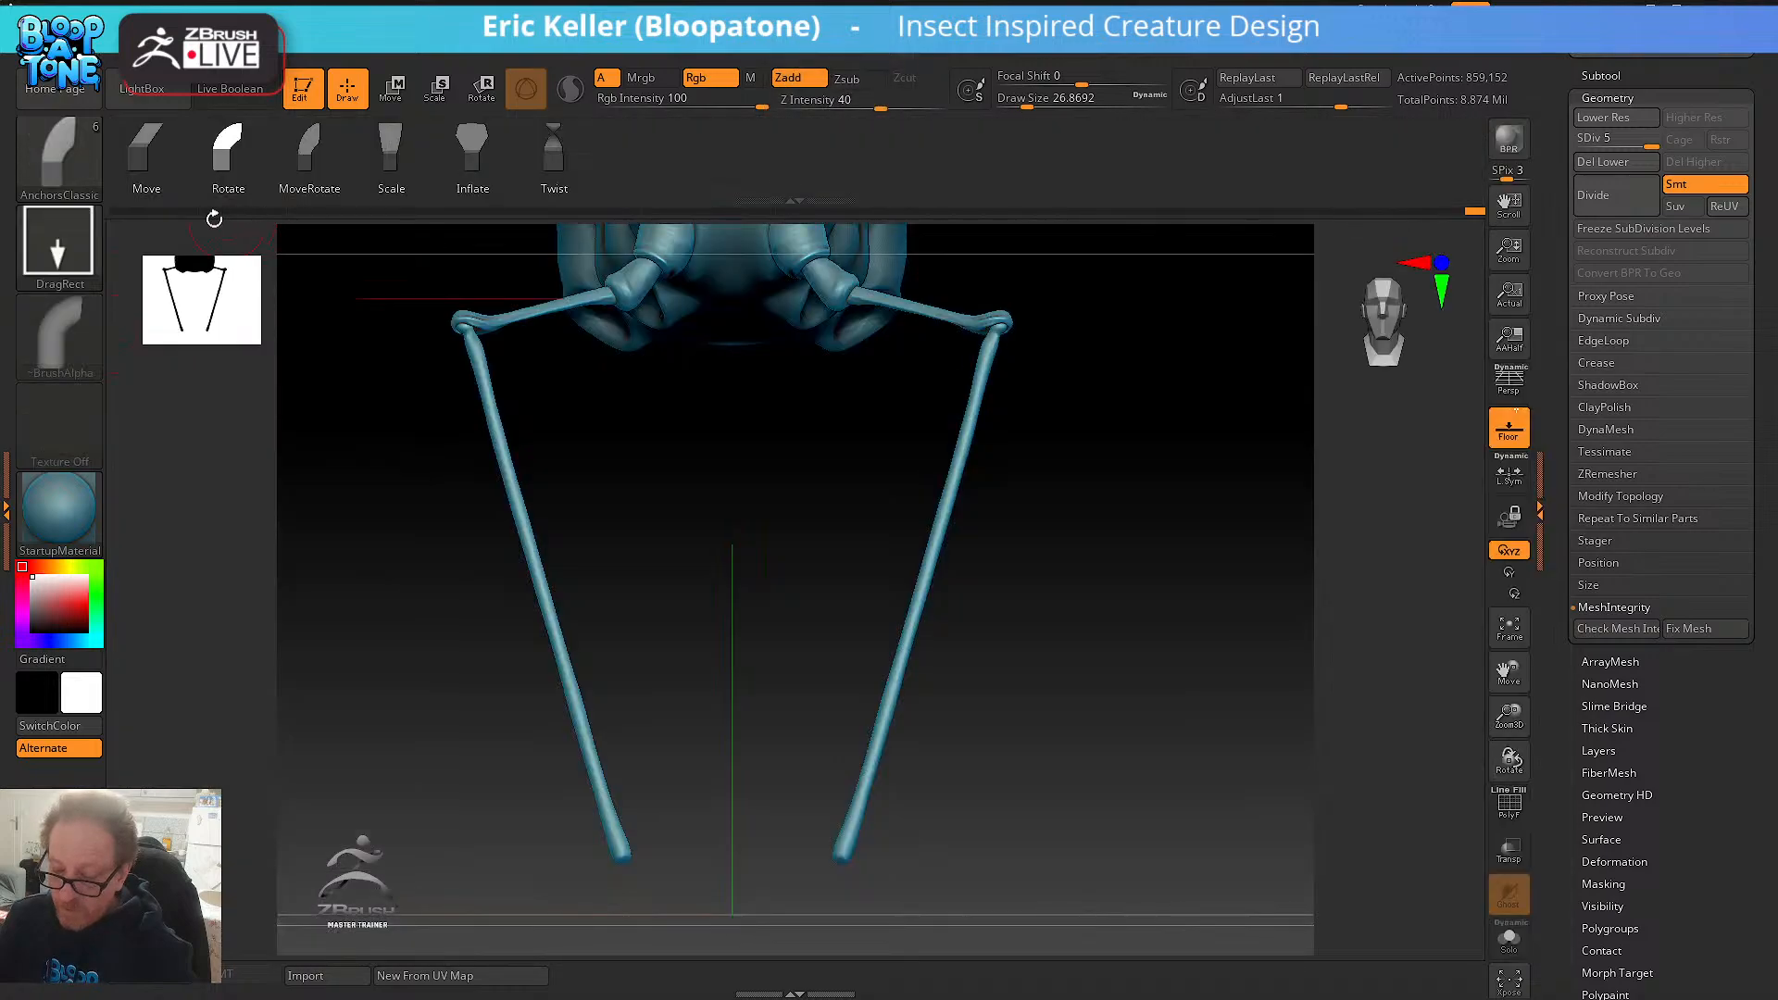
click(74, 158)
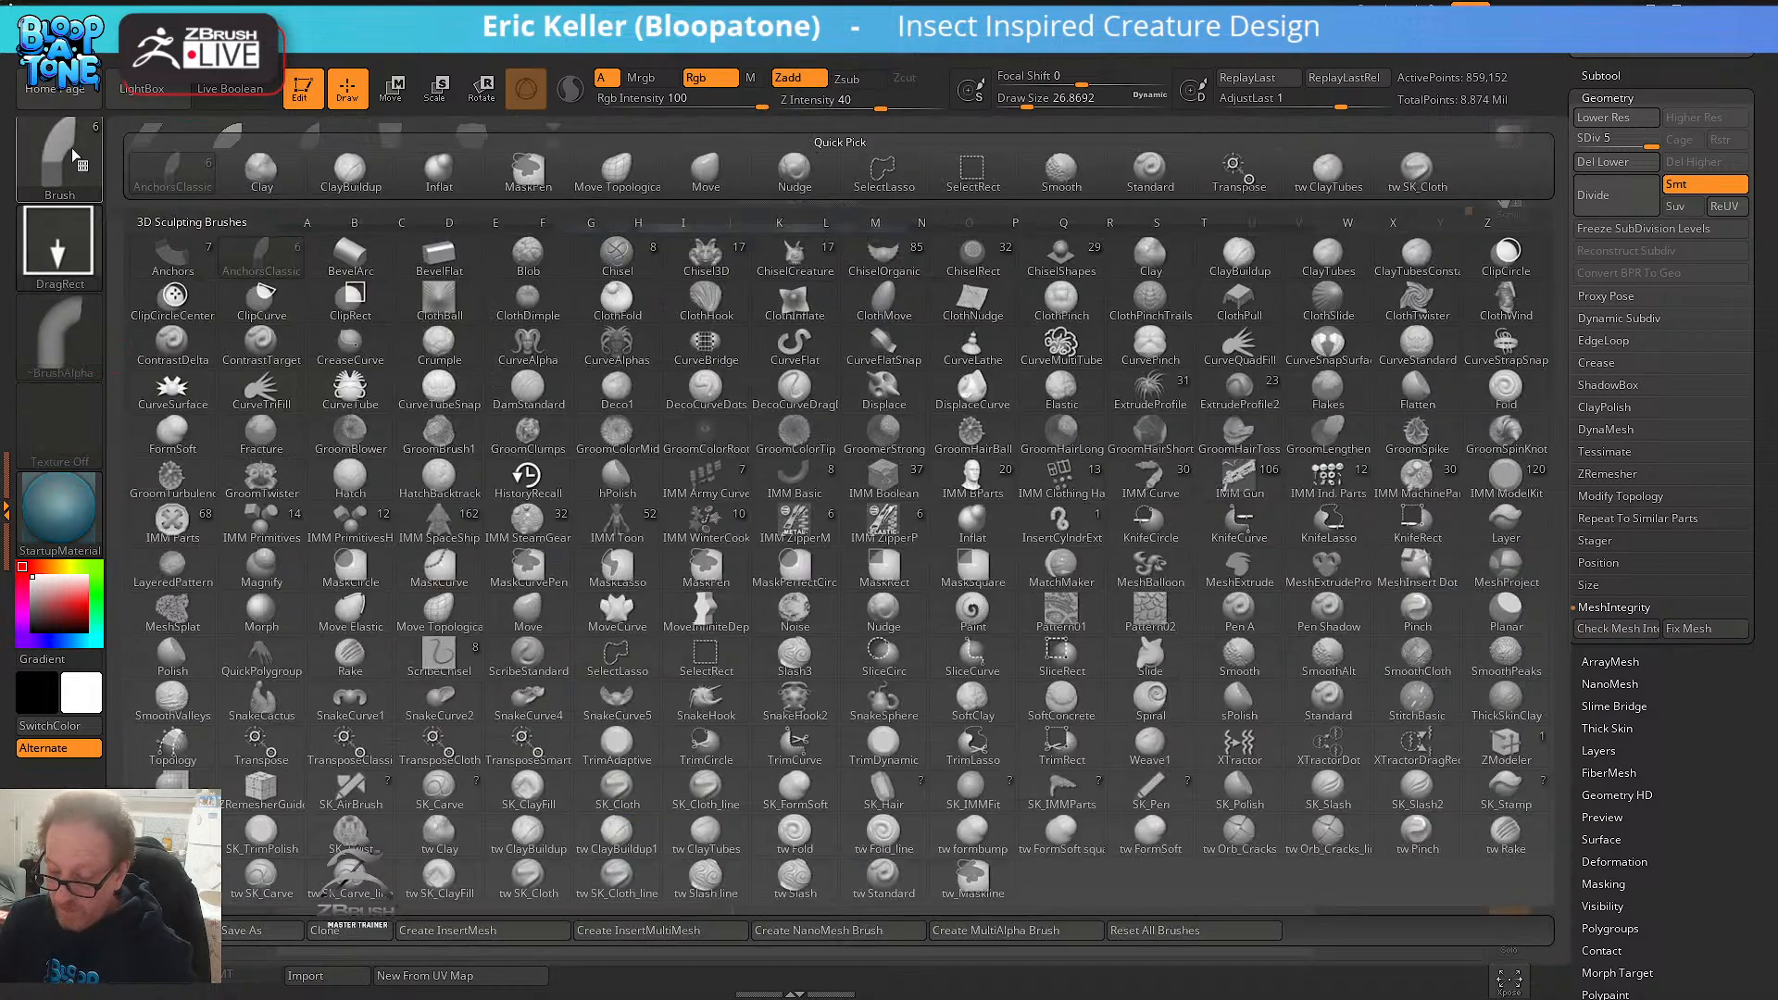
click(439, 255)
key(b)
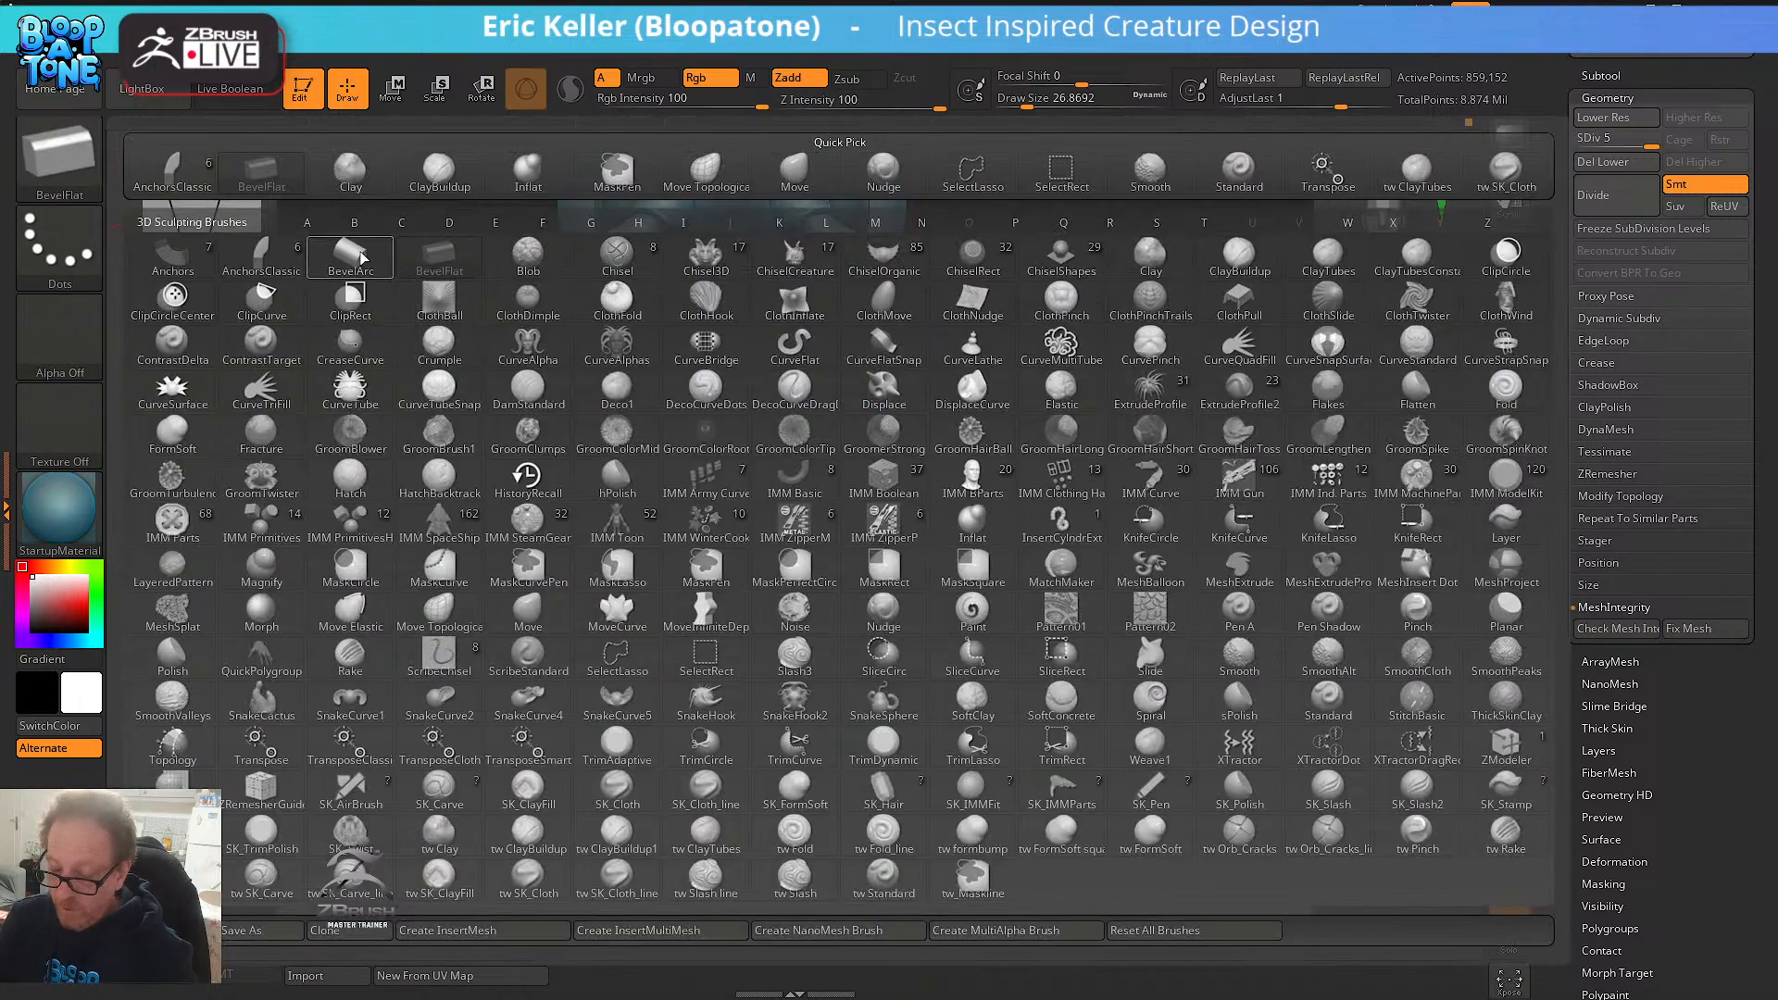
click(350, 255)
click(98, 159)
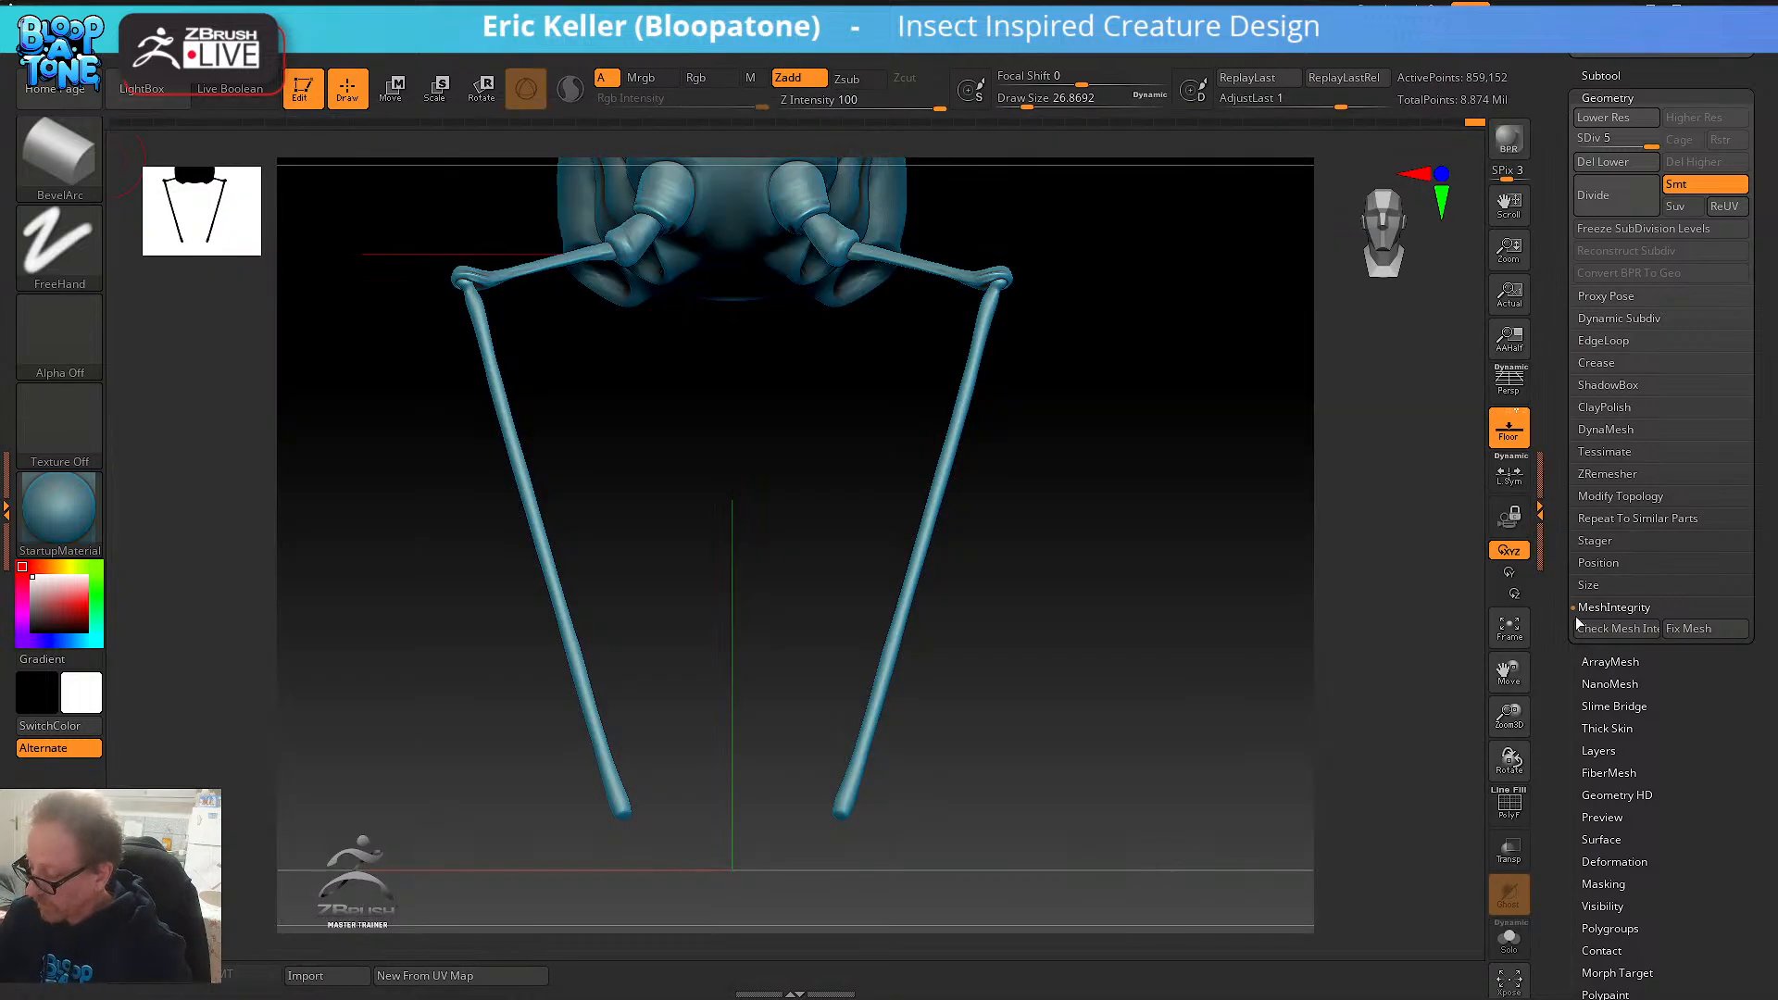
- Bring back the insect reference board and place it beside the legs in a side view
drag(1126, 683, 925, 559)
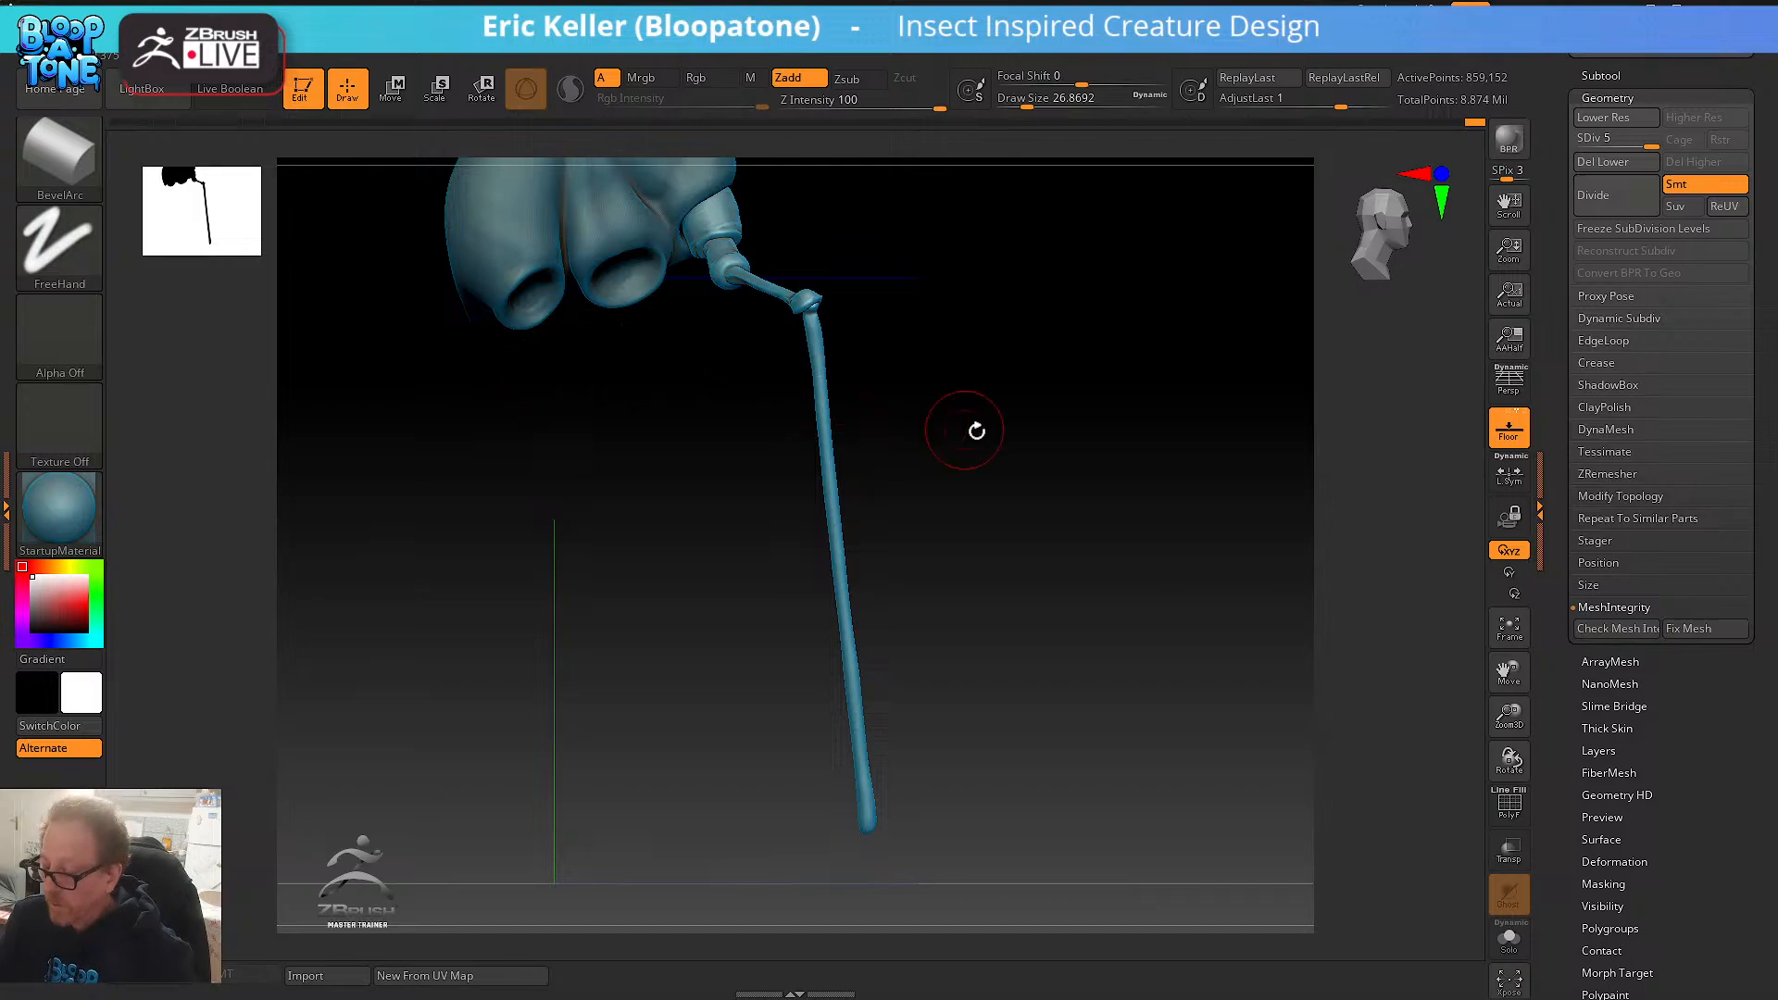
mouse_move(976, 429)
mouse_down()
mouse_move(977, 453)
mouse_move(981, 439)
mouse_up()
right_drag(2, 402, 1107, 453)
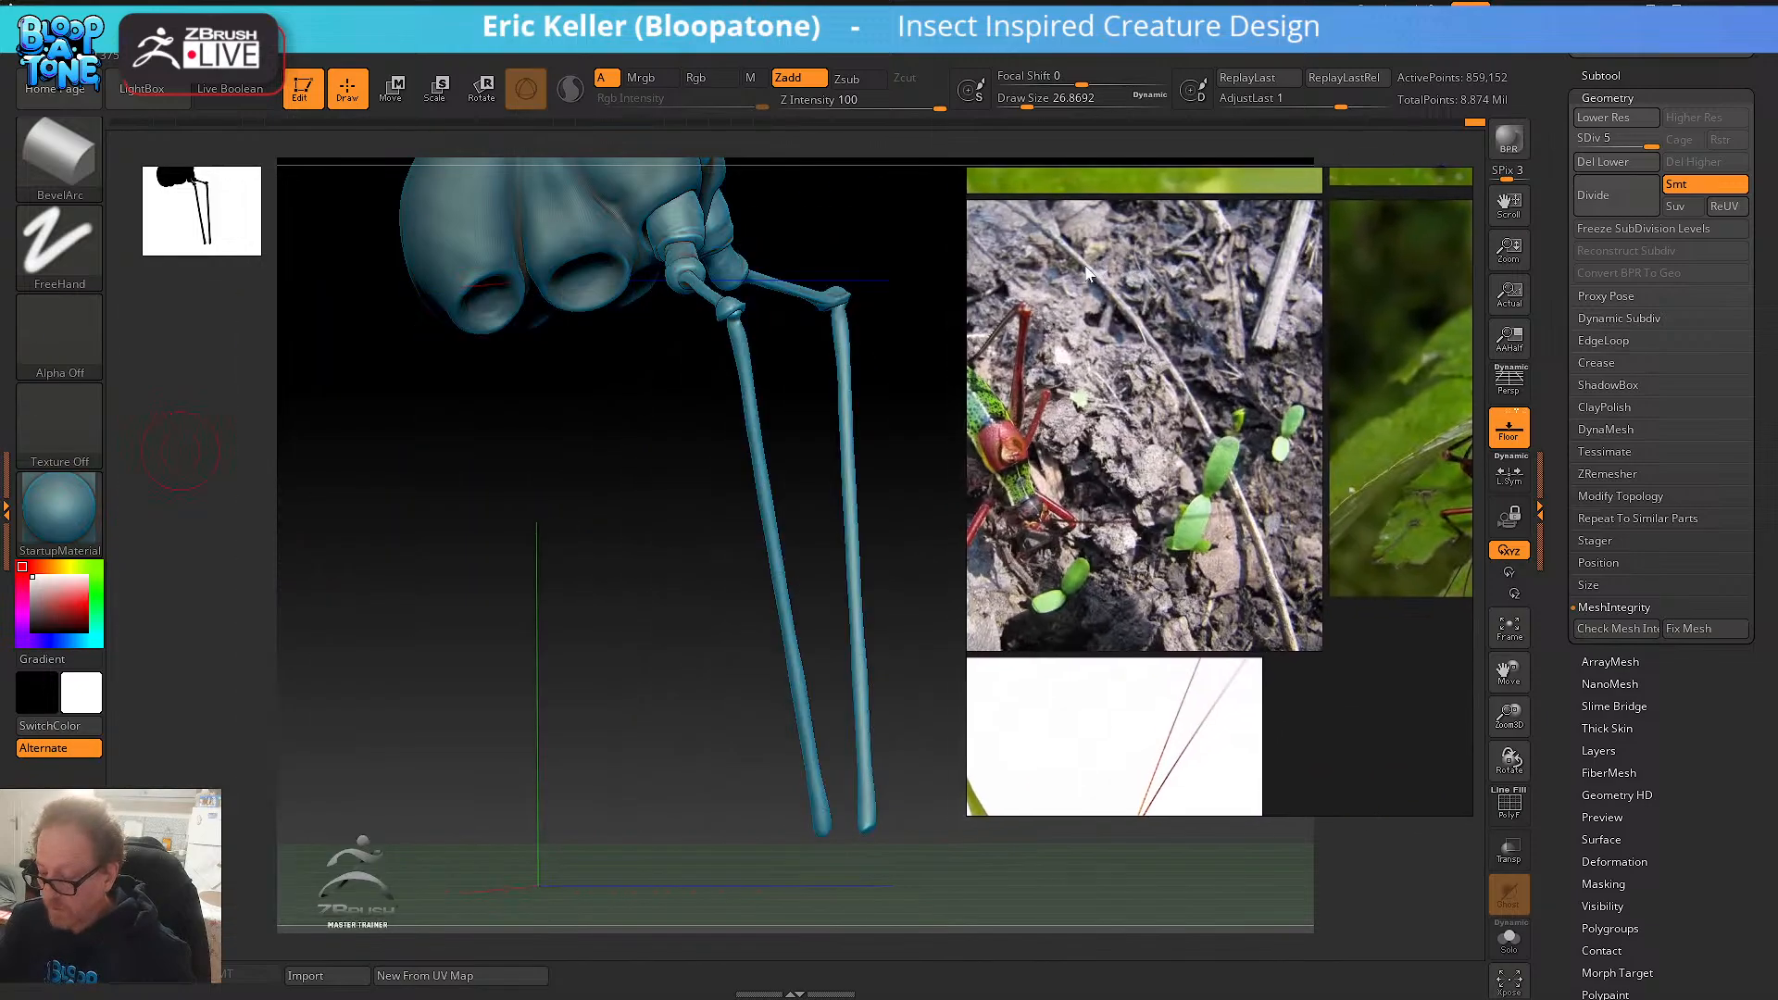
- Examine the katydid photos' leg segments on the reference board and compare them with the model's front legs from the front and above
scroll(1108, 453, down, 3)
middle_drag(1186, 508, 1265, 718)
middle_drag(1227, 648, 1124, 599)
scroll(1142, 602, up, 4)
scroll(1143, 603, up, 3)
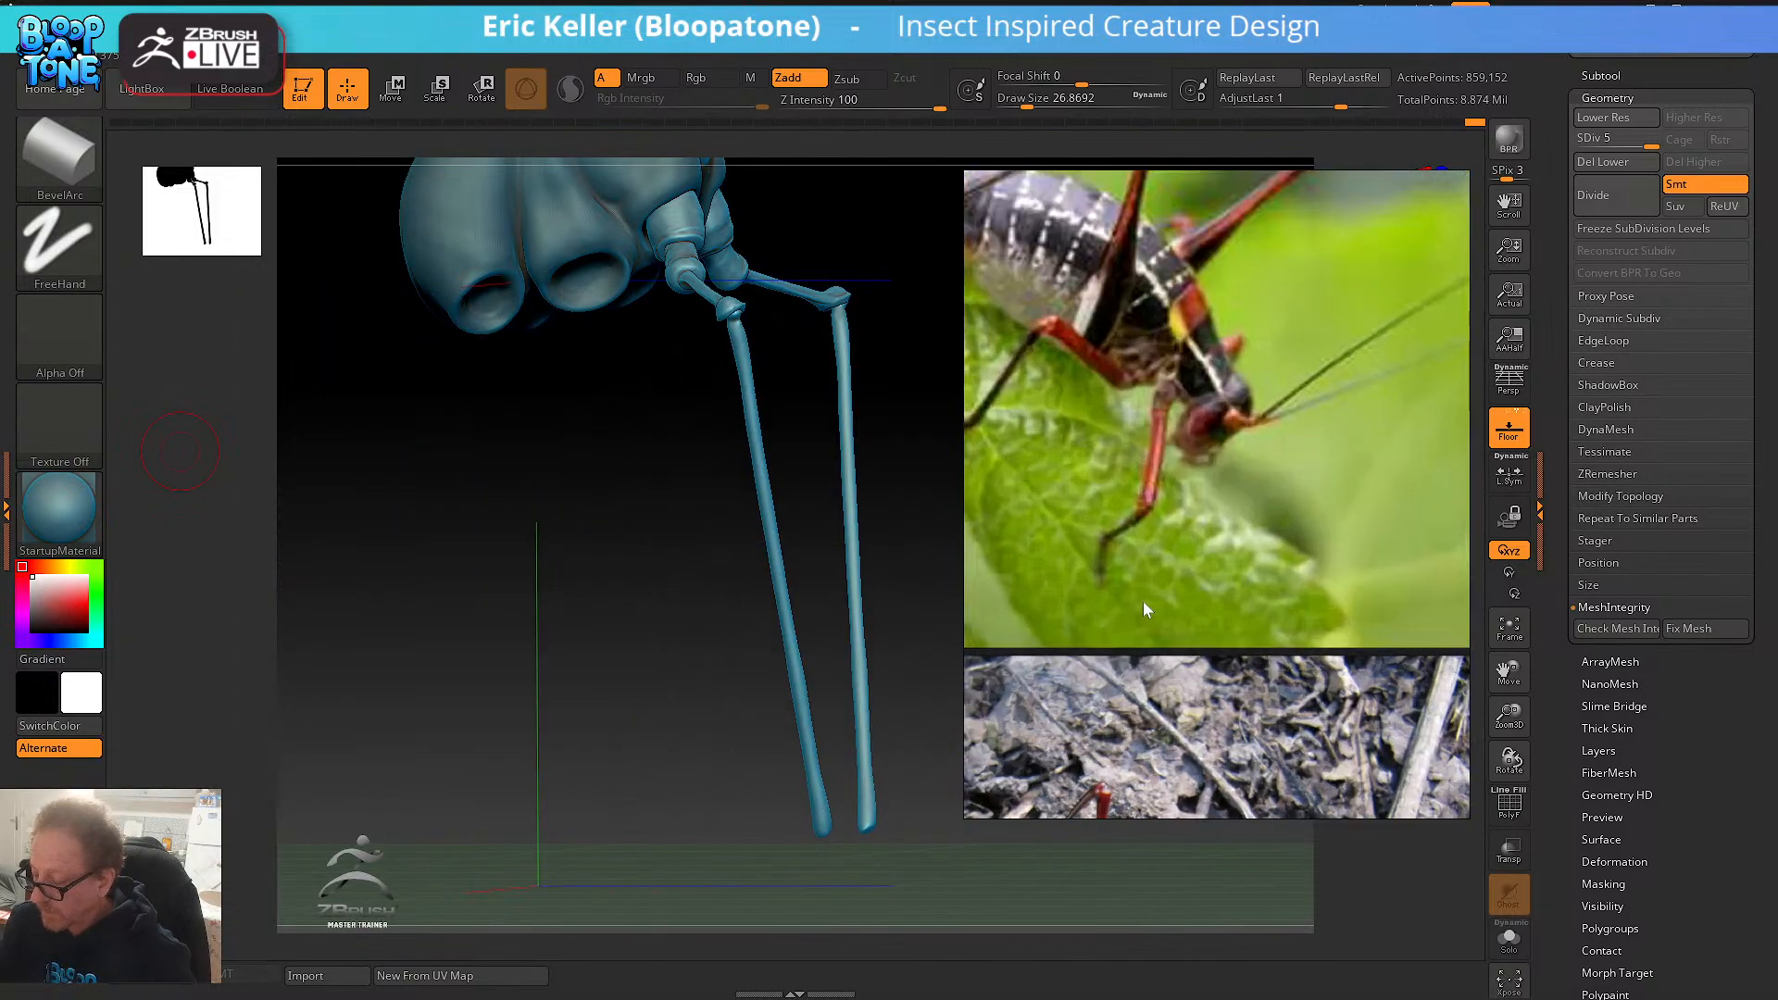
drag(630, 453, 735, 456)
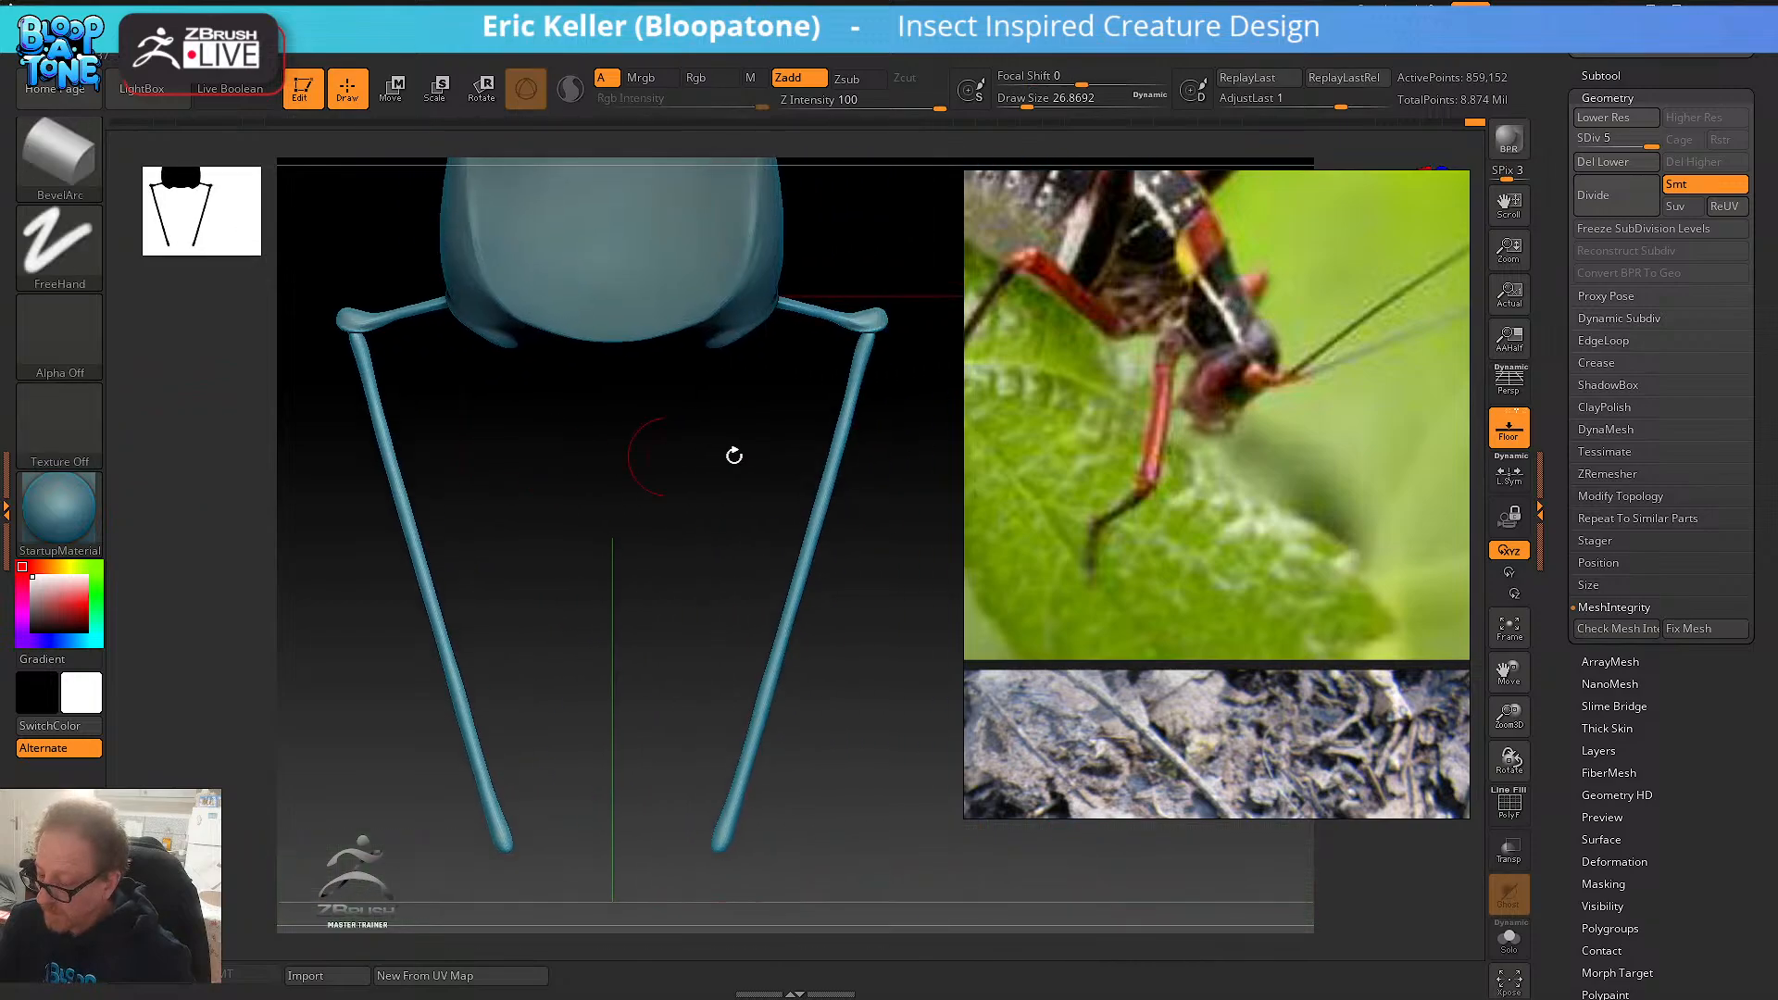
scroll(1095, 496, down, 4)
drag(897, 363, 908, 492)
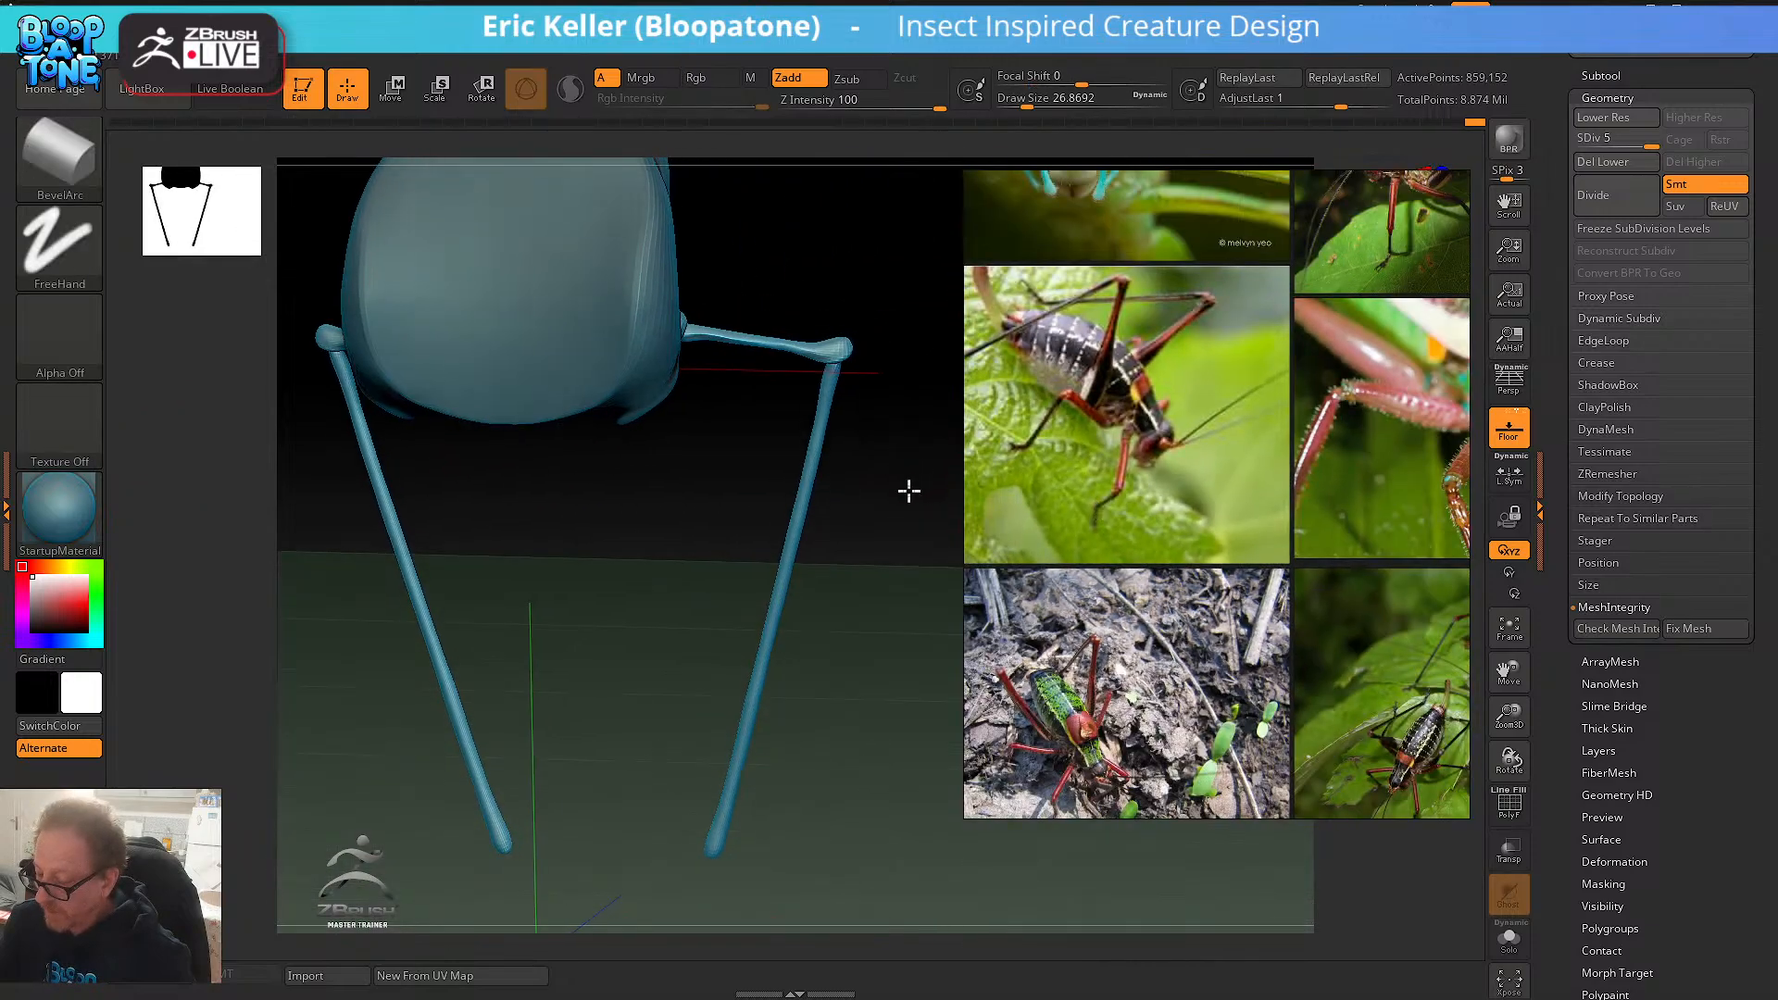
drag(741, 782, 833, 651)
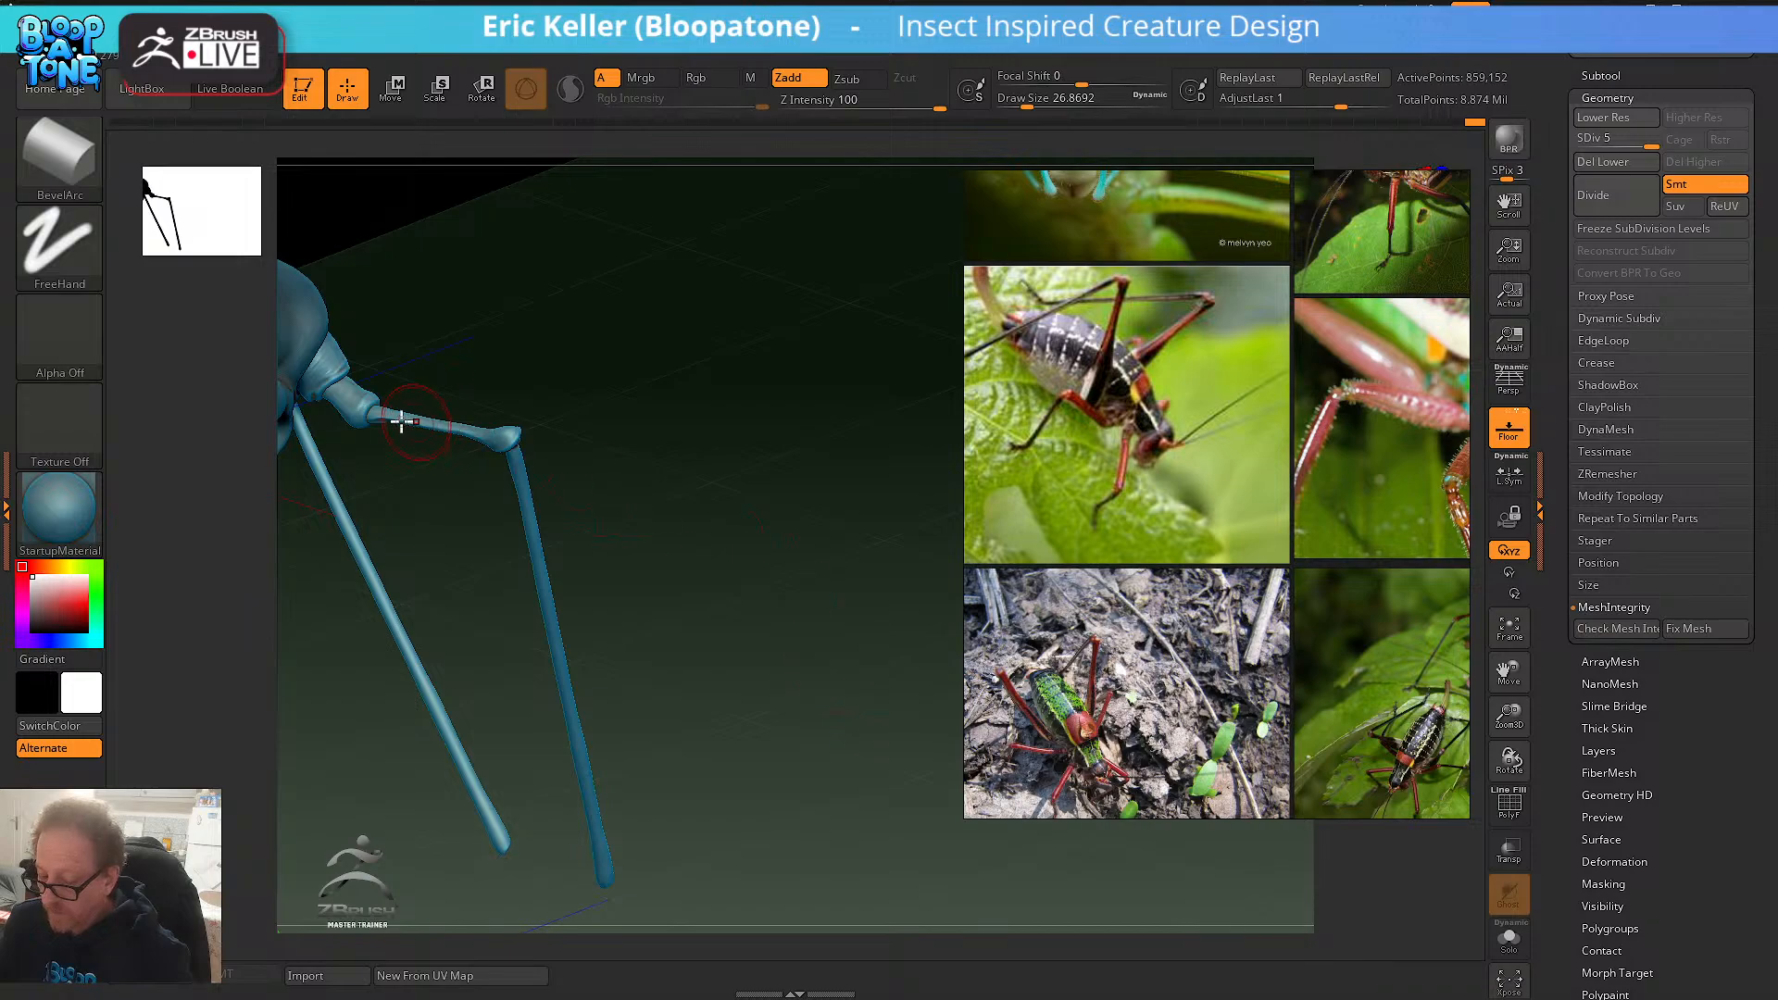
- Show all the subtools and view the front legs together with the whole creature from the front and side
mouse_move(679, 485)
shift+mouse_down()
mouse_move(735, 440)
mouse_move(813, 570)
mouse_move(750, 516)
mouse_move(981, 824)
shift+mouse_up()
drag(852, 666, 1009, 587)
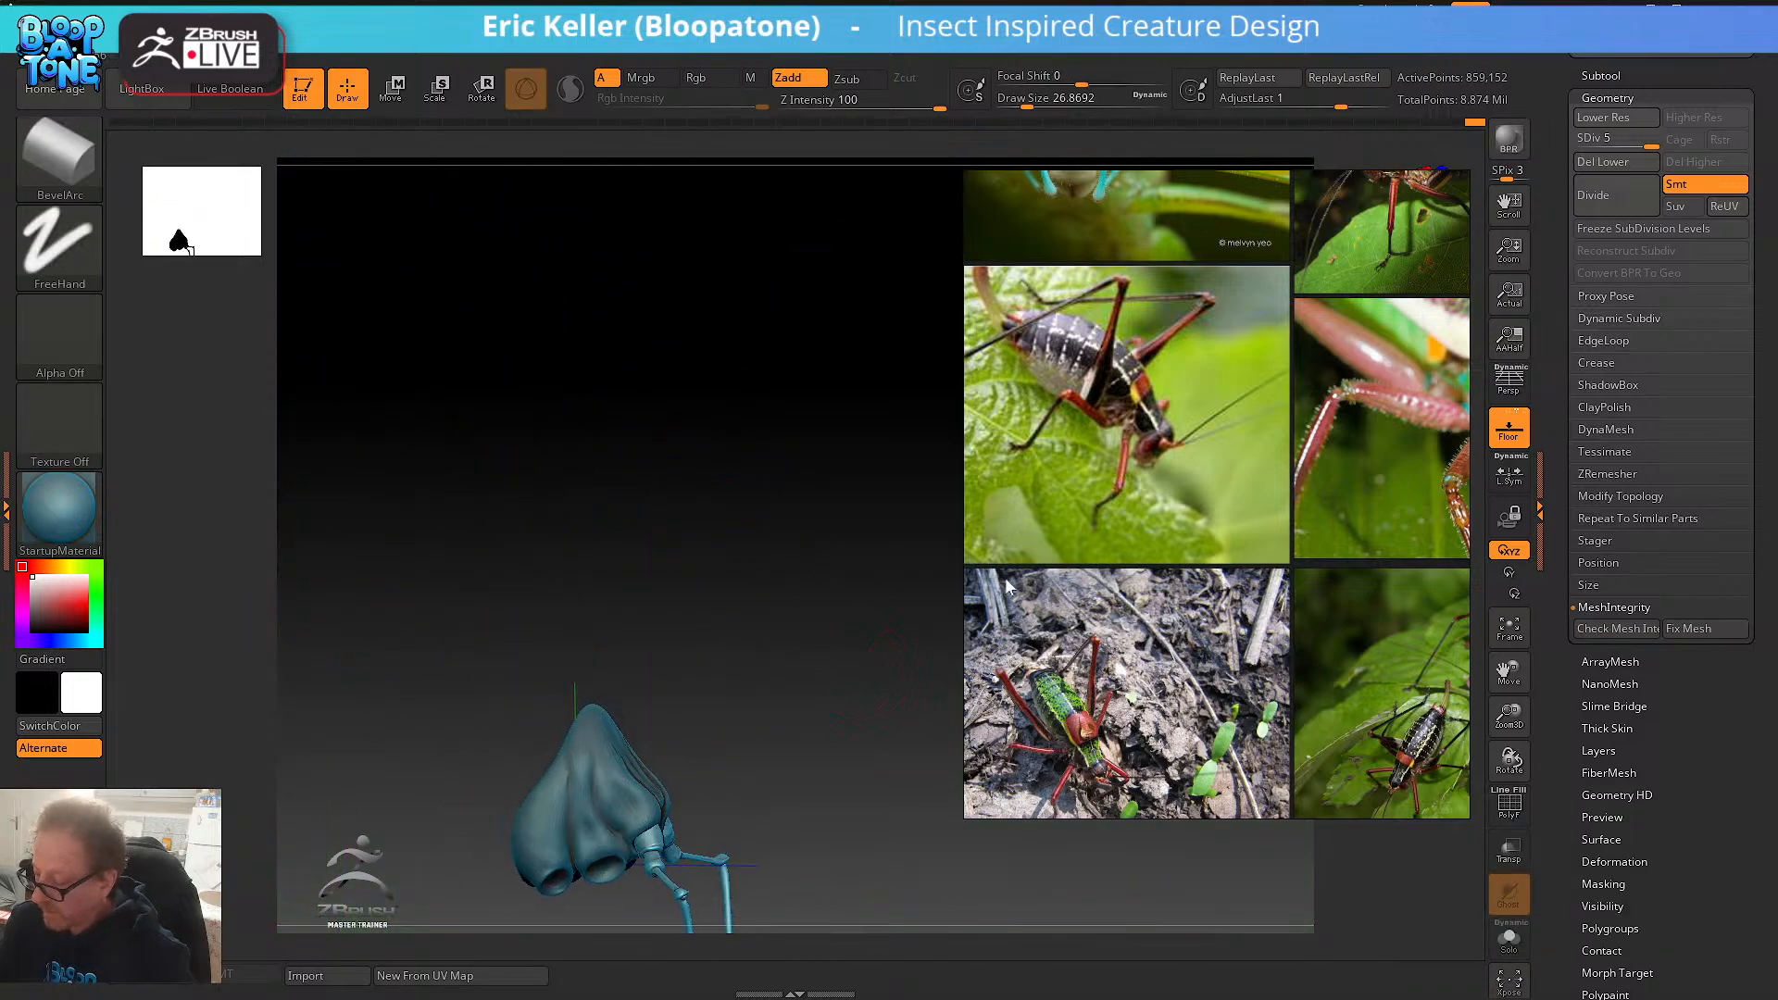
click(1587, 79)
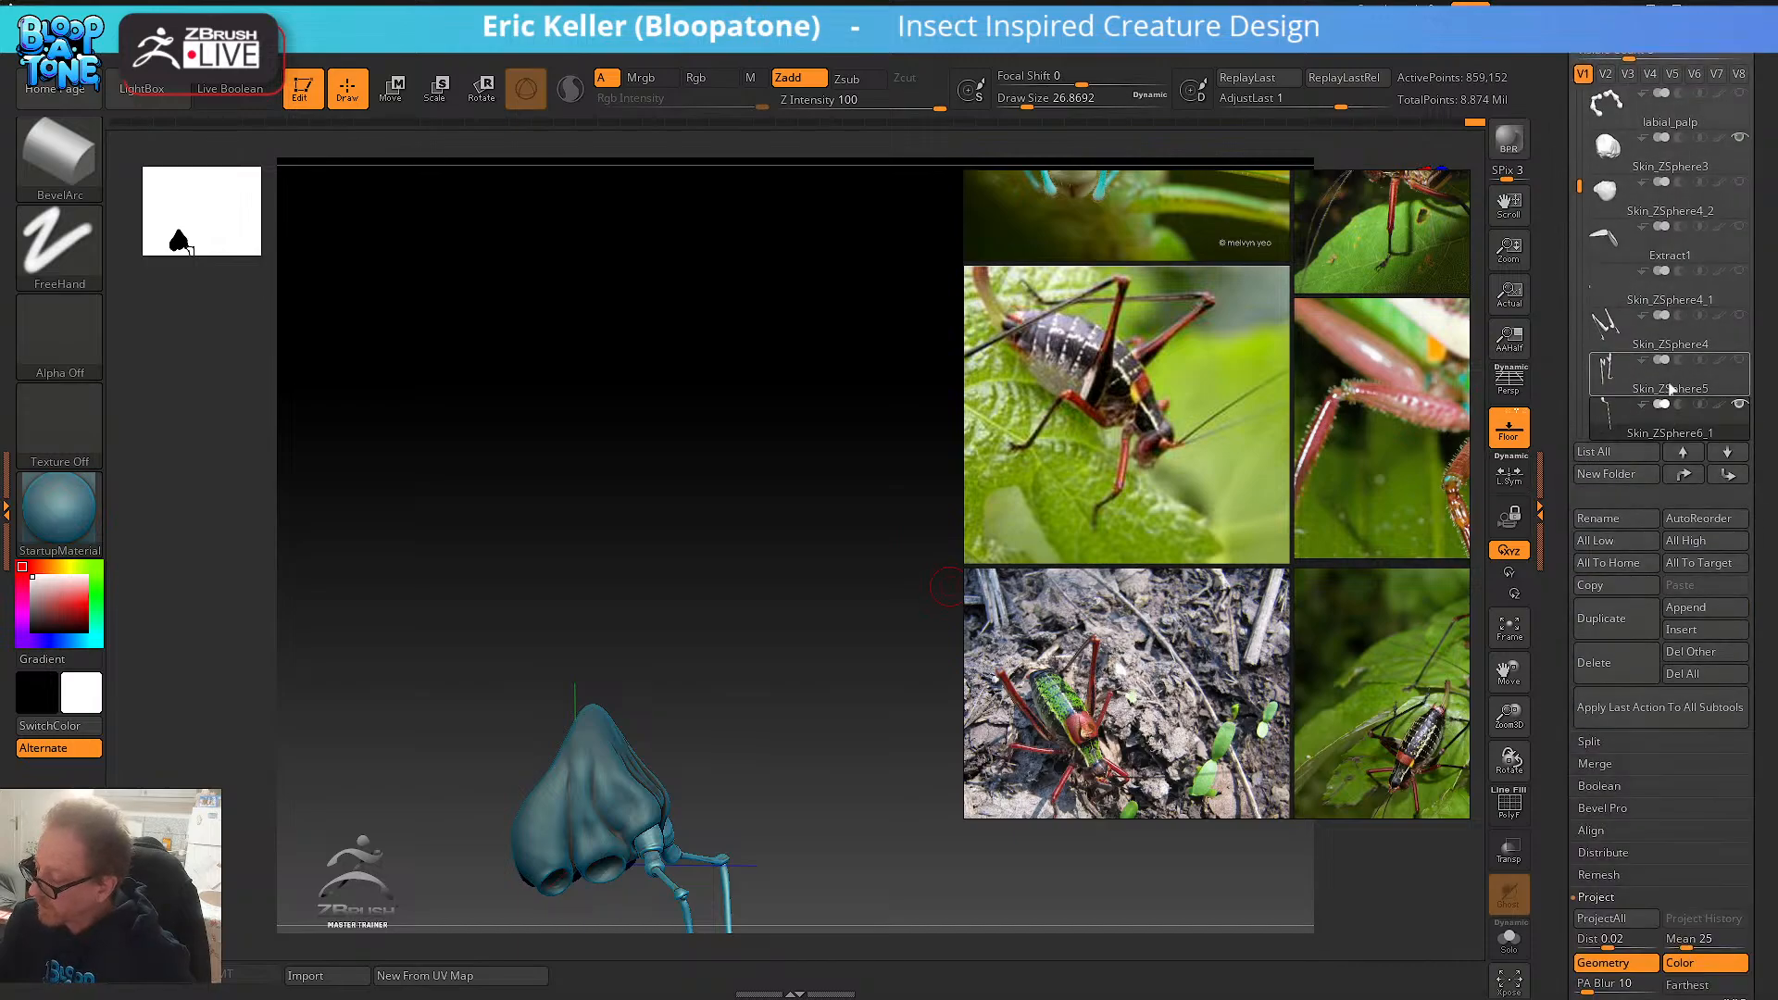
shift+click(1741, 408)
shift+click(1741, 407)
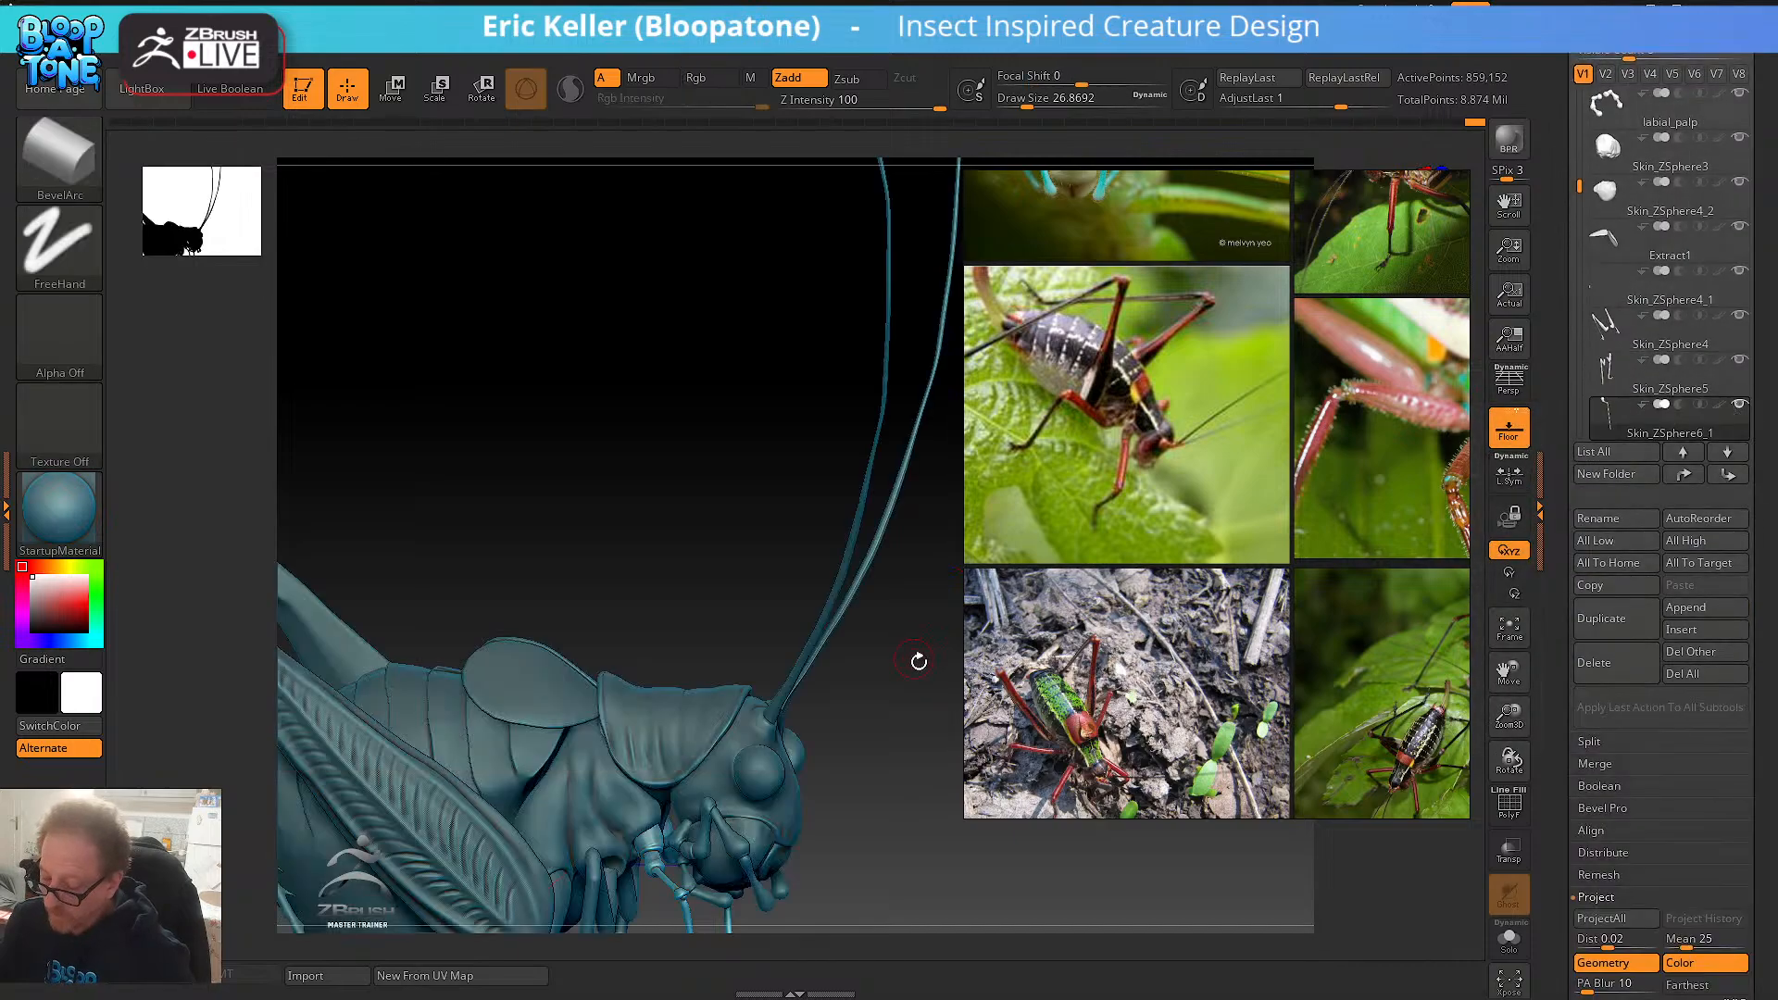
alt+drag(917, 663, 619, 567)
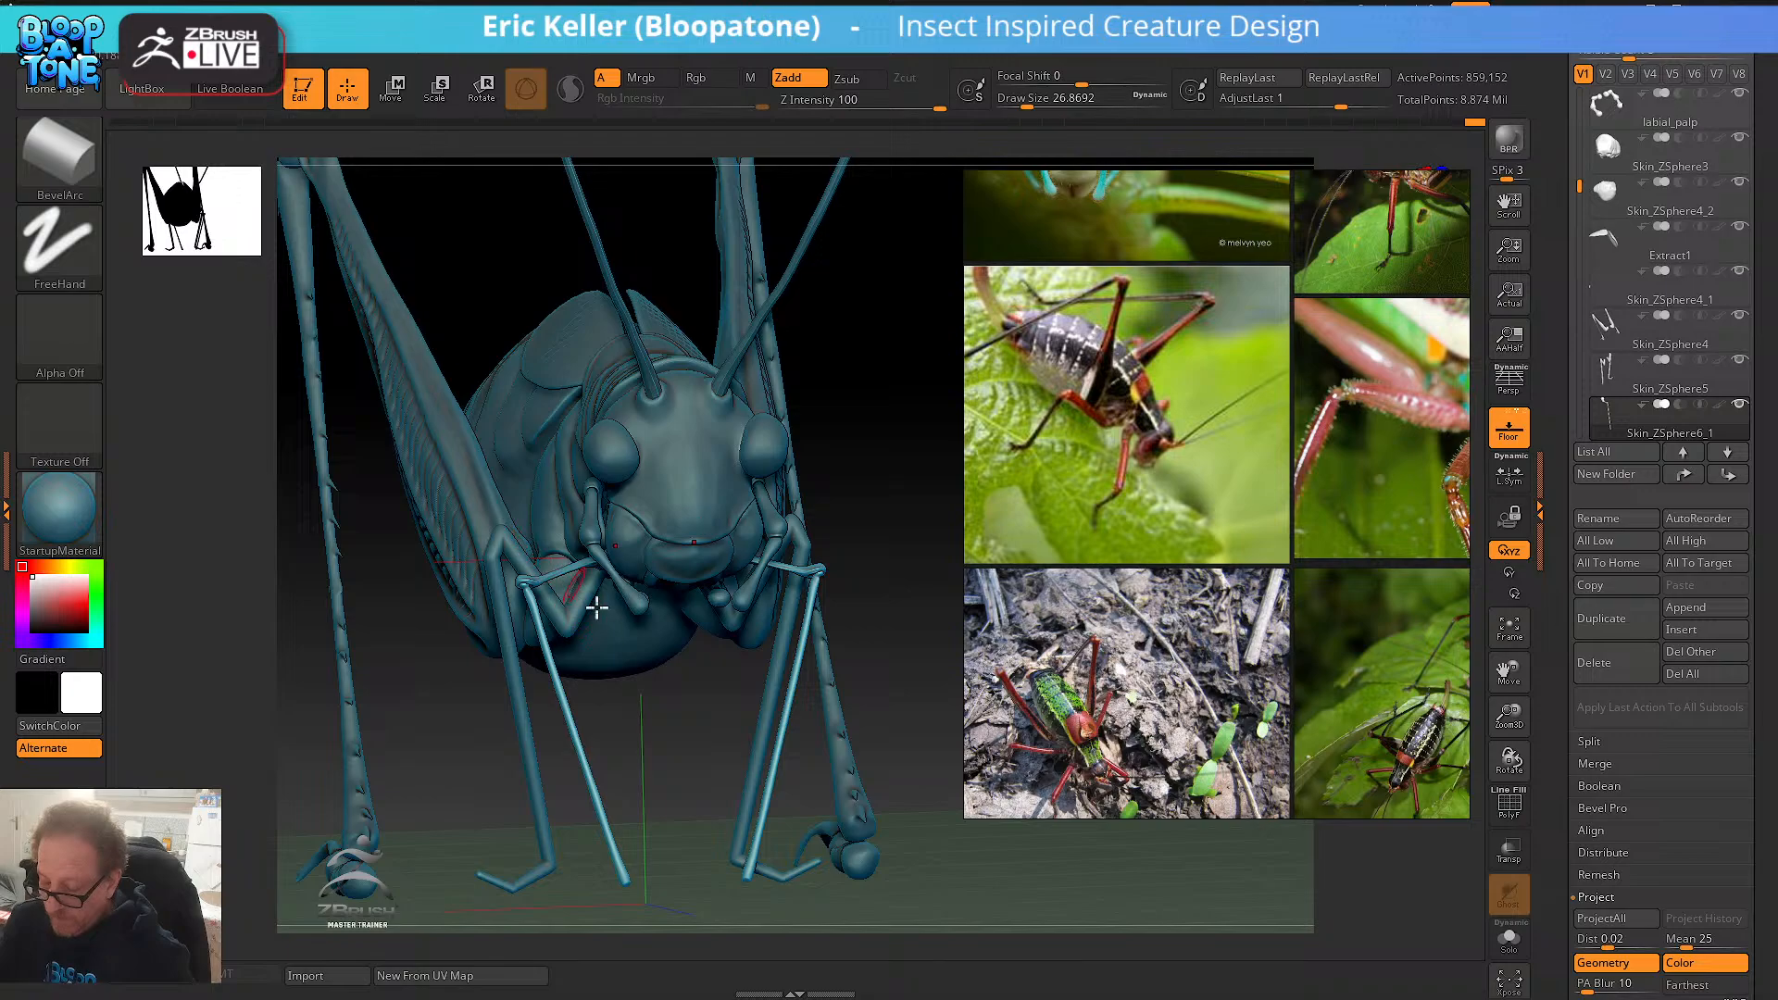
drag(675, 699, 144, 221)
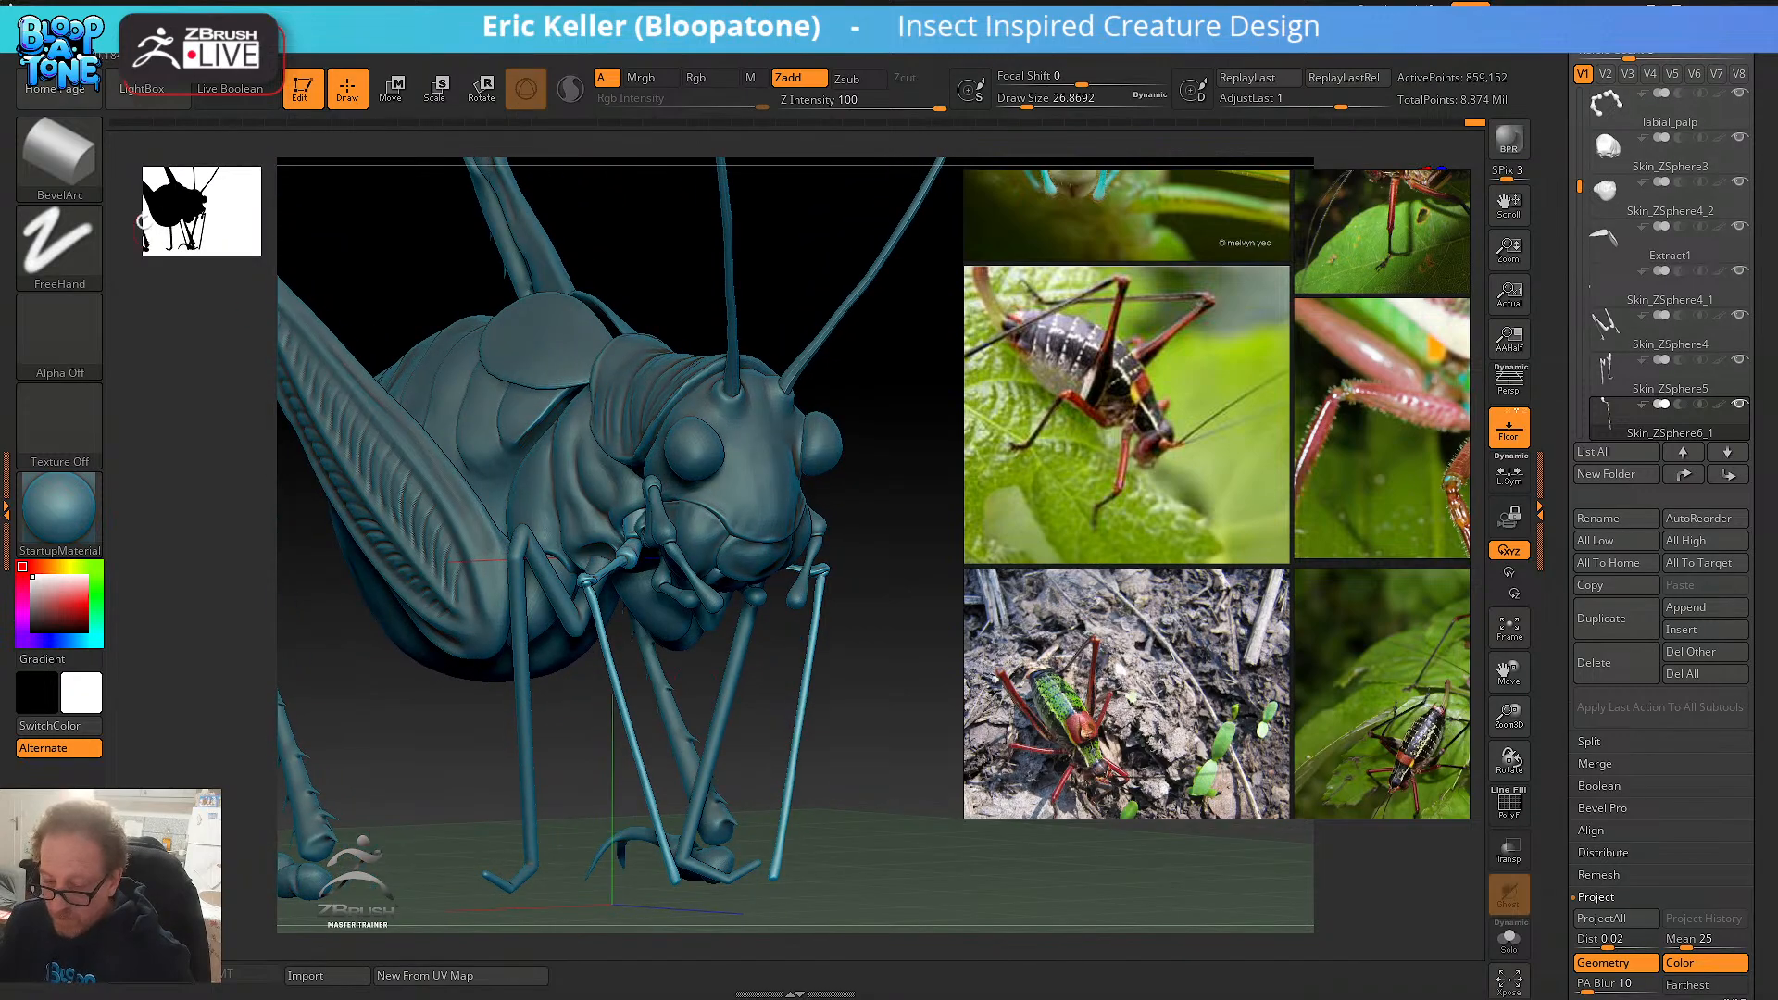
- Make Move the active brush and solo the front leg subtool in a close front view
click(91, 167)
click(906, 157)
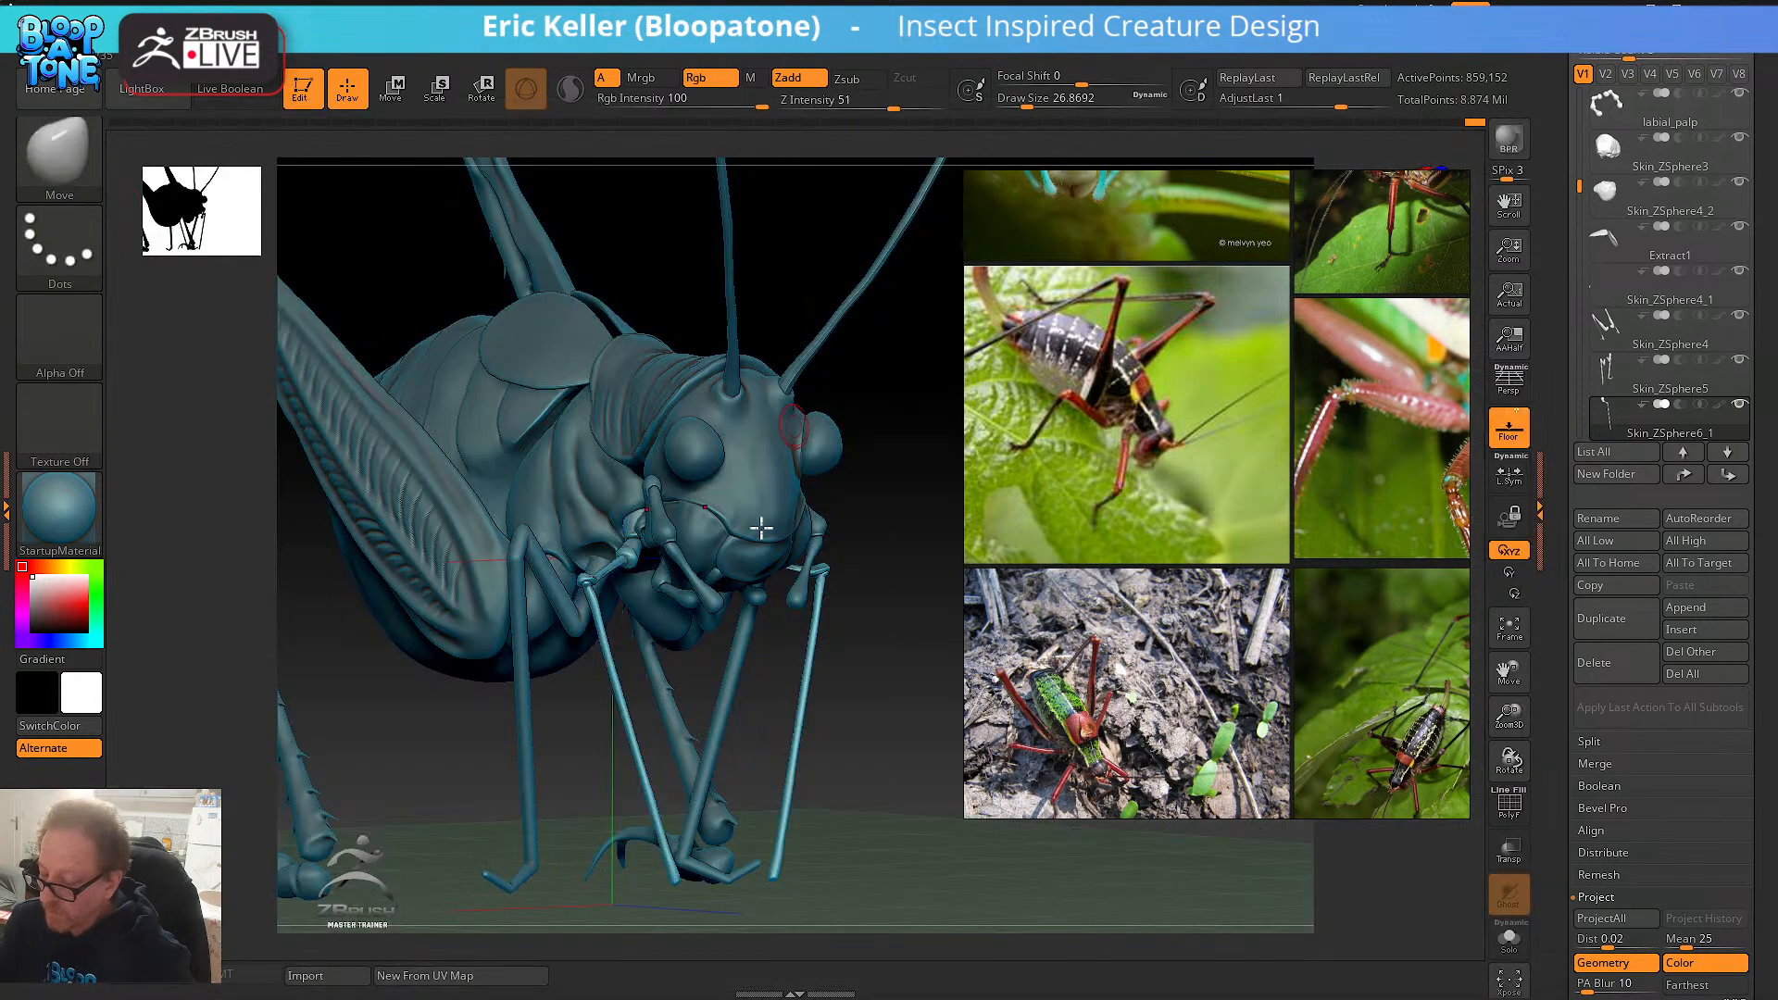
drag(907, 681, 953, 689)
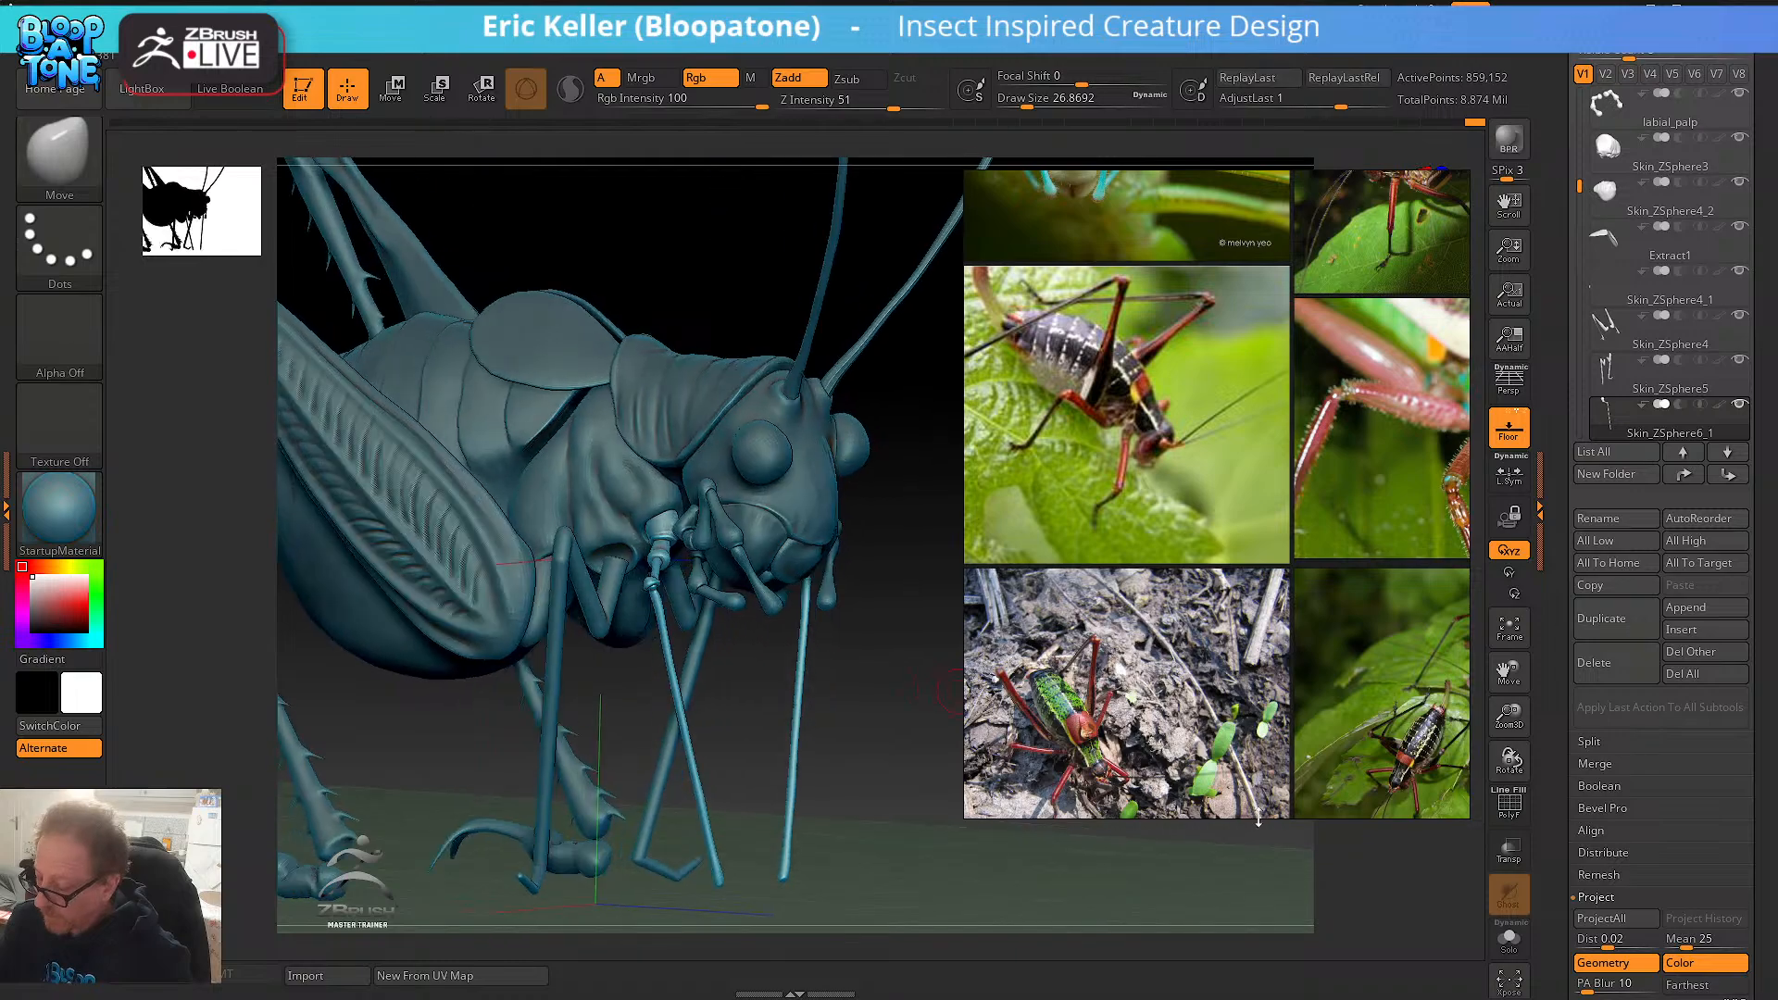
click(1509, 930)
drag(954, 786, 748, 703)
scroll(805, 734, up, 4)
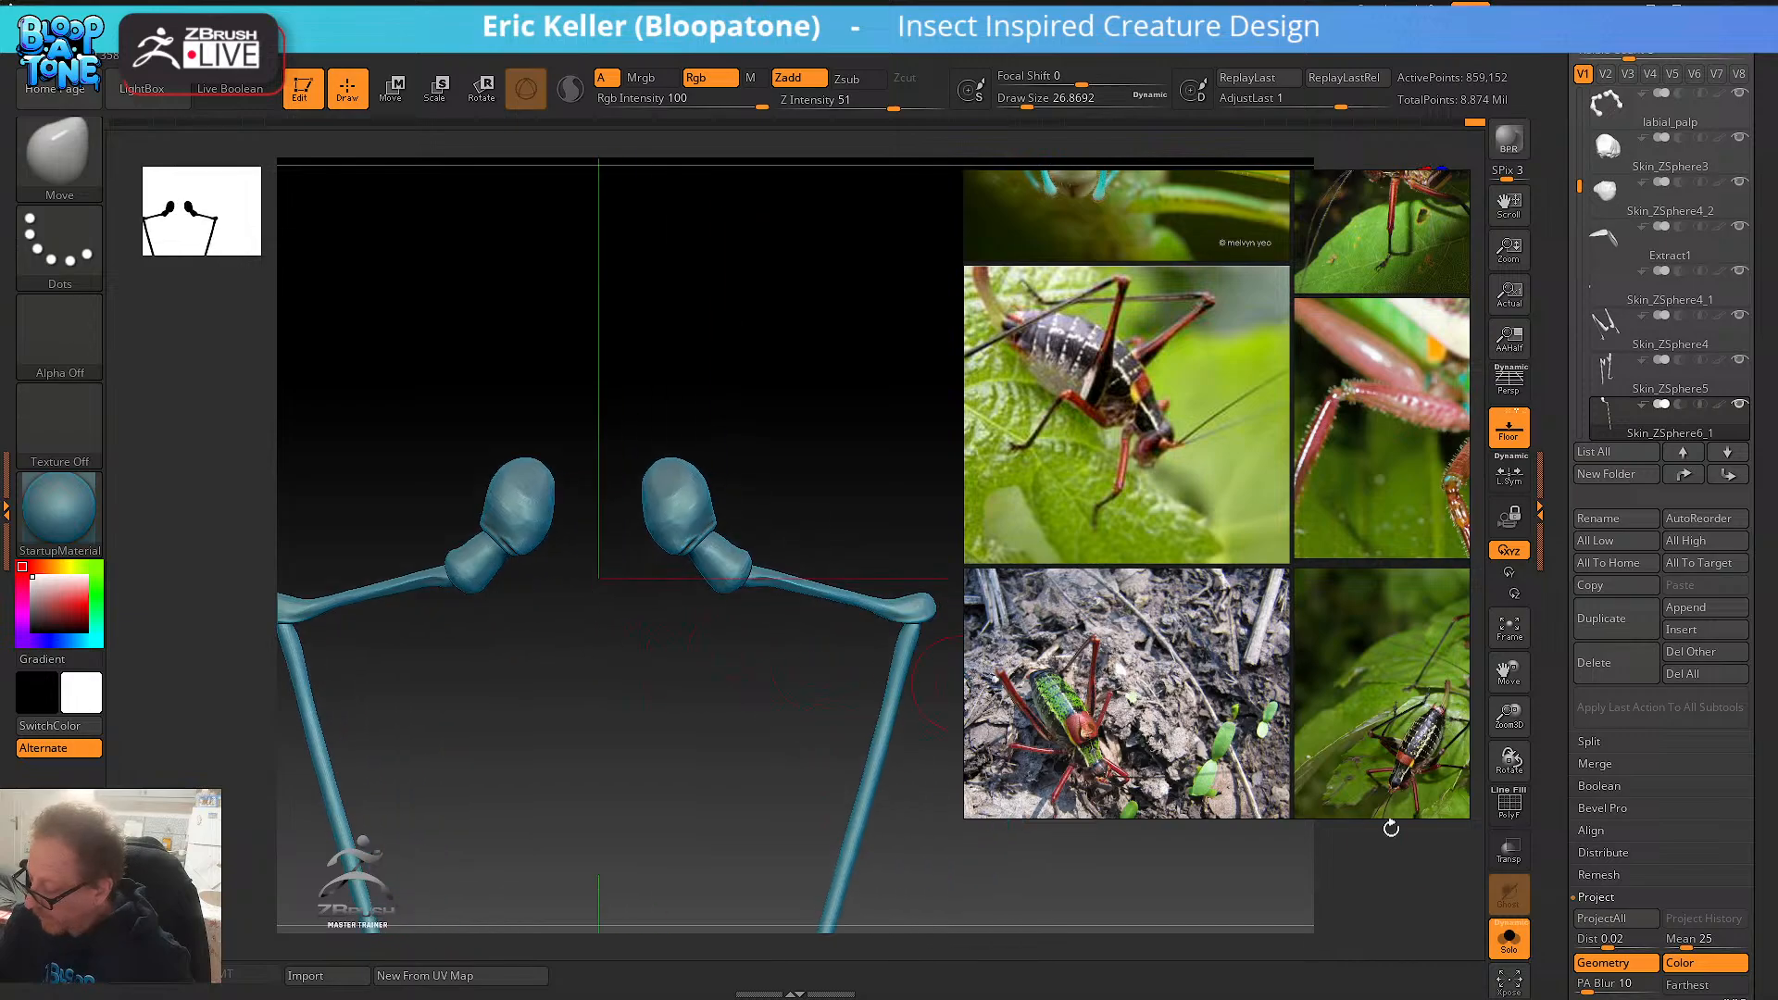
- Step the front leg mesh down to subdivision level 1
drag(1556, 798, 1639, 396)
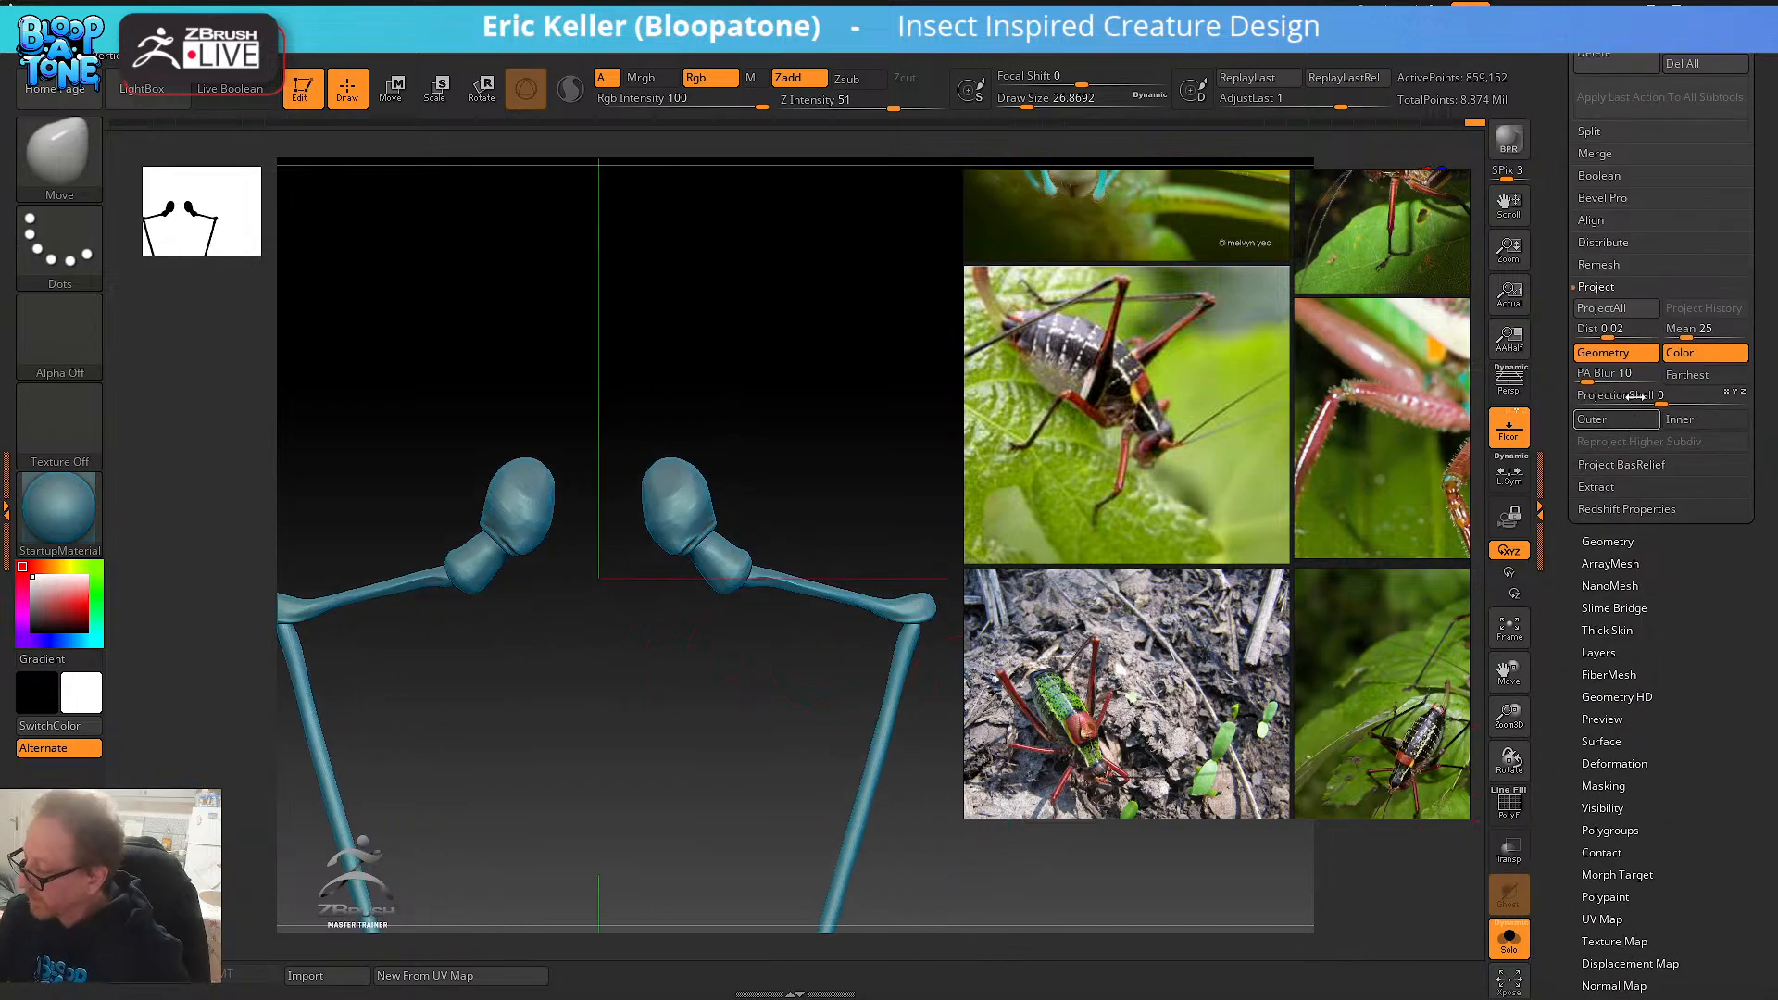
click(1617, 539)
key(shift+d)
key(shift+d)
key(shift+d)
key(shift+d)
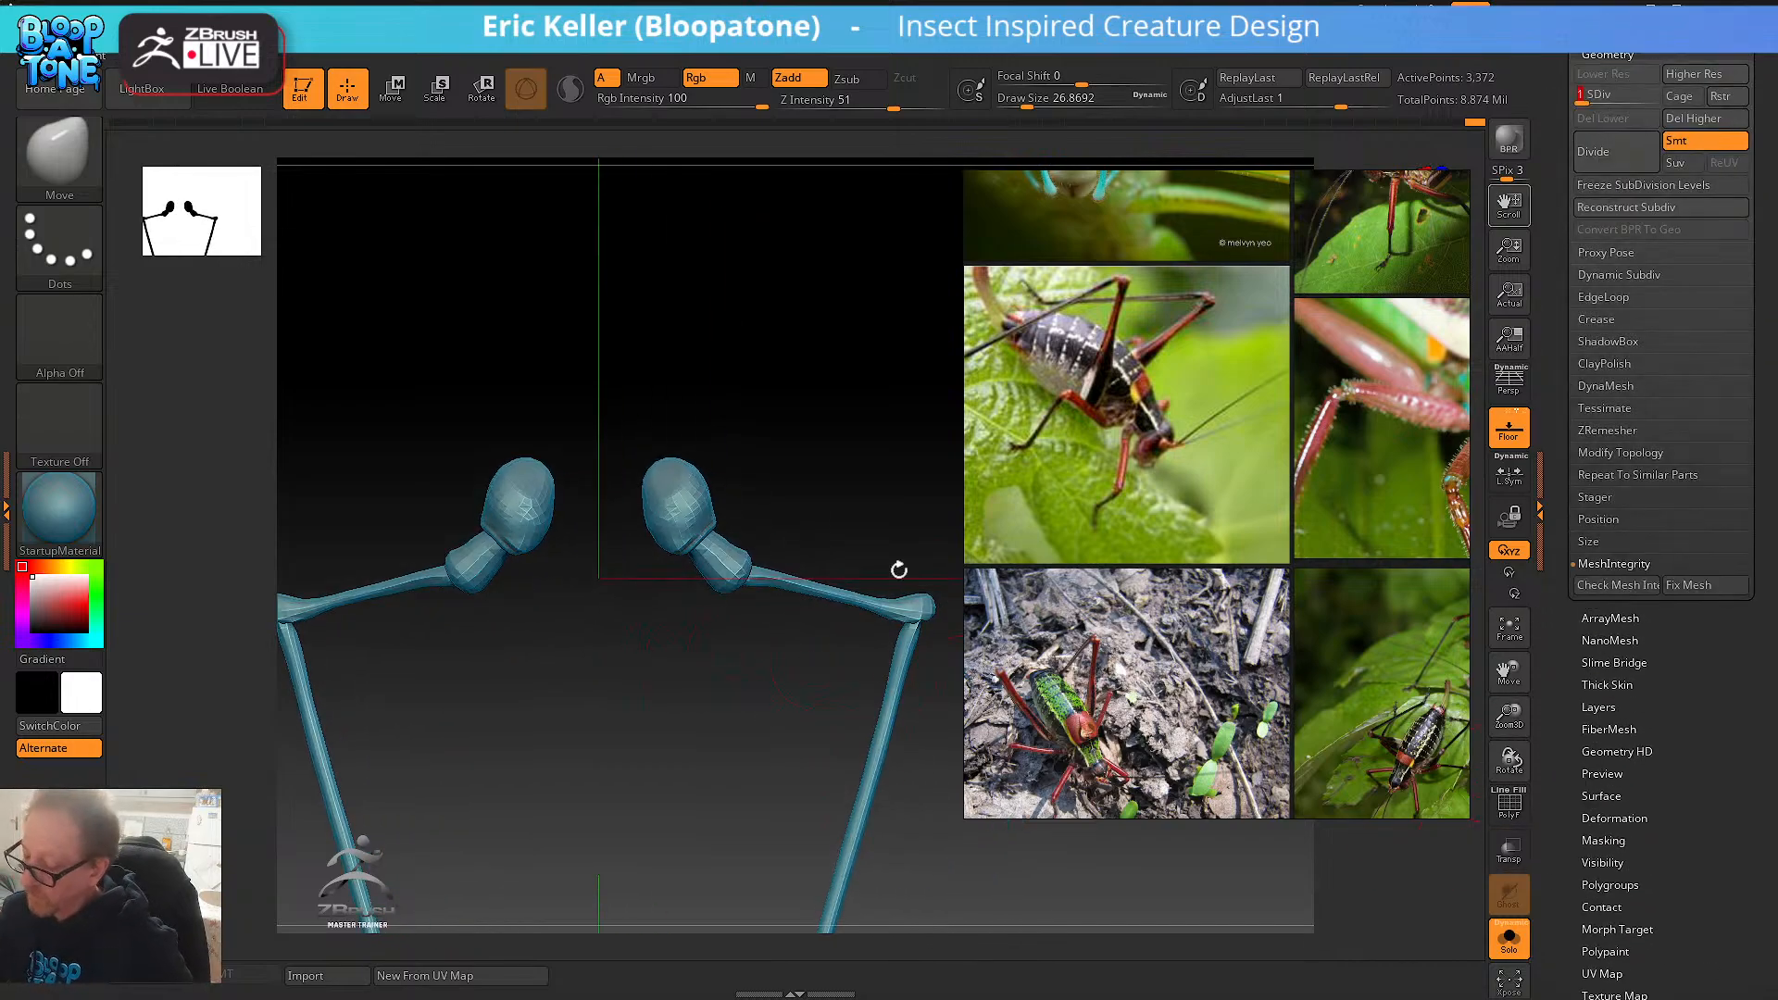
- Isolate the short second segment of both legs and set the transform gizmo pivot at its upper end
ctrl+shift+click(708, 567)
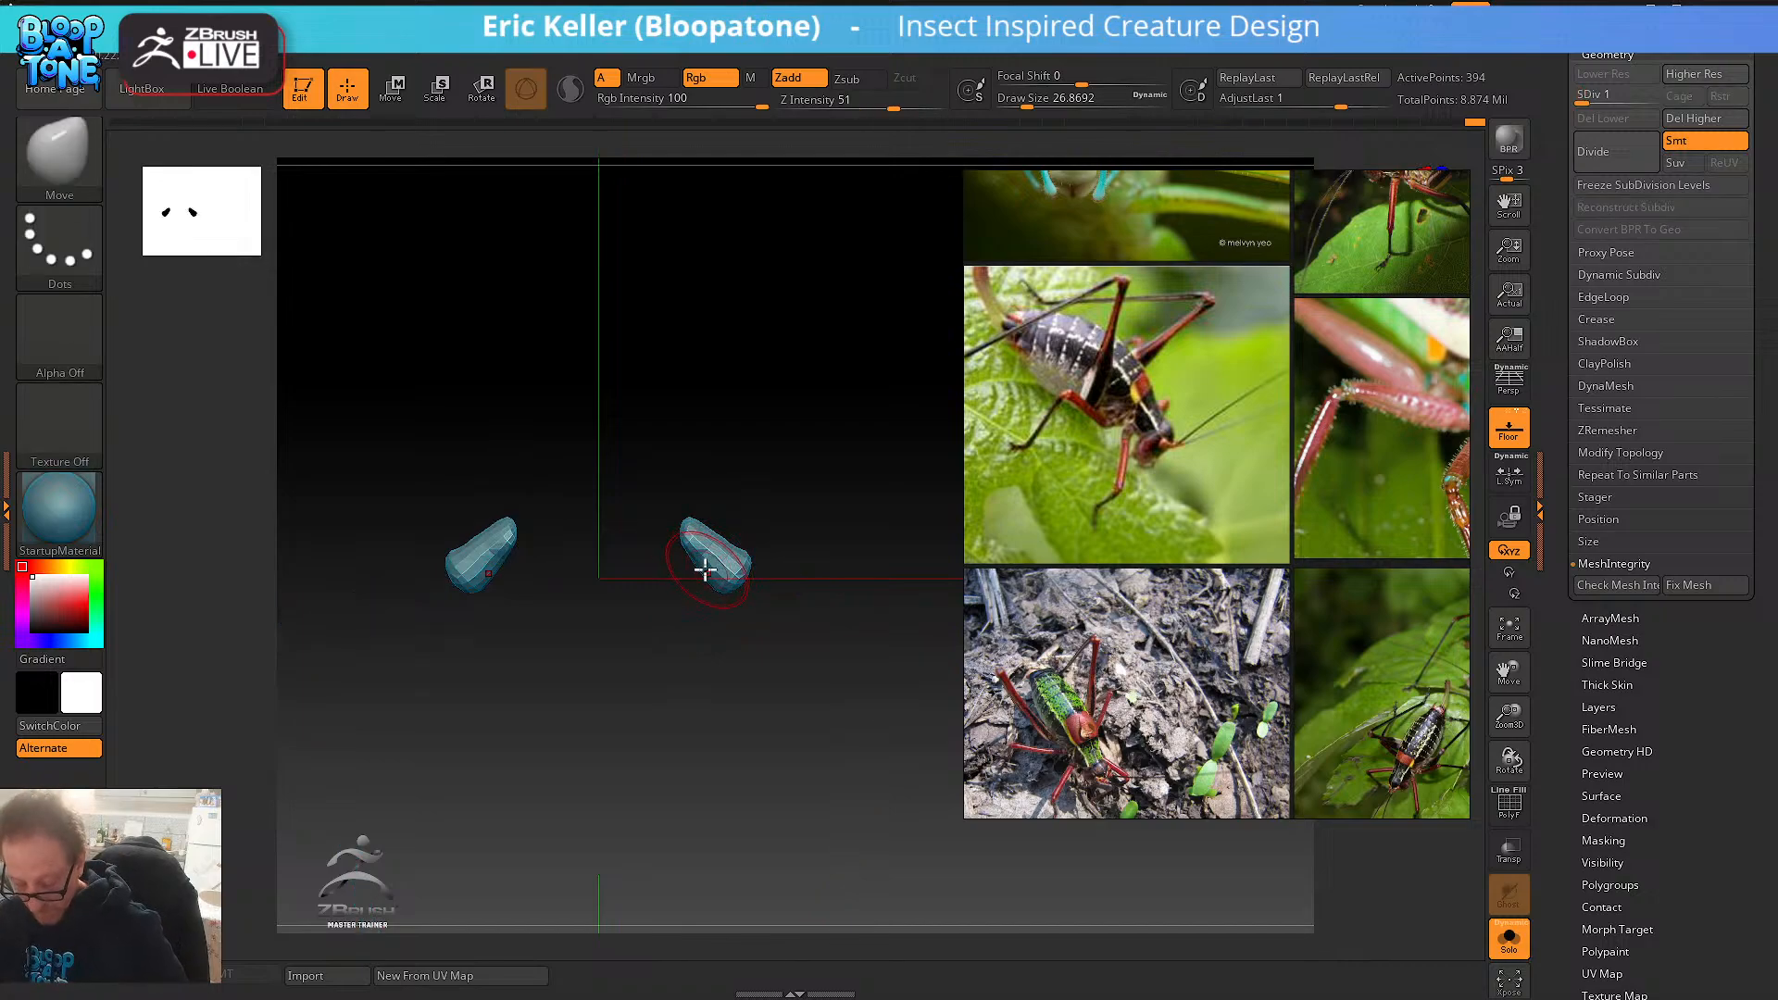
key(w)
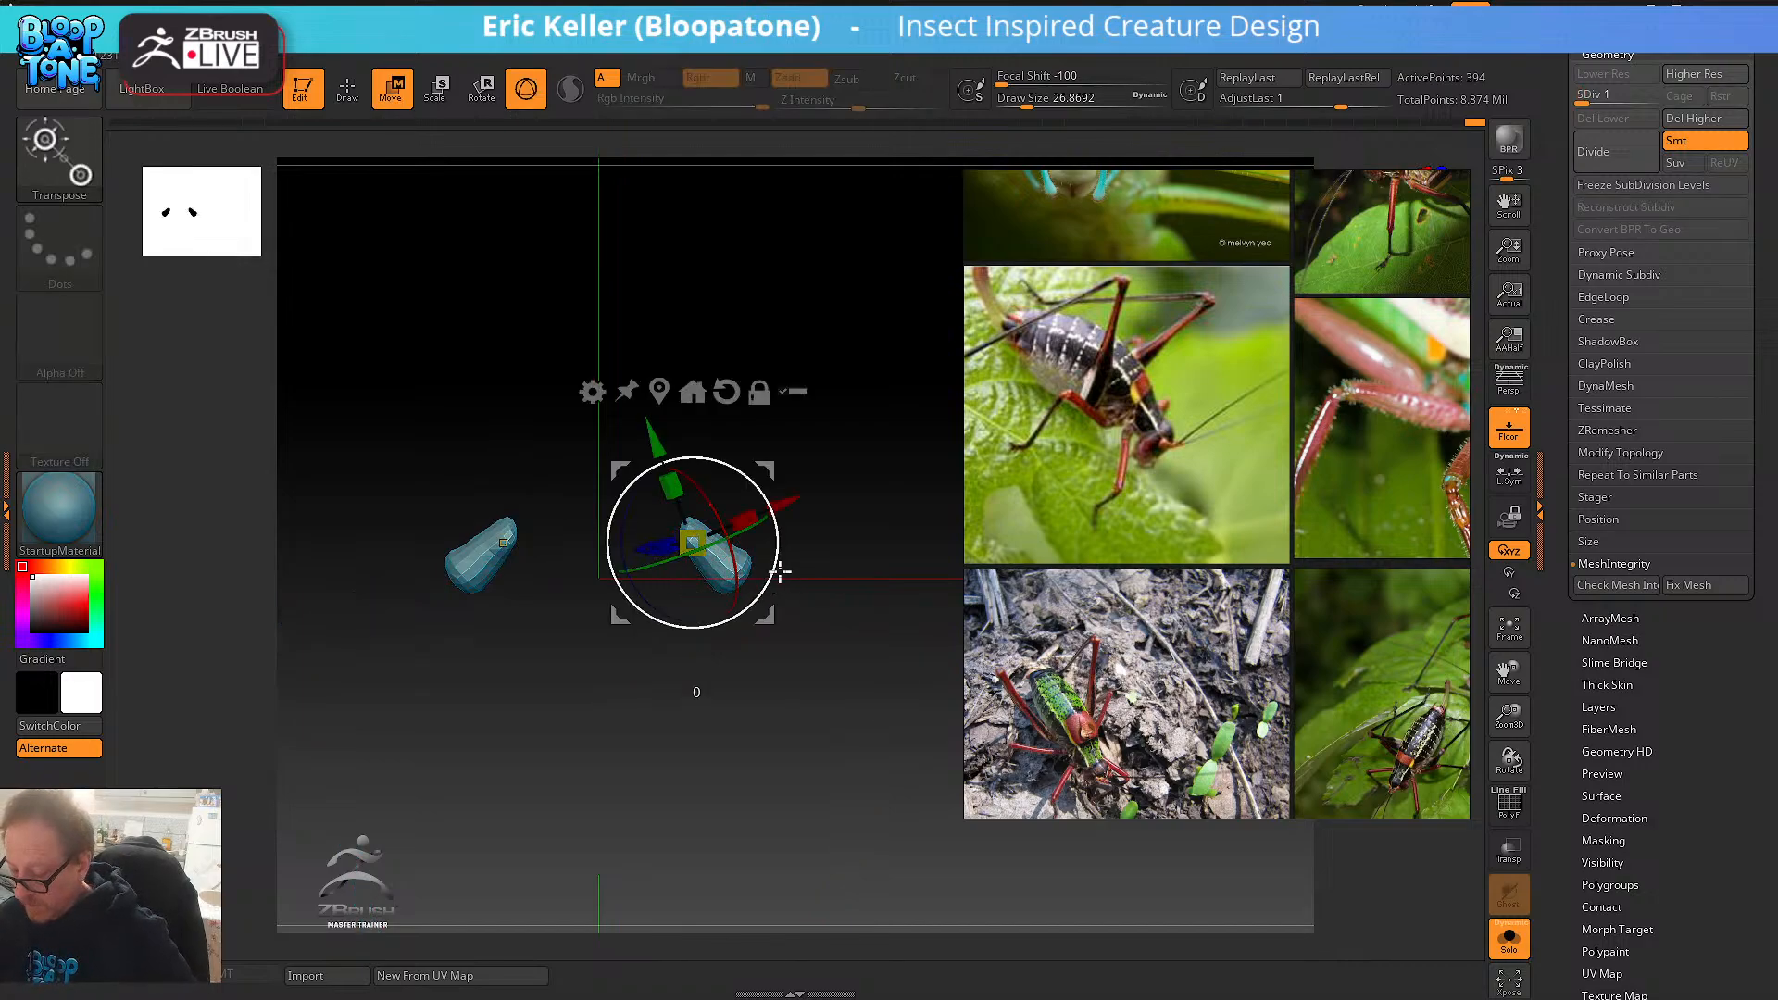
drag(780, 572, 805, 809)
drag(730, 739, 709, 747)
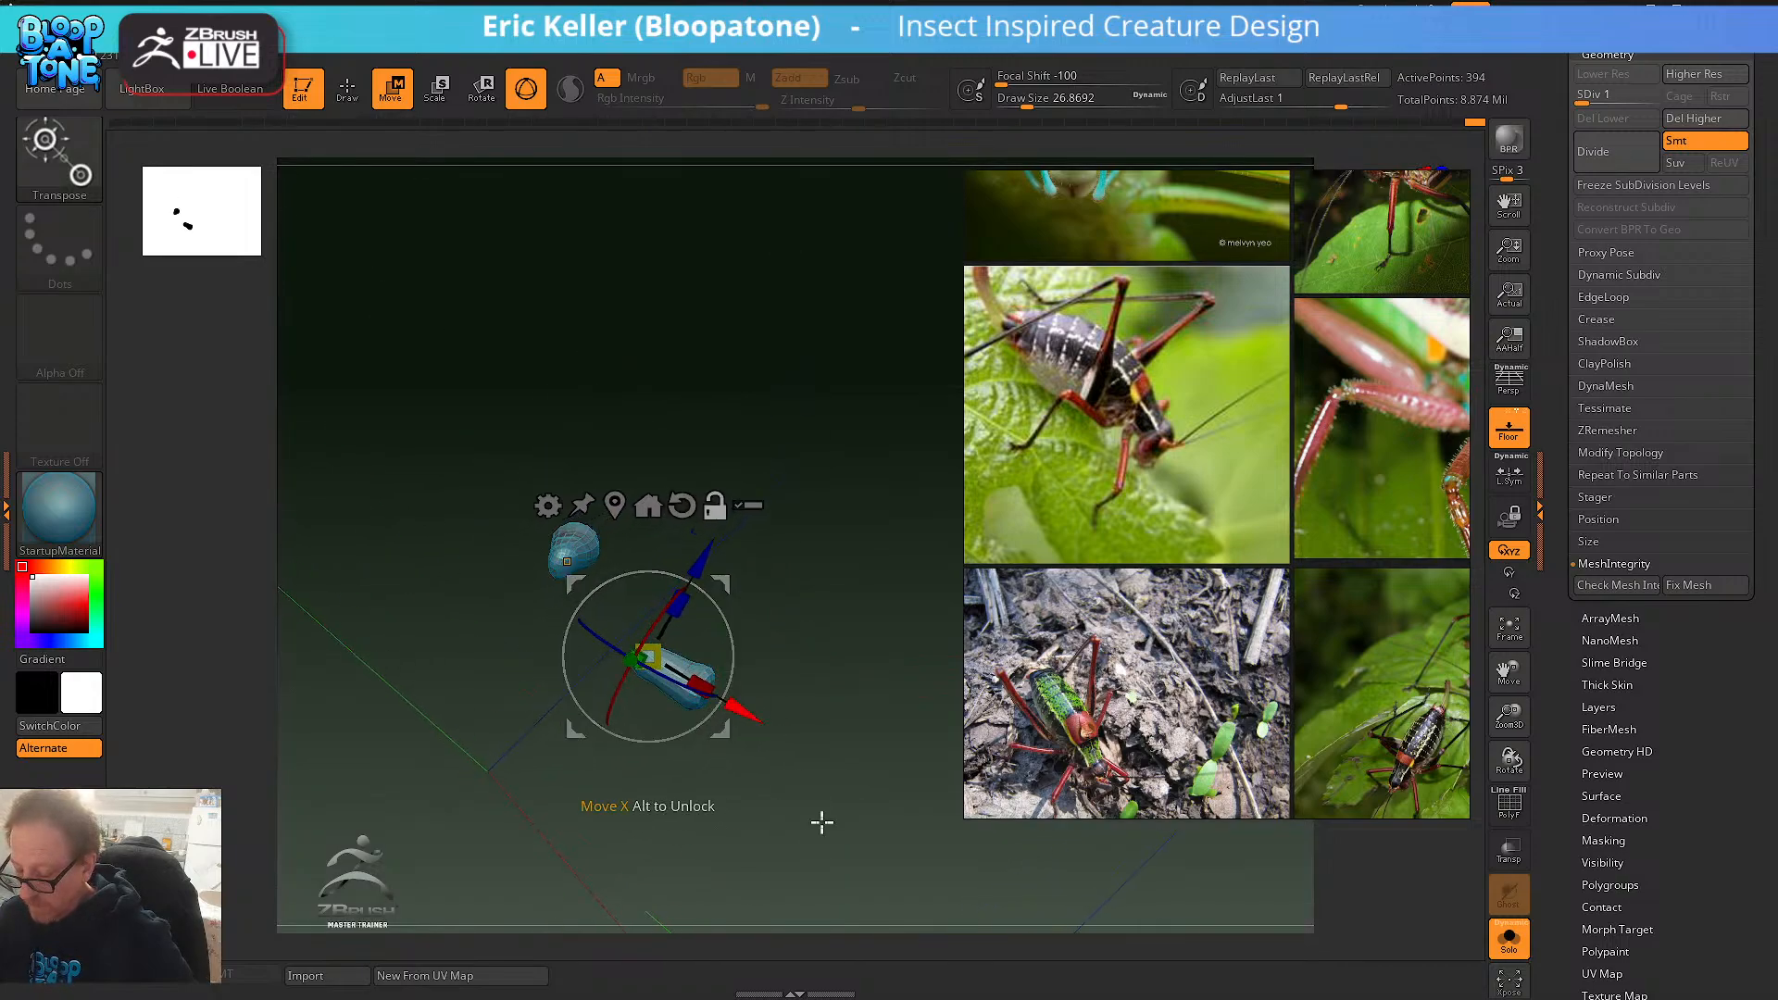
mouse_move(821, 822)
shift+mouse_down()
mouse_move(877, 703)
mouse_move(841, 759)
shift+mouse_up()
- Restore the hidden leg parts and mask everything except the short second segment
ctrl+click(843, 775)
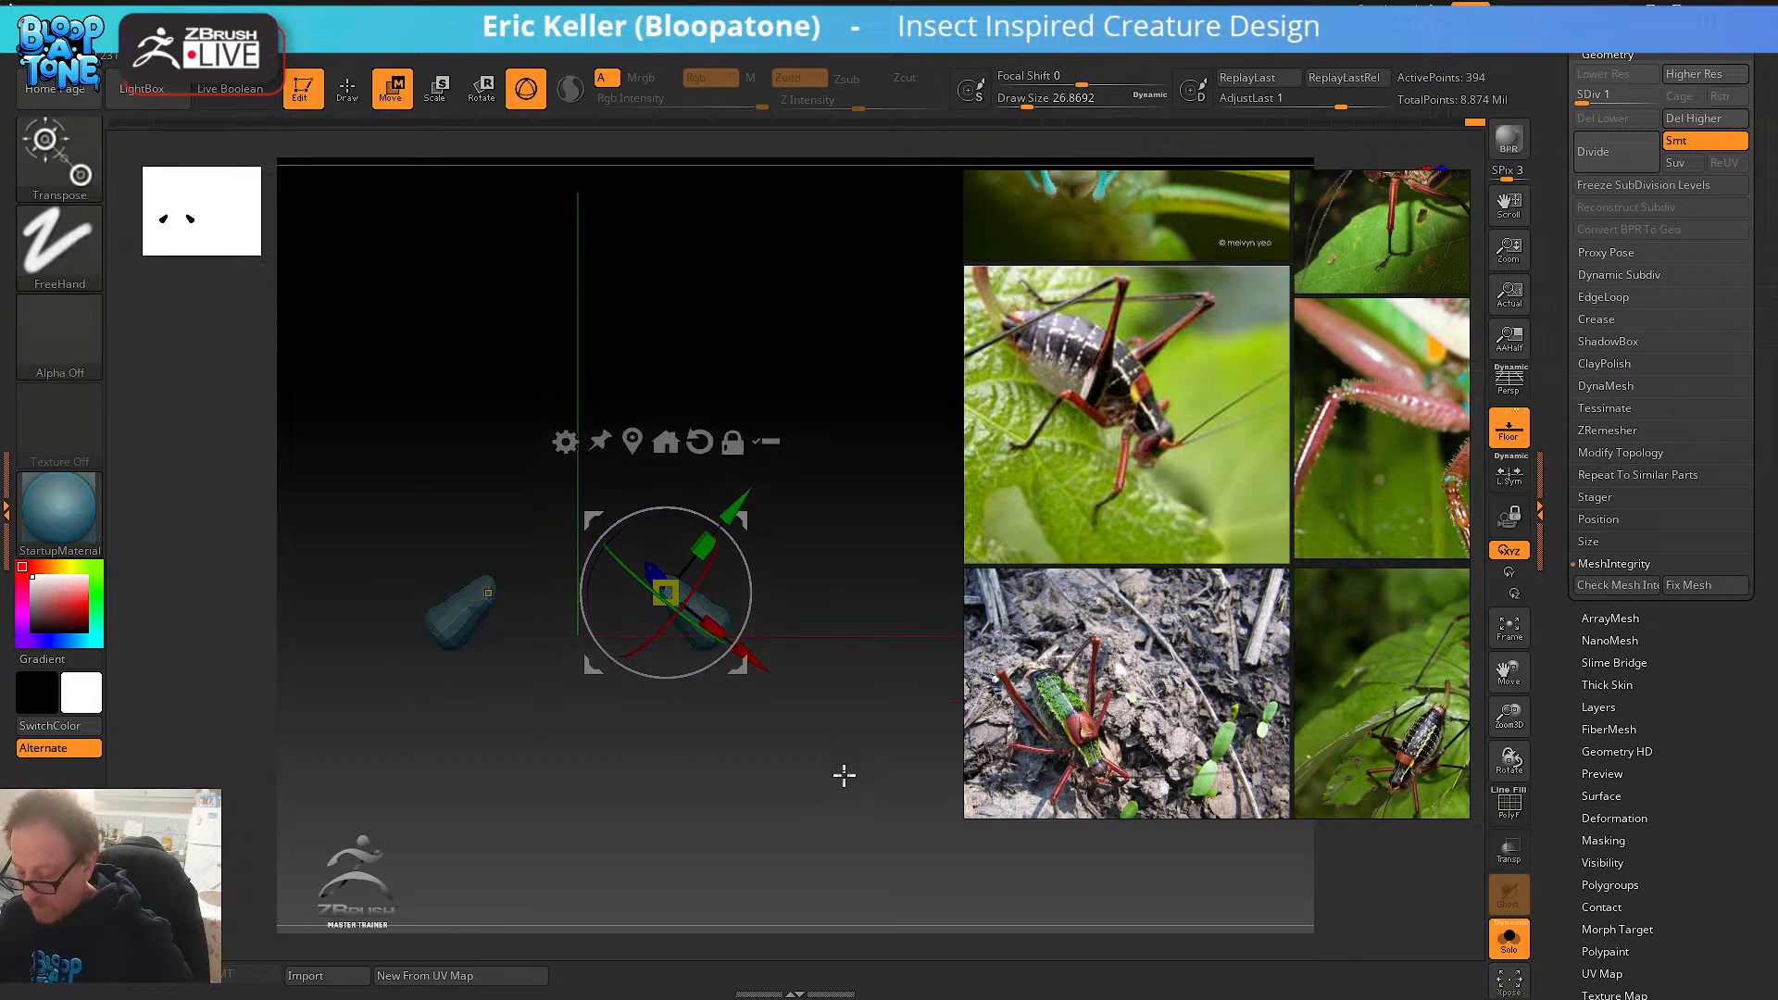
ctrl+shift+click(844, 775)
ctrl+click(847, 784)
ctrl+click(674, 727)
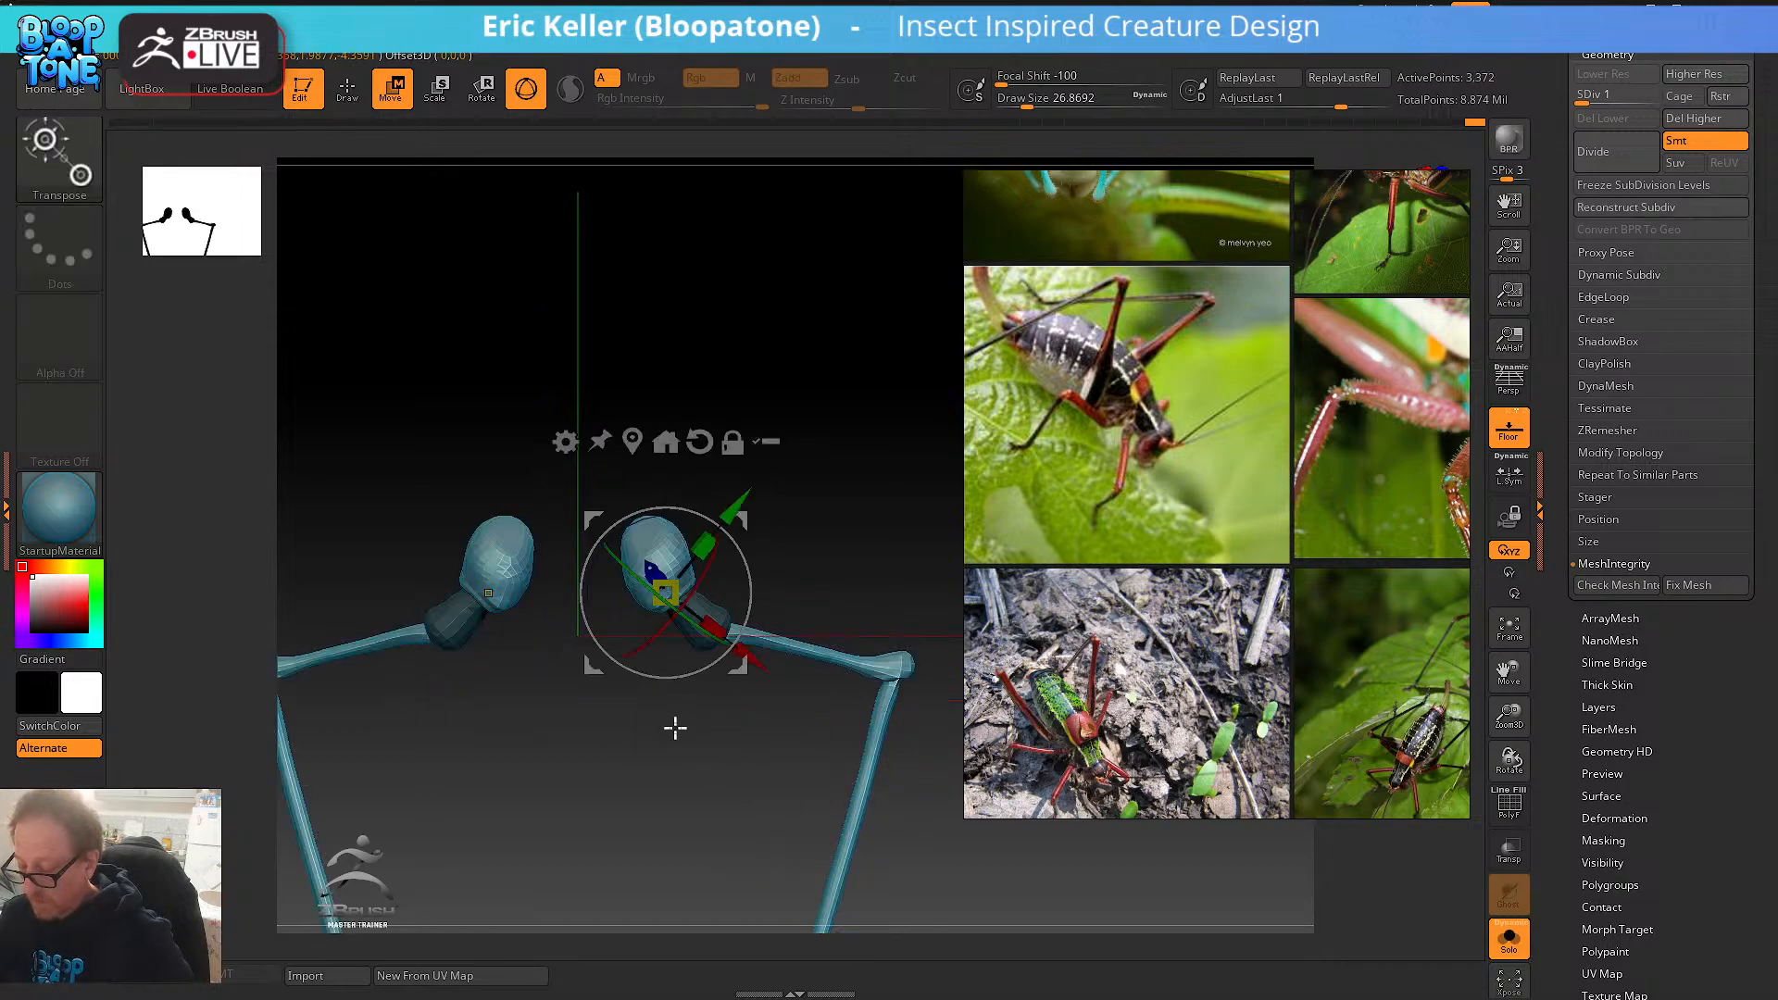
ctrl+click(698, 763)
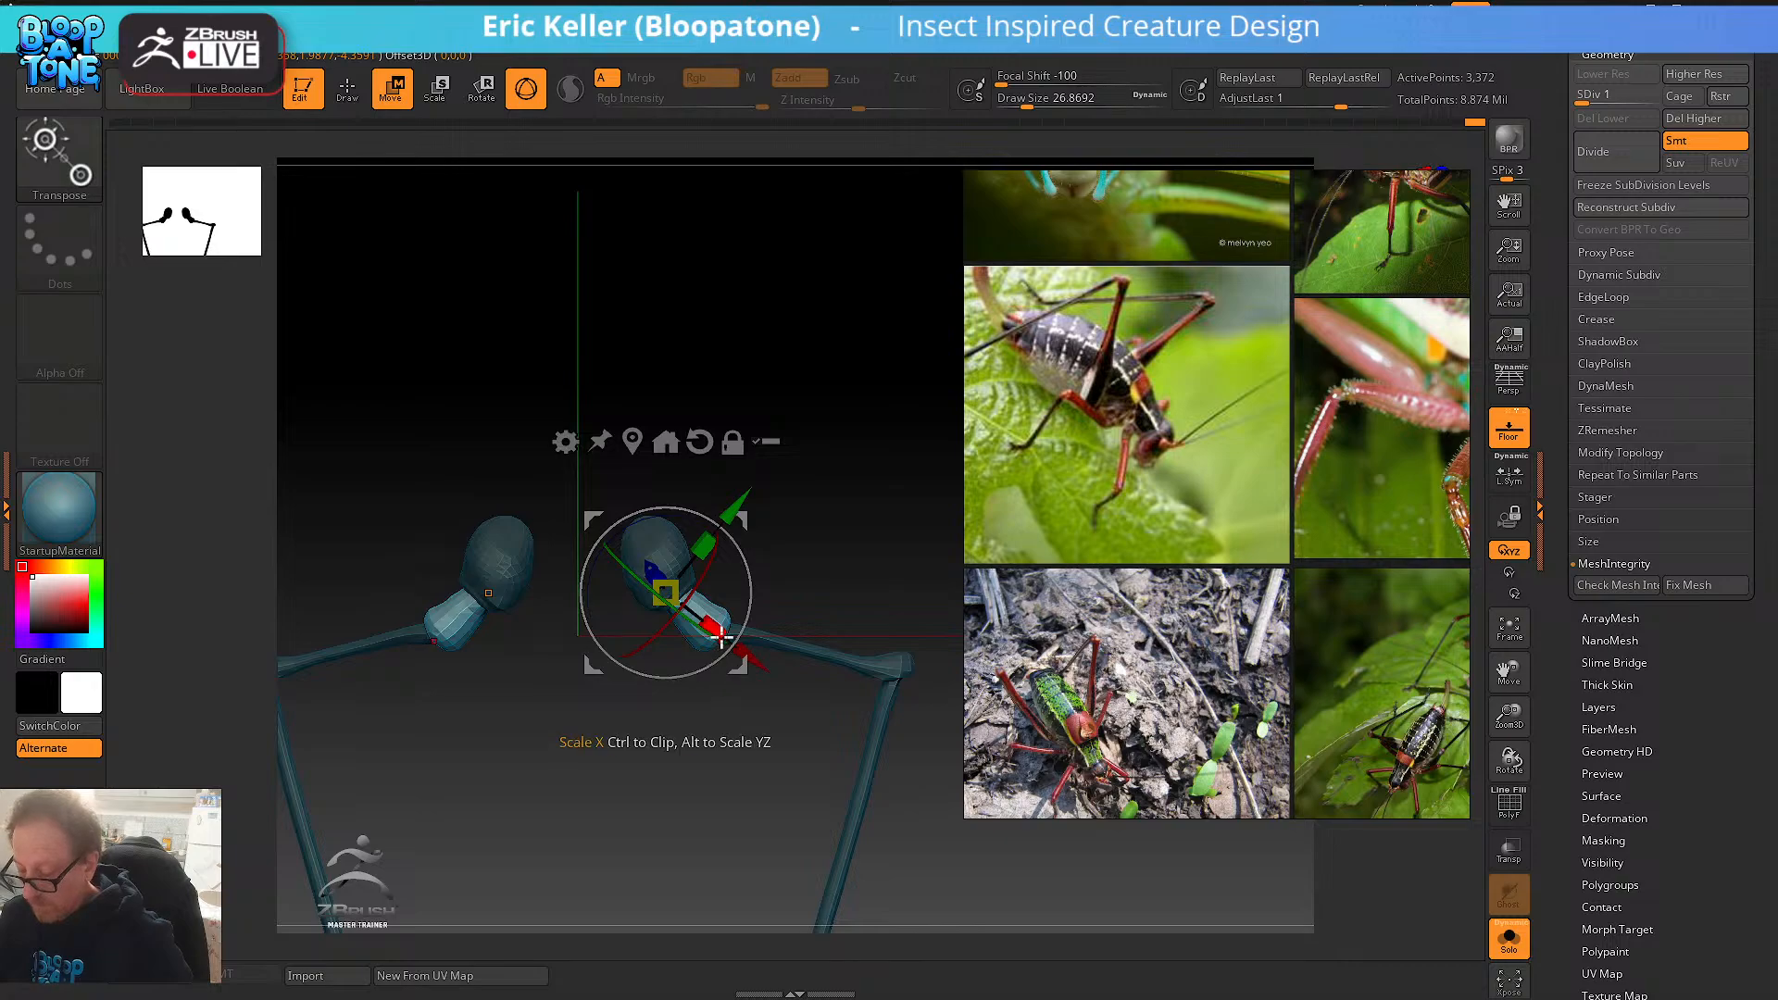
- Turn on Local Symmetry, lengthen the short second segment on both legs, and rotate it to angle farther down
mouse_move(726, 733)
mouse_down()
mouse_move(670, 778)
mouse_move(715, 750)
mouse_up()
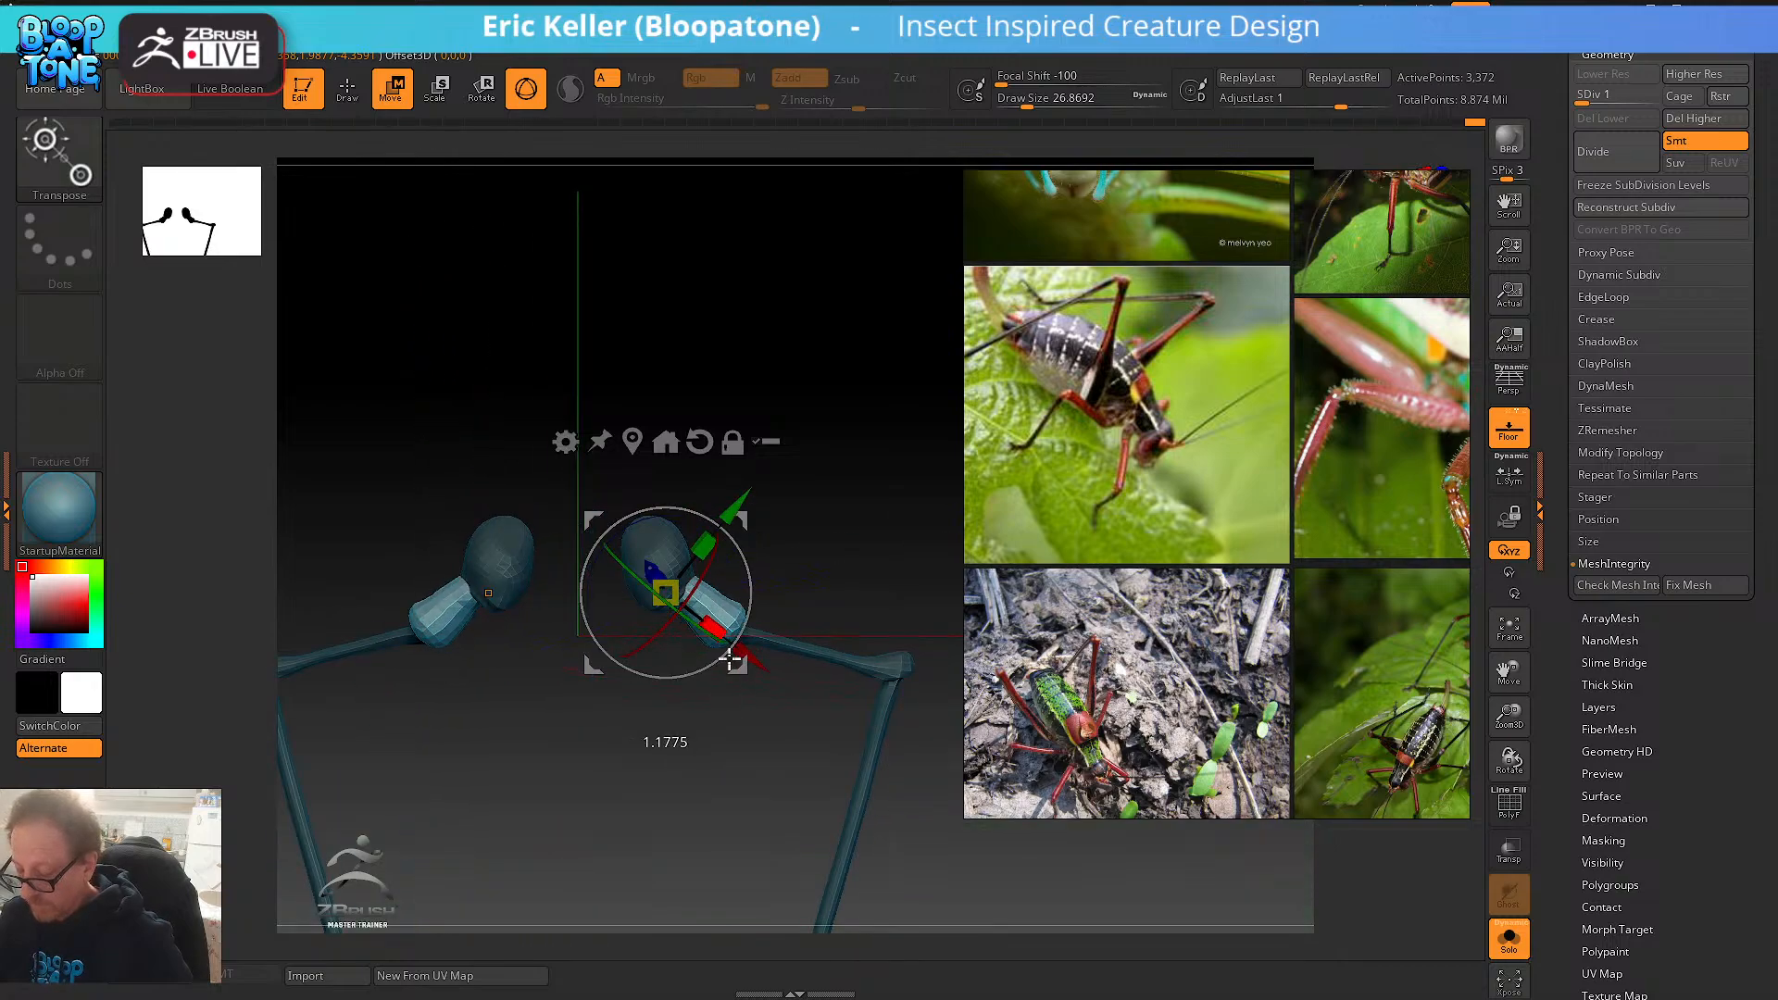
click(1513, 474)
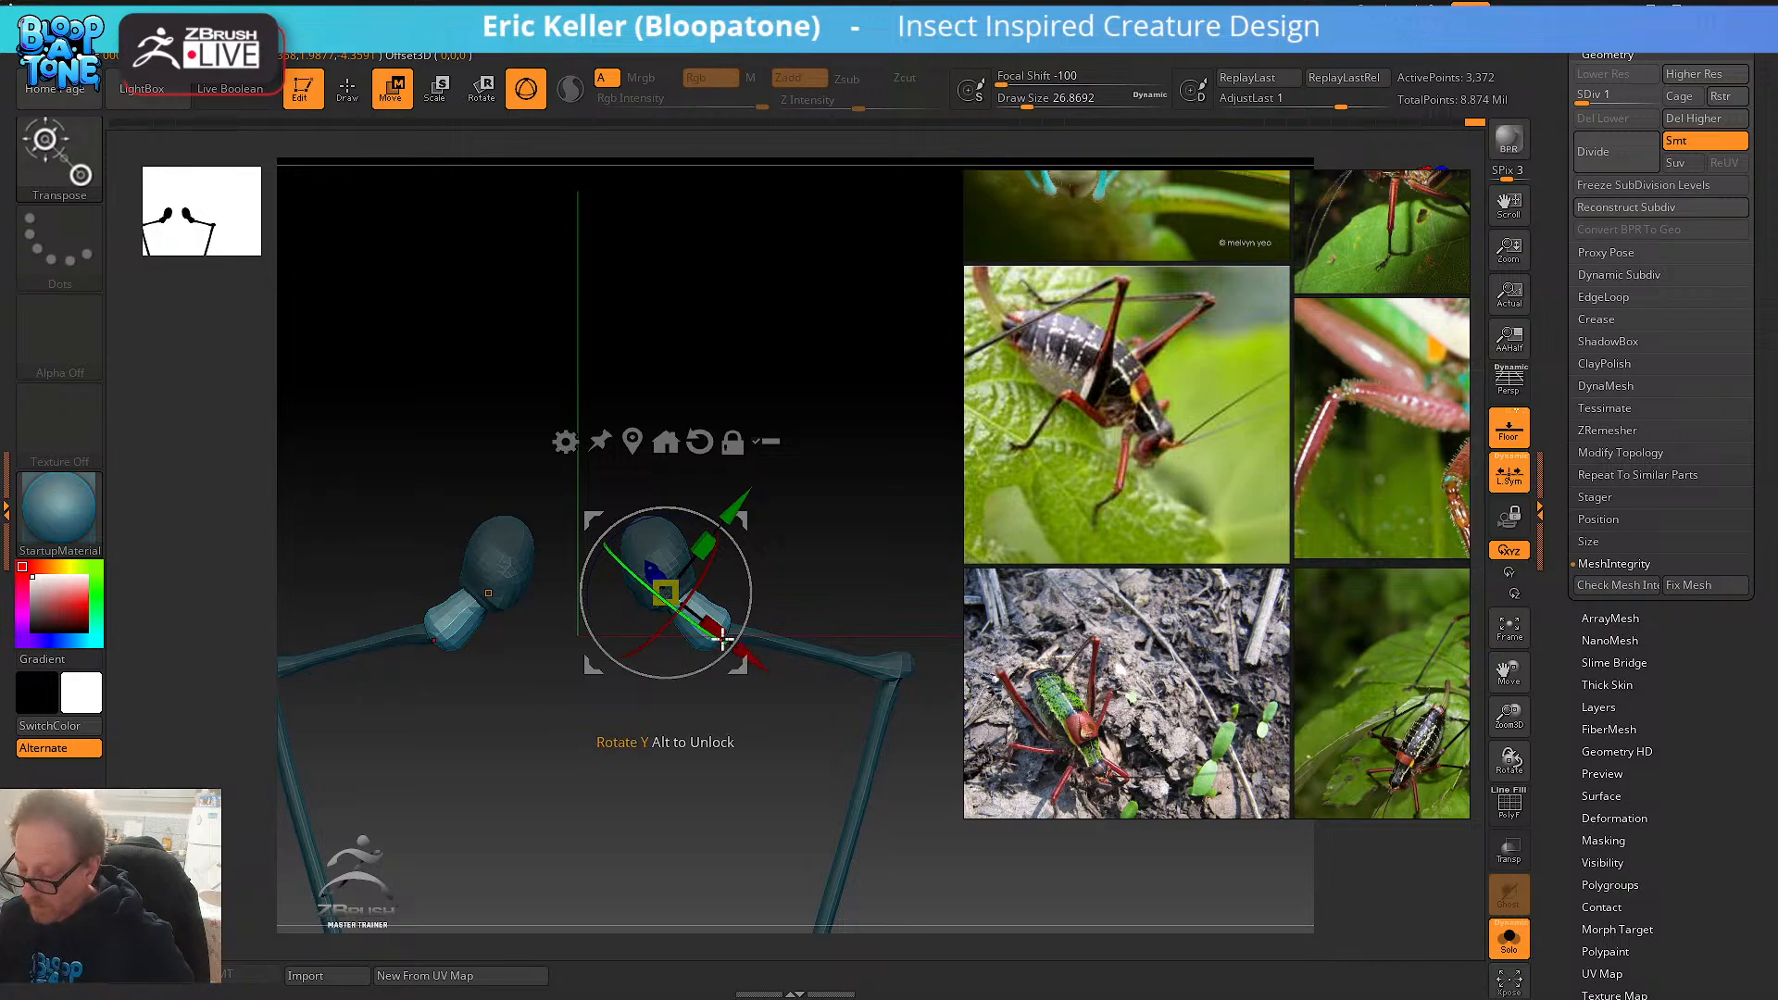
drag(723, 639, 943, 751)
drag(754, 575, 692, 606)
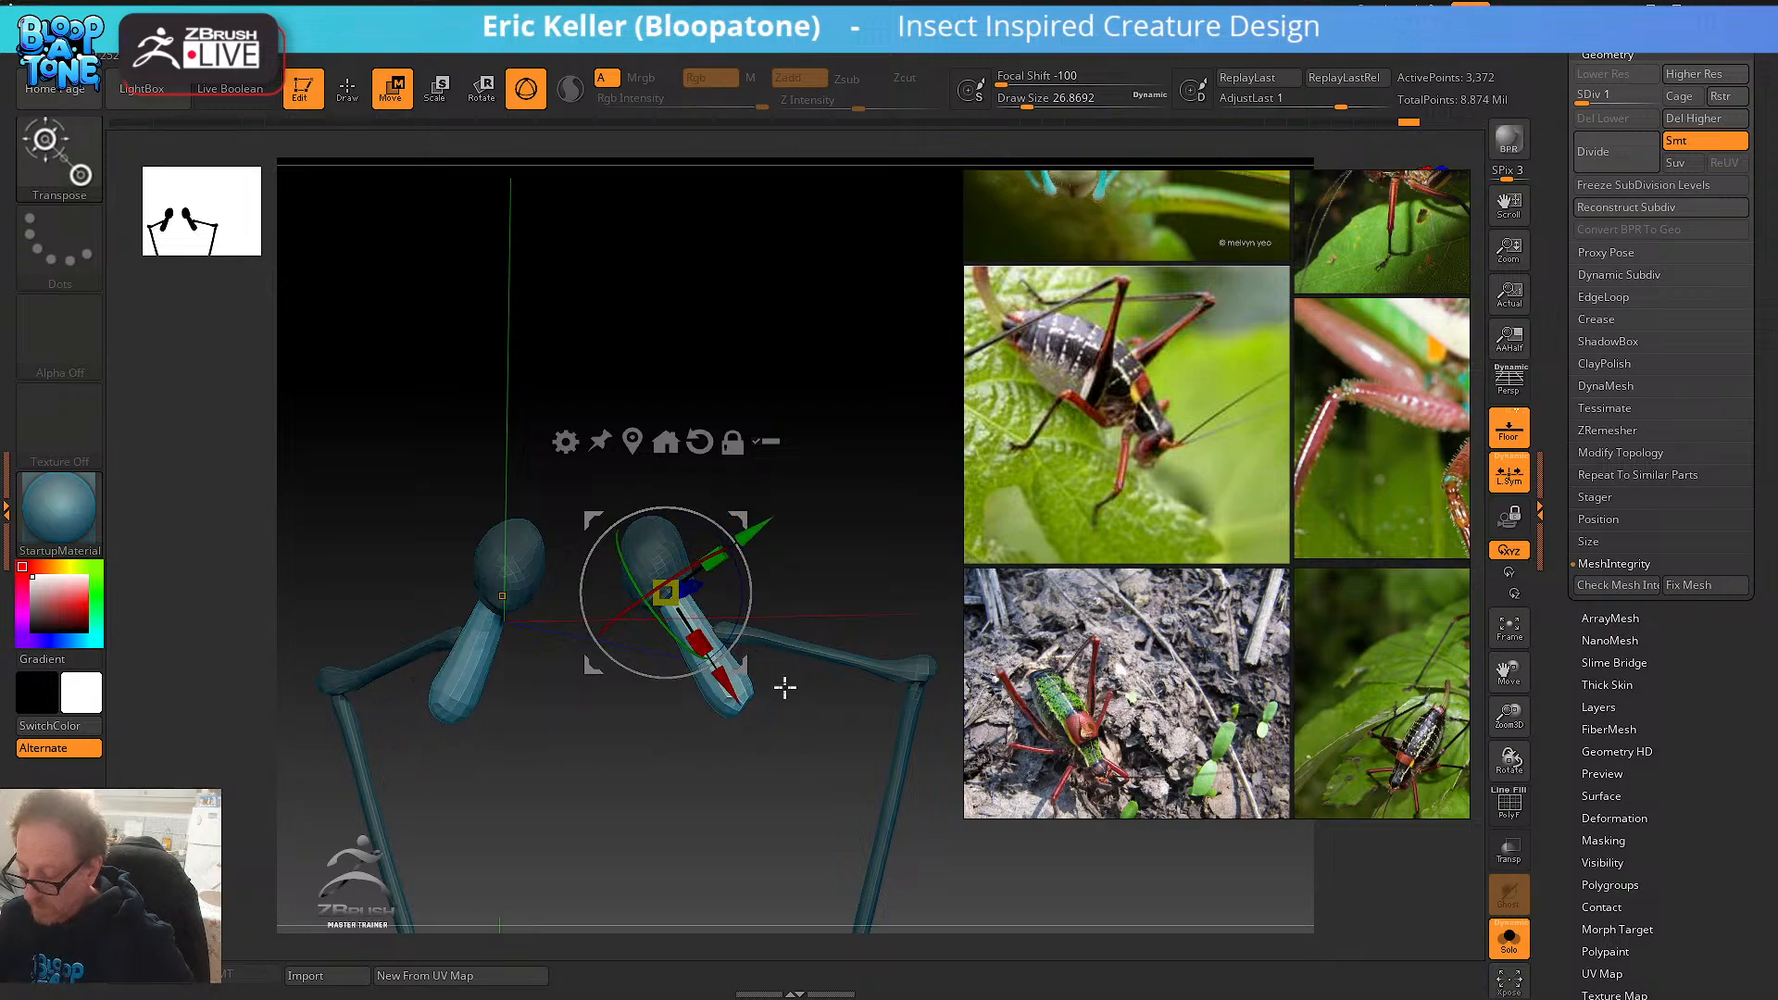
- Clear the mask on the legs and step back and forward through the last edits to compare them
mouse_move(785, 686)
mouse_down()
mouse_move(750, 726)
mouse_move(797, 719)
mouse_move(822, 611)
mouse_move(868, 605)
mouse_up()
key(ctrl)
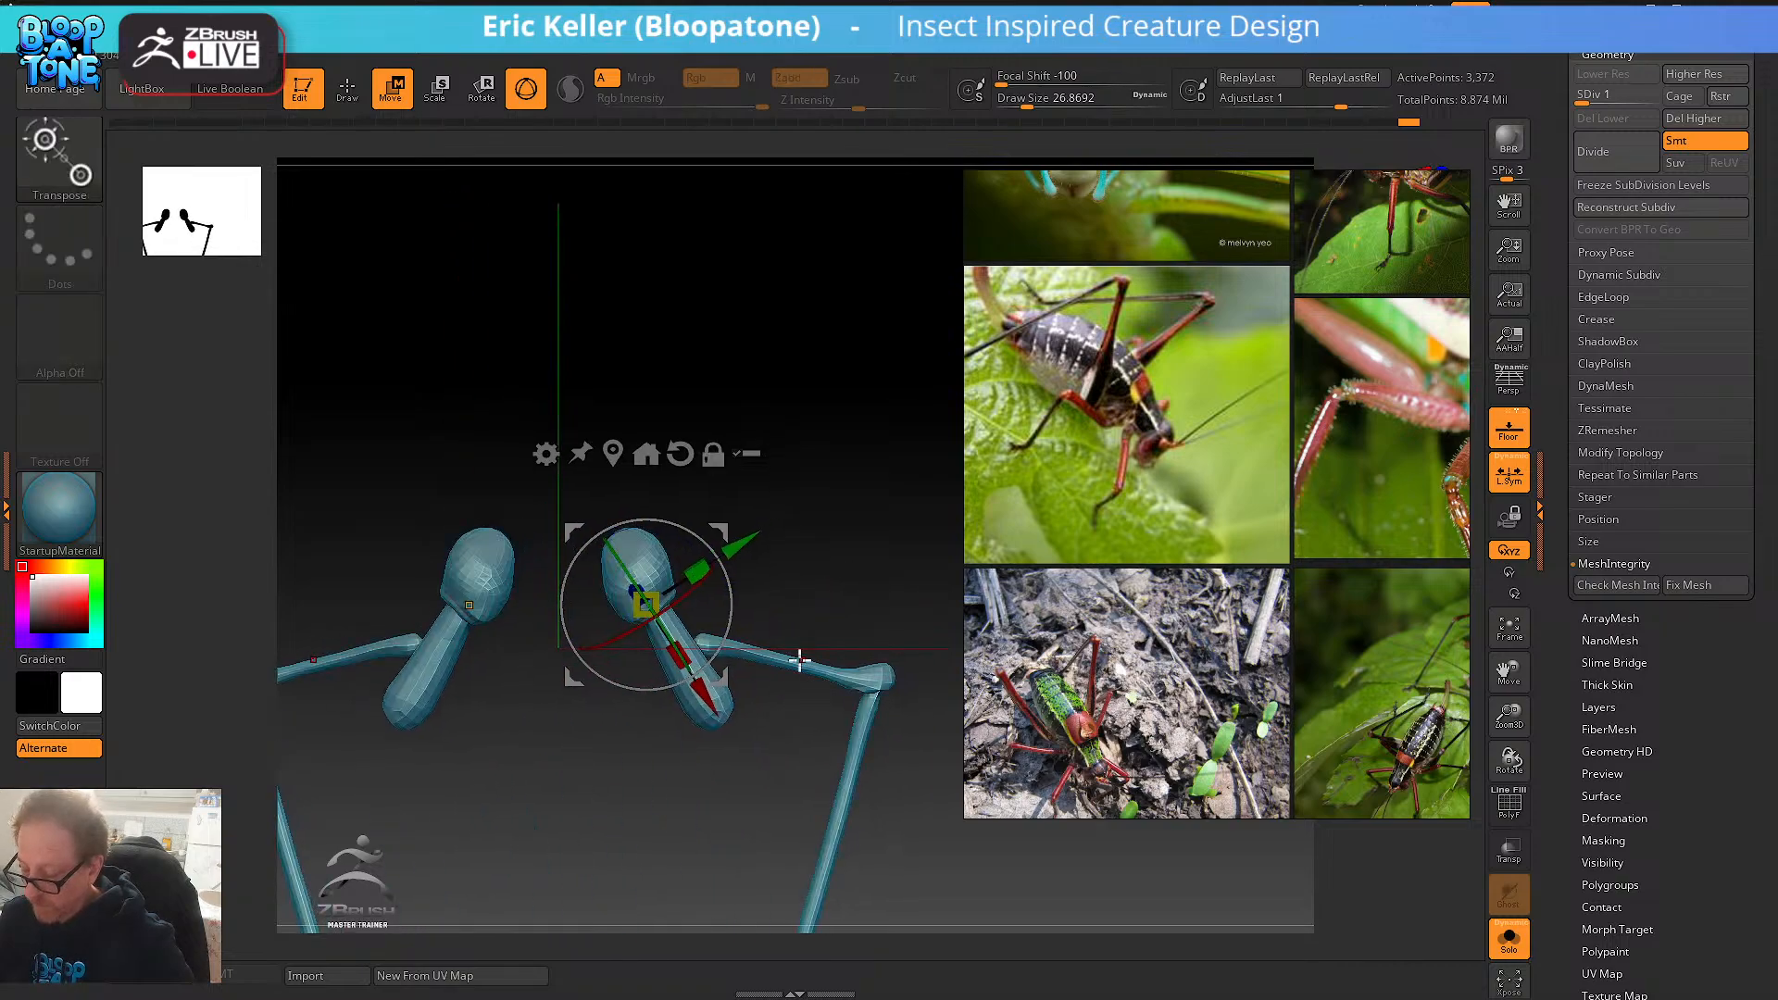
key(ctrl+z)
key(ctrl+z)
key(ctrl+shift+z)
key(ctrl+shift+z)
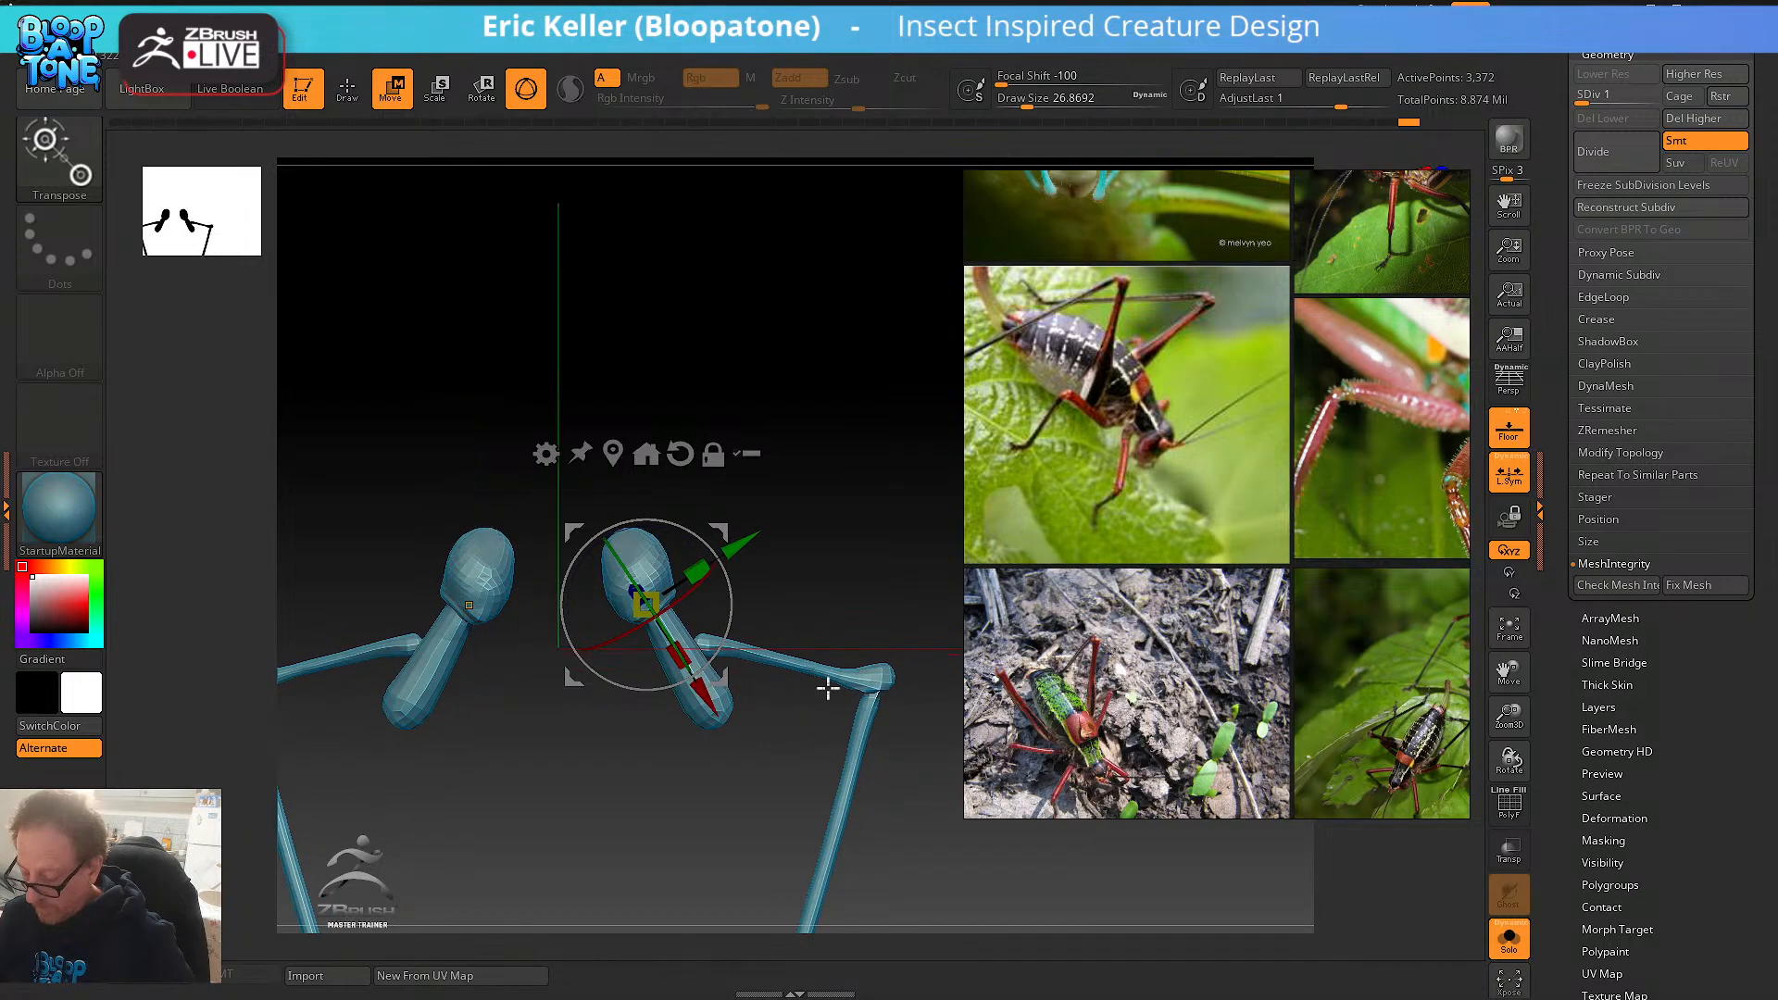
- Mask everything except the thin segment above the knee and reorient the gizmo at the knee joint
ctrl+click(891, 676)
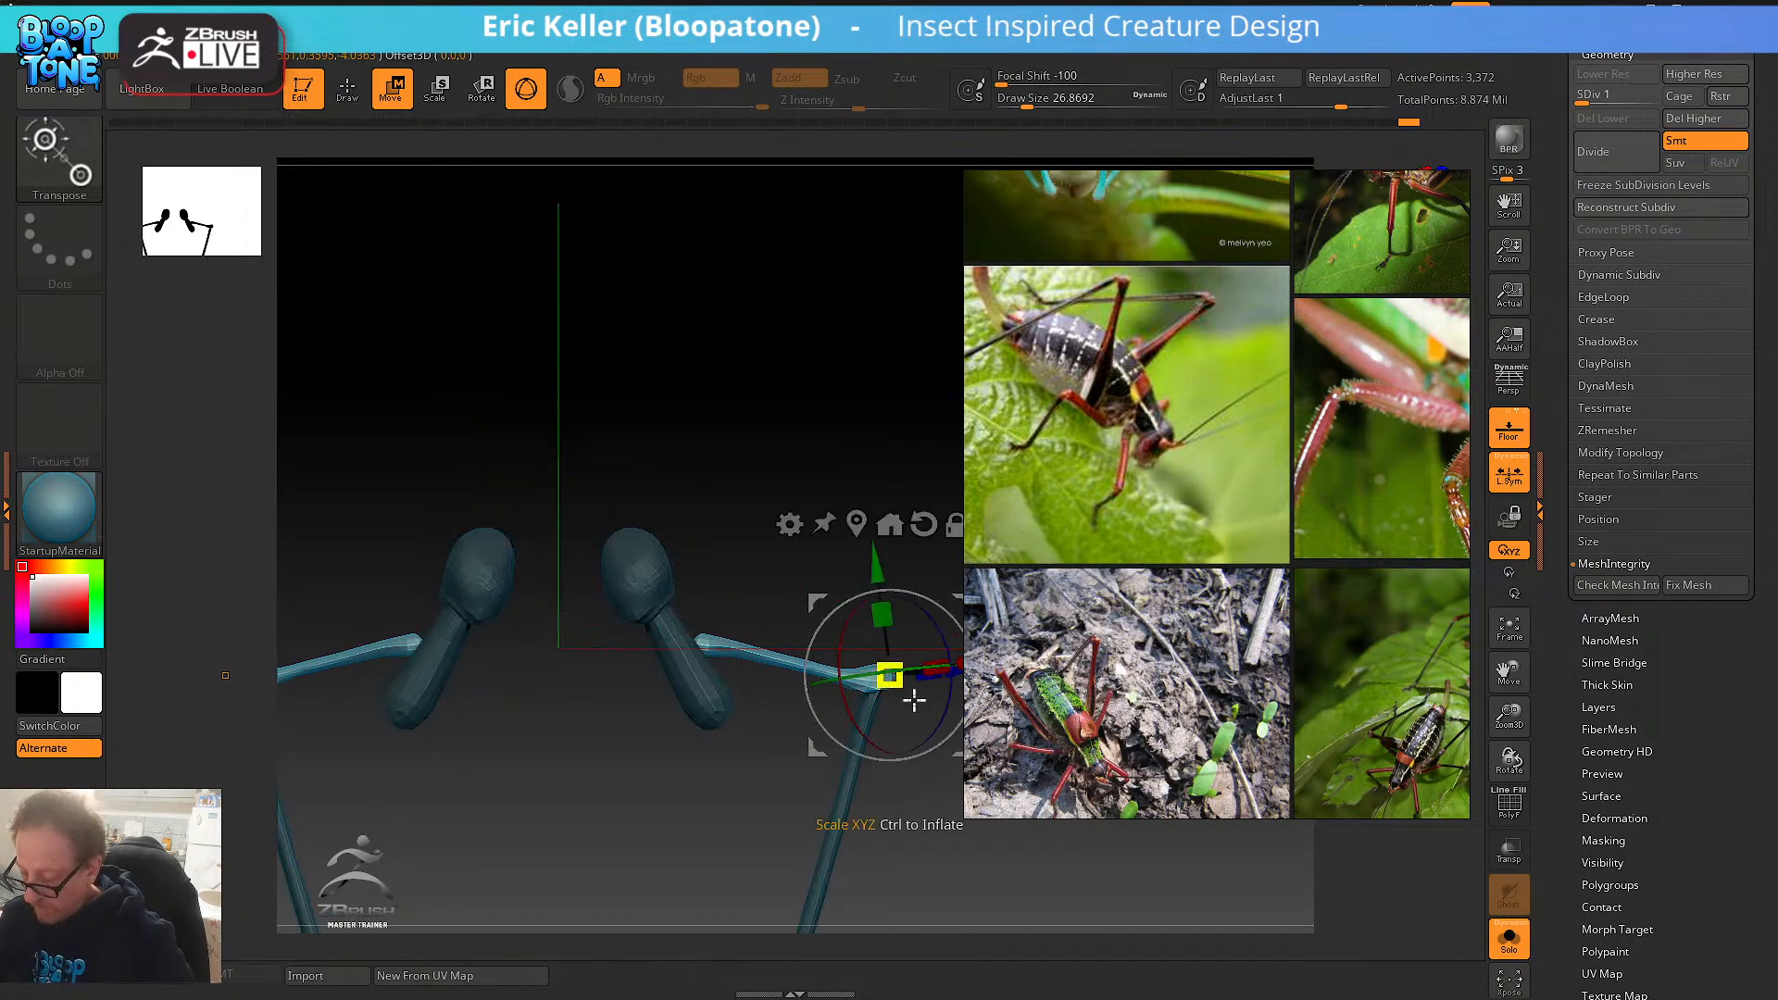
drag(900, 410, 887, 563)
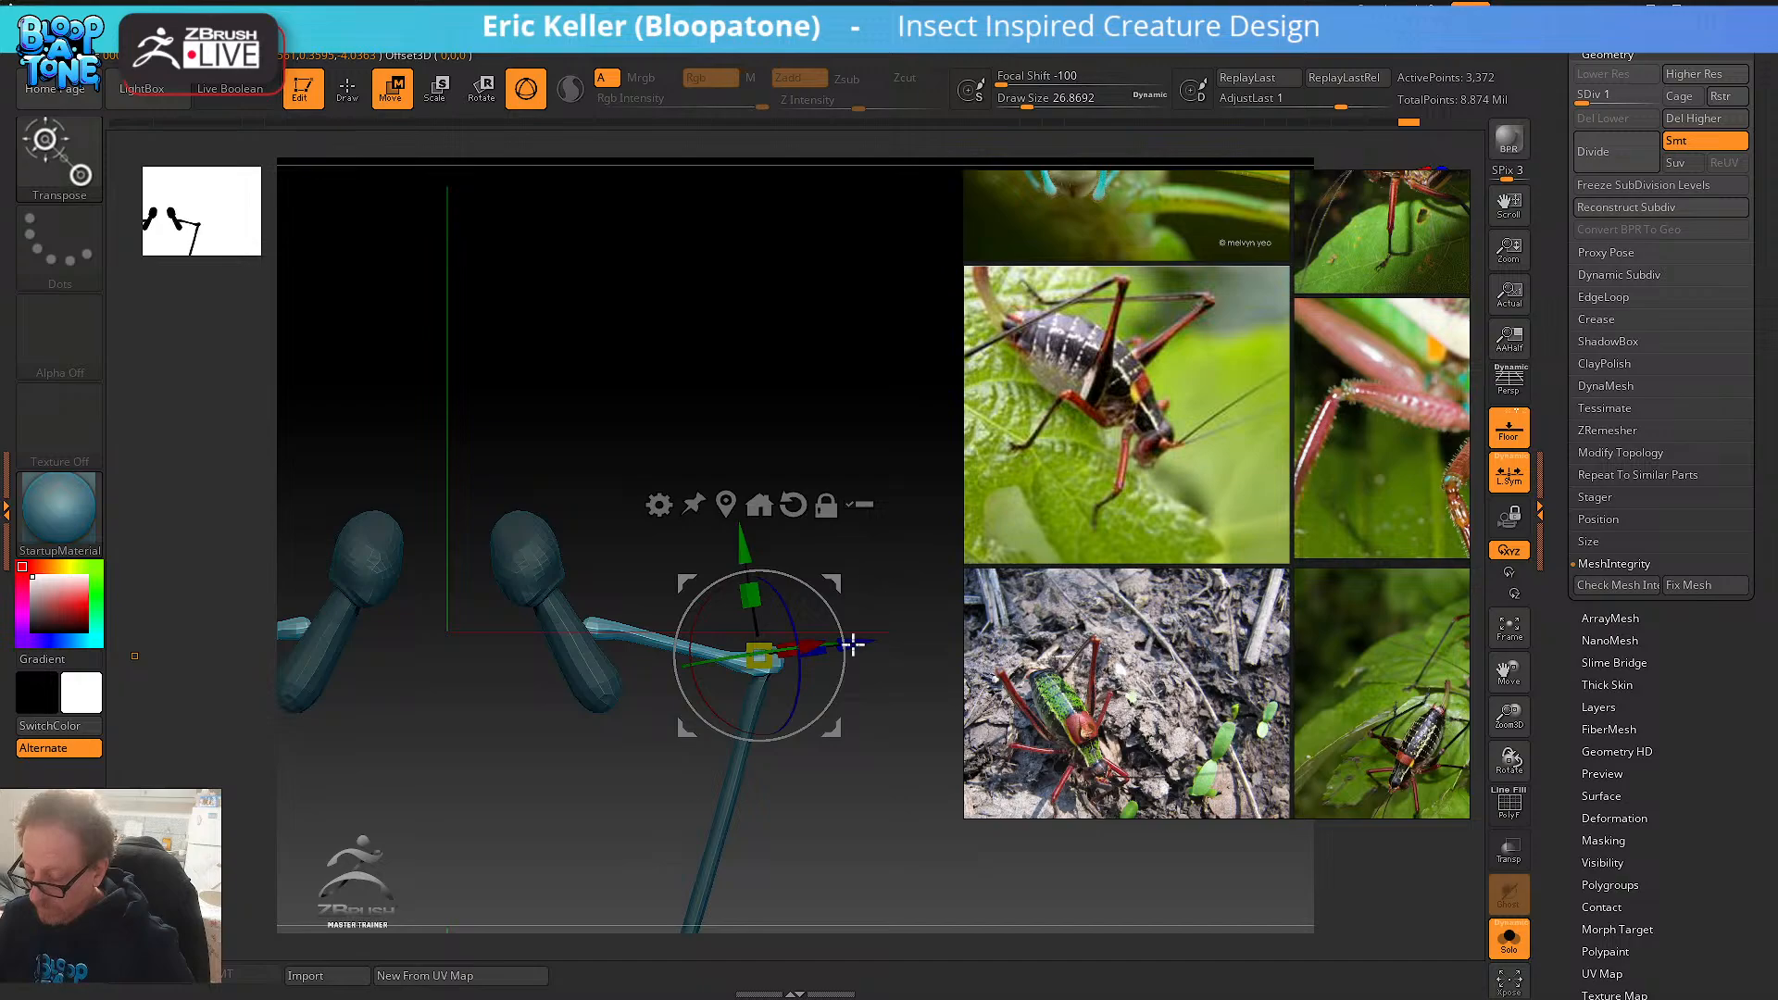
drag(853, 646, 859, 502)
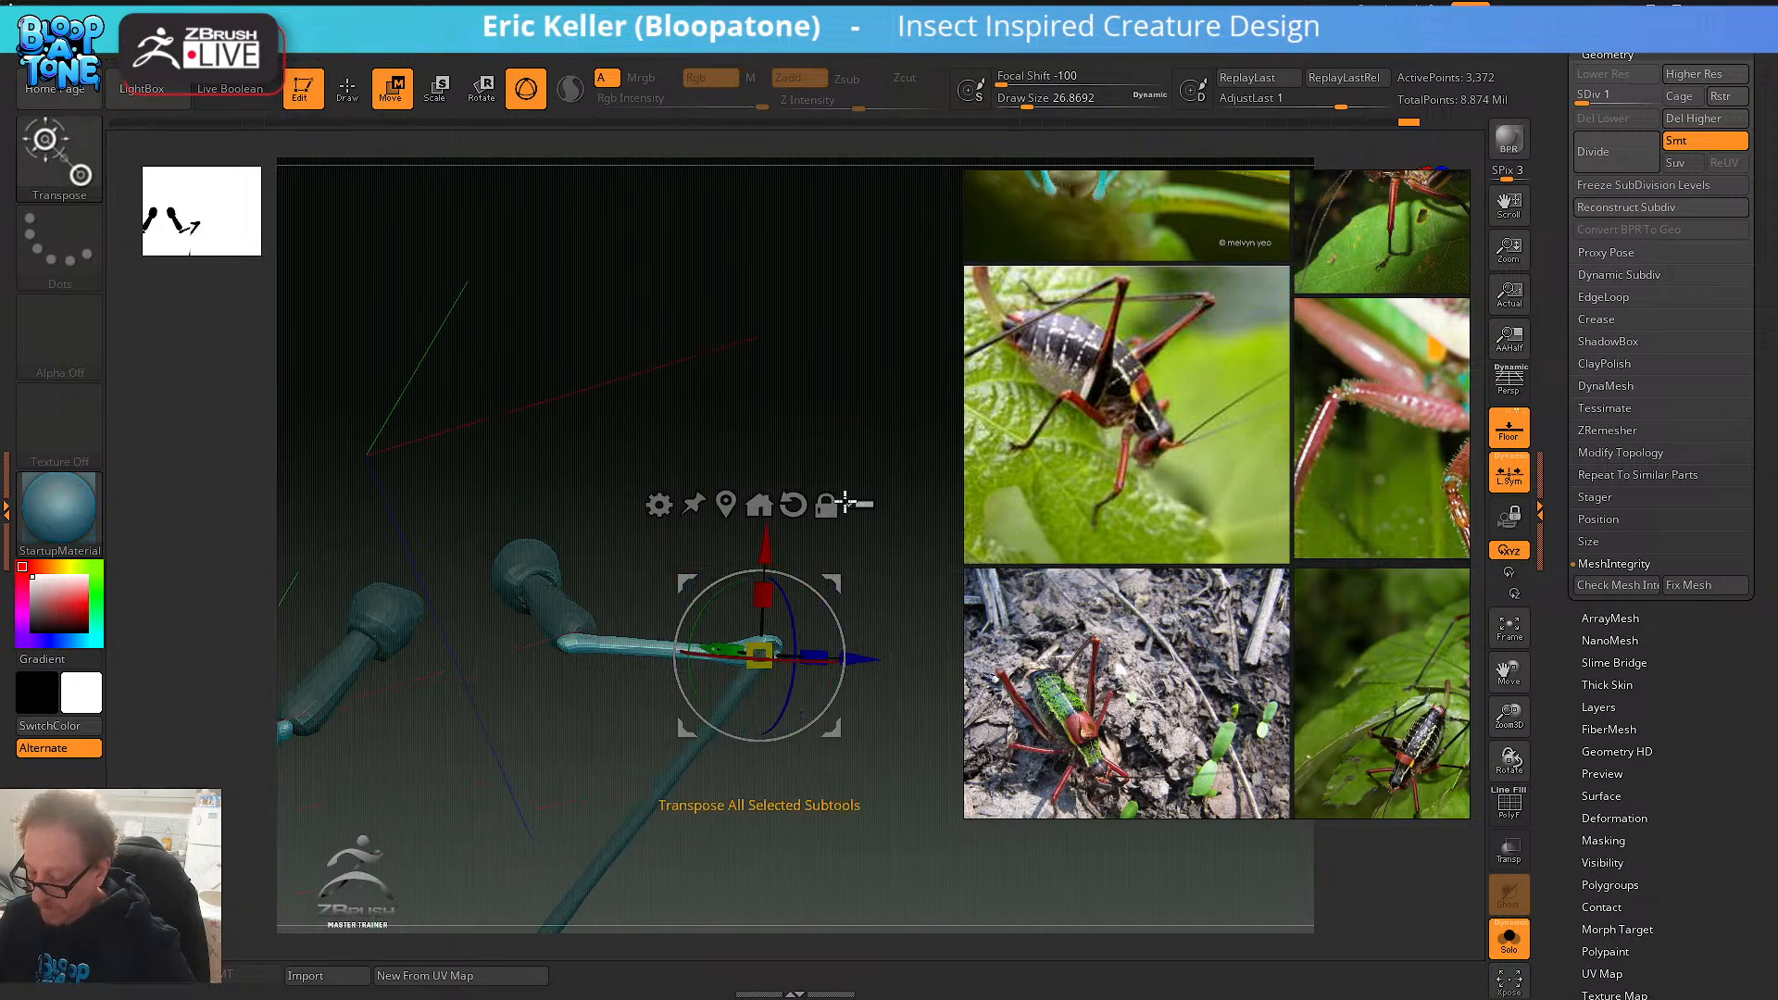
mouse_move(905, 559)
mouse_down()
mouse_move(895, 526)
mouse_move(881, 556)
mouse_up()
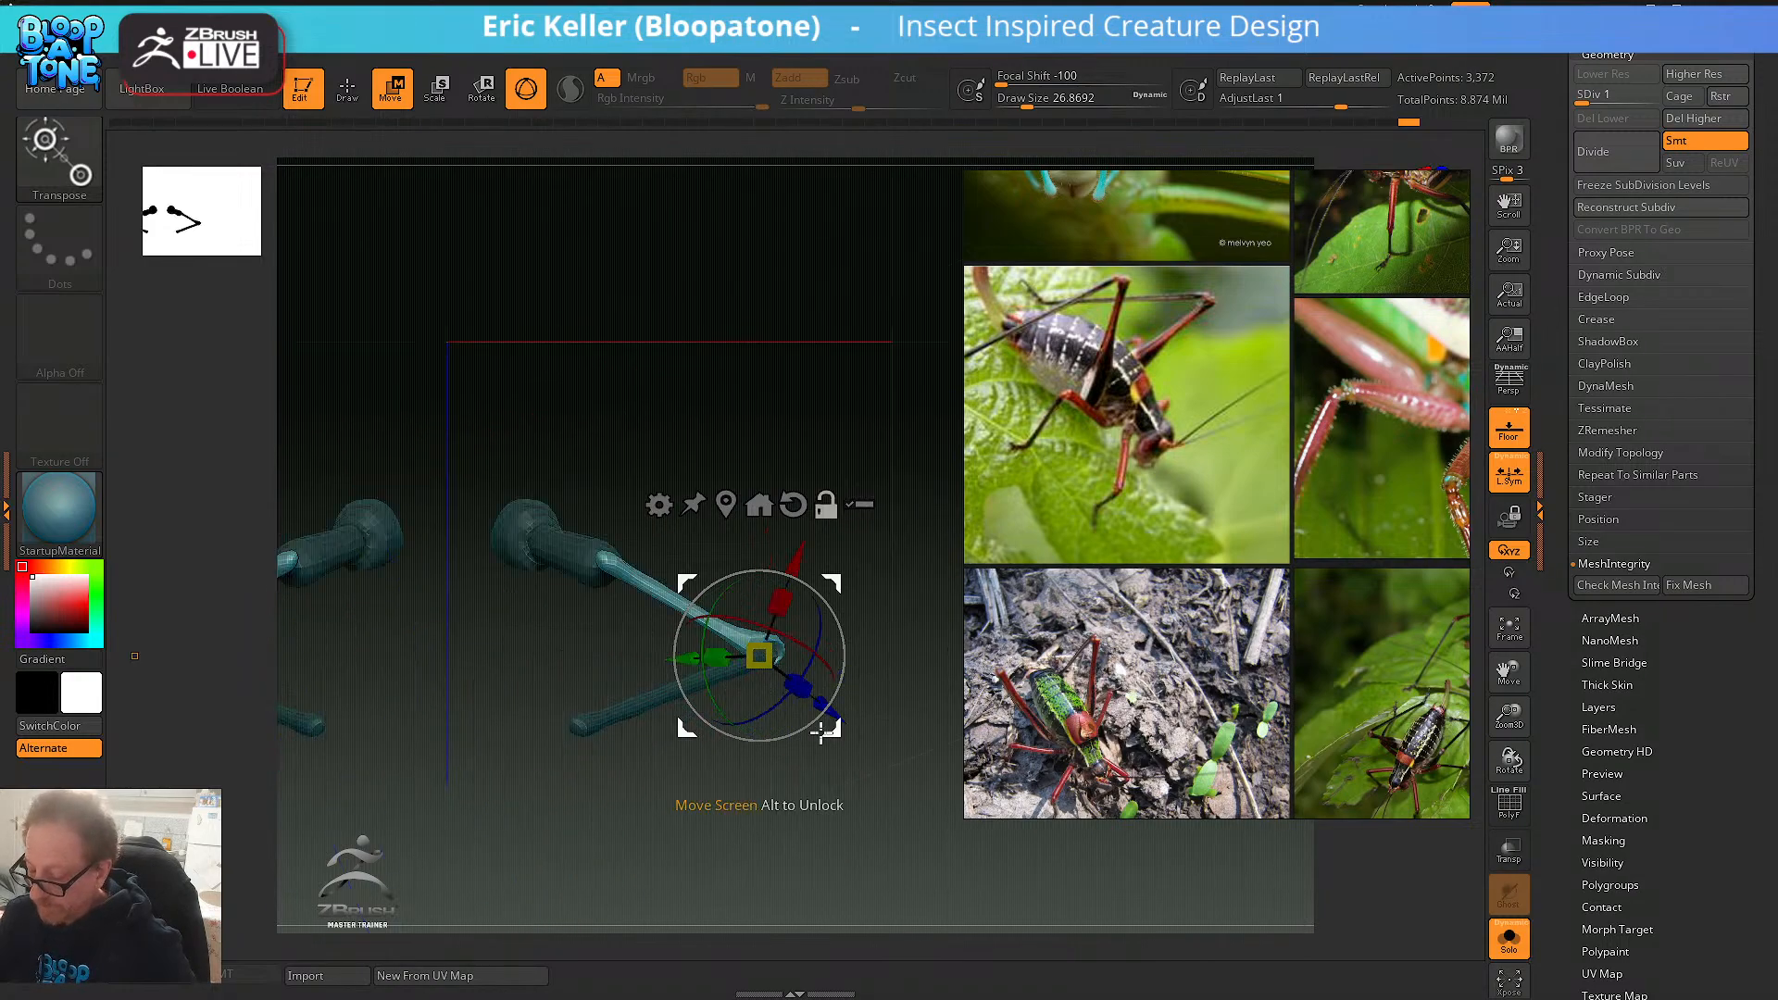
drag(822, 732, 845, 731)
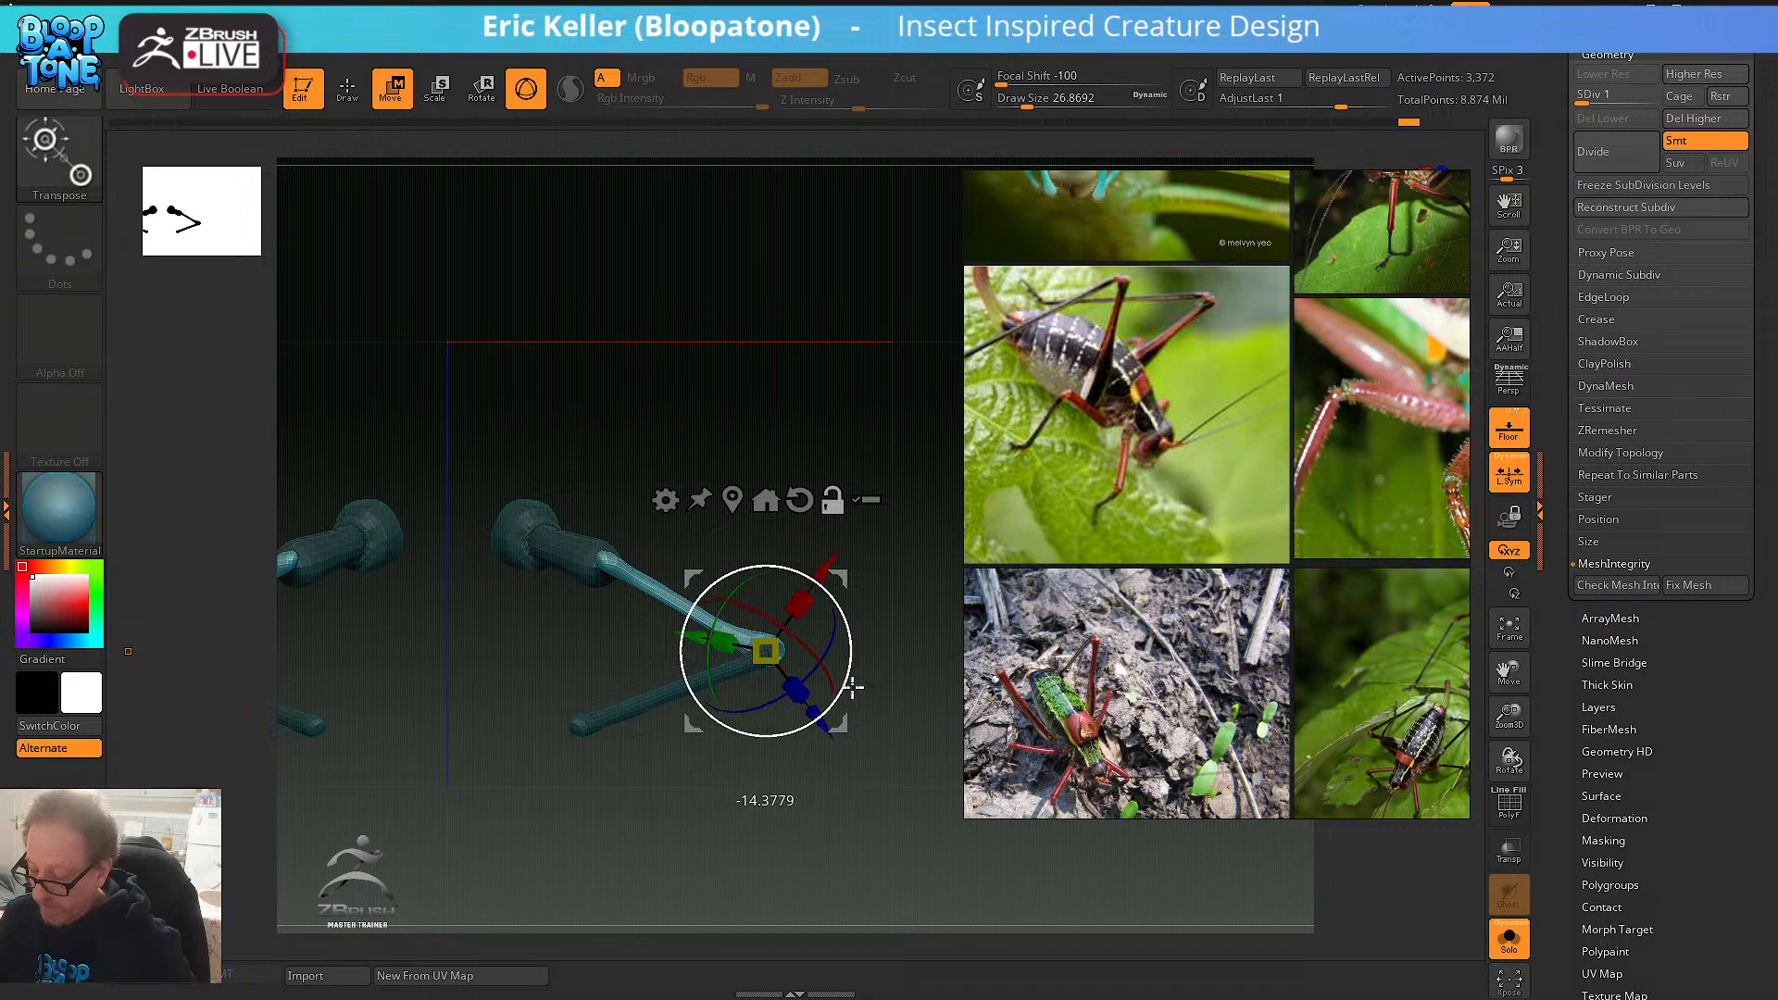
- Align the gizmo with the thin segment and rotate the segment about the knee toward the lengthened segment's lower end
drag(753, 607, 858, 629)
drag(936, 543, 889, 735)
drag(845, 675, 859, 555)
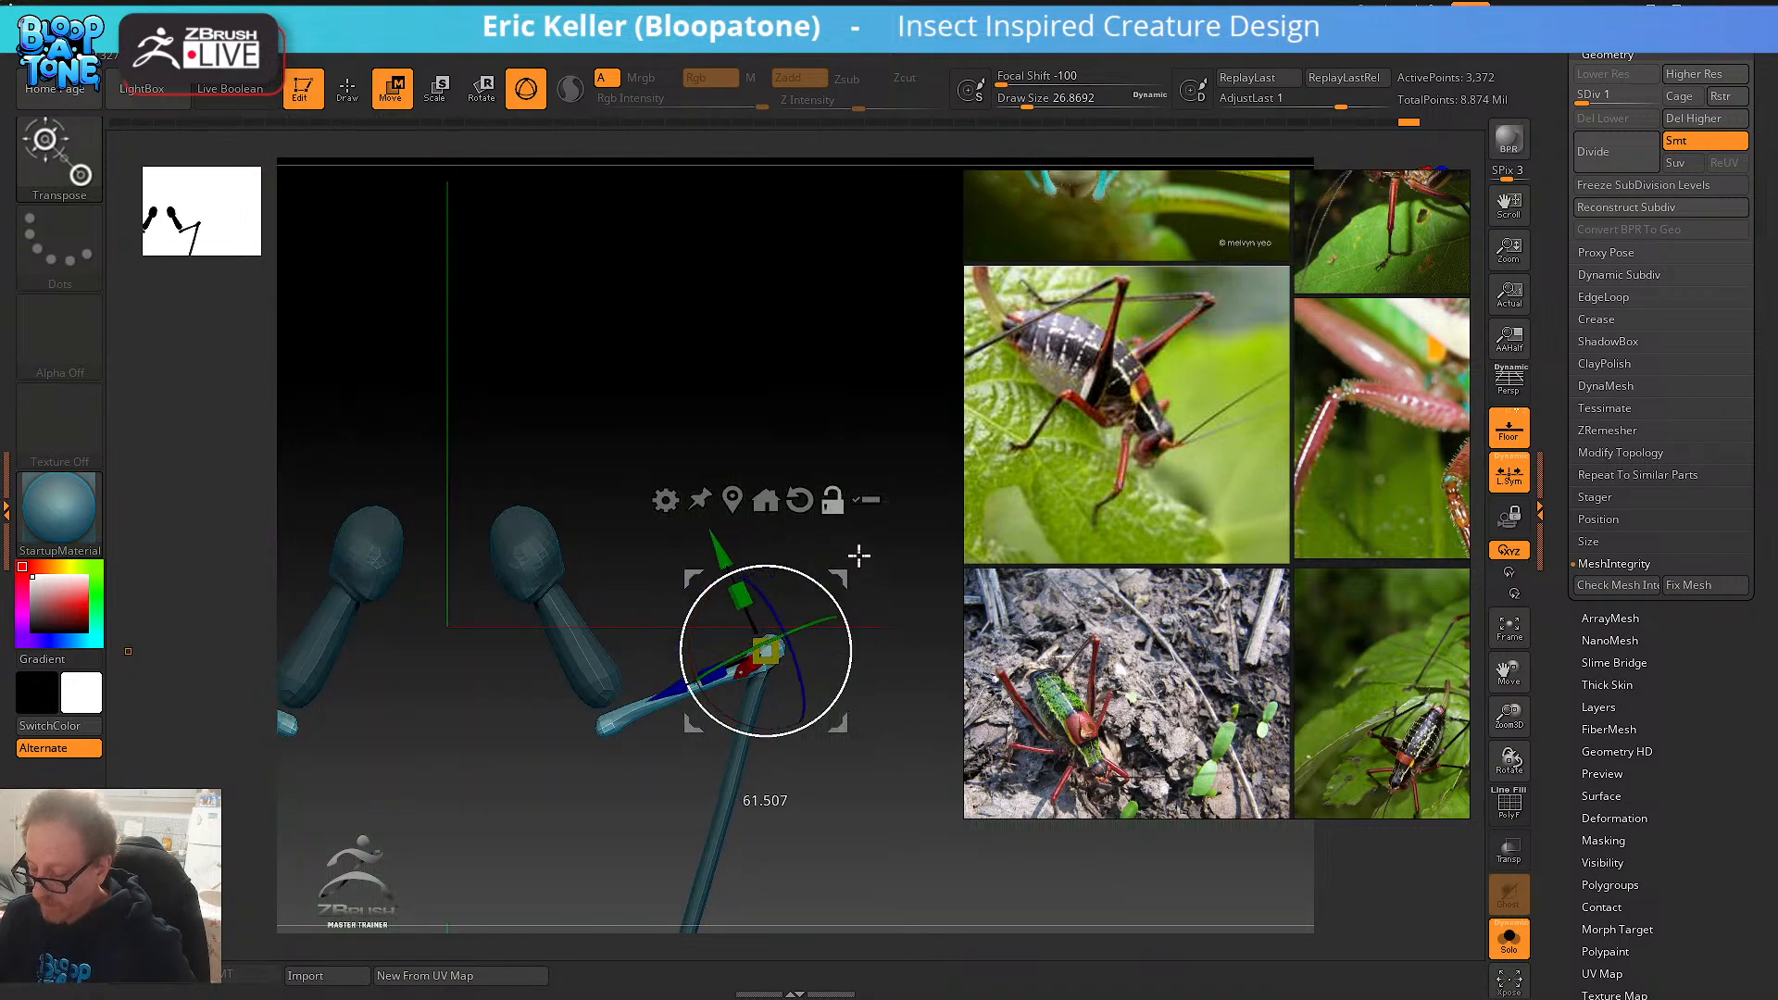
- Shorten the thin segment along its length so its upper end meets the tip of the lengthened segment
drag(885, 790, 853, 610)
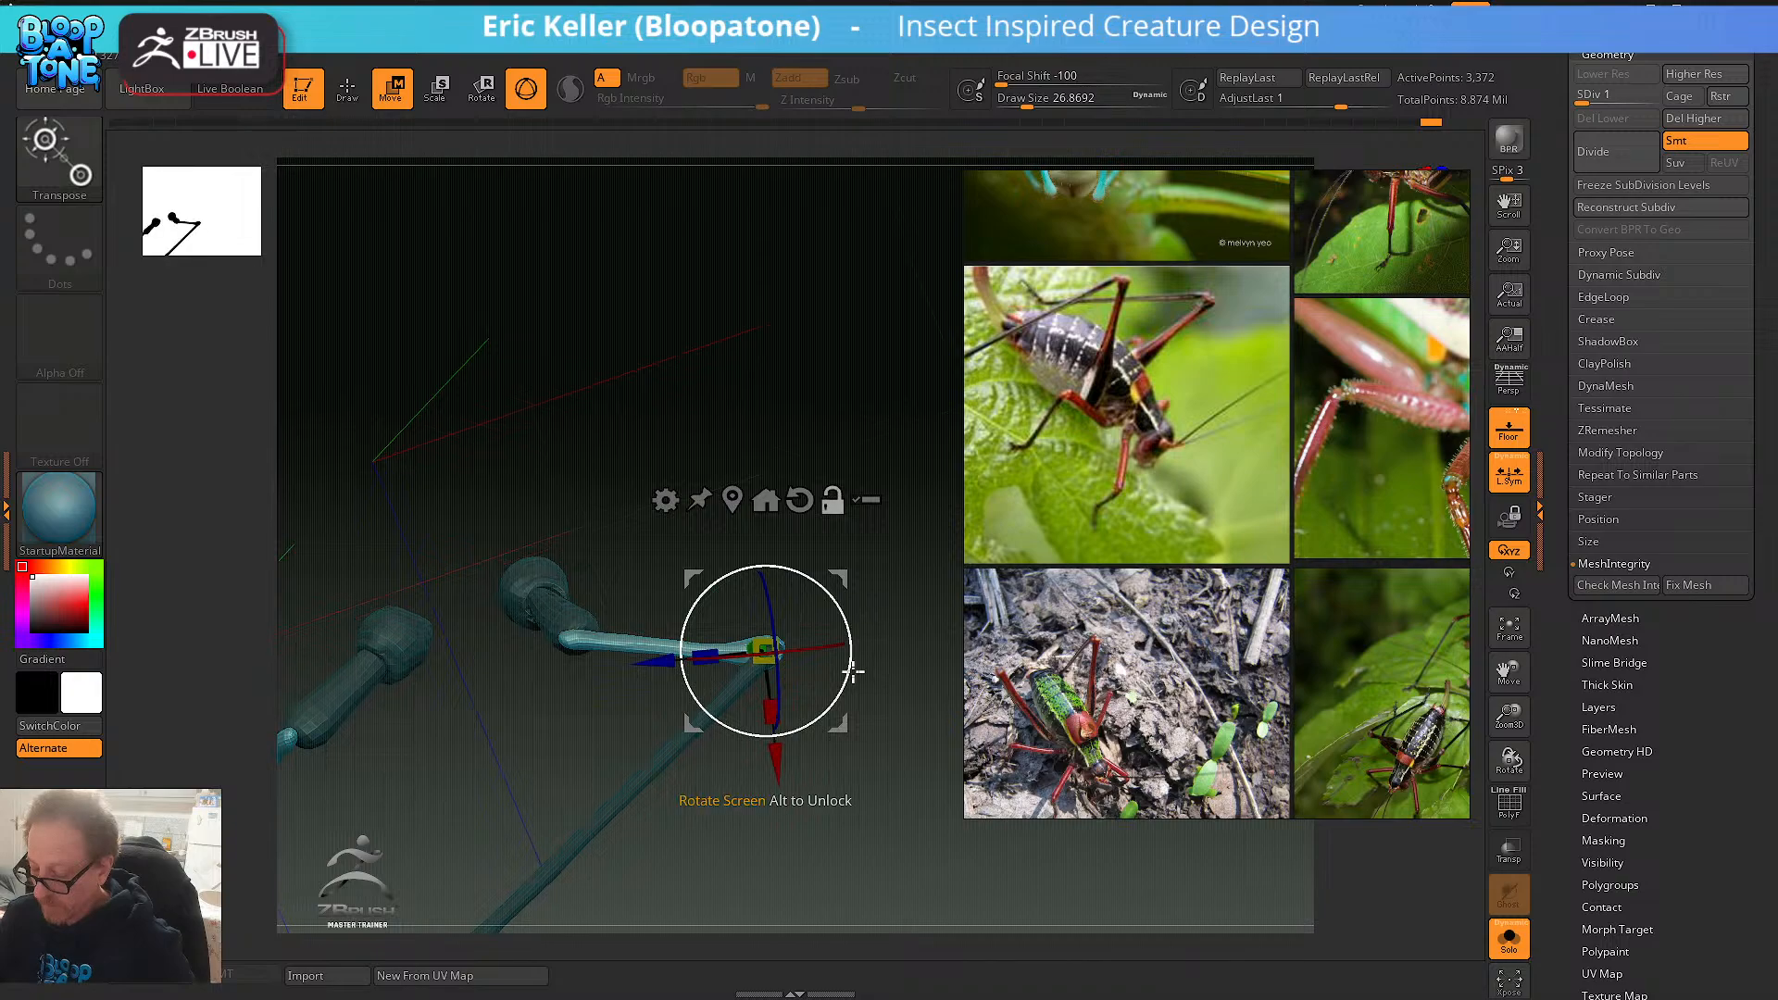
alt+drag(847, 677, 842, 693)
alt+drag(923, 741, 935, 828)
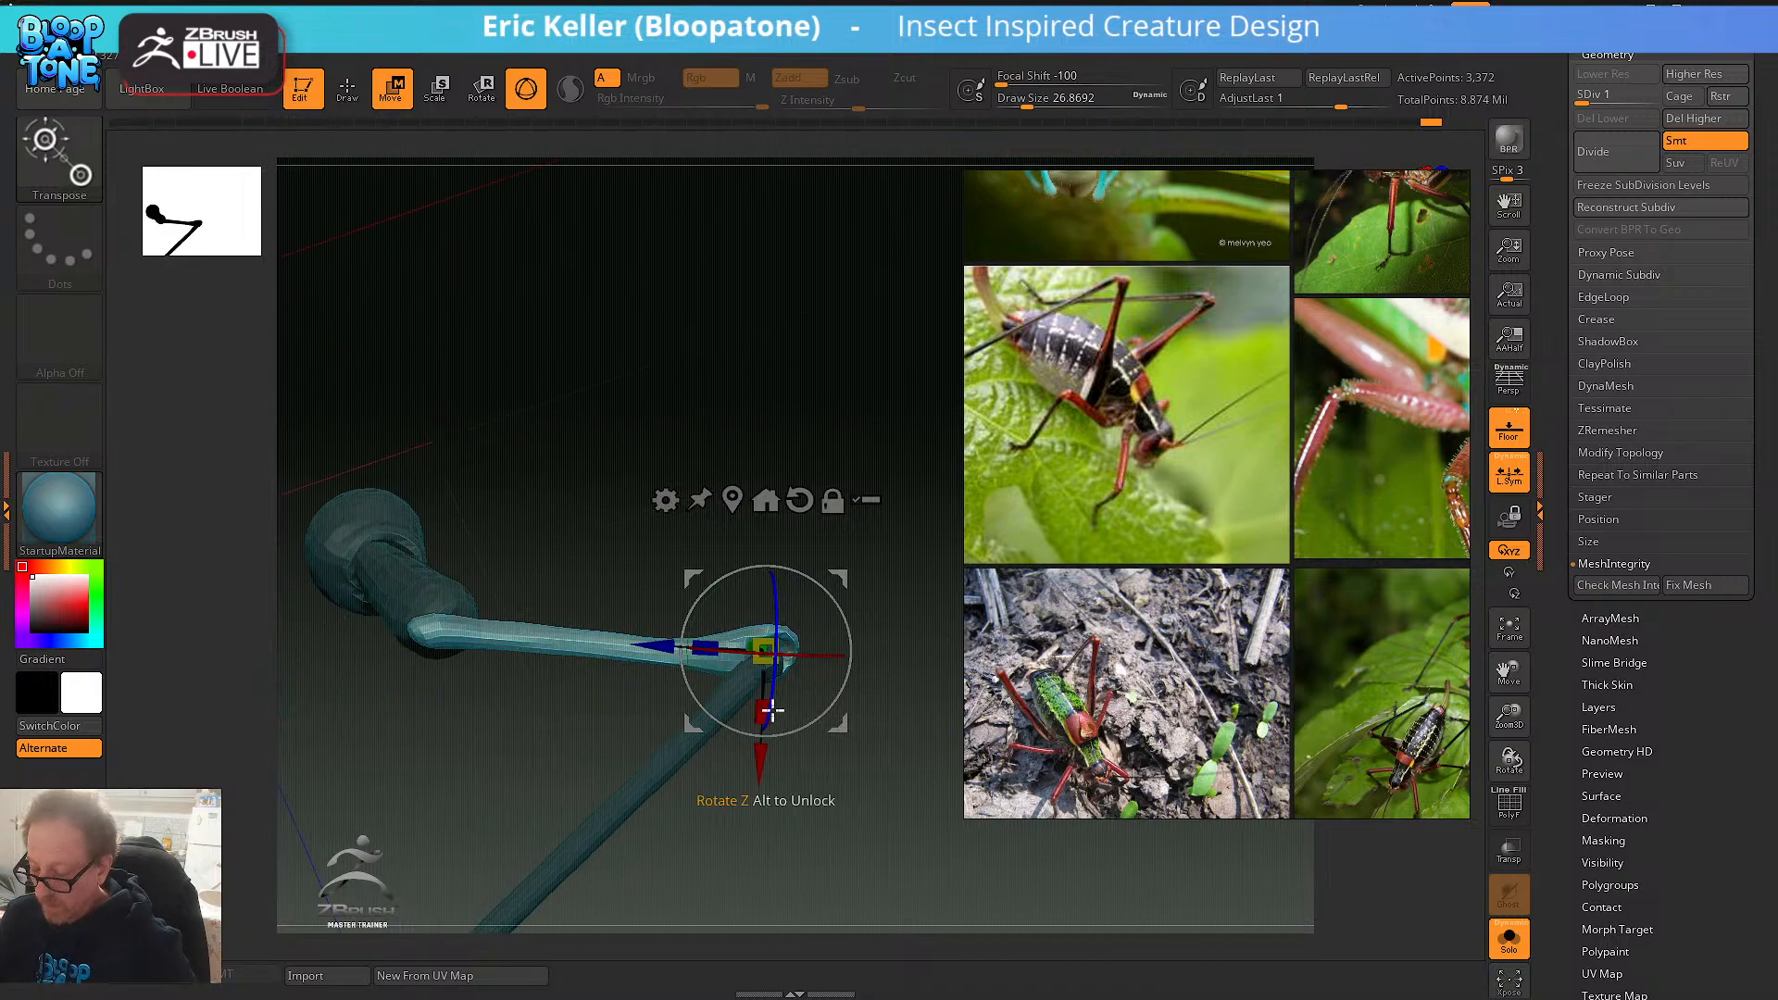
drag(707, 655, 769, 660)
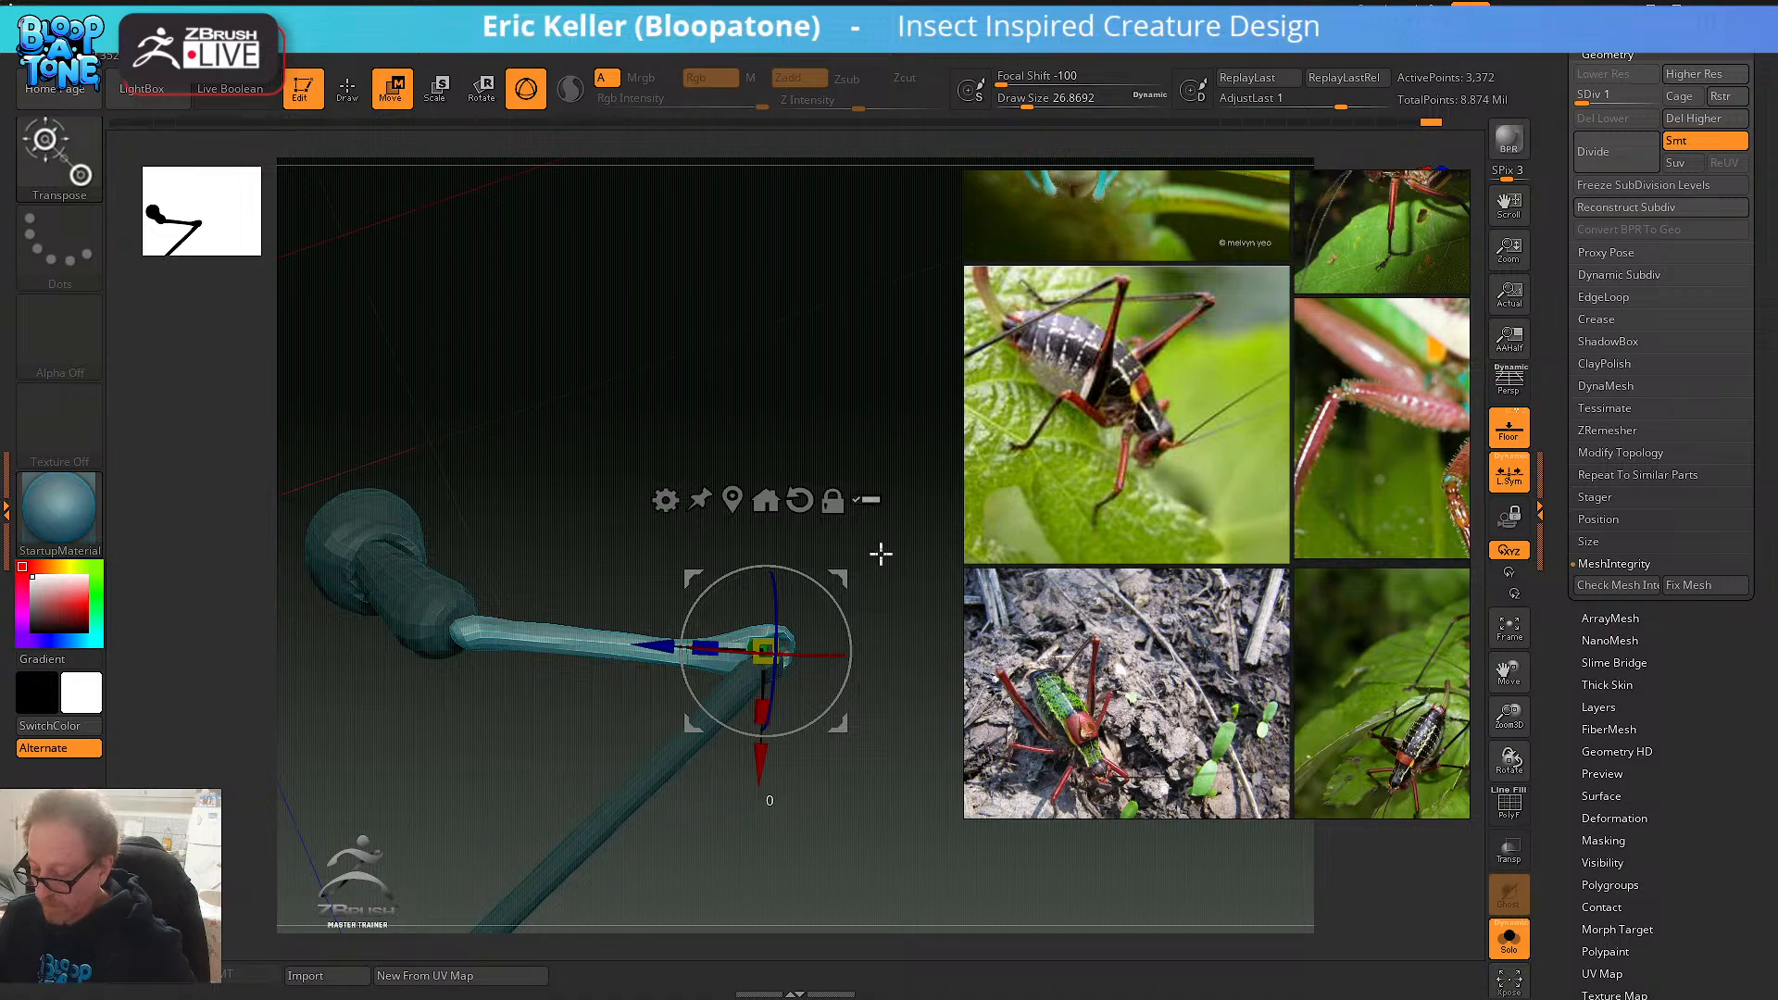
drag(911, 593, 877, 614)
mouse_move(889, 703)
mouse_down()
mouse_move(855, 672)
mouse_move(861, 613)
mouse_move(877, 774)
mouse_move(880, 691)
mouse_move(874, 911)
mouse_up()
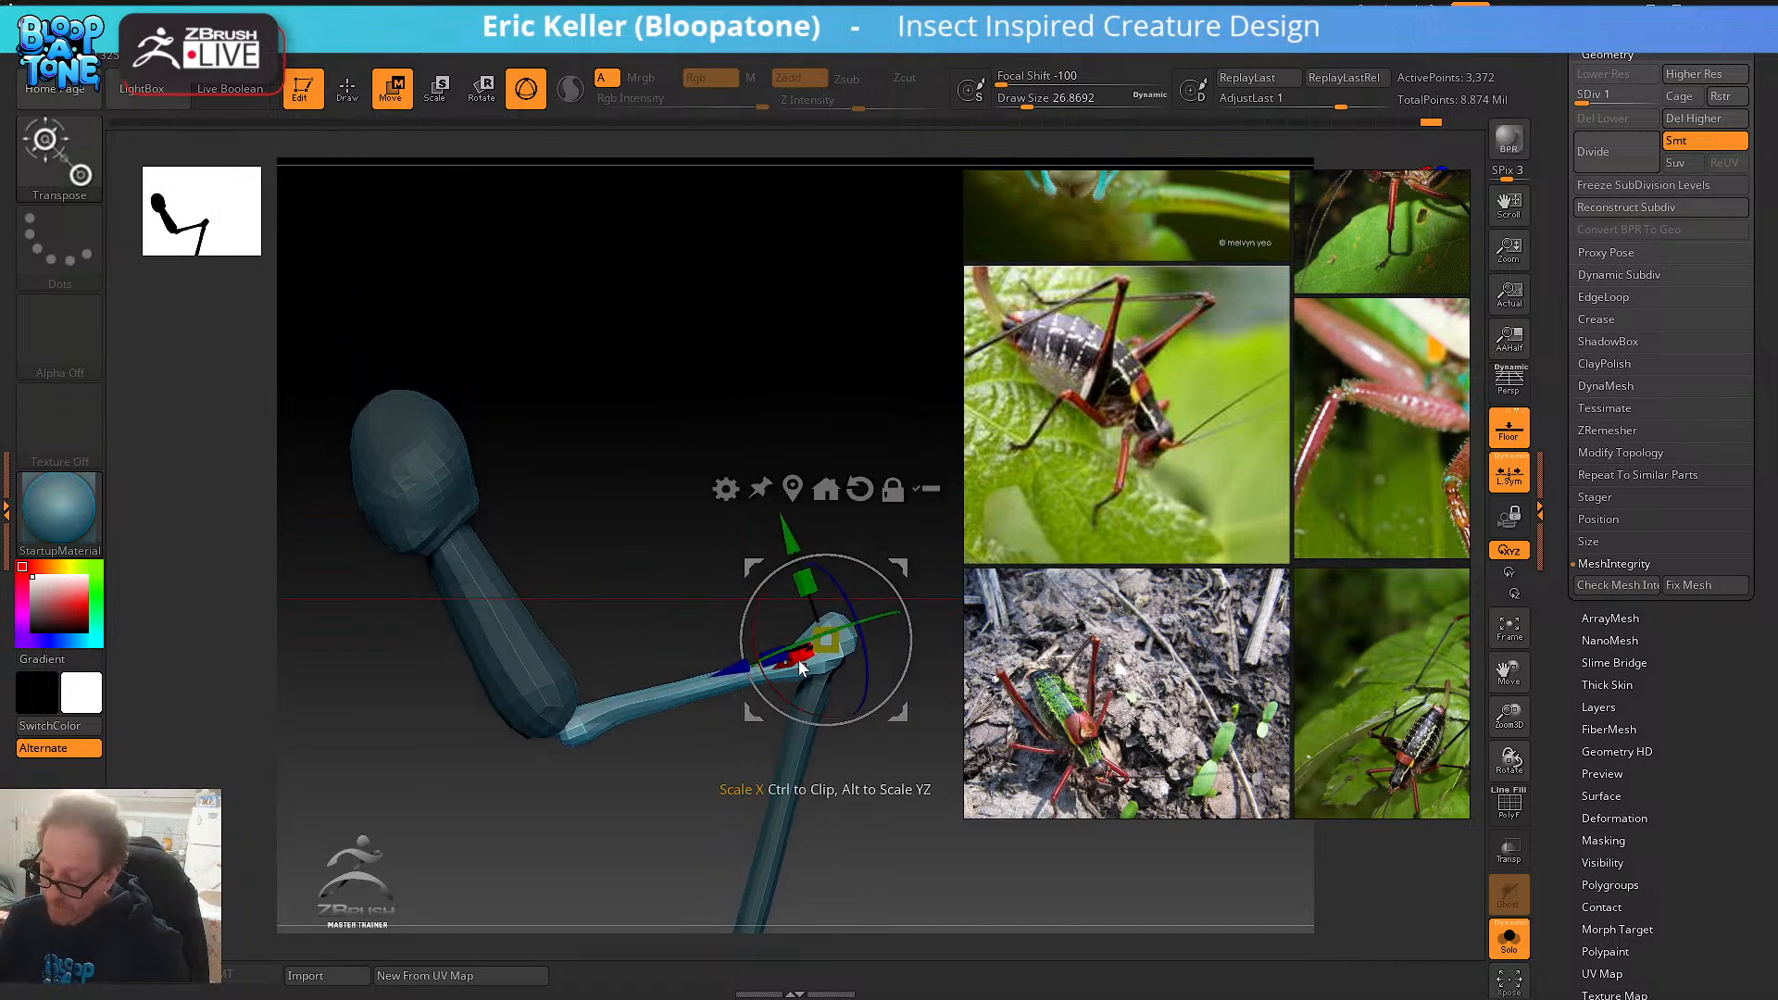
- Fine-tune the fit of the thin segment at the knee and clear the mask from both front legs
drag(809, 581, 762, 483)
drag(686, 787, 896, 713)
drag(793, 673, 713, 731)
mouse_move(860, 786)
mouse_down()
mouse_move(830, 879)
mouse_move(878, 815)
mouse_move(791, 711)
mouse_move(819, 695)
mouse_up()
ctrl+click(791, 706)
alt+drag(823, 687, 845, 513)
alt+drag(836, 803, 772, 814)
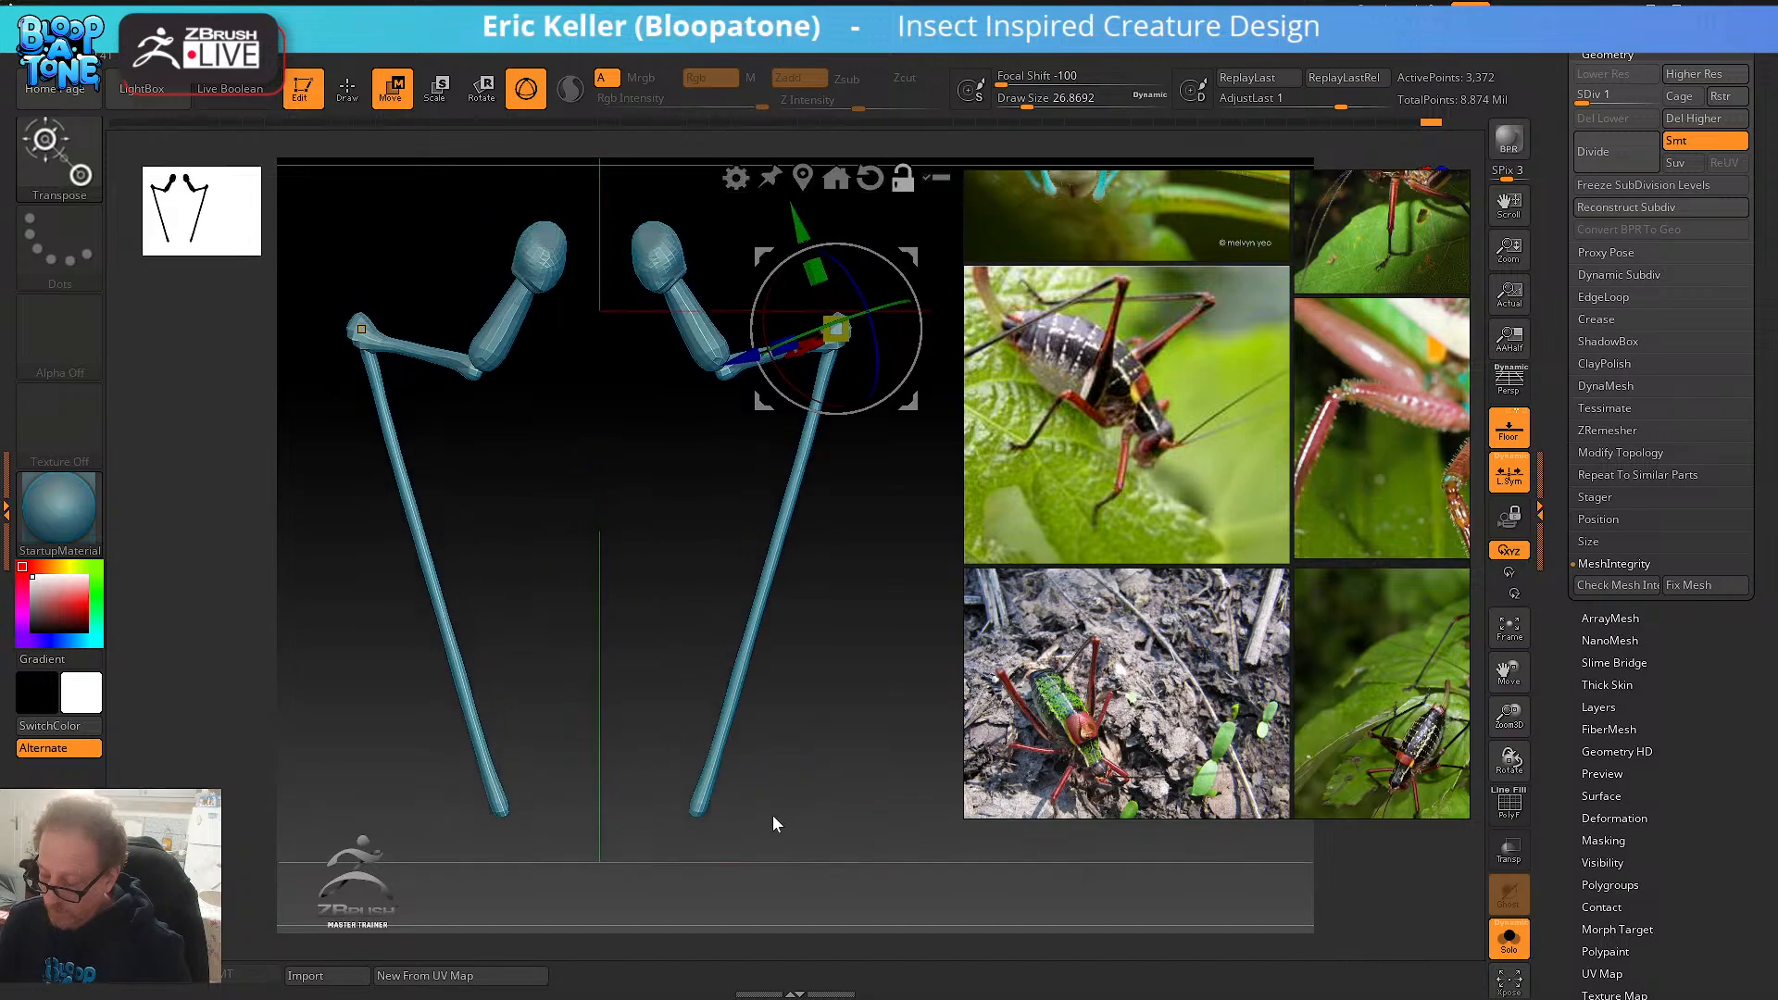
- Mask all but the long lower leg segment and adjust its length from the foot end so its top meets the knee
ctrl+click(700, 806)
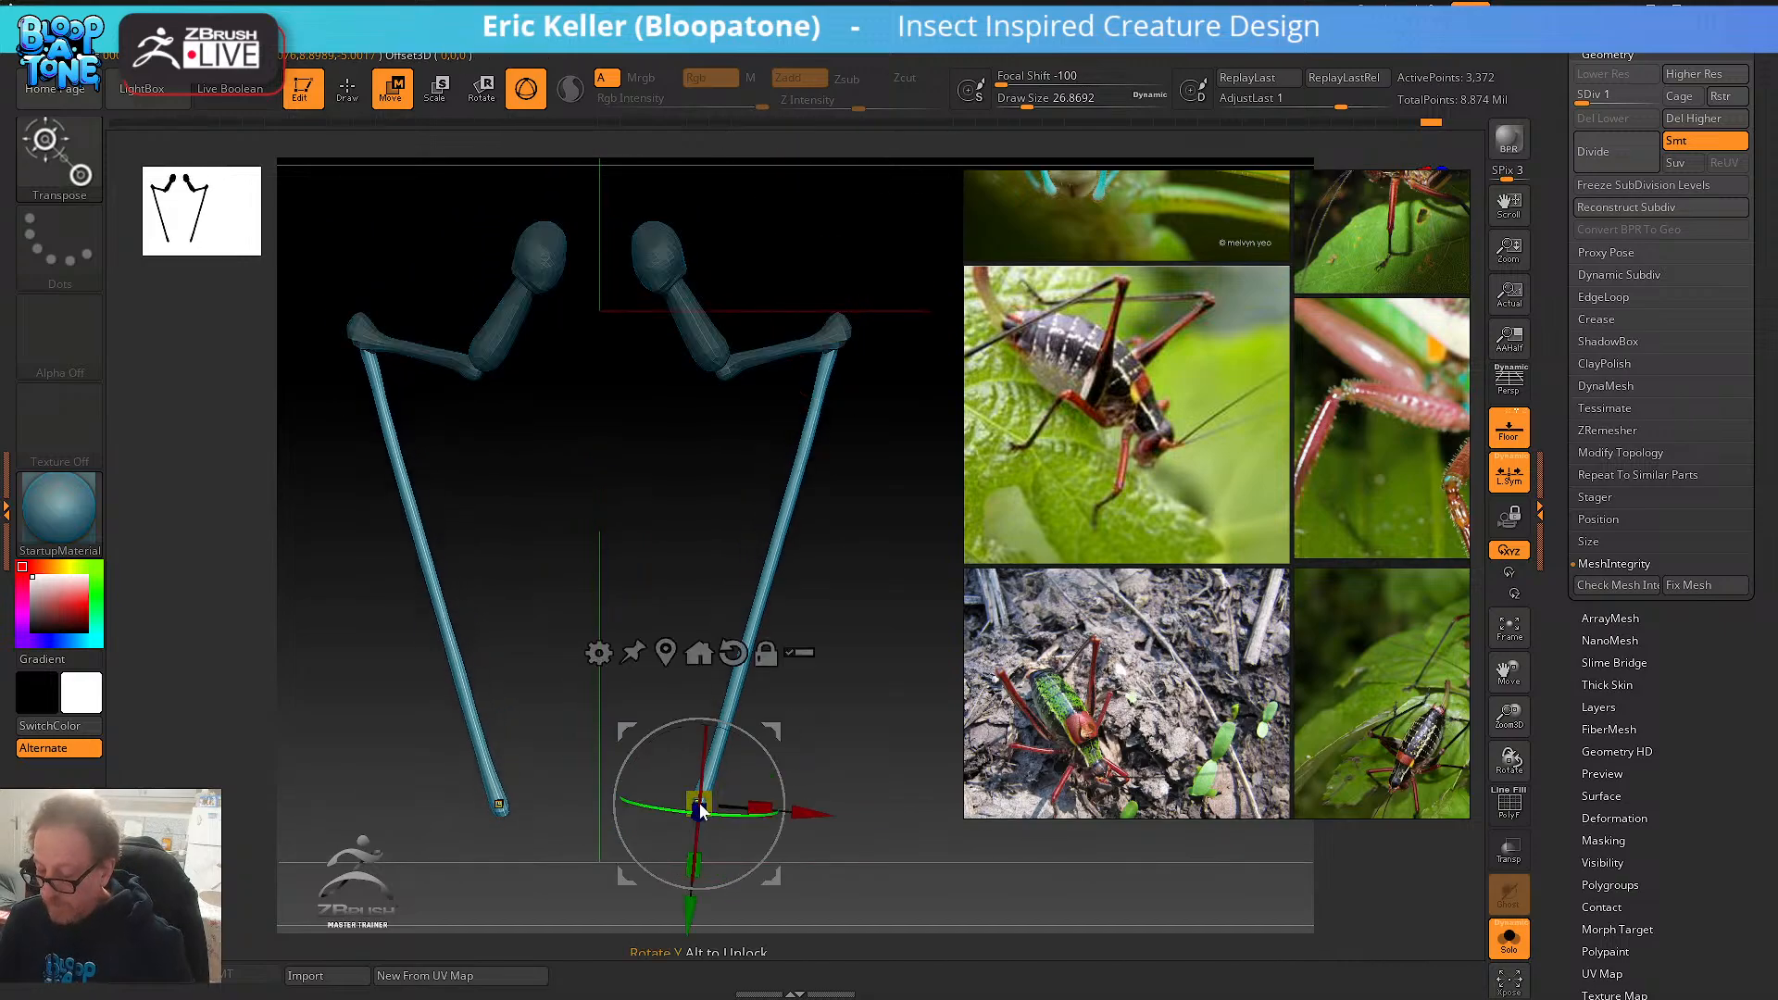
alt+drag(777, 768, 813, 762)
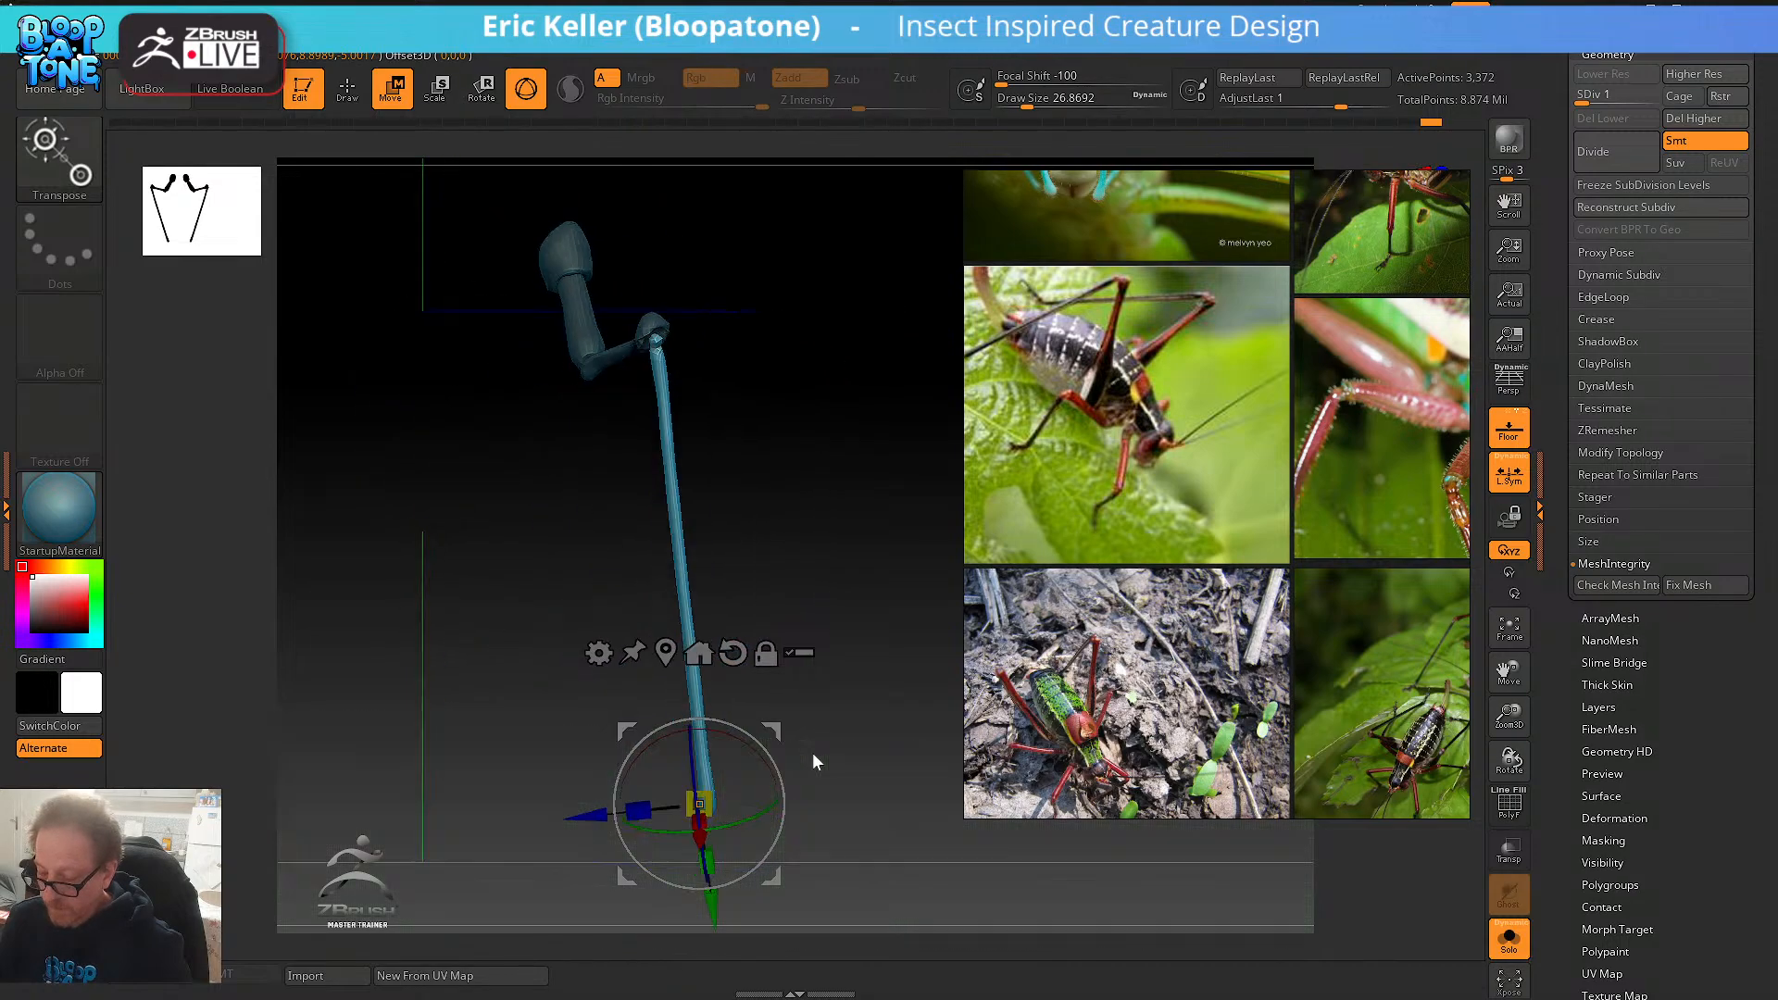
drag(777, 876, 795, 837)
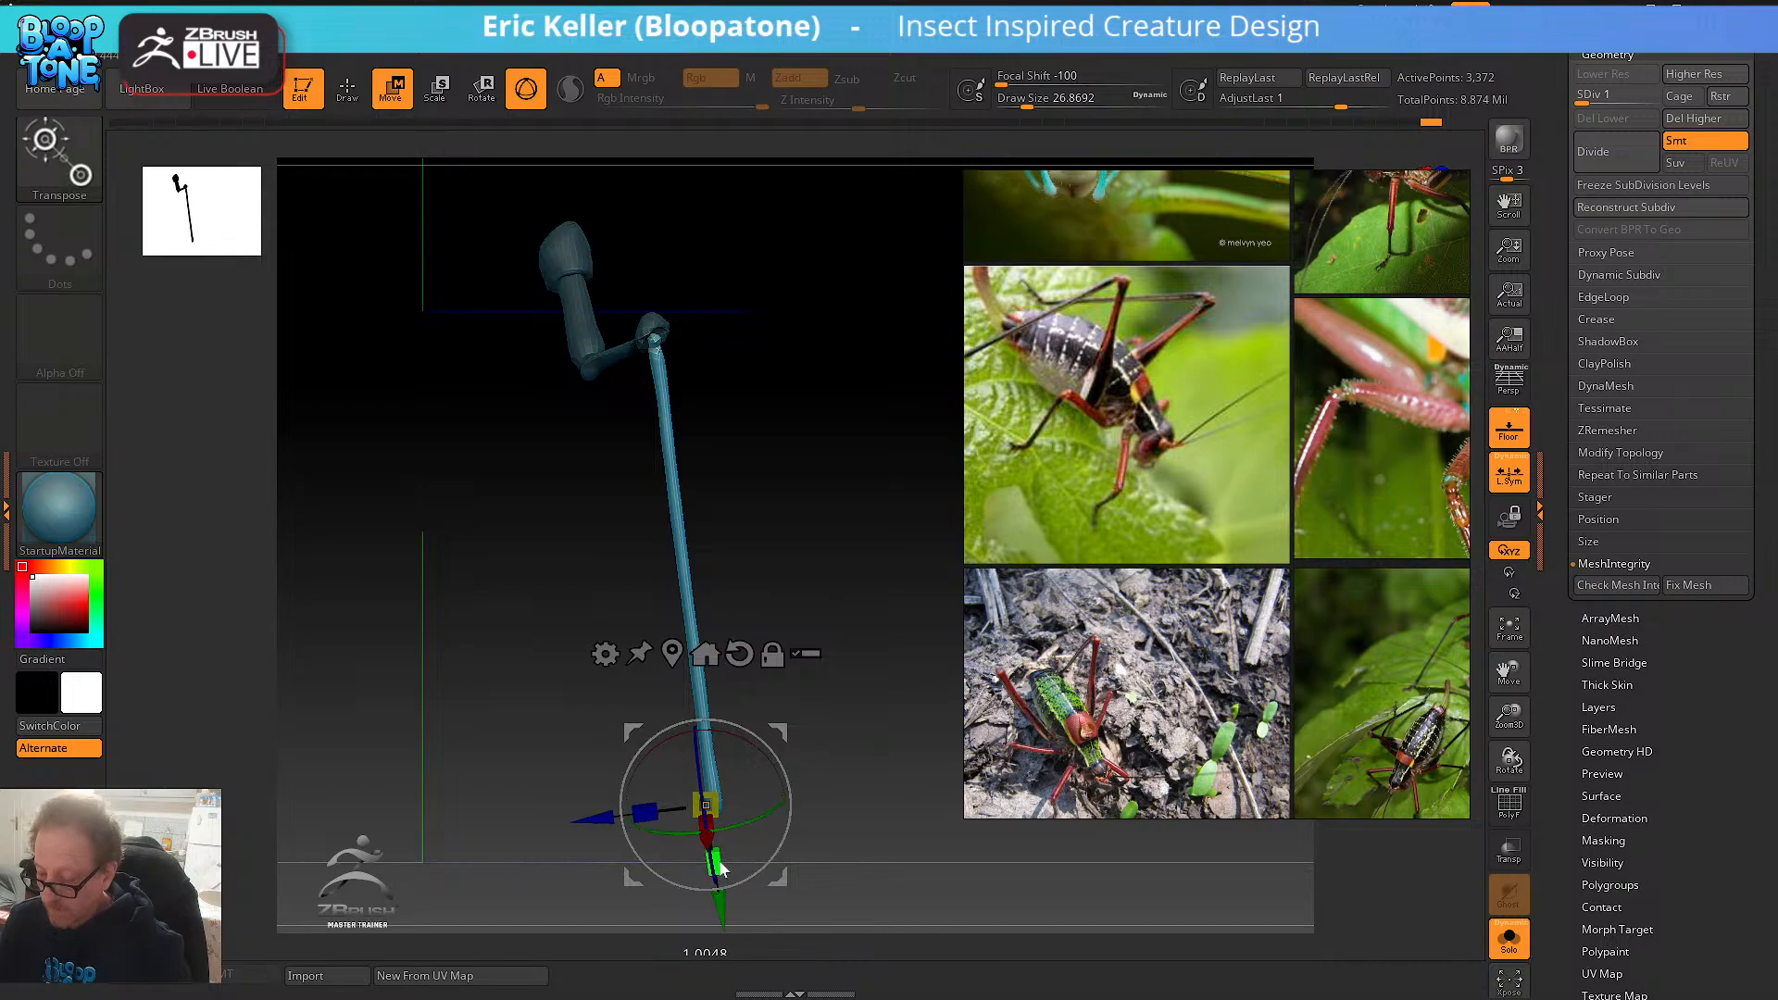
ctrl+drag(659, 812, 569, 820)
drag(924, 835, 1005, 837)
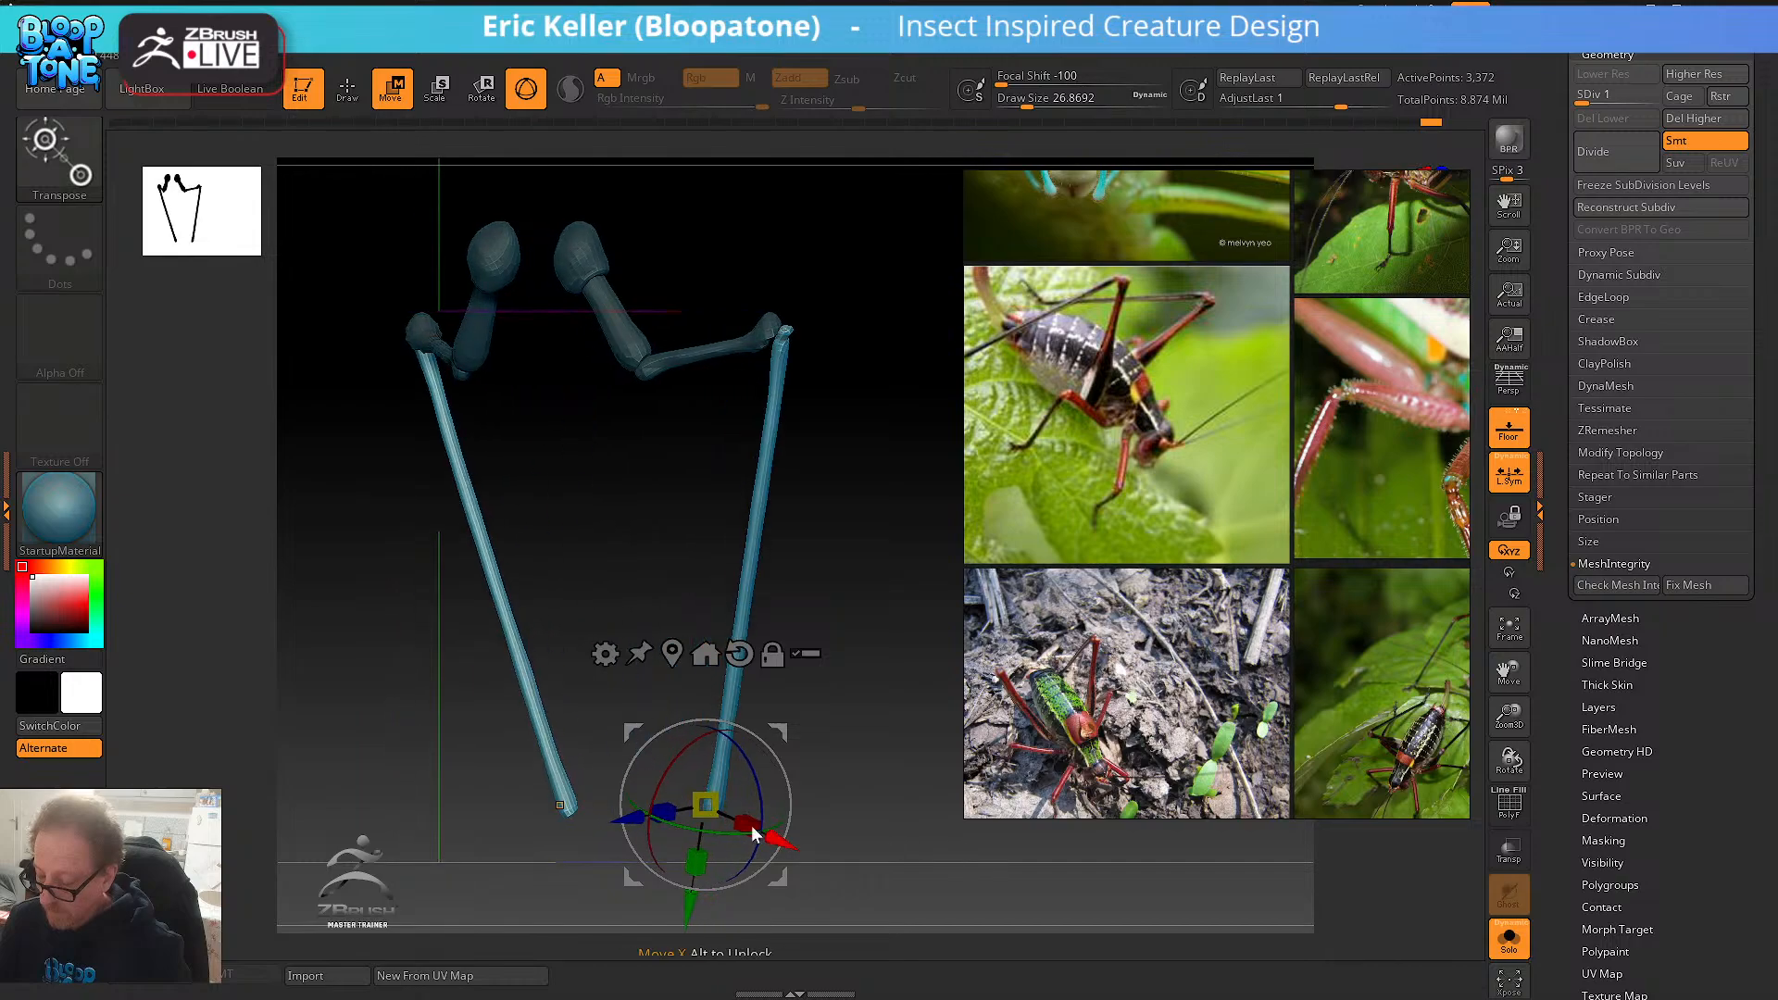
drag(748, 824, 882, 811)
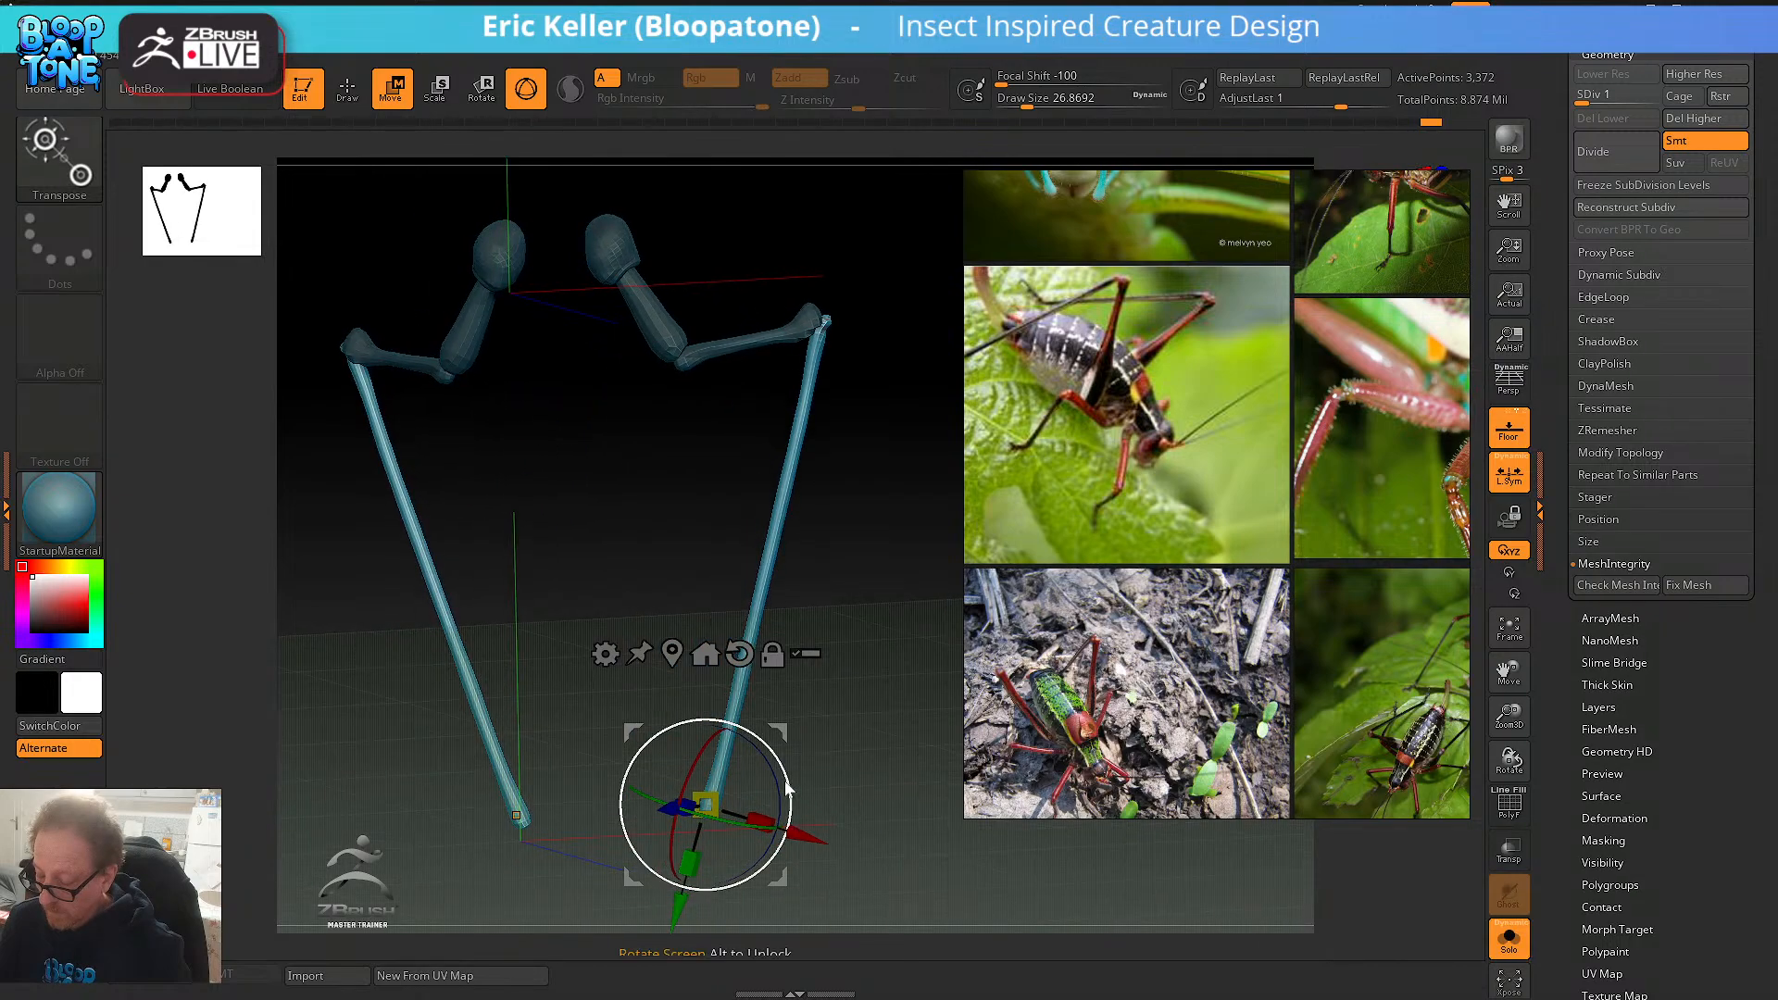
drag(692, 860, 693, 858)
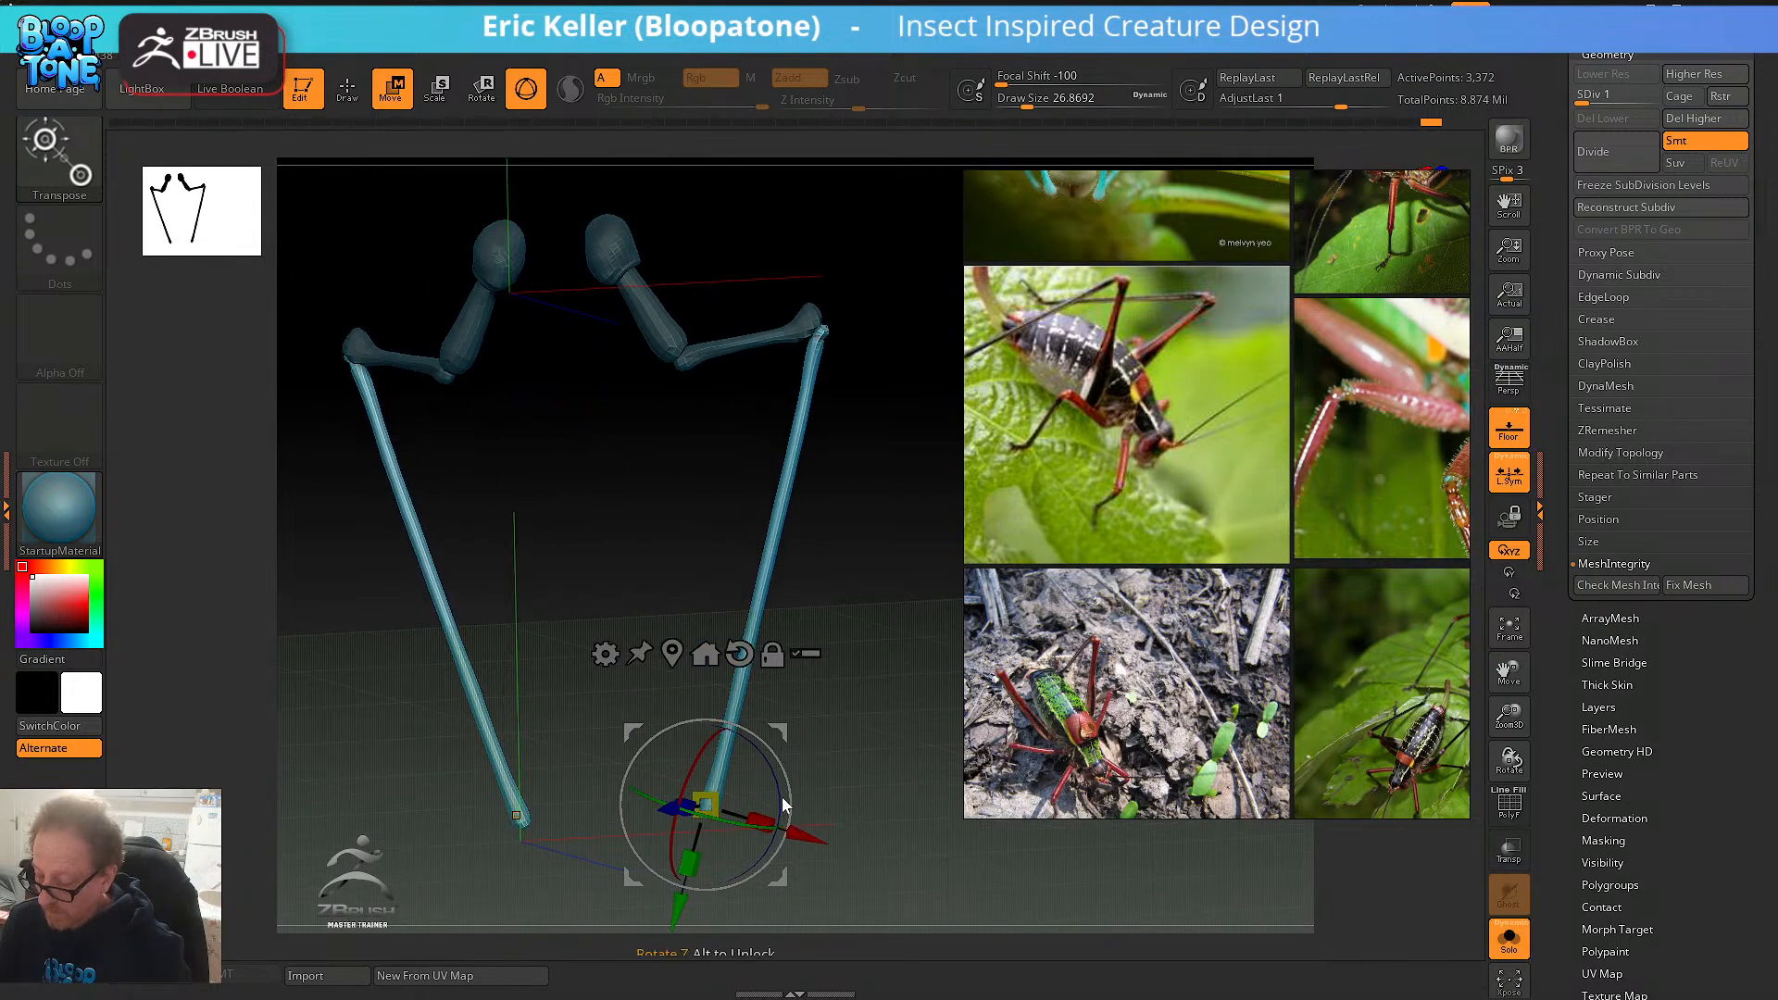
drag(790, 794, 903, 778)
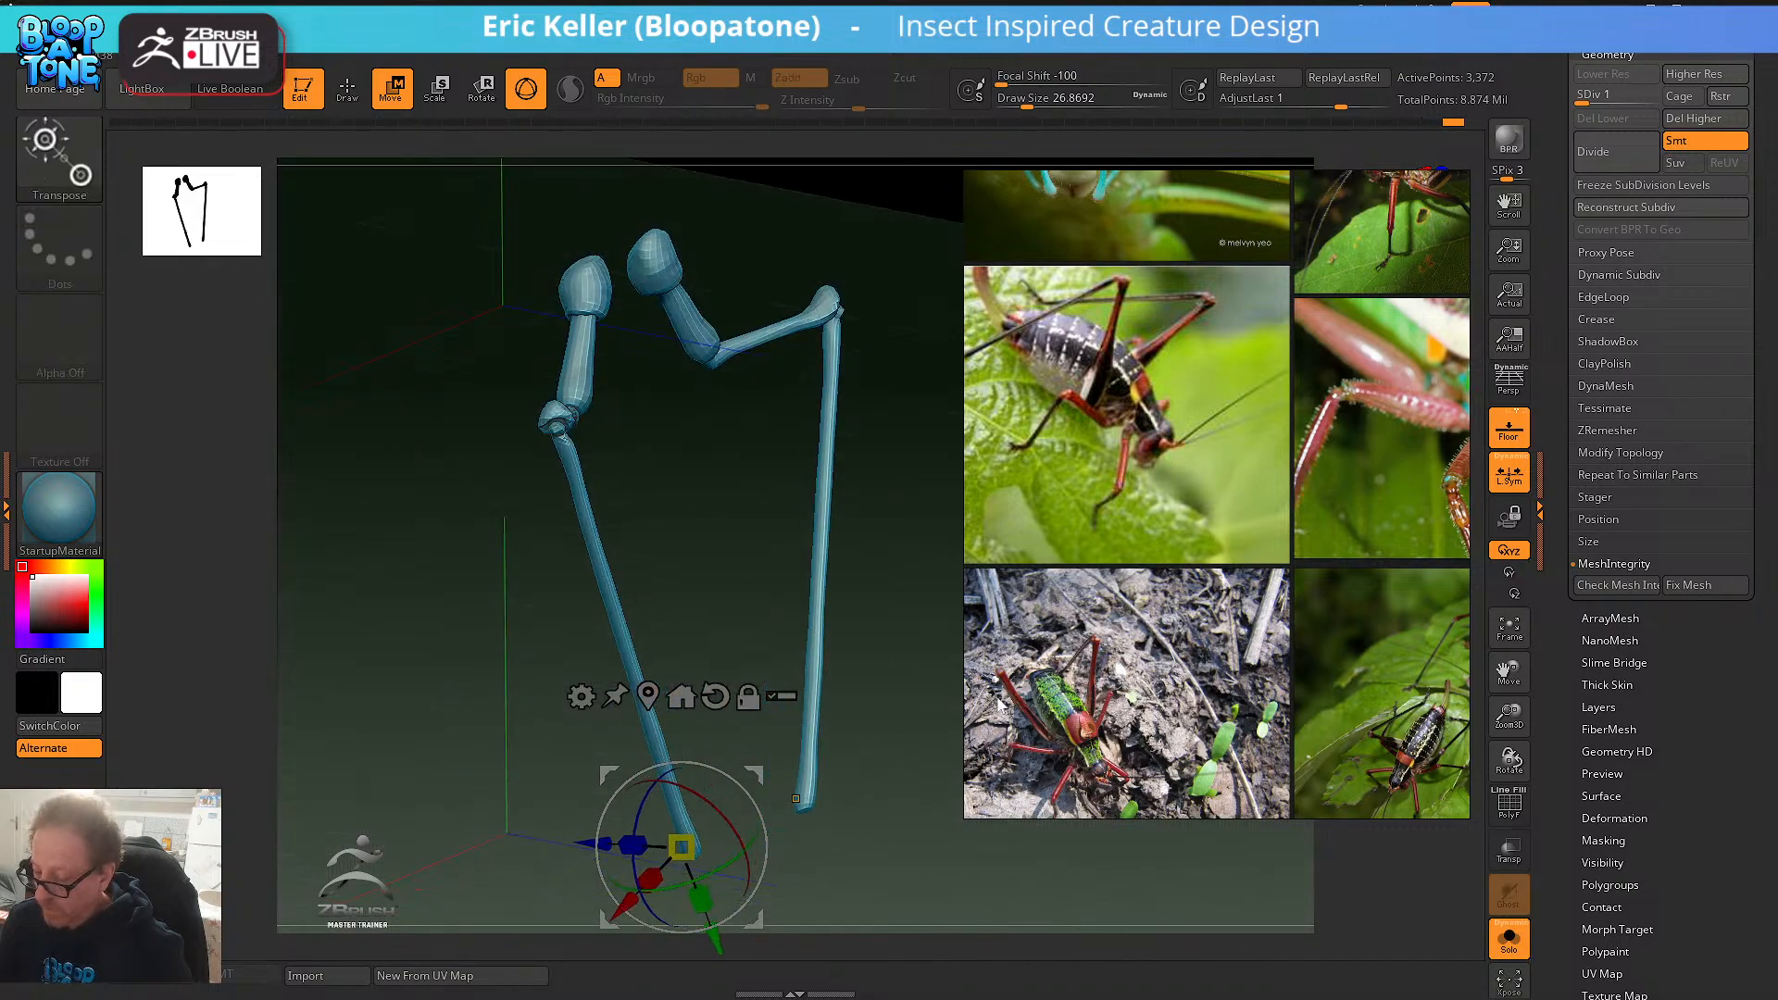
- Slightly inflate the front legs with the Inflate Balloon deformation
drag(1559, 769, 1570, 639)
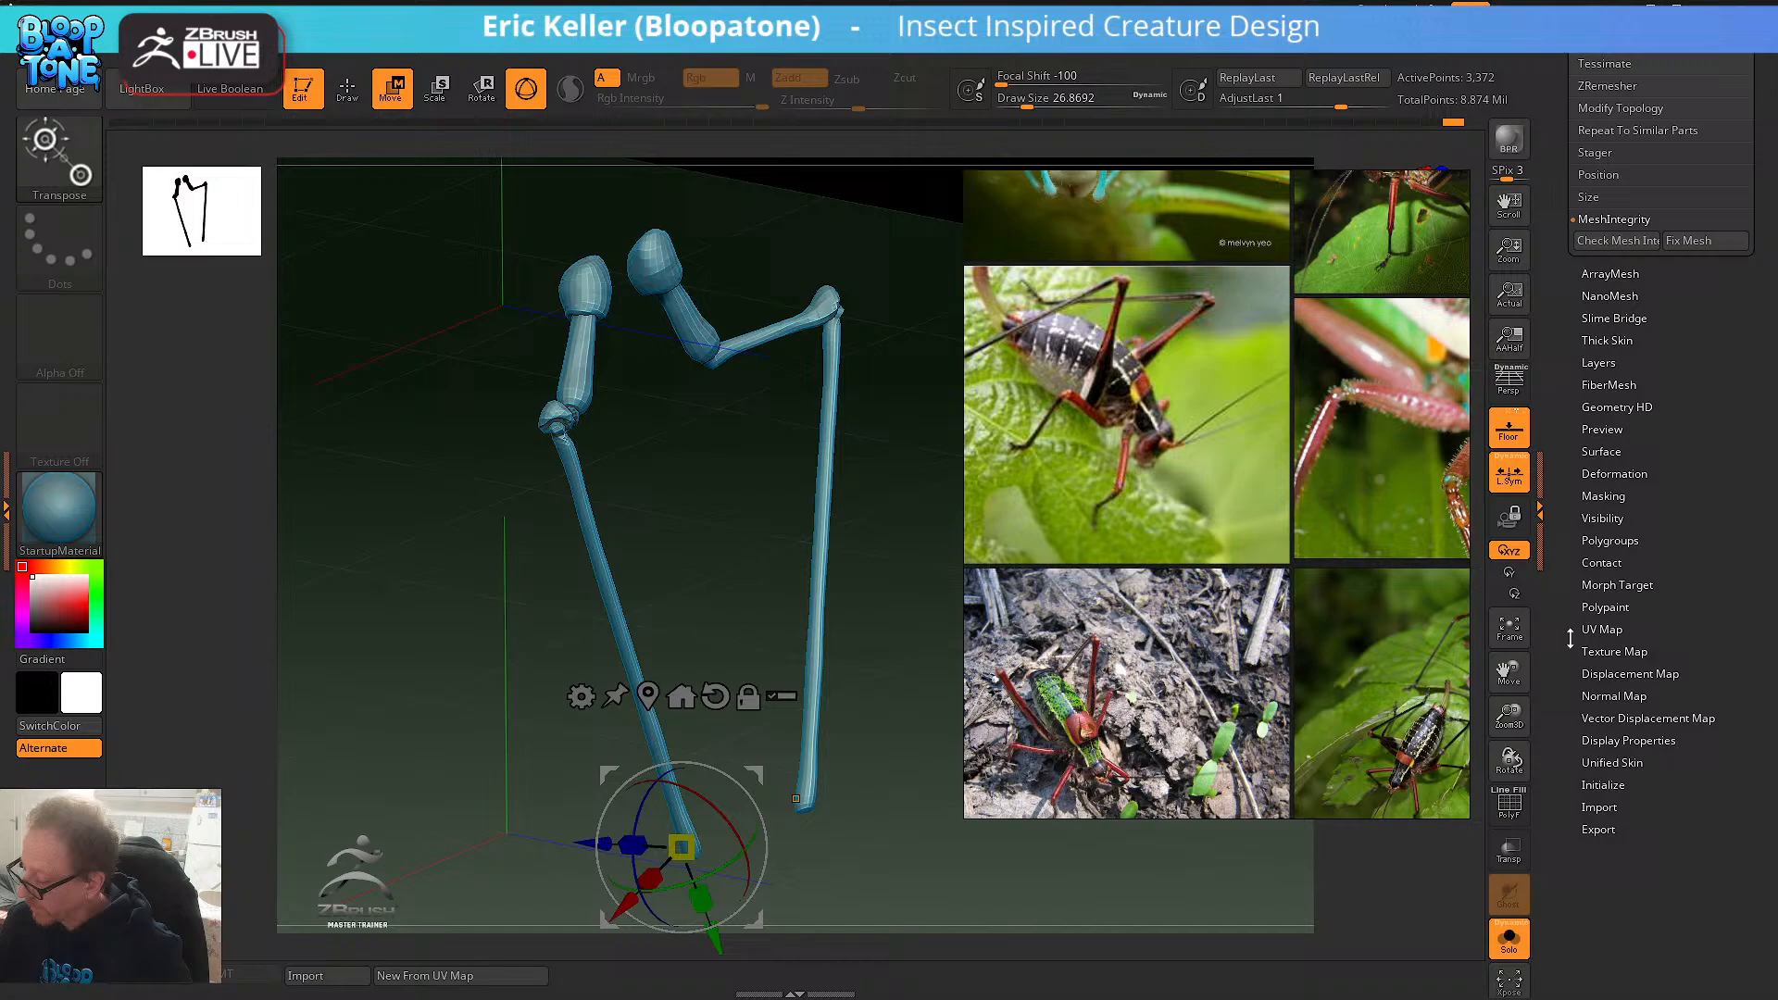
click(1614, 473)
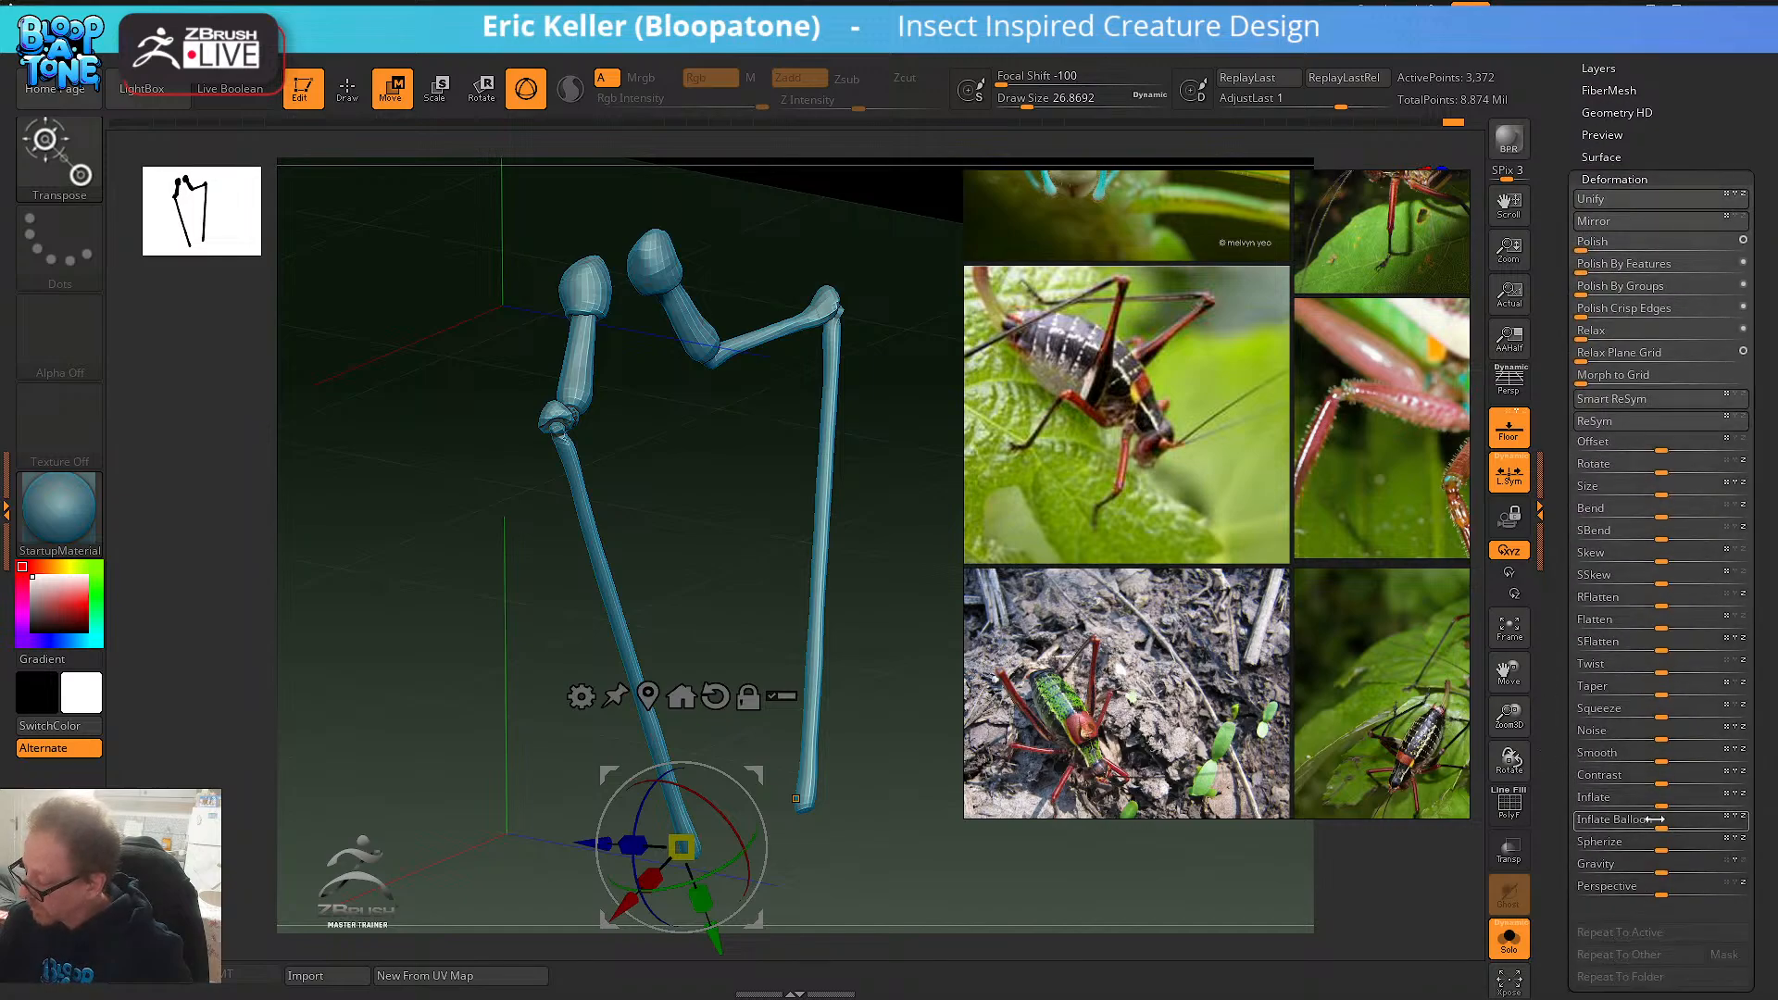
click(1662, 824)
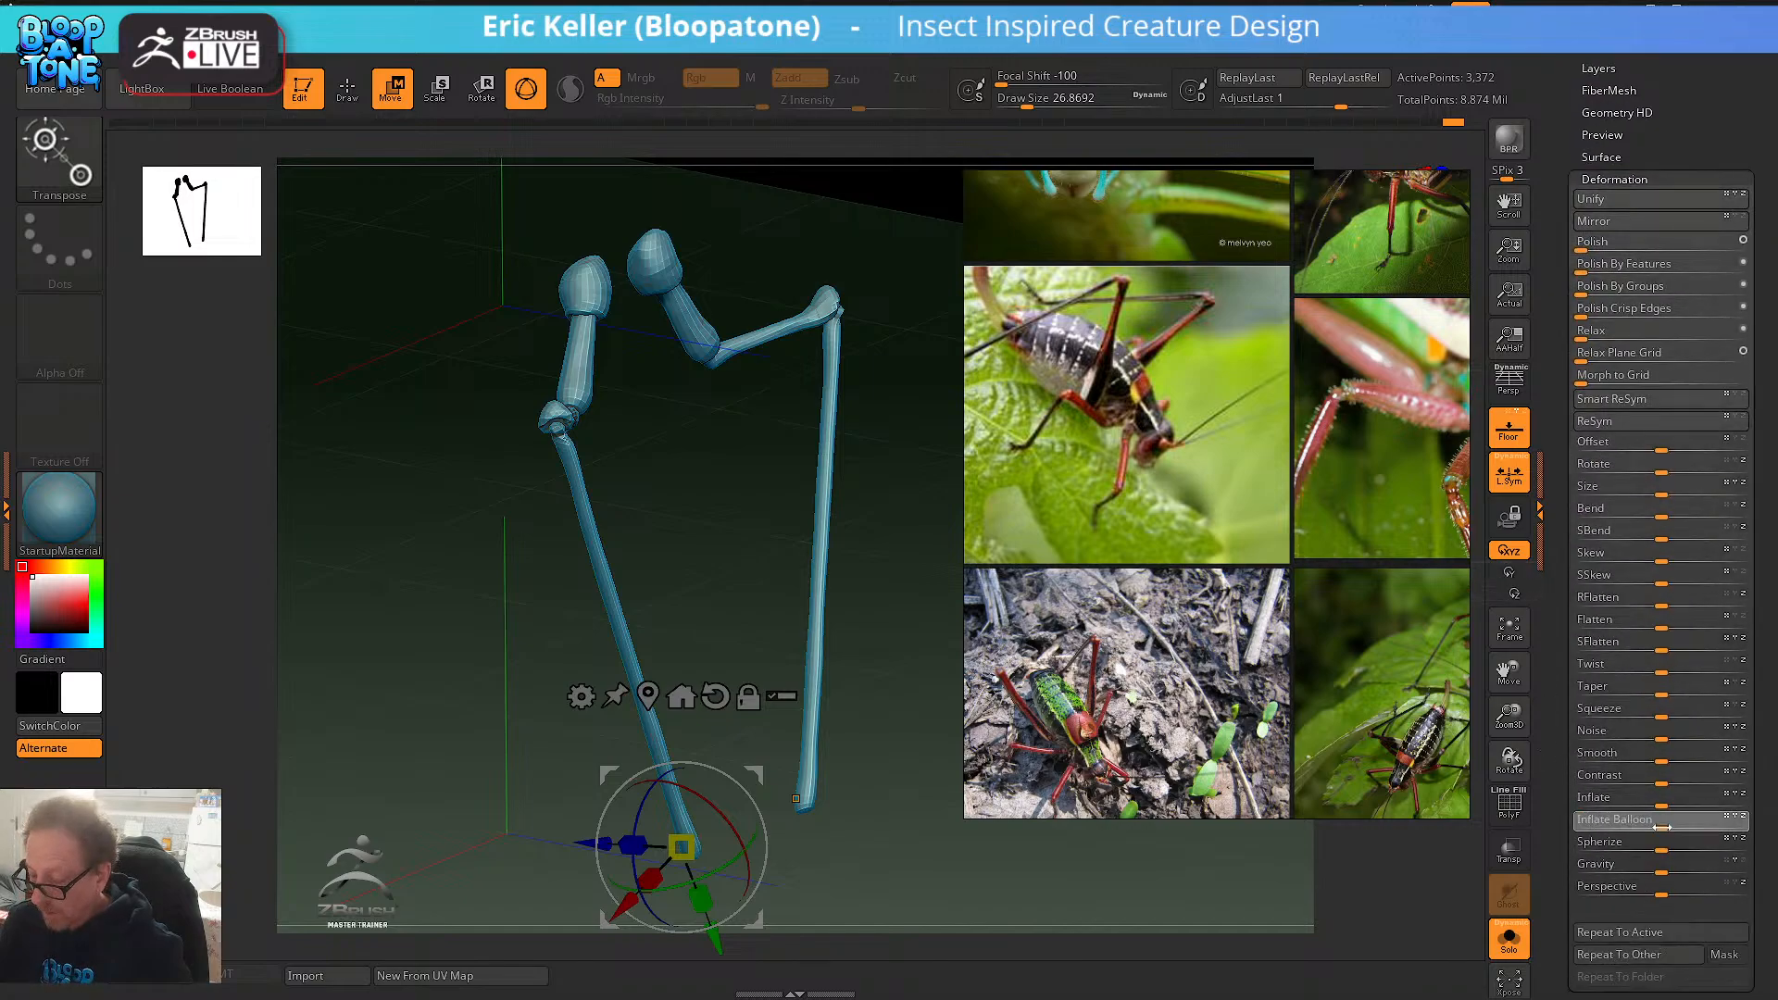
drag(1662, 827, 1667, 824)
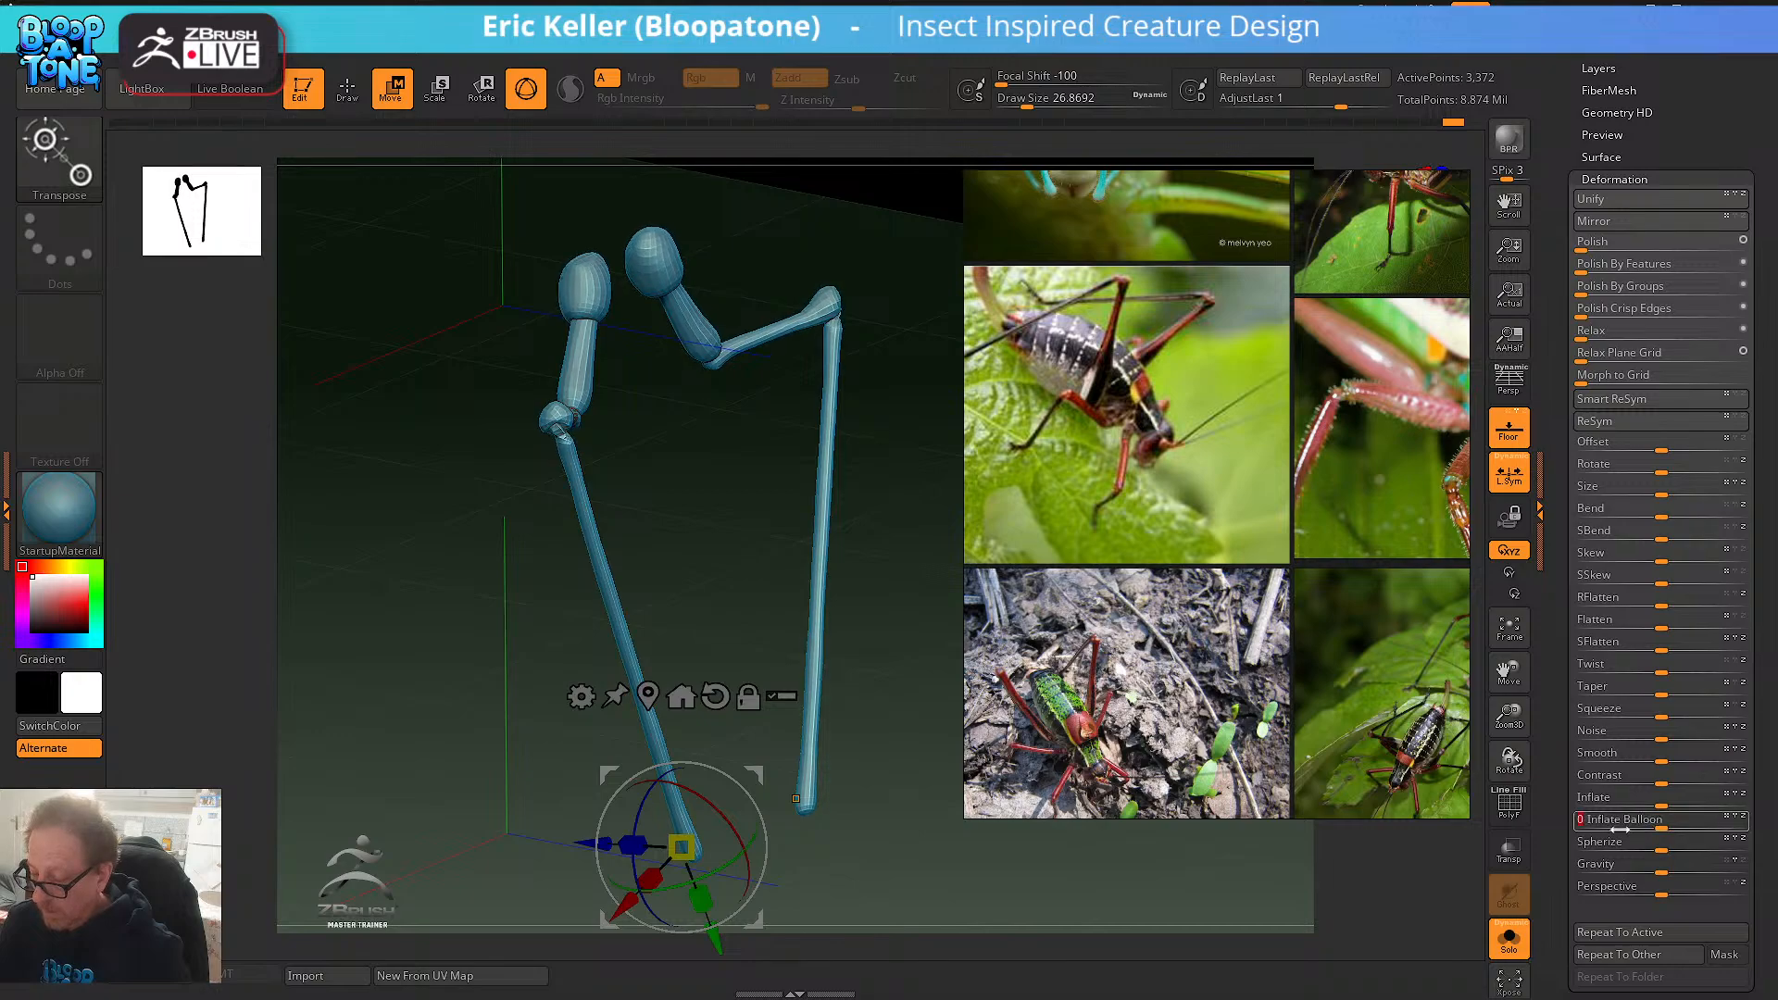
- Show the whole creature to review the front legs against the body, and isolate the legs again for sculpting with the Move brush
click(1509, 940)
drag(952, 892, 897, 774)
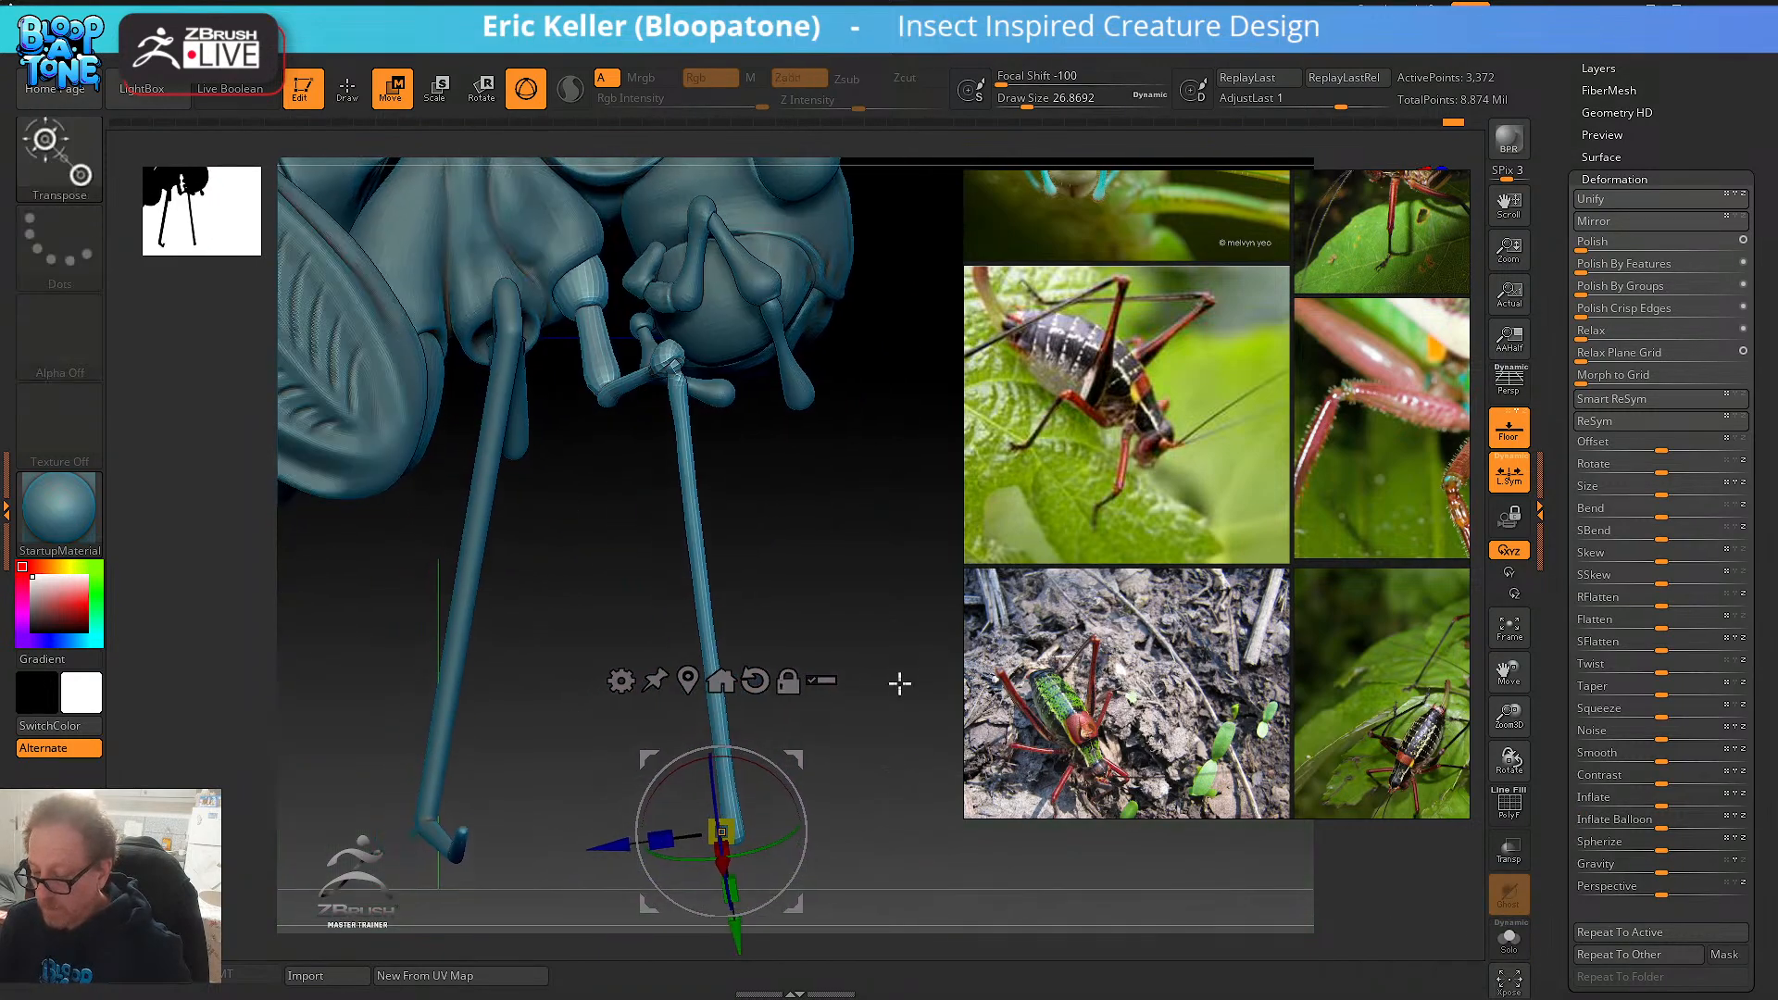
drag(899, 683, 893, 725)
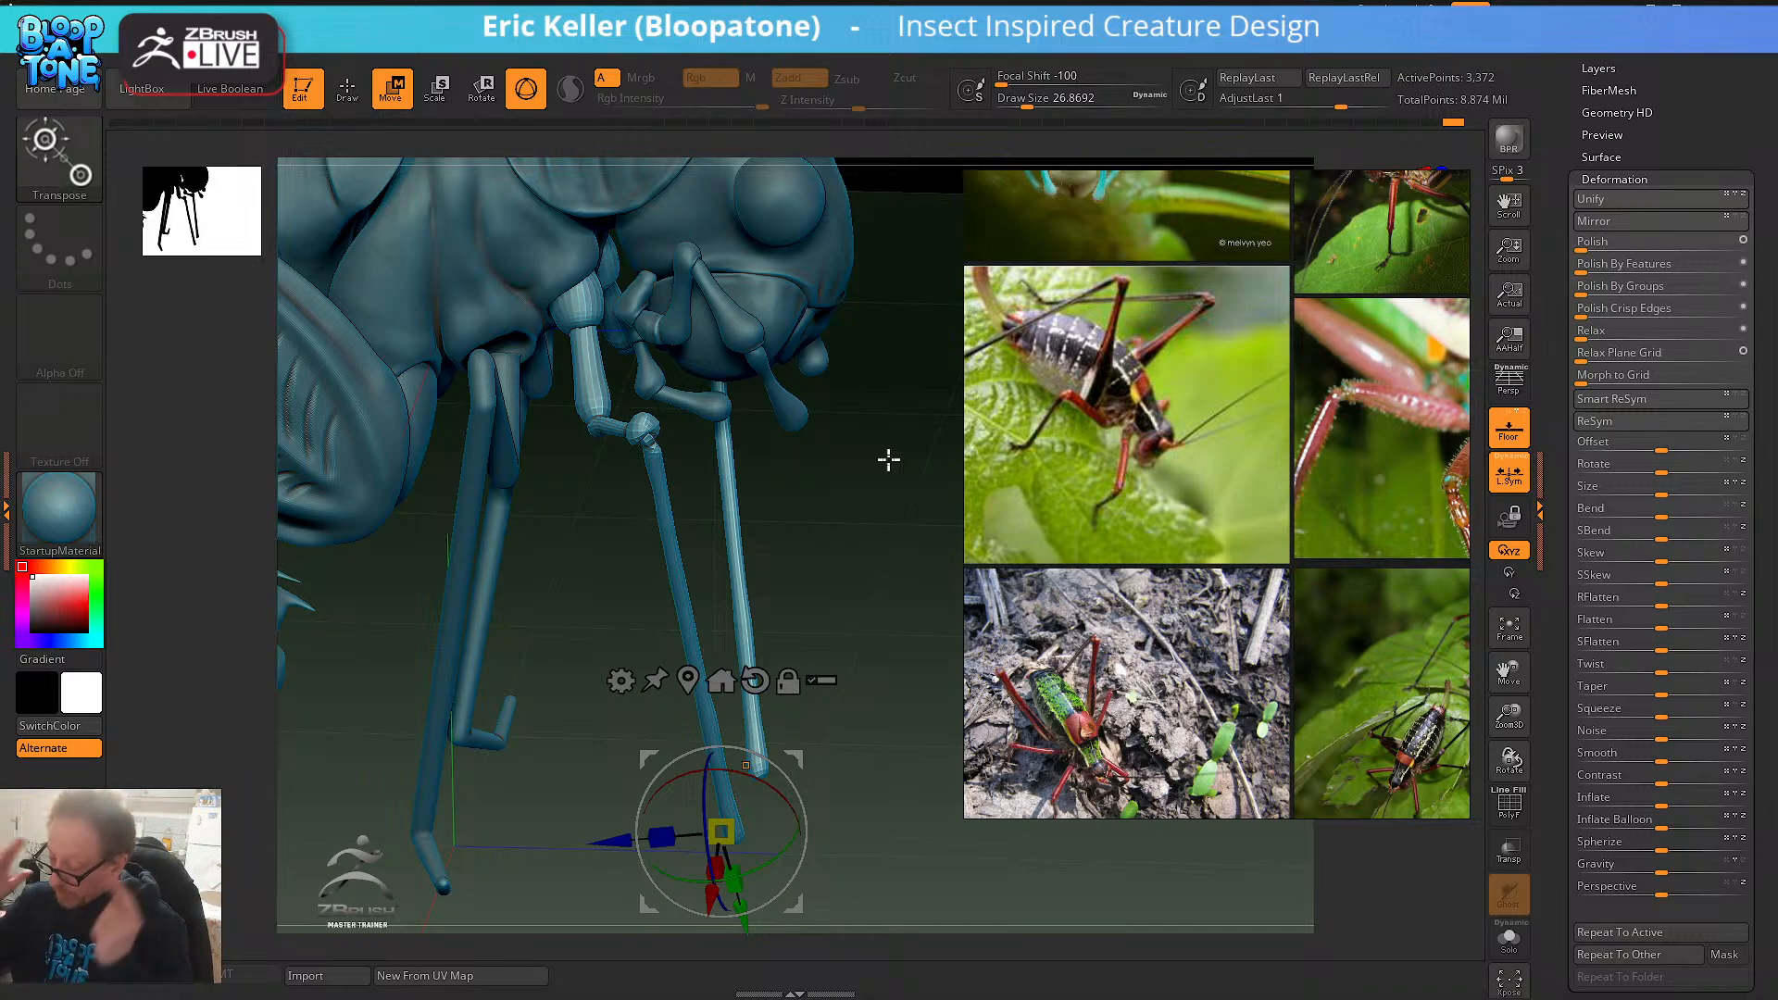
drag(828, 455, 835, 513)
click(348, 88)
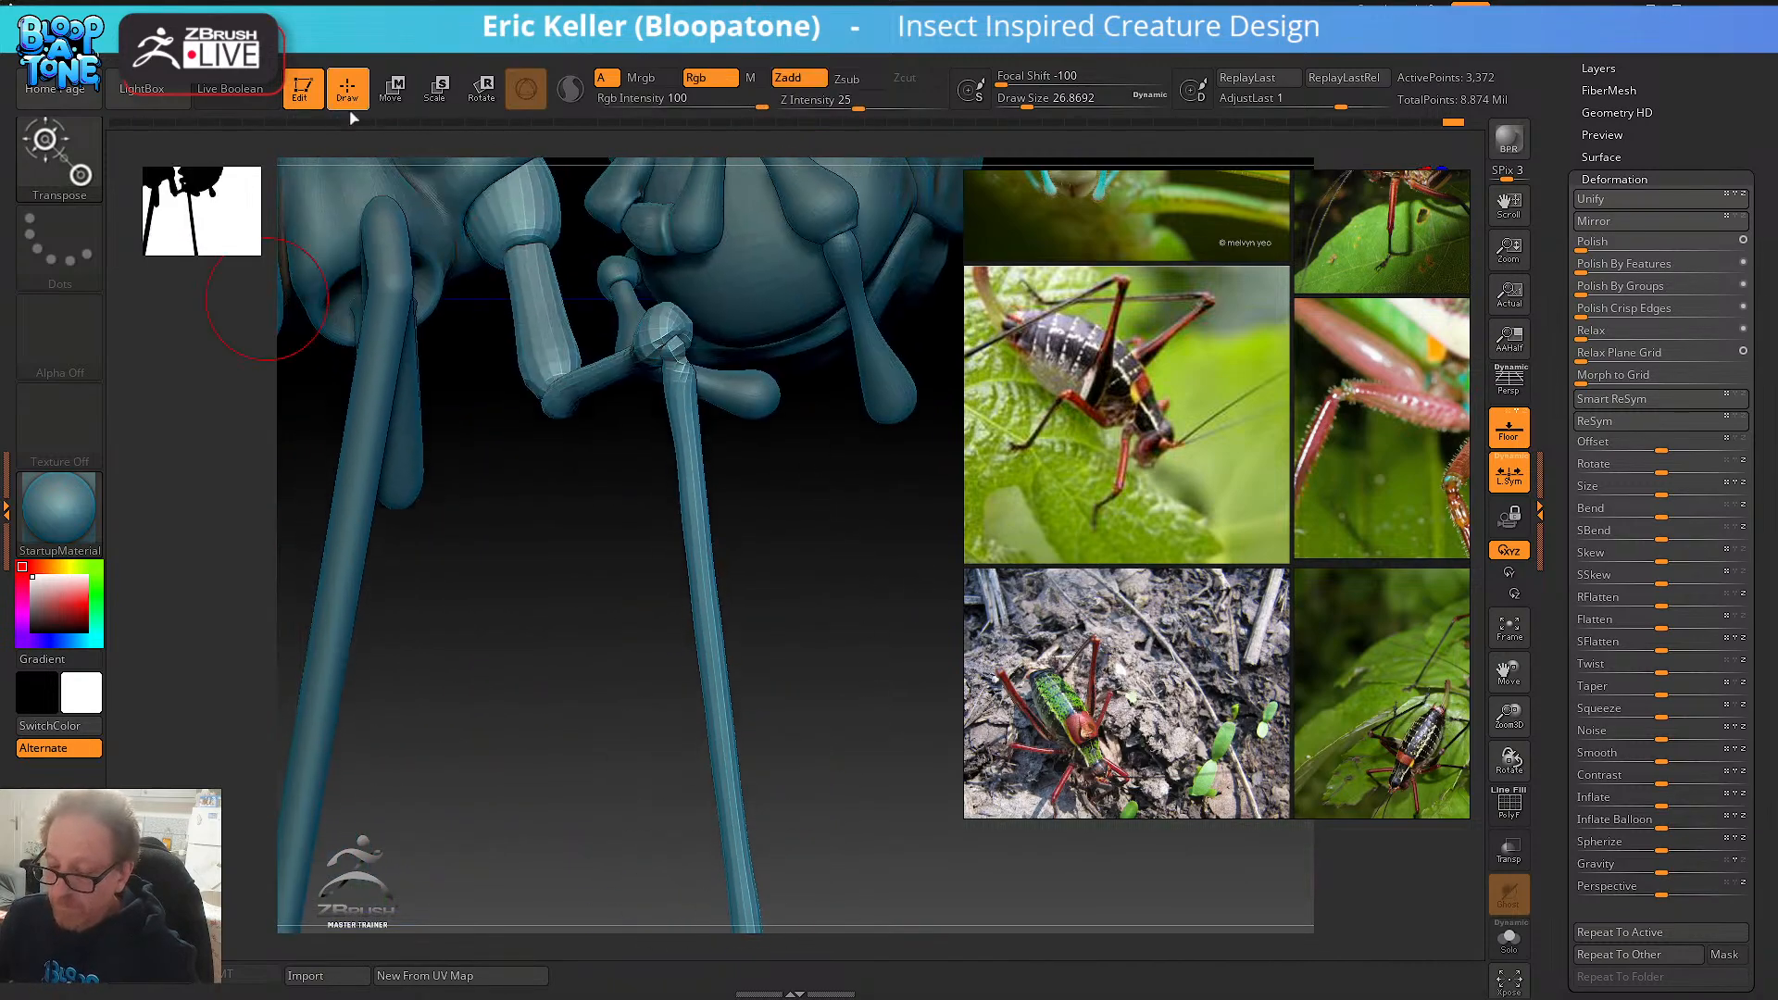
click(1509, 939)
drag(868, 707, 907, 561)
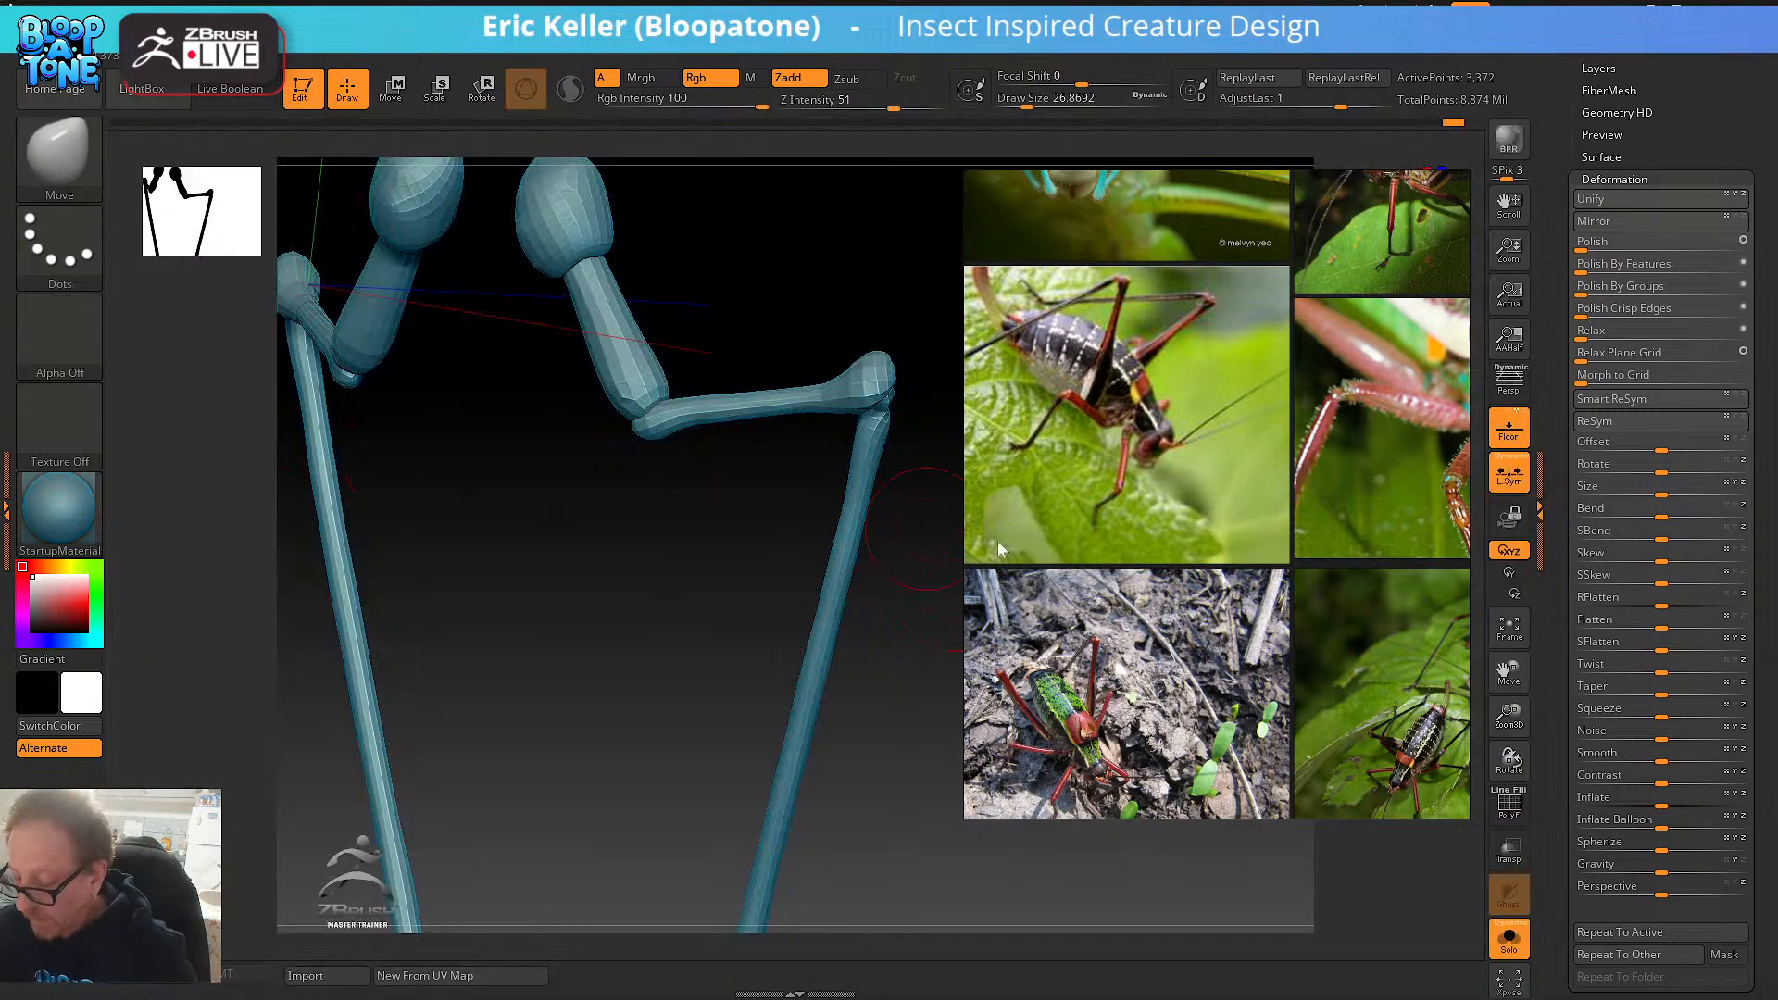
- Raise the legs to subdivision level 2 and delete the lower and higher subdivision levels
alt+drag(806, 543, 703, 637)
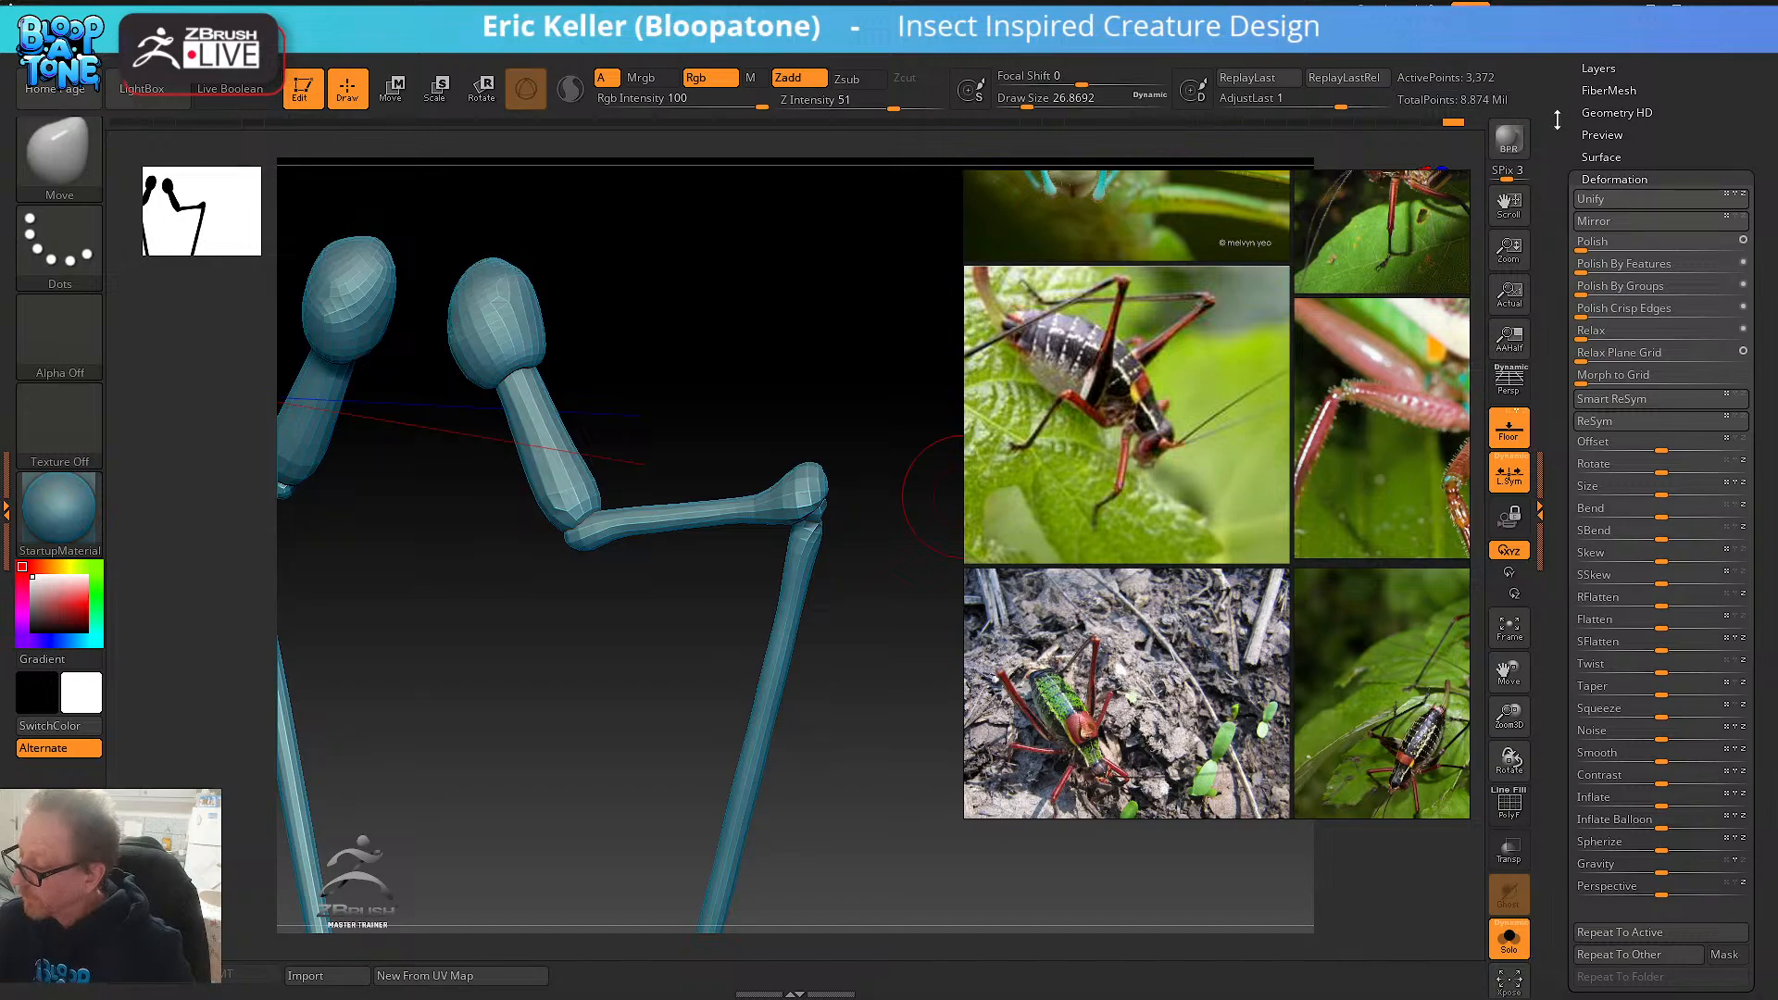
drag(1558, 119, 1608, 331)
click(1605, 342)
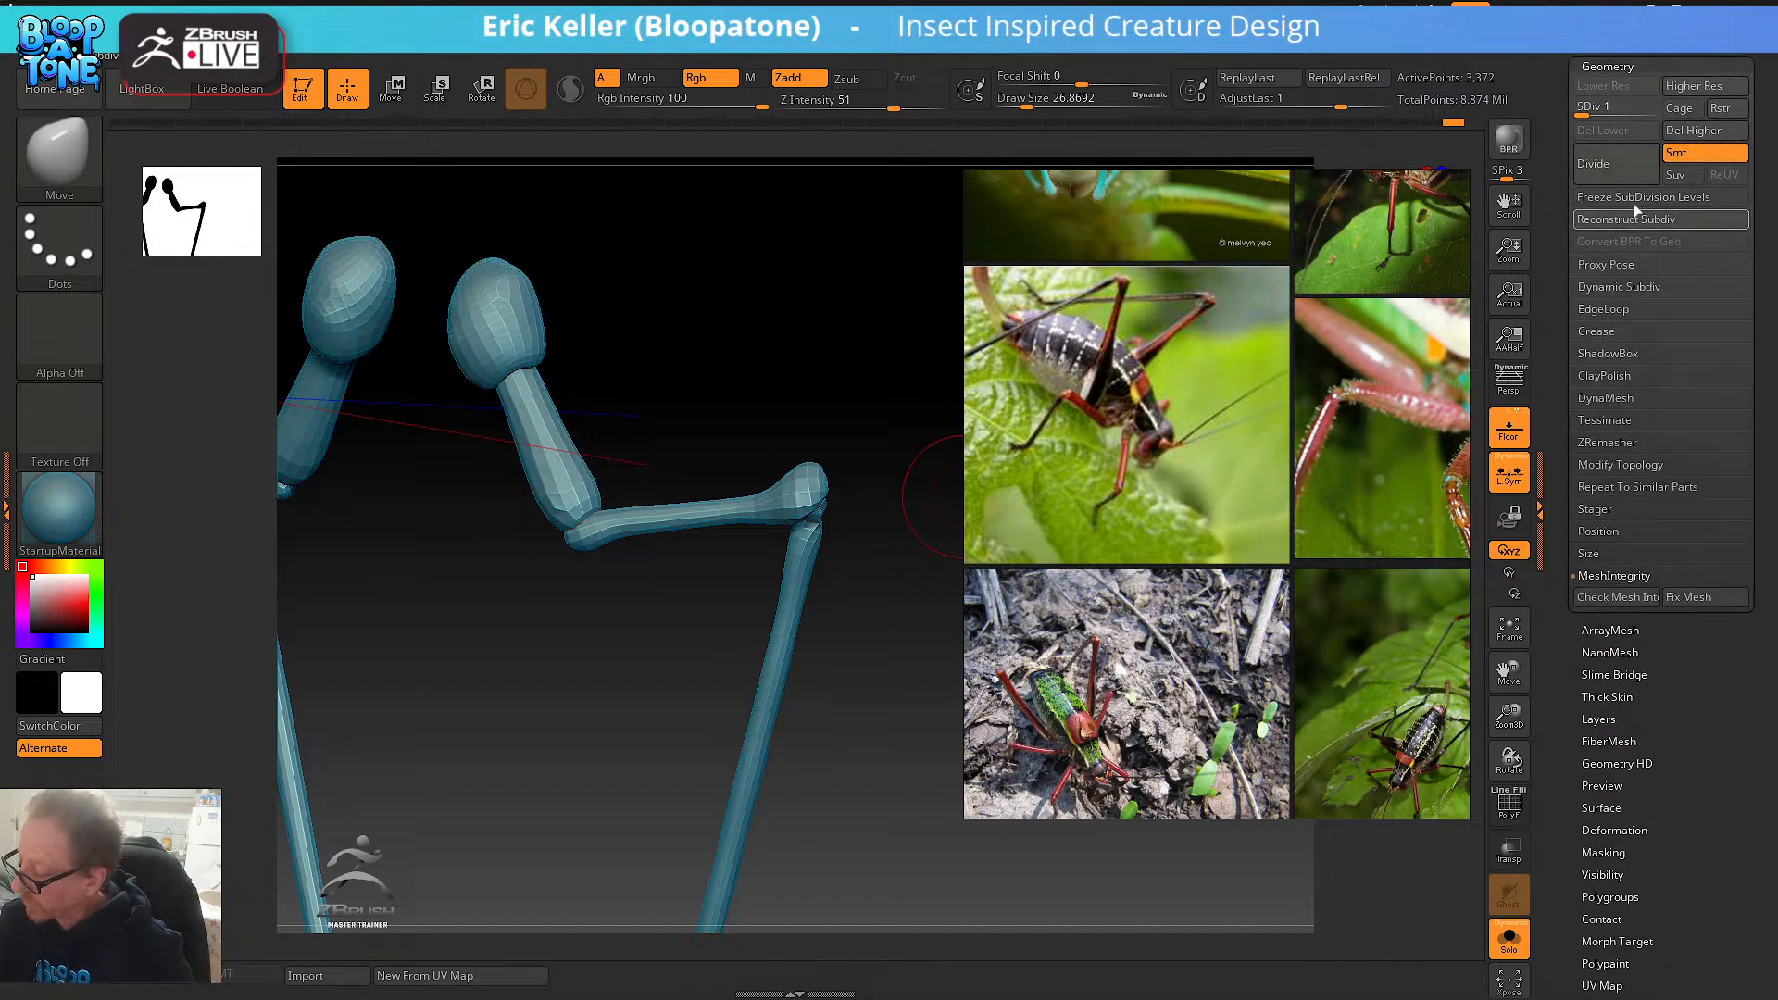
click(1611, 150)
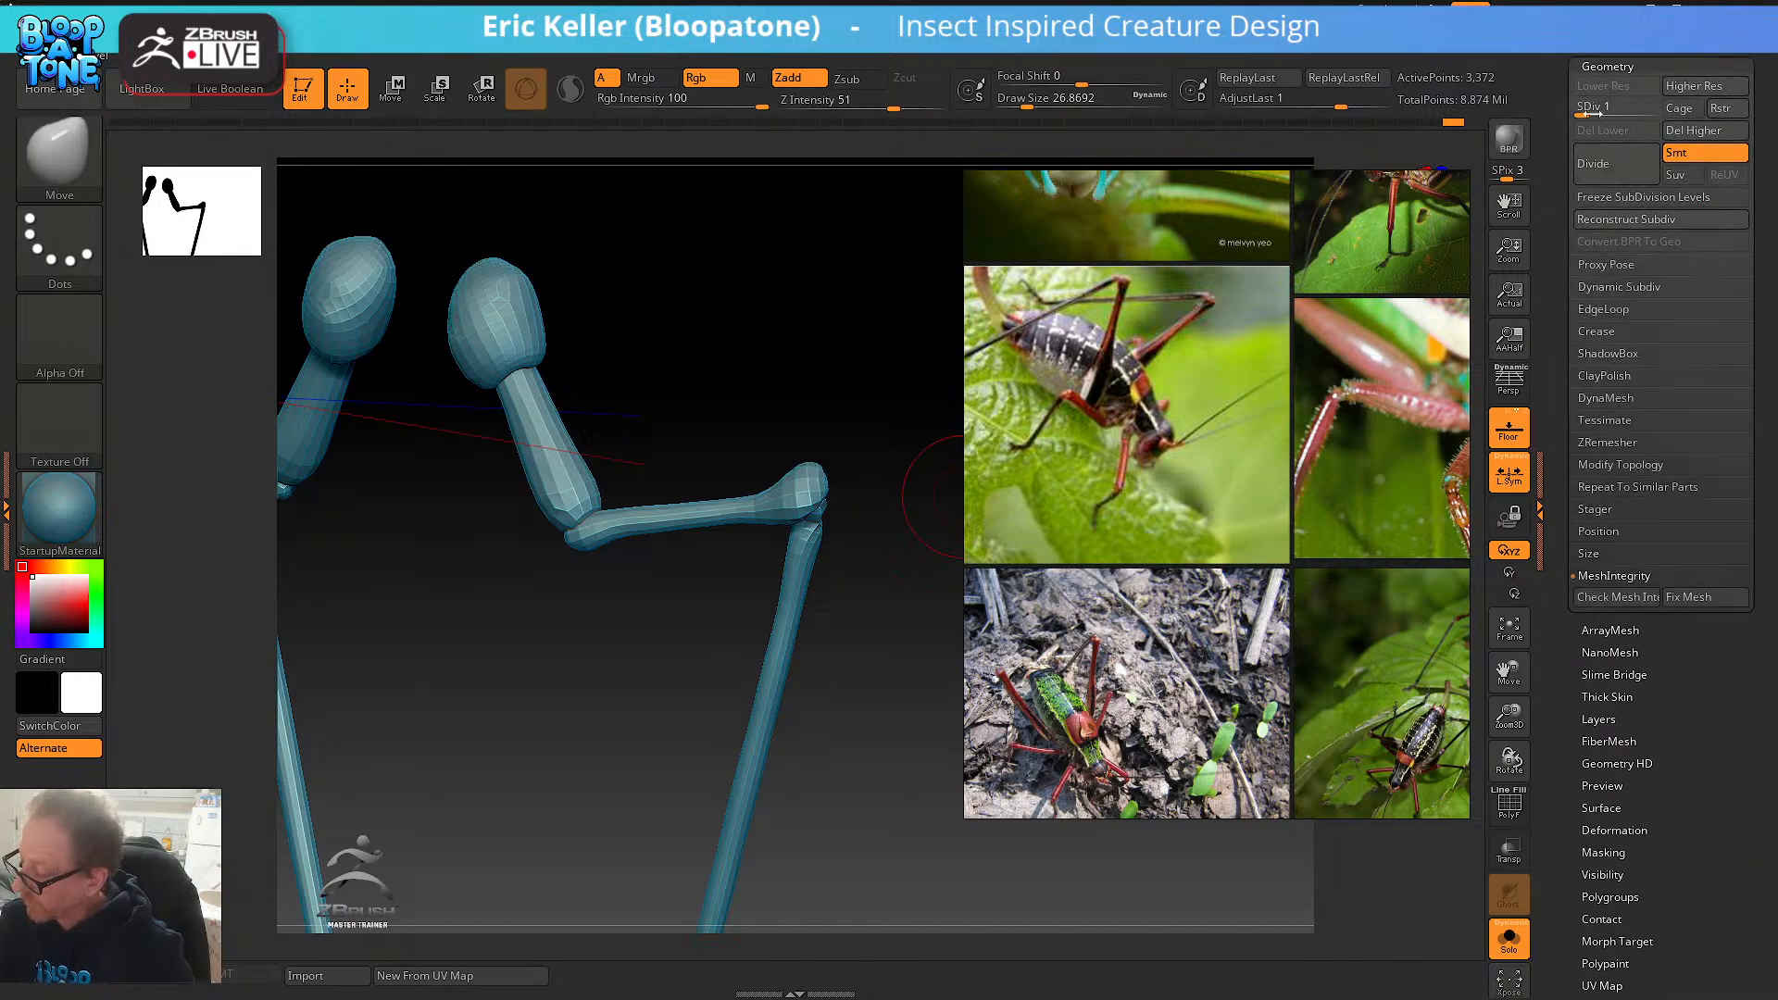
click(1623, 139)
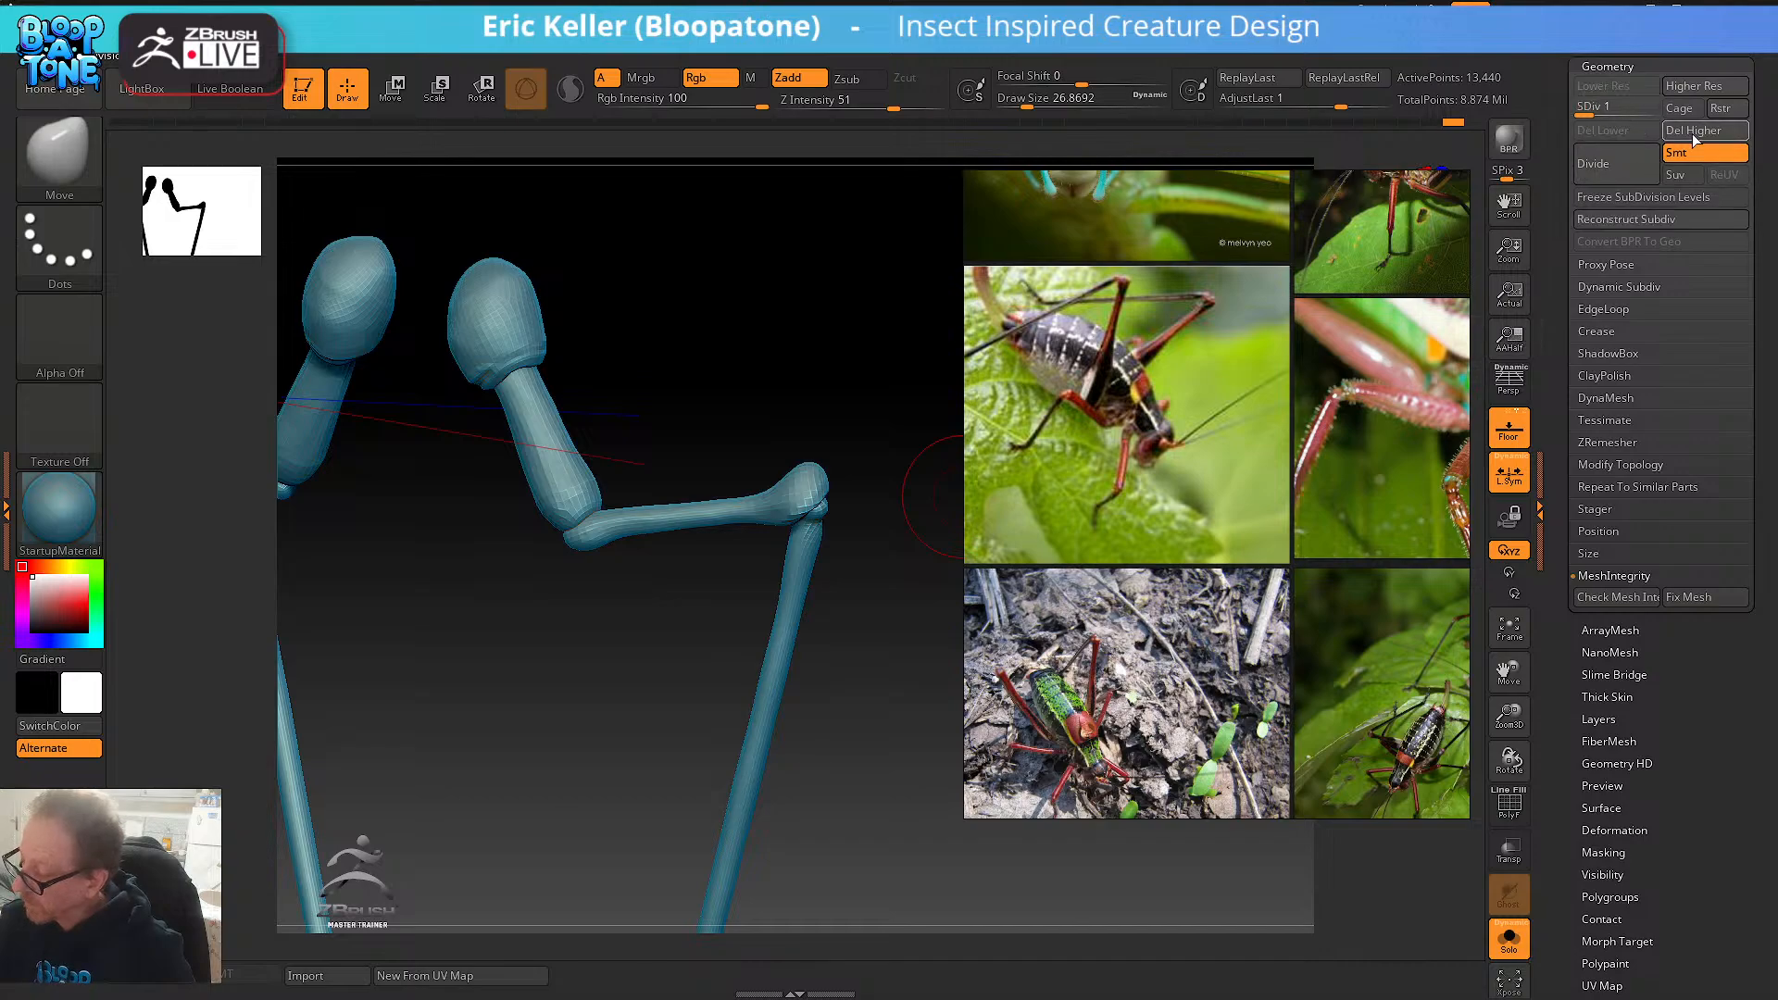
alt+drag(917, 778, 917, 634)
- Examine the front leg segments, knee and foot in the green grasshopper reference photo
scroll(1332, 514, down, 4)
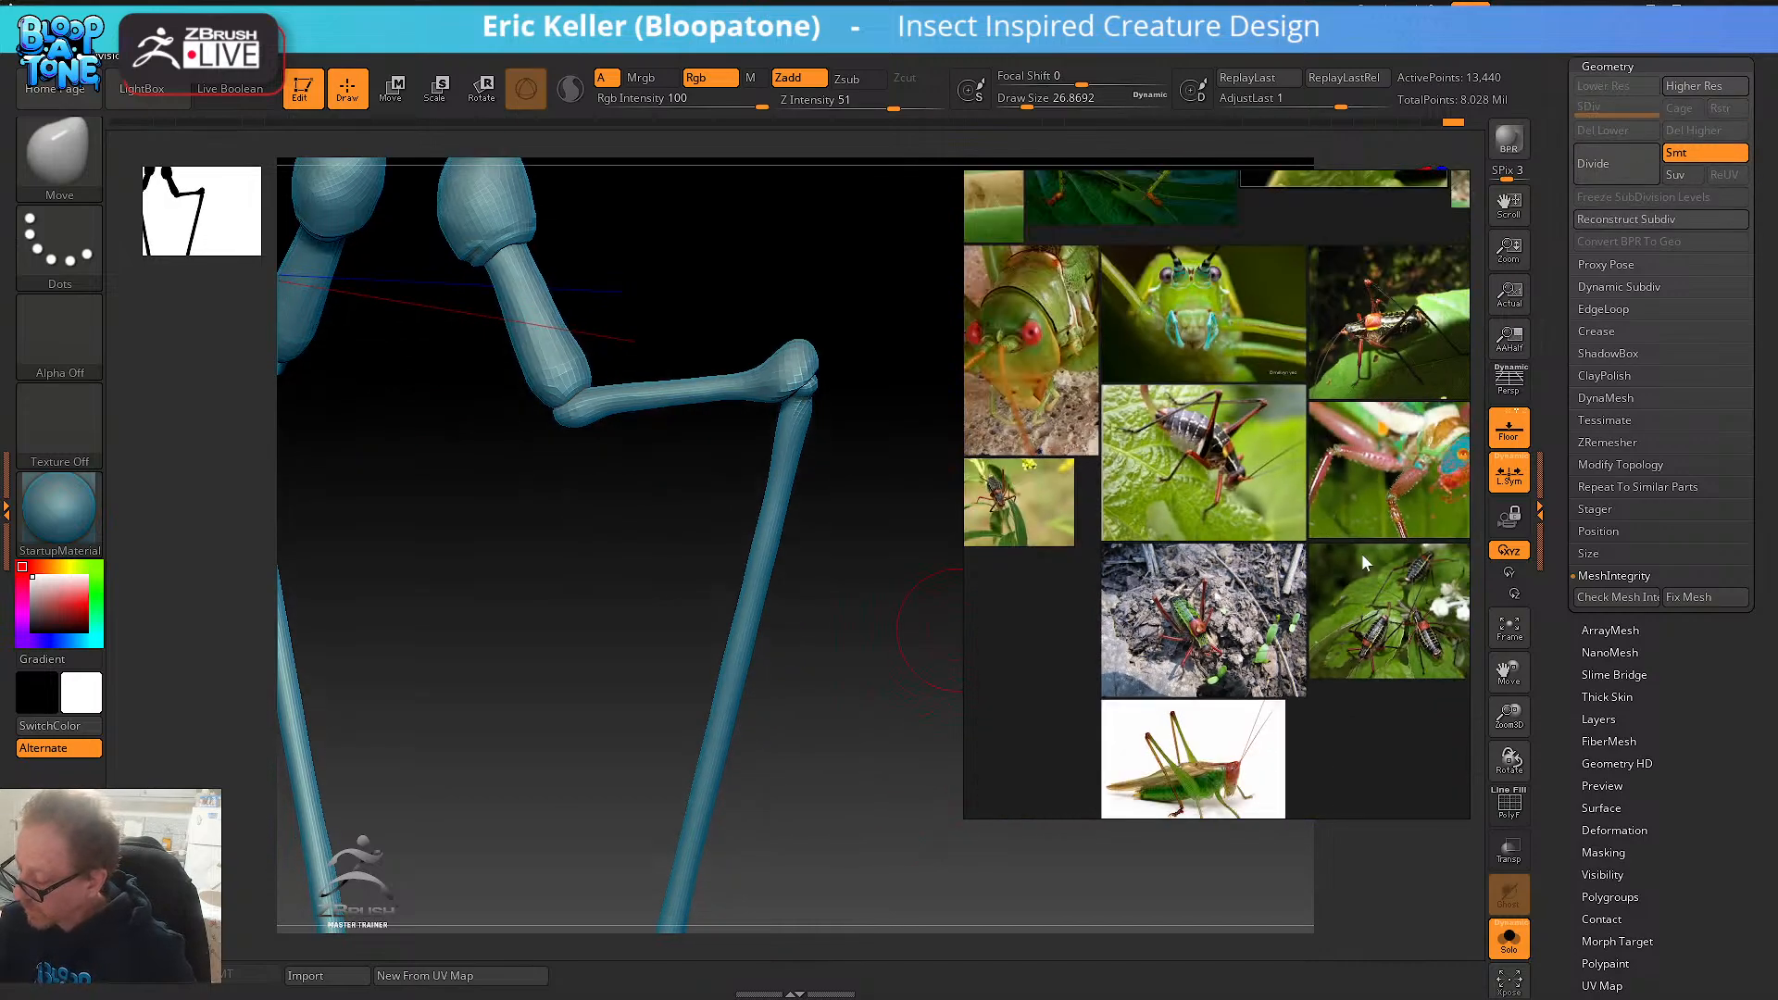
middle_drag(1334, 565, 1185, 456)
scroll(1172, 507, up, 4)
middle_drag(1105, 592, 1255, 166)
scroll(1115, 419, up, 4)
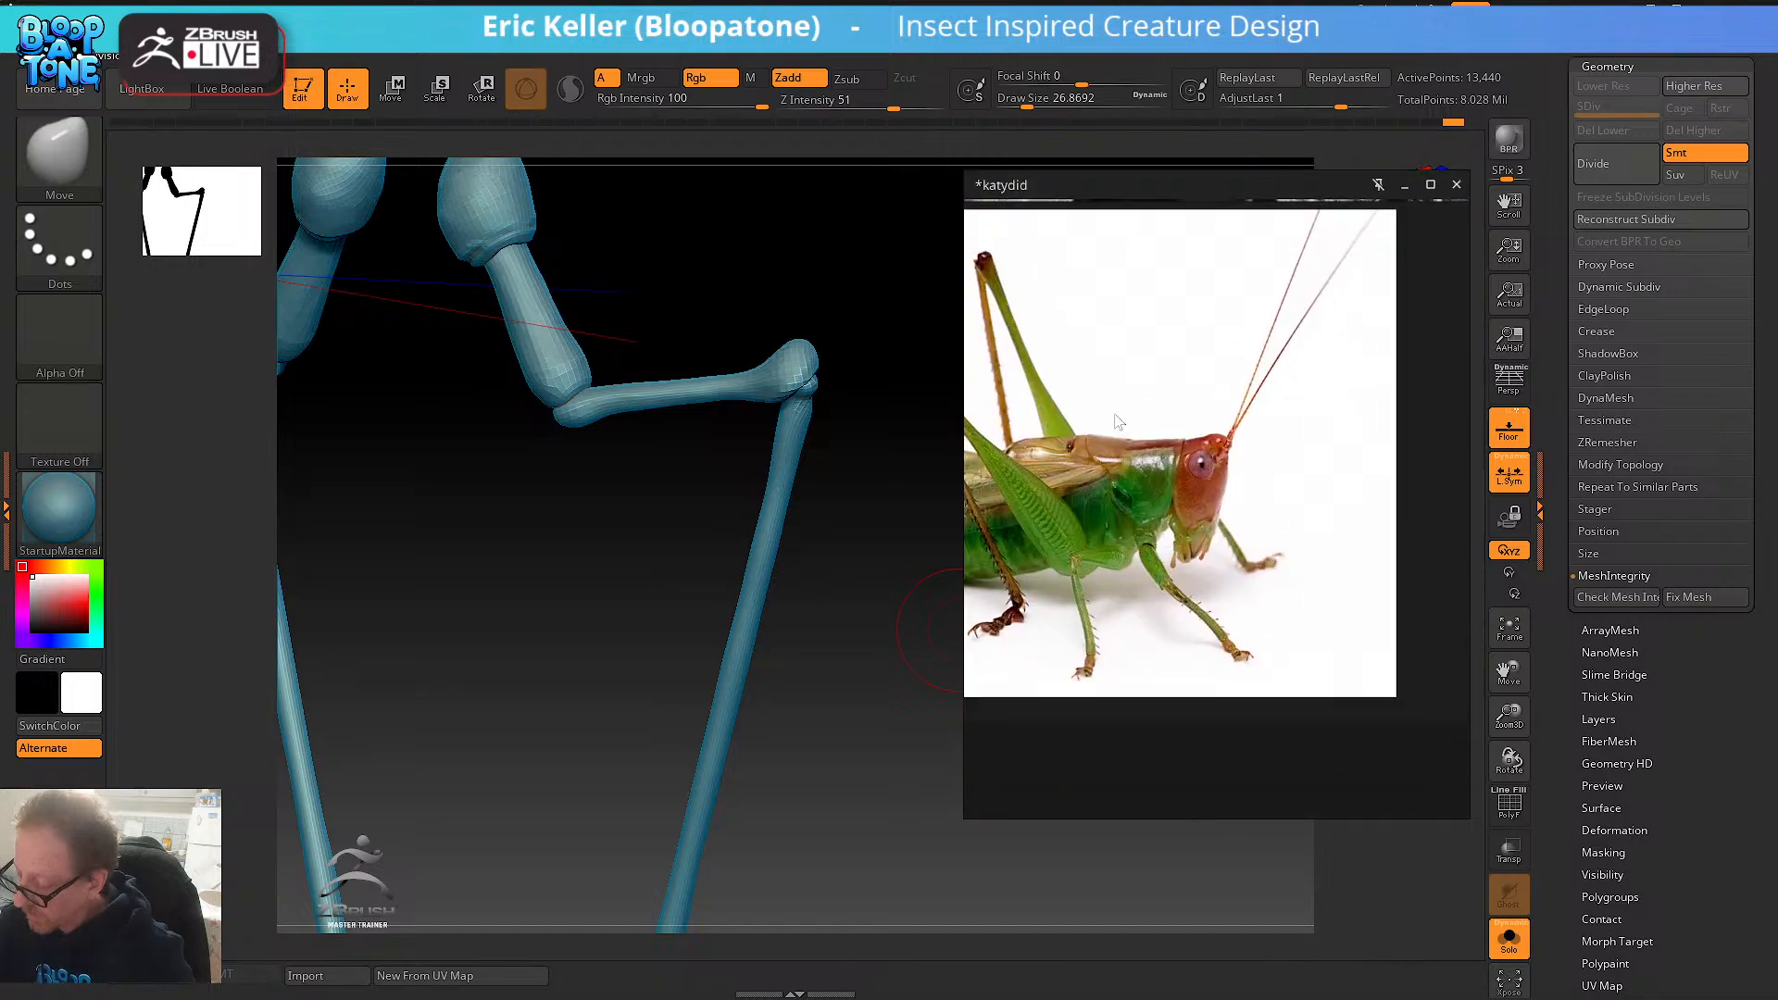
middle_drag(1159, 415, 1130, 222)
scroll(1164, 363, up, 7)
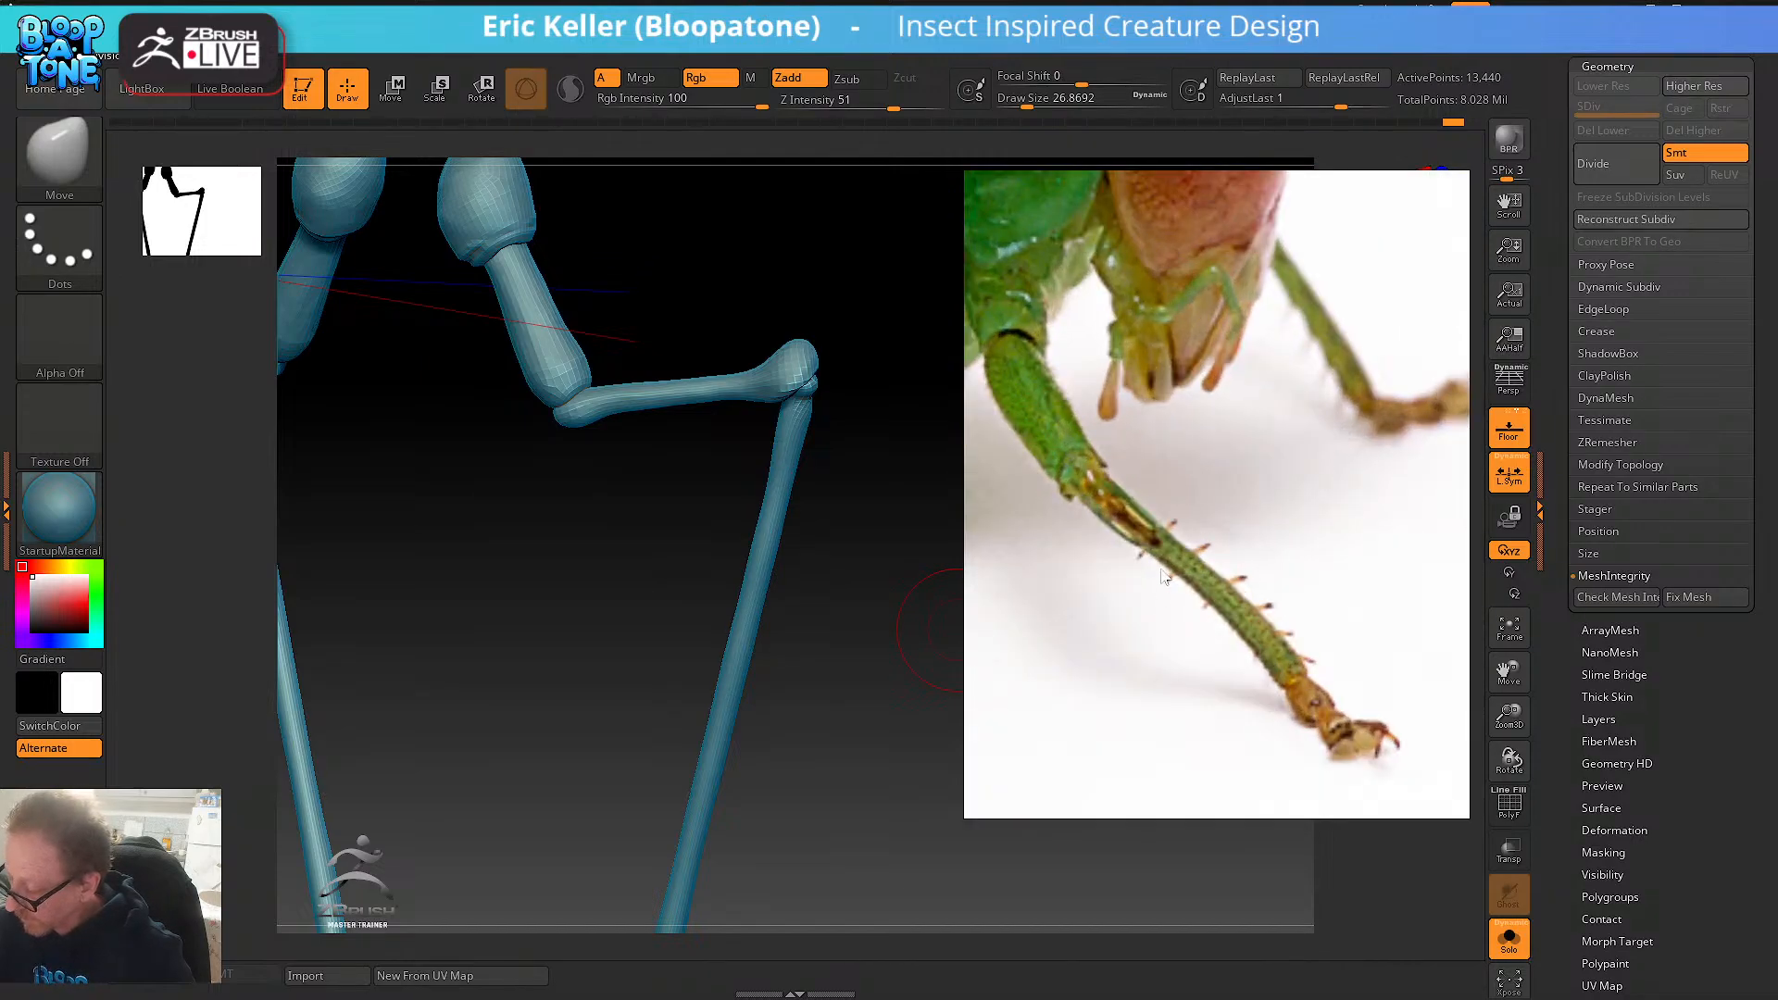
scroll(1246, 523, down, 8)
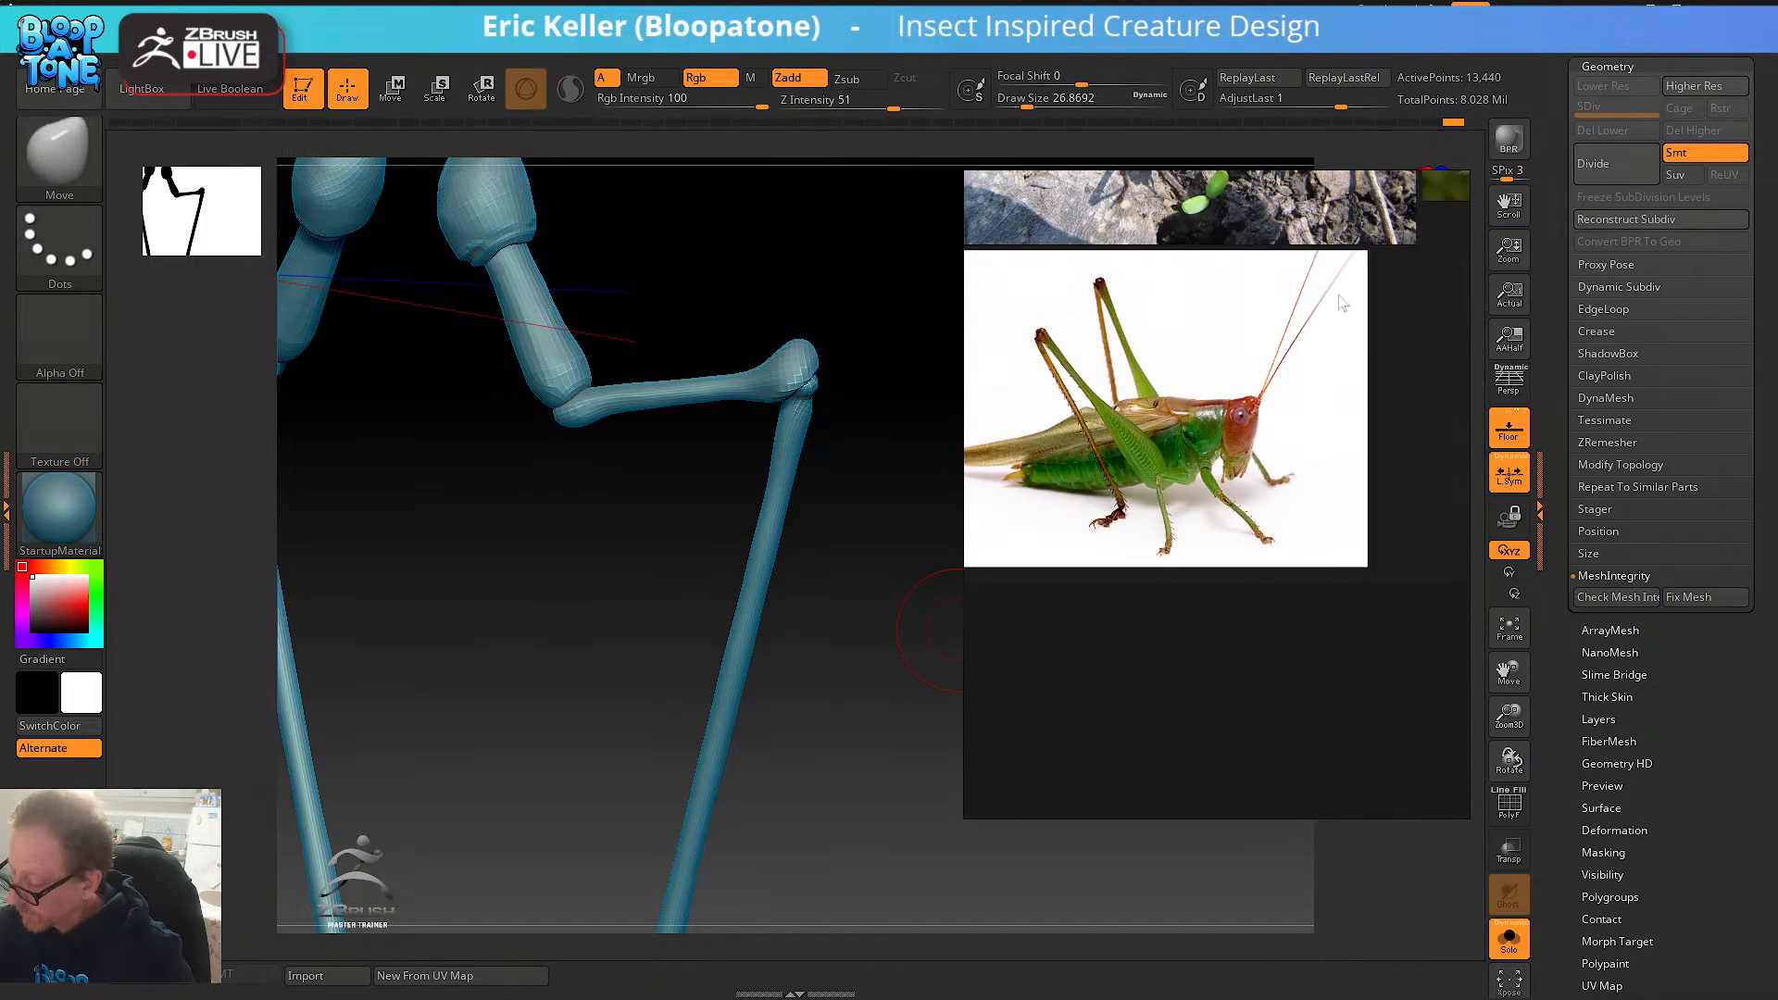
- Browse the katydid references and examine the spiny front legs of the green katydid with the orange mouthparts
mouse_move(1370, 204)
middle_down()
mouse_move(1245, 600)
mouse_move(1204, 558)
middle_up()
middle_drag(1321, 380, 1274, 672)
middle_drag(1444, 453, 1254, 506)
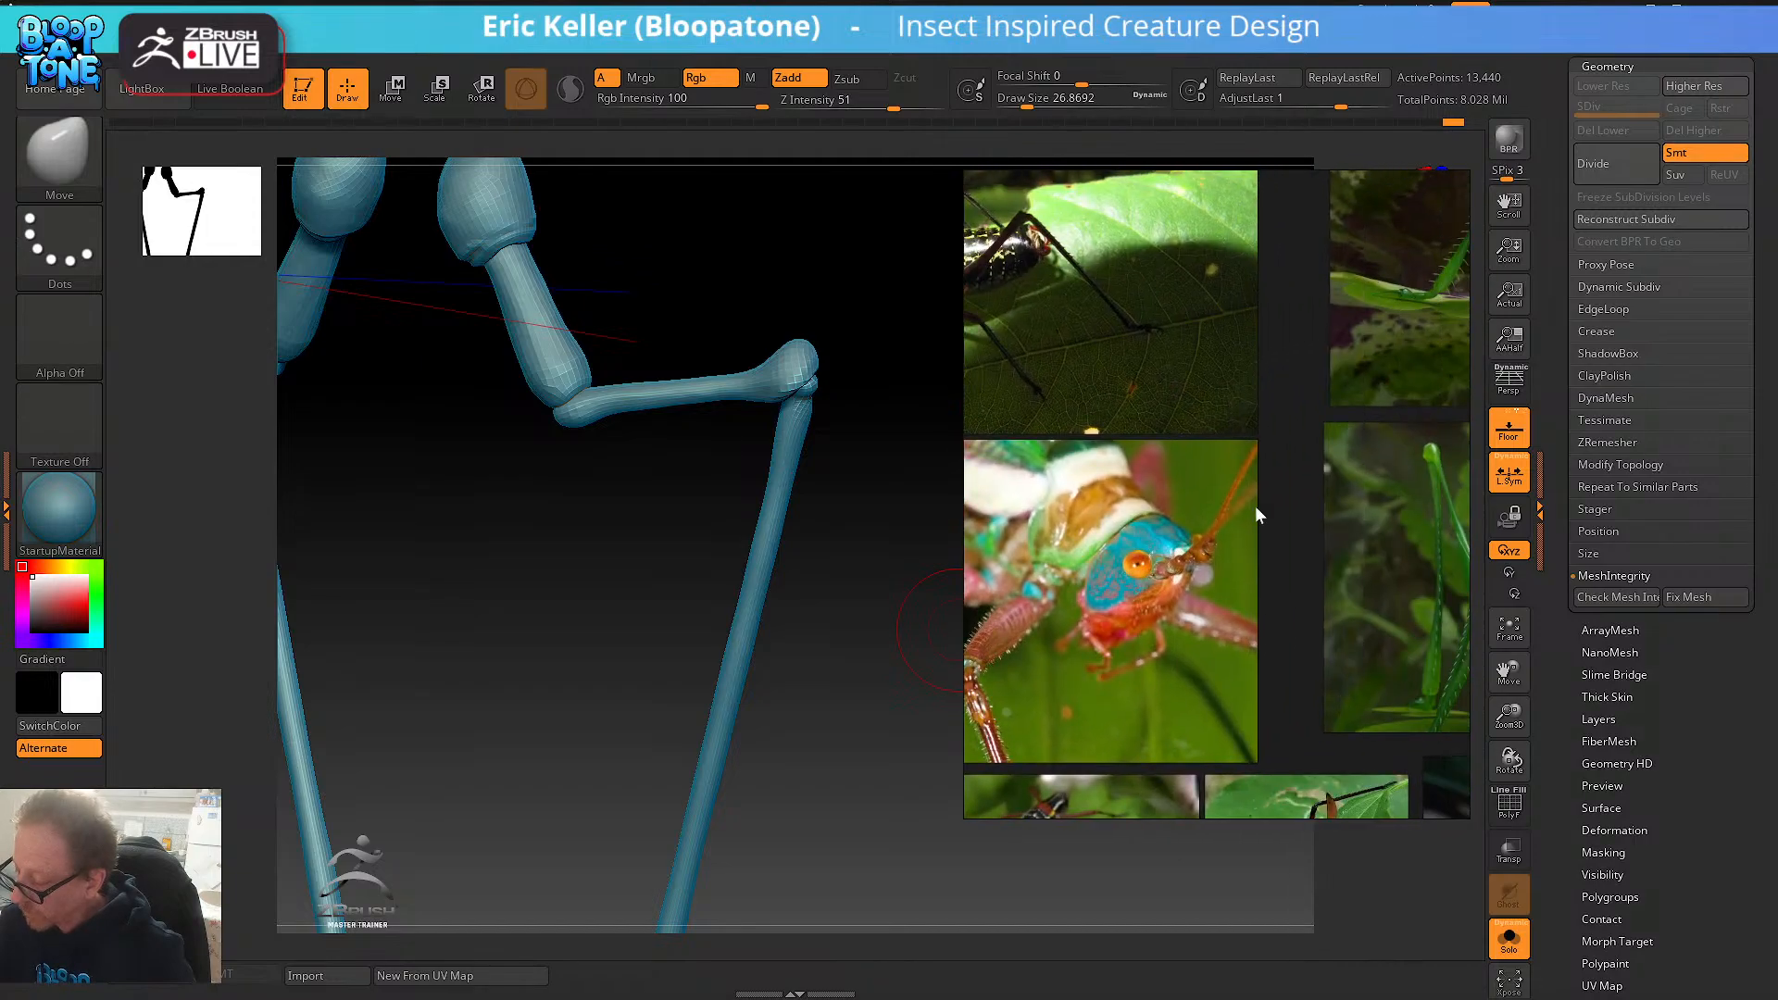
mouse_move(1389, 500)
middle_down()
mouse_move(1202, 675)
mouse_move(1152, 580)
mouse_move(1132, 374)
middle_up()
mouse_move(1220, 587)
middle_down()
mouse_move(1192, 282)
mouse_move(1208, 537)
middle_up()
scroll(1278, 563, up, 6)
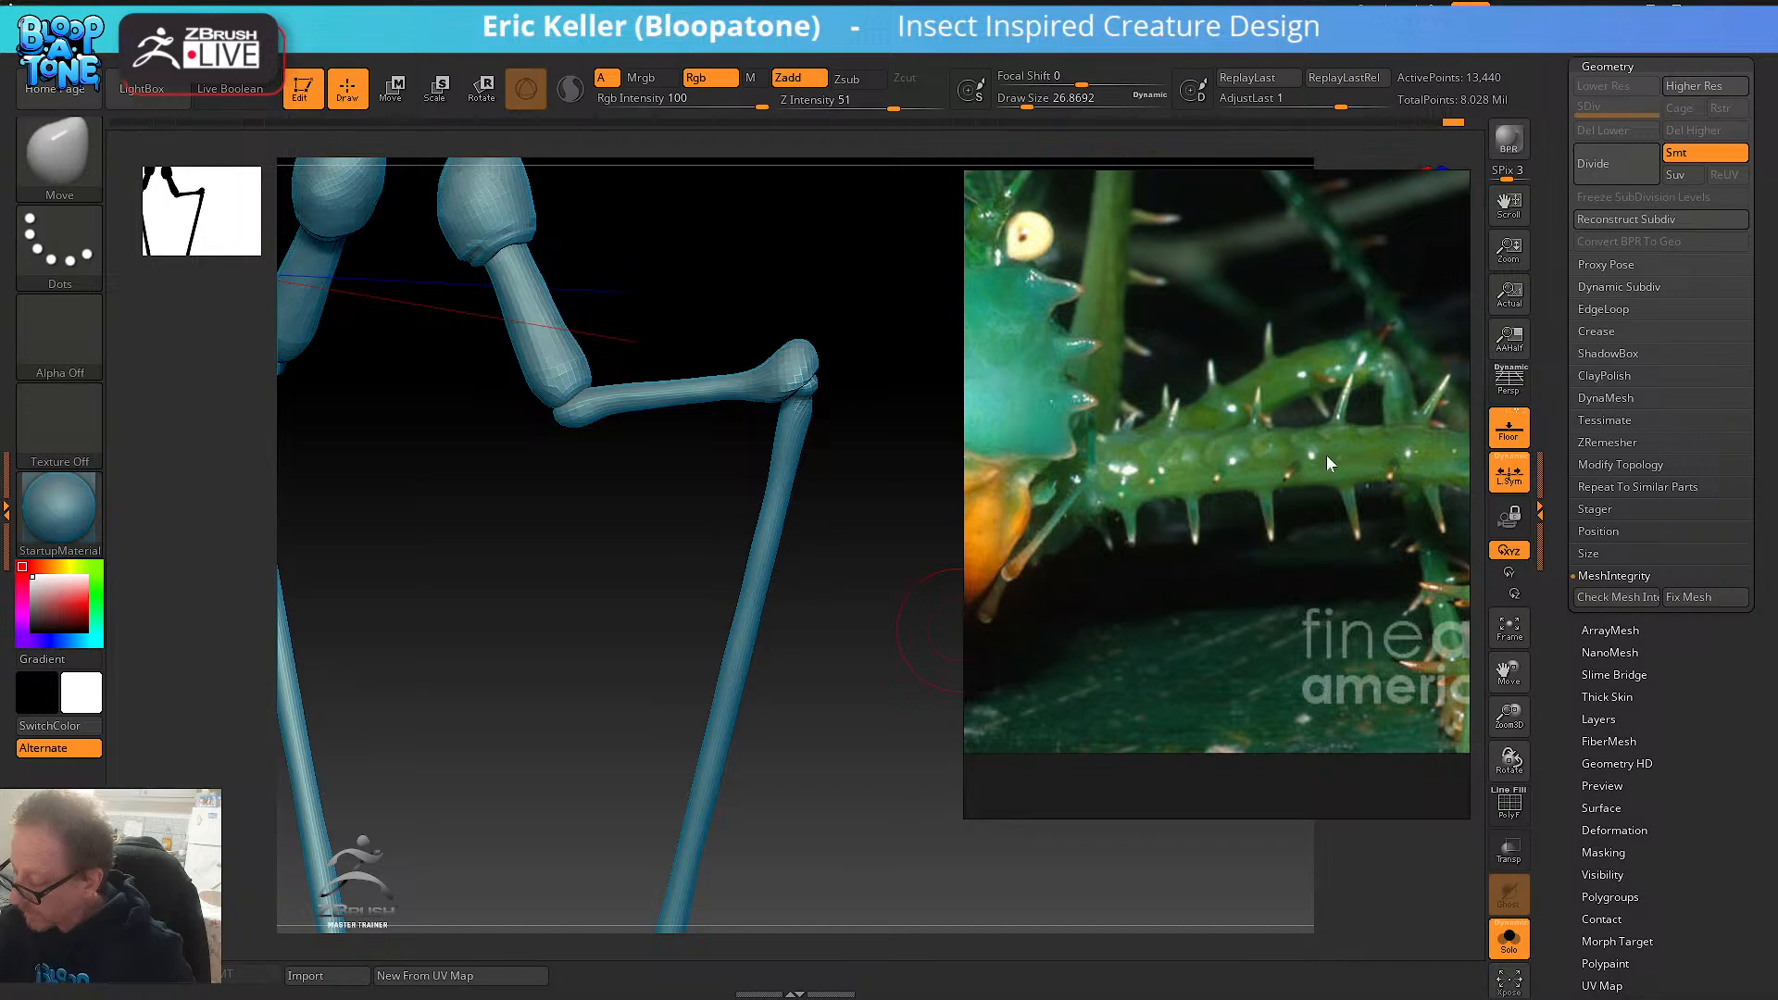
scroll(1326, 463, down, 5)
scroll(1043, 515, up, 2)
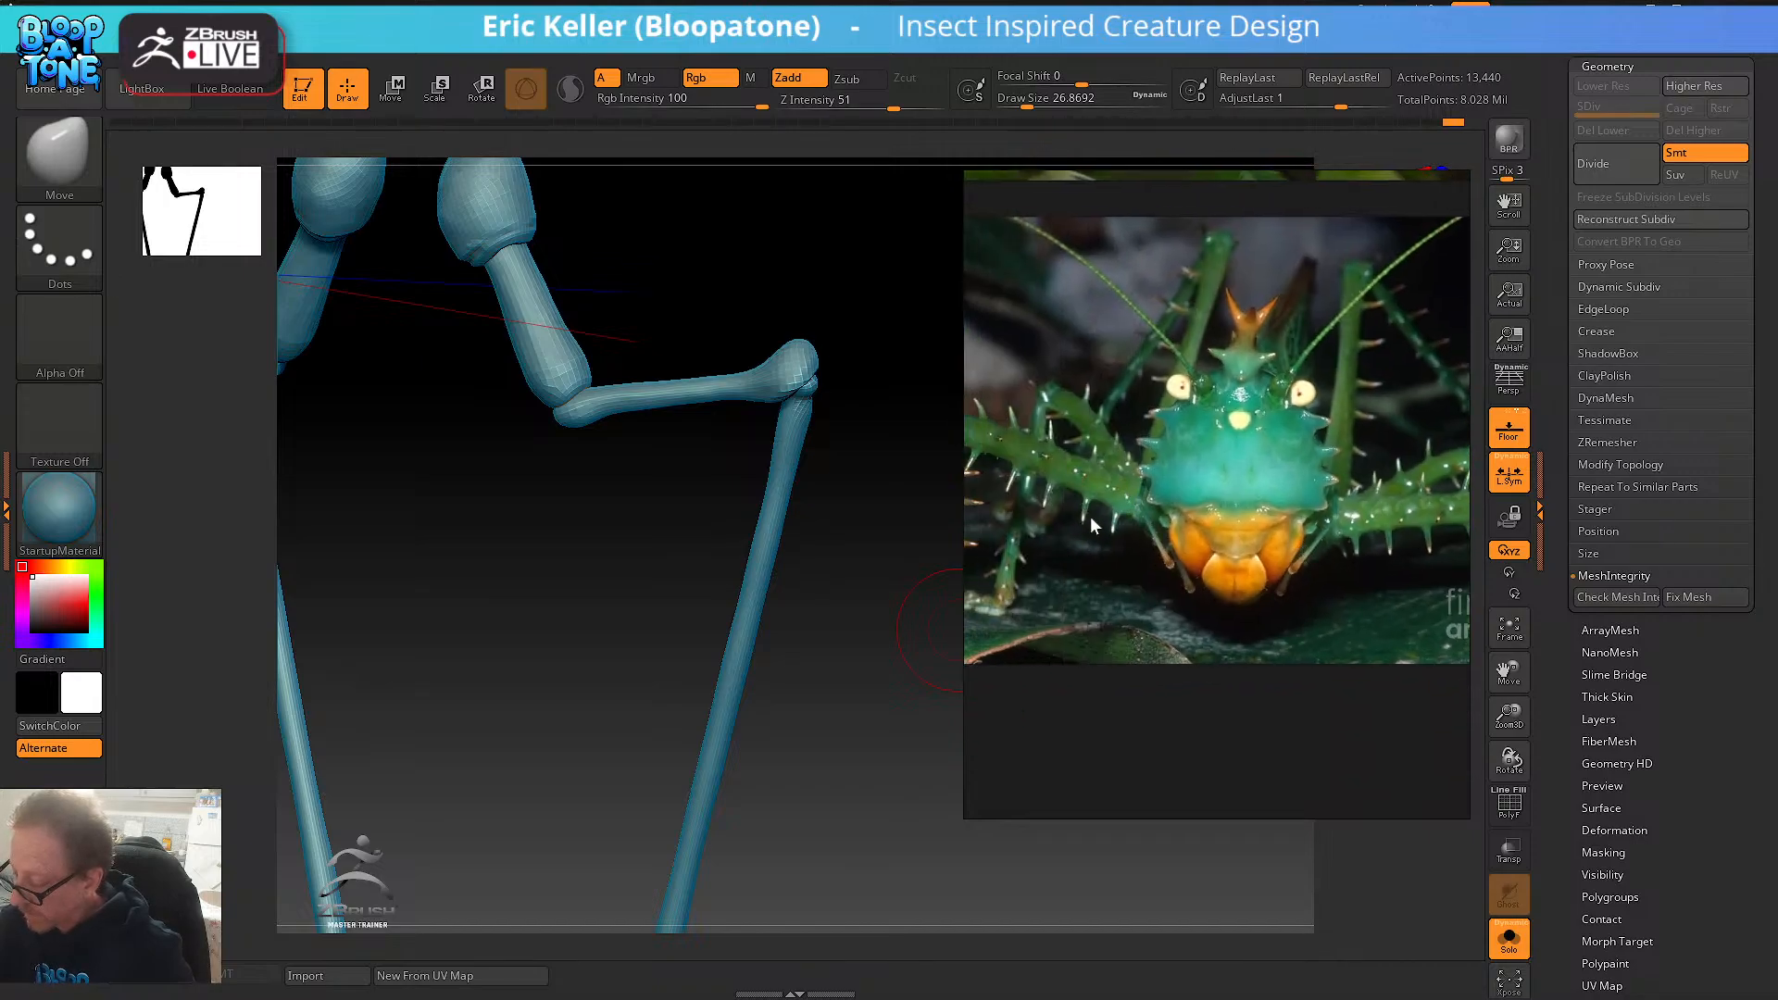
- Examine the leg proportions and joints of the black katydid with yellow markings on the leaf
middle_drag(1091, 519, 1247, 616)
middle_drag(1084, 514, 1367, 570)
middle_drag(1096, 583, 1514, 741)
scroll(1165, 558, up, 6)
scroll(1205, 588, up, 2)
scroll(1206, 587, down, 4)
scroll(1087, 597, down, 3)
scroll(1098, 575, up, 2)
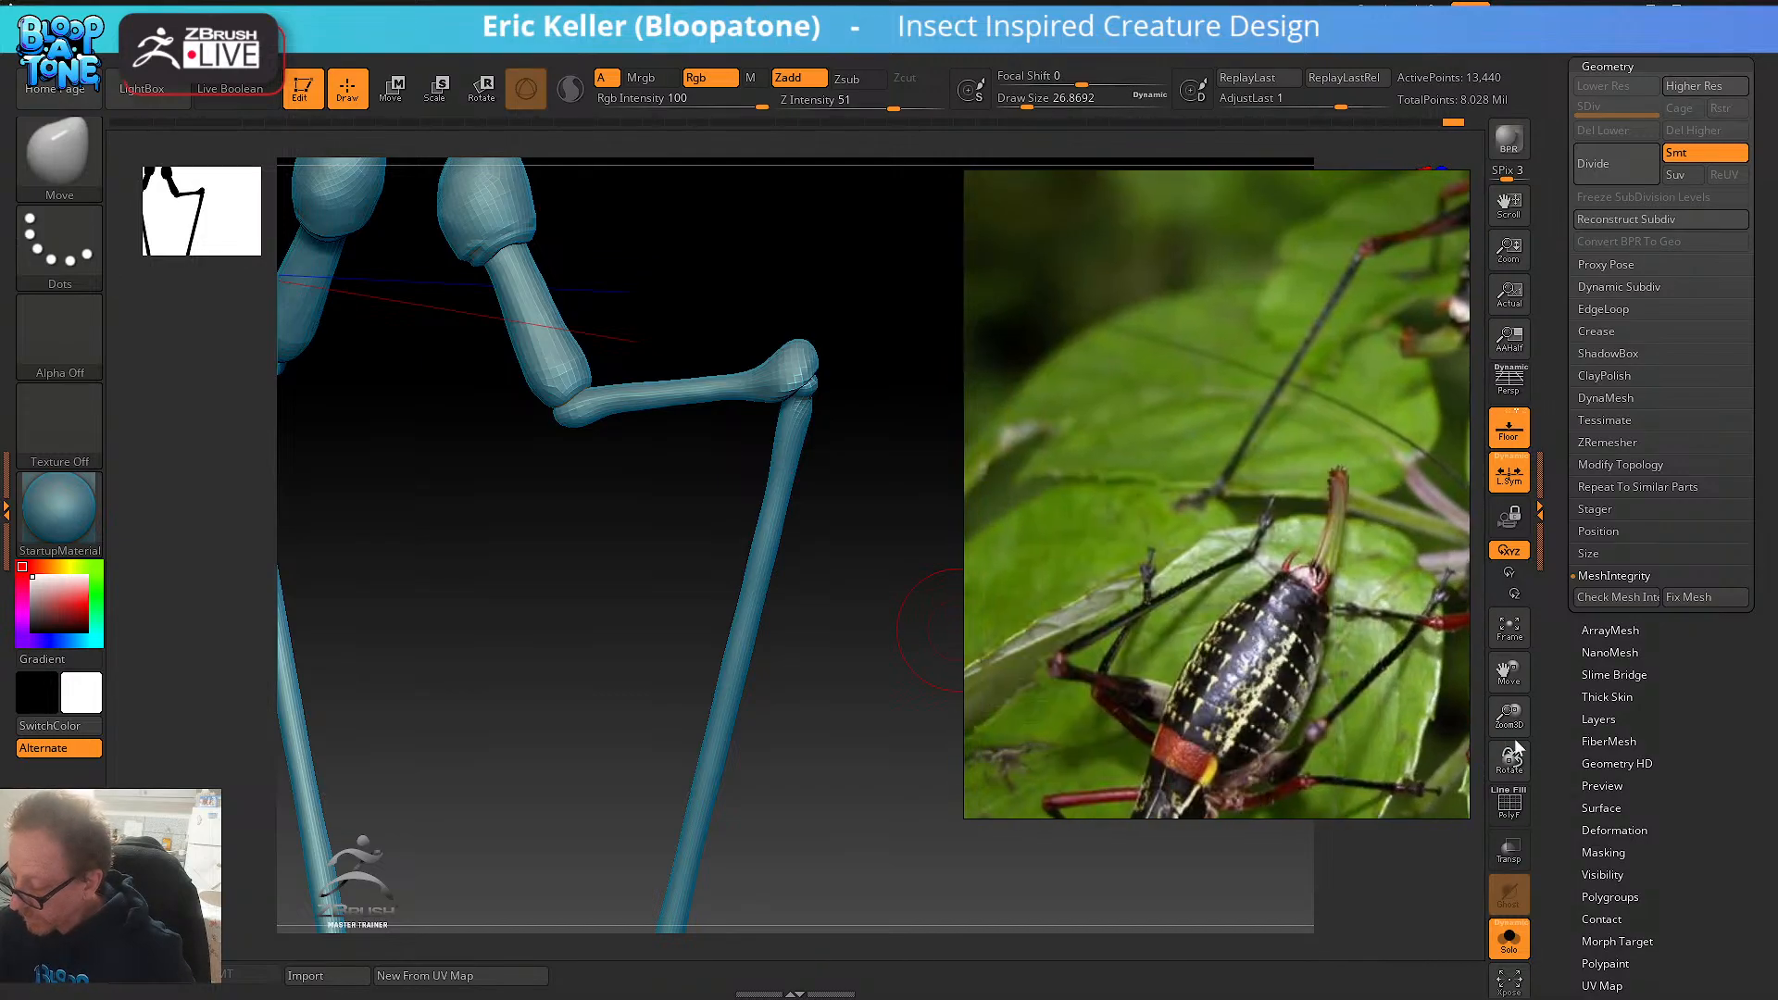
scroll(1191, 566, down, 6)
scroll(1191, 572, down, 5)
- Return to the green grasshopper photo and compare the knee joints of its front and middle legs
middle_drag(1124, 645, 1188, 556)
scroll(1188, 556, up, 5)
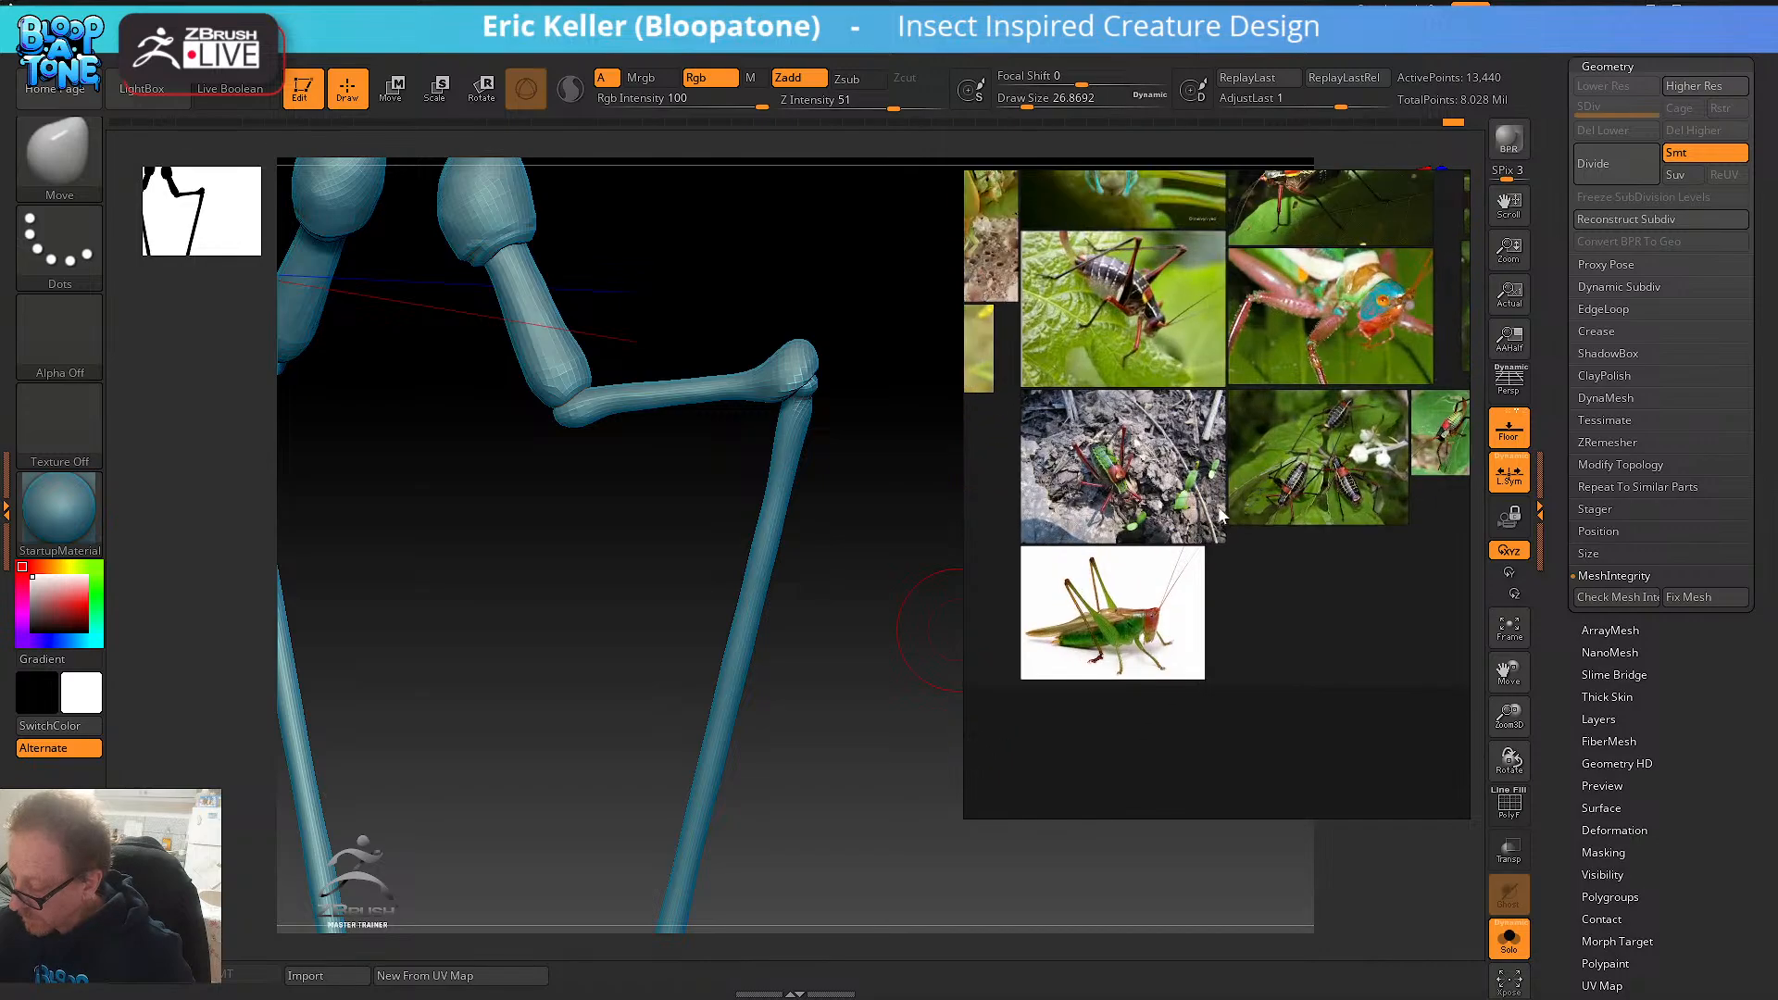
middle_drag(1165, 683, 1175, 618)
scroll(1174, 617, up, 3)
scroll(1173, 619, up, 4)
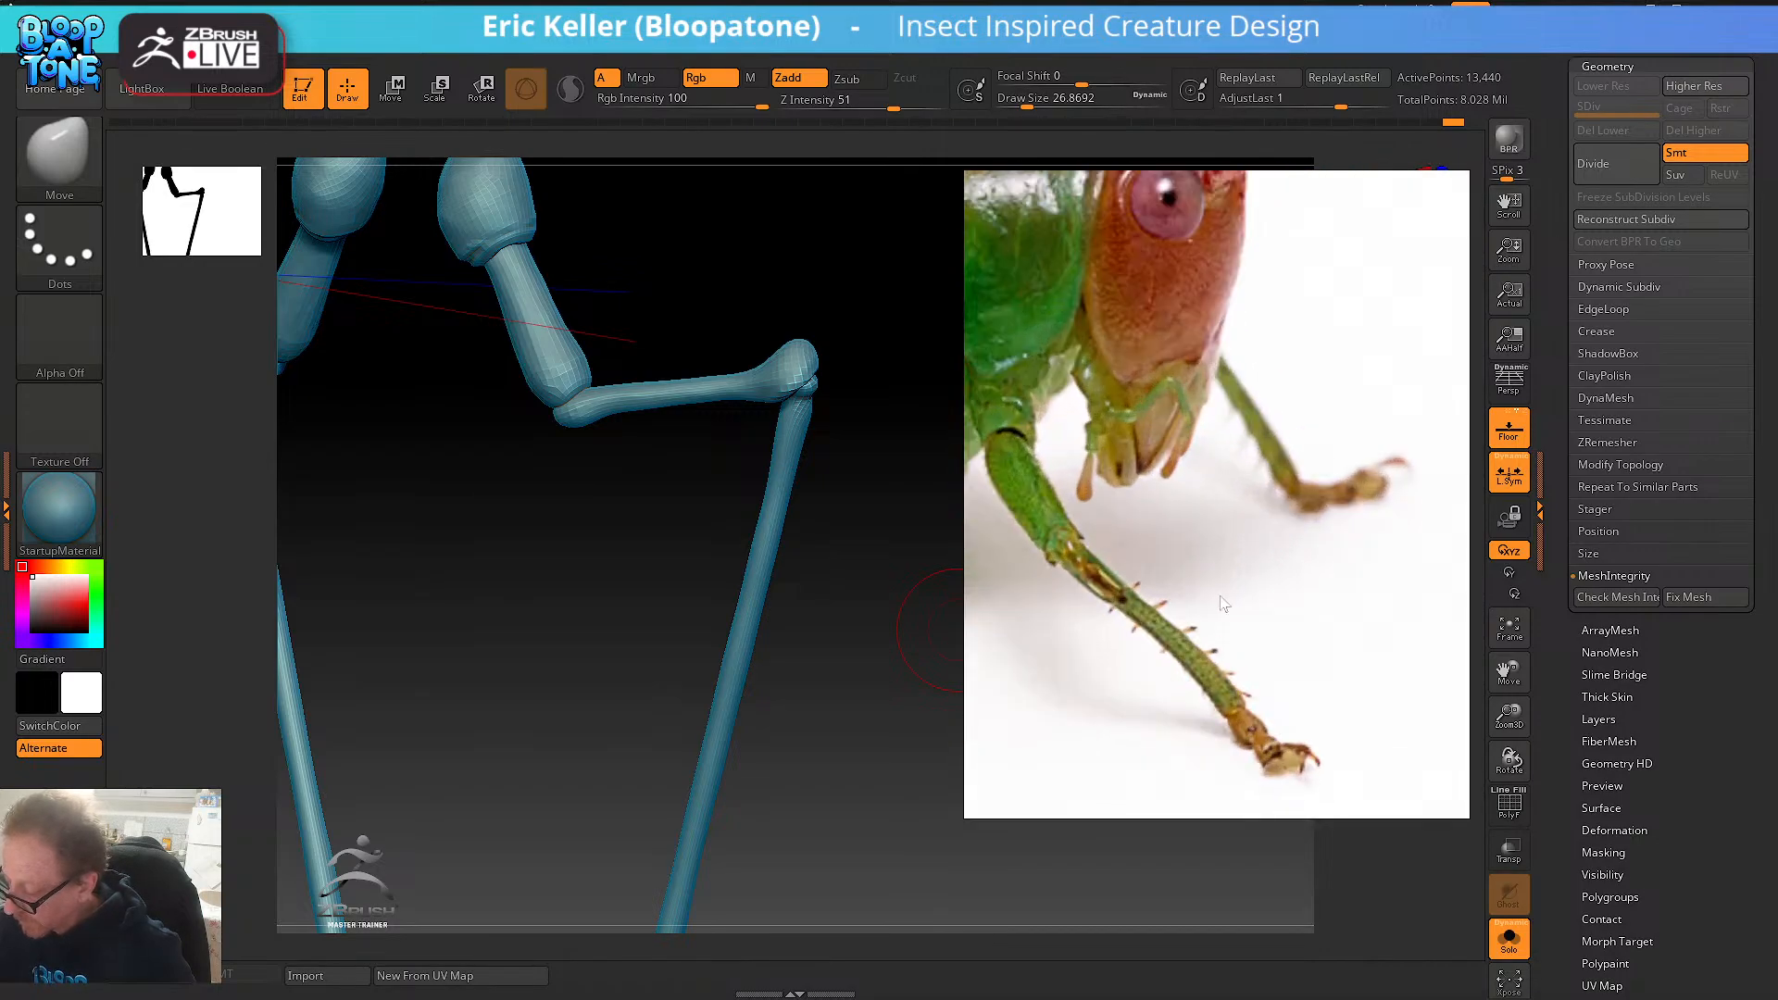
scroll(1170, 580, up, 3)
scroll(1204, 575, down, 3)
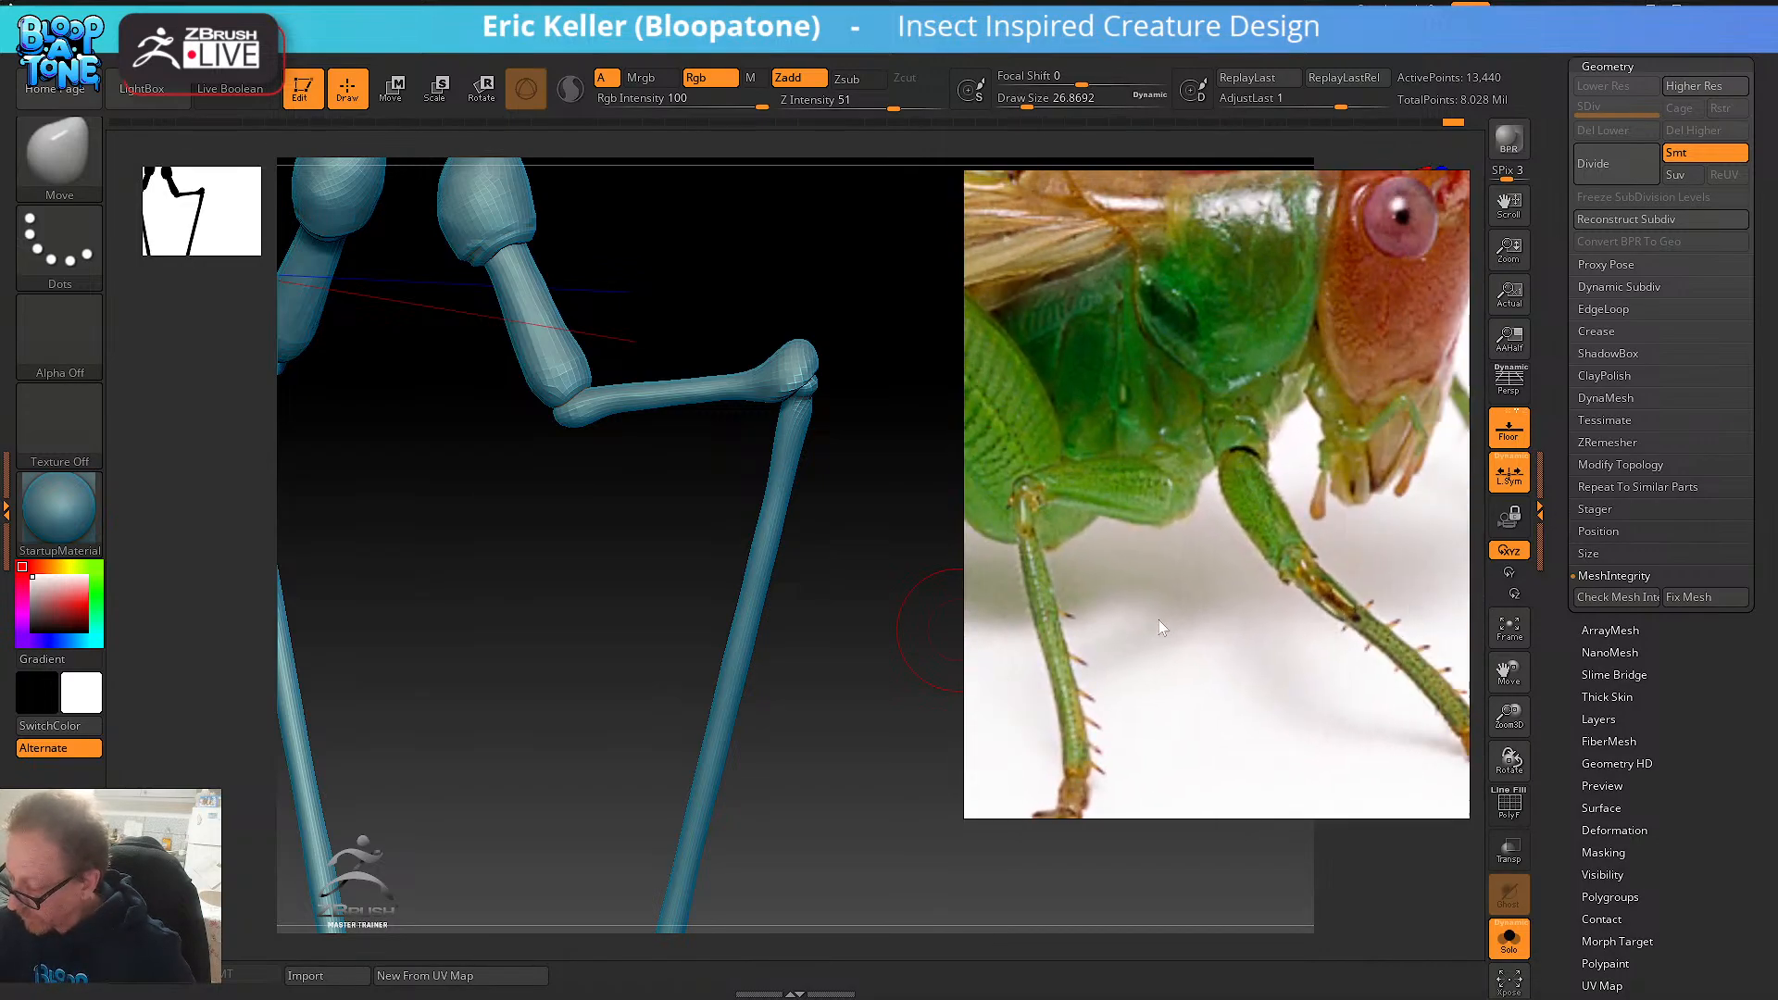
scroll(1159, 617, up, 4)
middle_drag(1374, 651, 1208, 600)
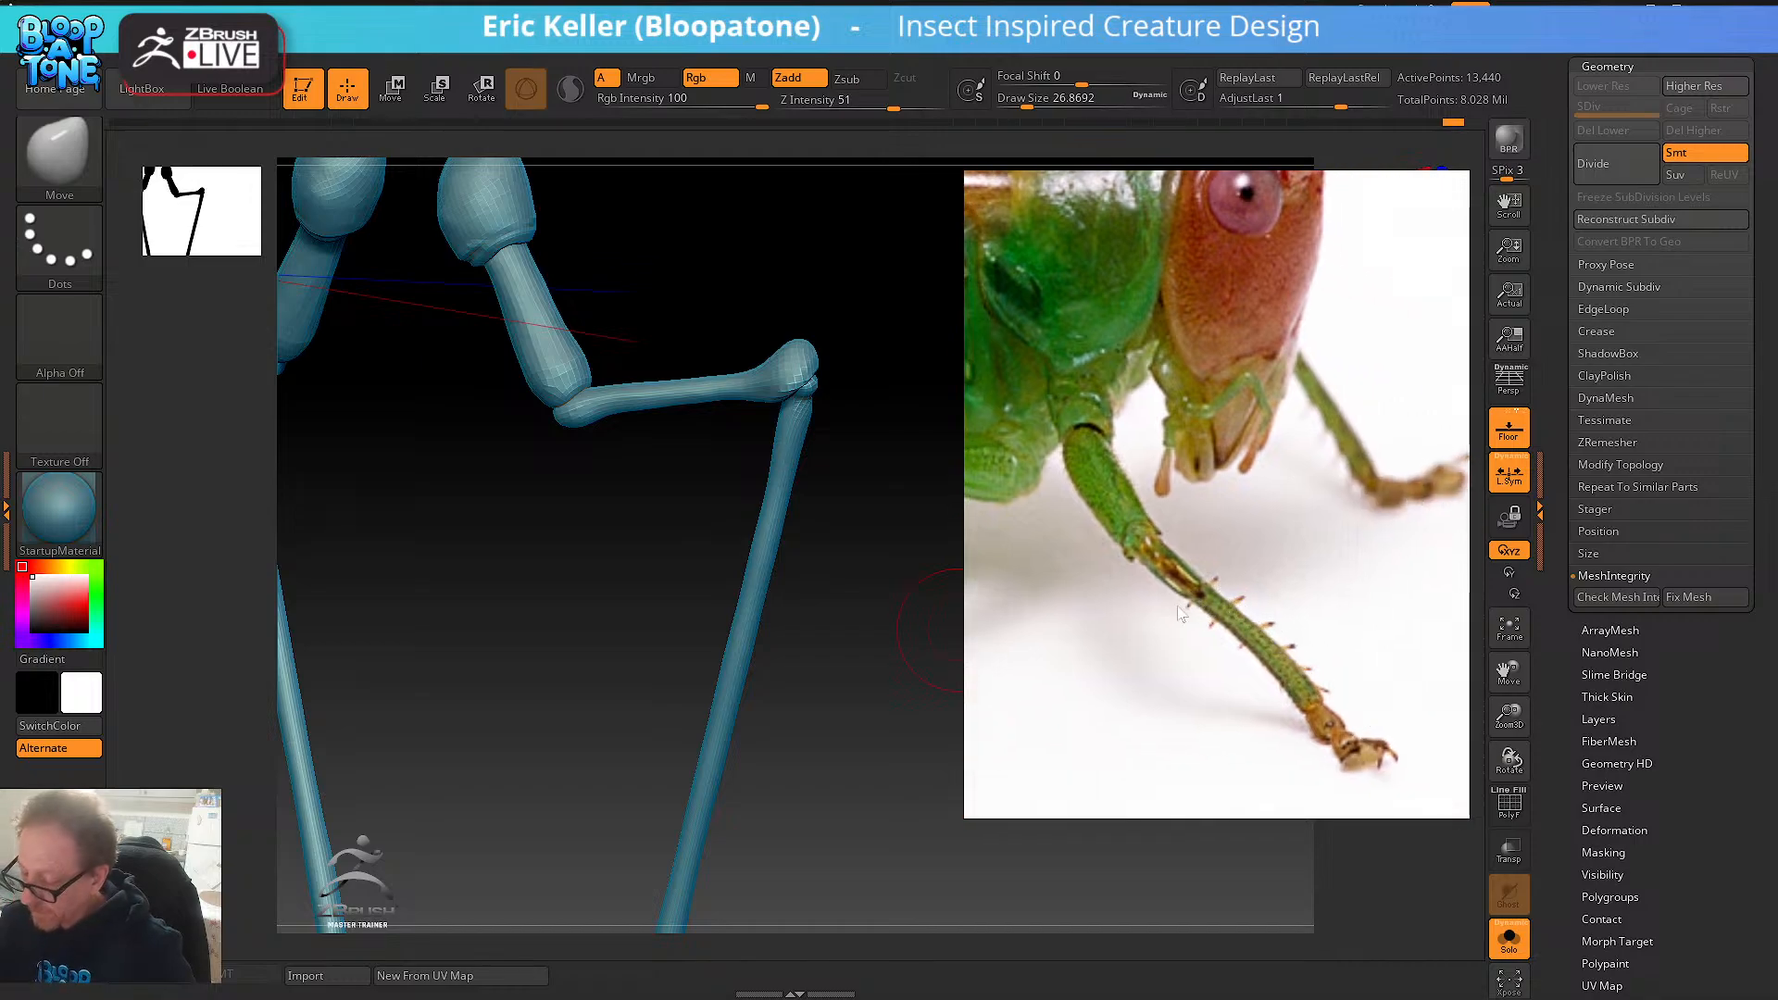
- Set up the SnakeHook brush with Sculptris Pro mode enabled and a draw size of about 8.4
drag(804, 599, 707, 464)
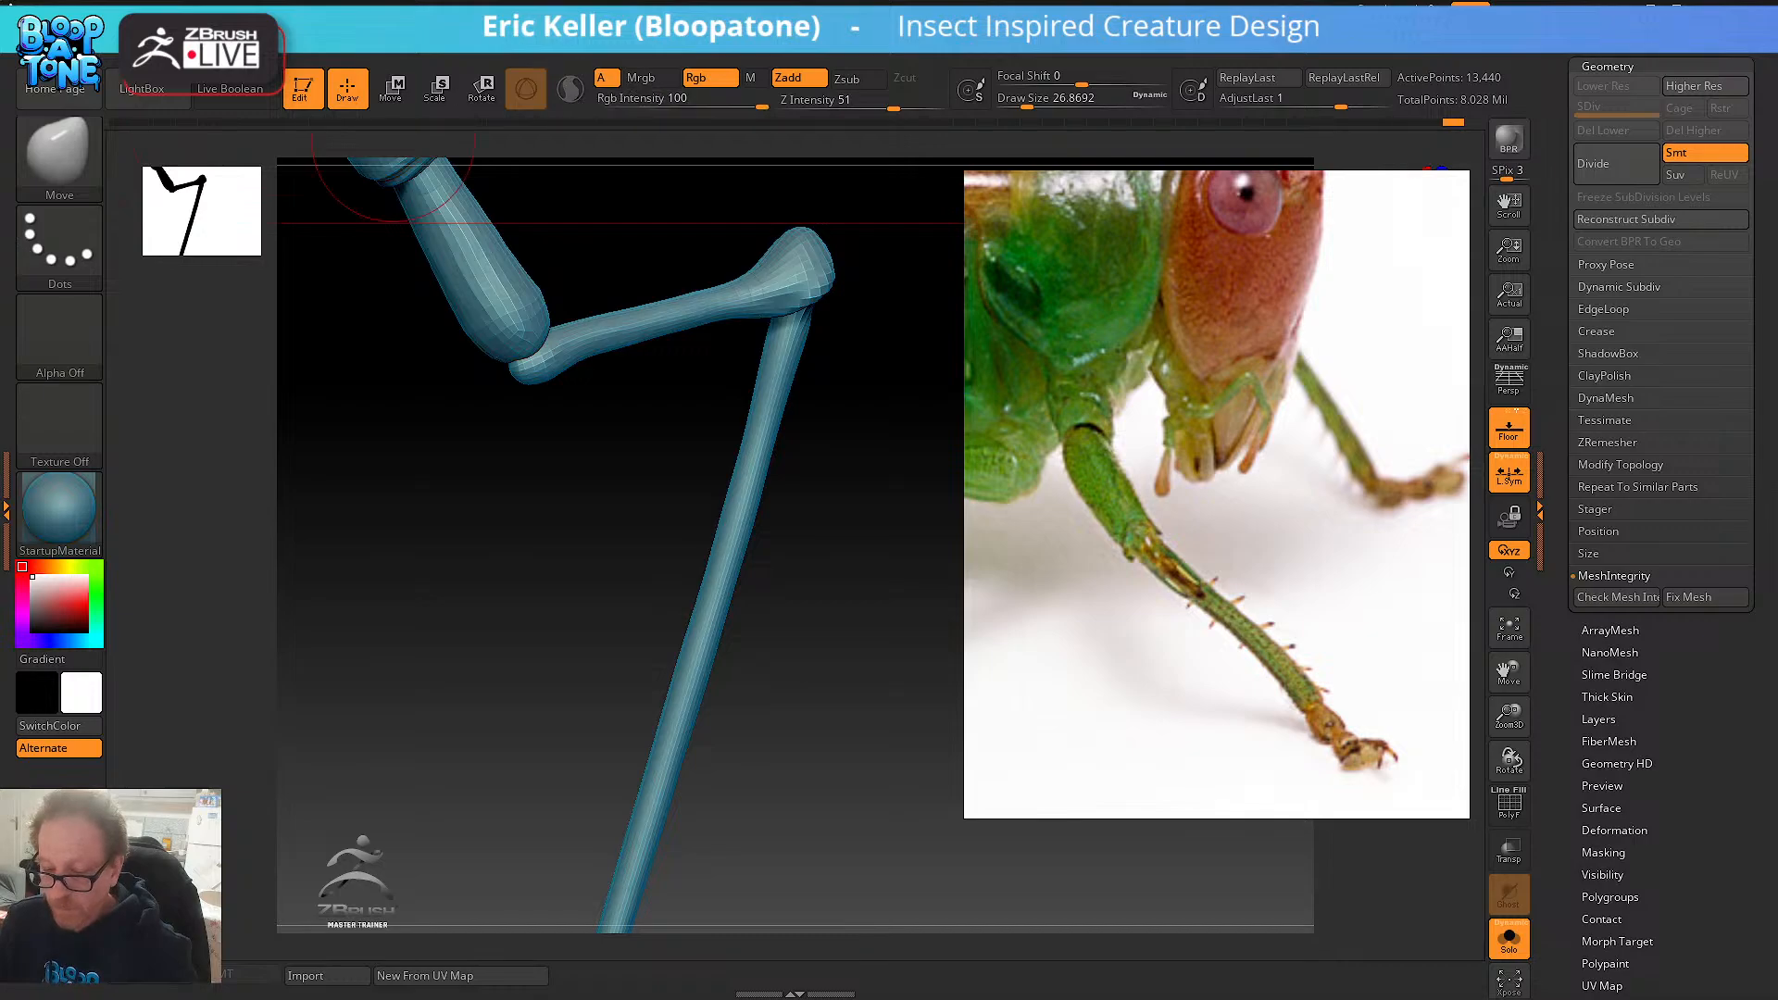
click(105, 29)
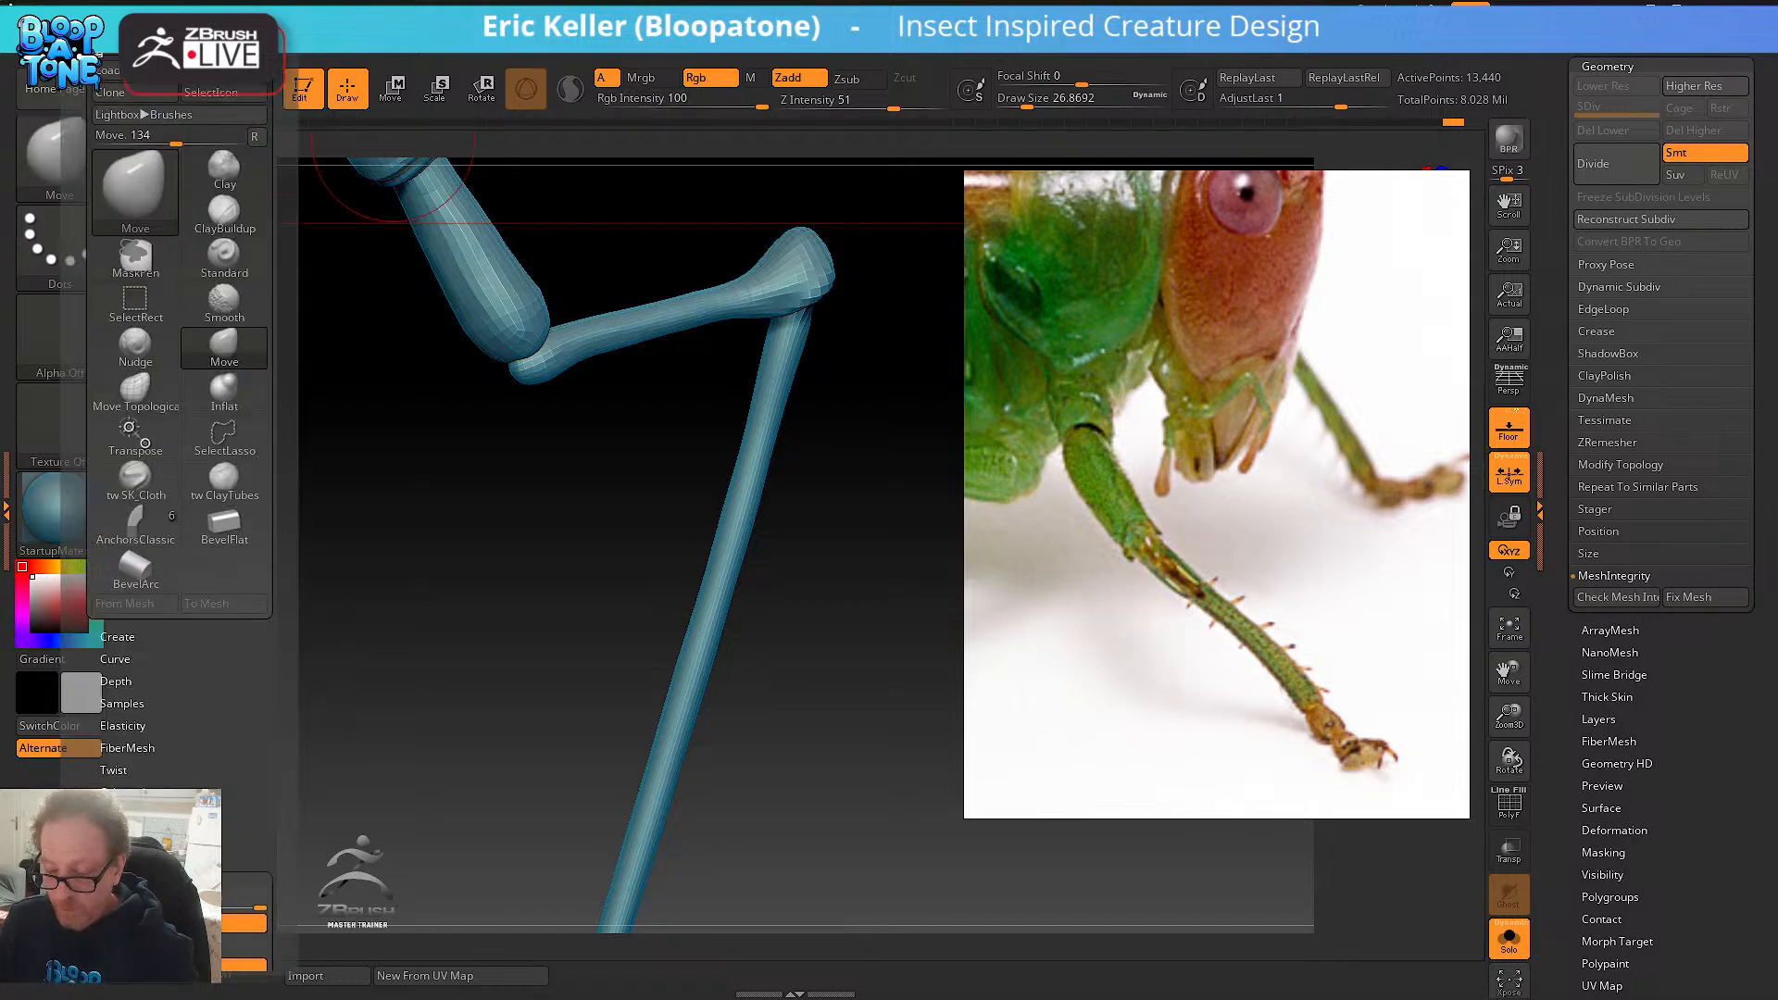
drag(275, 710, 283, 603)
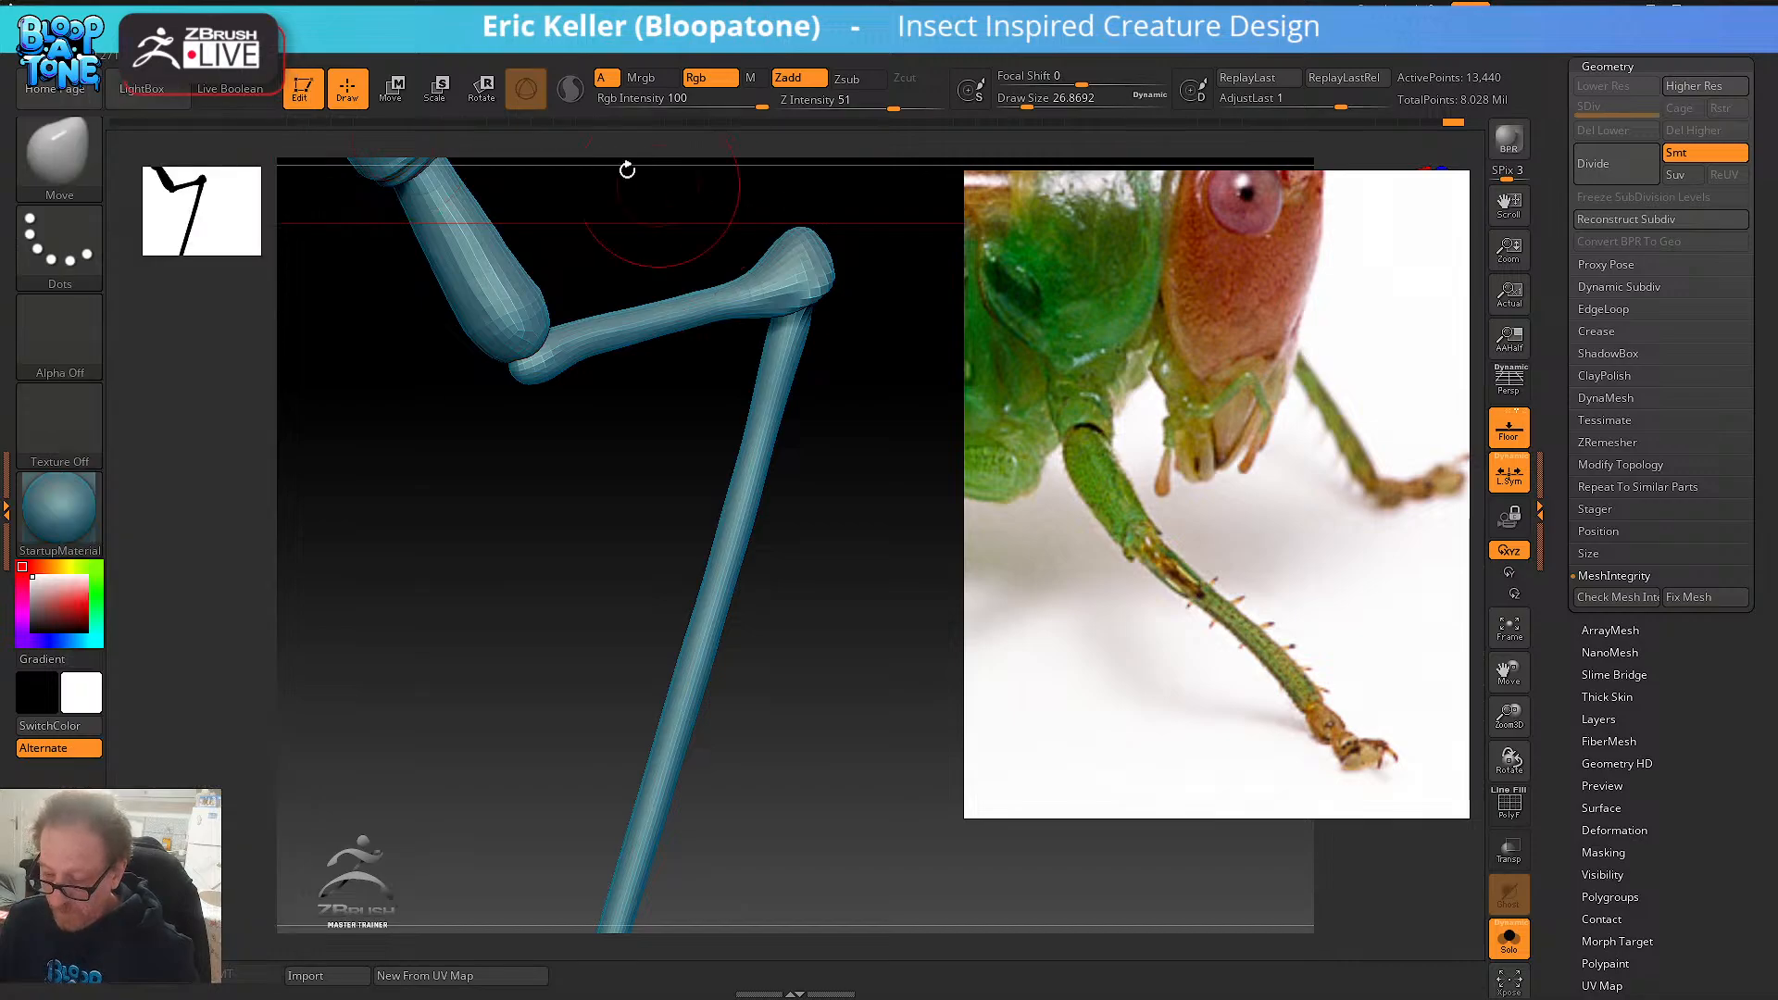
click(56, 175)
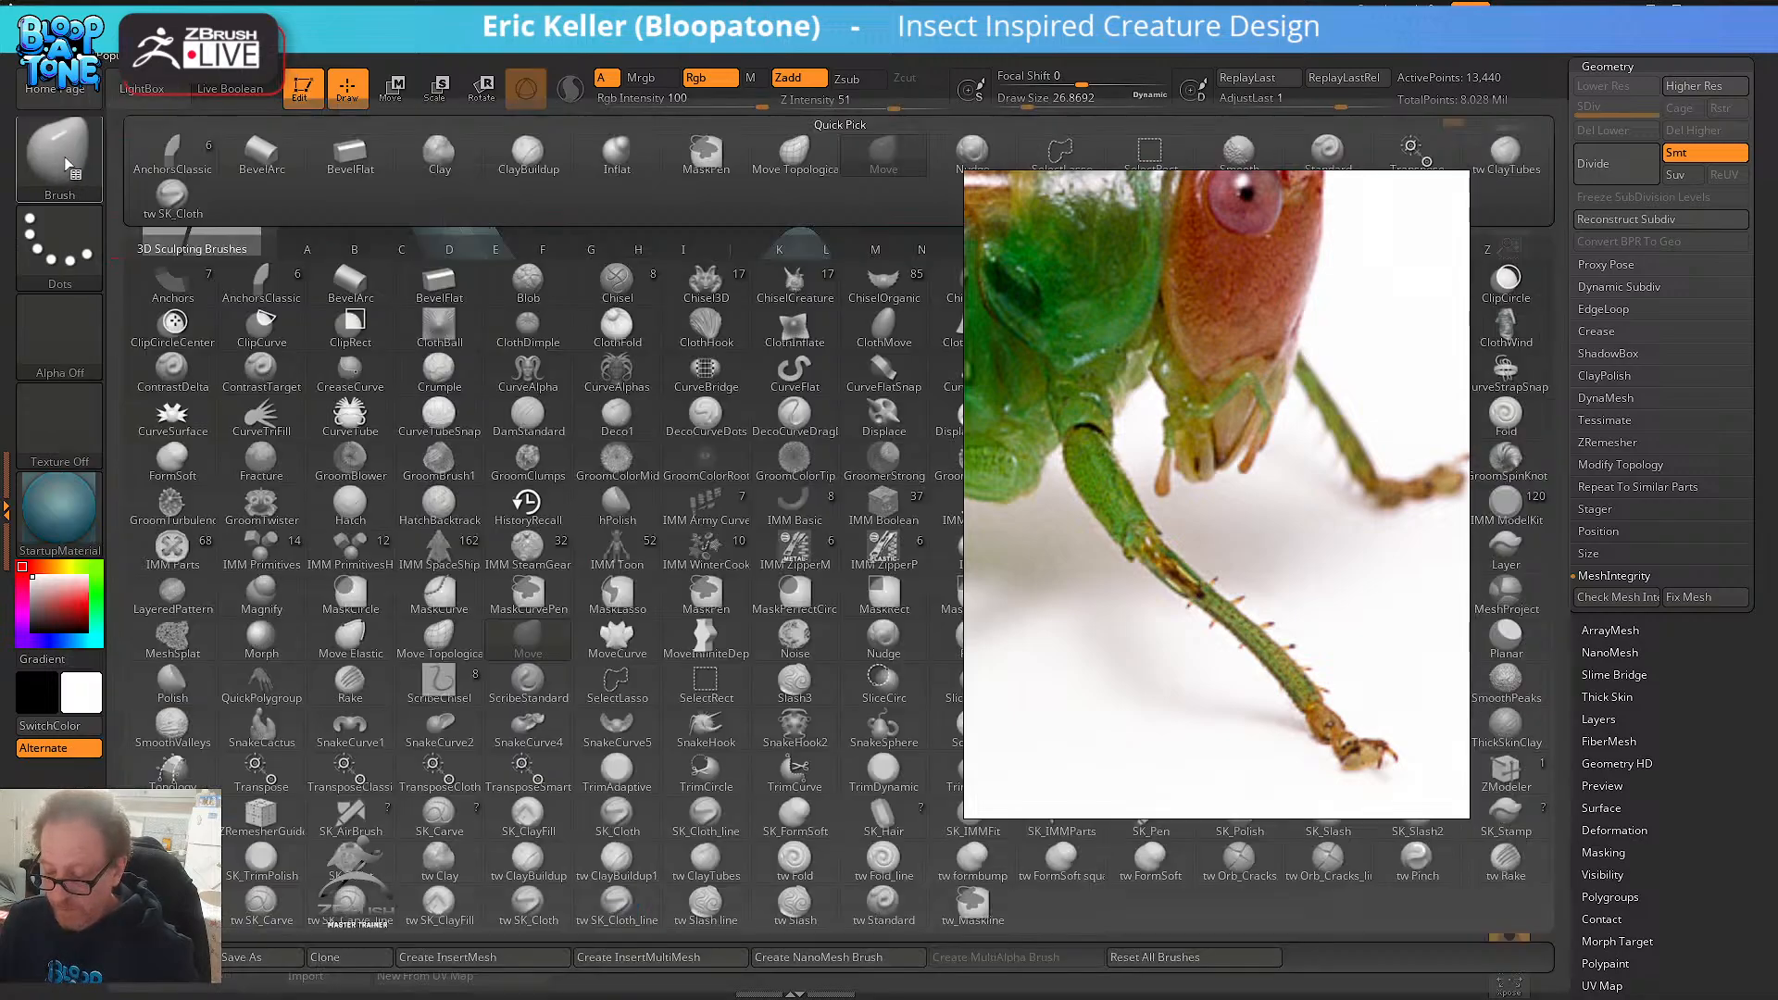
click(718, 708)
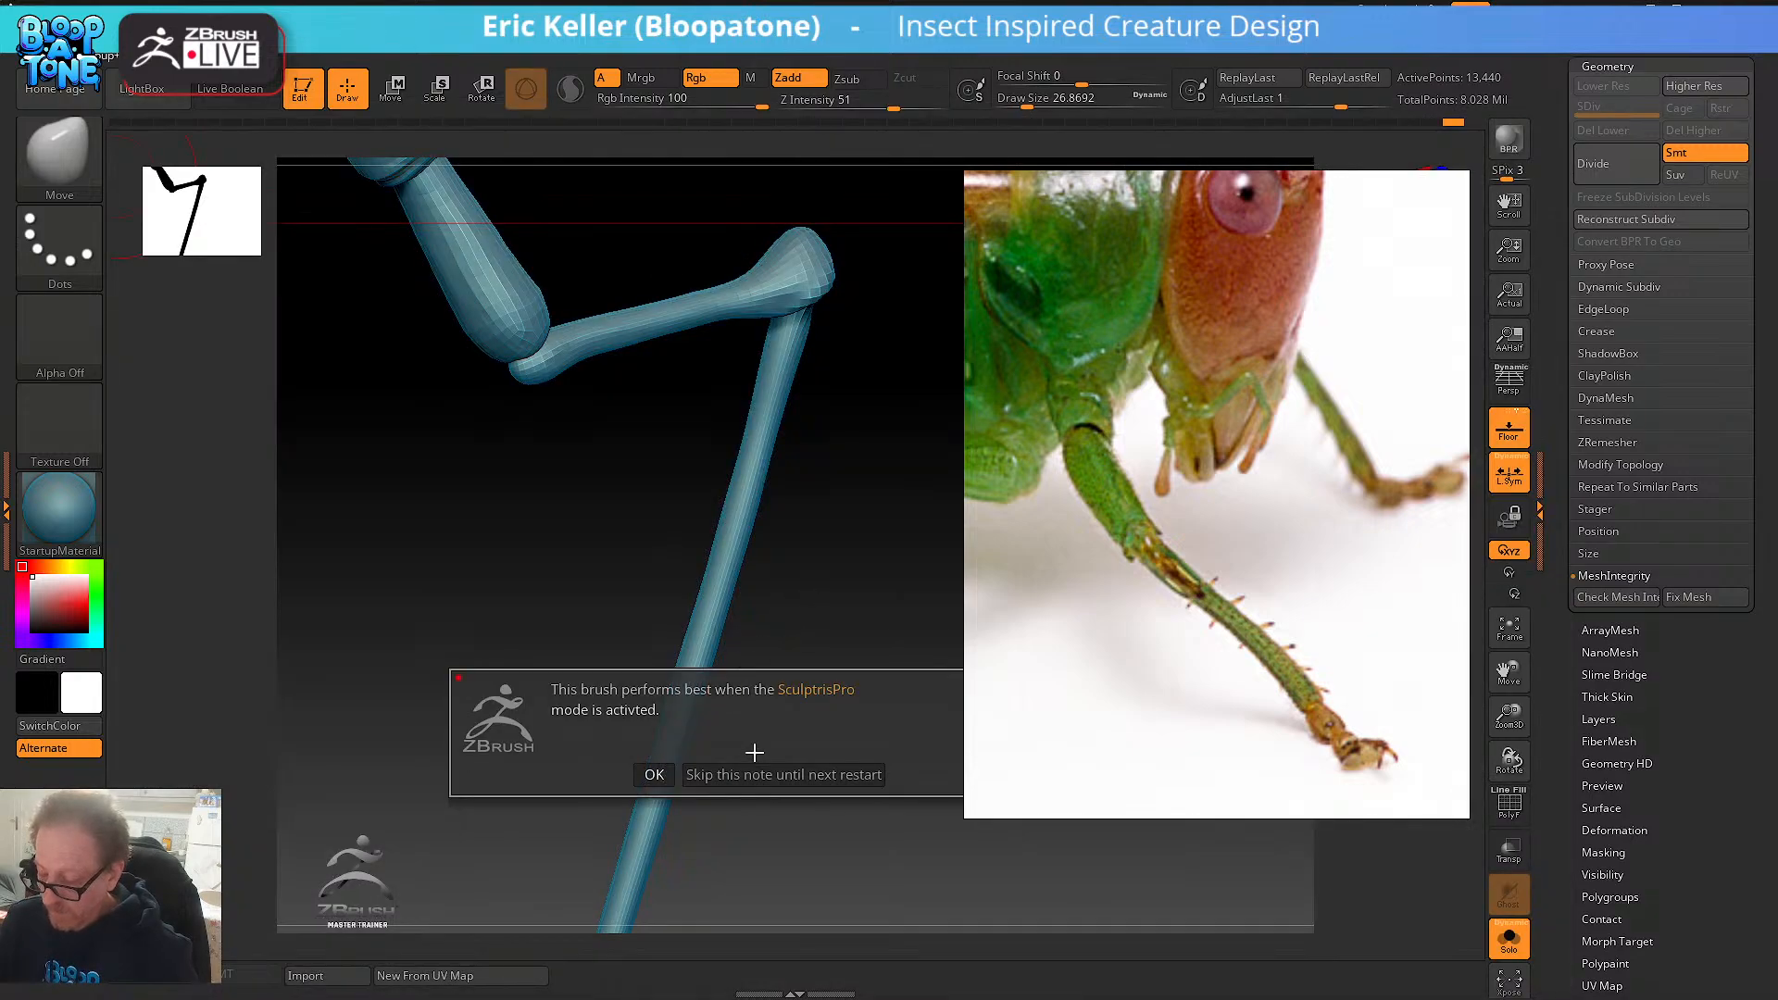
click(656, 775)
click(570, 90)
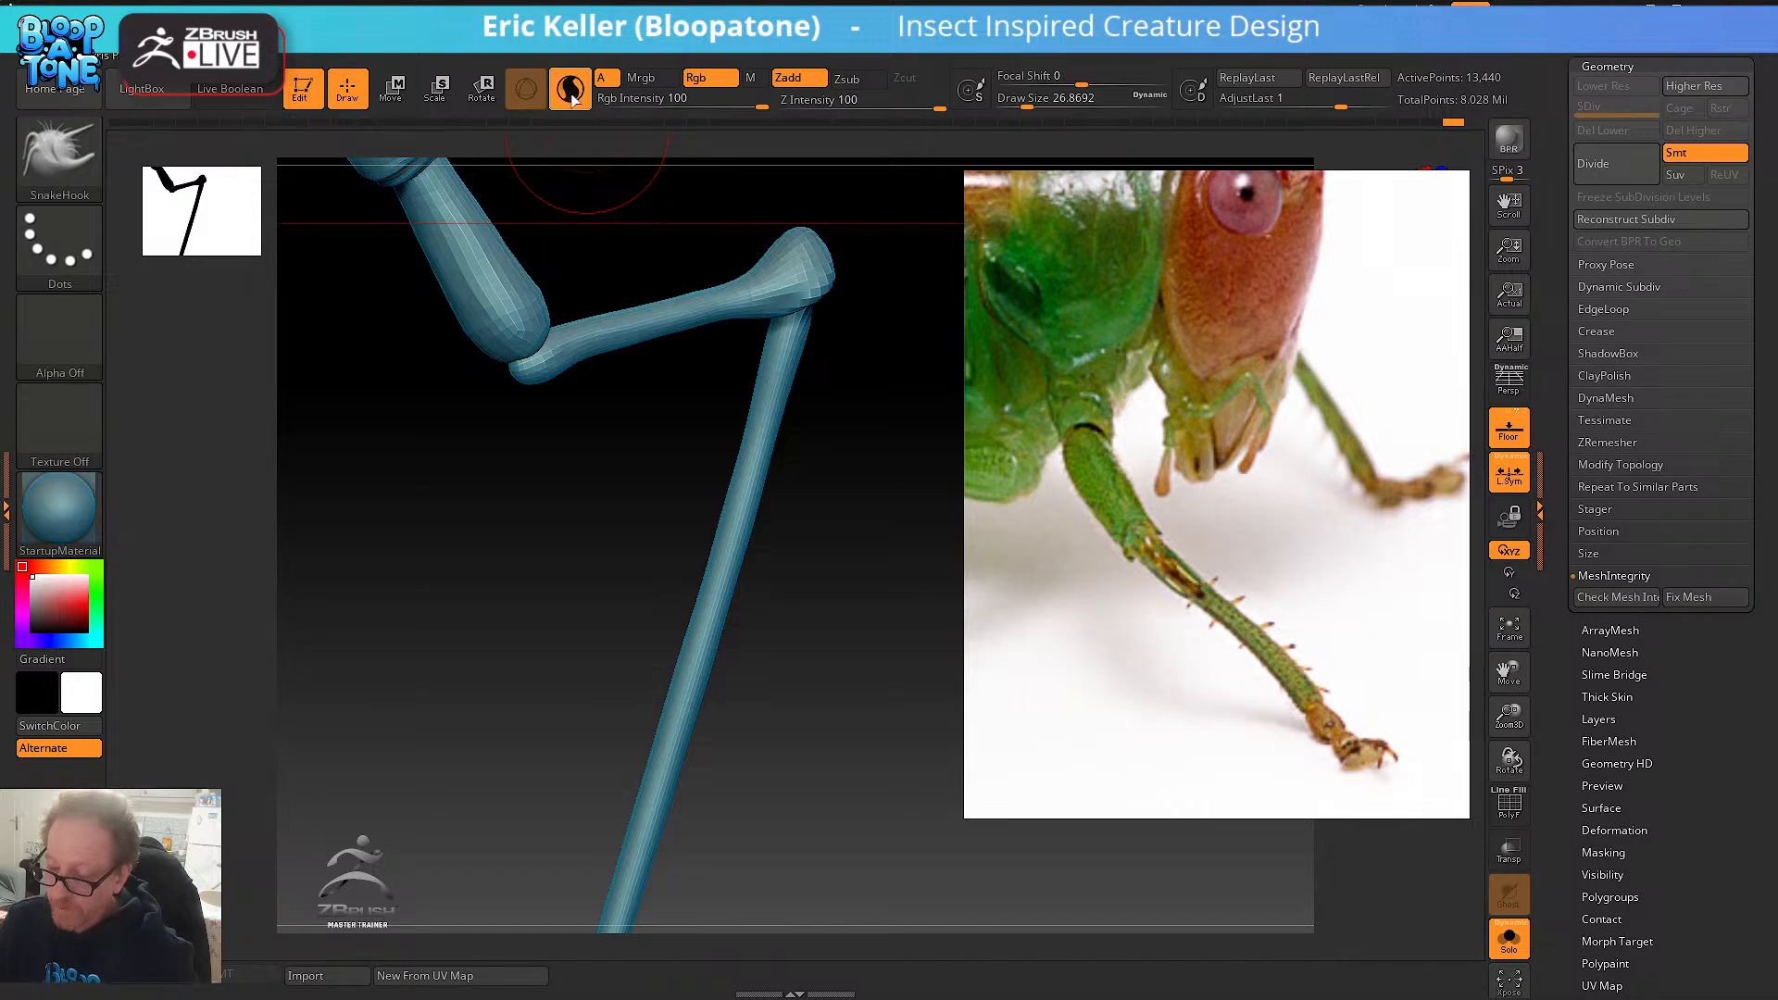
key(s)
mouse_move(598, 421)
mouse_down()
mouse_move(663, 417)
mouse_move(666, 462)
mouse_up()
key(s)
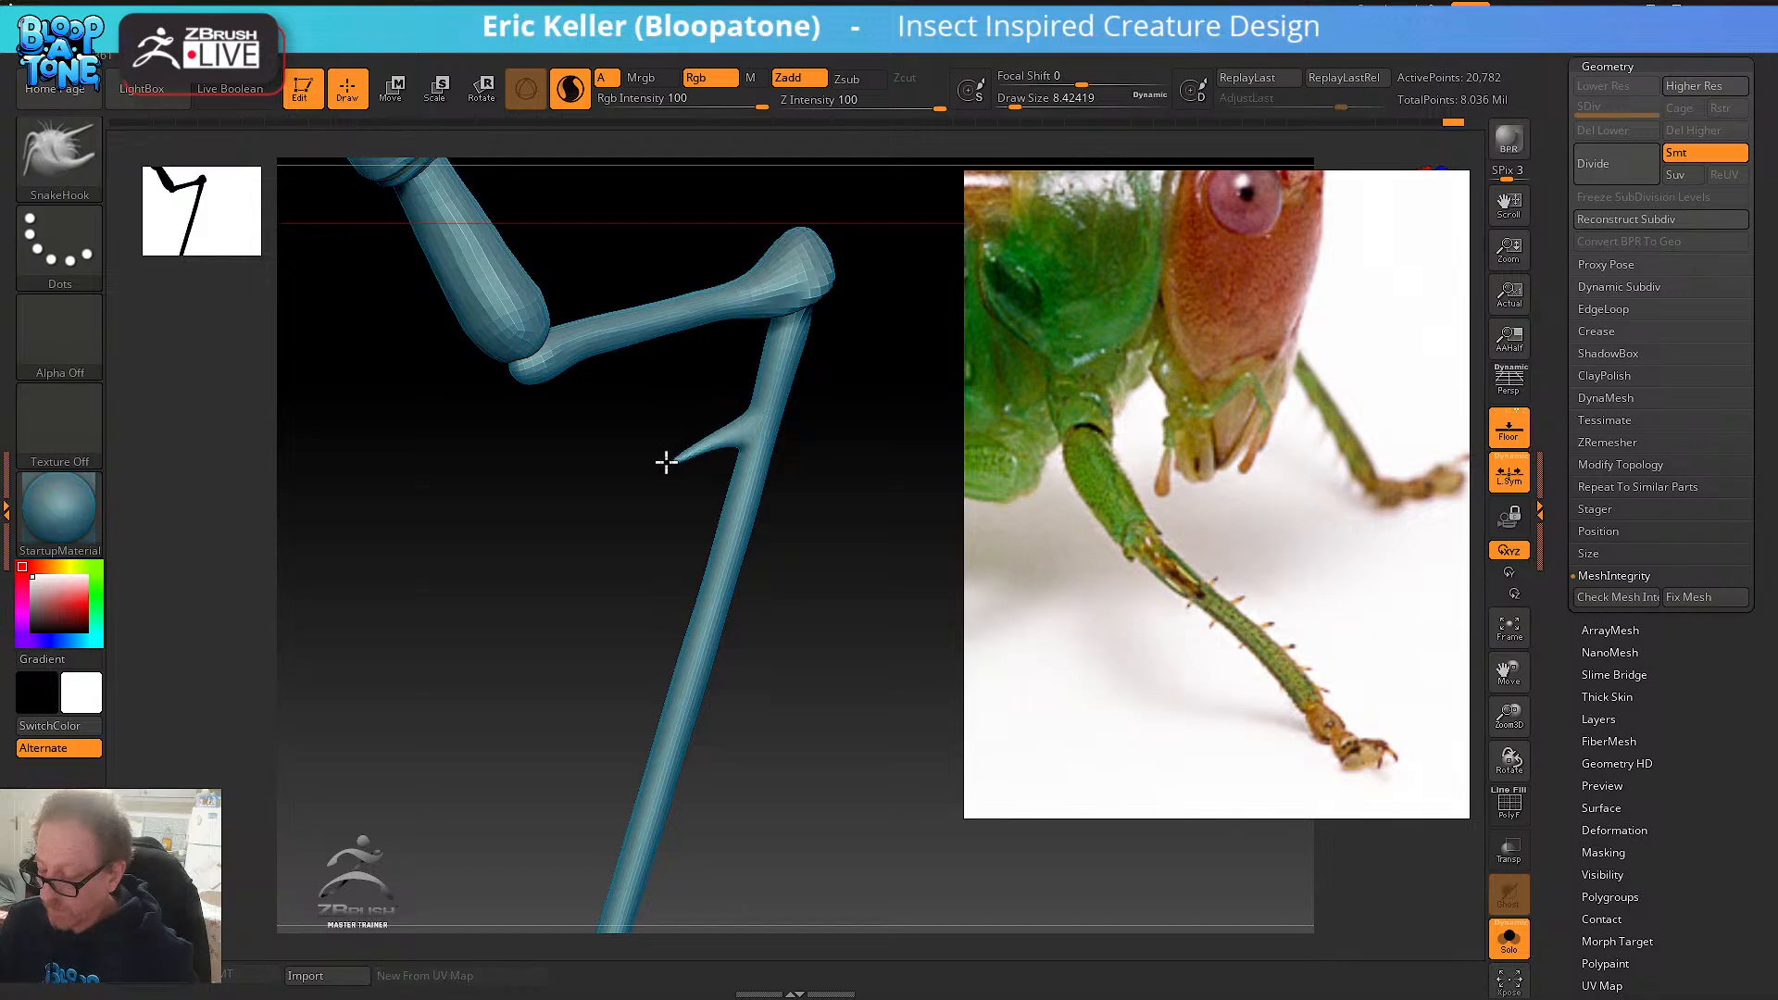
drag(774, 430, 828, 513)
key(ctrl+z)
drag(706, 558, 629, 615)
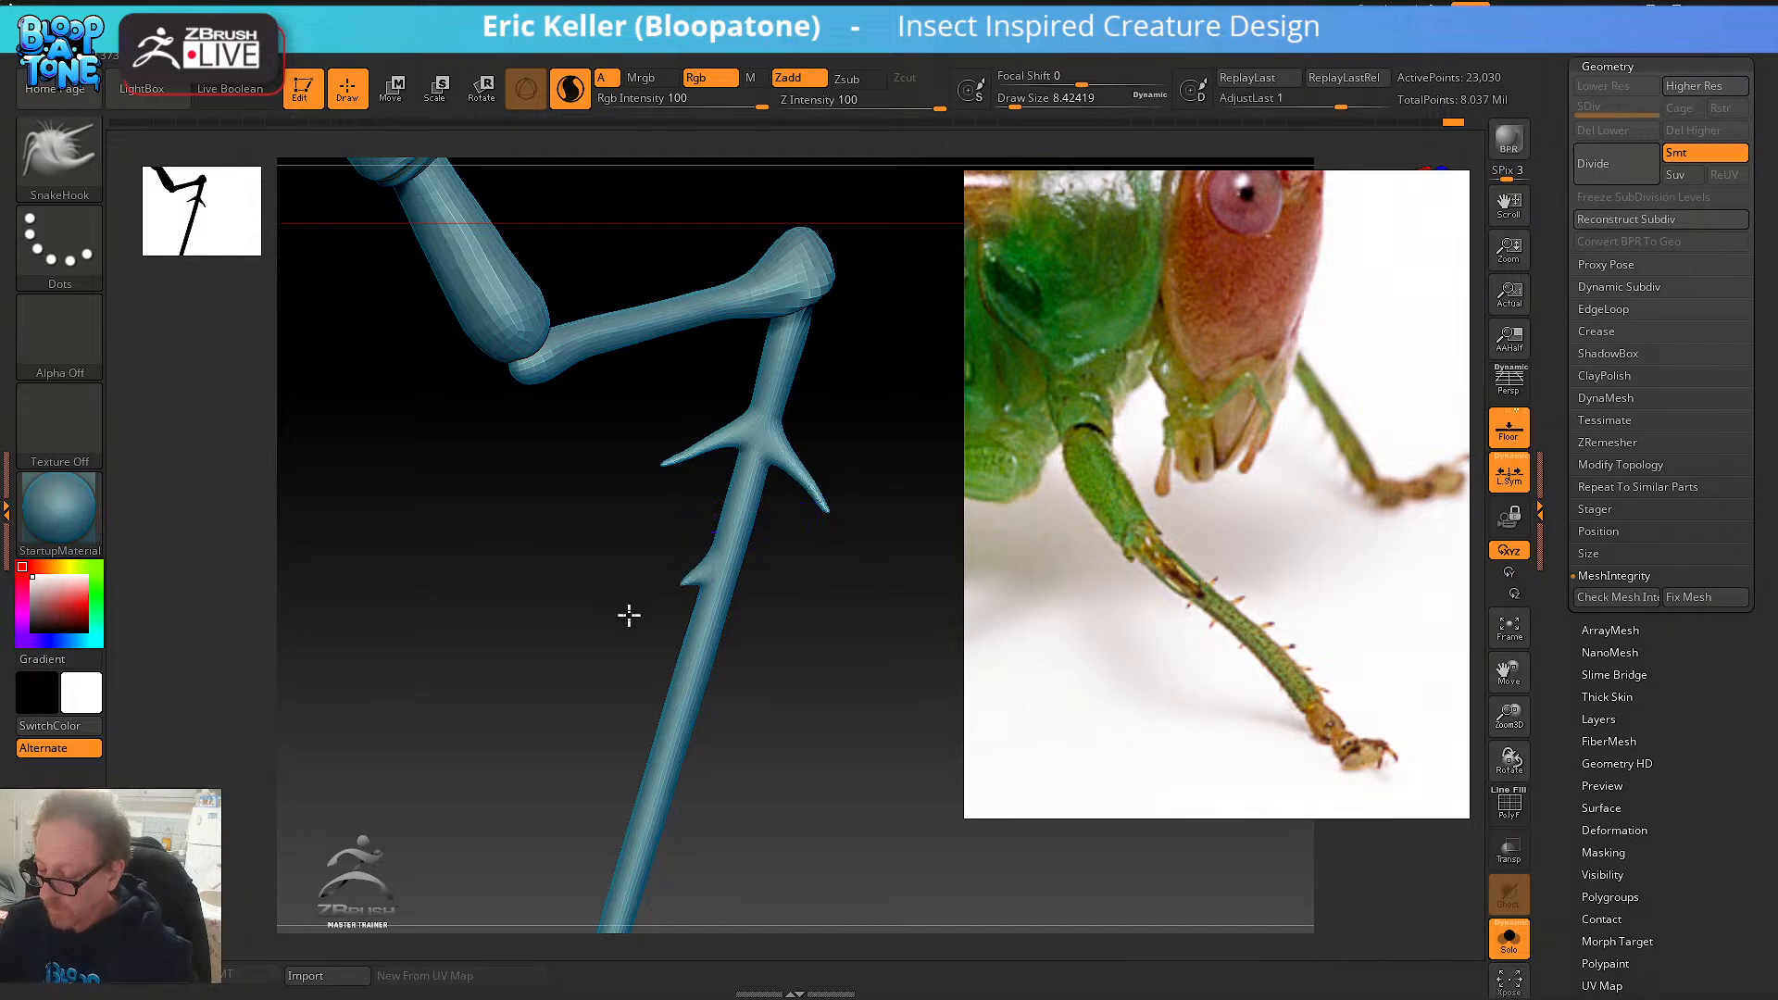
key(ctrl+z)
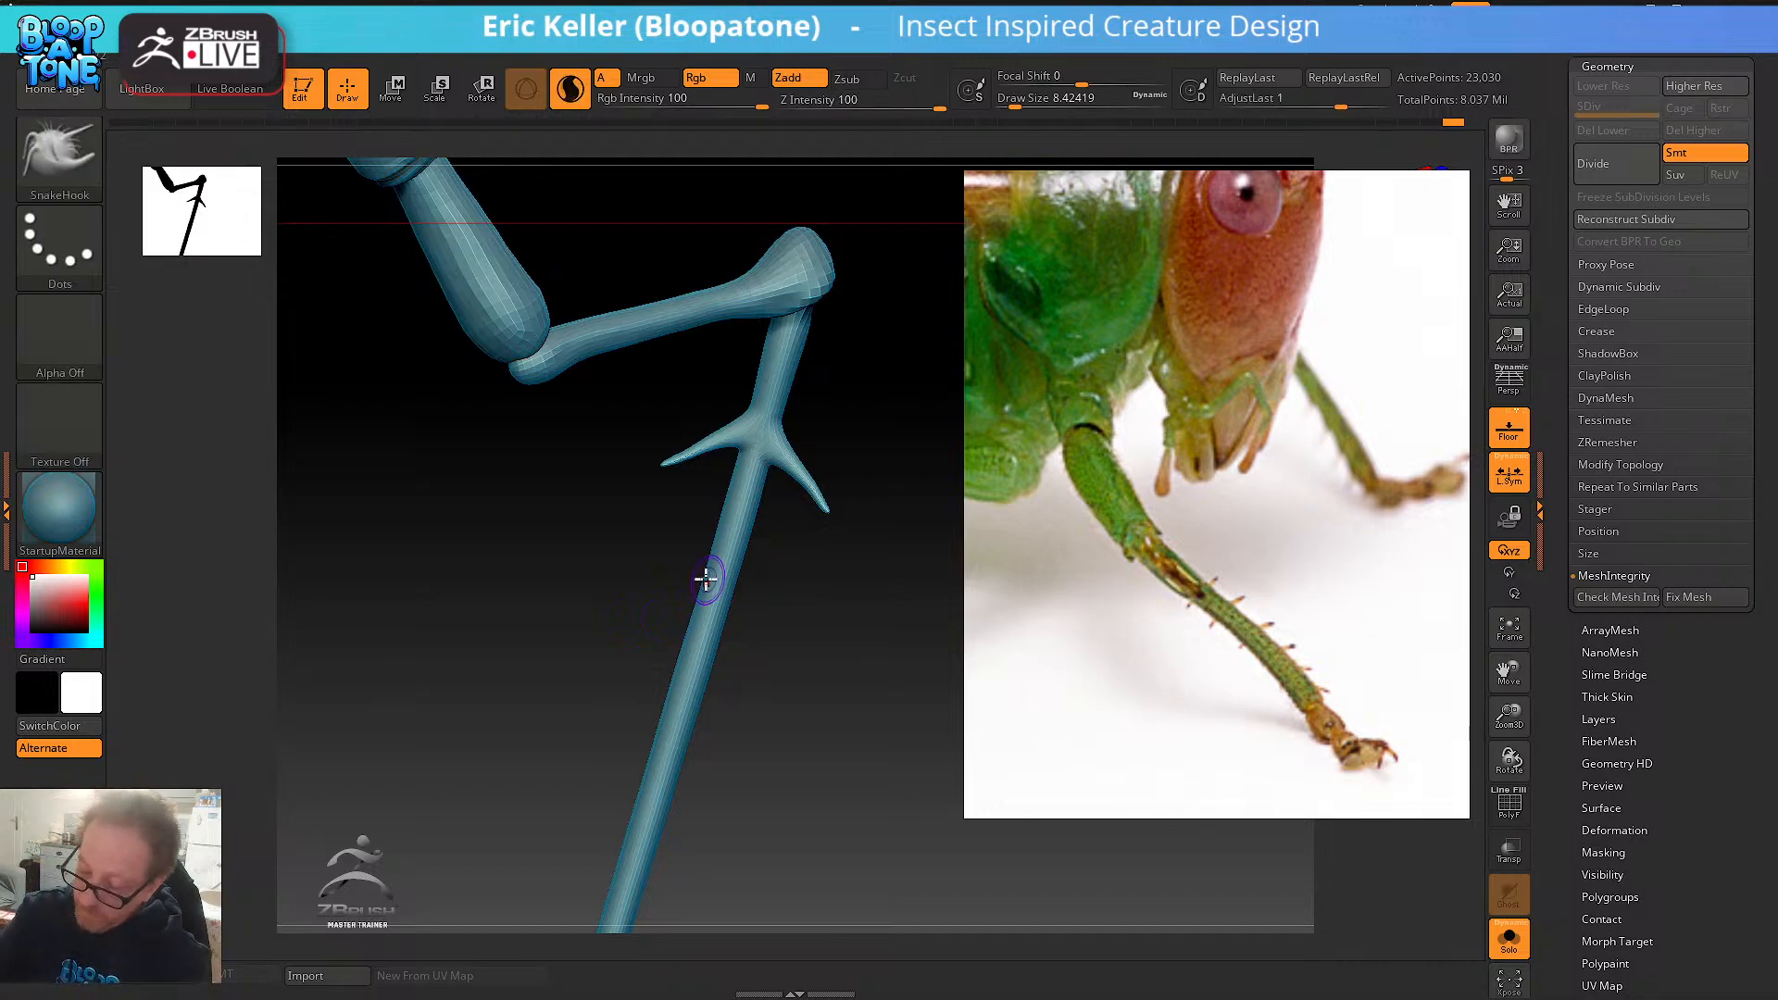
drag(705, 579, 628, 651)
mouse_move(731, 587)
mouse_down()
mouse_move(792, 684)
mouse_move(786, 730)
mouse_move(683, 731)
mouse_move(793, 694)
mouse_up()
key(ctrl+z)
key(ctrl+z)
key(ctrl+z)
key(ctrl+z)
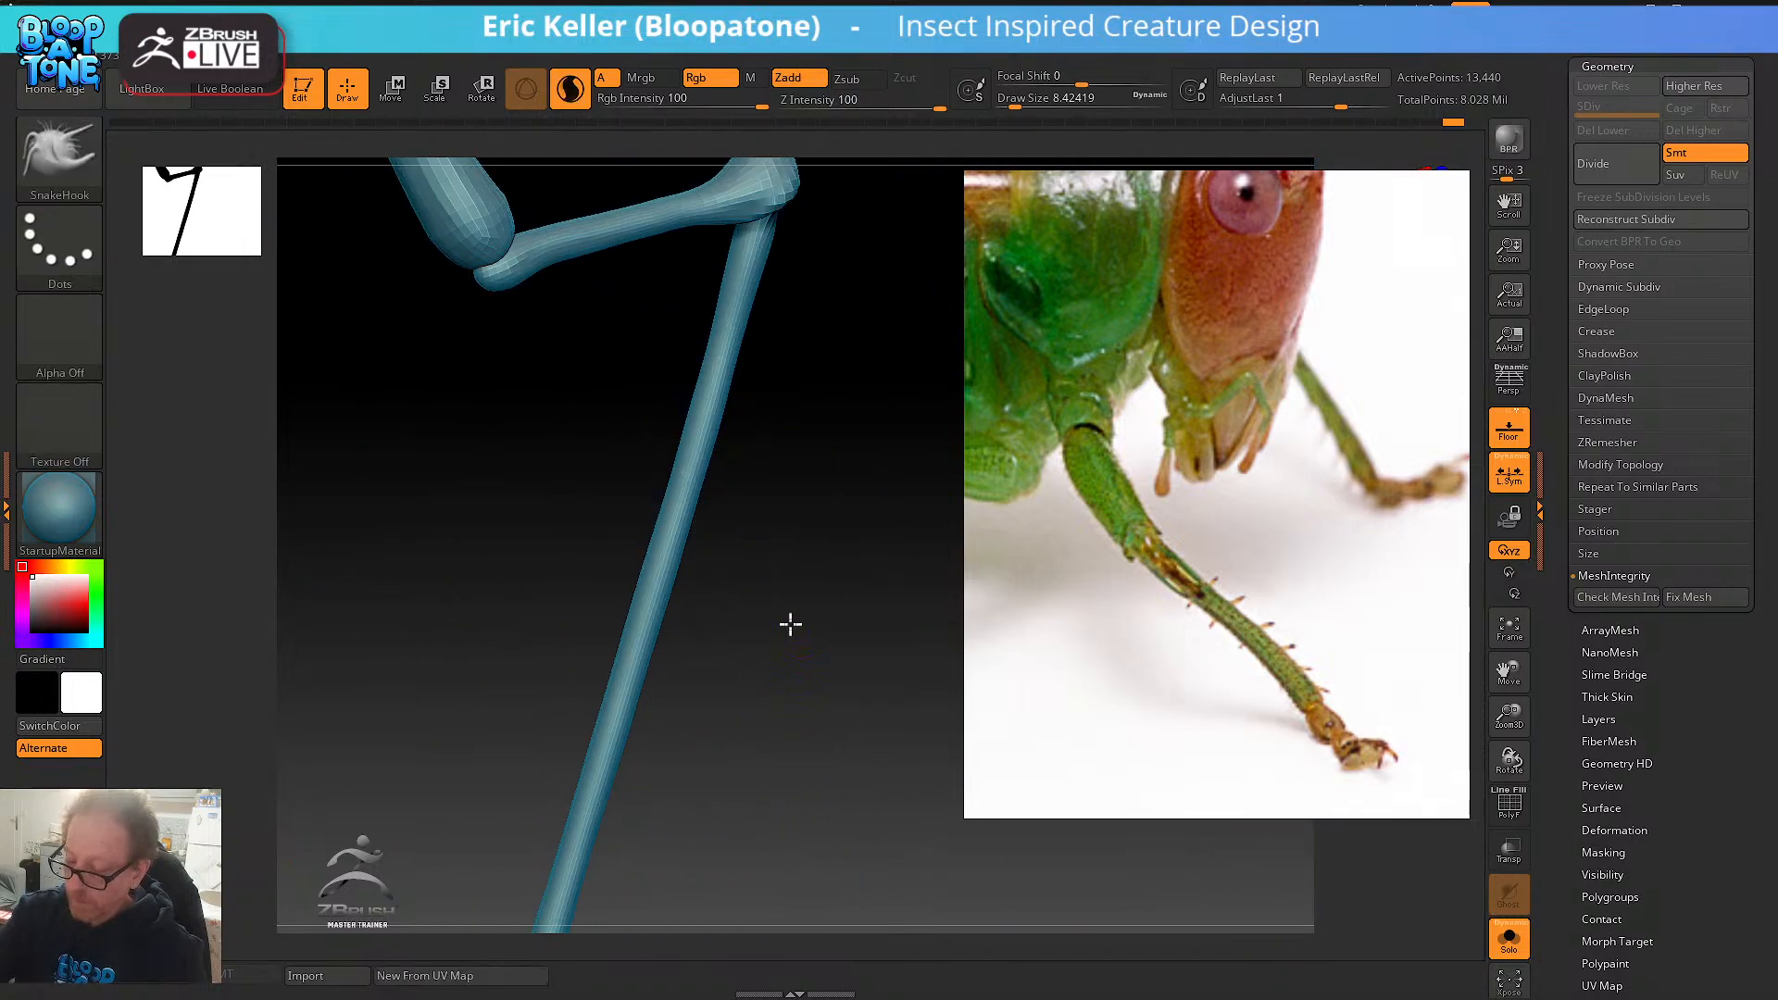
- Pull pairs of thin, downward-angled spines out of both sides of the long lower leg segment, from below the knee to the foot end
mouse_move(790, 624)
mouse_down()
mouse_move(790, 564)
mouse_move(802, 576)
mouse_up()
drag(682, 480, 610, 538)
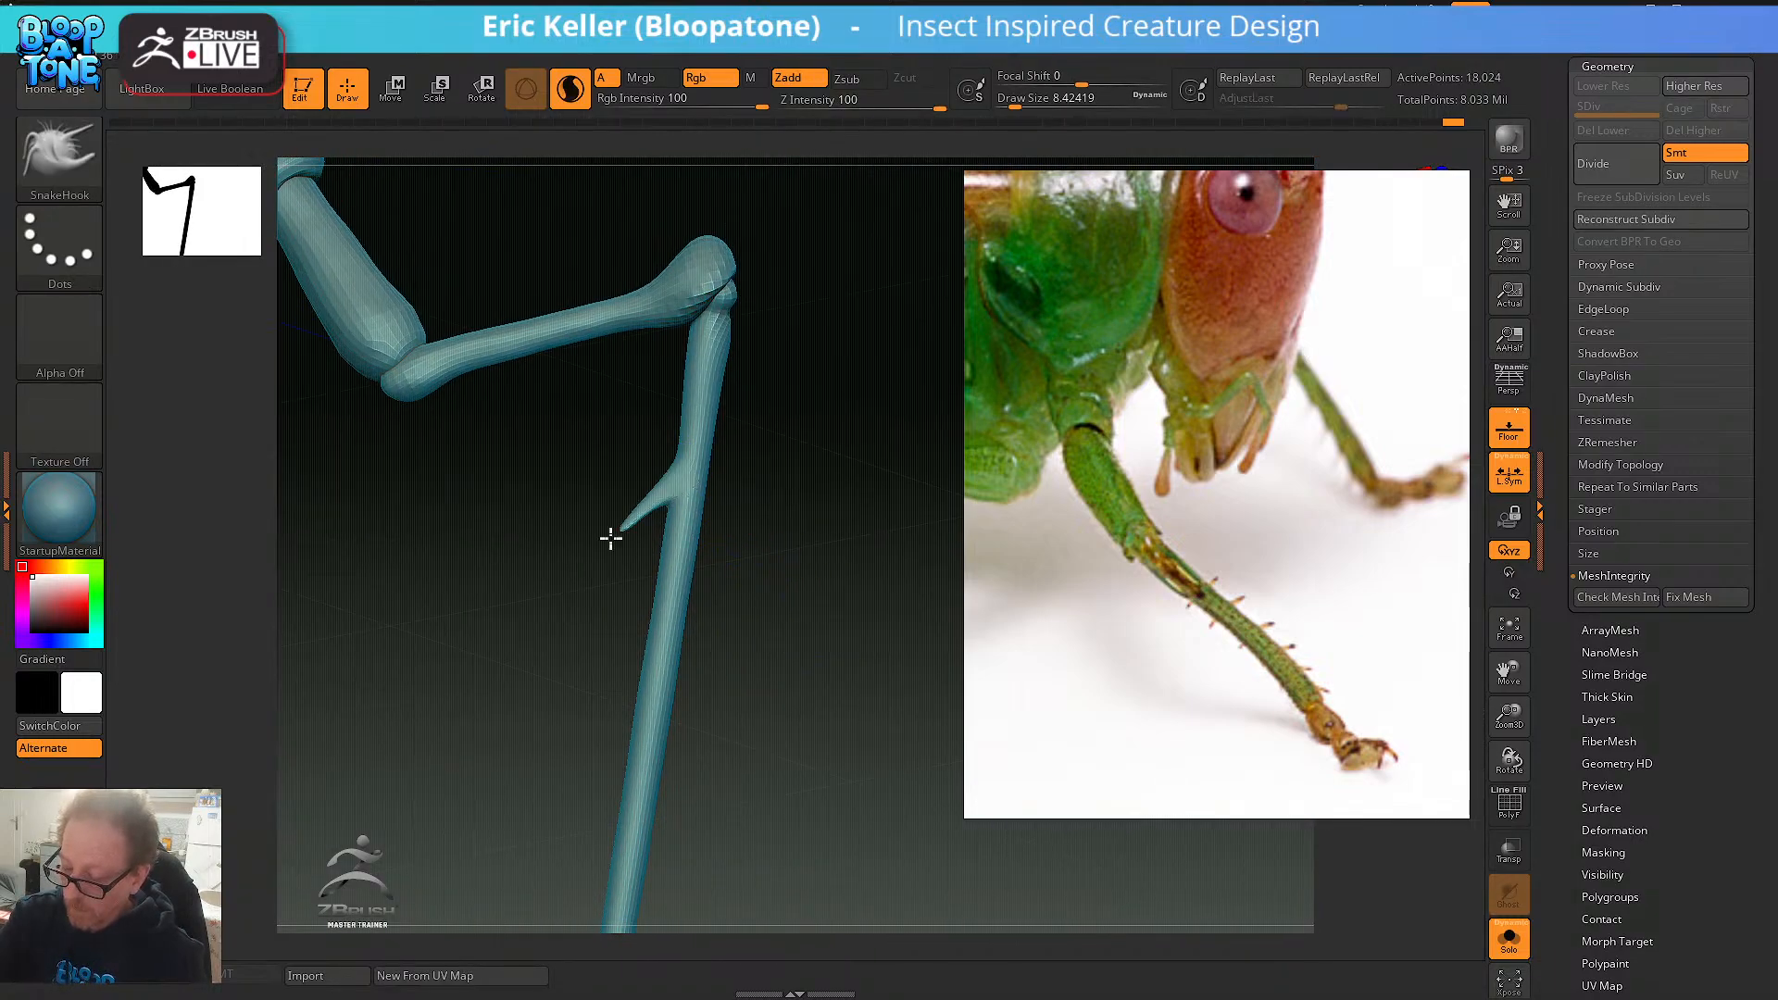
mouse_move(791, 545)
mouse_down()
mouse_move(850, 588)
mouse_move(793, 607)
mouse_move(802, 774)
mouse_move(825, 786)
mouse_move(760, 652)
mouse_move(814, 738)
mouse_move(790, 607)
mouse_move(833, 658)
mouse_move(763, 631)
mouse_move(741, 504)
mouse_move(778, 496)
mouse_move(817, 429)
mouse_move(764, 383)
mouse_move(783, 378)
mouse_move(679, 382)
mouse_up()
key(ctrl+z)
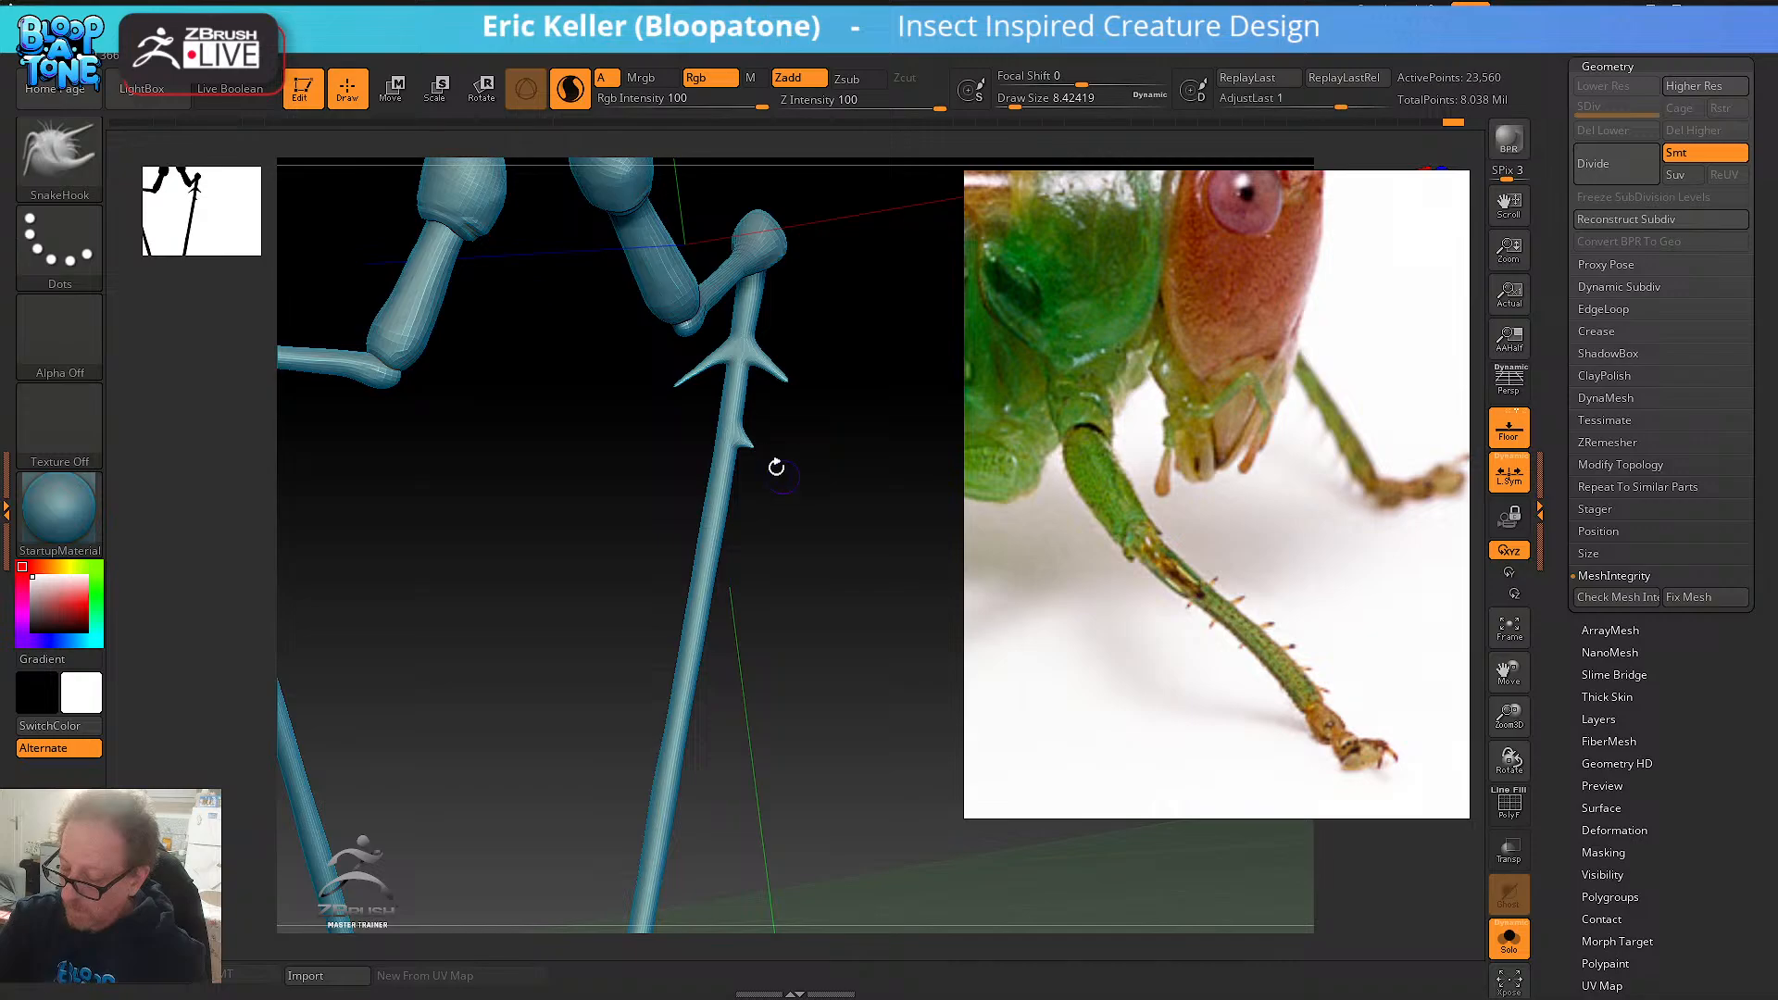
drag(718, 436, 674, 466)
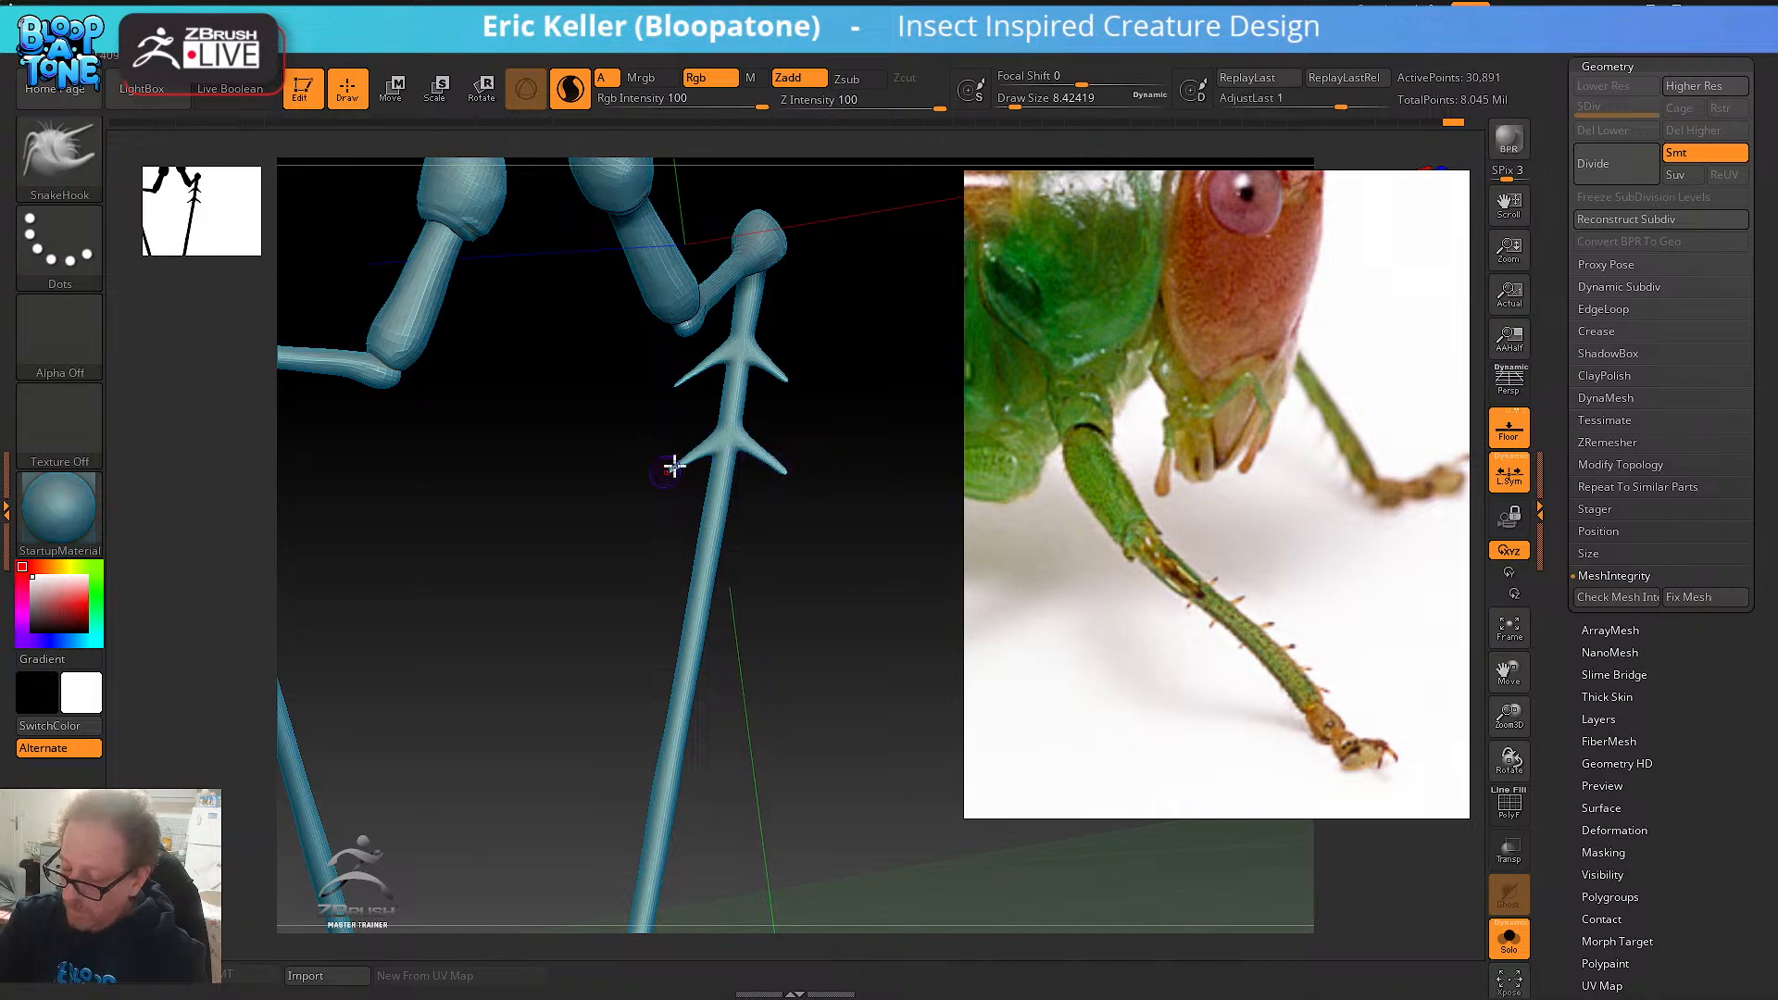
mouse_move(725, 525)
mouse_down()
mouse_move(772, 576)
mouse_move(756, 527)
mouse_move(781, 542)
mouse_up()
mouse_move(636, 516)
mouse_down()
mouse_move(747, 540)
mouse_move(707, 480)
mouse_move(746, 523)
mouse_move(627, 515)
mouse_up()
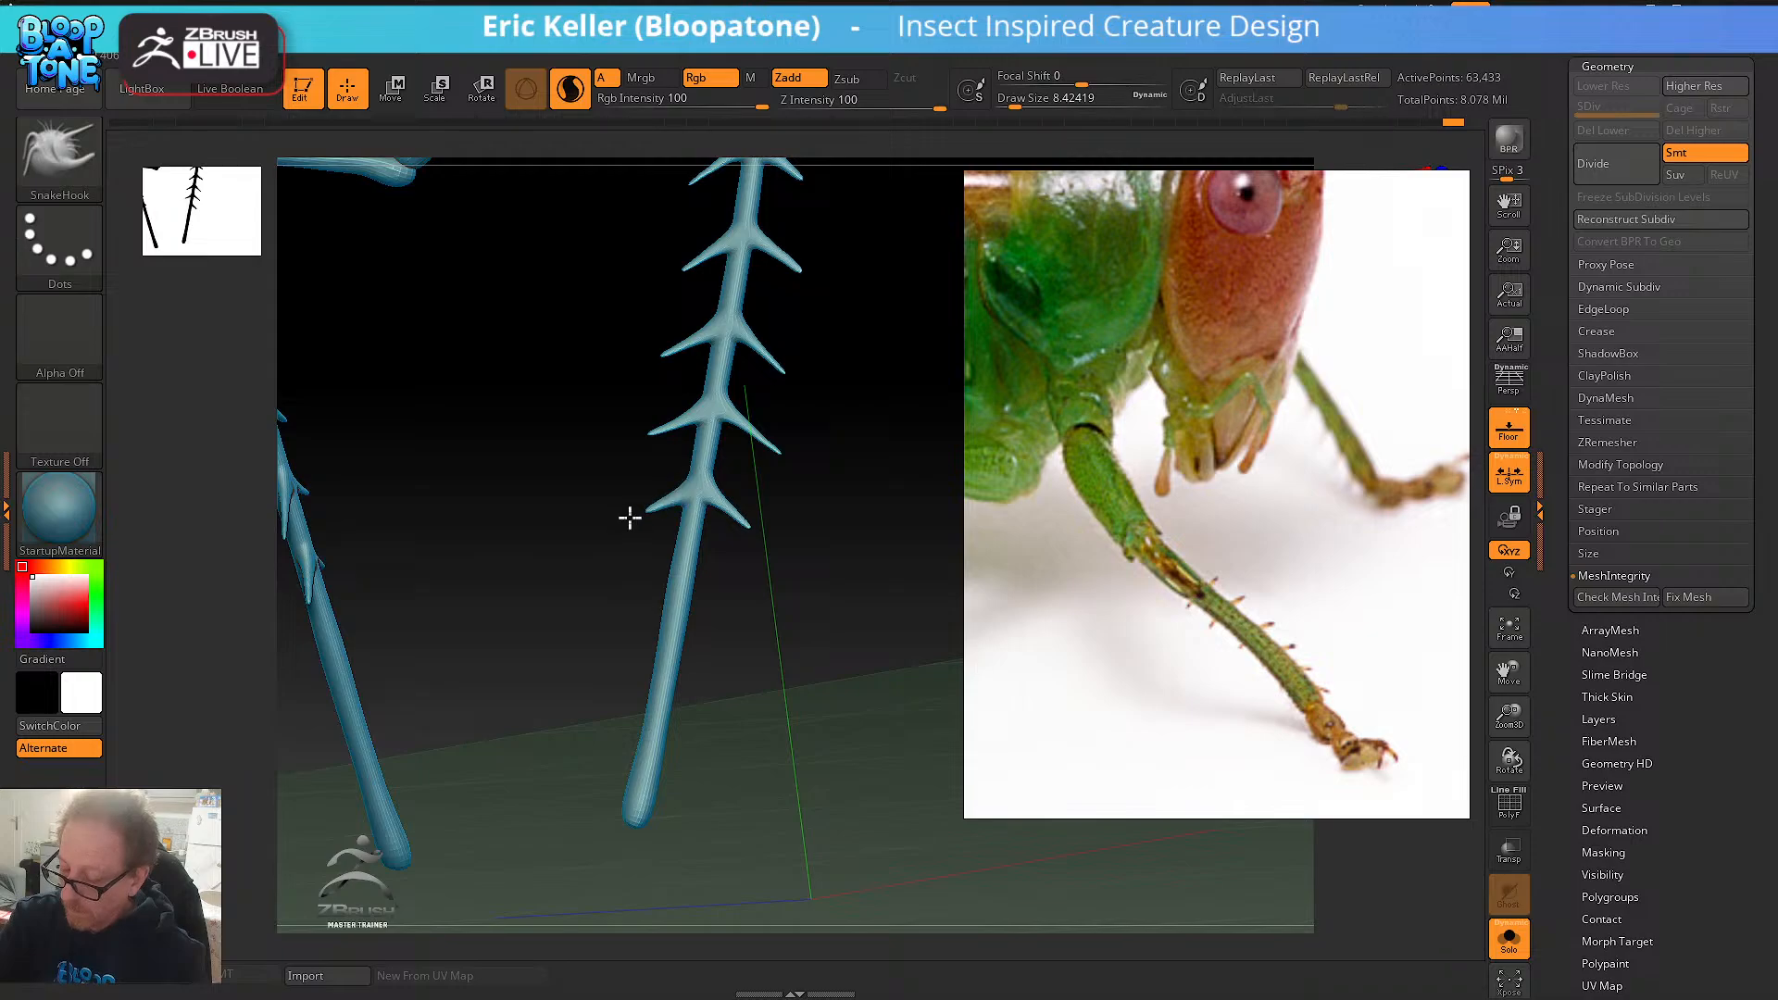
mouse_move(711, 572)
mouse_down()
mouse_move(701, 517)
mouse_move(735, 553)
mouse_move(707, 615)
mouse_move(724, 637)
mouse_move(603, 620)
mouse_move(715, 696)
mouse_move(600, 686)
mouse_up()
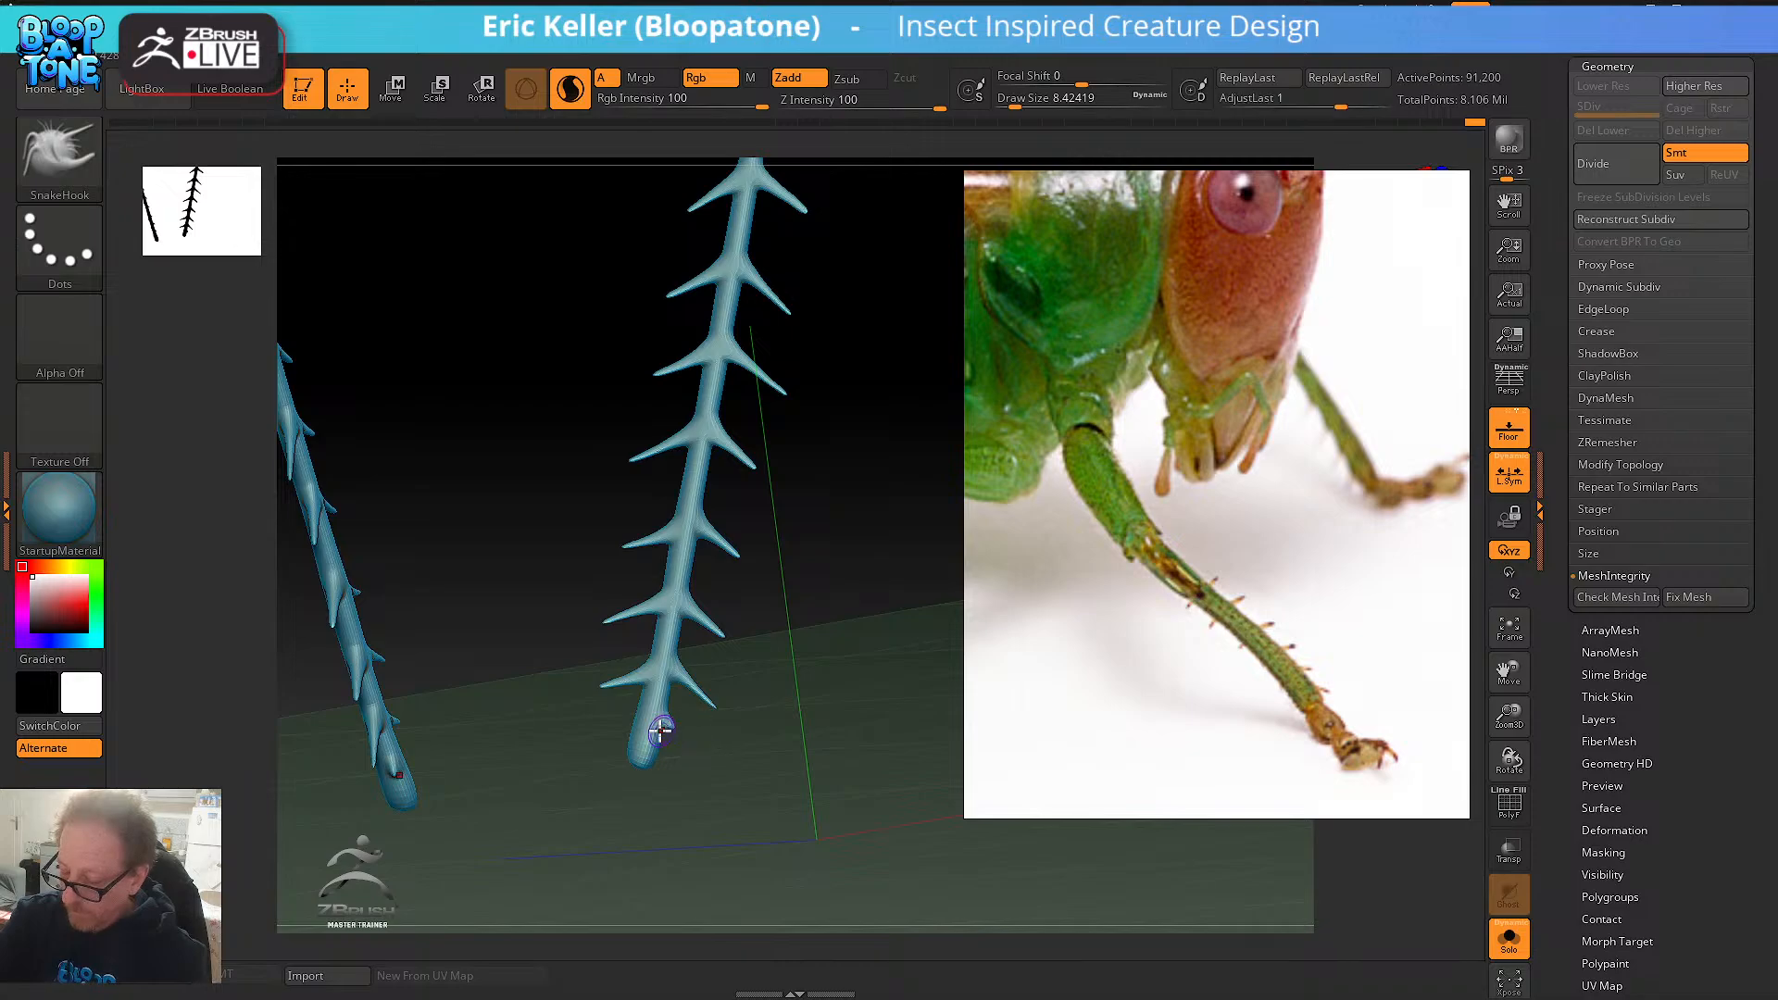
mouse_move(564, 742)
mouse_down()
mouse_move(770, 734)
mouse_move(600, 735)
mouse_up()
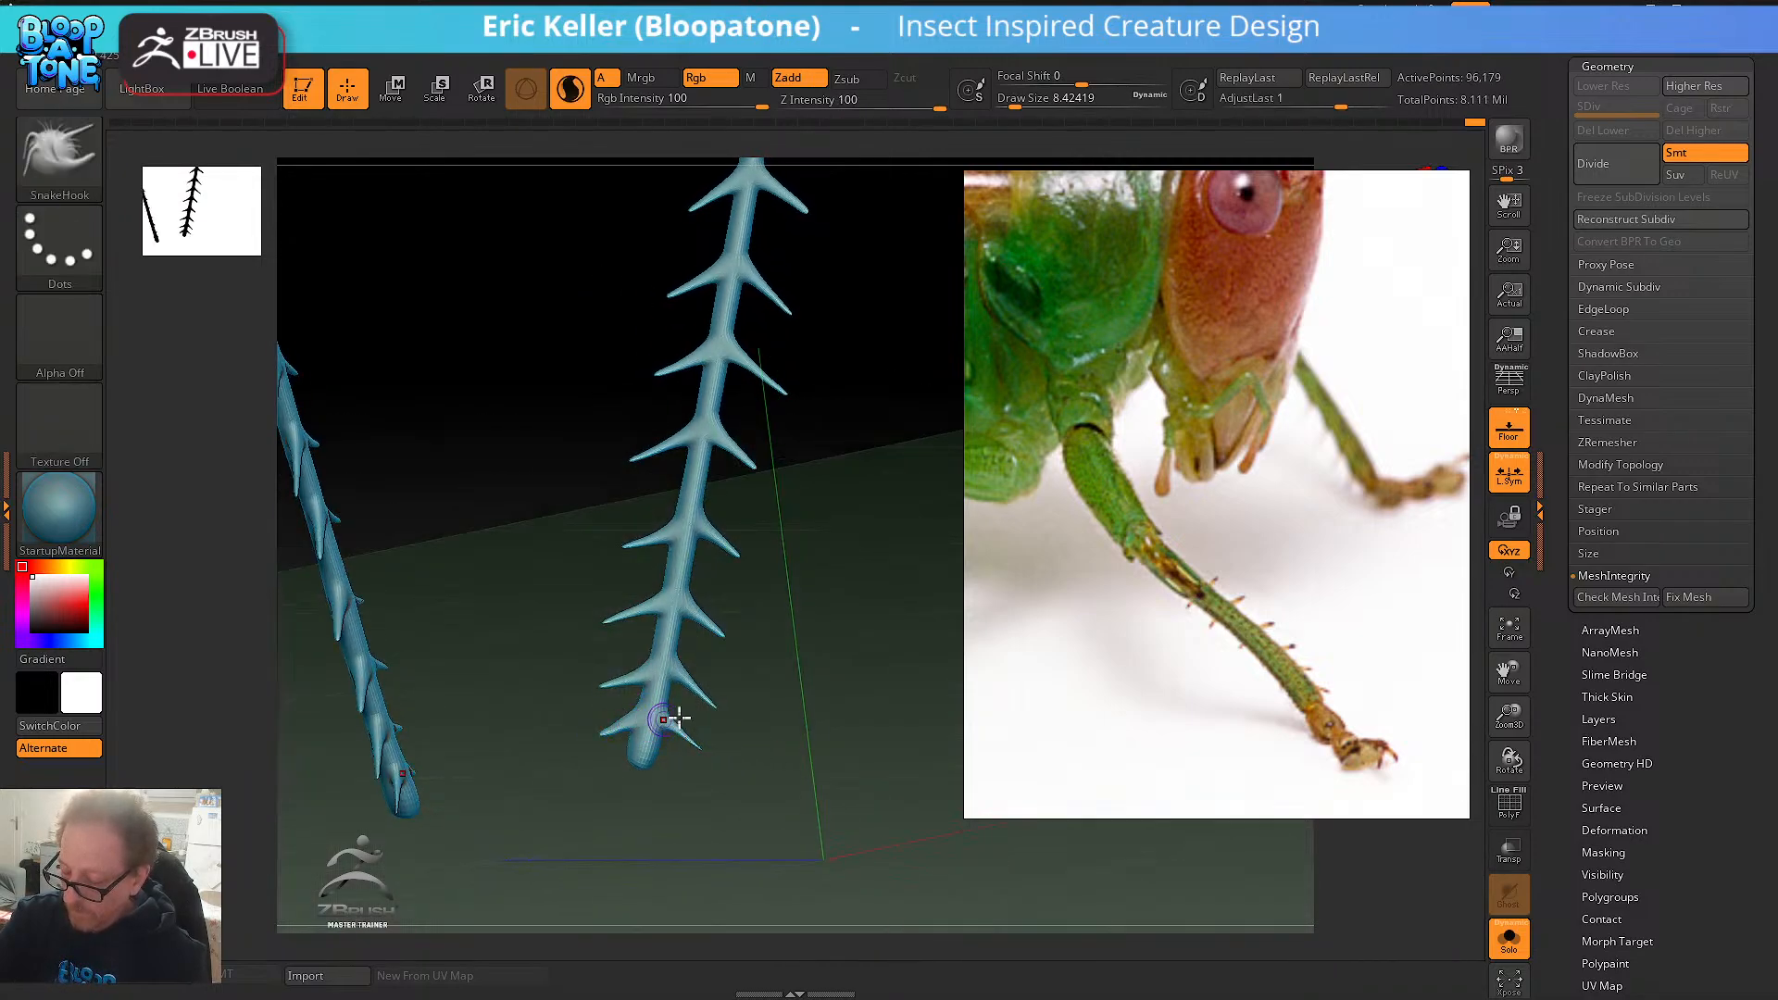
drag(730, 724, 755, 753)
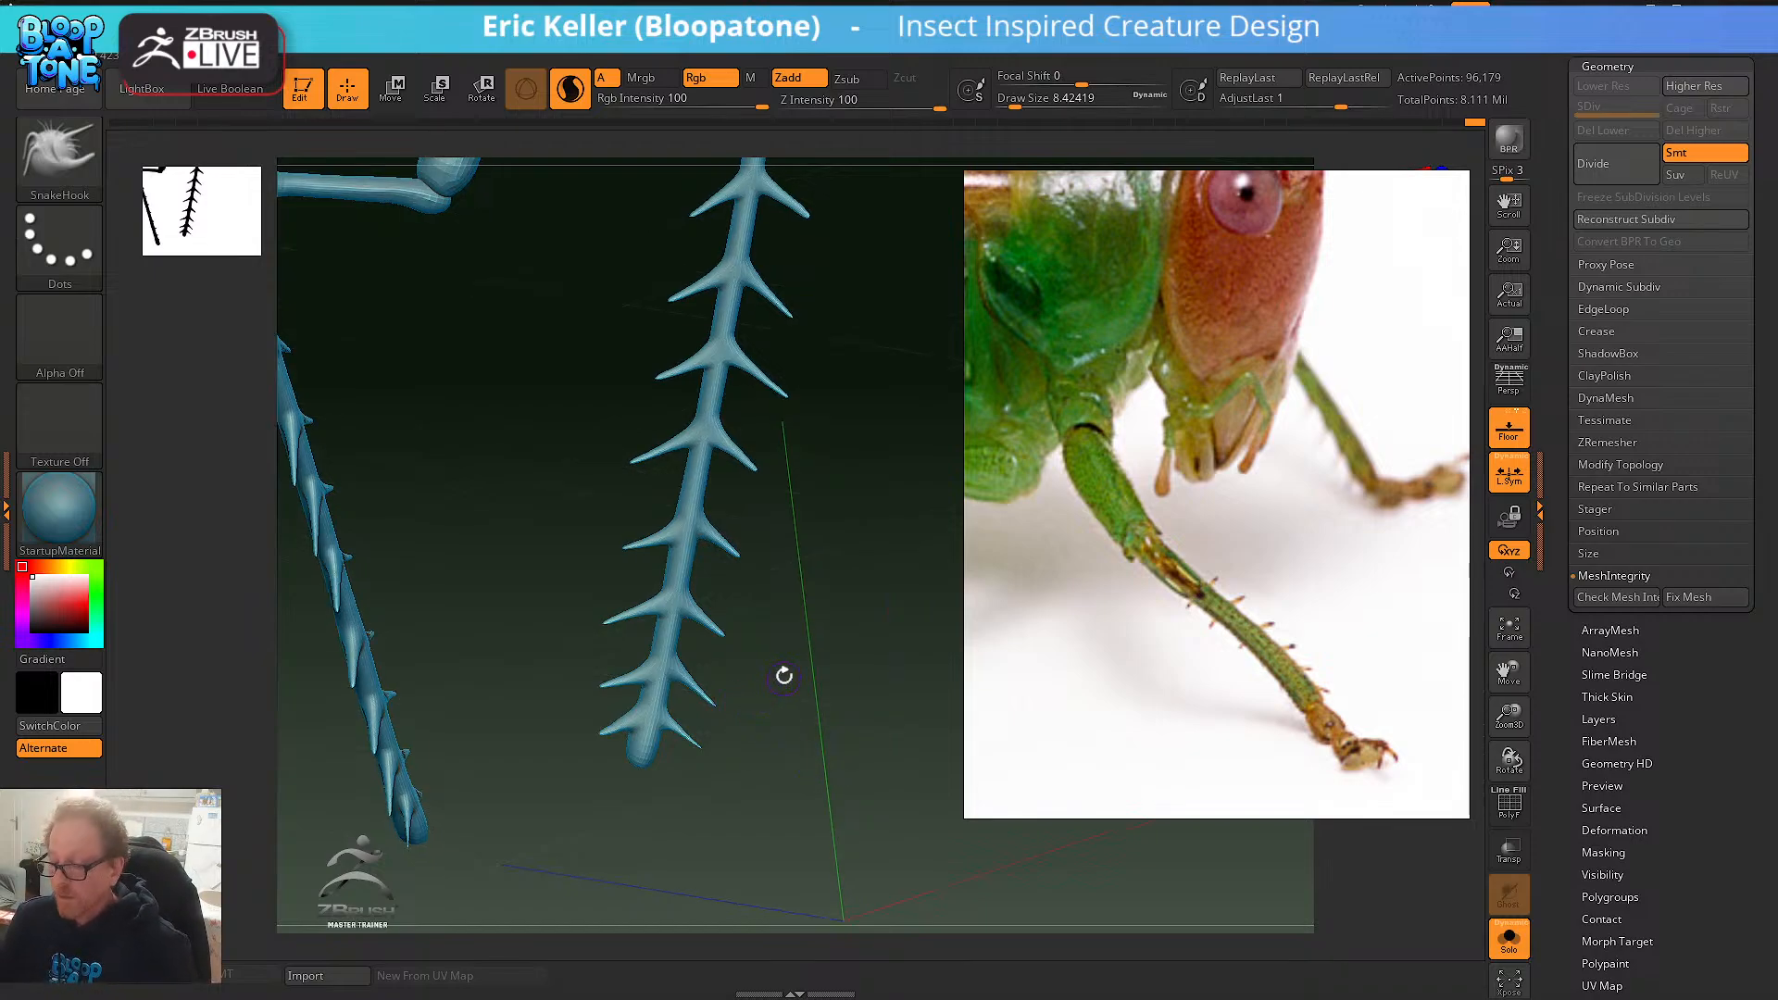
drag(783, 676, 827, 766)
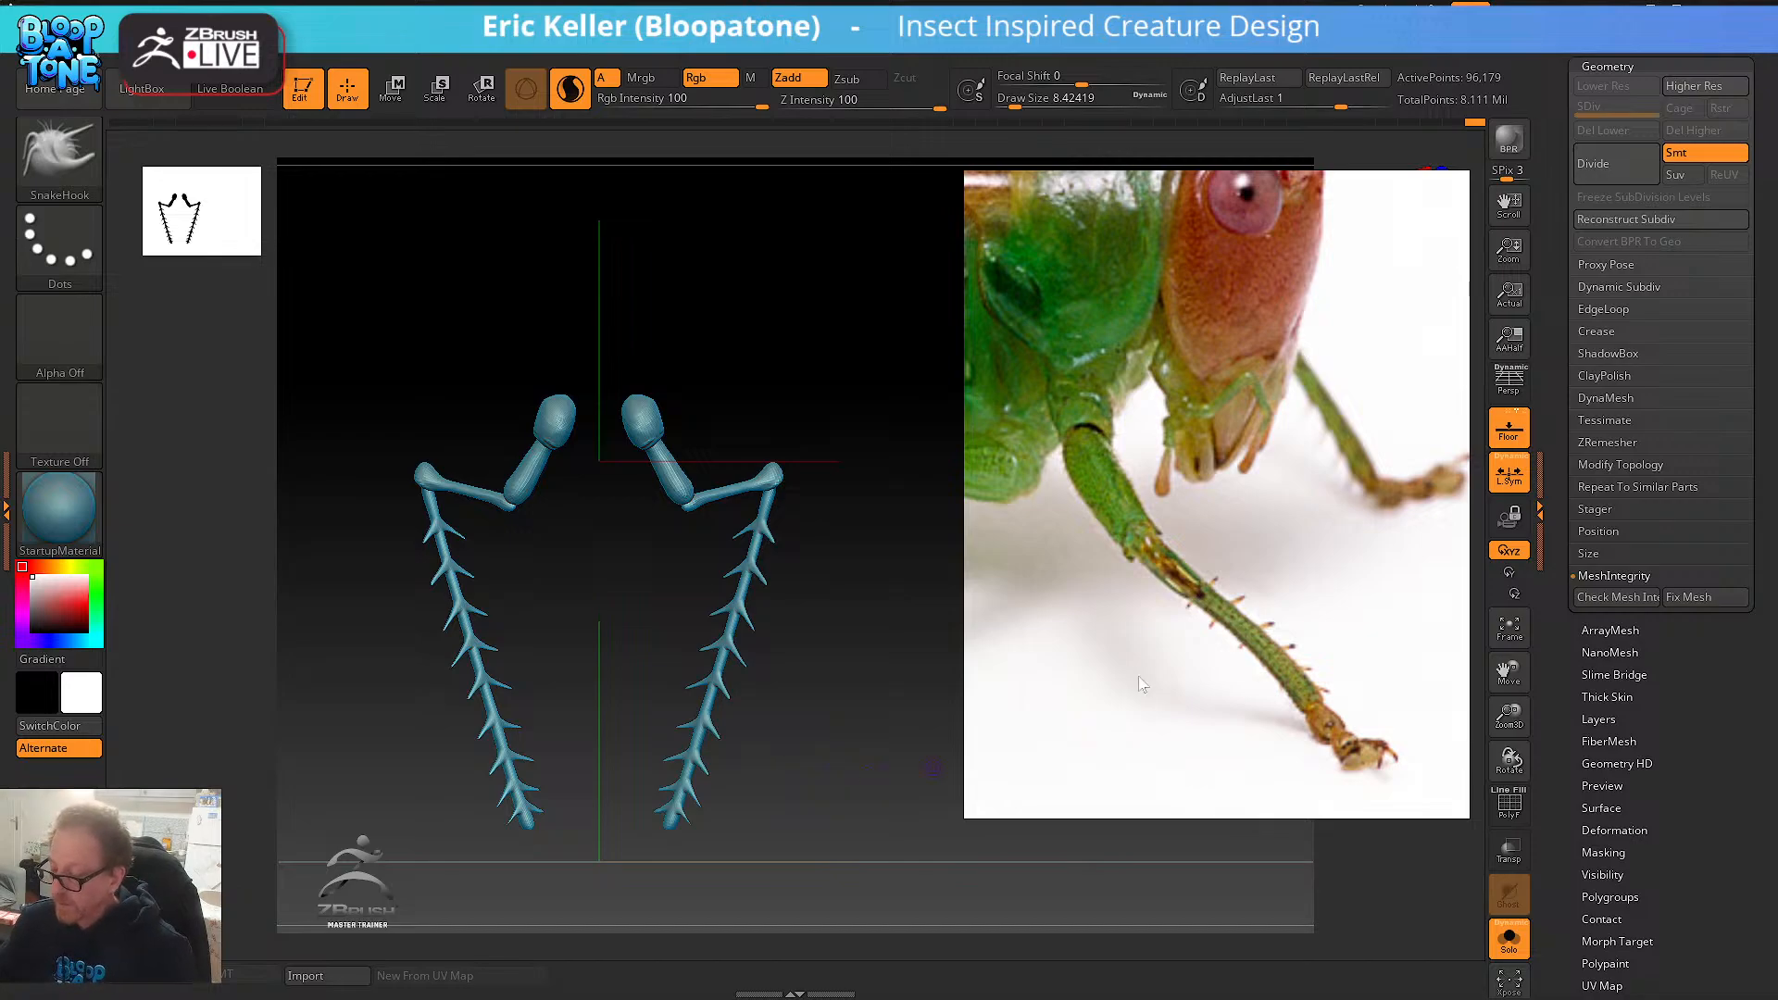
- Turn off Sculptris Pro and remesh the spiny legs with ZRemesher at half the polygon count, keeping groups and showing the wireframe
scroll(1141, 683, down, 5)
scroll(1137, 607, up, 2)
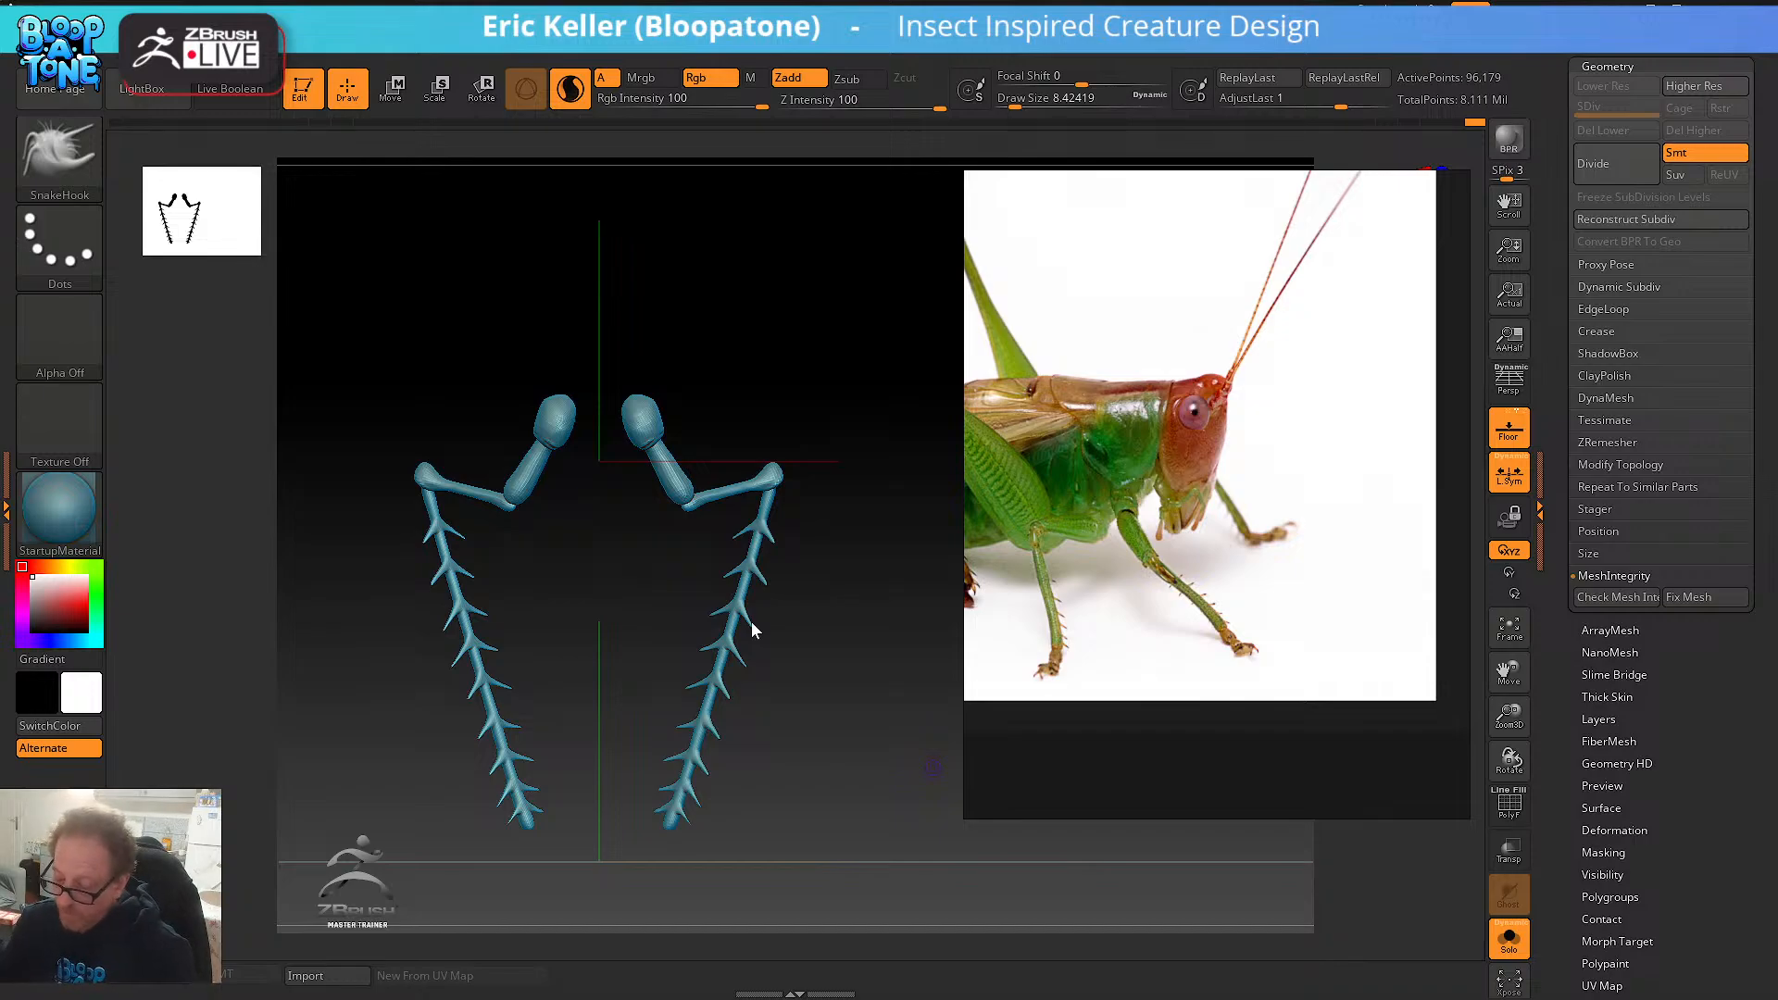
drag(798, 627, 833, 599)
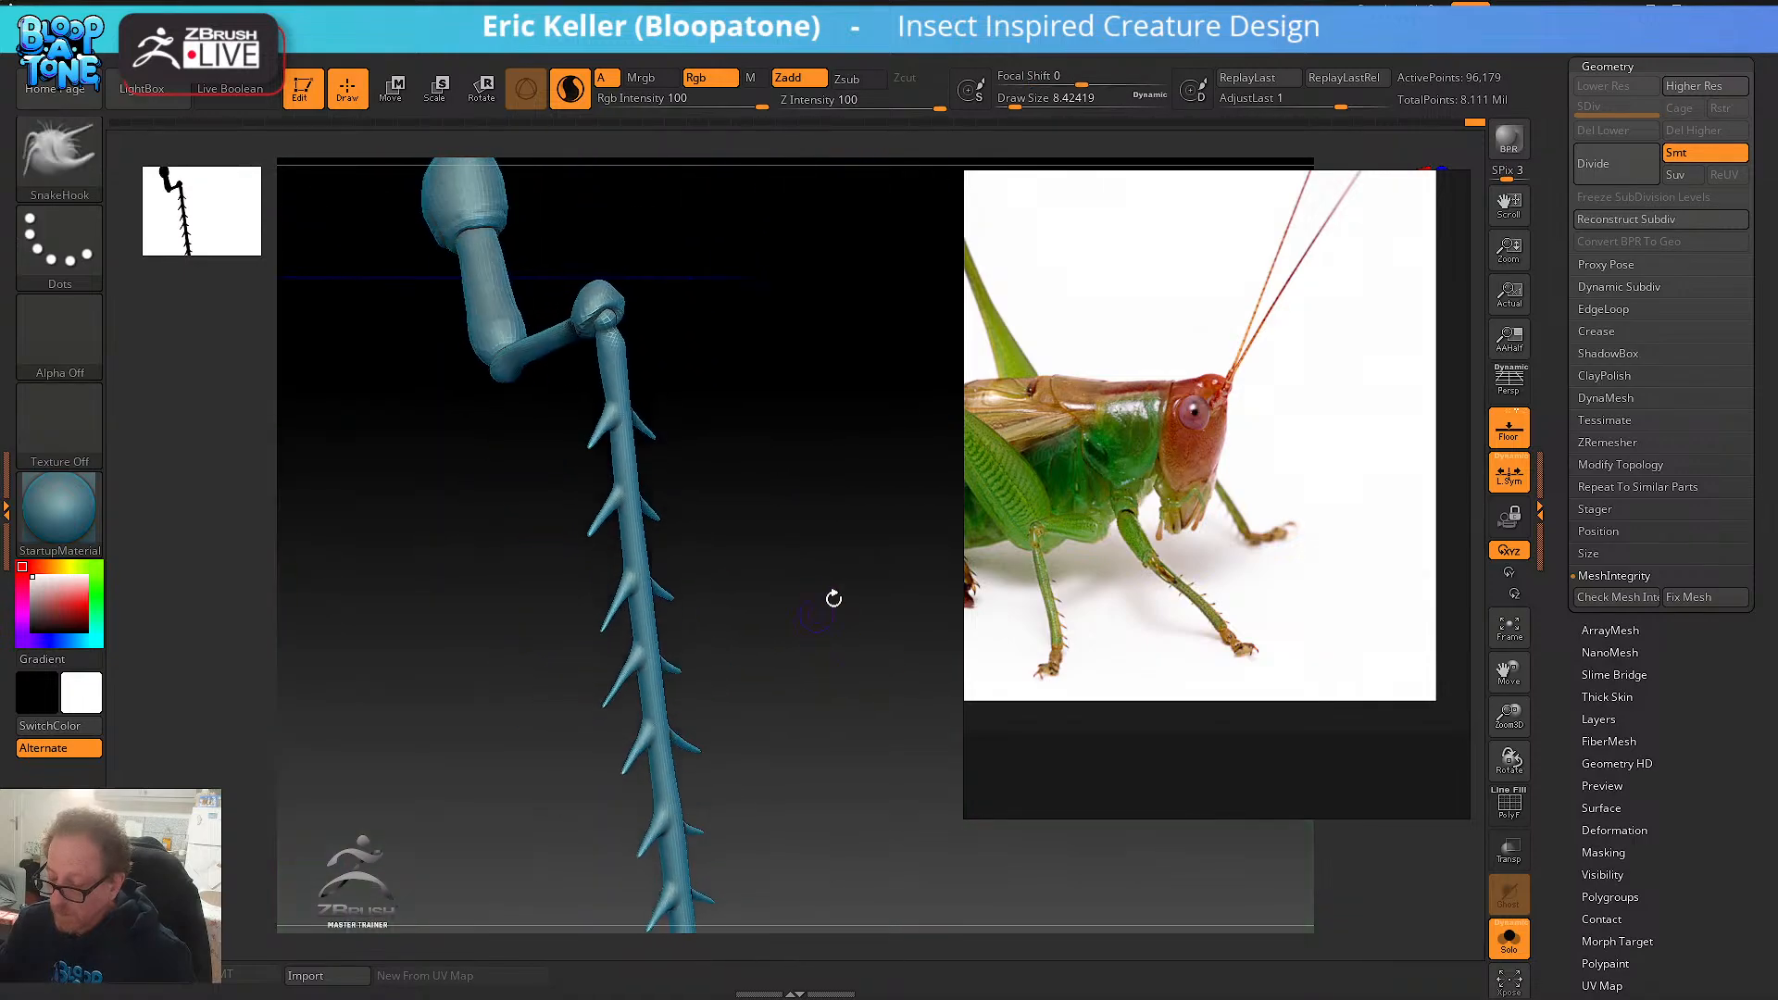
click(1507, 804)
click(569, 90)
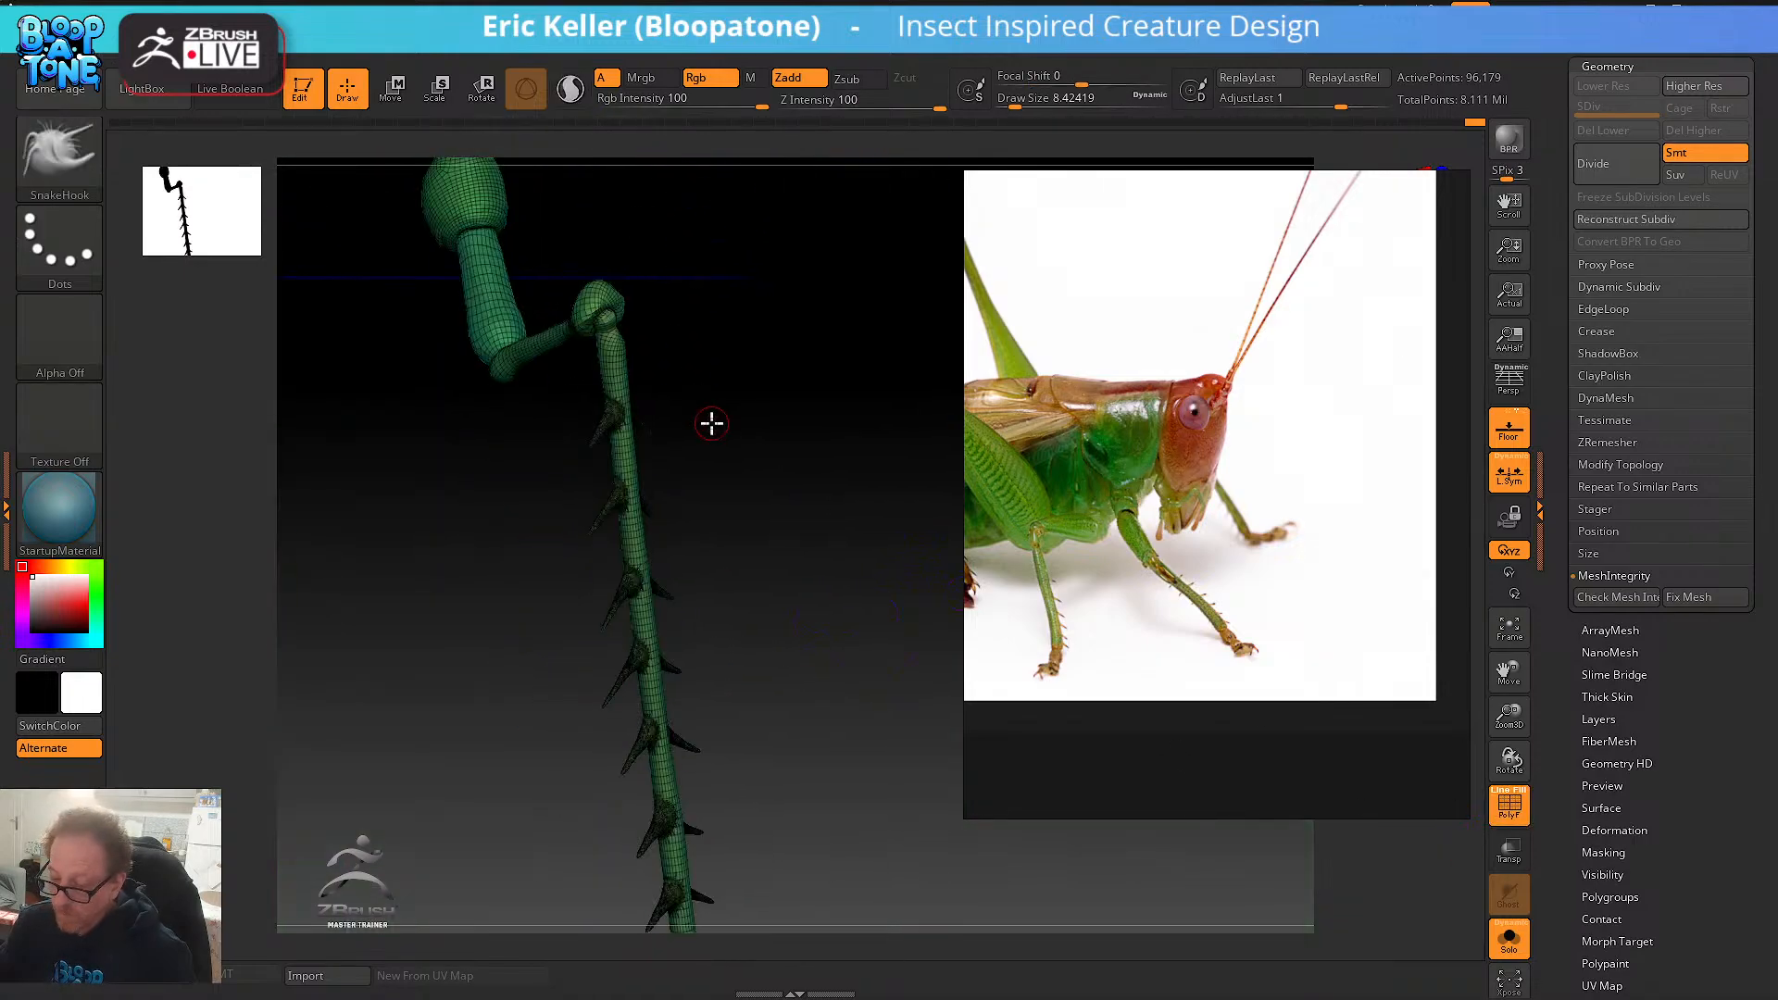
mouse_move(711, 424)
alt+mouse_down()
mouse_move(818, 472)
mouse_move(789, 552)
mouse_move(798, 518)
mouse_move(802, 676)
alt+mouse_up()
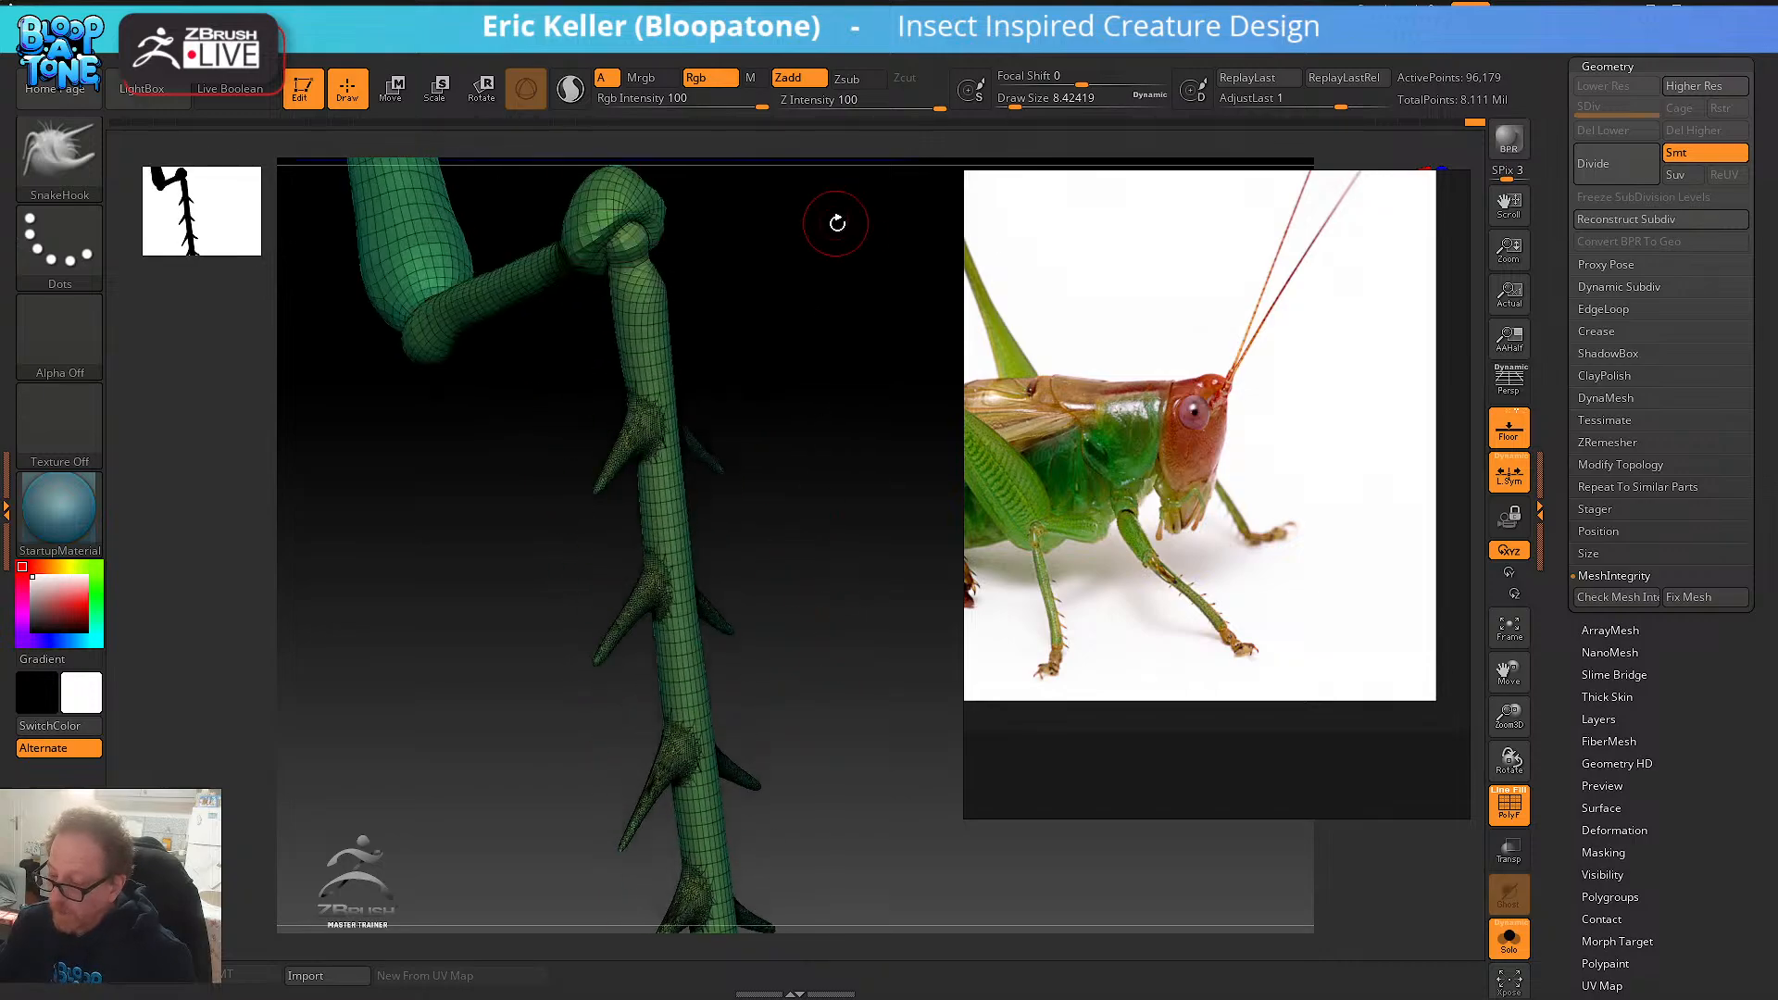
key(ctrl)
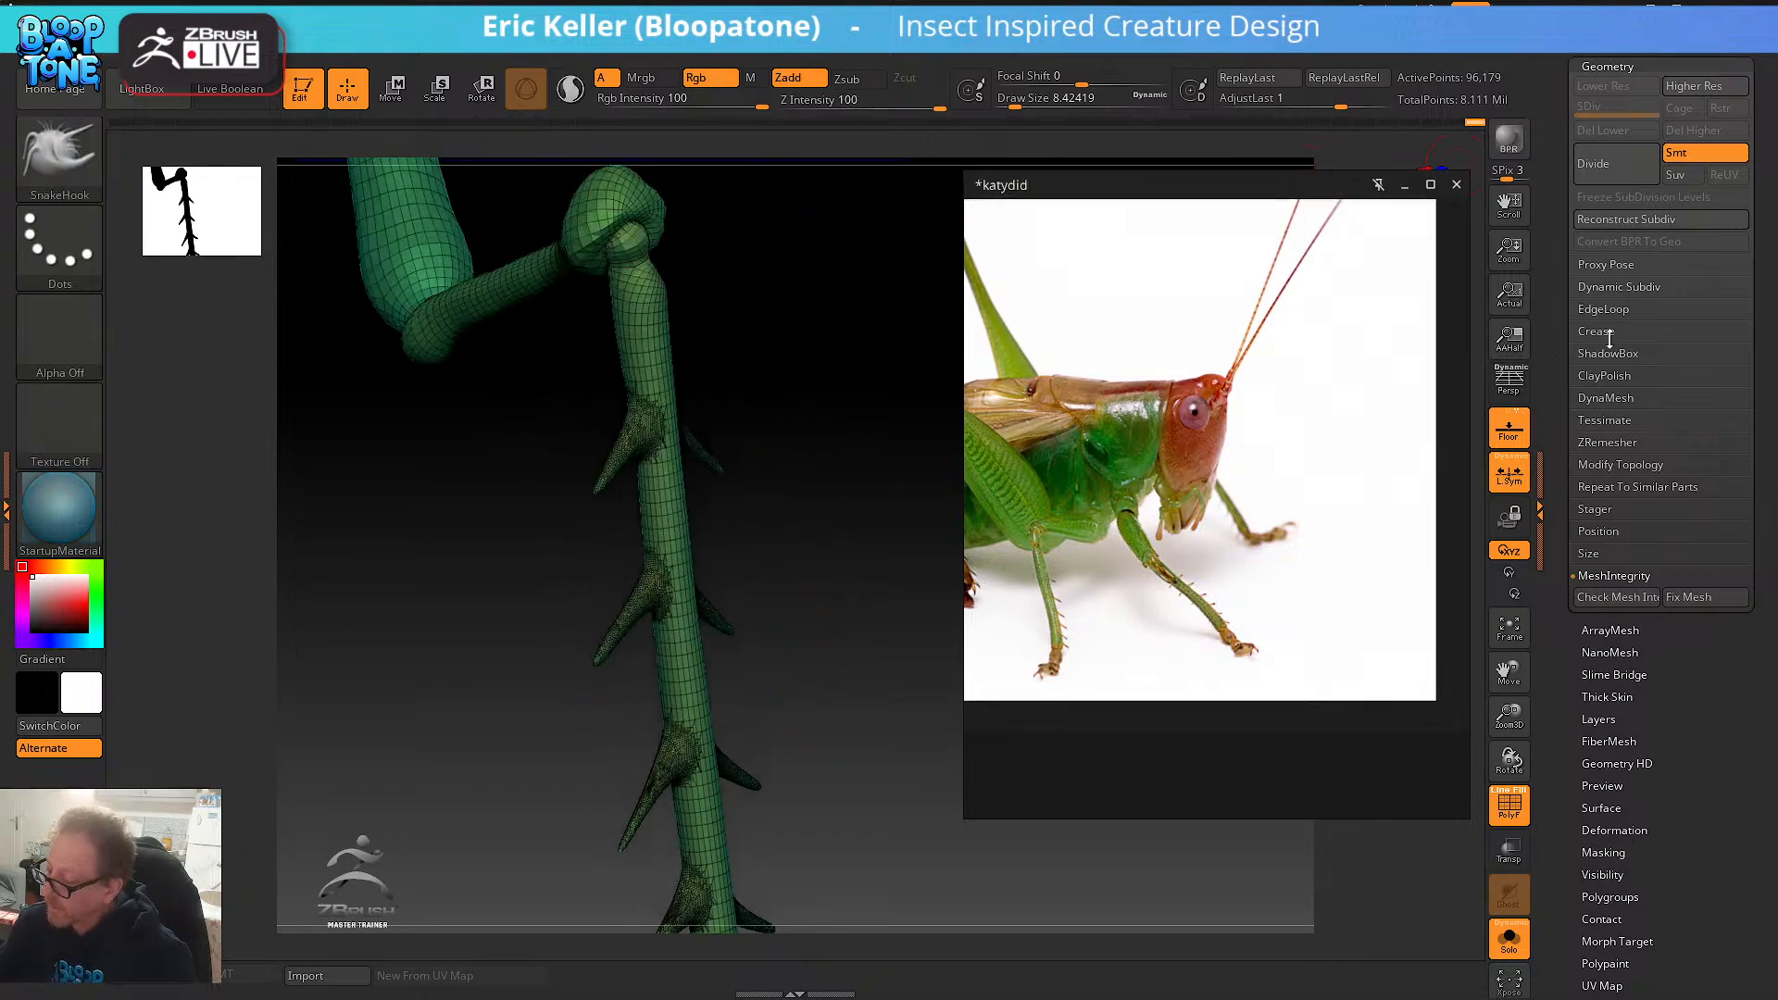
click(1611, 442)
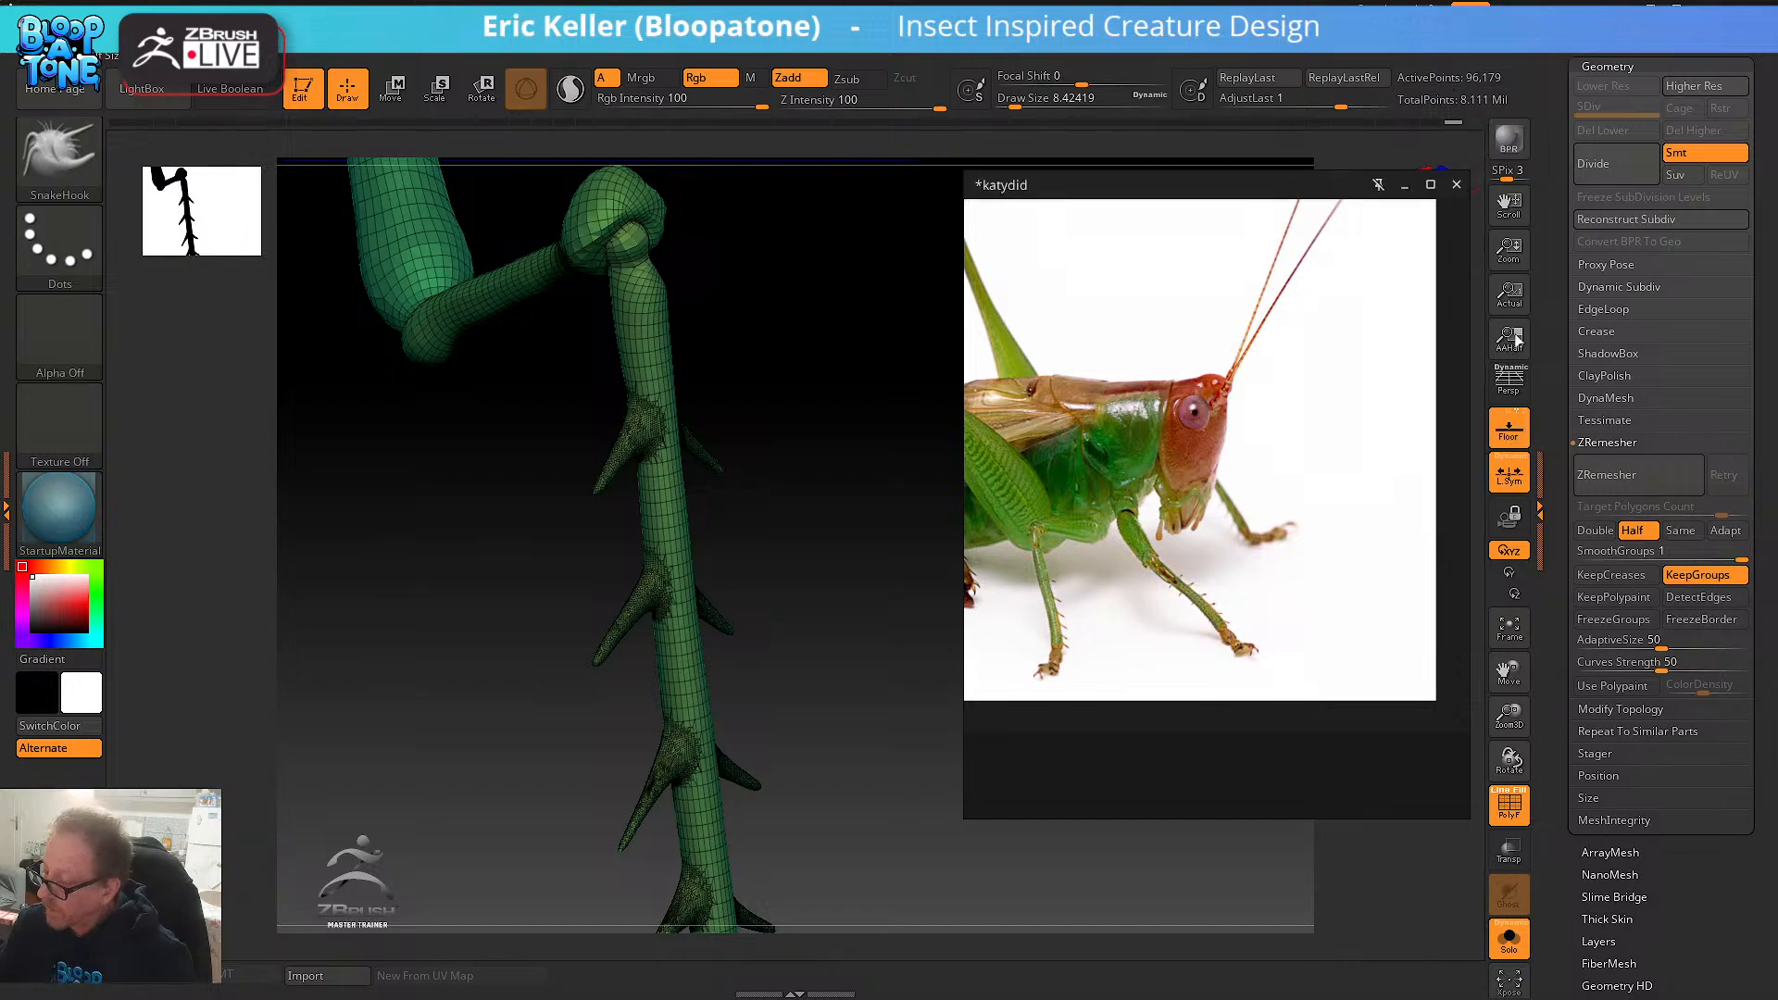
click(1630, 484)
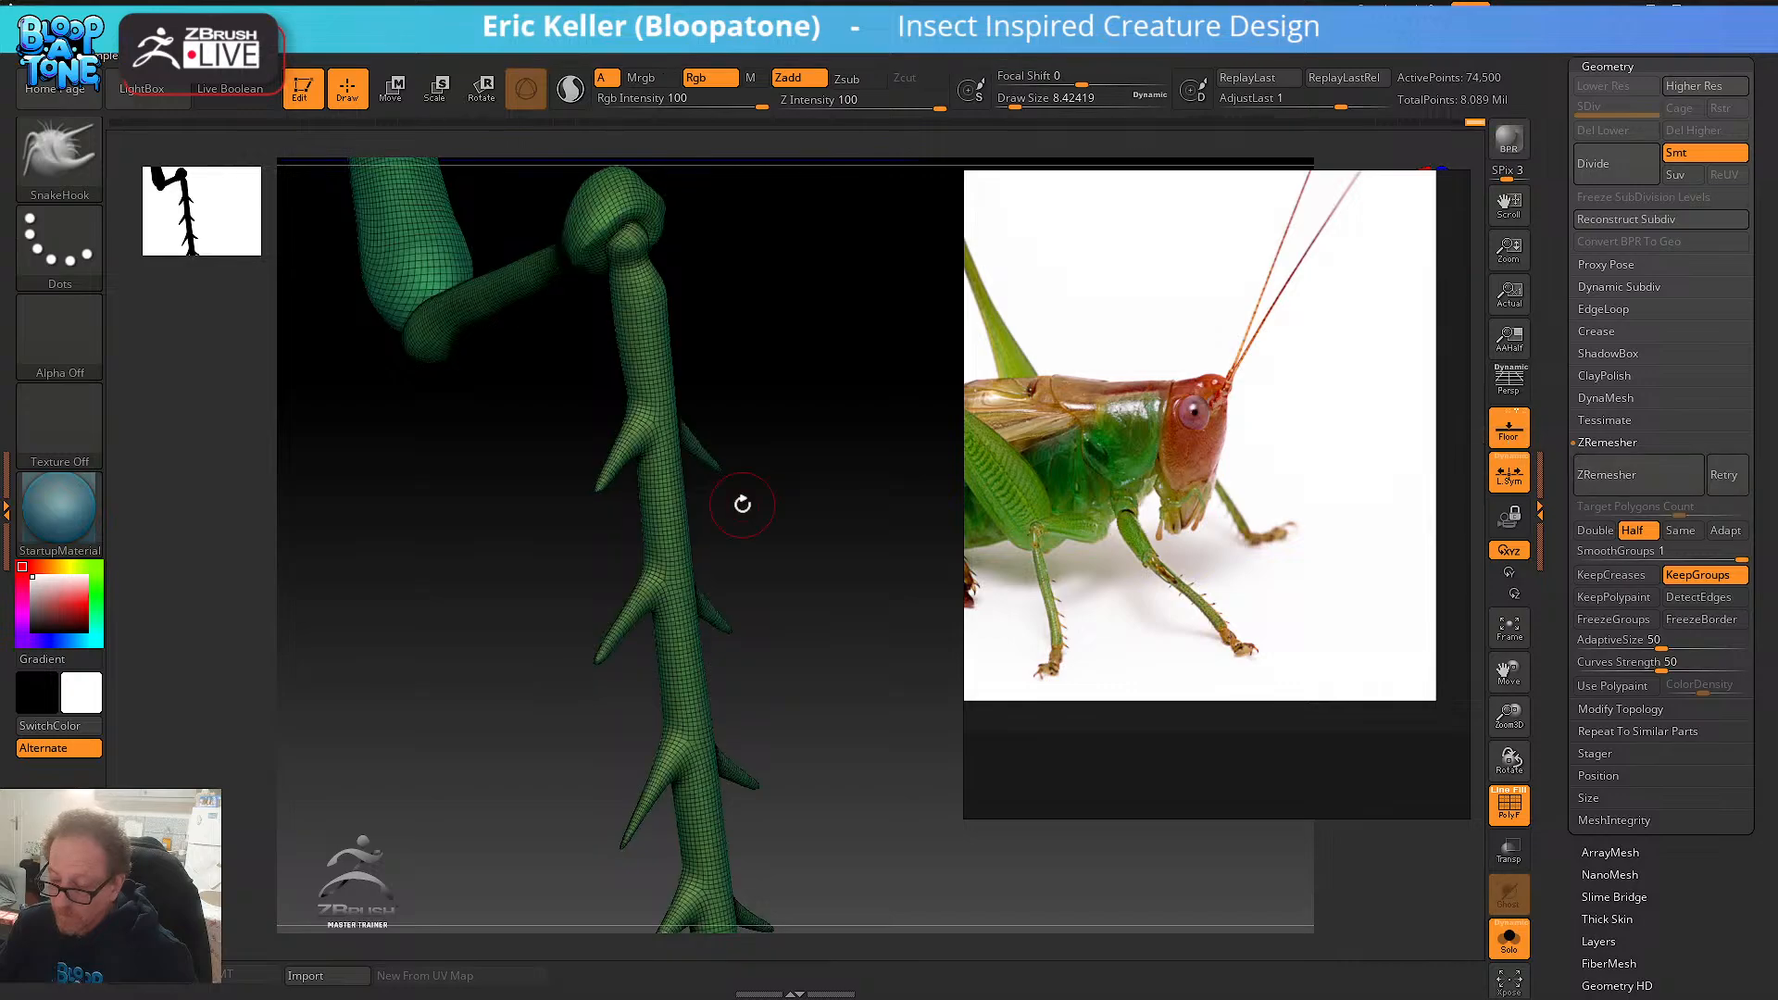
drag(741, 513, 808, 711)
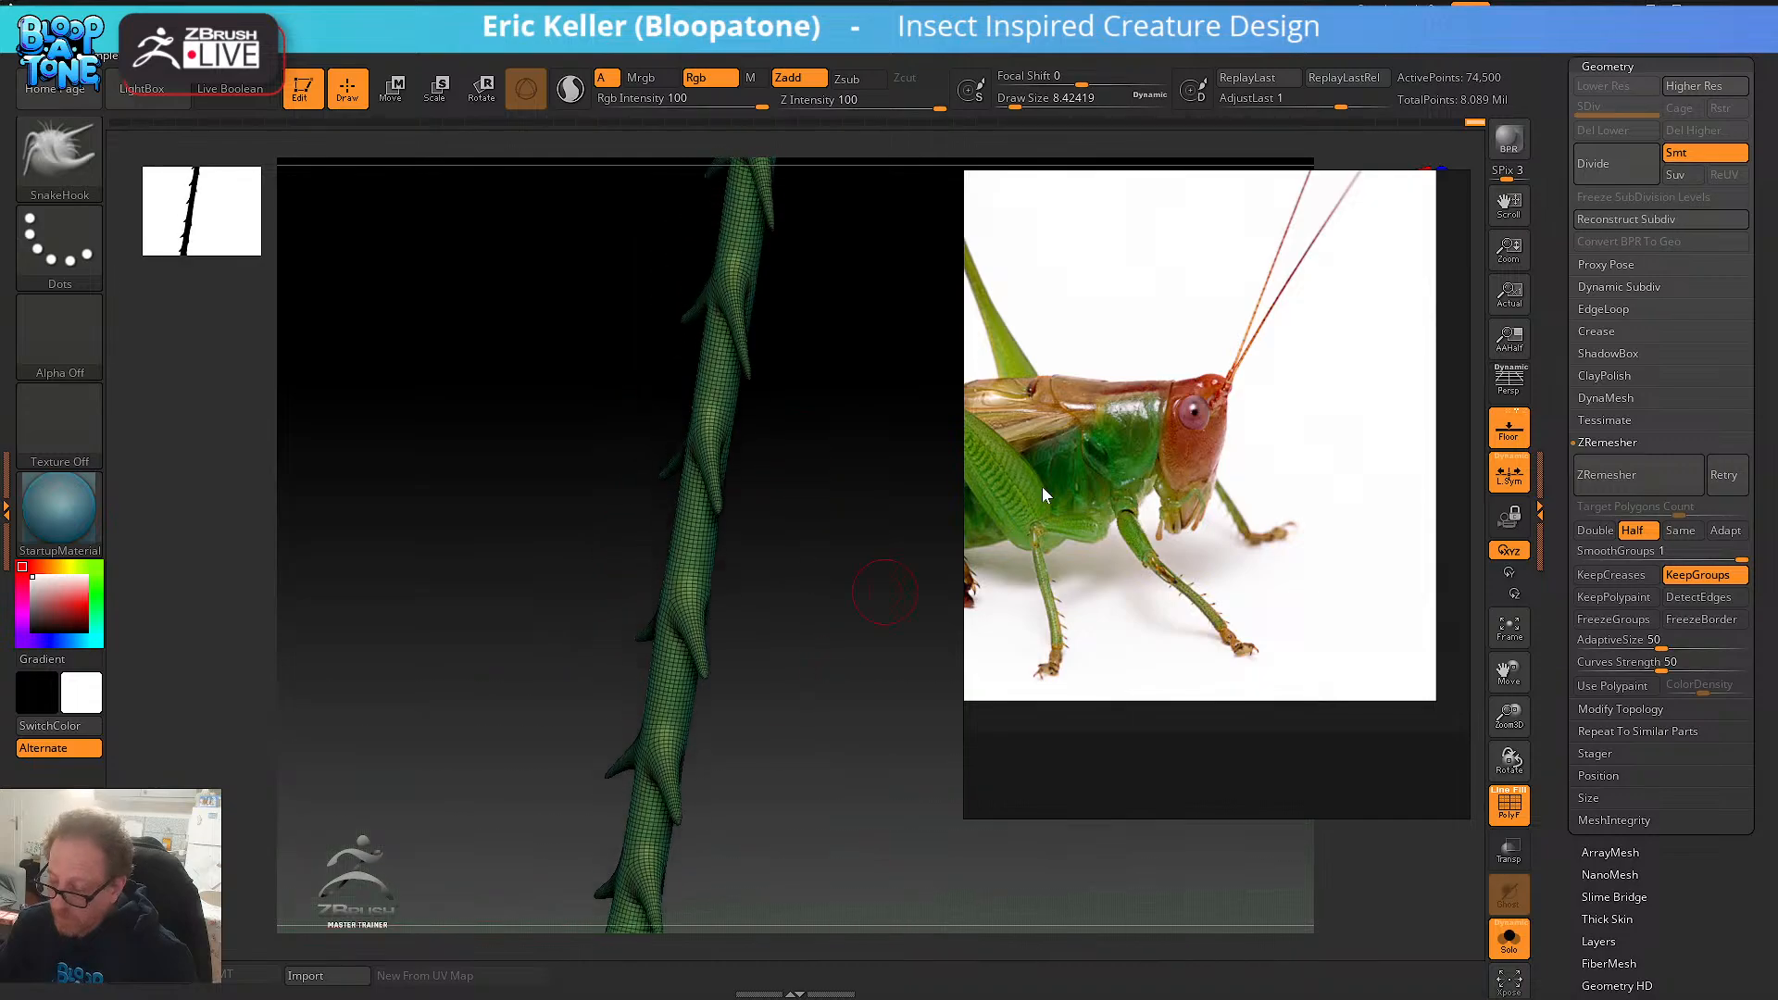
click(1626, 463)
key(Escape)
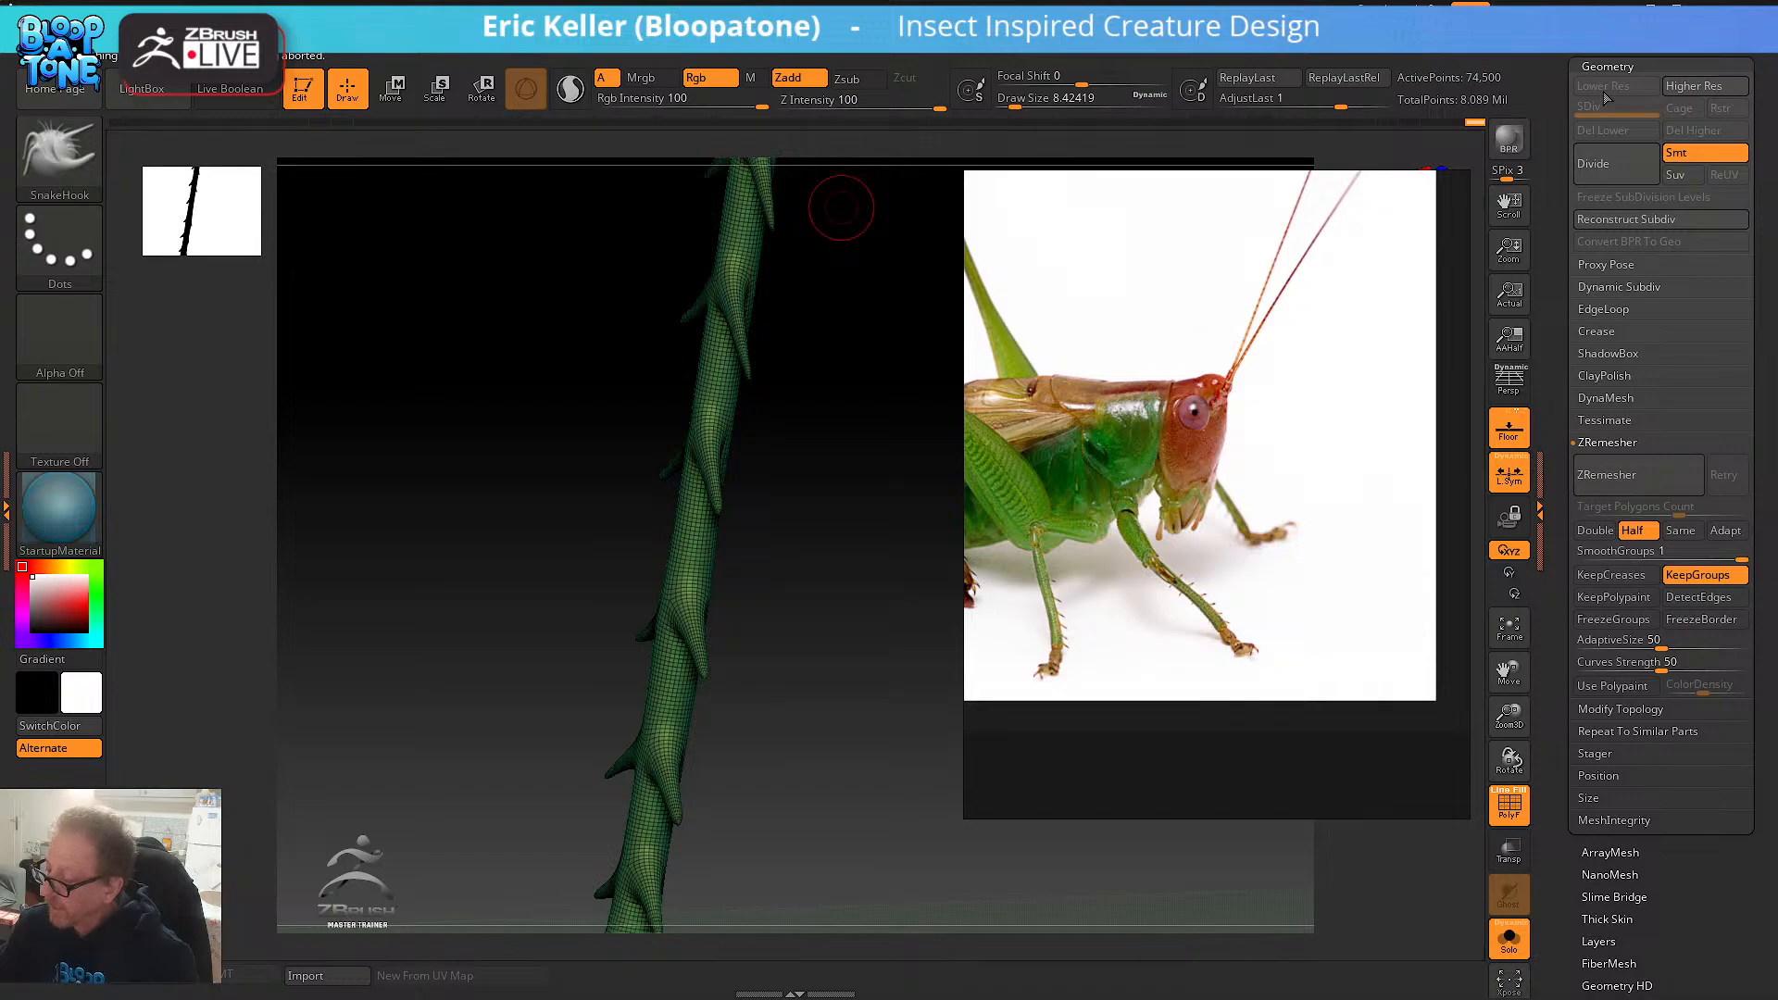
- Check and repair the leg mesh with the Mesh Integrity tools, and move the grasshopper reference photo lower to clear the workspace
drag(1556, 417, 1556, 305)
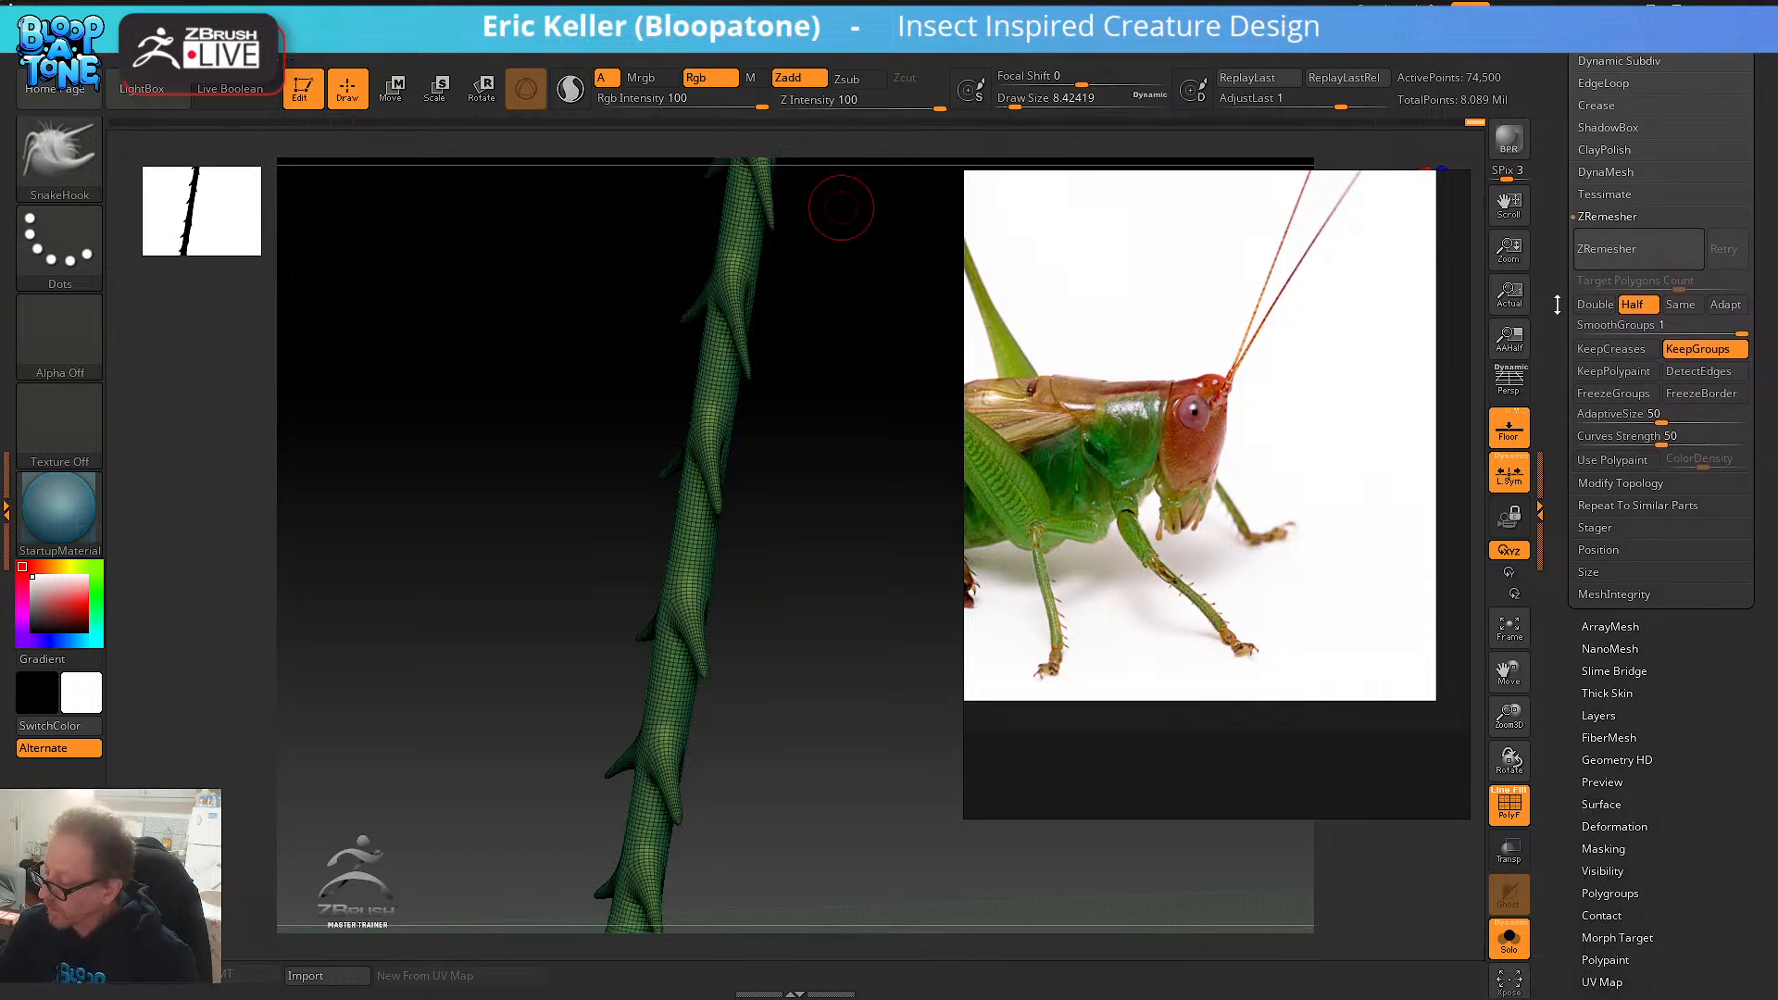
click(1633, 596)
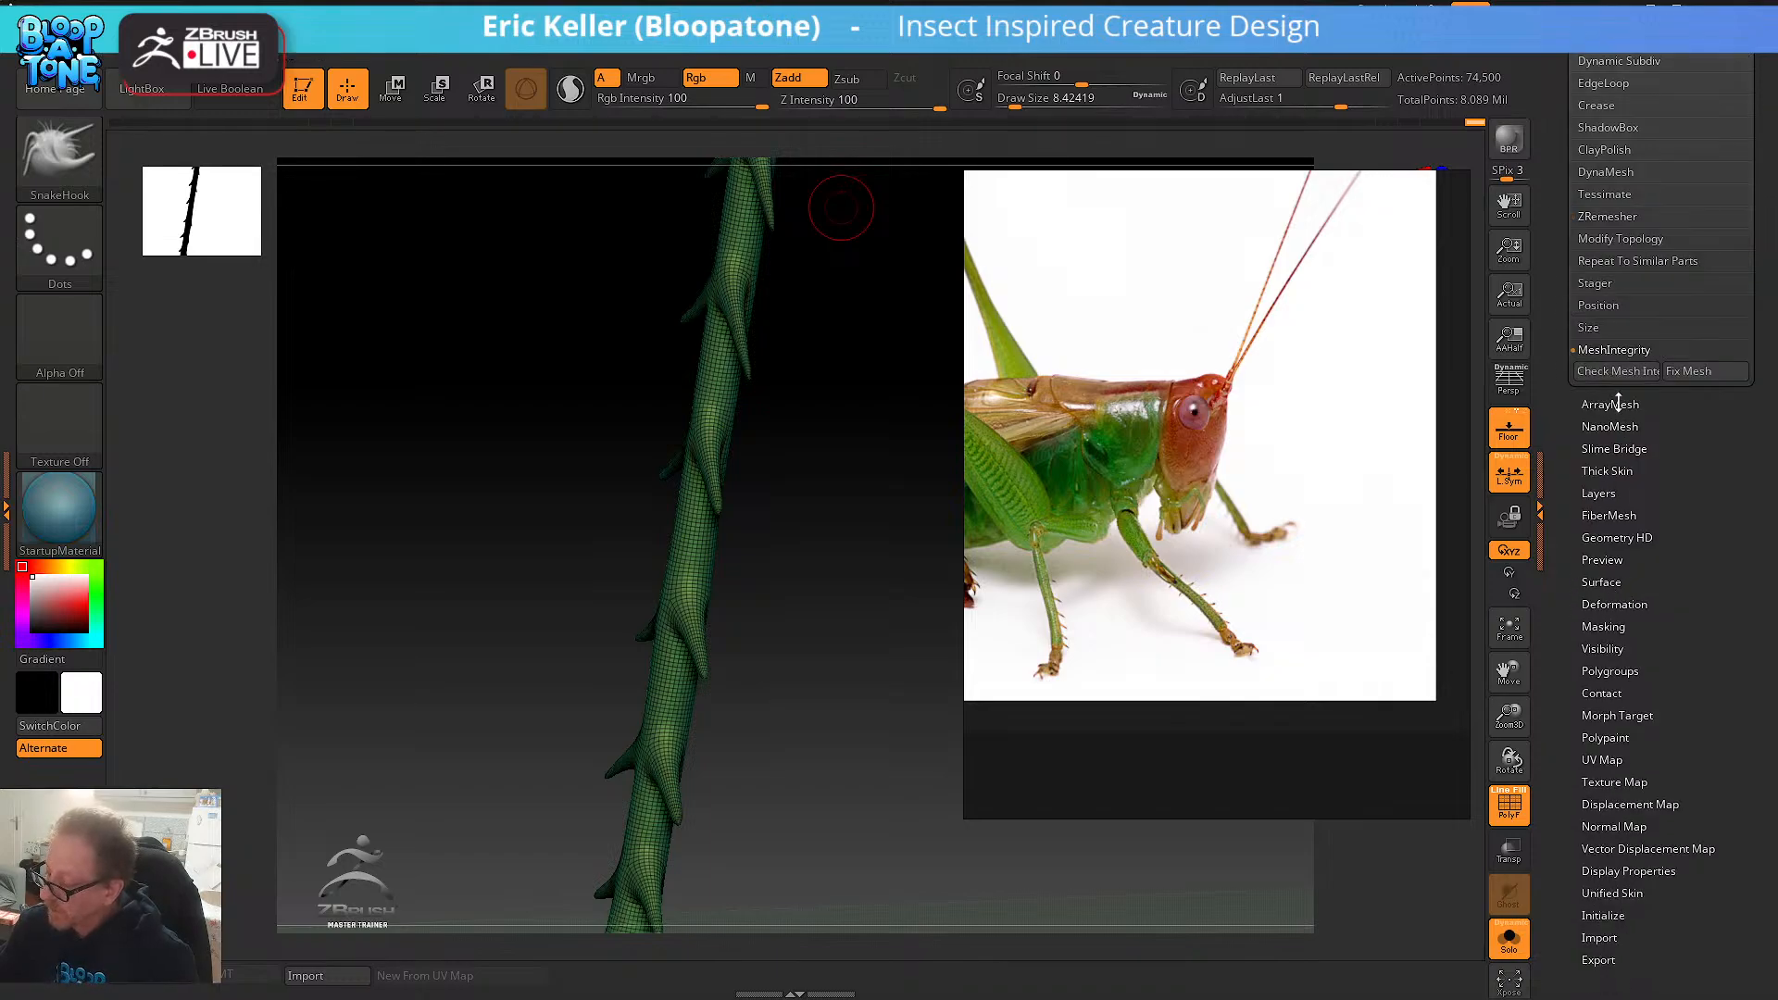
click(1618, 370)
drag(1296, 468, 904, 607)
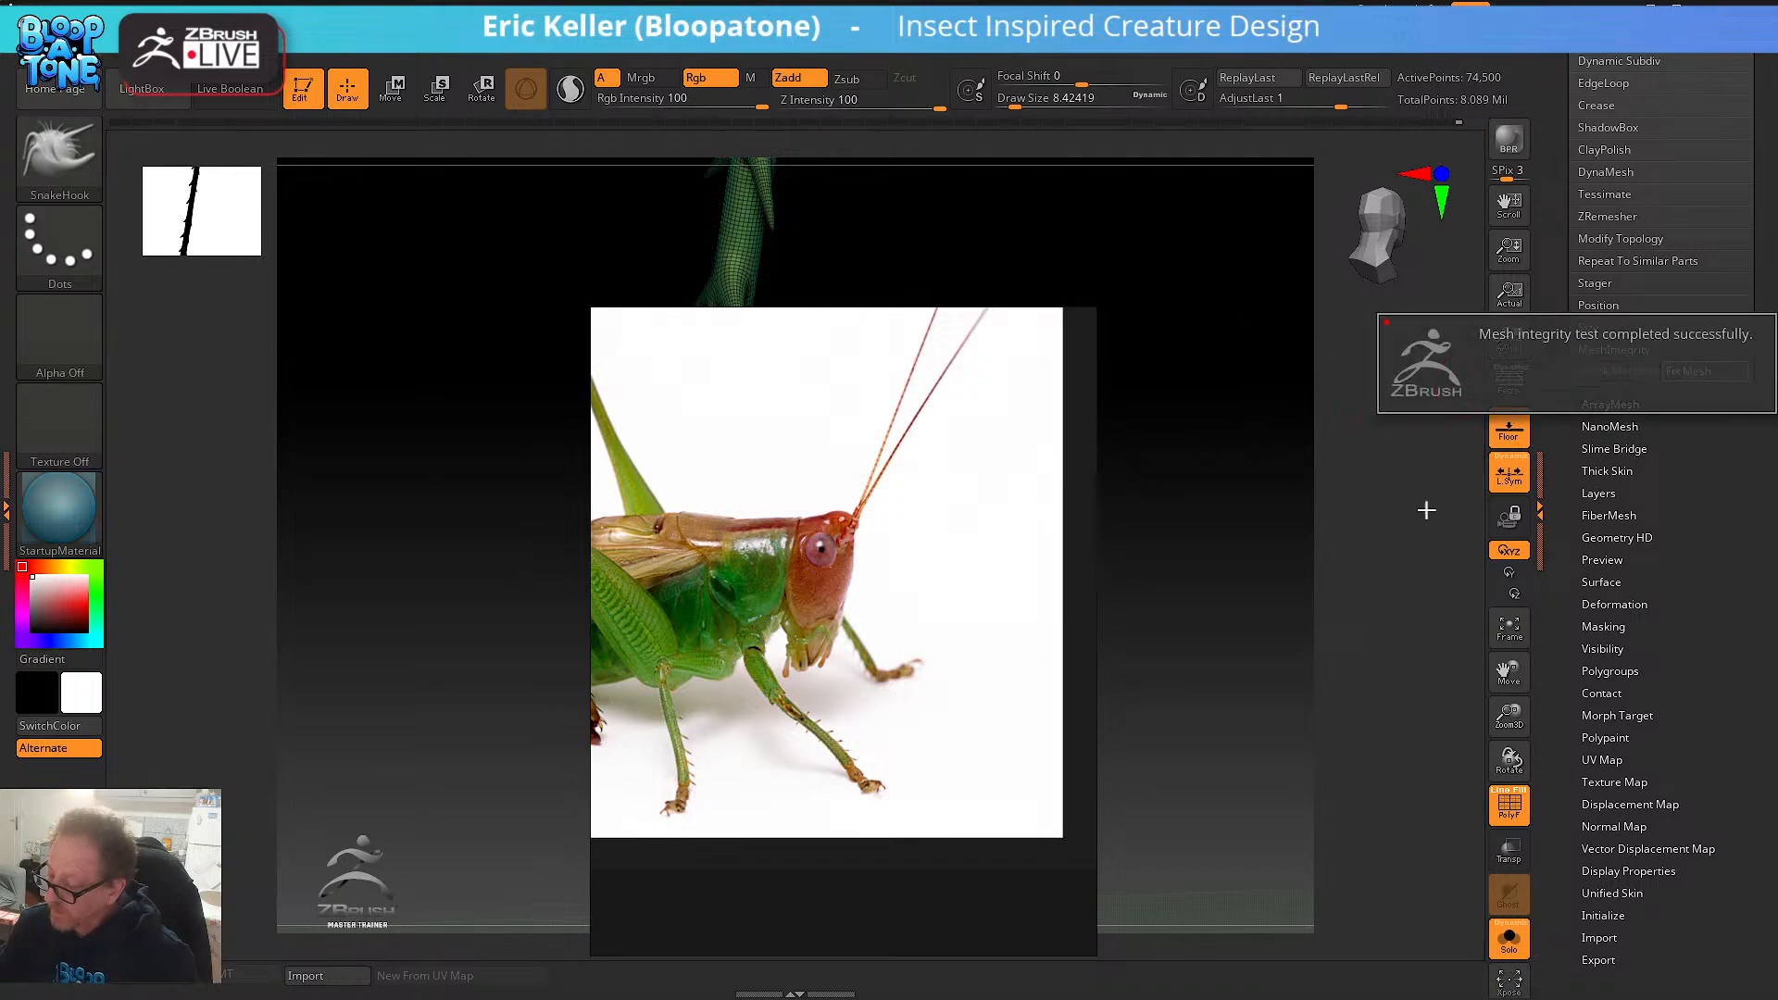
drag(888, 552, 994, 573)
right_drag(983, 544, 1241, 752)
scroll(1574, 370, up, 5)
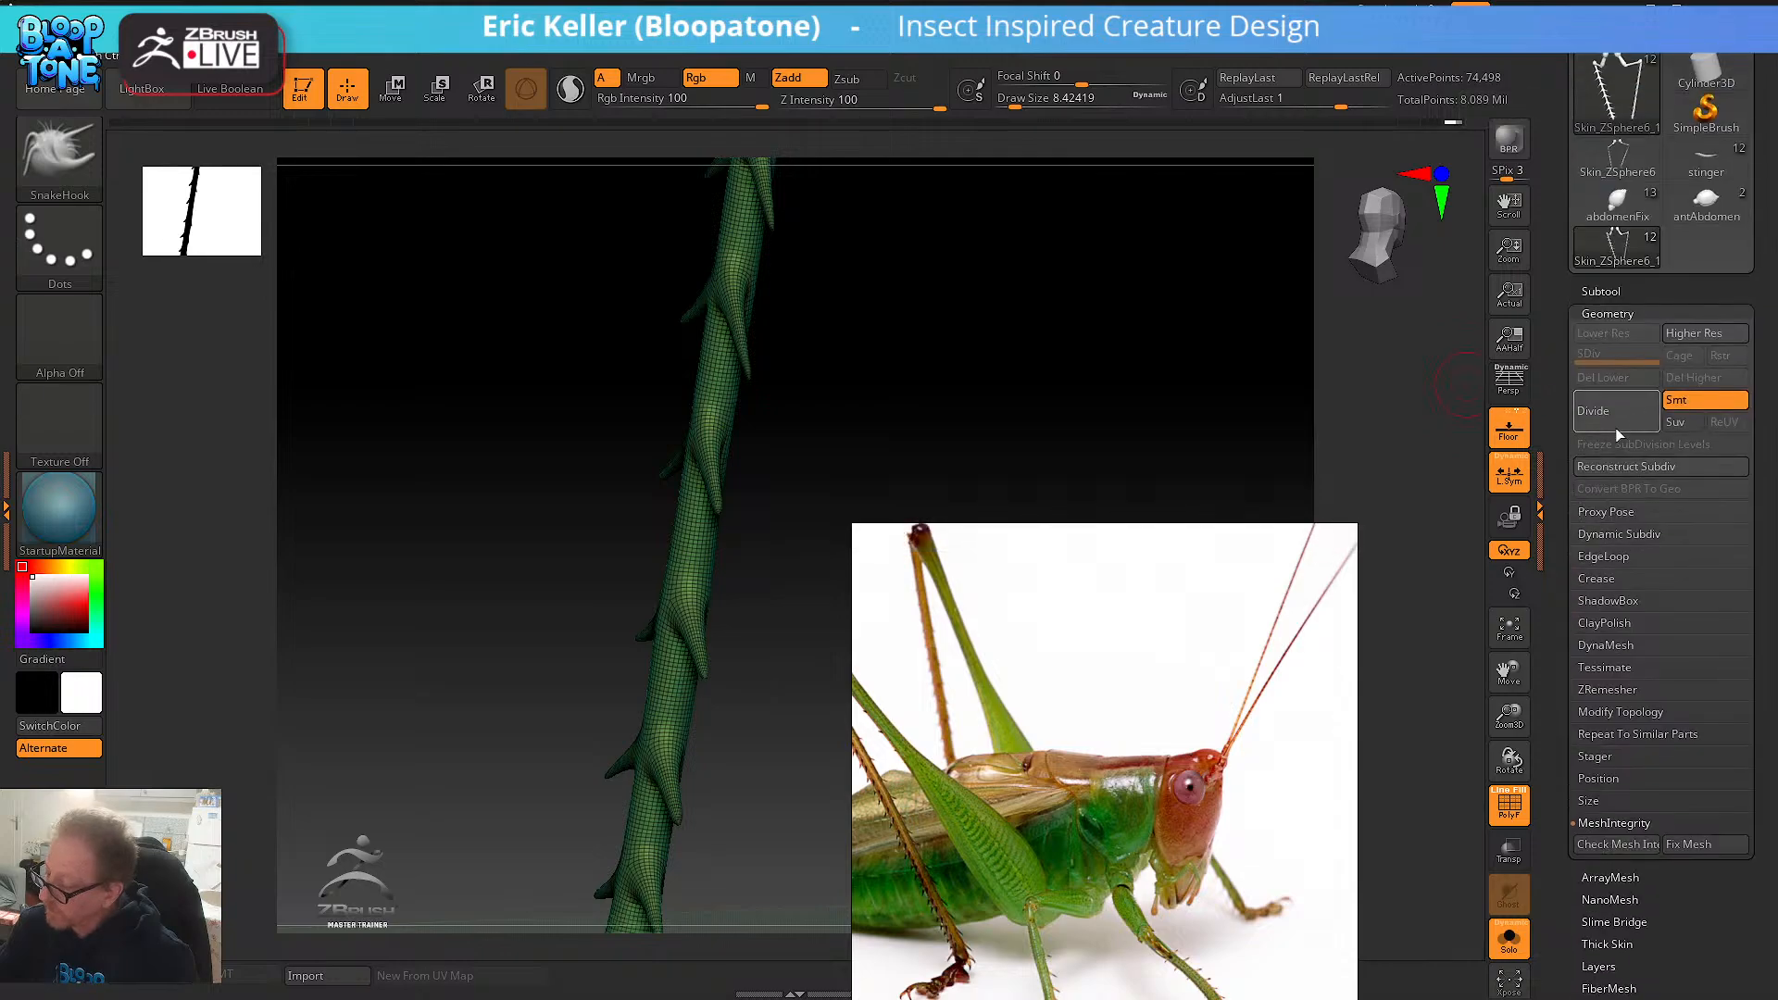
- Reduce the repaired leg mesh further with ZRemesher, using the Half setting and keeping groups
click(1613, 691)
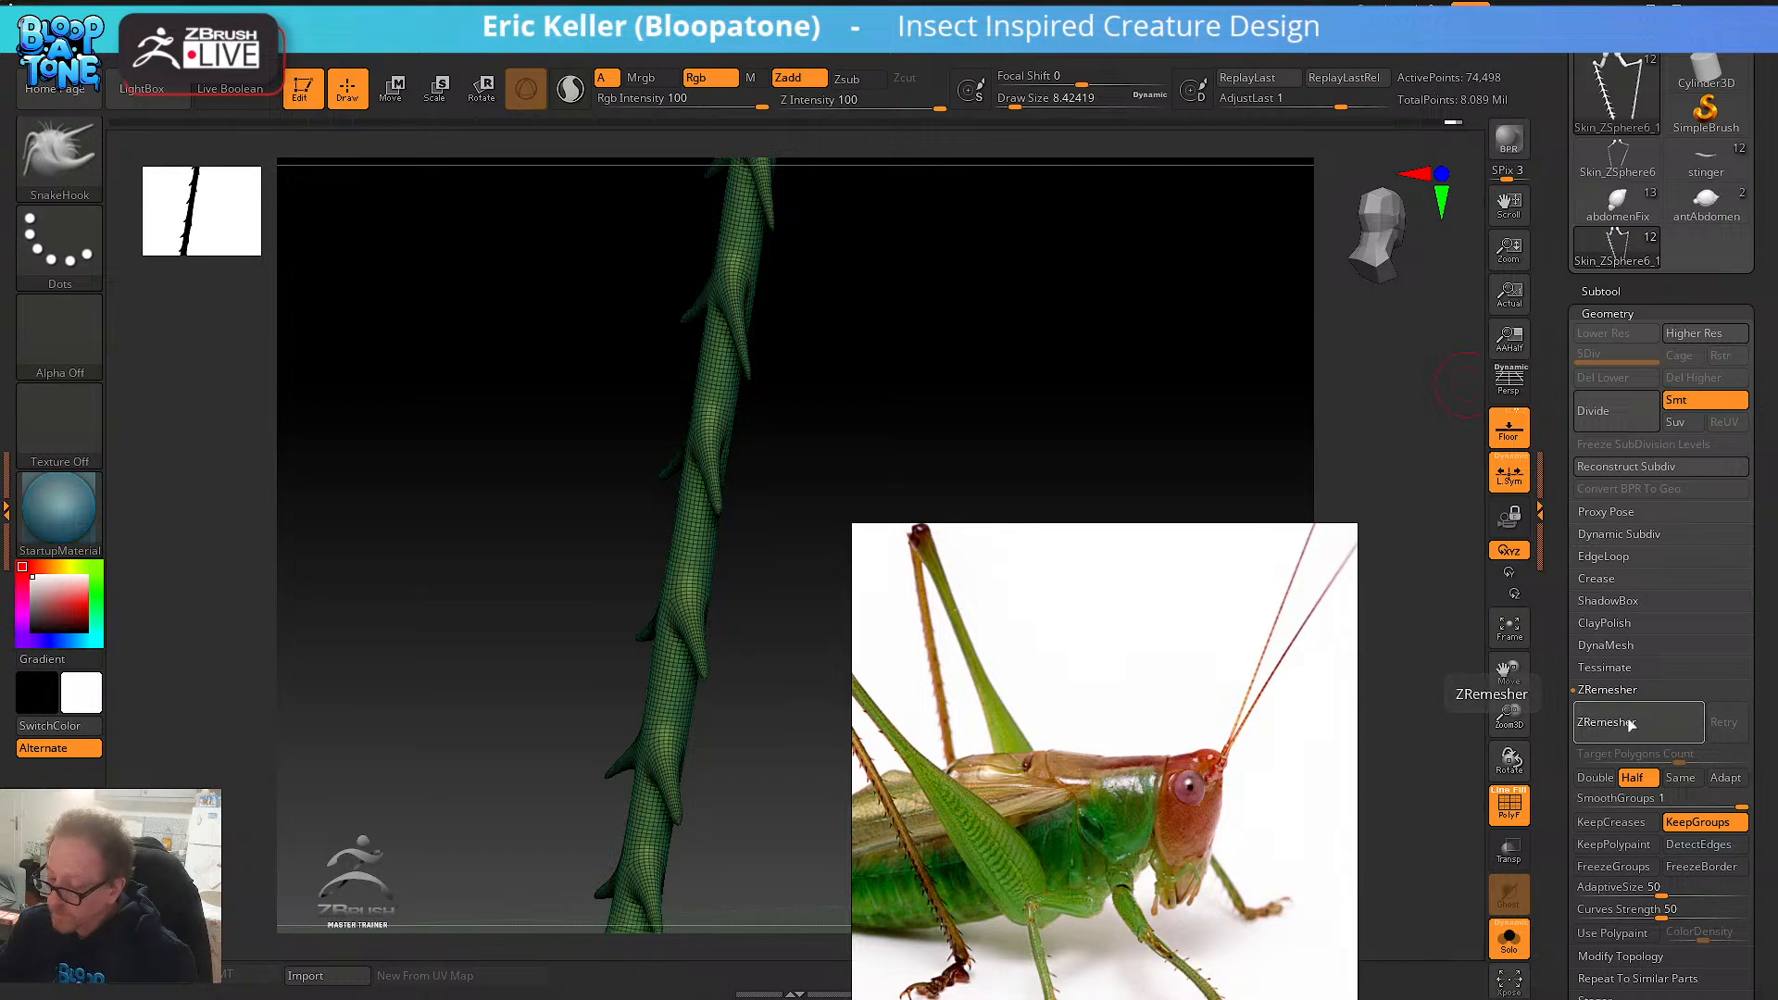
click(1632, 723)
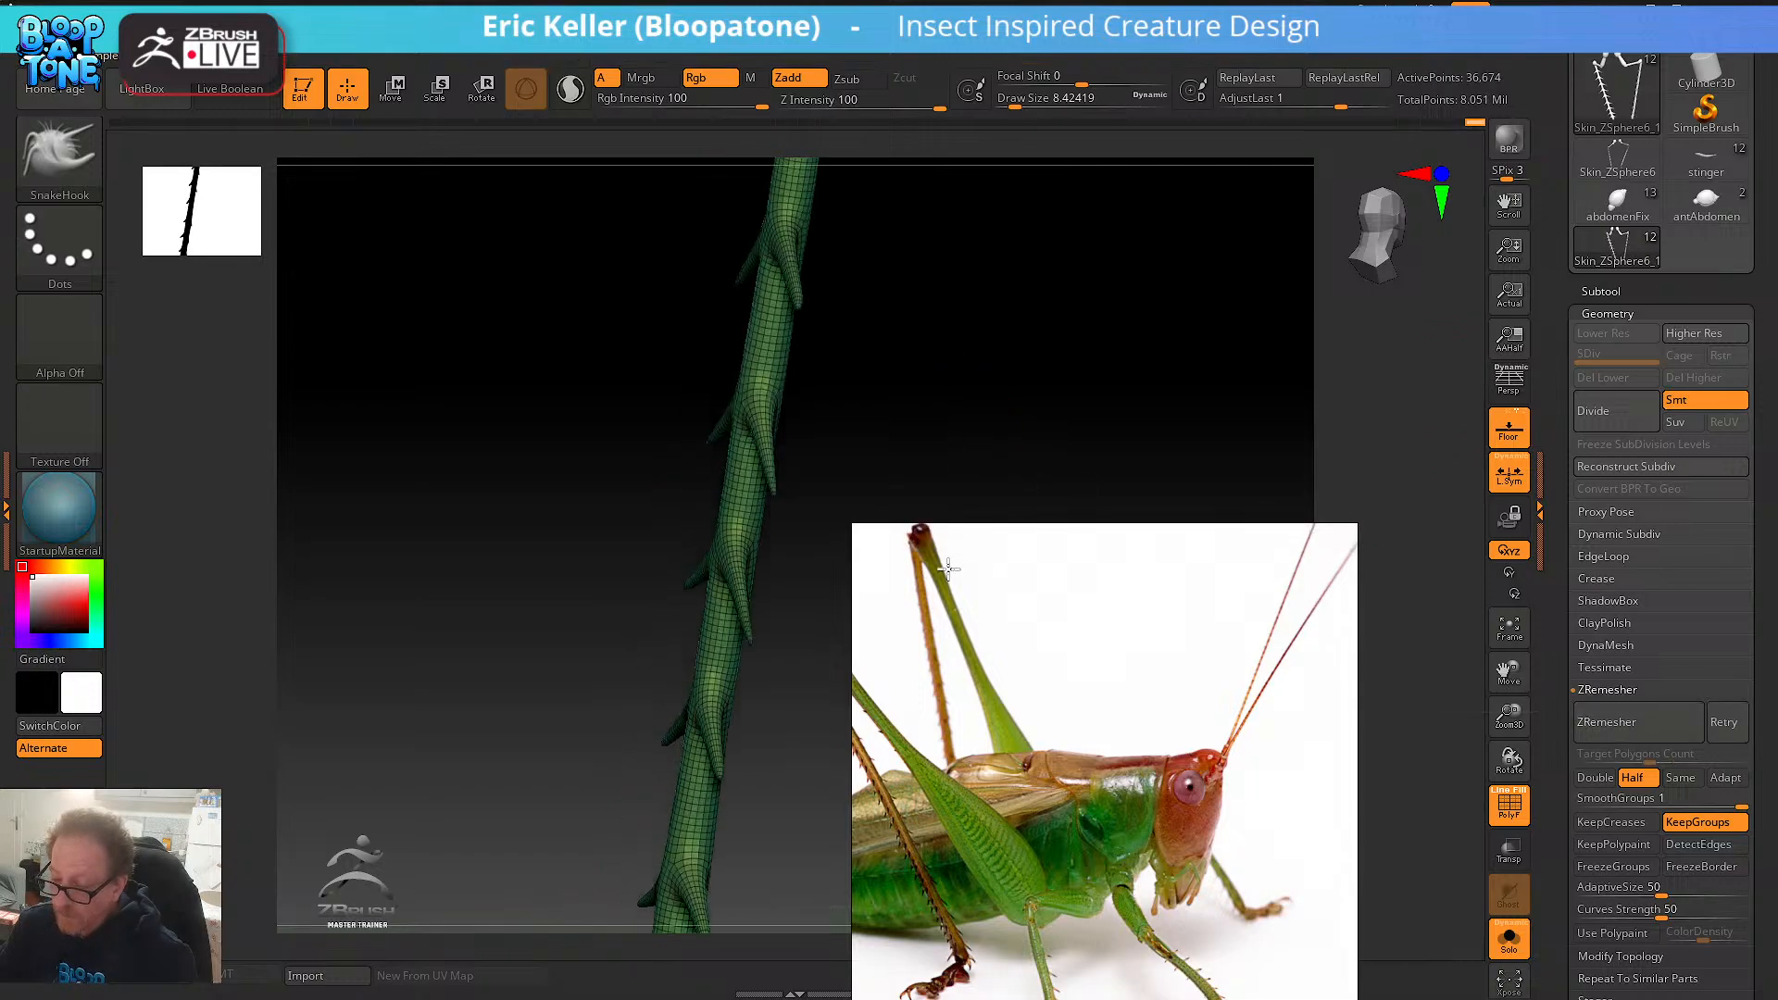
alt+drag(977, 333, 1106, 471)
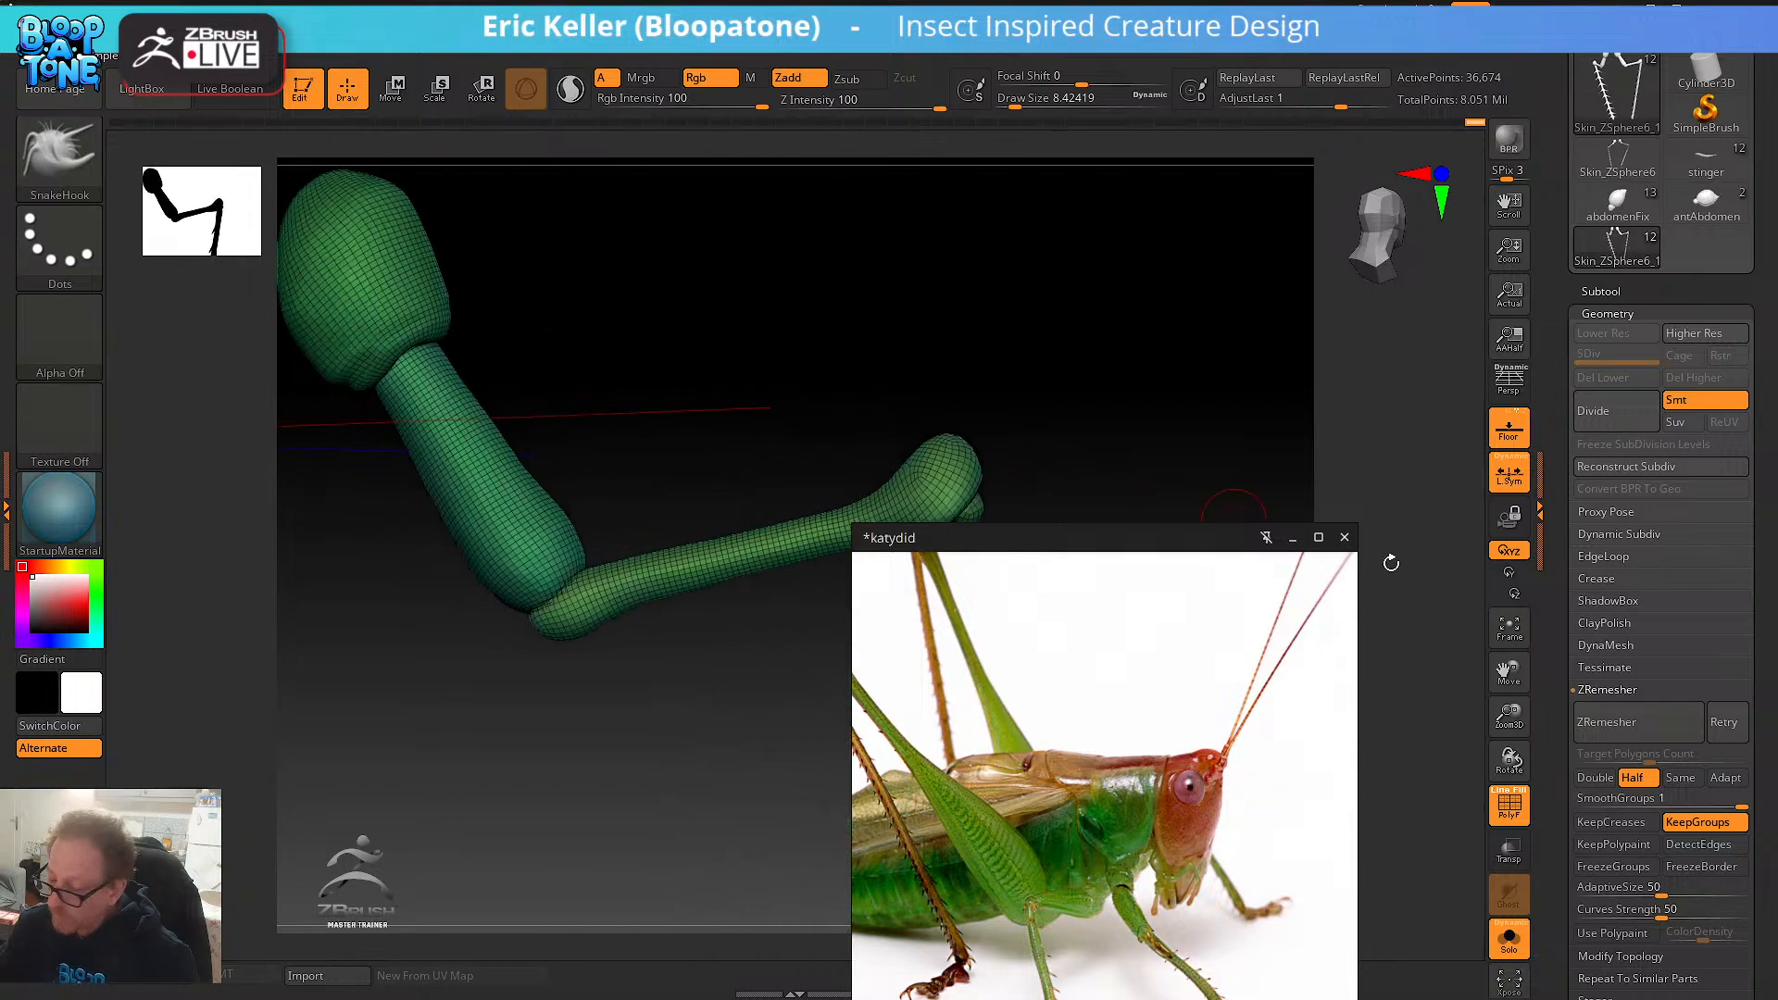
alt+drag(1406, 589, 1421, 392)
click(1667, 731)
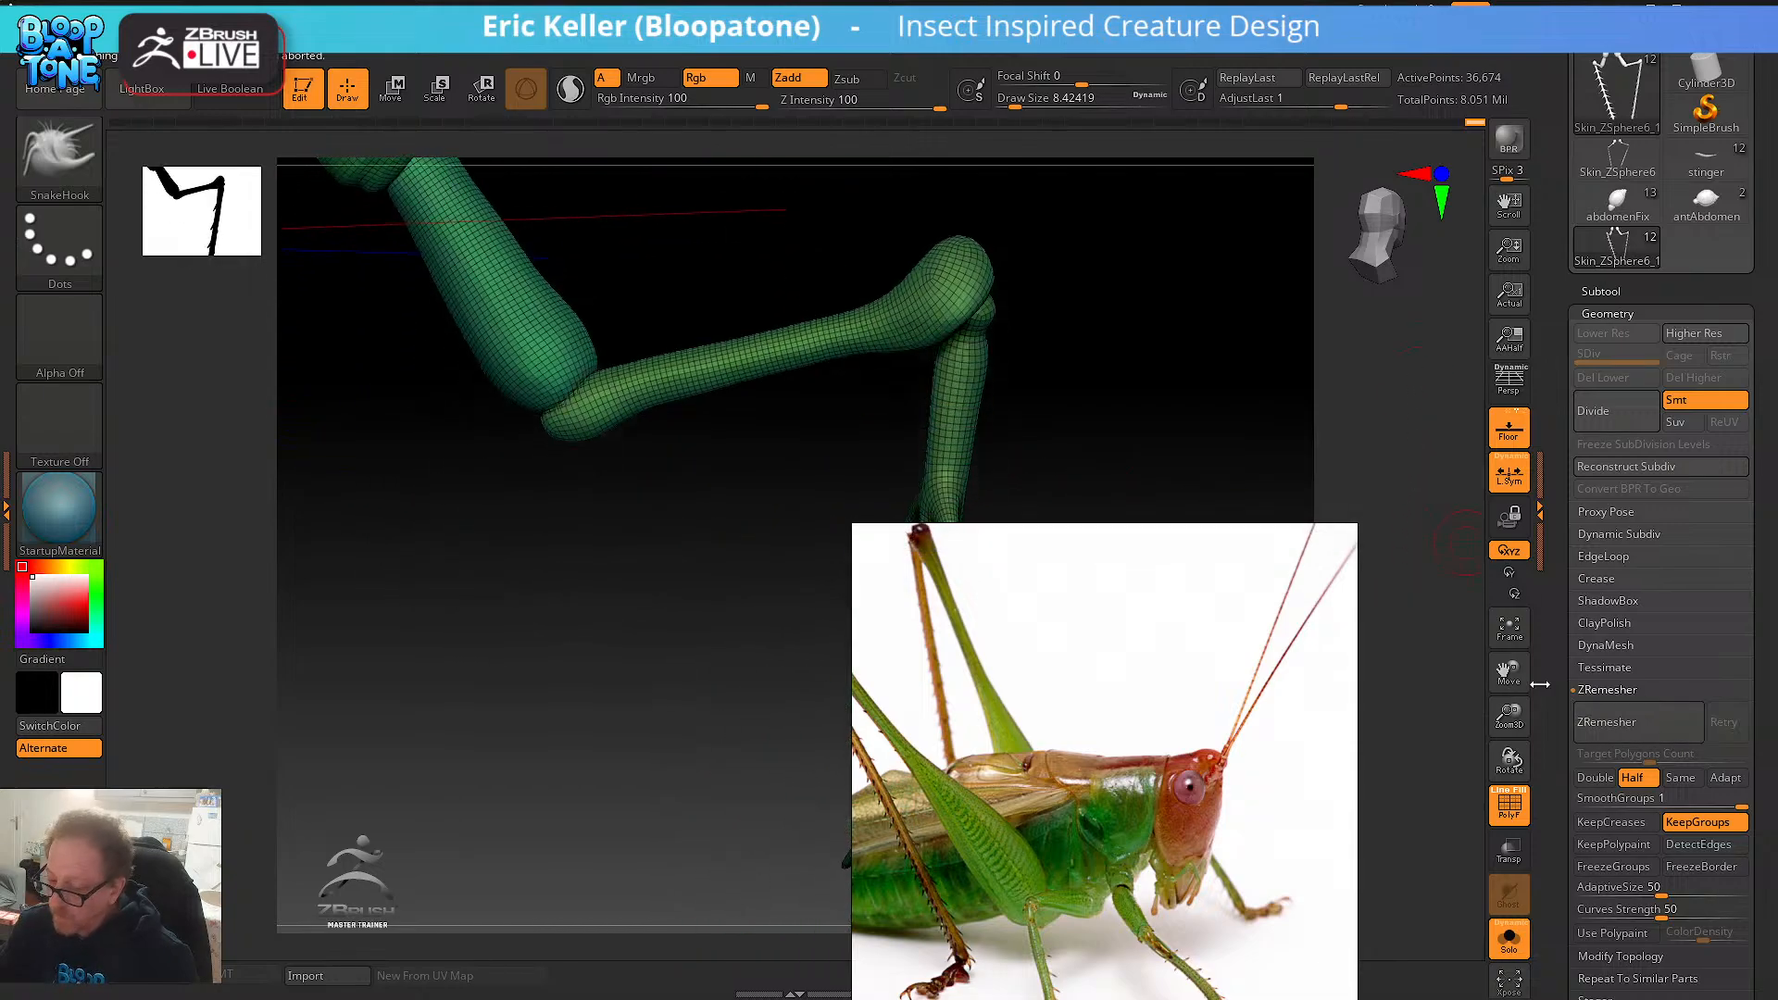
- Repair the leg mesh with Fix Mesh, and remesh it with ZRemesher at half the polygon count, keeping groups
scroll(1581, 574, down, 5)
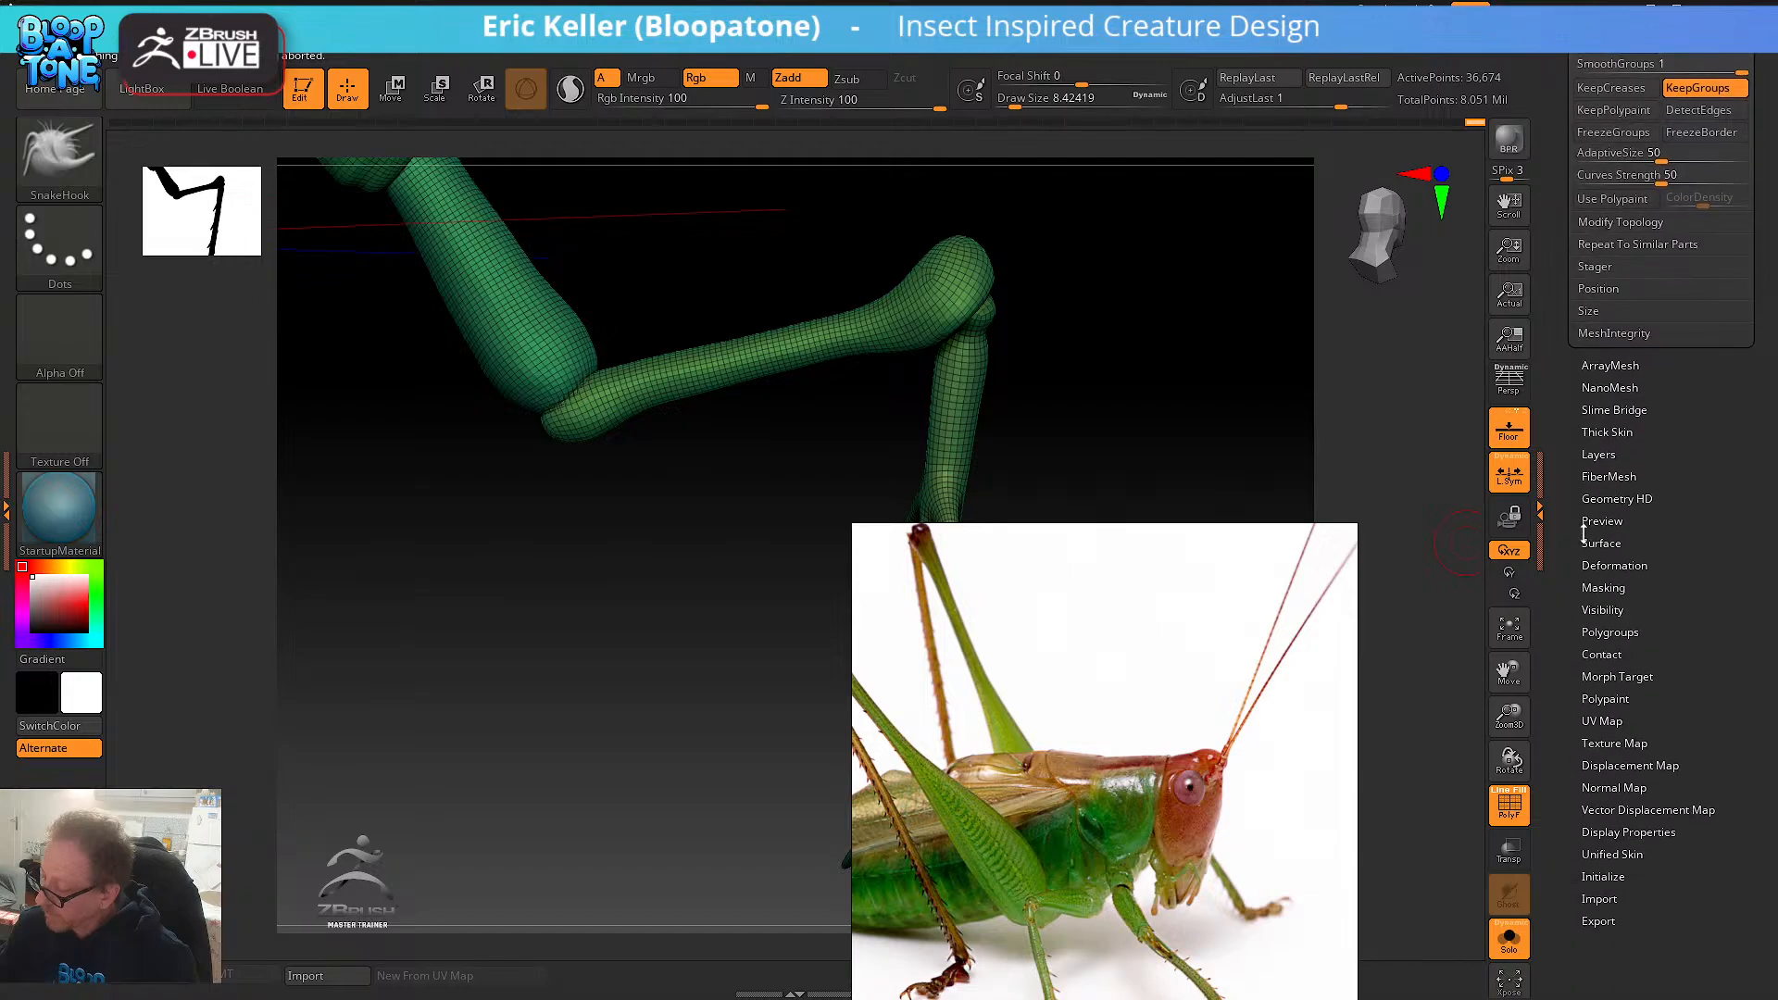
click(1620, 338)
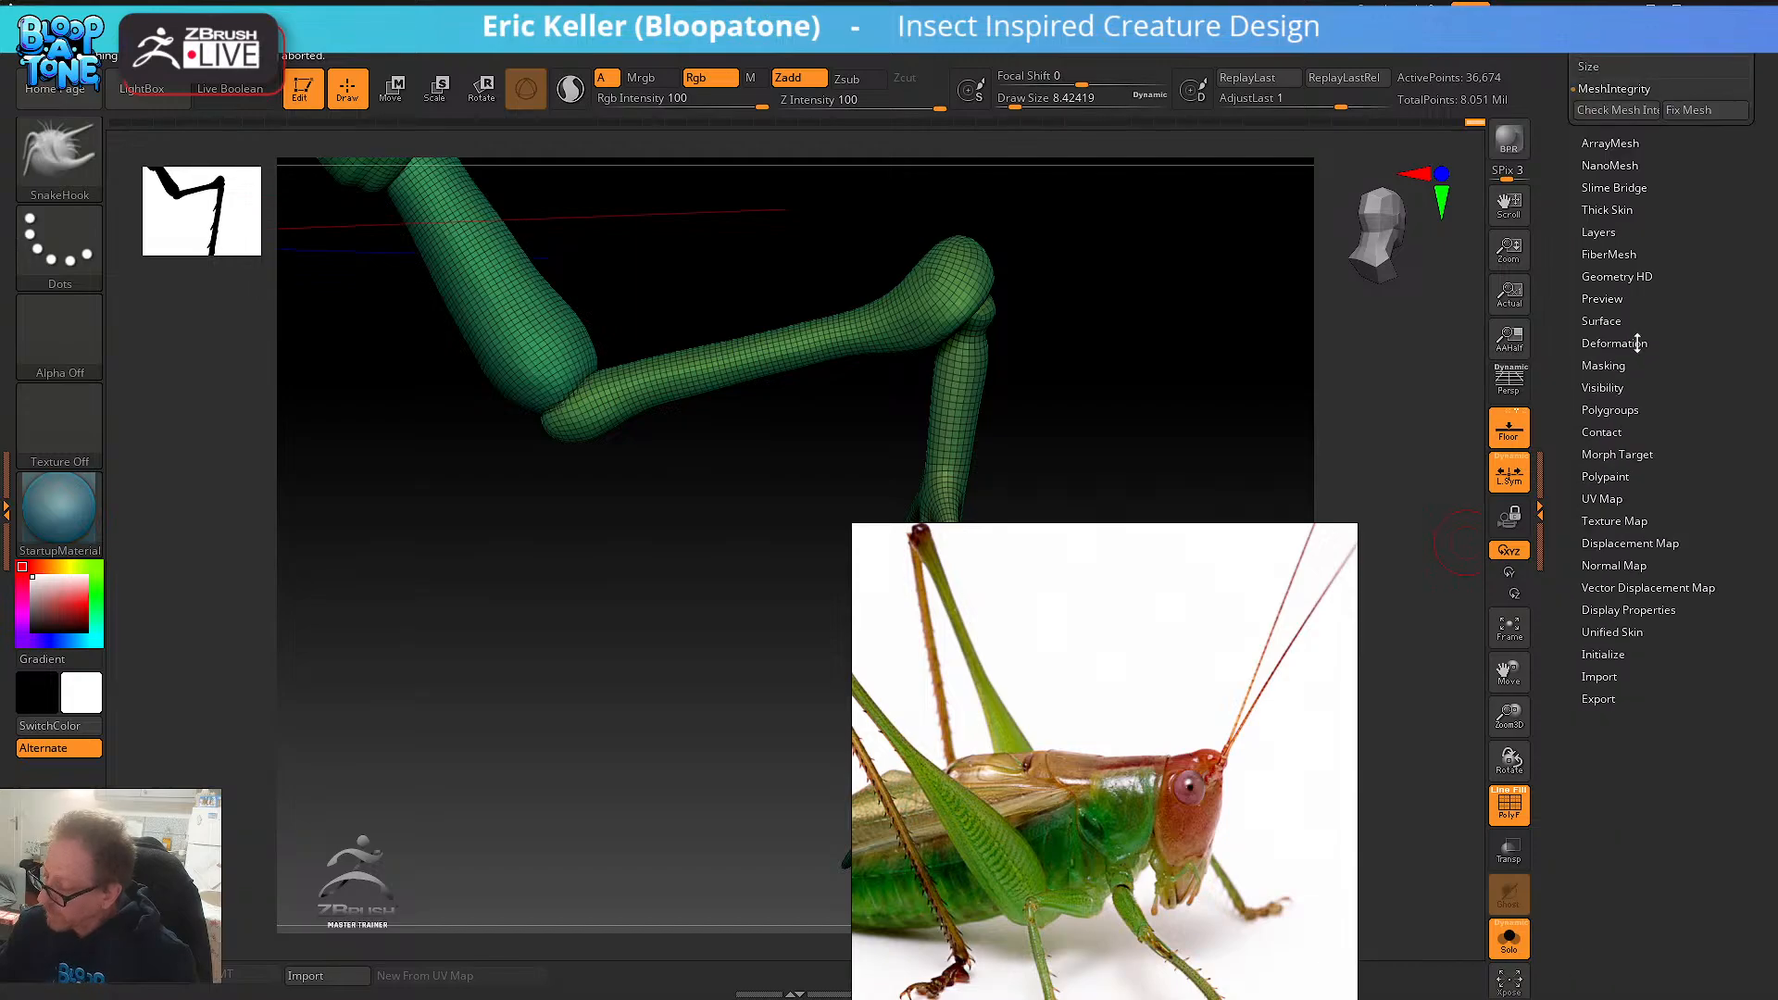
click(1709, 111)
scroll(1583, 388, up, 4)
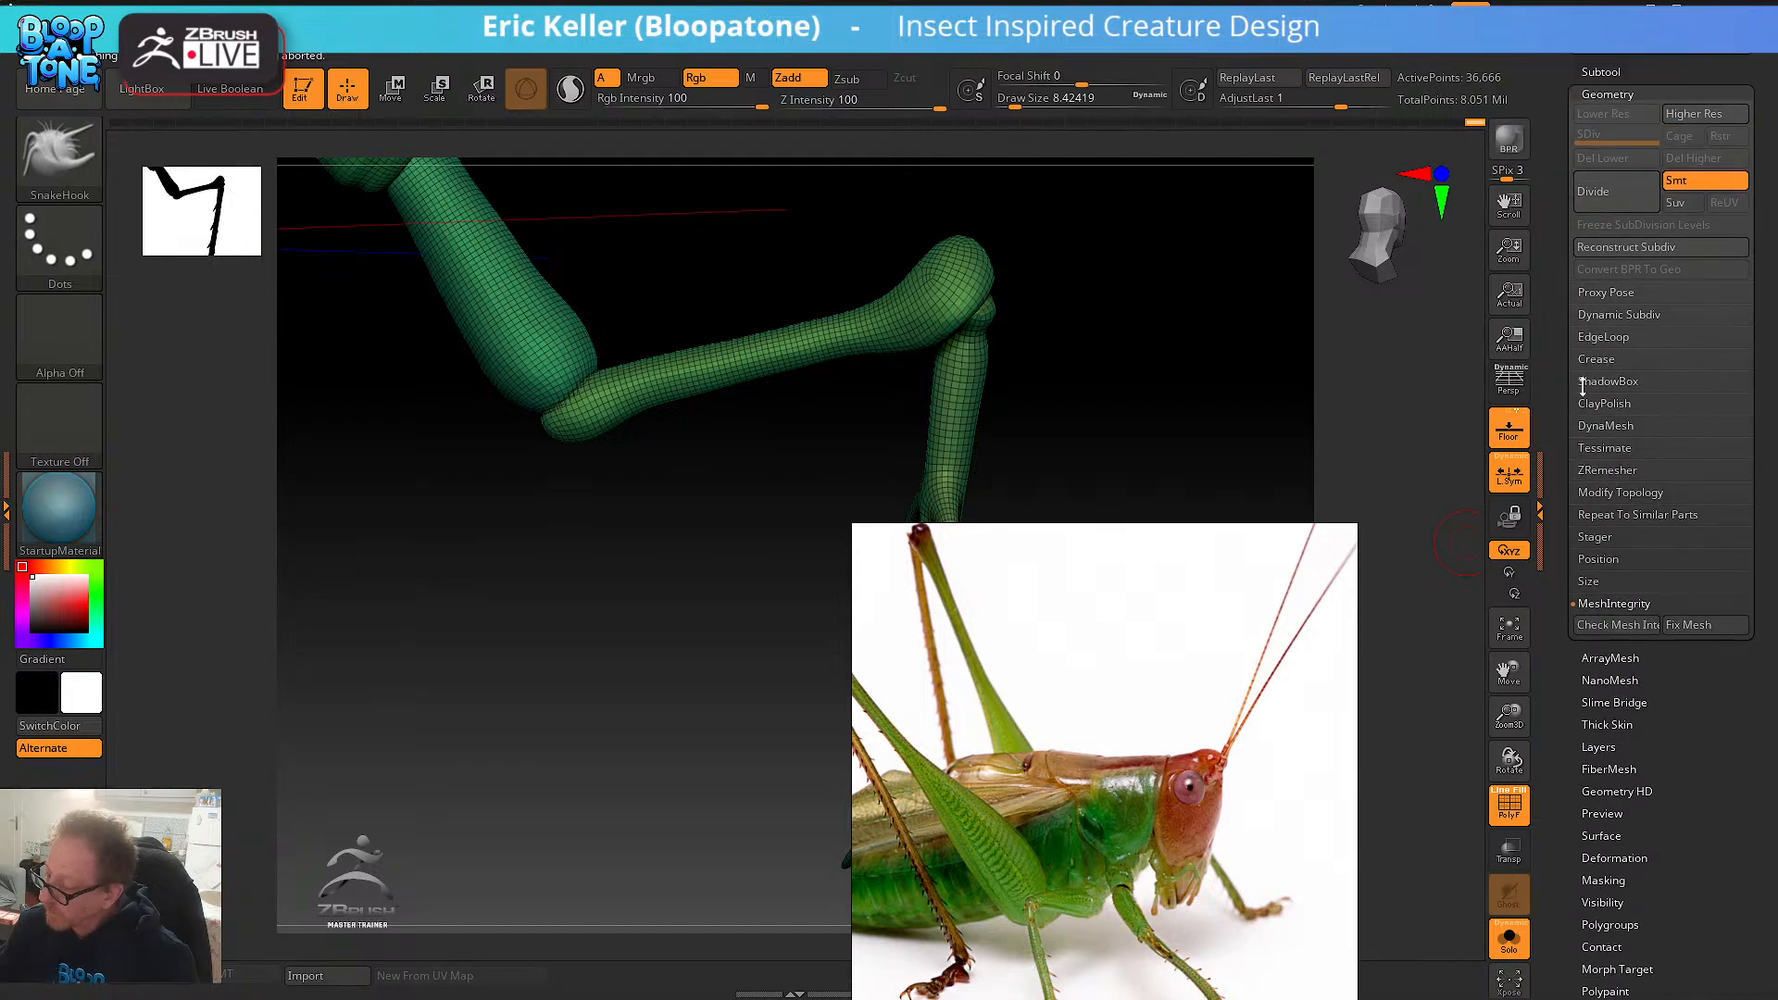
click(1607, 471)
click(1619, 502)
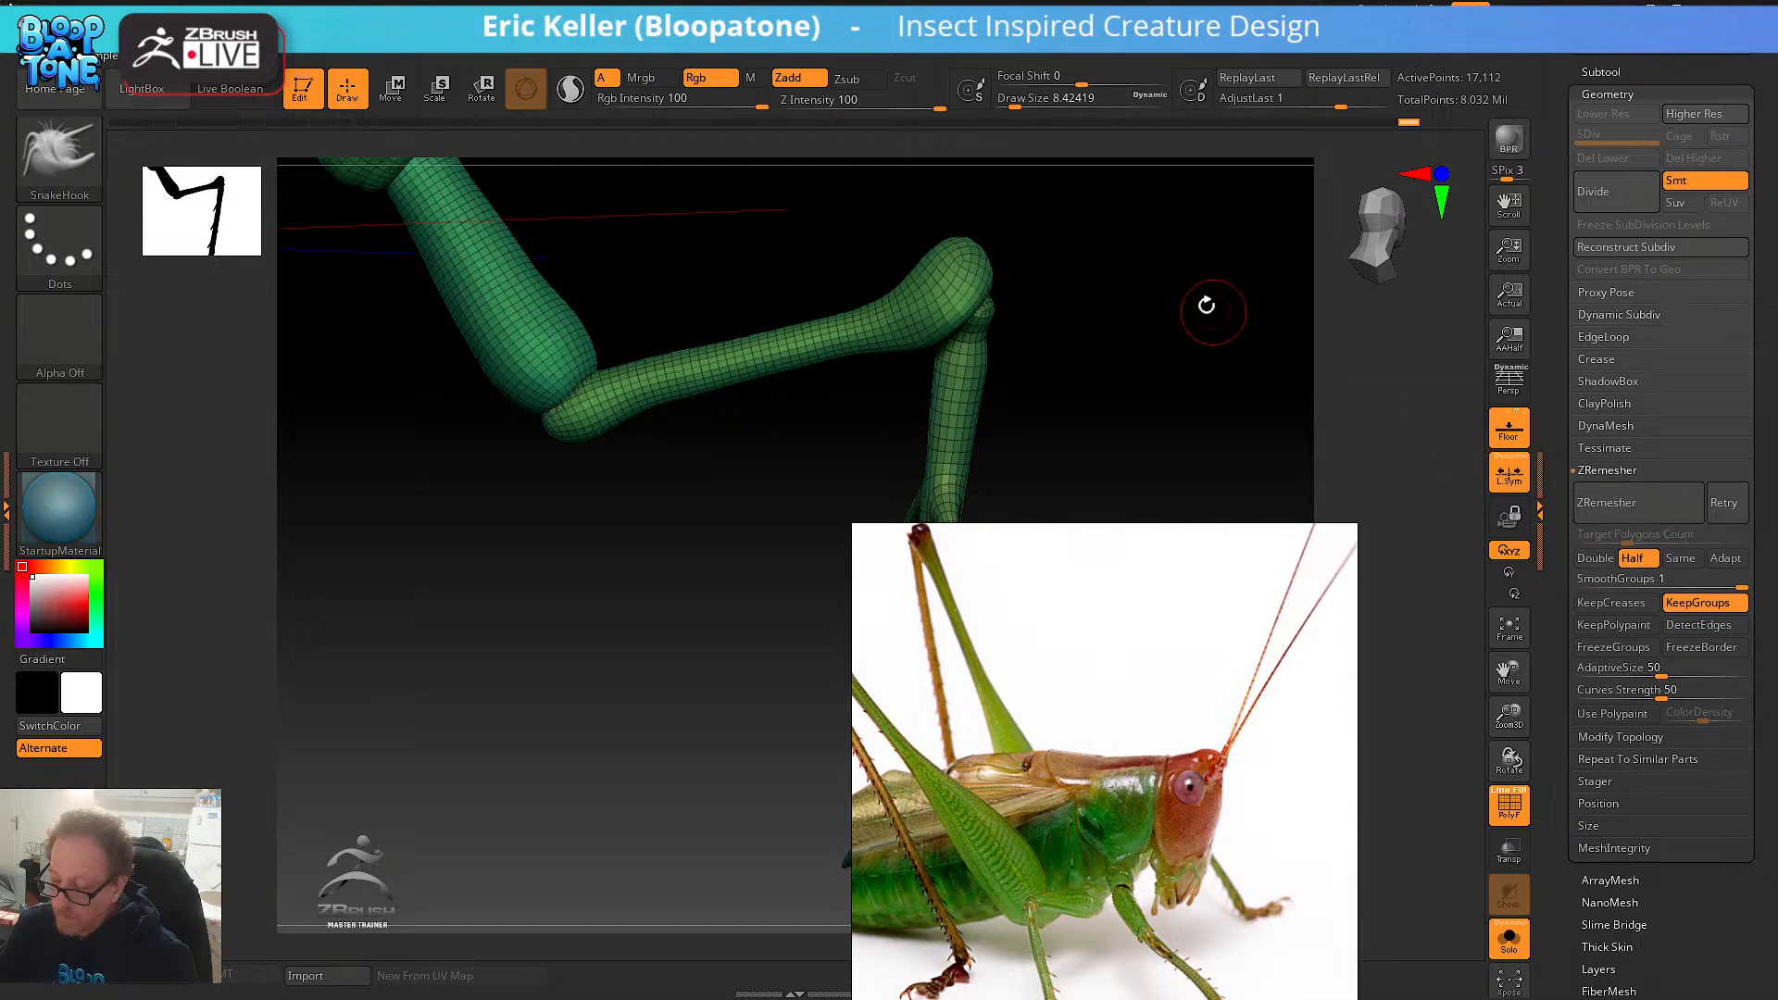
- Inspect the remeshed spines along the whole lower leg, and move the grasshopper reference photo clear of them
alt+drag(1207, 306, 974, 188)
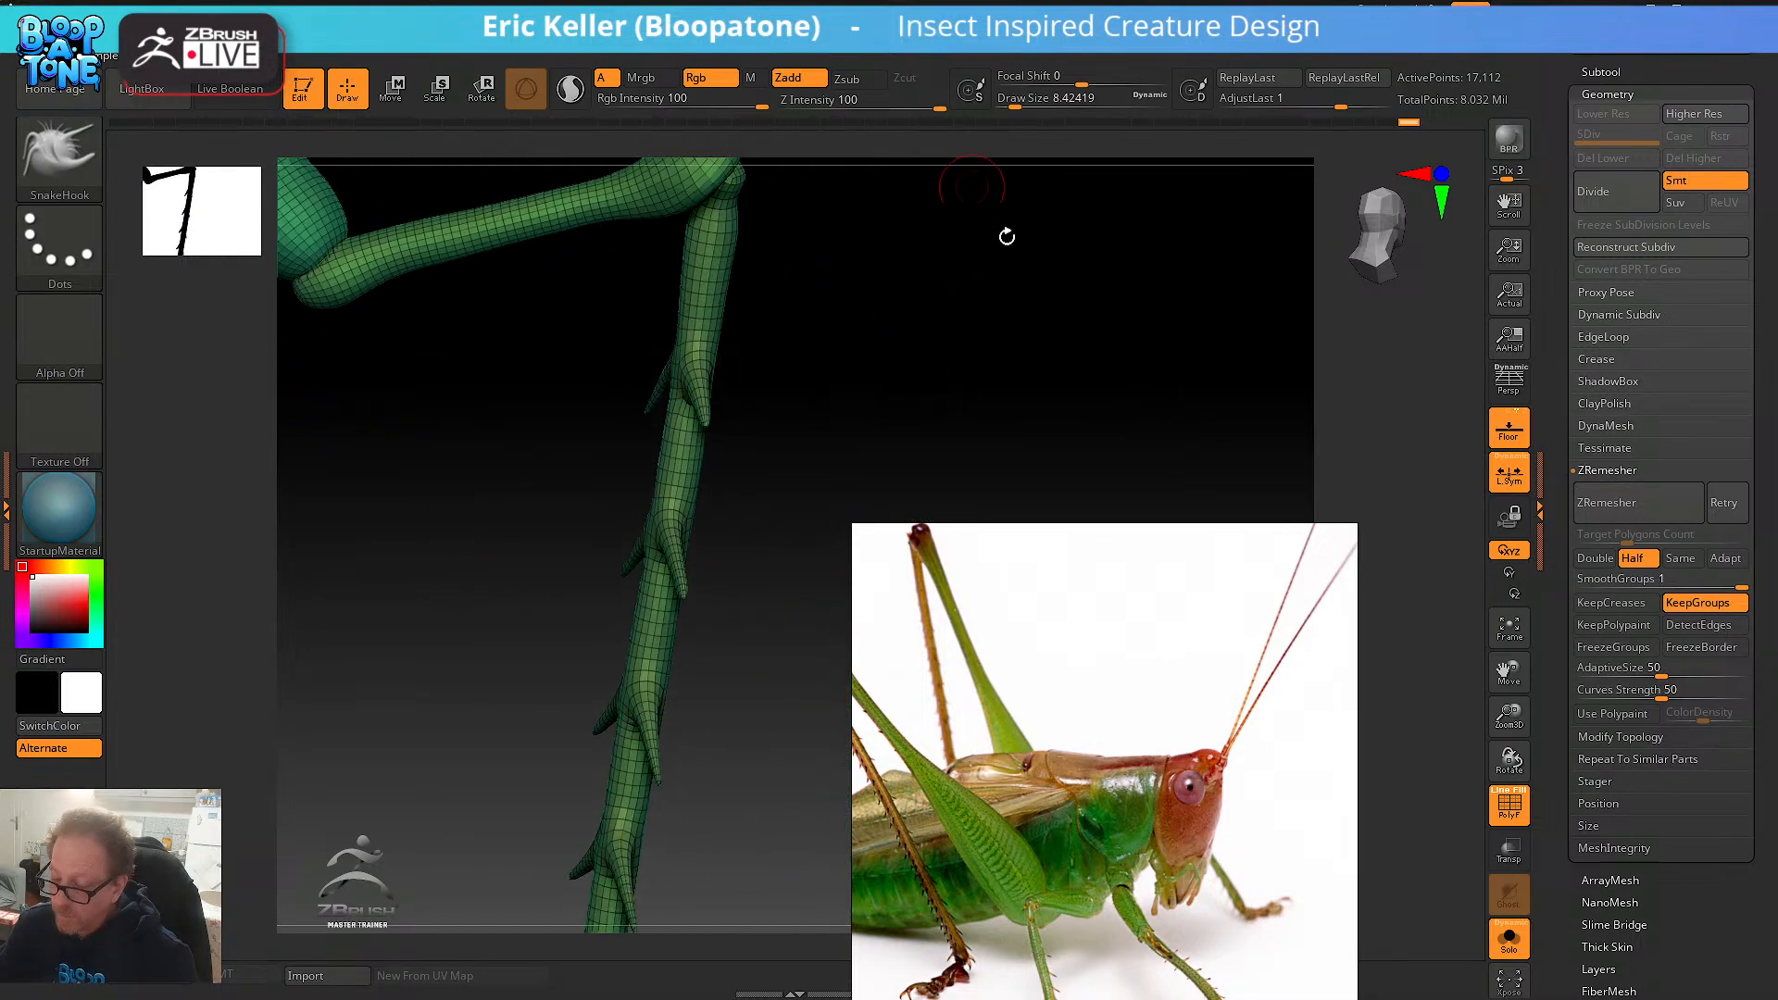
alt+drag(1085, 348, 1051, 197)
alt+drag(815, 331, 822, 55)
alt+drag(776, 519, 766, 409)
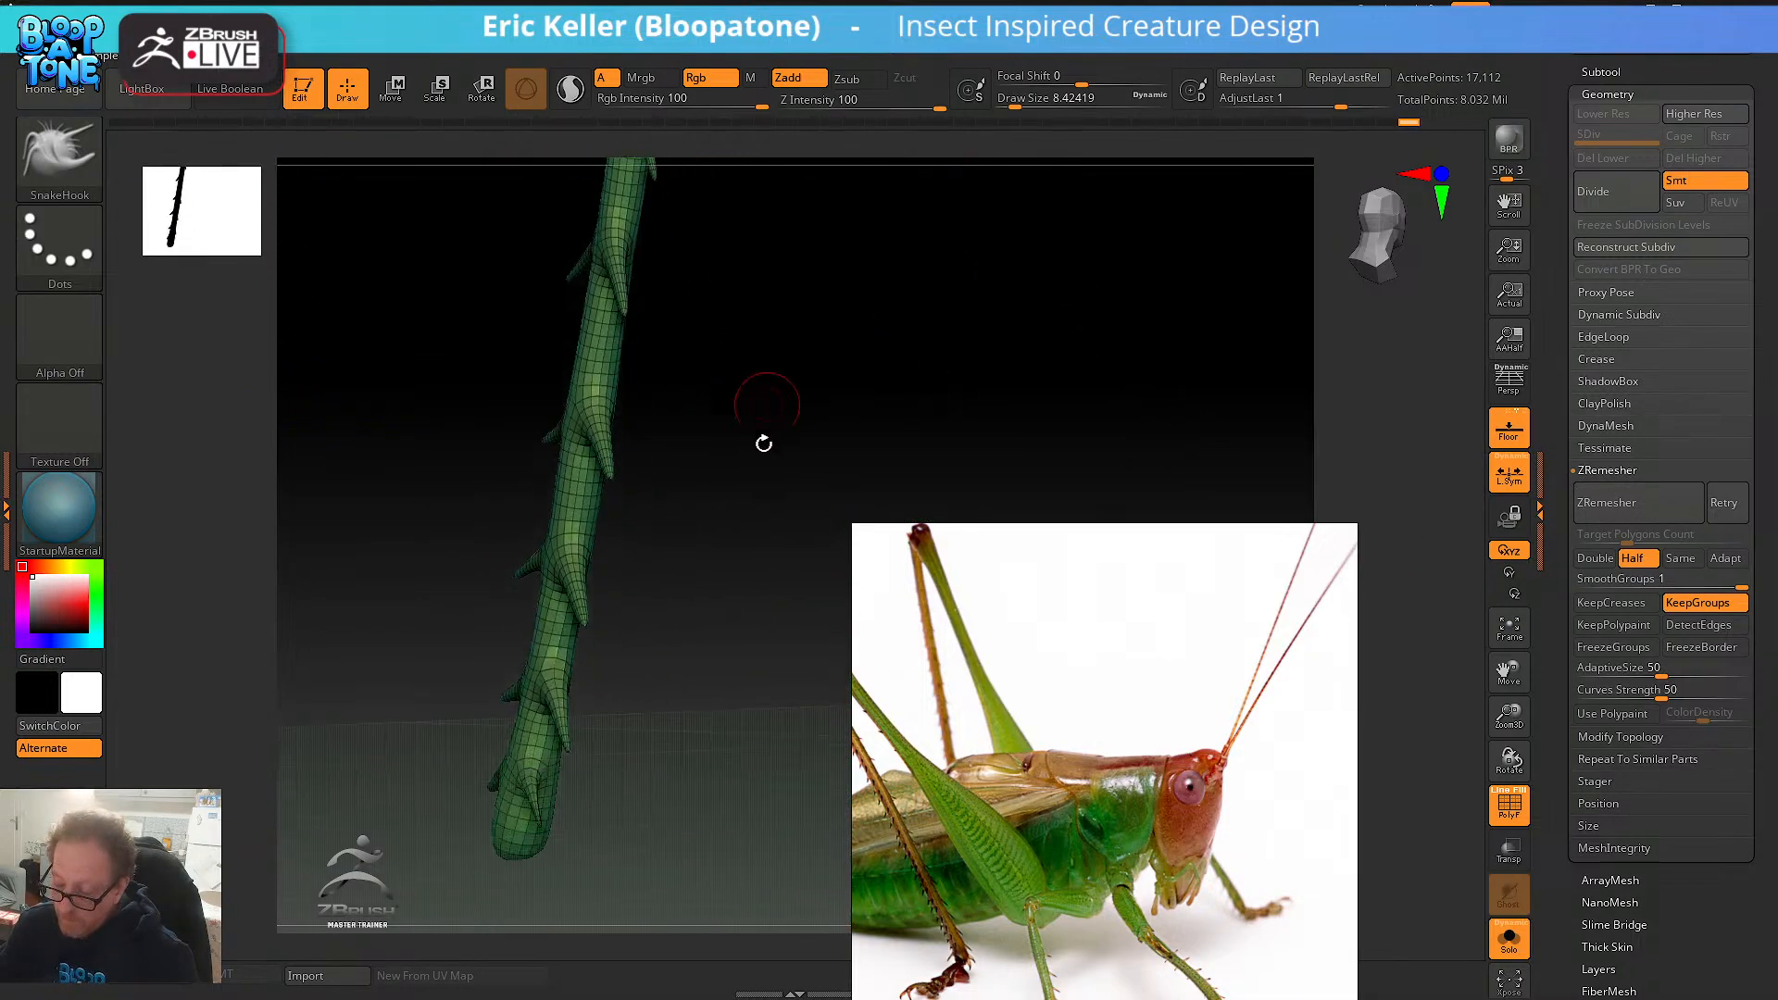
drag(745, 472, 861, 480)
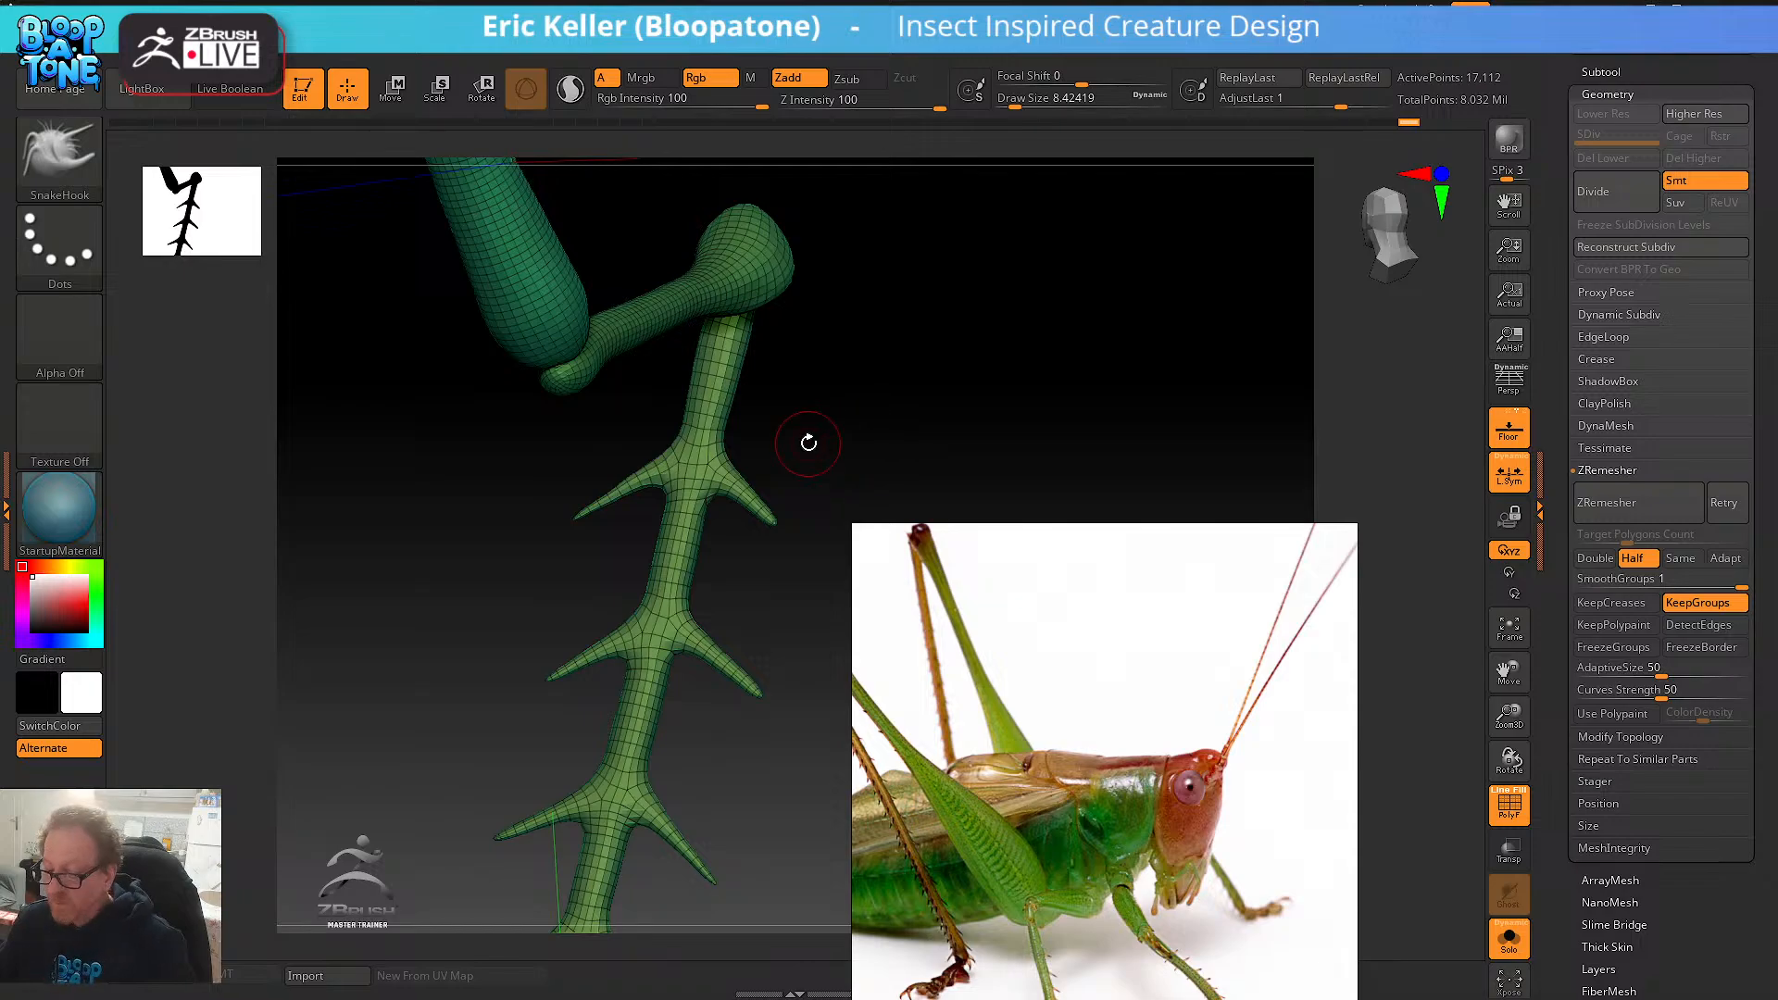
drag(1101, 608, 1230, 374)
drag(787, 581, 713, 496)
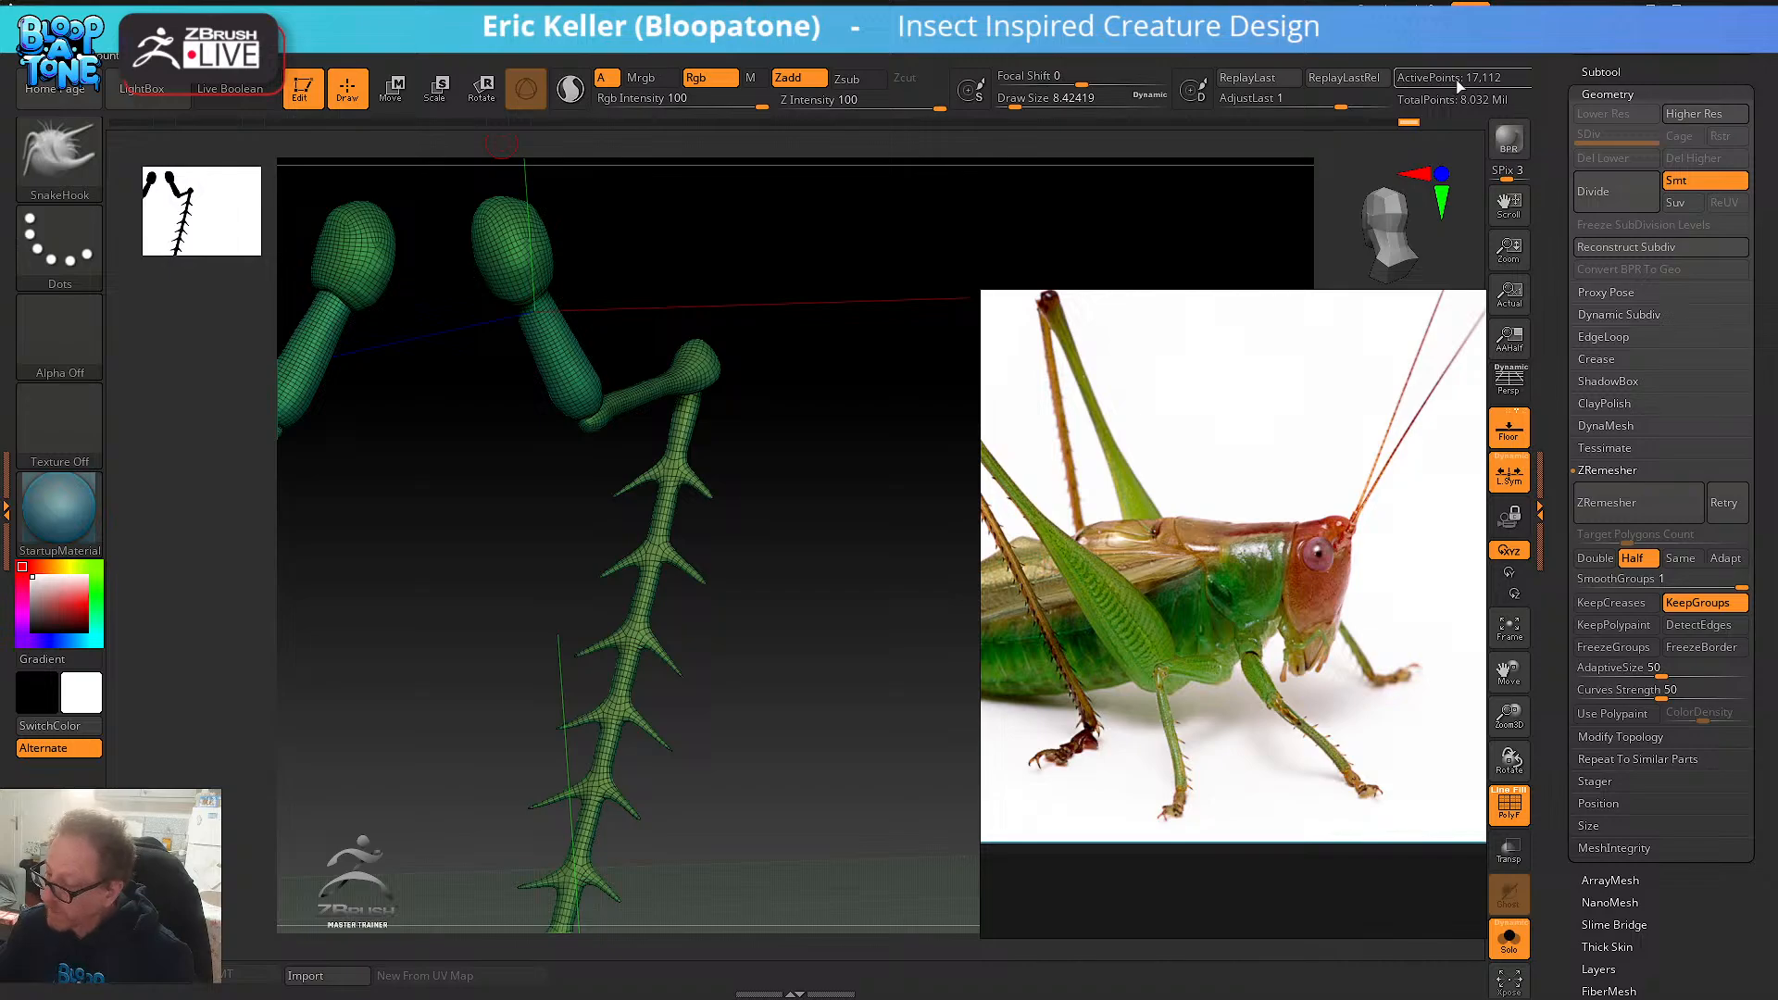
scroll(1559, 80, up, 5)
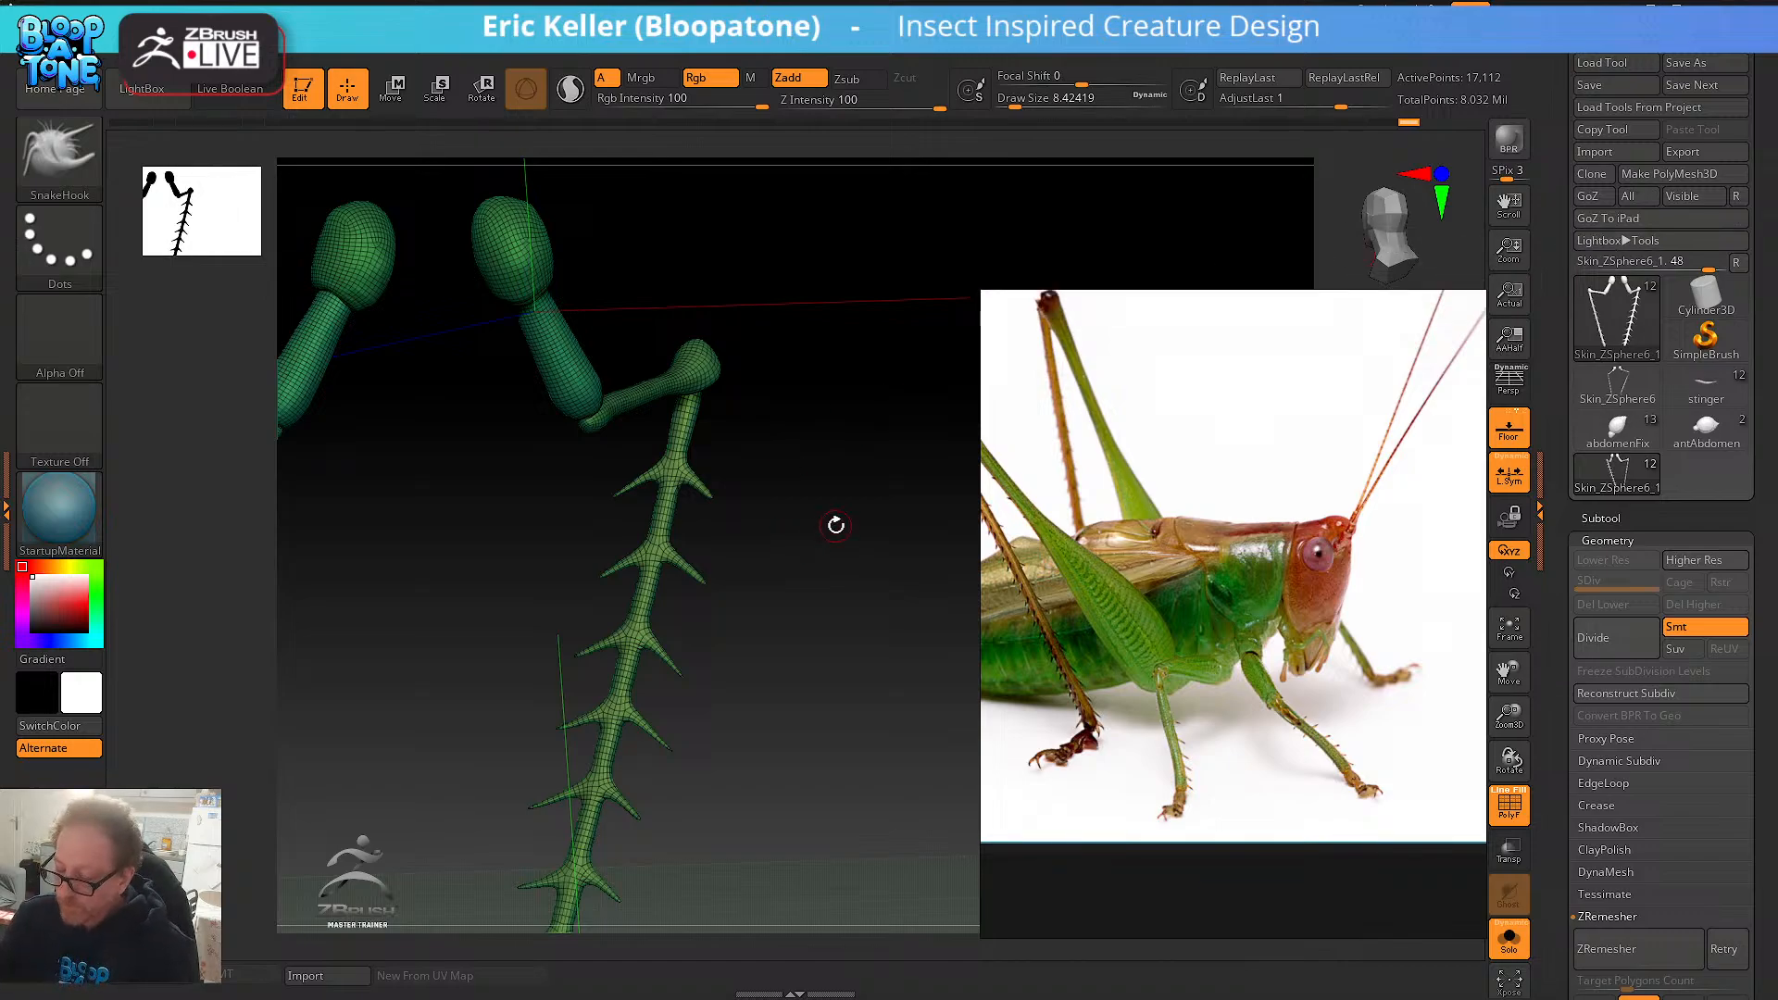
drag(835, 525, 849, 610)
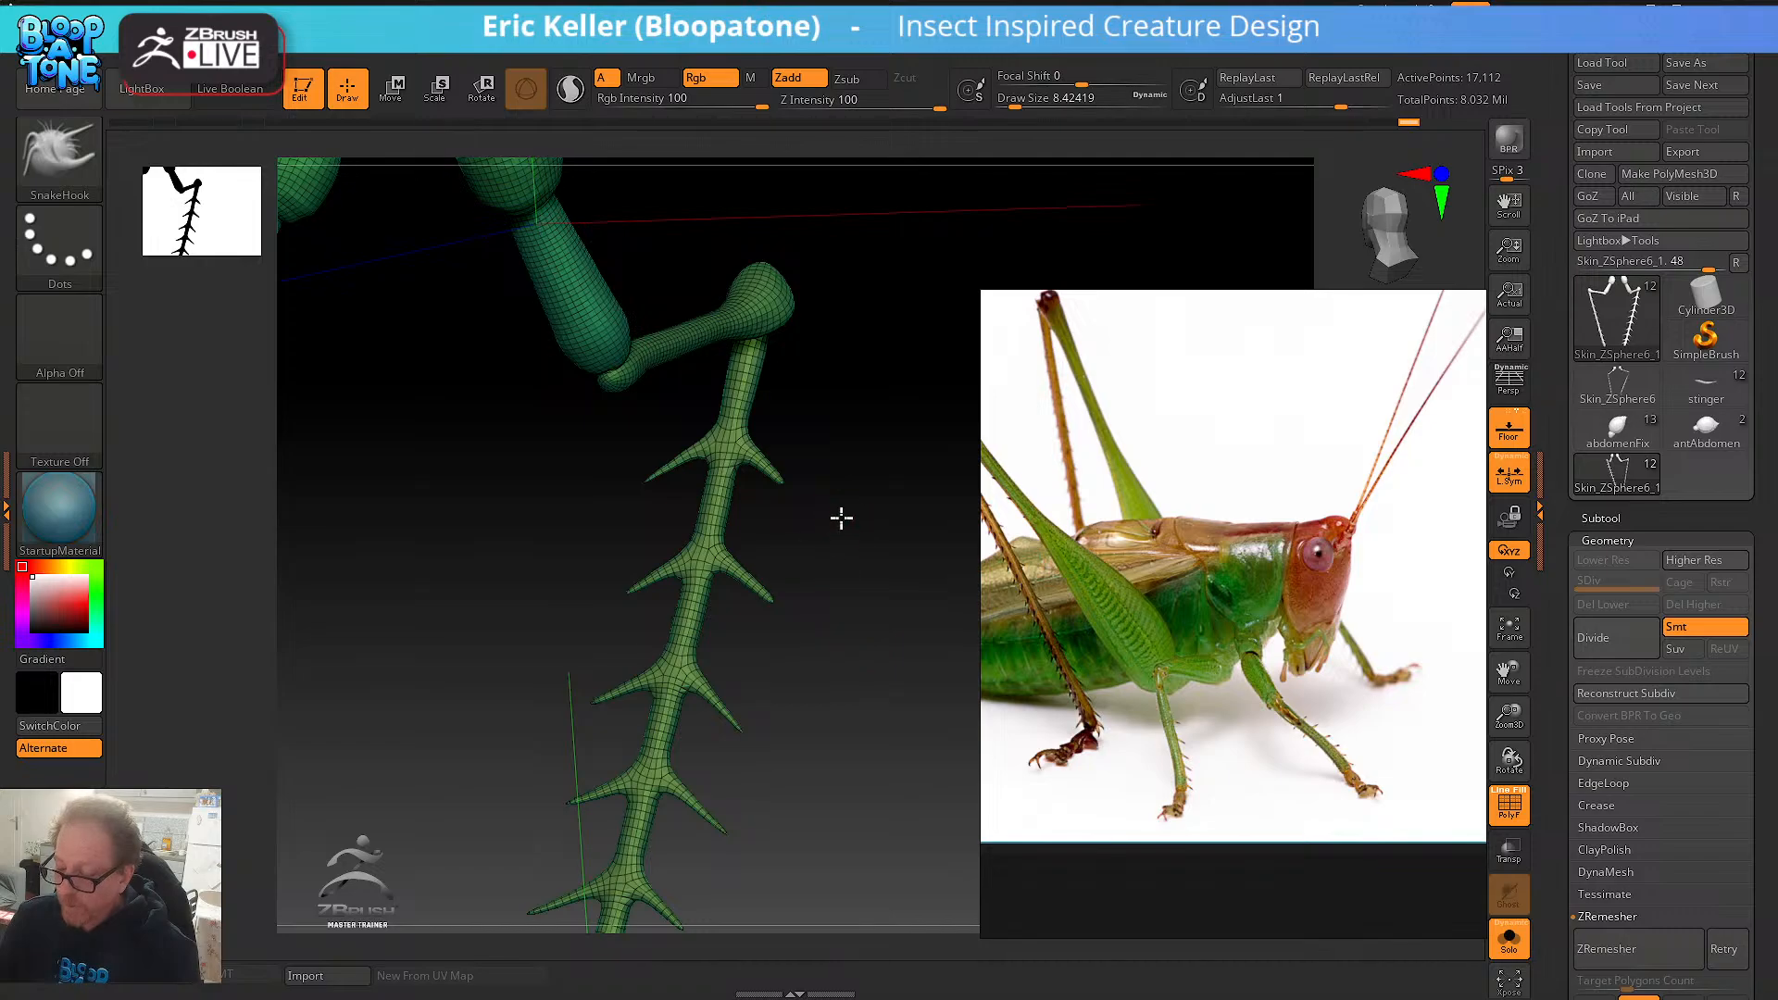
drag(841, 518, 841, 512)
click(140, 100)
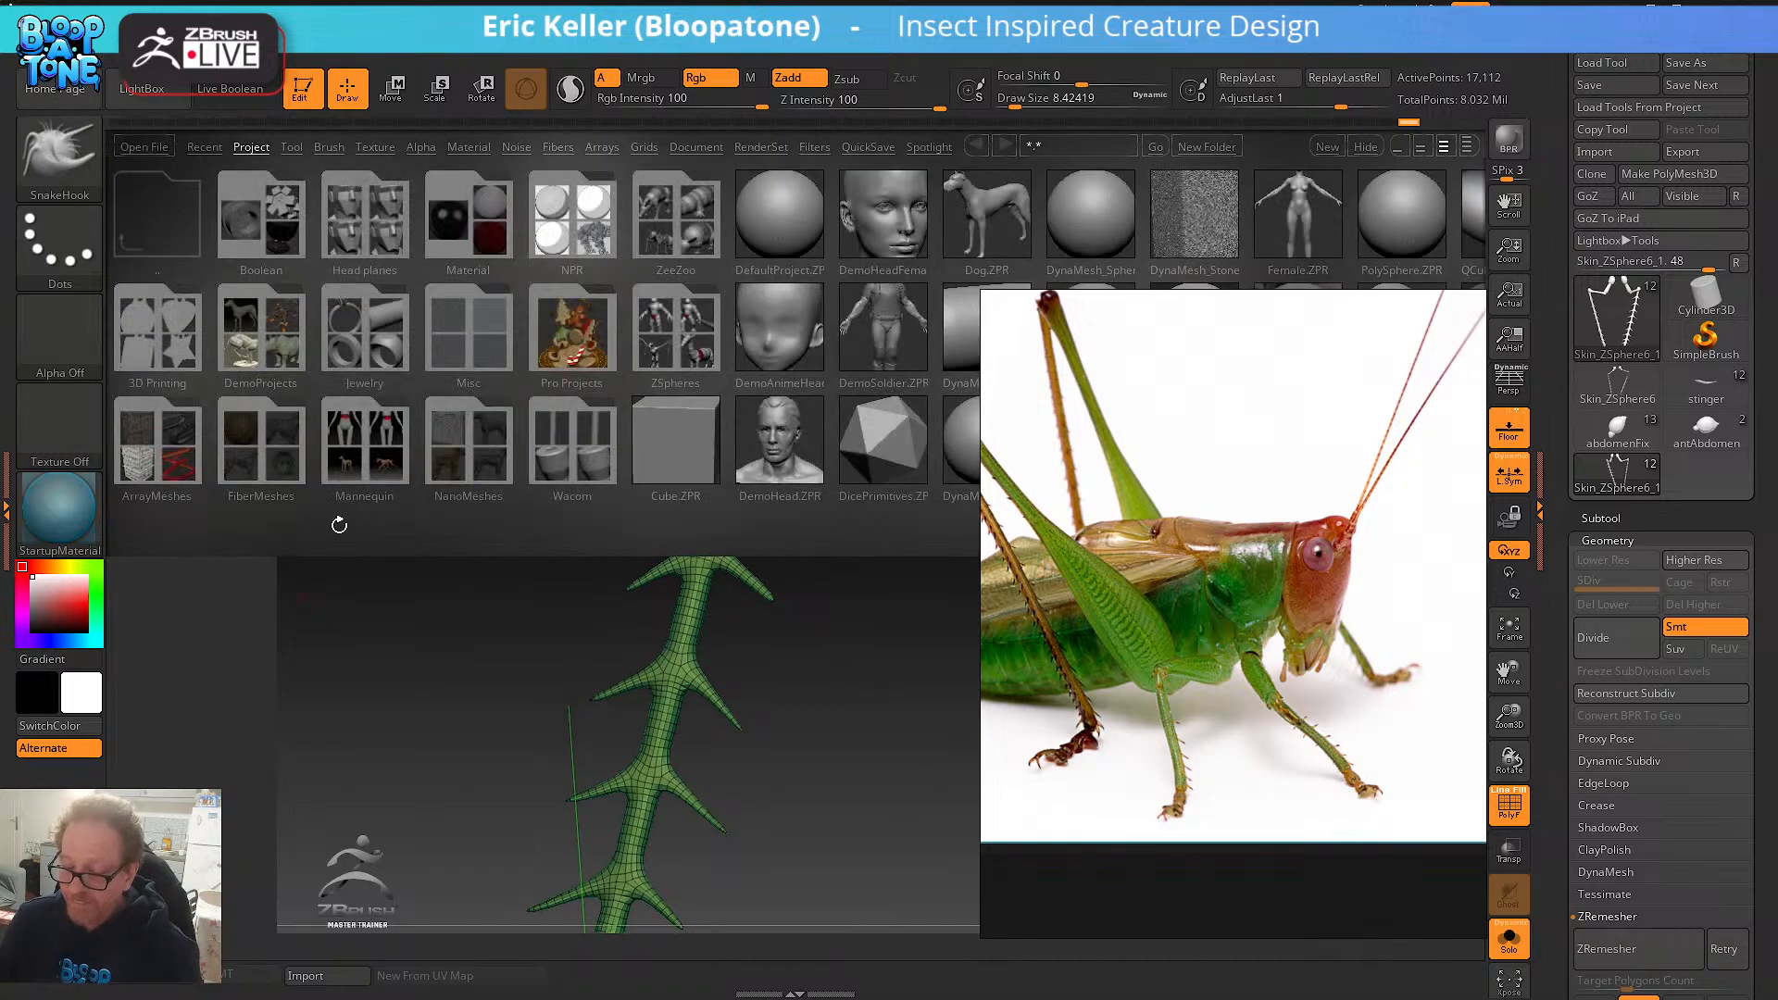
drag(401, 670, 360, 593)
click(143, 90)
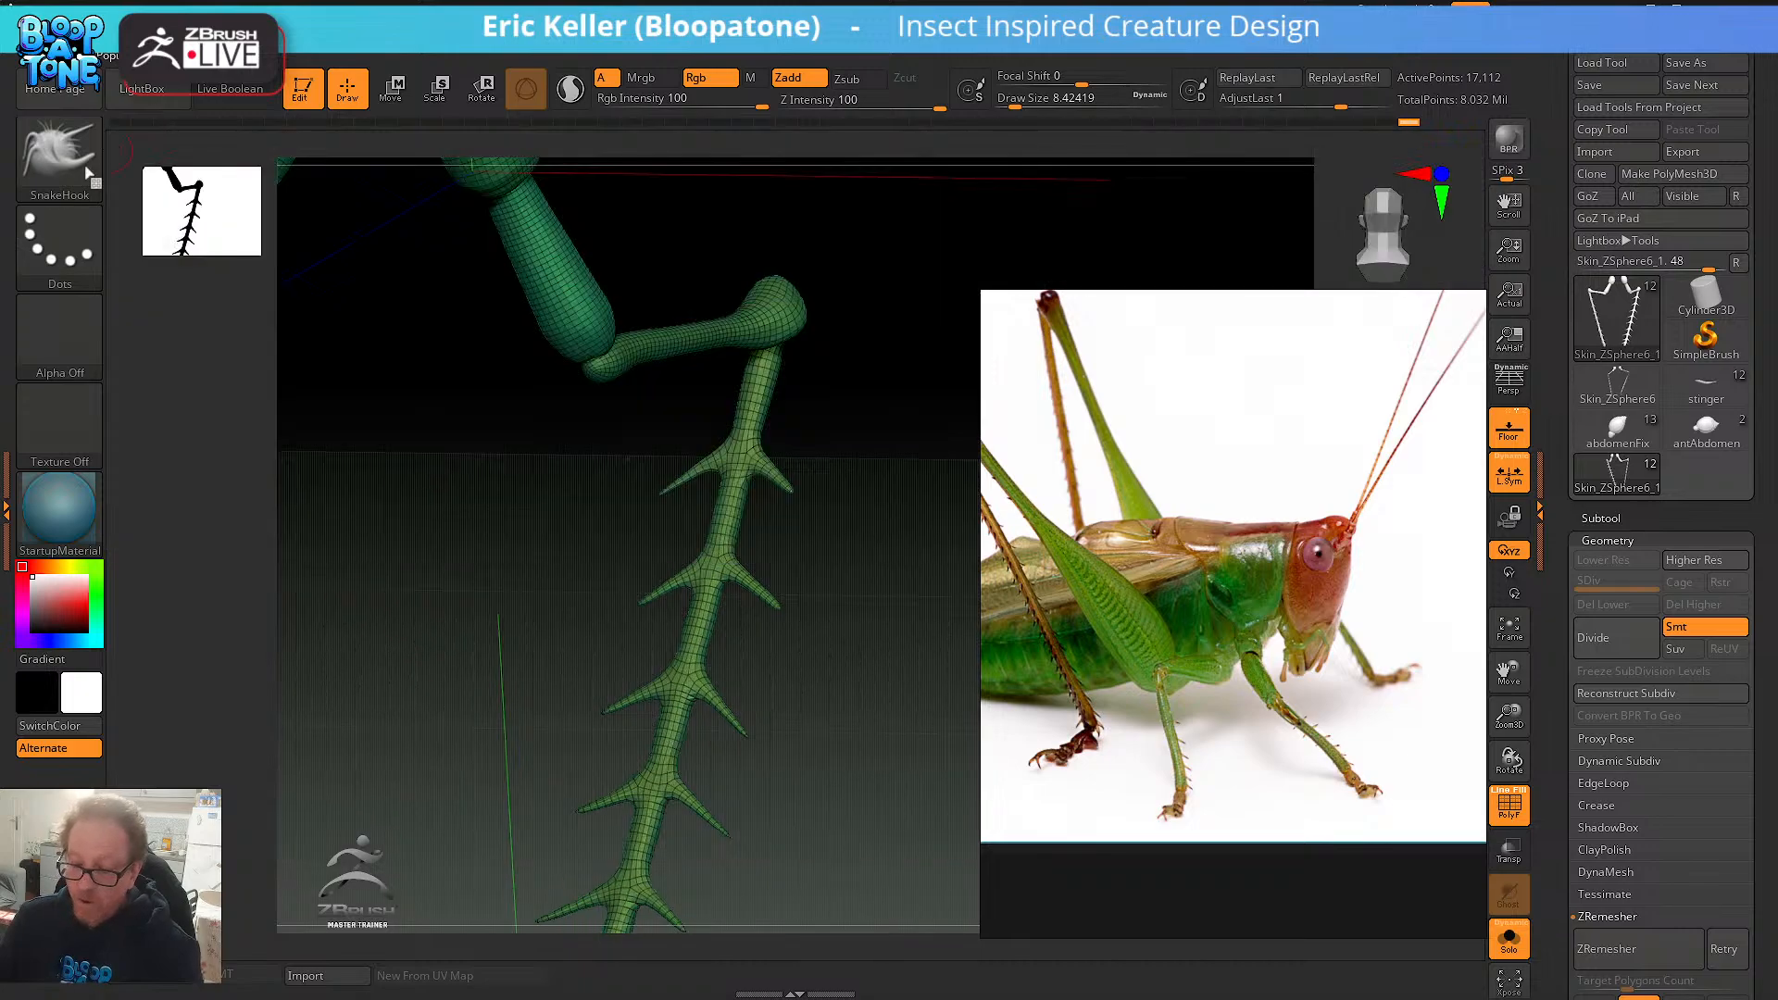
- Try to bend the uppermost spine of the lower leg with the AnchorsClassic brush in Rotate mode, and undo the attempt
click(59, 153)
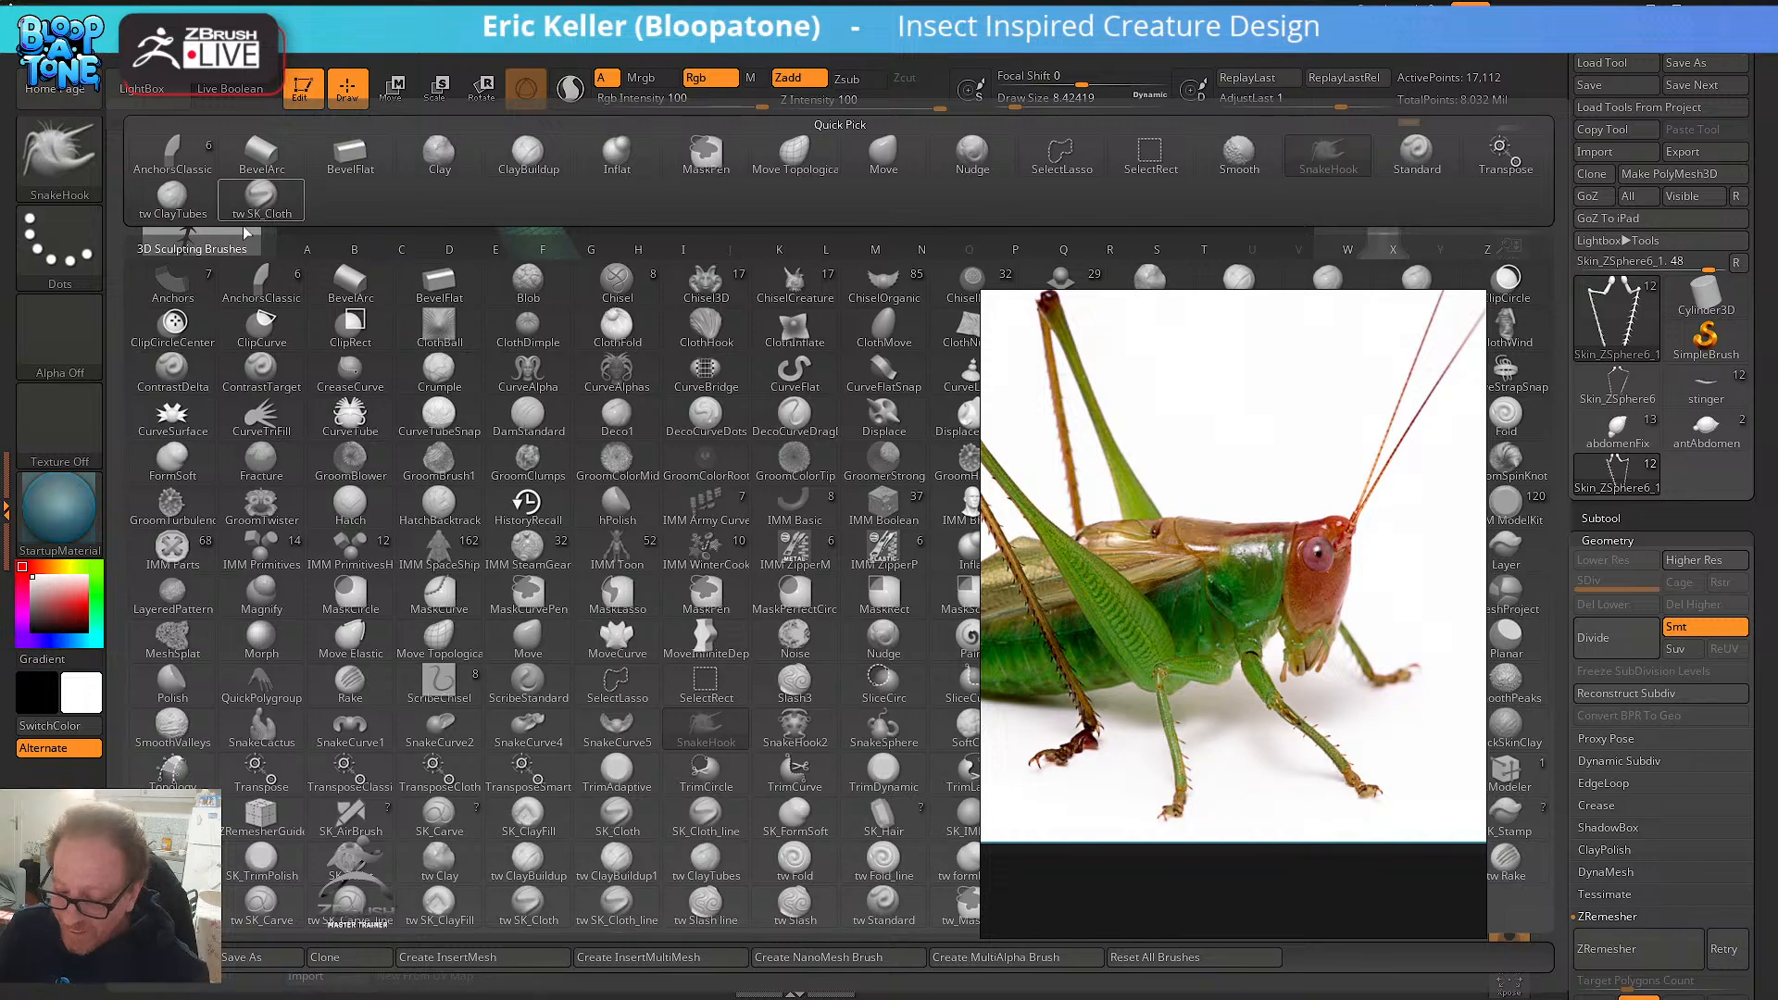
click(263, 272)
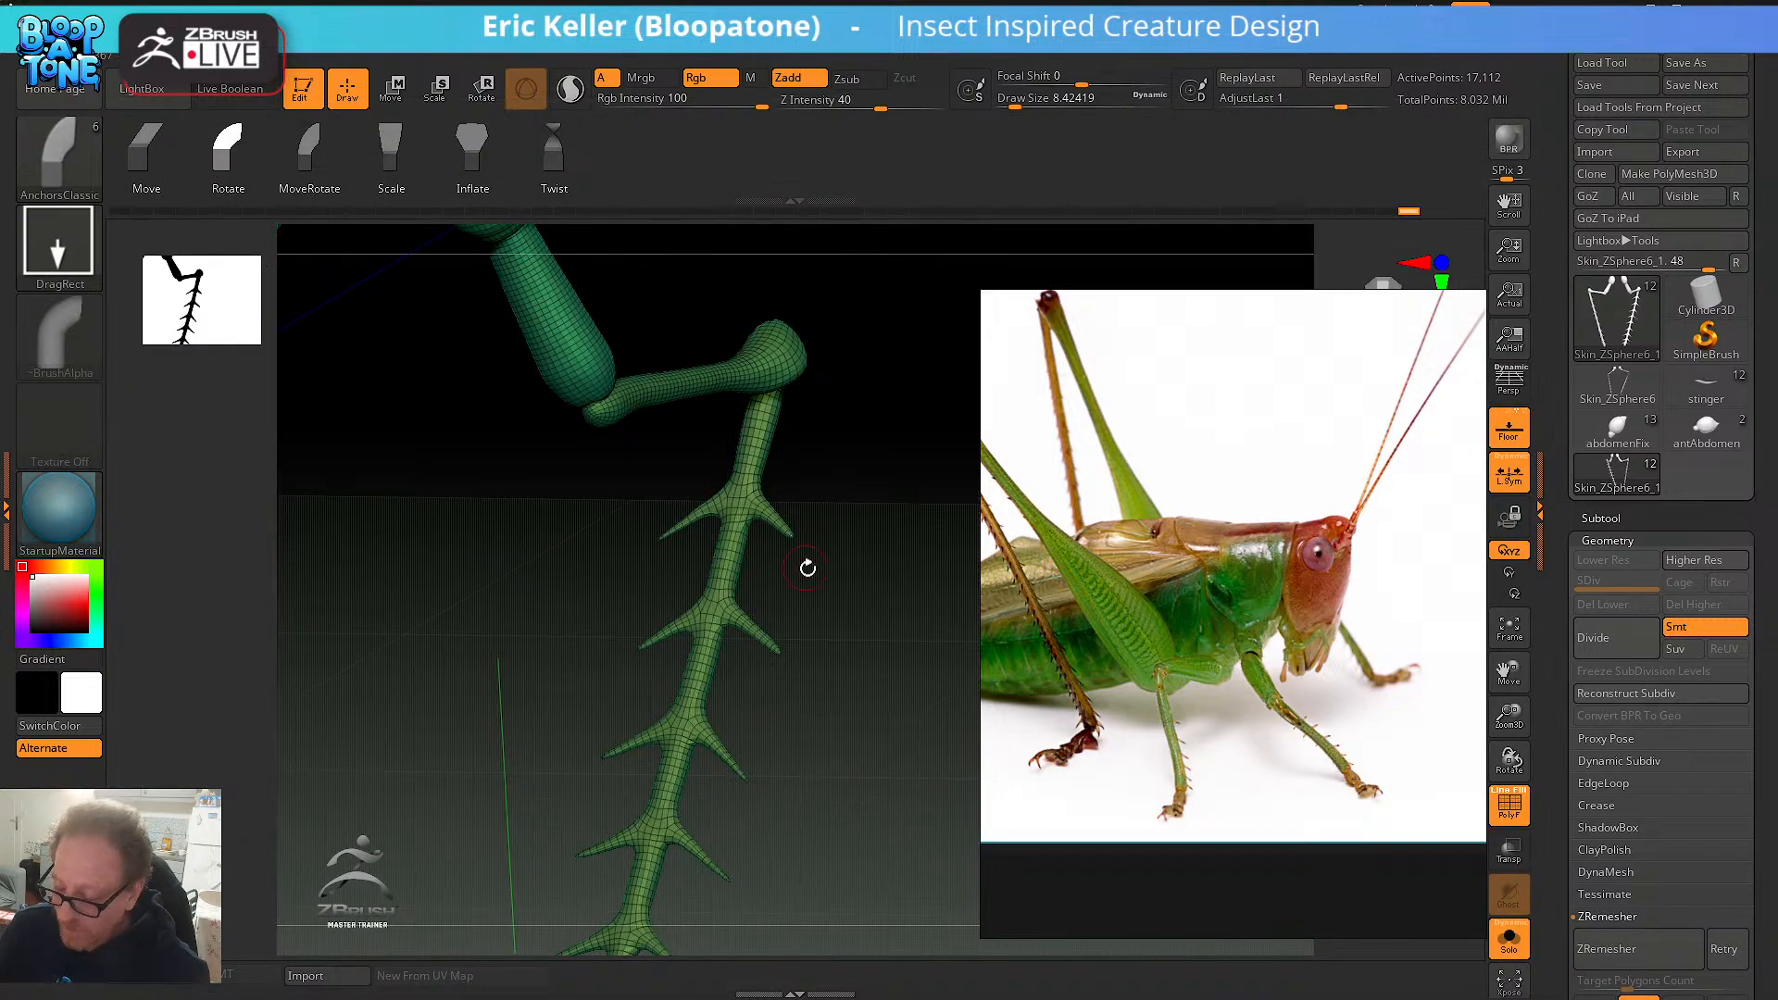
drag(808, 566, 806, 552)
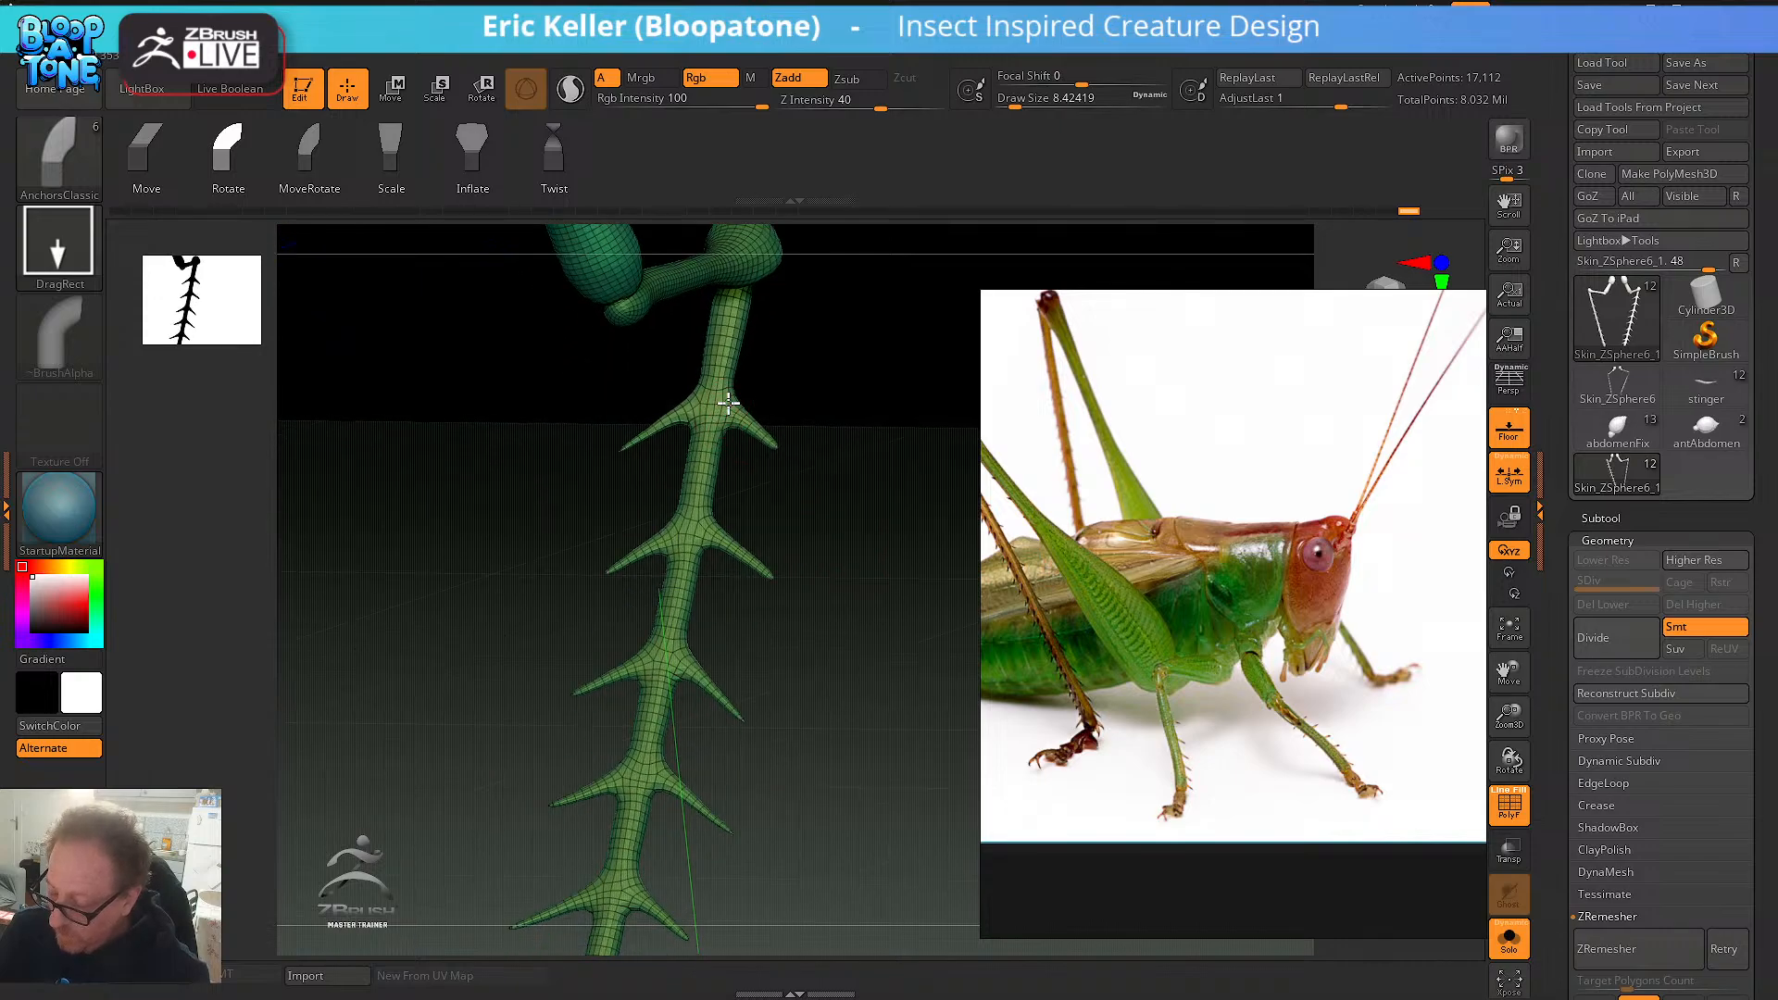
mouse_move(773, 443)
mouse_down()
mouse_move(777, 536)
mouse_move(759, 444)
mouse_move(728, 440)
mouse_up()
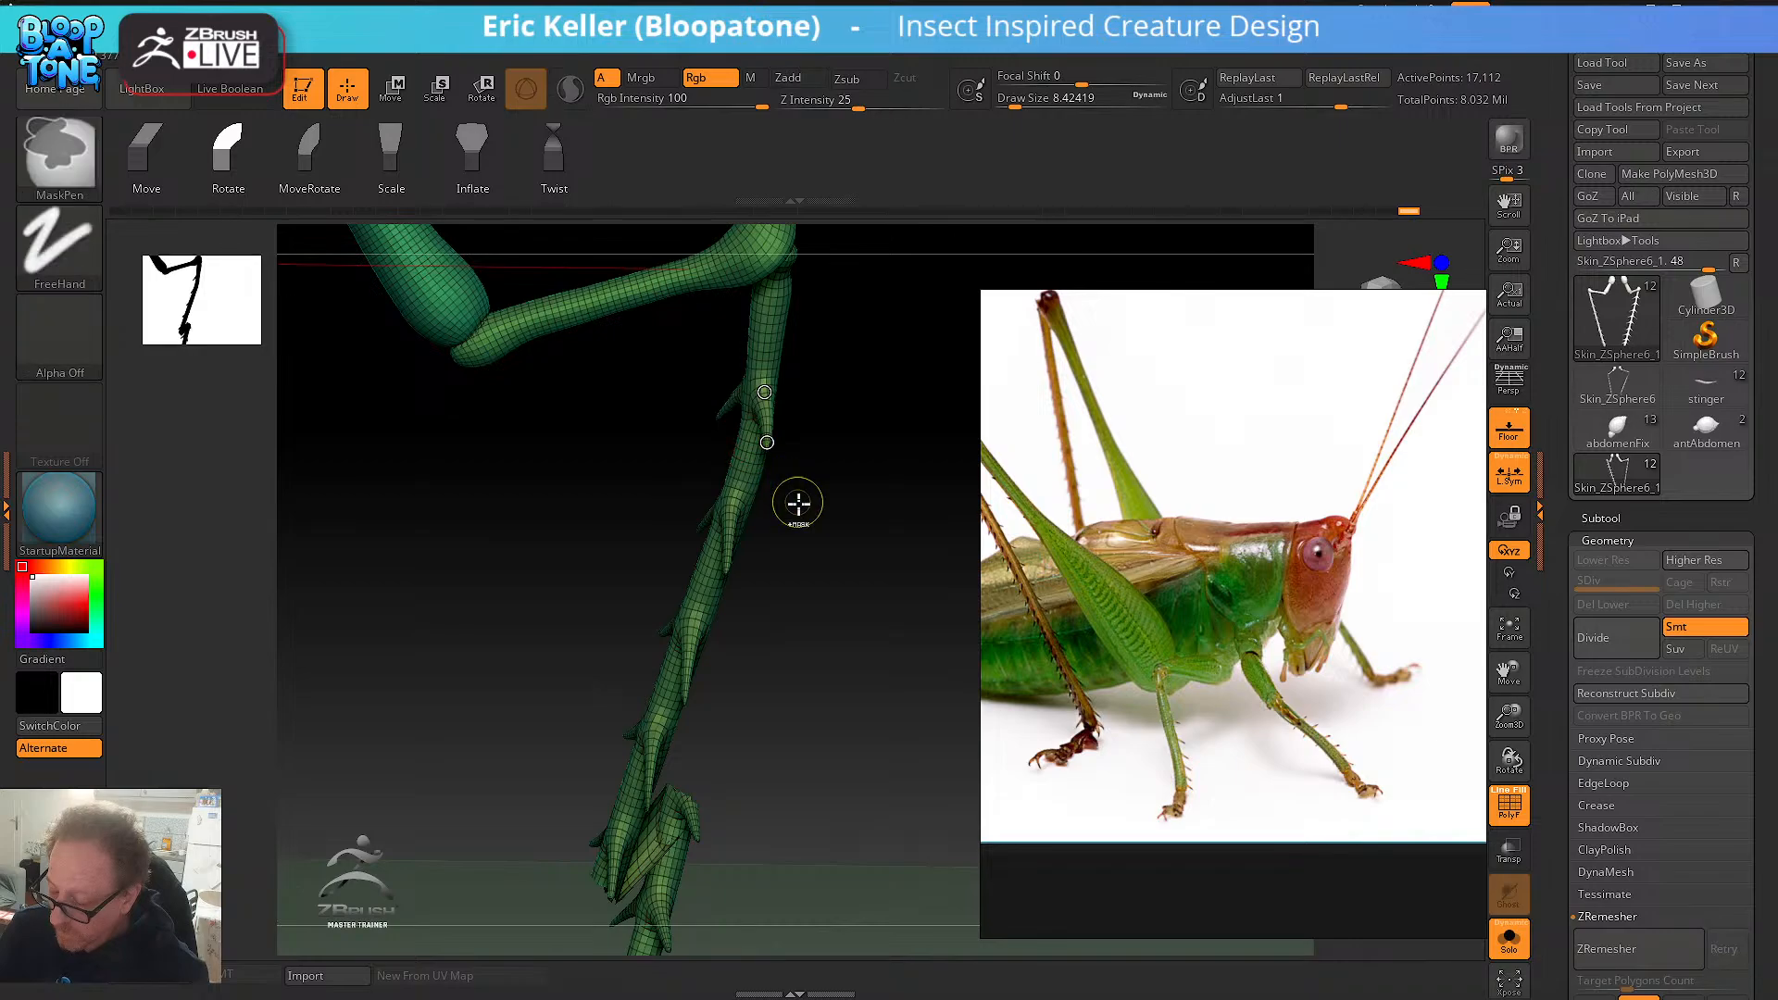
key(ctrl+z)
mouse_move(833, 473)
mouse_down()
mouse_move(850, 489)
mouse_move(873, 468)
mouse_move(858, 556)
mouse_move(833, 574)
mouse_up()
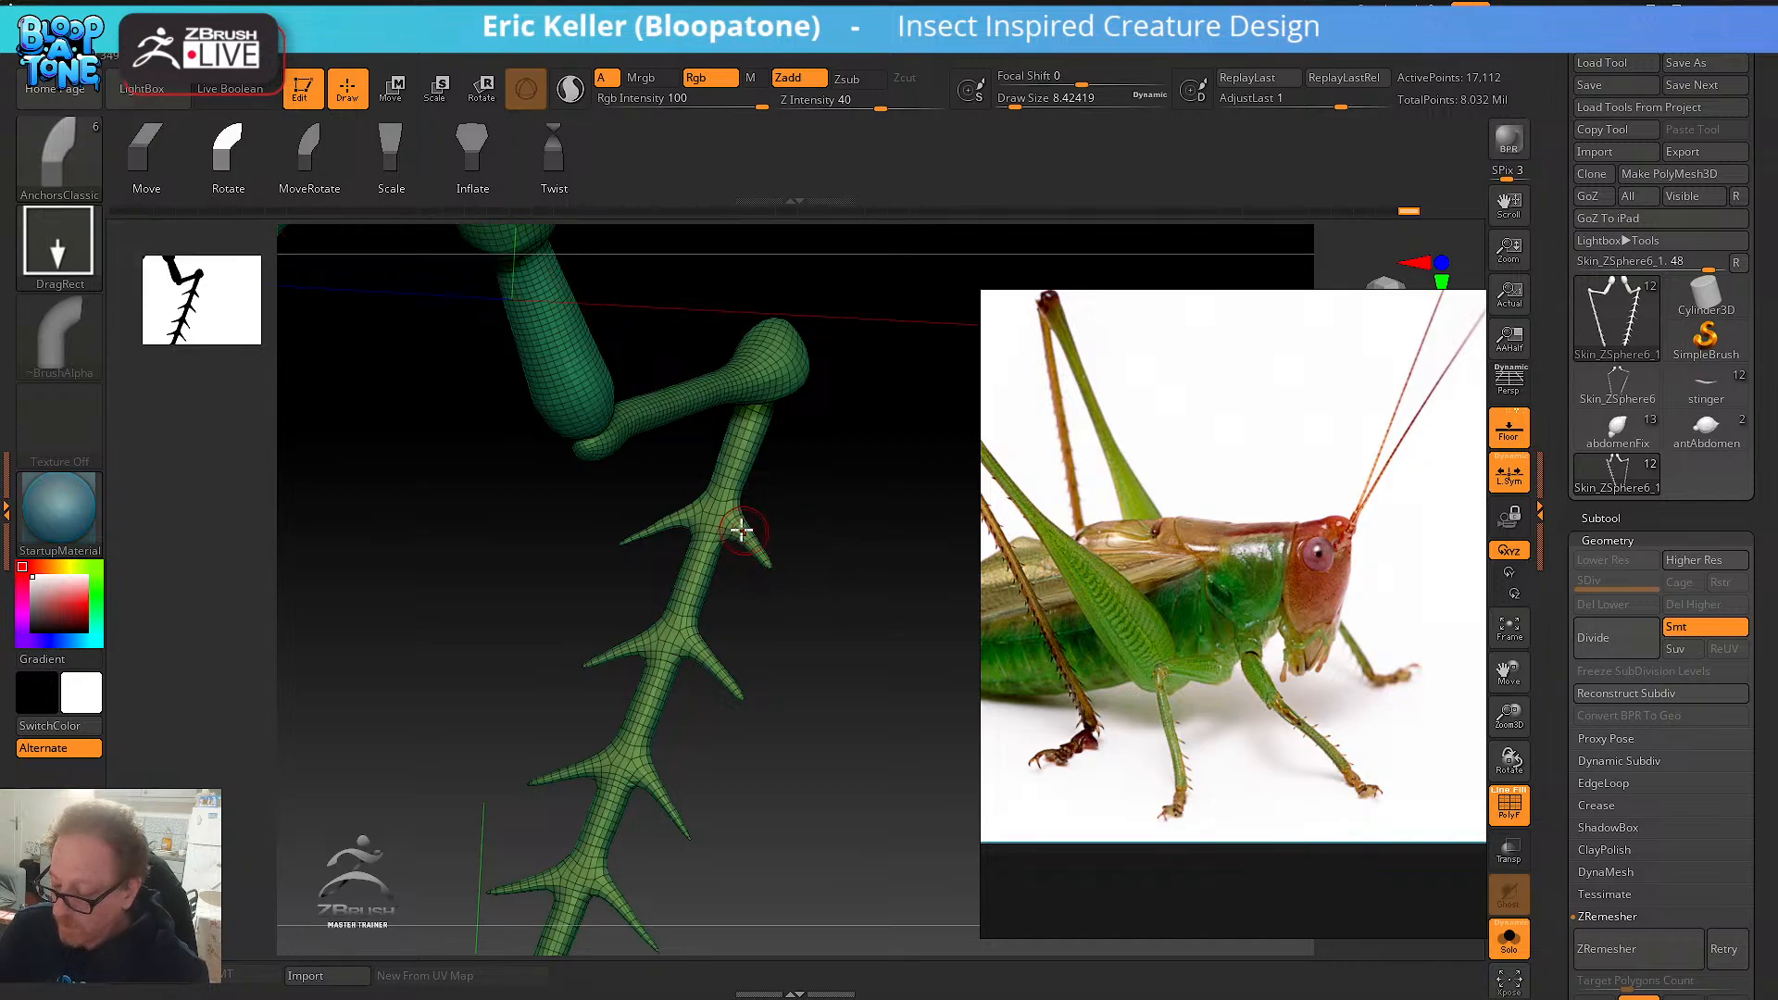
mouse_move(767, 563)
mouse_down()
mouse_move(747, 578)
mouse_move(770, 593)
mouse_up()
key(ctrl+z)
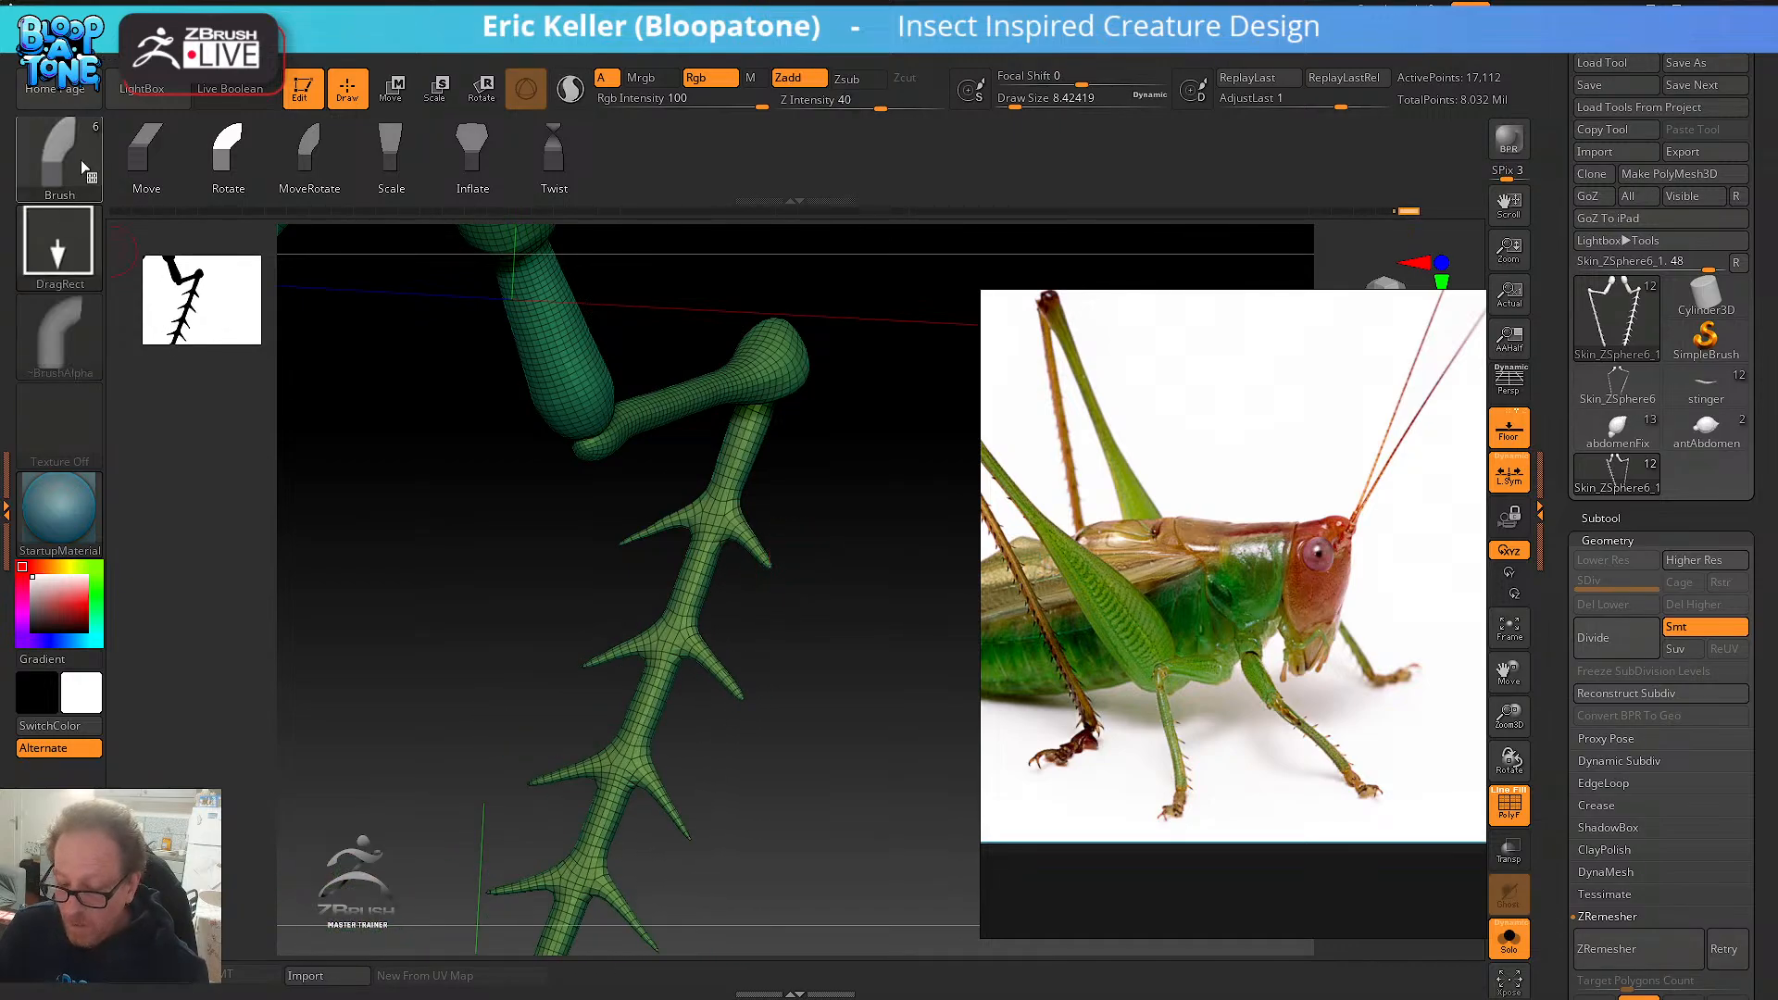
click(84, 168)
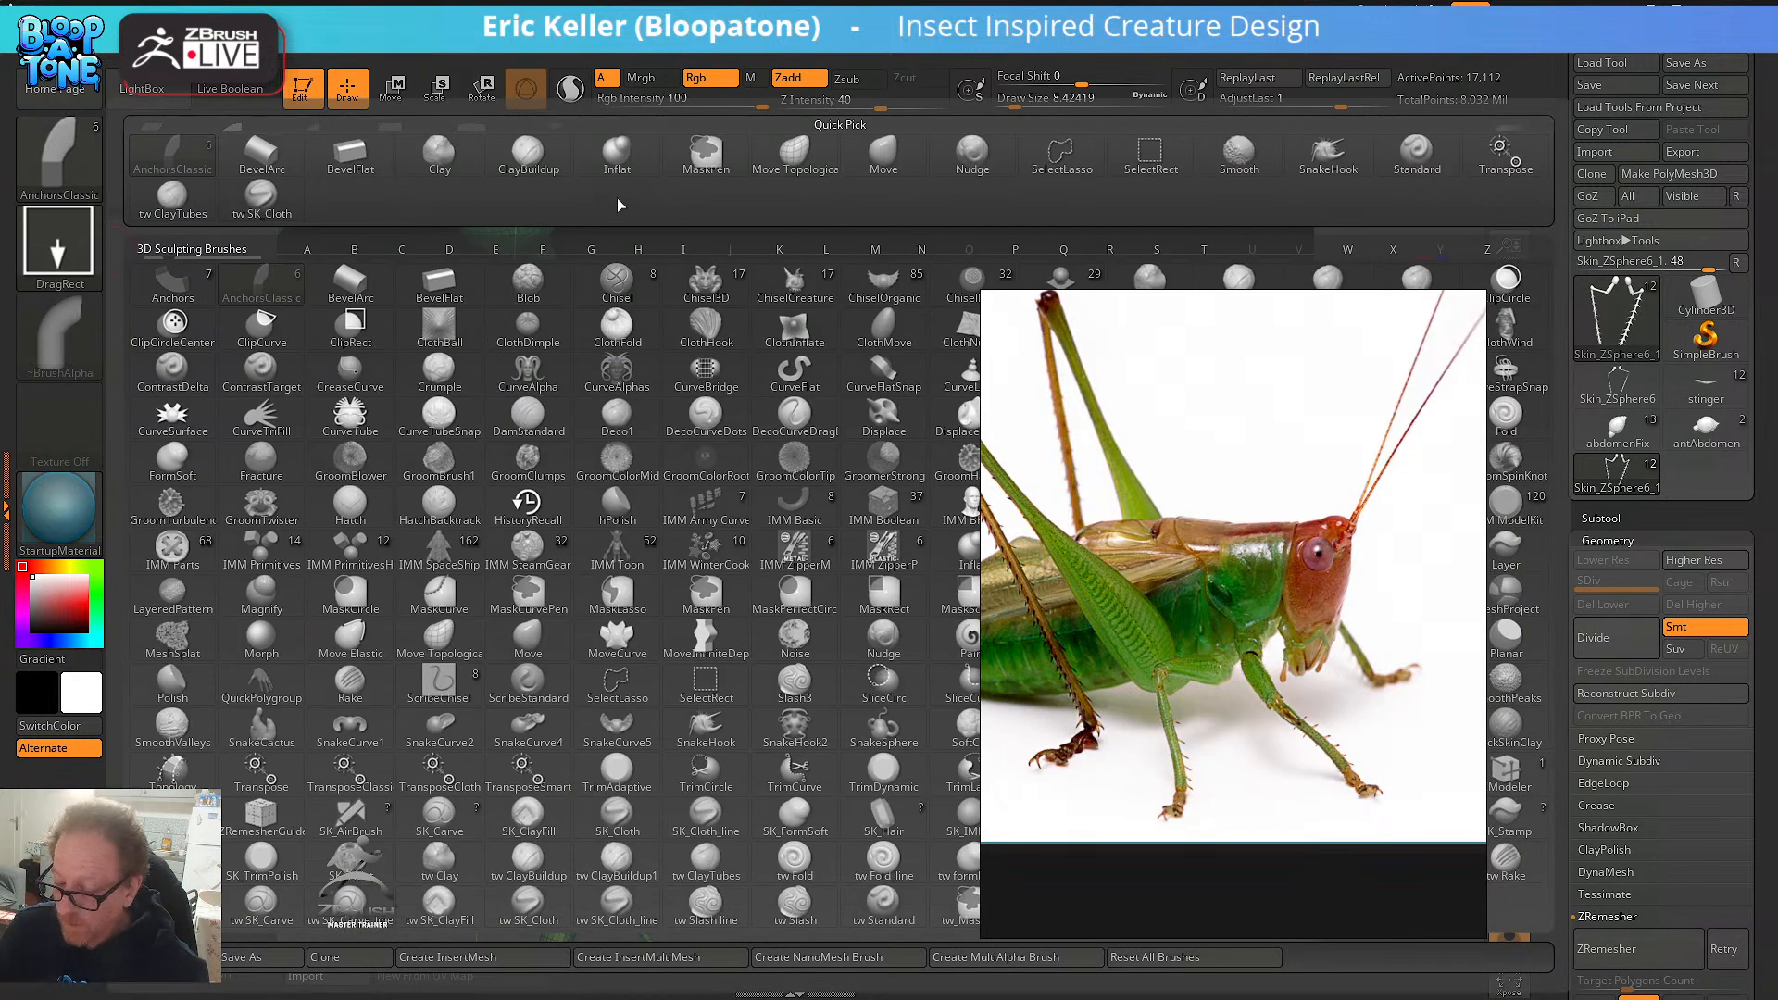
click(883, 155)
mouse_move(880, 190)
mouse_down()
mouse_move(861, 444)
mouse_move(865, 421)
mouse_move(770, 497)
mouse_move(789, 500)
mouse_move(763, 474)
mouse_move(782, 460)
mouse_move(734, 453)
mouse_up()
key(ctrl+z)
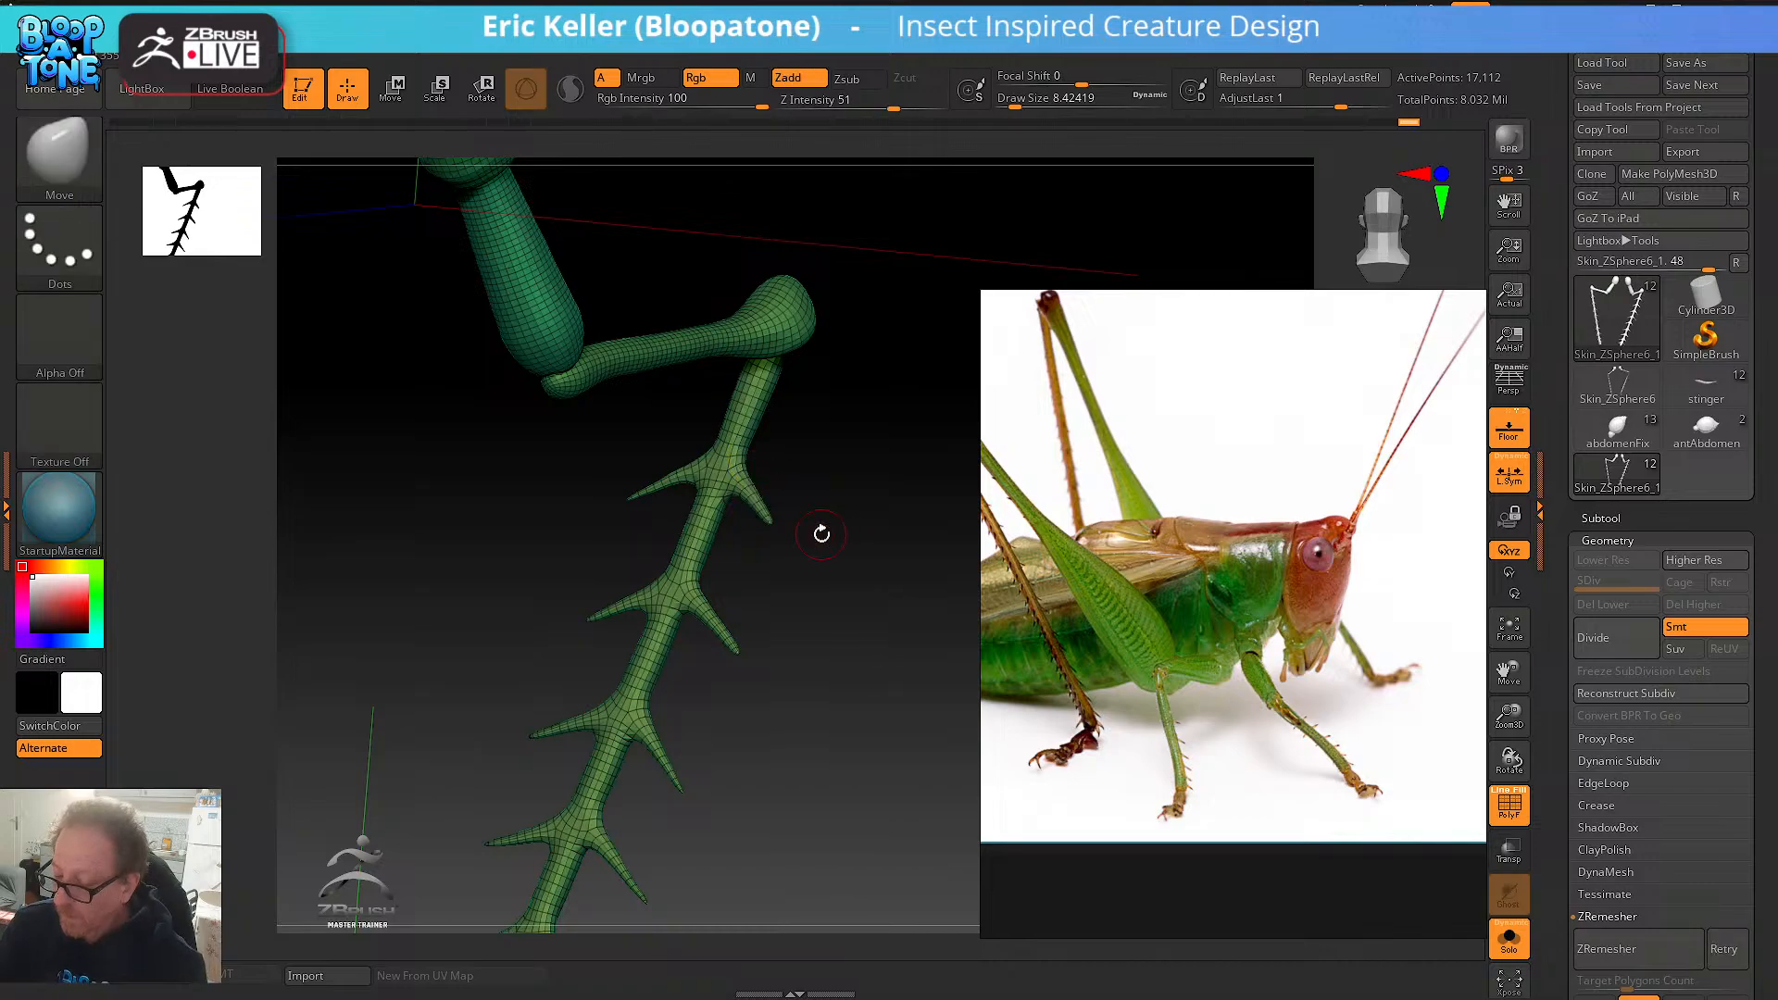
key(b)
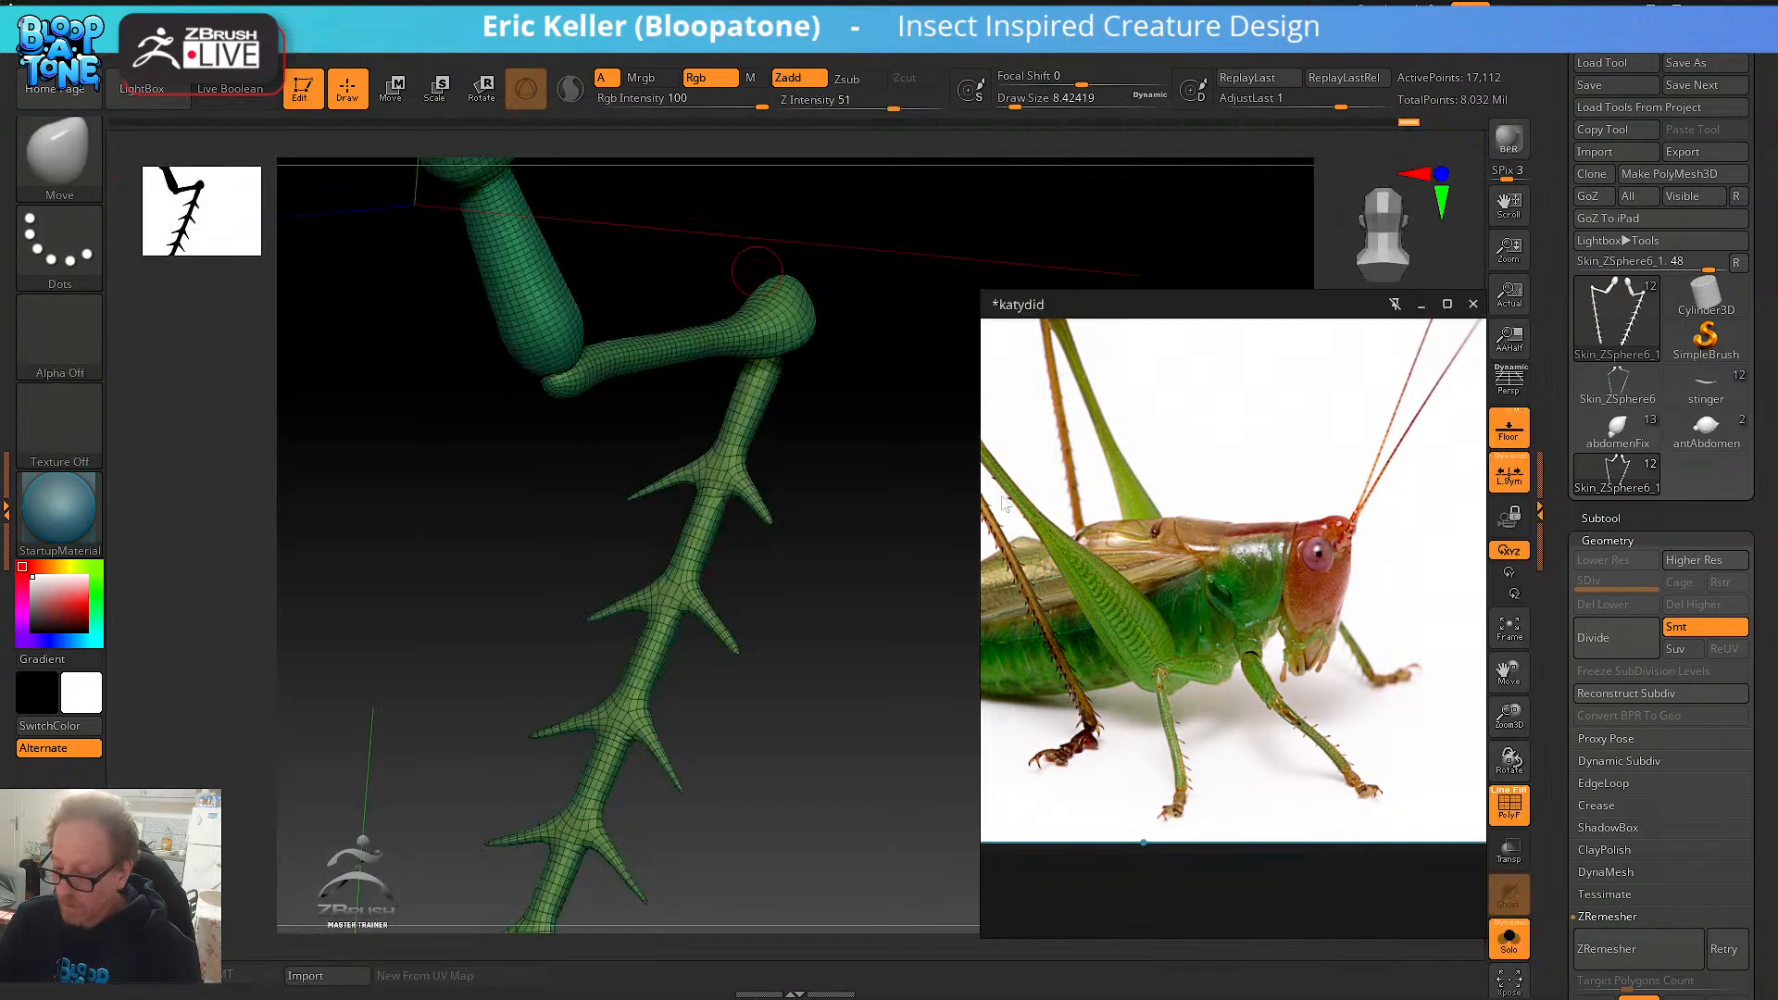
- Mask everything except one spine of the uppermost pair with a topological mask, and align the transform gizmo from its base along its length
key(w)
ctrl+drag(727, 469, 750, 498)
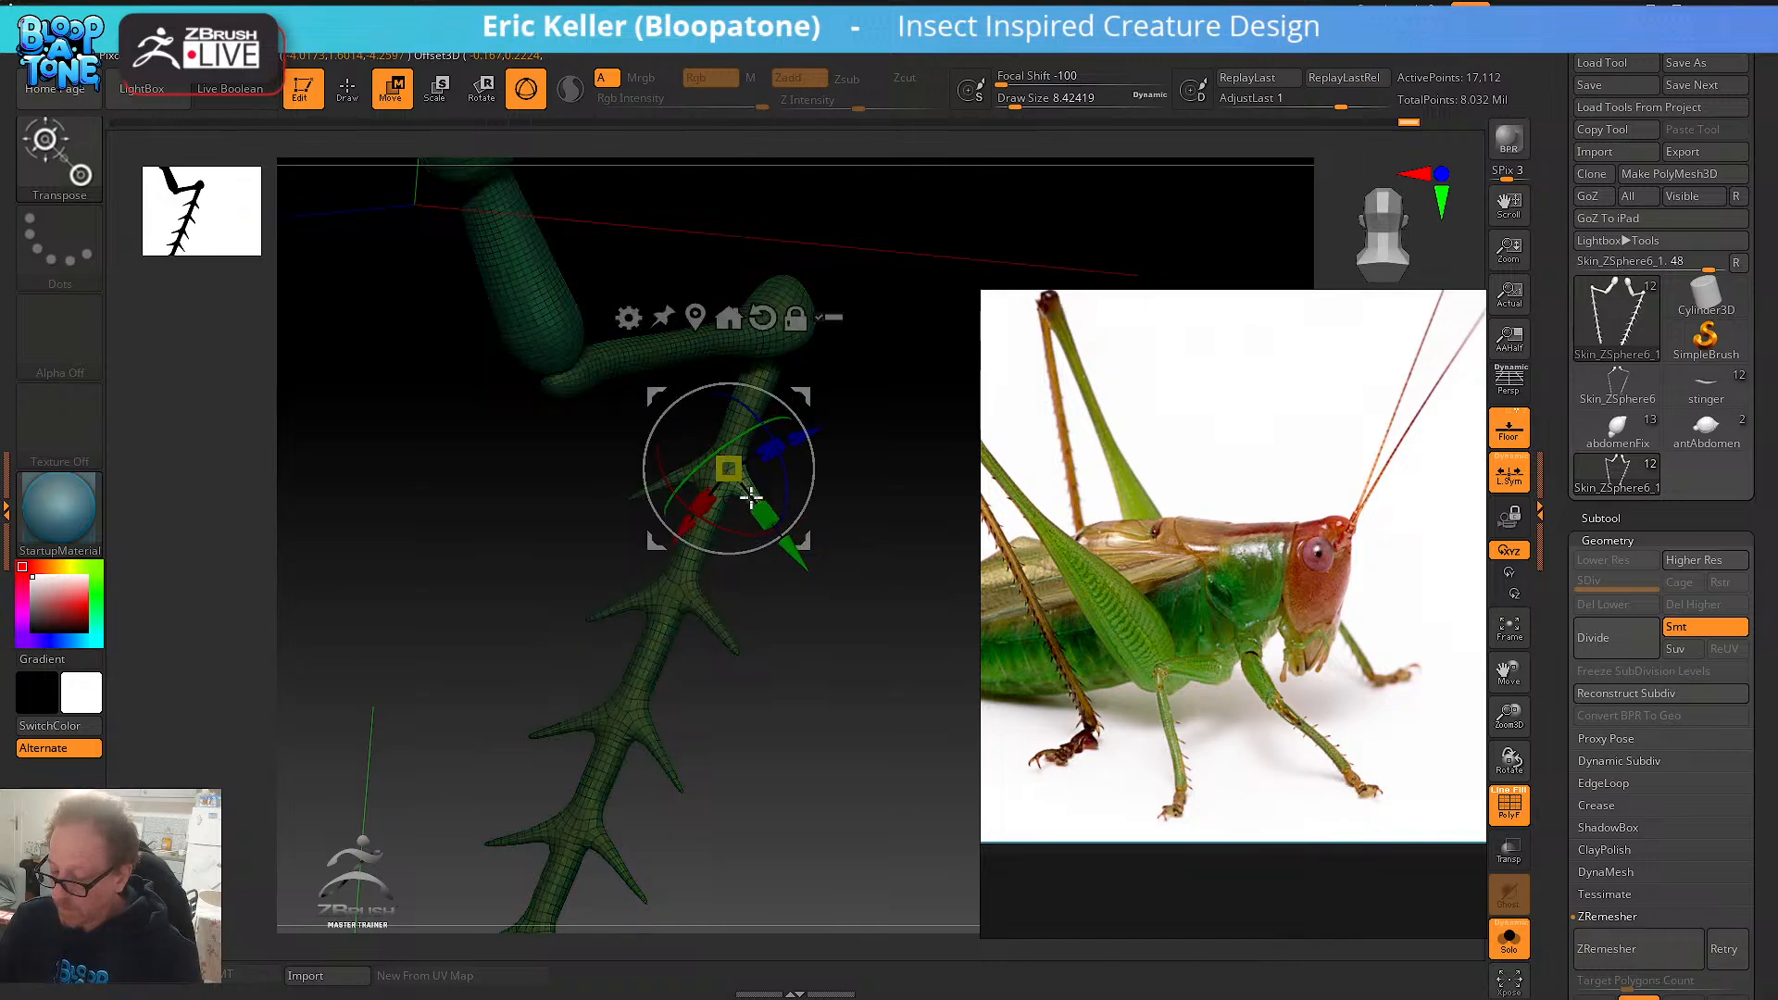
drag(898, 528, 773, 648)
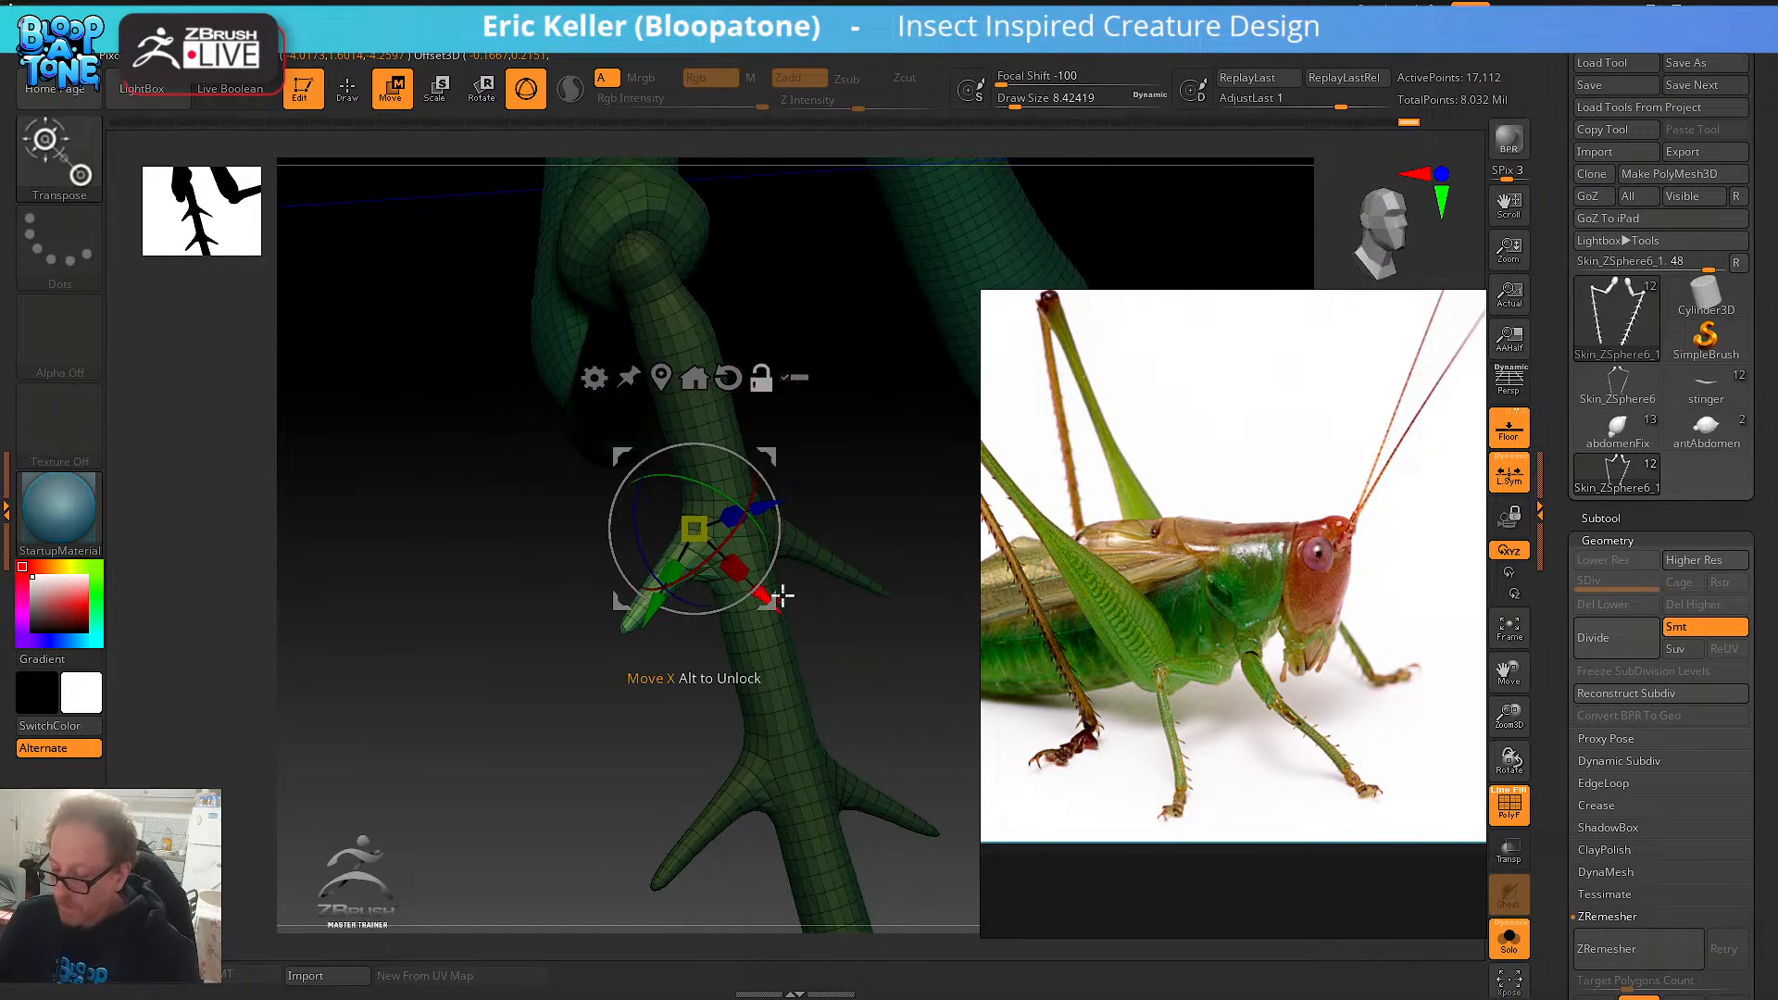
alt+drag(778, 461, 1010, 358)
alt+drag(706, 528, 649, 584)
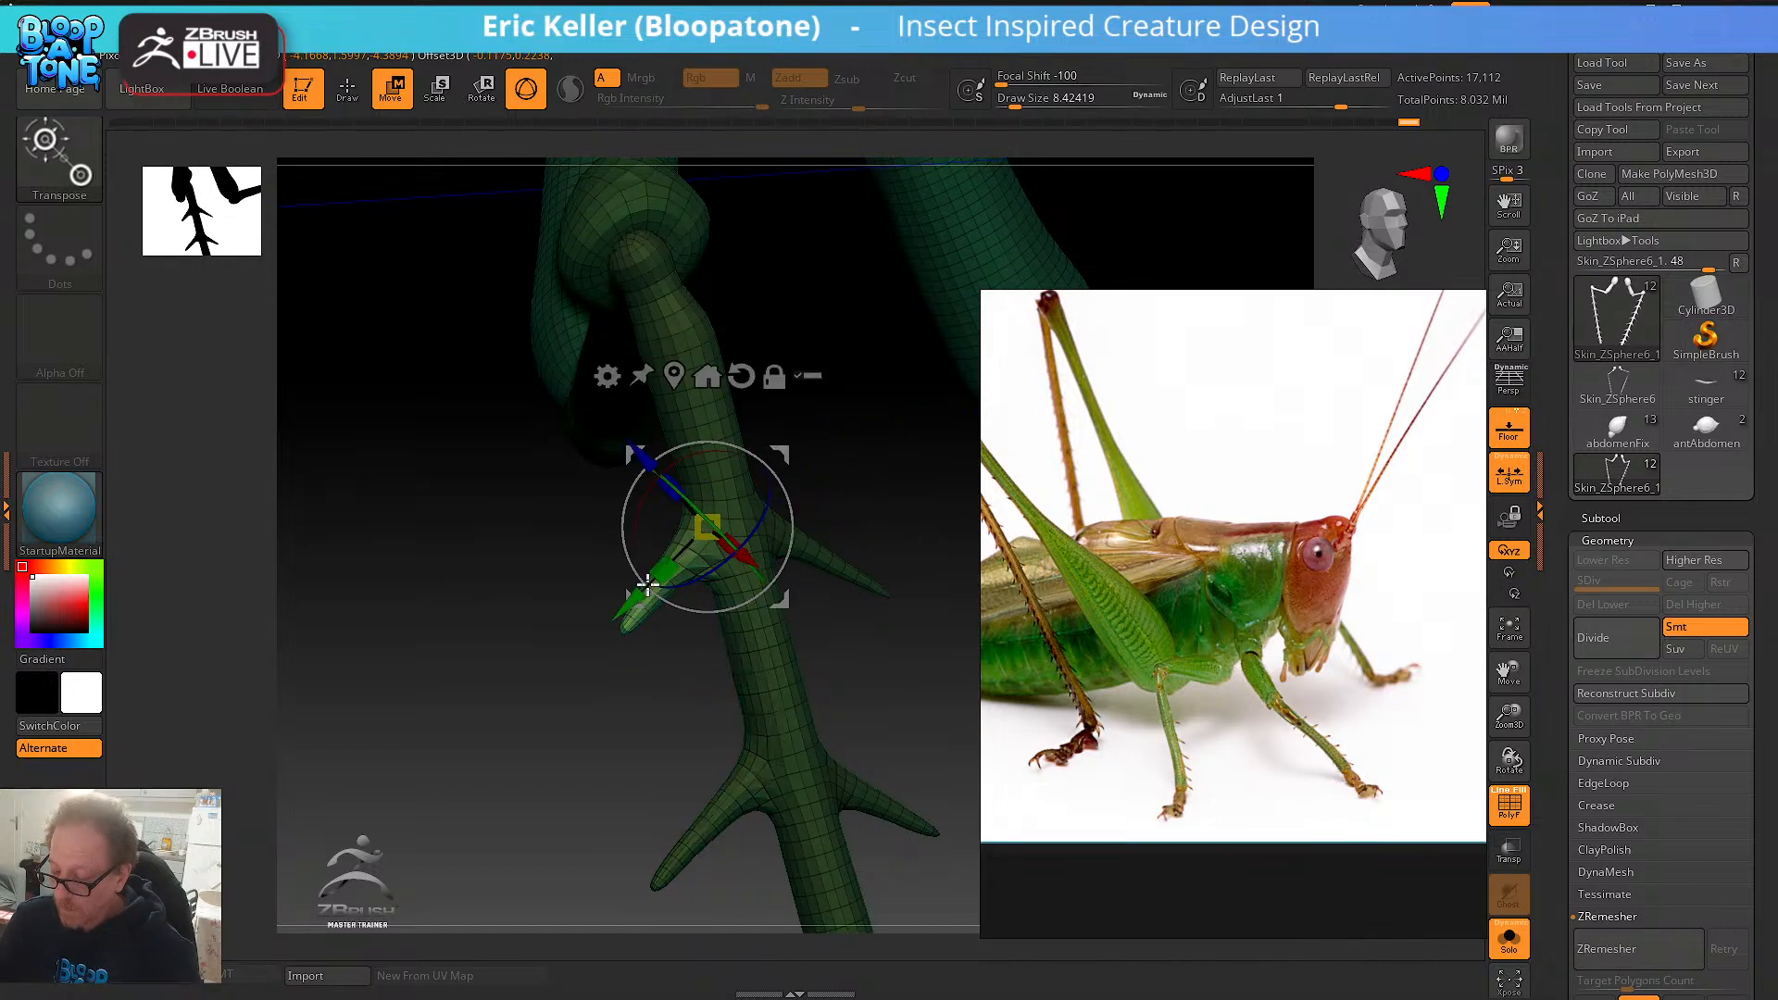
- Rotate the unmasked uppermost spine about 32 degrees away from the leg shaft, and clear the mask
drag(590, 655, 662, 674)
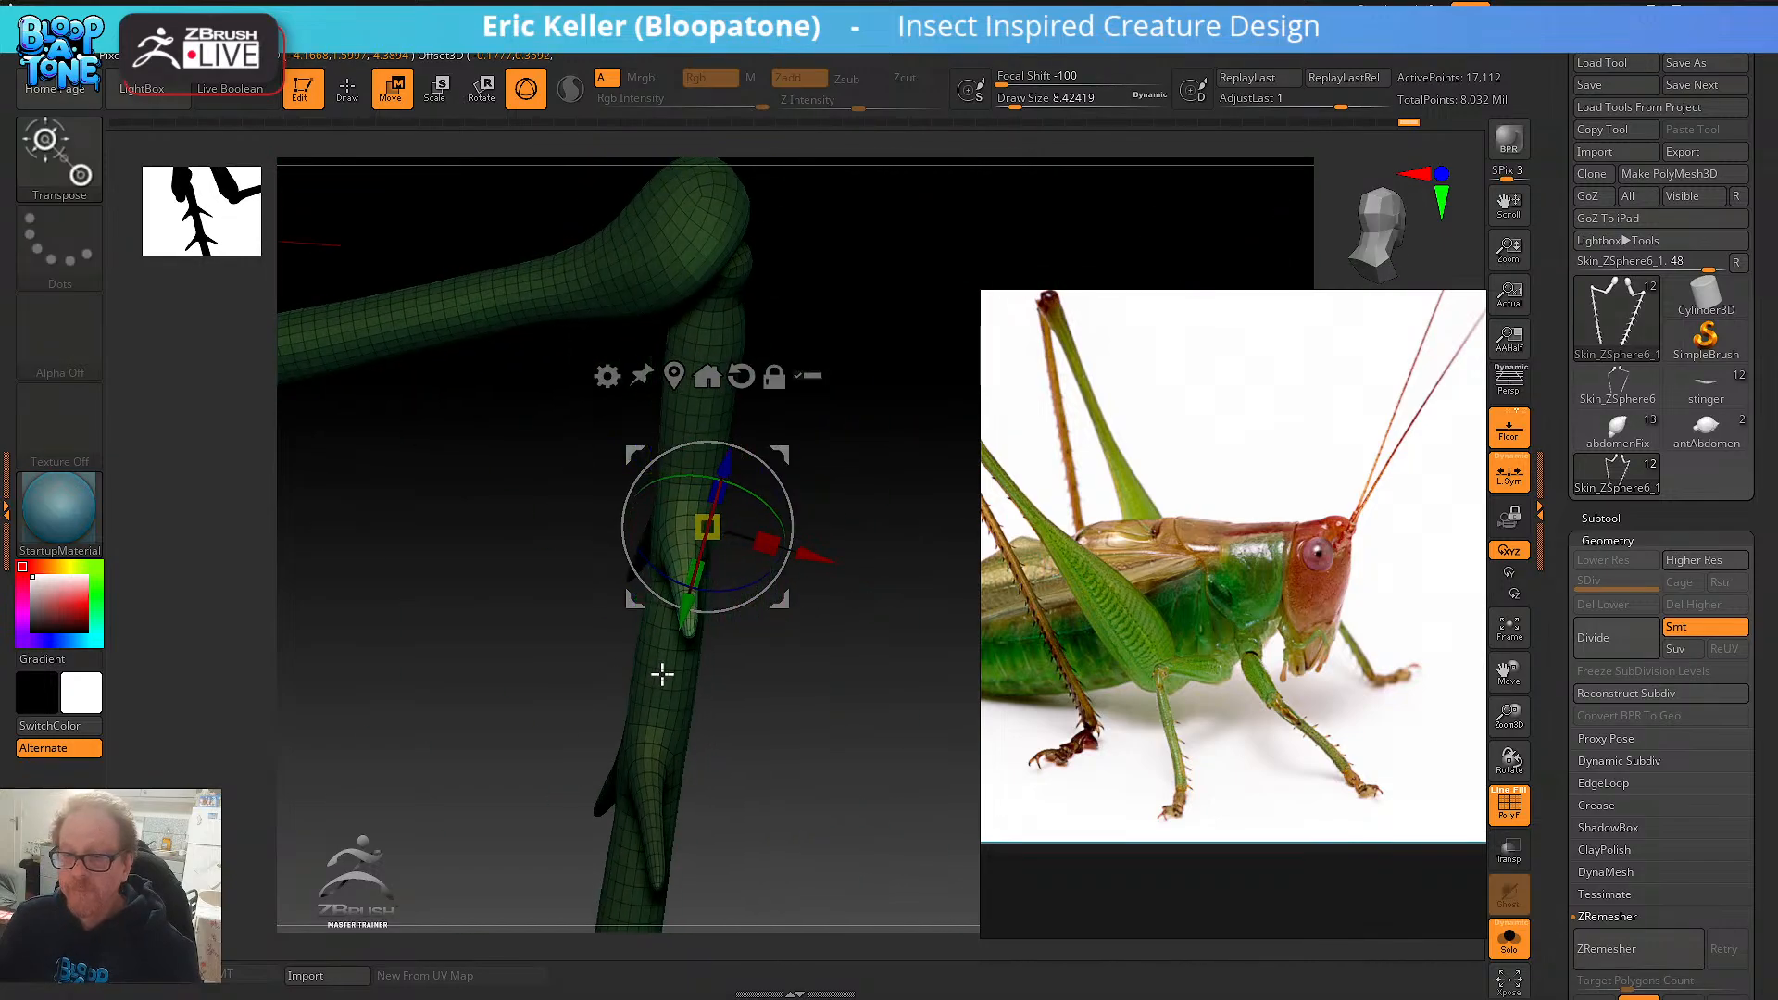
drag(835, 716, 825, 746)
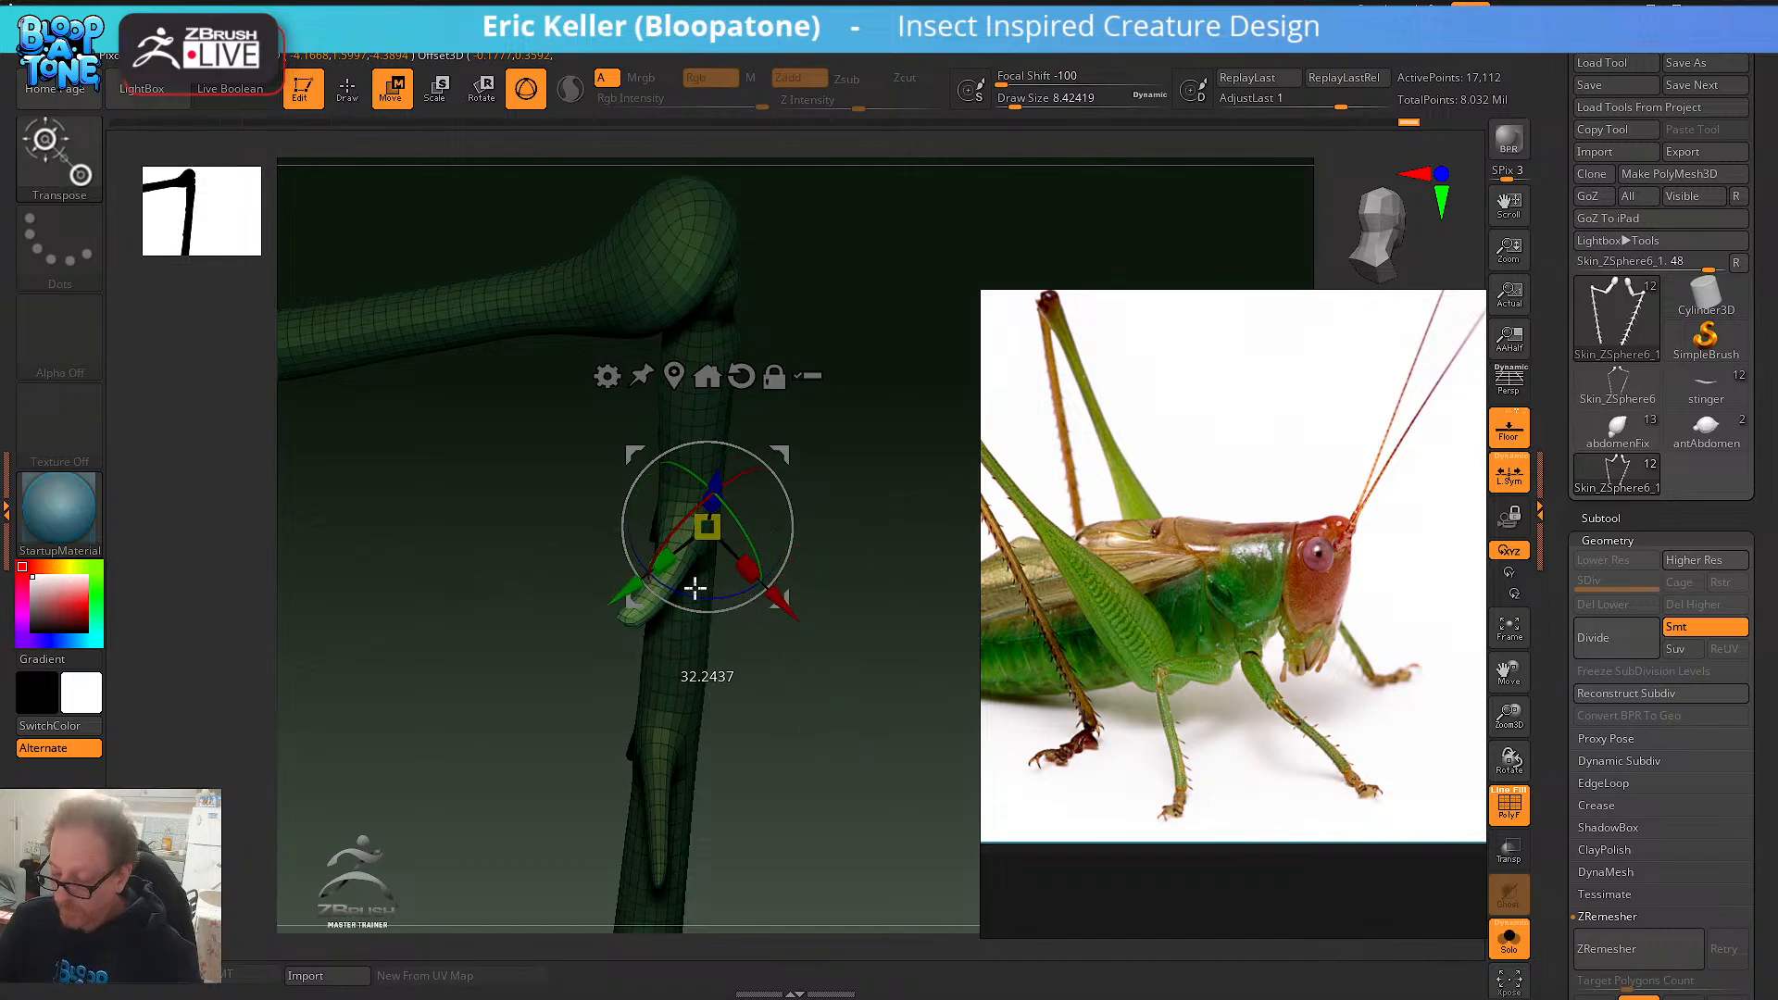
mouse_move(901, 701)
mouse_down()
mouse_move(861, 686)
mouse_move(880, 689)
mouse_up()
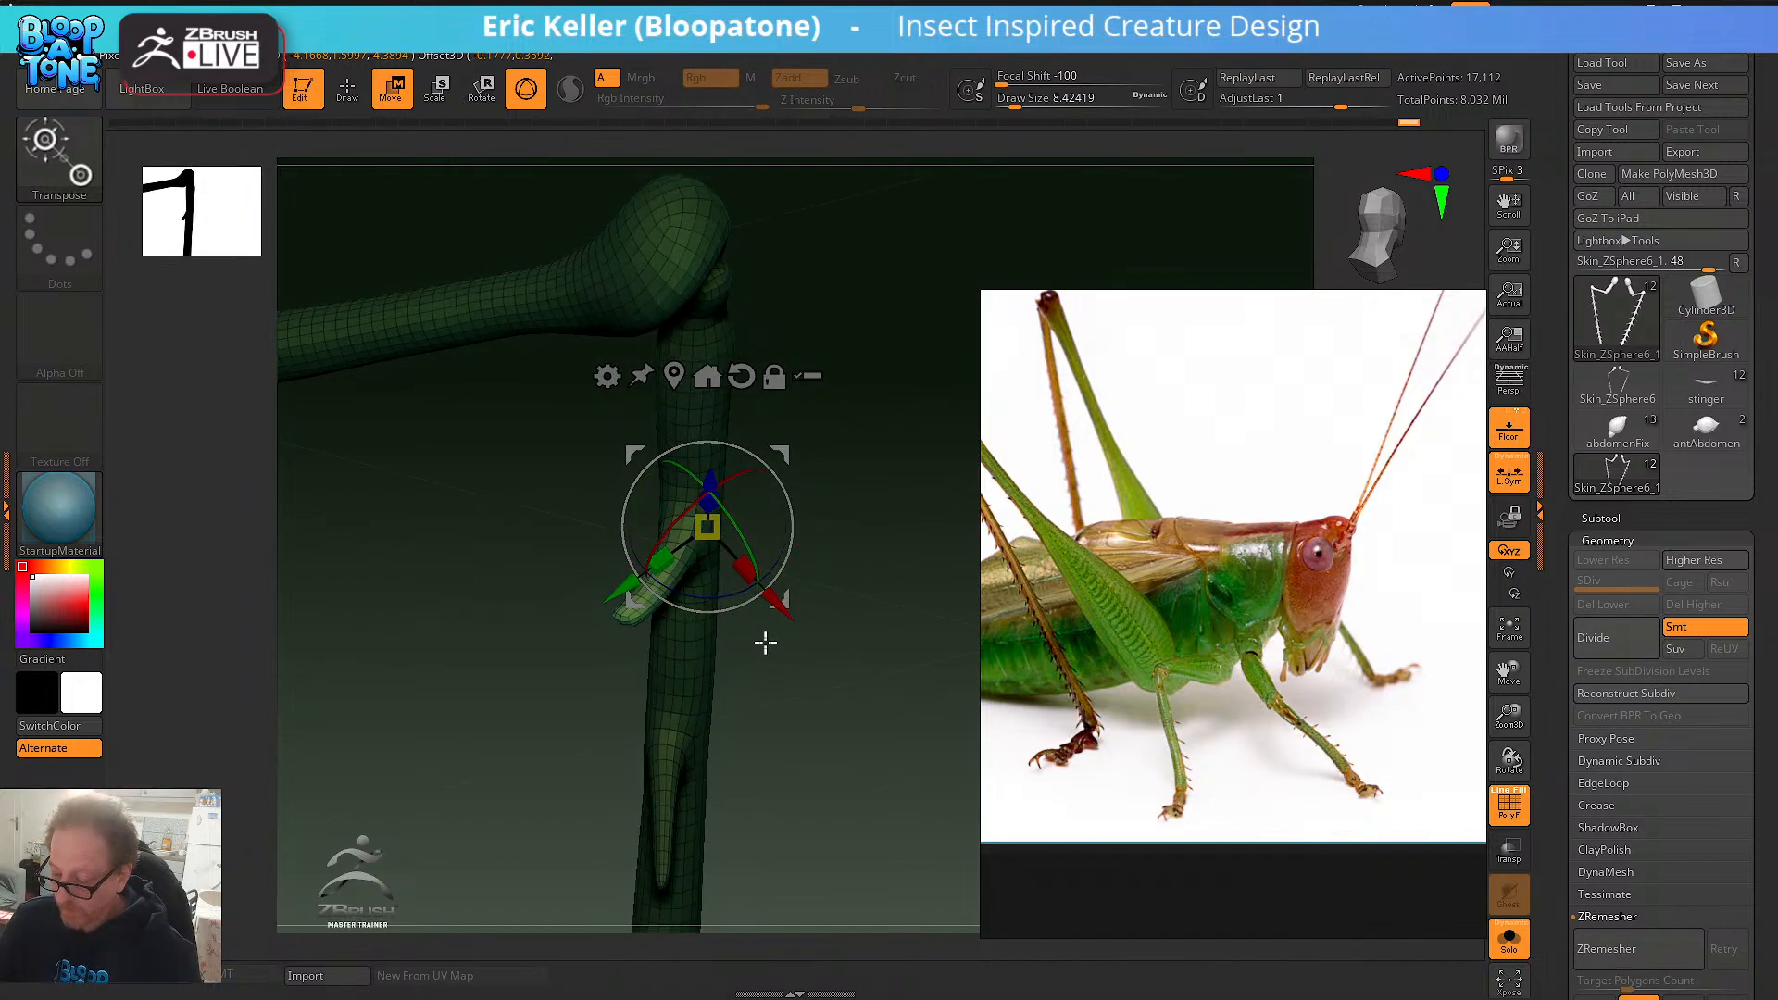
drag(723, 599, 714, 599)
drag(775, 678, 853, 766)
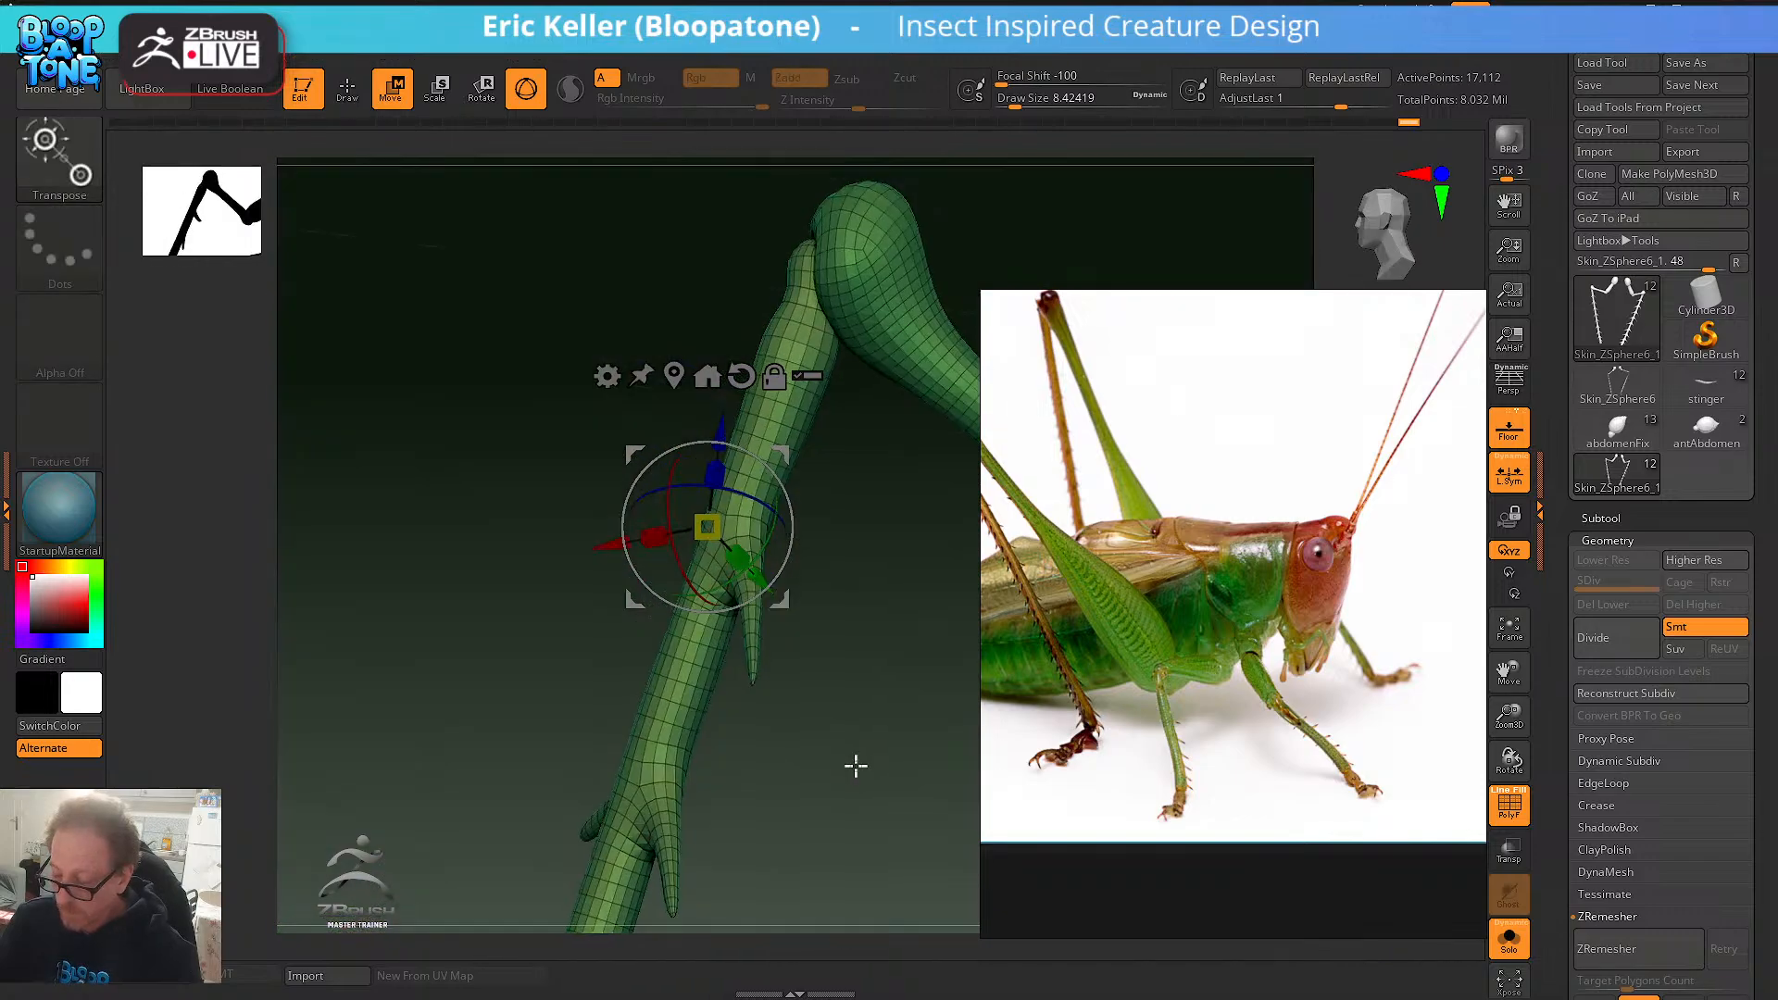
- Try to isolate the opposite spine of the uppermost pair with a topological mask from its base, and clear the mask
drag(821, 627, 769, 666)
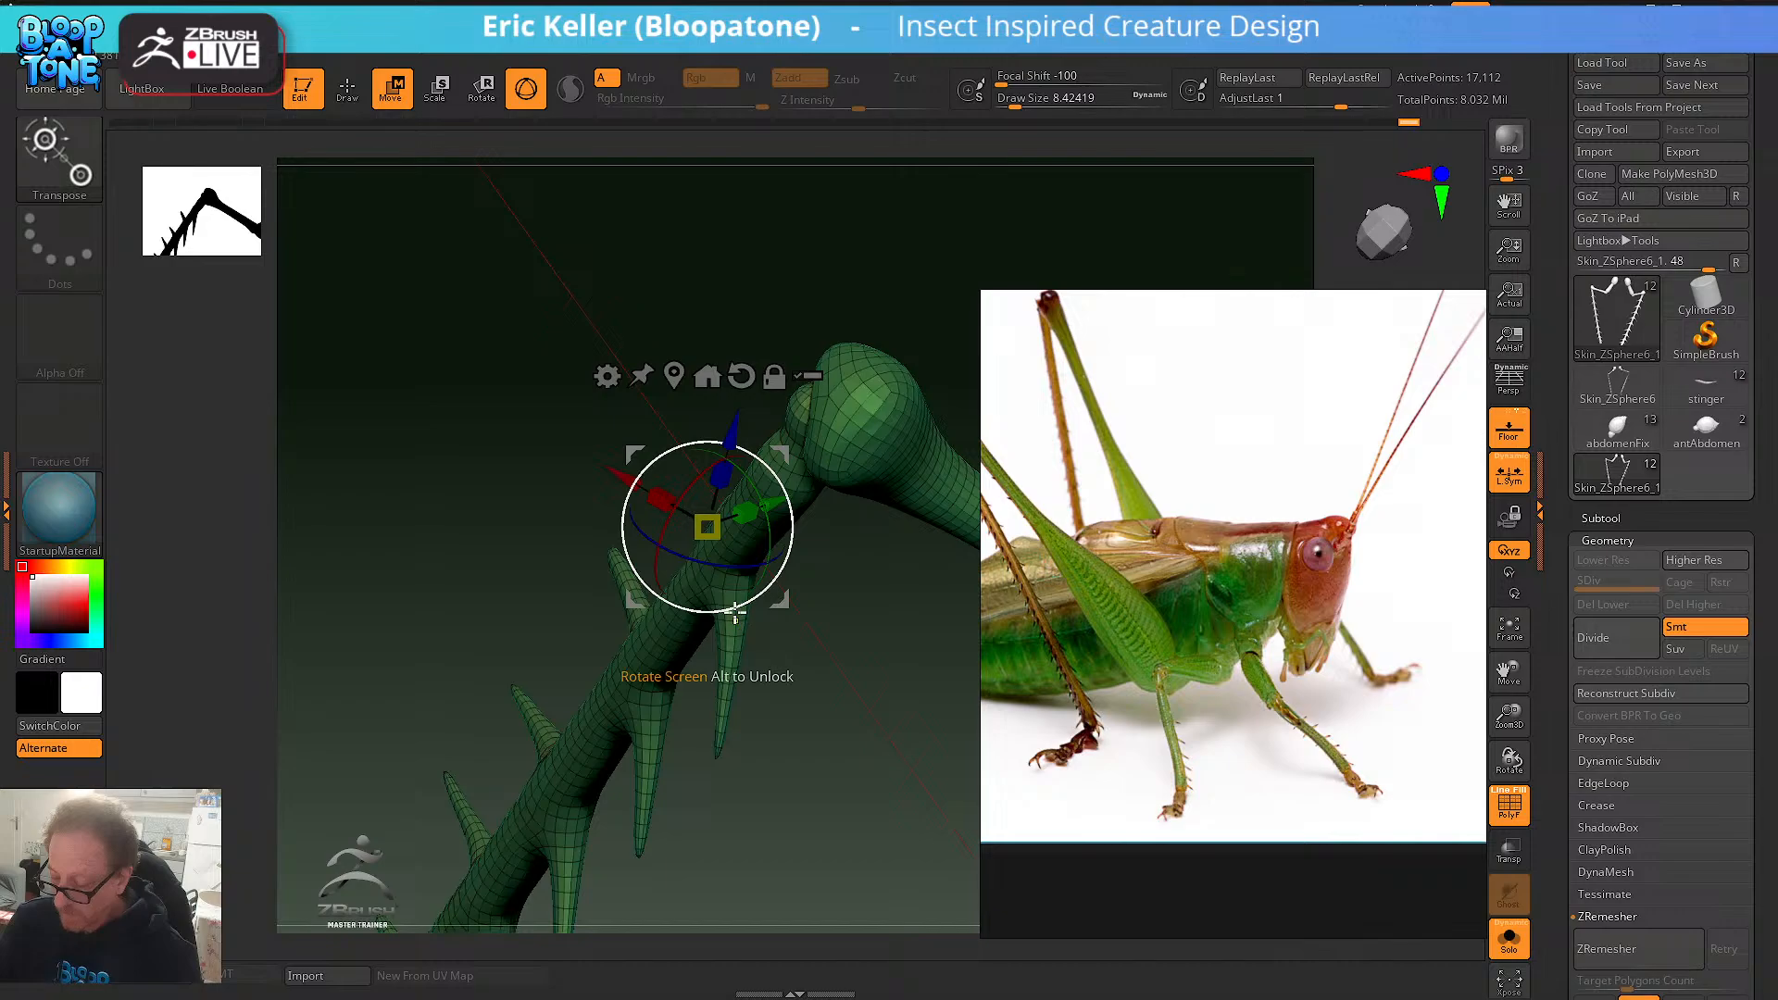
mouse_move(783, 602)
mouse_down()
mouse_move(746, 592)
mouse_move(734, 608)
mouse_up()
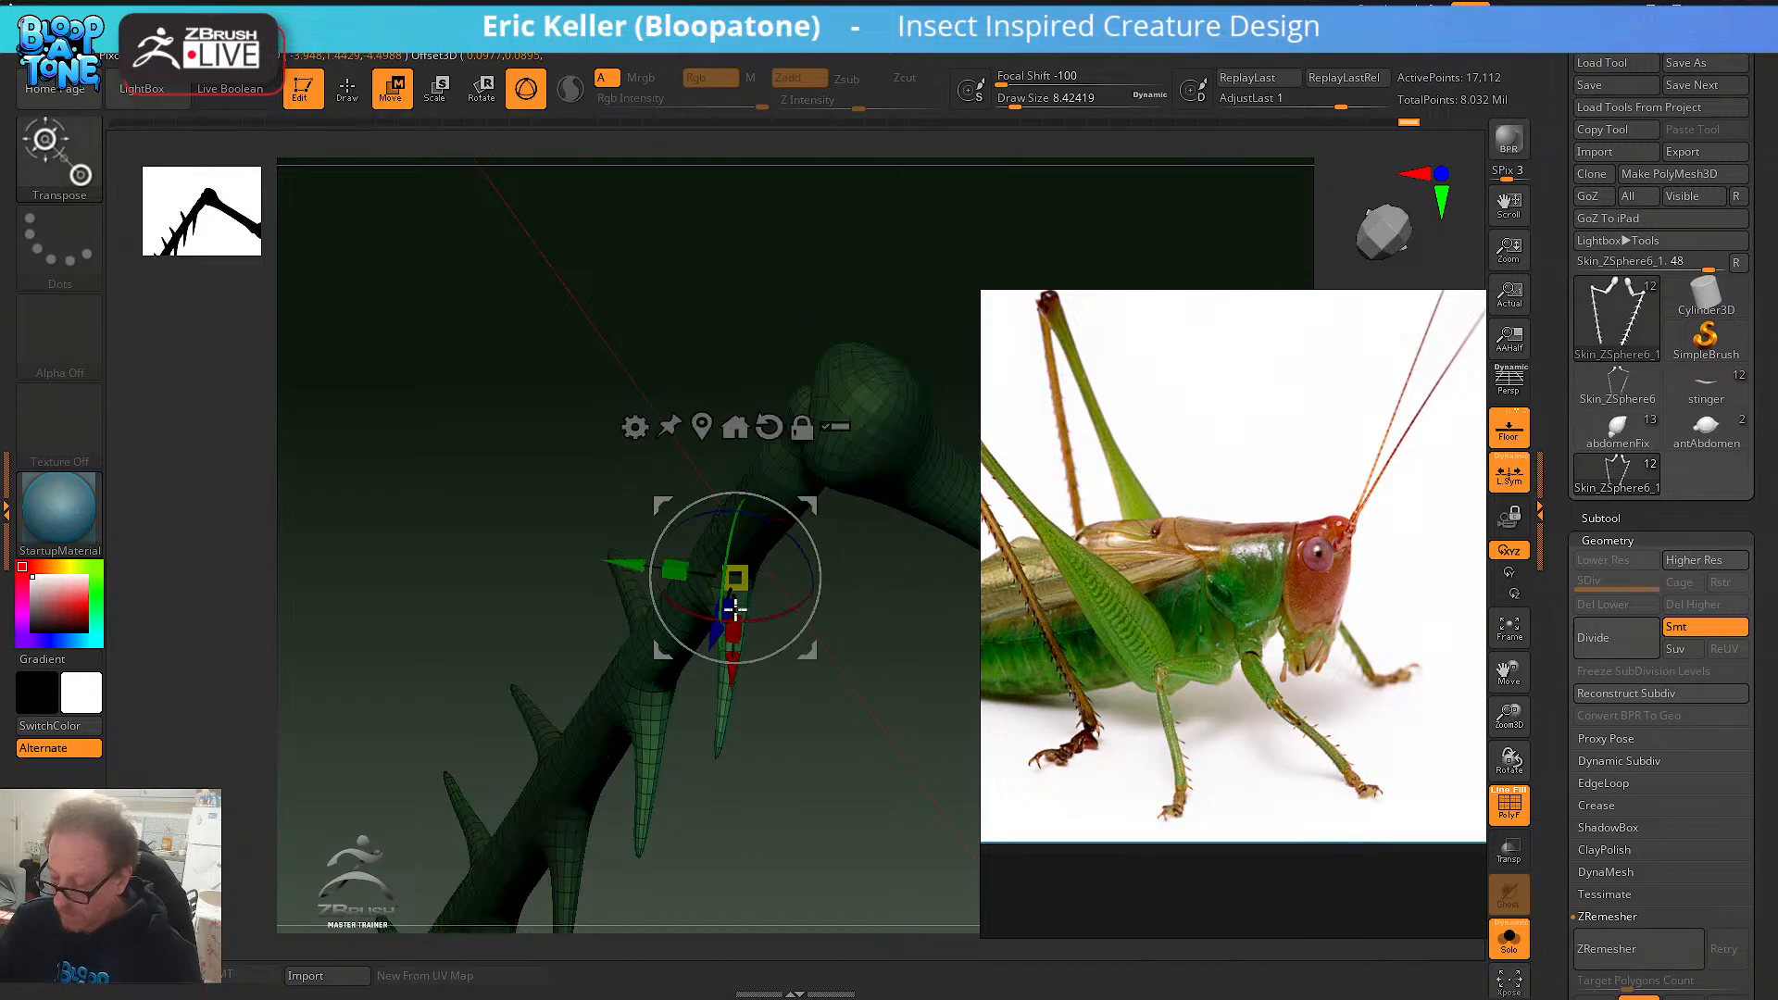
mouse_move(797, 690)
mouse_down()
mouse_move(825, 707)
mouse_move(805, 721)
mouse_up()
alt+right_drag(814, 656, 960, 617)
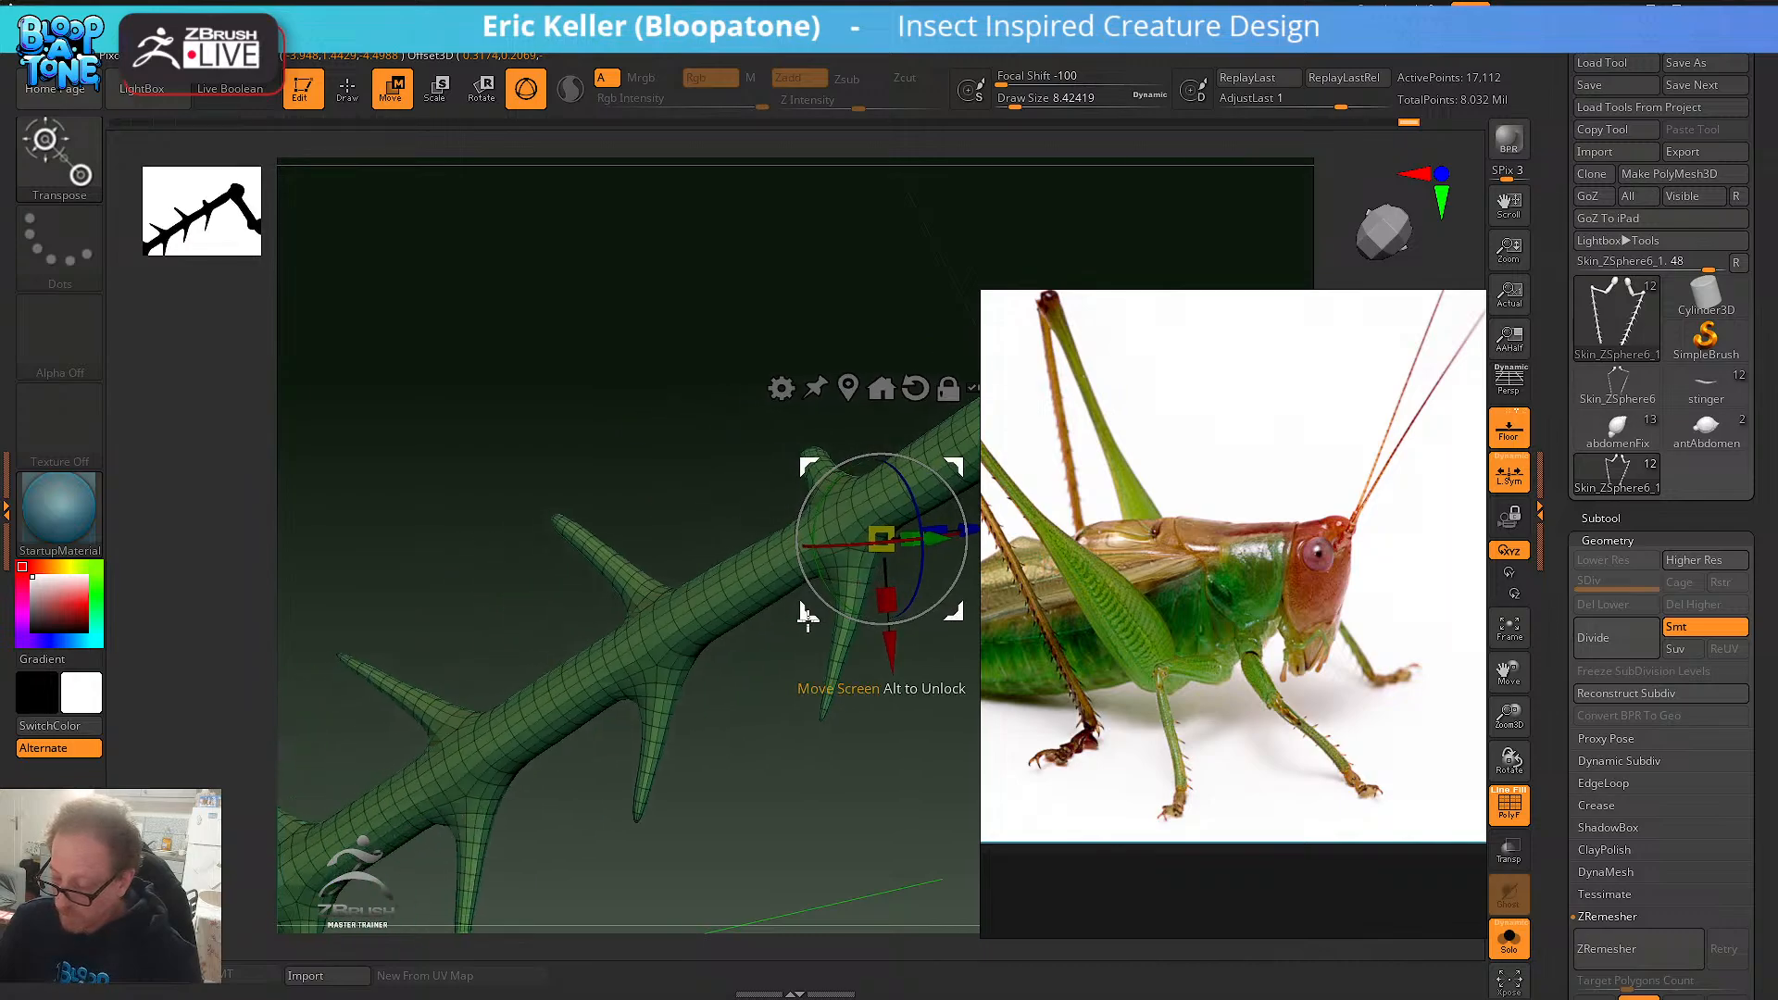
alt+right_drag(822, 721, 615, 778)
alt+drag(759, 674, 1048, 666)
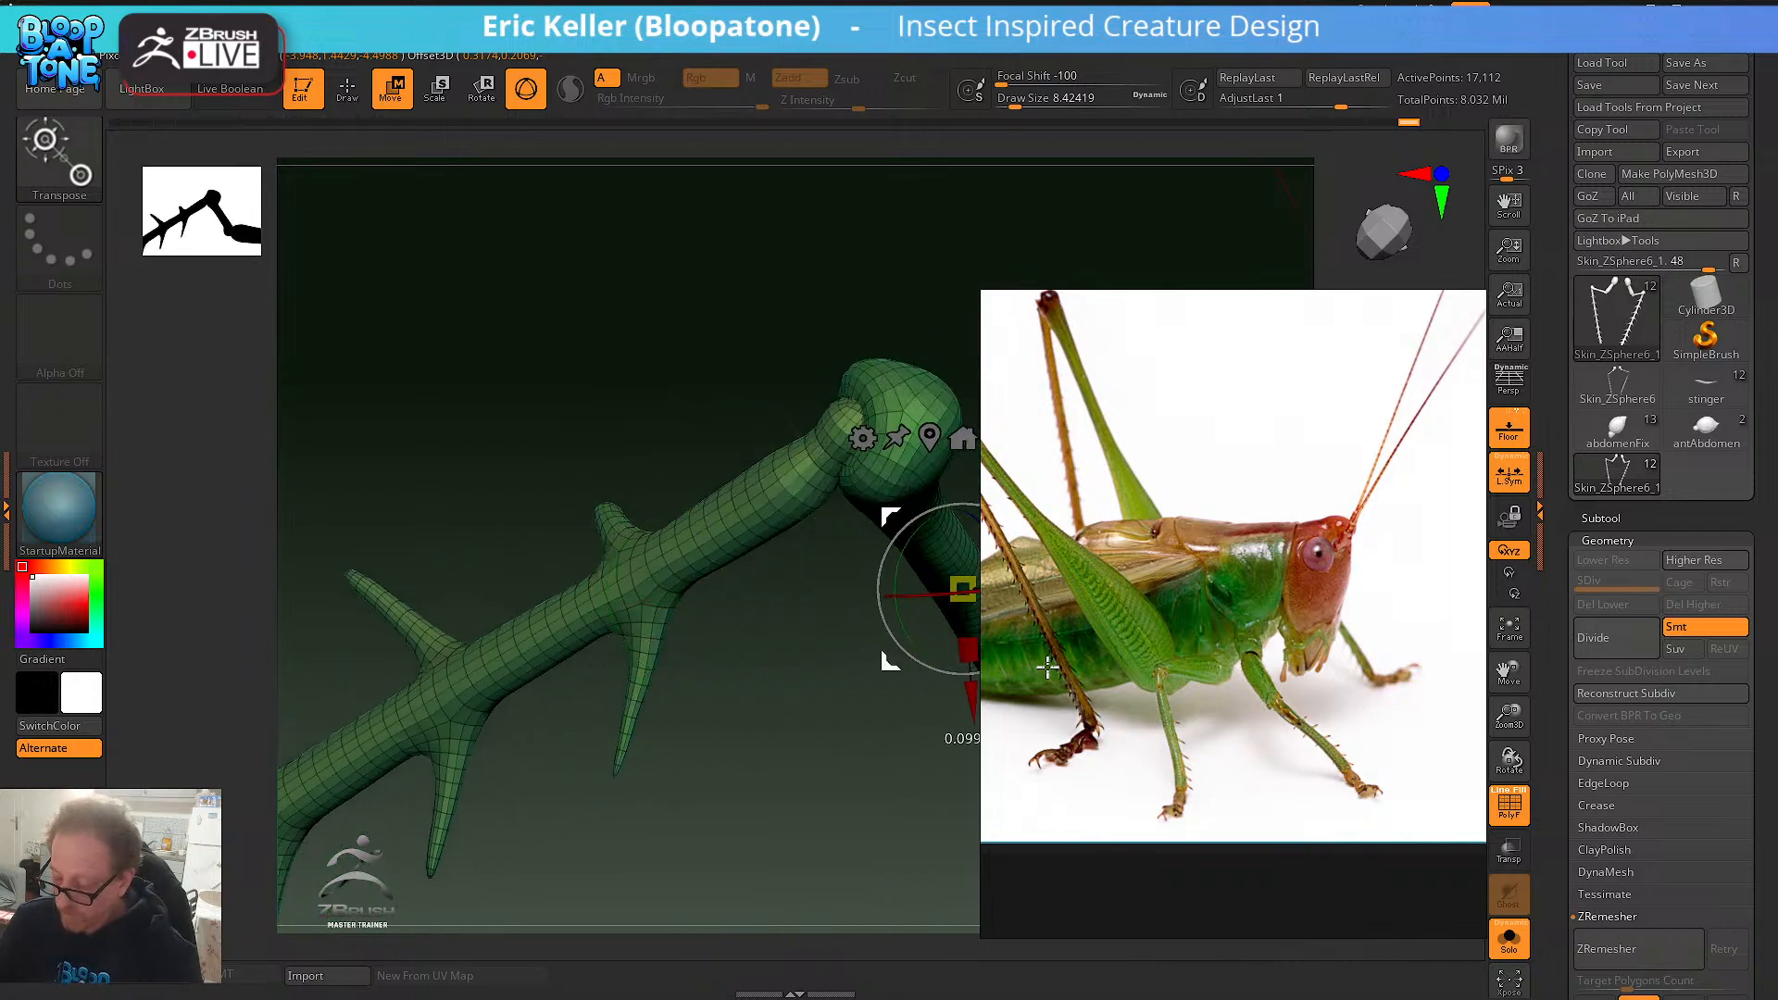
alt+click(644, 604)
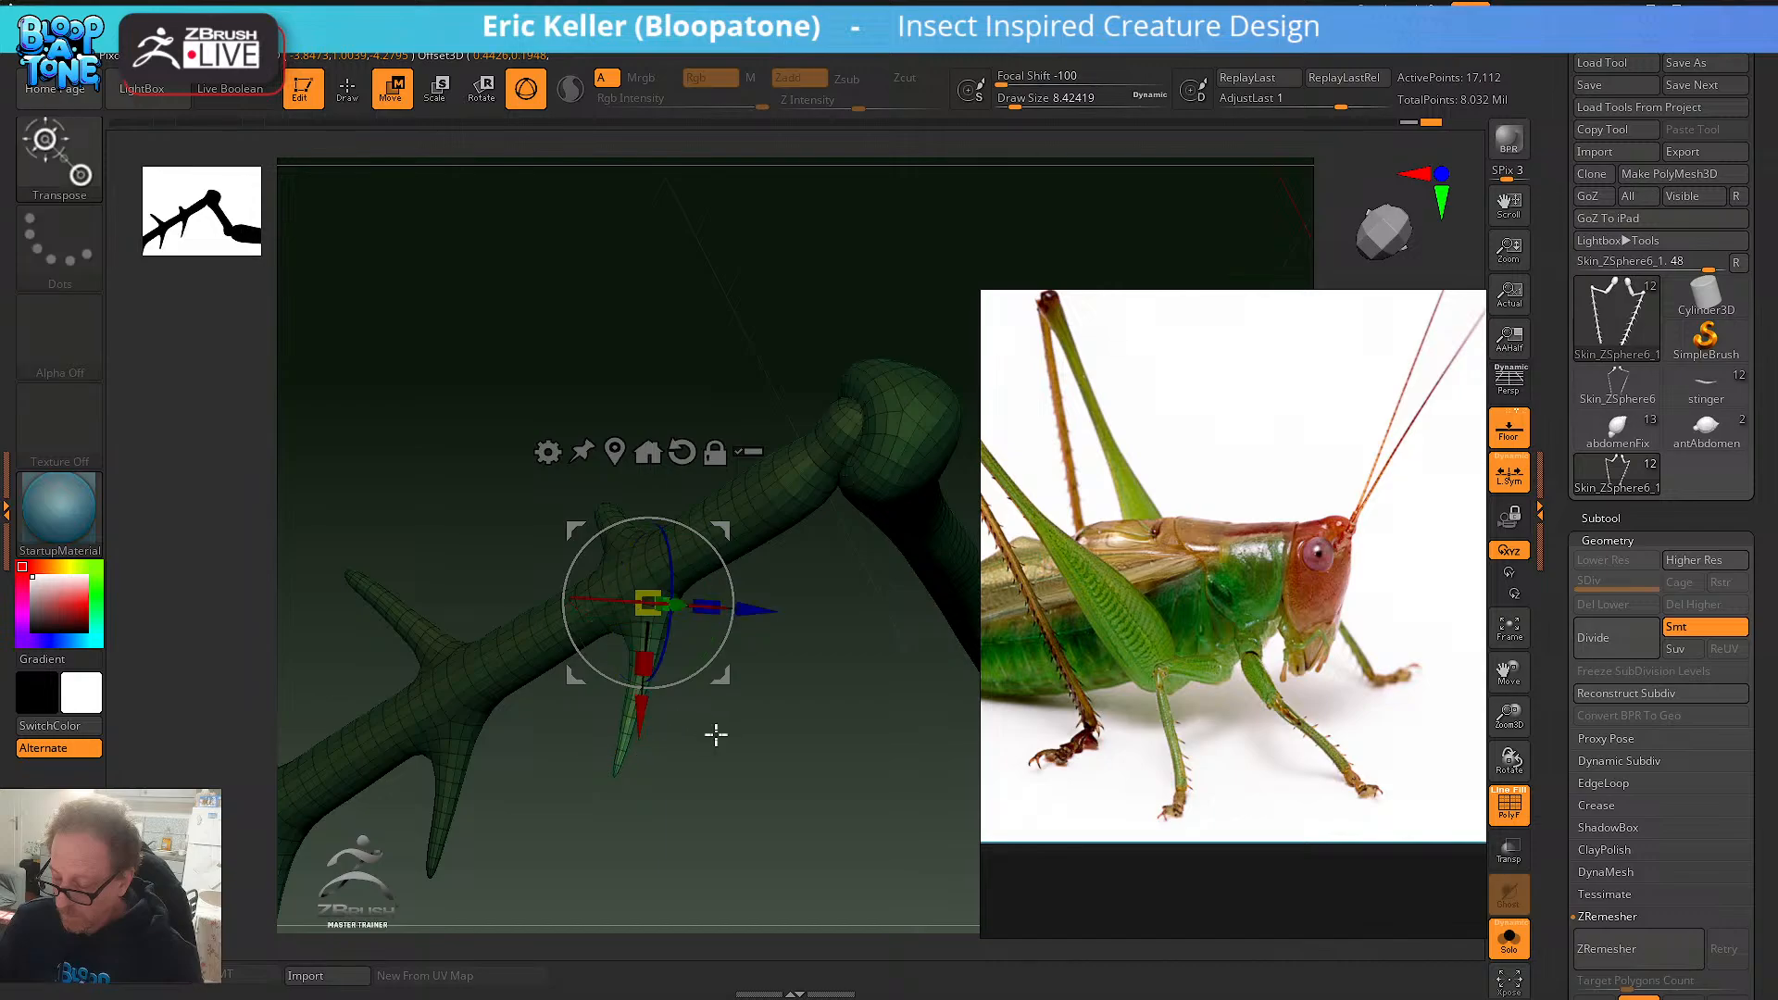
drag(716, 734, 674, 739)
alt+drag(702, 693, 627, 897)
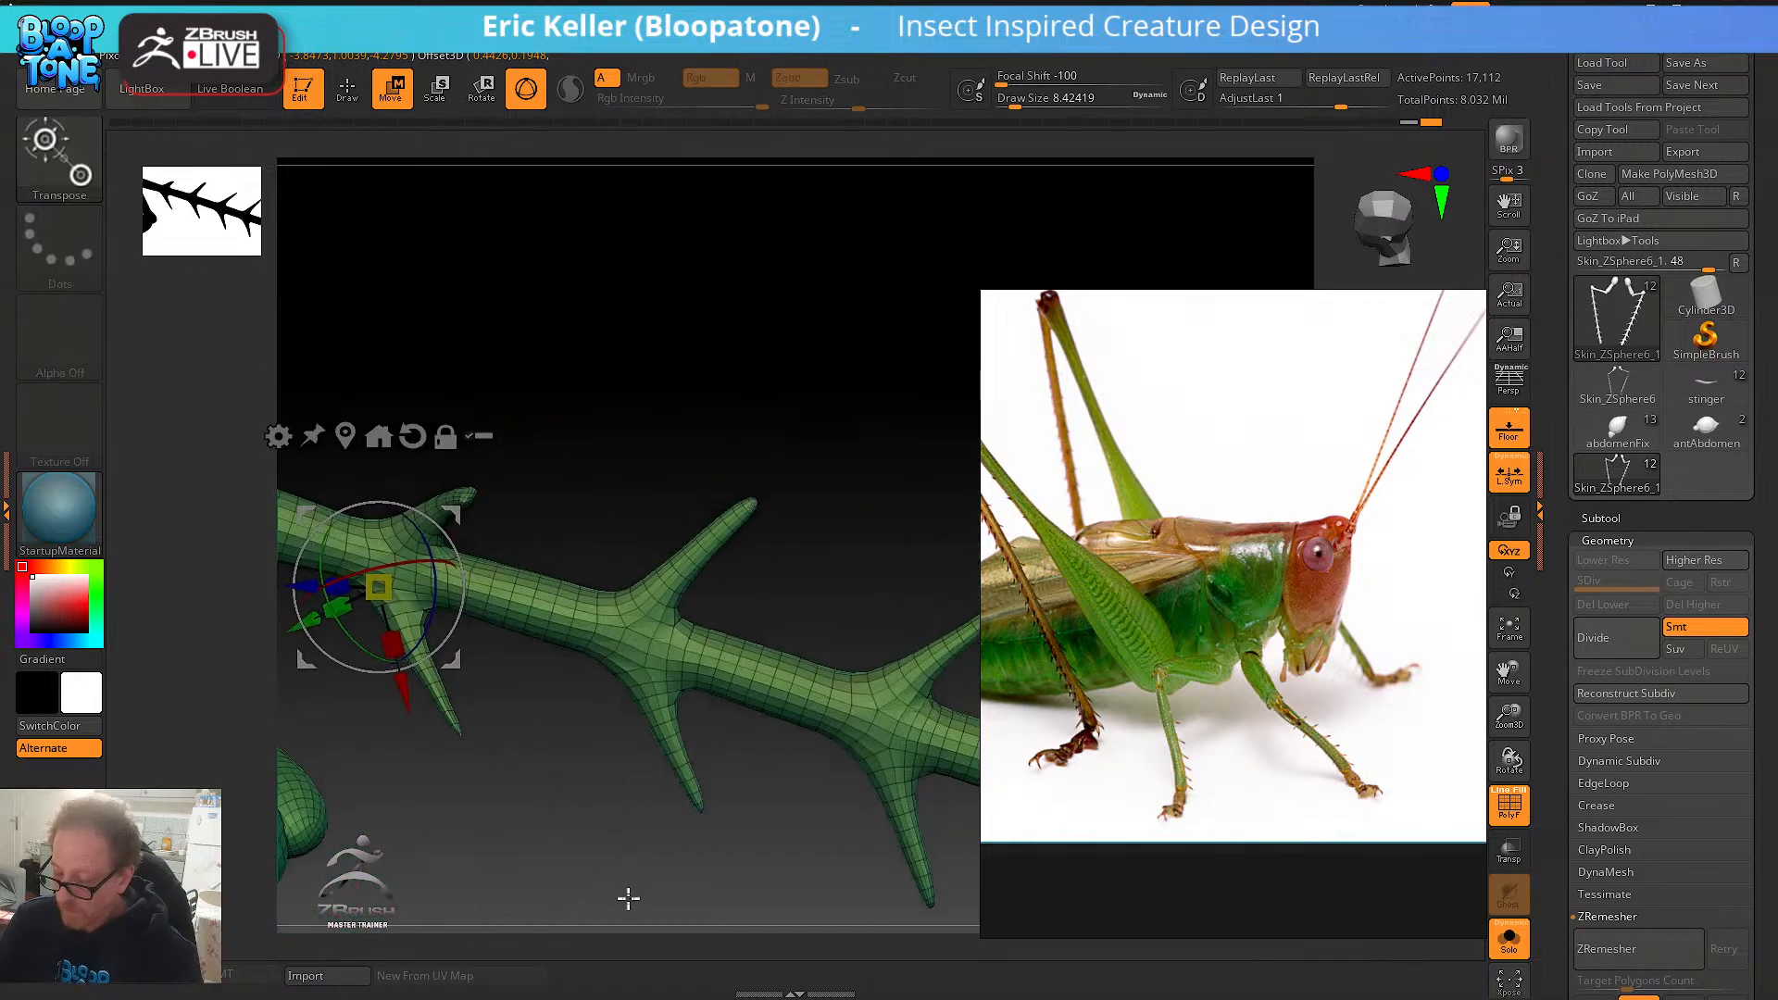
- Mask everything except one spine of the second pair, and rotate that spine about 45 degrees away from the leg shaft
drag(845, 564, 811, 554)
ctrl+drag(649, 604, 715, 532)
mouse_move(841, 525)
mouse_down()
mouse_move(886, 734)
mouse_move(861, 667)
mouse_move(745, 607)
mouse_up()
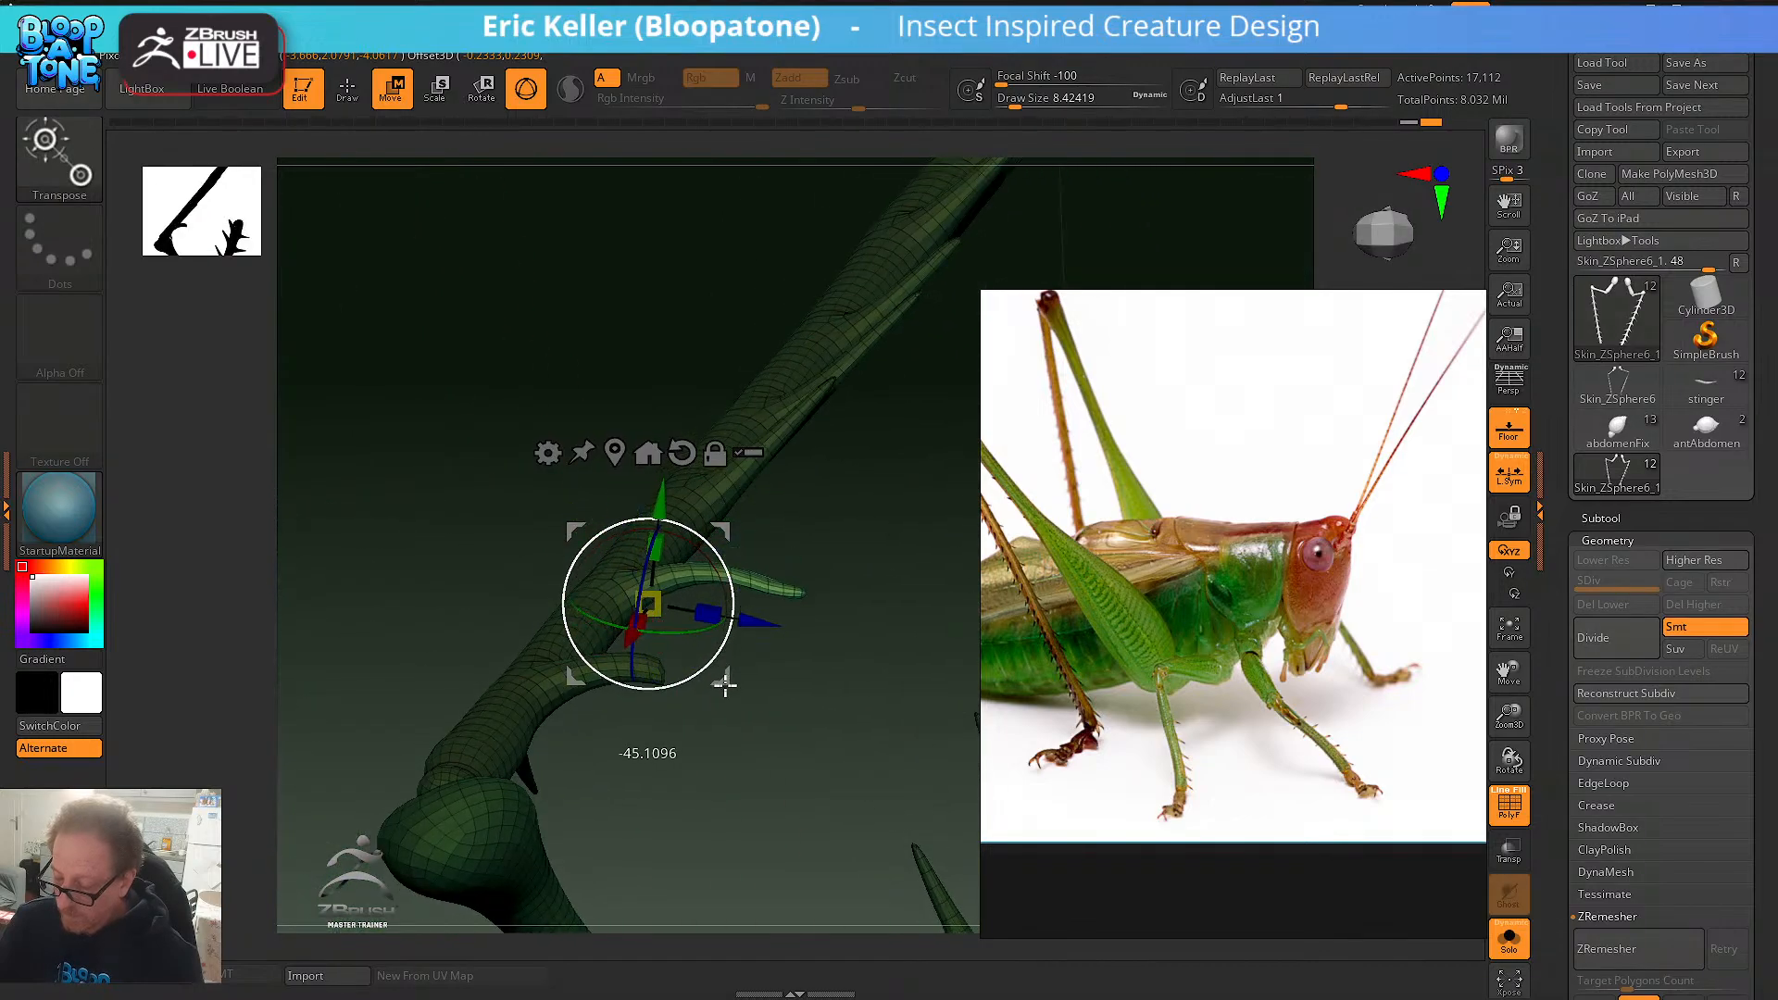
- Rotate the masked spine near the knee joint about 45 degrees, then isolate the next spine with a topological mask and angle it
drag(725, 685, 1057, 528)
mouse_move(609, 525)
ctrl+mouse_down()
mouse_move(556, 581)
mouse_move(814, 703)
mouse_move(829, 782)
mouse_move(686, 718)
mouse_move(615, 611)
mouse_move(706, 675)
mouse_move(846, 543)
mouse_move(624, 444)
ctrl+mouse_up()
key(ctrl)
ctrl+drag(769, 476, 802, 528)
drag(803, 532, 790, 485)
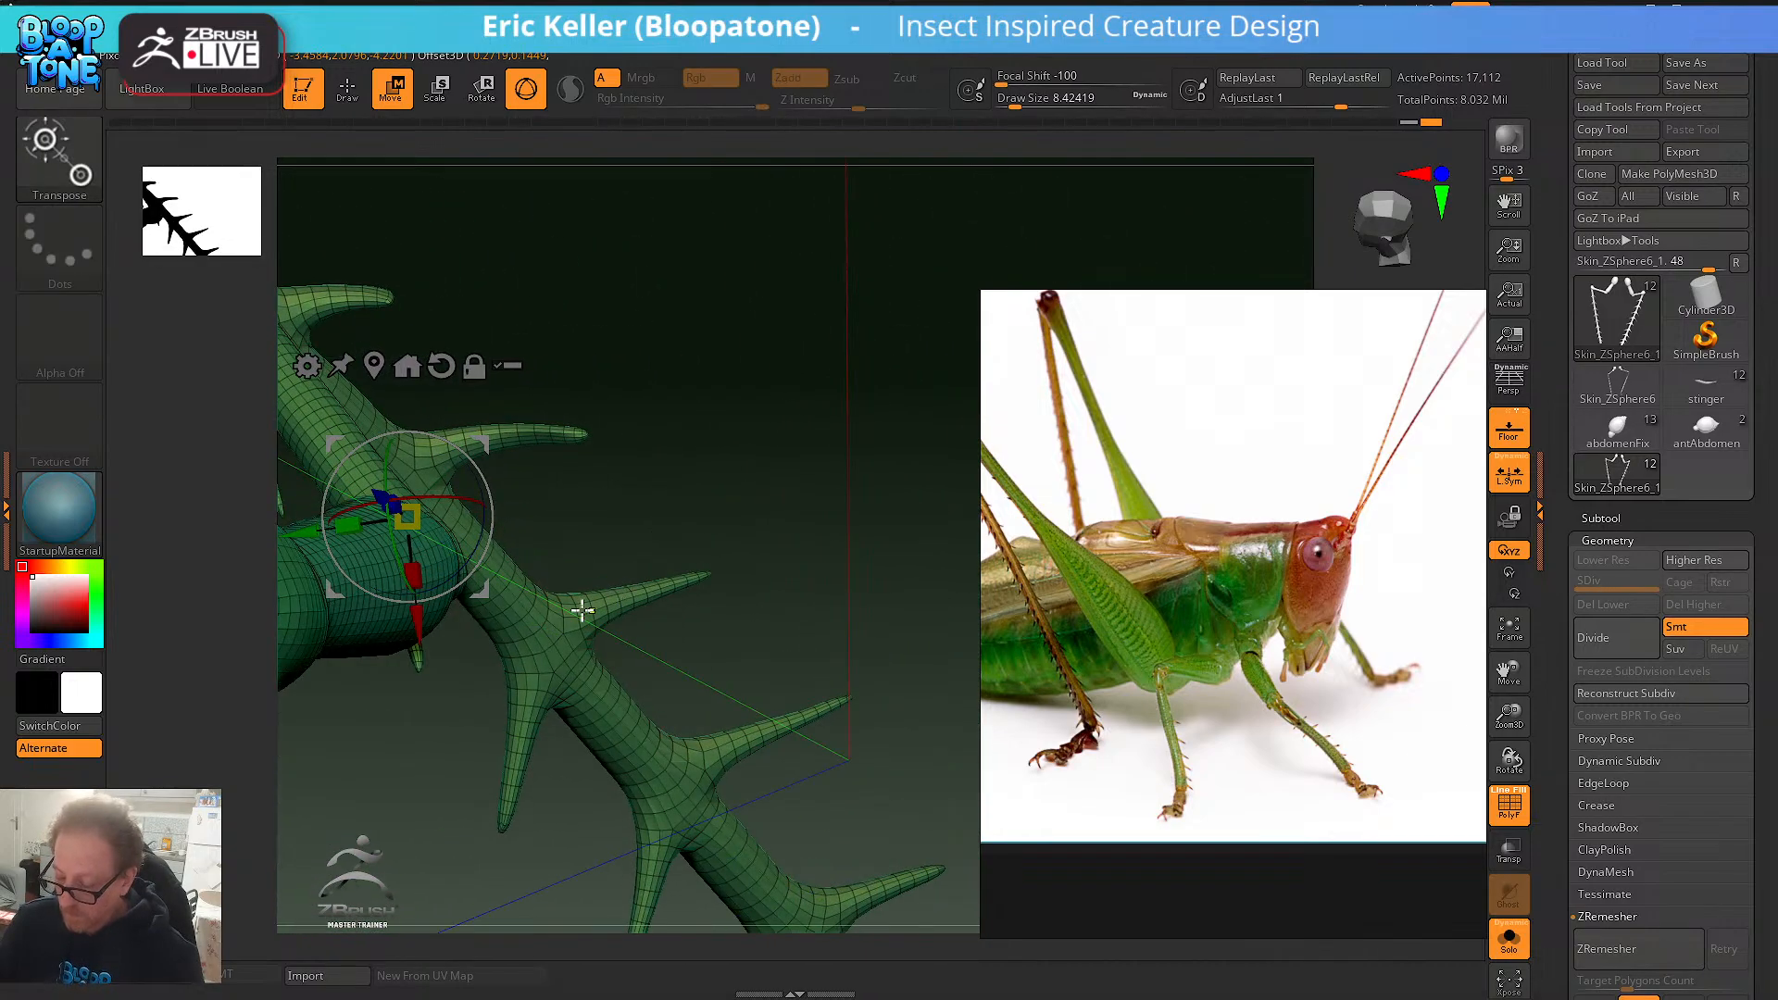
- Isolate the following upper-row spine on the spiny leg segment with a topological mask and rotate it about its base
ctrl+drag(578, 611, 633, 609)
drag(749, 525, 737, 707)
drag(657, 632, 771, 771)
ctrl+drag(669, 541, 672, 704)
ctrl+drag(746, 445, 778, 408)
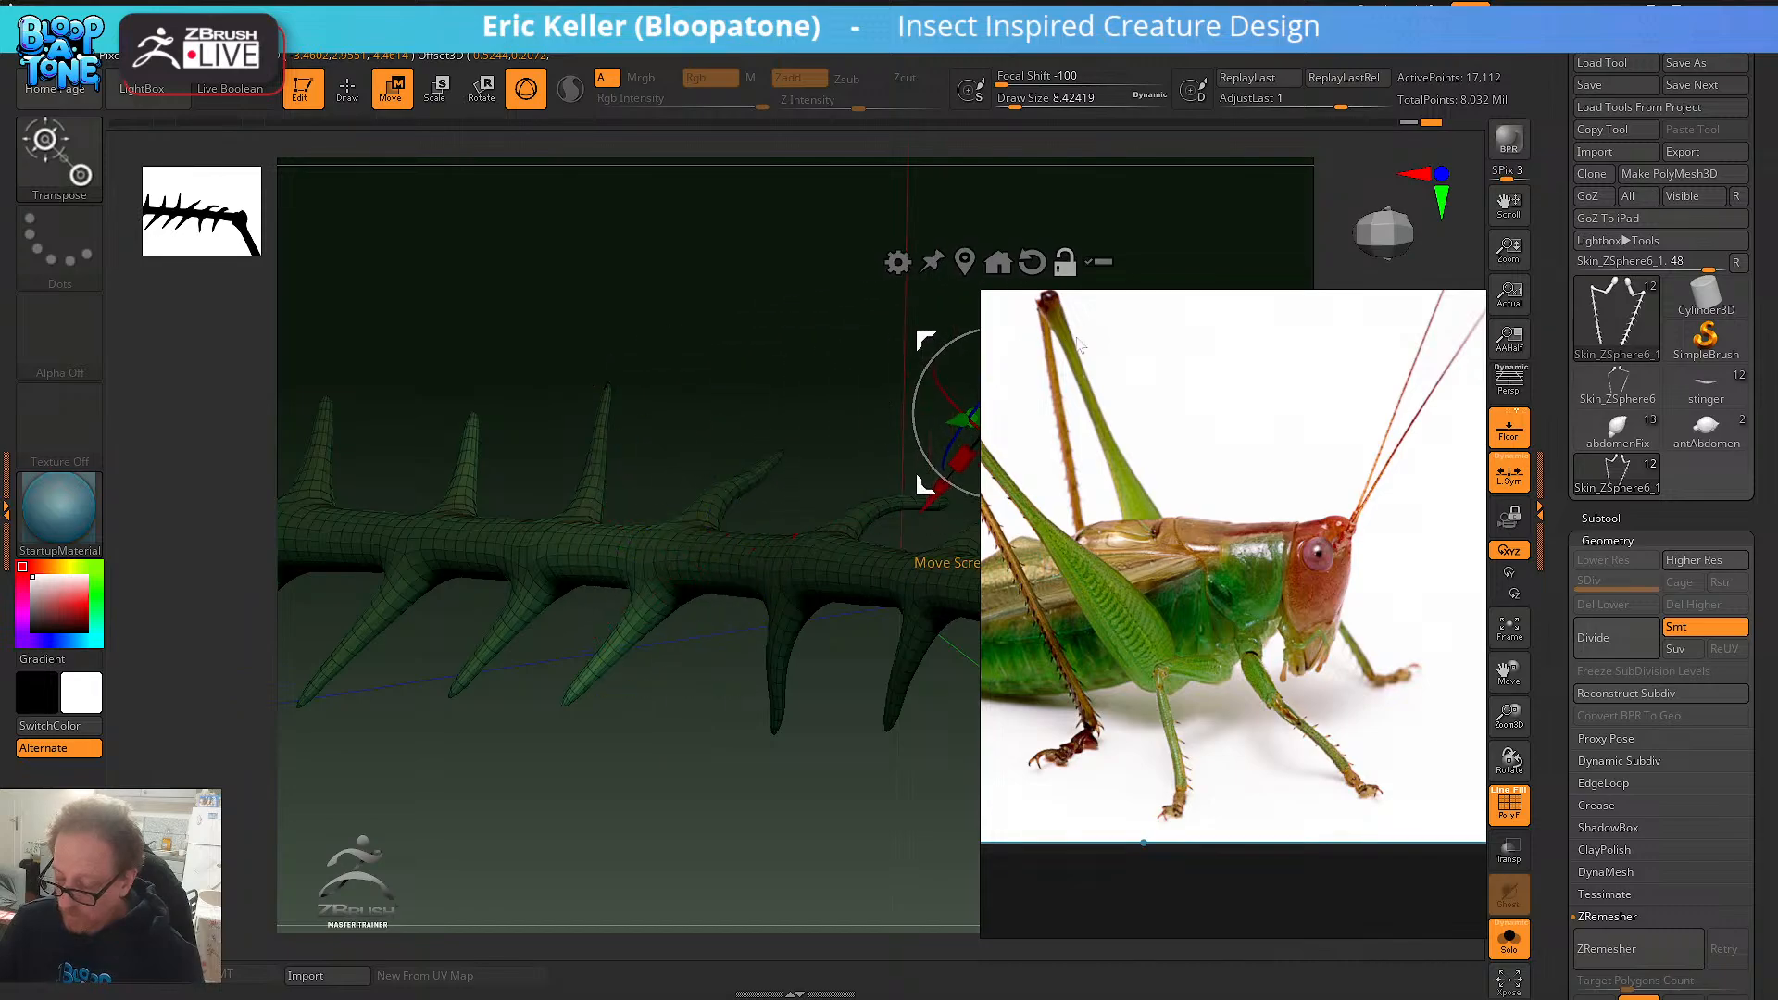
- Mask all but the next straight spine on the segment's lower row and rotate it away from the leg tip
ctrl+drag(662, 591, 660, 673)
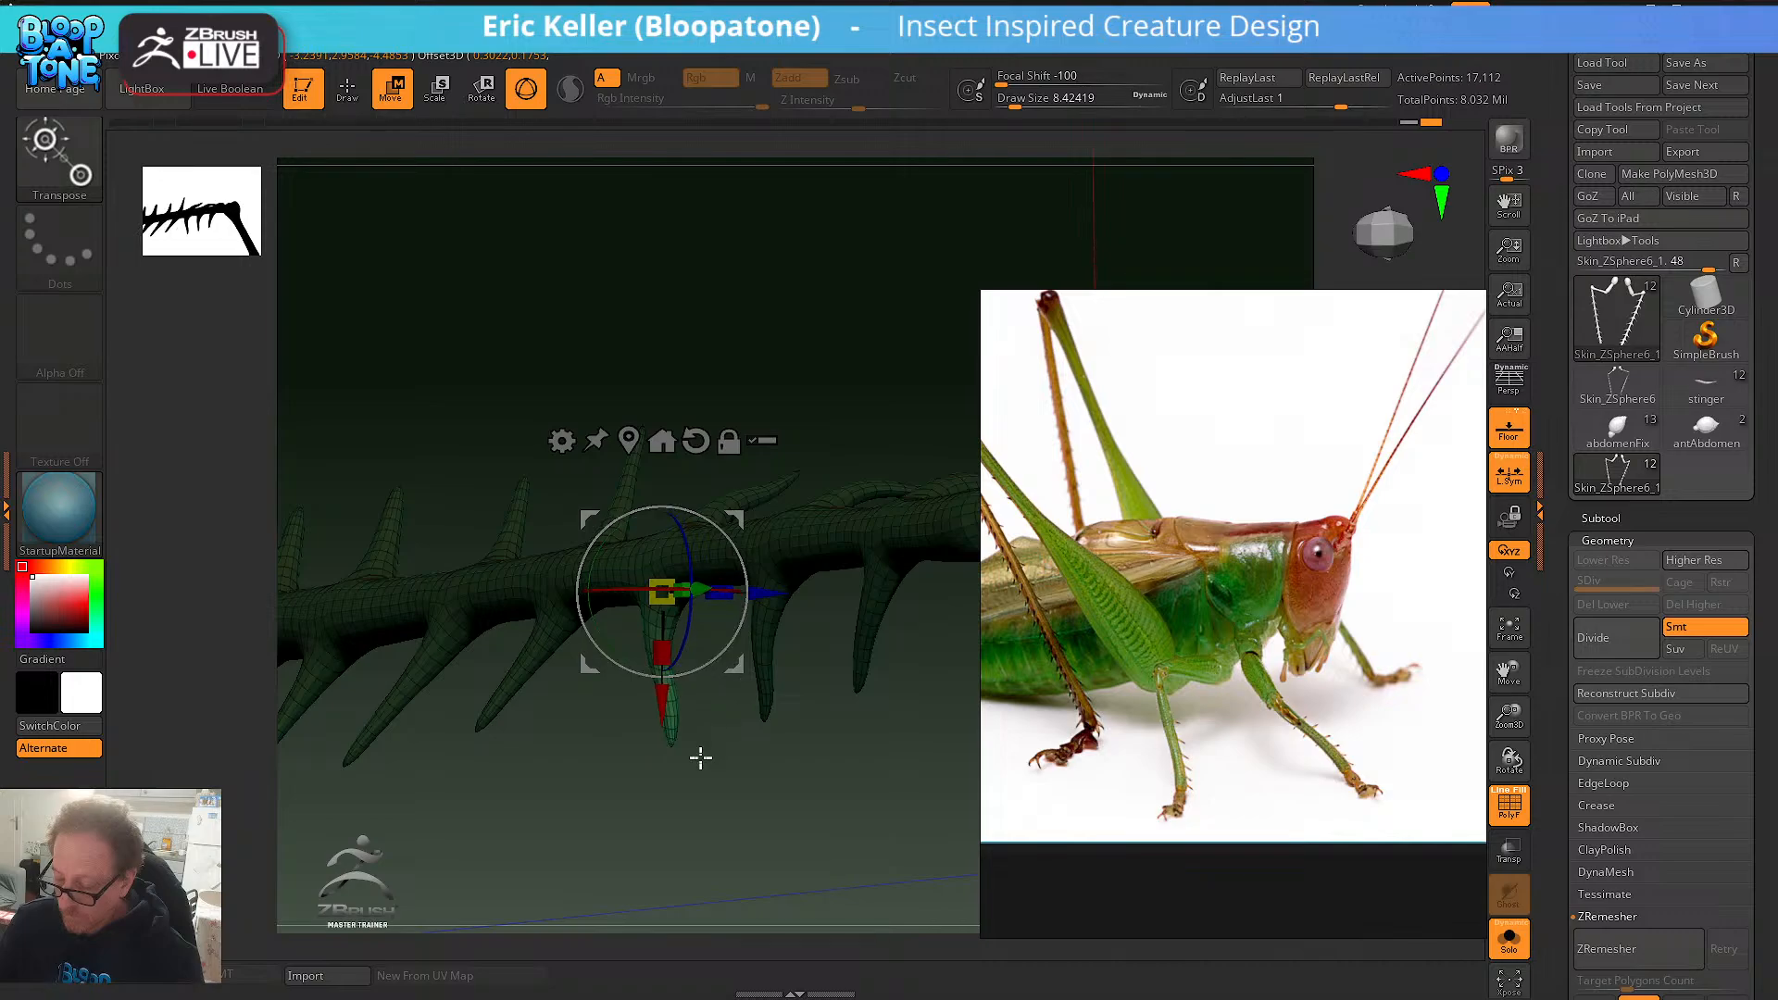
mouse_move(700, 758)
mouse_down()
mouse_move(730, 838)
mouse_move(705, 733)
mouse_up()
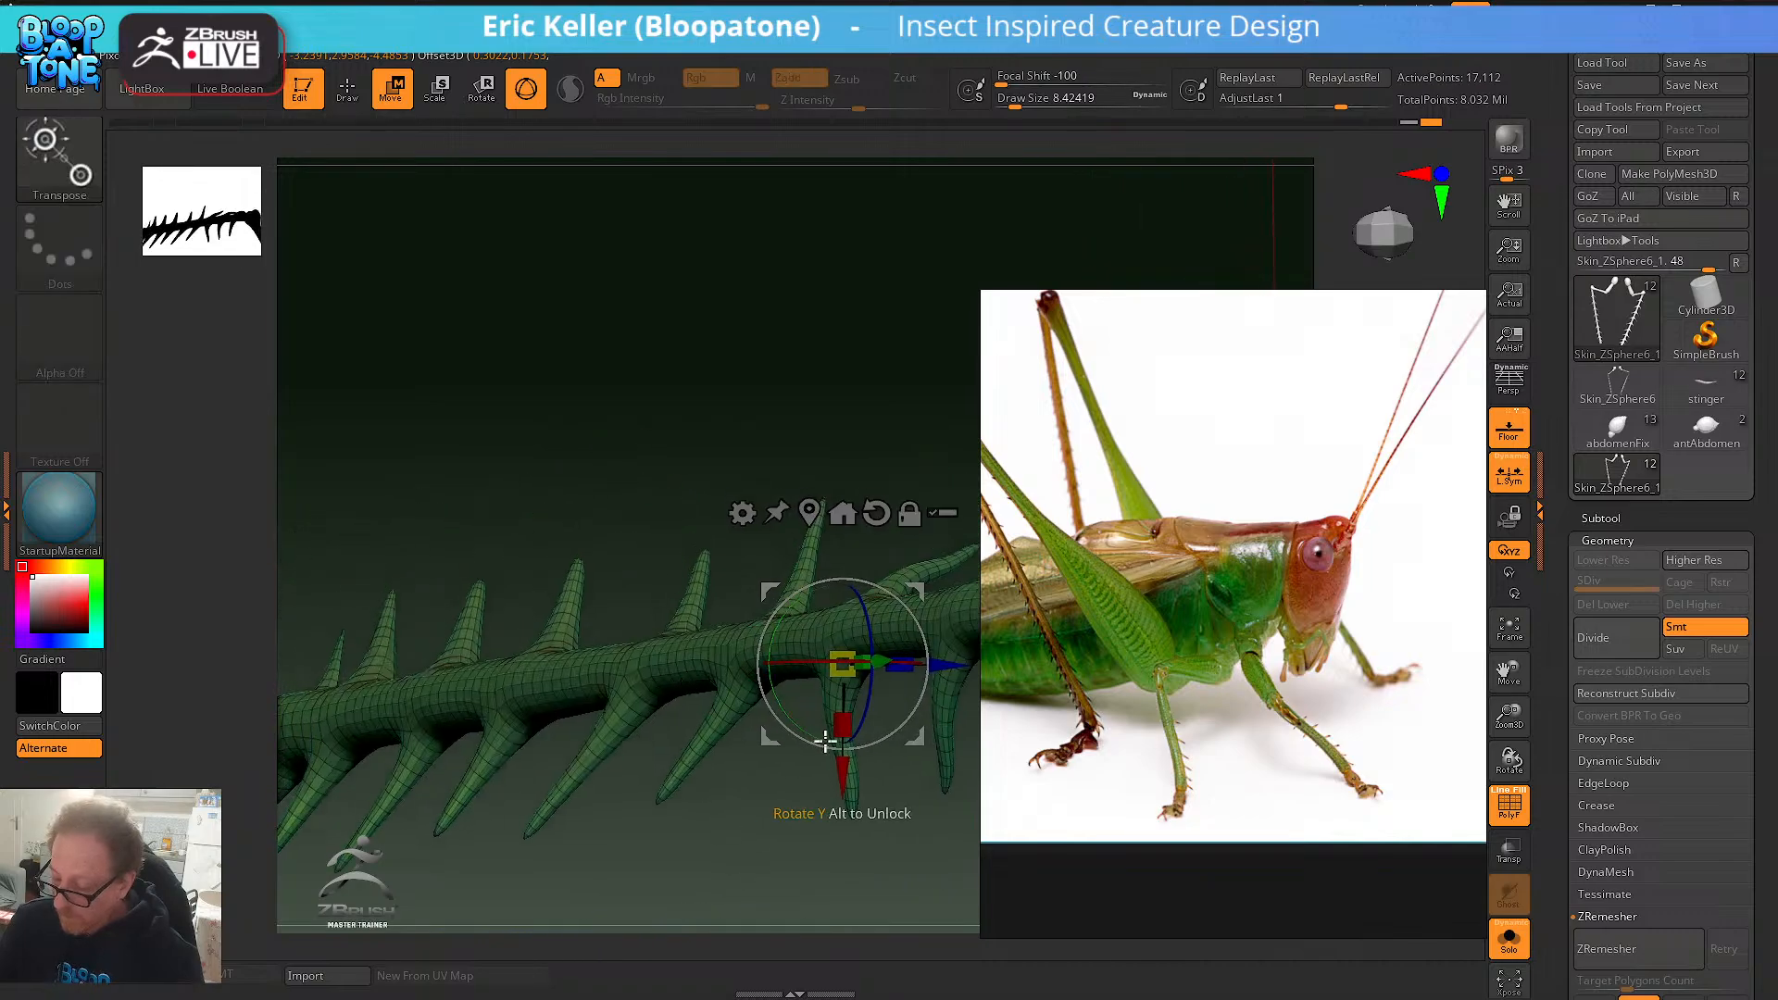
drag(783, 829, 518, 620)
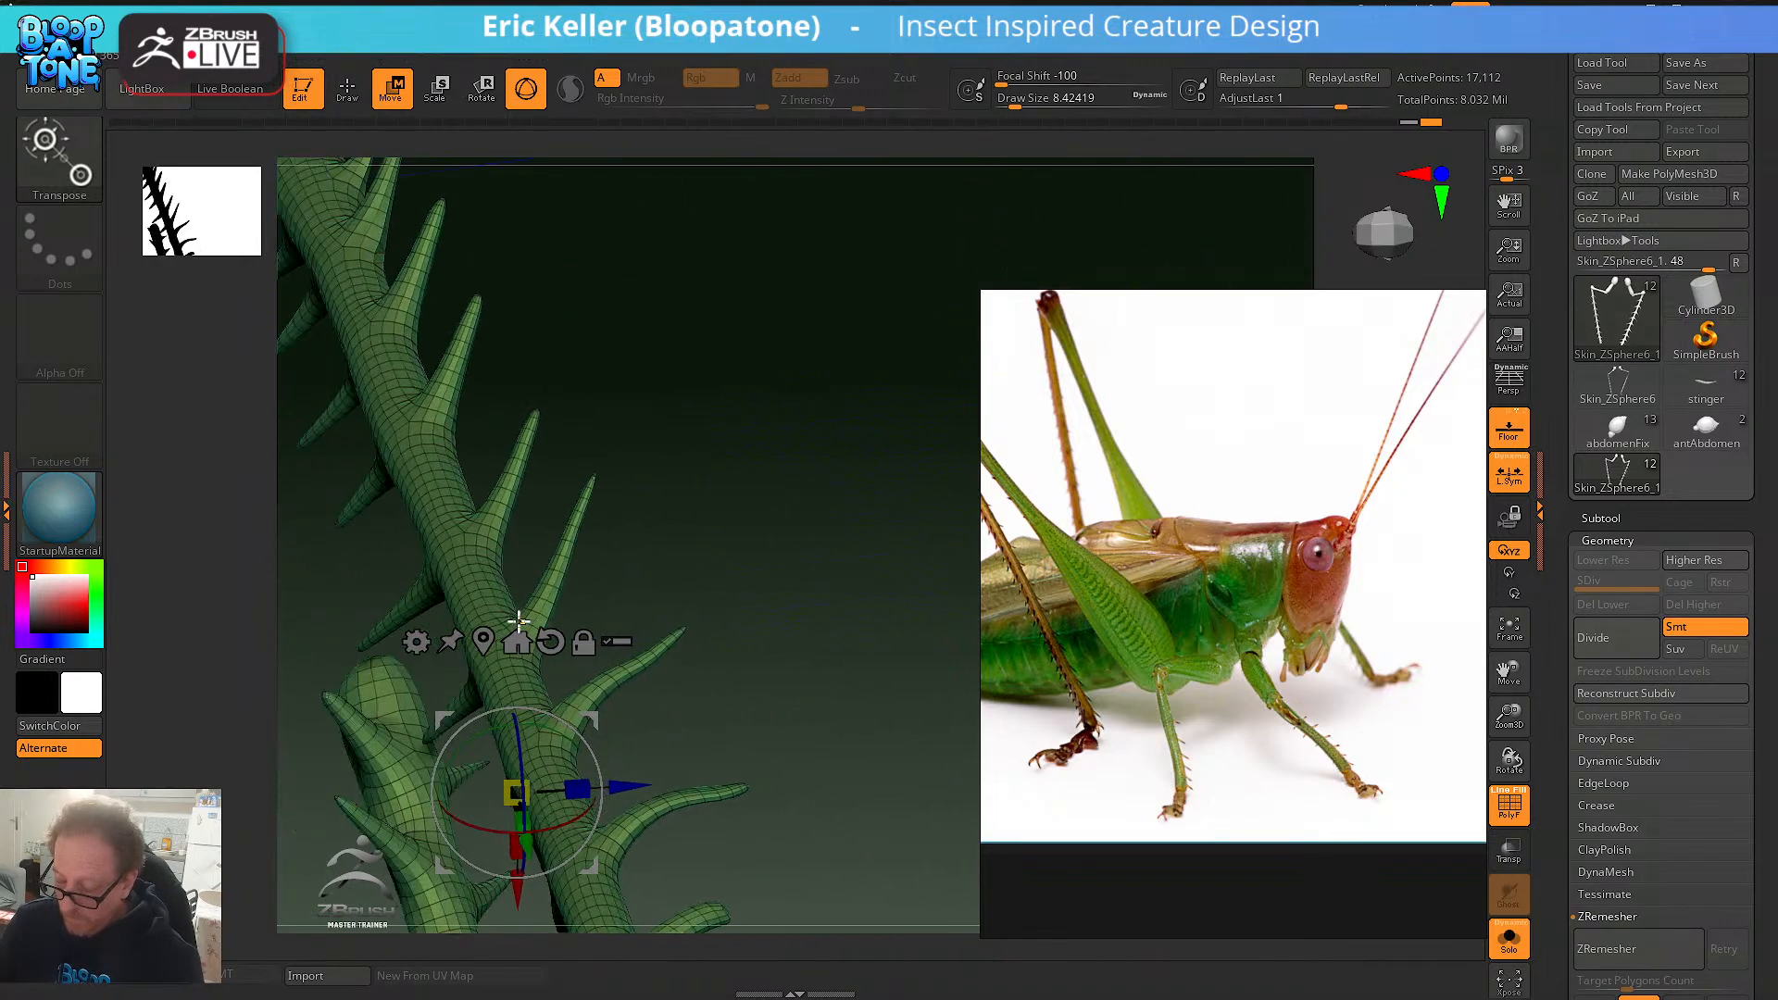
- Isolate the next straight spine on the upper row, rotate it outward, and move the gizmo clear of the leg
click(520, 621)
drag(688, 609, 619, 593)
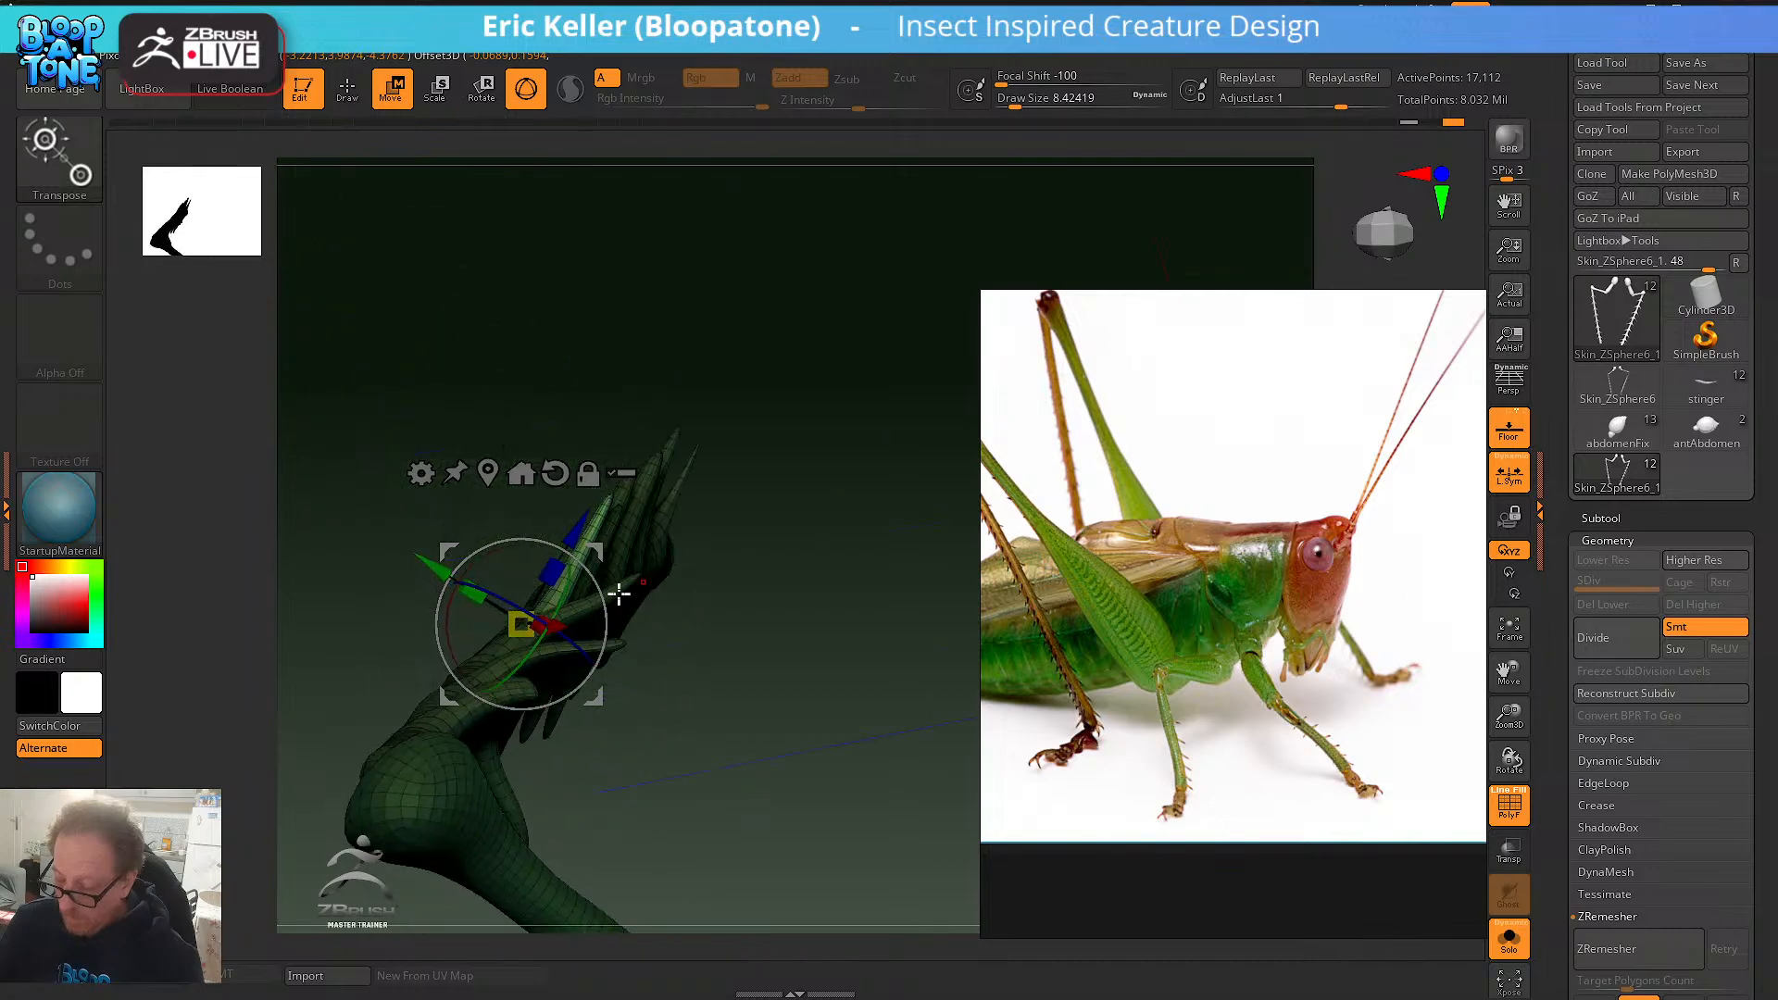
drag(616, 717, 502, 695)
drag(544, 787, 830, 587)
ctrl+drag(551, 651, 683, 896)
alt+drag(804, 833, 1069, 793)
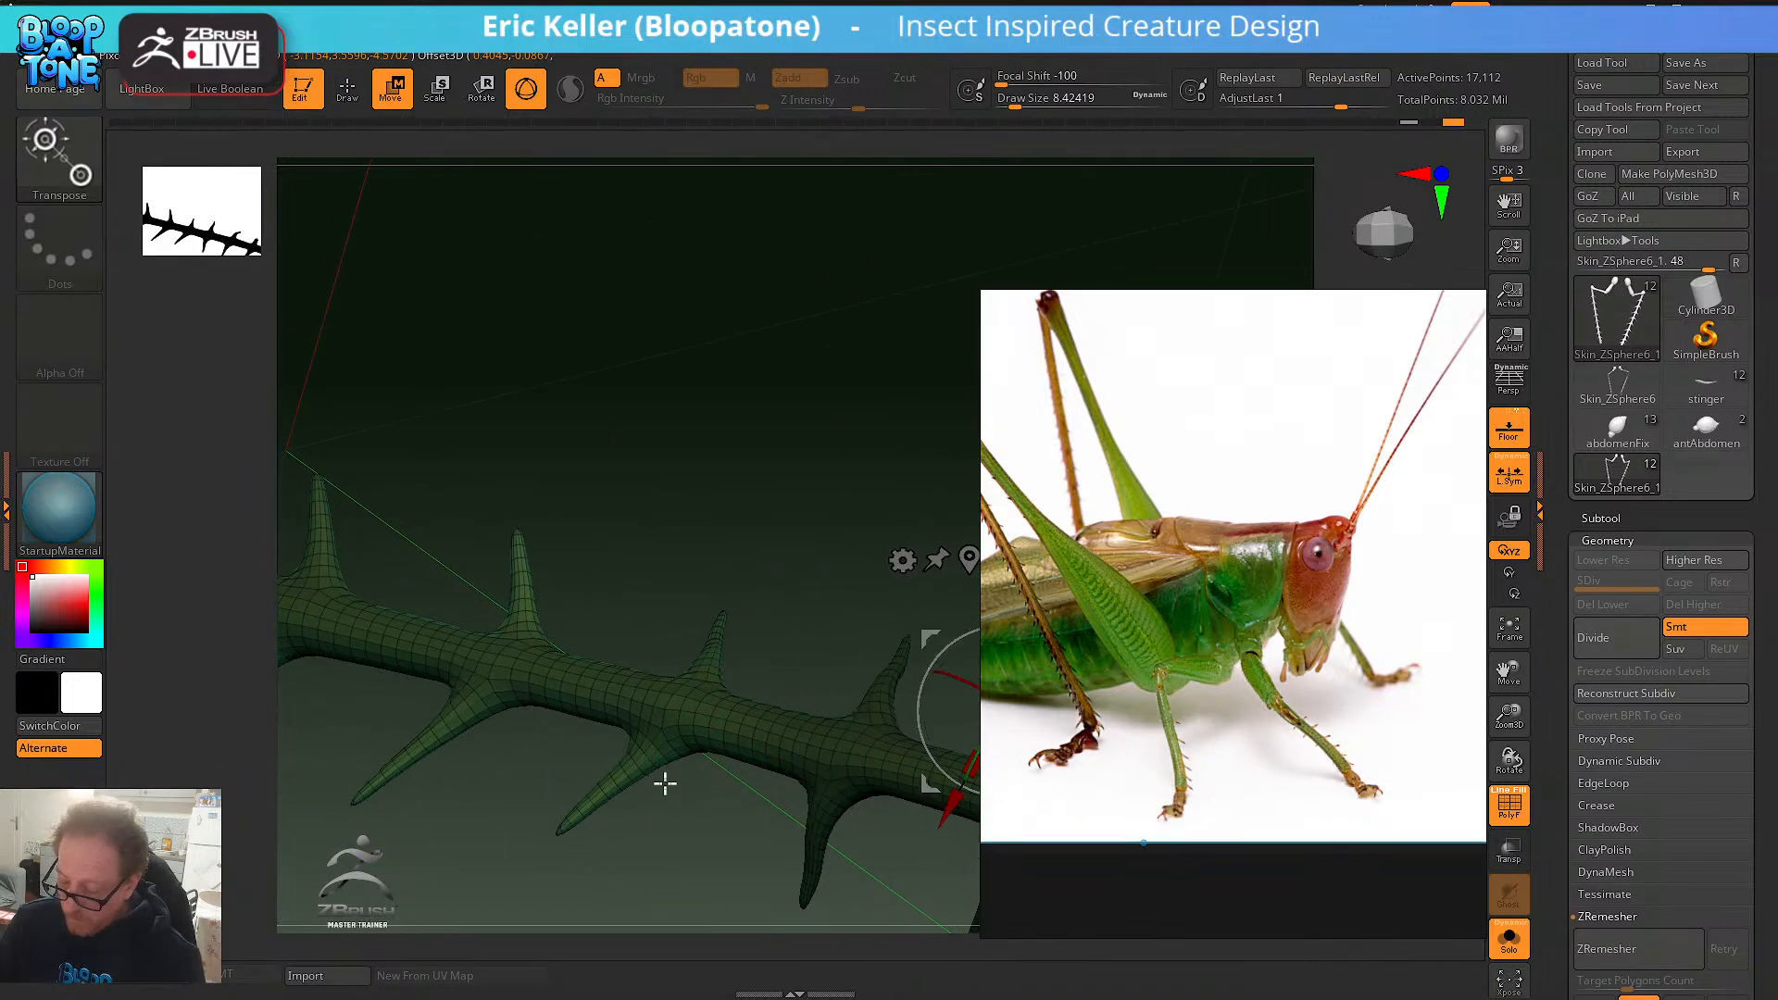
- Isolate the next straight lower-row spine and rotate it about 36 degrees around its base
alt+click(663, 738)
drag(605, 795, 653, 835)
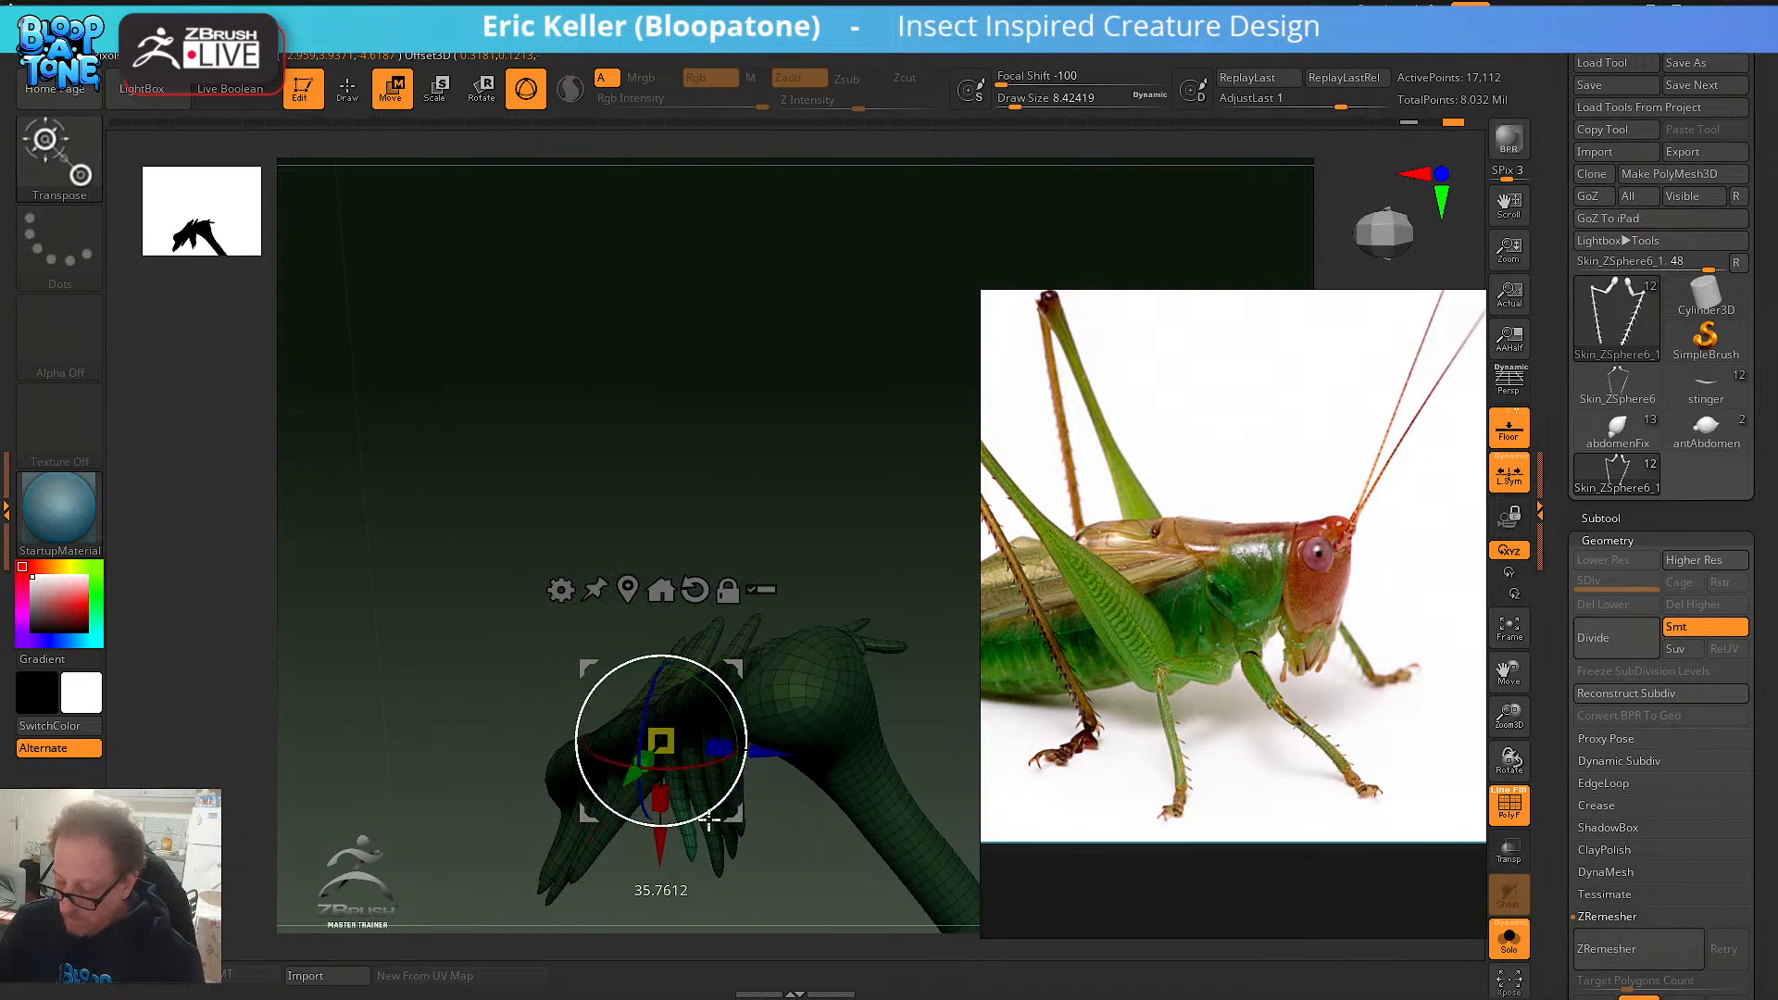
mouse_move(936, 706)
mouse_down()
mouse_move(865, 753)
mouse_move(904, 798)
mouse_move(809, 718)
mouse_move(728, 736)
mouse_move(775, 747)
mouse_up()
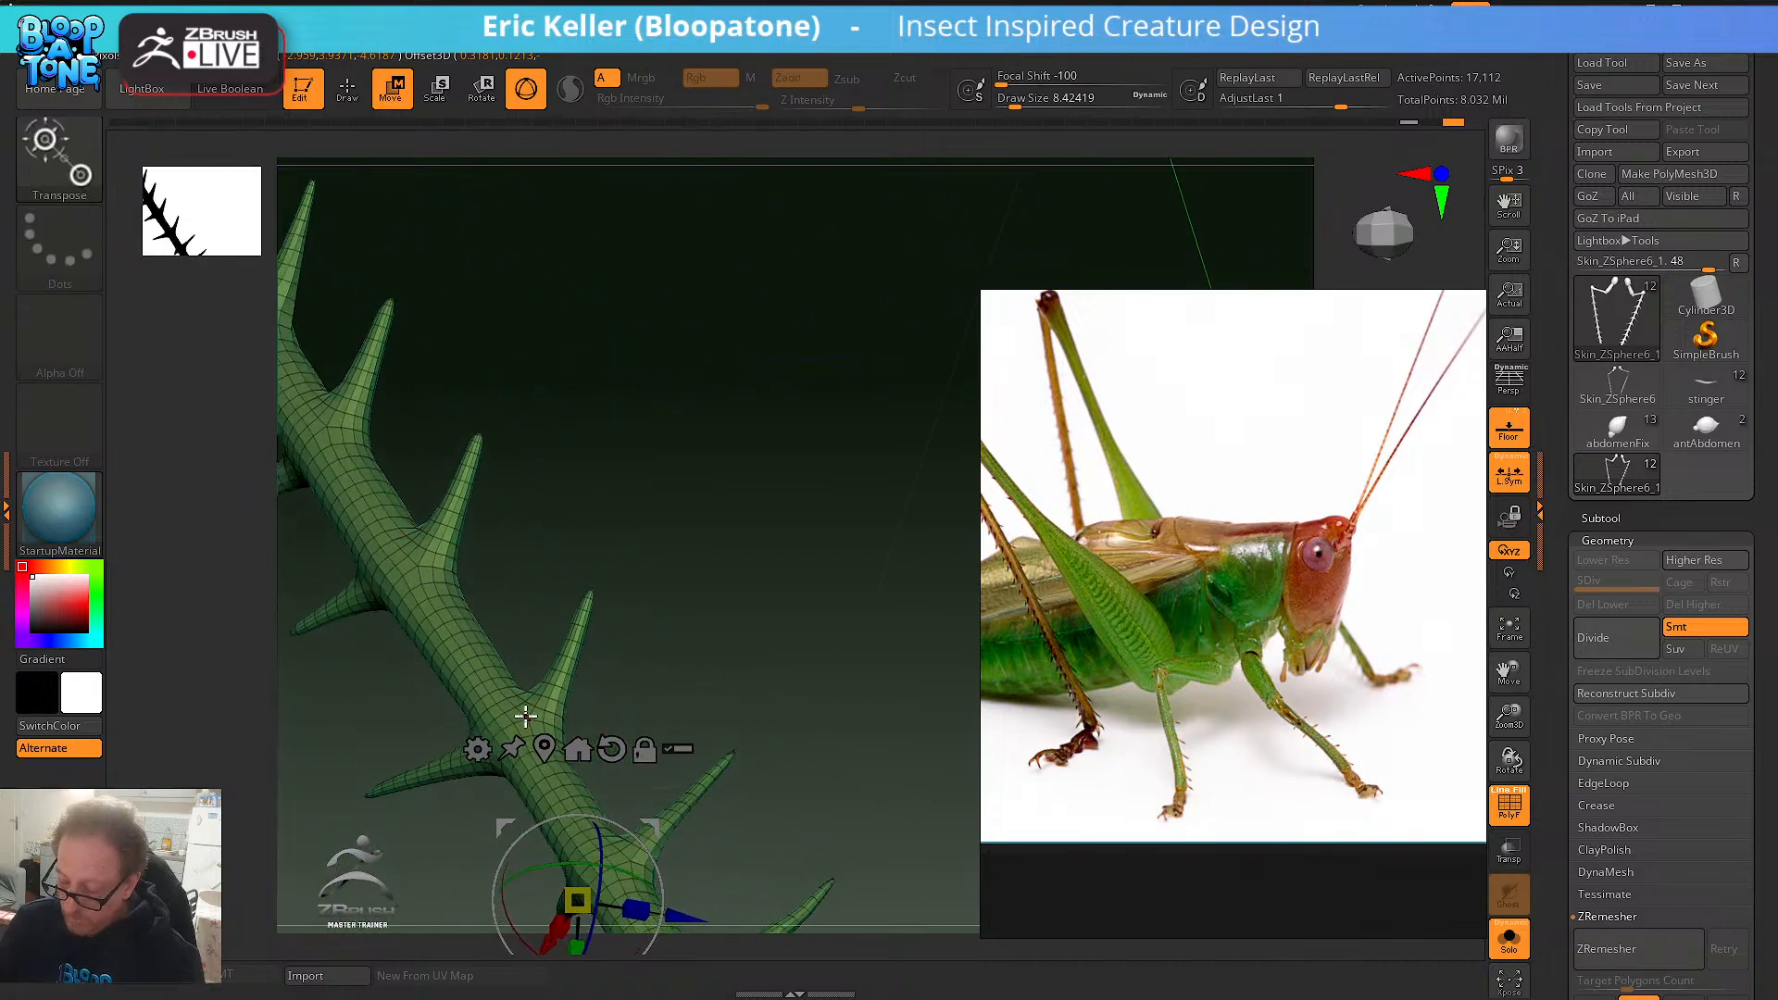
- Isolate the next straight upper-row spine, rotate it outward, and move the gizmo off the leg
alt+click(543, 713)
drag(544, 713, 606, 682)
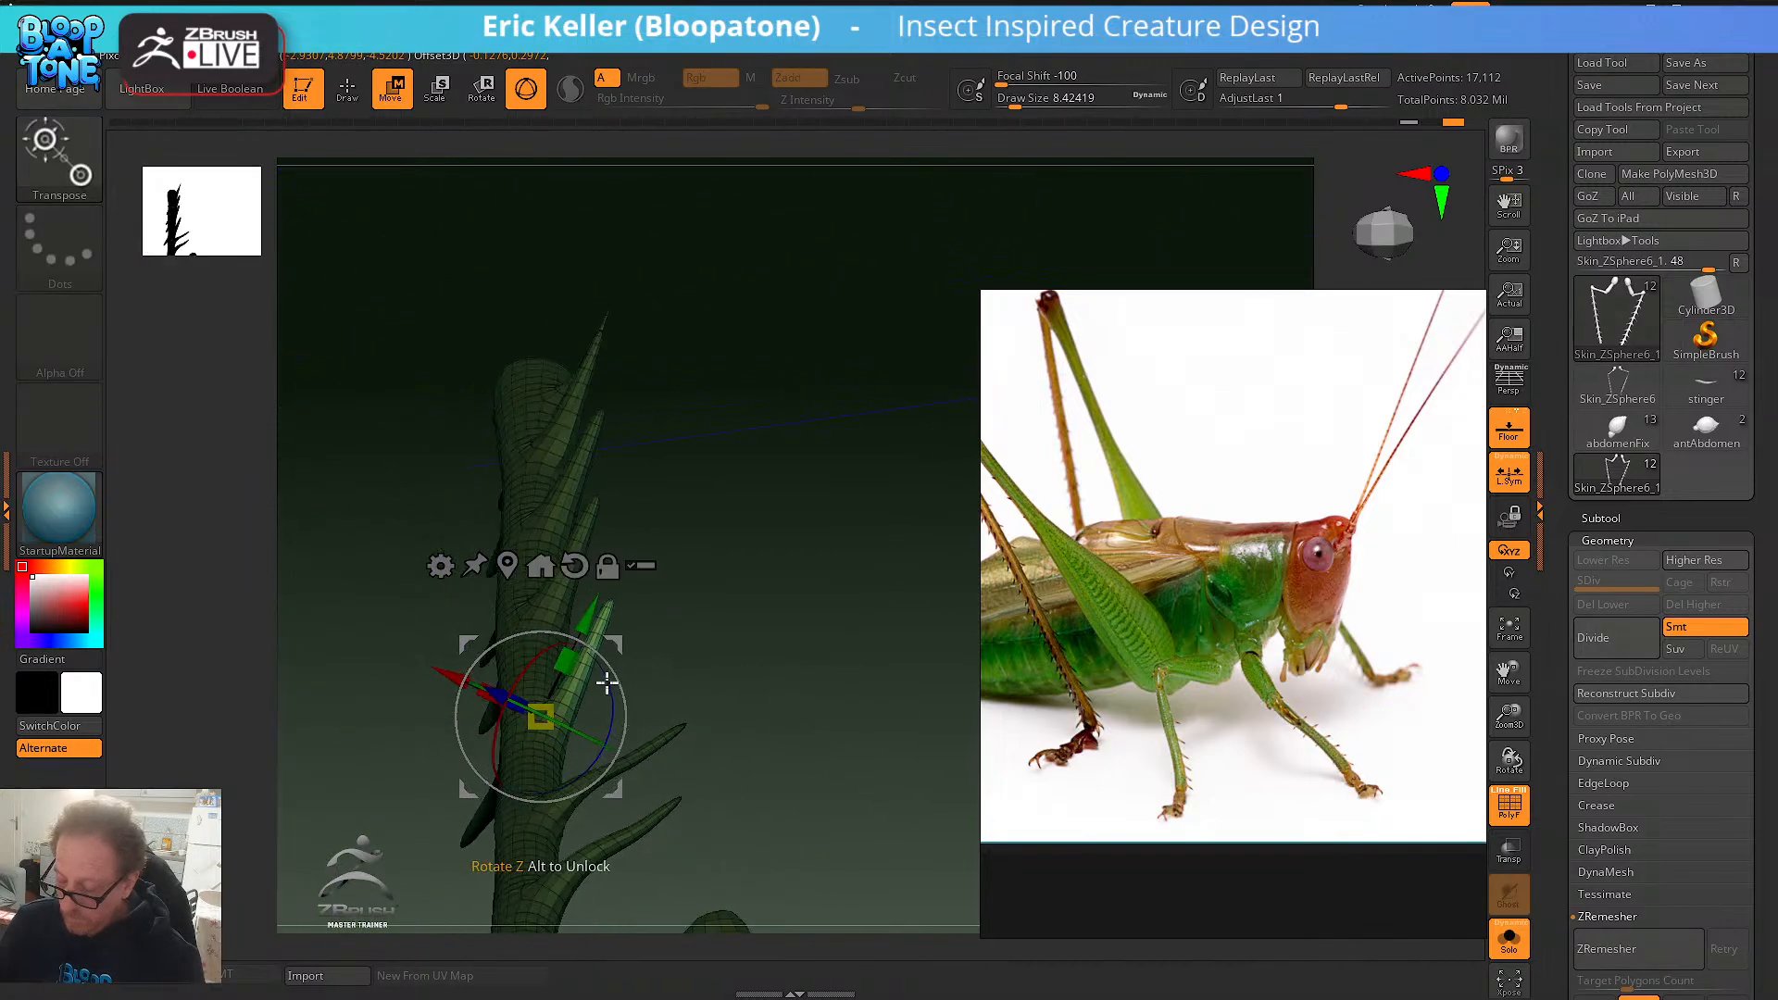
drag(635, 763, 580, 726)
alt+drag(692, 726, 893, 616)
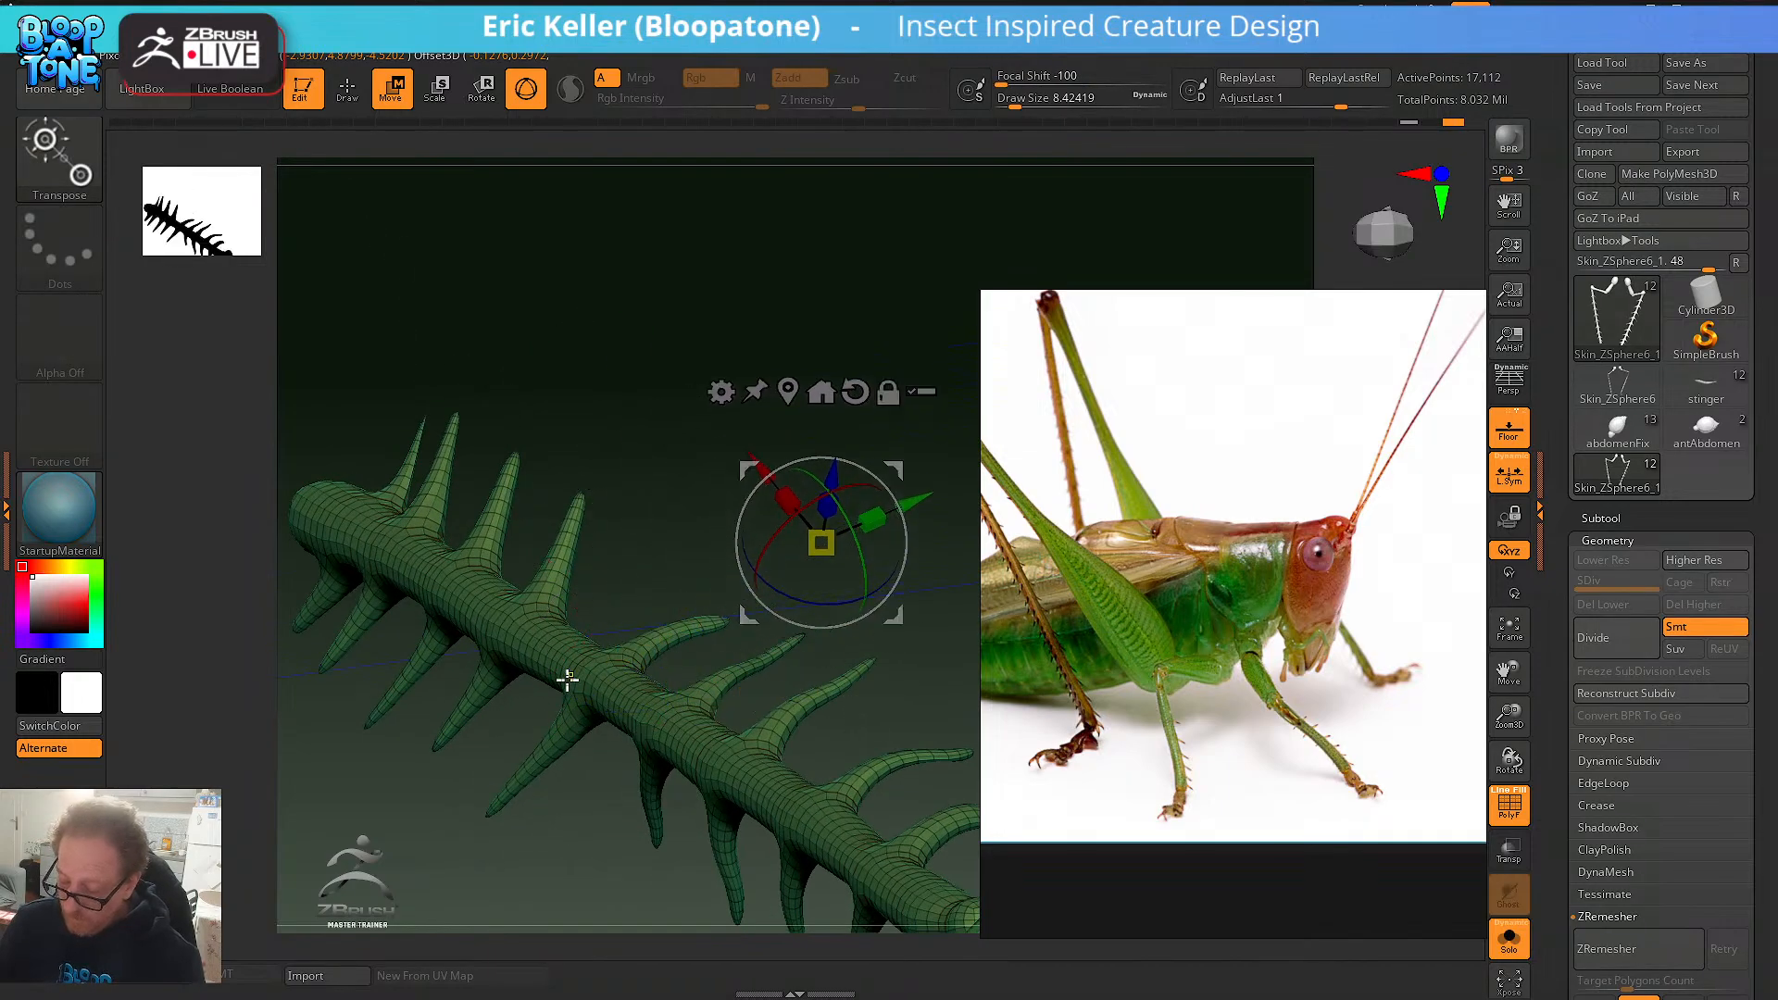
- Mask everything except the next straight lower-row spine and rotate it to match the already angled ones
click(587, 704)
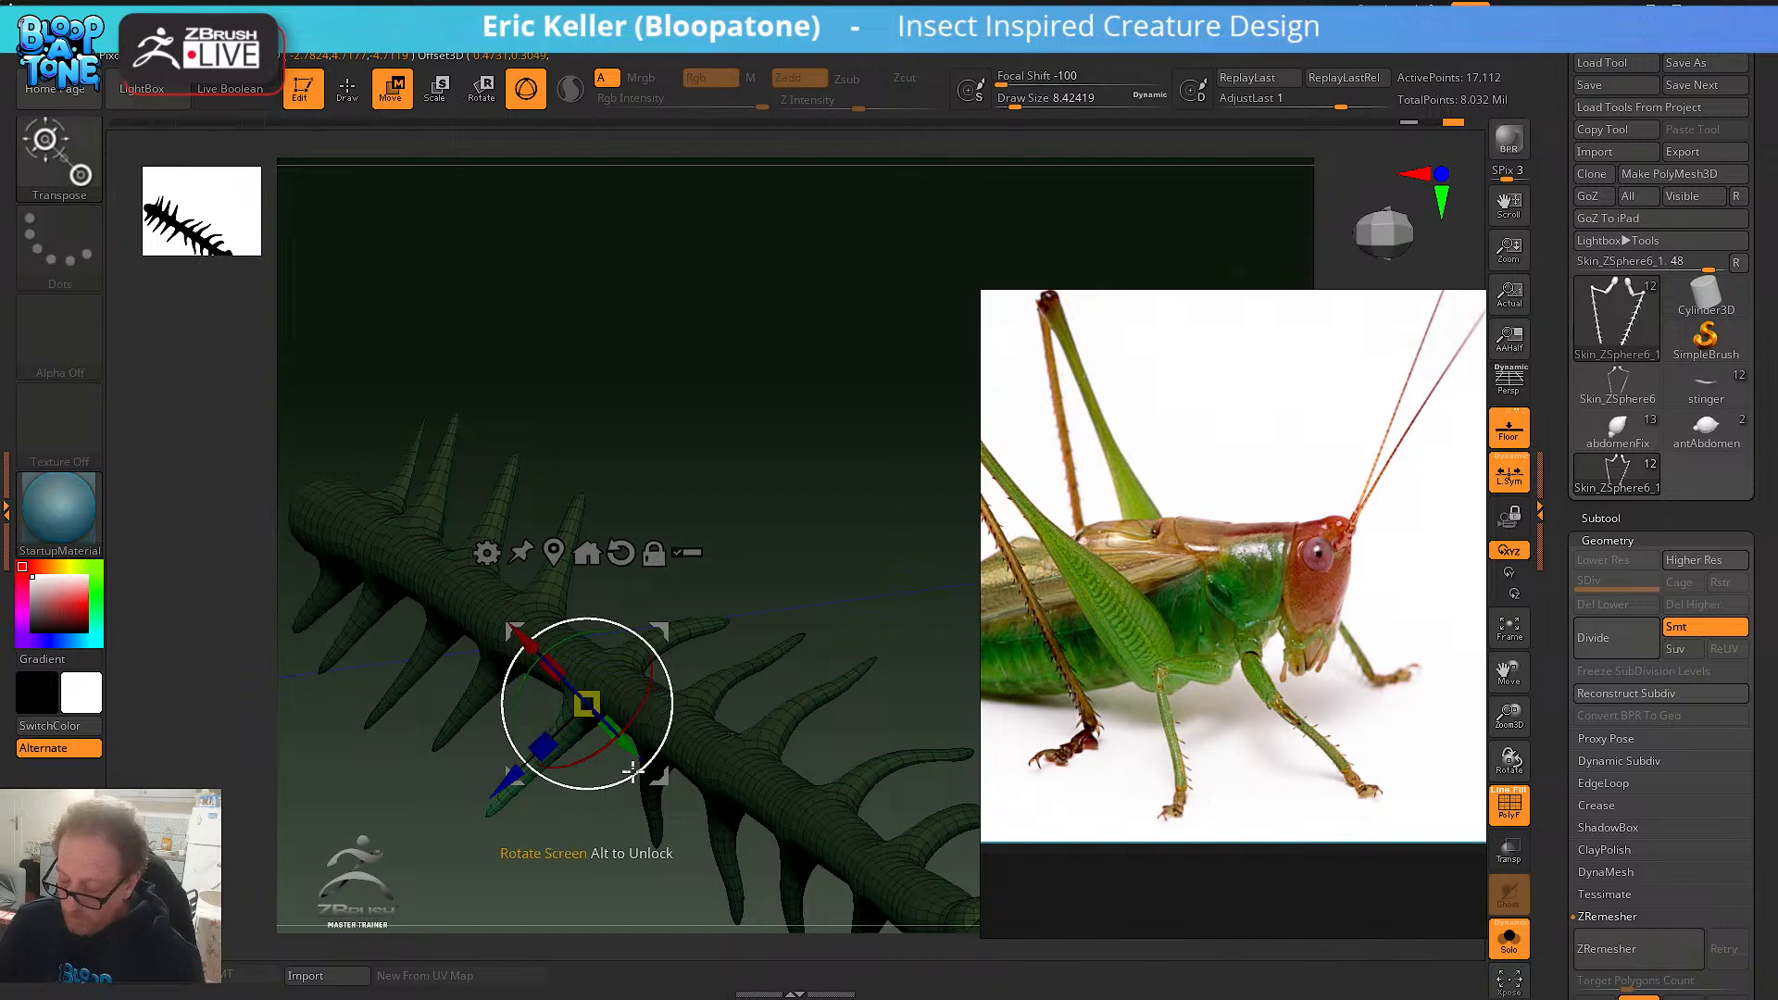
drag(633, 771, 637, 830)
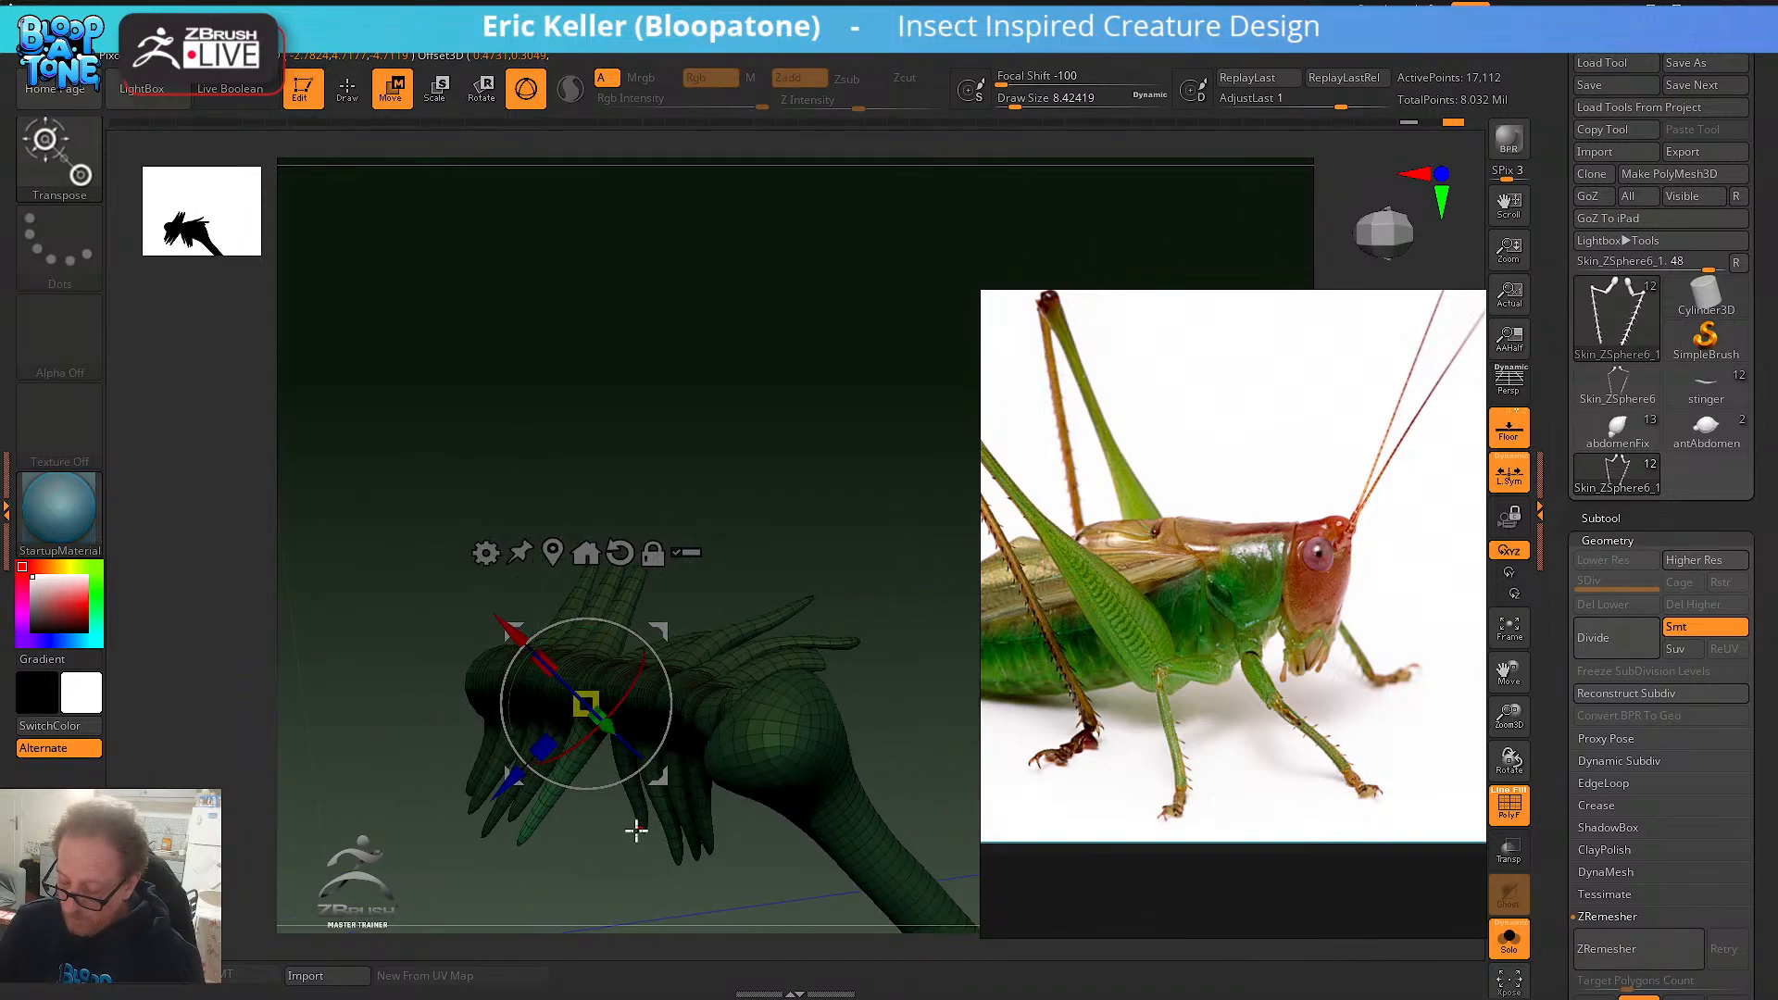
alt+drag(752, 519, 769, 650)
- Isolate only the next straight spine on the upper row and rotate it outward in line with its angled neighbours
drag(615, 696, 649, 640)
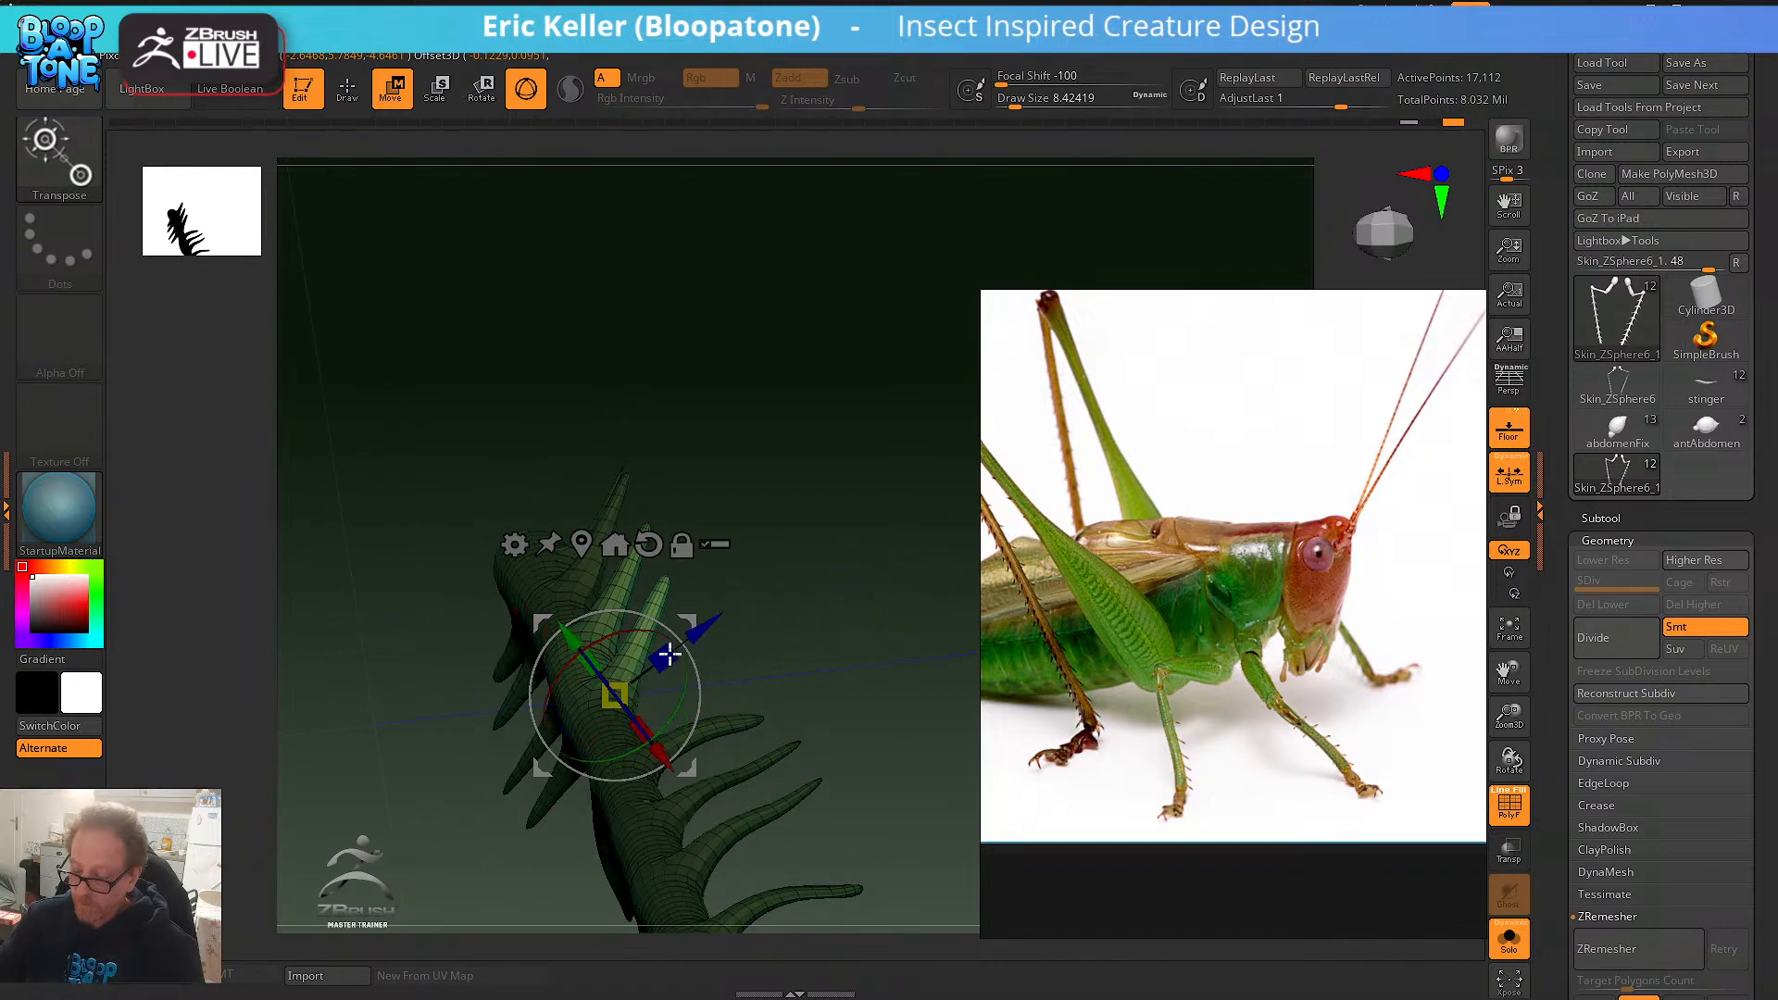
drag(765, 644, 850, 706)
alt+drag(689, 768, 943, 610)
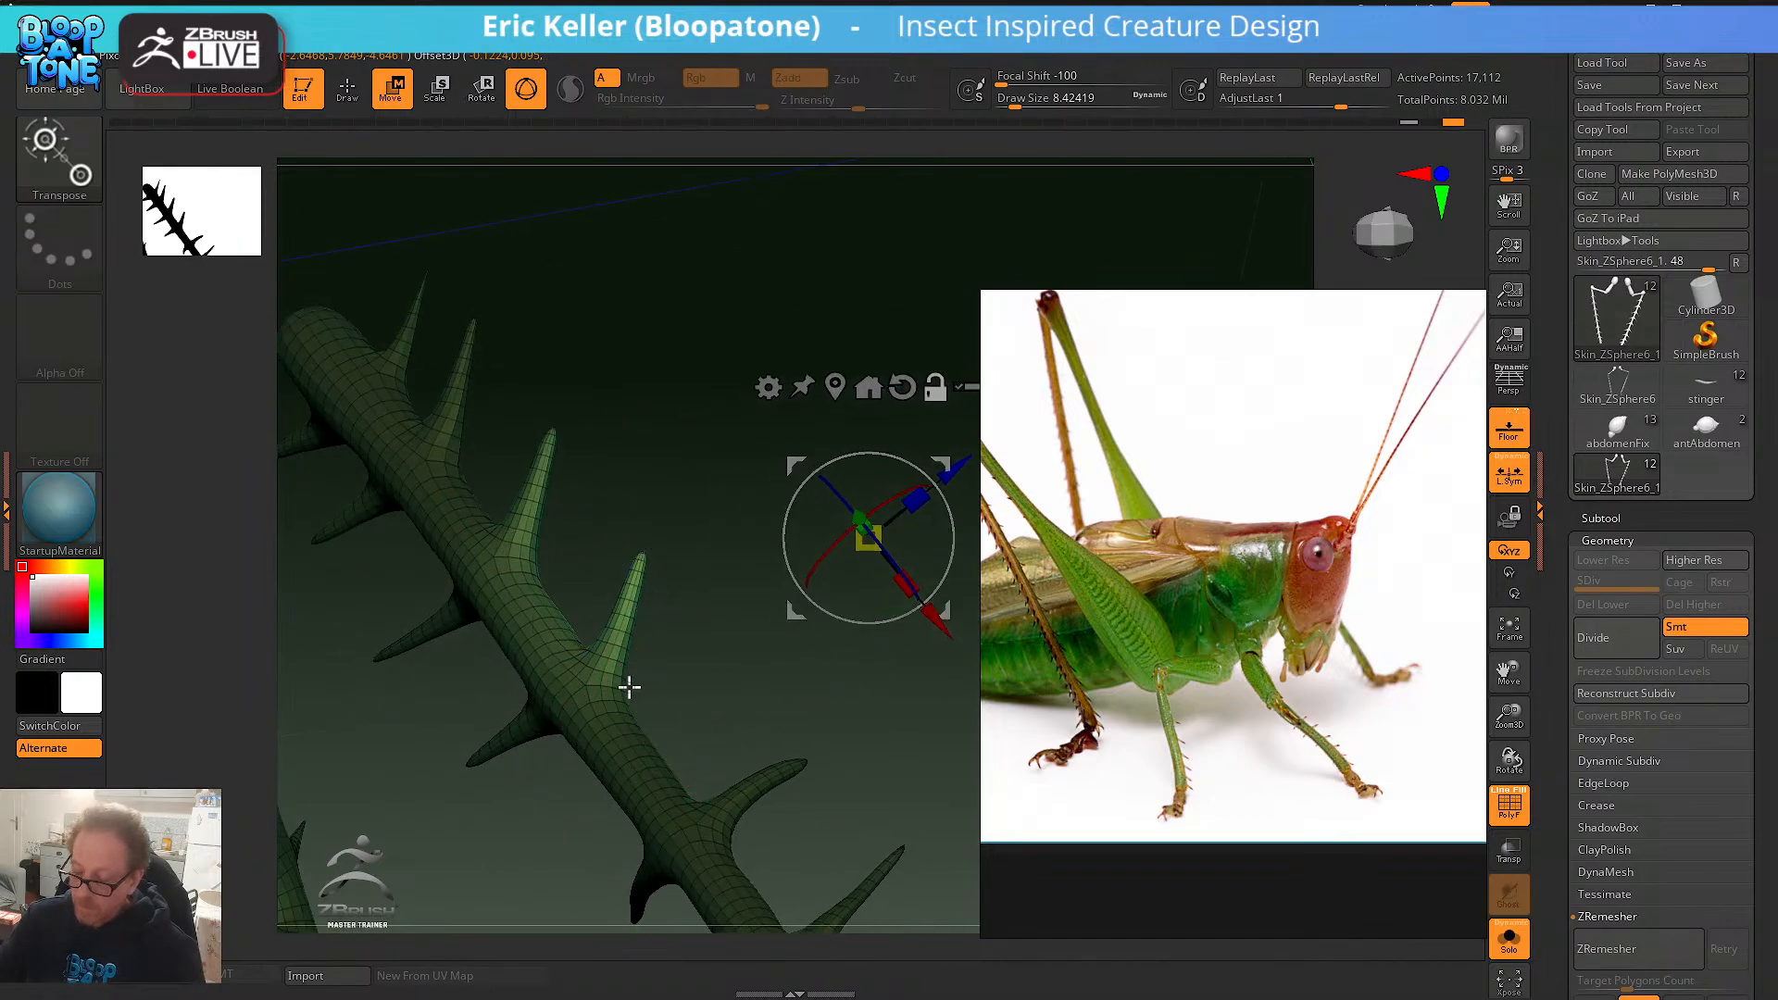
click(628, 686)
drag(768, 666, 720, 634)
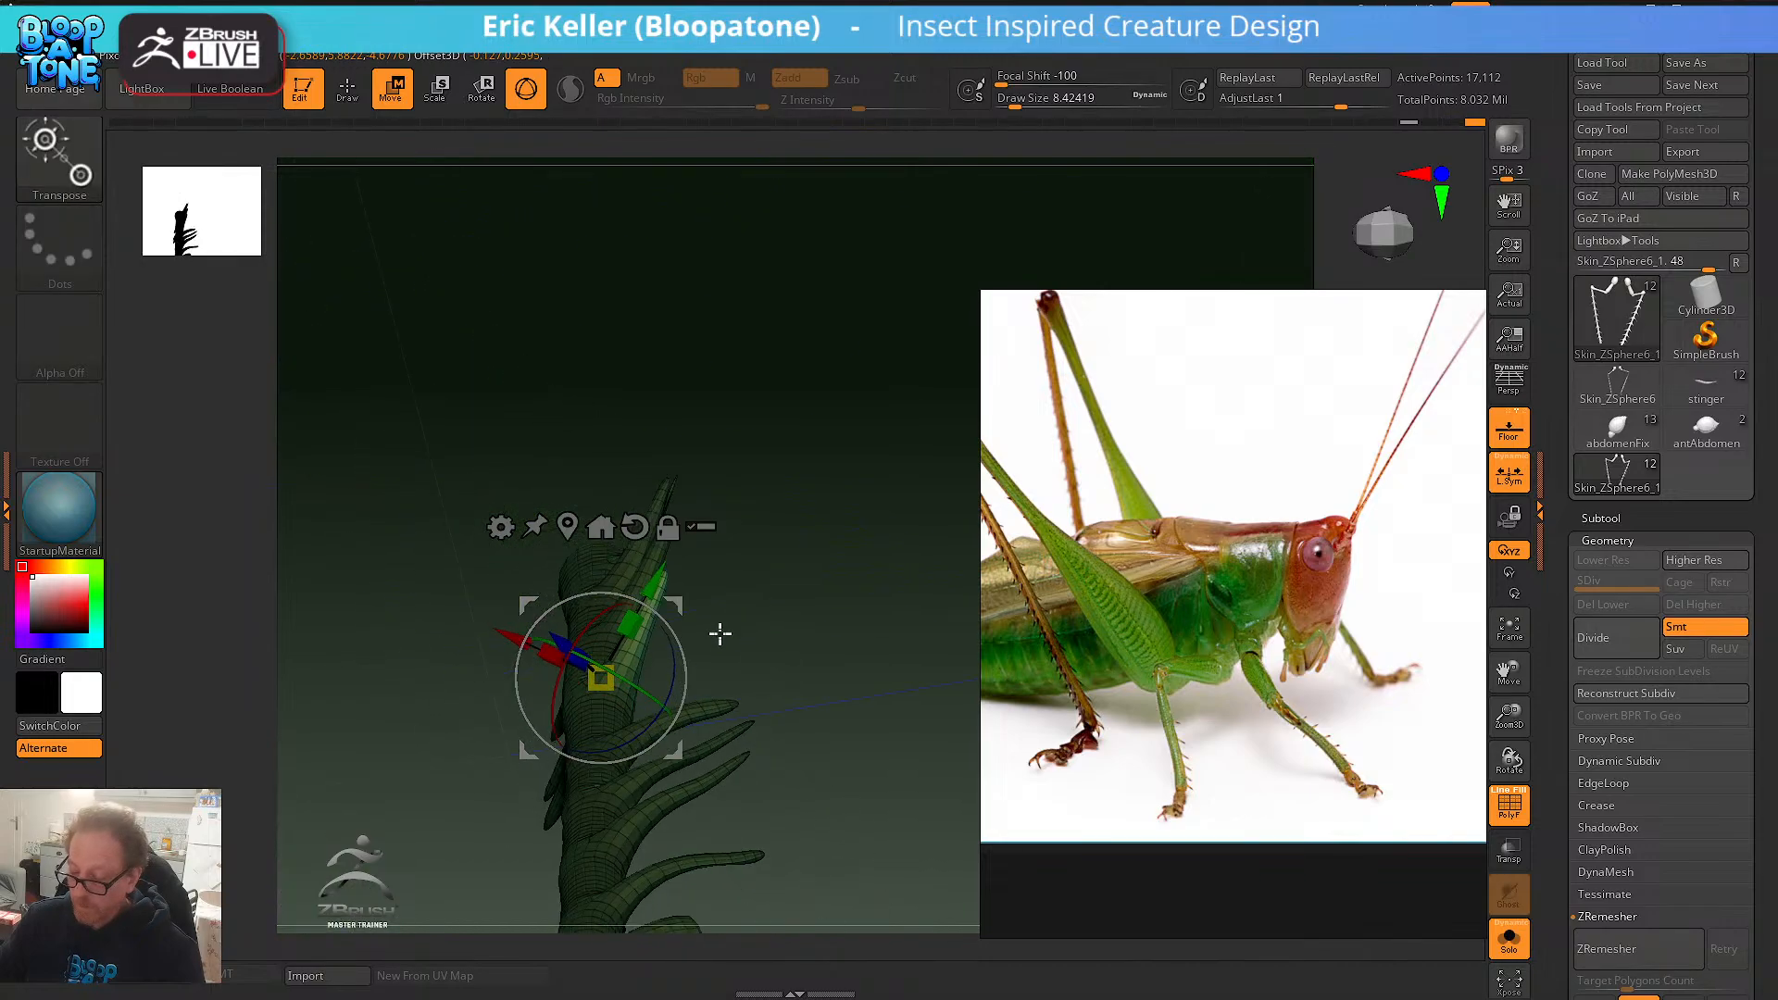
drag(806, 731, 649, 833)
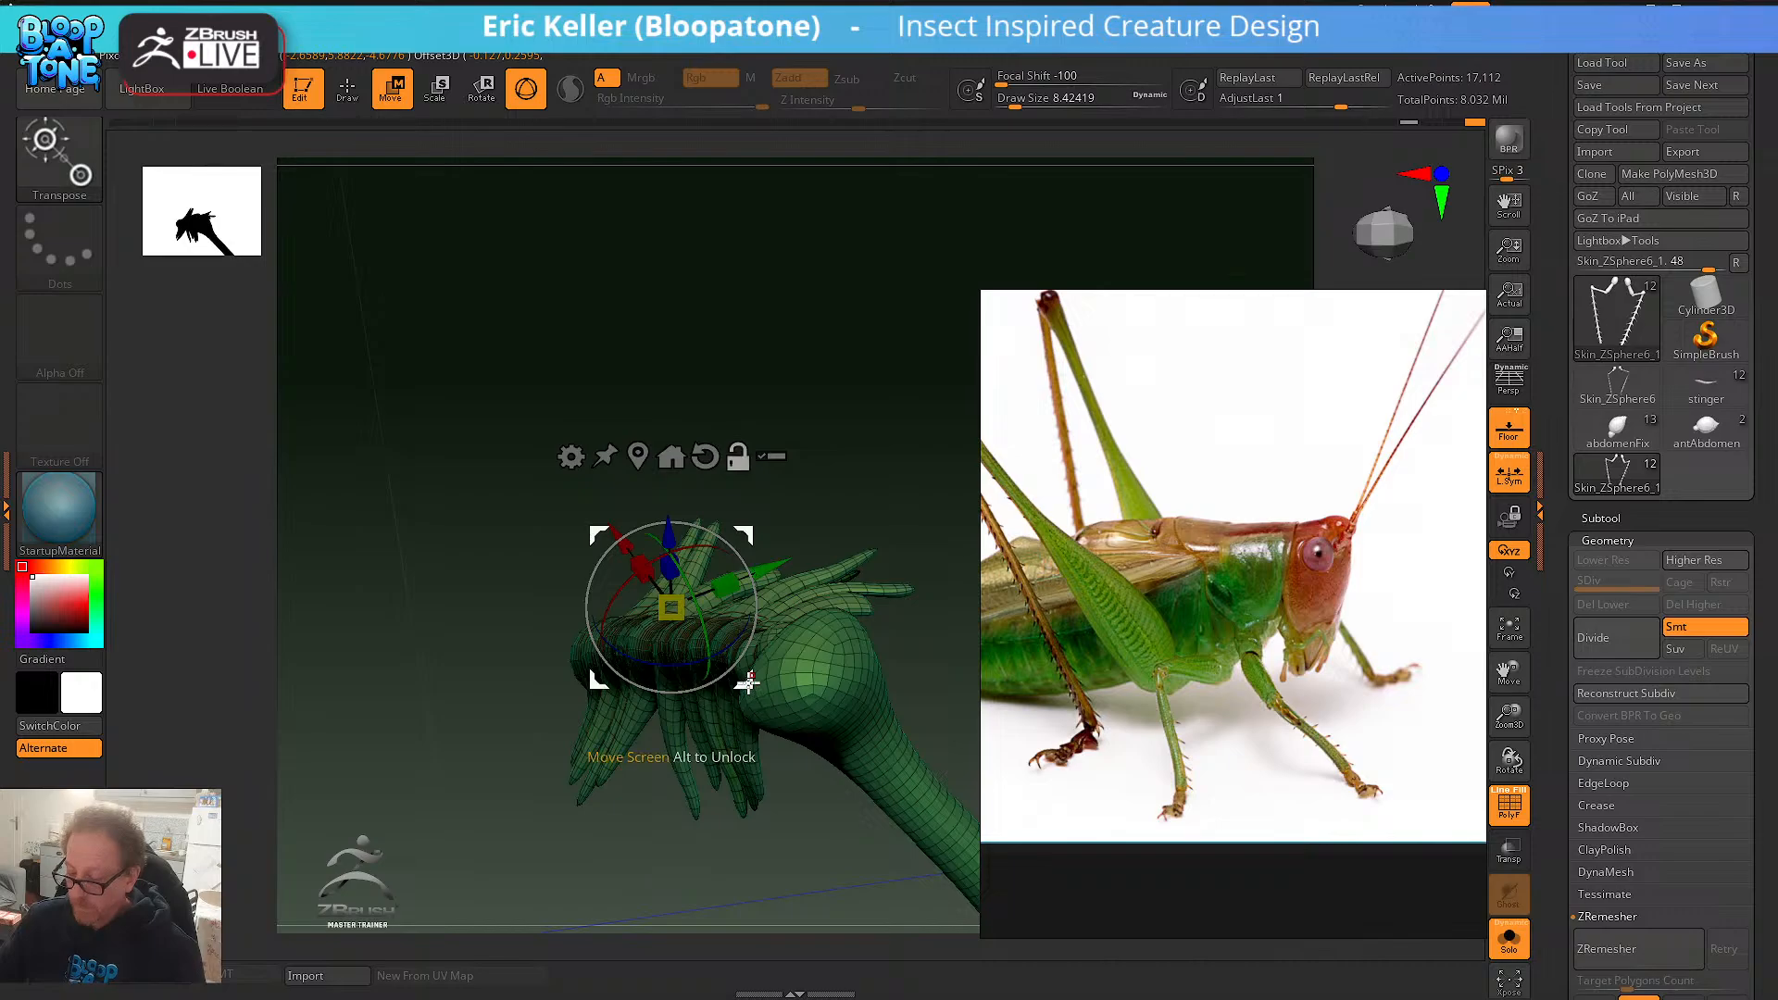
drag(748, 683, 615, 887)
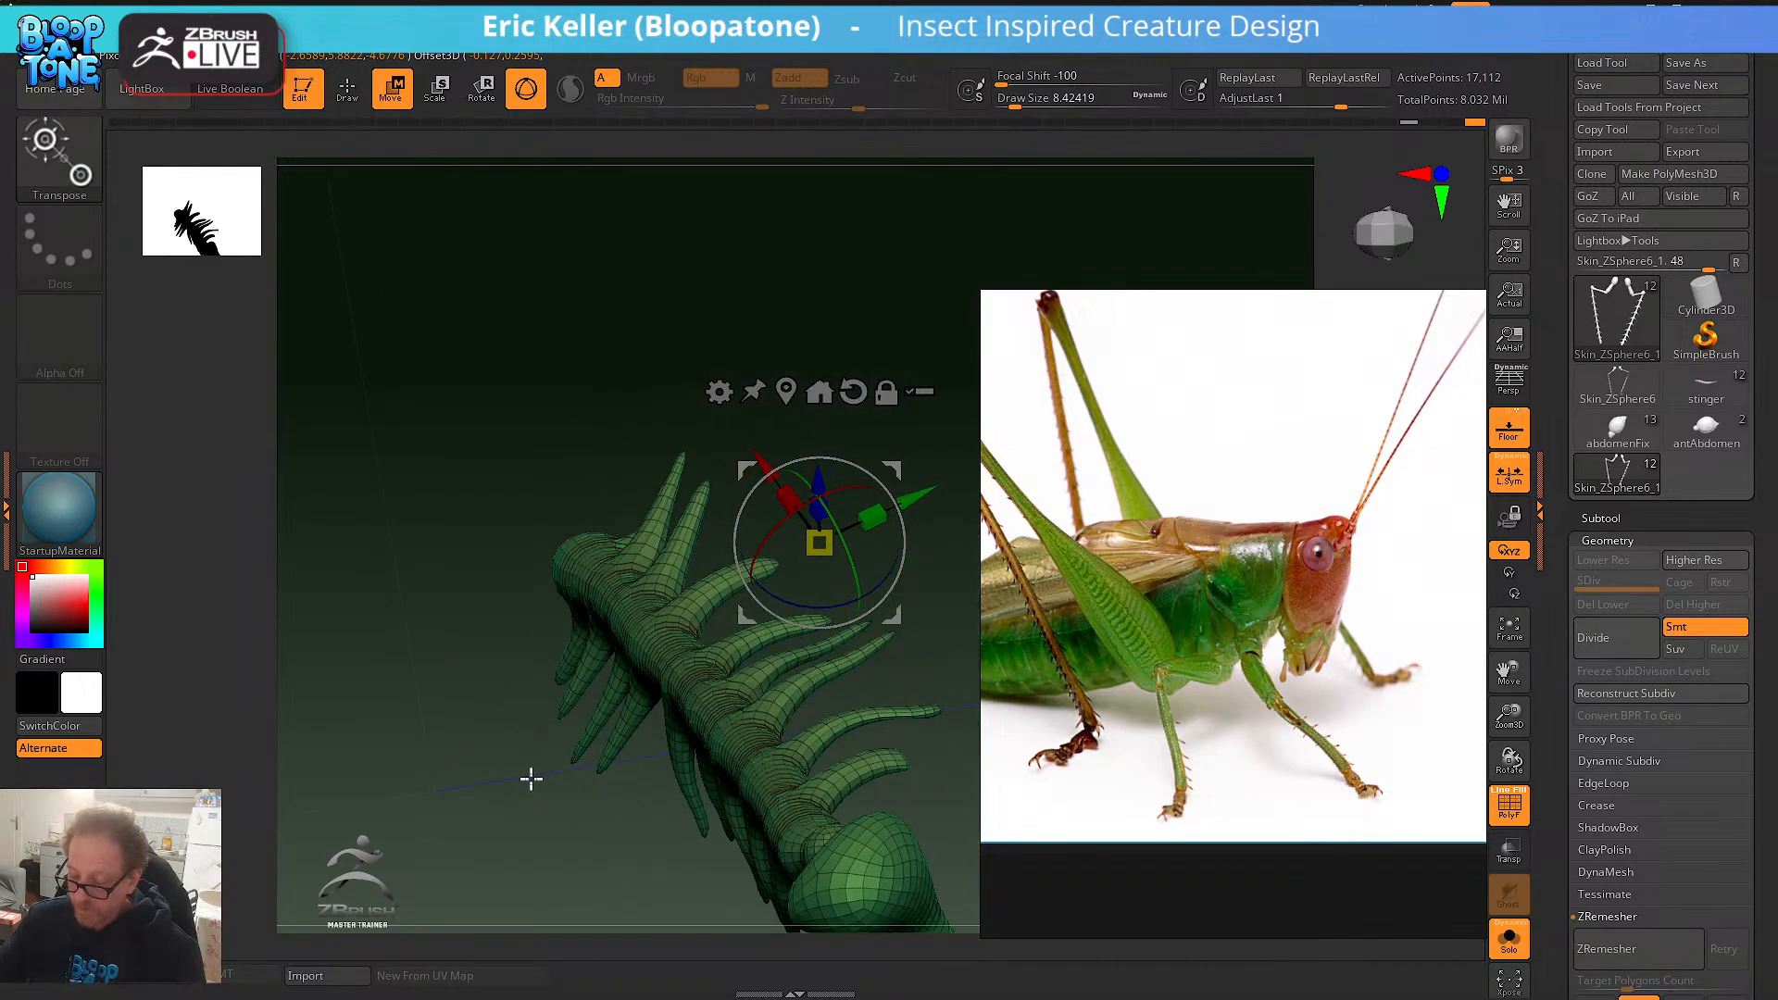
drag(530, 779, 662, 671)
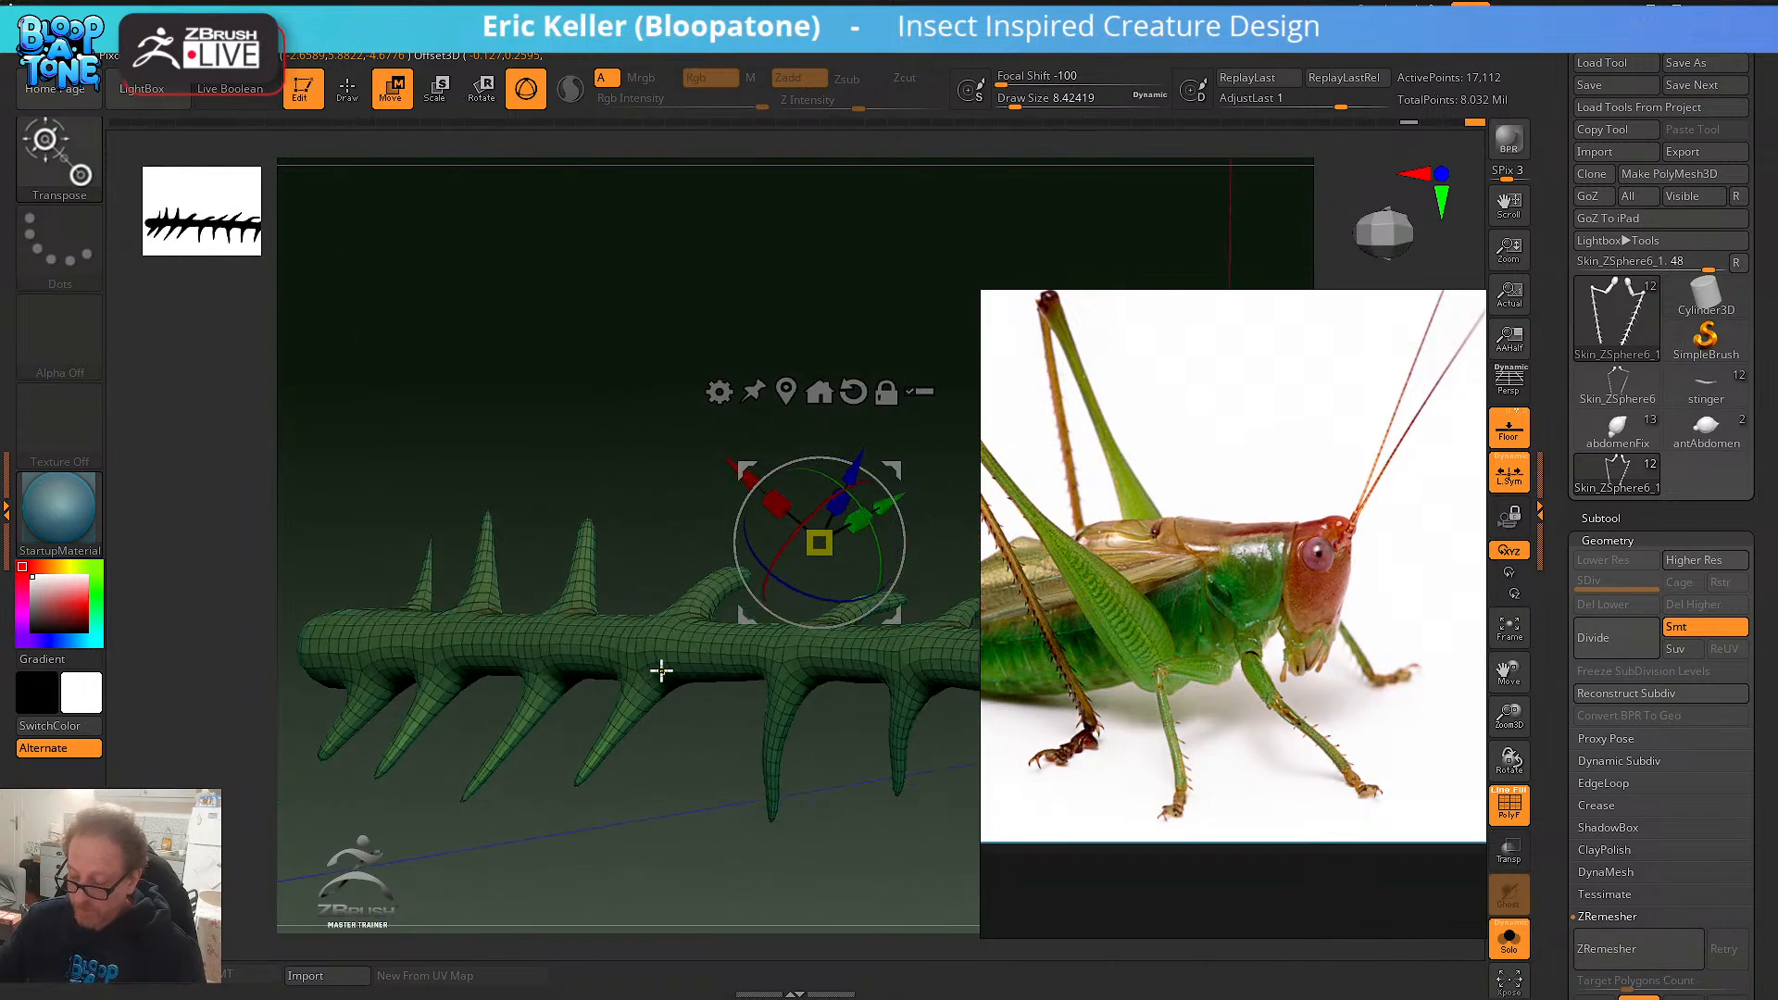
- Try to isolate the next straight lower-row spine from its neighbour with a topological mask
click(661, 671)
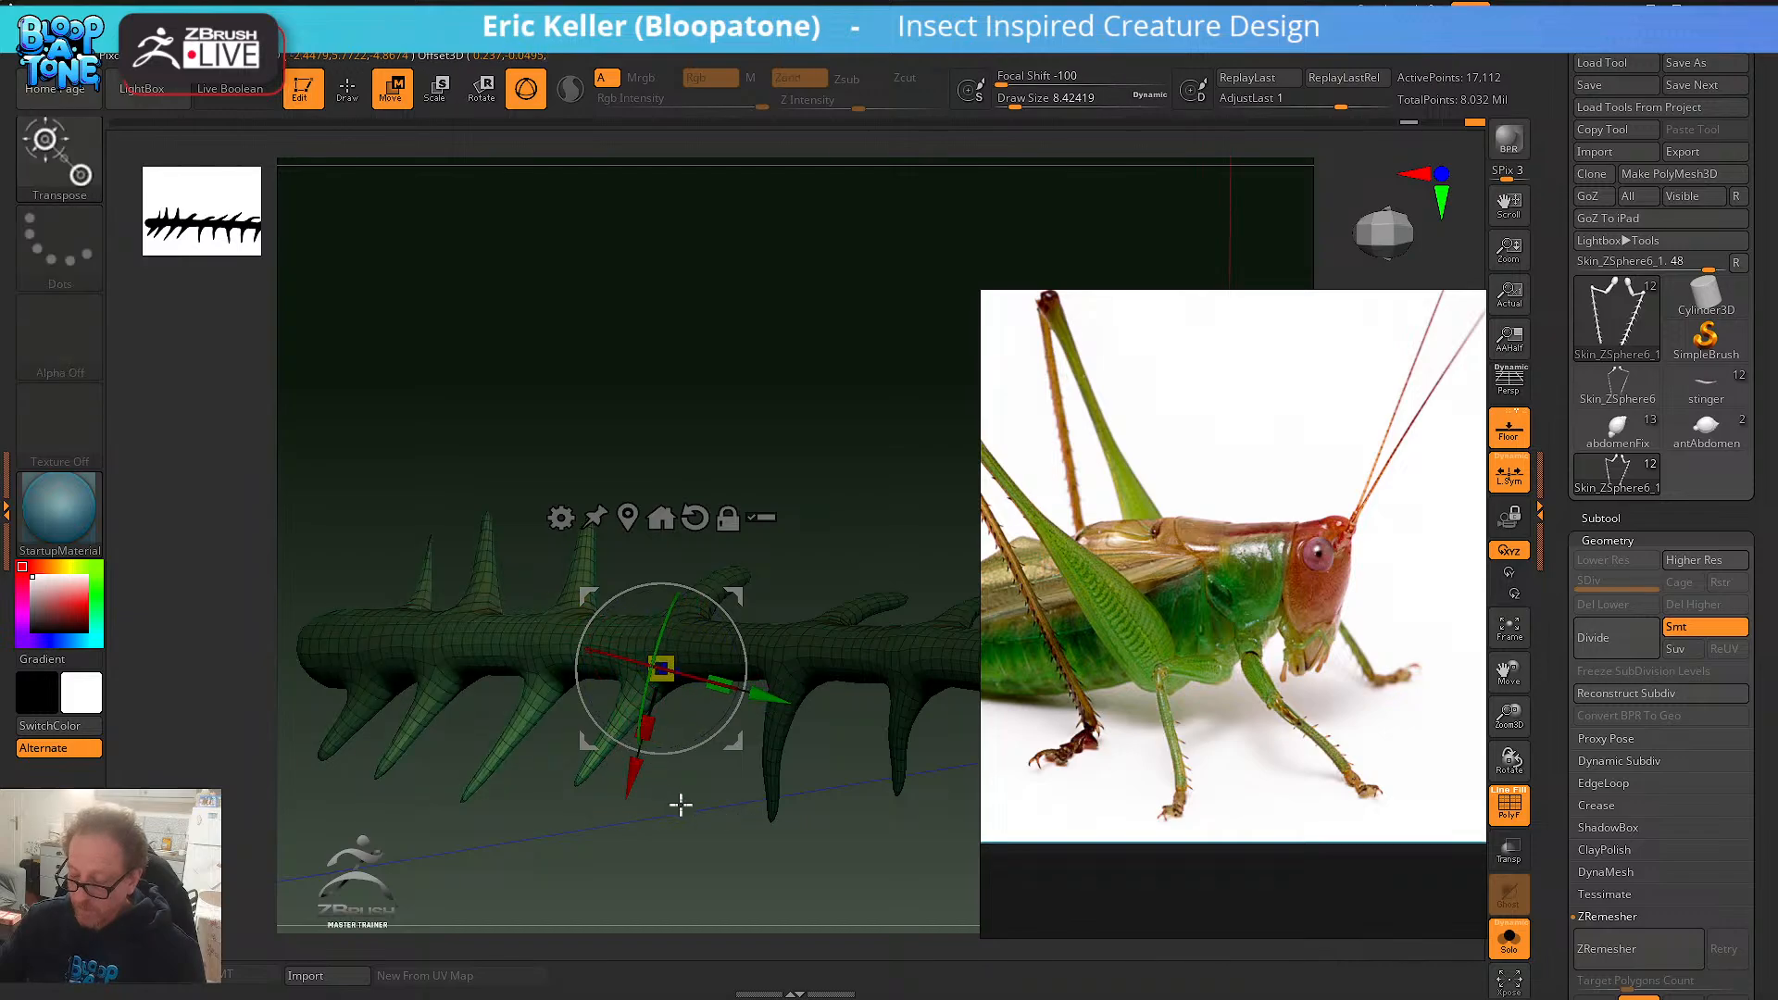
drag(731, 744, 894, 613)
drag(629, 773, 639, 668)
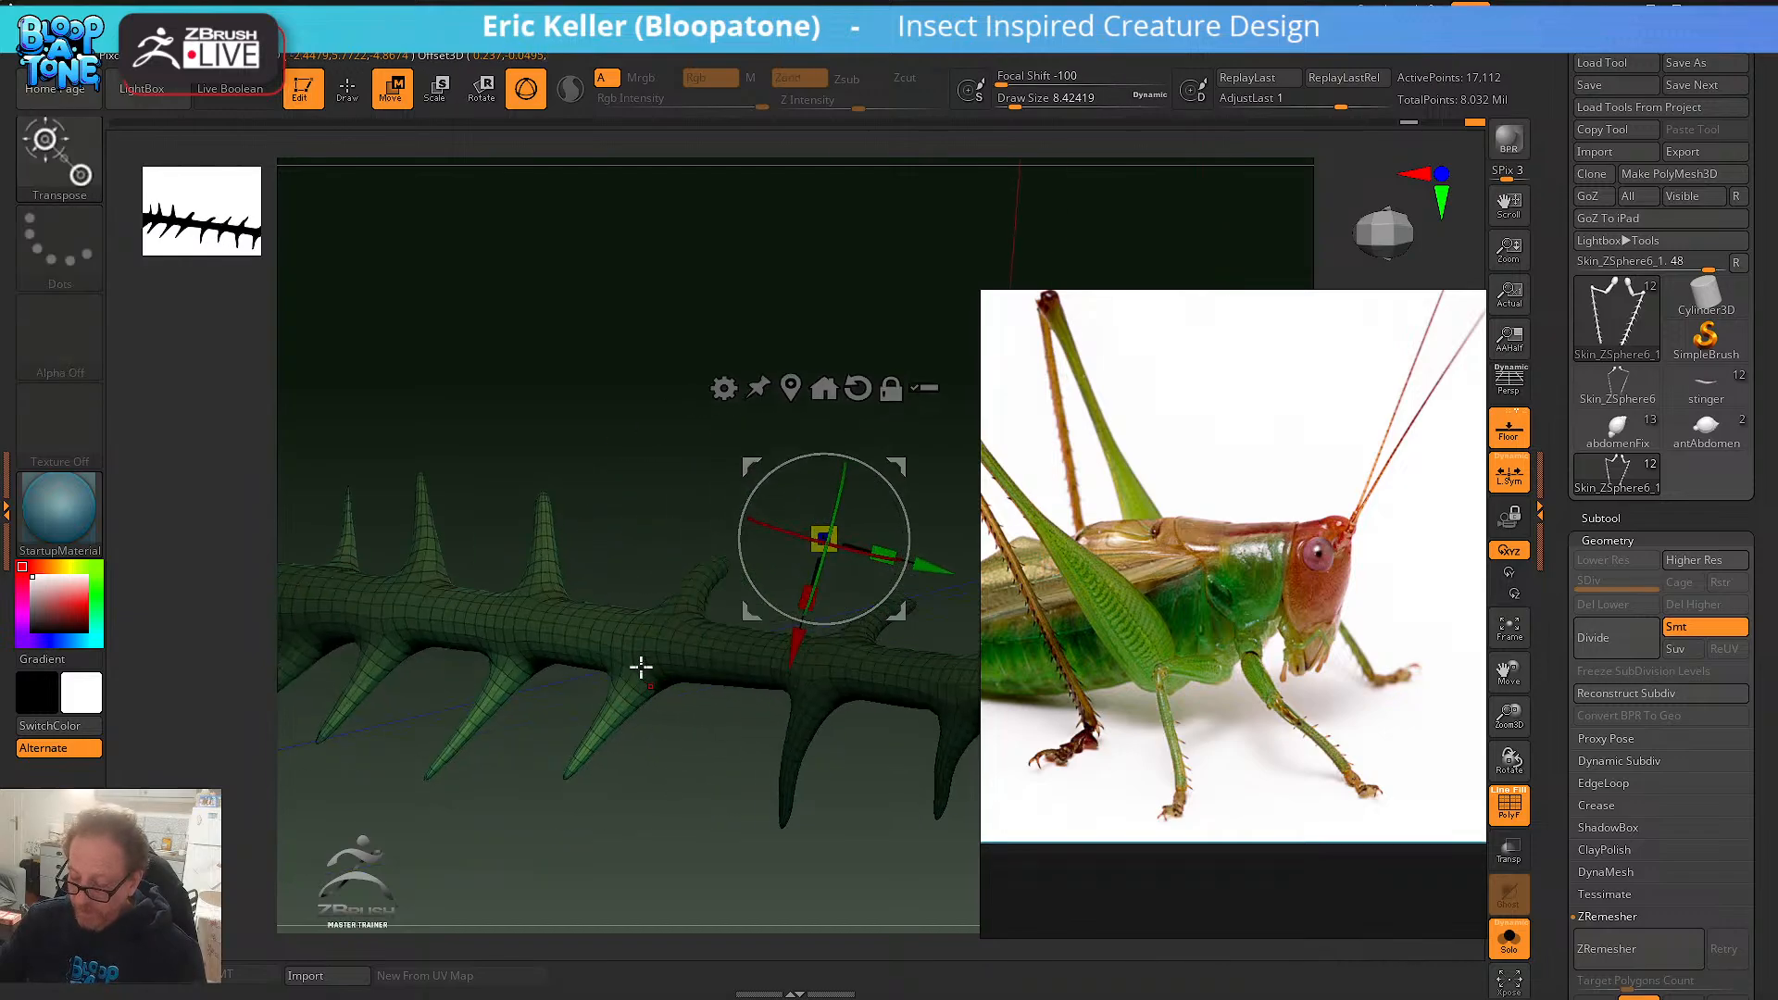
click(636, 662)
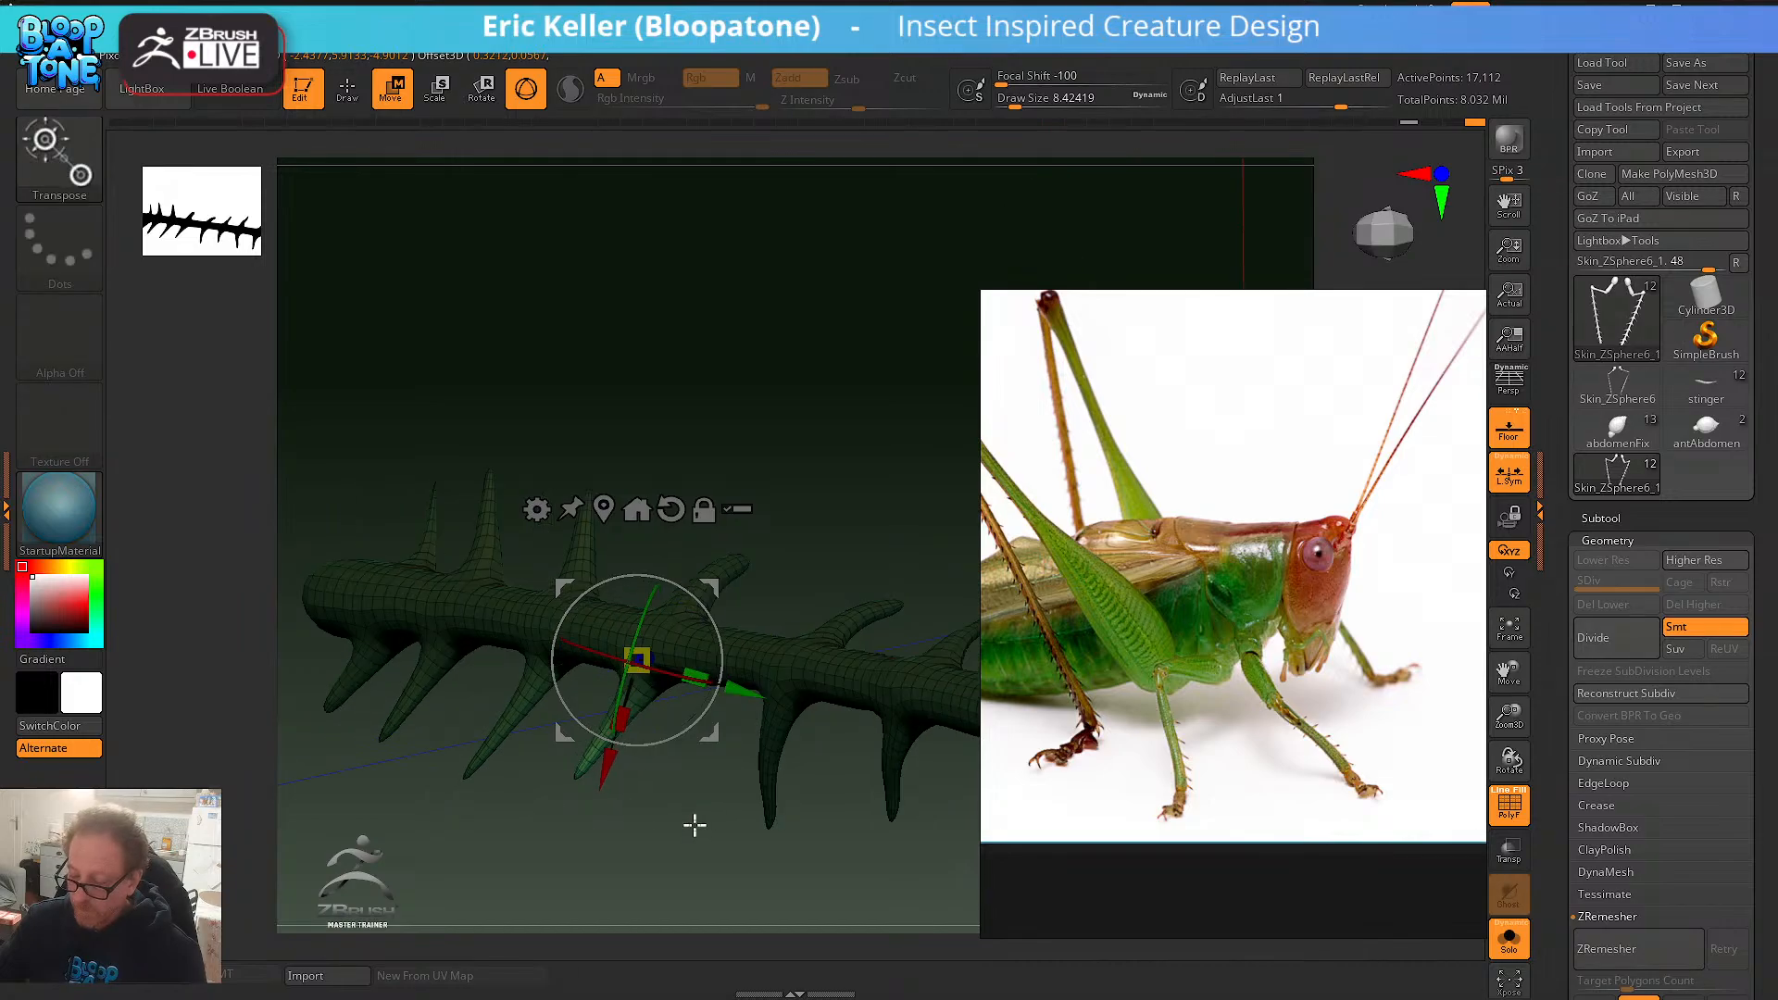
drag(694, 825, 735, 748)
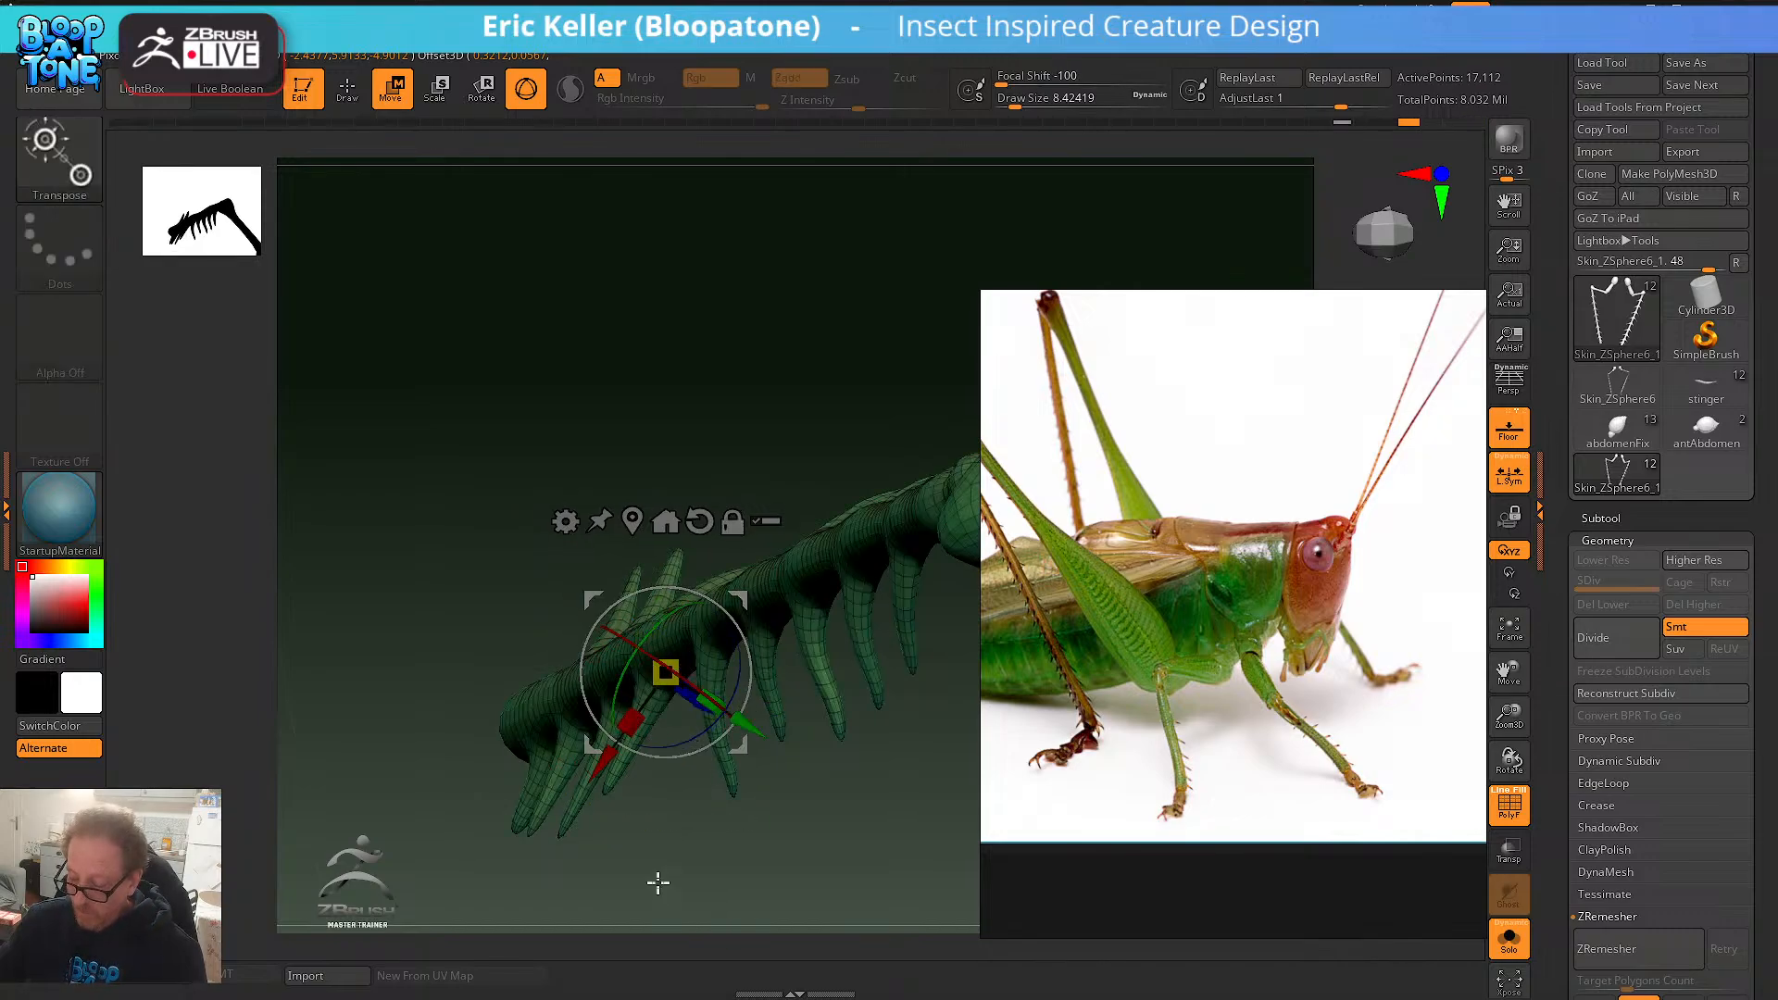
drag(657, 882, 680, 888)
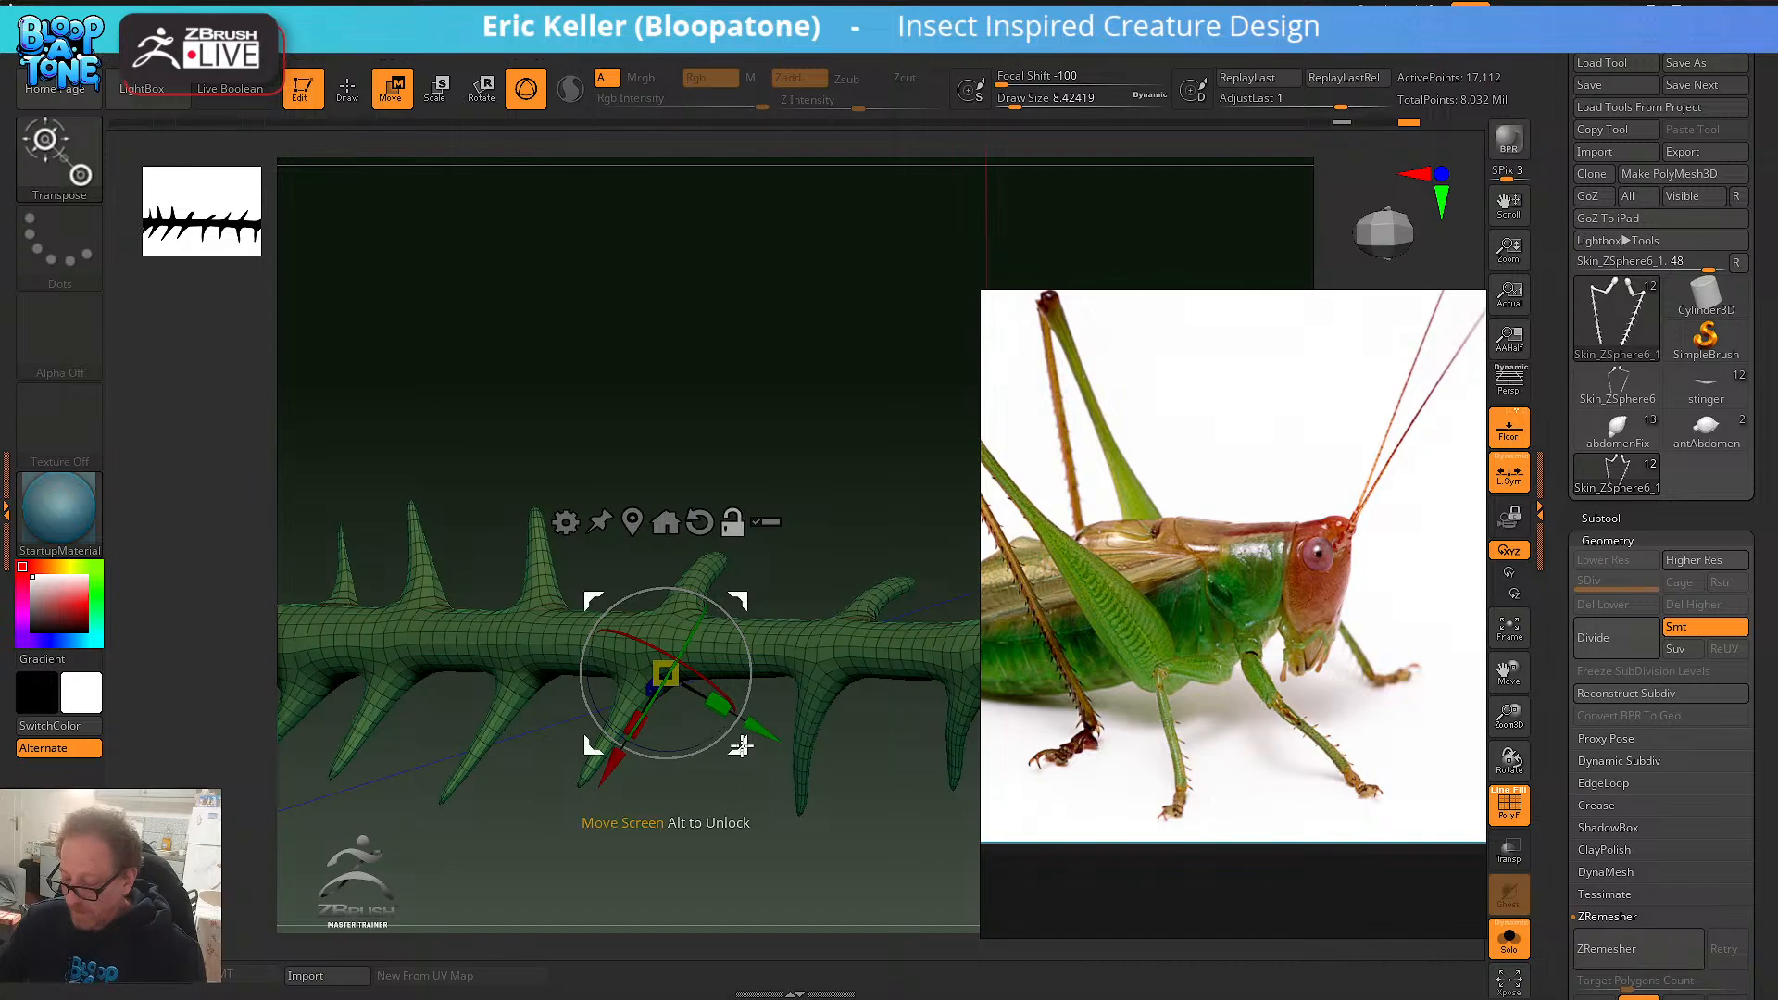
drag(874, 738, 695, 723)
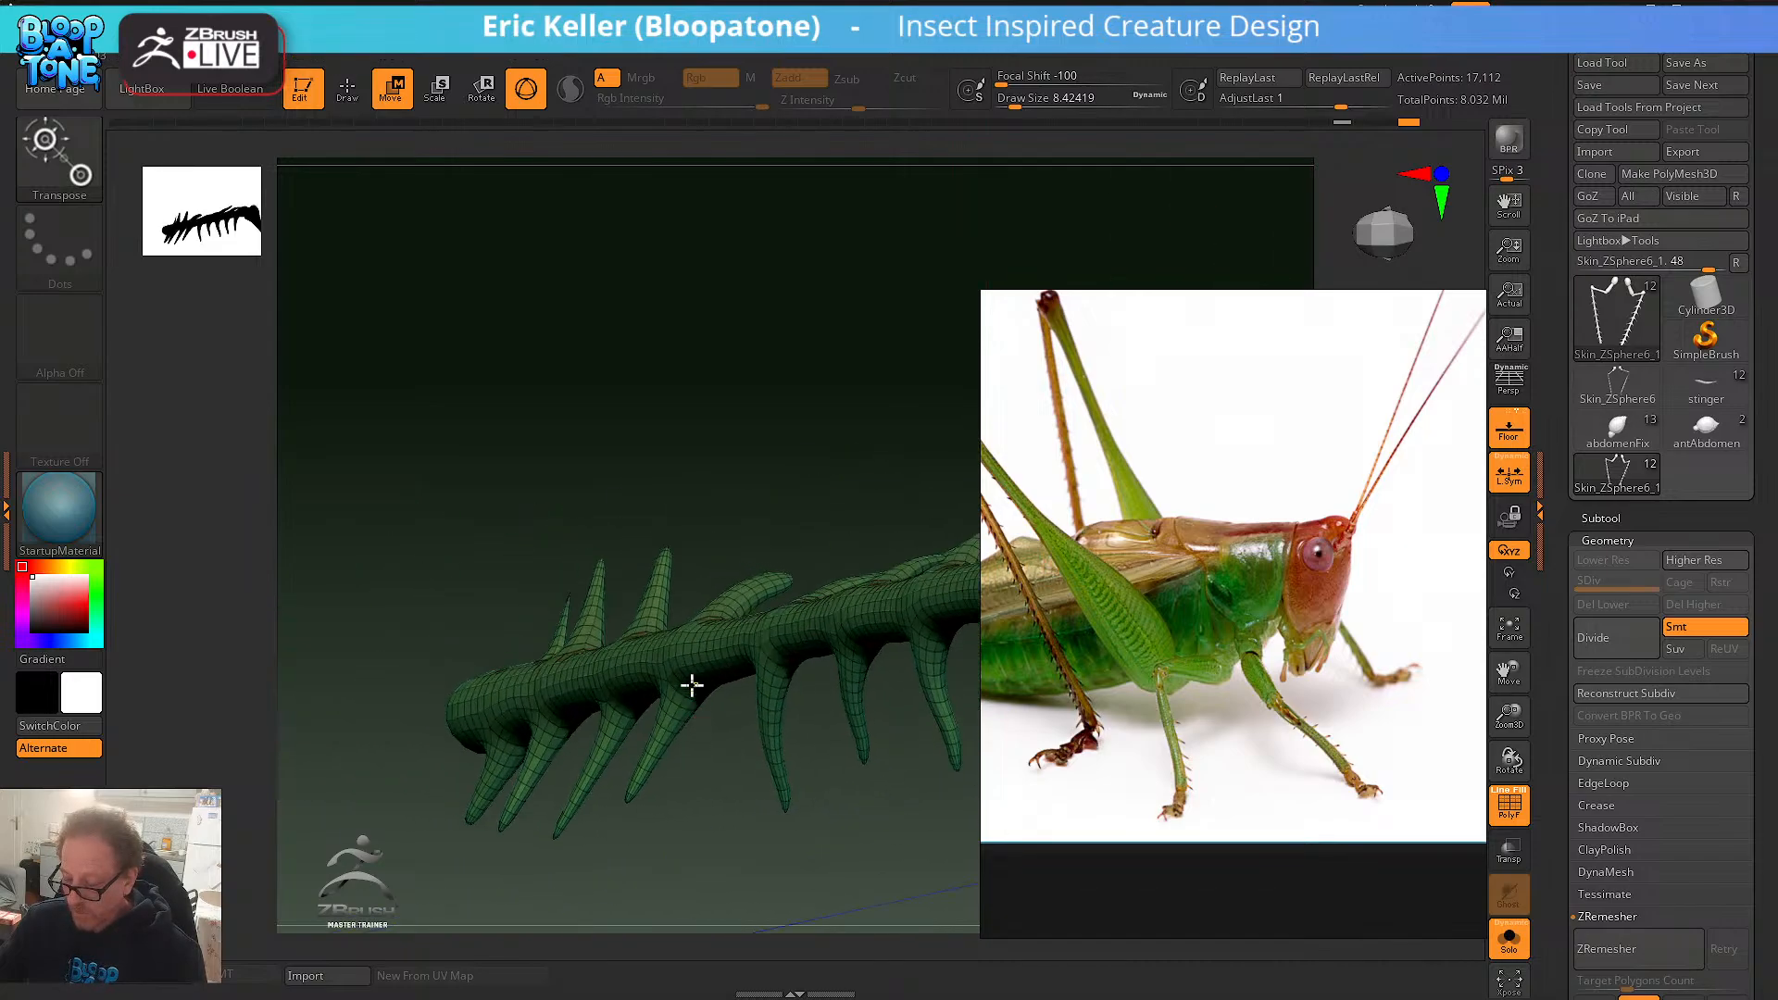
- Mask the same lower-row spine again, undo the accidental move of the unmasked area, and clear the mask
click(691, 685)
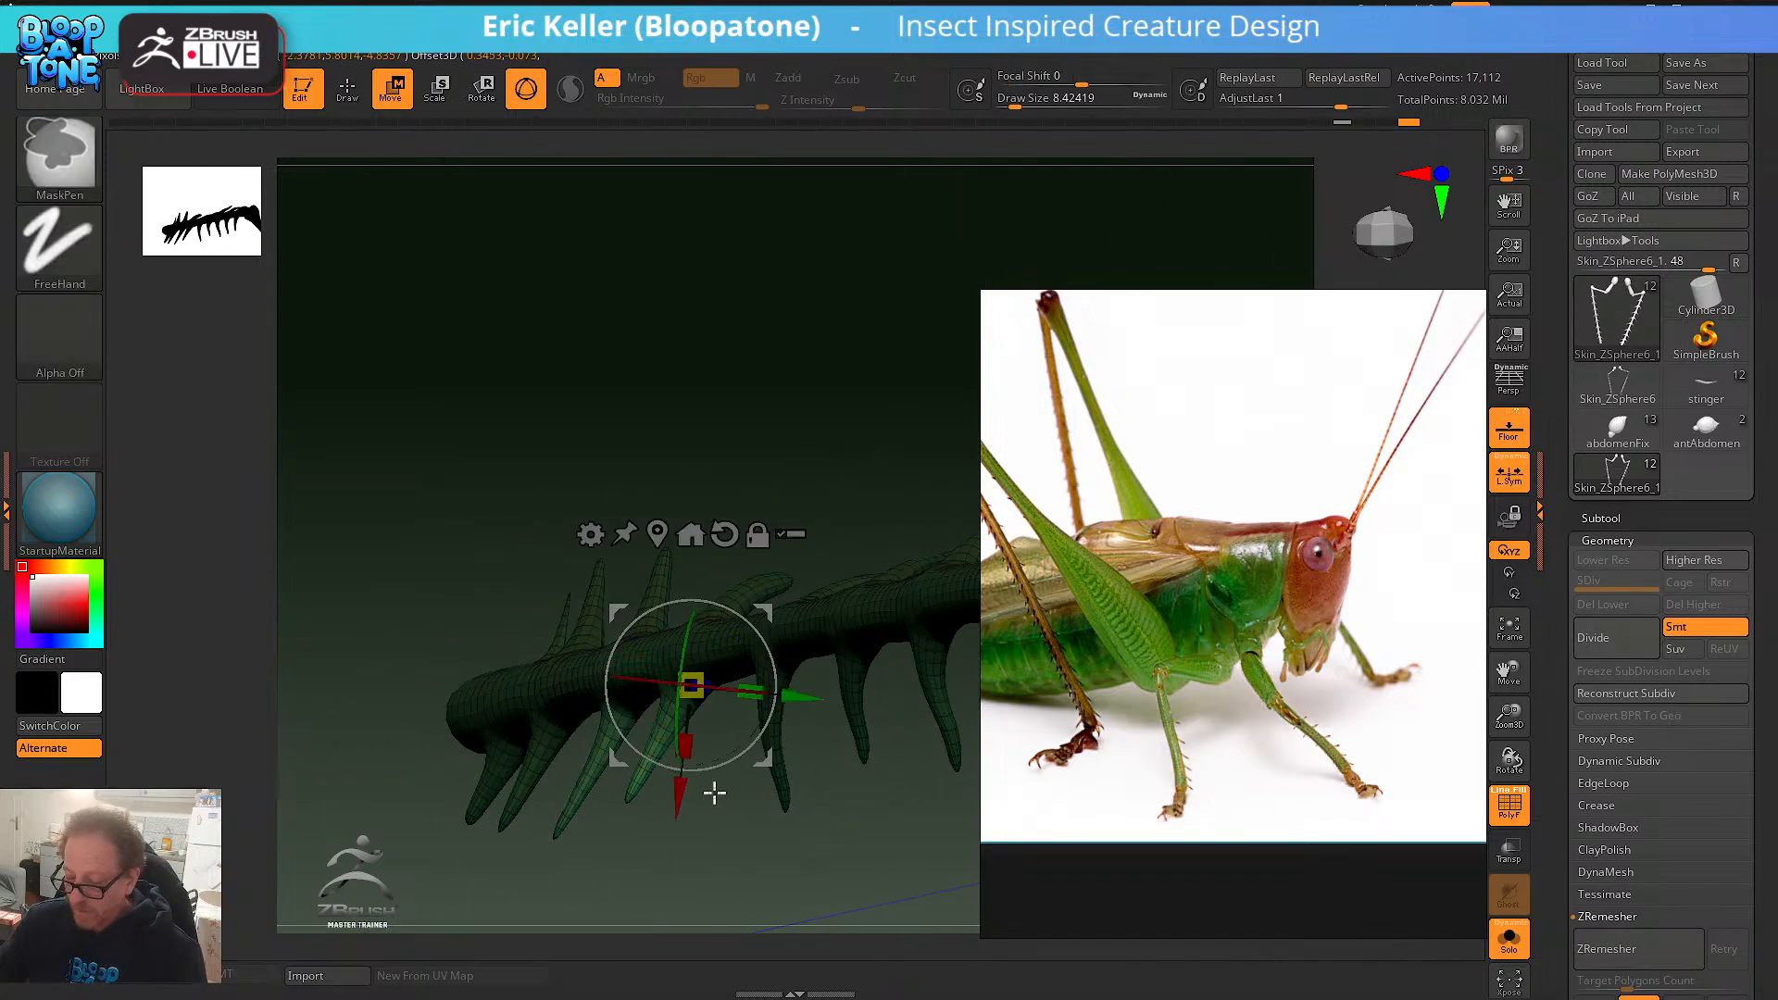
drag(776, 755, 979, 624)
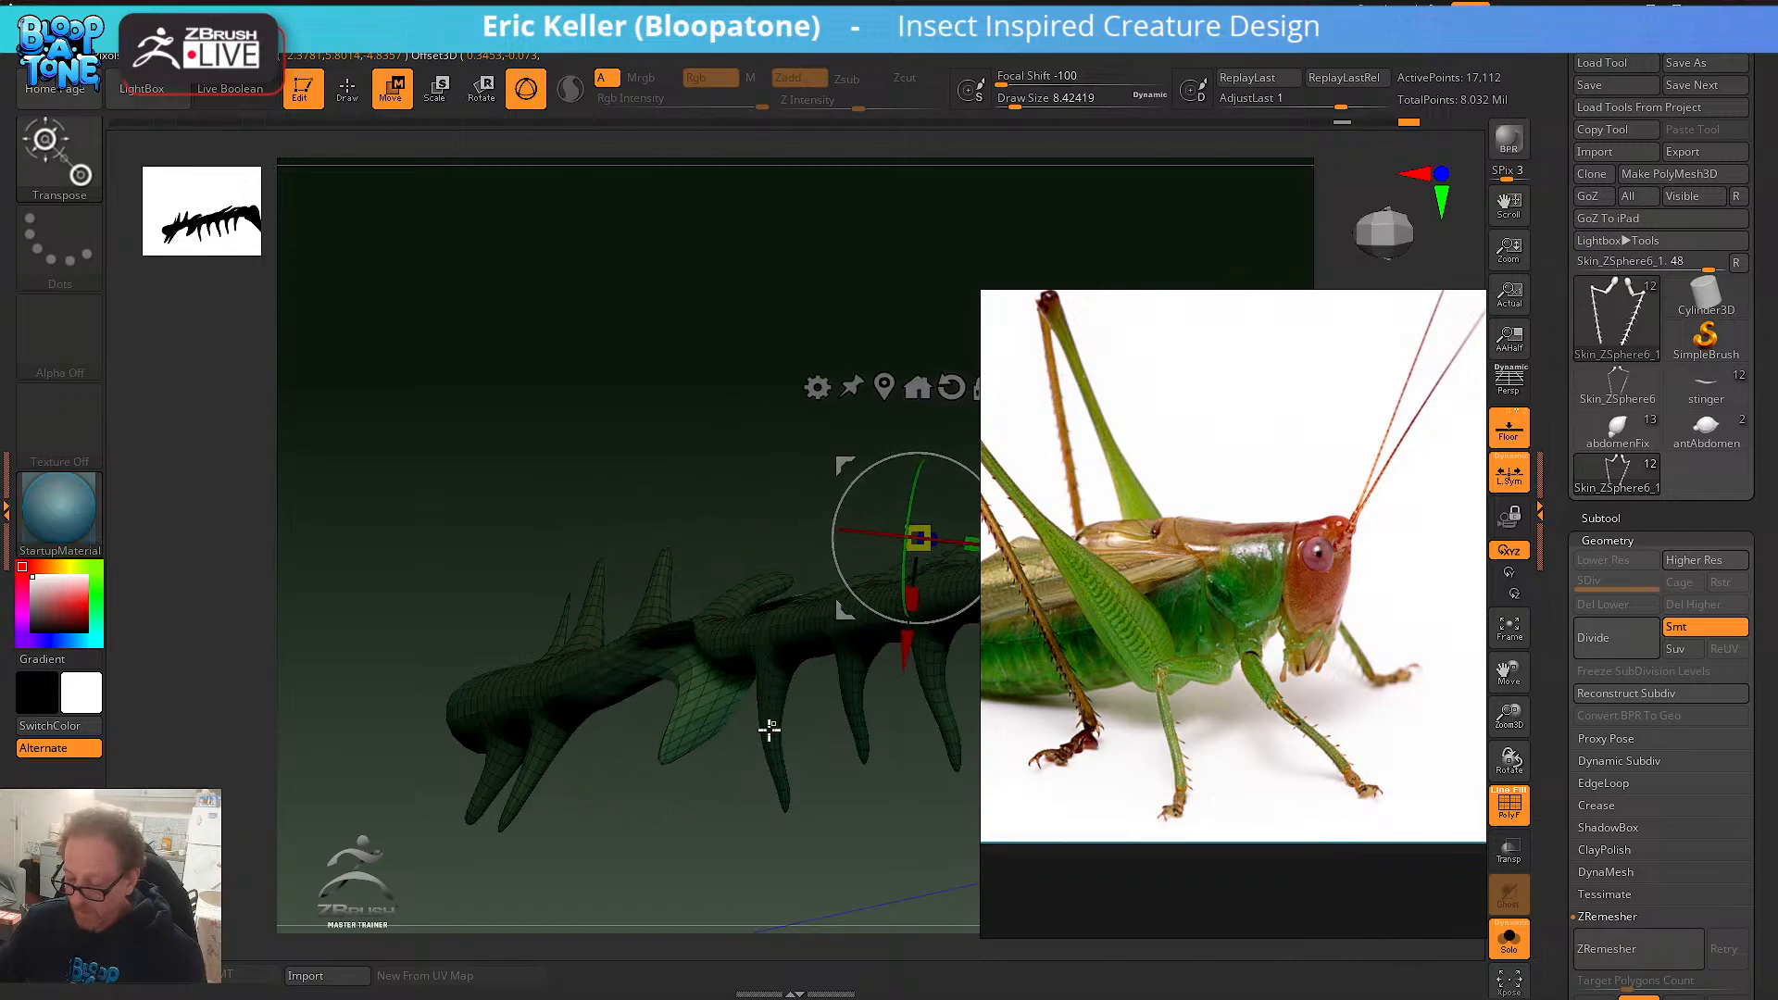
key(ctrl+z)
ctrl+drag(734, 842, 753, 867)
- Try masking around the lower-row spine again from other viewing angles, and clear the mask
alt+drag(767, 763, 1039, 545)
drag(722, 741, 737, 752)
ctrl+drag(686, 694, 671, 728)
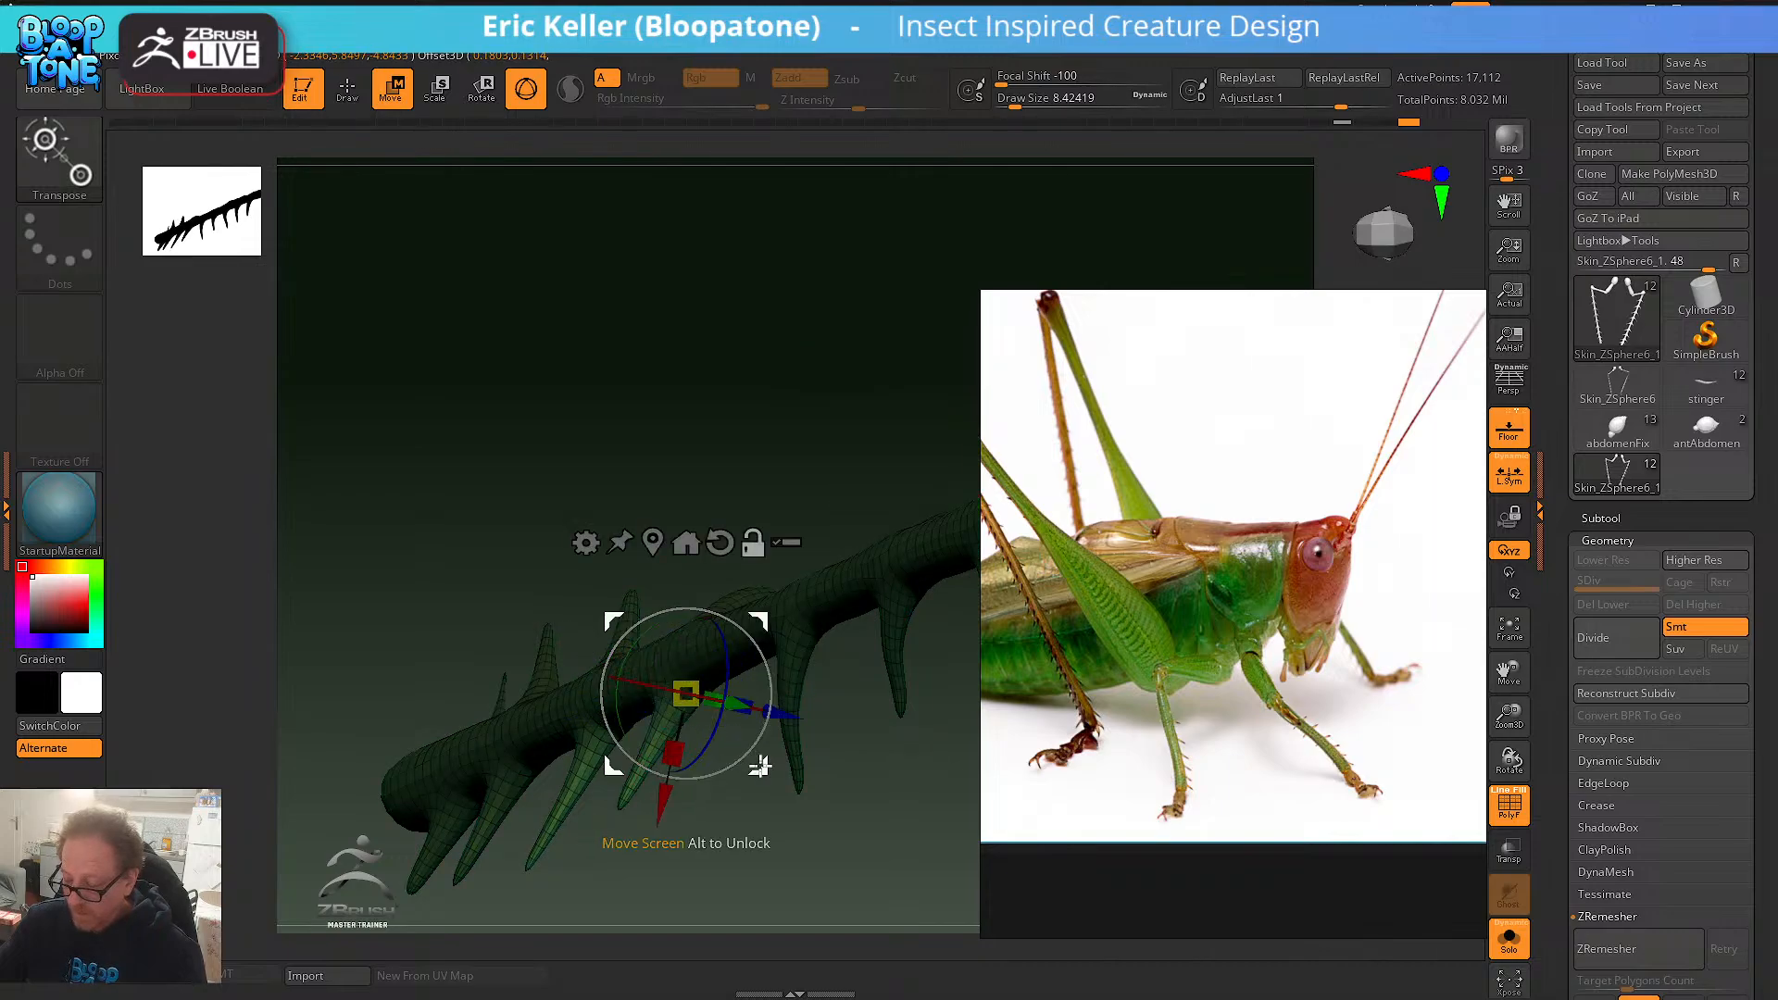
alt+drag(759, 767, 839, 613)
mouse_move(683, 665)
ctrl+mouse_down()
mouse_move(668, 715)
mouse_move(742, 821)
ctrl+mouse_up()
ctrl+click(720, 871)
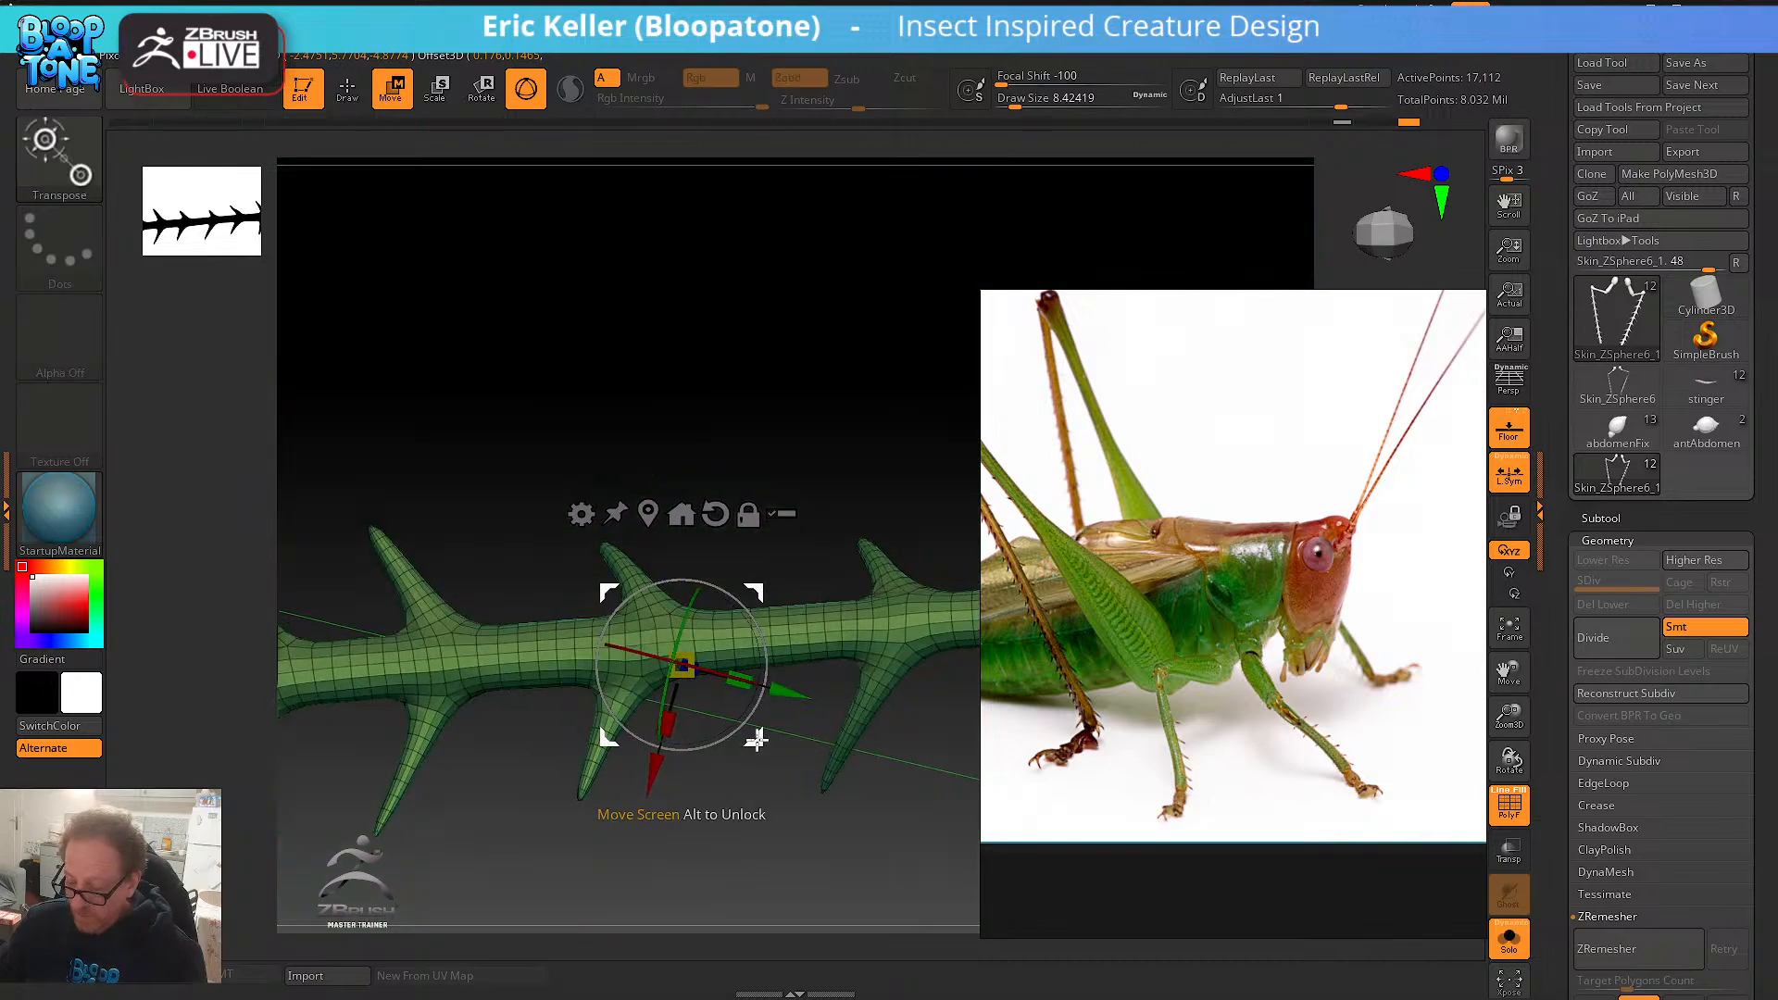
- Isolate the single lower-row spine from the underside of the leg and rotate it around its base
drag(757, 740, 1008, 663)
key(ctrl+z)
alt+drag(760, 743, 1086, 653)
ctrl+drag(626, 674, 609, 736)
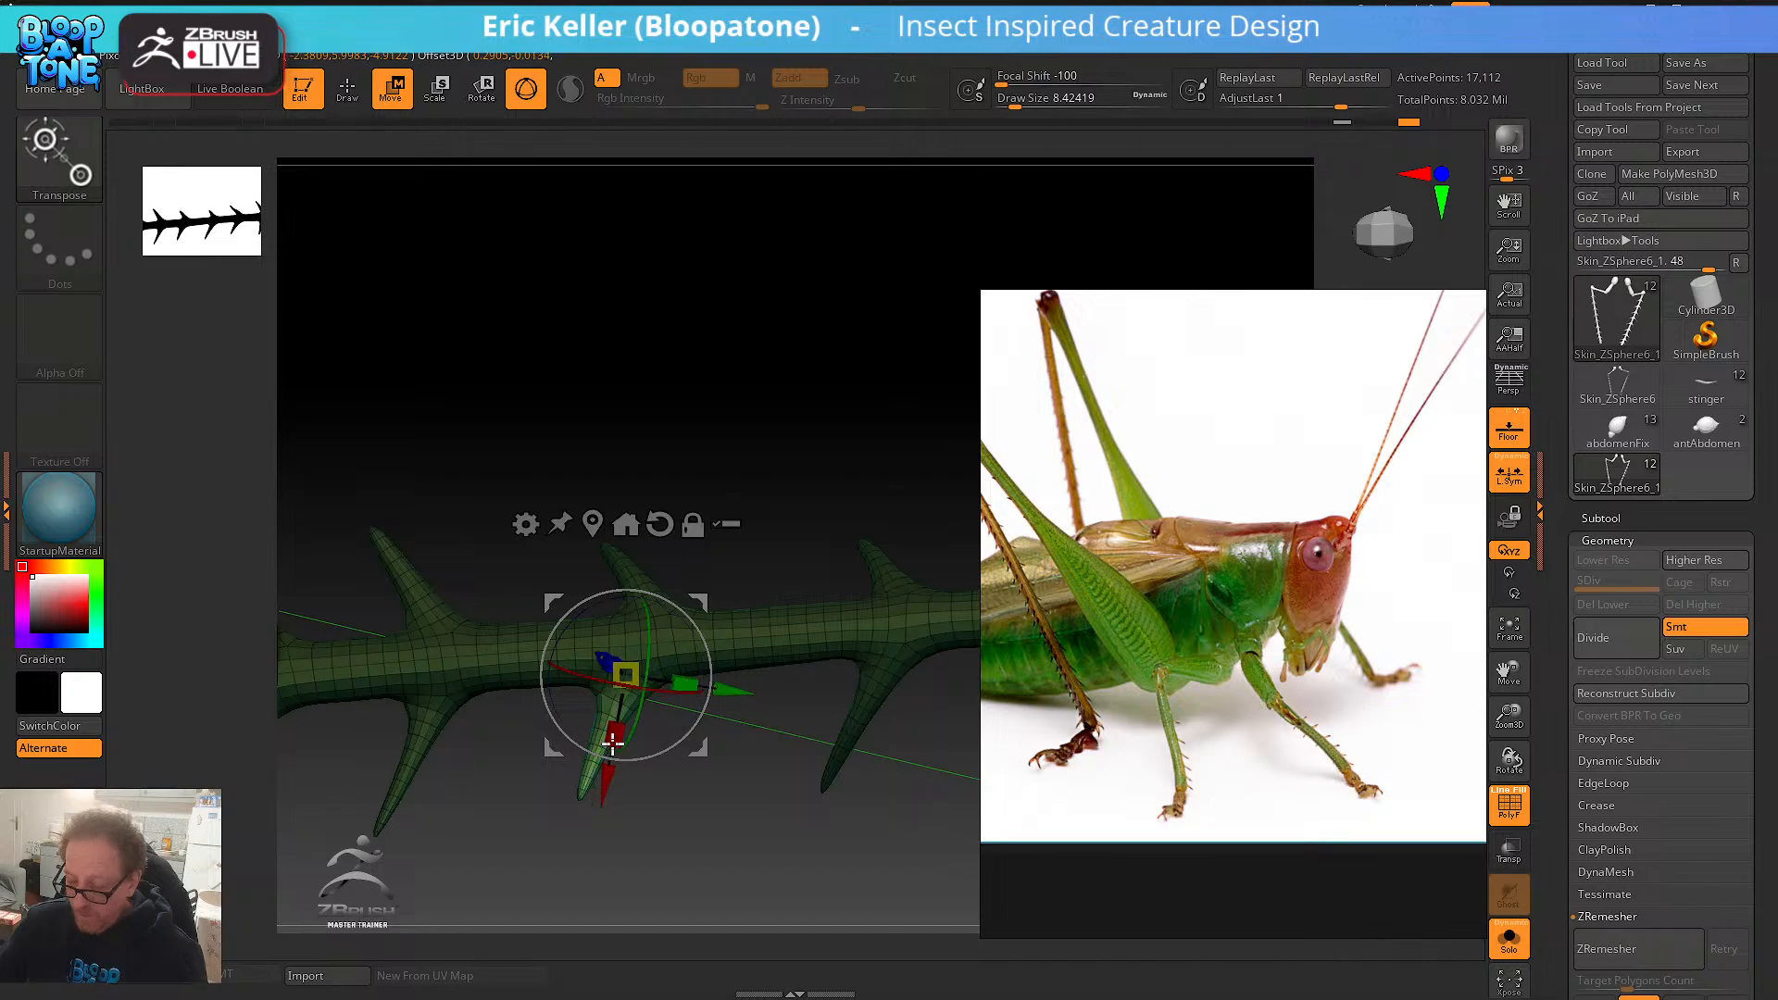
drag(695, 783, 770, 696)
- Rotate the isolated upper-row spine near the leg tip about 47 degrees
alt+click(774, 654)
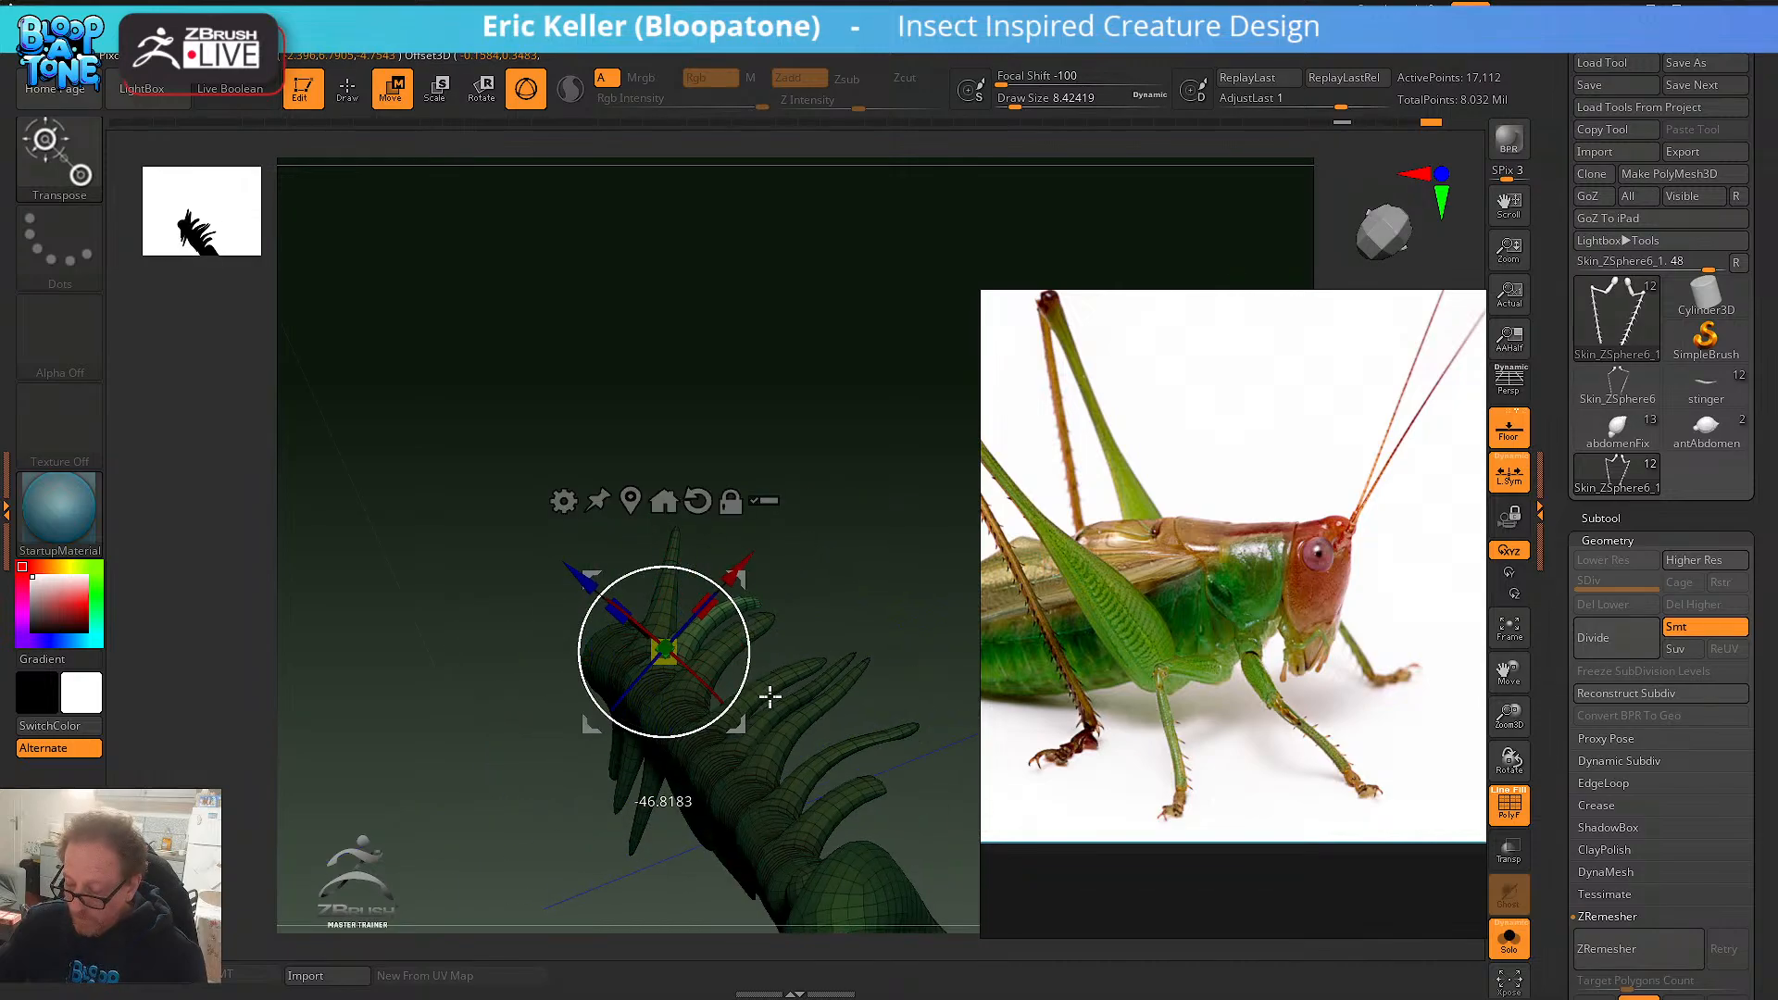
ctrl+drag(847, 655, 786, 614)
drag(651, 868, 572, 604)
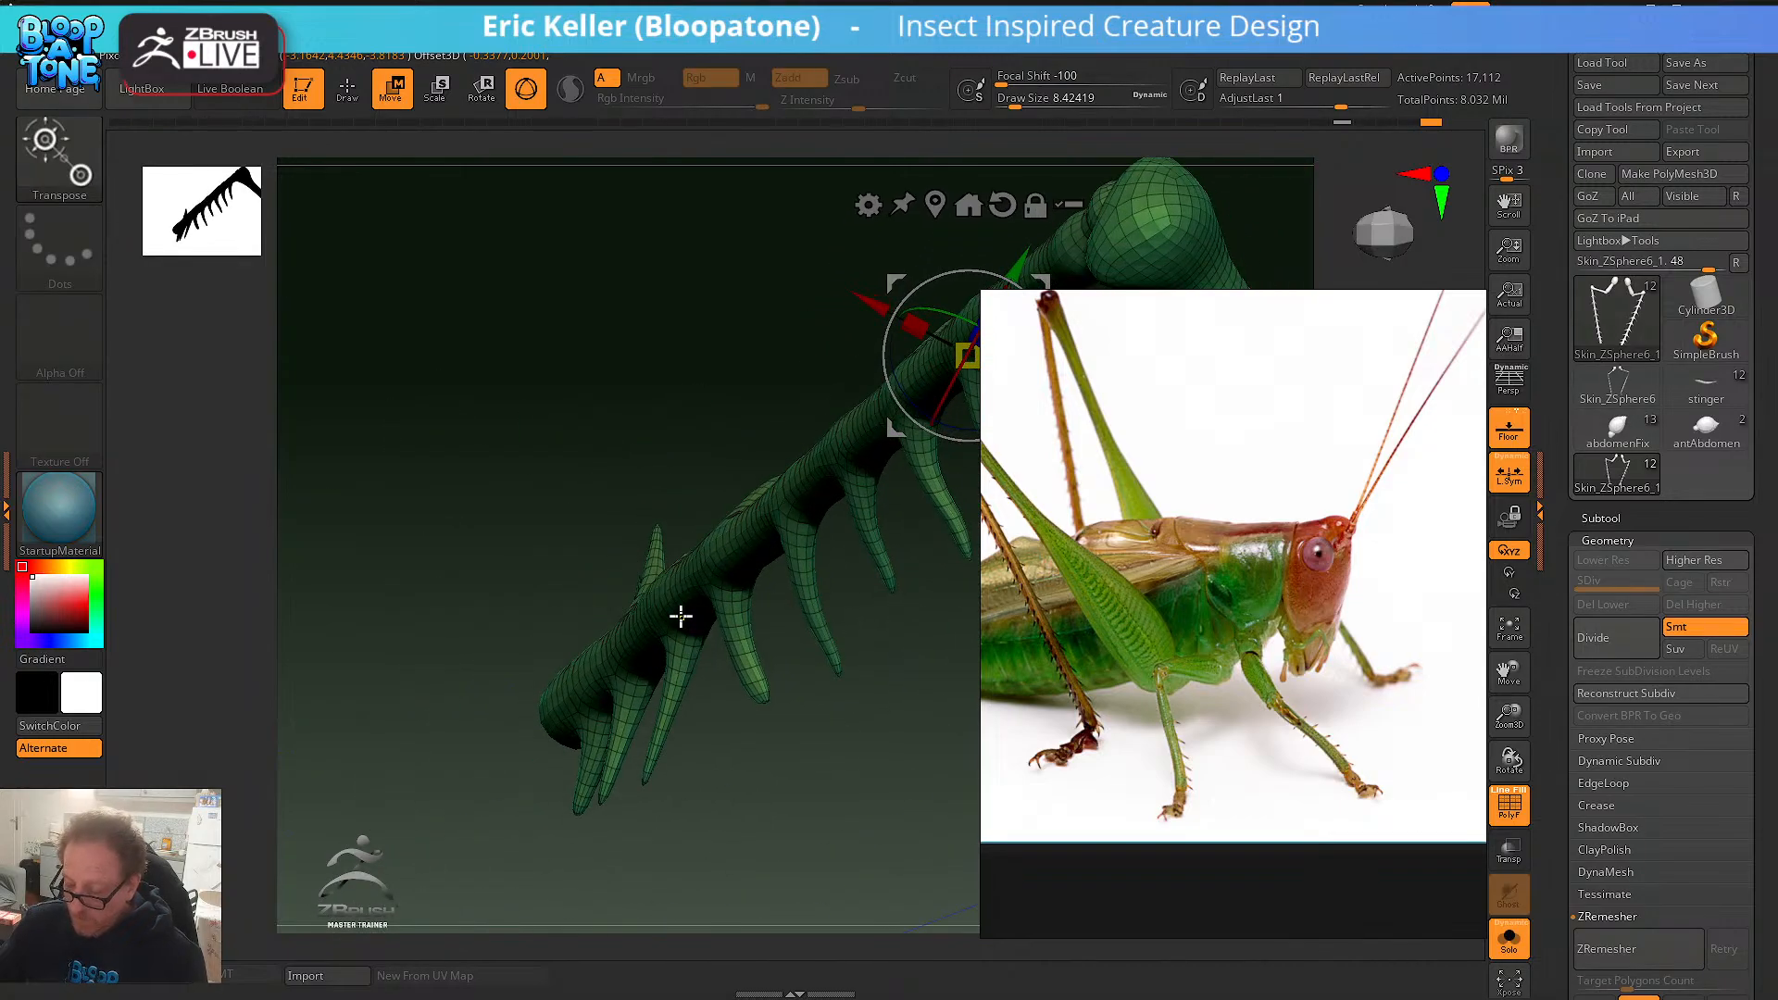
- Isolate the next lower-row spine toward the leg tip, angle it, and move the gizmo clear of the leg
mouse_move(680, 617)
ctrl+mouse_down()
mouse_move(675, 676)
mouse_move(762, 814)
mouse_move(748, 725)
mouse_move(786, 754)
mouse_move(703, 790)
mouse_move(660, 648)
mouse_move(664, 663)
ctrl+mouse_up()
drag(752, 771, 663, 707)
ctrl+drag(641, 647, 631, 683)
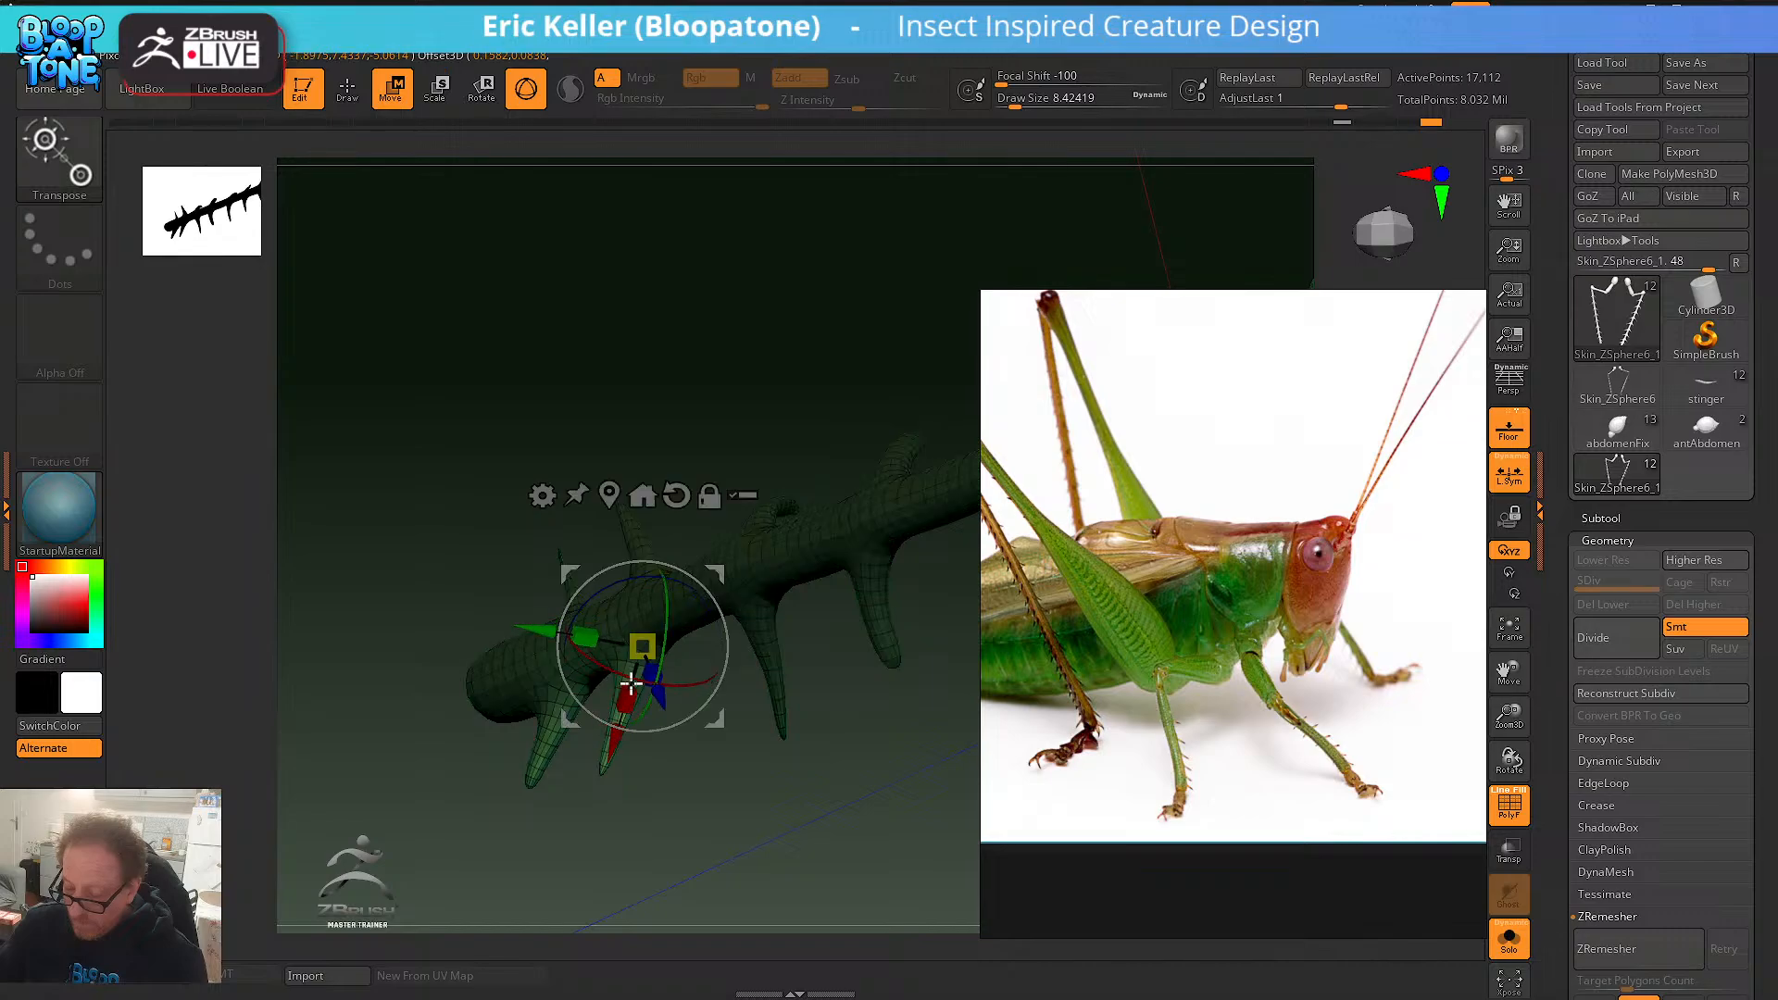
alt+drag(720, 725, 995, 599)
- Isolate the second spine from the tip on the lower row and rotate it about 24 degrees
drag(653, 619, 637, 706)
drag(677, 771, 933, 615)
ctrl+drag(602, 628, 589, 696)
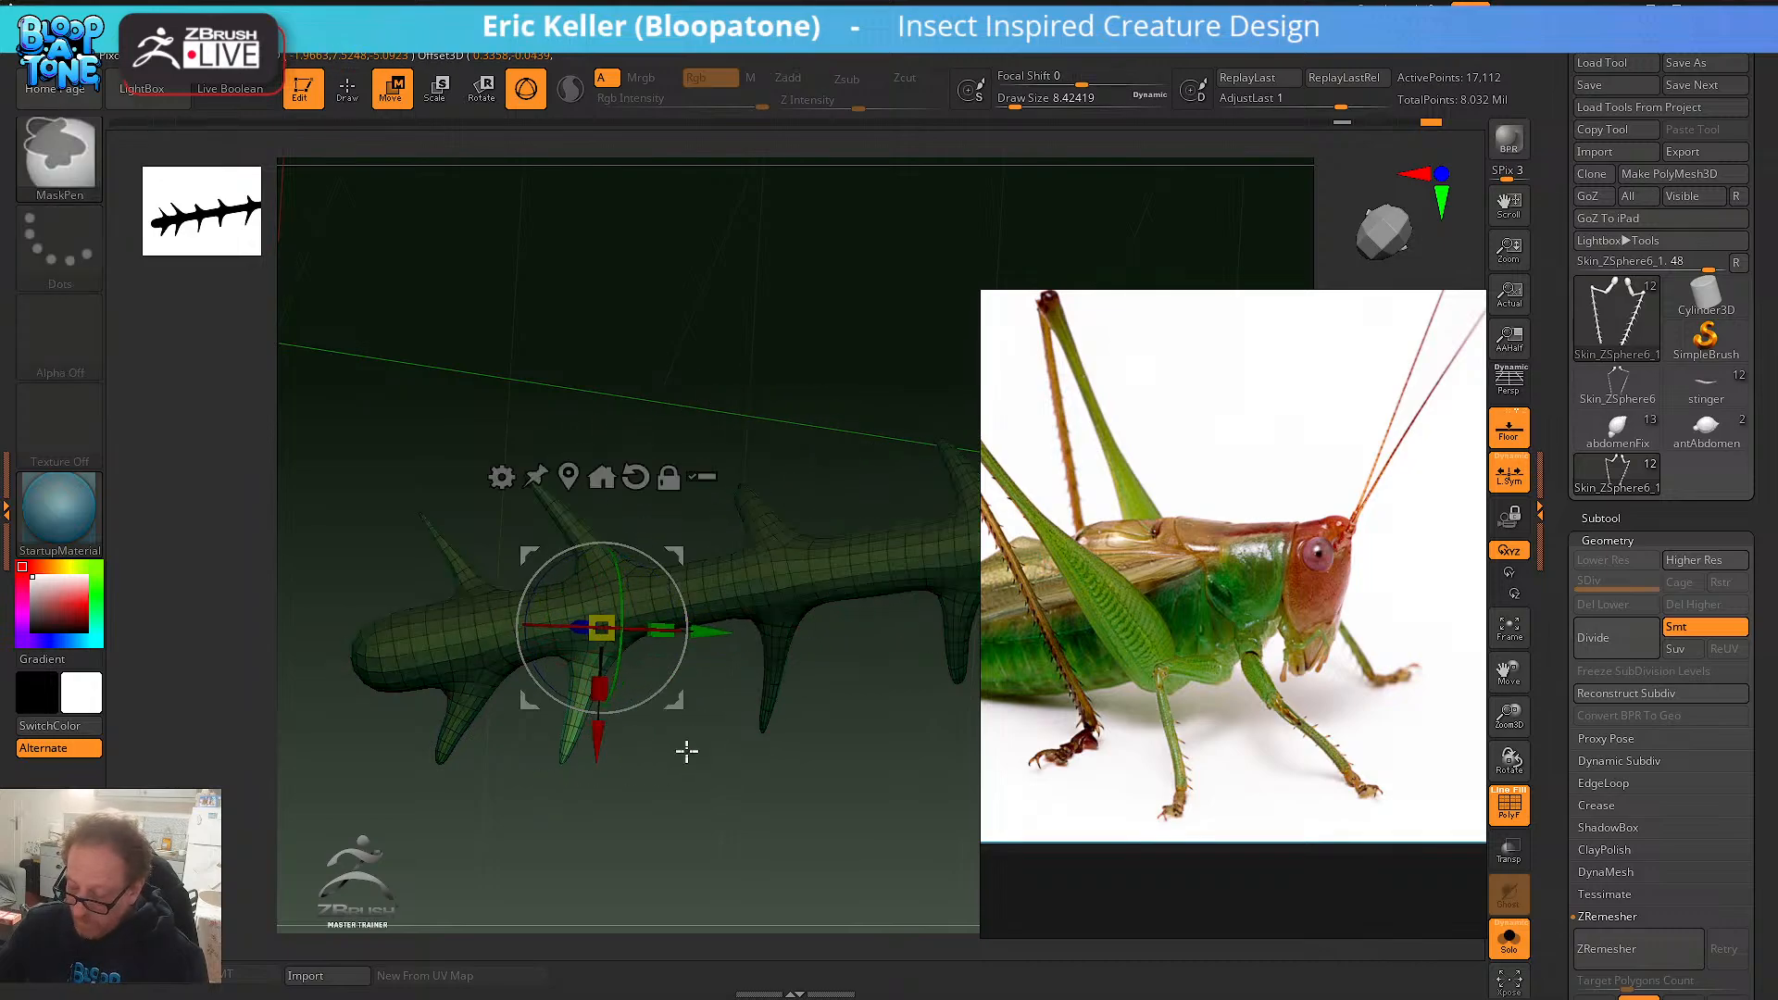
mouse_move(682, 750)
mouse_down()
mouse_move(627, 741)
mouse_move(701, 721)
mouse_up()
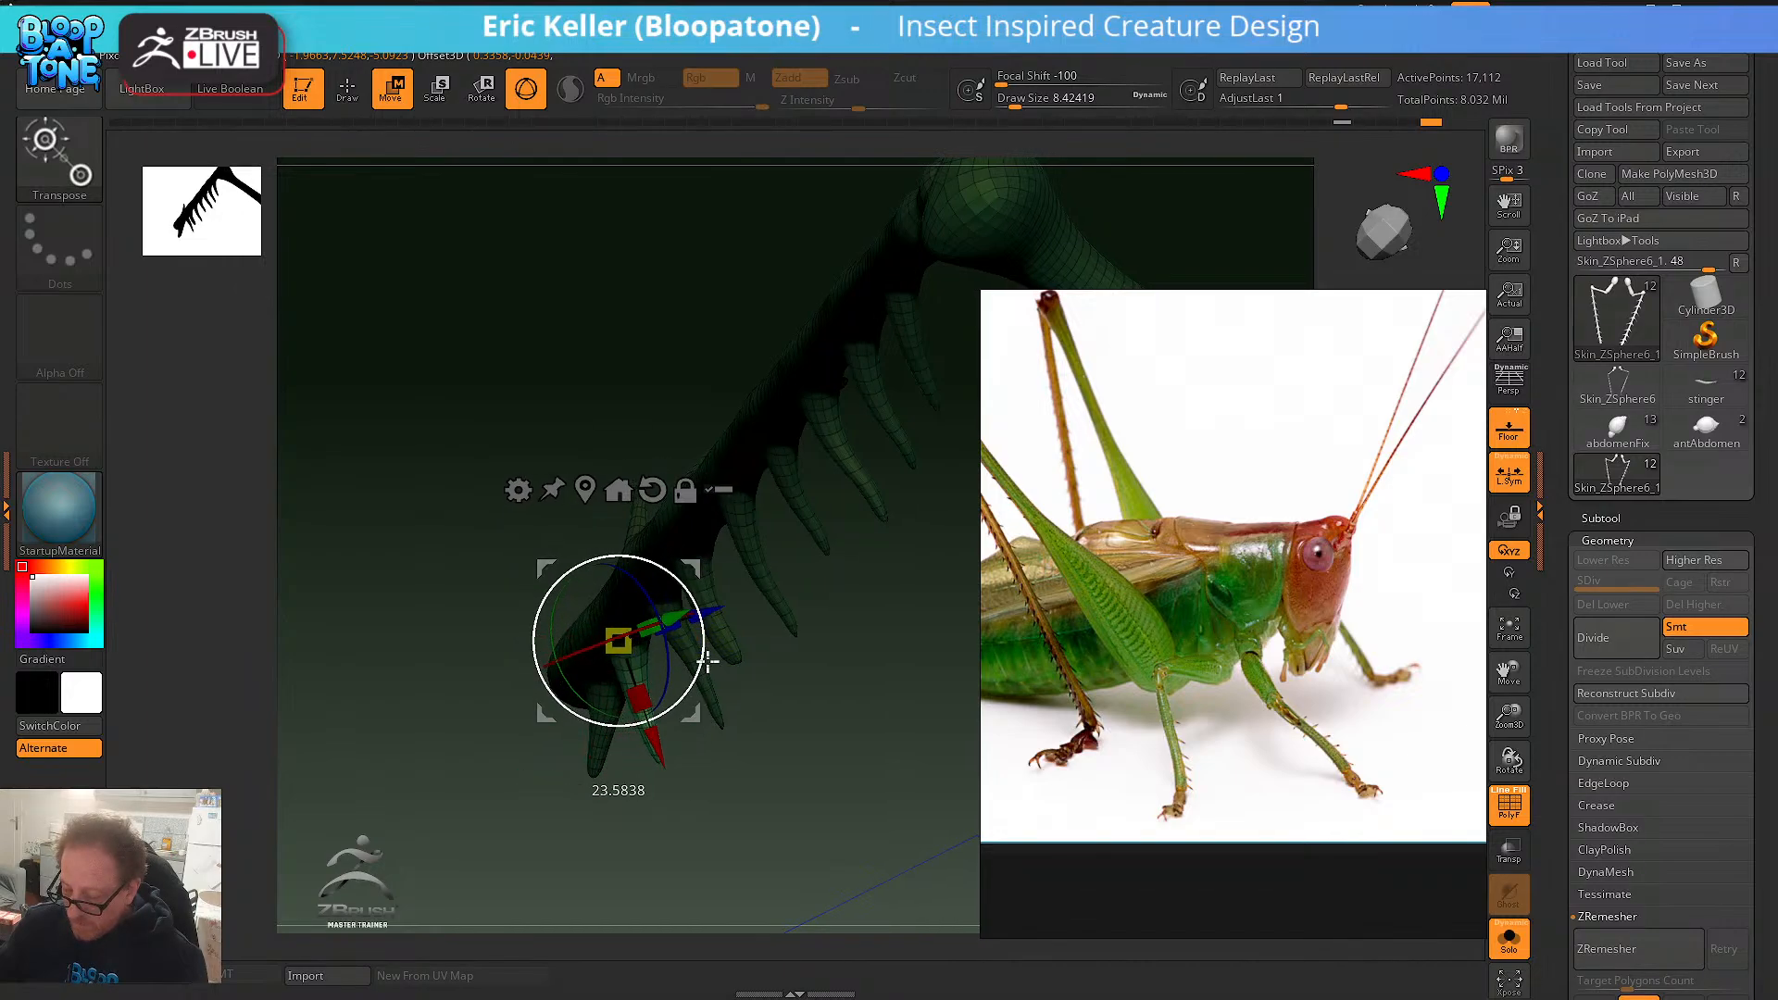
- Isolate another upright spine near the leg tip, set the gizmo at its base, and rotate the spine
drag(794, 672, 736, 689)
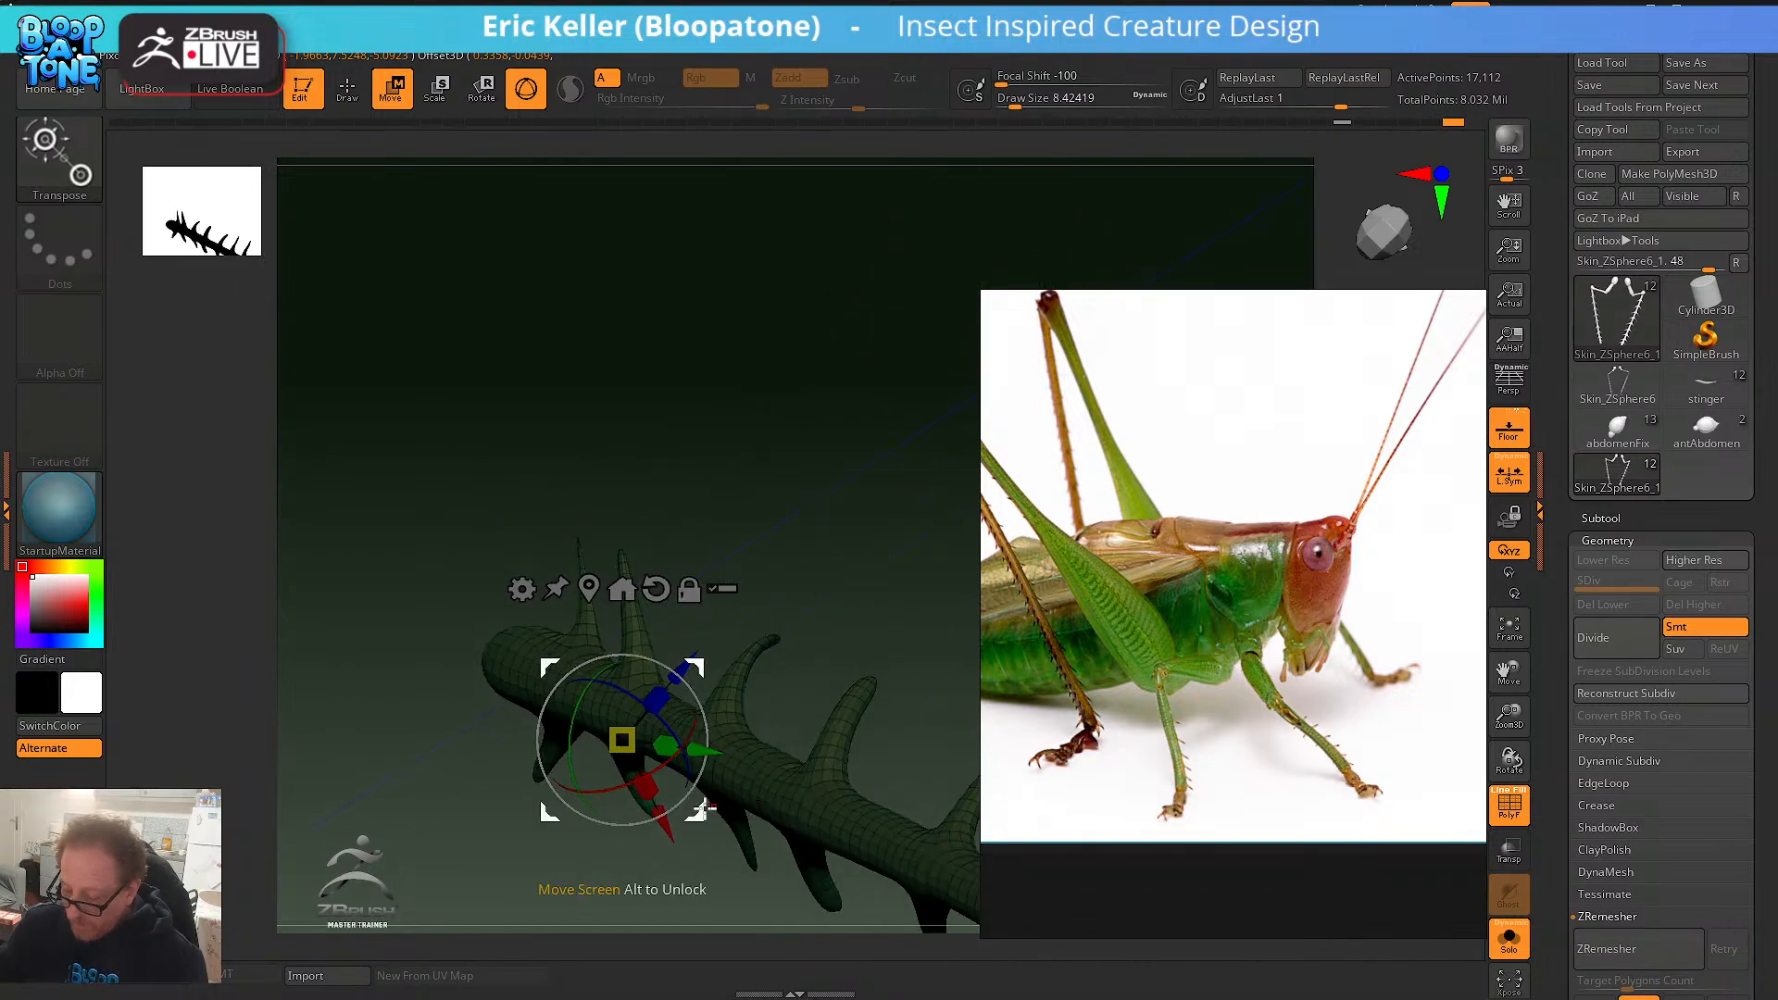
ctrl+drag(704, 808, 963, 503)
key(ctrl+z)
mouse_move(799, 547)
ctrl+mouse_down()
mouse_move(857, 585)
mouse_move(765, 580)
ctrl+mouse_up()
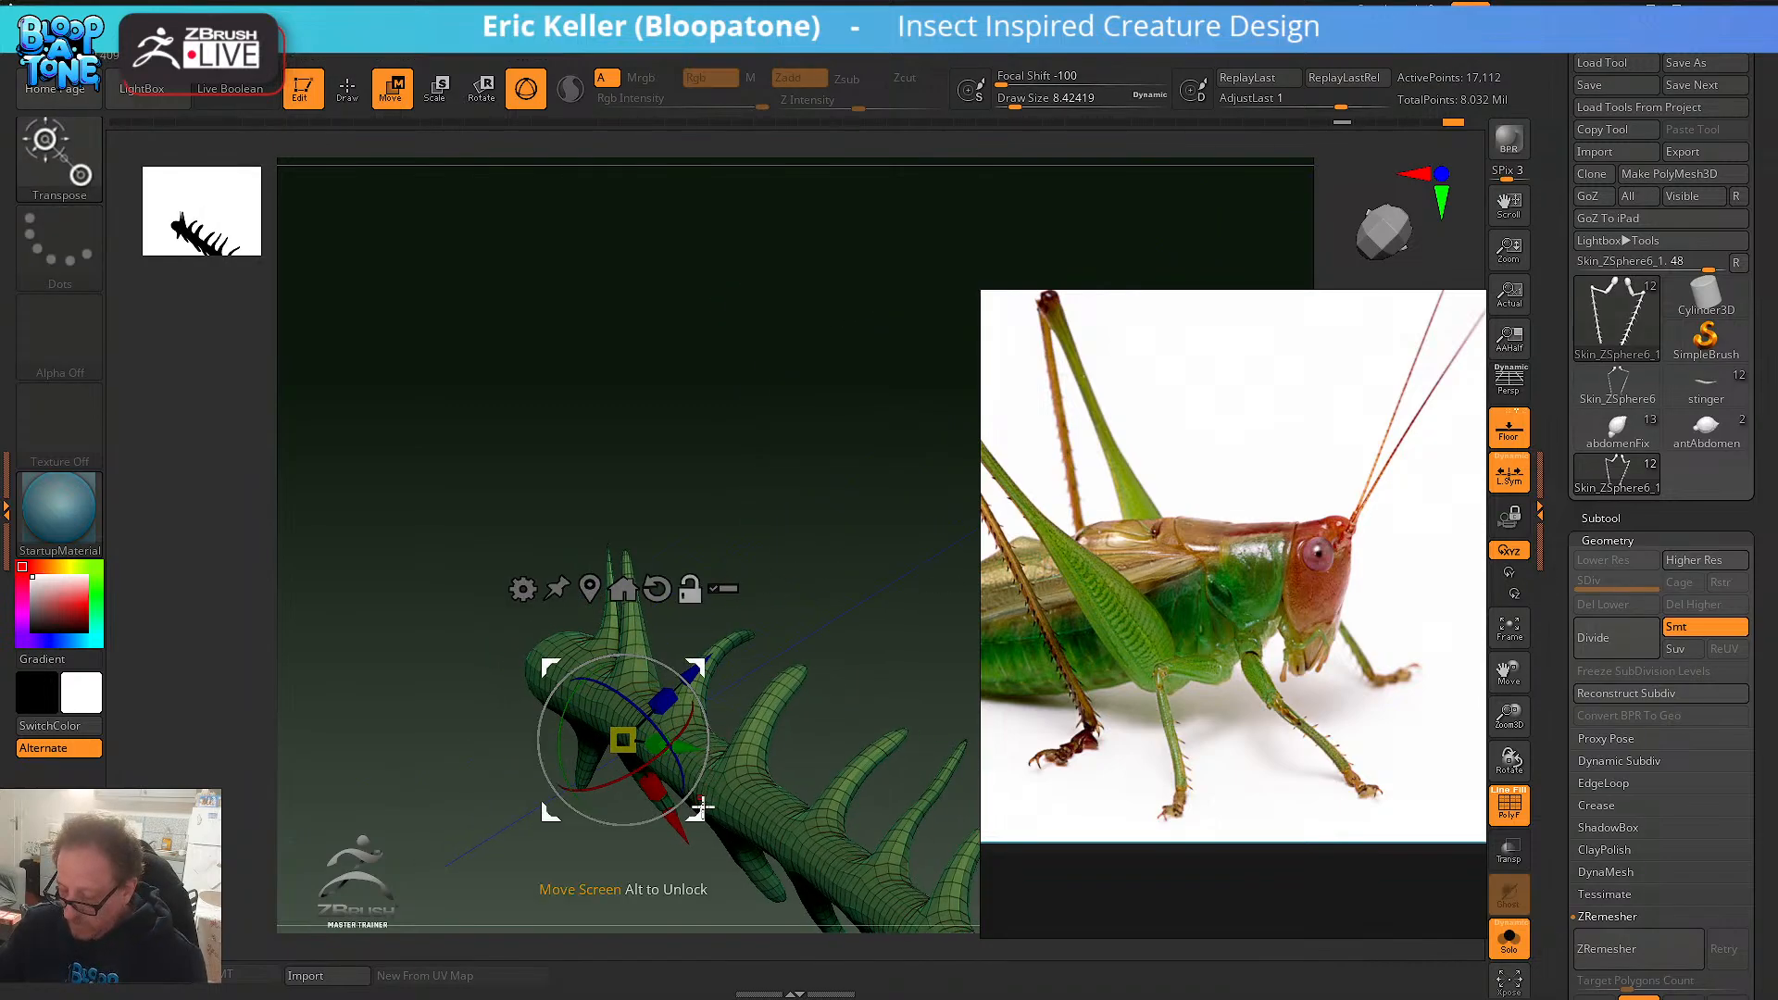
alt+drag(703, 807, 920, 480)
ctrl+drag(641, 663, 646, 612)
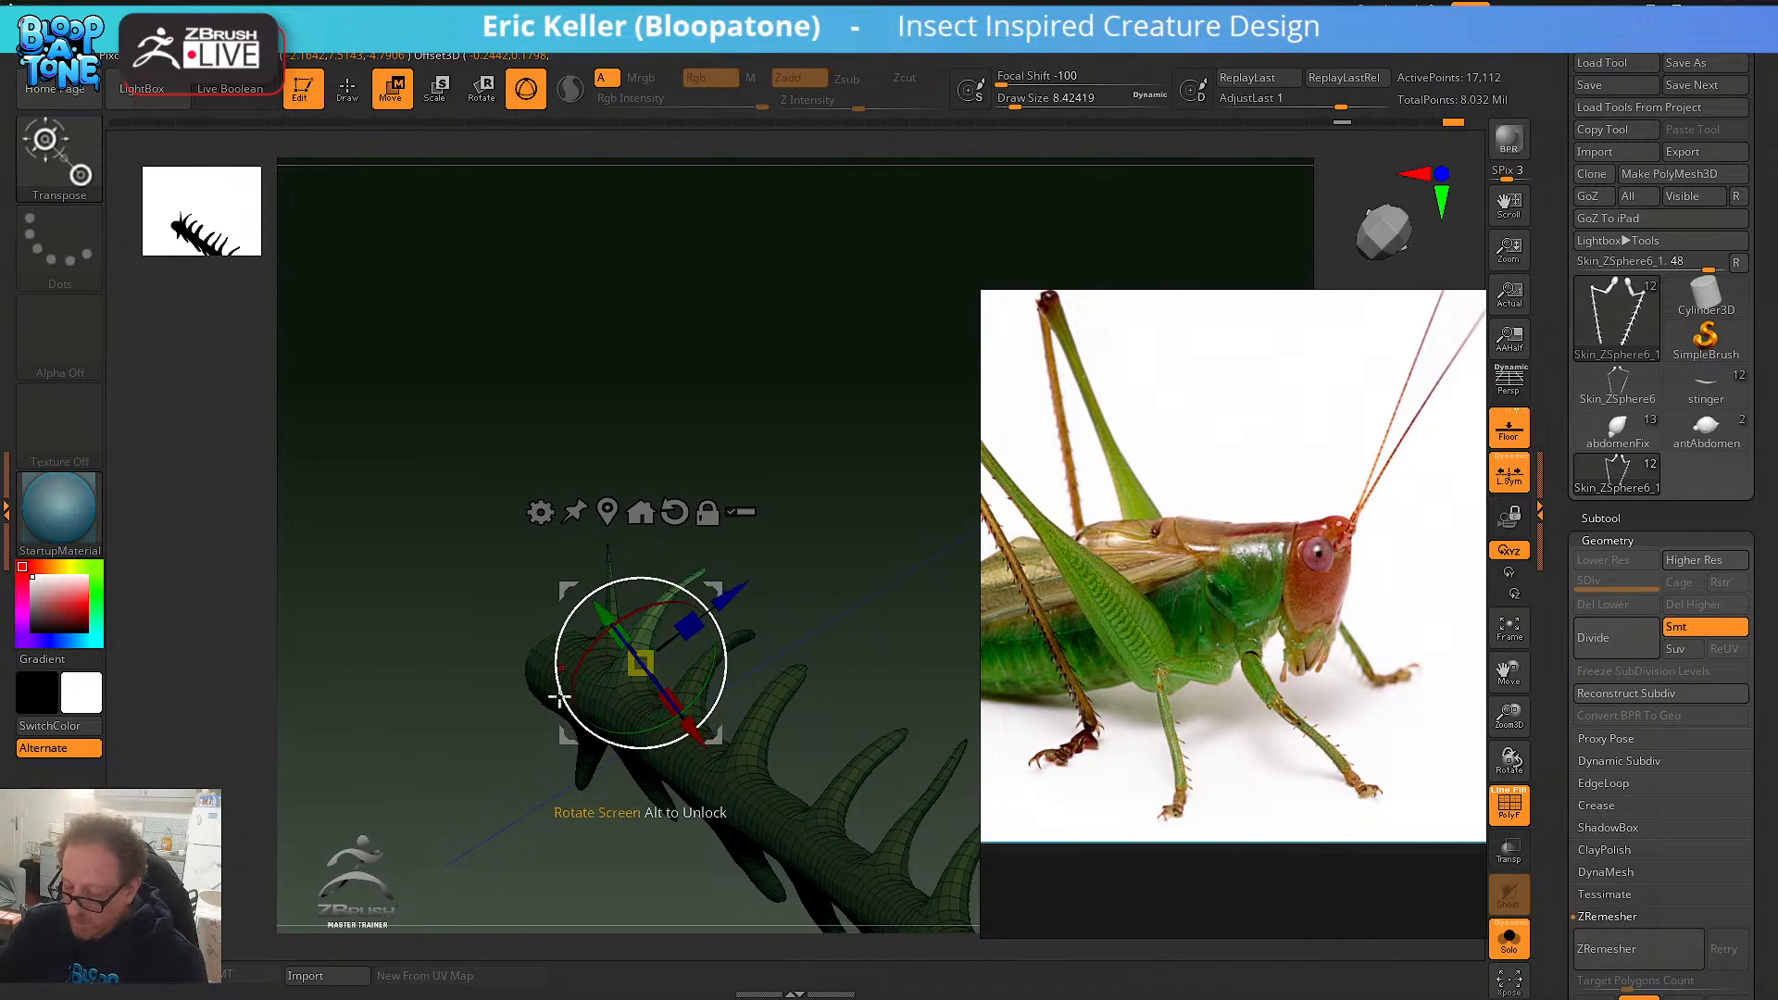
drag(635, 815, 656, 704)
mouse_move(658, 632)
mouse_down()
mouse_move(650, 685)
mouse_move(714, 699)
mouse_up()
- Isolate the spine nearest the leg tip and set the gizmo at its base
drag(795, 573, 902, 527)
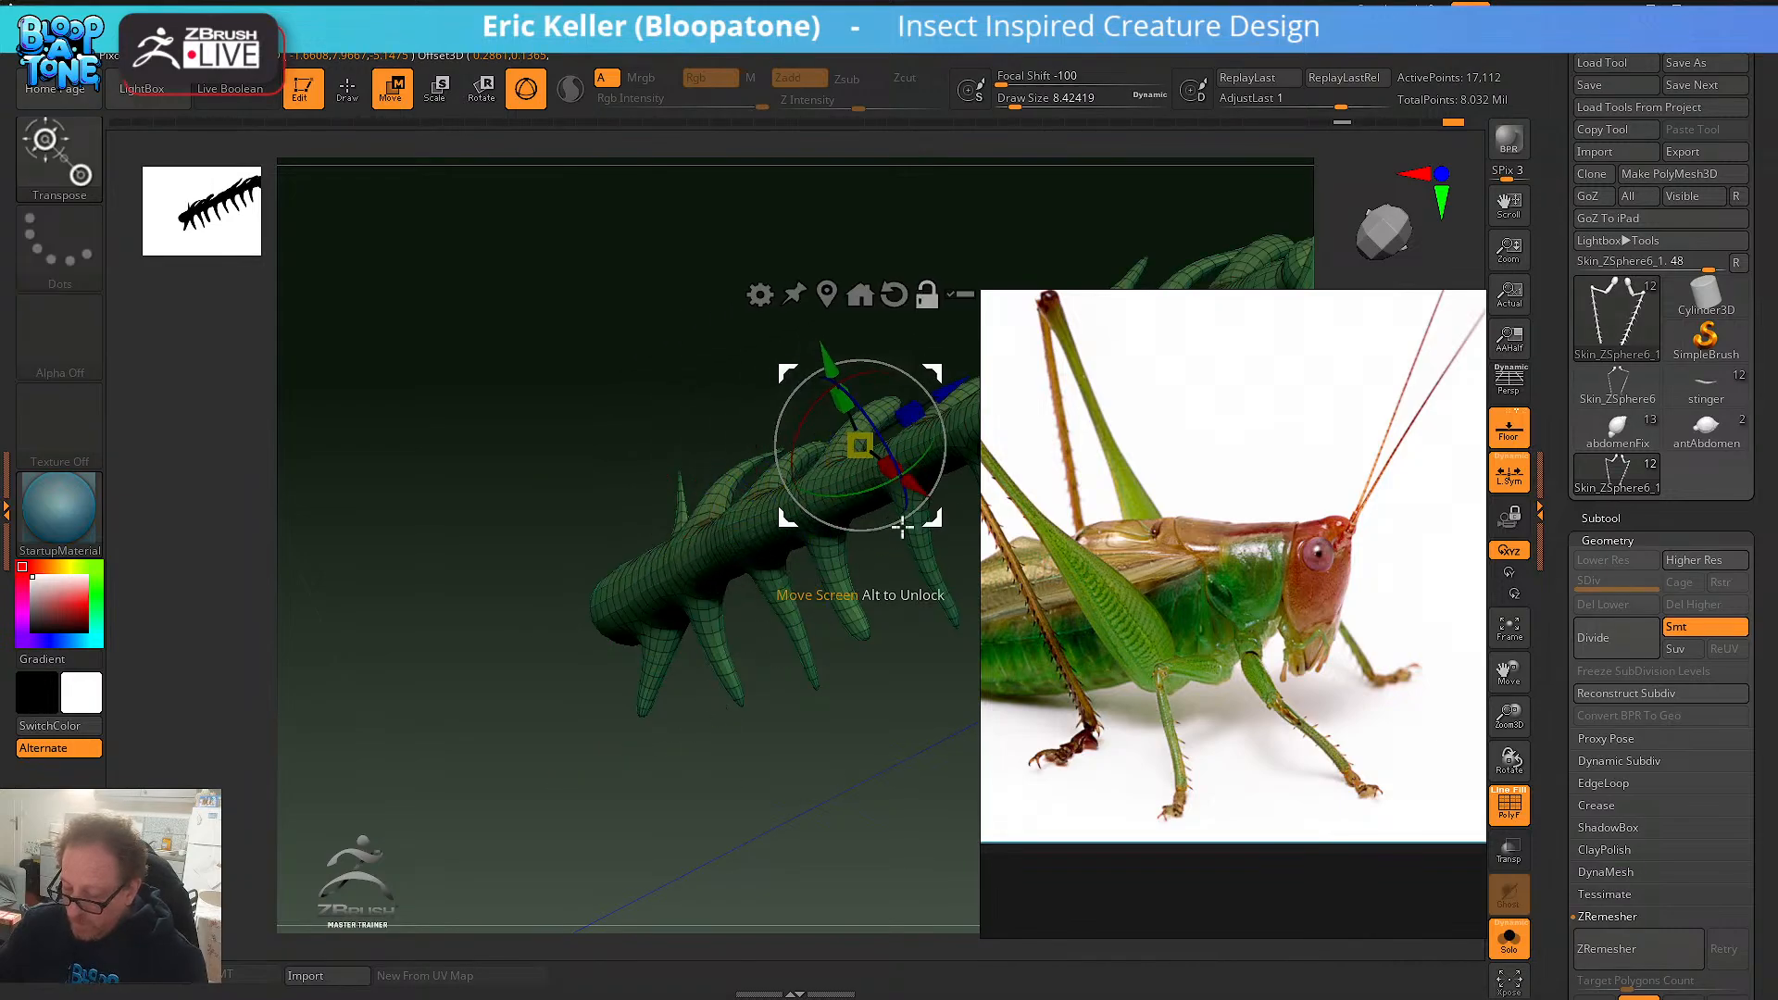
drag(665, 633, 828, 921)
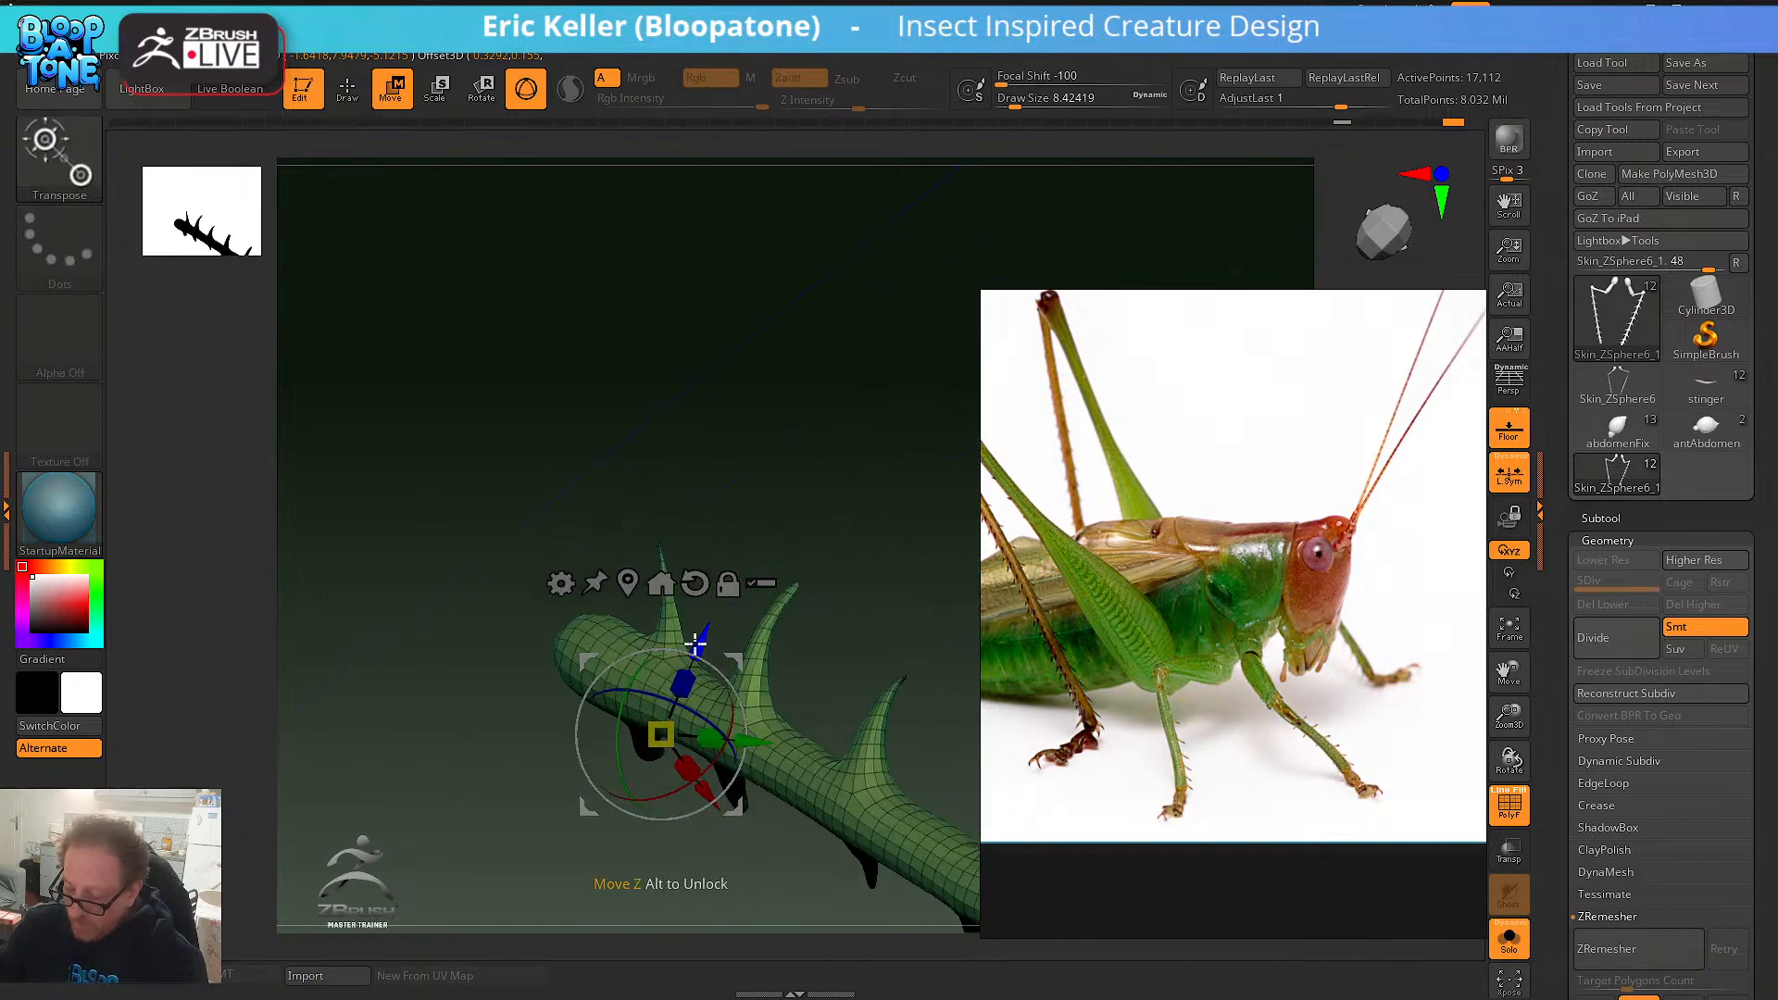
drag(673, 636, 724, 507)
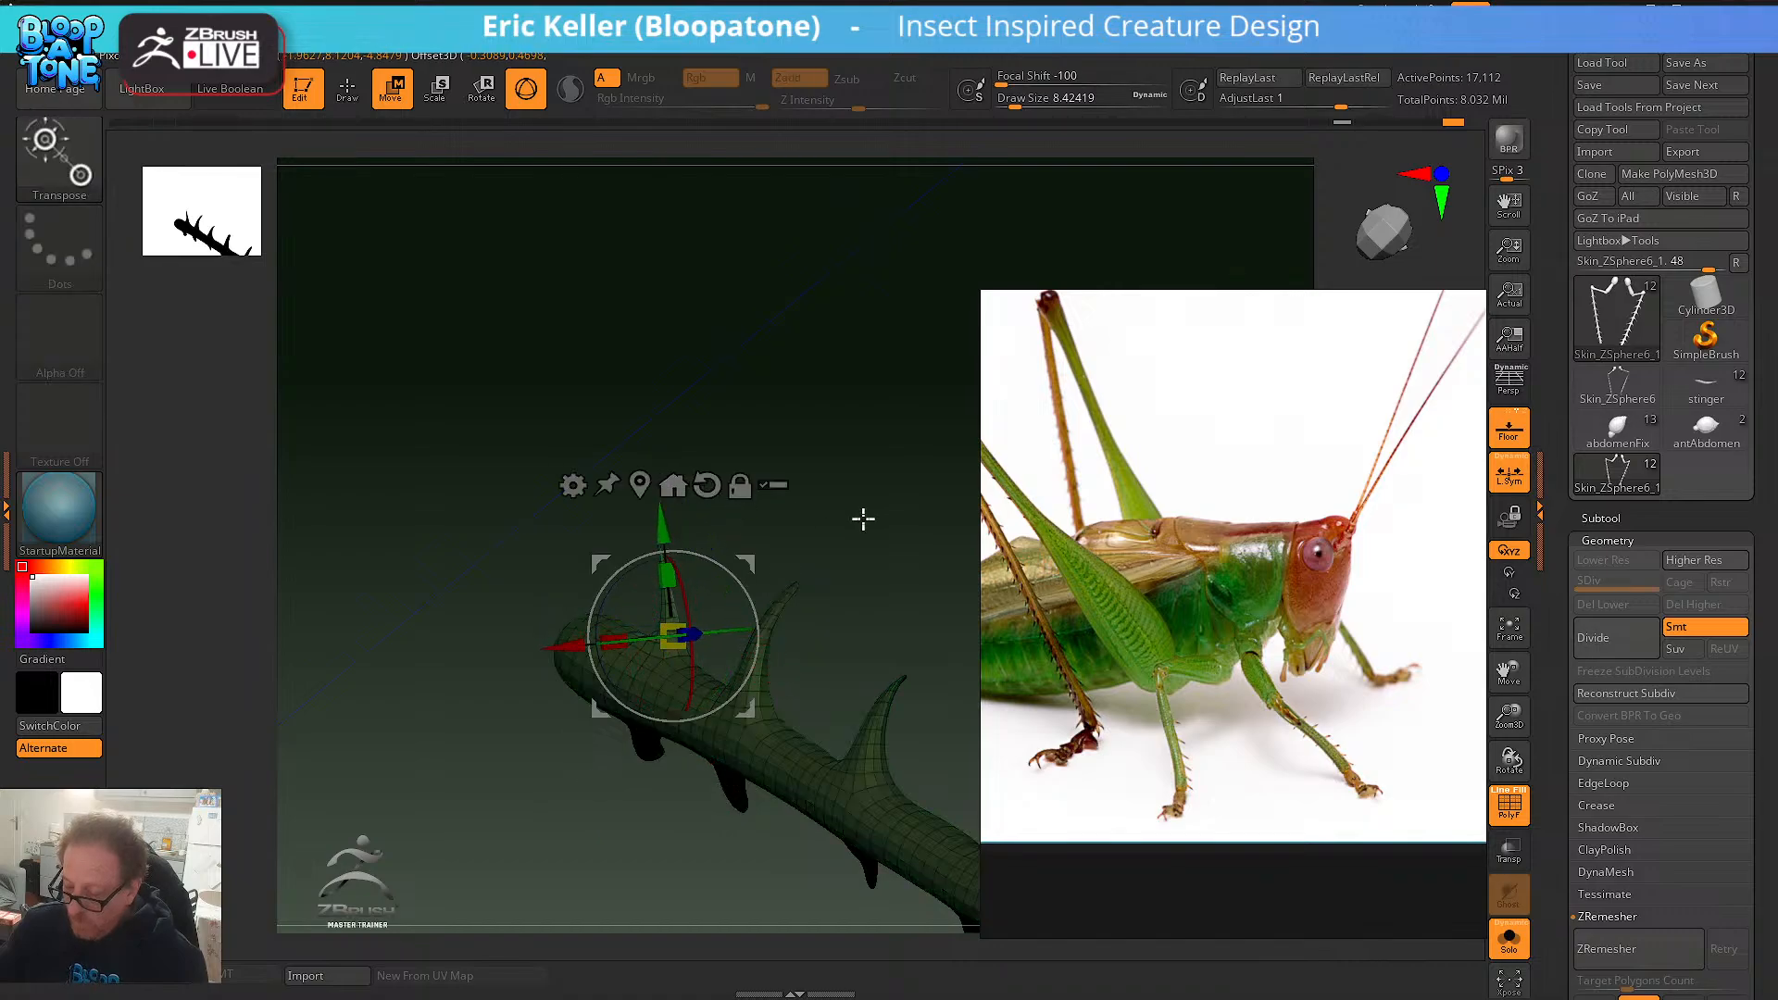
drag(863, 518, 818, 497)
alt+drag(755, 610, 779, 683)
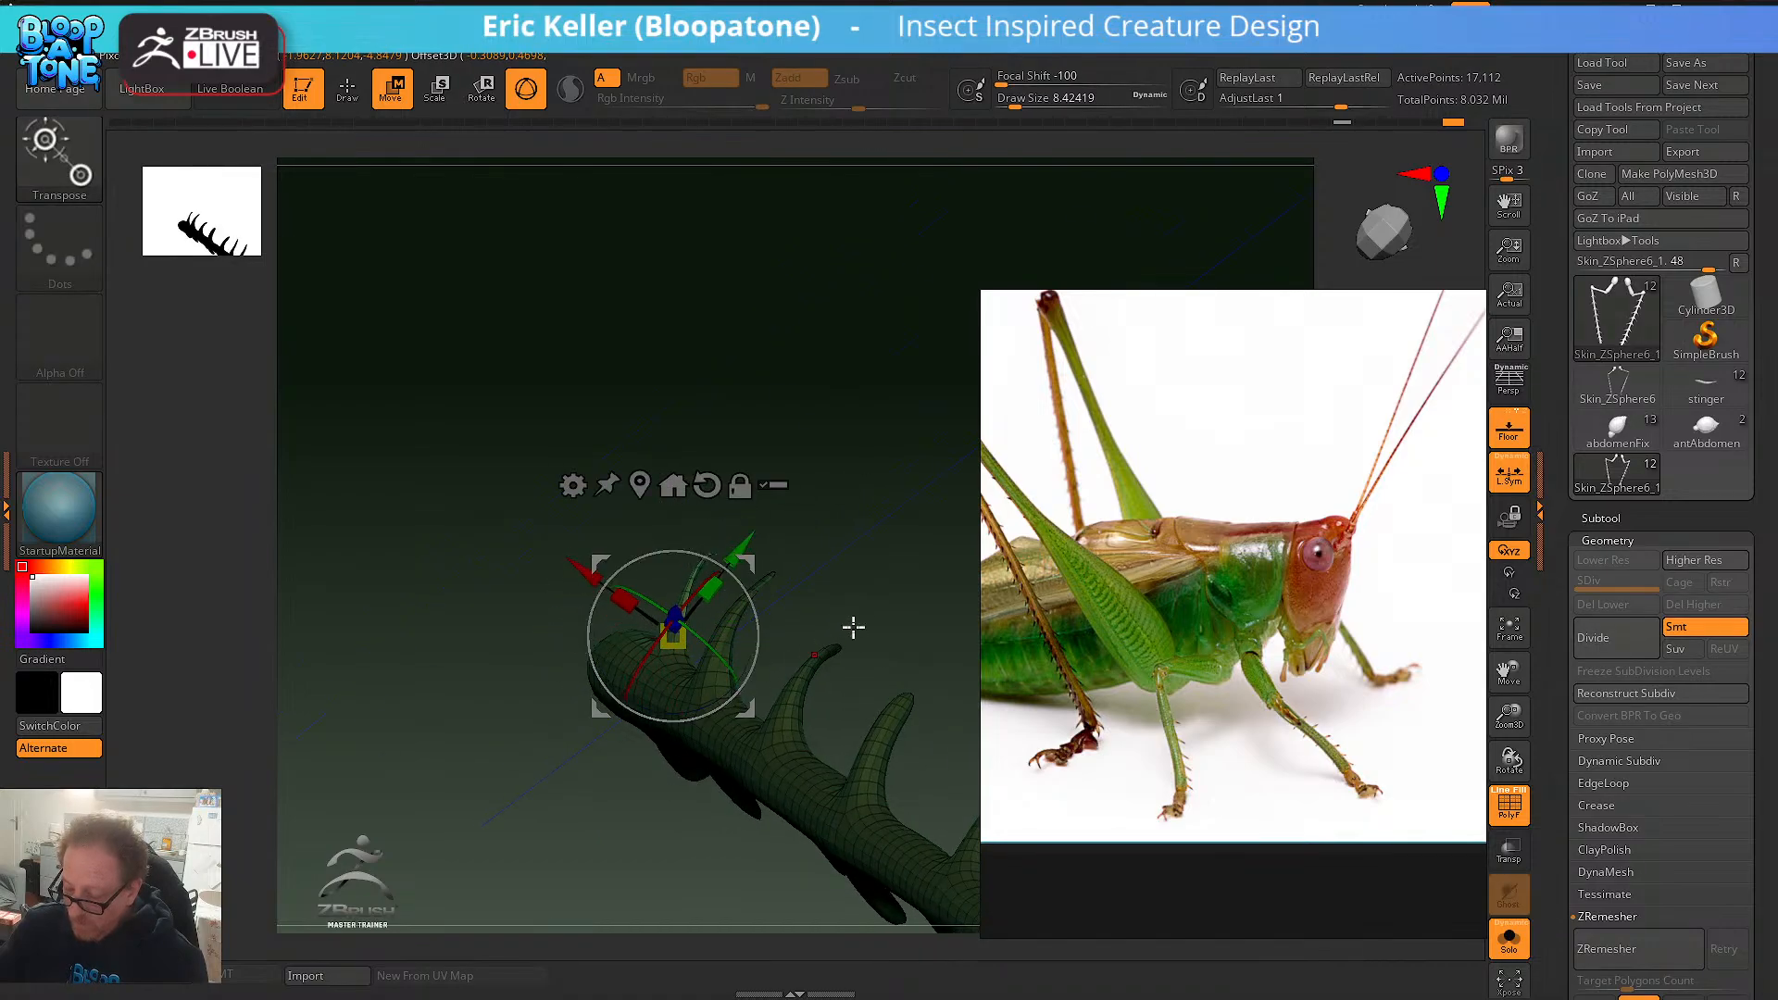
- Turn off Solo to show the whole creature around the spiny front legs, and hide the wireframe
alt+drag(890, 593, 713, 593)
key(f)
drag(514, 787, 563, 694)
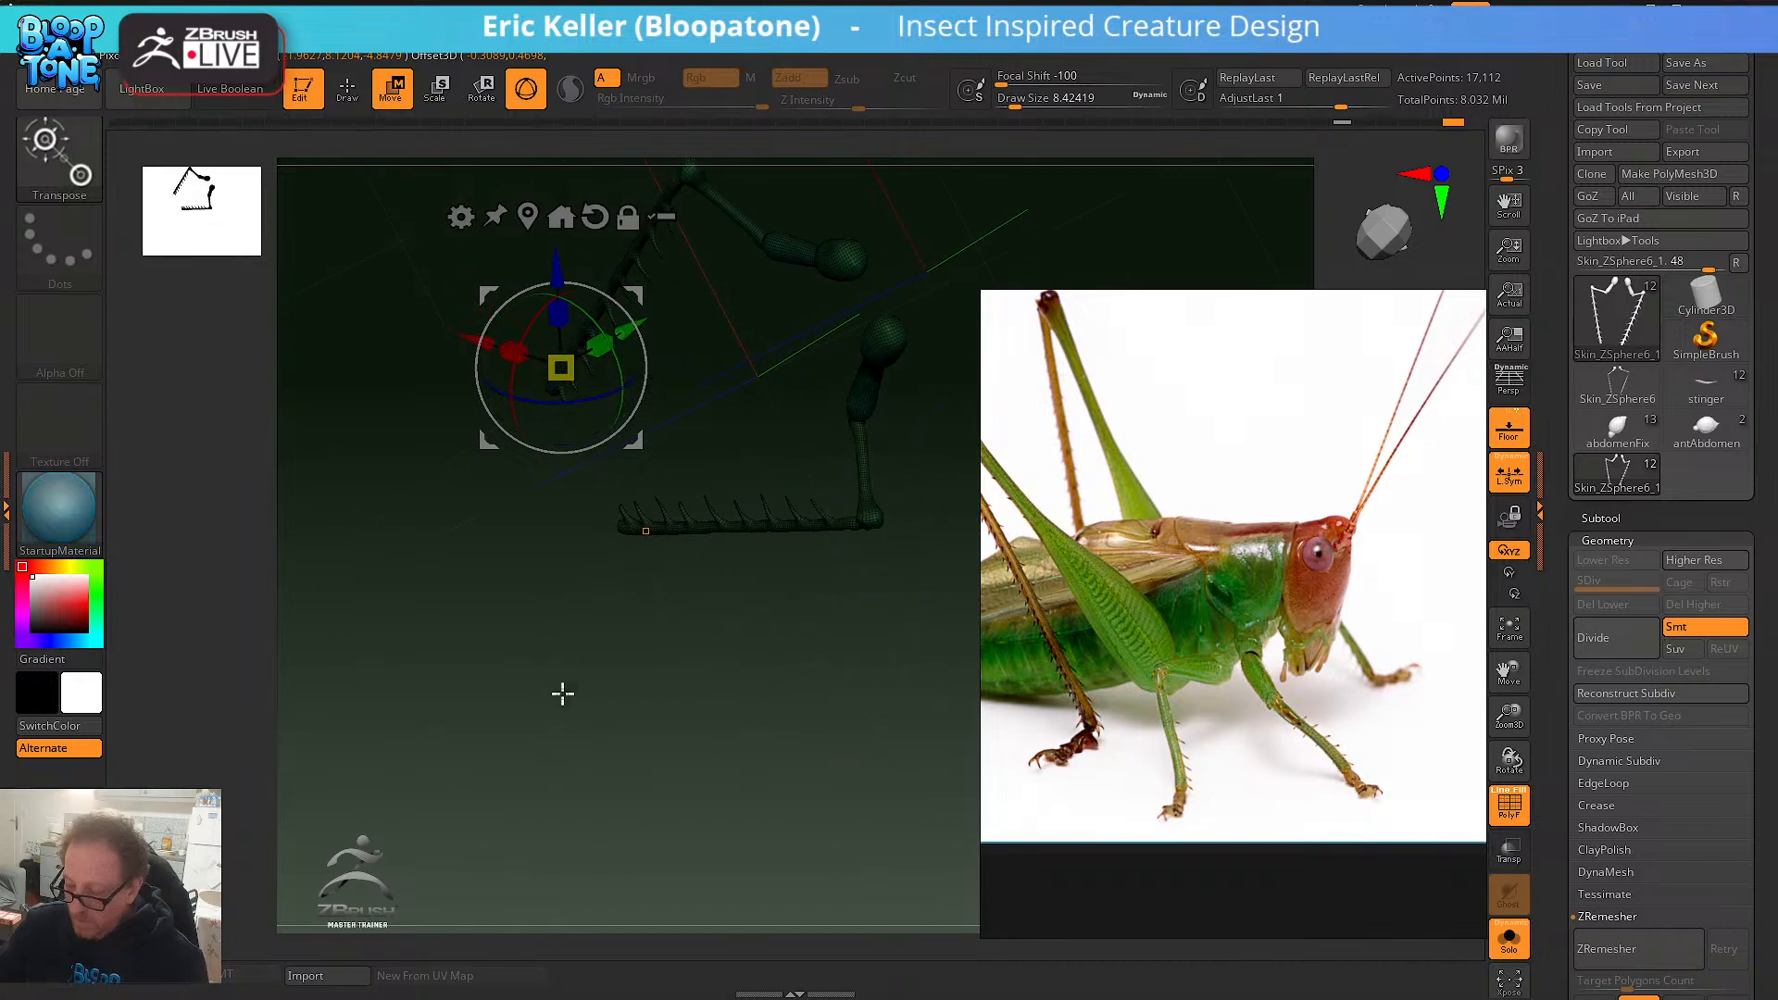
alt+drag(747, 776, 953, 898)
click(1509, 939)
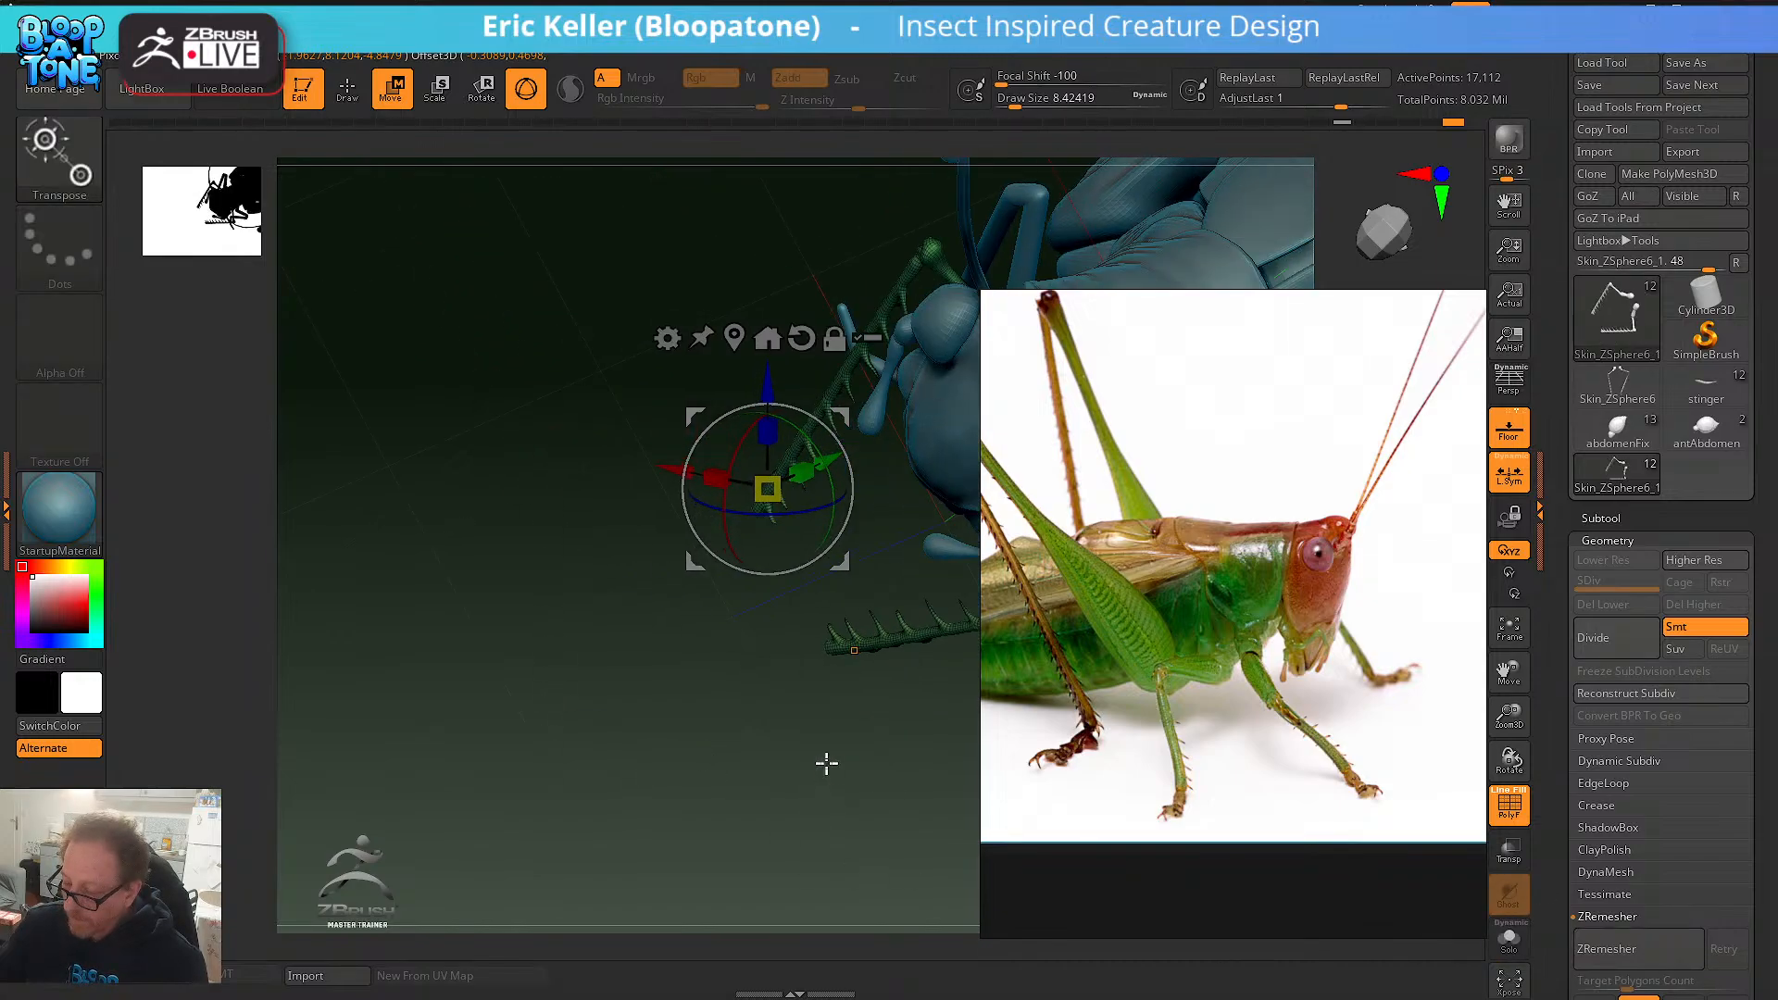
drag(827, 763, 1313, 867)
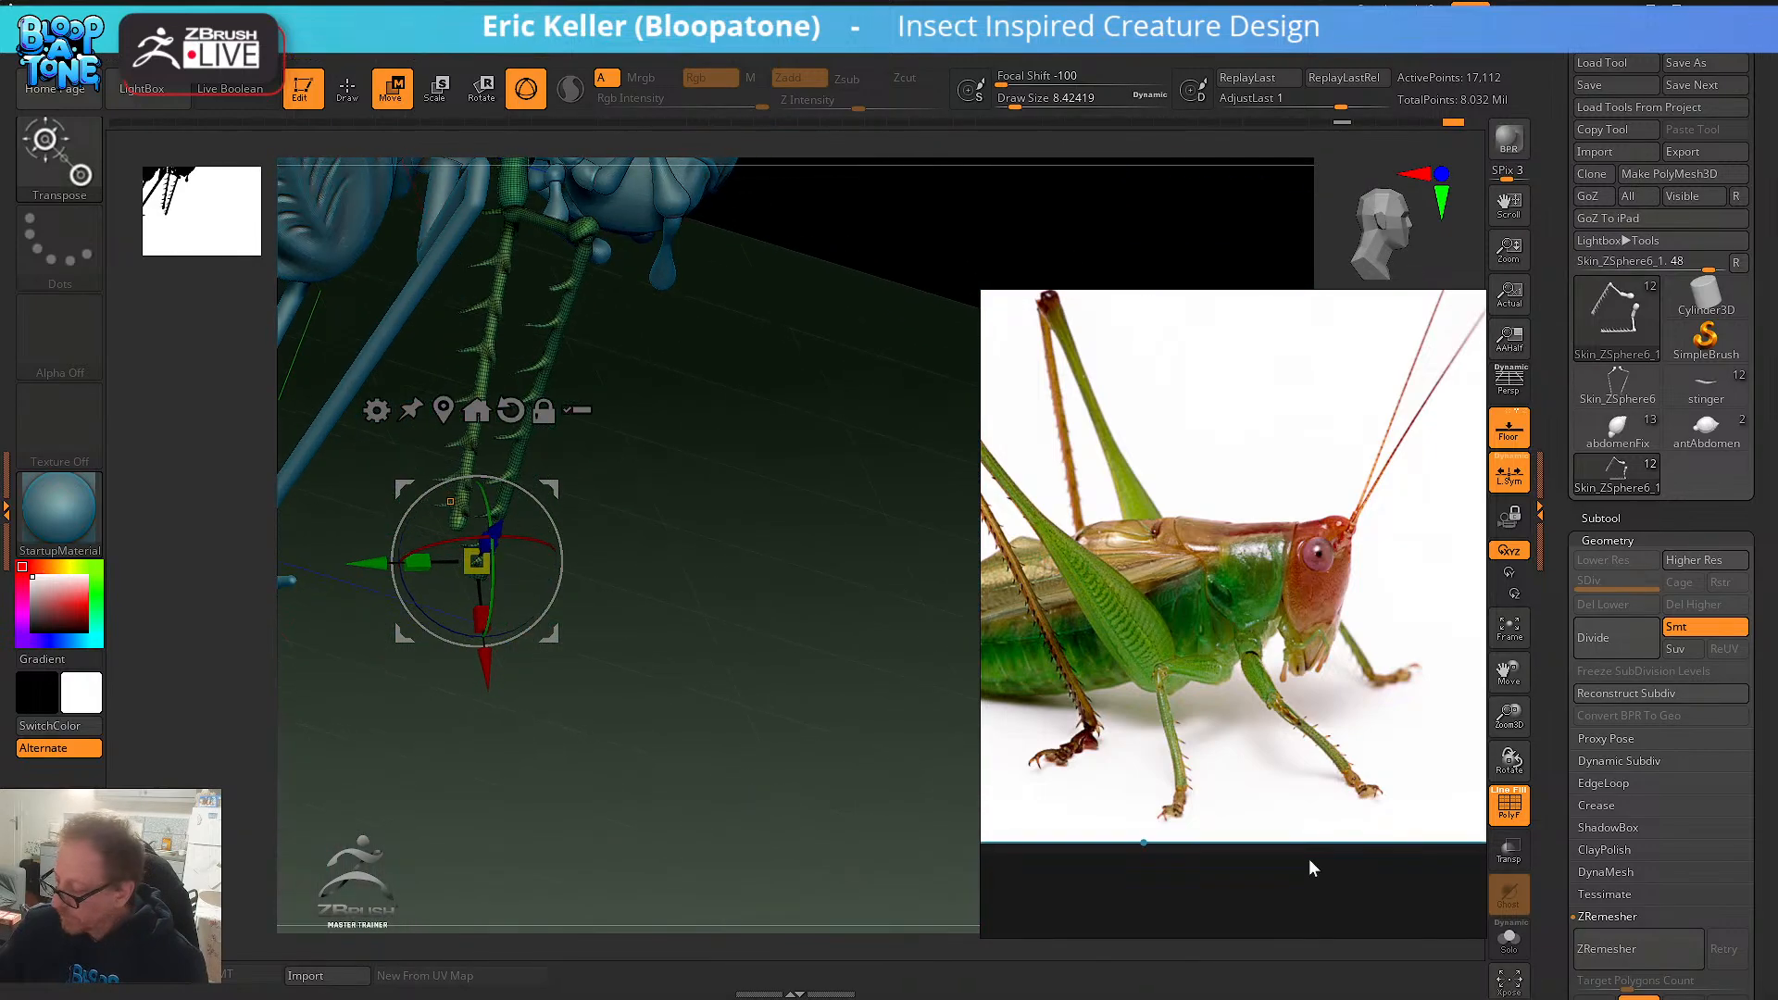
drag(1165, 713, 1130, 613)
drag(787, 723, 744, 658)
alt+drag(743, 658, 814, 784)
click(1509, 810)
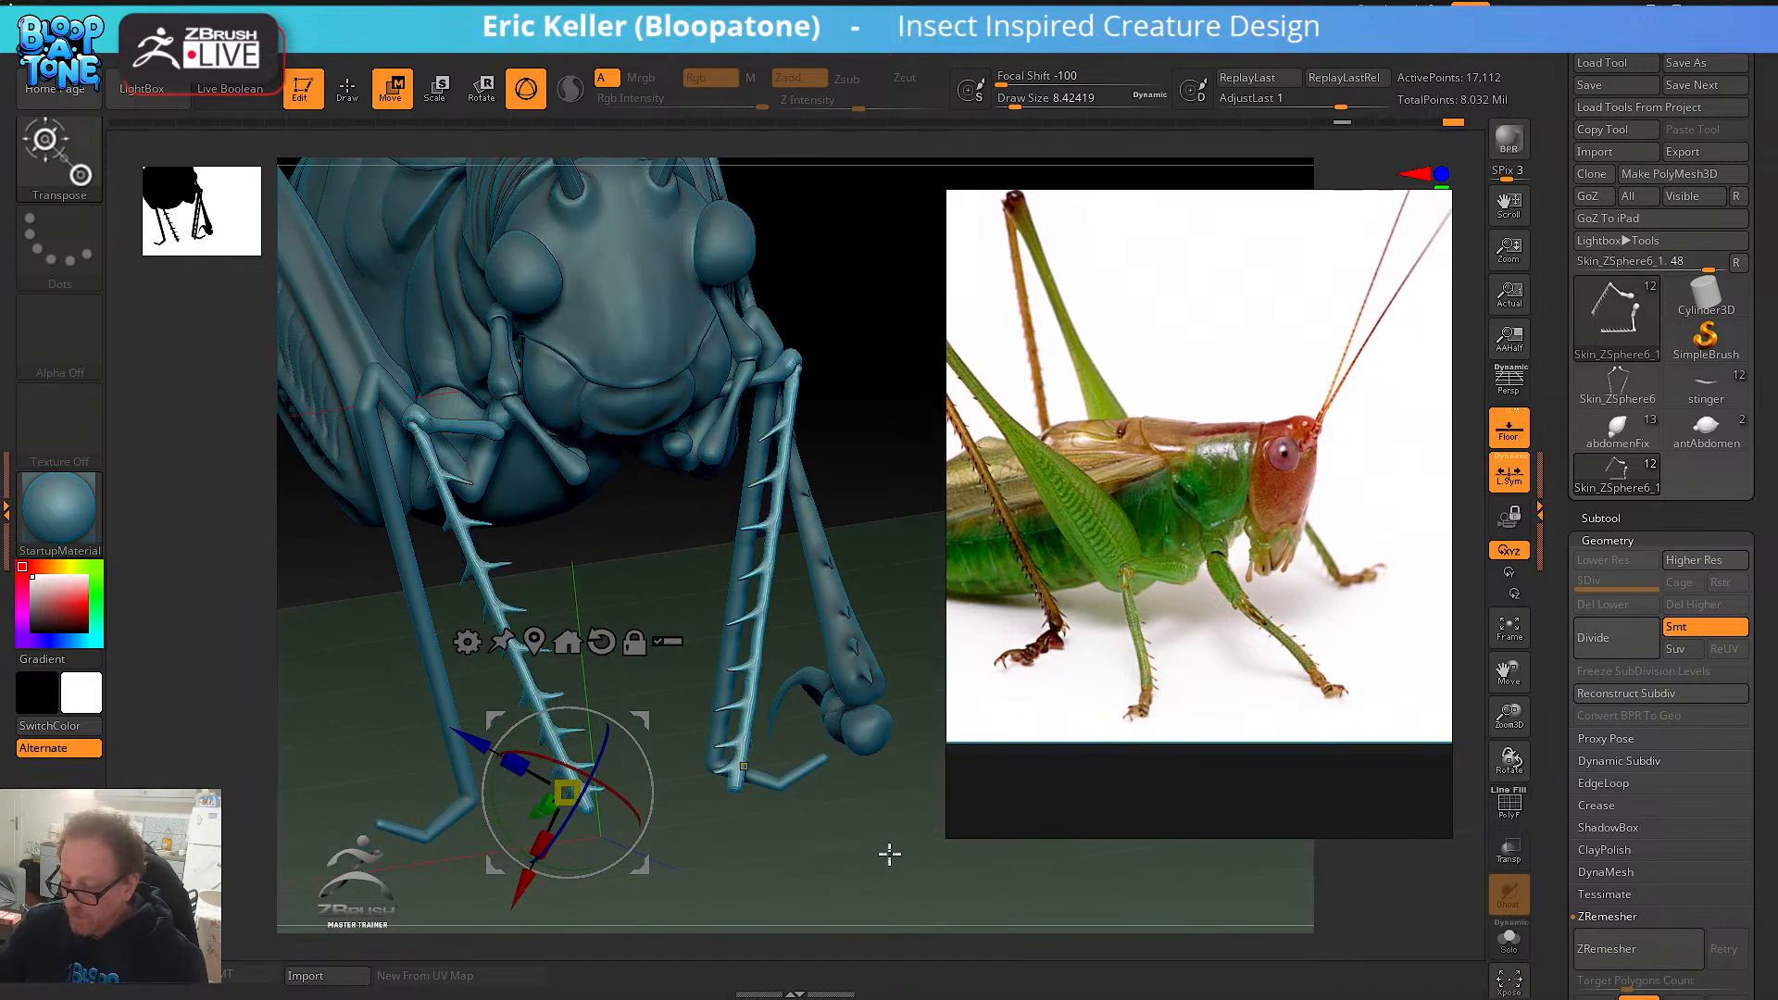
- Switch to Draw mode and examine the spiny front legs against the whole creature from the front and side
mouse_move(889, 853)
mouse_down()
mouse_move(786, 833)
mouse_move(834, 865)
mouse_move(798, 857)
mouse_move(861, 797)
mouse_up()
key(q)
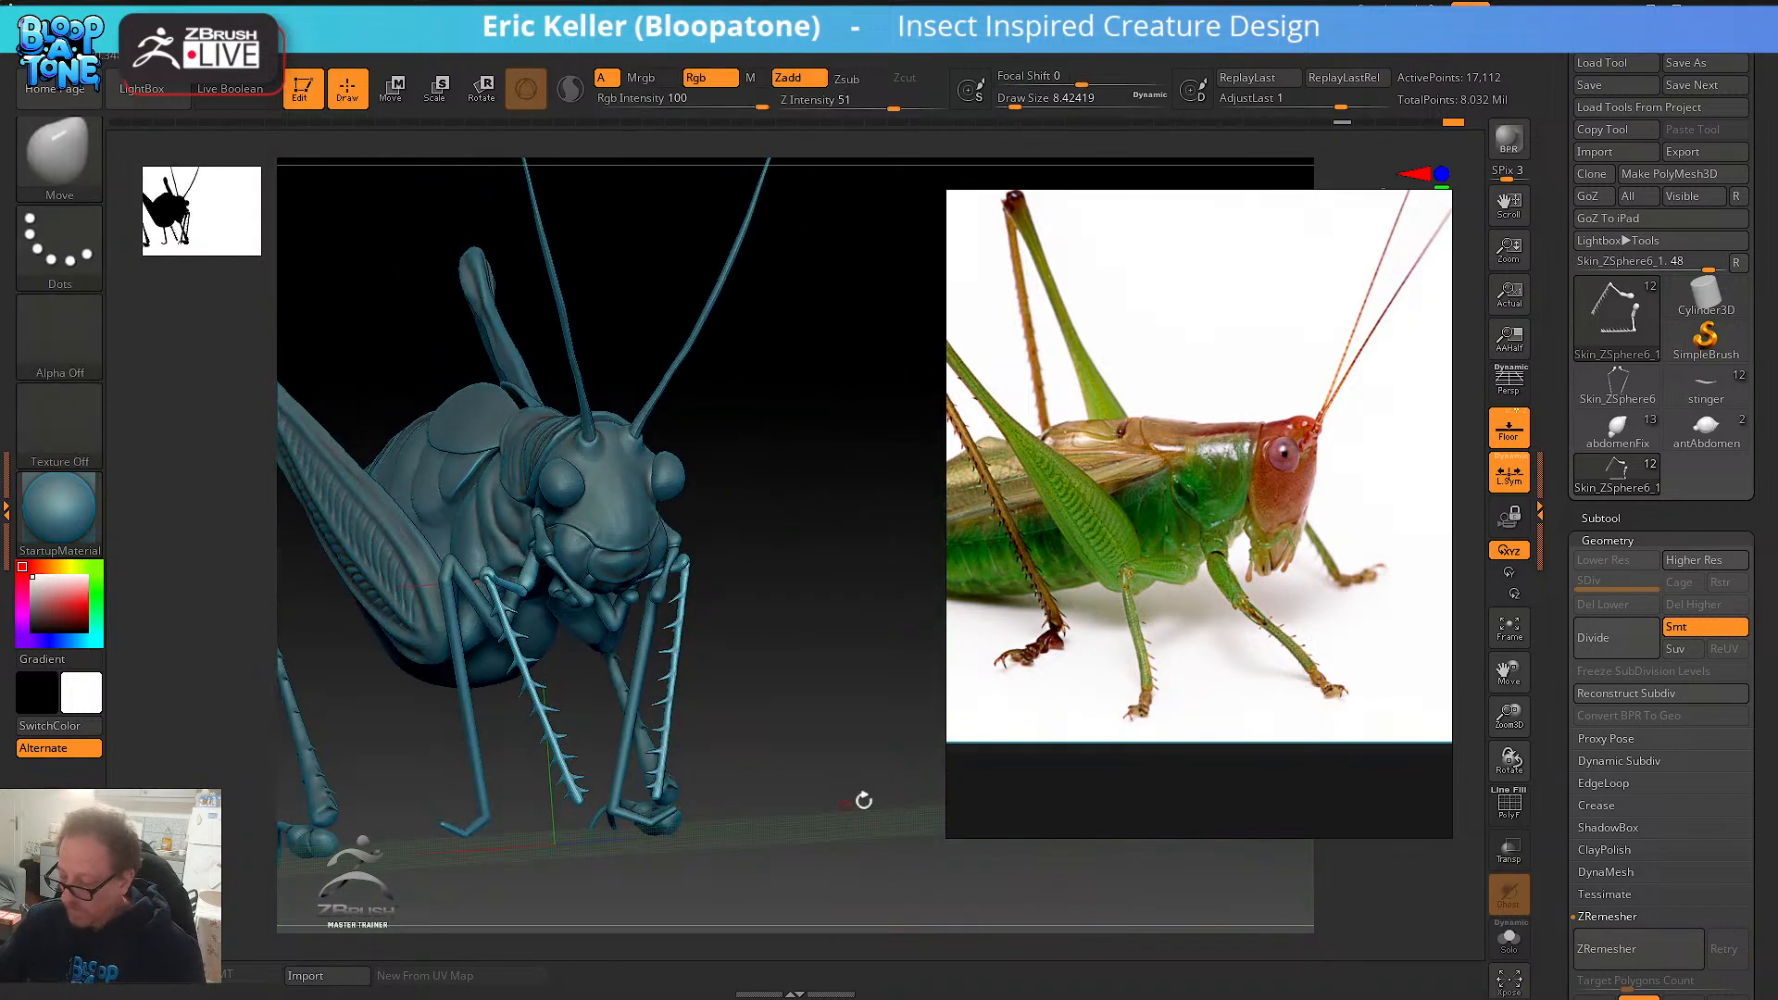
drag(829, 614, 701, 668)
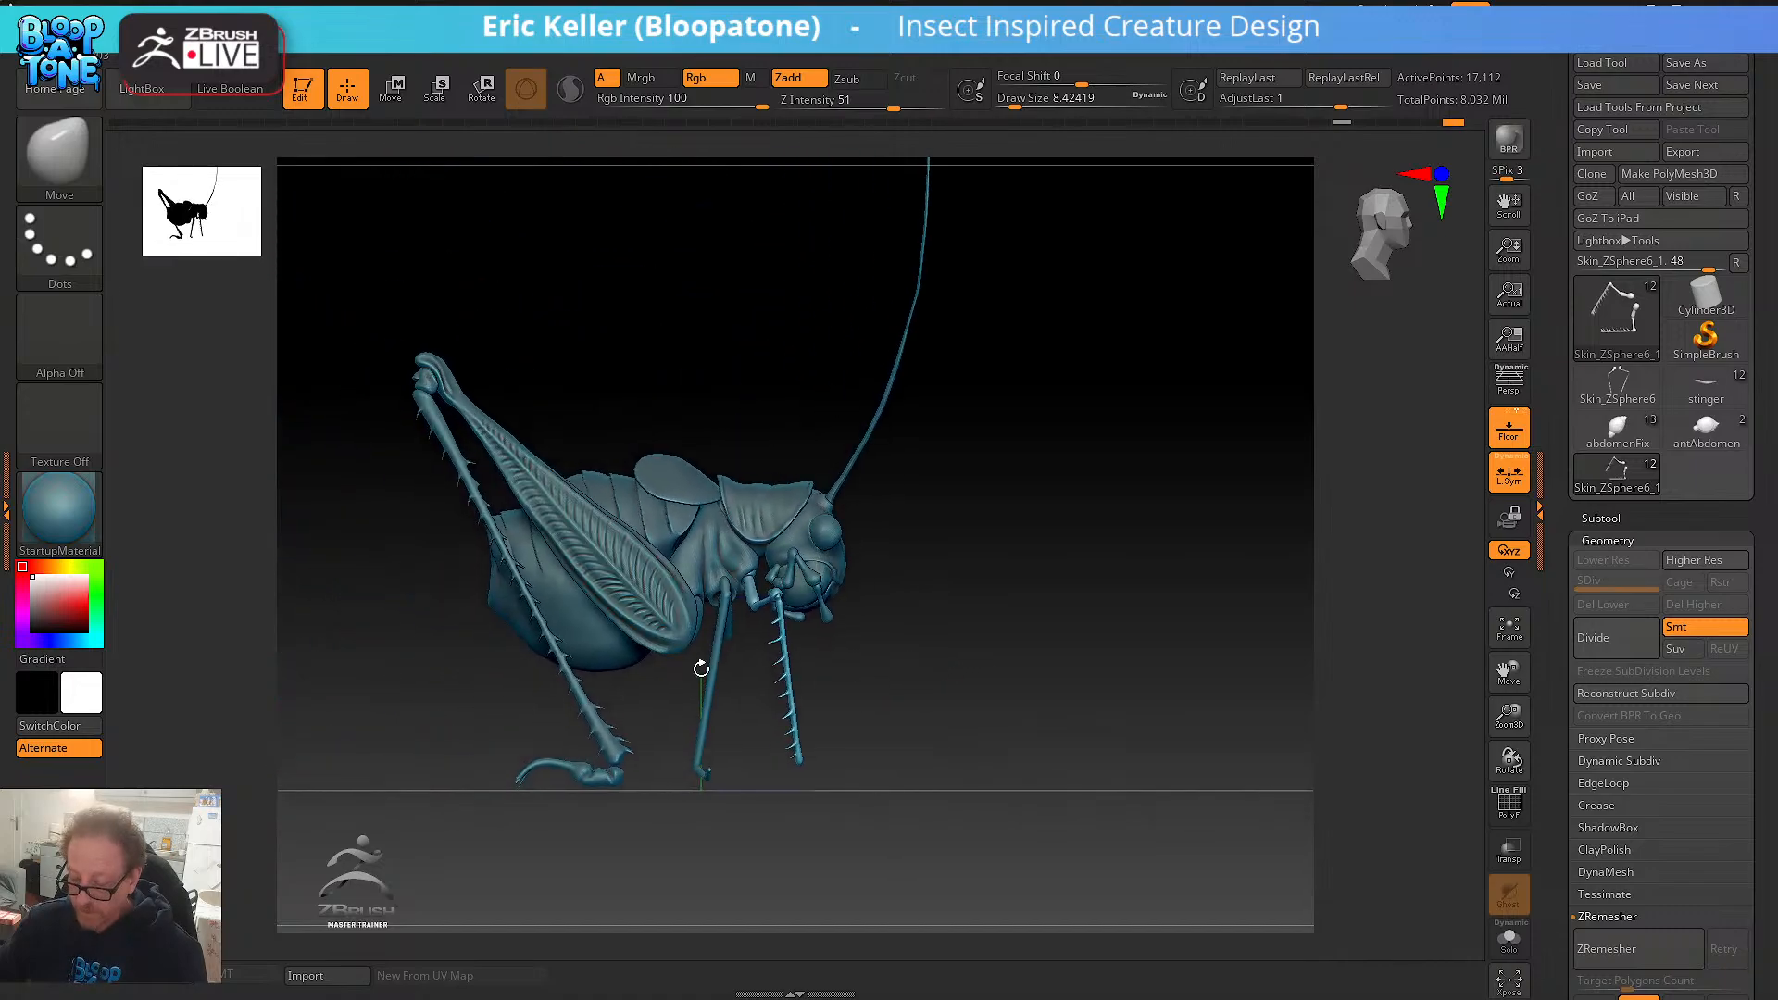
mouse_move(846, 790)
mouse_down()
mouse_move(790, 857)
mouse_move(856, 818)
mouse_up()
drag(914, 803, 955, 835)
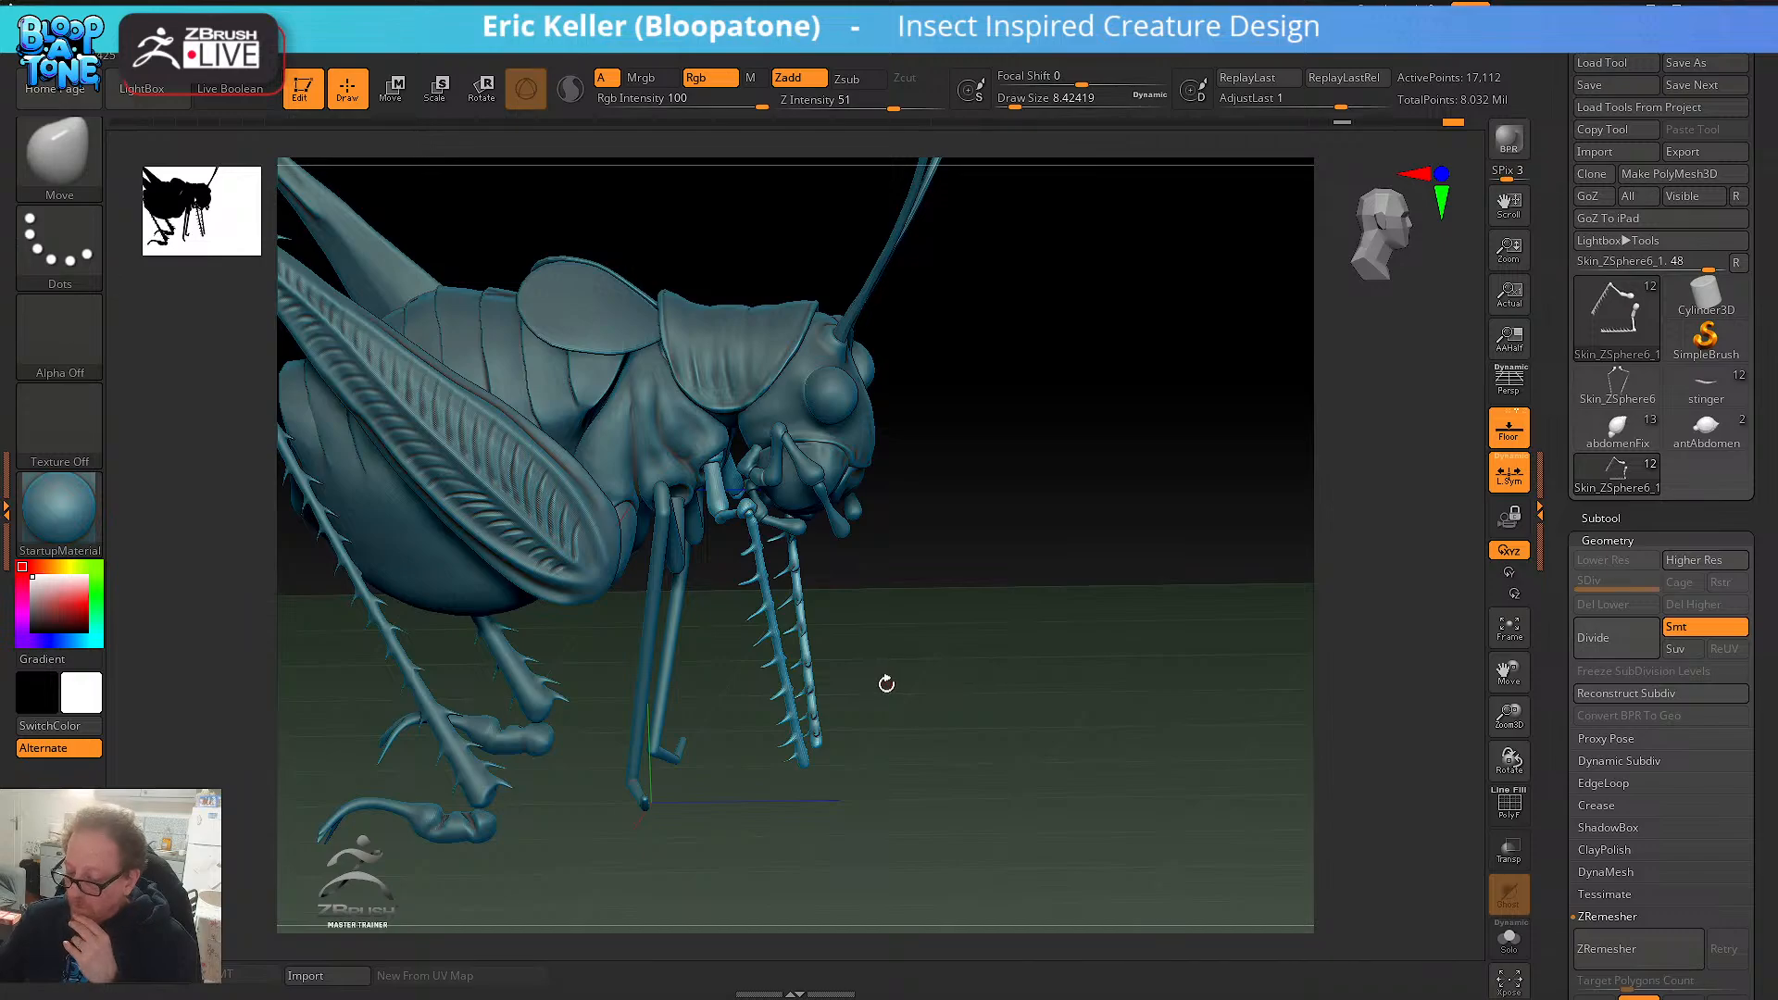
mouse_move(886, 684)
mouse_down()
mouse_move(904, 675)
mouse_move(901, 698)
mouse_up()
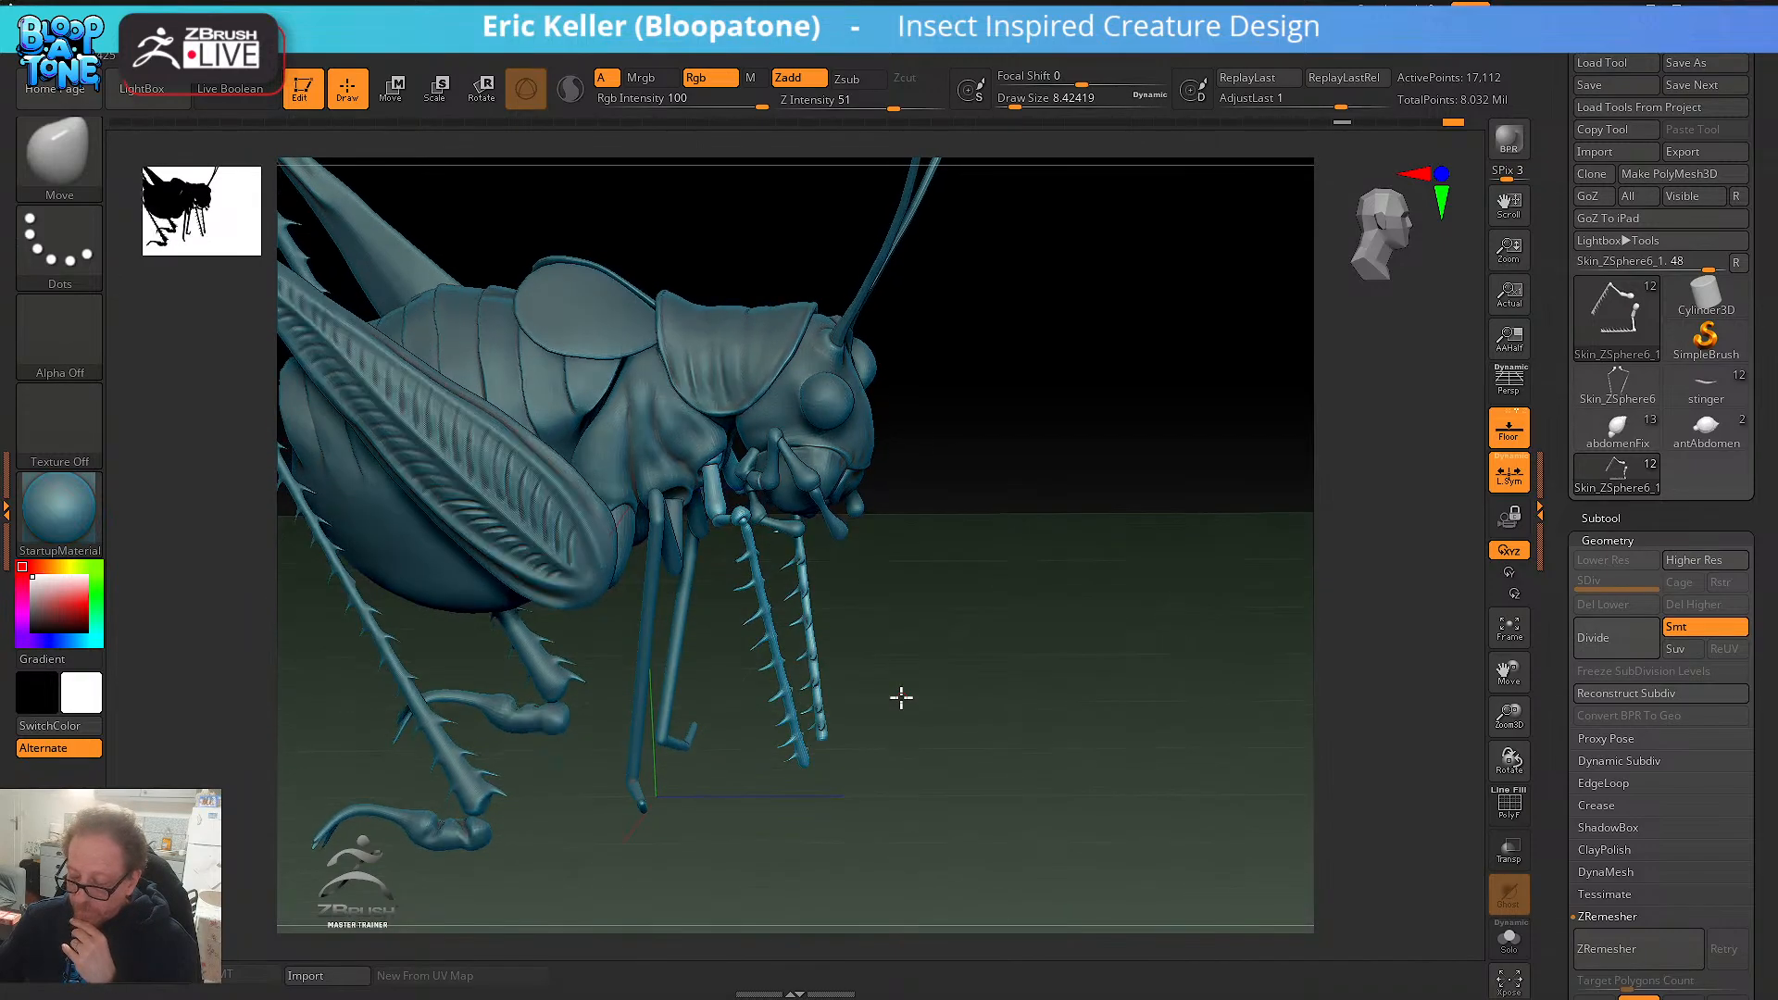
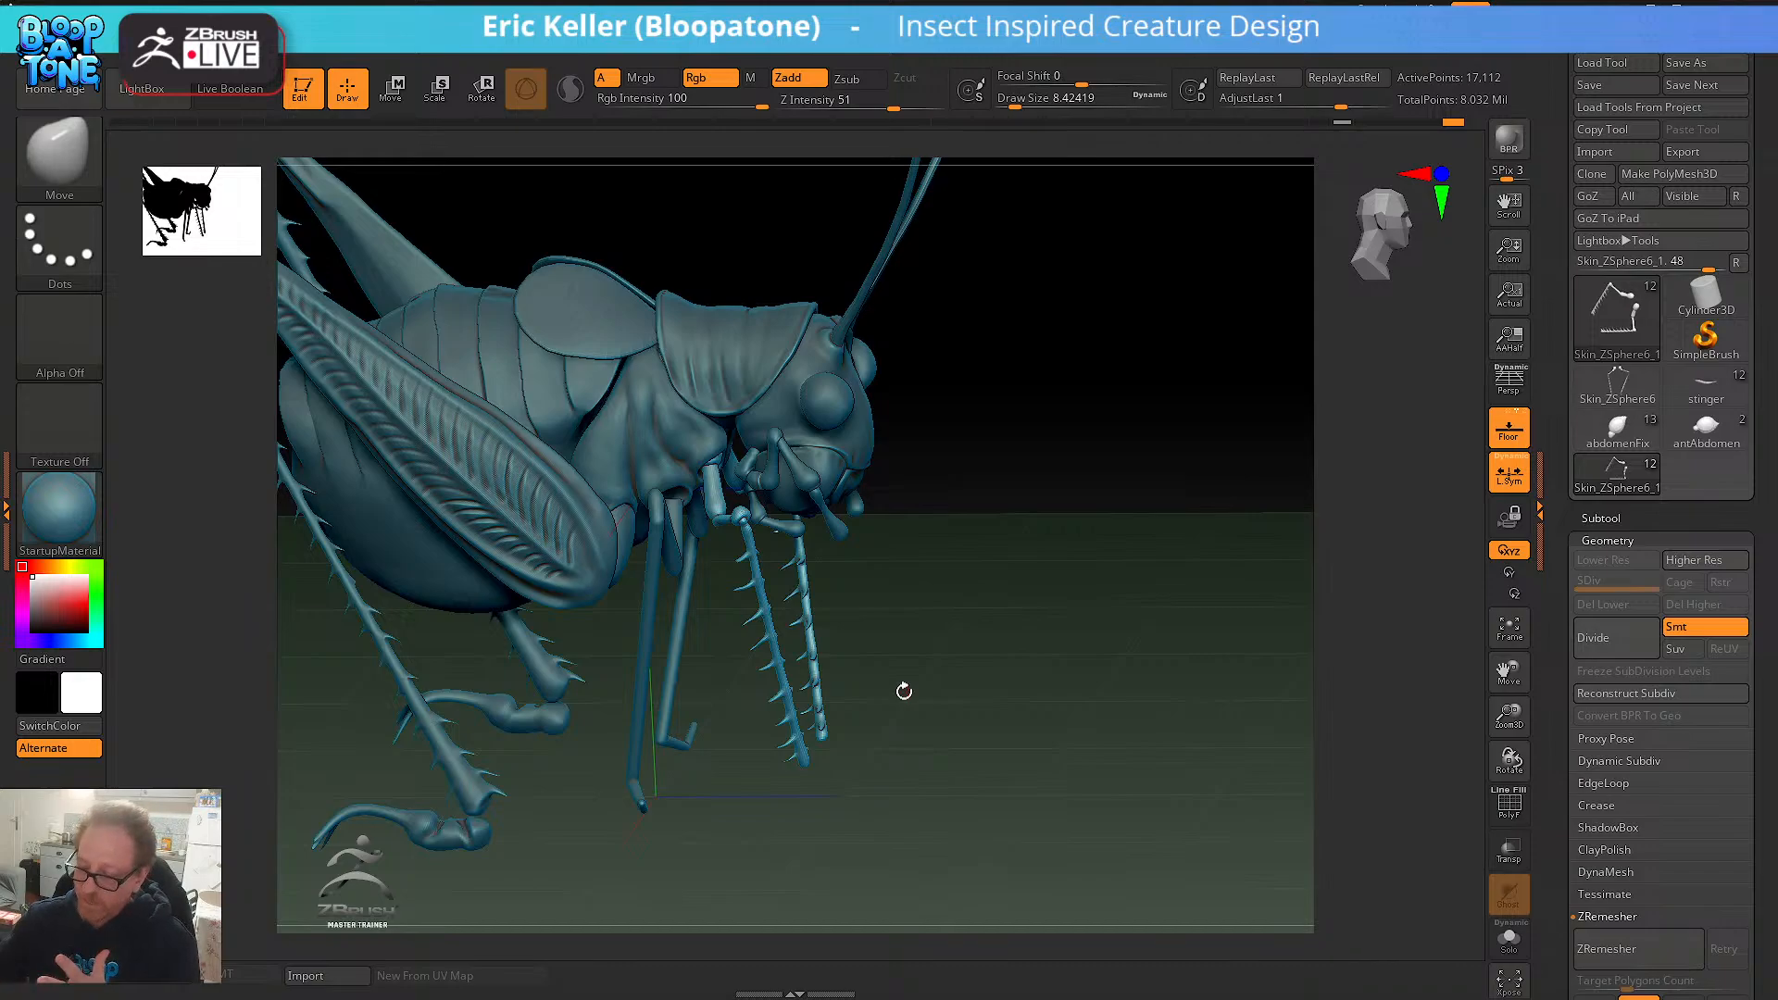
drag(912, 670, 936, 614)
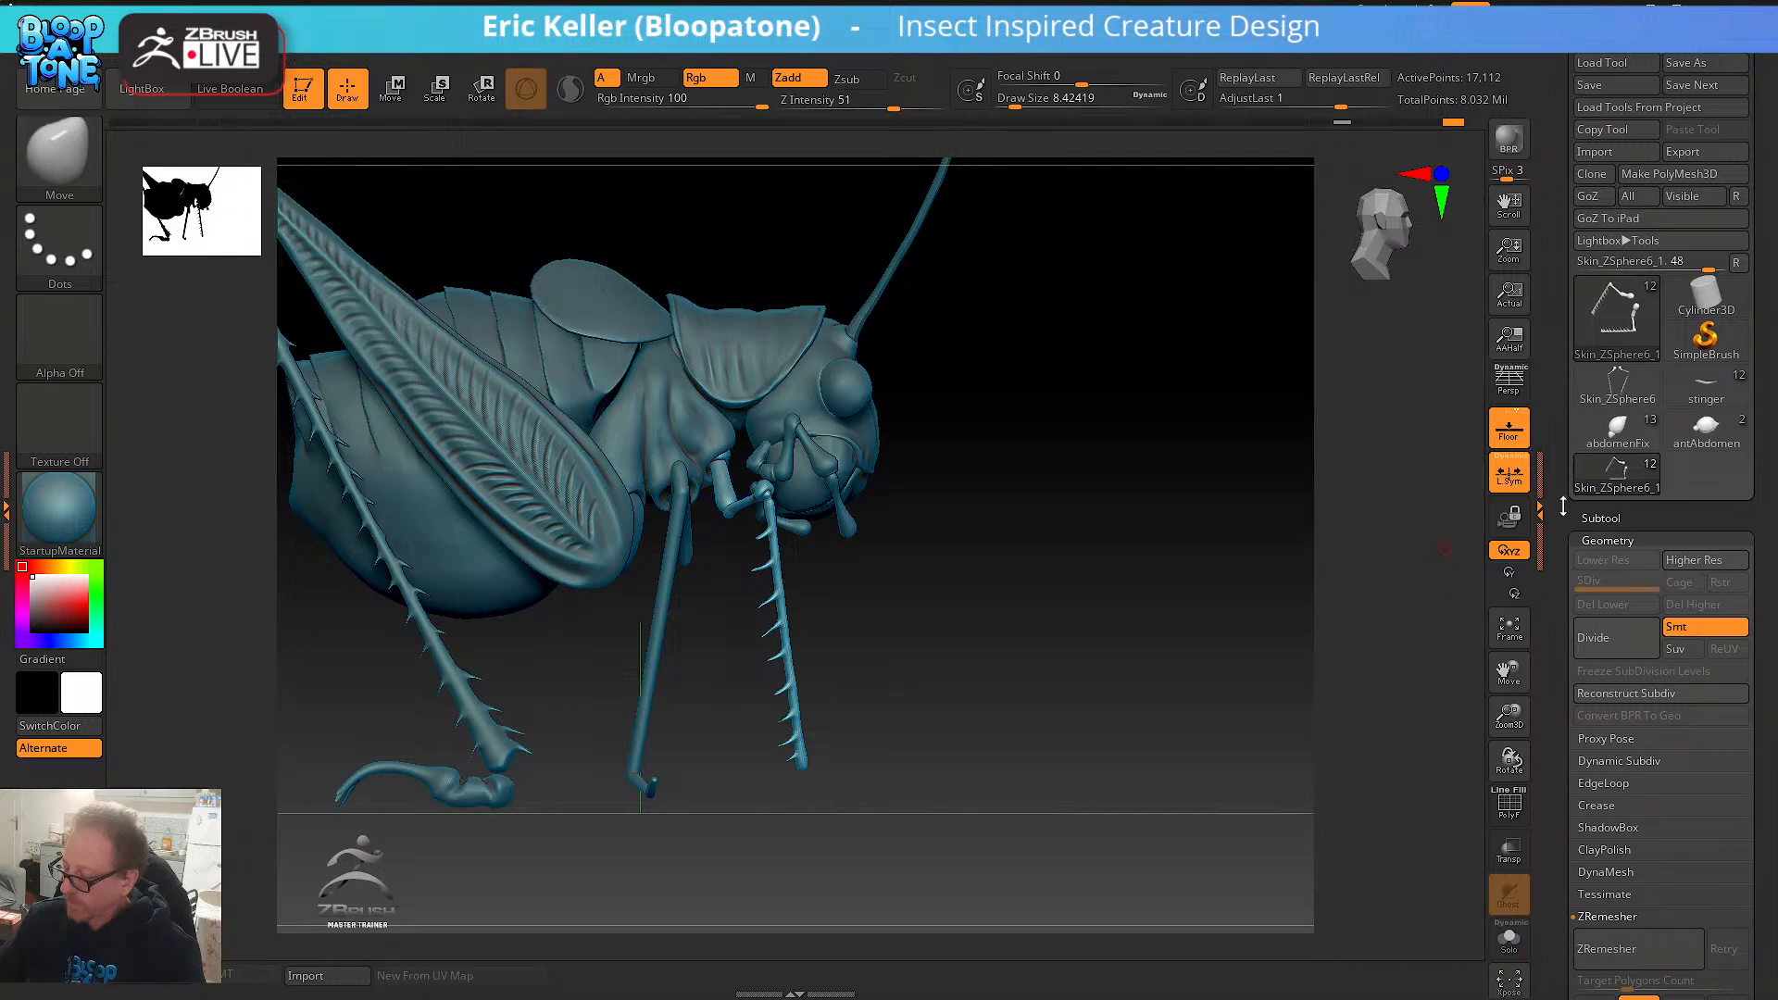
- Select the Skin_ZSphere4 hind leg subtool, solo it around the foot, and show its polygroup wireframe
click(1607, 515)
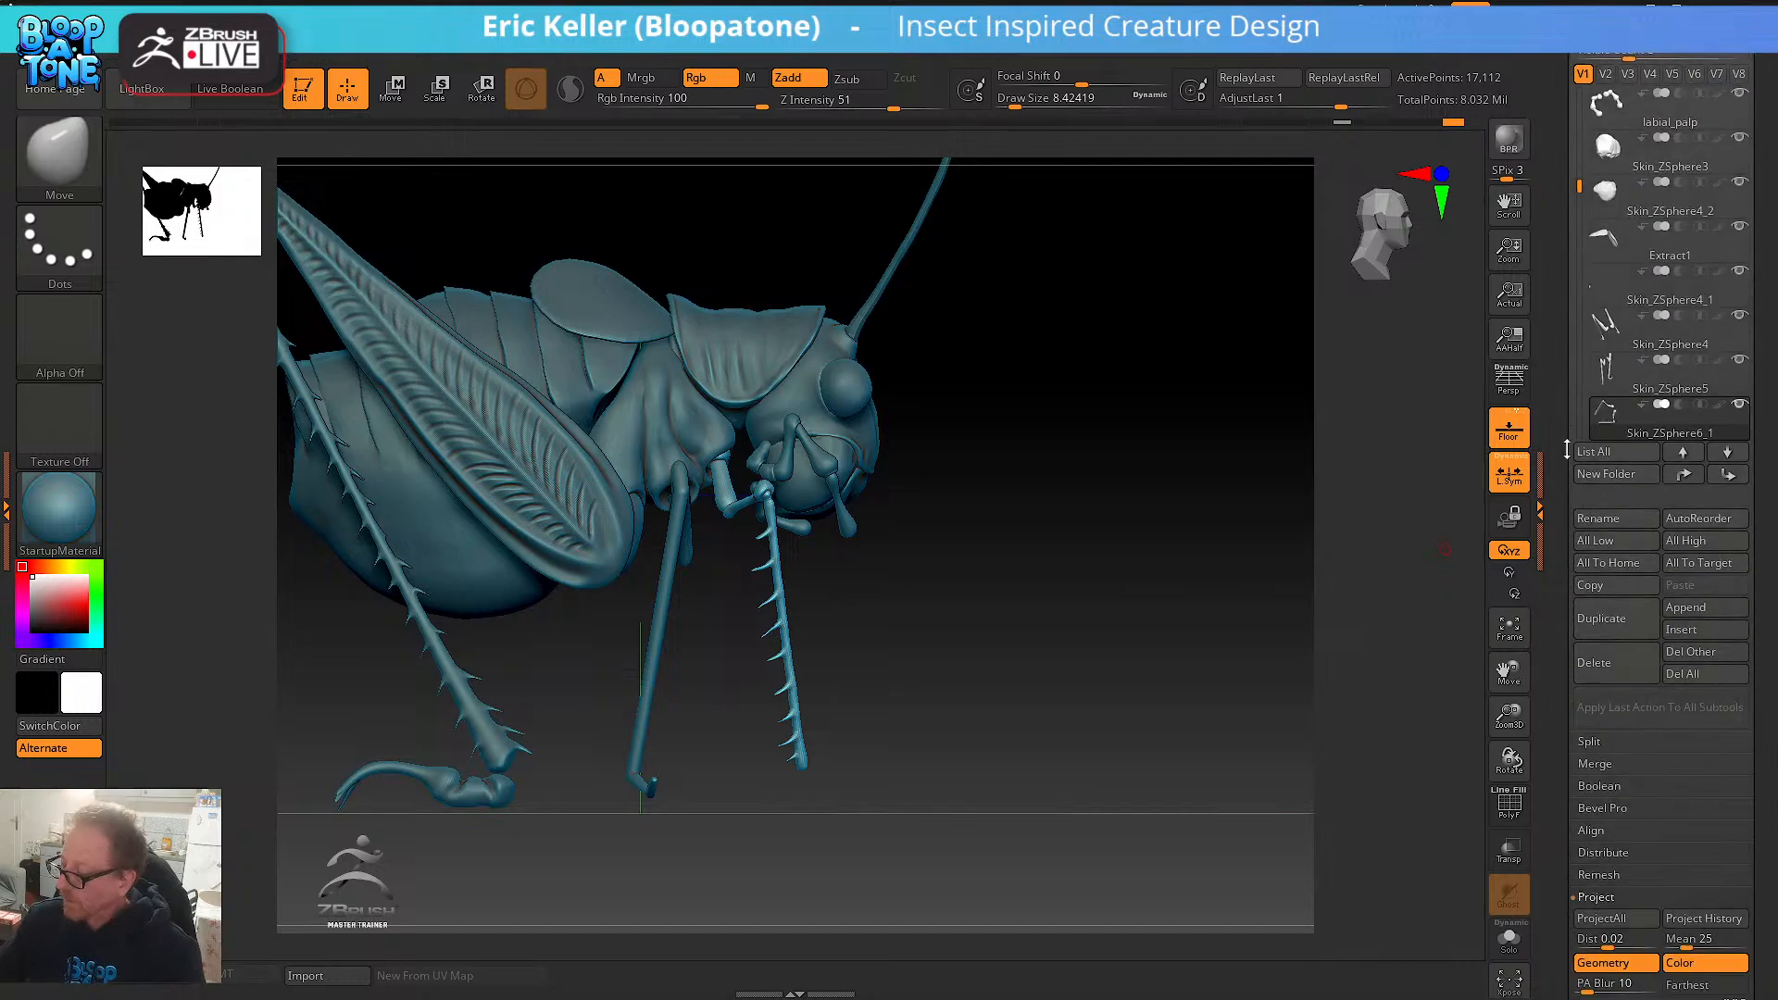
drag(1566, 450, 1566, 532)
click(1648, 412)
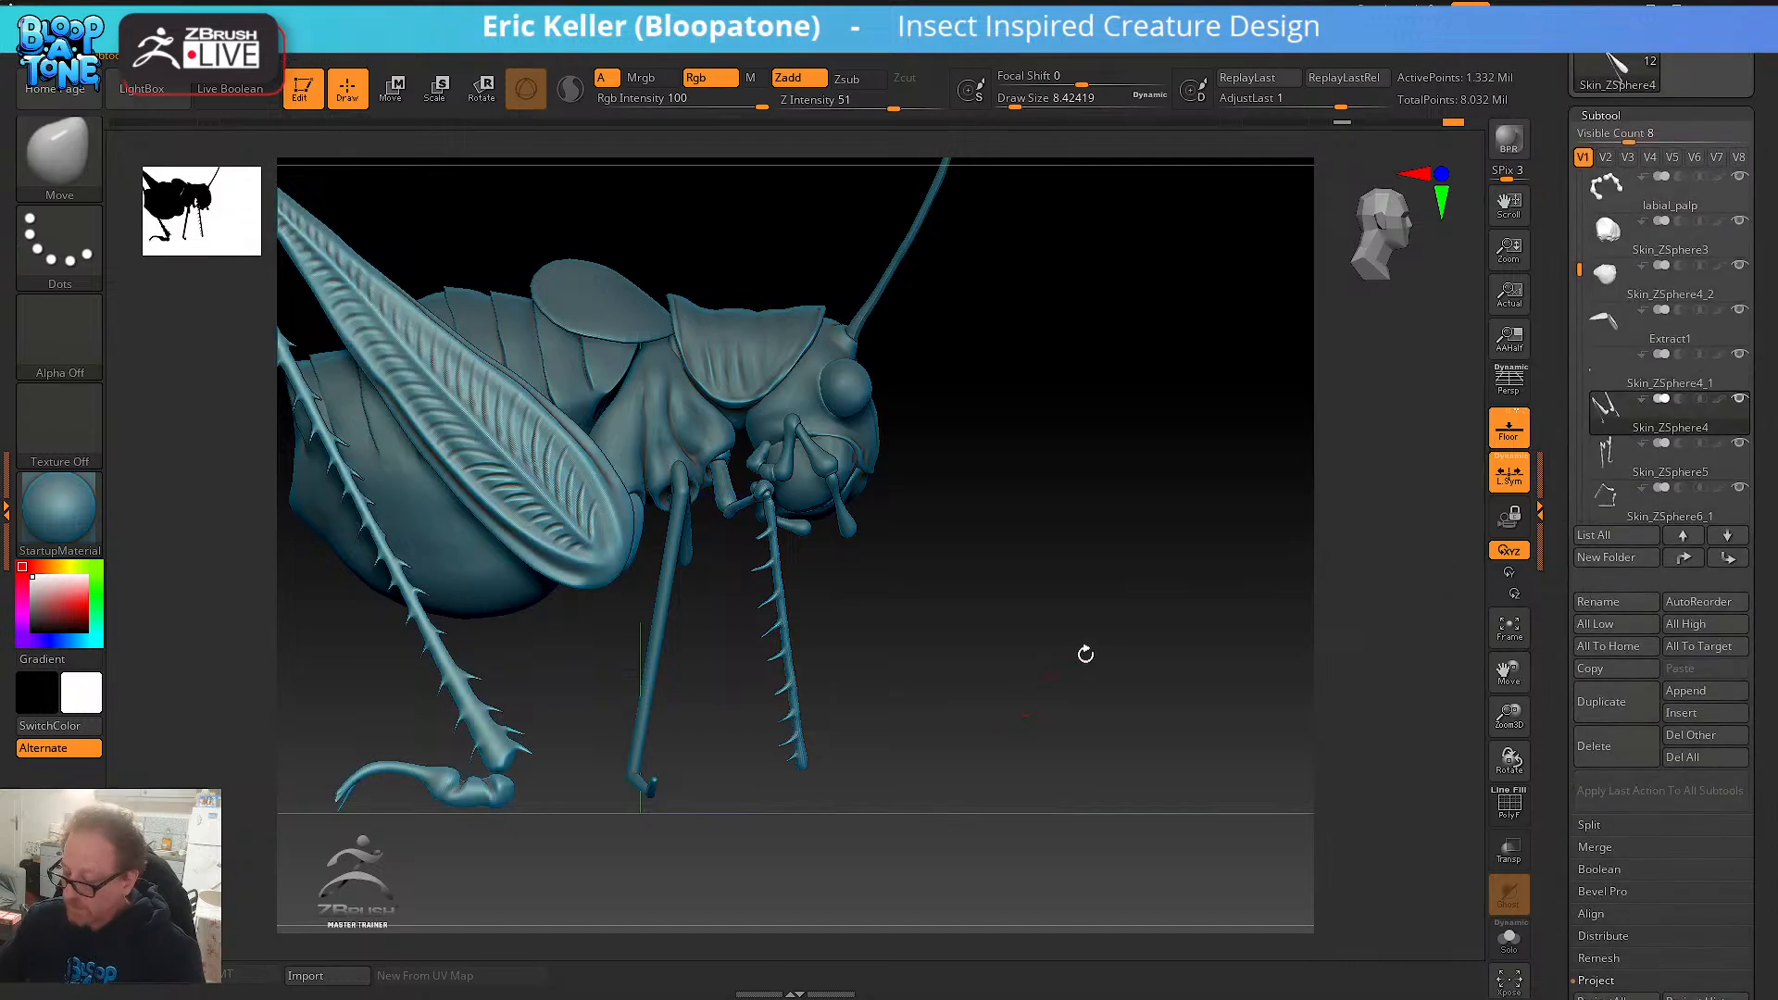
alt+drag(540, 873, 782, 816)
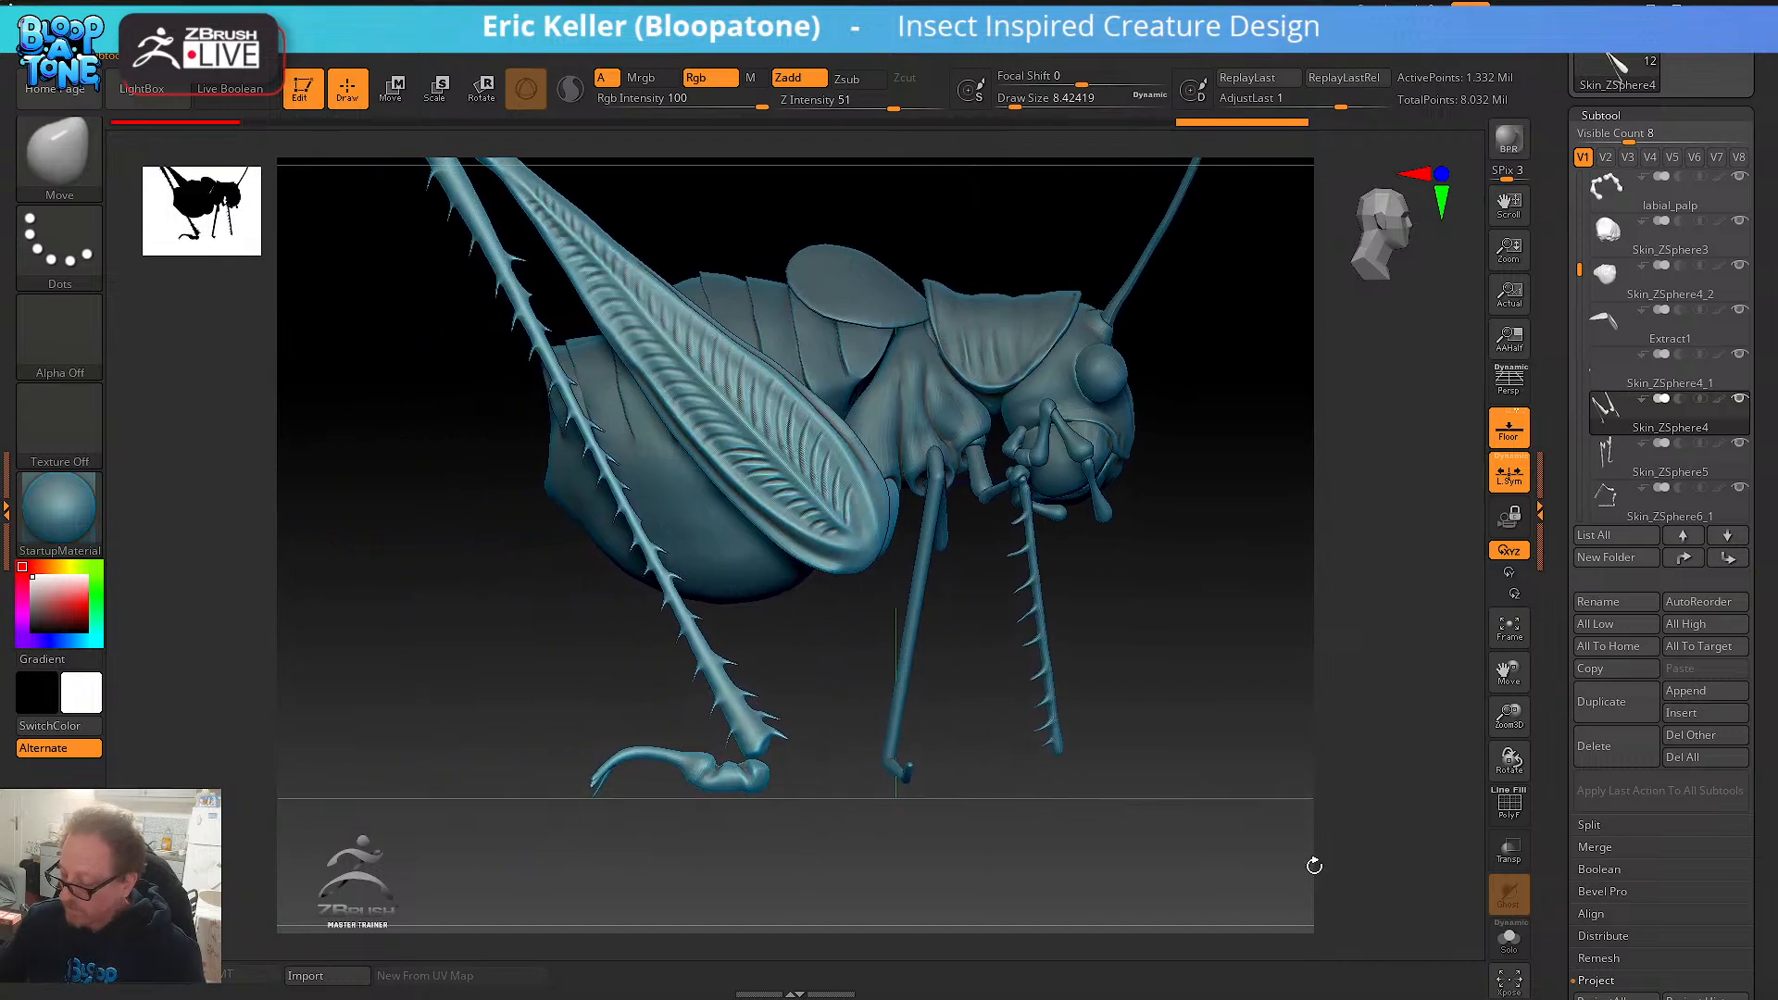
click(1524, 939)
alt+drag(821, 779, 1208, 835)
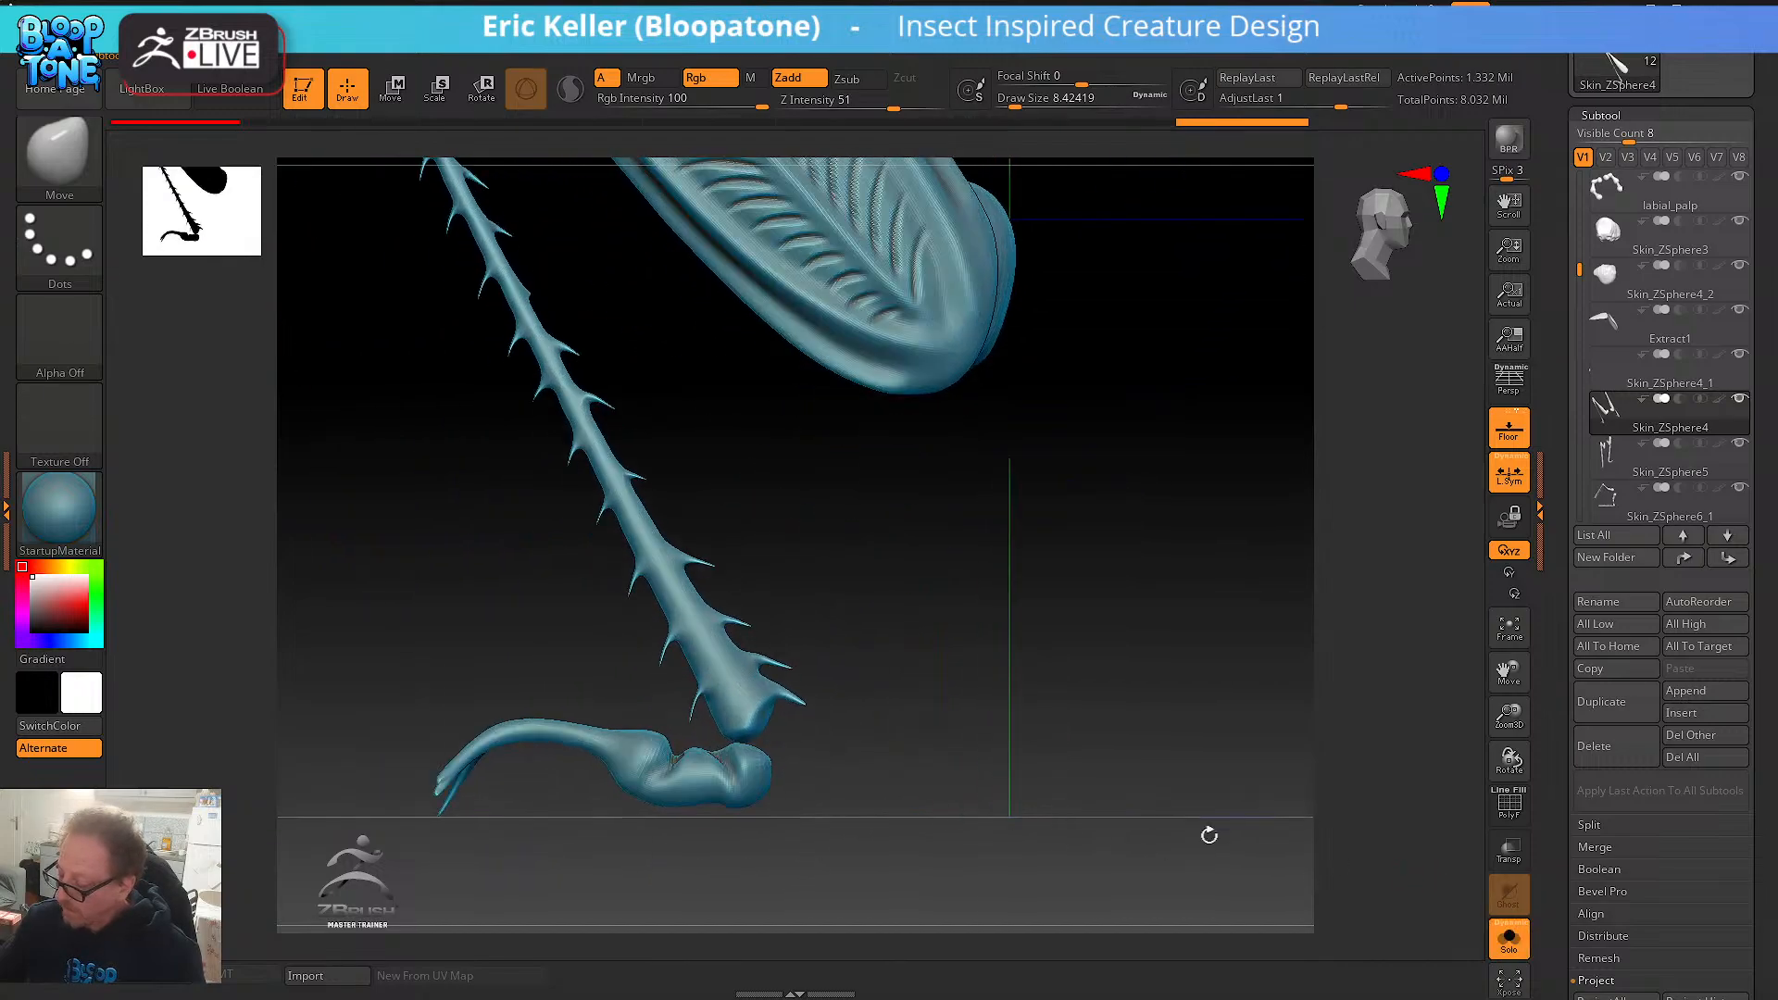
click(1507, 811)
alt+drag(1224, 553, 1274, 580)
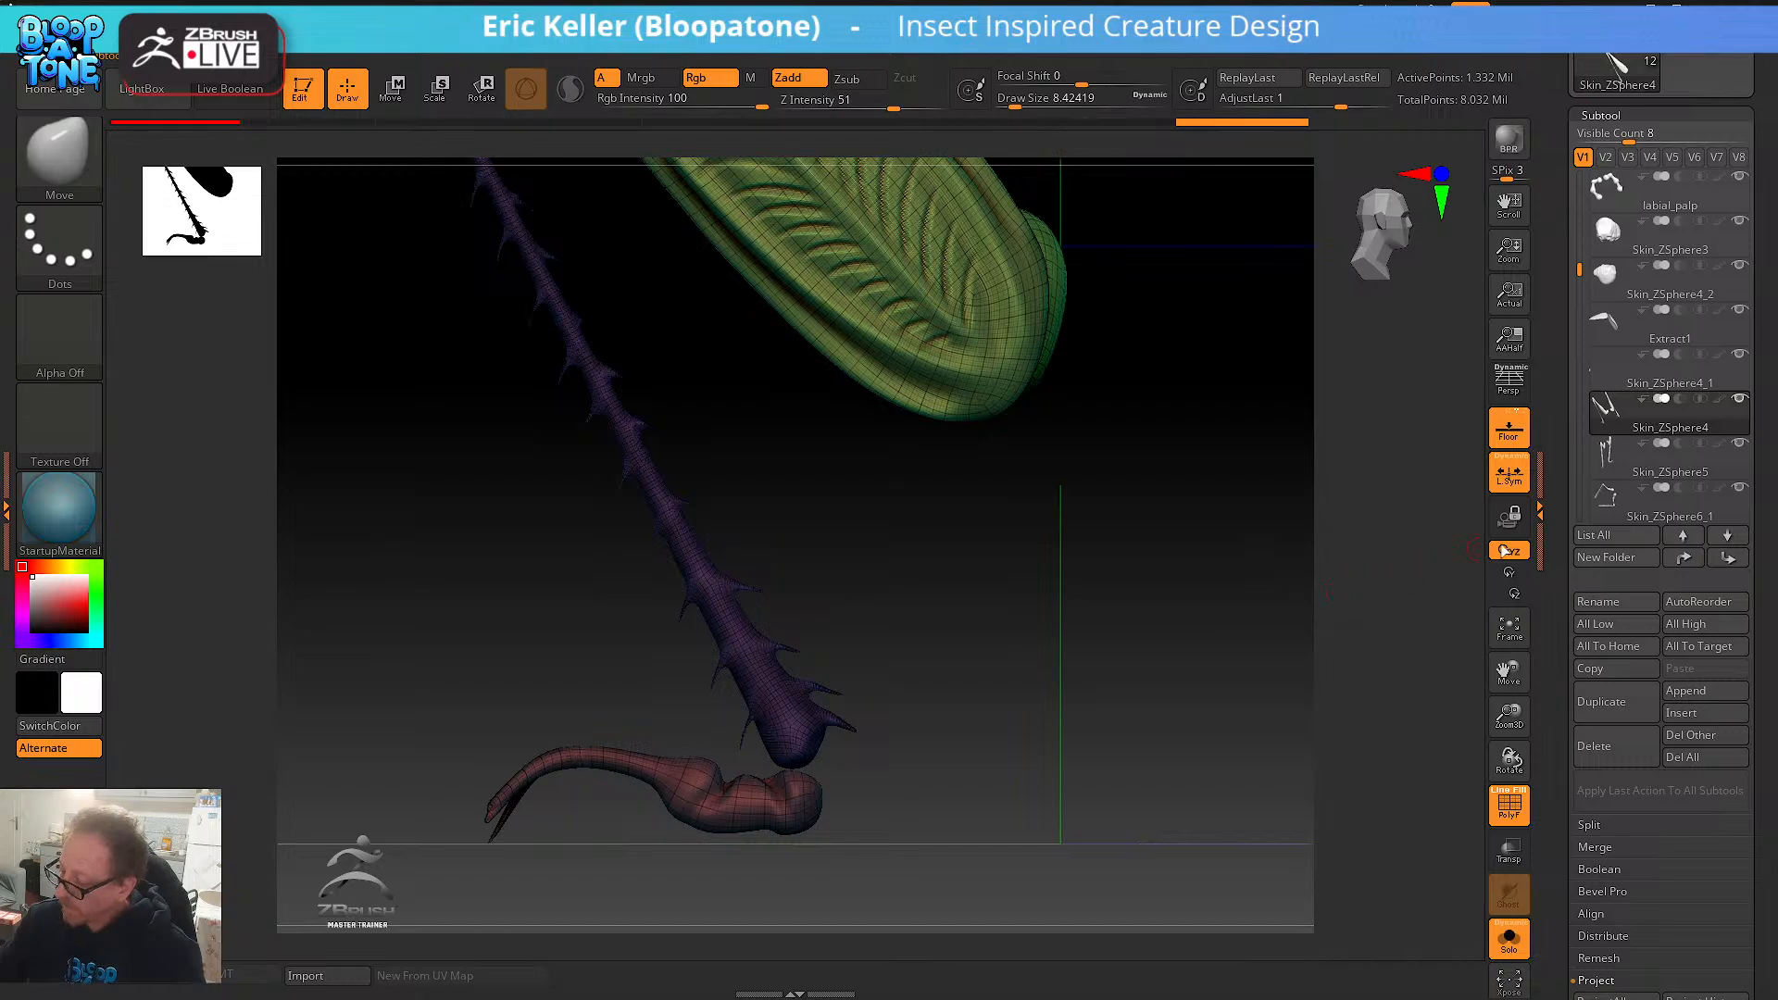
- Duplicate the hind leg subtool, bring the copy to subdivision level 2, and delete its higher levels
scroll(1555, 508, up, 2)
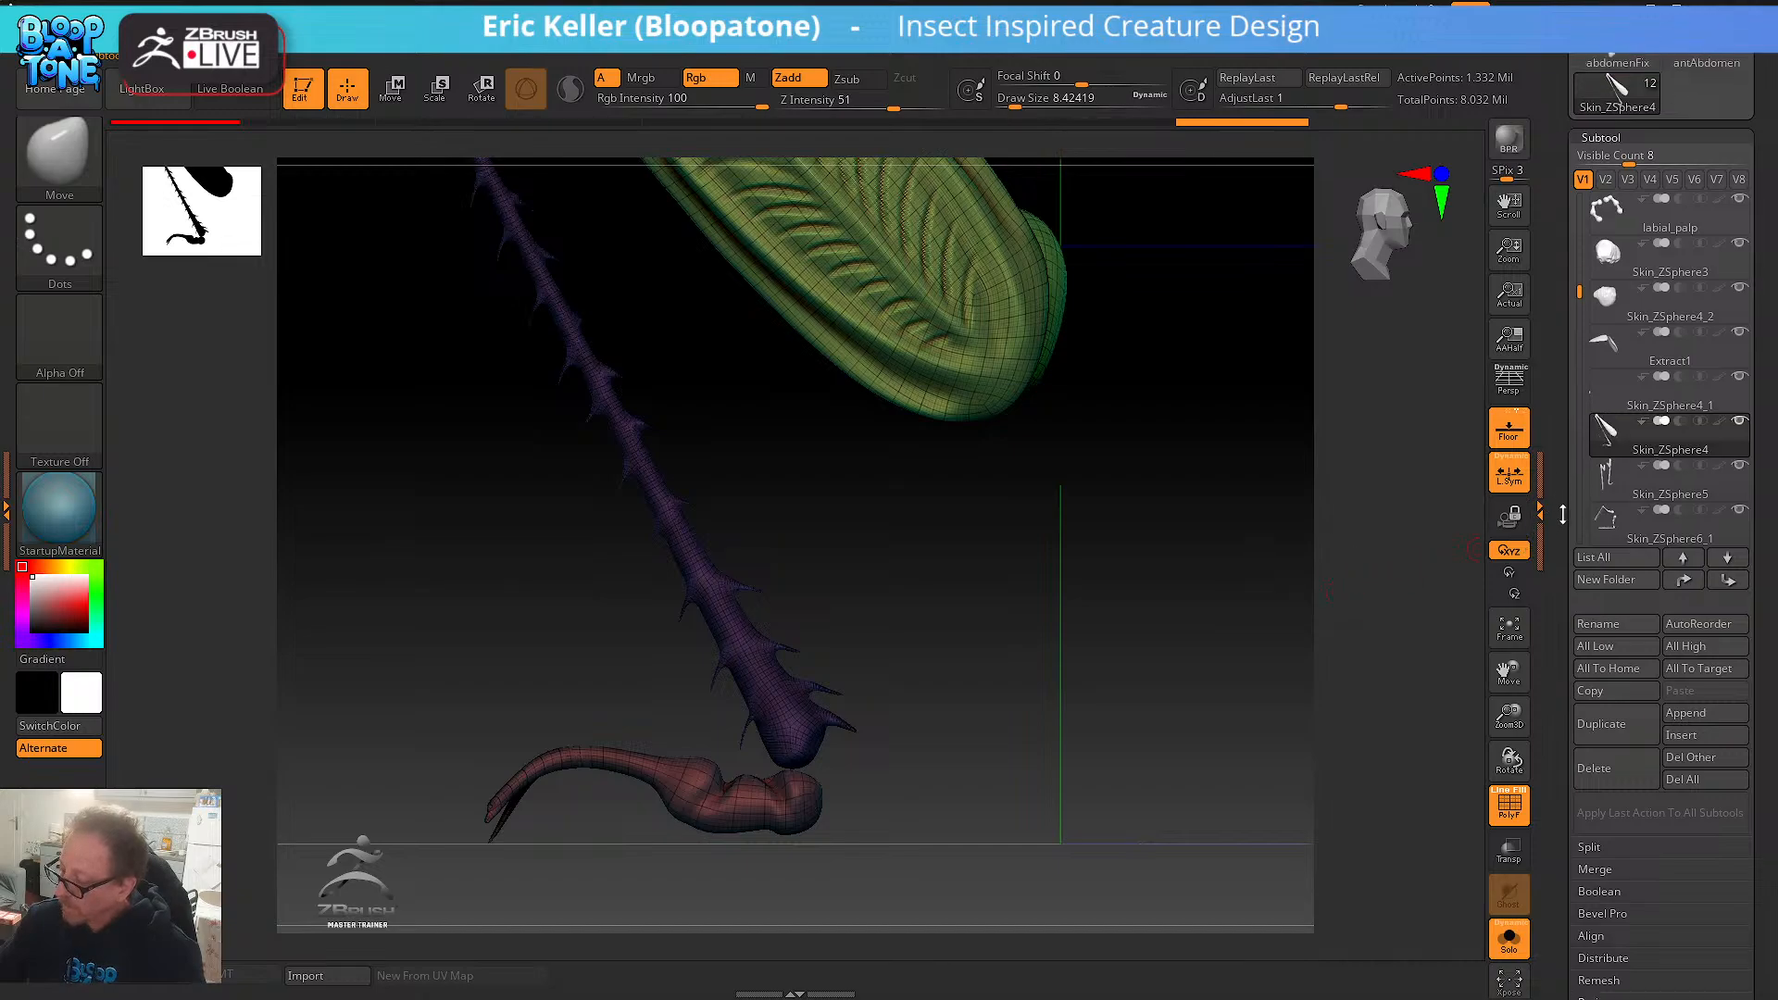
click(1616, 741)
scroll(1574, 741, down, 5)
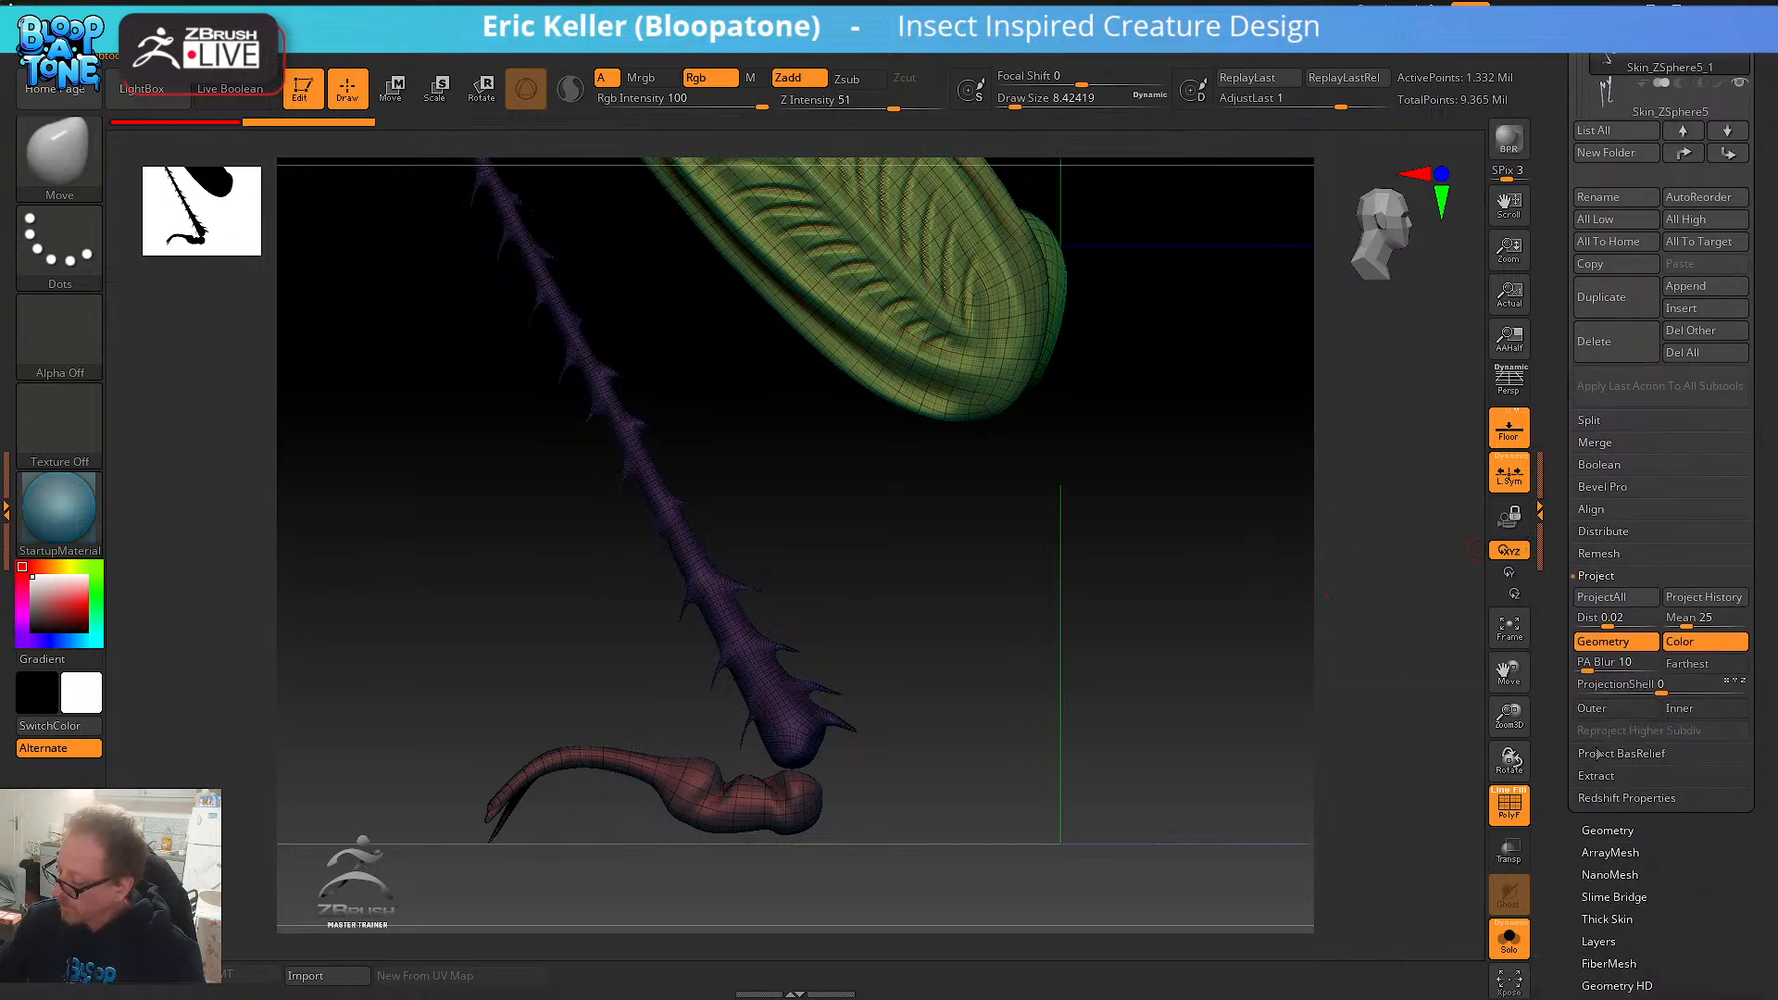
drag(1620, 818, 1621, 822)
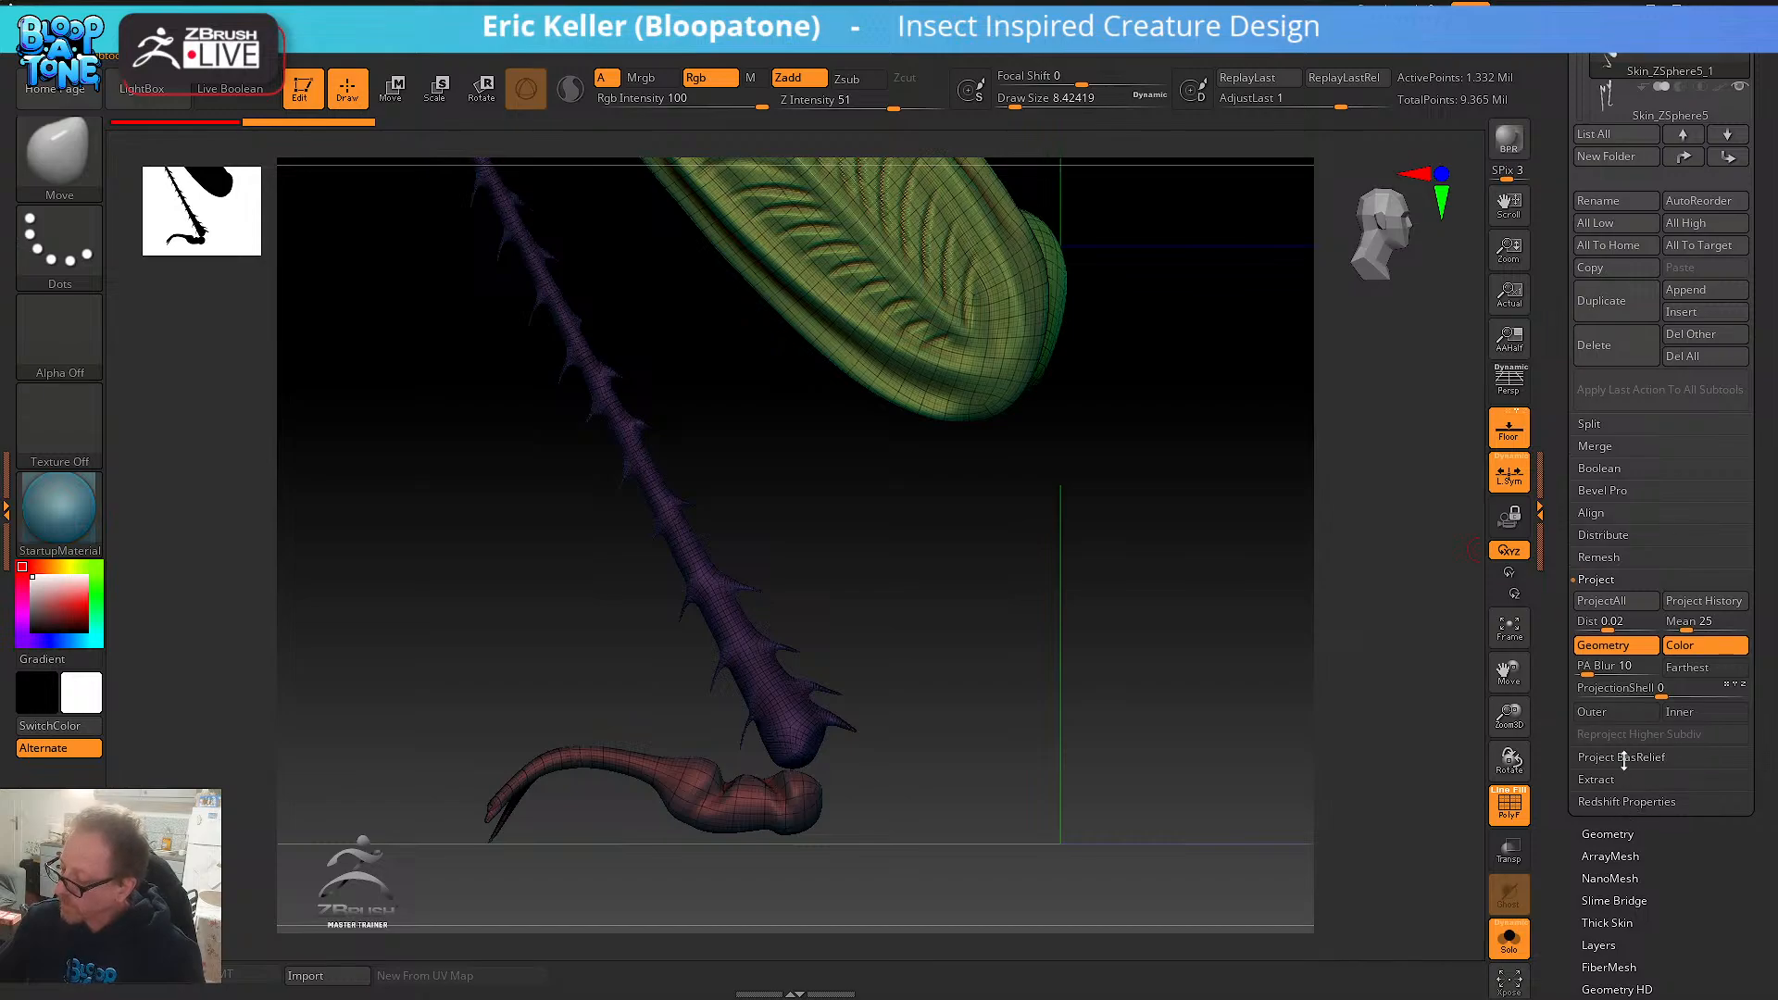
click(1608, 835)
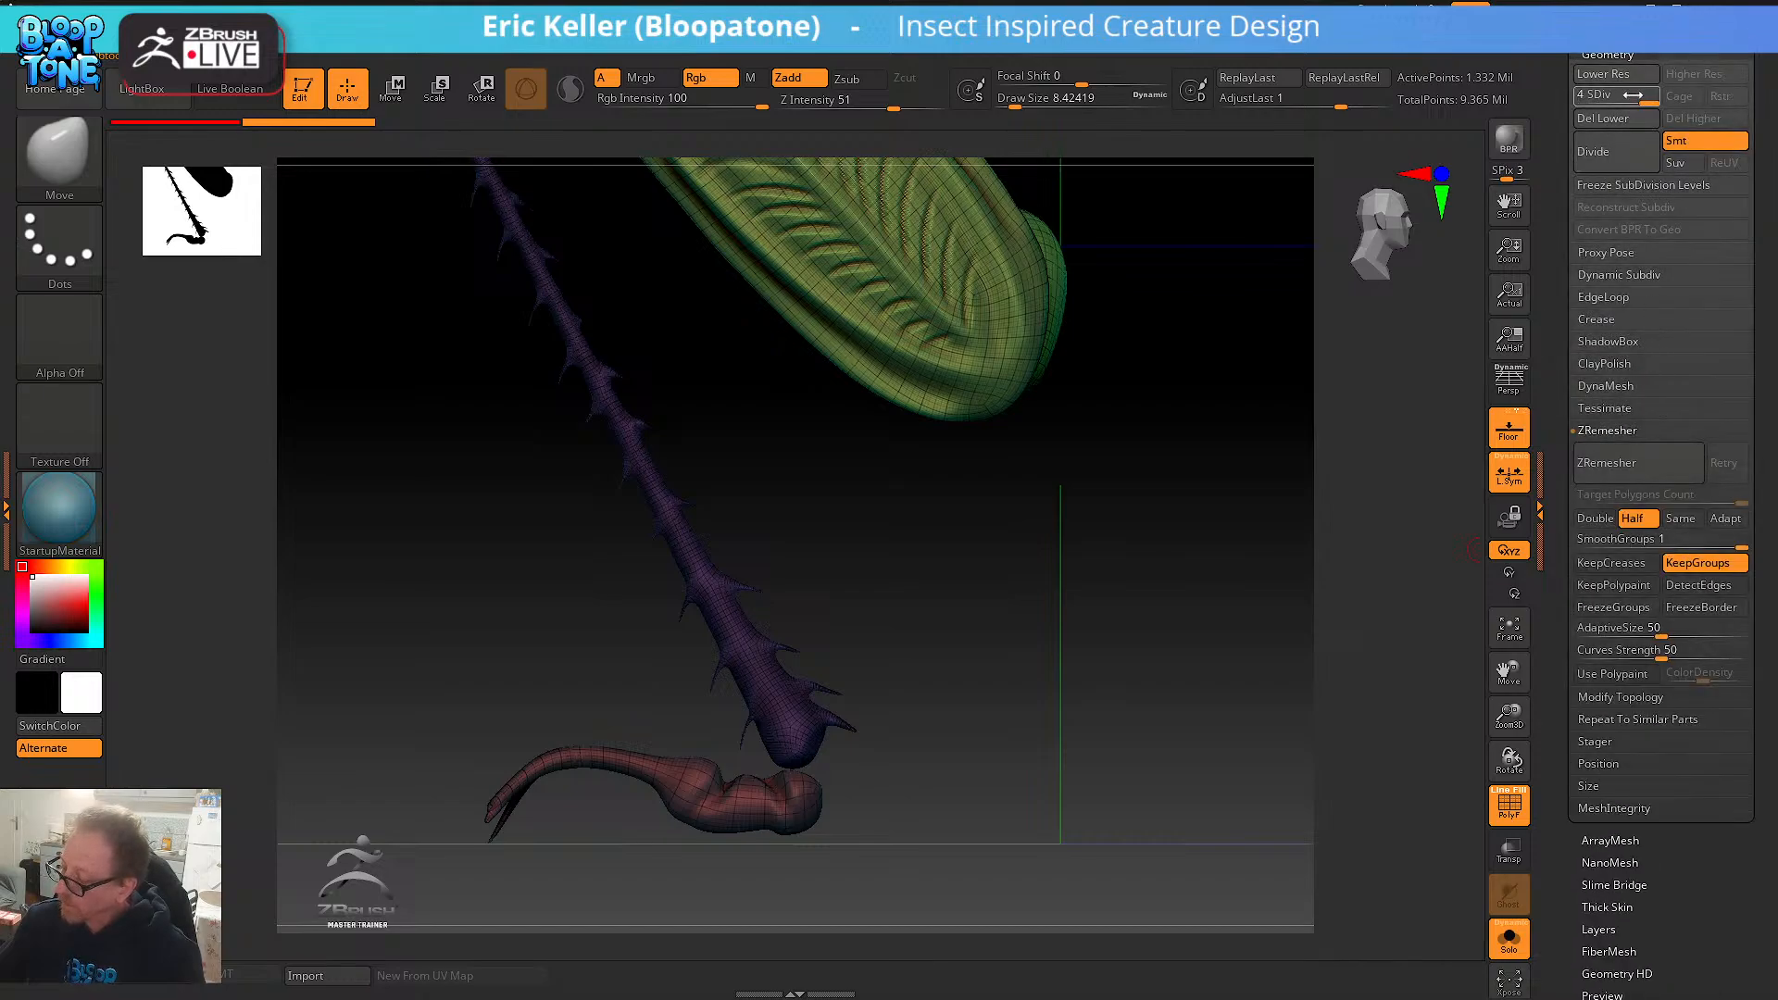
drag(1632, 94, 1553, 91)
alt+drag(1214, 549, 1339, 621)
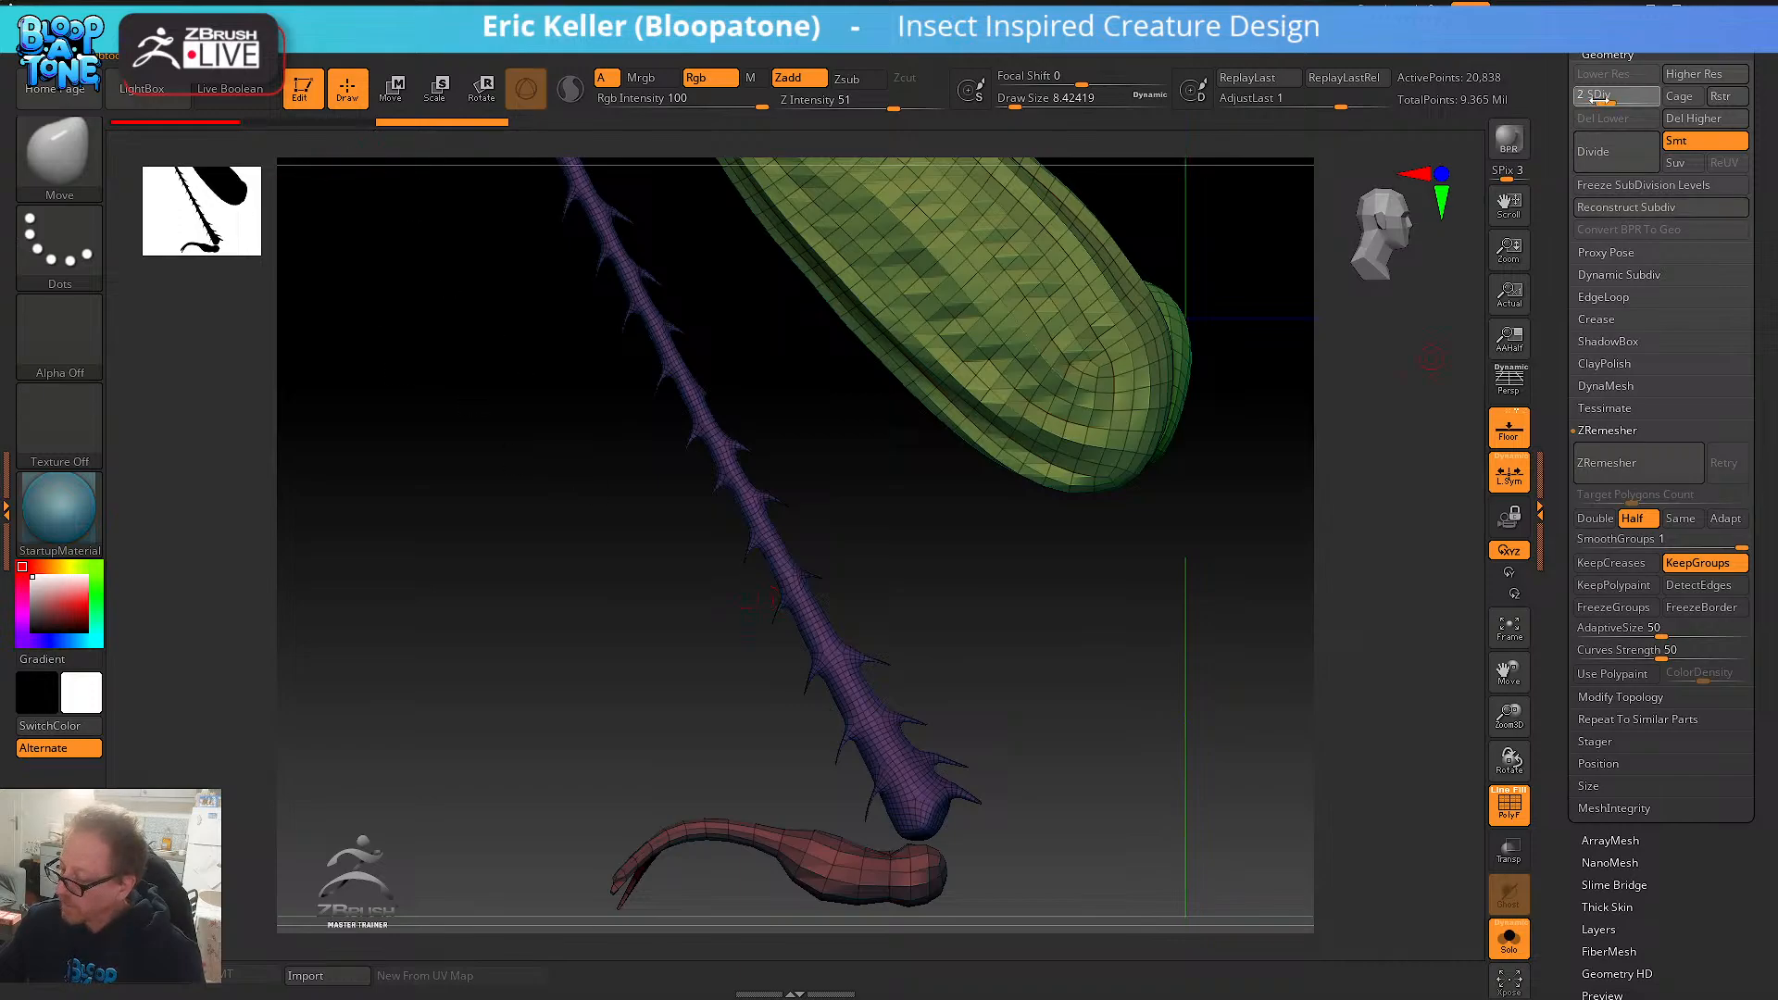
key(d)
click(1706, 122)
- Isolate the foot polygroup of the duplicate, delete the hidden geometry, and turn off Solo
alt+drag(1136, 756, 1107, 621)
ctrl+shift+click(872, 741)
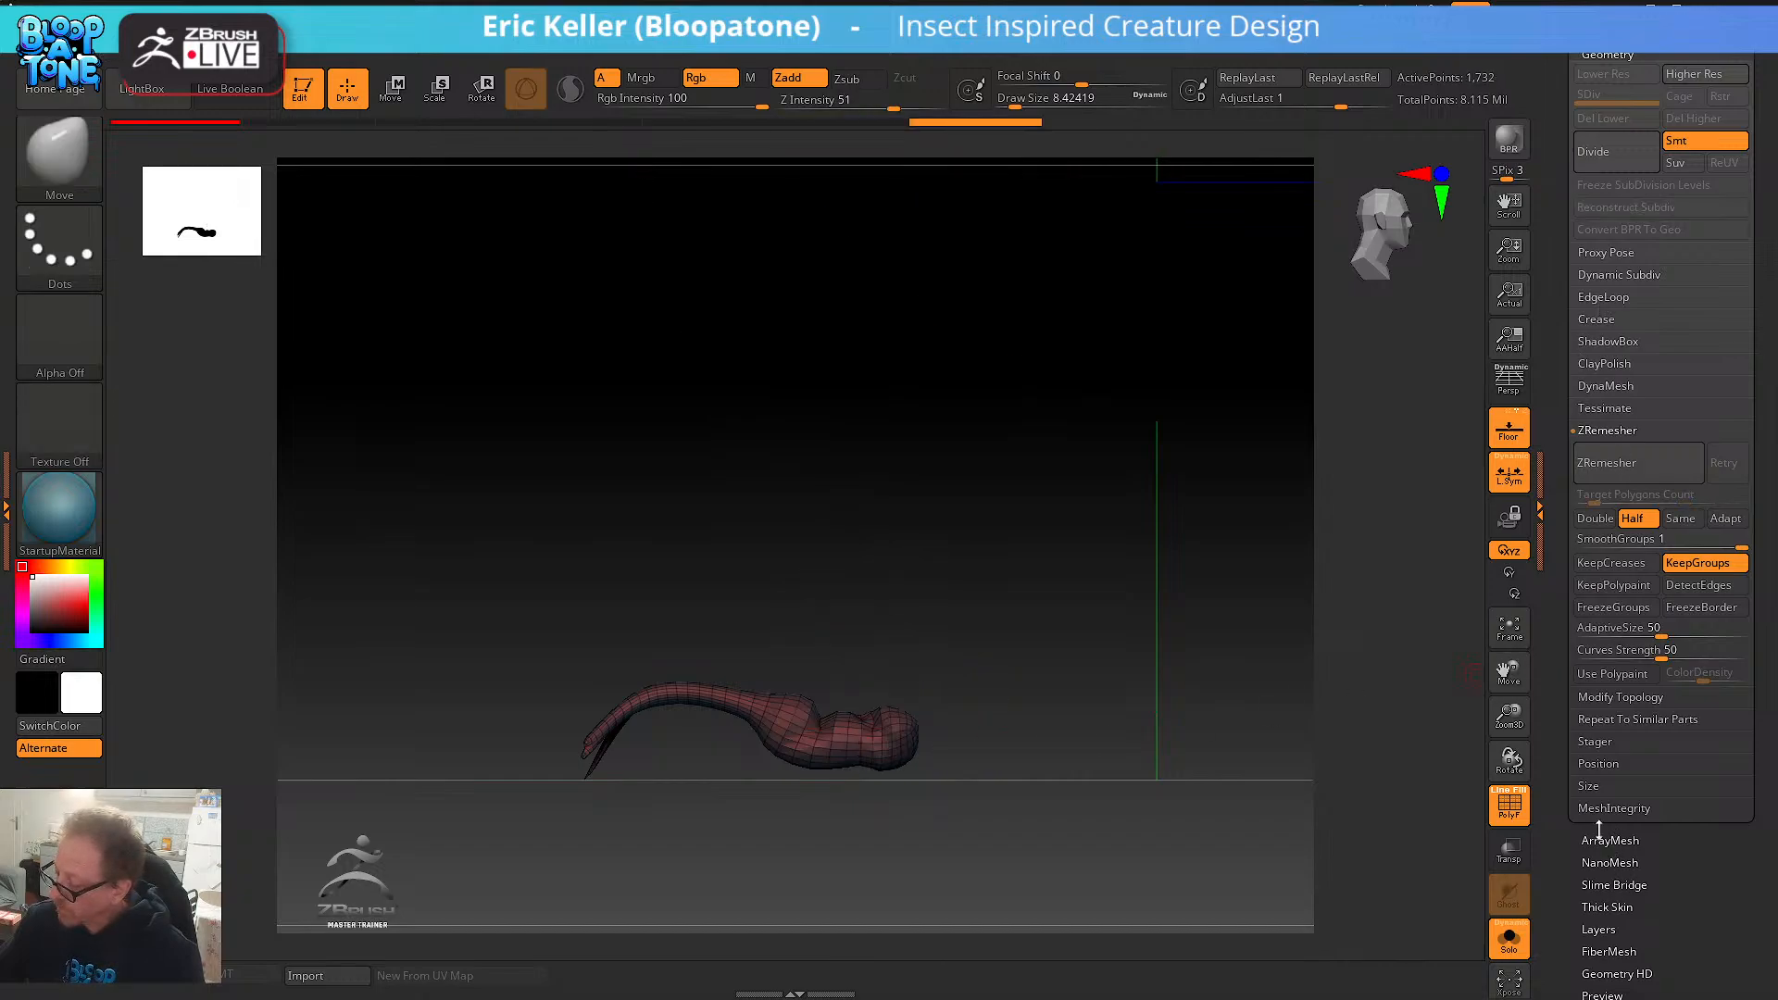
click(1610, 696)
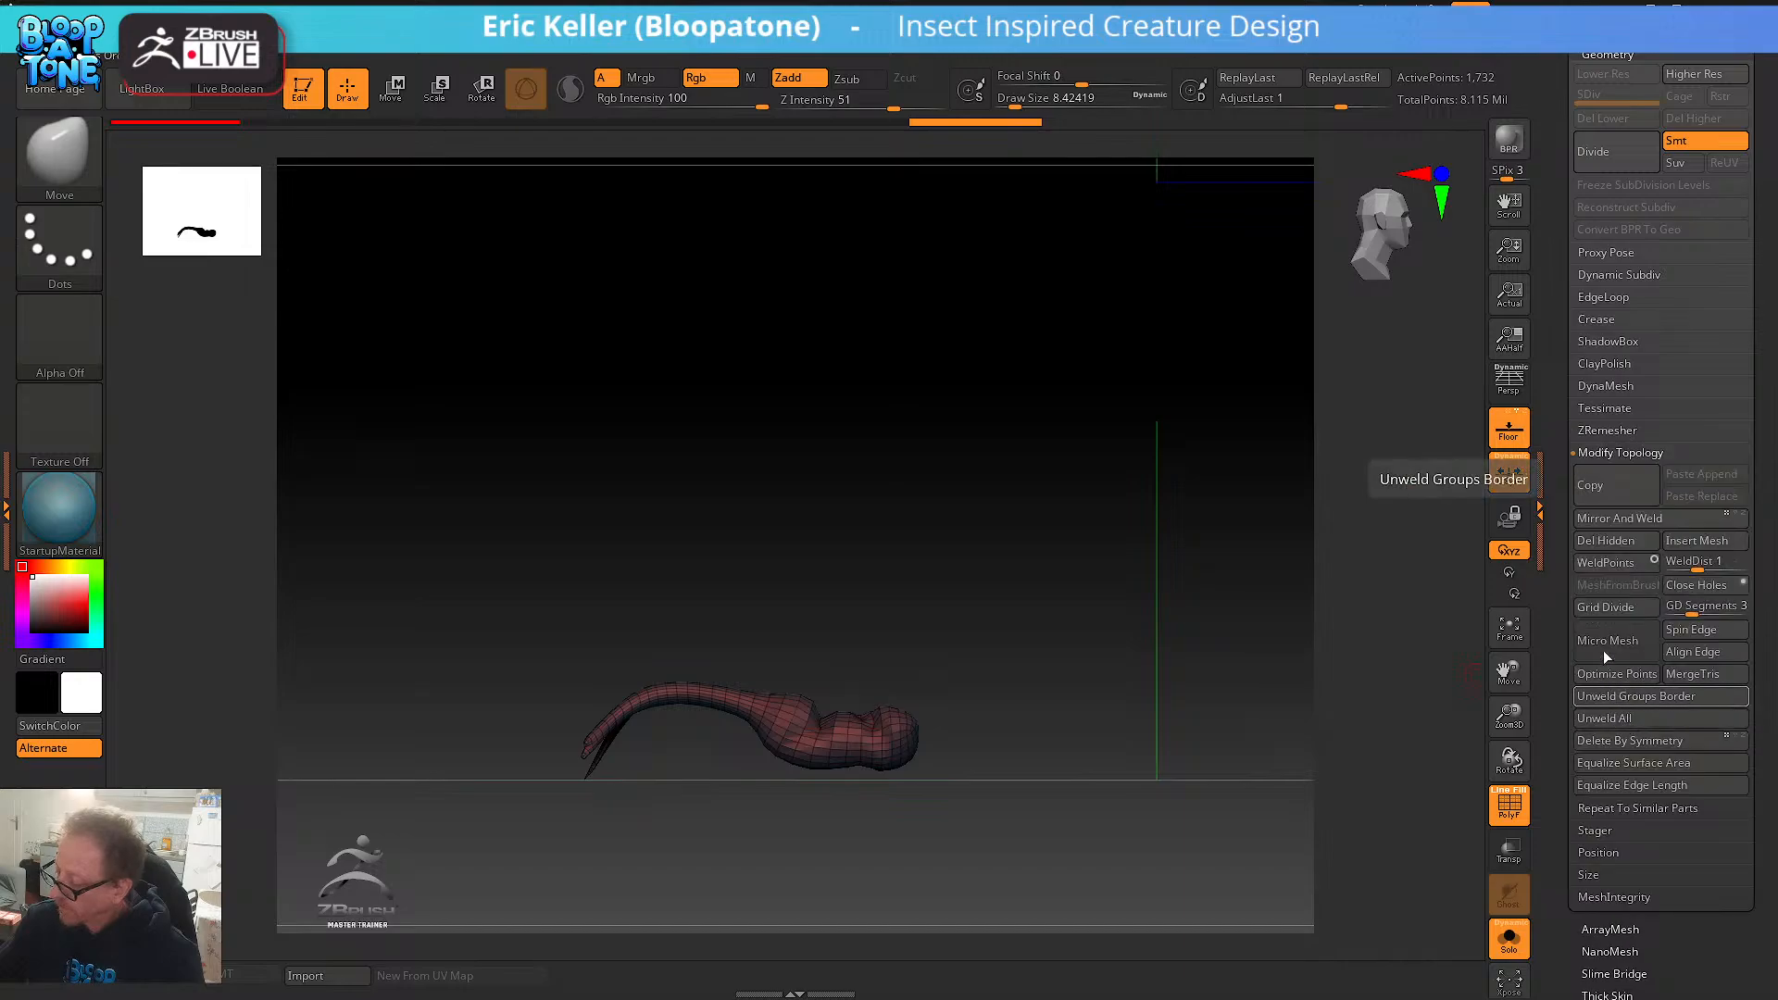
click(1606, 540)
click(1508, 937)
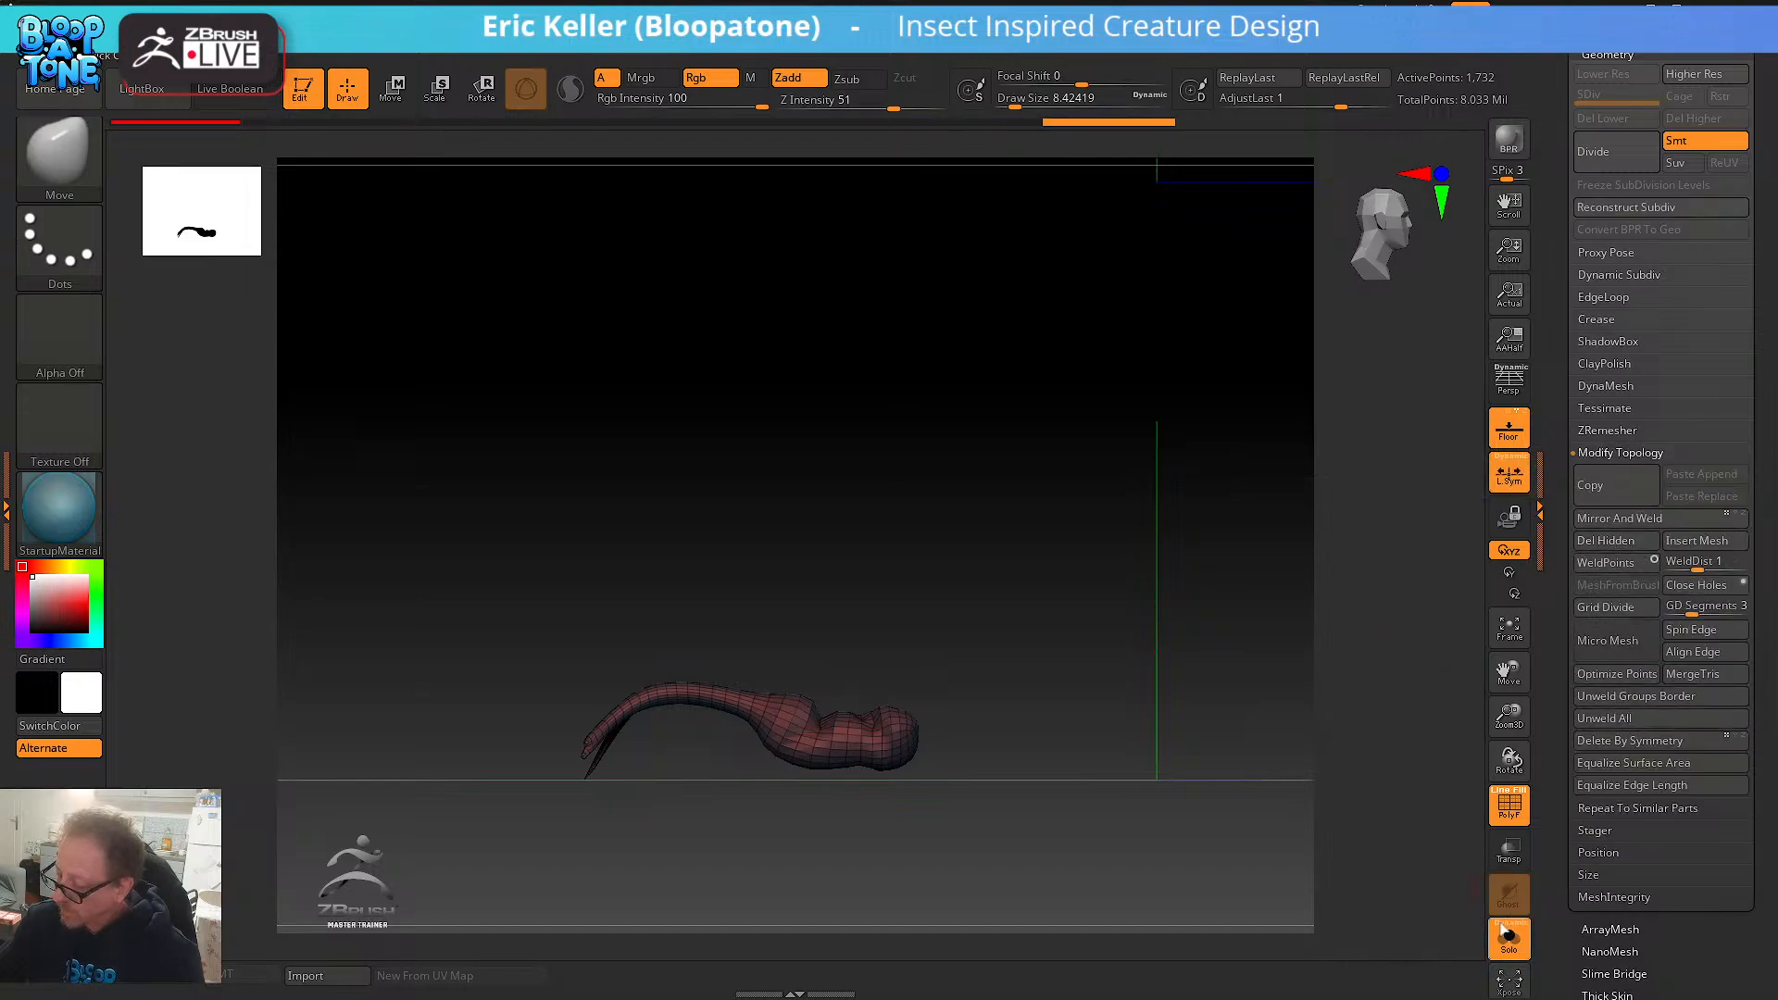
- Activate the Move gizmo for the foot copy and place it on the foot's rounded end
alt+drag(1127, 750, 851, 762)
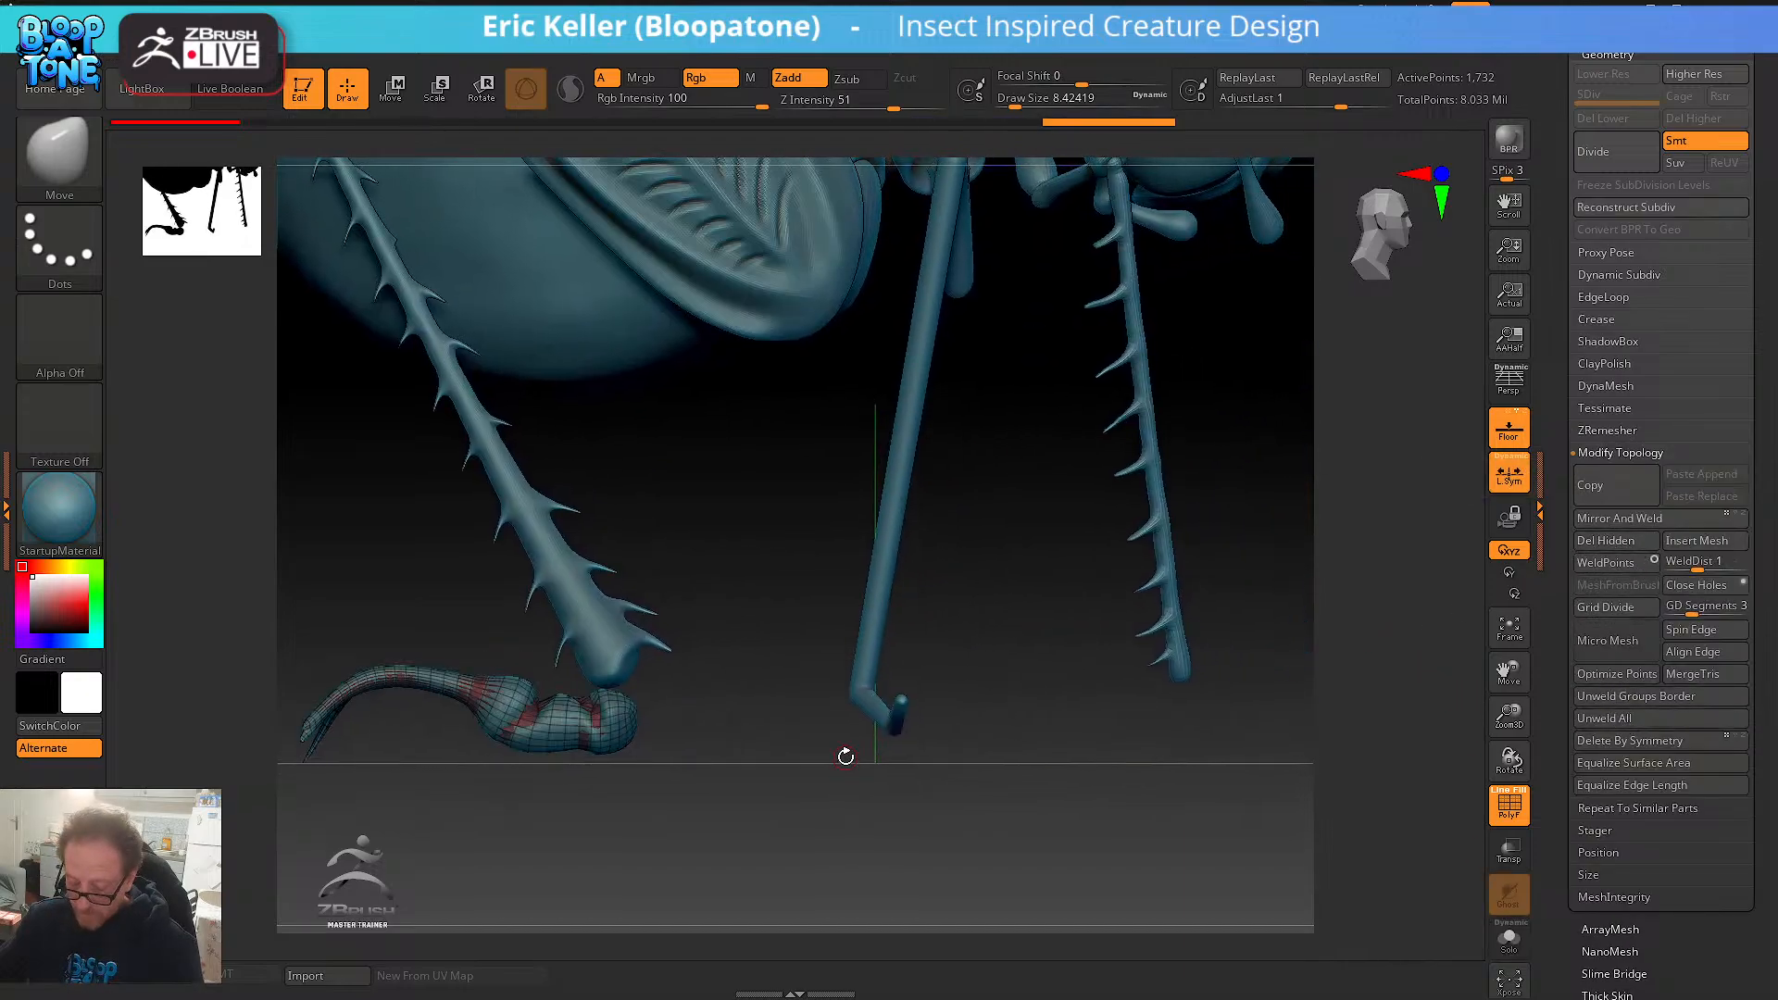
key(w)
alt+drag(770, 467, 787, 636)
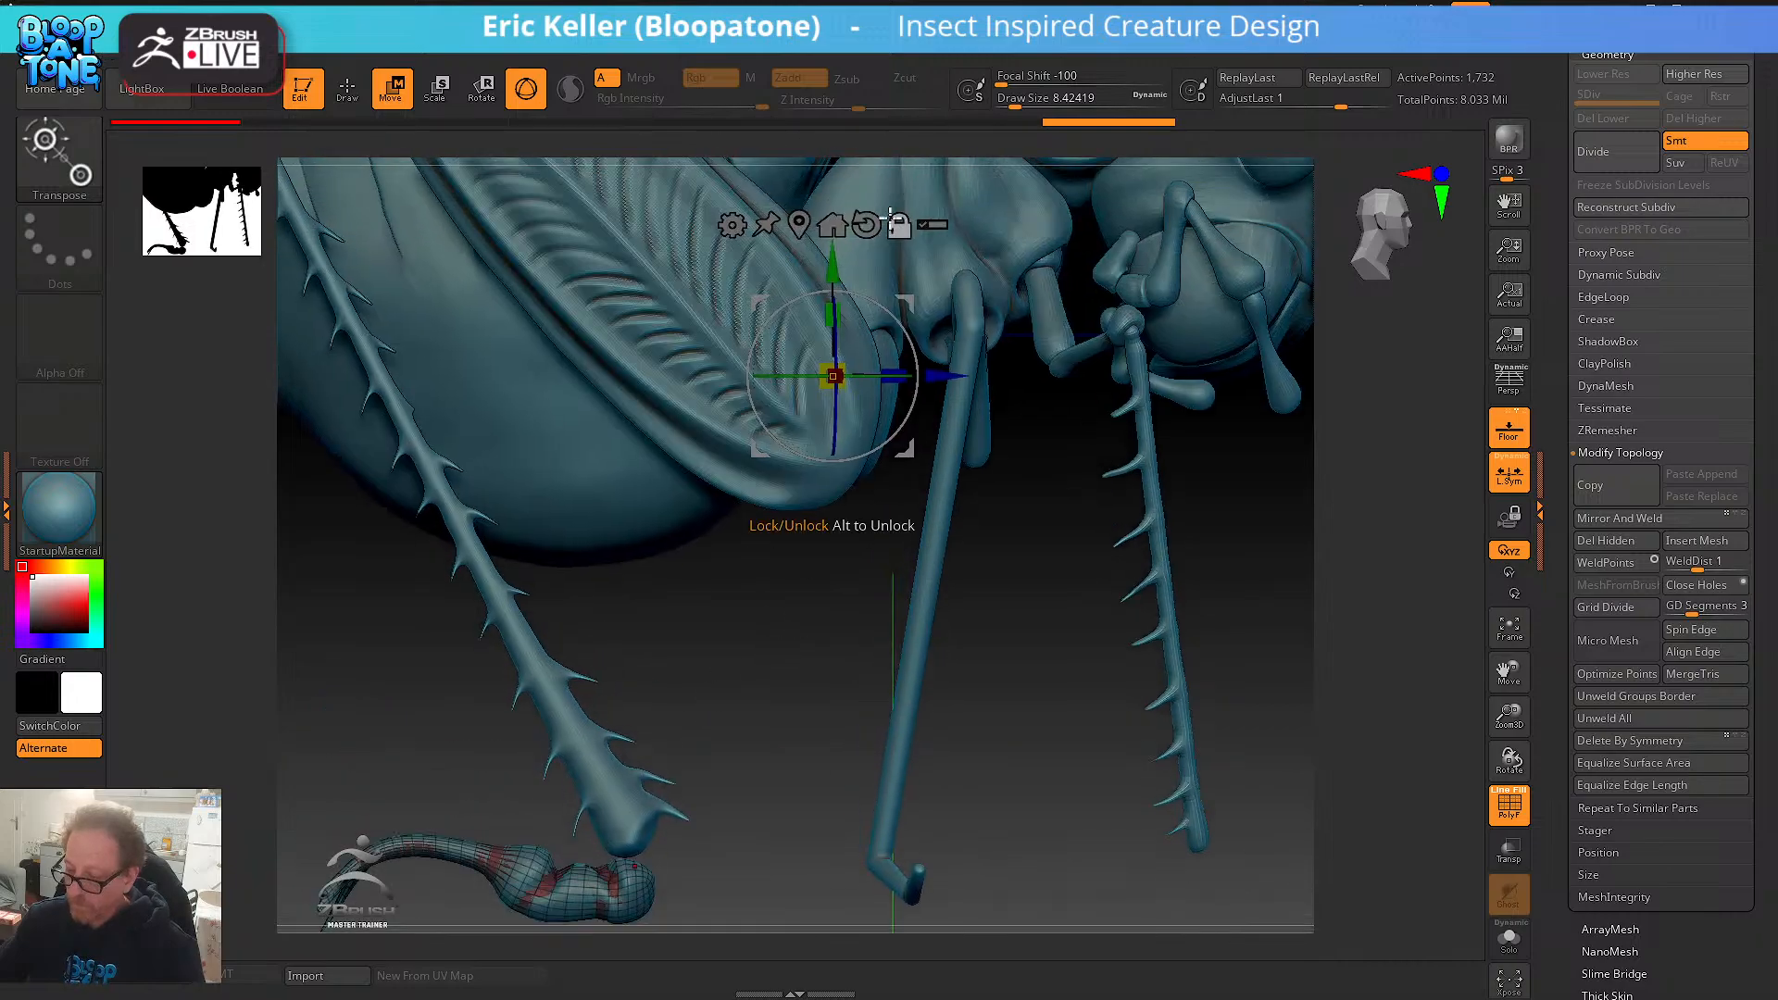
alt+click(800, 226)
alt+drag(781, 715, 809, 493)
alt+drag(594, 737, 1052, 787)
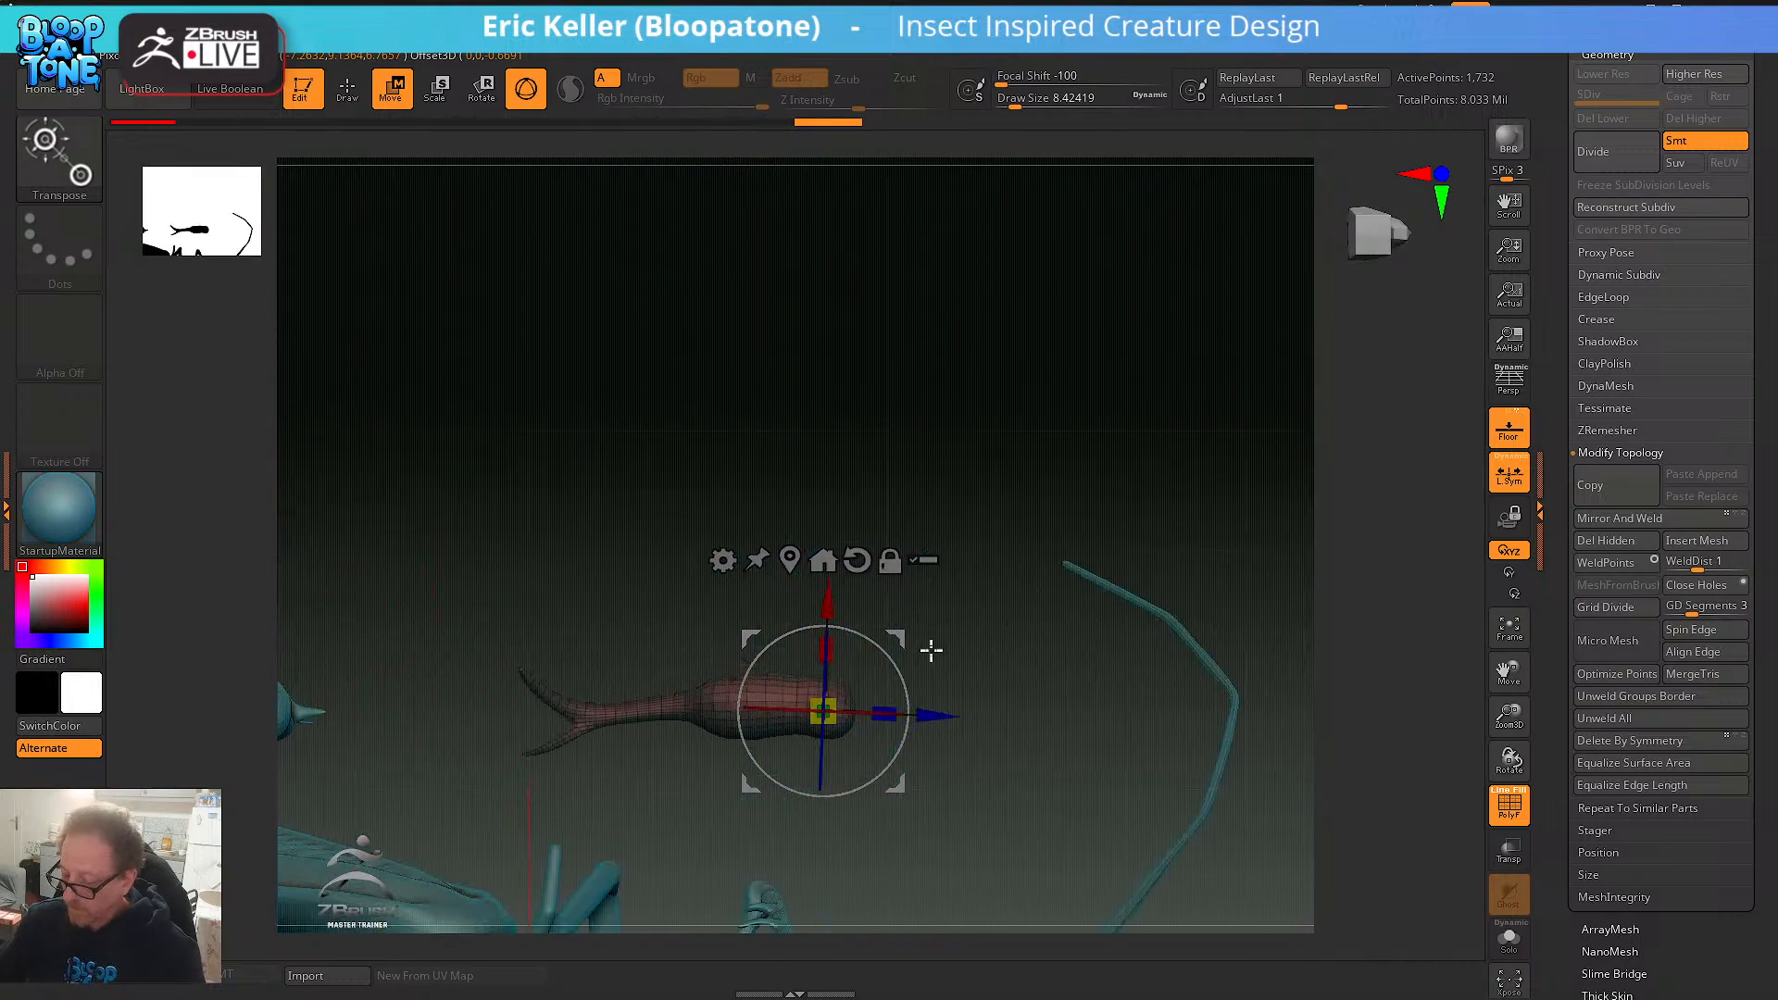
- Reorient the gizmo and swing the foot copy around its rounded end so the claws point the opposite way
alt+drag(904, 670, 889, 829)
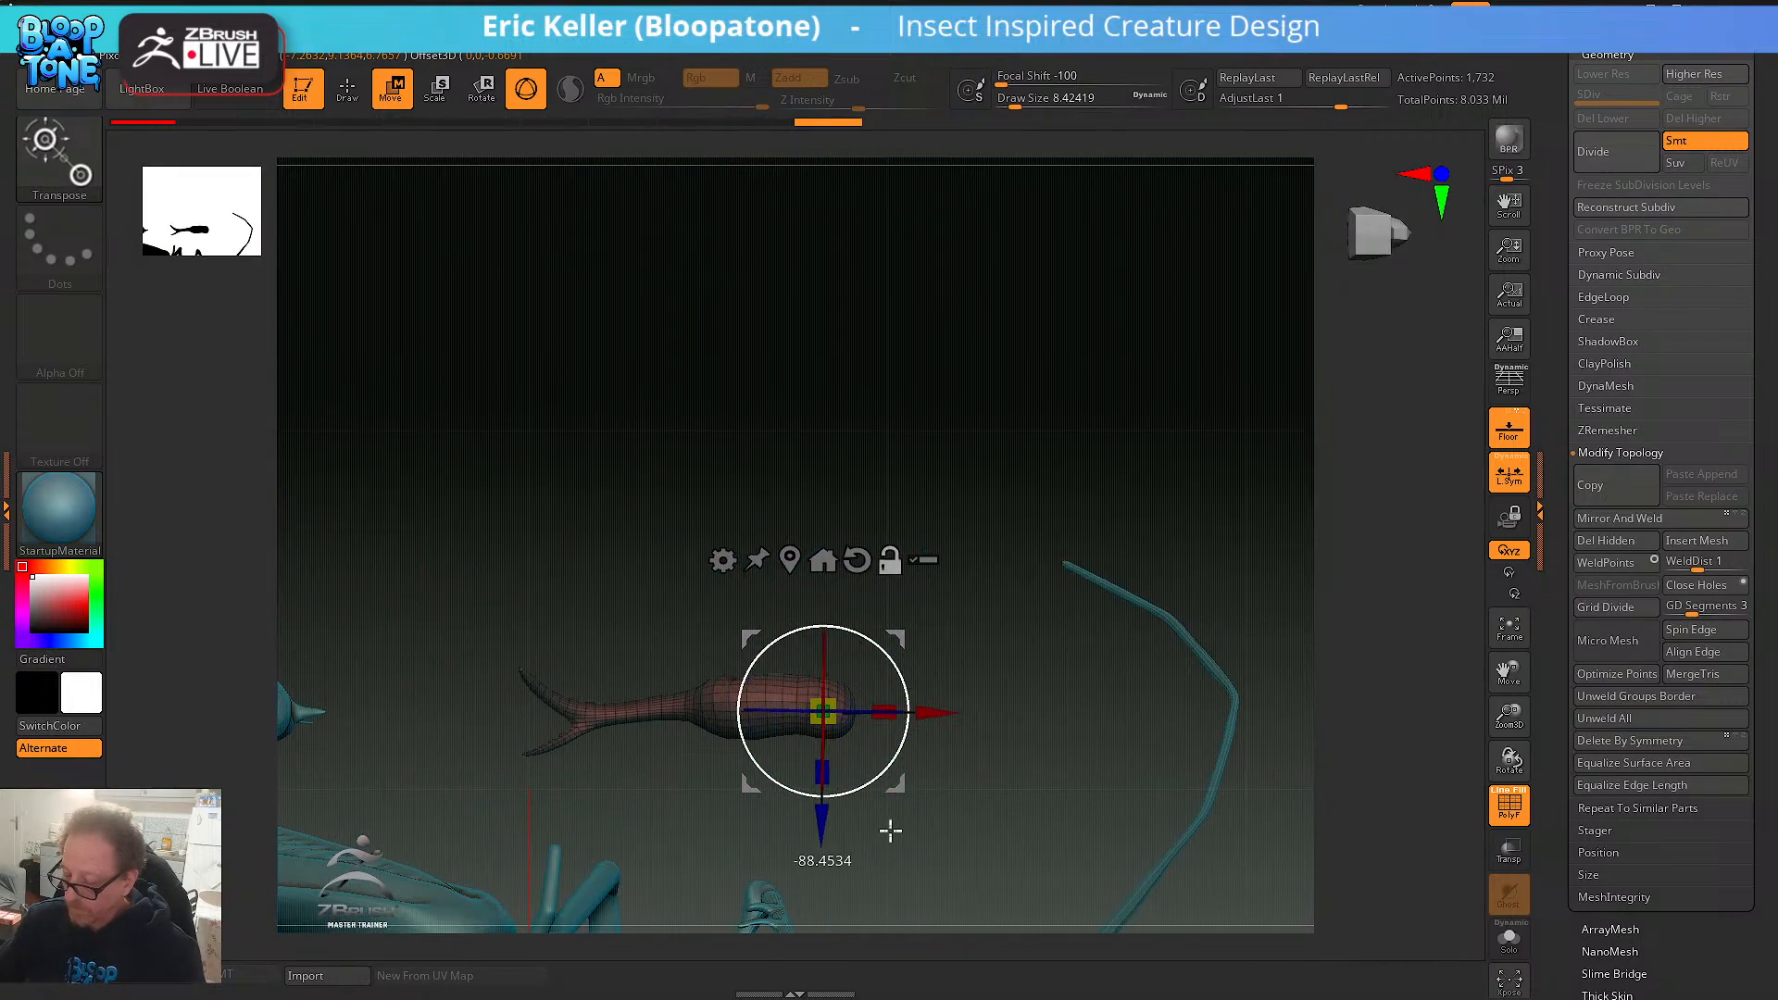
drag(904, 751, 650, 637)
mouse_move(892, 798)
alt+mouse_down()
mouse_move(841, 547)
mouse_move(886, 783)
alt+mouse_up()
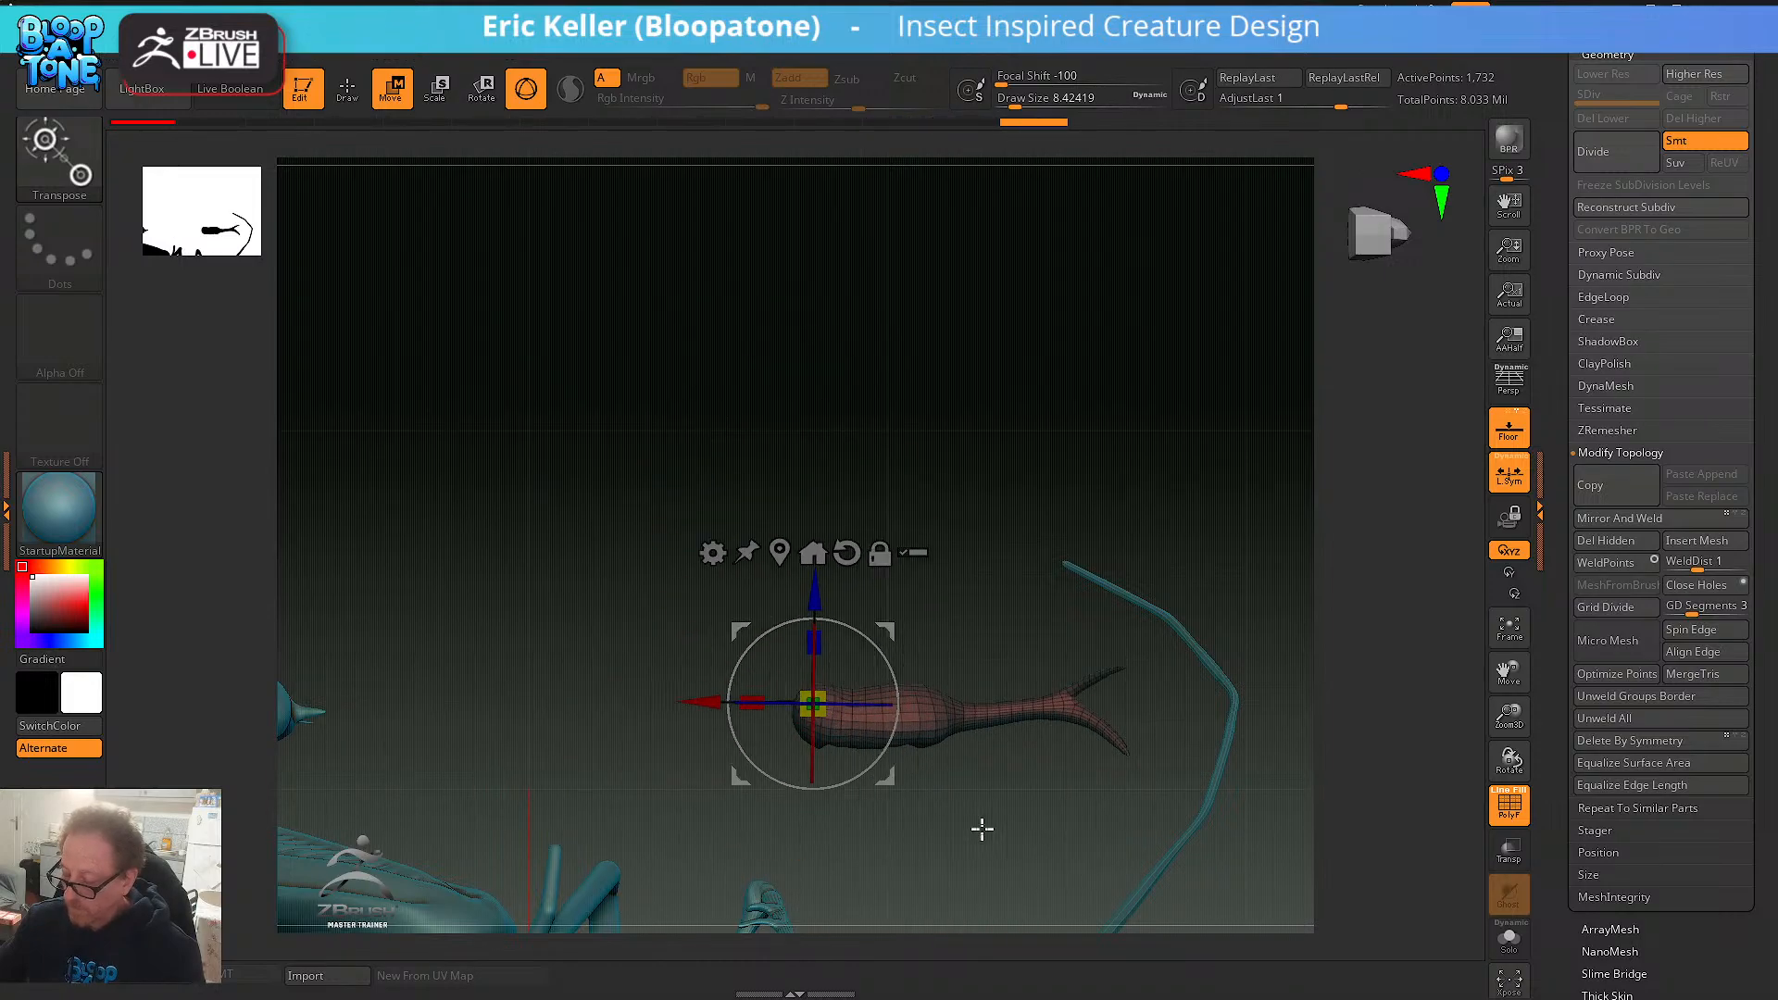
- Move the foot copy from beside the body toward the lower end of the spiny front leg
alt+drag(979, 825, 932, 417)
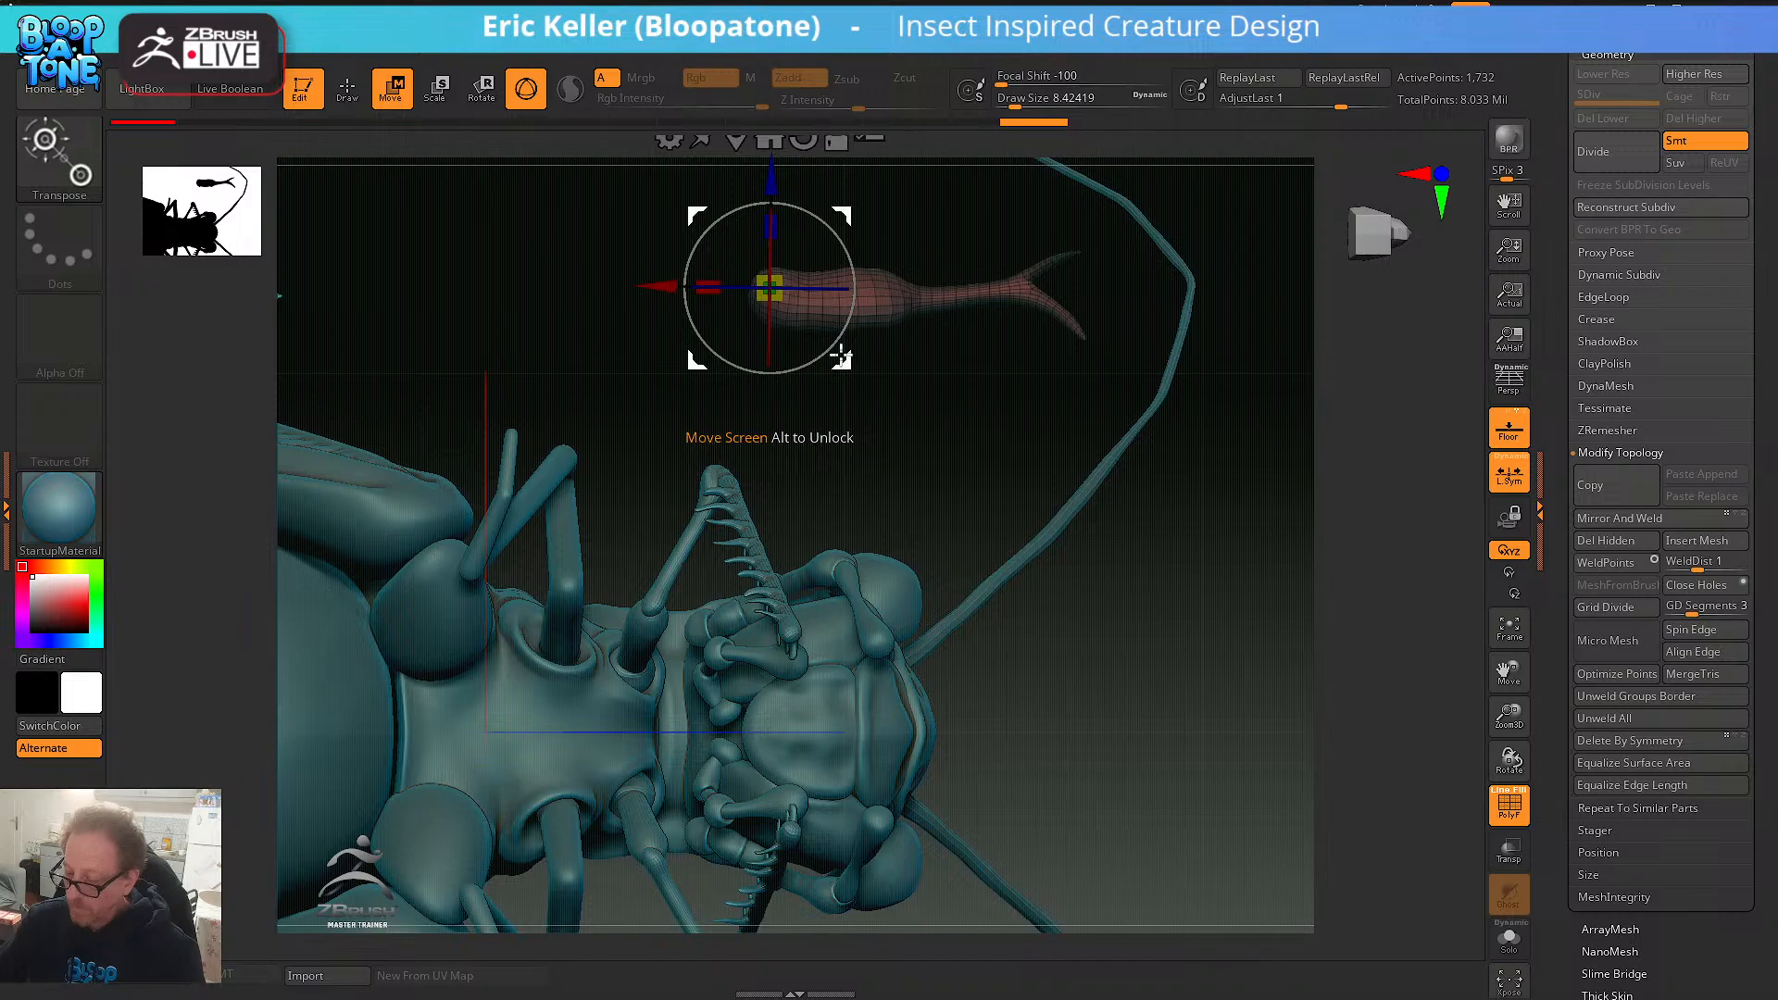
drag(798, 324, 758, 613)
drag(1034, 379, 1117, 815)
drag(862, 706, 859, 659)
alt+drag(995, 736, 521, 723)
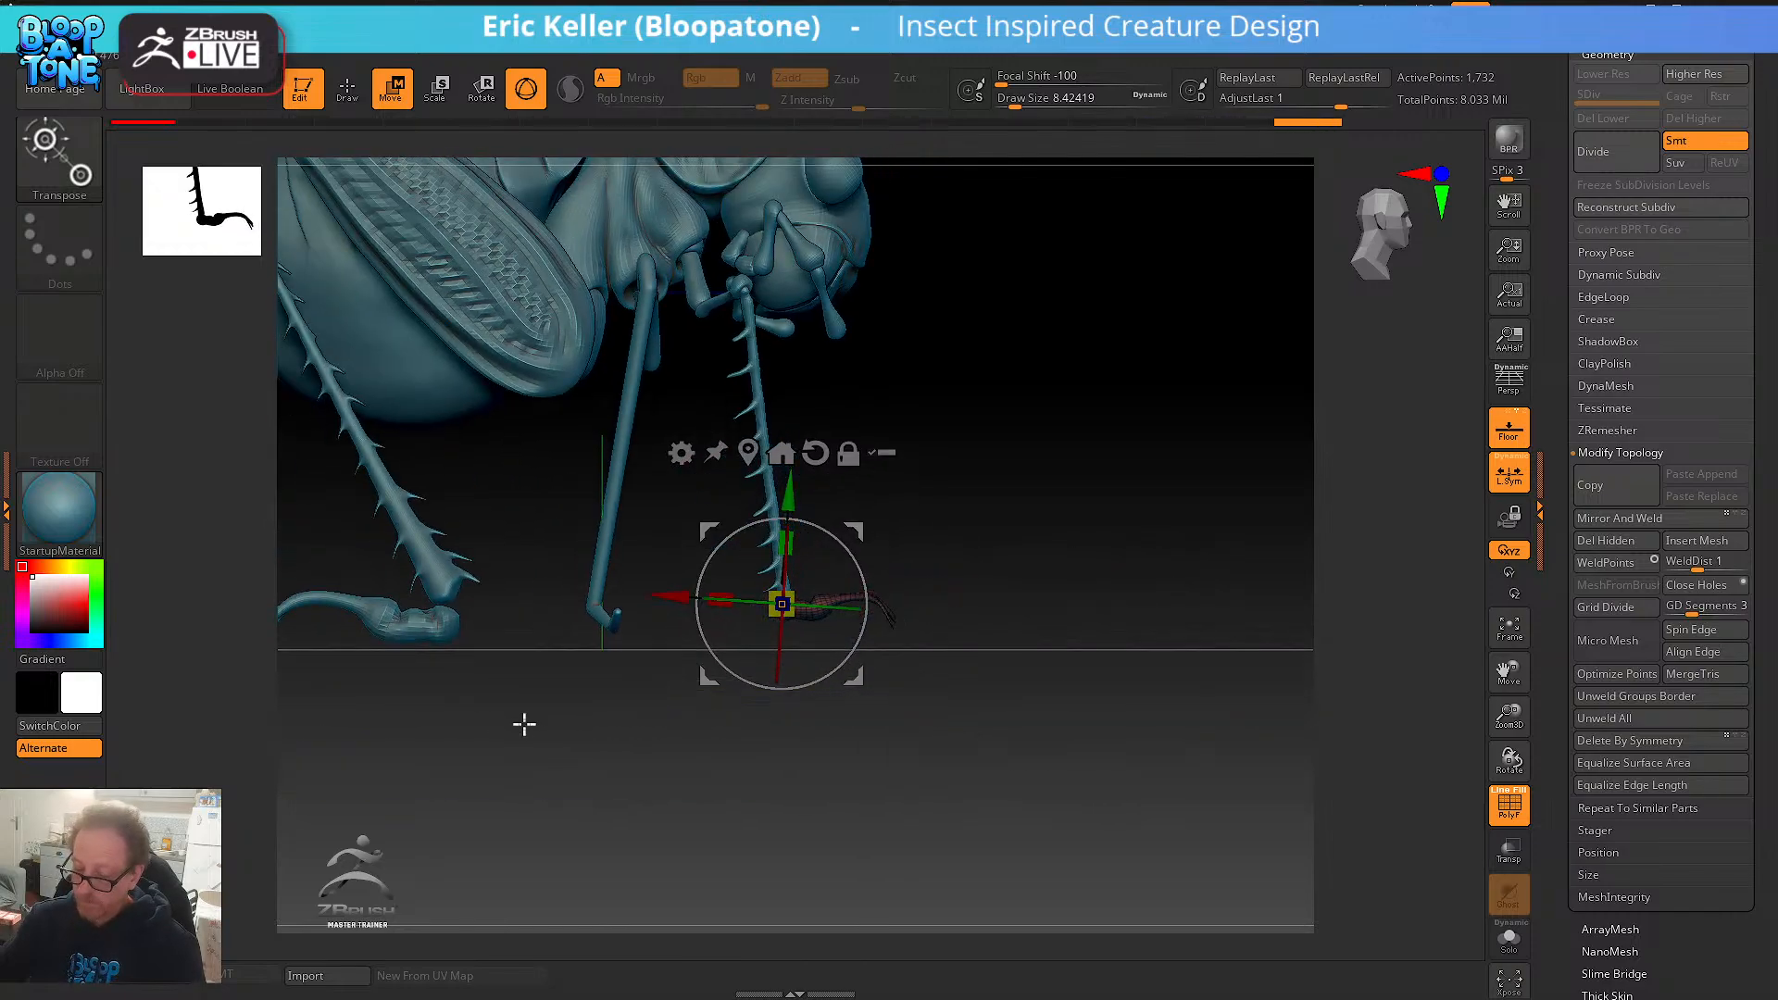
alt+drag(932, 671, 992, 714)
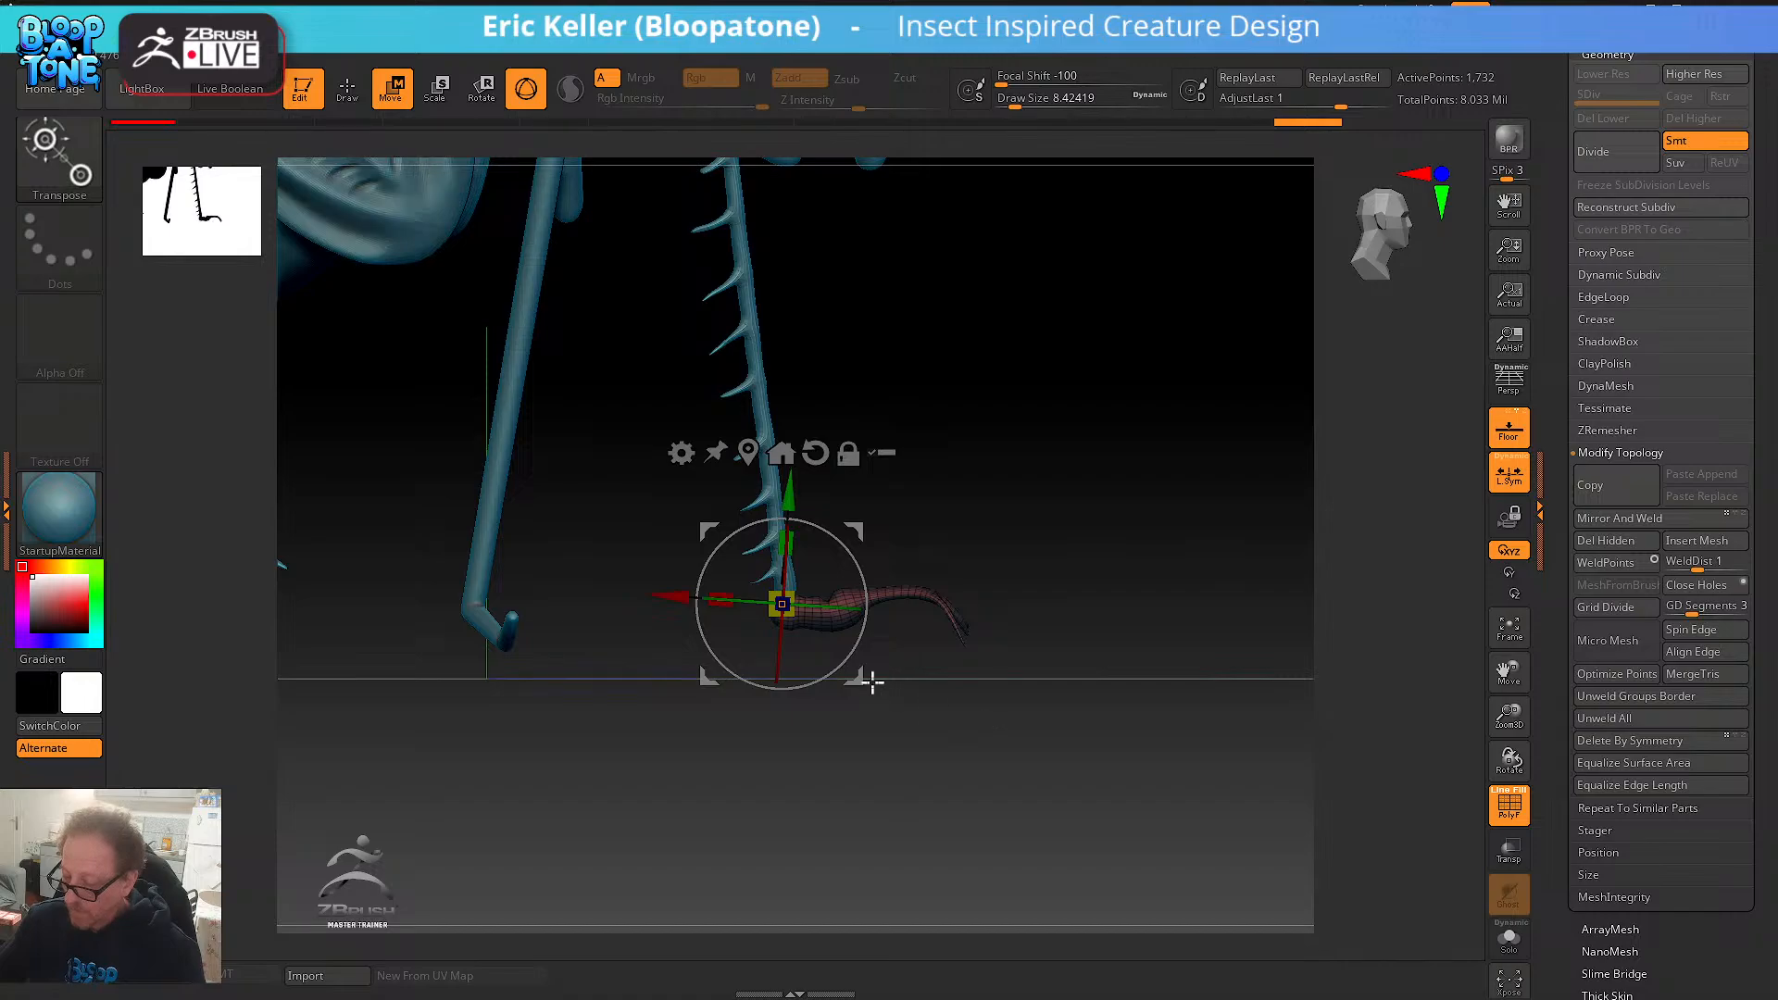
drag(865, 683, 1117, 546)
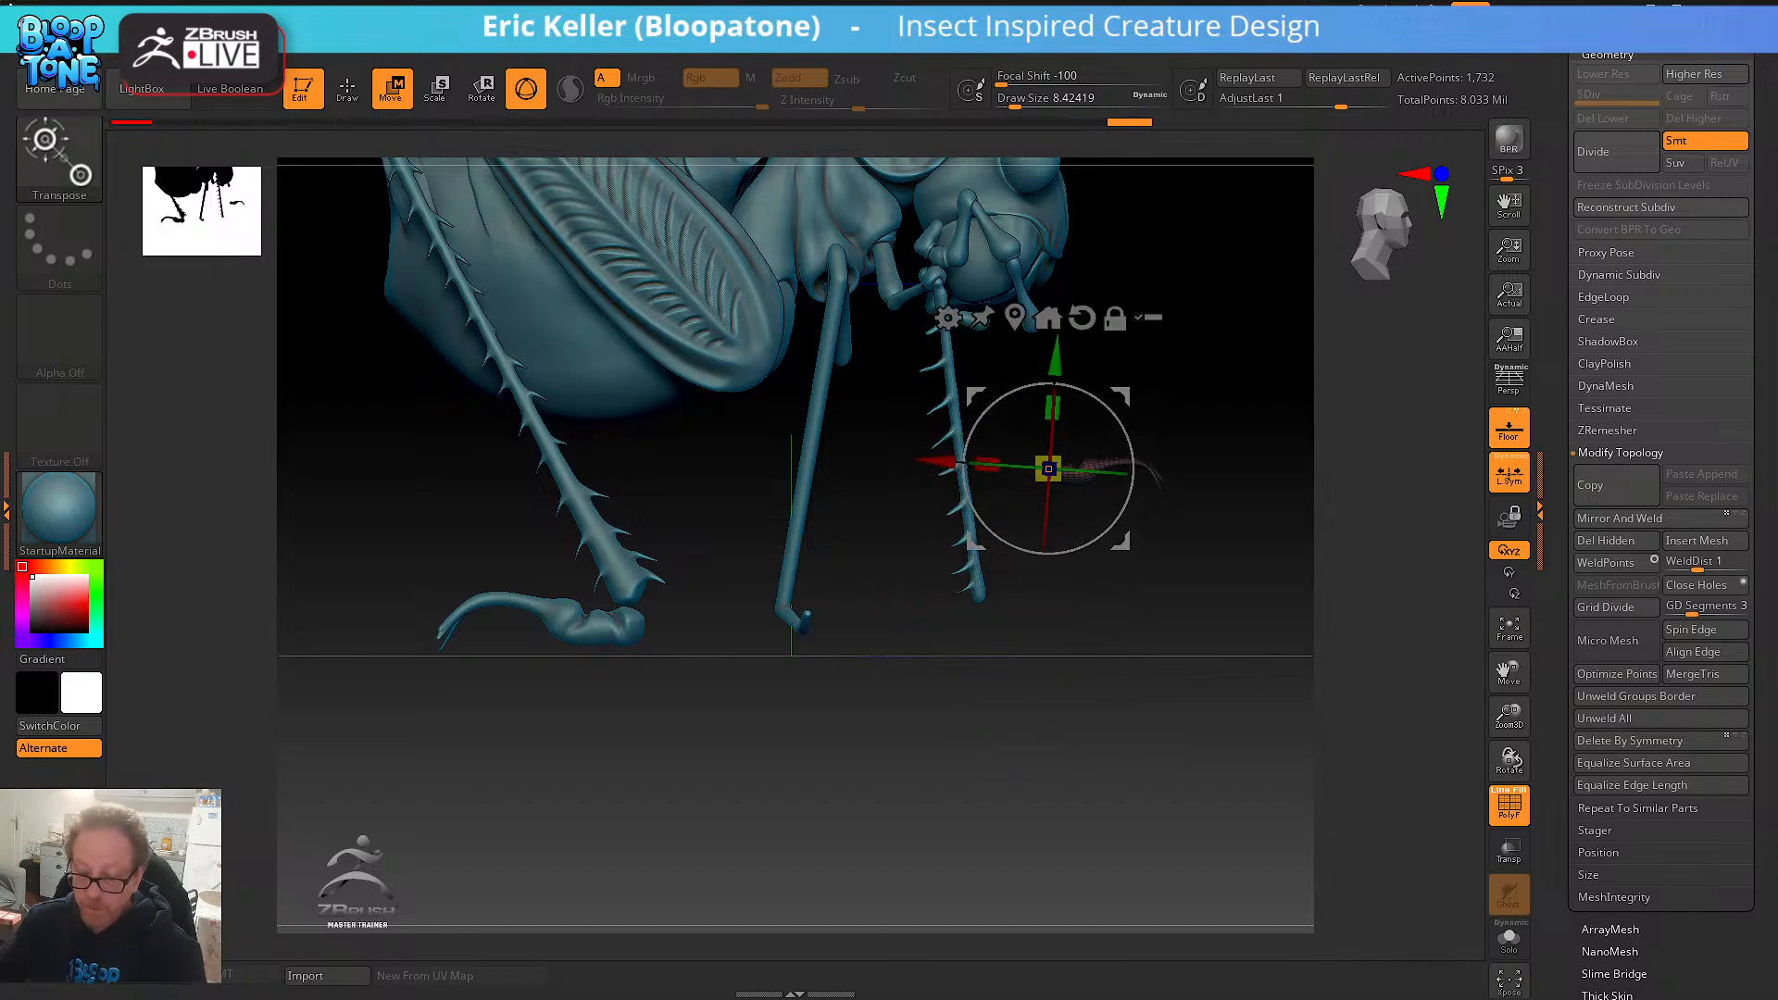
- Turn off the floor grid's Snap and adjust its elevation so the floor lines up with the soles of the hind feet
key(space)
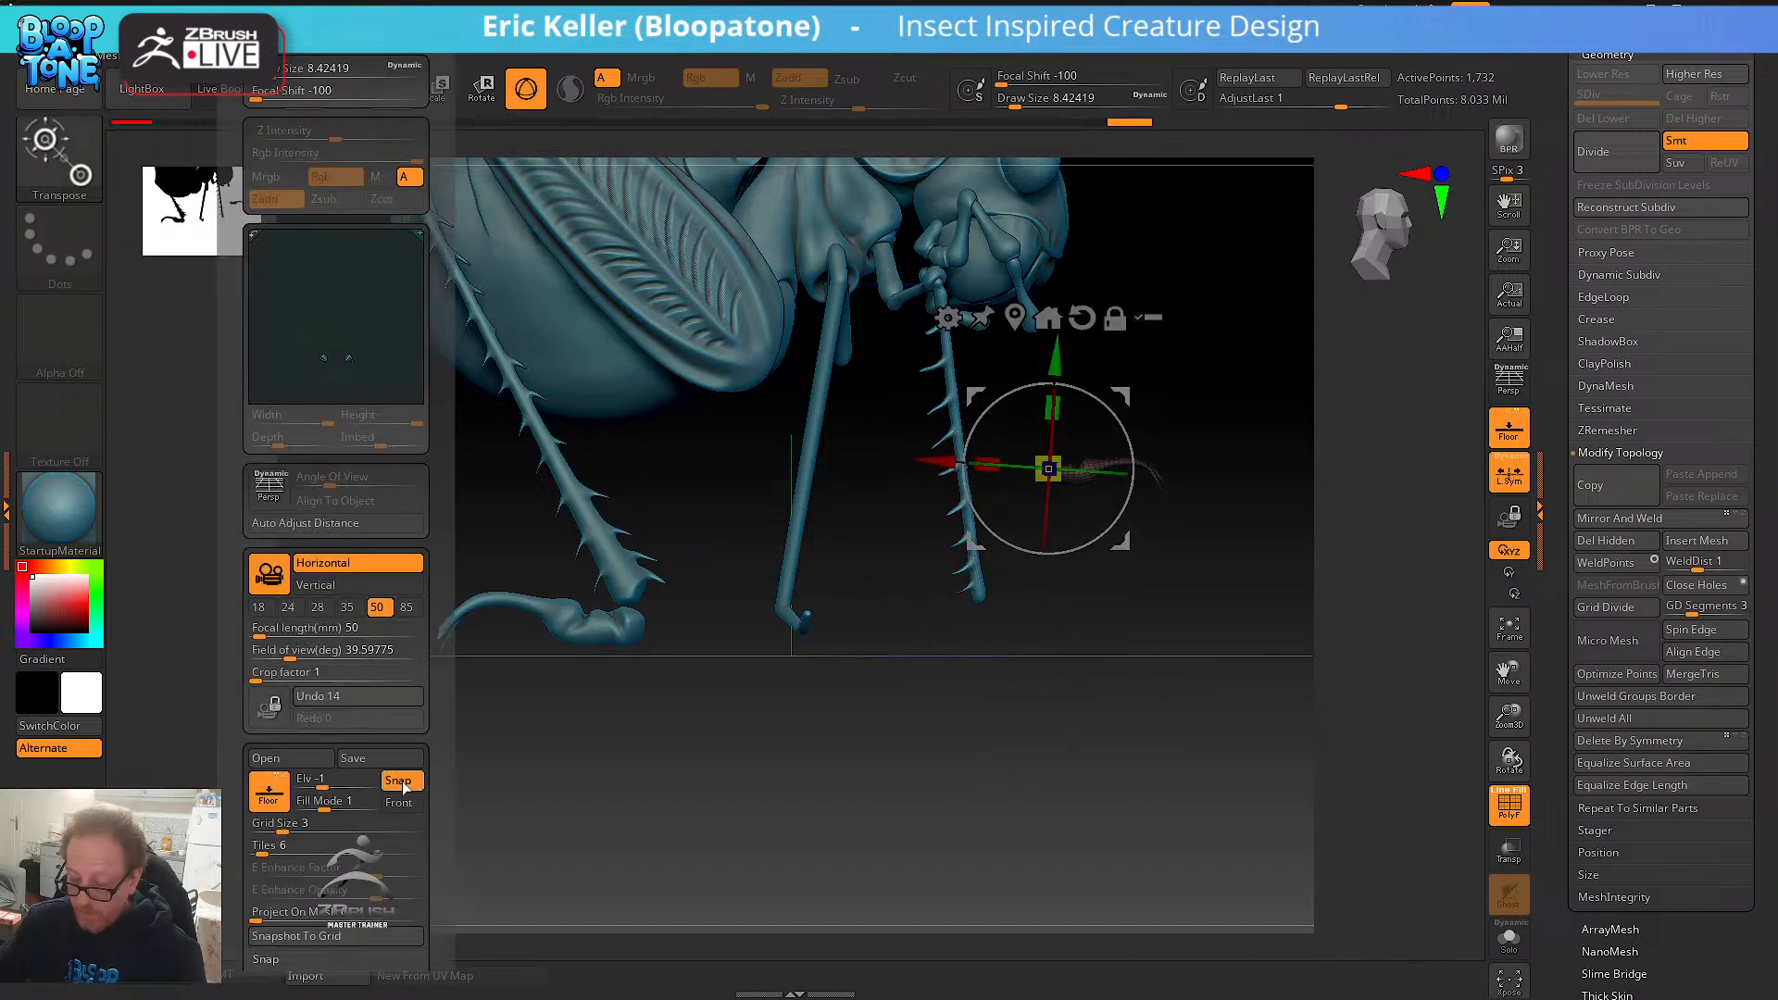
alt+drag(703, 734, 469, 523)
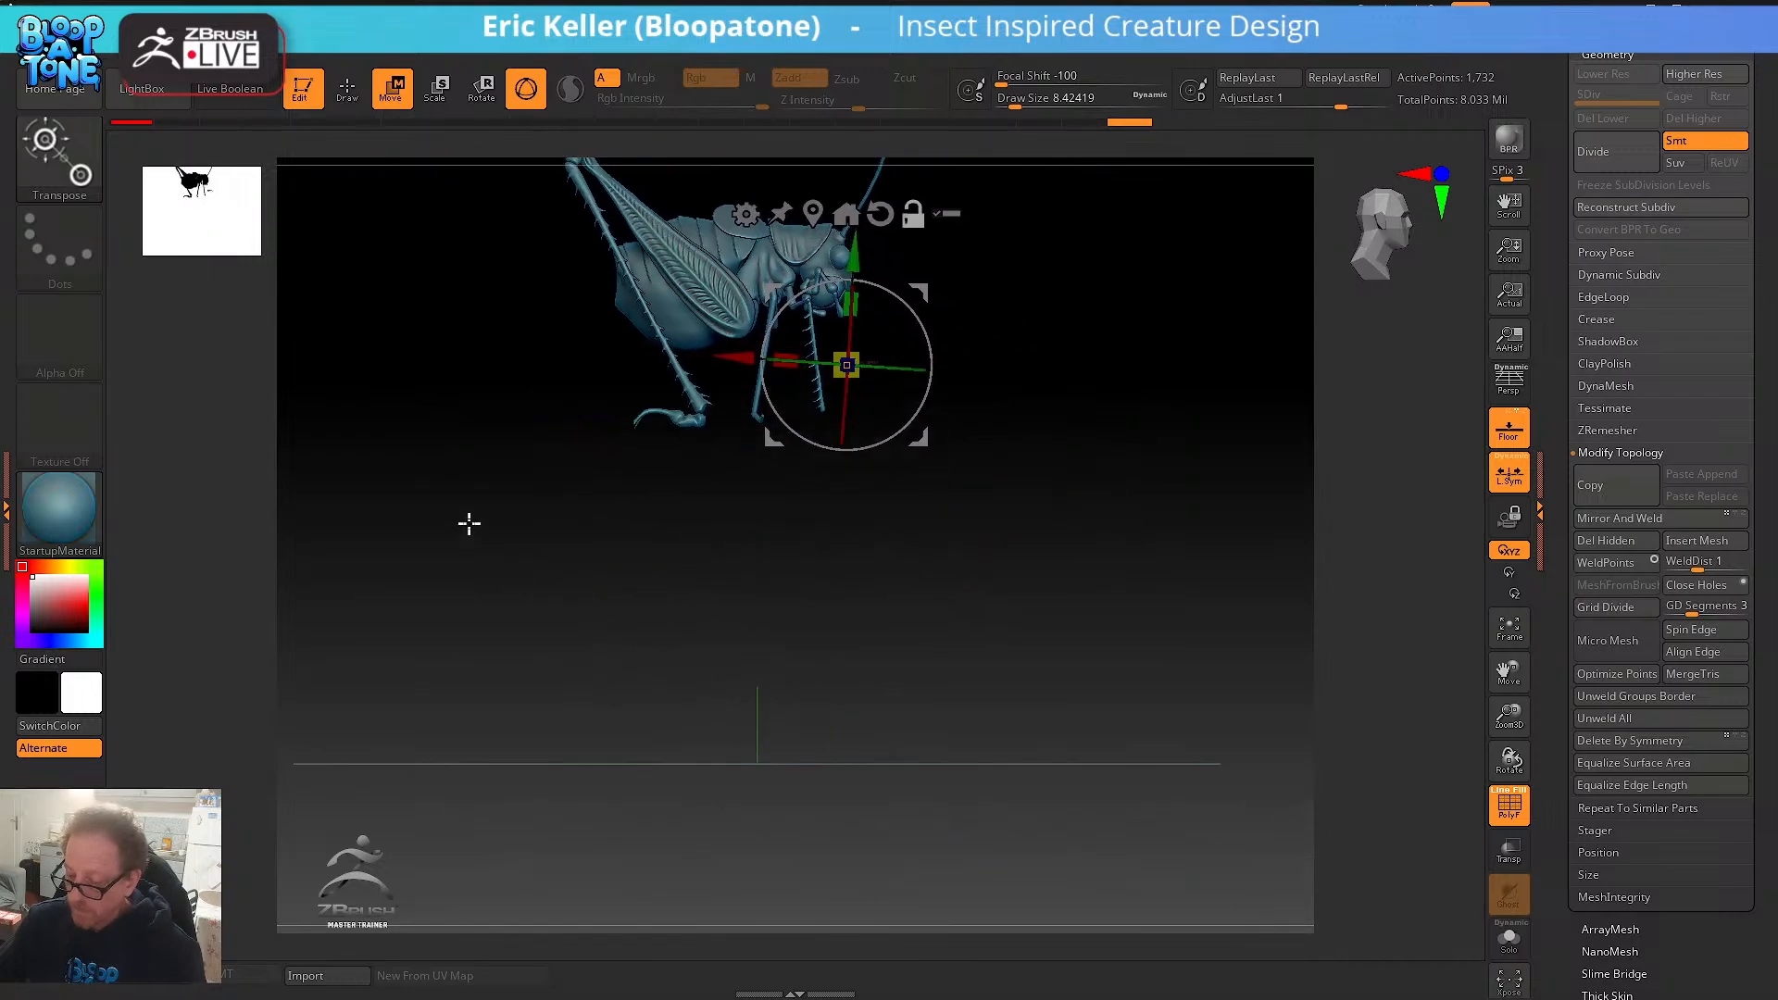
key(space)
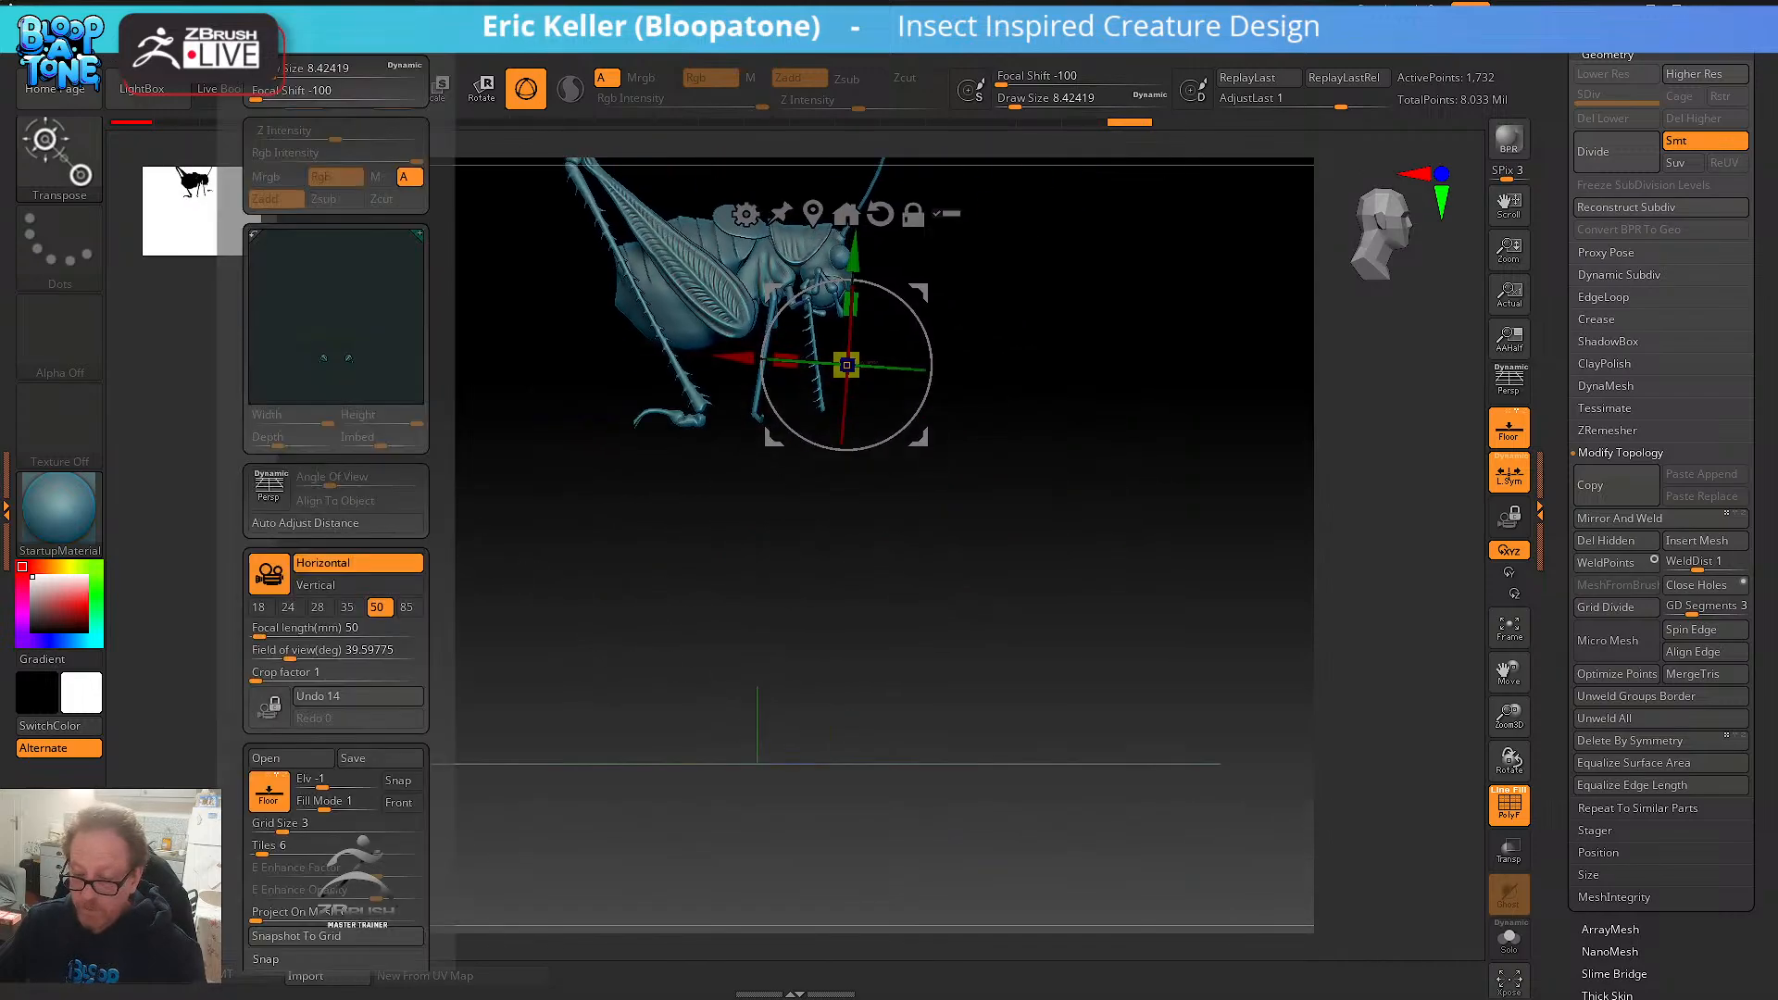
drag(439, 794, 439, 752)
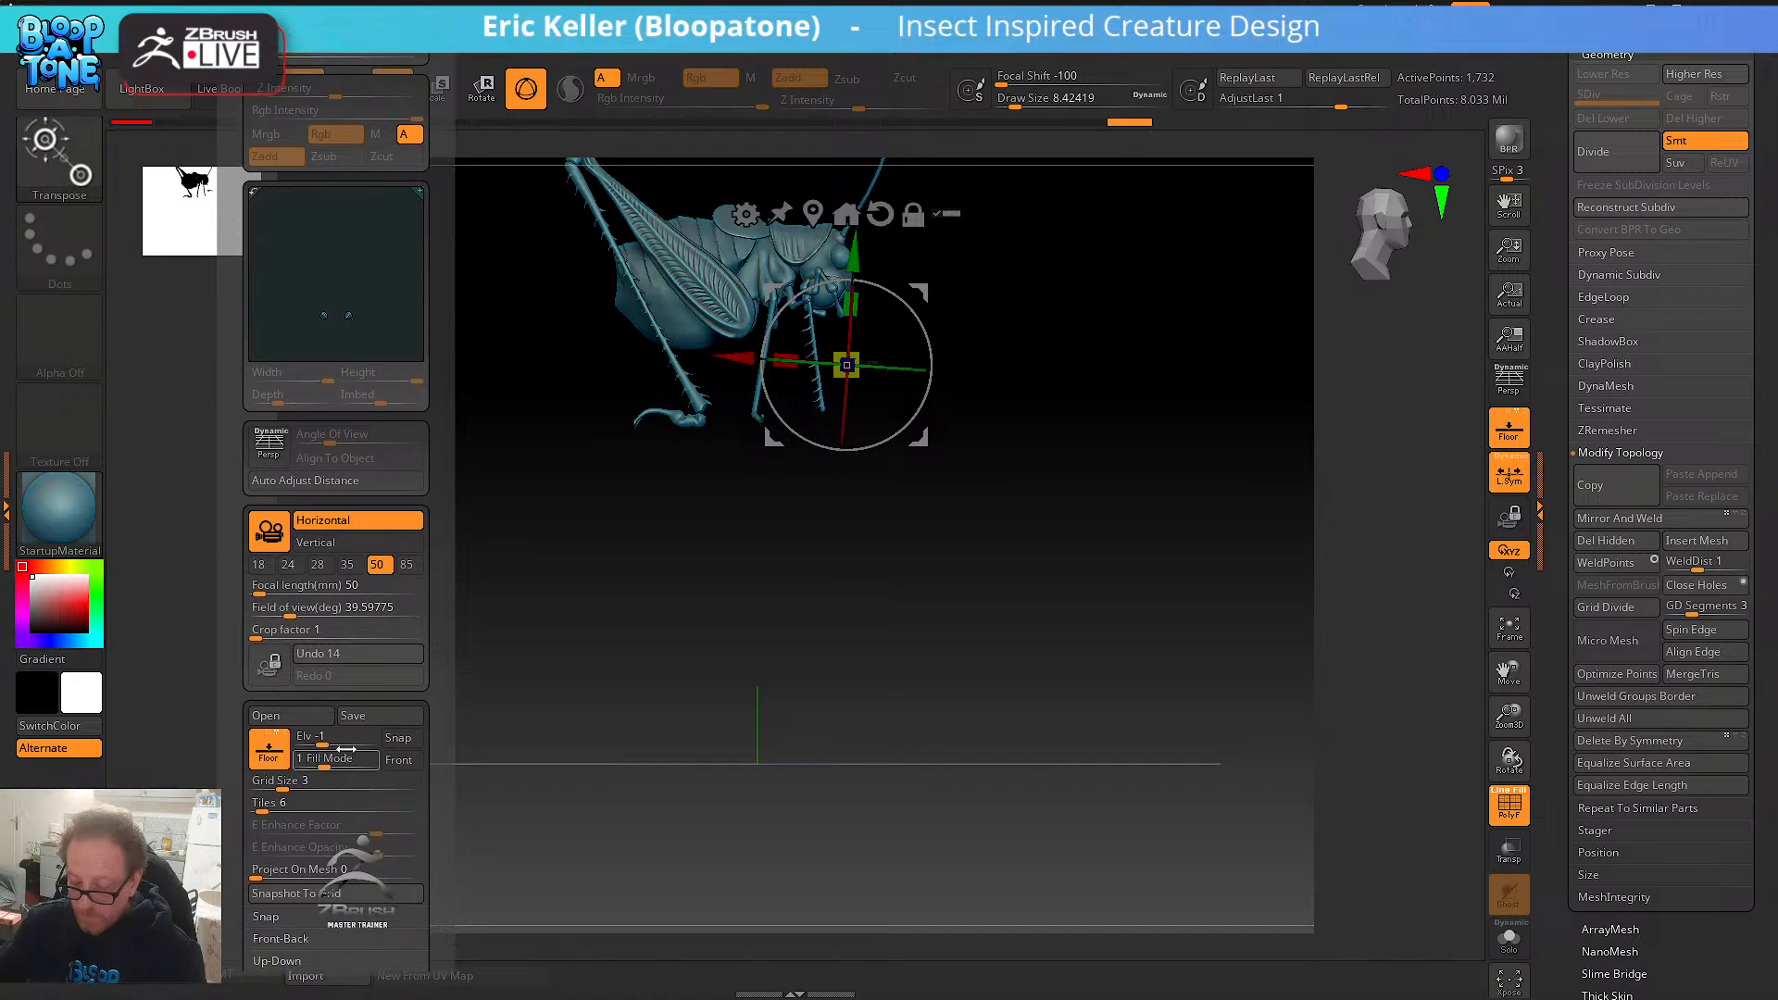
drag(330, 740, 321, 740)
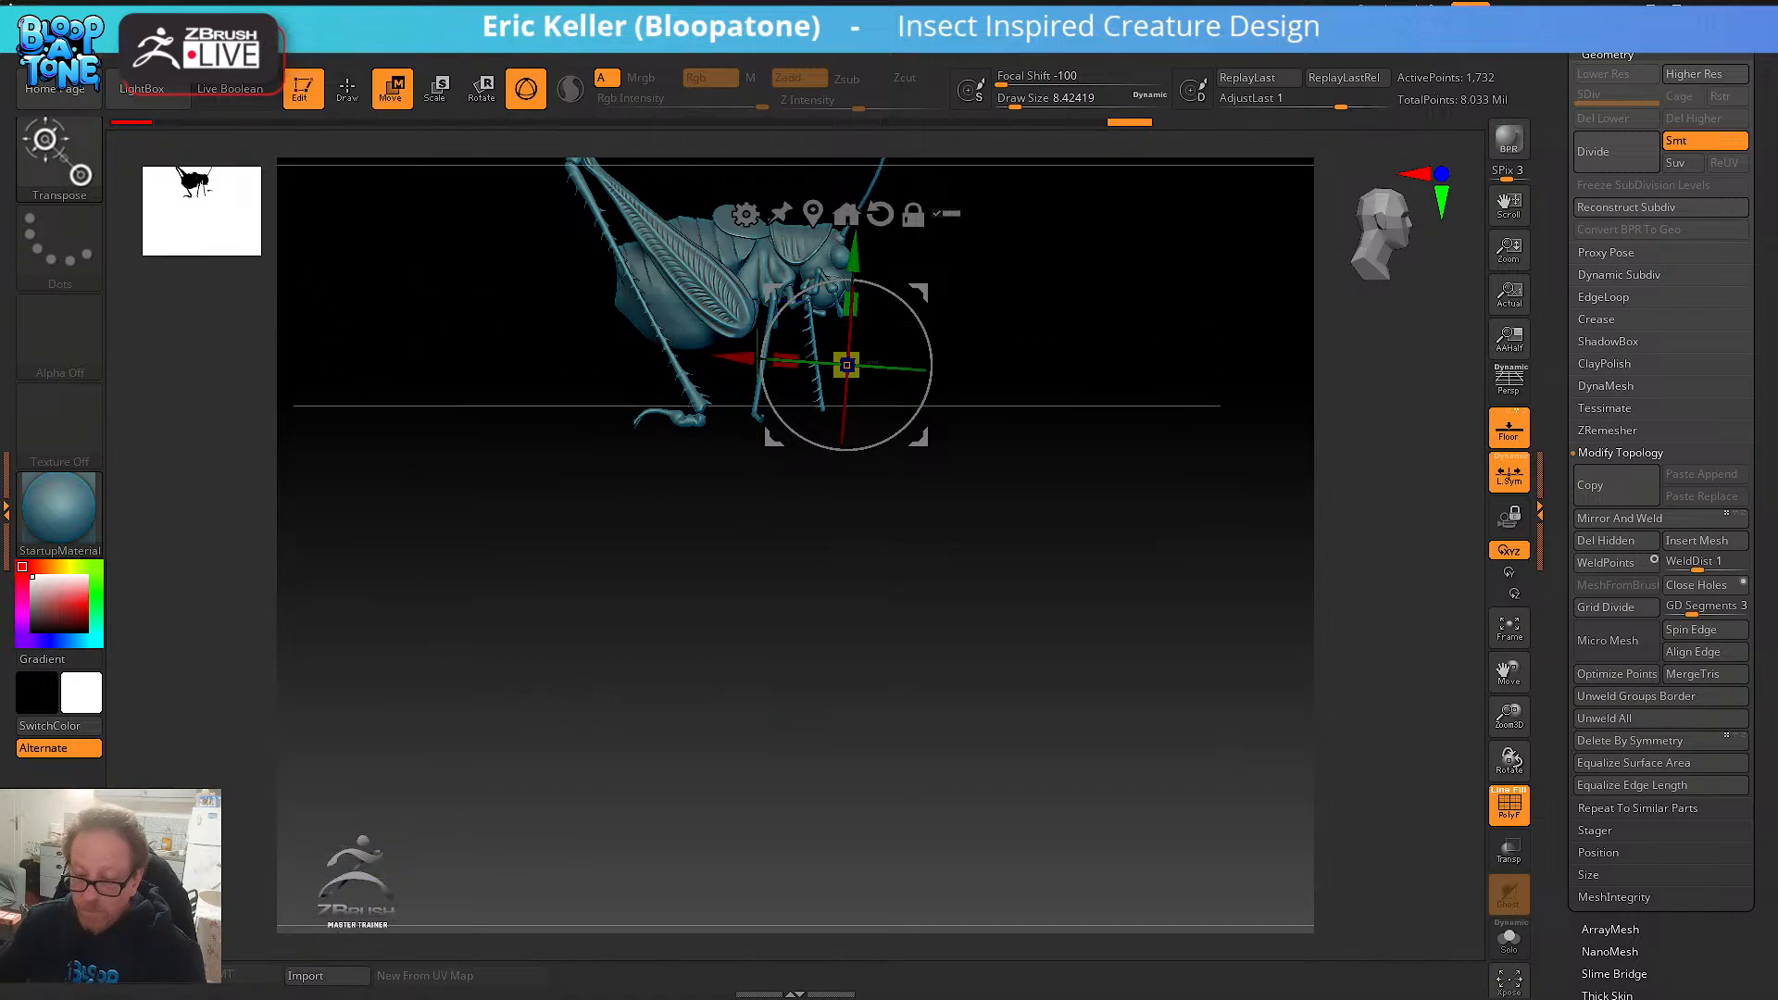
key(space)
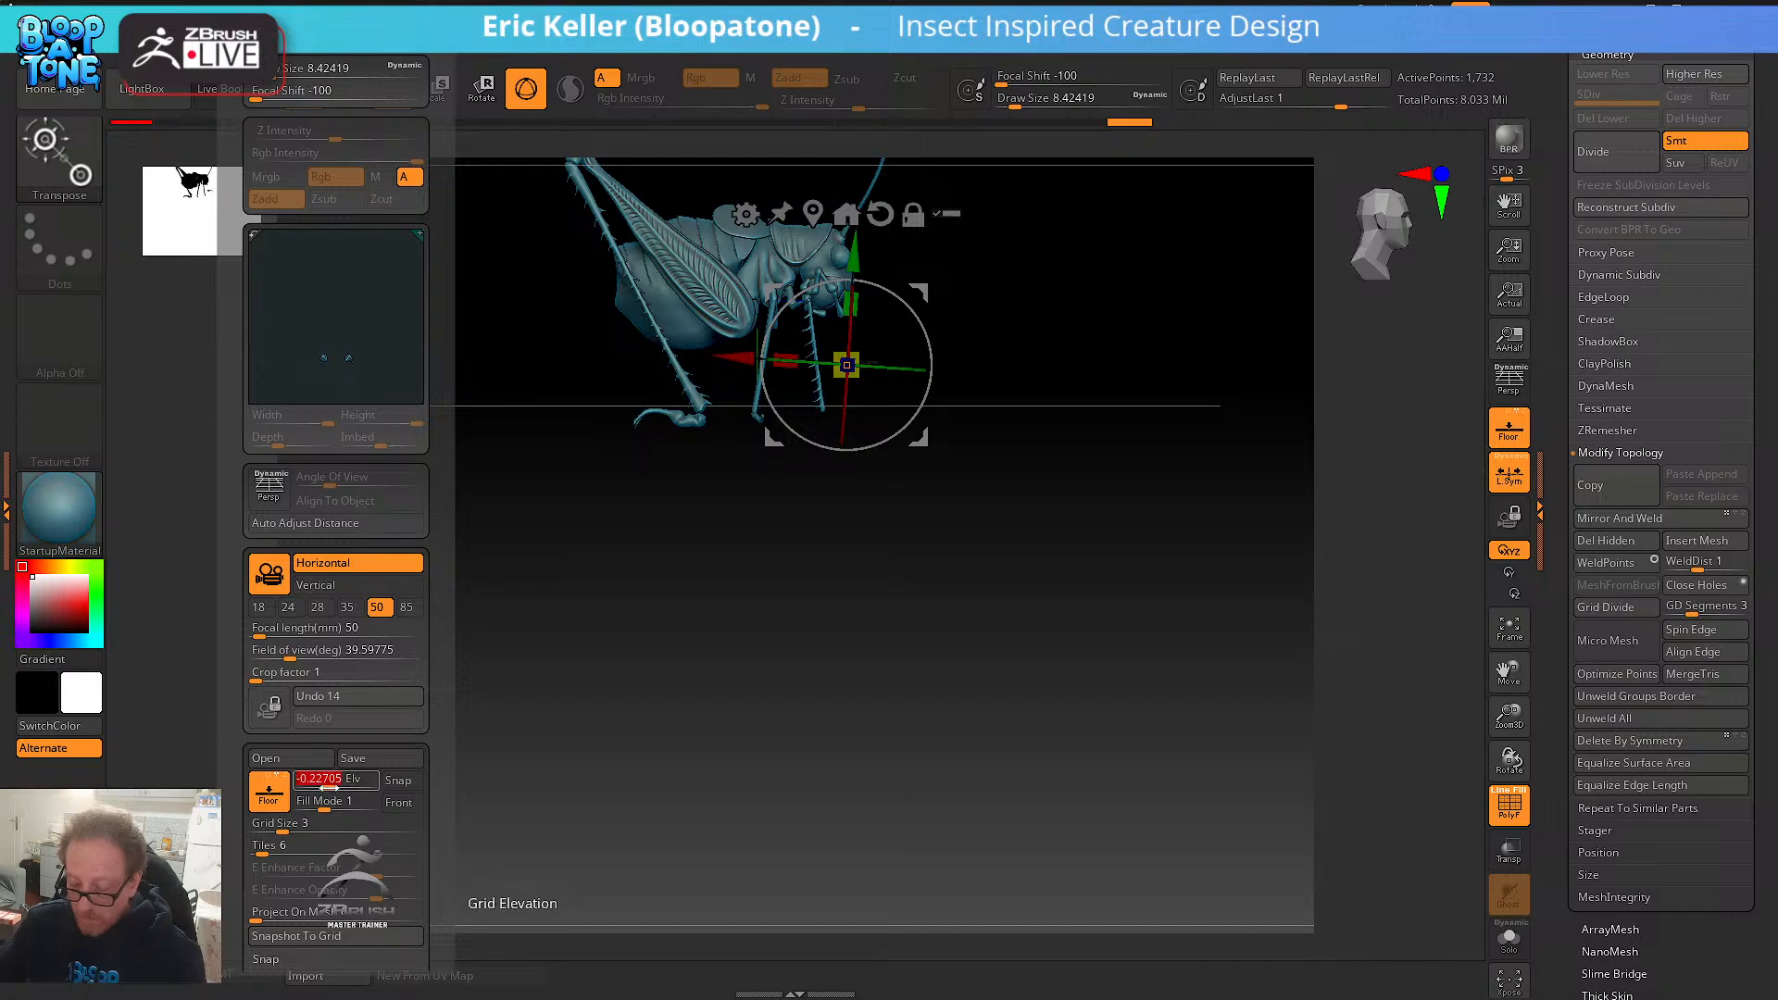
drag(334, 776, 316, 770)
- Place the foot copy beneath the spiny front leg's tip, just above the floor, and hide the polyframe
alt+drag(707, 726, 861, 892)
drag(877, 615, 803, 788)
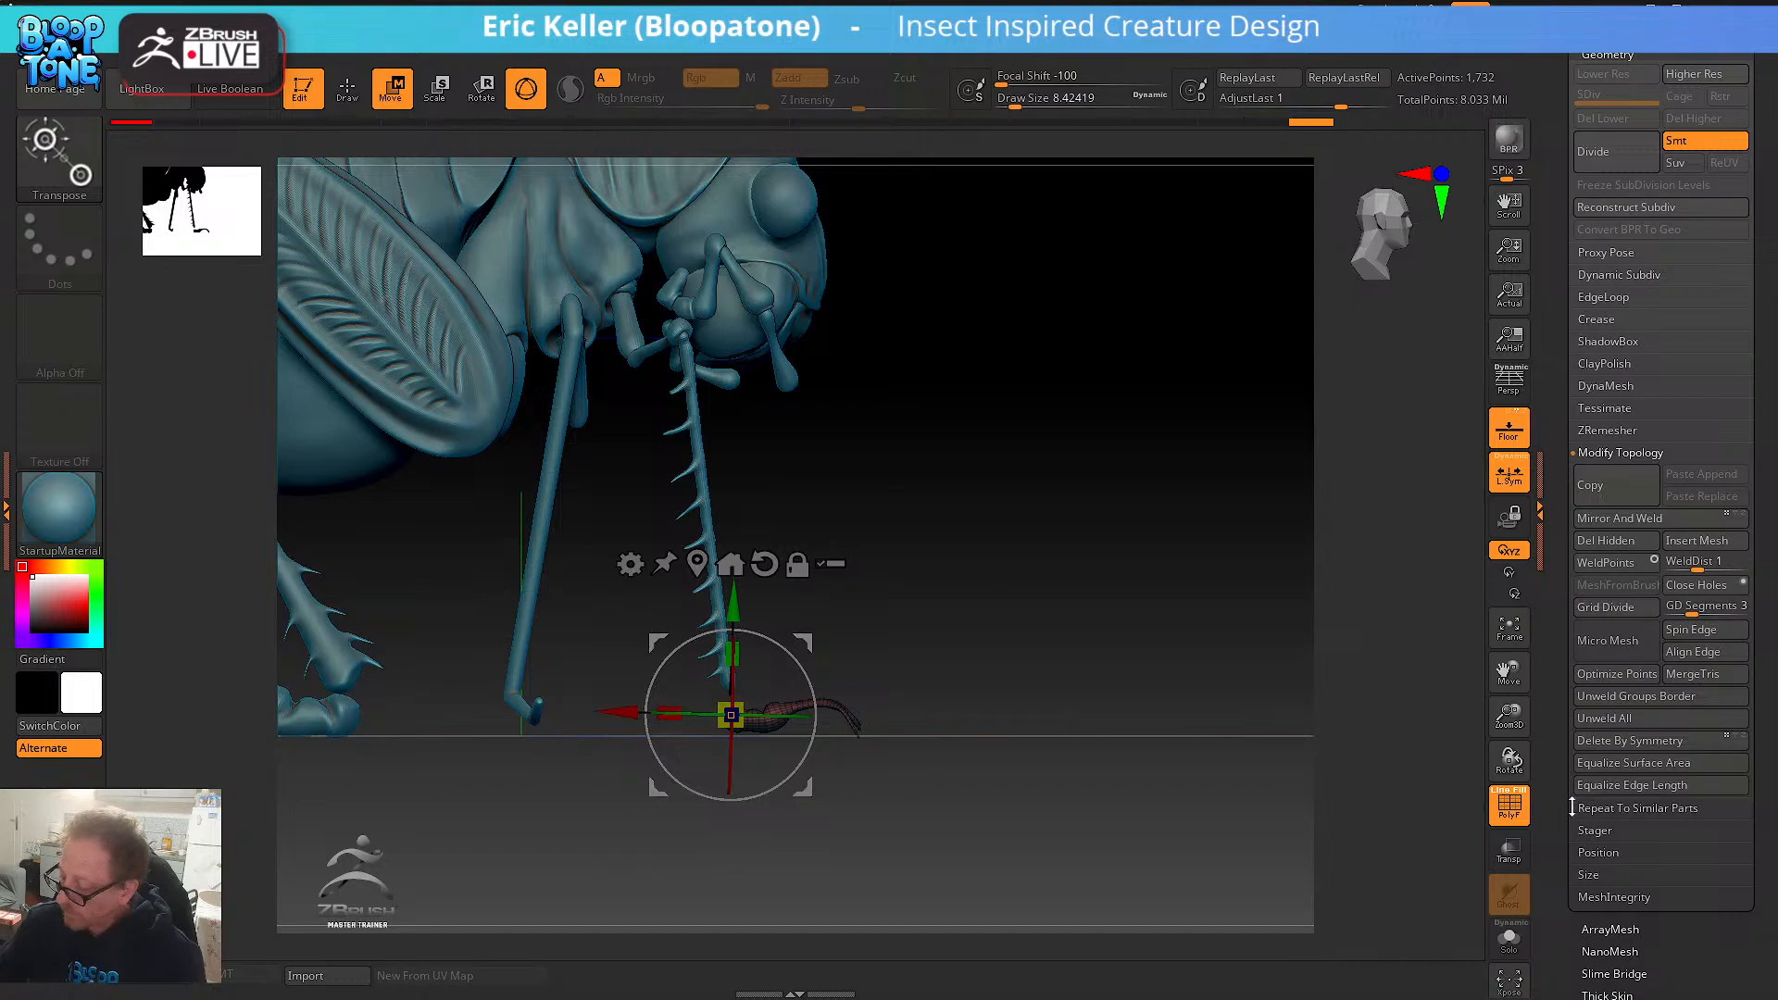
click(1509, 803)
ctrl+right_drag(916, 776, 1186, 876)
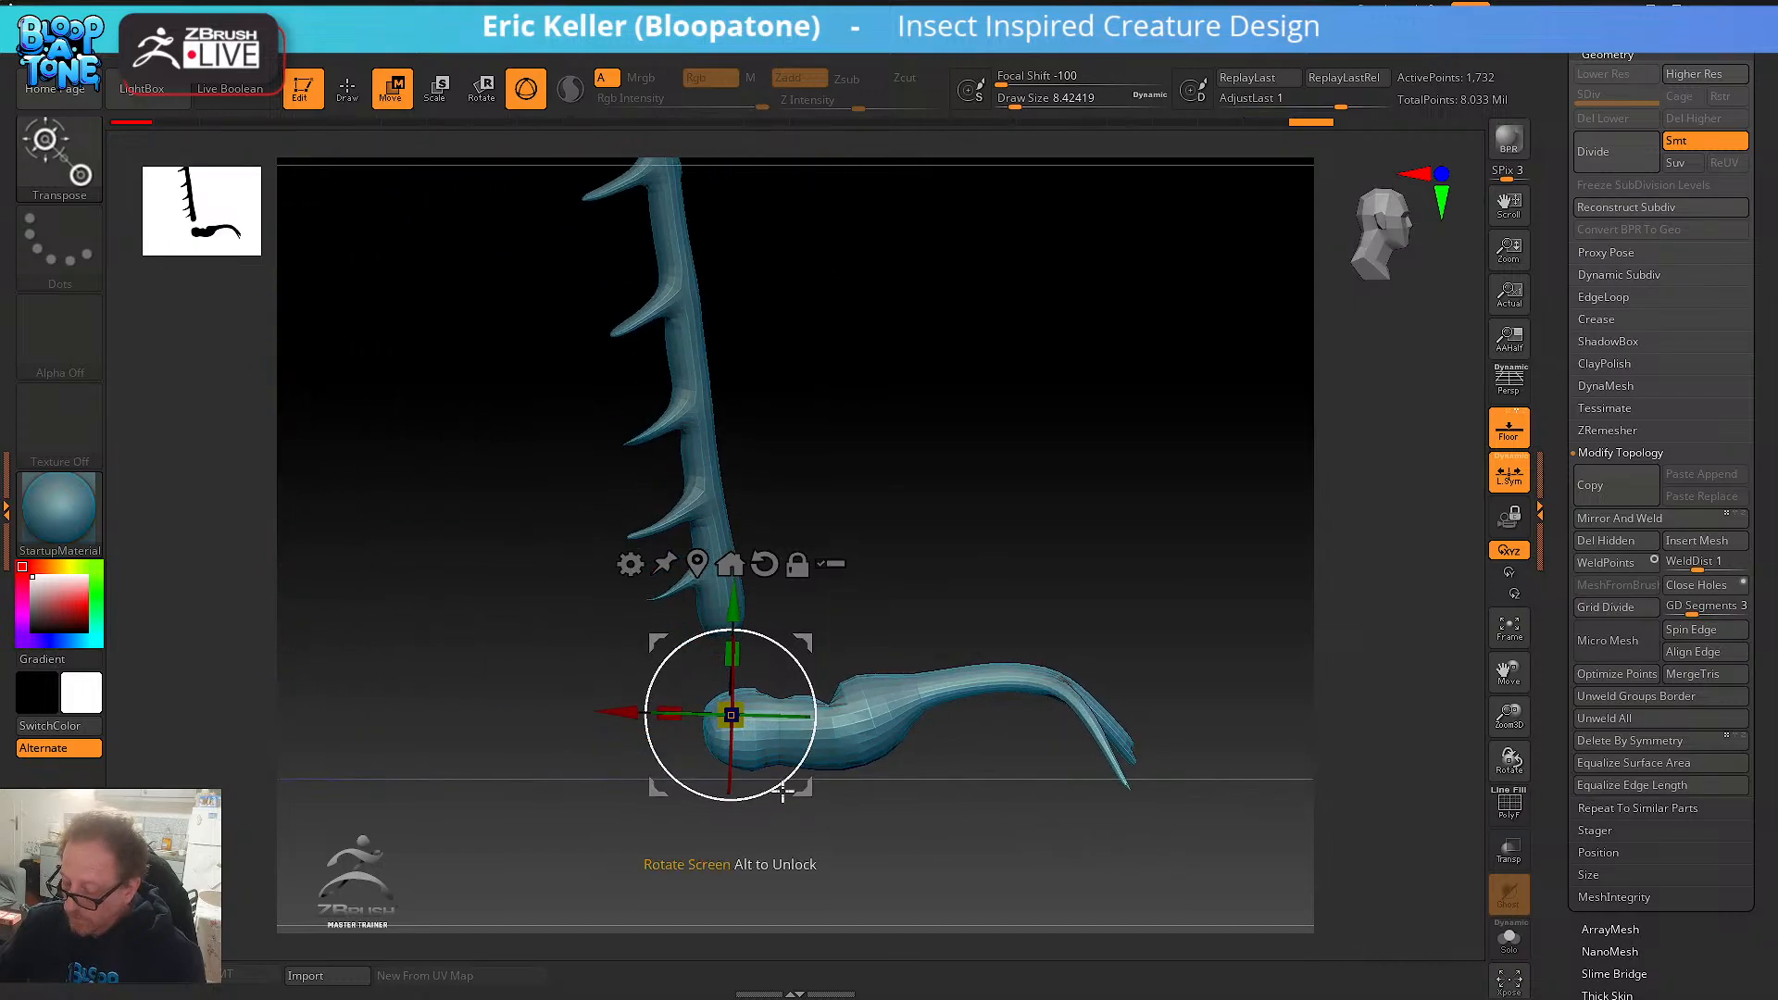
drag(803, 792, 805, 795)
- Tilt the foot copy in front view and turn its claws outward in top view
drag(1202, 918, 1107, 913)
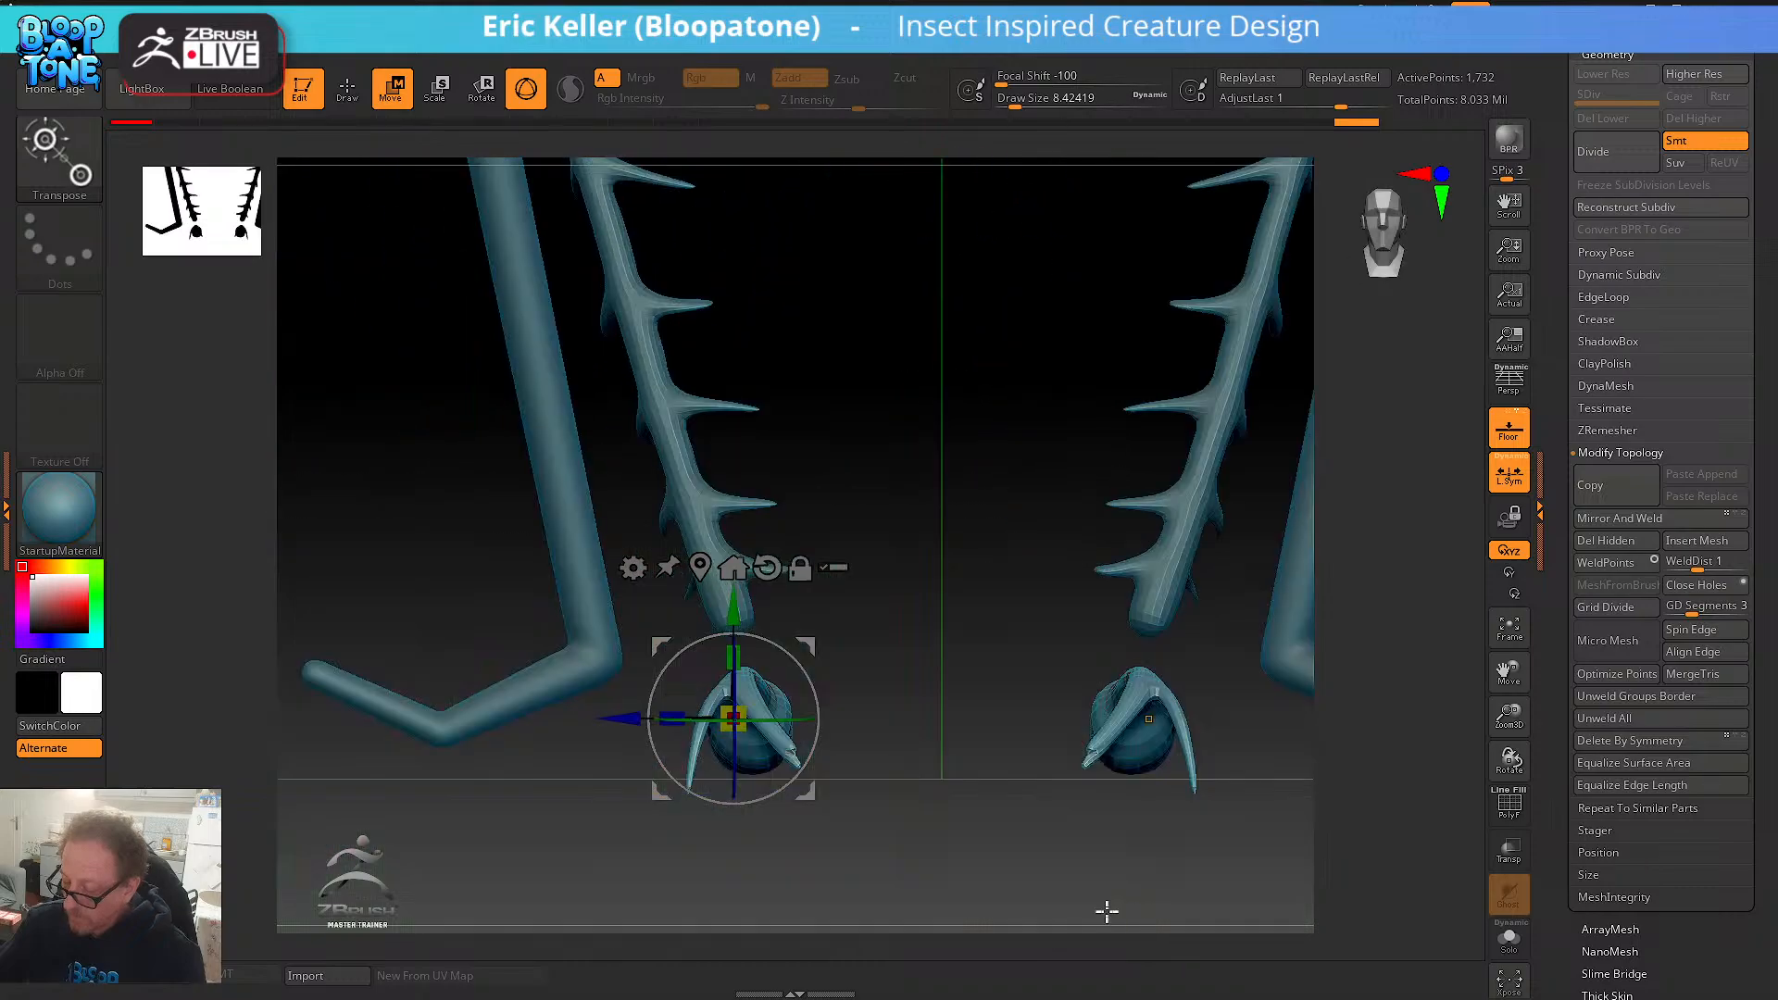
drag(827, 738, 814, 763)
drag(838, 811, 932, 821)
shift+drag(951, 657, 954, 630)
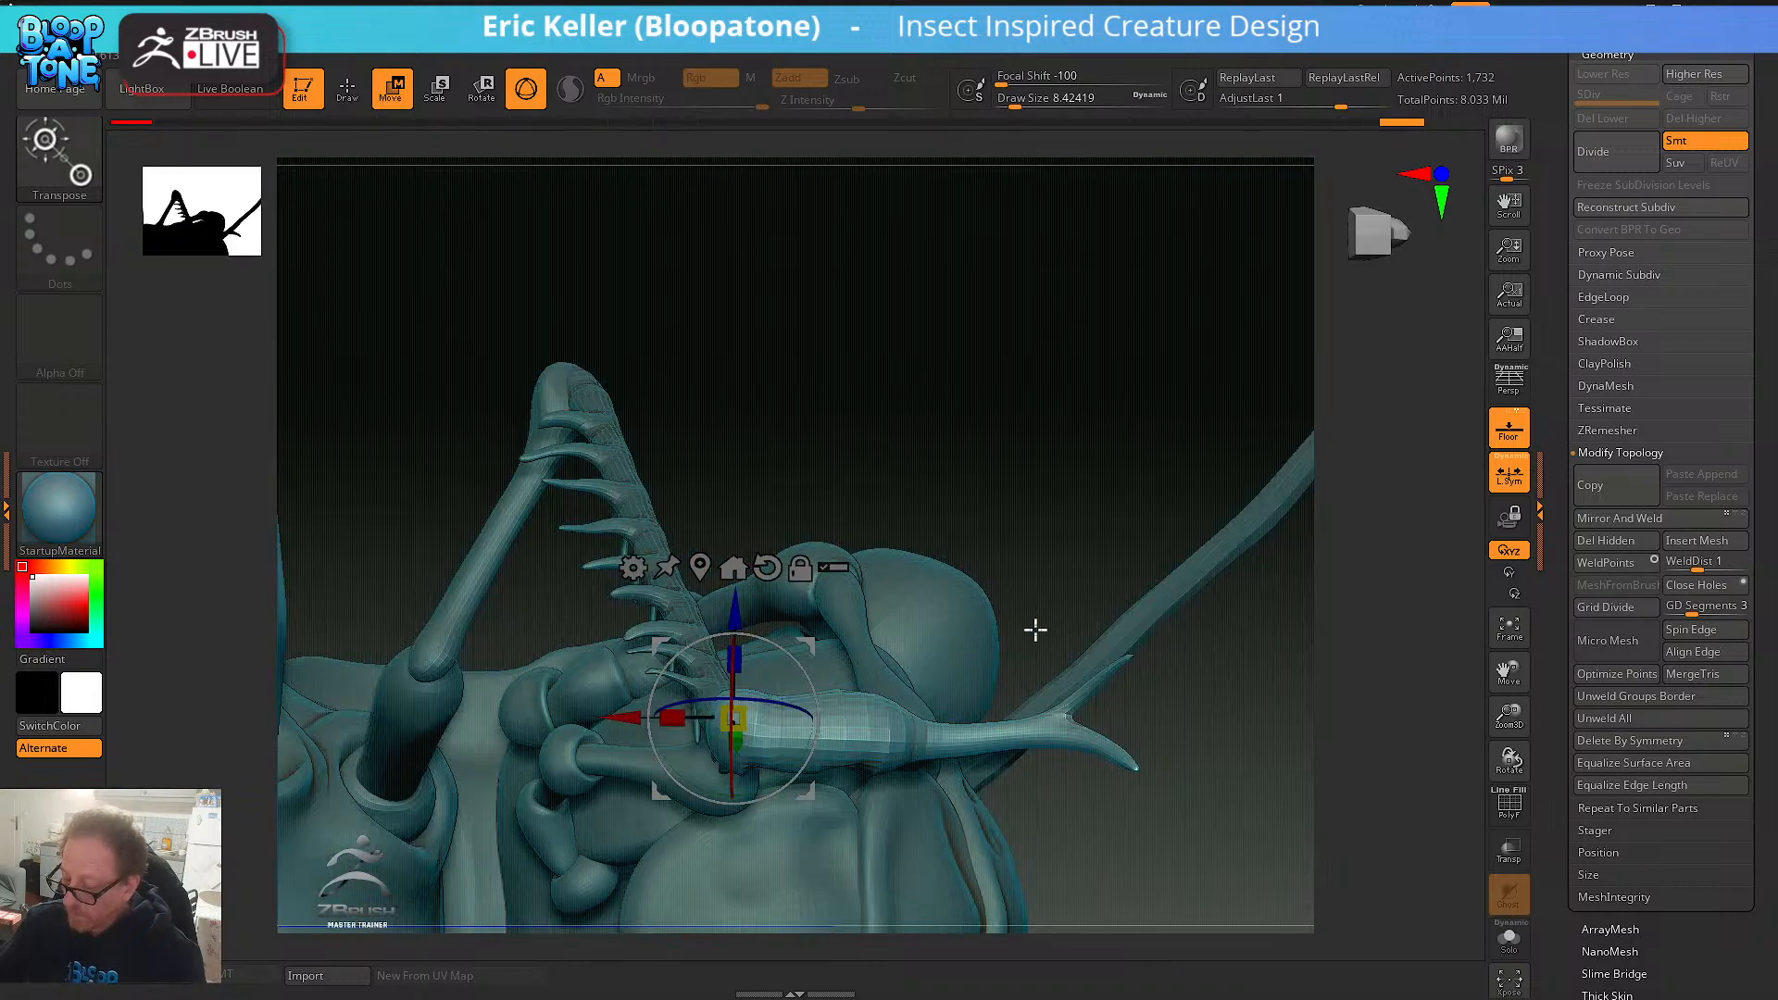
drag(1206, 827, 1207, 729)
drag(820, 721, 873, 559)
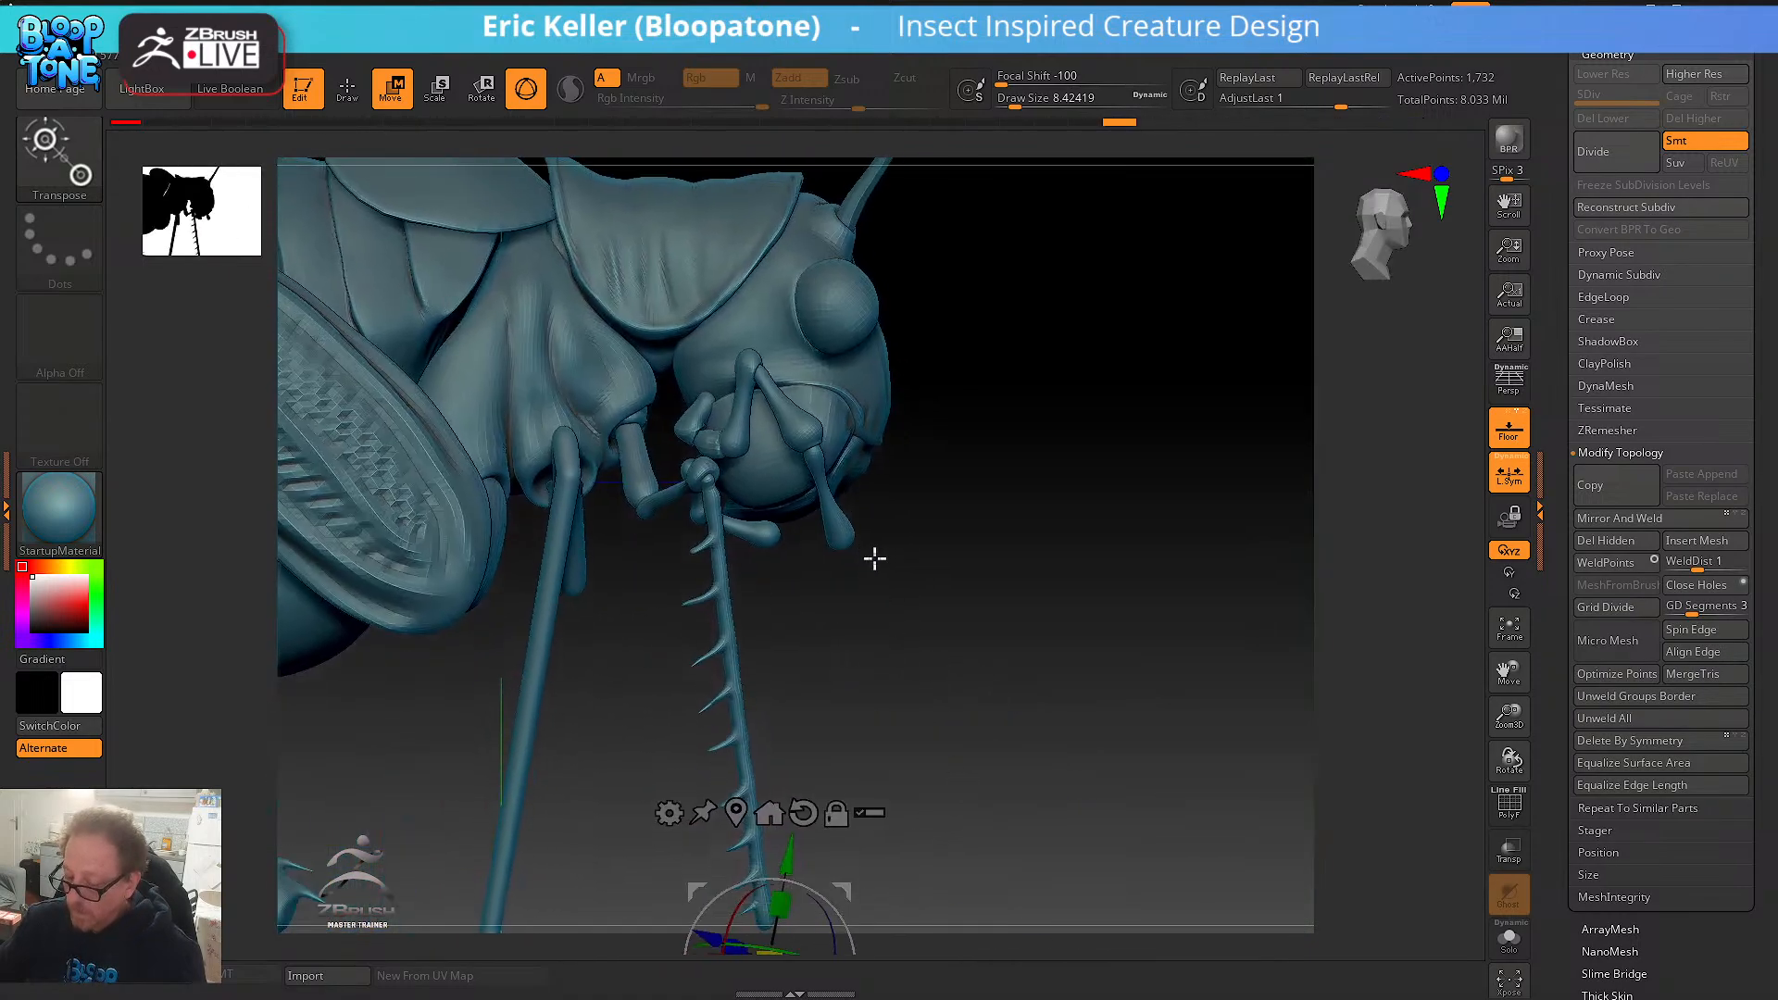
- Select the spiny front leg, place the gizmo at the top of its shin, and rotate it toward the foot
alt+click(731, 639)
alt+drag(862, 700, 972, 595)
click(764, 620)
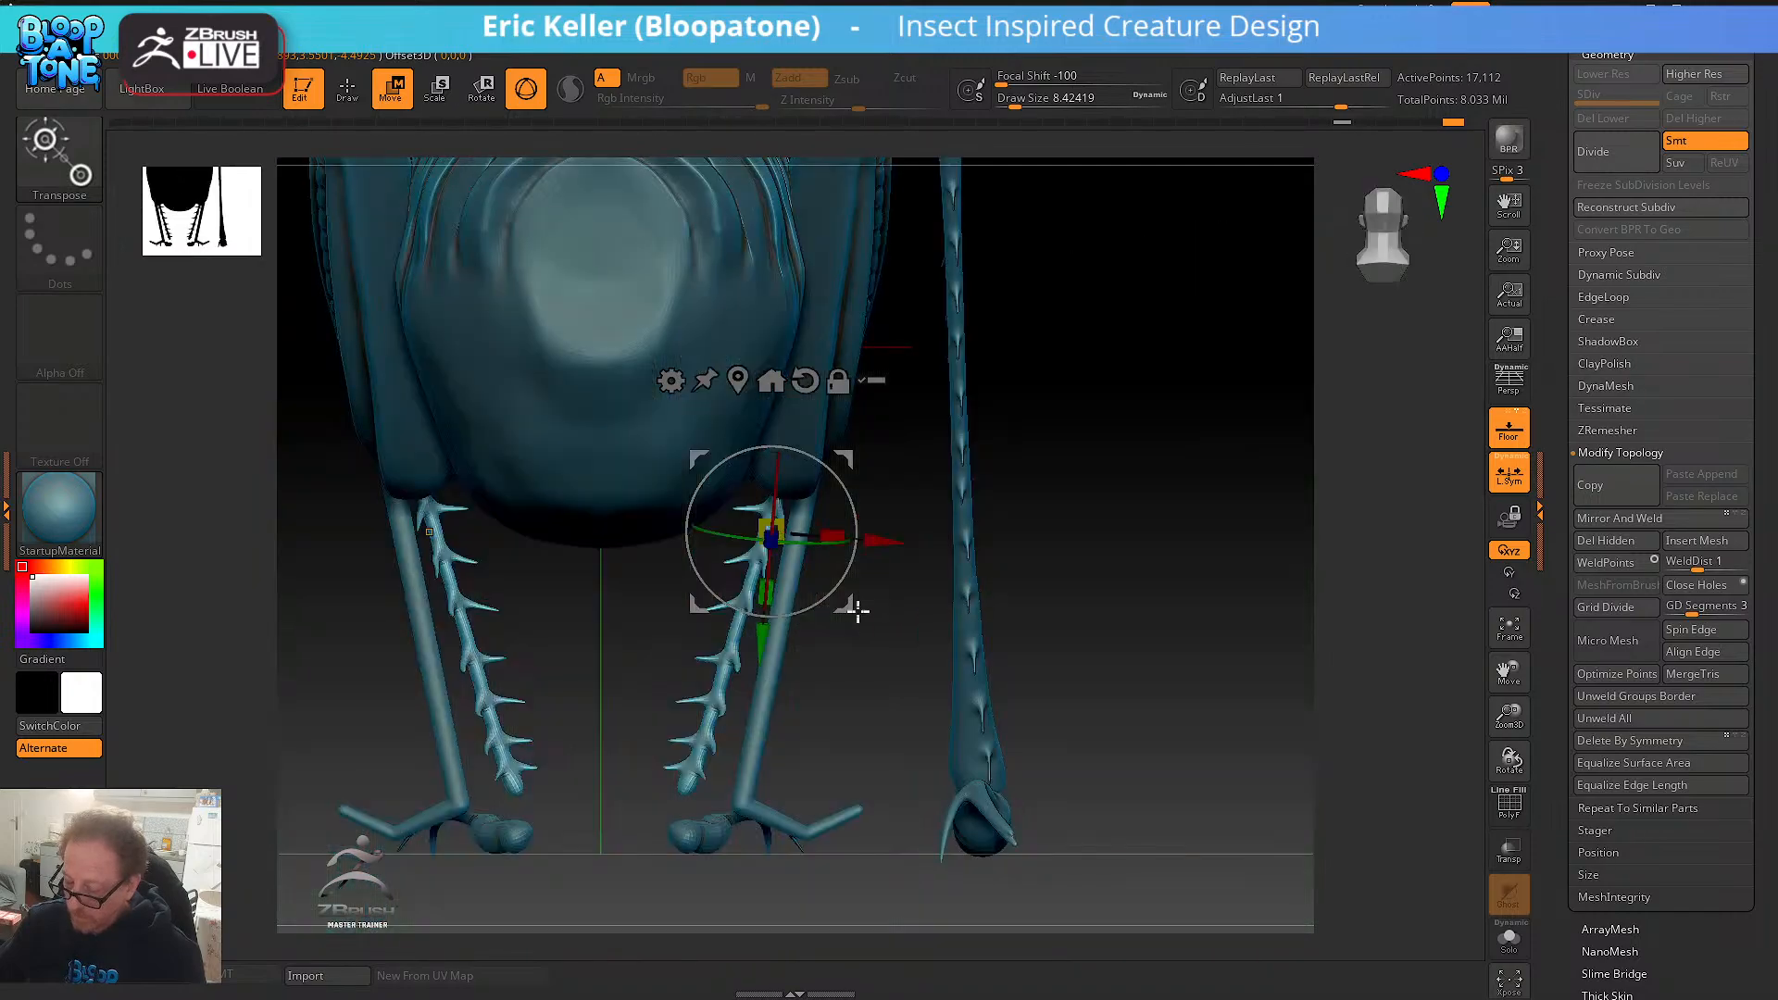
drag(842, 578, 834, 596)
key(ctrl+z)
key(ctrl+z)
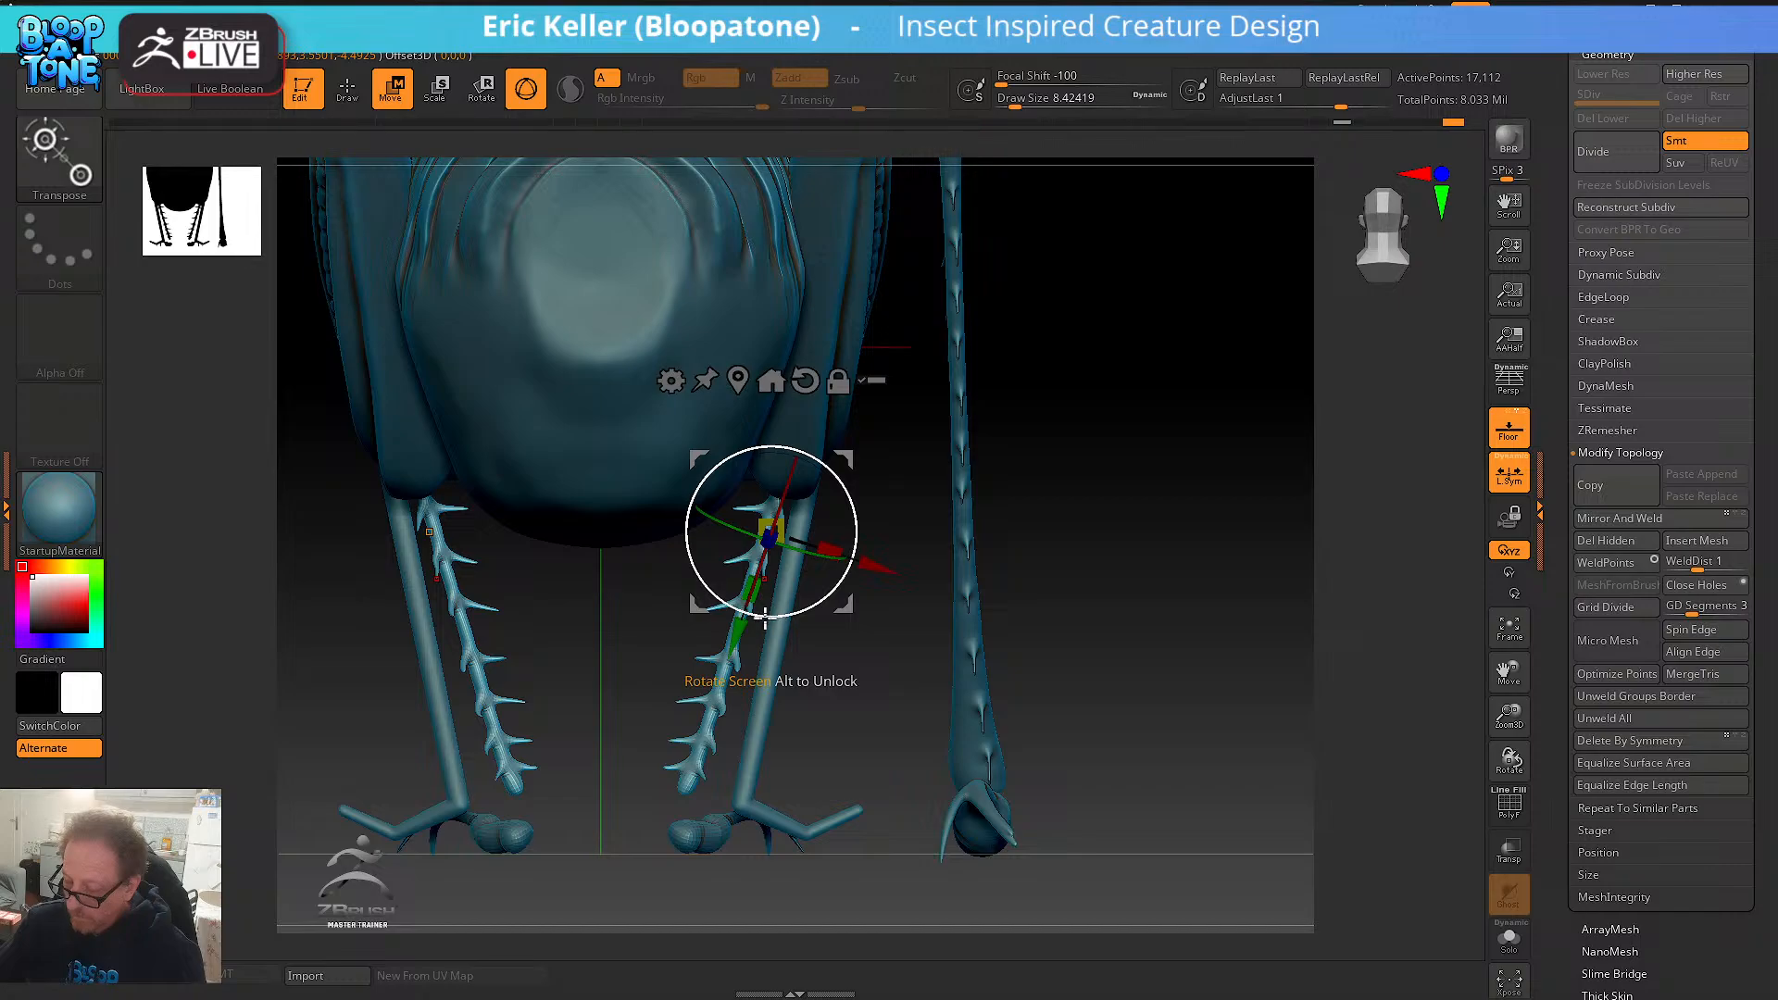
drag(738, 623, 833, 615)
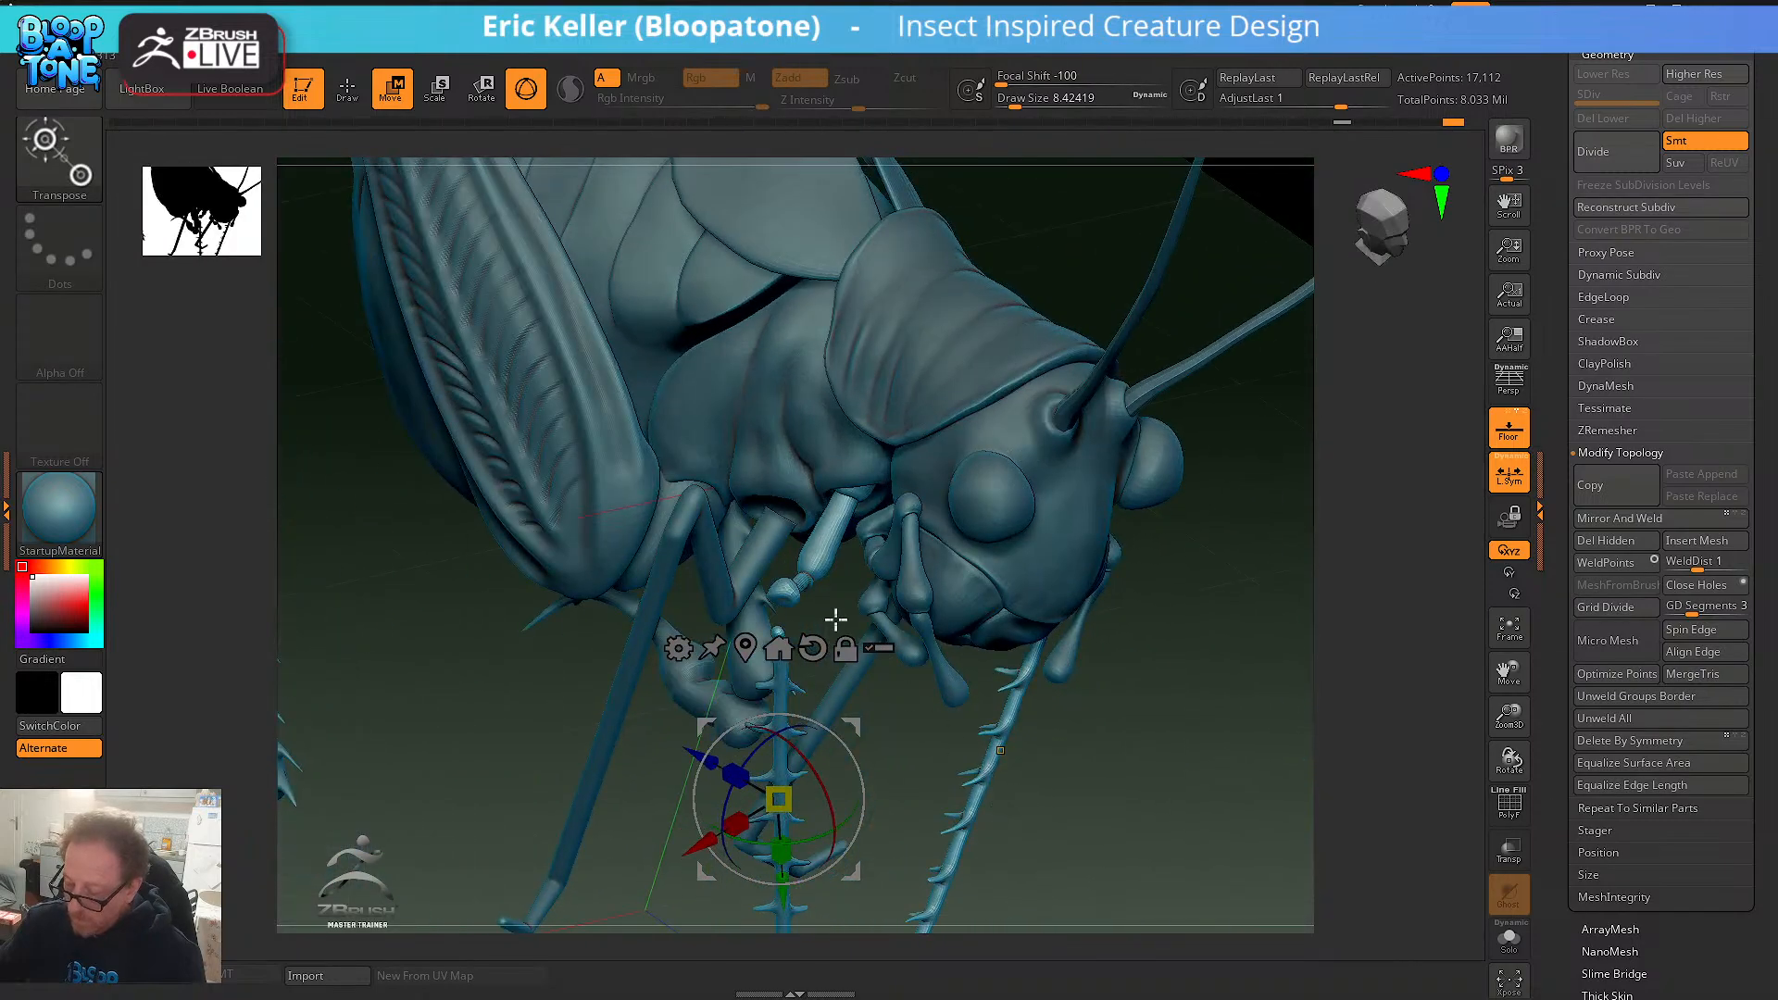
- Center the gizmo near the front leg's upper joint and reposition the lower segments so the spiny shin reaches the foot
click(802, 587)
drag(1074, 818, 1141, 890)
drag(861, 602, 880, 668)
drag(1010, 769, 1051, 567)
alt+drag(898, 587, 846, 584)
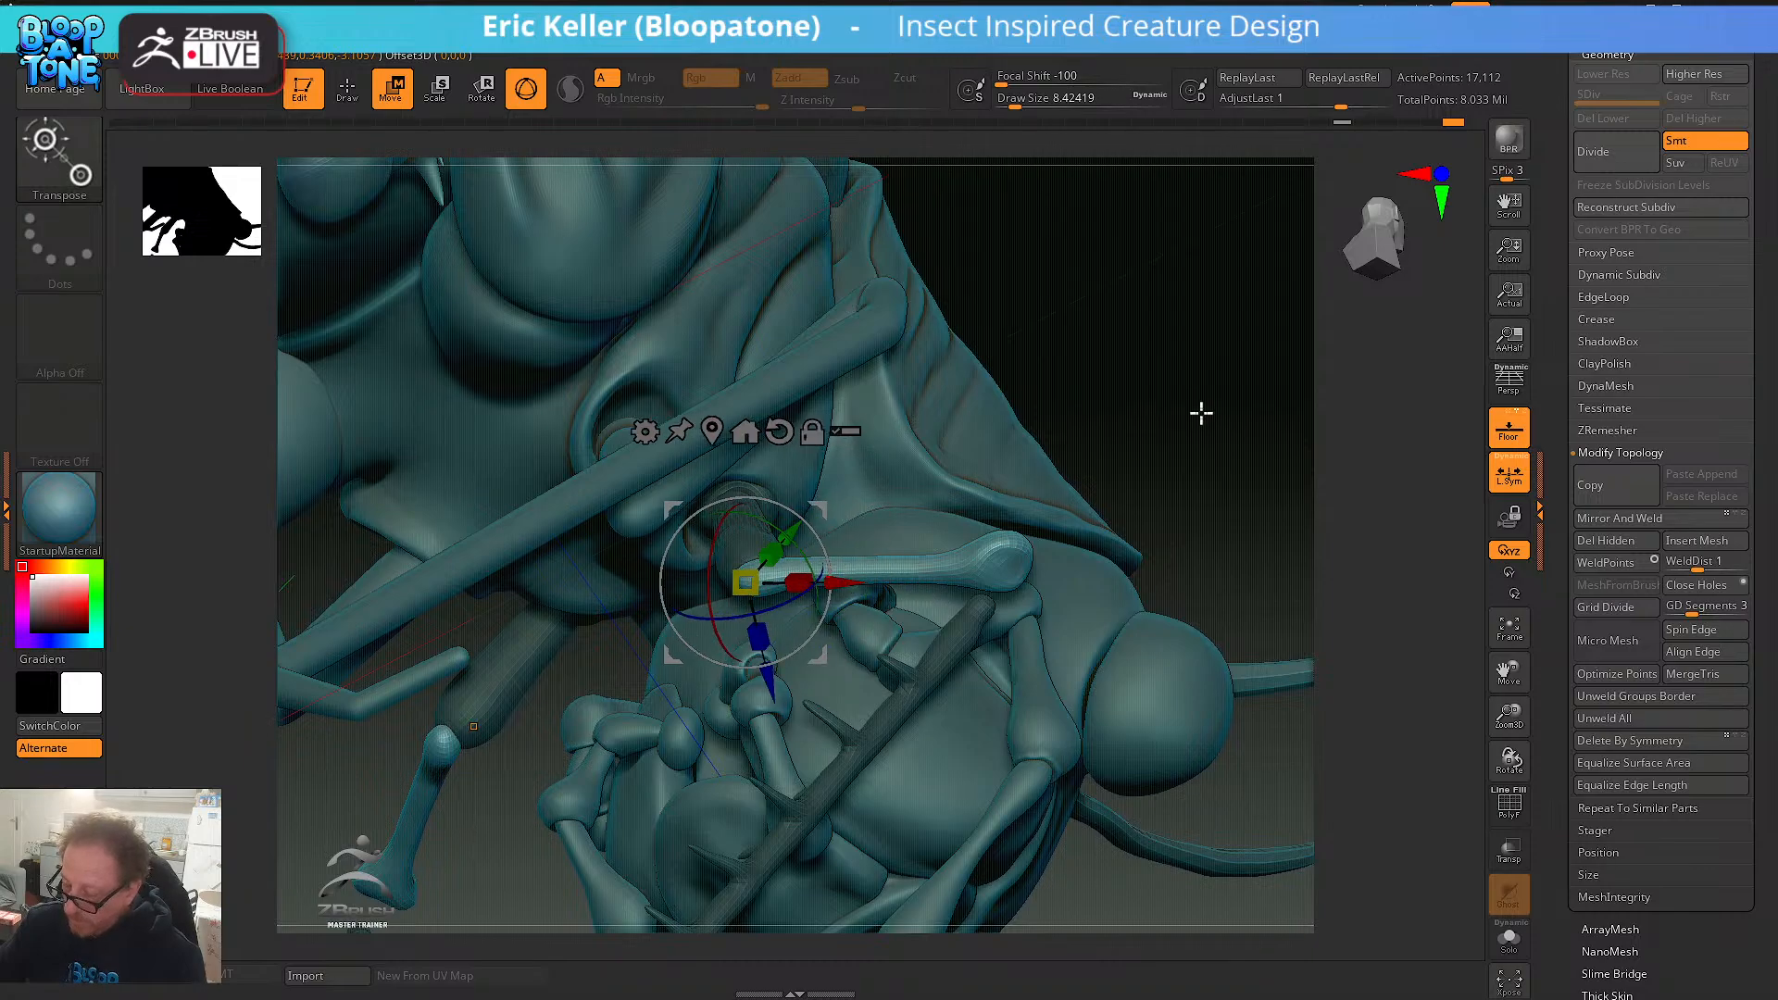
drag(1201, 413, 1131, 575)
drag(776, 616, 771, 639)
mouse_move(903, 715)
mouse_down()
mouse_move(882, 780)
mouse_move(689, 731)
mouse_move(940, 795)
mouse_move(1020, 691)
mouse_move(1053, 708)
mouse_move(995, 694)
mouse_up()
key(q)
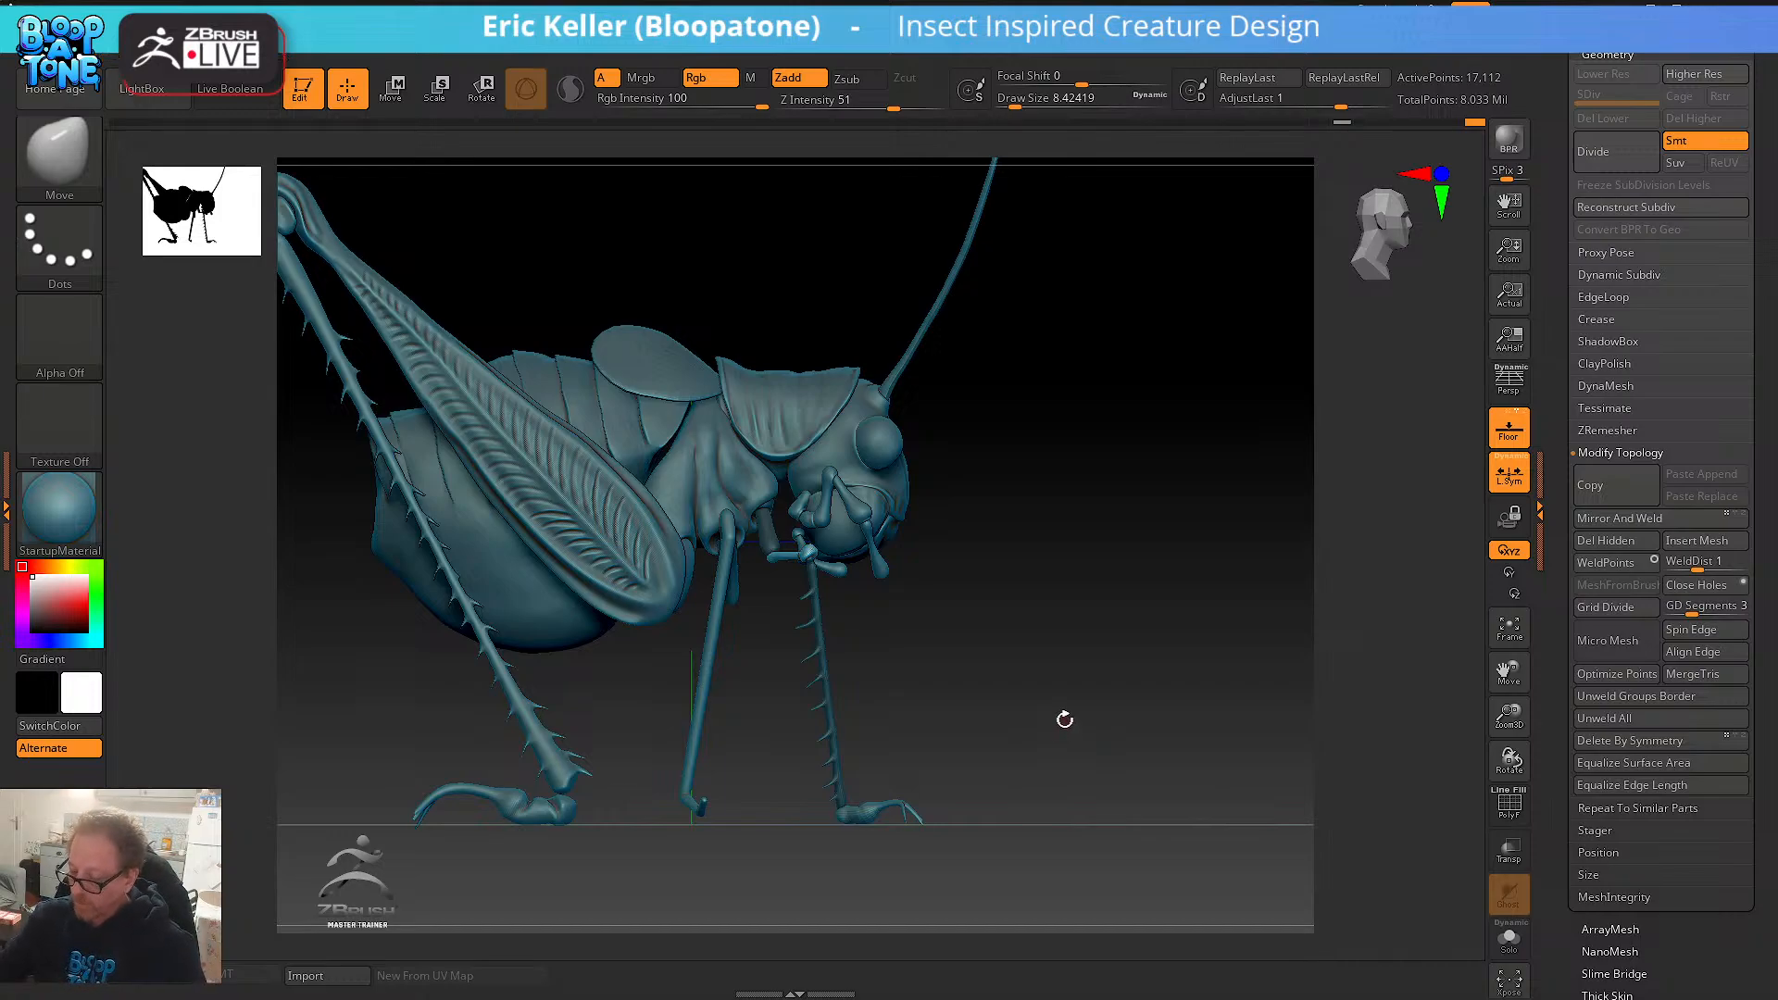
- Isolate the front leg's short middle segment with a mask and shift it between the upper segment and spiny shin using the Move gizmo
mouse_move(1064, 718)
mouse_down()
mouse_move(1057, 798)
mouse_move(1075, 782)
mouse_move(1038, 668)
mouse_move(1151, 730)
mouse_up()
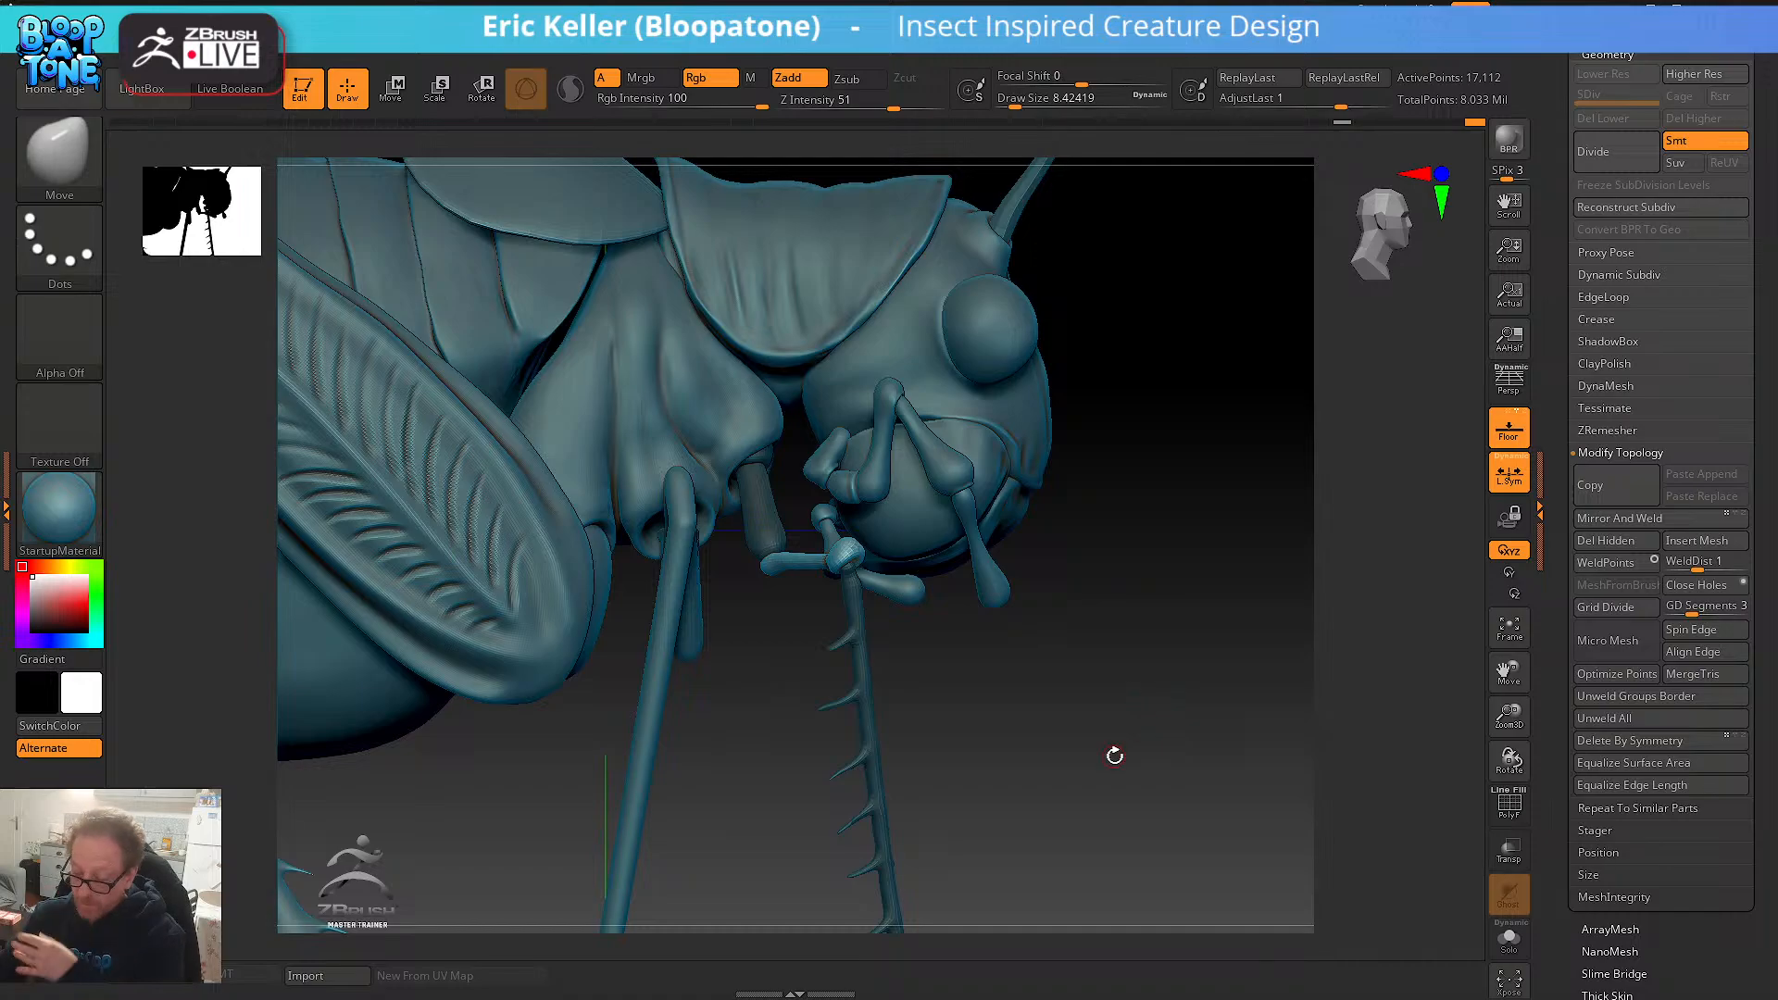
drag(1022, 759, 934, 713)
key(w)
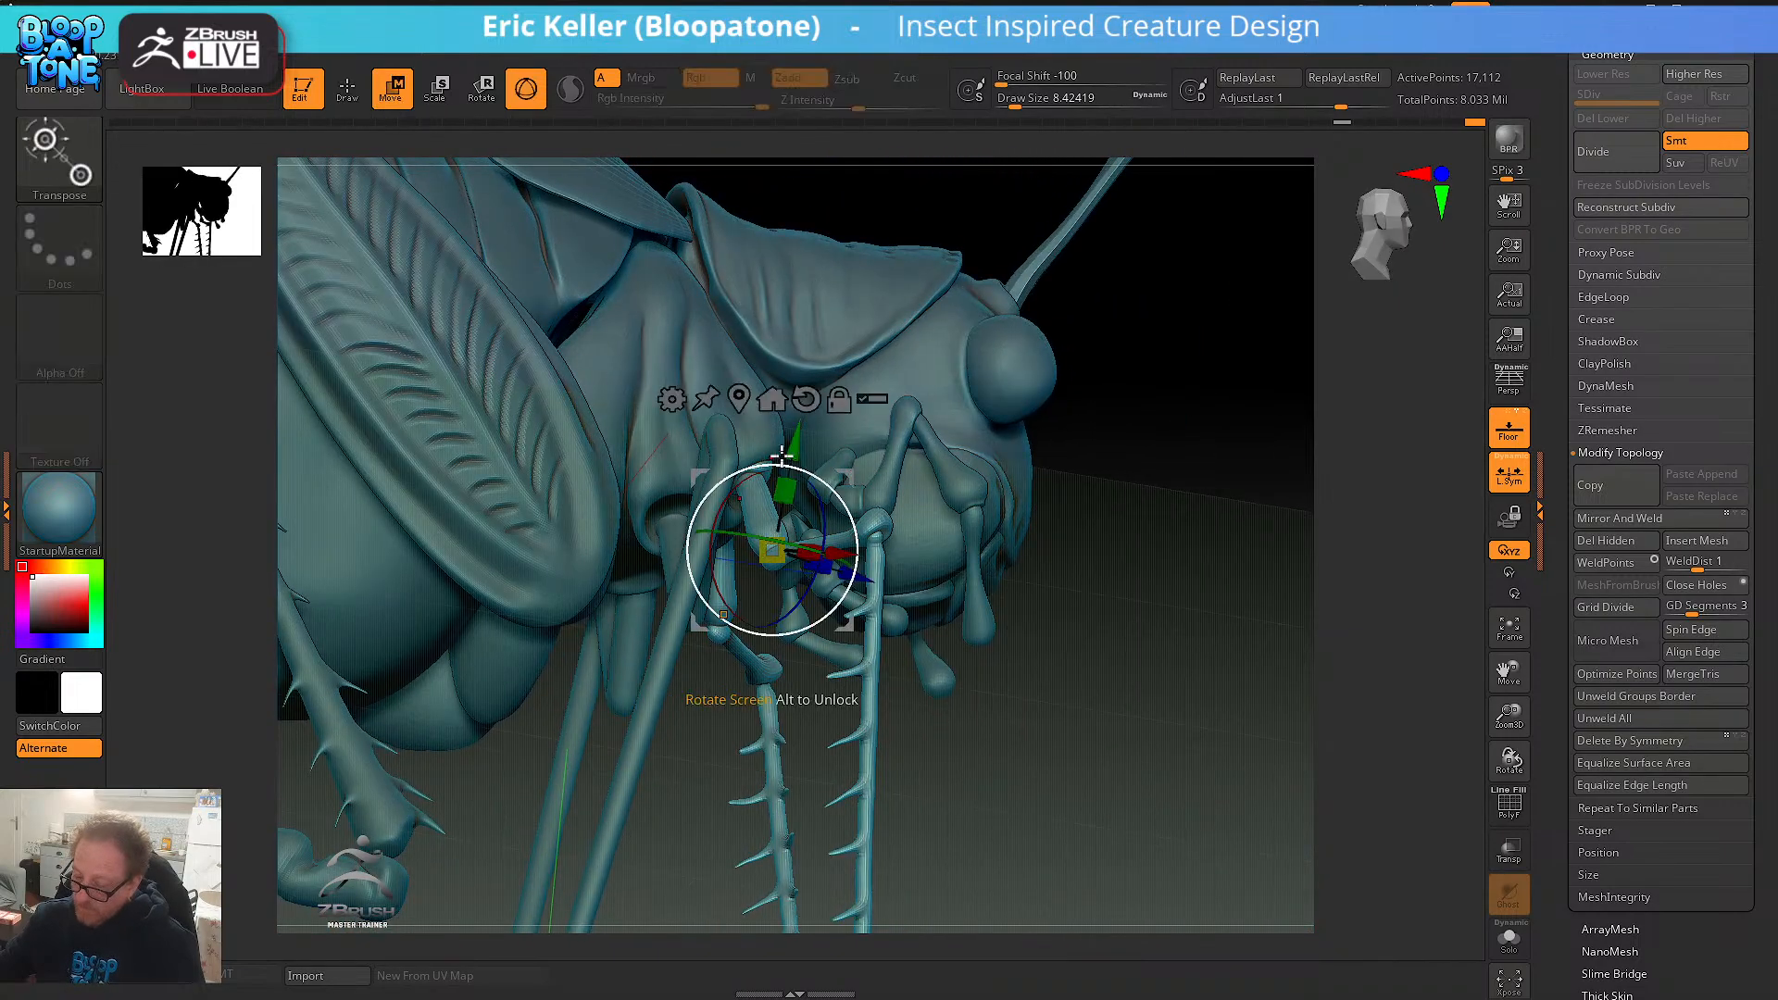
mouse_move(993, 567)
mouse_down()
mouse_move(1016, 615)
mouse_move(1013, 671)
mouse_move(968, 699)
mouse_up()
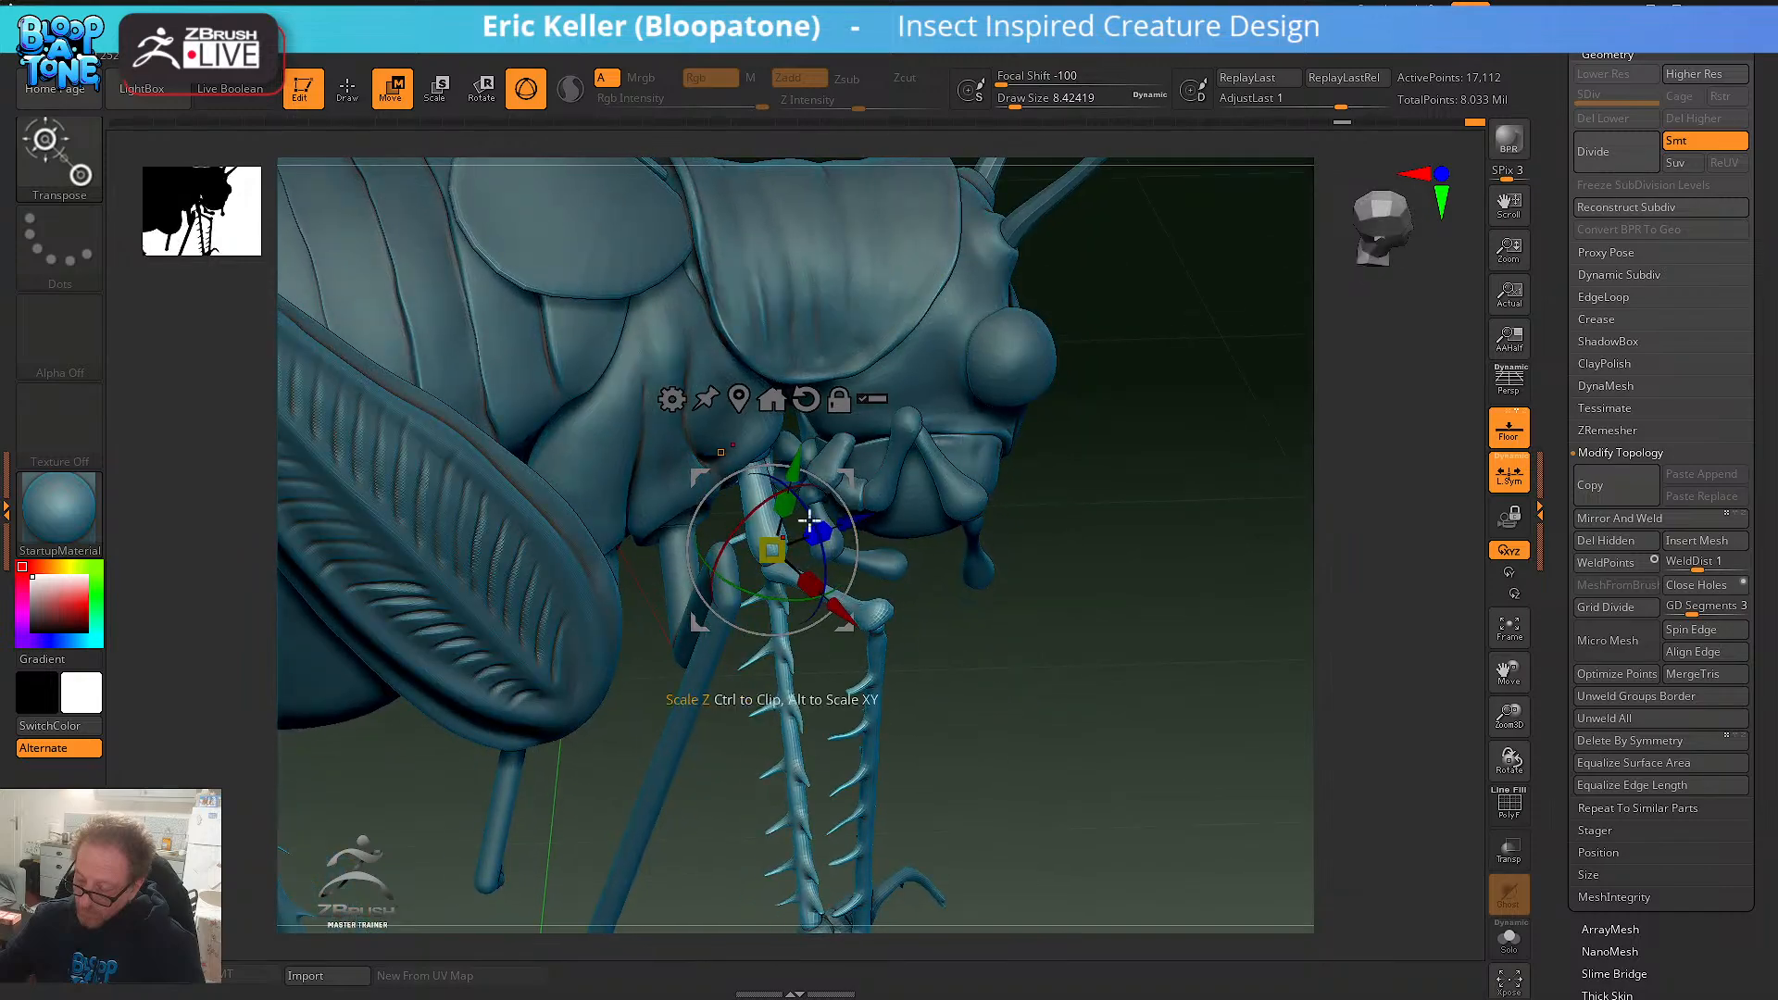
alt+drag(796, 470, 793, 490)
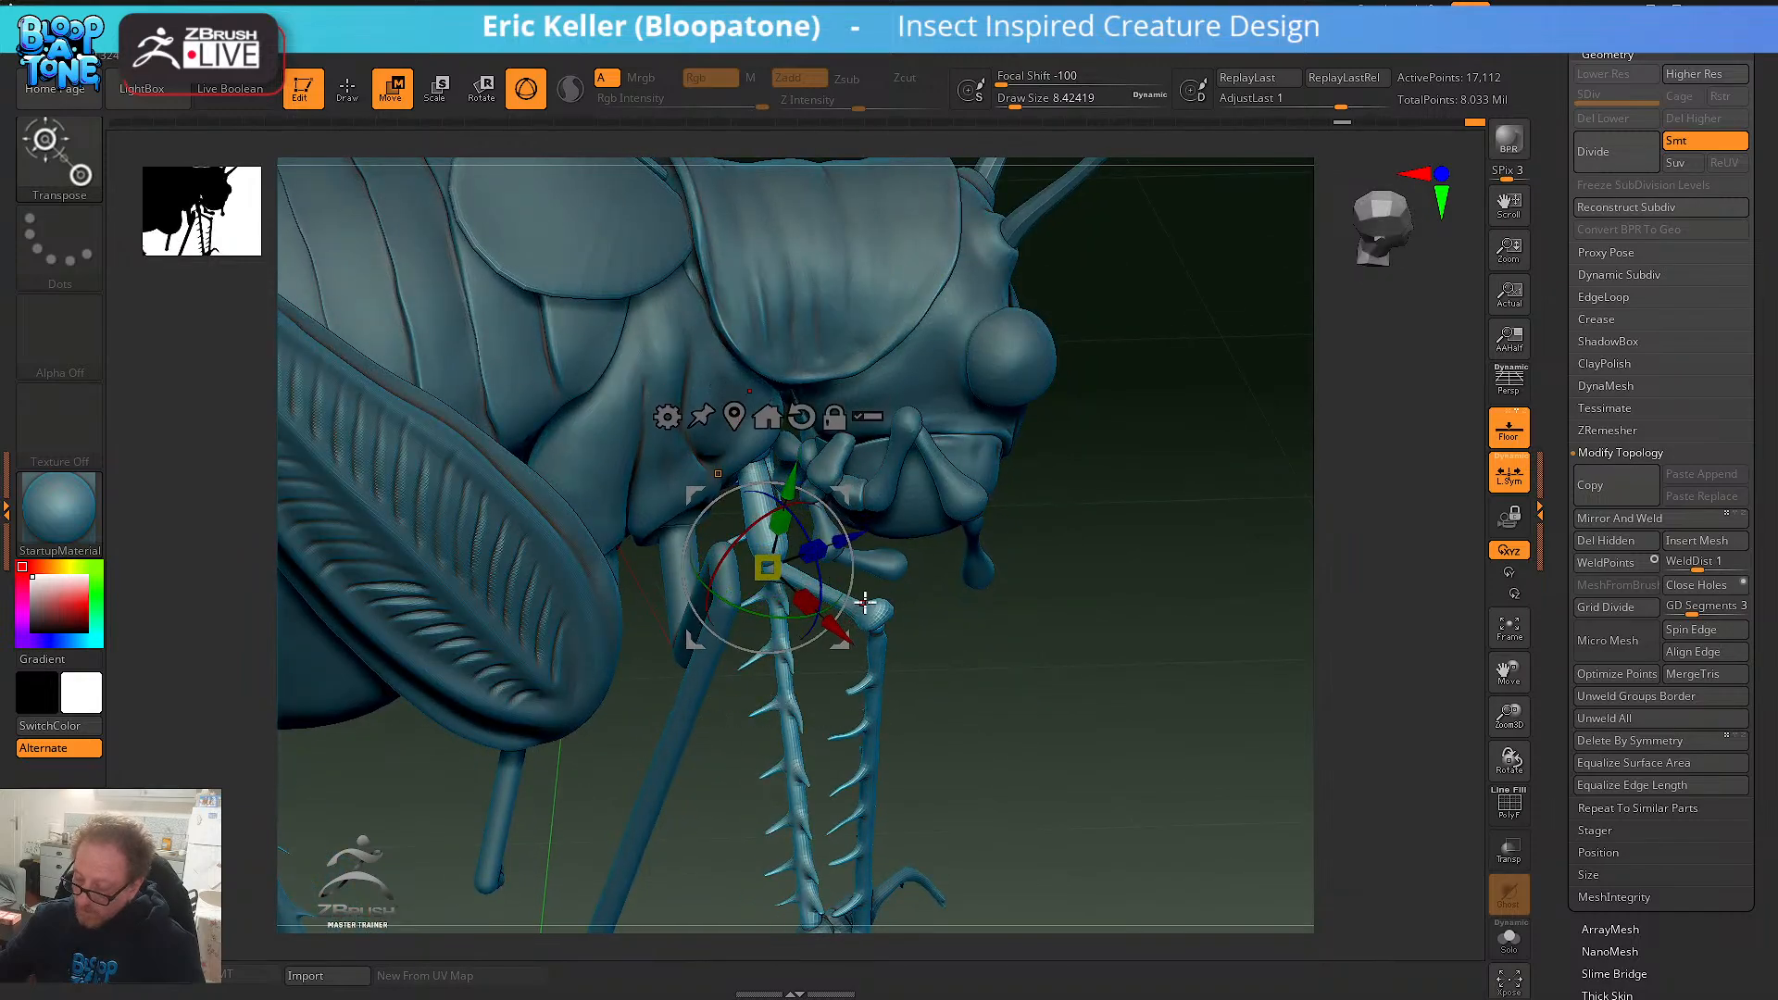
ctrl+click(881, 626)
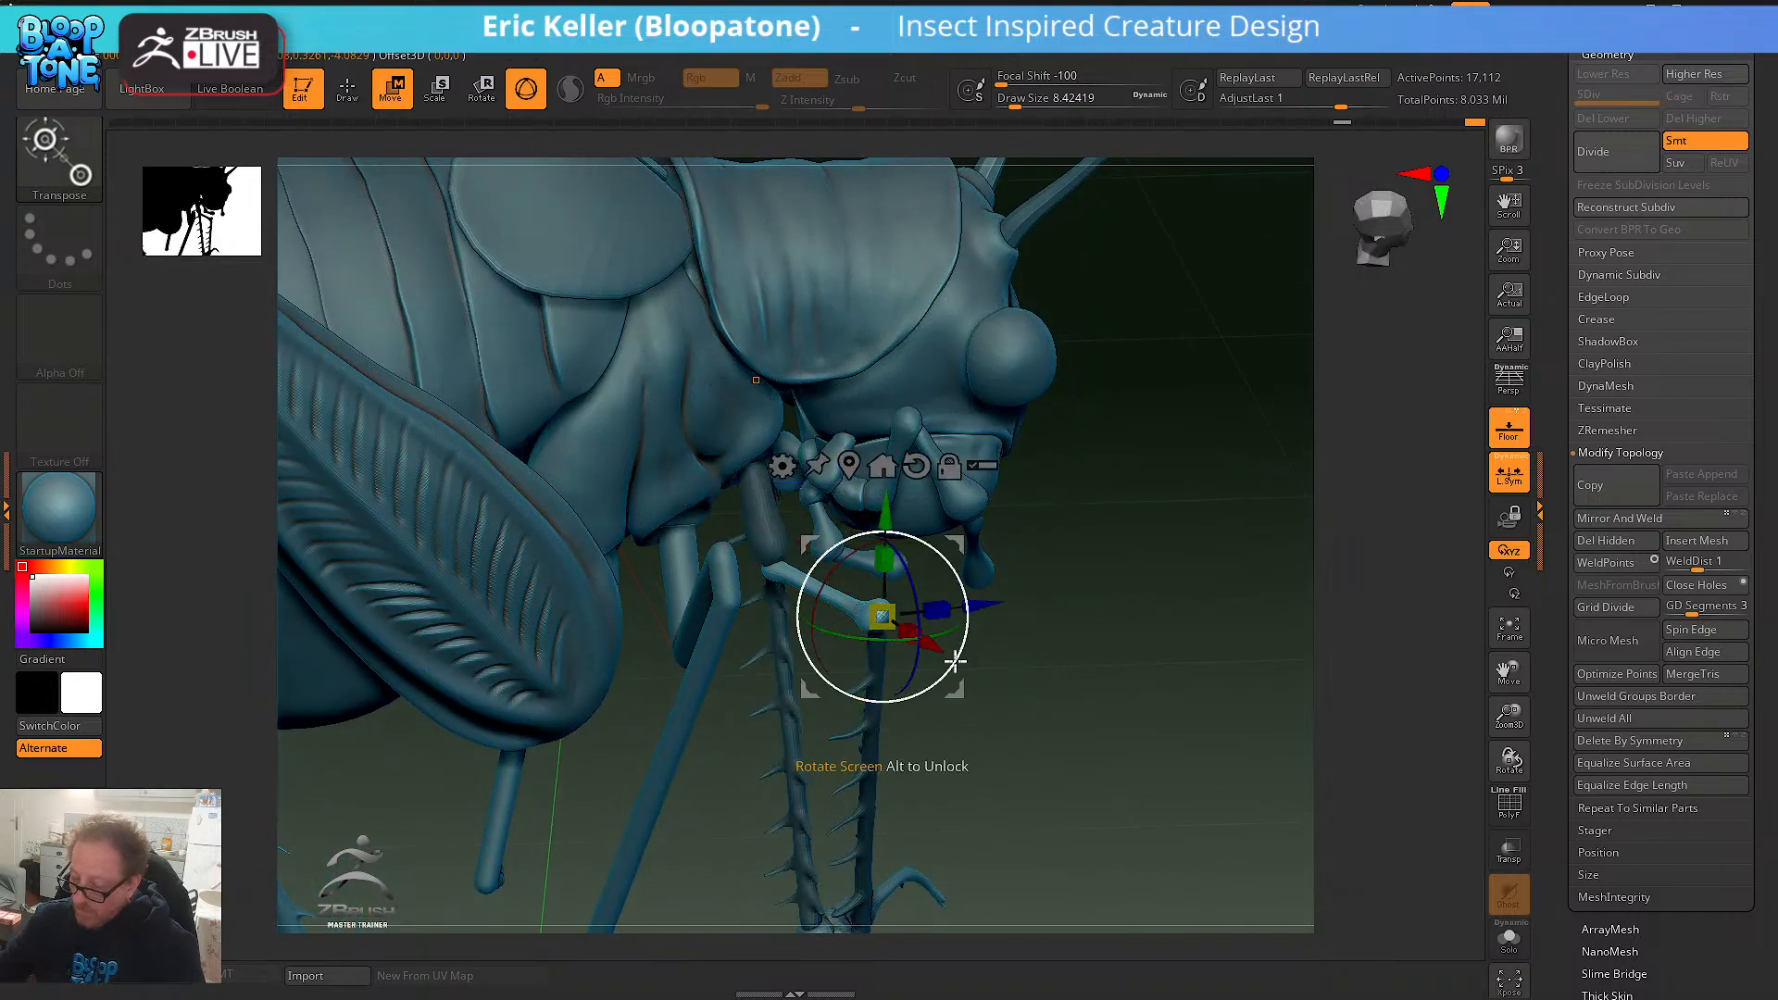
drag(1179, 741, 1192, 847)
alt+drag(958, 691, 838, 598)
drag(1058, 801, 1037, 556)
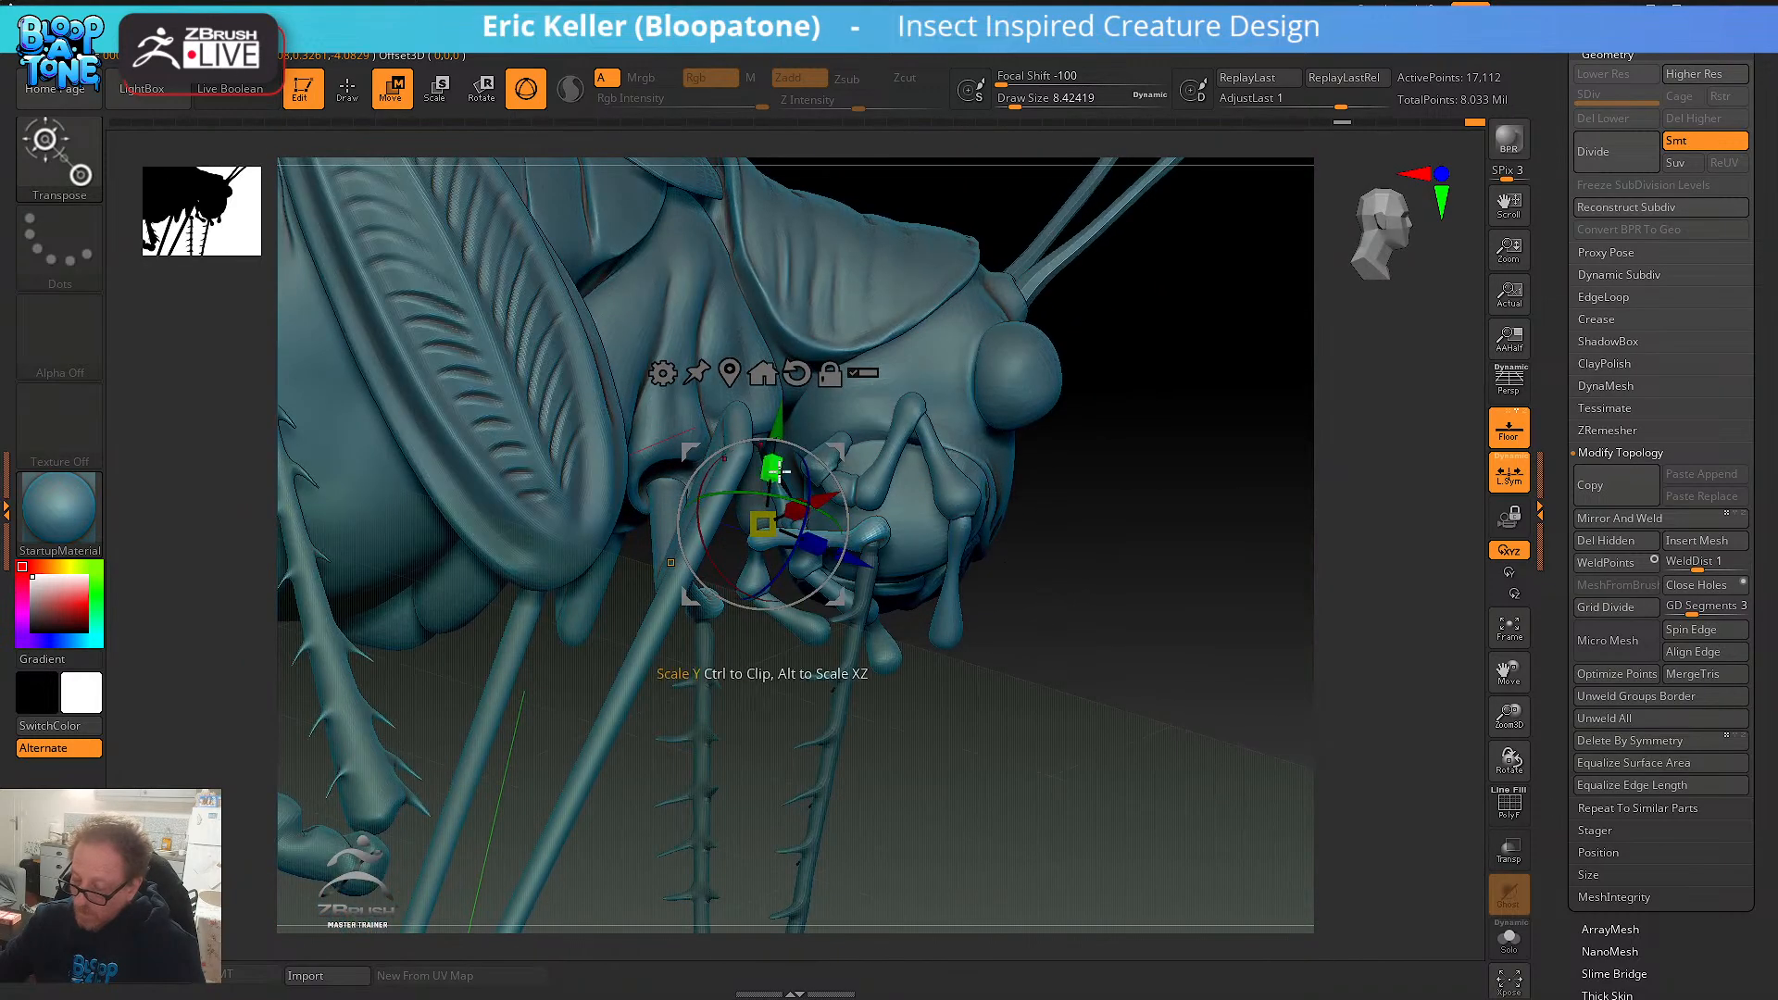
drag(771, 428, 772, 448)
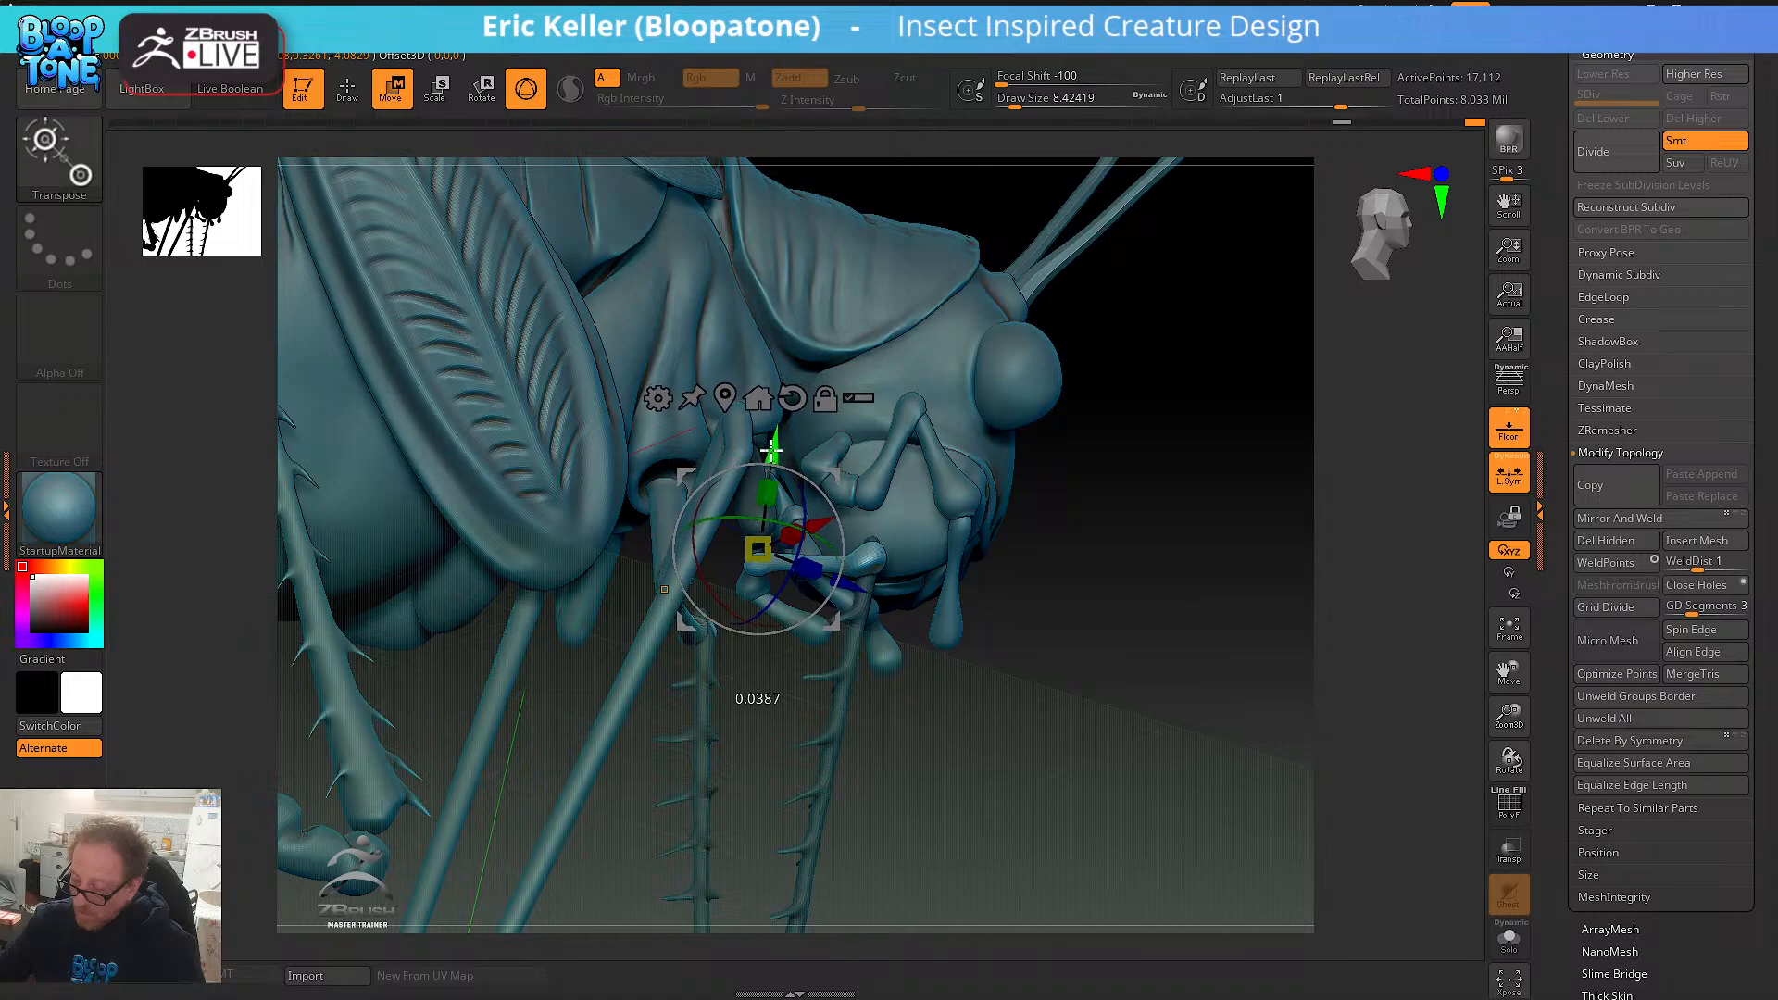
drag(797, 553, 794, 525)
mouse_move(979, 647)
mouse_down()
mouse_move(997, 607)
mouse_move(889, 528)
mouse_move(1080, 778)
mouse_move(989, 810)
mouse_move(940, 764)
mouse_up()
- With the Move Topological brush at a draw size of about 87, pull the middle segment's loose end to meet the upper leg segment
key(q)
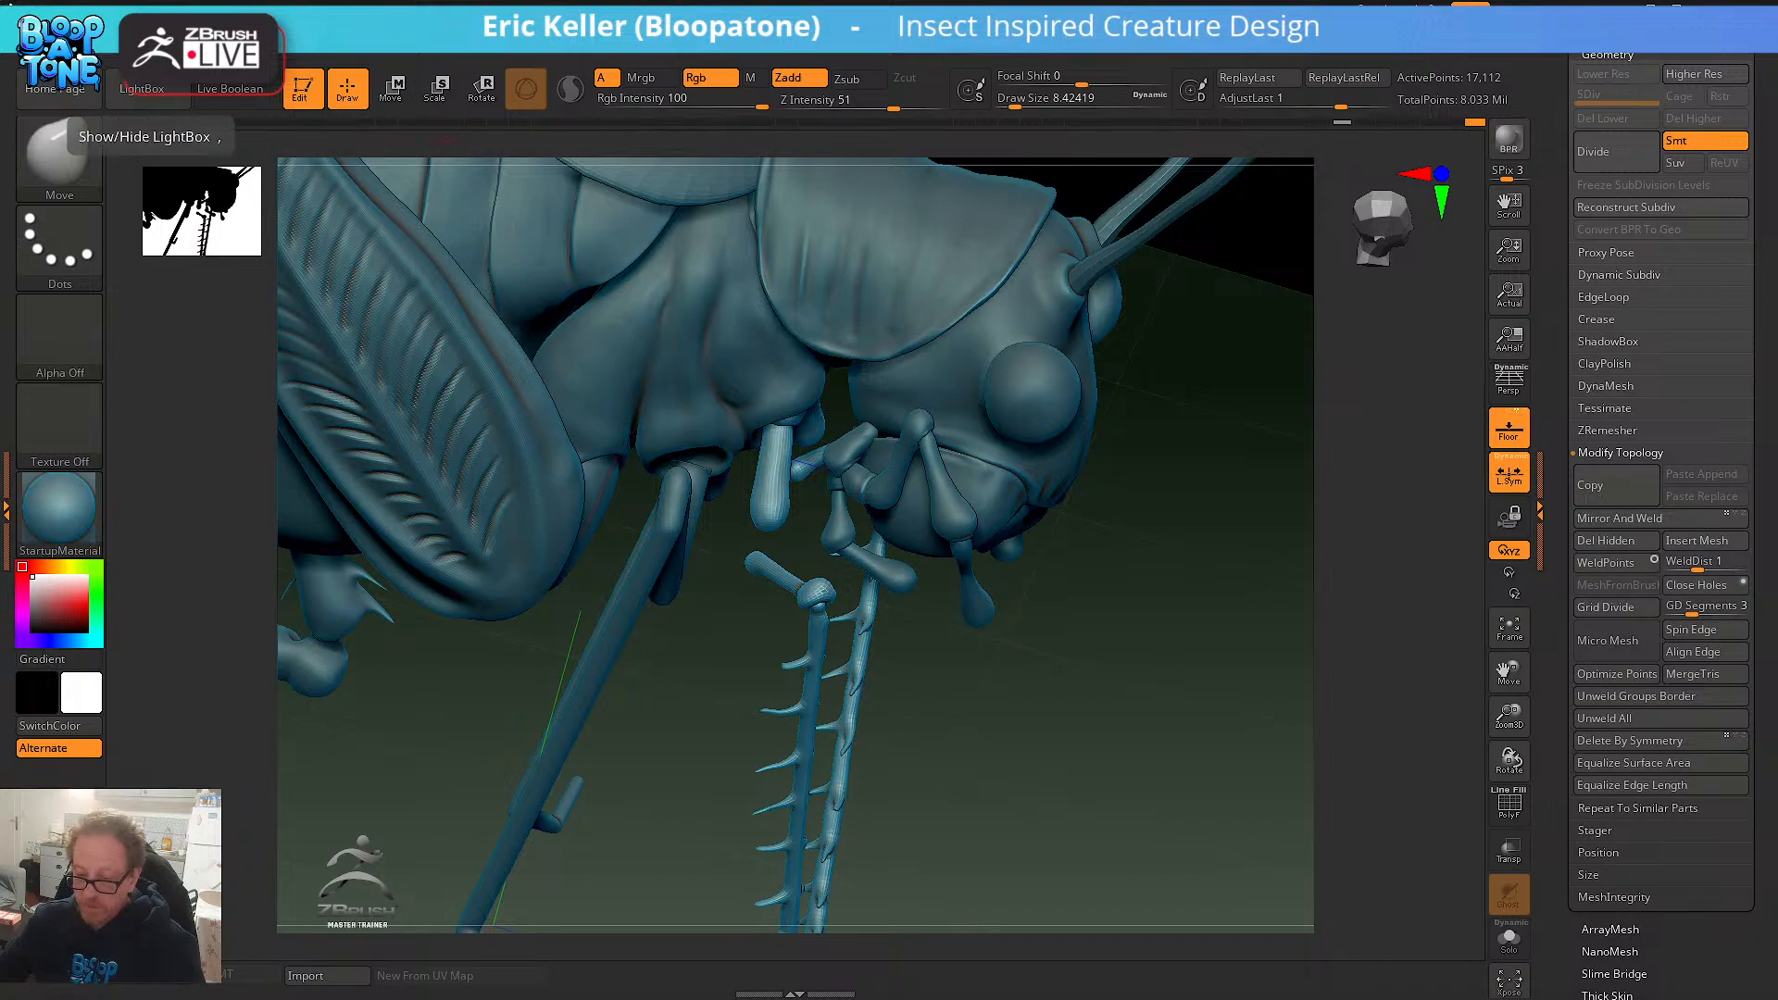
click(41, 167)
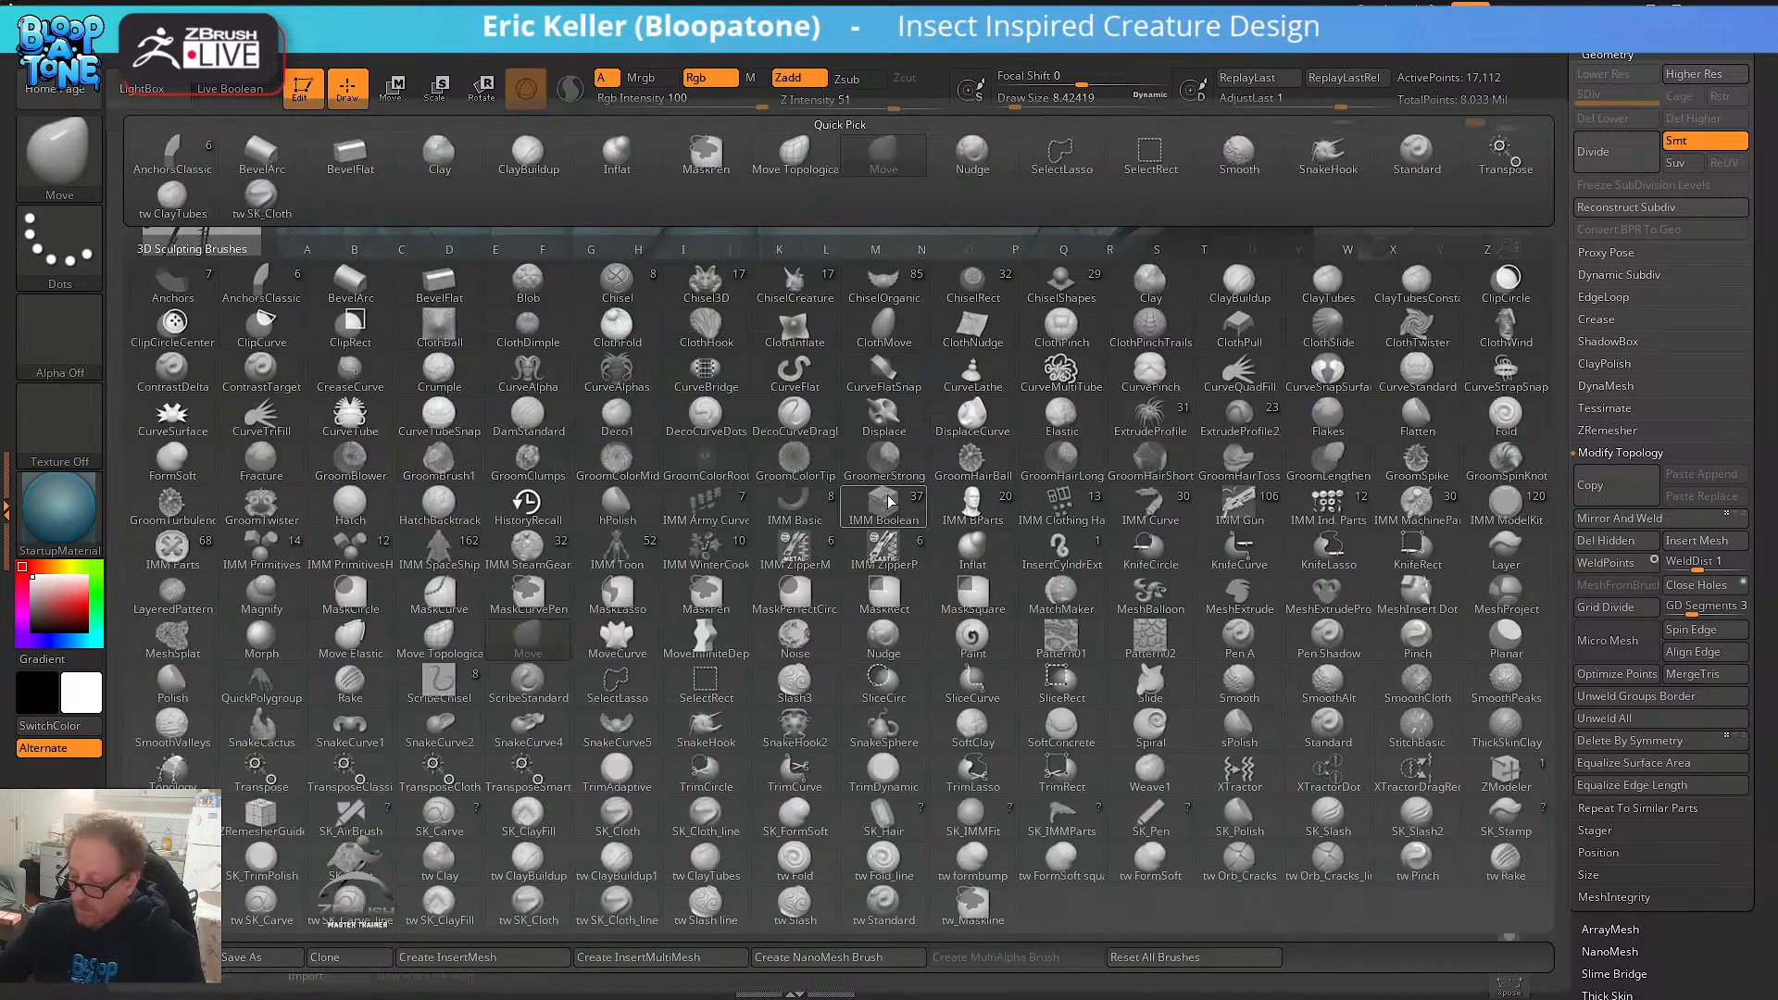
key(s)
drag(922, 546, 954, 546)
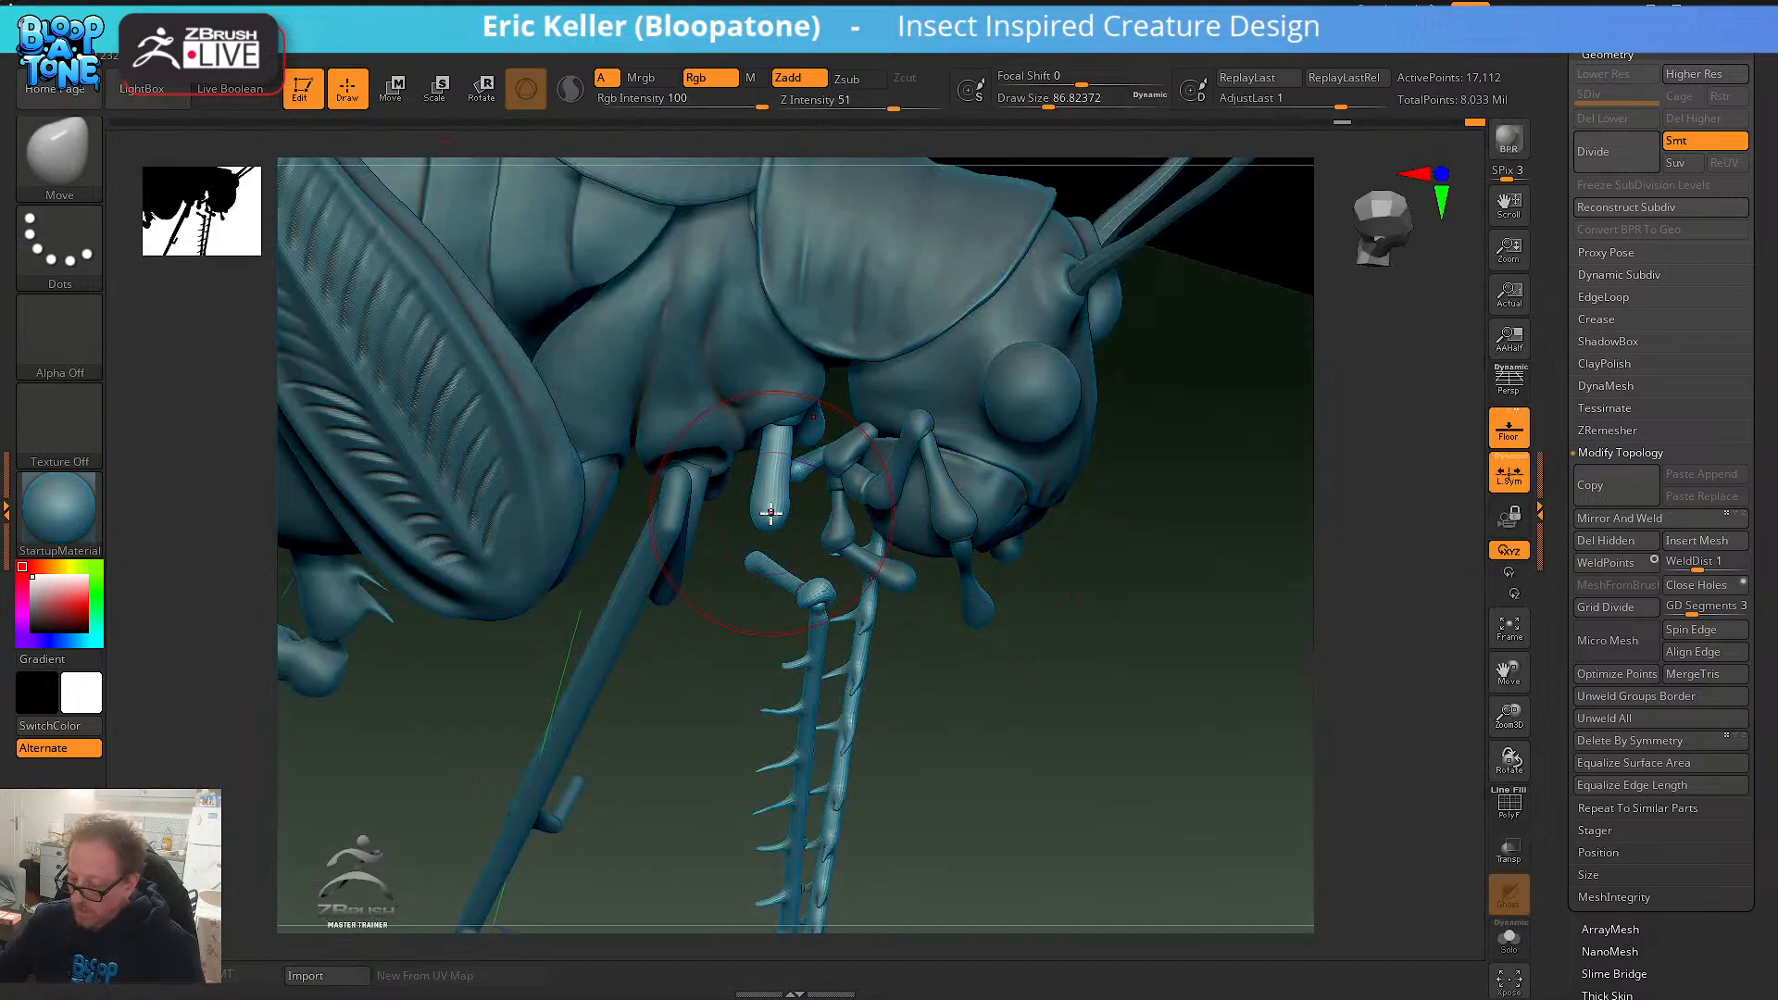
click(54, 134)
click(795, 156)
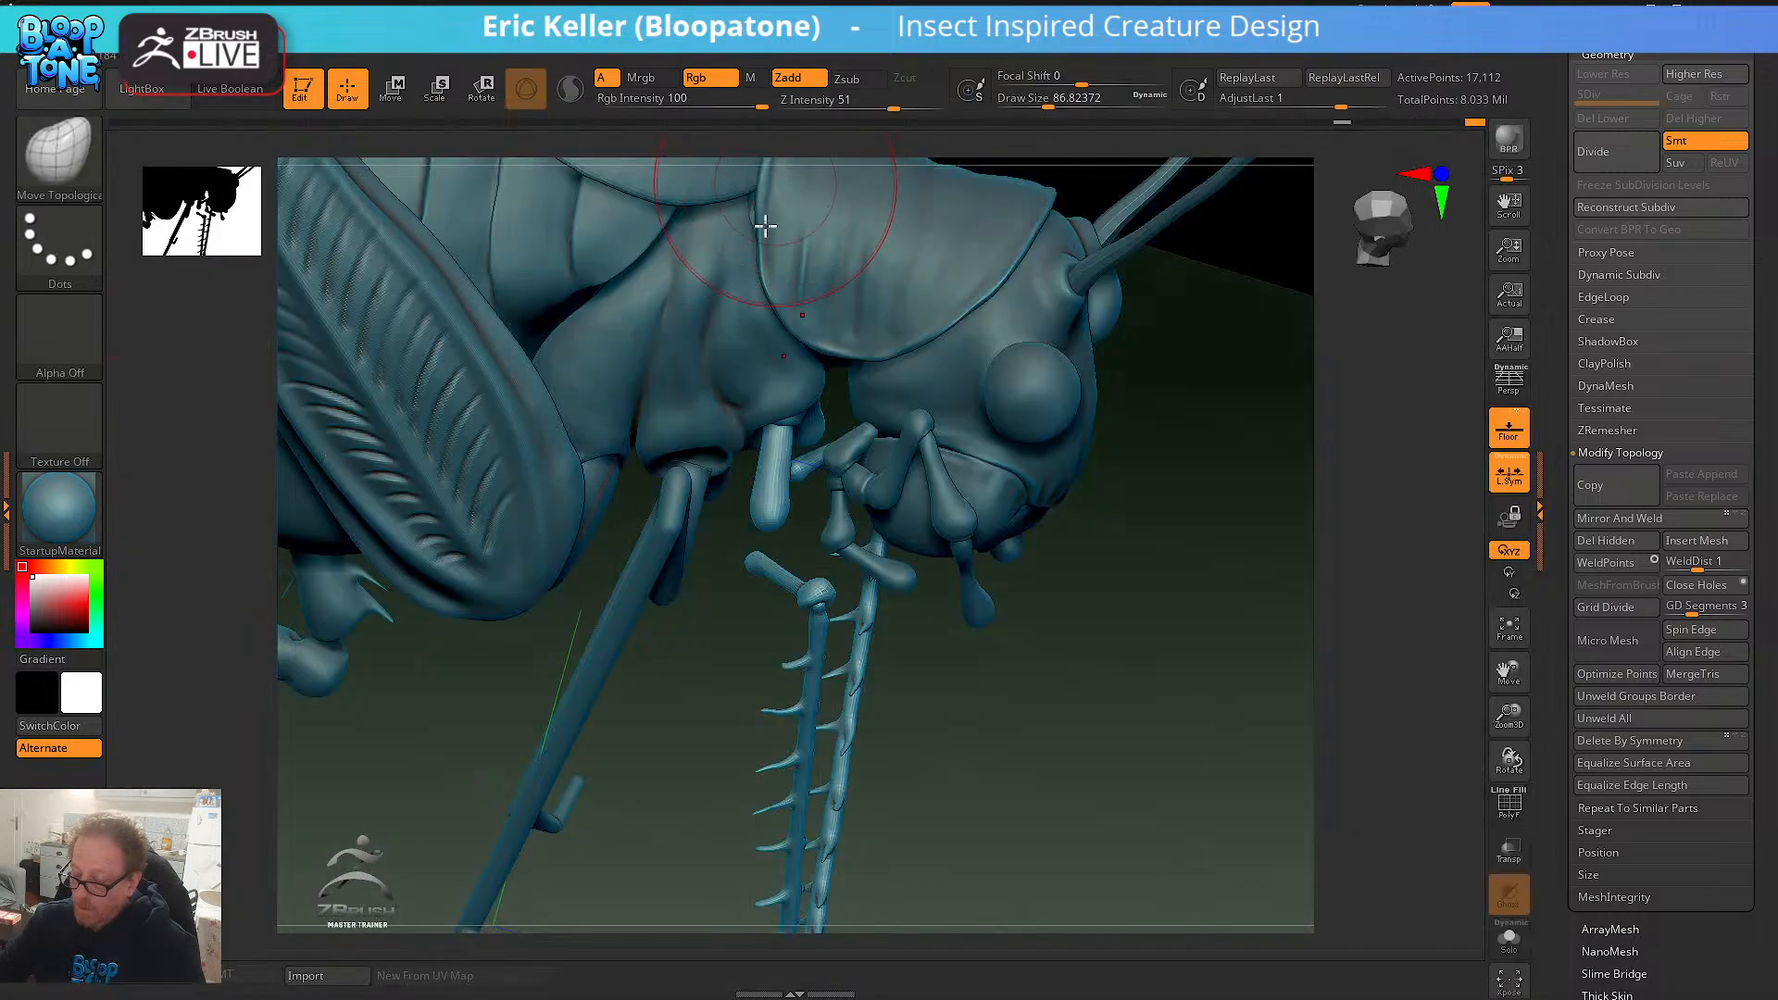
mouse_move(756, 562)
mouse_down()
mouse_move(750, 588)
mouse_move(748, 563)
mouse_up()
drag(739, 625, 758, 544)
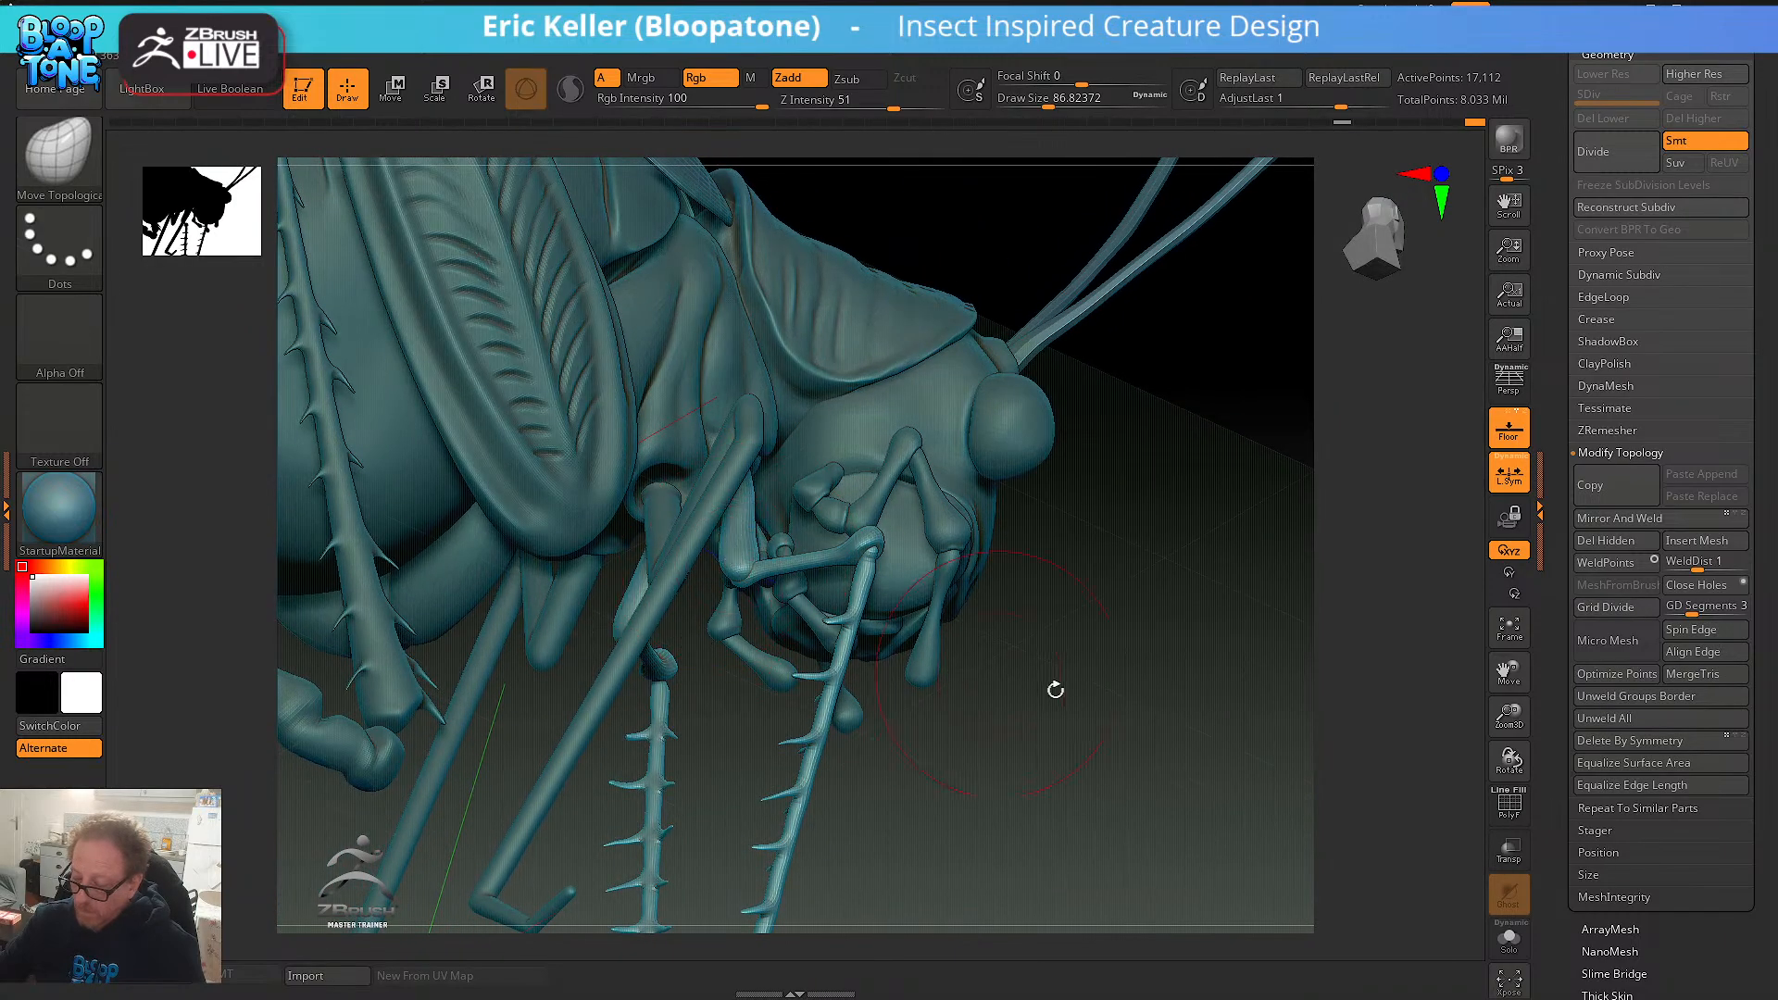
mouse_move(1057, 690)
mouse_down()
mouse_move(1057, 767)
mouse_move(976, 612)
mouse_move(953, 663)
mouse_move(1135, 608)
mouse_up()
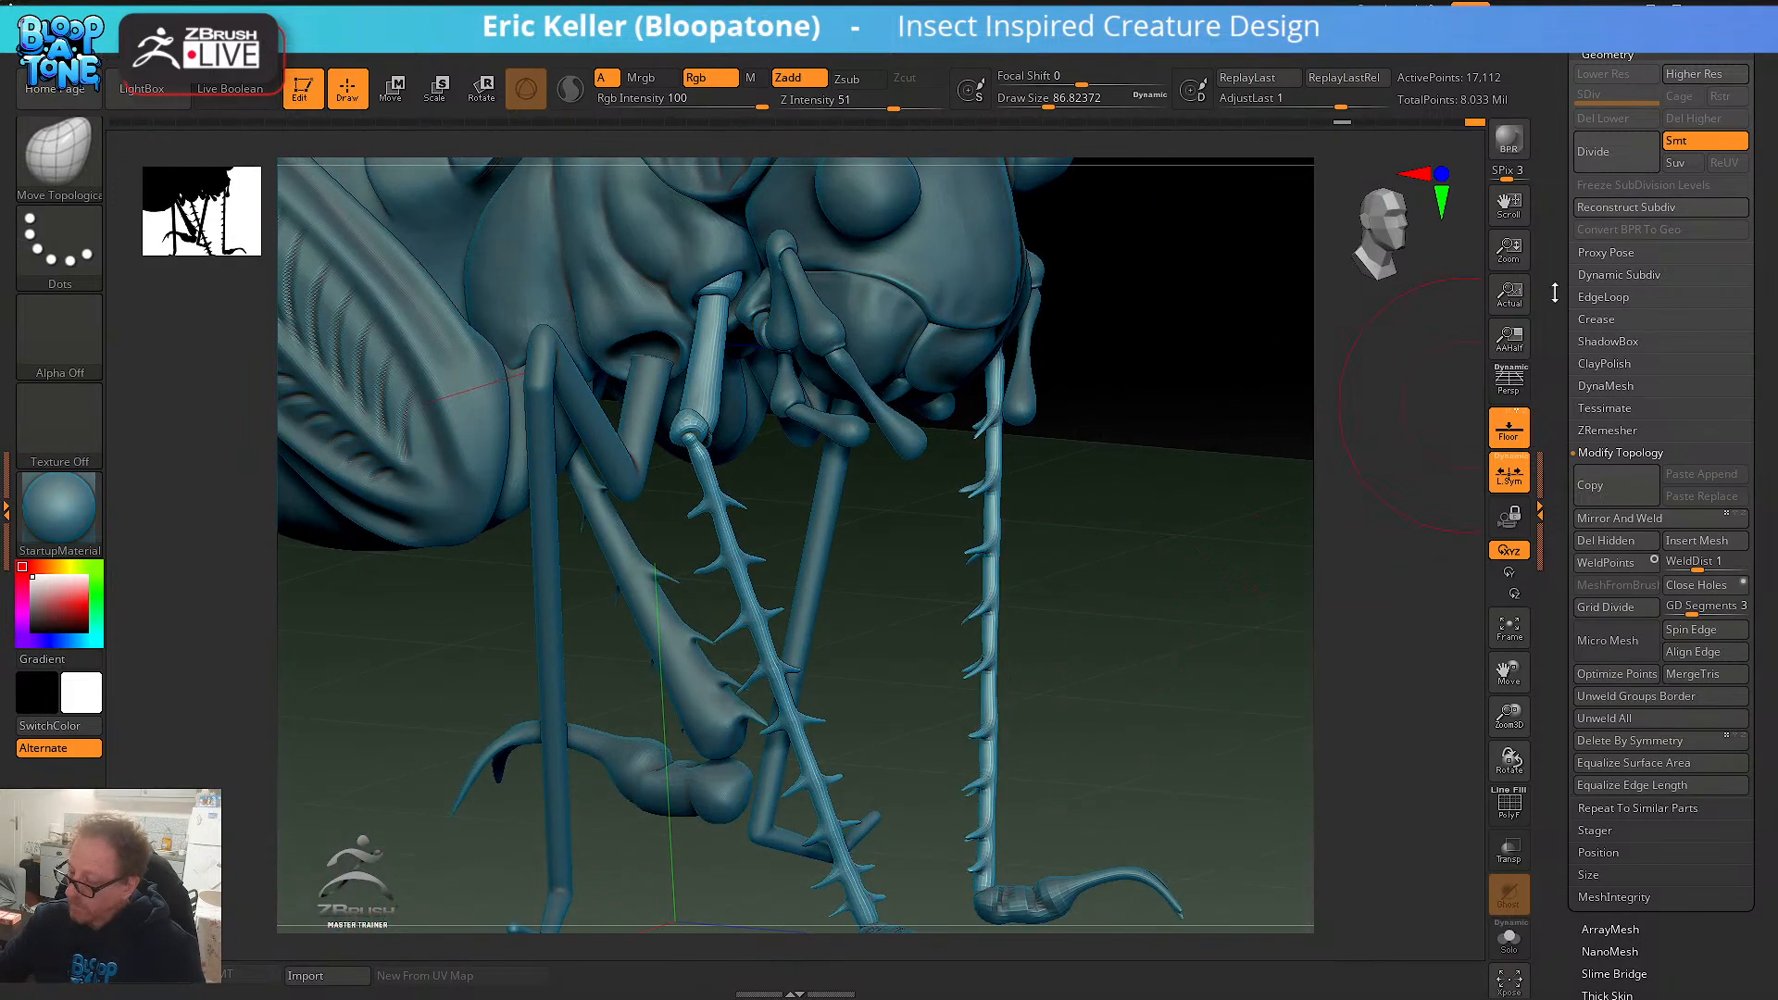
drag(1560, 255, 1563, 742)
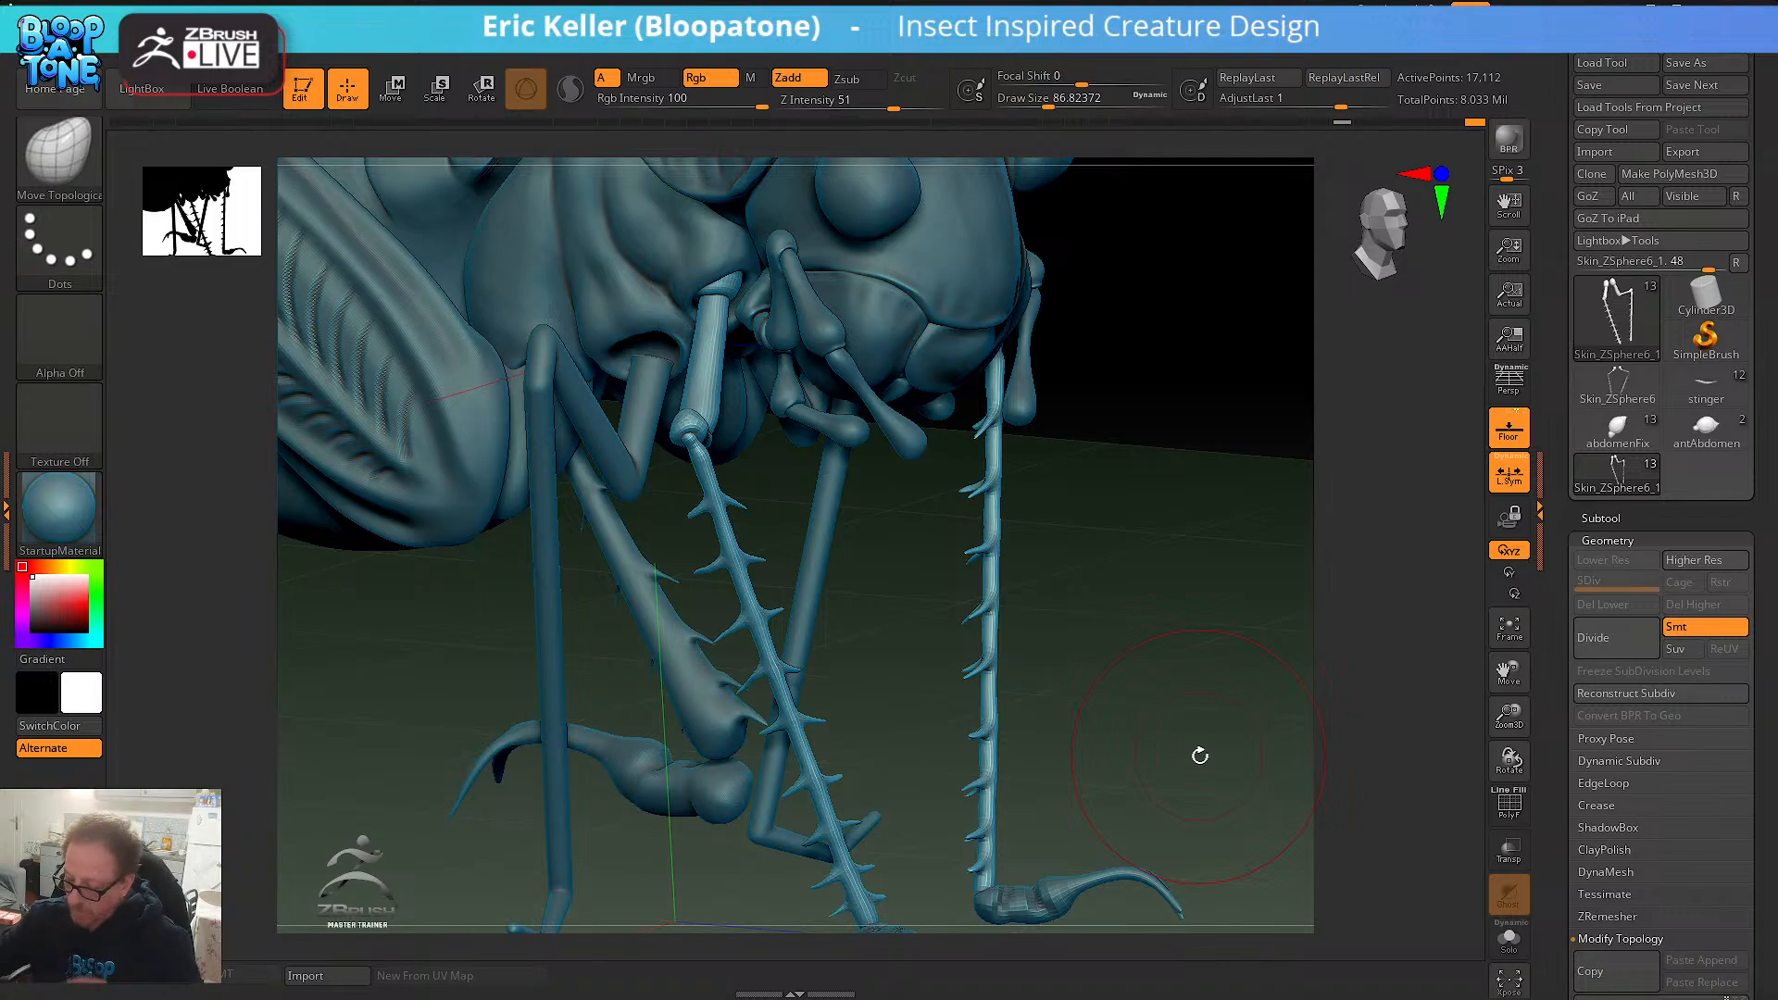
shift+drag(1270, 670, 1238, 663)
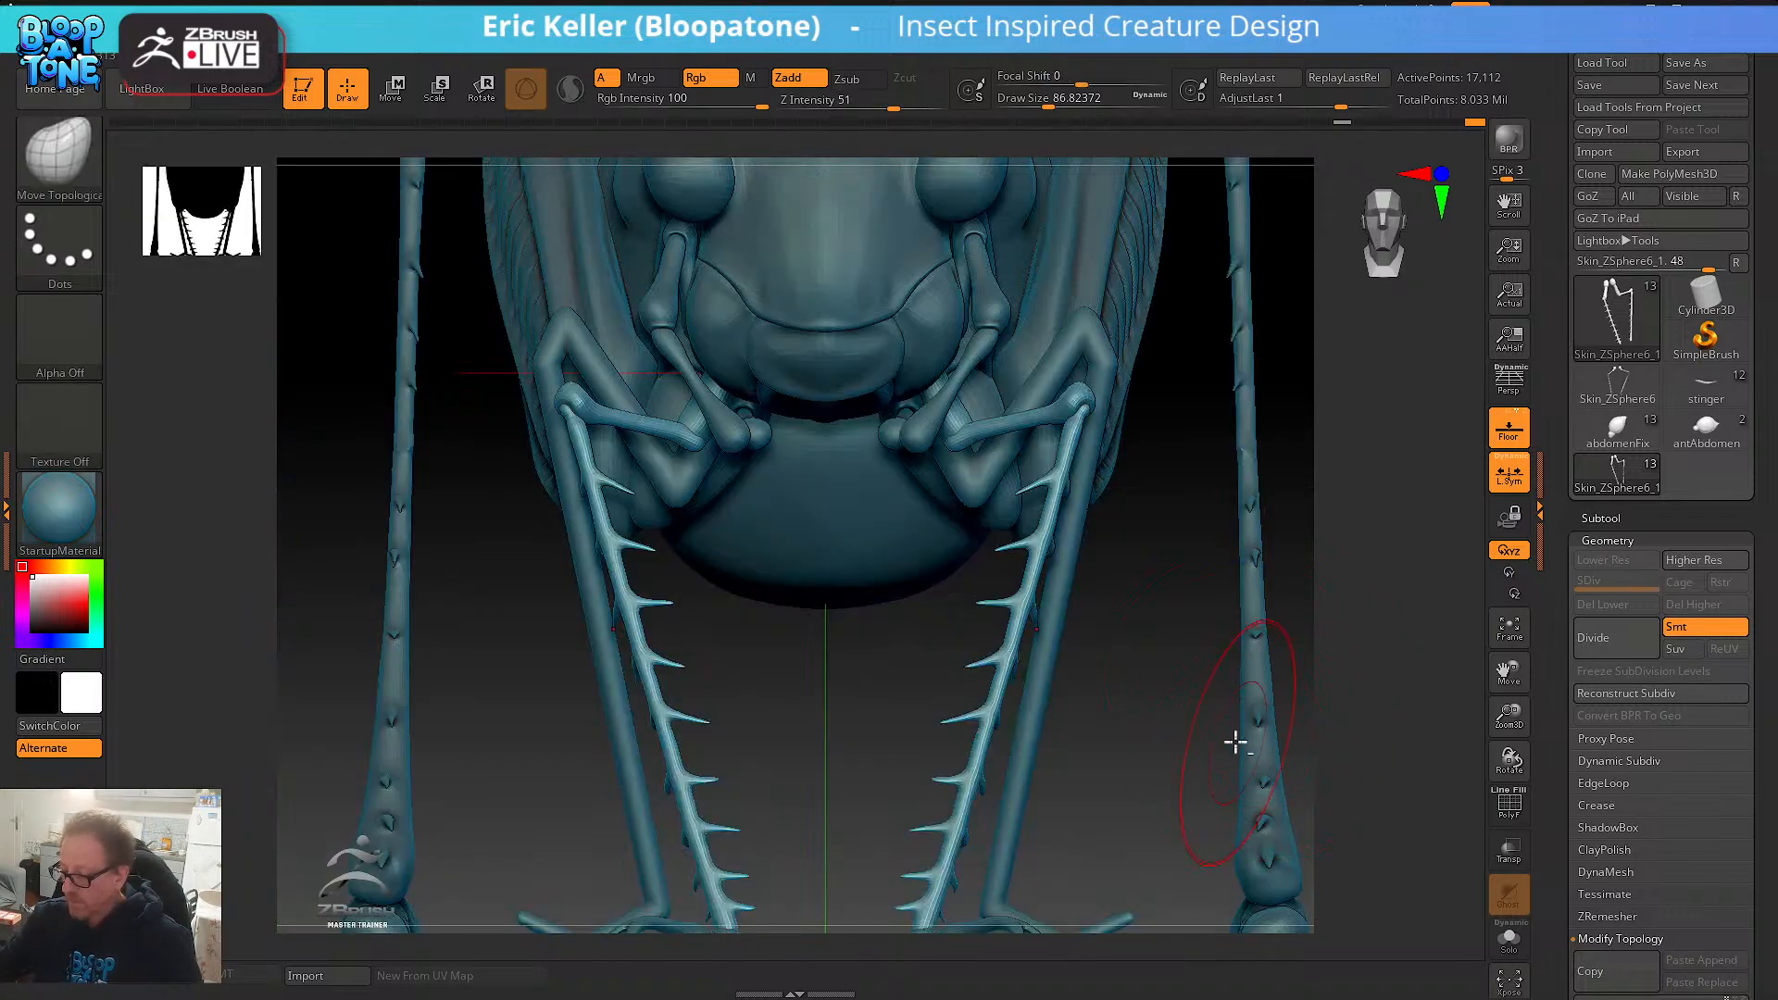
- Examine the front feet and the lower ends of the spiny shins from the side, front and three-quarter views
drag(1235, 741, 1123, 786)
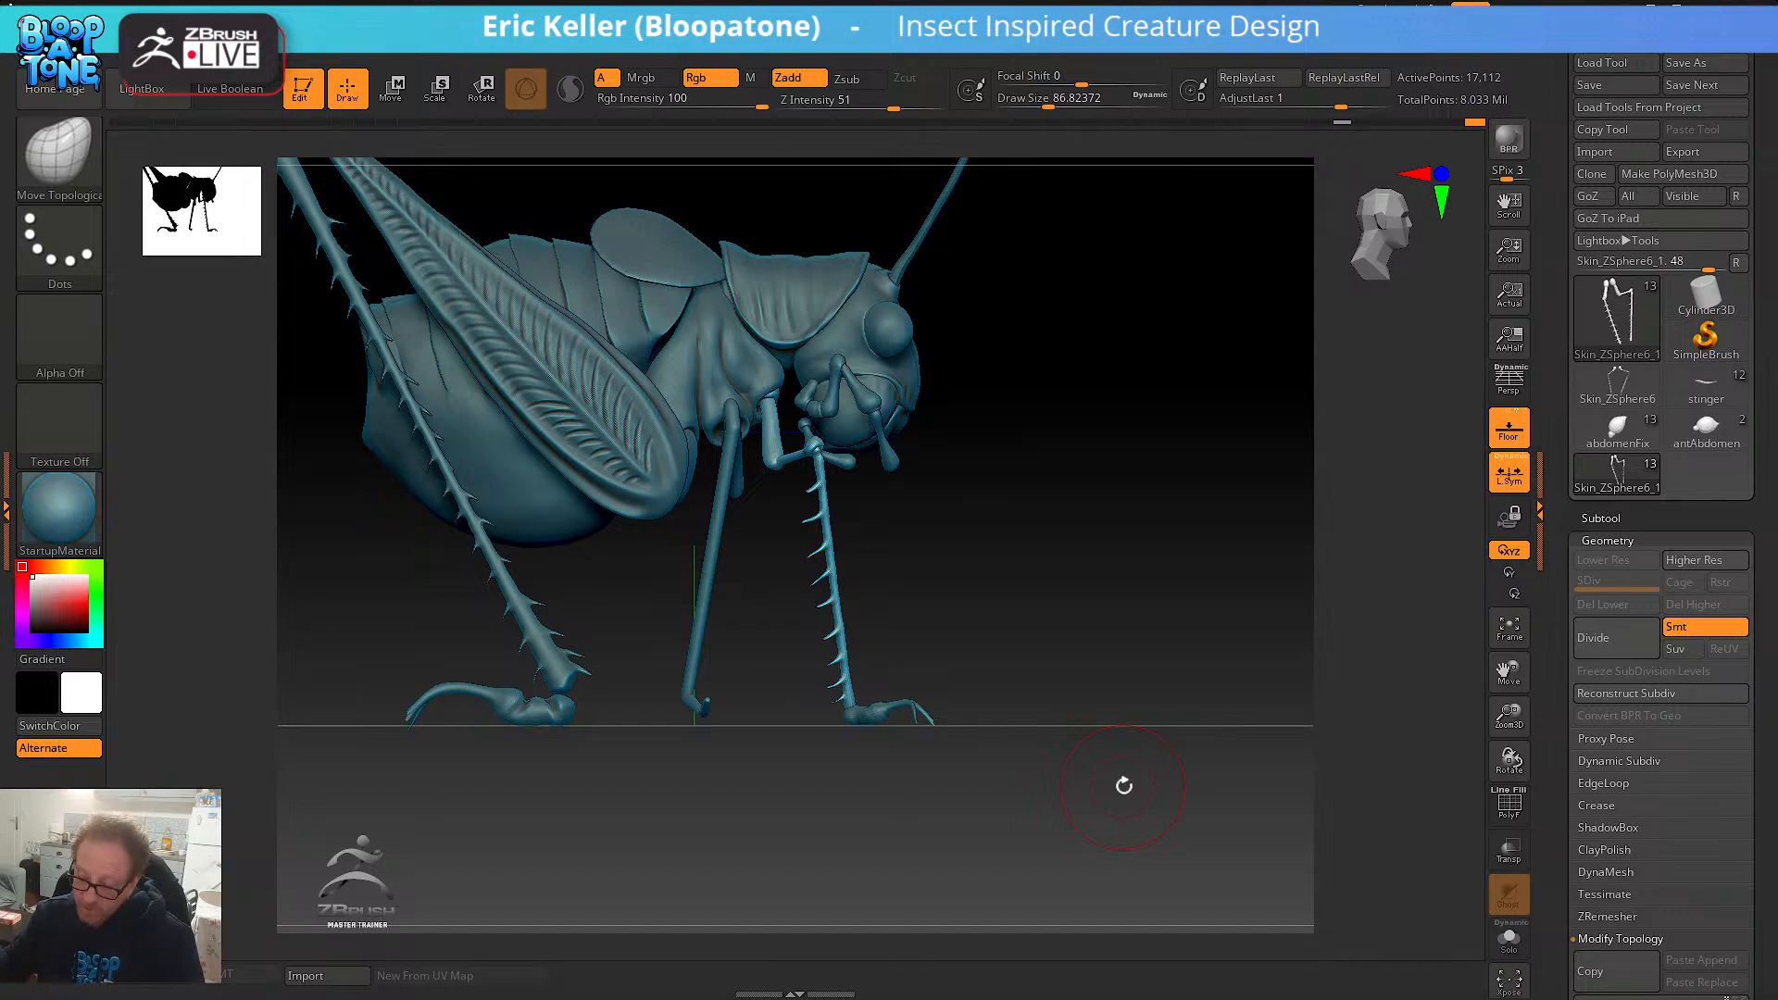
drag(1032, 663, 891, 765)
drag(1008, 750, 851, 746)
mouse_move(933, 797)
alt+mouse_down()
mouse_move(921, 602)
mouse_move(738, 714)
mouse_move(778, 775)
mouse_move(809, 766)
mouse_move(909, 802)
mouse_move(916, 745)
mouse_move(1063, 809)
mouse_move(1155, 802)
mouse_move(1254, 875)
alt+mouse_up()
alt+click(898, 767)
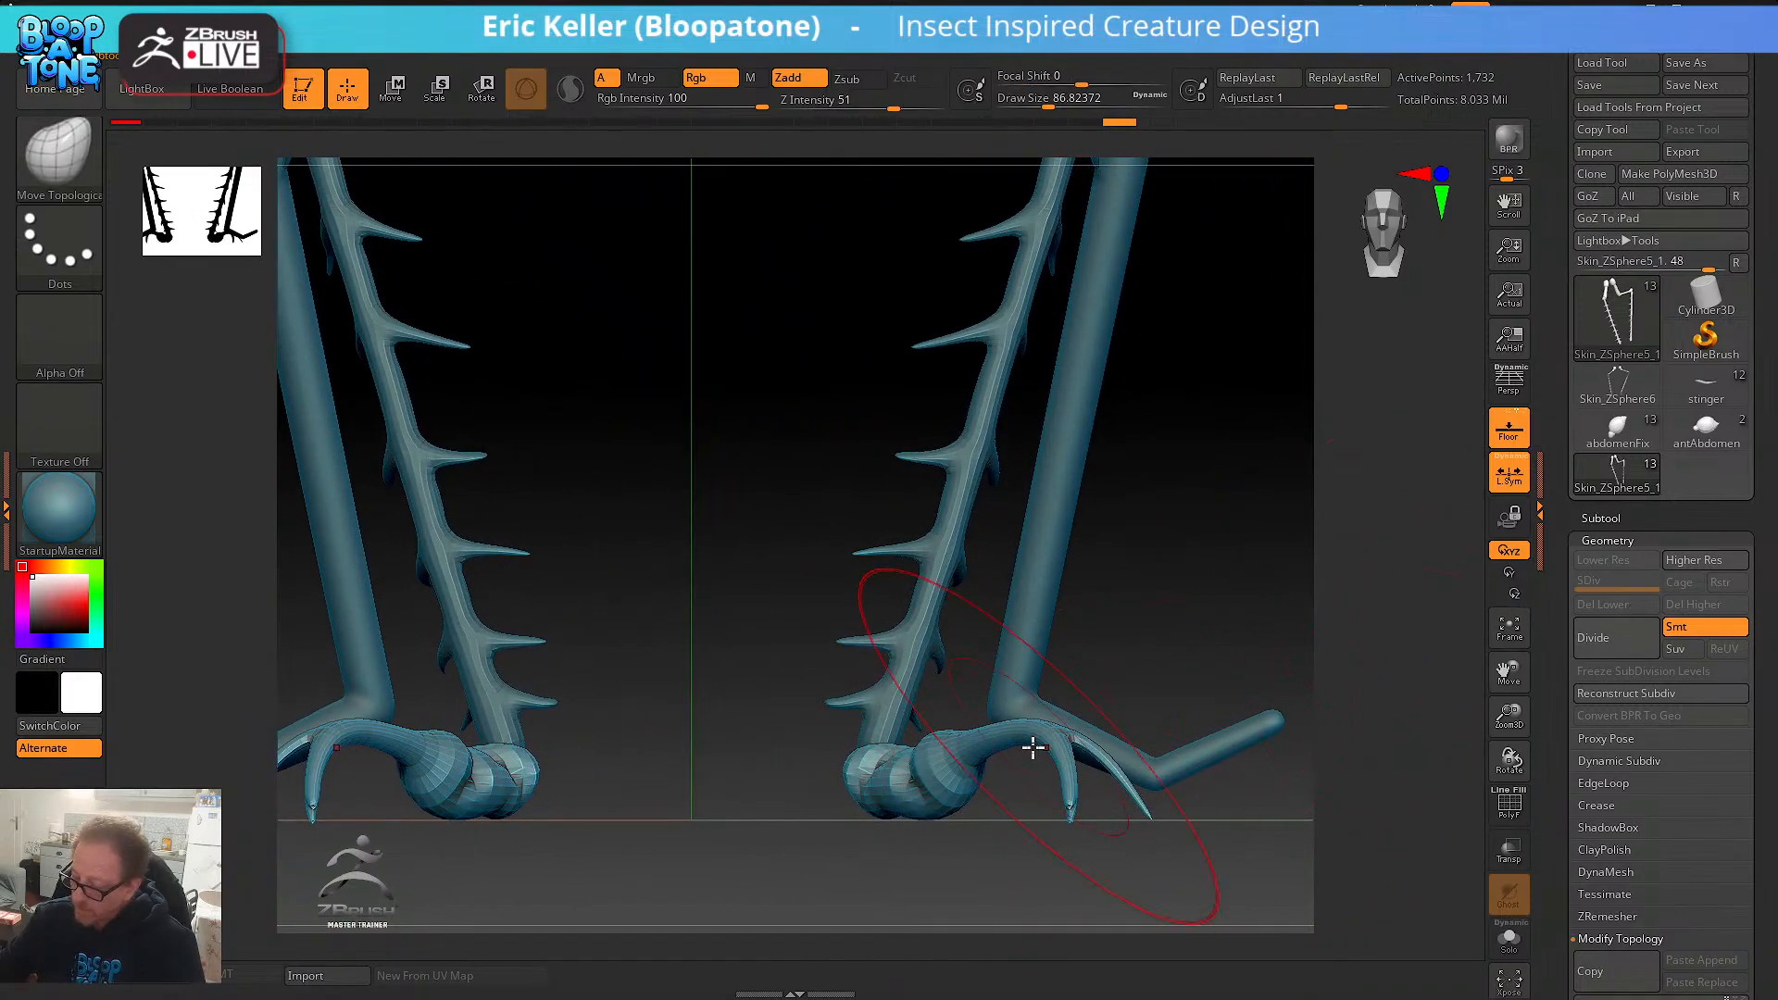
drag(1151, 643, 890, 669)
alt+click(890, 669)
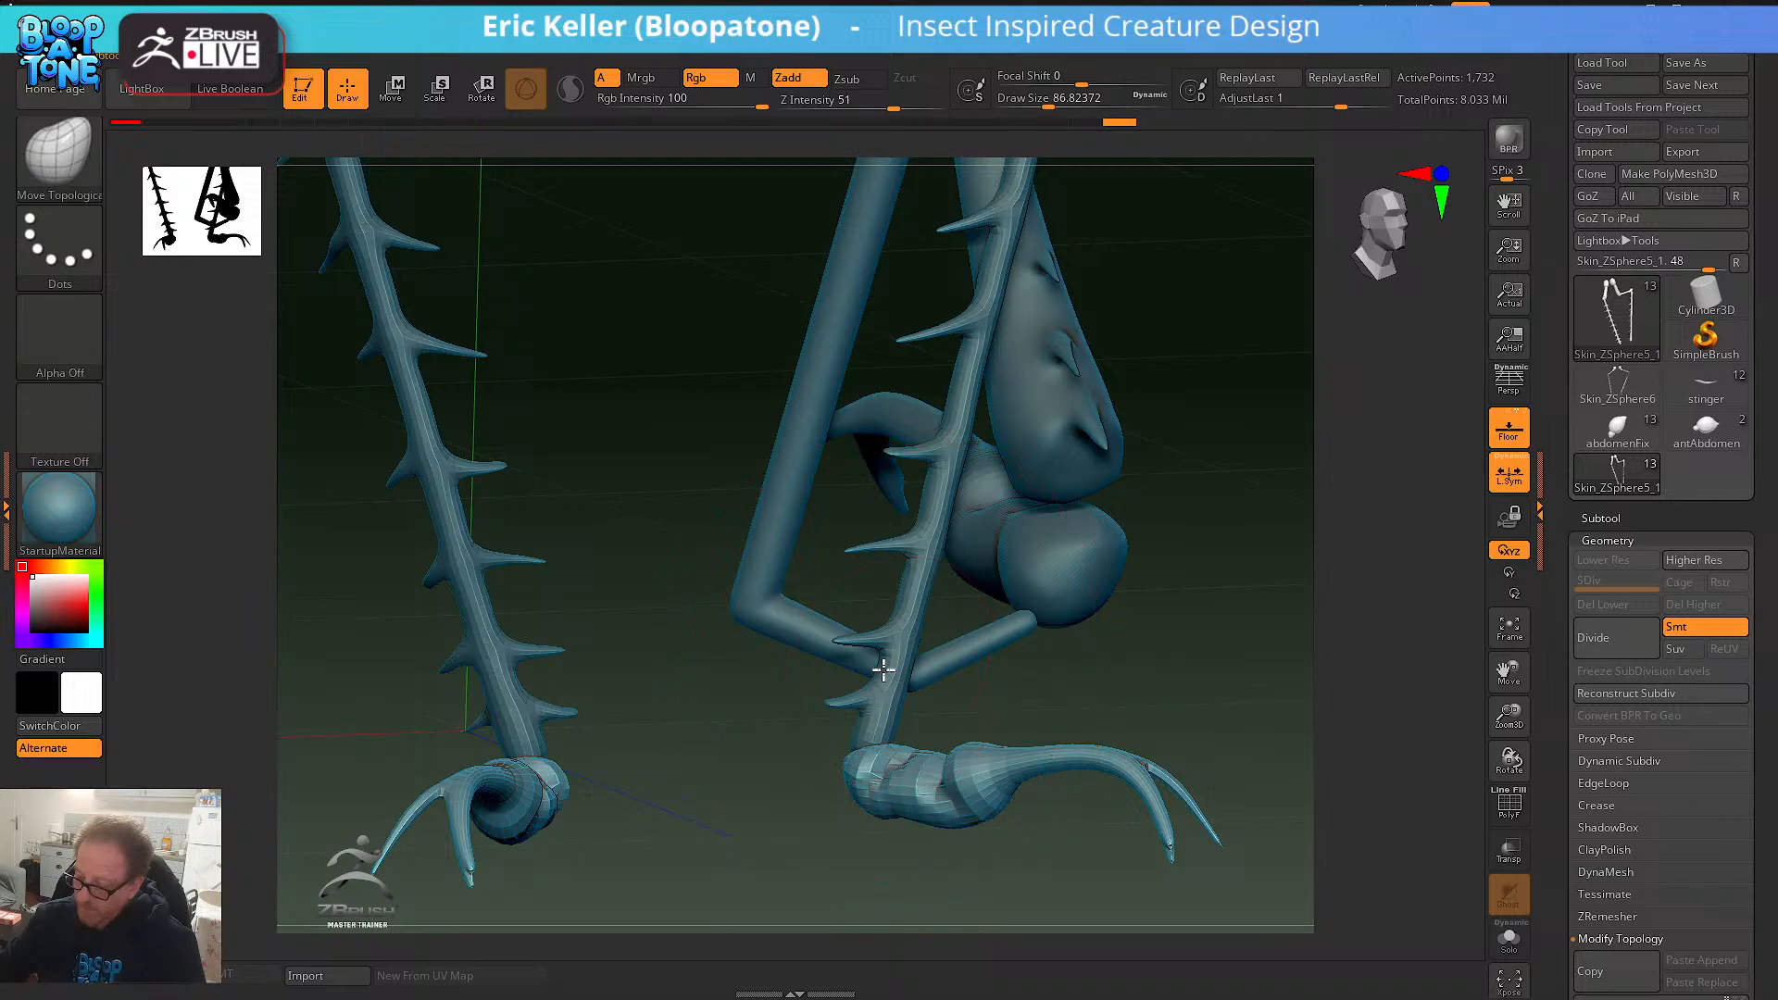
drag(1028, 732, 1380, 678)
- Select the front foot subtool Skin_ZSphere5_1 and reorder it to sit directly below the spiny leg subtool Skin_ZSphere6_1
click(1610, 518)
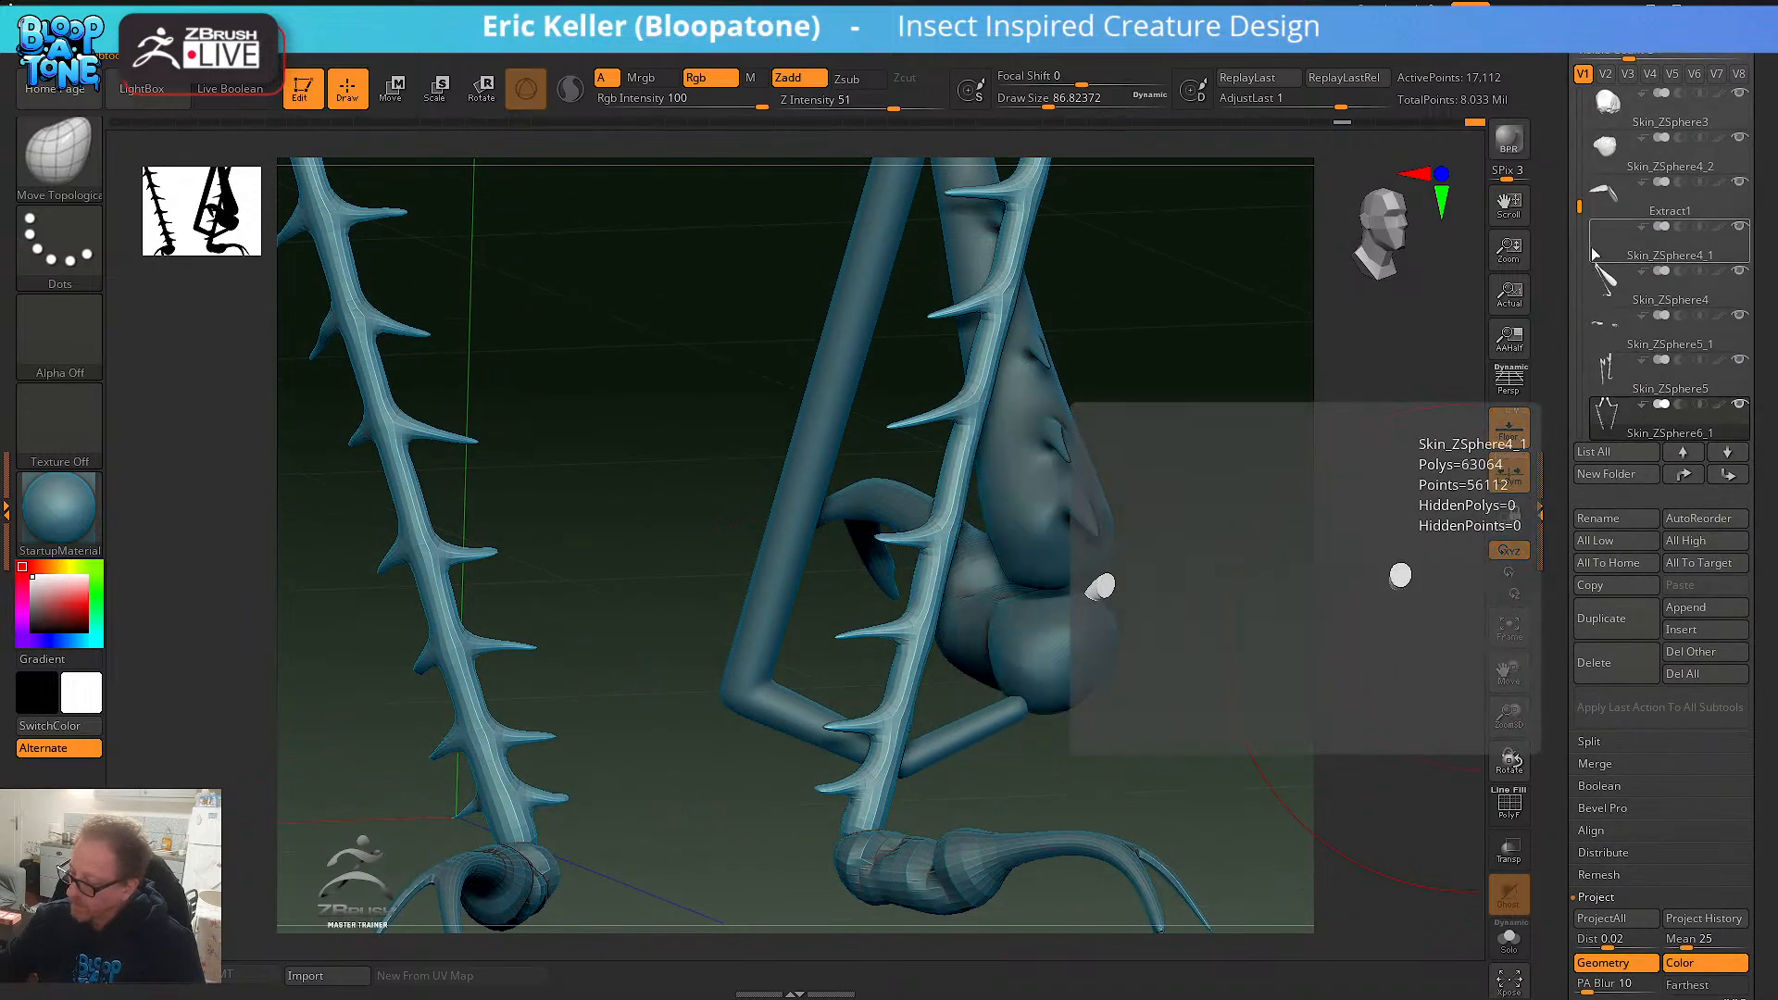
drag(1581, 204, 1582, 227)
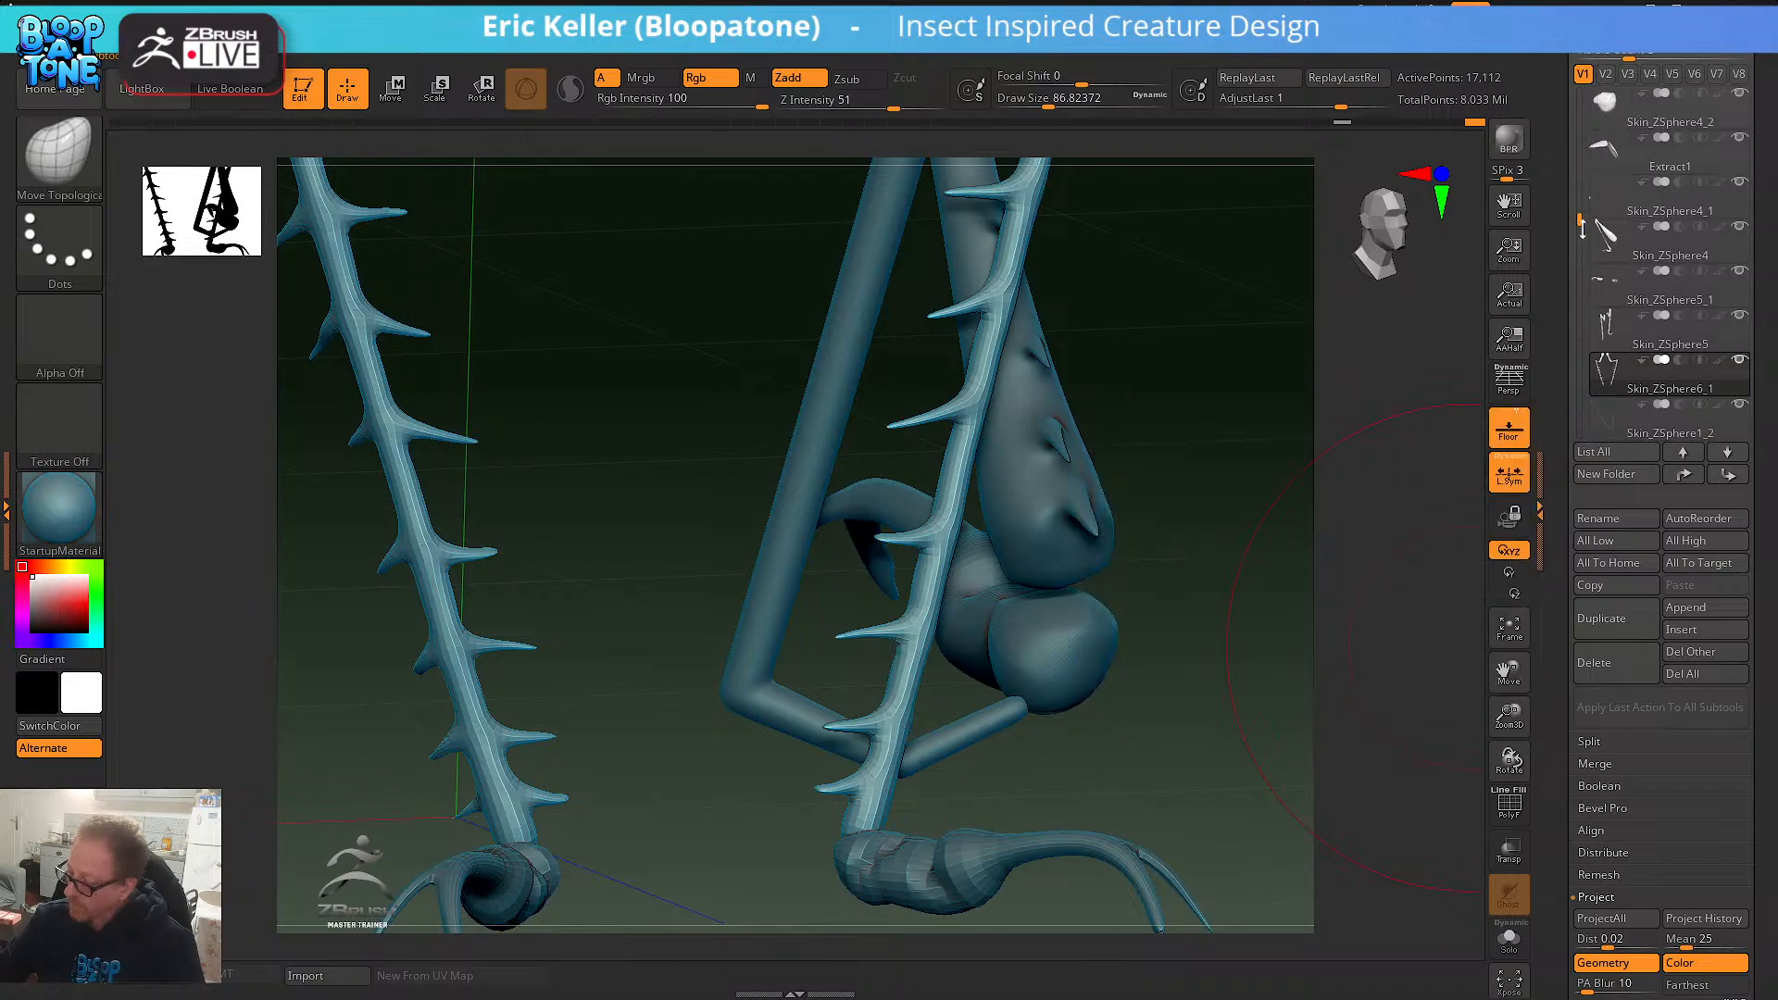
alt+click(1038, 847)
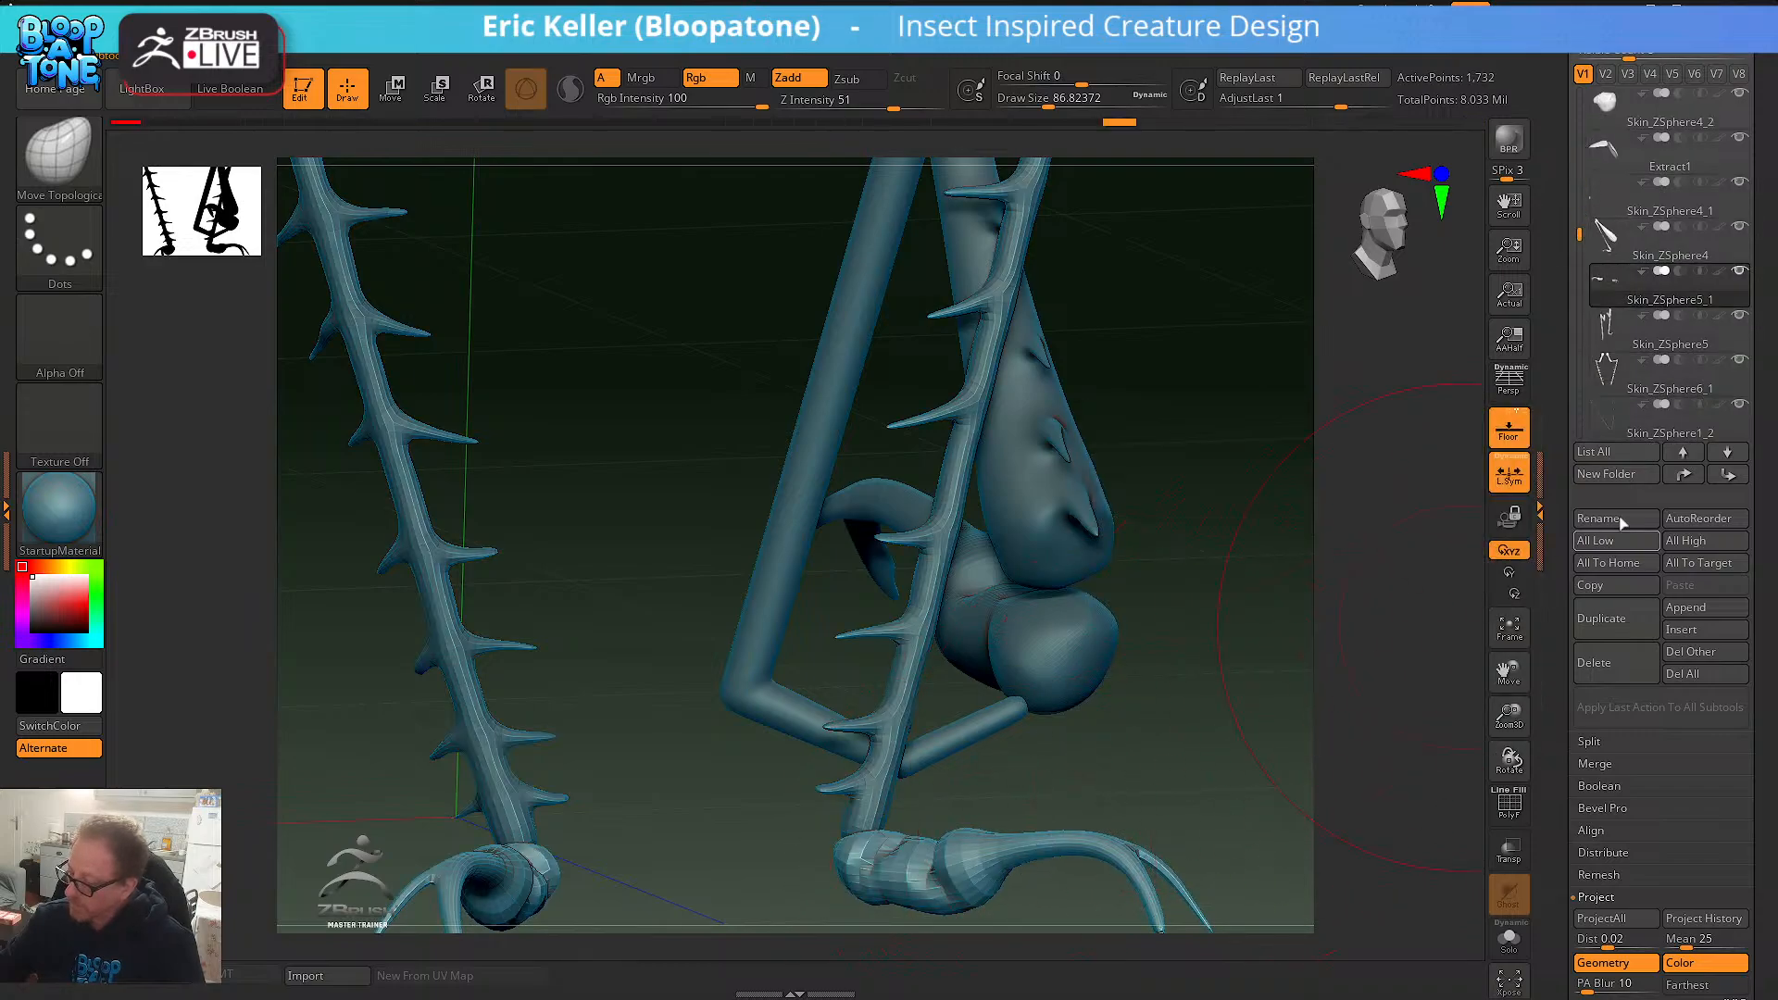
click(1728, 474)
click(1727, 474)
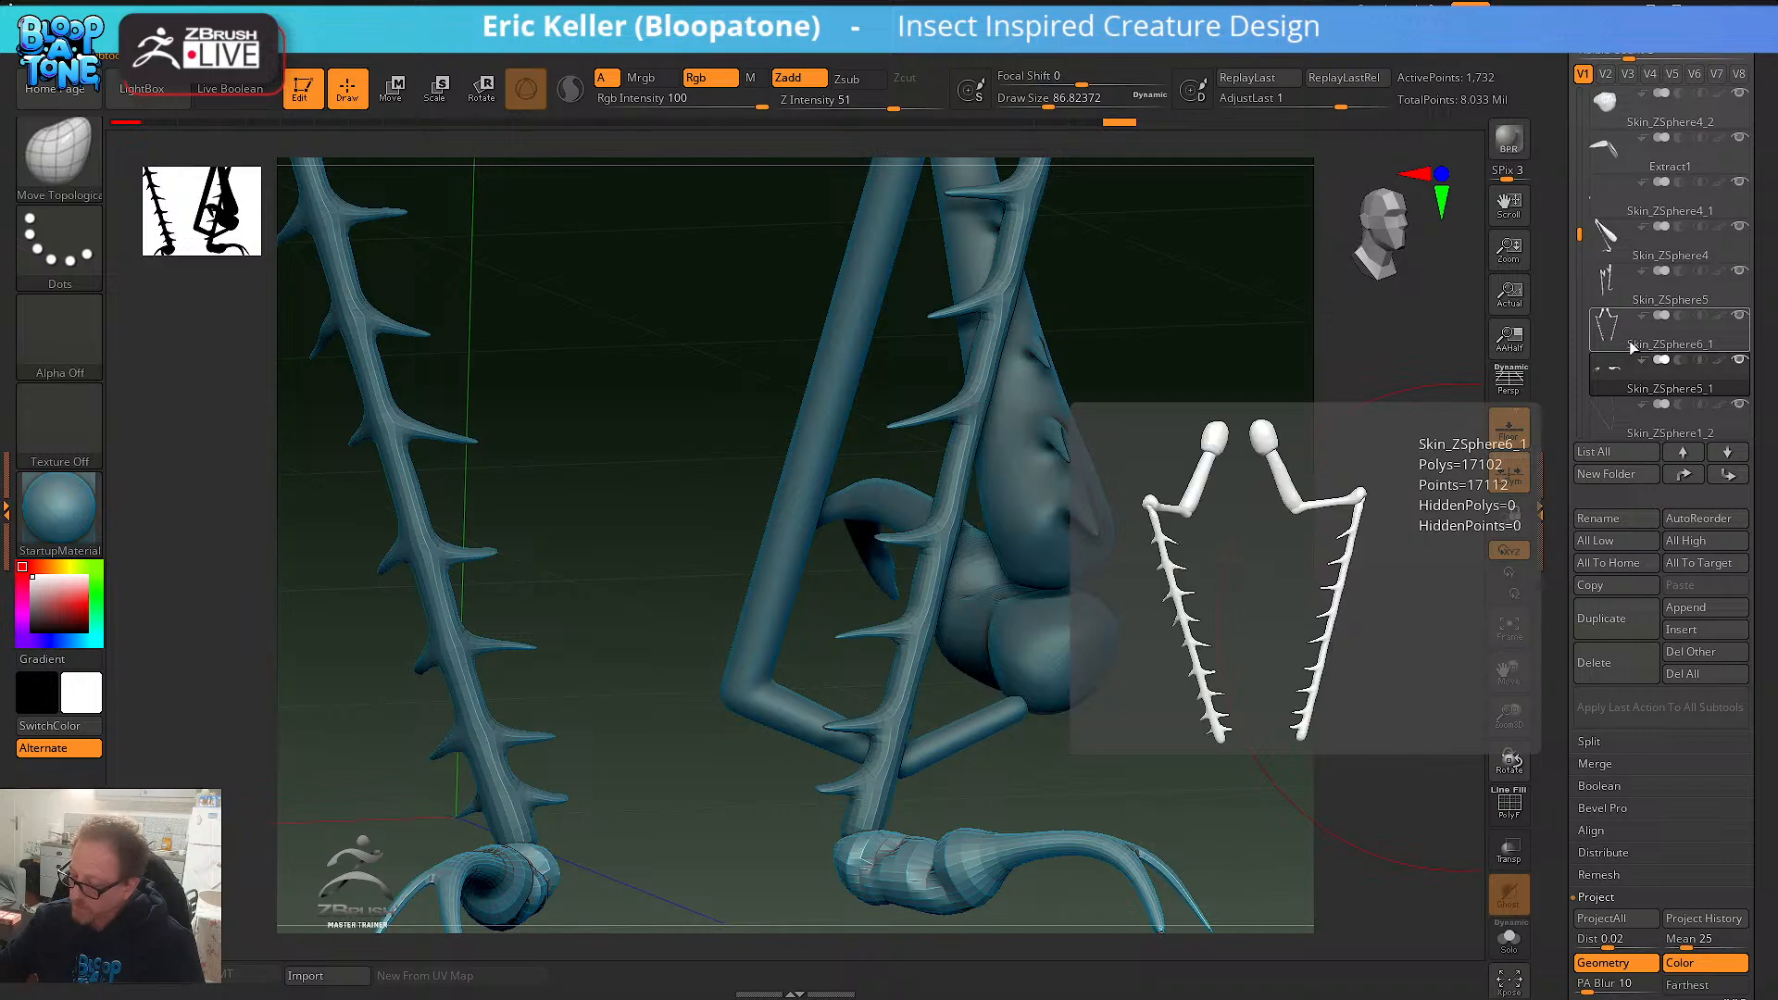
- Merge the spiny leg subtool Skin_ZSphere6_1 down with the foot subtool beneath it, accepting the non-undoable operation
click(1633, 344)
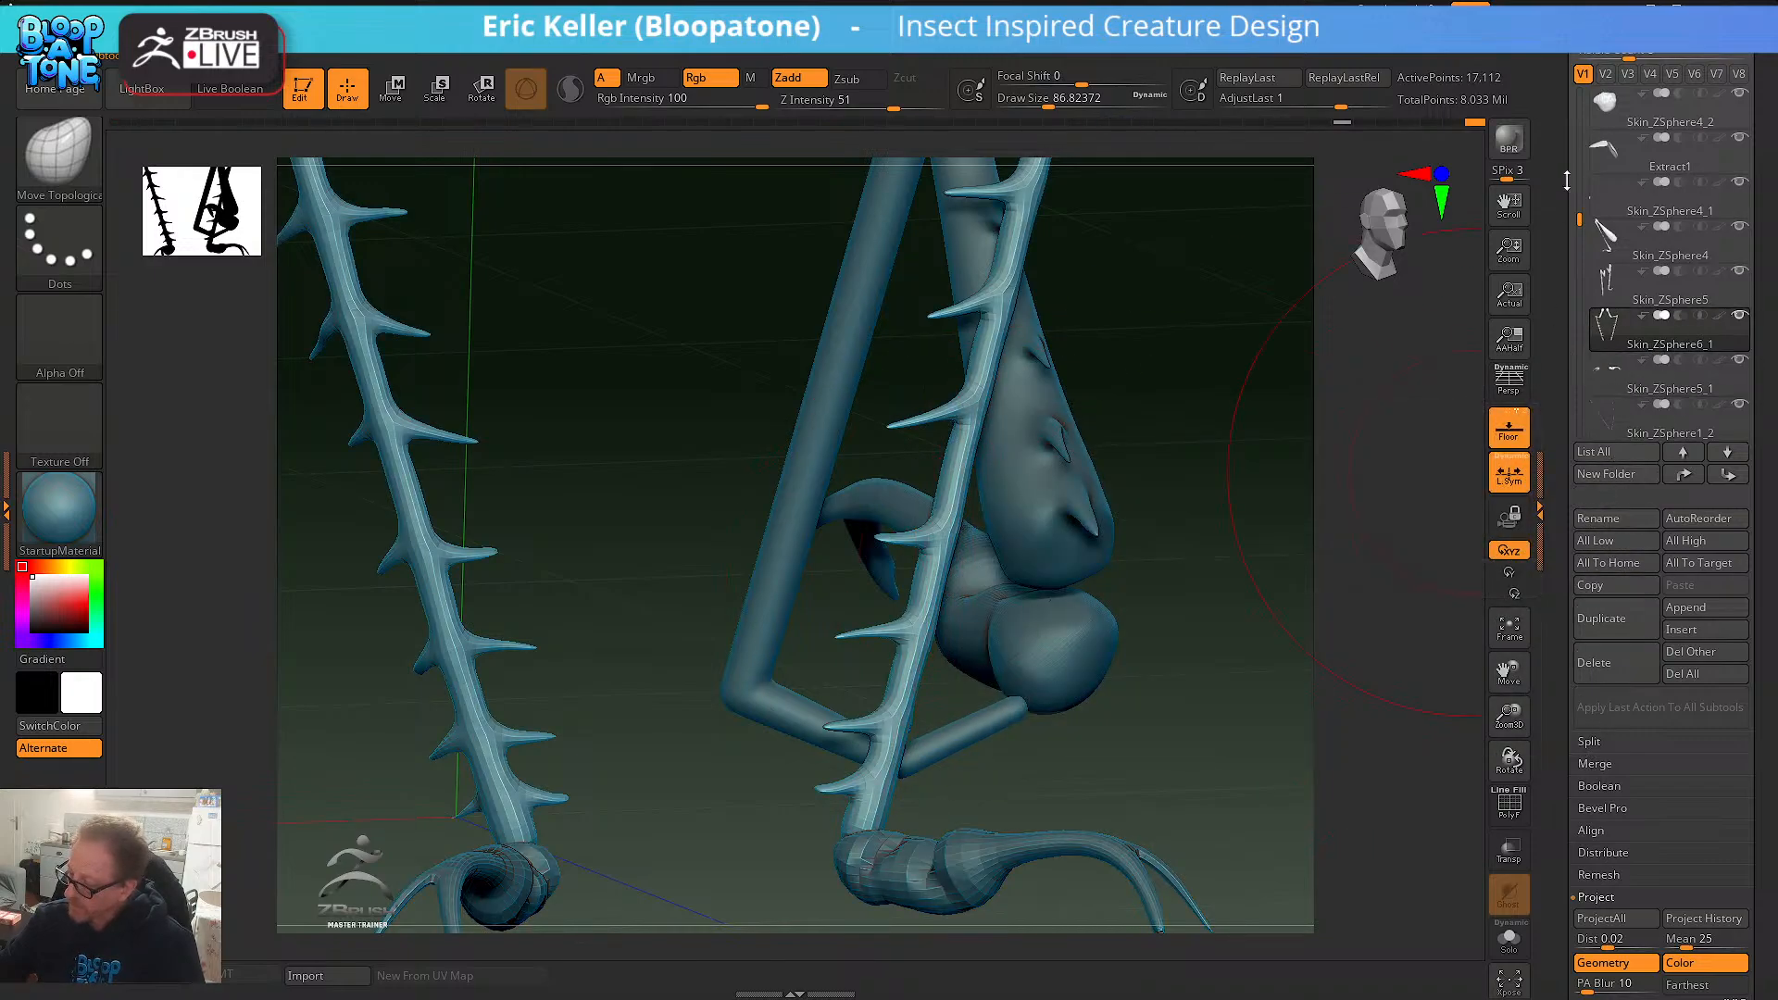
scroll(1574, 186, up, 5)
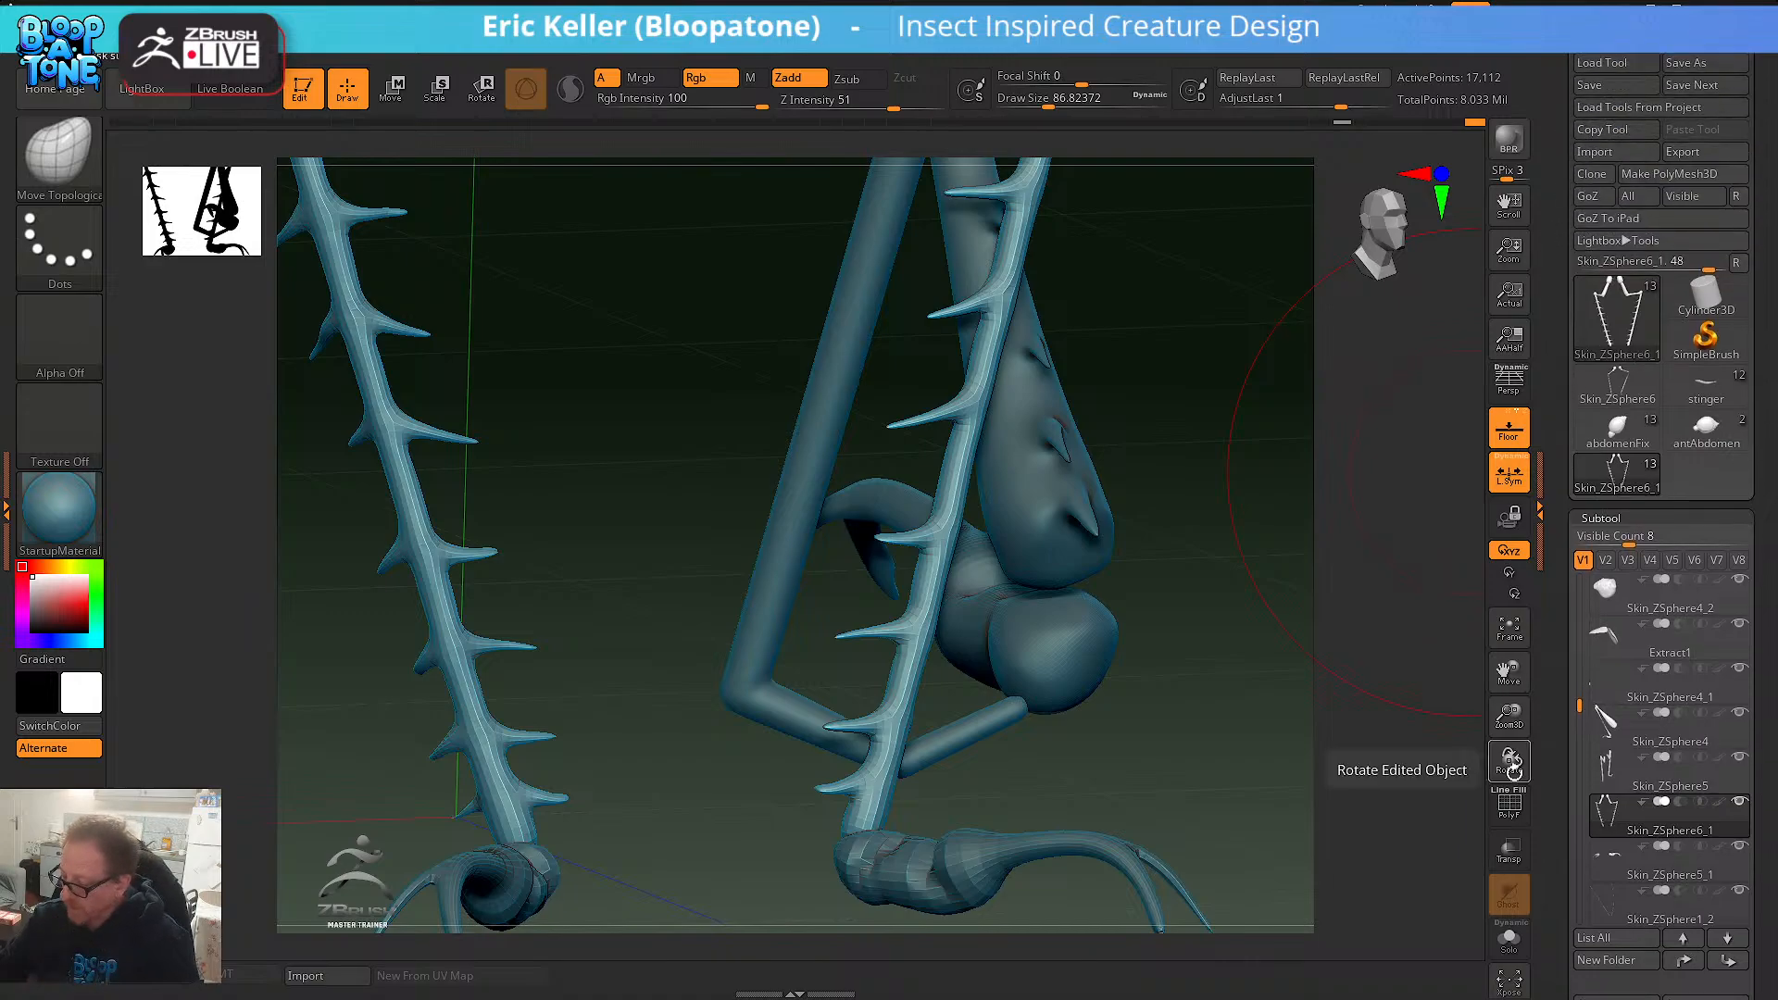
scroll(1547, 725, down, 8)
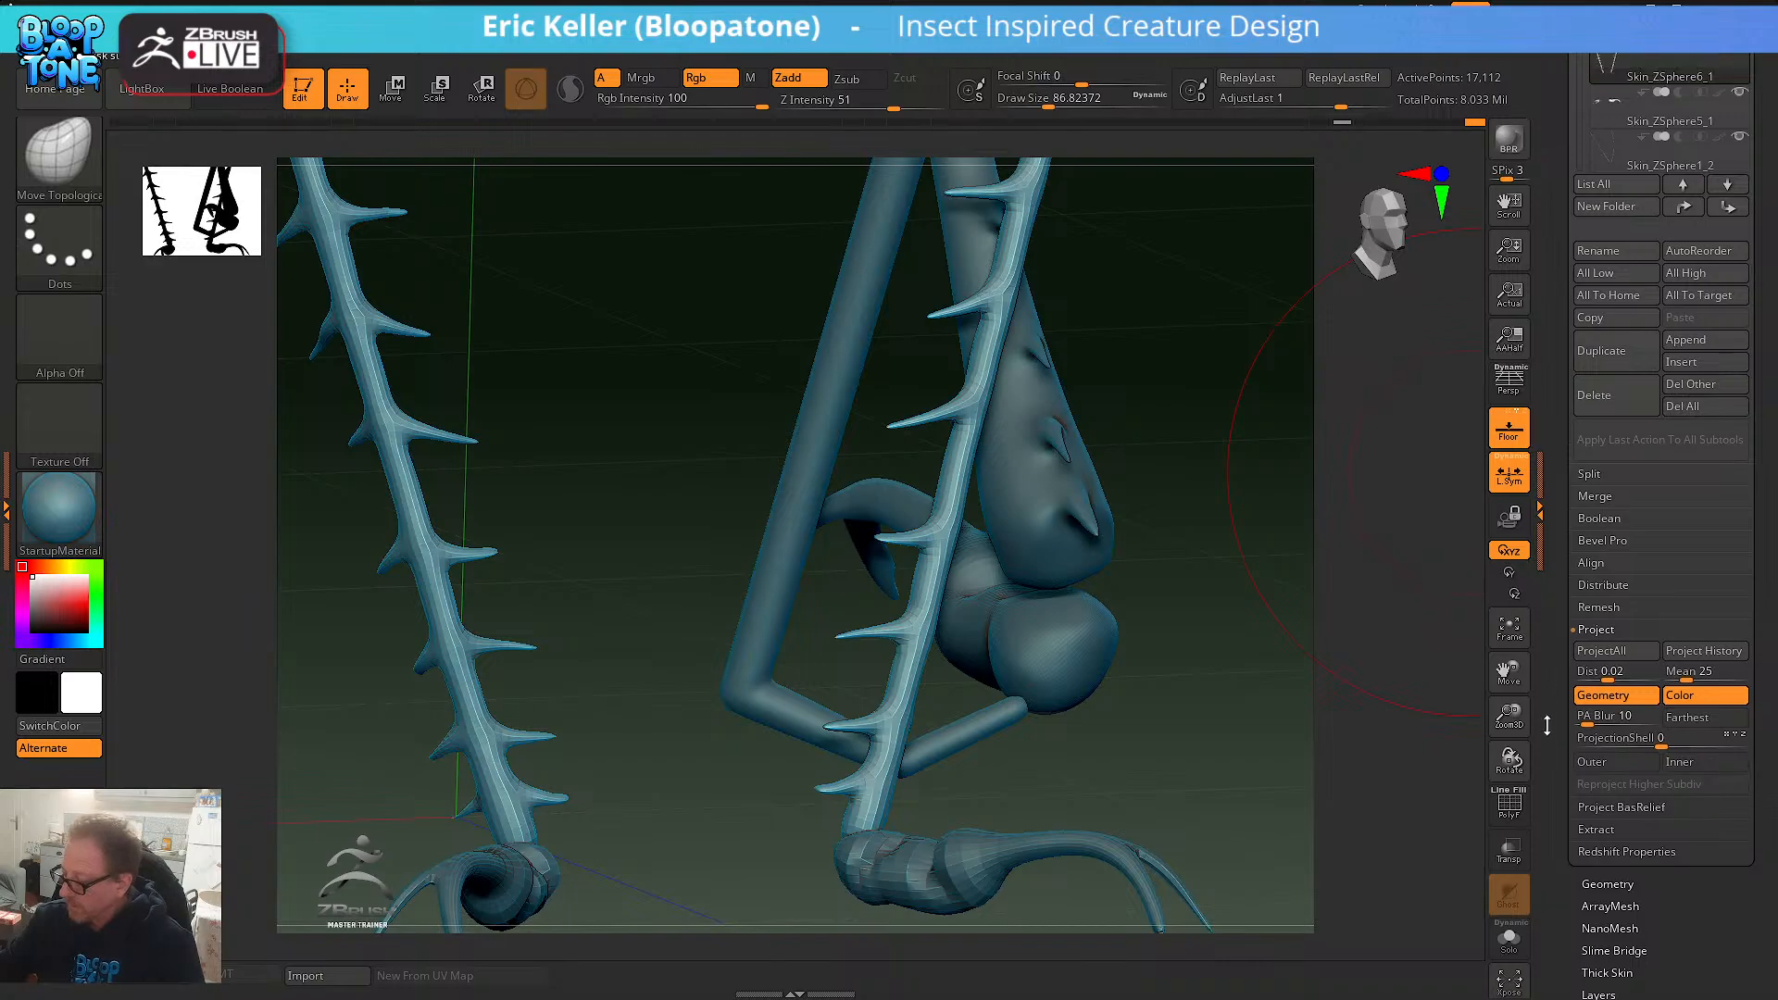
click(1595, 496)
click(1609, 517)
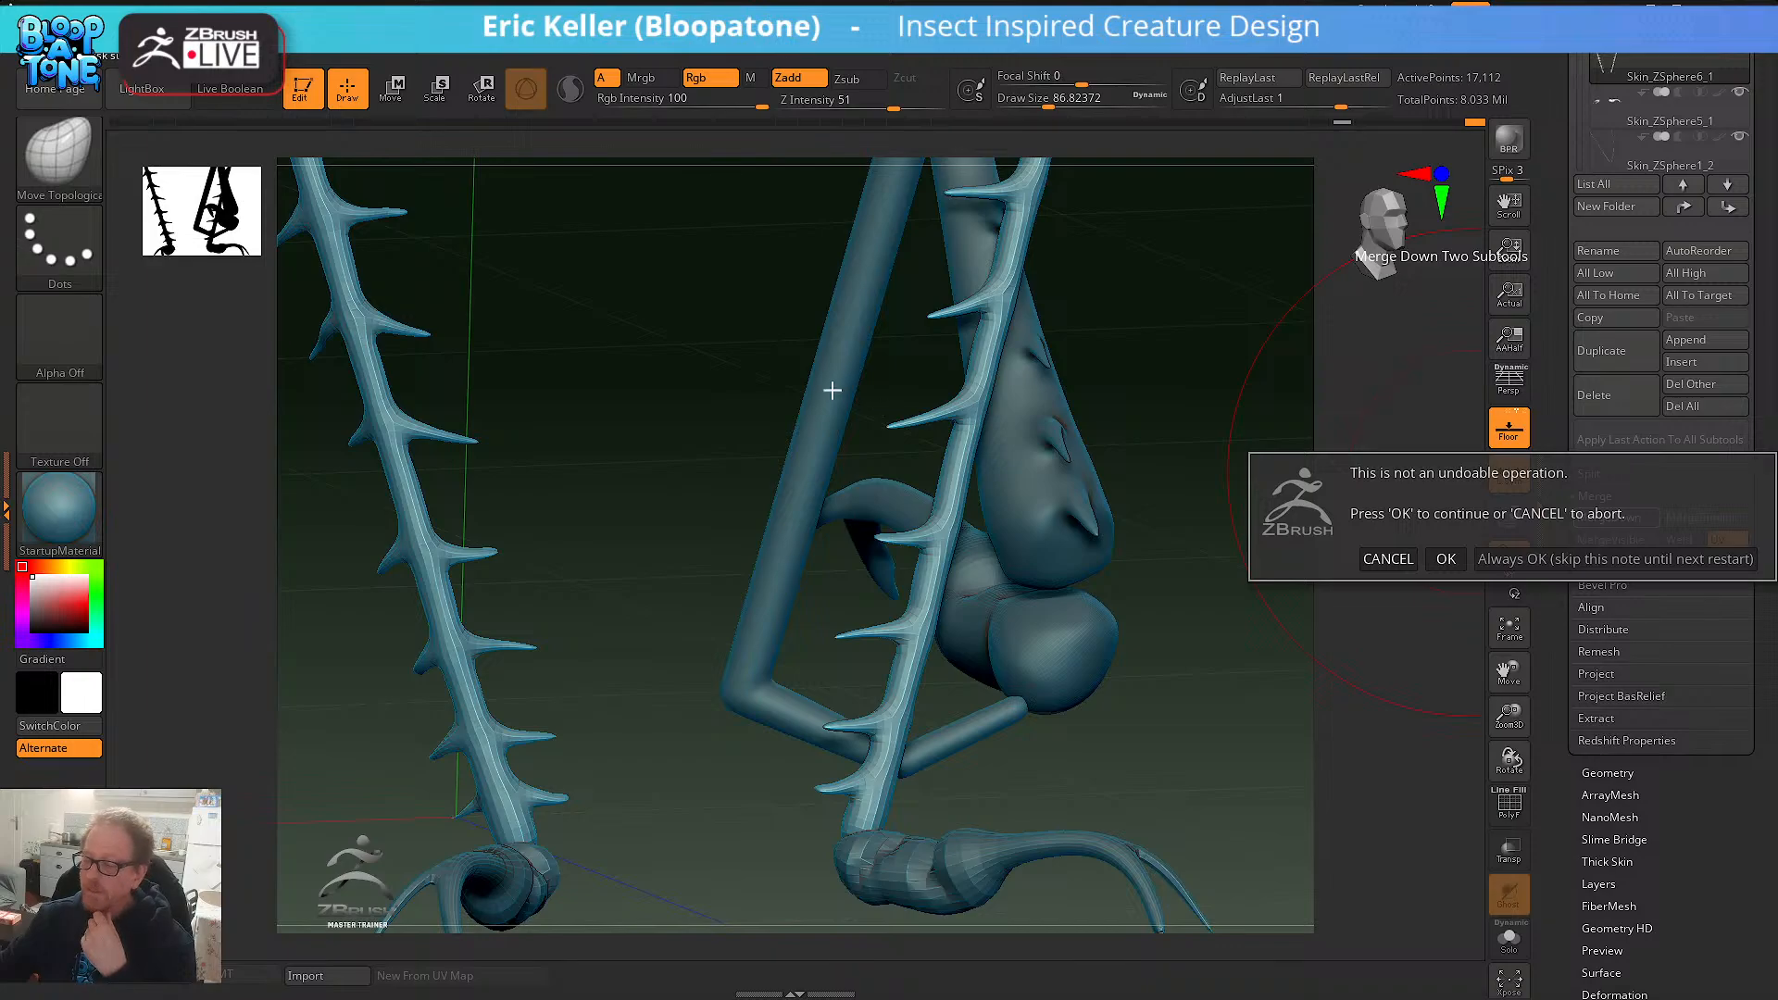
click(1445, 557)
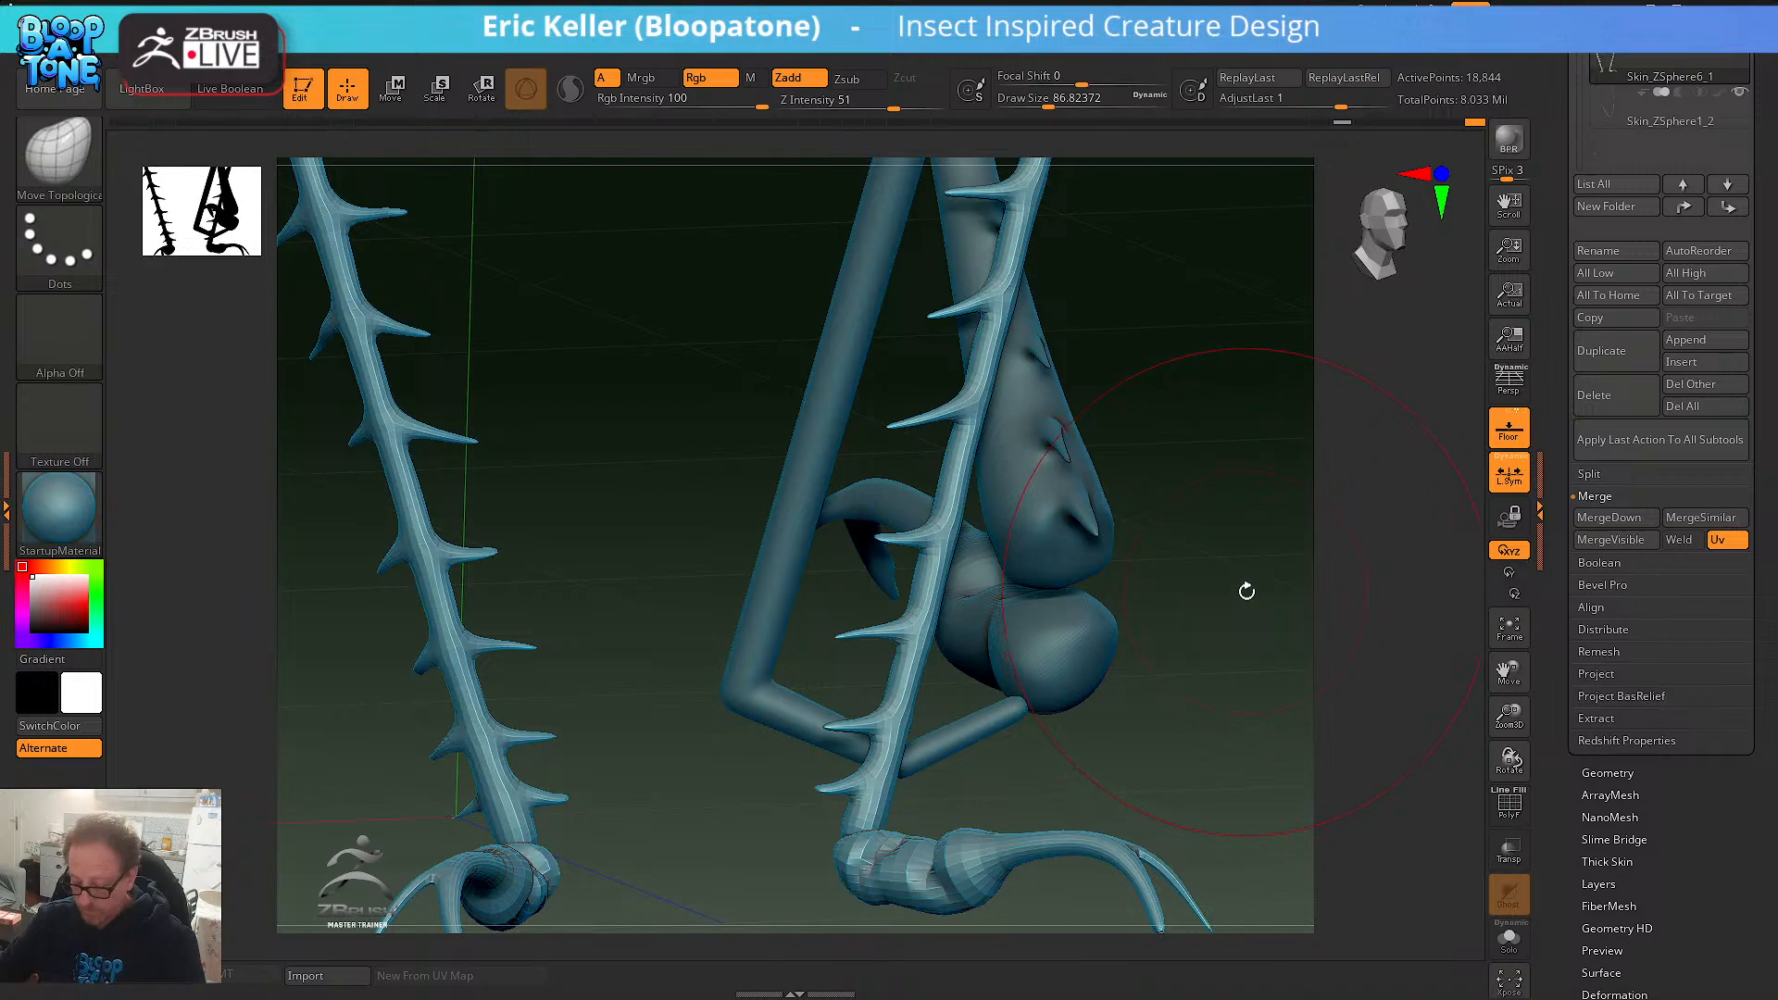
- Set the Move Topological brush's draw size to about 12
key(s)
mouse_move(1245, 591)
mouse_down()
mouse_move(1143, 564)
mouse_move(1136, 608)
mouse_move(1100, 577)
mouse_move(1099, 597)
mouse_move(1175, 587)
mouse_move(1236, 613)
mouse_move(1263, 524)
mouse_move(1247, 568)
mouse_move(1137, 569)
mouse_move(1135, 488)
mouse_move(1183, 520)
mouse_move(1191, 592)
mouse_move(1186, 526)
mouse_move(1092, 497)
mouse_move(1146, 600)
mouse_up()
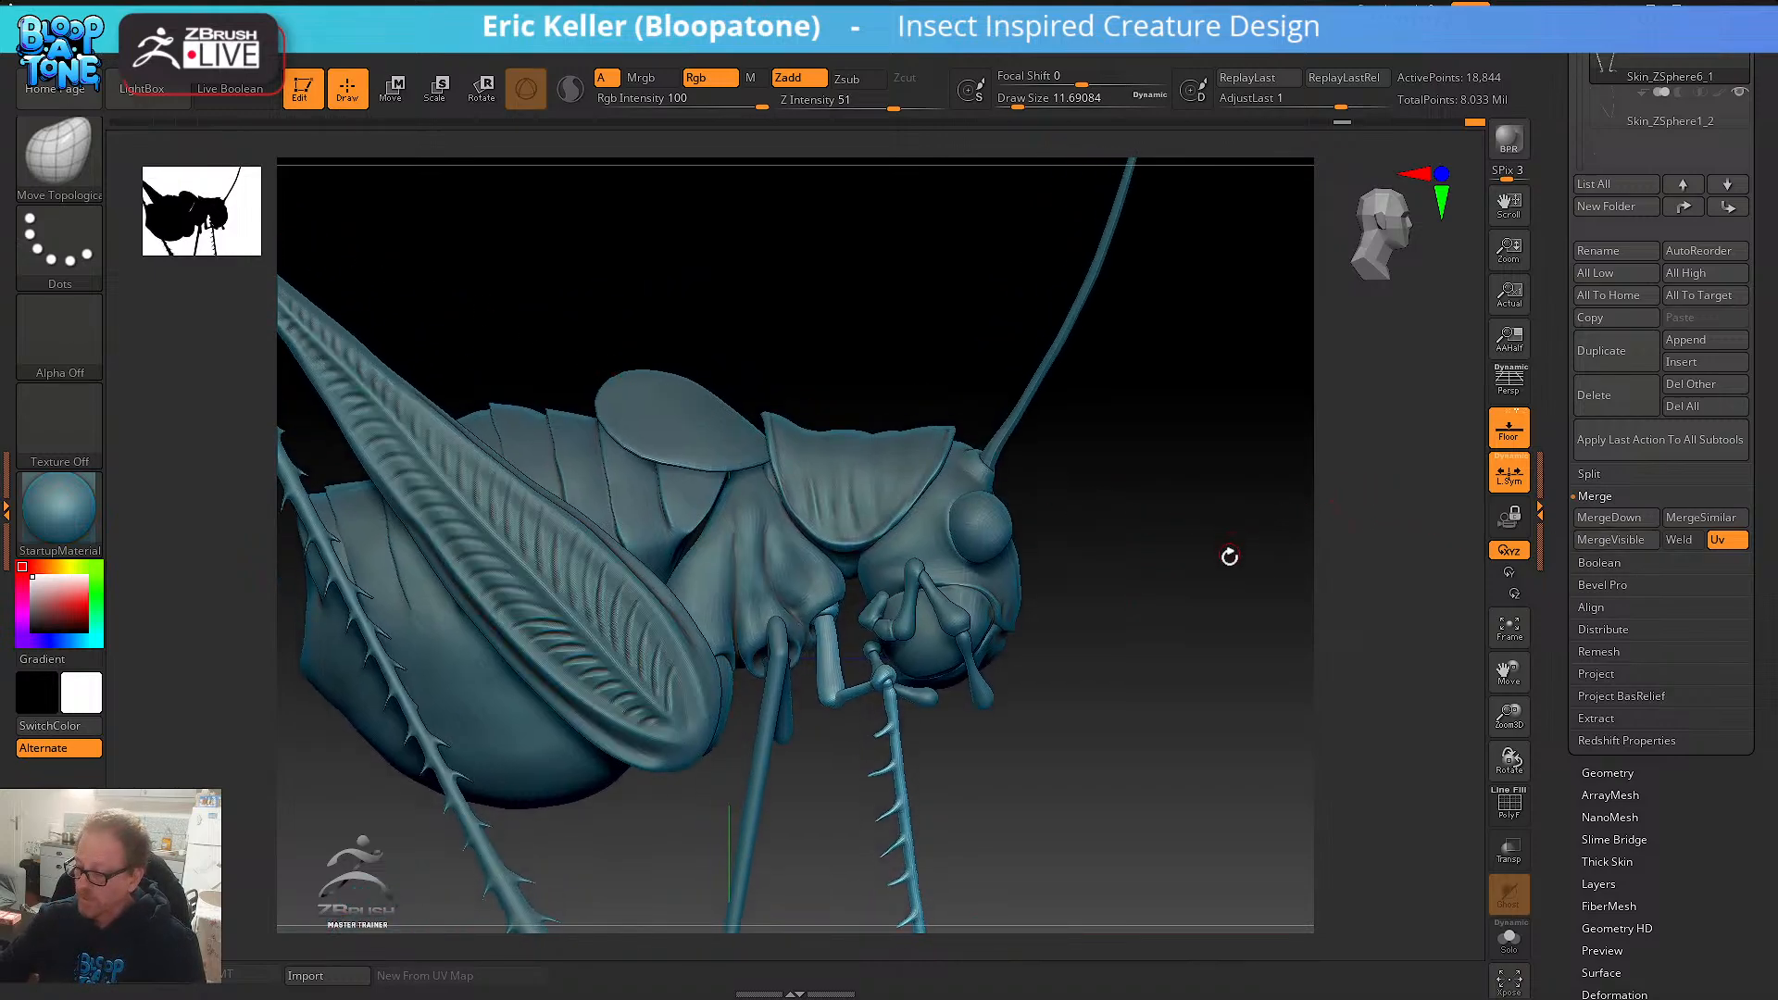
alt+drag(1228, 555, 1223, 425)
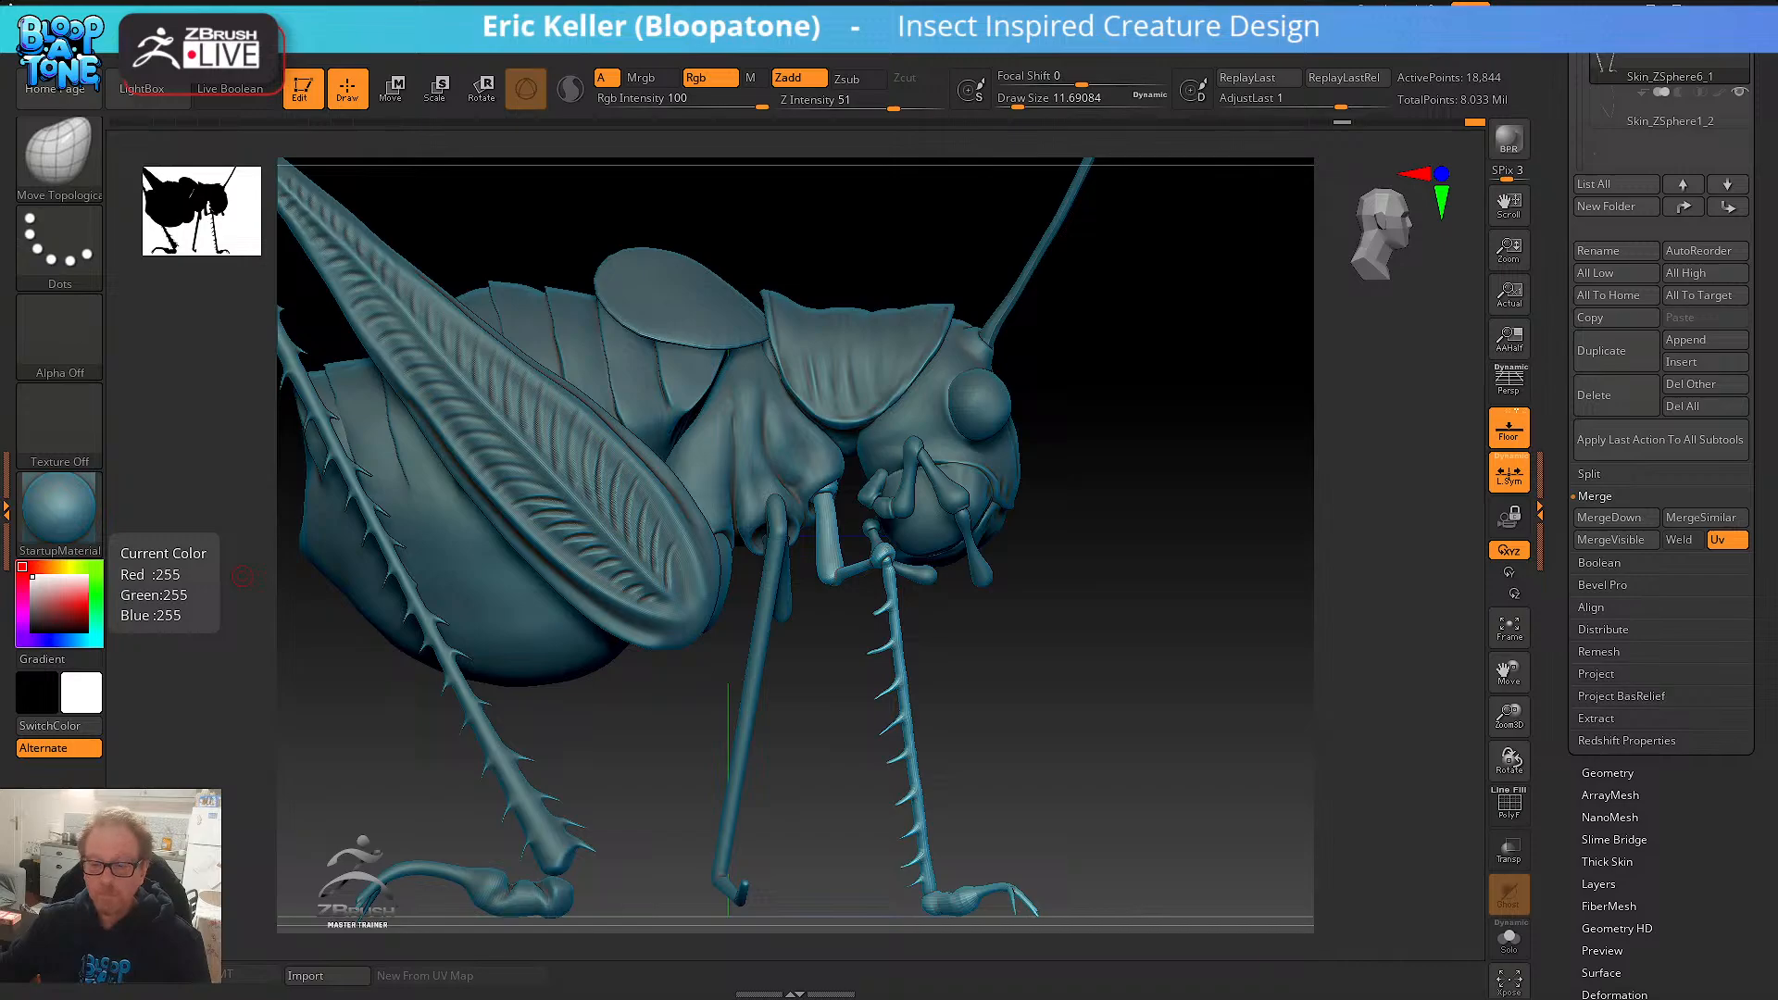
- Switch to the browser and show the IAMAG Master Classes 2025 schedule on Swapcard in a maximized window
drag(0, 158, 954, 50)
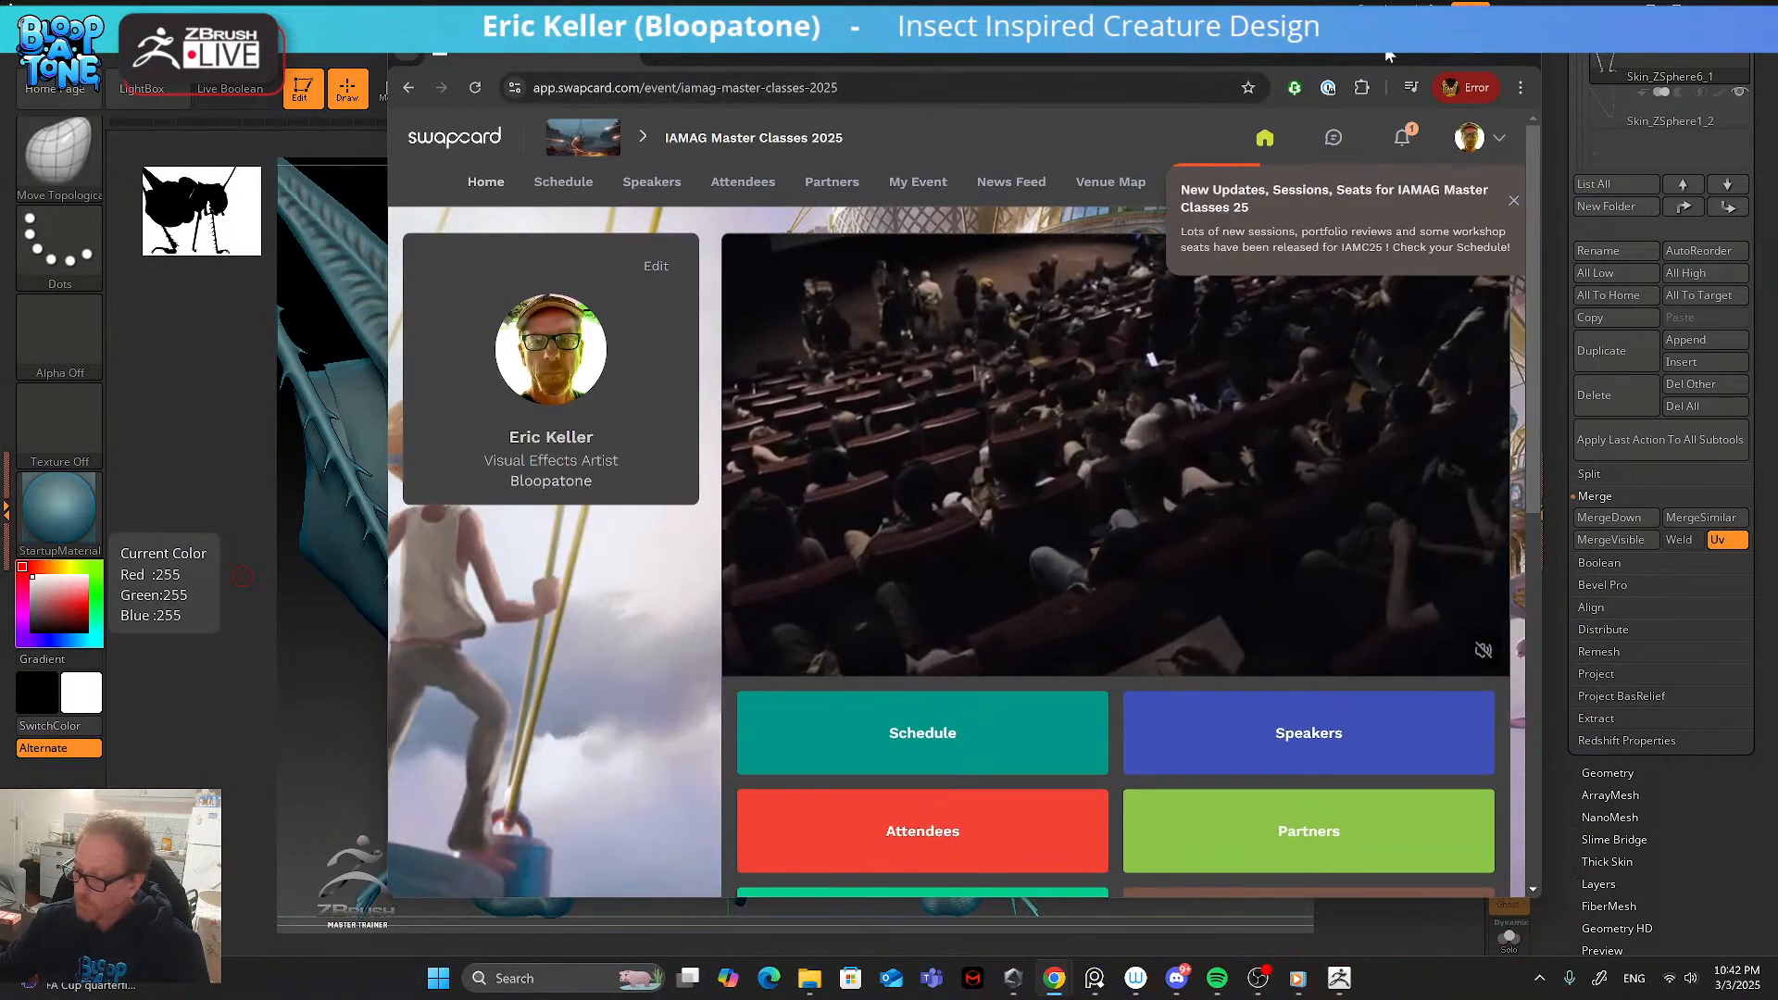
click(1476, 44)
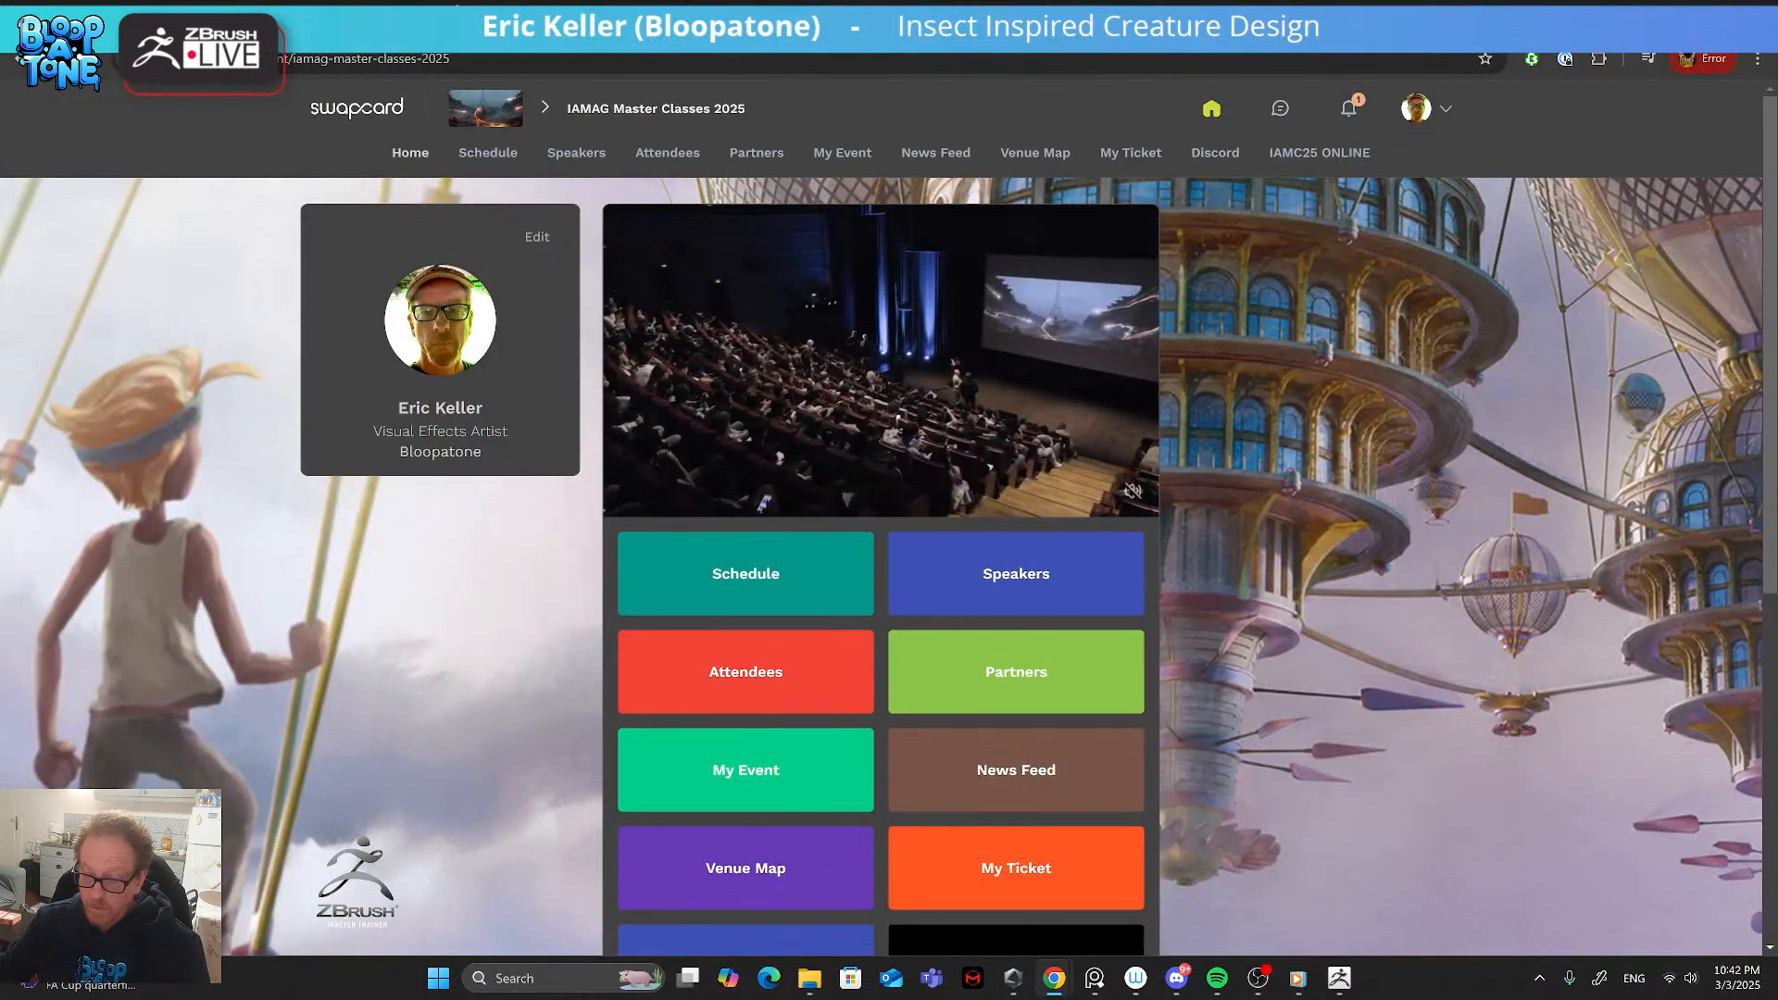
drag(243, 37, 0, 111)
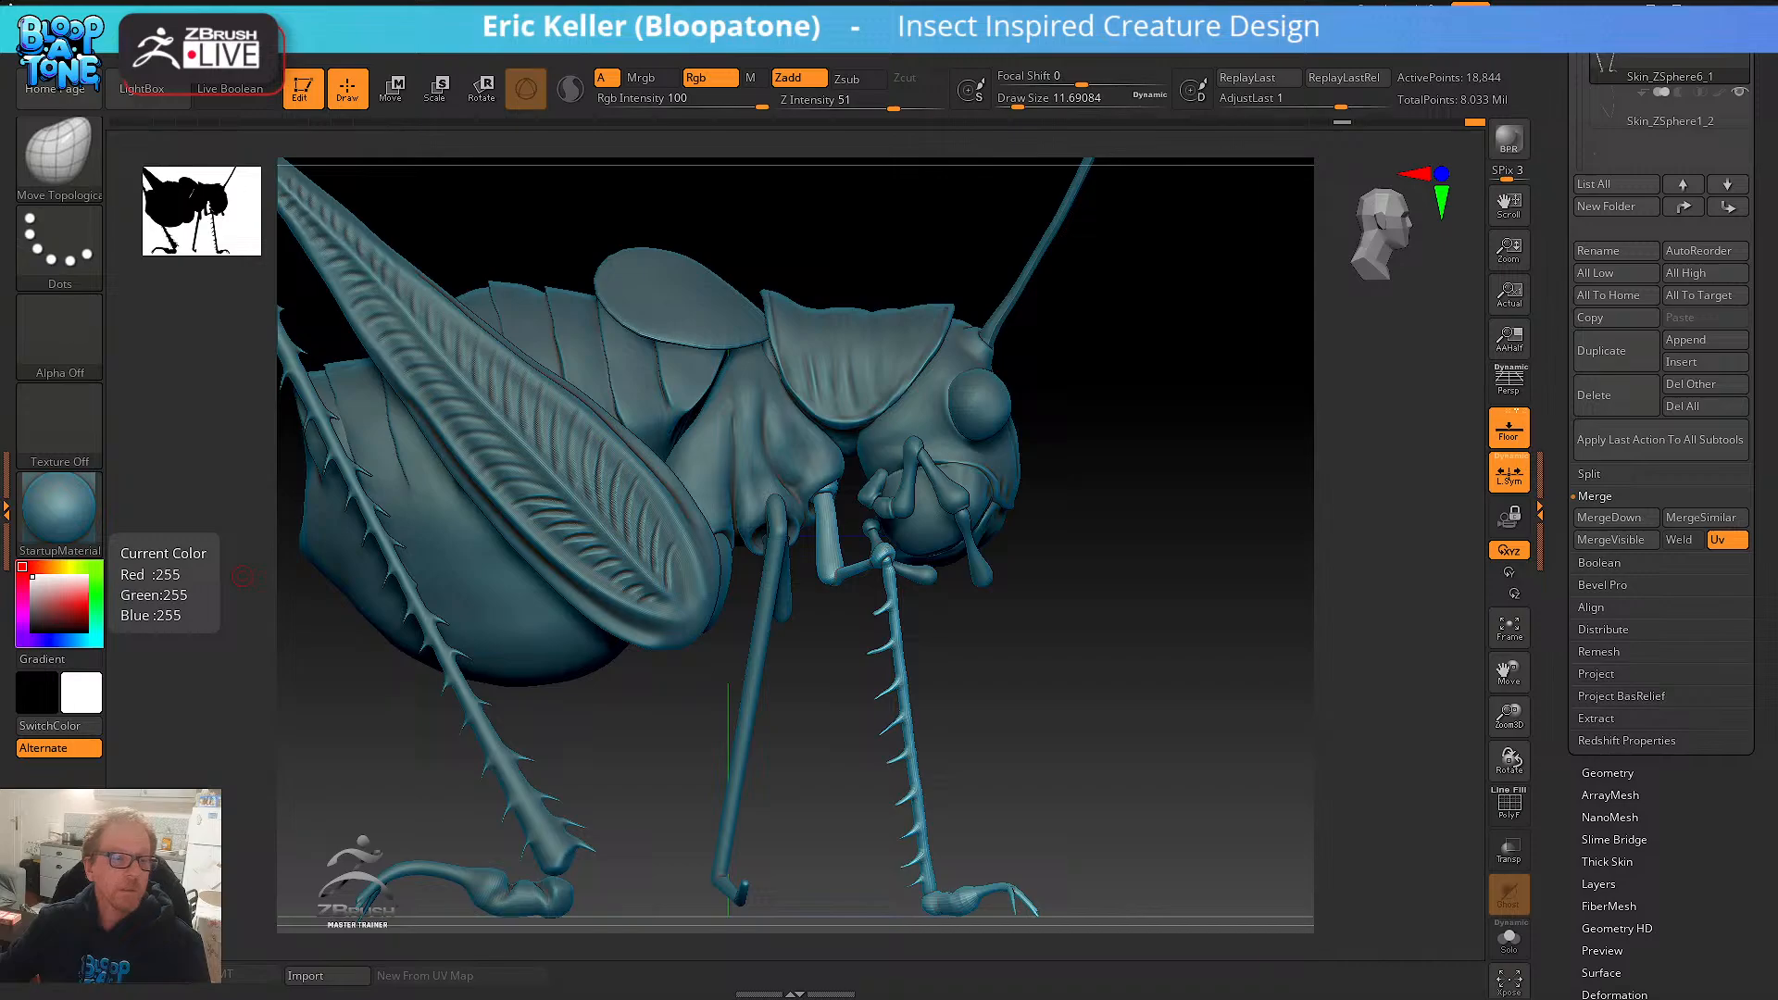
drag(1011, 207, 812, 73)
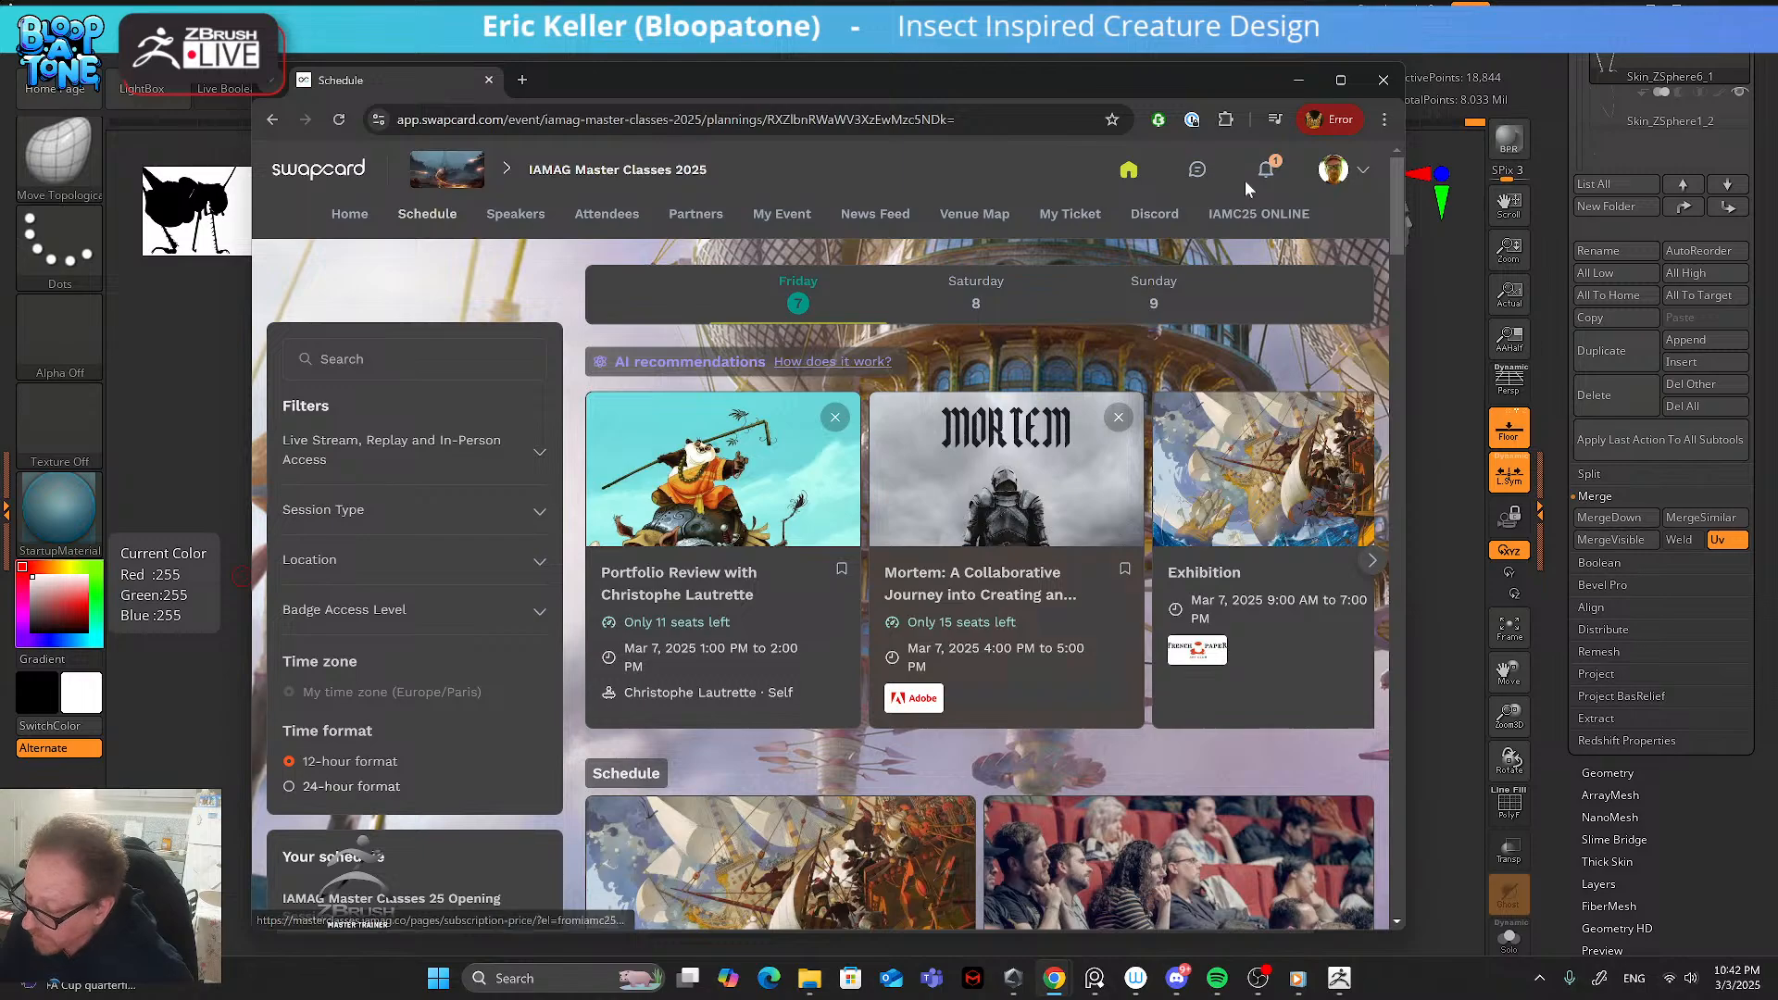
click(1341, 81)
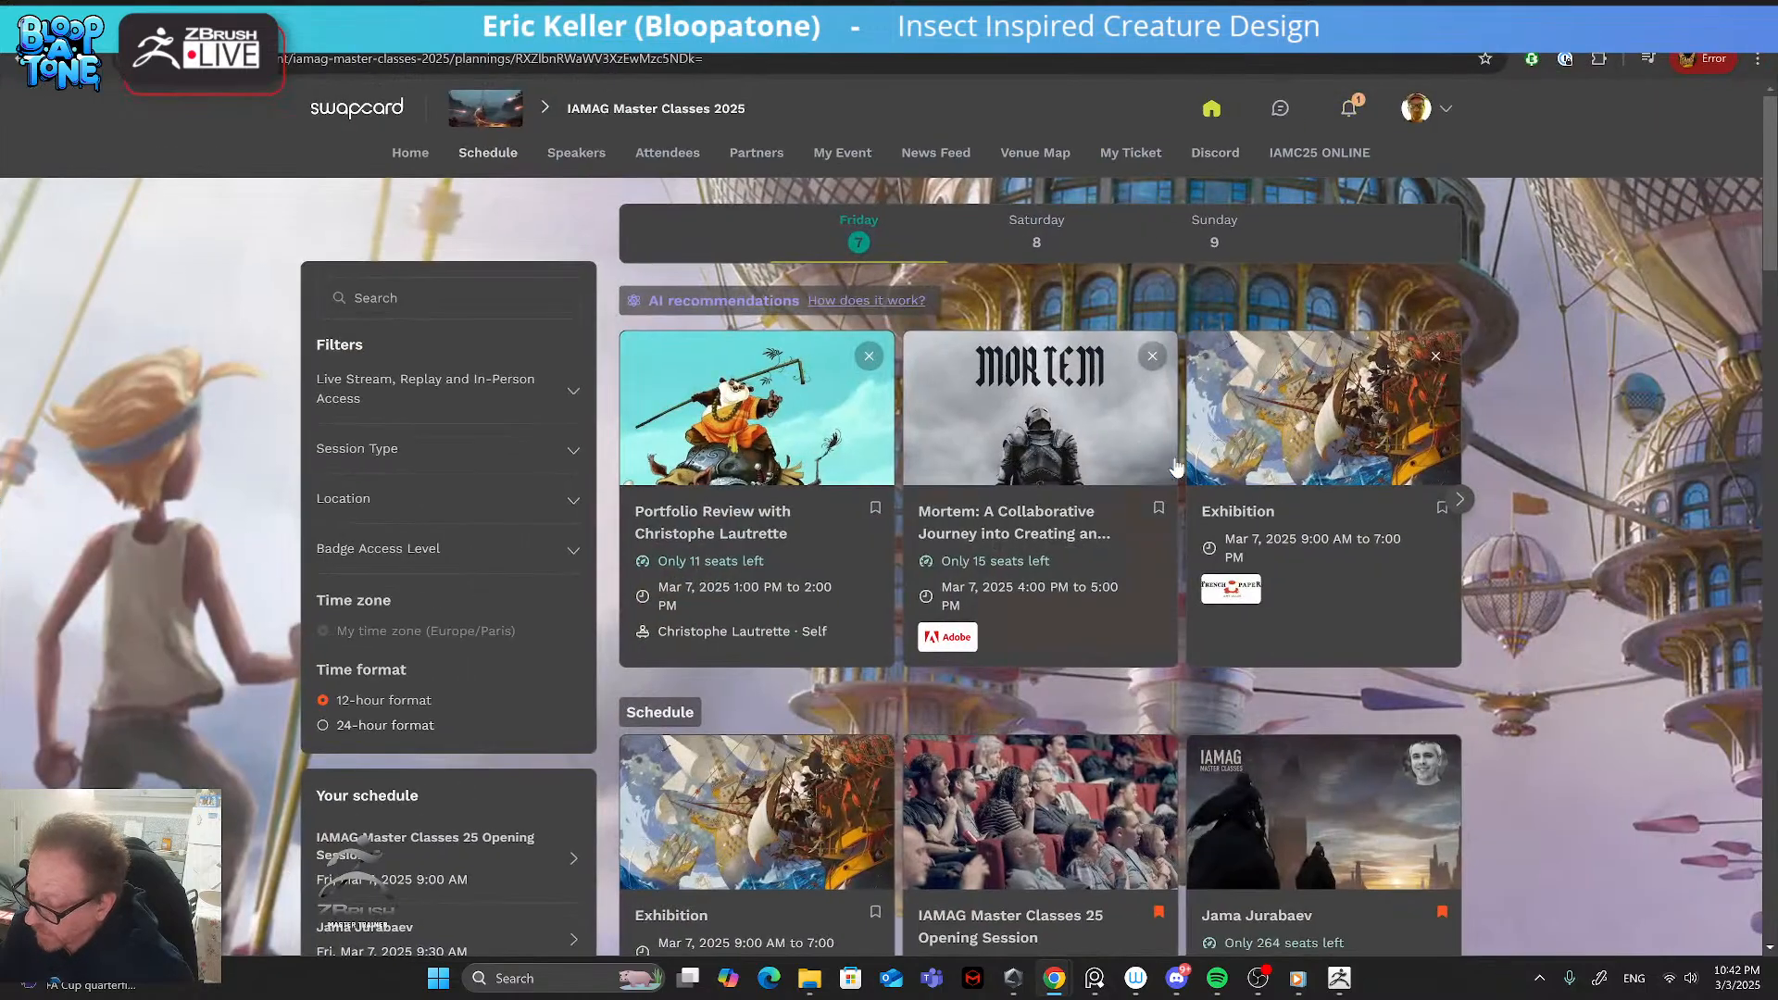
- Look through the Friday 7 sessions in the IAMAG Master Classes 2025 schedule, from the morning exhibition to the after party
scroll(1097, 610, down, 2)
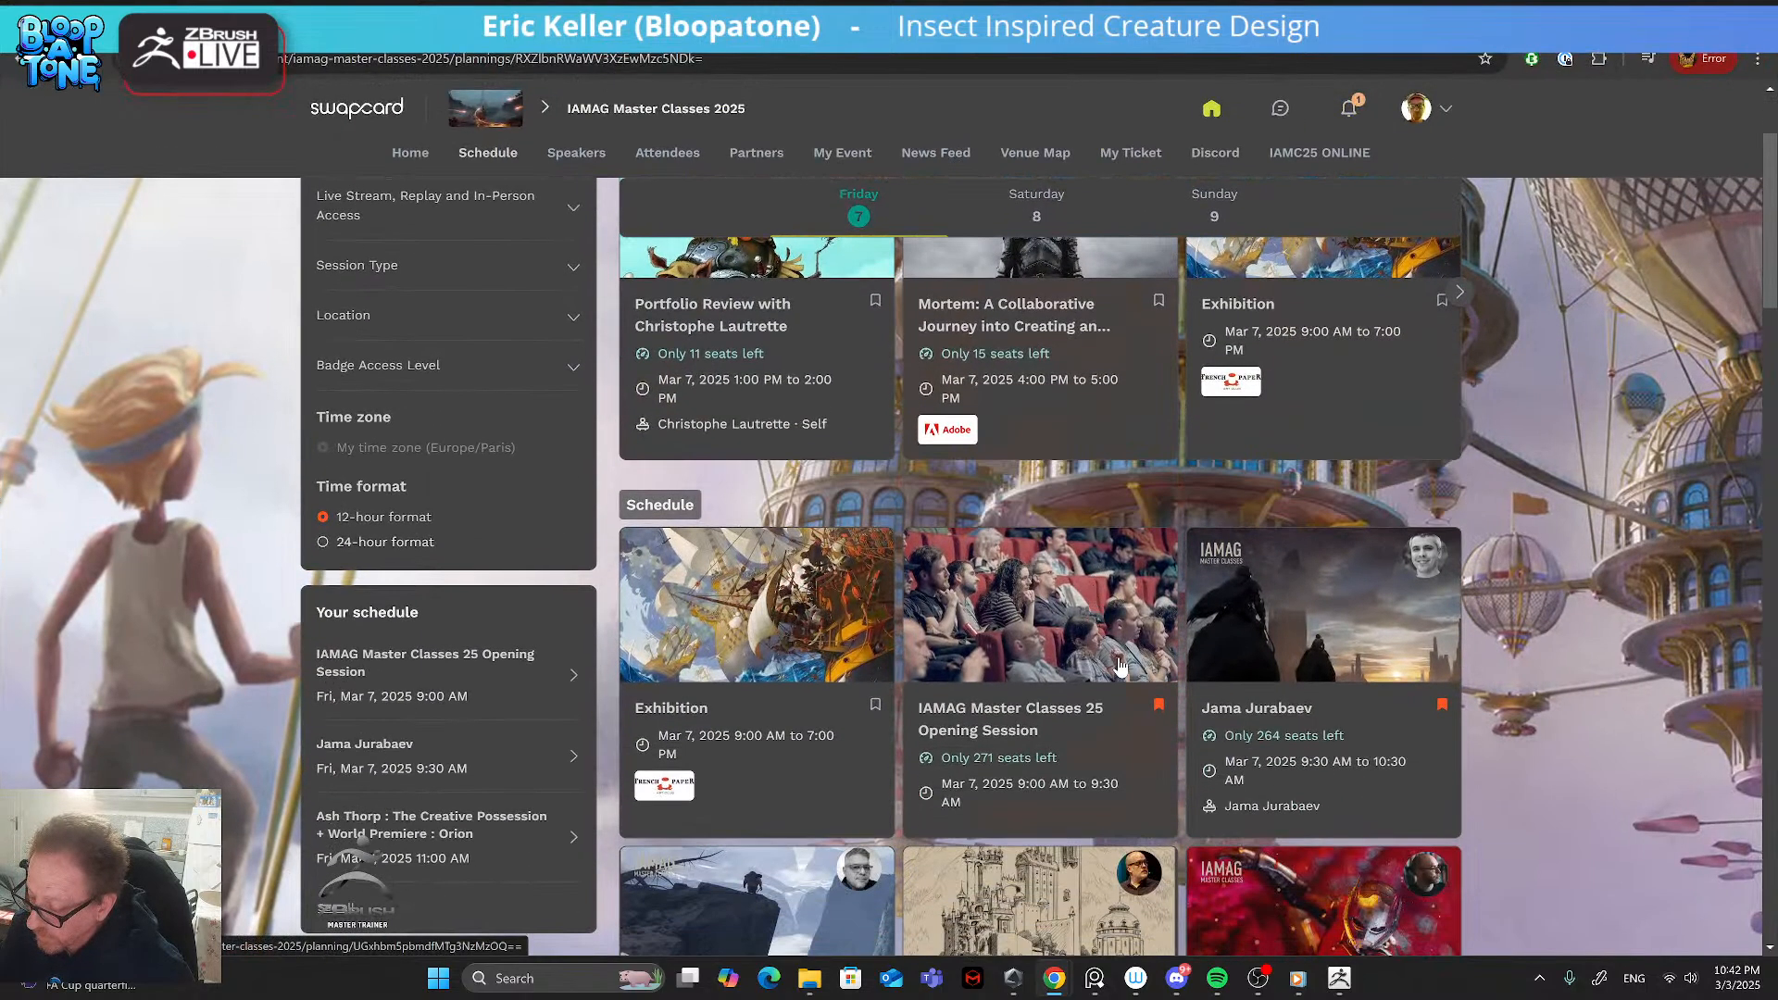
scroll(1119, 664, down, 1)
scroll(1119, 664, down, 2)
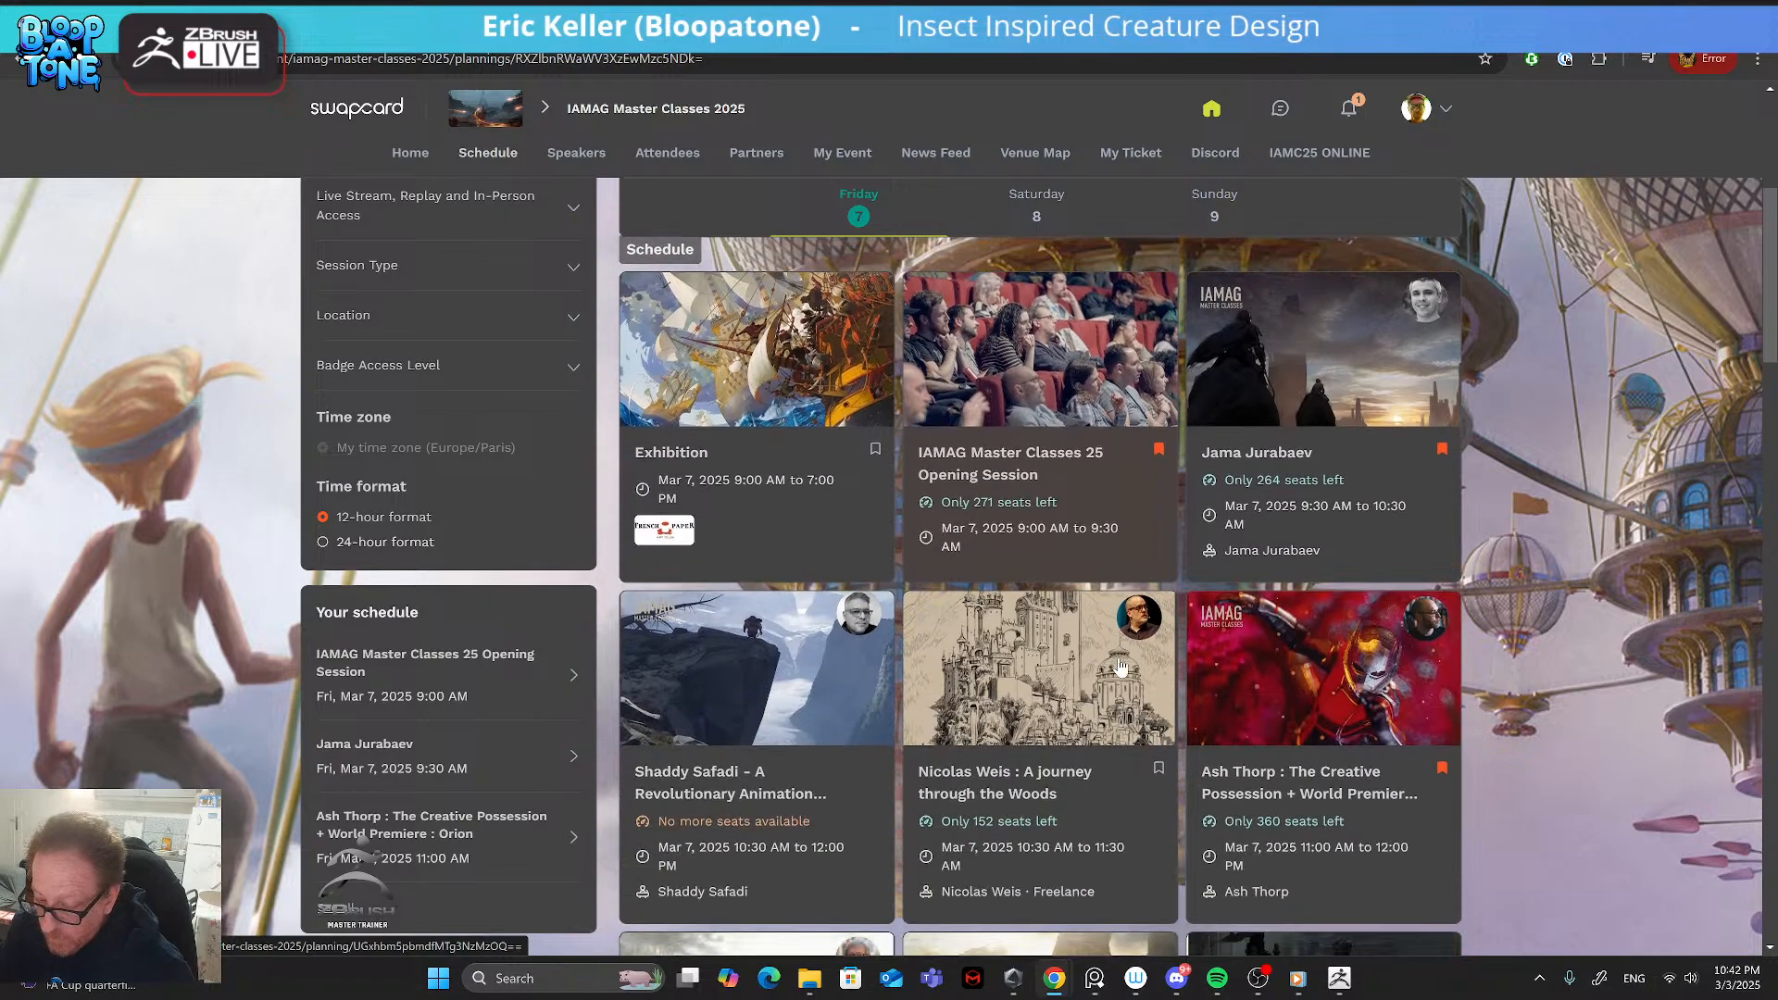
scroll(1119, 664, down, 2)
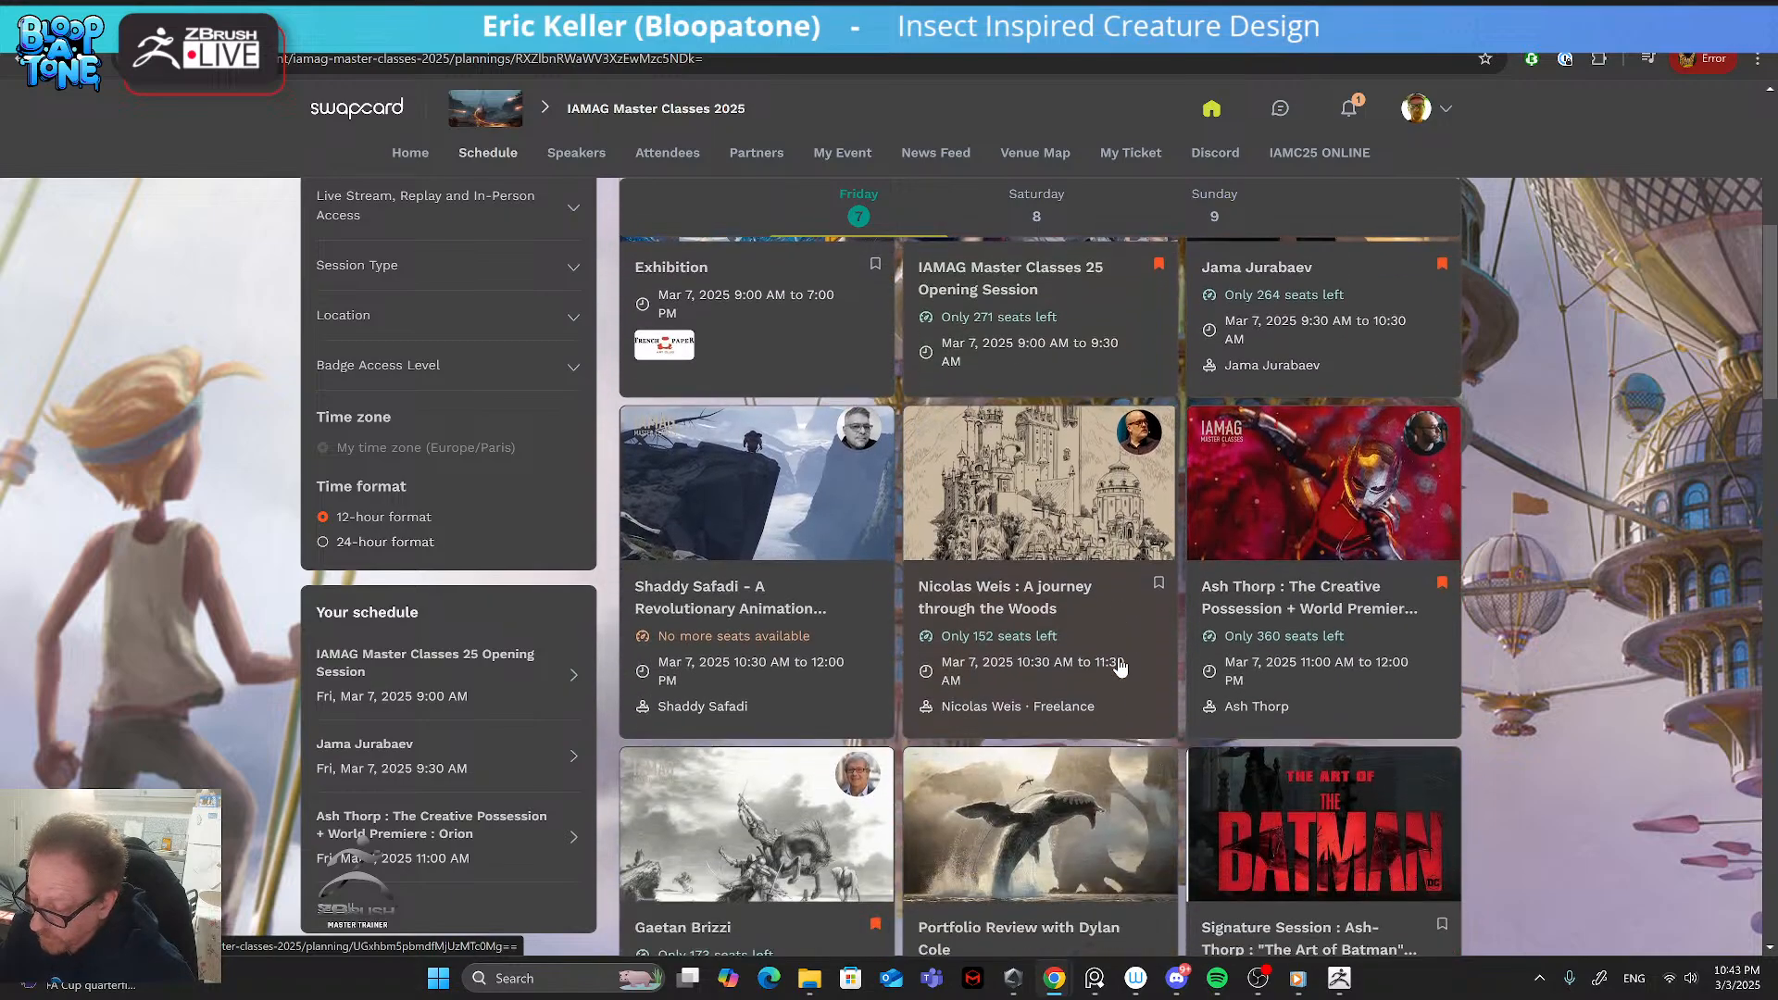
scroll(1119, 664, down, 2)
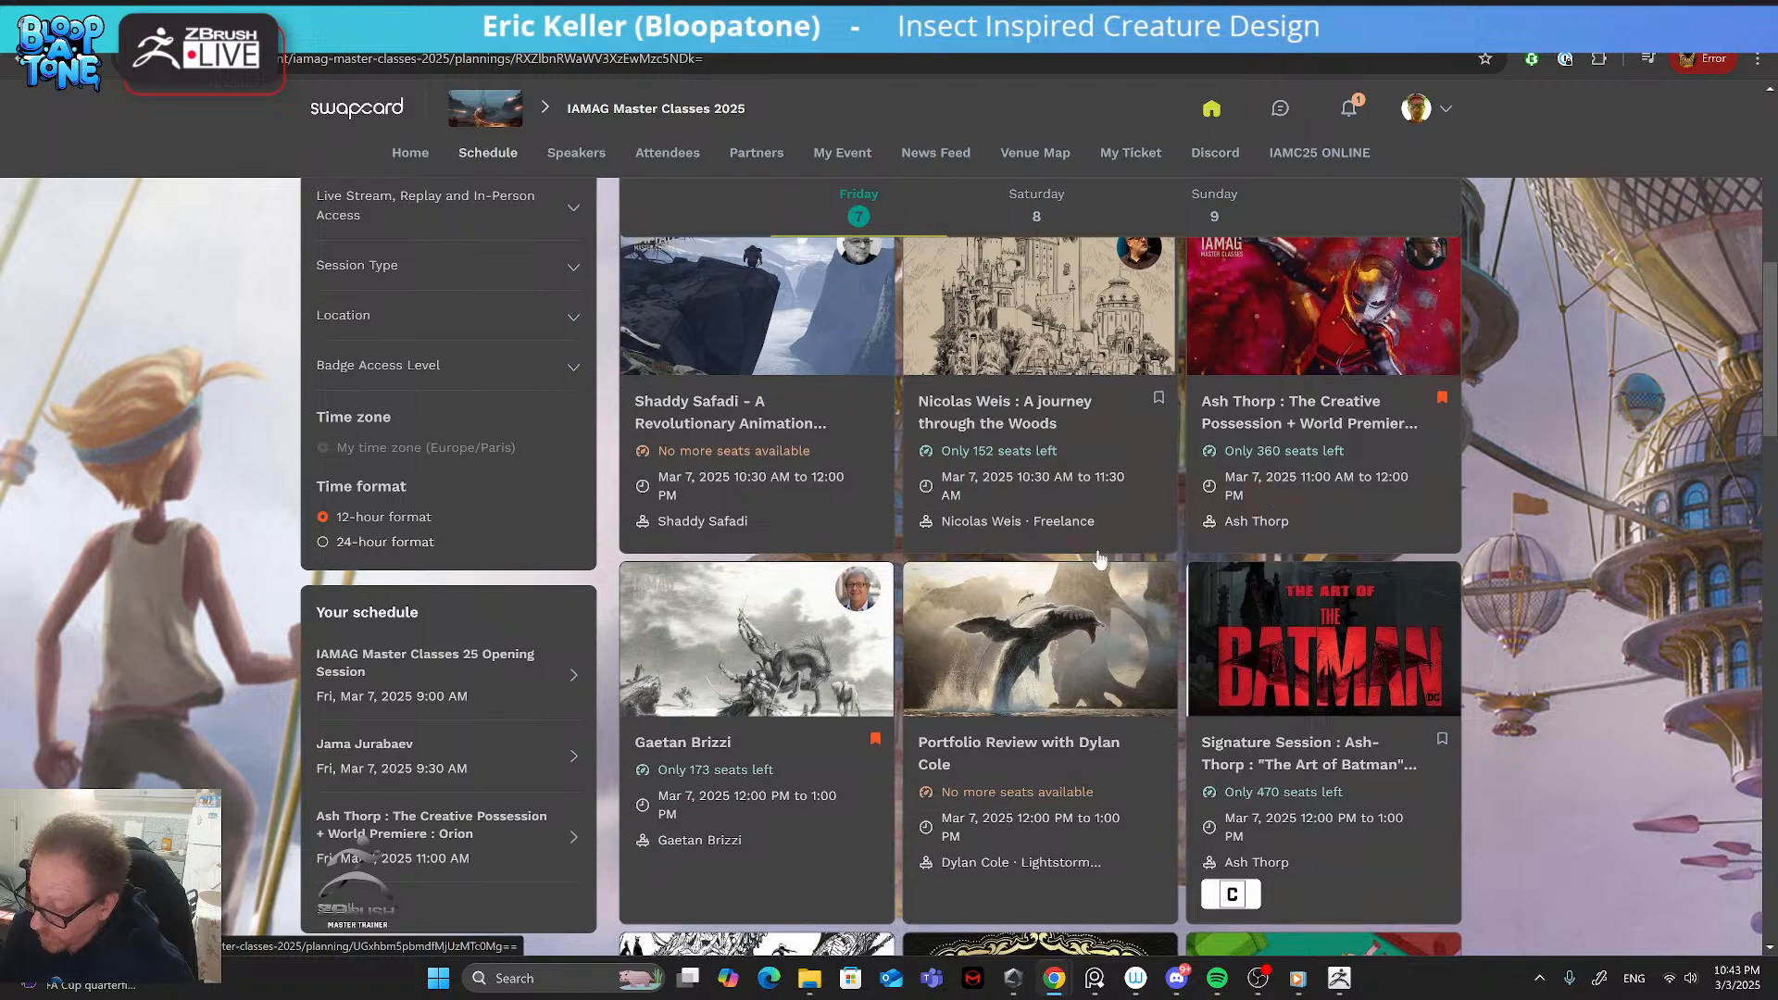
scroll(1094, 567, down, 2)
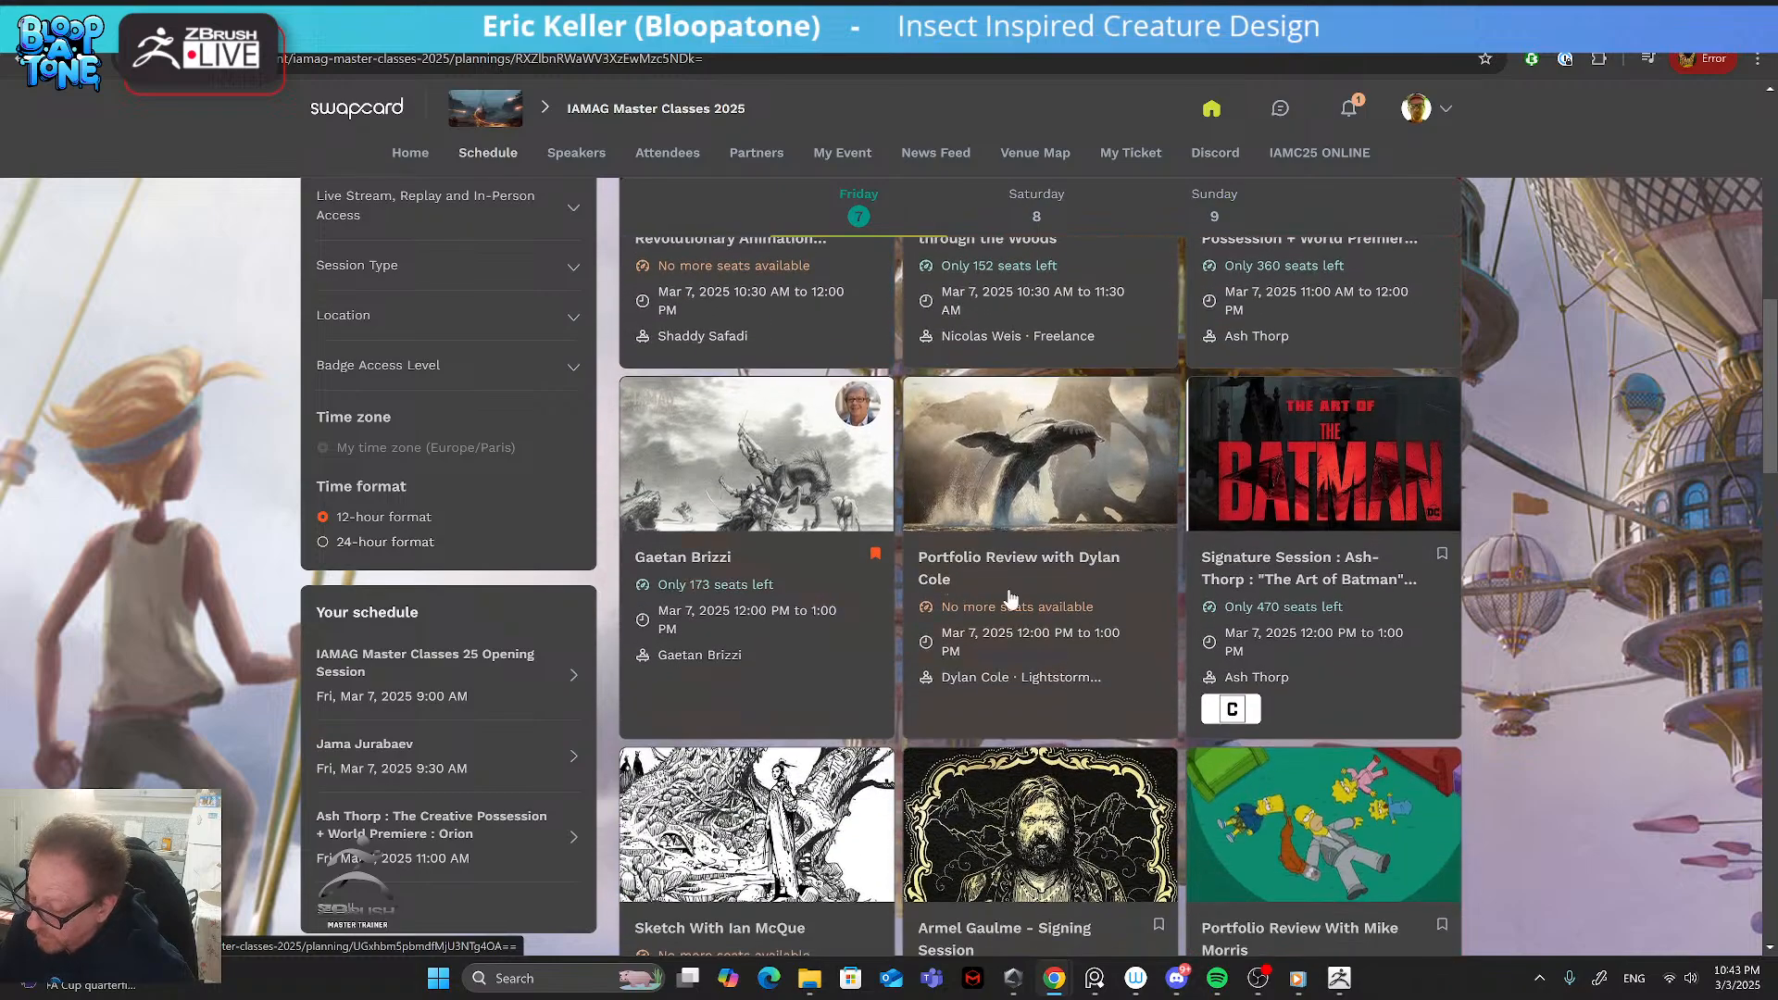
scroll(1076, 493, down, 1)
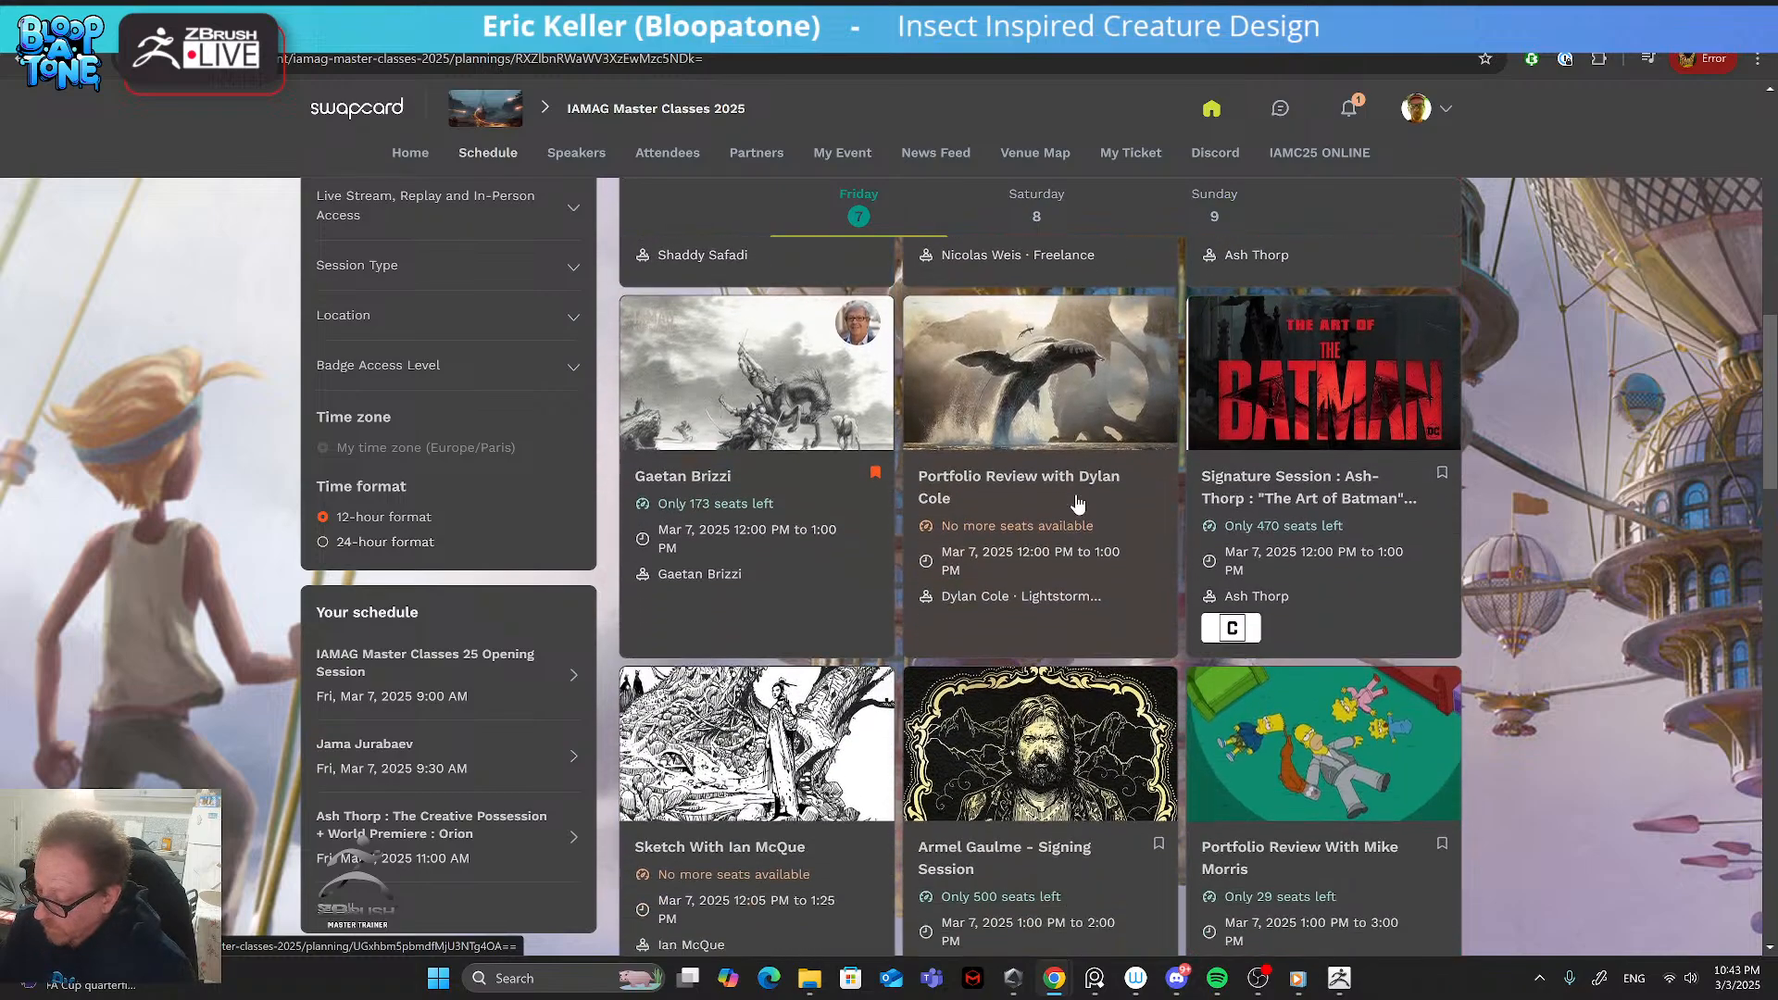
scroll(1218, 553, down, 2)
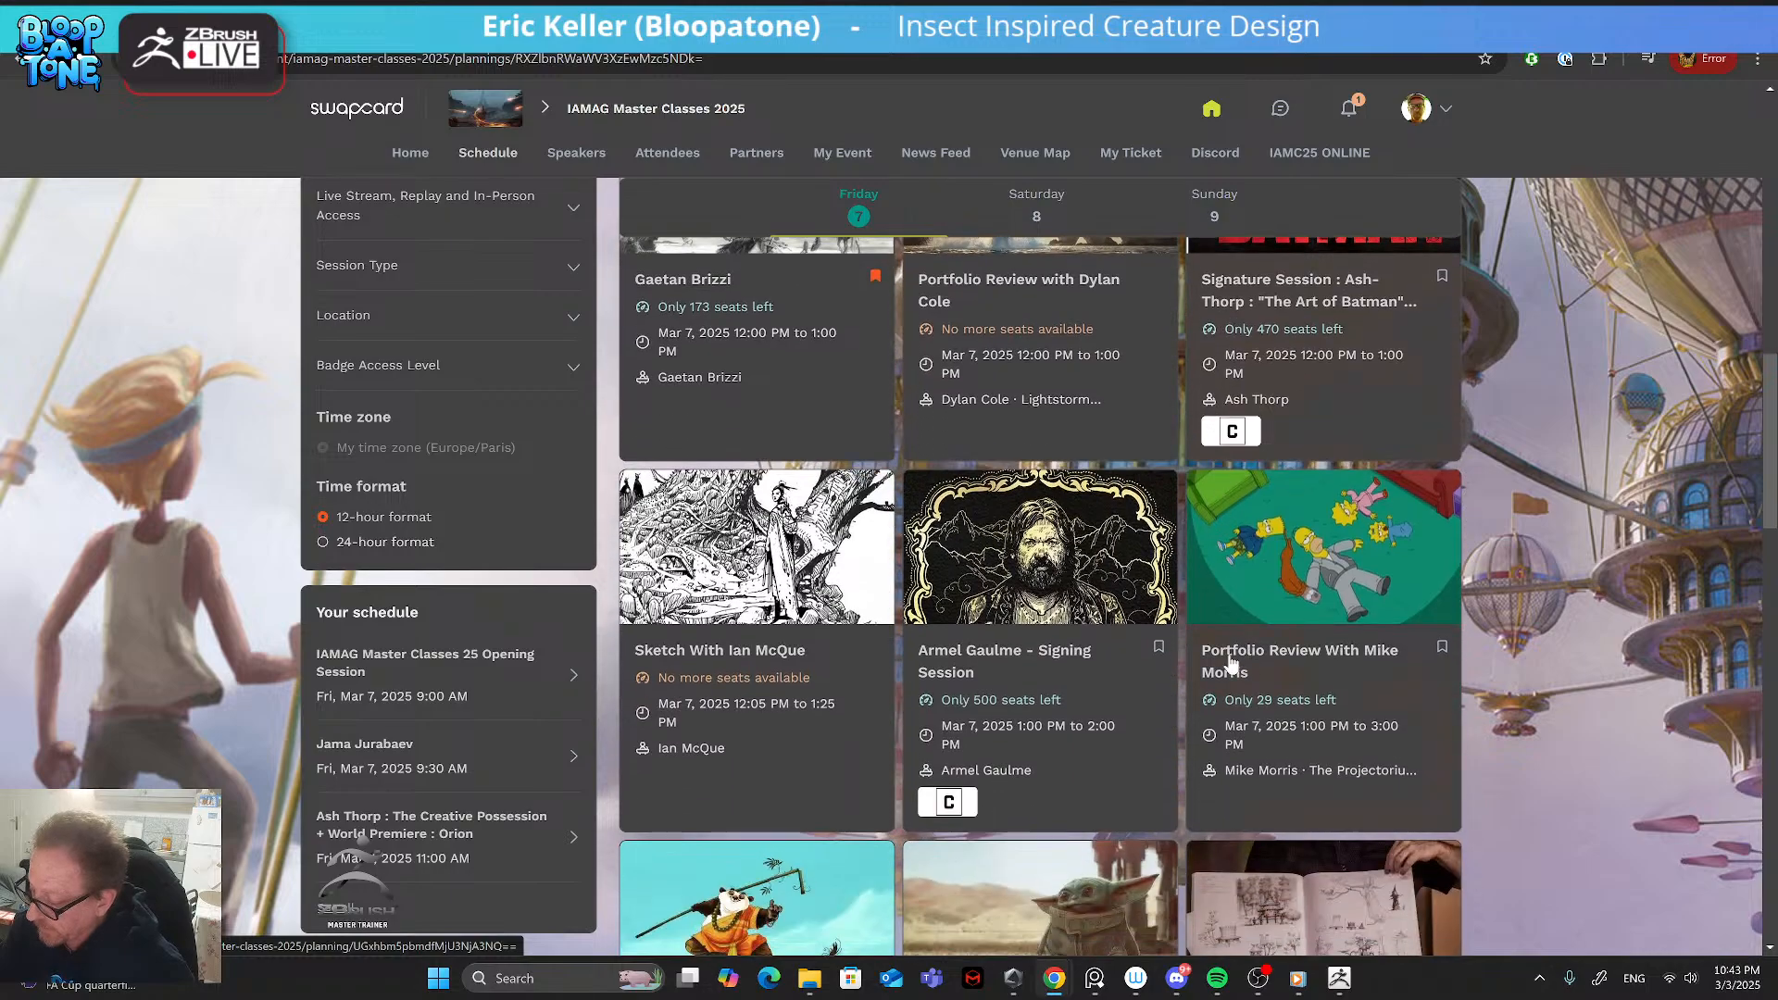
scroll(1079, 700, down, 1)
scroll(1062, 642, down, 2)
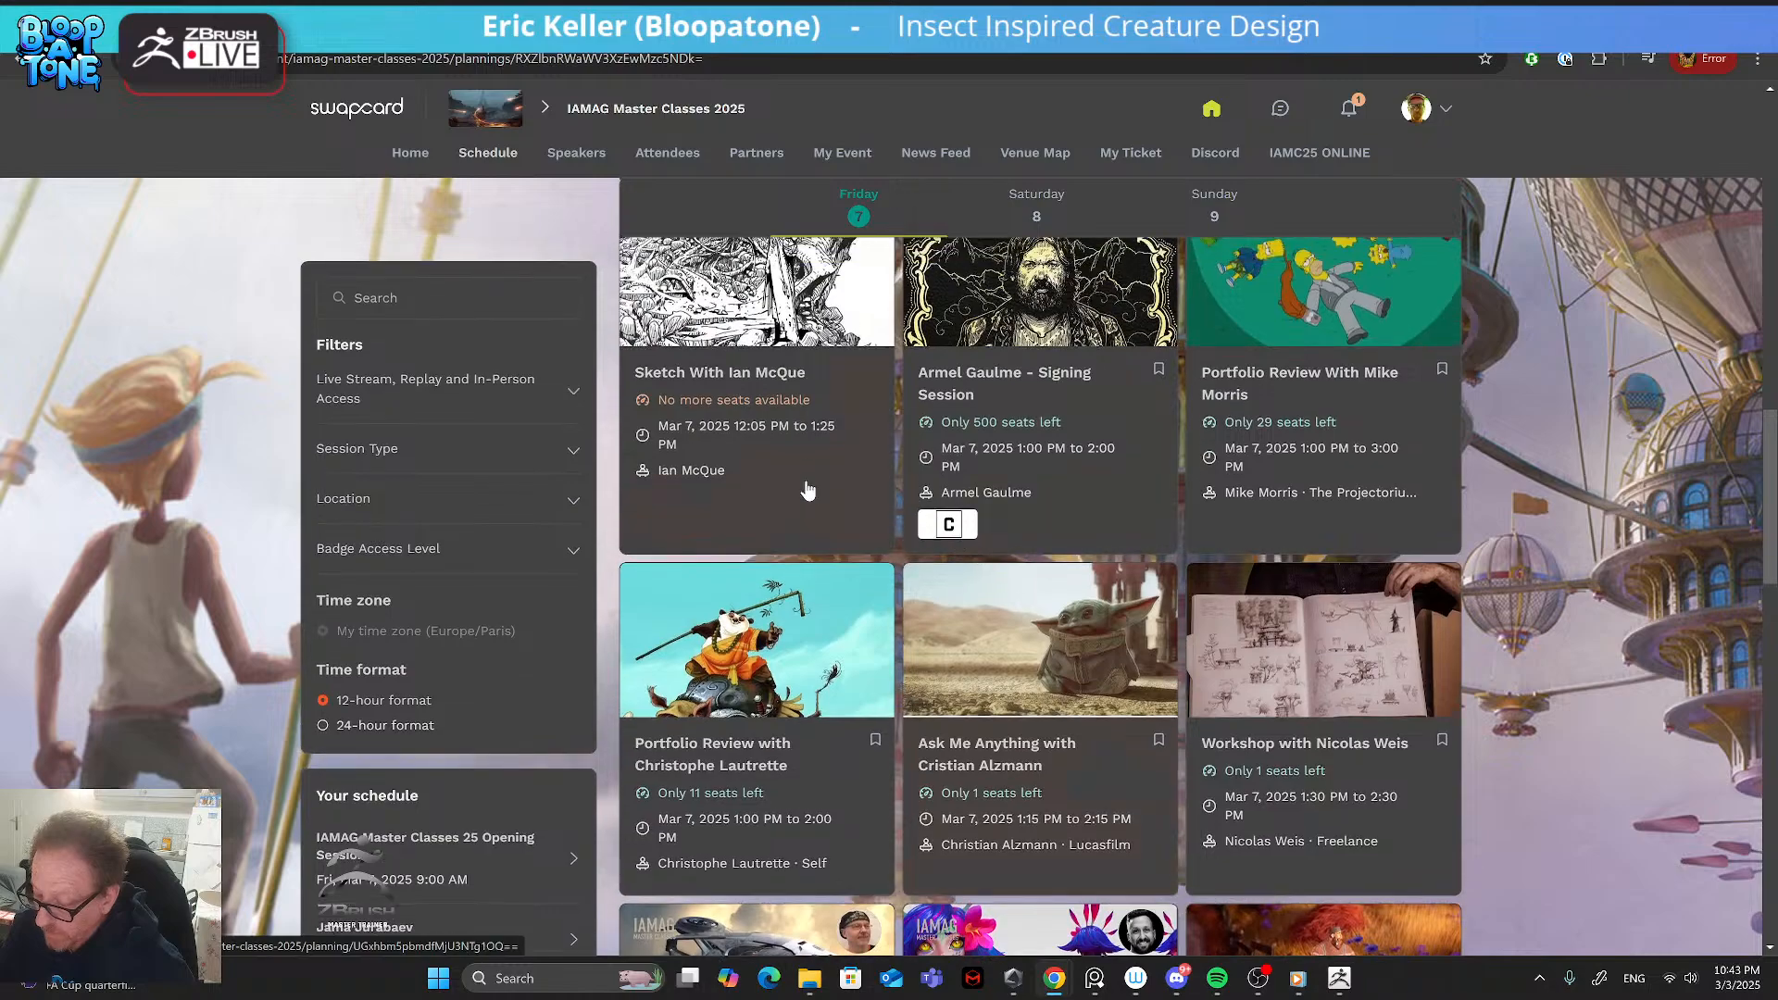
scroll(819, 451, up, 2)
scroll(829, 467, down, 4)
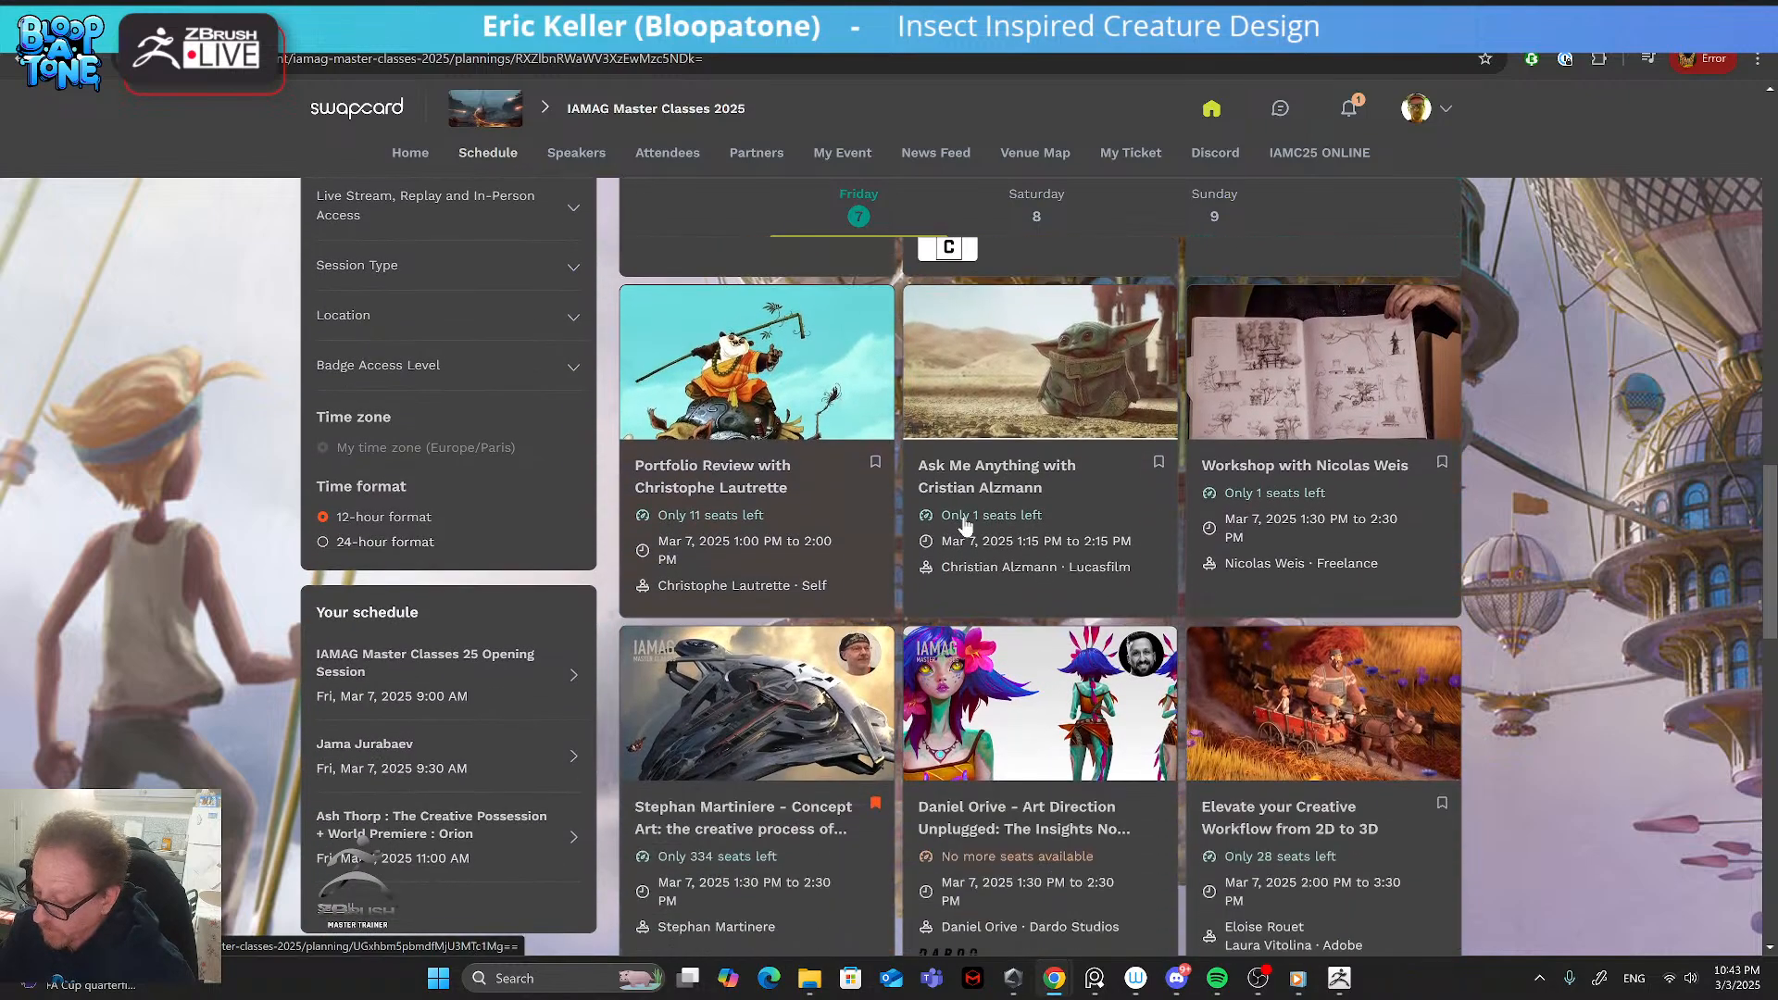
scroll(1062, 526, down, 3)
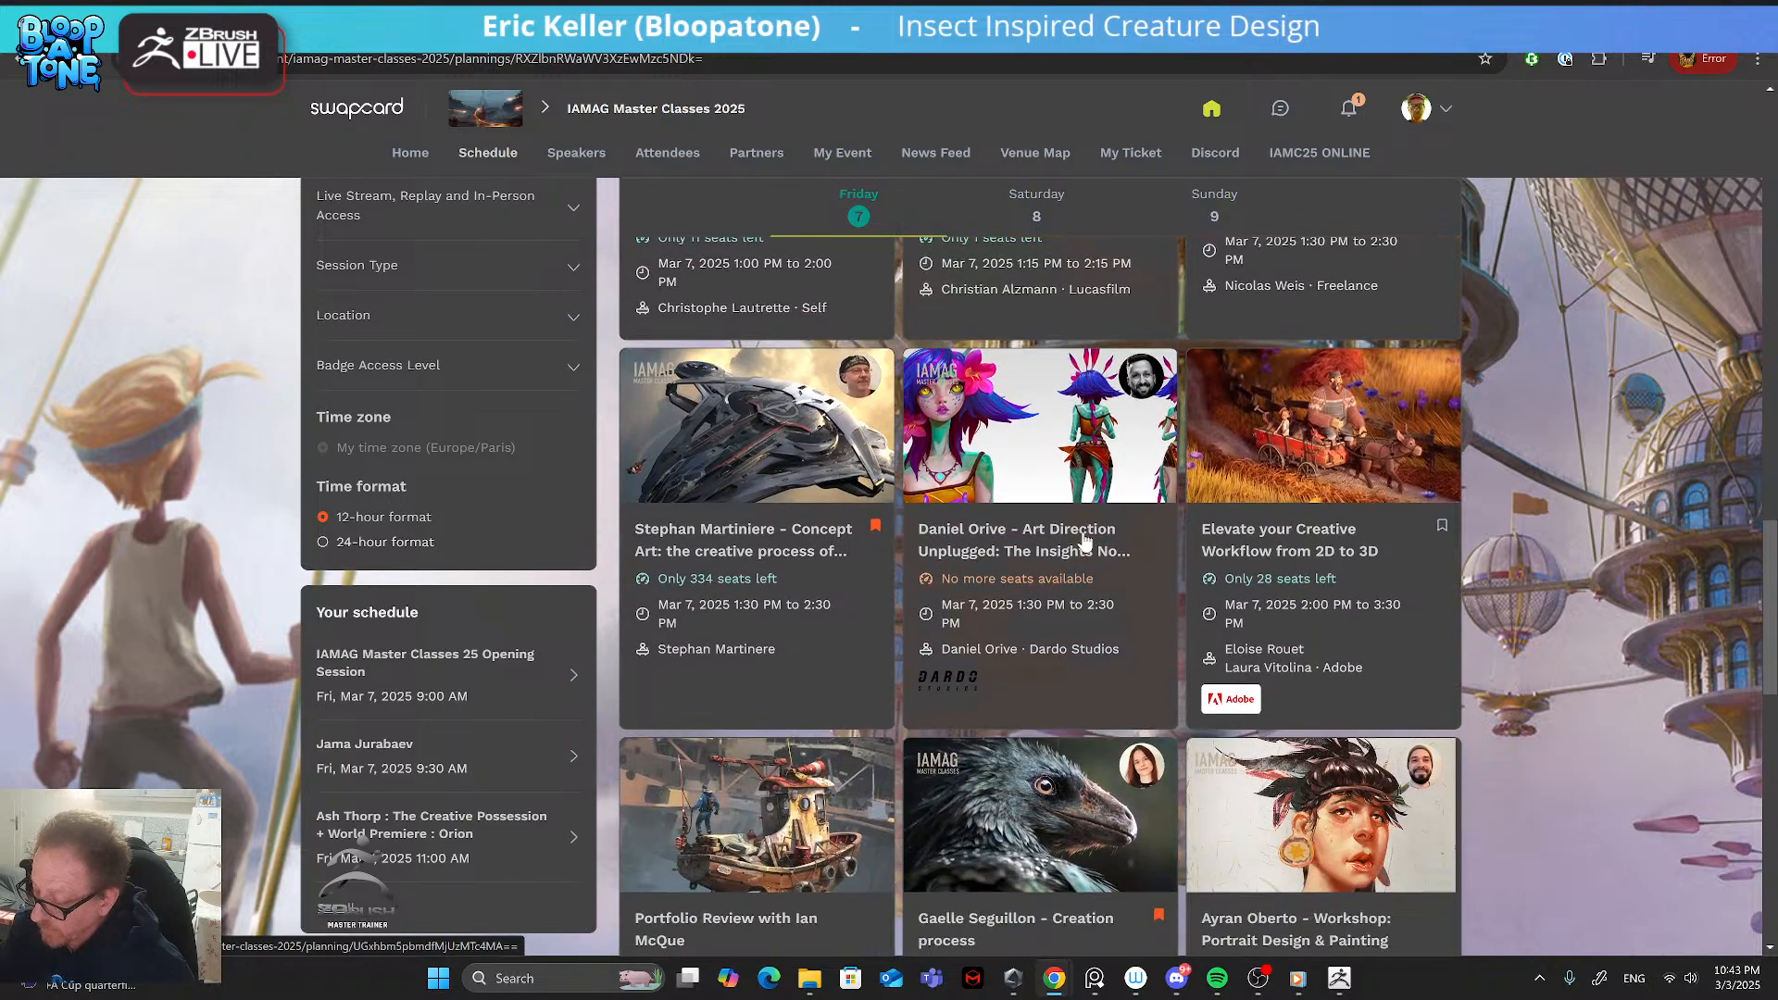
scroll(1085, 541, down, 1)
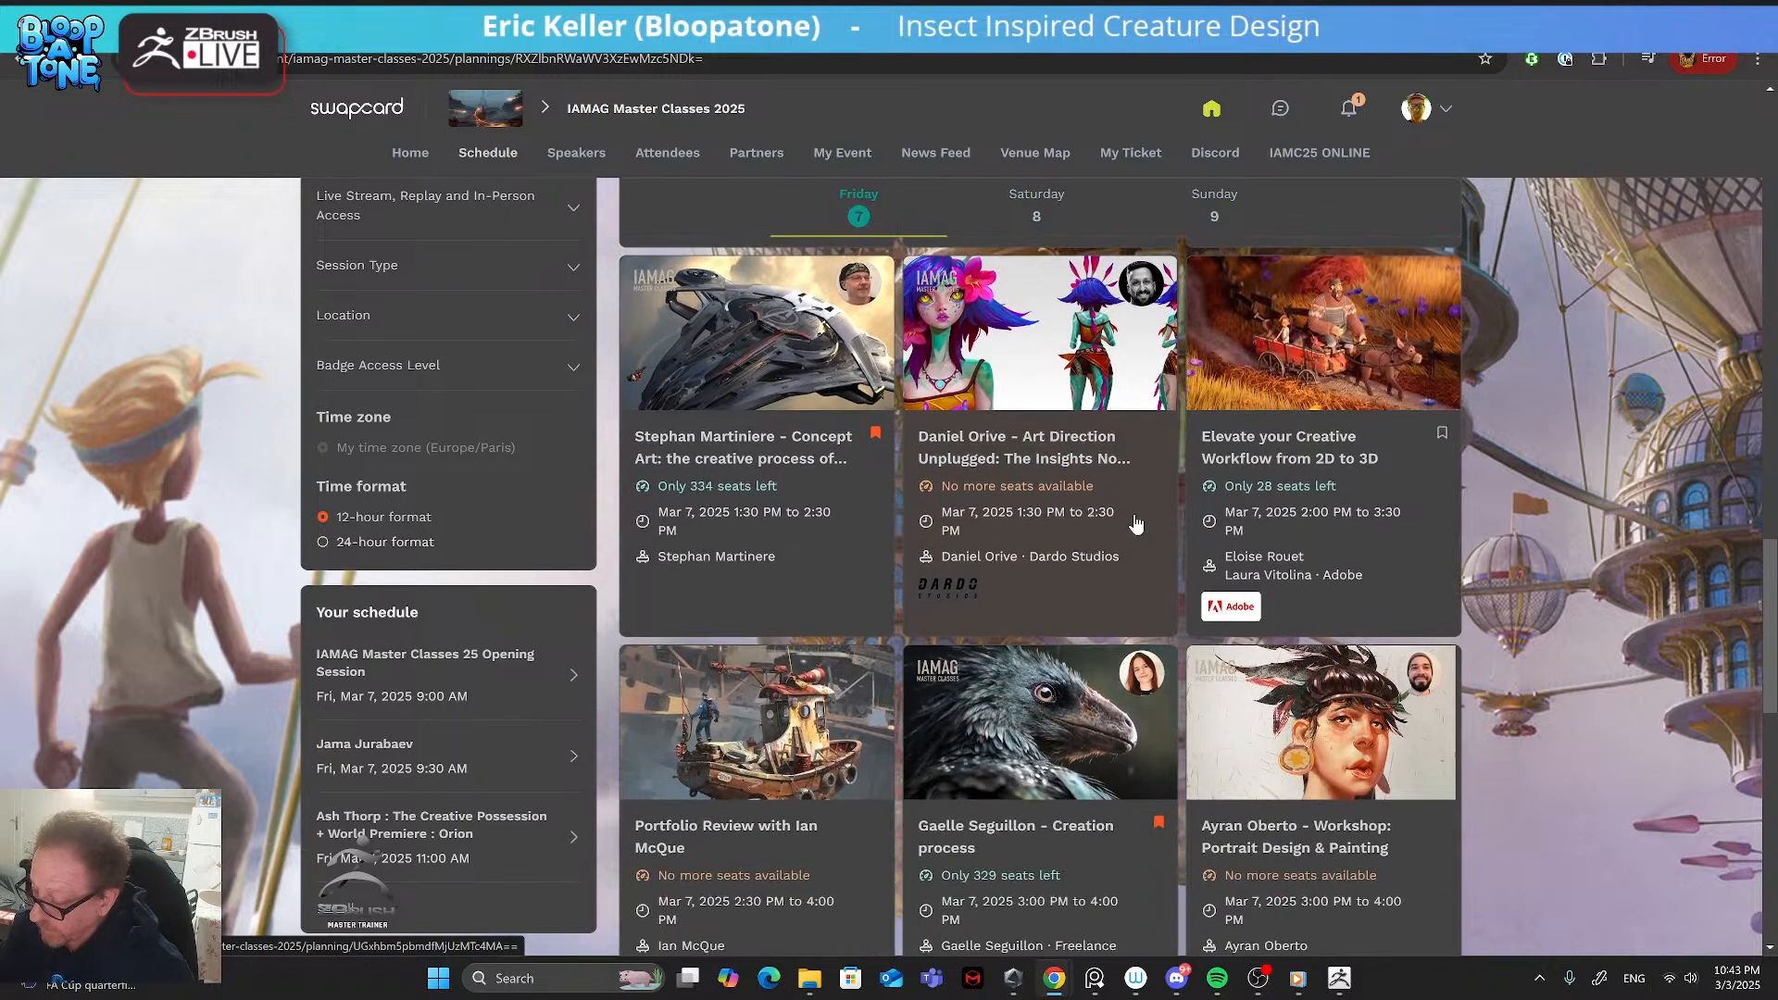
scroll(1136, 524, down, 3)
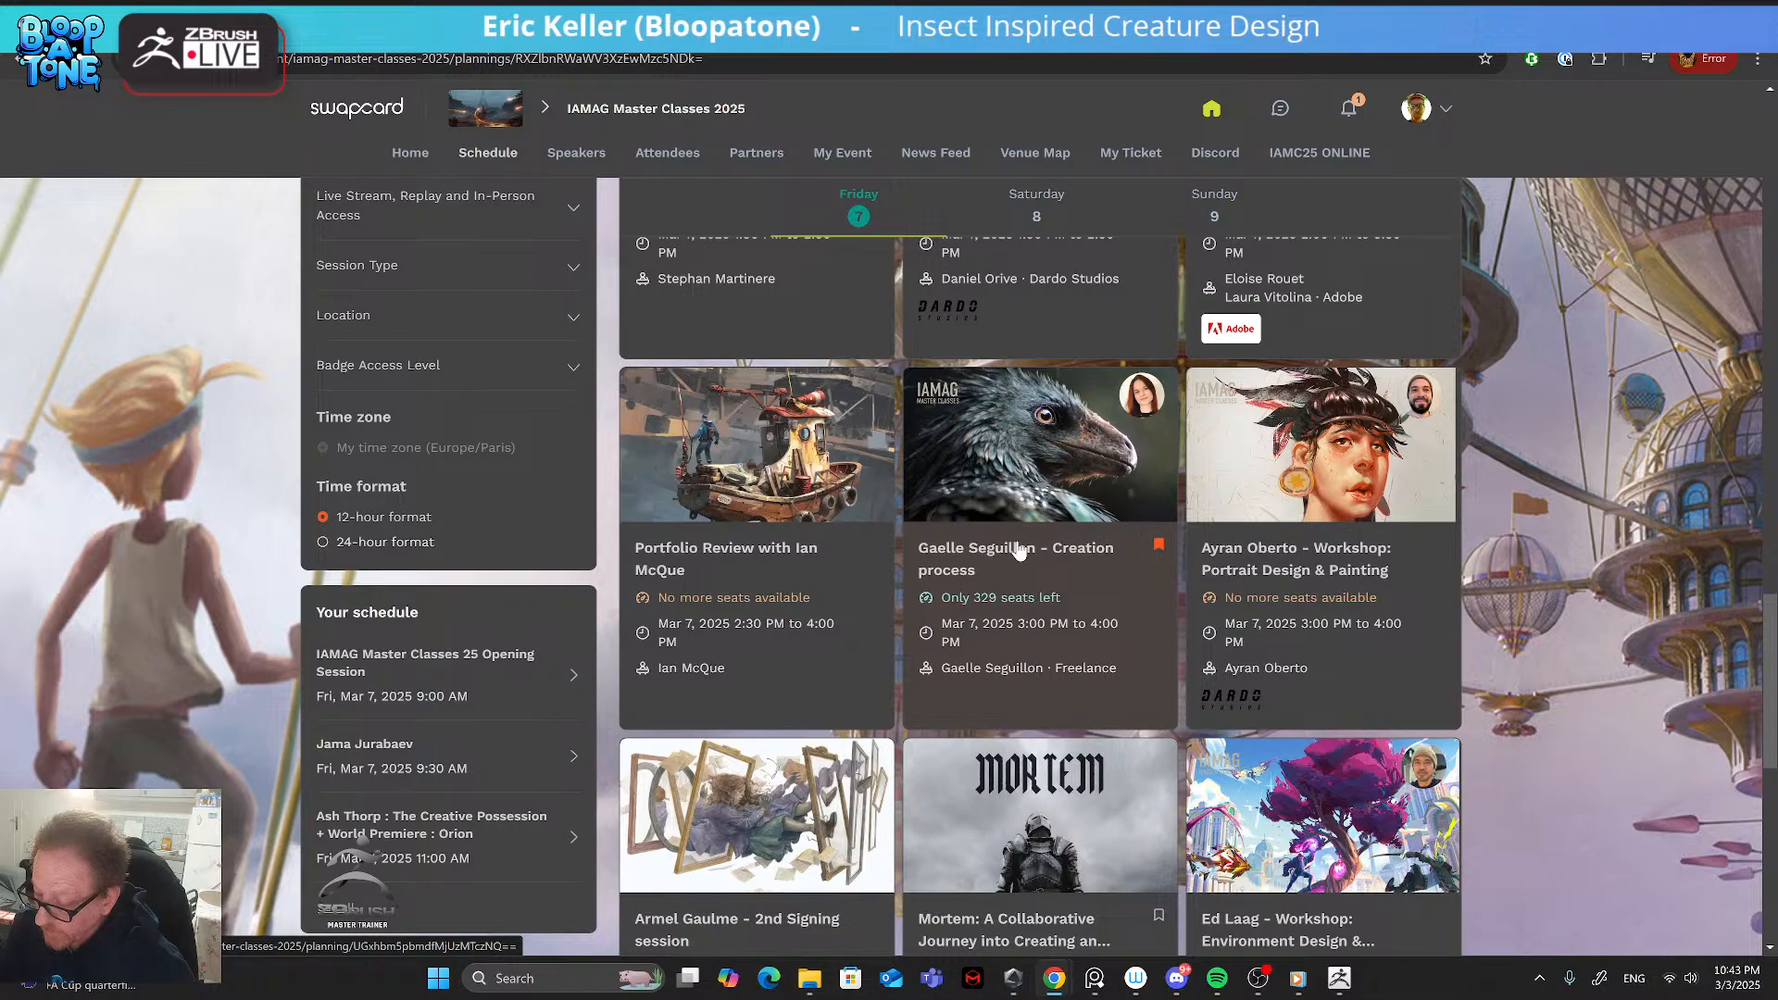
scroll(1018, 552, down, 3)
scroll(1018, 552, down, 1)
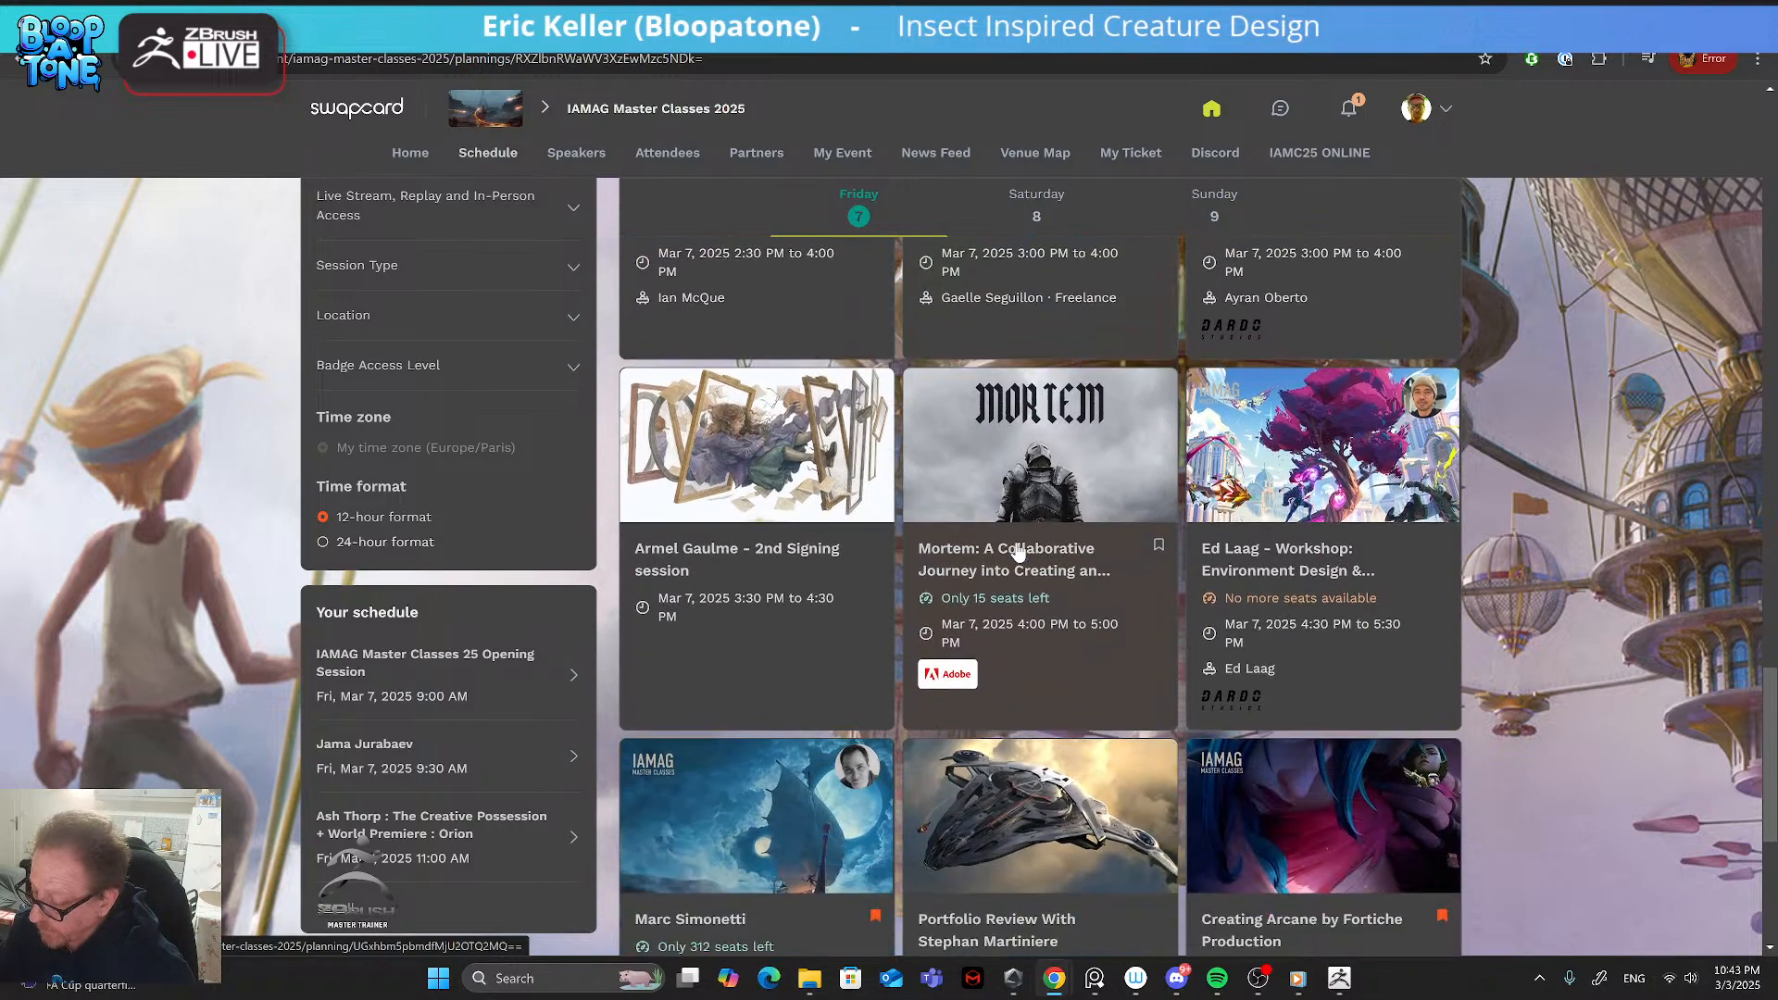
scroll(1019, 552, down, 5)
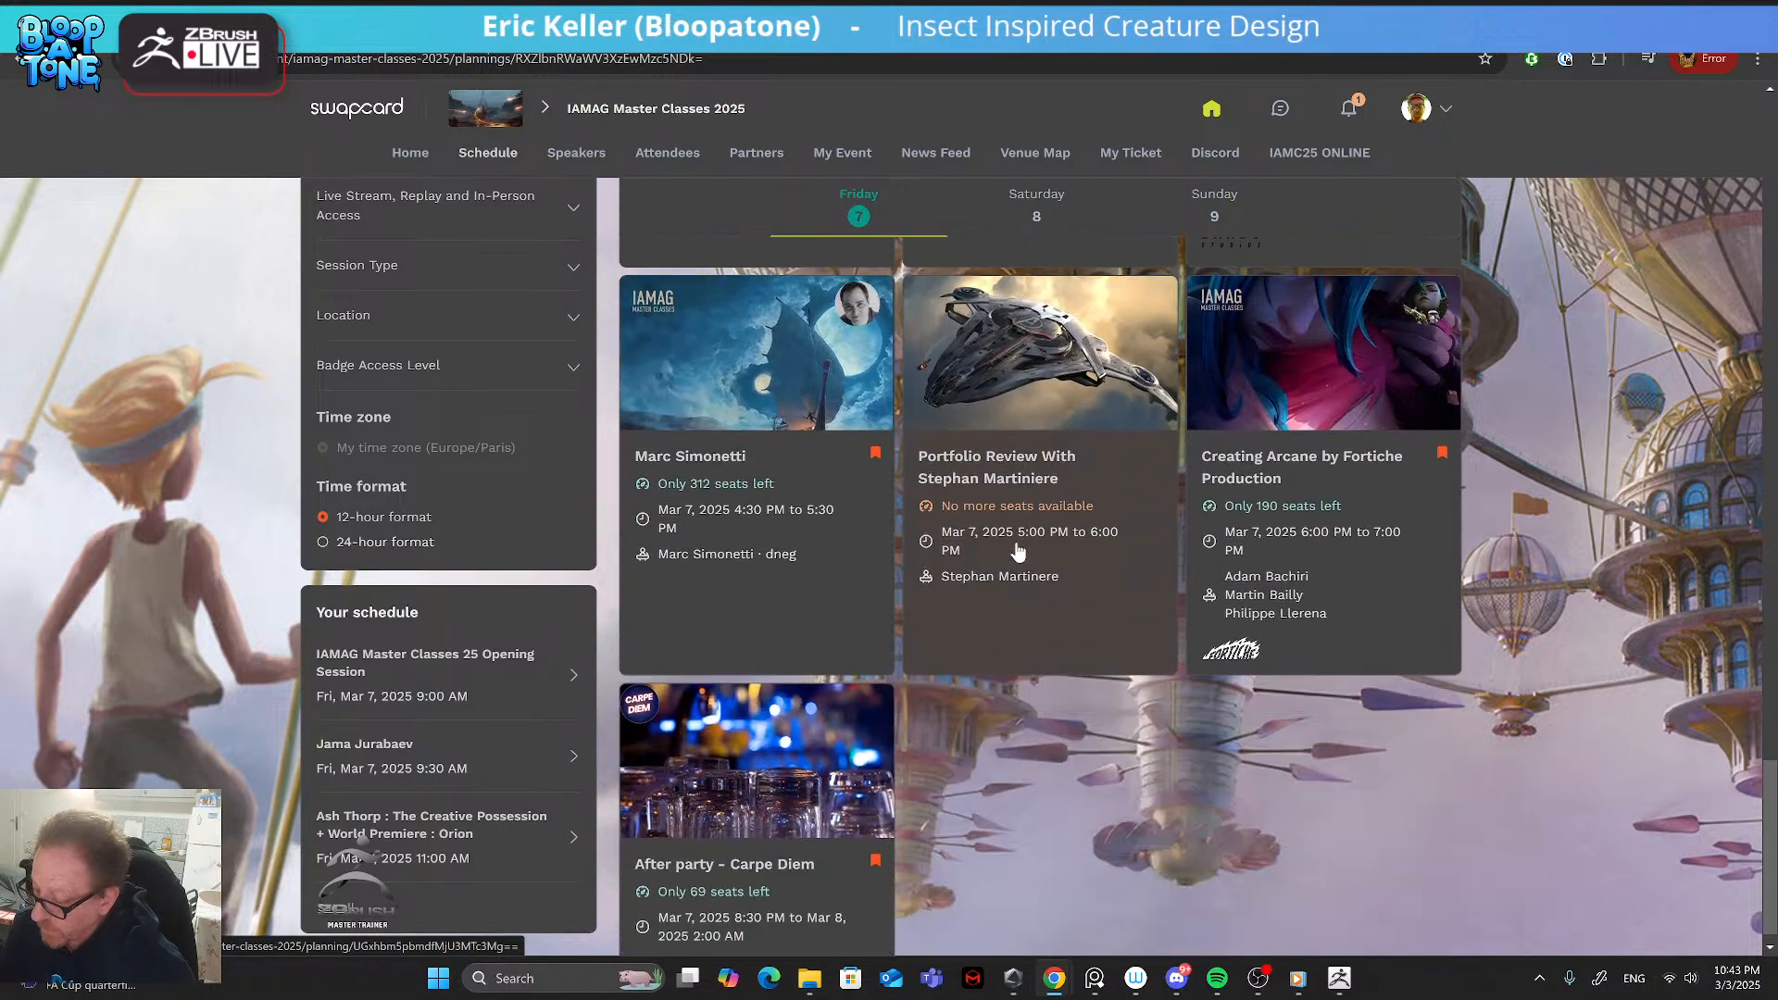
scroll(1019, 552, down, 1)
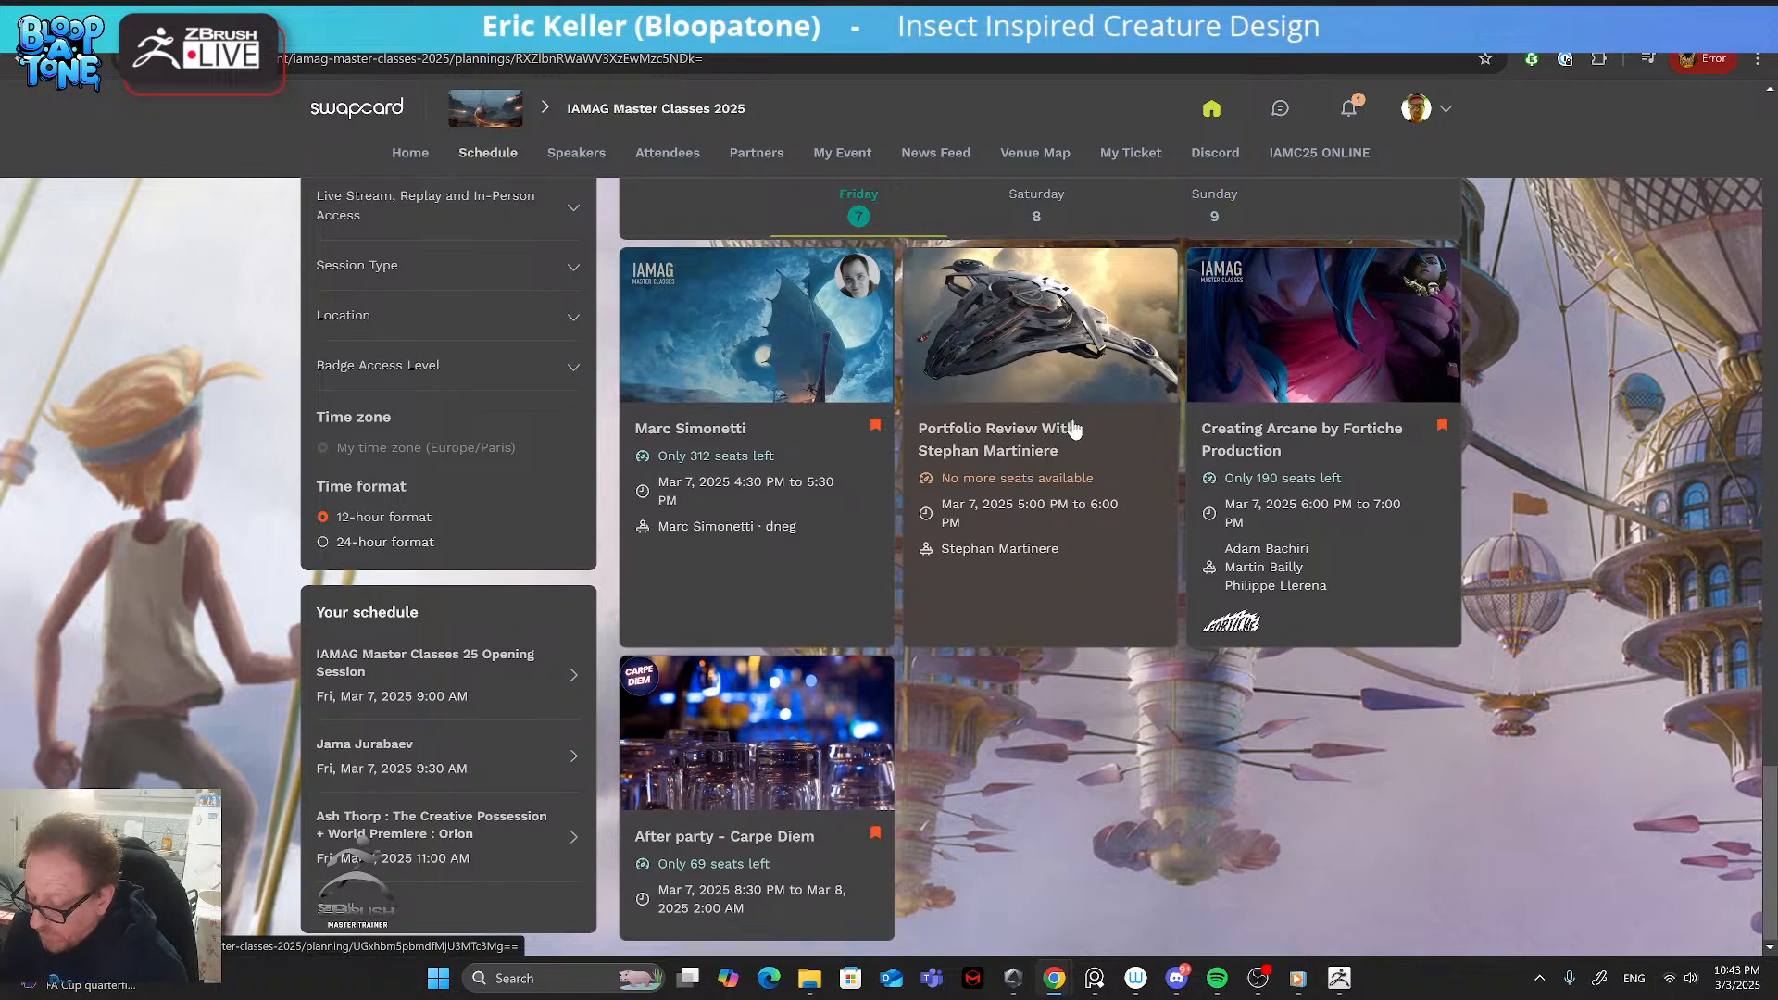
- Look through the Saturday 8 sessions in the IAMAG Master Classes 2025 schedule, from the morning exhibition to the late-afternoon talks
click(1038, 219)
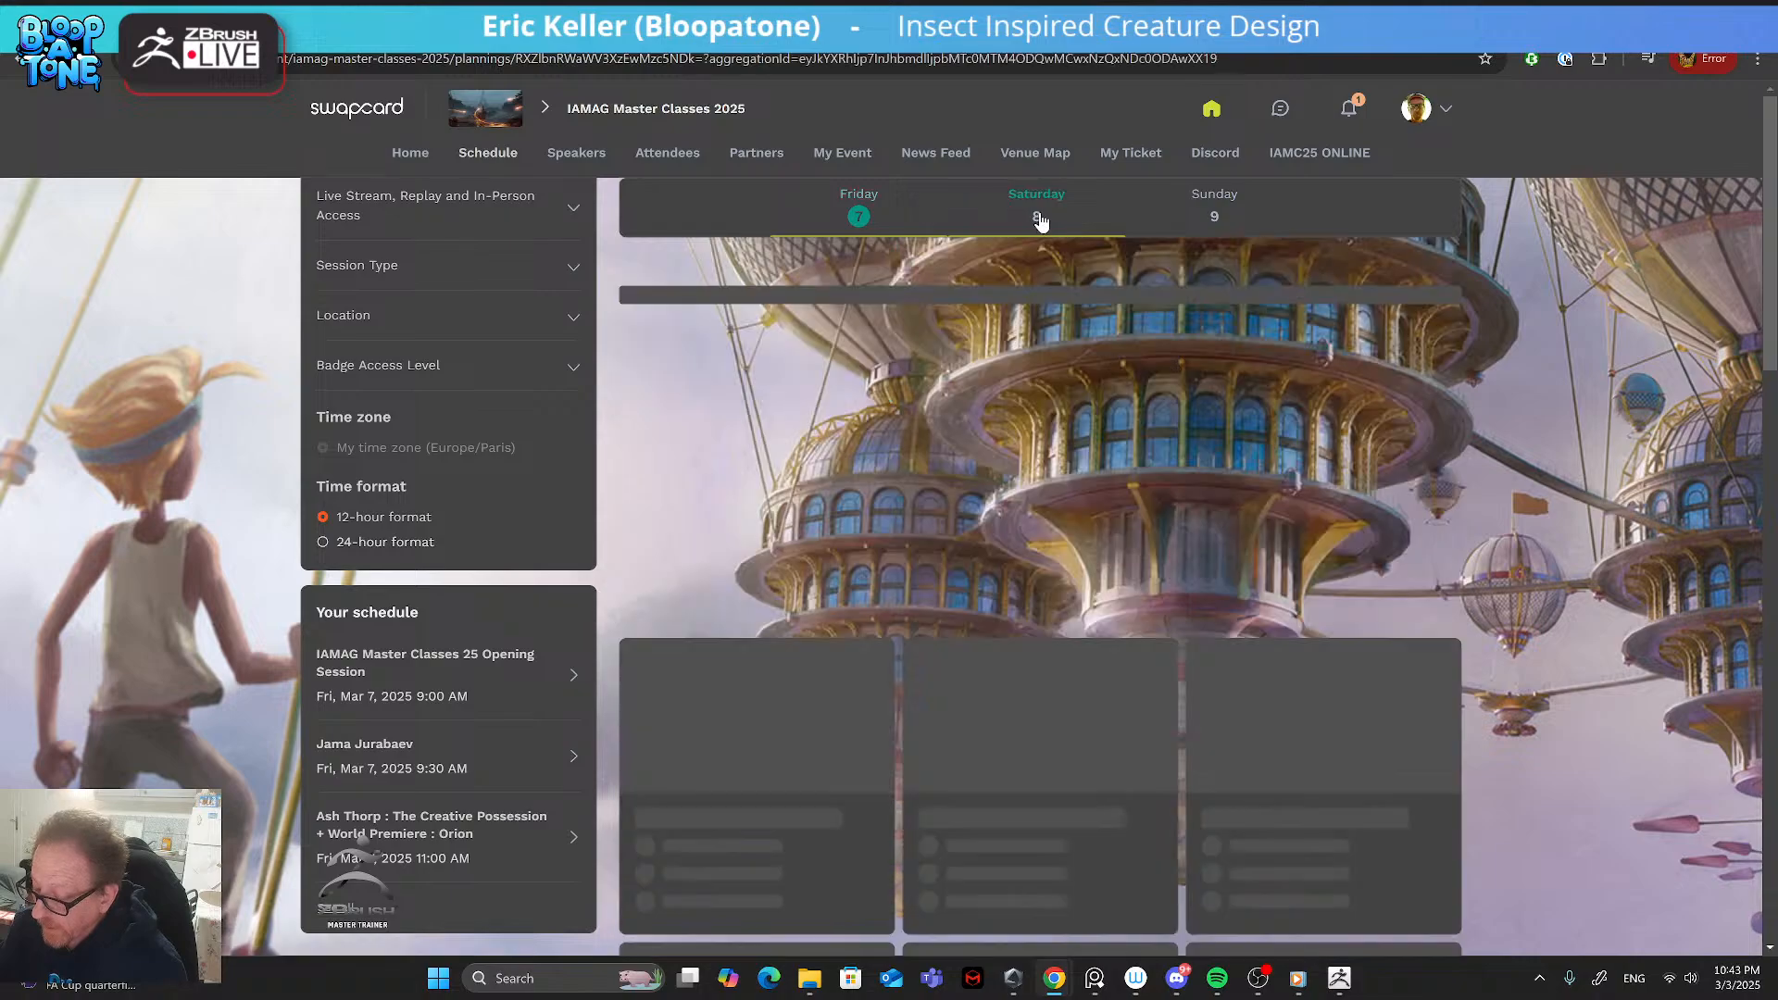
scroll(1059, 494, down, 1)
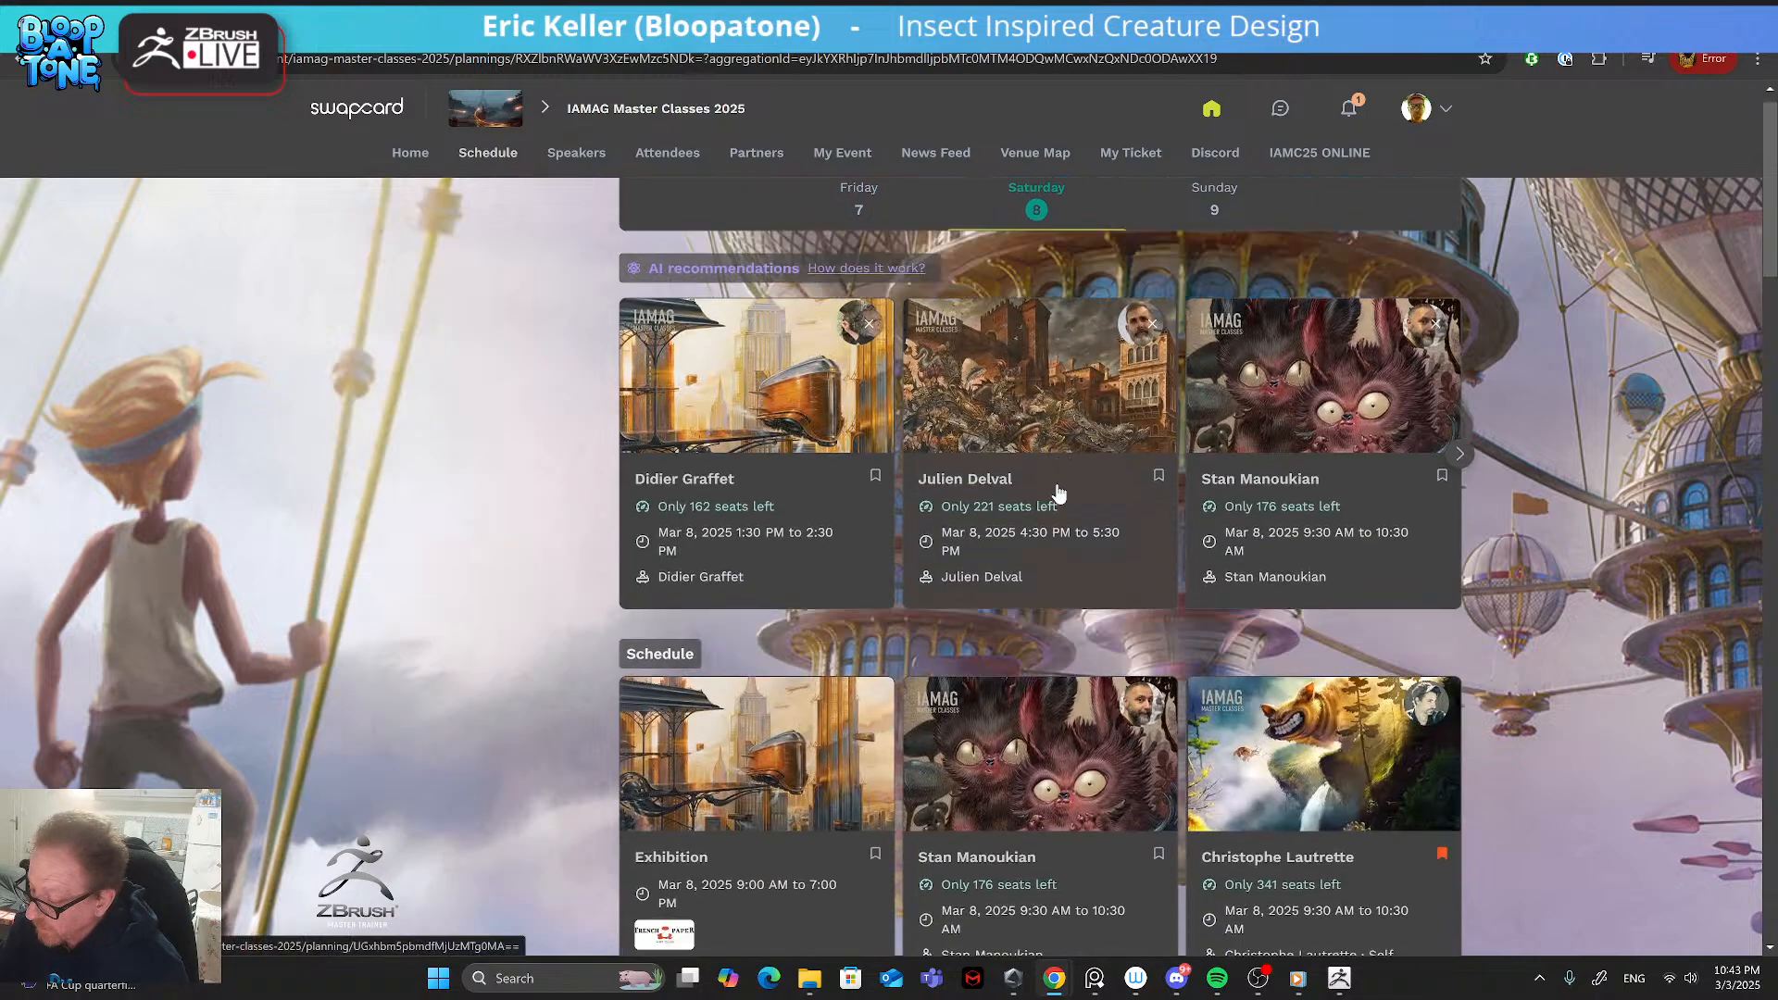
scroll(1058, 494, down, 2)
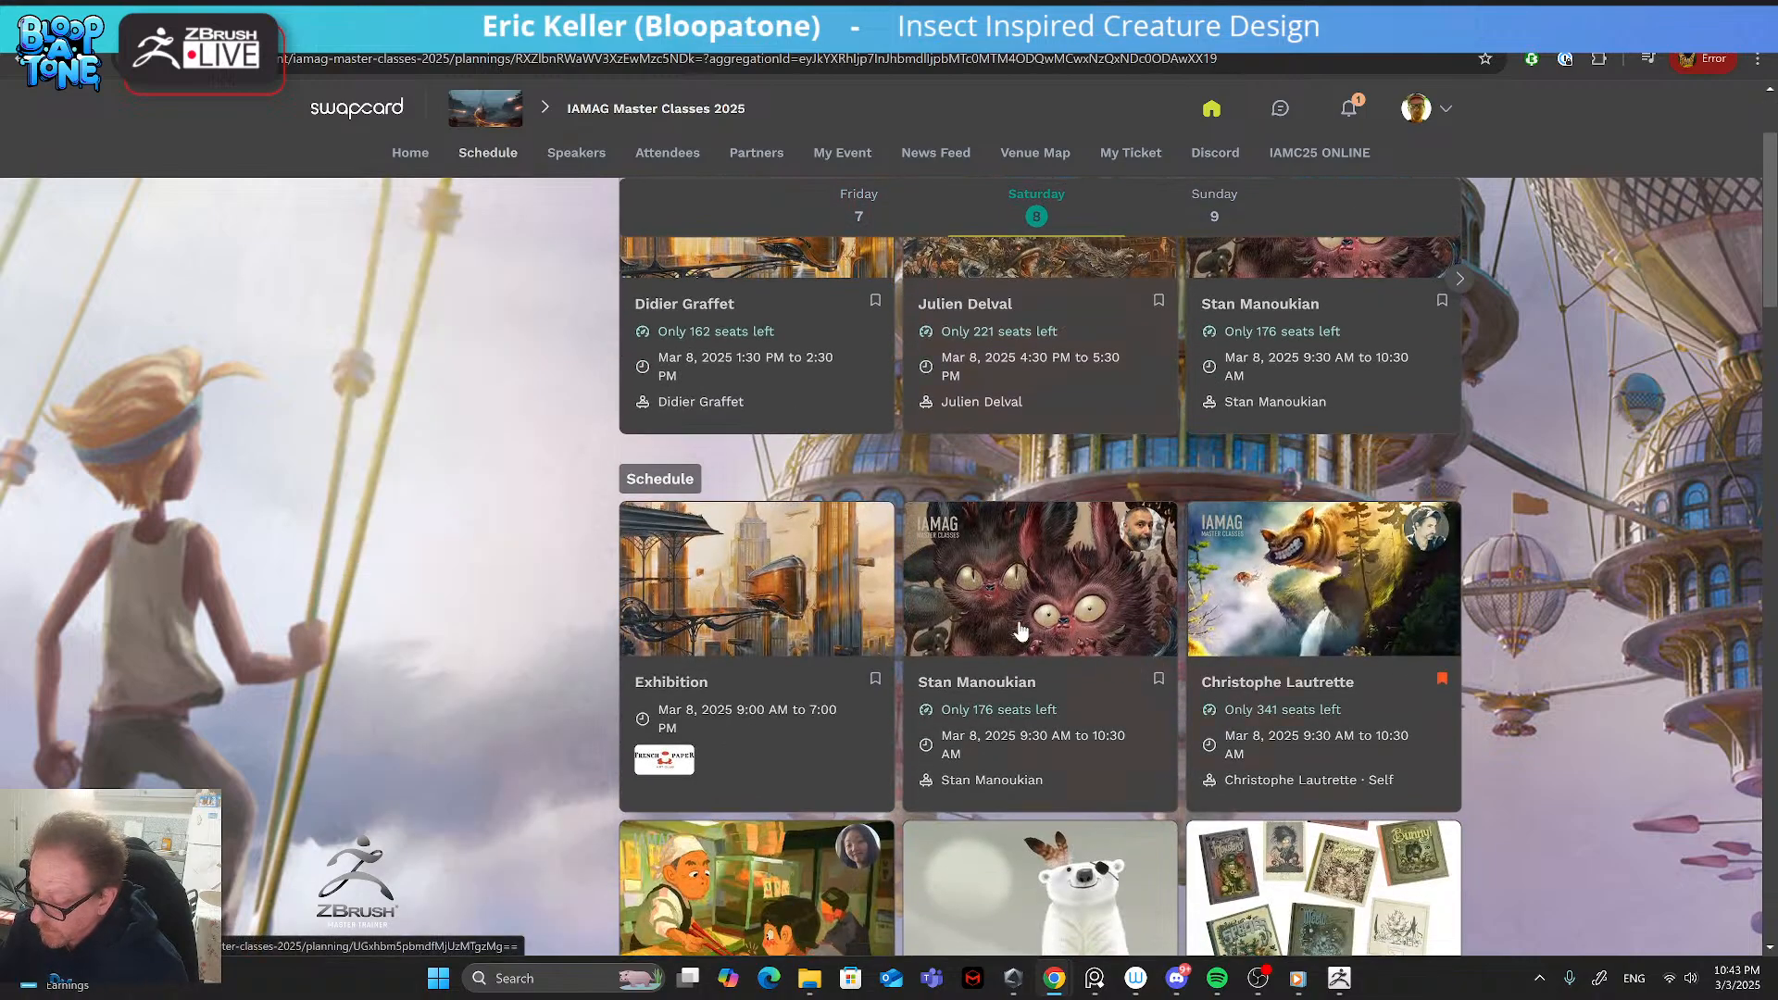
scroll(741, 354, down, 2)
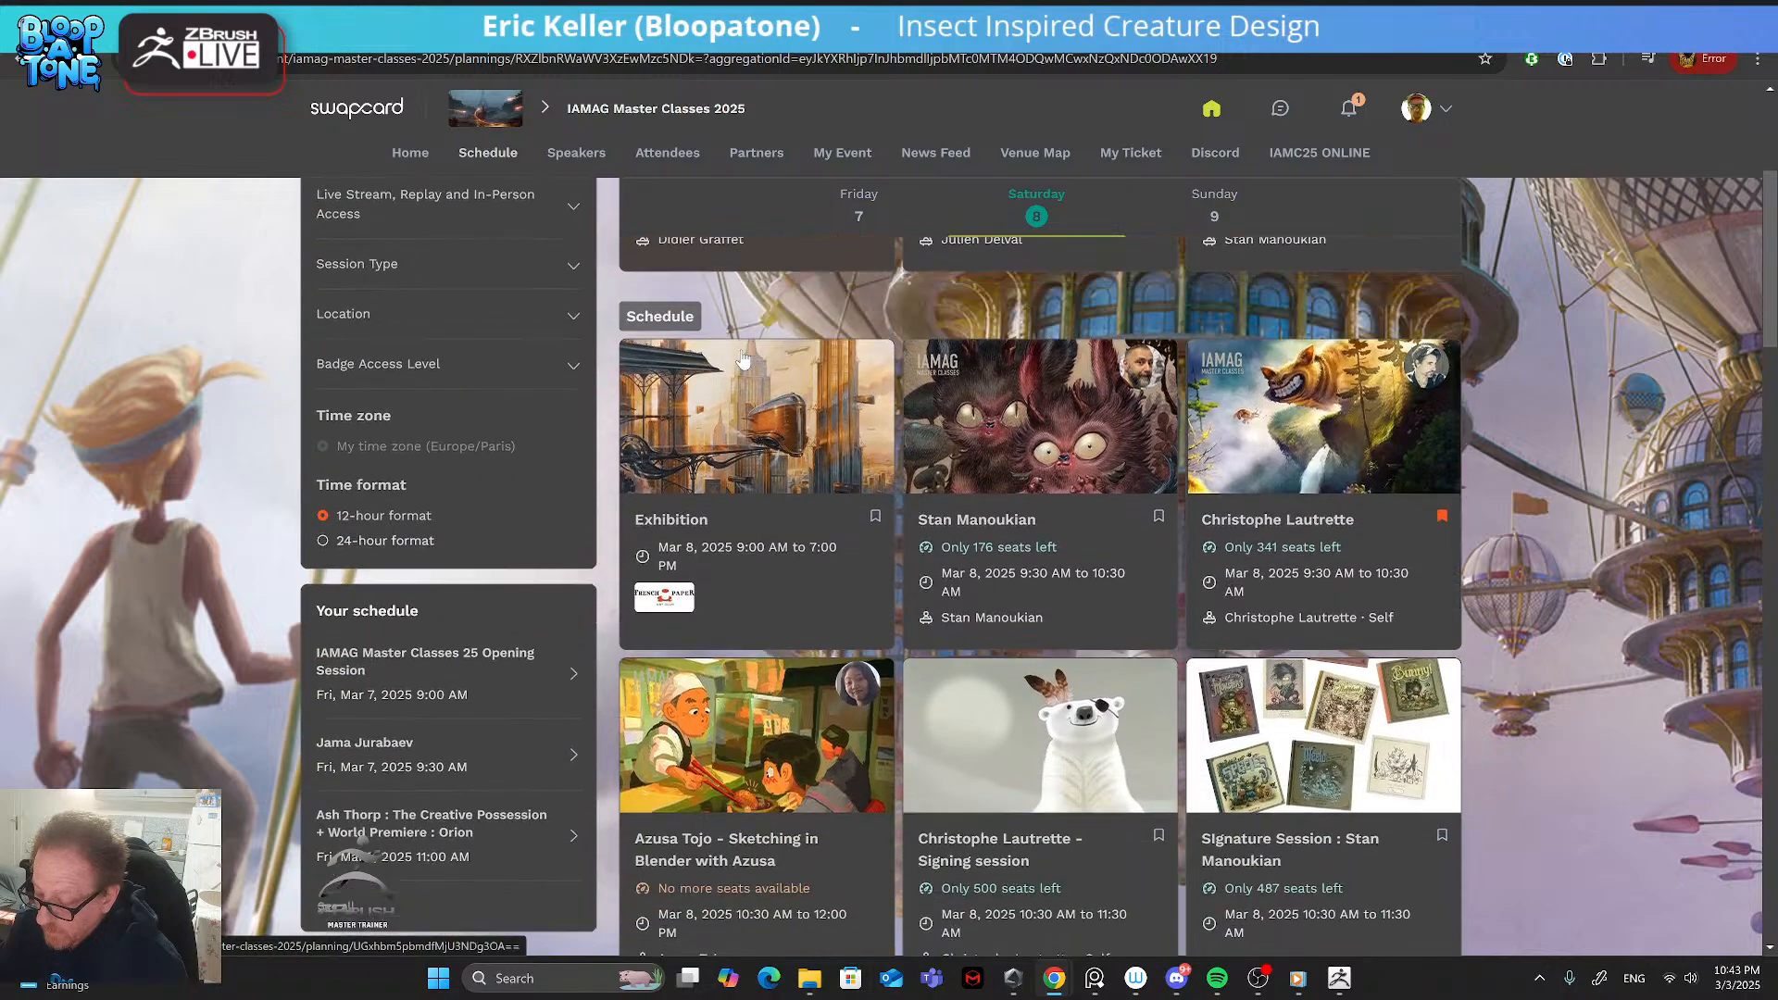
scroll(766, 569, down, 3)
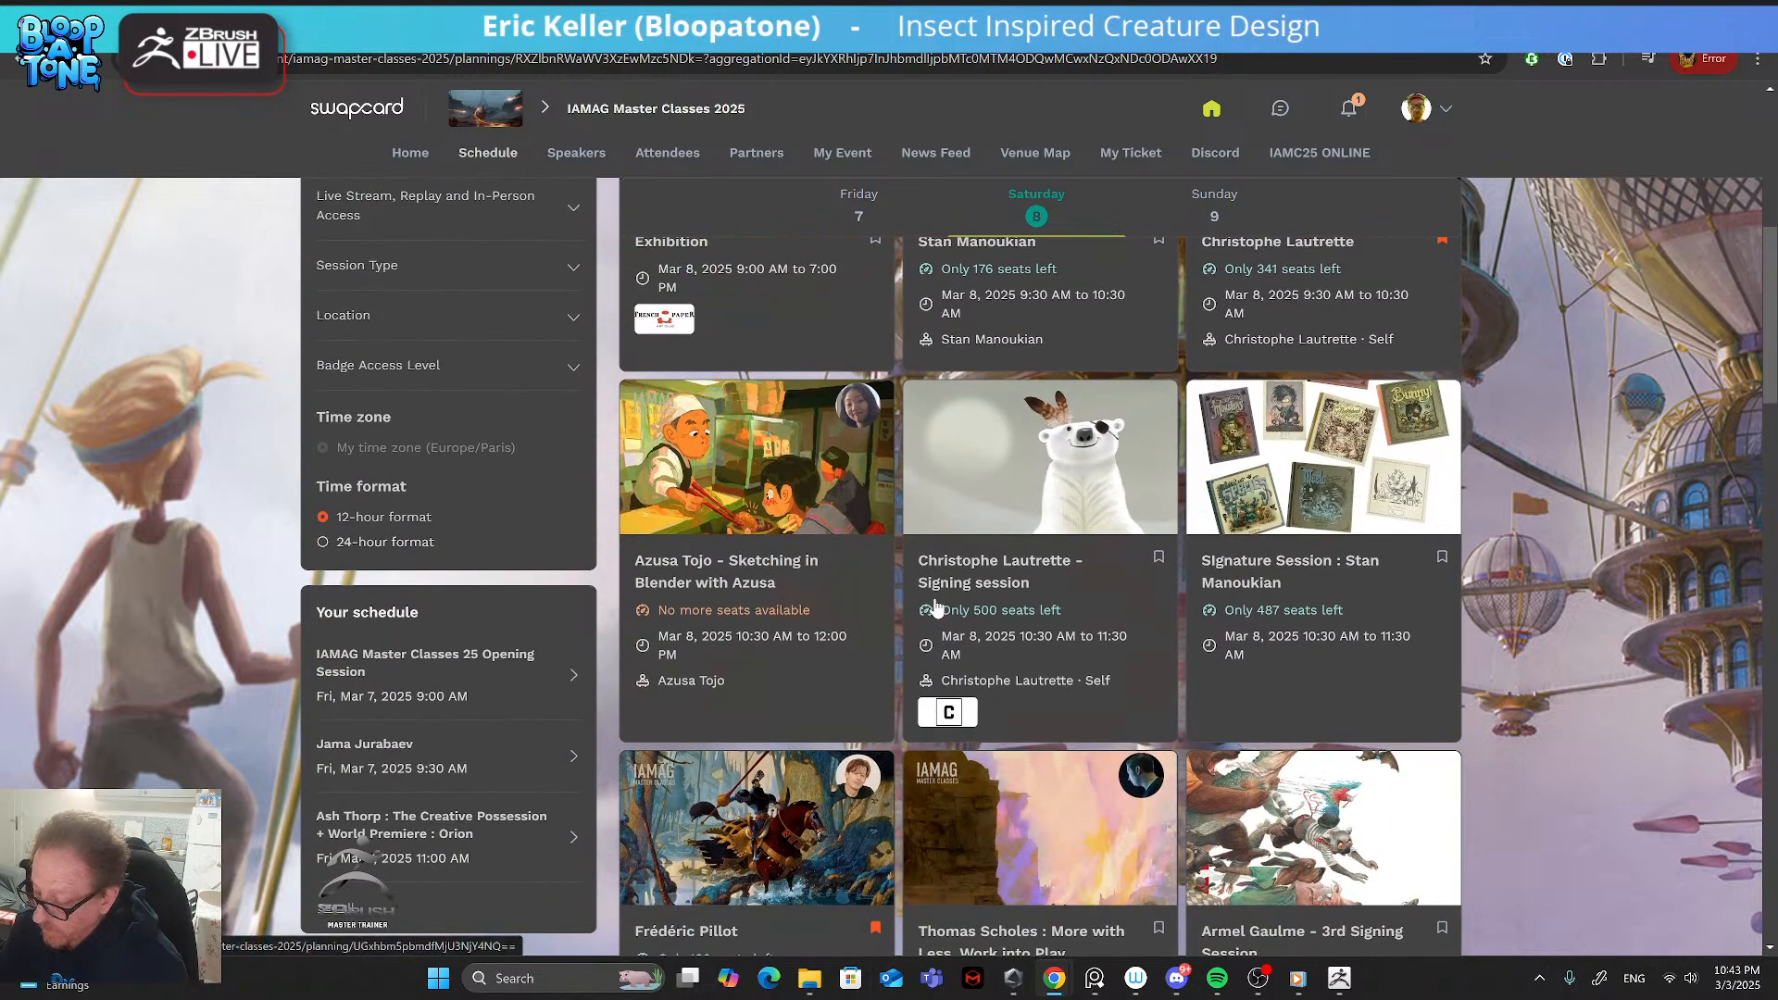
scroll(1018, 609, down, 1)
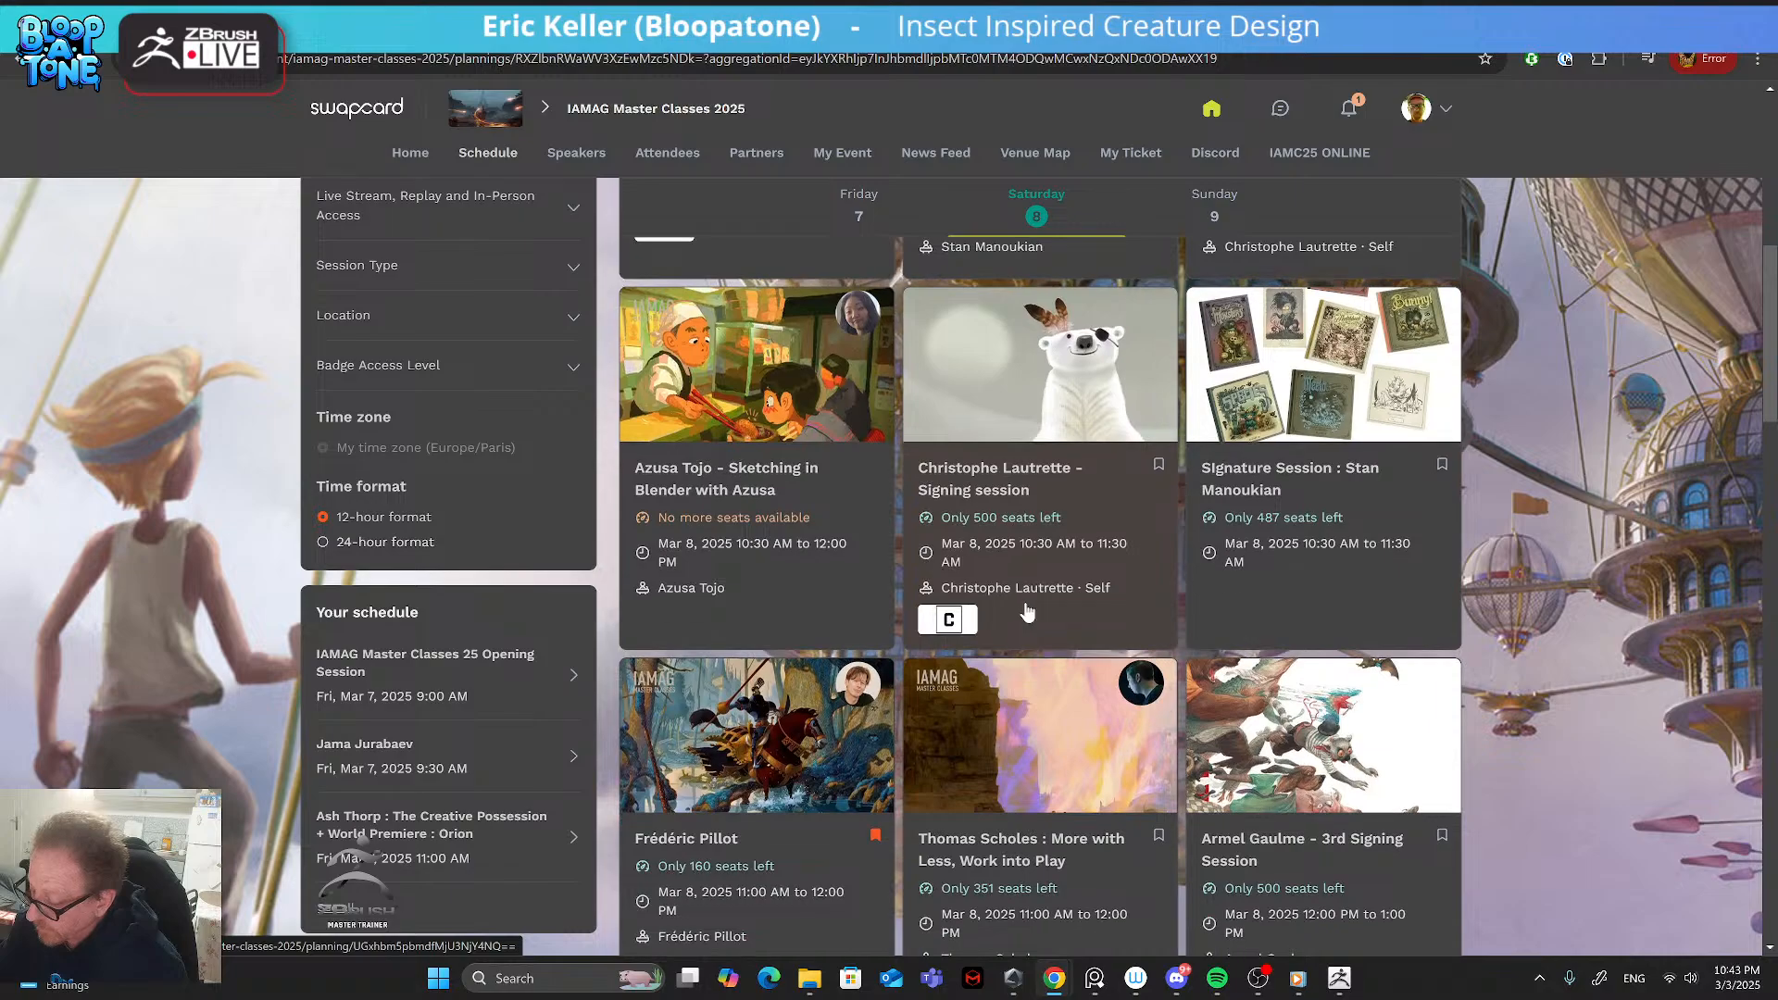
scroll(1026, 611, down, 2)
scroll(1028, 613, down, 2)
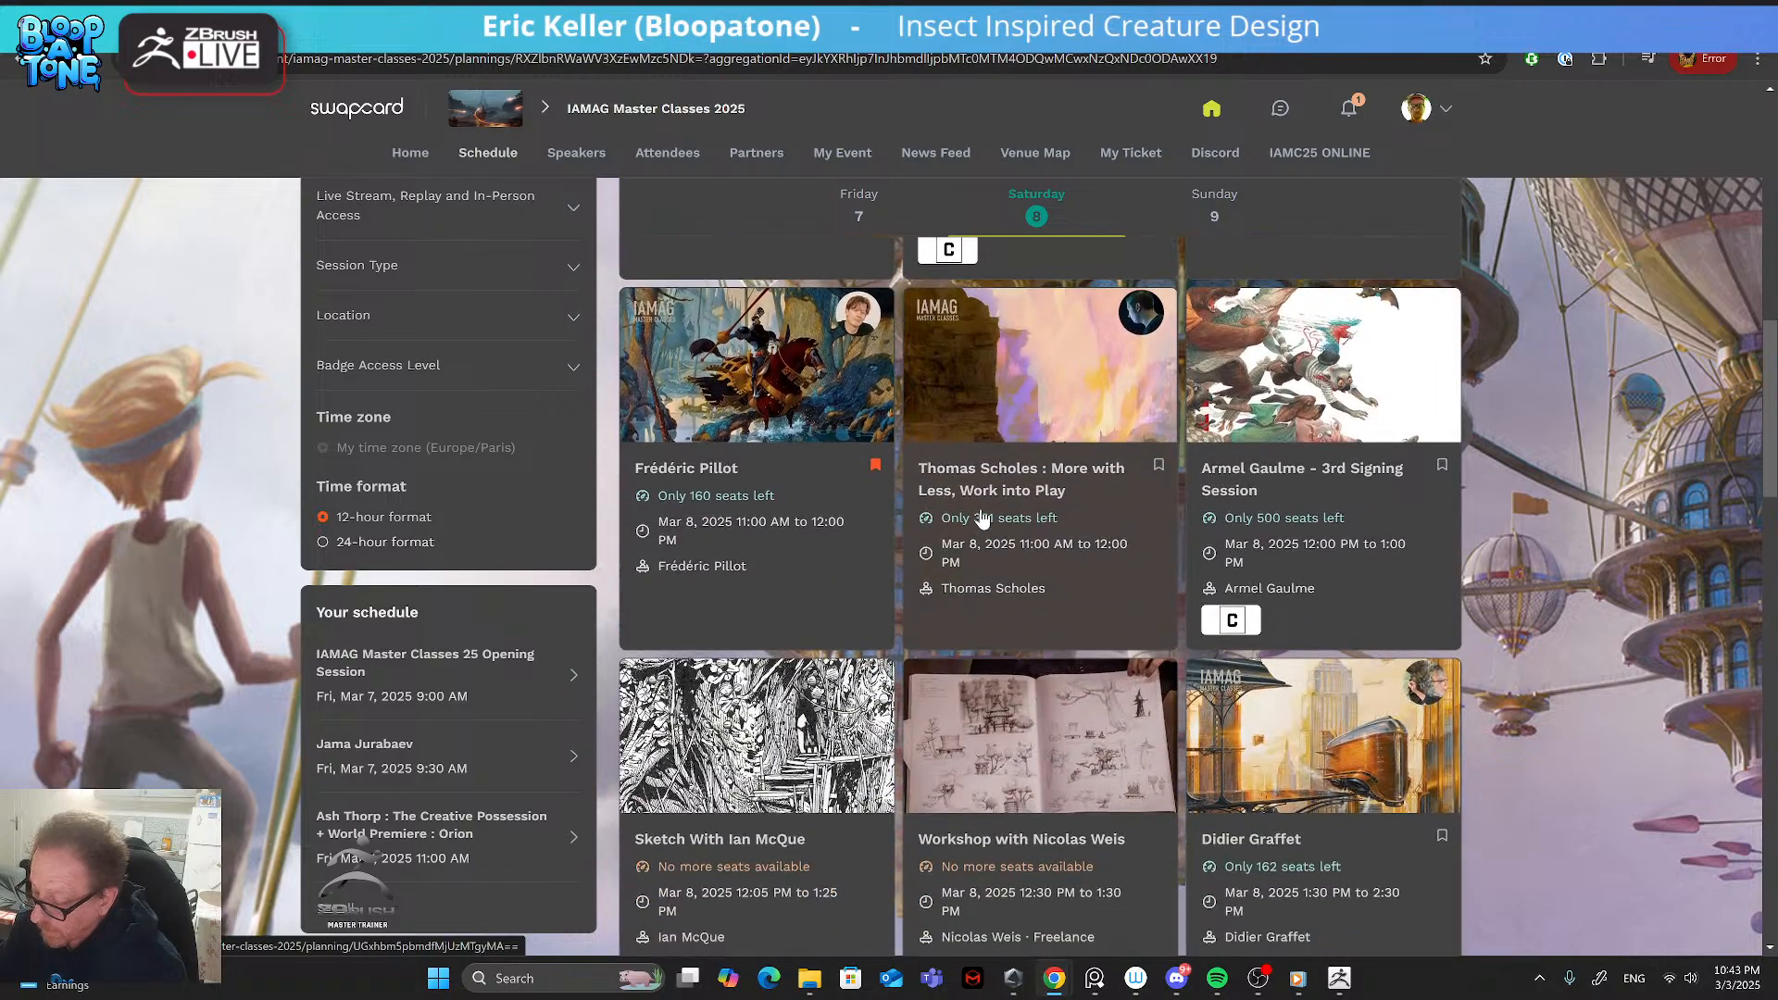
scroll(1026, 607, down, 3)
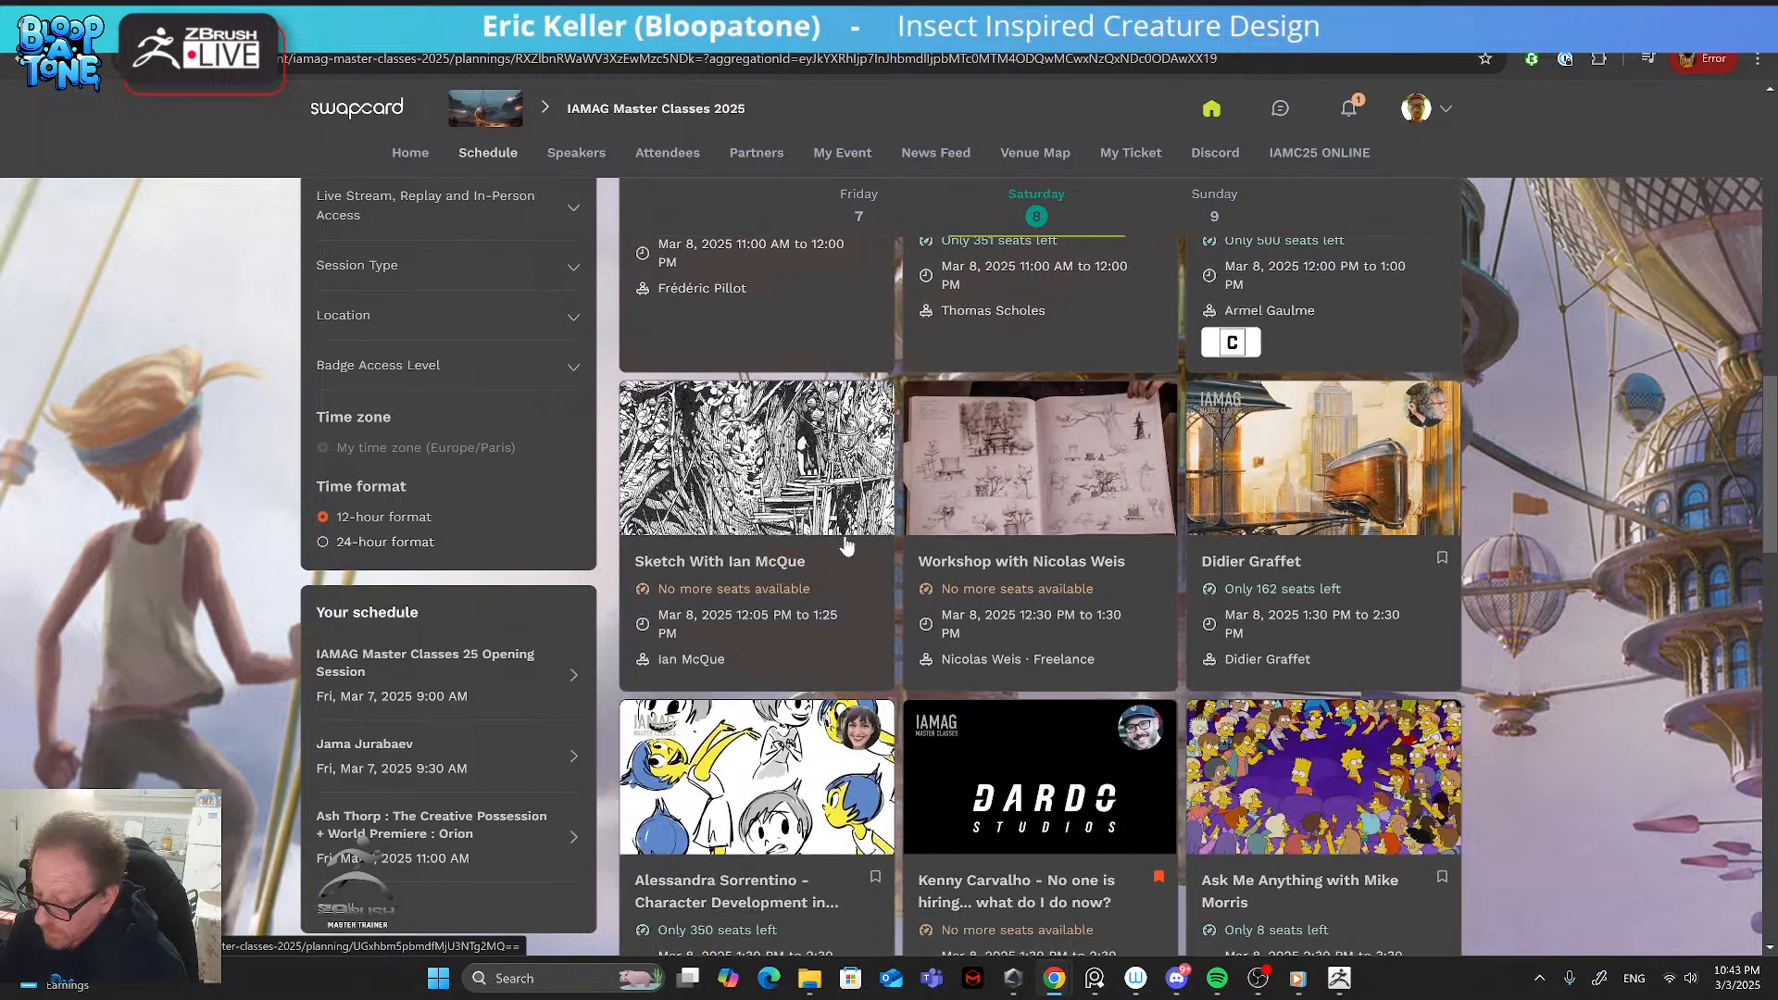
scroll(880, 567, down, 3)
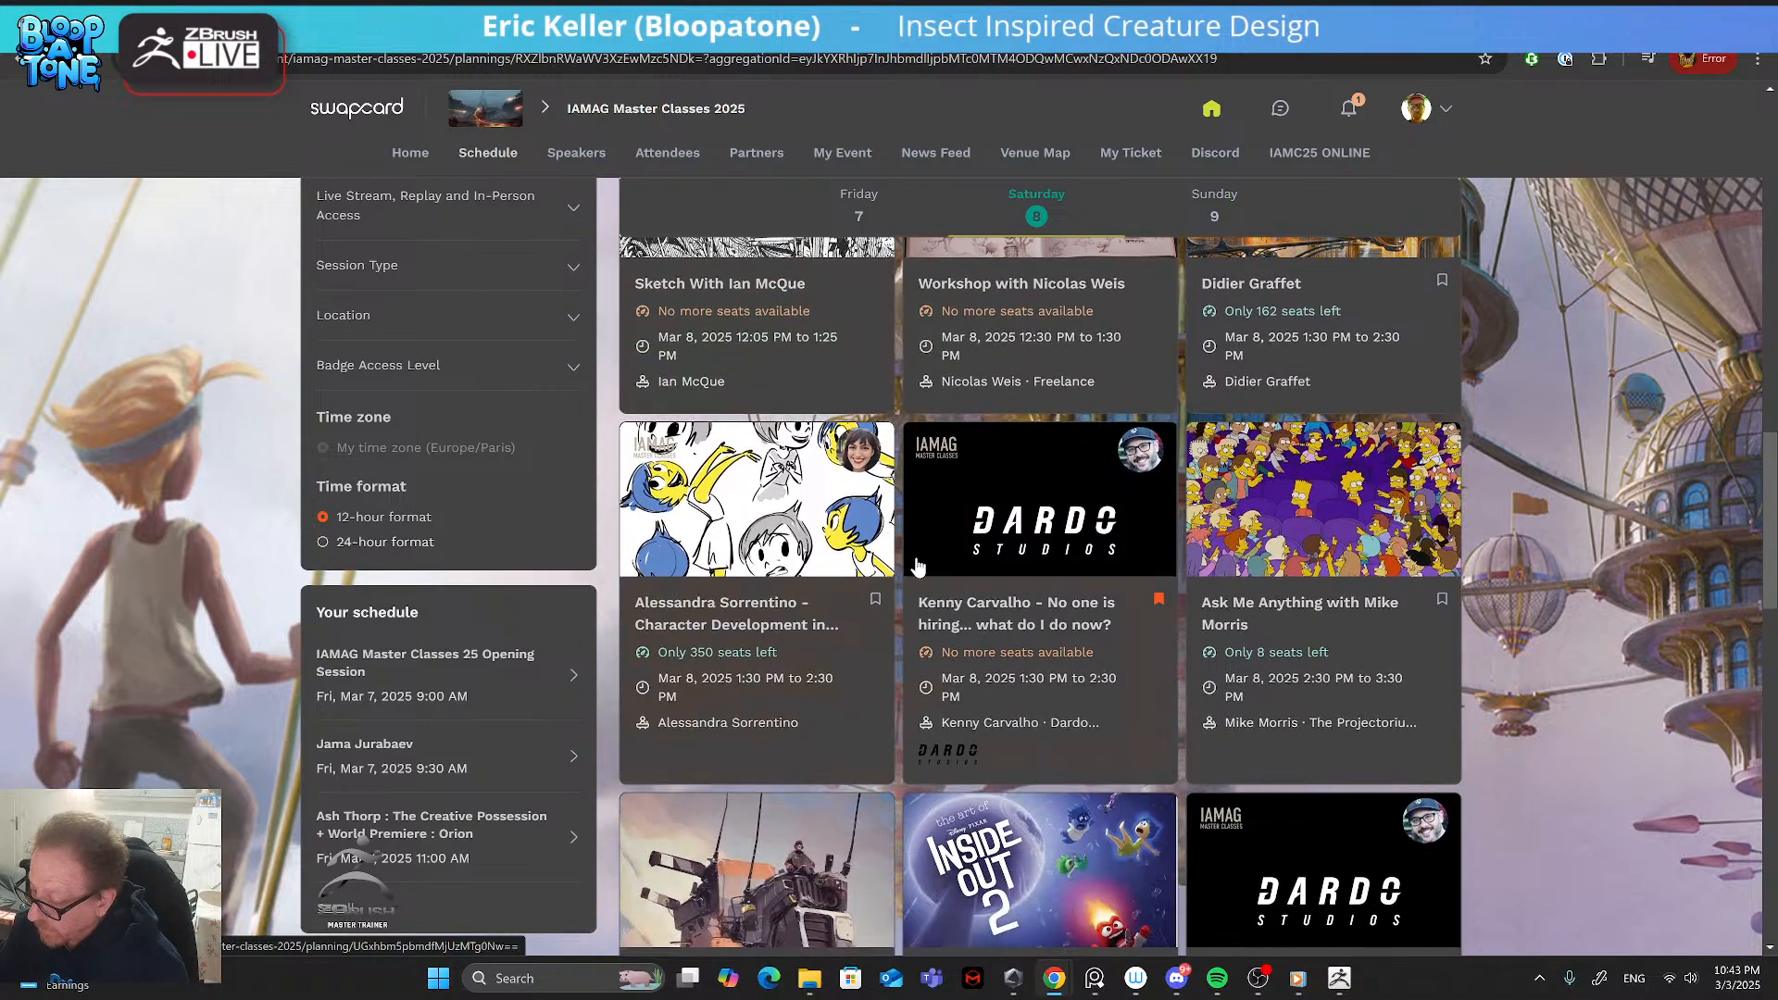
scroll(939, 560, down, 4)
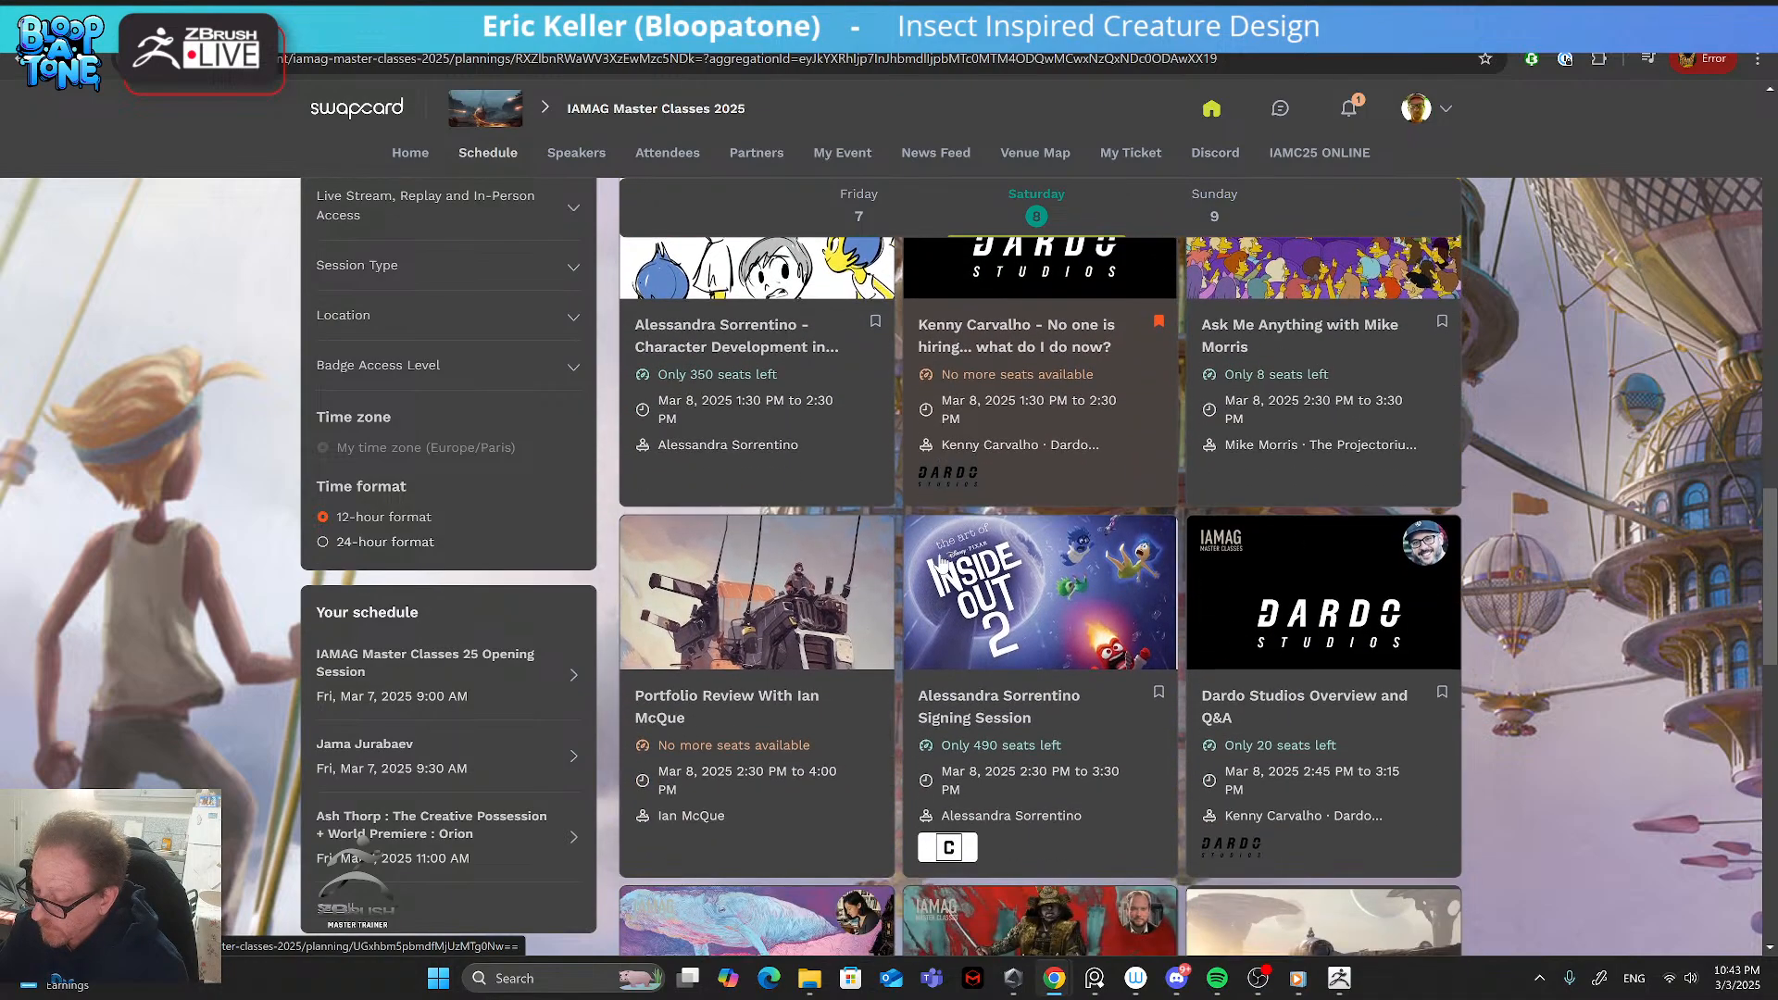
scroll(941, 563, down, 1)
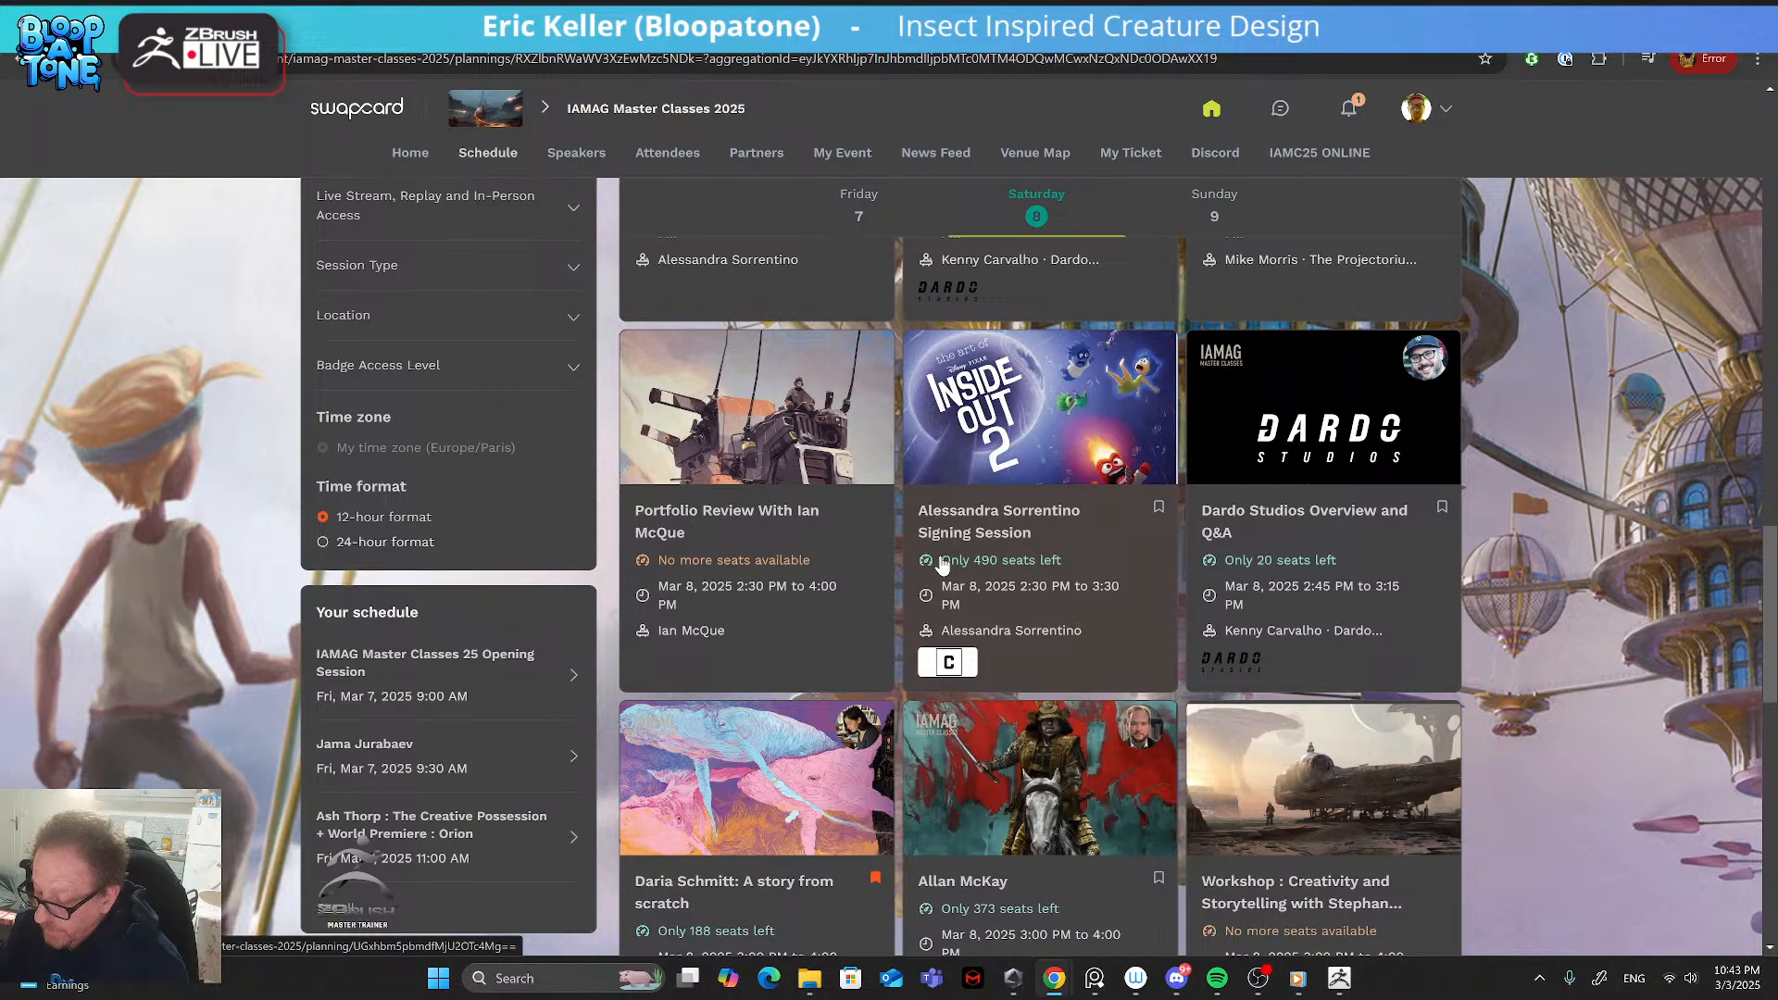
scroll(941, 564, down, 4)
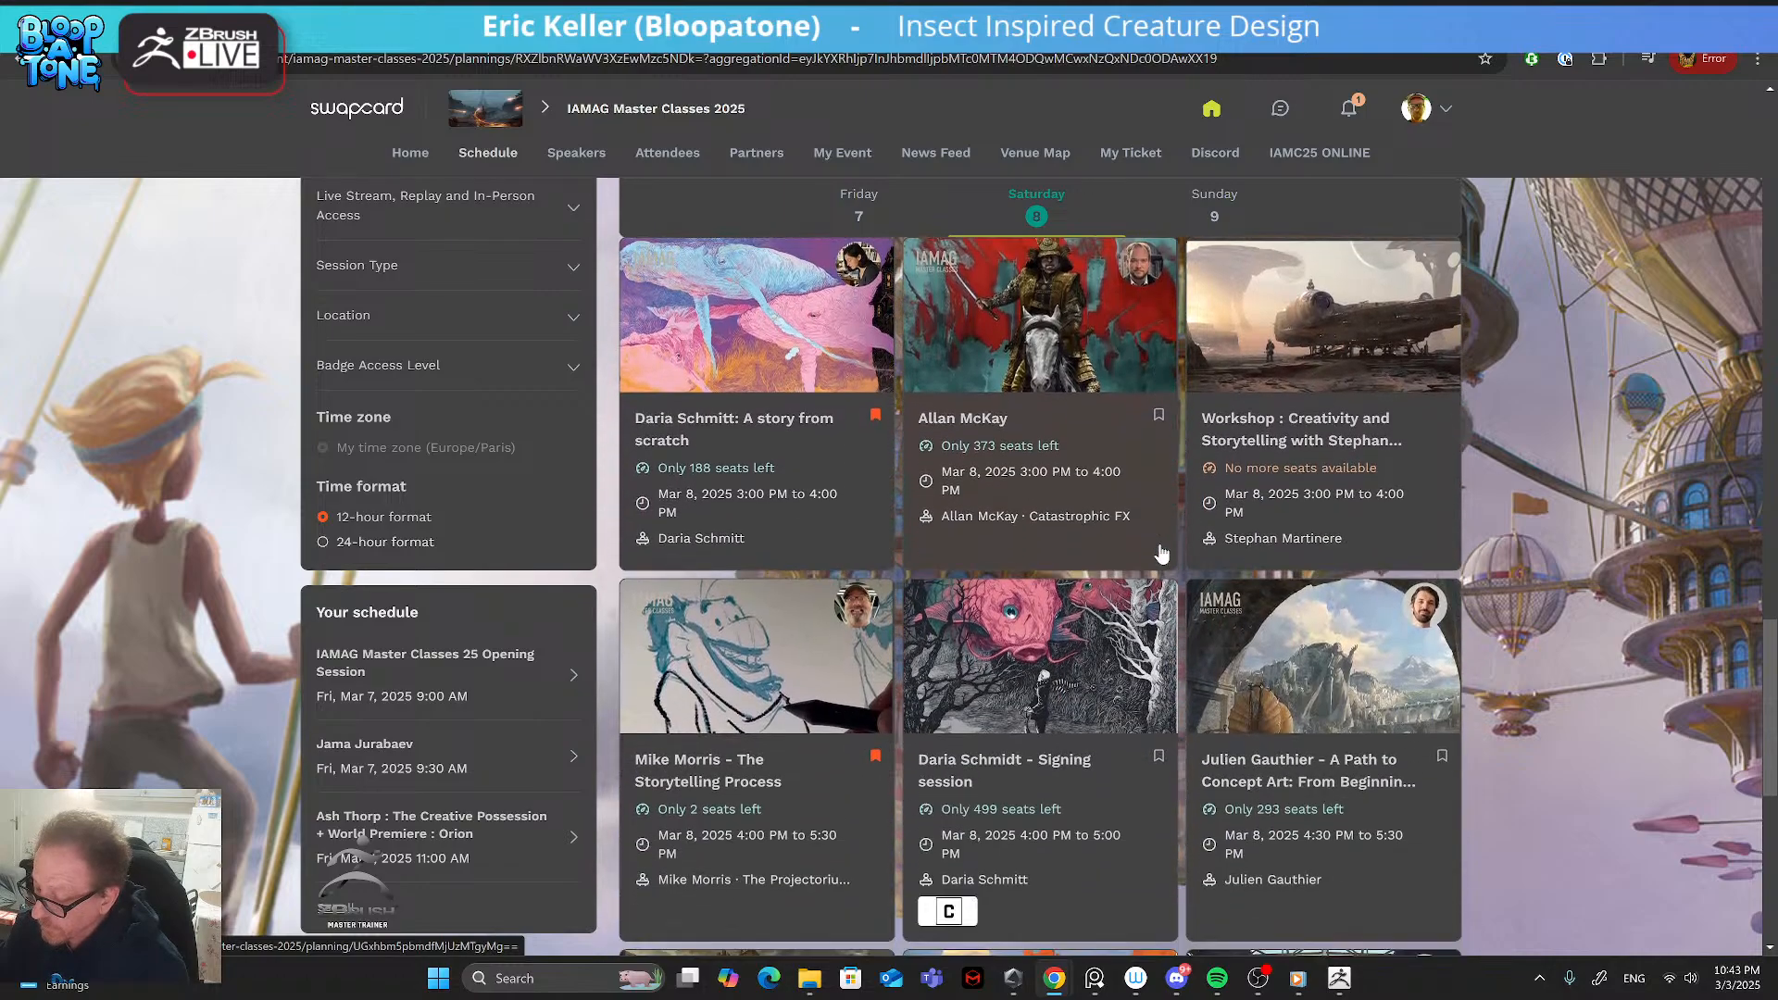
scroll(1161, 552, down, 2)
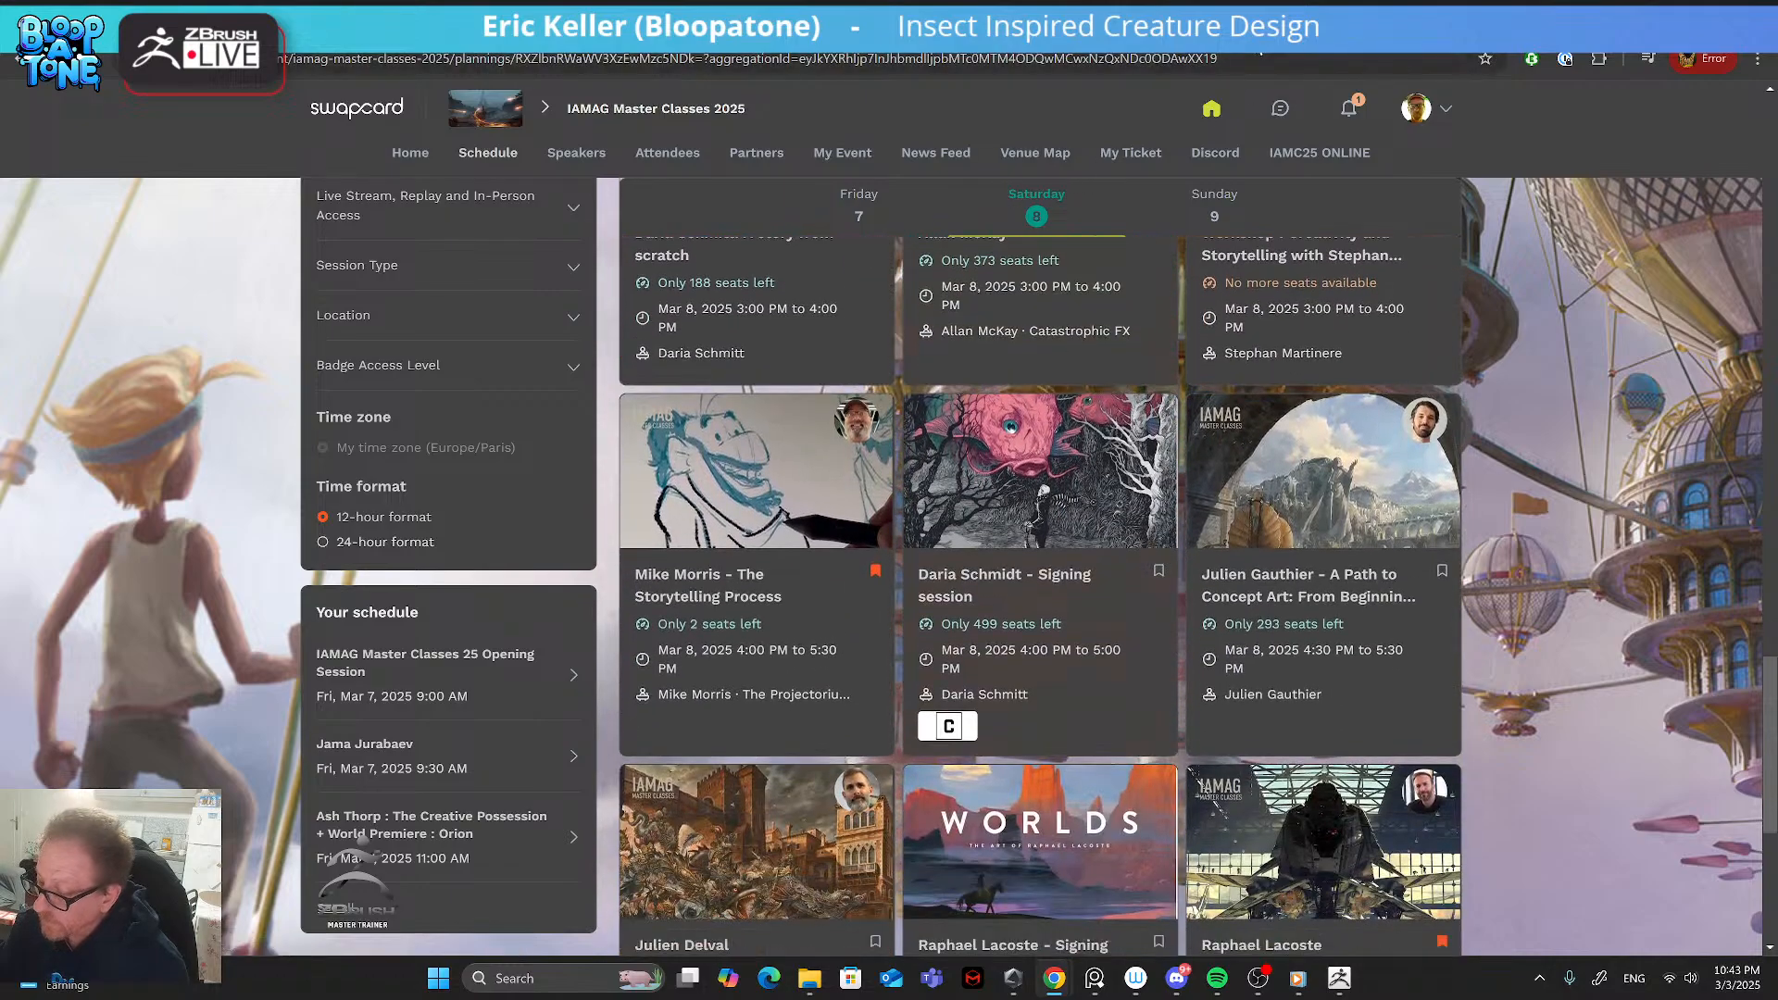
- Look through the Sunday 9 sessions in the schedule, from the morning exhibition and ZBrush sculpting talk to the closing after party
click(1227, 208)
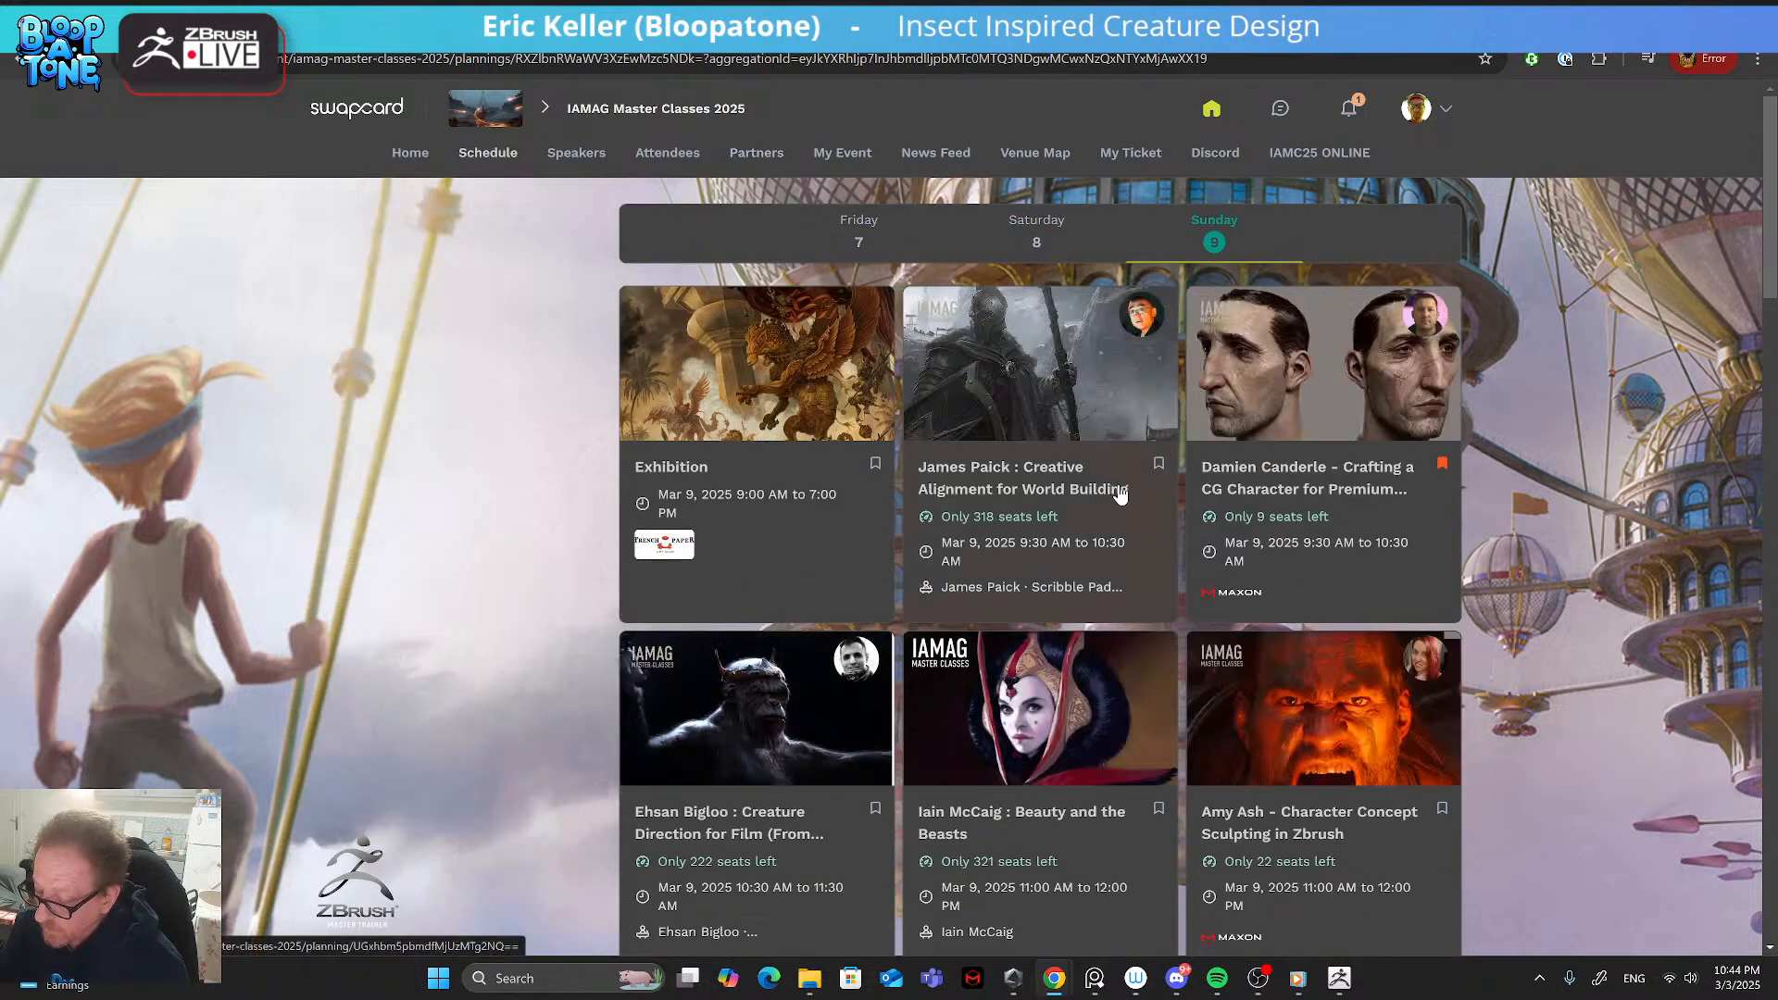
scroll(1123, 497, down, 8)
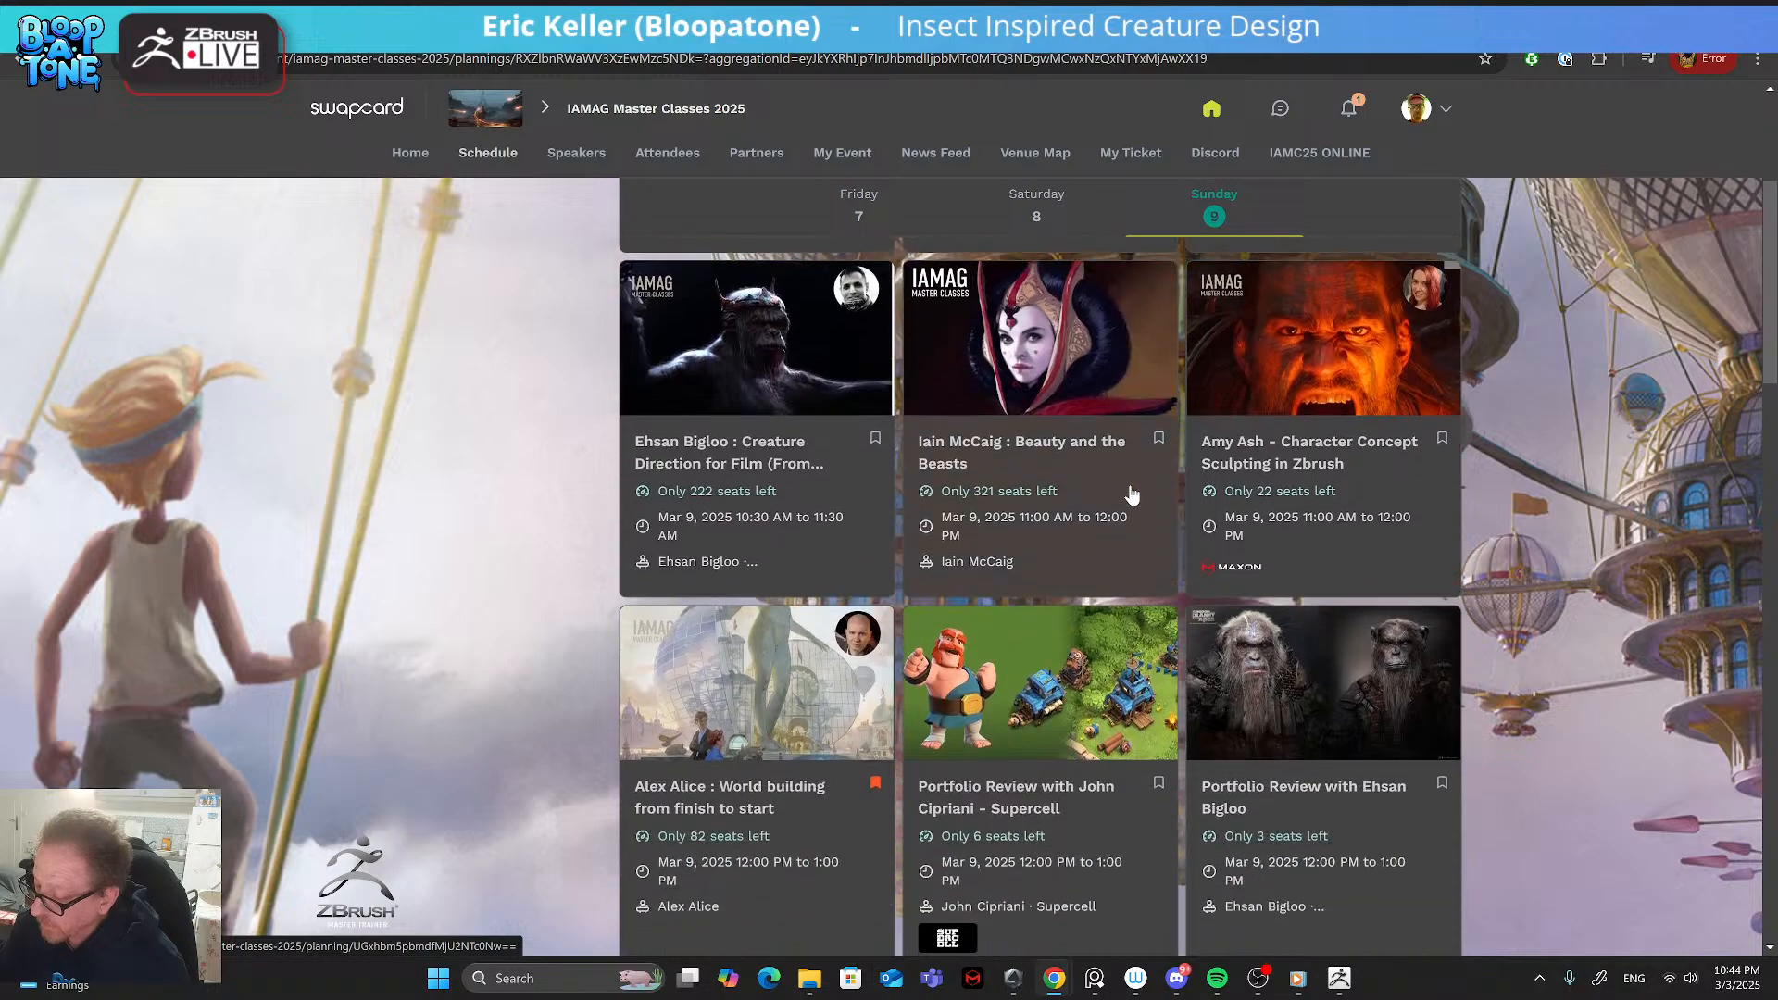
scroll(1222, 269, up, 4)
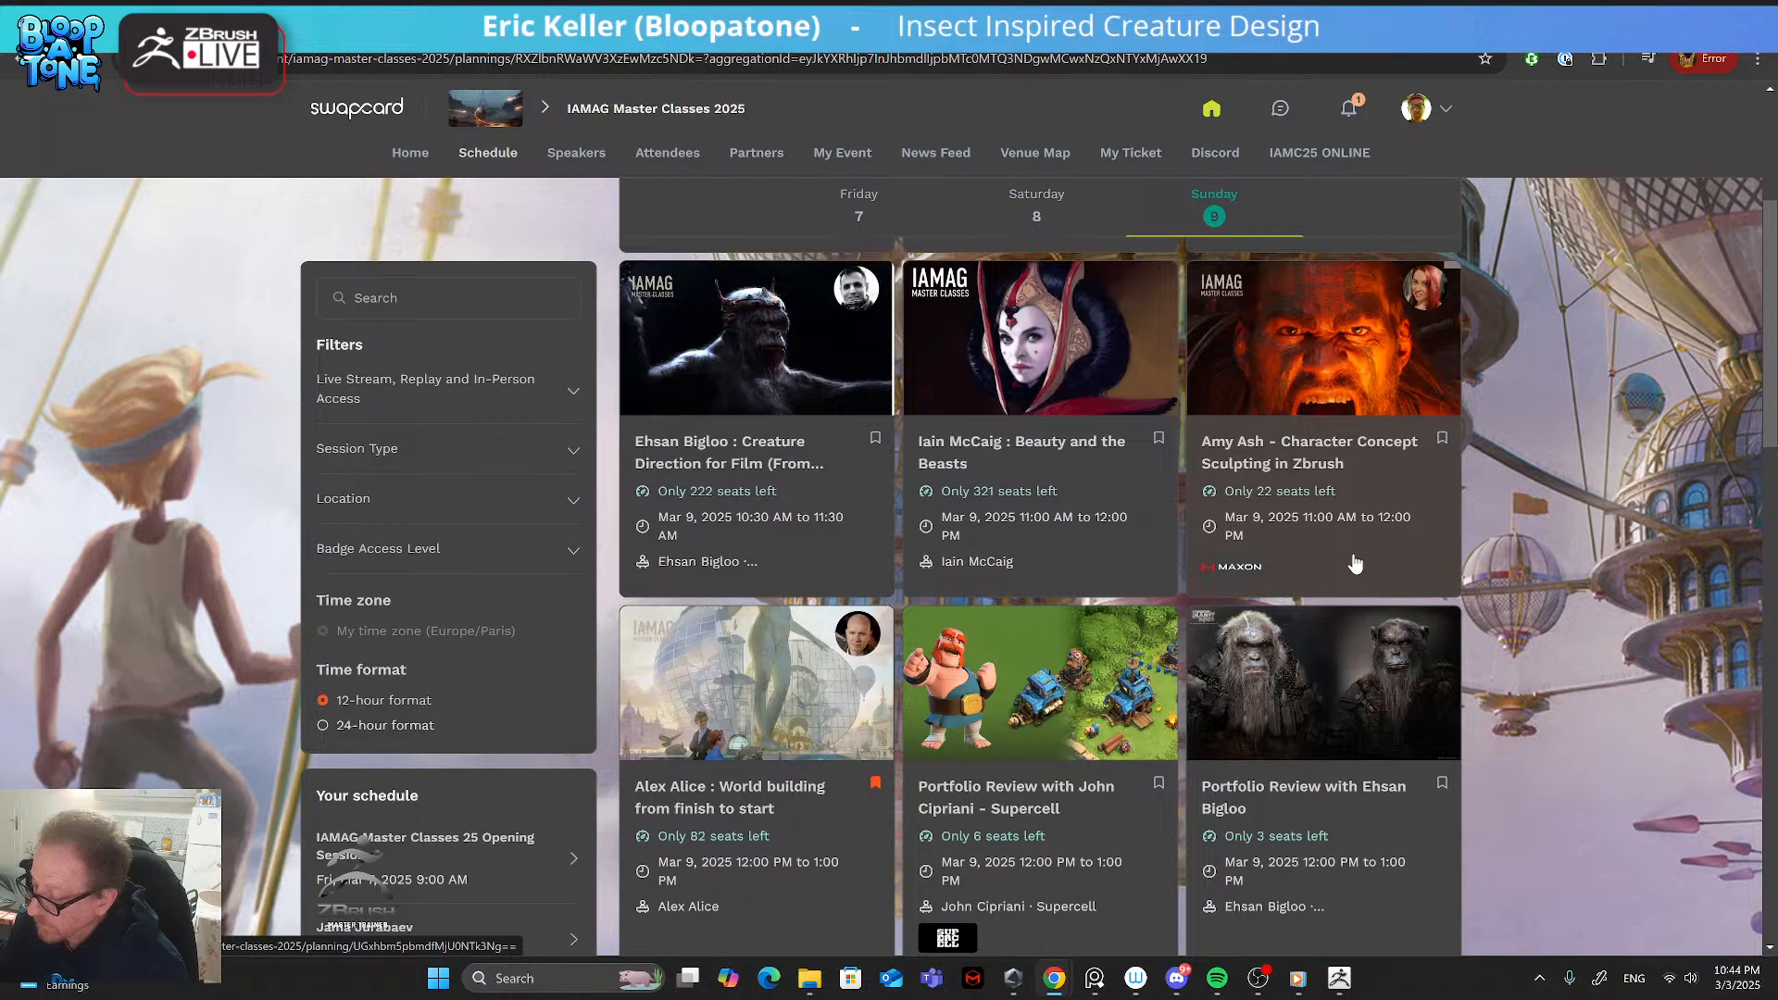
scroll(1334, 389, down, 3)
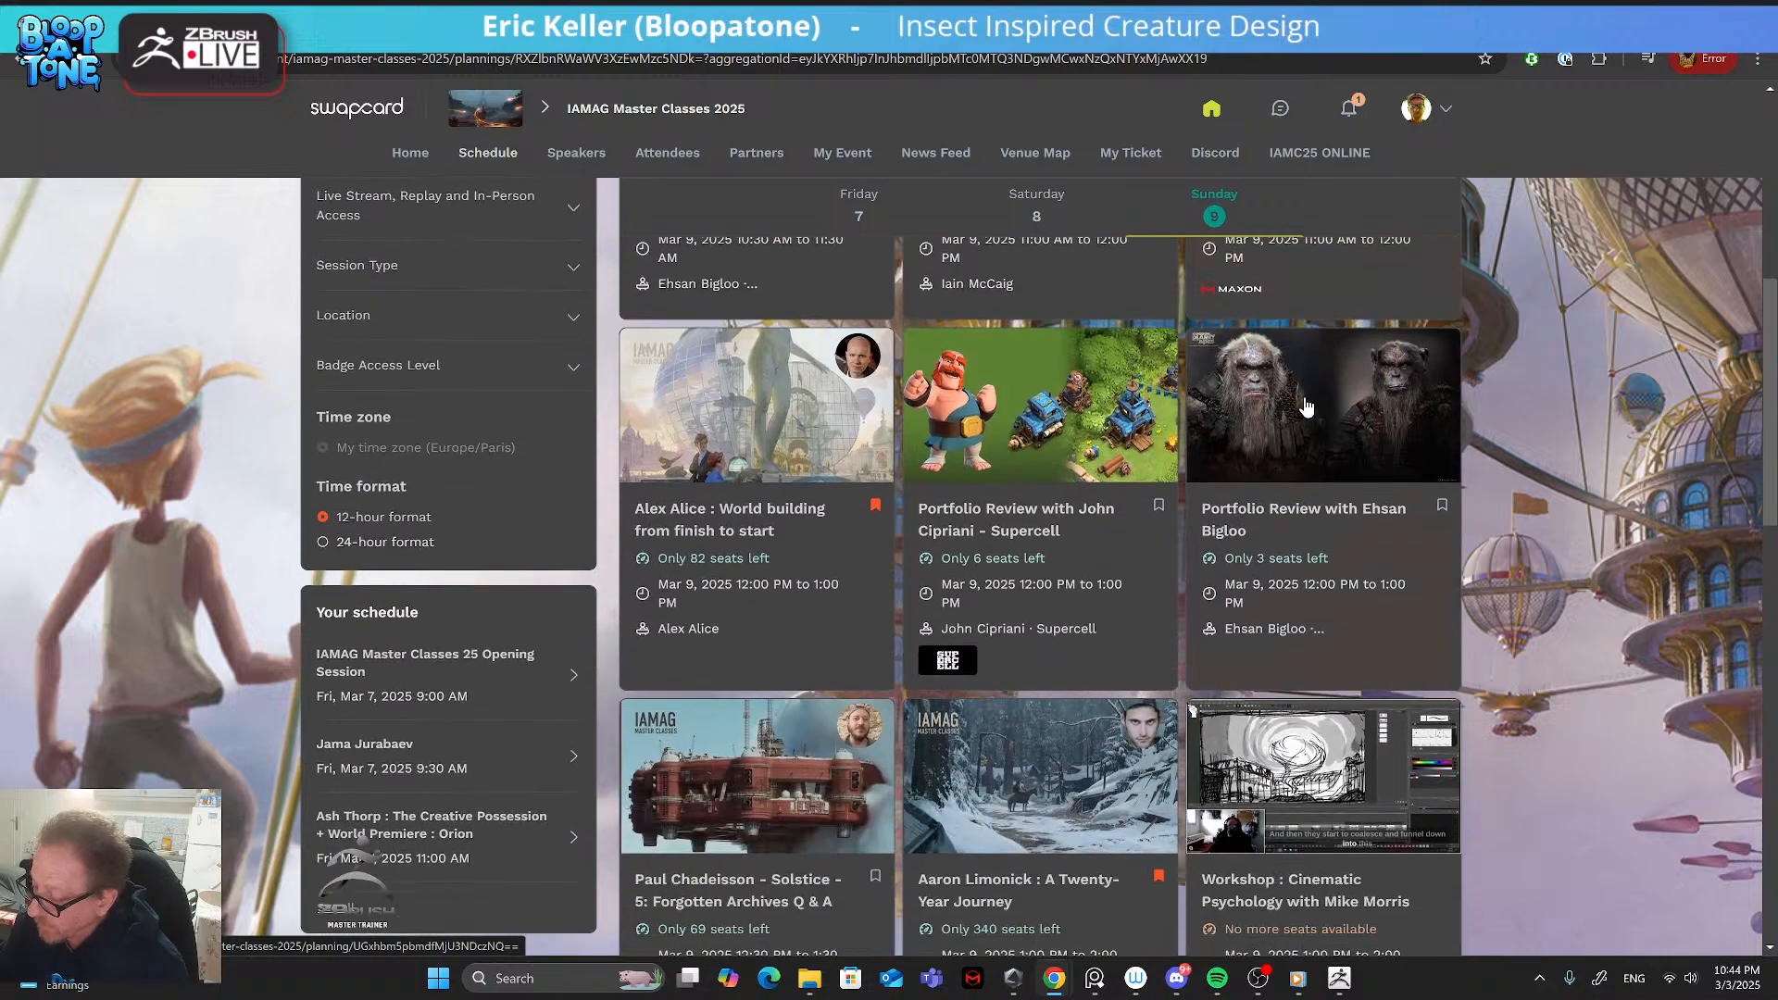
scroll(1308, 409, up, 2)
scroll(1326, 433, up, 2)
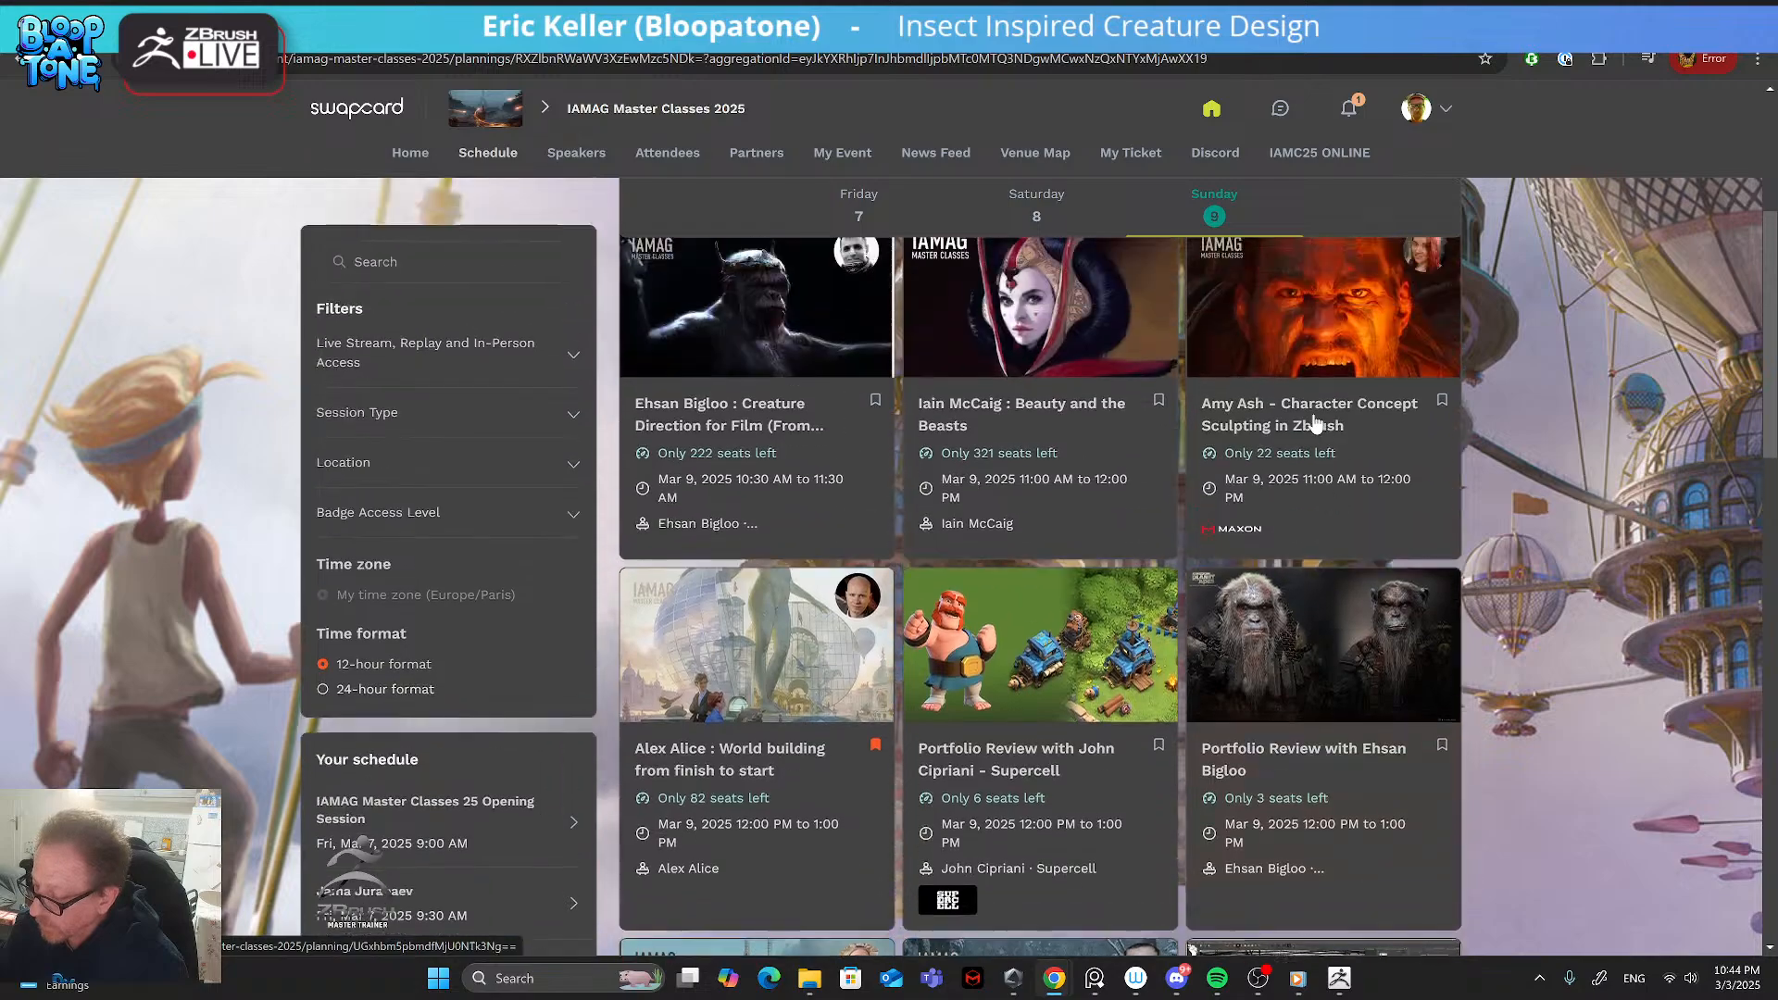
scroll(1315, 470, down, 3)
scroll(1315, 472, down, 9)
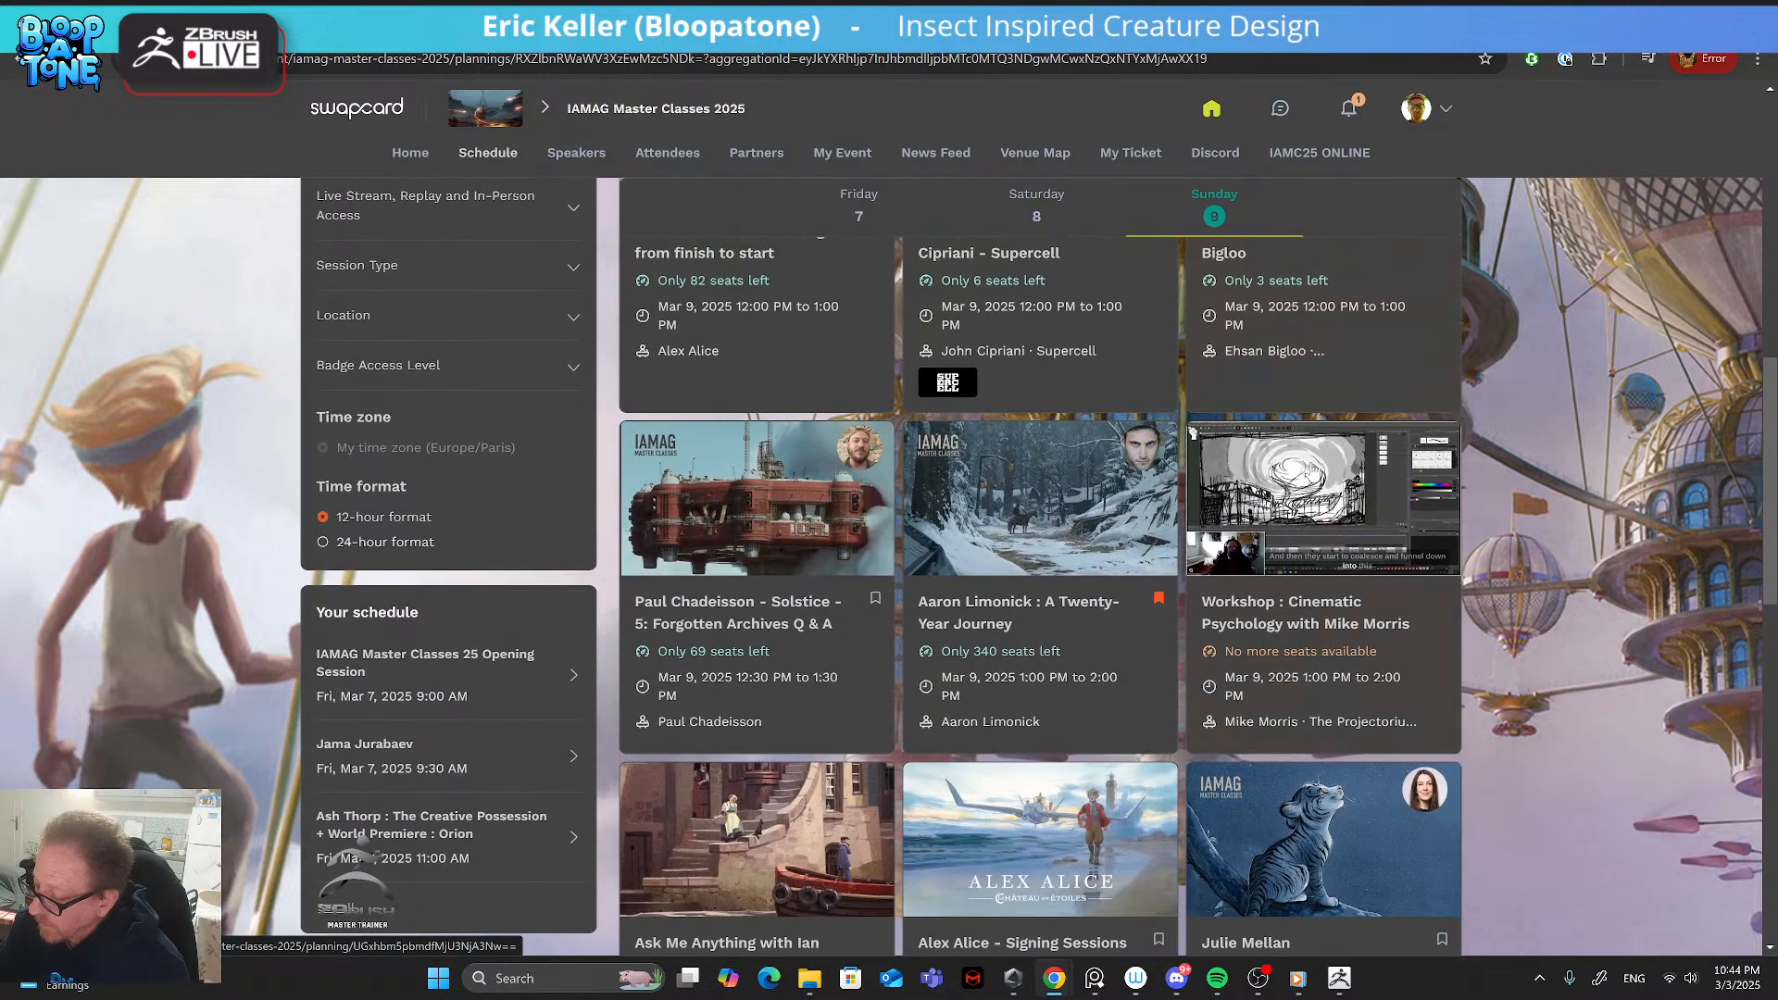
scroll(1315, 470, down, 6)
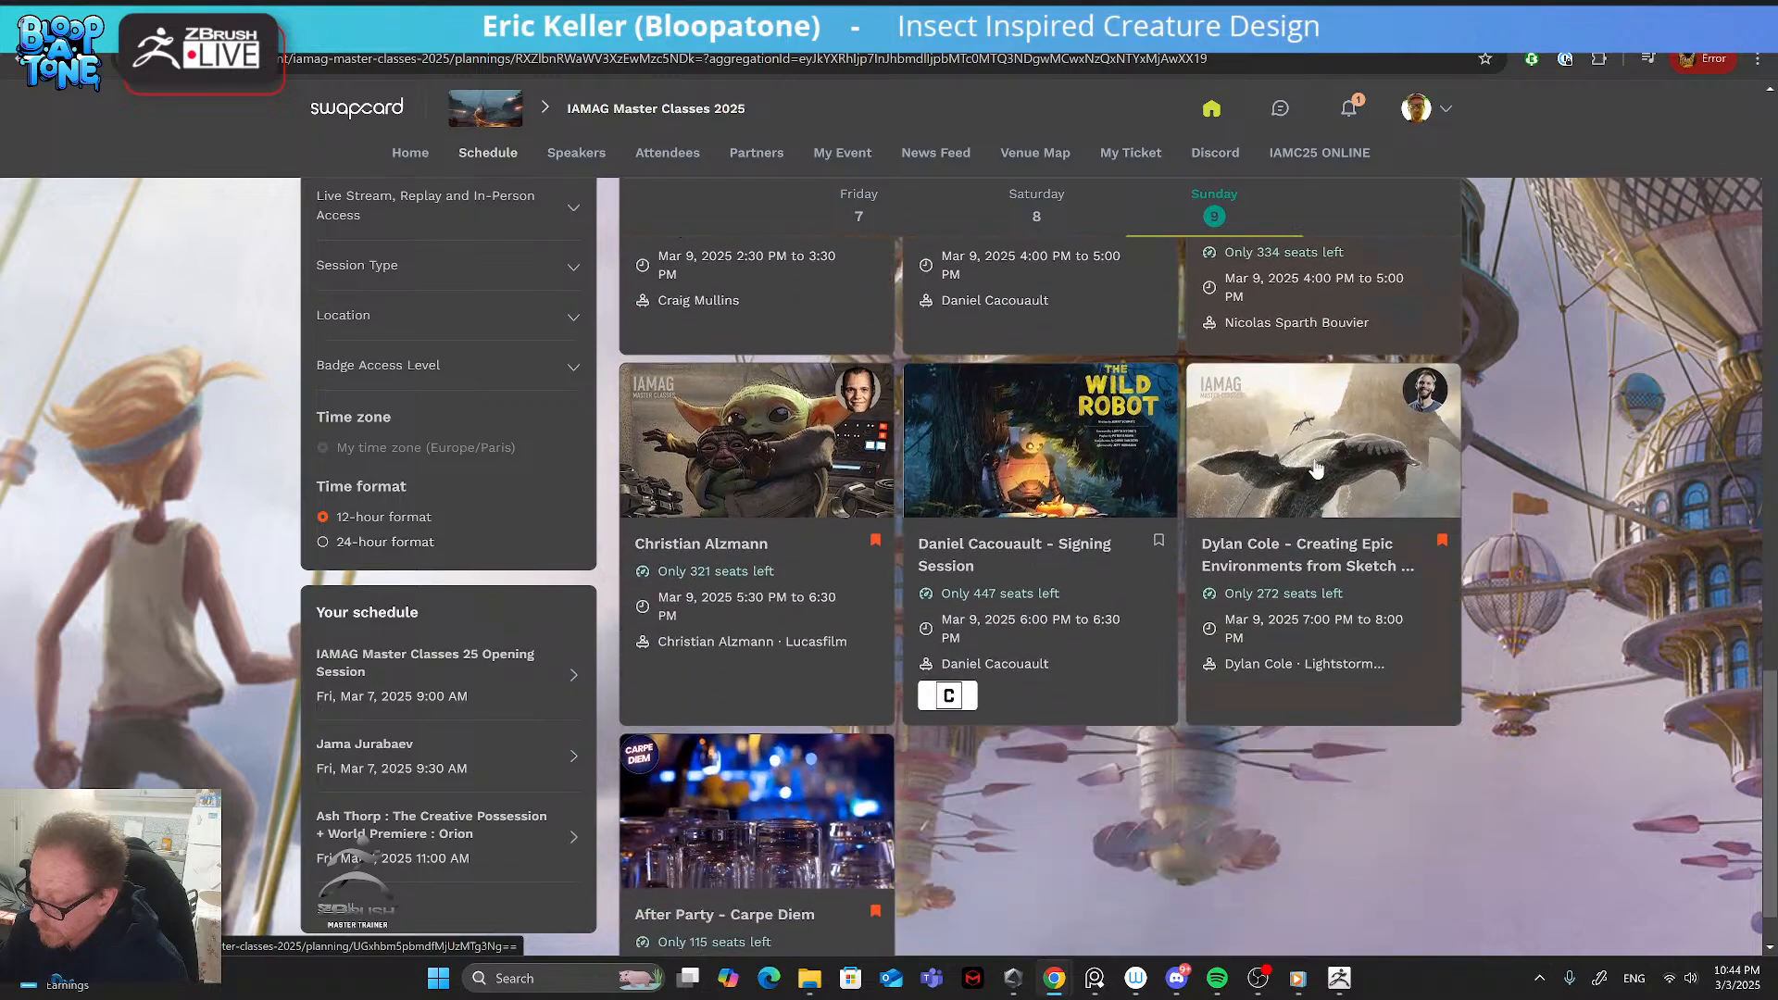
scroll(1315, 471, down, 1)
- Return to ZBrush, face the creature from the front, and place the shrunken grasshopper reference window beside it
drag(1307, 4, 0, 129)
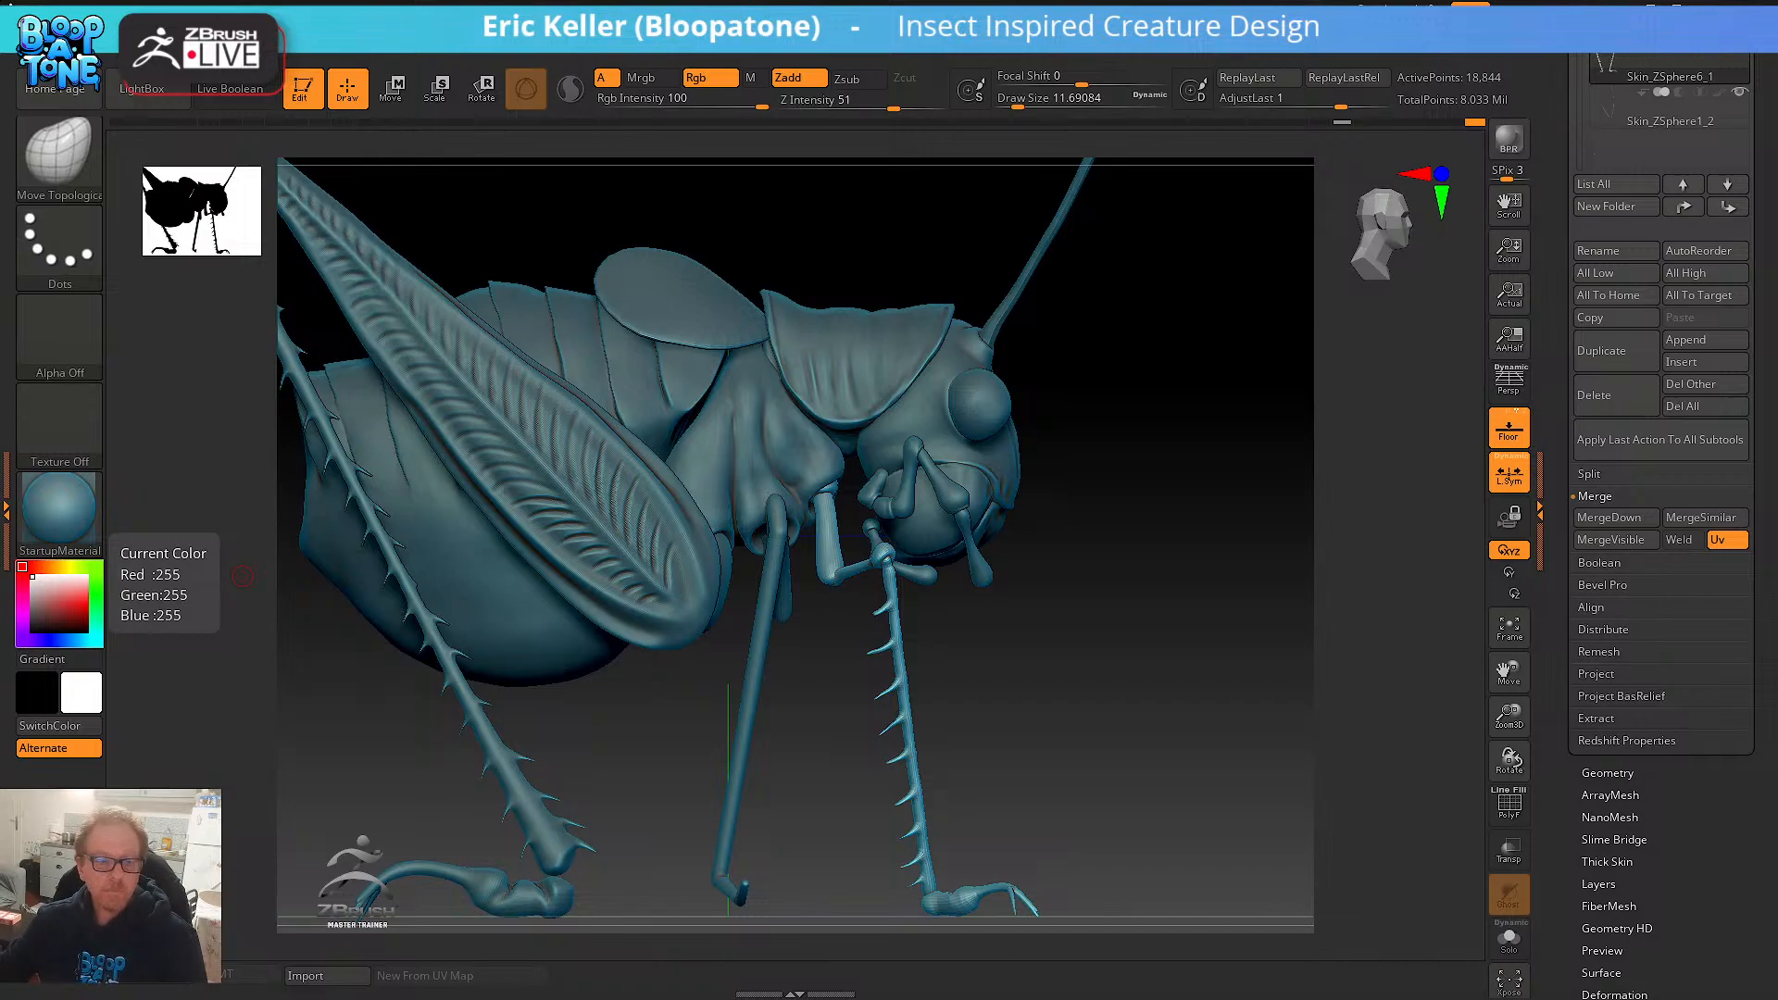
drag(1202, 508, 1153, 585)
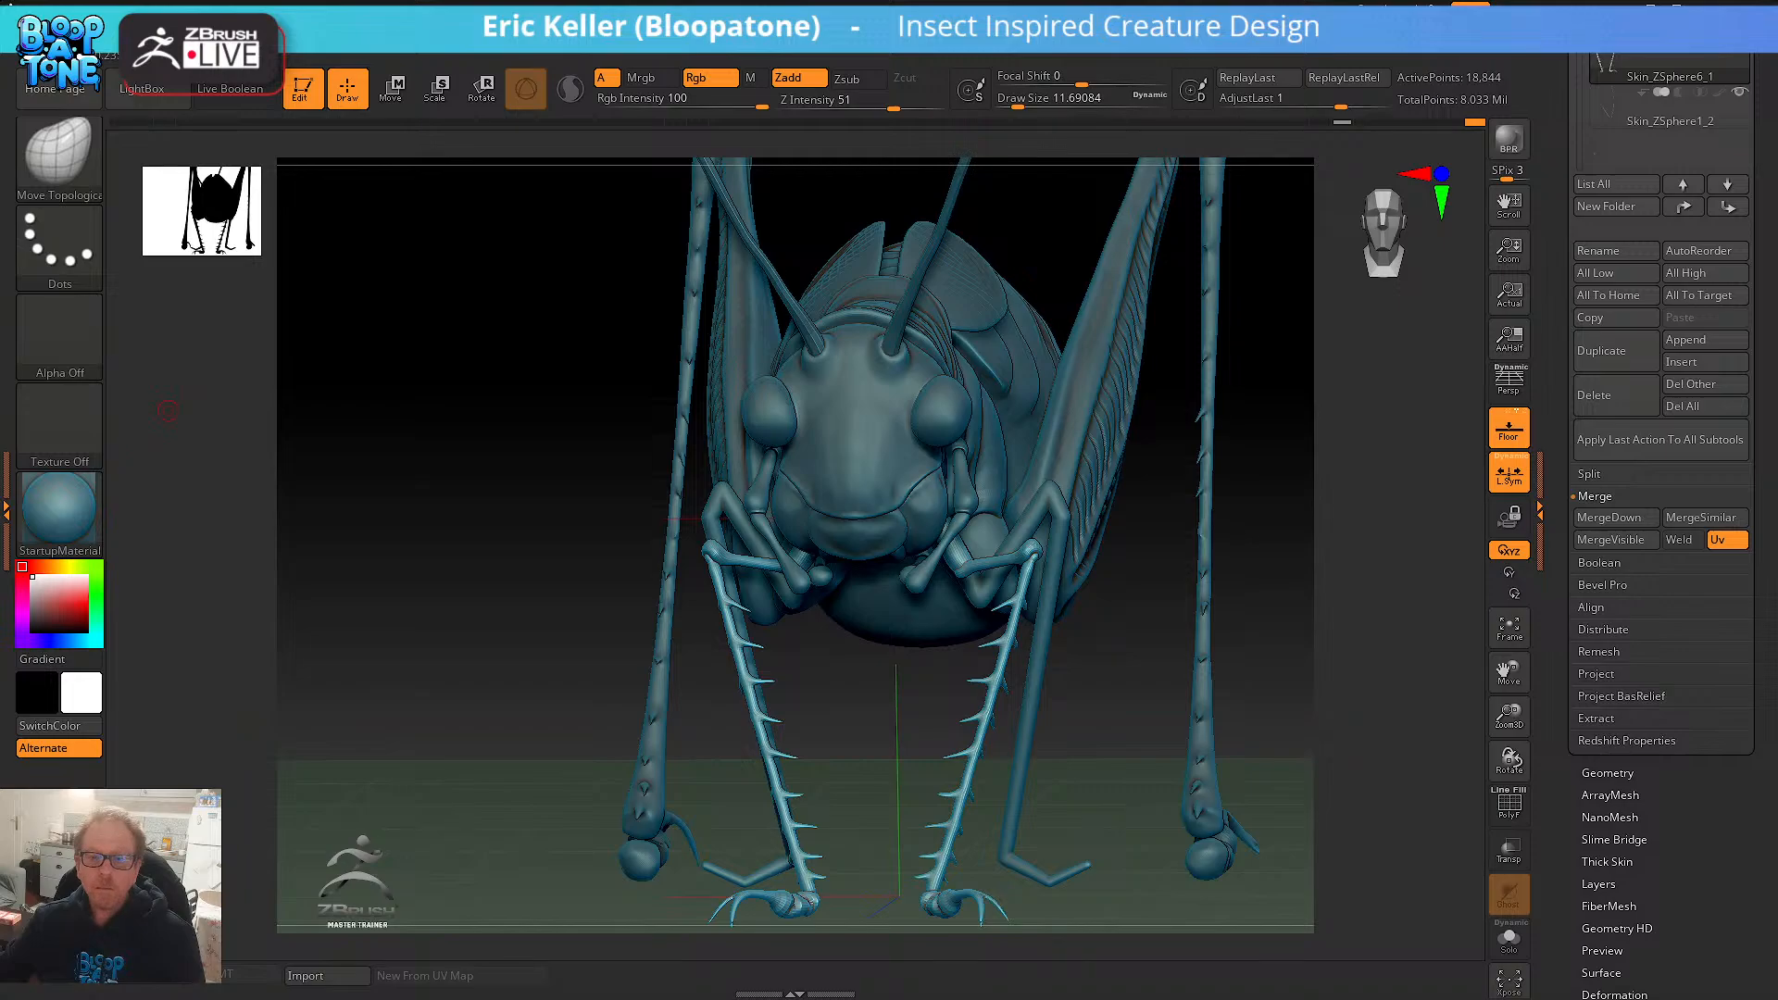
right_drag(2, 371, 519, 222)
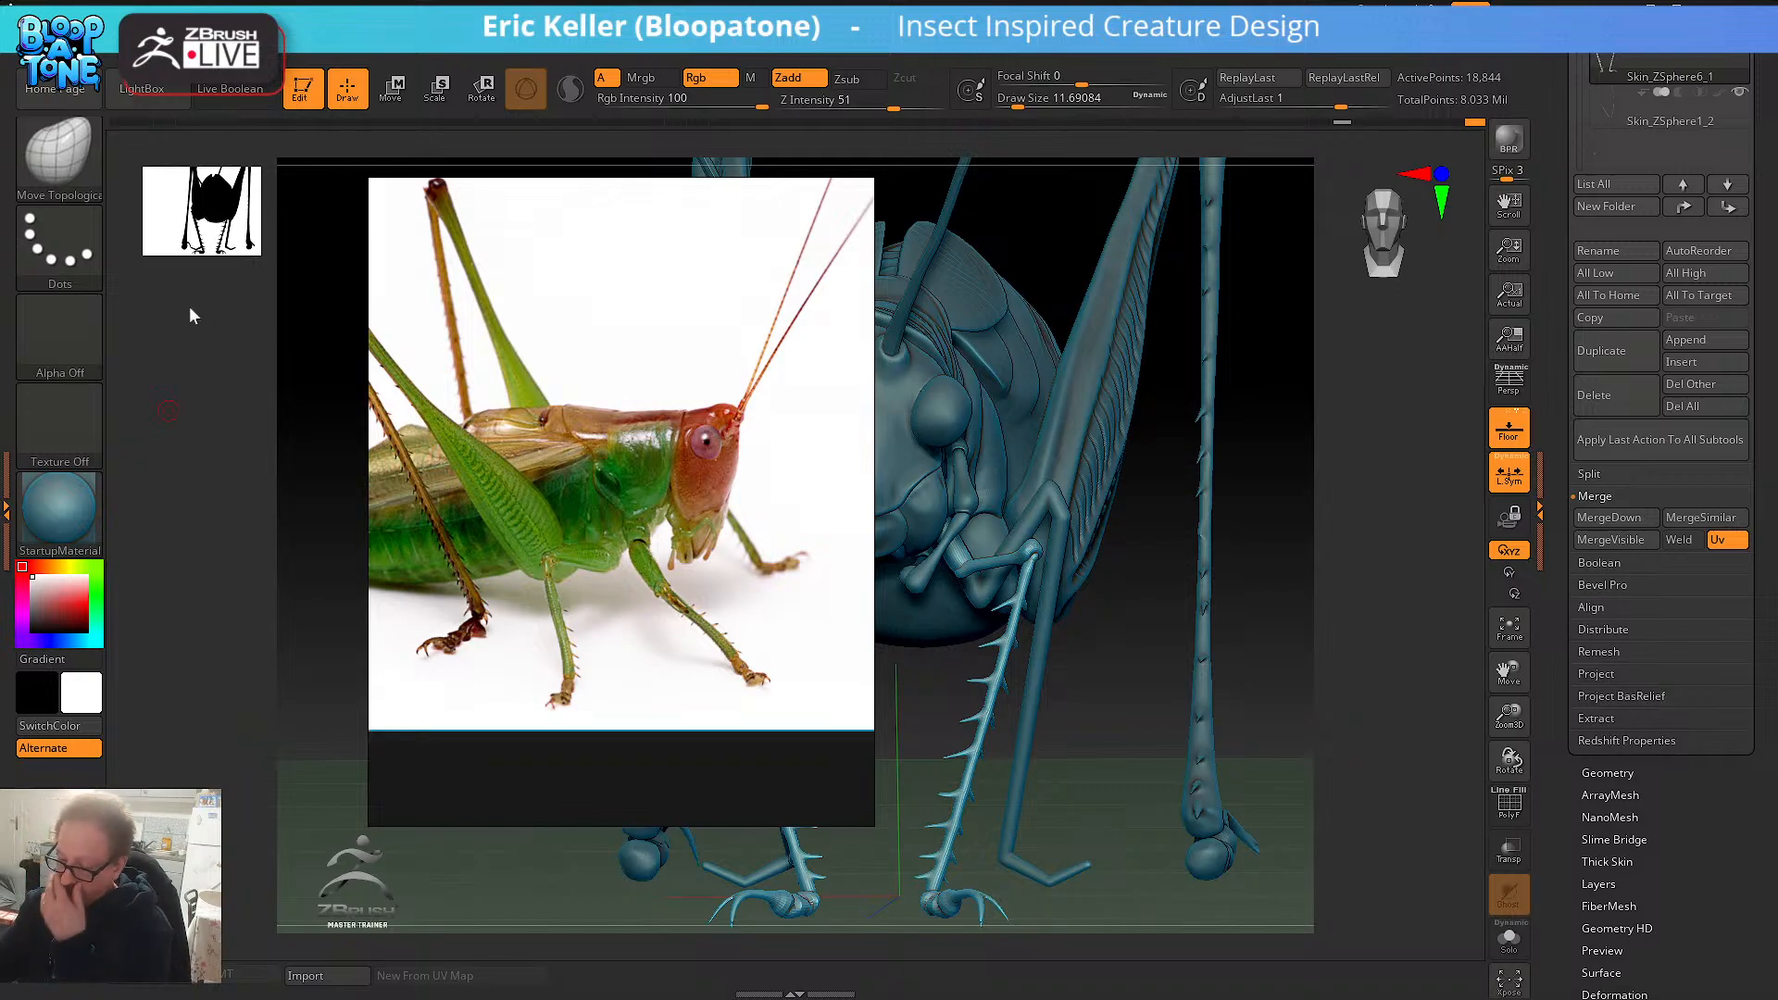
drag(620, 452, 370, 513)
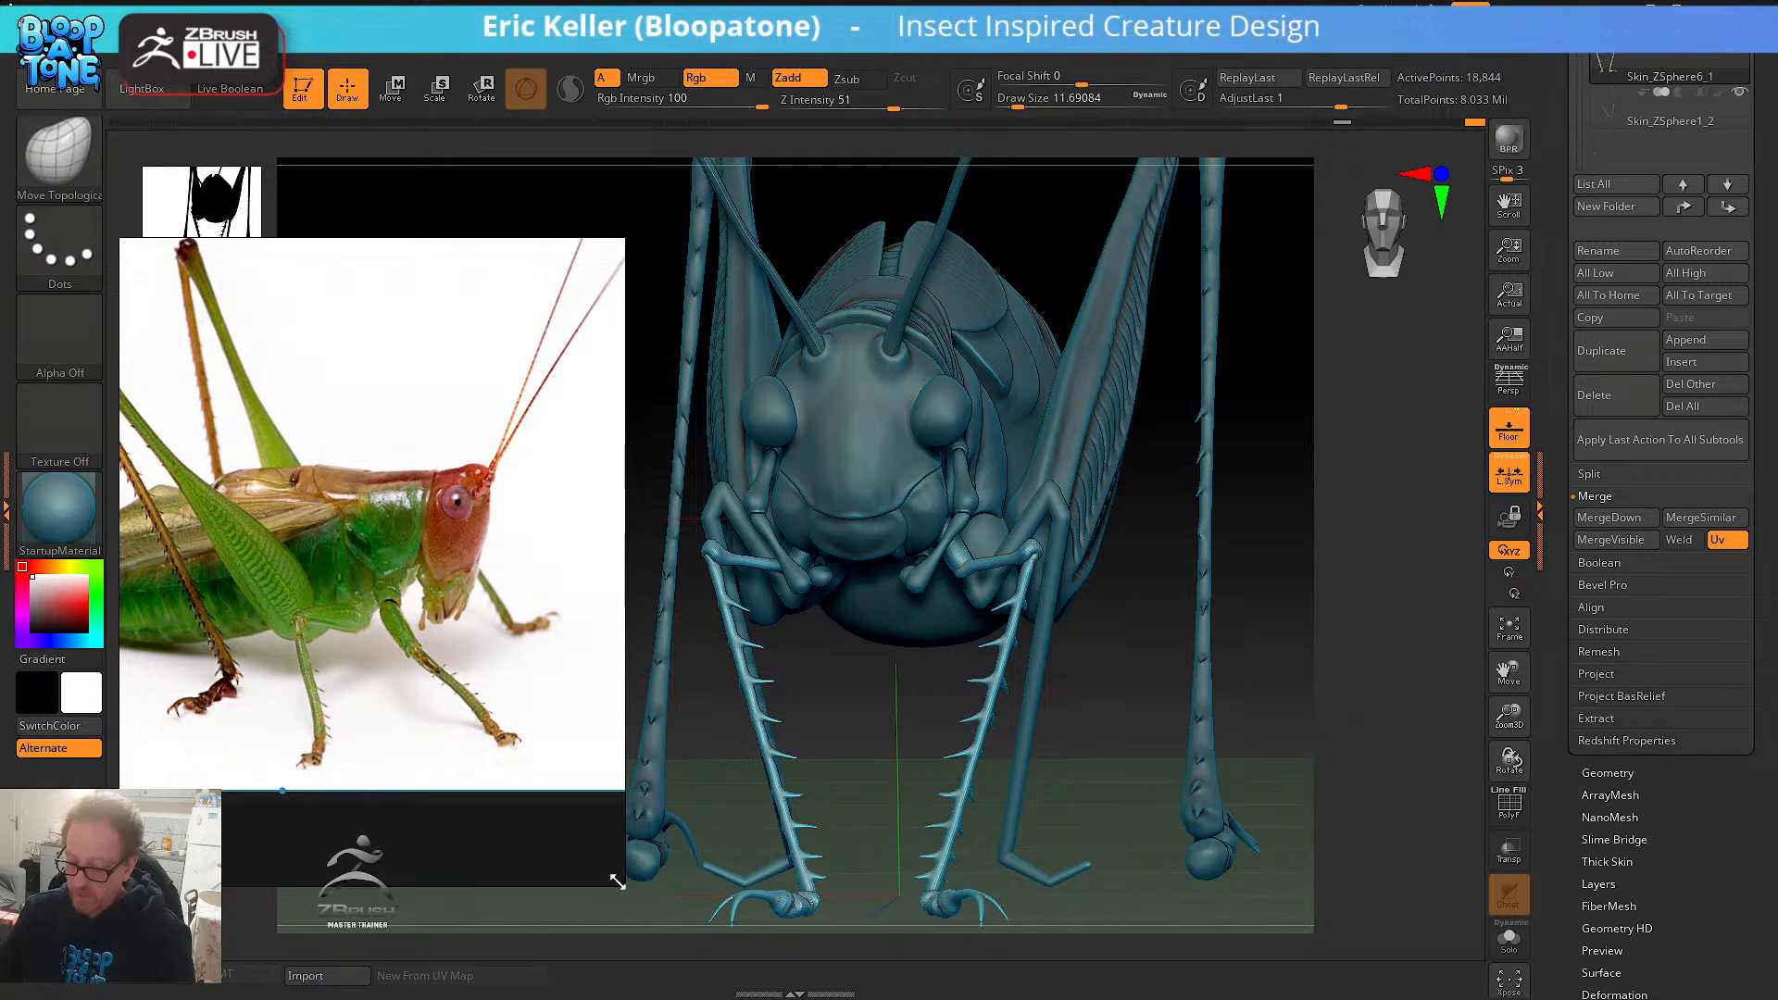
drag(621, 884, 535, 755)
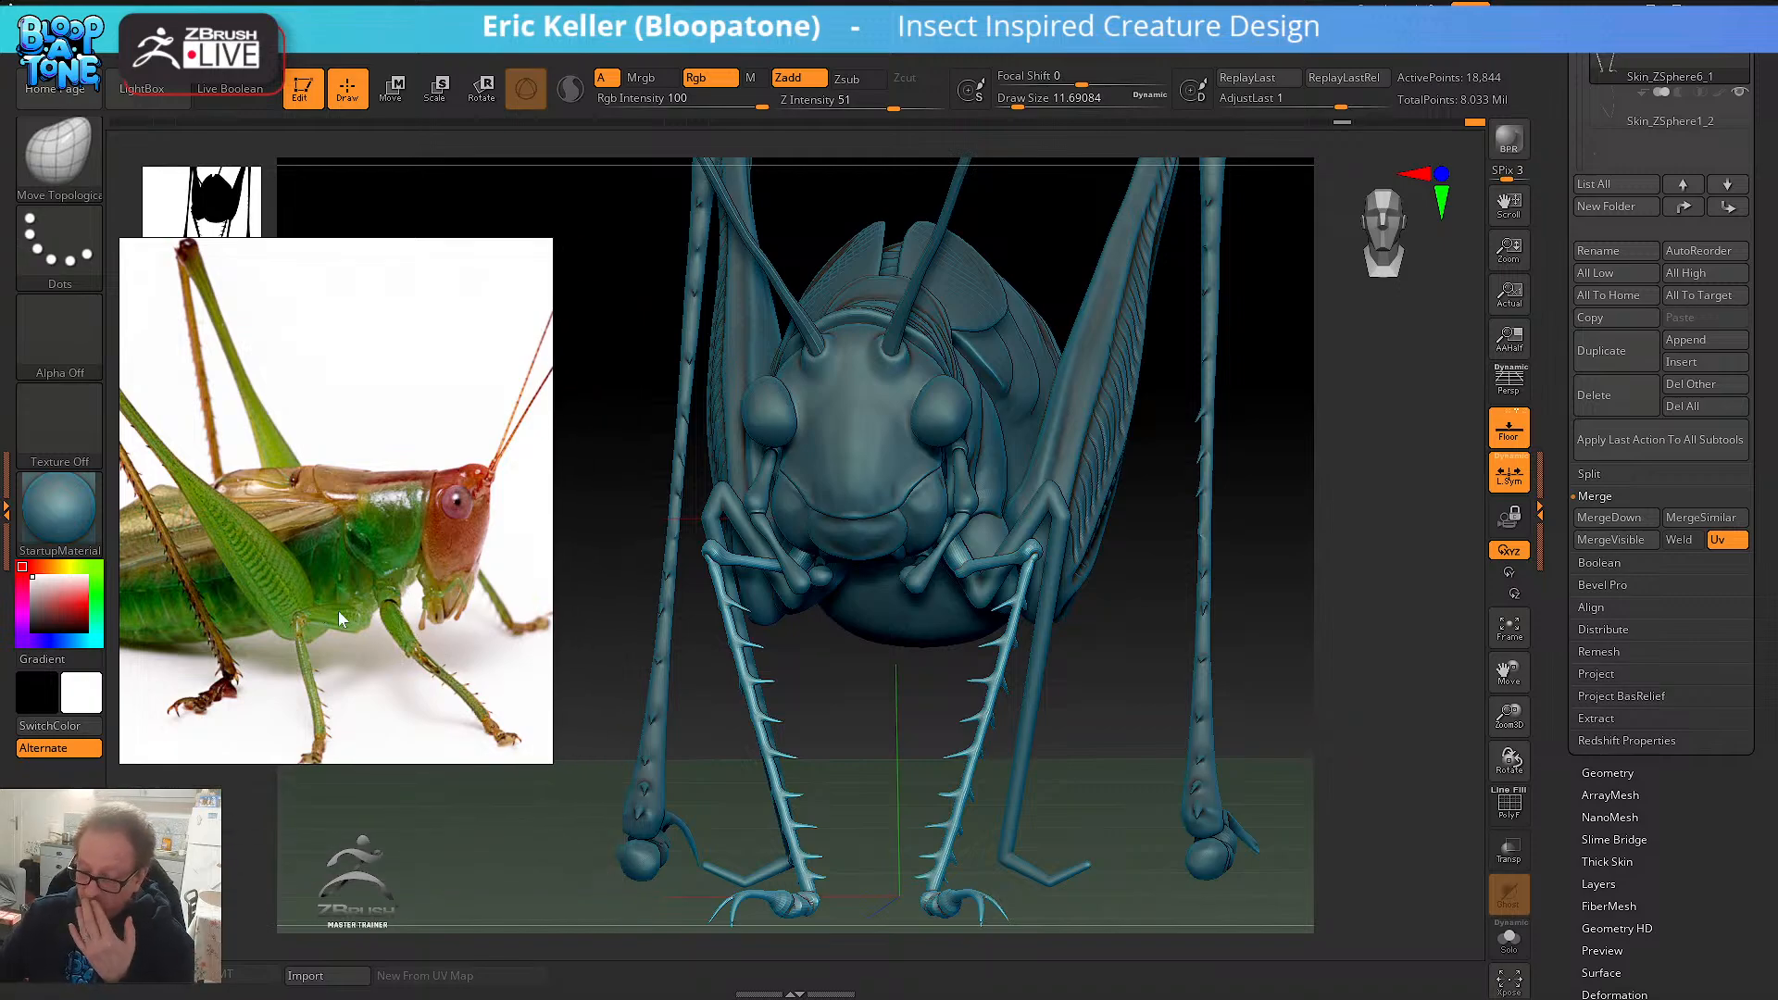
- Examine the leg joints and proportions in the grasshopper reference photos, keeping both the green and the red-legged insect in view
scroll(337, 609, down, 2)
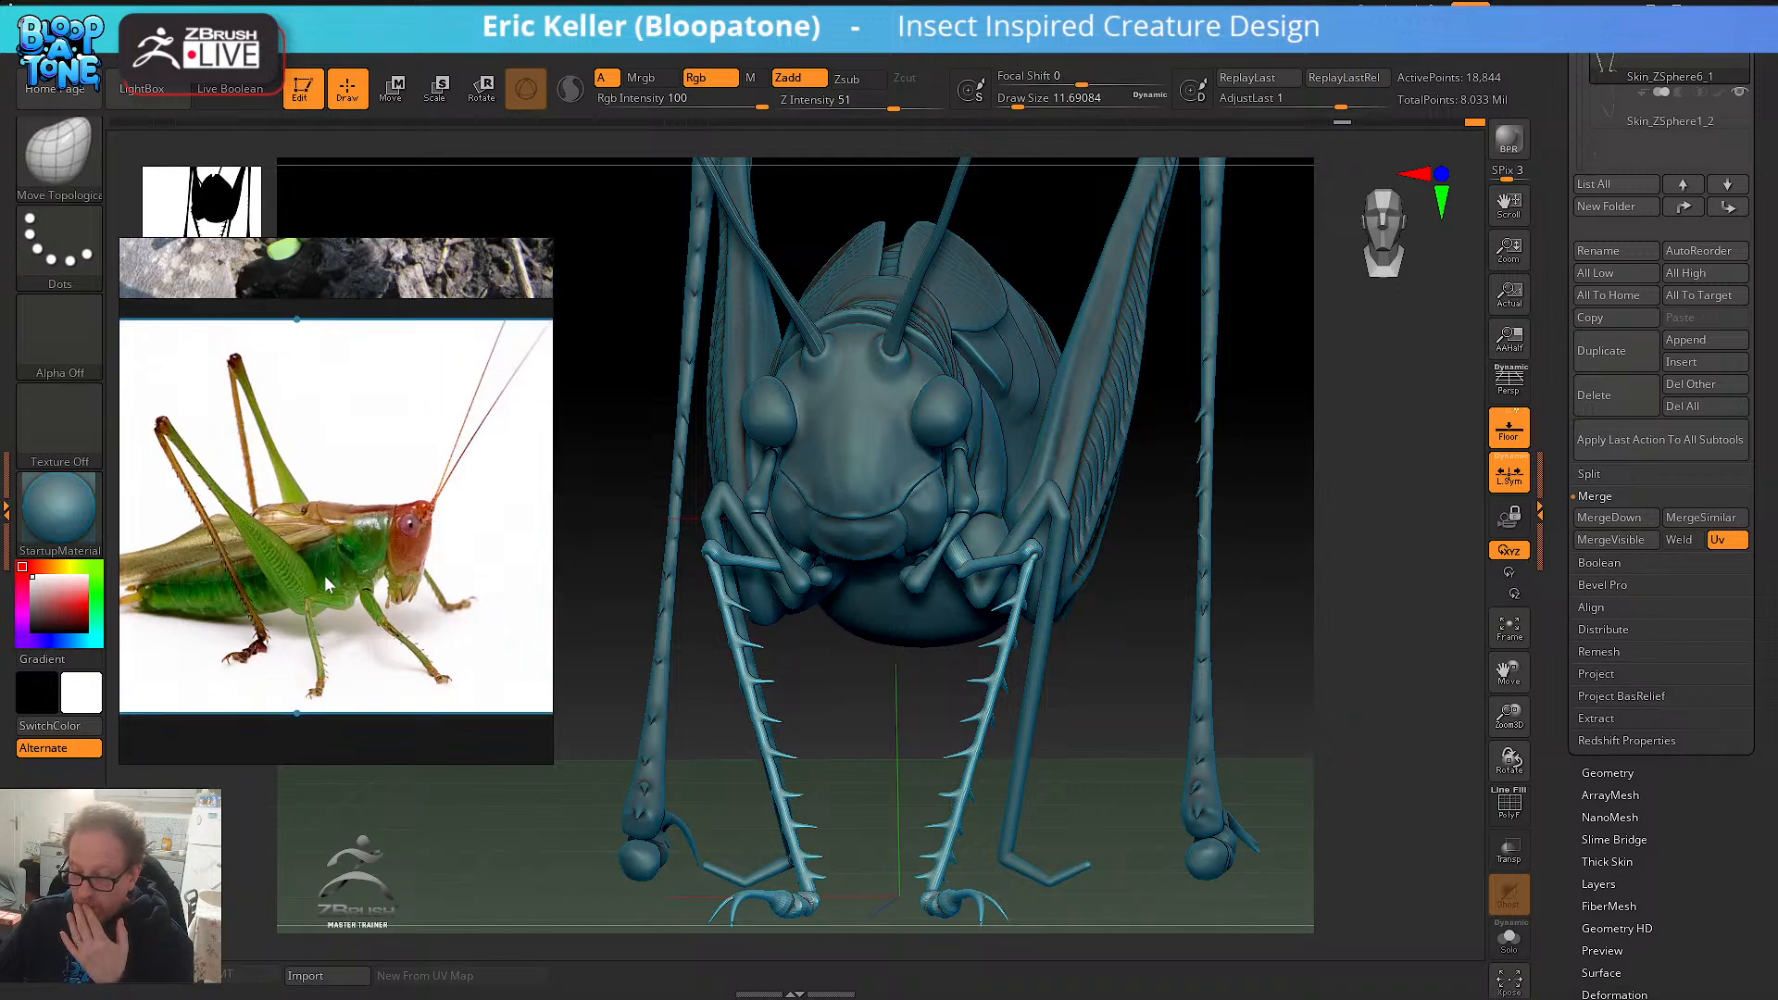
scroll(326, 576, down, 2)
scroll(321, 567, up, 2)
scroll(330, 567, down, 1)
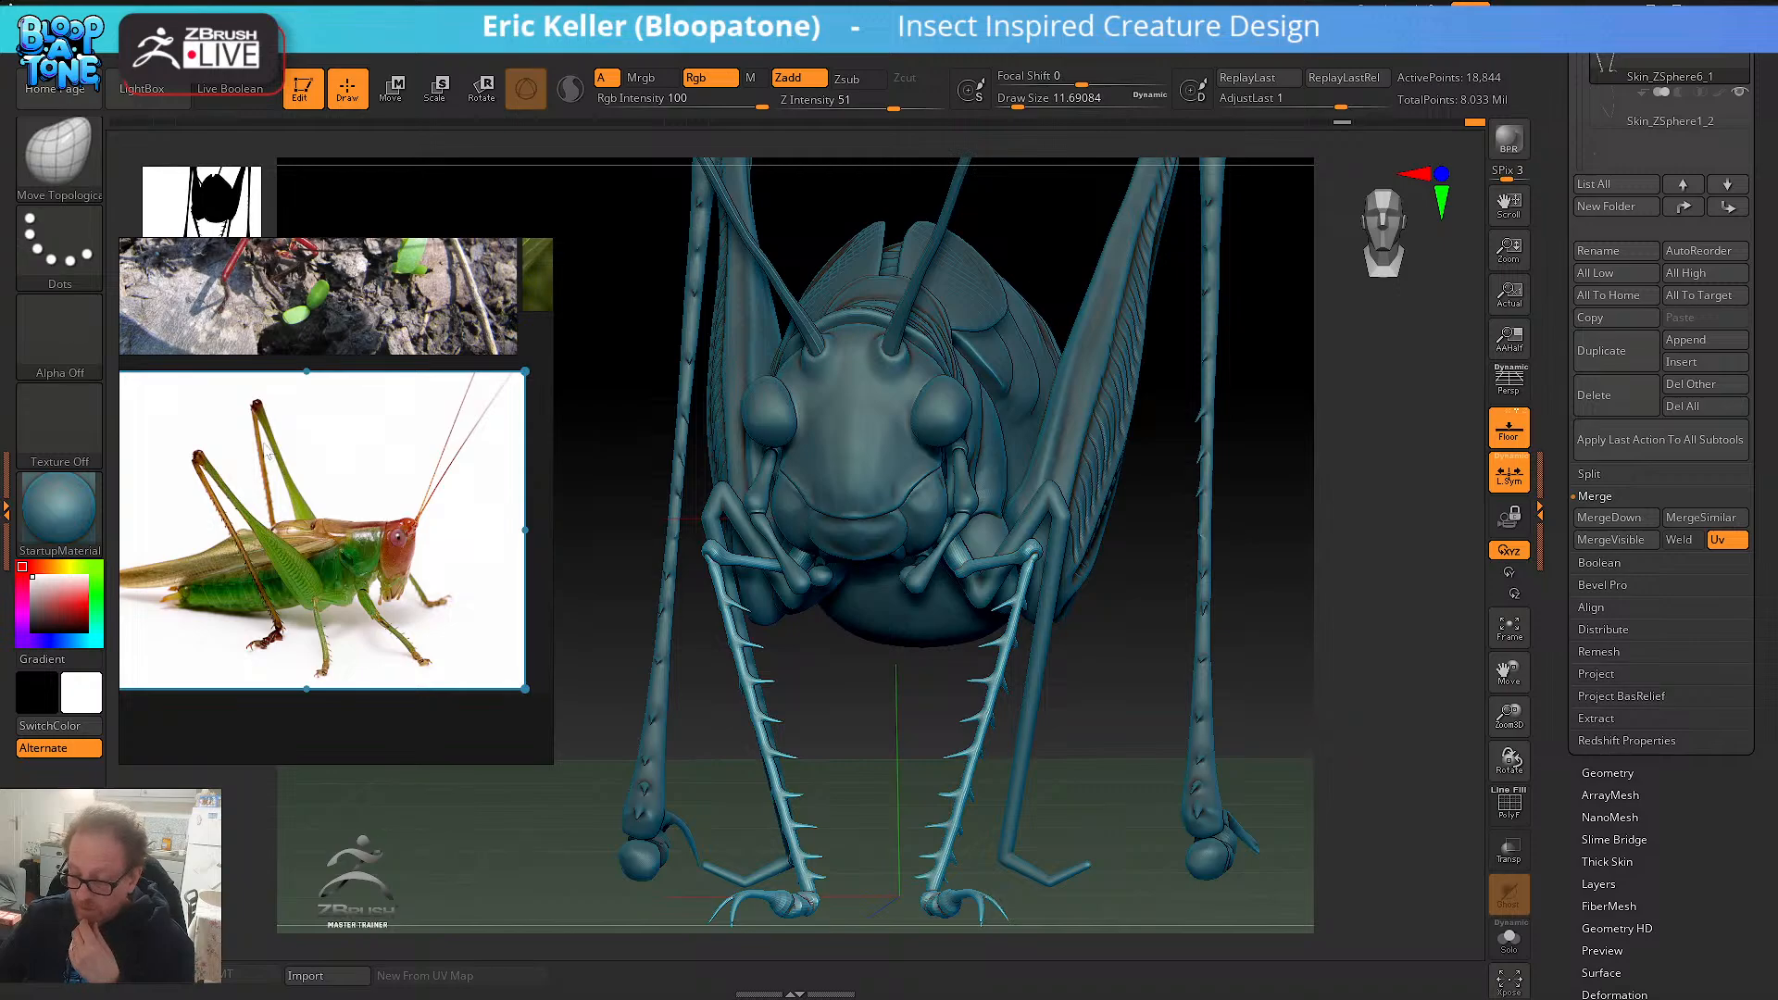
scroll(265, 445, down, 1)
scroll(264, 446, up, 2)
scroll(264, 444, down, 1)
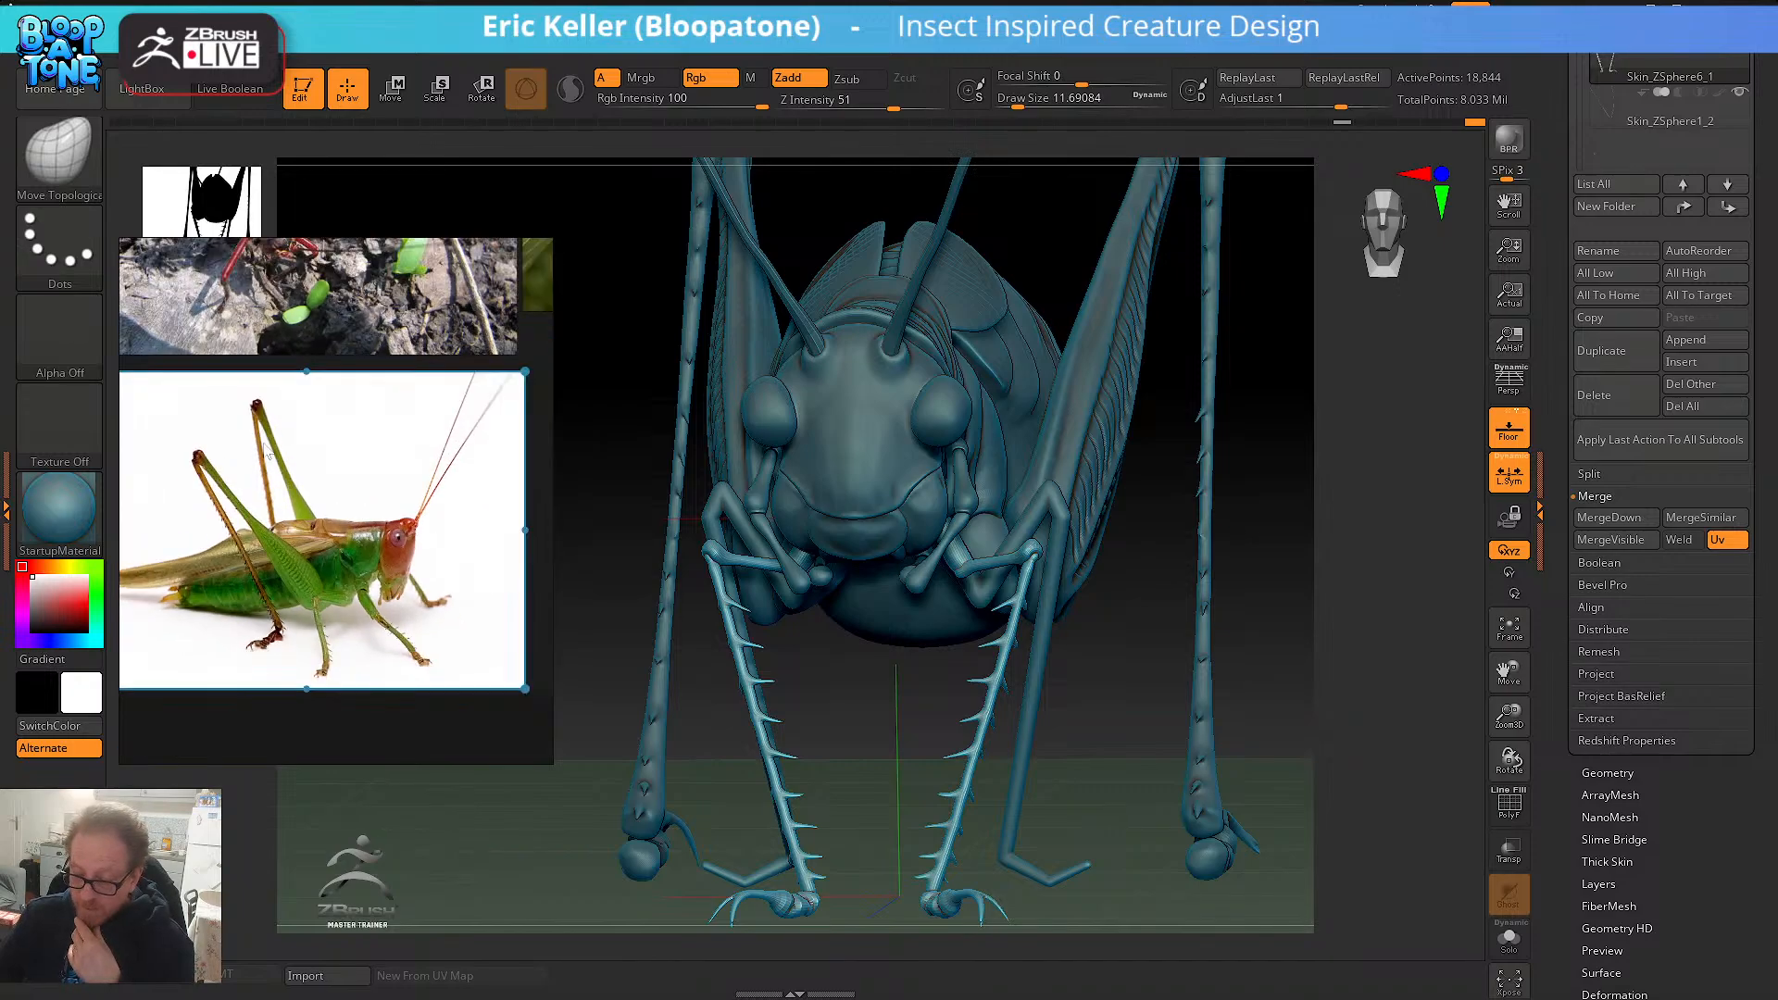
scroll(265, 451, up, 1)
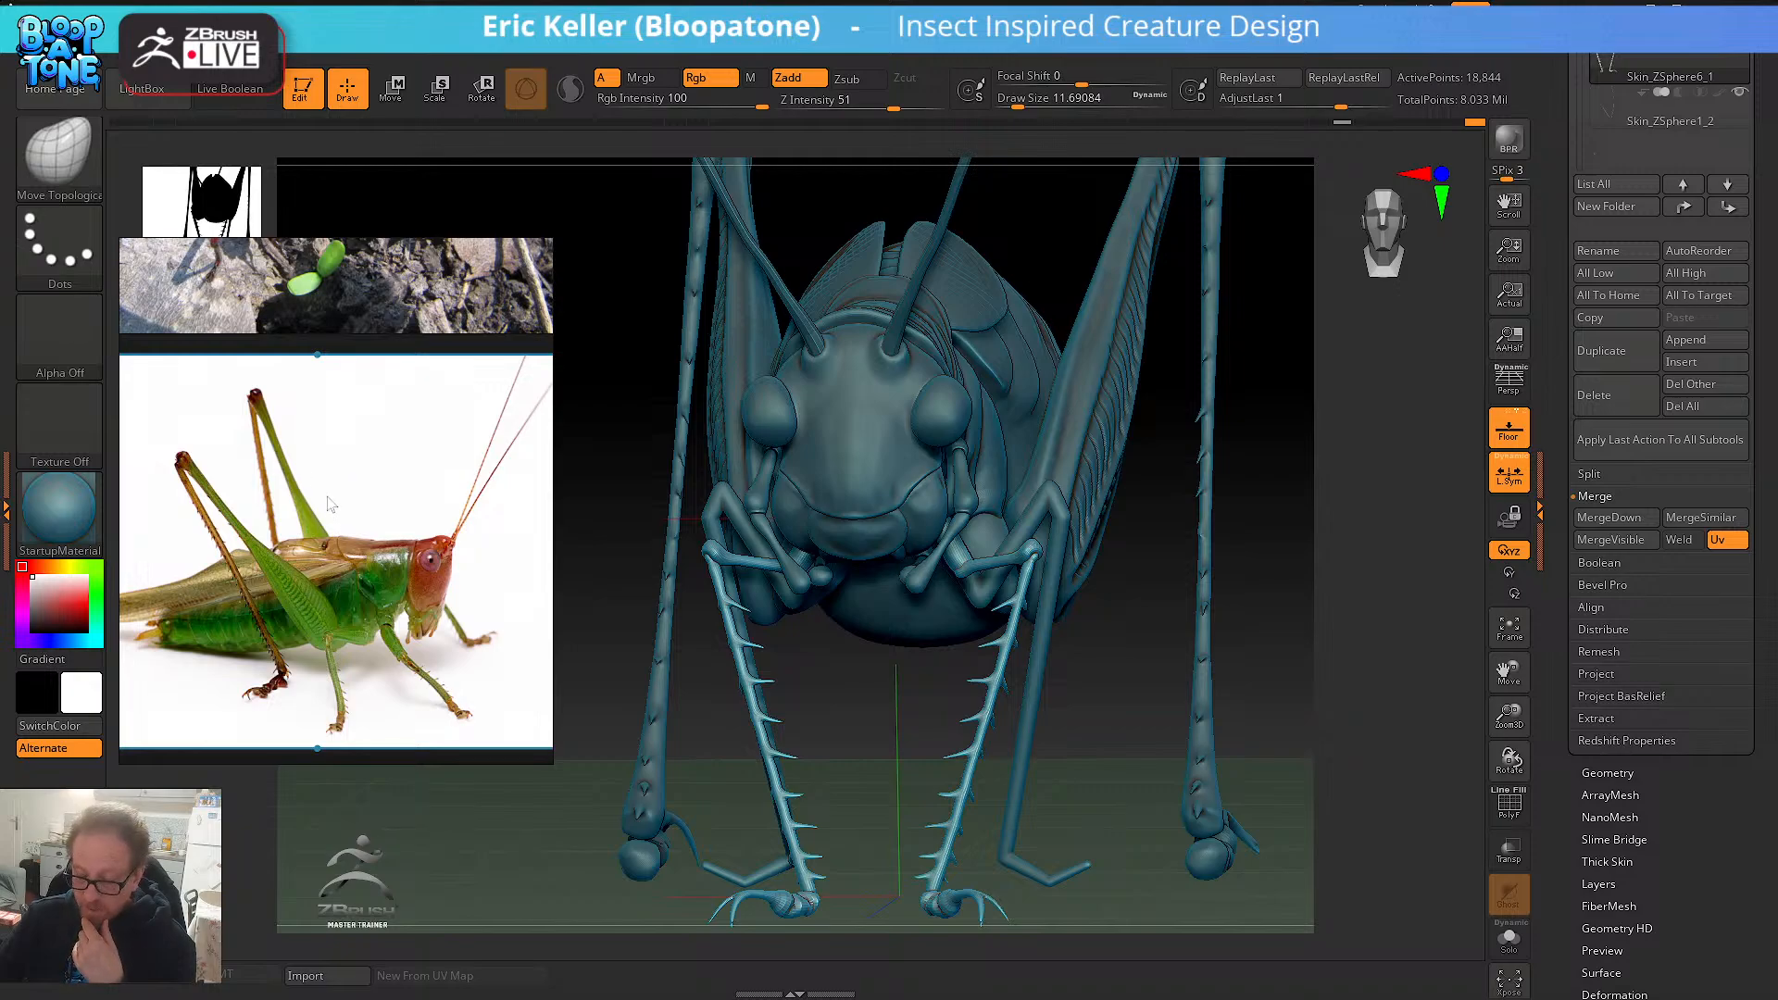
scroll(321, 508, down, 1)
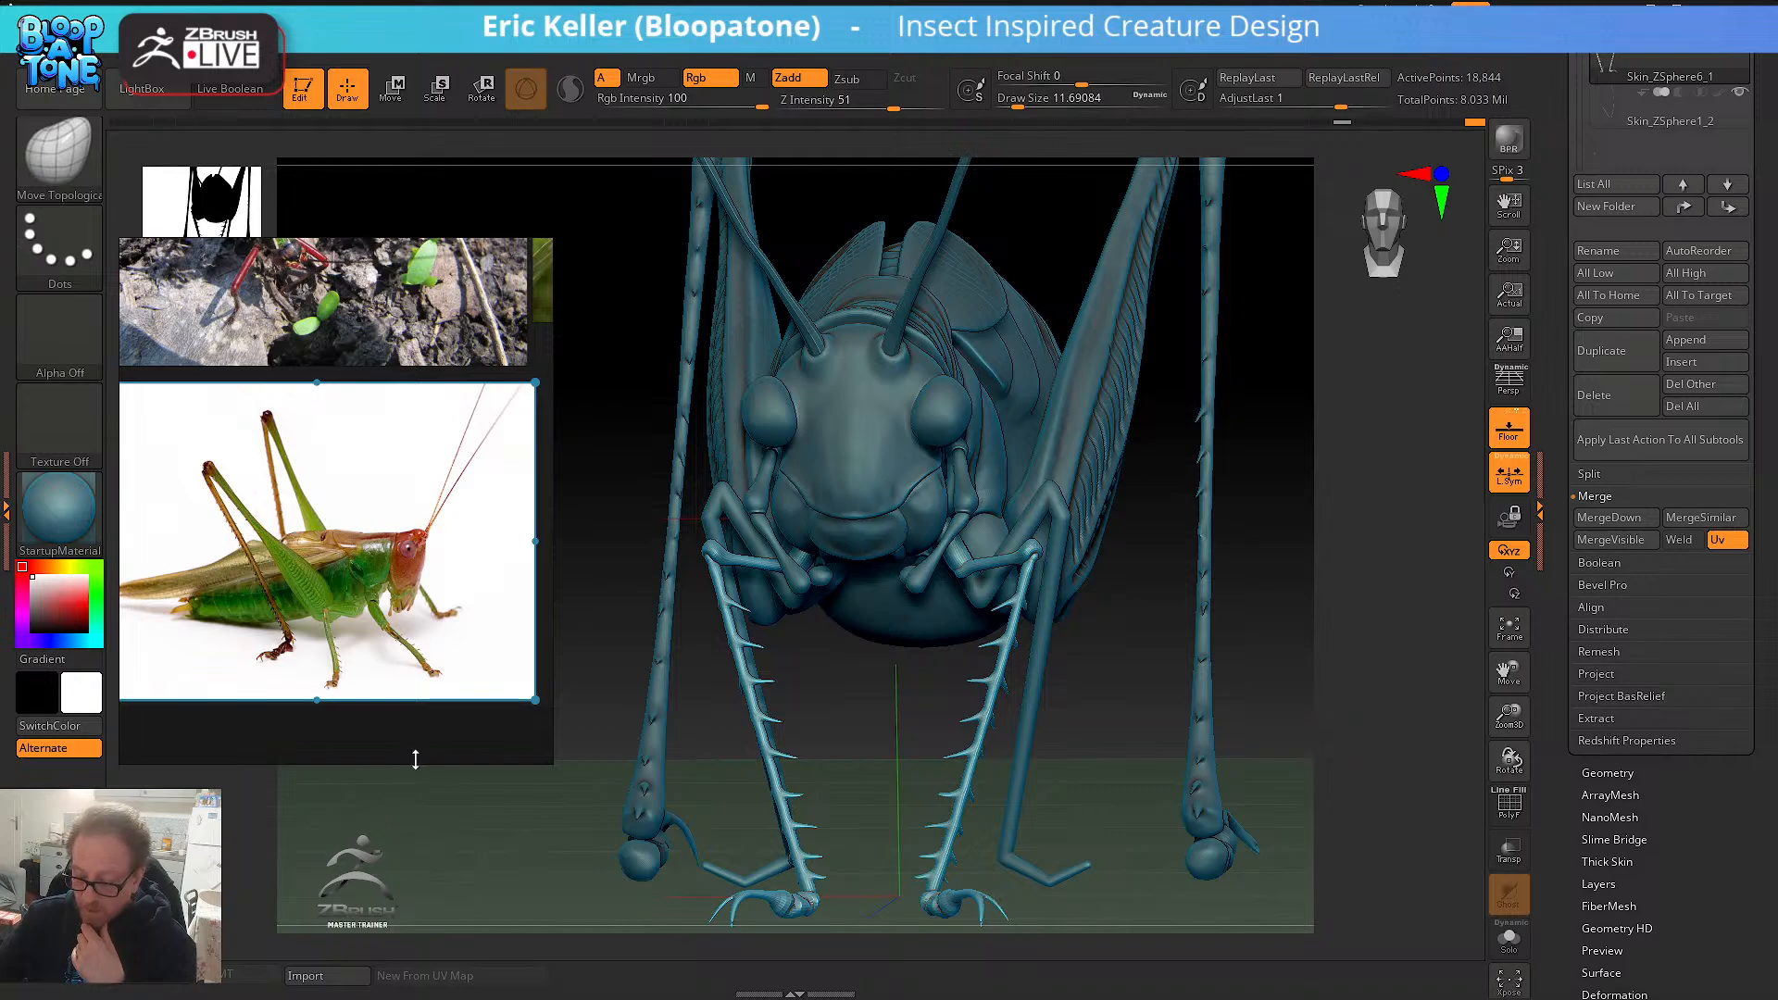
scroll(330, 833, up, 5)
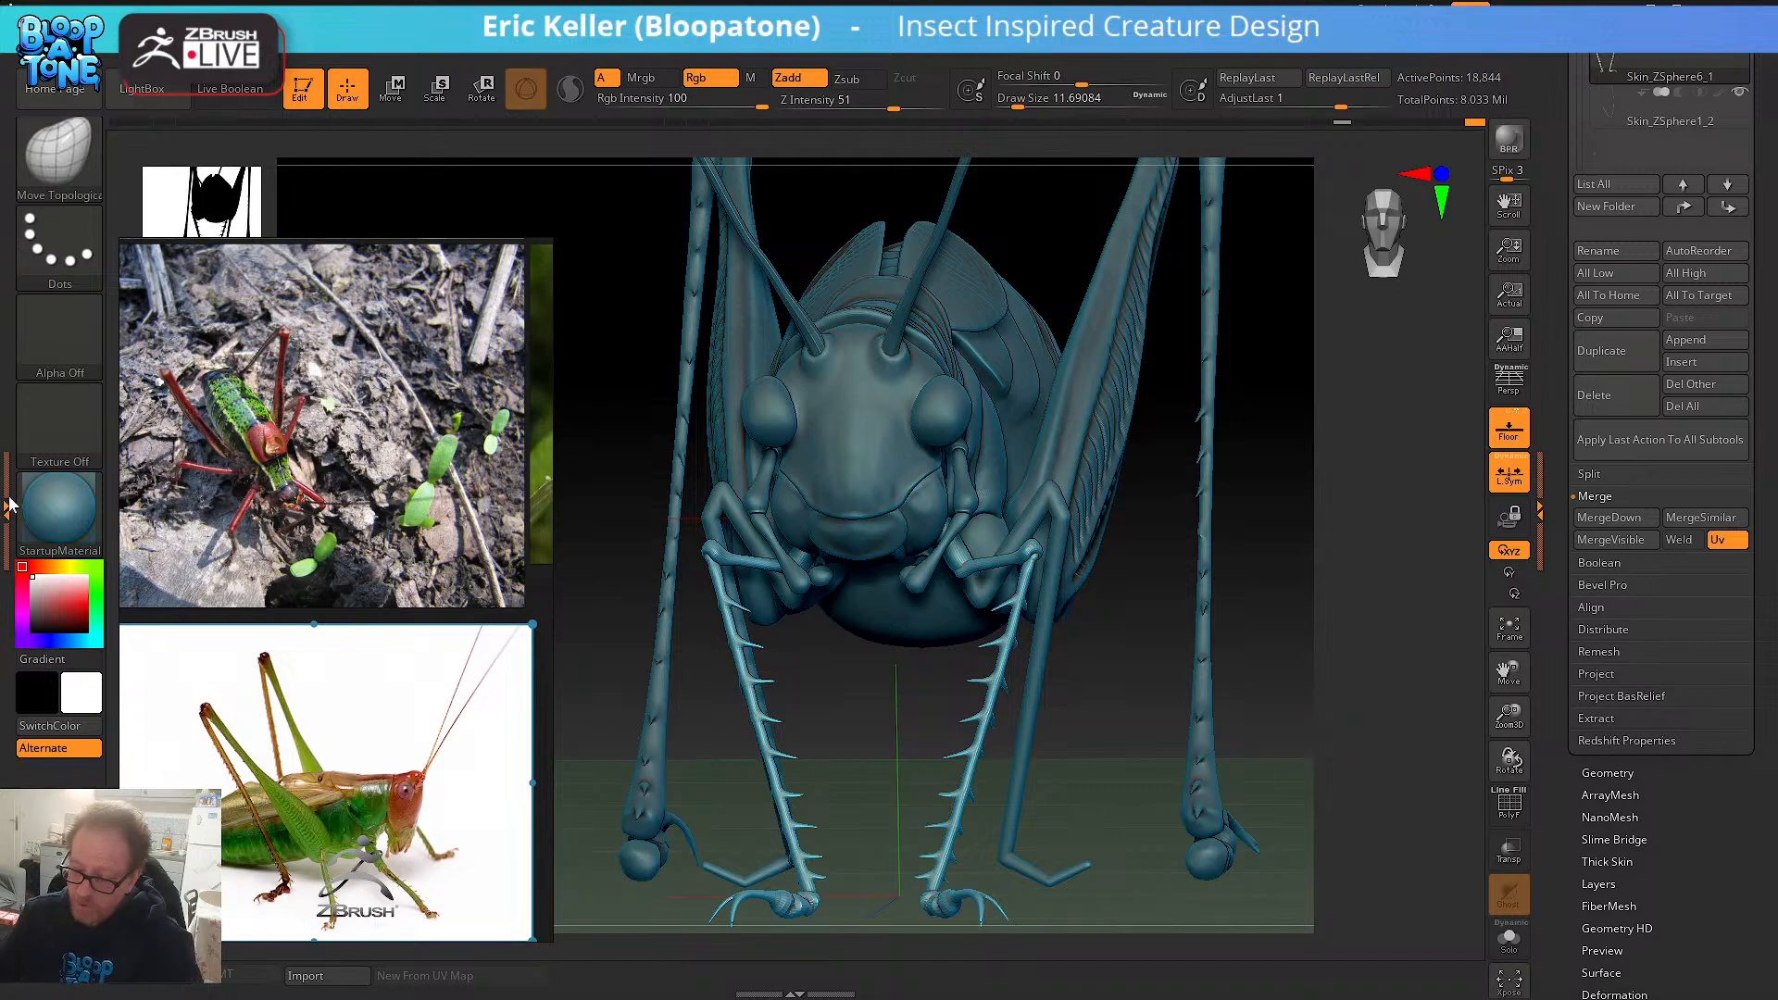
- Reshape the upper segment and first joint of the front leg with the Move Topological brush at draw size 28.75
drag(857, 686, 953, 699)
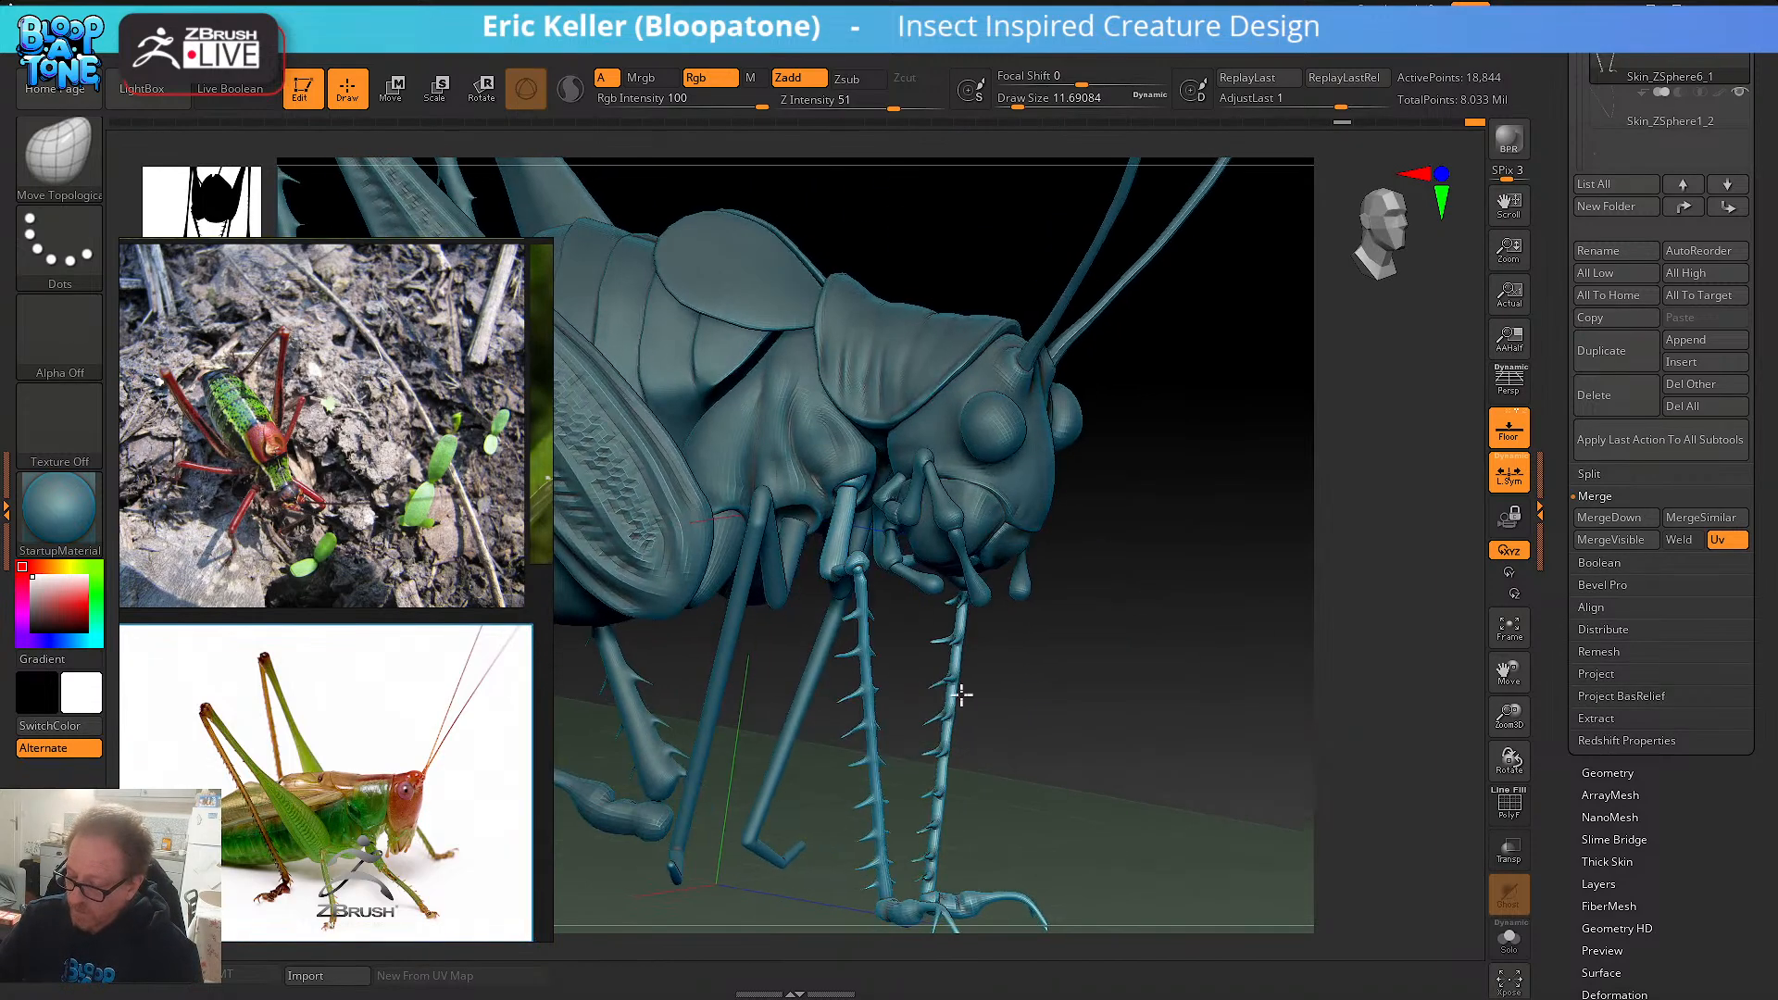
alt+drag(1095, 592, 1178, 636)
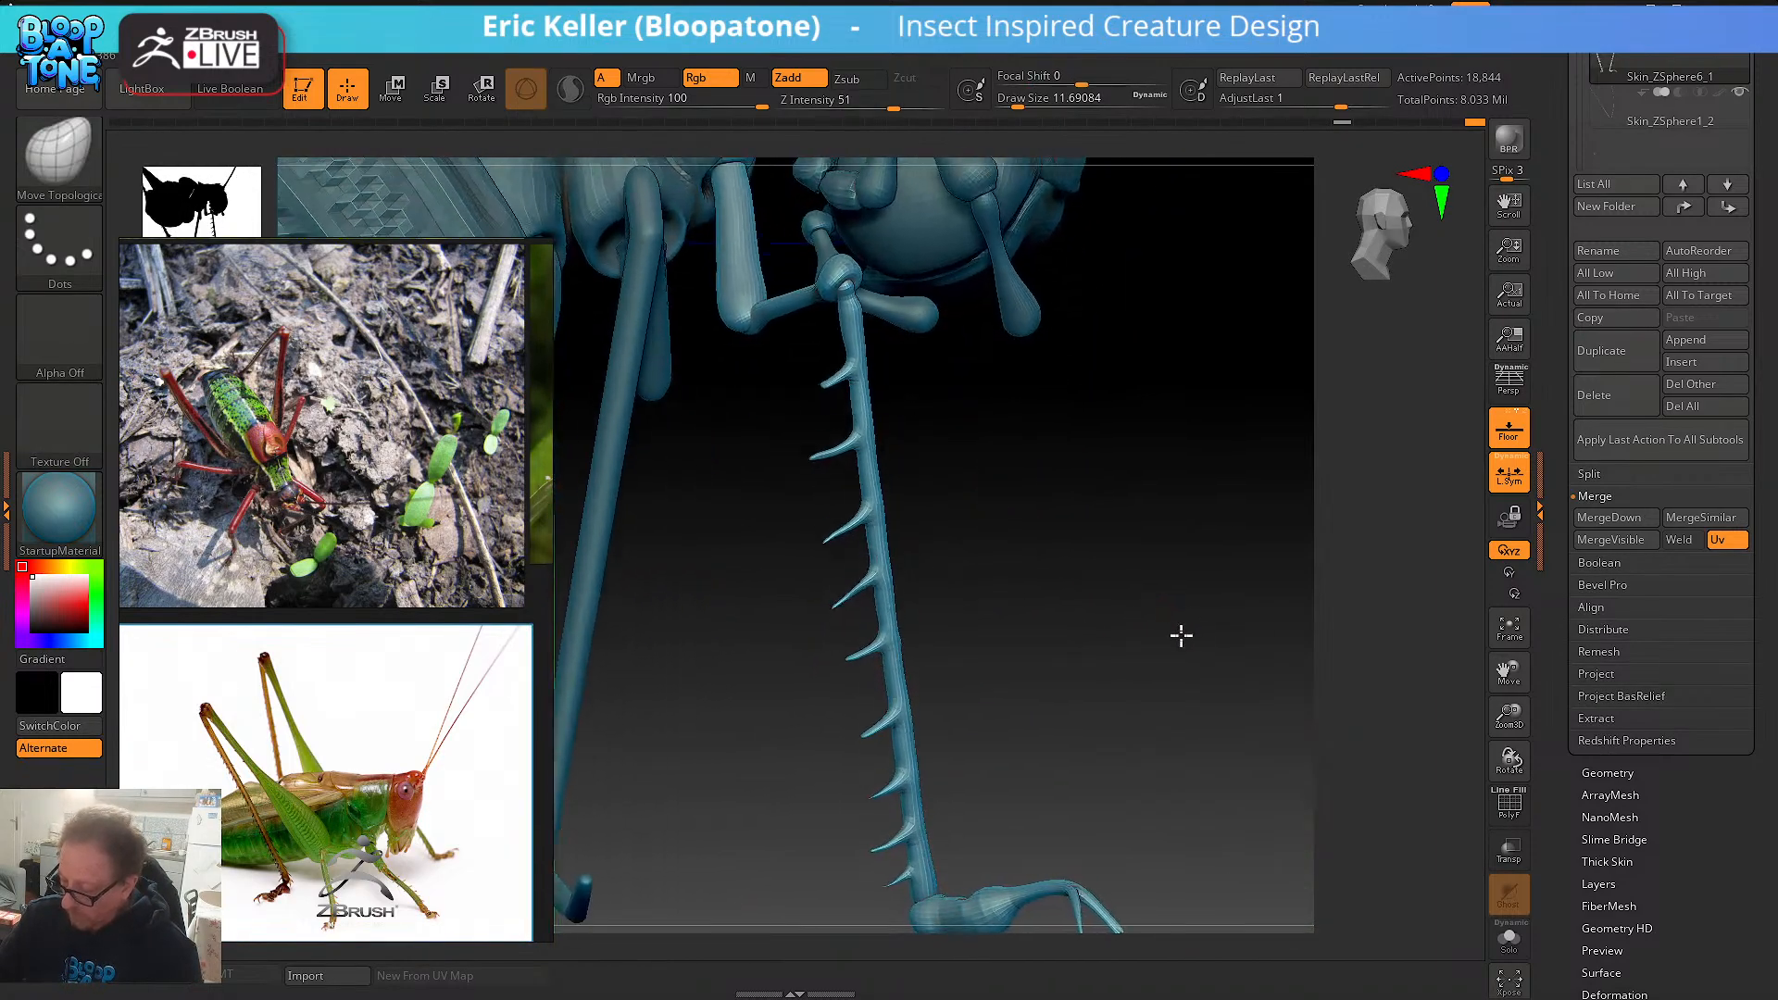
alt+drag(1085, 533, 1102, 692)
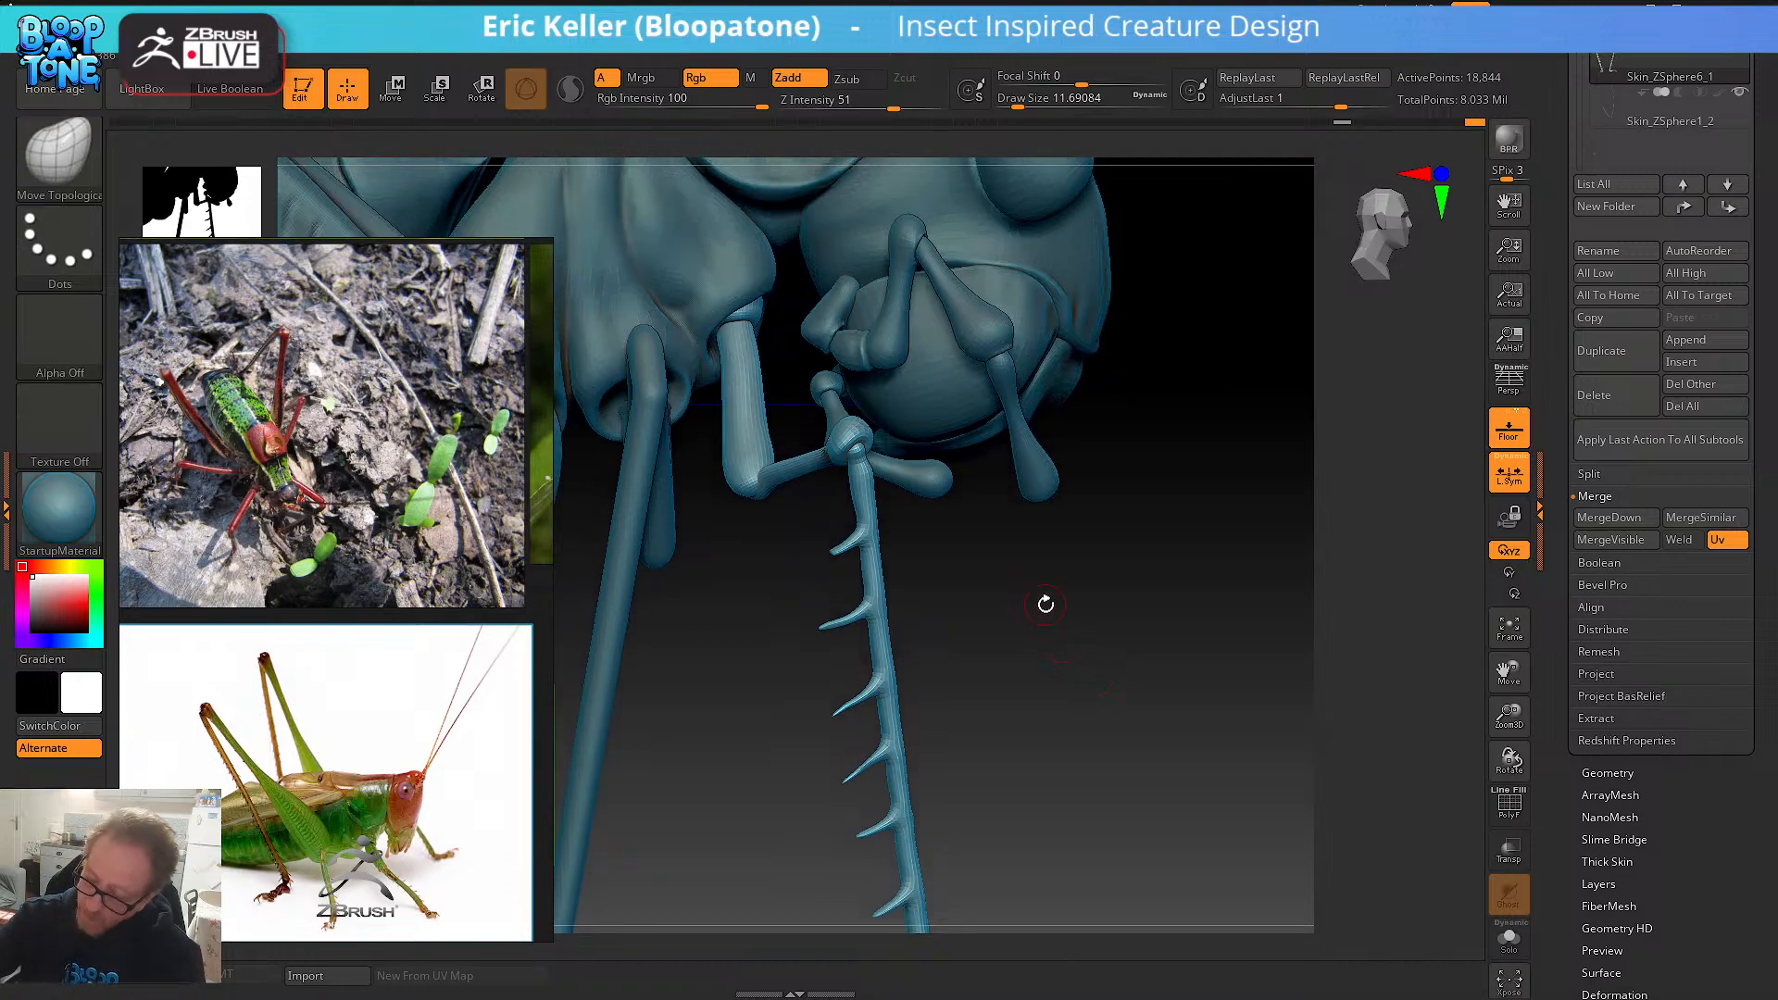
mouse_move(765, 516)
mouse_down()
mouse_move(790, 758)
mouse_move(846, 821)
mouse_move(817, 806)
mouse_up()
key(s)
mouse_move(793, 682)
mouse_down()
mouse_move(806, 667)
mouse_move(757, 720)
mouse_up()
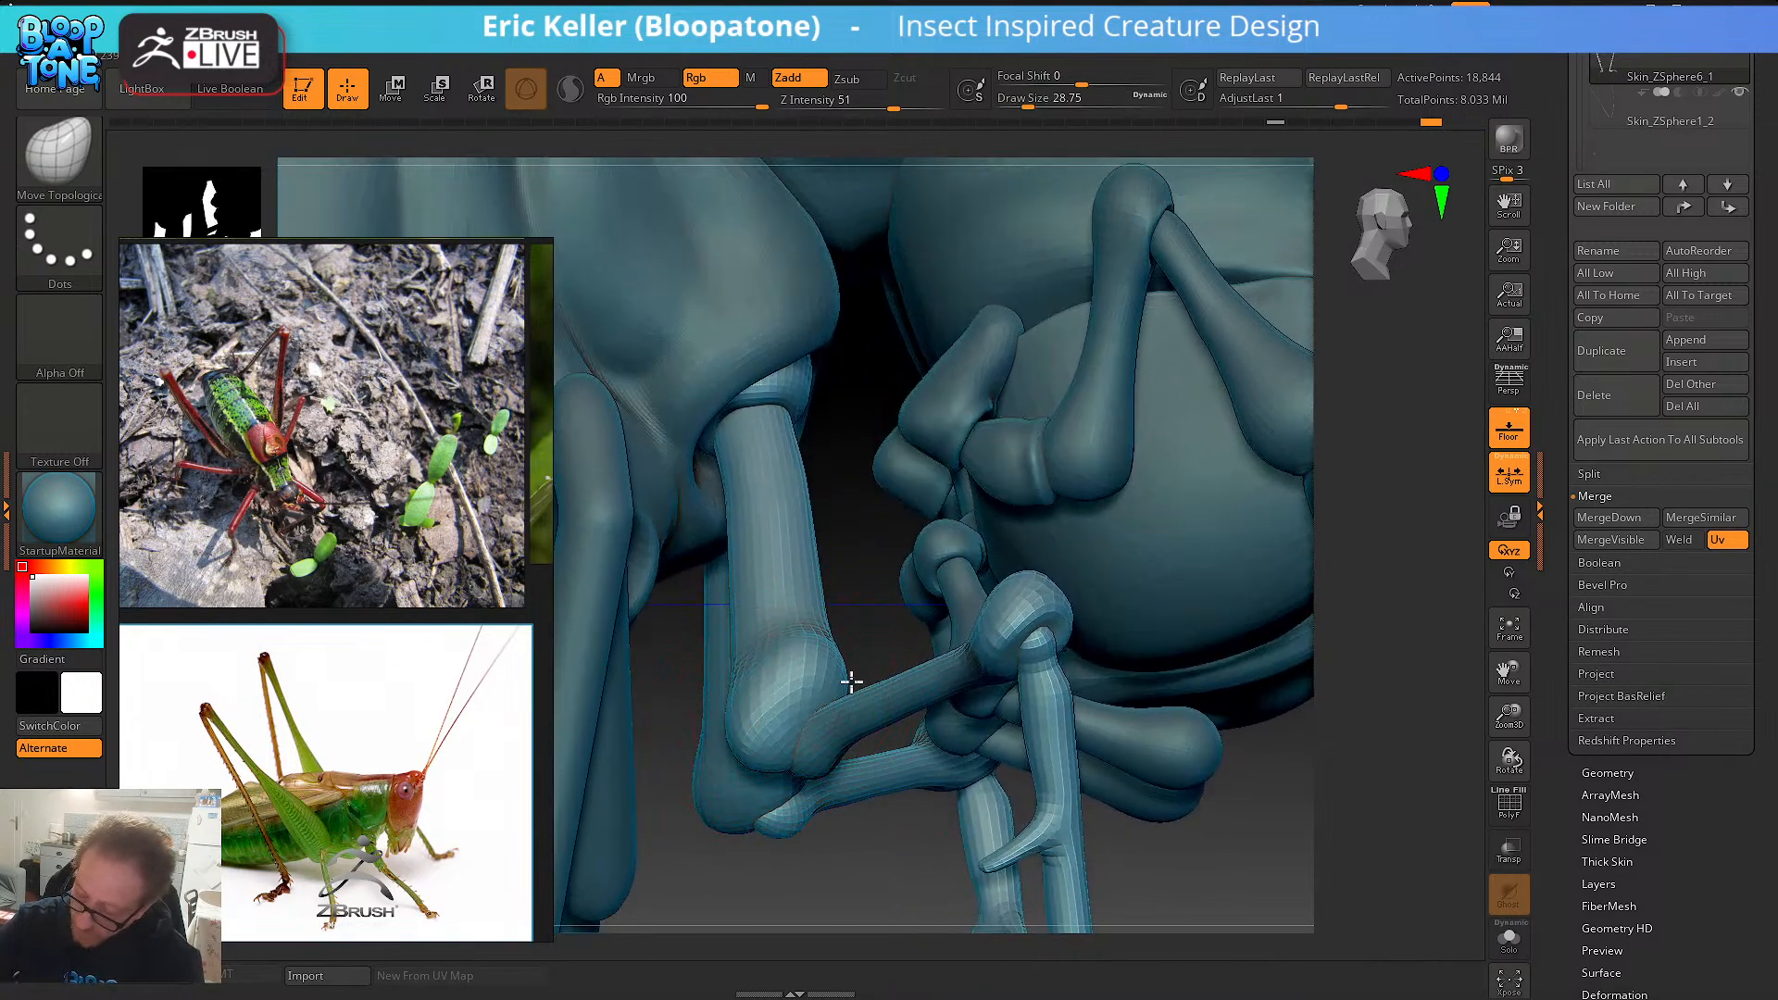
drag(849, 611, 853, 658)
alt+drag(813, 463, 780, 597)
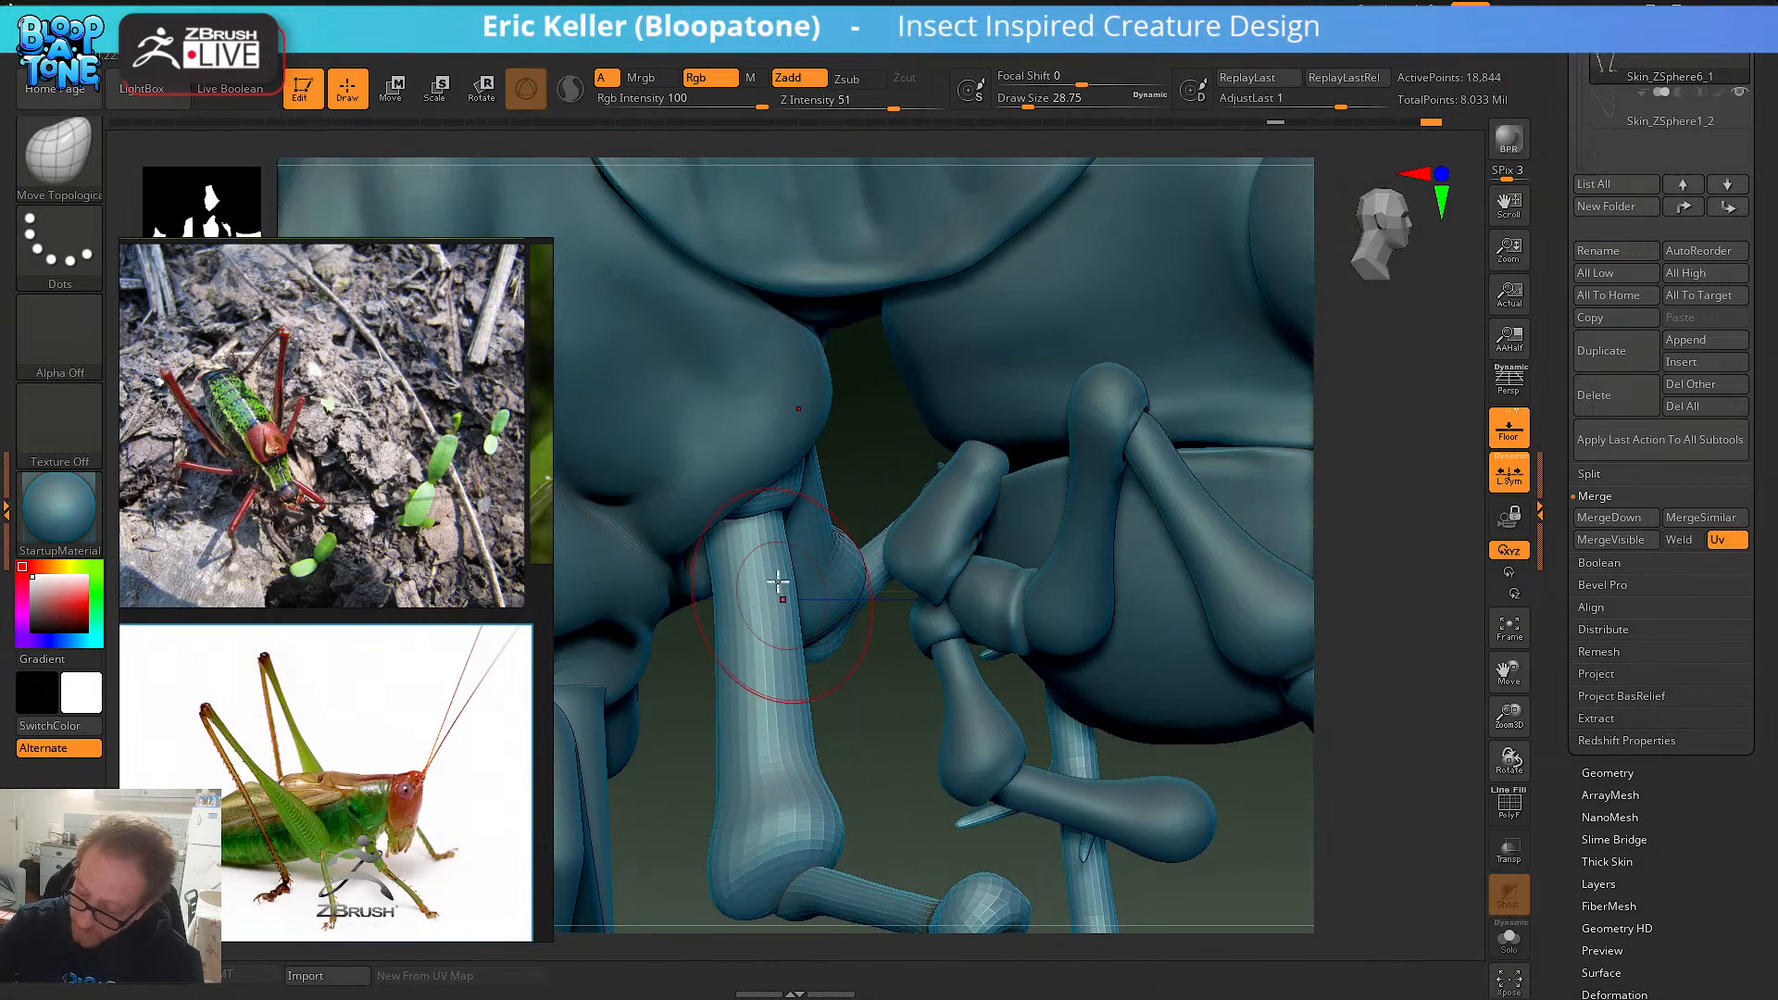
- Reposition the front leg's base collar against its body socket using a draw size of about 71
mouse_move(762, 686)
right_down()
mouse_move(759, 557)
mouse_move(789, 559)
right_up()
key(s)
drag(792, 546, 811, 544)
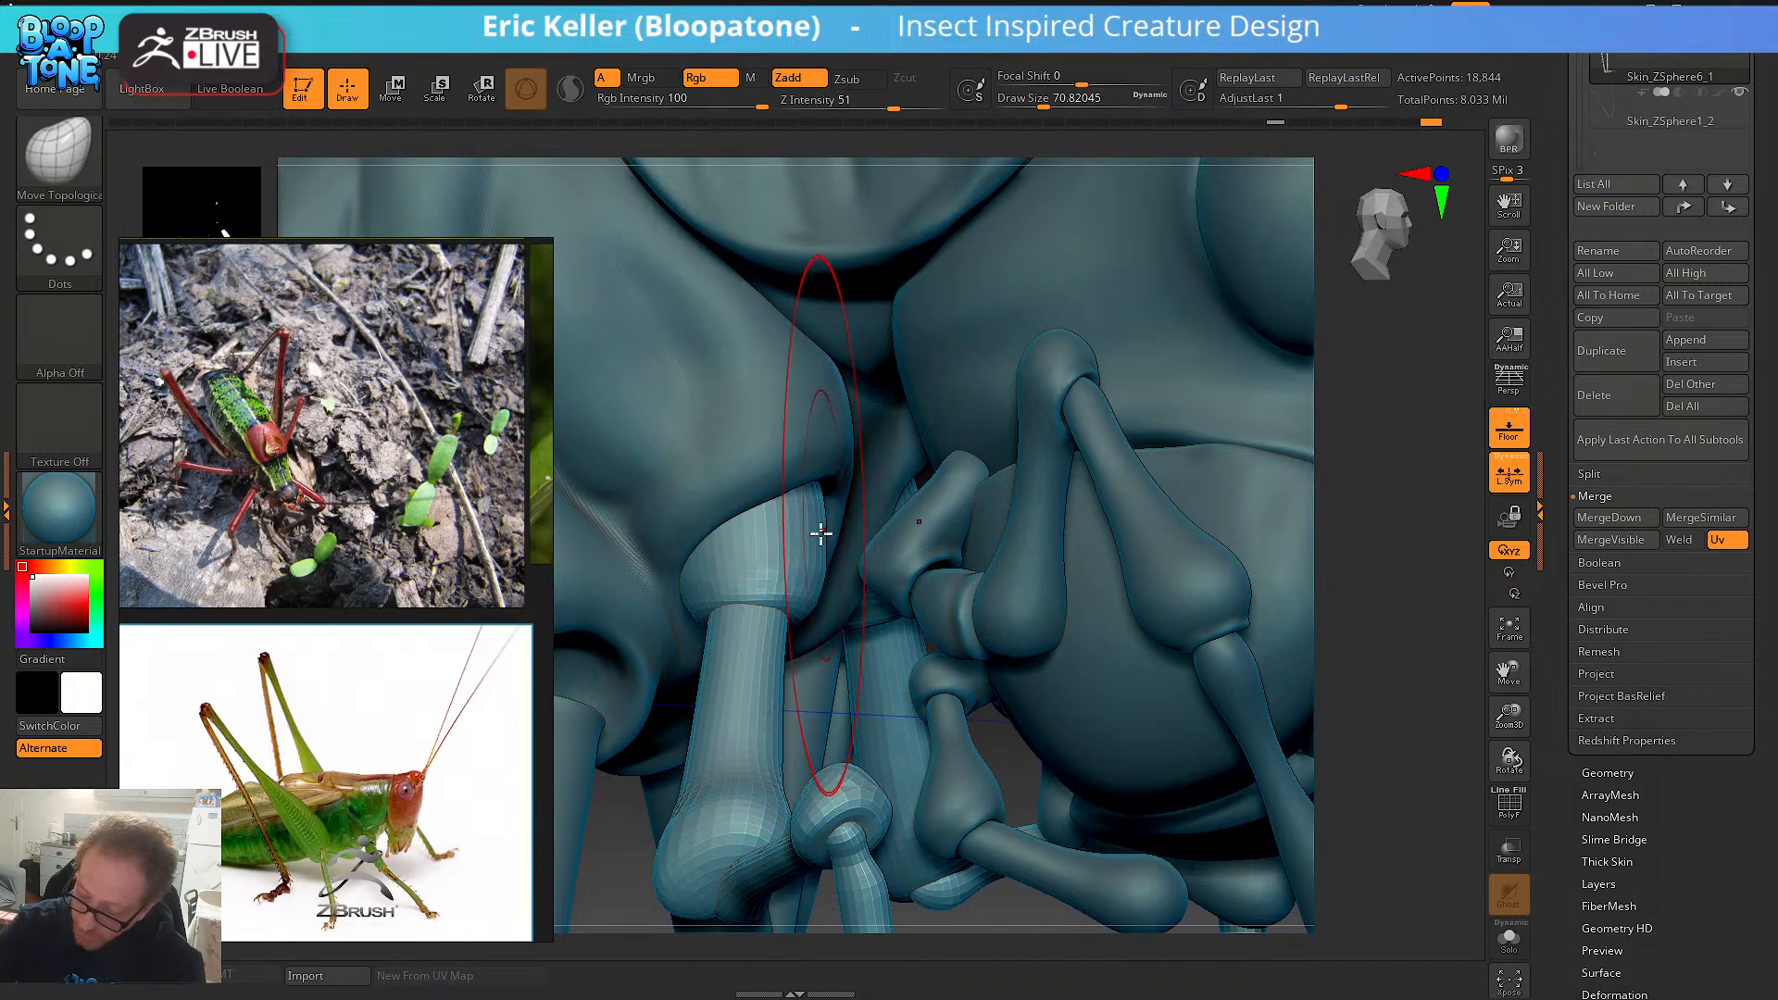
right_drag(821, 528, 806, 514)
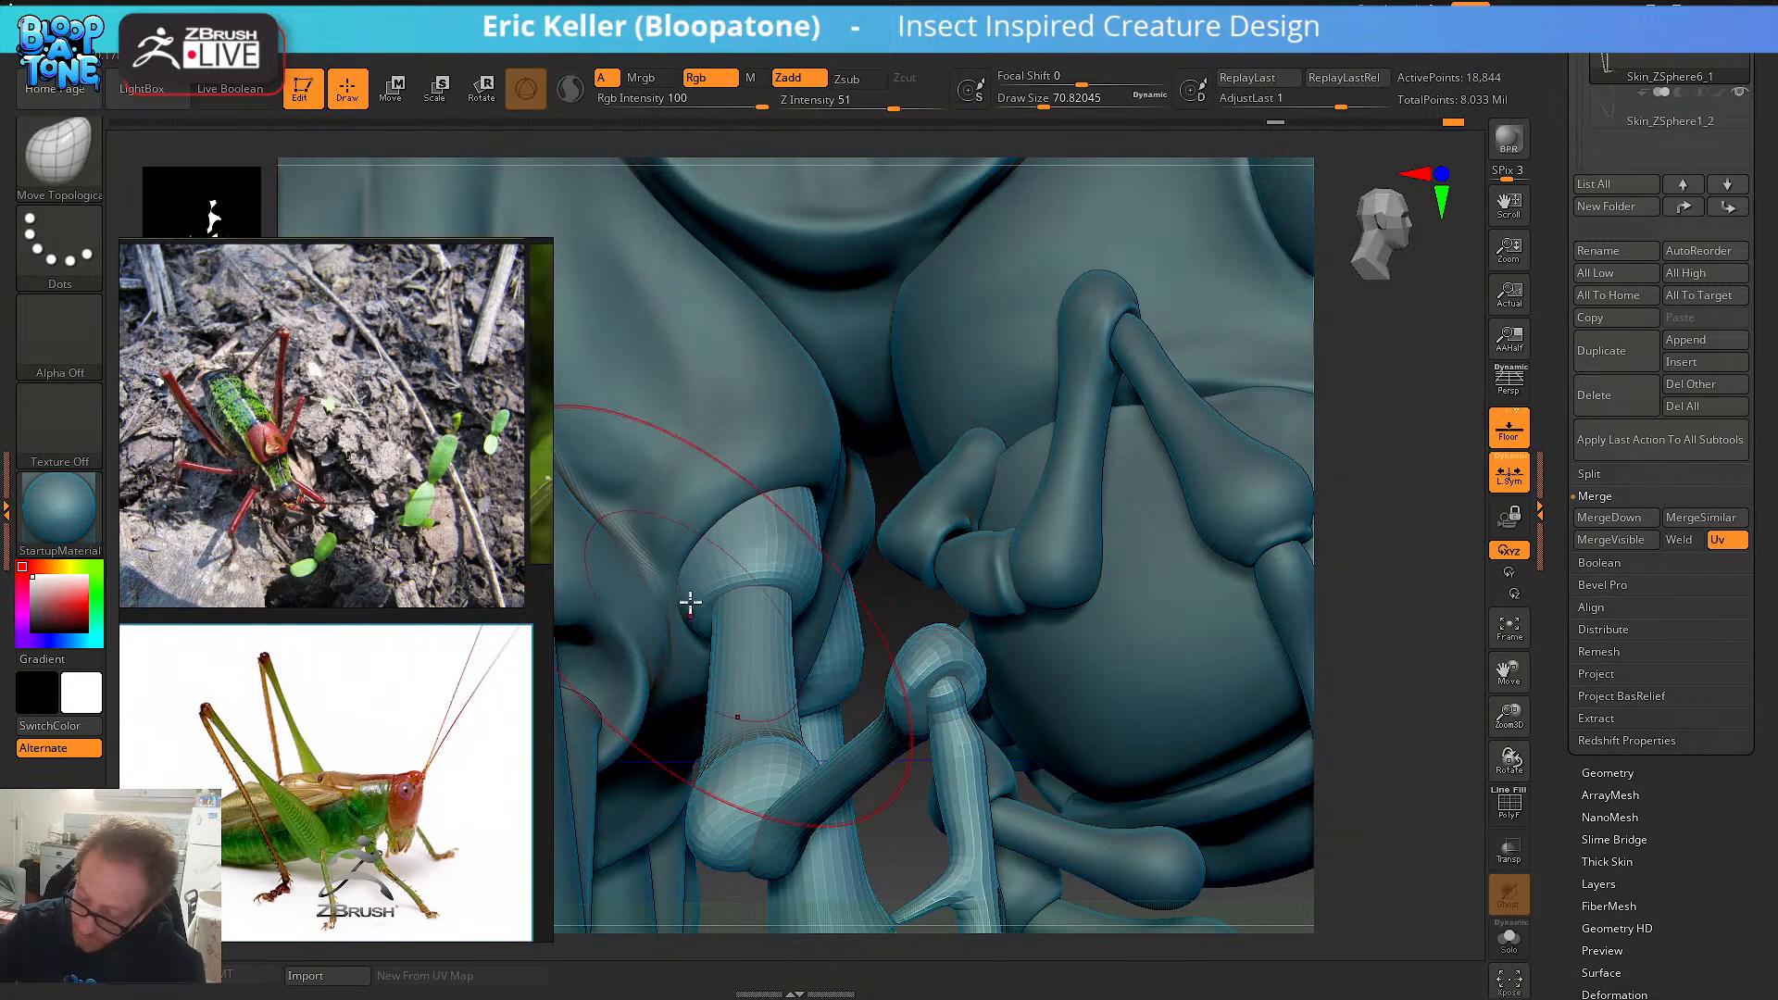
- Refine the rim of the base collar so it wraps the leg's root, using a draw size of about 34.8
mouse_move(741, 545)
mouse_down()
mouse_move(787, 508)
mouse_move(777, 540)
mouse_move(722, 553)
mouse_move(753, 551)
mouse_up()
key(s)
mouse_move(770, 552)
mouse_down()
mouse_move(794, 527)
mouse_move(768, 493)
mouse_up()
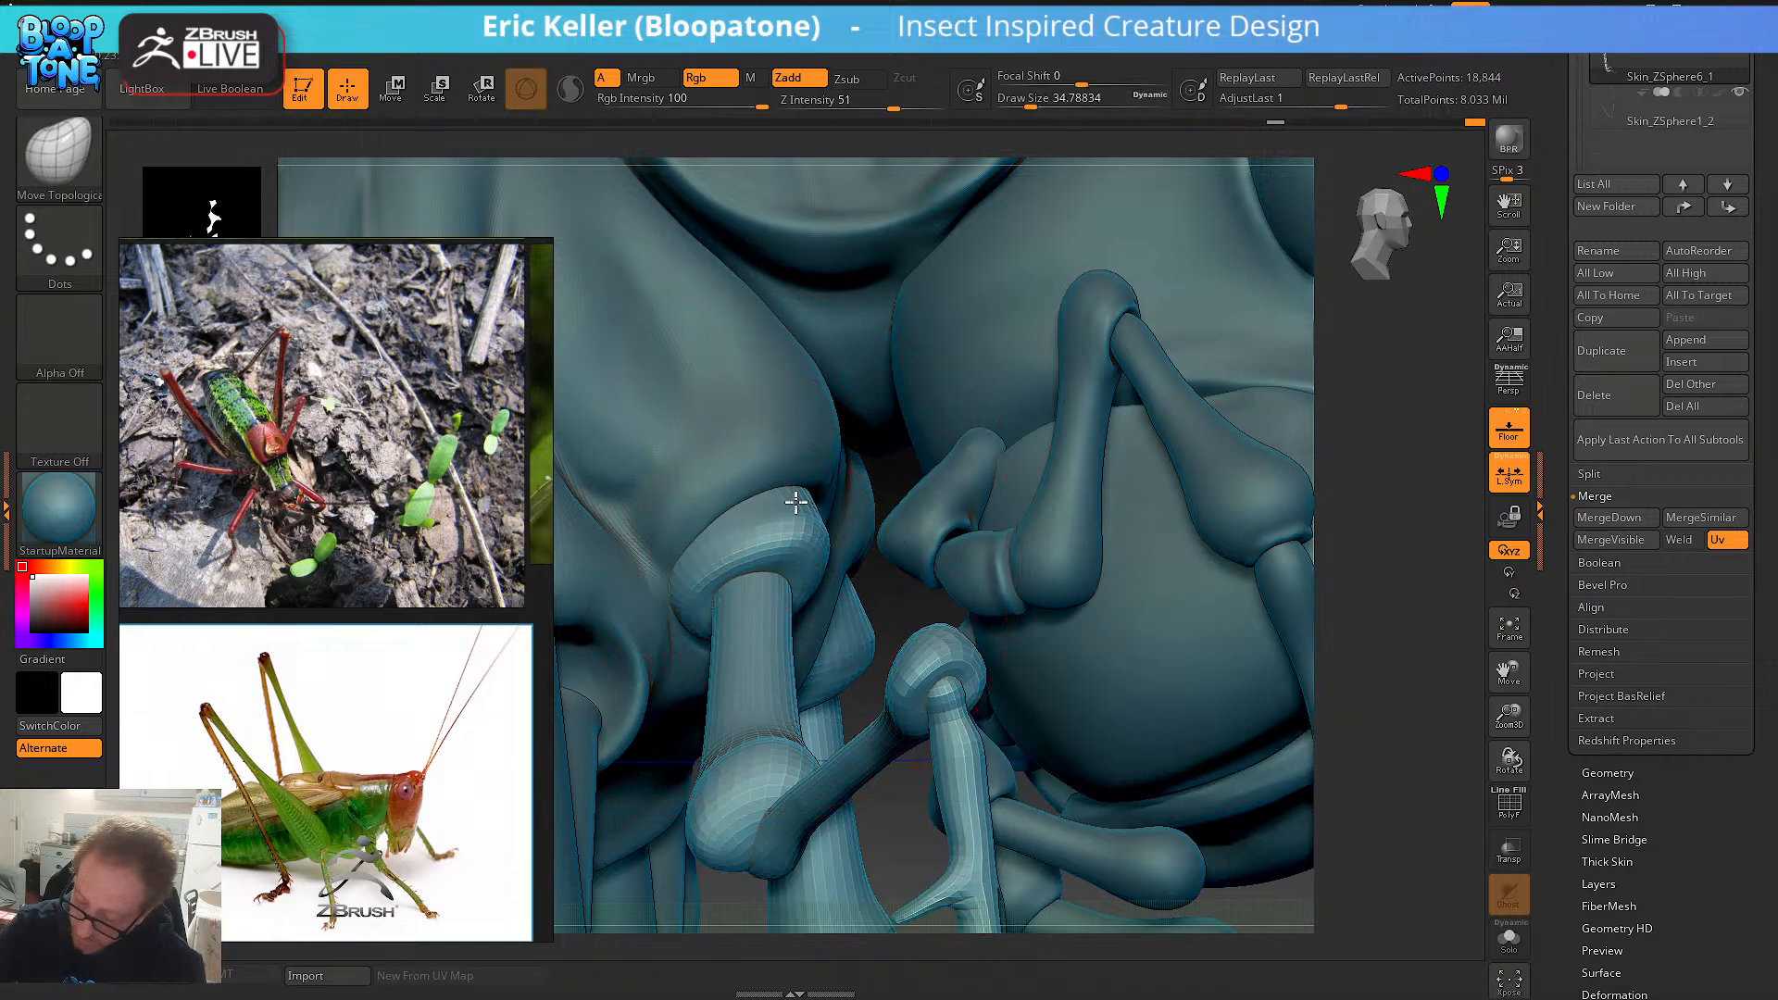
right_drag(795, 503, 782, 481)
drag(804, 498, 816, 510)
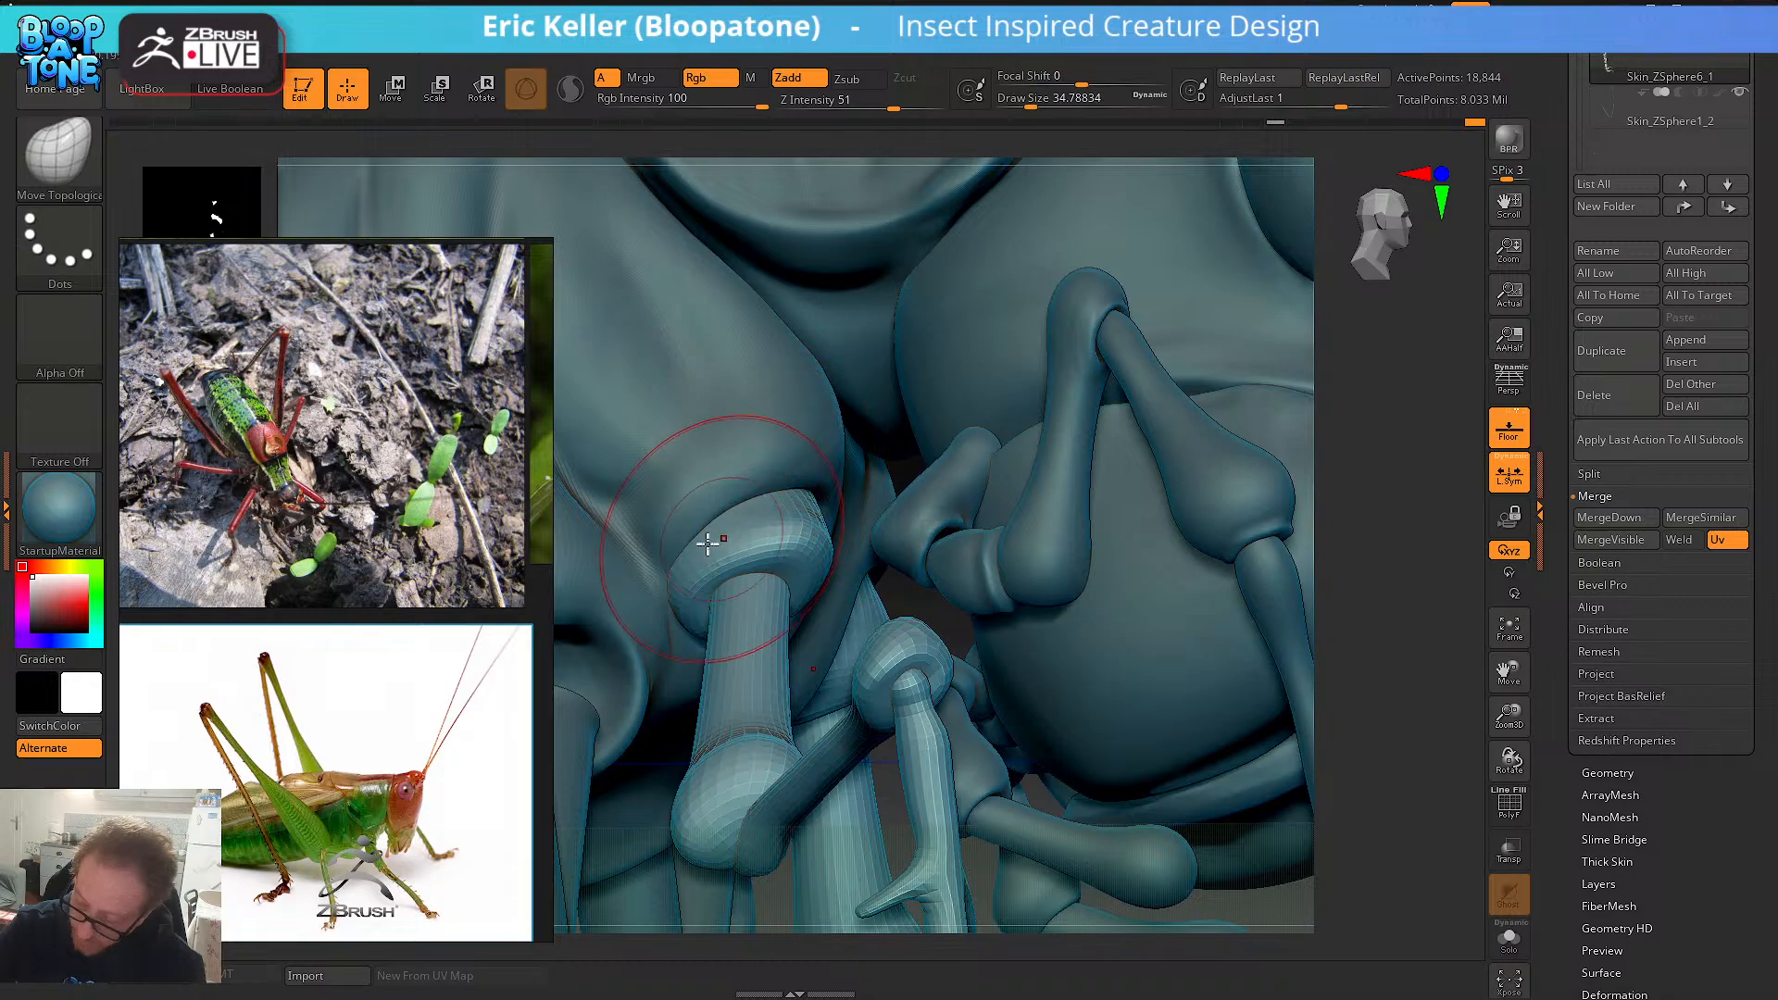
mouse_move(775, 524)
right_down()
mouse_move(809, 585)
mouse_move(800, 567)
right_up()
drag(826, 653, 861, 652)
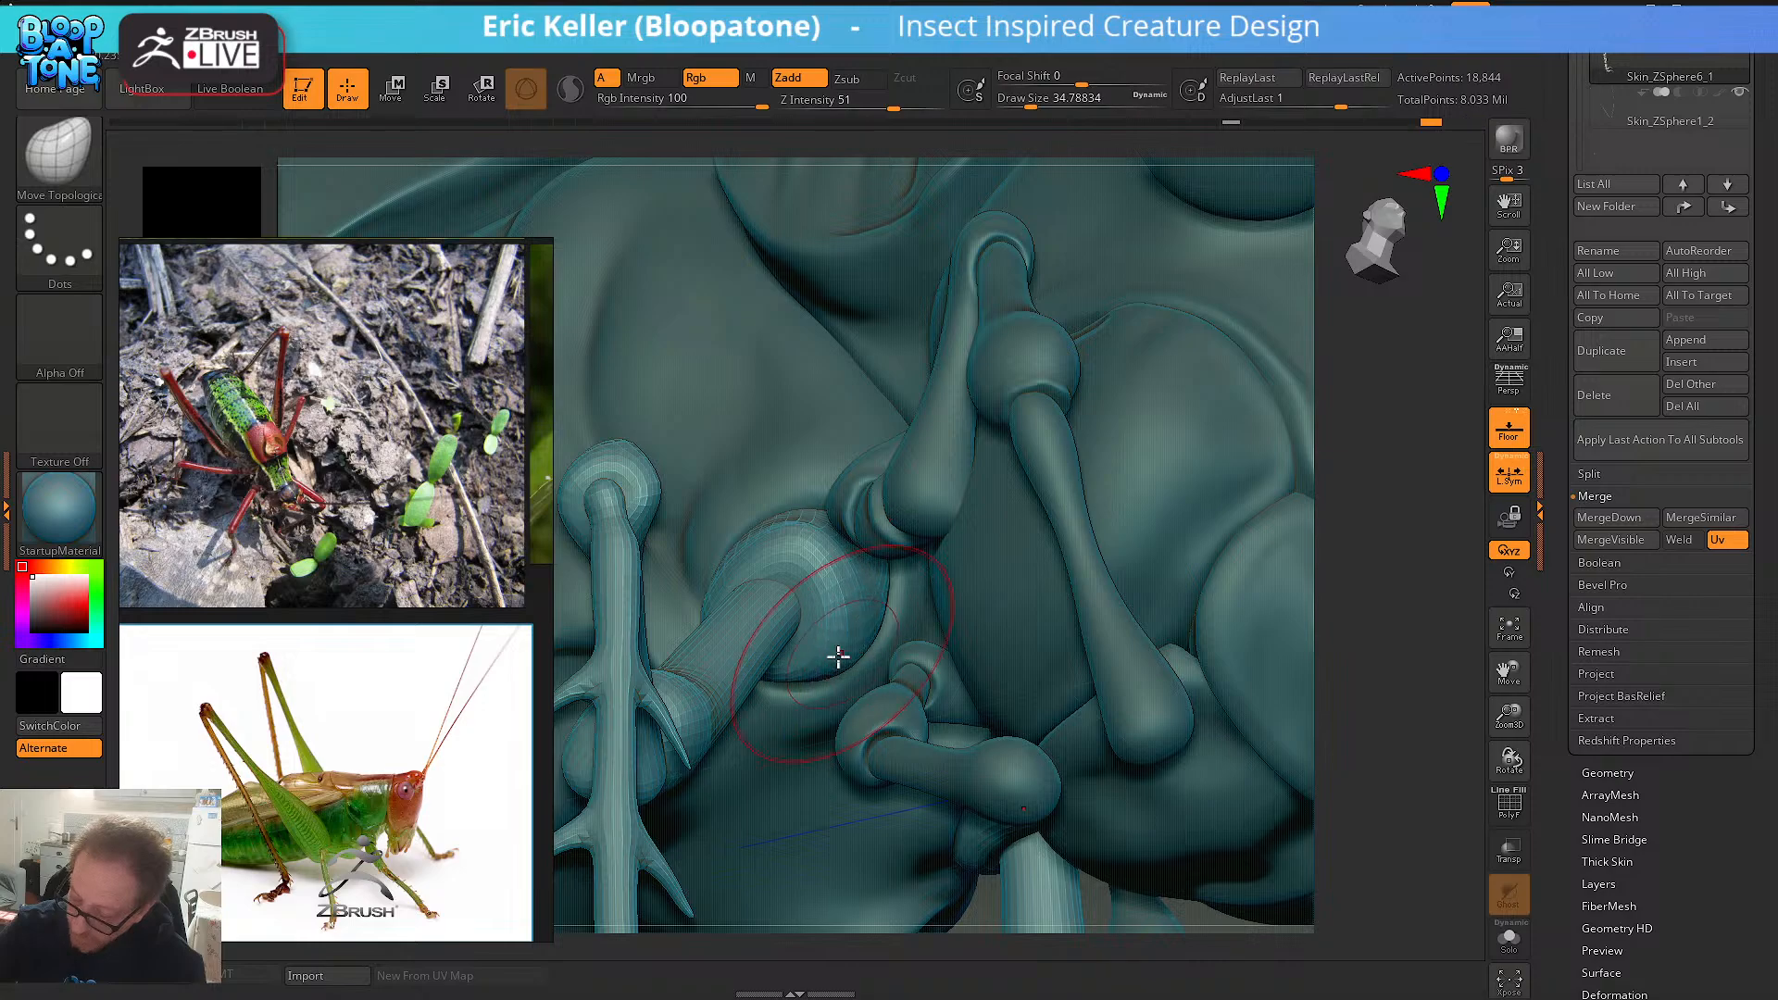
- Isolate the front leg's base collar and shape its opening with the brush at draw size 20
mouse_move(793, 595)
right_down()
mouse_move(785, 548)
mouse_move(792, 568)
right_up()
ctrl+shift+click(797, 564)
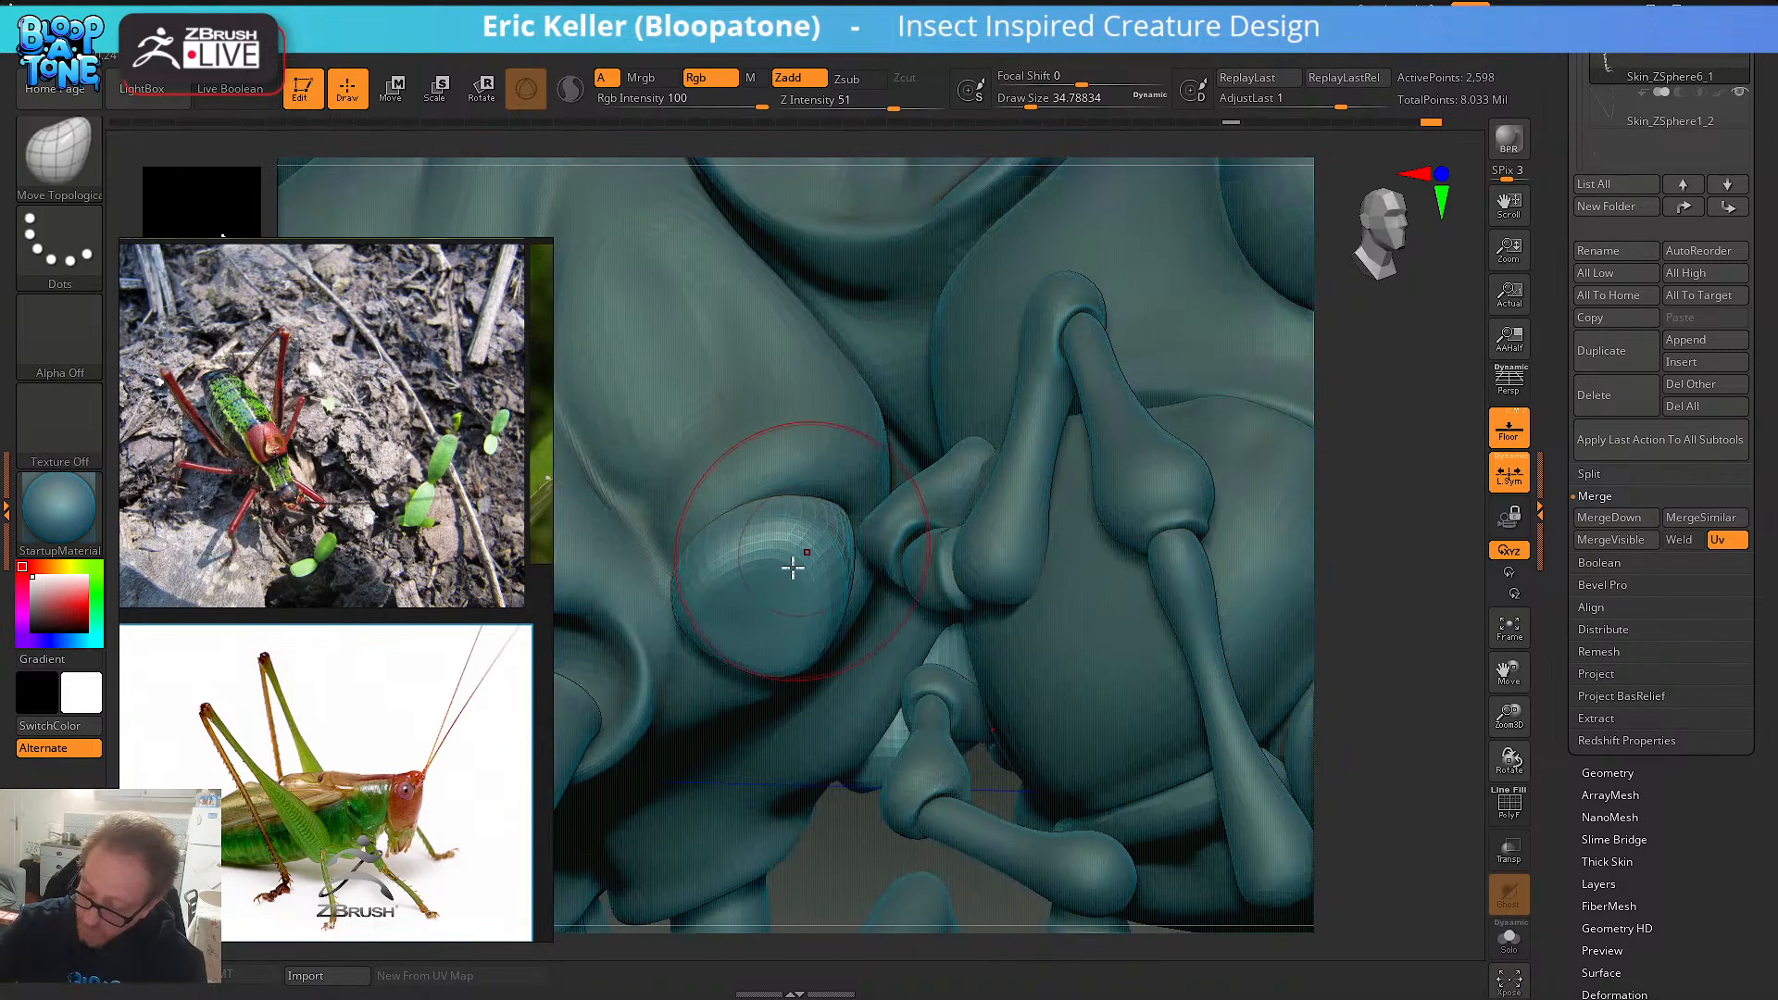
key(s)
drag(772, 602, 764, 602)
right_drag(765, 611, 797, 620)
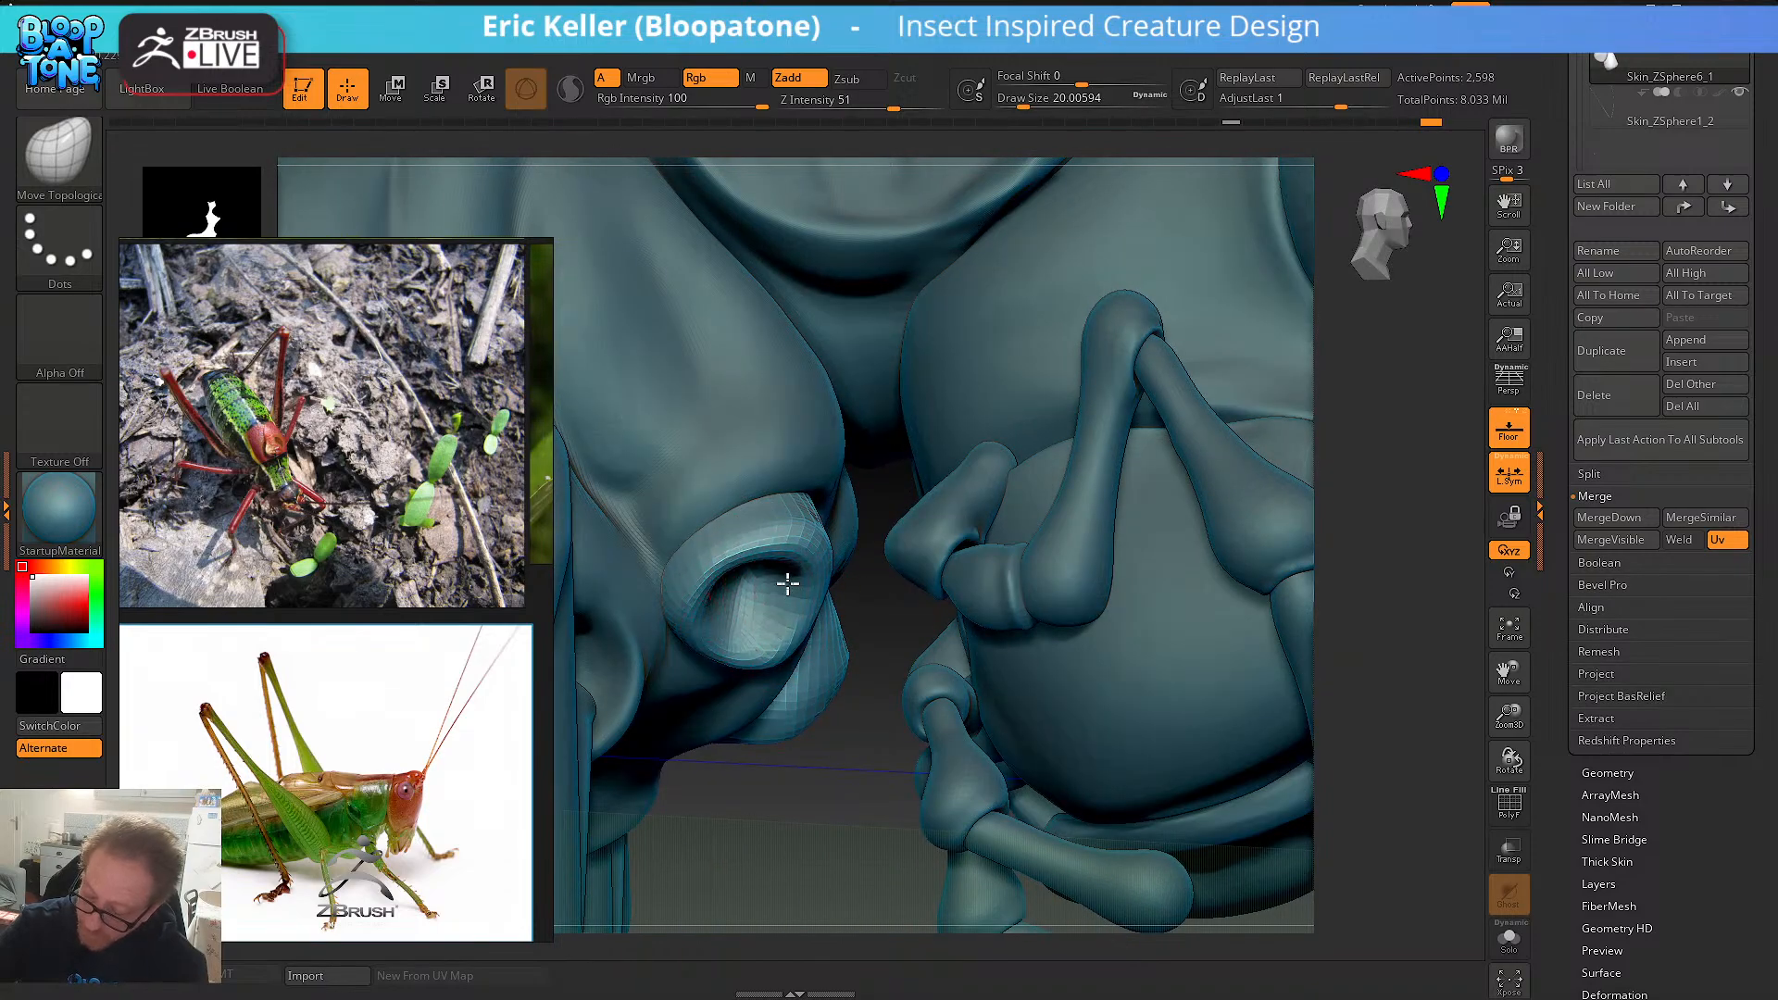
right_drag(790, 582, 770, 553)
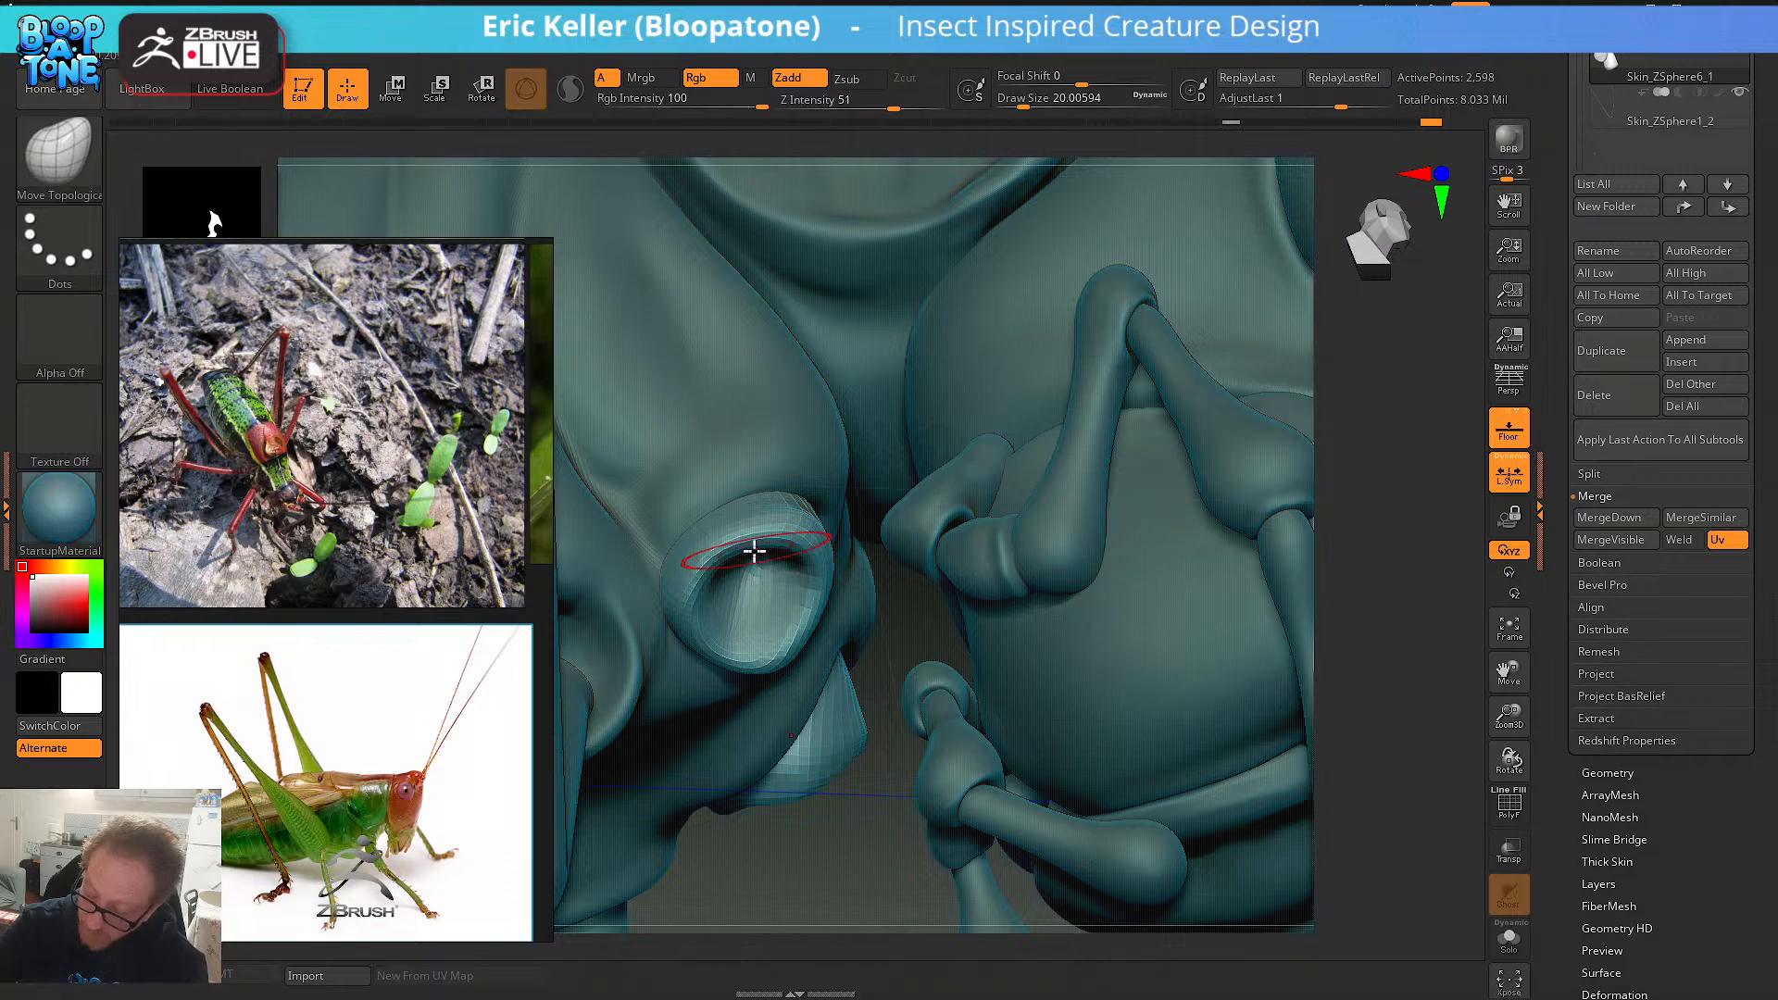
- Hide the floor grid and show the whole leg mesh again
click(1509, 435)
mouse_move(857, 611)
right_down()
mouse_move(814, 742)
mouse_move(786, 615)
mouse_move(782, 822)
mouse_move(769, 721)
right_up()
ctrl+shift+click(824, 744)
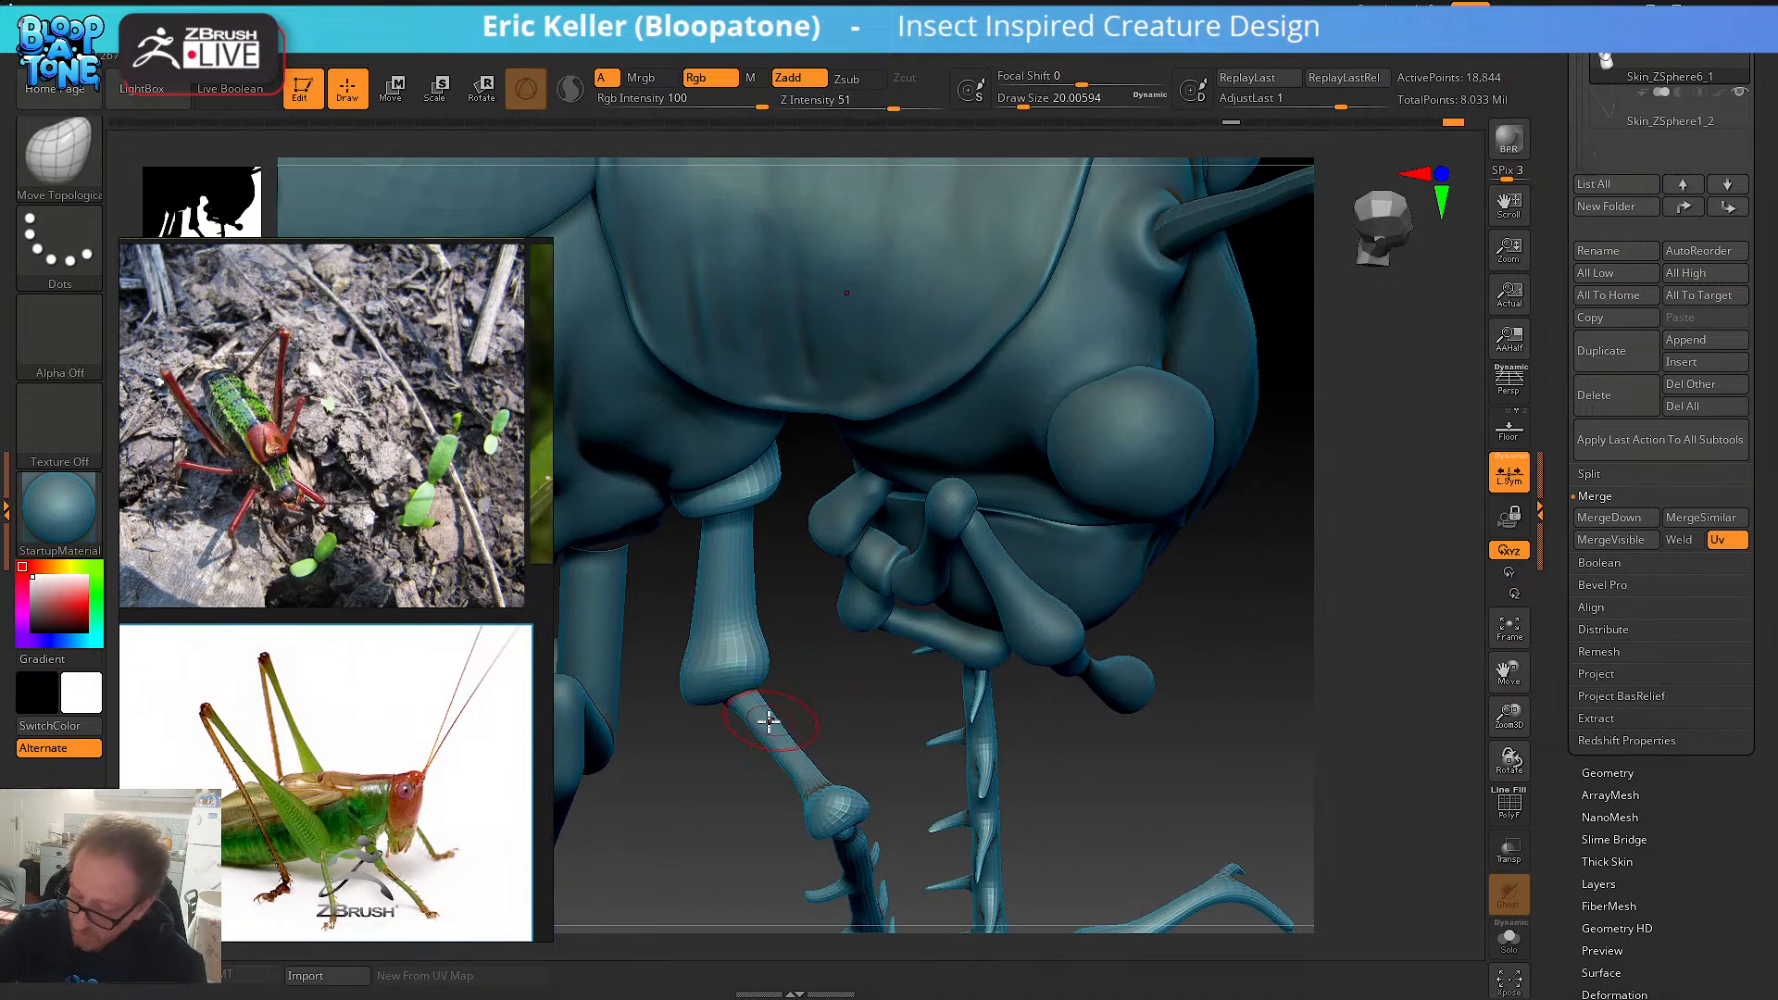
- Thicken the short front-leg segment between the first joint and the spiny shin with the Inflat brush at draw size 28.75
click(61, 159)
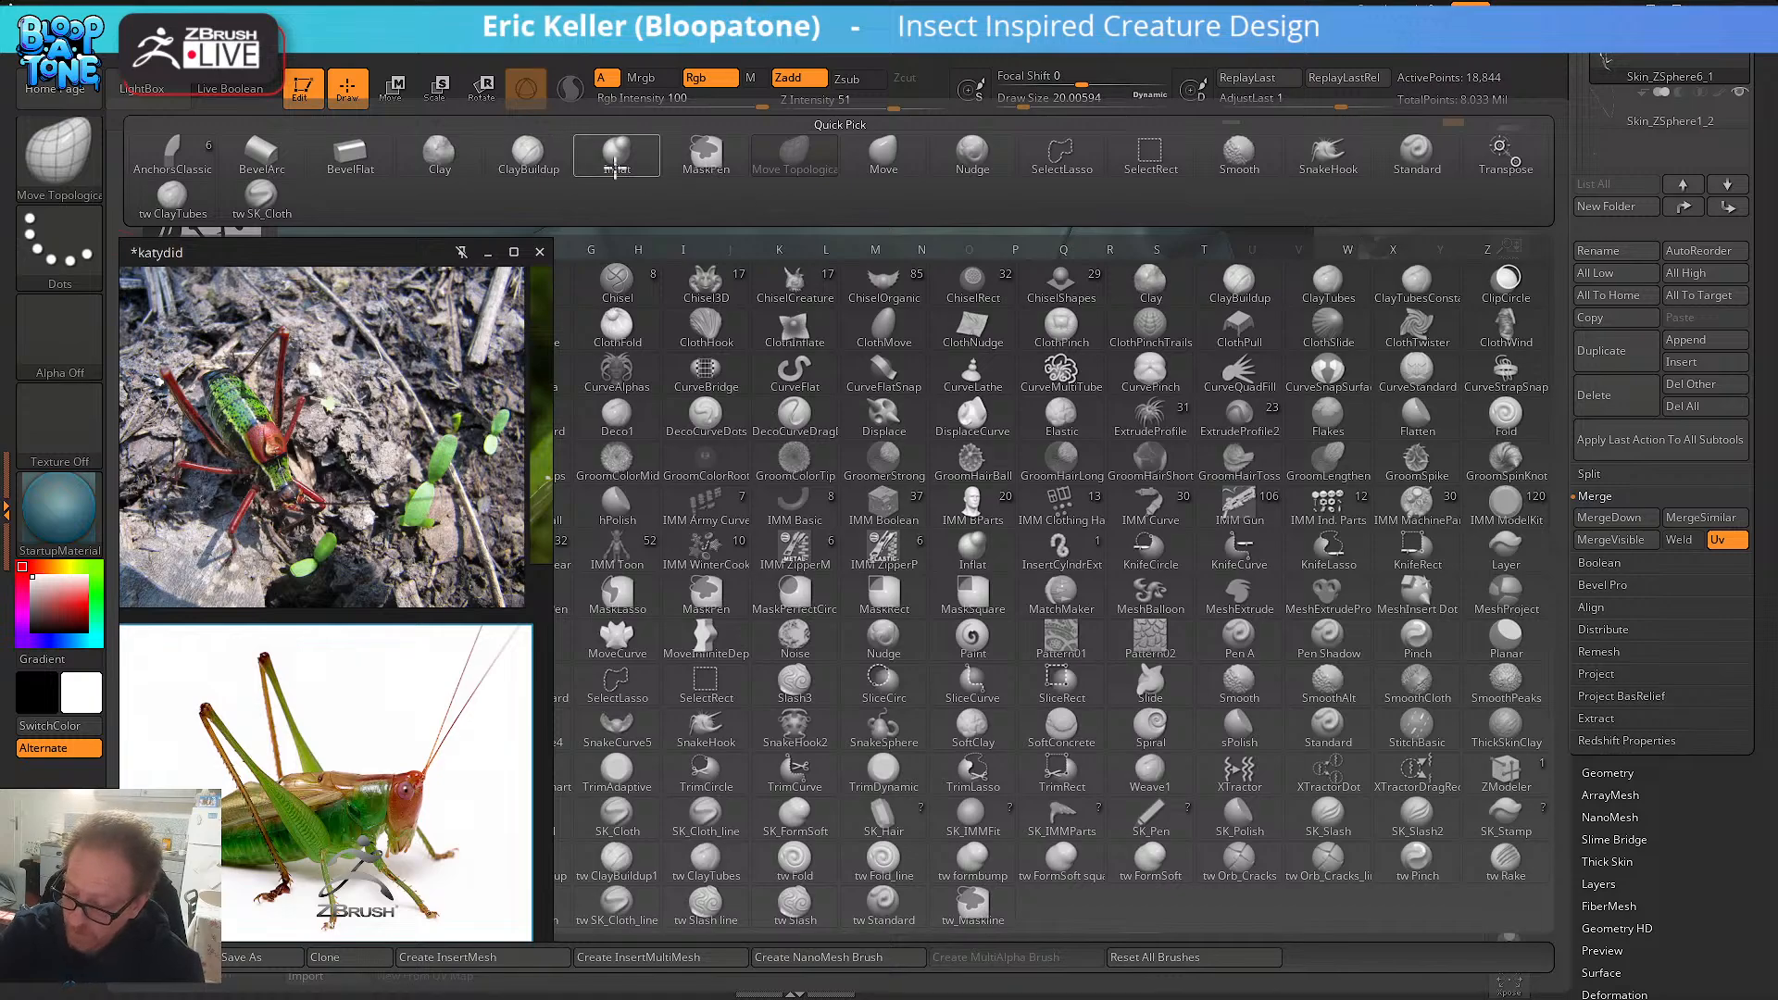
click(616, 157)
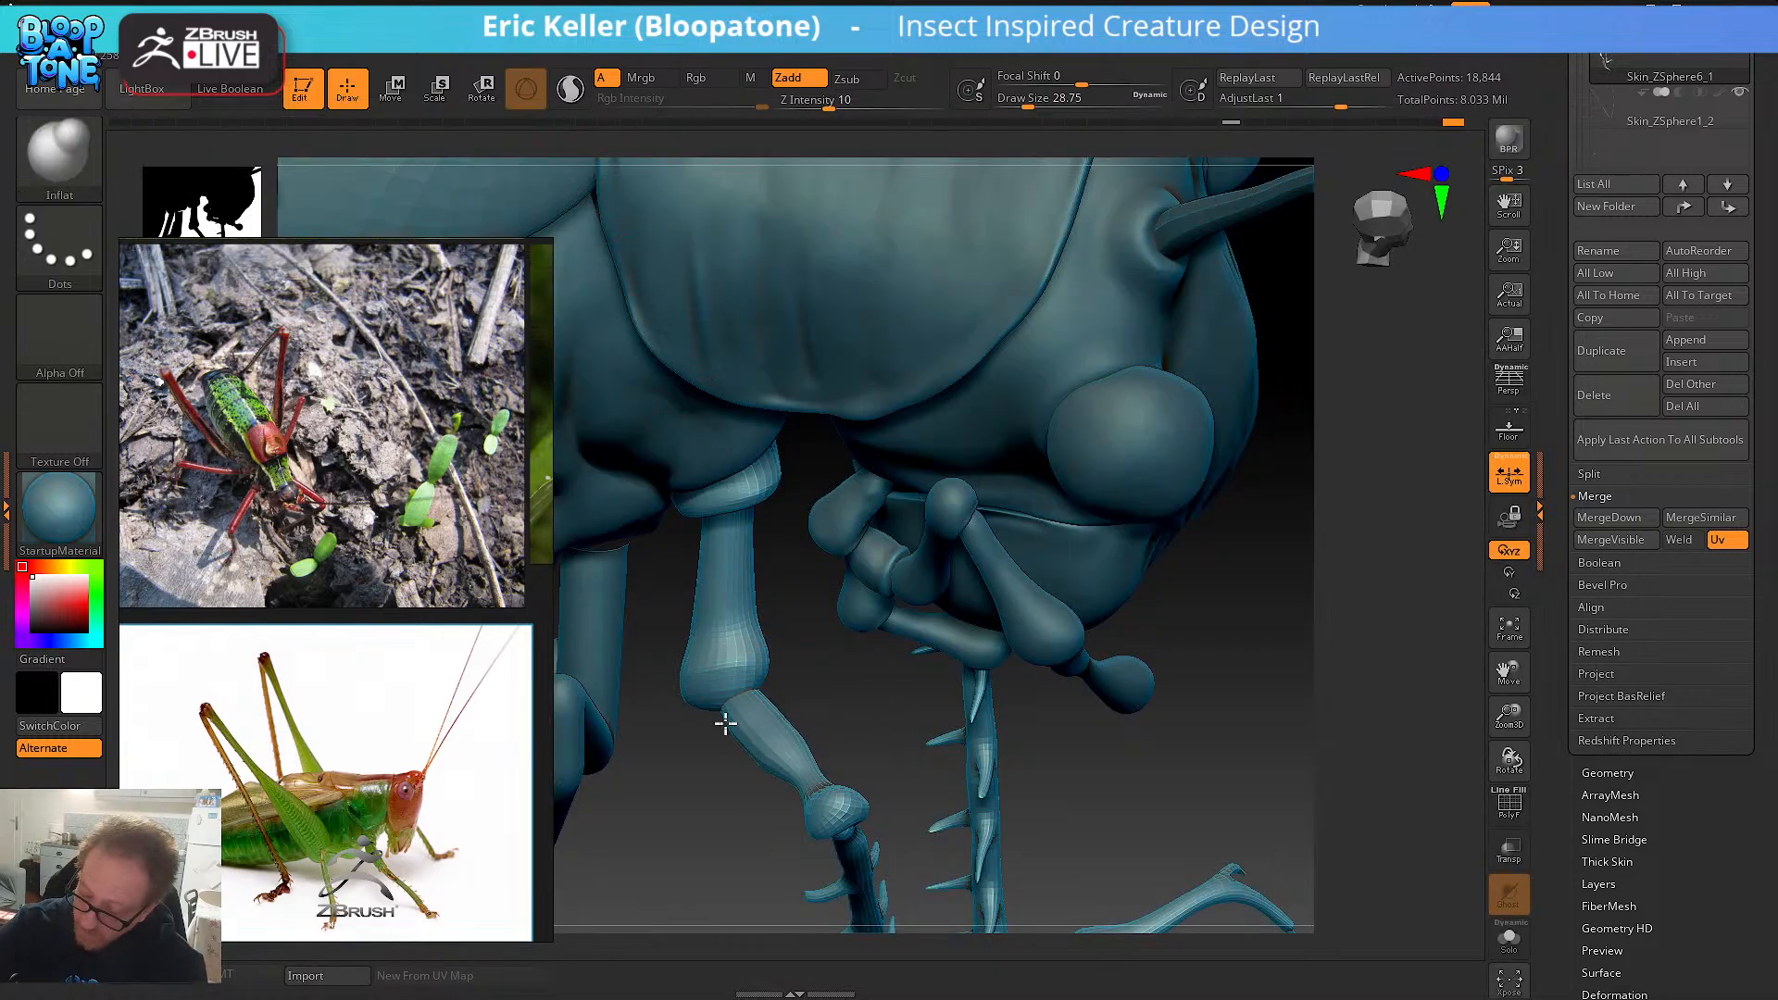
right_drag(769, 756, 719, 670)
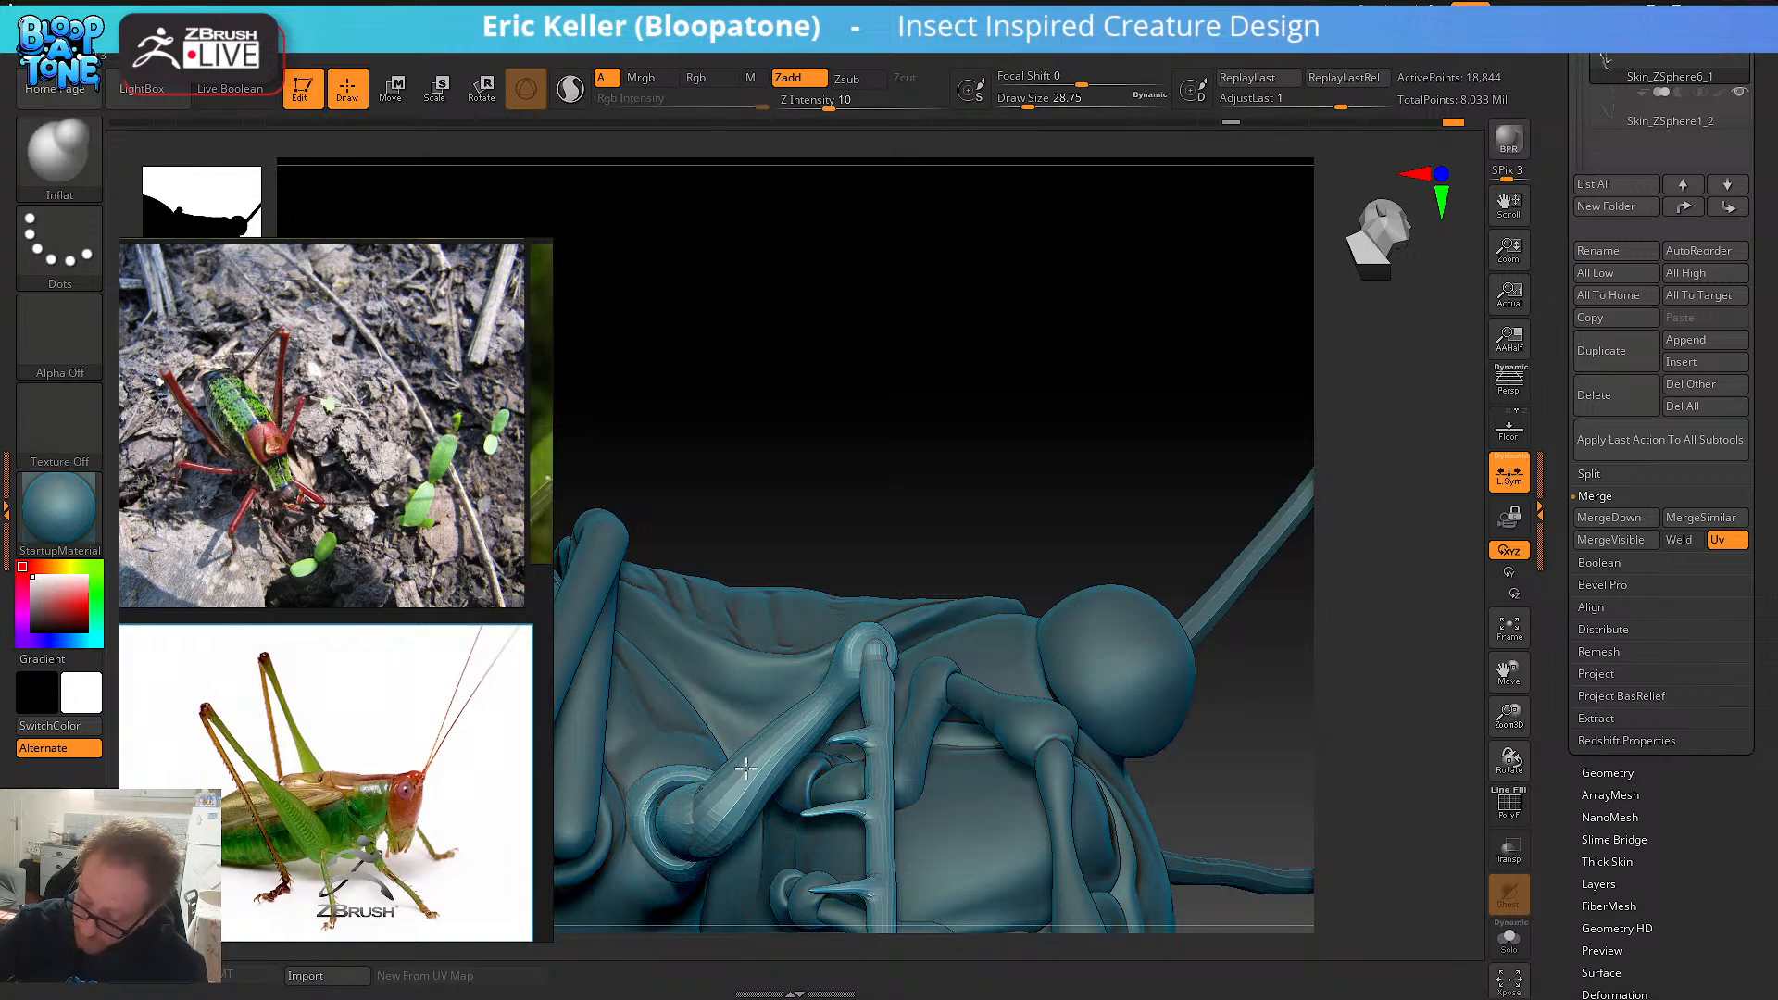
key(shift)
drag(869, 563, 935, 768)
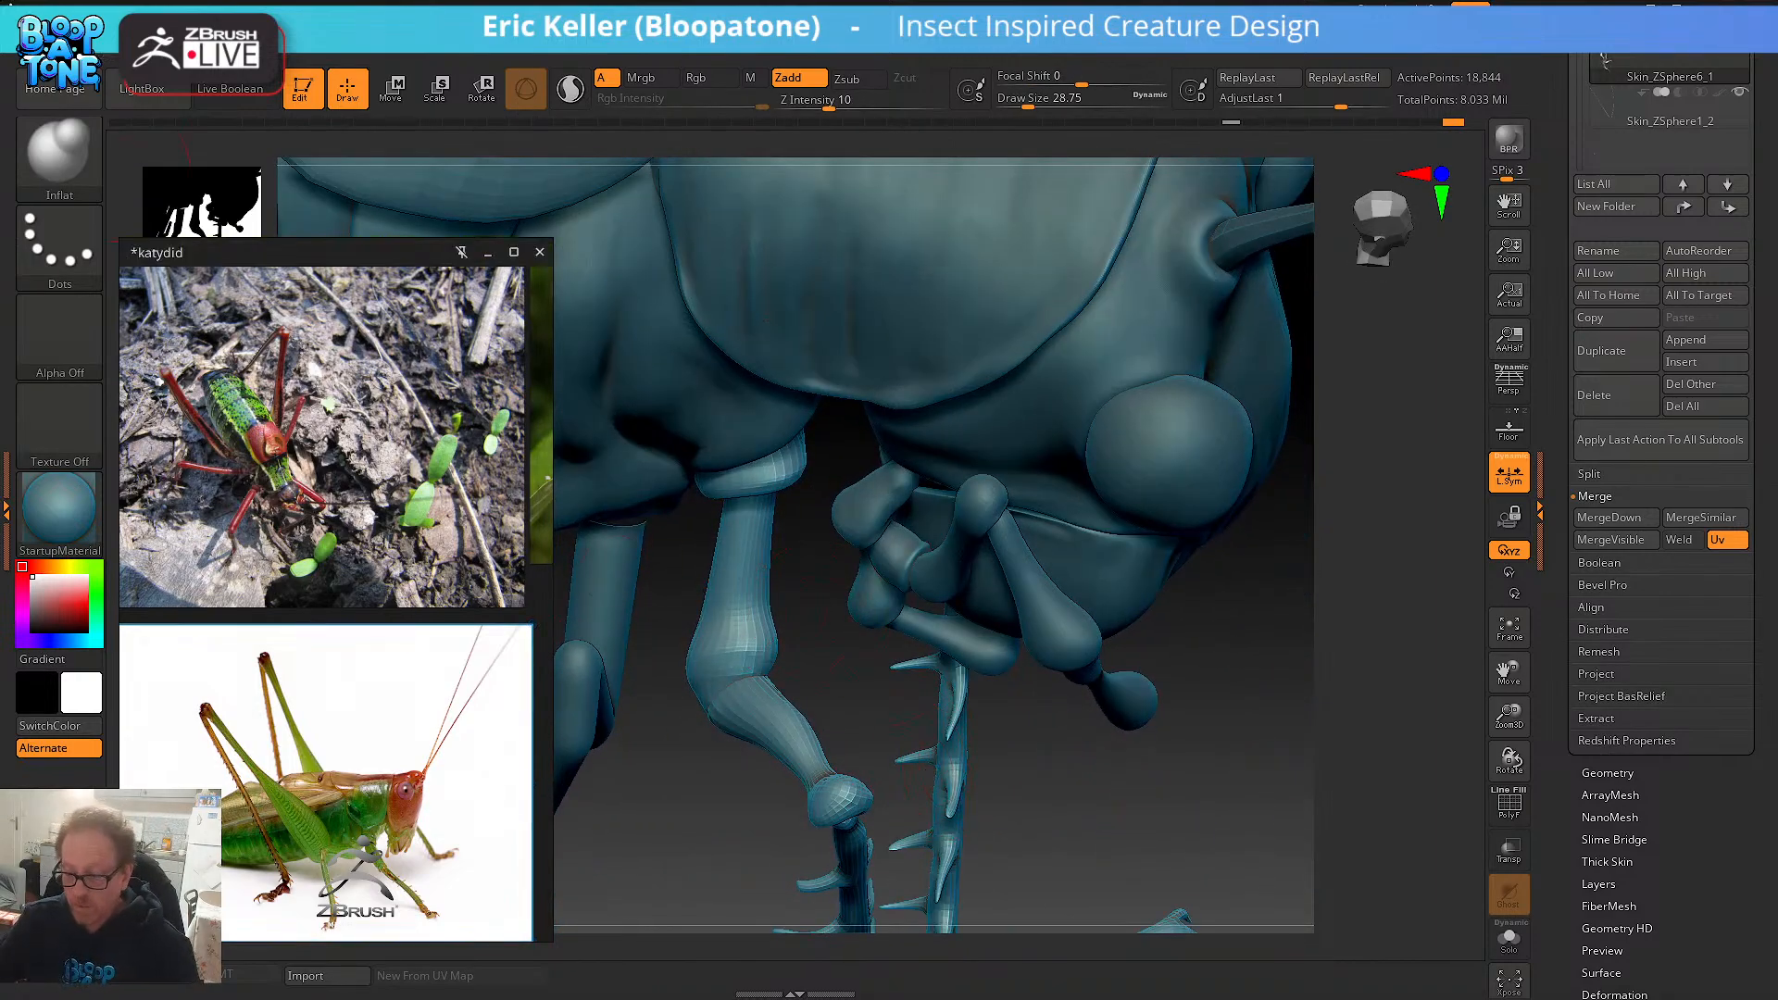
- Reshape the front leg's first joint and upper segment with the Move Topological brush at draw size about 41.4
click(79, 165)
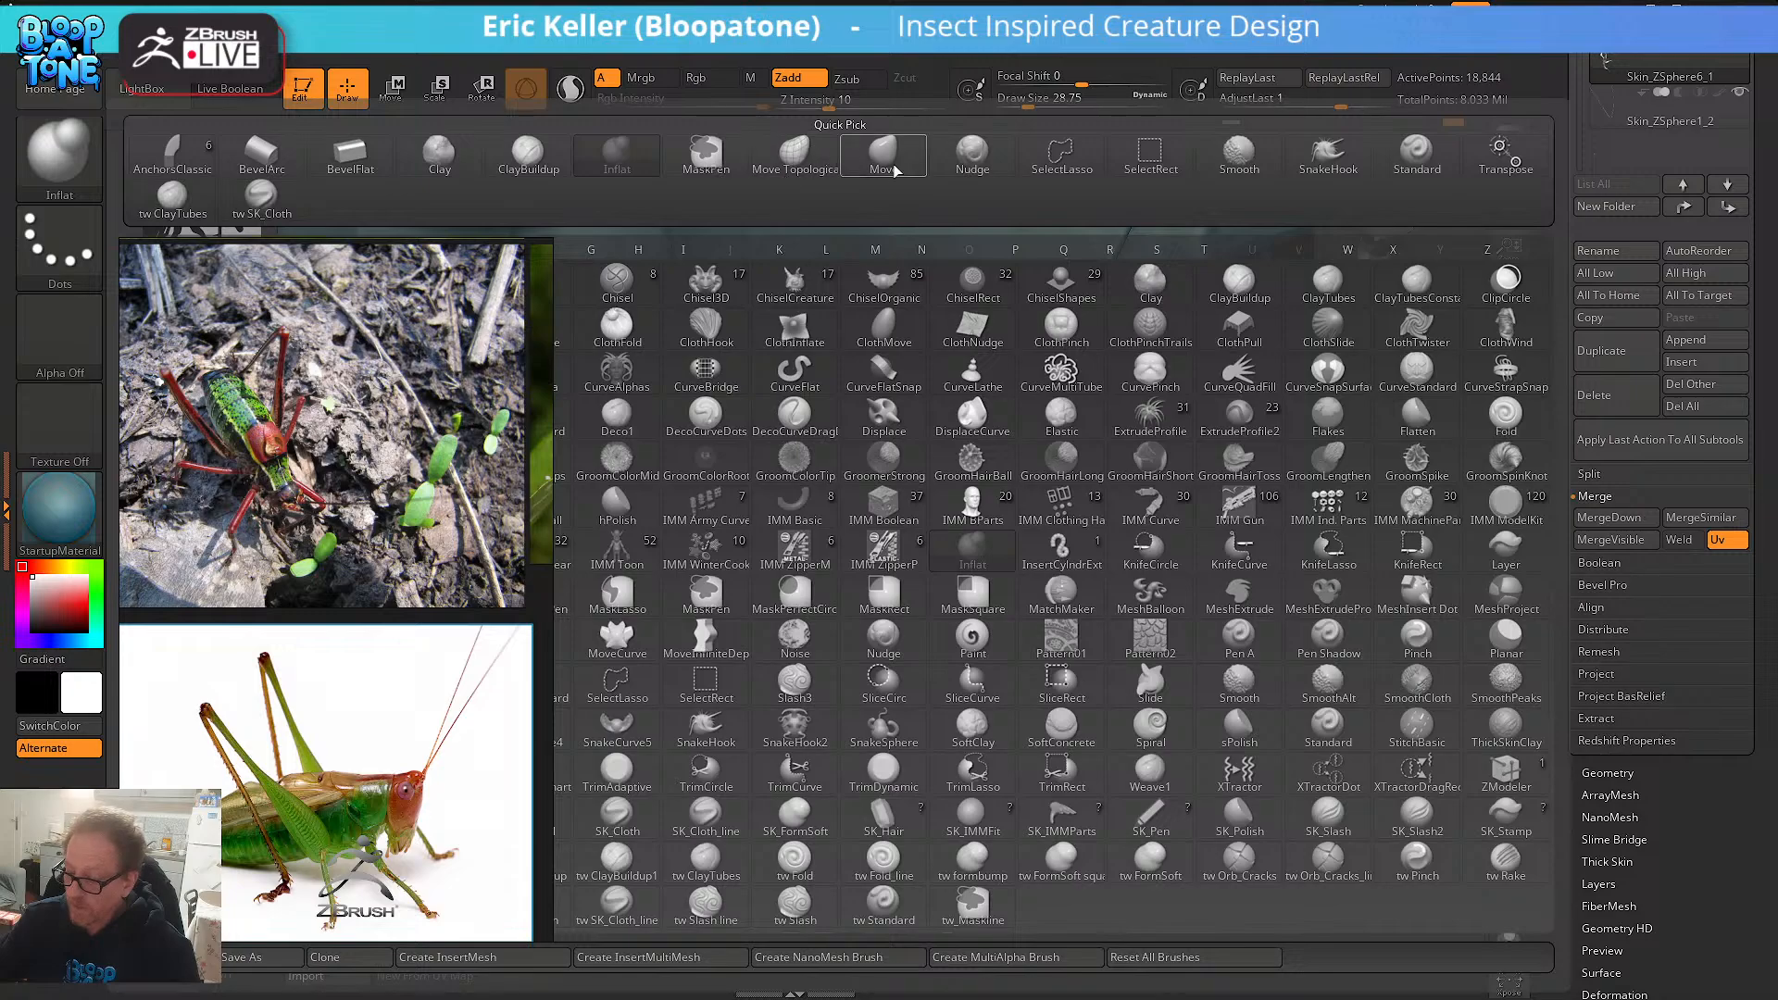
click(795, 157)
key(s)
mouse_move(714, 660)
mouse_down()
mouse_move(703, 696)
mouse_move(744, 650)
mouse_up()
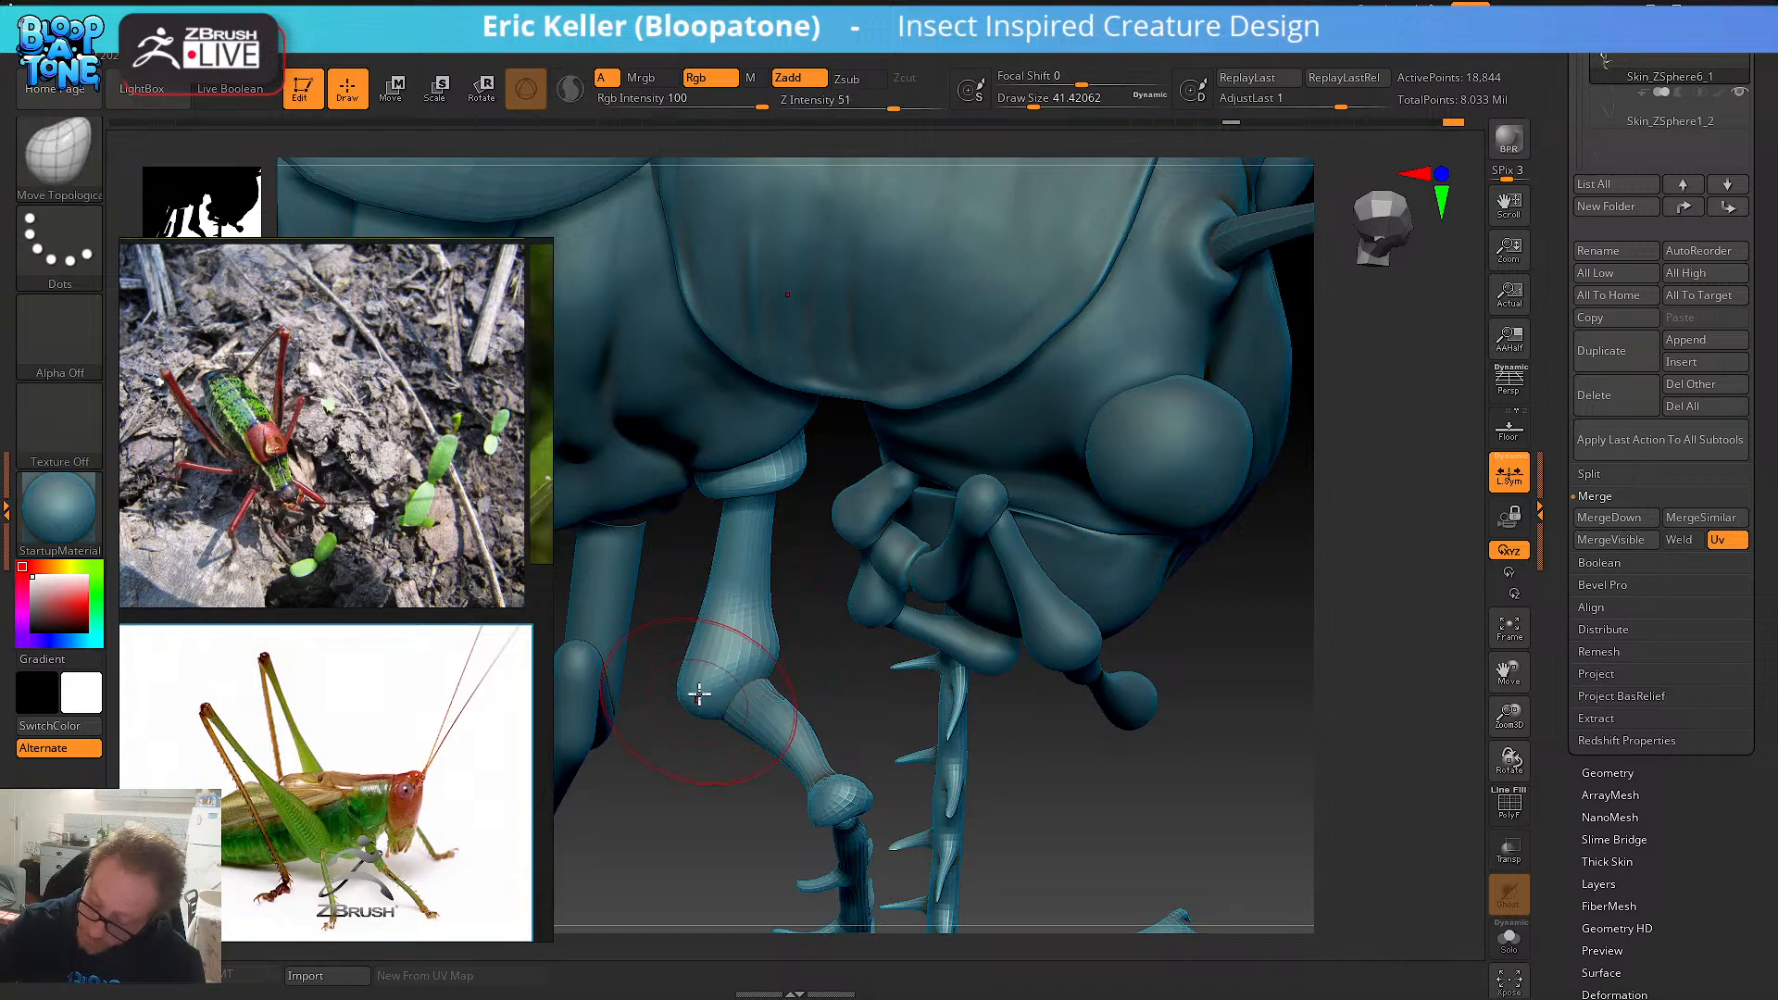
drag(699, 693, 703, 696)
mouse_move(743, 632)
mouse_down()
mouse_move(794, 583)
mouse_move(784, 499)
mouse_up()
drag(757, 576, 747, 582)
right_drag(763, 597, 786, 752)
mouse_move(655, 519)
mouse_down()
mouse_move(735, 639)
mouse_move(711, 678)
mouse_up()
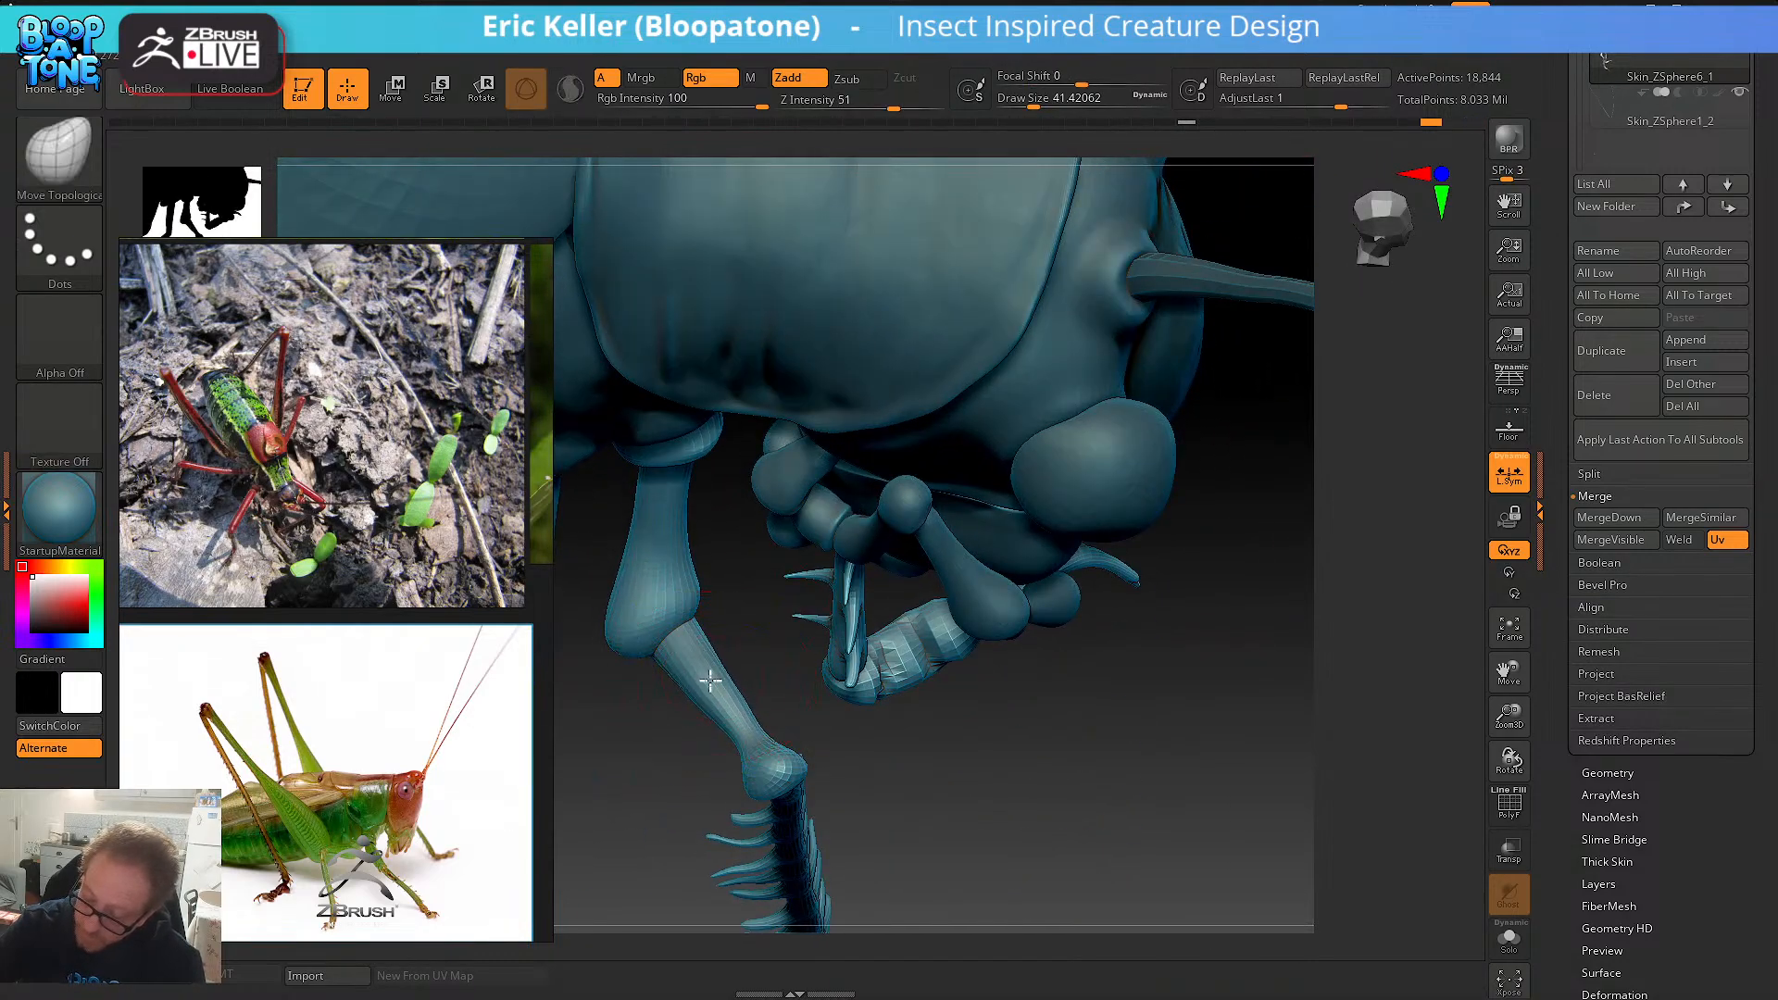
- Adjust and smooth the transition from the first joint into the short segment above the spiny shin
mouse_move(713, 651)
right_down()
mouse_move(717, 591)
mouse_move(738, 624)
mouse_move(801, 603)
right_up()
mouse_move(803, 634)
mouse_down()
mouse_move(818, 619)
mouse_move(817, 647)
mouse_up()
mouse_move(810, 633)
right_down()
mouse_move(803, 614)
mouse_move(853, 608)
mouse_move(807, 593)
mouse_move(731, 626)
mouse_move(786, 587)
mouse_move(762, 709)
mouse_move(852, 679)
mouse_move(778, 687)
mouse_move(838, 703)
mouse_move(940, 671)
mouse_move(926, 723)
mouse_move(889, 738)
mouse_move(948, 841)
mouse_move(833, 754)
mouse_move(892, 778)
mouse_move(804, 755)
mouse_move(889, 781)
right_up()
key(shift)
key(shift)
right_drag(830, 730, 894, 664)
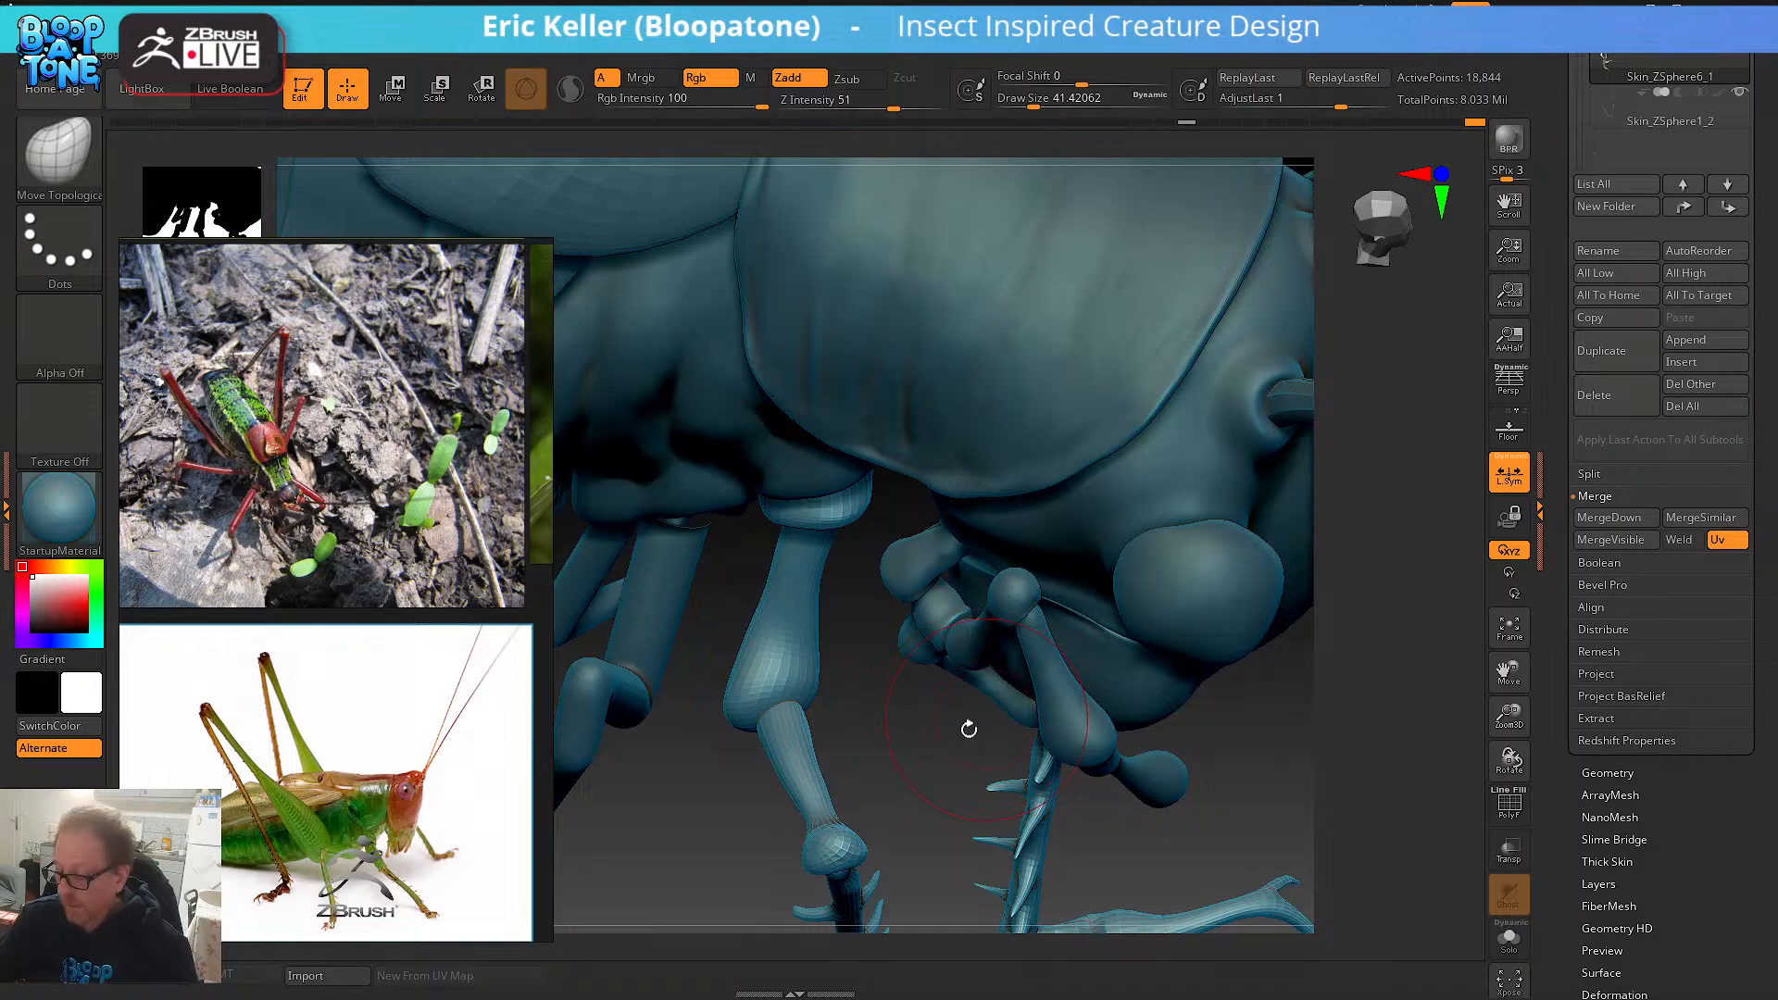
- Subdivide the front leg mesh twice to reach subdivision level 3
drag(854, 669, 704, 684)
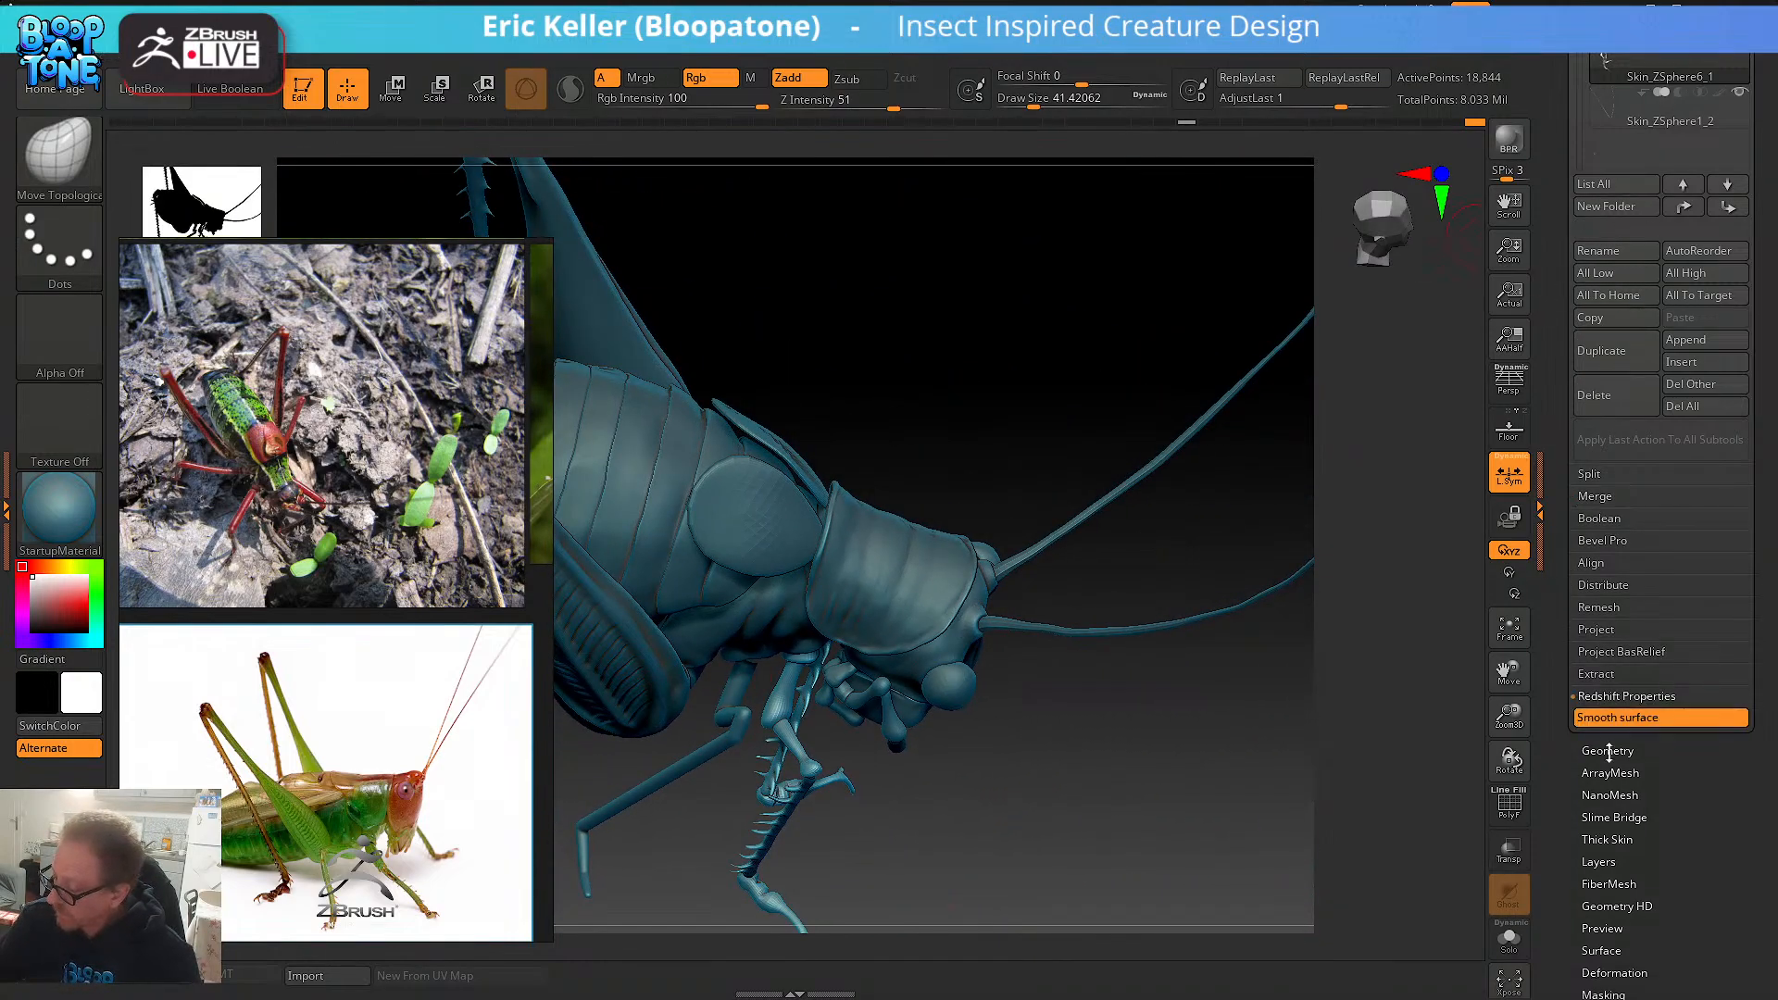
click(1607, 772)
click(1604, 152)
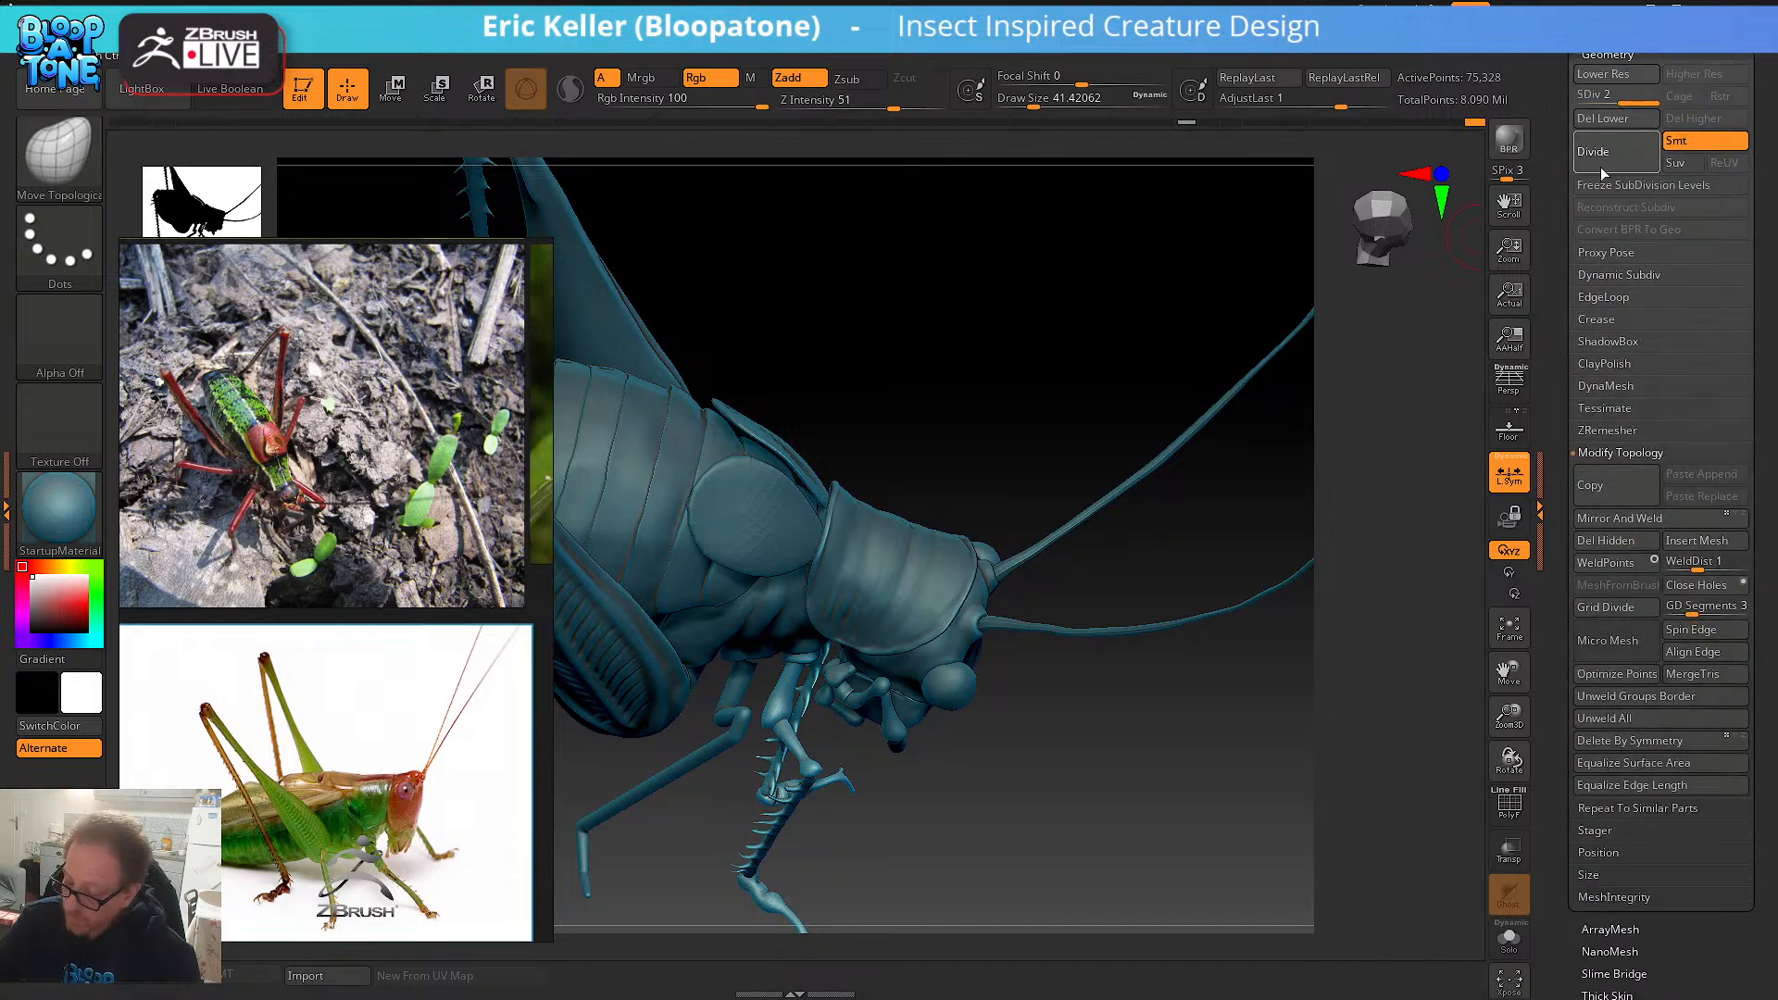
click(1602, 162)
drag(1127, 759, 1228, 782)
- Sculpt detail on the joint above the spiny shin with the tw SK_Cloth brush at draw size about 15.6
click(57, 153)
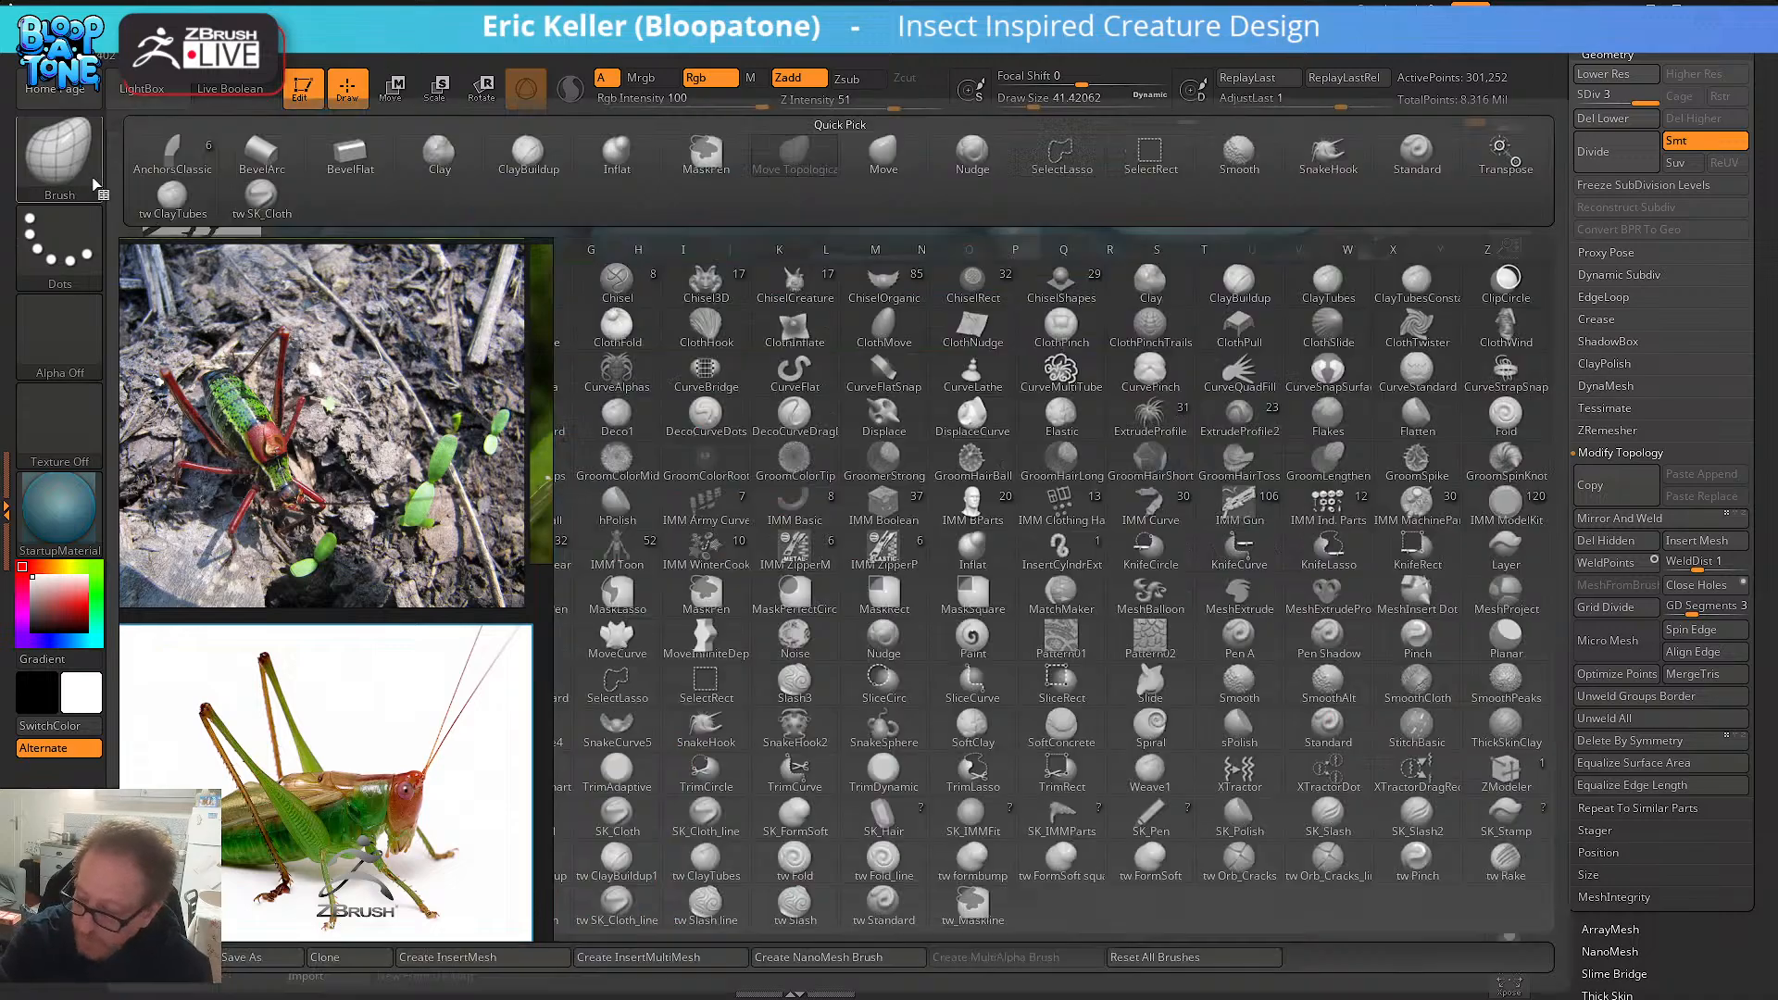
click(262, 194)
key(s)
mouse_move(982, 666)
mouse_down()
mouse_move(968, 619)
mouse_move(972, 655)
mouse_move(957, 654)
mouse_move(924, 584)
mouse_up()
right_drag(924, 584, 912, 567)
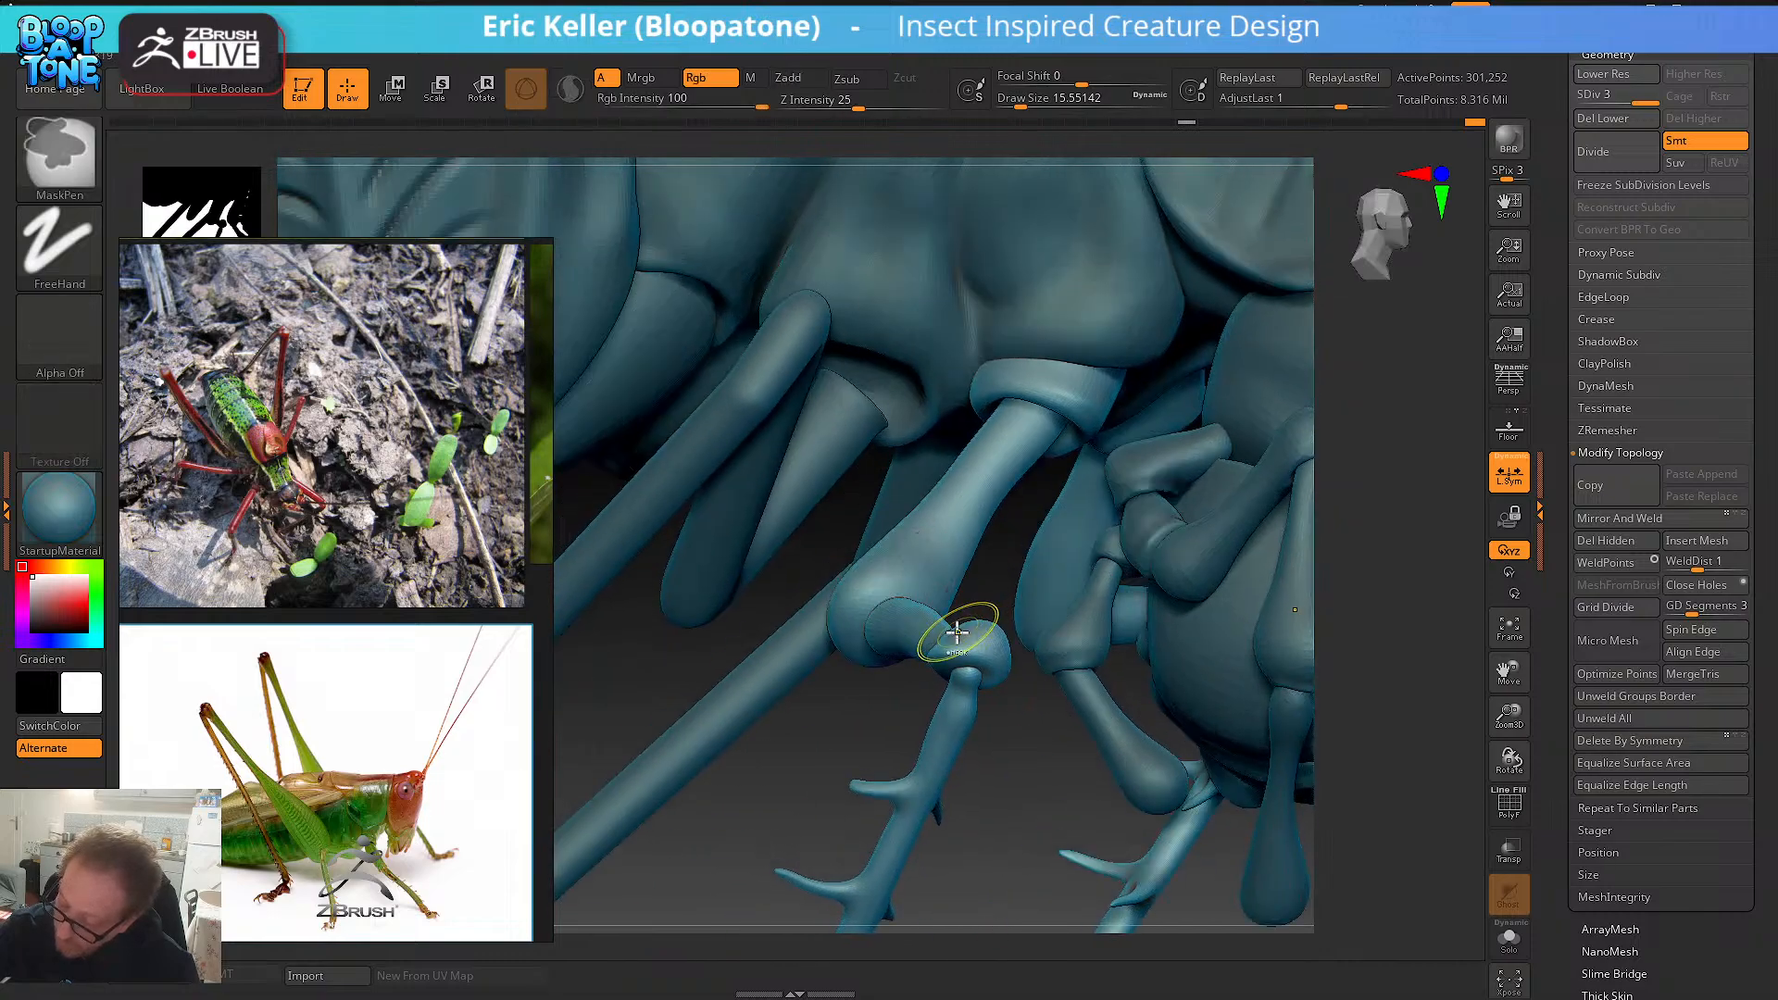
shift+drag(960, 627, 968, 643)
mouse_move(972, 660)
right_down()
mouse_move(976, 579)
mouse_move(964, 595)
mouse_move(960, 576)
right_up()
drag(947, 653, 981, 653)
mouse_move(992, 649)
right_down()
mouse_move(766, 592)
mouse_move(952, 679)
mouse_move(901, 572)
mouse_move(864, 709)
mouse_move(881, 742)
mouse_move(875, 618)
mouse_move(893, 730)
mouse_move(897, 659)
mouse_move(897, 806)
mouse_move(896, 616)
right_up()
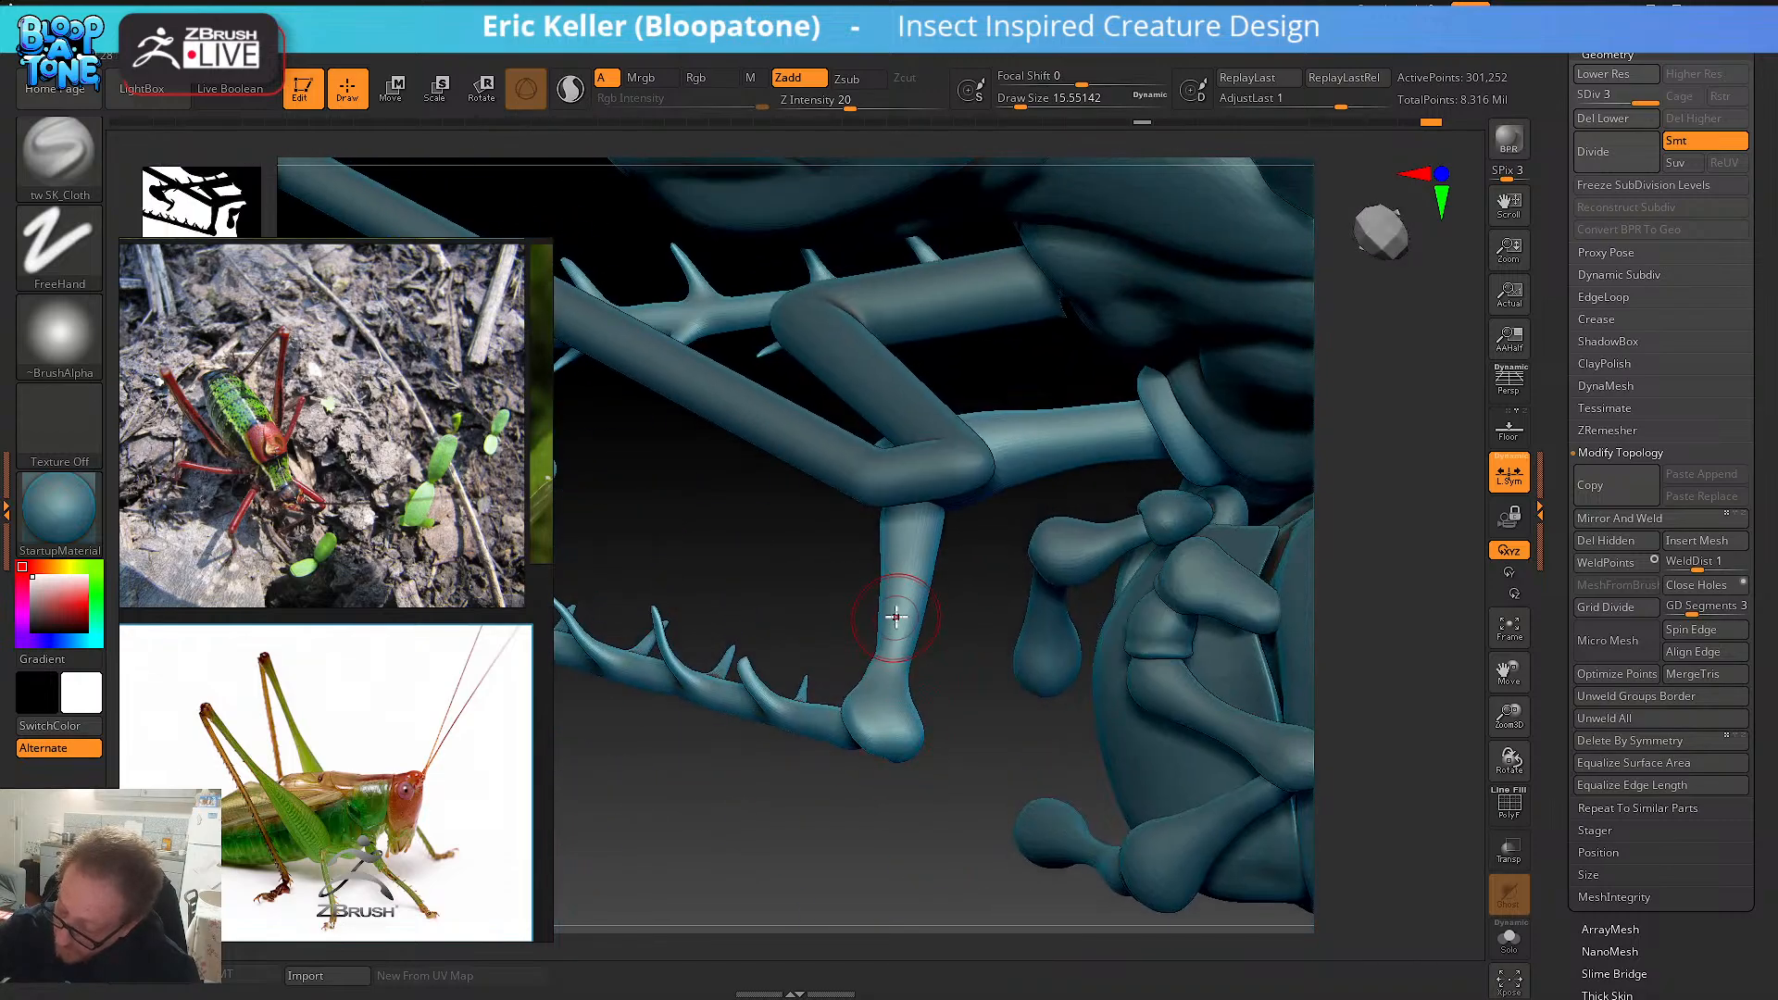
- Carve a groove down the short segment toward the shin joint at draw size about 11.7 and smooth it
key(bracketleft)
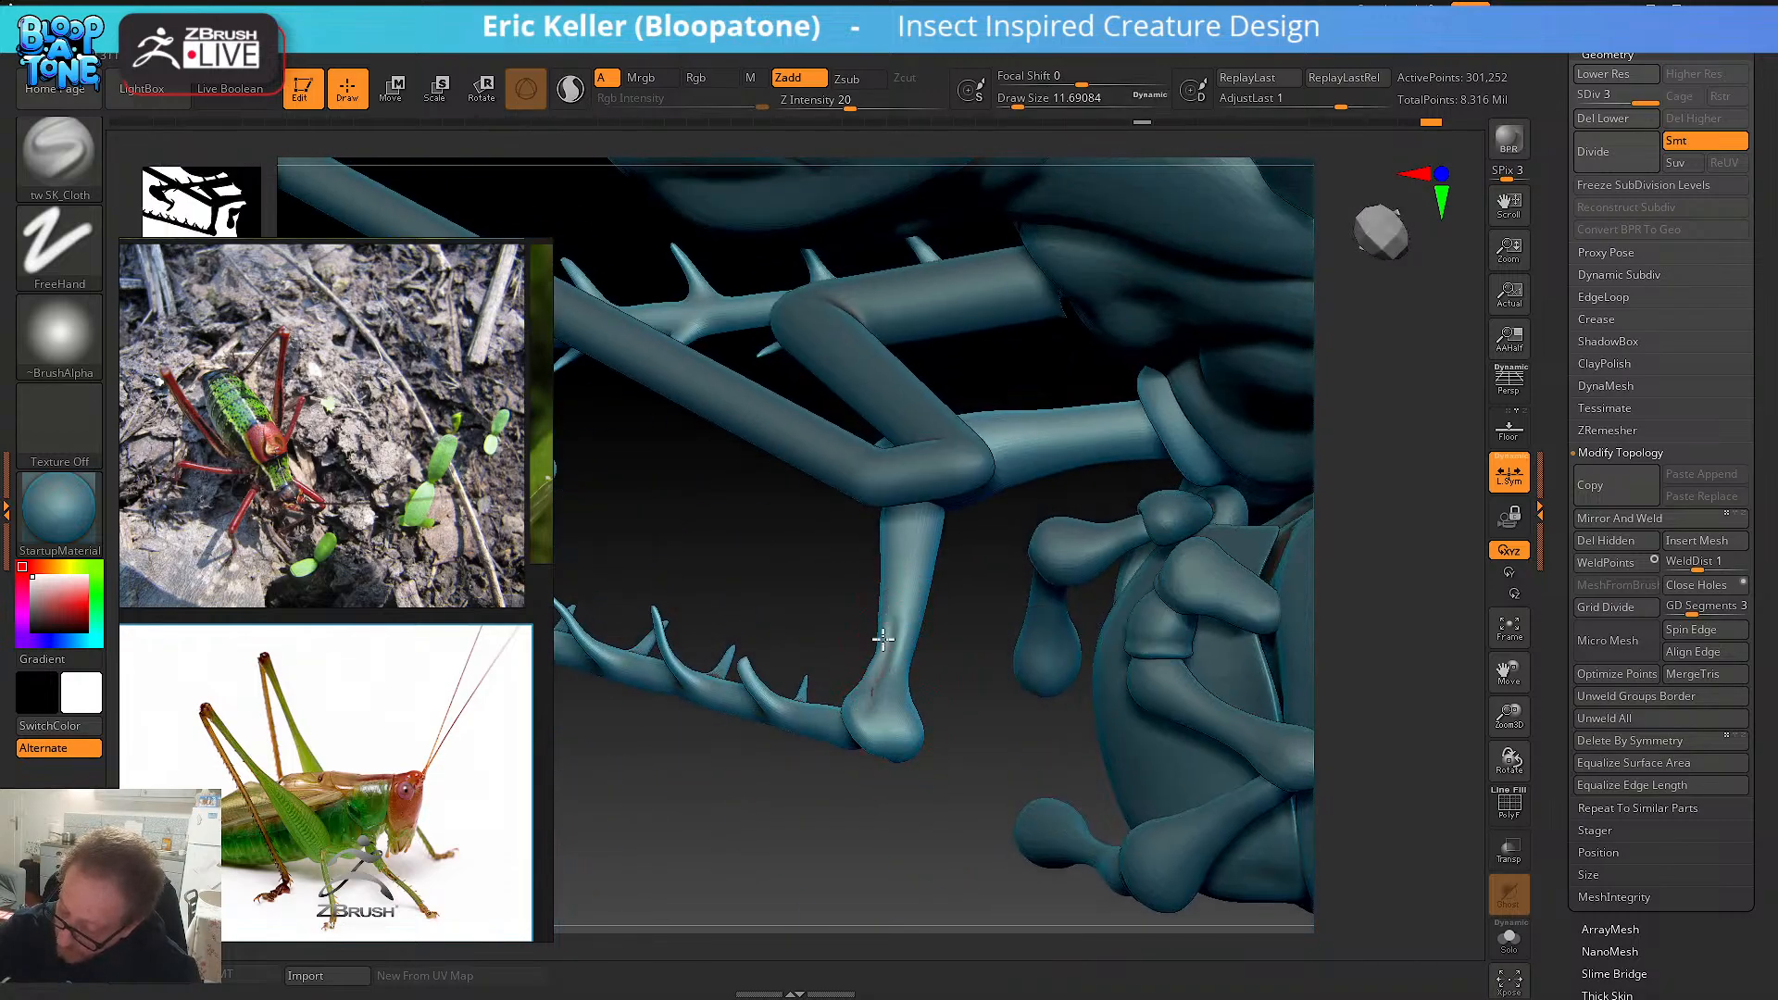
mouse_move(882, 639)
right_down()
mouse_move(896, 704)
mouse_move(919, 630)
mouse_move(953, 615)
right_up()
key(shift)
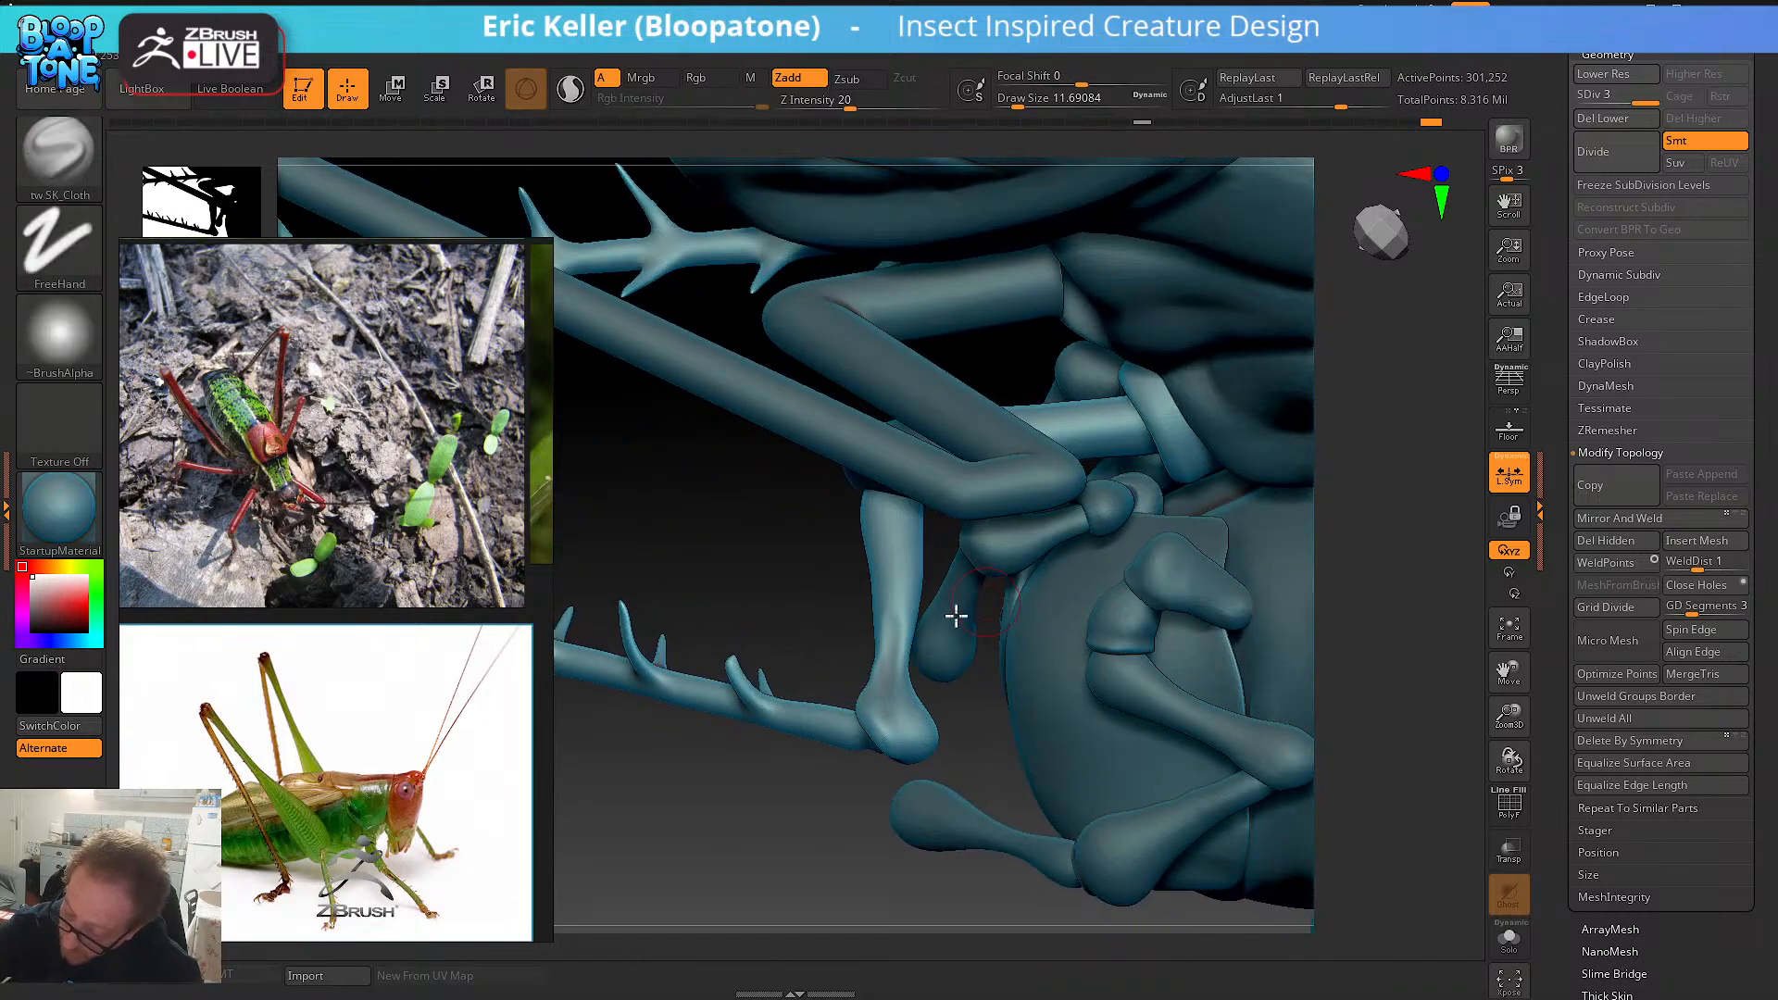
shift+drag(893, 612, 891, 690)
- Solo the leg subtool and sculpt a ridge over the joint at the end of the upper segment, smoothing its surface
click(1508, 938)
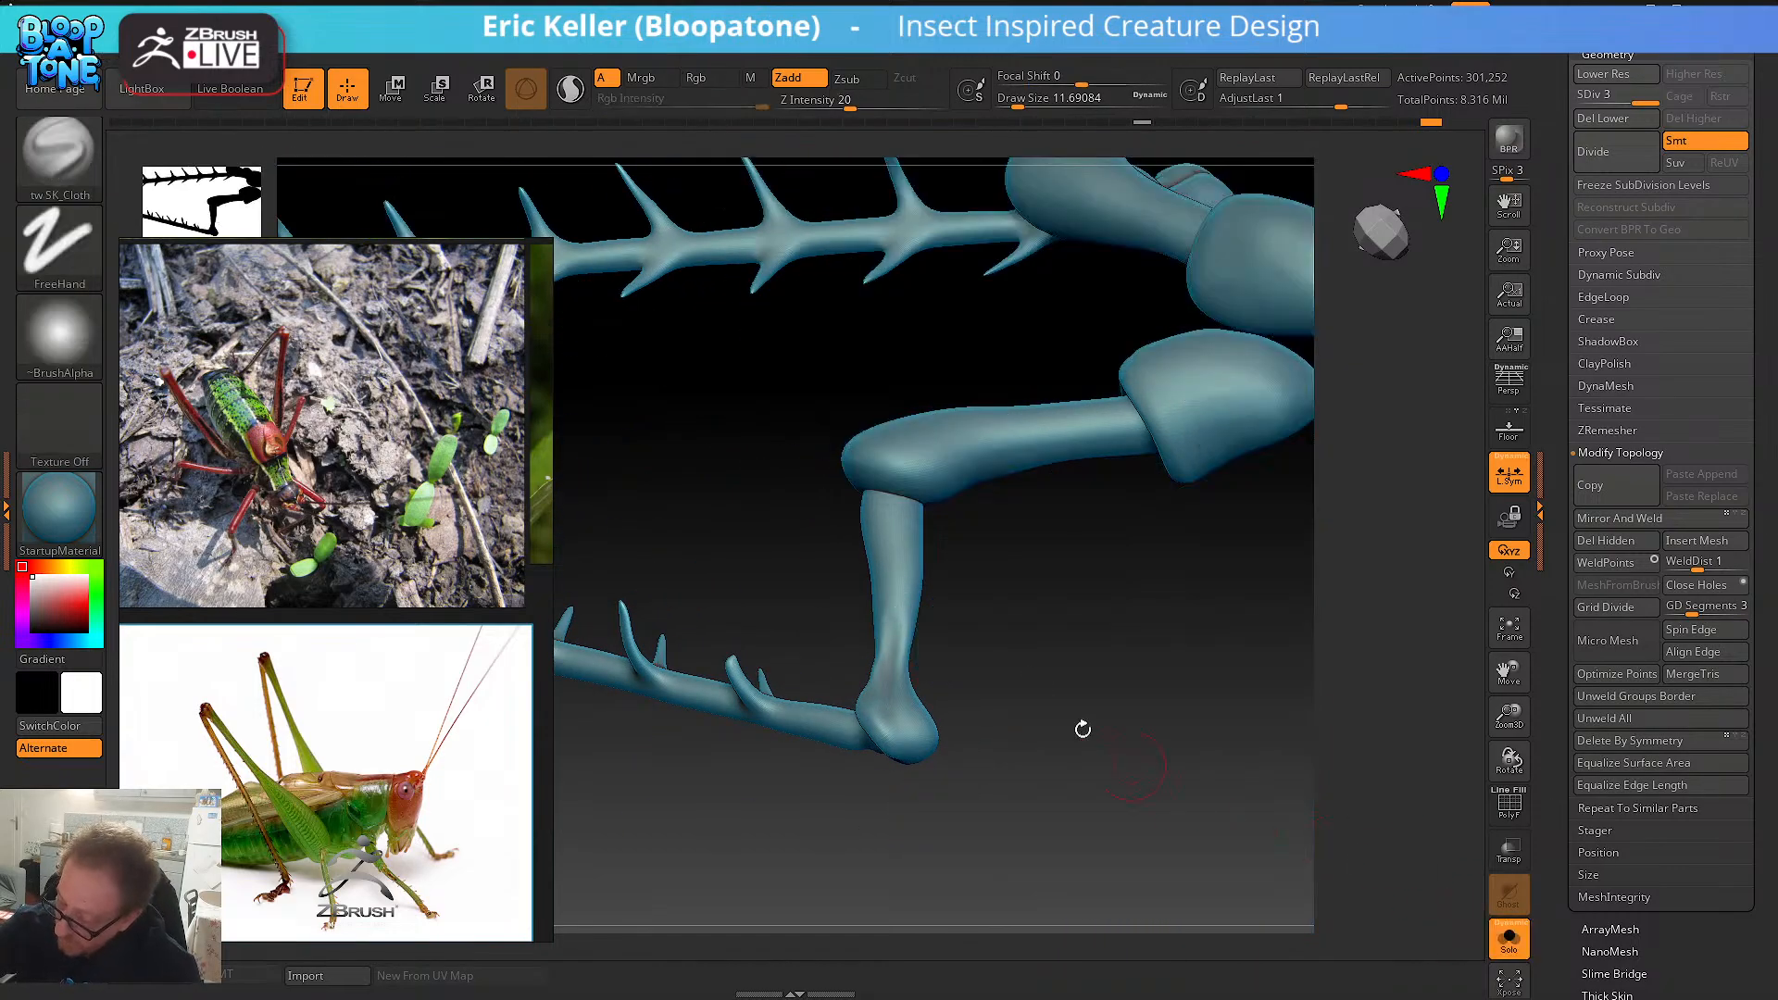
right_drag(1080, 726, 880, 567)
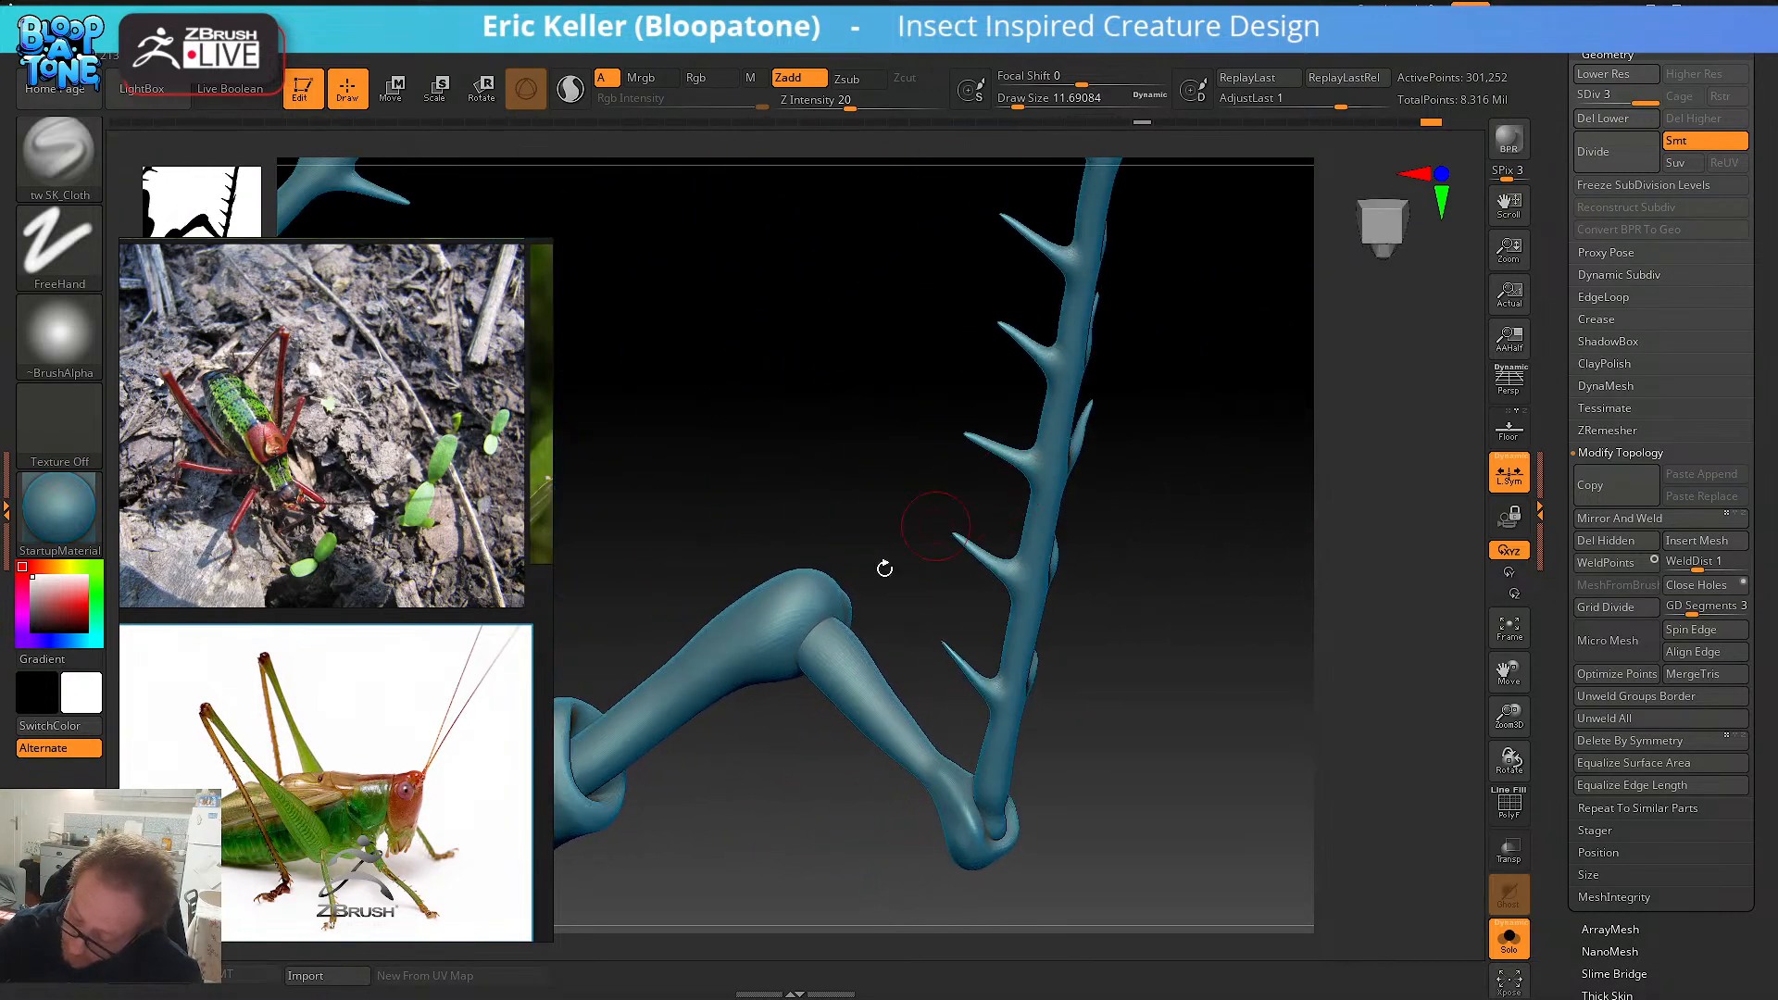
drag(796, 616, 793, 705)
shift+drag(827, 593, 793, 671)
right_drag(790, 747, 805, 718)
- Define the upper joint's bent edge at draw size about 10.5 and smooth the strokes across it
key(s)
drag(793, 657, 793, 620)
key(s)
mouse_move(789, 629)
right_down()
mouse_move(821, 559)
mouse_move(850, 555)
right_up()
drag(801, 597, 771, 701)
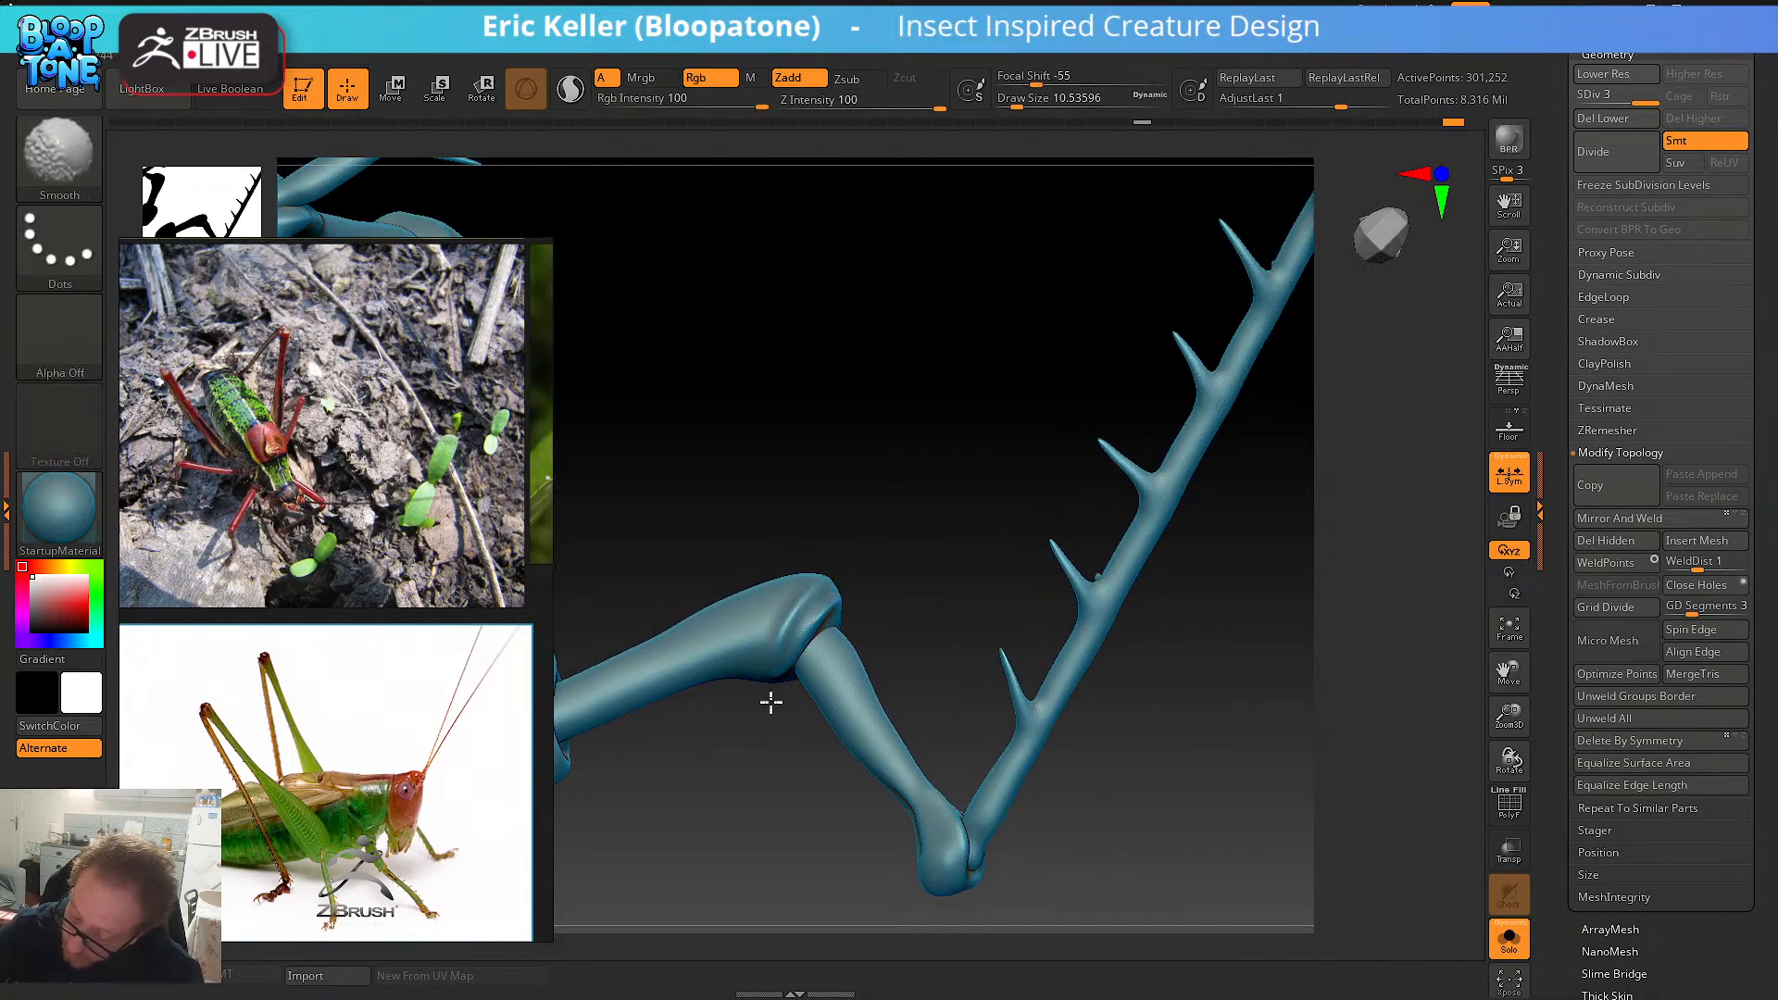
drag(836, 579, 778, 675)
- Carve a curved crease around the other side of the upper joint and soften it with the Smooth brush
mouse_move(887, 556)
right_down()
mouse_move(841, 595)
mouse_move(883, 584)
mouse_move(822, 549)
right_up()
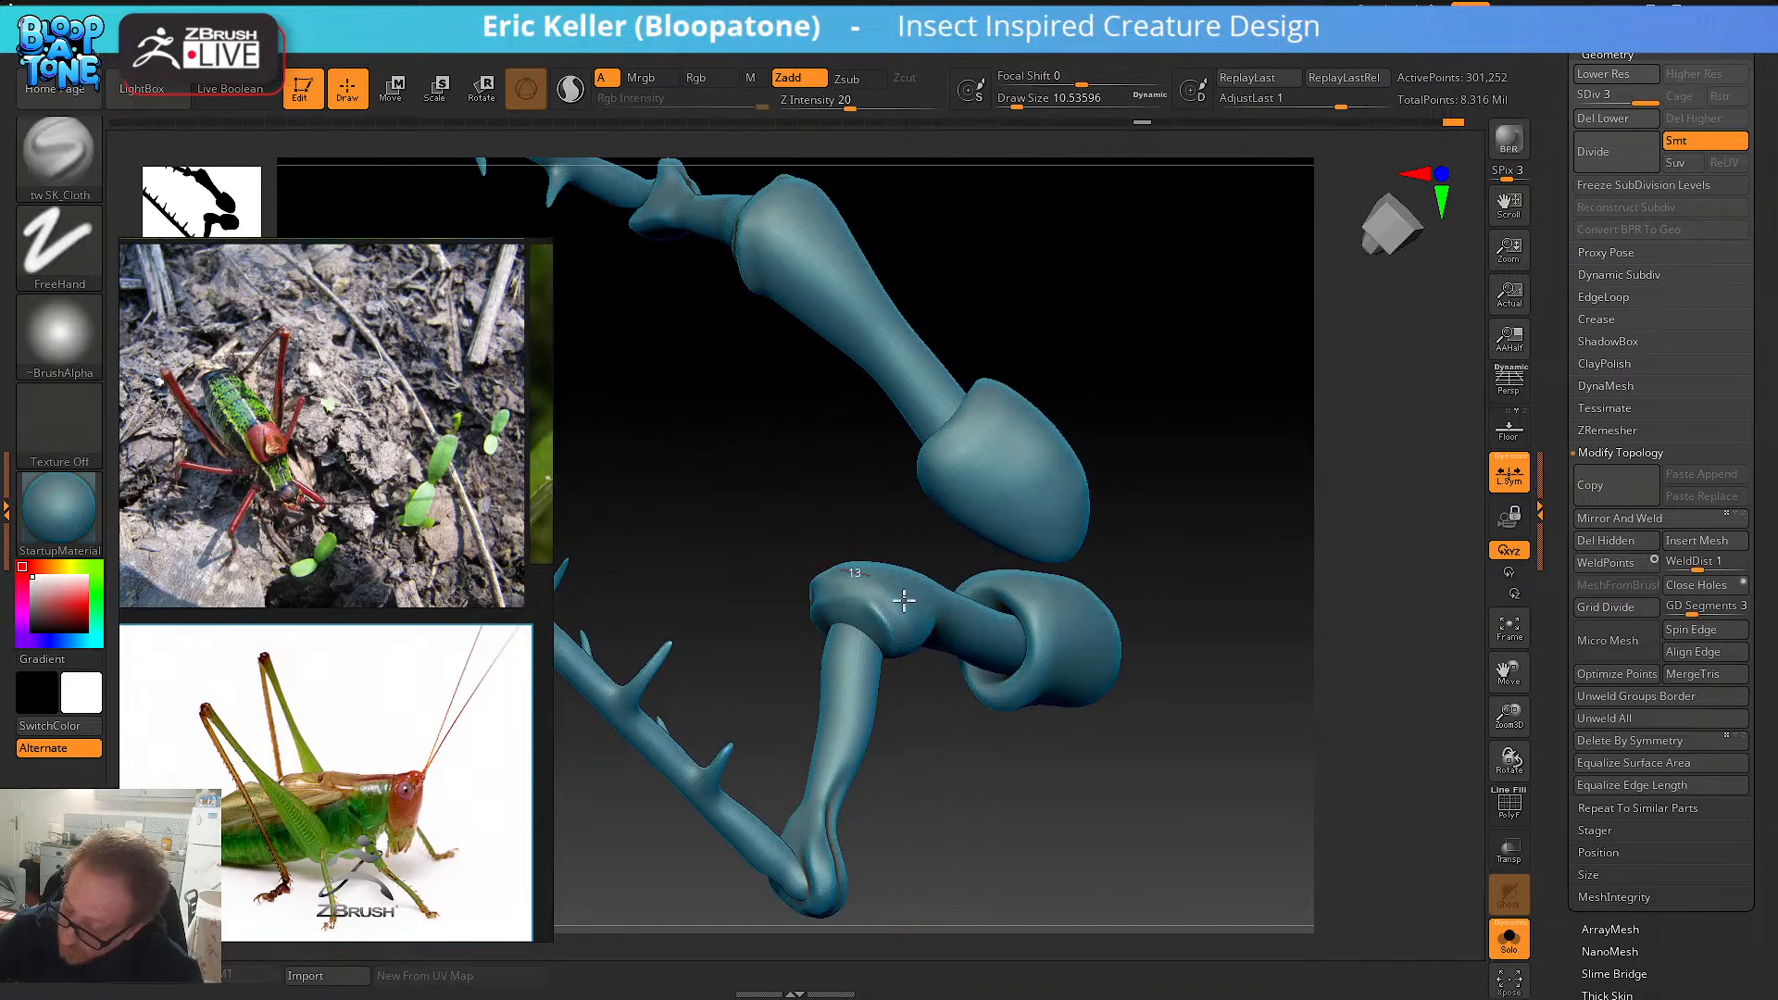
right_drag(903, 604, 842, 624)
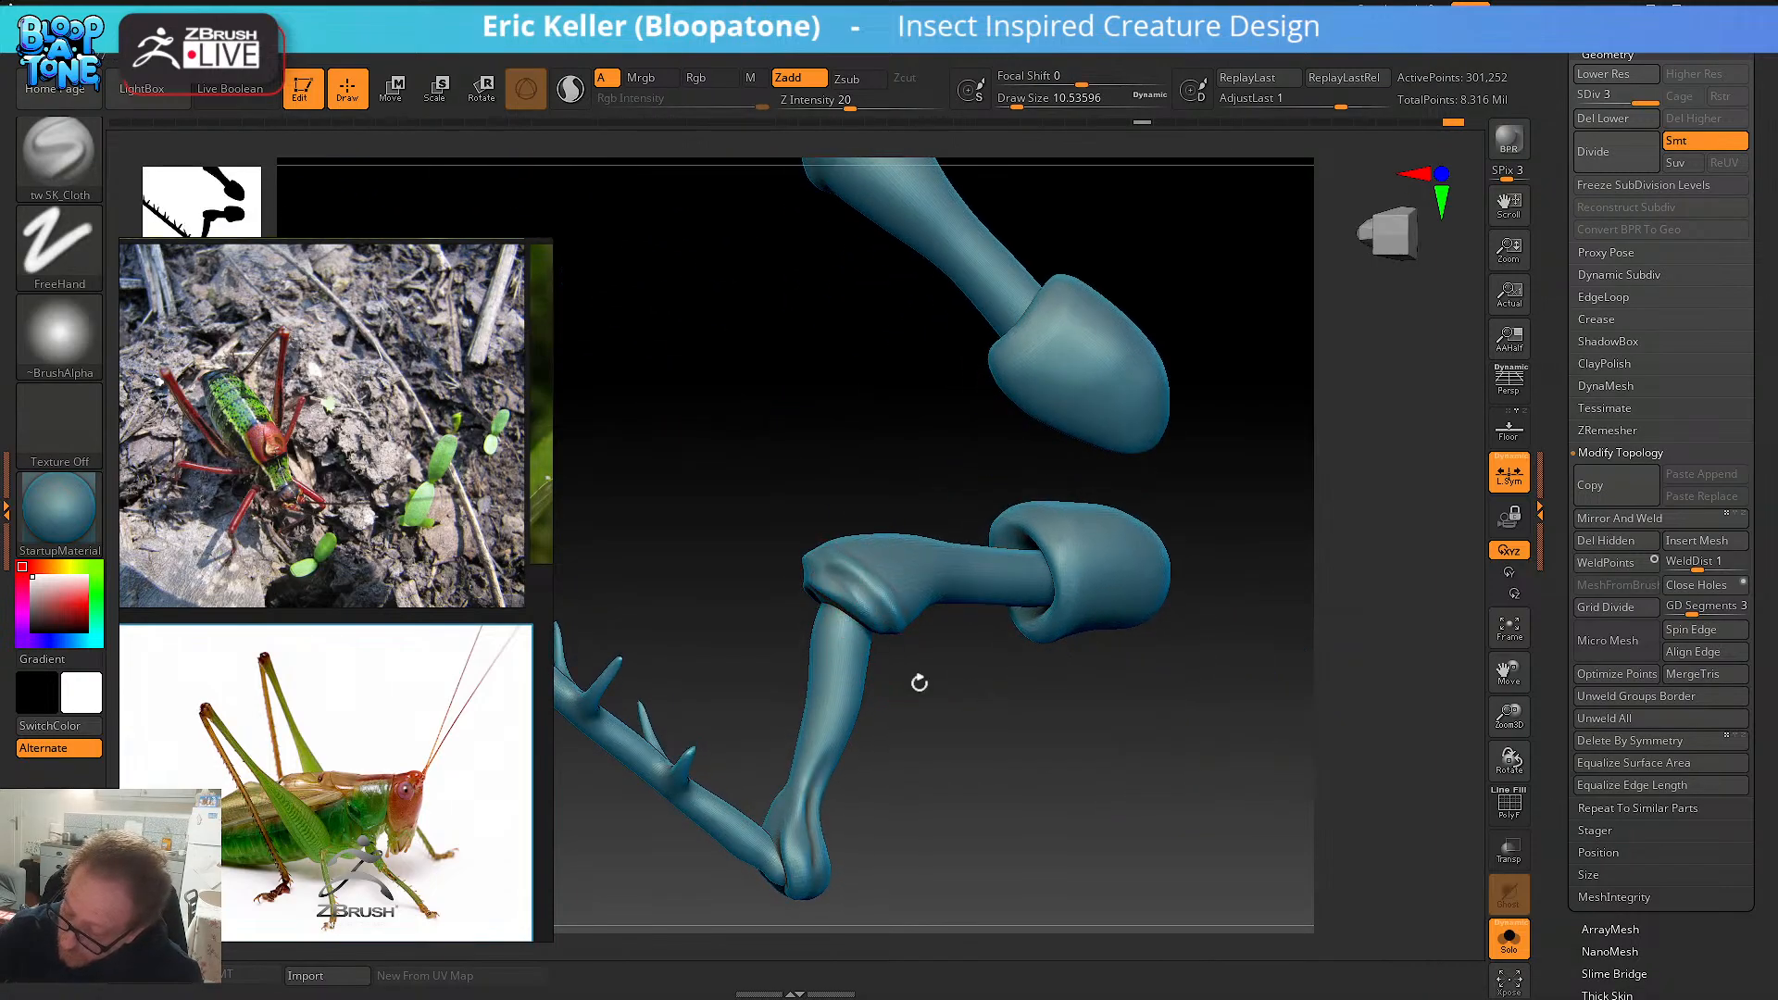
right_drag(918, 683, 869, 587)
key(shift)
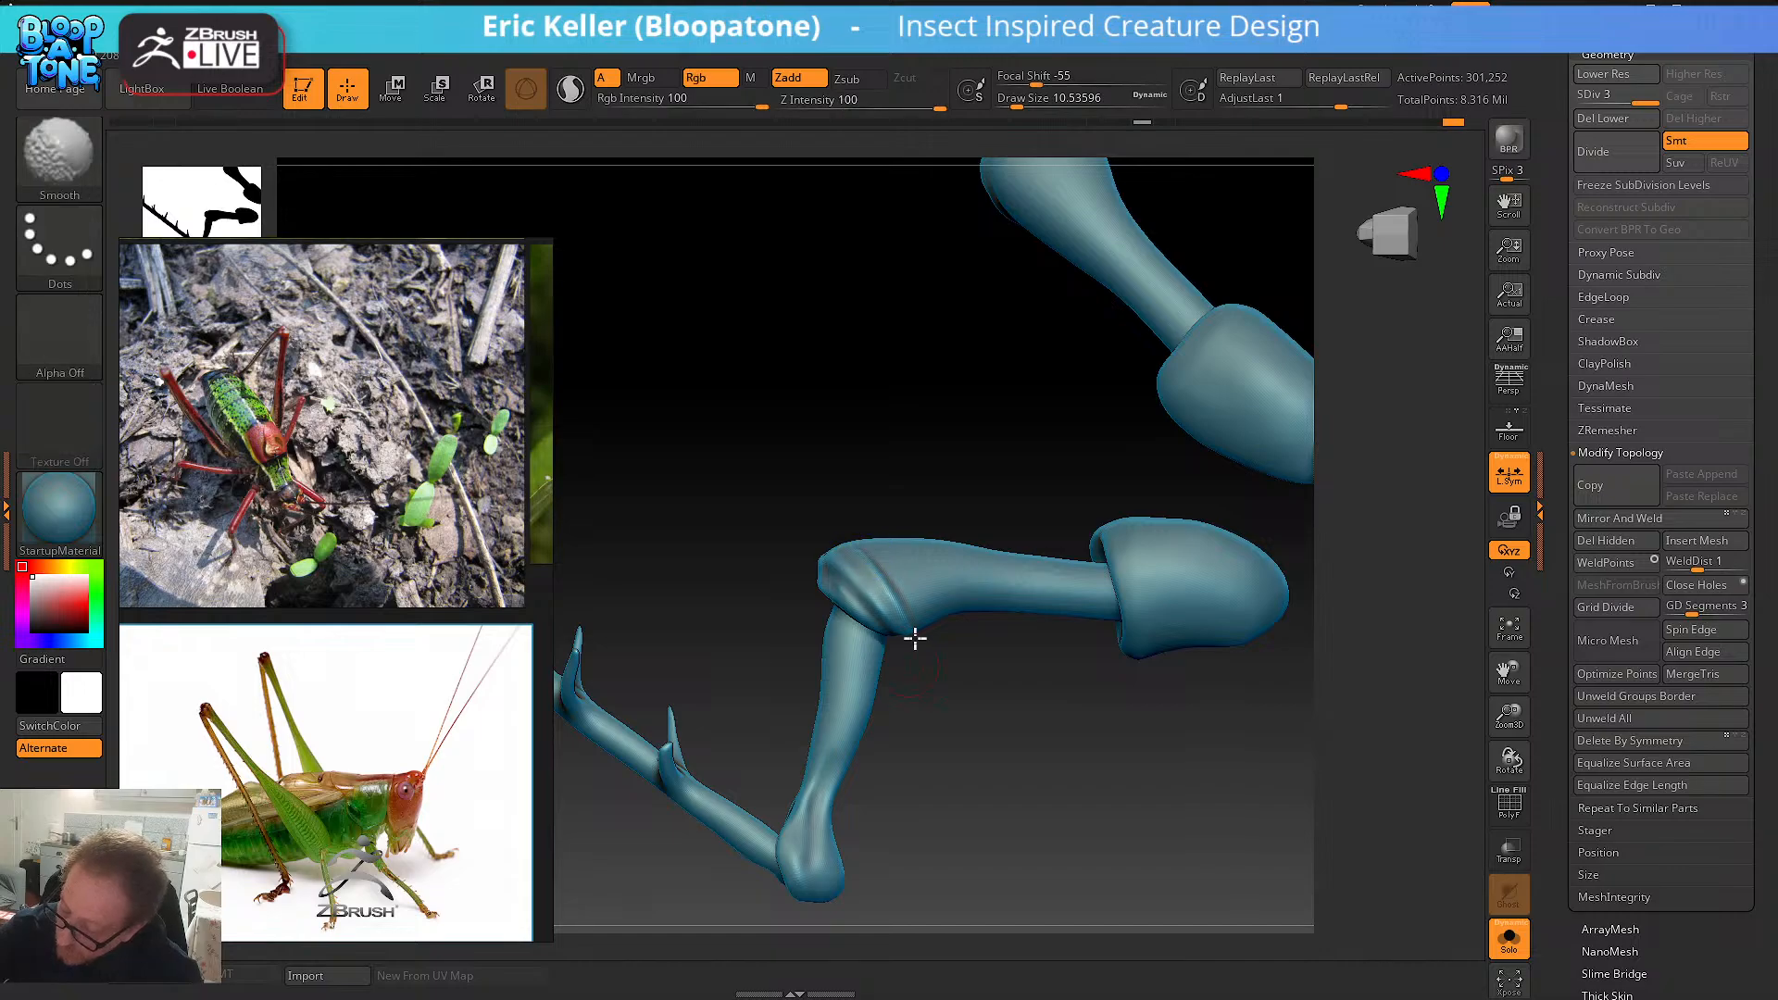
- Smooth the creased surface of the upper joint where it meets the short leg segment
mouse_move(890, 593)
shift+mouse_down()
mouse_move(893, 632)
mouse_move(913, 618)
mouse_move(889, 544)
shift+mouse_up()
mouse_move(889, 543)
right_down()
mouse_move(996, 703)
mouse_move(1027, 663)
mouse_move(964, 579)
mouse_move(1150, 795)
right_up()
key(shift)
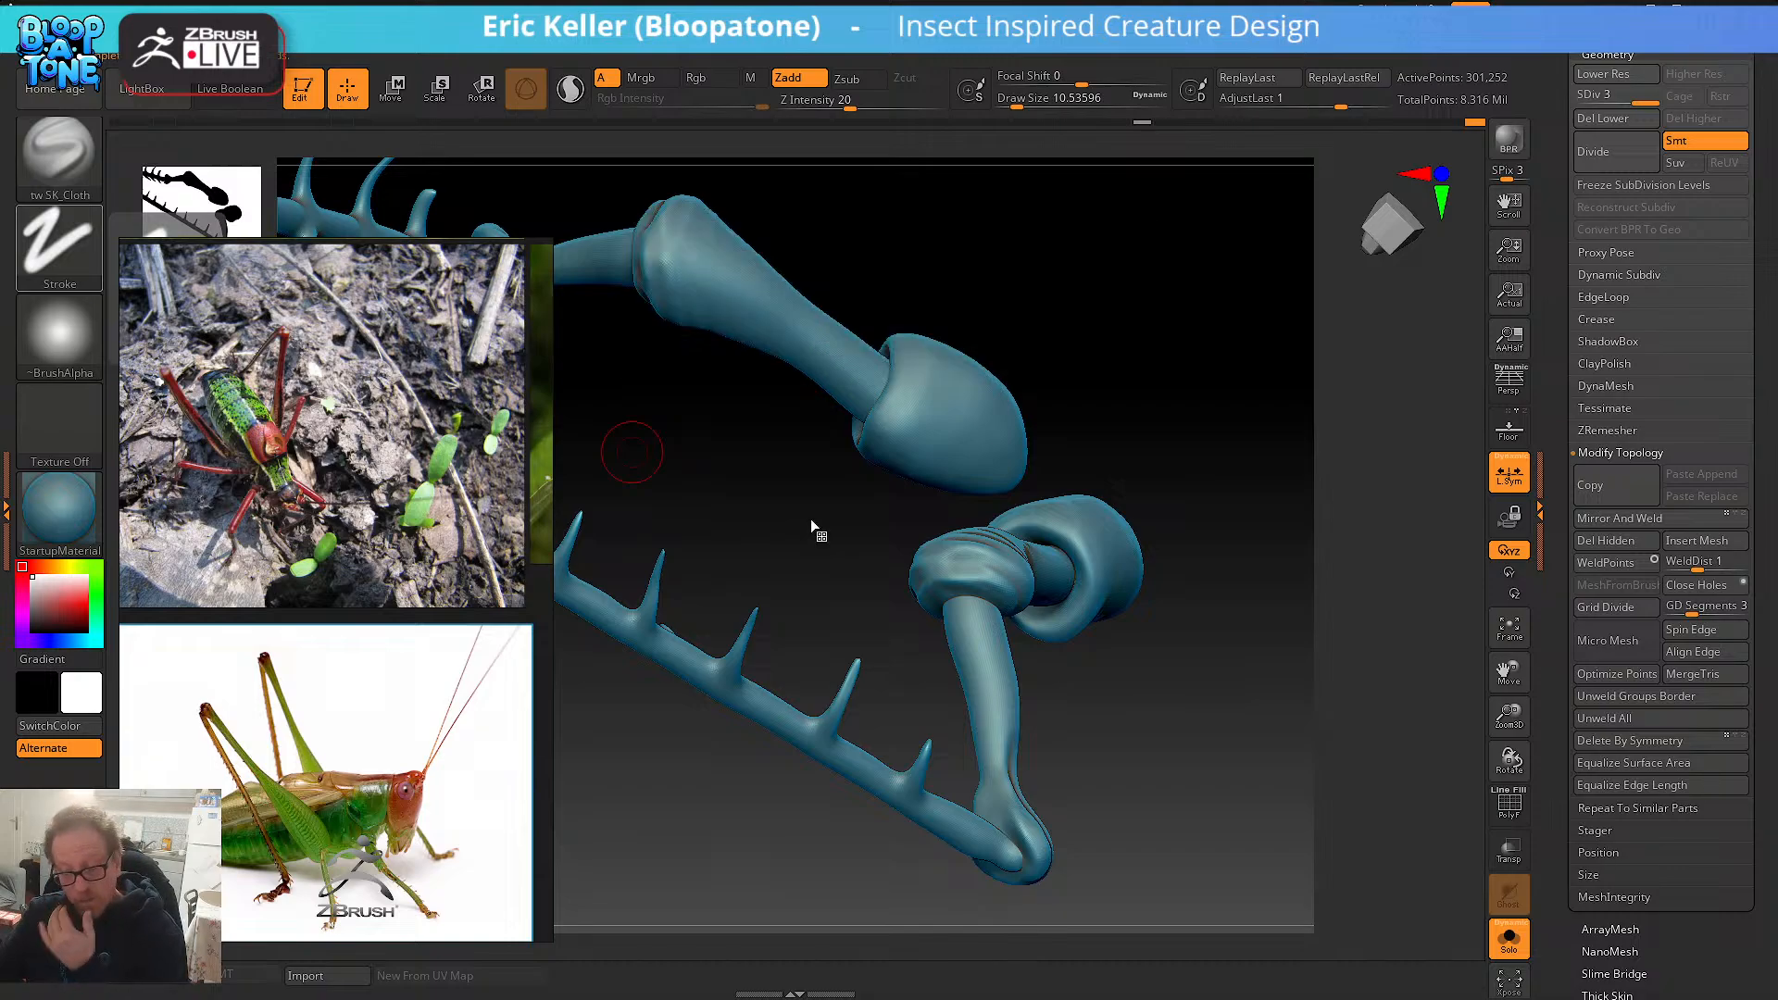
mouse_move(1058, 735)
mouse_down()
mouse_move(1059, 757)
mouse_move(1065, 734)
mouse_move(1005, 746)
mouse_up()
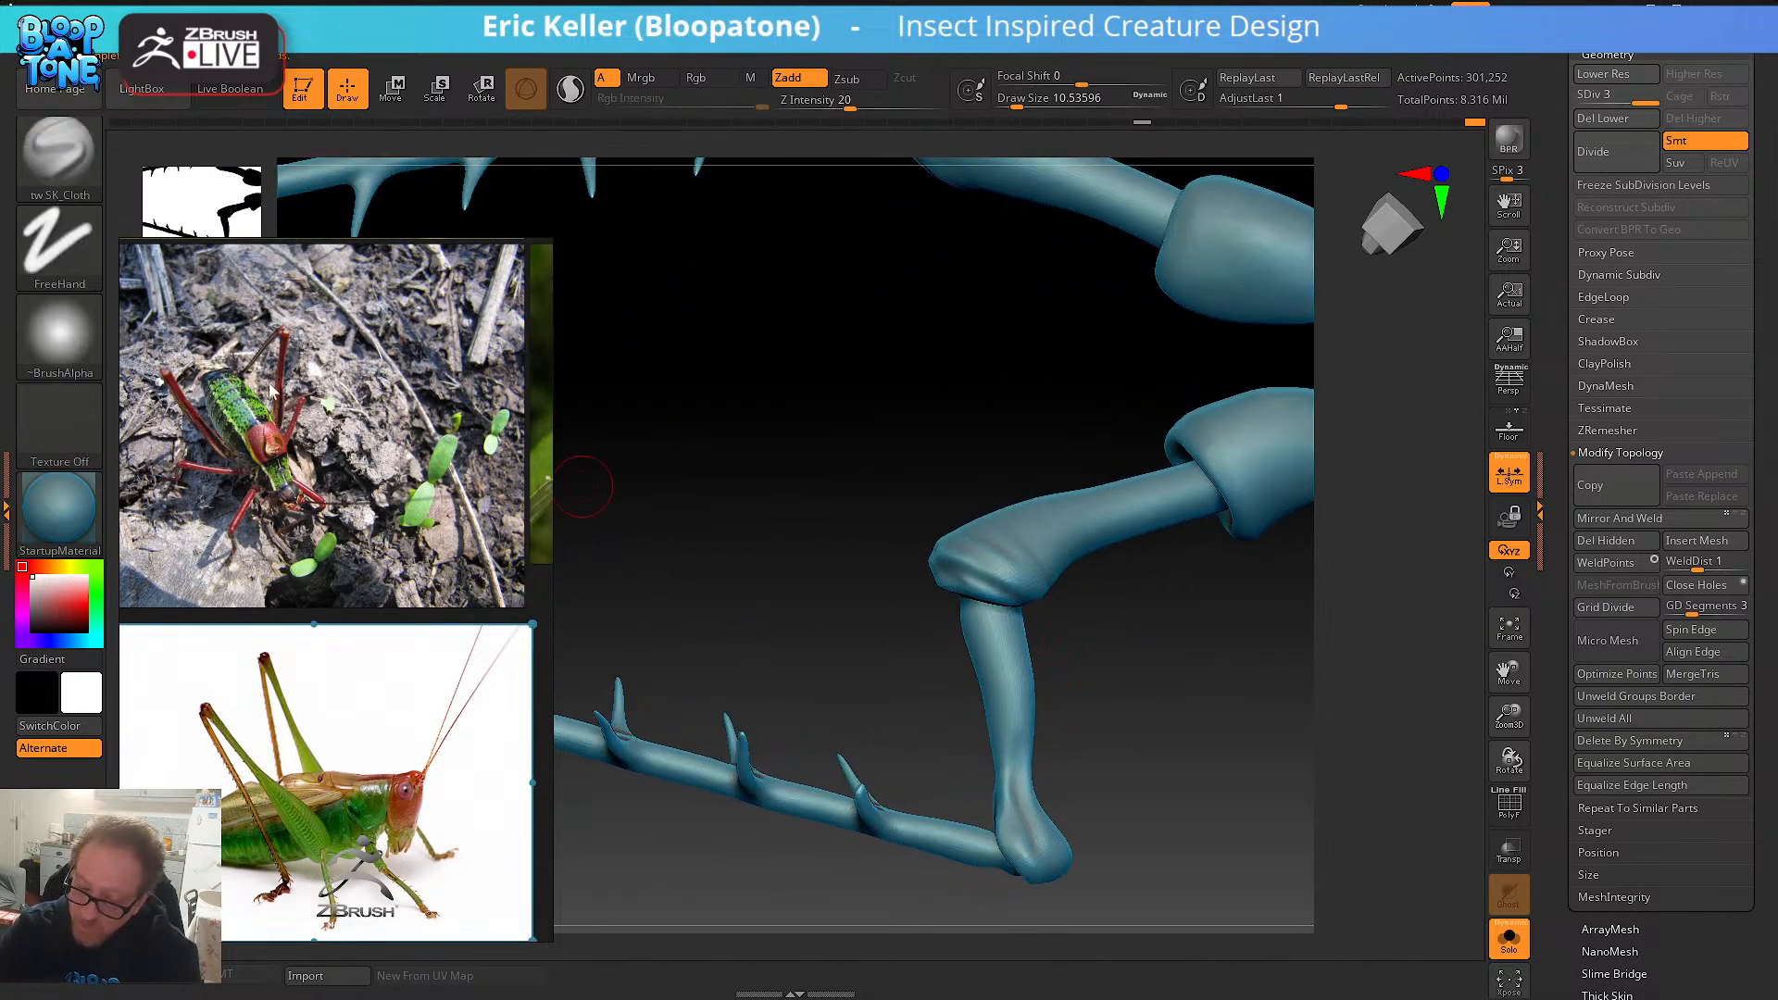
- Switch to the Move brush and enlarge its draw size to about 54 for shaping the short leg segment
key(b)
click(793, 155)
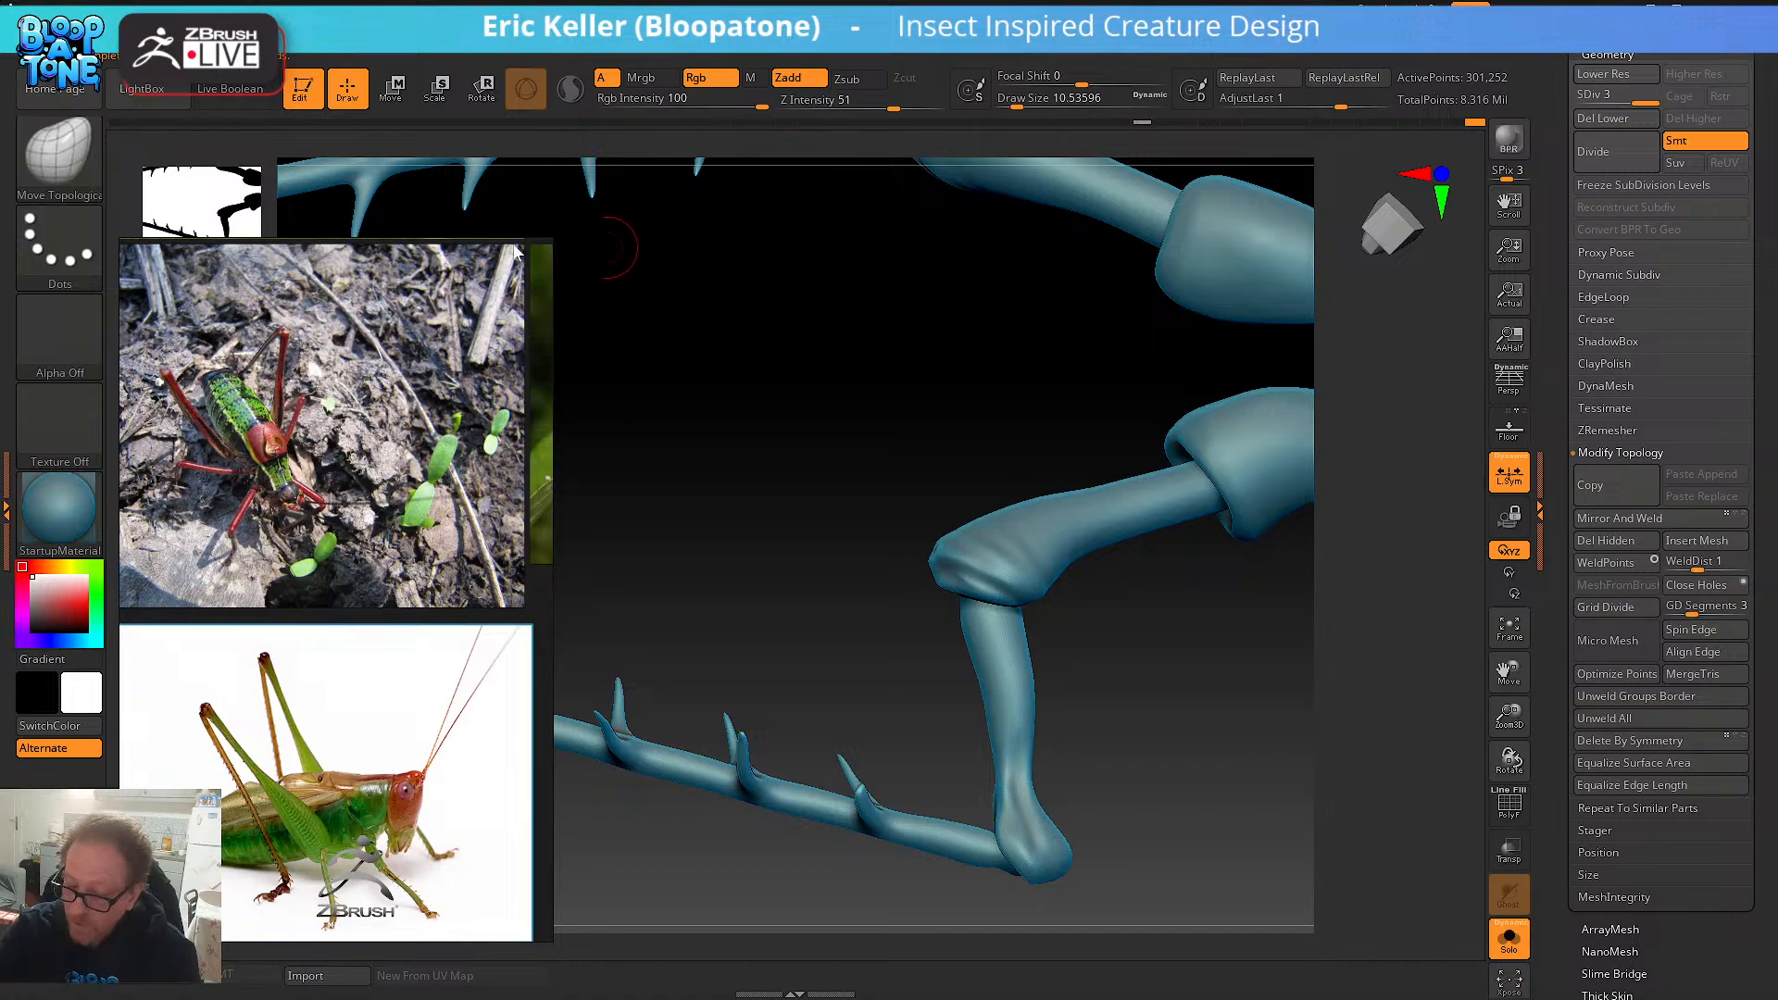
key(b)
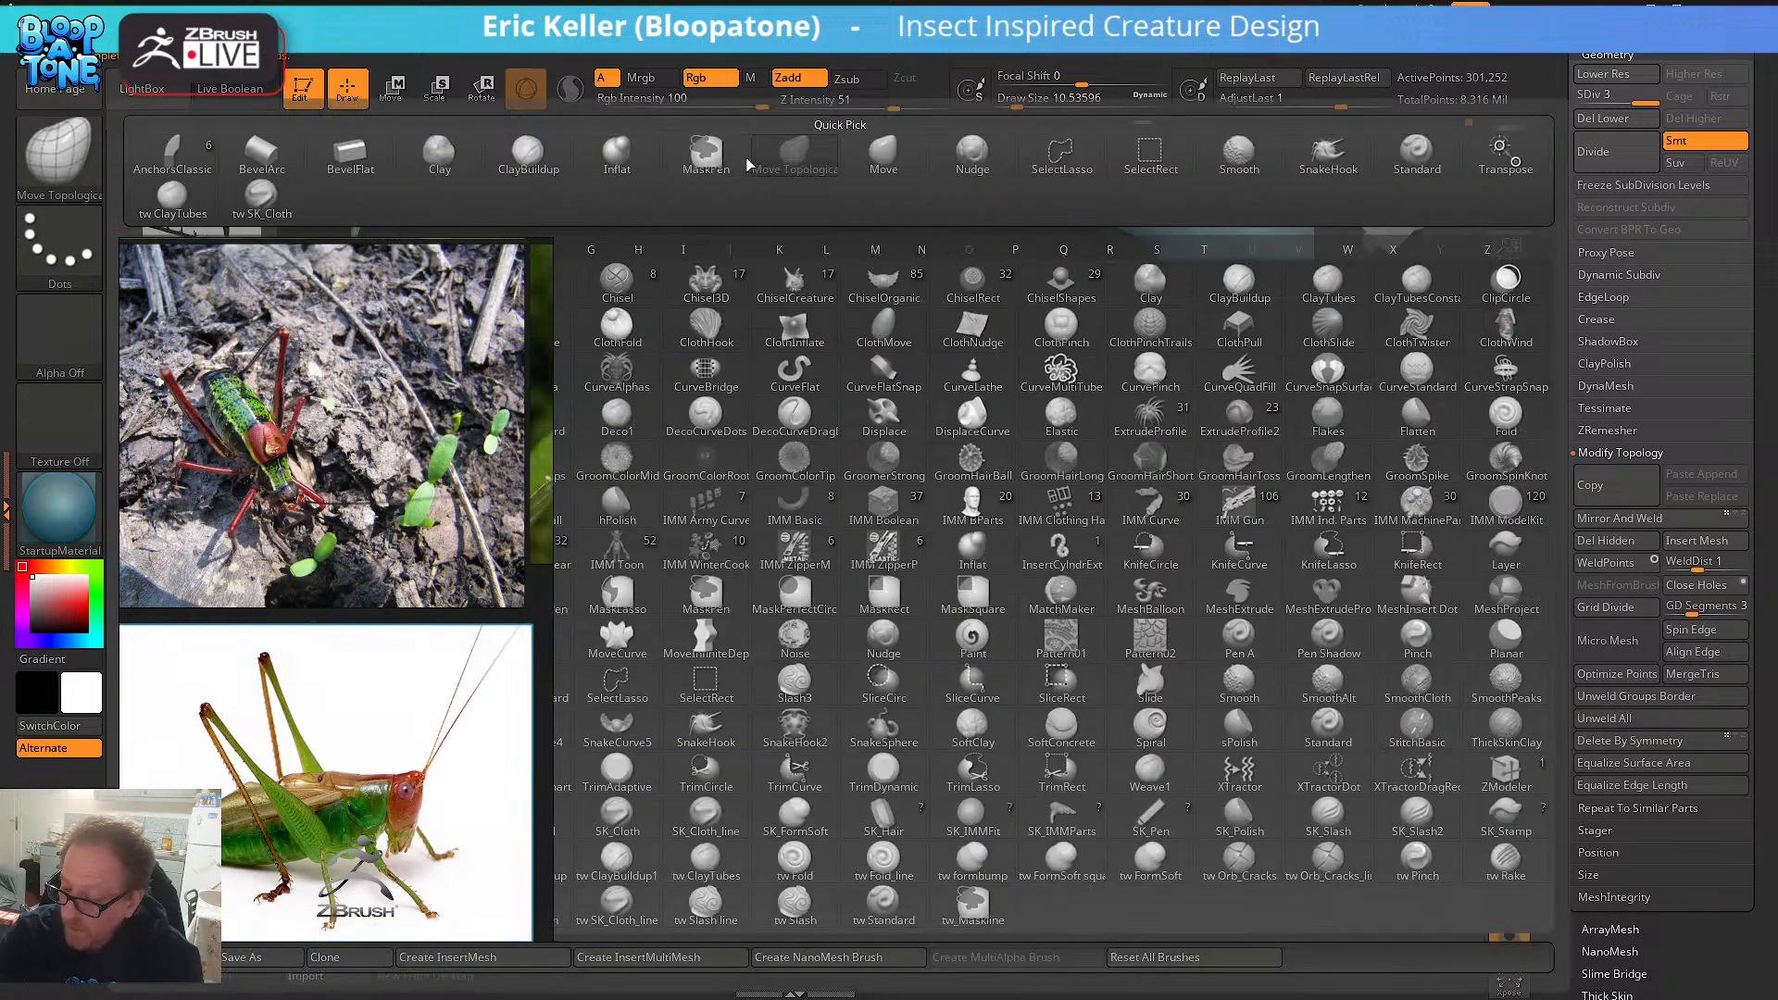
click(883, 153)
key(s)
mouse_move(1051, 654)
mouse_down()
mouse_move(1071, 654)
mouse_move(978, 668)
mouse_move(1092, 675)
mouse_move(1115, 626)
mouse_up()
key(s)
mouse_move(1034, 598)
mouse_down()
mouse_move(939, 558)
mouse_move(982, 673)
mouse_move(1020, 658)
mouse_move(945, 654)
mouse_move(1012, 648)
mouse_up()
key(s)
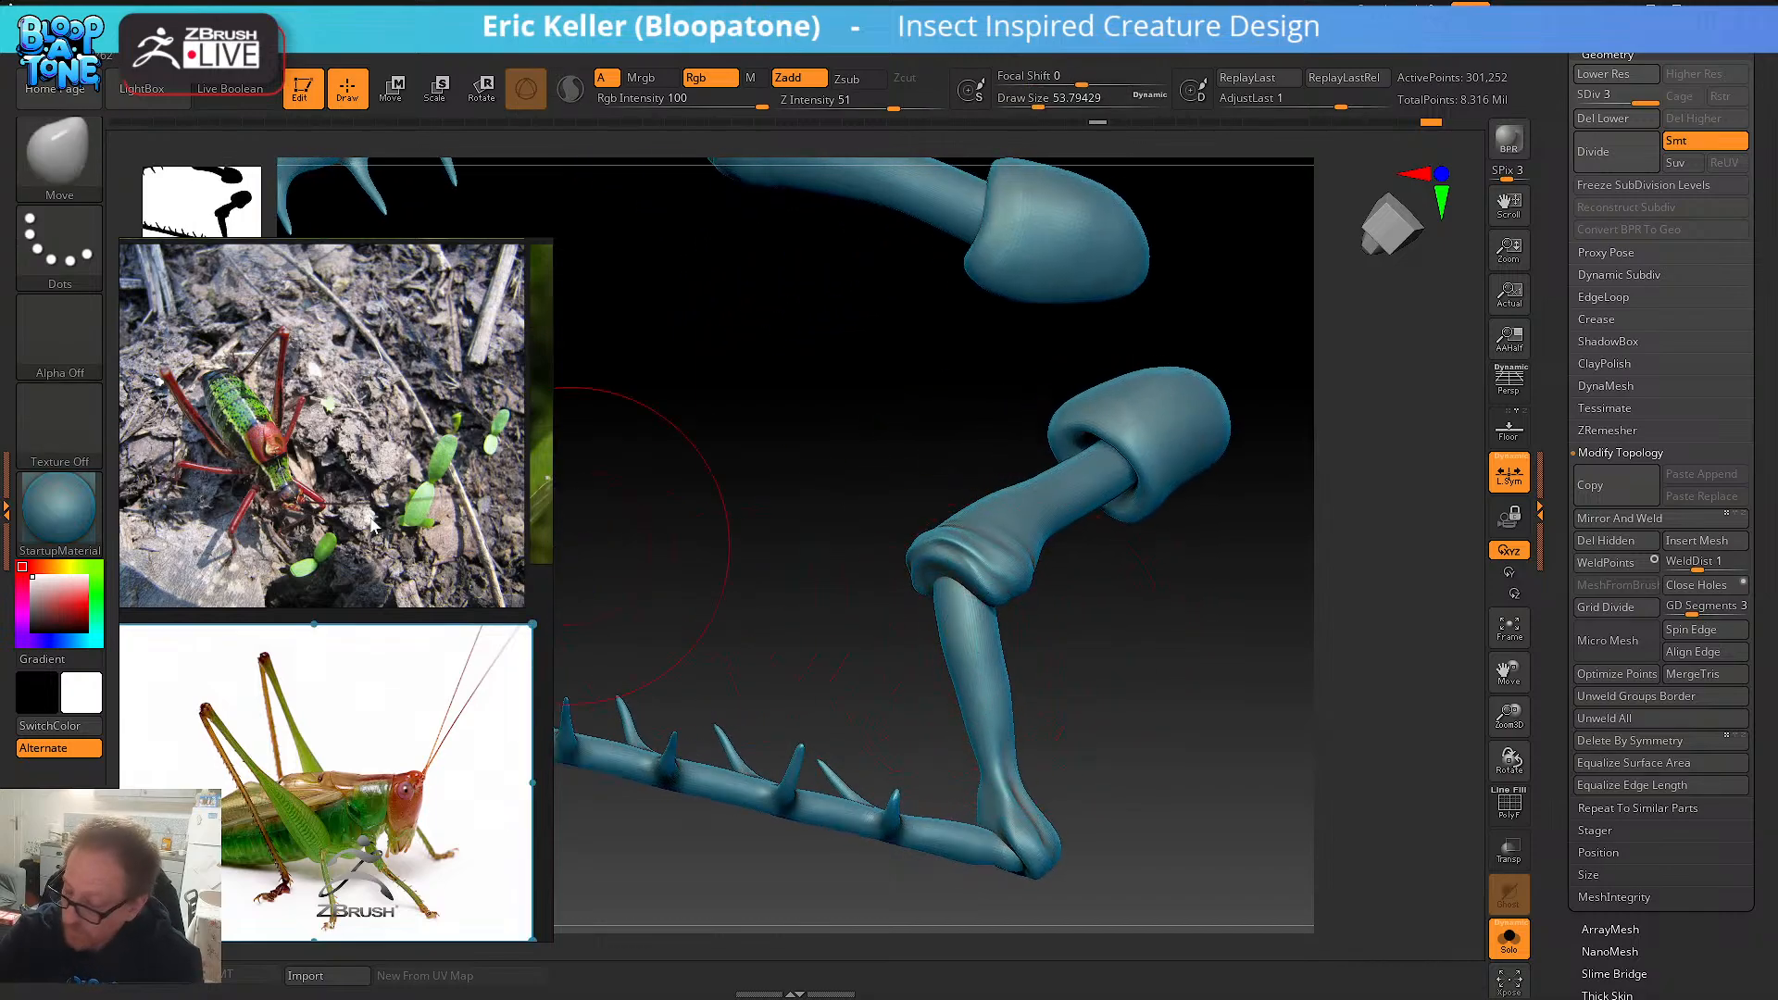
- Show the polygroup wireframe and raise the Move brush's Mask By Polygroups auto-masking, moving the reference photos clear of the leg
click(1508, 802)
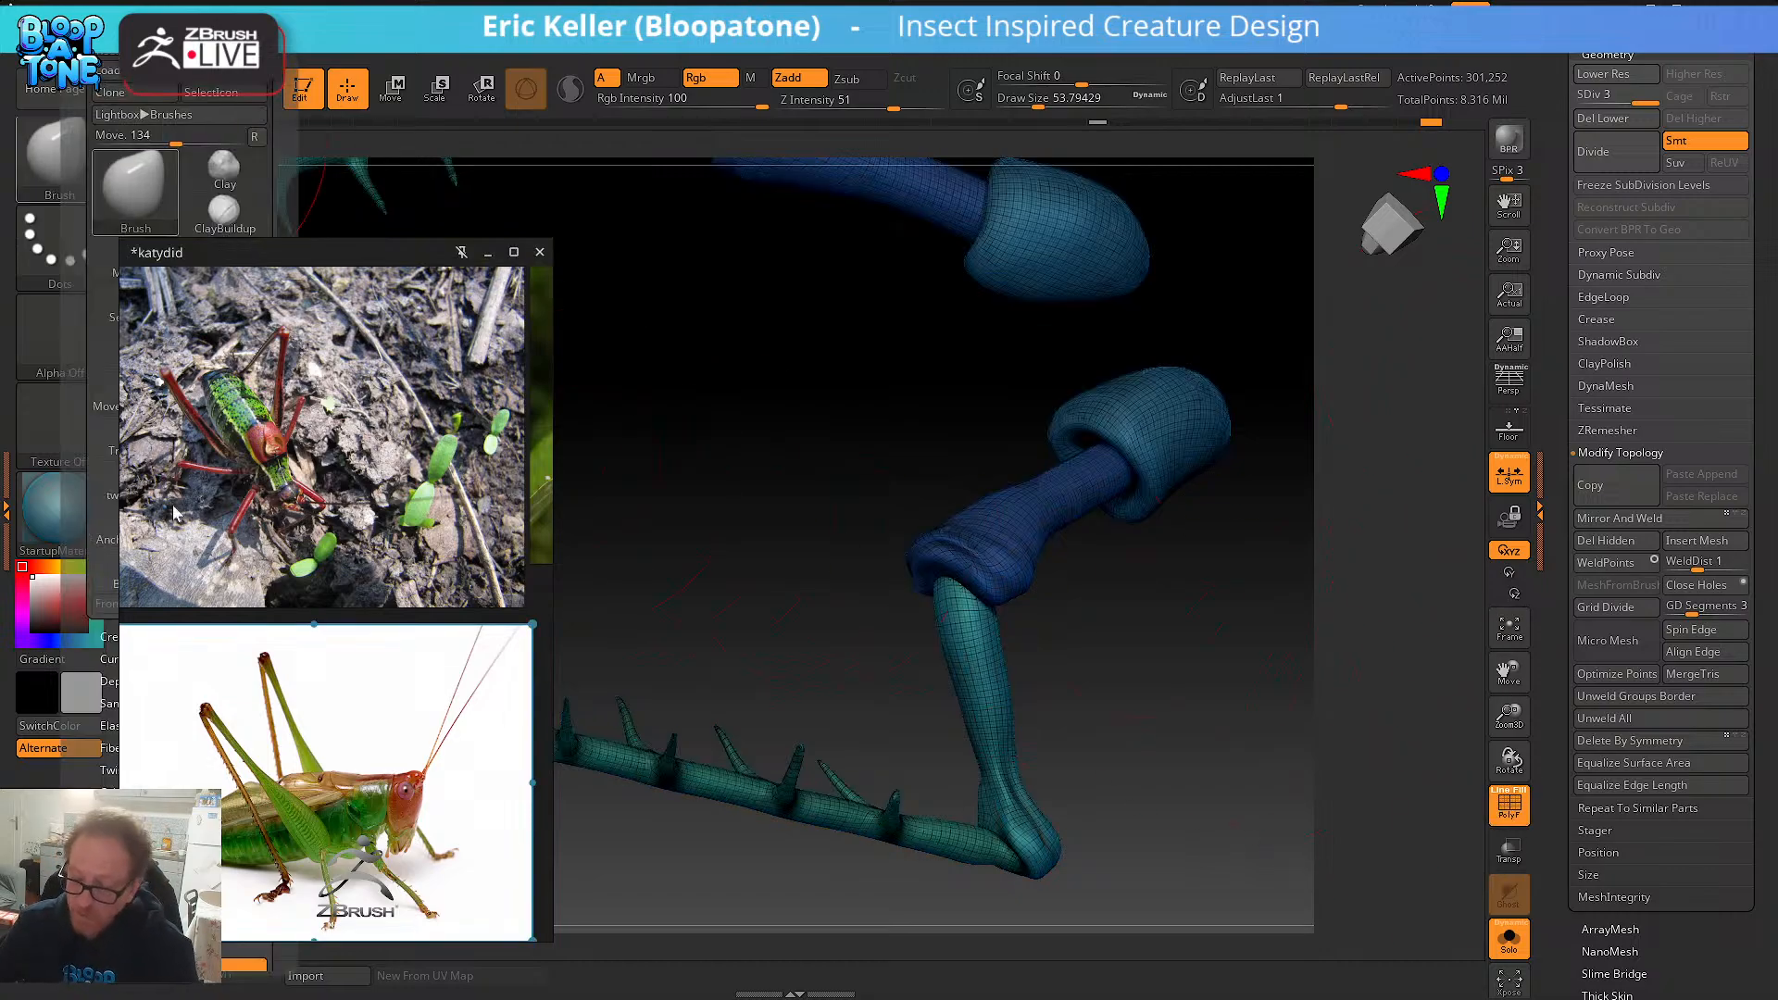
drag(345, 252, 502, 238)
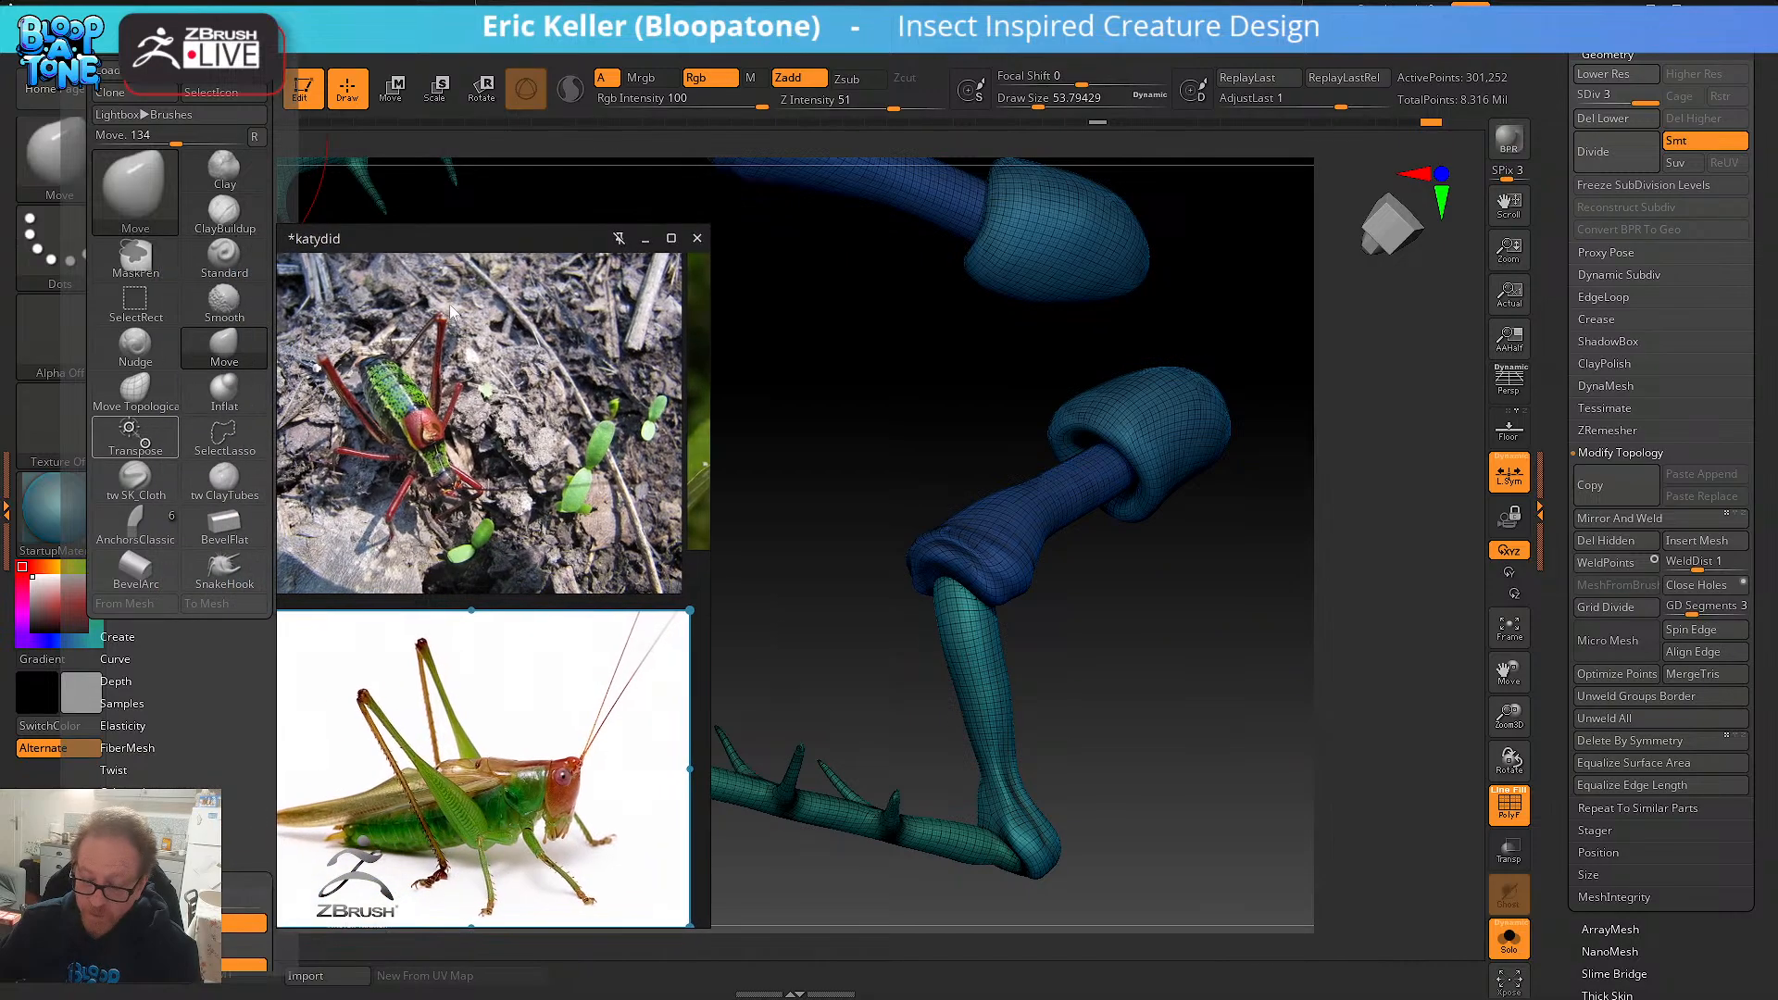
scroll(152, 702, up, 3)
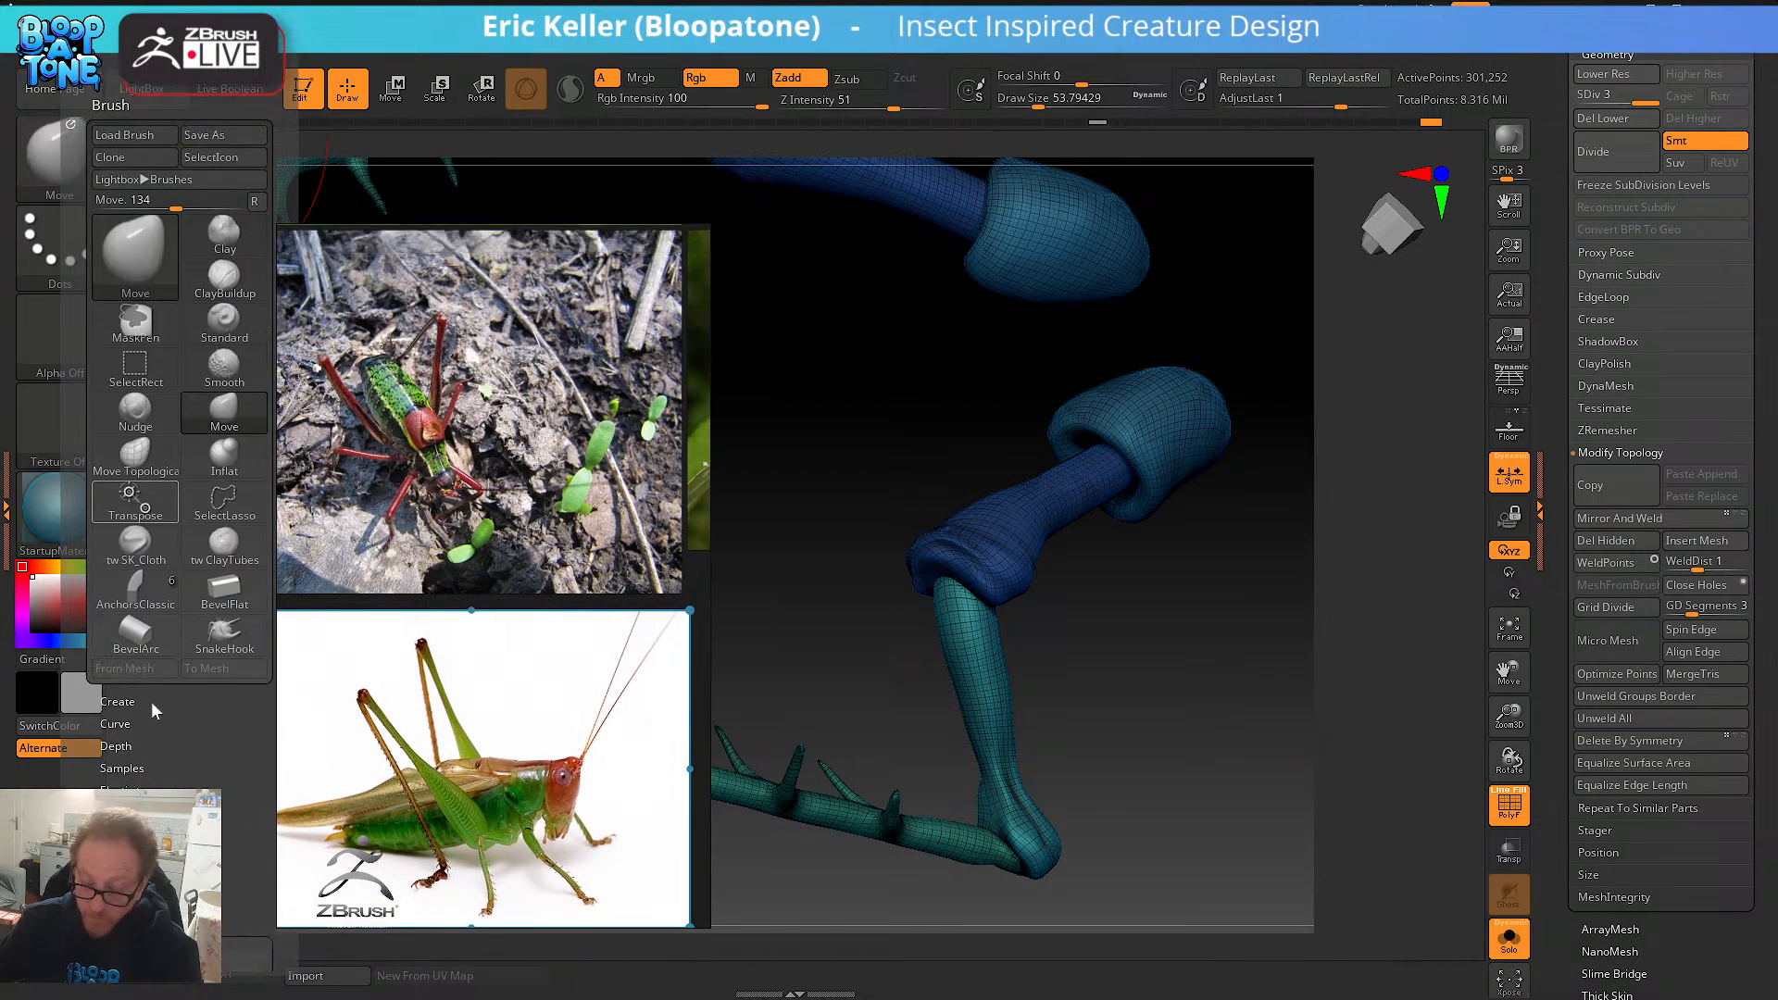
drag(466, 238, 538, 227)
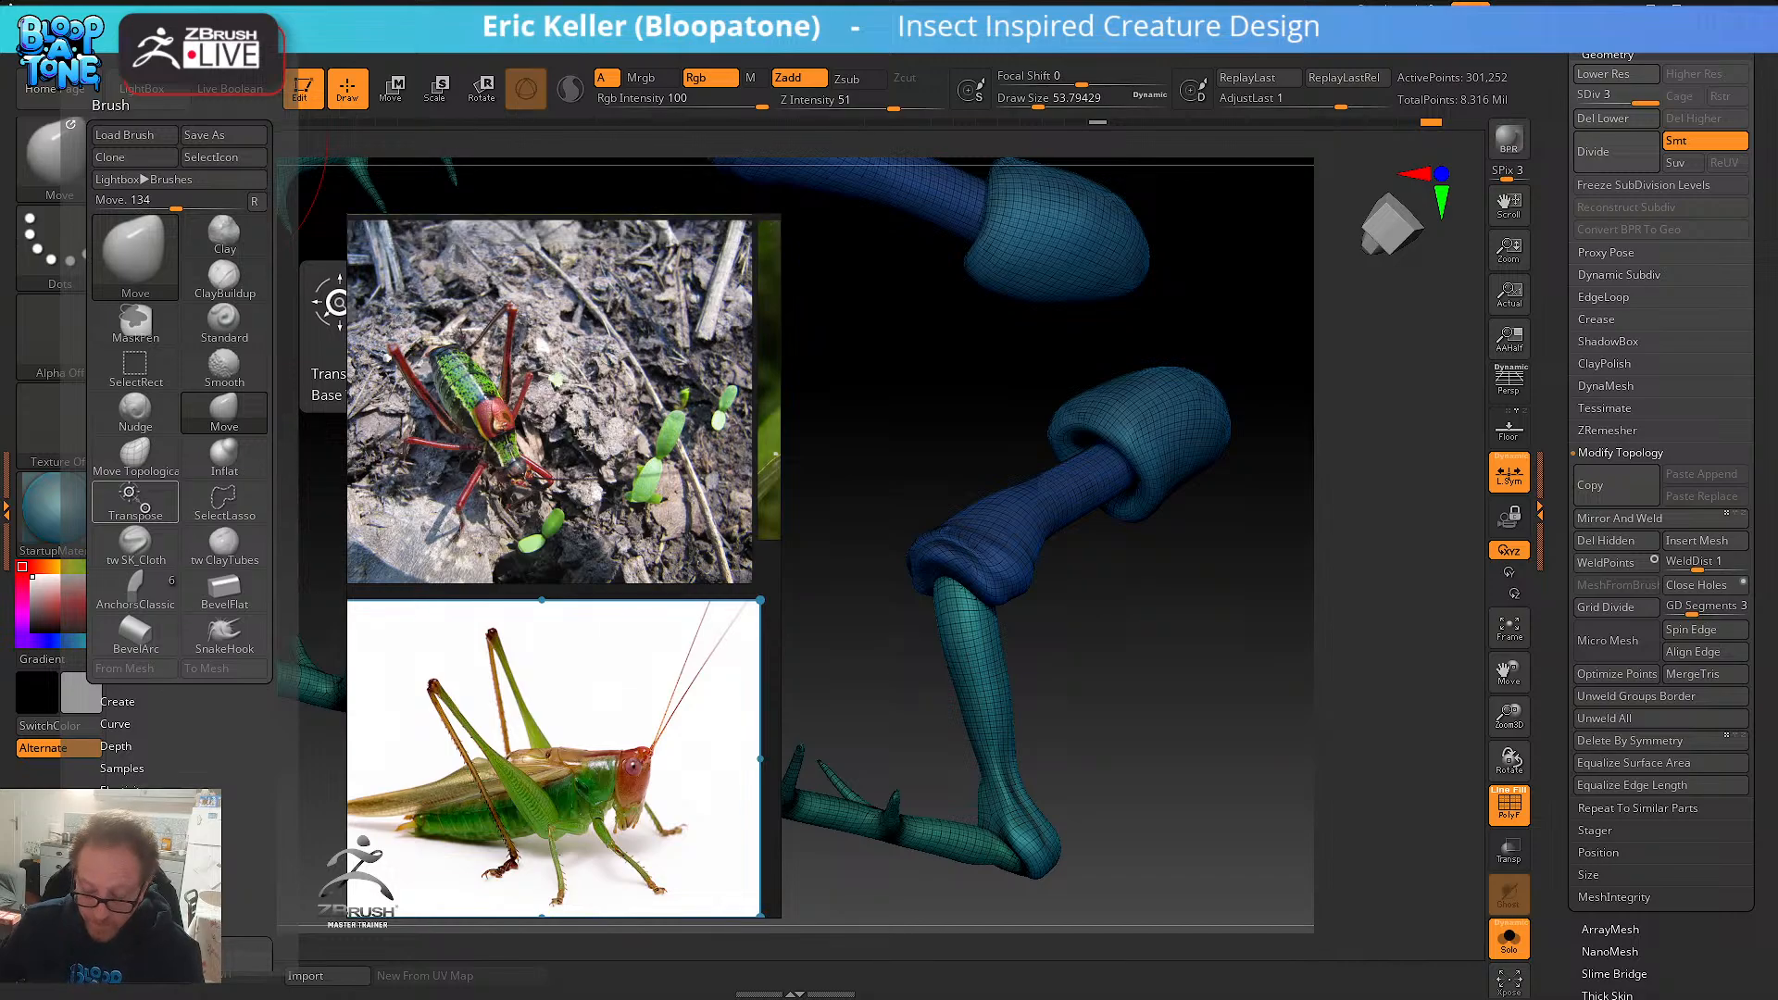
drag(287, 831, 293, 629)
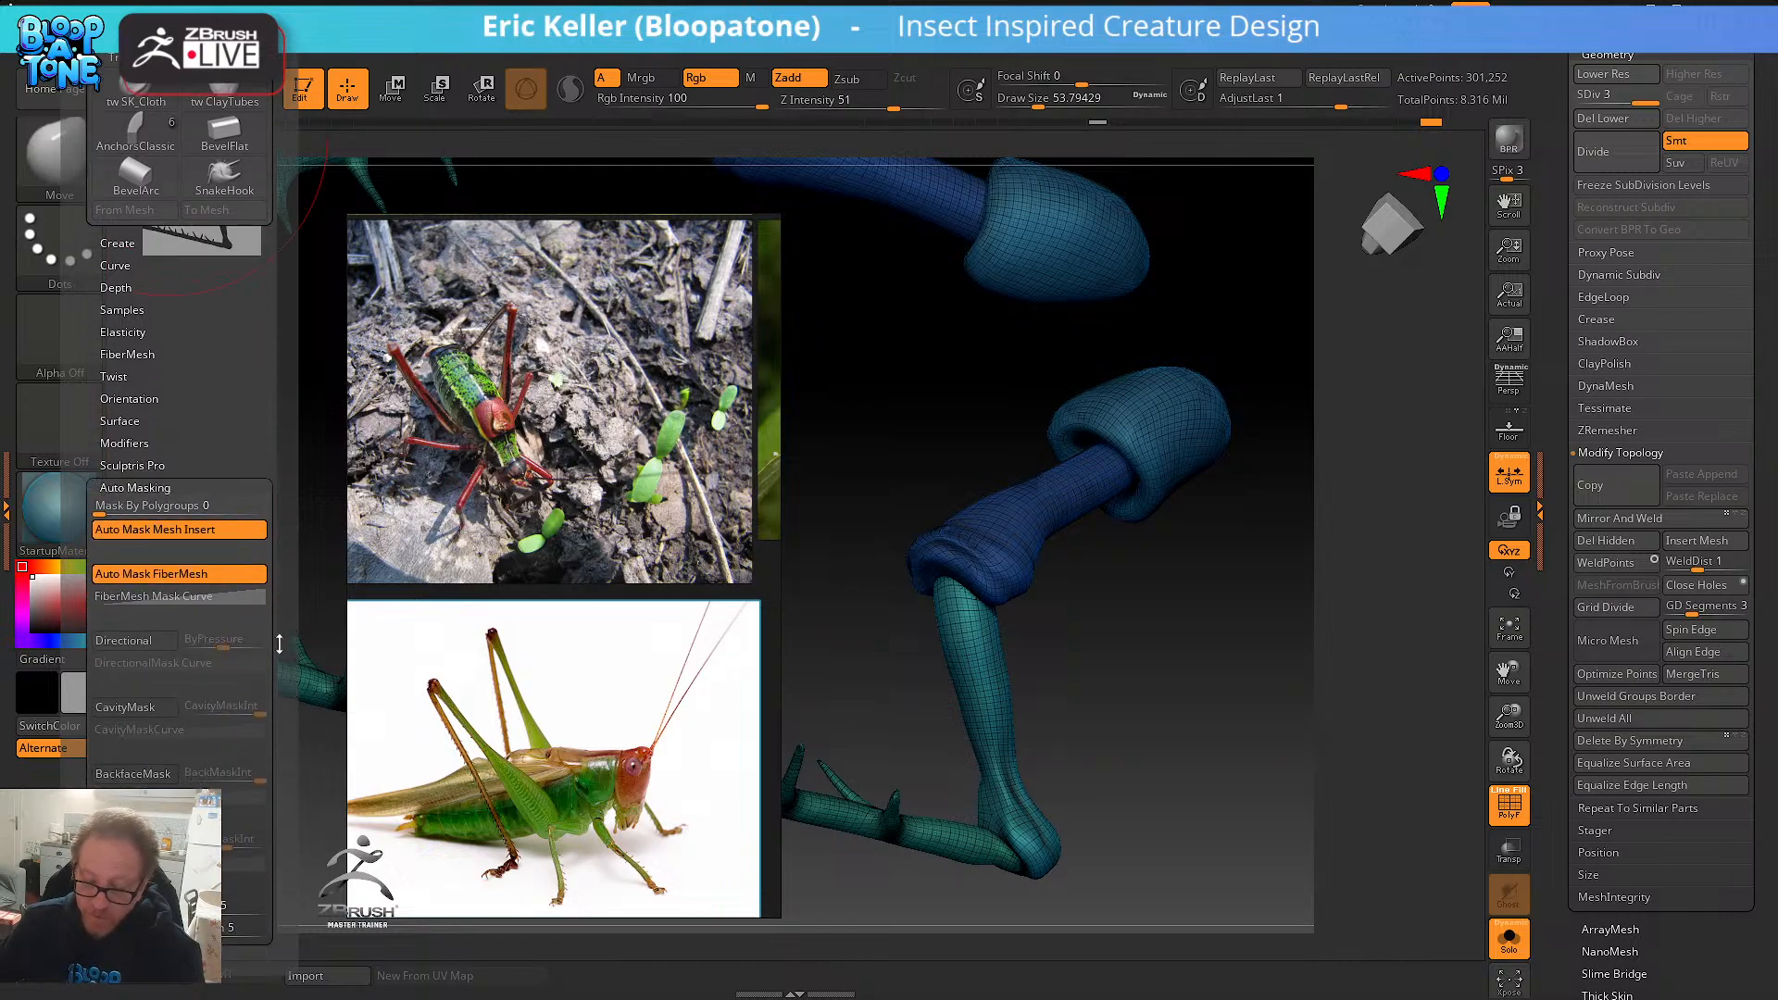
drag(200, 505, 225, 505)
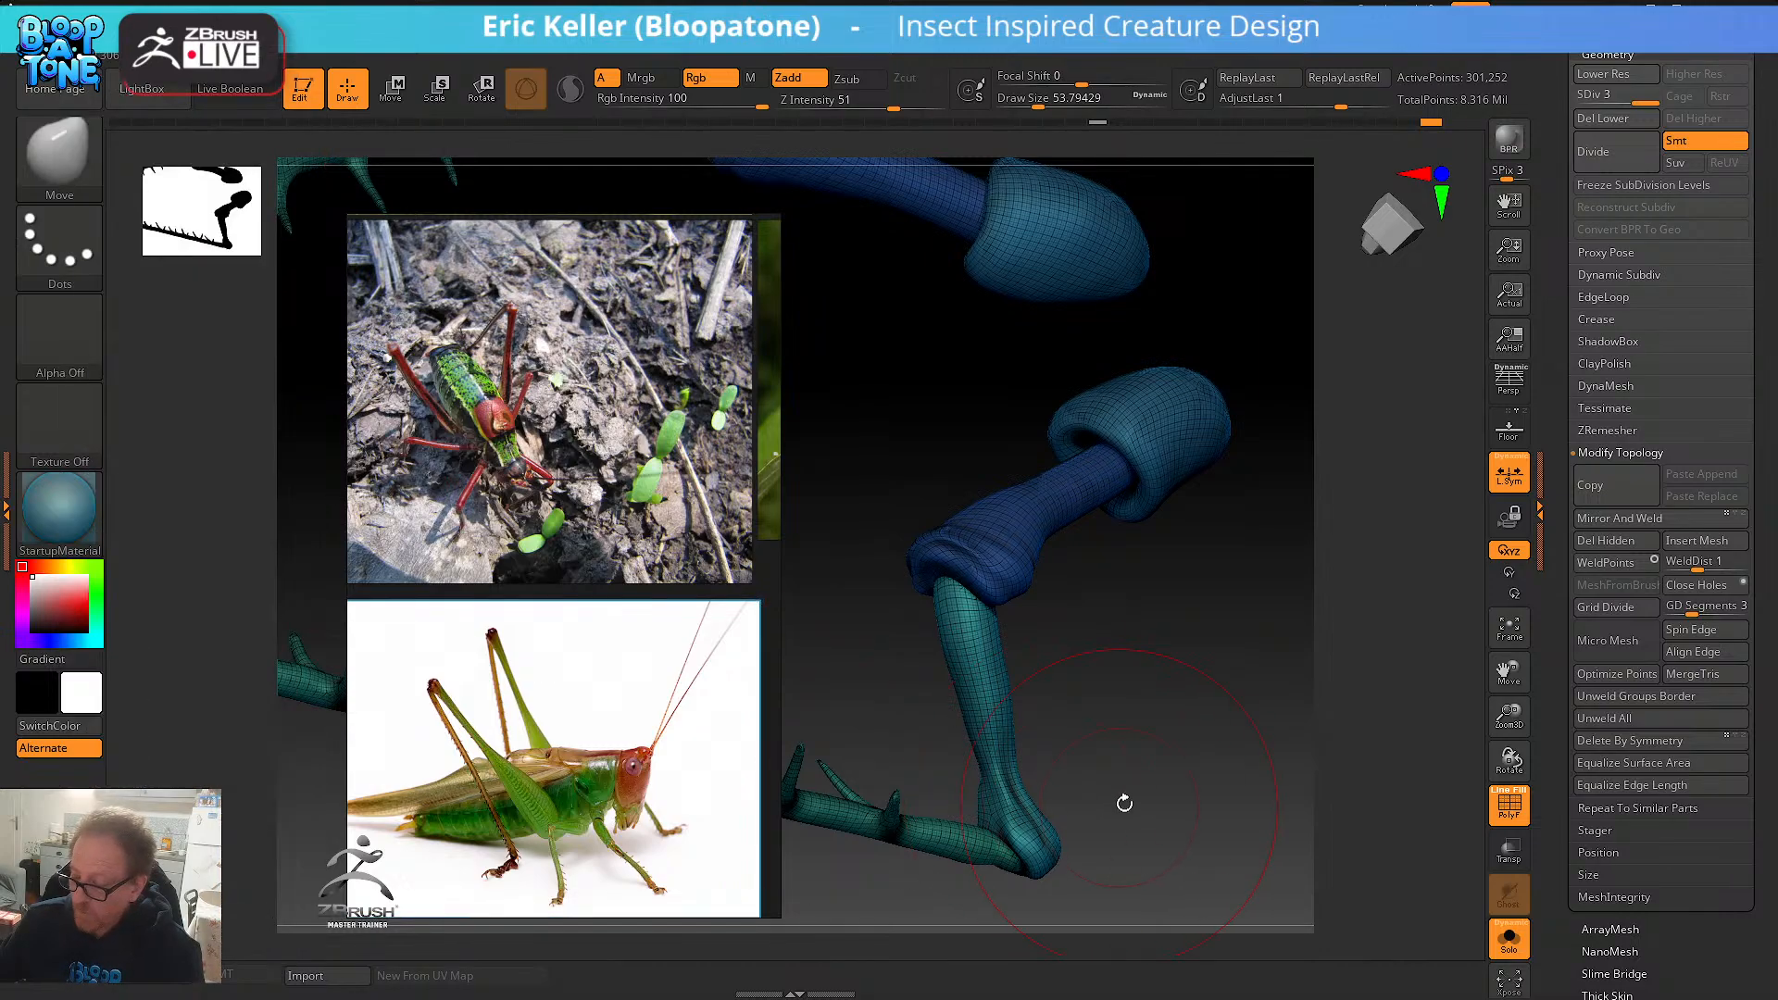
drag(1124, 802, 996, 720)
right_drag(684, 530, 375, 531)
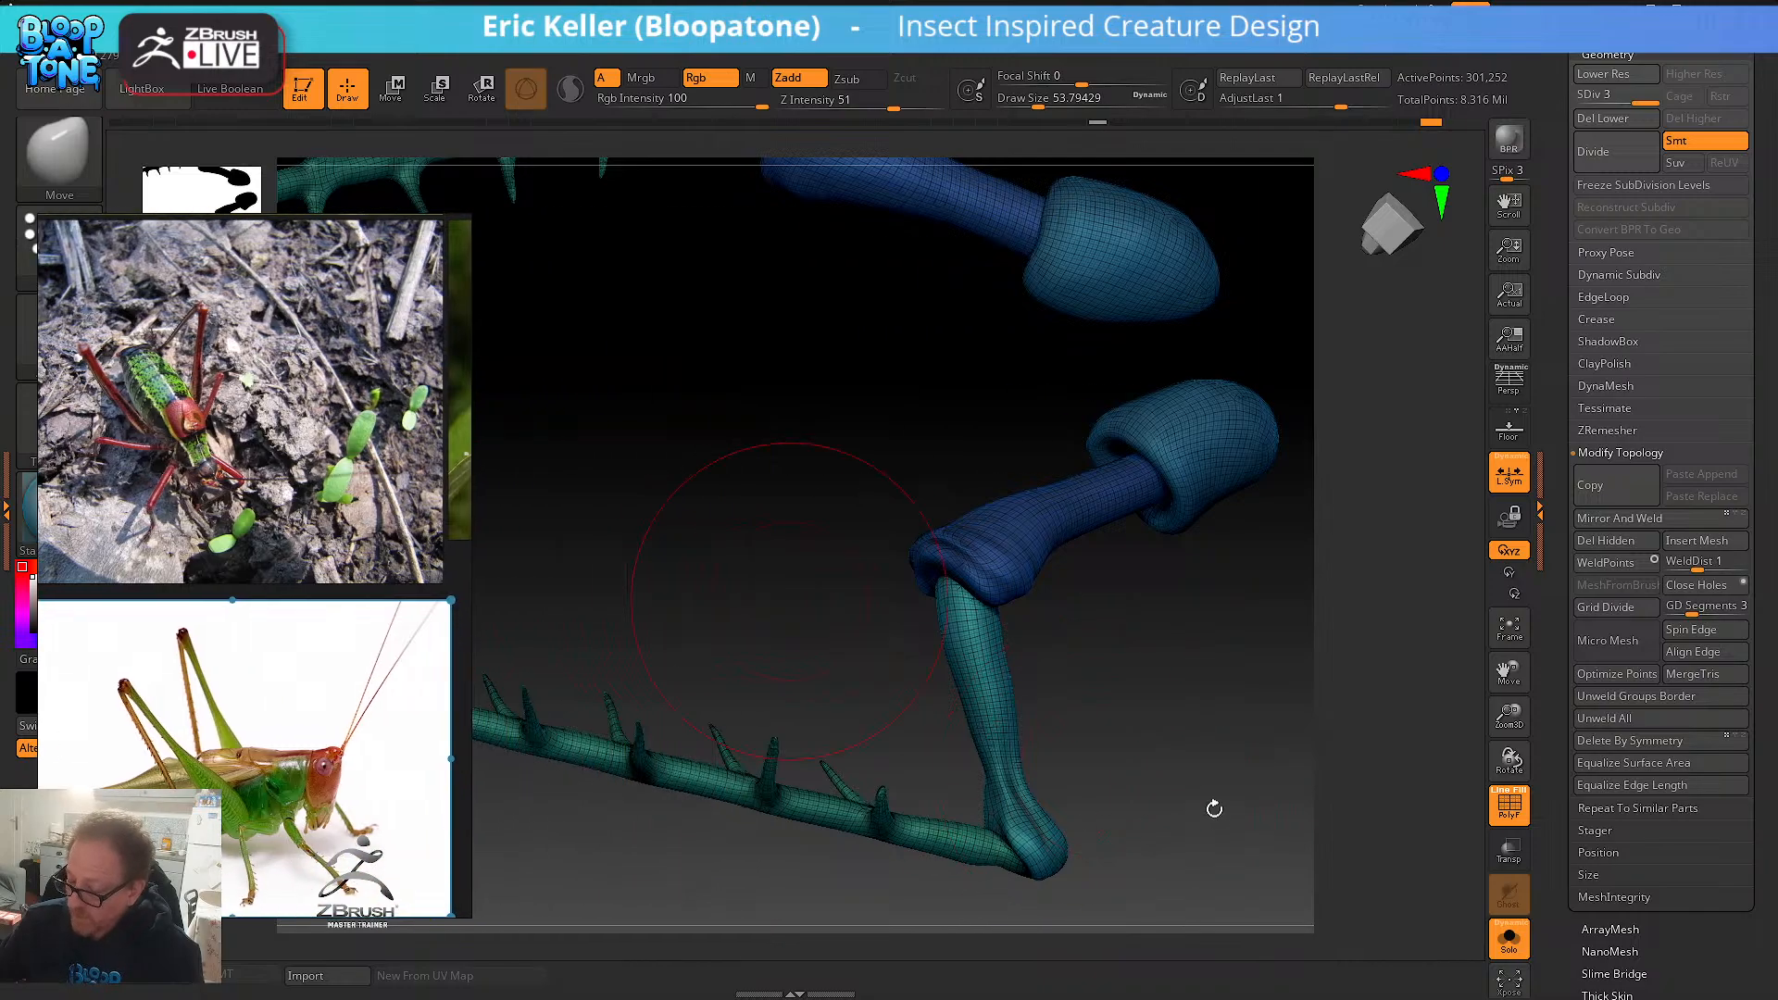
- Reshape the short segment below the upper joint with the Move brush at draw size about 27 and smooth its length
right_drag(1151, 821, 1038, 762)
key(s)
drag(1038, 765, 1026, 766)
shift+drag(995, 690, 1028, 822)
right_drag(1069, 786, 1024, 790)
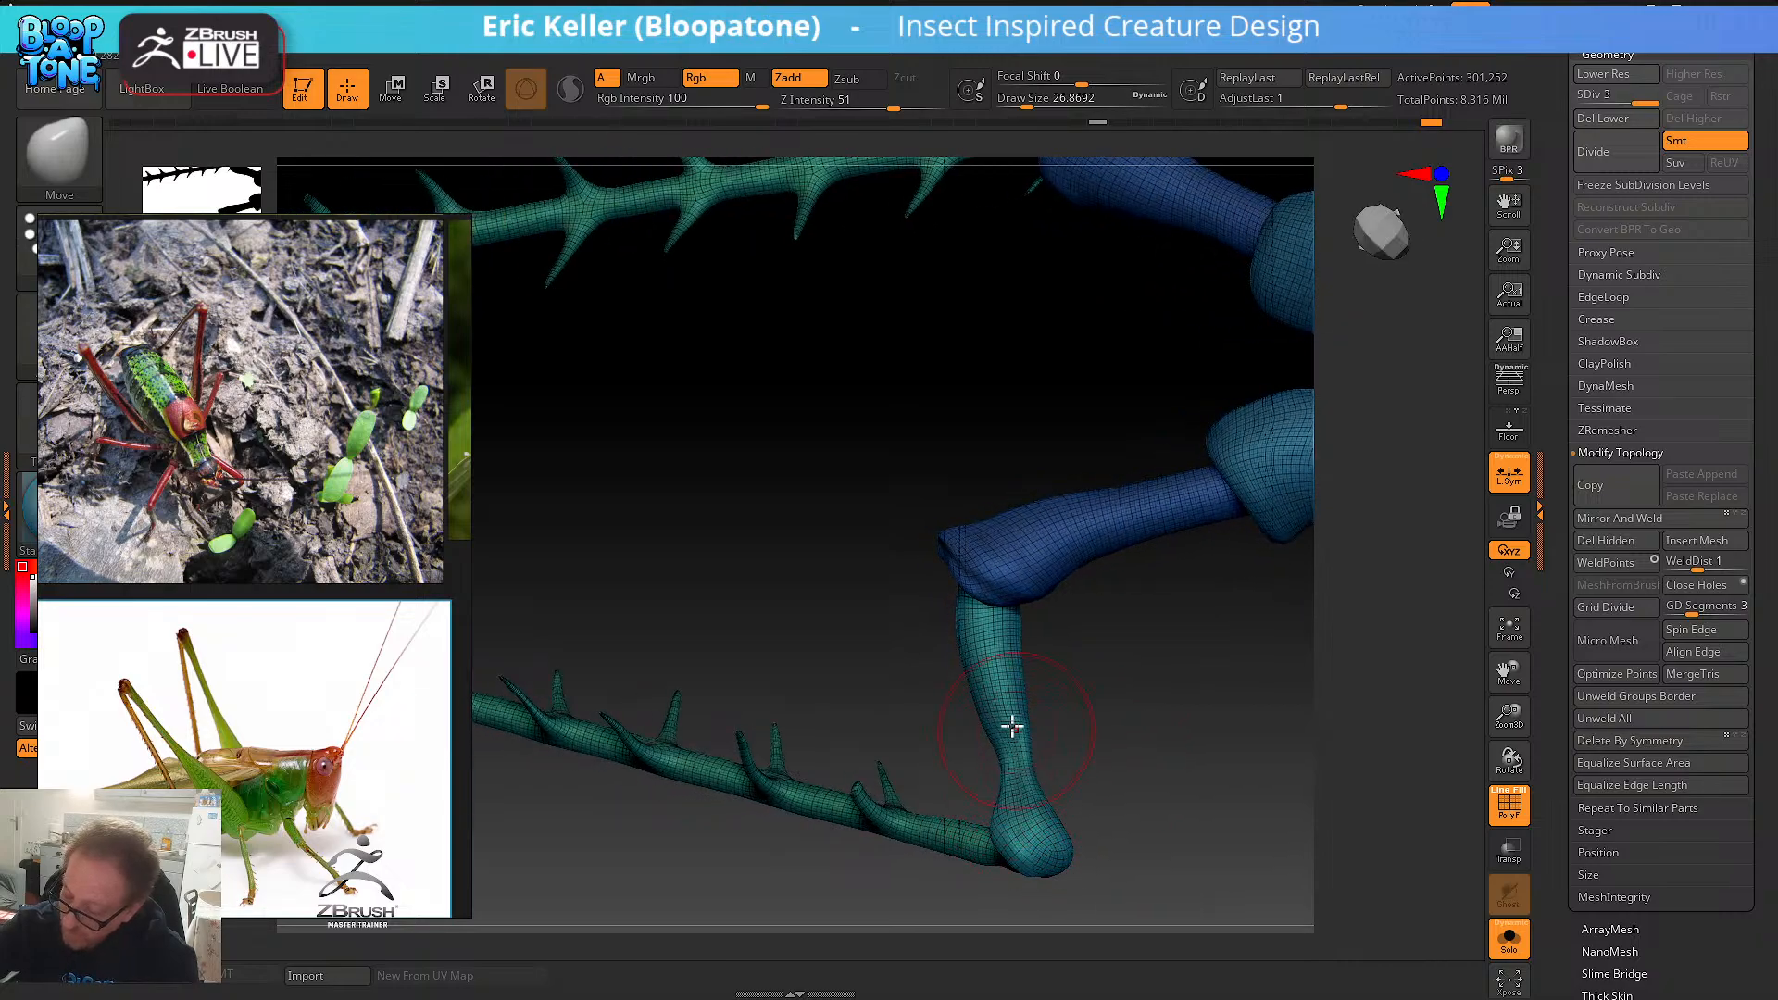
mouse_move(1065, 726)
right_down()
mouse_move(1012, 704)
mouse_move(1068, 741)
mouse_move(1025, 746)
mouse_move(1049, 738)
right_up()
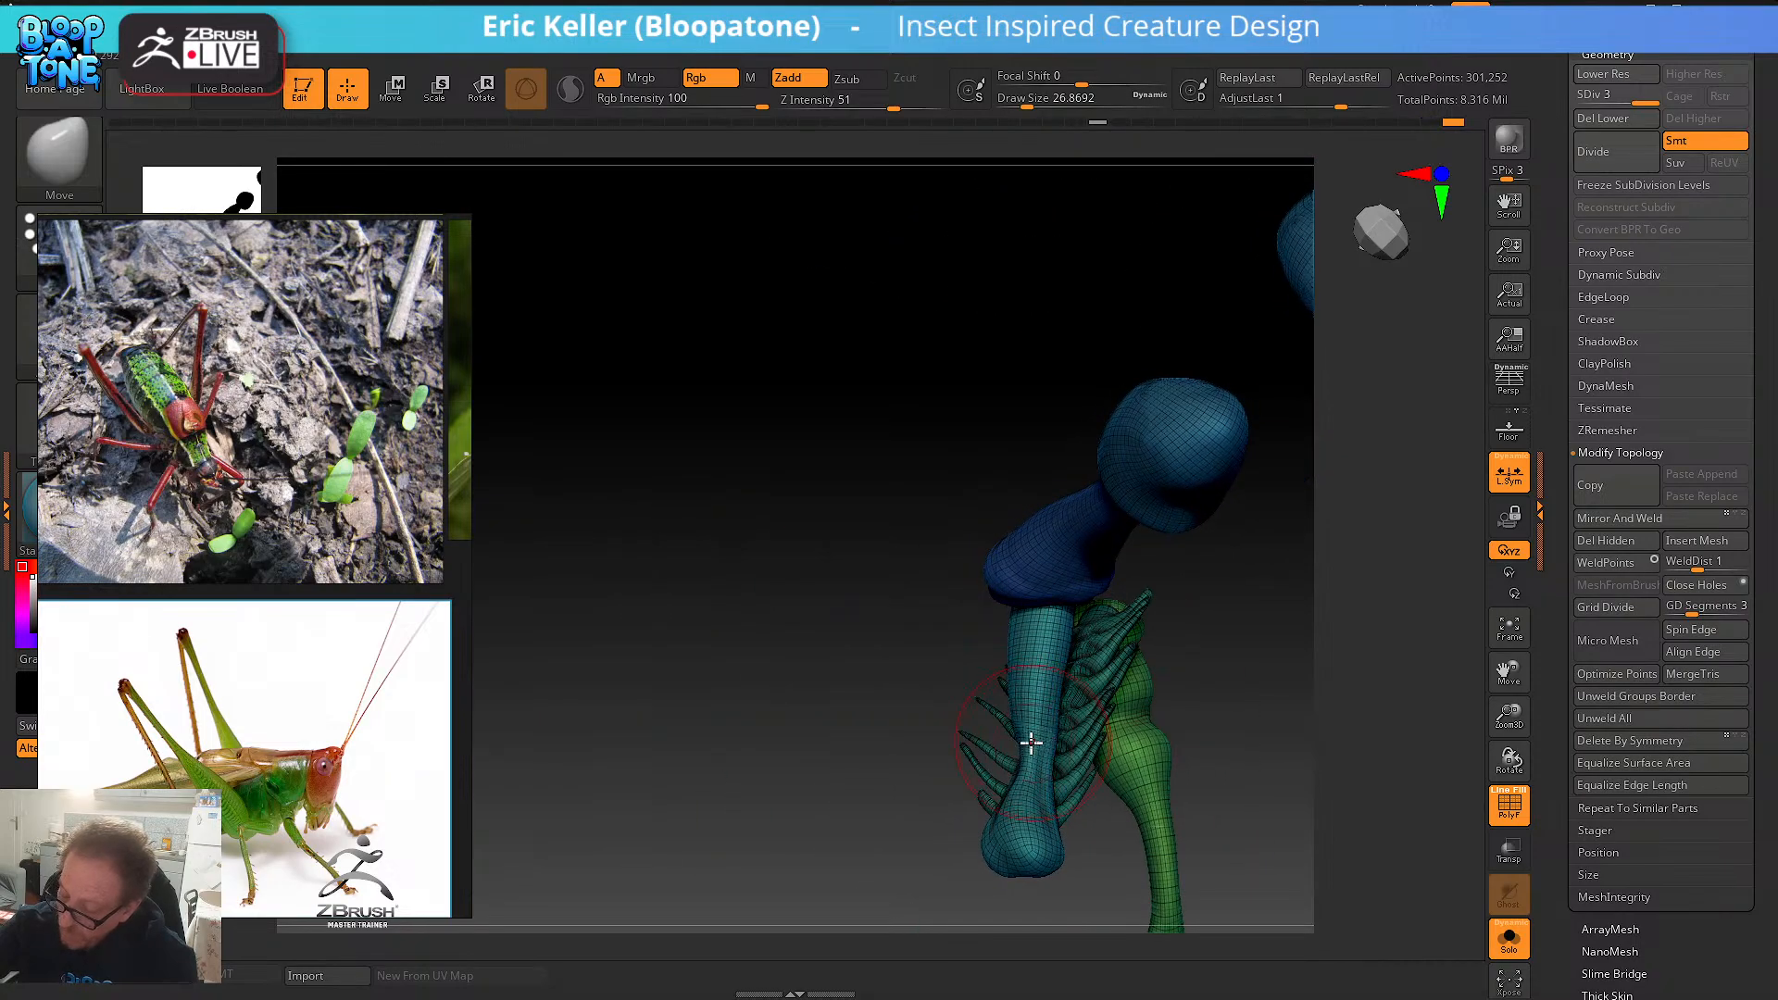
right_drag(1158, 730, 1109, 725)
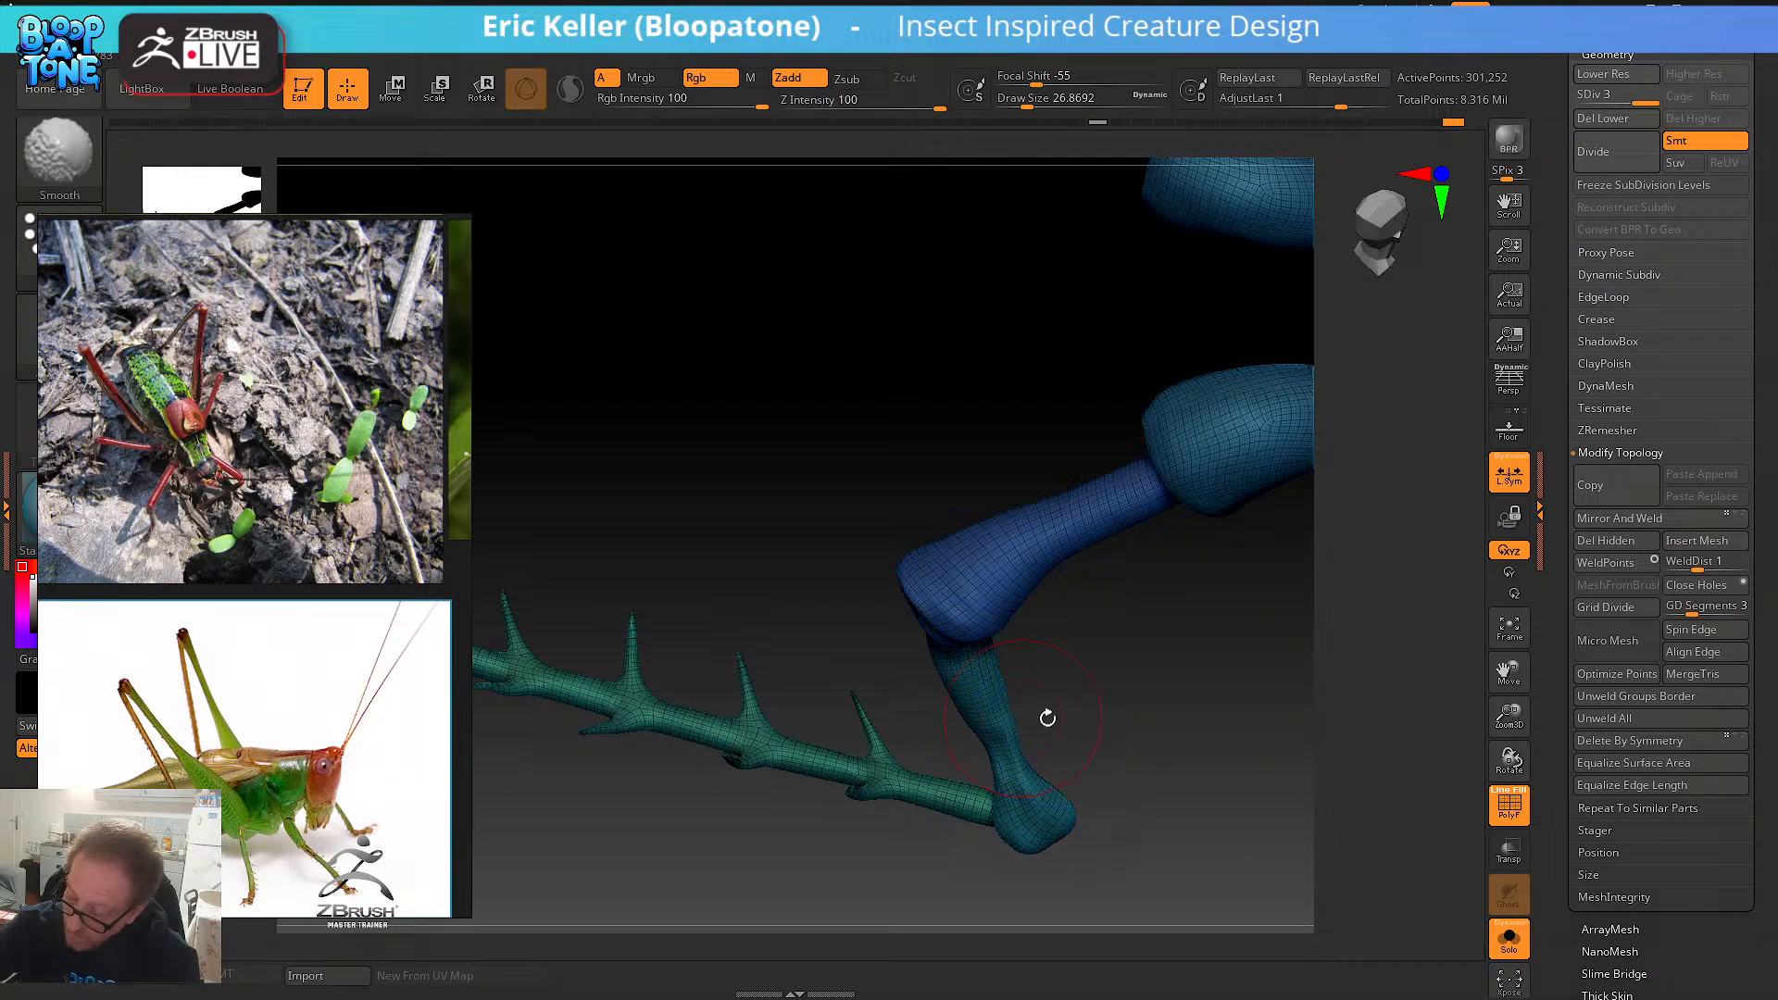
drag(1047, 718, 1036, 715)
mouse_move(1004, 782)
shift+mouse_down()
mouse_move(981, 730)
mouse_move(1035, 728)
shift+mouse_up()
- Drop the leg to subdivision level 1, smooth the short segment and adjust its contour with draw size reduced to about 20
key(shift+d)
key(shift+d)
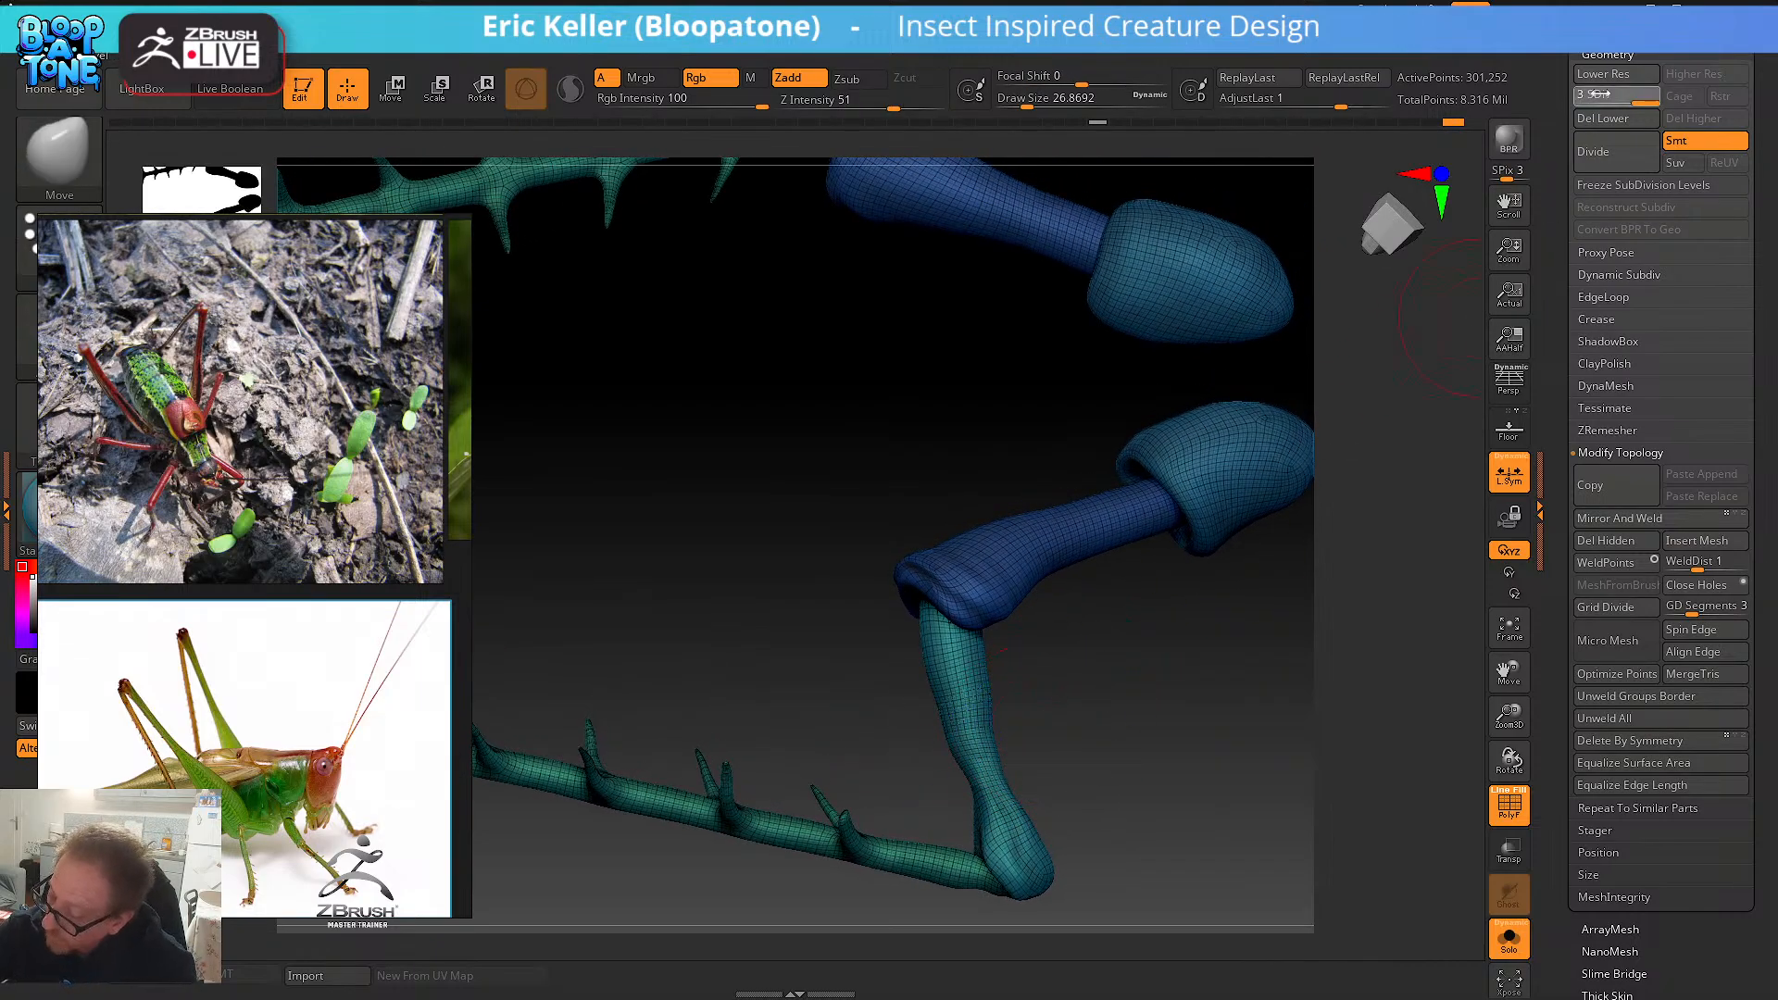
shift+drag(977, 773, 999, 730)
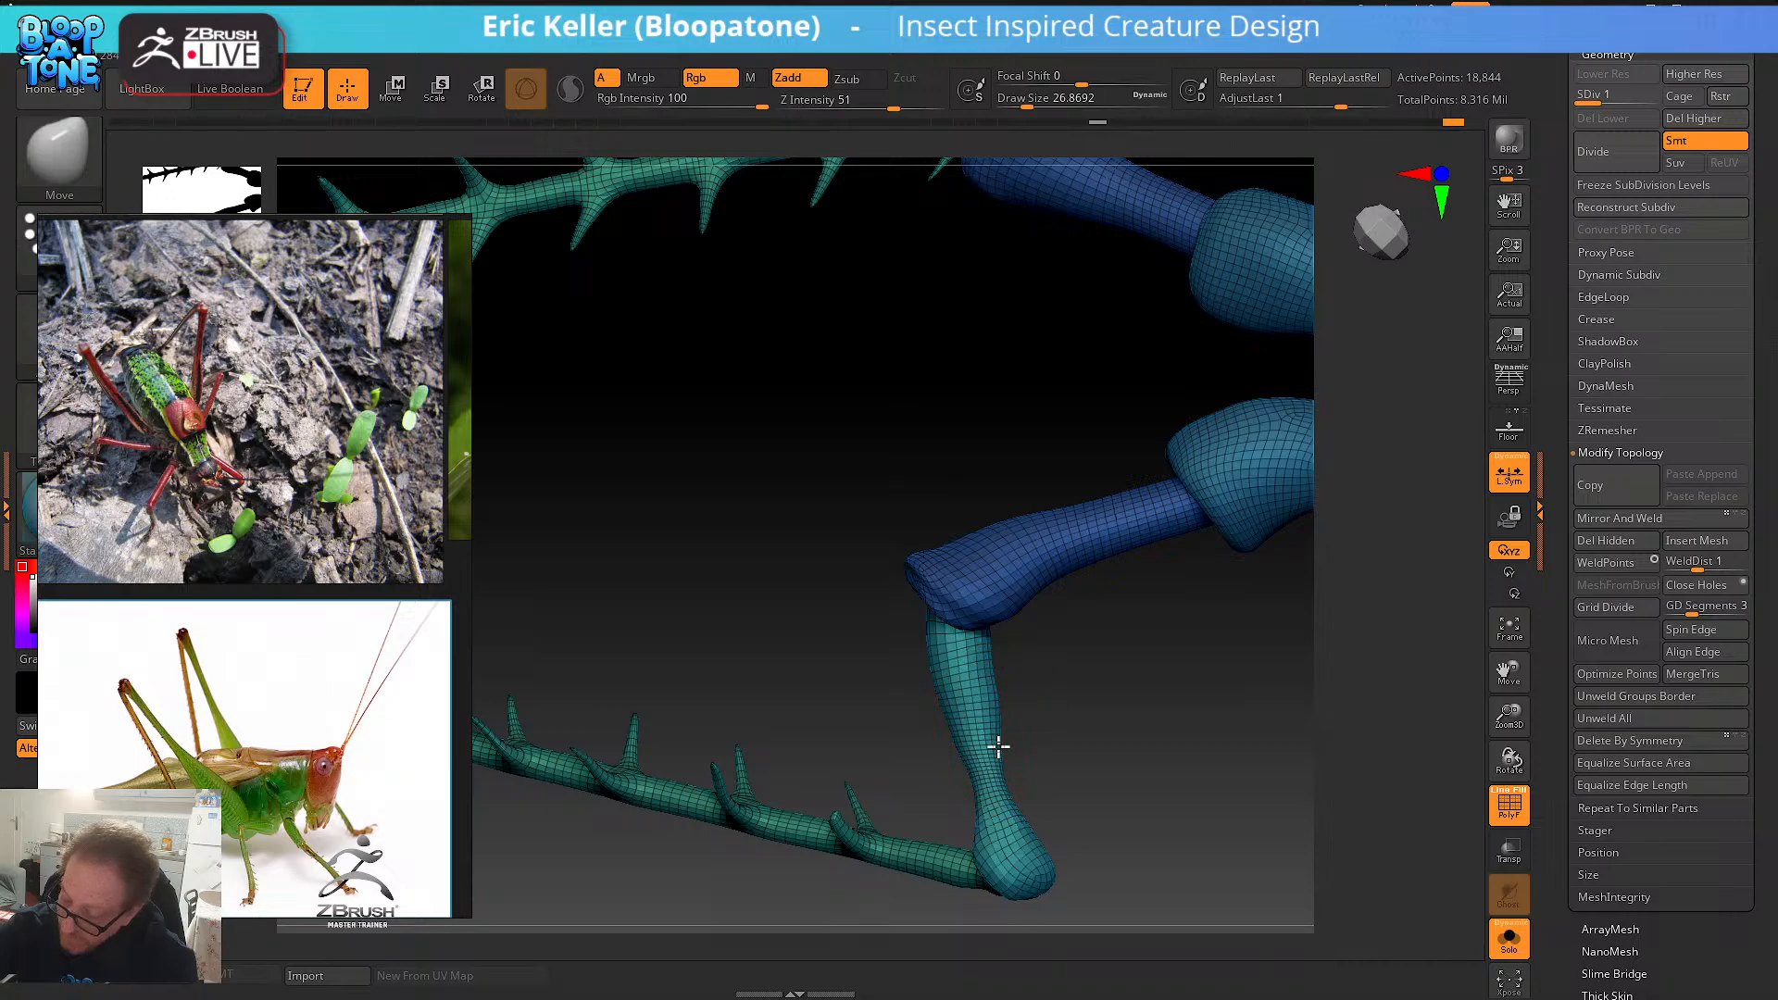
drag(1047, 714, 1019, 658)
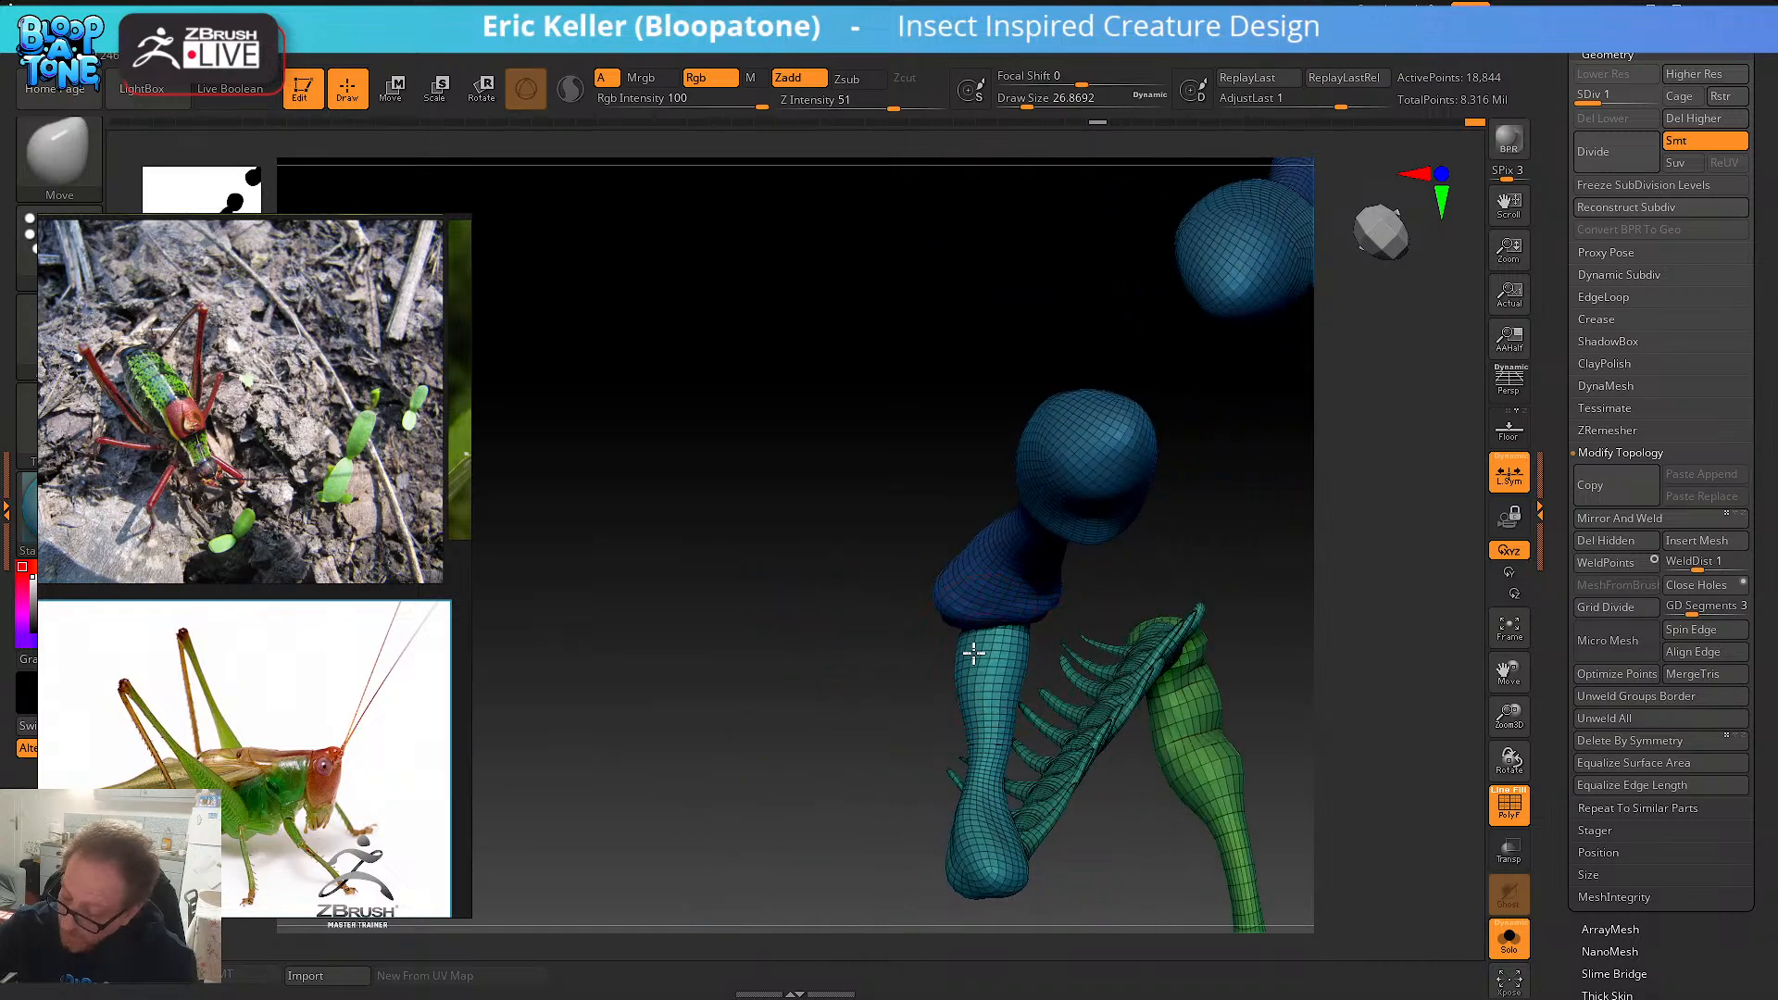
key(shift)
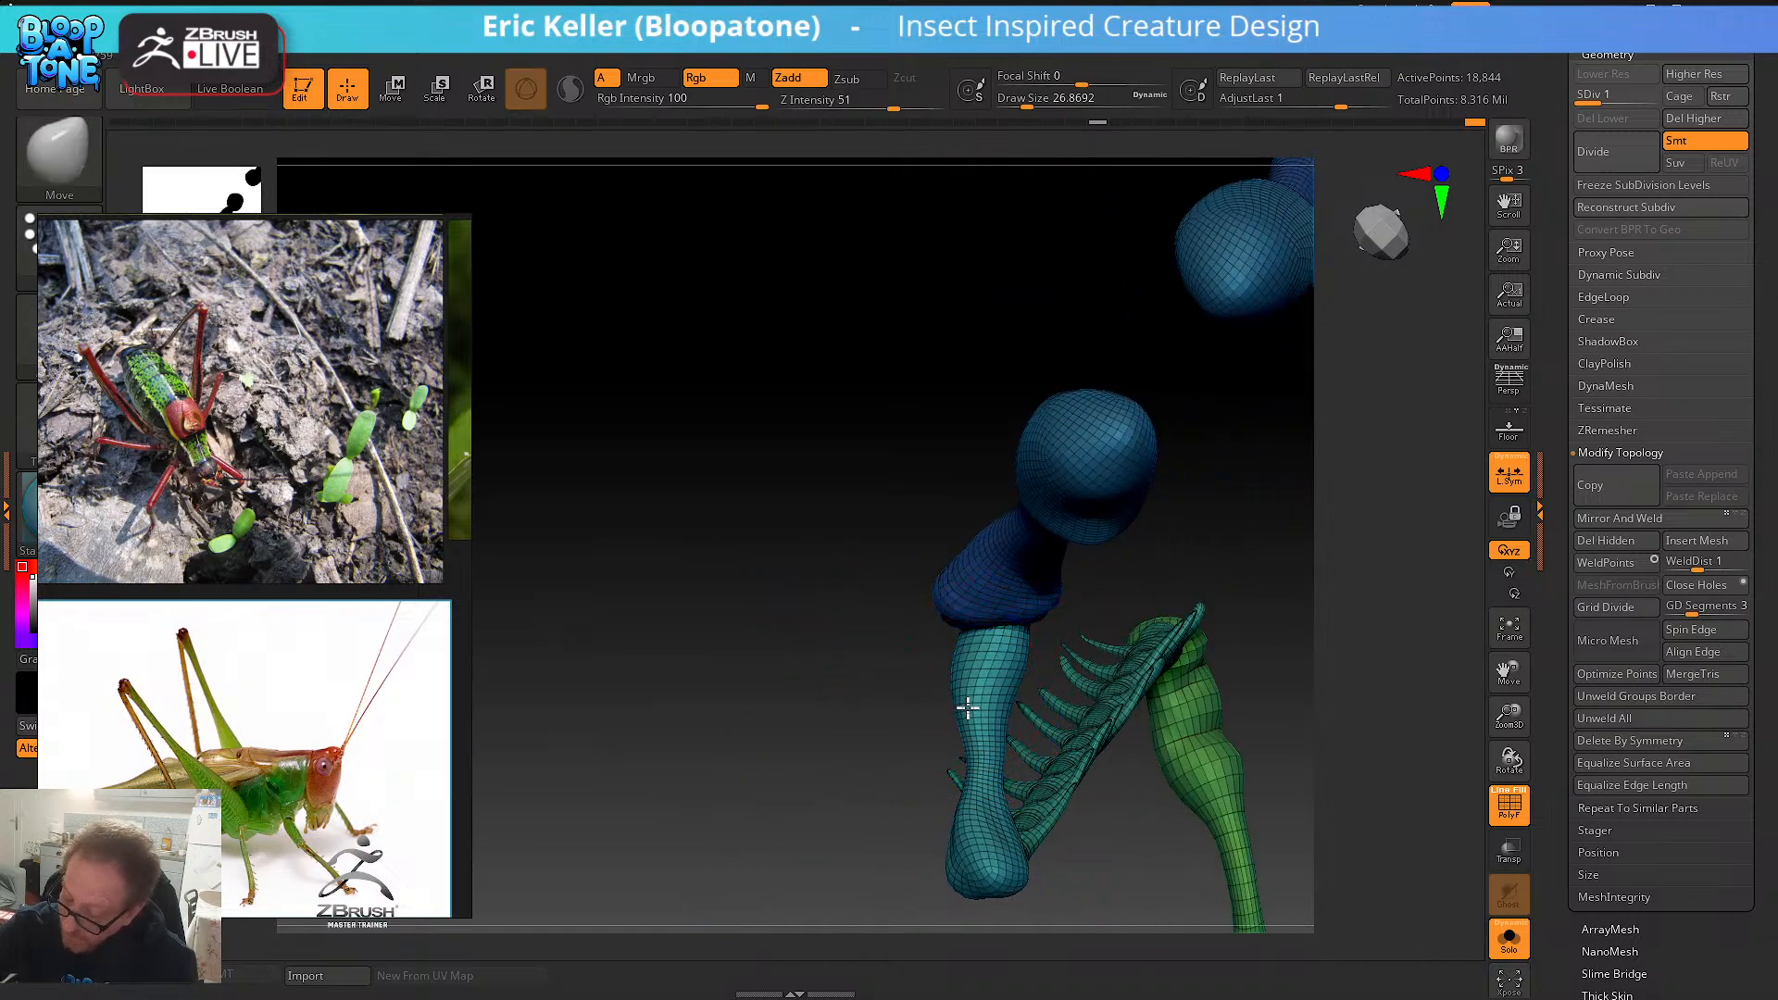
drag(933, 748, 957, 734)
right_drag(973, 749, 985, 742)
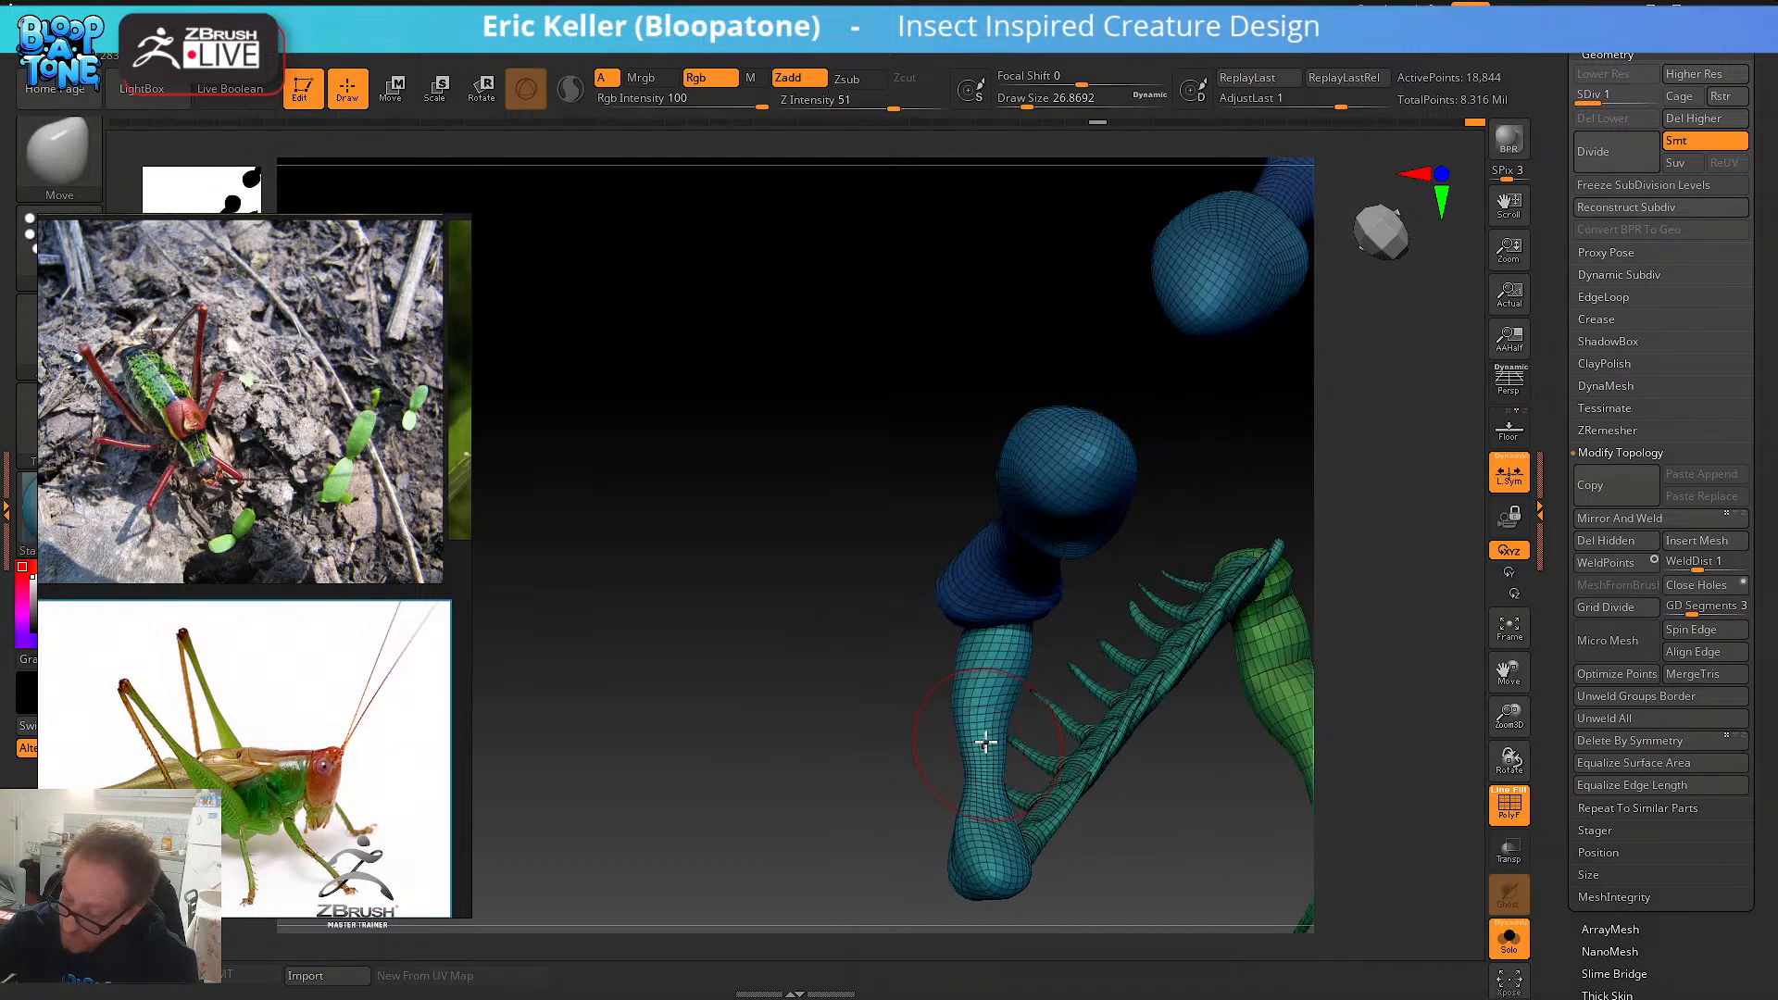
key(s)
drag(1000, 688, 1002, 687)
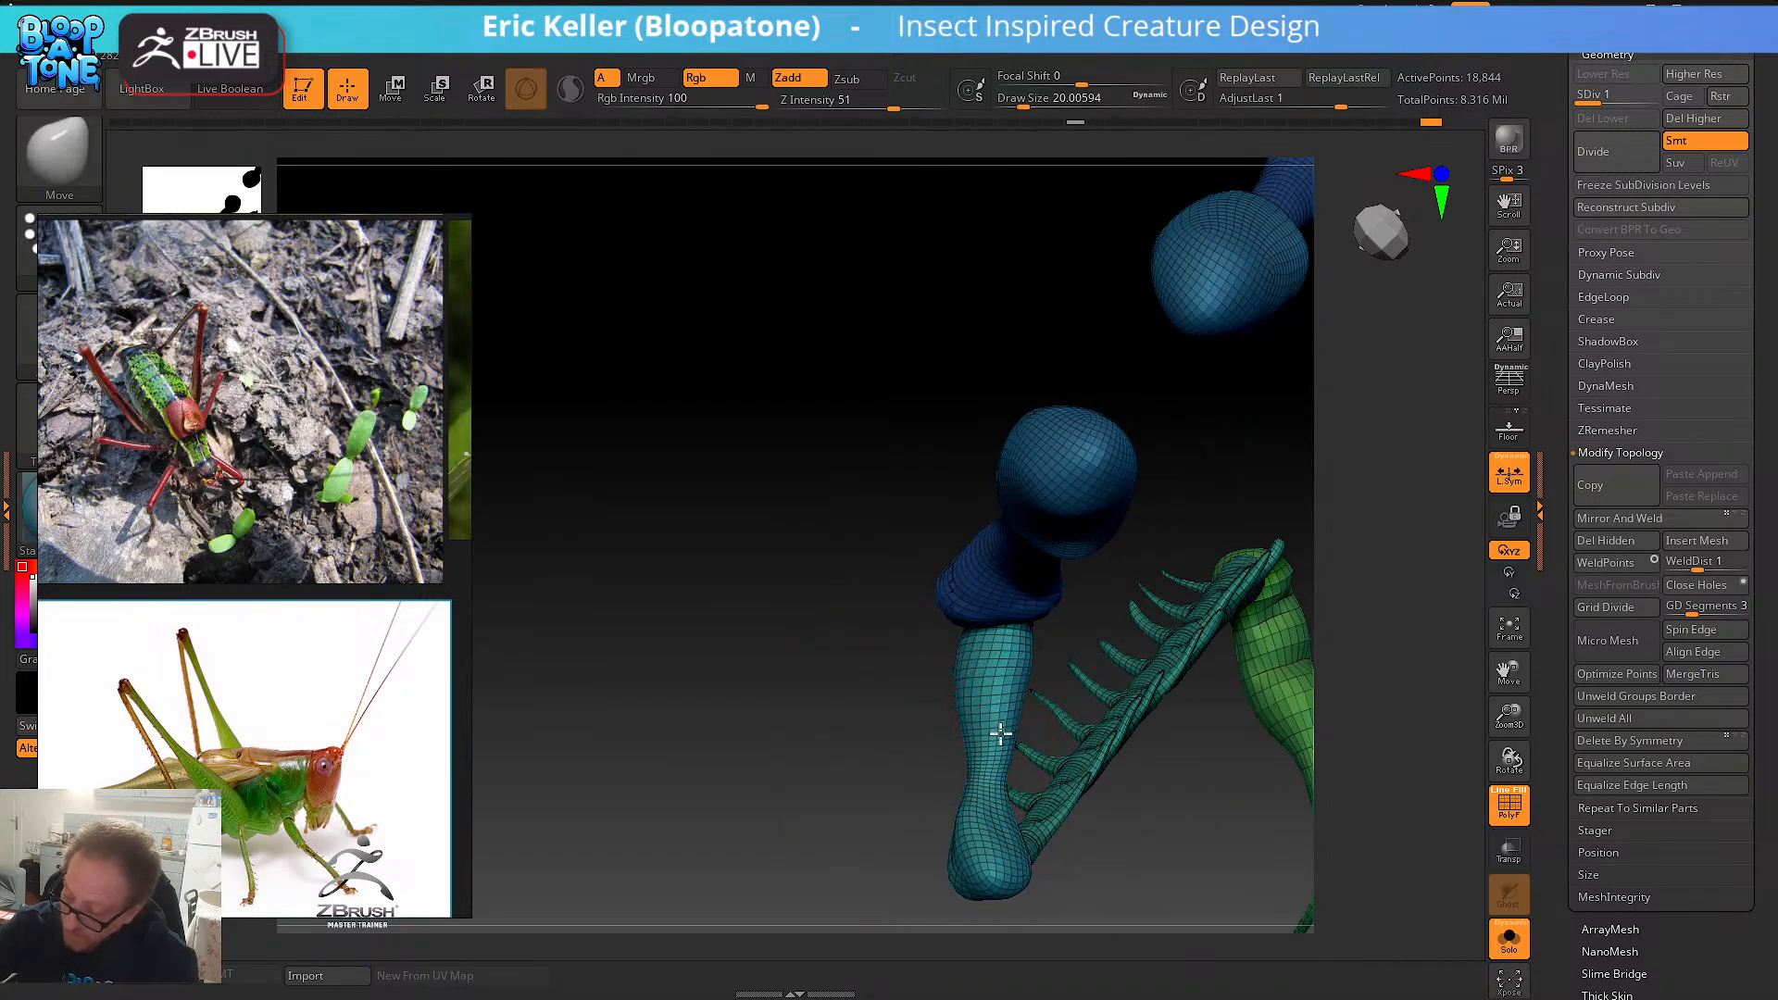
right_drag(1004, 698, 1076, 711)
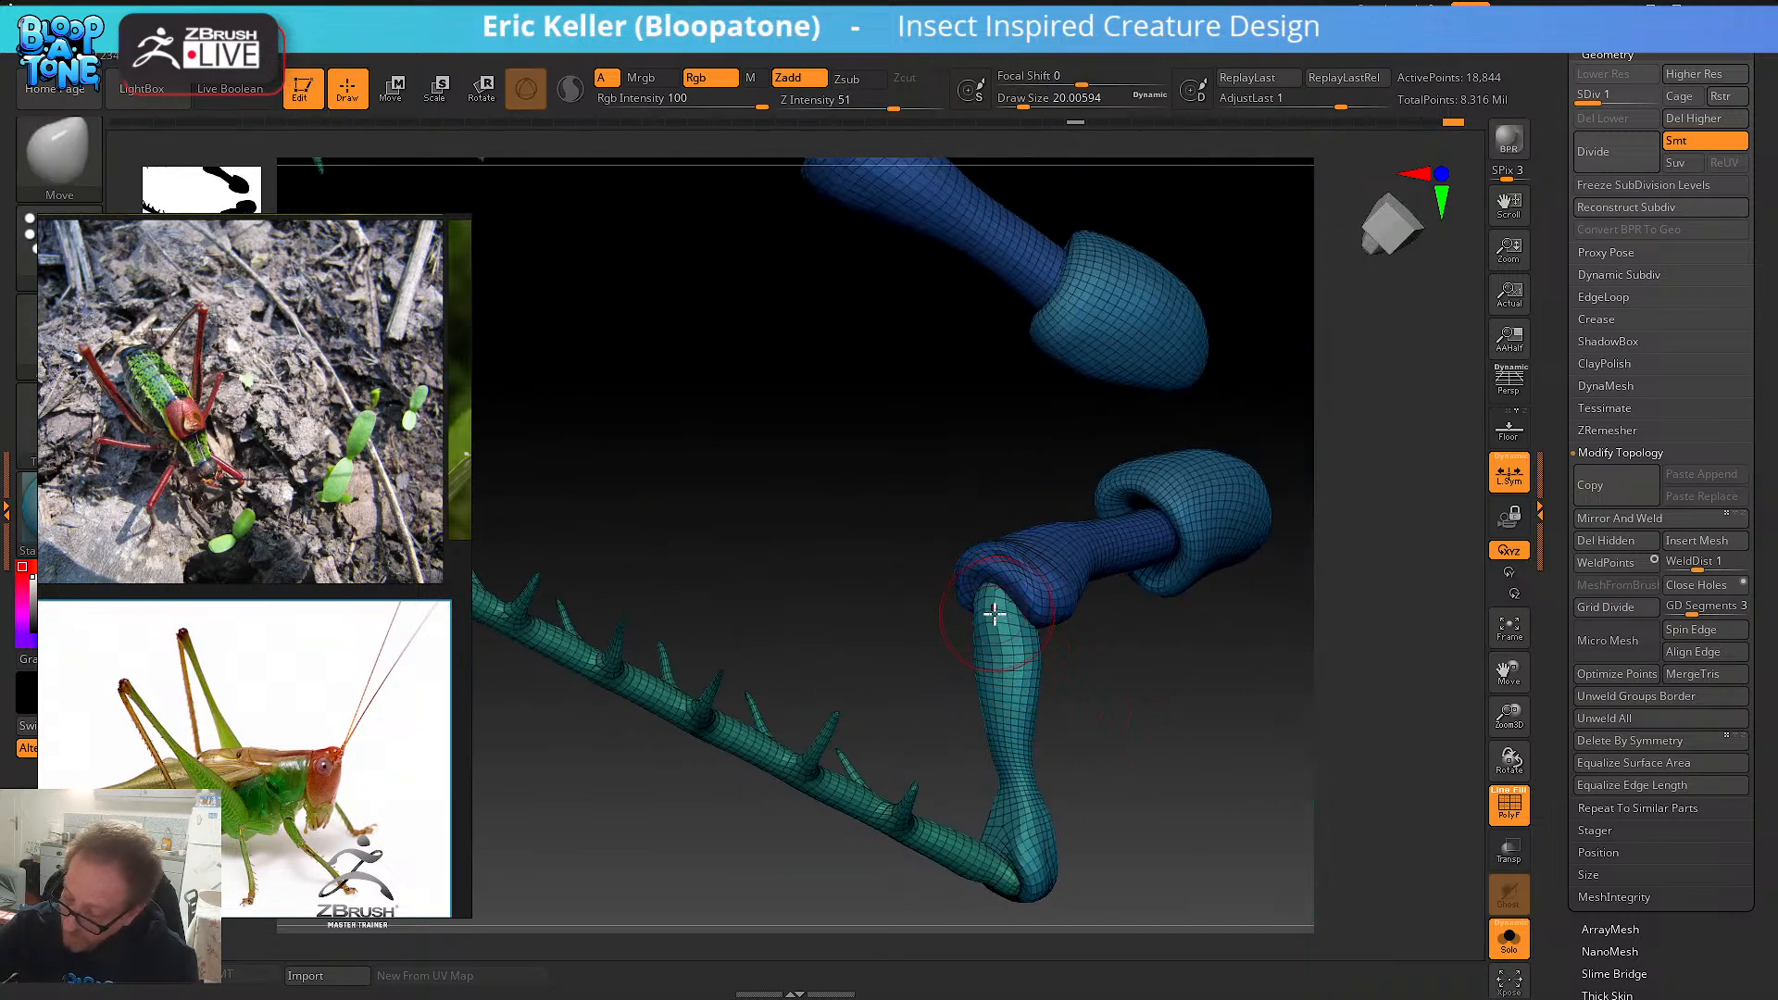
- Push the short segment's upper end into the joint and adjust its shin-side bulb at draw size about 35
key(s)
drag(993, 607, 989, 608)
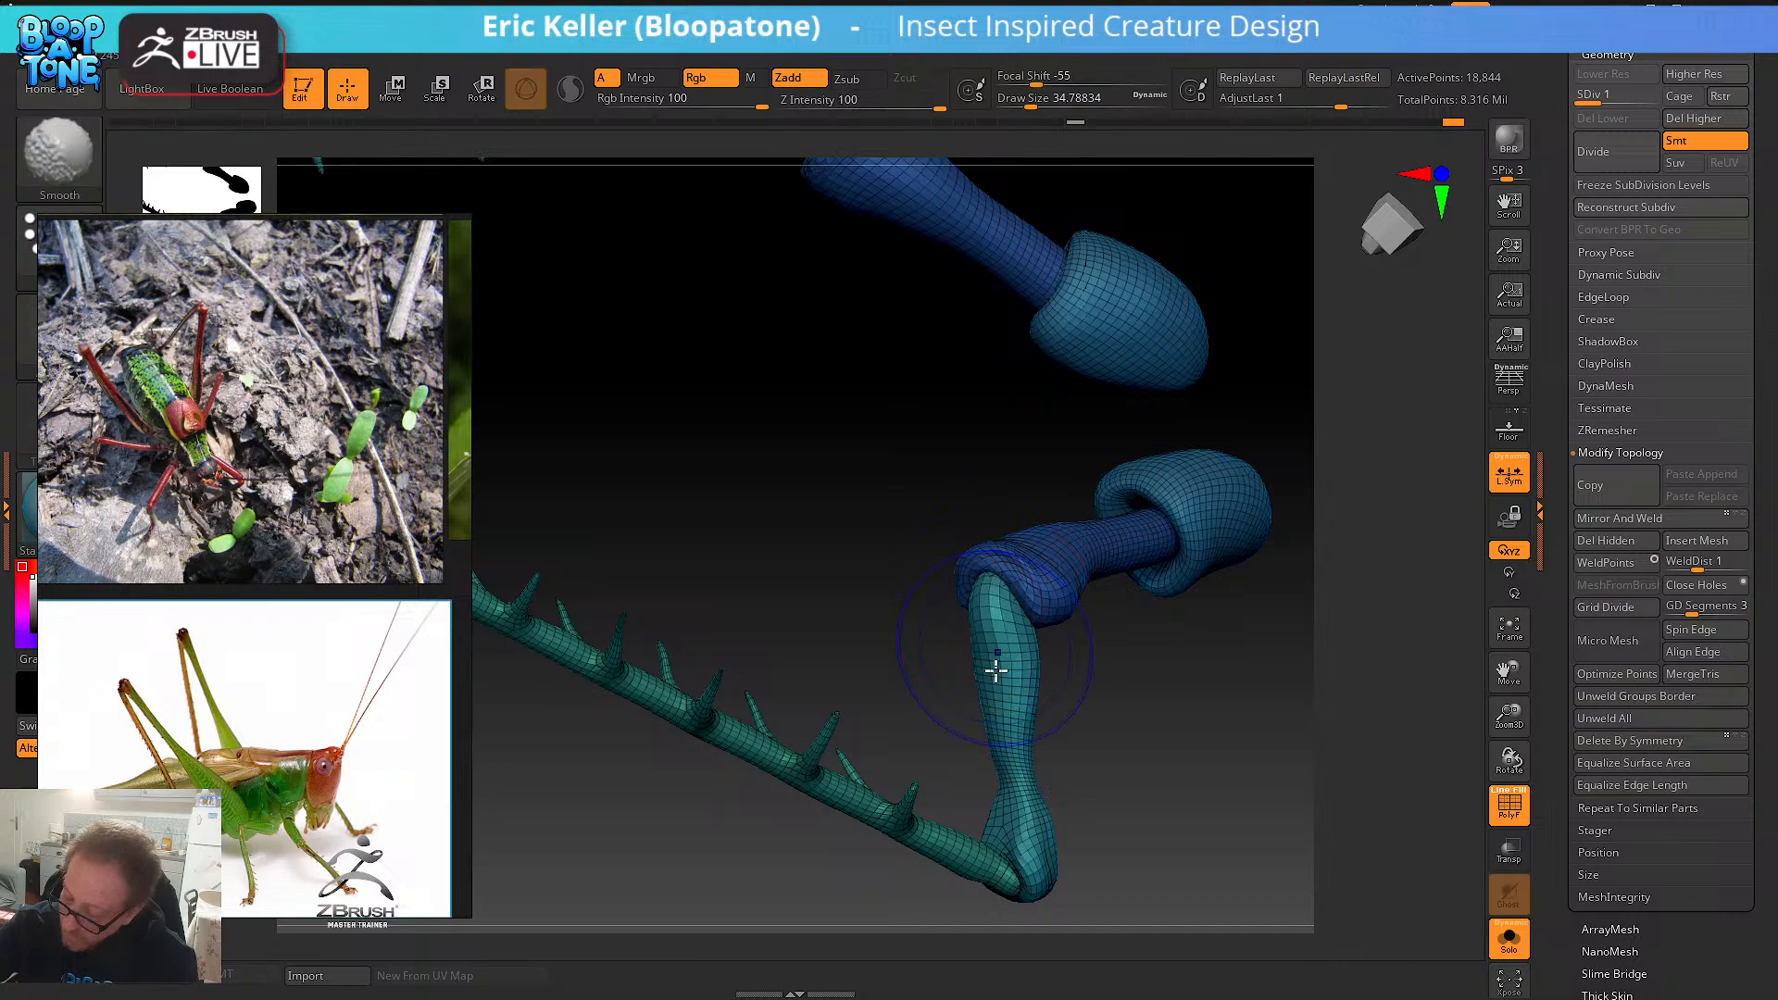
mouse_move(1028, 662)
right_down()
mouse_move(1107, 682)
mouse_move(1024, 766)
right_up()
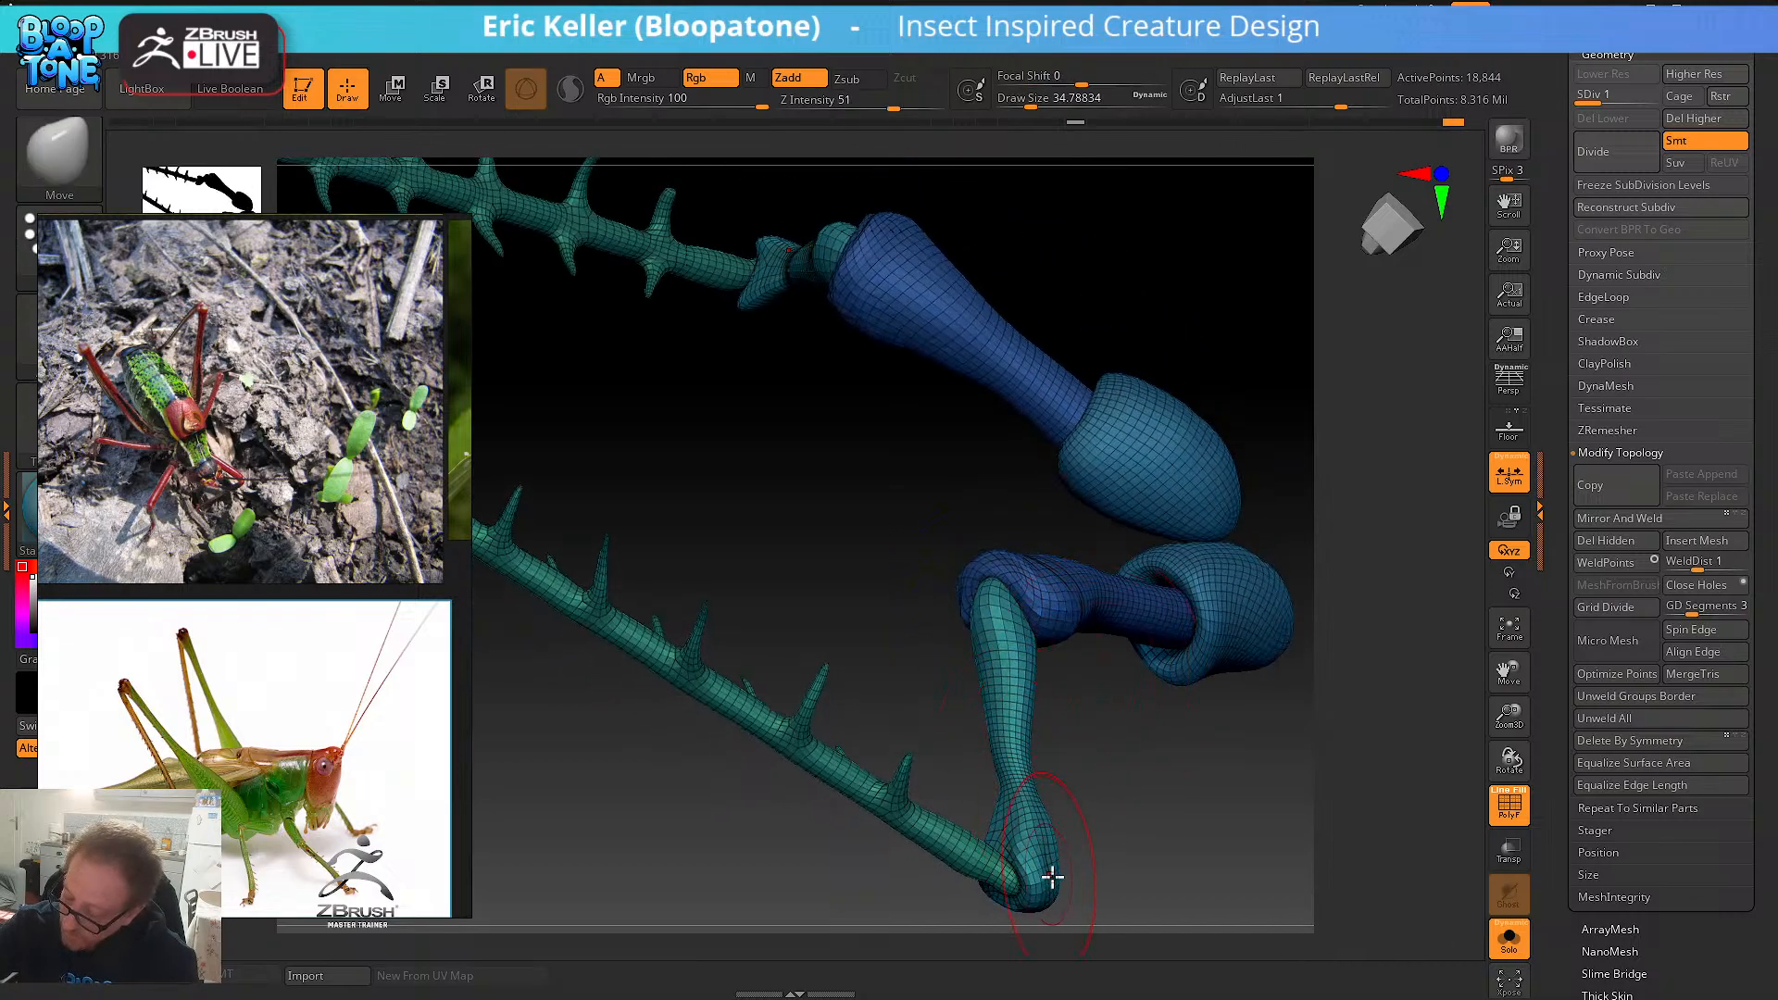
drag(1056, 854, 1045, 852)
right_drag(1045, 852, 1083, 858)
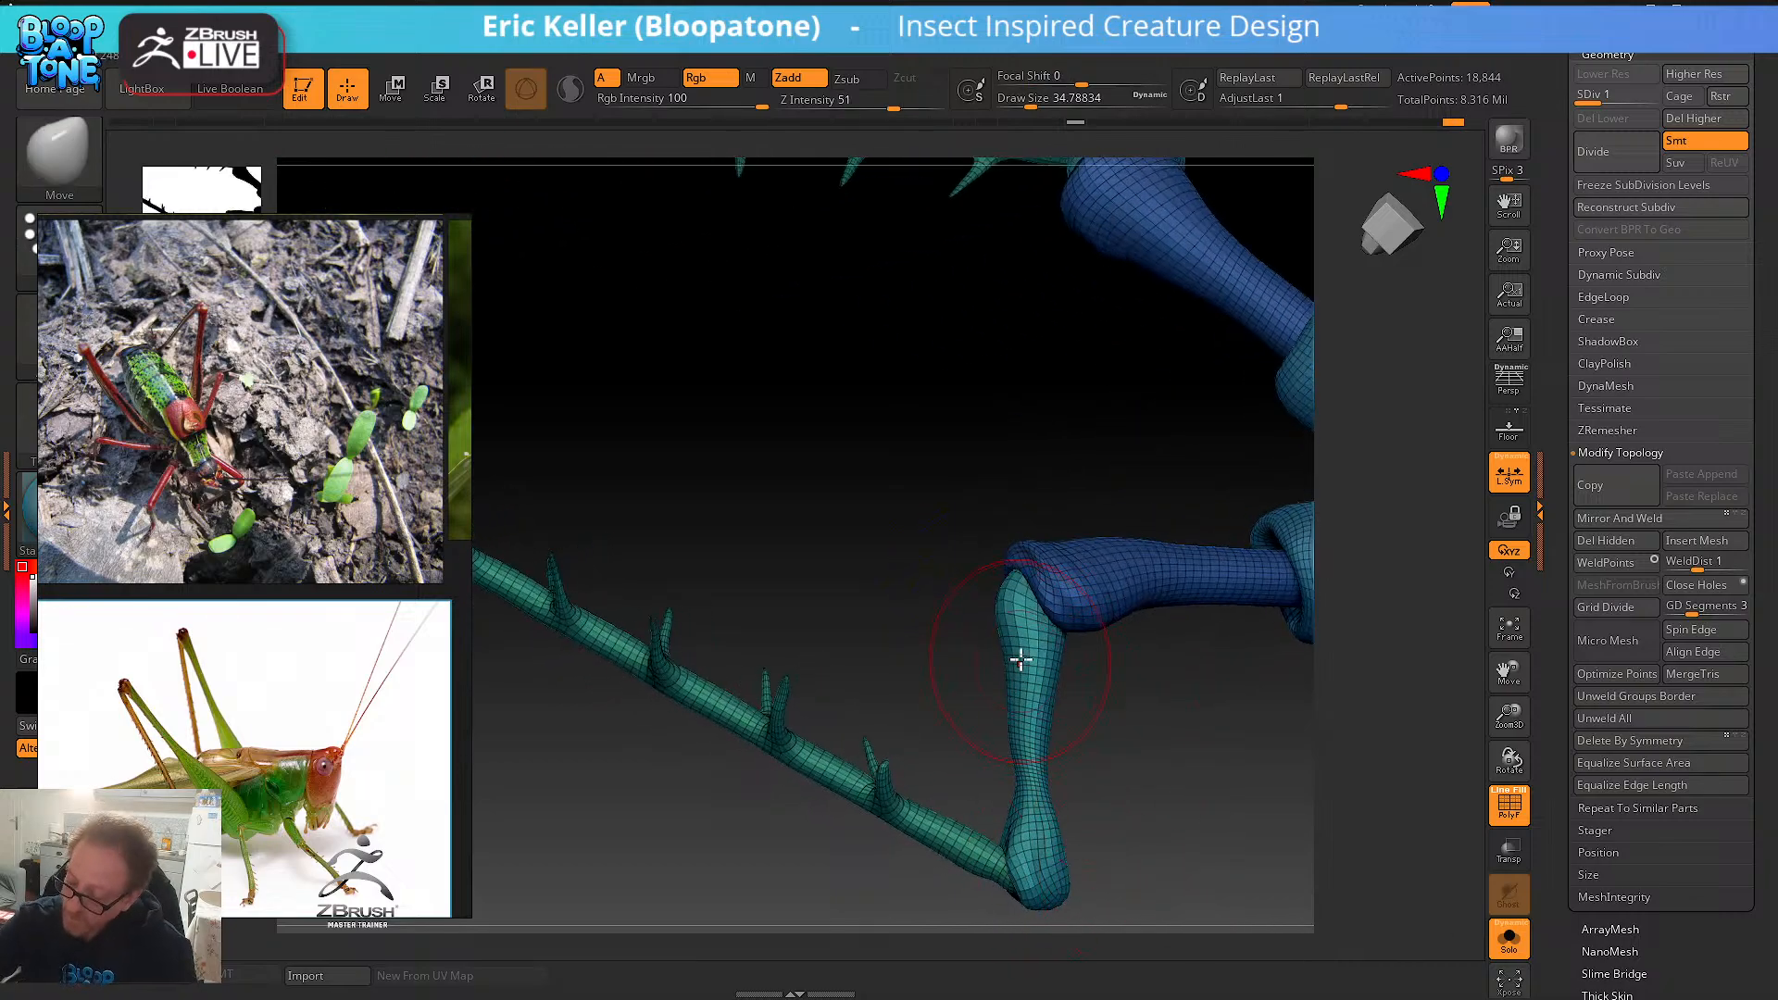
- Refine the short segment's upper bulge at draw size 28.75 and smooth it down toward the shin joint
key(s)
drag(1020, 662, 1015, 664)
right_drag(1014, 664, 1000, 675)
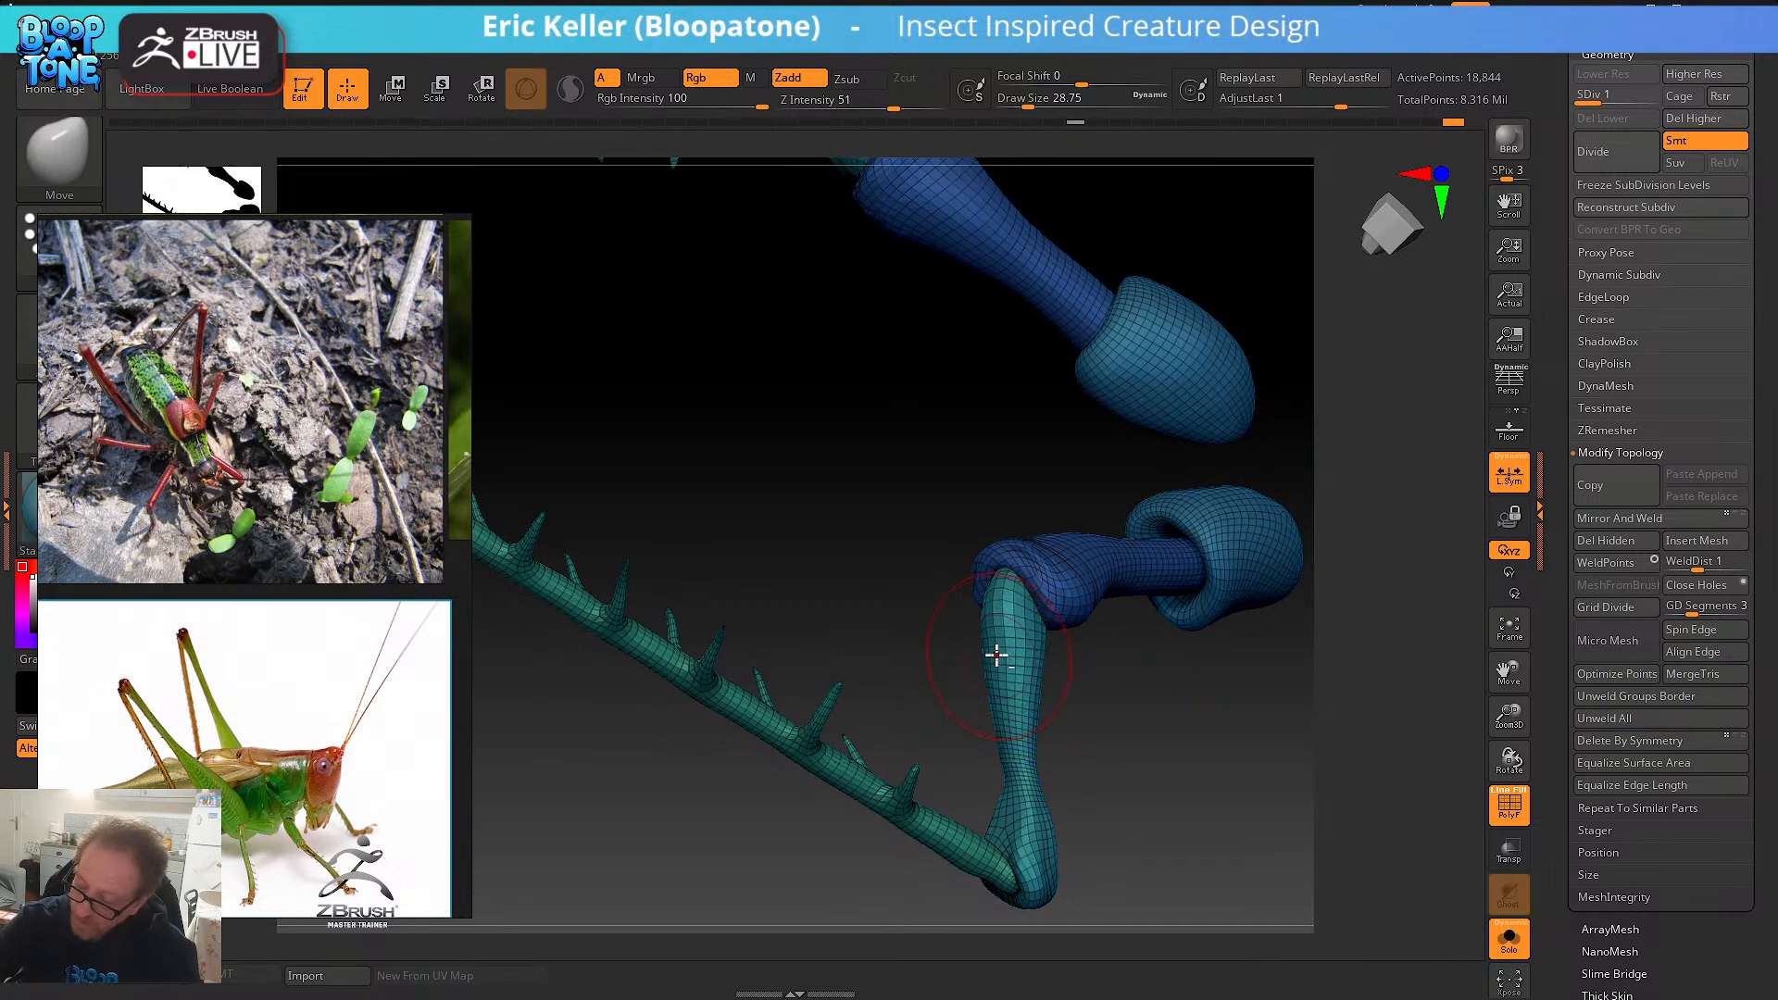
shift+drag(1031, 672, 1023, 757)
right_drag(1079, 718, 1046, 690)
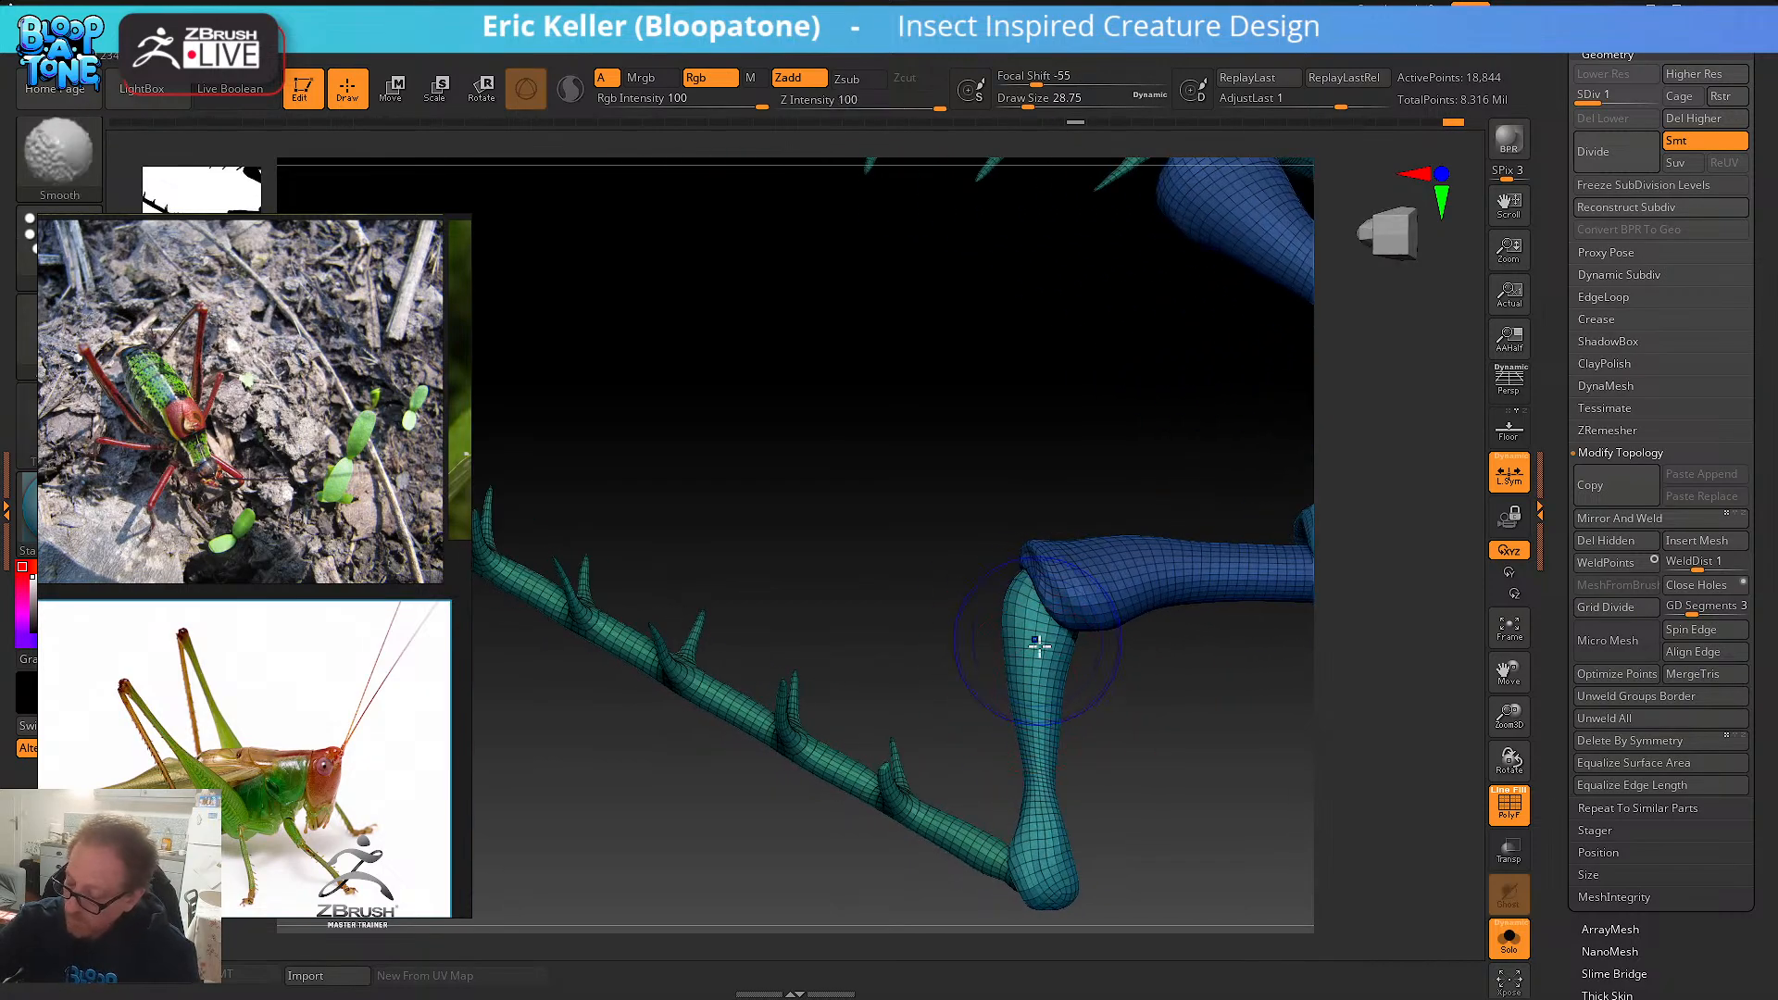
shift+drag(1040, 643, 1047, 787)
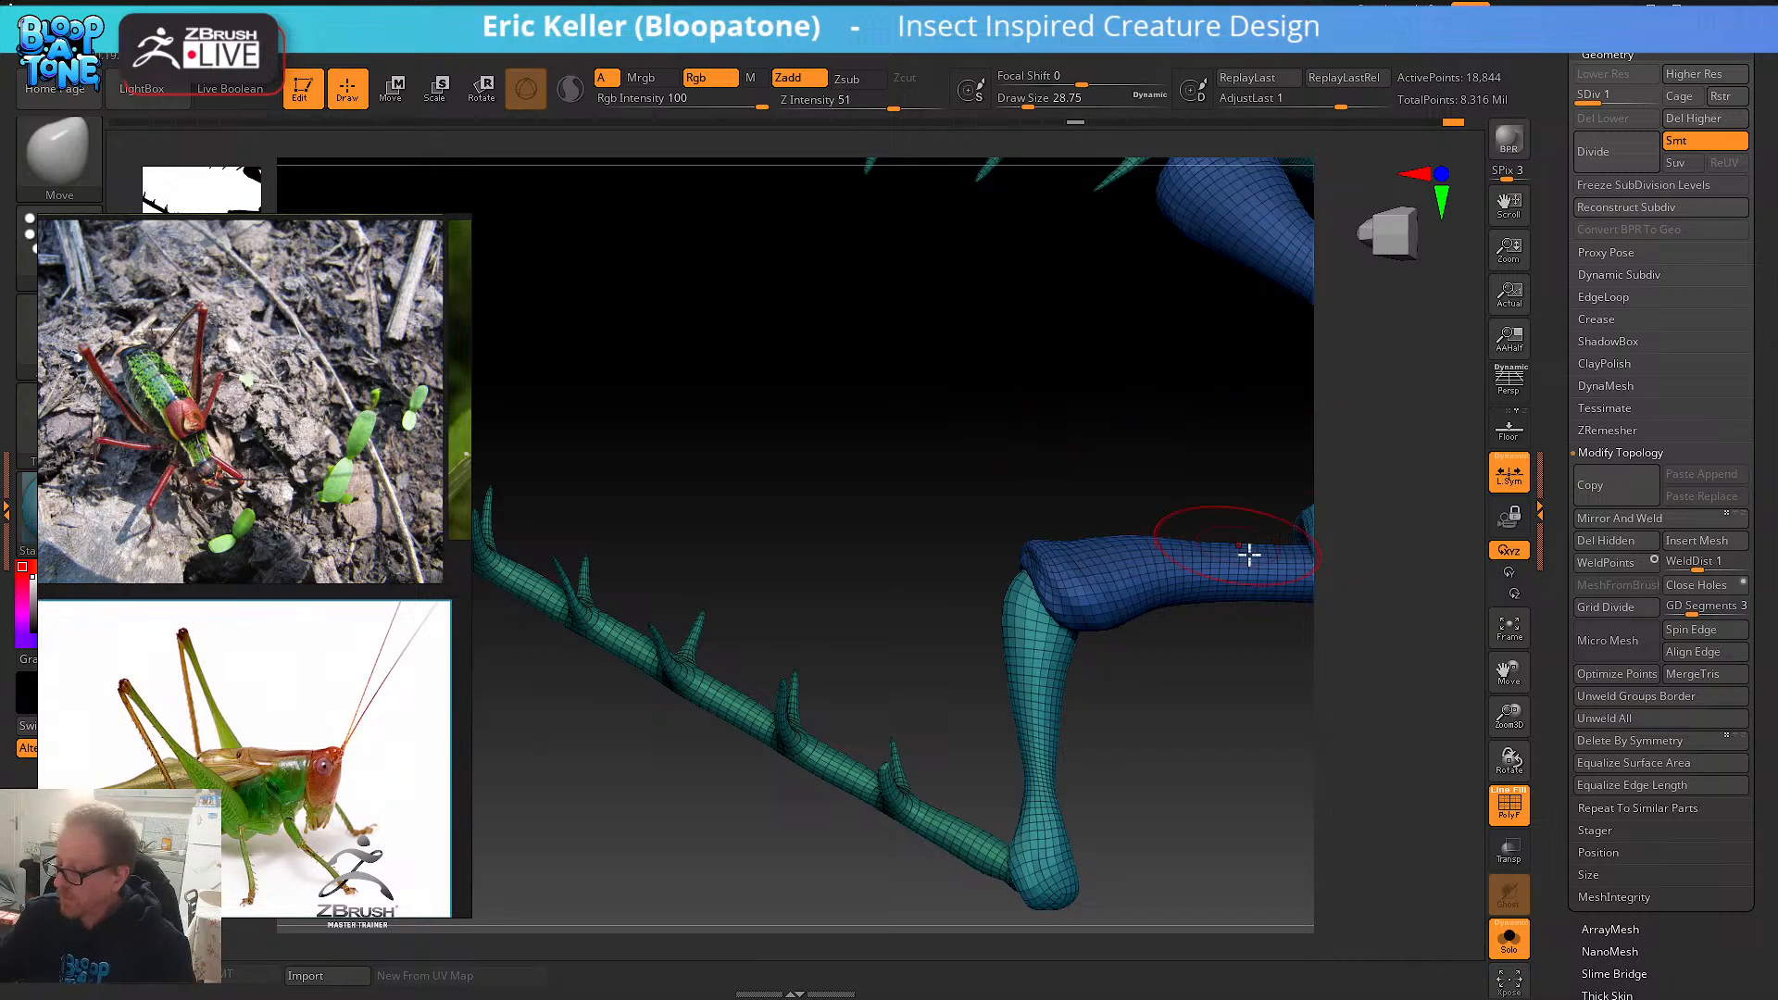
- Return the legs to subdivision level 3 and hide the polygroup wireframe
alt+drag(1366, 715, 987, 481)
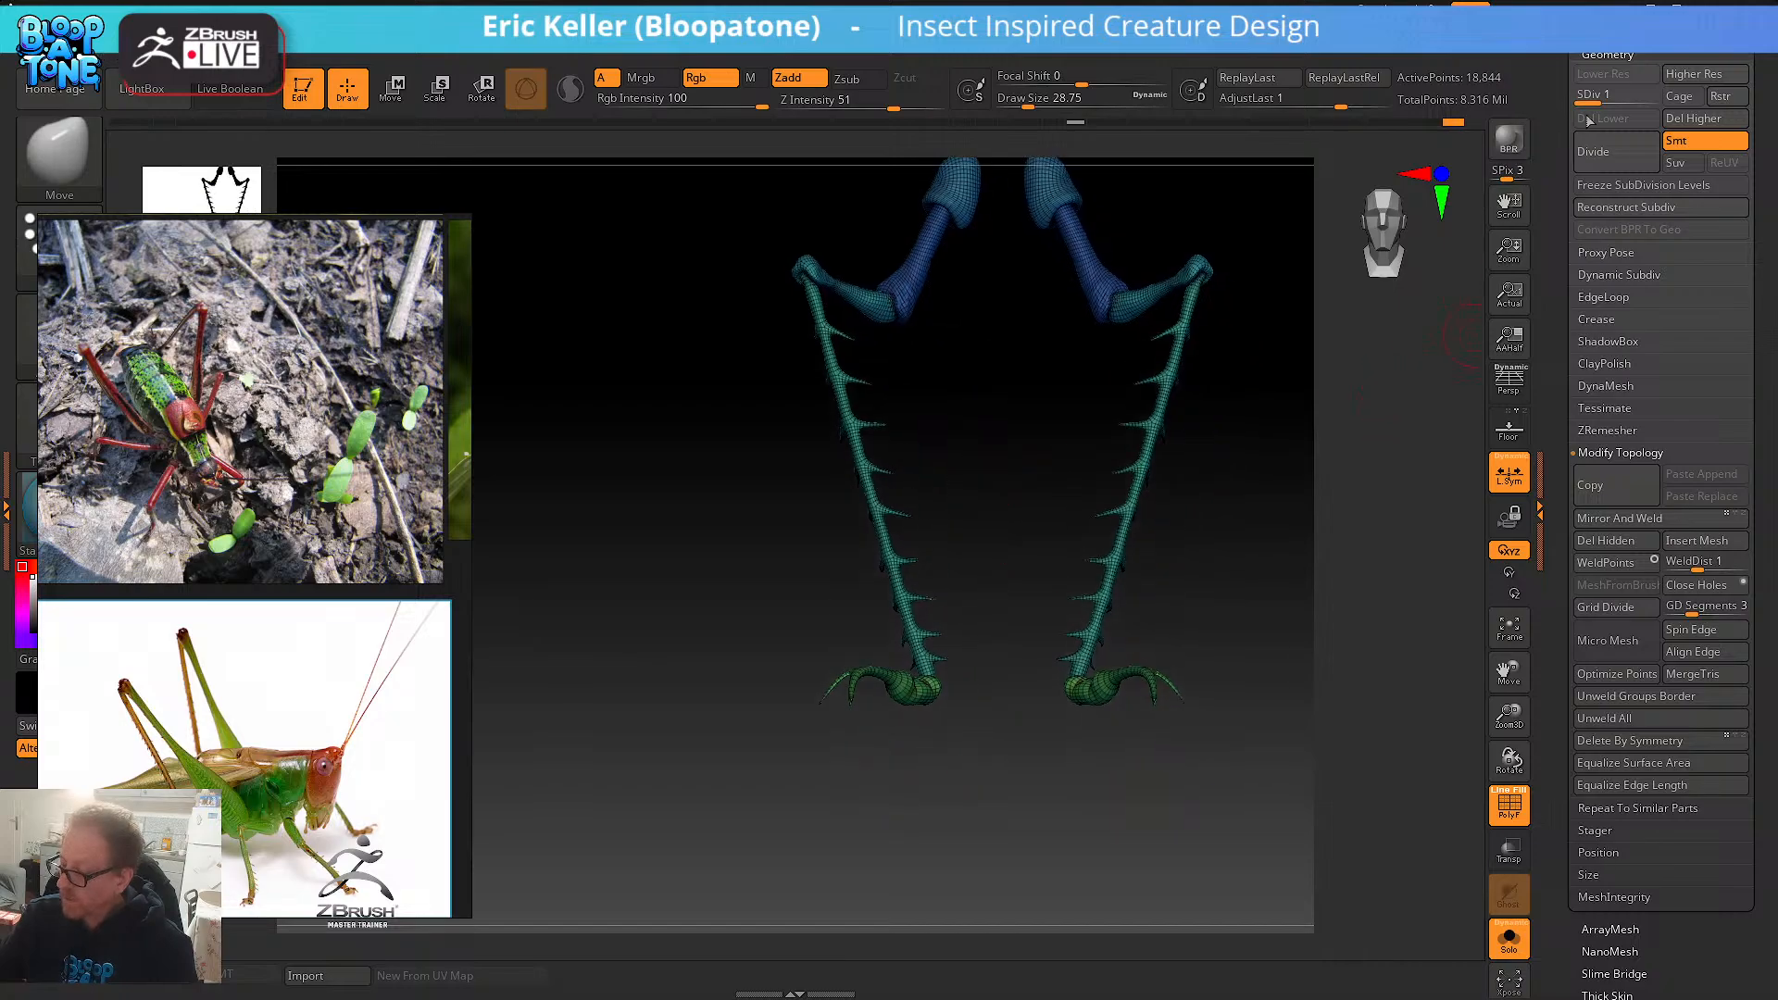
key(d)
key(d)
click(1510, 804)
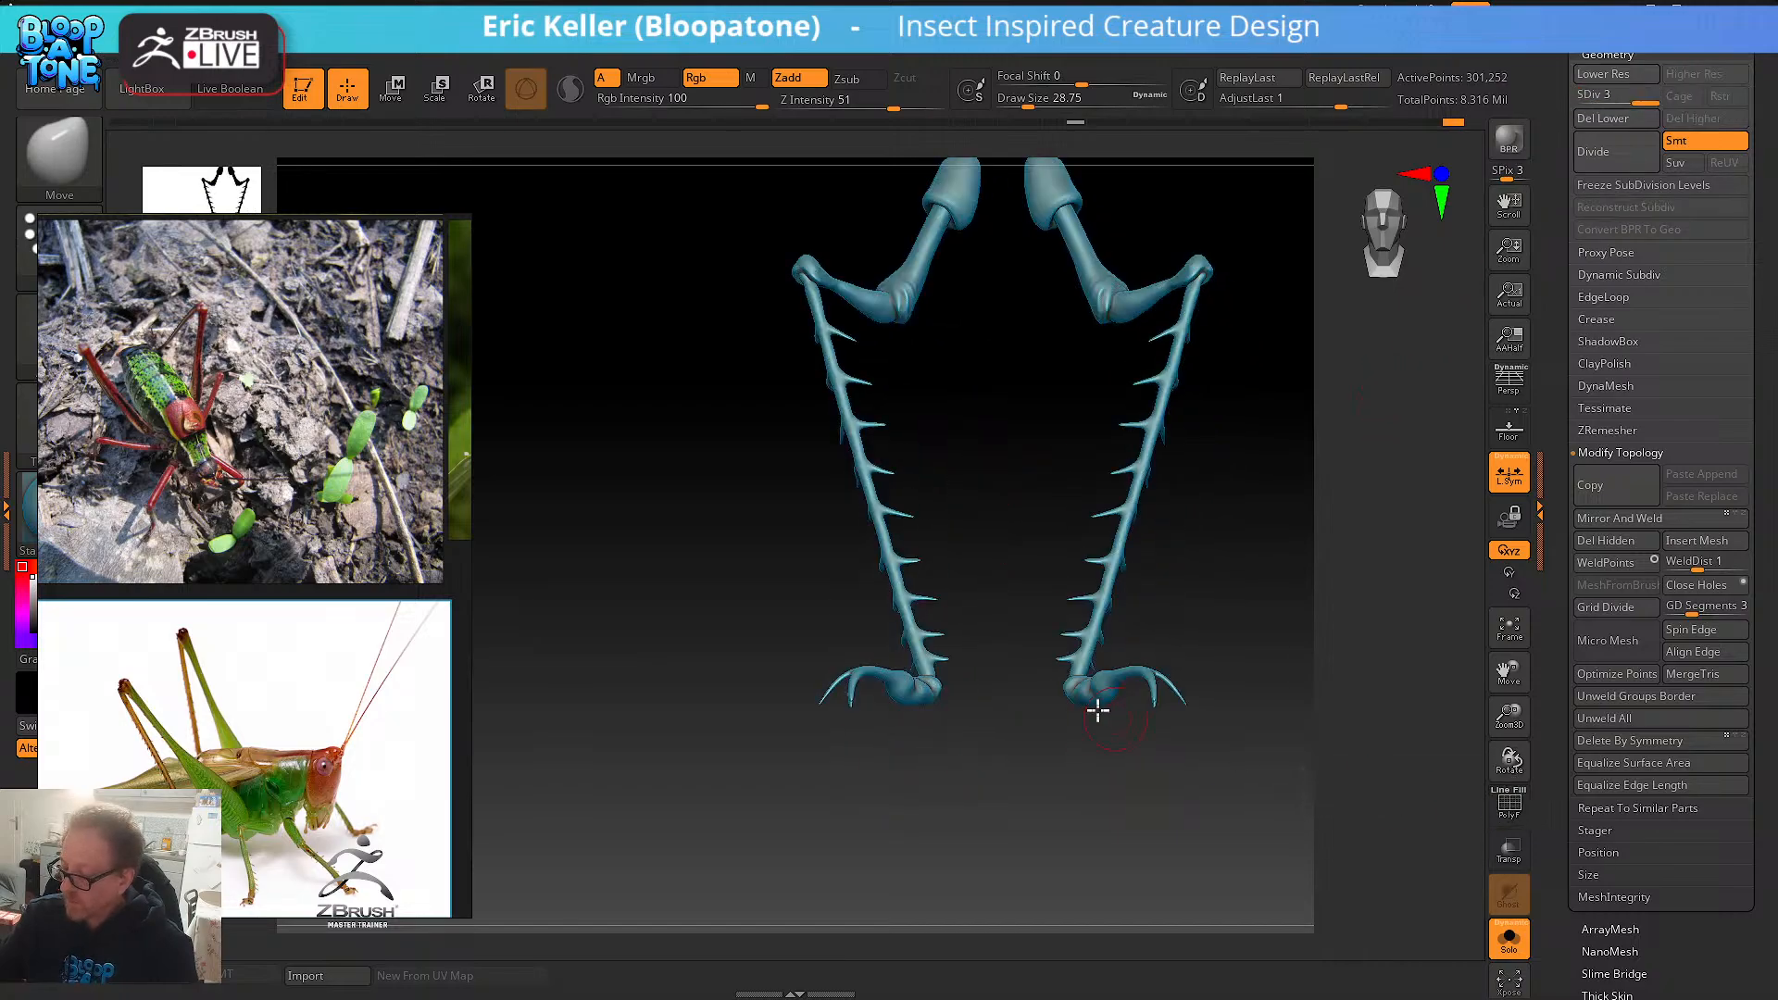
- Reposition the grasshopper reference photos beside the legs and choose the tw SK_Cloth brush at draw size about 17
alt+drag(1255, 675, 1306, 716)
alt+drag(1086, 659, 912, 565)
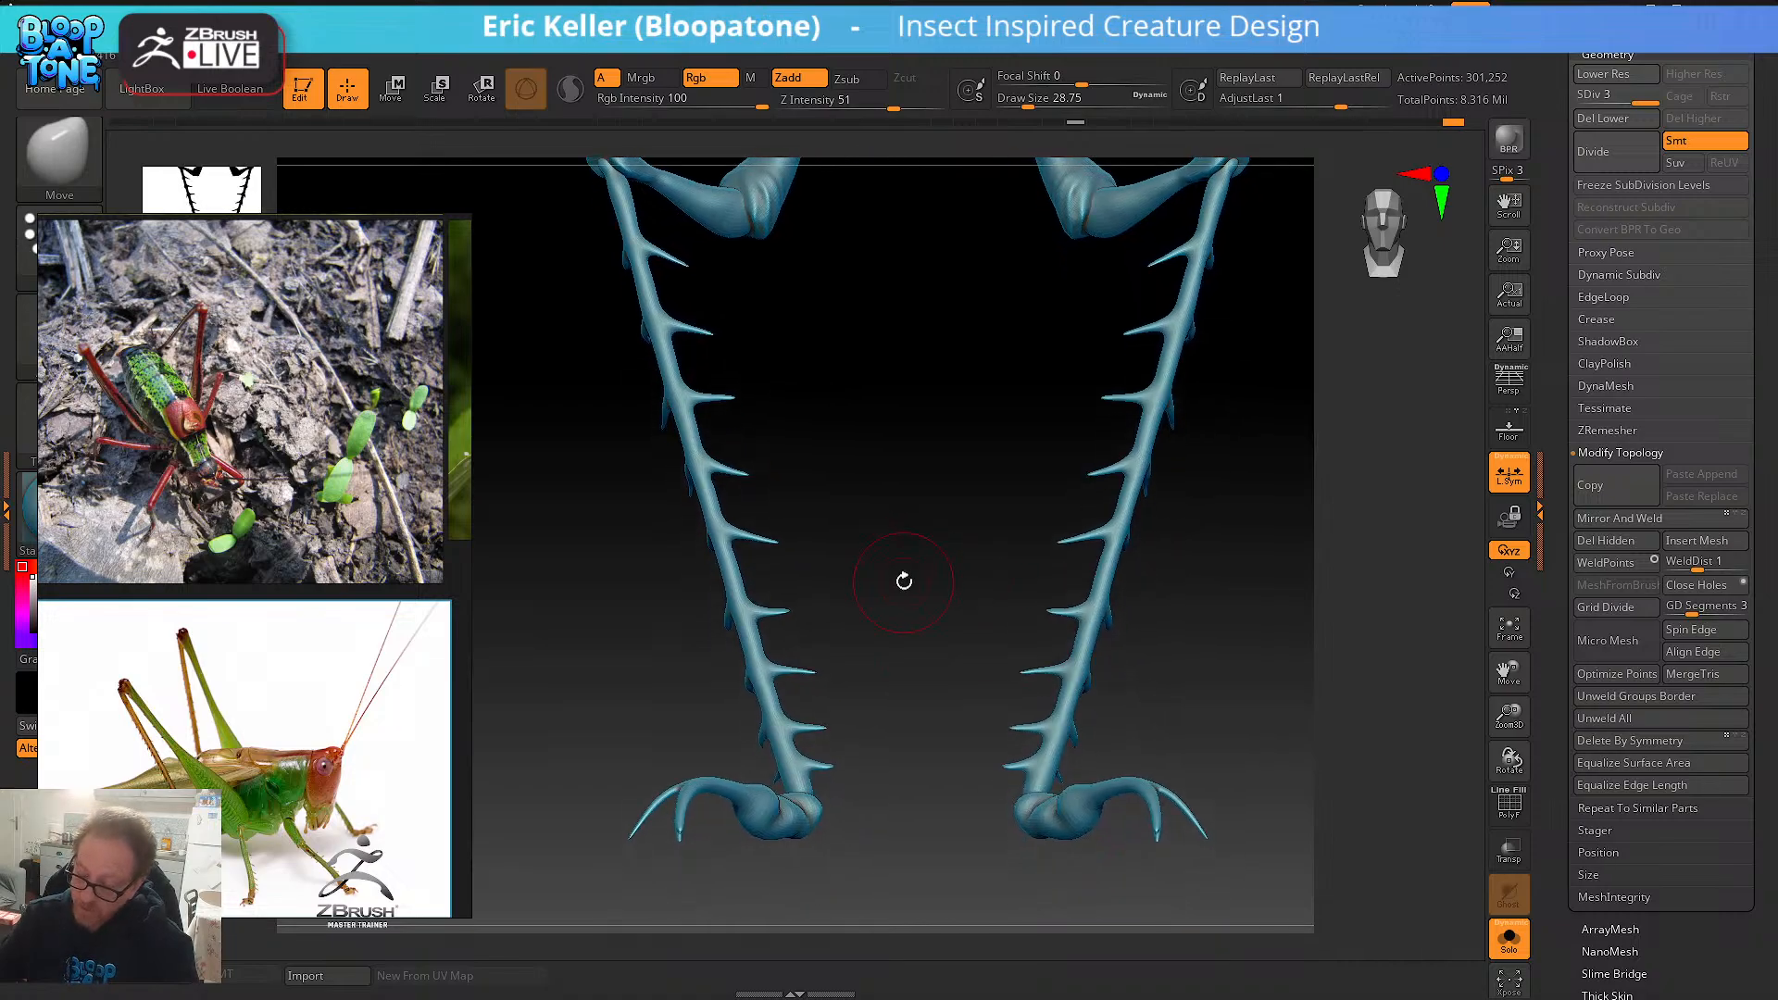
key(shift)
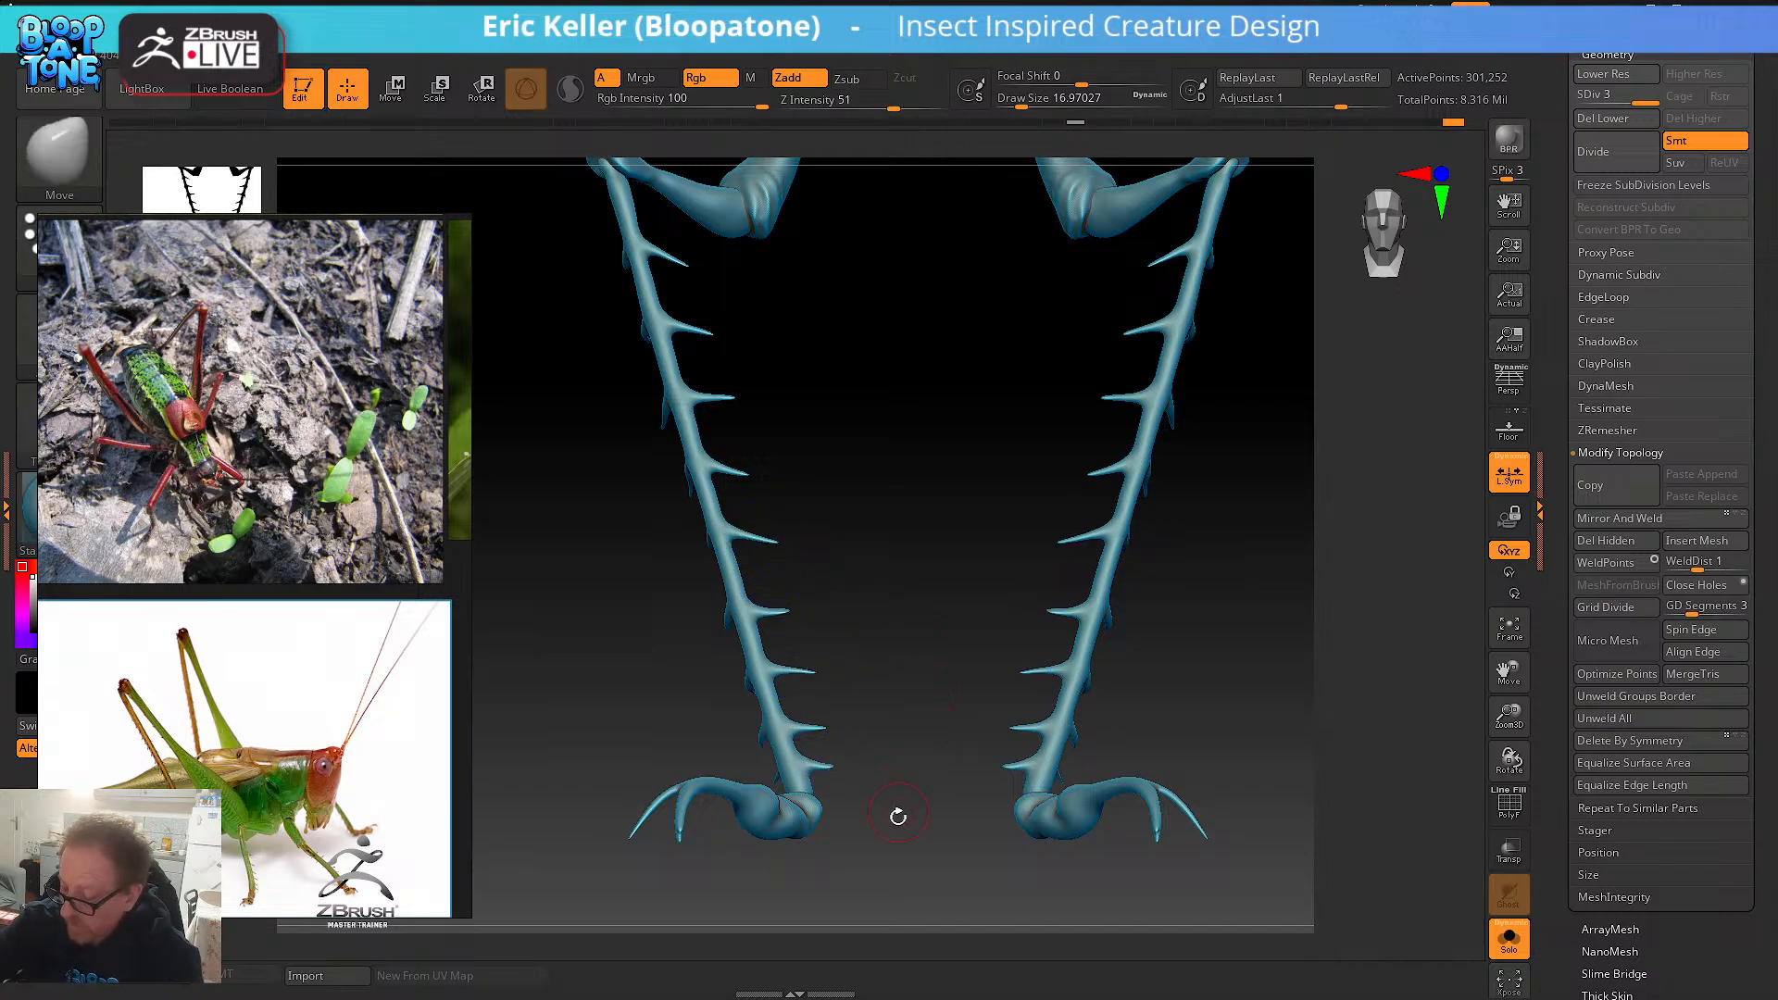
mouse_move(892, 813)
mouse_down()
mouse_move(913, 774)
mouse_move(1012, 746)
mouse_move(1074, 689)
mouse_move(1068, 659)
mouse_move(1072, 713)
mouse_up()
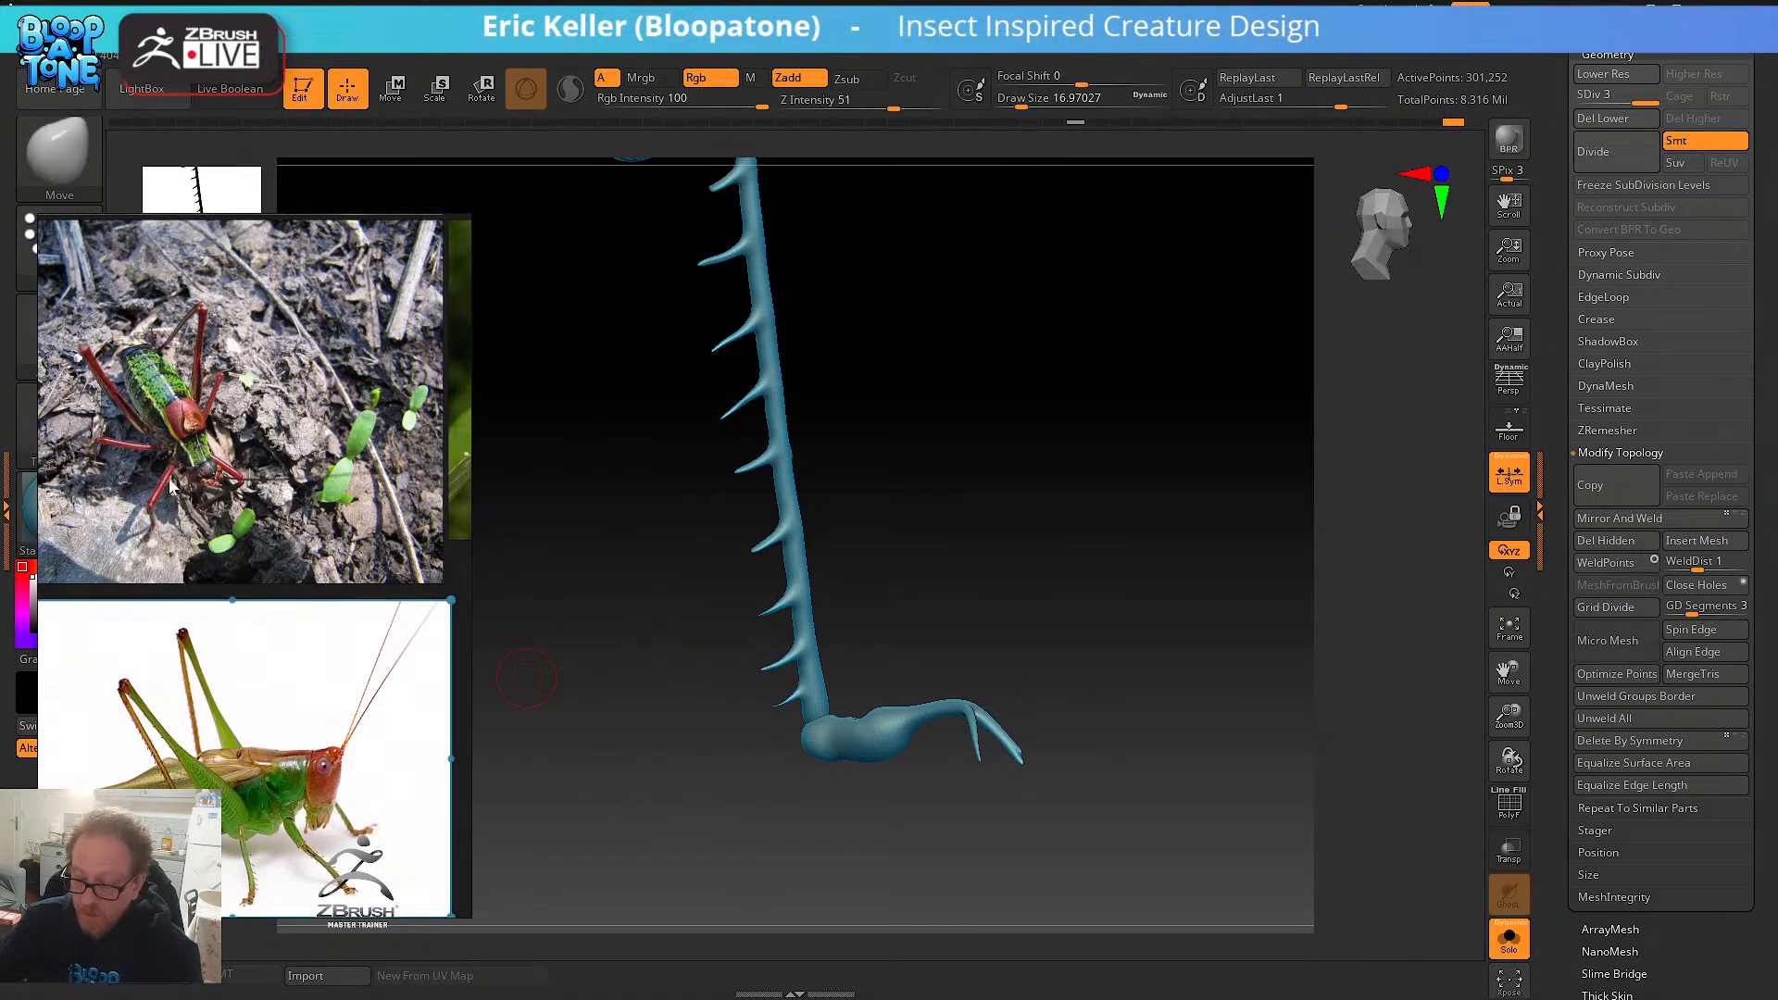
right_drag(170, 484, 358, 449)
click(59, 148)
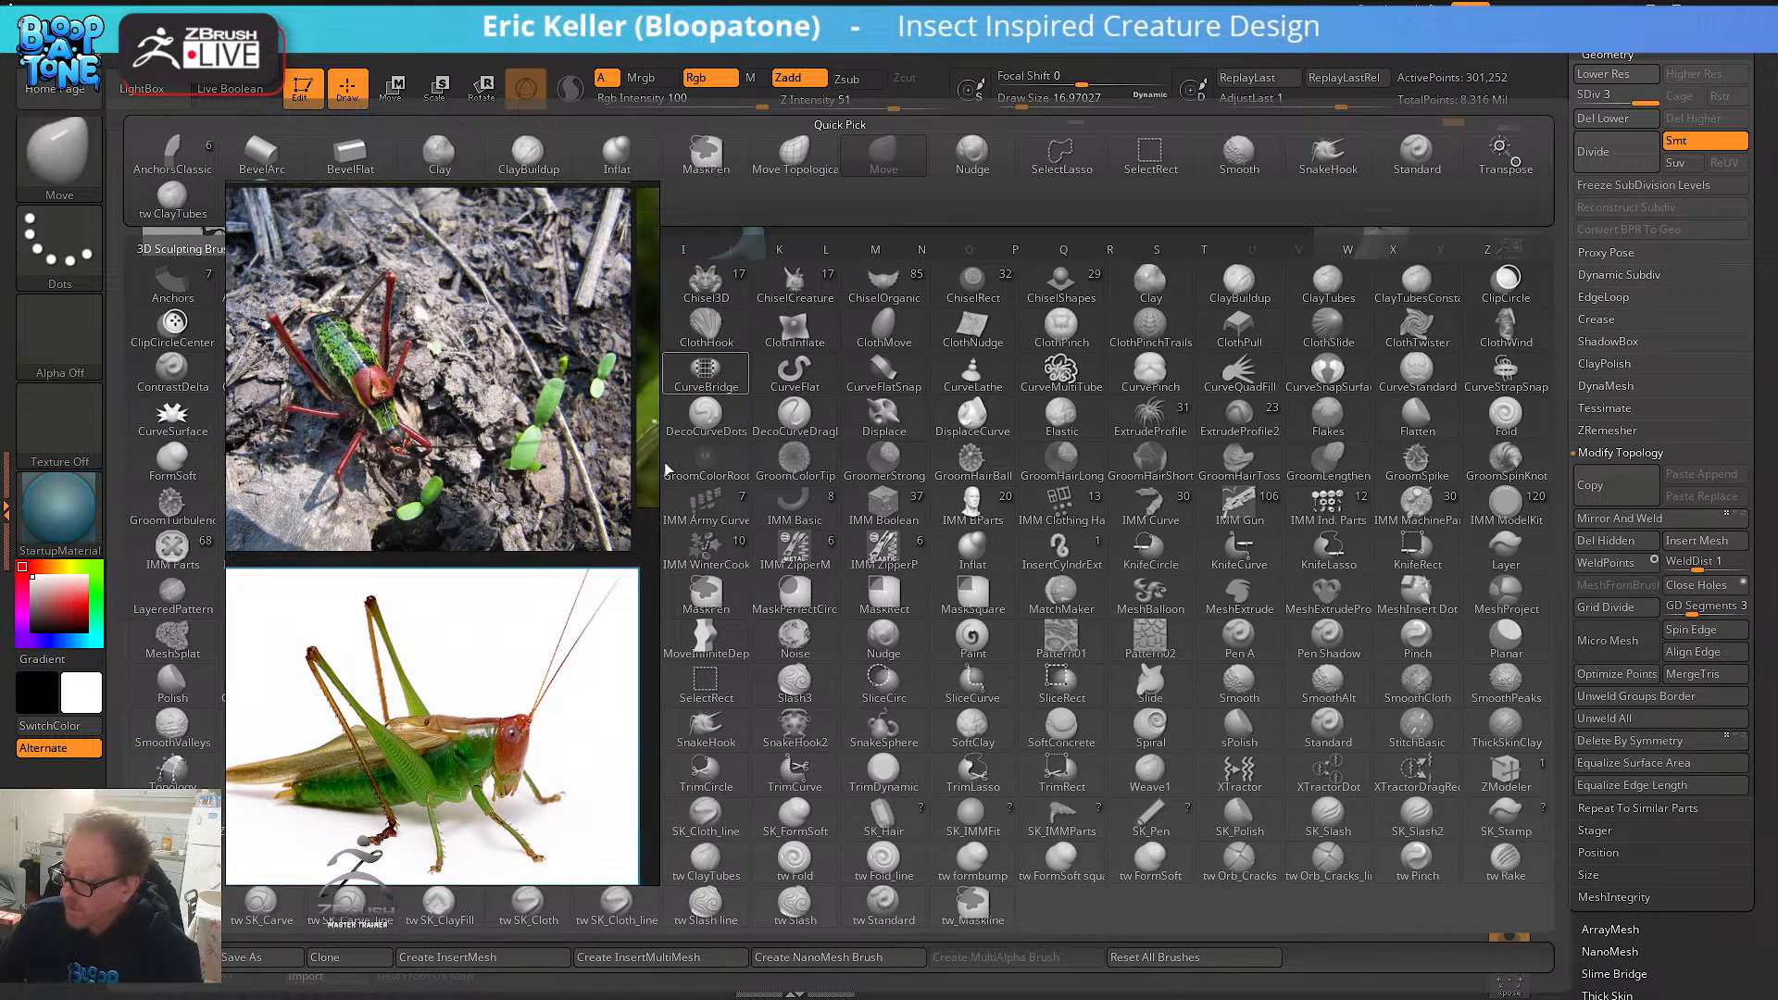
right_drag(548, 565, 445, 546)
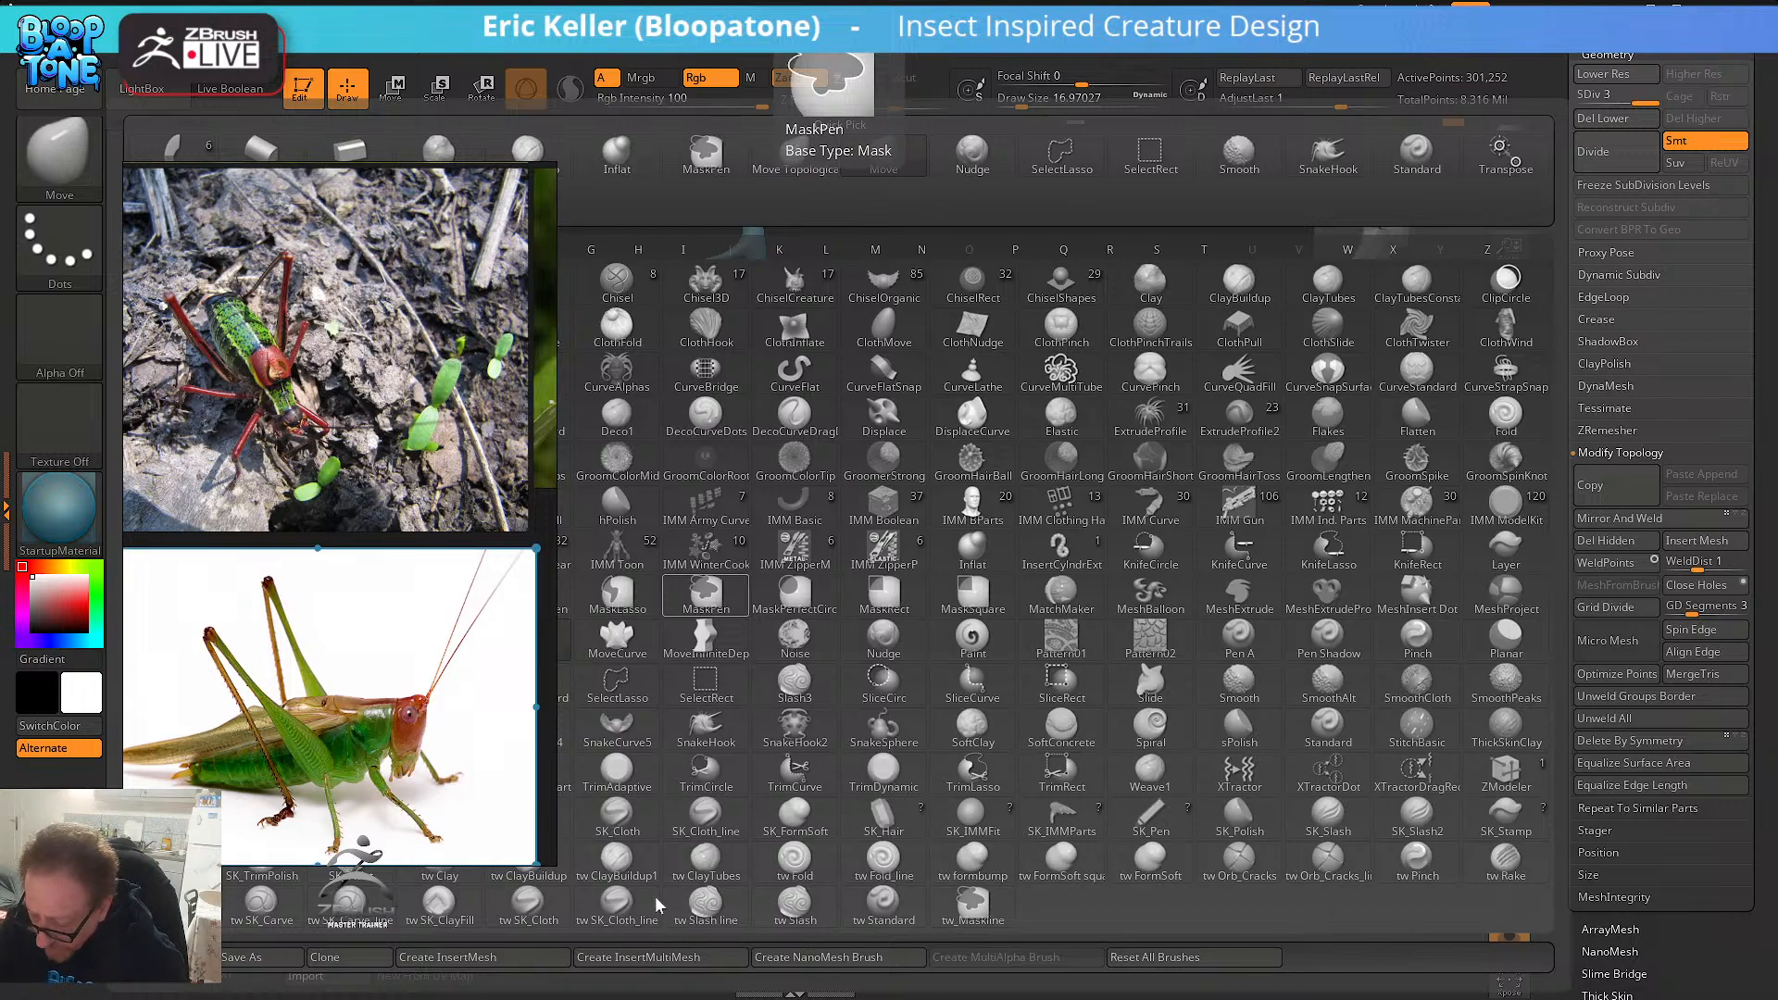
click(554, 909)
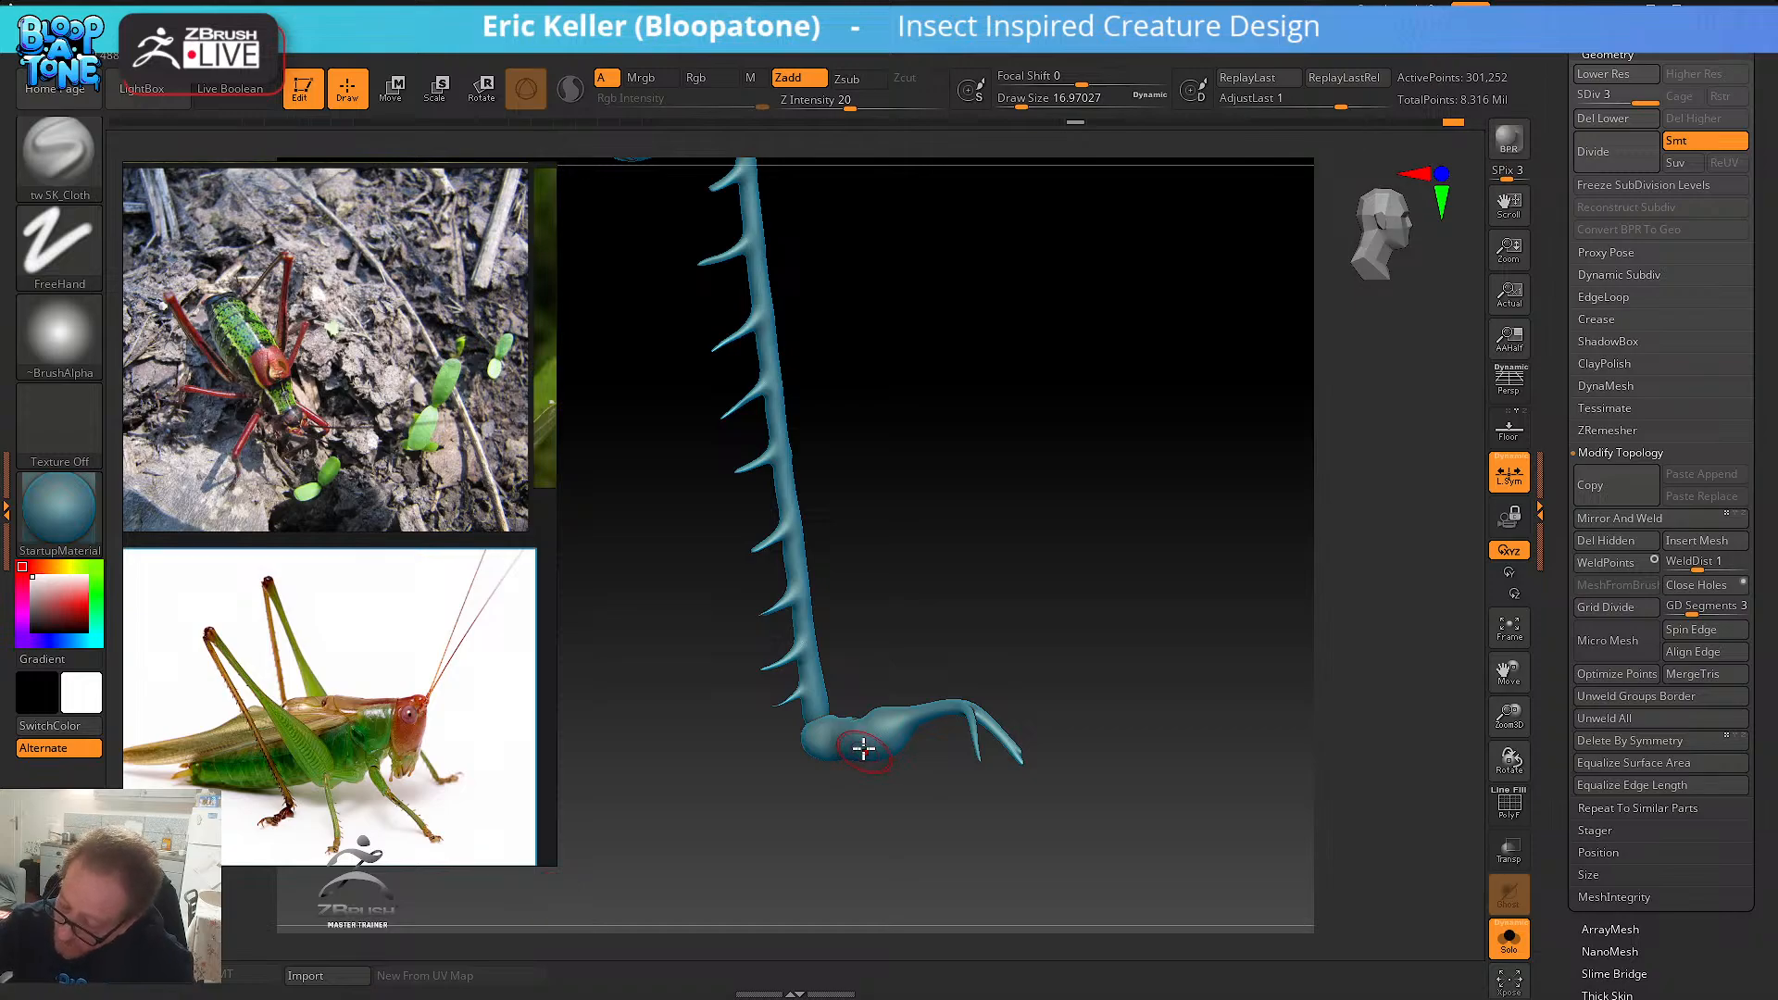
- Try the tw SK_Cloth brush at draw size about 13 on the clawed foot and the leg segment below the cap
drag(905, 814, 853, 703)
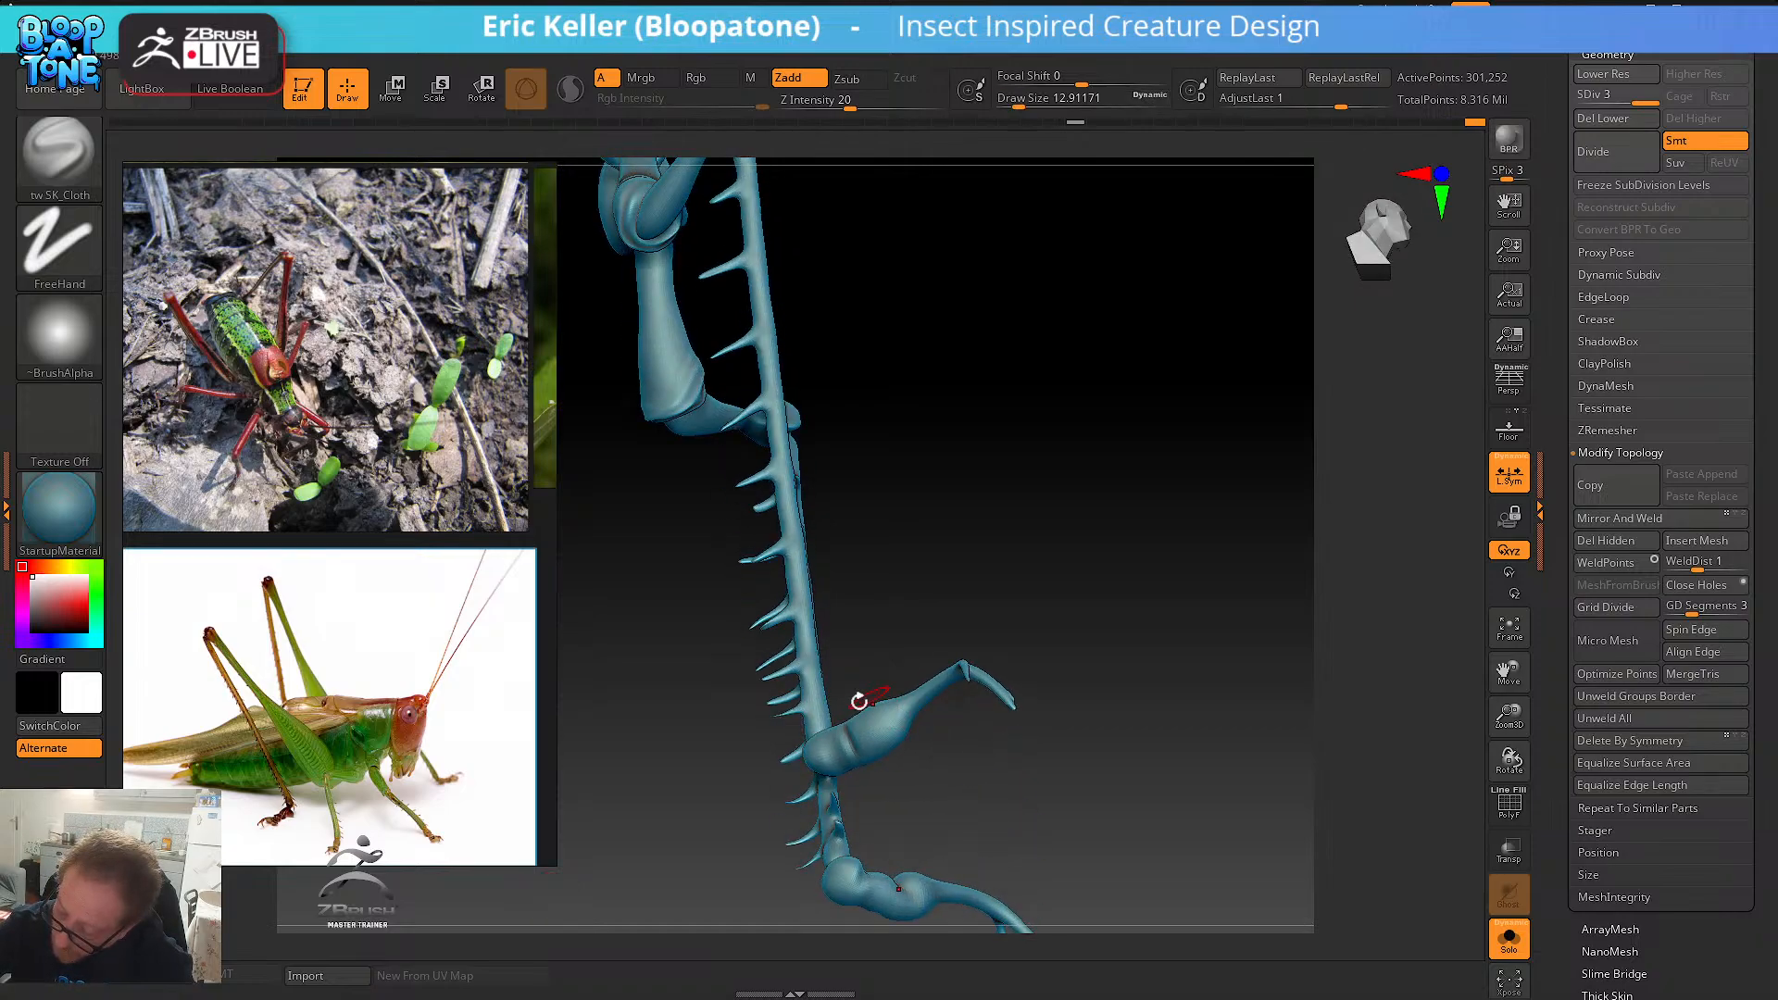
drag(932, 786, 905, 759)
drag(989, 689, 1052, 734)
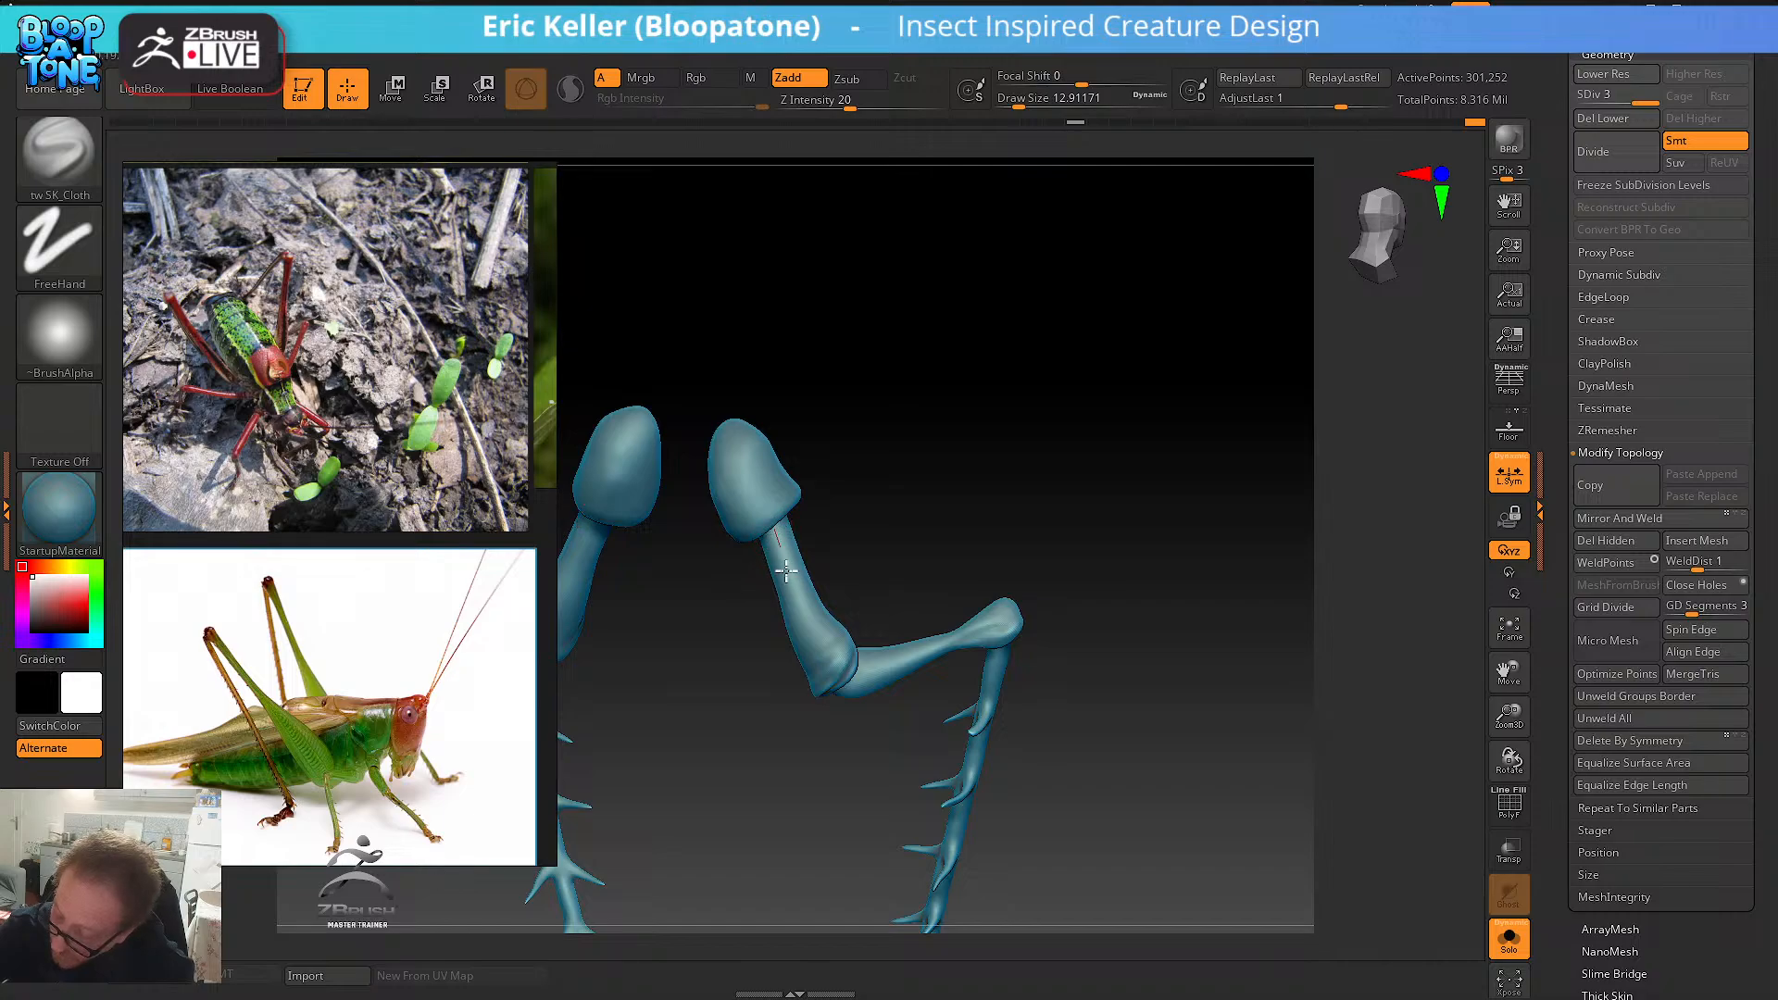
drag(858, 602, 794, 521)
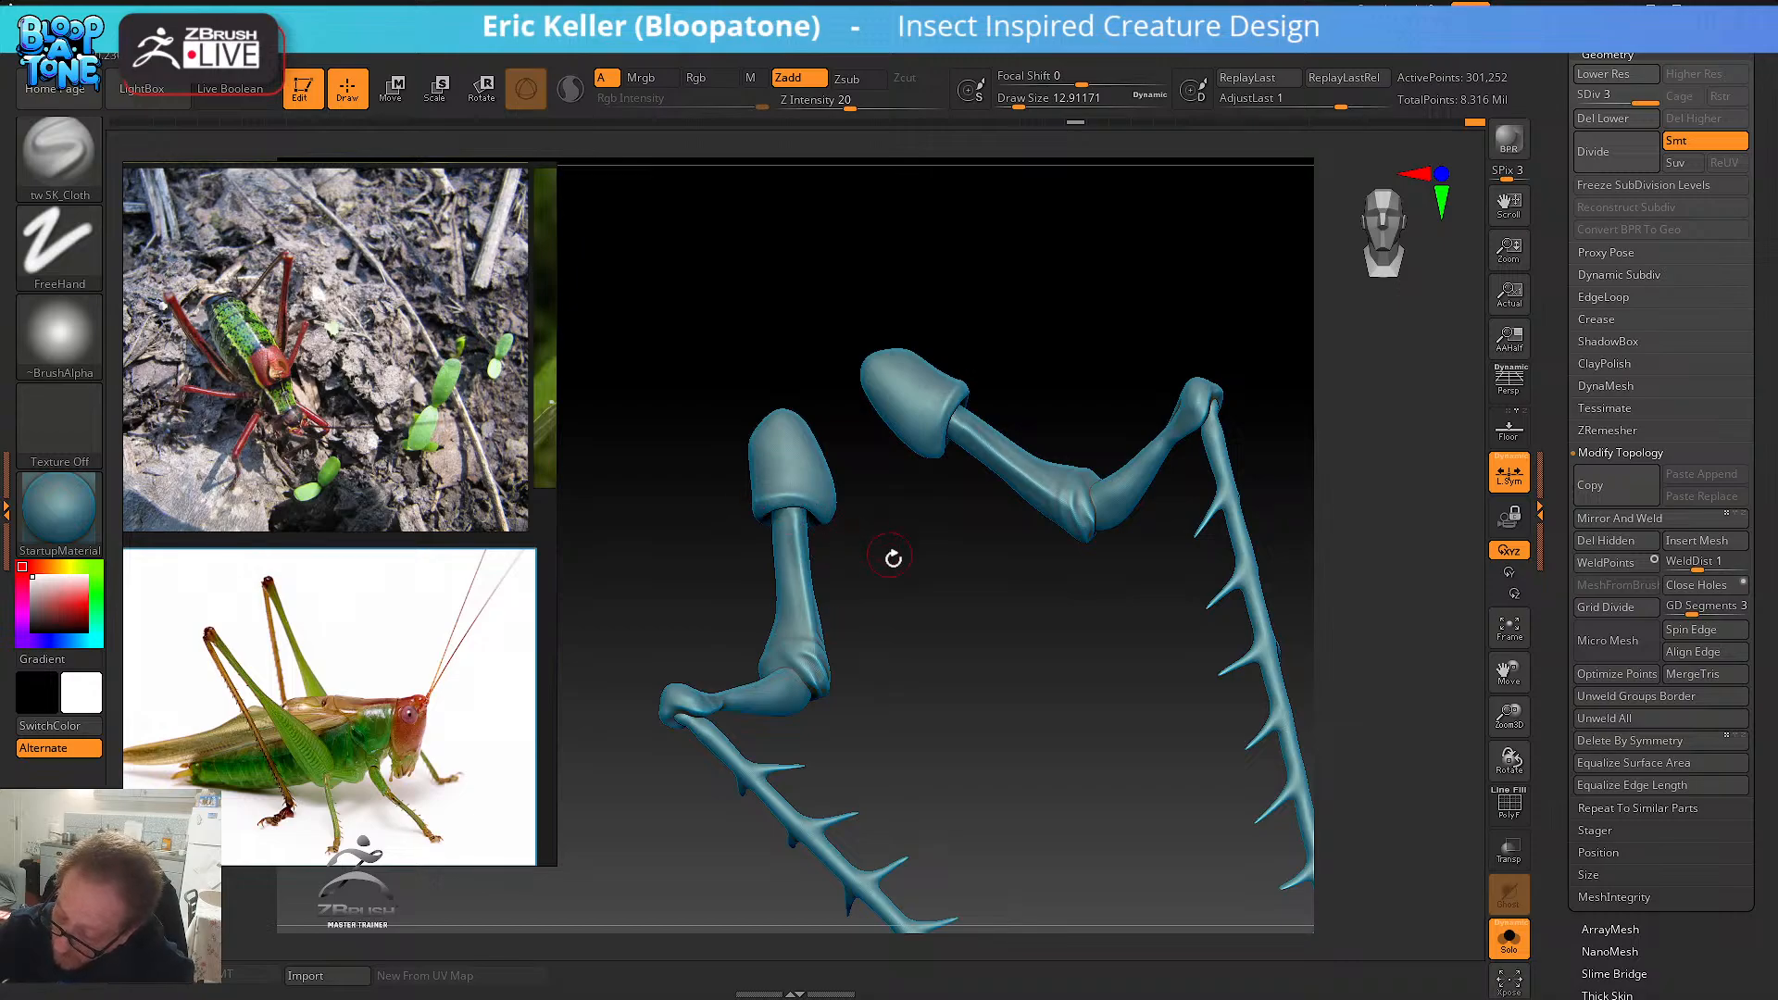
drag(892, 556, 807, 523)
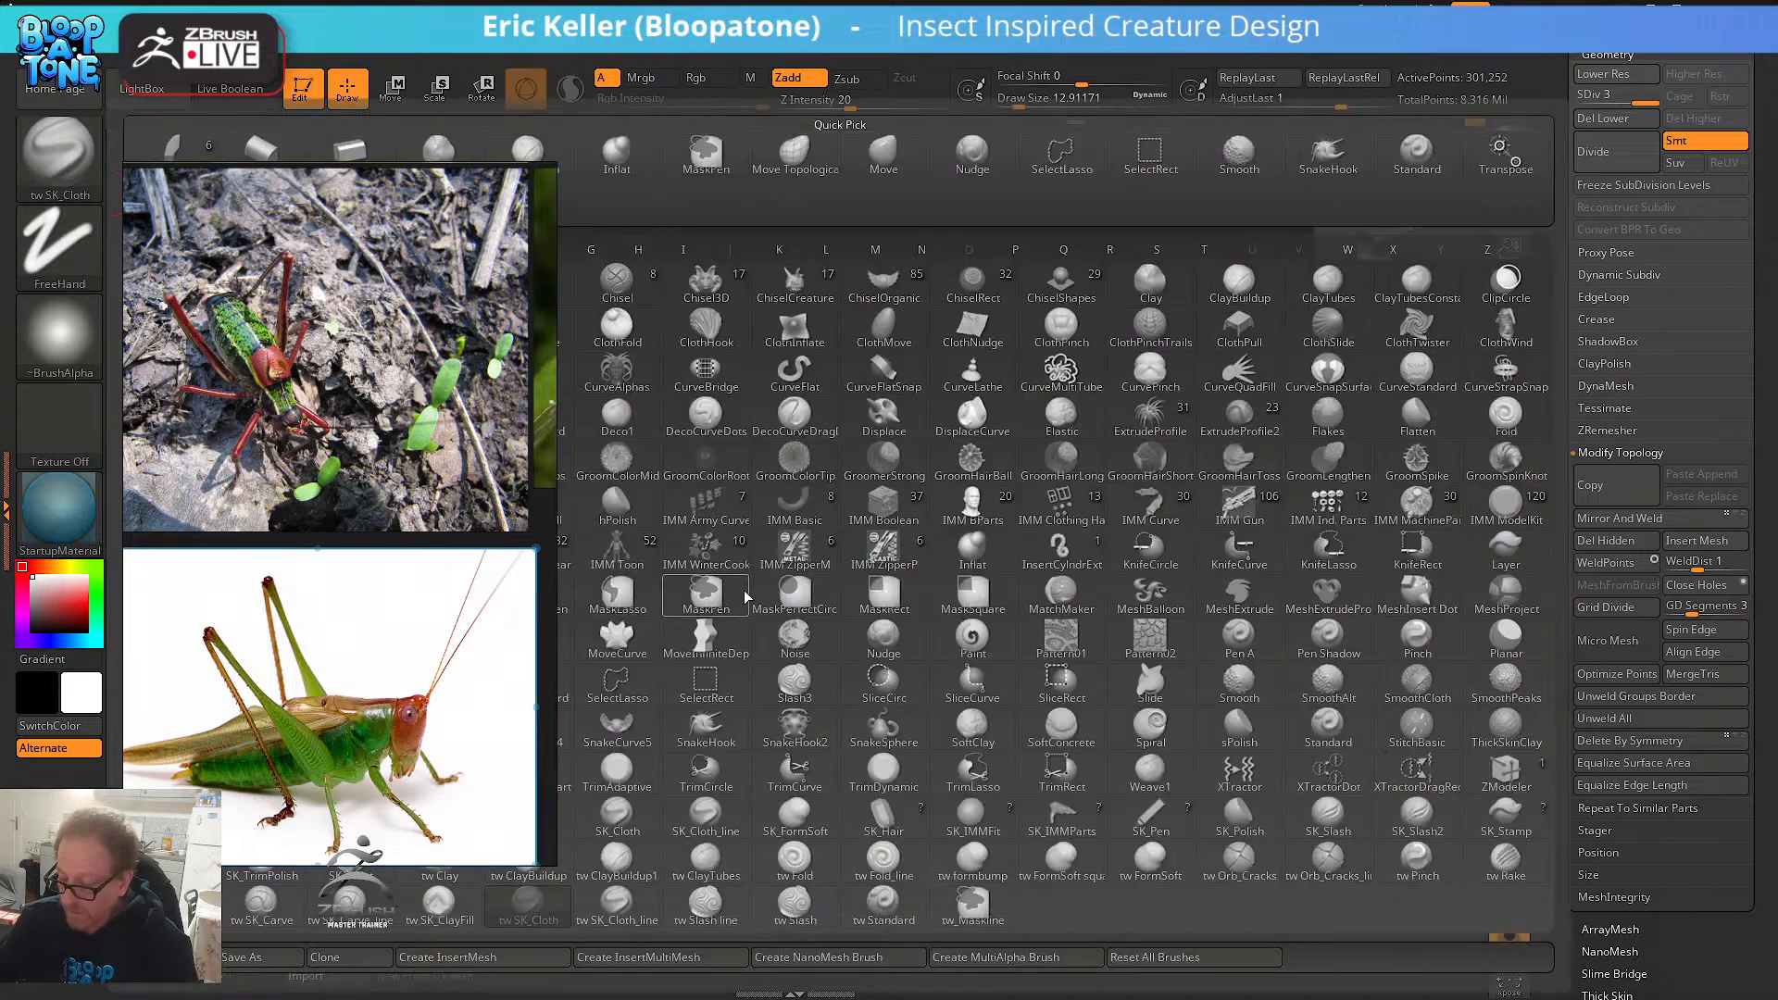
- Choose the tw_ClayTubes brush at draw size about 9.4 and lay diagonal strokes along the leg segment below the cap
click(58, 148)
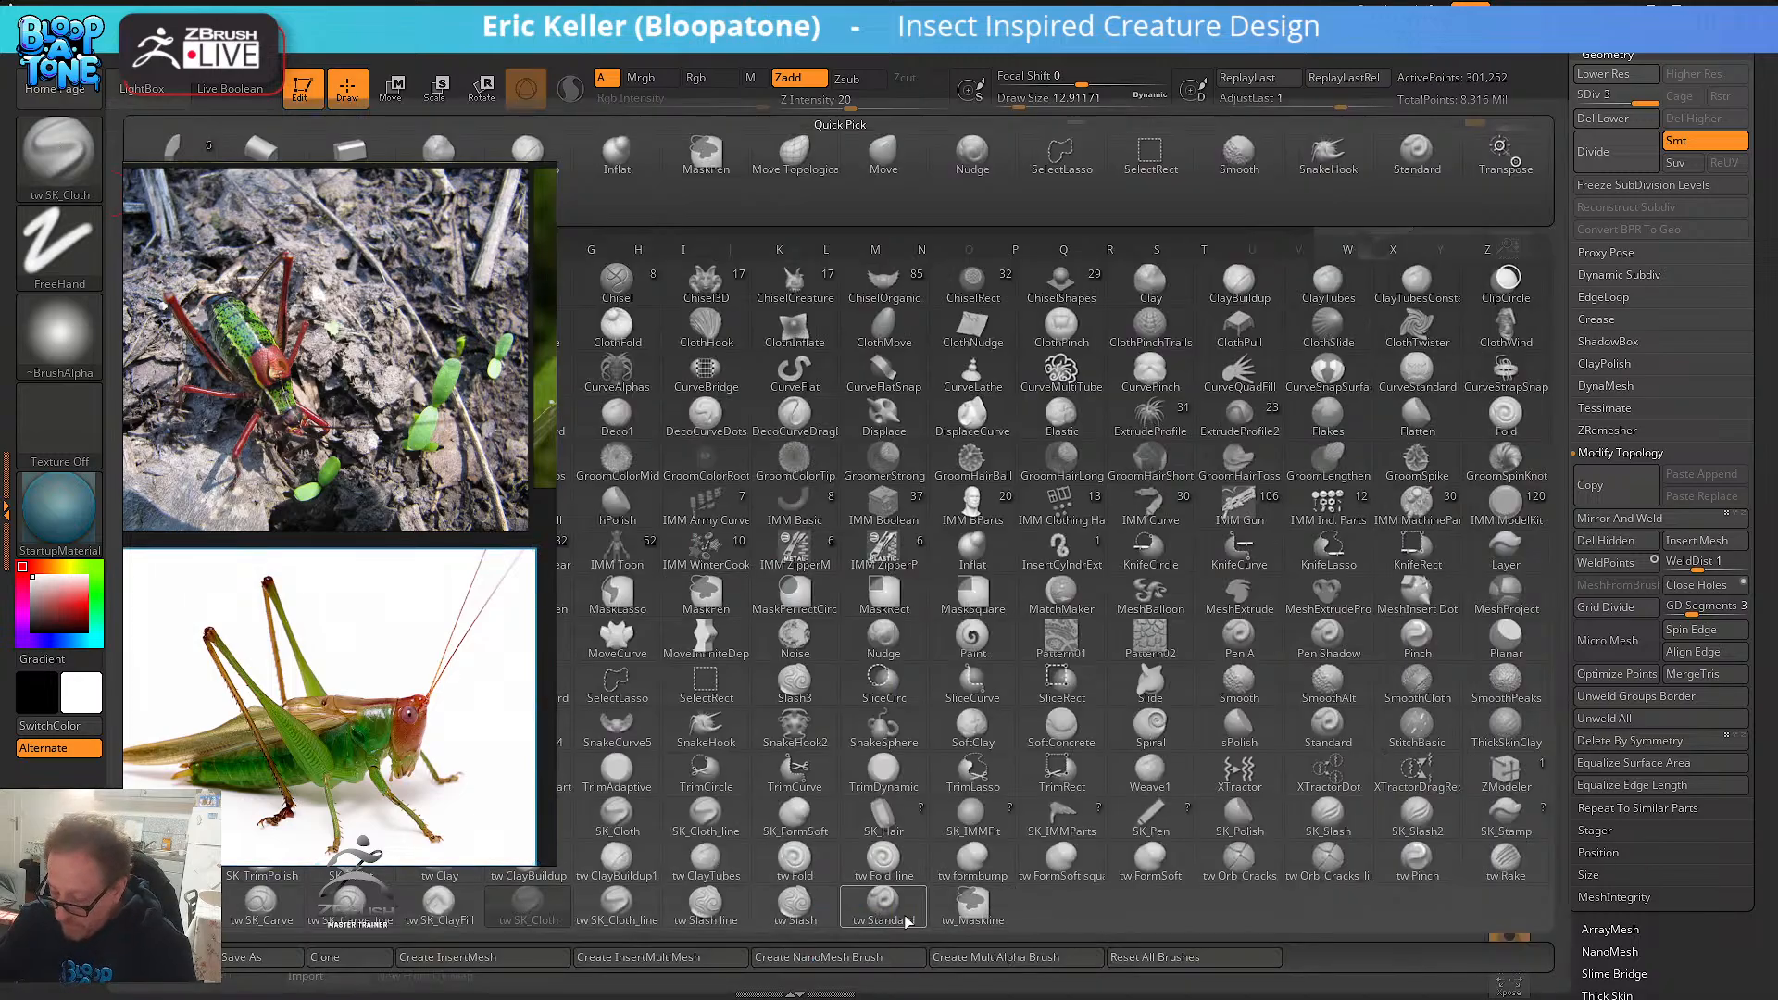
click(709, 853)
mouse_move(976, 568)
mouse_down()
mouse_move(1031, 619)
mouse_move(1117, 585)
mouse_move(974, 604)
mouse_up()
key(s)
drag(816, 571, 813, 572)
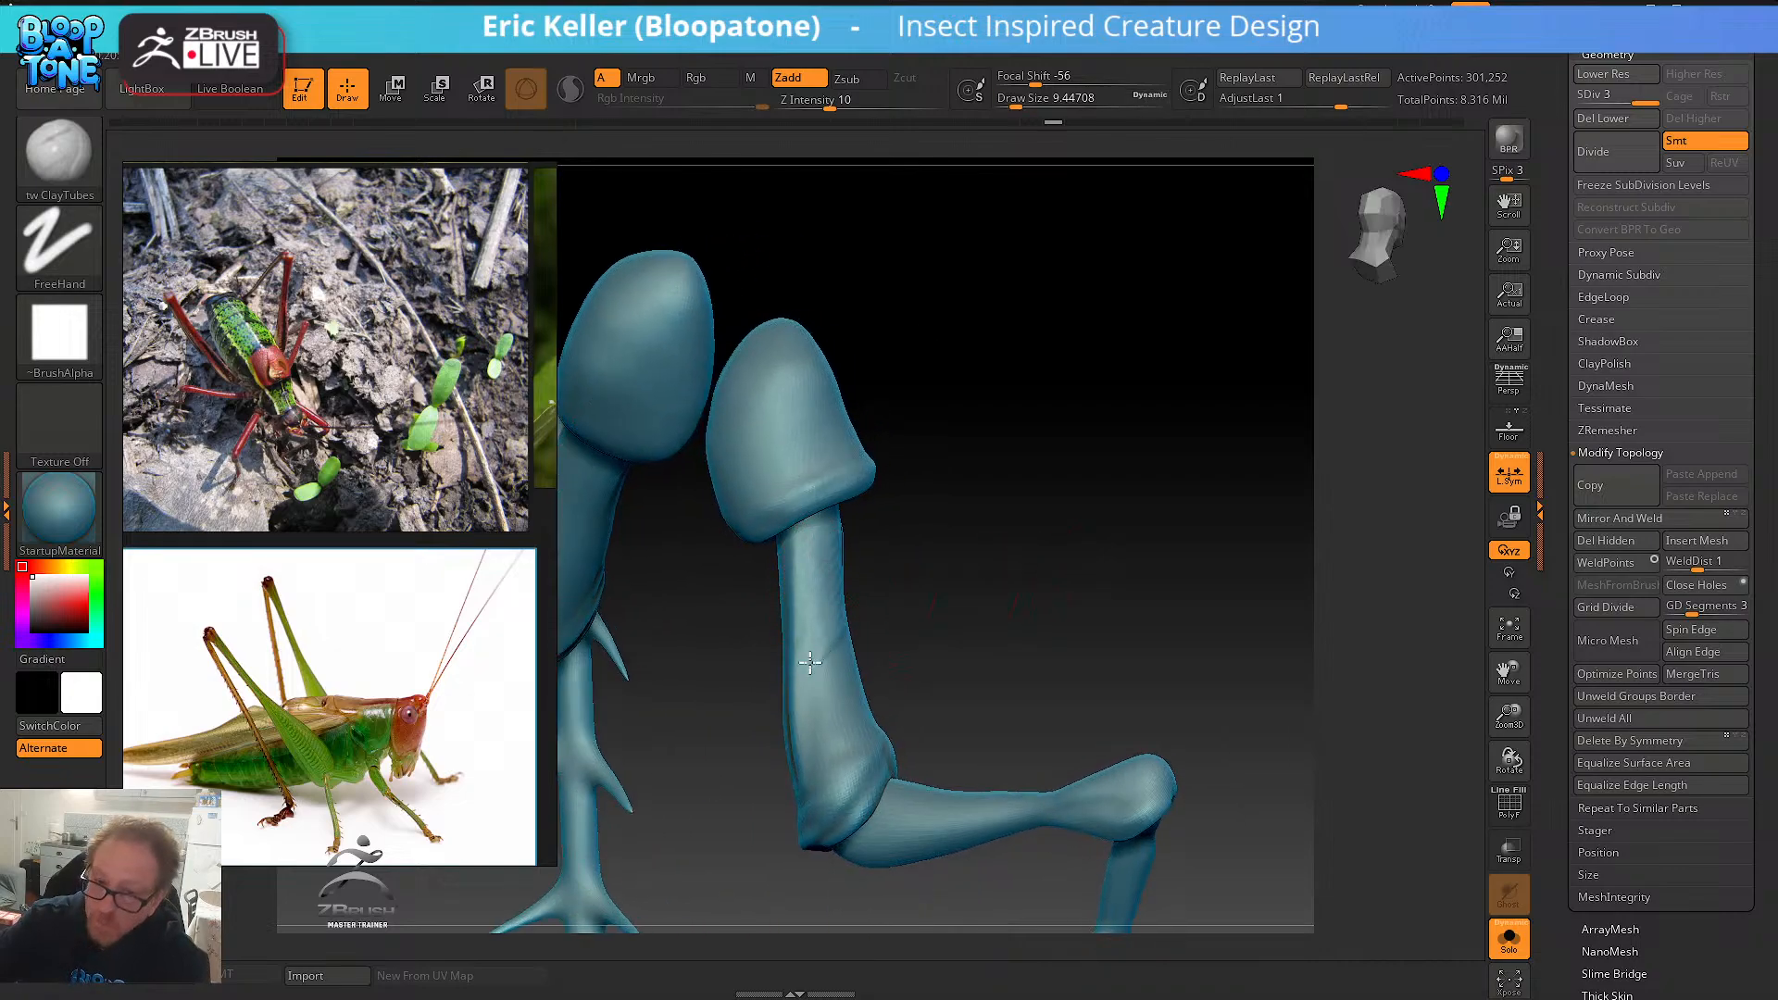
drag(811, 669, 817, 692)
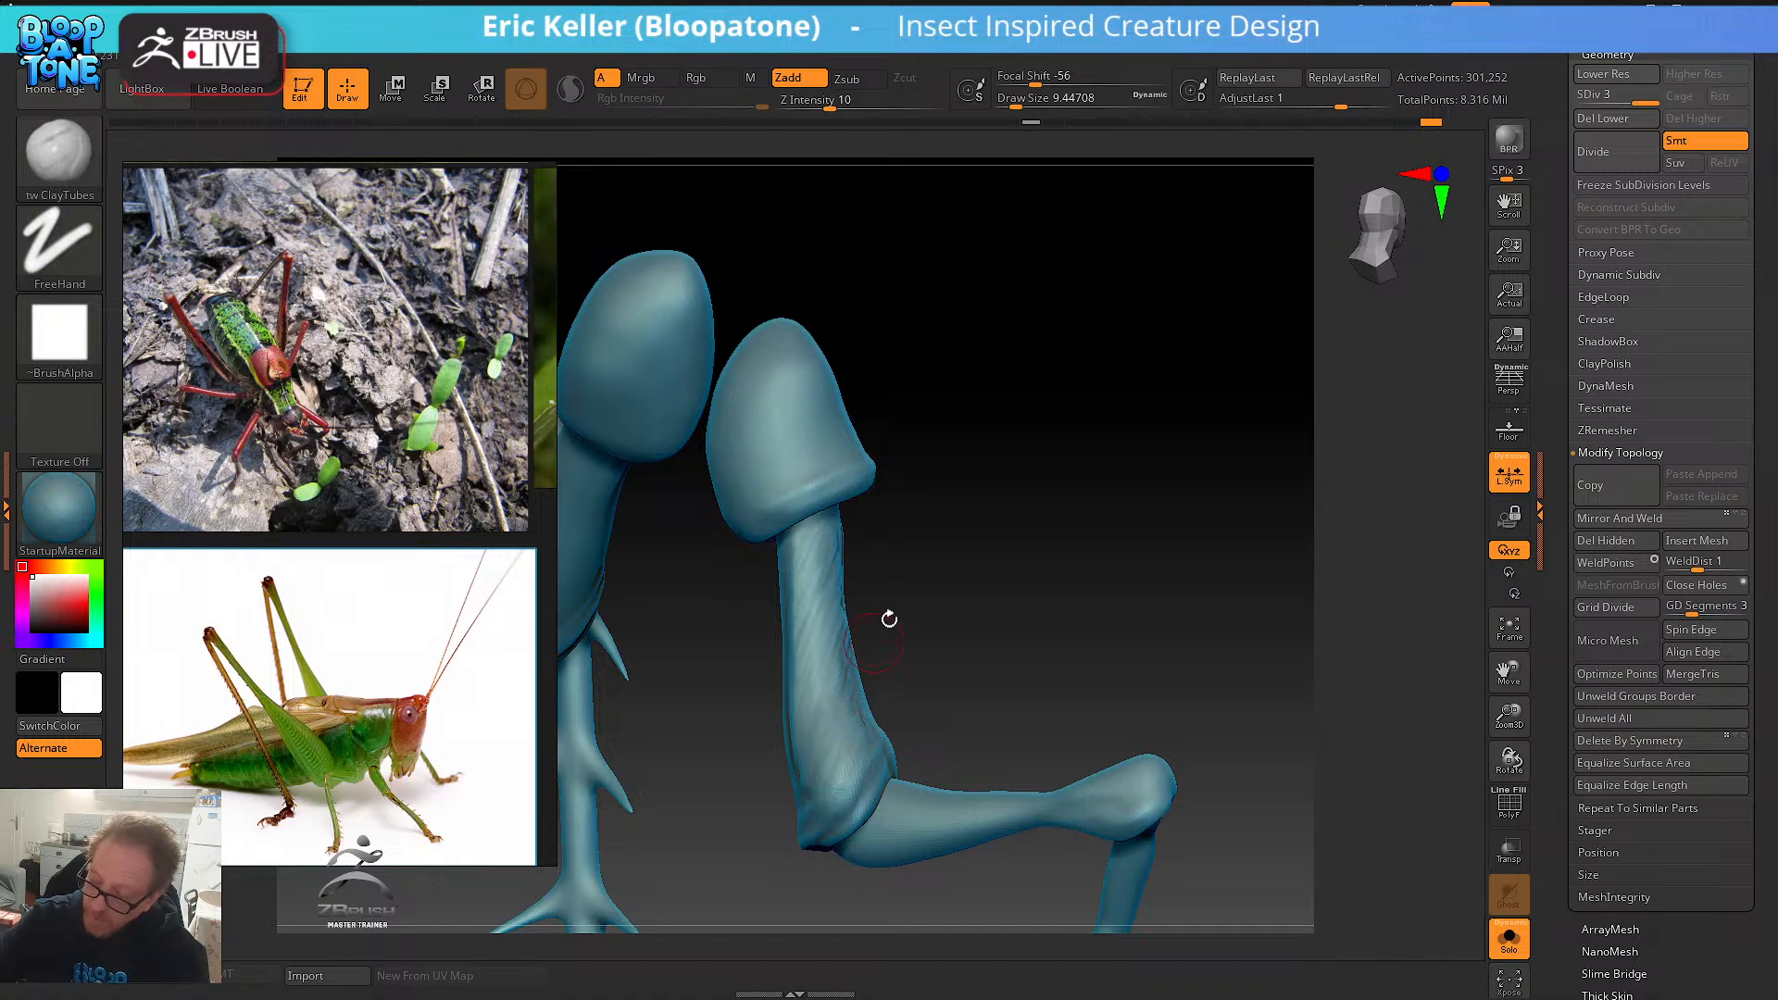
- Extend the clay strokes around the segment's underside, from the cap rim down to its flared joint end
mouse_move(885, 620)
mouse_down()
mouse_move(807, 602)
mouse_move(845, 685)
mouse_up()
mouse_move(963, 619)
mouse_down()
mouse_move(991, 541)
mouse_move(853, 559)
mouse_up()
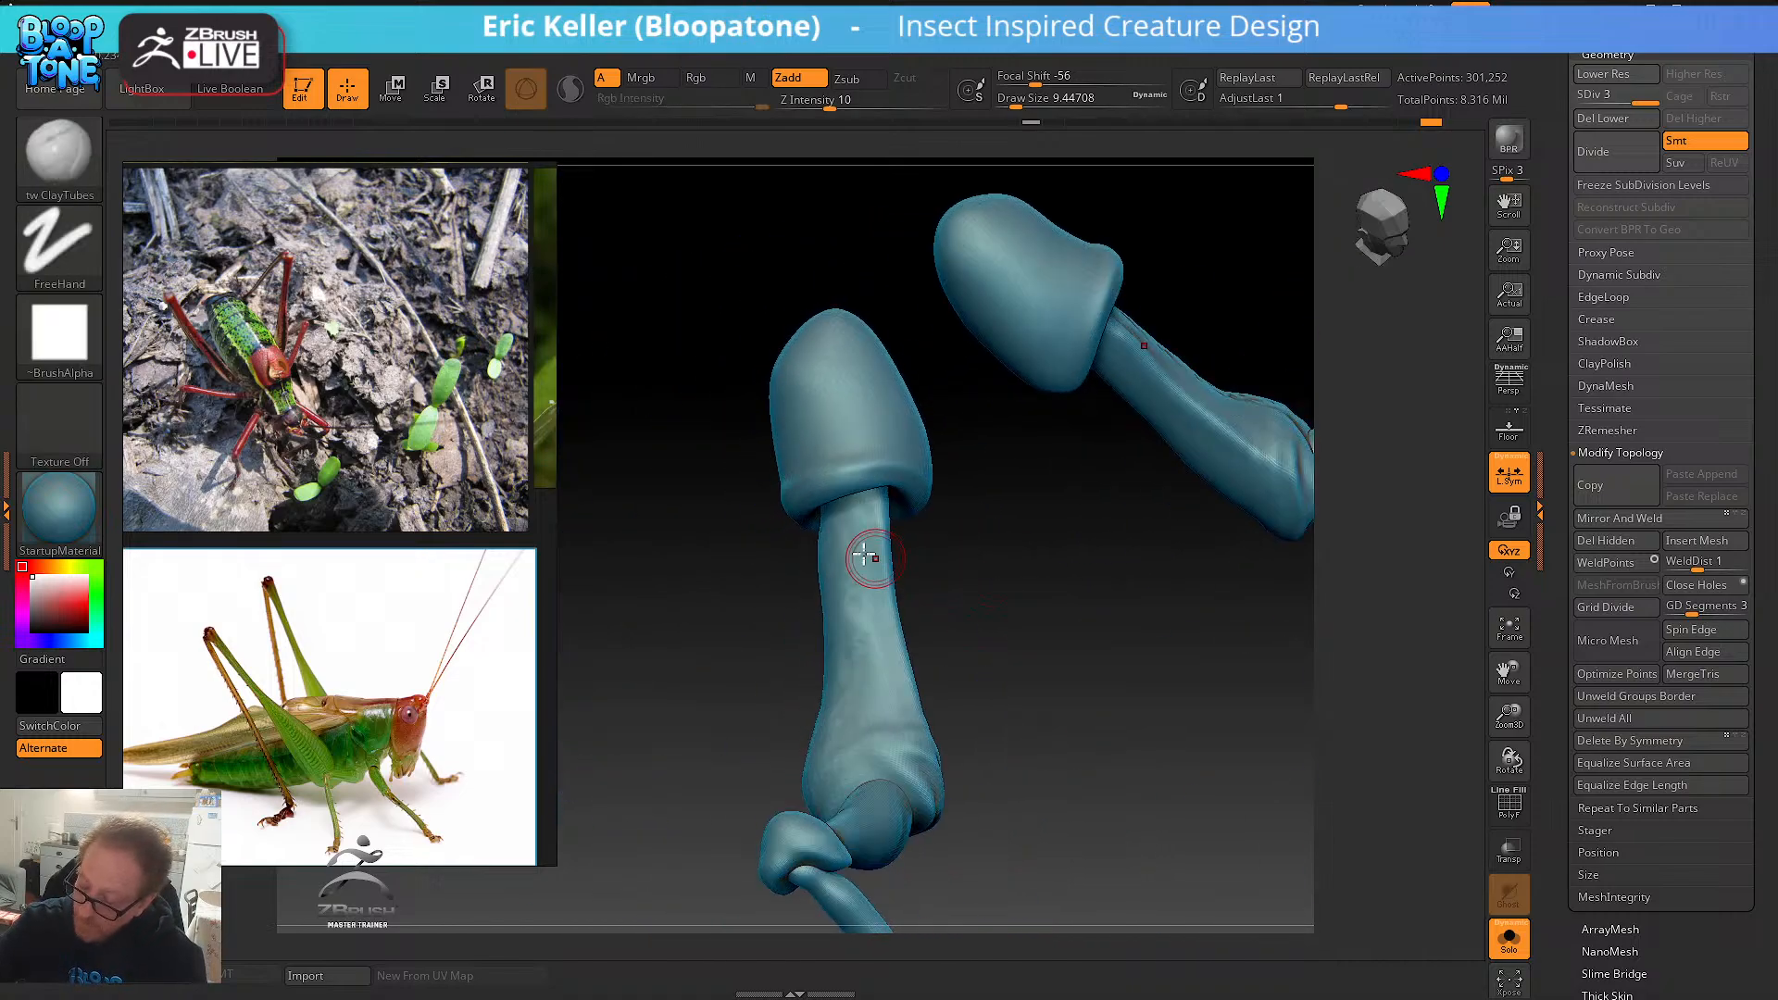
drag(887, 622, 872, 702)
mouse_move(967, 757)
mouse_down()
mouse_move(921, 746)
mouse_move(1048, 722)
mouse_up()
drag(856, 750, 824, 769)
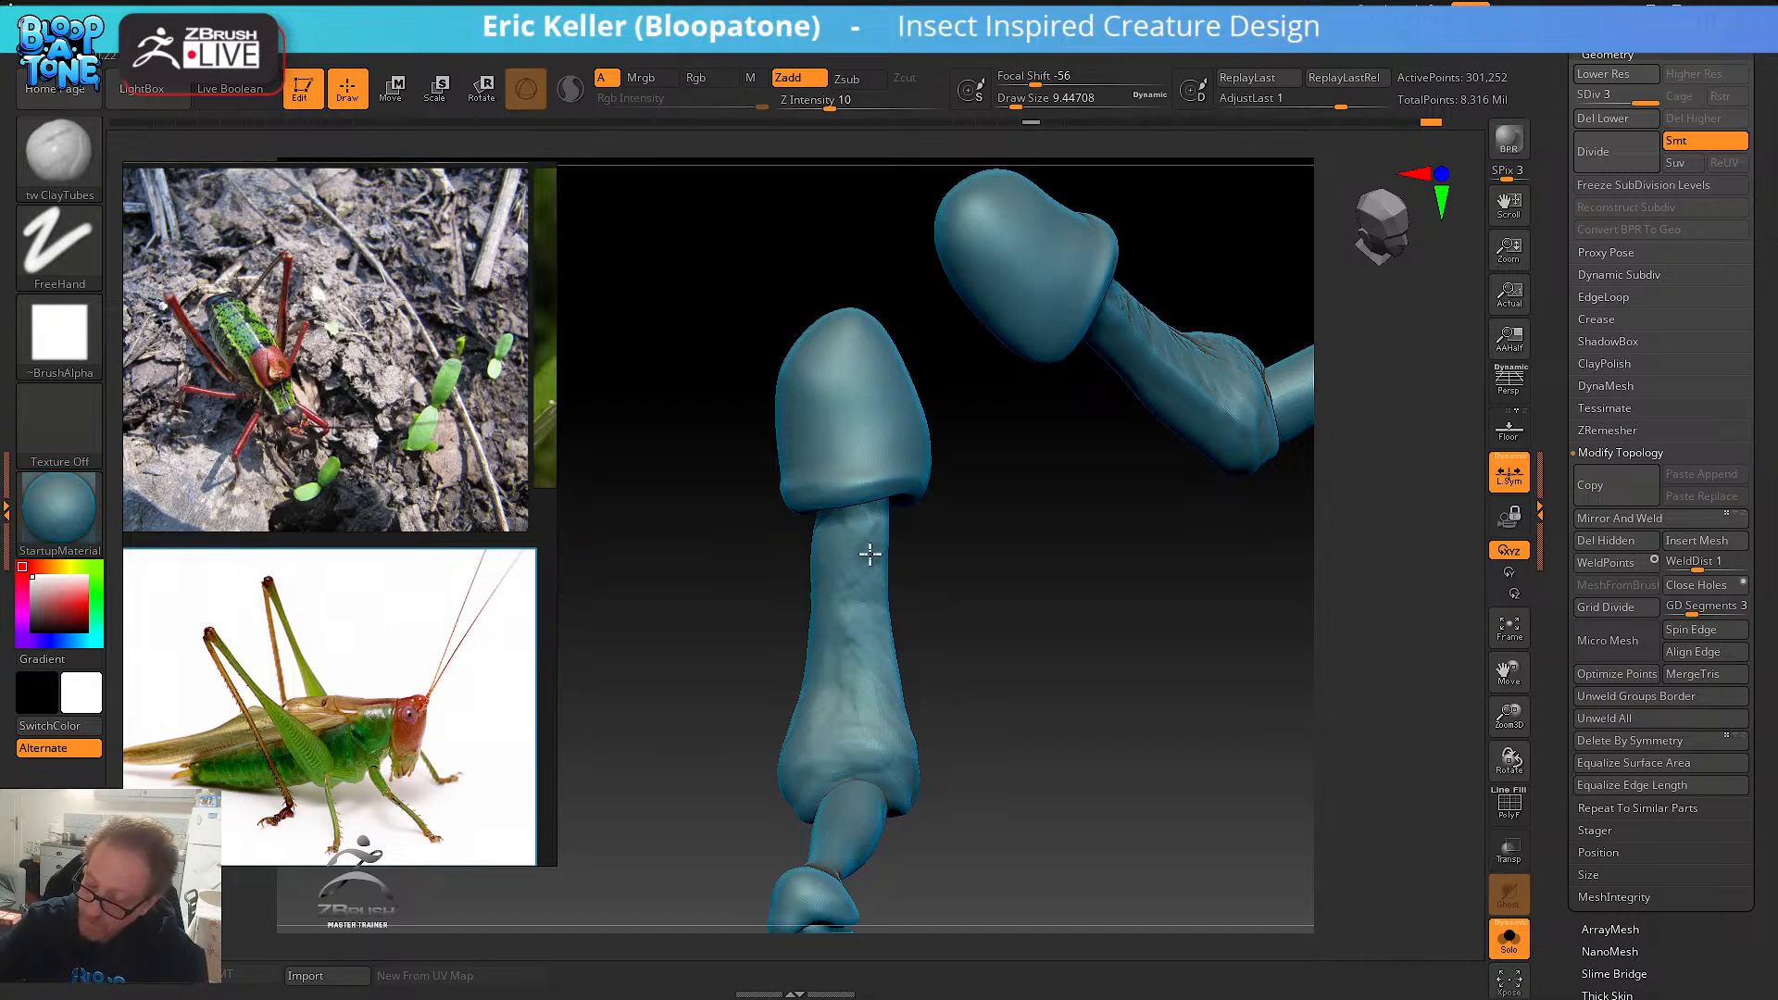
drag(932, 675, 853, 624)
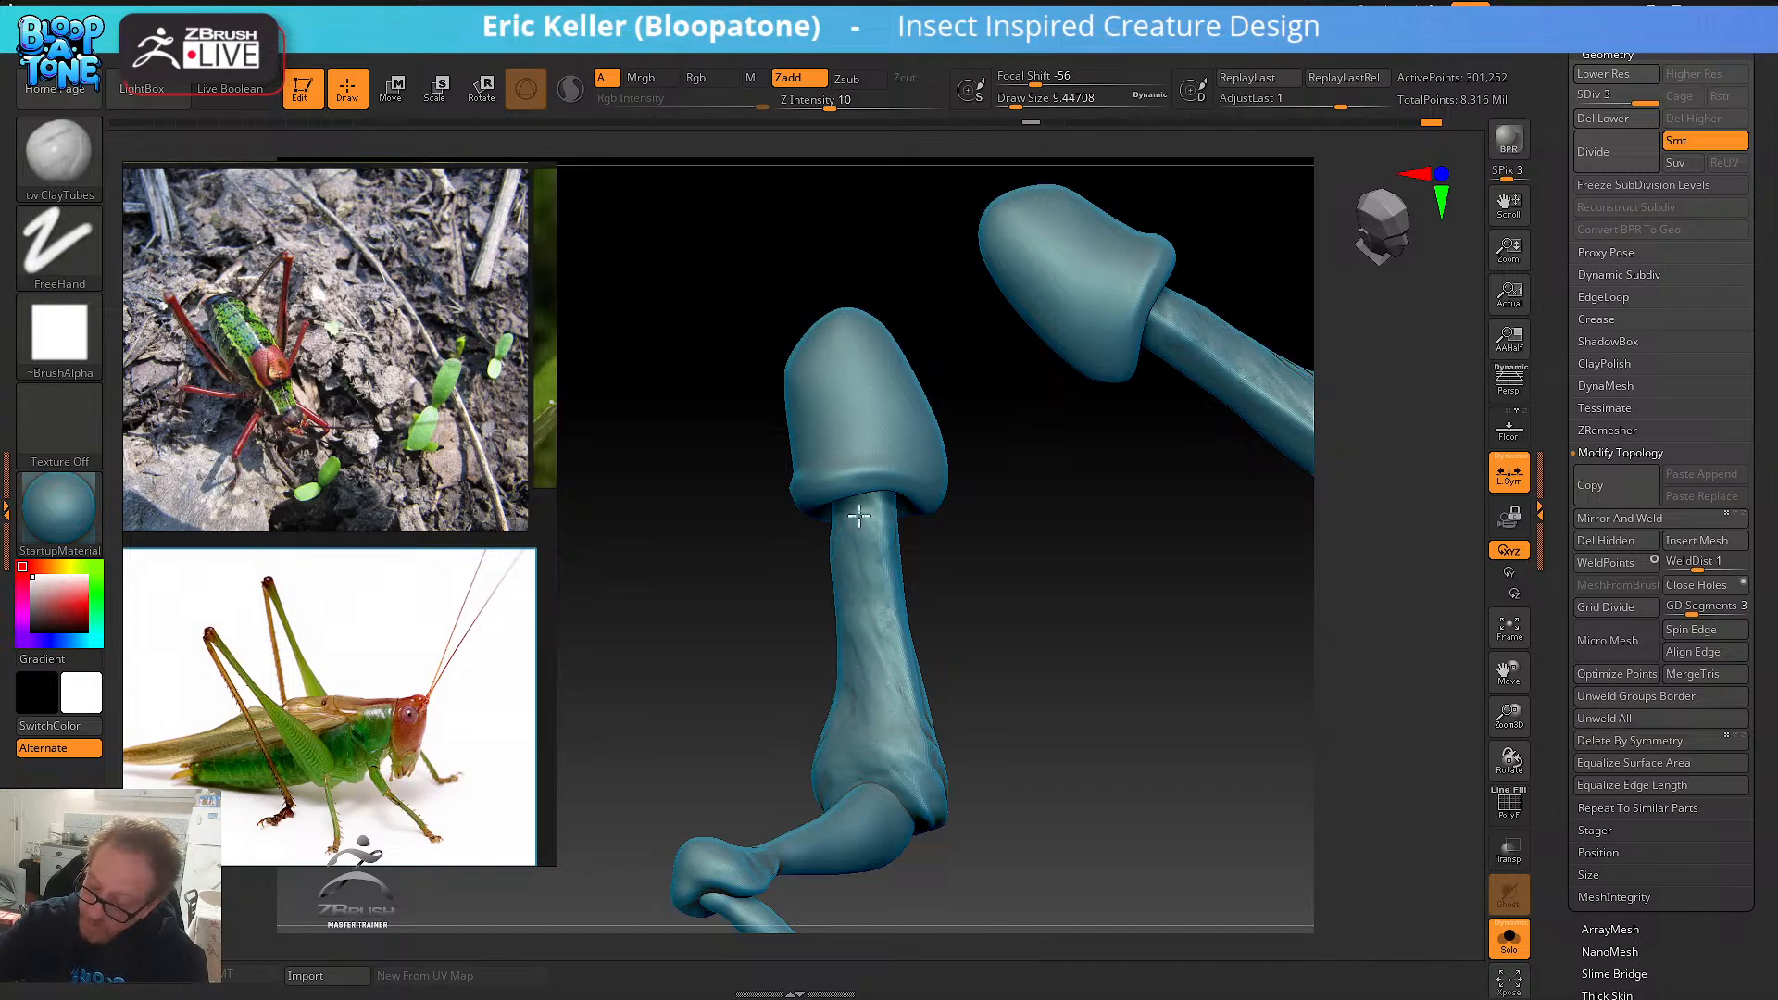
drag(943, 748, 1004, 753)
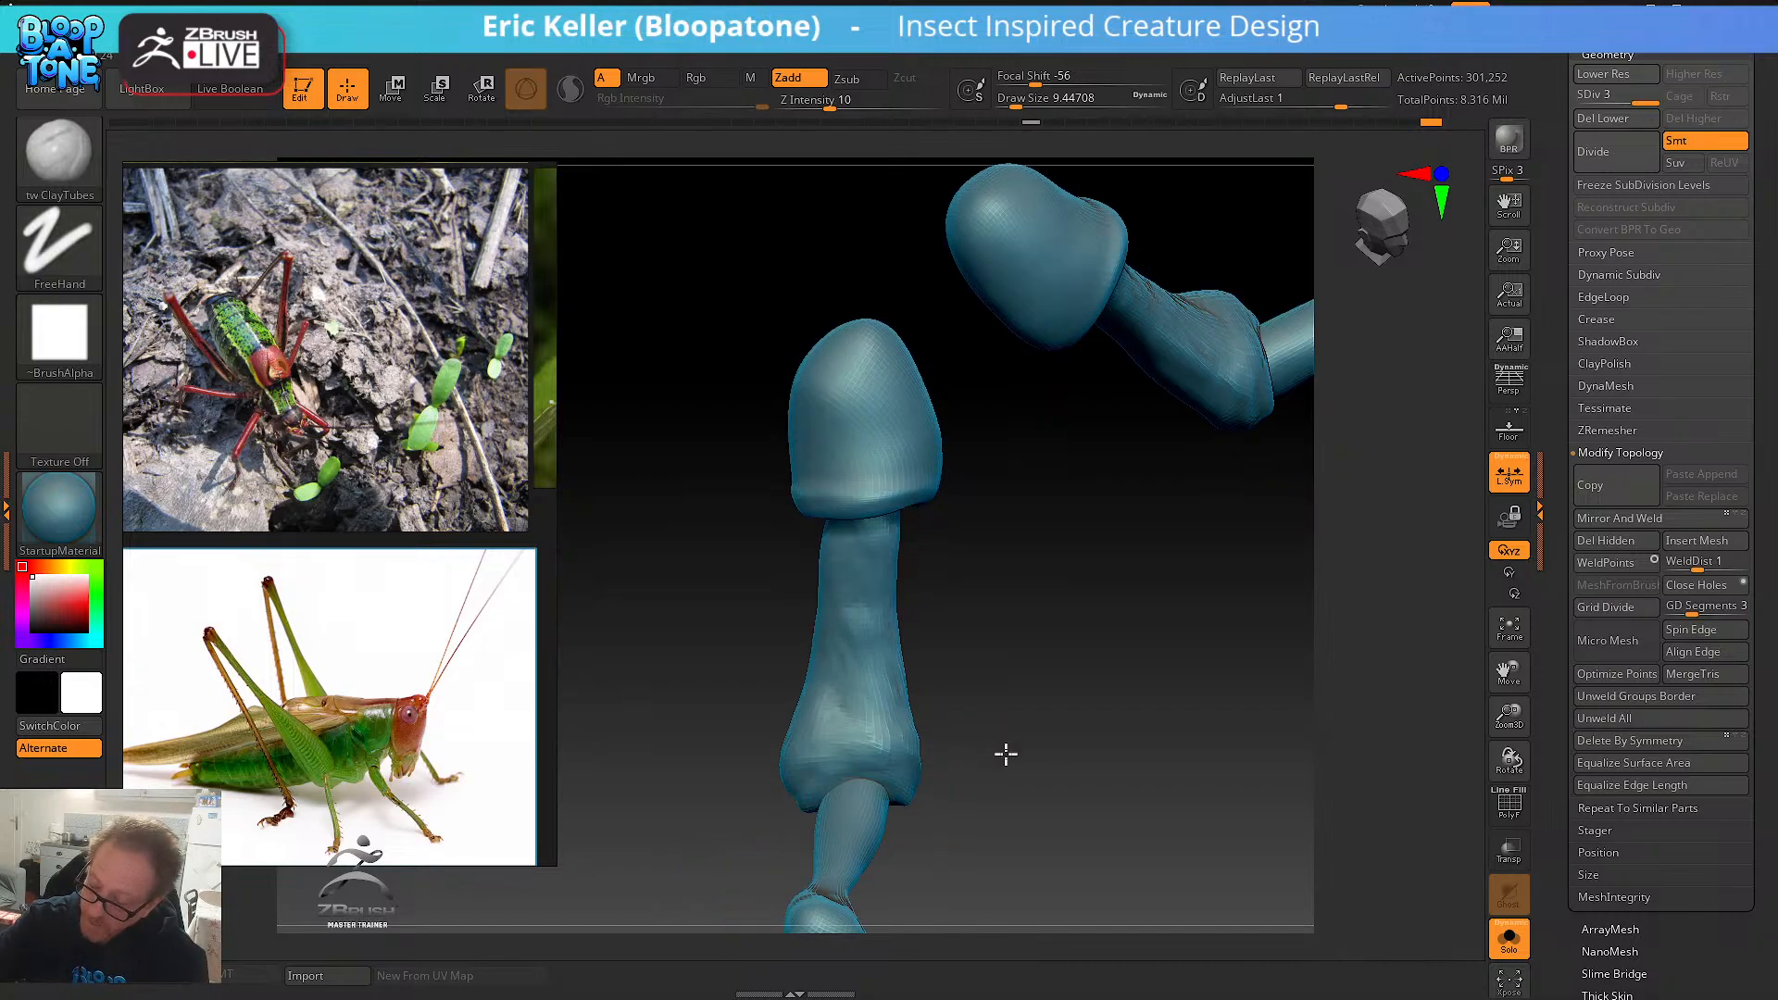
- Add fine lengthwise clay ridges over the segment's flared joint end and its adjoining side
right_drag(848, 716, 913, 706)
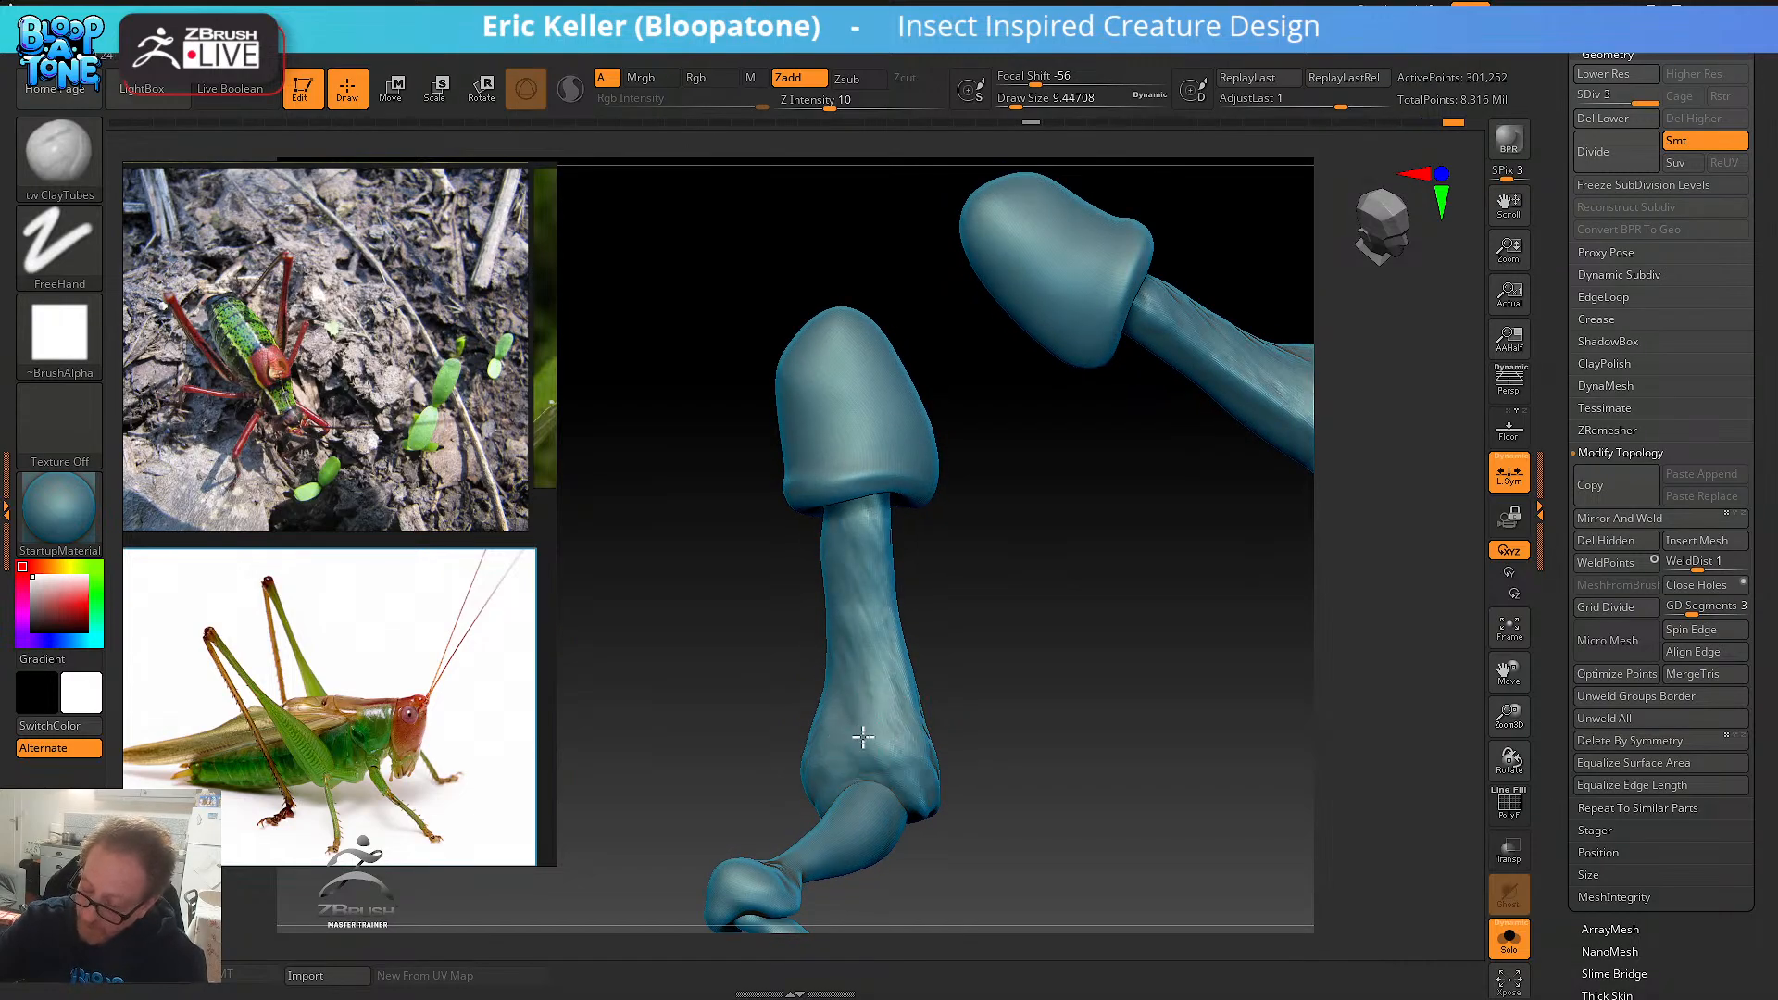
mouse_move(837, 753)
mouse_down()
mouse_move(861, 741)
mouse_move(854, 757)
mouse_up()
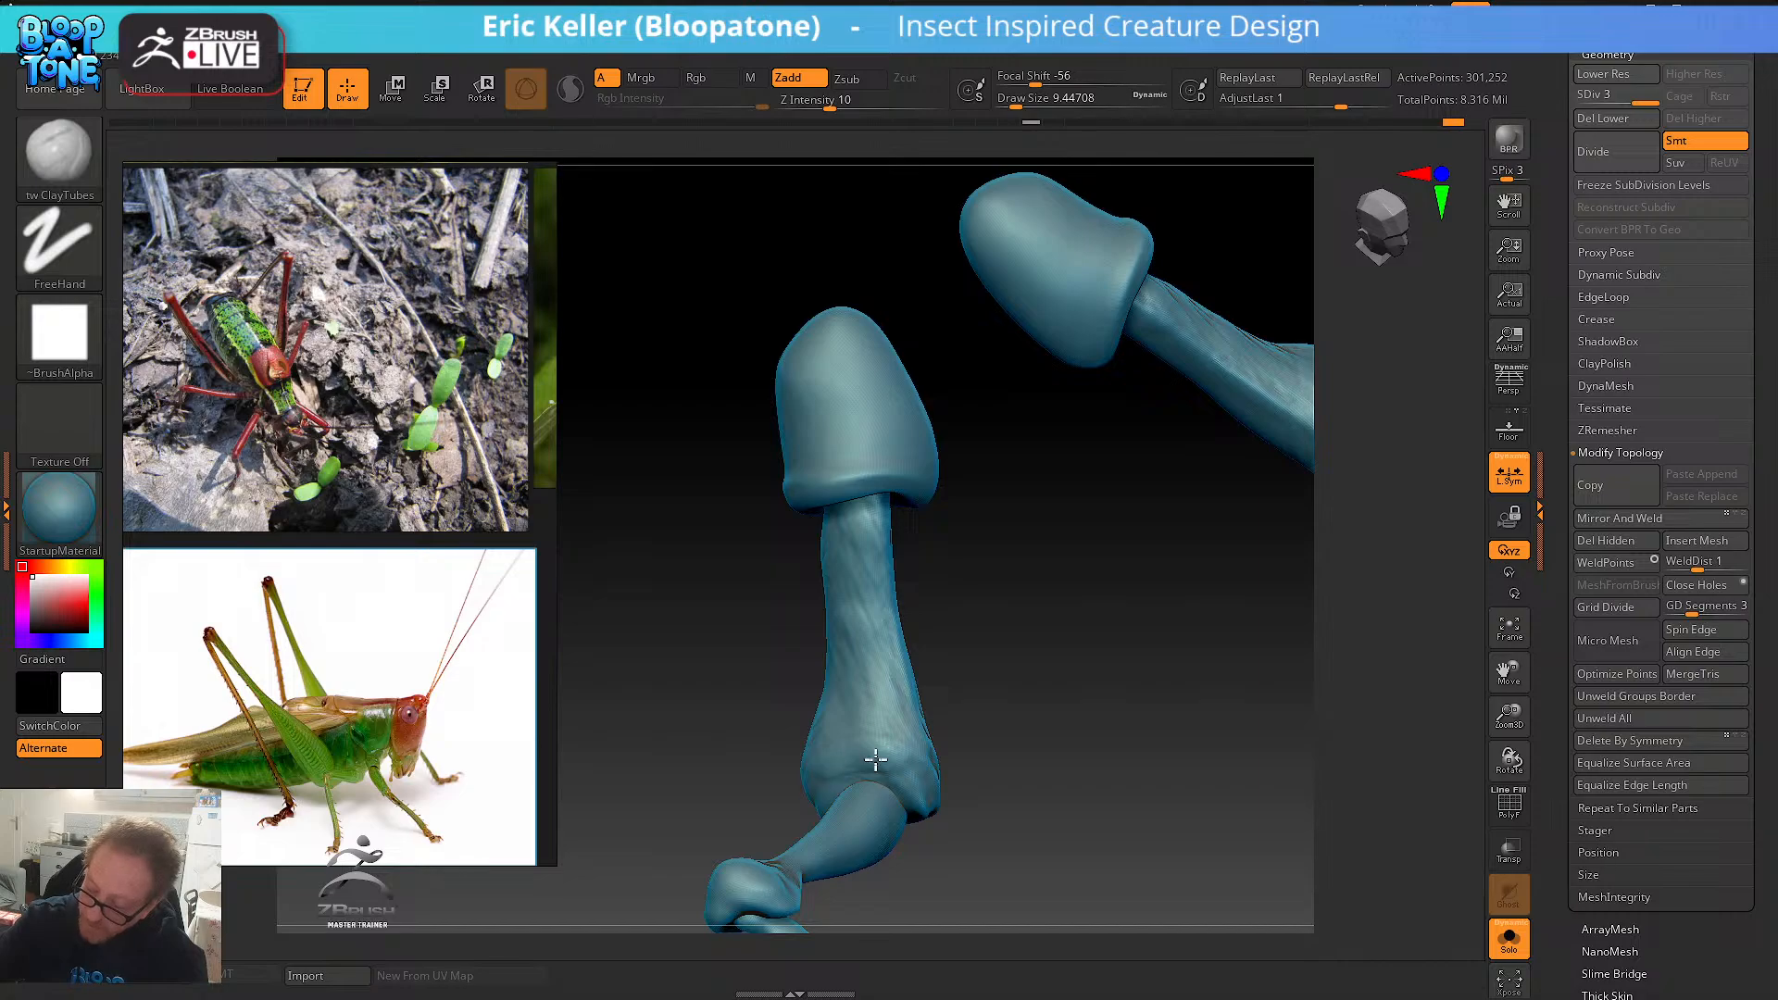
mouse_move(909, 765)
right_down()
mouse_move(944, 667)
mouse_move(846, 603)
right_up()
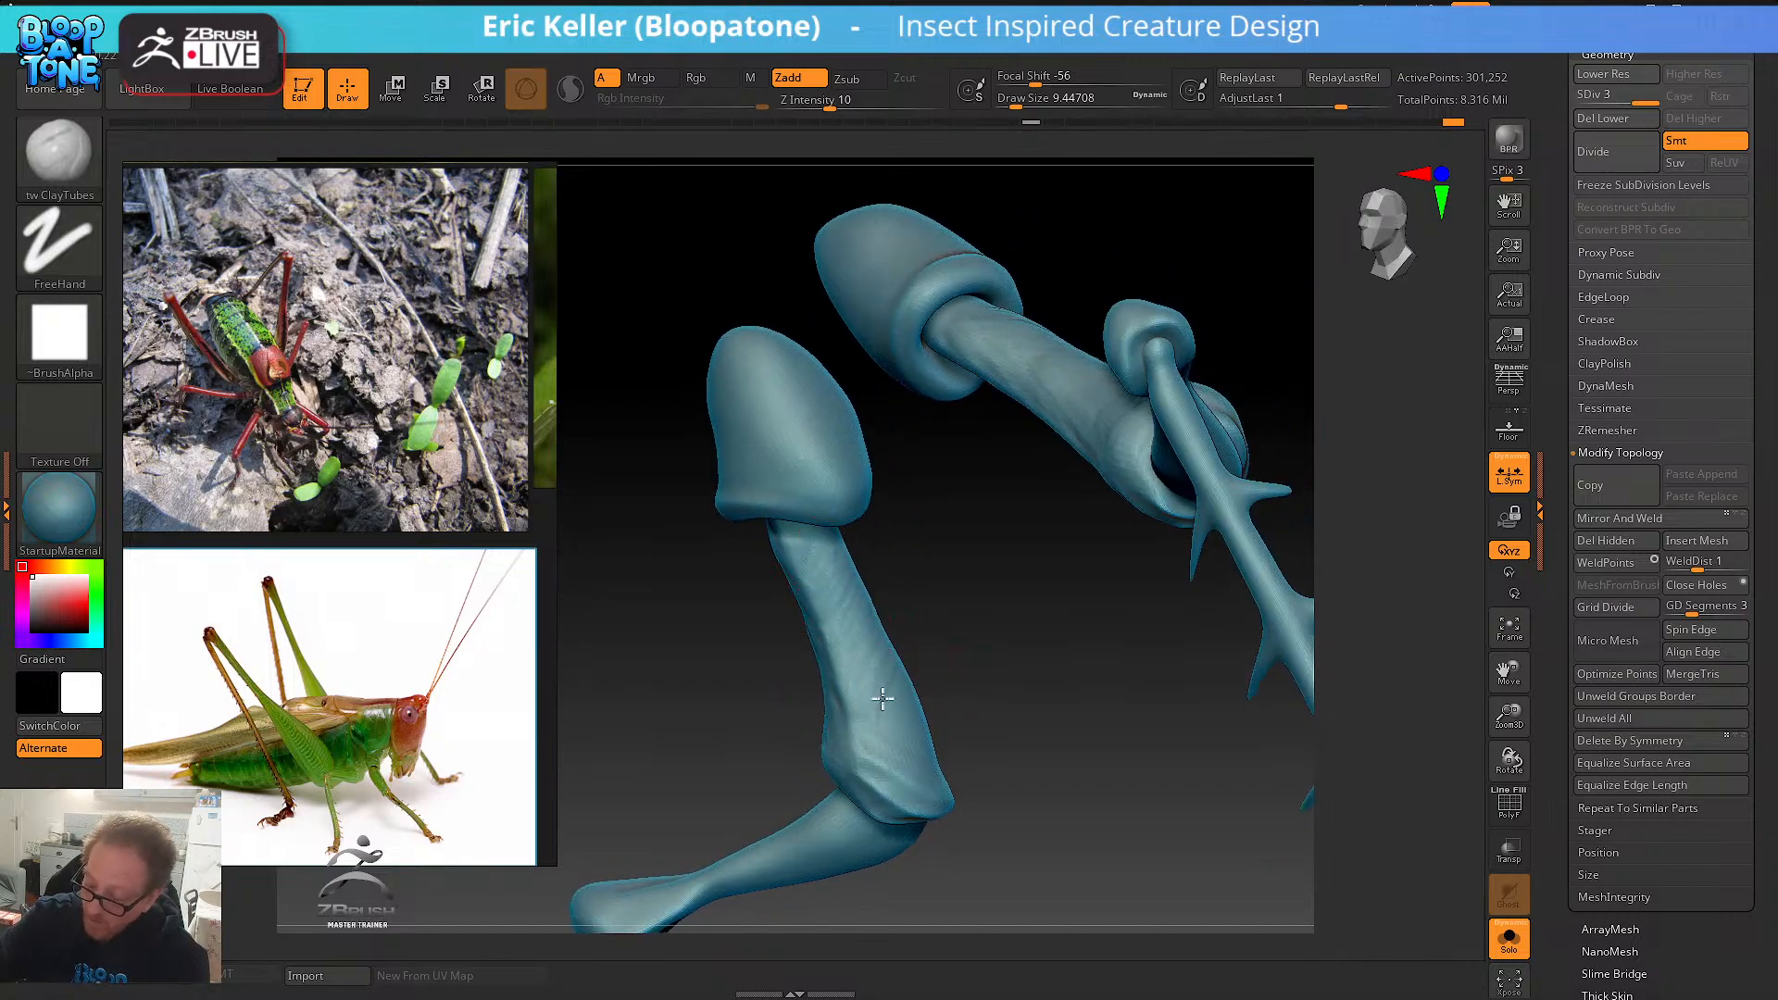
mouse_move(930, 742)
right_down()
mouse_move(964, 750)
mouse_move(927, 789)
right_up()
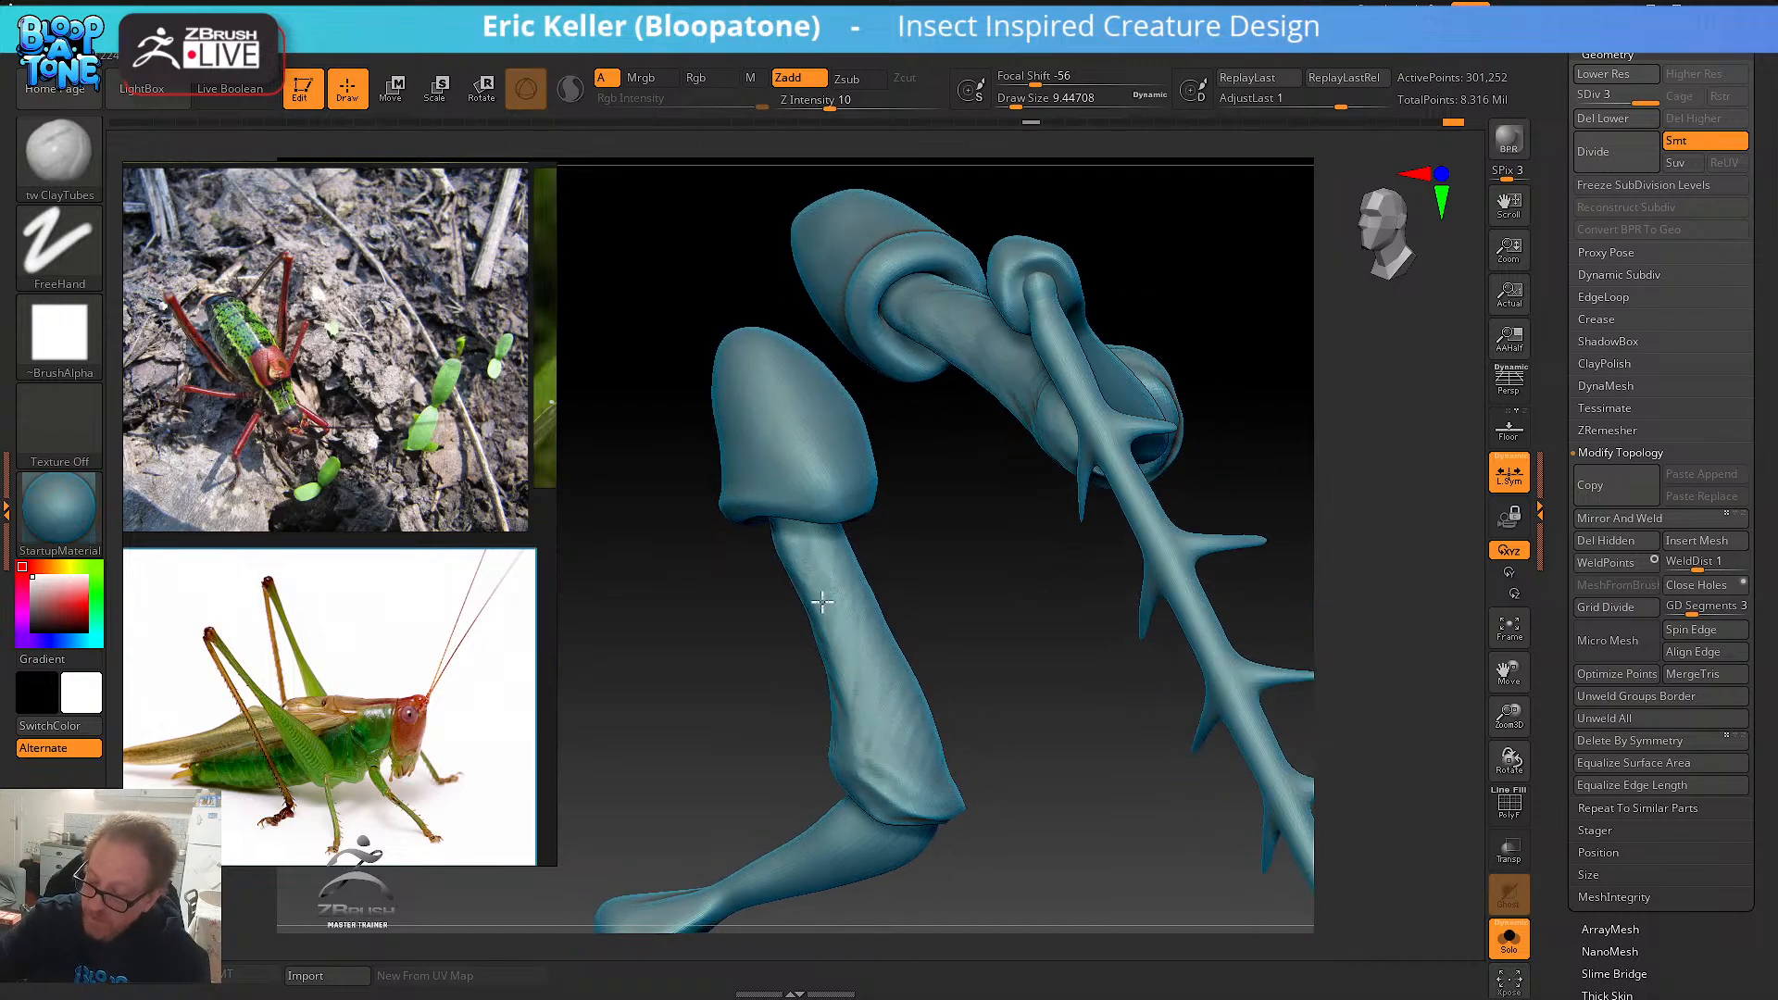
- Carry the fibrous clay texture across the segment's front and upper faces down to the joint bulge
right_drag(822, 602, 936, 562)
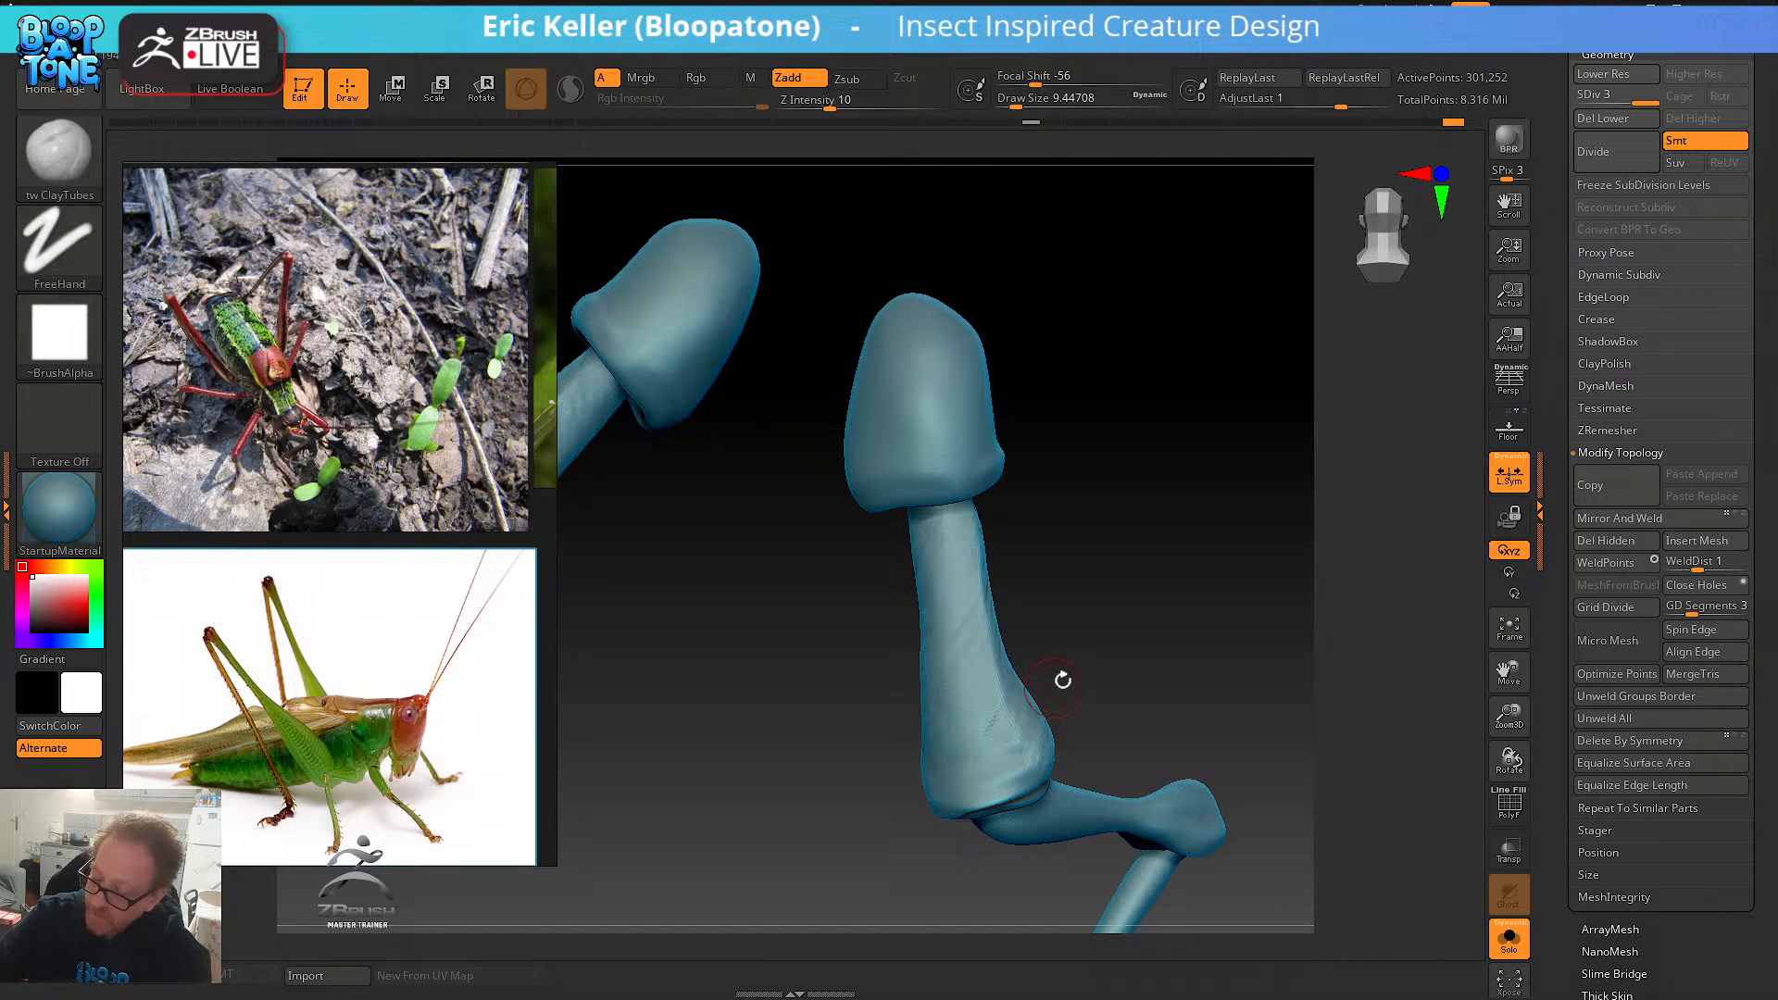
mouse_move(1059, 679)
right_down()
mouse_move(1004, 726)
mouse_move(1022, 711)
right_up()
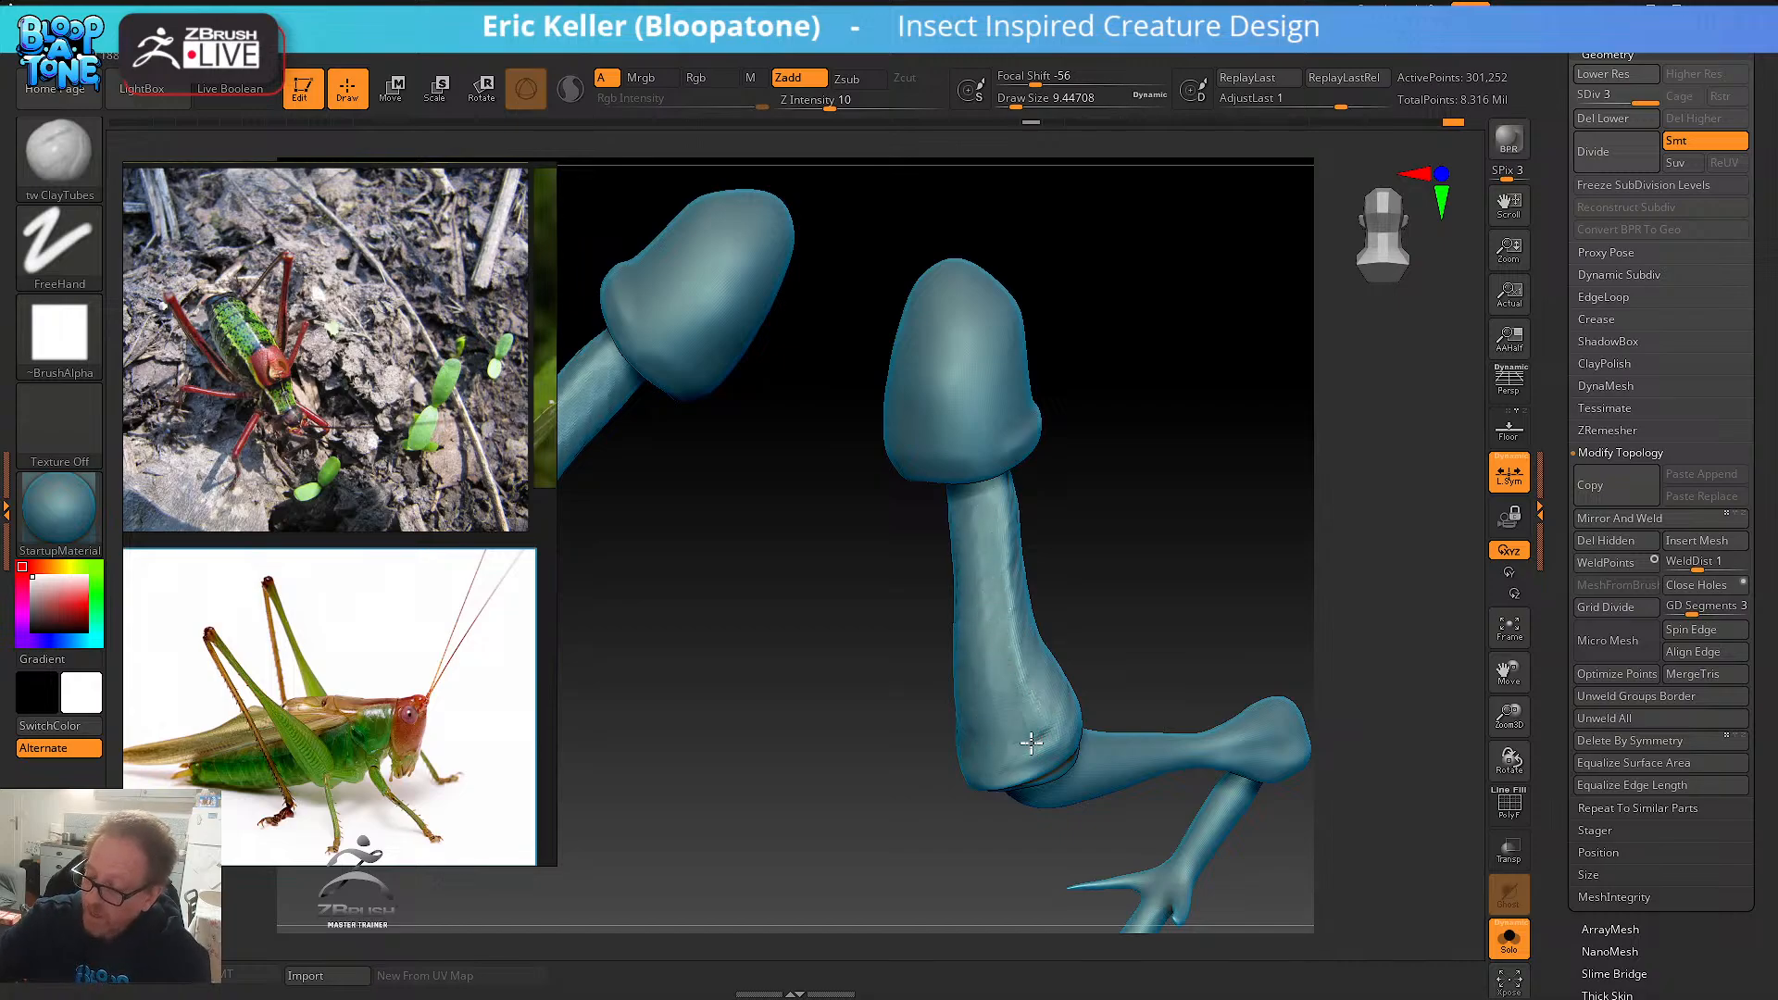
right_drag(1031, 740, 1000, 602)
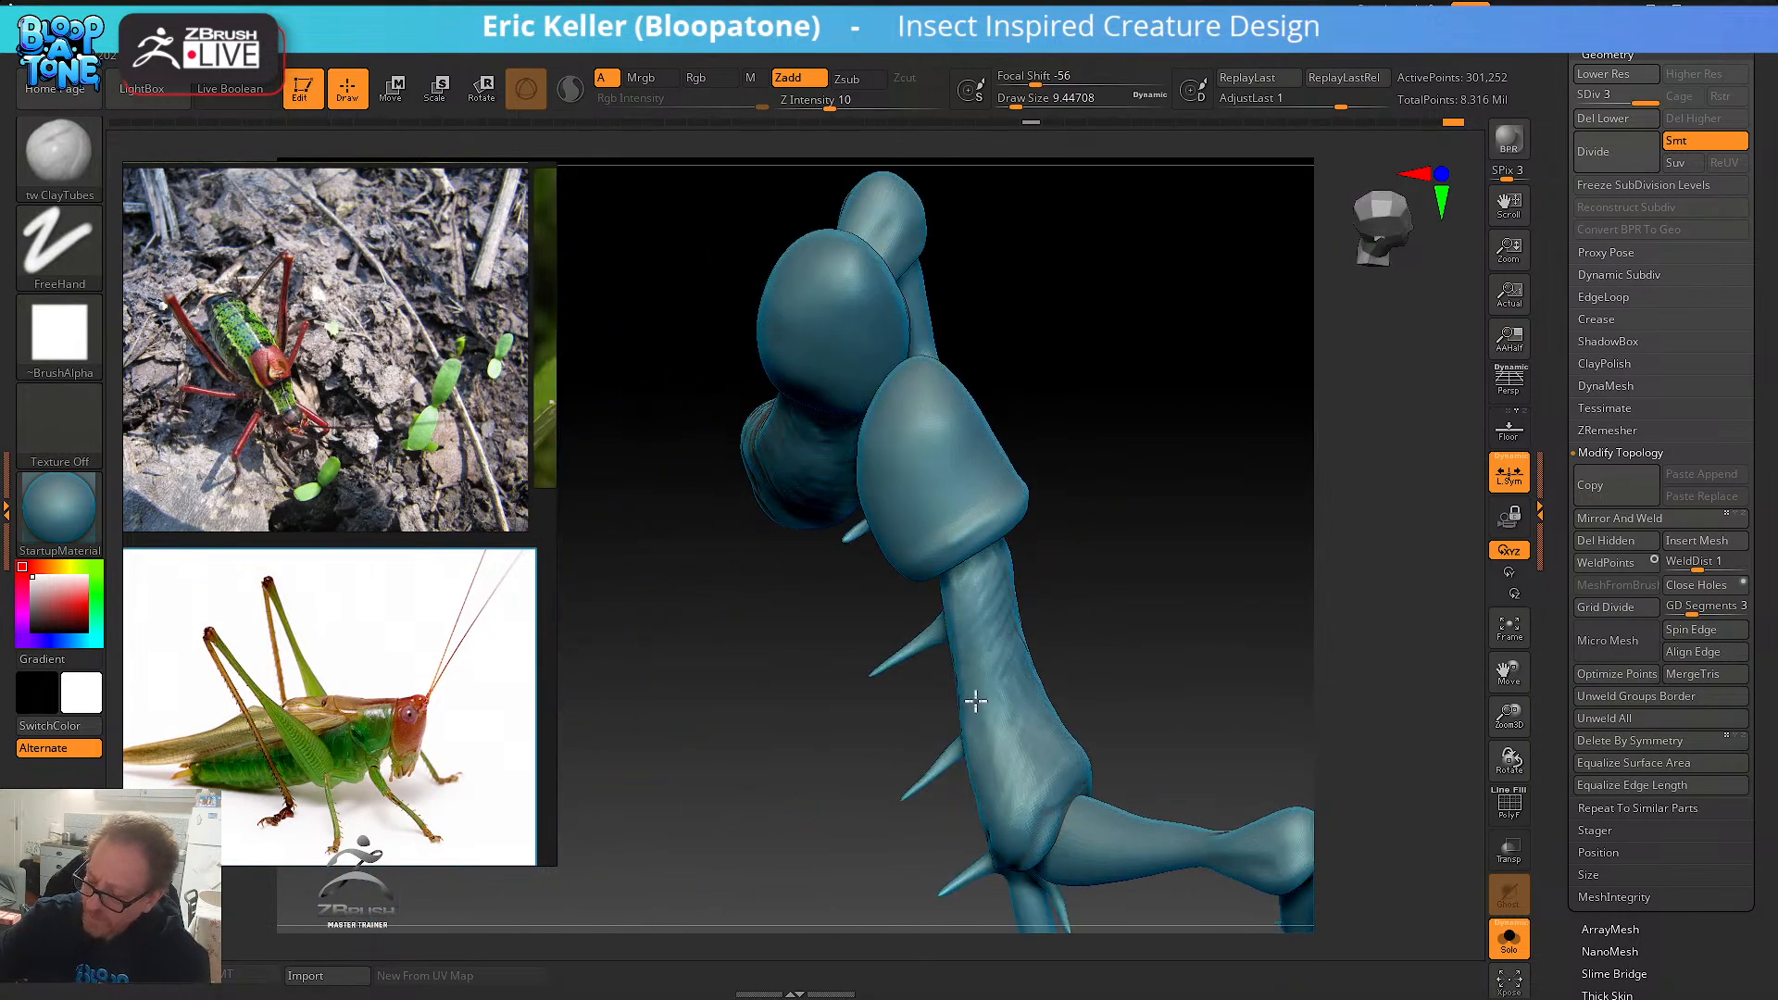
right_drag(992, 742, 1020, 667)
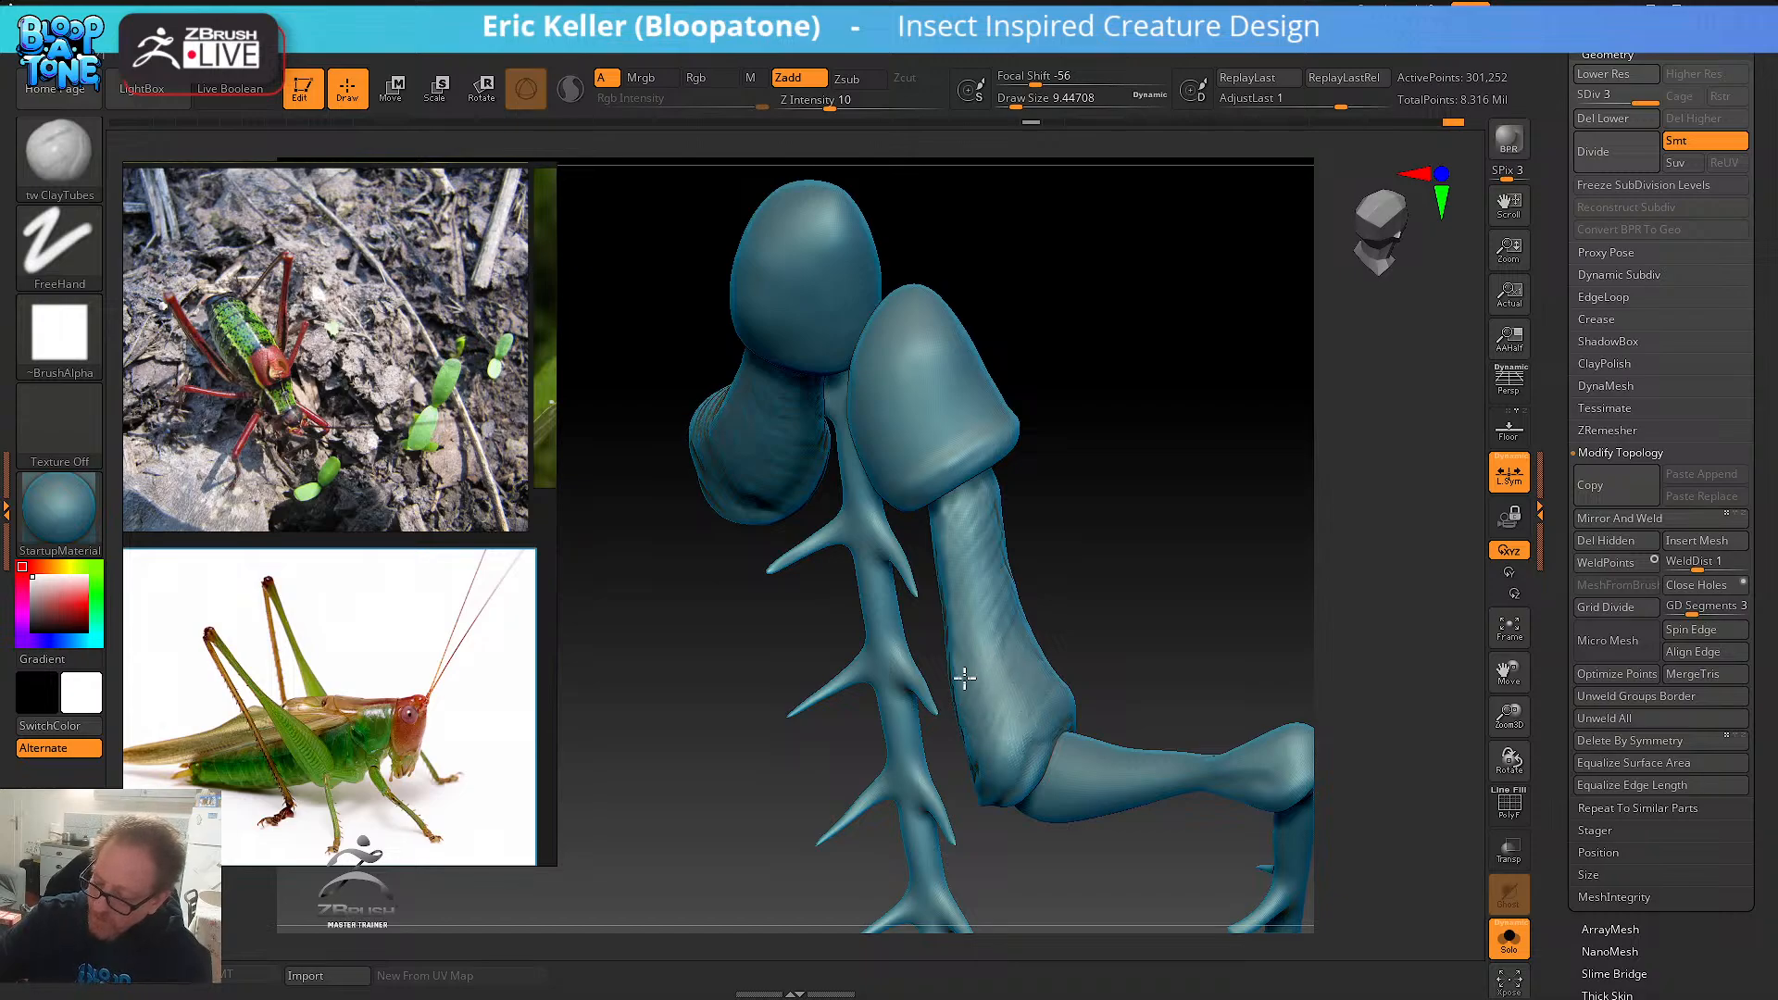
- Build up more clay strokes along the segment's underside and around the rim of its lower joint
right_drag(1070, 553, 976, 503)
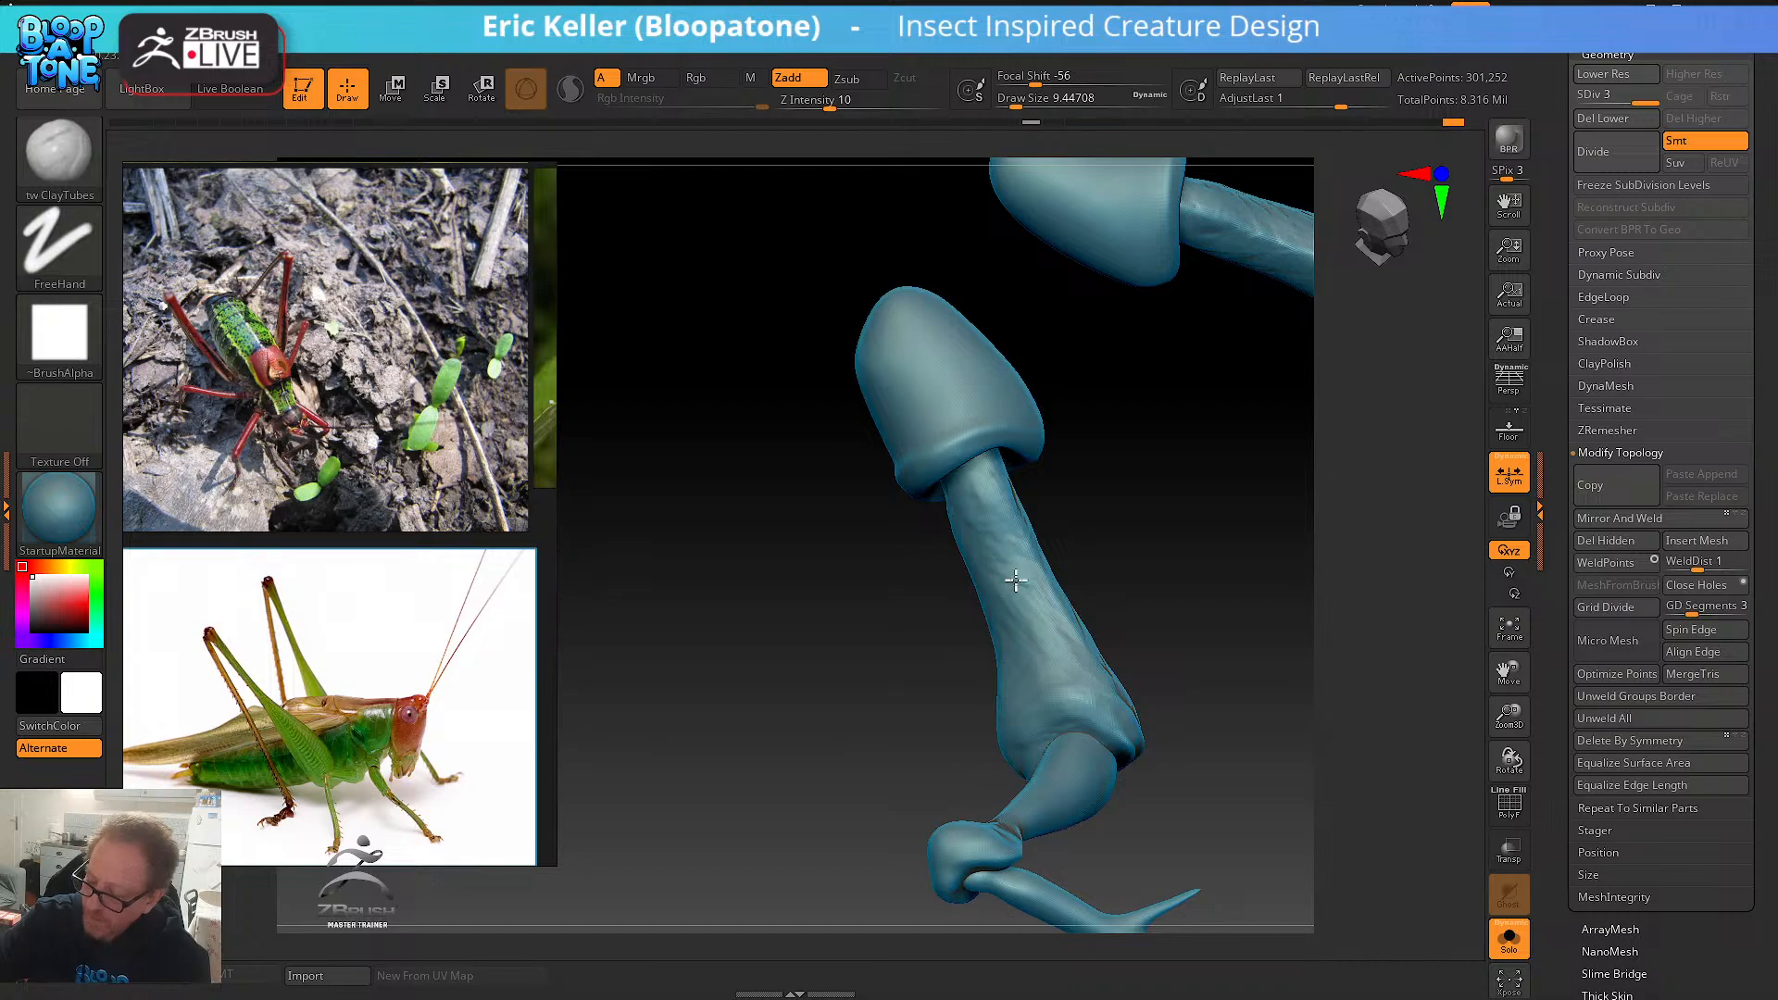
right_drag(1024, 615, 1069, 550)
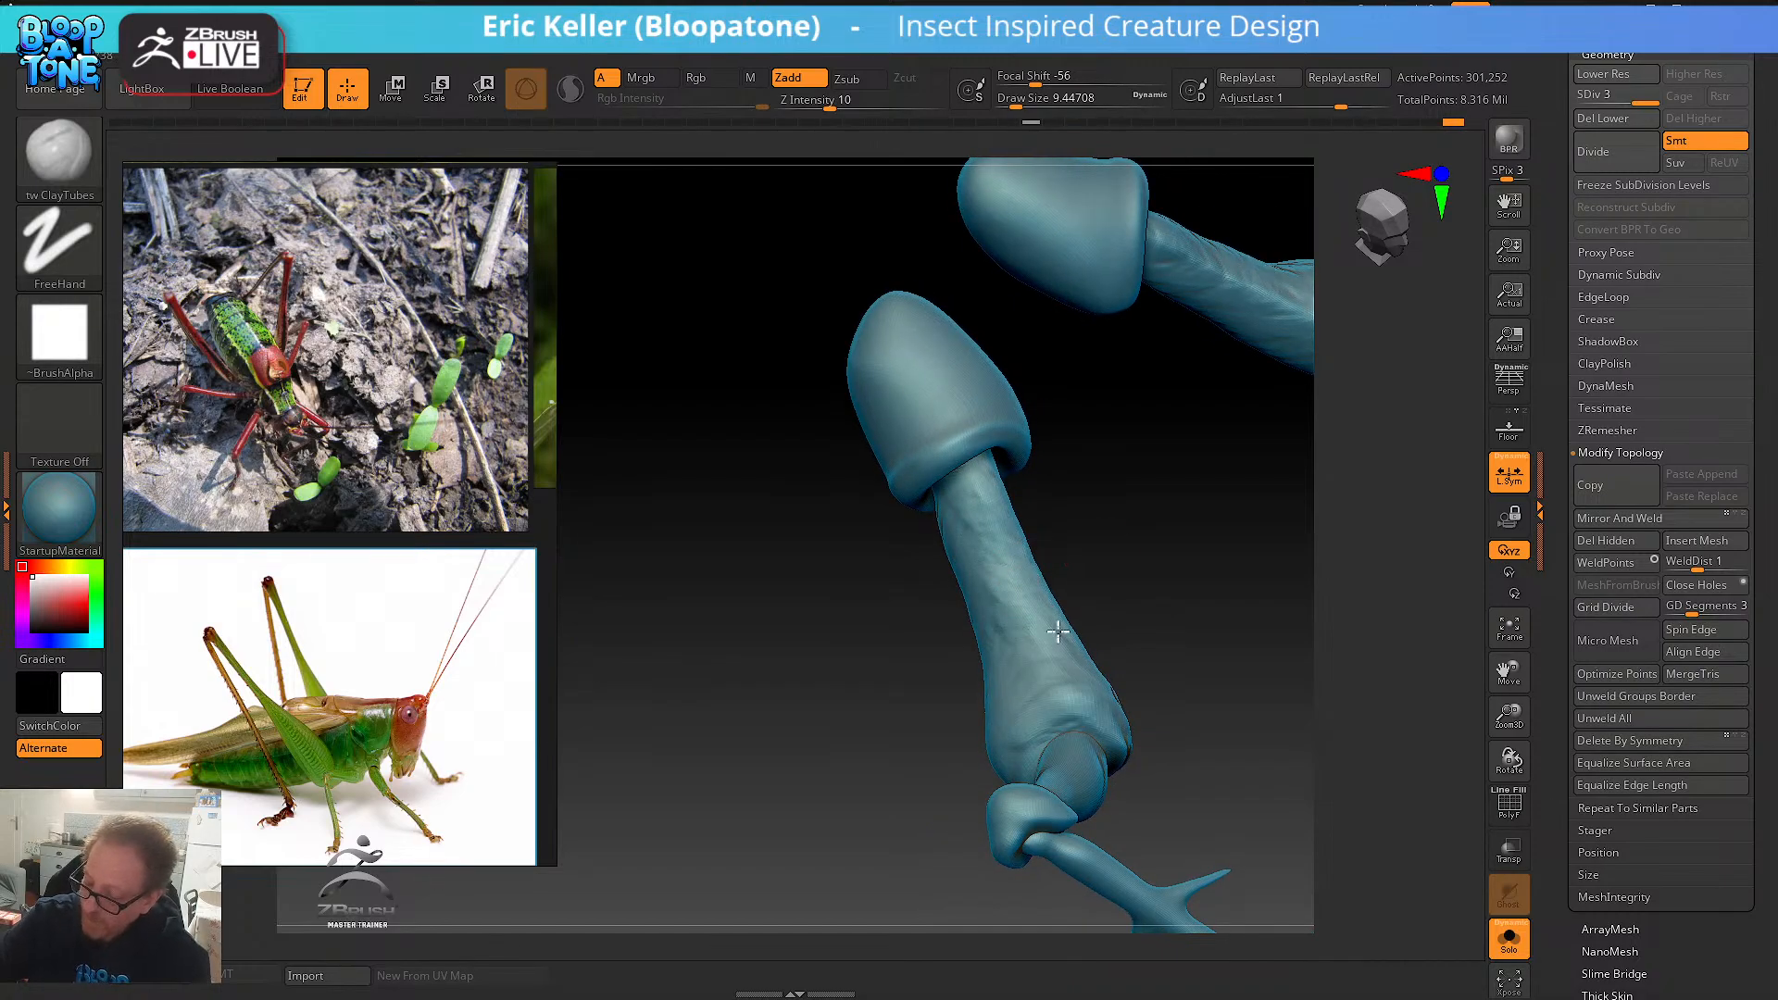
right_drag(1051, 704, 1045, 711)
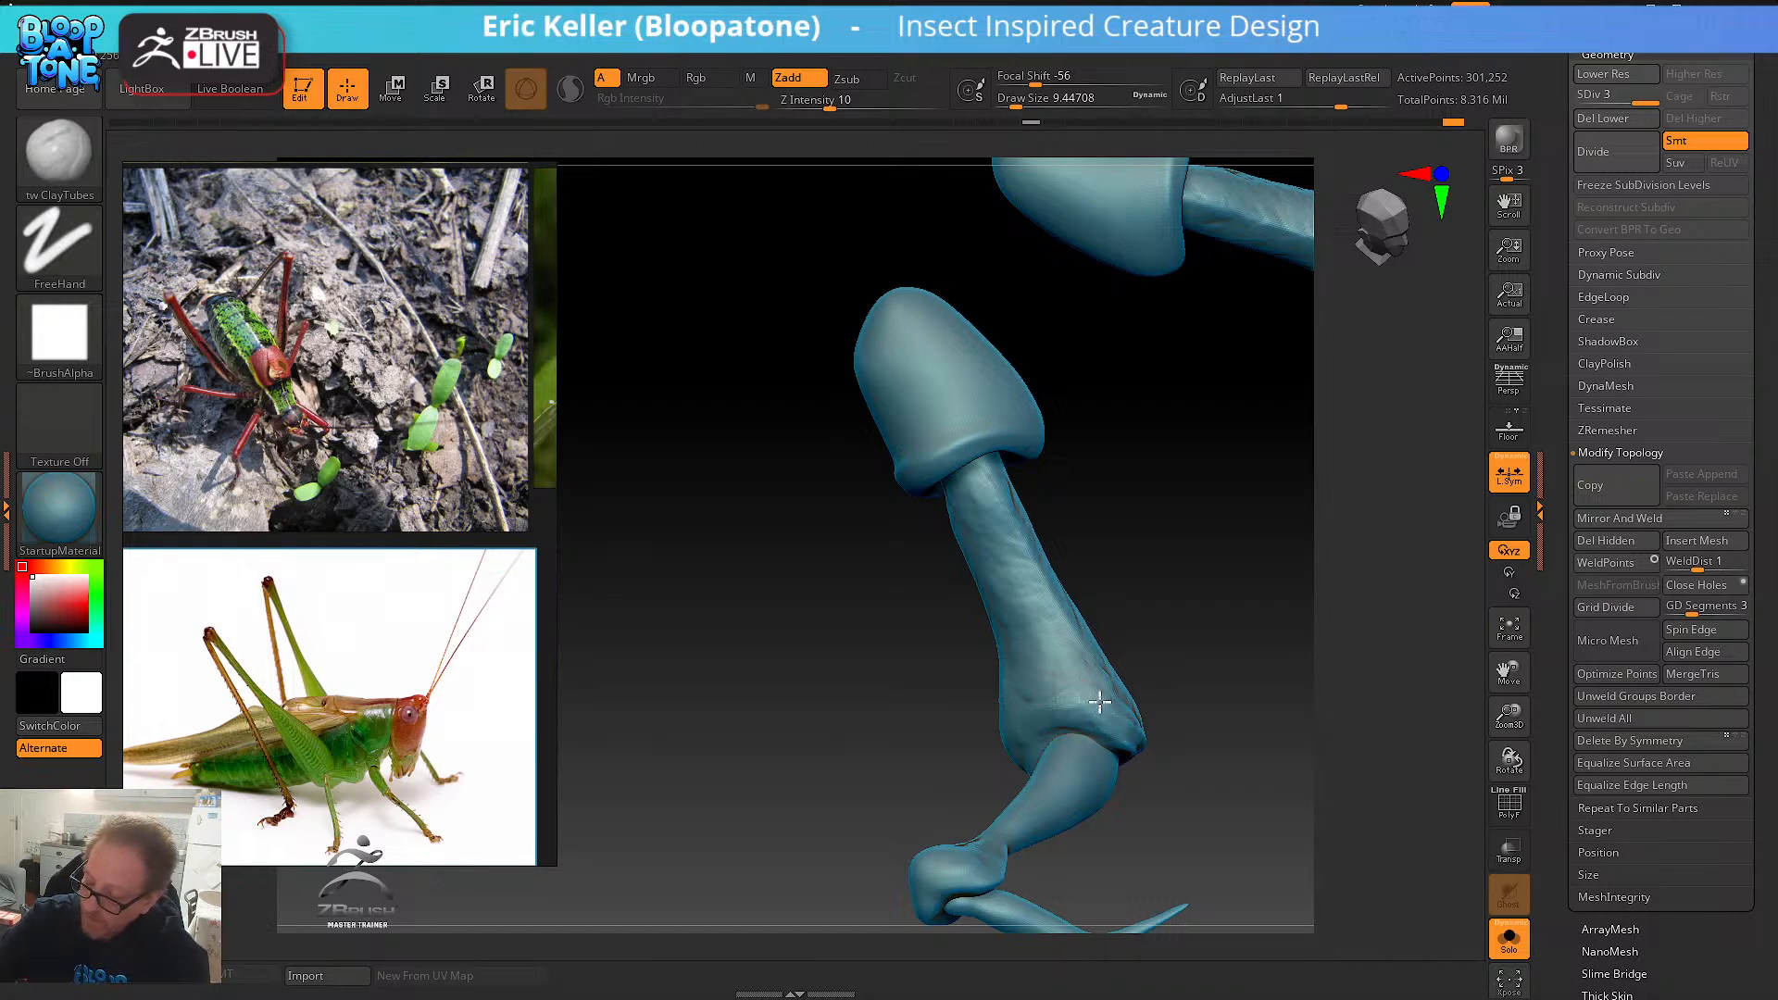
right_drag(1102, 579, 1028, 520)
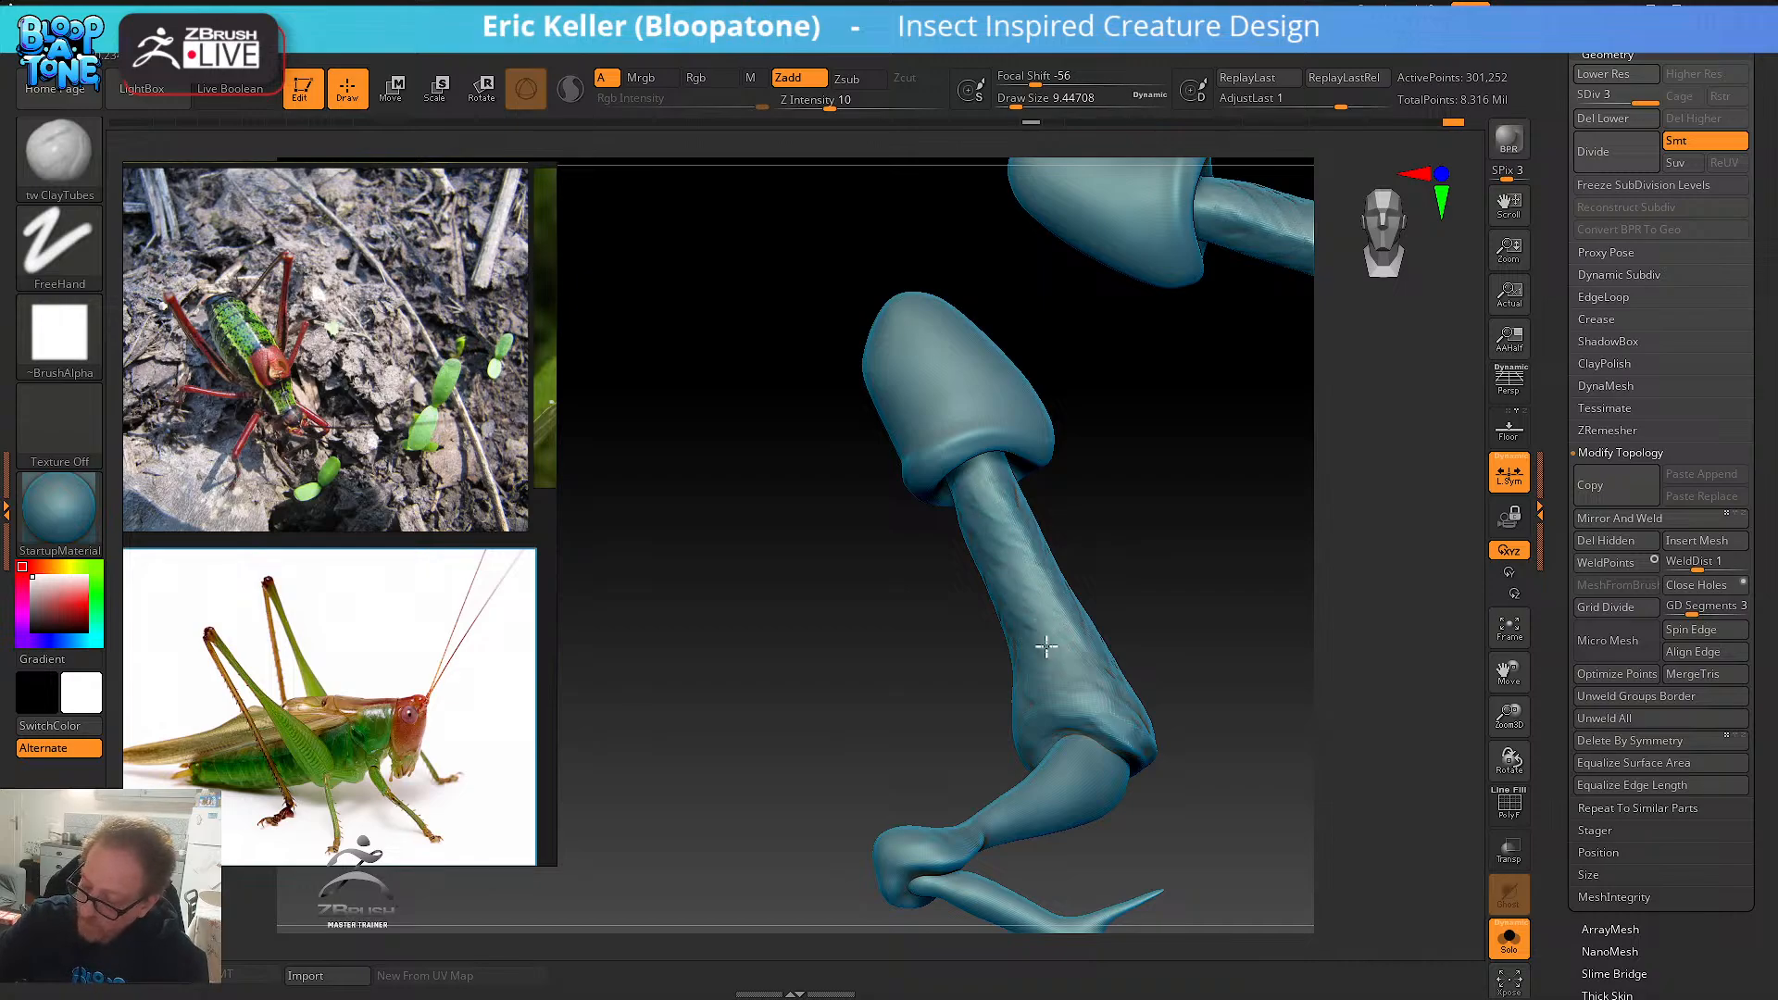
mouse_move(1048, 646)
right_down()
mouse_move(1086, 662)
mouse_move(1050, 654)
right_up()
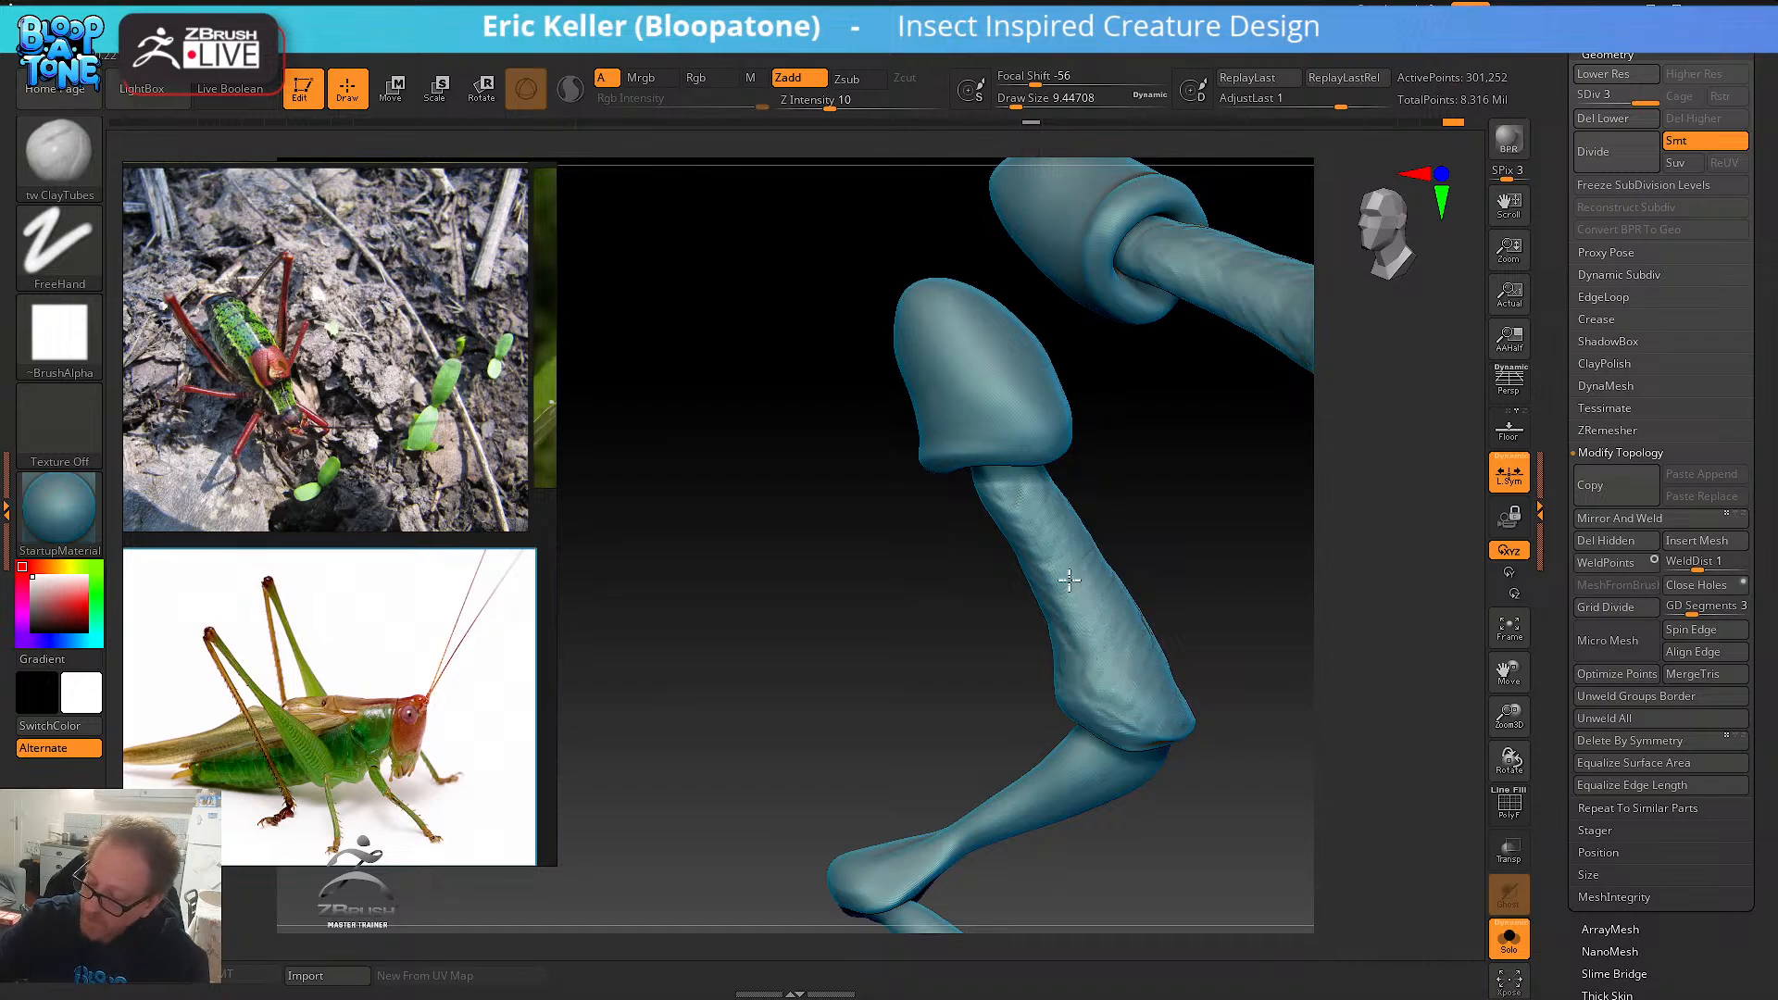
- Work lengthwise clay strokes over the segment's side and front to even out the fibrous texture around the leg
right_drag(1046, 534, 1022, 566)
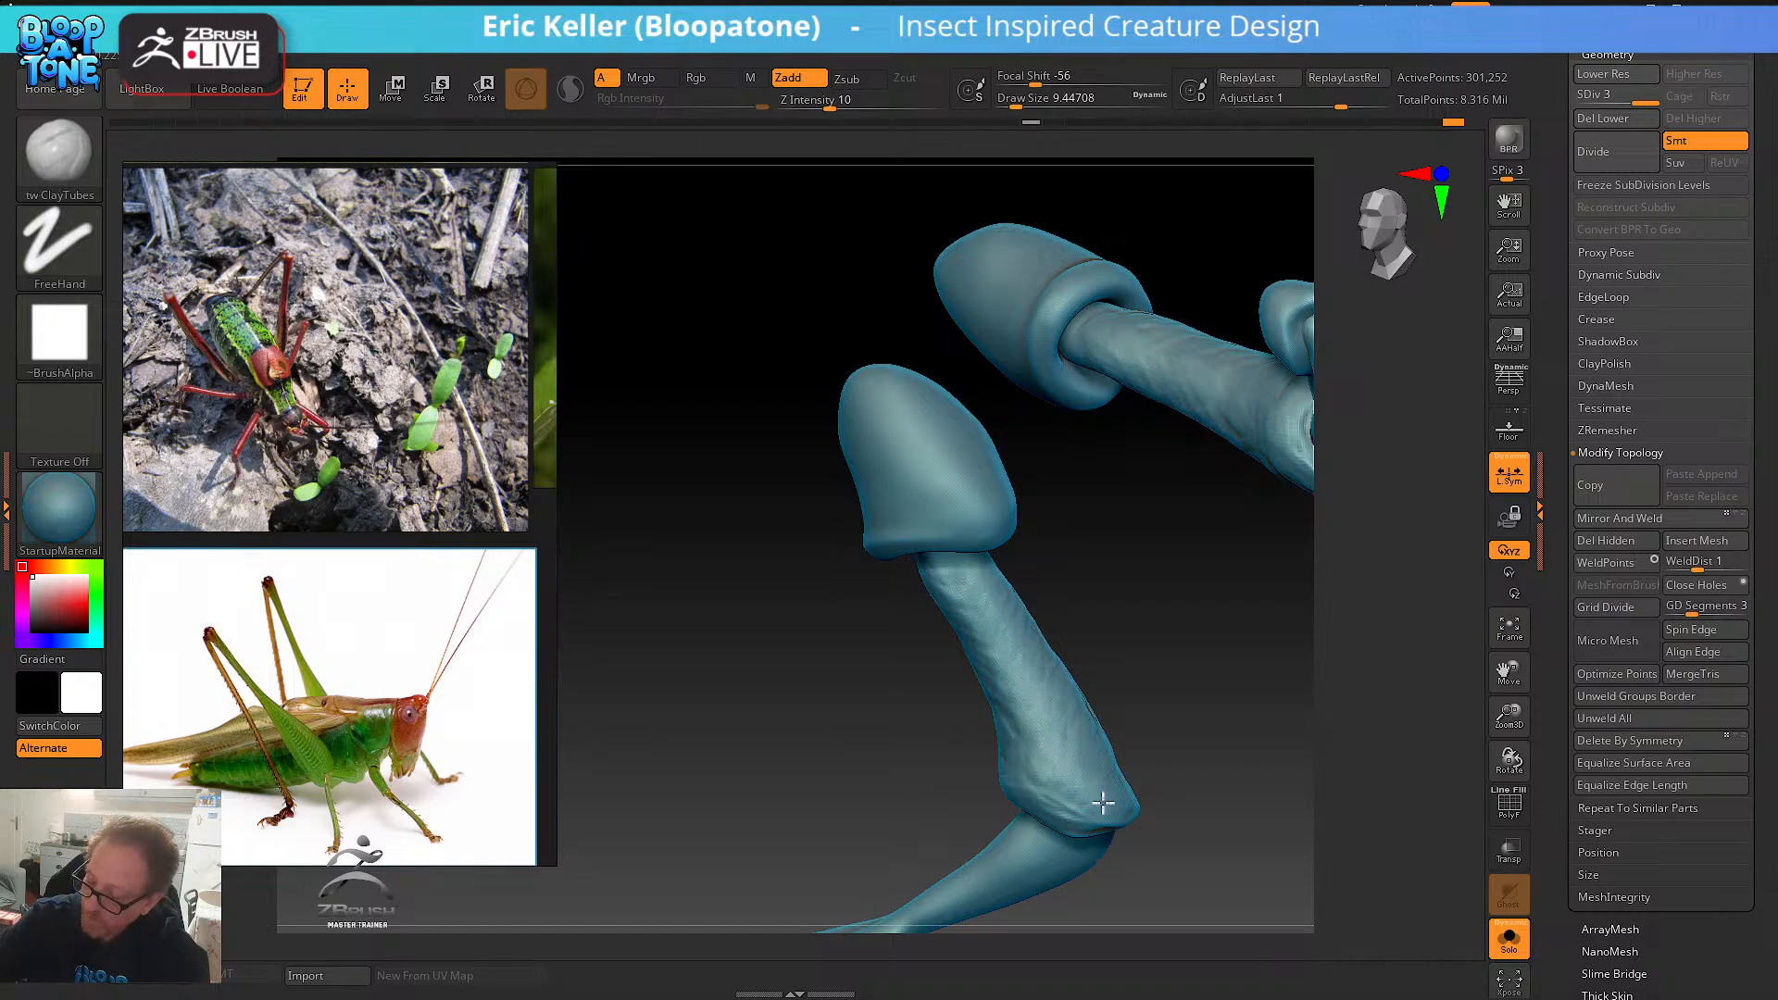
right_drag(1102, 802, 1004, 620)
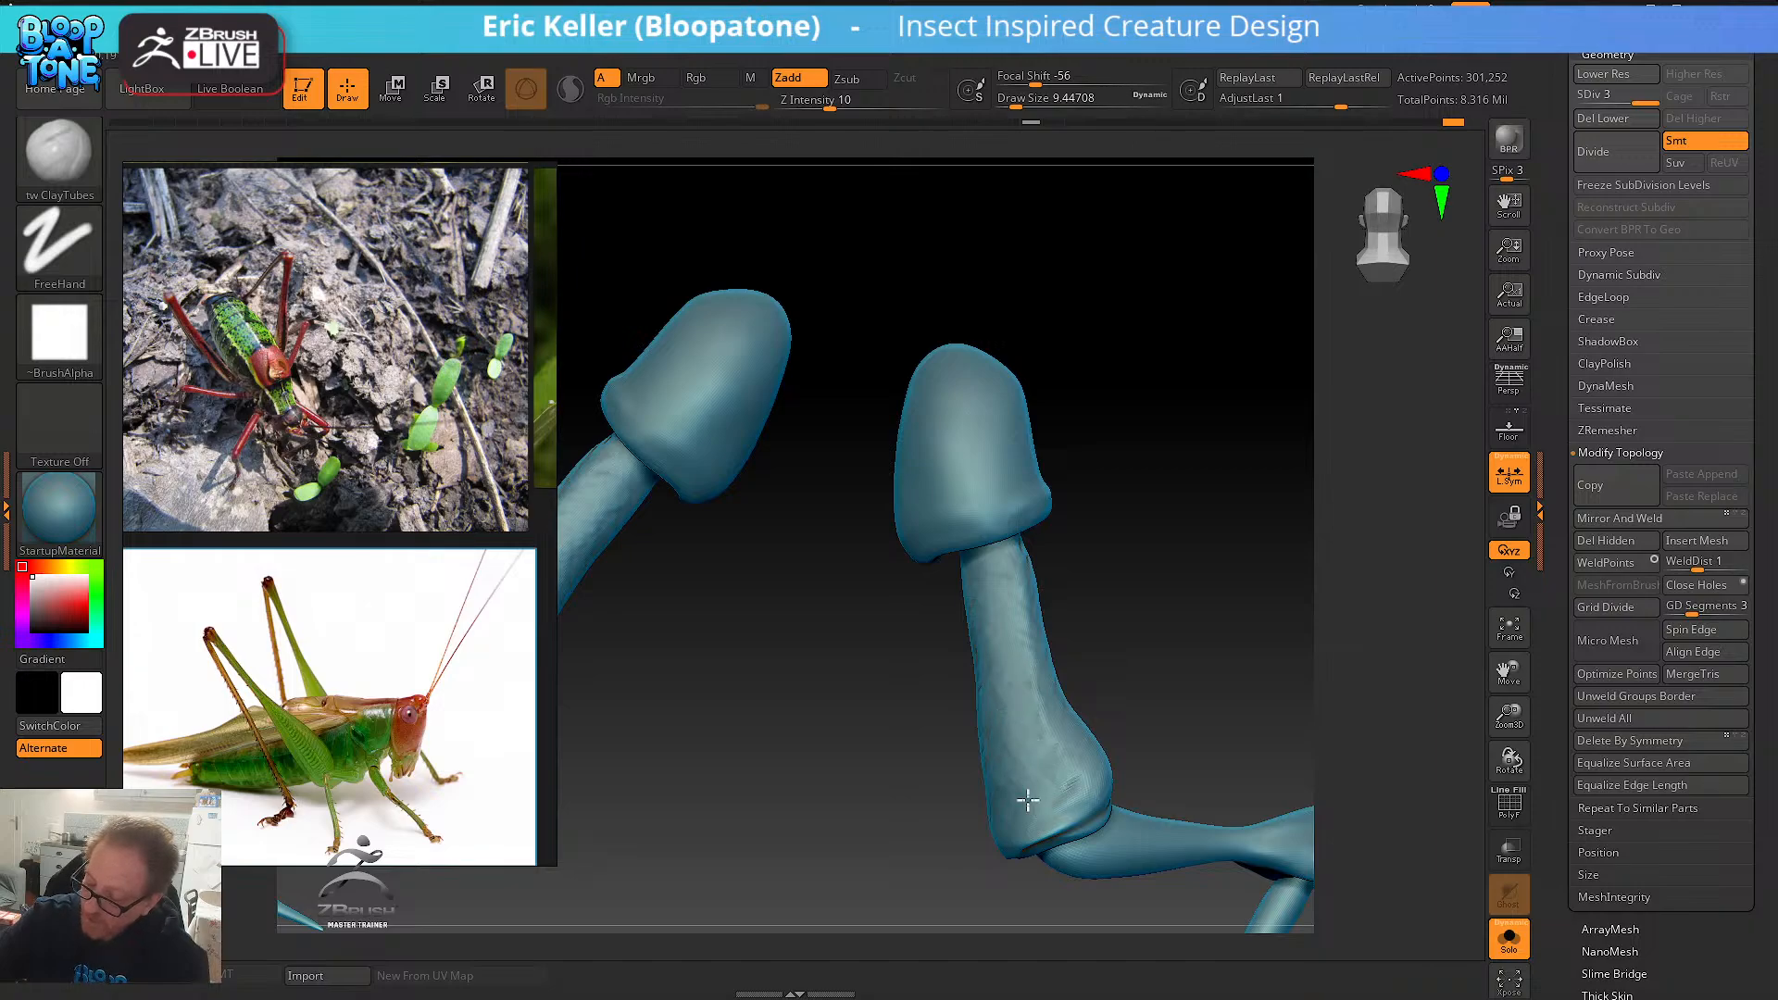
right_drag(1028, 800, 1023, 567)
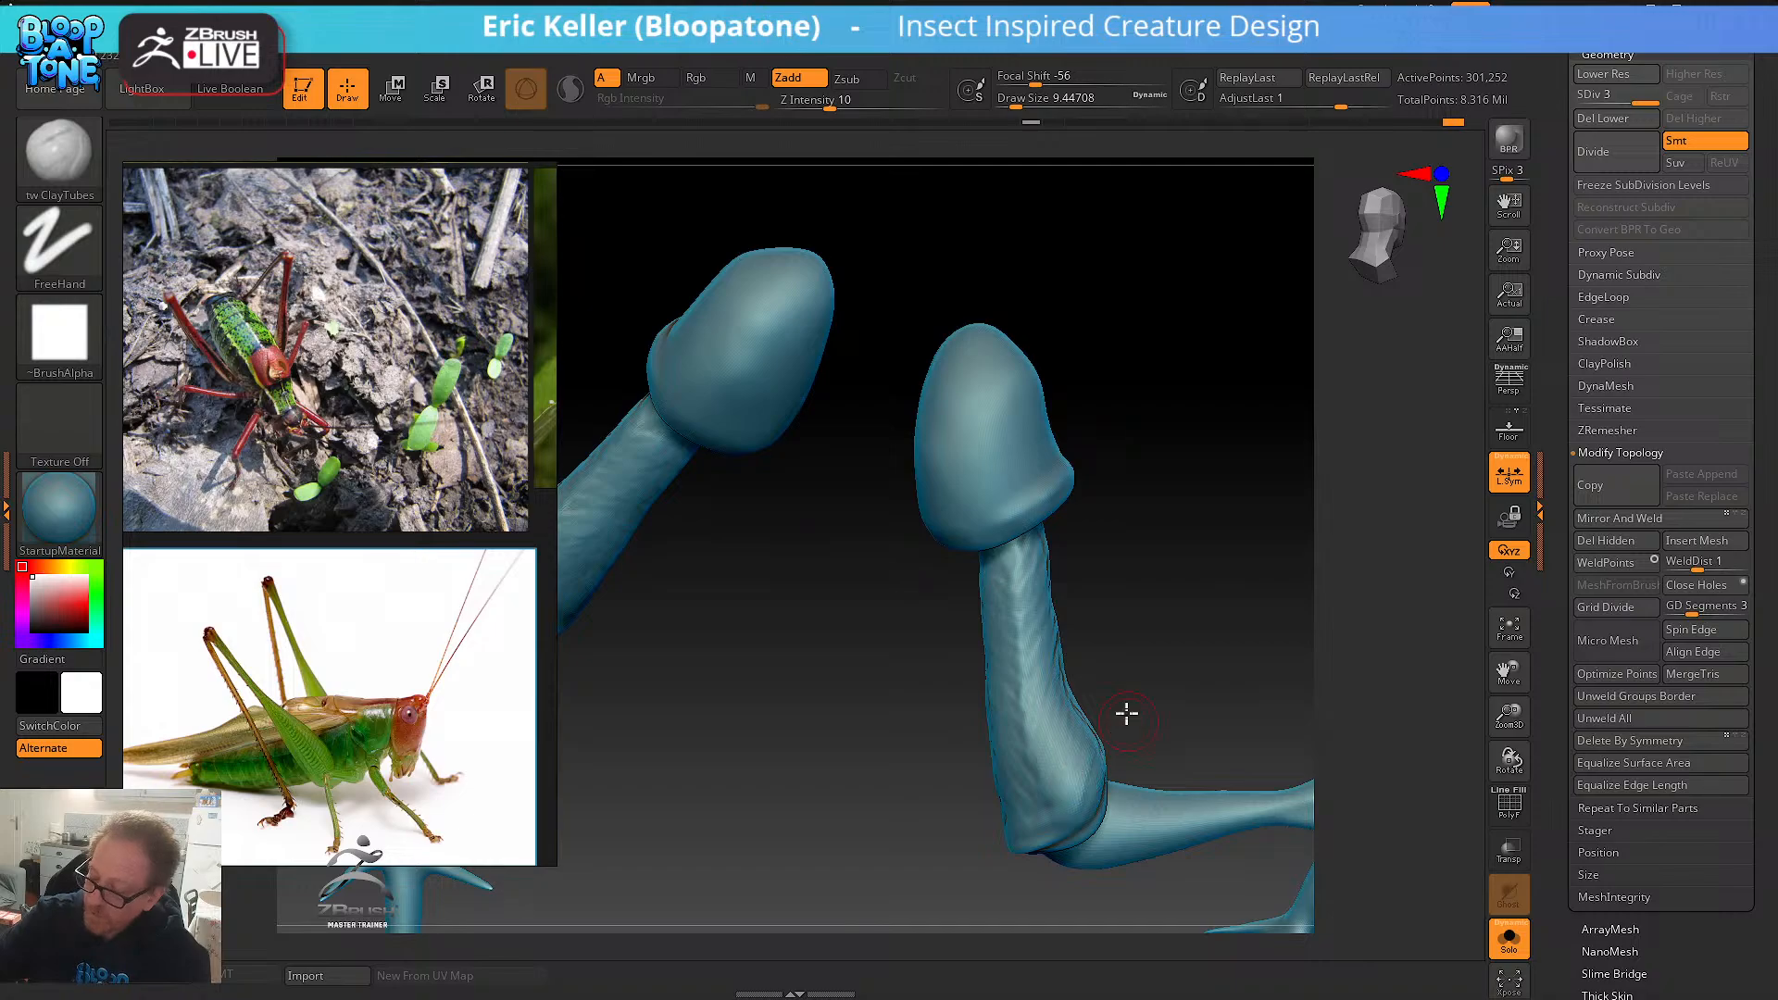
mouse_move(1127, 714)
right_down()
mouse_move(1089, 719)
mouse_move(1111, 718)
right_up()
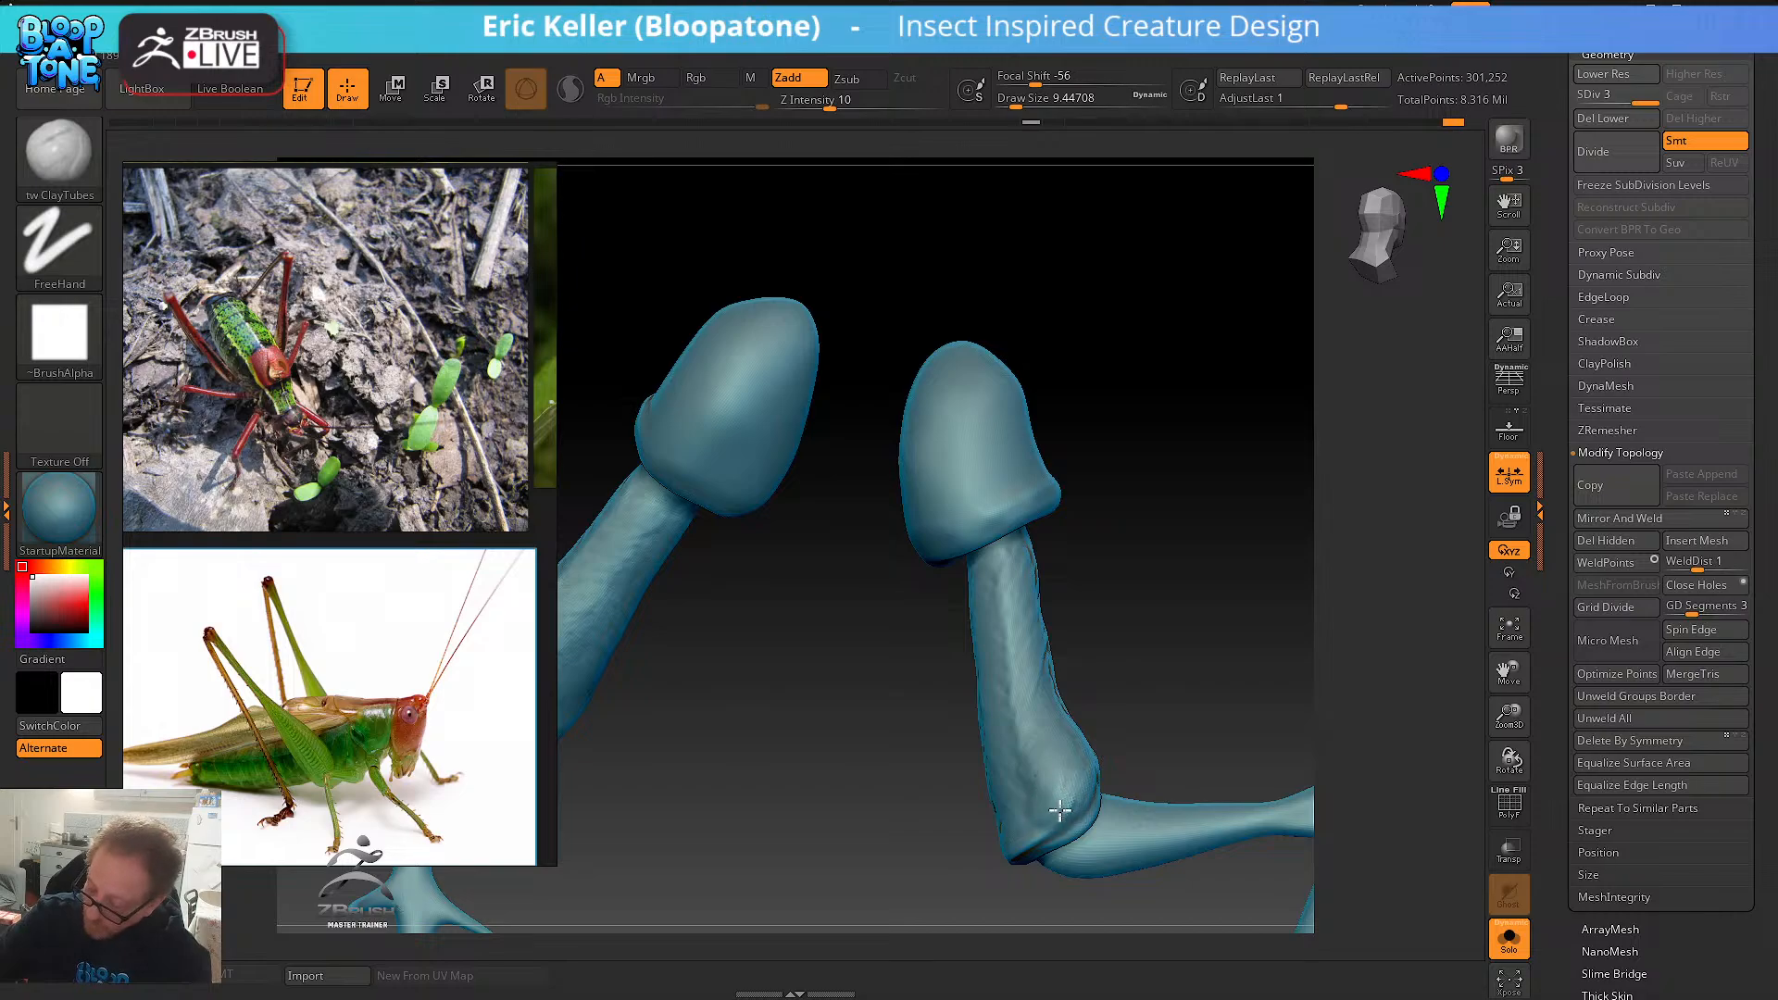
right_drag(1046, 771, 1051, 639)
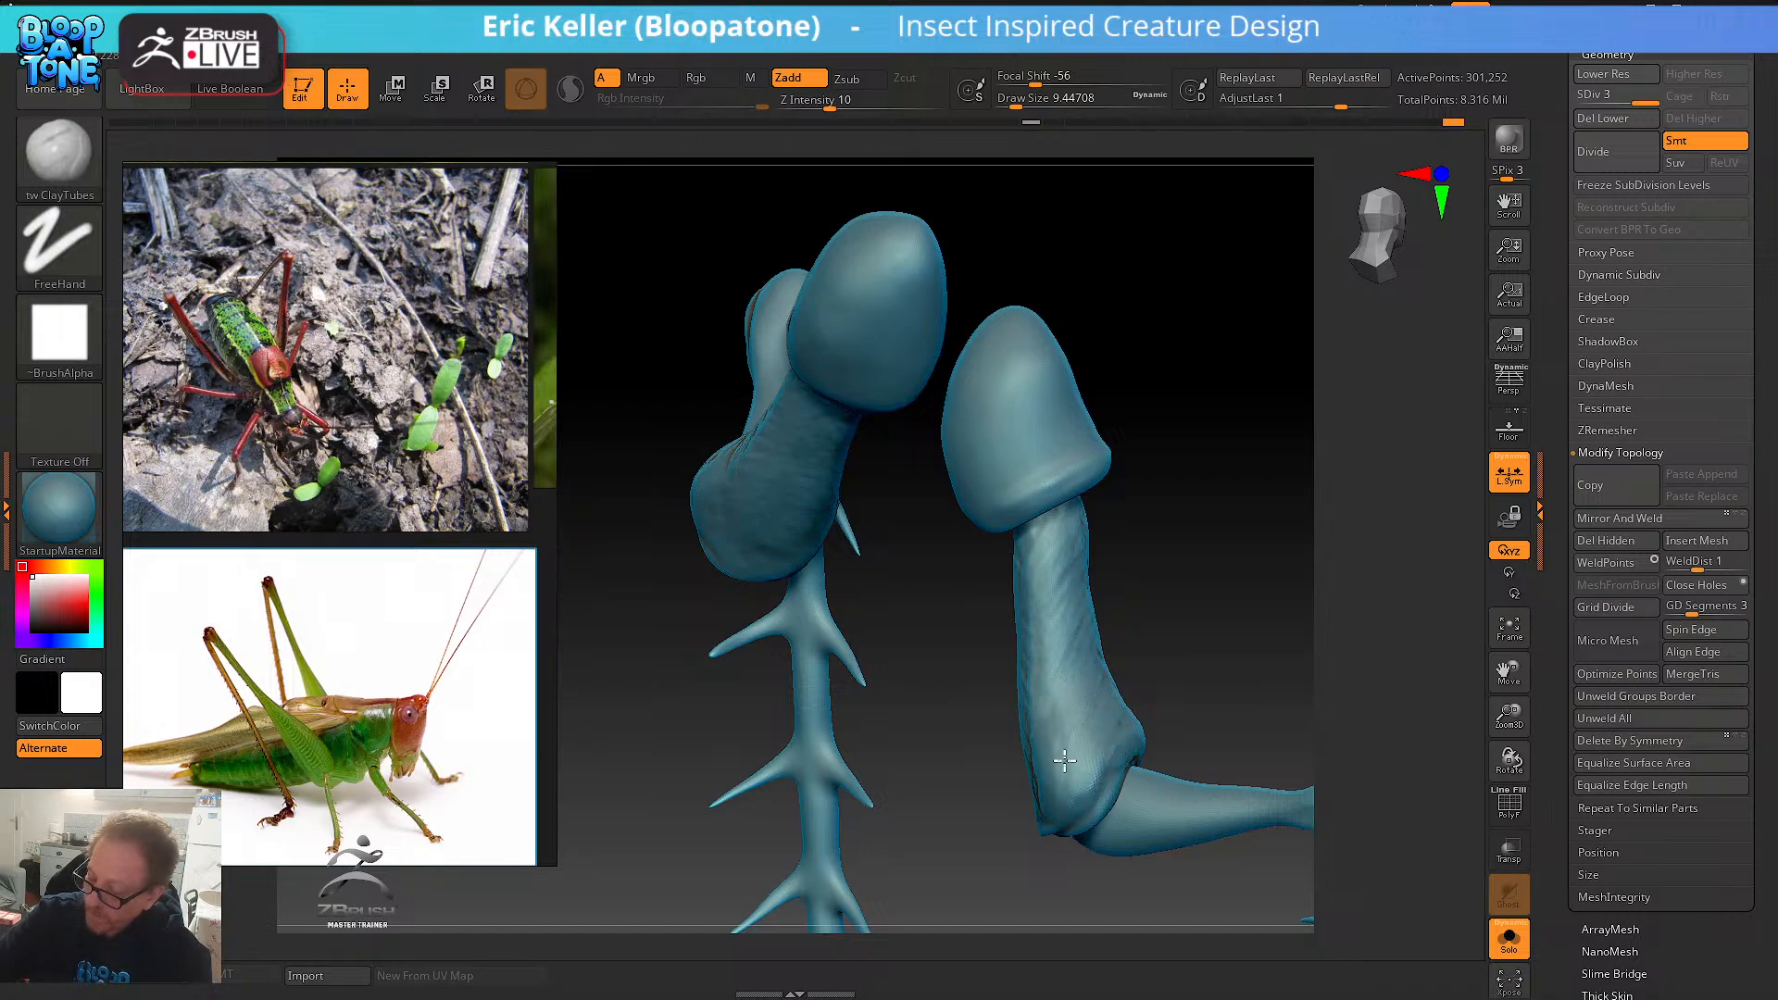
- Smooth the clay strokes along the leg segment's narrow neck and side to soften the fibrous texture
key(shift)
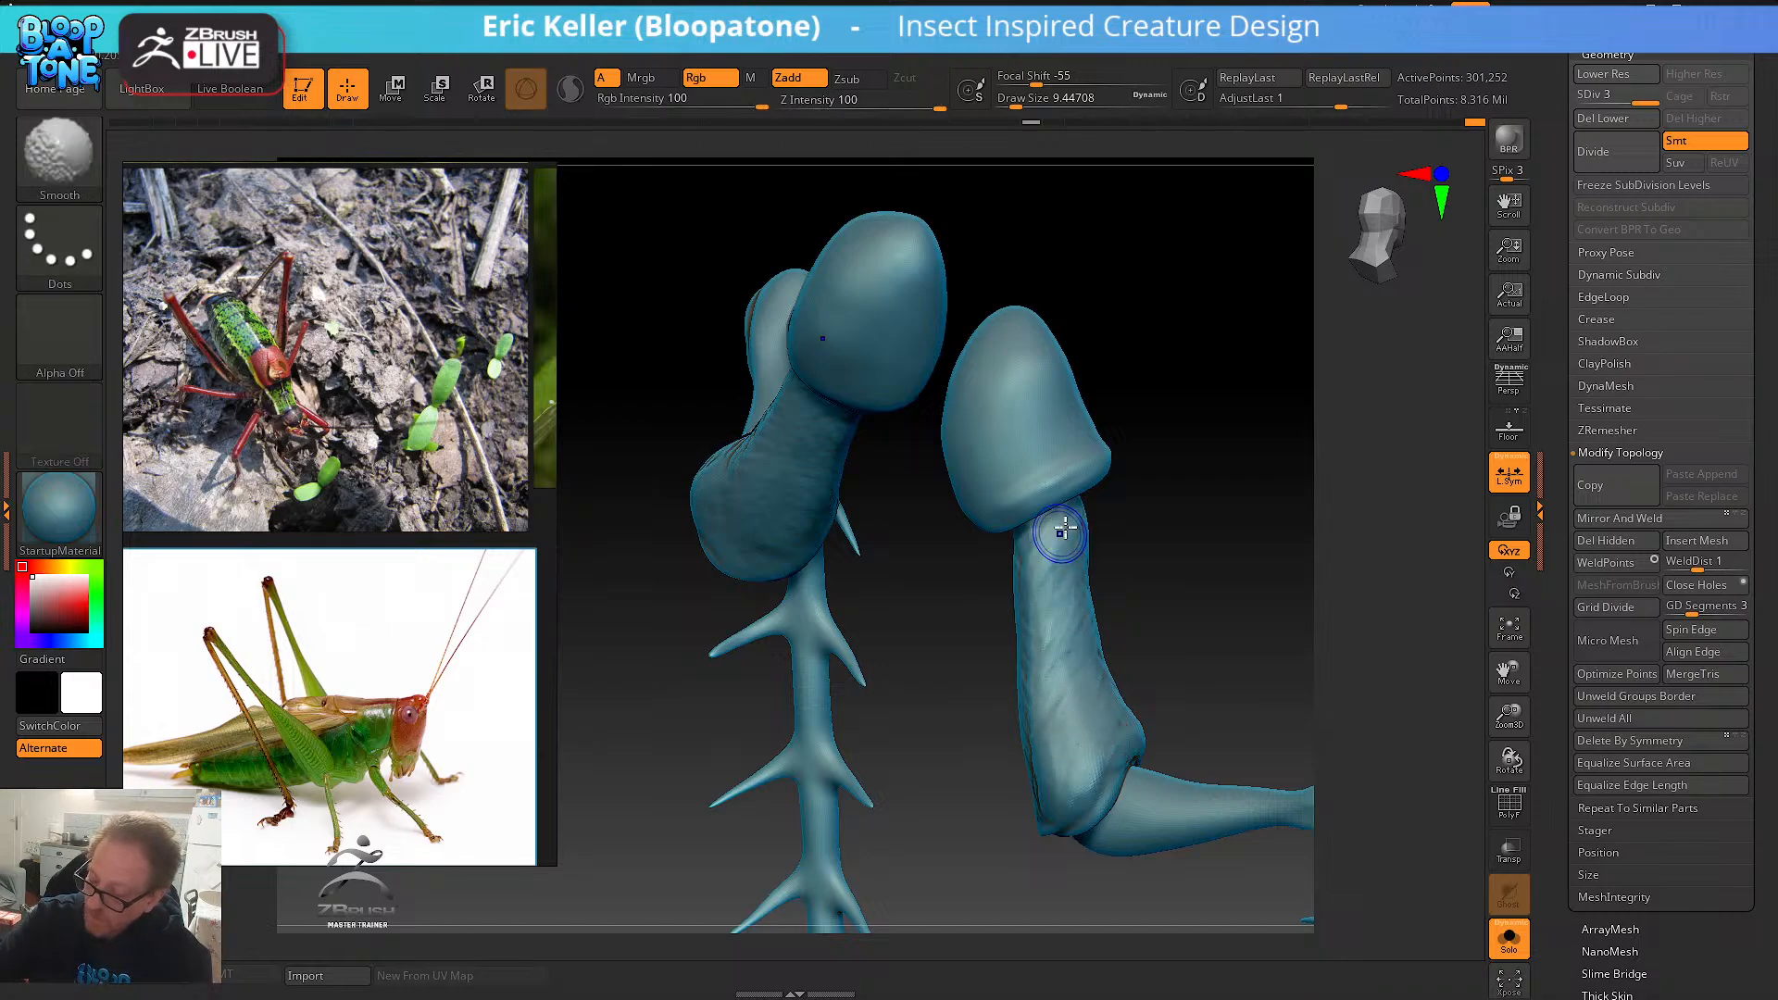
shift+drag(1087, 576, 1098, 612)
mouse_move(1227, 602)
mouse_down()
mouse_move(1170, 583)
mouse_move(1064, 595)
mouse_move(1031, 621)
mouse_up()
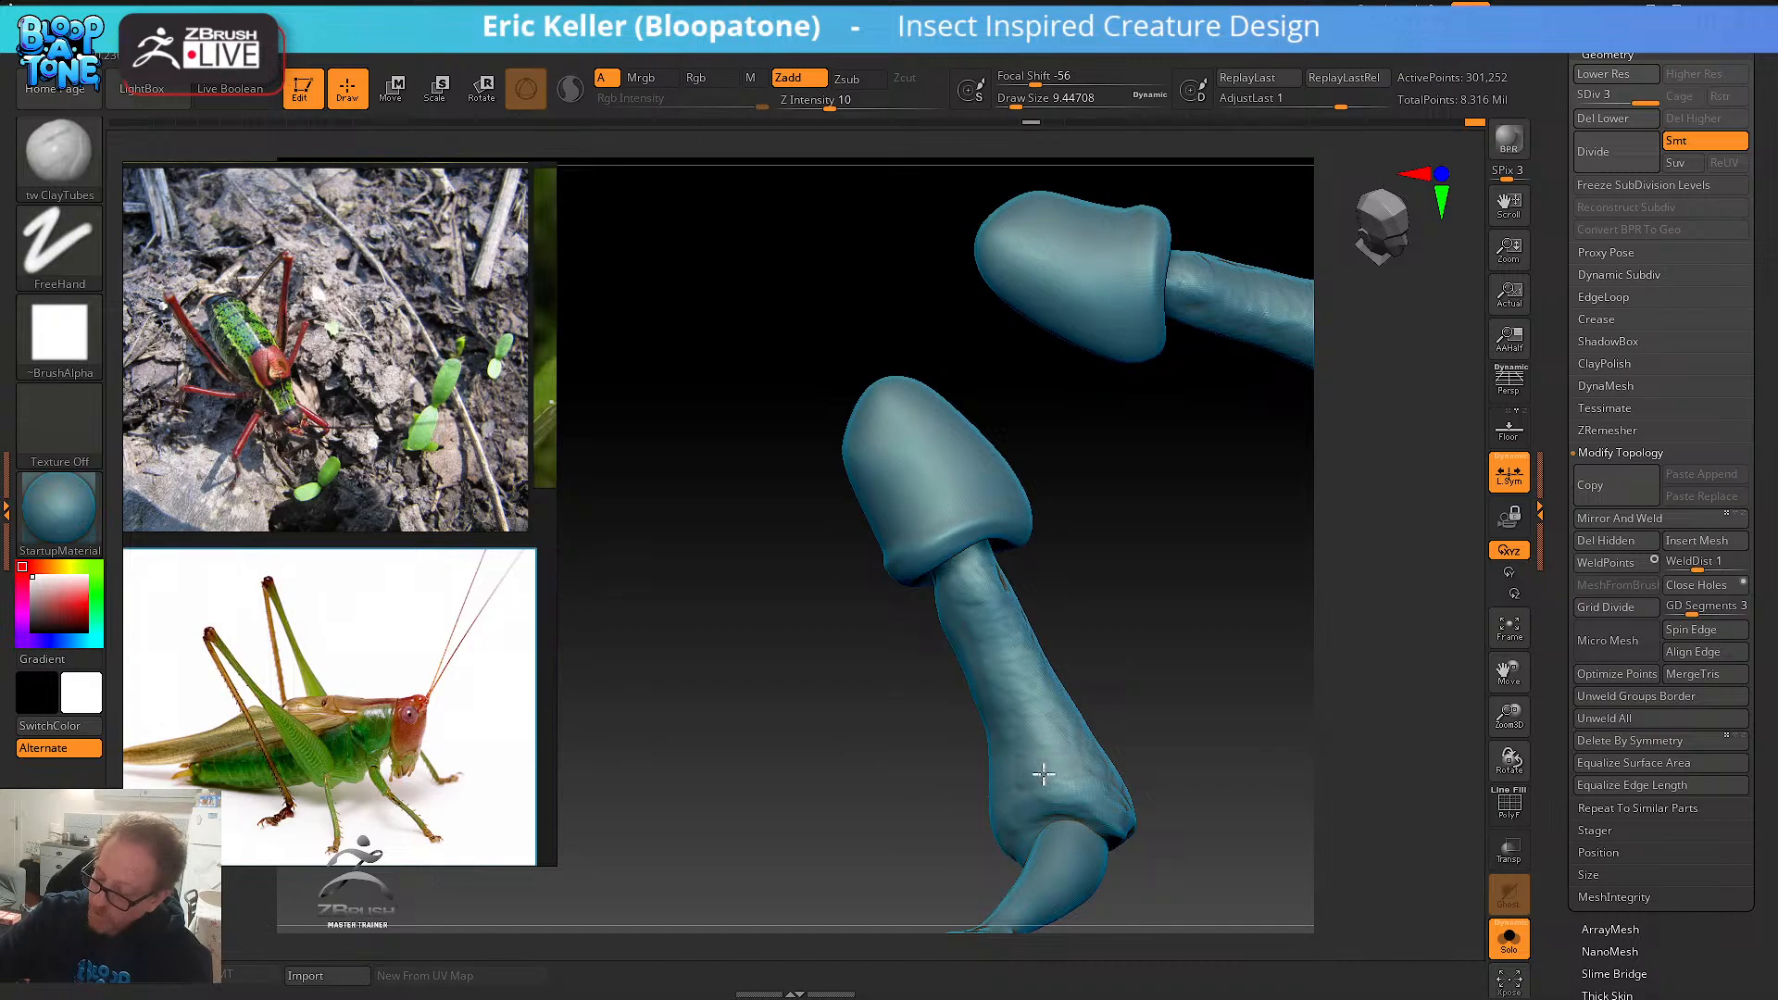
right_drag(1052, 754, 1024, 707)
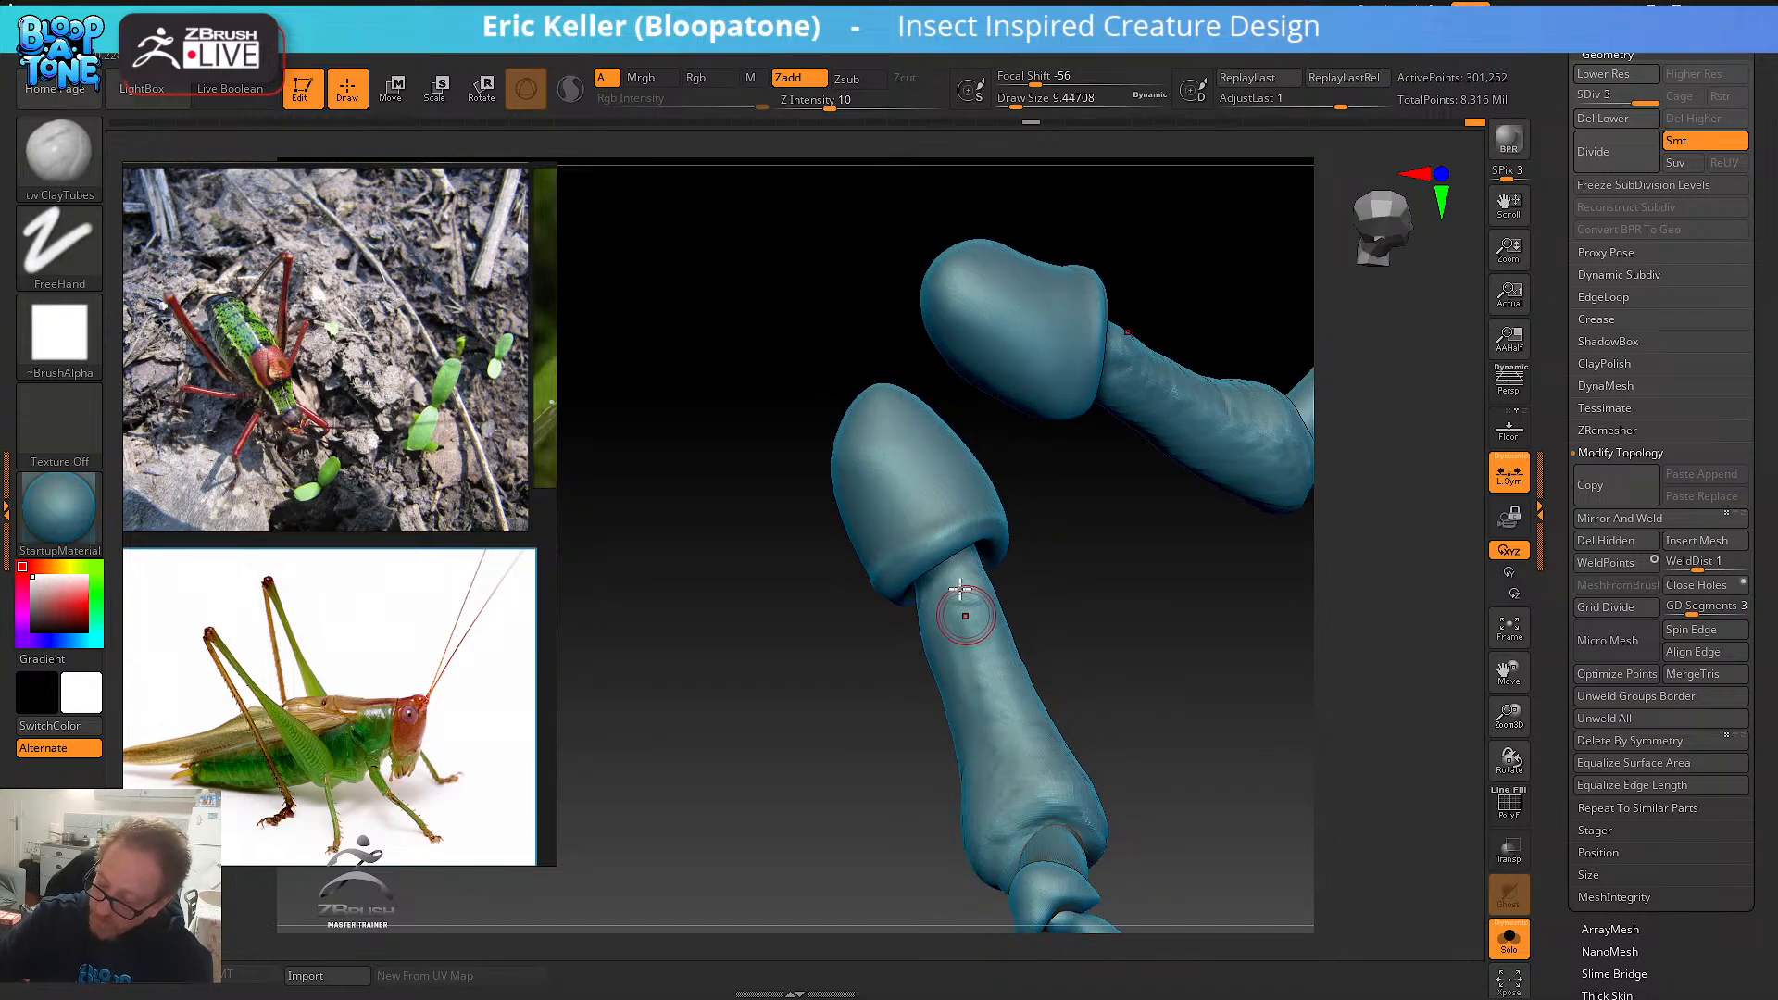
right_drag(1064, 655, 929, 714)
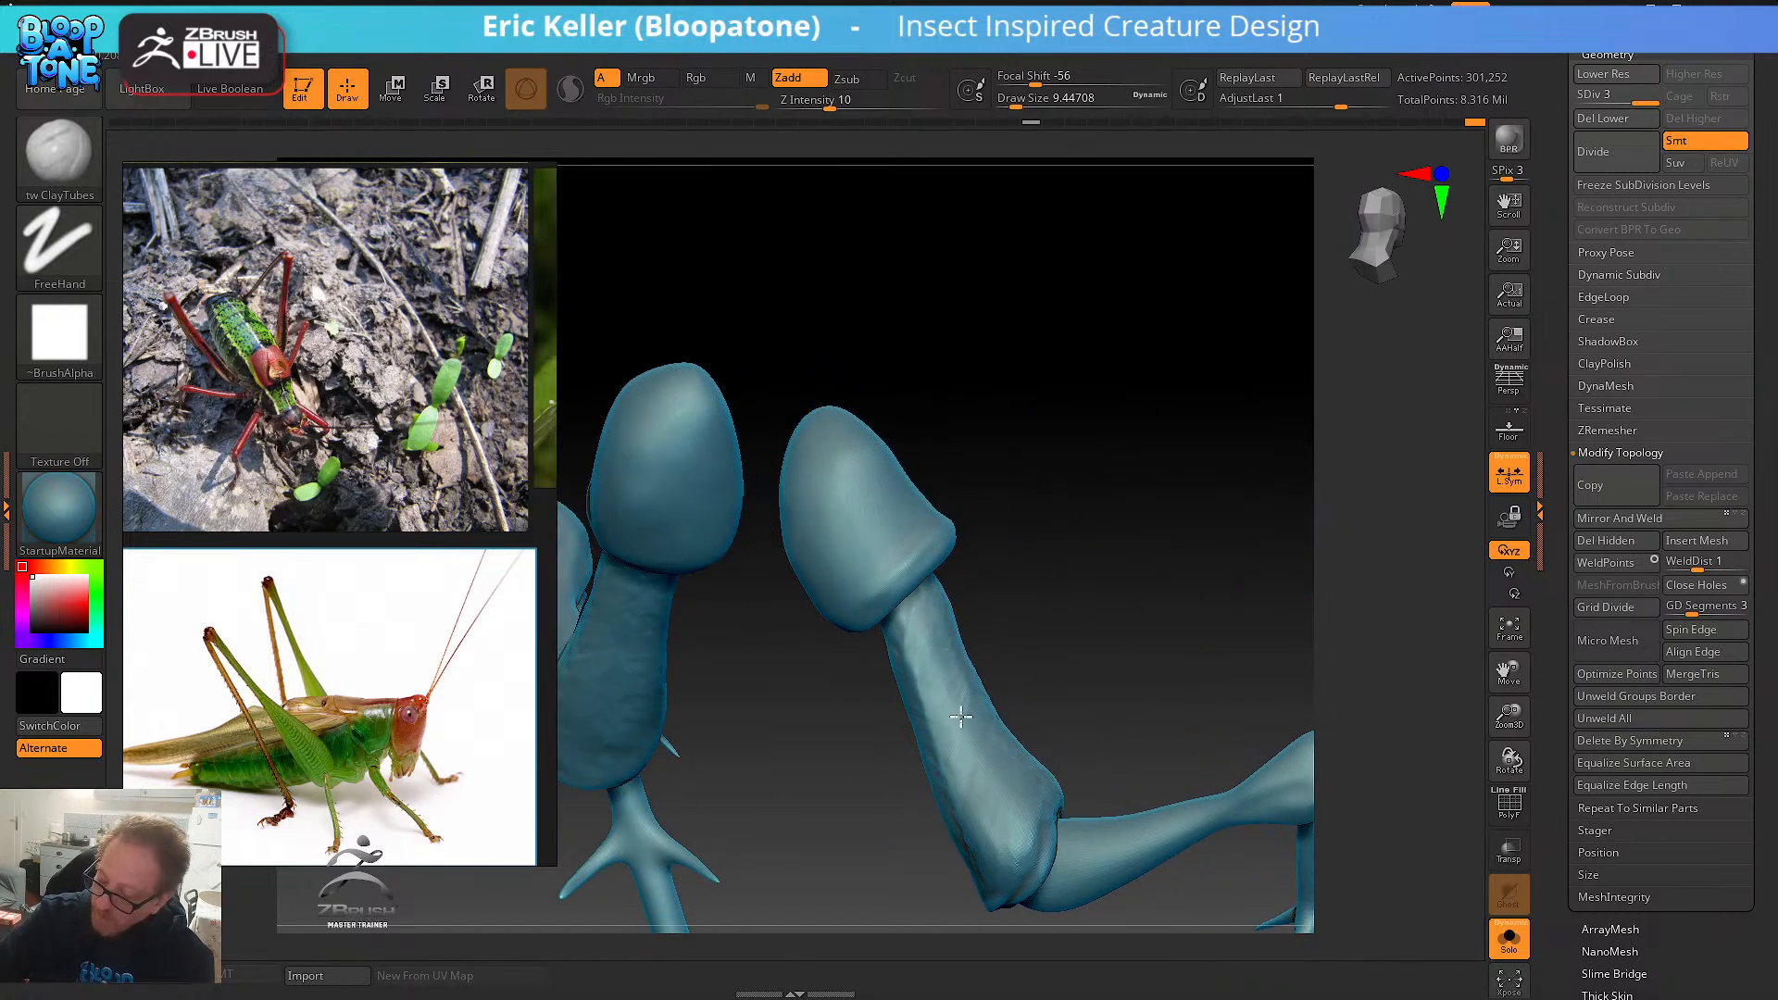
alt+right_drag(1065, 717, 1077, 654)
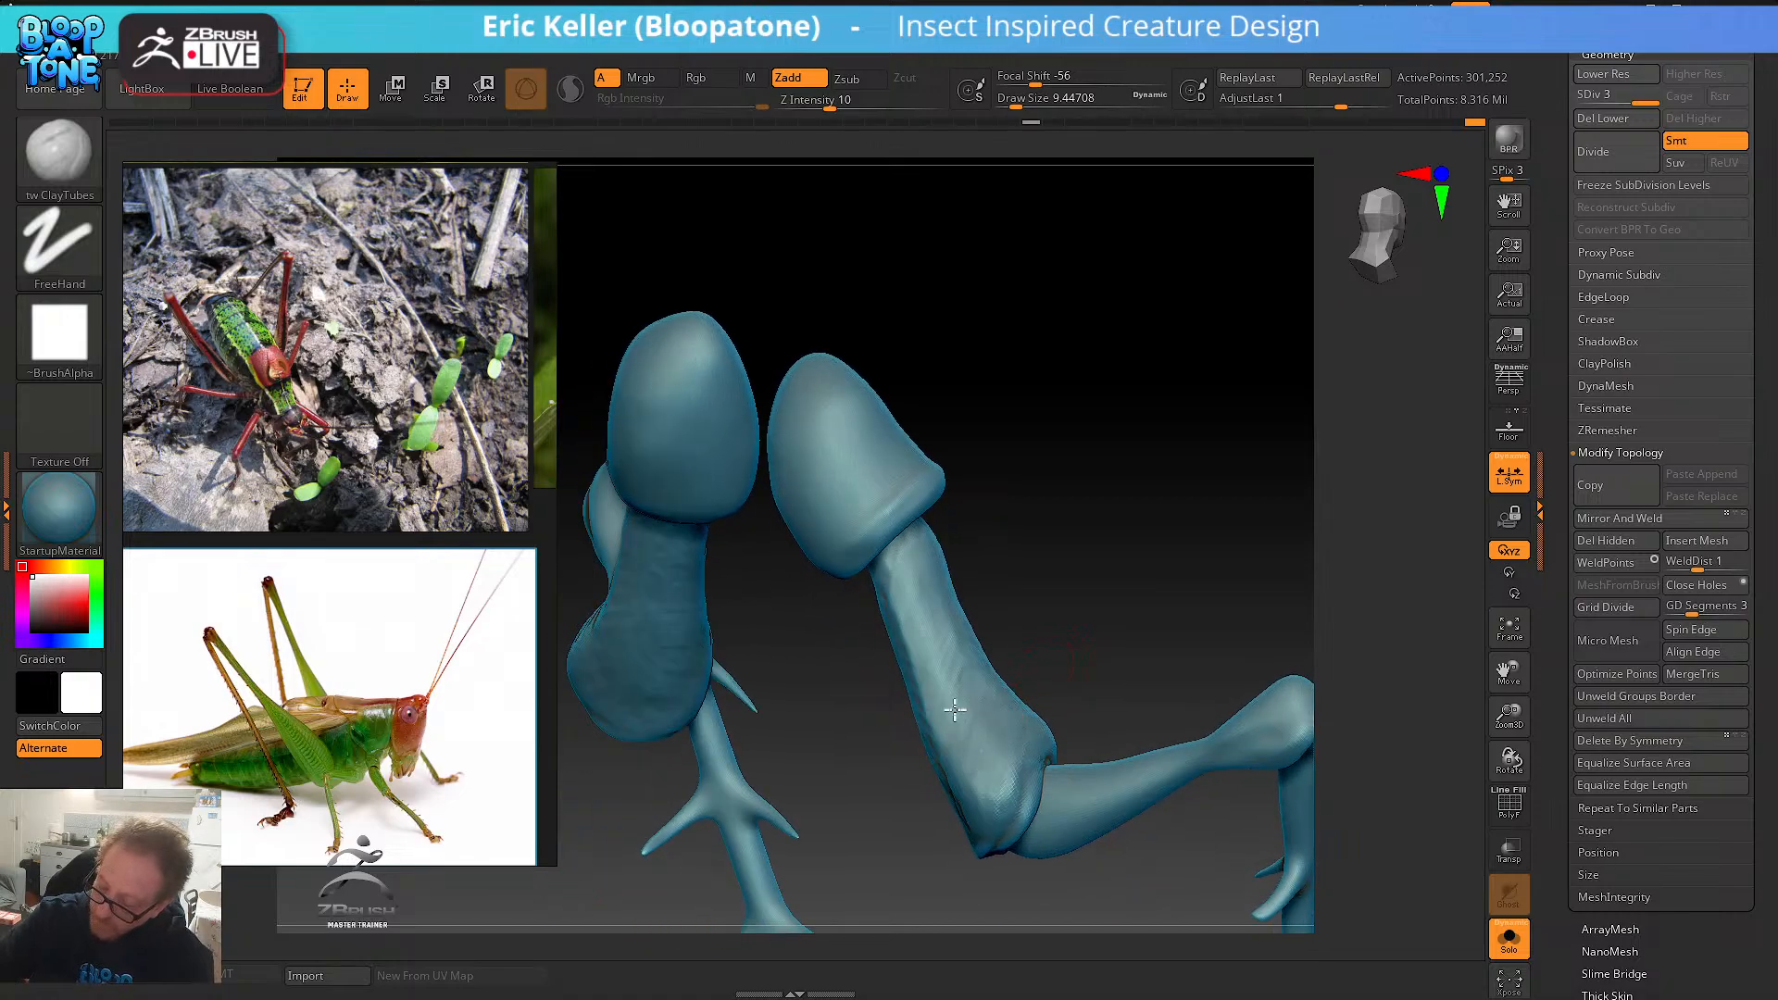
key(shift)
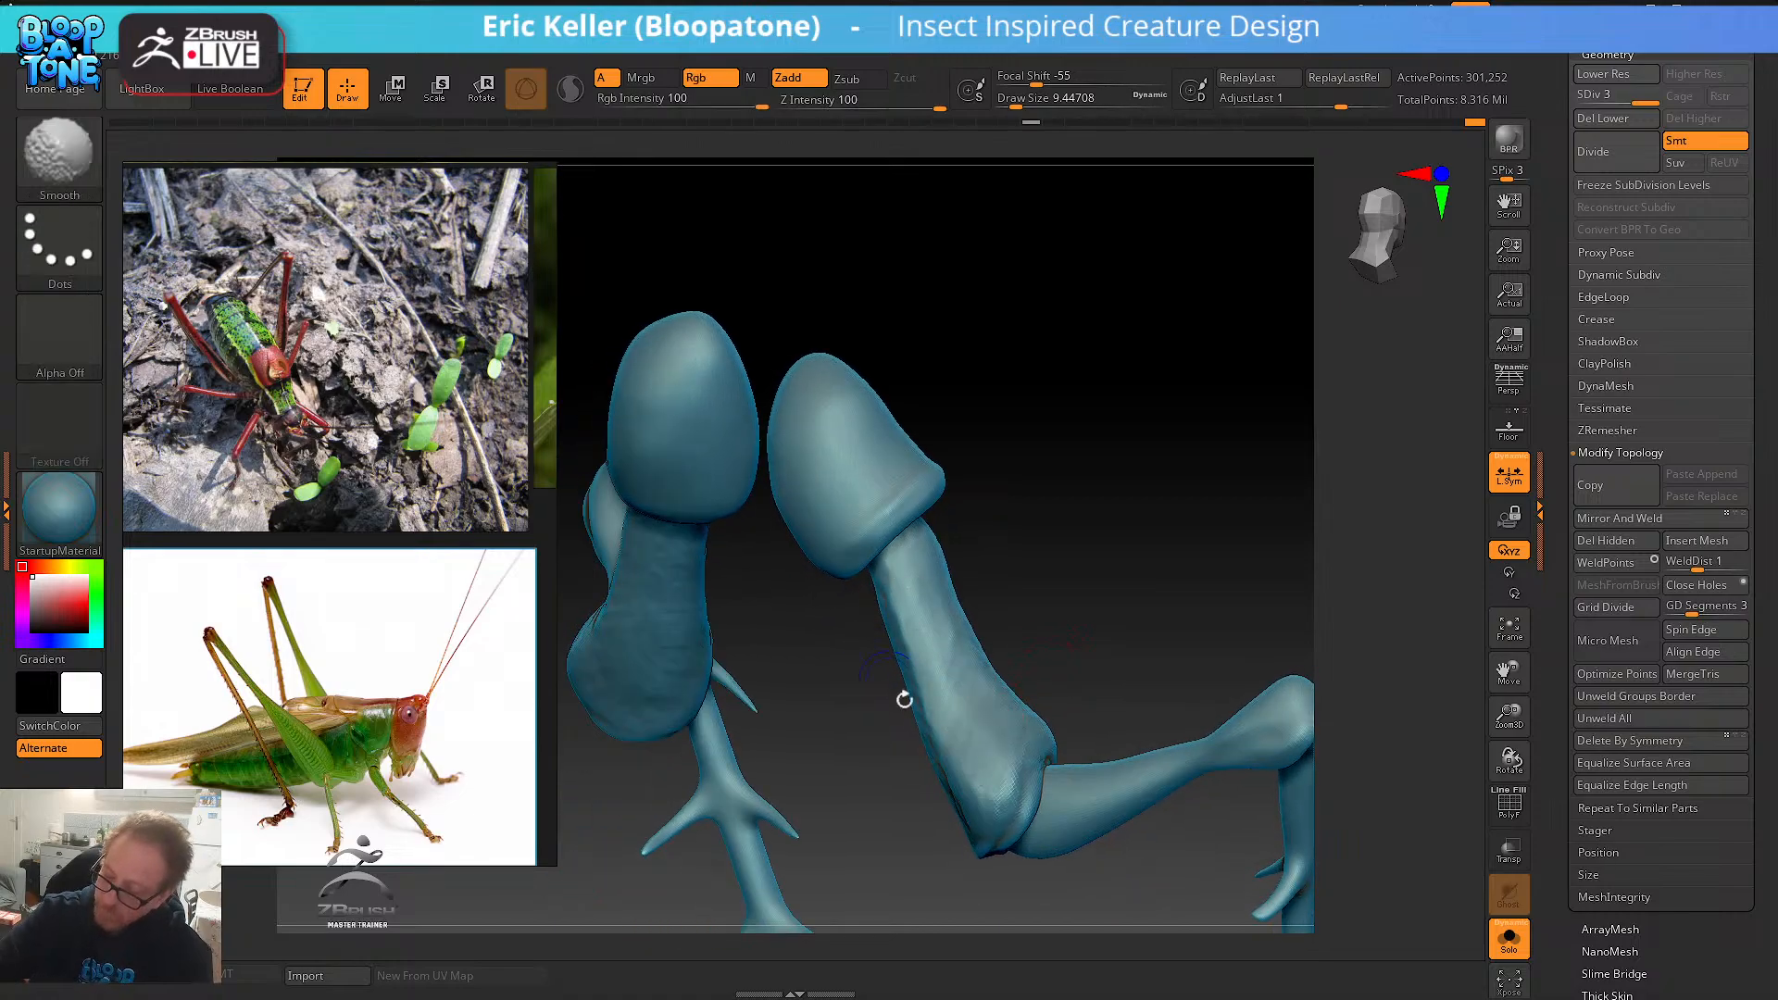
mouse_move(841, 639)
mouse_down()
mouse_move(1043, 599)
mouse_move(891, 686)
mouse_move(1163, 790)
mouse_move(1099, 741)
mouse_move(1083, 766)
mouse_up()
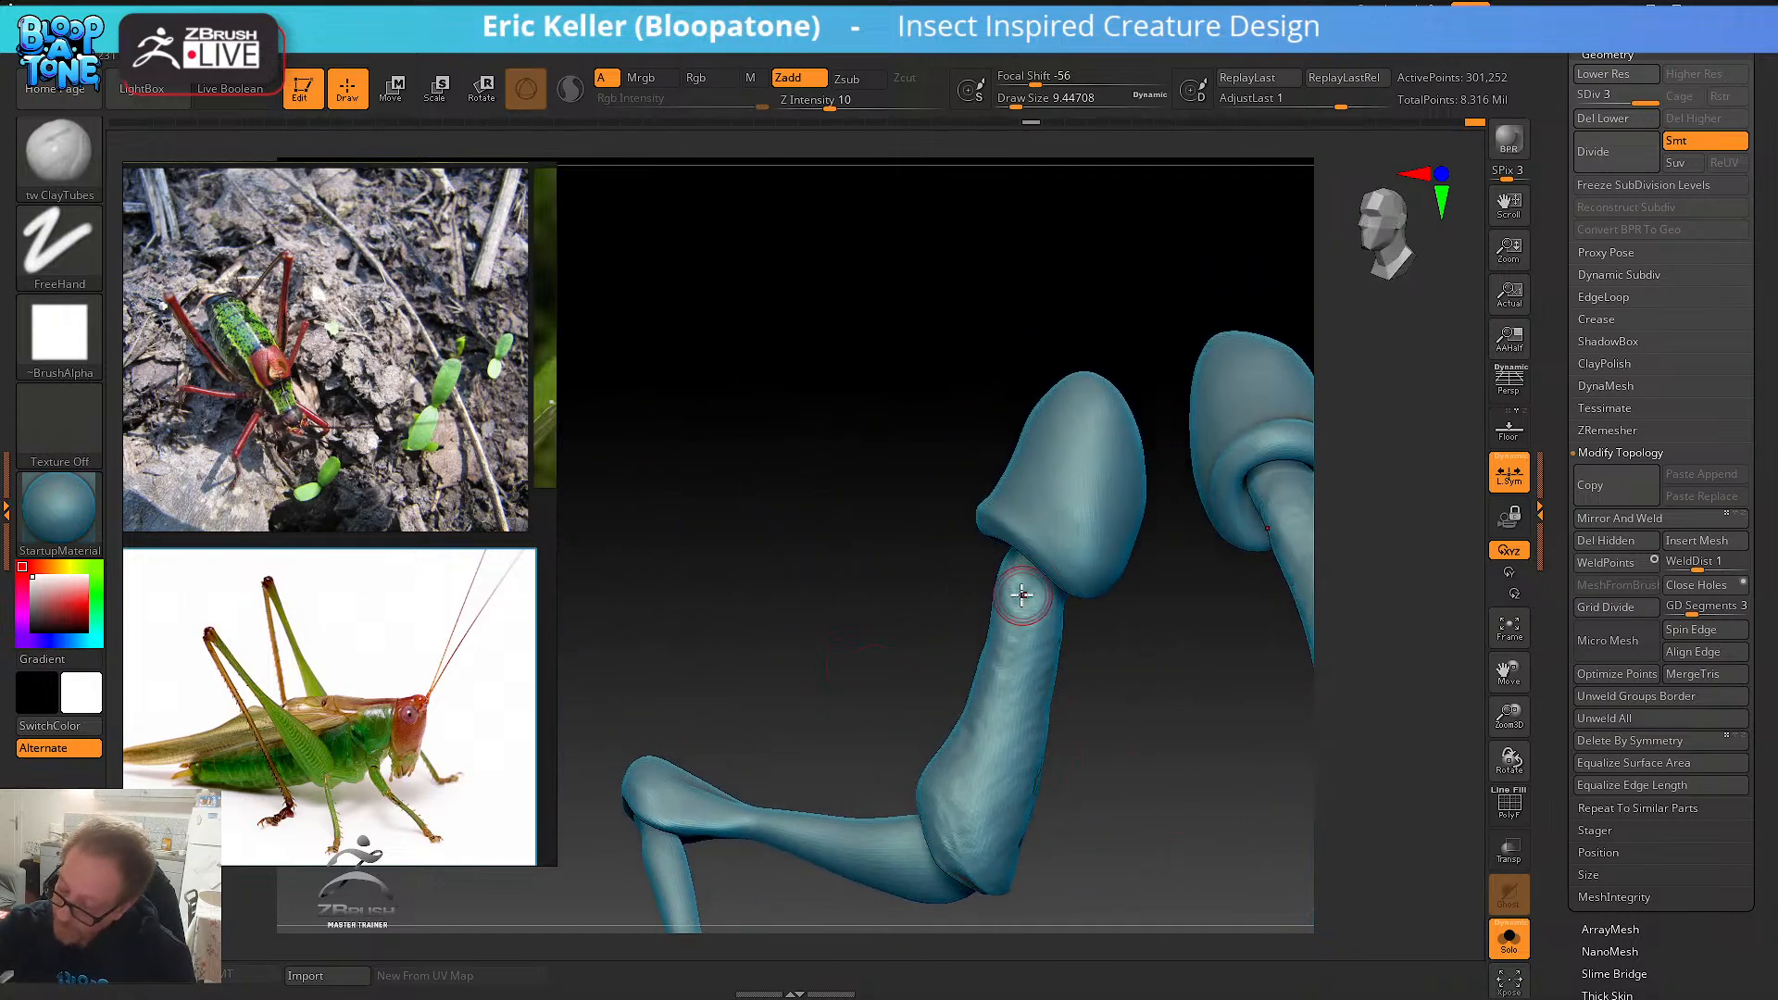
- Brush lengthwise clay strokes down the segment's opposite side from its neck to the lower joint, smoothing lightly near the neck
mouse_move(1021, 595)
mouse_down()
mouse_move(1044, 658)
mouse_move(1037, 699)
mouse_move(999, 723)
mouse_up()
drag(1002, 786, 1004, 871)
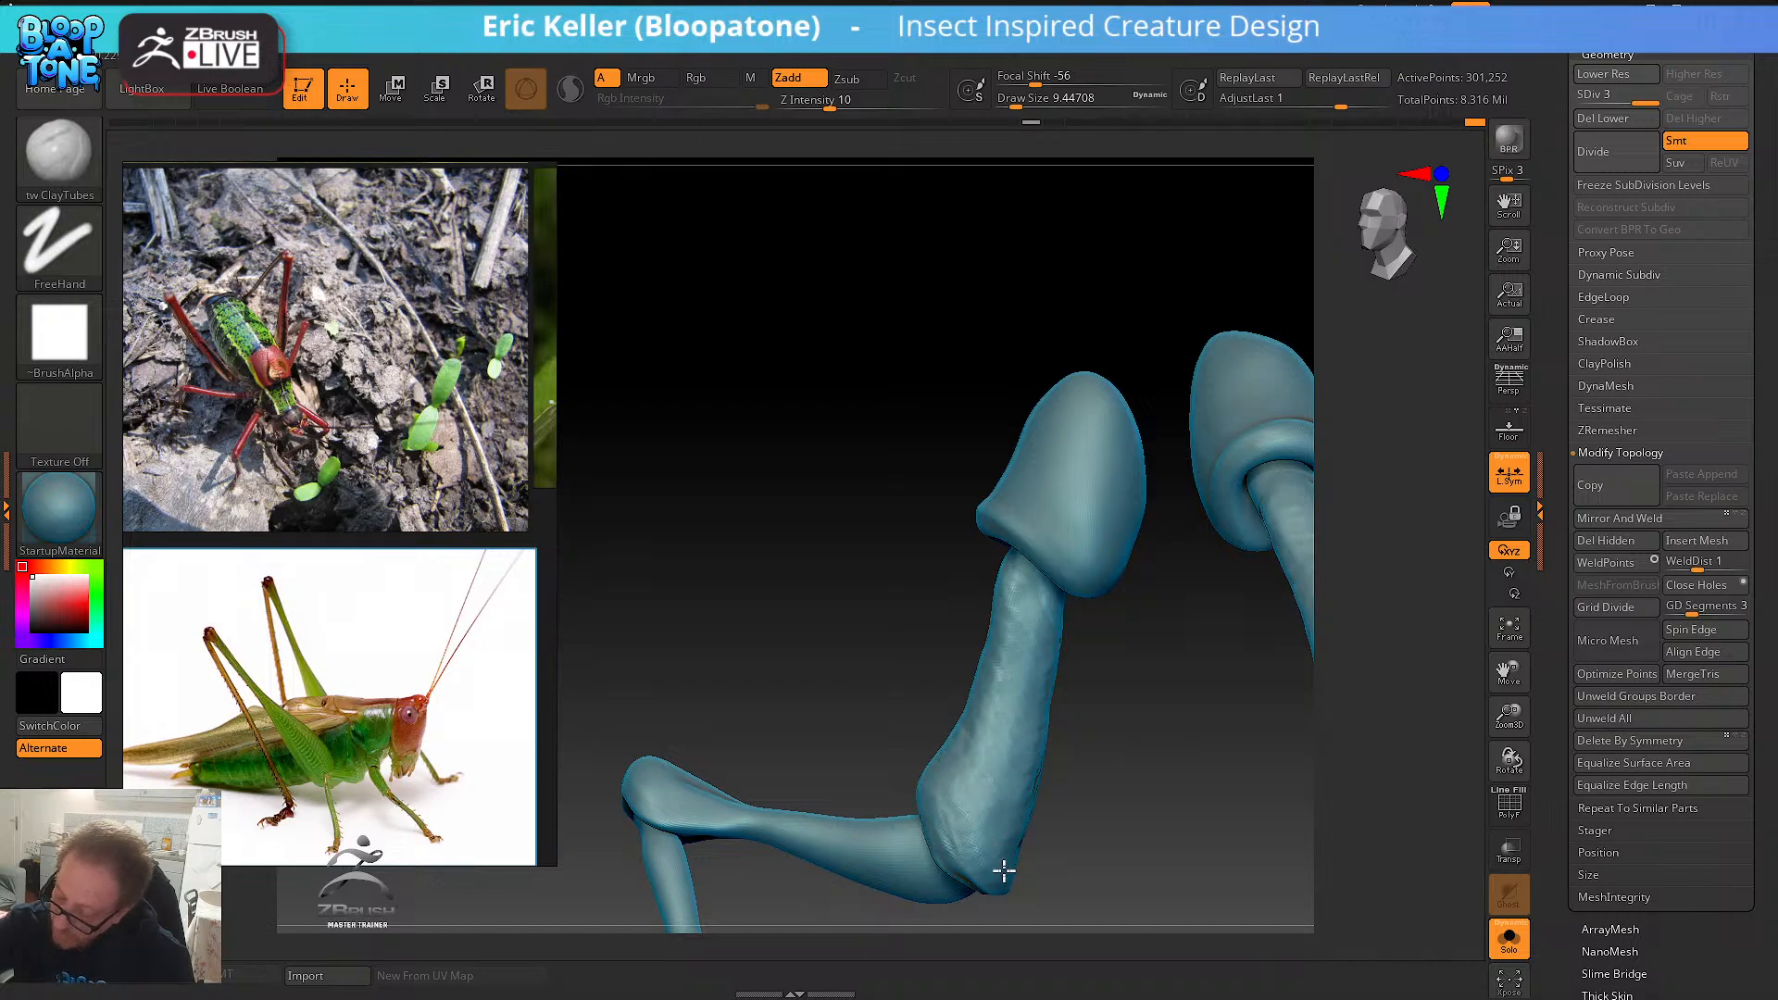
drag(1065, 815, 1070, 761)
mouse_move(992, 568)
mouse_down()
mouse_move(972, 606)
mouse_move(984, 661)
mouse_move(914, 733)
mouse_move(1026, 721)
mouse_up()
mouse_move(1016, 602)
shift+mouse_down()
mouse_move(1004, 654)
mouse_move(998, 628)
shift+mouse_up()
drag(1017, 567, 971, 801)
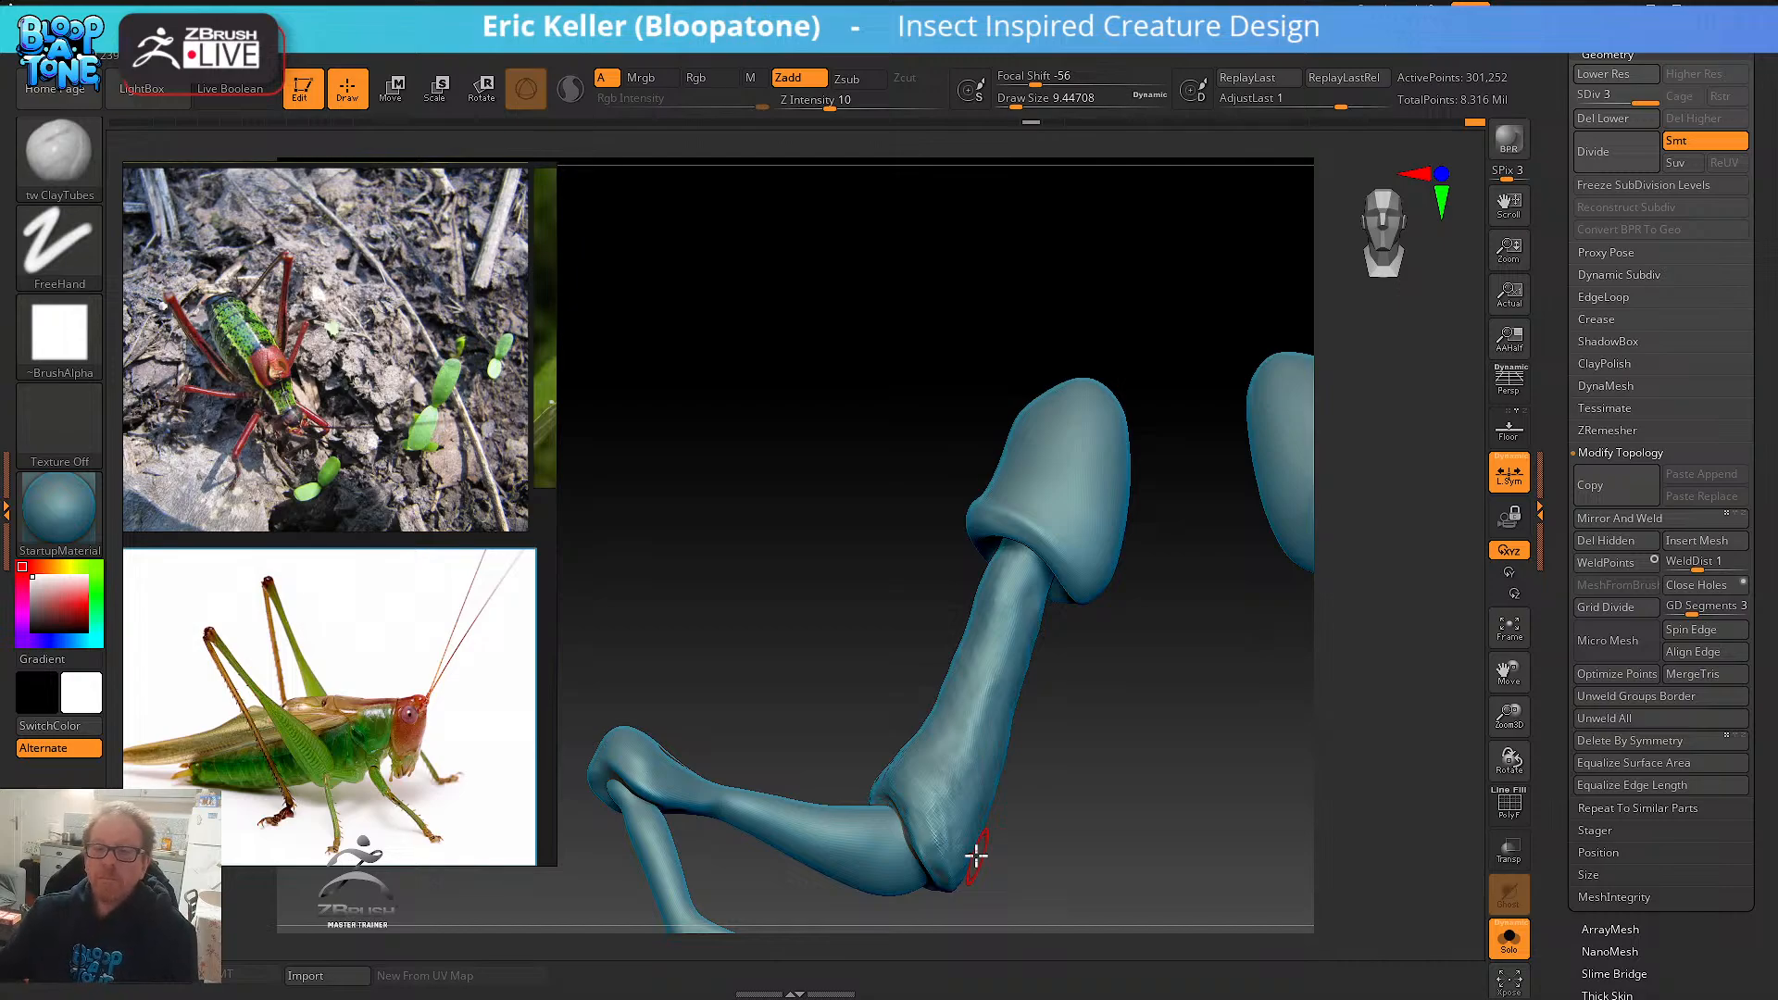
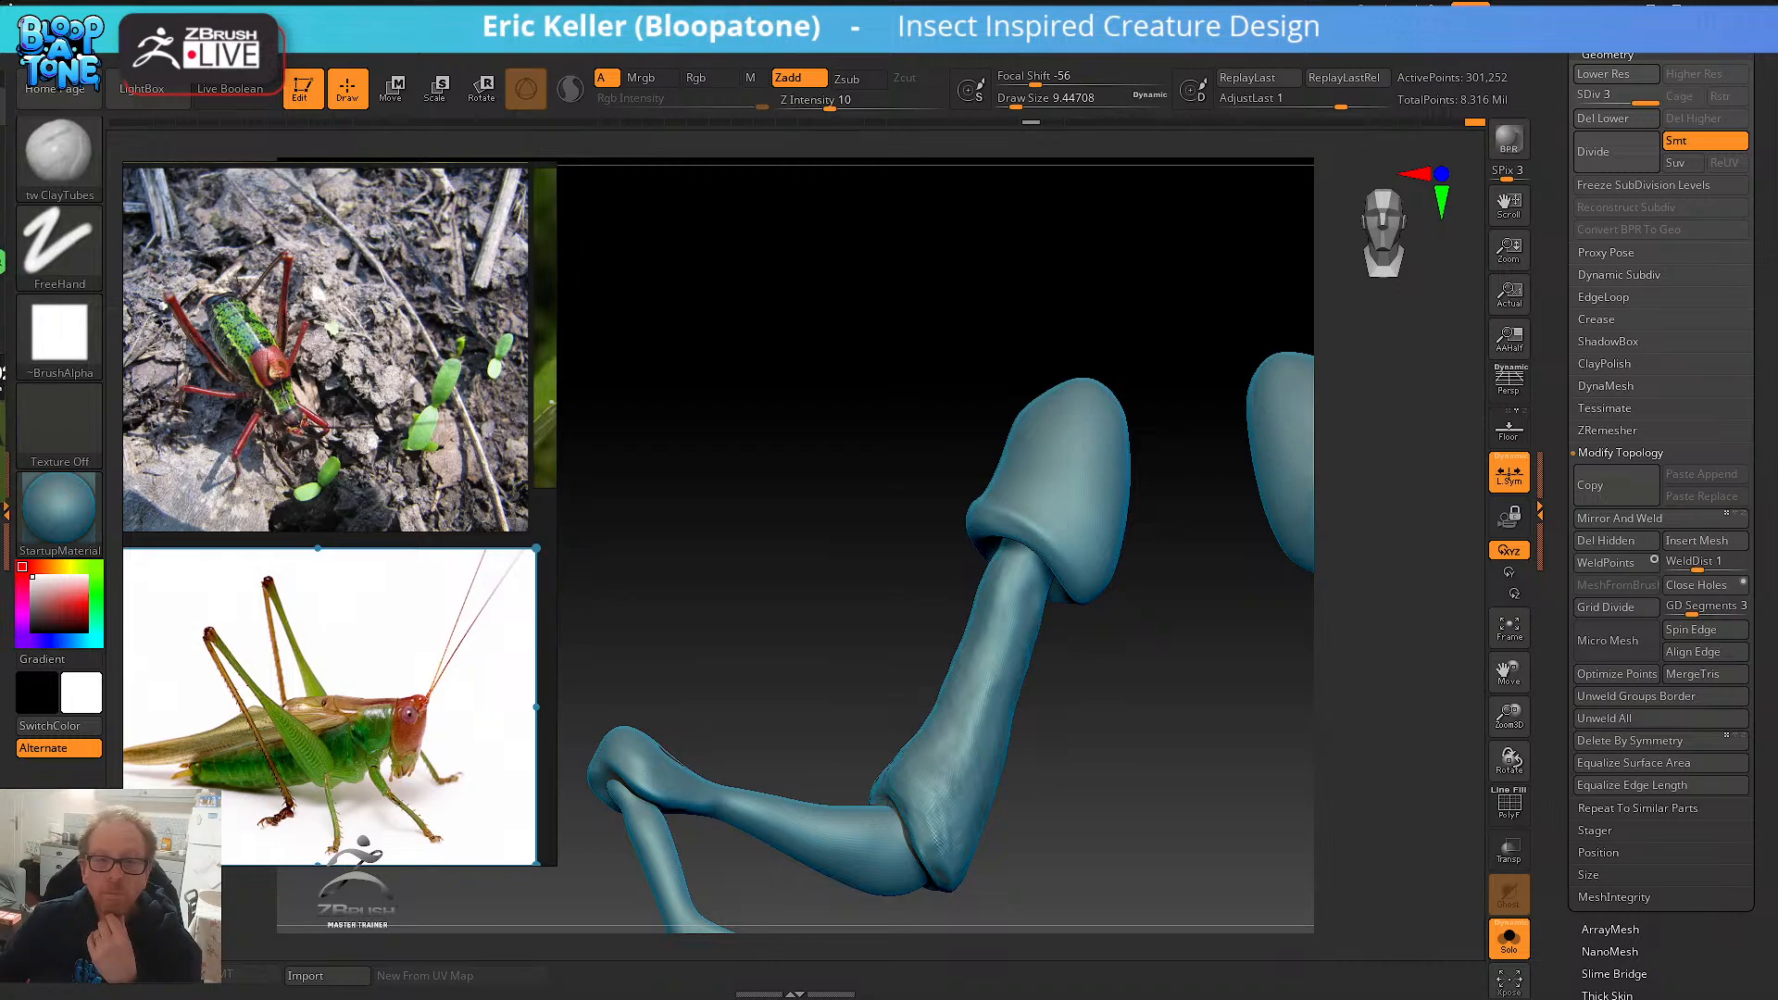
drag(0, 167, 1130, 87)
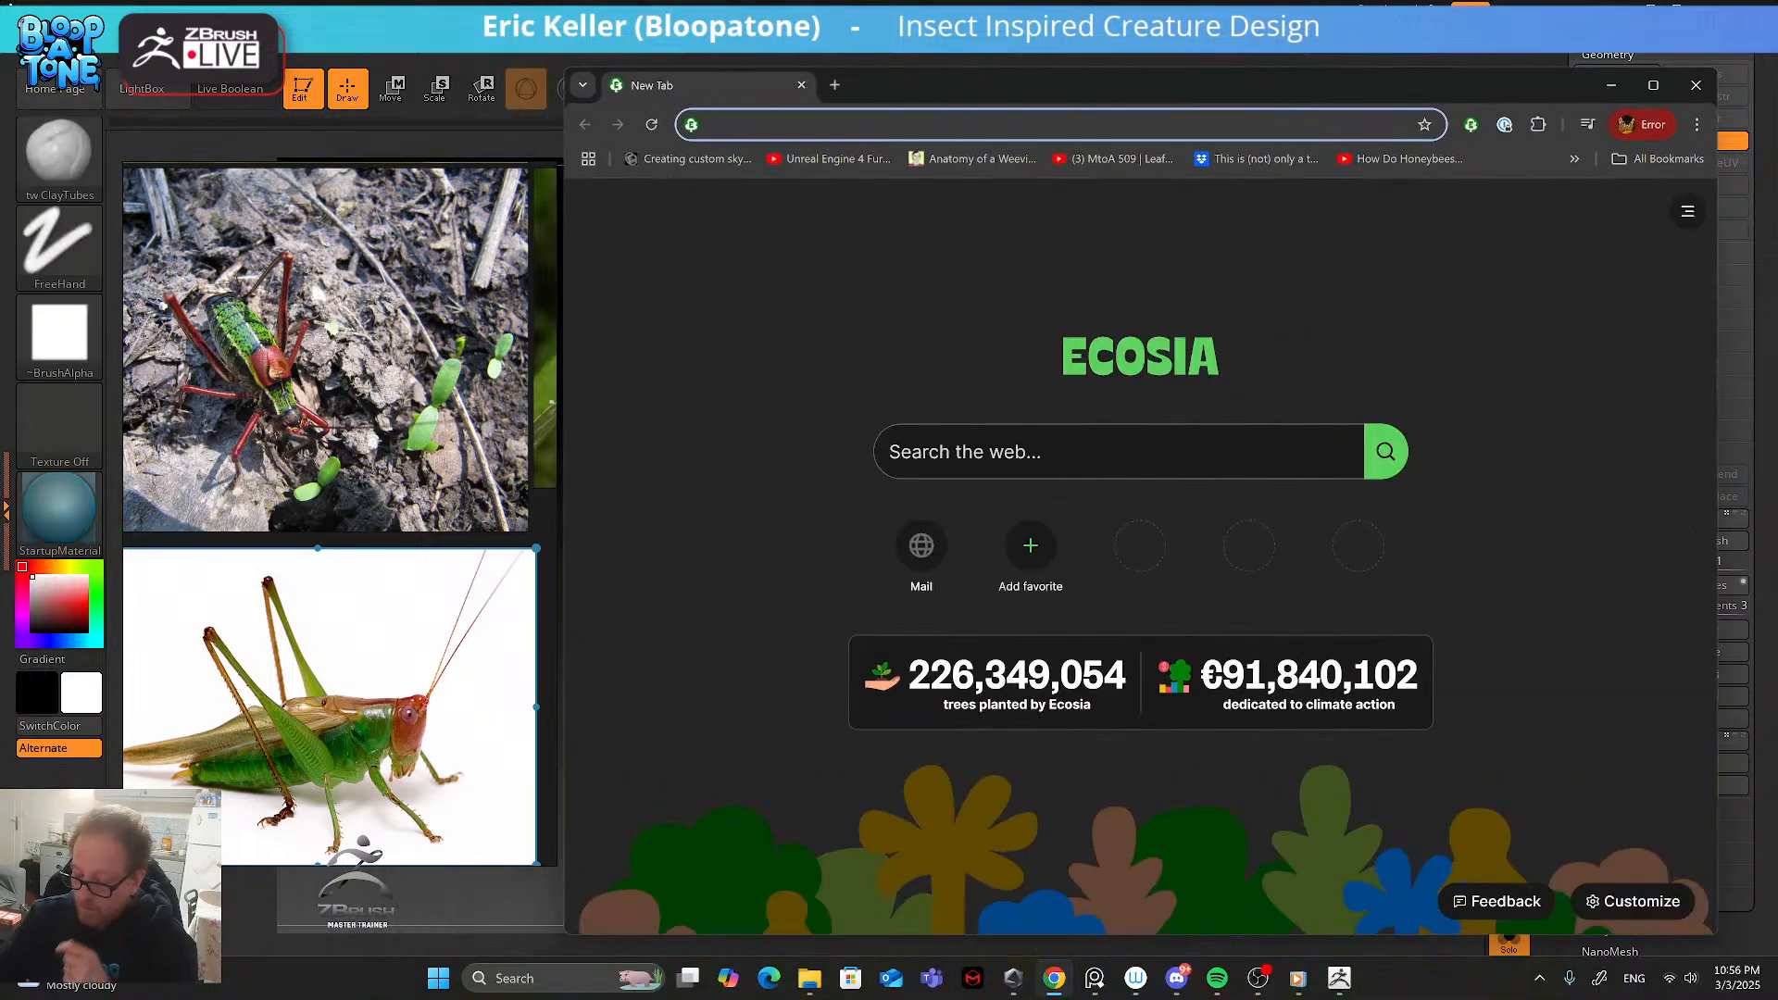
text(www.bl)
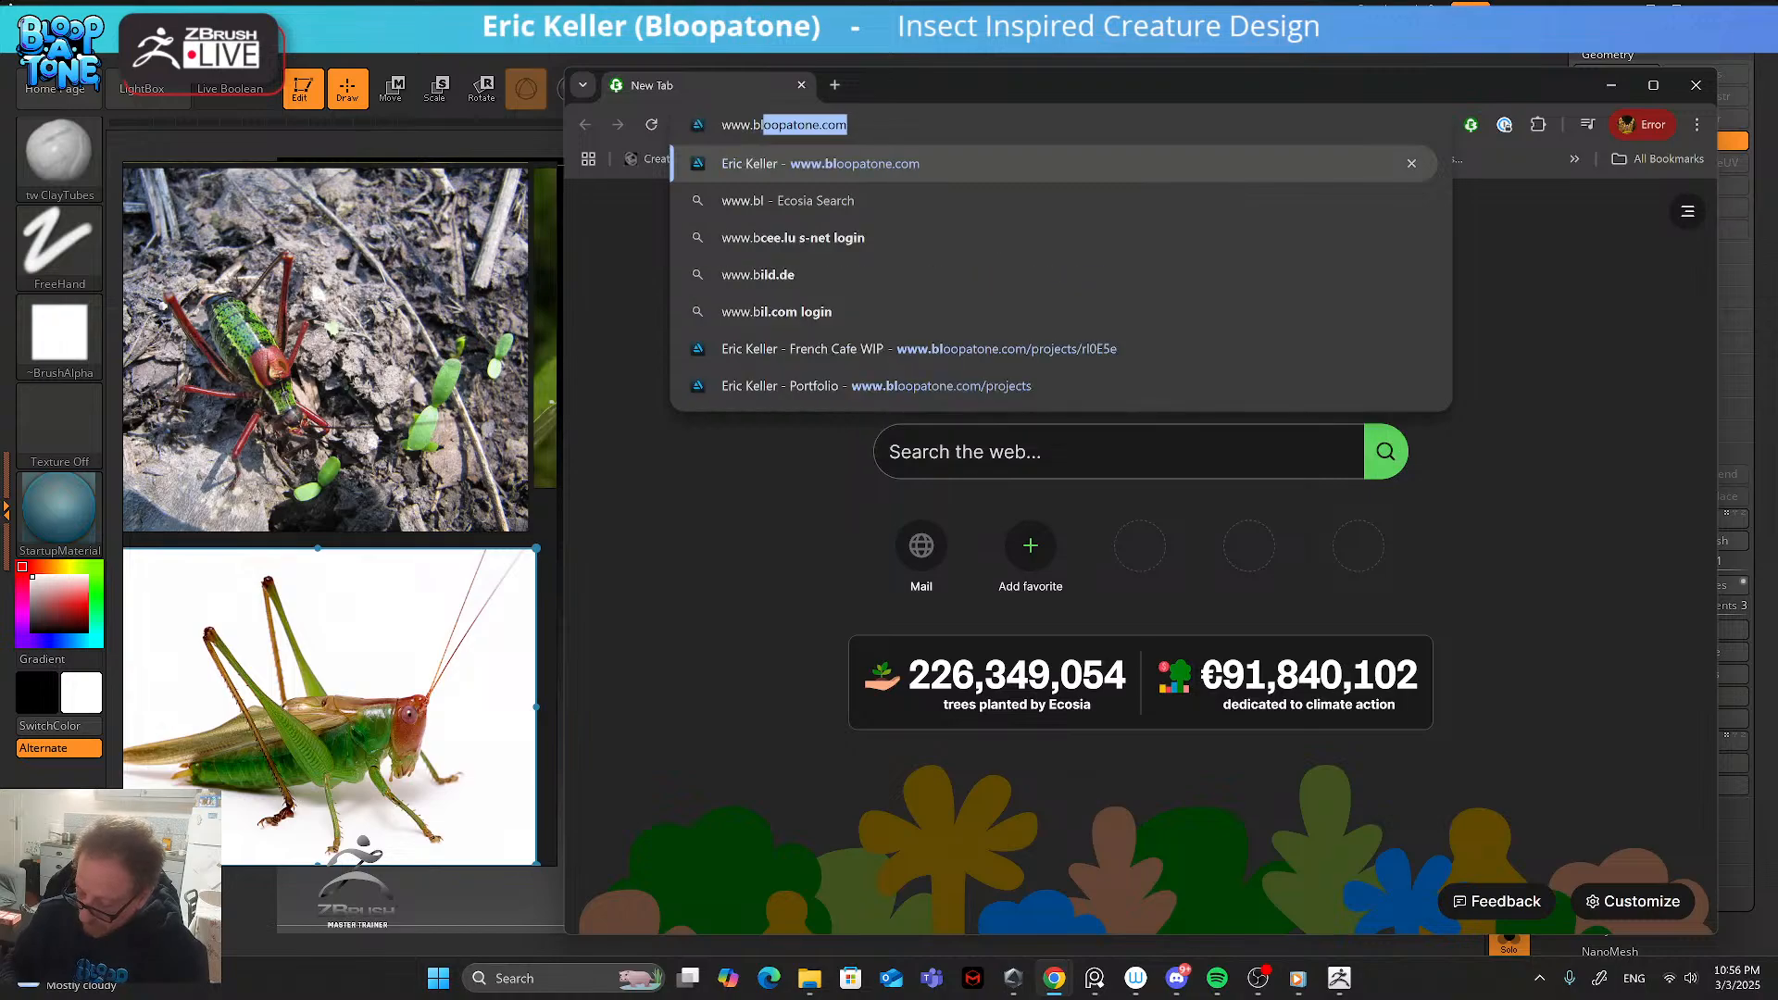
text(oopatone.co)
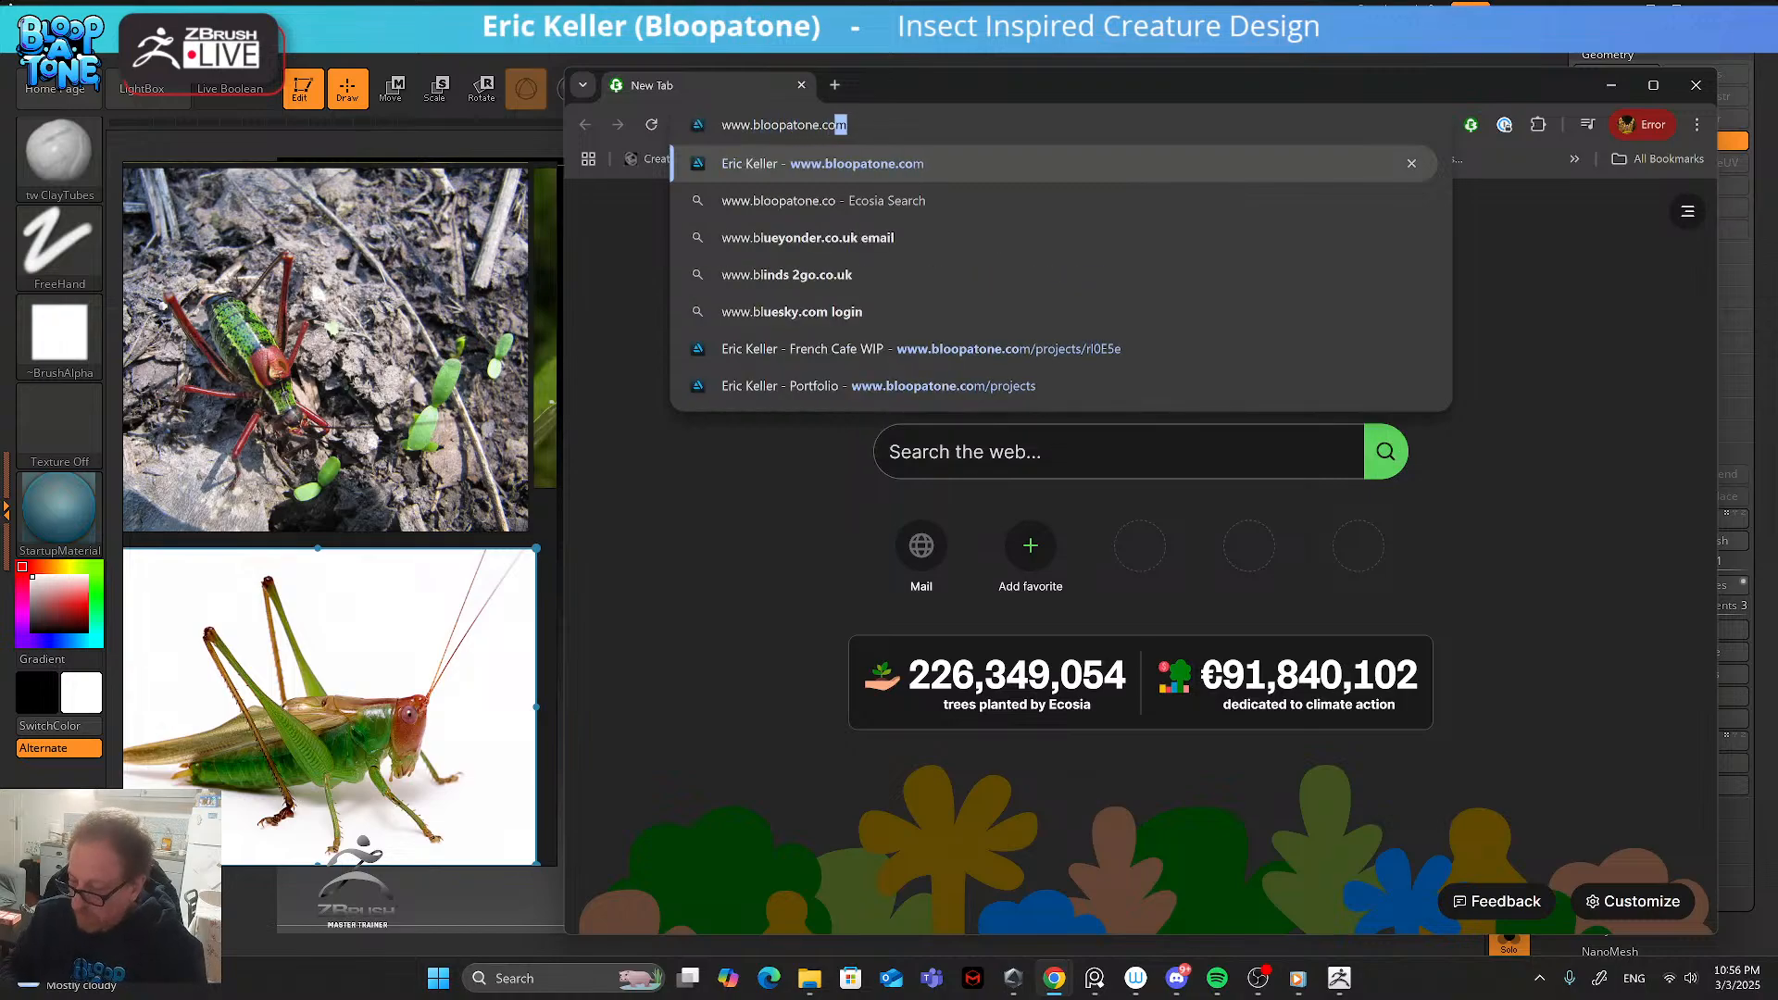
key(Return)
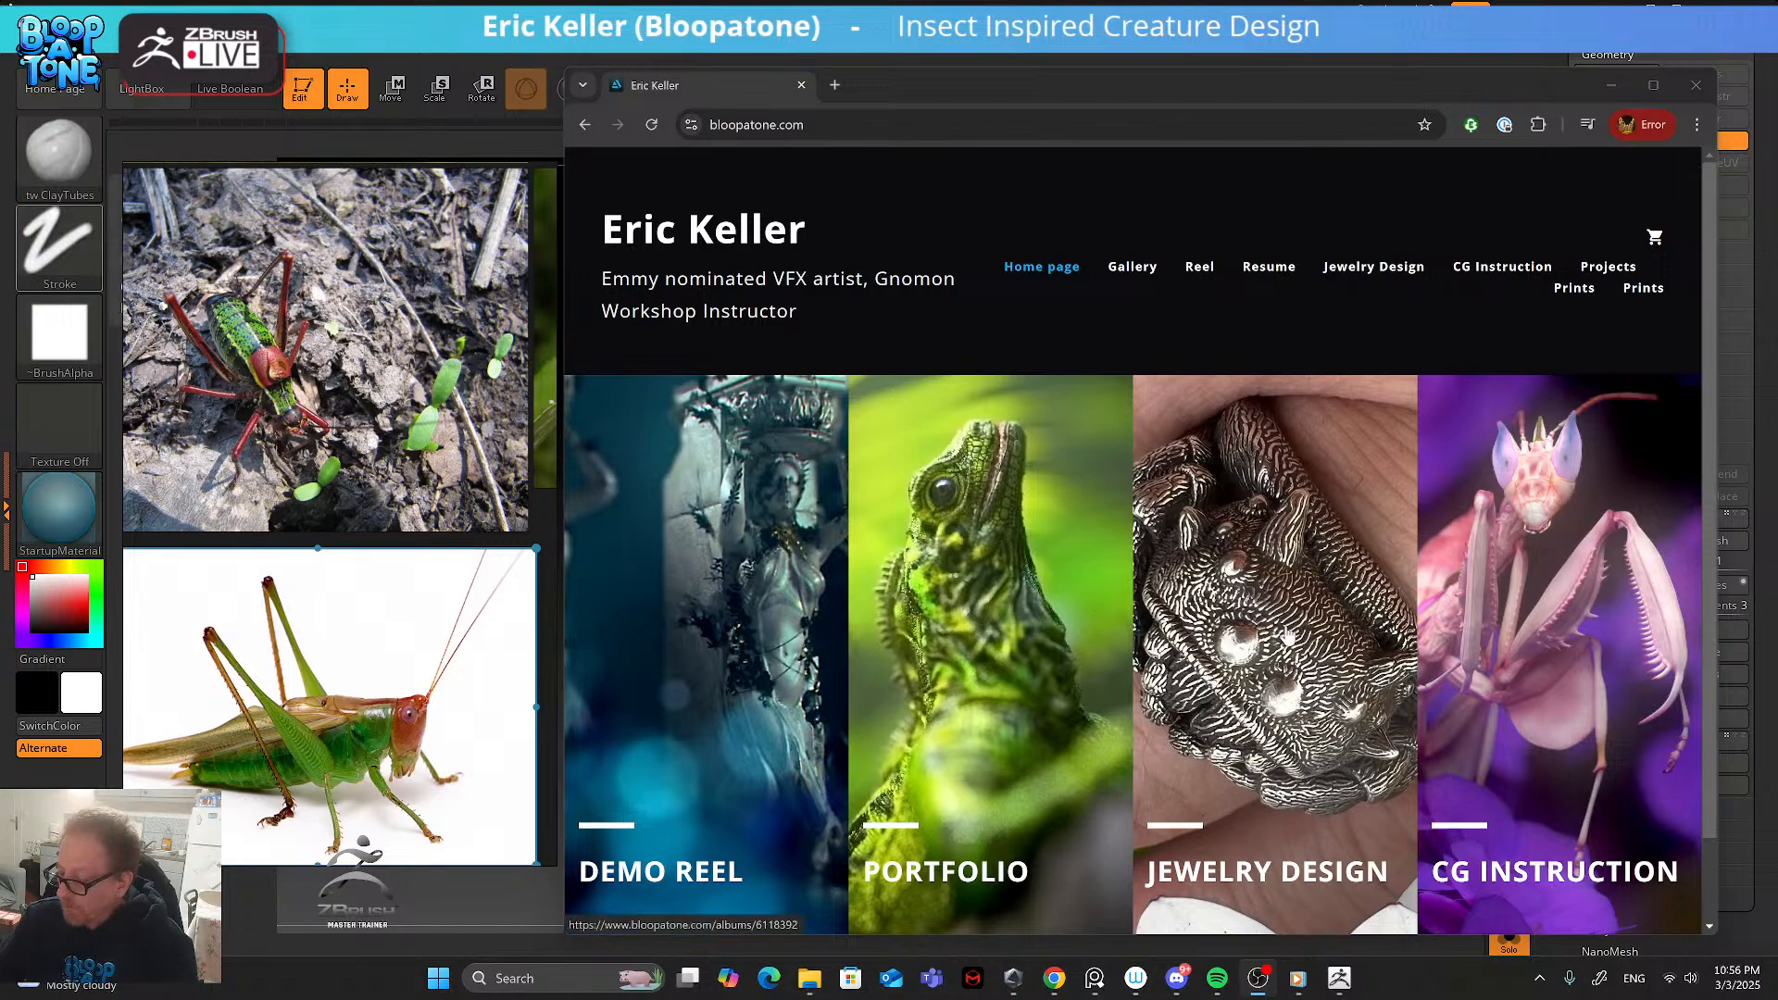
click(1295, 629)
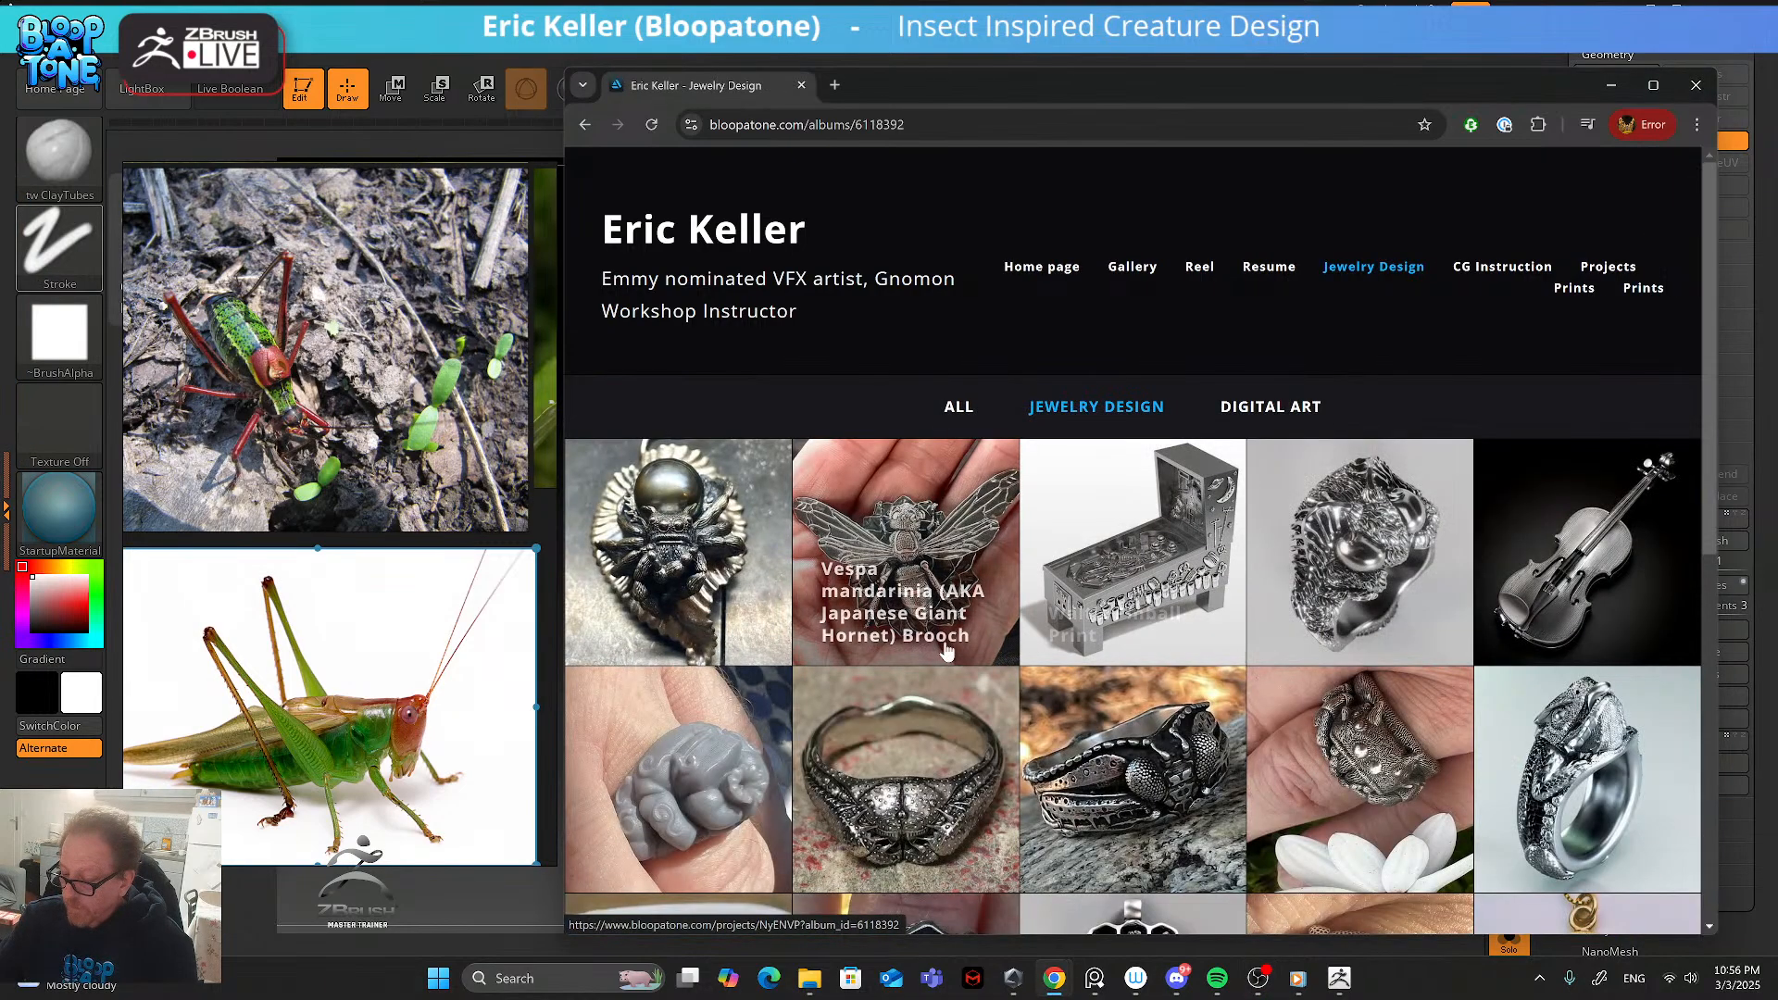
click(1012, 611)
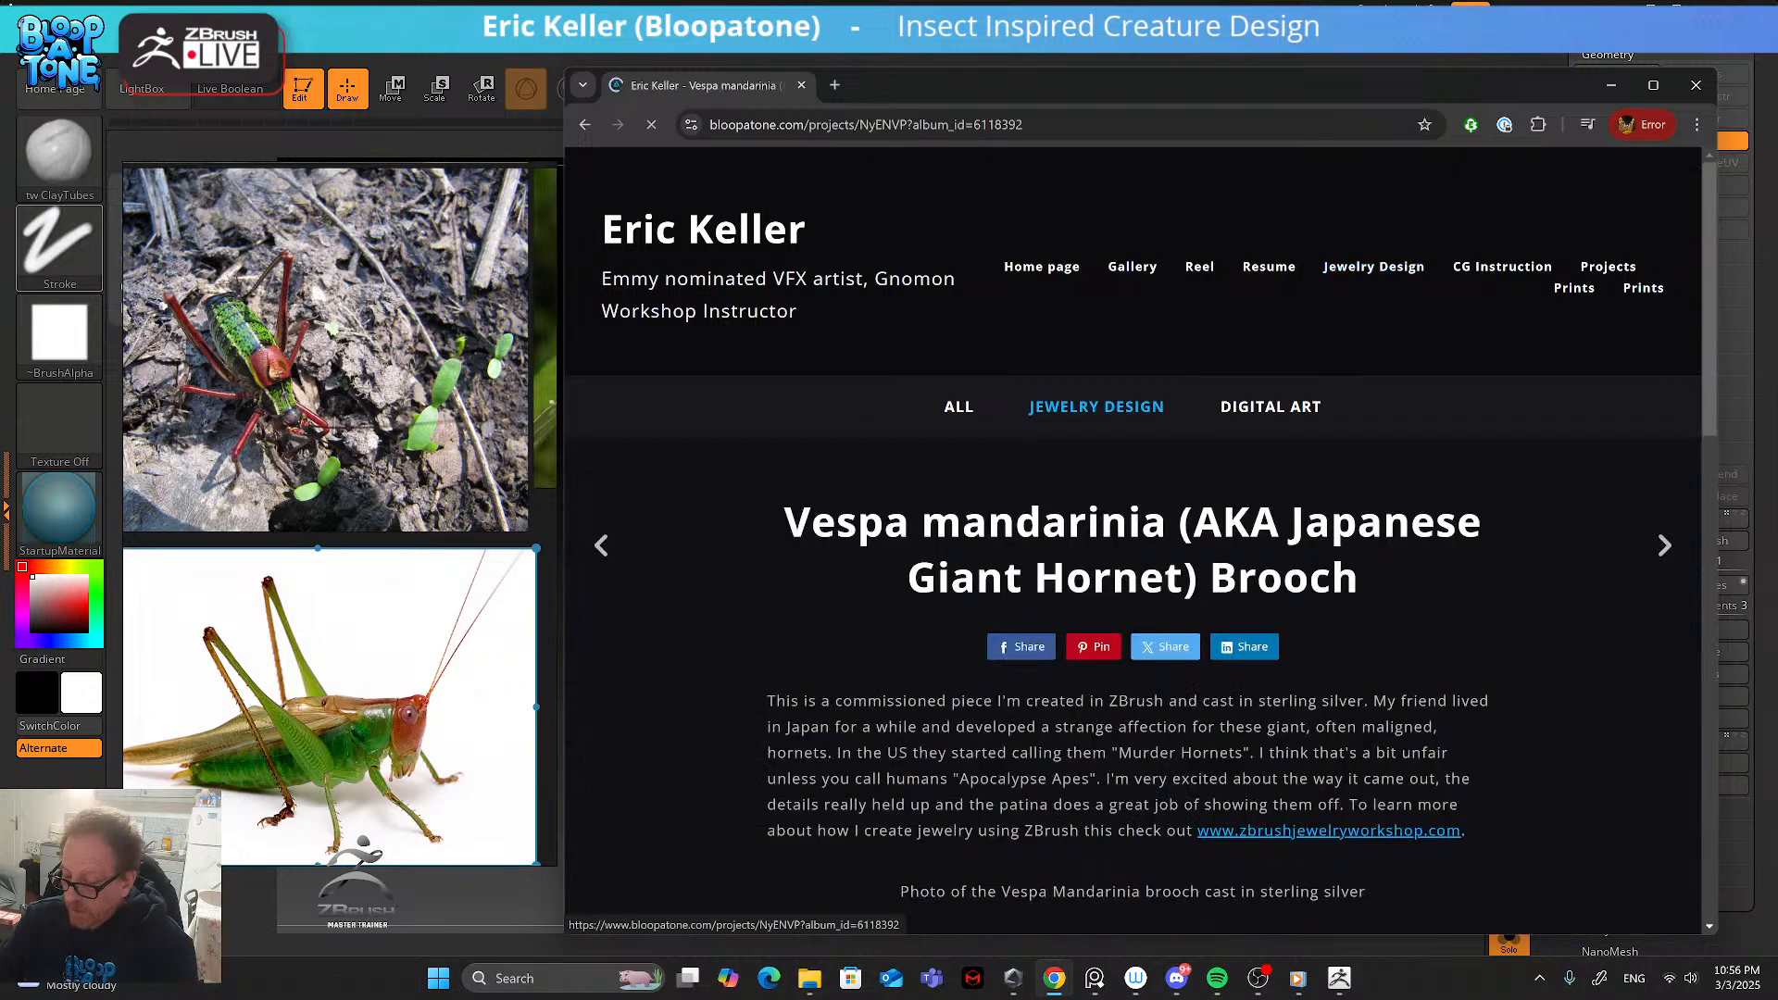
- Examine the photos of the hornet brooch cast in sterling silver for surface and leg detail
scroll(1012, 611, down, 10)
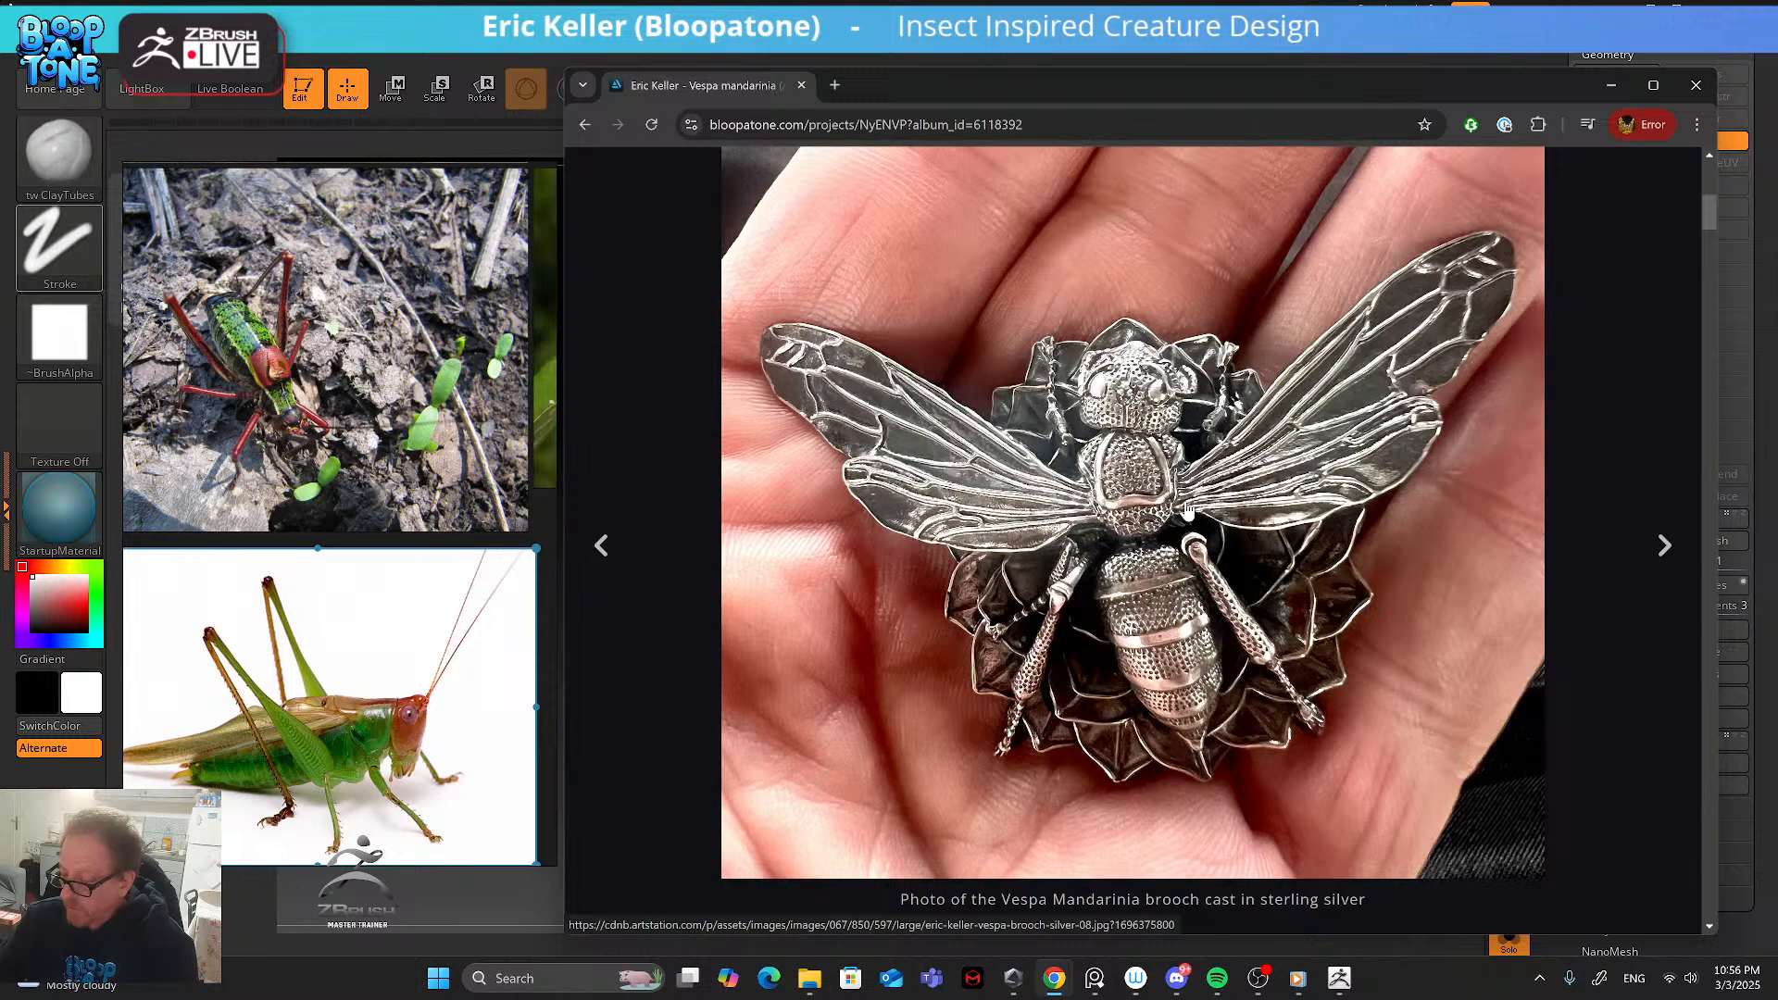
scroll(1083, 553, down, 15)
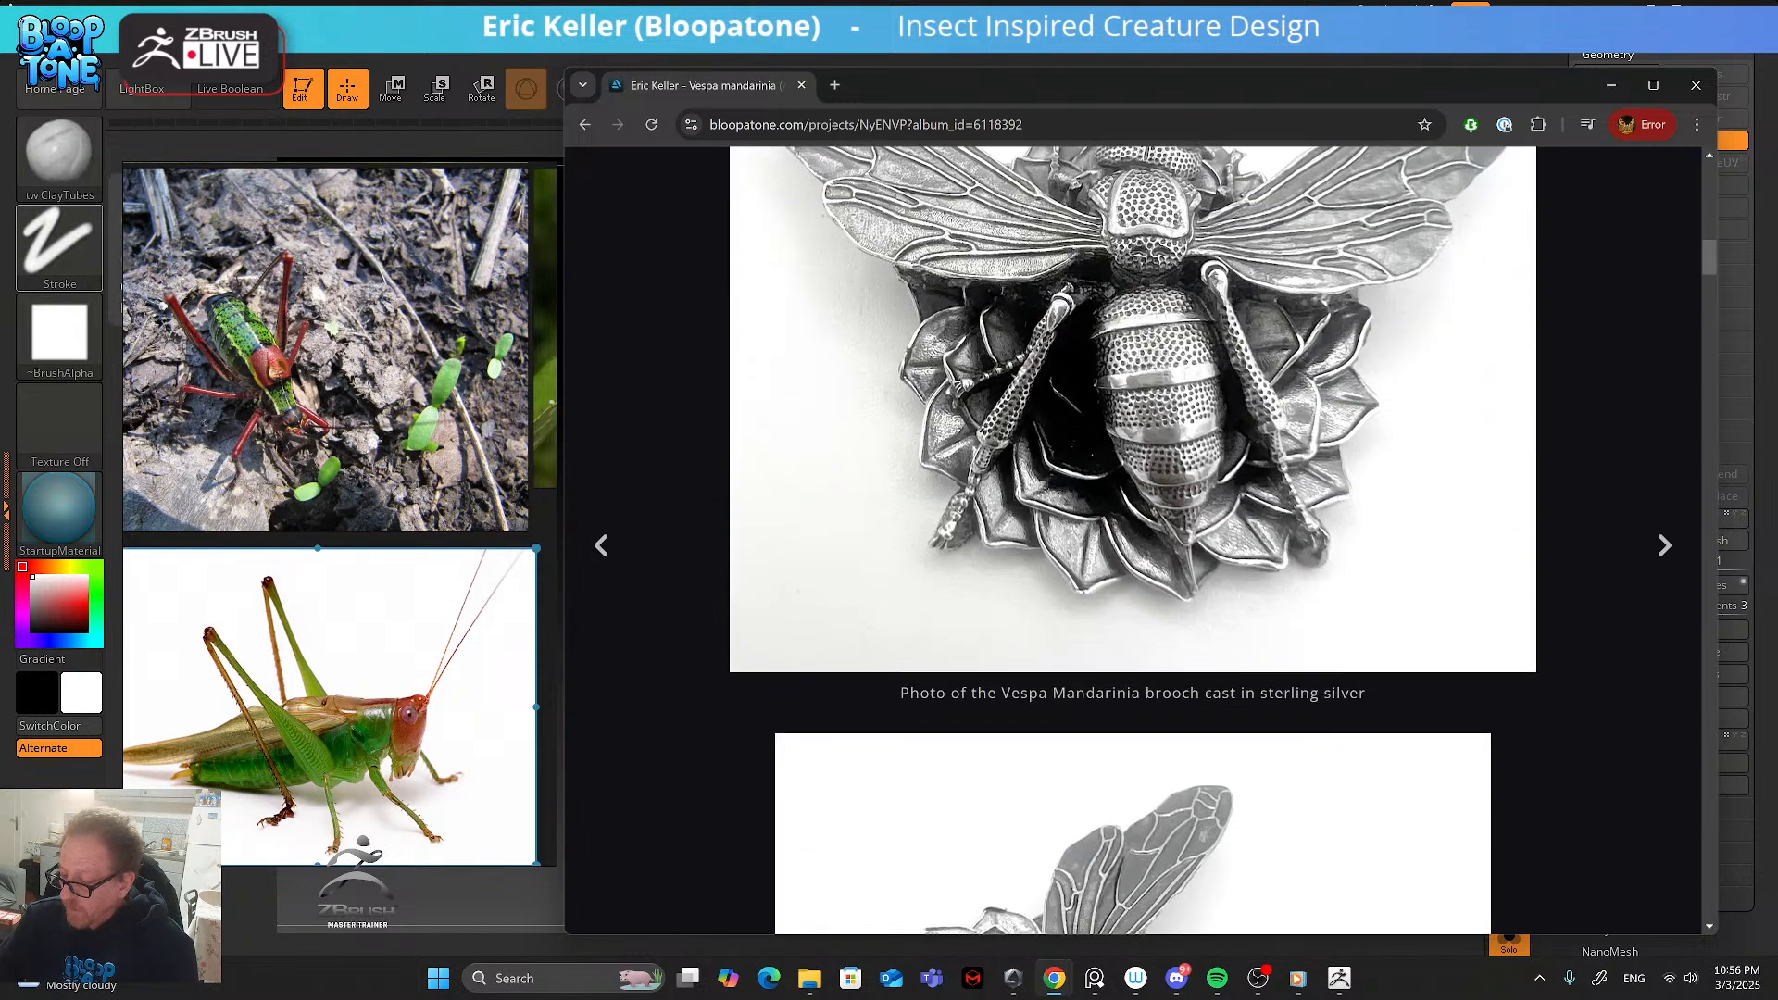
scroll(1084, 554, down, 15)
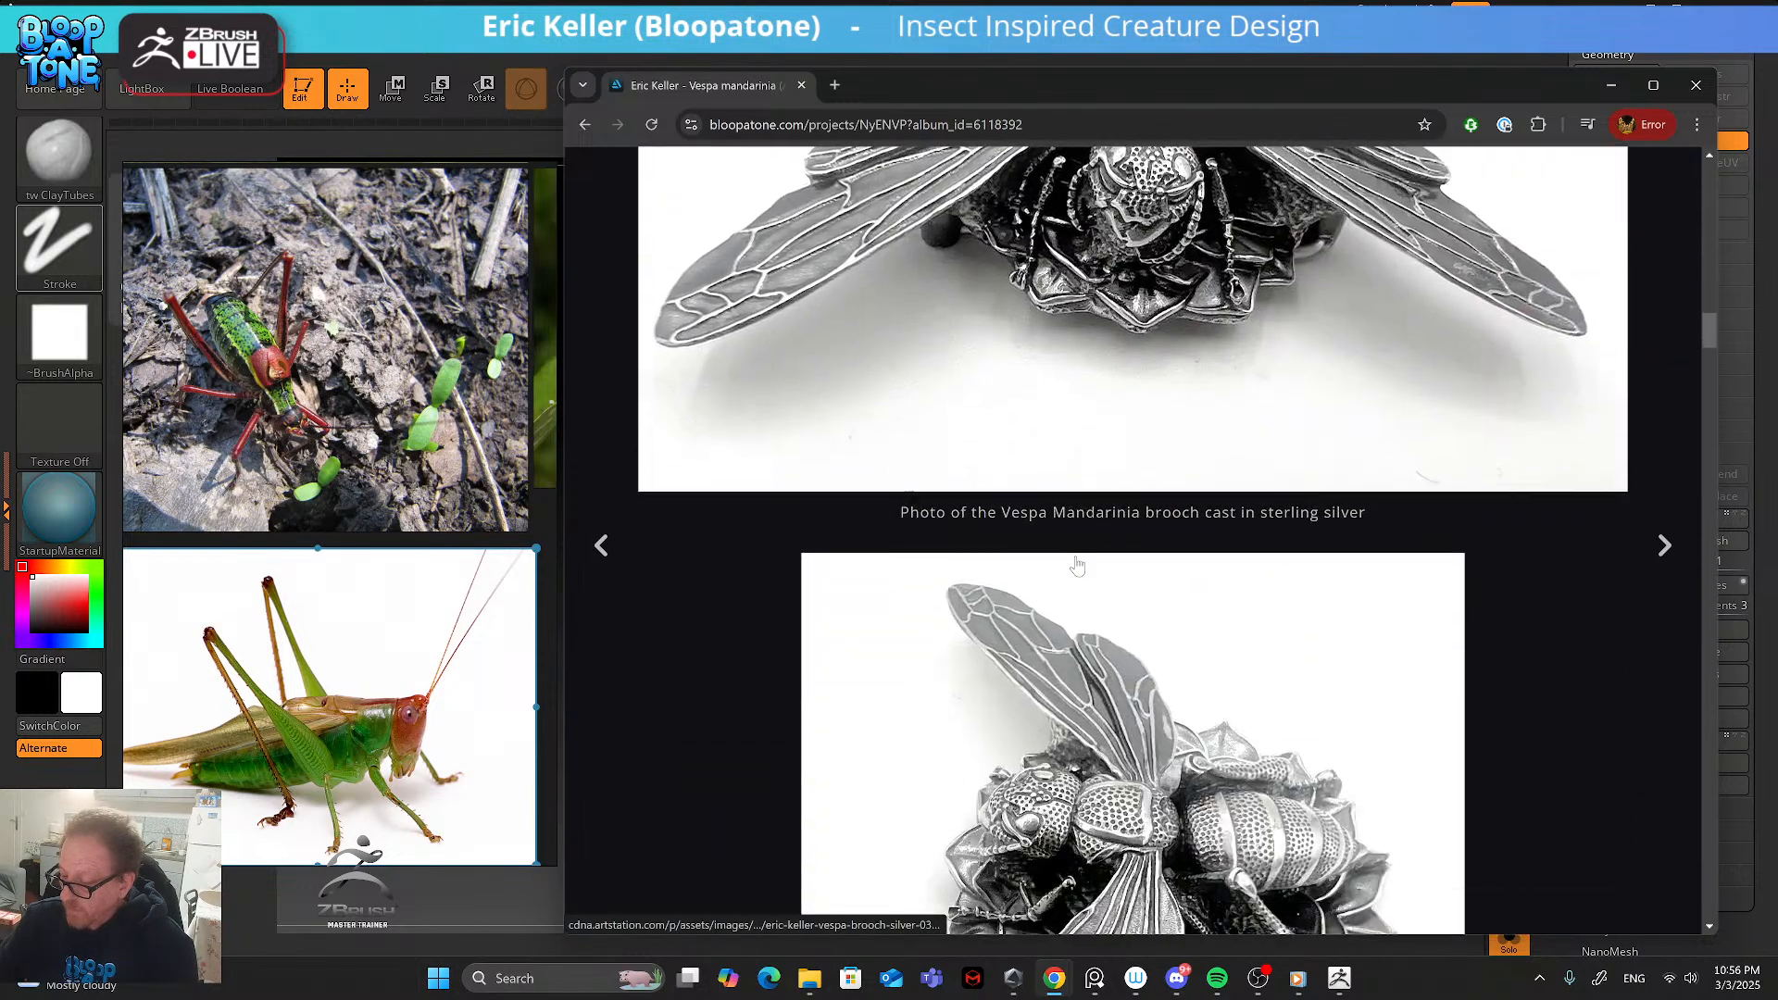
scroll(1074, 570, down, 15)
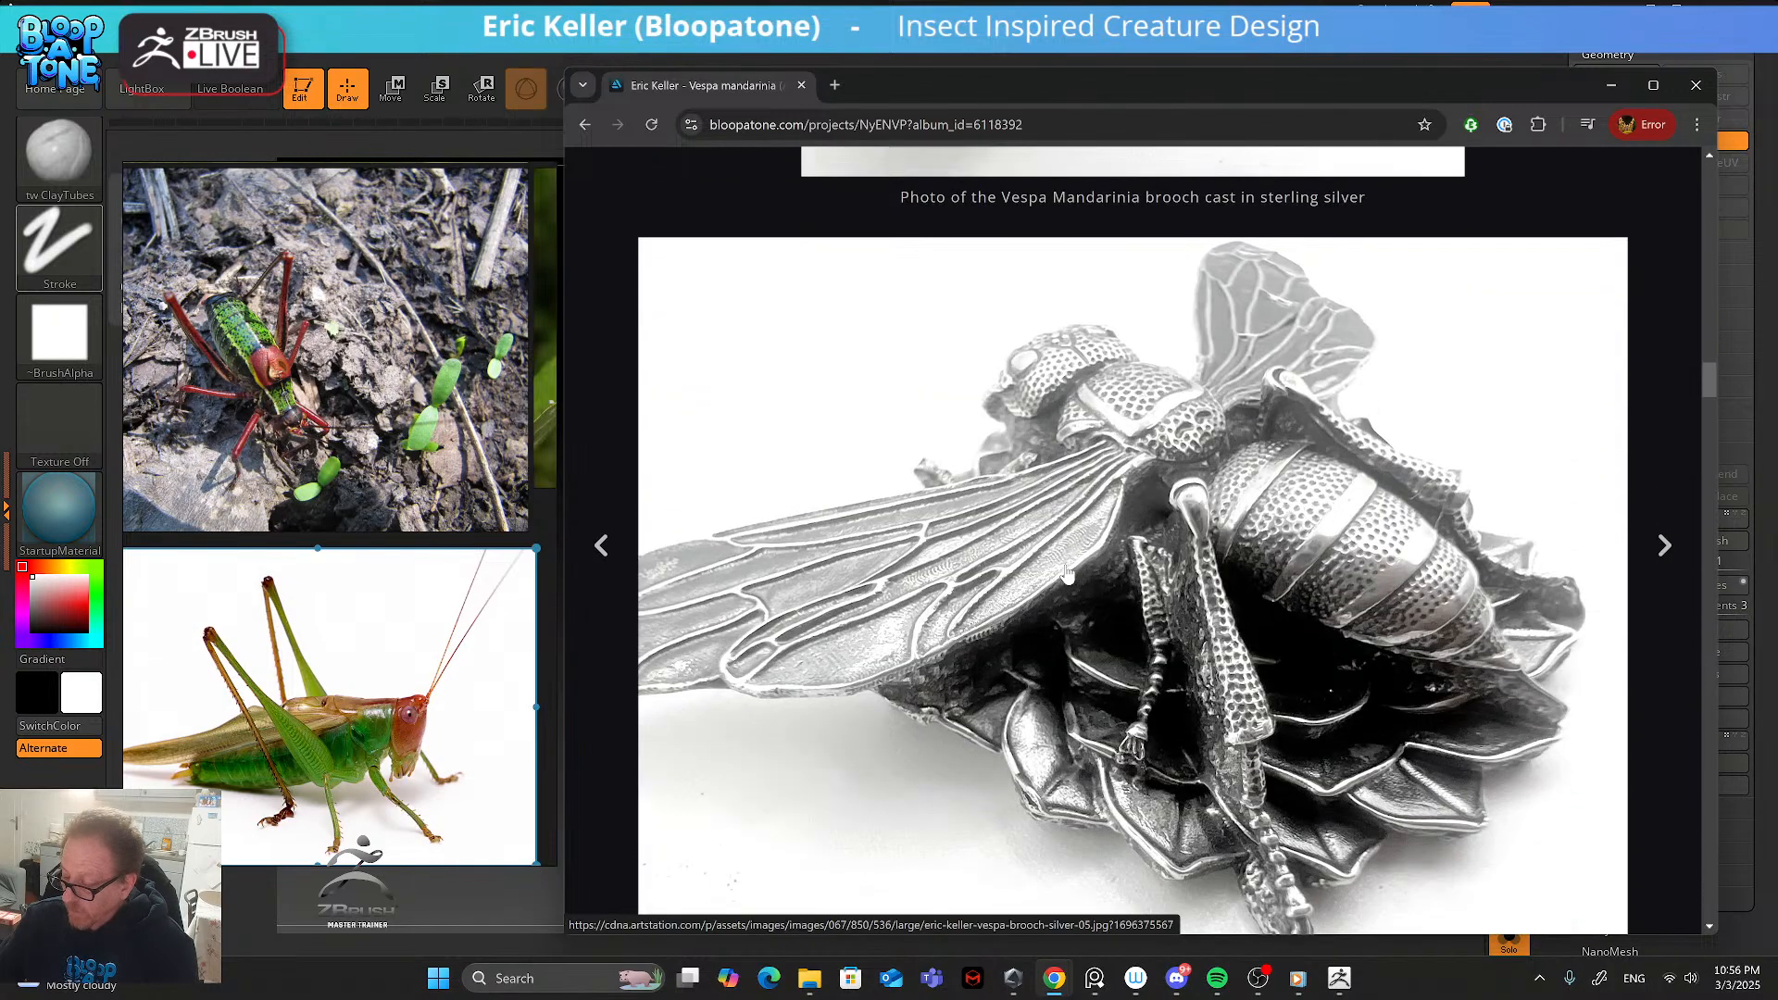
scroll(1066, 574, down, 15)
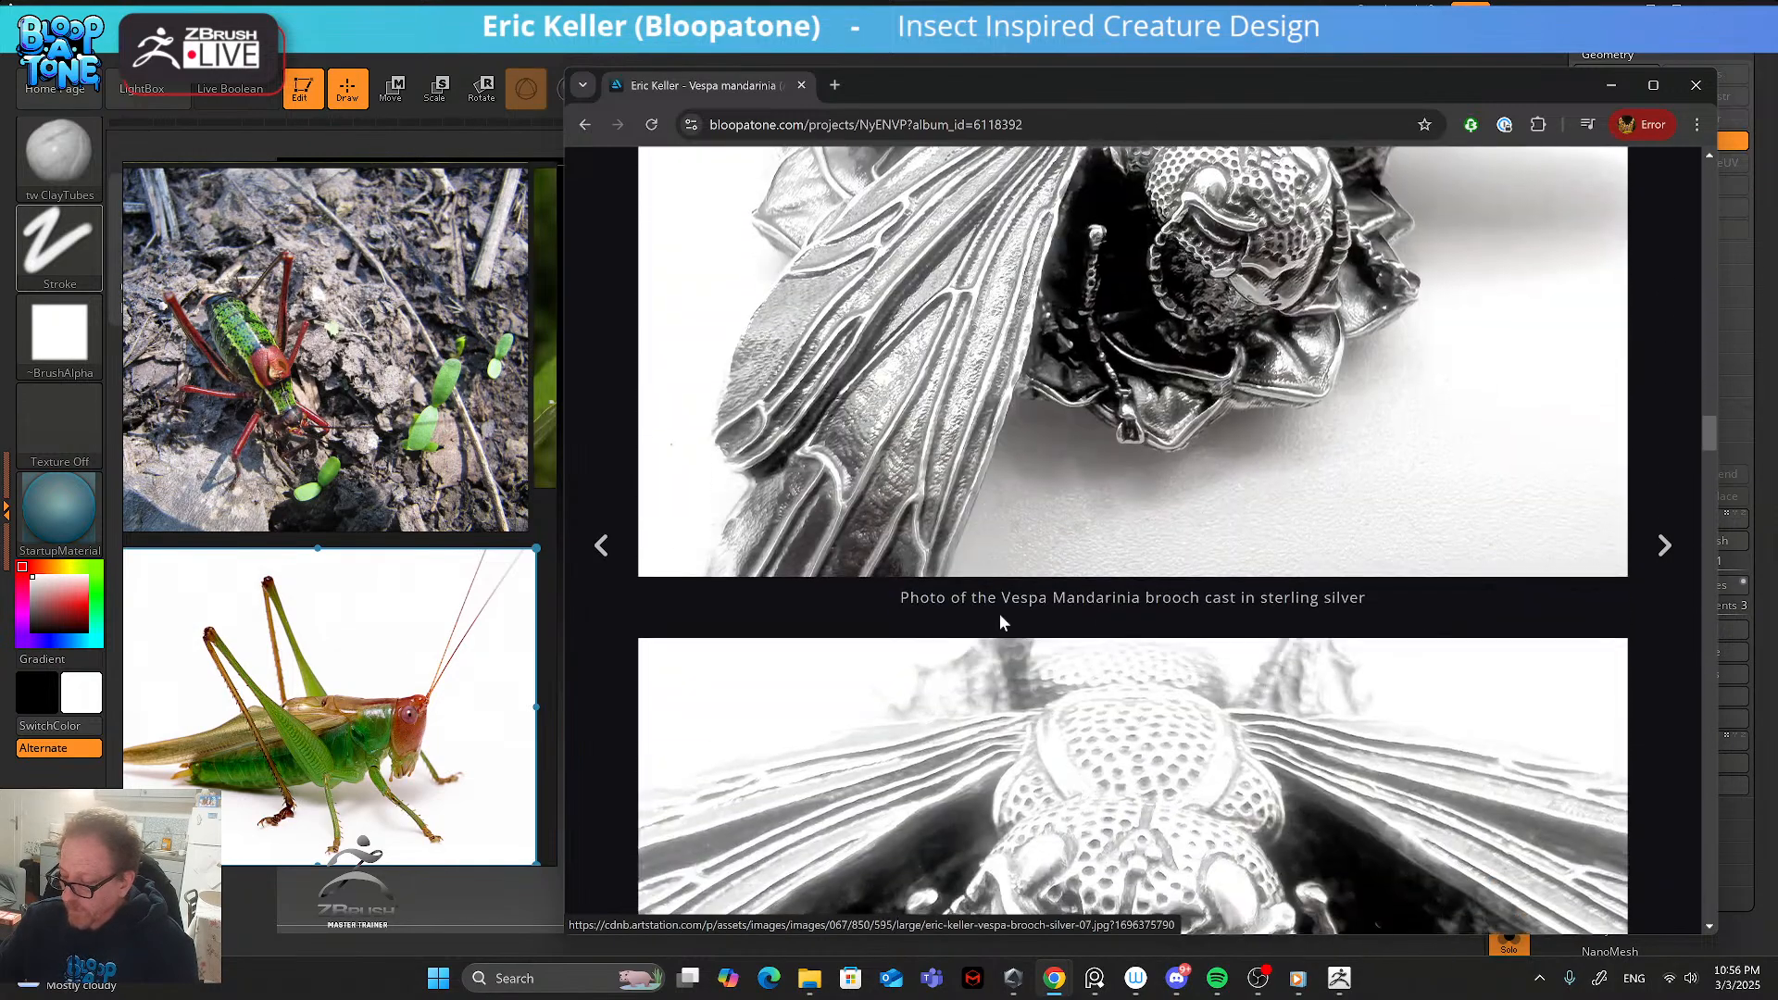
scroll(1004, 625, down, 10)
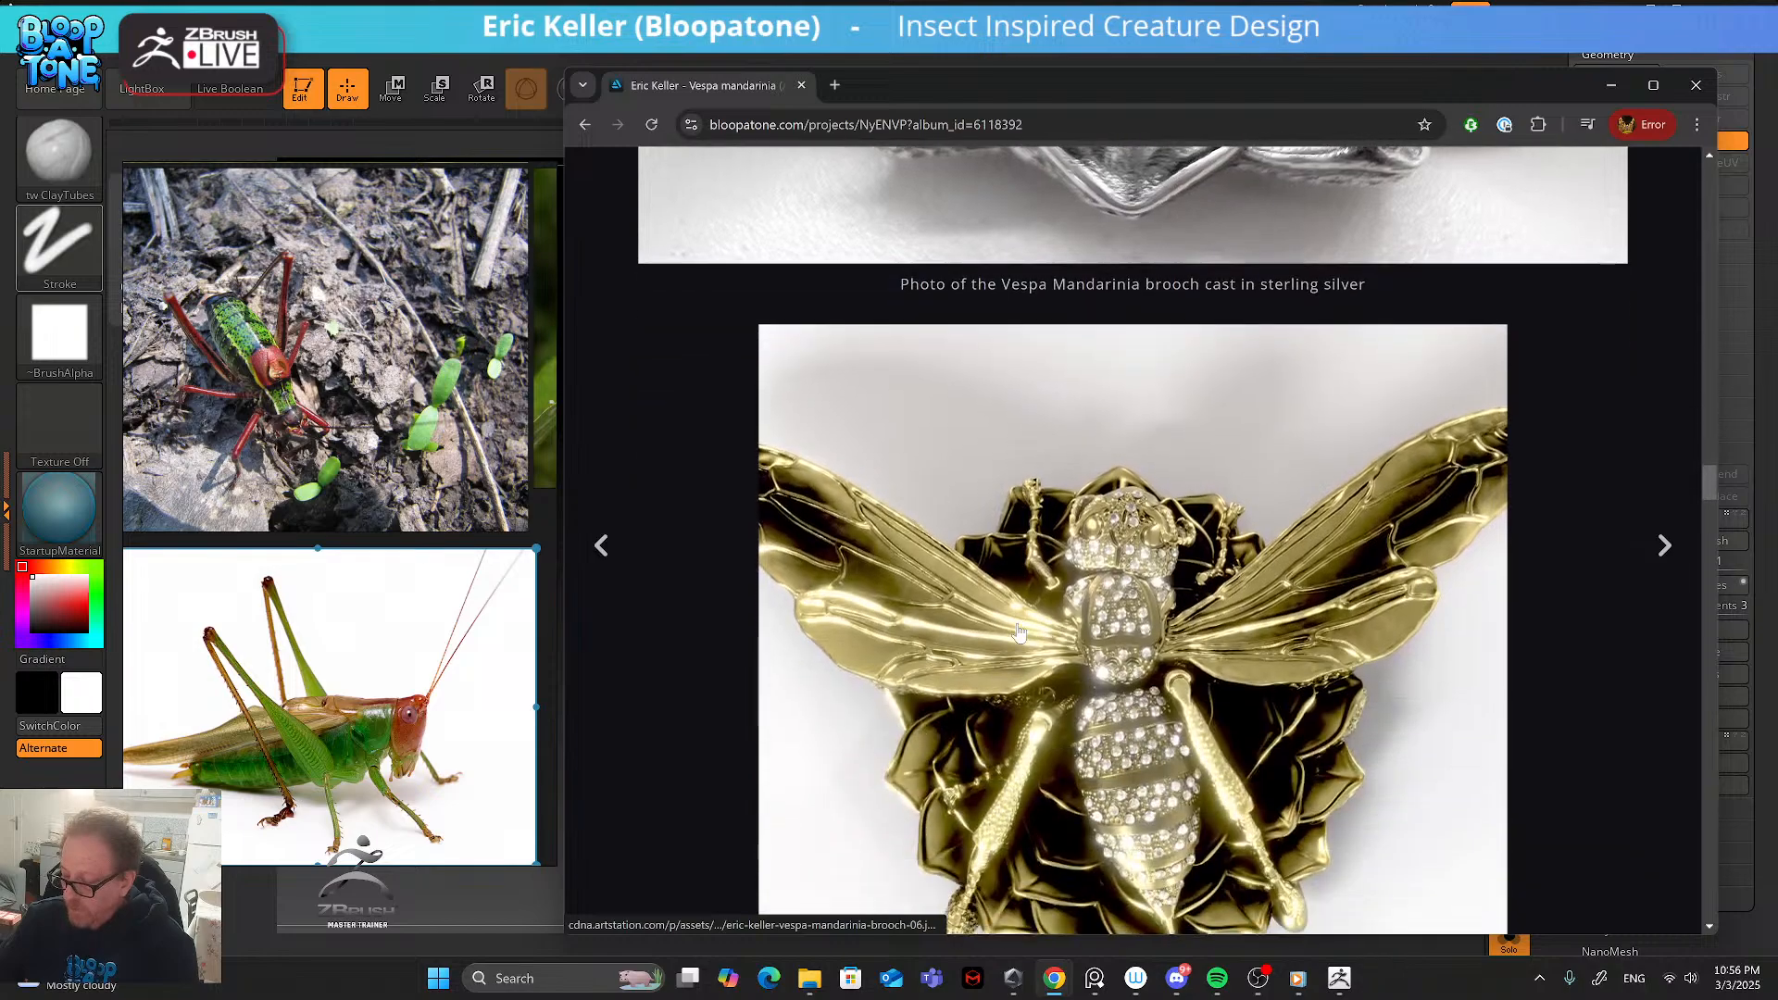
- Review the gold Arnold renders of the brooch that experiment with added stones
scroll(1018, 634, down, 7)
scroll(1018, 638, up, 5)
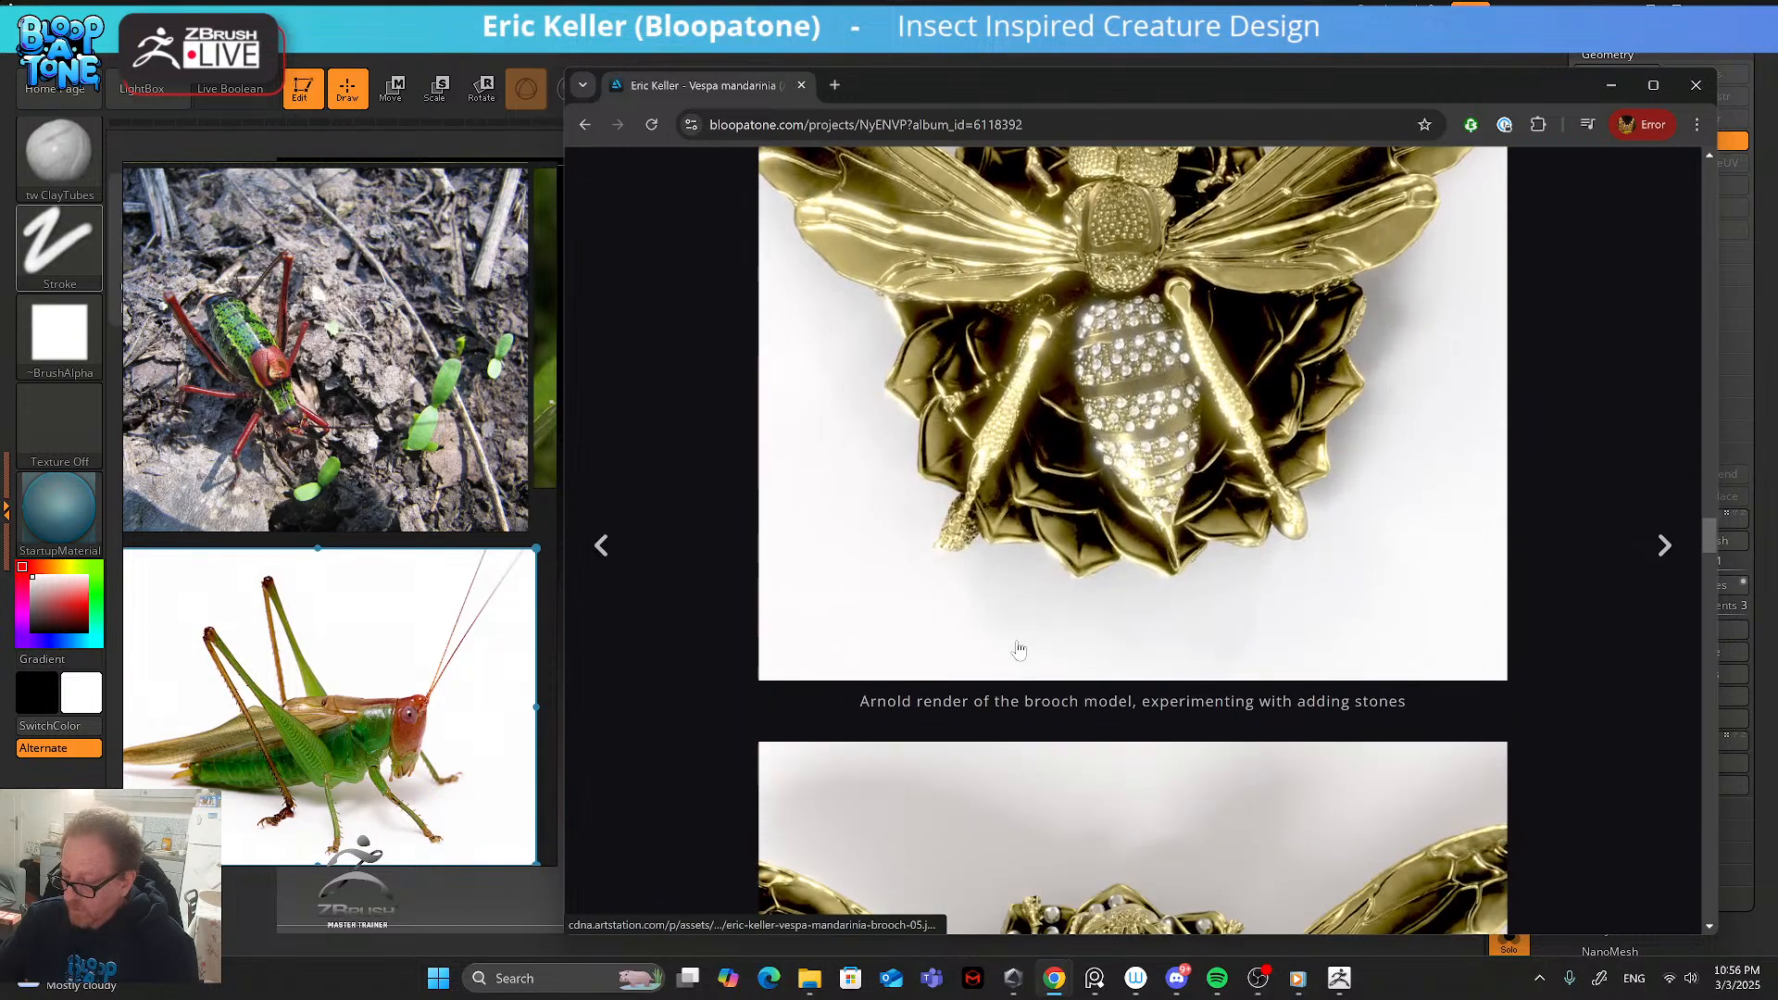
scroll(1018, 649, down, 4)
scroll(1019, 648, down, 7)
scroll(1019, 648, up, 4)
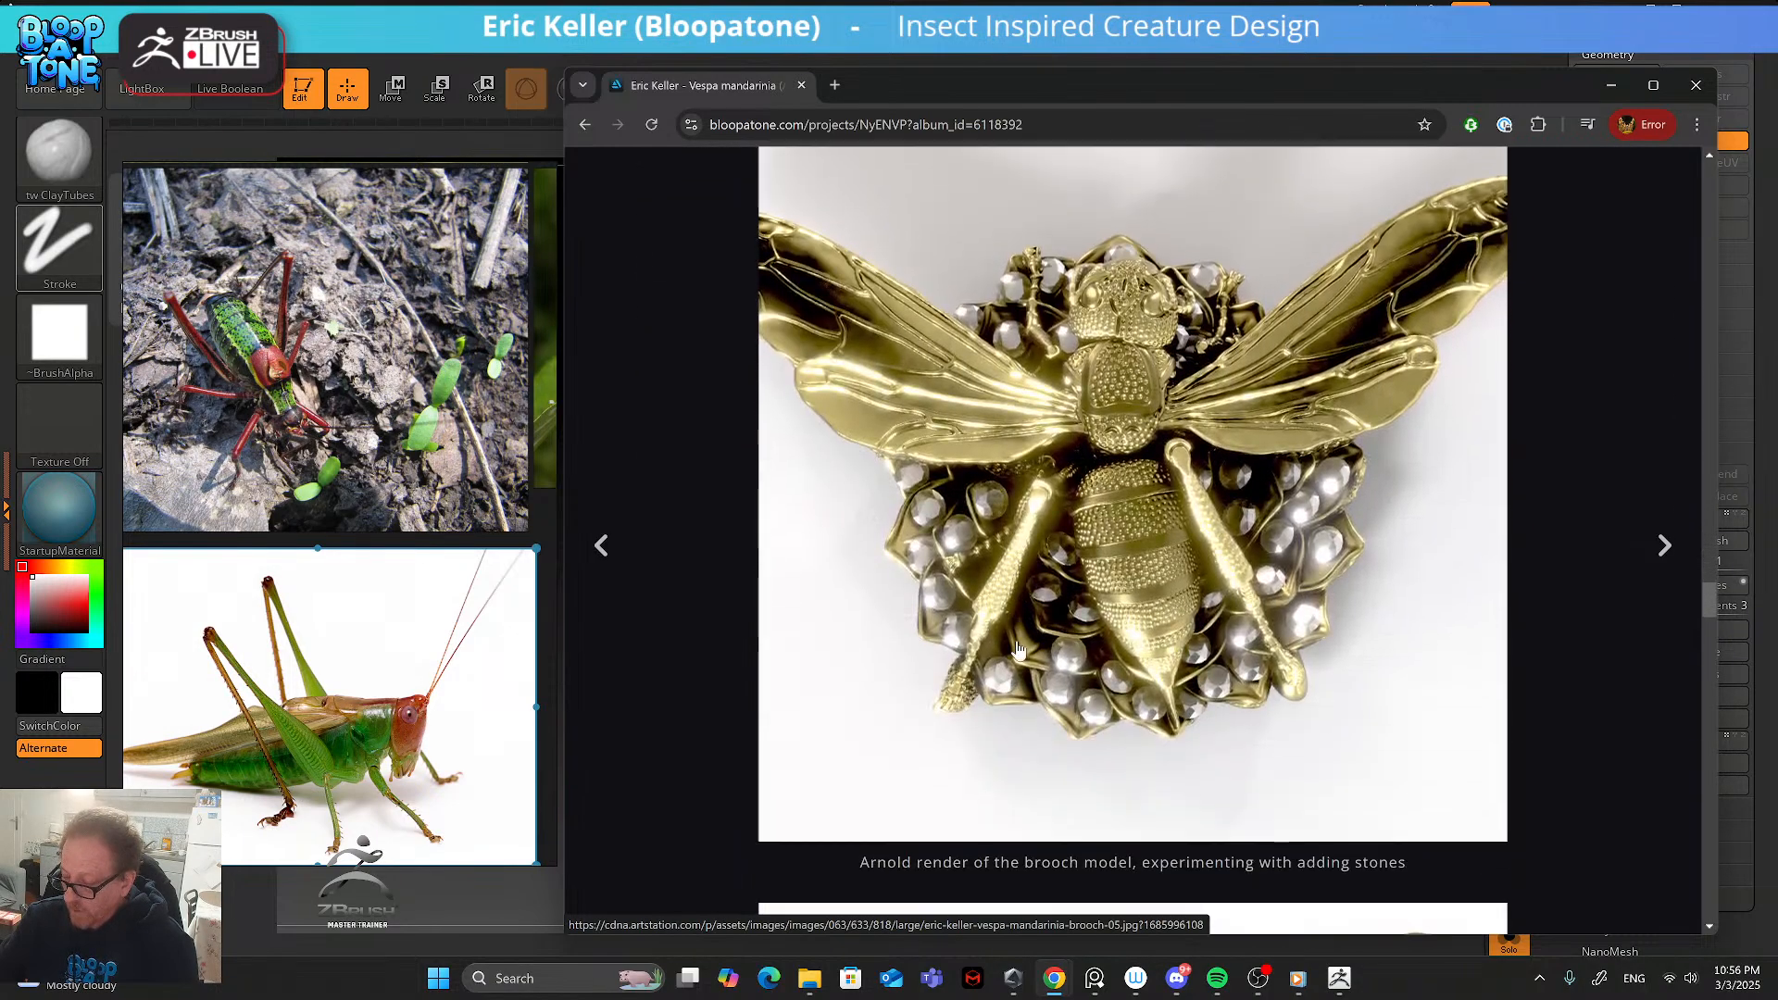
scroll(1018, 650, down, 3)
scroll(1019, 651, down, 12)
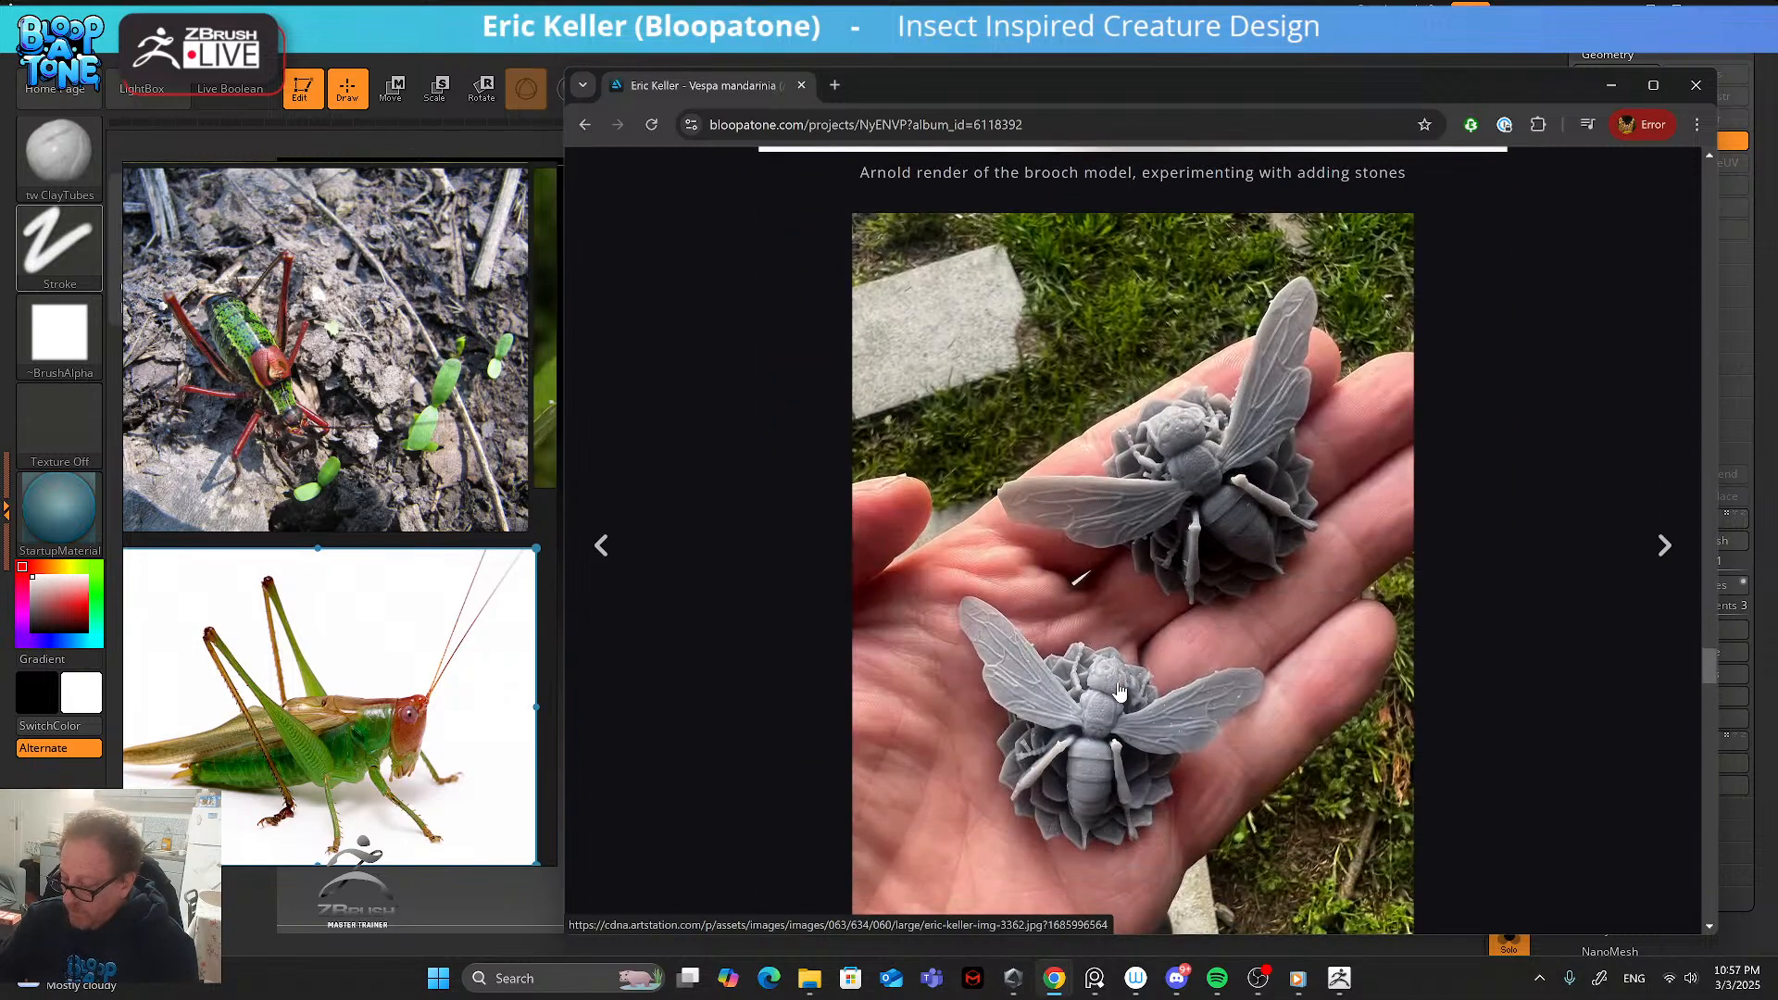
- Look over the brooch's grey resin test prints and its ZBrush renders, including the original hornet model
scroll(1116, 699, down, 1)
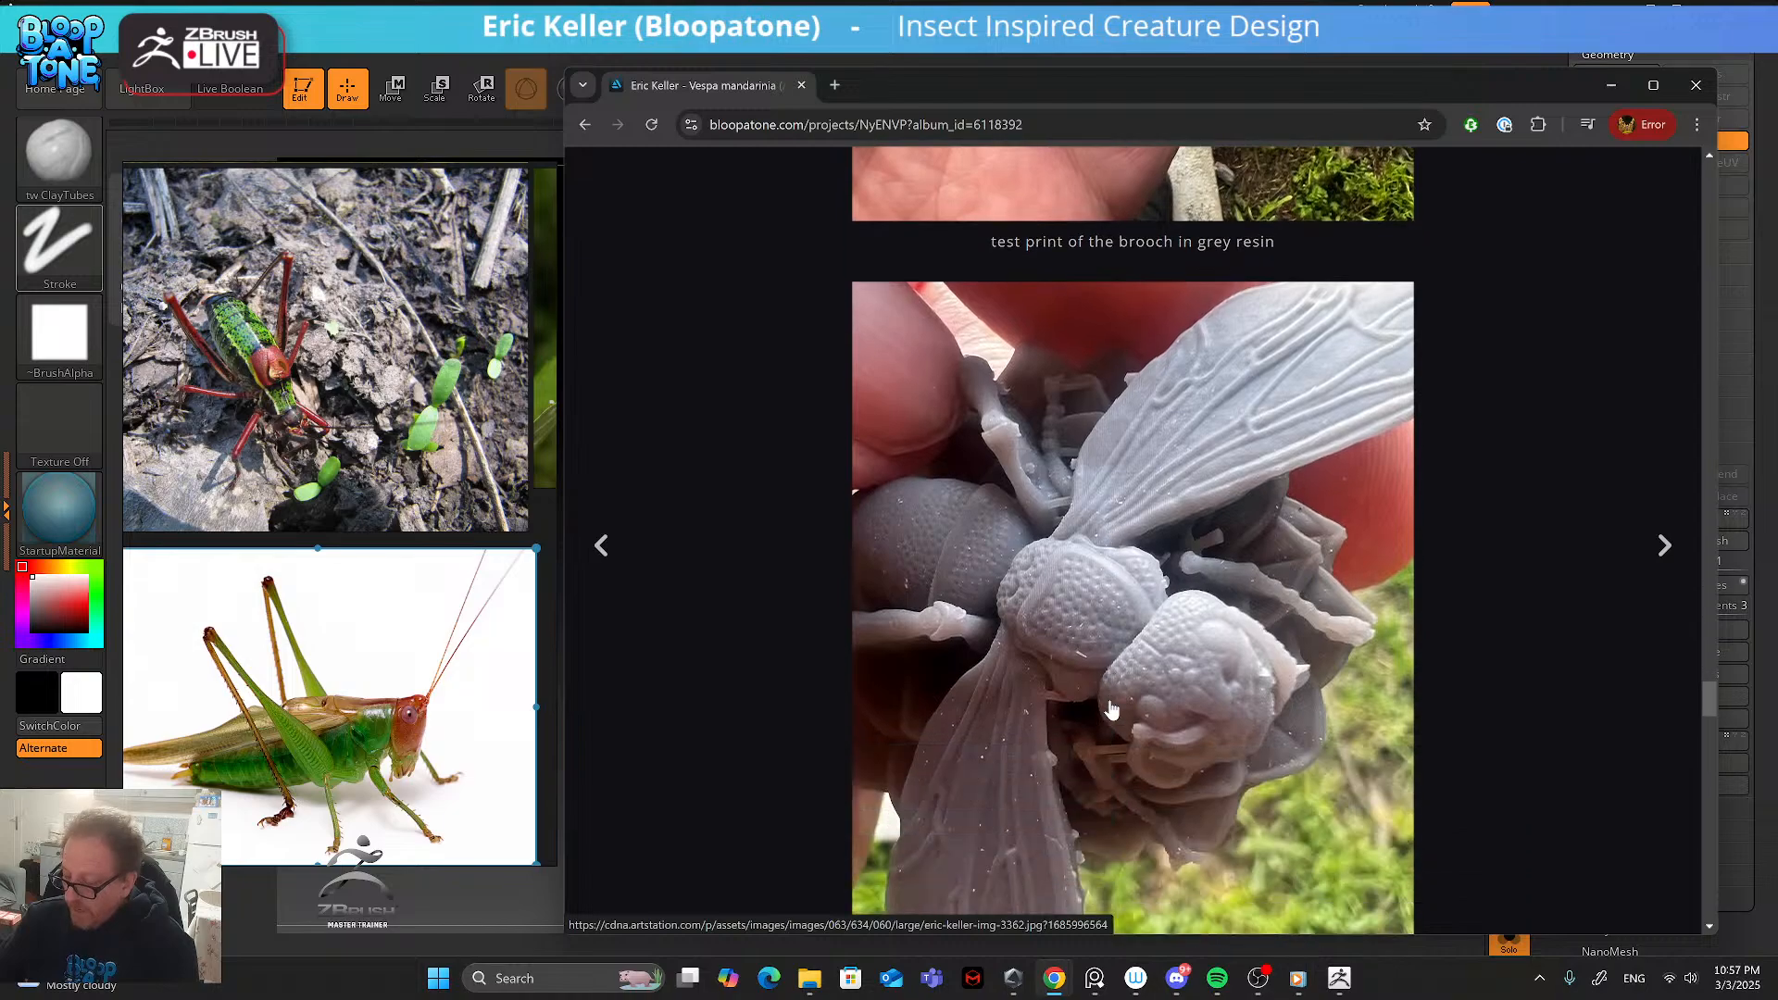
scroll(1114, 704, down, 5)
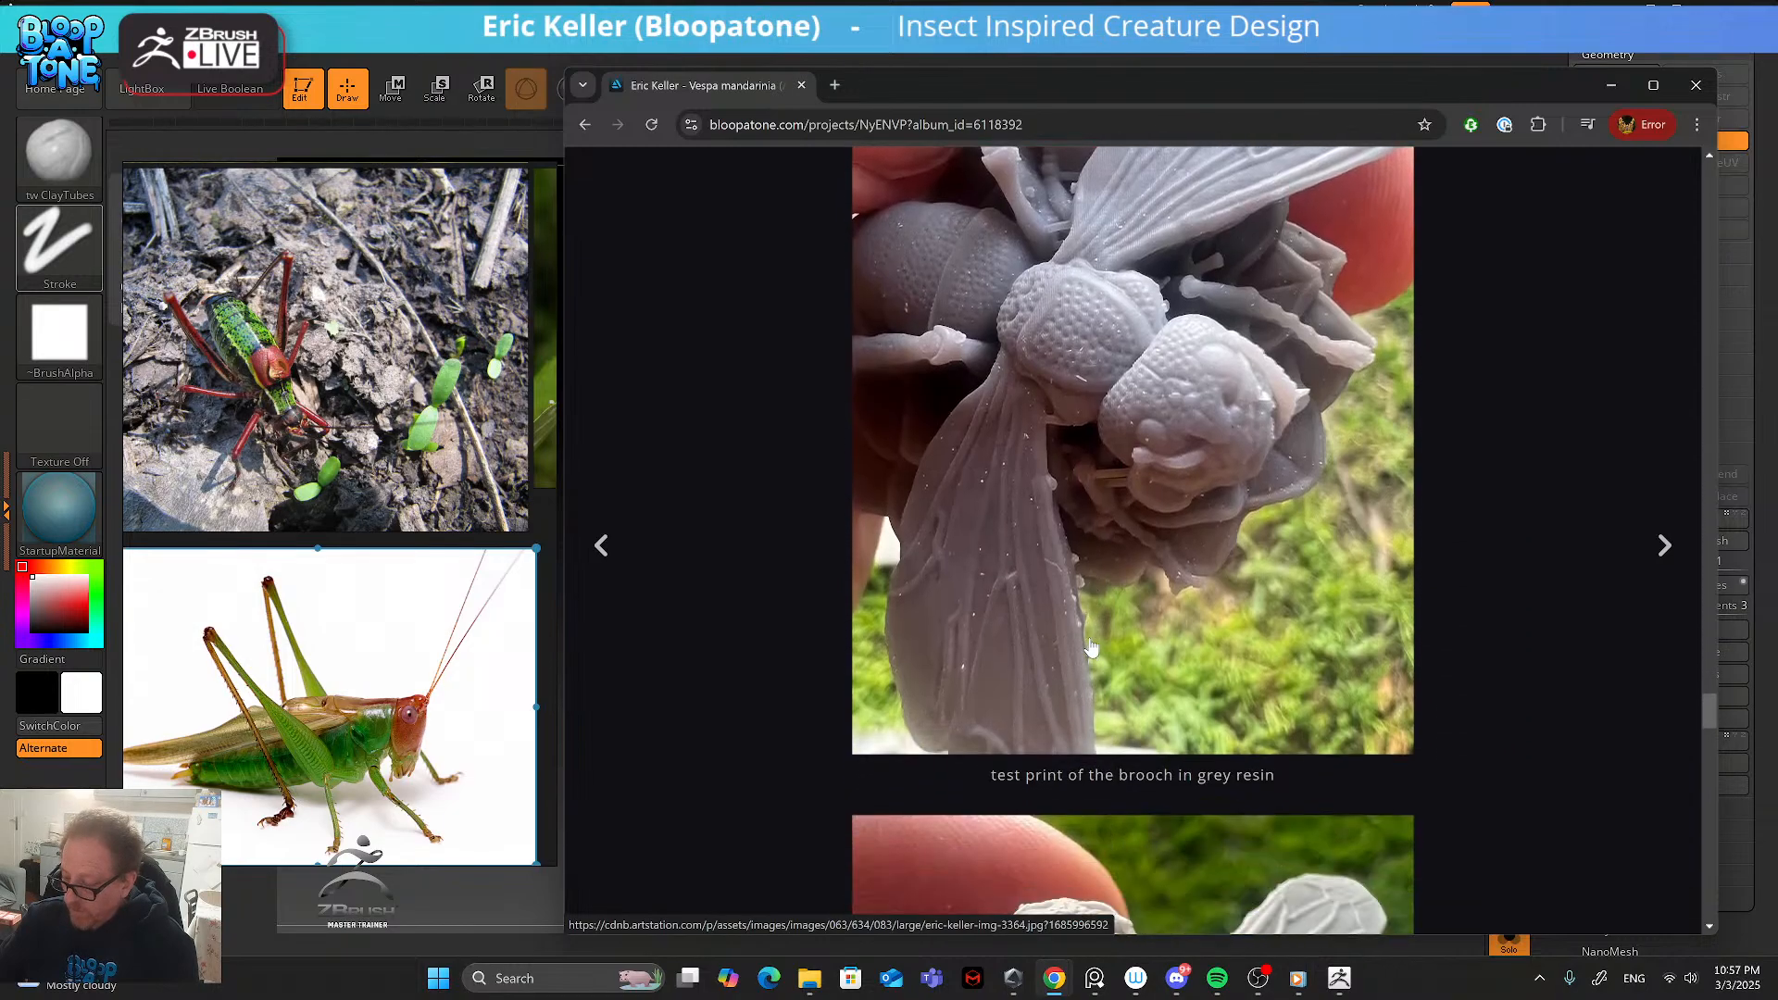
scroll(1091, 650, down, 7)
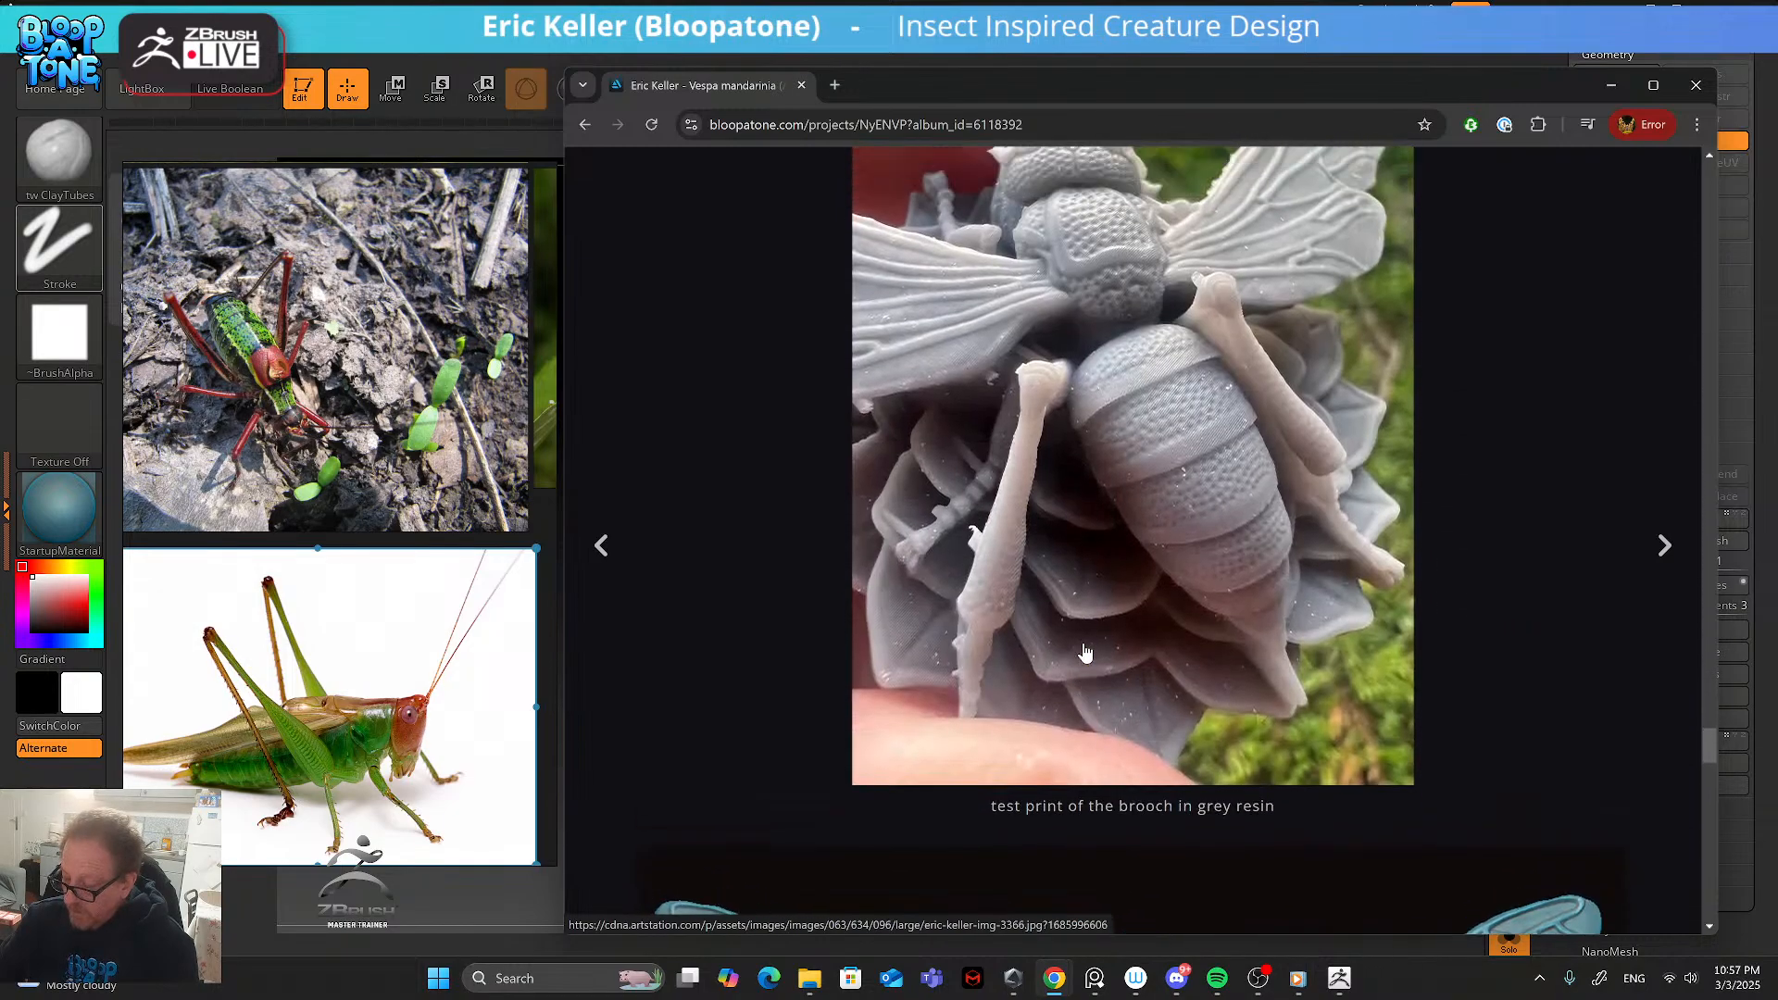
scroll(1085, 653, down, 12)
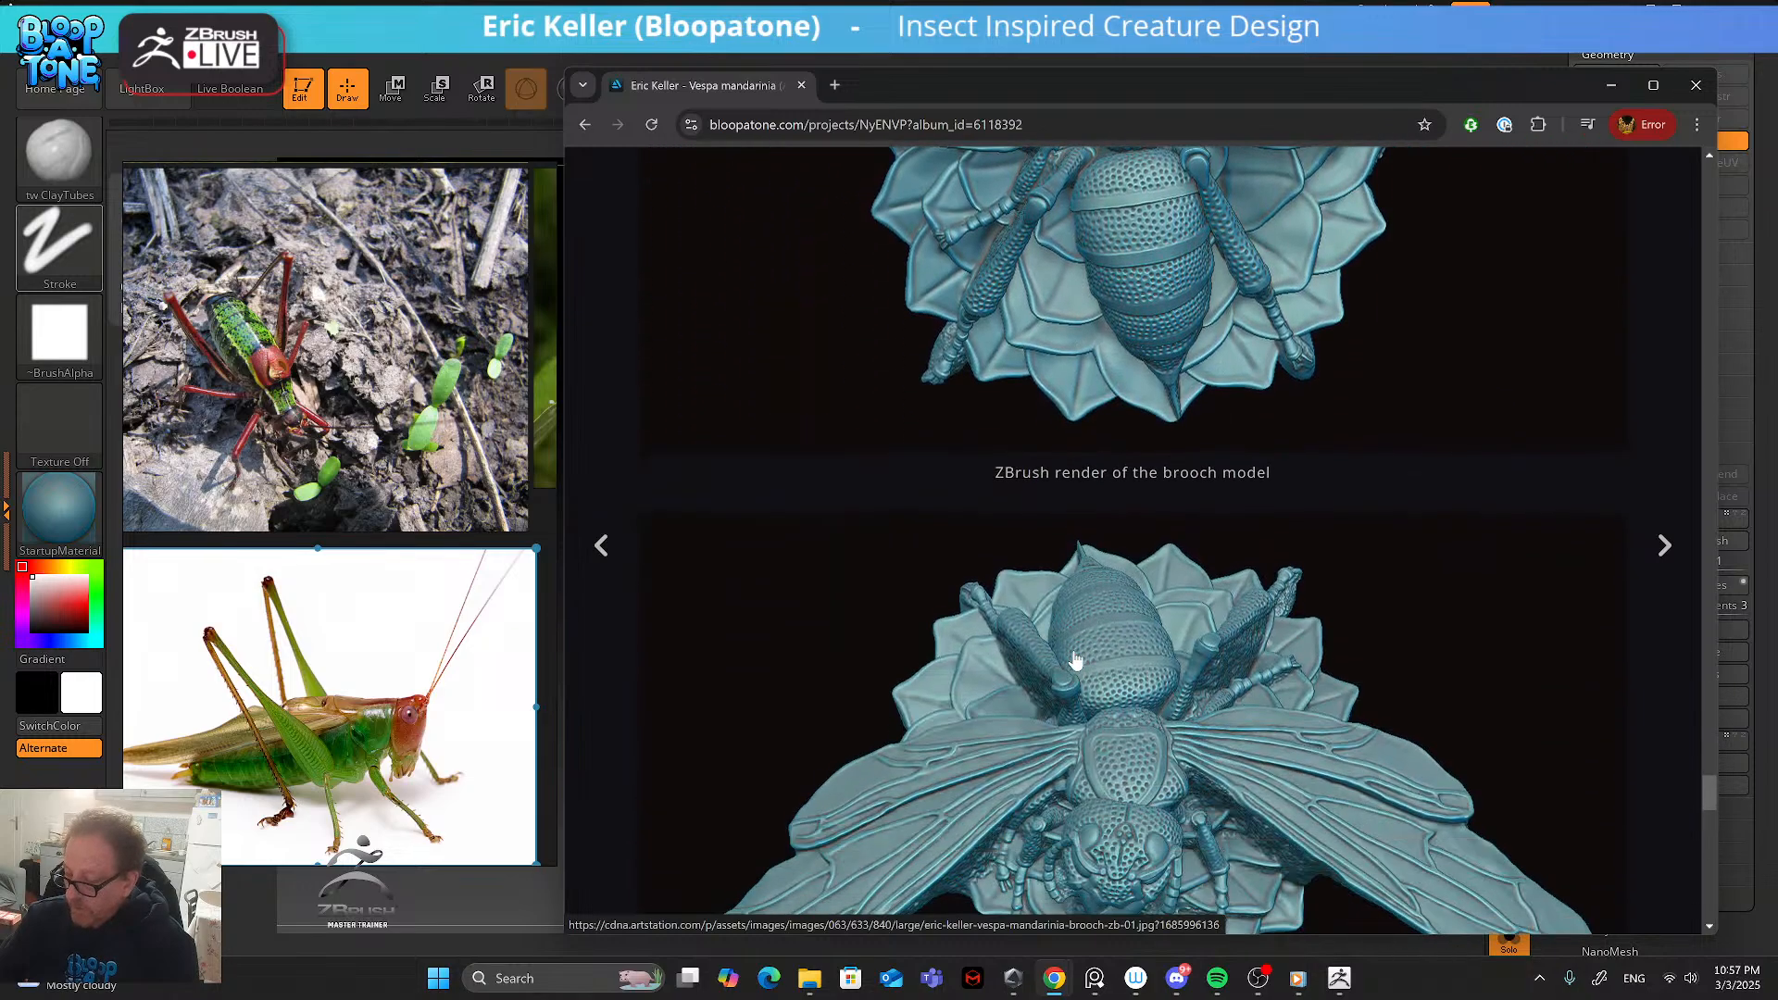
scroll(1074, 659, down, 15)
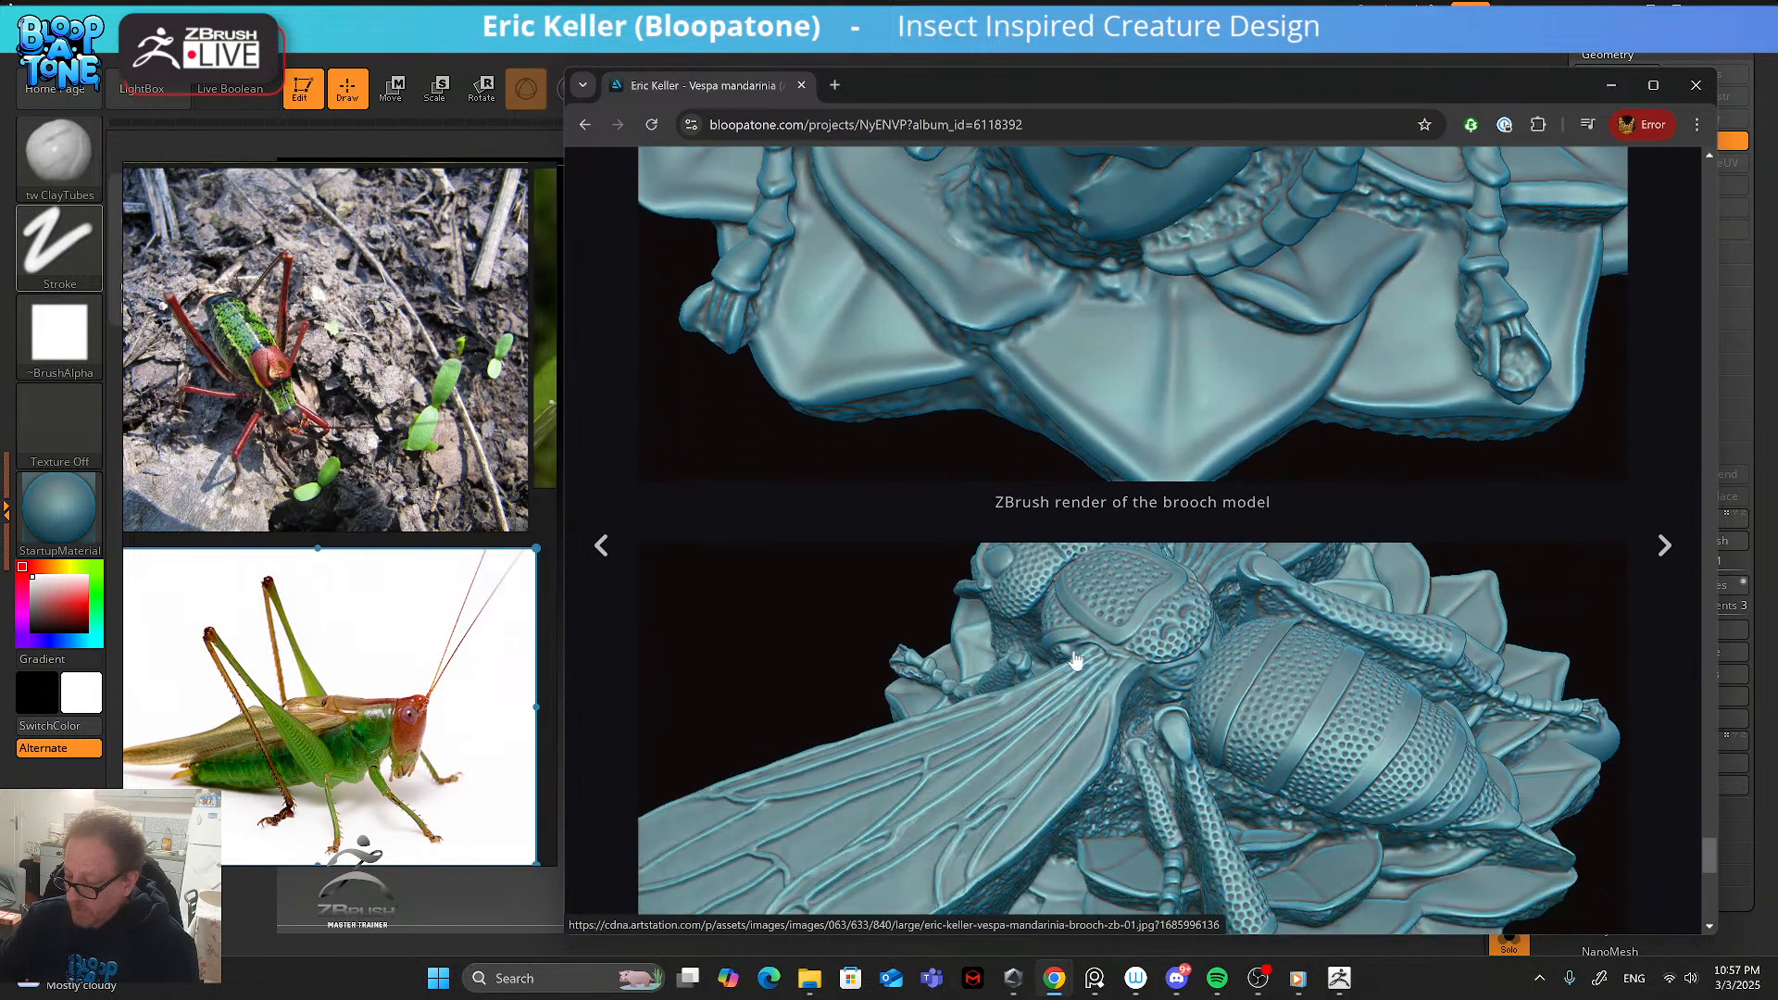
scroll(1074, 660, down, 10)
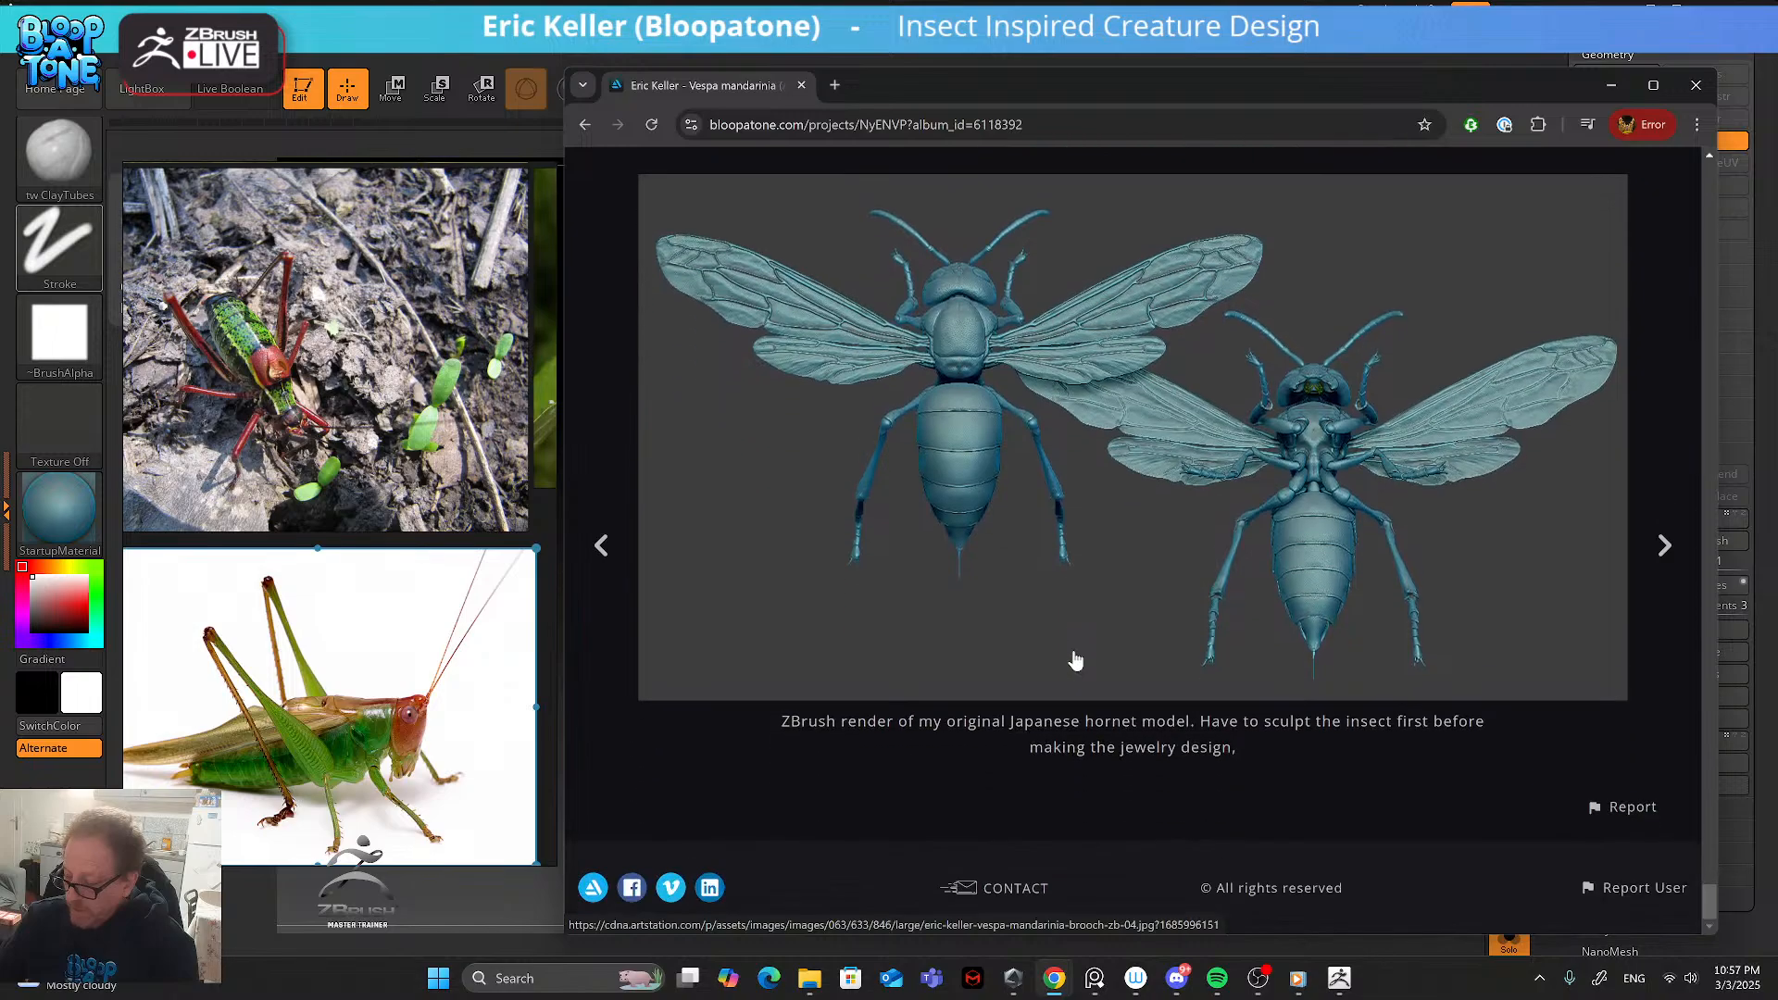
scroll(1074, 659, up, 10)
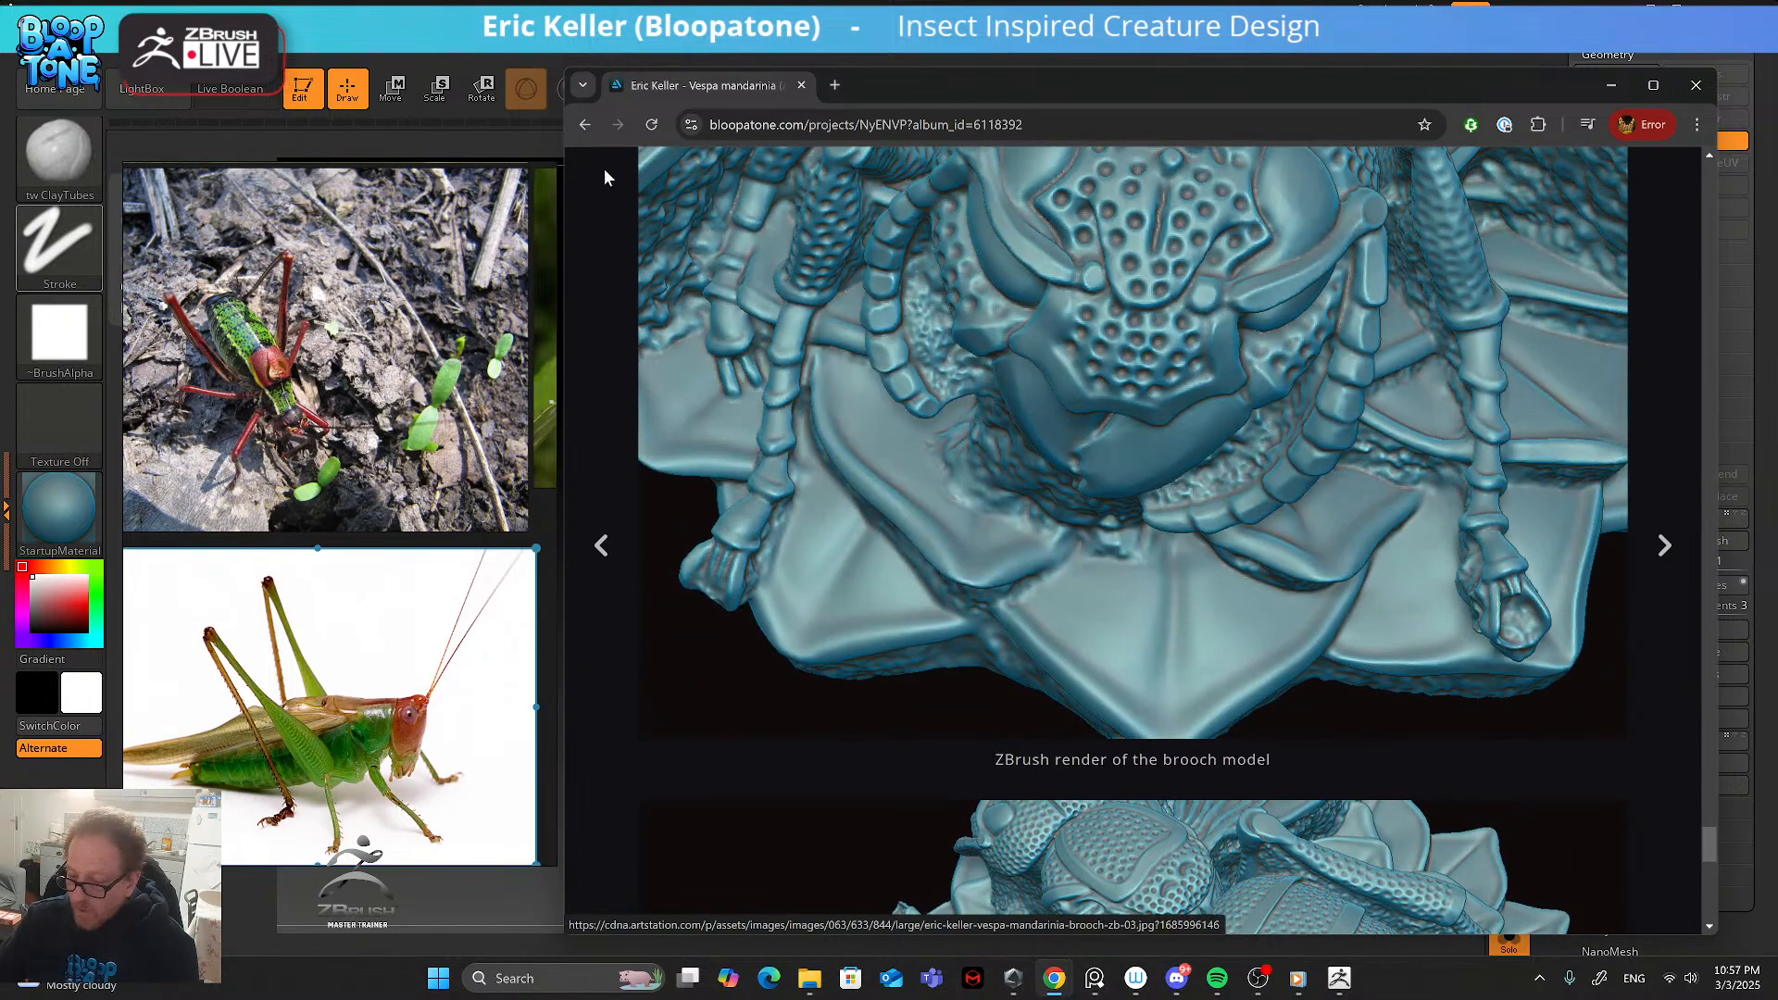
- Return to the Jewelry Design album and open the Mystaceus Pendant project to view the jumping spider pendant photo
click(584, 124)
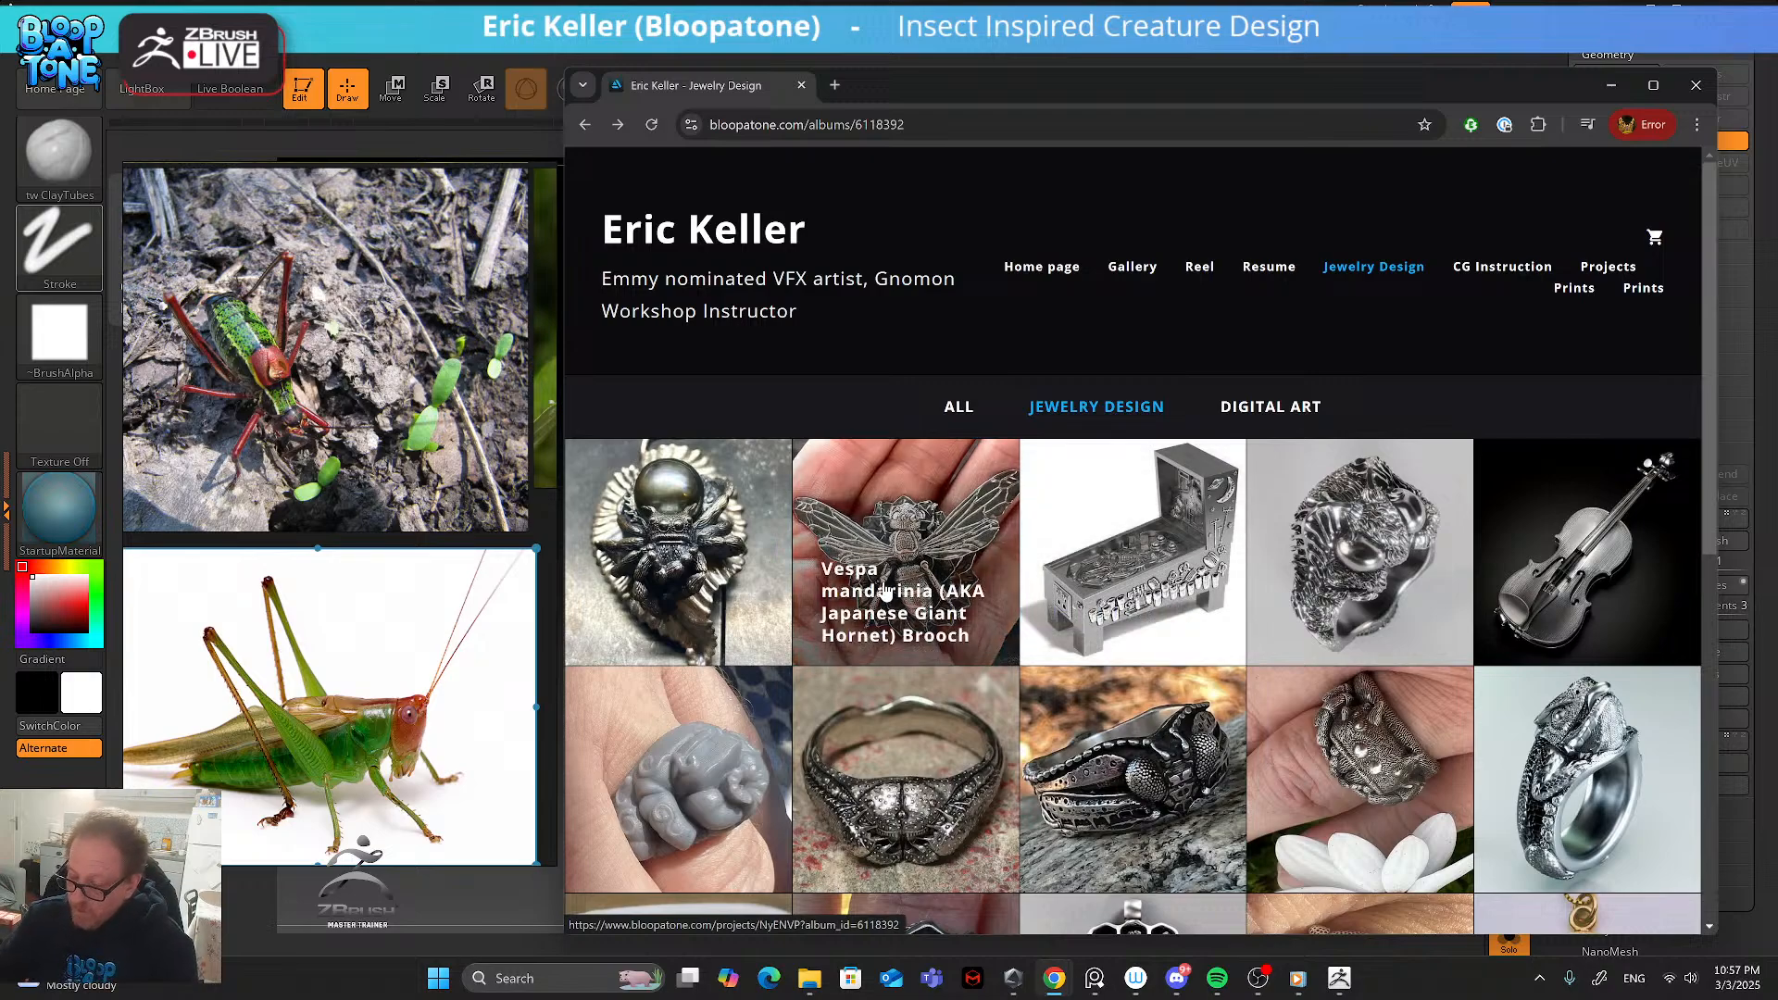
click(732, 537)
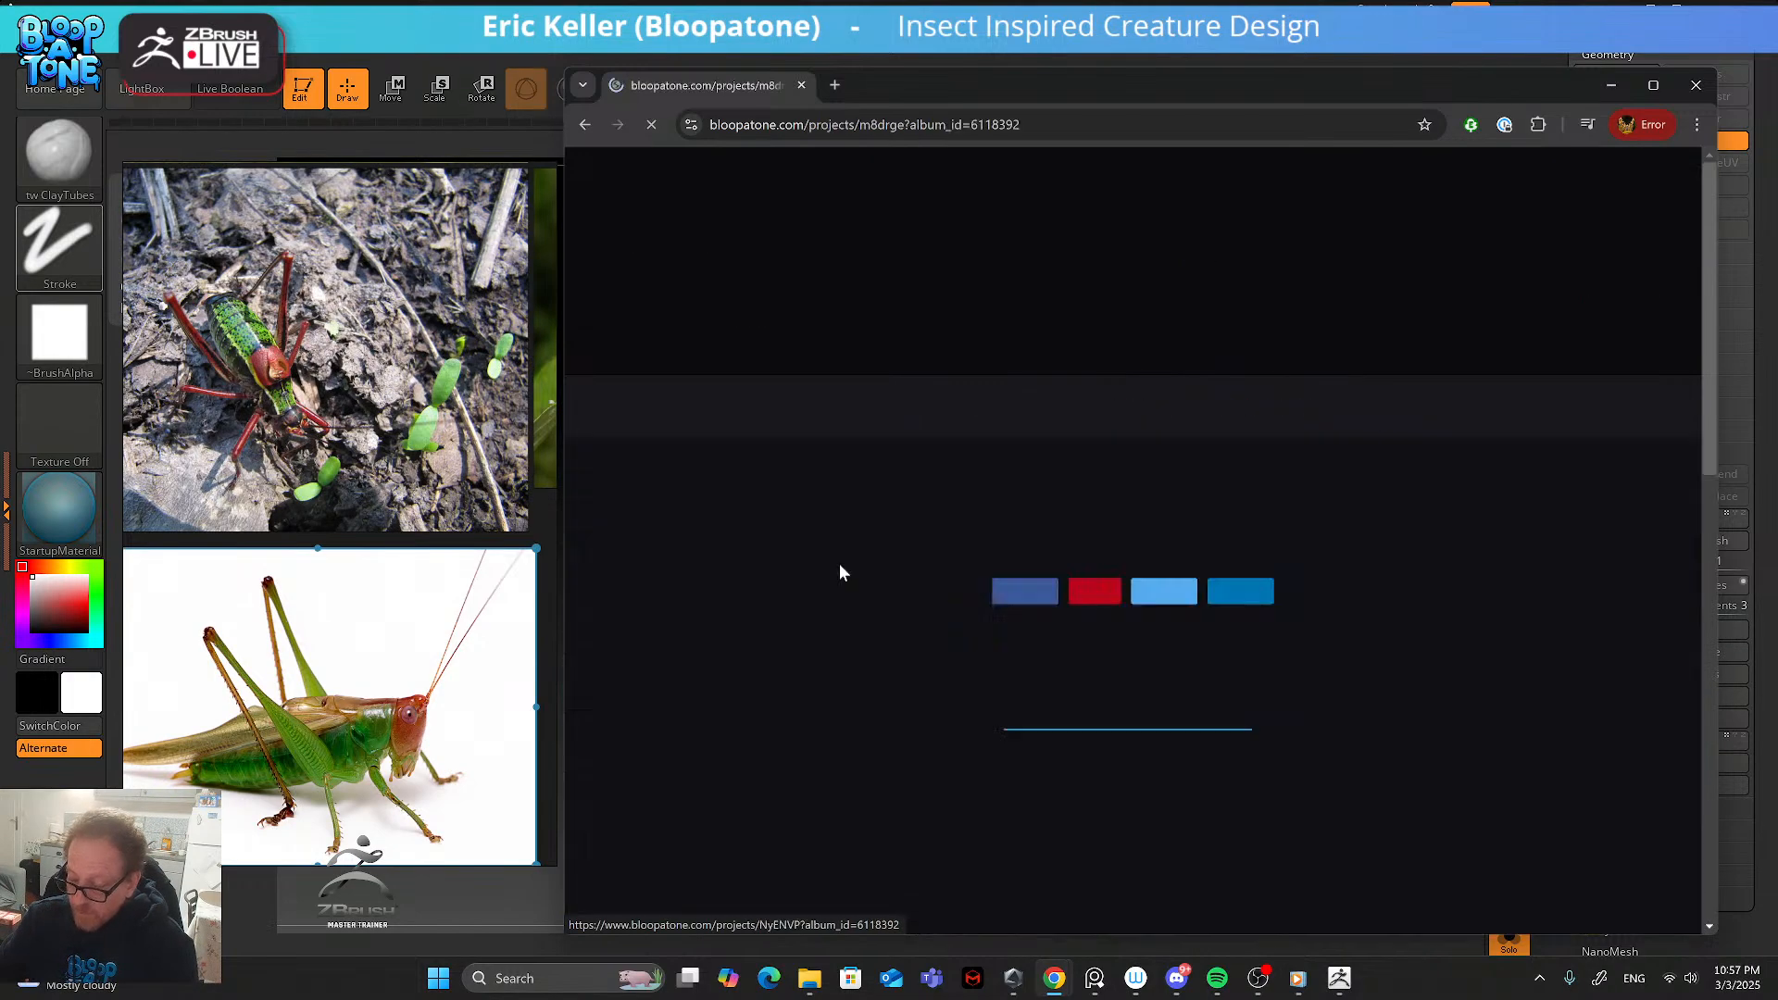
scroll(882, 570, down, 3)
scroll(982, 553, down, 3)
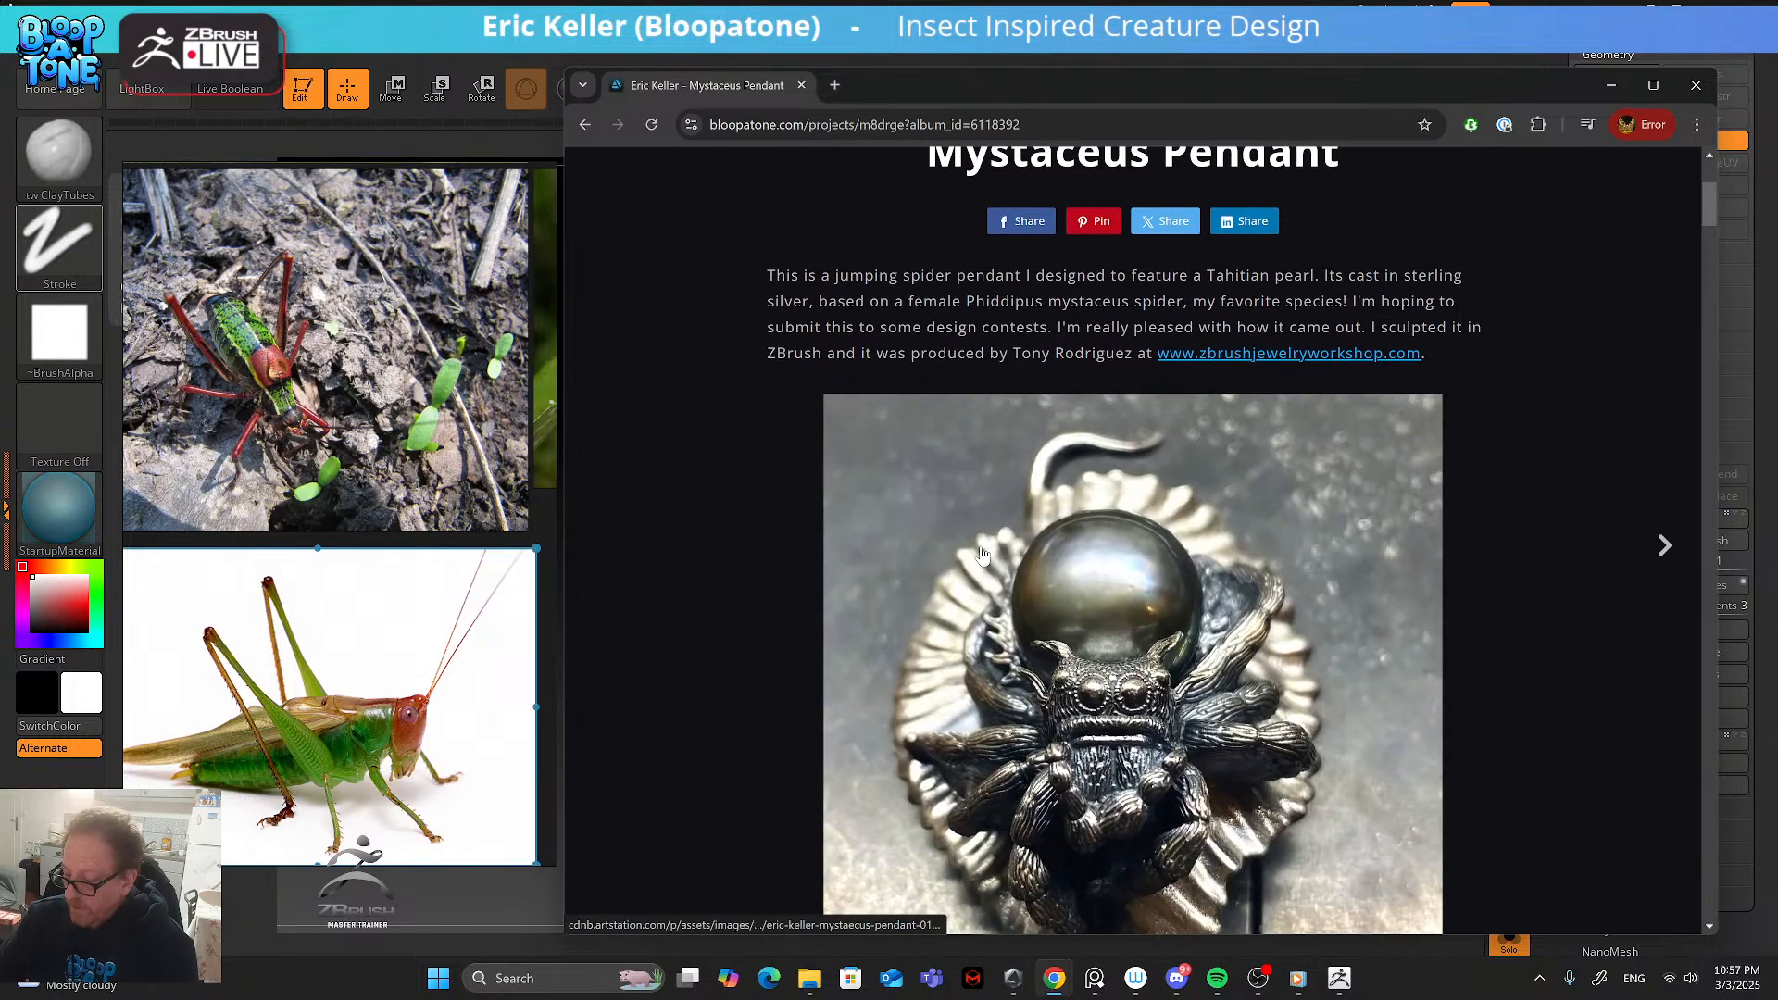
- Examine the photos of the Mystaceus Pendant in sterling silver, studying the spider's leg texture and the pearl abdomen from several angles
scroll(981, 554, down, 12)
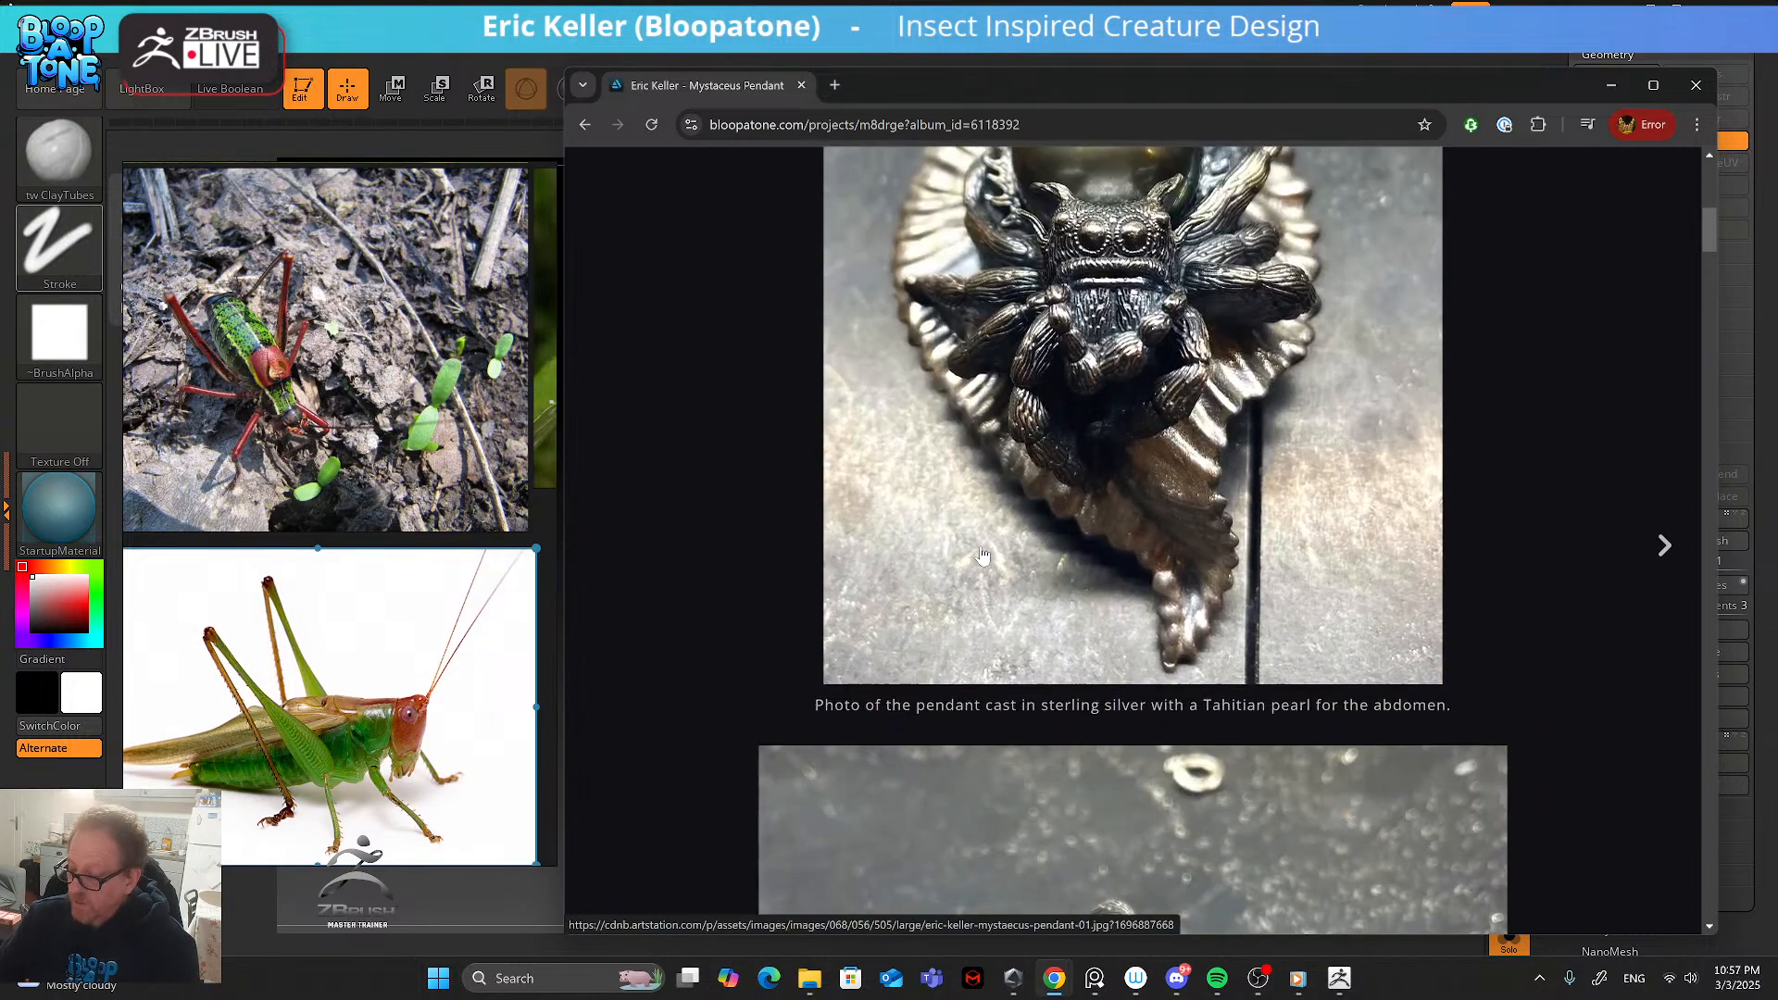
scroll(981, 553, up, 10)
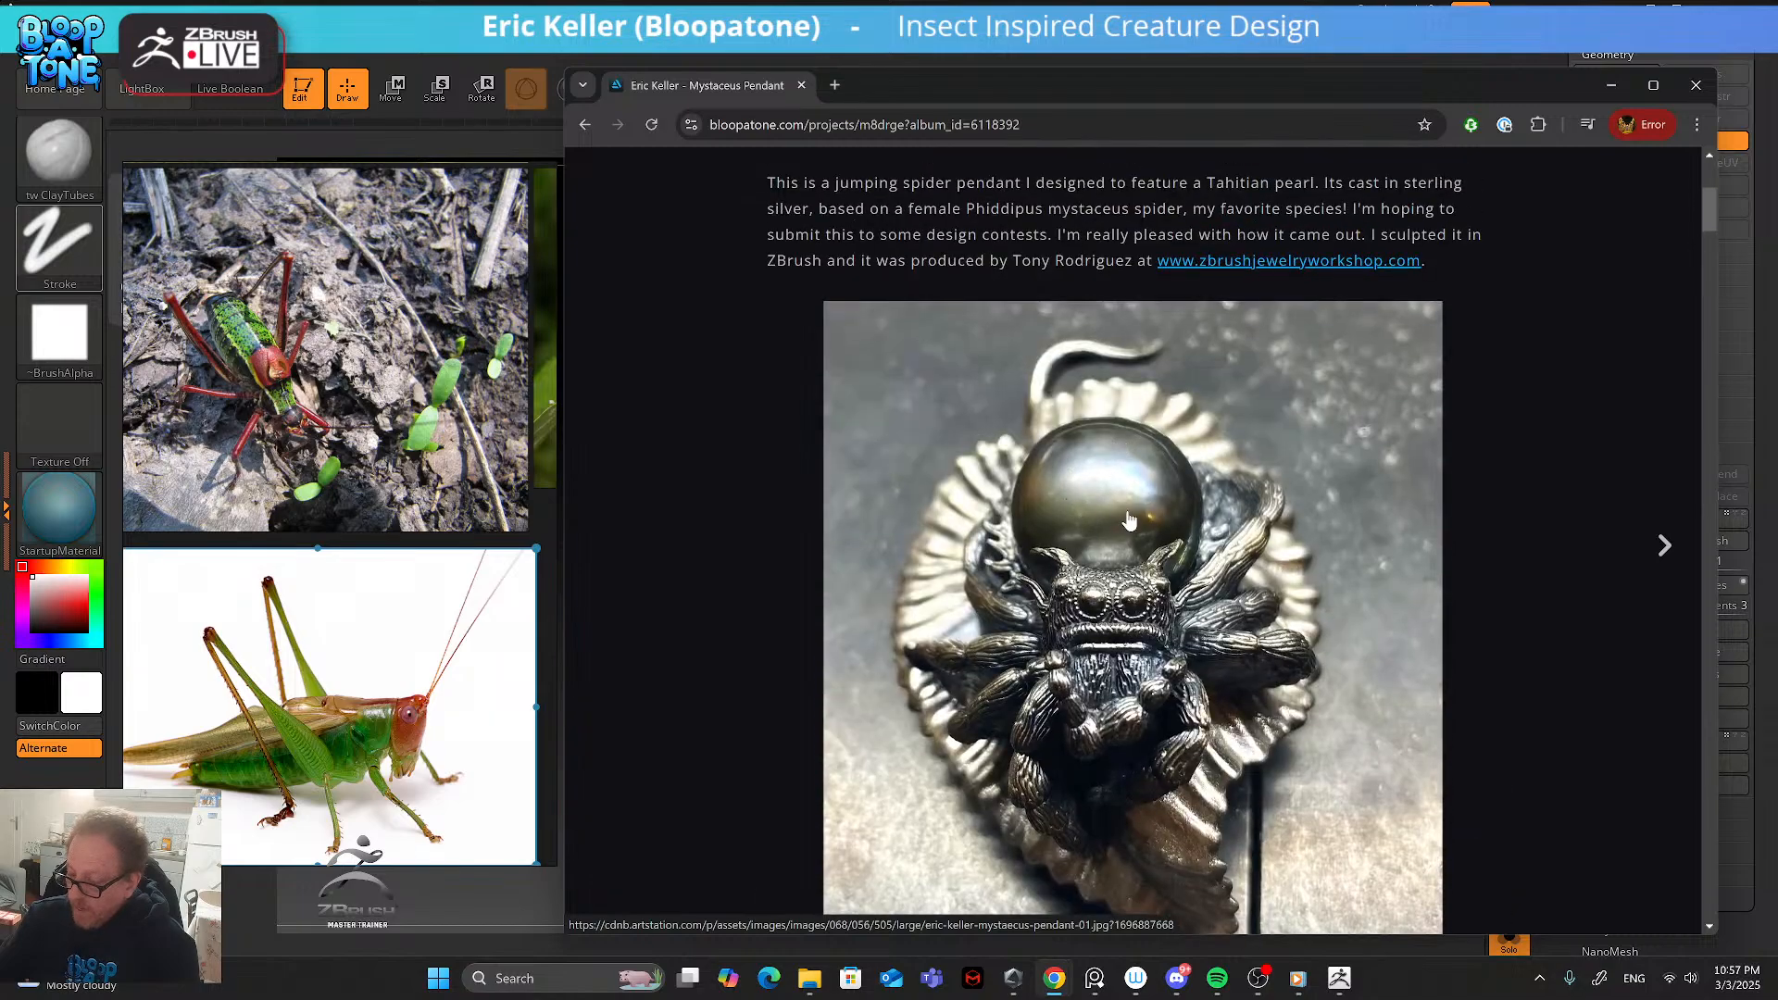
scroll(1077, 560, down, 4)
scroll(1077, 560, down, 4)
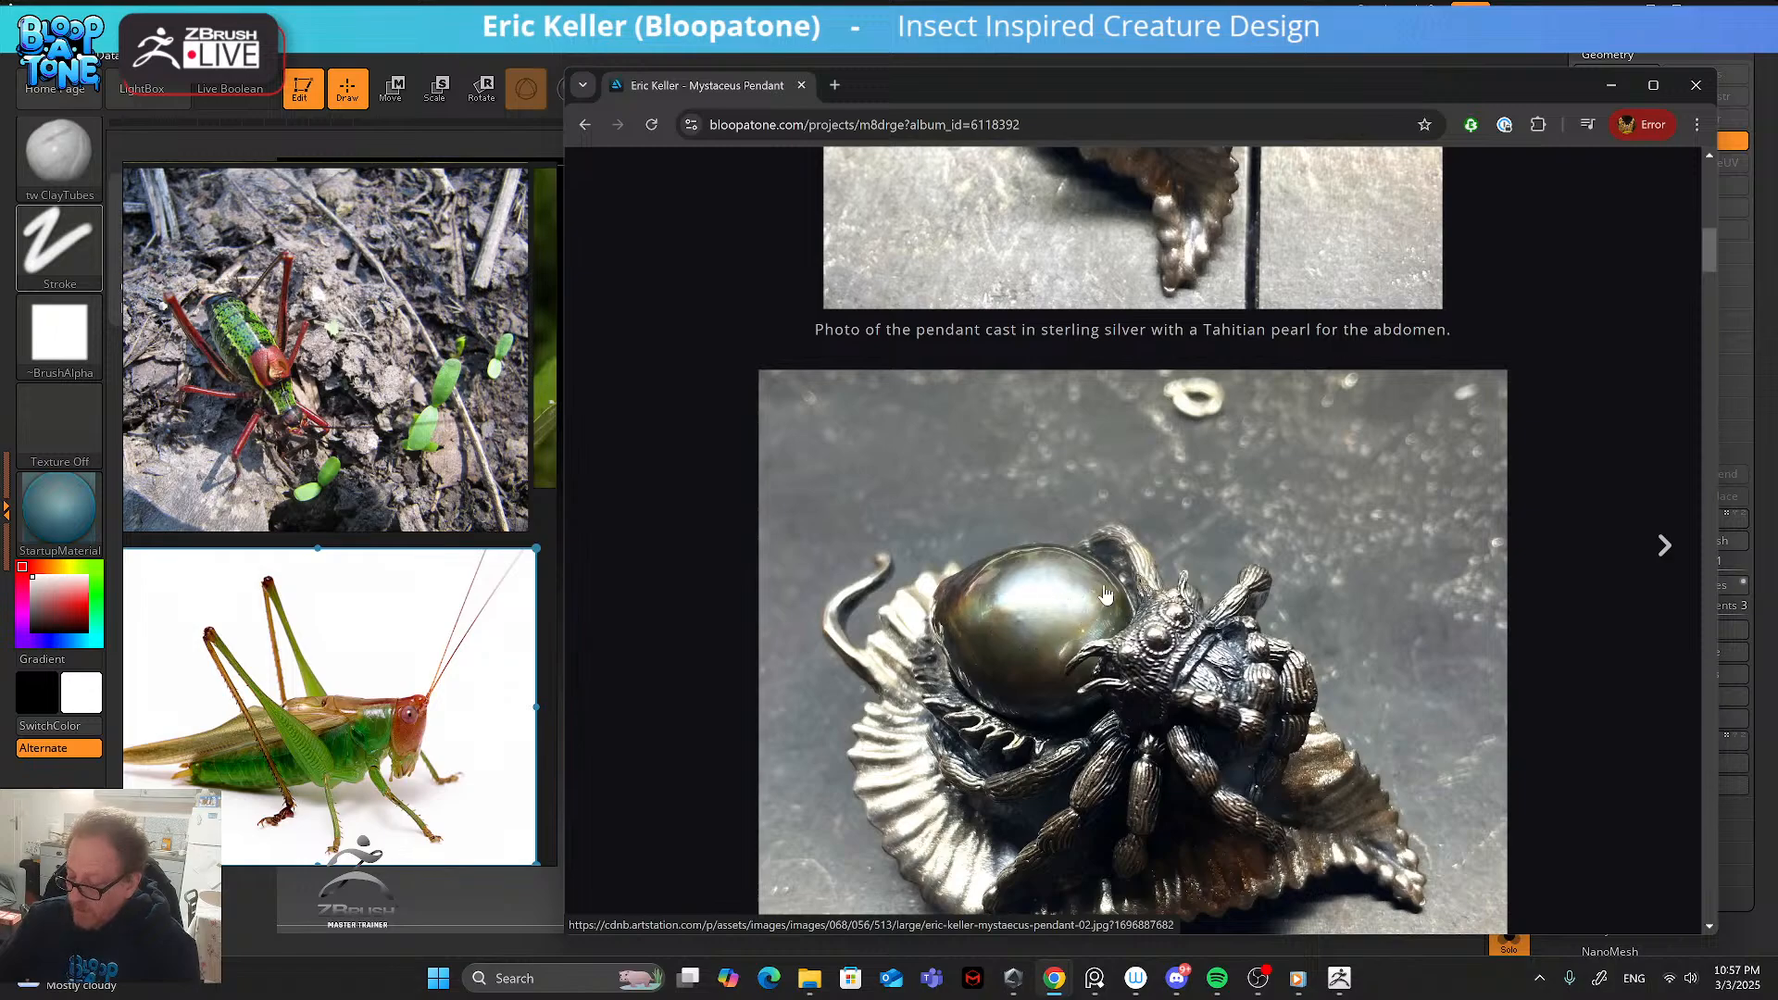
scroll(1135, 463, down, 10)
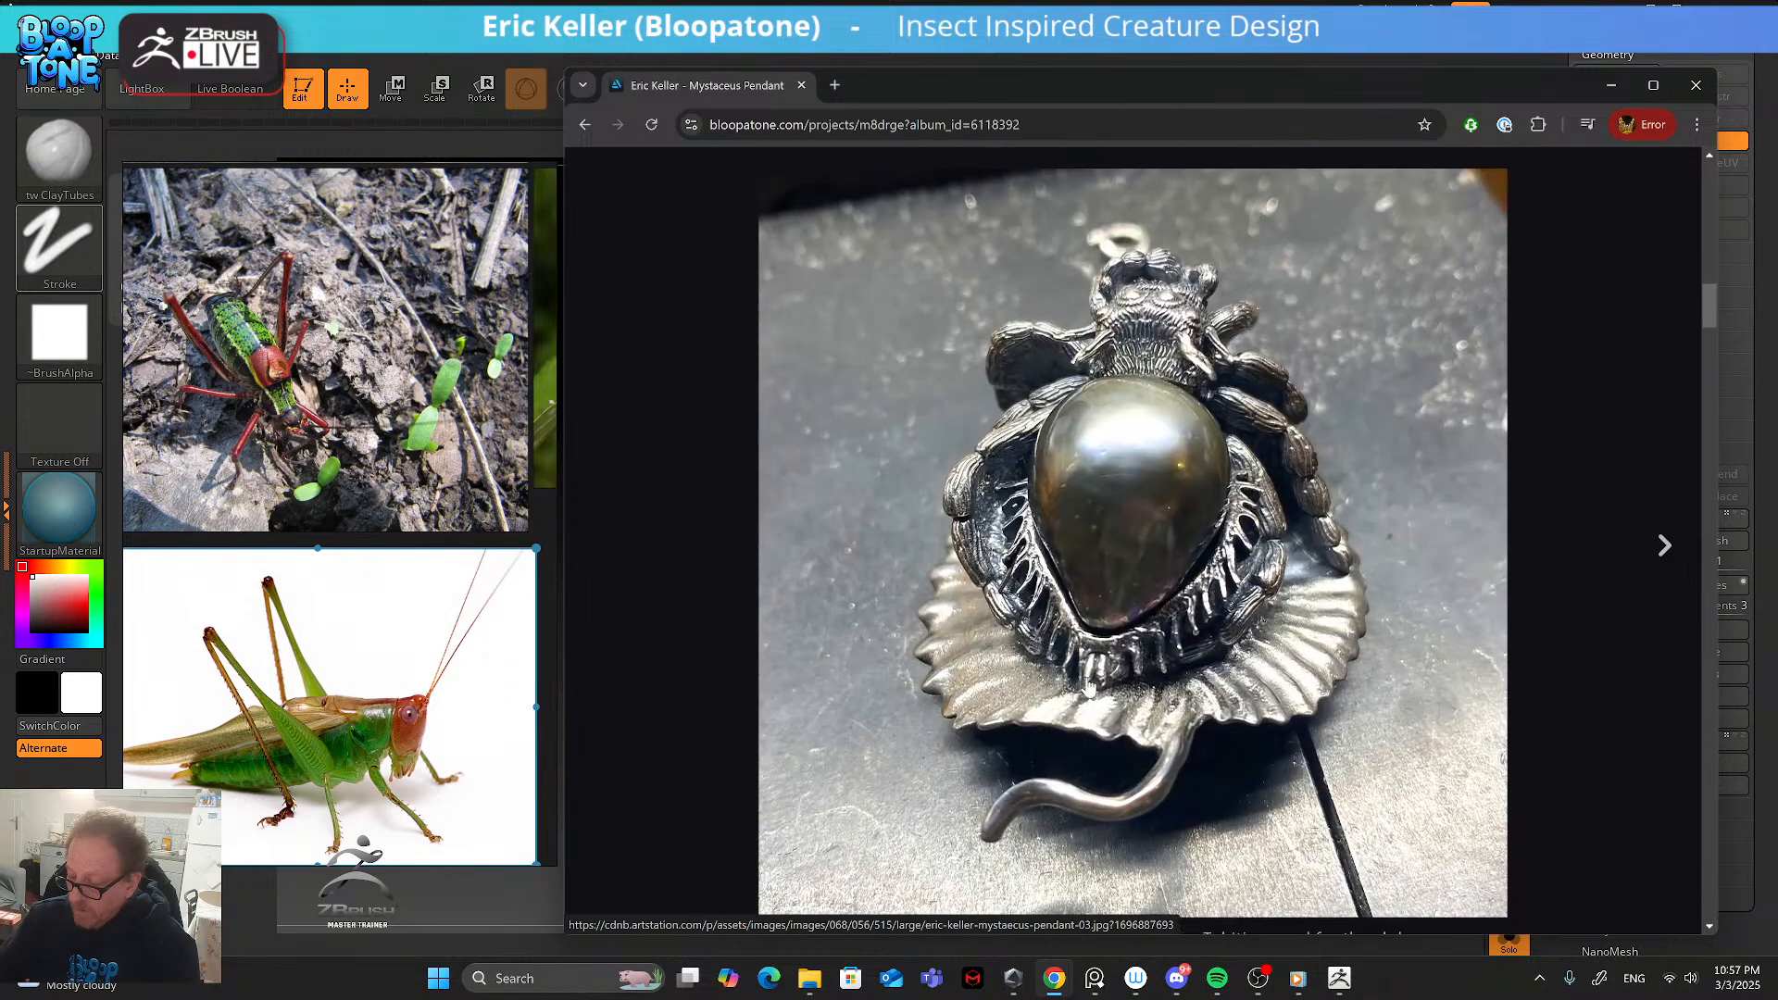
scroll(1067, 611, down, 15)
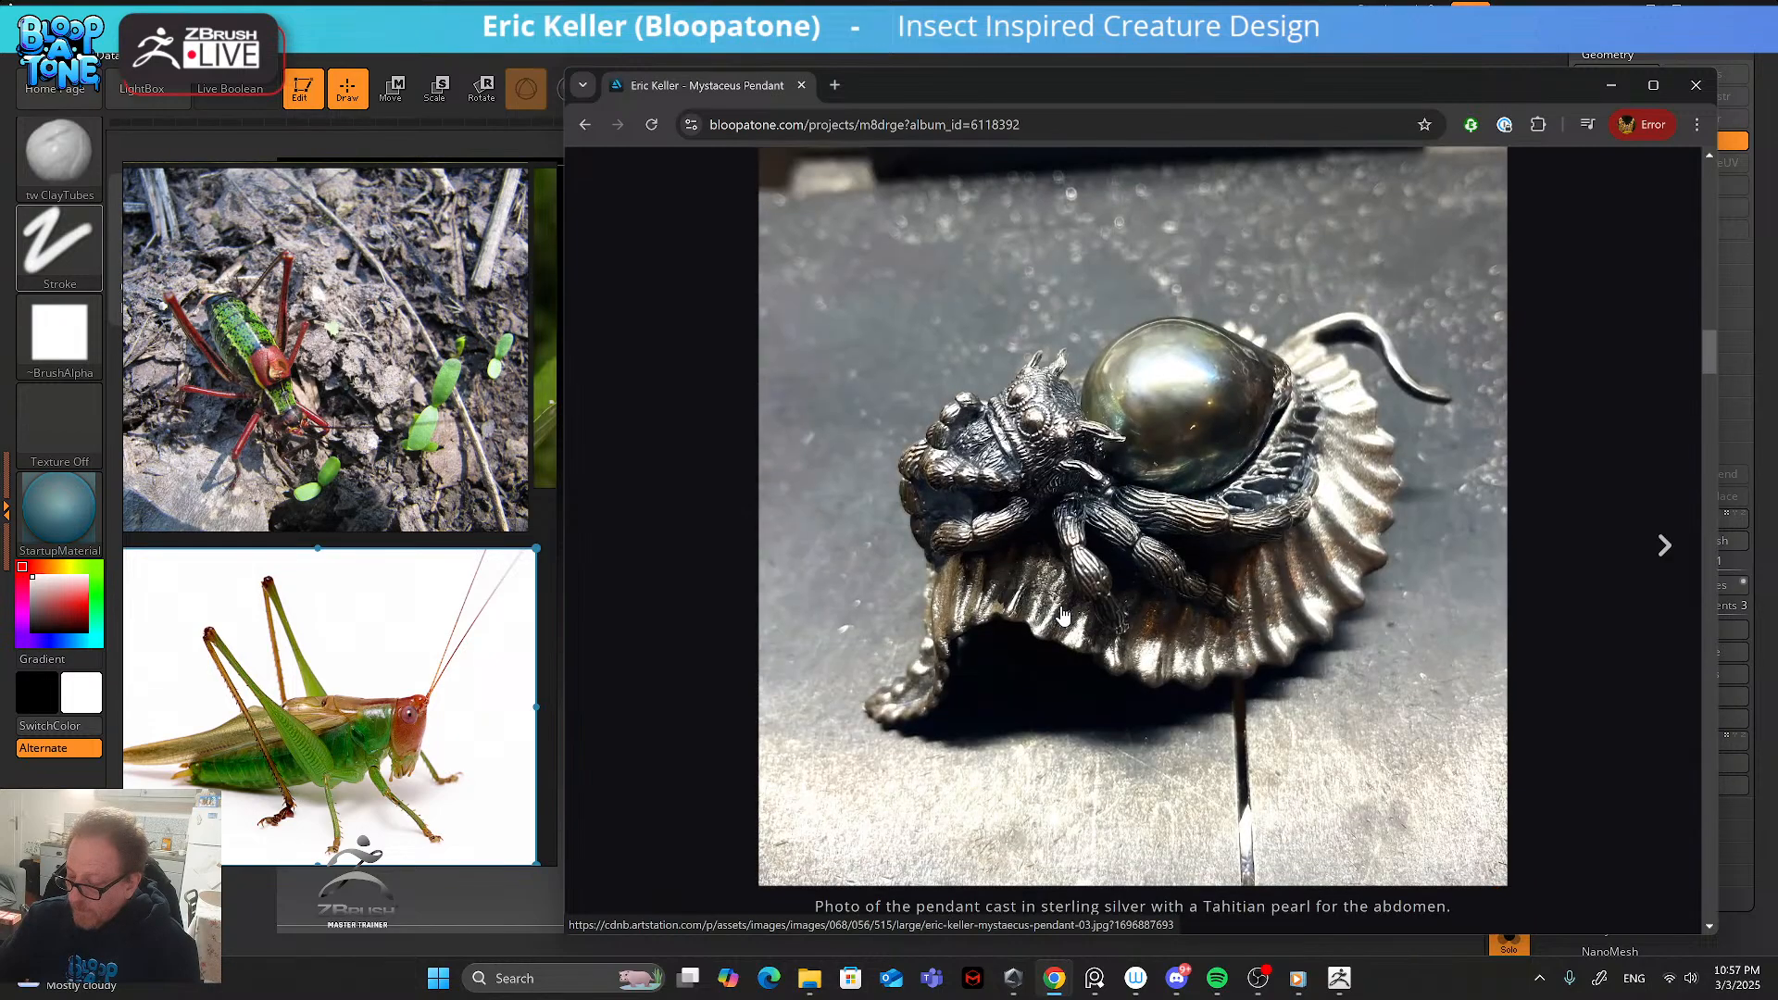
scroll(1068, 611, down, 15)
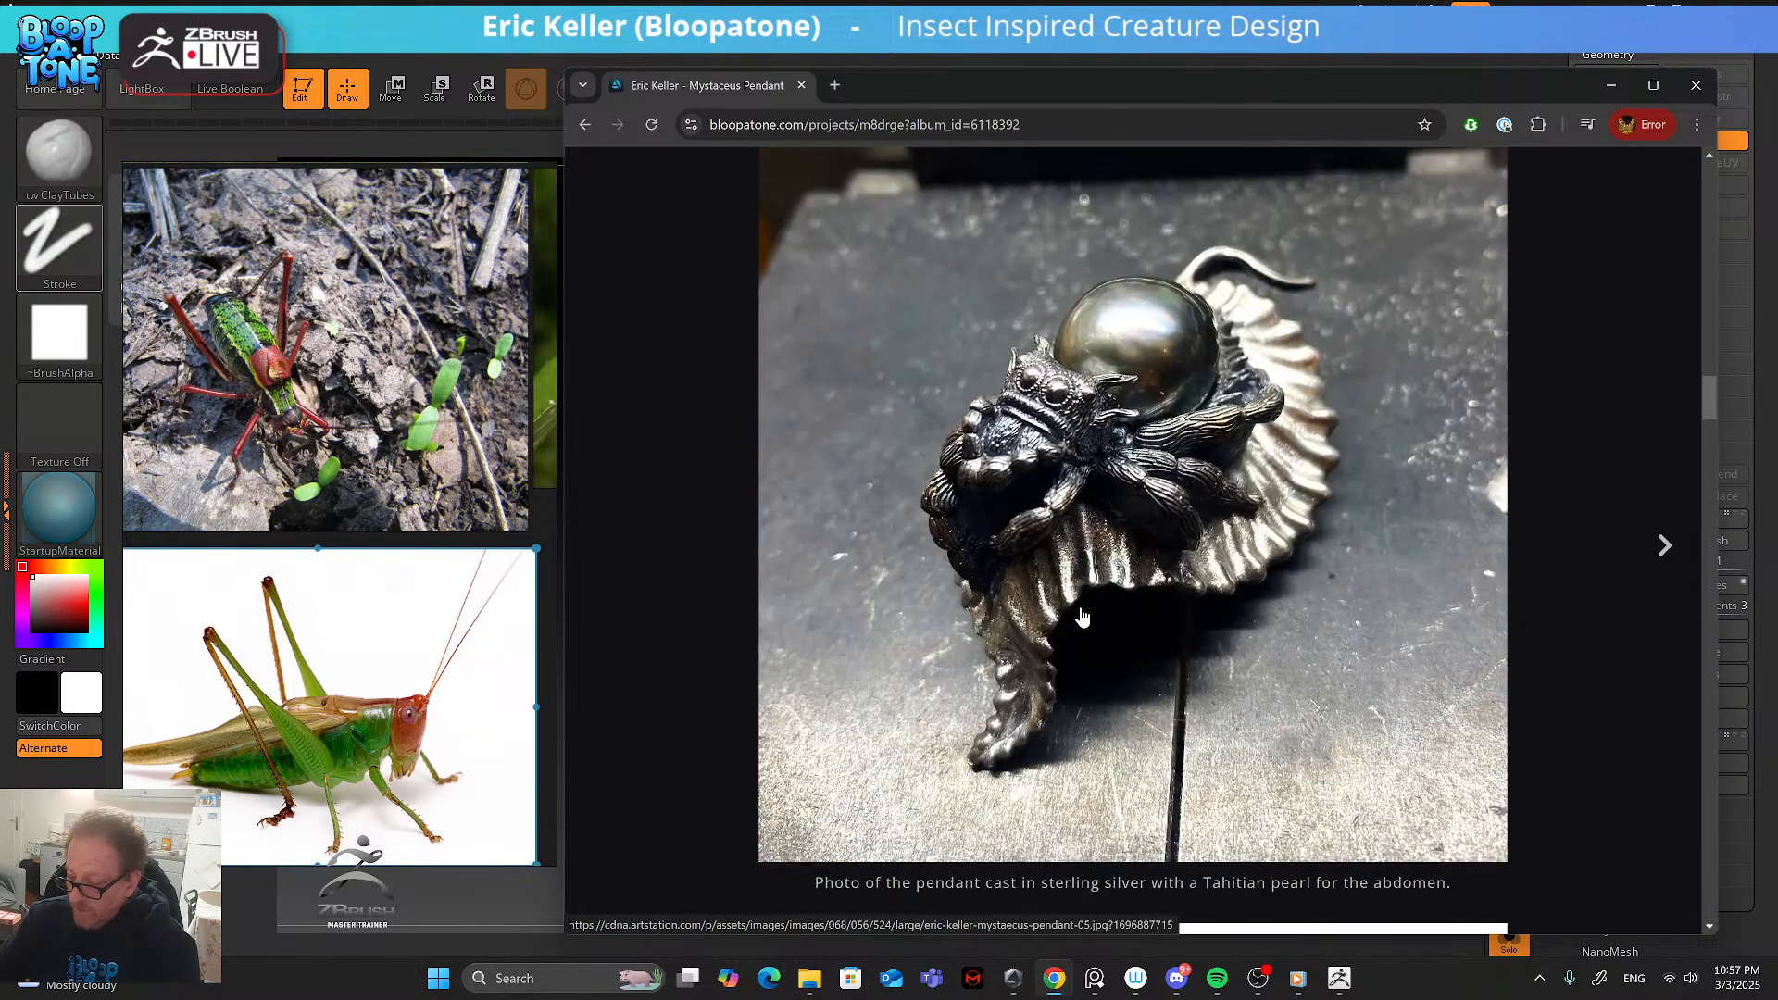
scroll(1065, 635, down, 15)
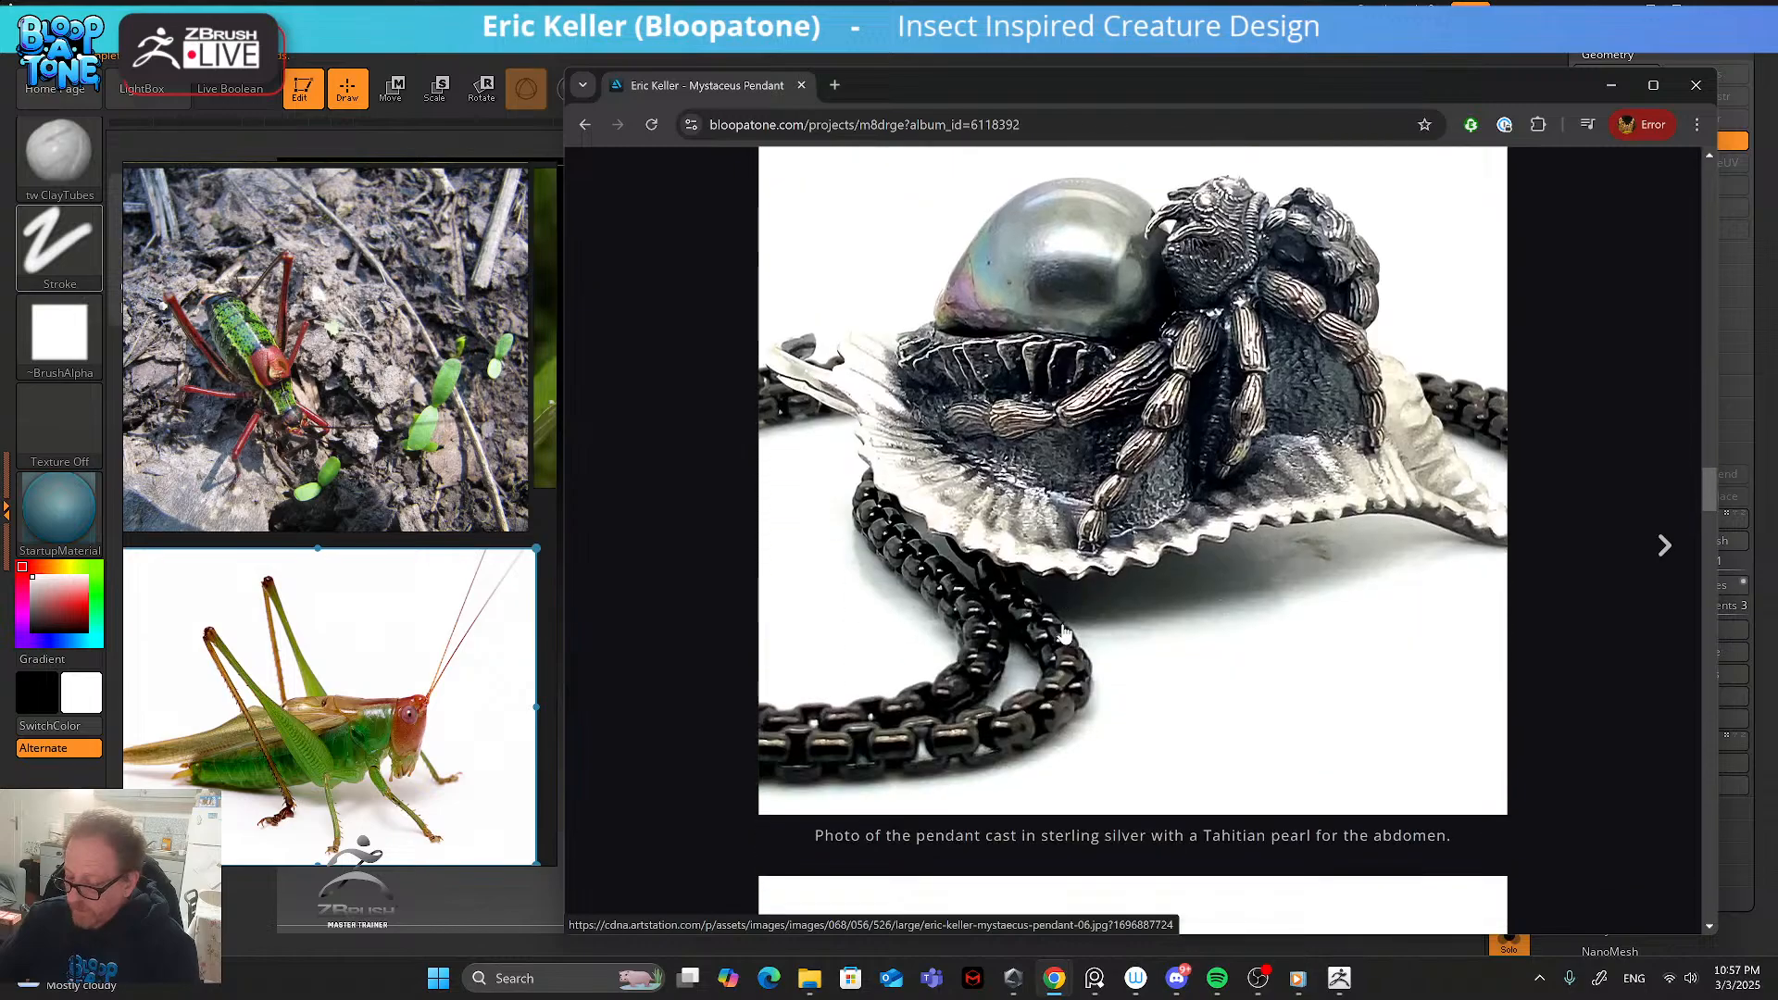
scroll(1065, 635, down, 15)
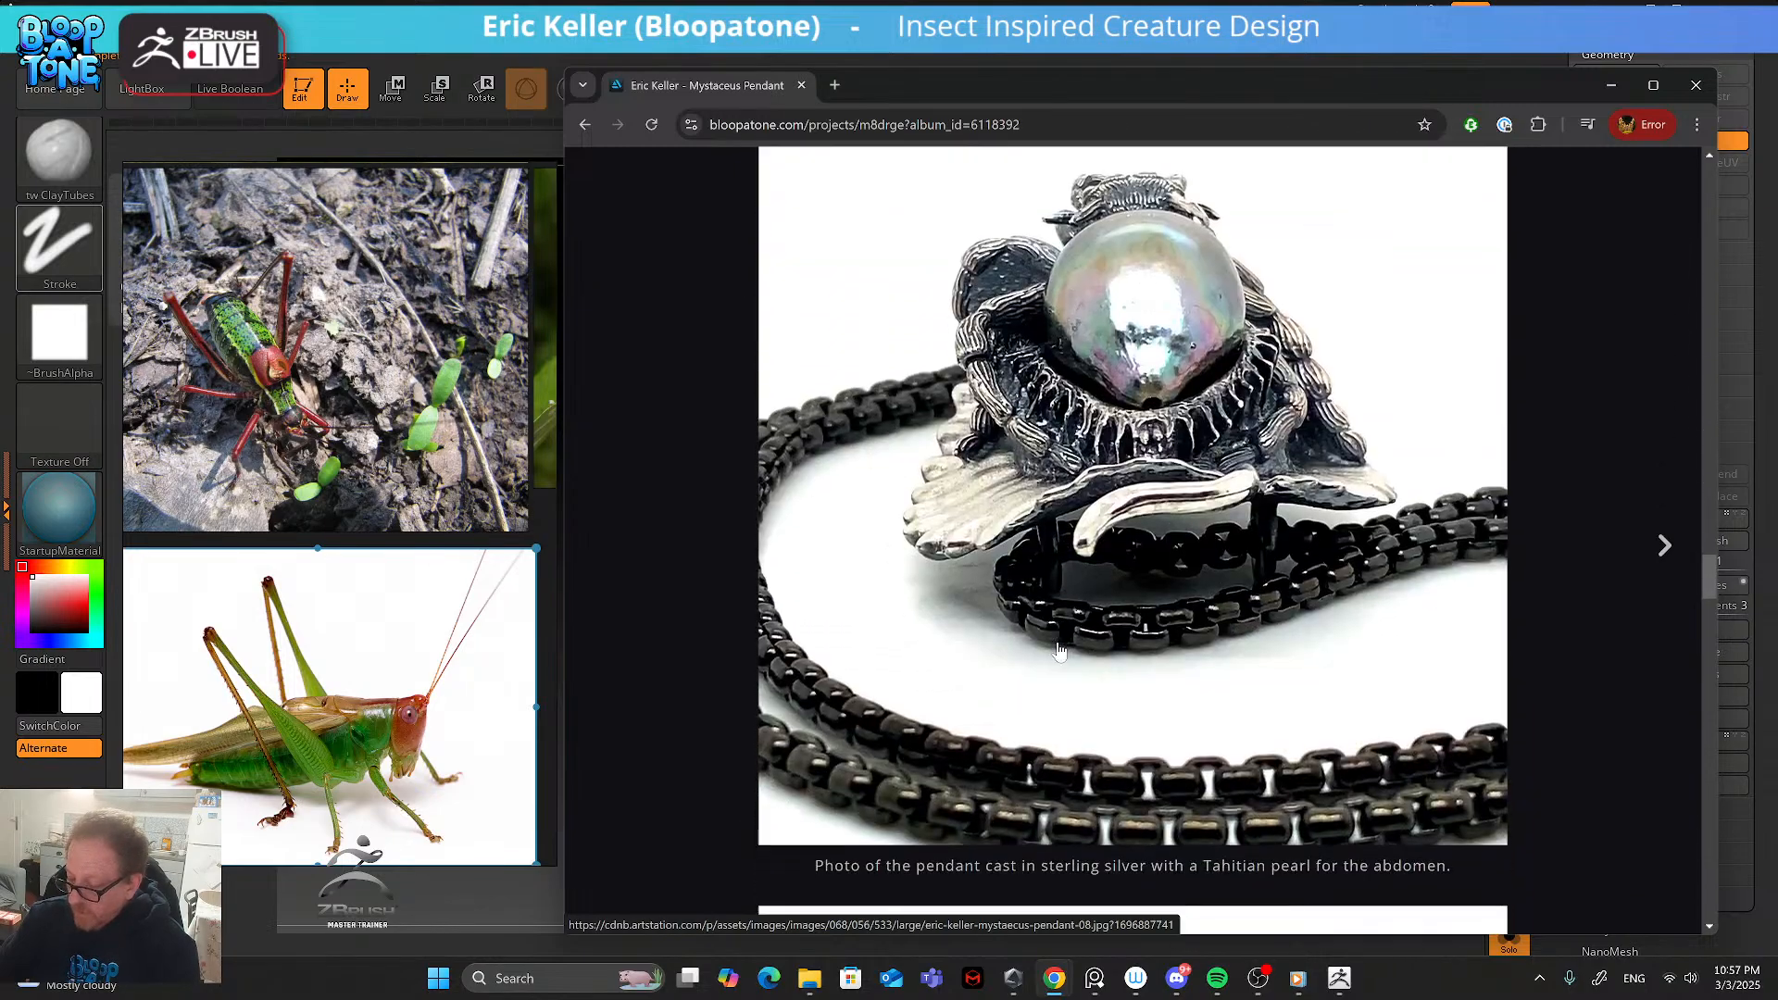
scroll(1060, 651, down, 5)
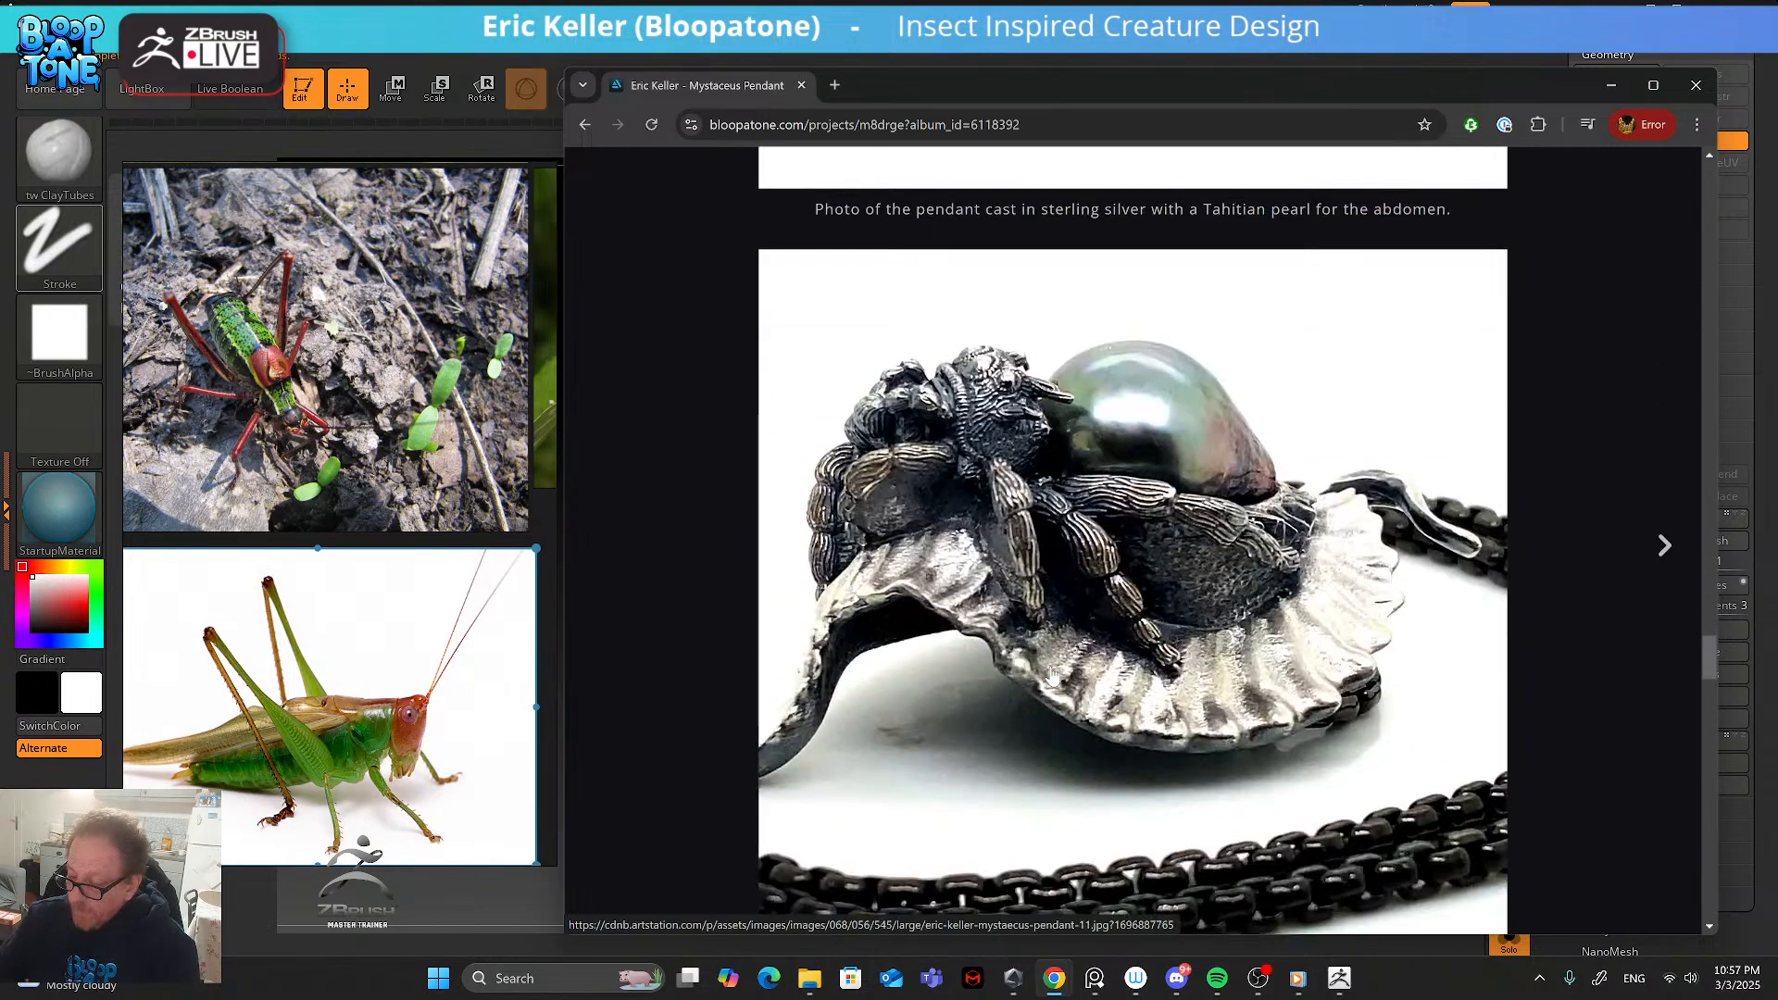
- Return to the Jewelry Design album, open the Jumping Spider Ring project and examine the surface texture in its sterling silver photos
click(584, 125)
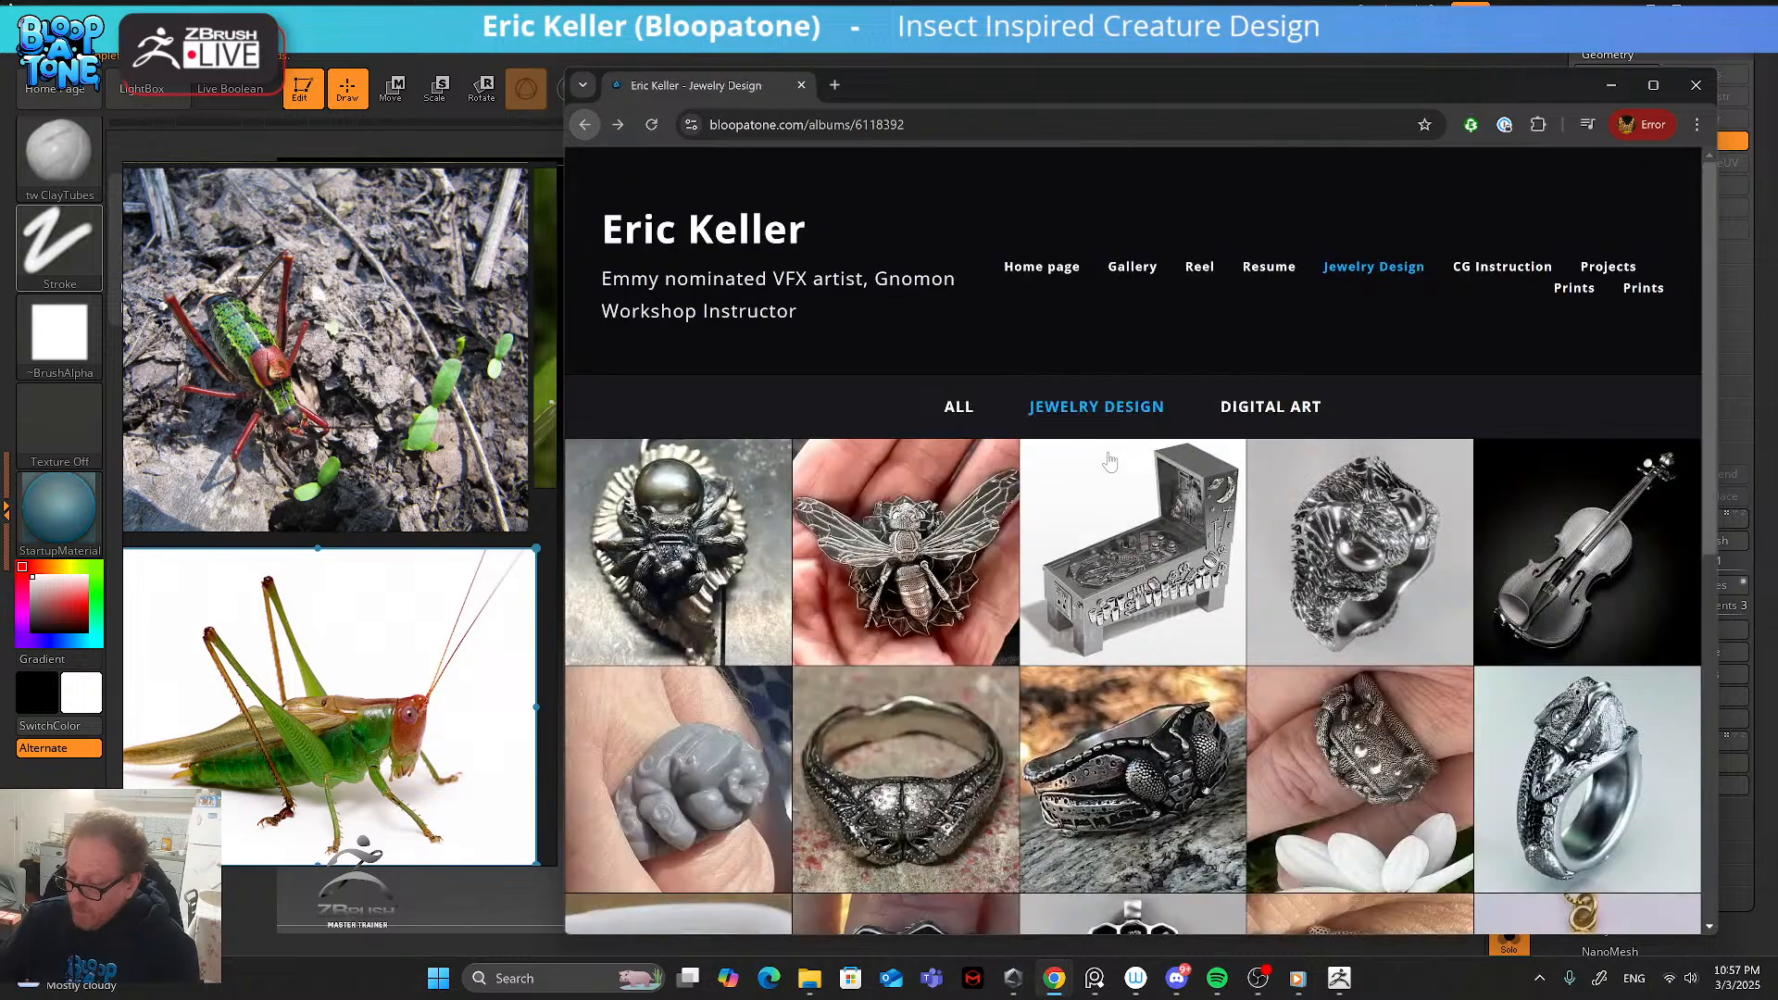
scroll(1110, 481, down, 3)
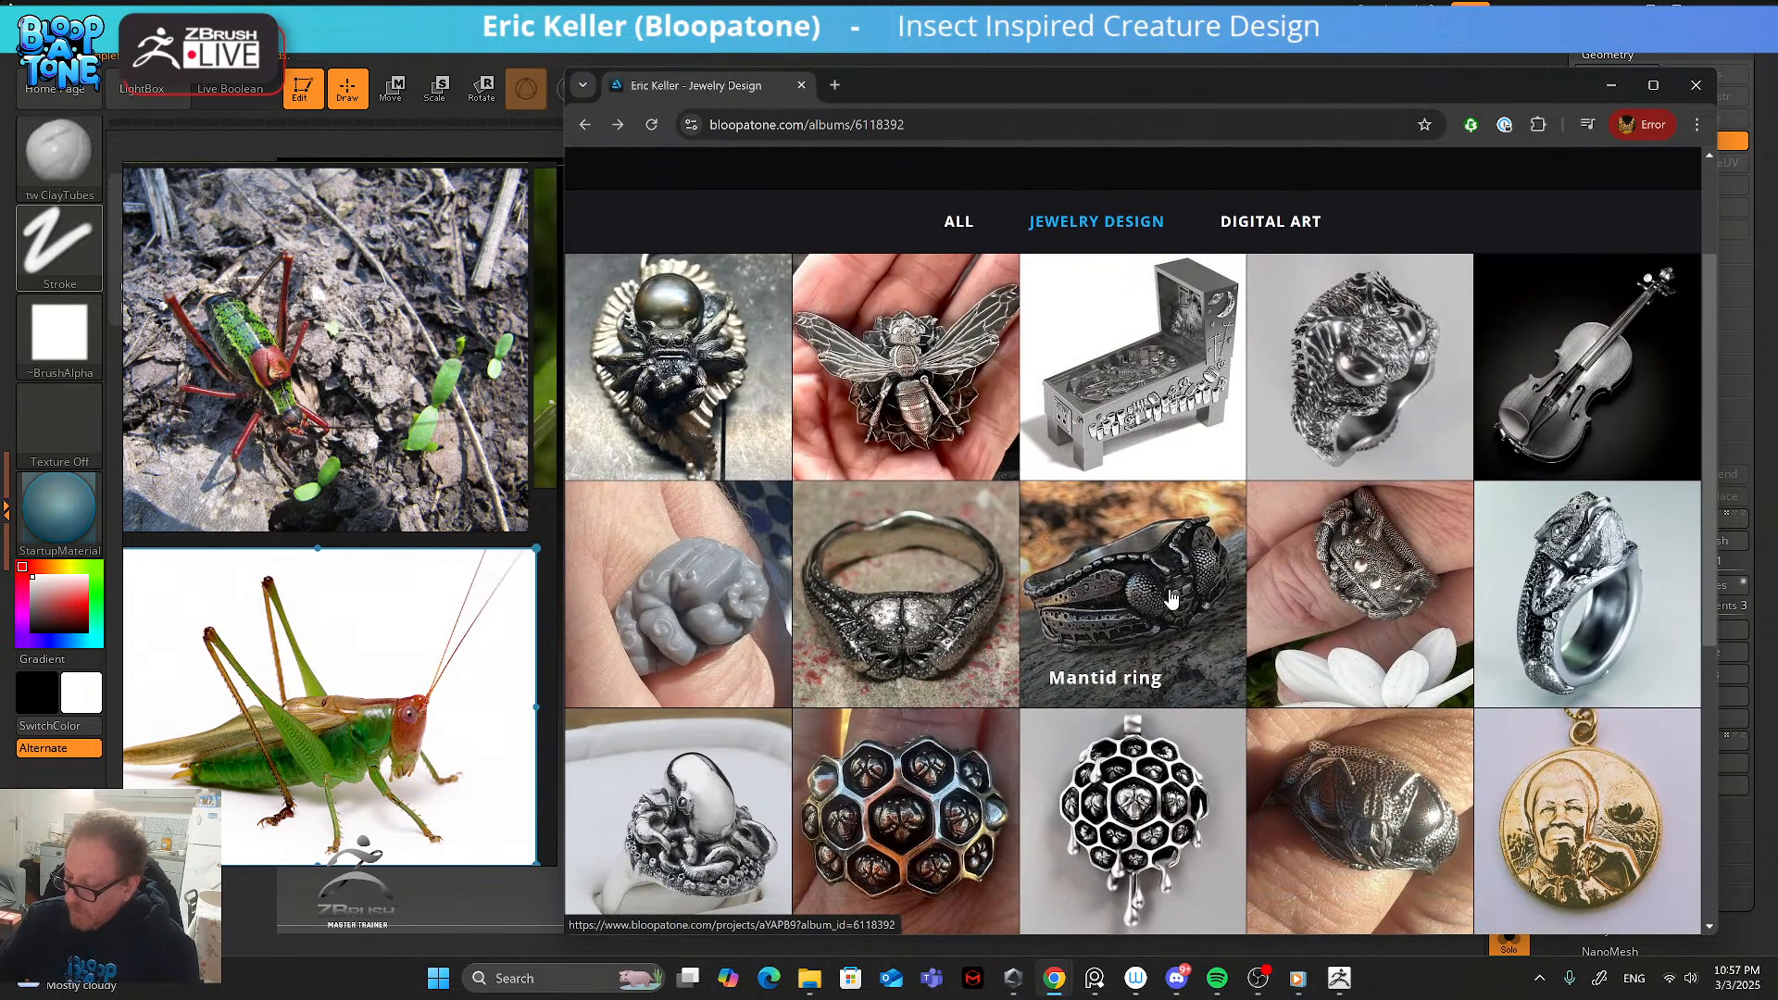
click(1382, 544)
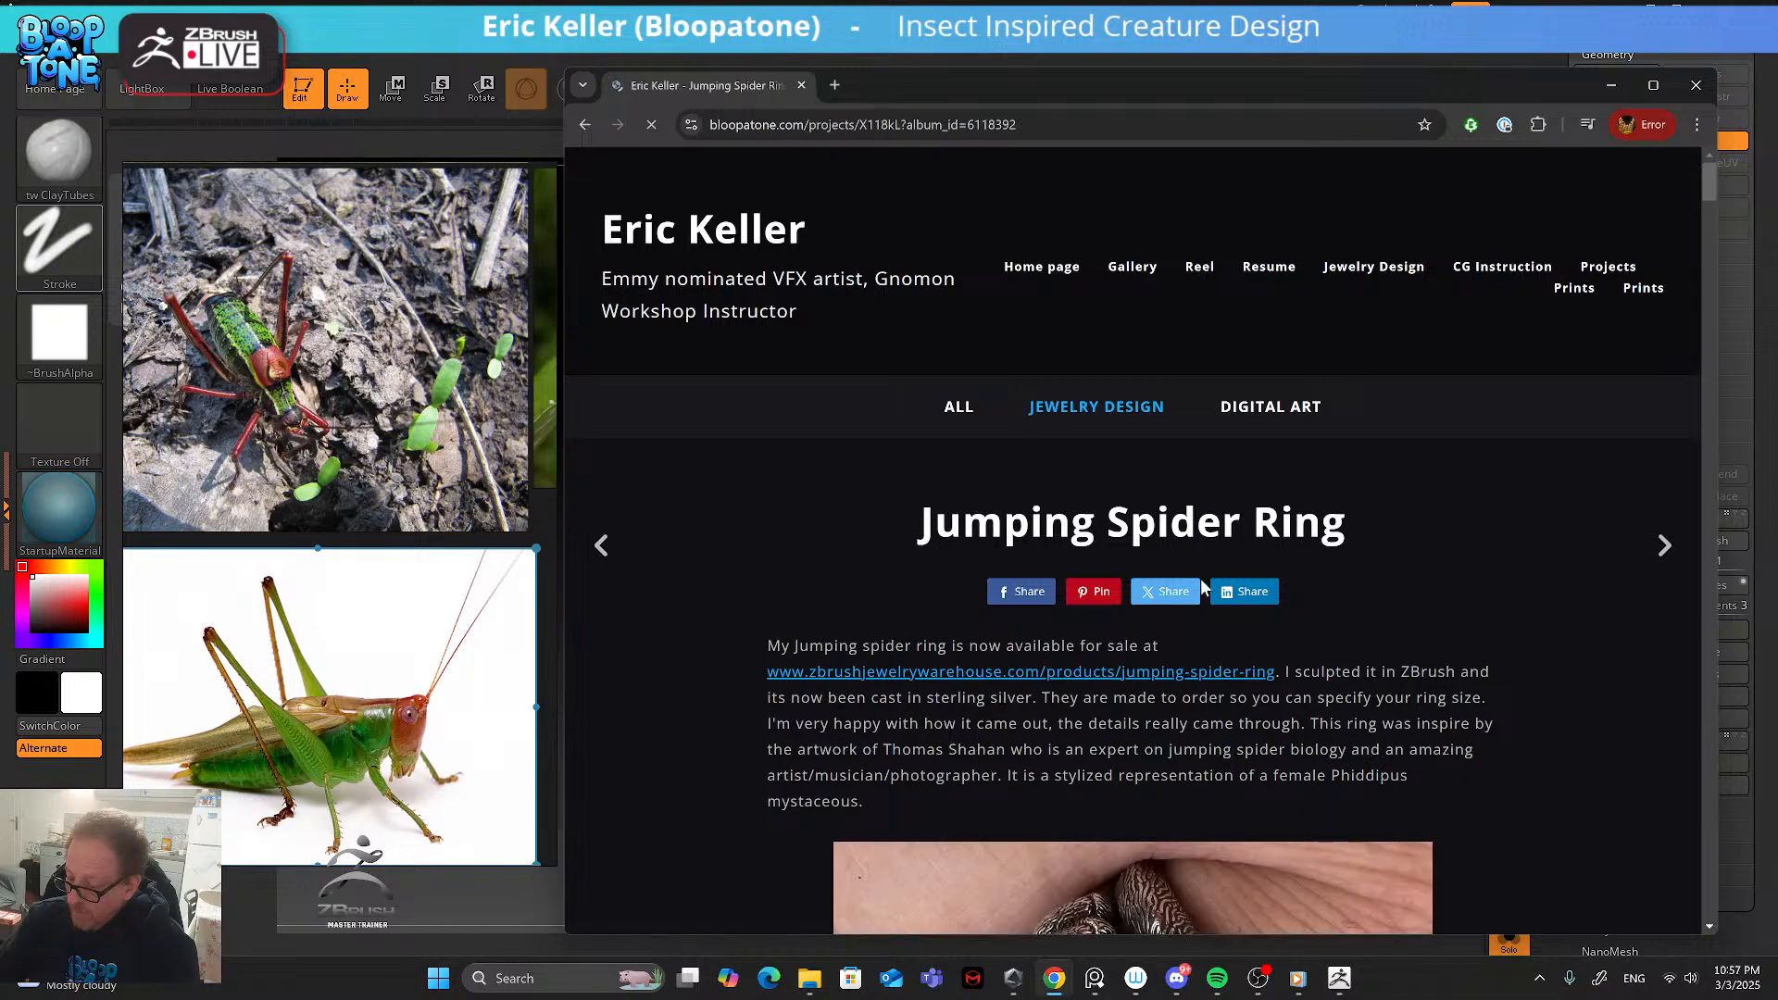
scroll(1200, 578, down, 4)
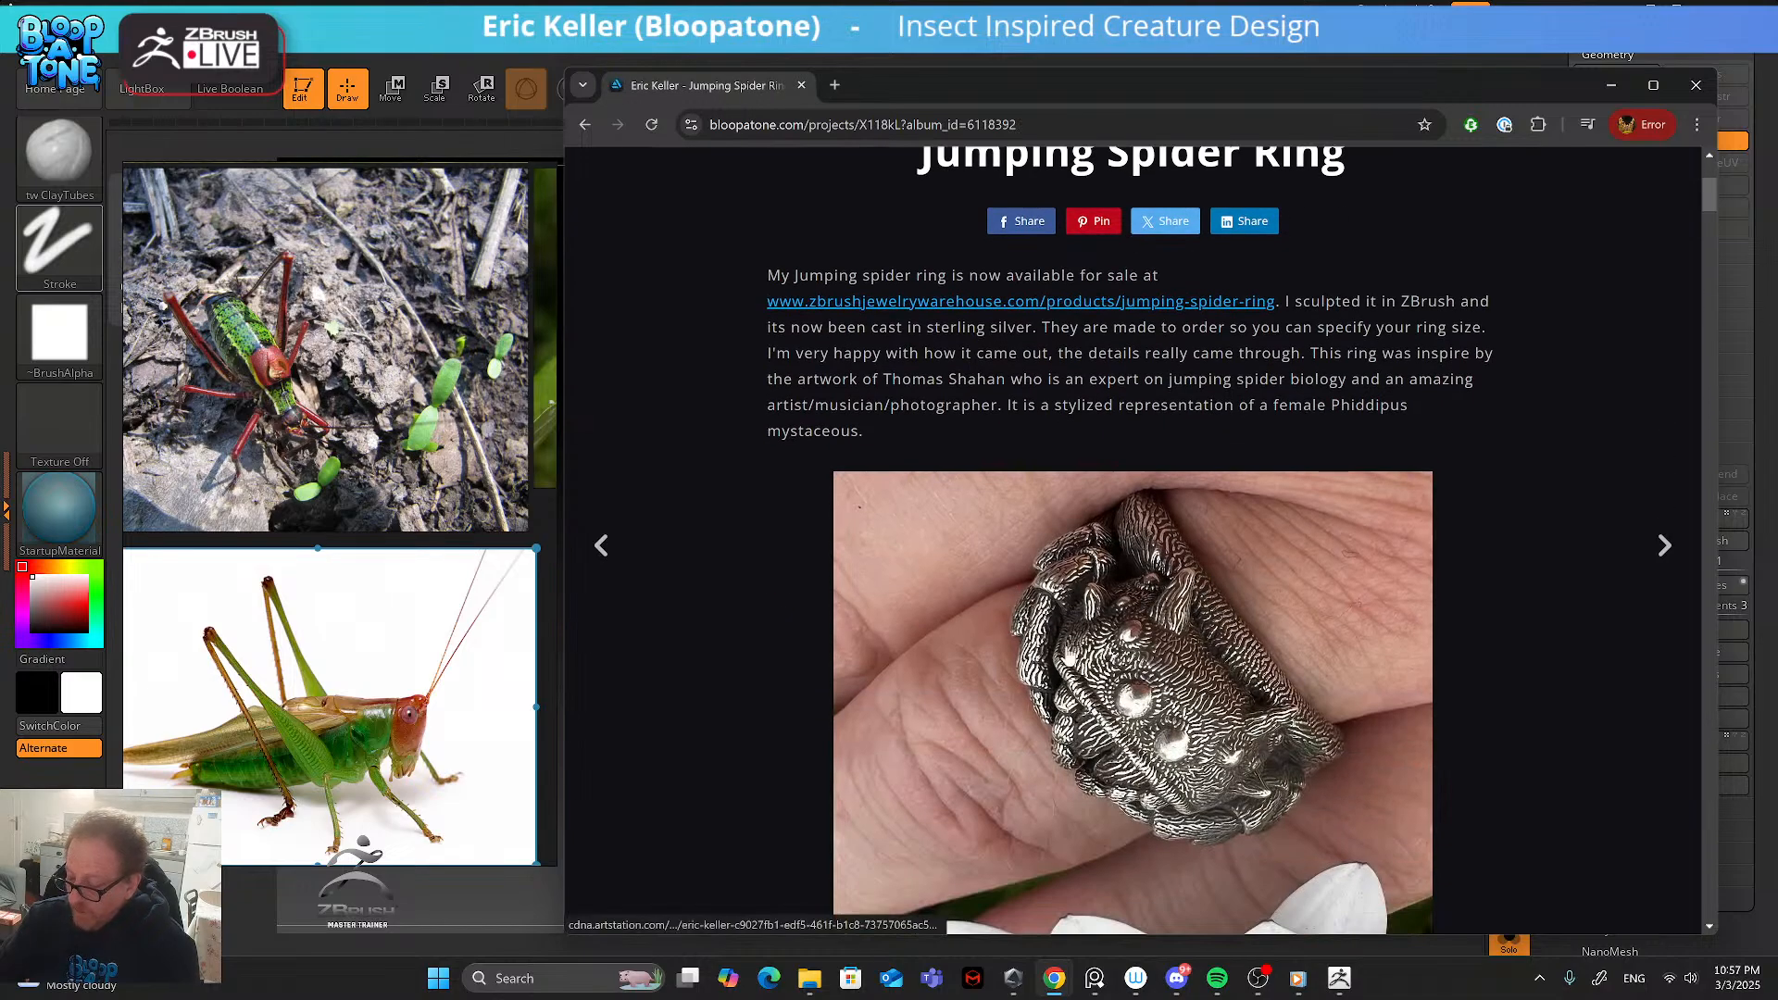
scroll(1105, 604, down, 15)
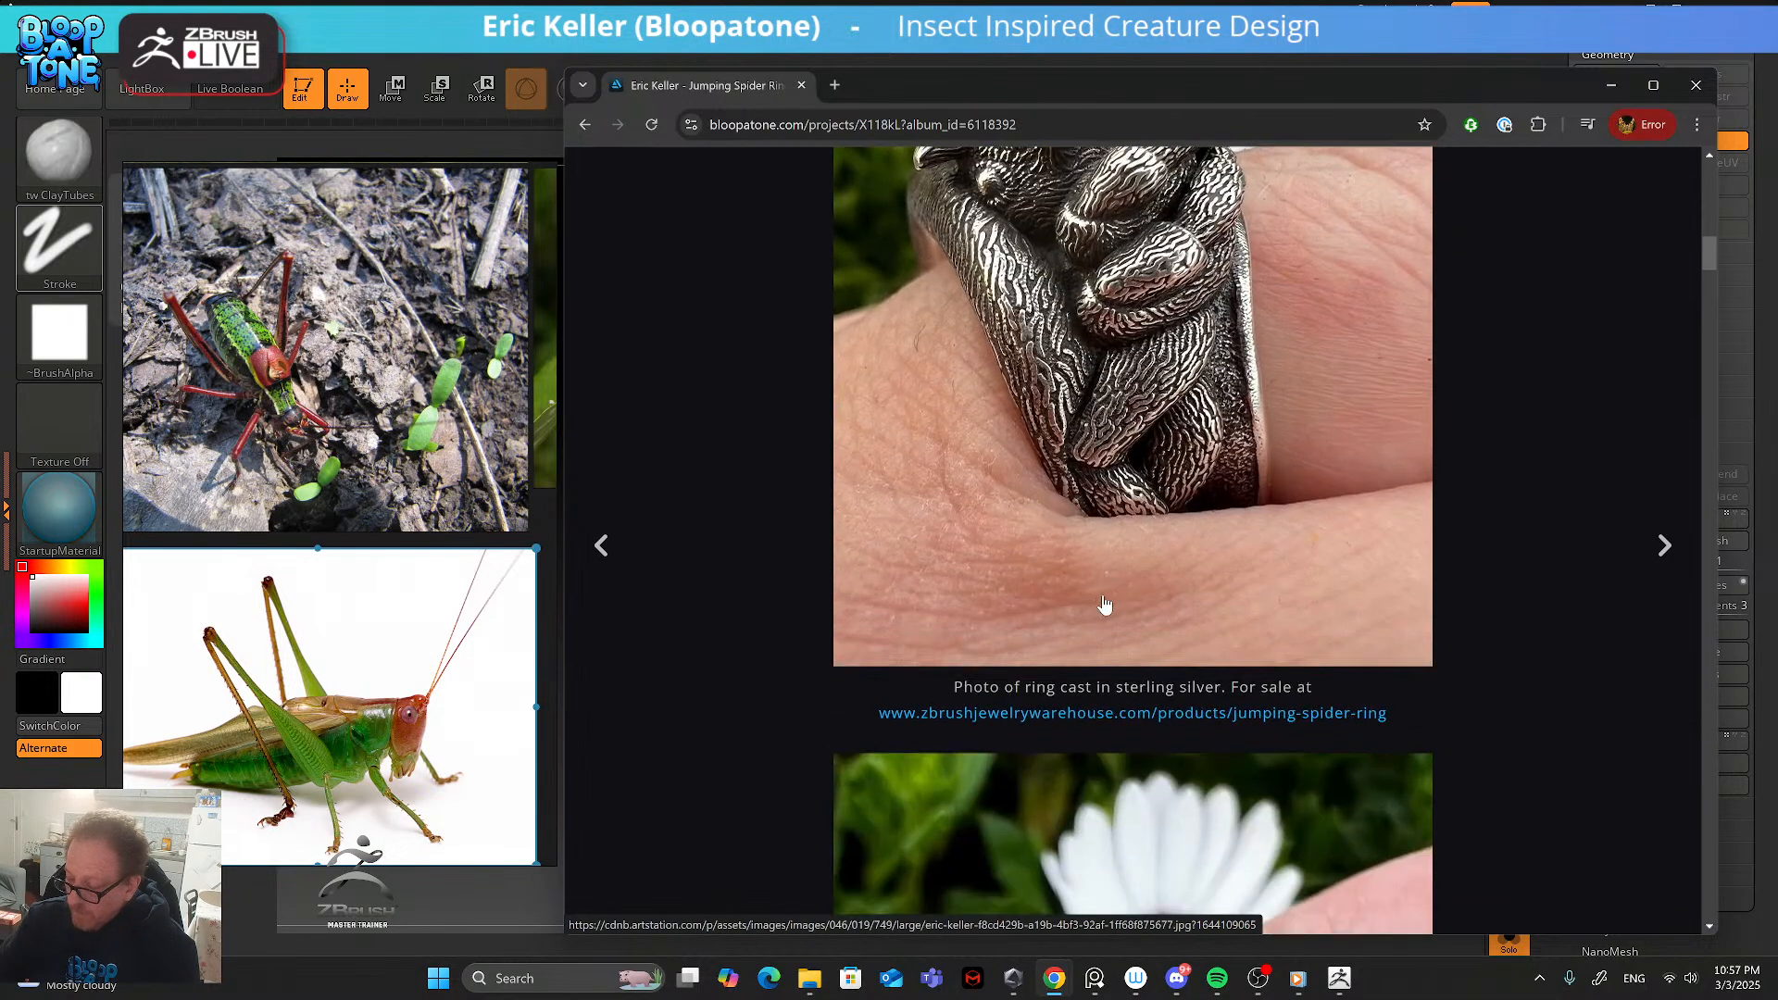
scroll(1104, 603, down, 20)
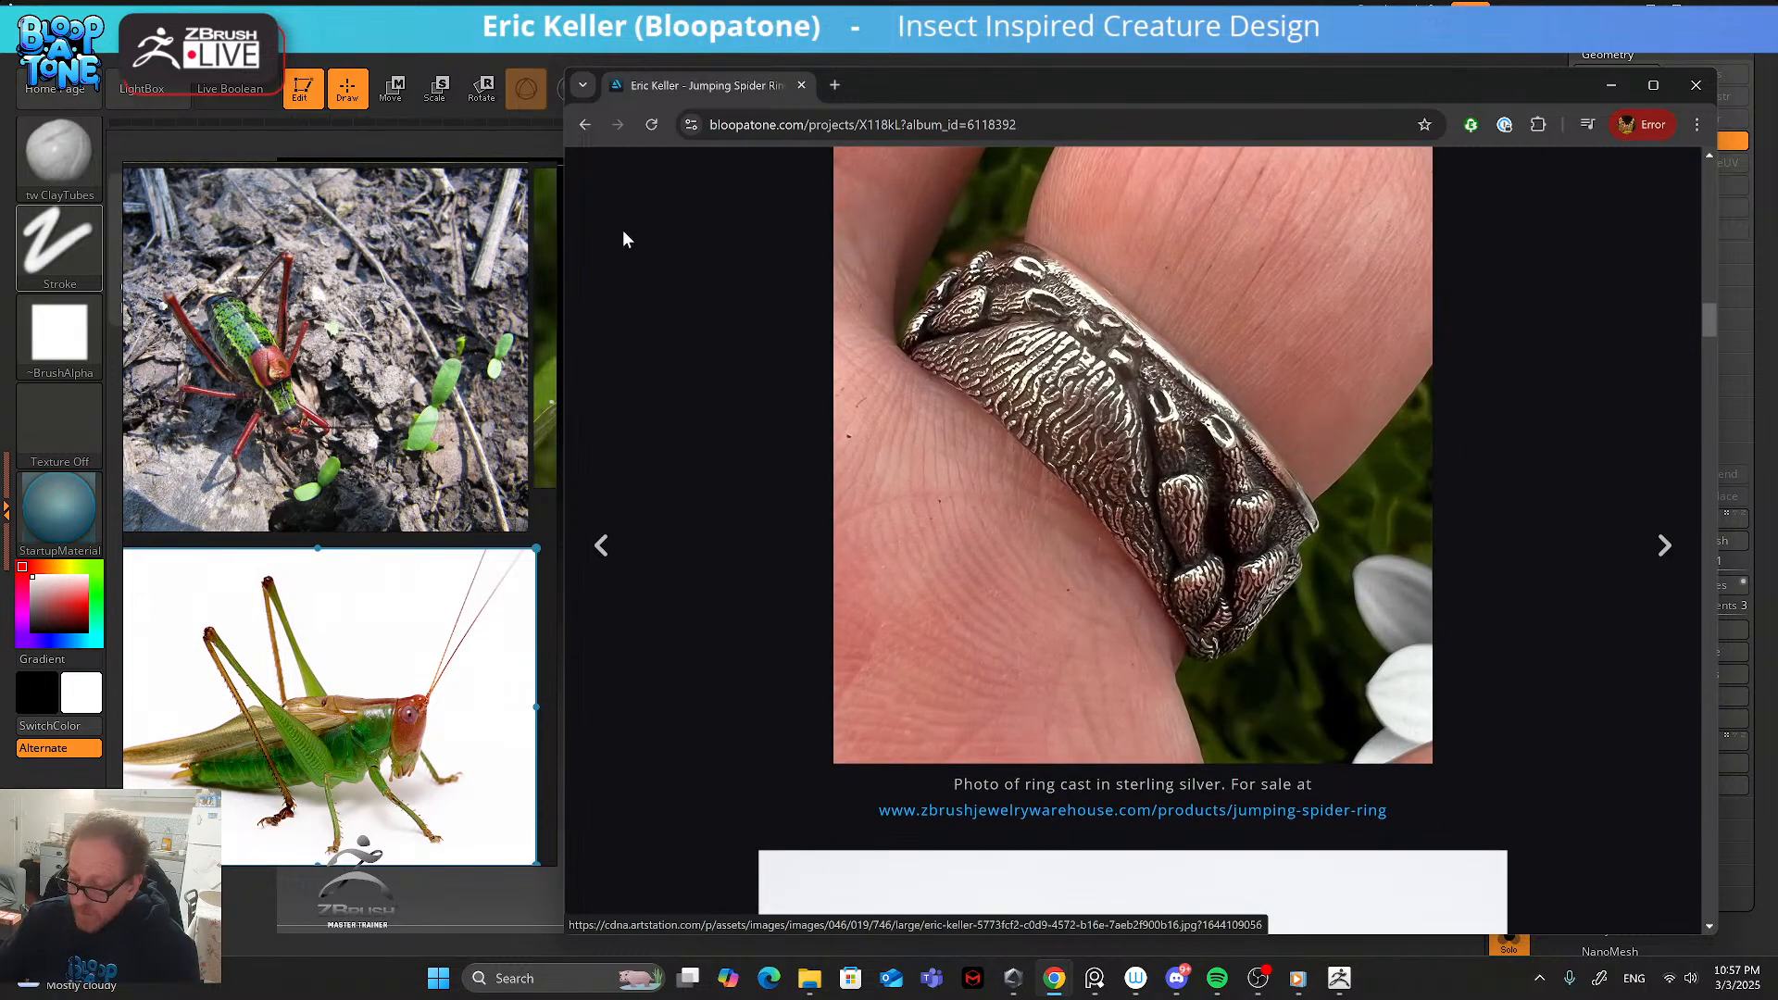
- Return to the Jewelry Design album and open the Scorpion Valentine Box project
click(587, 122)
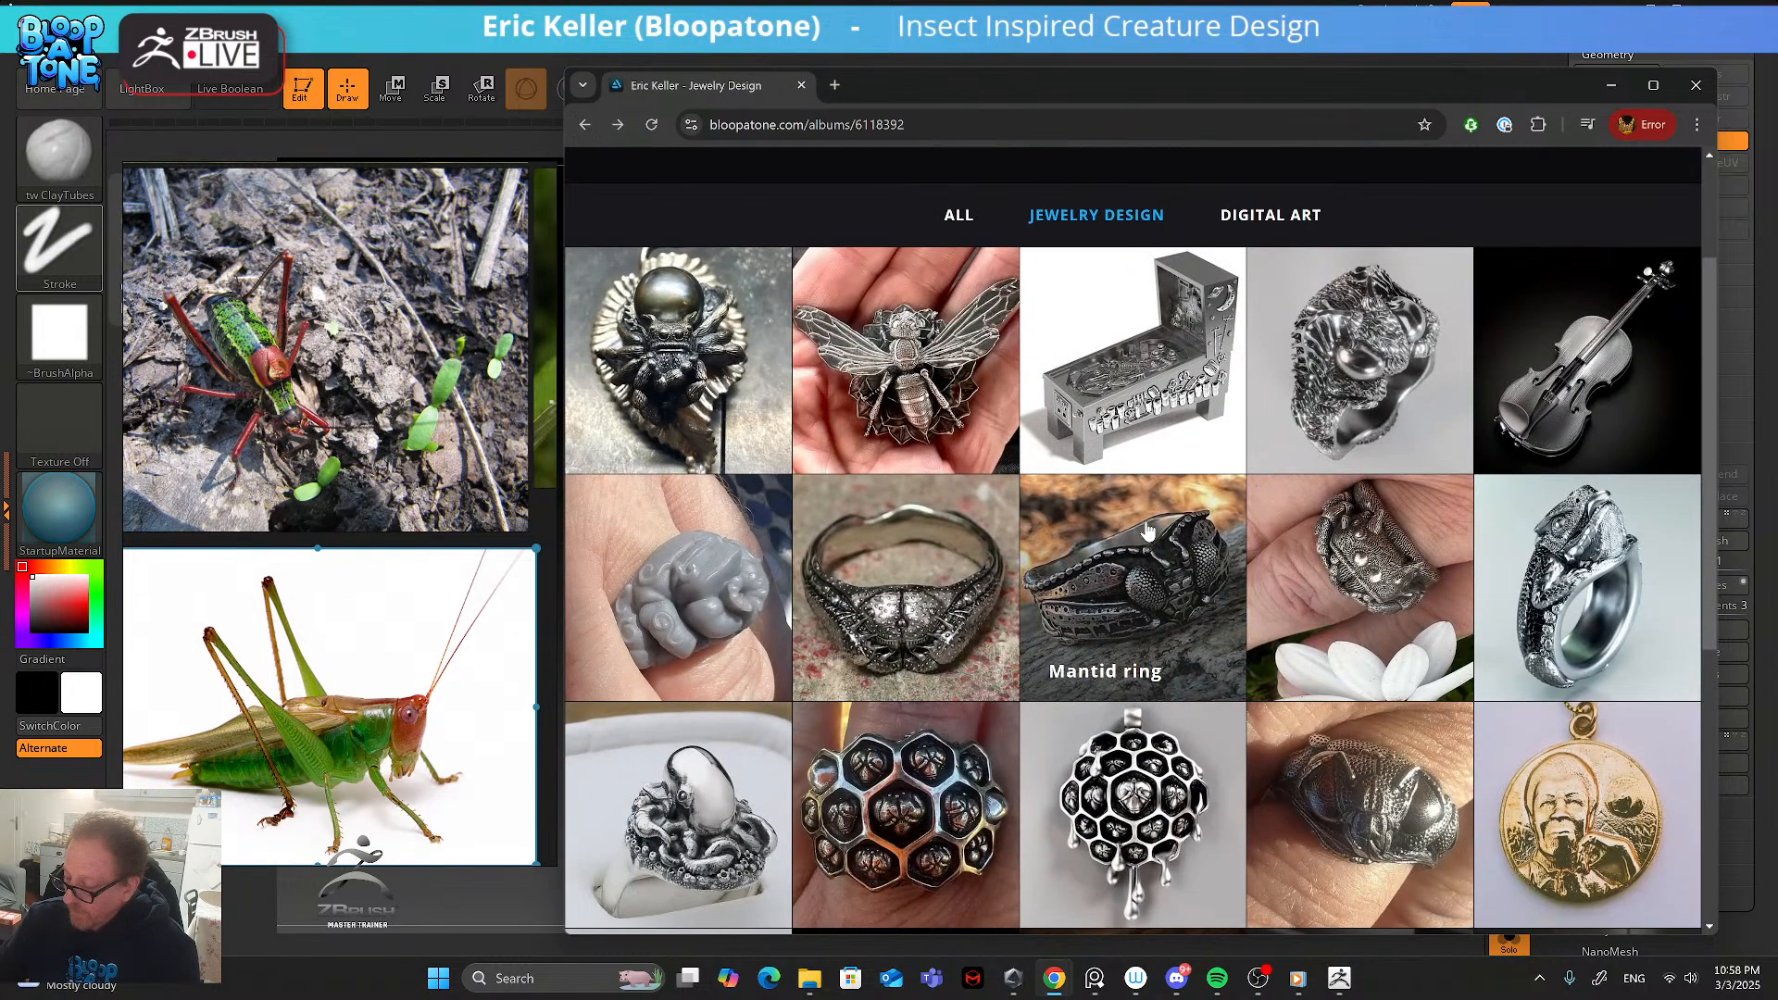
scroll(1147, 530, down, 6)
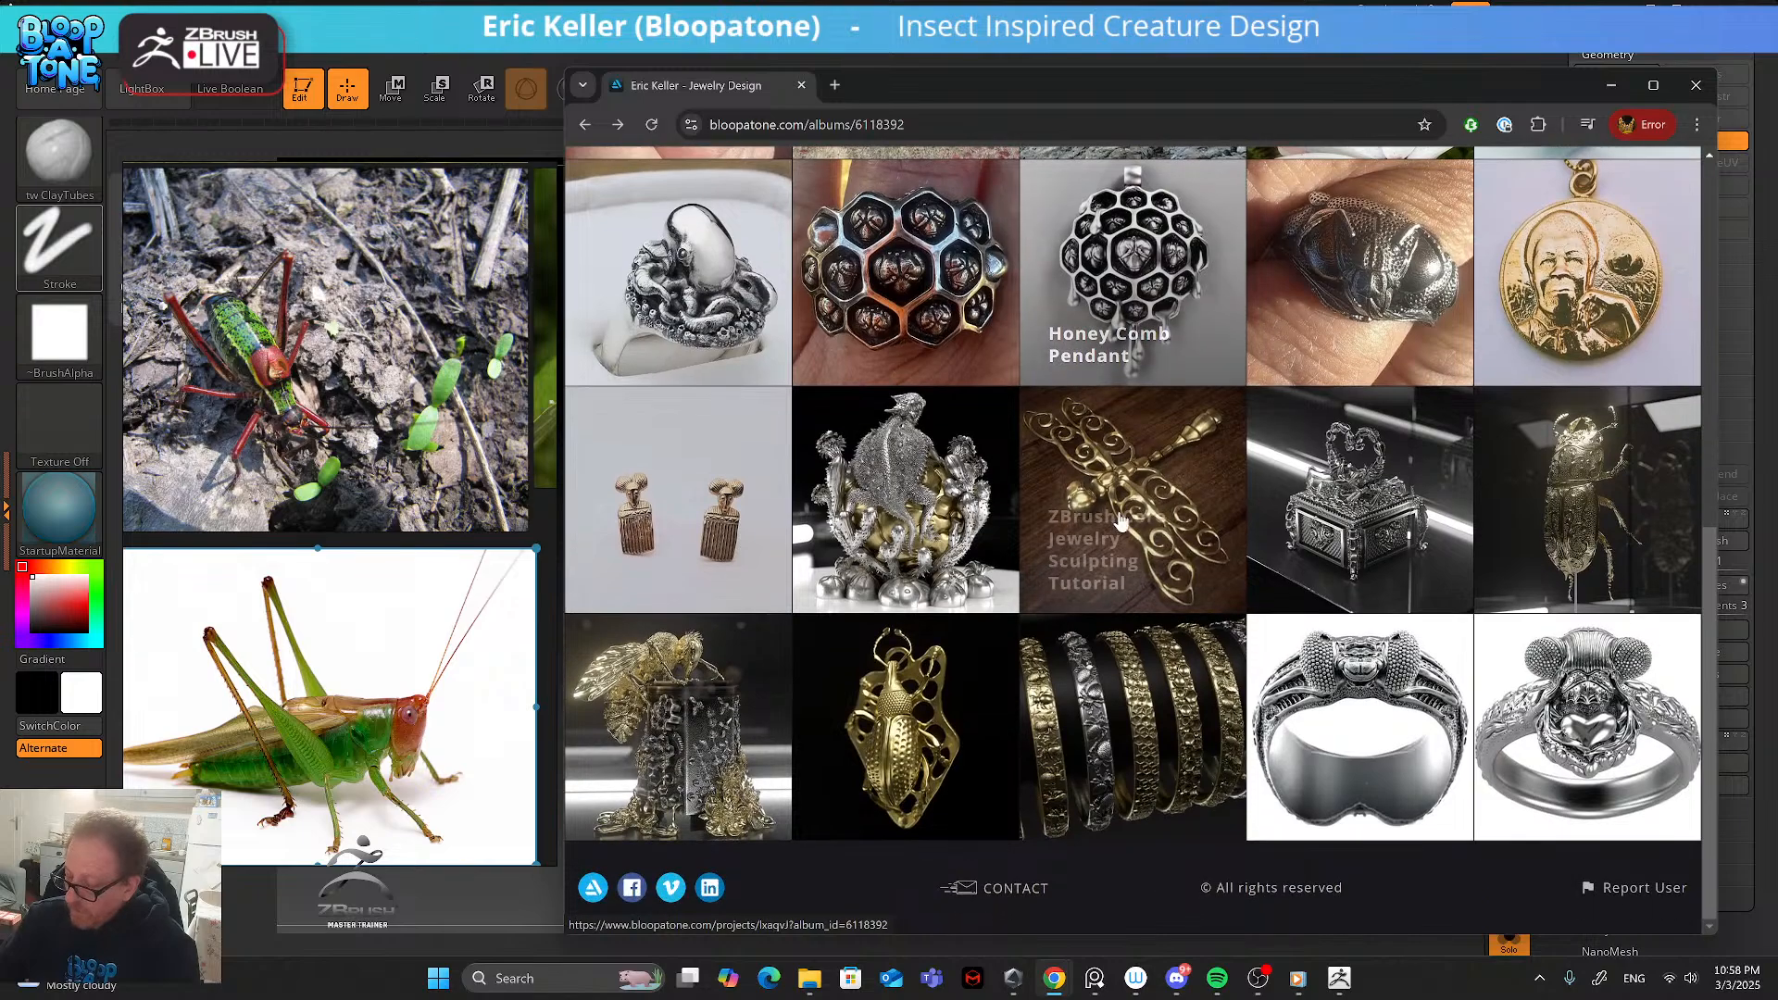
scroll(1121, 522, up, 2)
click(1377, 648)
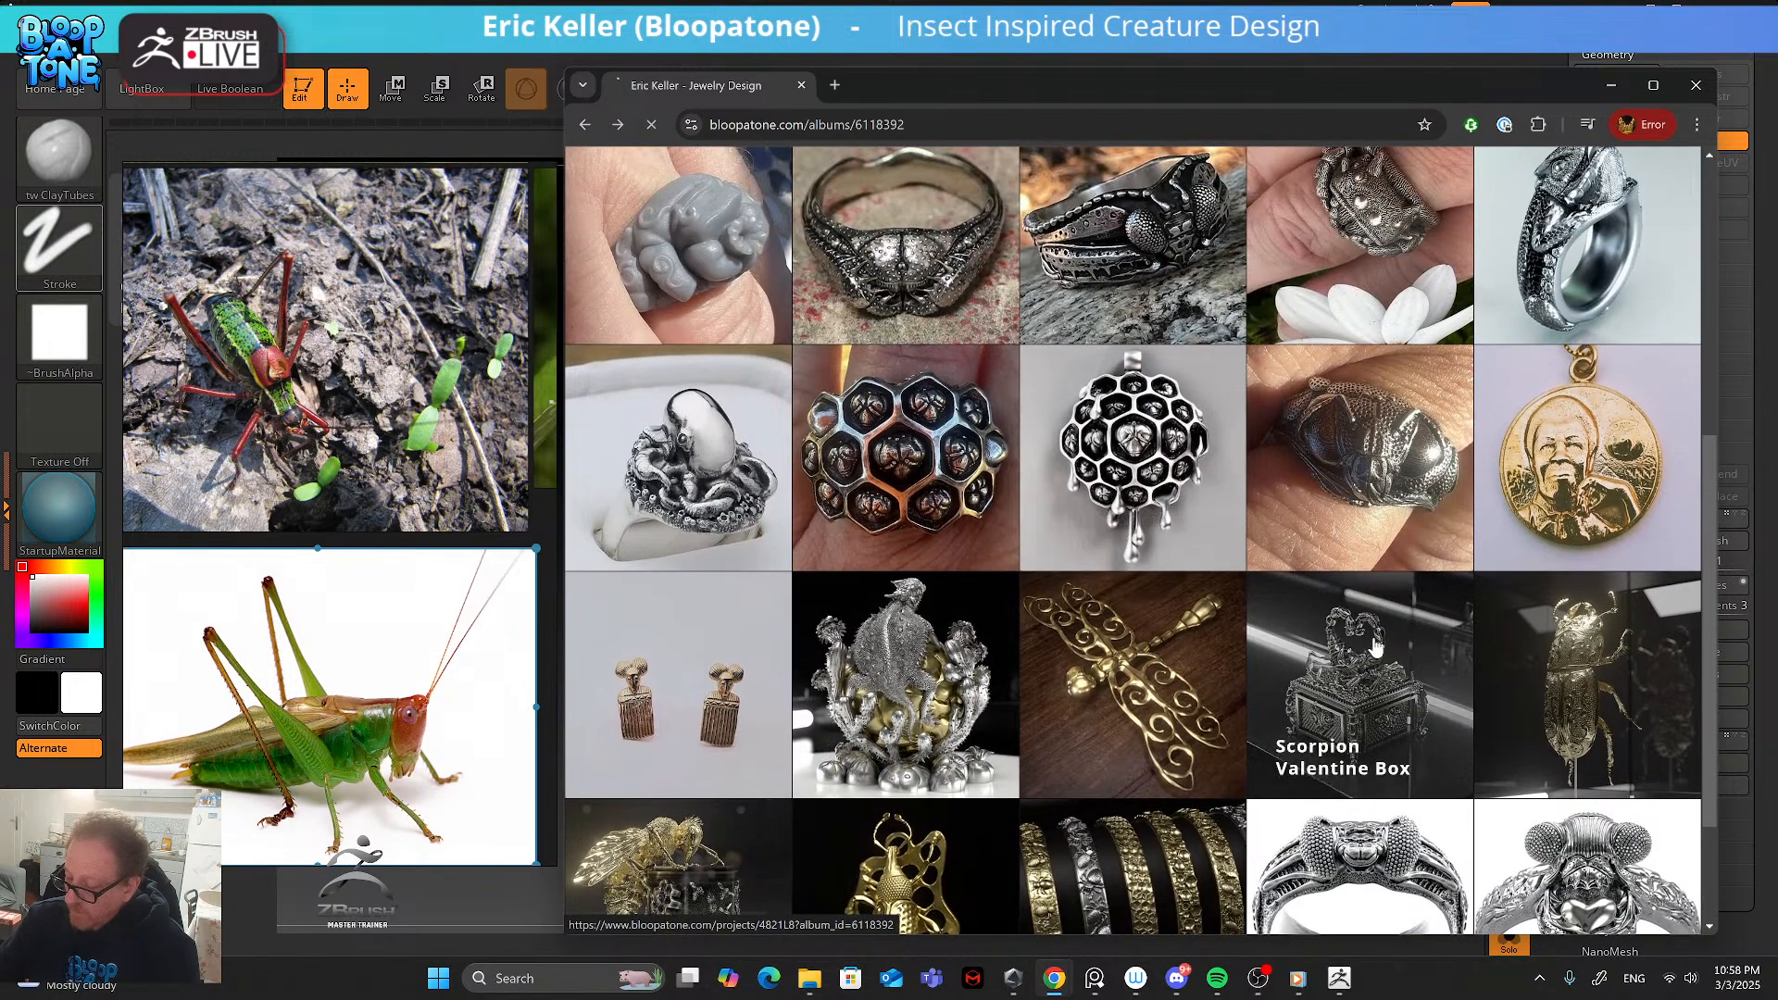
- Examine the Redshift renders of the scorpion box, including the heart-shaped tails, the ornate side panels and the opened box
scroll(1114, 553, down, 8)
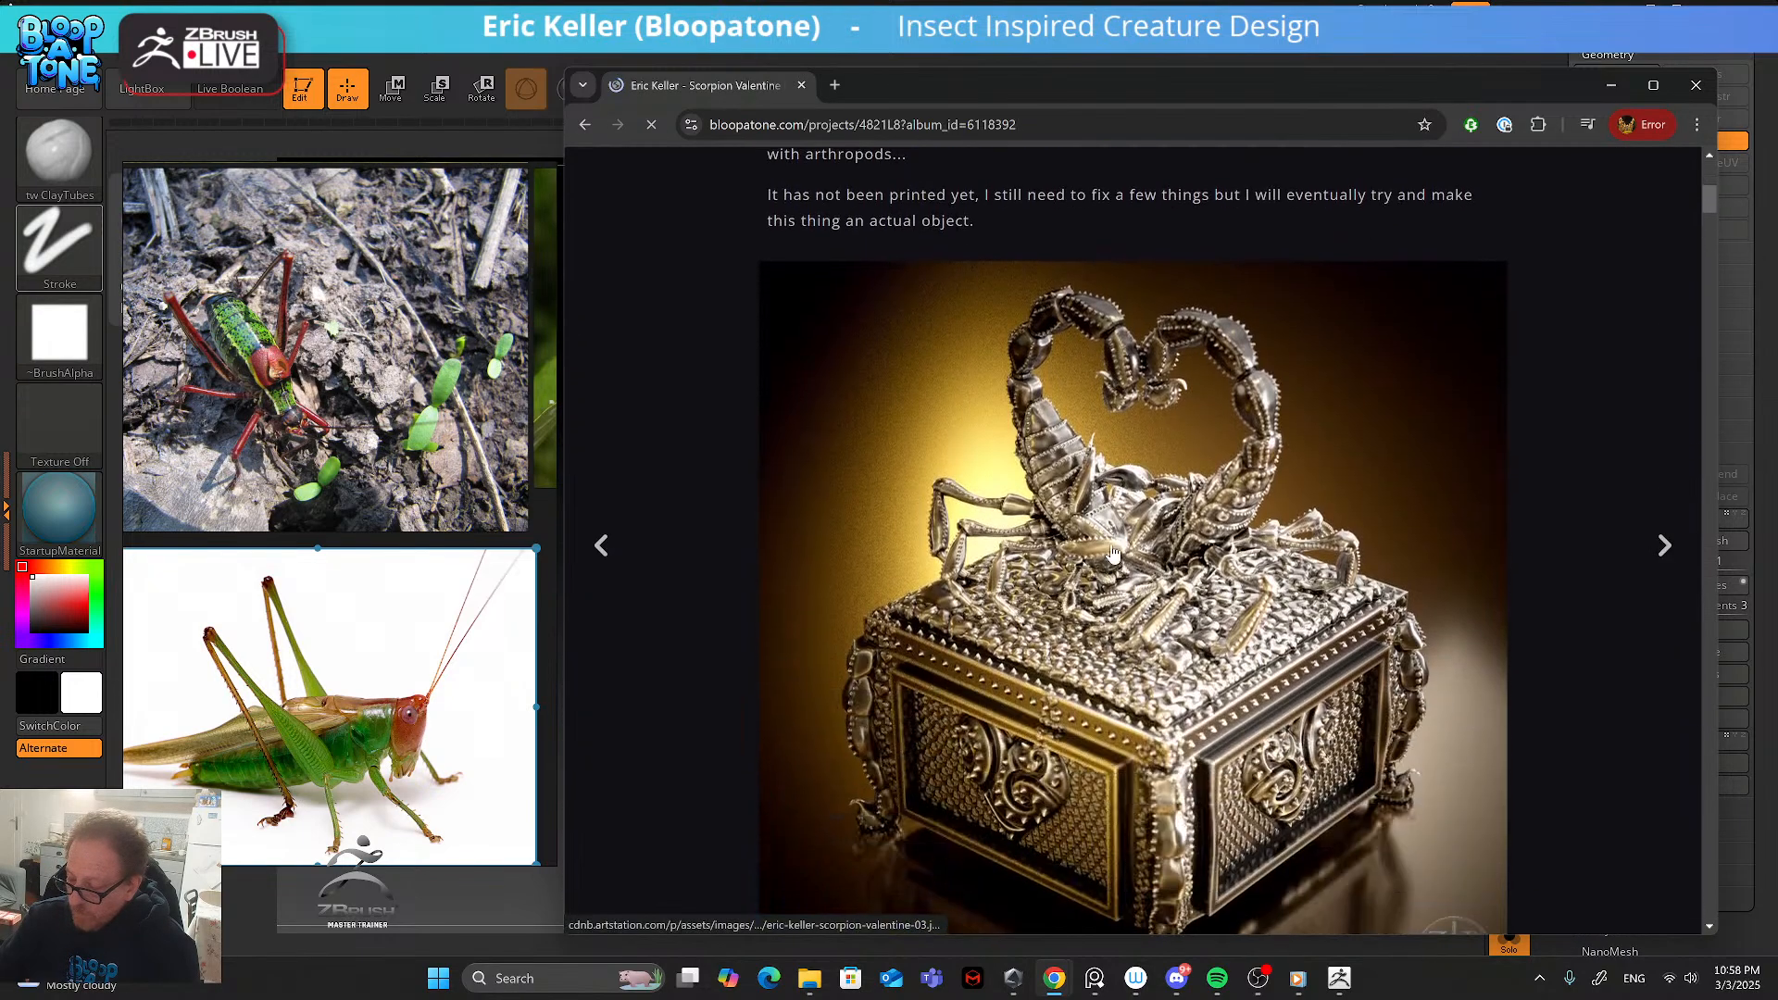
scroll(1123, 469, down, 10)
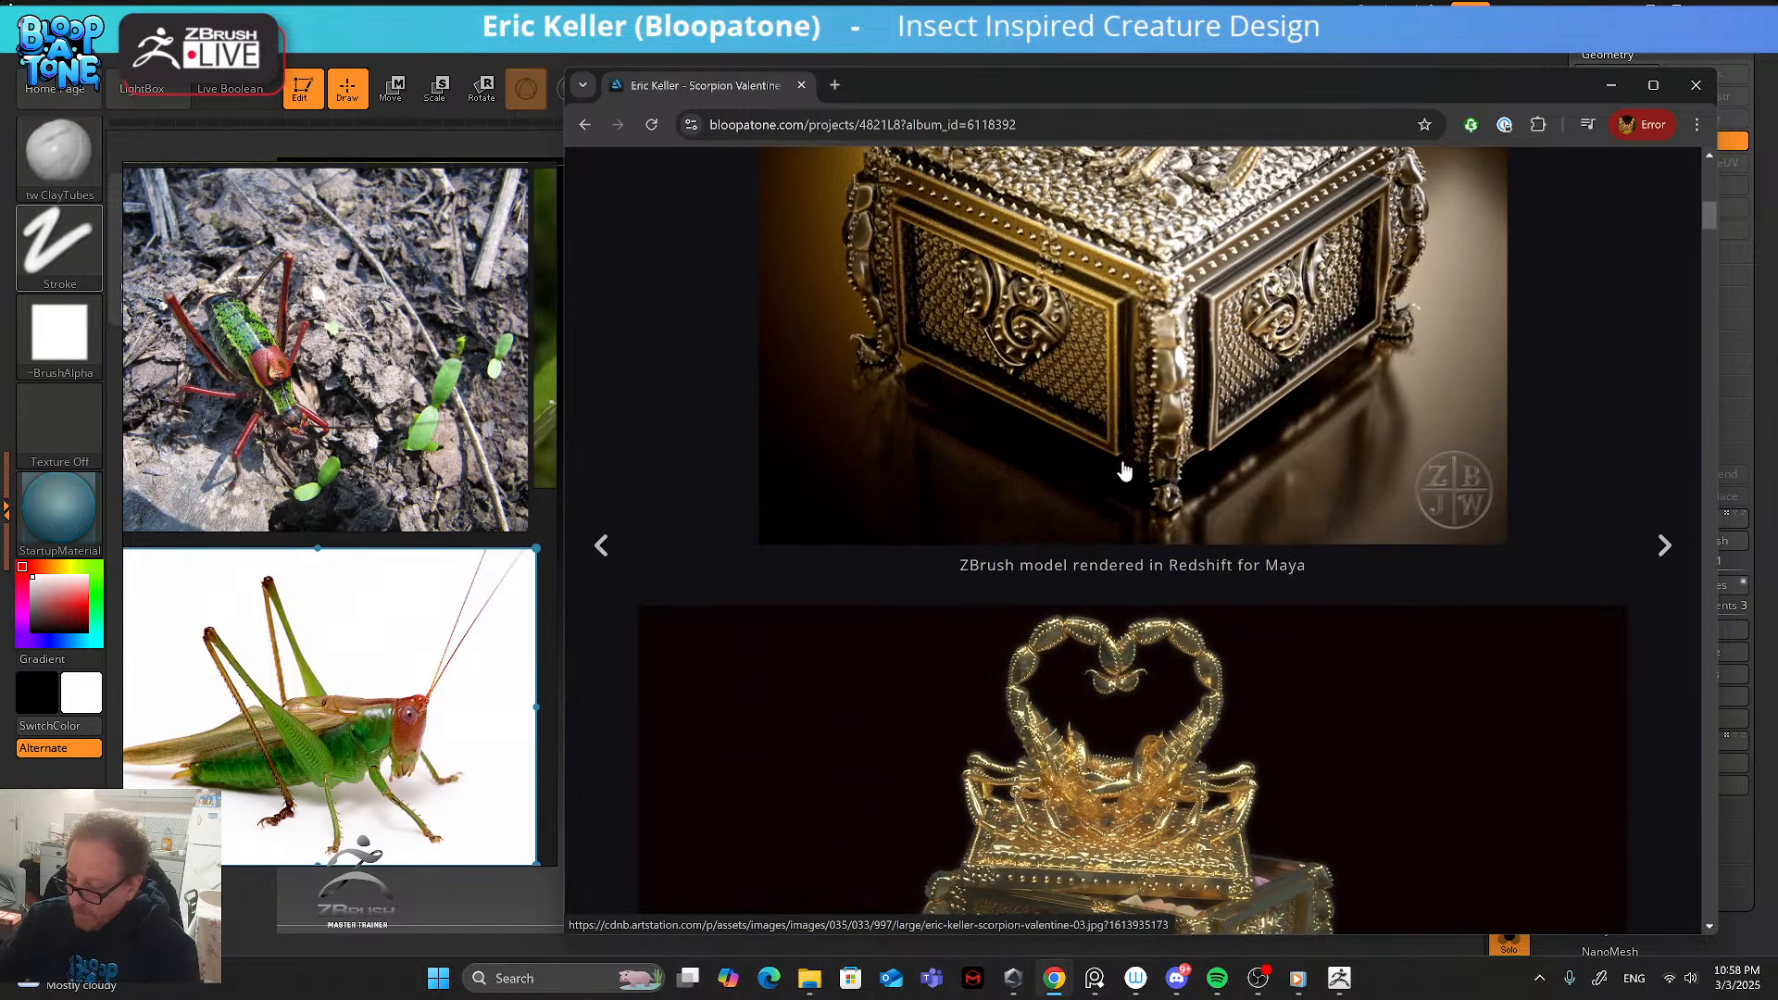
scroll(1050, 474, down, 15)
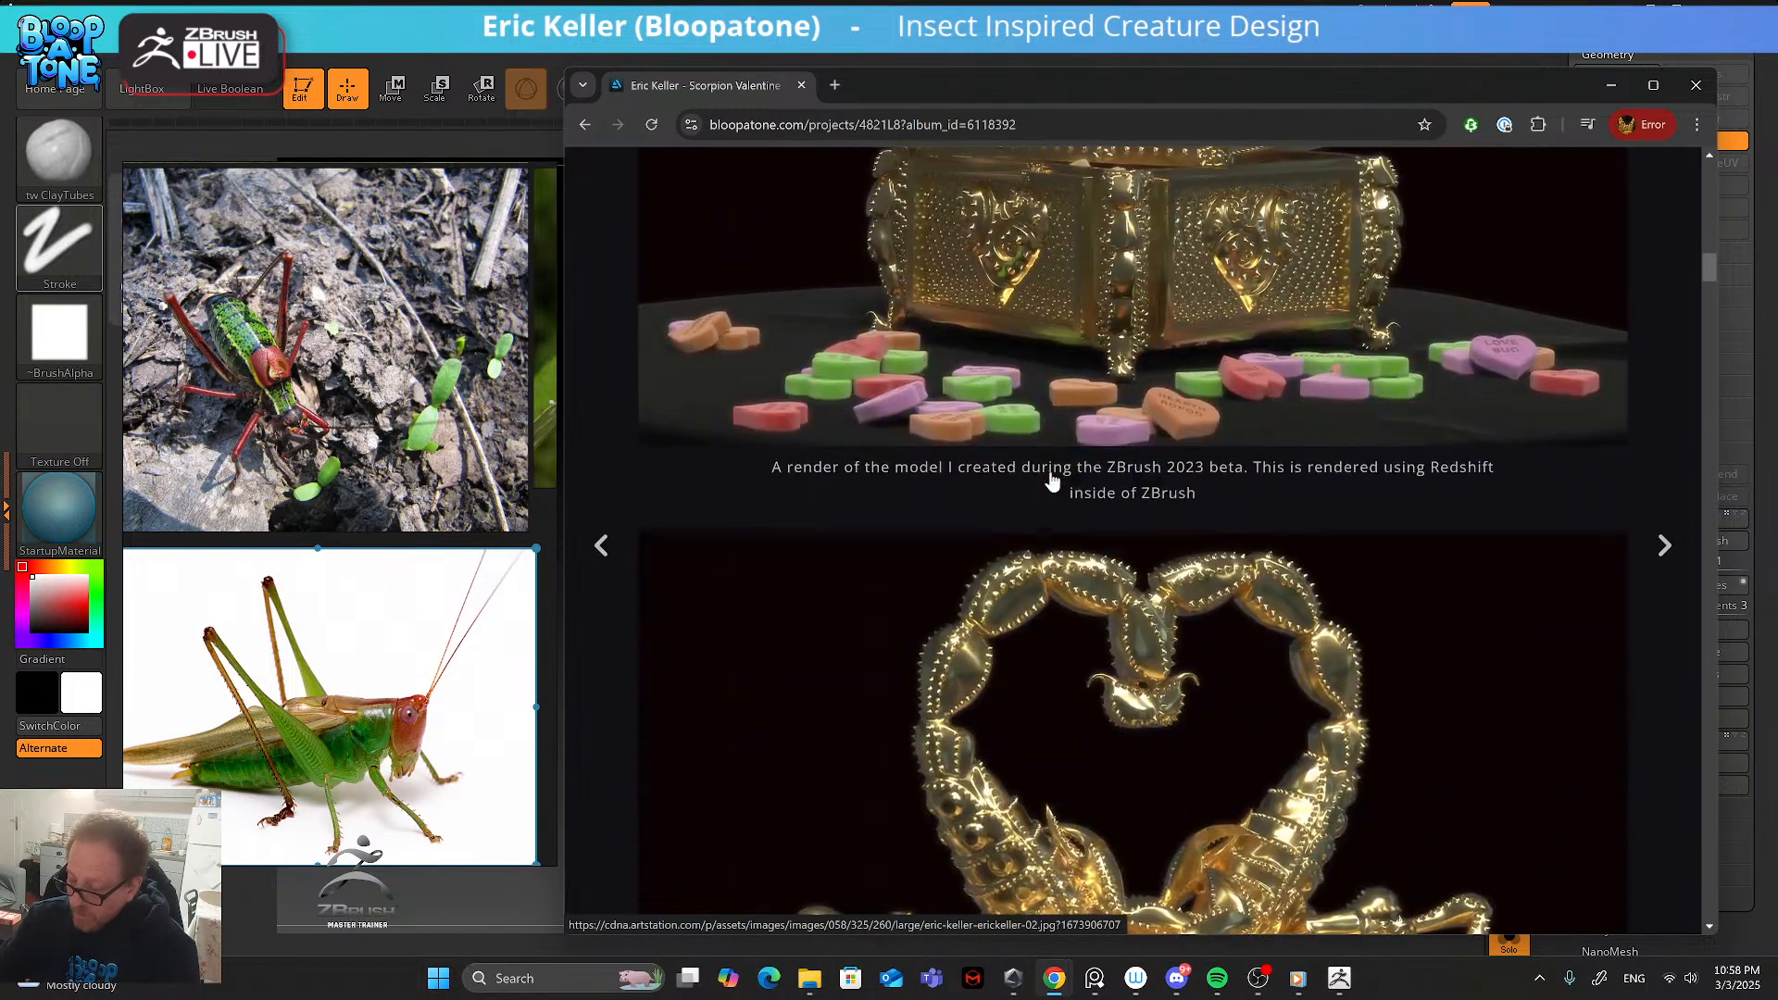
scroll(1051, 475, down, 15)
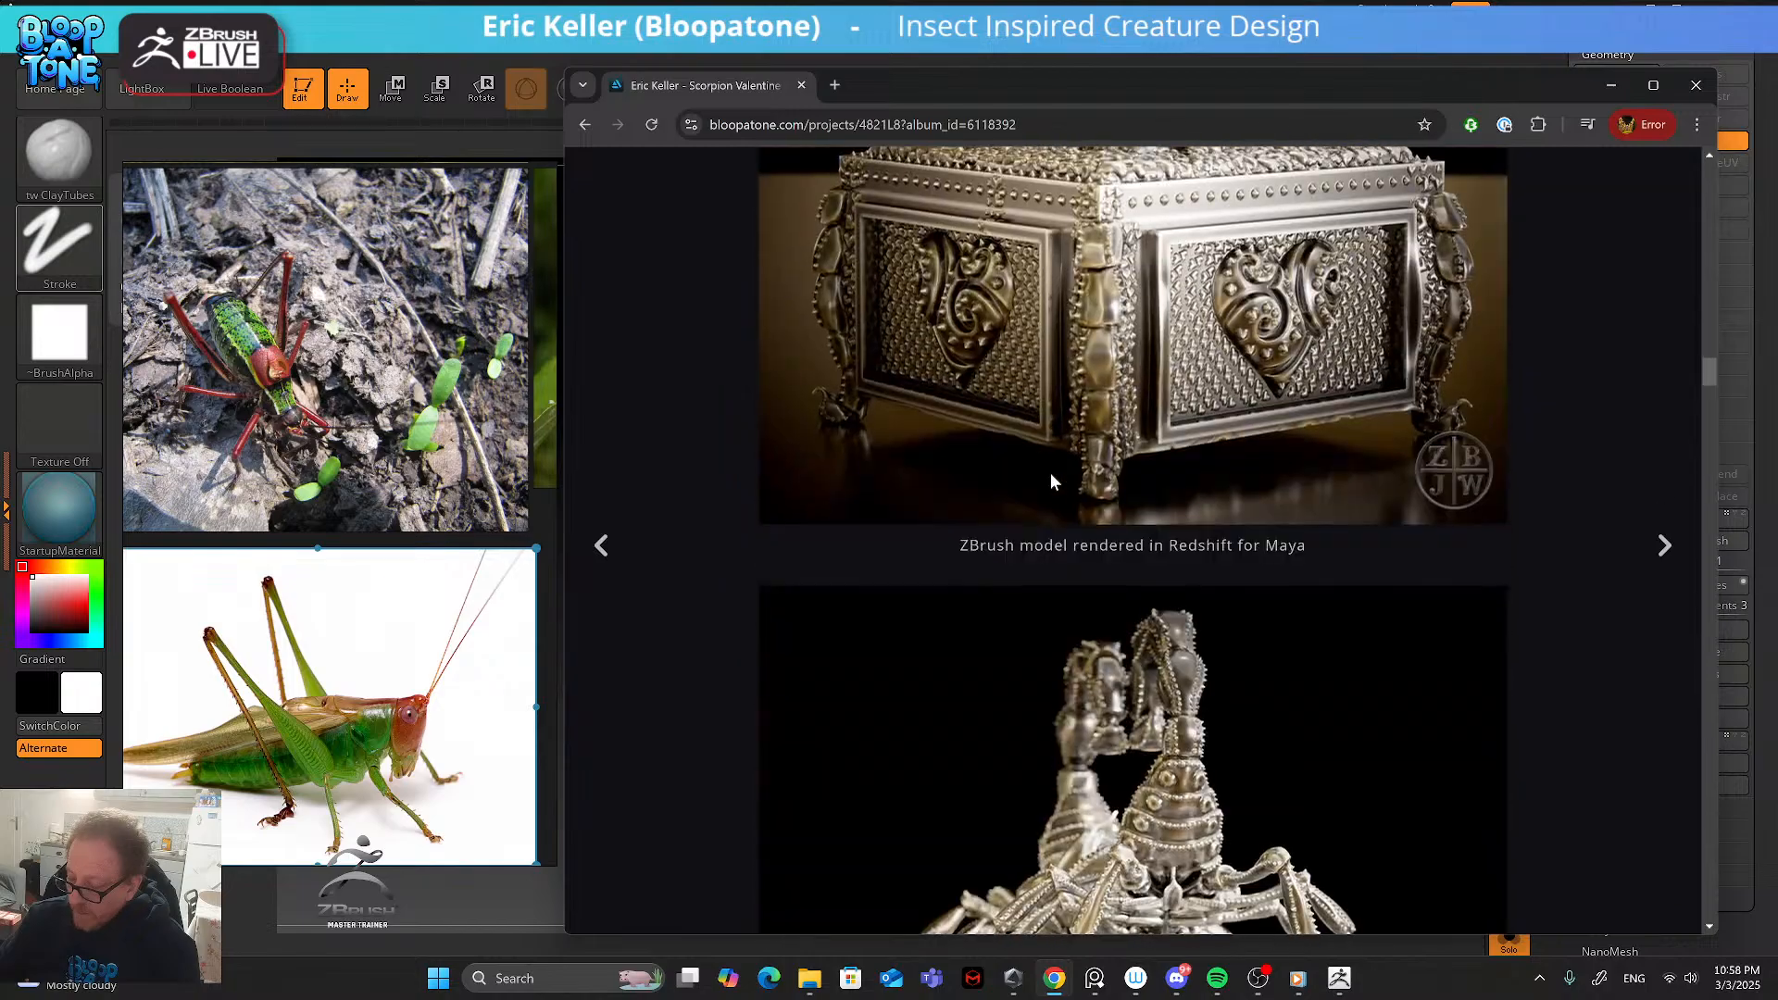
scroll(1057, 489, down, 15)
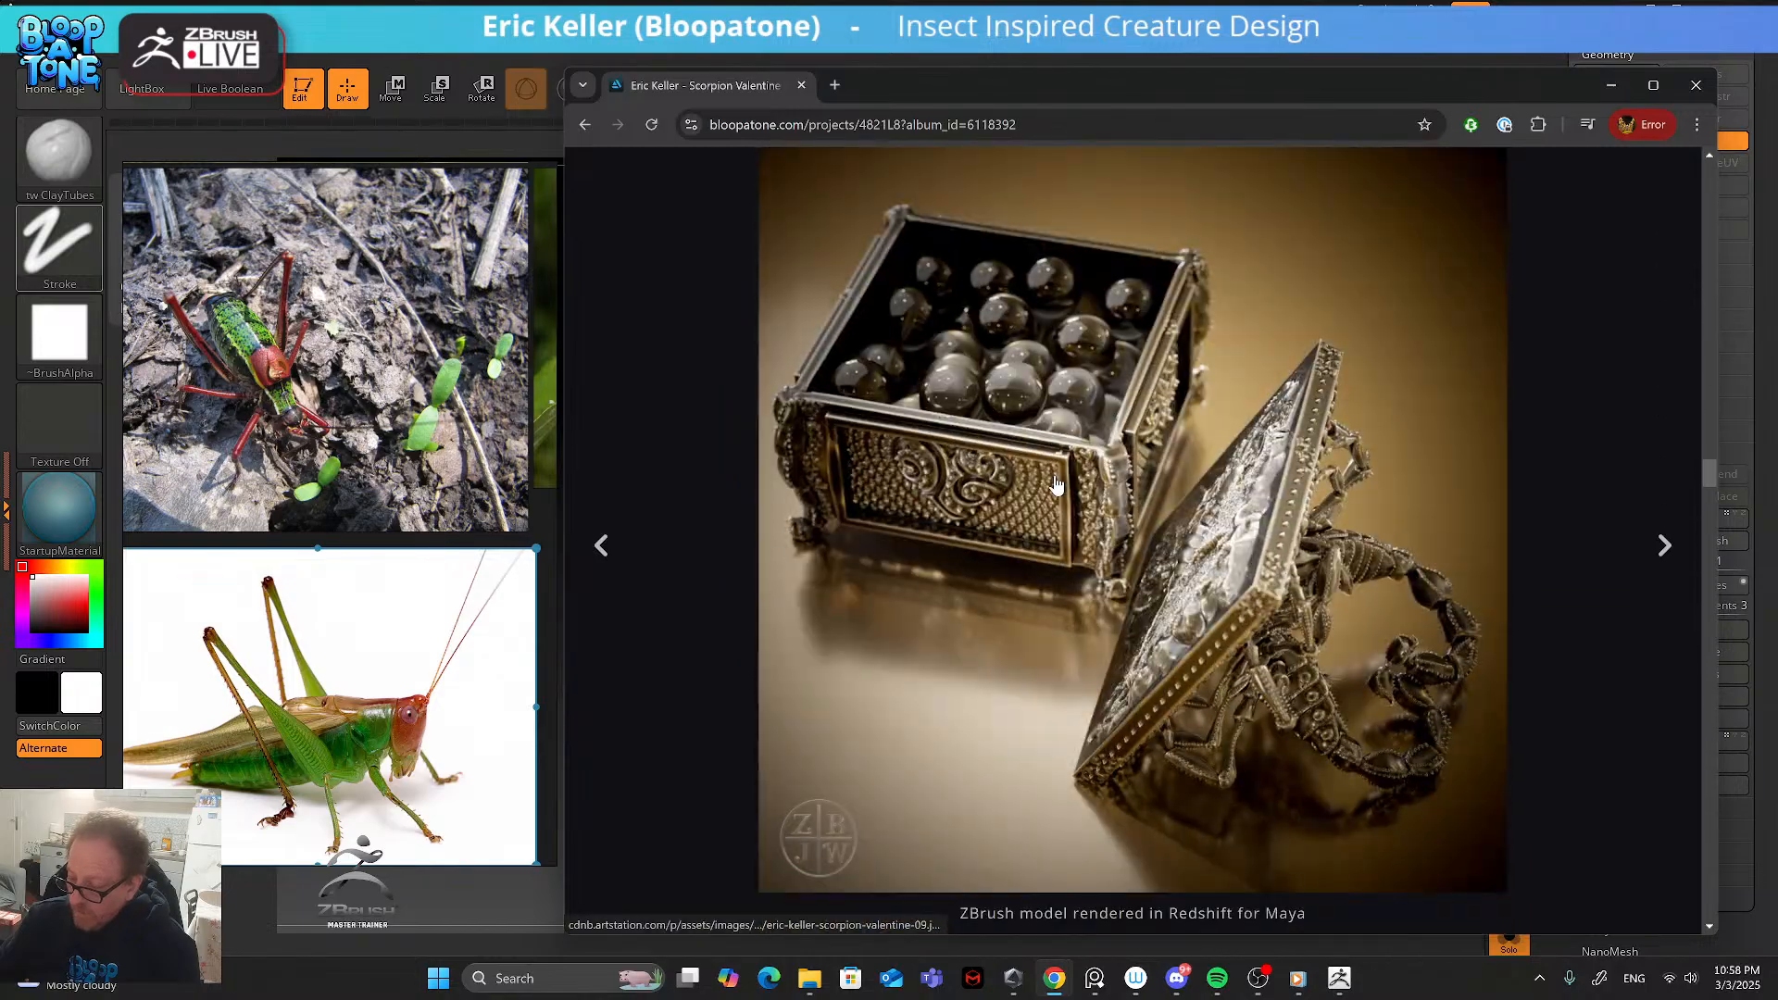
- Look over the purple test prints of the valentine box and the blue views of its sculpted model
scroll(1054, 493, down, 15)
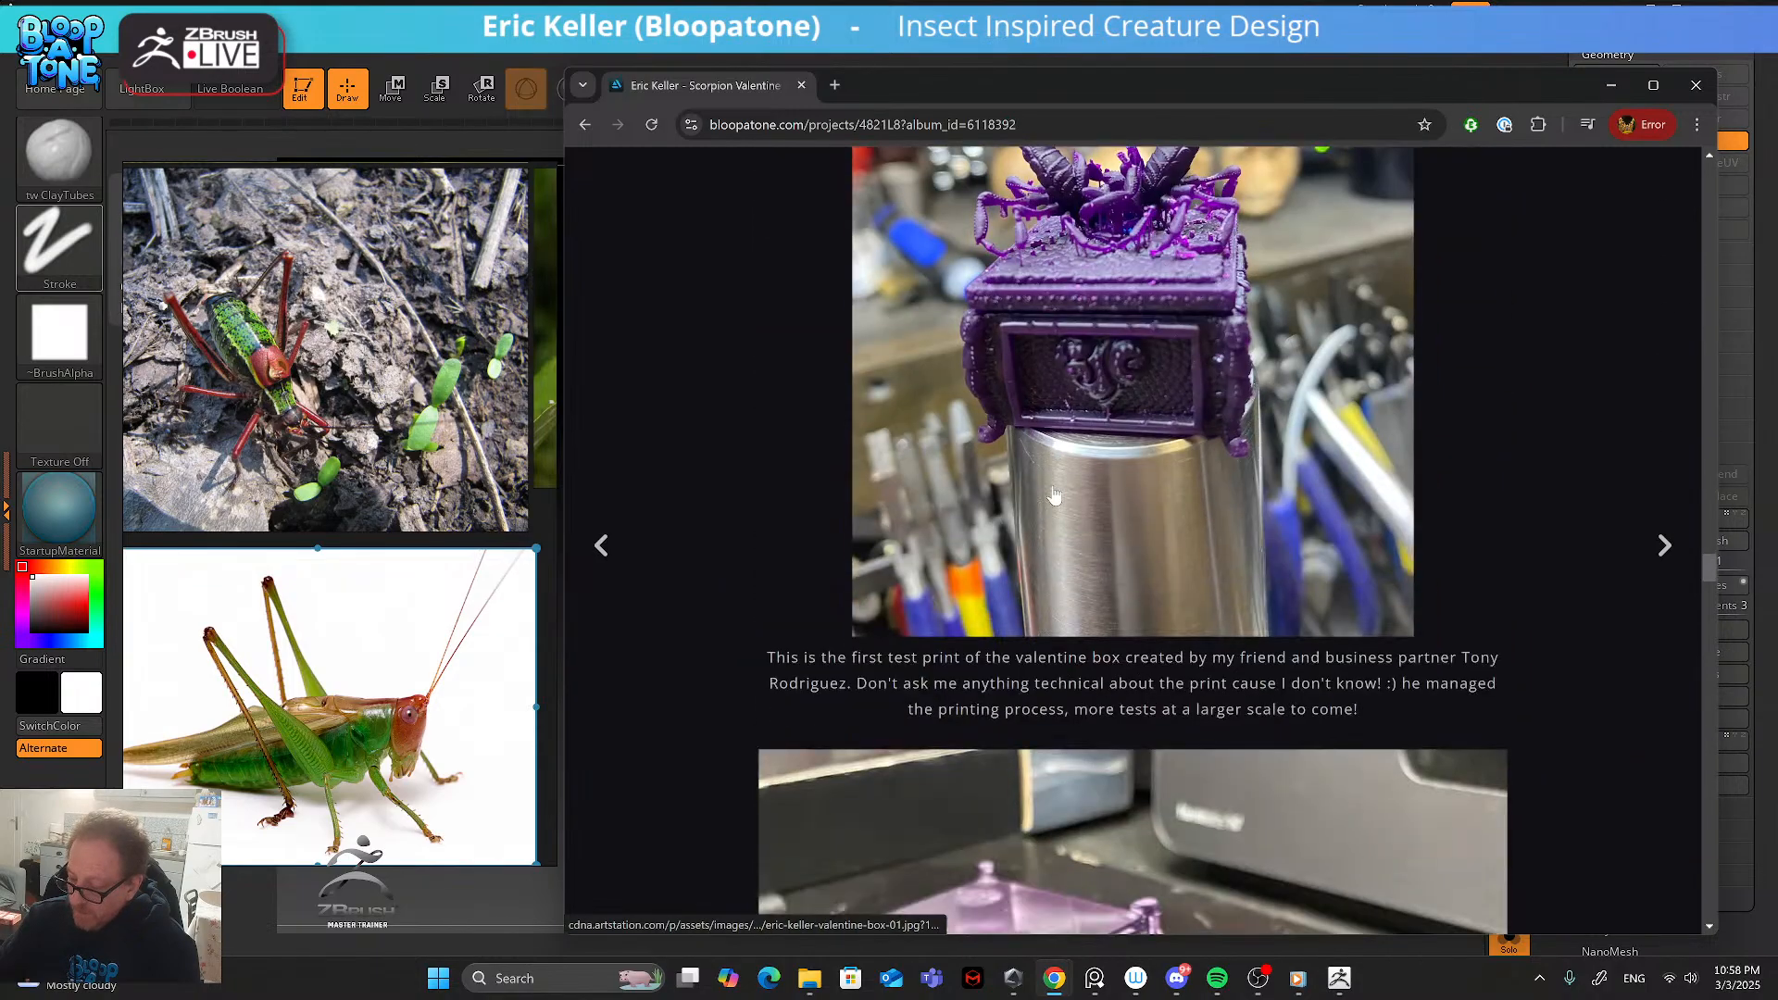
scroll(1149, 385, down, 10)
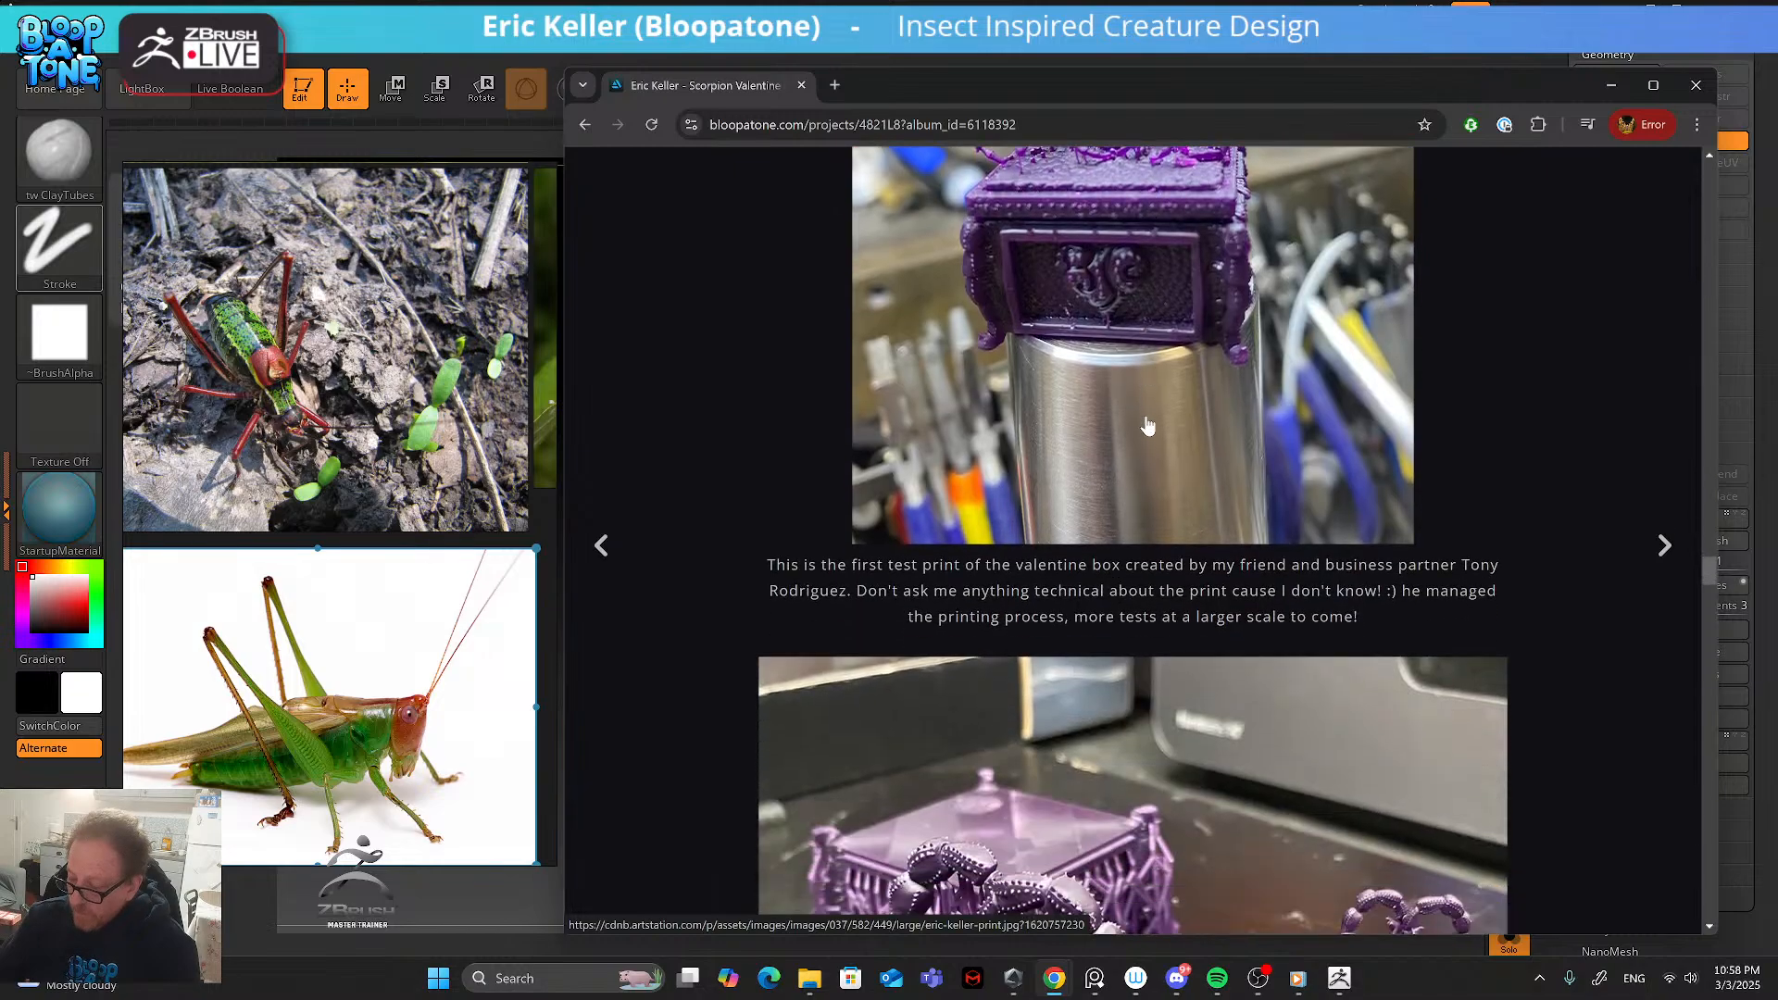
scroll(1097, 574, down, 10)
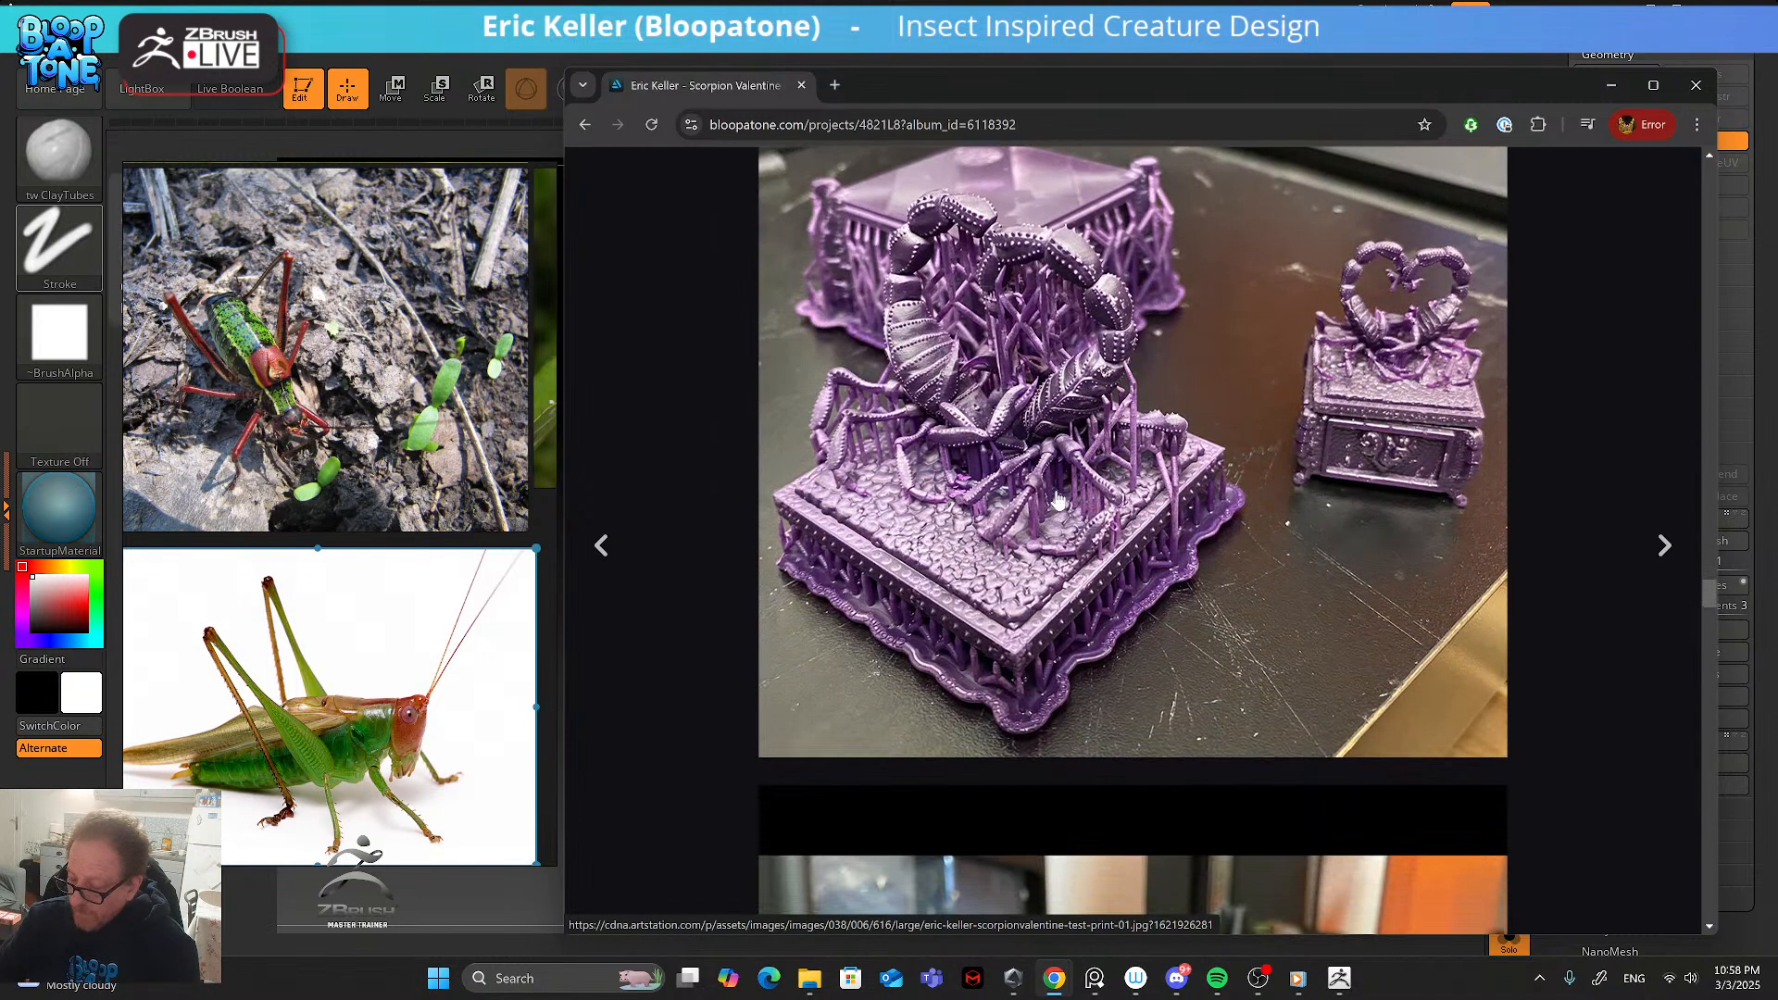
scroll(1085, 521, down, 10)
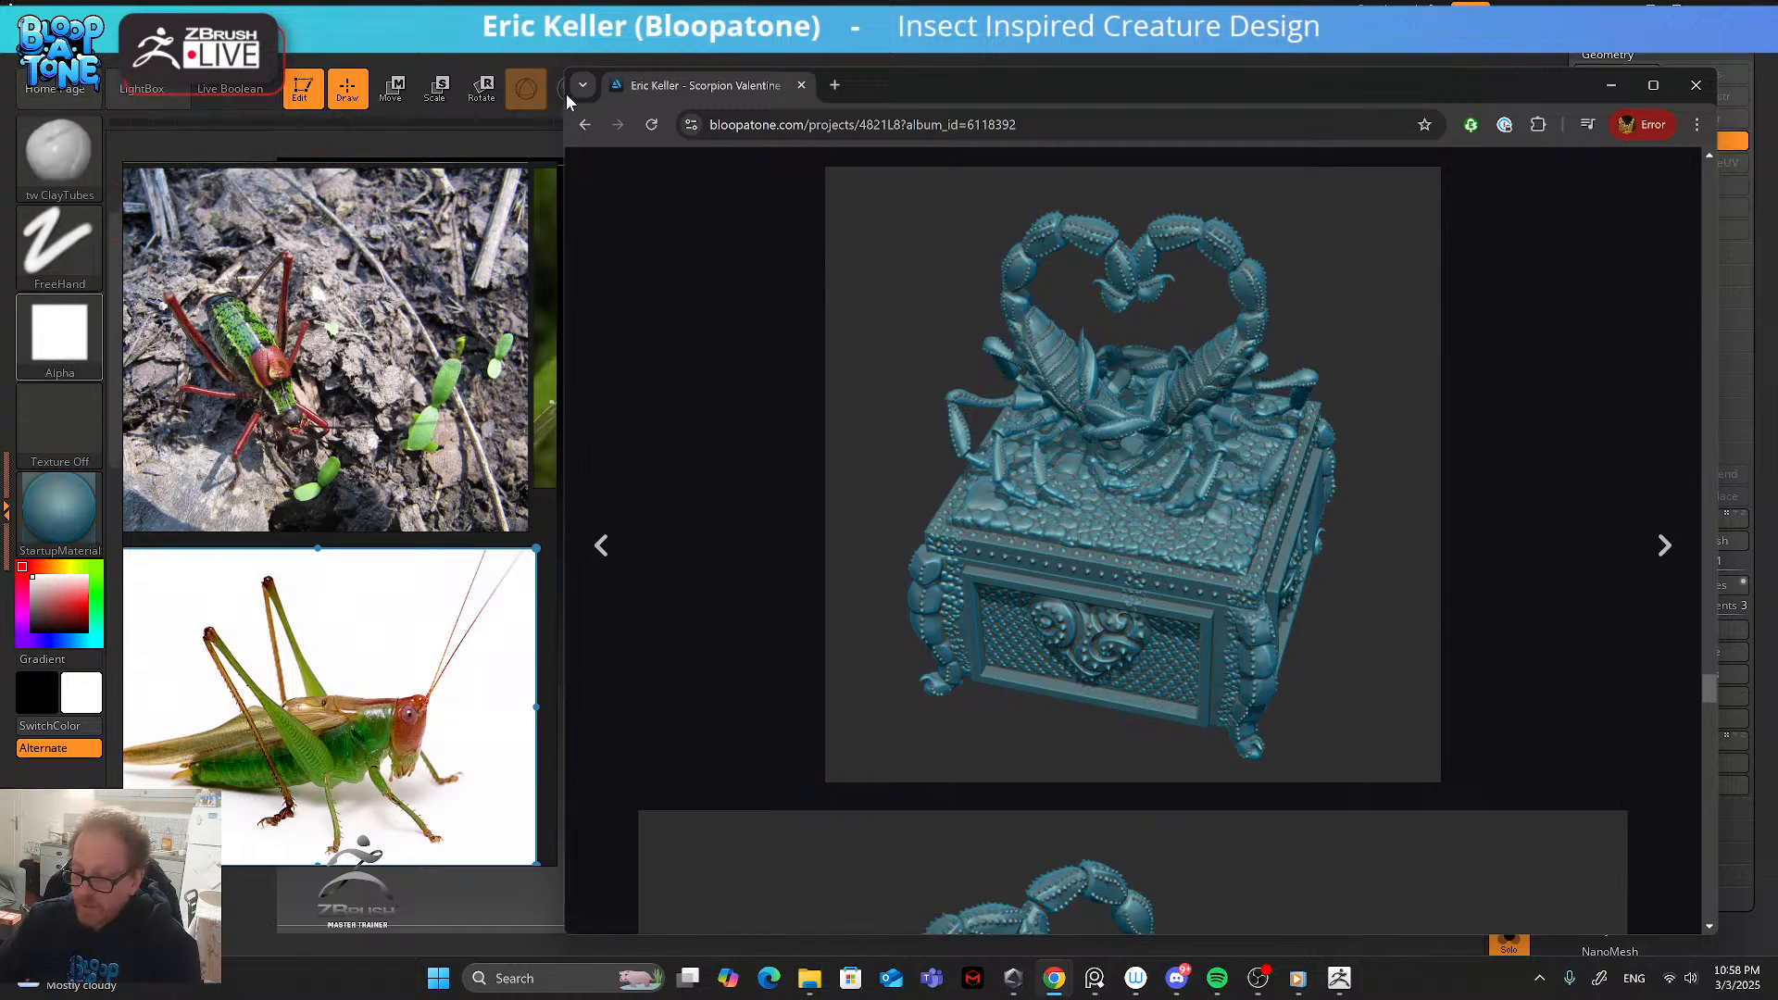
- Go back to the Jewelry Design album and reopen the Vespa mandarinia Brooch project
click(586, 125)
scroll(929, 570, up, 5)
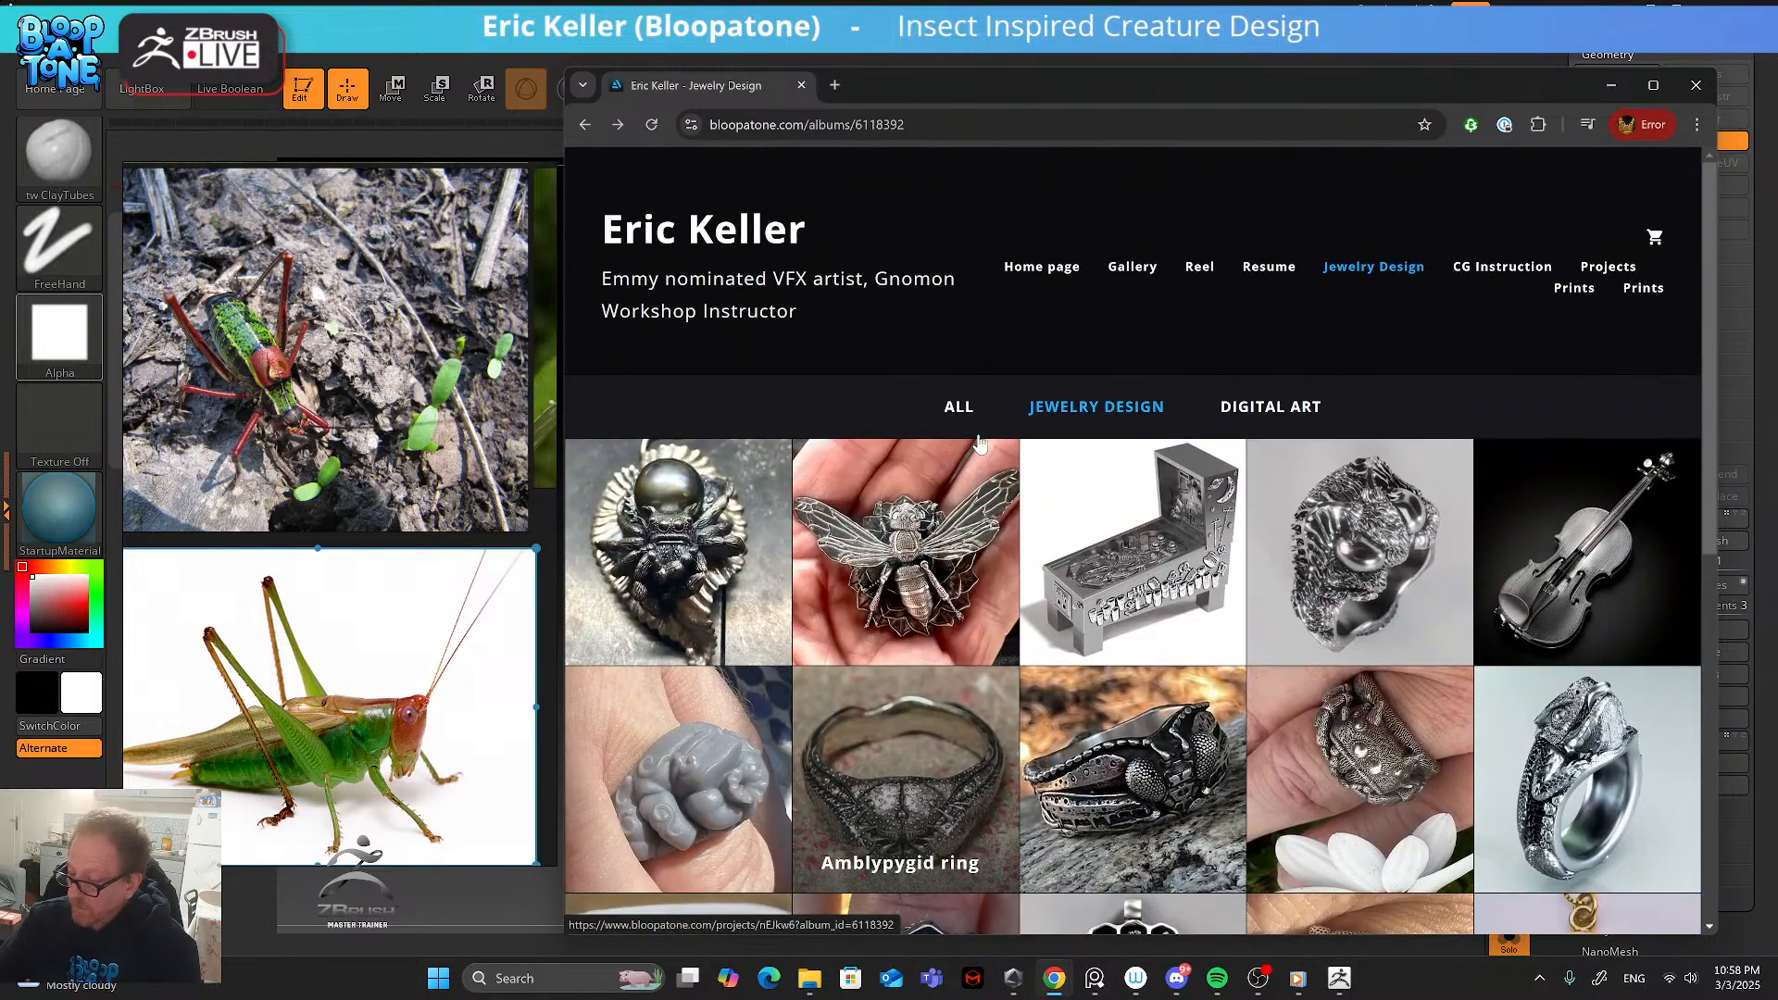
click(938, 512)
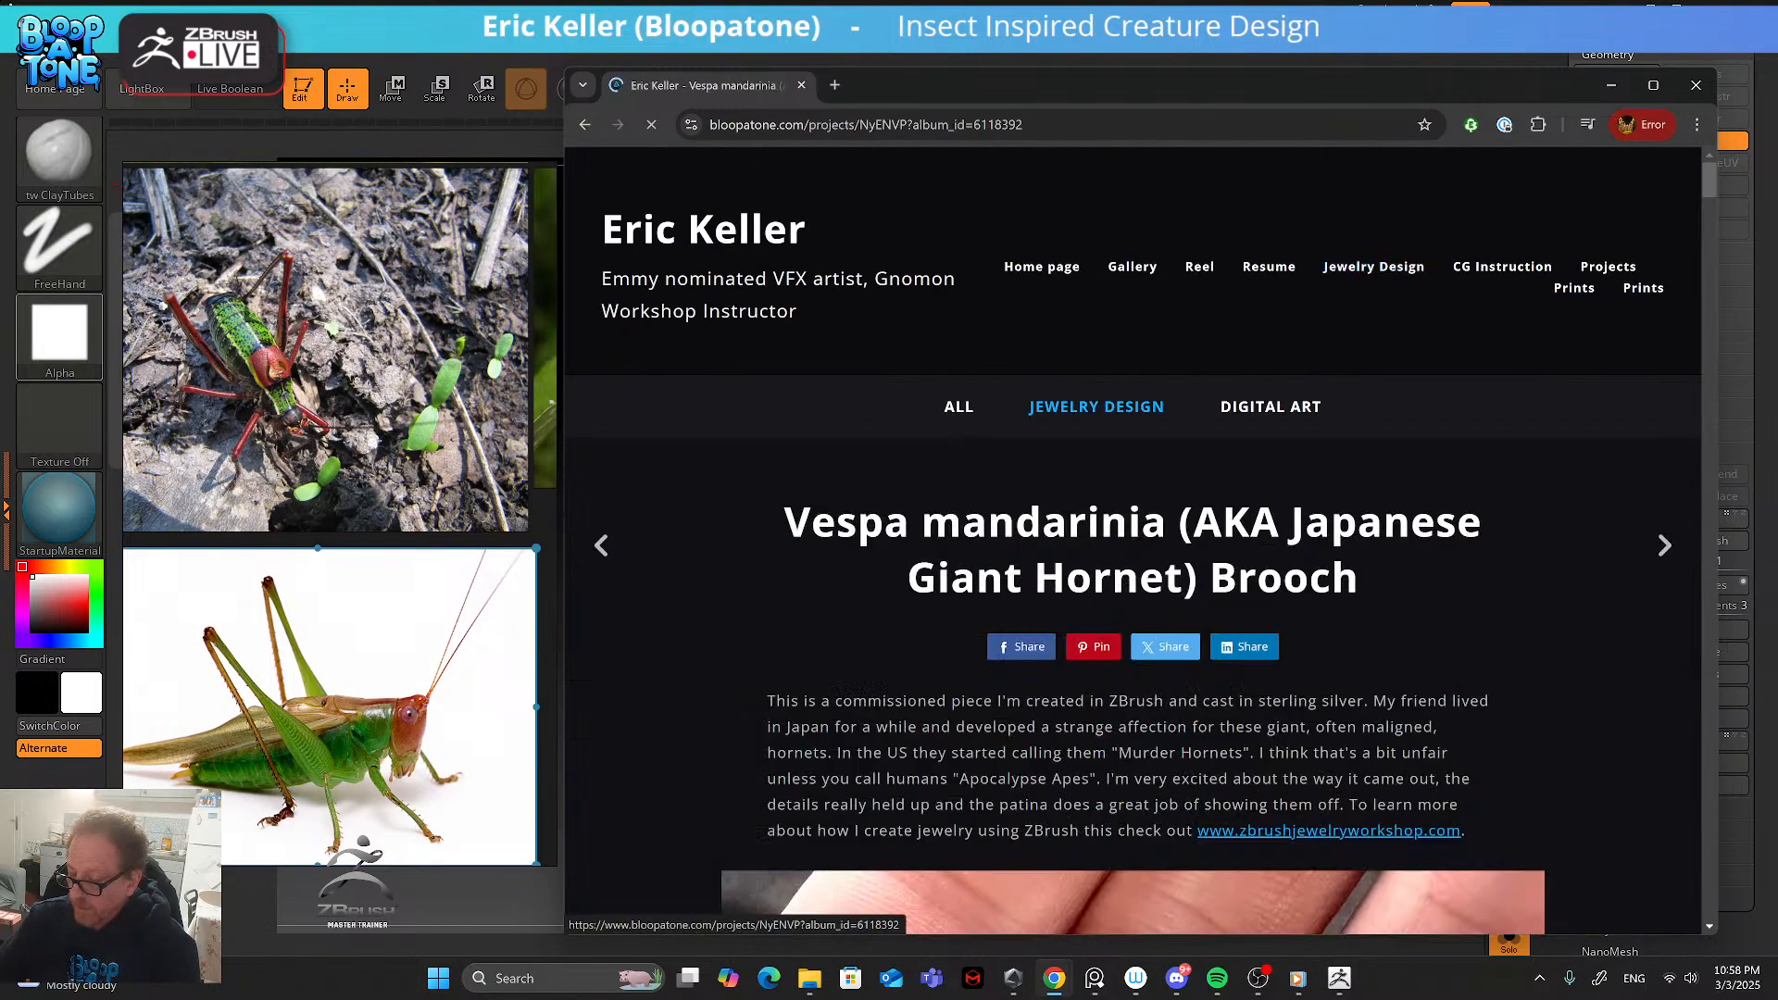
- Revisit the hornet brooch's sterling silver photos and its gold renders with stones to compare the sculpted surface detail
scroll(944, 555, down, 7)
scroll(947, 576, down, 15)
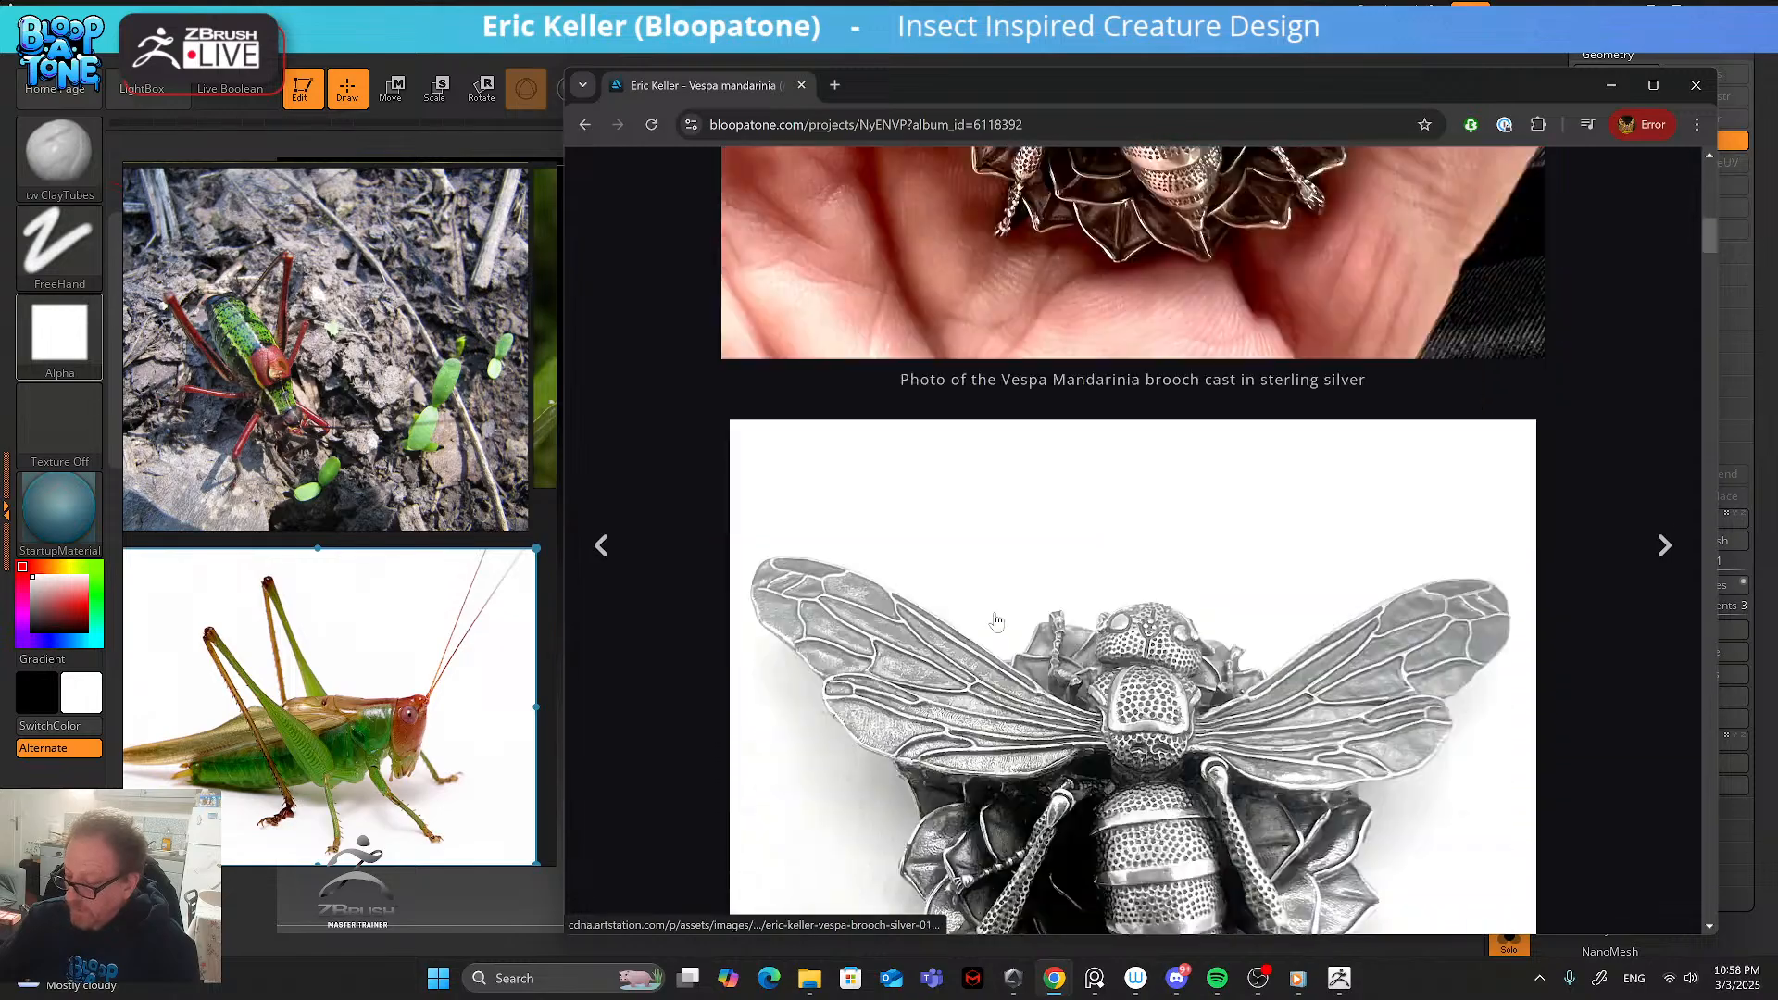
scroll(1020, 641, down, 15)
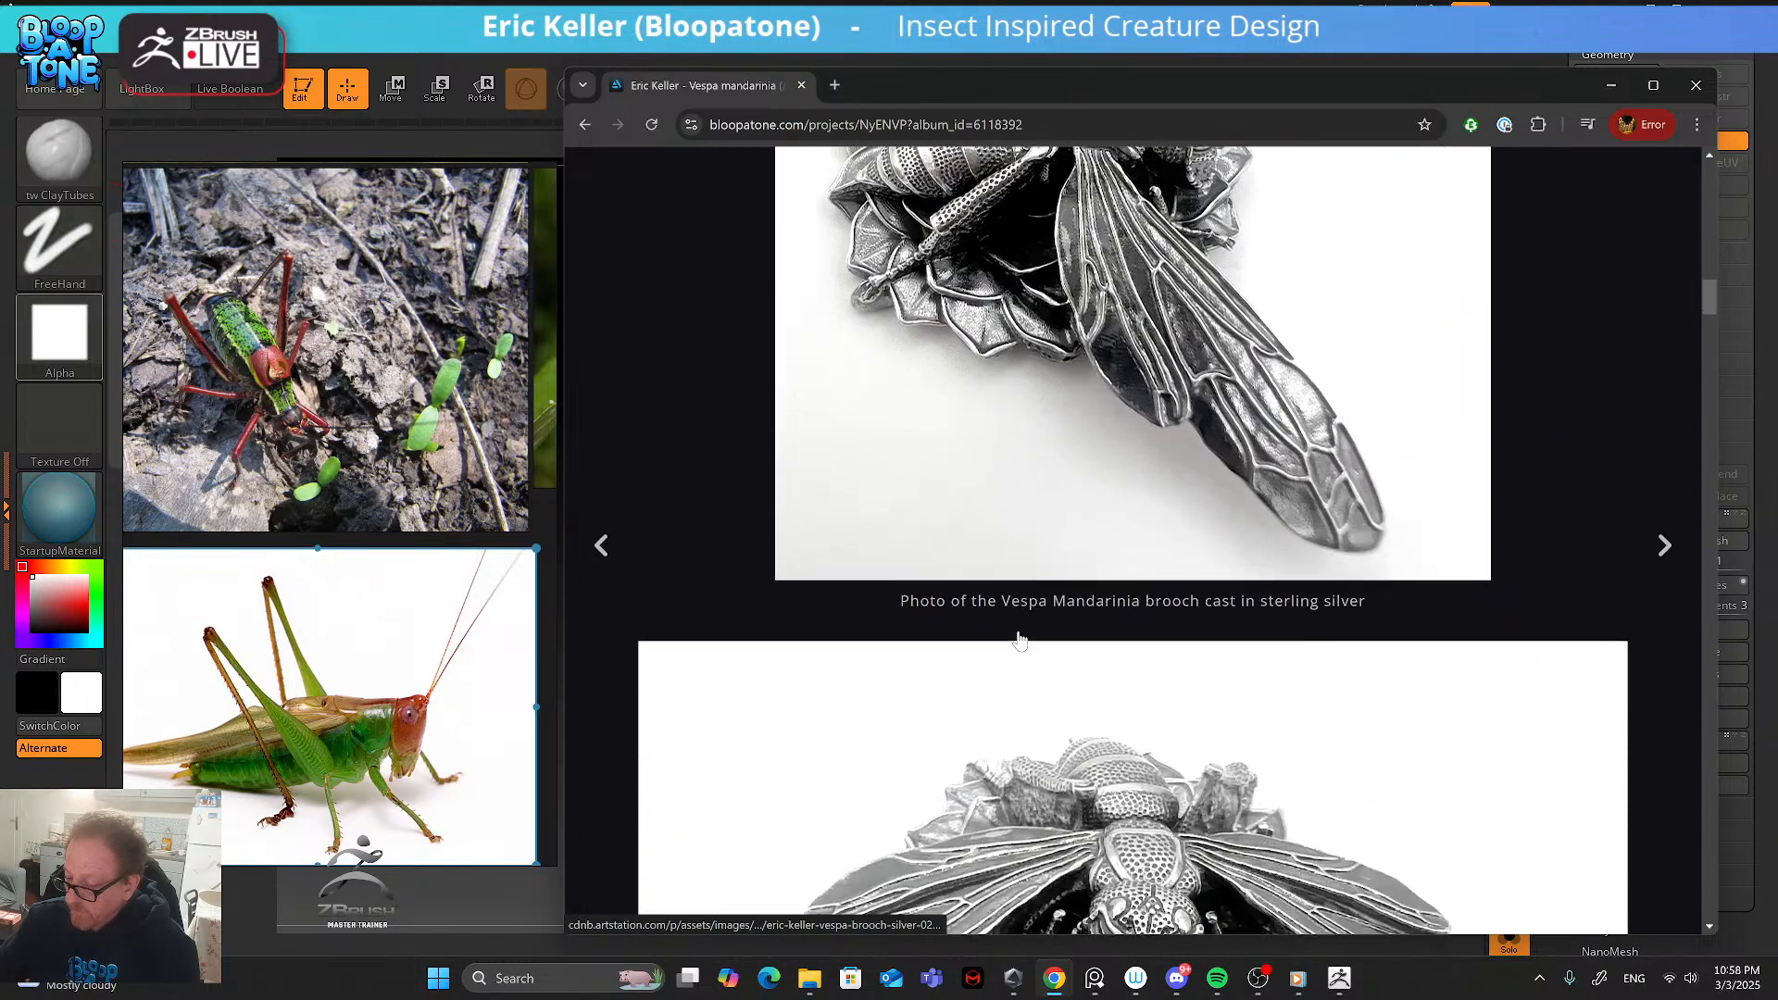
scroll(1019, 637, down, 15)
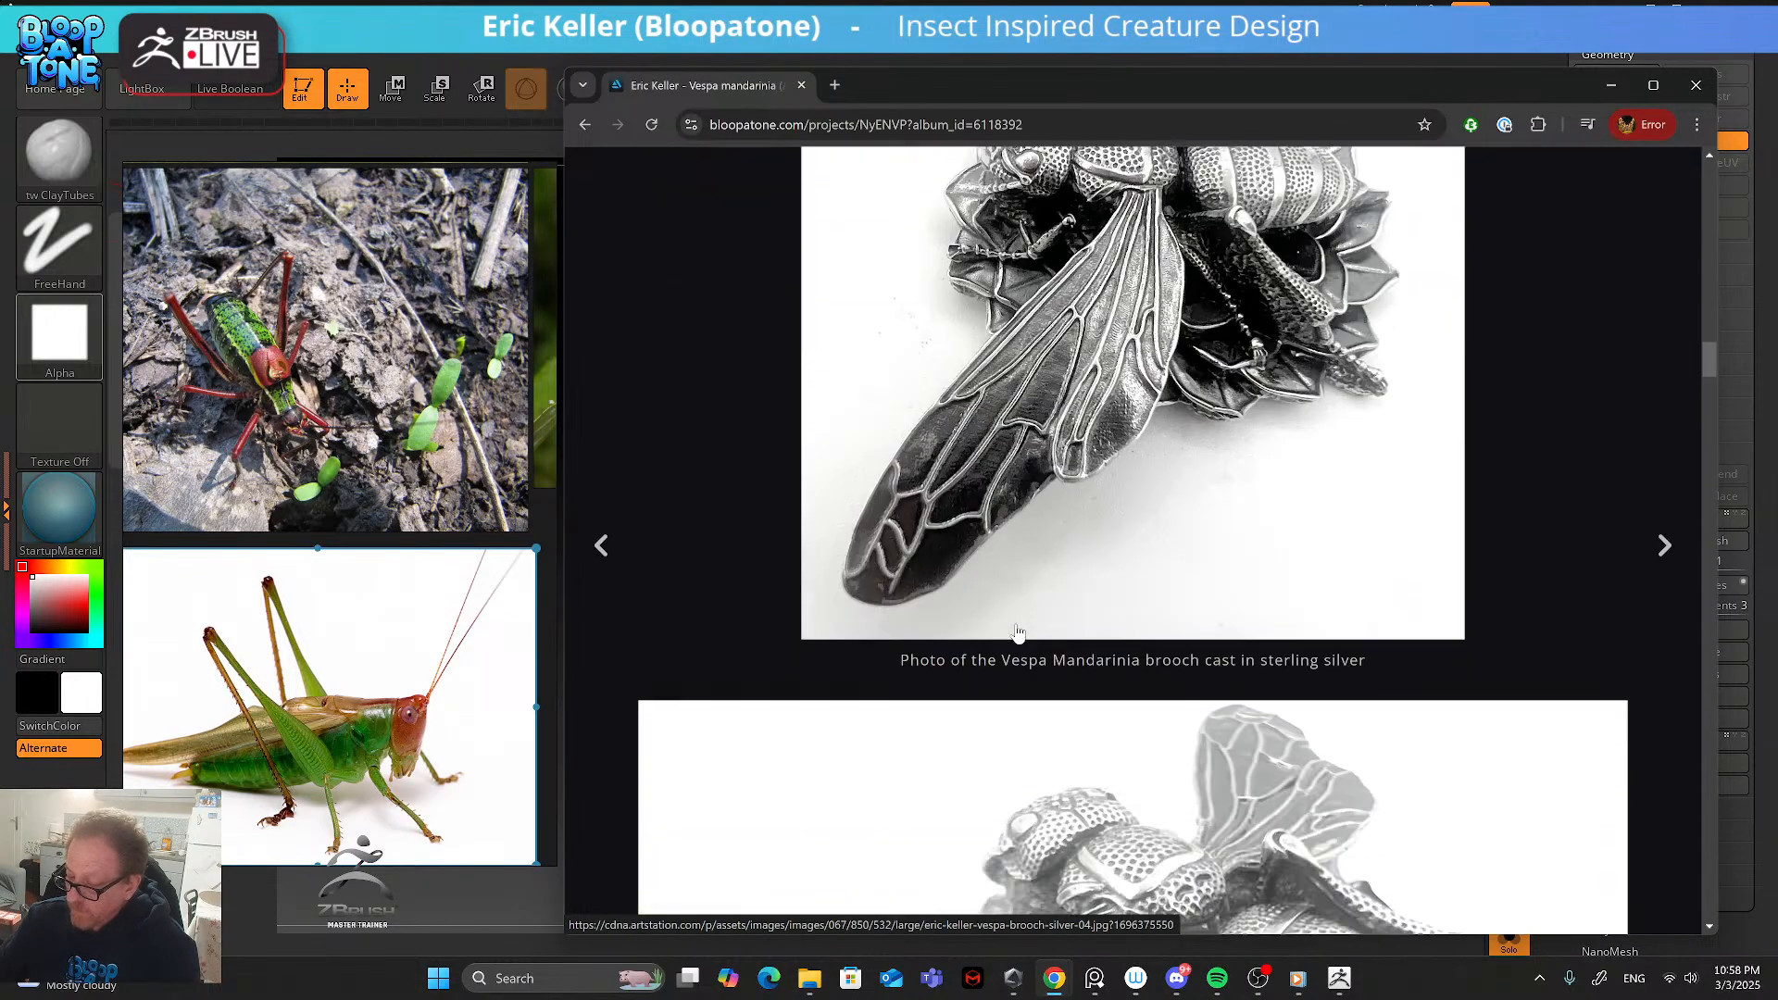
scroll(1028, 637, down, 15)
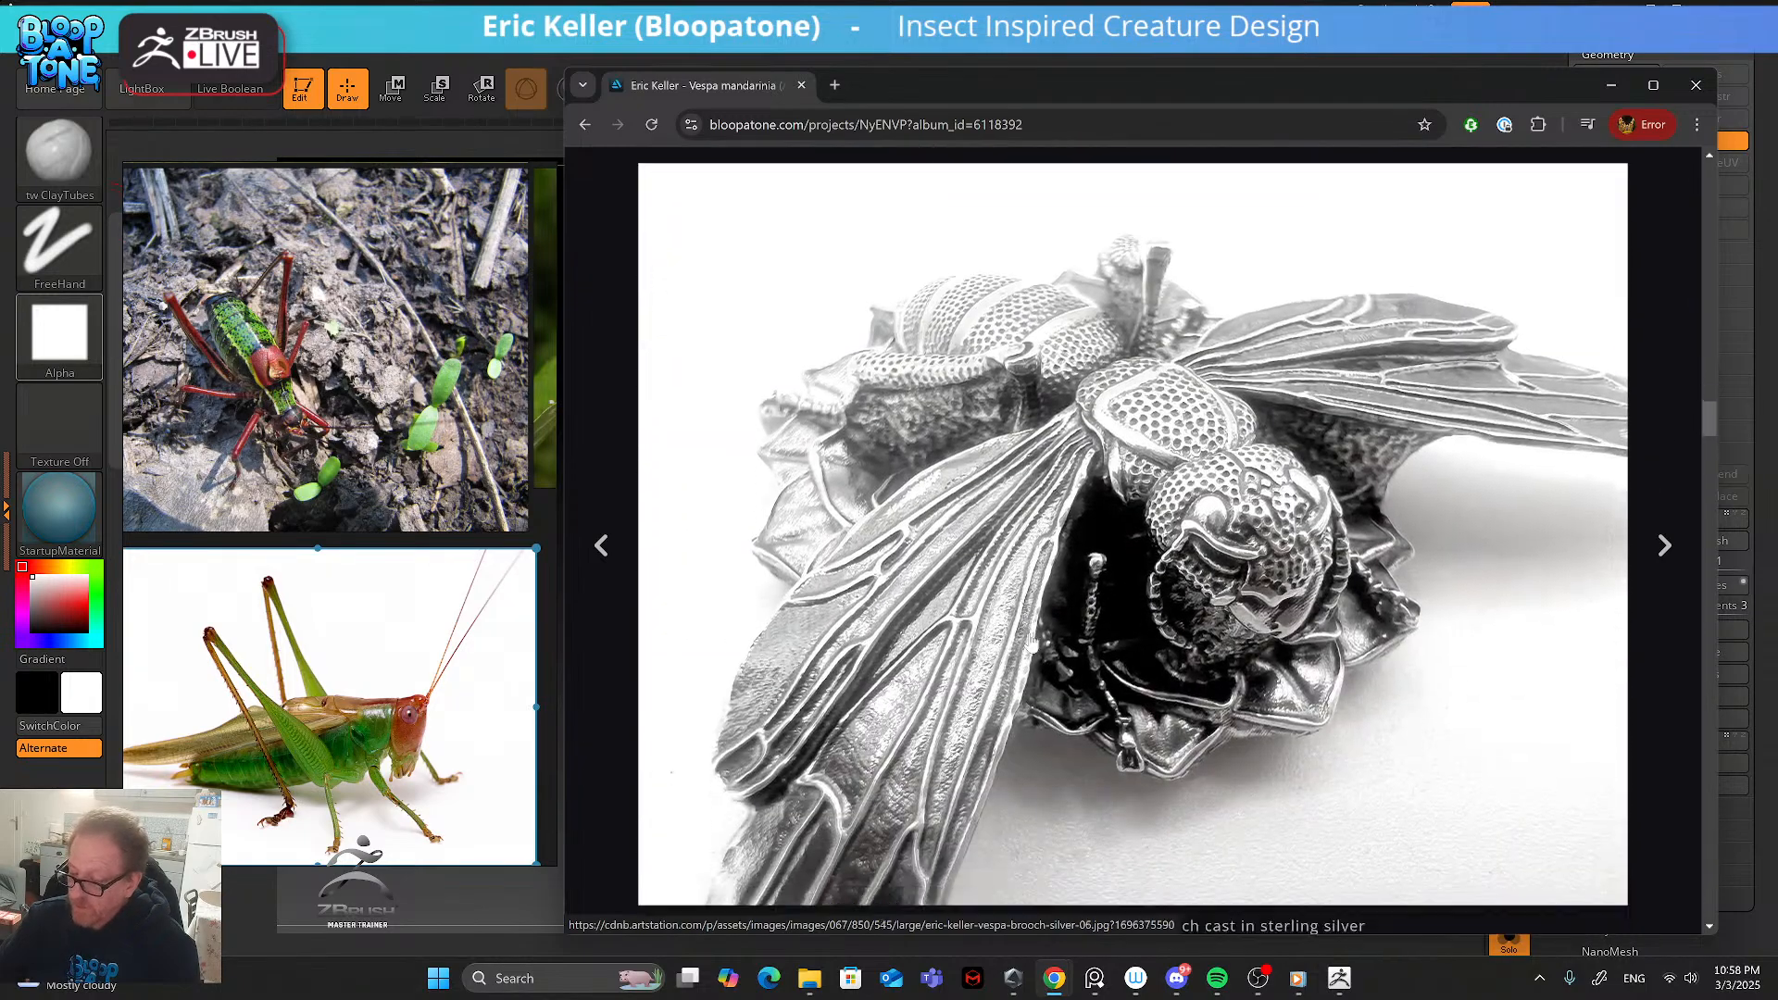
scroll(1038, 666, down, 10)
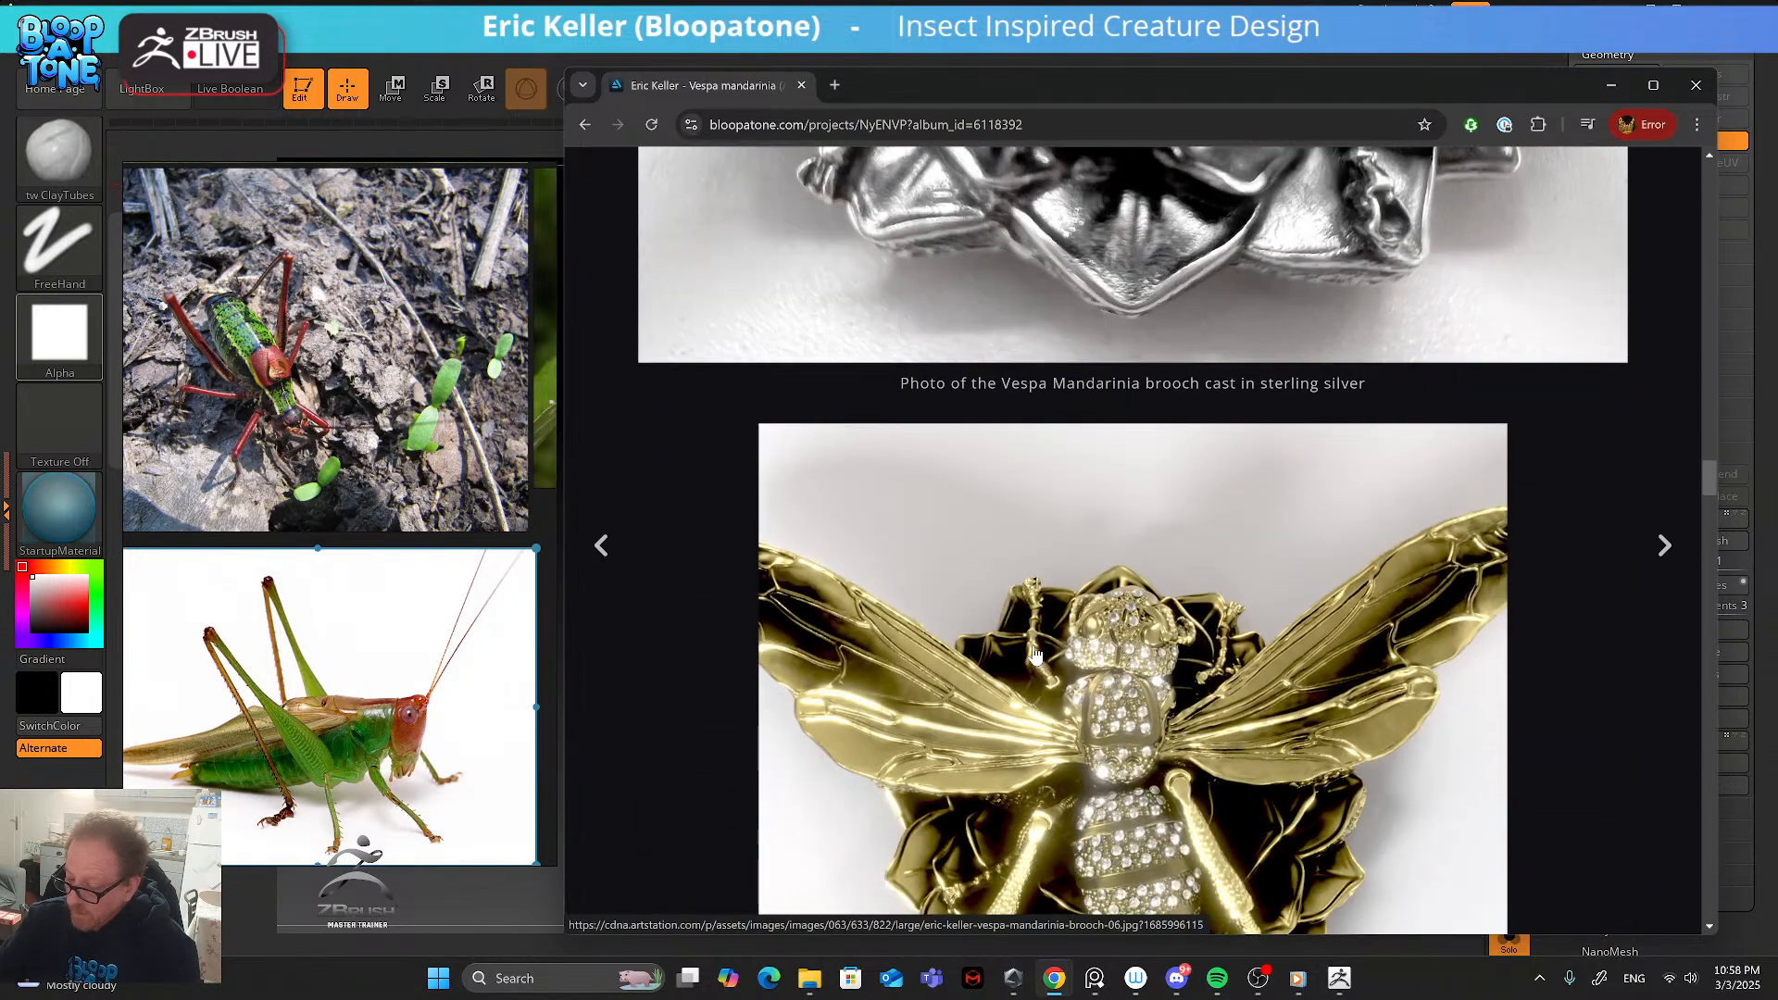
scroll(1036, 656, down, 10)
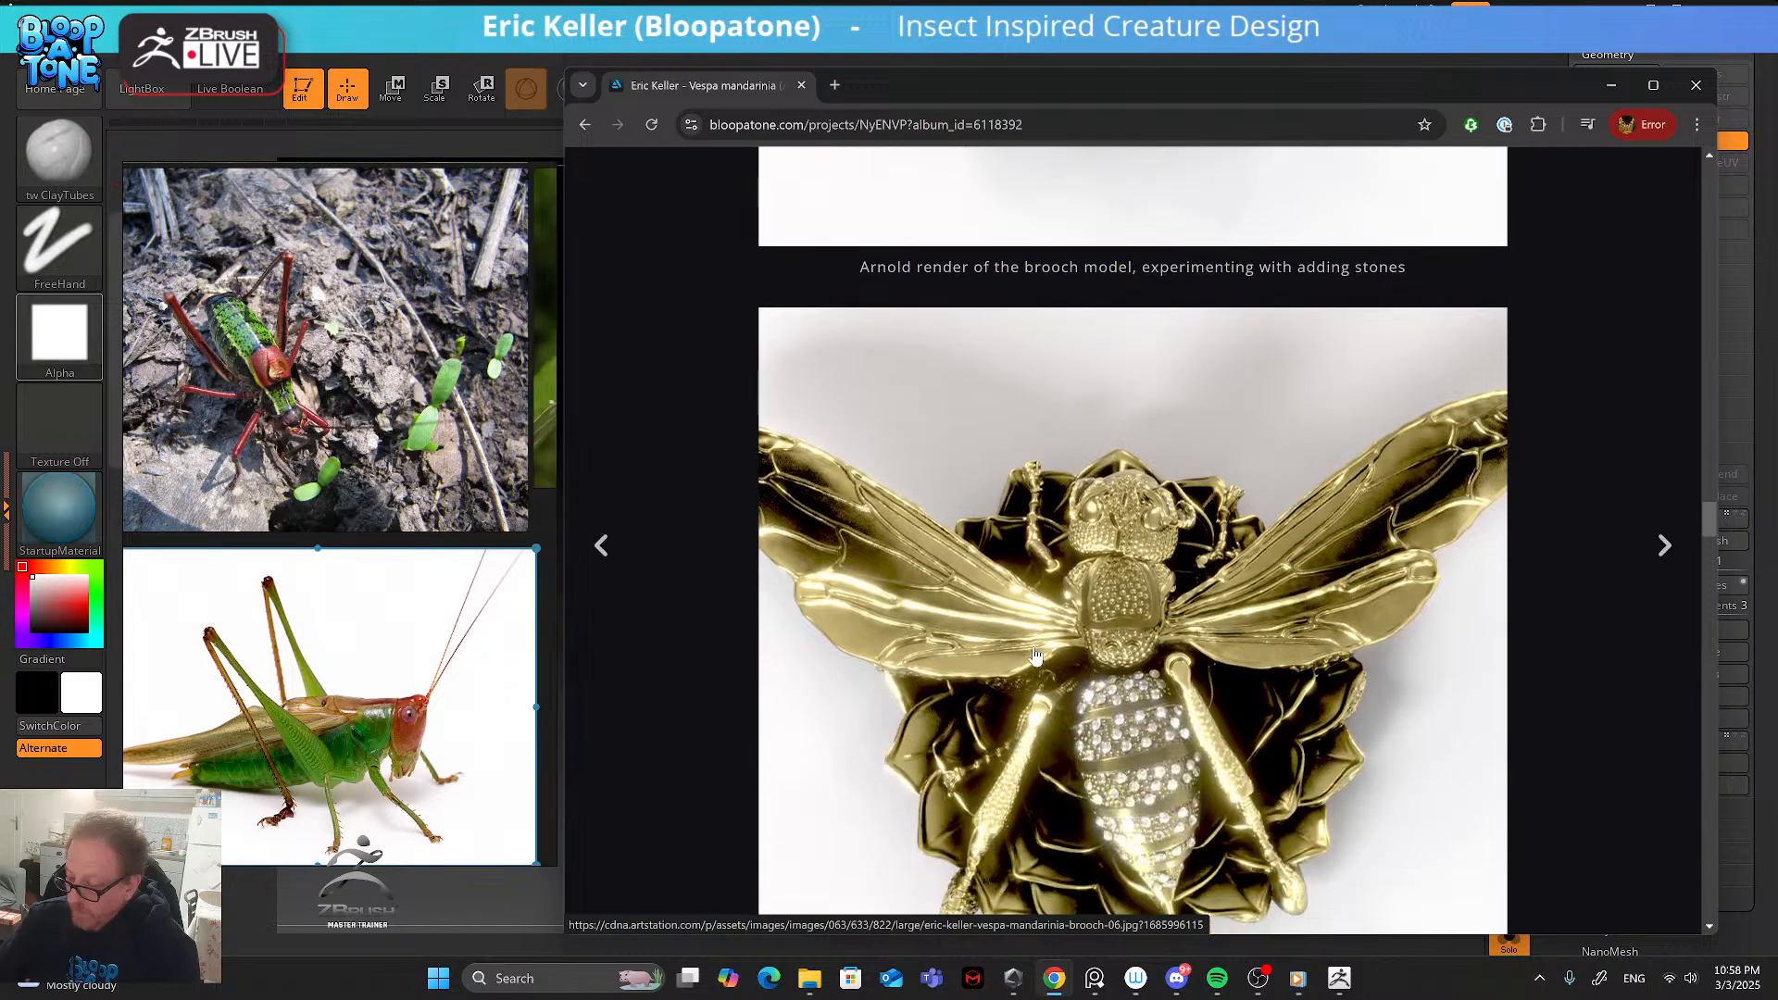
- Look over the hornet brooch's gold renders with stones, its grey test prints and its sterling silver photos
scroll(1036, 656, down, 6)
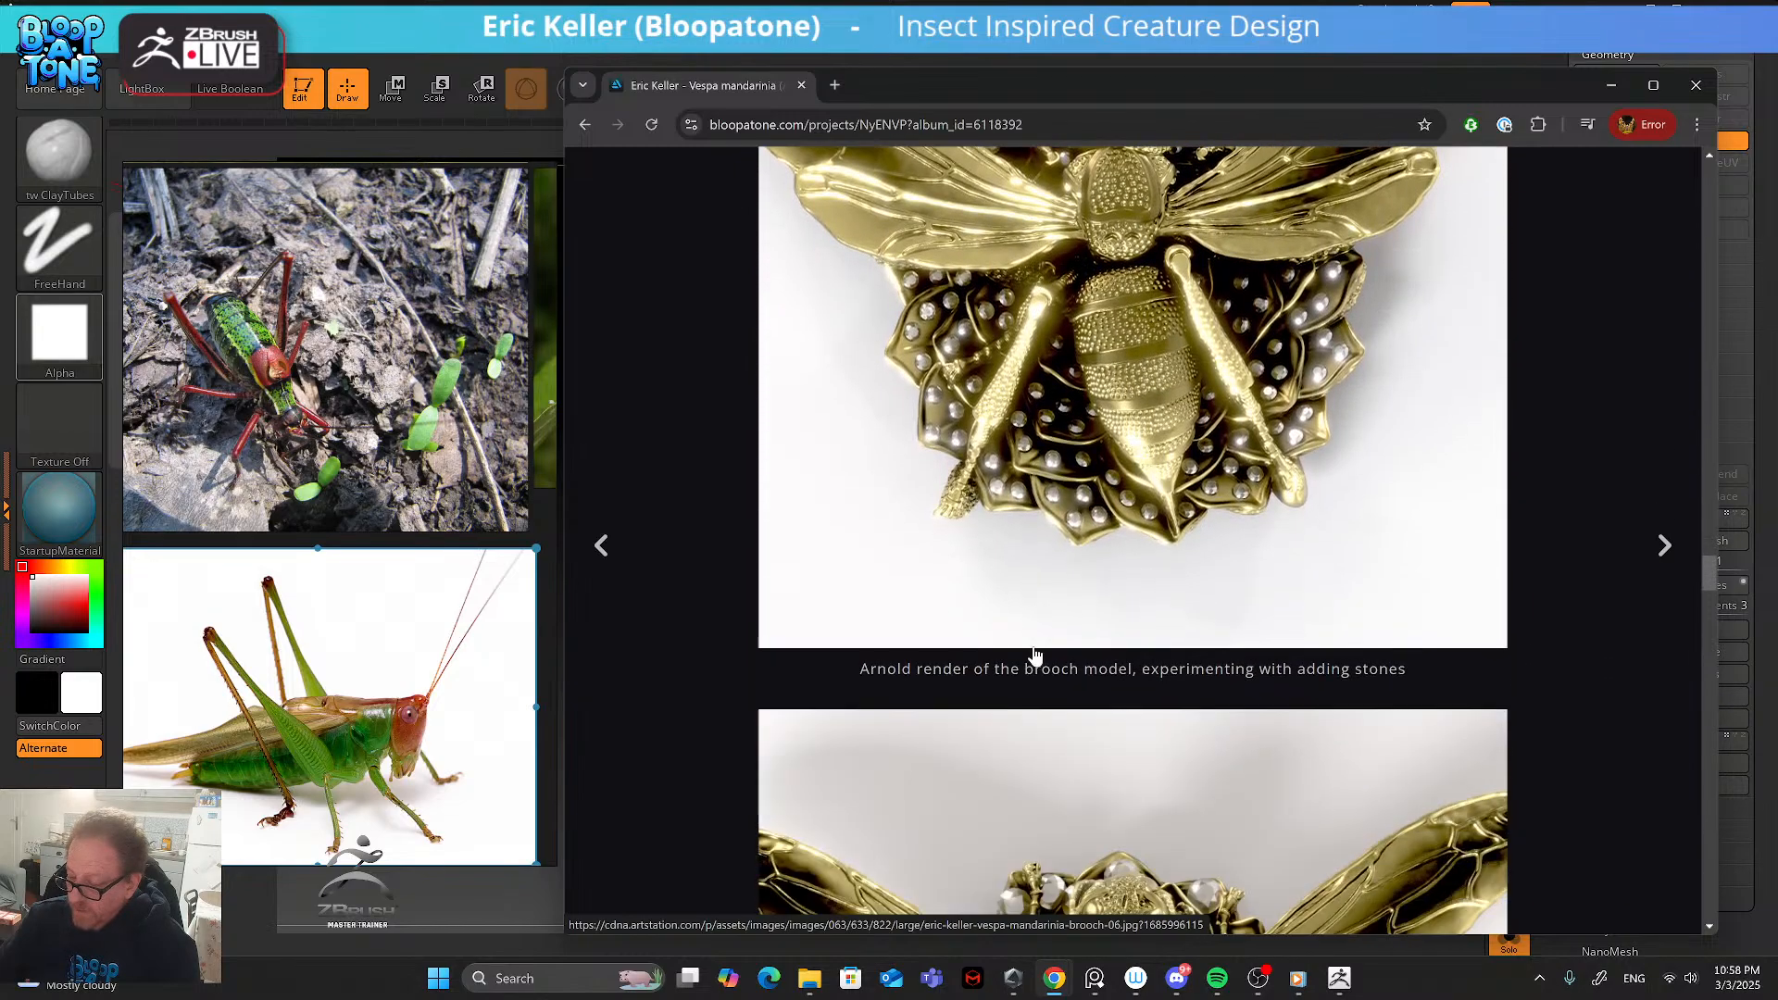
scroll(1035, 657, down, 12)
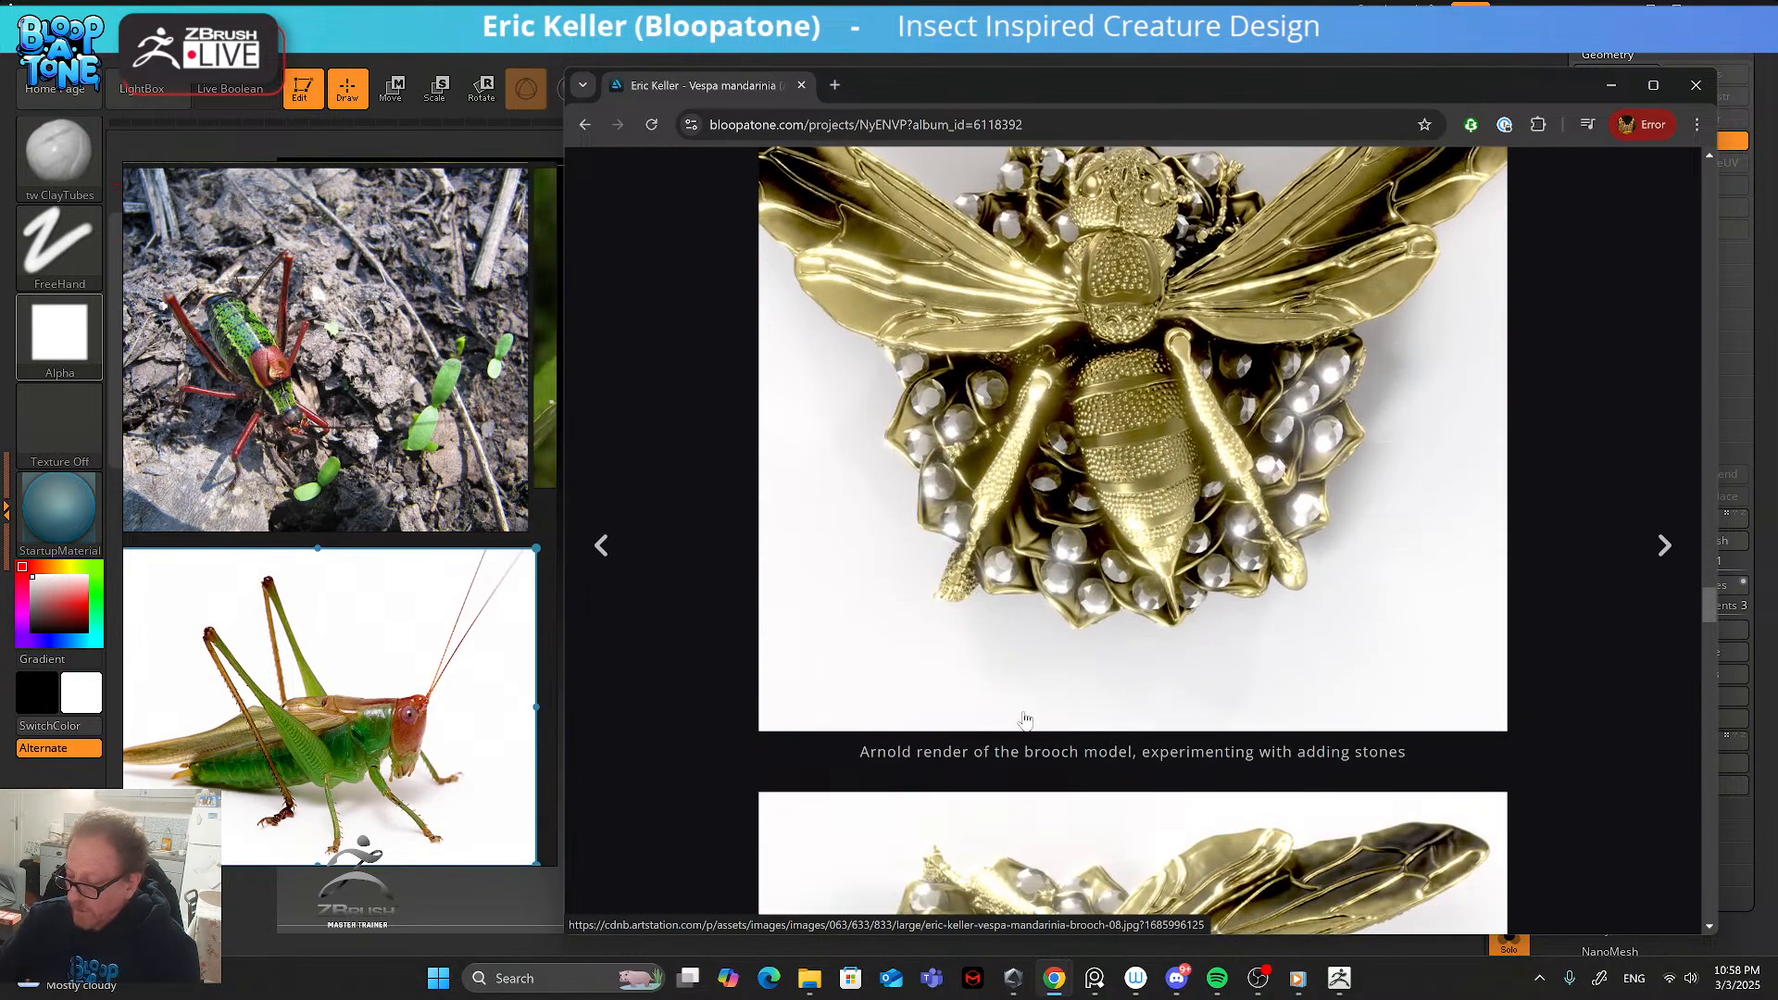
scroll(1003, 731, down, 10)
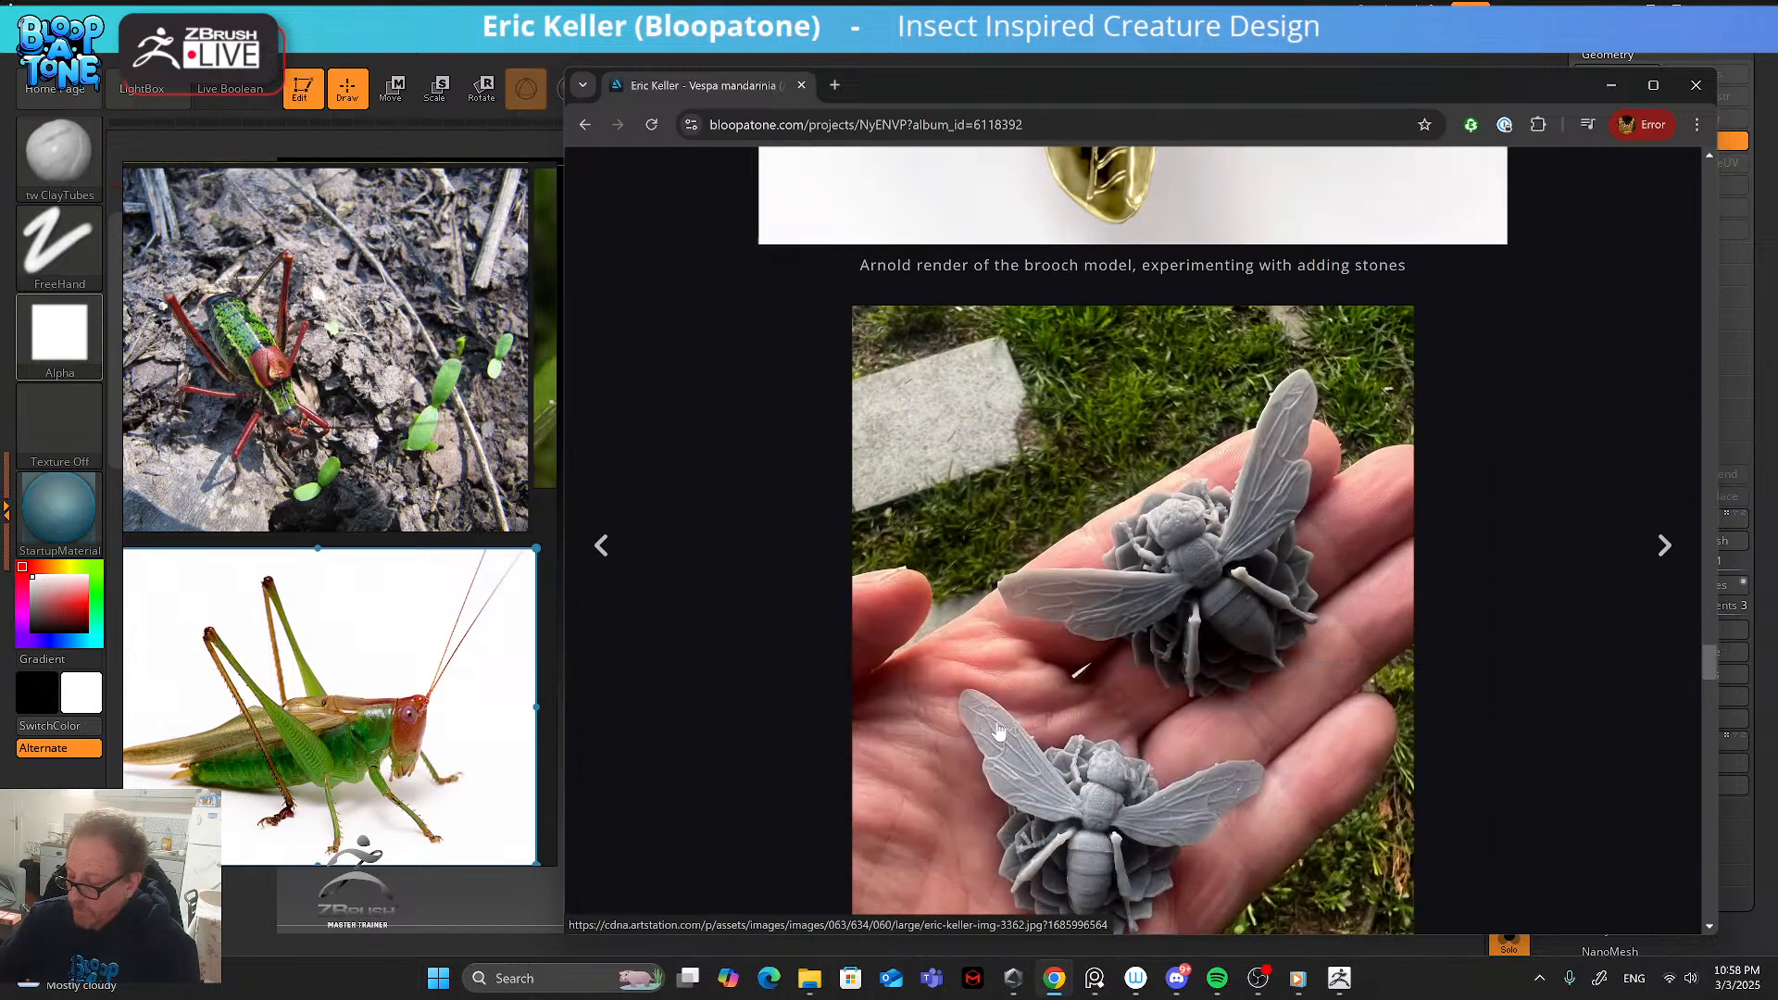
scroll(1065, 704, down, 3)
scroll(1051, 694, up, 15)
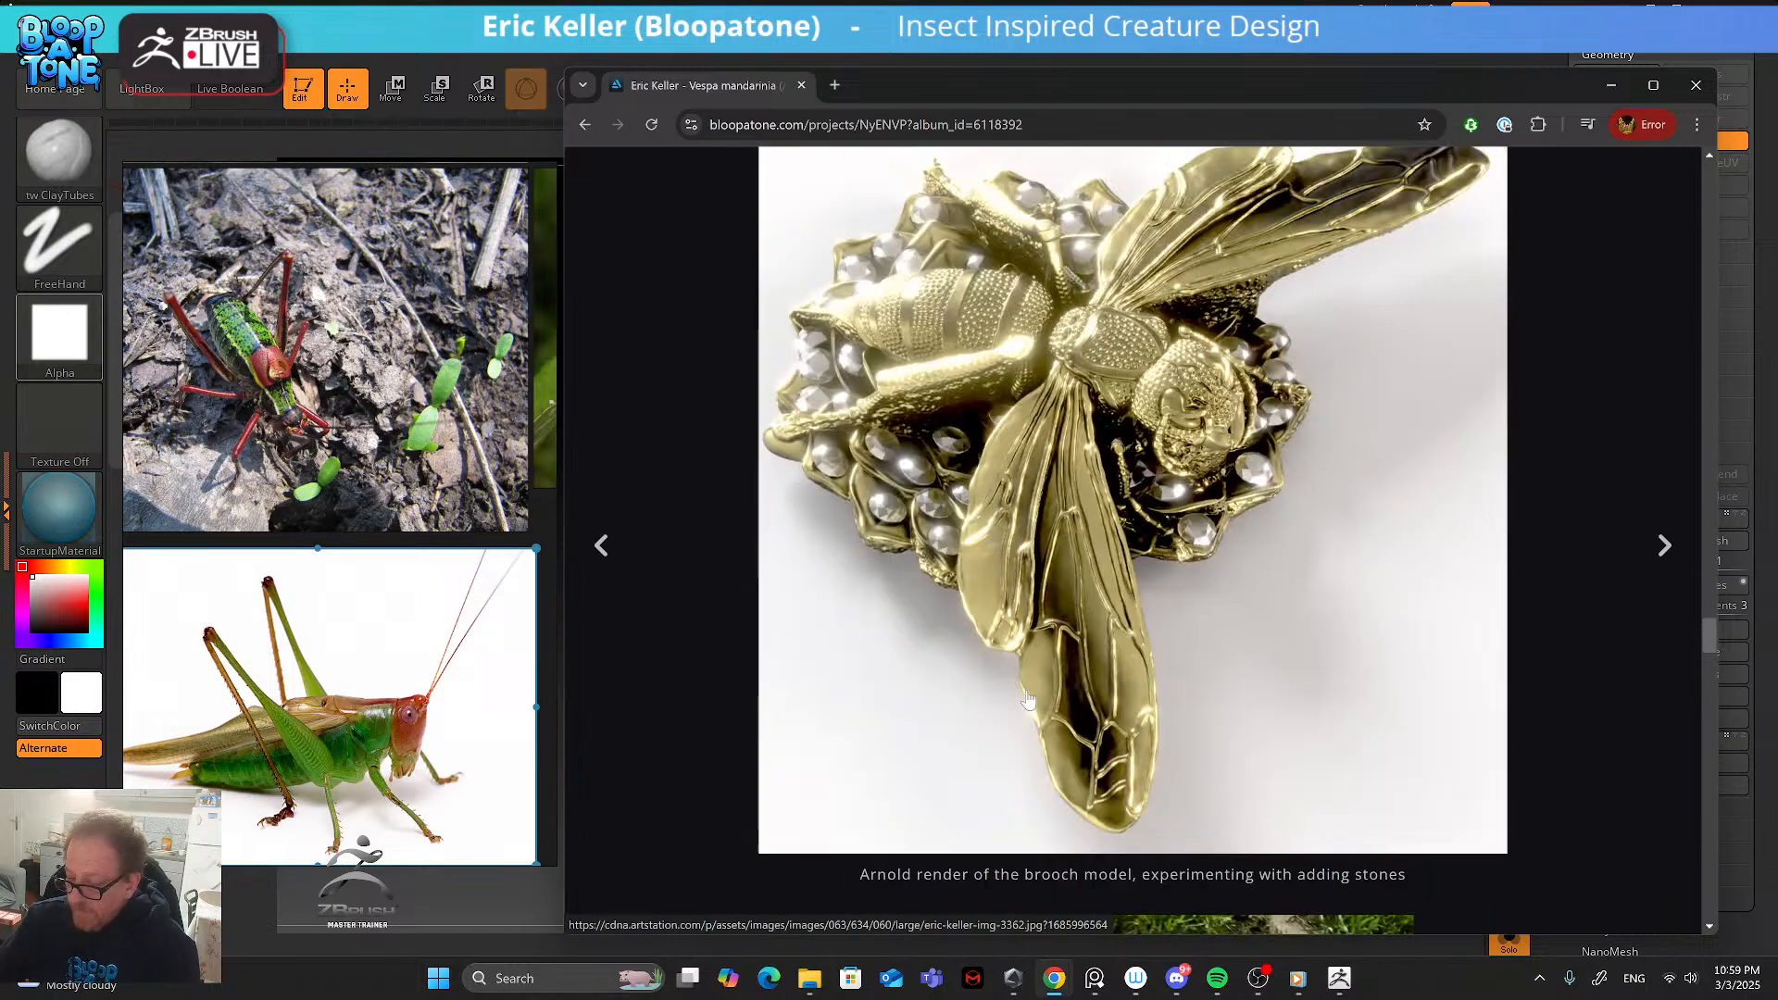
scroll(1022, 710, down, 20)
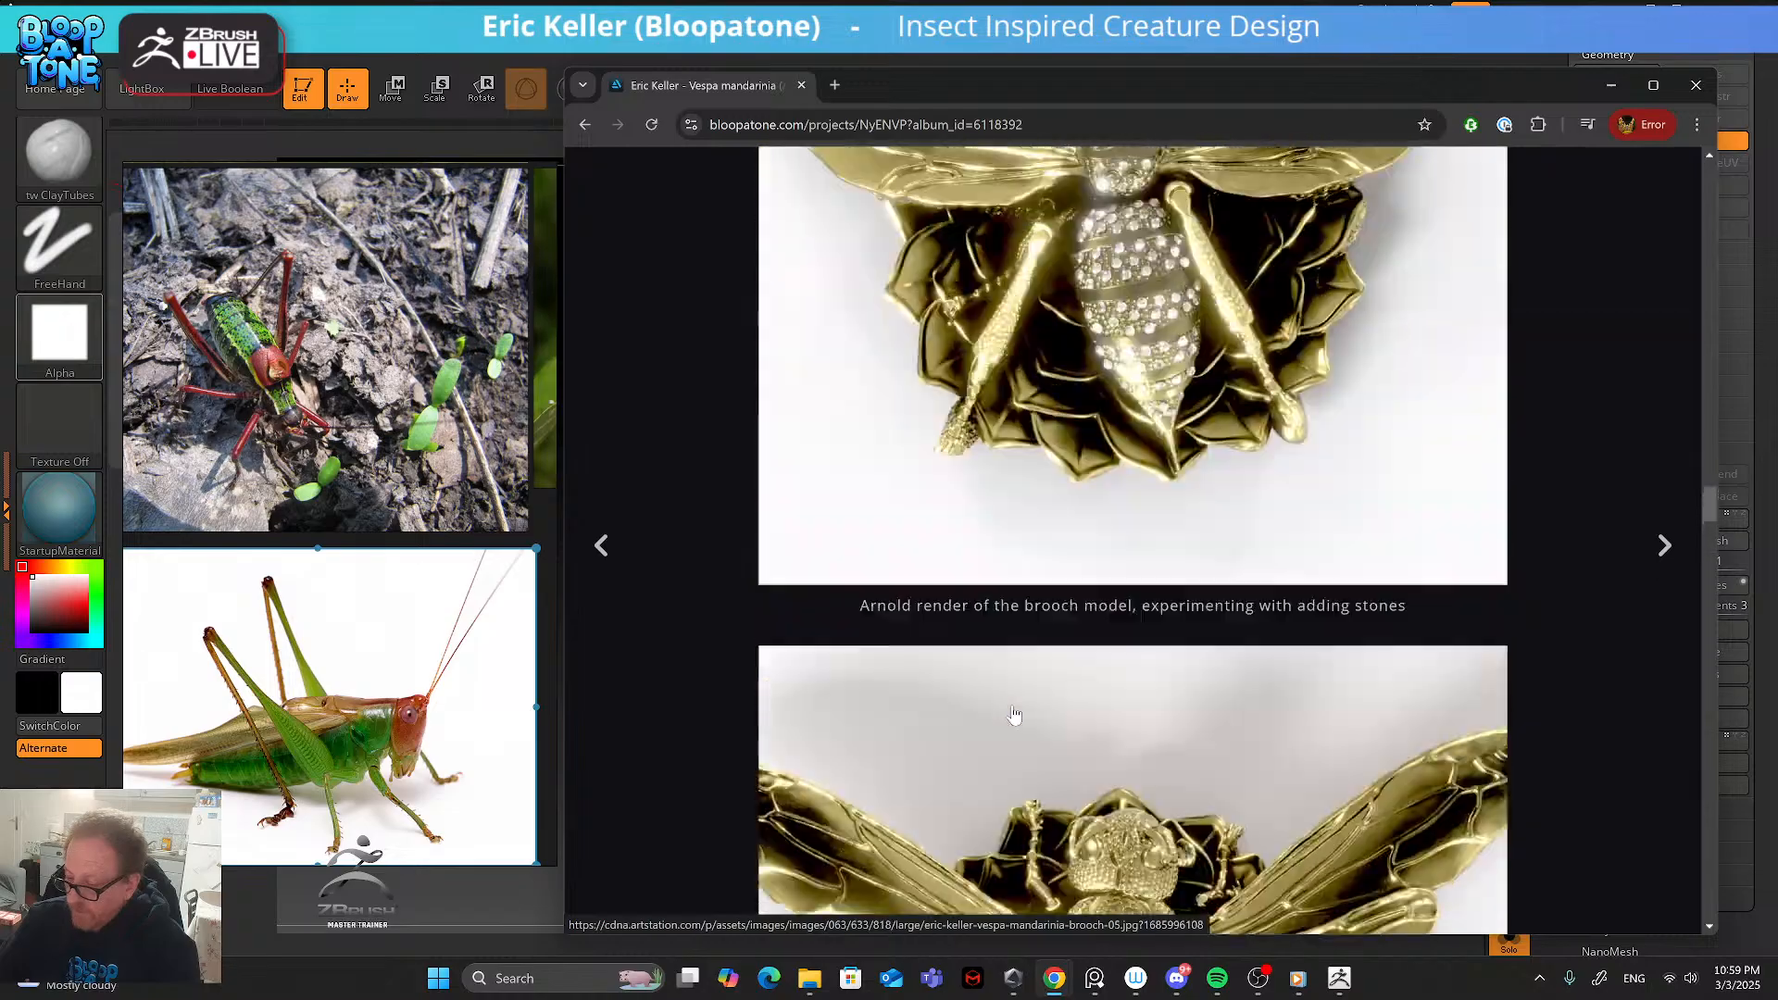
scroll(1014, 714, down, 7)
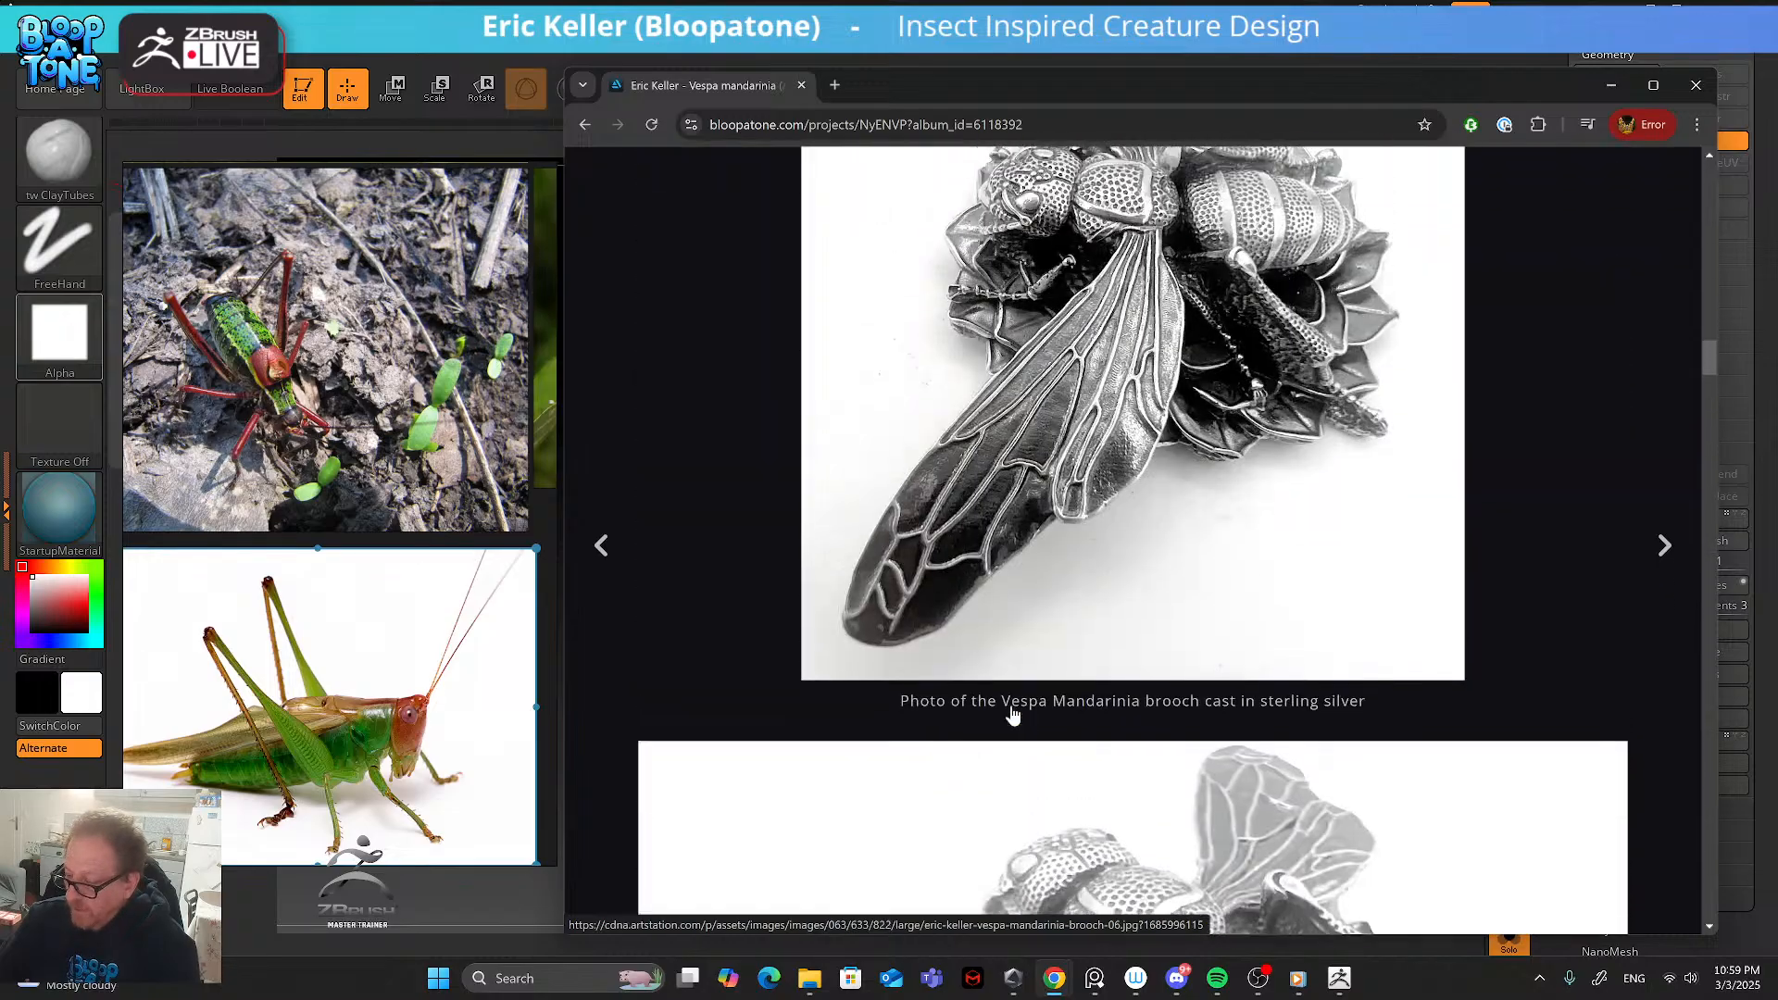
scroll(1014, 714, up, 12)
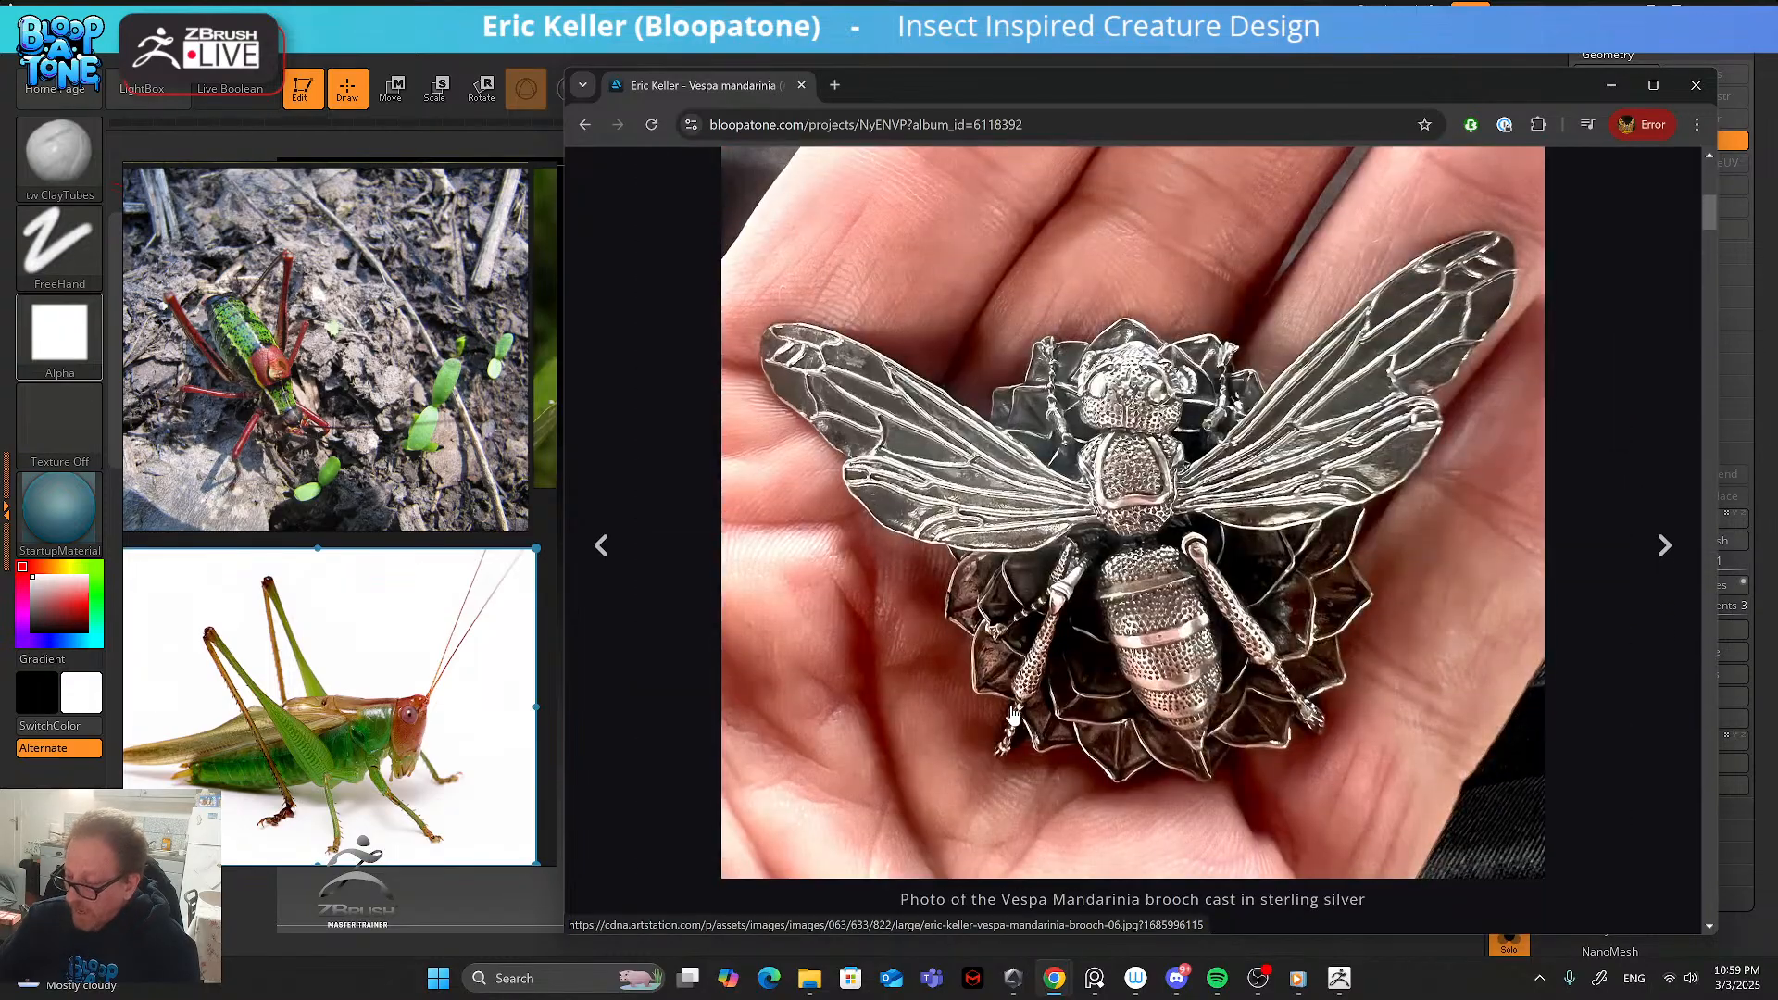
- Return to the Jewelry Design album, browse its ring and pendant projects, and go back to the site's home page
click(584, 124)
scroll(1053, 579, down, 2)
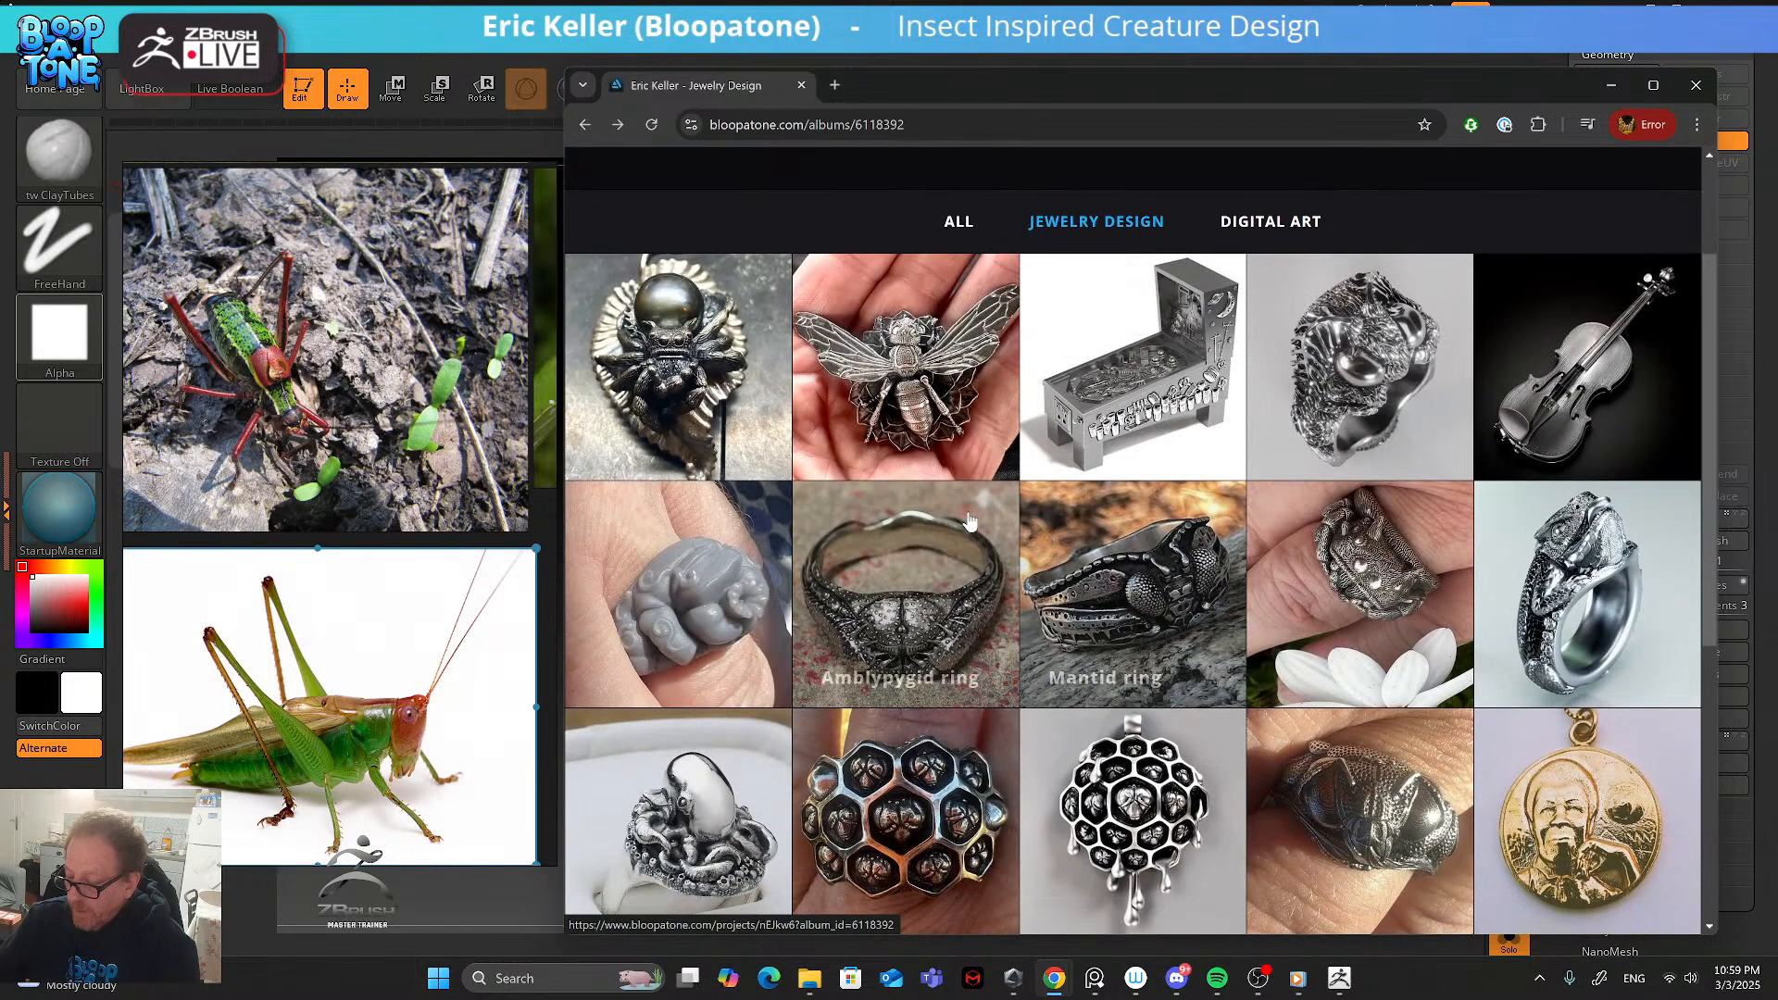
scroll(1013, 560, down, 4)
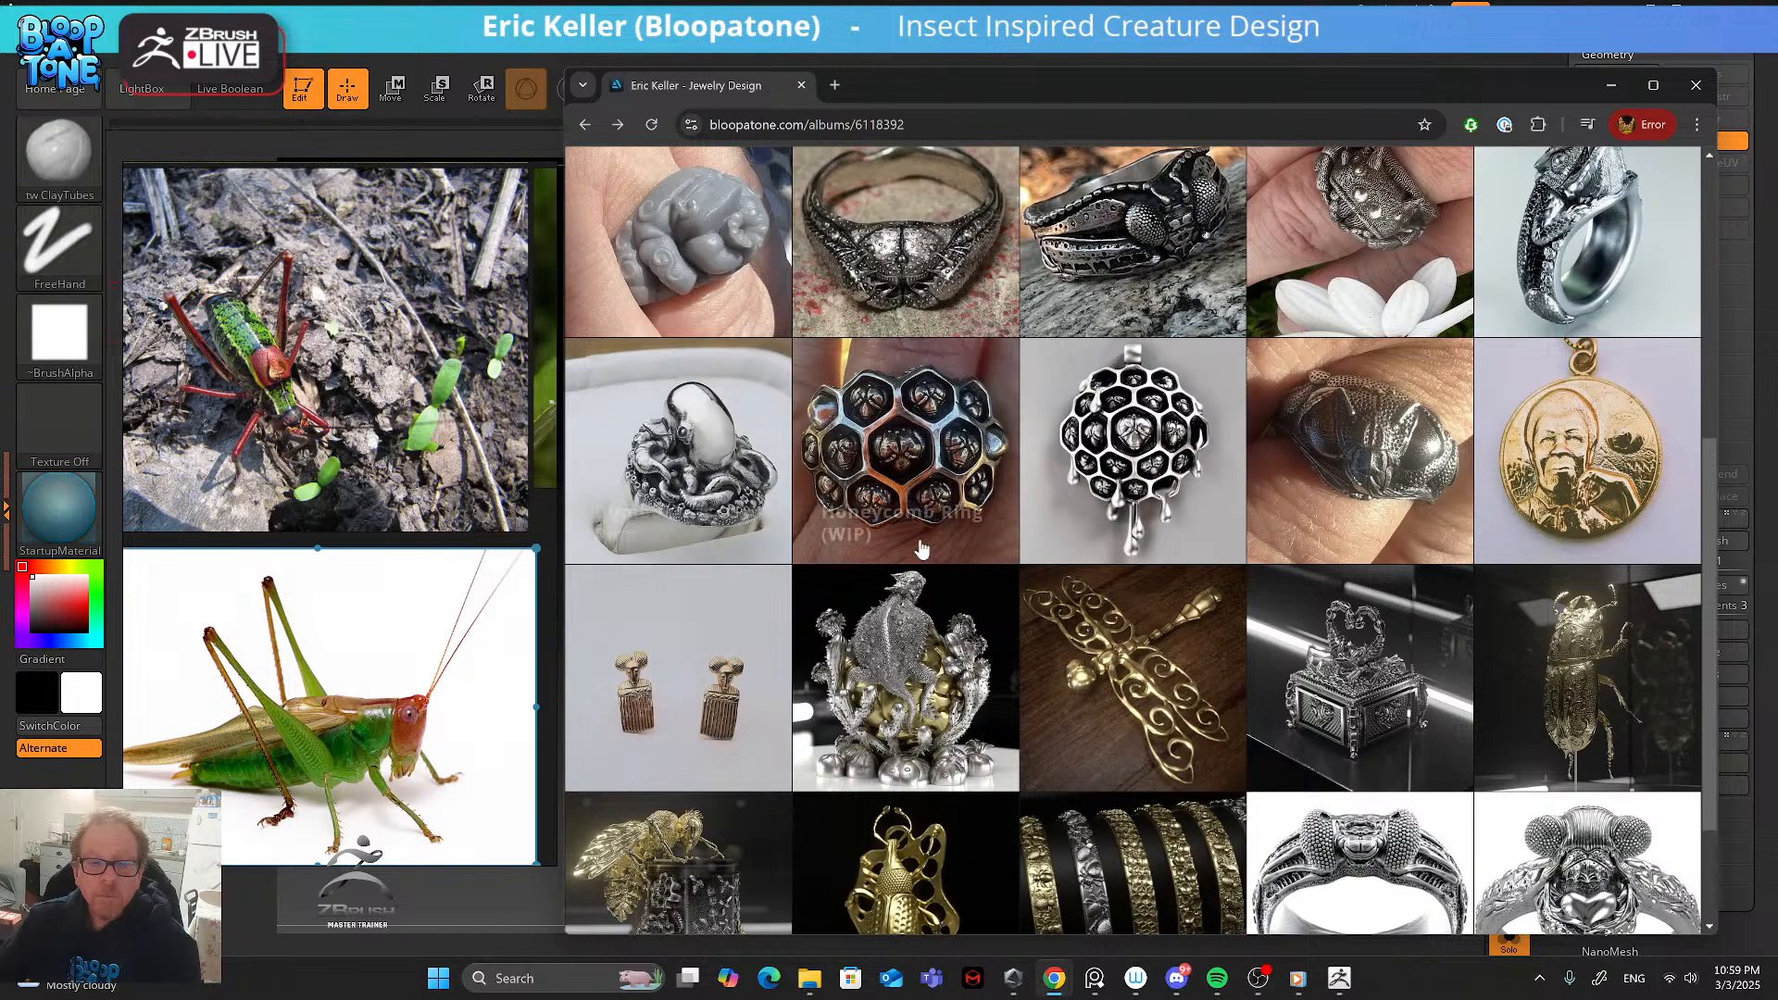
scroll(1128, 656, up, 5)
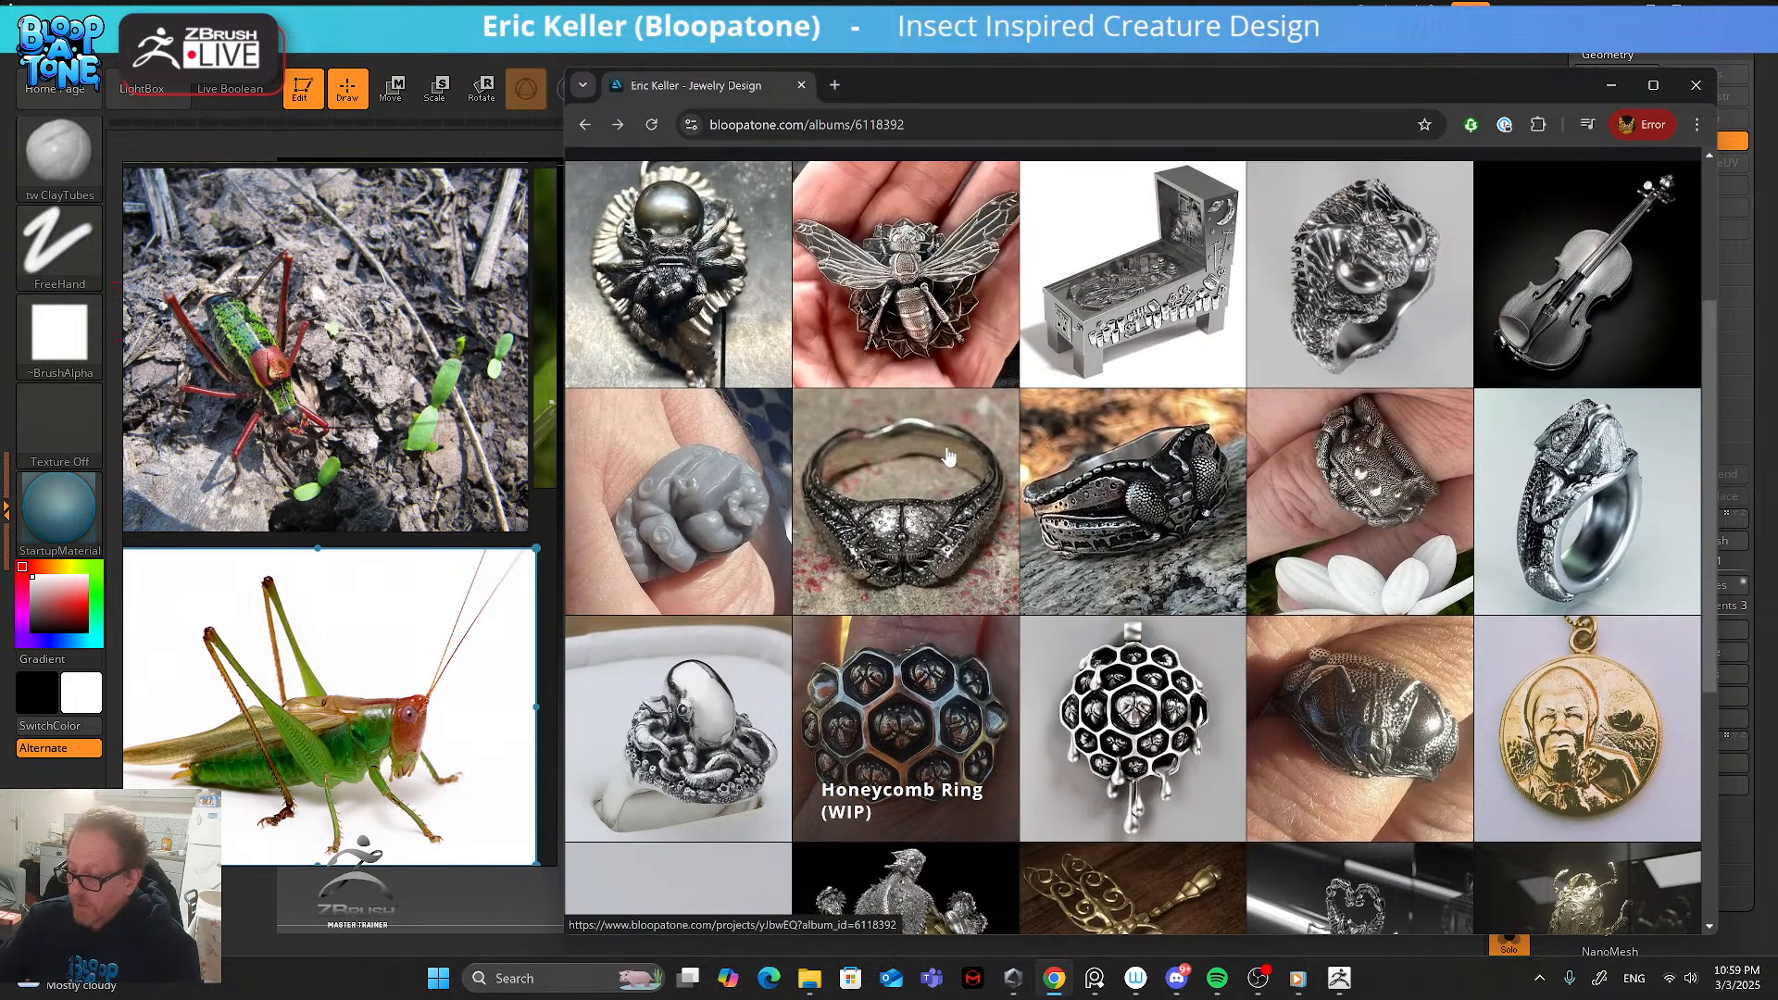
scroll(949, 457, down, 1)
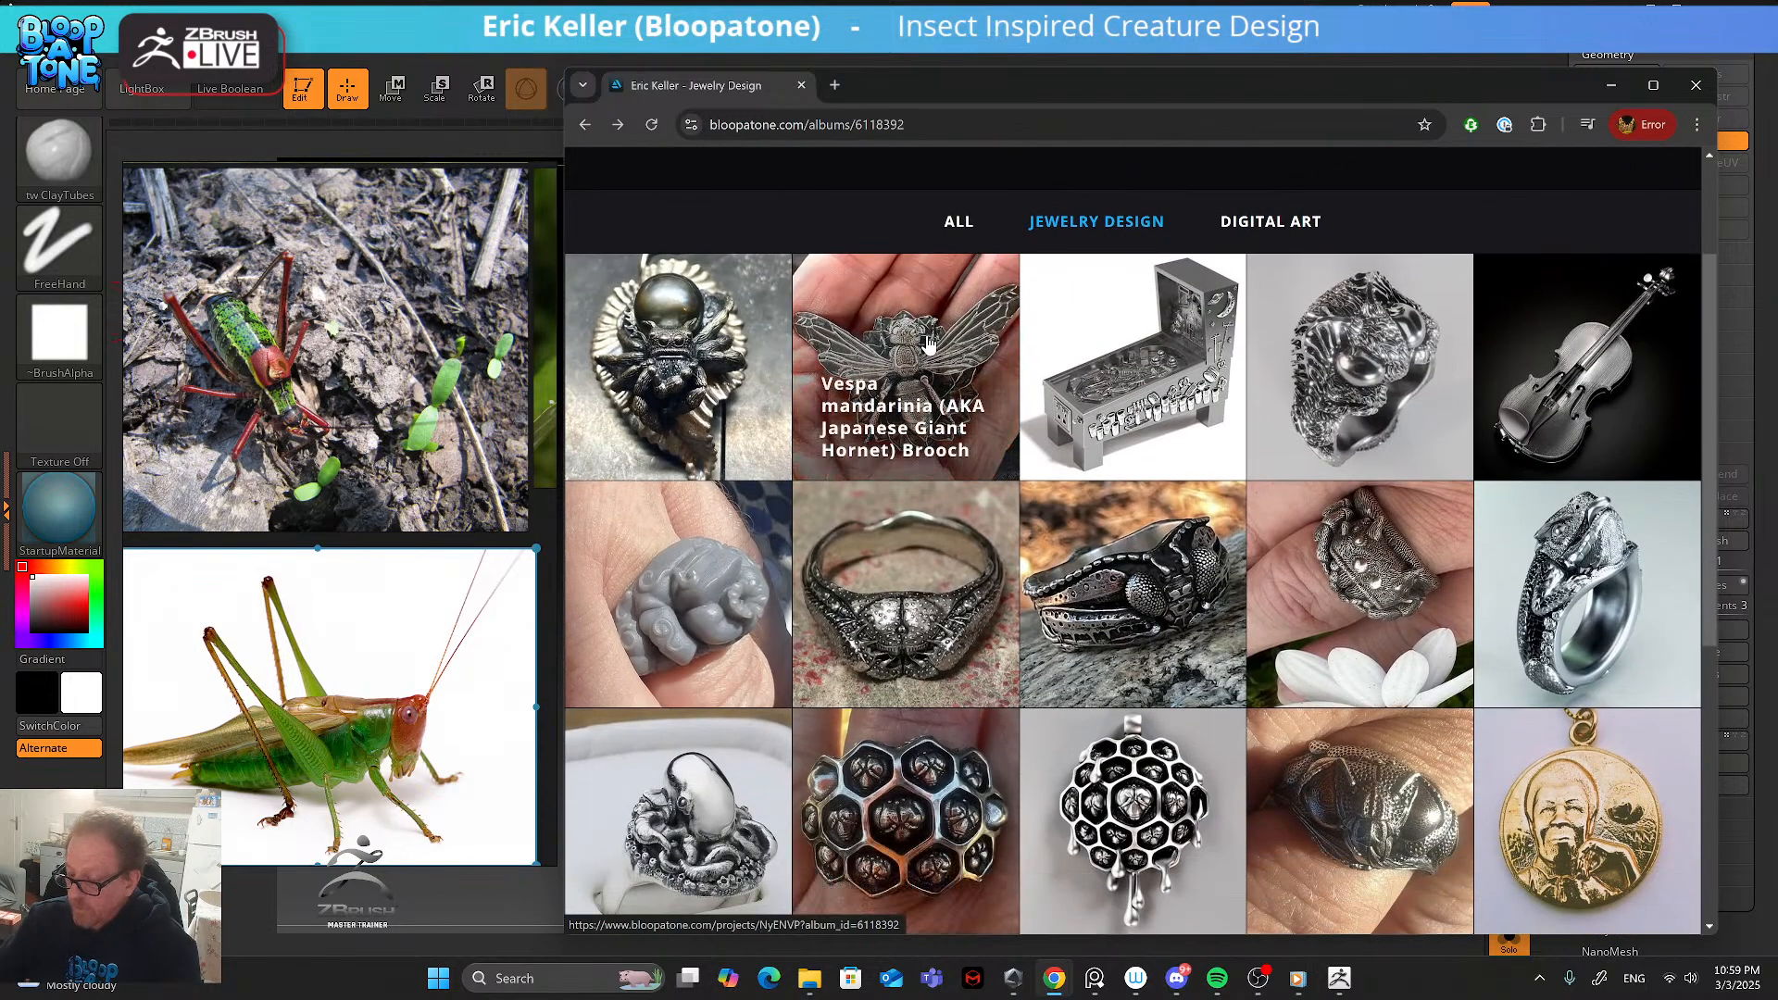
click(586, 125)
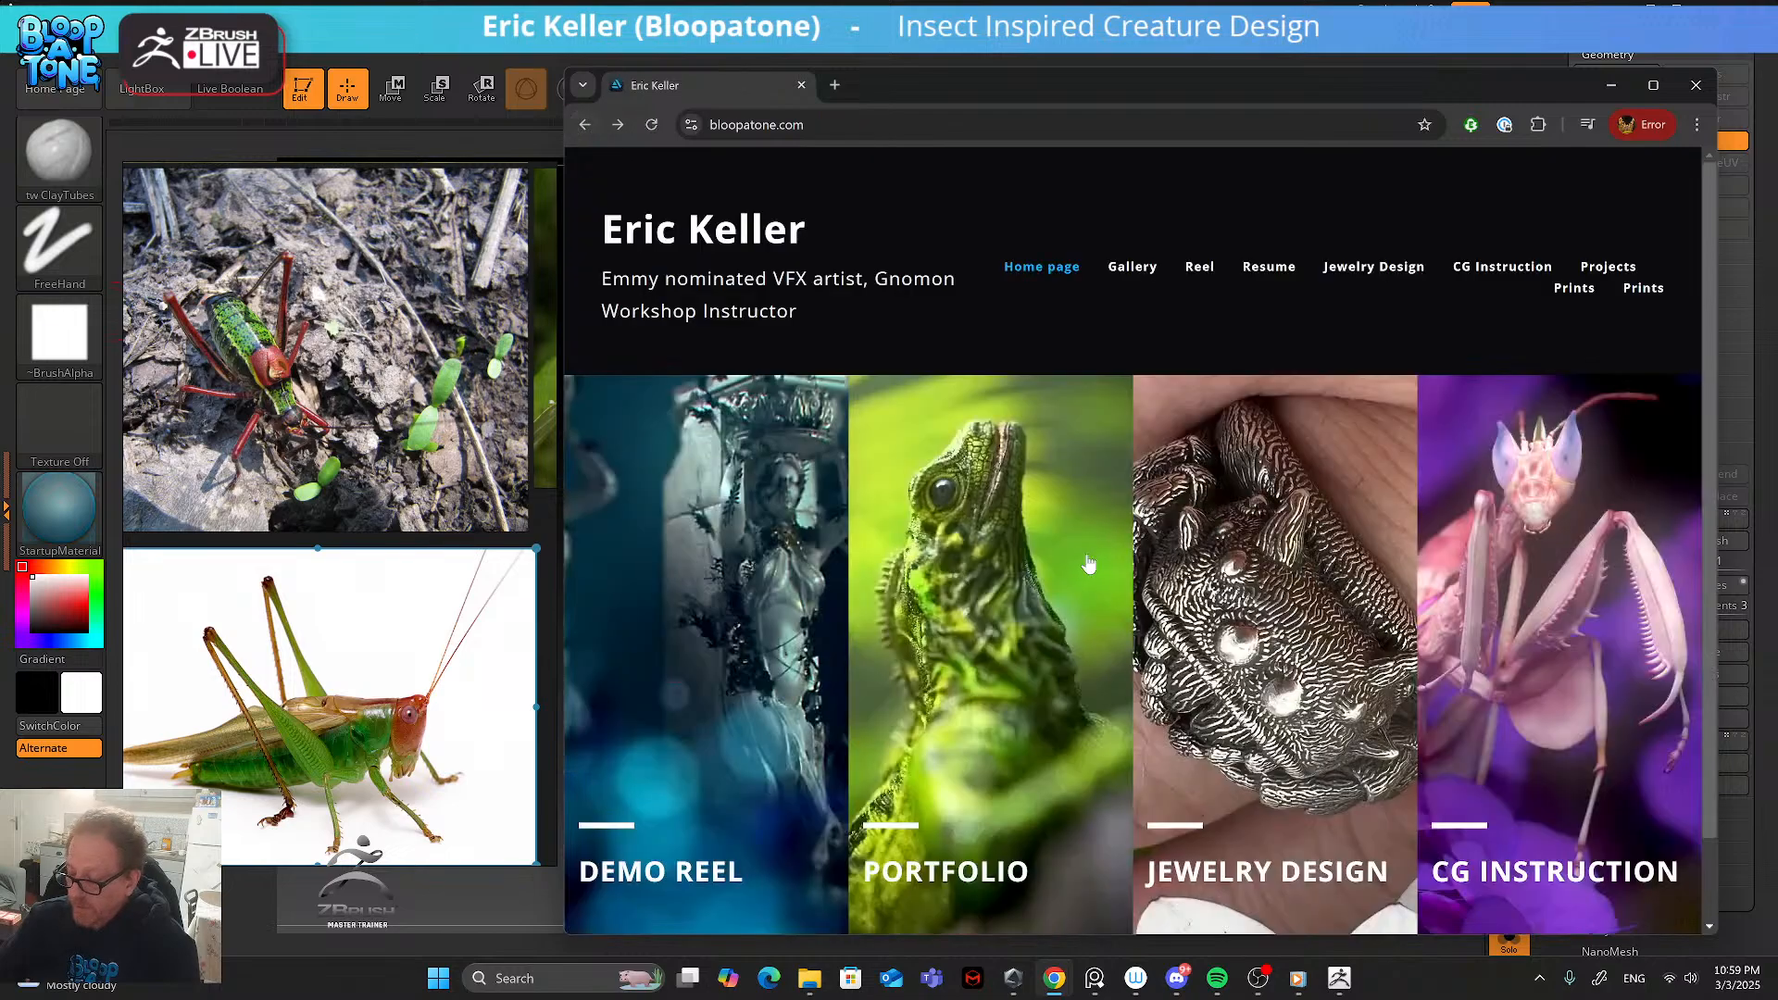
- Move the portfolio browser out of the way and view both spiny front legs in ZBrush
drag(1063, 85, 0, 356)
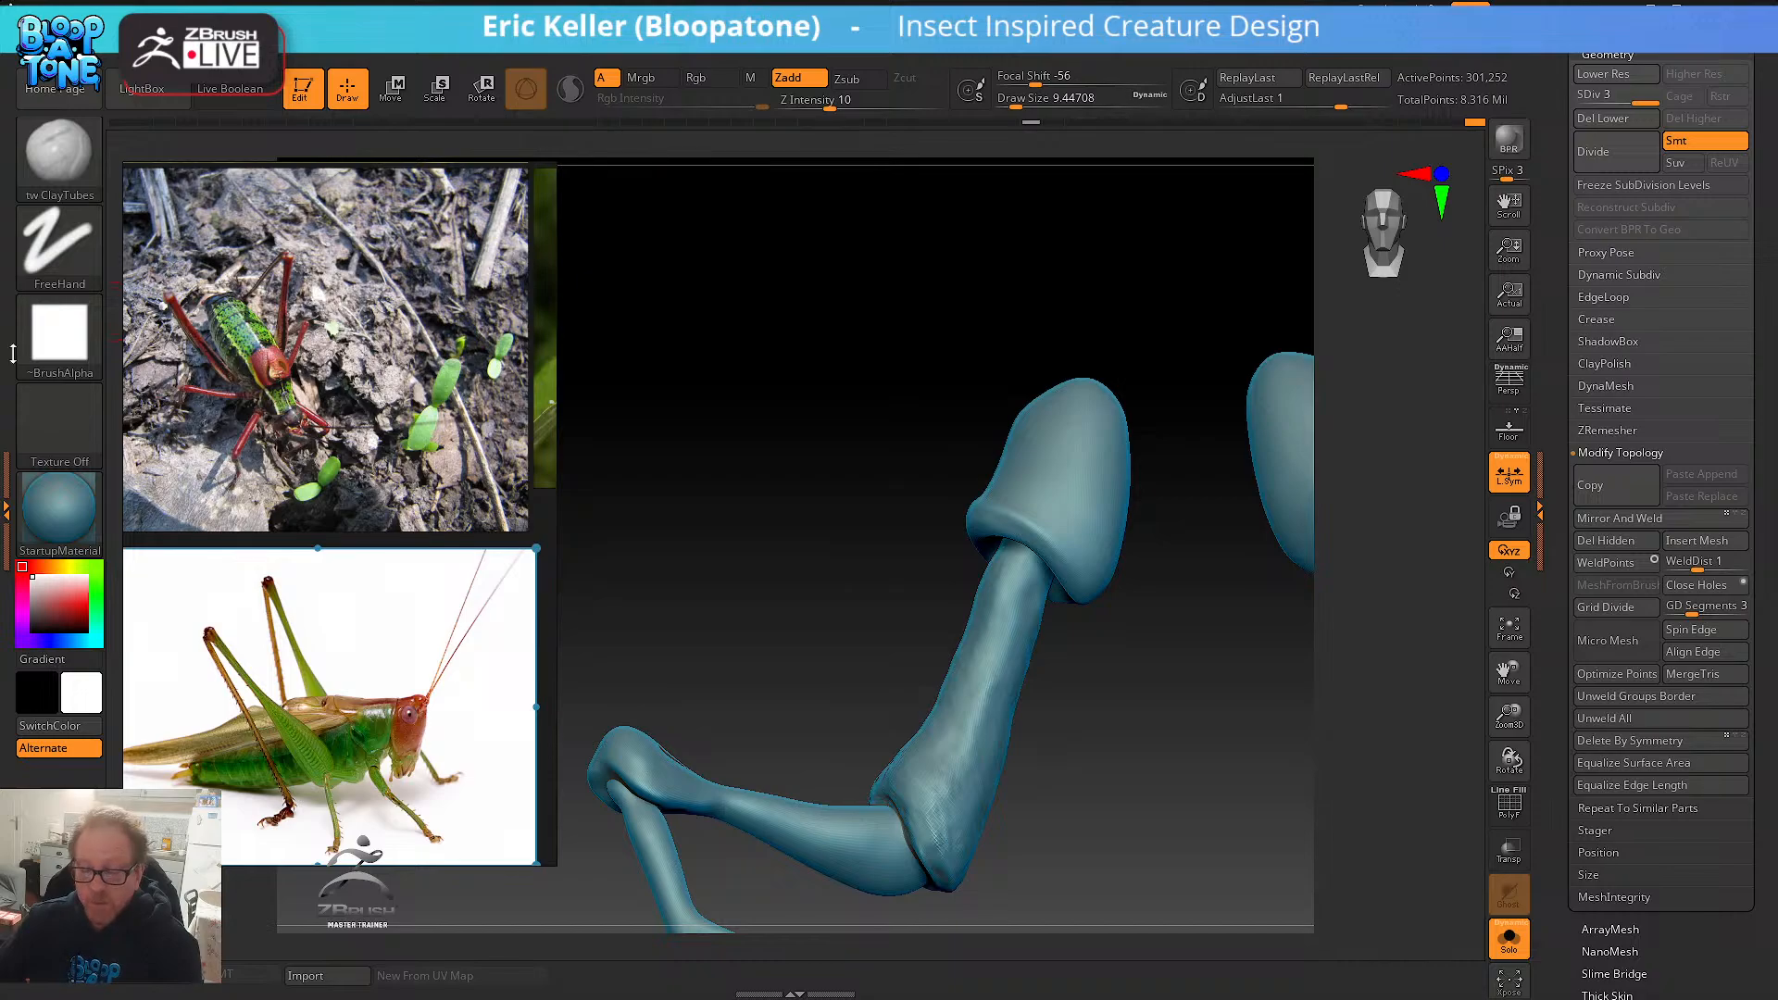
mouse_move(746, 456)
mouse_down()
mouse_move(702, 519)
mouse_move(726, 457)
mouse_move(878, 558)
mouse_move(714, 449)
mouse_up()
shift+drag(839, 505, 815, 600)
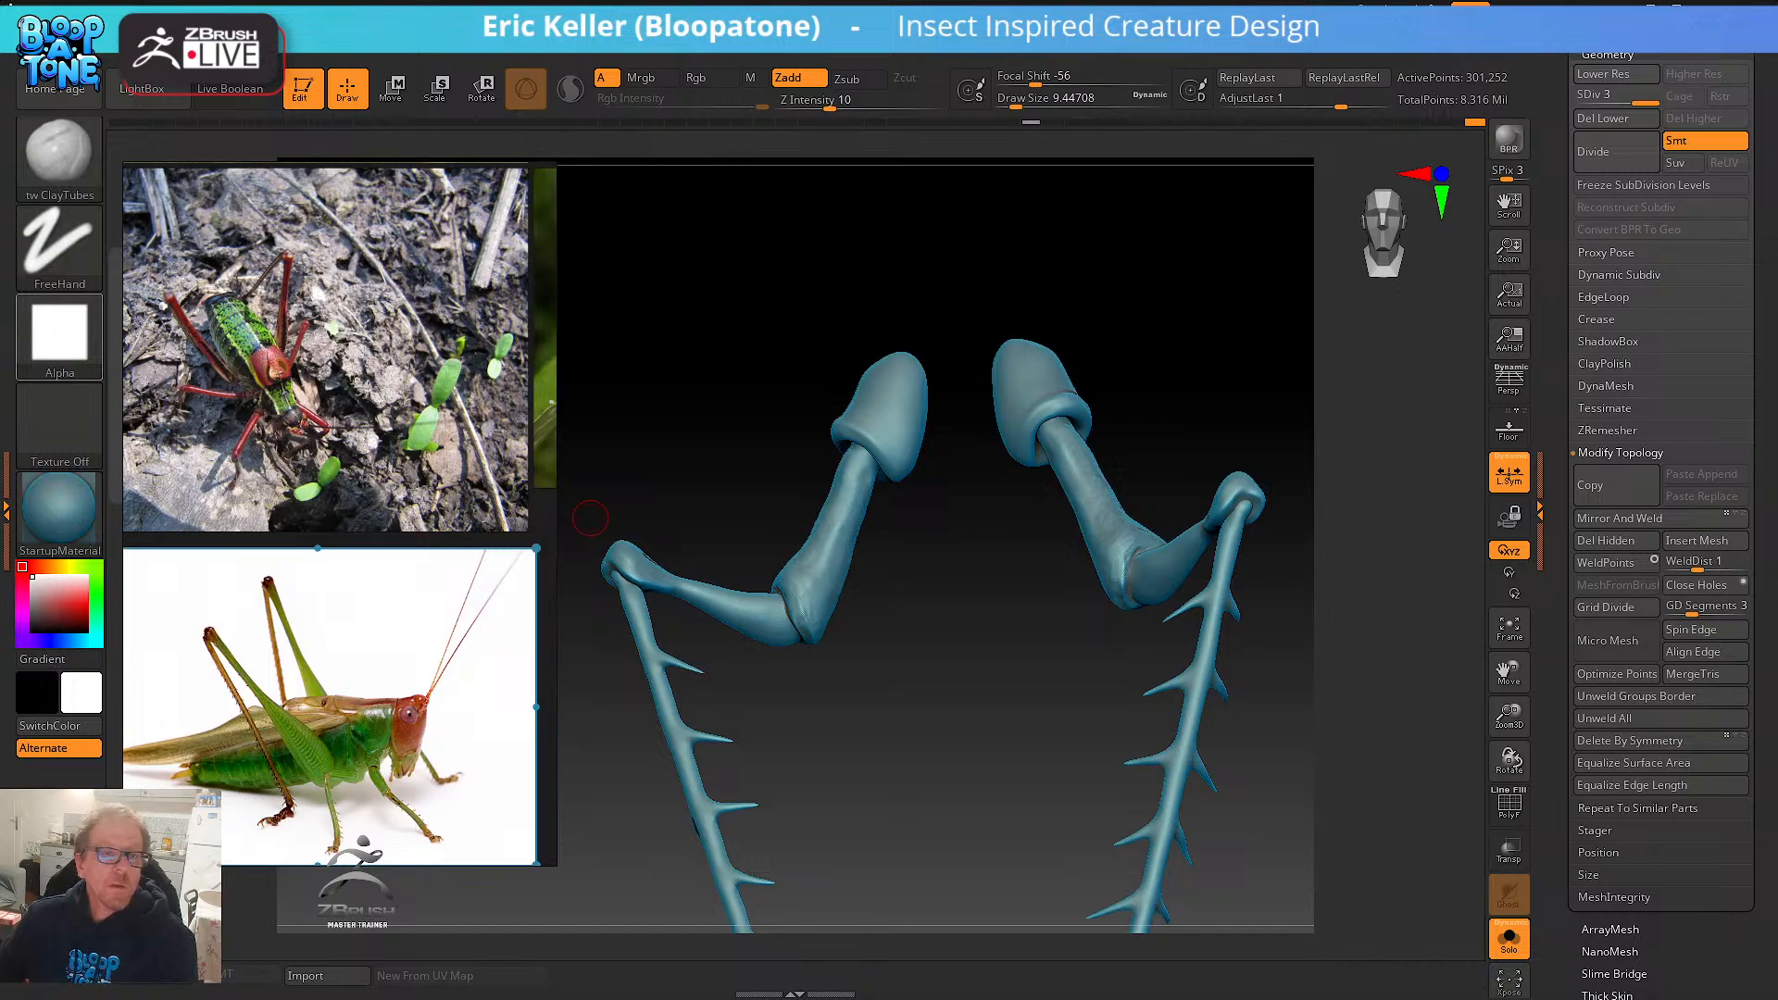
- Bring the Udemy course Demystifying ZBrush Materials into view and look over its overview and section list
drag(0, 150, 1340, 47)
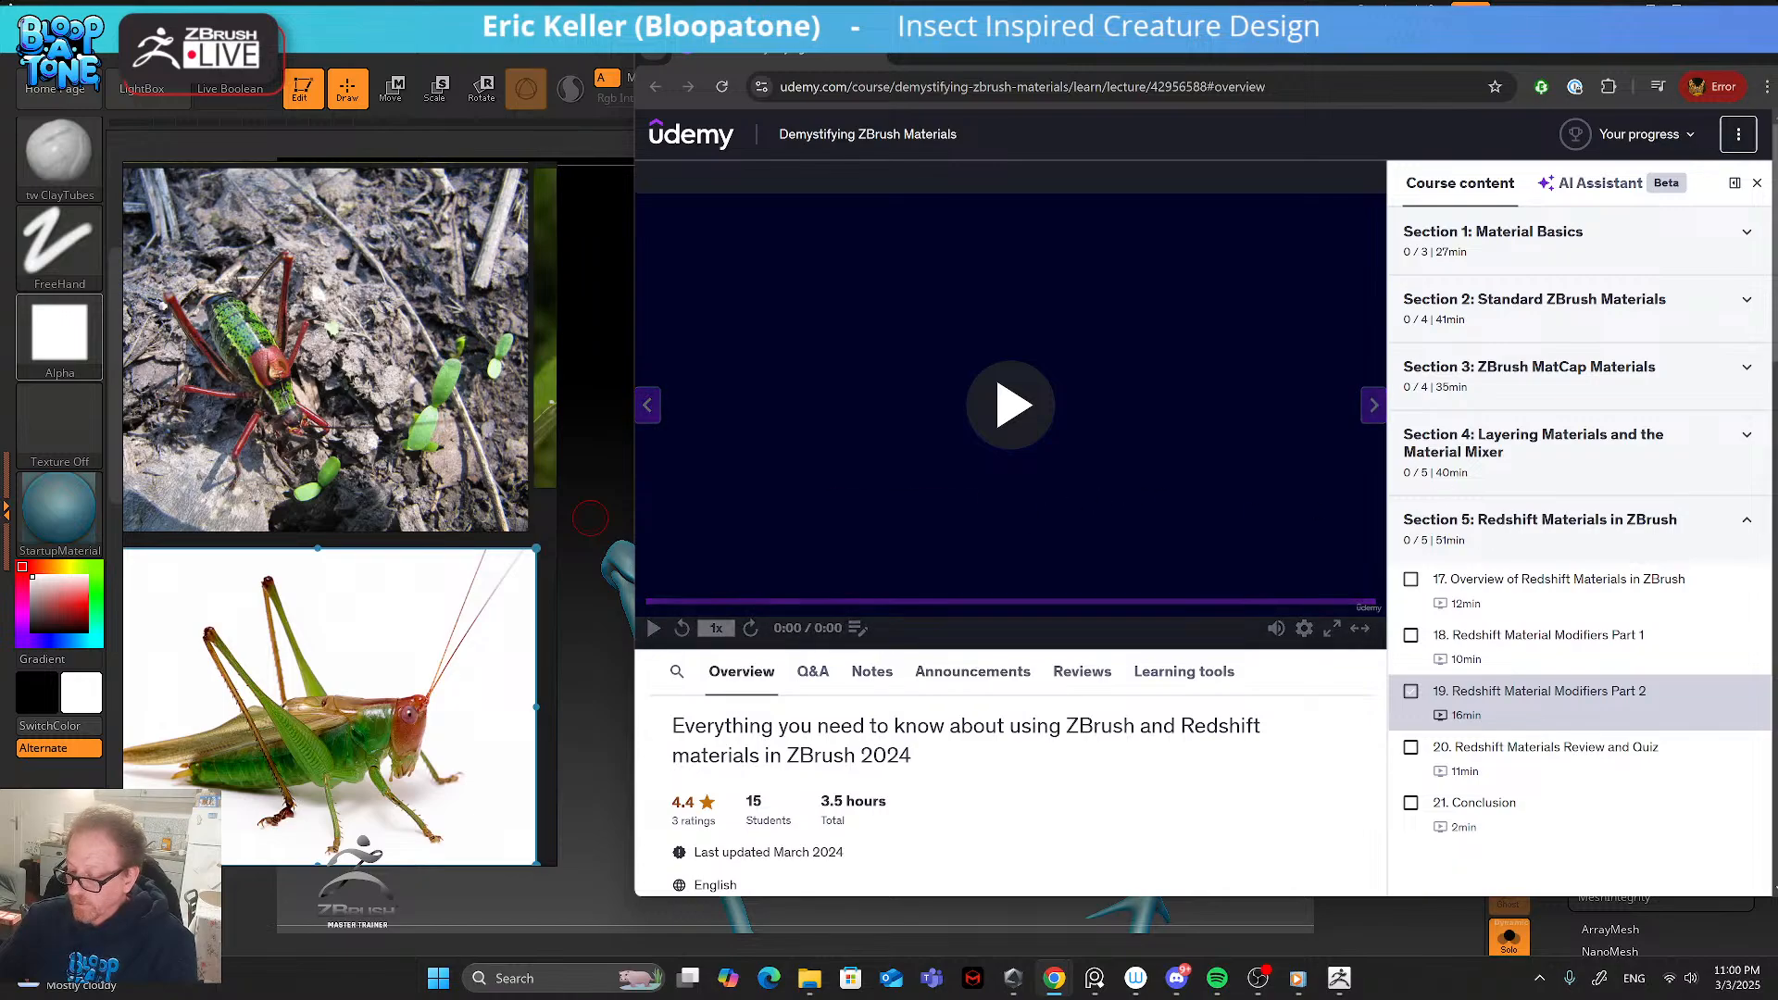
scroll(1305, 479, down, 3)
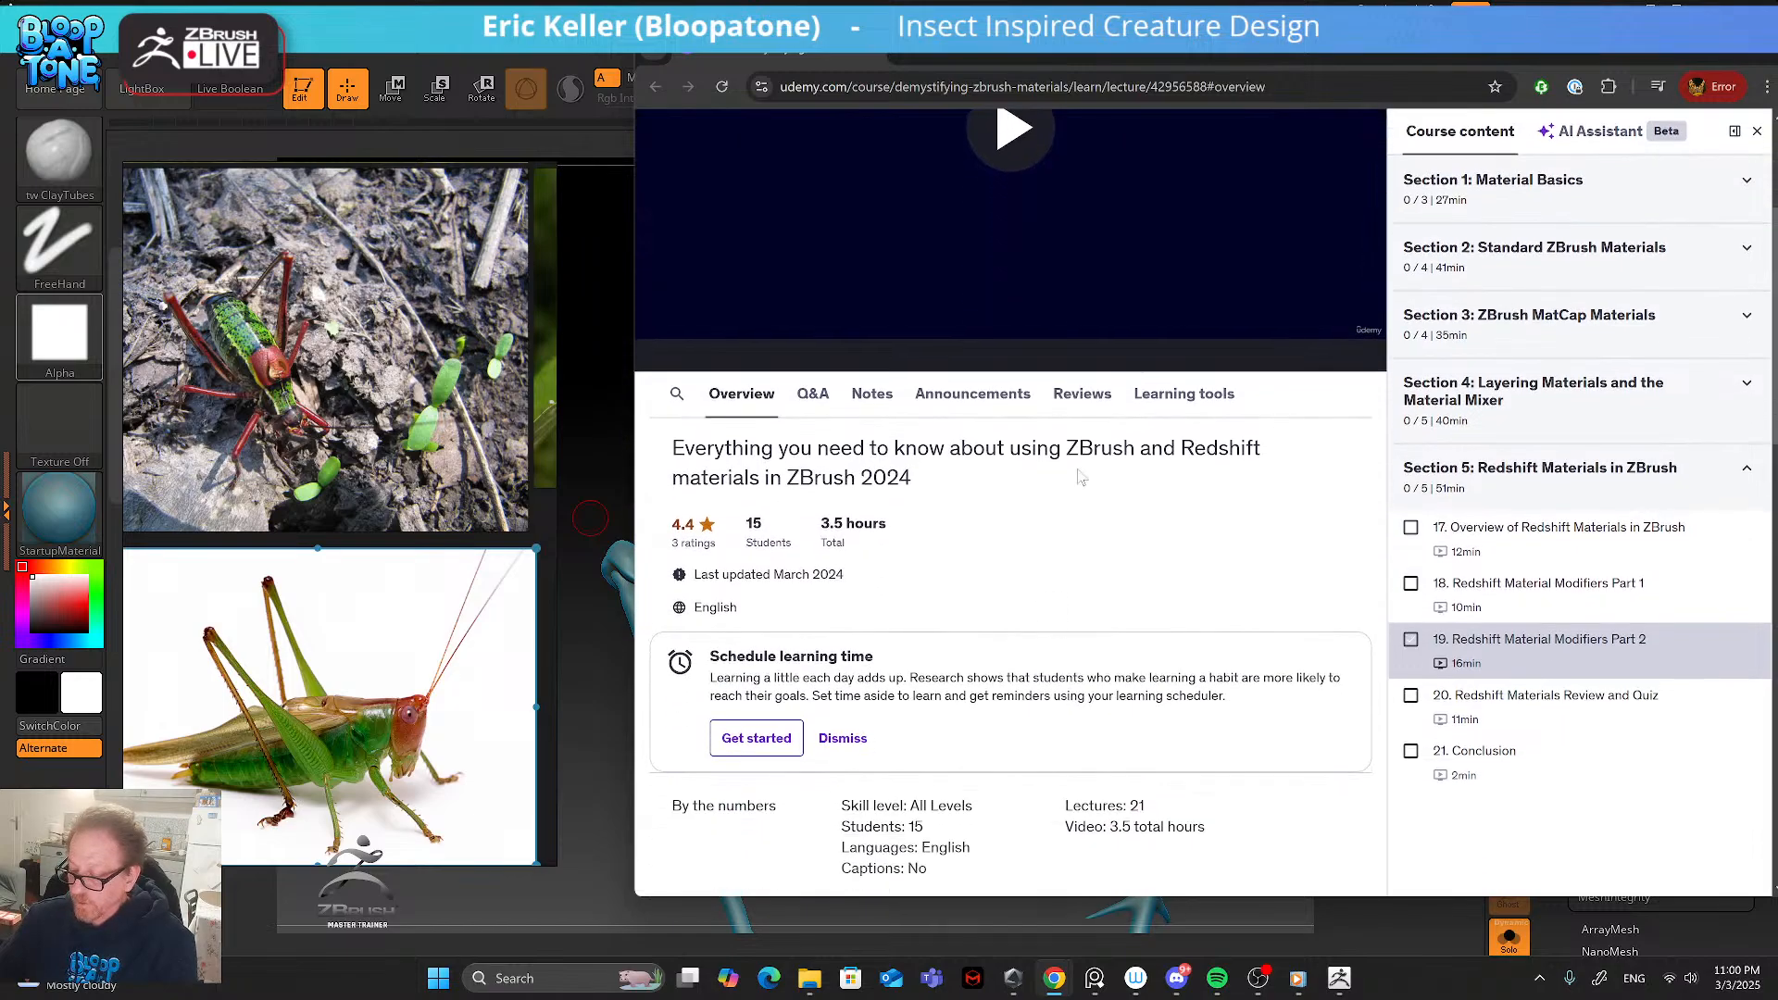
scroll(998, 515, up, 3)
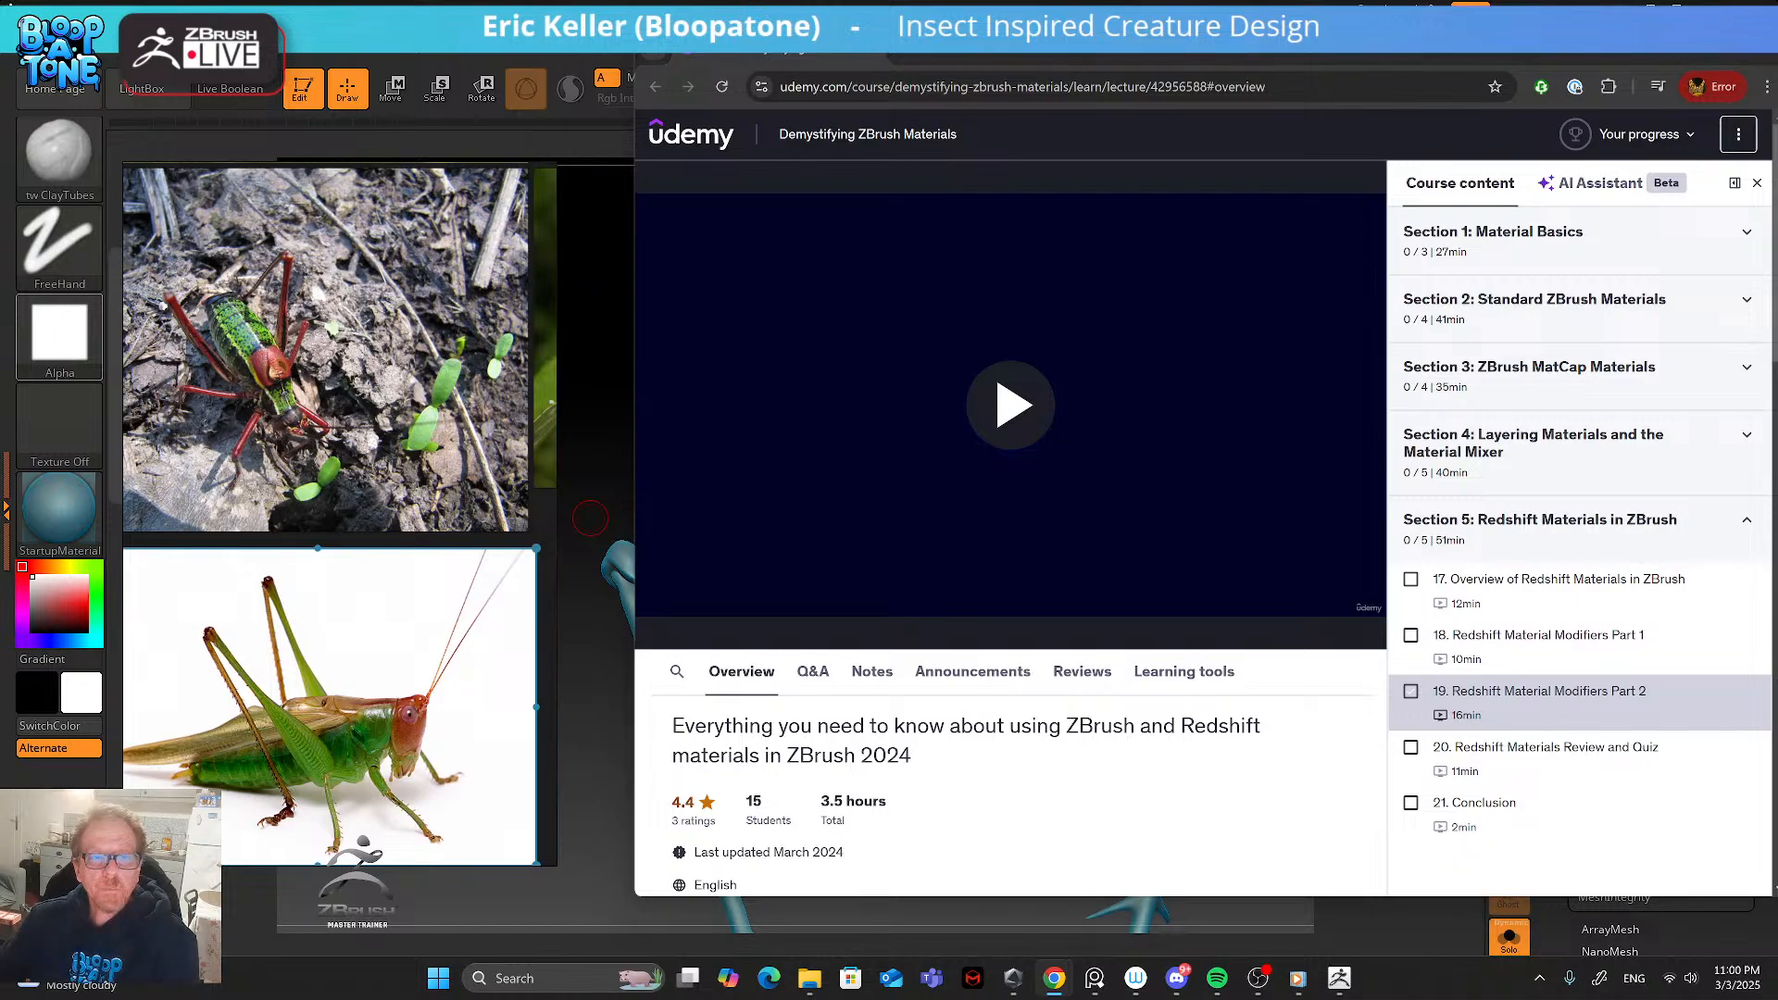
- Bring in the Udemy course ZBrush for Jewelry Designers: Understanding ZBrush Geometry and examine its lessons from the introduction through Booleans
drag(659, 271, 1215, 115)
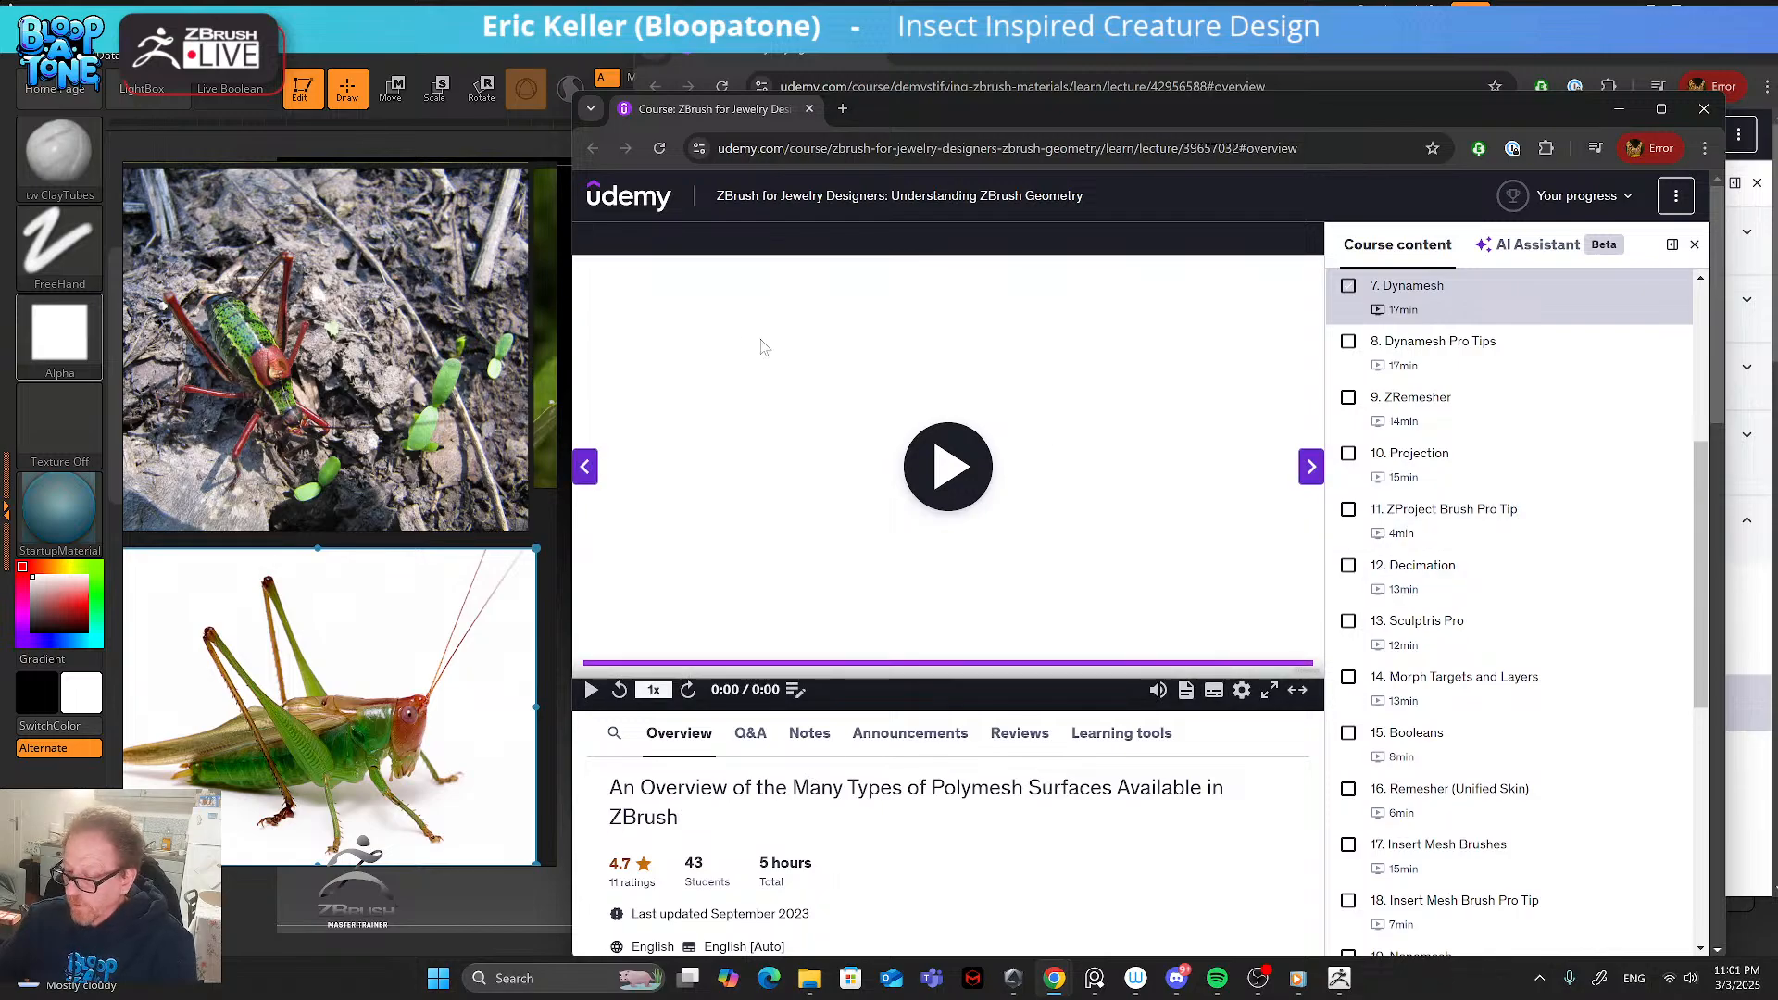
scroll(1515, 551, up, 1)
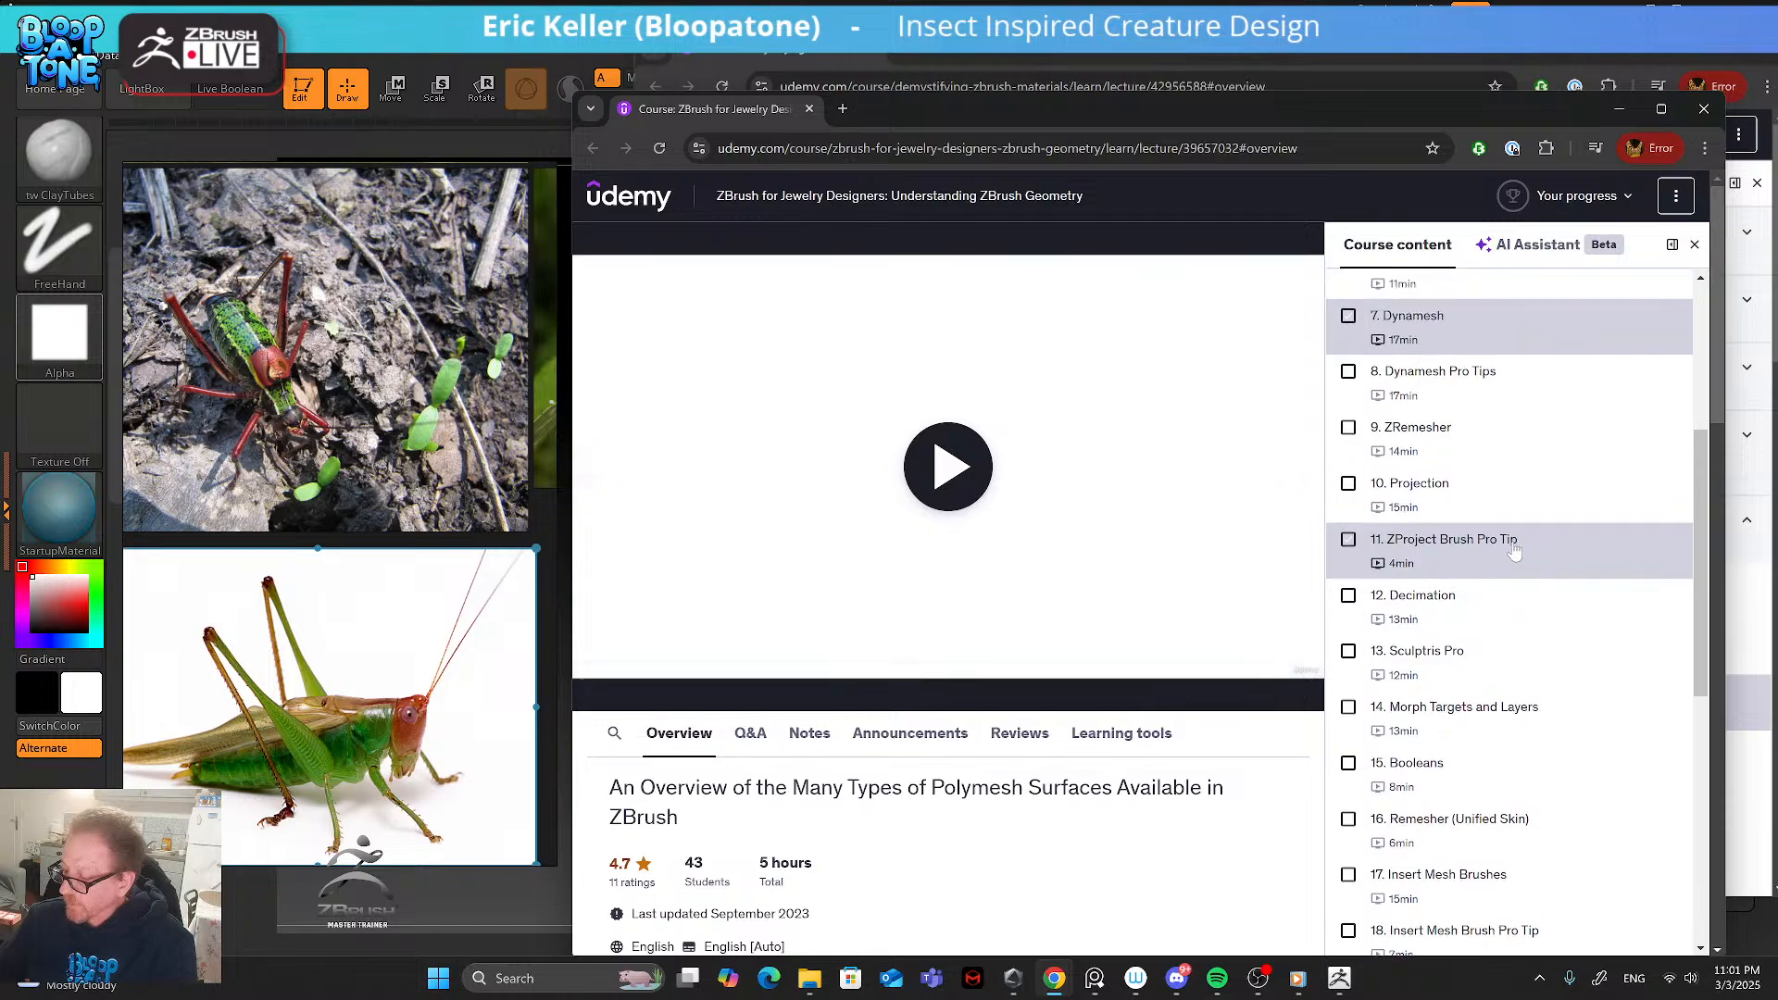
scroll(1514, 550, up, 4)
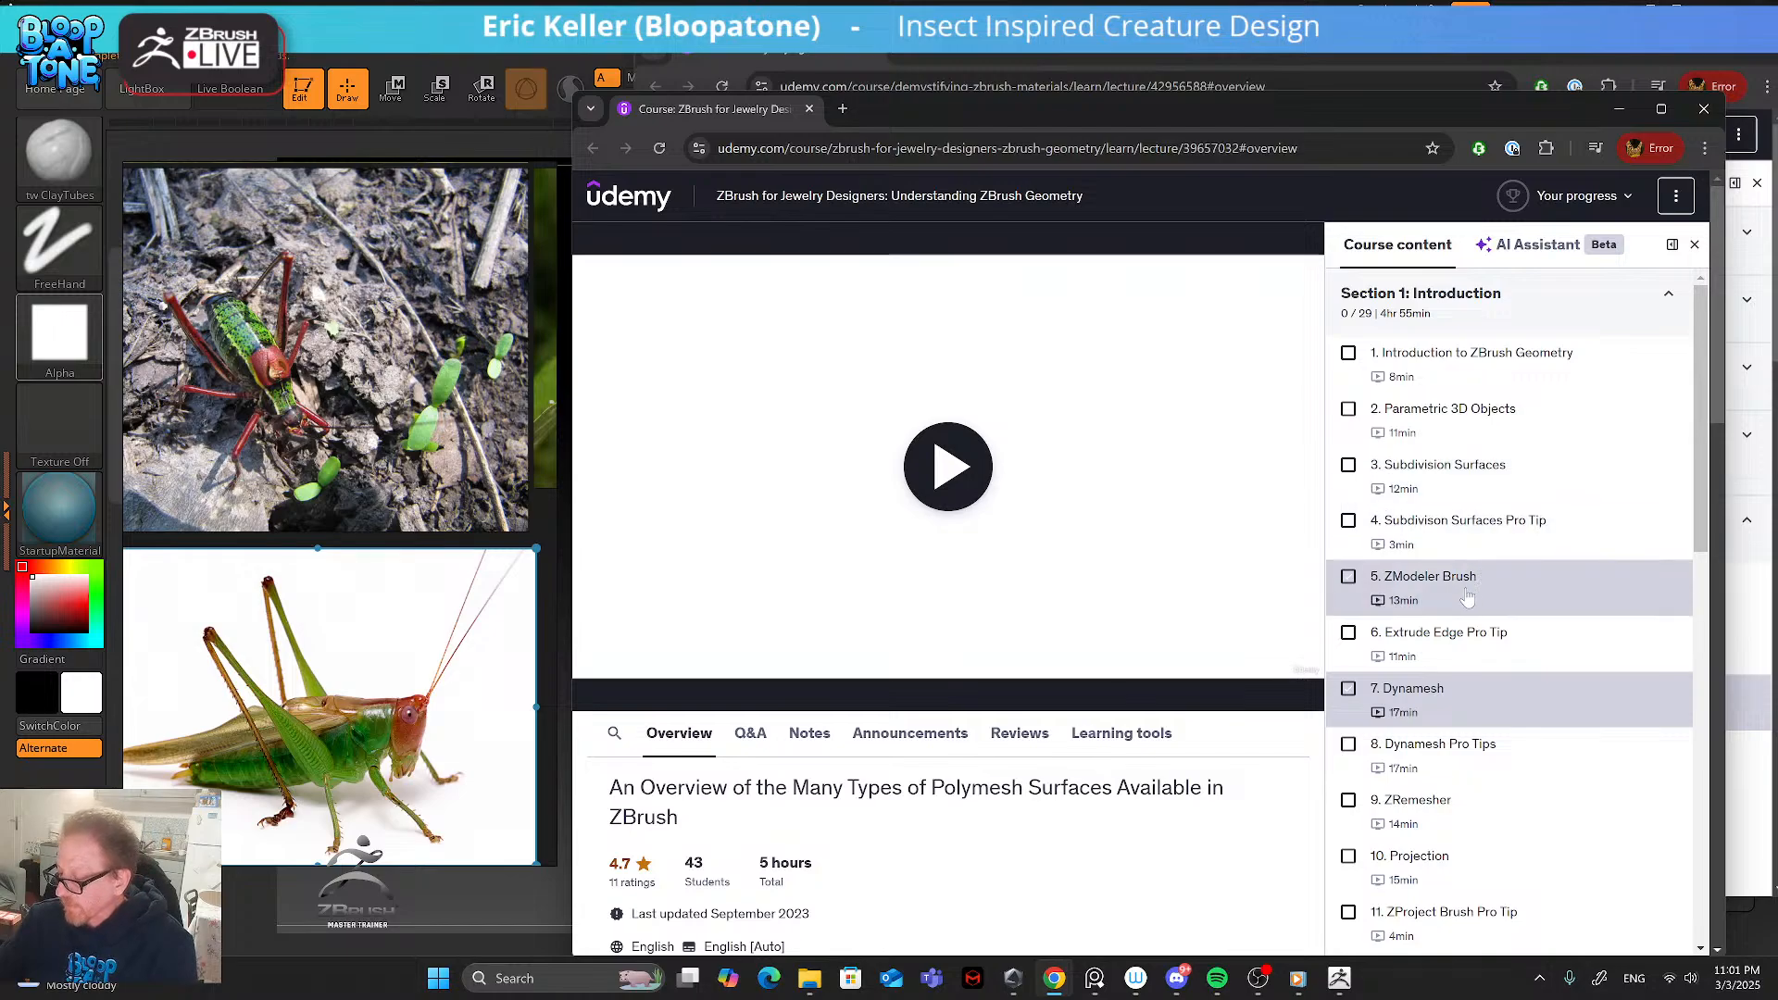
scroll(1464, 606, down, 2)
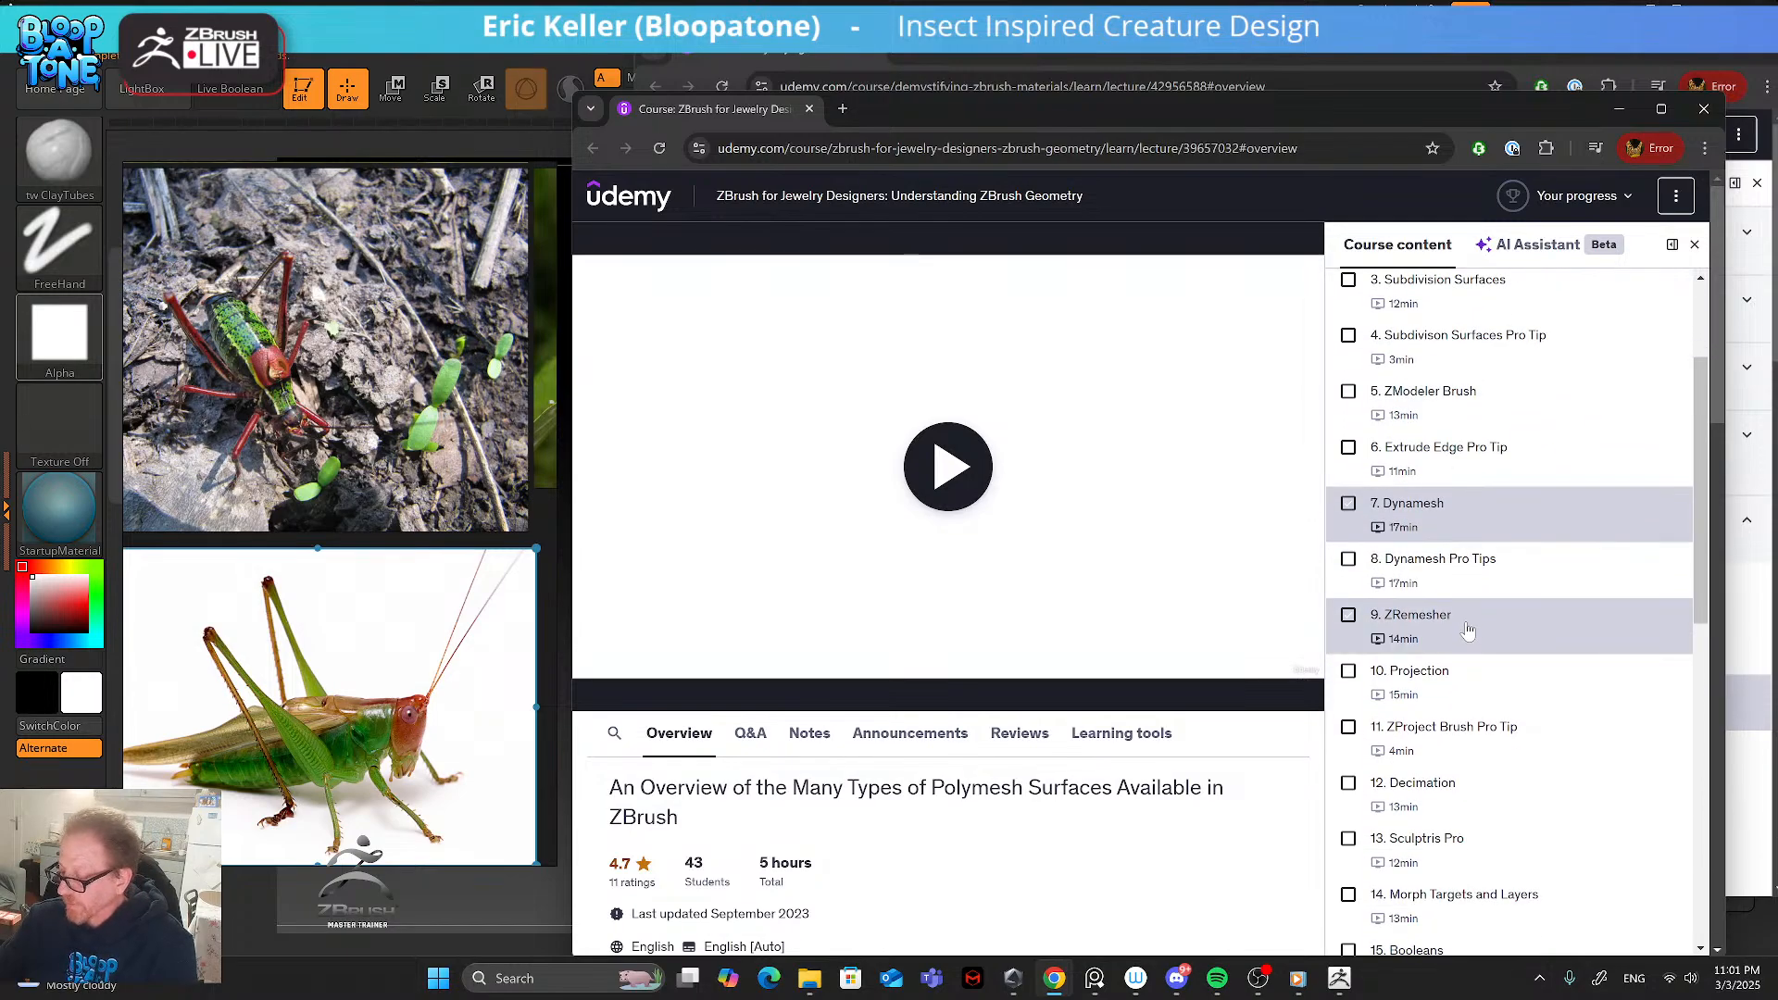
scroll(1466, 634, down, 1)
scroll(1463, 681, down, 1)
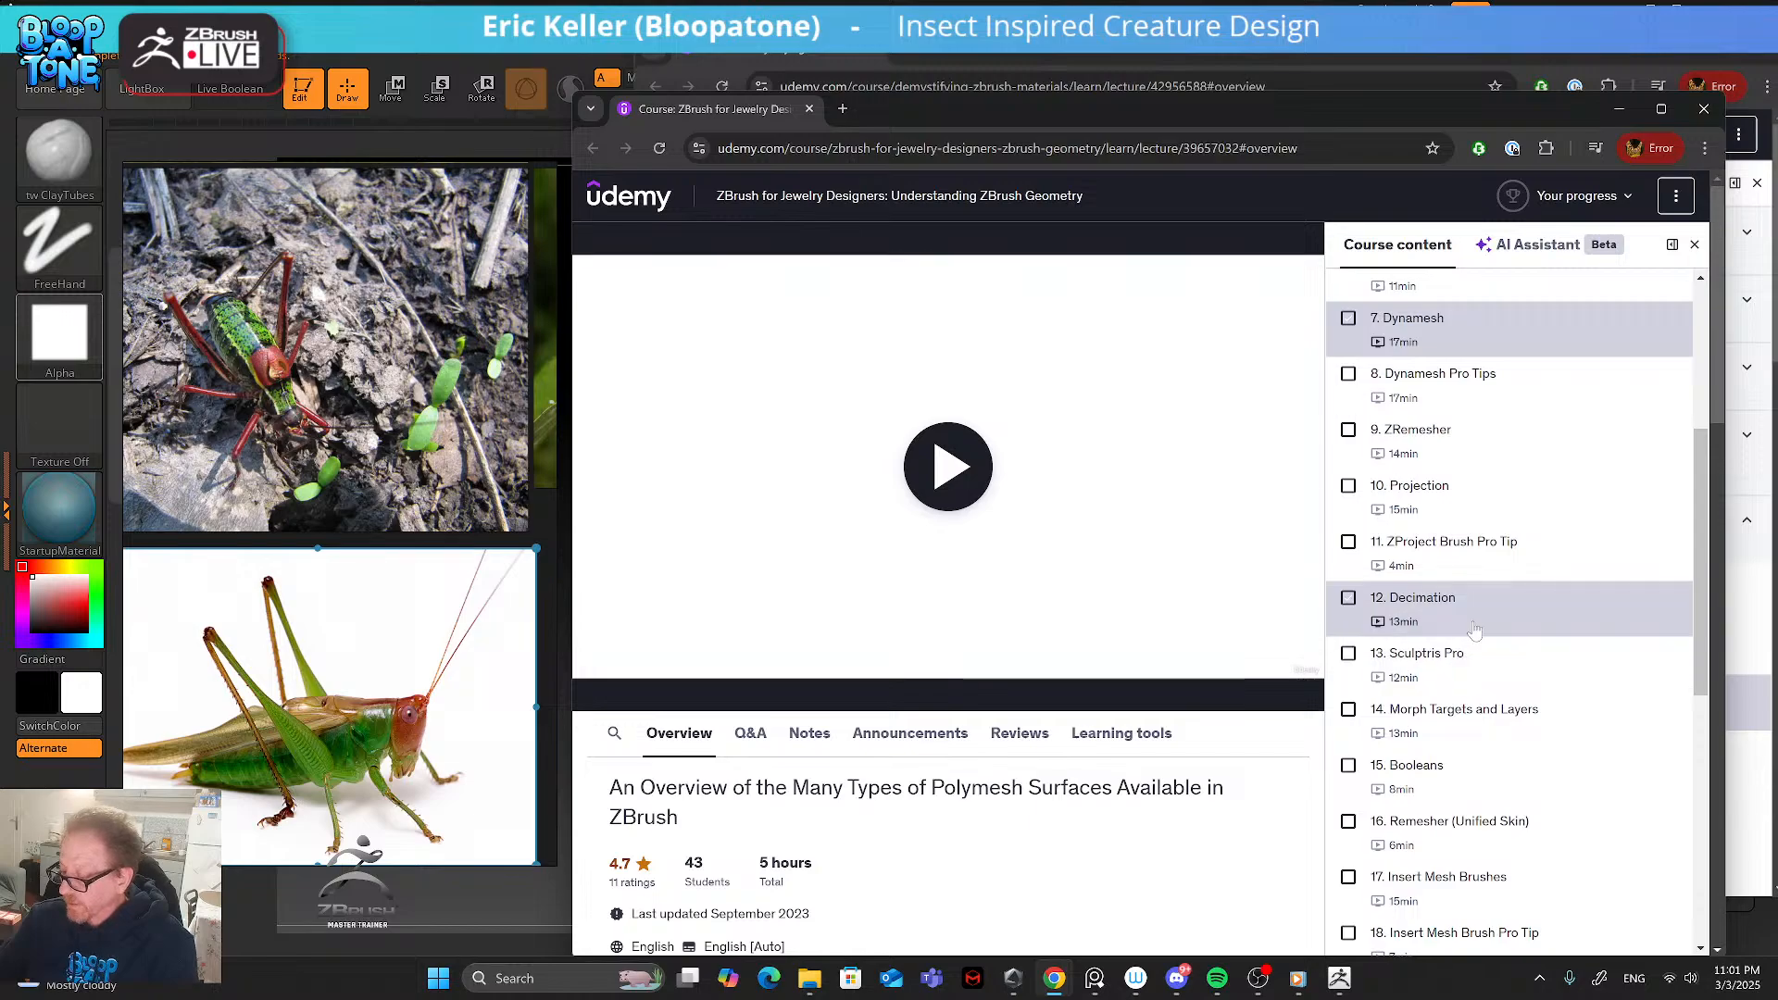
scroll(1440, 574, down, 2)
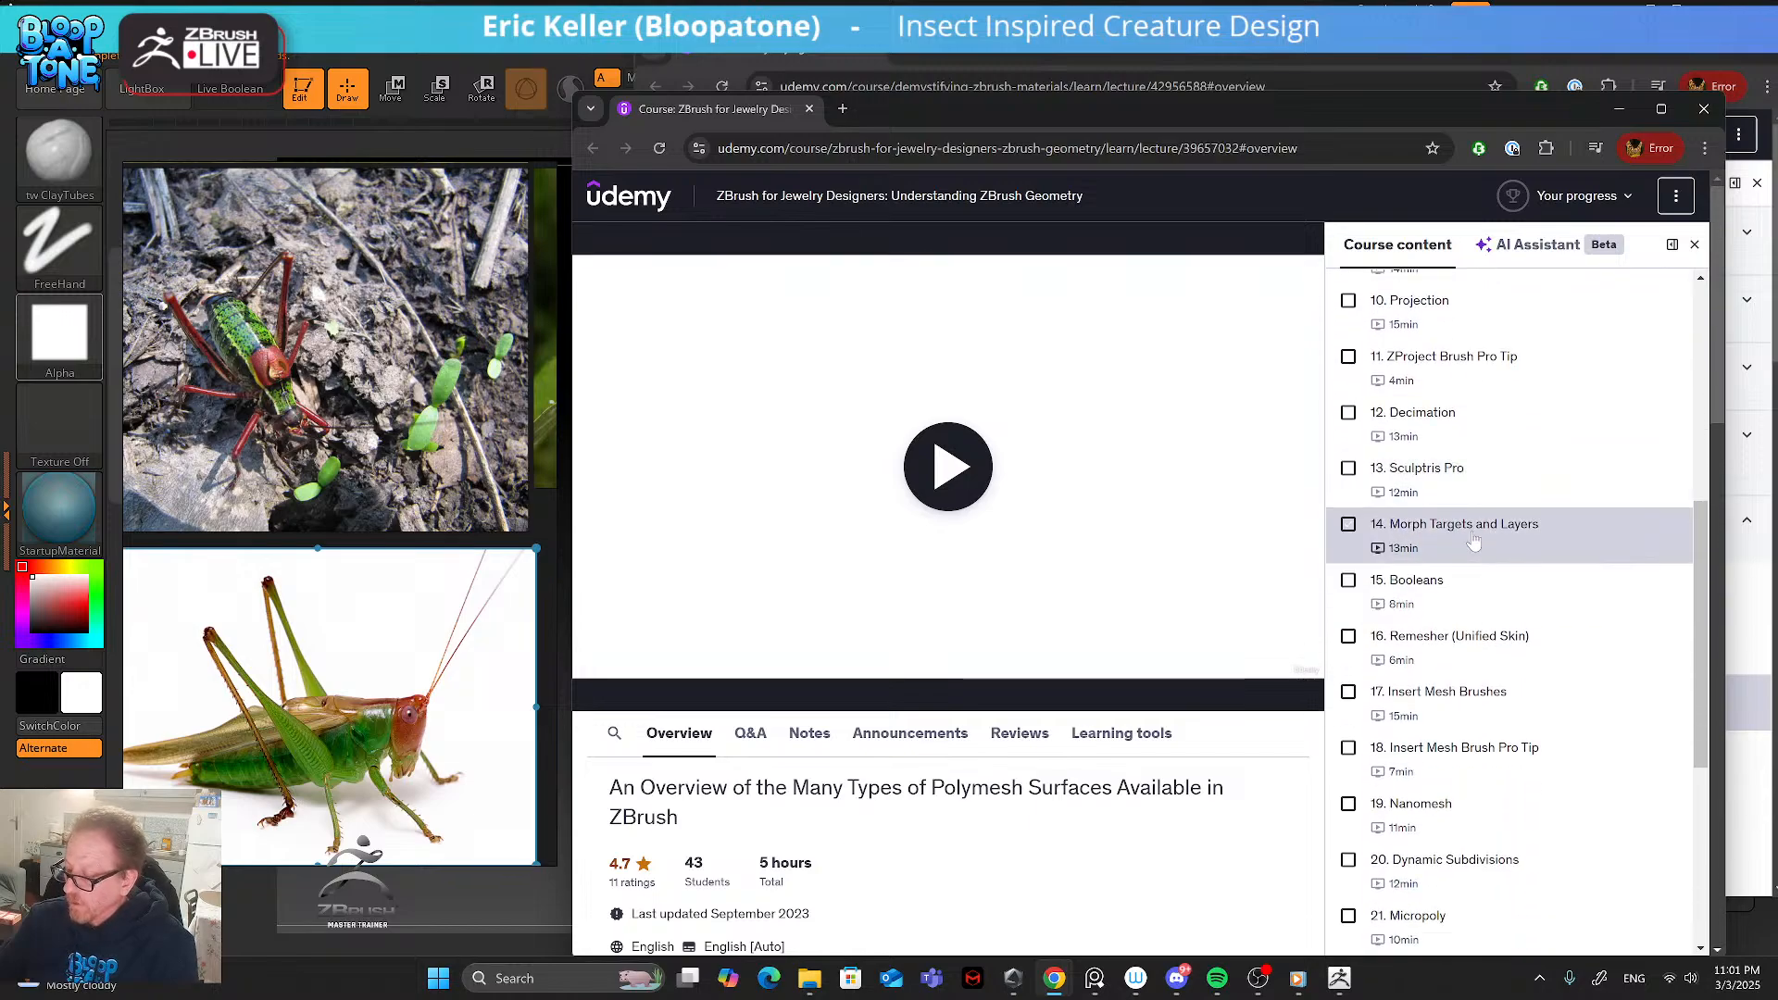
scroll(1468, 581, down, 1)
scroll(1468, 582, down, 1)
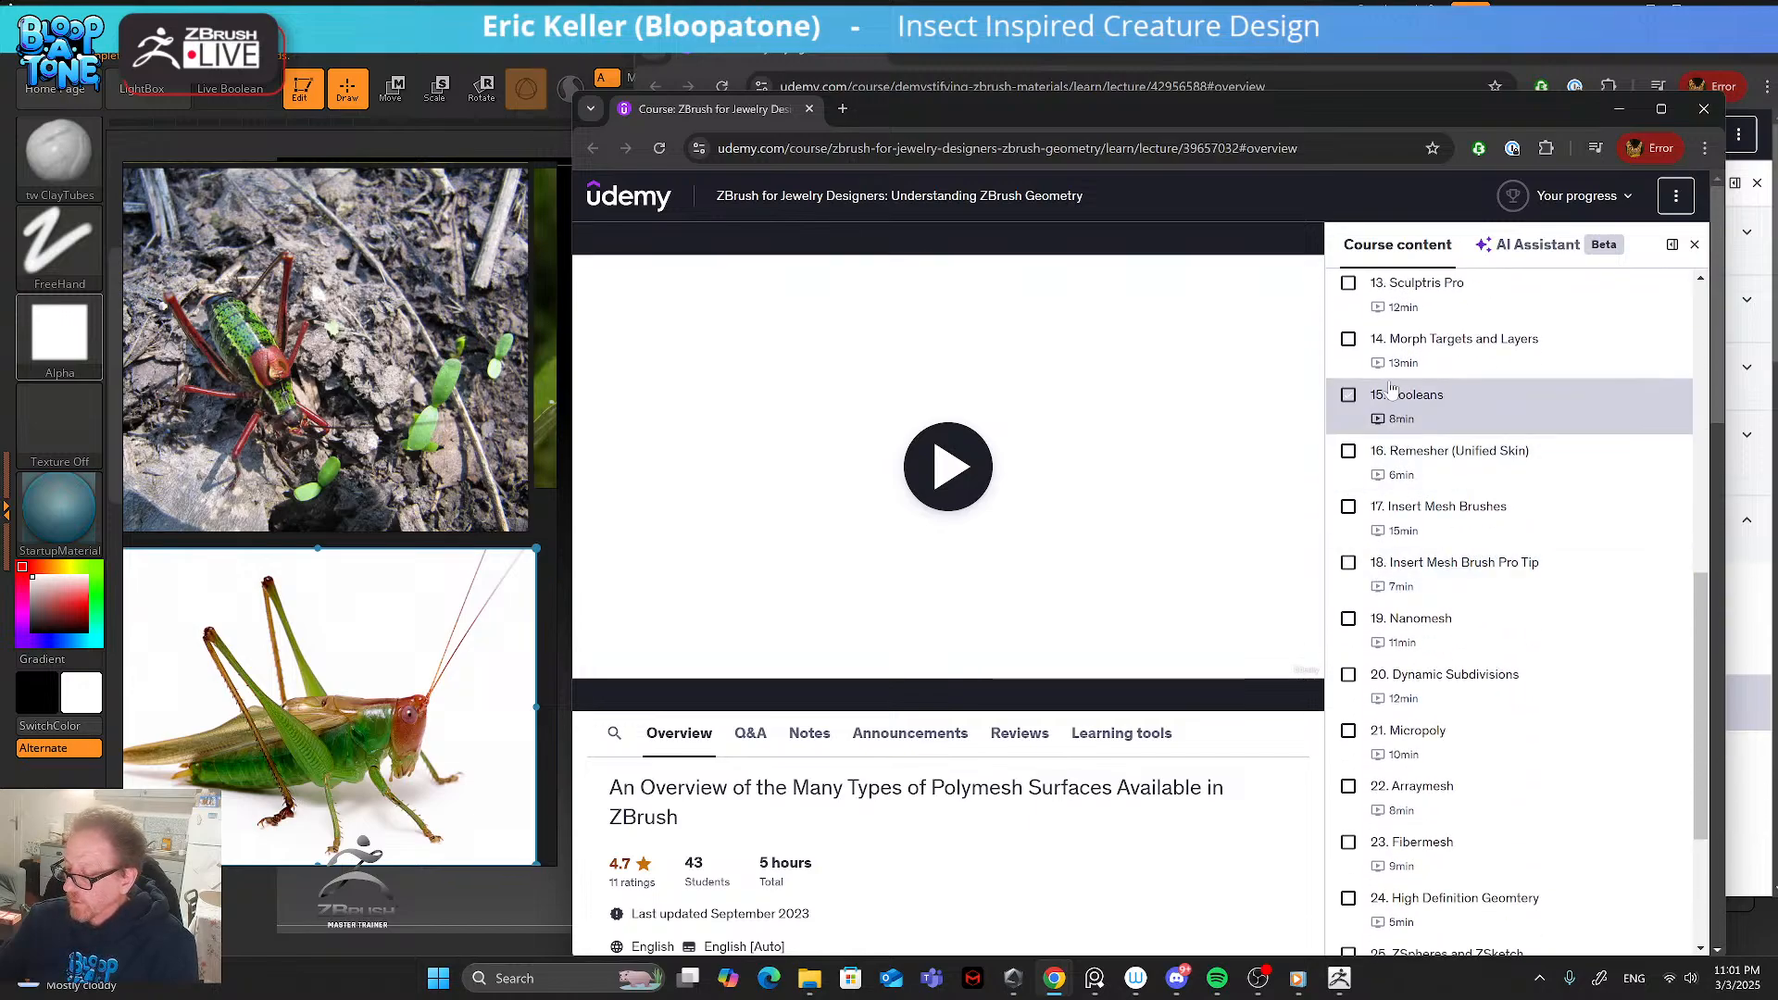
- Read through the geometry course's remaining lessons and its overview, return to the top, and move its window away
scroll(1403, 496, down, 1)
scroll(1403, 500, down, 2)
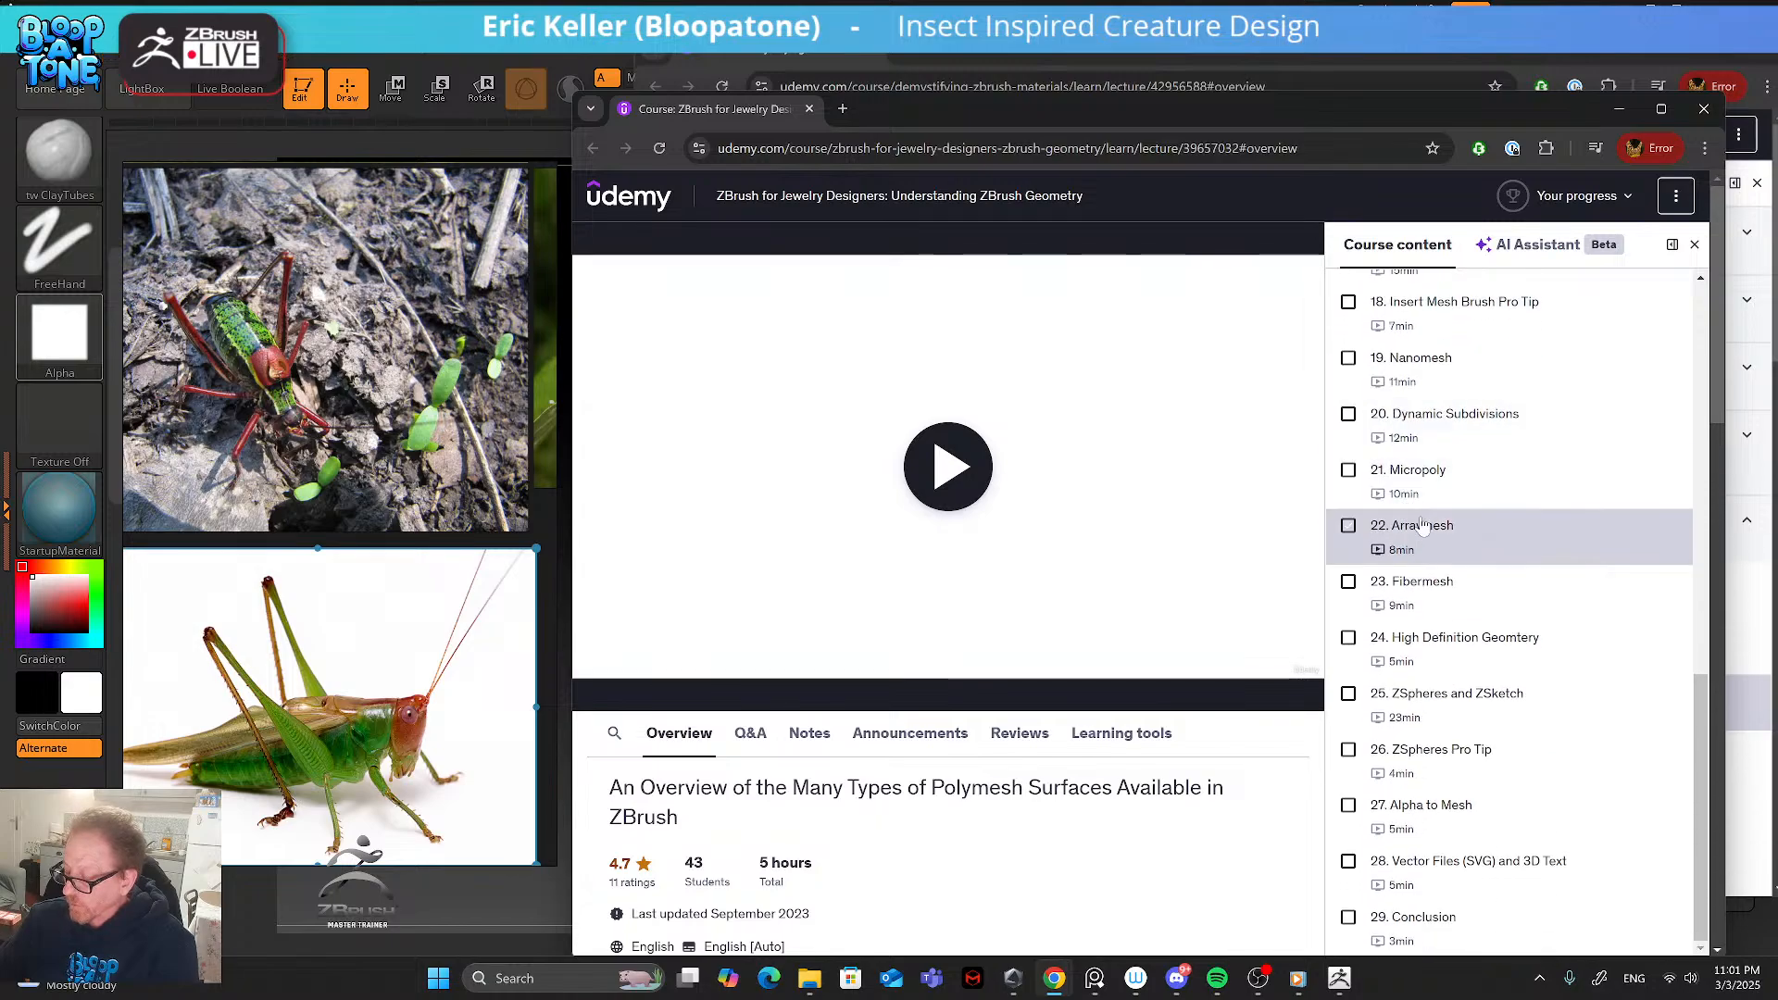
scroll(1435, 556, down, 2)
scroll(1463, 634, down, 2)
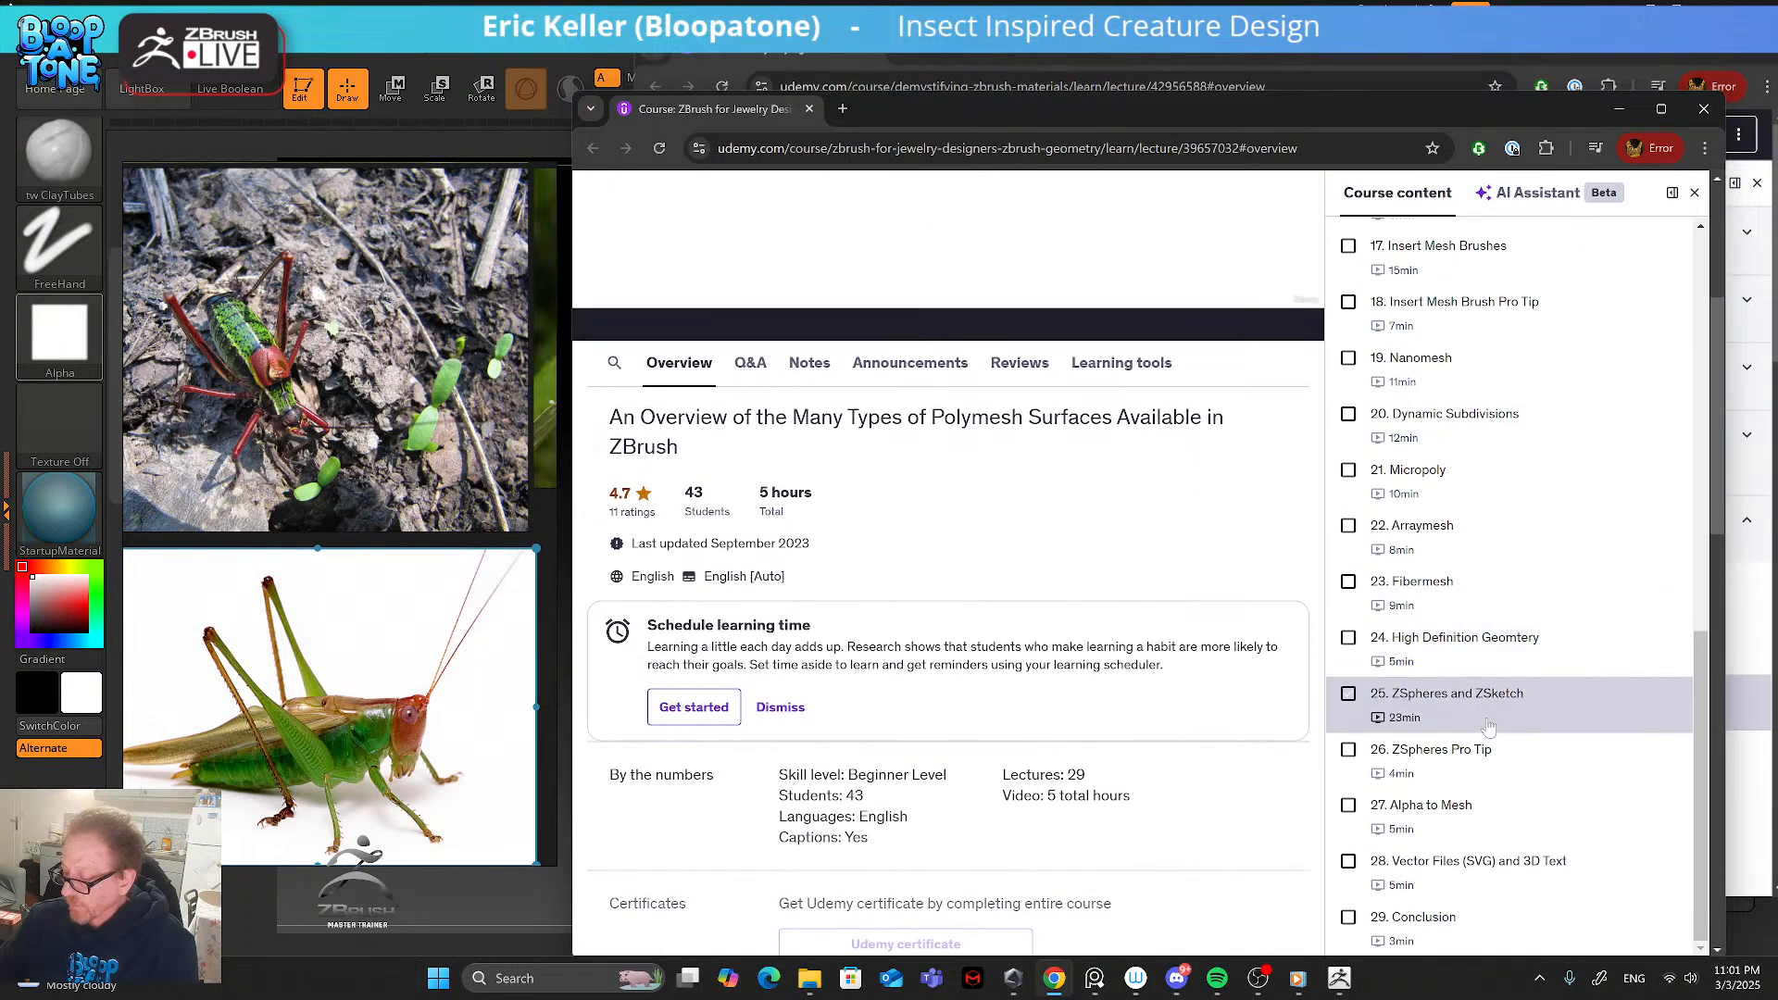
scroll(1496, 732, down, 3)
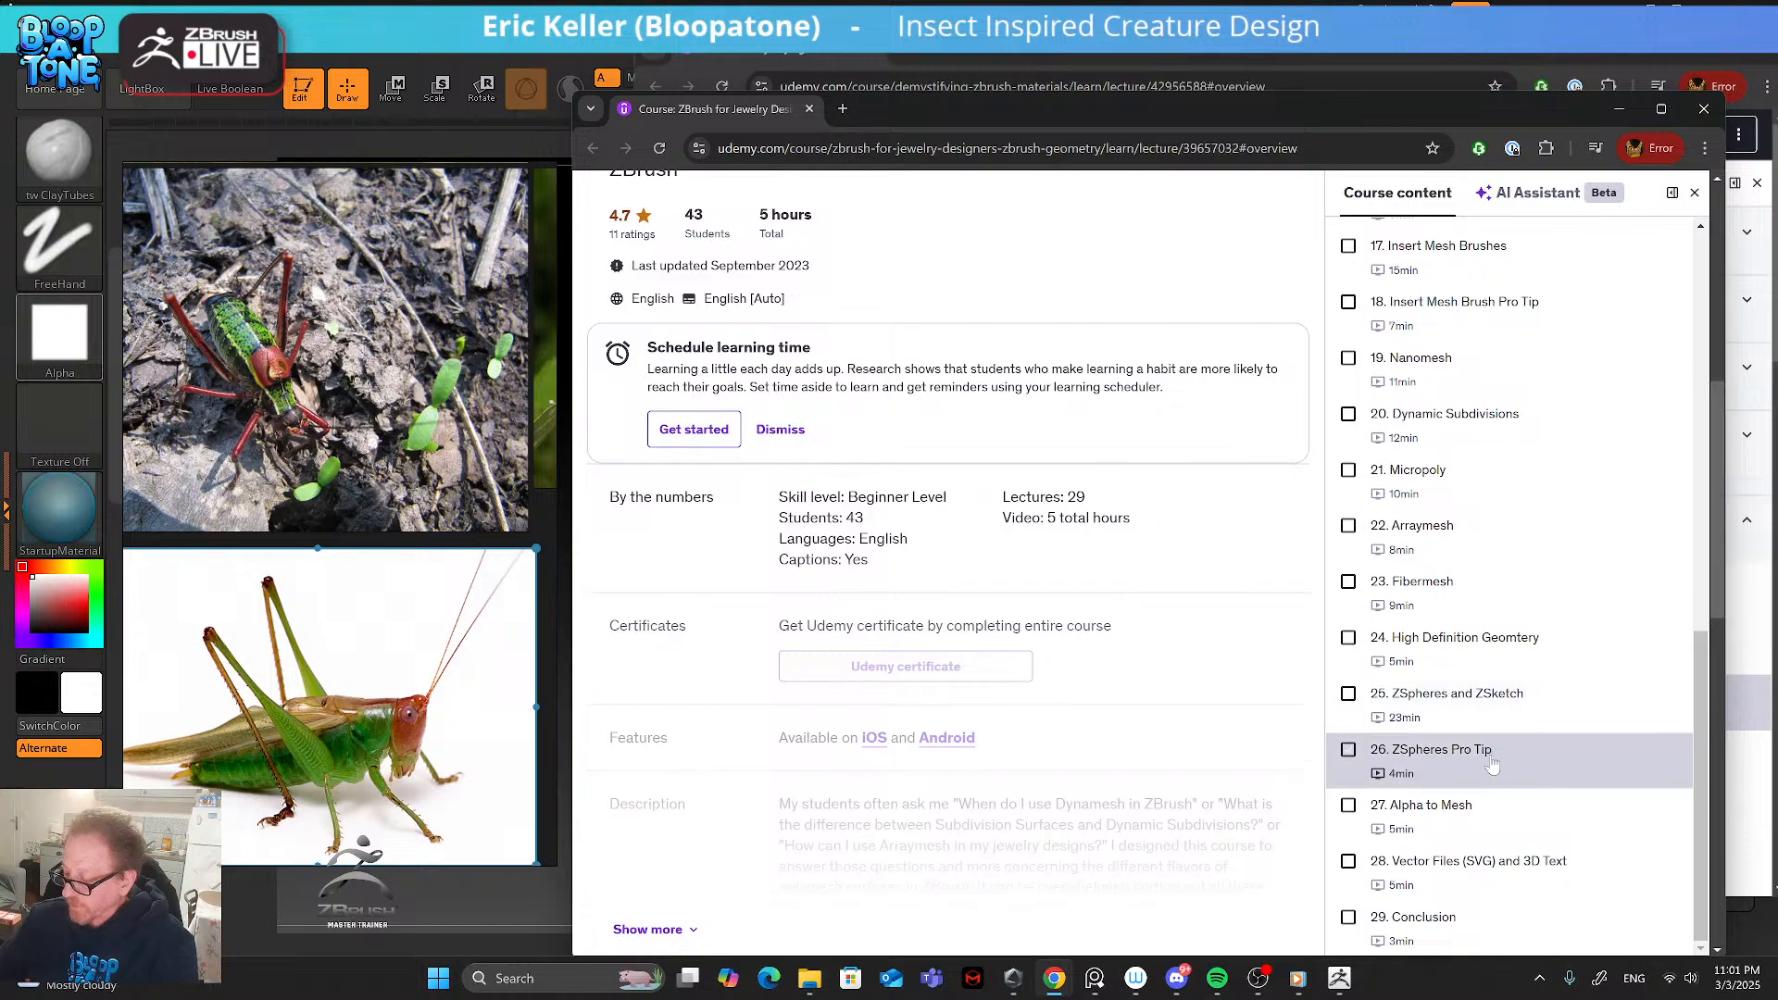
scroll(1493, 794, down, 1)
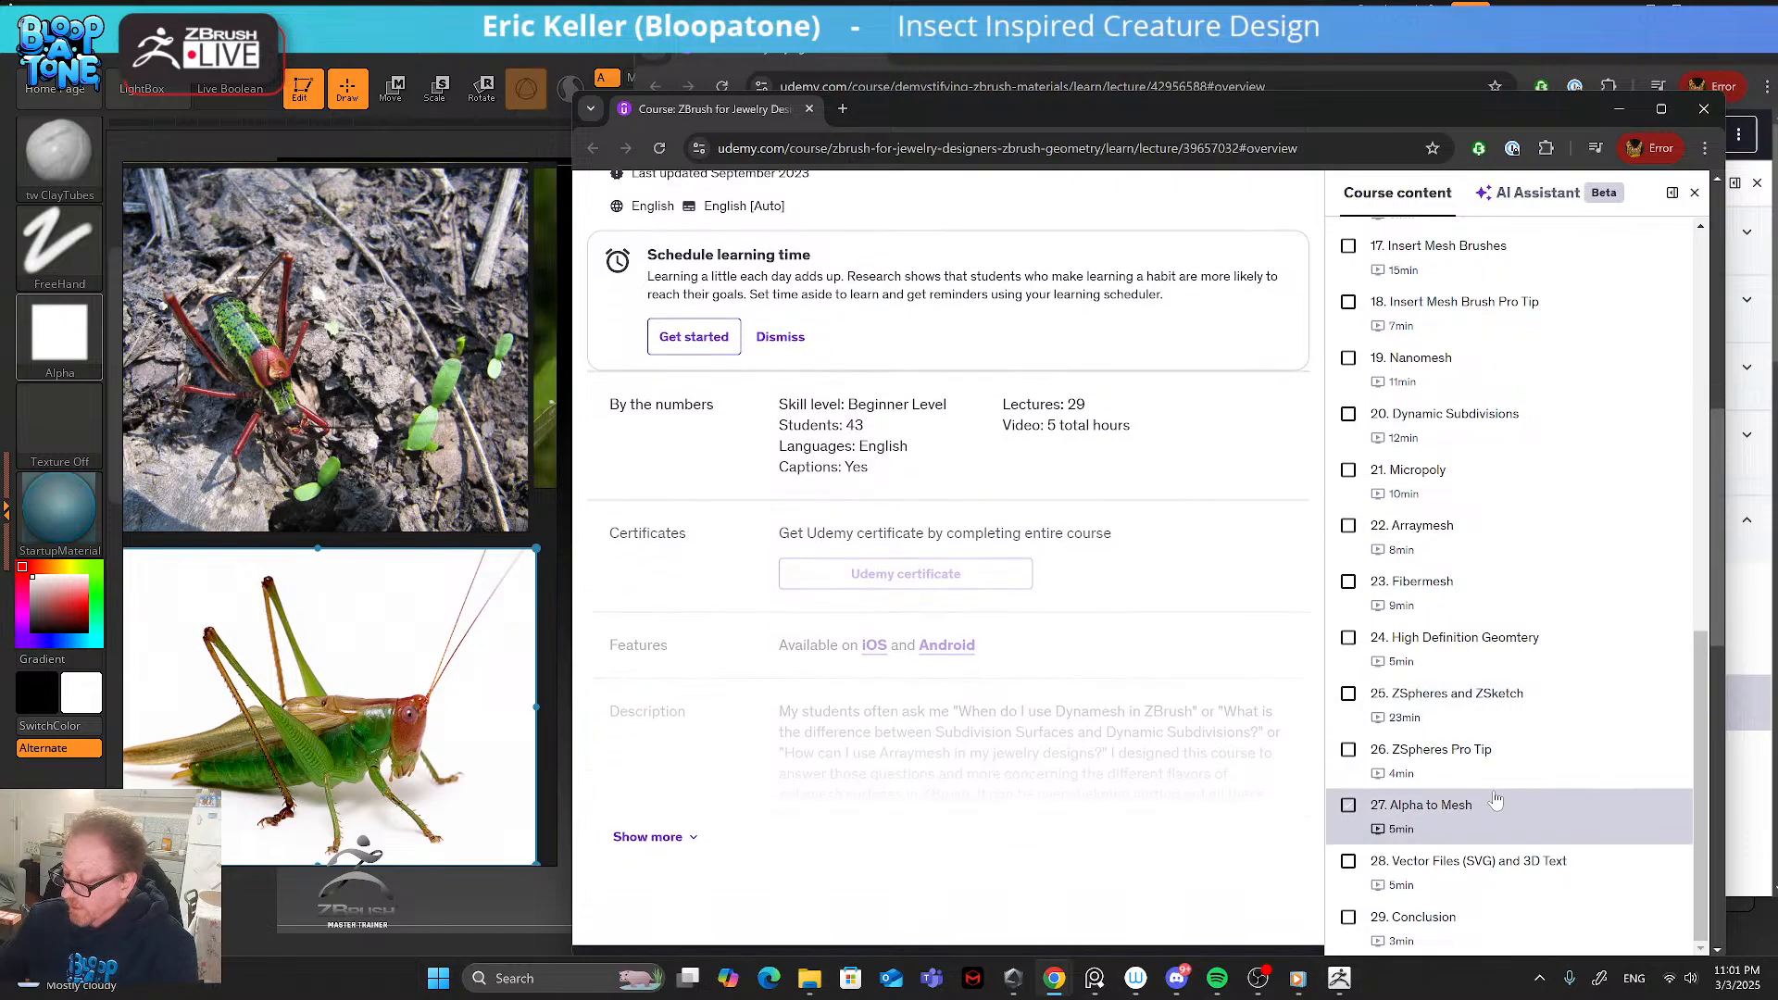
scroll(1493, 802, up, 8)
scroll(1493, 802, up, 3)
scroll(968, 629, up, 8)
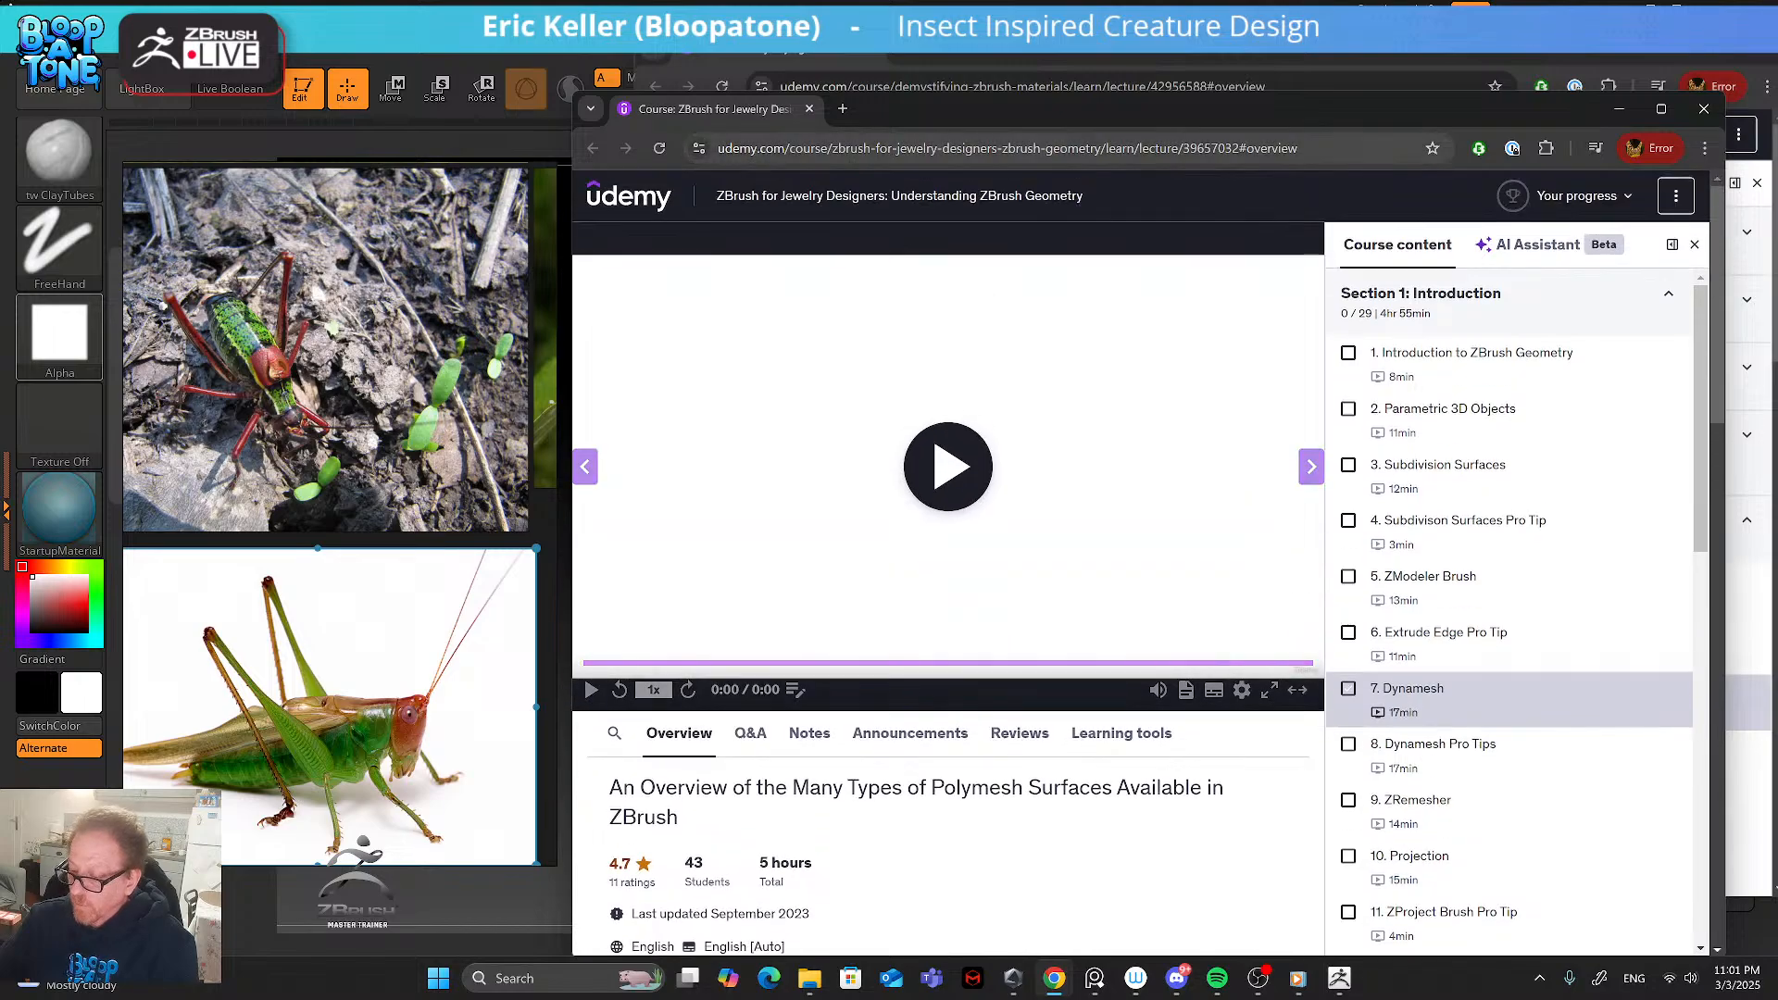
drag(991, 114, 0, 371)
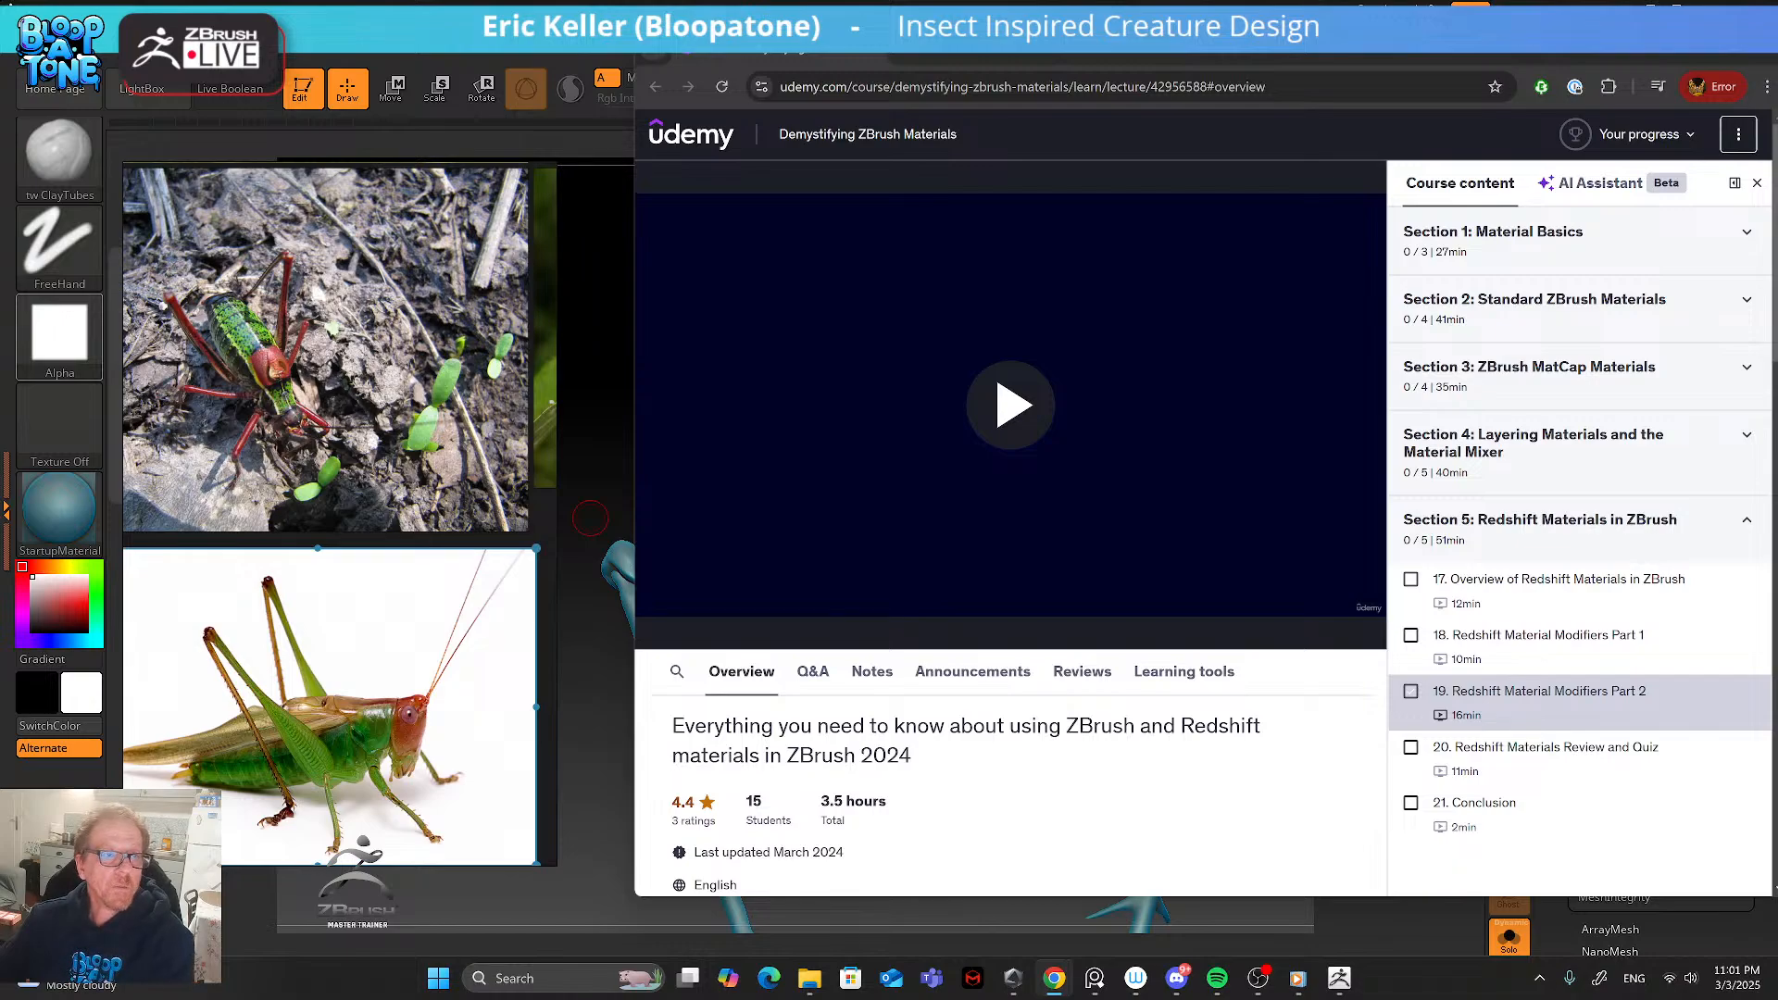
- Bring in the Udemy search results for the instructor's courses and open ZBrush for Jewelry Designers, The Fundamentals
drag(1204, 998, 830, 110)
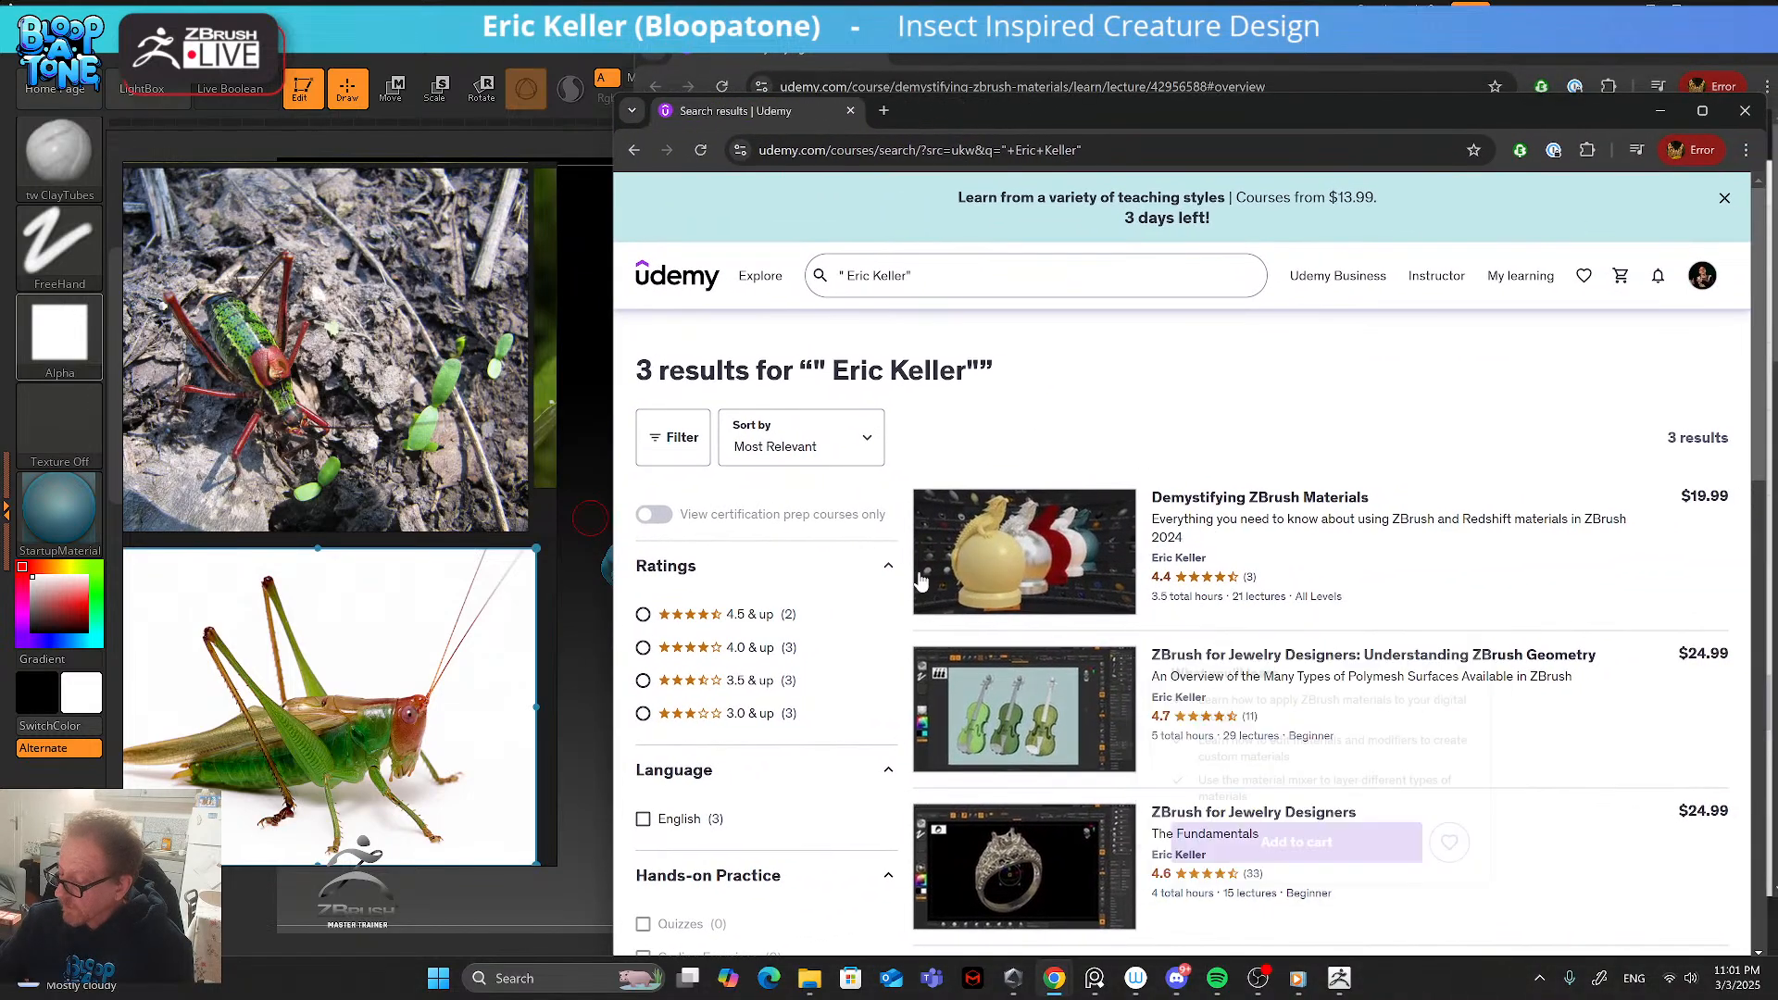
mouse_move(1111, 645)
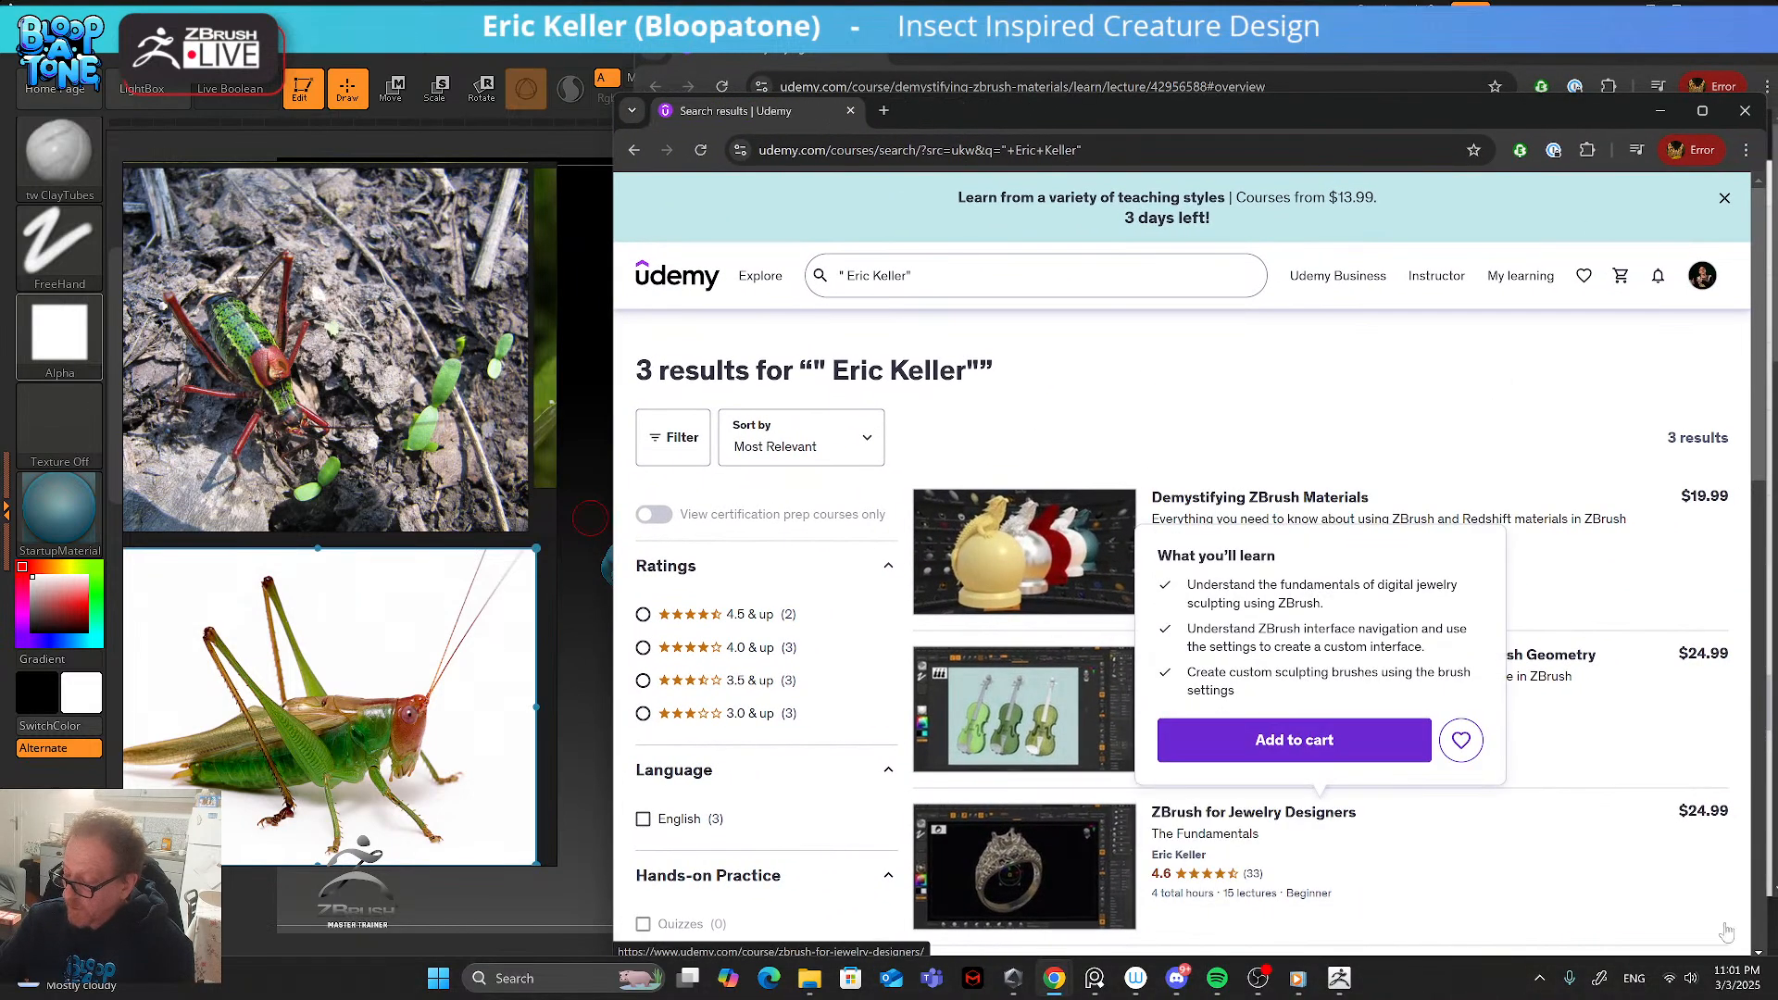
mouse_move(1509, 729)
mouse_move(1285, 832)
click(1285, 817)
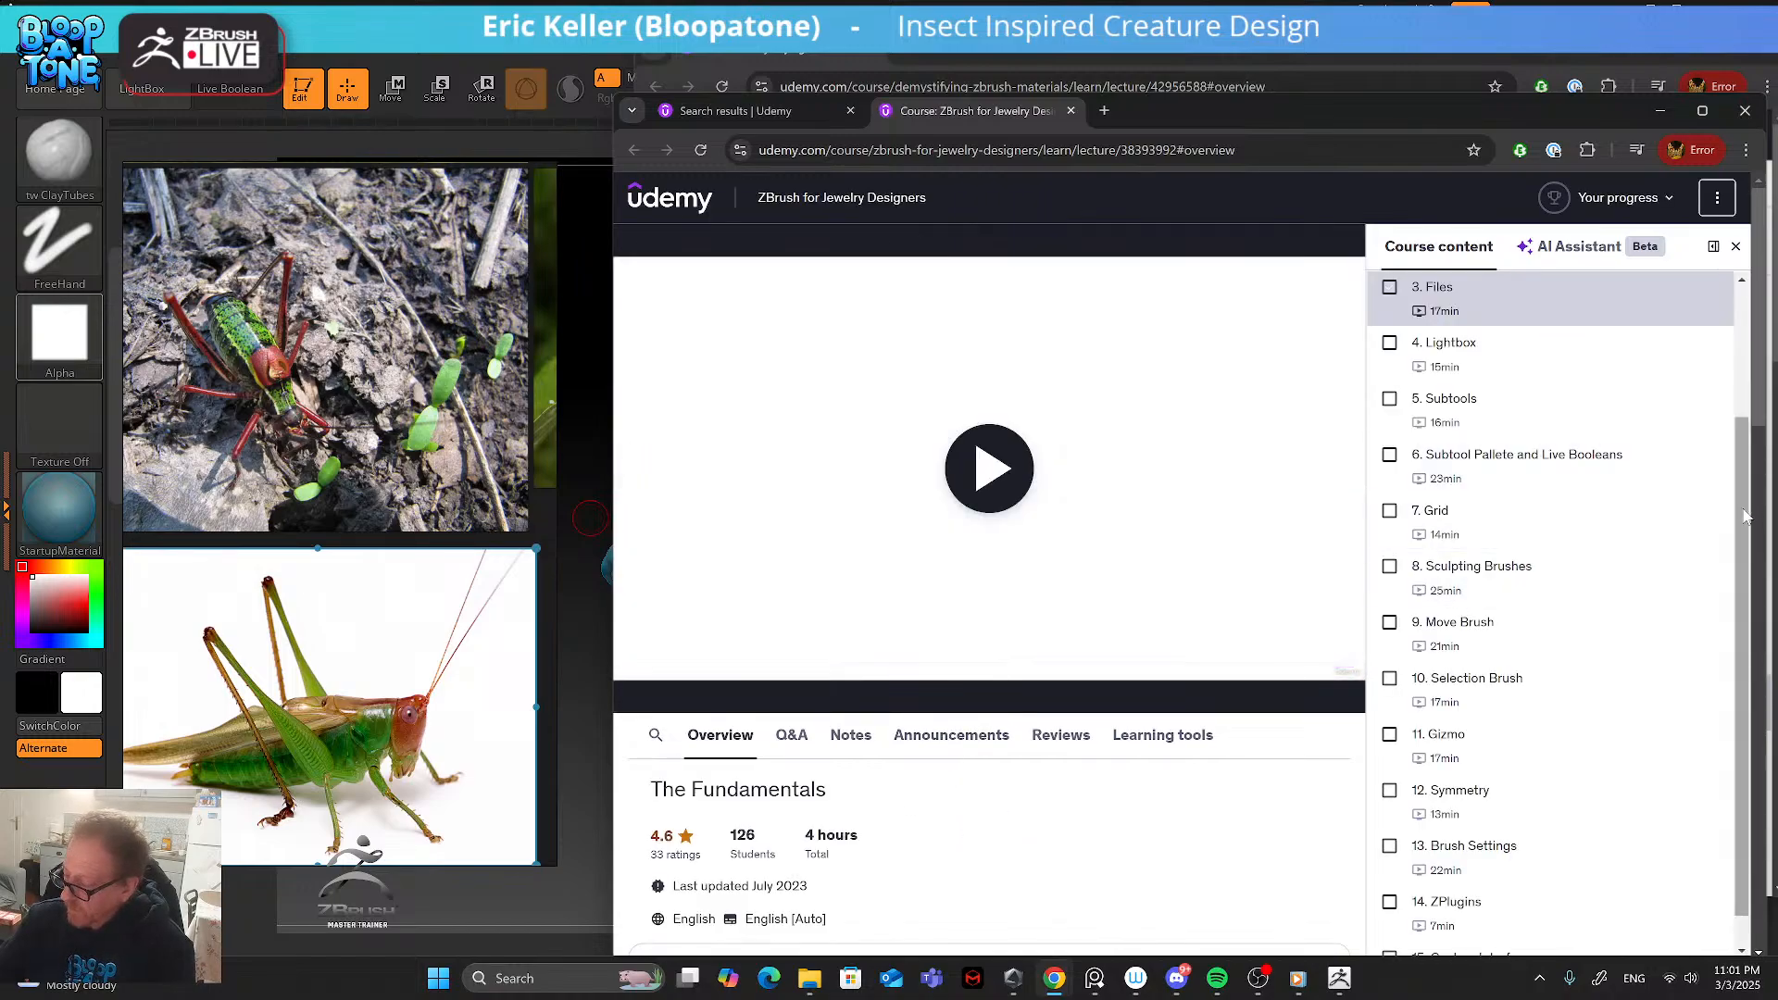
- Examine the Fundamentals course's lesson list from Introduction to Custom Interface, and move its window out of view
scroll(1500, 398, up, 2)
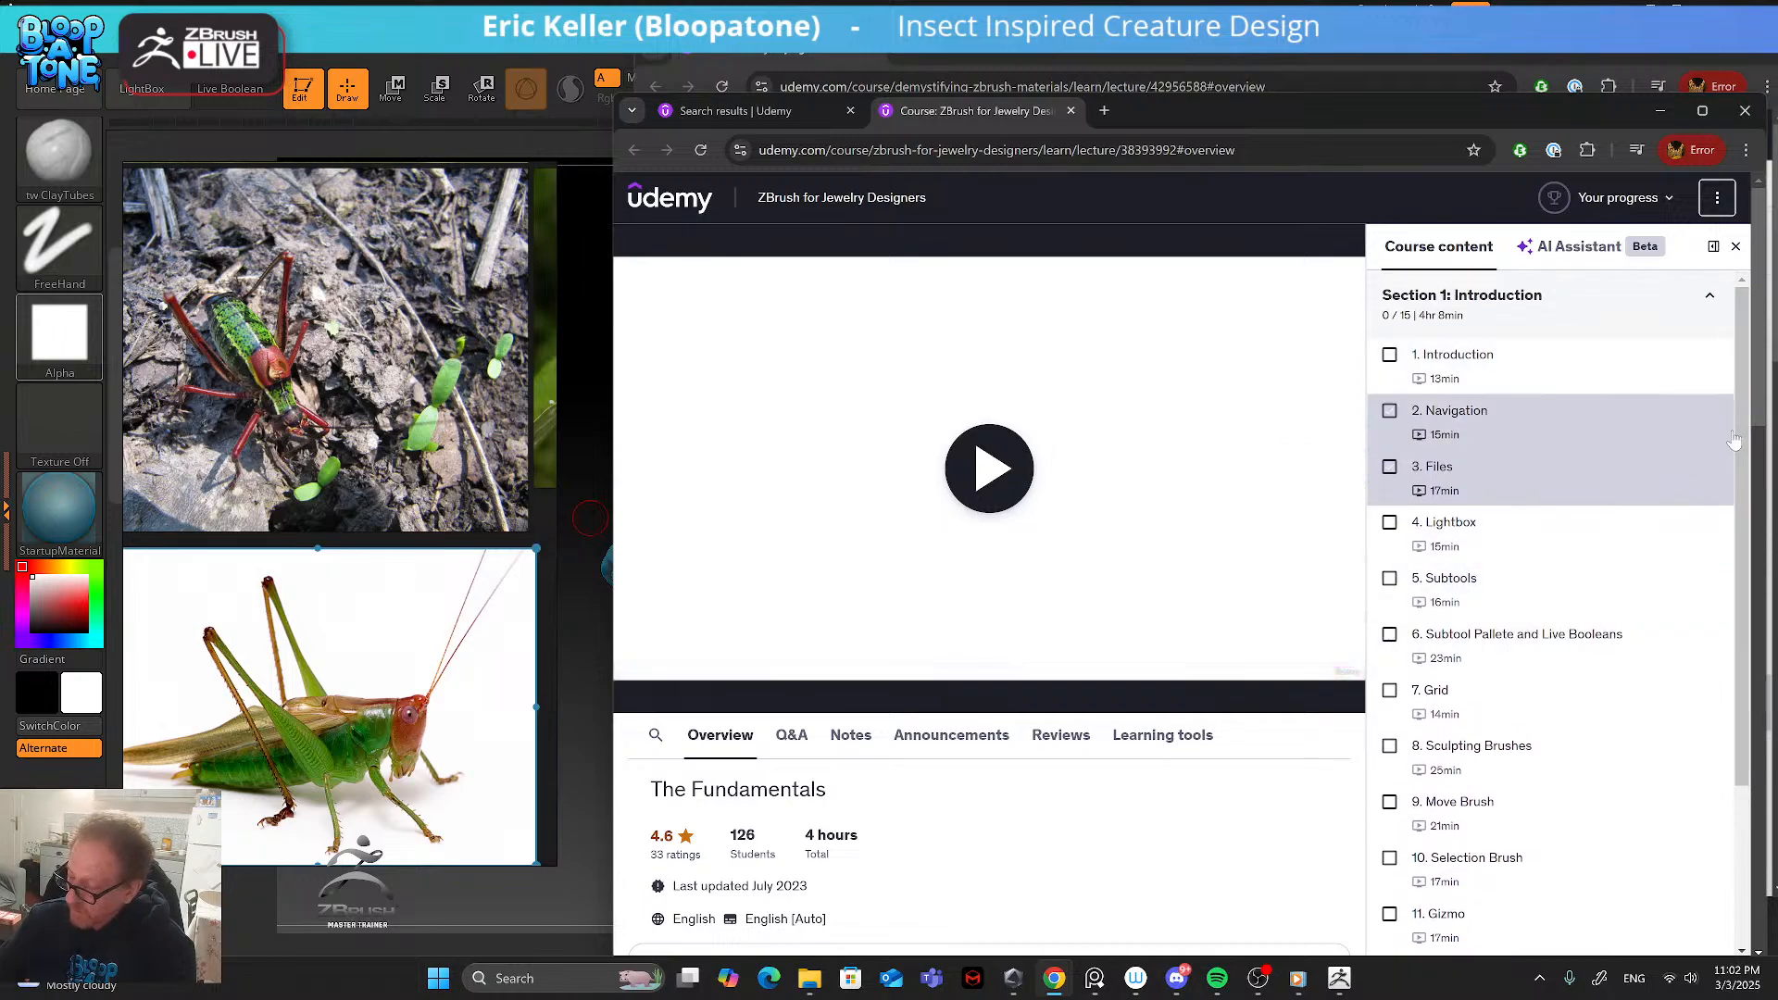
drag(1739, 423, 1746, 602)
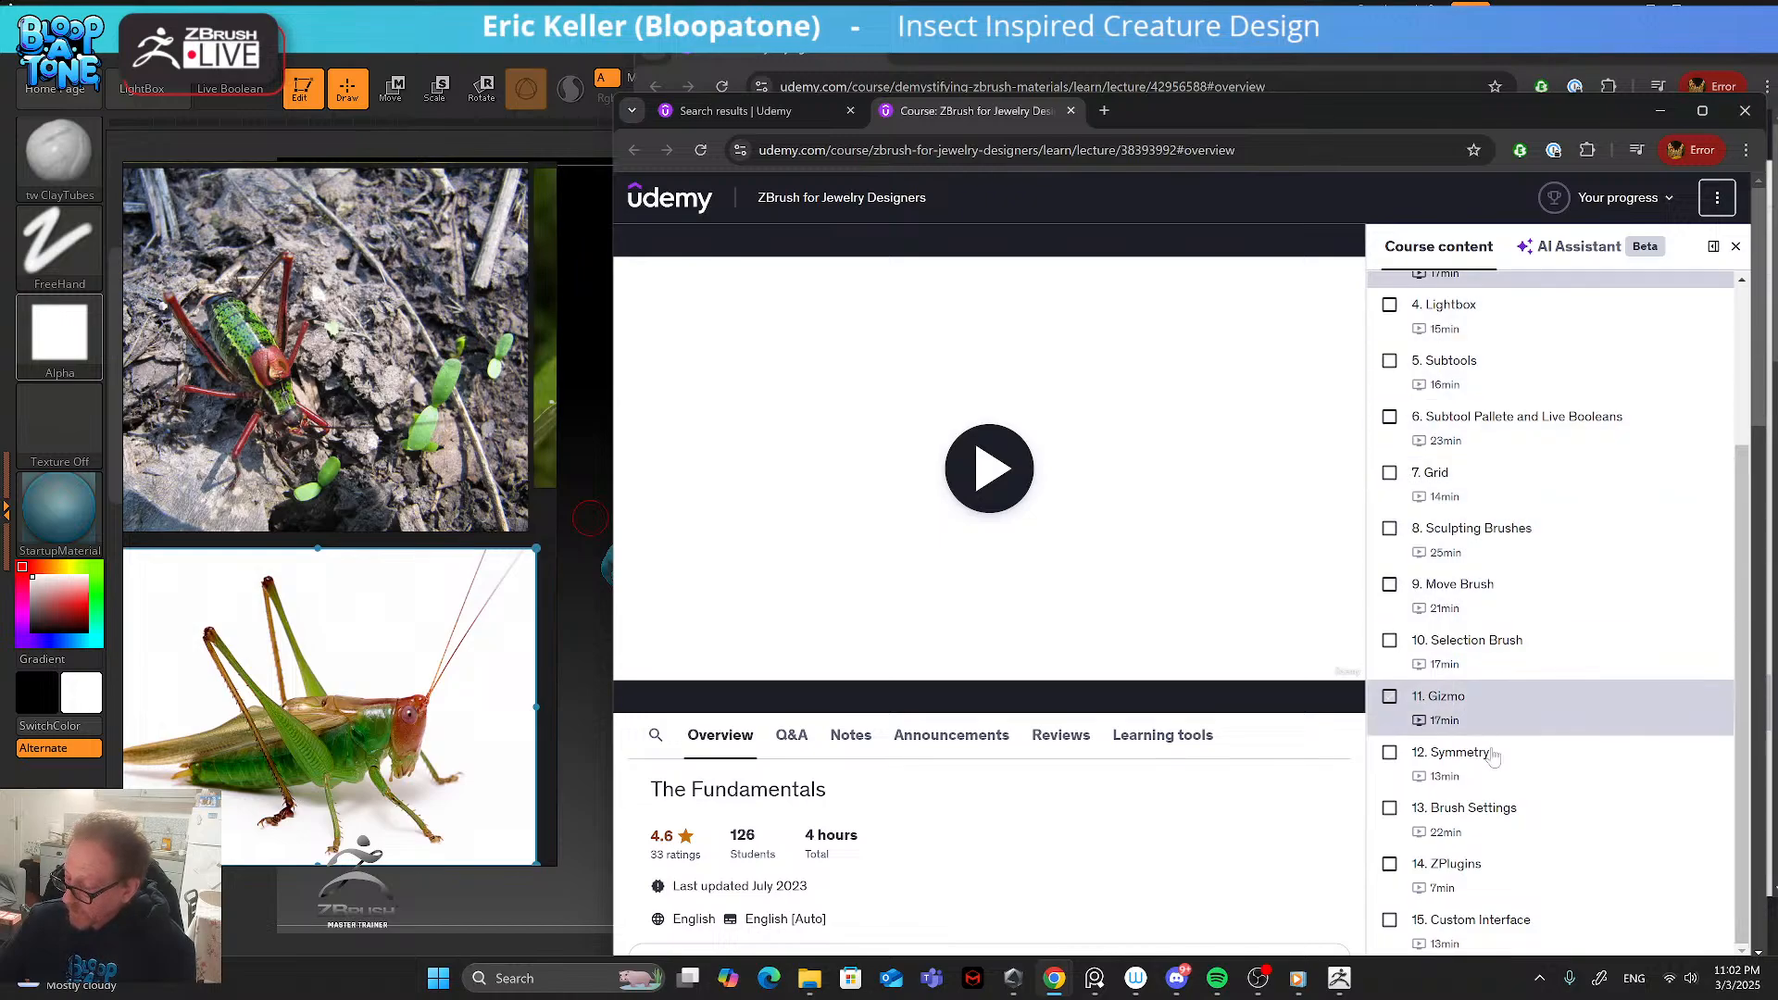
drag(1742, 730, 1740, 560)
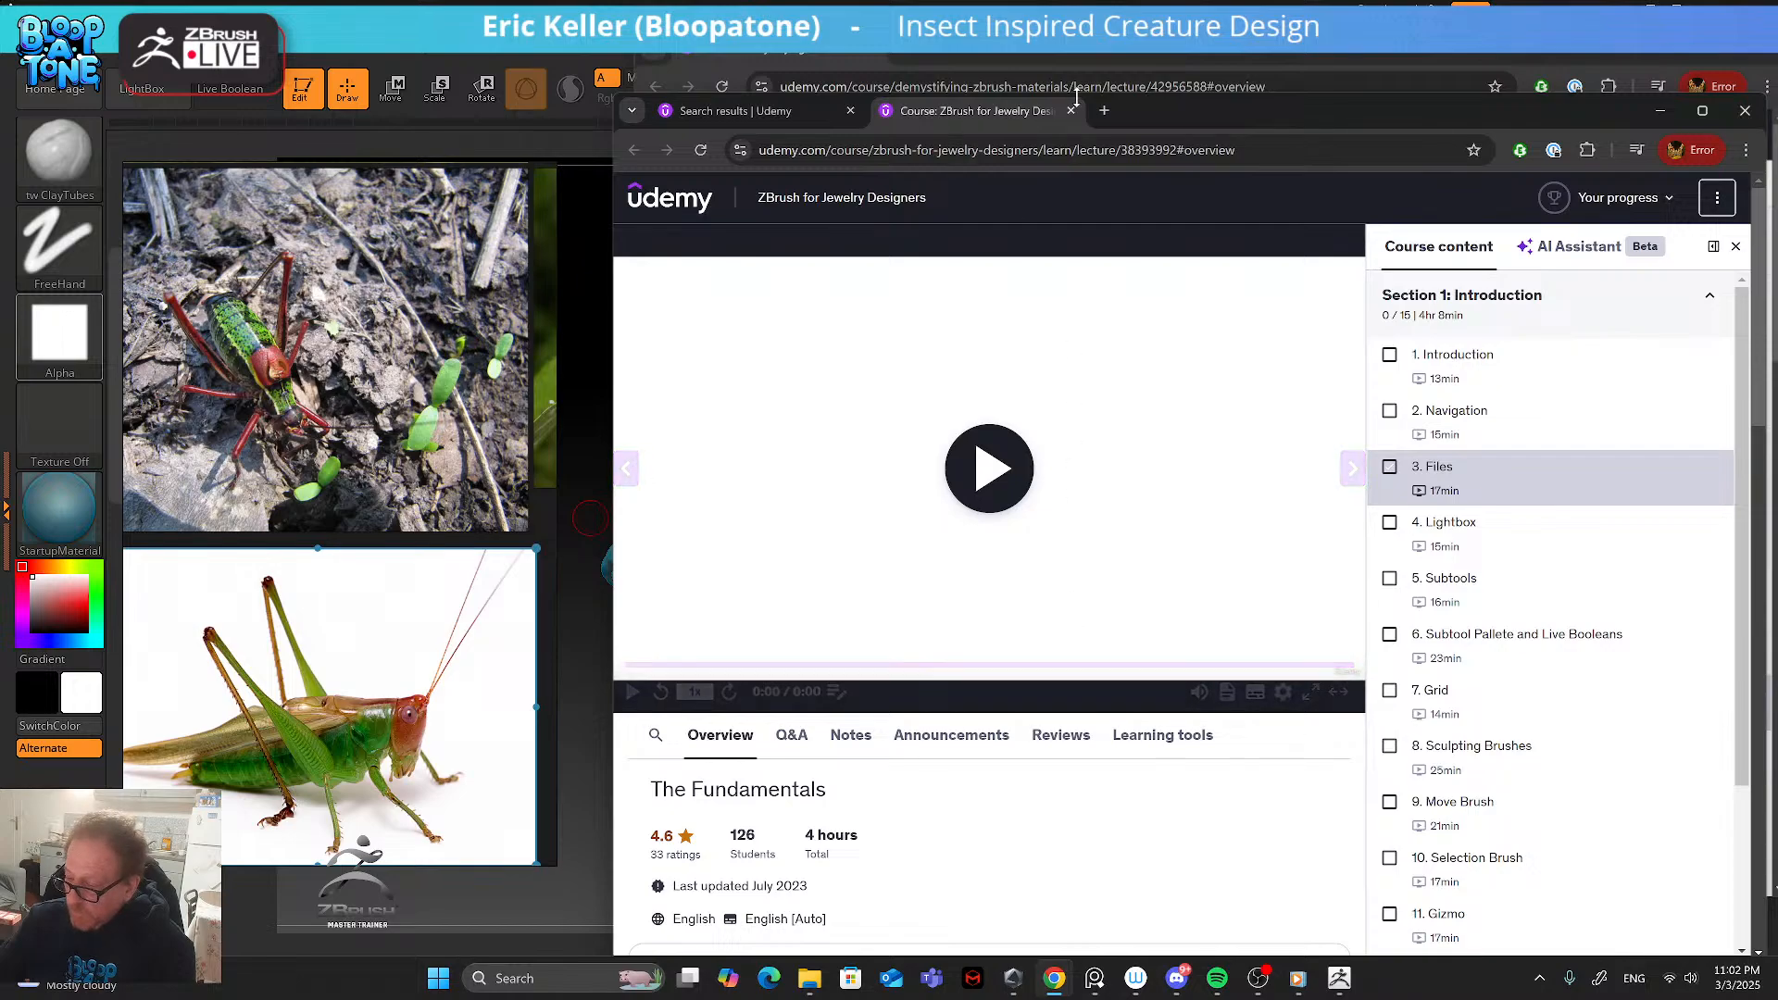
drag(1194, 108, 0, 305)
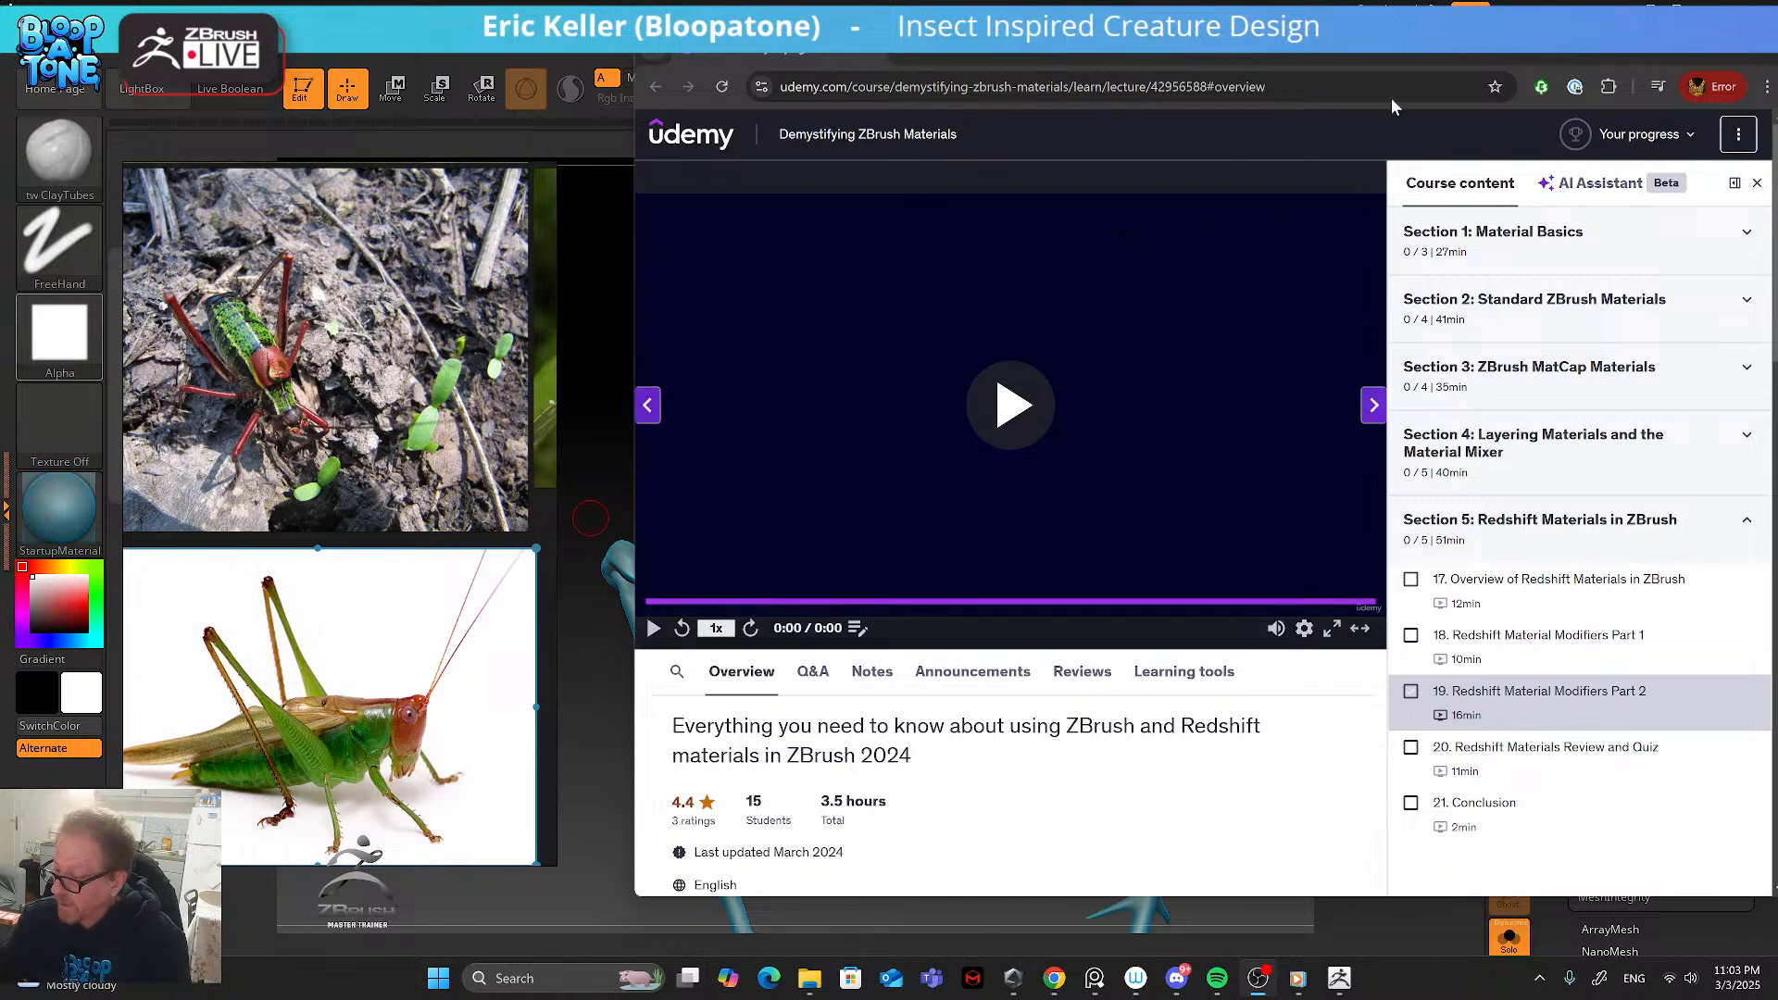
- Switch to The Gnomon Workshop site and open the stream host's instructor page from the I - L instructor list
drag(1315, 50, 0, 440)
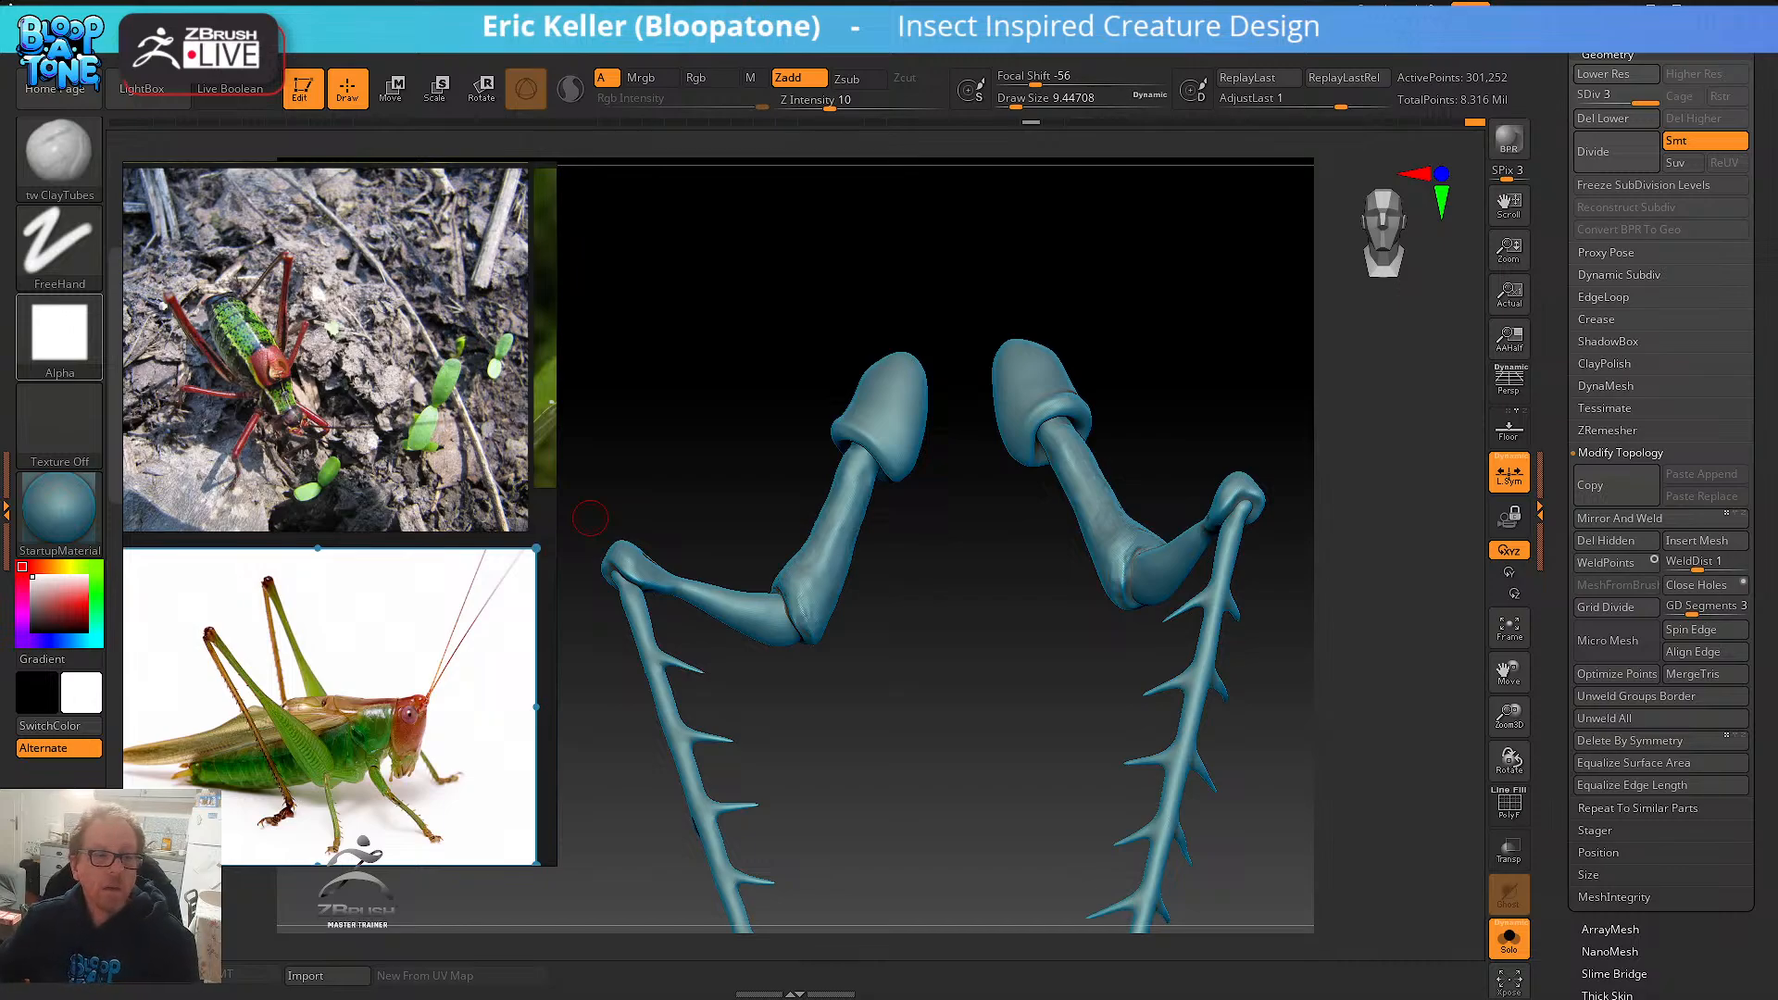
drag(590, 518, 943, 141)
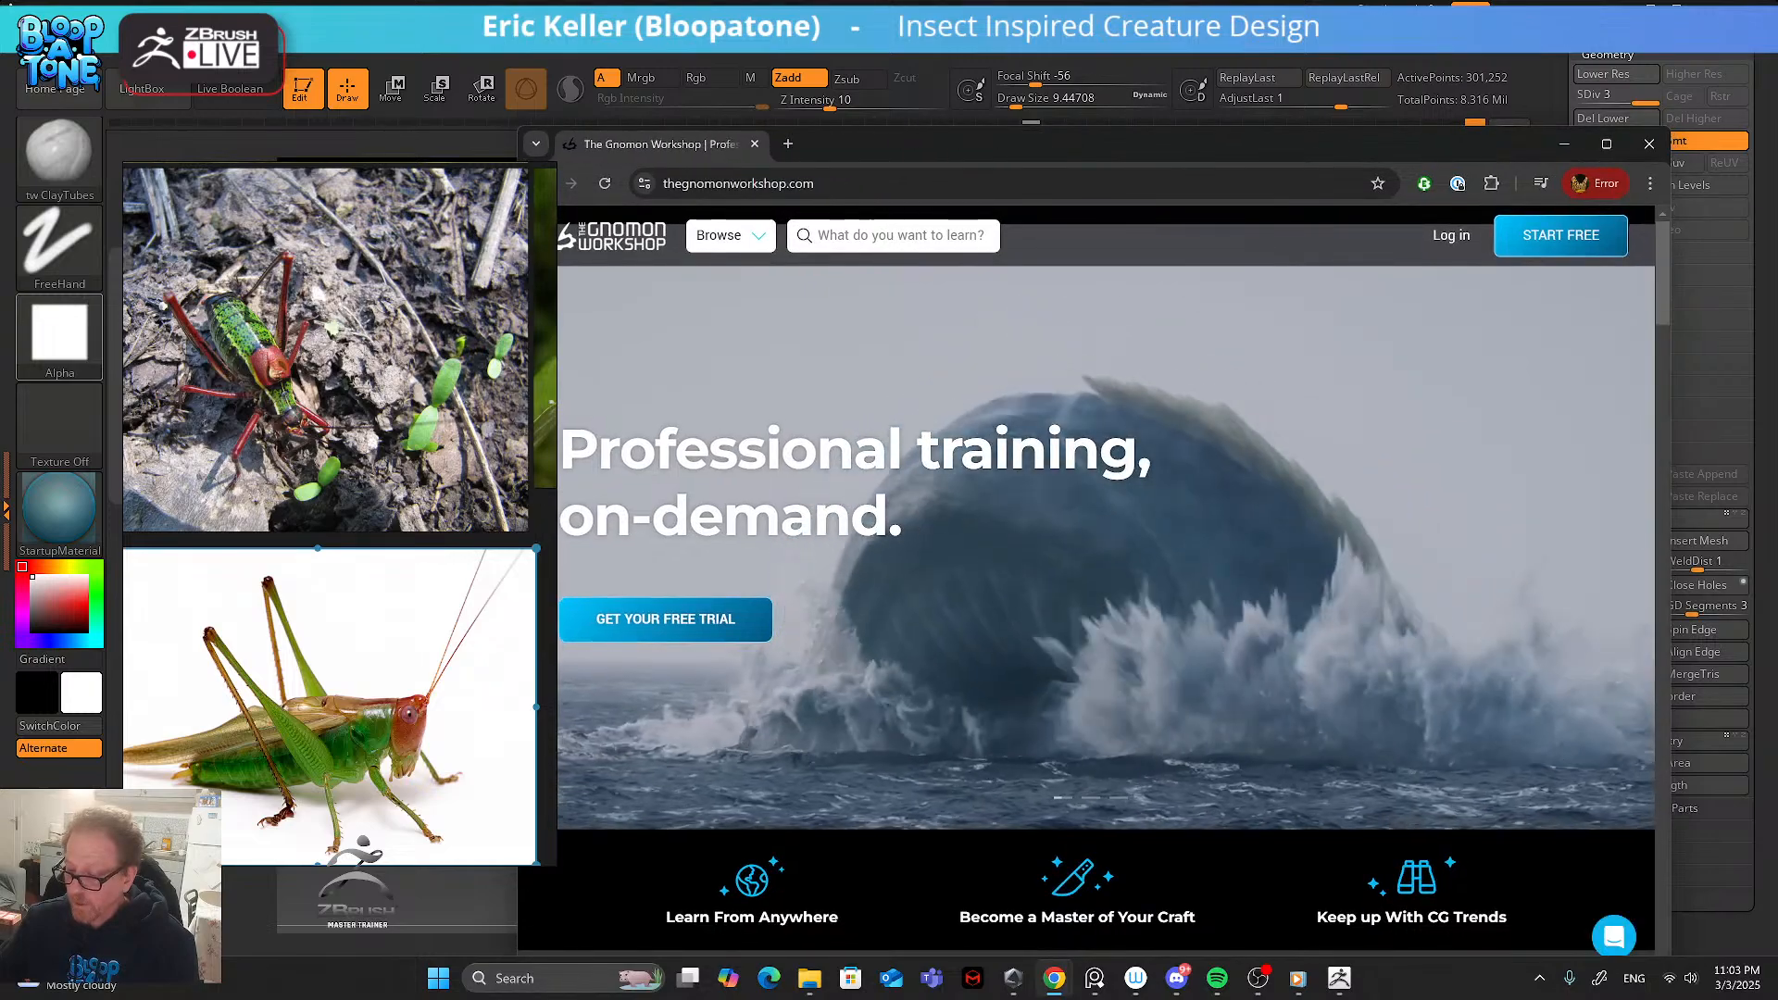
click(802, 238)
mouse_move(762, 239)
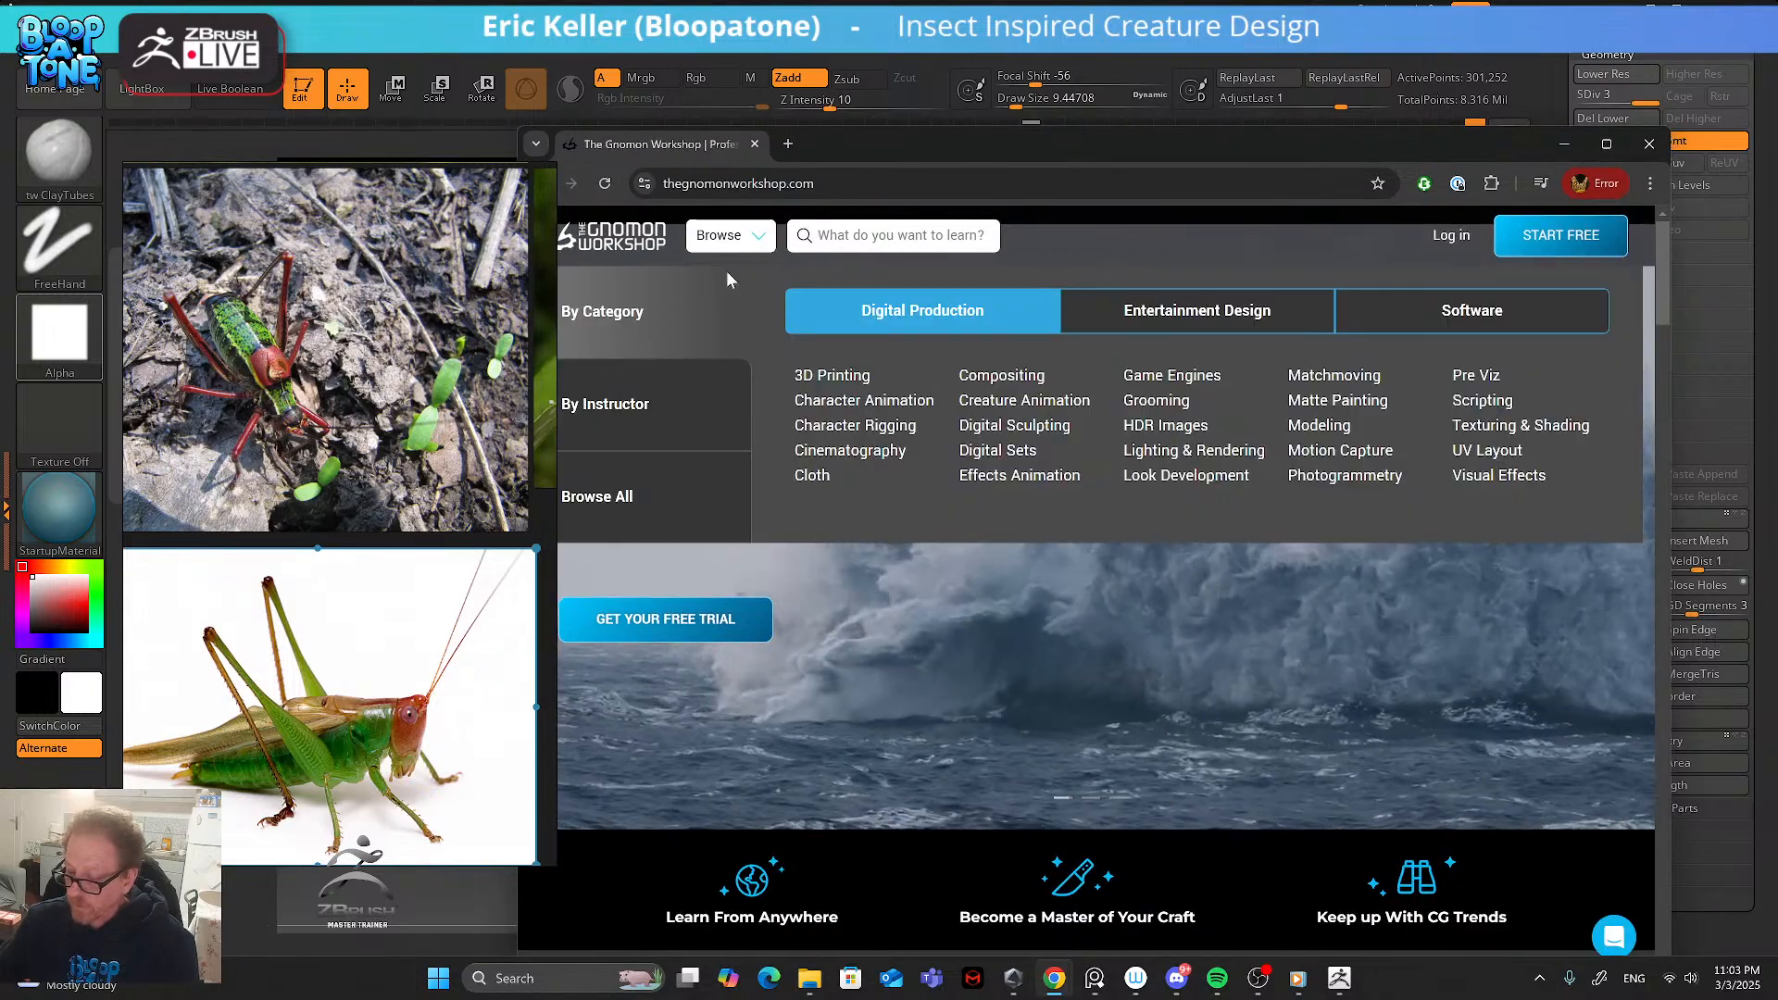
mouse_move(662, 399)
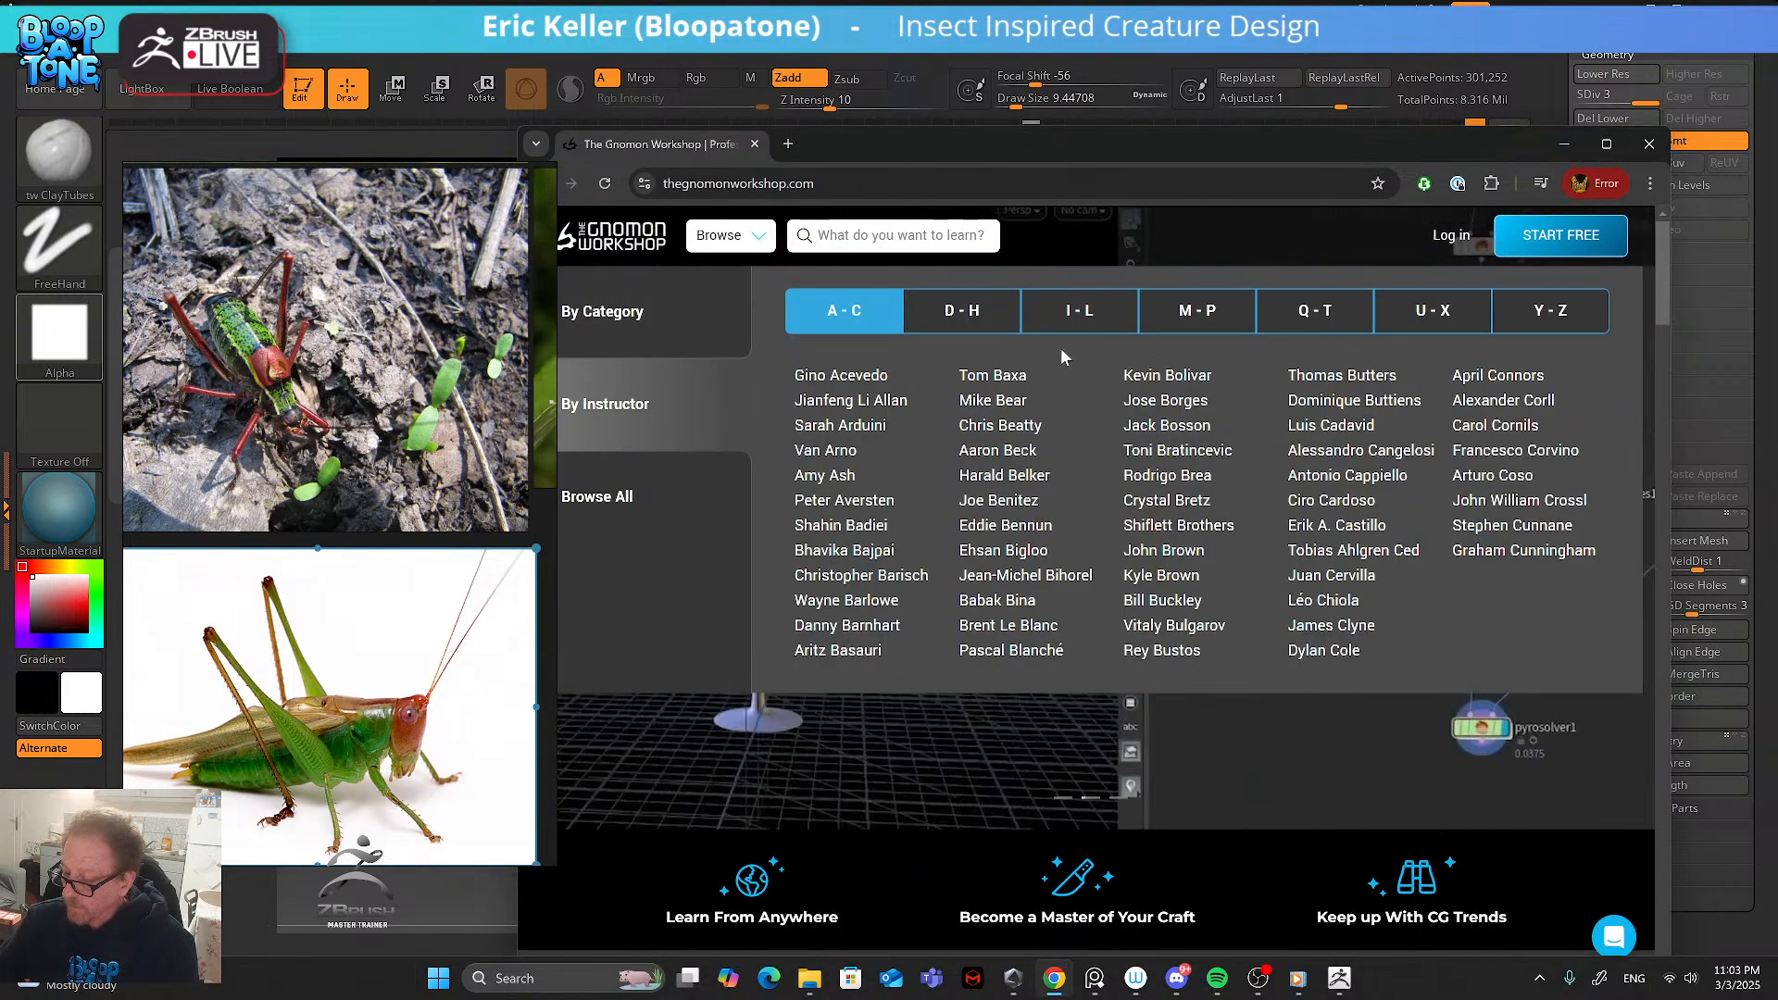
click(1079, 312)
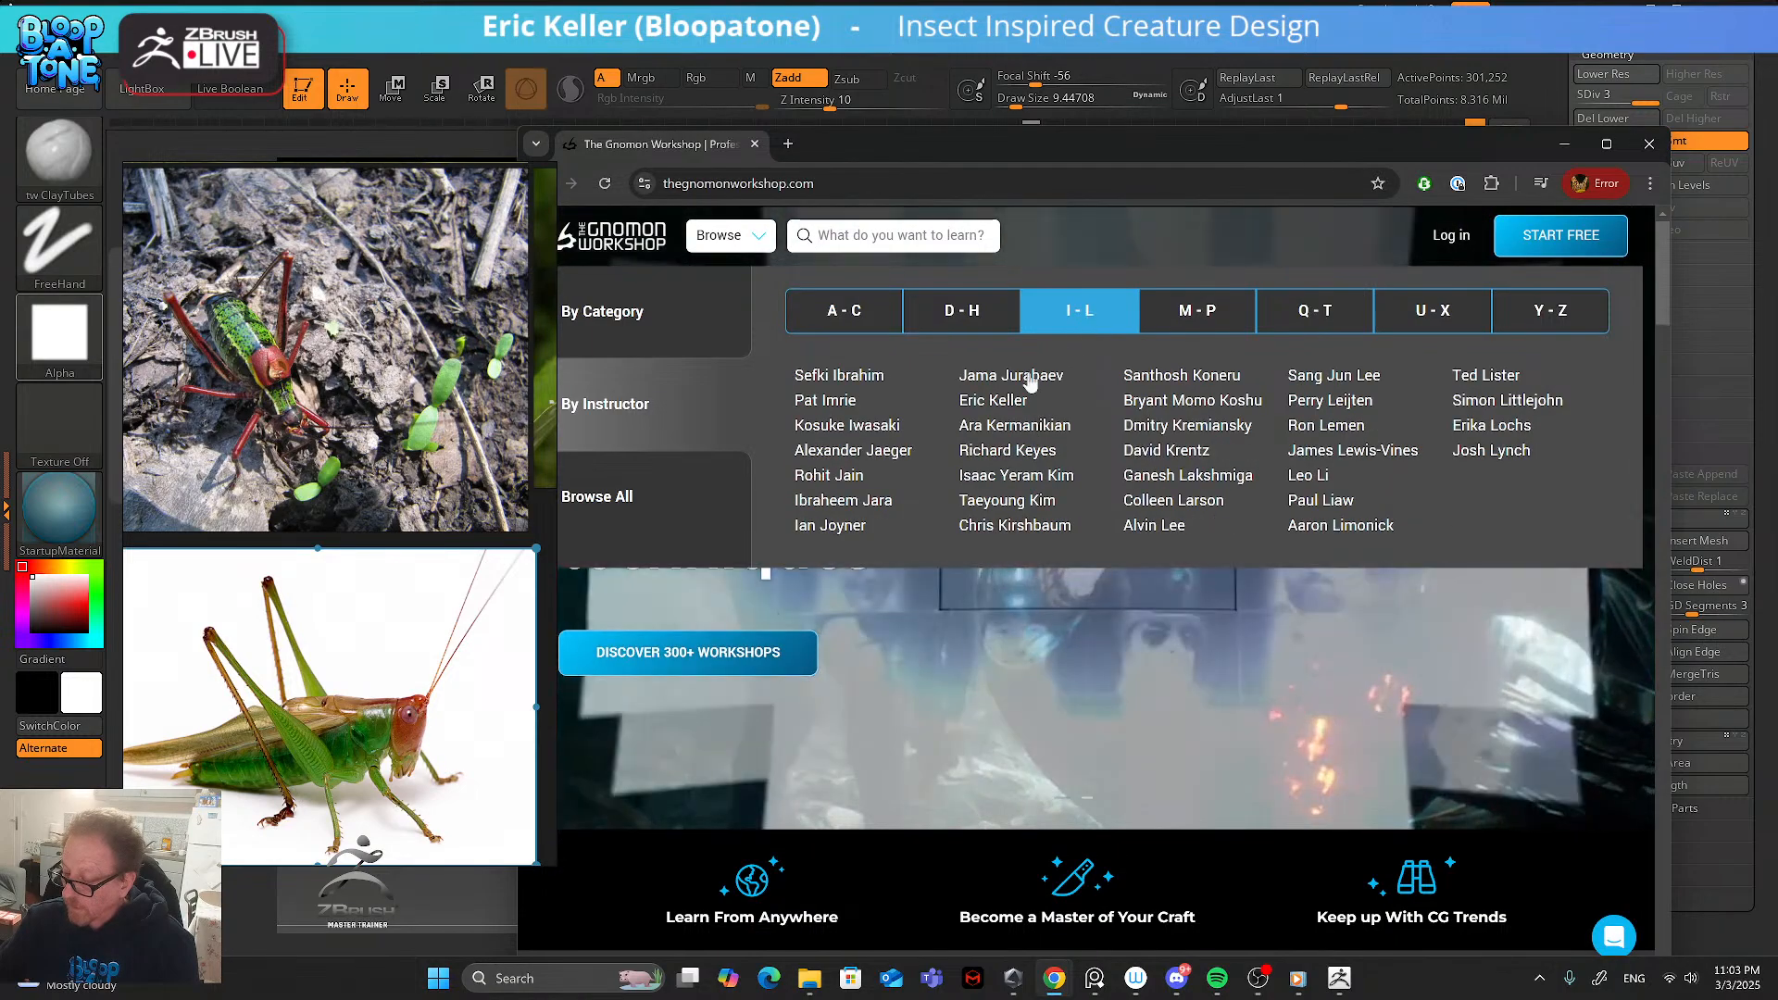
click(1011, 400)
mouse_move(732, 238)
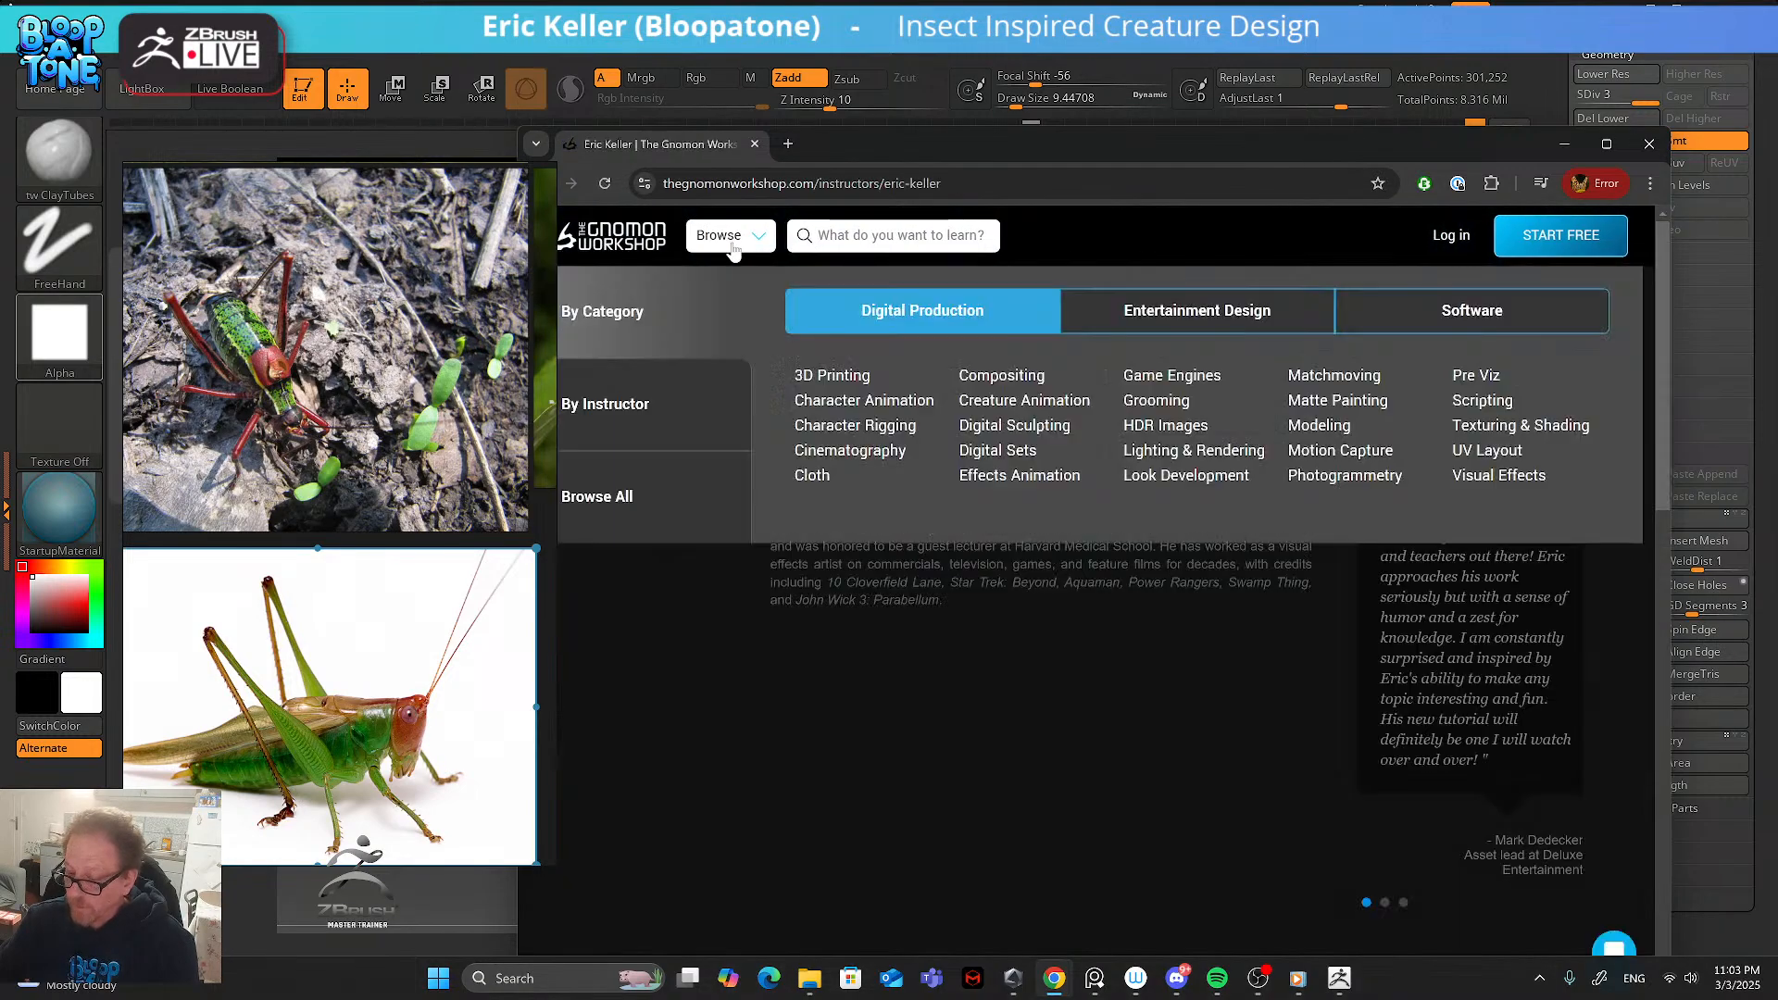
- Review the instructor's ZBrush and Maya tutorials on the page, and minimize the browser to return to ZBrush
scroll(1089, 725, down, 5)
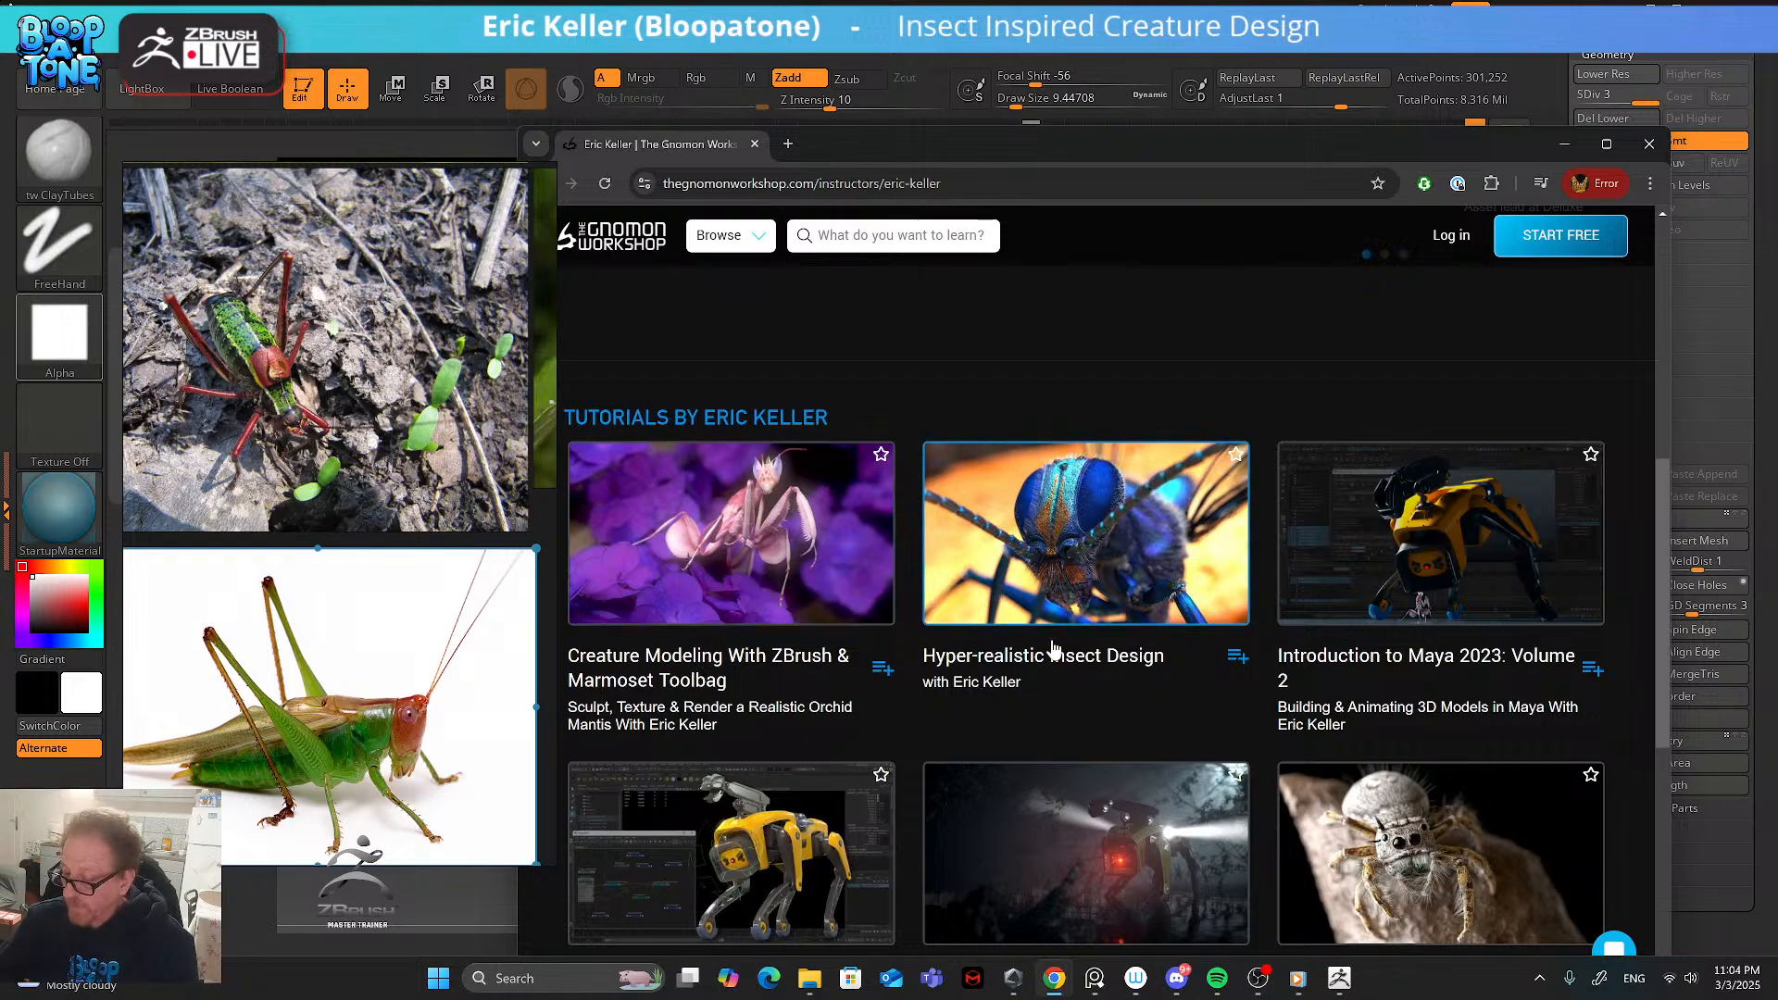
scroll(1059, 639, down, 1)
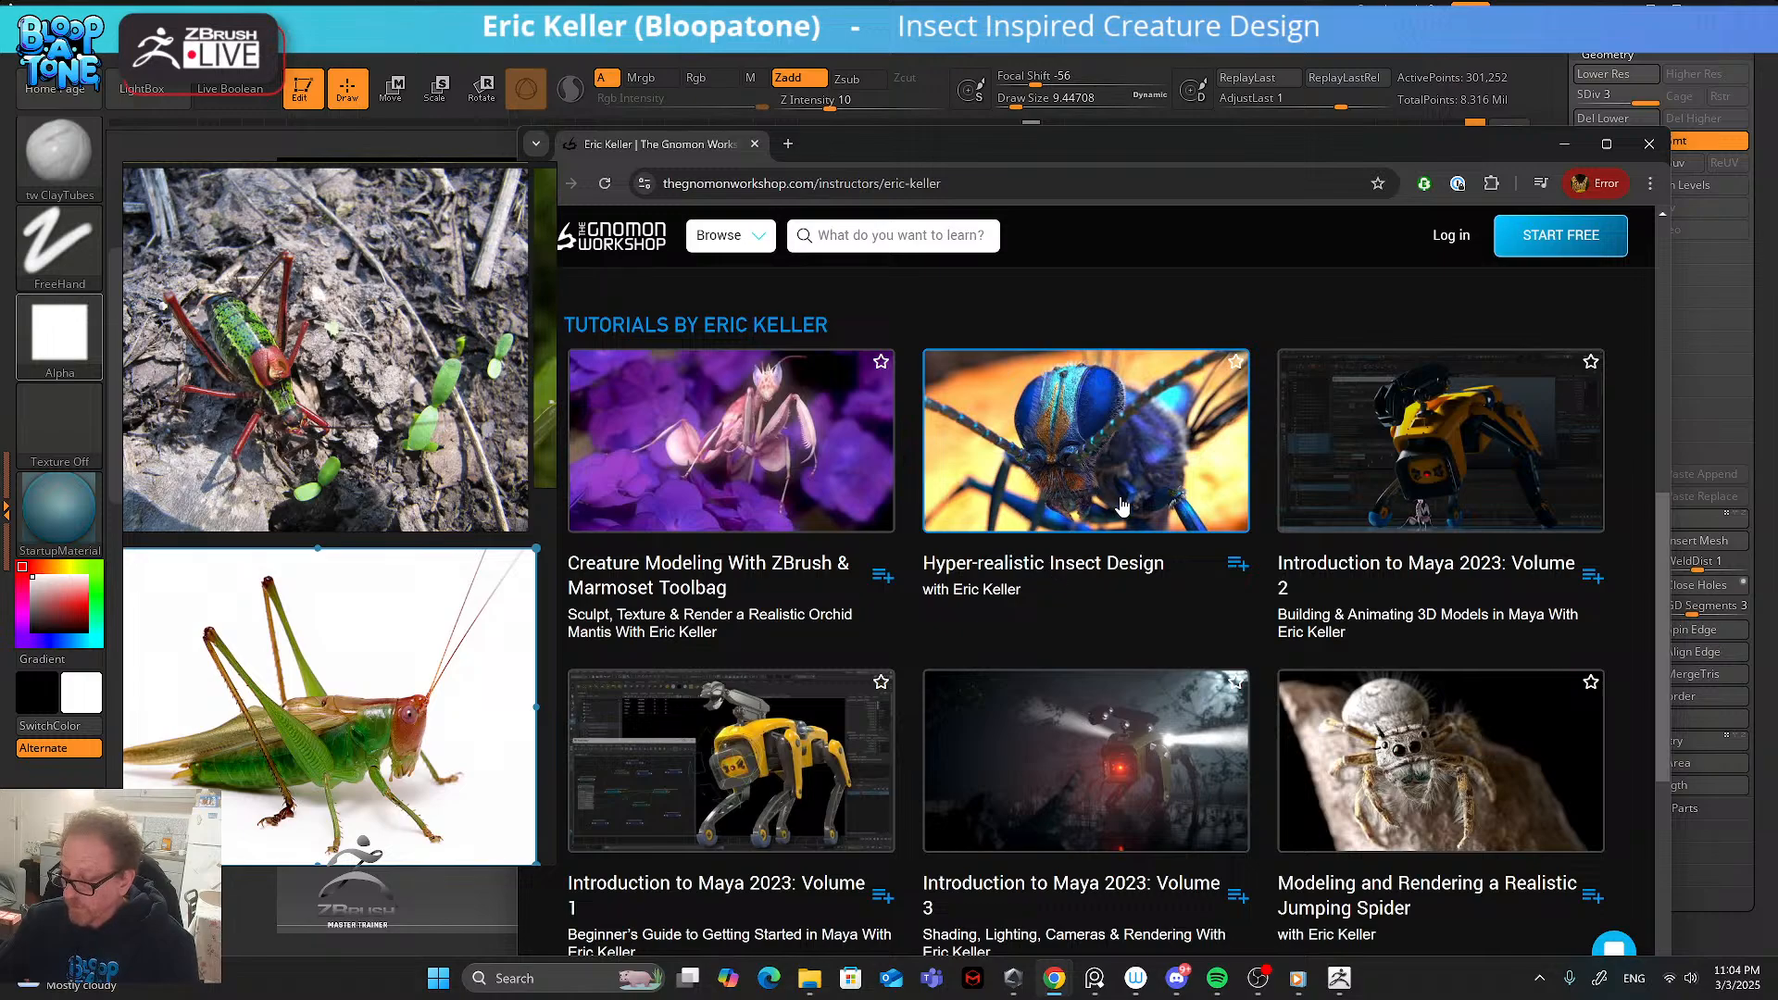
scroll(1097, 523, down, 3)
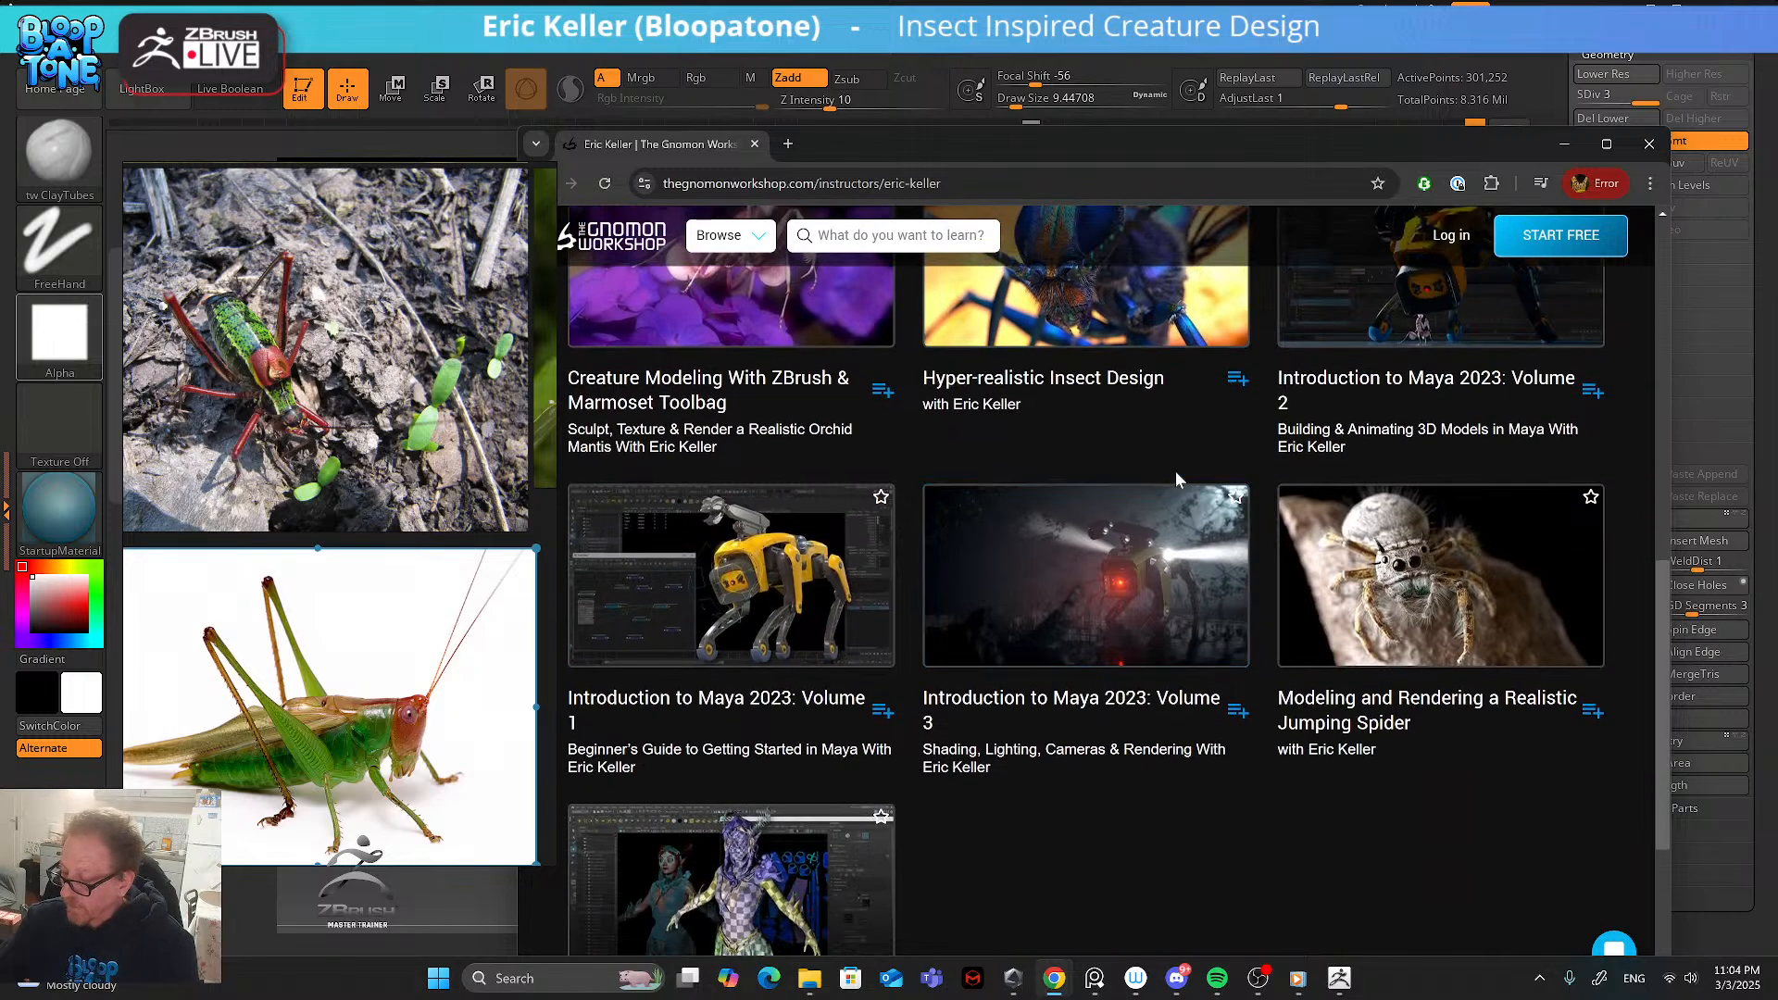
scroll(1175, 471, up, 3)
scroll(1429, 546, down, 1)
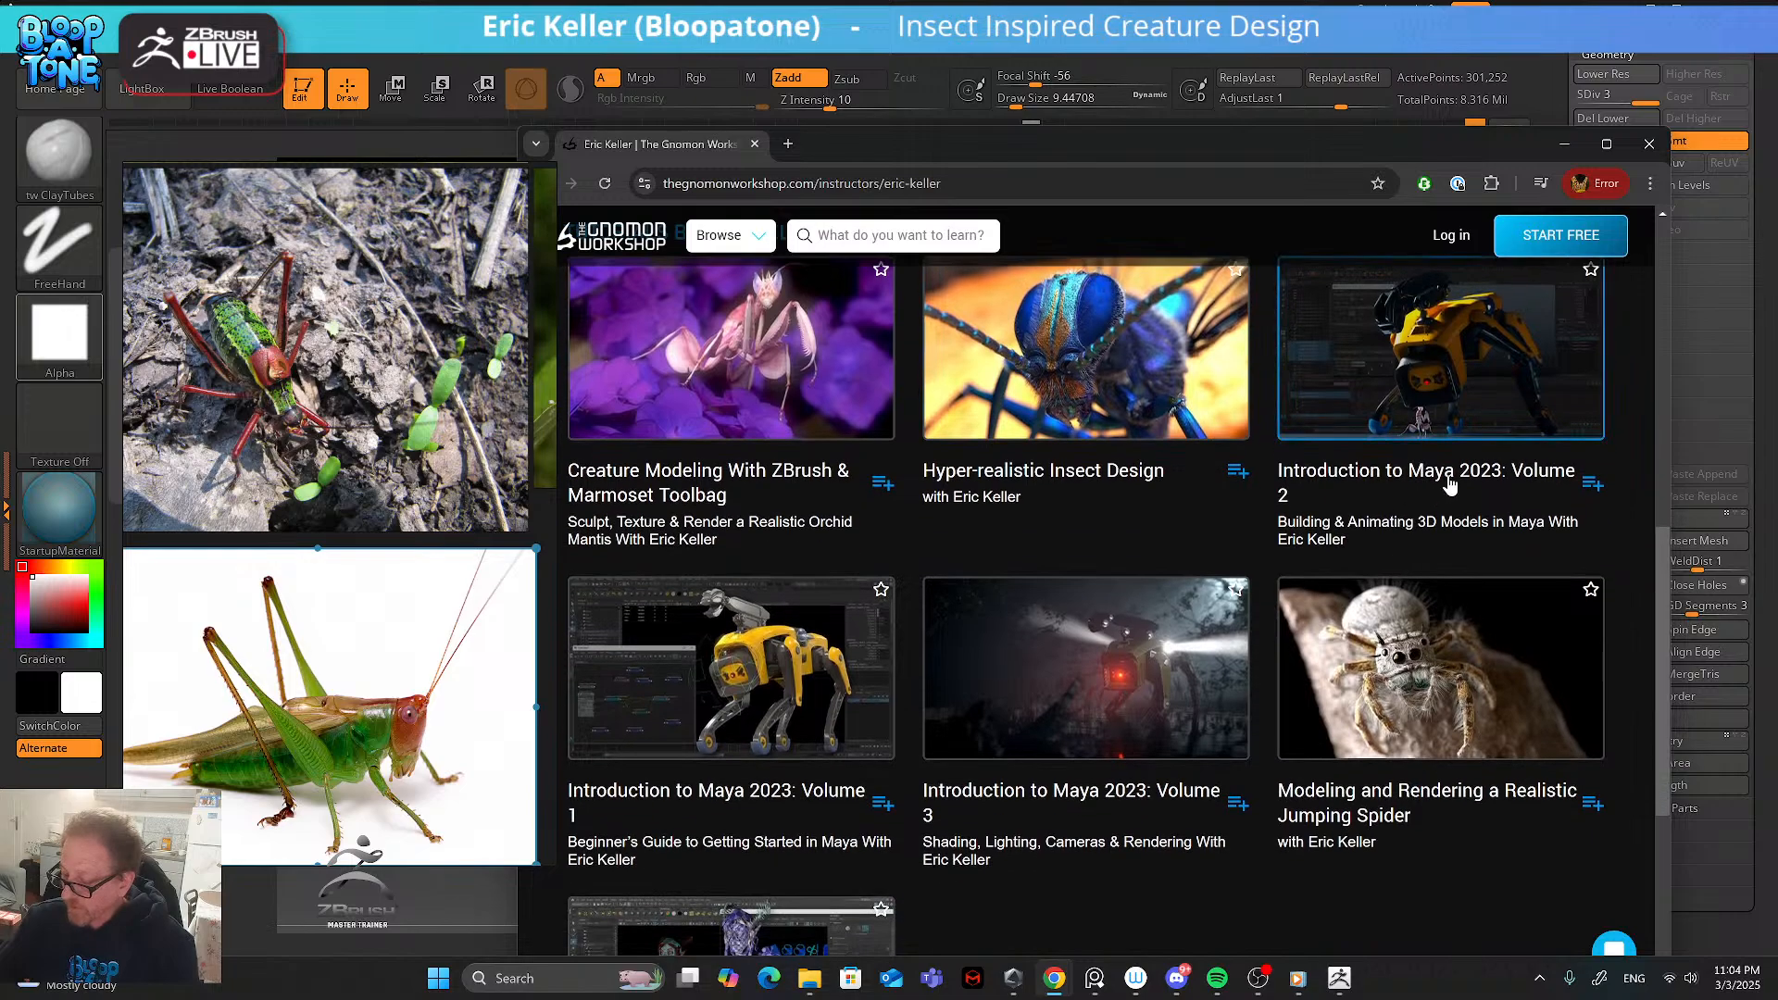
scroll(941, 783, down, 2)
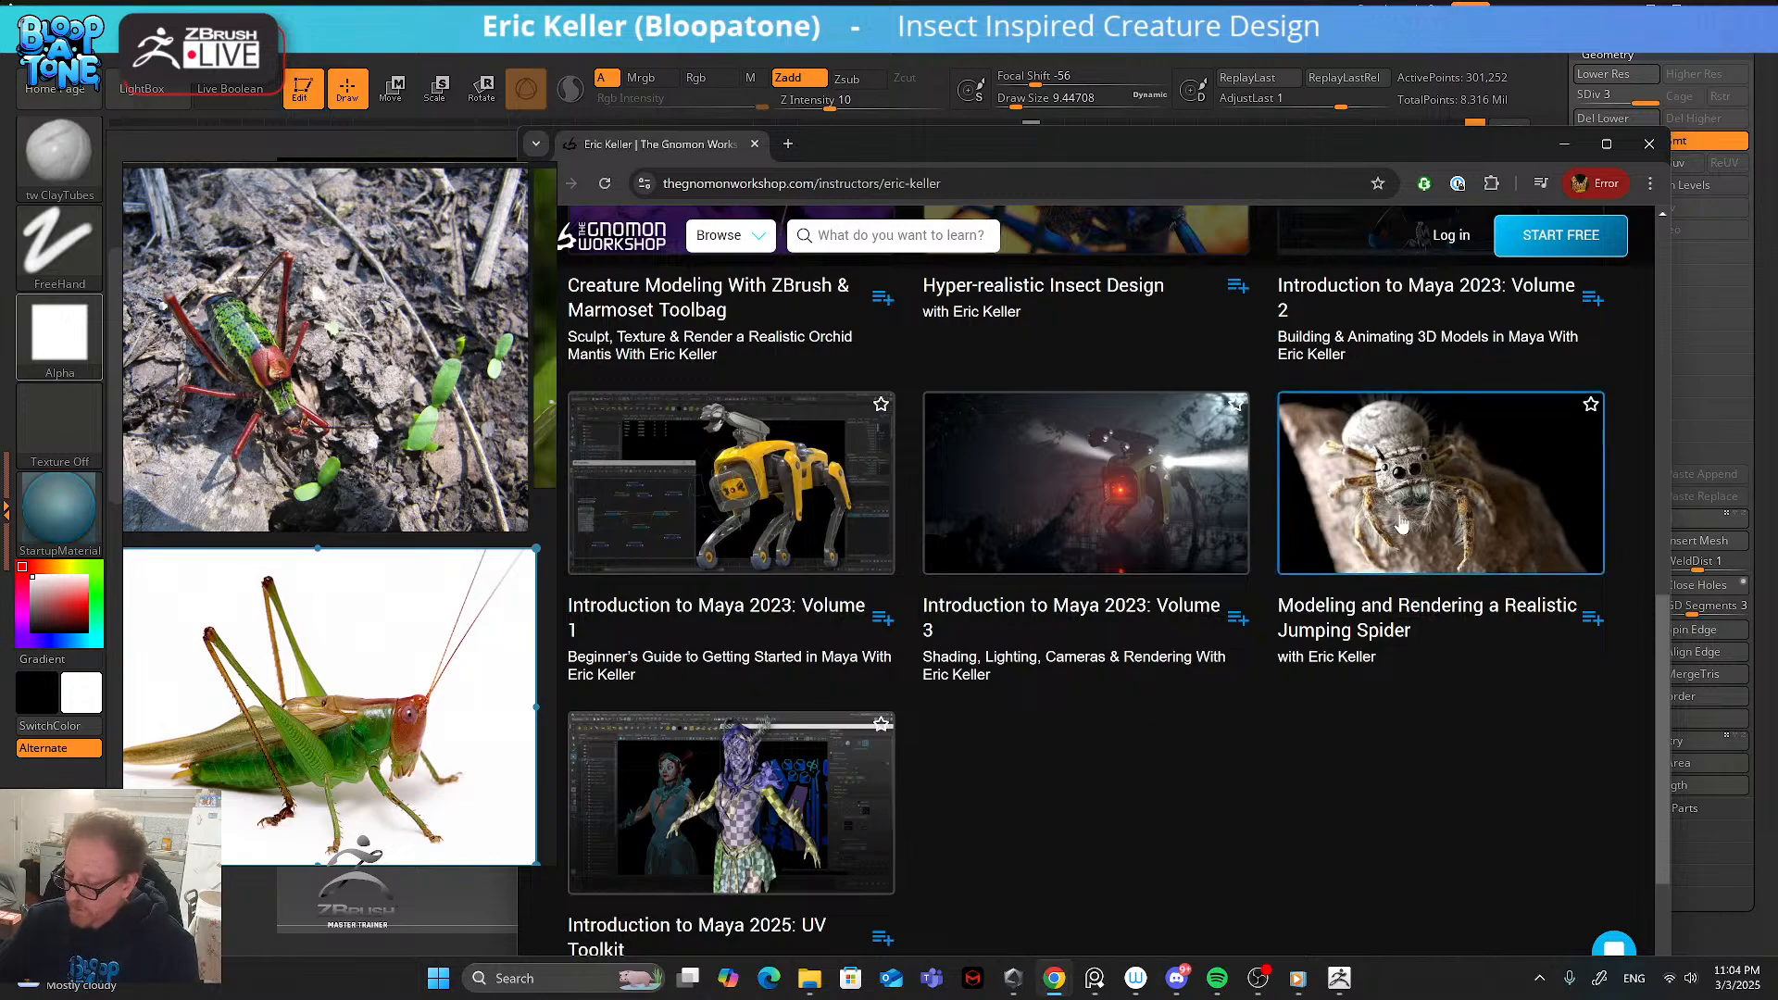
scroll(1174, 771, down, 1)
scroll(1172, 769, down, 2)
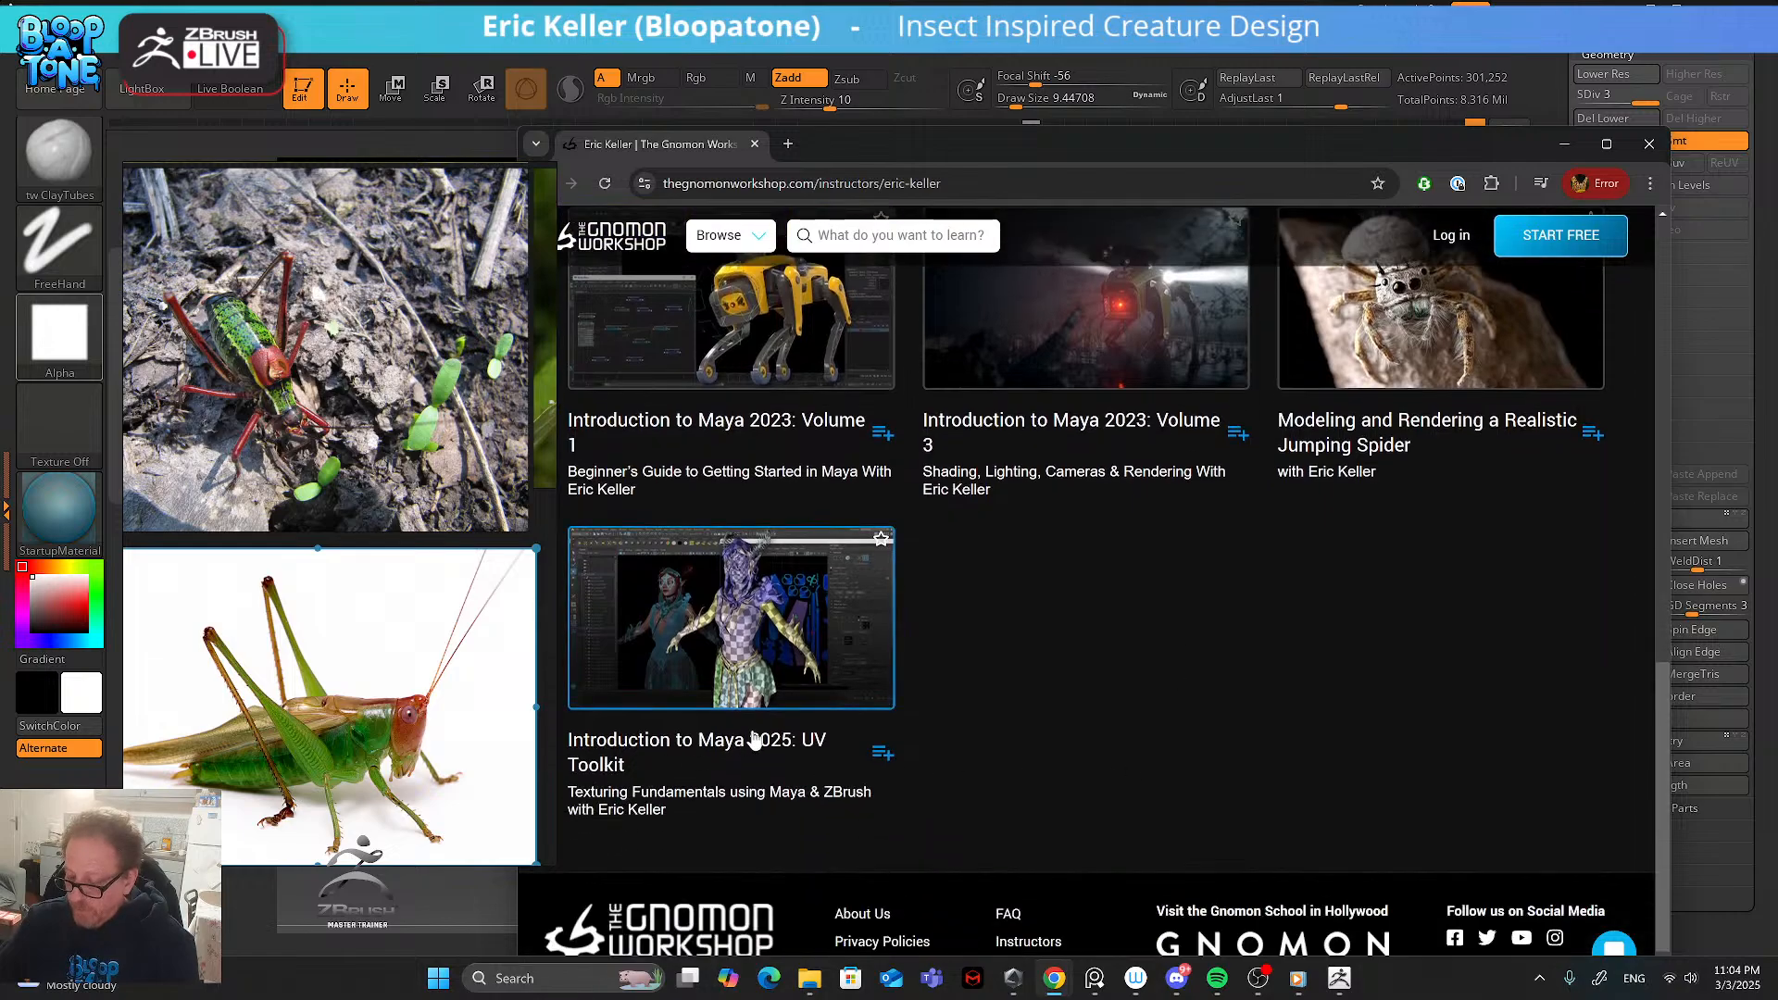
scroll(755, 711, up, 7)
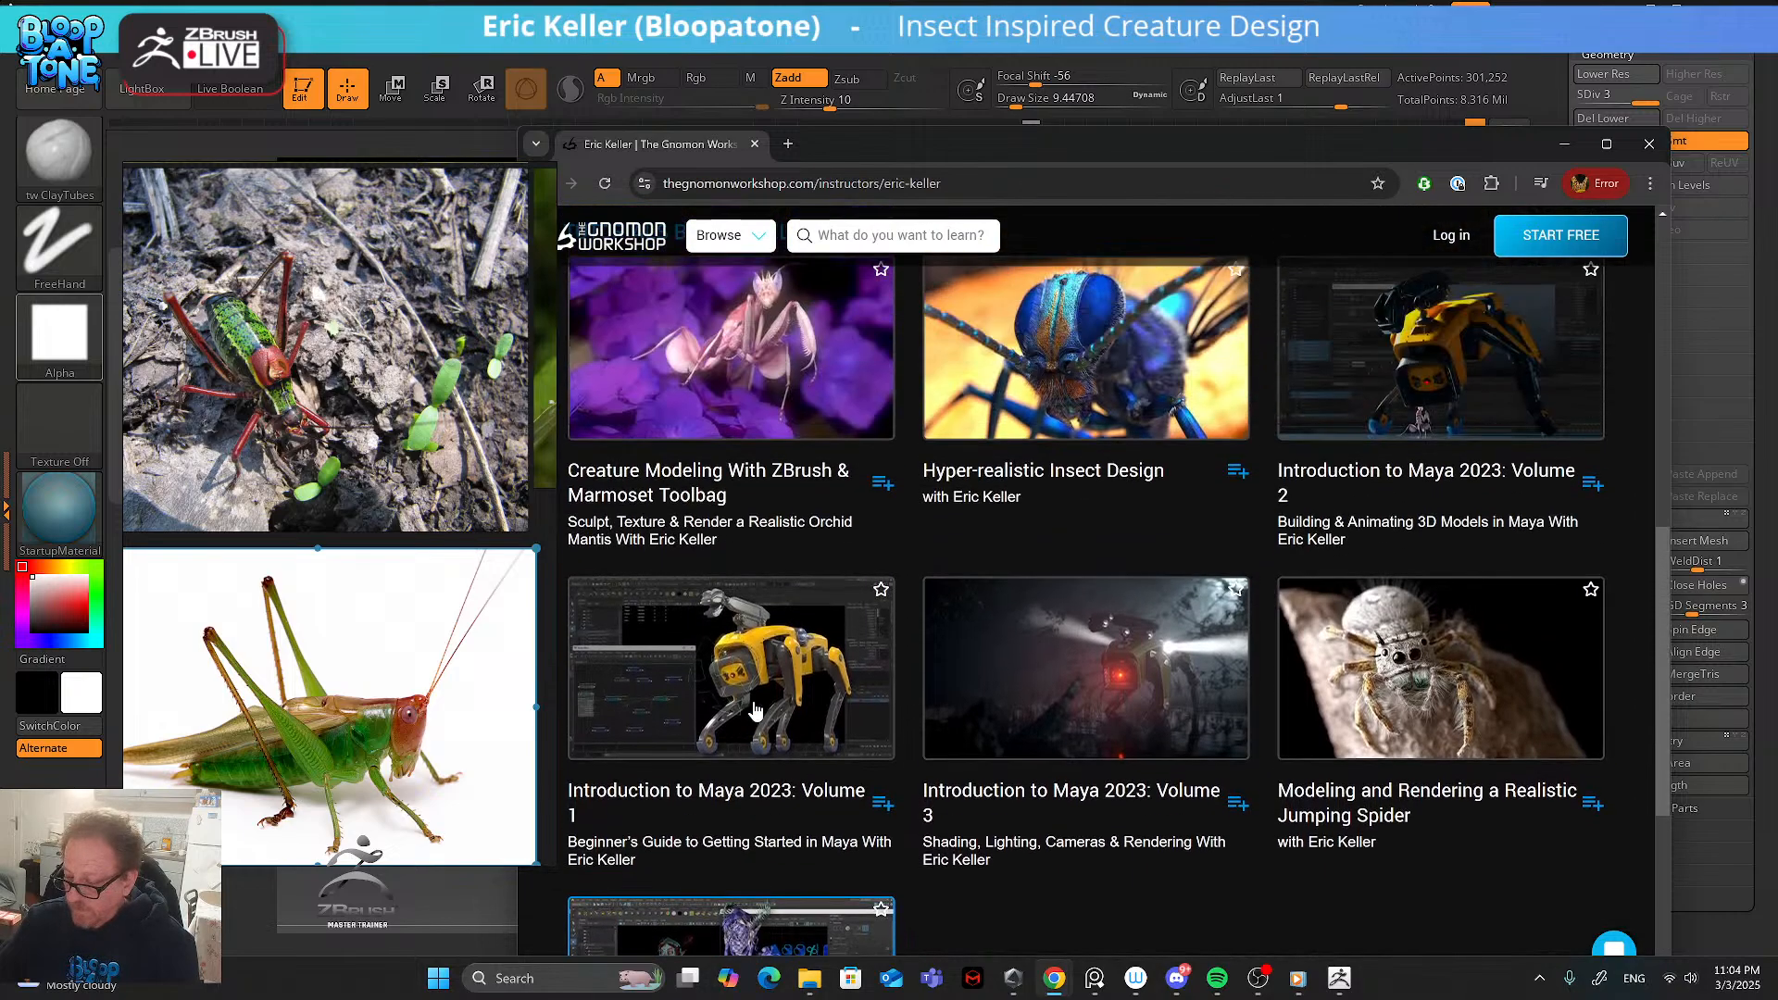
scroll(754, 711, up, 5)
scroll(754, 713, down, 4)
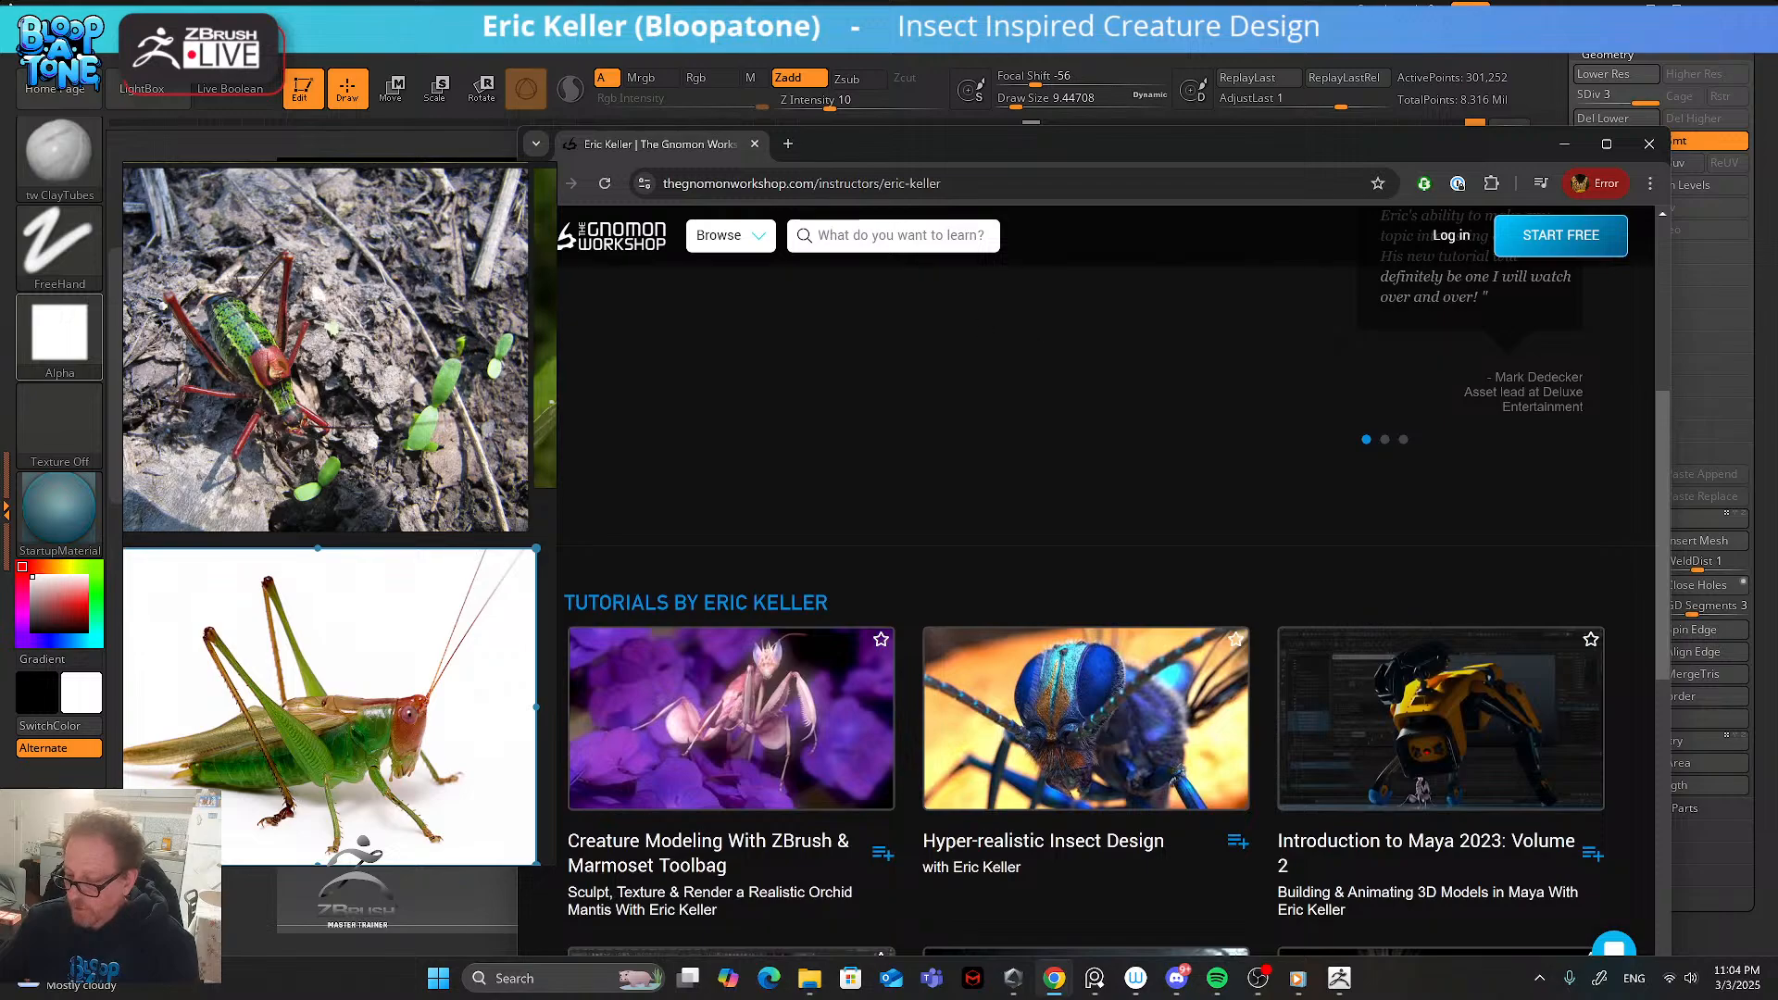
click(1564, 143)
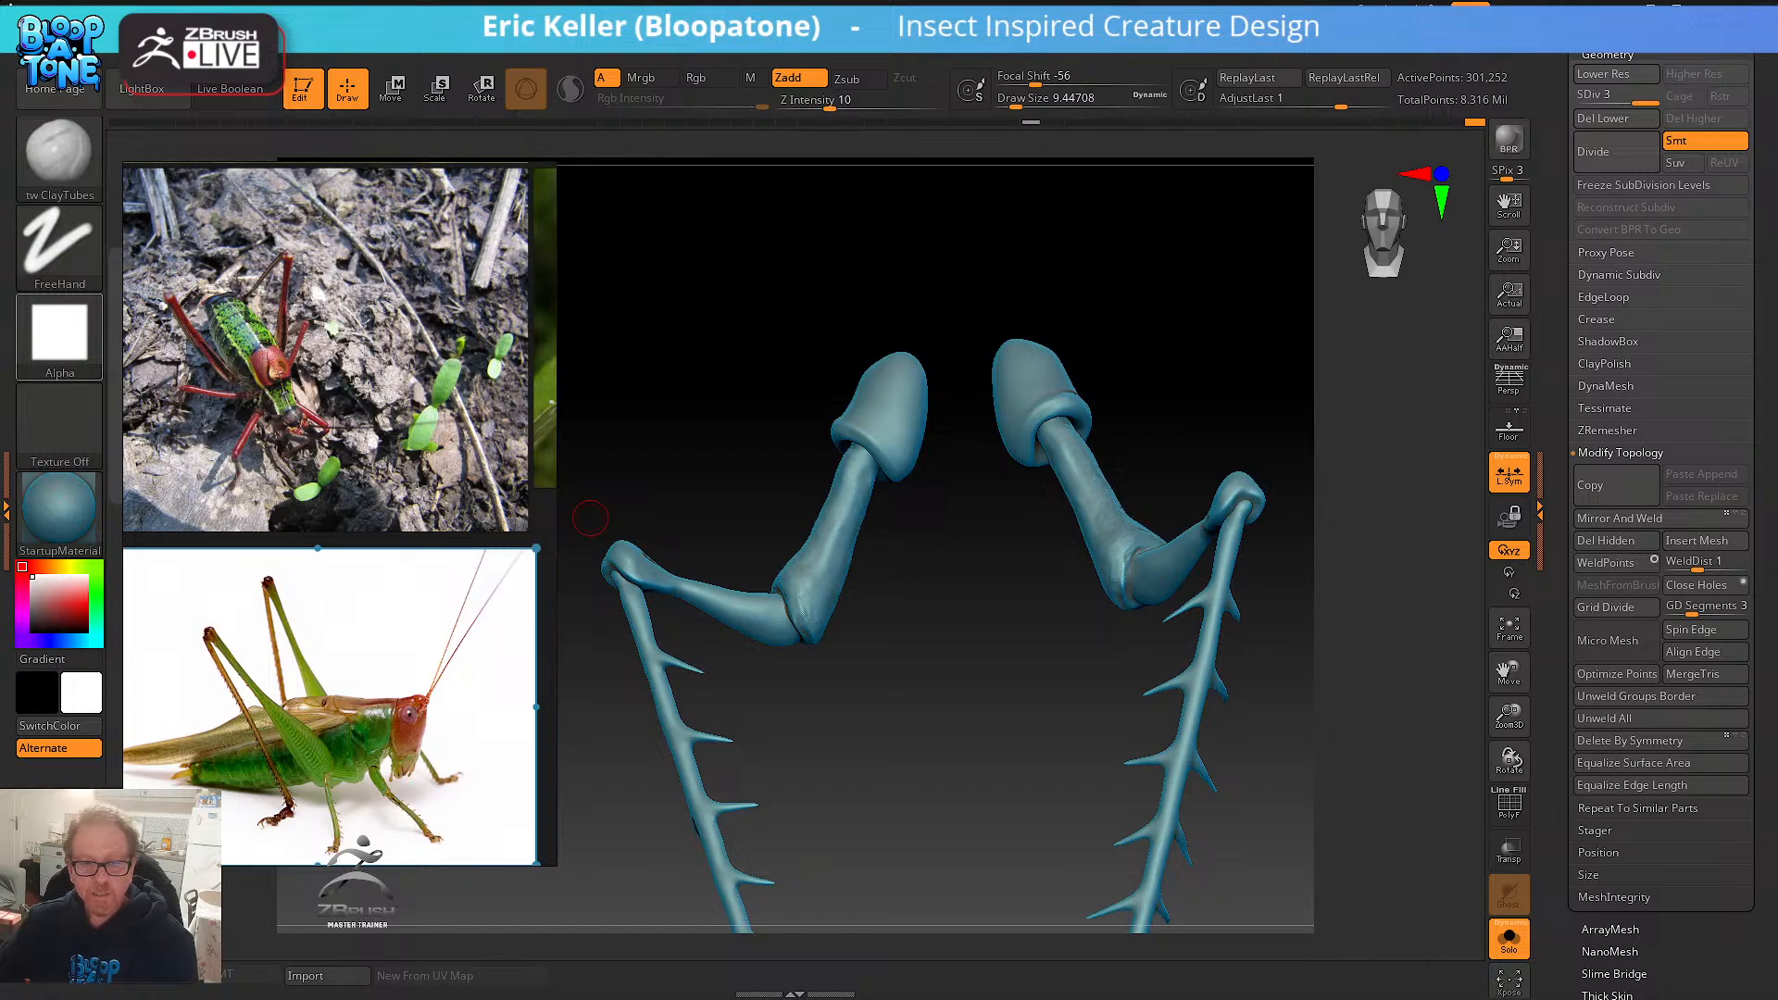
- Reframe the katydid reference board to show more of the insect photos beside the leg model
mouse_move(1046, 709)
mouse_down()
mouse_move(976, 731)
mouse_move(1013, 727)
mouse_move(897, 698)
mouse_move(896, 589)
mouse_move(973, 814)
mouse_move(1090, 827)
mouse_move(1155, 806)
mouse_move(1067, 726)
mouse_up()
drag(367, 458, 435, 477)
scroll(440, 514, down, 5)
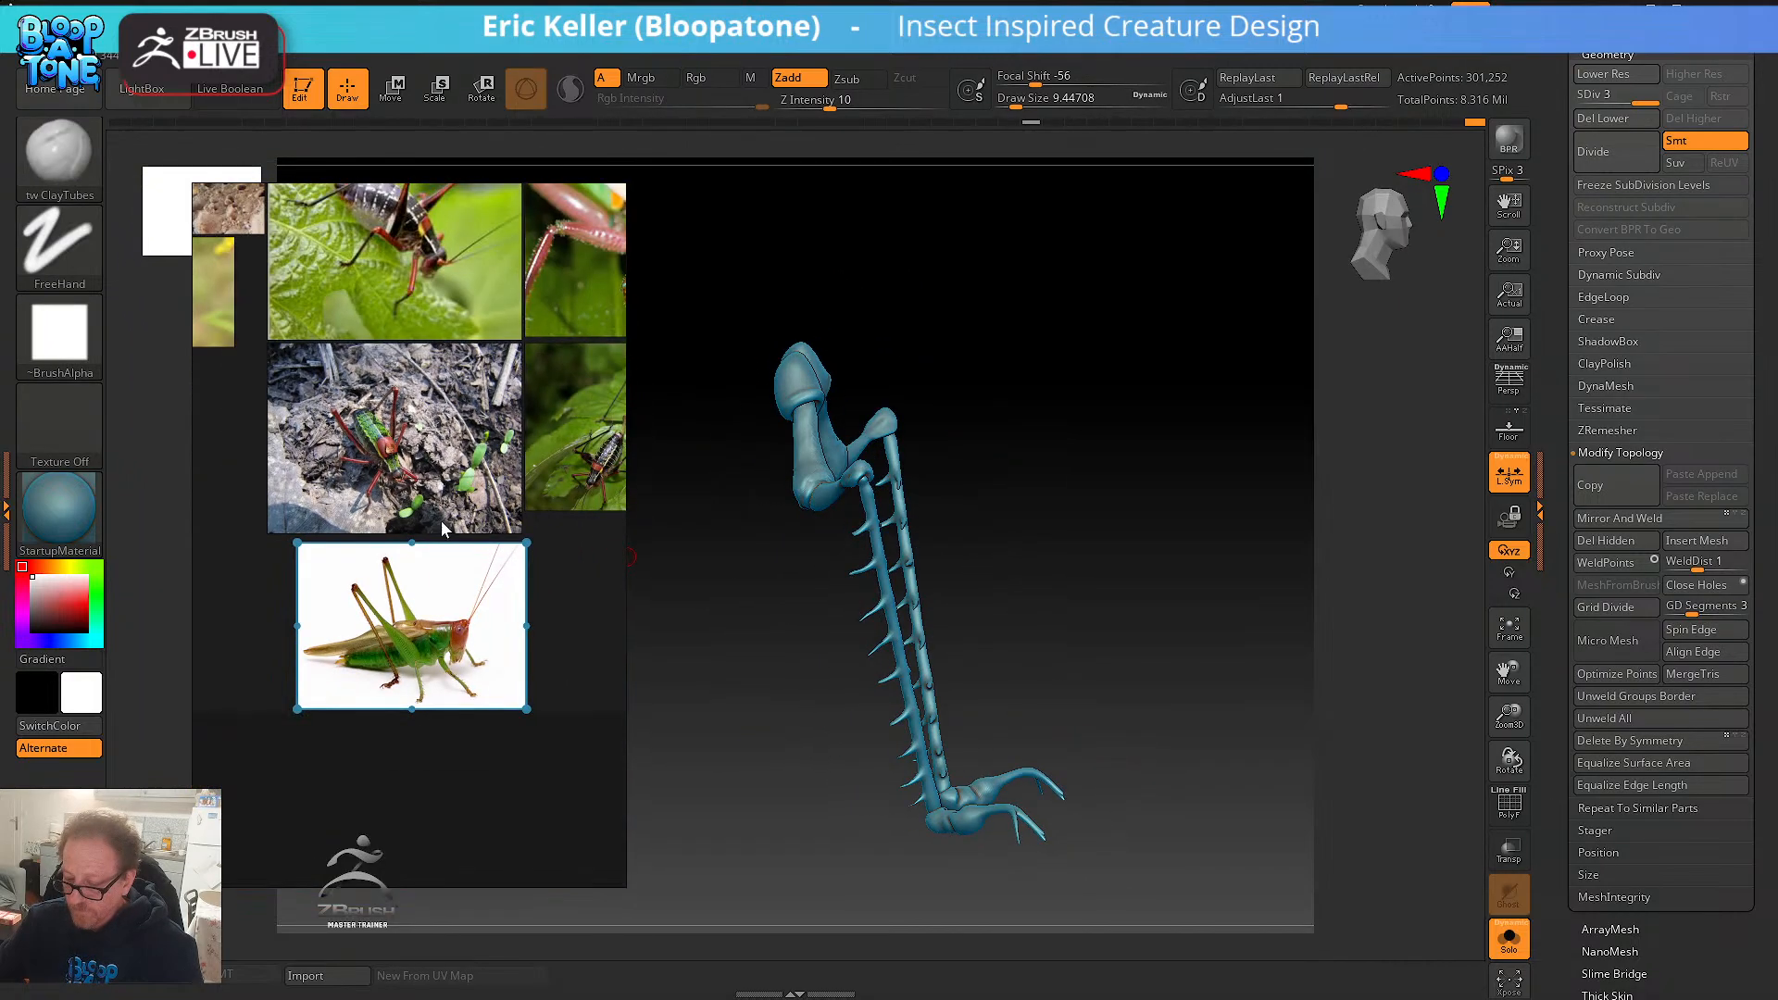
middle_drag(447, 468, 416, 653)
middle_drag(522, 532, 452, 548)
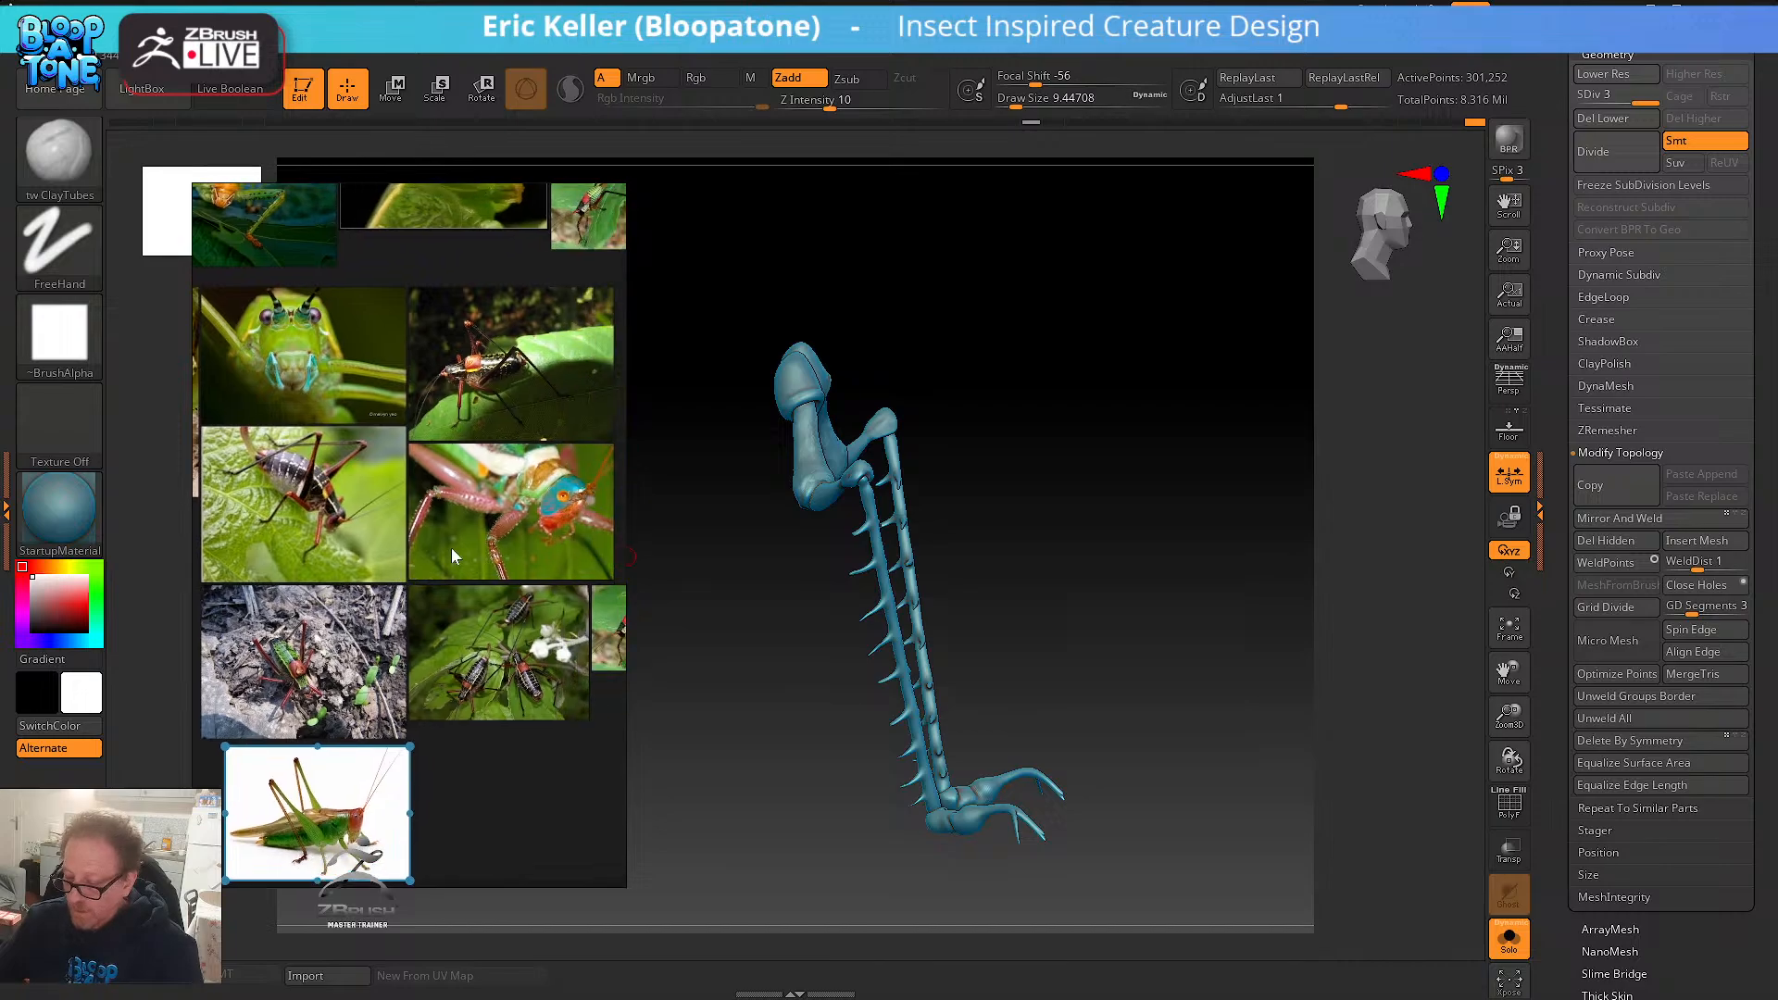
- Expand the Subtool list and bring the upper segments of the spiny leg into close view
scroll(1581, 131, up, 3)
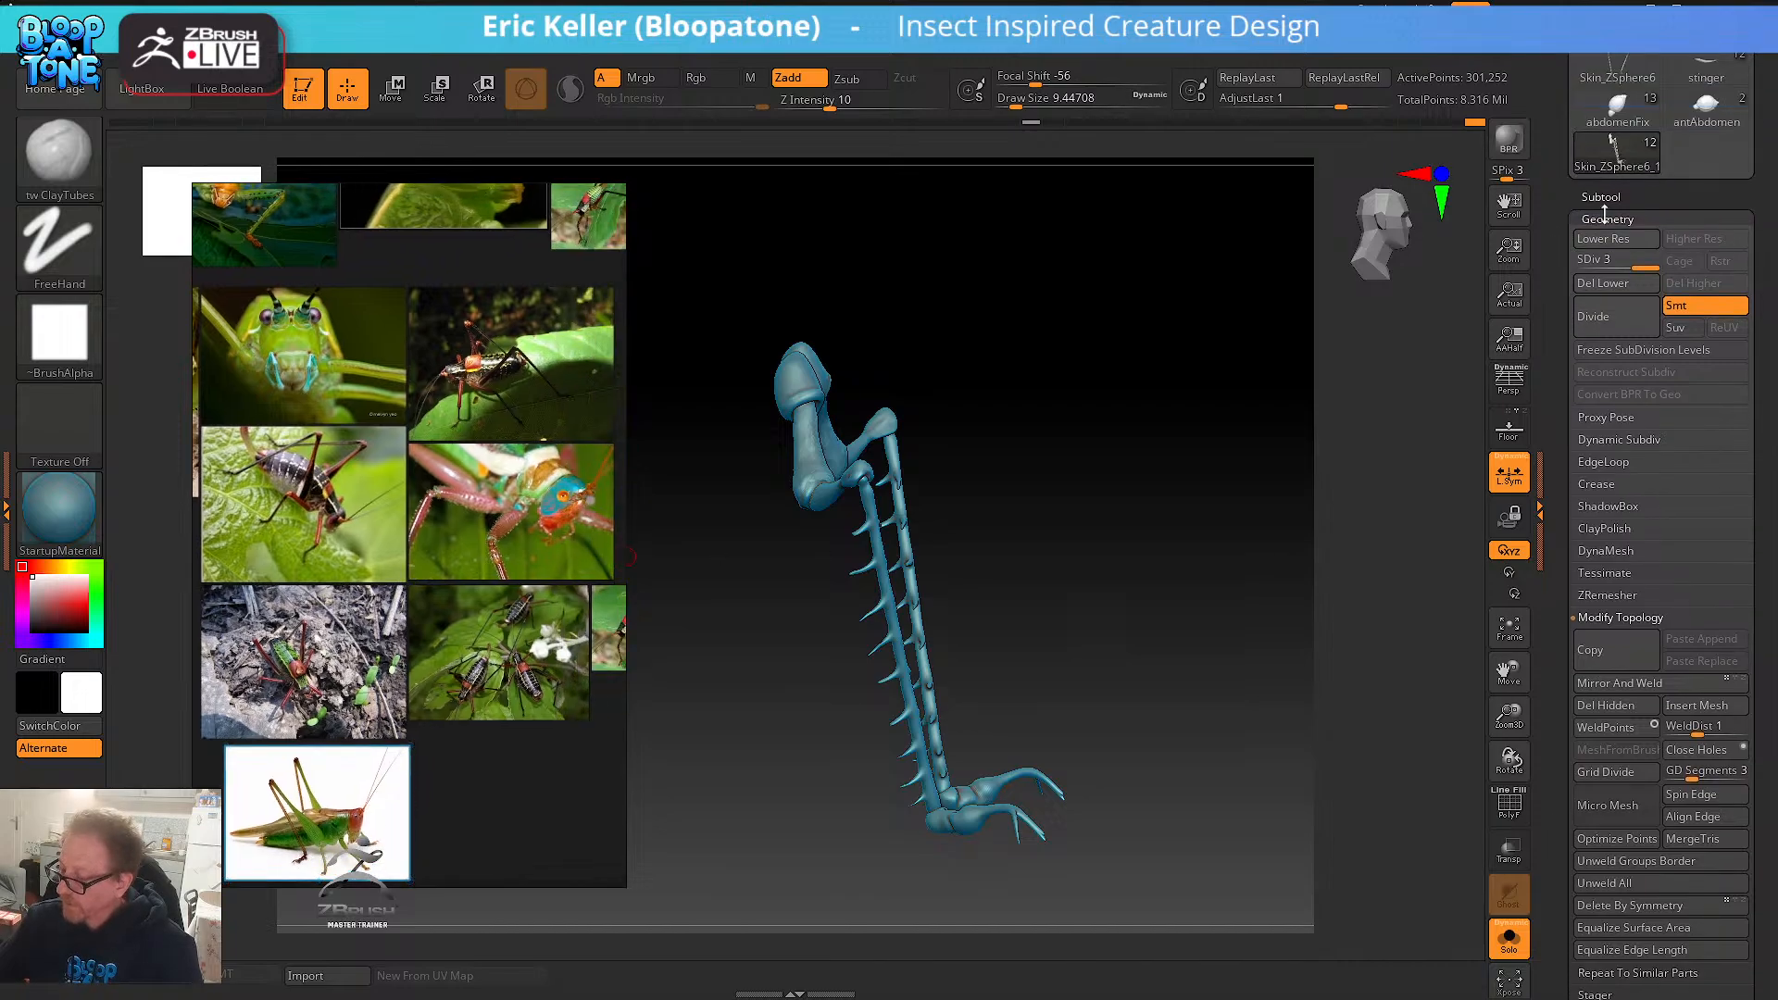
click(1613, 197)
drag(1231, 441, 1199, 505)
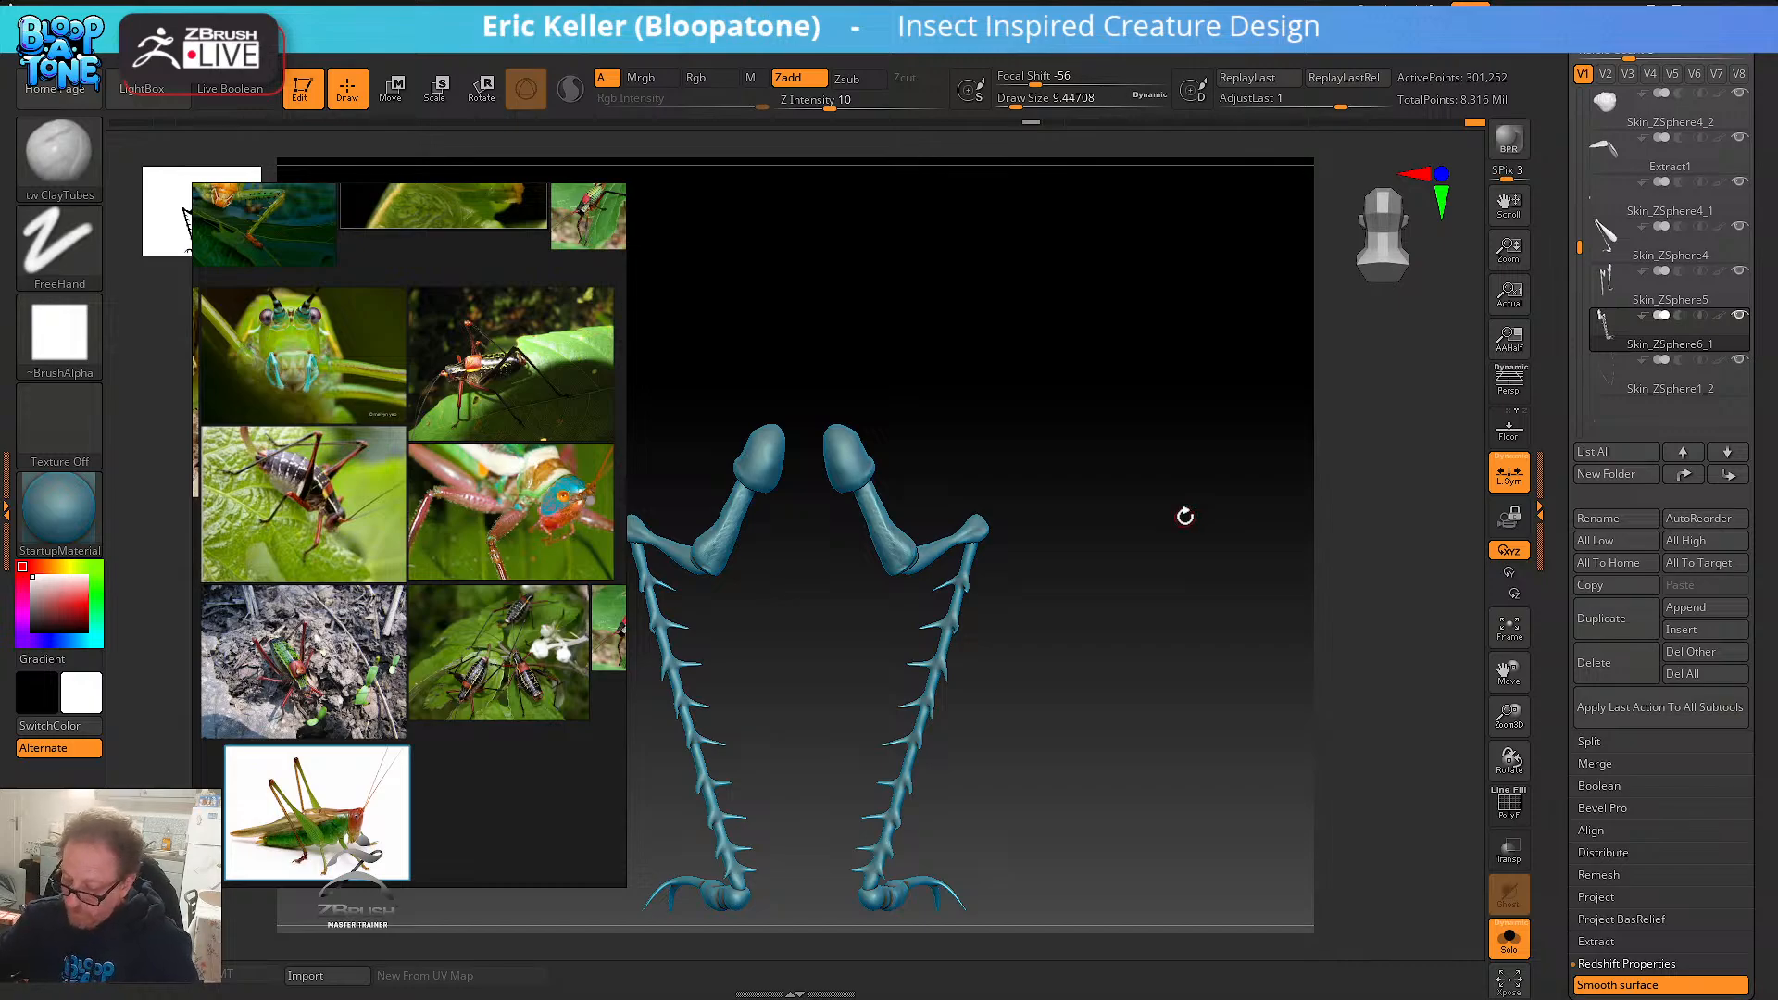
drag(1059, 679, 823, 560)
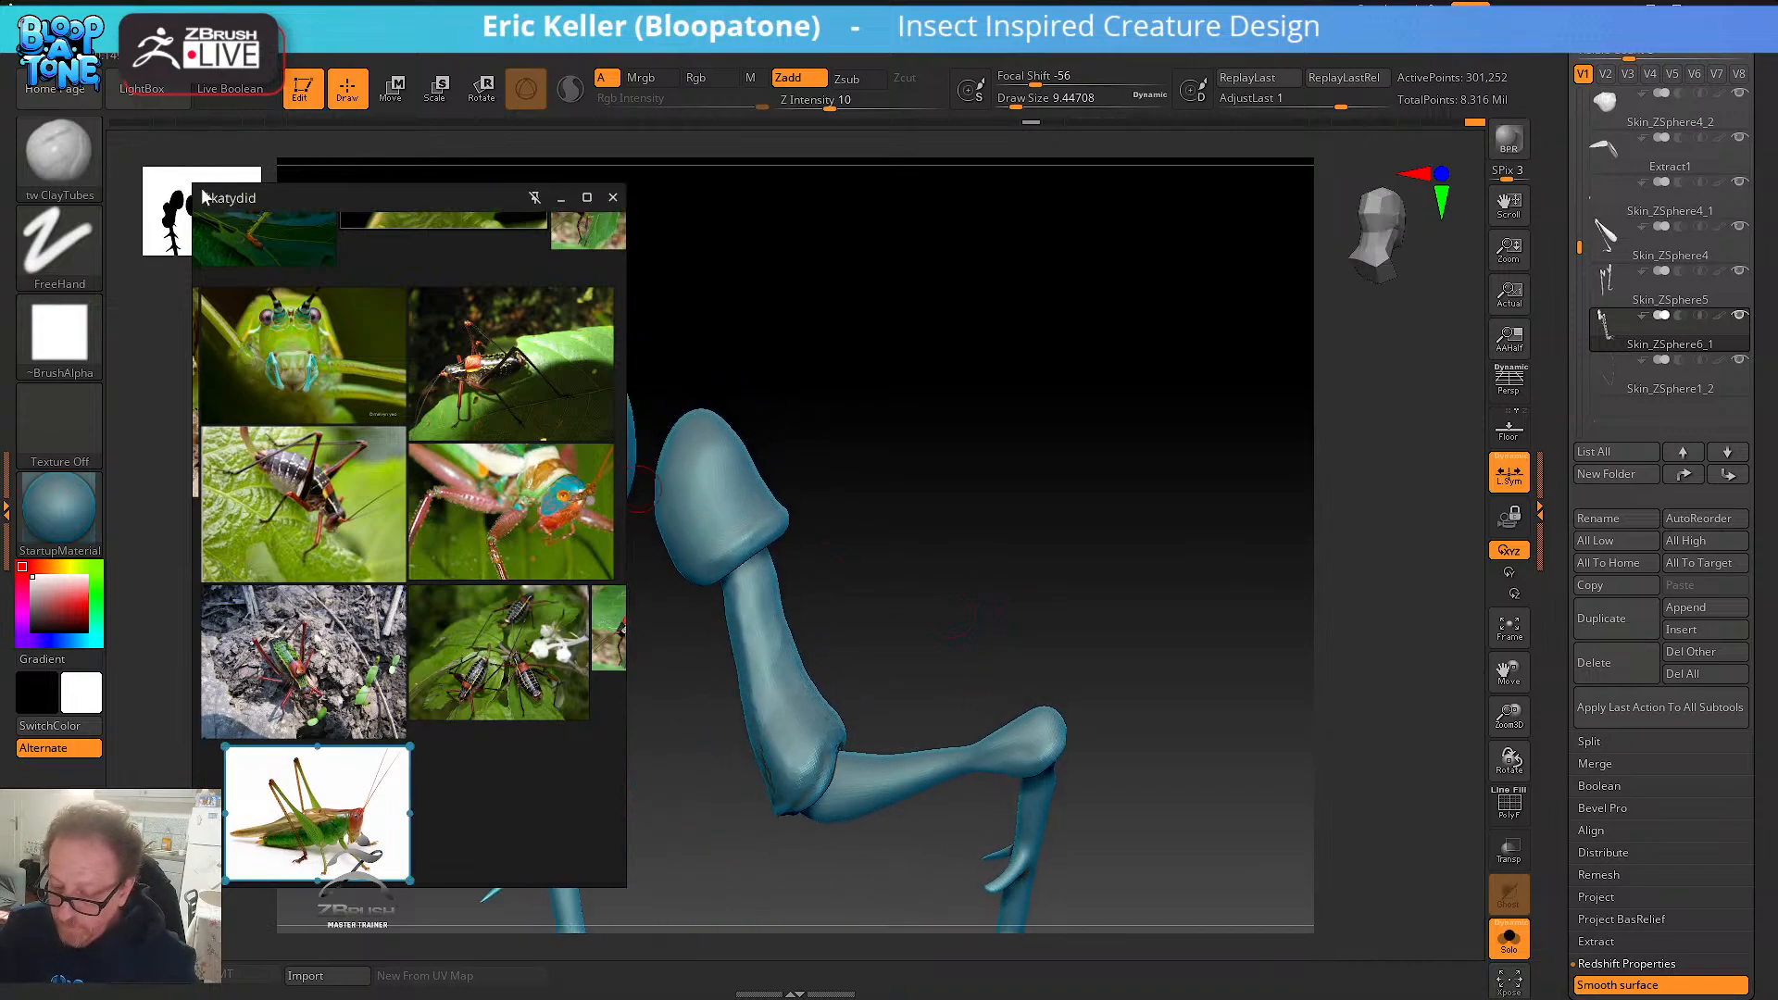
- Flatten the leg segment between the rounded cap and the elbow joint with the hPolish brush, and smooth its surface
click(59, 150)
key(h)
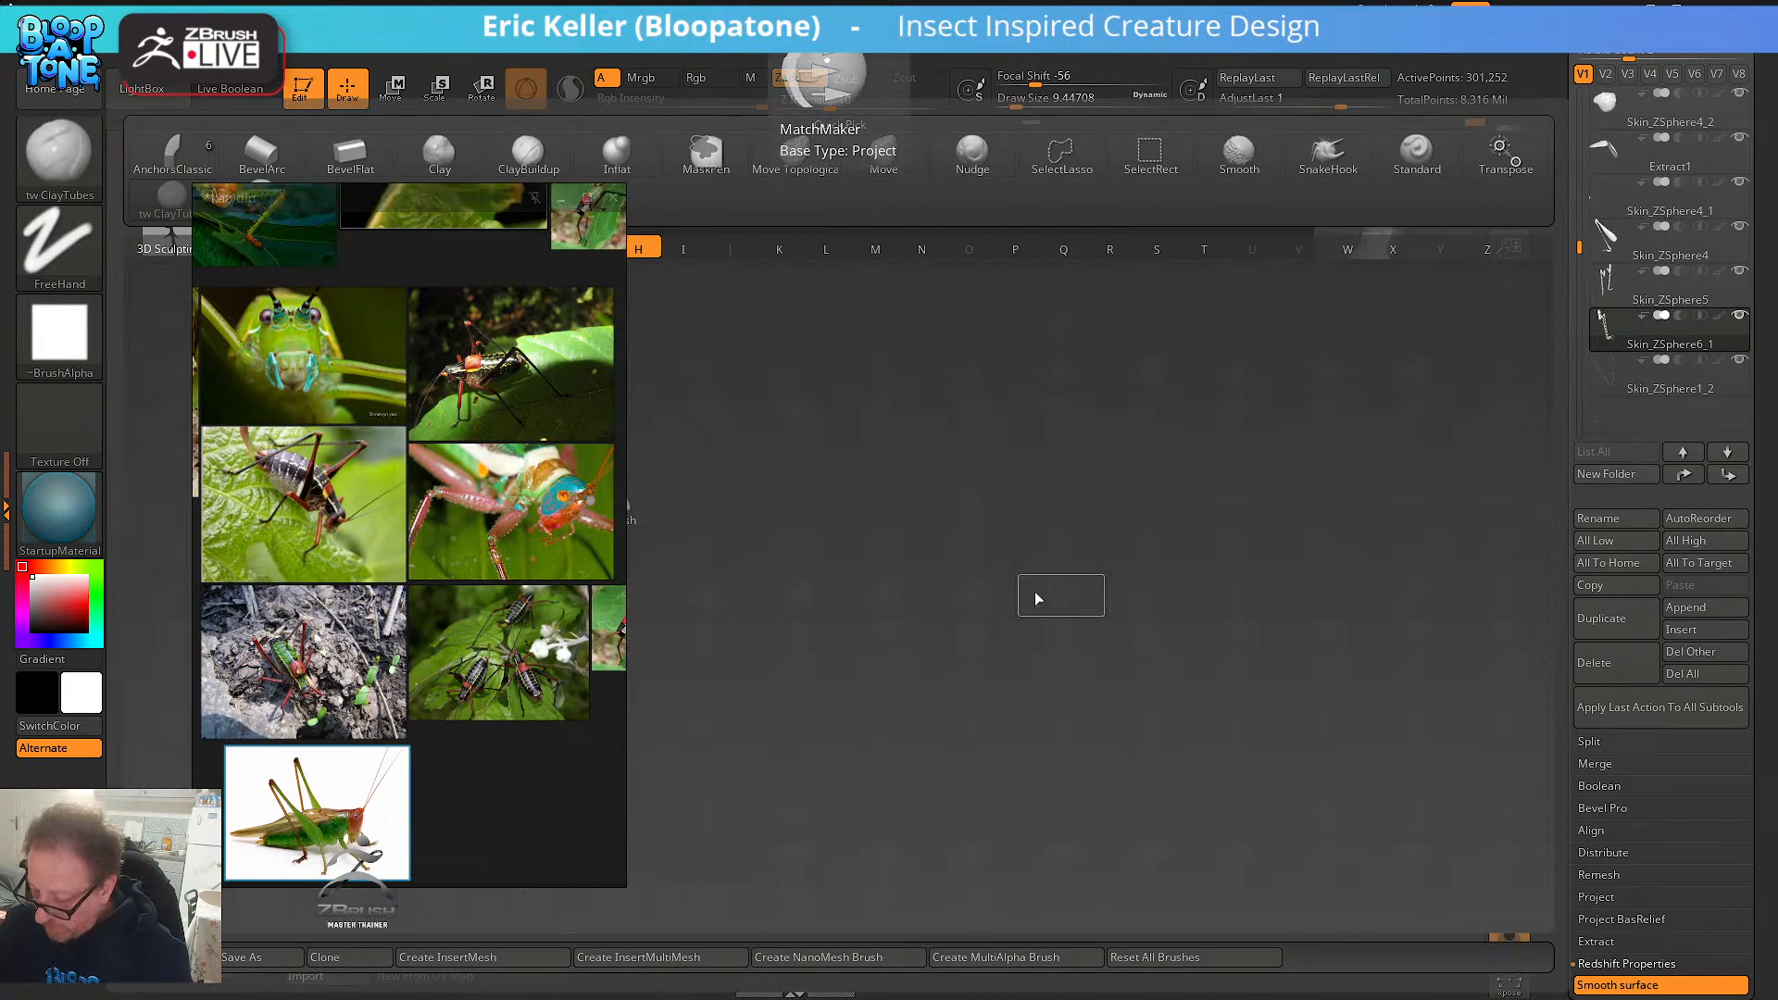
click(629, 513)
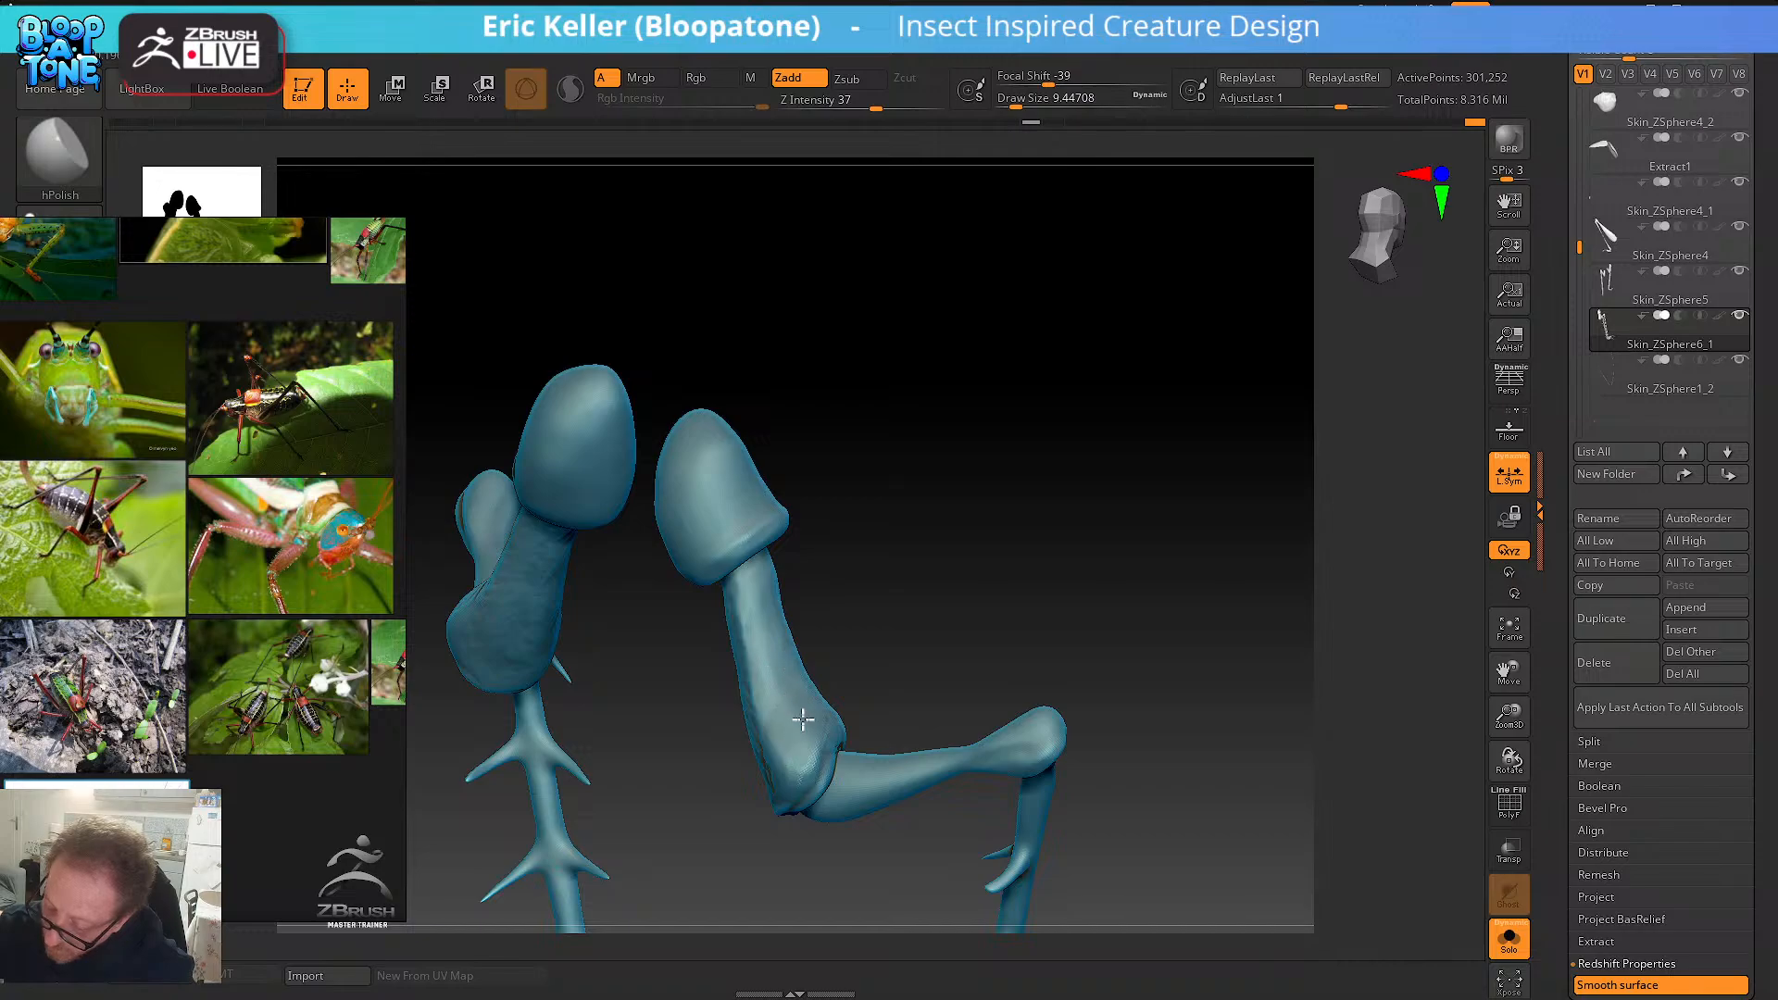
mouse_move(852, 622)
mouse_down()
mouse_move(796, 632)
mouse_move(789, 612)
mouse_up()
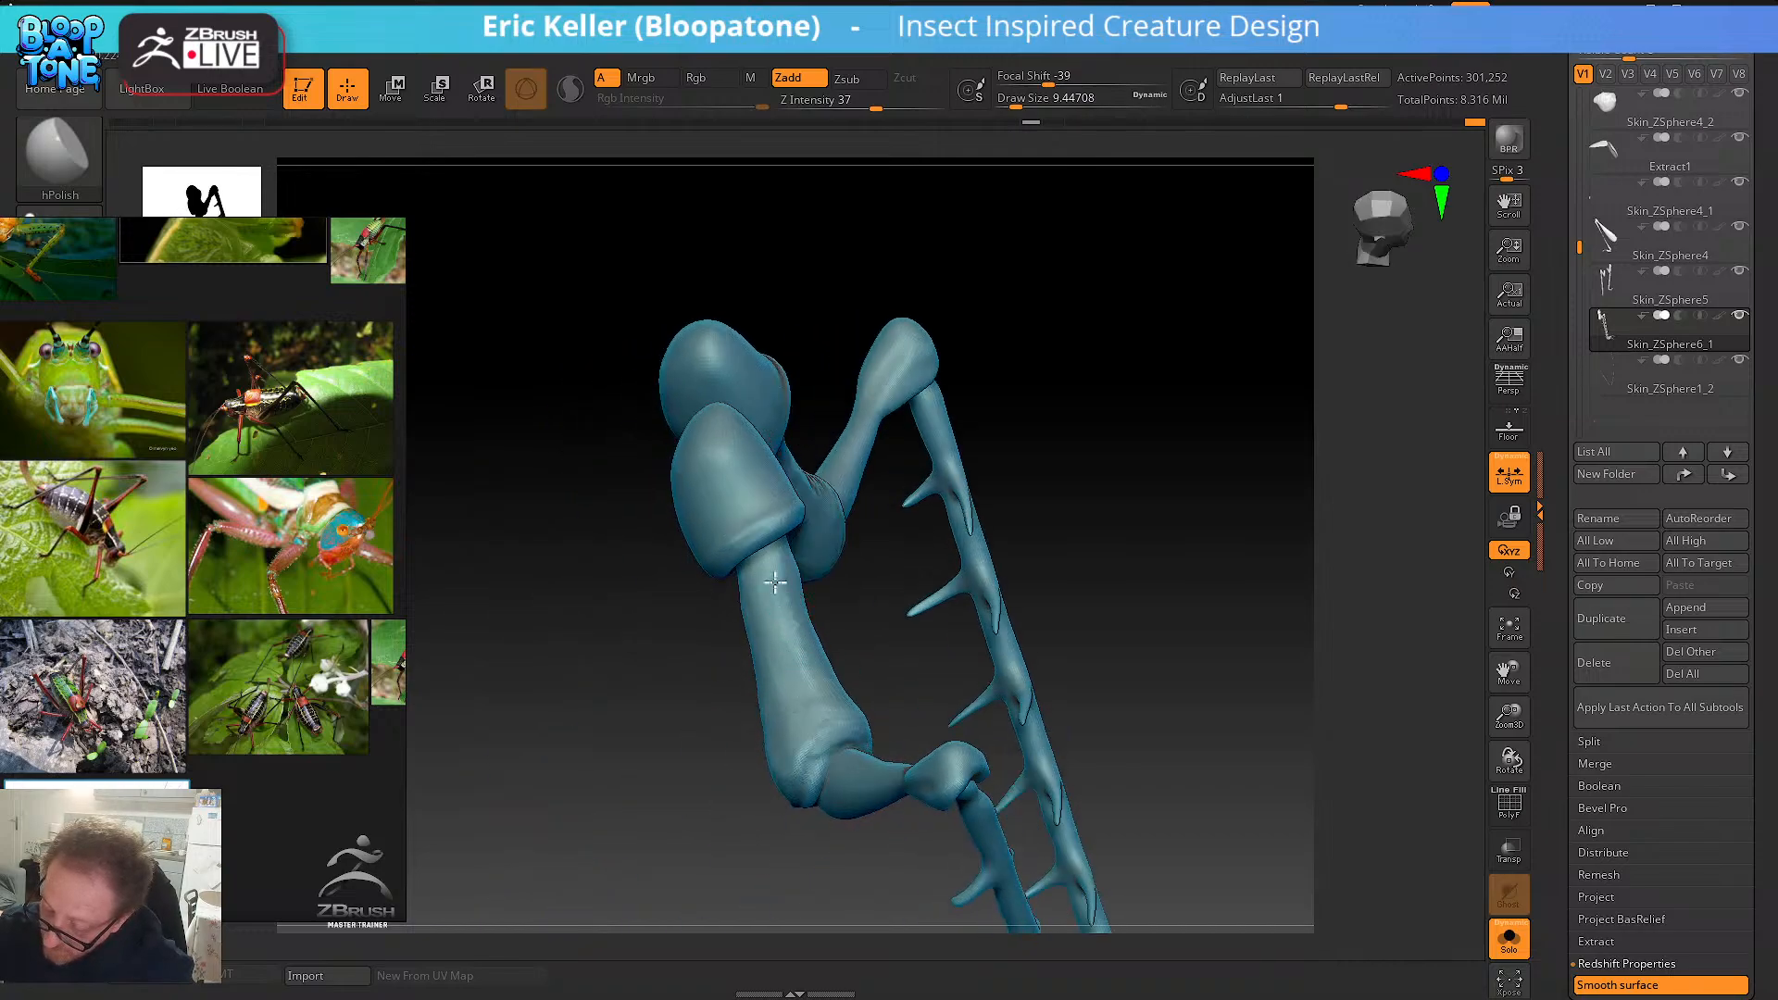
drag(792, 703, 794, 639)
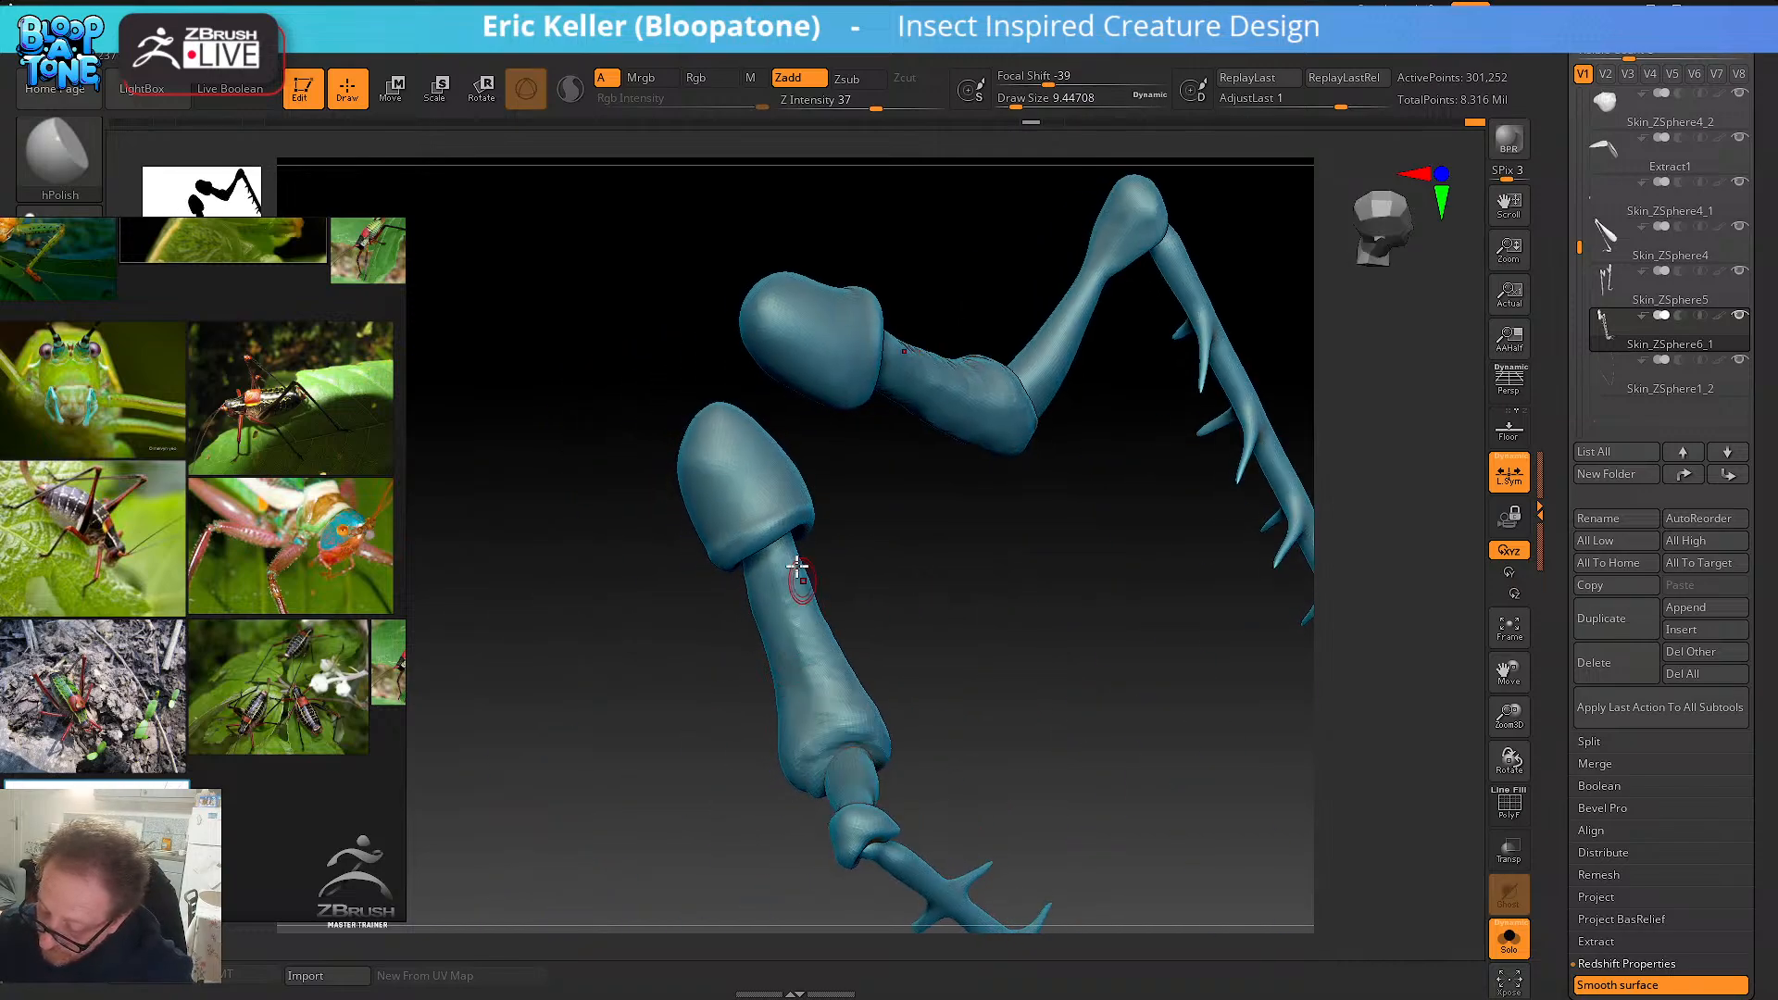
drag(797, 574, 806, 634)
mouse_move(794, 597)
shift+mouse_down()
mouse_move(813, 691)
mouse_move(834, 637)
shift+mouse_up()
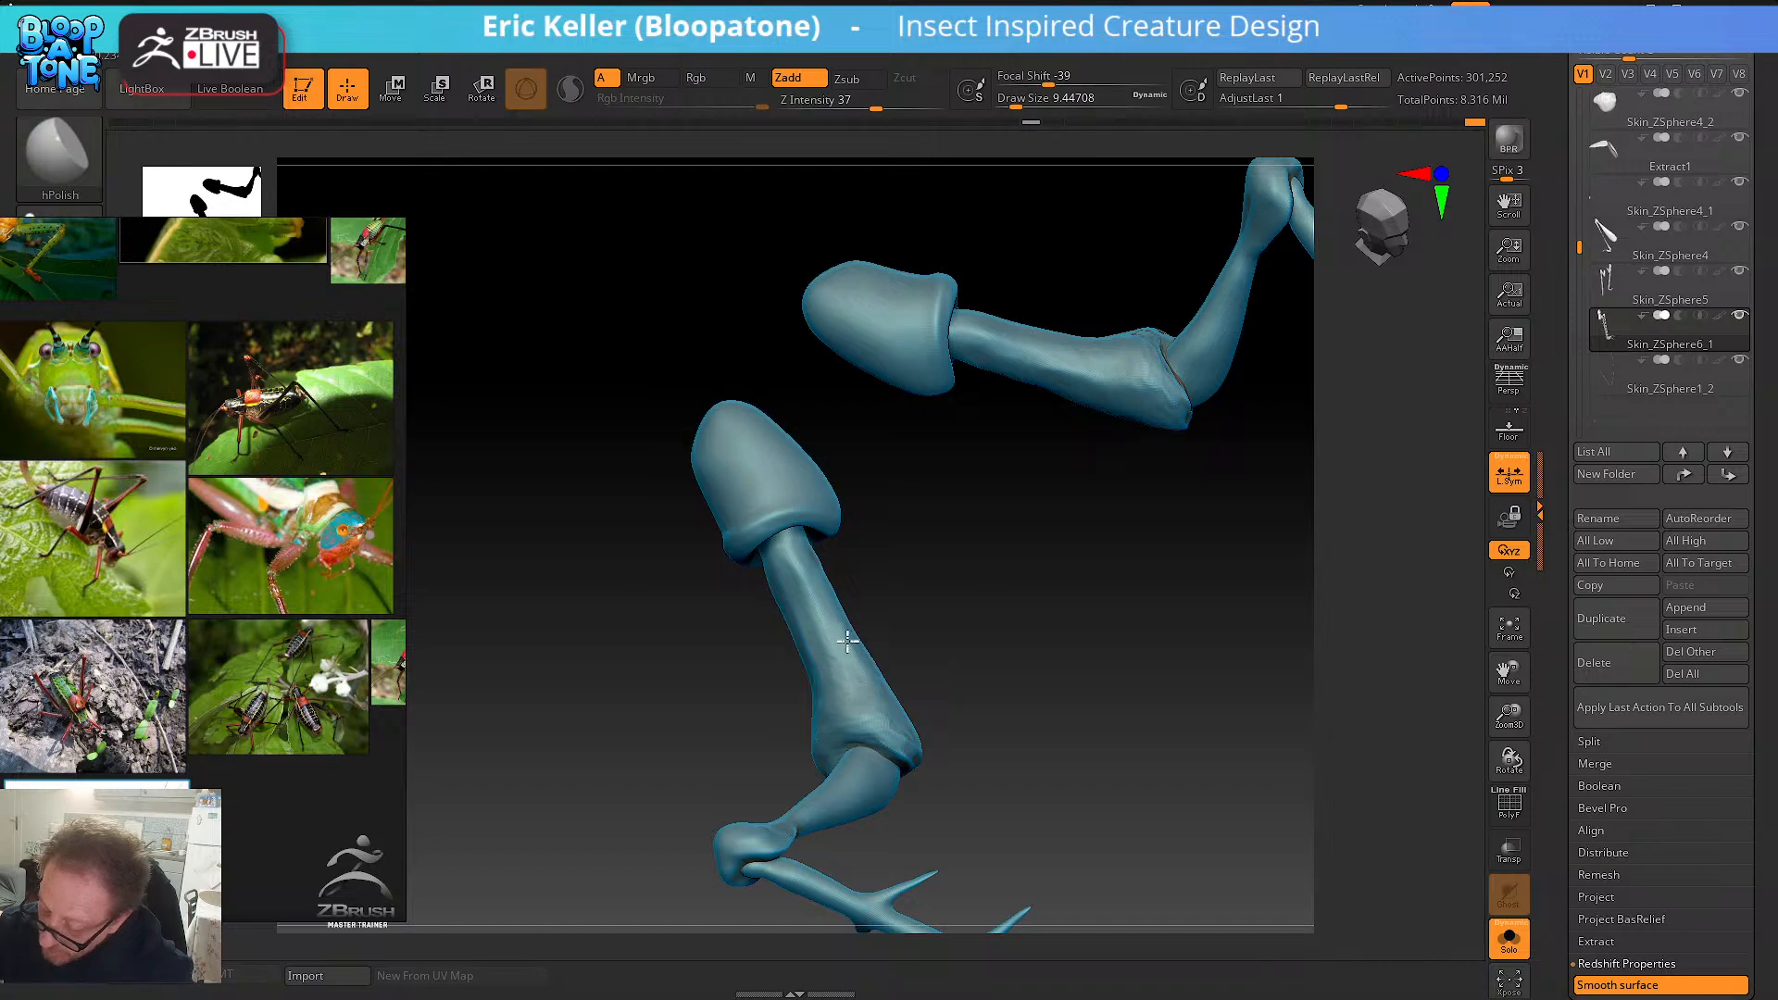
- Polish and smooth the remaining sides of the segment below the cap into cleaner planes down to the elbow
right_drag(917, 663, 846, 662)
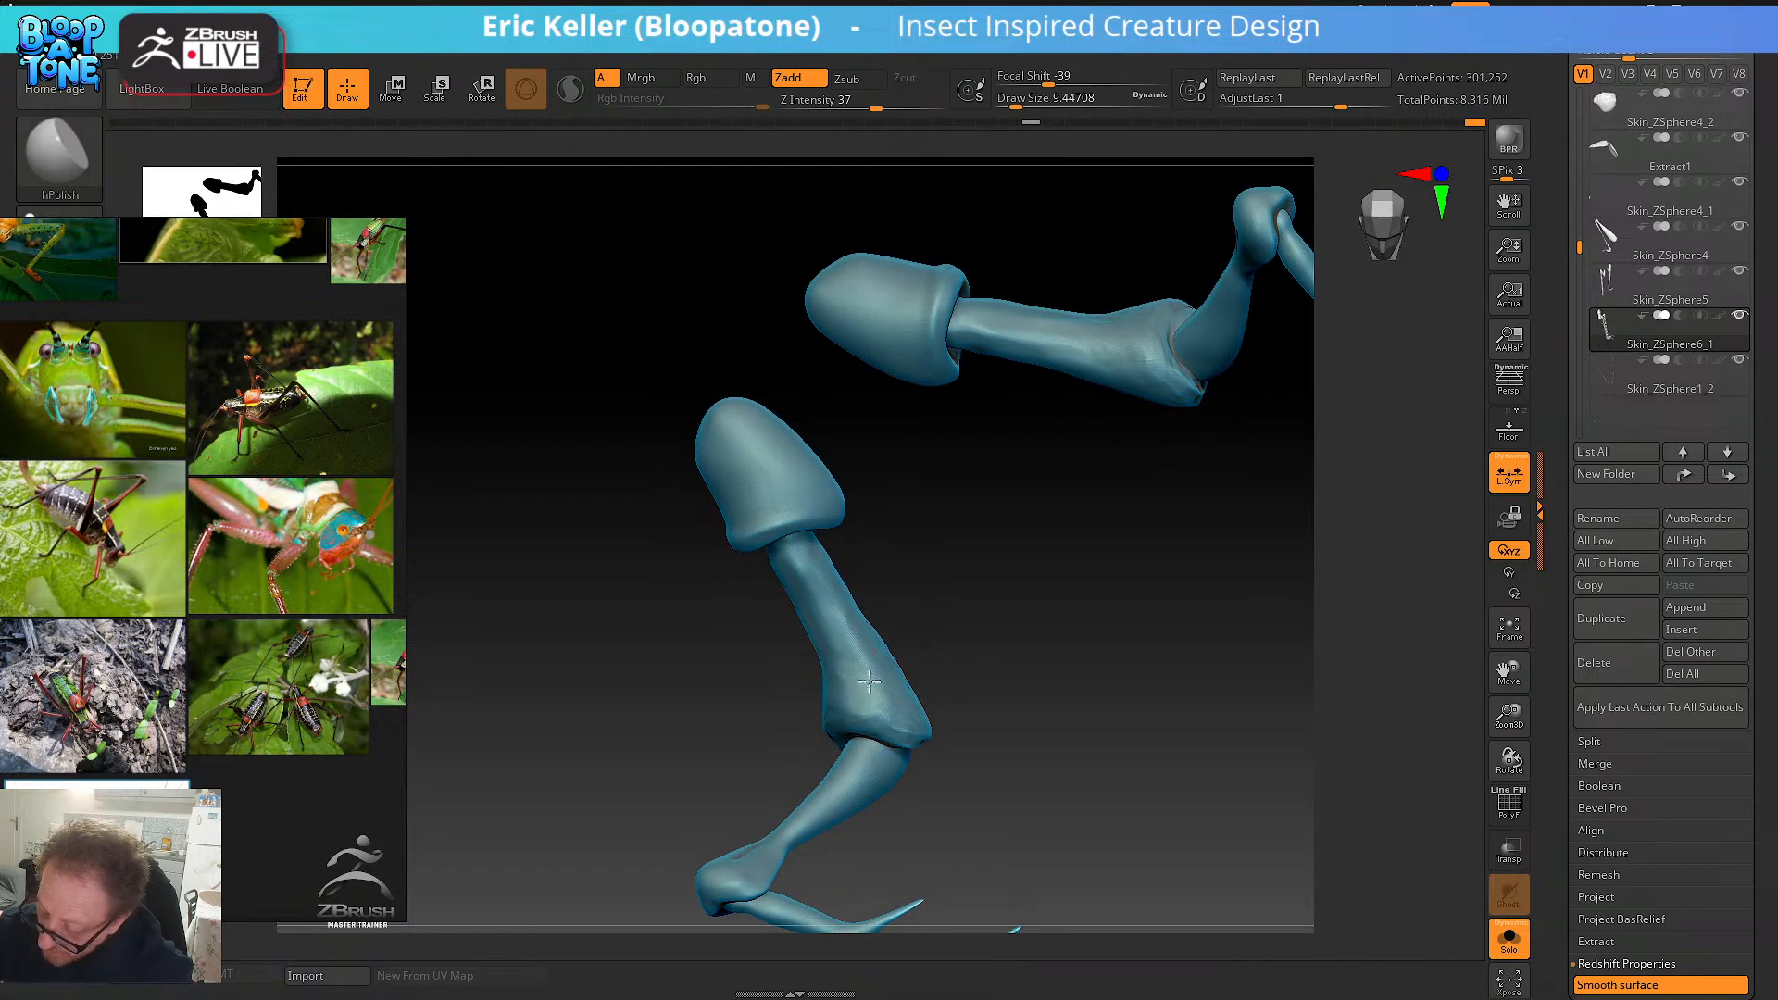
right_drag(902, 721, 822, 569)
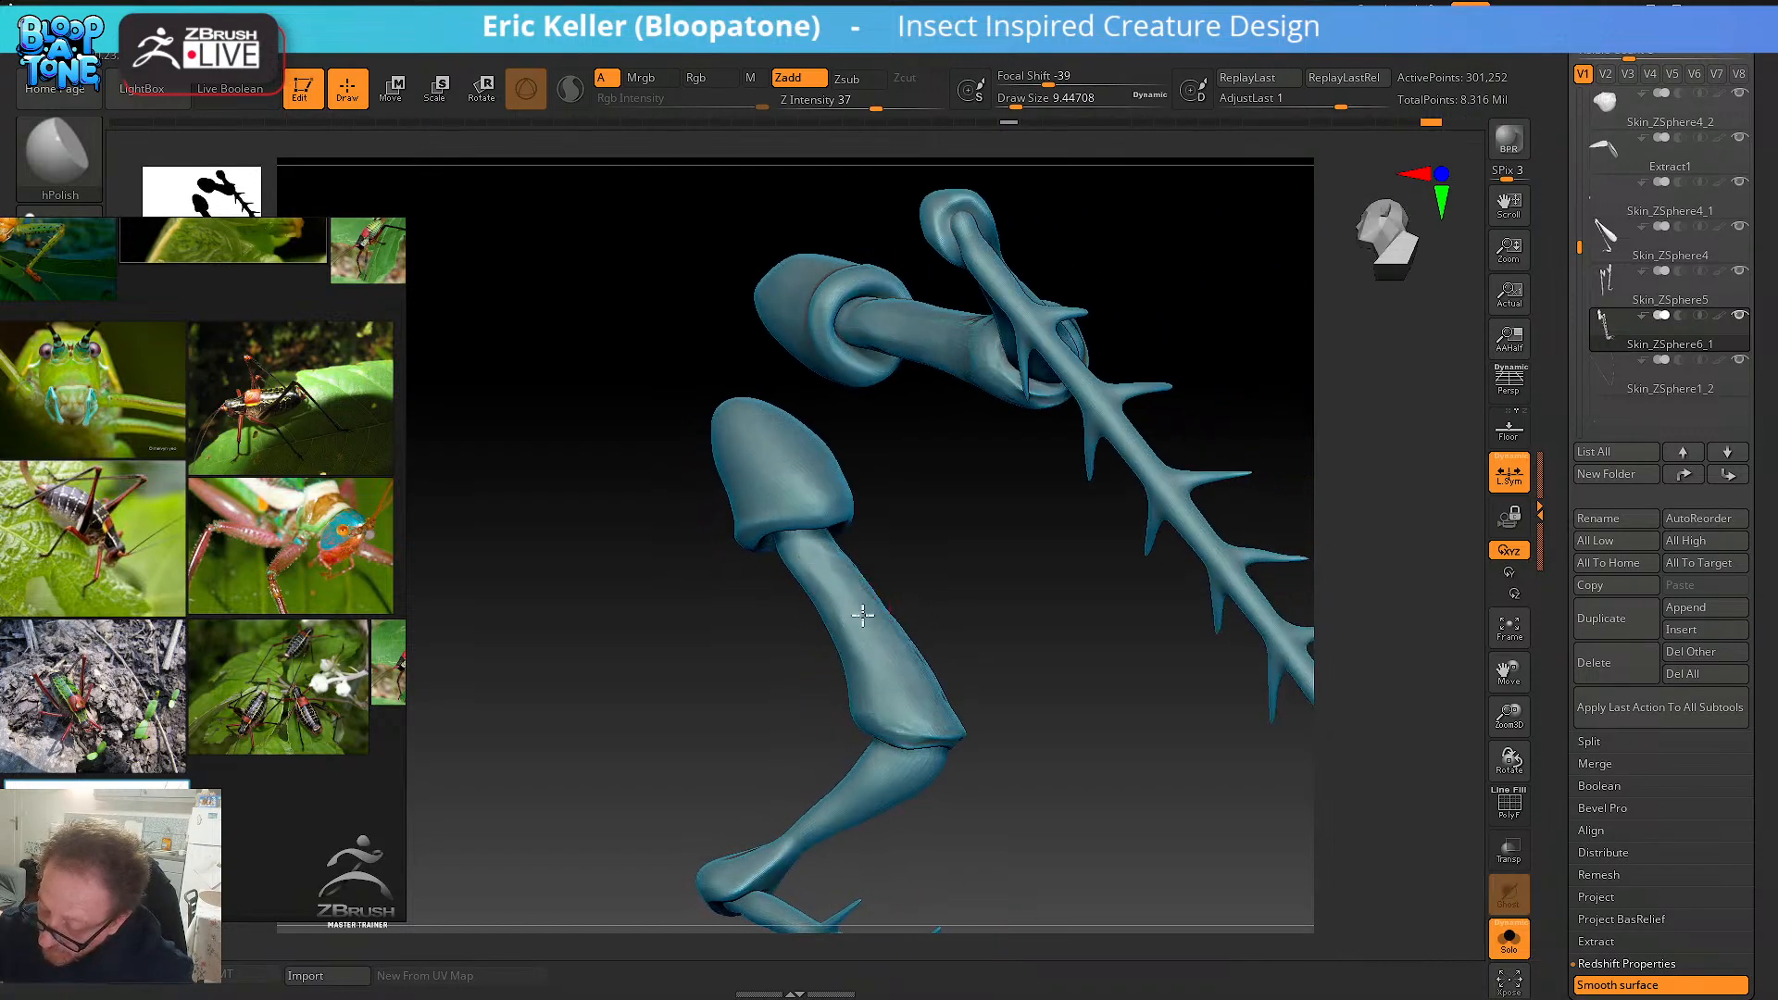
right_drag(917, 614, 882, 651)
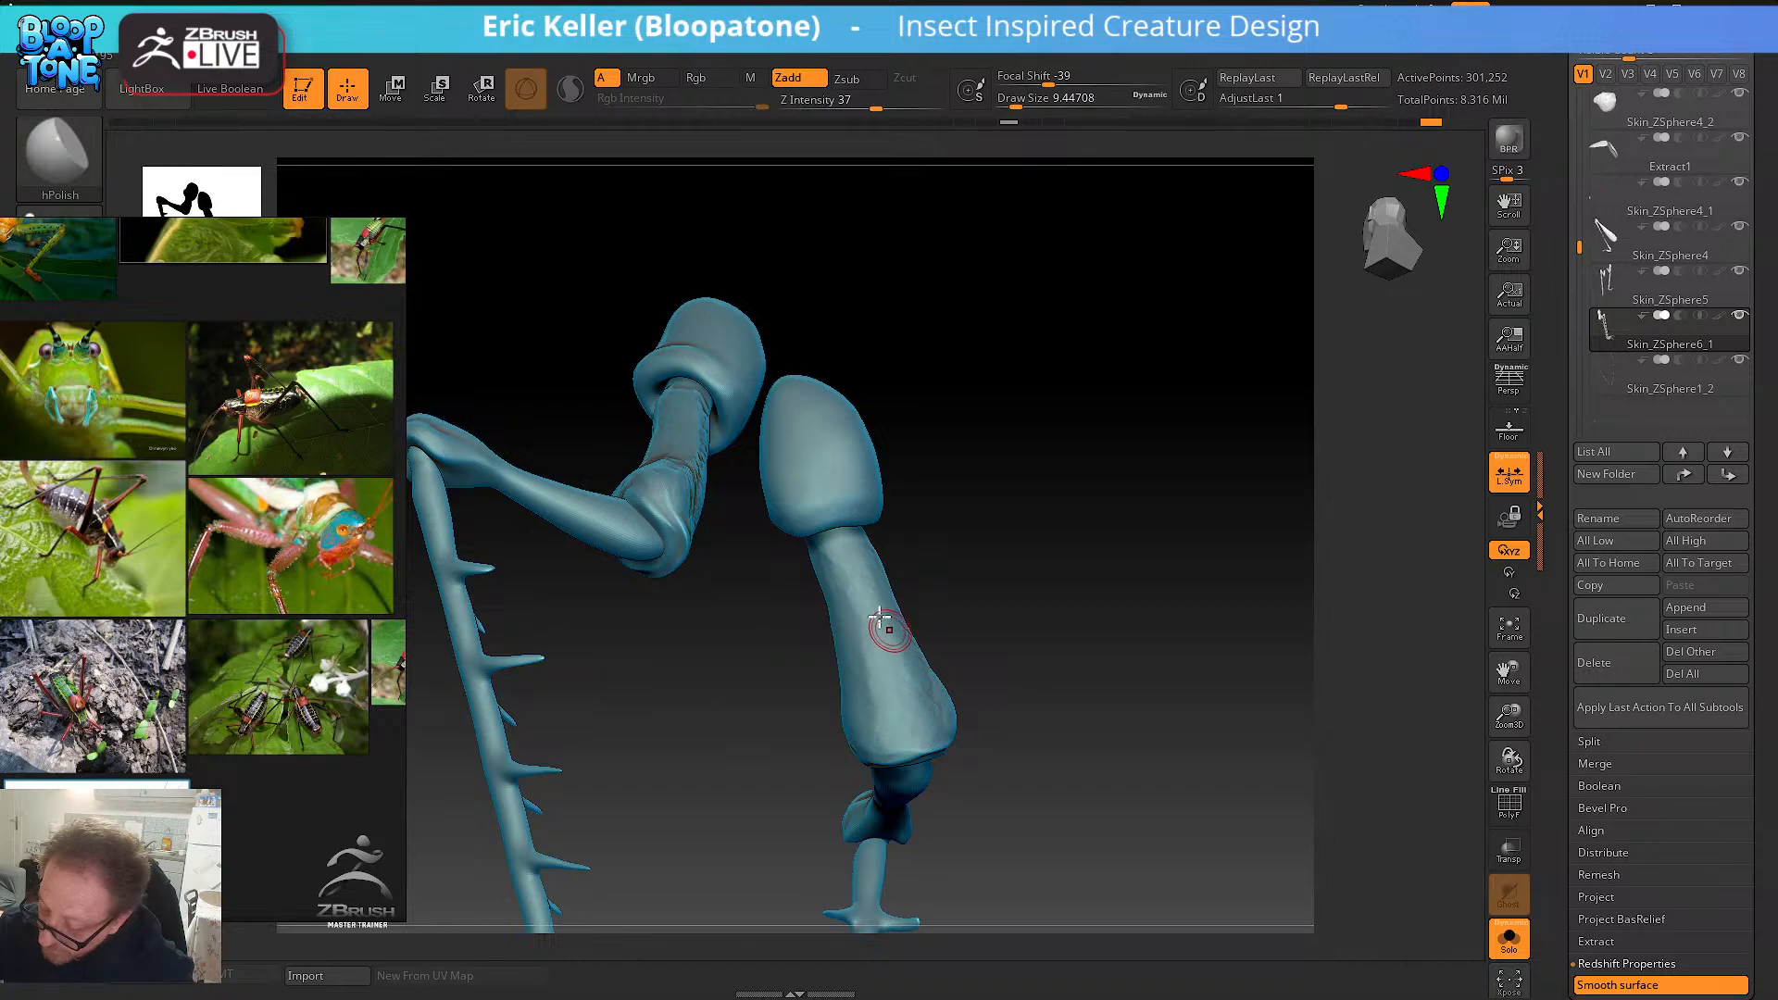
right_drag(868, 646, 886, 567)
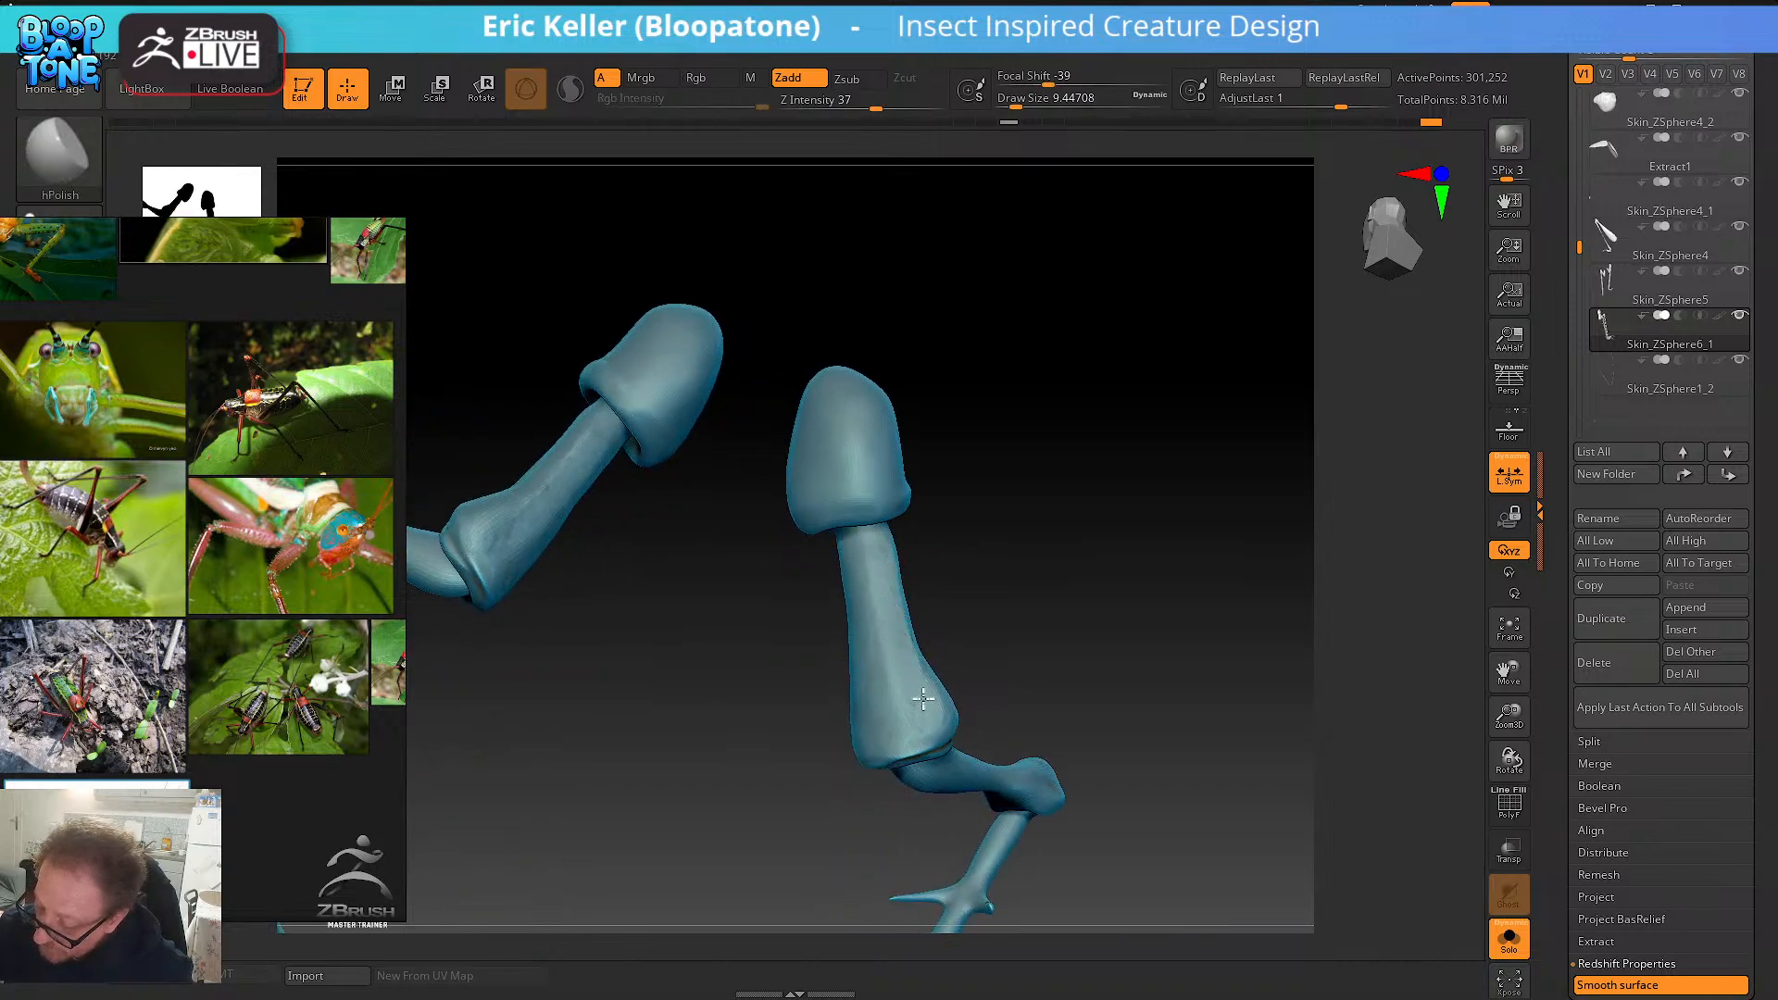
right_drag(885, 595, 925, 568)
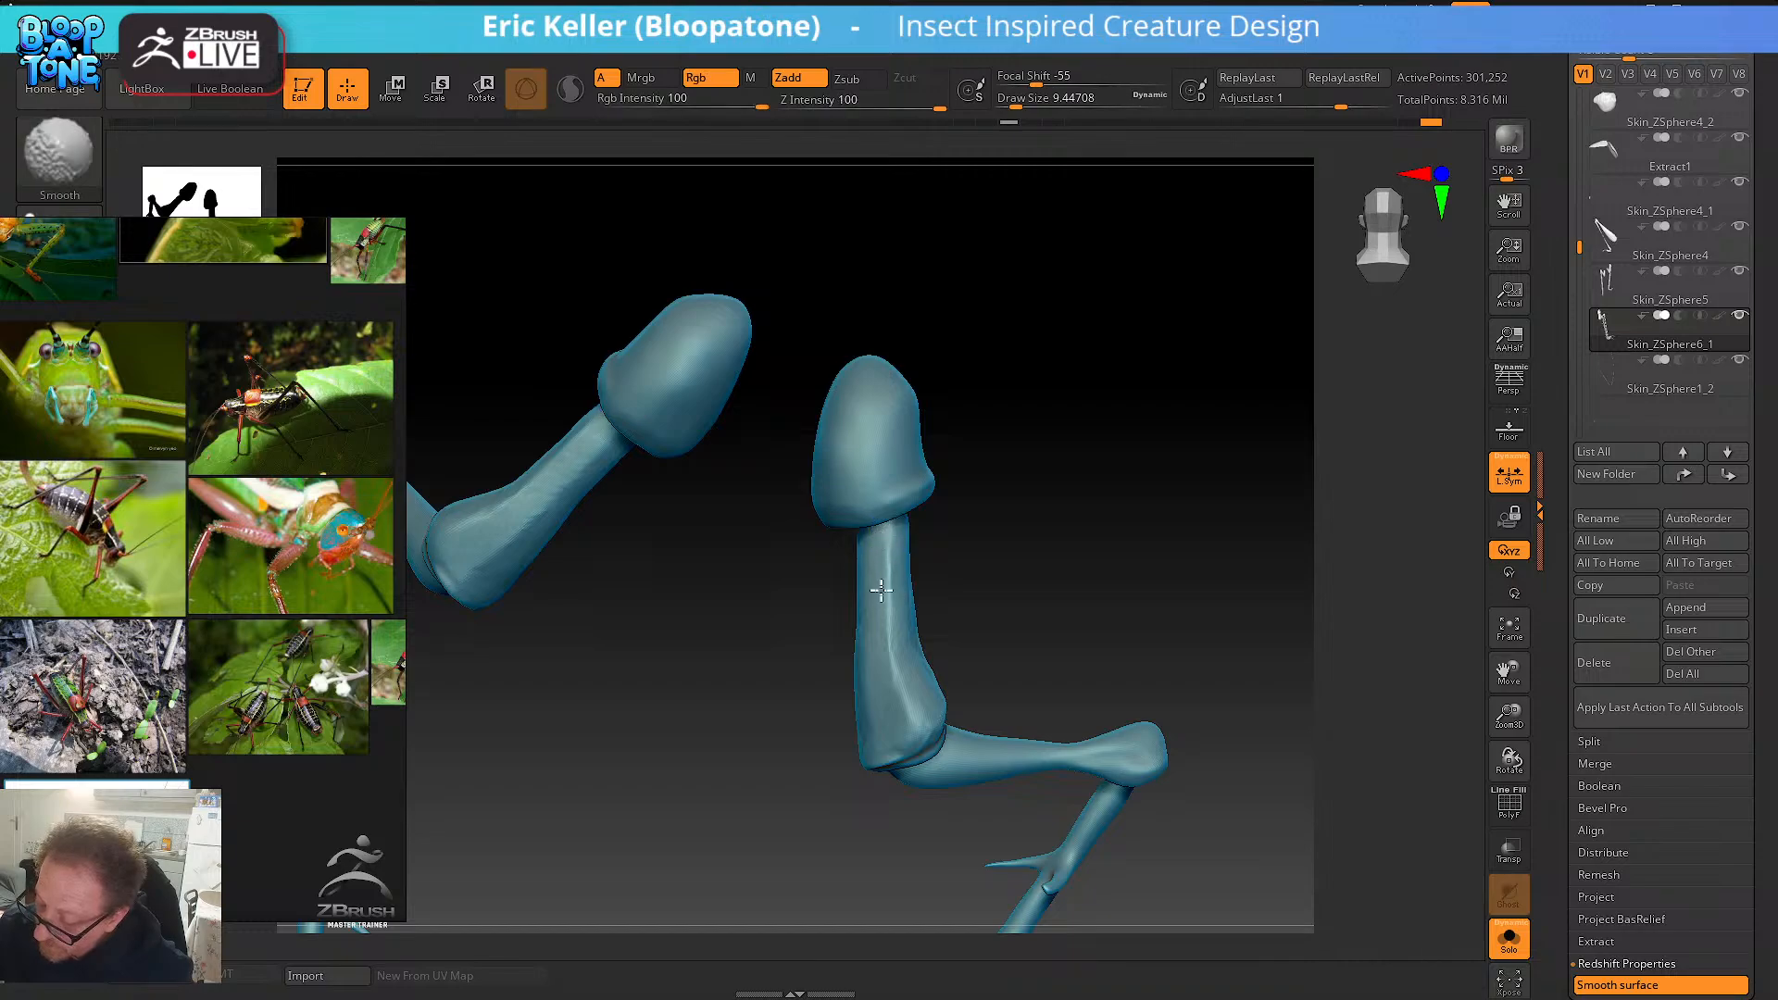
right_drag(871, 699, 897, 605)
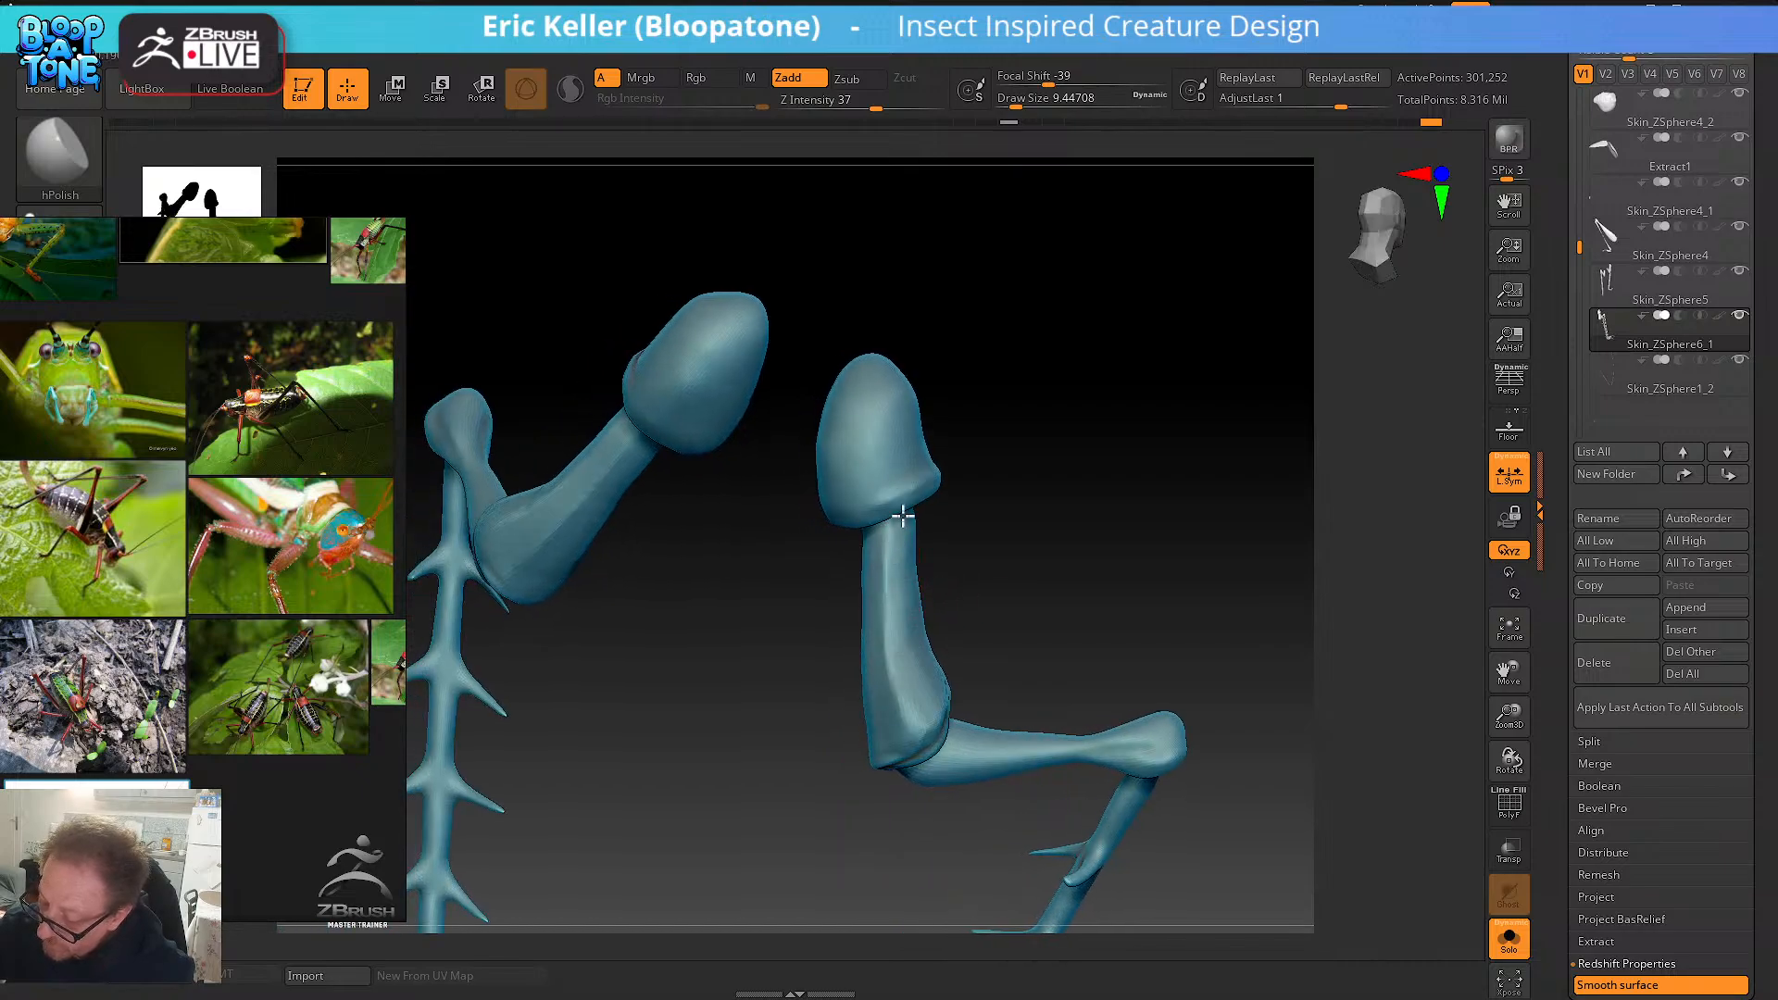
- Polish the rounded cap and its rim over the upper leg segment with the hPolish brush, working around all sides
right_drag(976, 543, 920, 517)
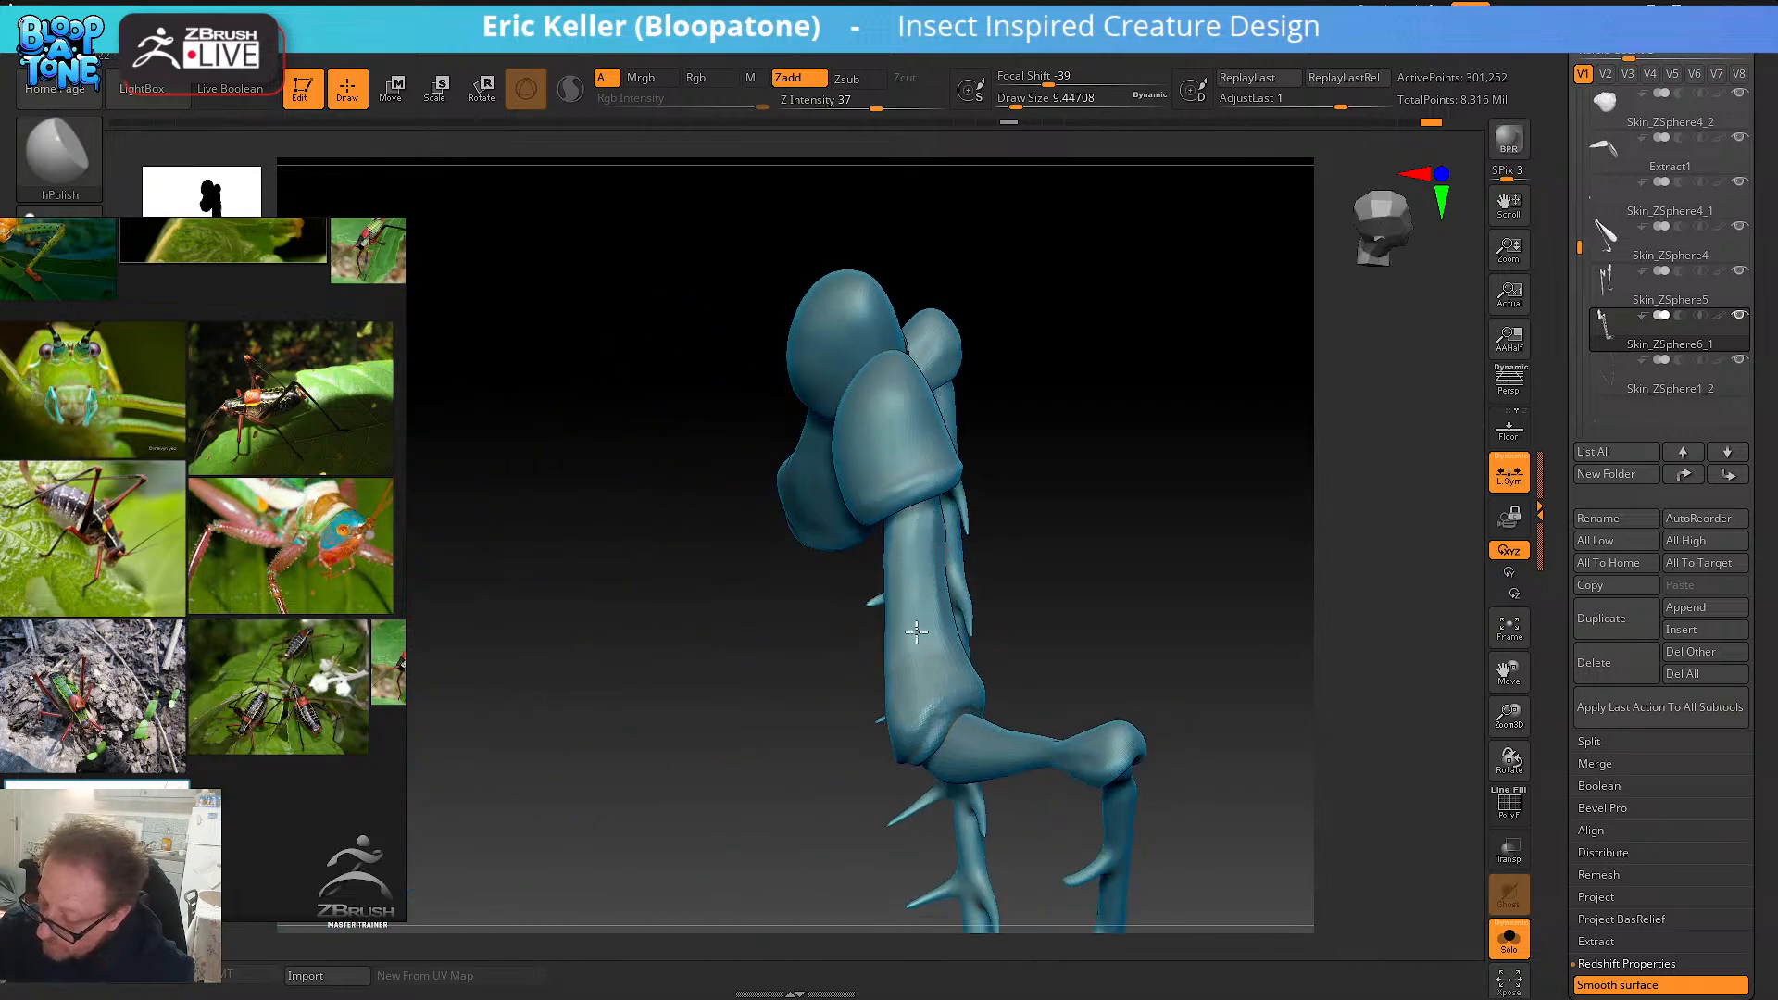
right_drag(925, 715, 935, 582)
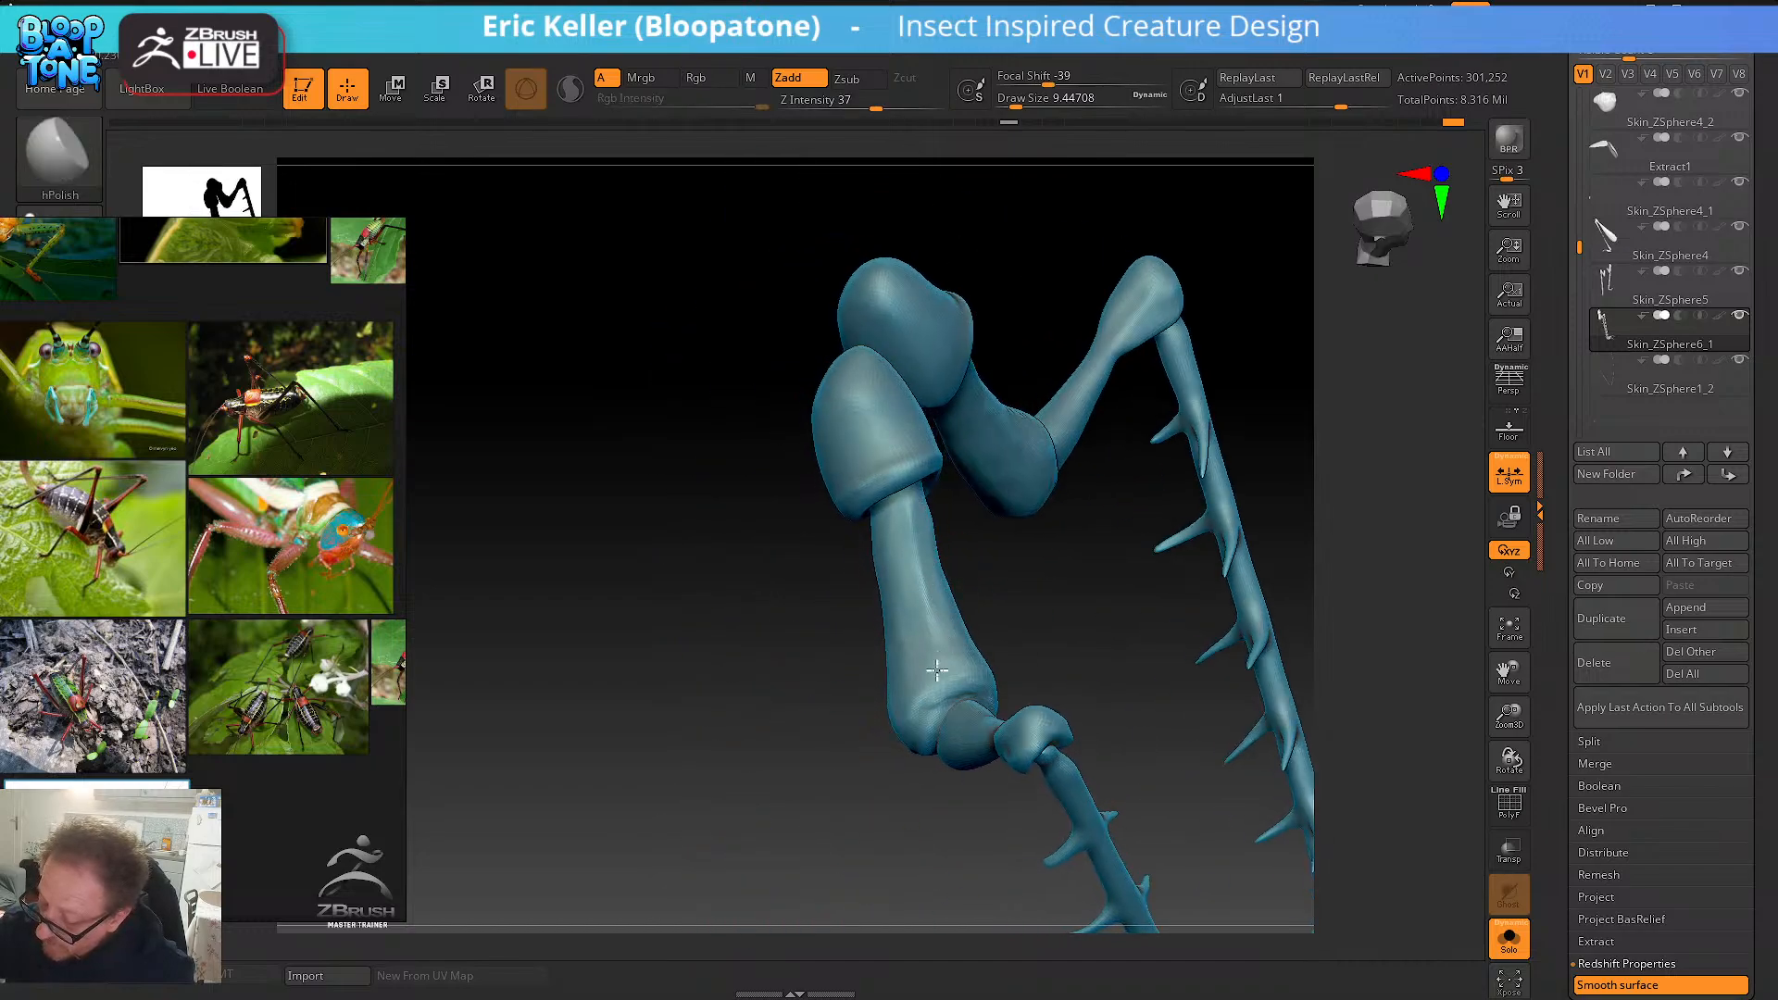
alt+right_drag(977, 562, 992, 686)
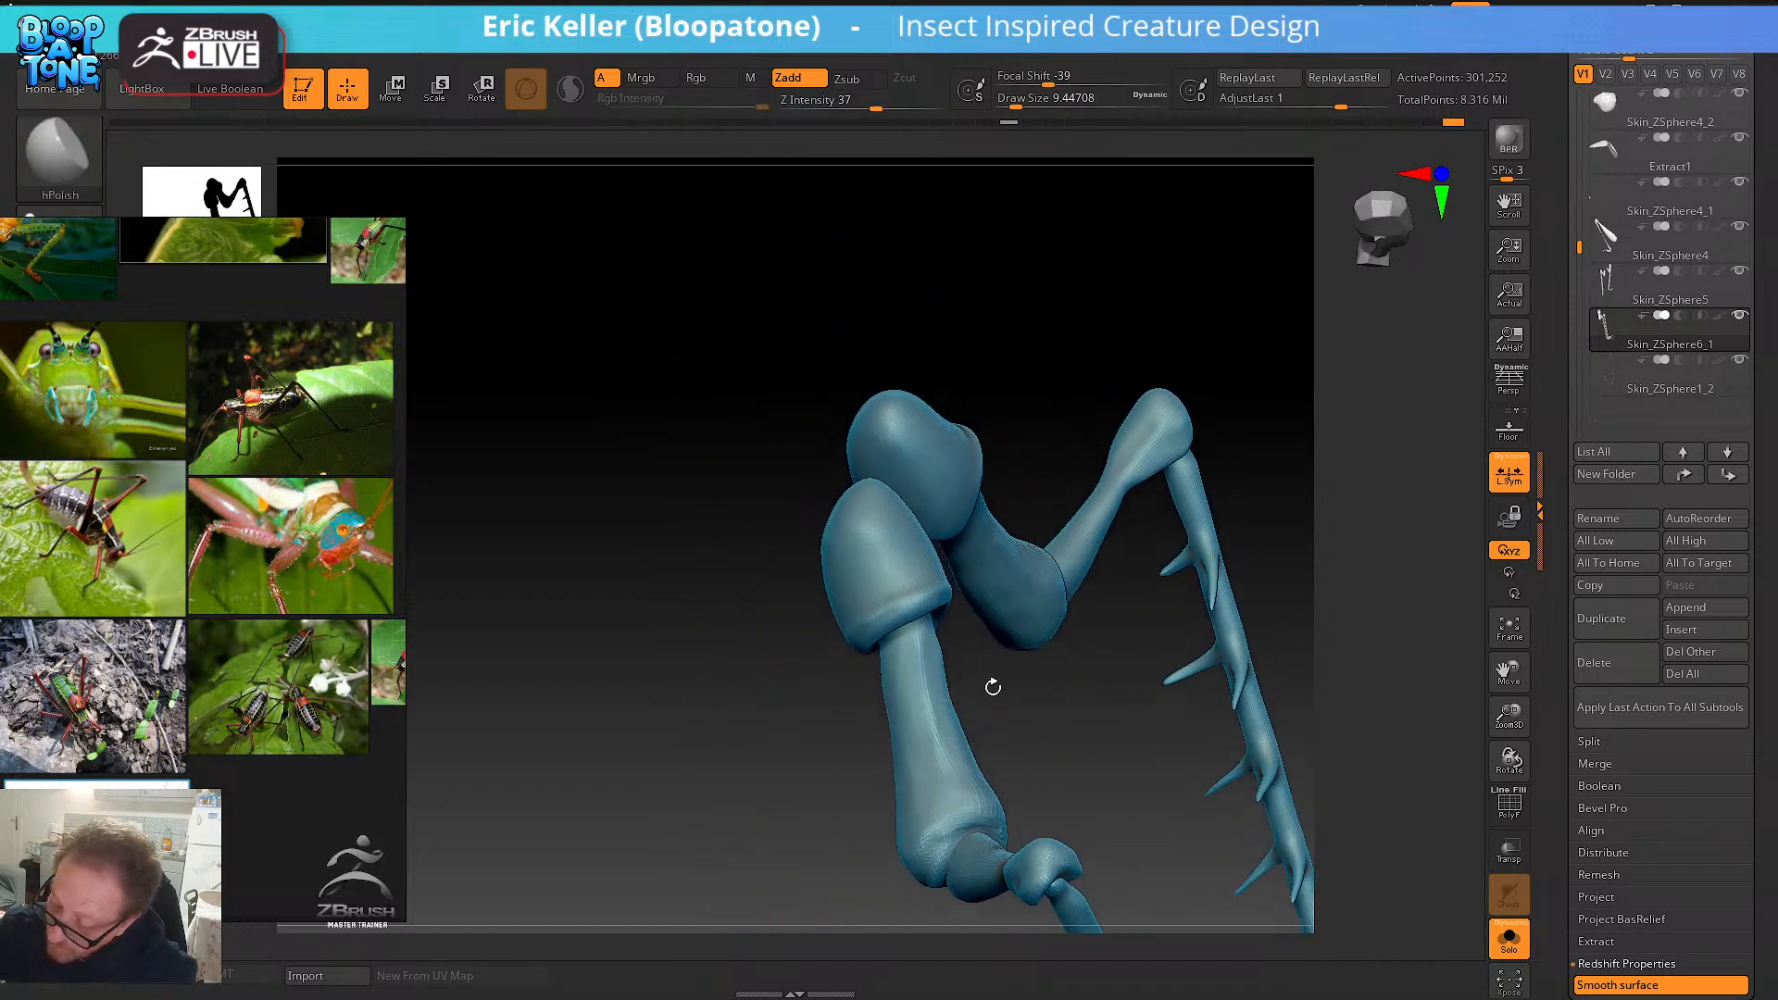
right_drag(865, 647, 950, 609)
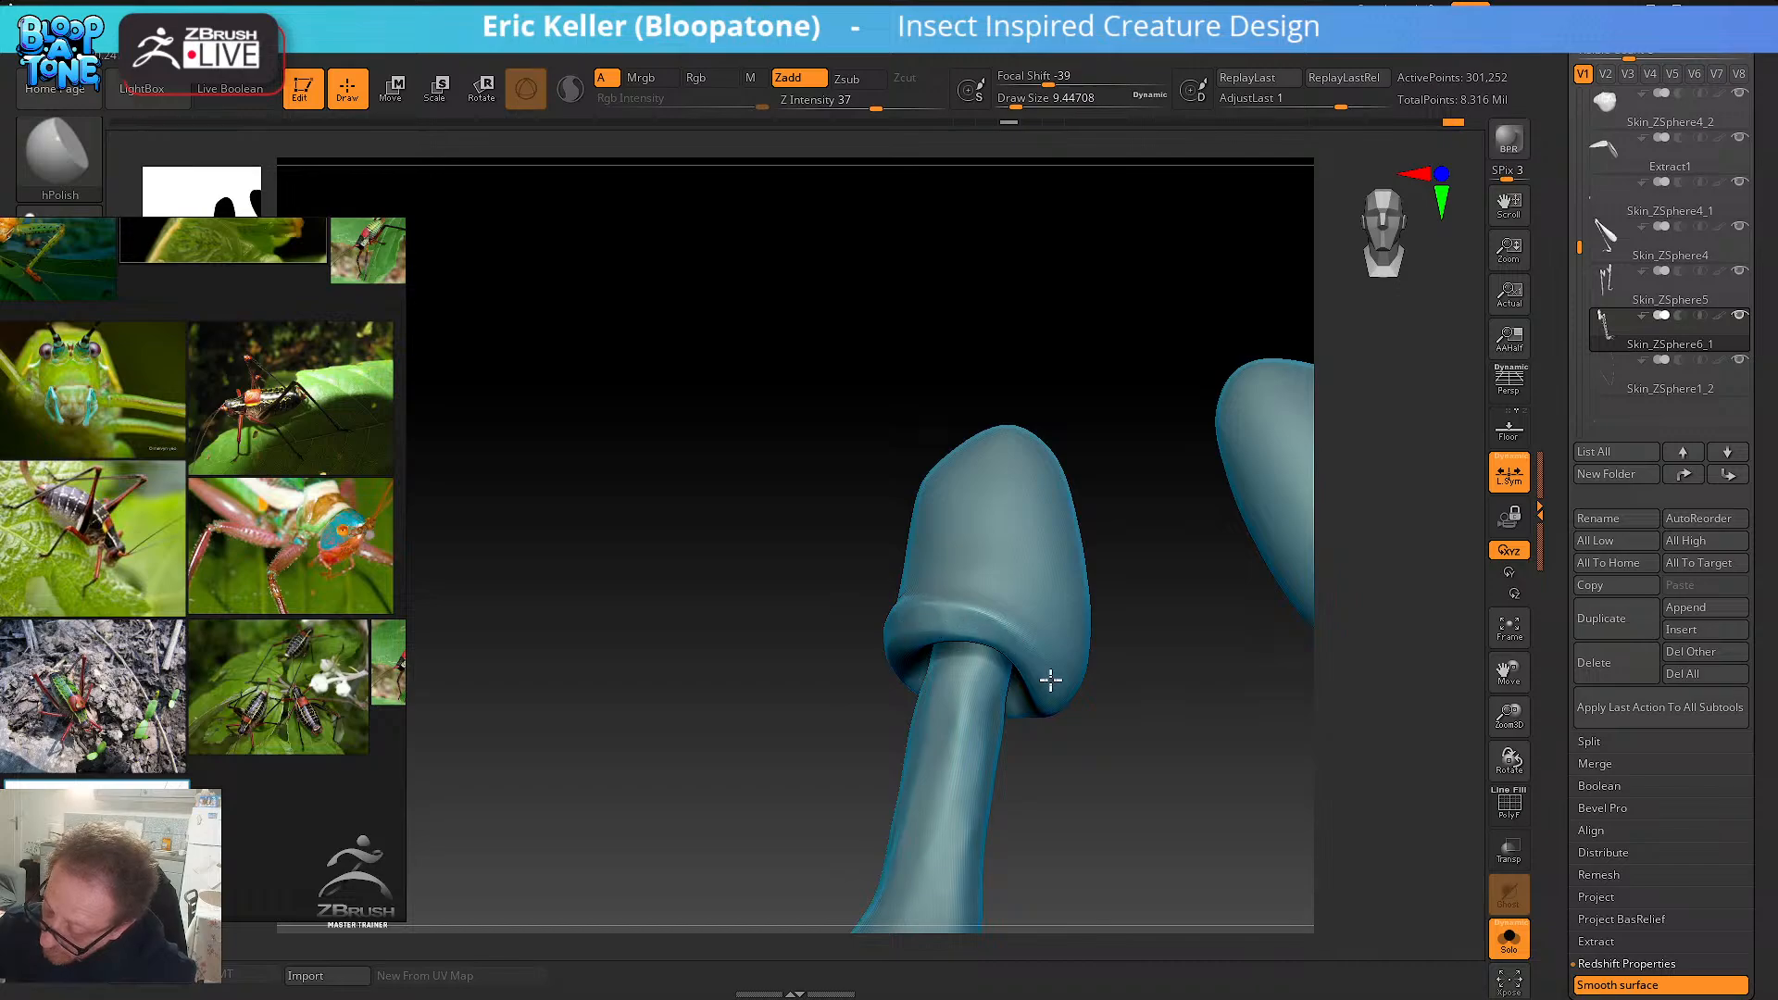
right_drag(1091, 735, 952, 645)
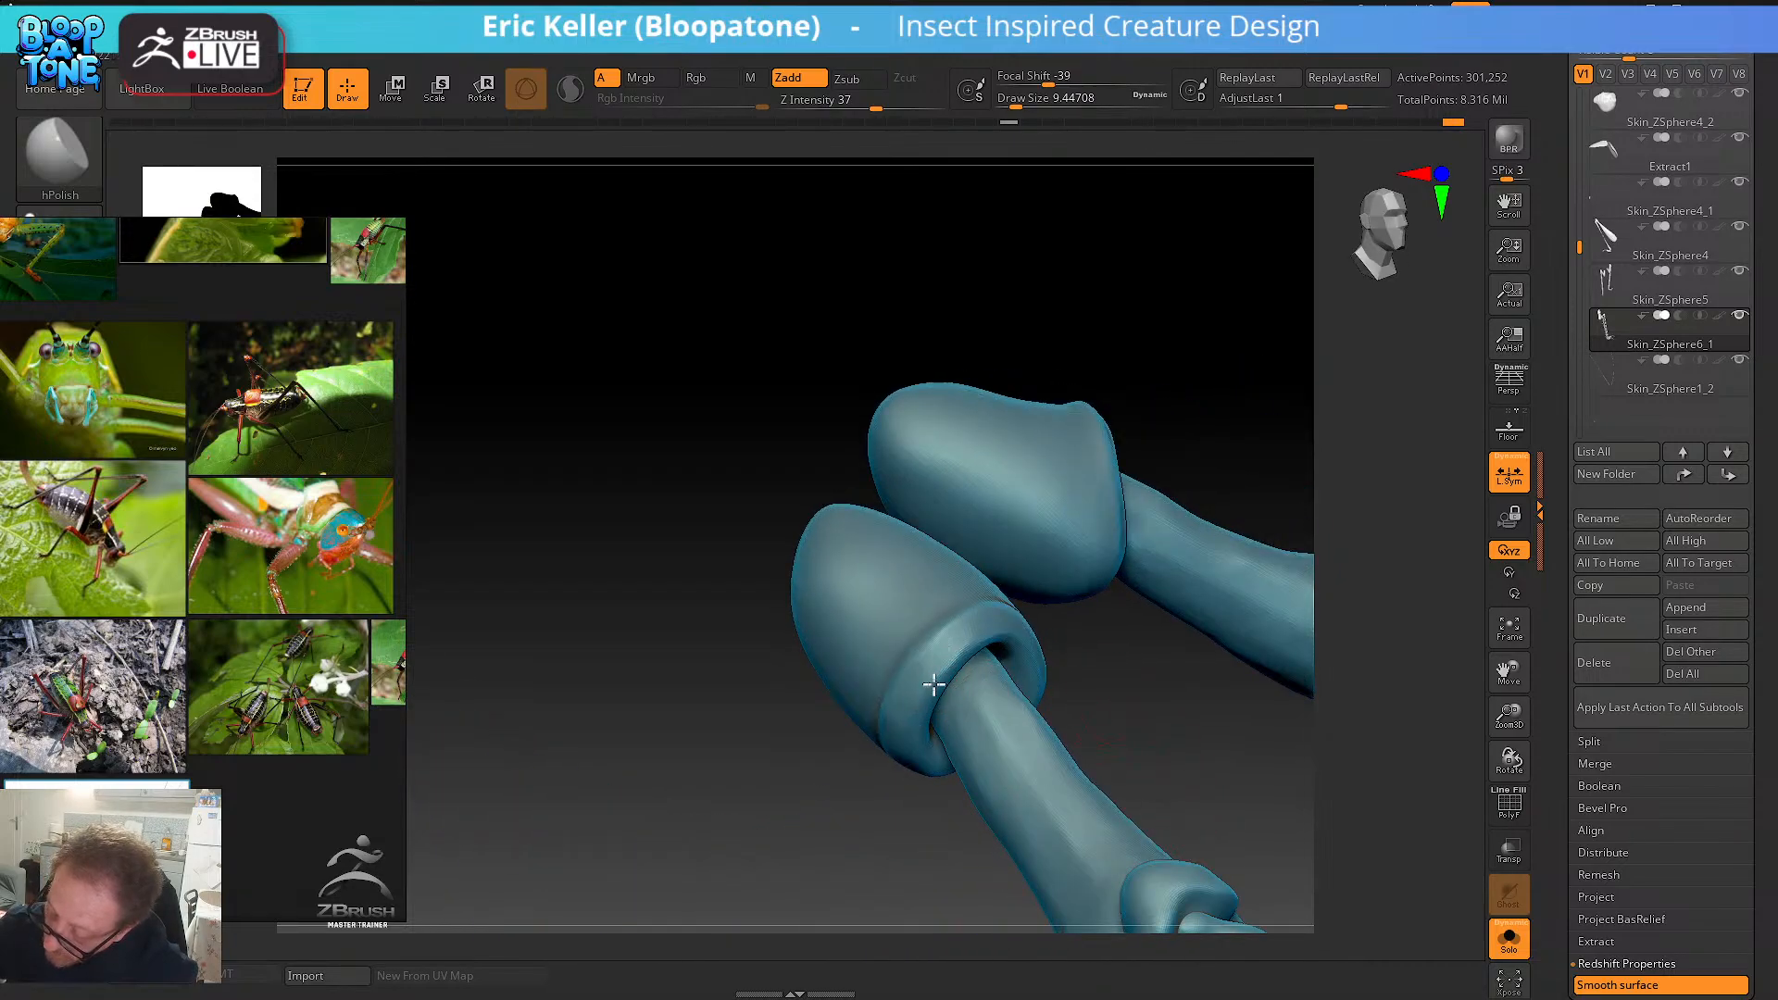
mouse_move(920, 703)
right_down()
mouse_move(929, 782)
mouse_move(909, 715)
right_up()
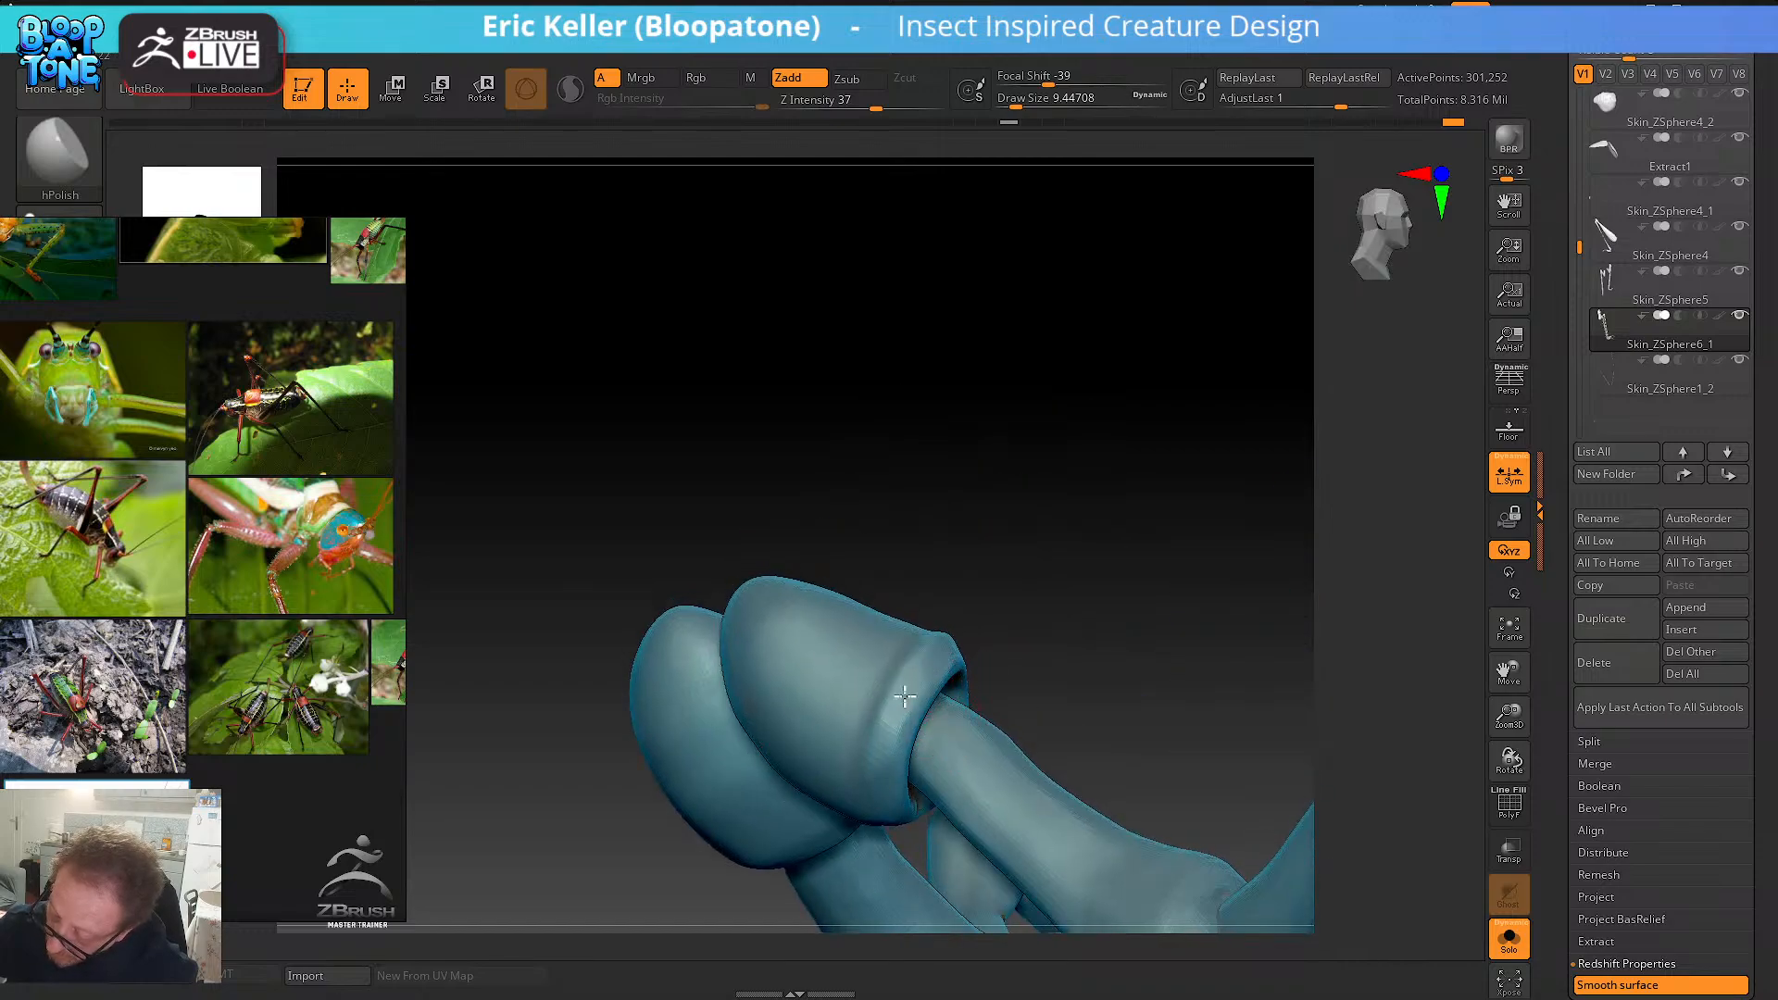
mouse_move(1029, 614)
right_down()
mouse_move(954, 650)
mouse_move(1064, 738)
mouse_move(1056, 633)
right_up()
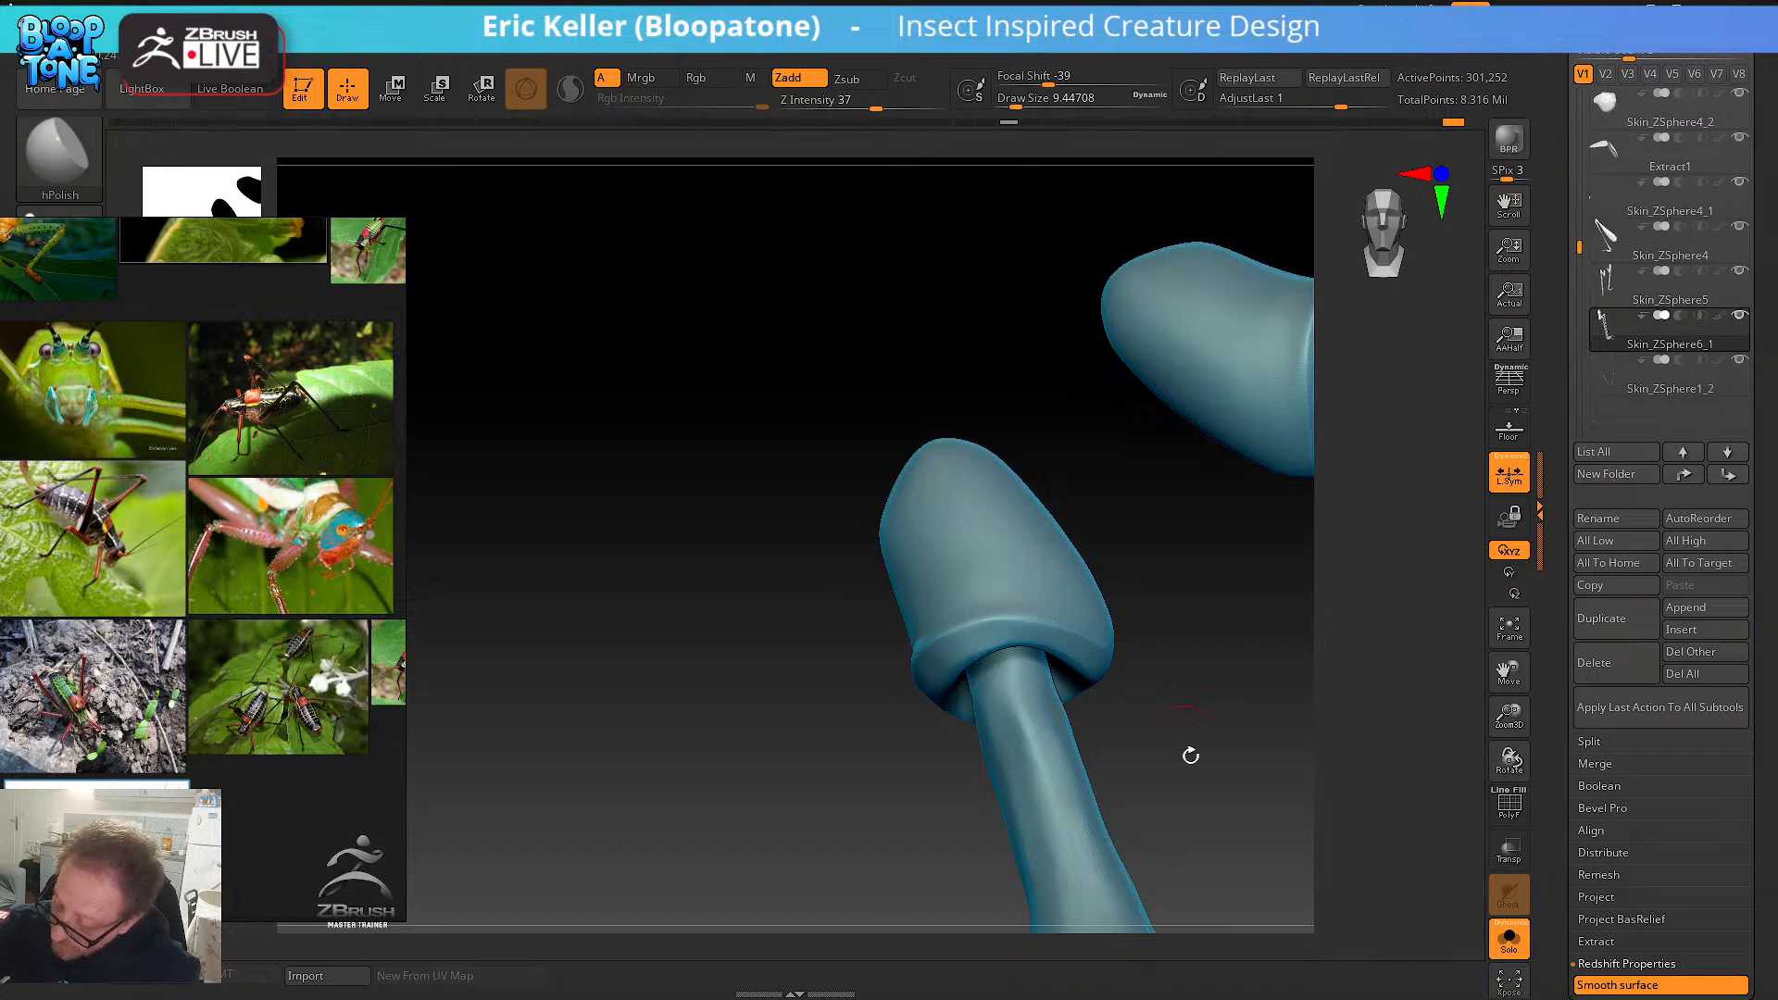
- Flatten and polish the flared lower end of the upper segment where it overlaps the elbow joint
alt+right_drag(1191, 756, 965, 622)
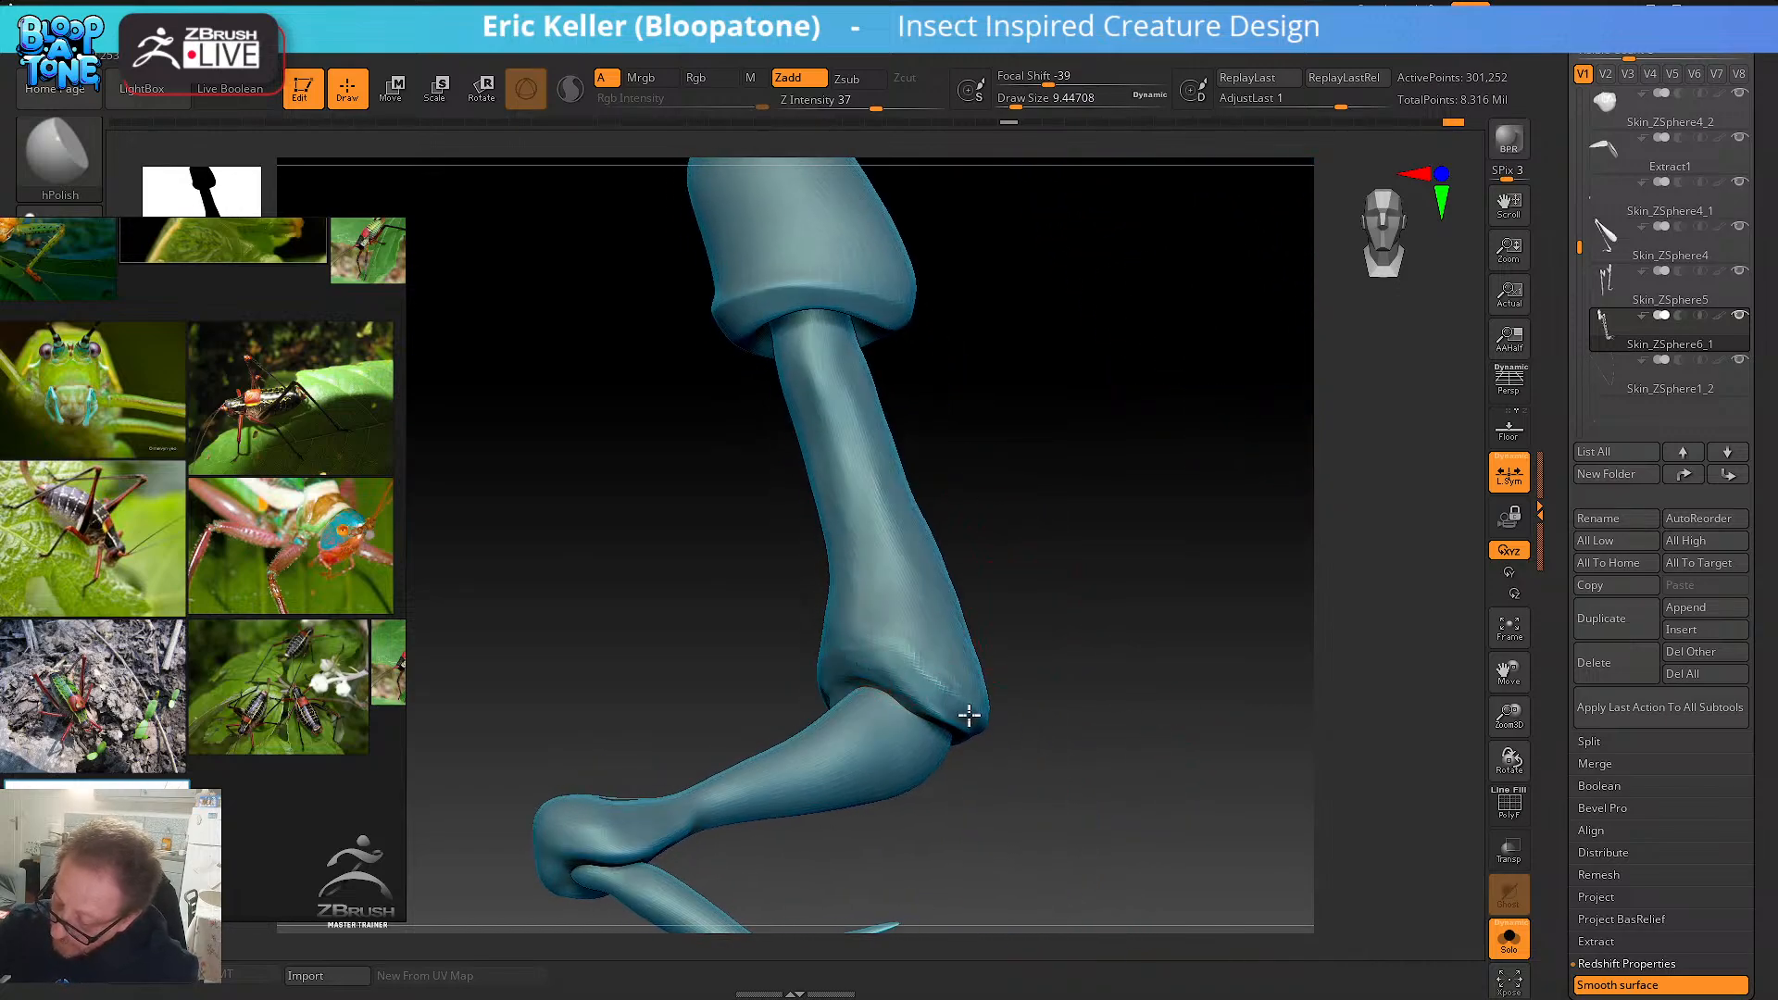
right_drag(963, 665, 991, 620)
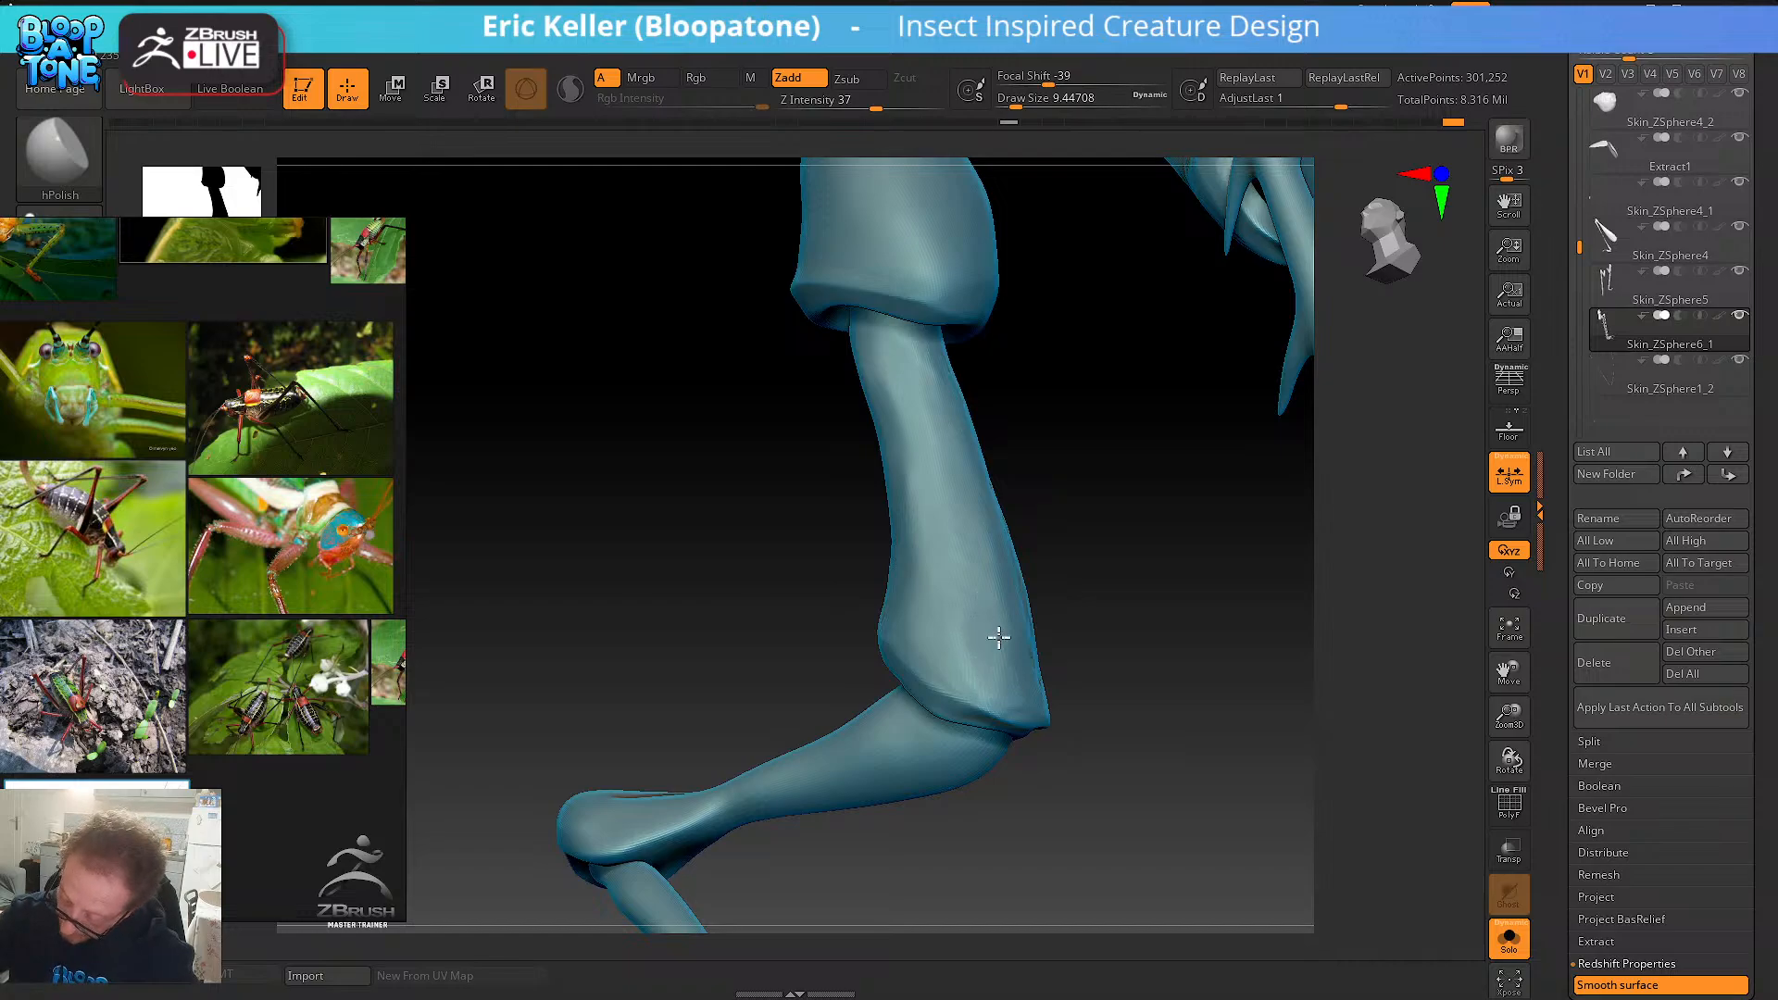
right_drag(972, 617, 1040, 707)
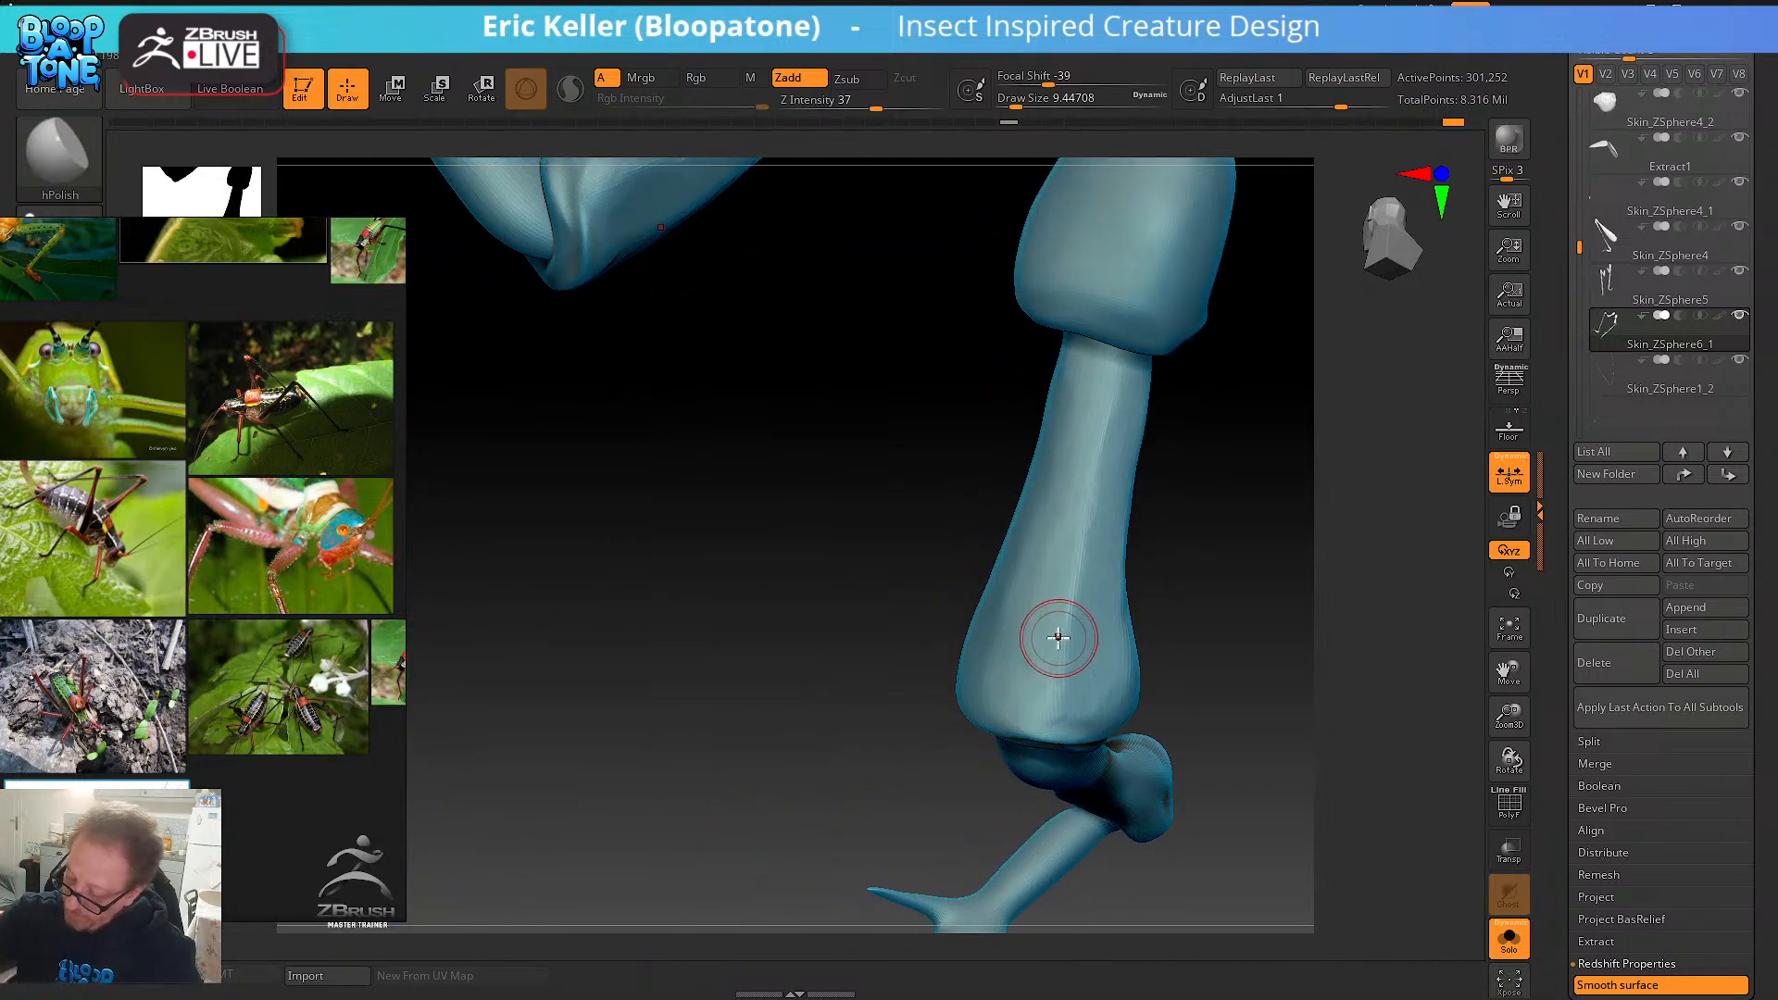
right_drag(1146, 571, 998, 657)
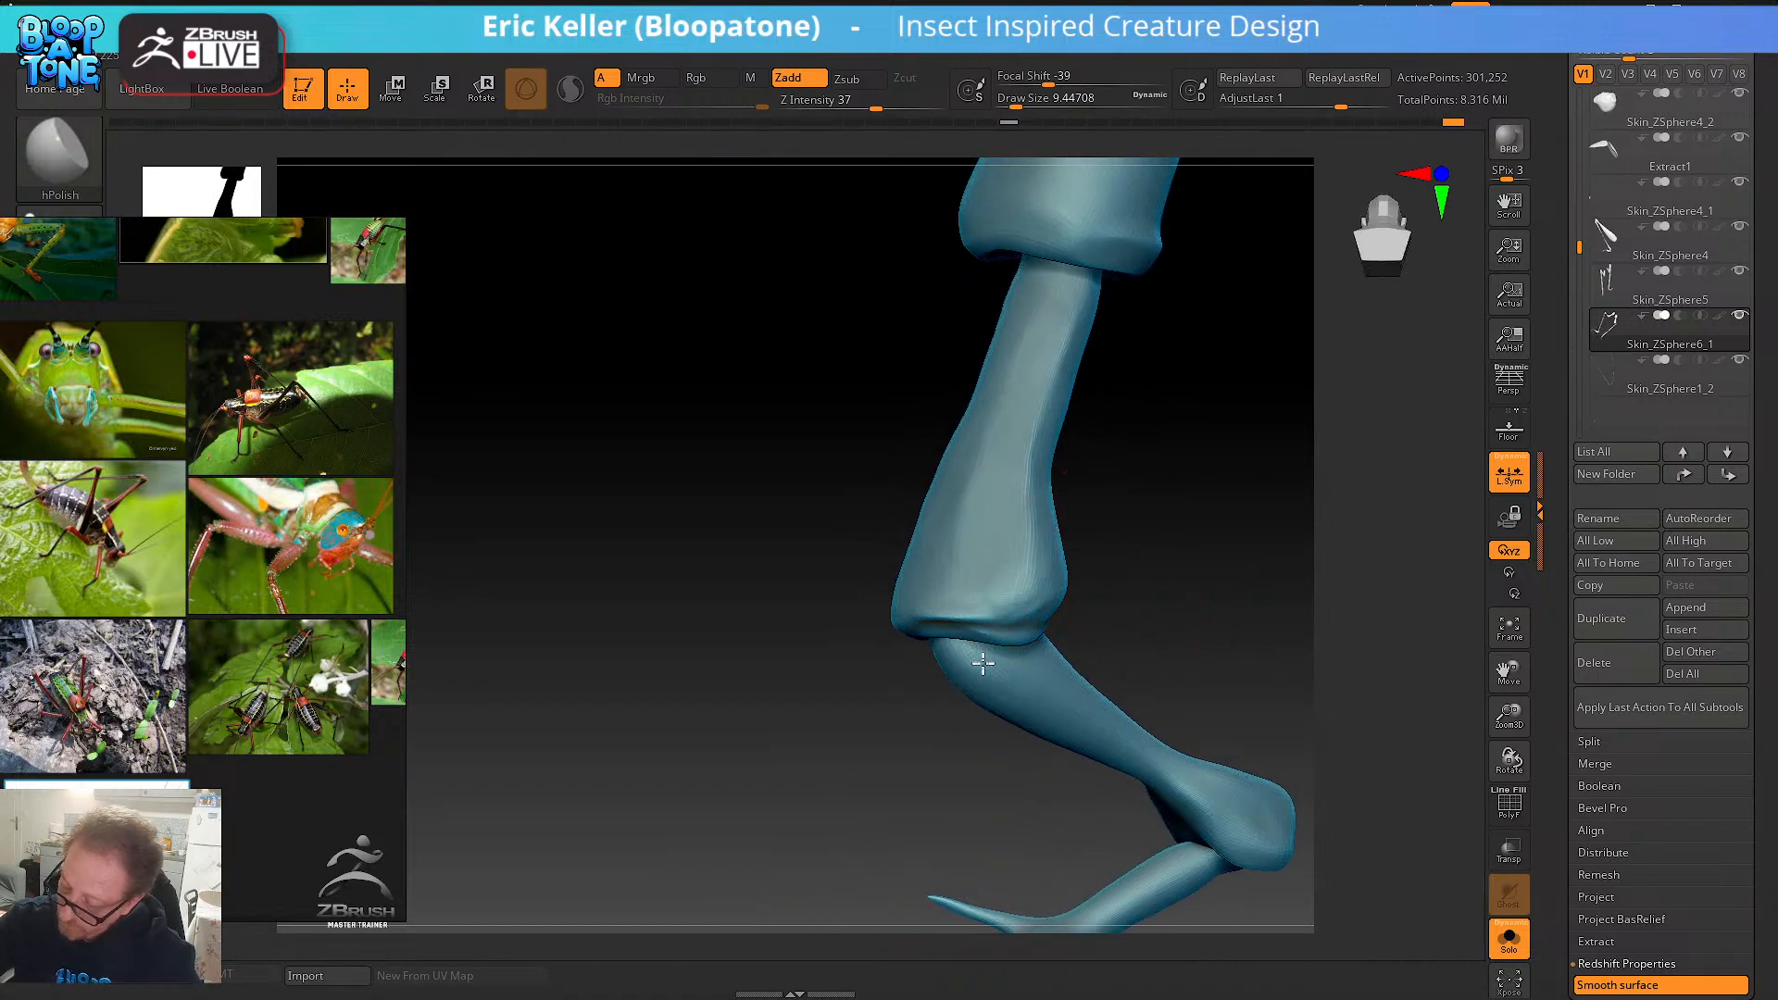
- Polish the slender segment below the elbow down to its knobbed end, enlarging the hPolish draw size to about 20
right_drag(1195, 740, 1104, 736)
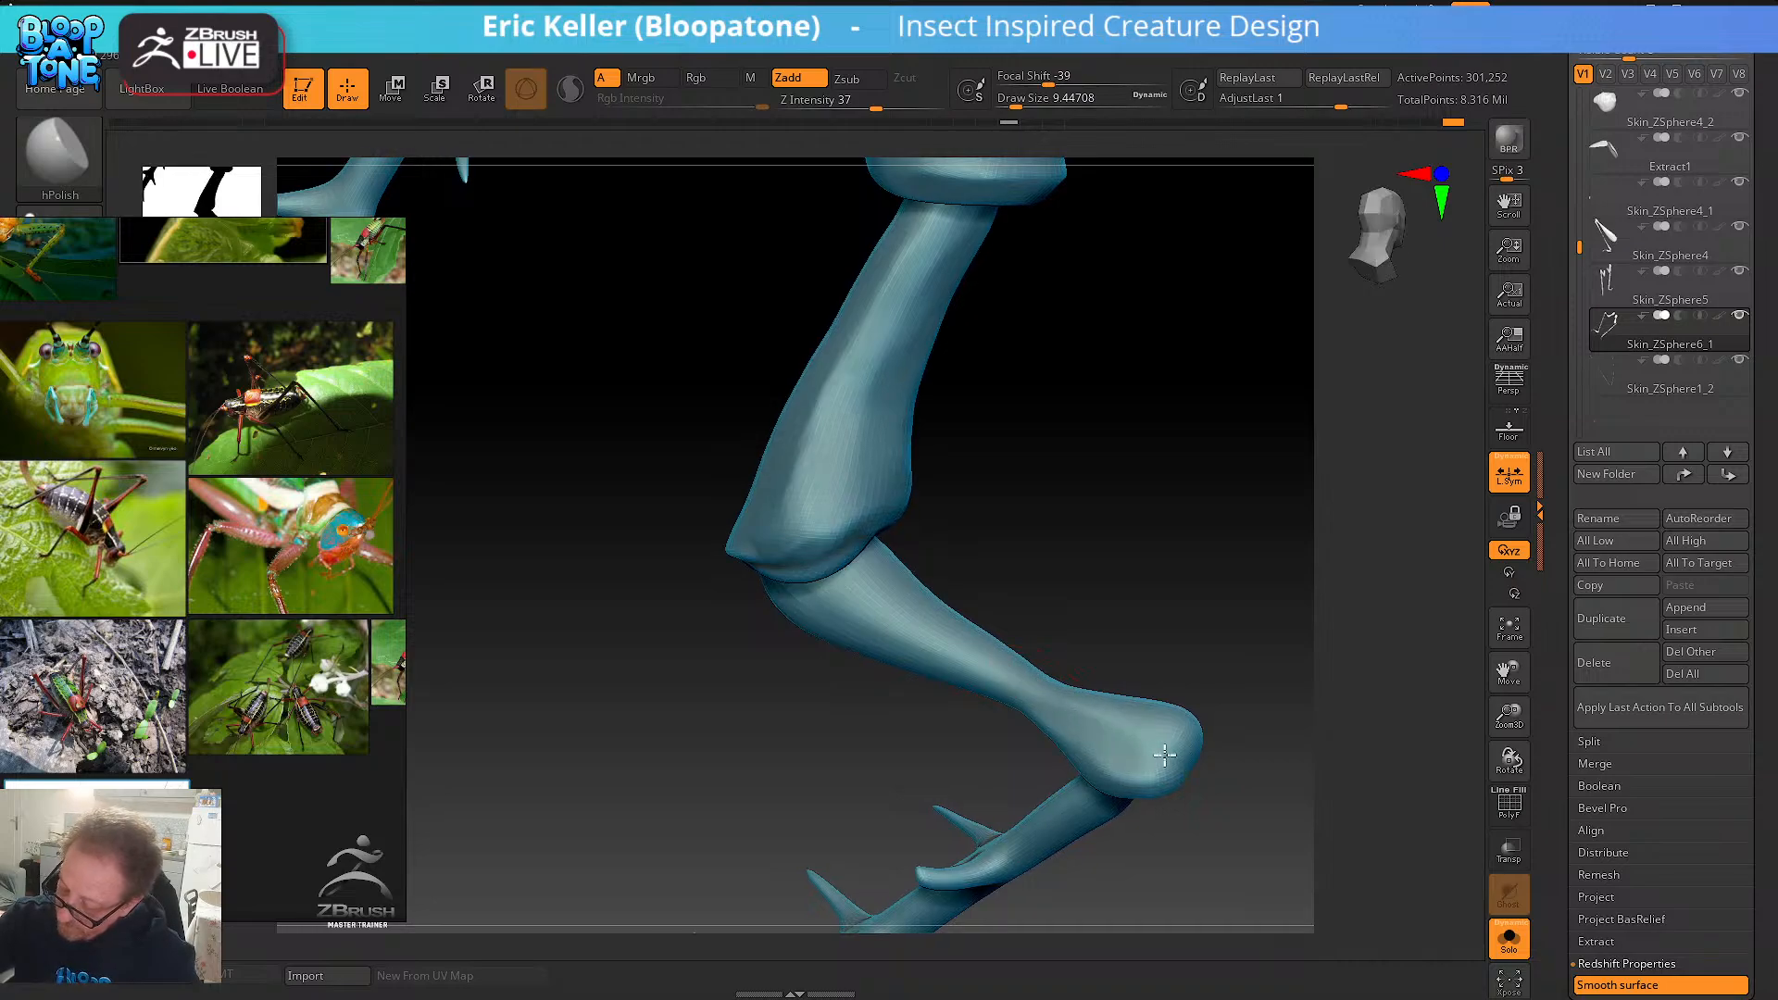
right_drag(1189, 773, 1115, 695)
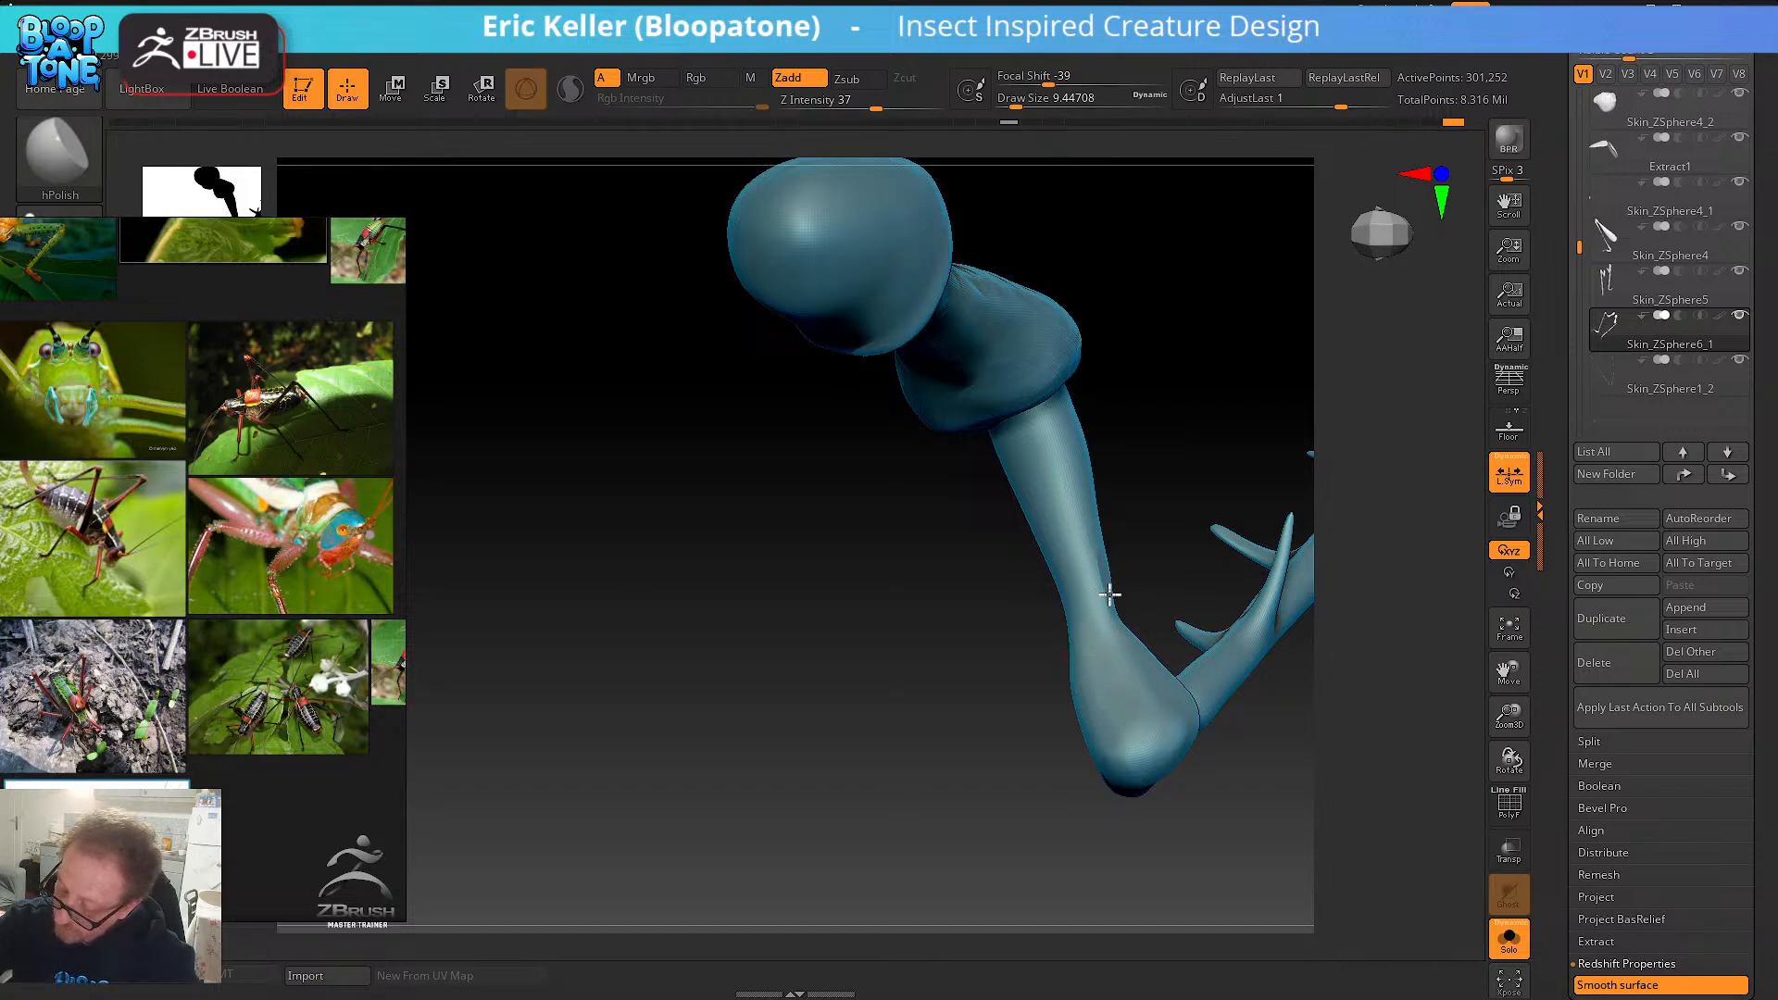
mouse_move(1068, 456)
mouse_down()
mouse_move(1093, 507)
mouse_move(1084, 454)
mouse_move(1091, 488)
mouse_move(1105, 558)
mouse_move(1091, 564)
mouse_move(1061, 425)
mouse_up()
key(s)
key(shift)
mouse_move(1072, 526)
mouse_down()
mouse_move(1047, 456)
mouse_move(1098, 595)
mouse_move(1052, 635)
mouse_move(1001, 442)
mouse_move(1198, 543)
mouse_move(980, 448)
mouse_up()
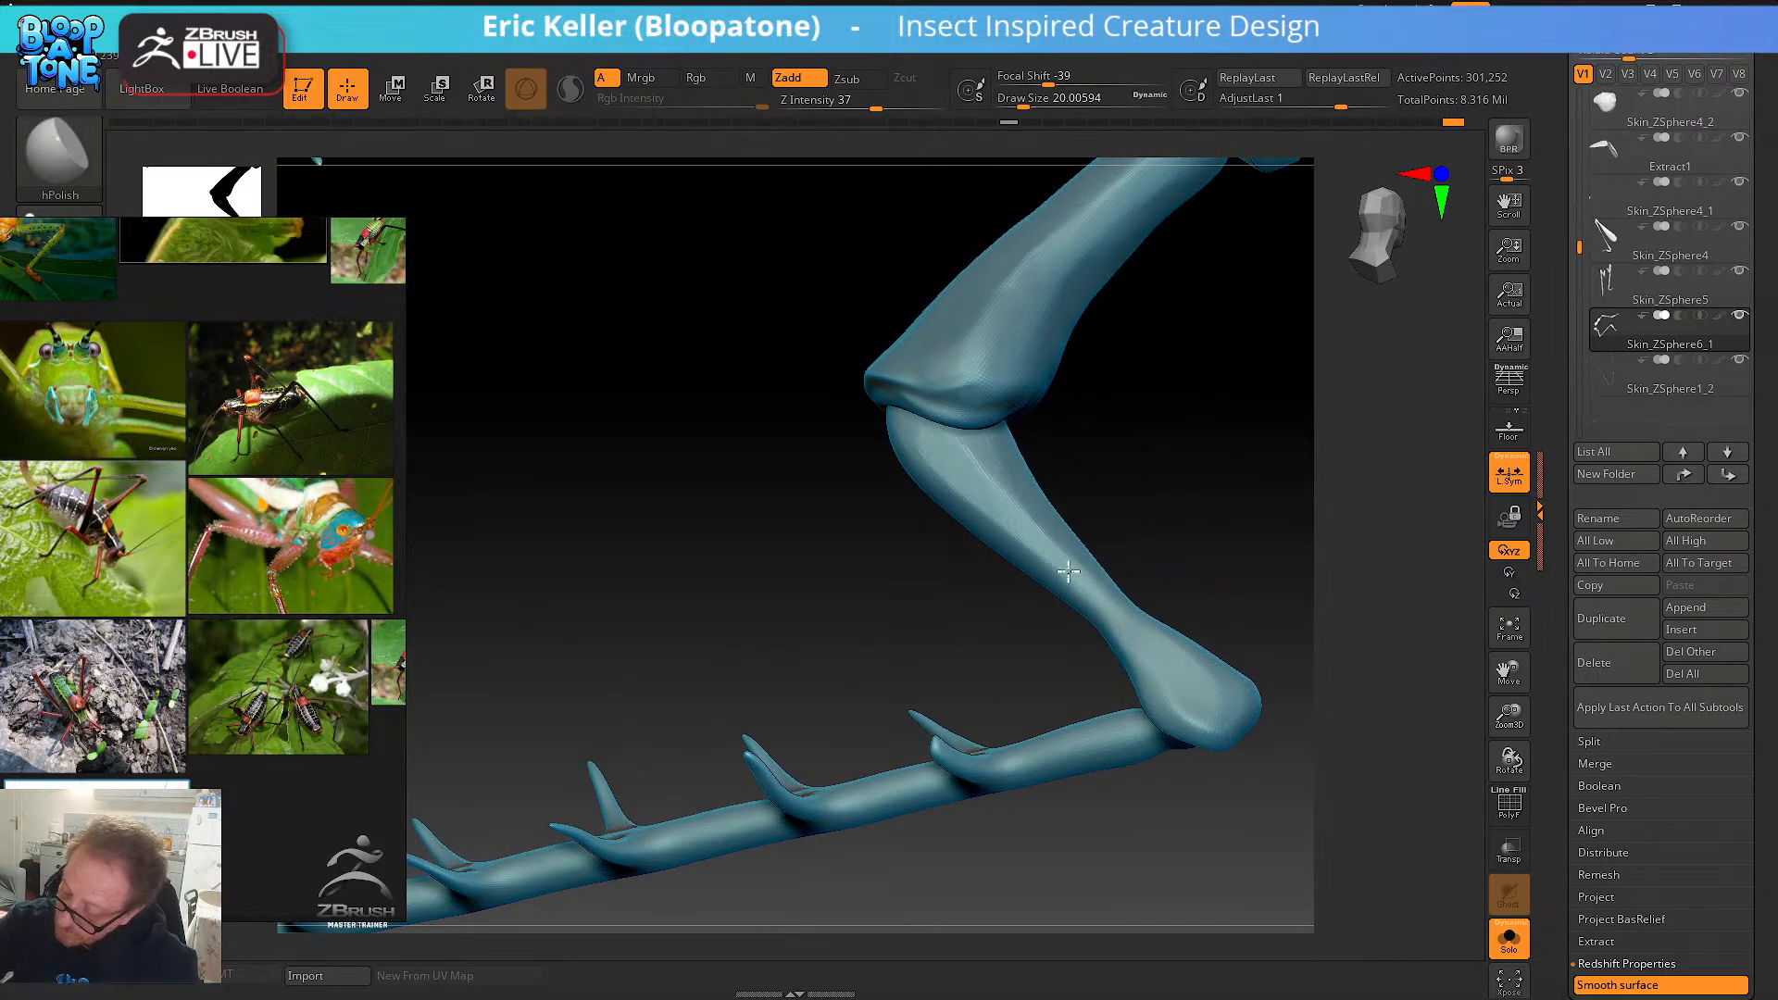
mouse_move(1211, 742)
mouse_down()
mouse_move(1254, 655)
mouse_move(1148, 668)
mouse_up()
mouse_move(1229, 680)
mouse_down()
mouse_move(1226, 592)
mouse_move(1207, 587)
mouse_up()
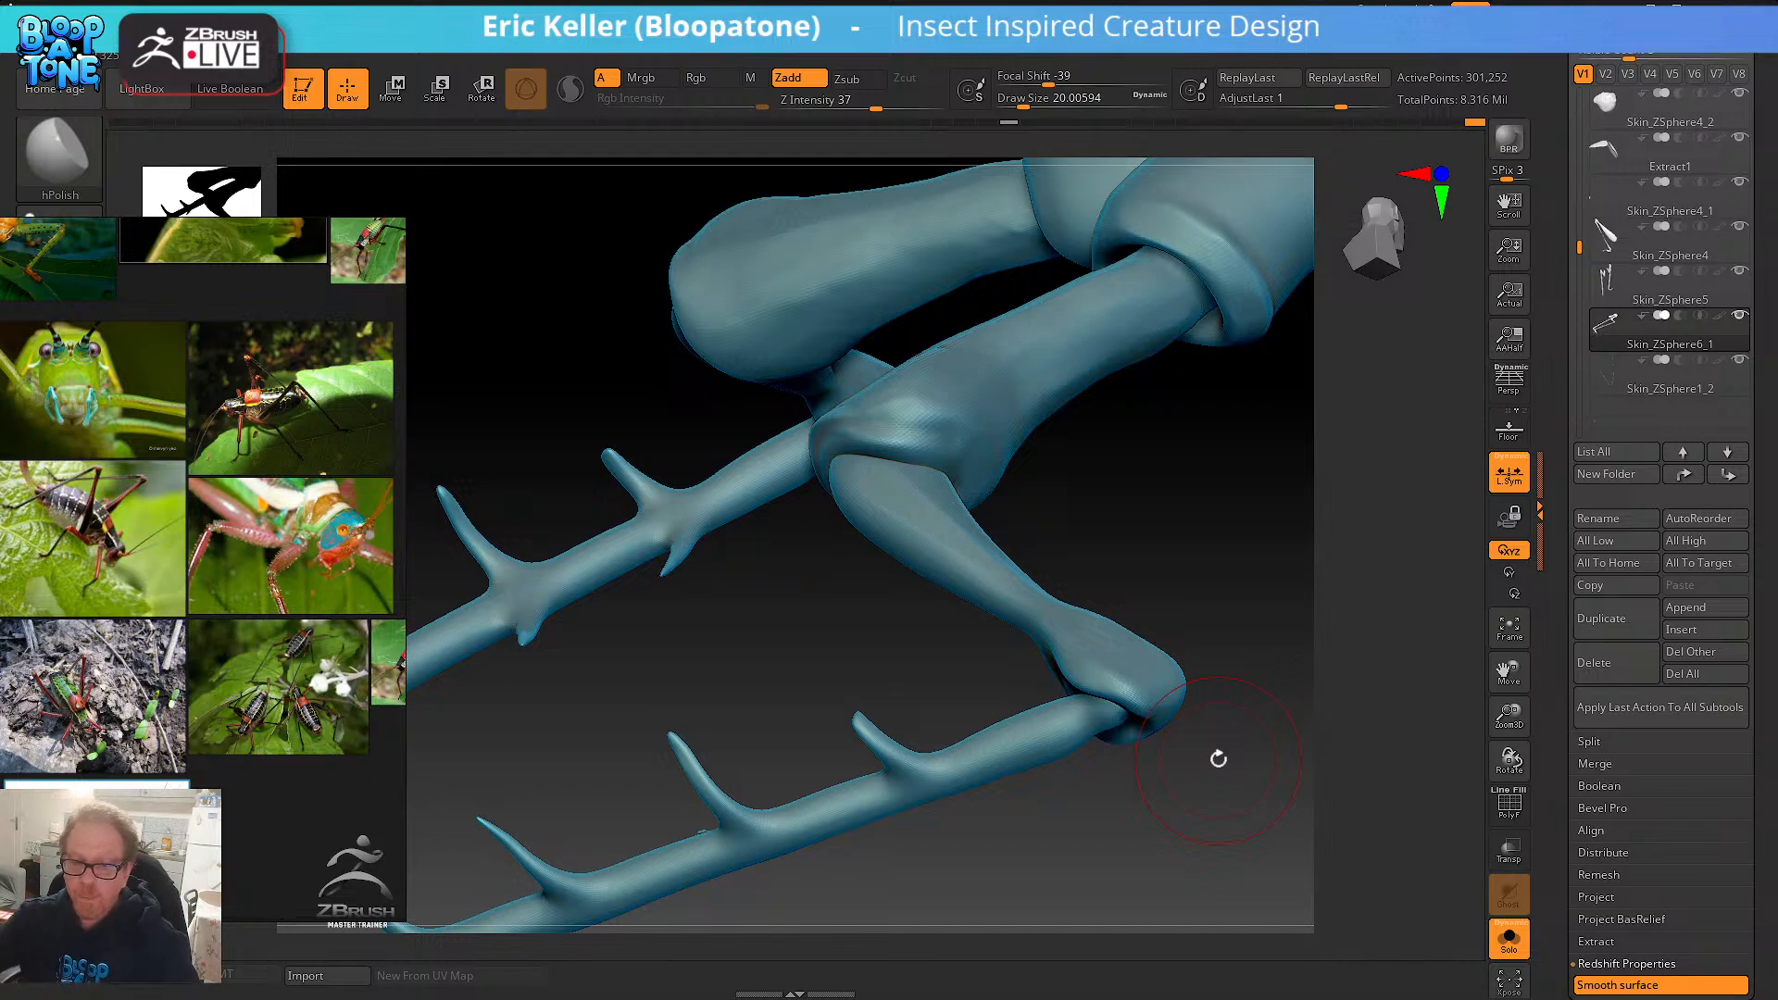
mouse_move(1218, 758)
mouse_down()
mouse_move(1274, 845)
mouse_move(1080, 753)
mouse_up()
- Hide the reference board and switch to the tw SK_Cloth brush at a draw size of about 10.5
click(60, 153)
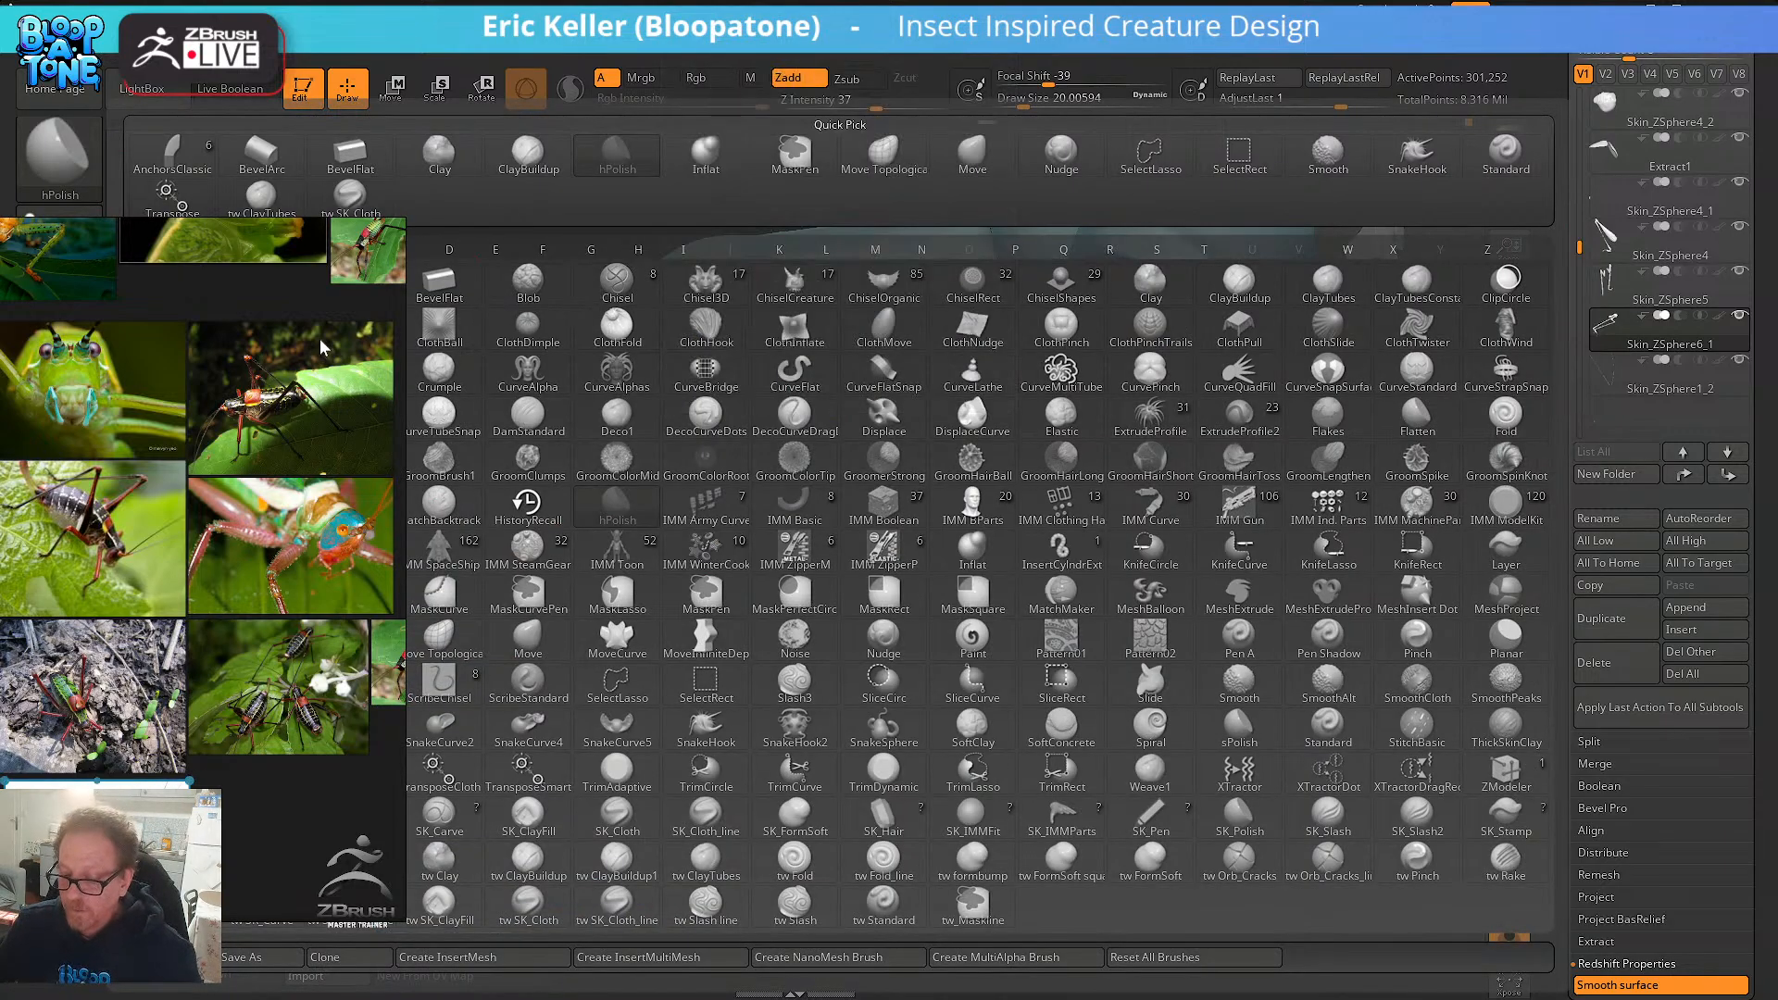
key(alt+Tab)
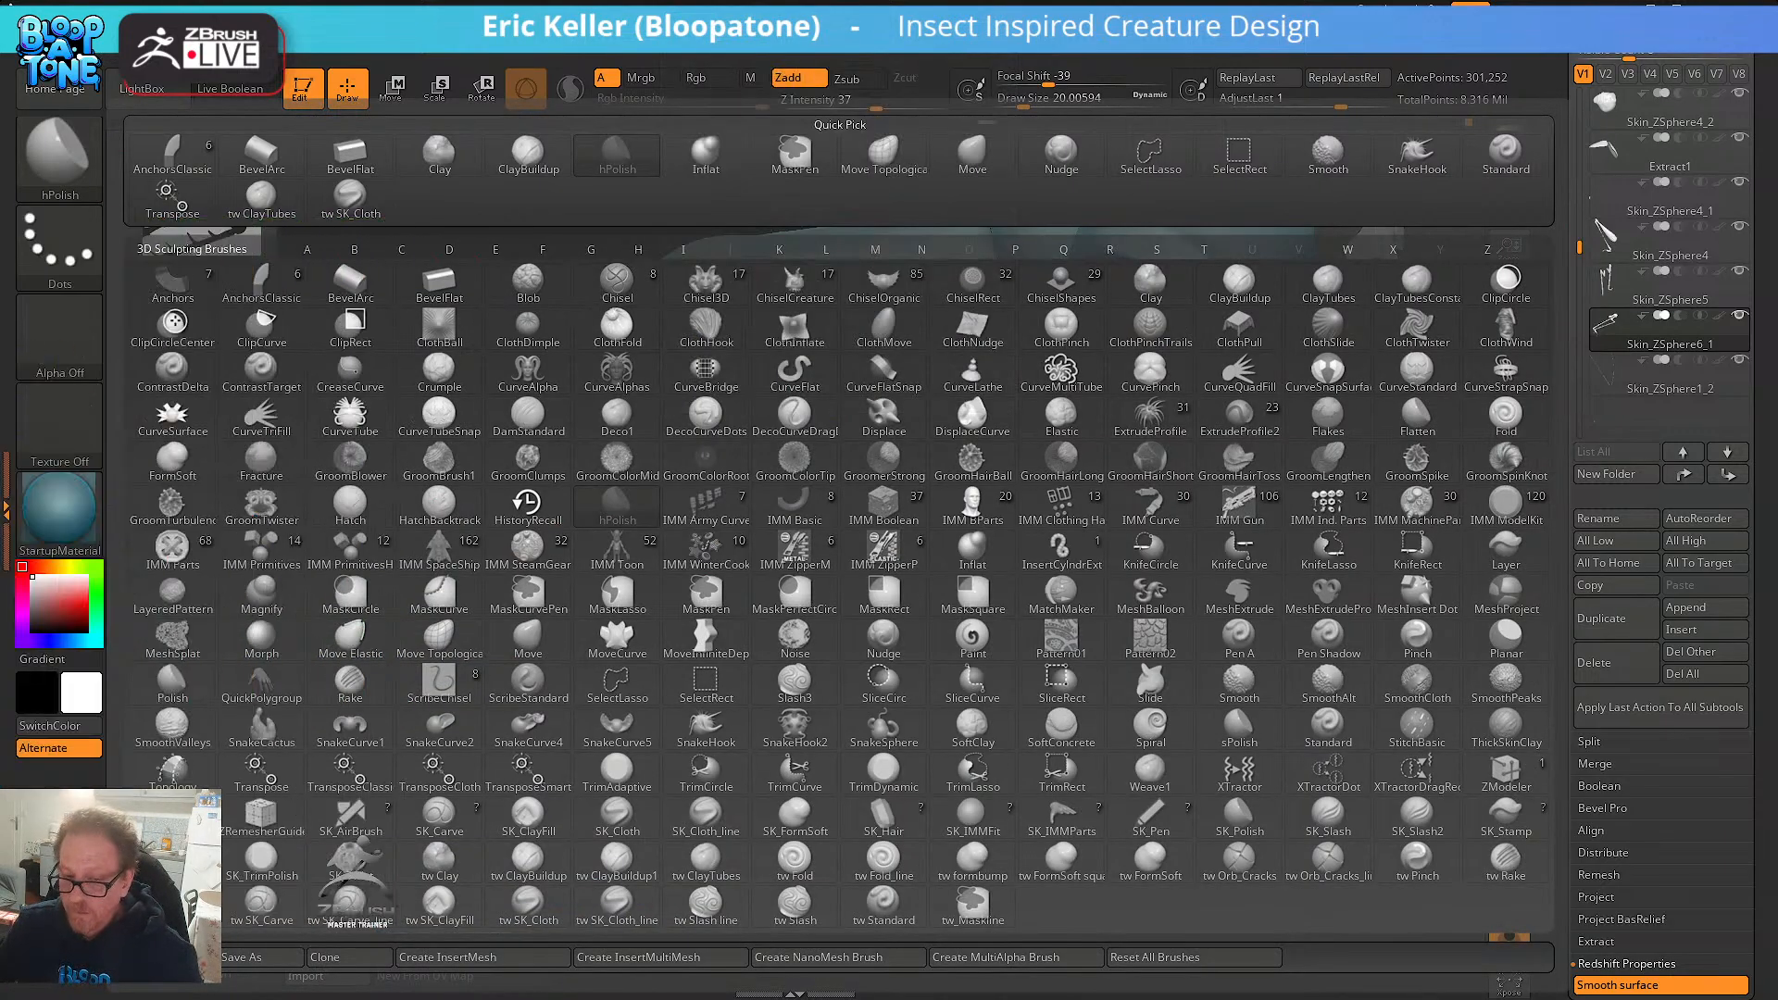
click(350, 153)
click(74, 167)
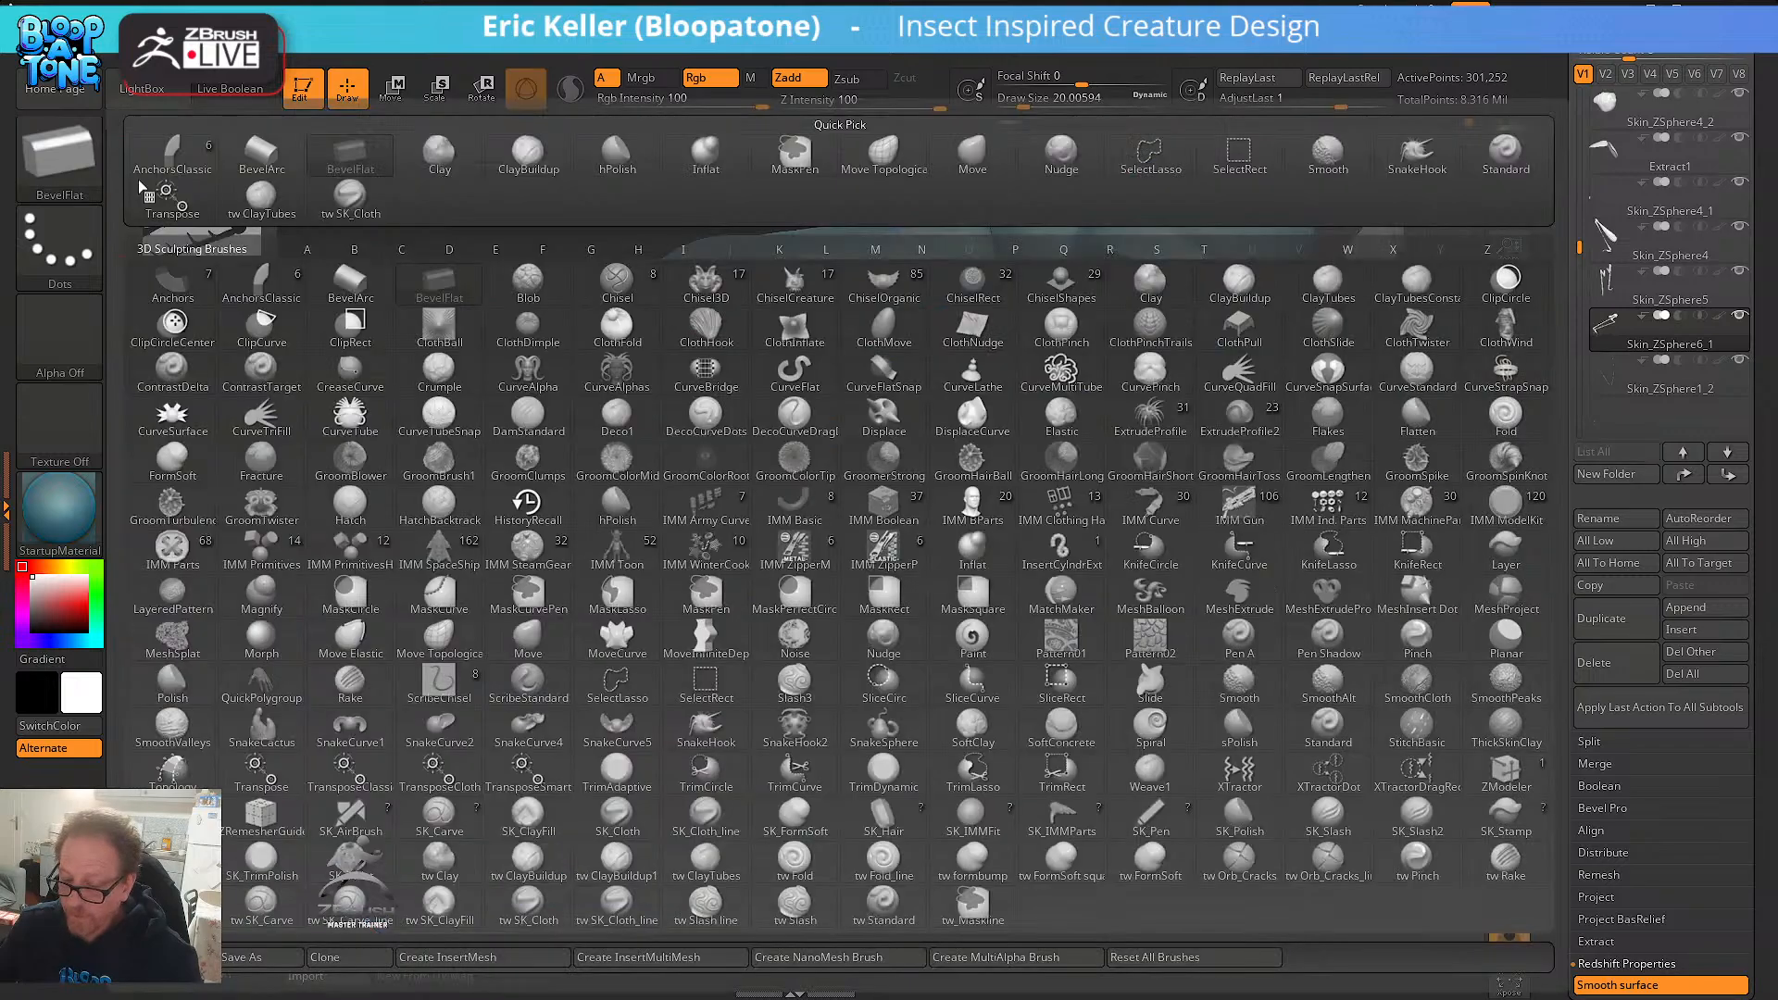
click(382, 207)
key(s)
mouse_move(1212, 676)
mouse_down()
mouse_move(1234, 704)
mouse_move(1211, 663)
mouse_up()
key(s)
- Sculpt a fold along the side of the slender segment's knobbed end above the spiny shin, and smooth it
drag(1055, 619, 1213, 766)
drag(1049, 602, 1121, 683)
drag(1053, 609, 1102, 656)
drag(1223, 710, 1215, 613)
shift+drag(1048, 608, 1112, 657)
mouse_move(1188, 714)
mouse_down()
mouse_move(1221, 639)
mouse_move(1157, 709)
mouse_move(1175, 667)
mouse_move(1141, 687)
mouse_up()
- Build up and smooth the folded rim around the socket where the spiny shin enters the knobbed joint
key(shift)
drag(1165, 593, 1275, 651)
mouse_move(992, 682)
mouse_down()
mouse_move(1076, 680)
mouse_move(1000, 683)
mouse_move(1111, 646)
mouse_up()
drag(1227, 651, 1132, 674)
shift+drag(1026, 685, 1072, 656)
mouse_move(1195, 644)
mouse_down()
mouse_move(1222, 608)
mouse_move(1234, 624)
mouse_move(1204, 651)
mouse_up()
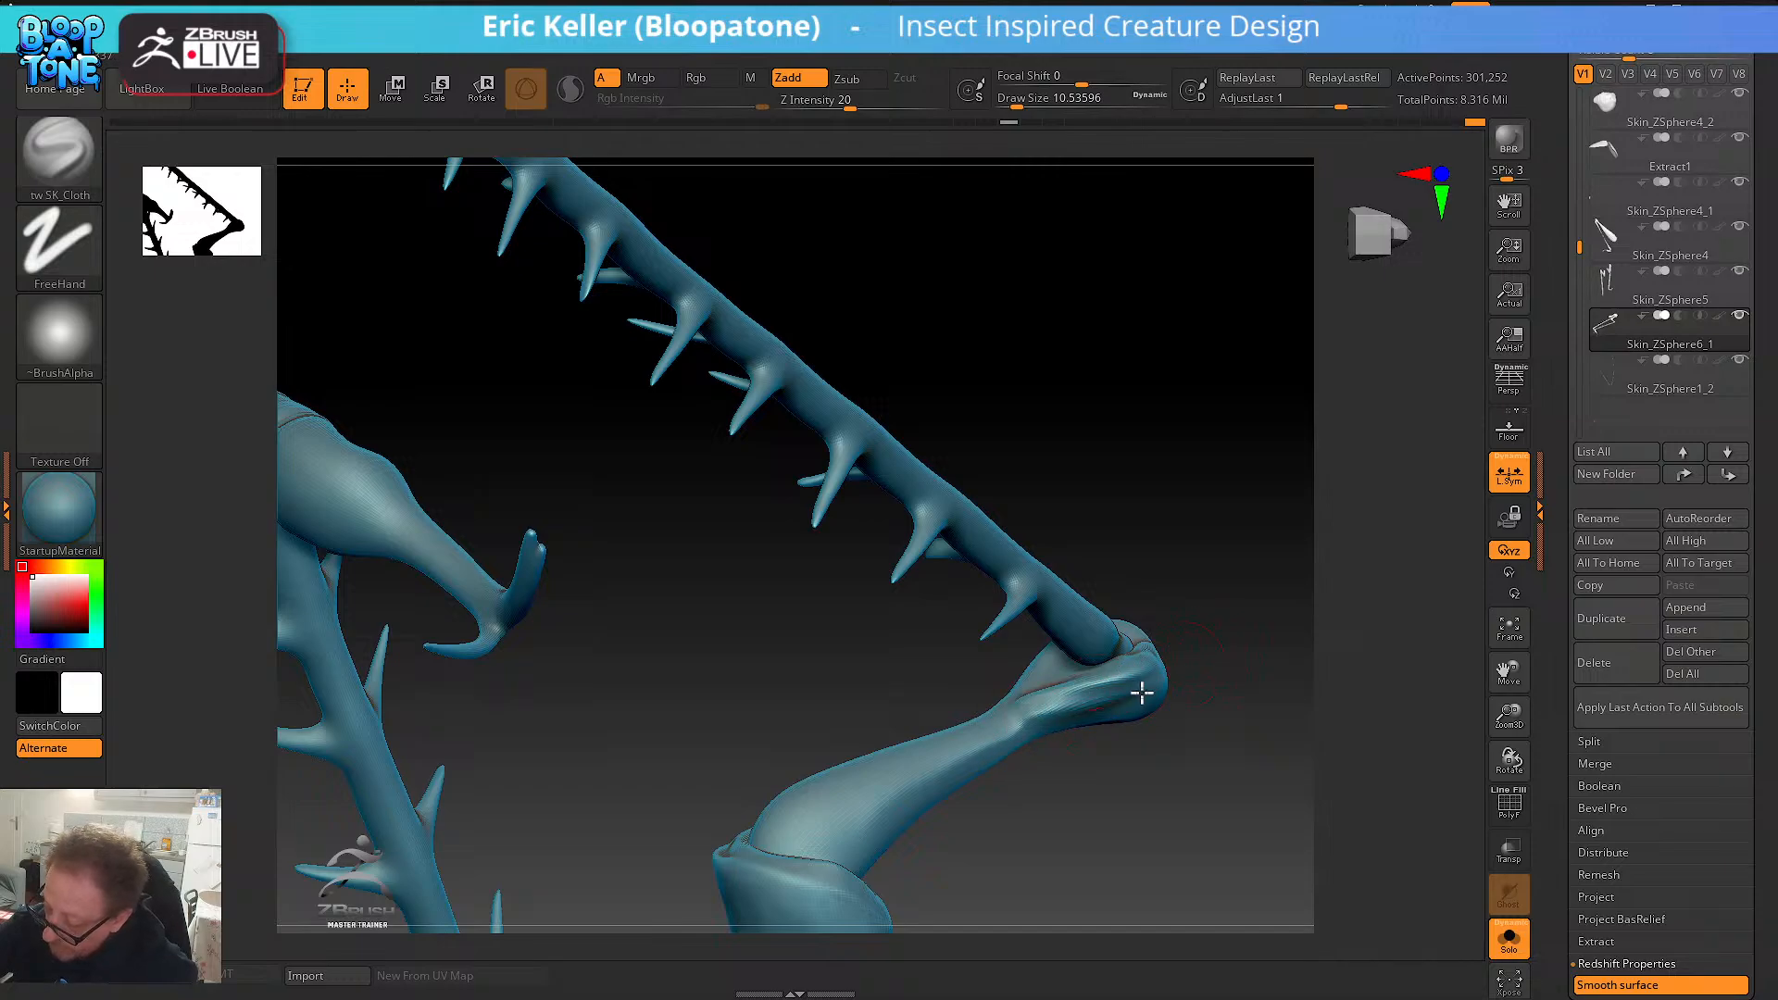
key(shift)
drag(1213, 671, 1145, 742)
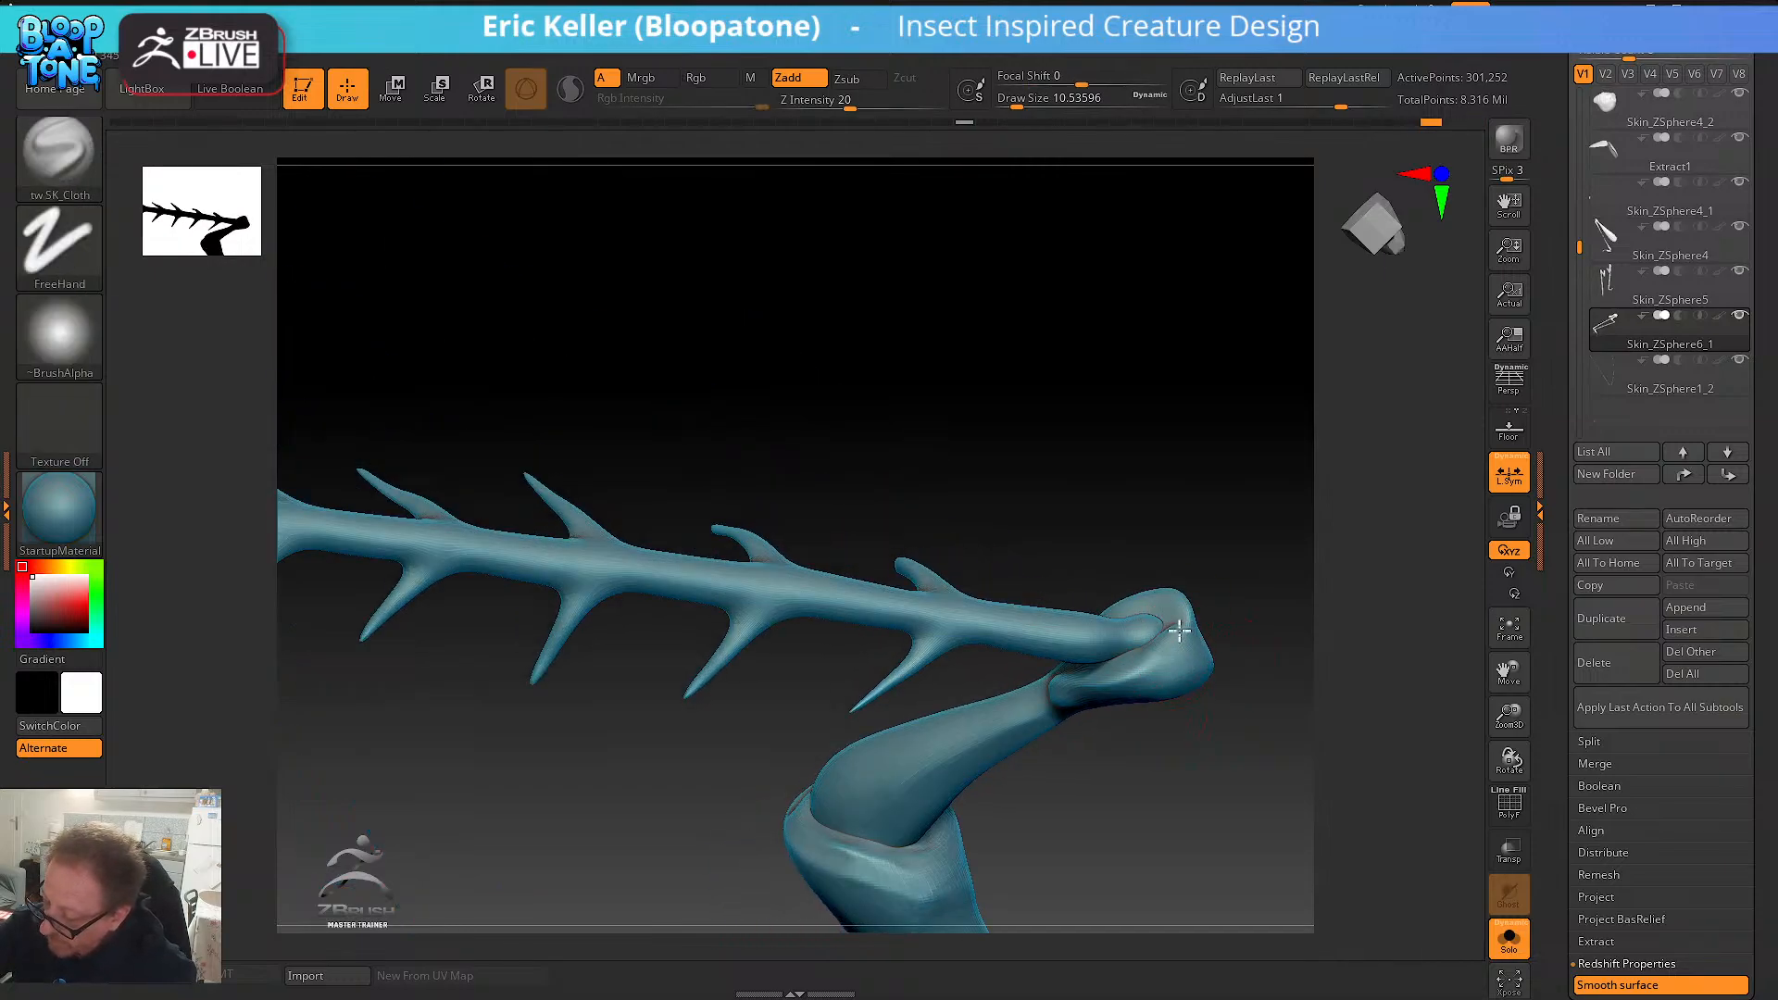
key(shift)
mouse_move(1177, 635)
mouse_down()
mouse_move(1230, 695)
mouse_move(1214, 636)
mouse_up()
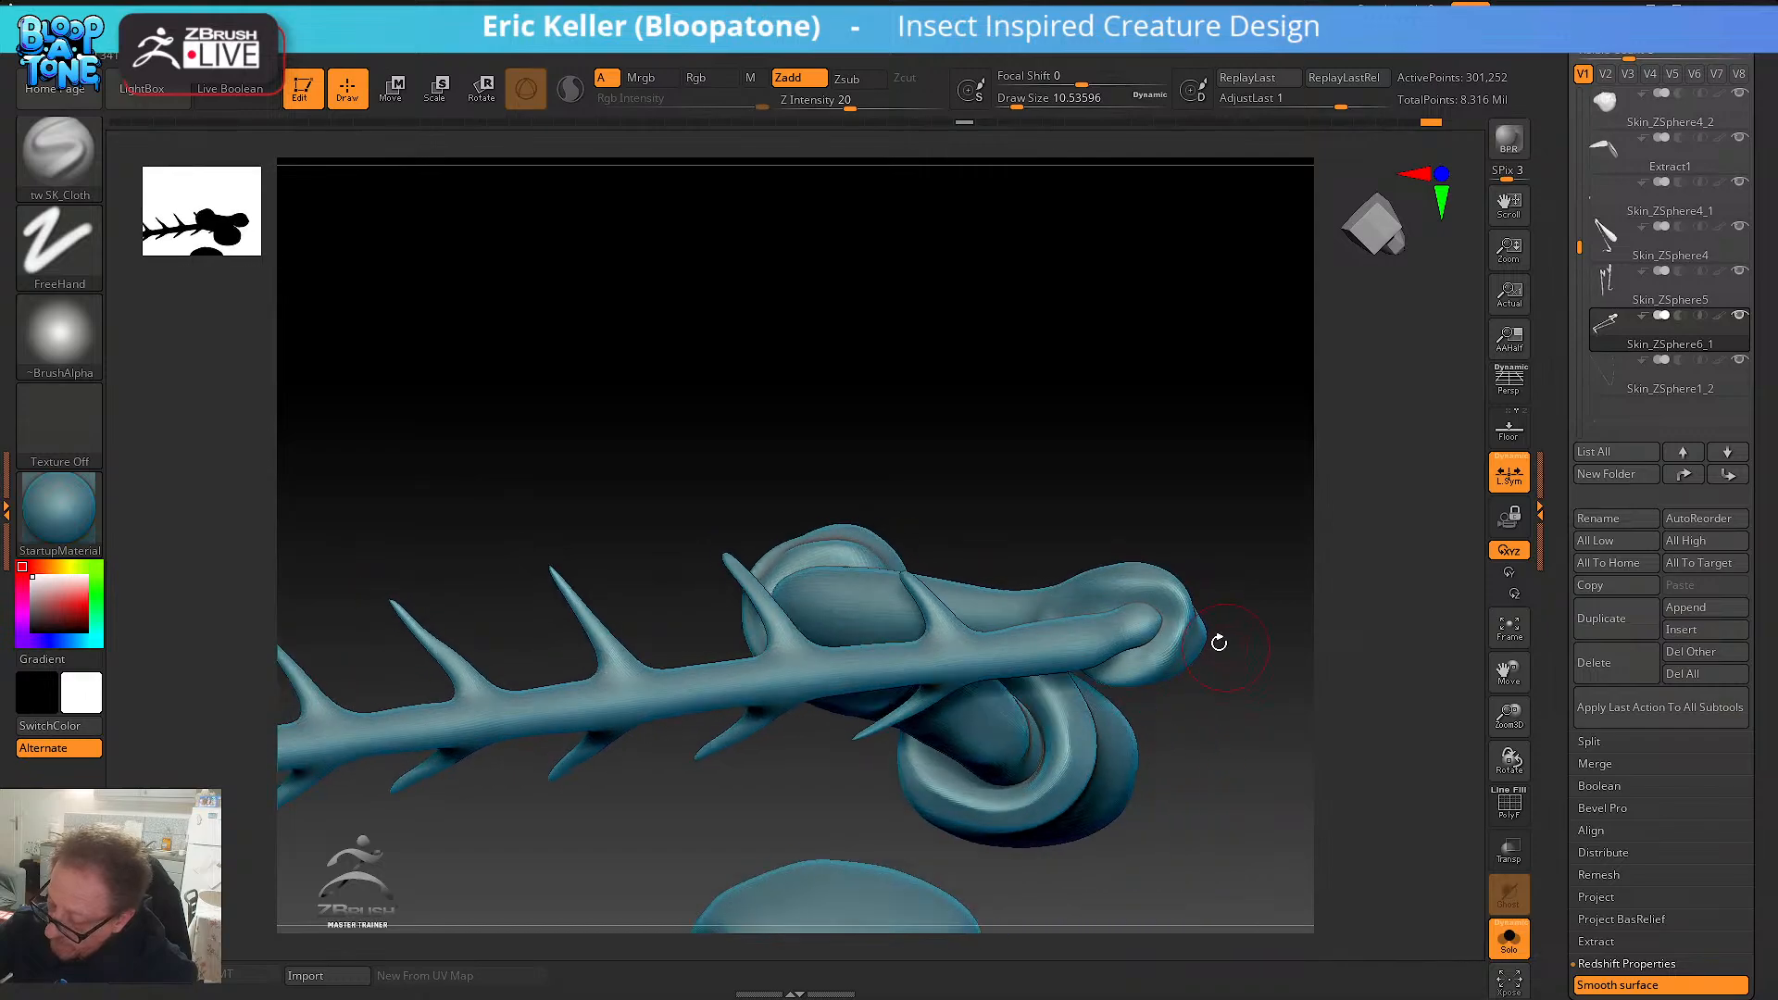
- Refine the socket rim of the knobbed joint with finer strokes at a draw size of about 7.5, smoothing the edges
key(s)
drag(1118, 594, 1115, 592)
drag(1232, 639, 1213, 696)
mouse_move(1106, 604)
mouse_down()
mouse_move(1143, 592)
mouse_move(1174, 633)
mouse_move(1242, 603)
mouse_move(1146, 593)
mouse_up()
key(shift)
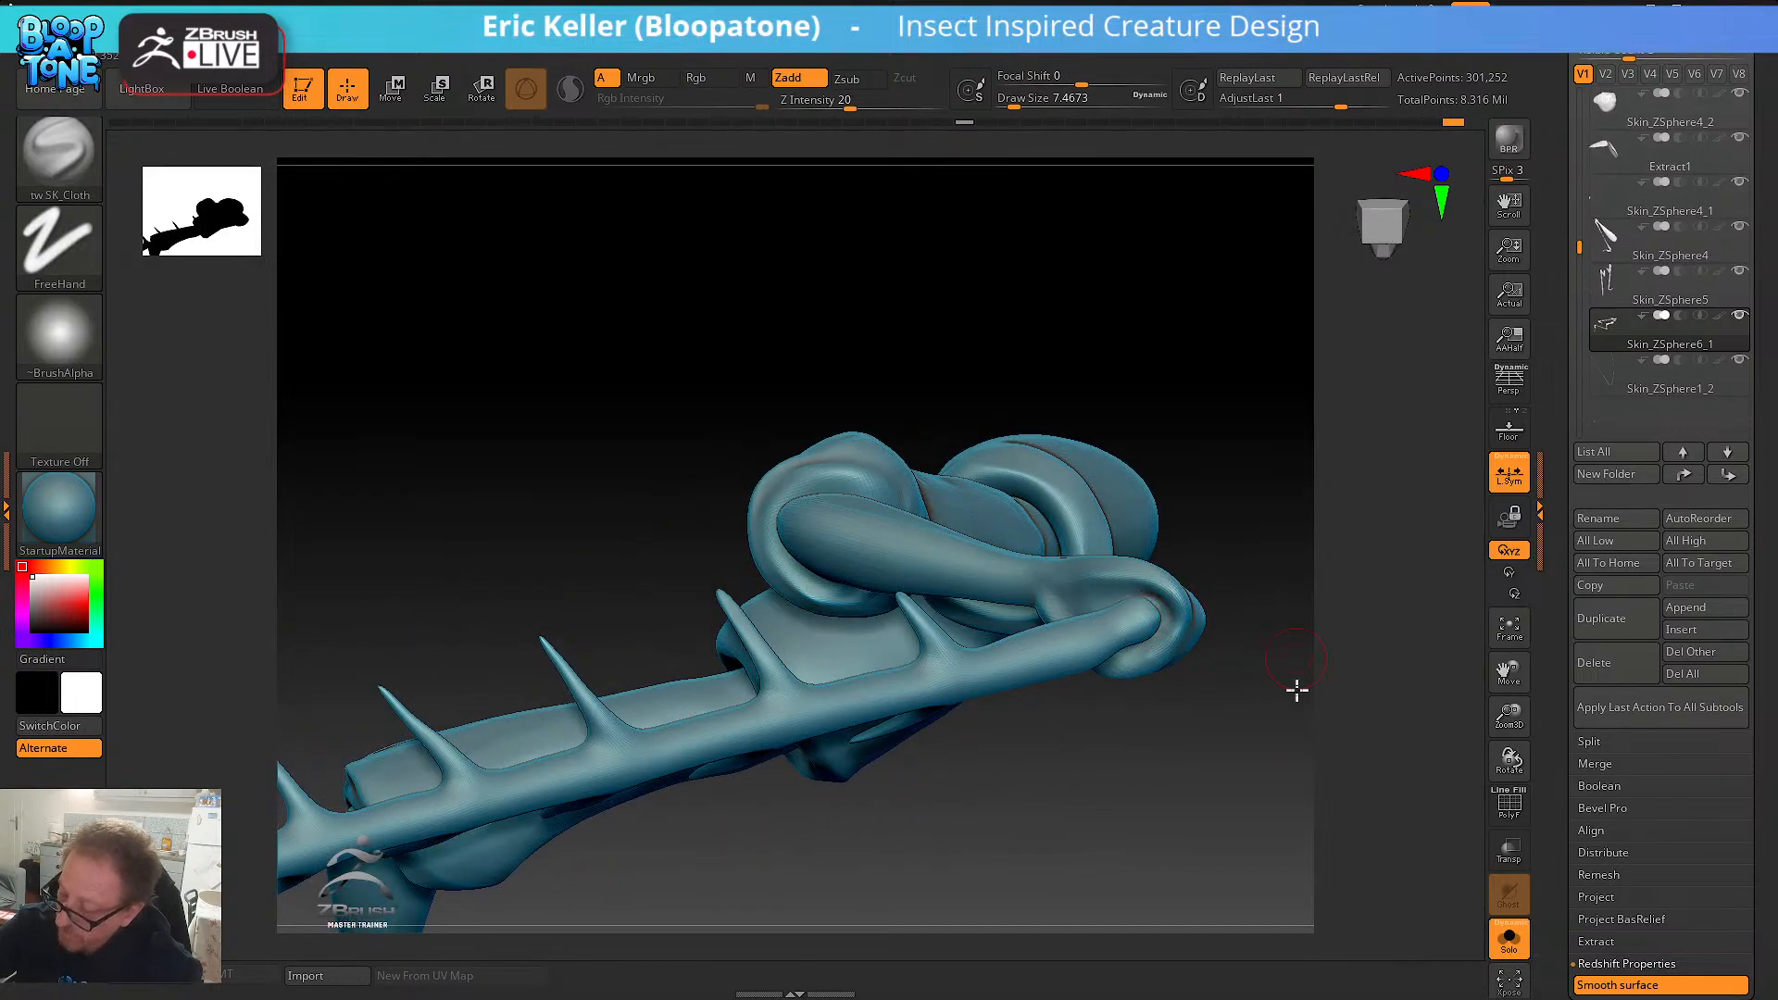
drag(1296, 690, 1238, 695)
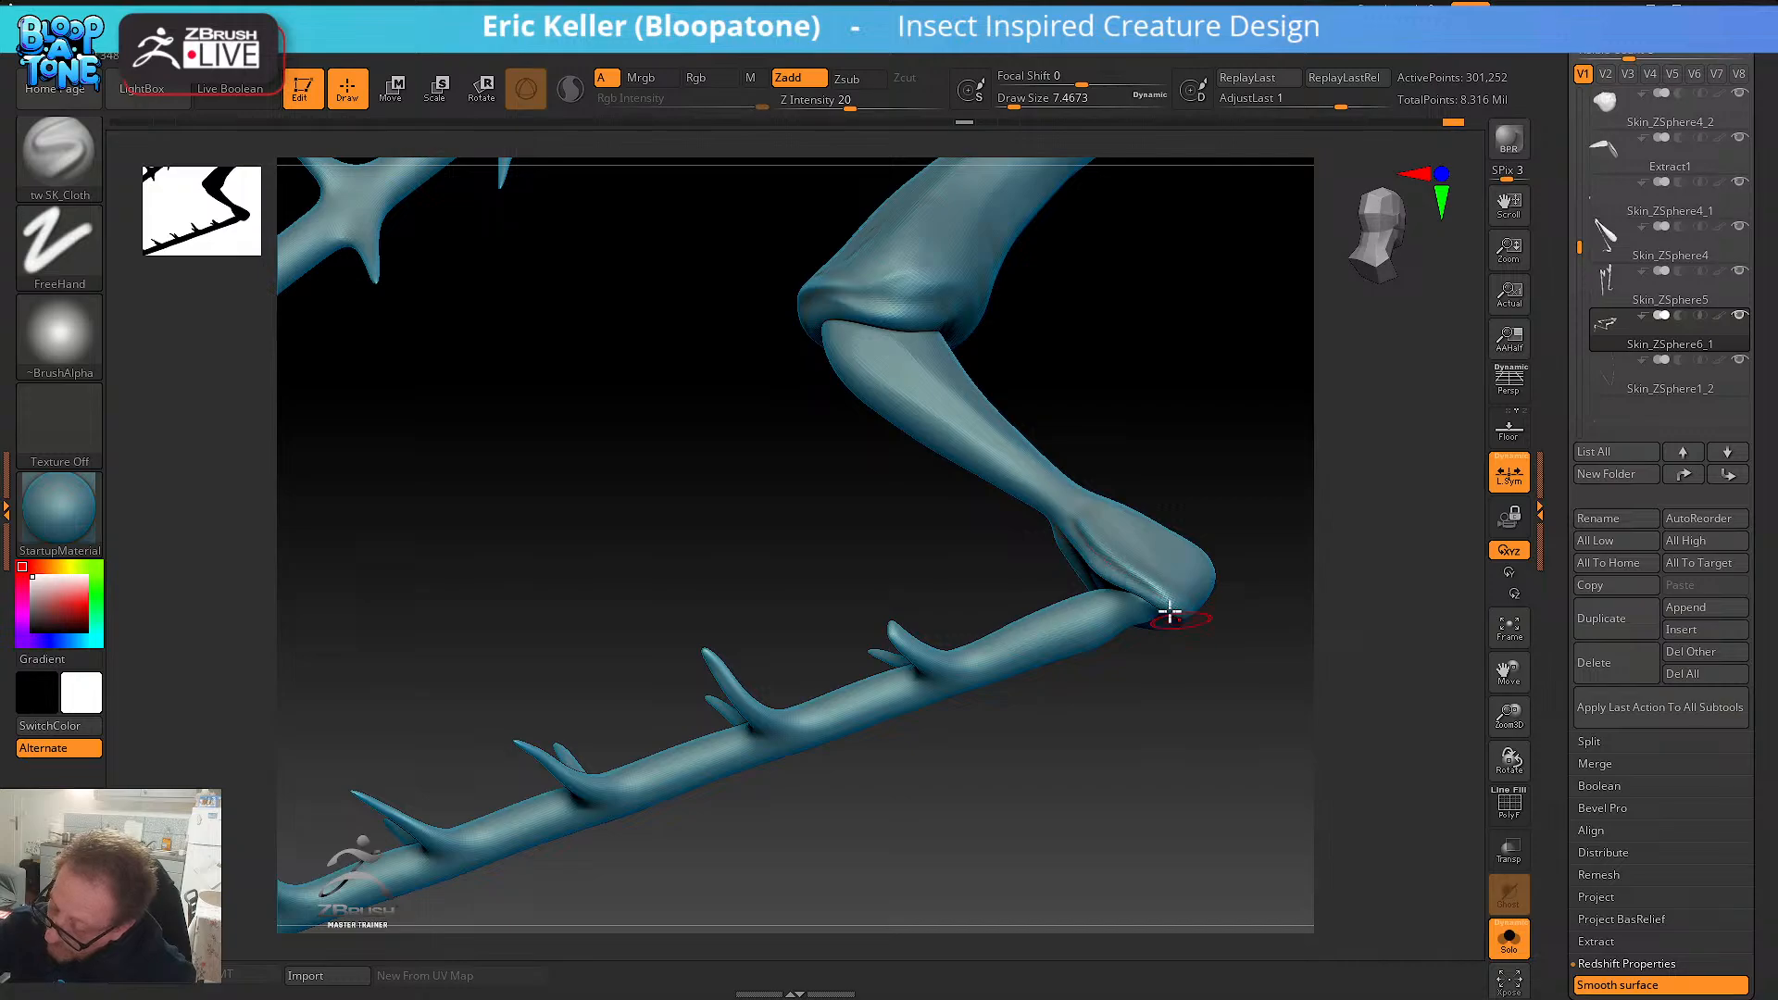
key(shift)
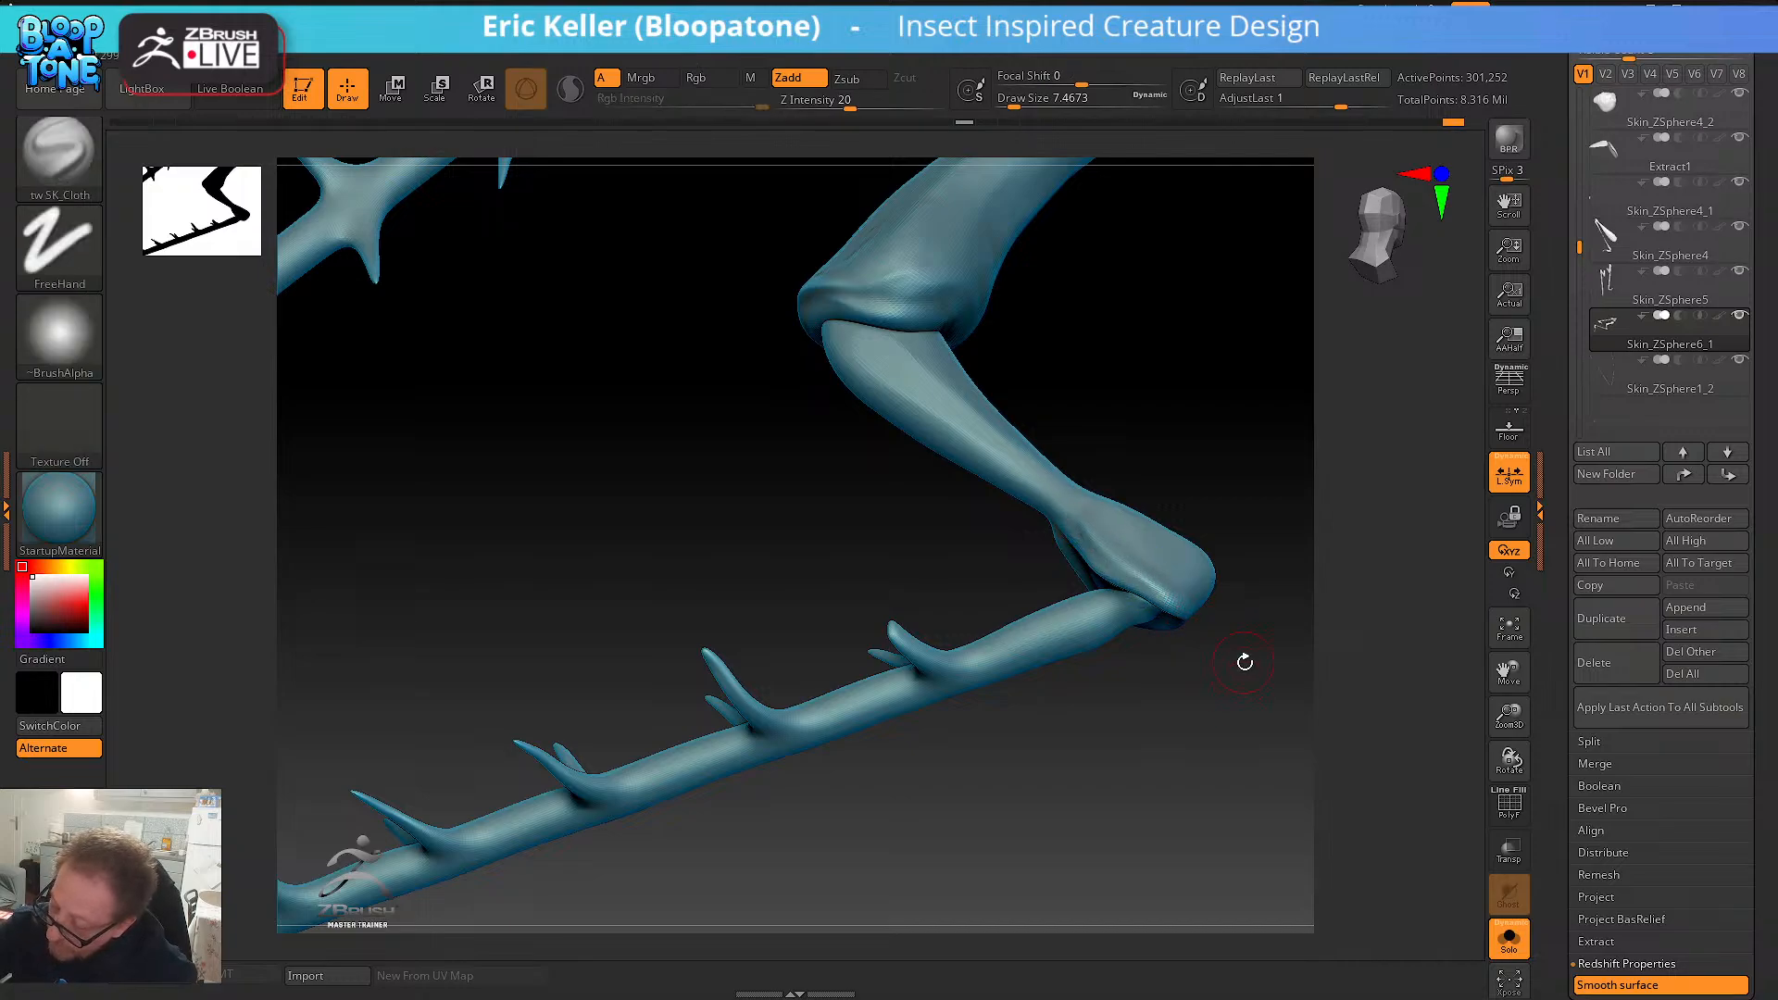
drag(1242, 661, 1239, 607)
- Sculpt lengthwise ridges along the slender segment between the elbow and the knobbed joint, and soften them by smoothing
key(shift)
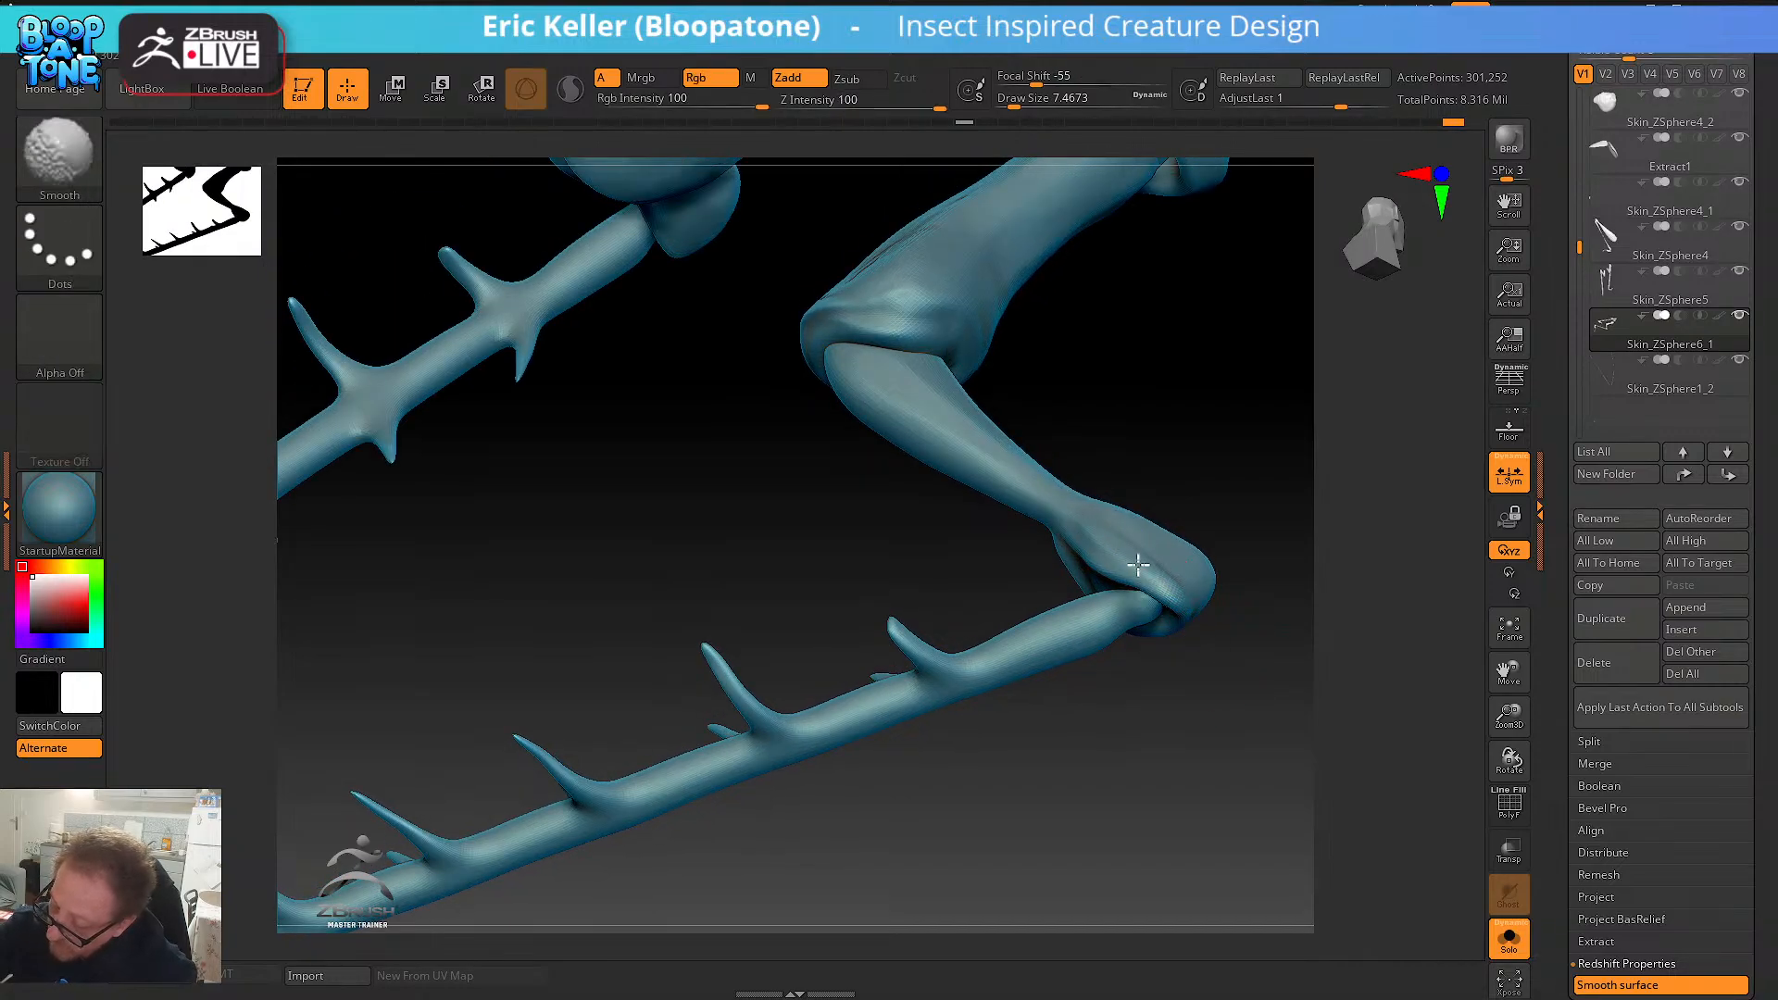
mouse_move(1141, 502)
mouse_down()
mouse_move(1136, 587)
mouse_move(1102, 652)
mouse_up()
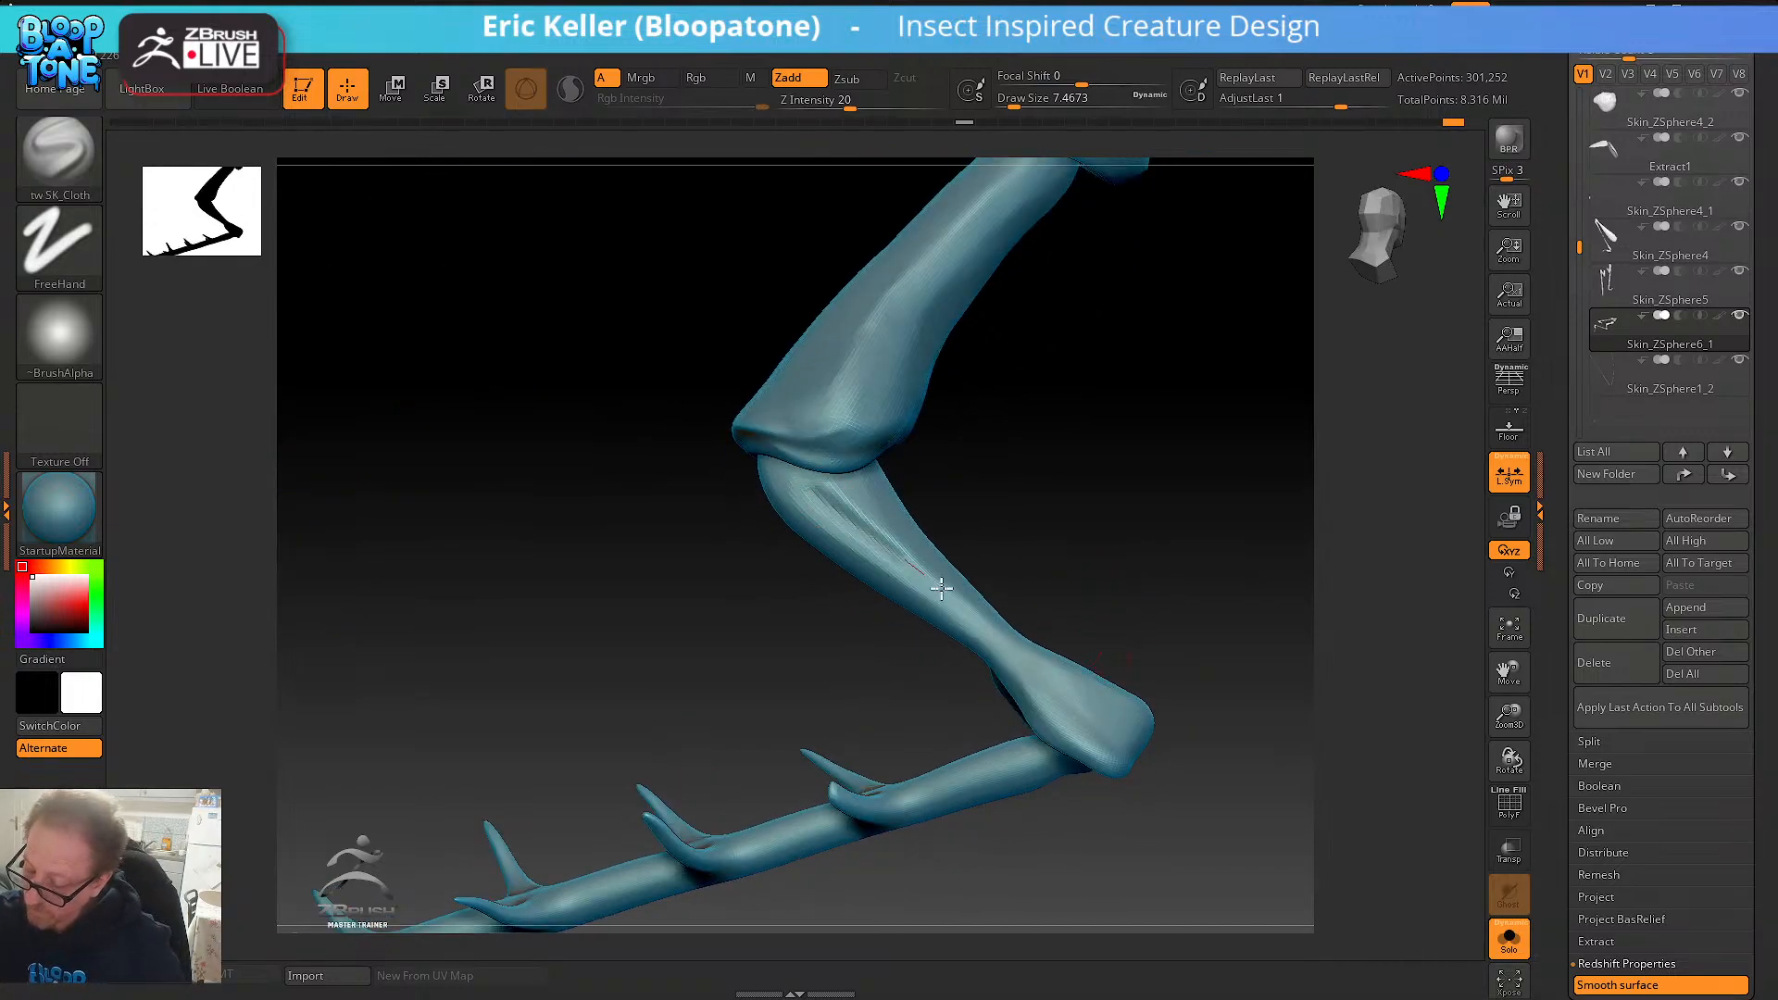
key(shift)
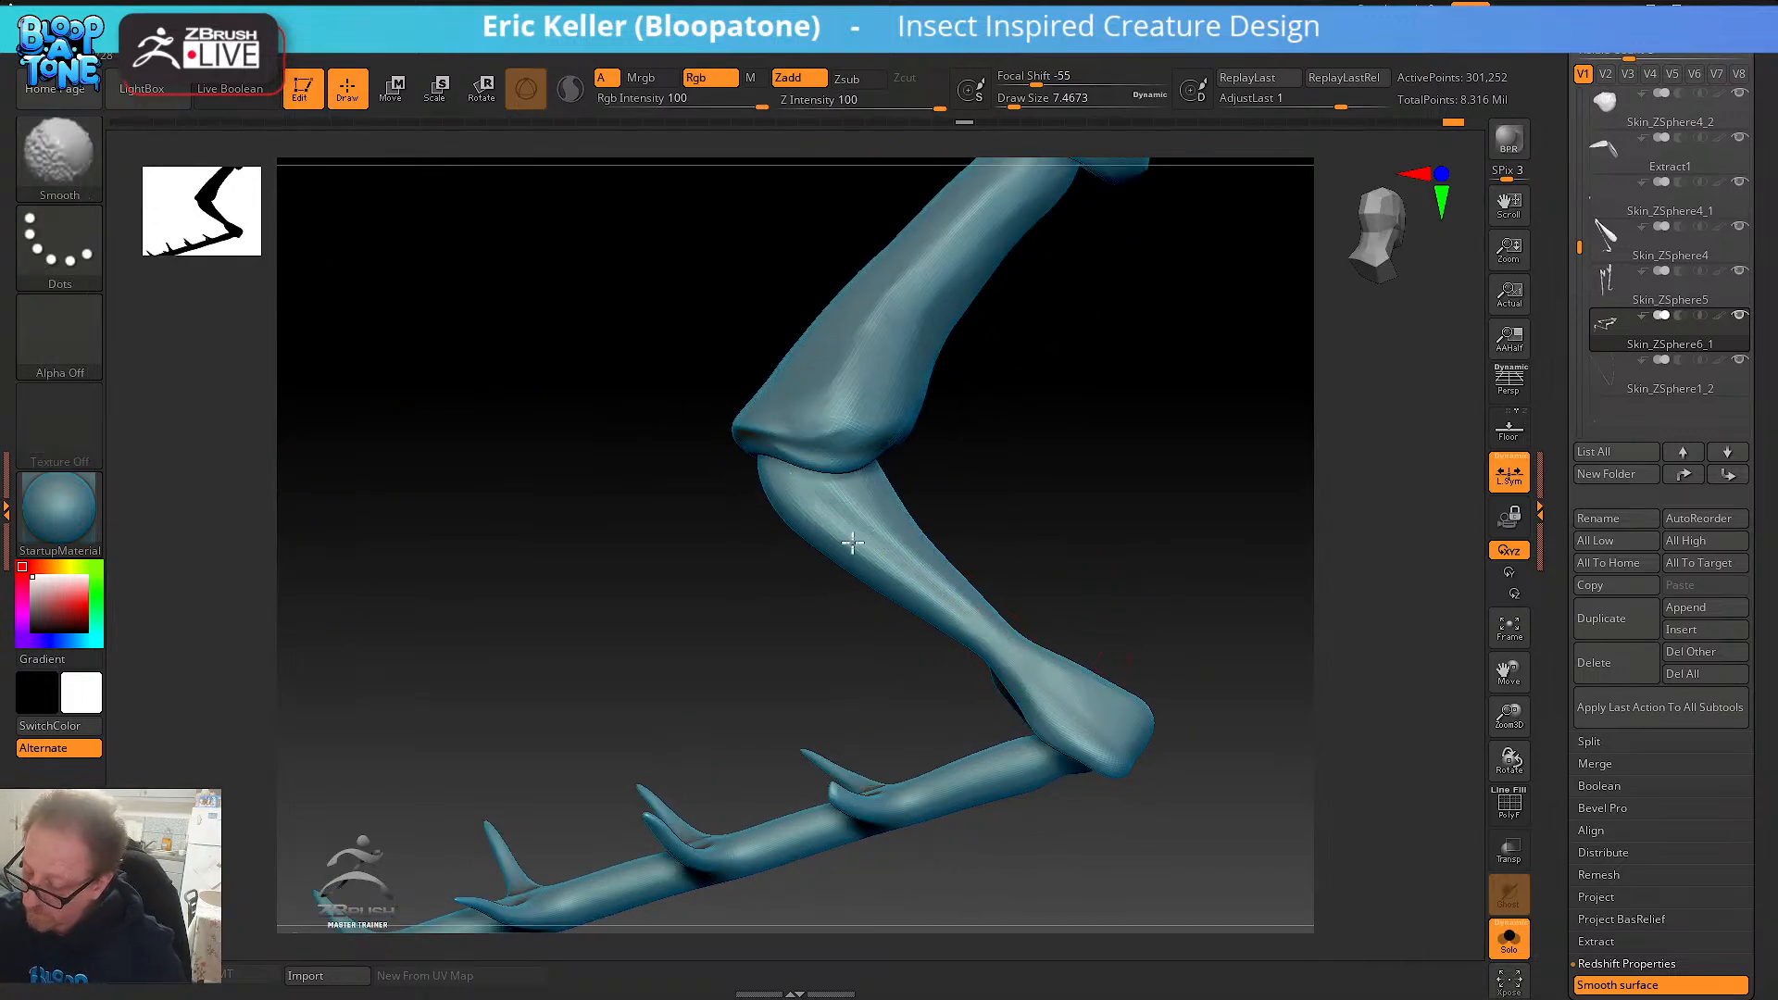
drag(1125, 602, 1028, 619)
mouse_move(1028, 495)
mouse_down()
mouse_move(937, 485)
mouse_move(822, 701)
mouse_up()
key(shift)
mouse_move(921, 604)
mouse_down()
mouse_move(936, 543)
mouse_move(917, 518)
mouse_up()
key(shift)
mouse_move(926, 639)
mouse_down()
mouse_move(961, 619)
mouse_move(916, 567)
mouse_move(616, 493)
mouse_up()
- Reshape the inner outline of the knobbed joint using the Move brush at a draw size of about 15.6, and smooth it
click(82, 165)
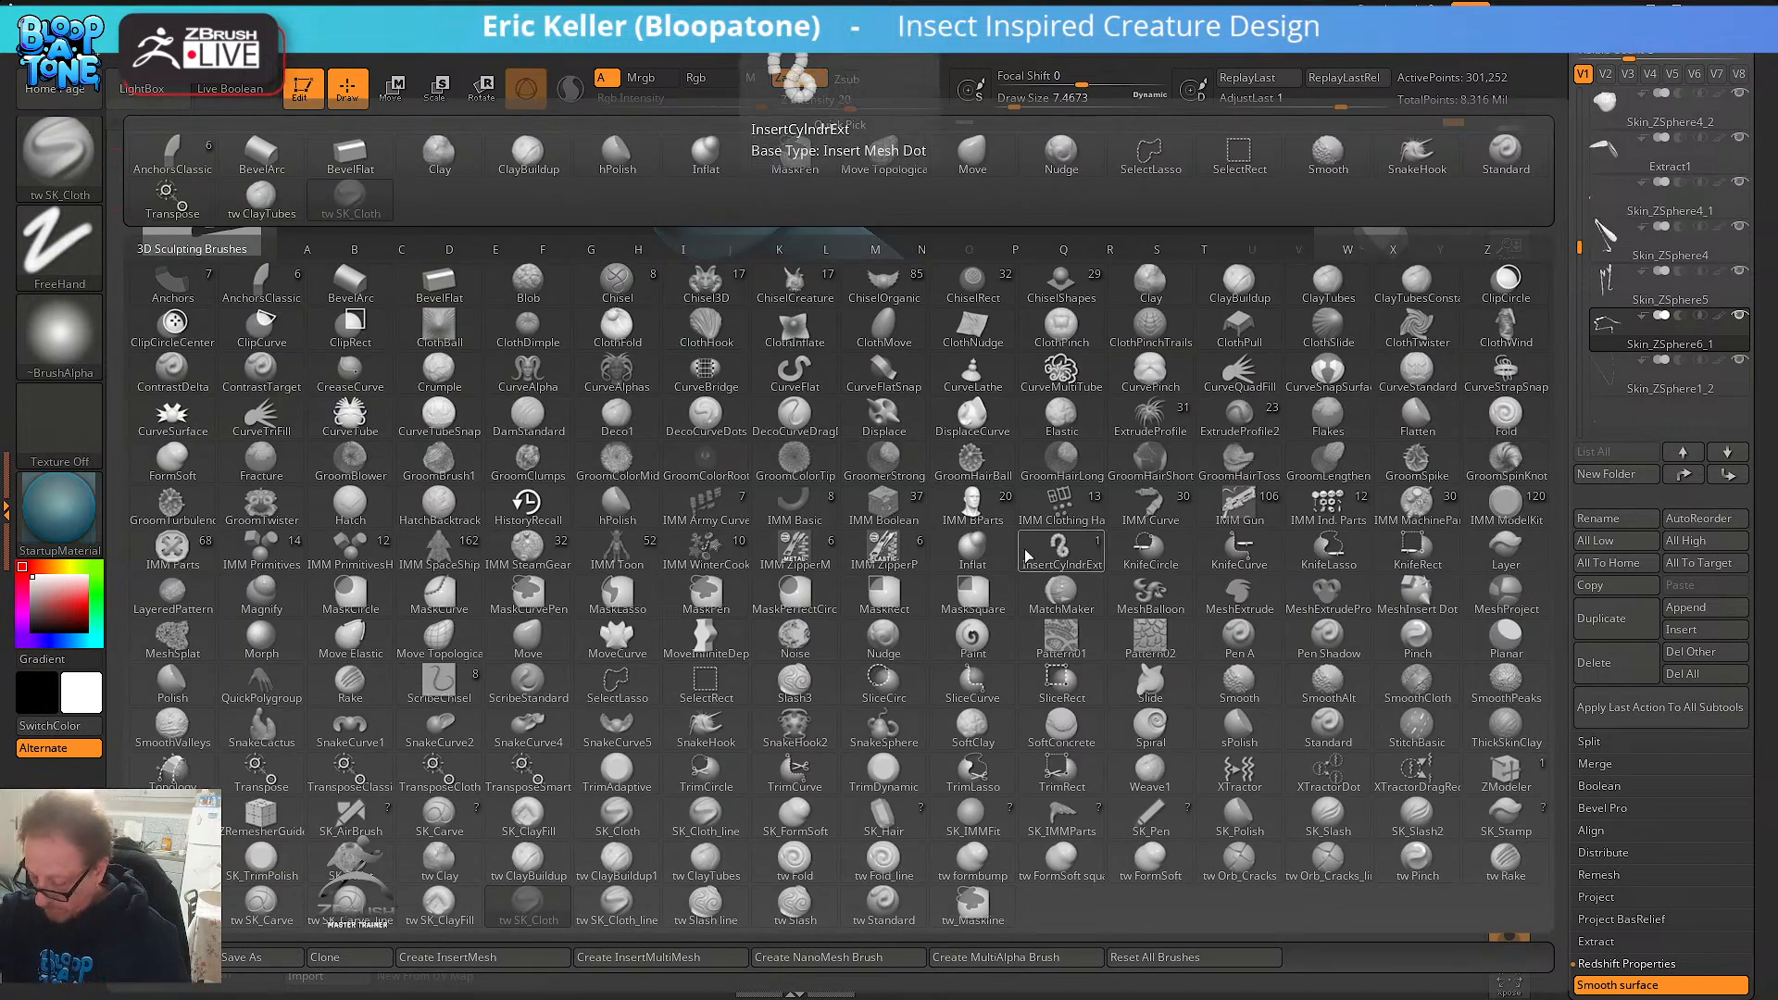
key(m)
key(v)
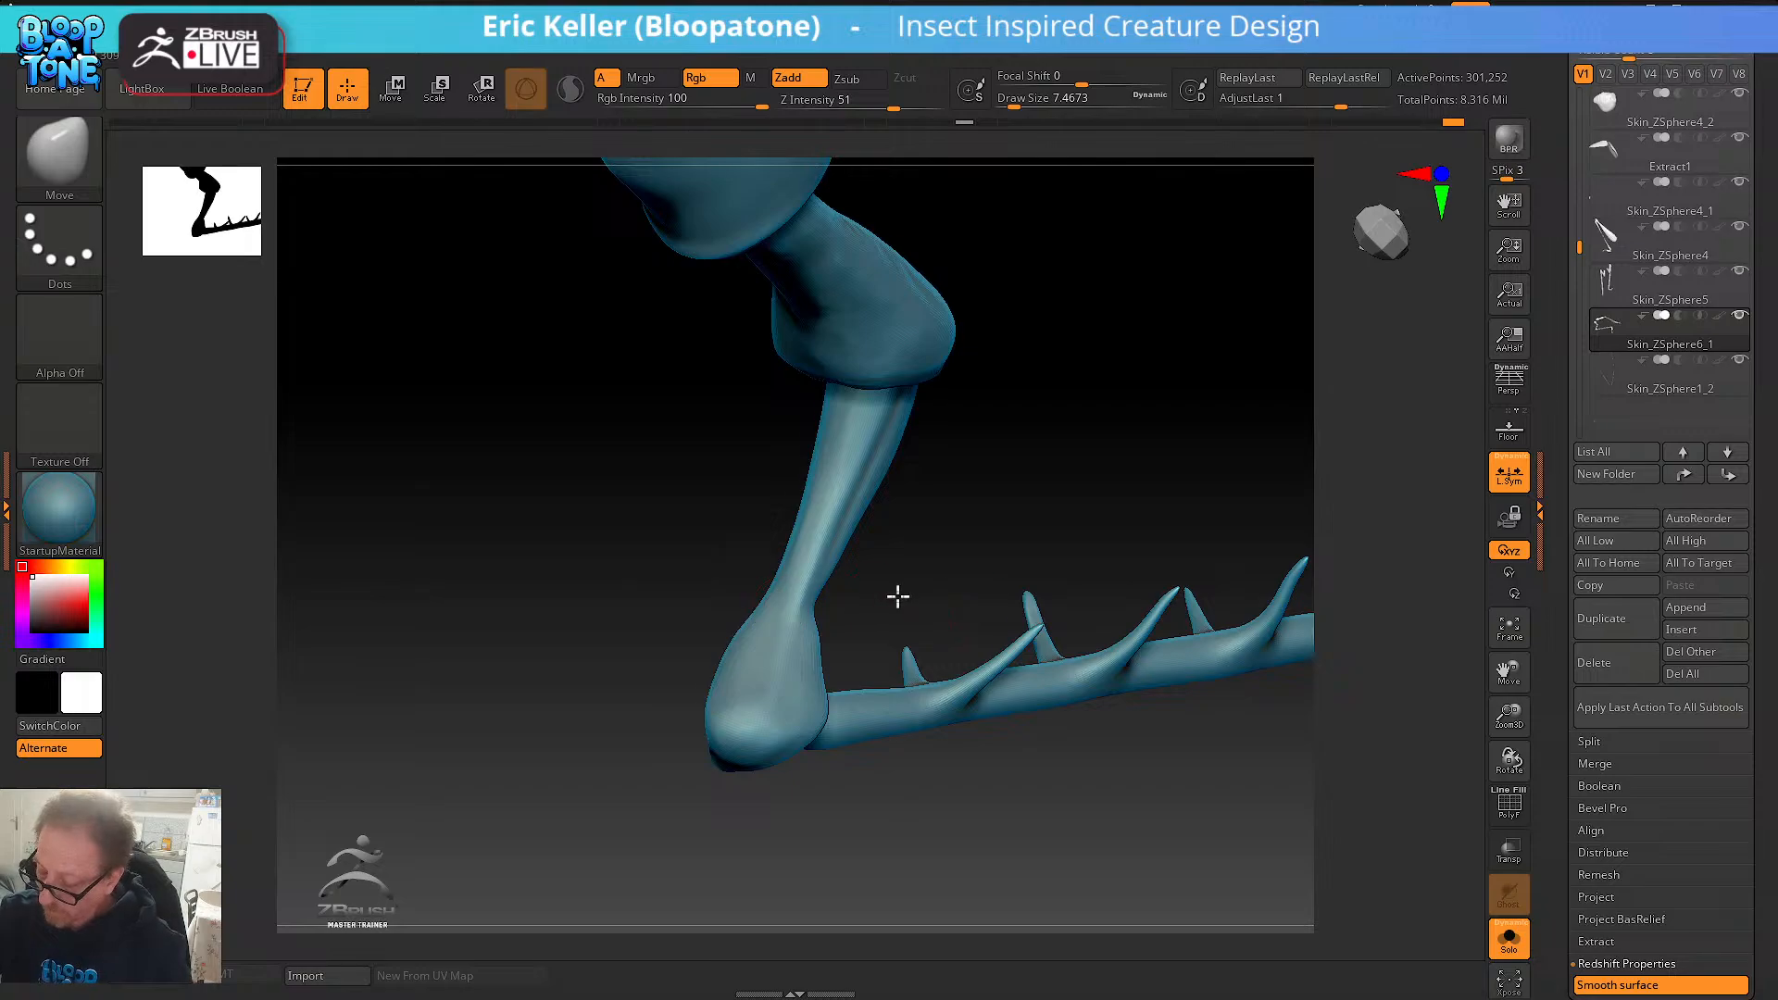
drag(897, 596, 847, 607)
key(s)
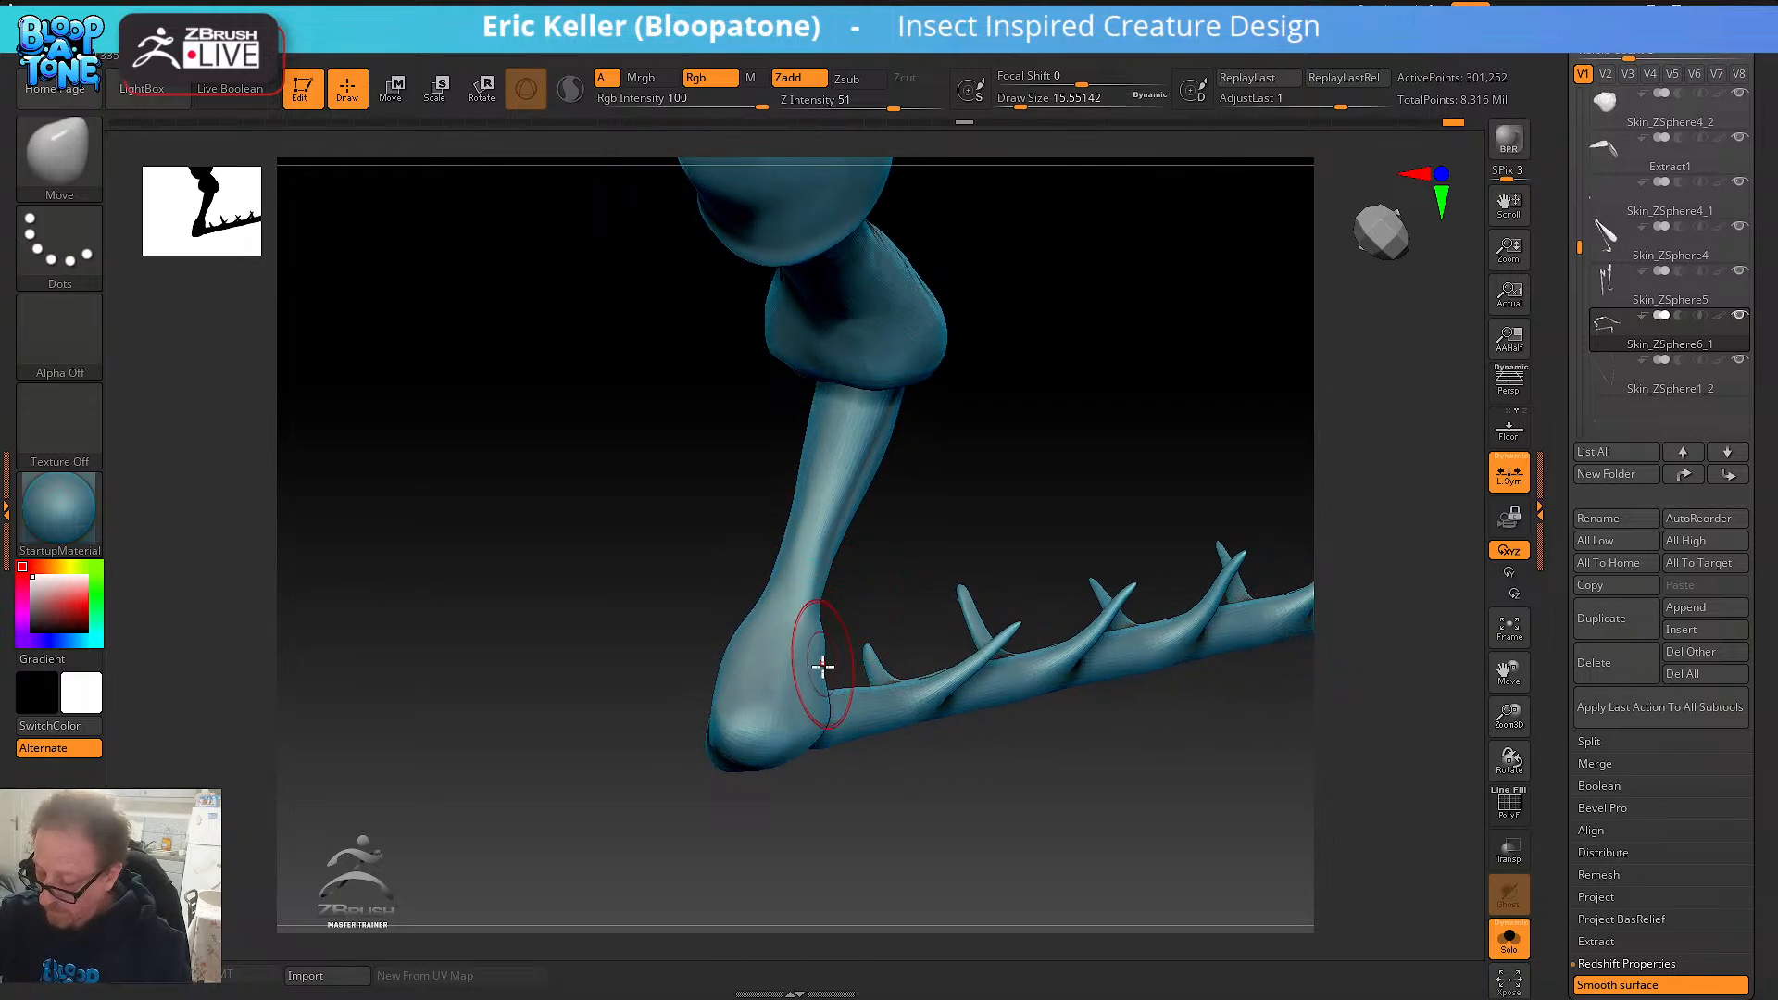
key(shift)
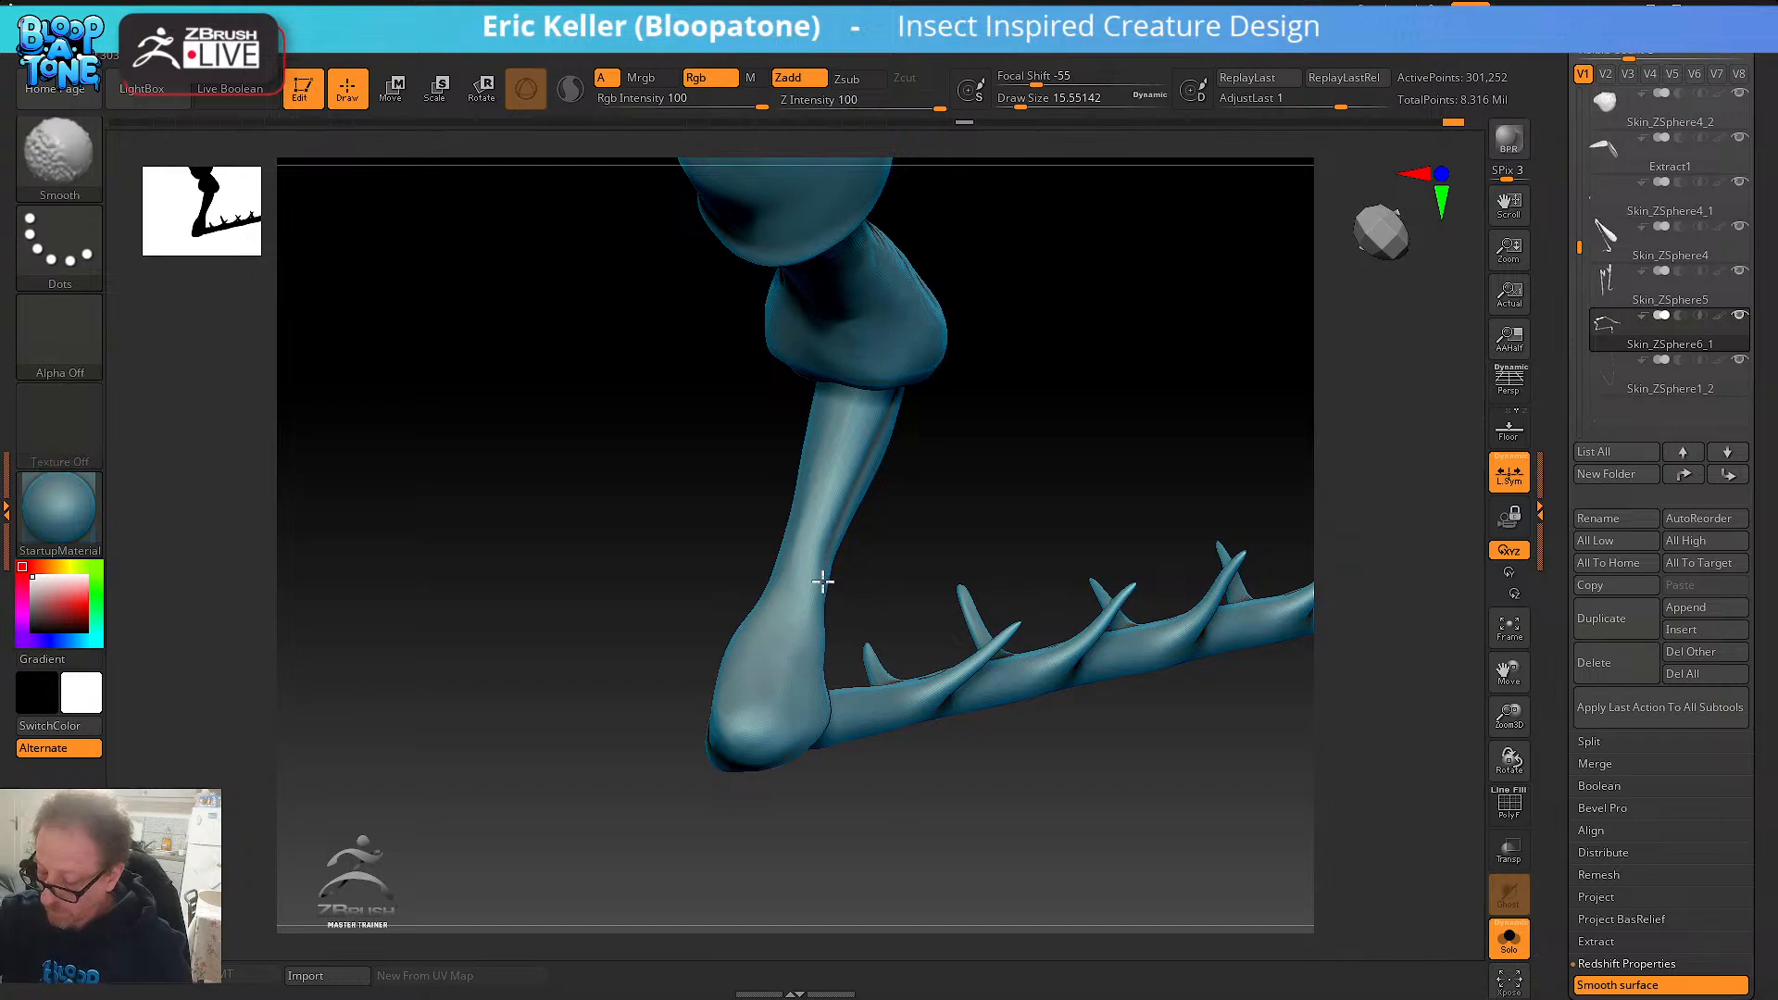
shift+drag(799, 619, 777, 652)
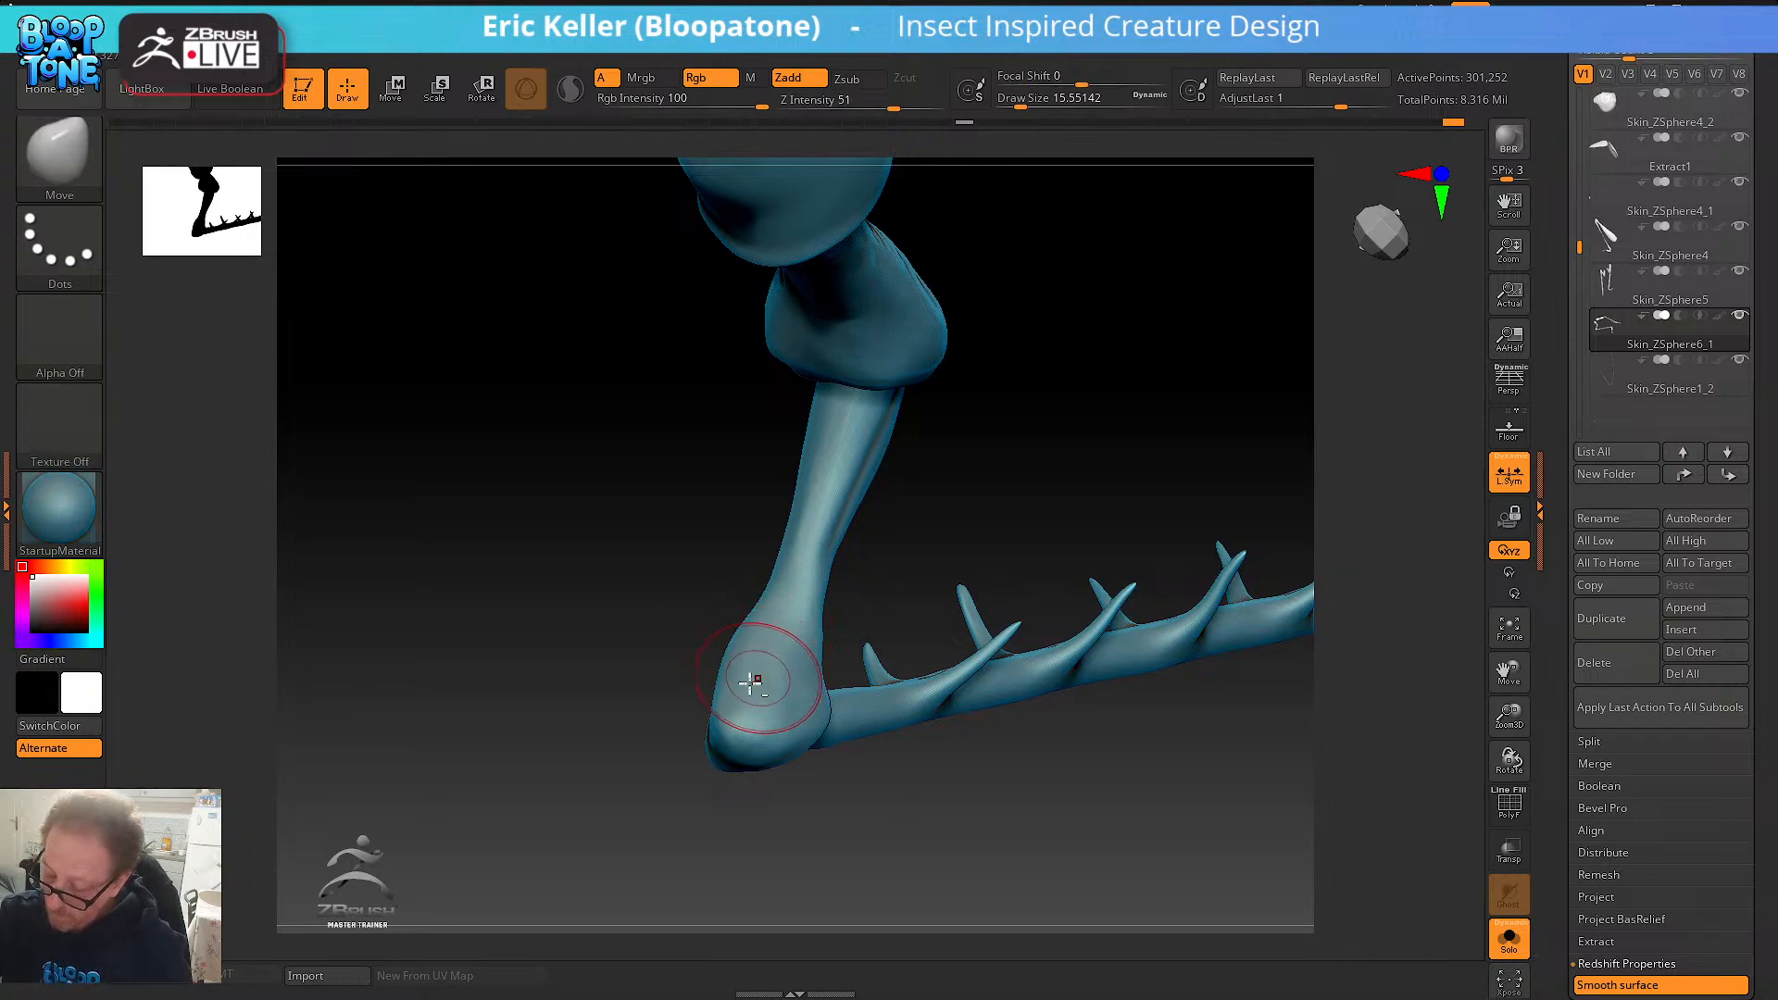
- Smooth the outer surface of the knobbed joint and adjust its taper into the slender segment
key(shift)
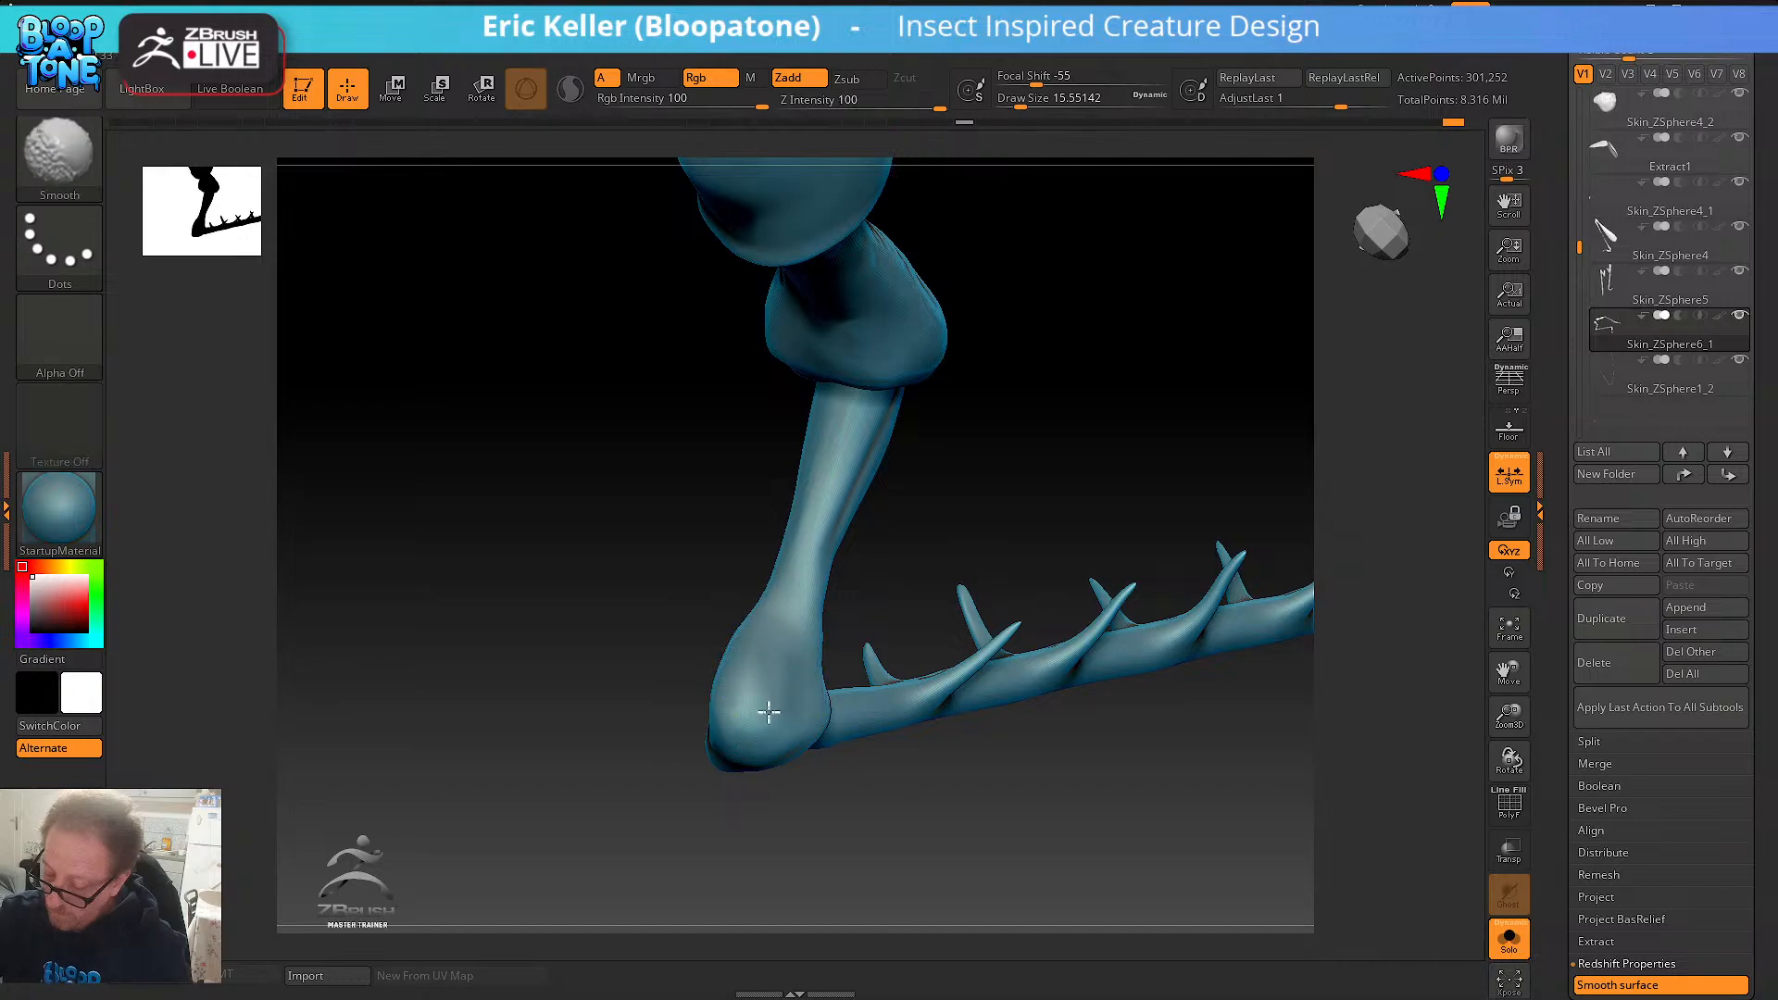
shift+drag(749, 648, 813, 717)
drag(899, 576, 884, 641)
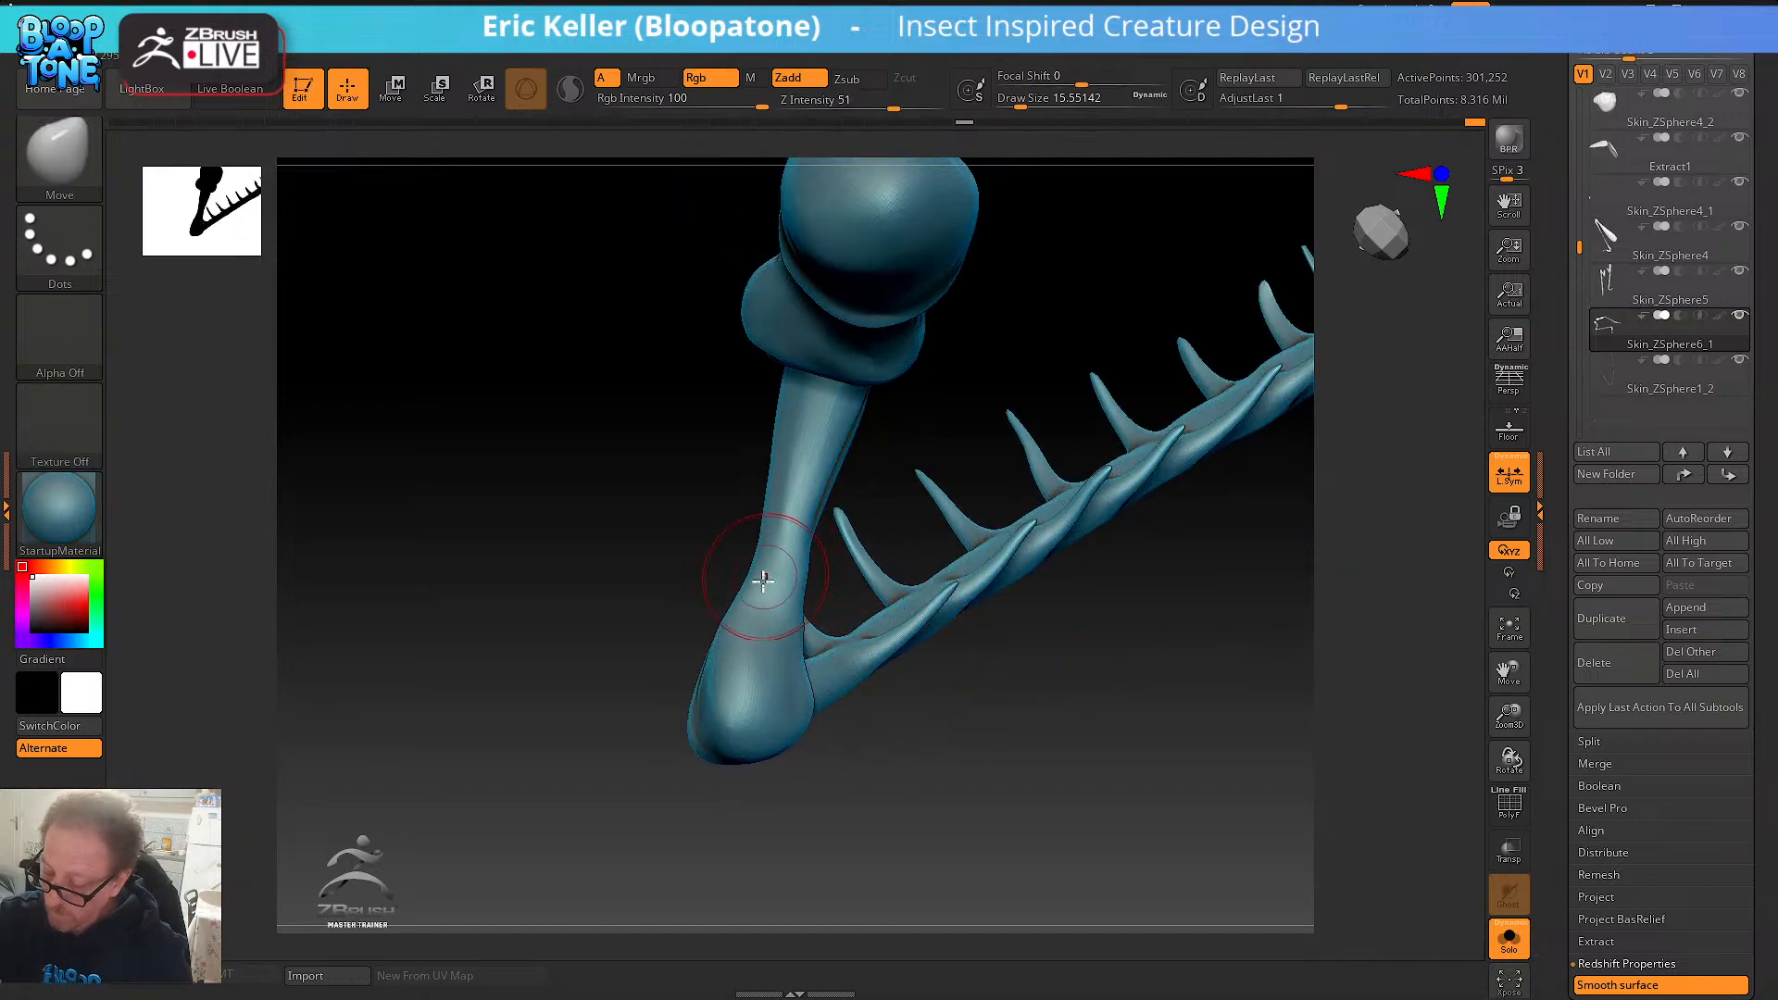
mouse_move(741, 616)
mouse_down()
mouse_move(786, 675)
mouse_move(759, 690)
mouse_move(806, 714)
mouse_move(793, 728)
mouse_move(748, 689)
mouse_up()
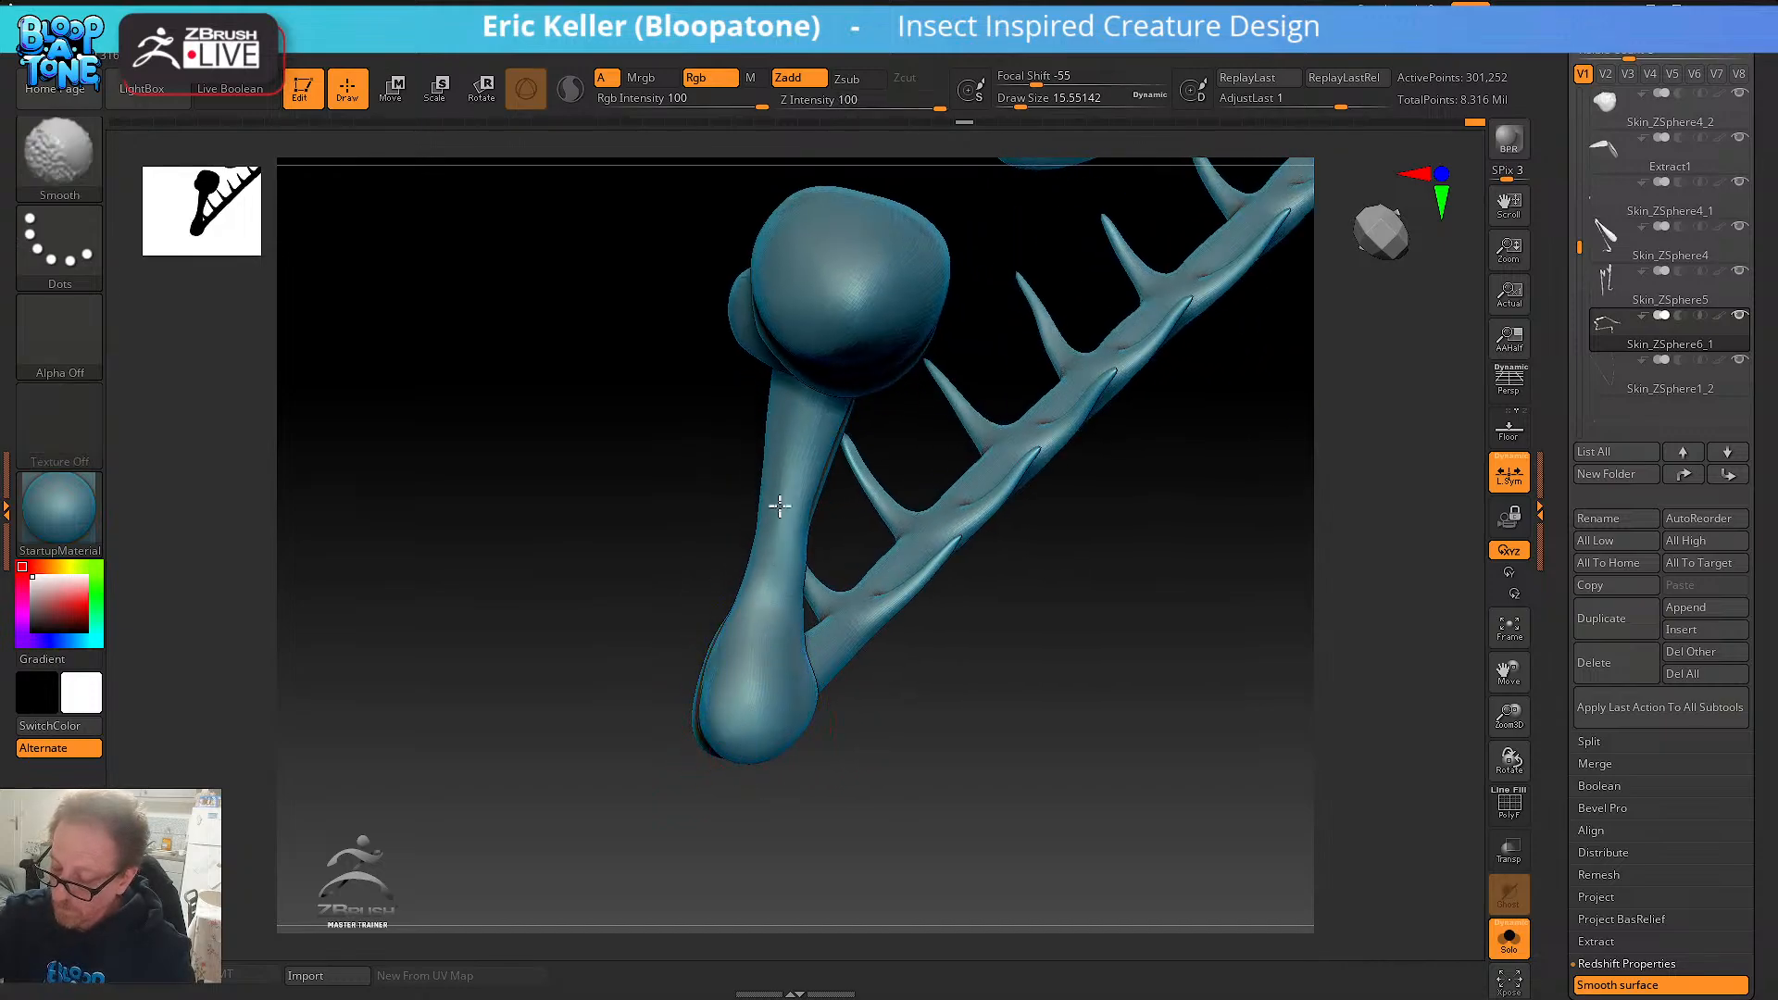
- Smooth the slender segment below the knobbed joint and bring the rest of the creature back into view
shift+drag(779, 505, 760, 526)
mouse_move(857, 667)
mouse_down()
mouse_move(889, 703)
mouse_move(879, 682)
mouse_up()
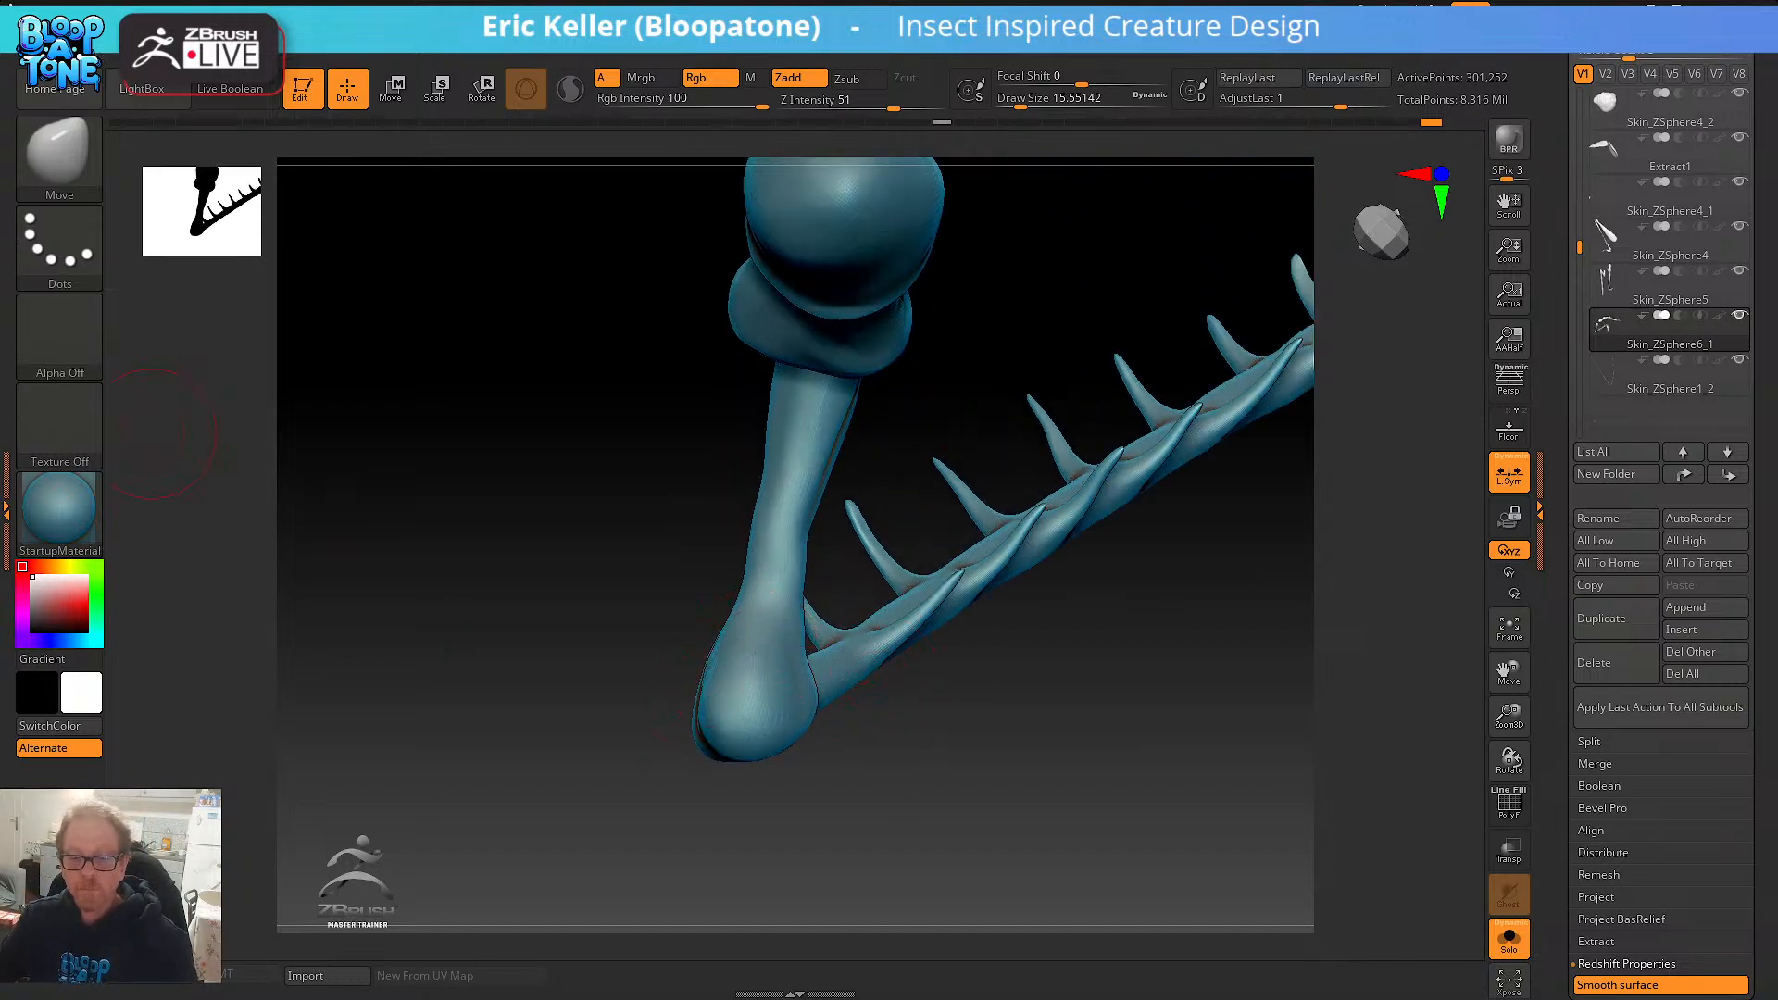
mouse_move(944, 746)
mouse_down()
mouse_move(944, 719)
mouse_move(778, 658)
mouse_move(1140, 778)
mouse_up()
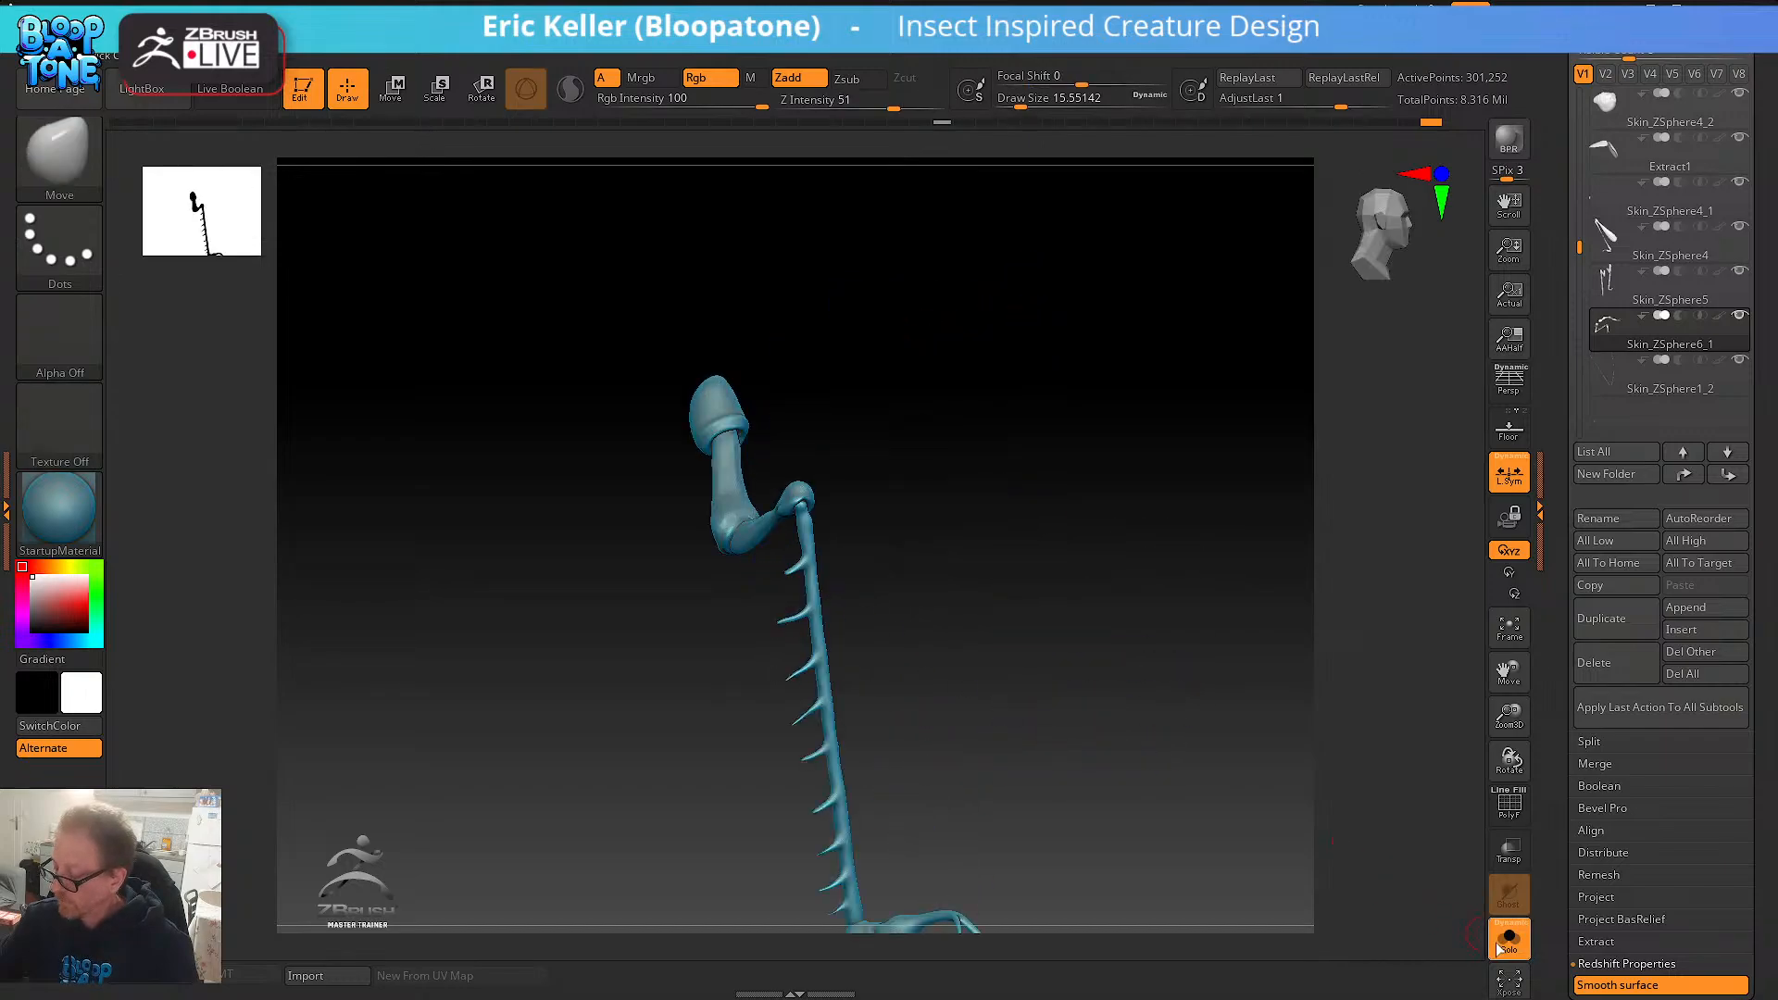
click(1502, 943)
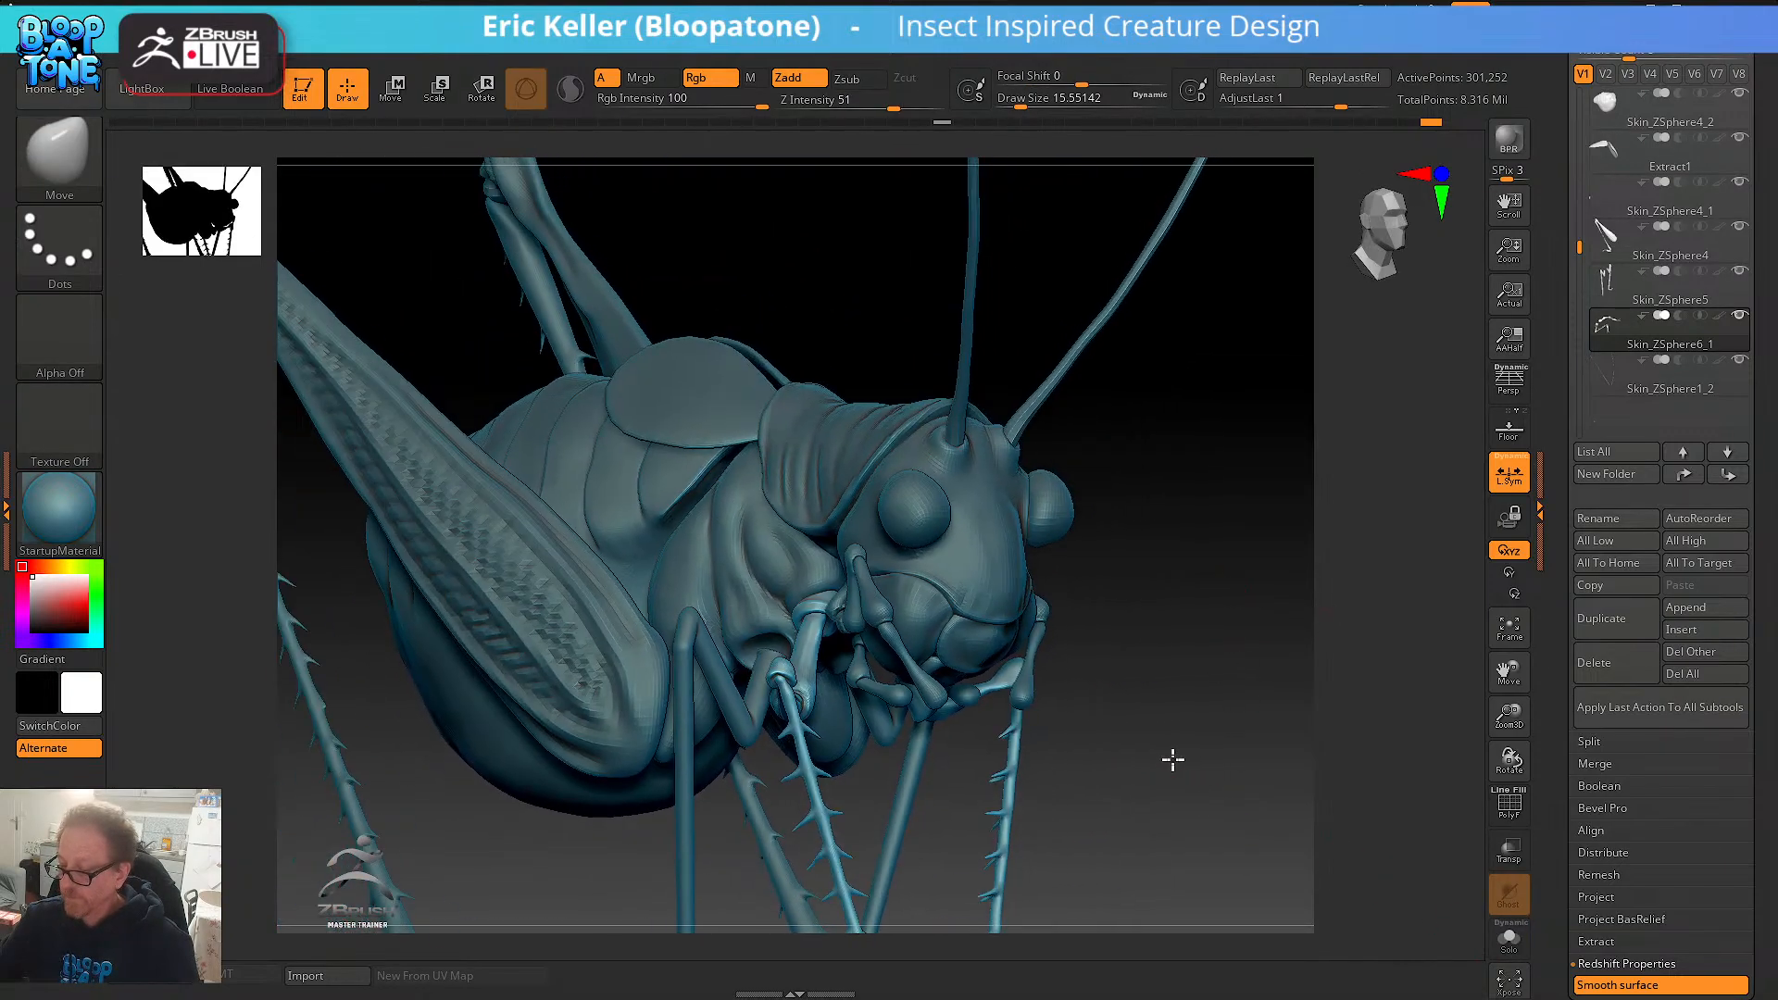
- Rename the spiny front leg subtool as front_legs and duplicate it
mouse_move(1173, 760)
alt+mouse_down()
mouse_move(1004, 722)
mouse_move(1064, 774)
mouse_move(991, 764)
mouse_move(1036, 754)
mouse_move(1045, 769)
mouse_move(1016, 782)
mouse_move(1334, 797)
mouse_move(1056, 688)
mouse_move(1170, 667)
mouse_move(1123, 654)
mouse_move(1230, 658)
mouse_move(1151, 667)
mouse_move(1154, 797)
mouse_move(1253, 773)
mouse_move(957, 663)
alt+mouse_up()
key(shift)
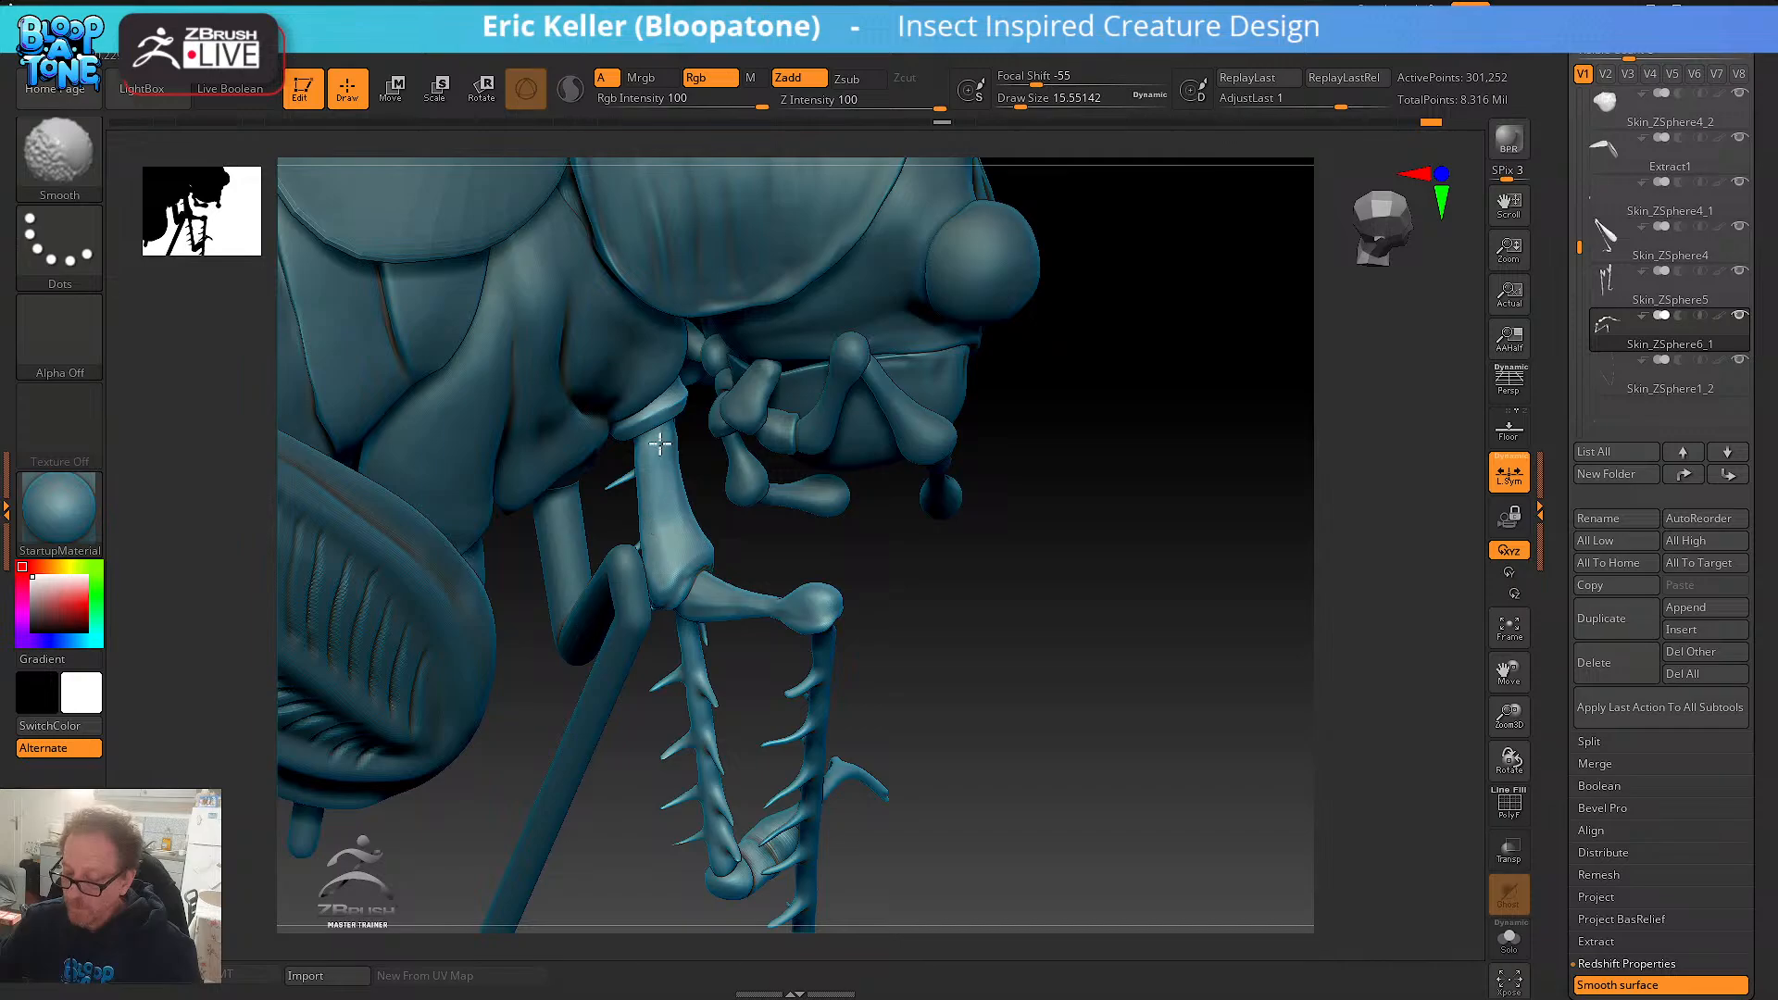
mouse_move(935, 593)
mouse_down()
mouse_move(968, 607)
mouse_move(1024, 735)
mouse_move(989, 683)
mouse_move(1290, 839)
mouse_up()
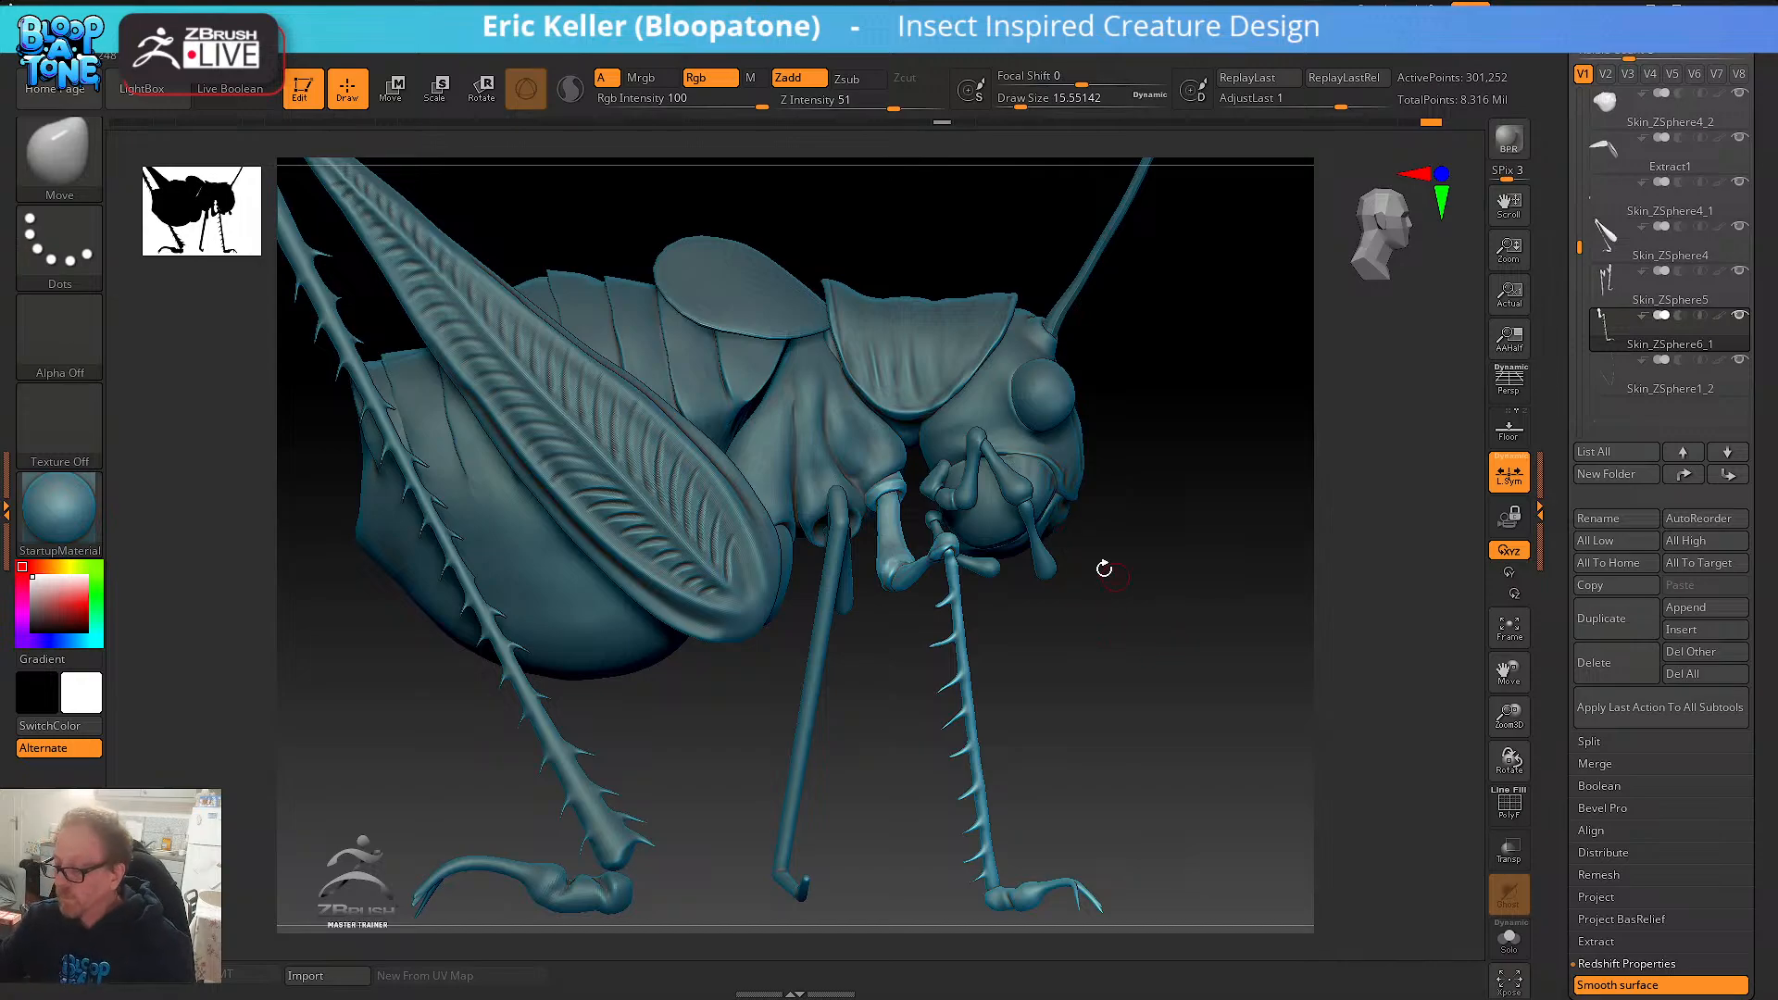
mouse_move(1146, 655)
mouse_down()
mouse_move(1095, 663)
mouse_move(890, 507)
mouse_up()
mouse_move(945, 723)
mouse_down()
mouse_move(1051, 729)
mouse_move(1157, 666)
mouse_up()
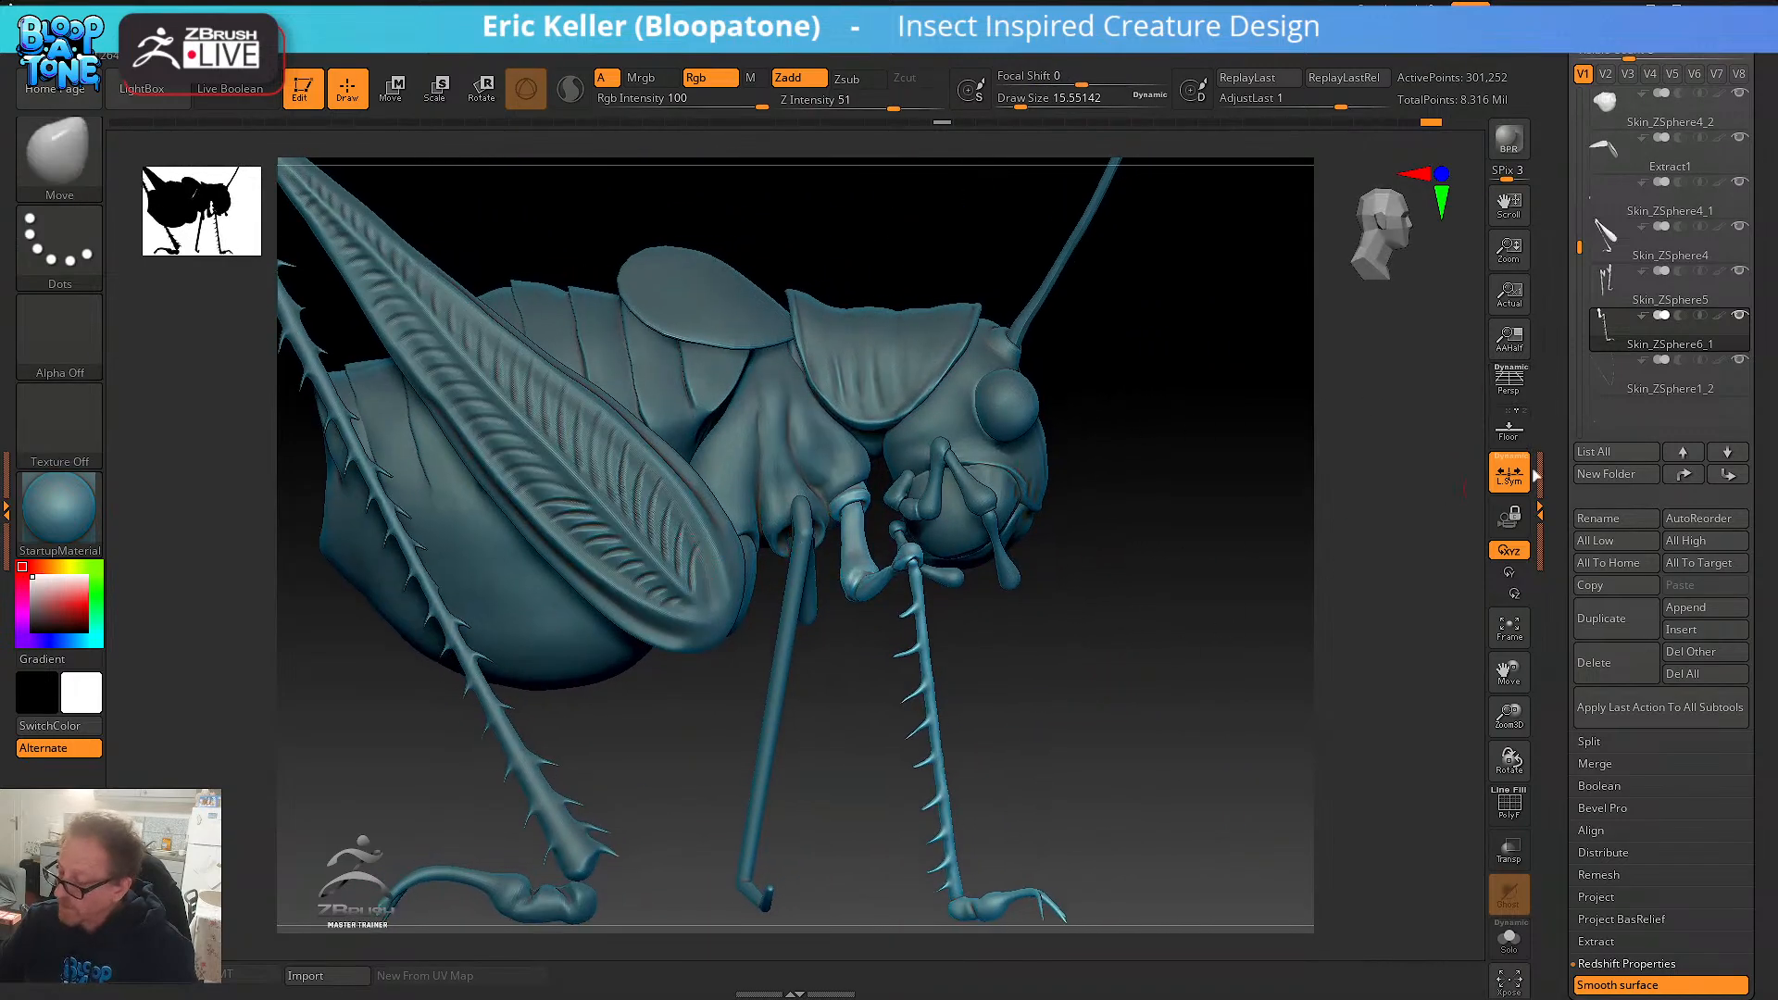
click(1585, 521)
text(fron)
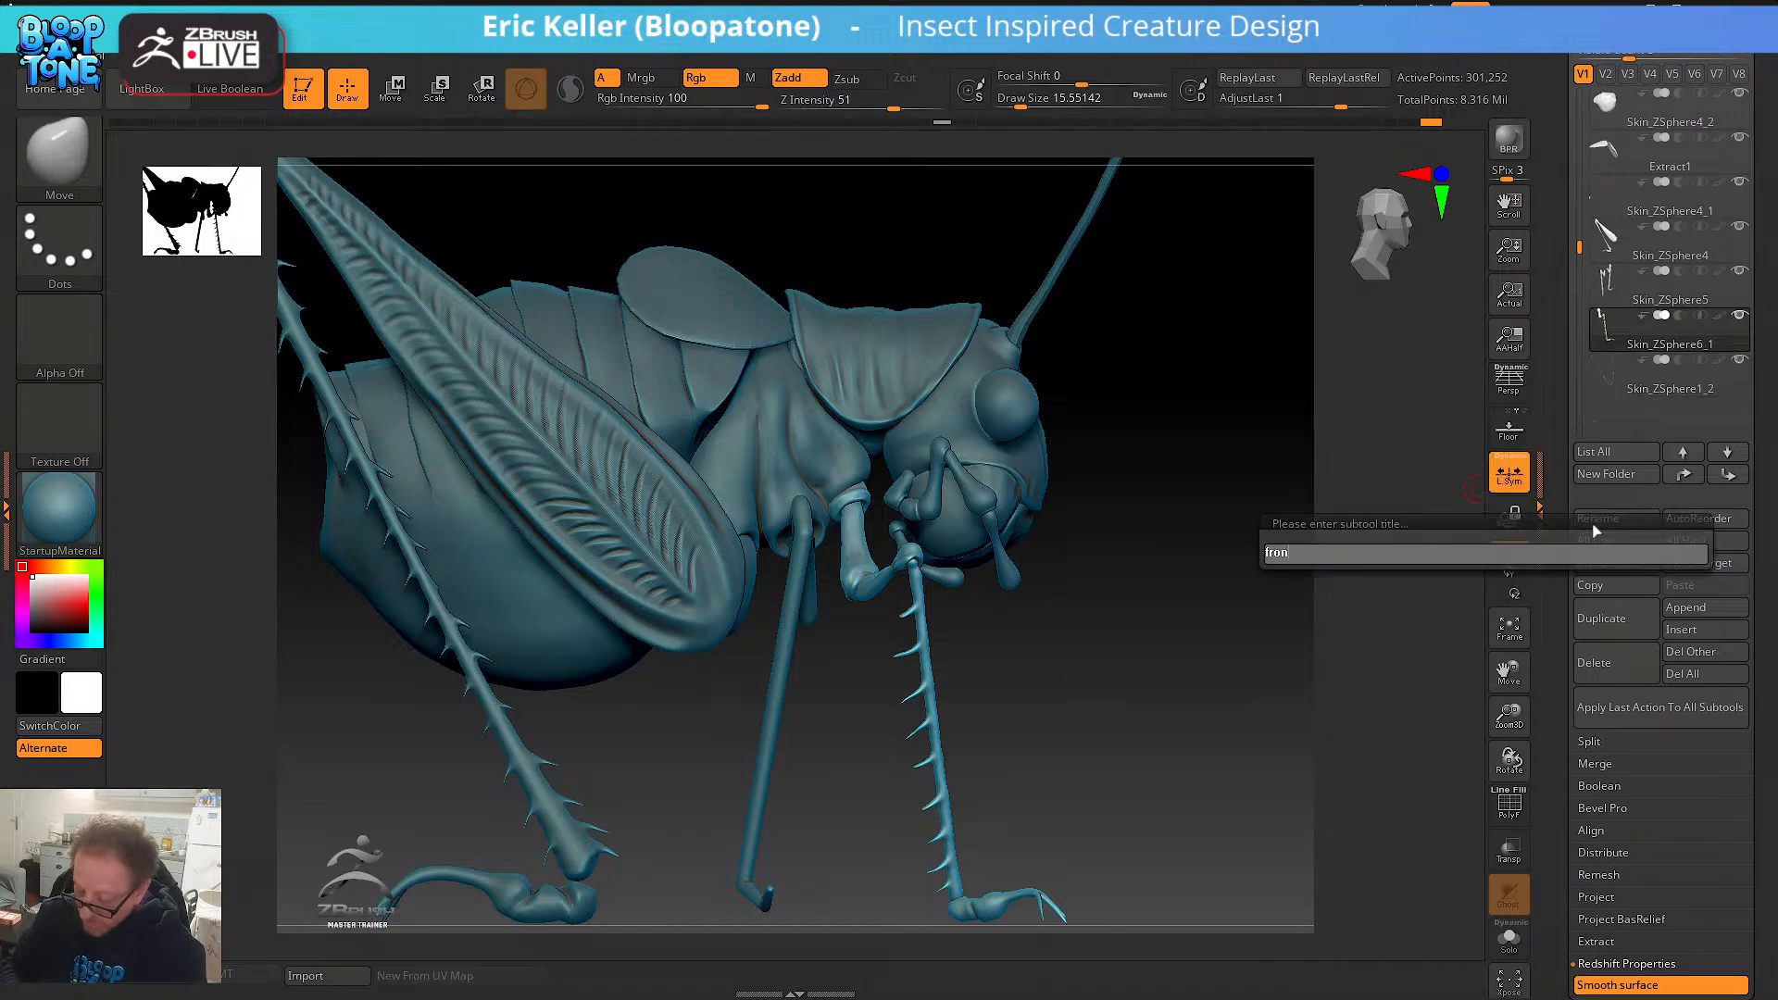
text(t_legs)
key(Return)
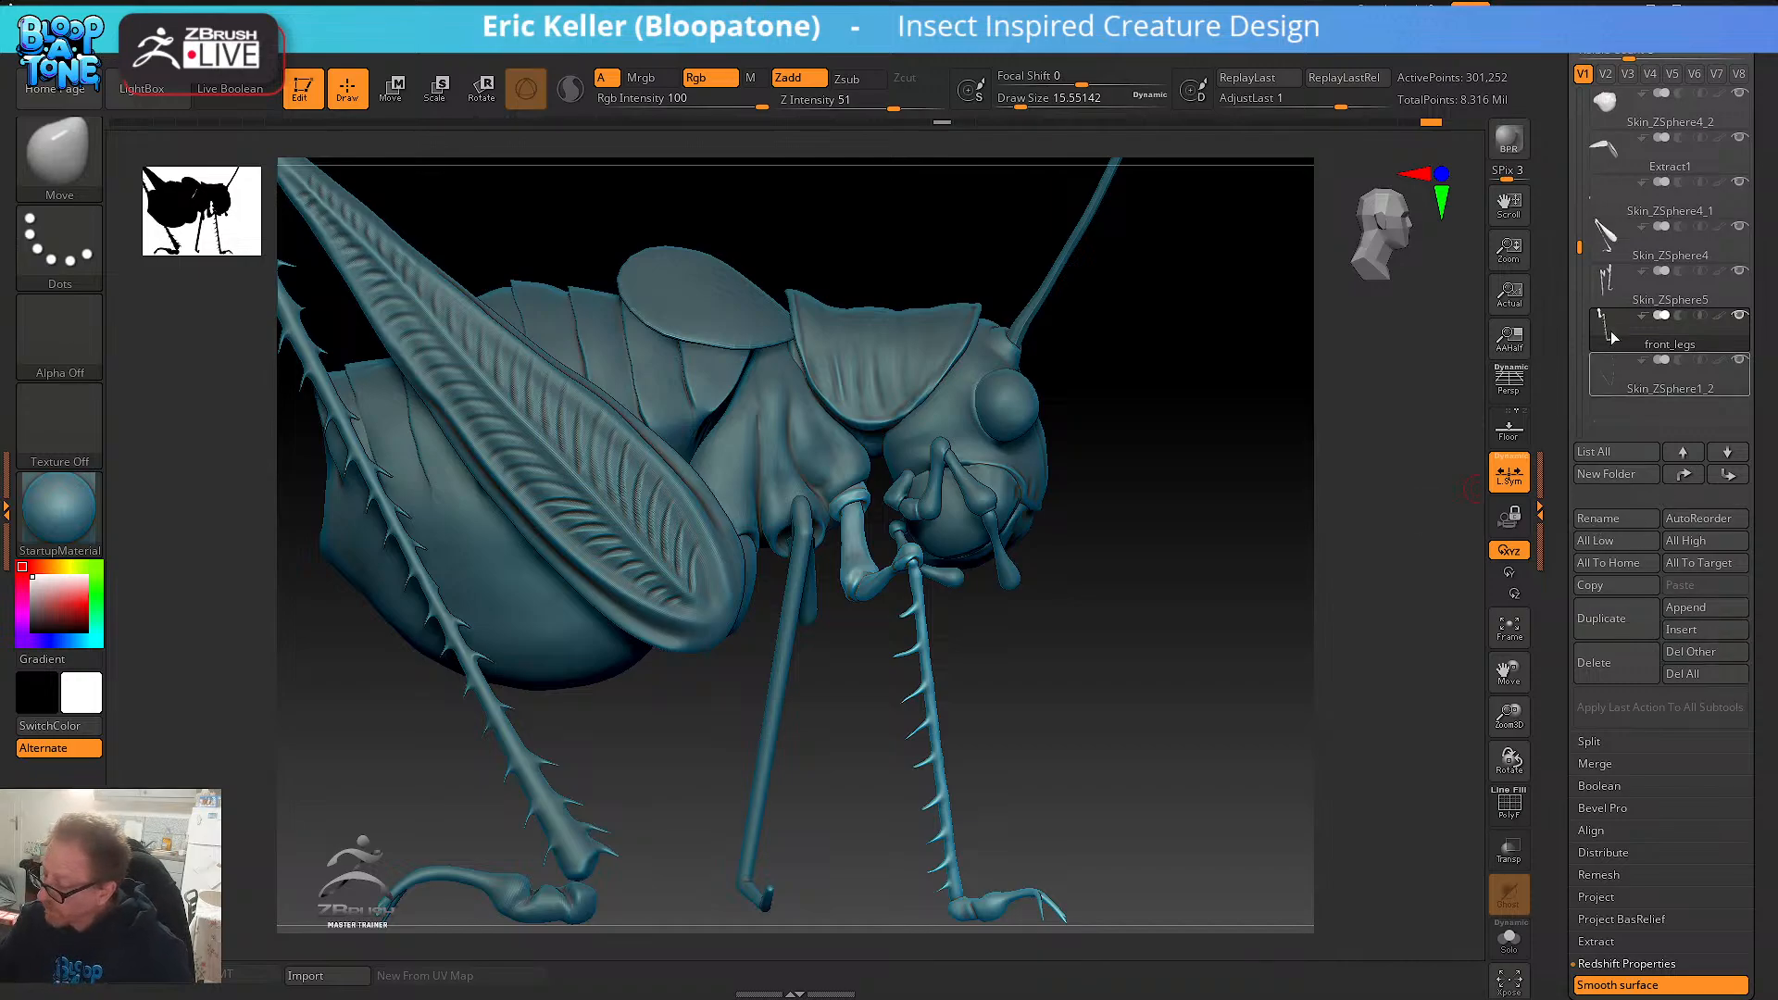
click(1618, 608)
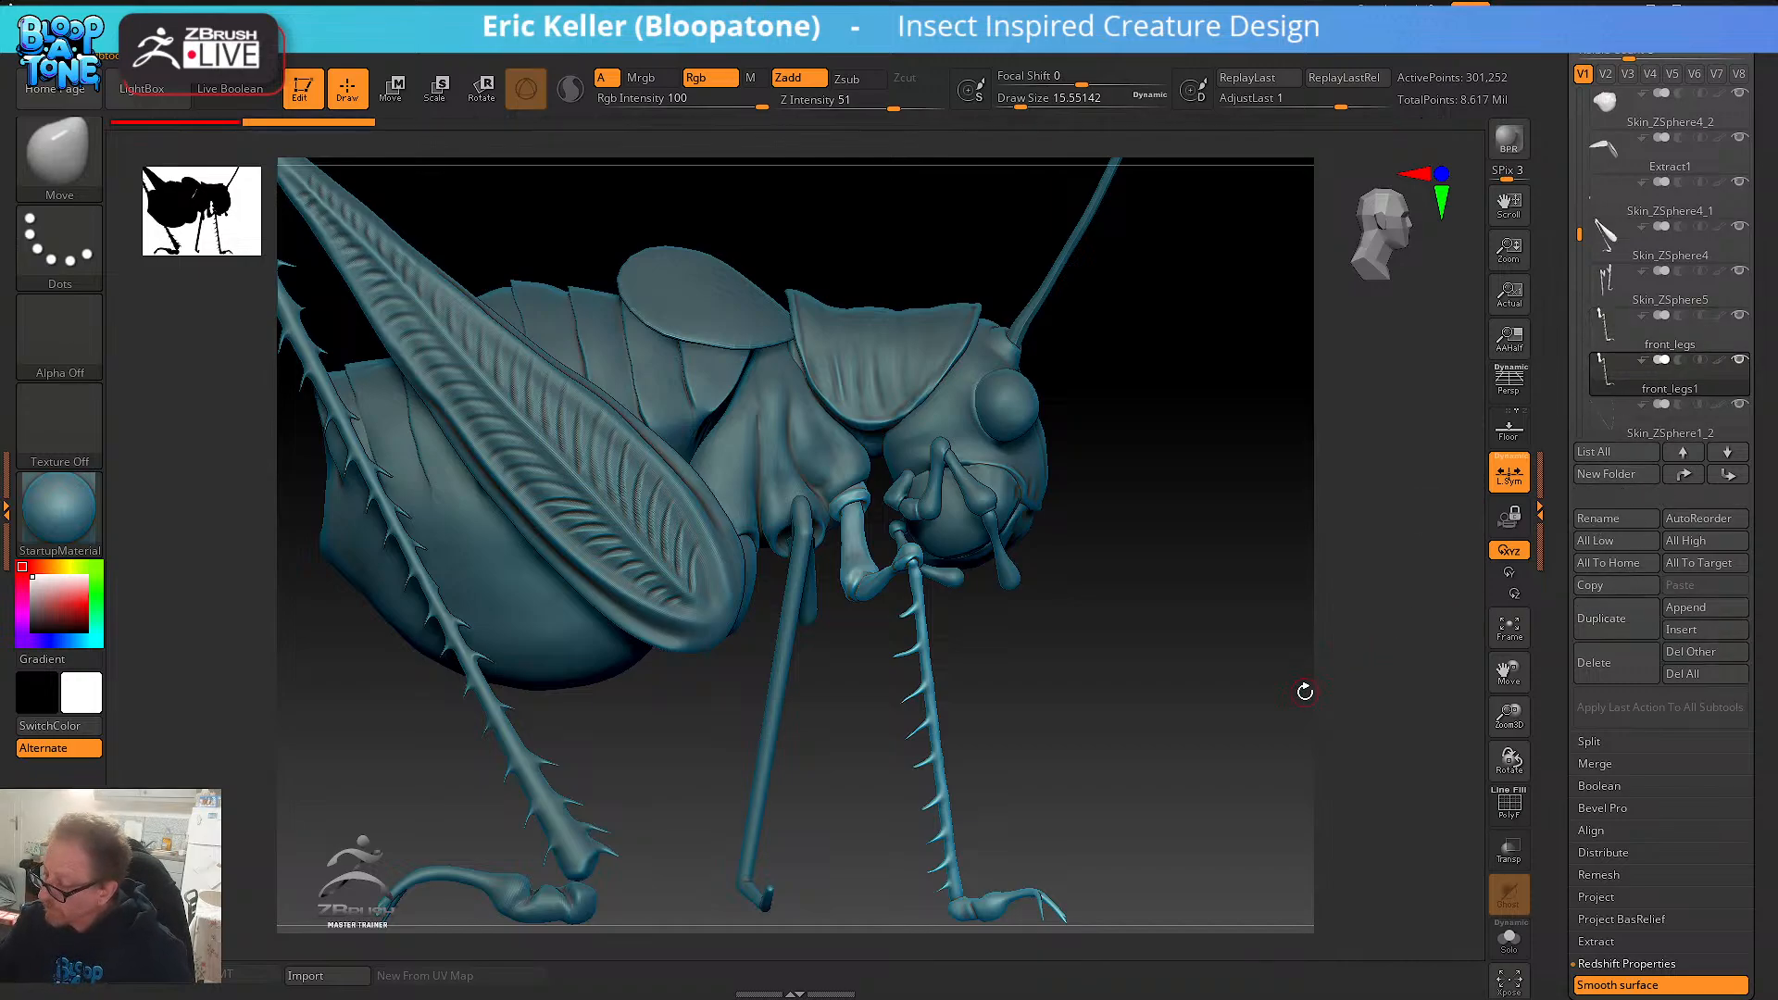
- Set the duplicated legs to subdivision level 1
mouse_move(1302, 691)
shift+mouse_down()
mouse_move(1282, 543)
mouse_move(1318, 552)
shift+mouse_up()
scroll(1596, 525, down, 5)
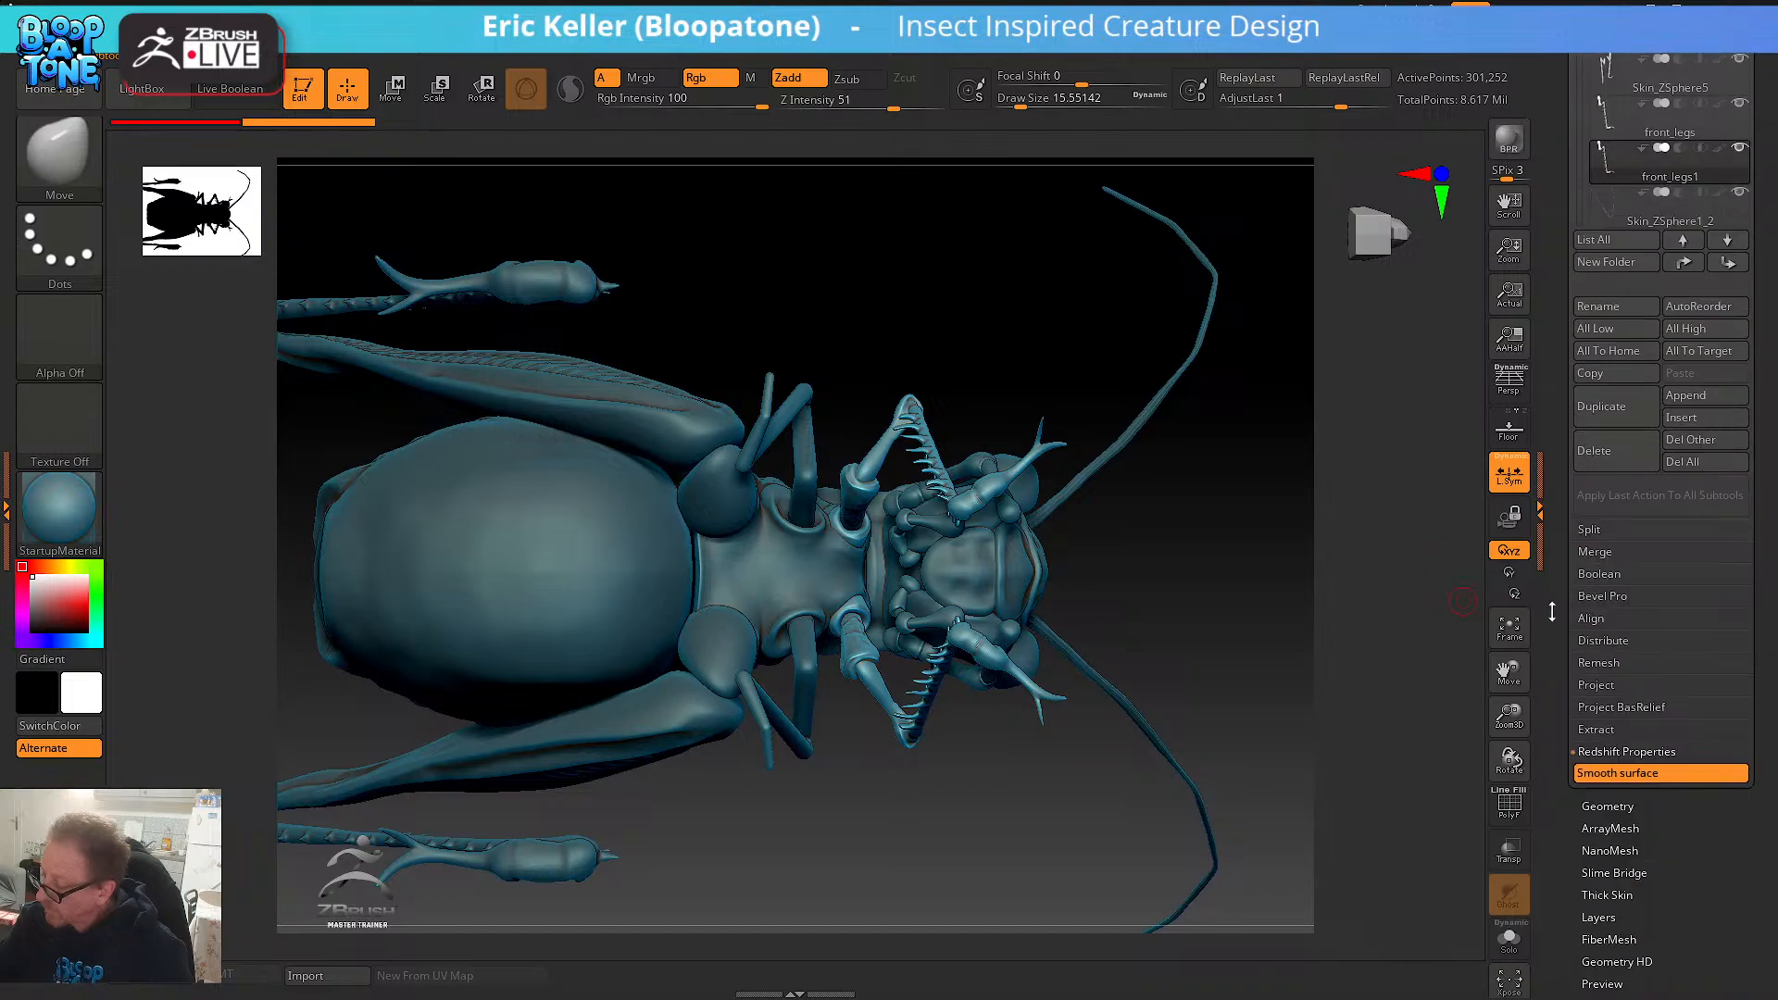
click(1611, 458)
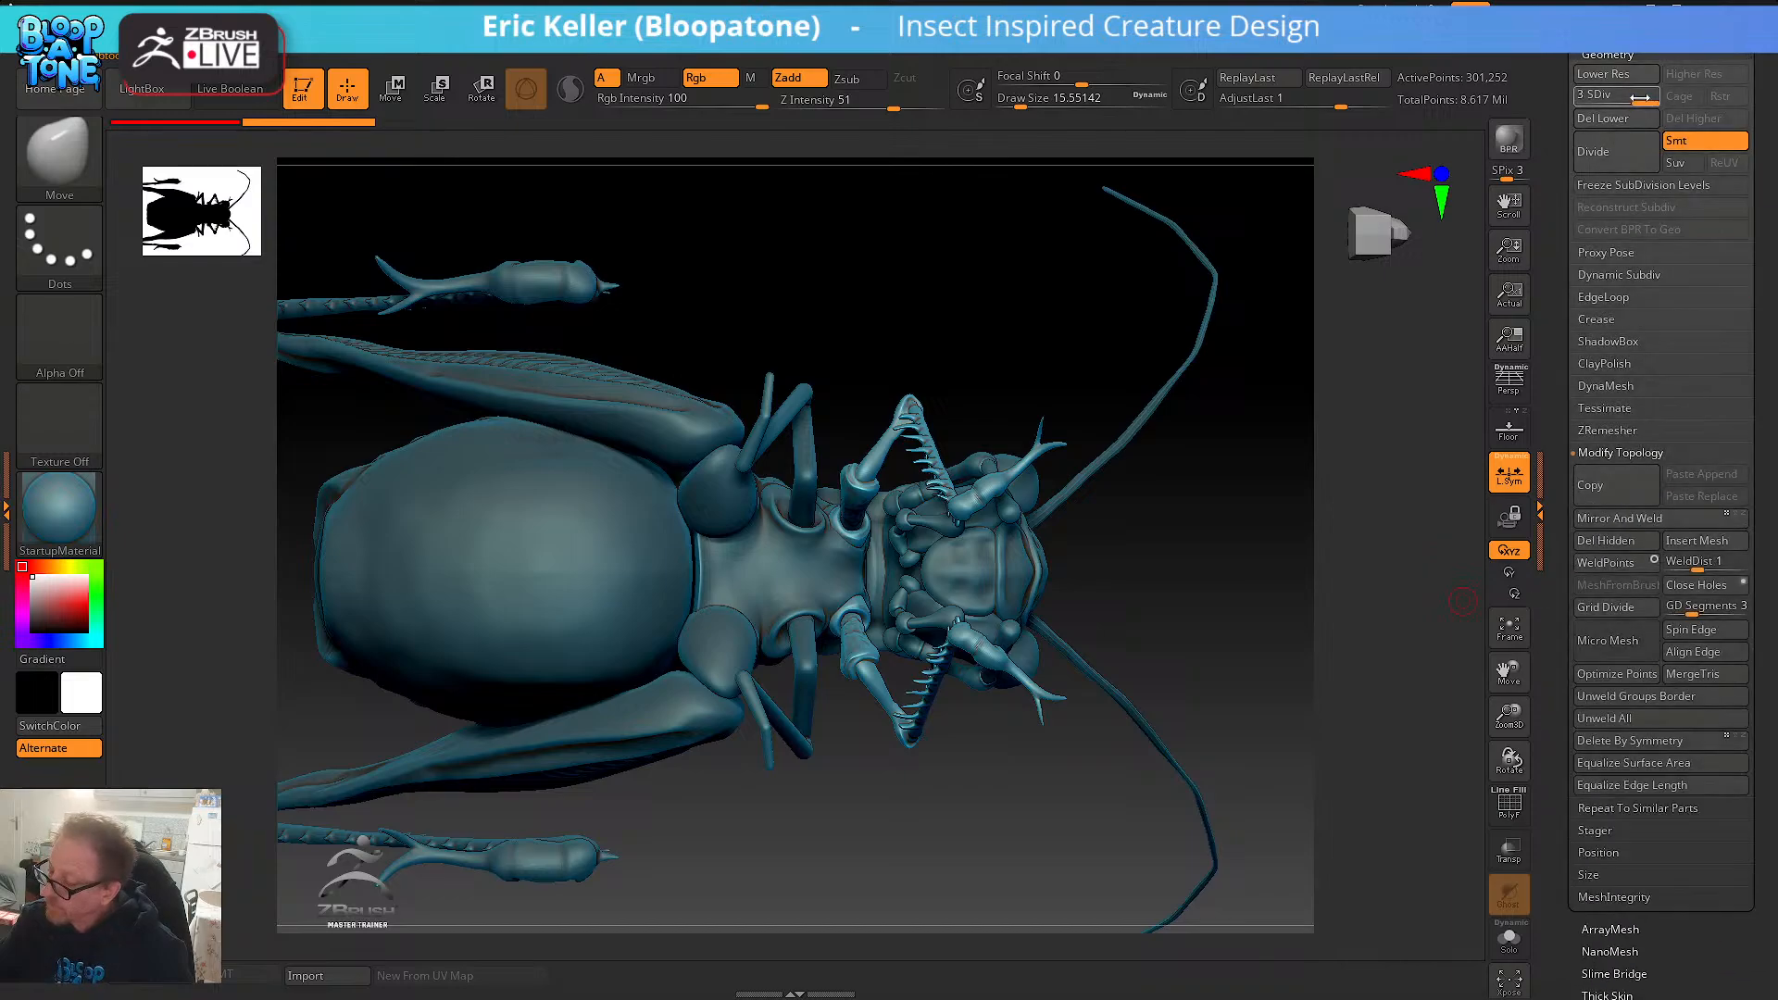
click(1587, 93)
drag(1260, 598, 1234, 614)
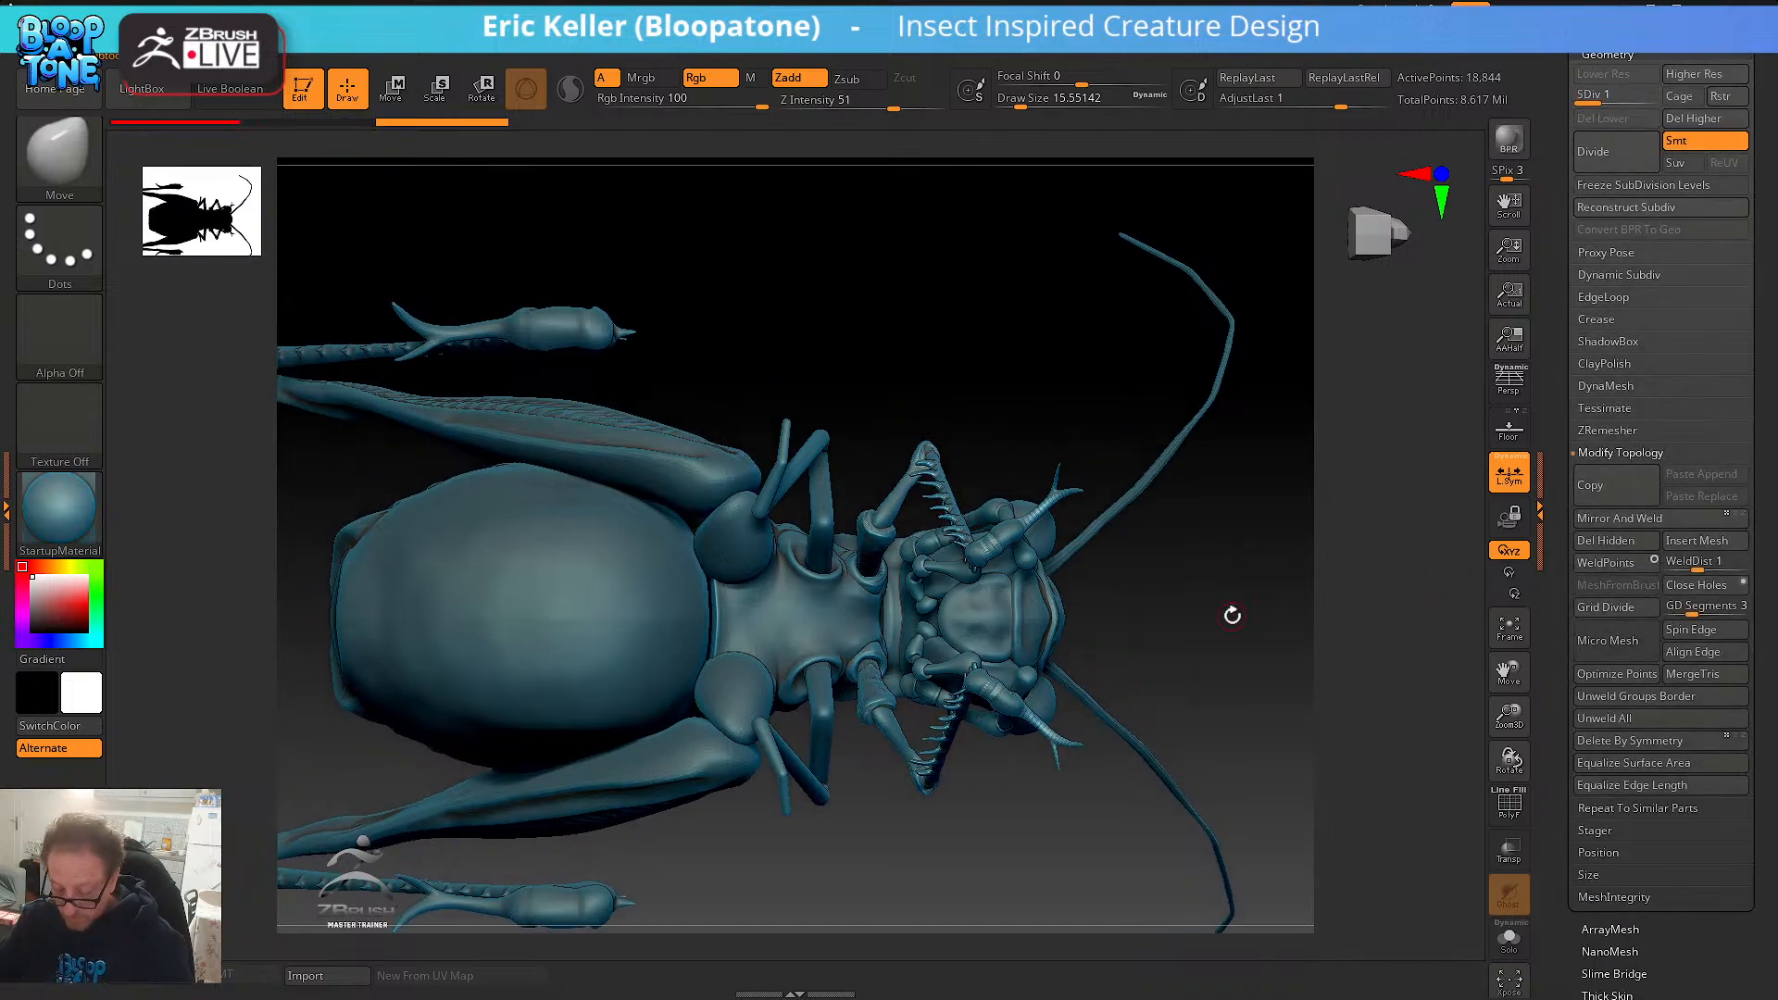
- Make the other subtools transparent and move the duplicated legs backward and slightly outward to the middle leg sockets
click(1509, 854)
key(w)
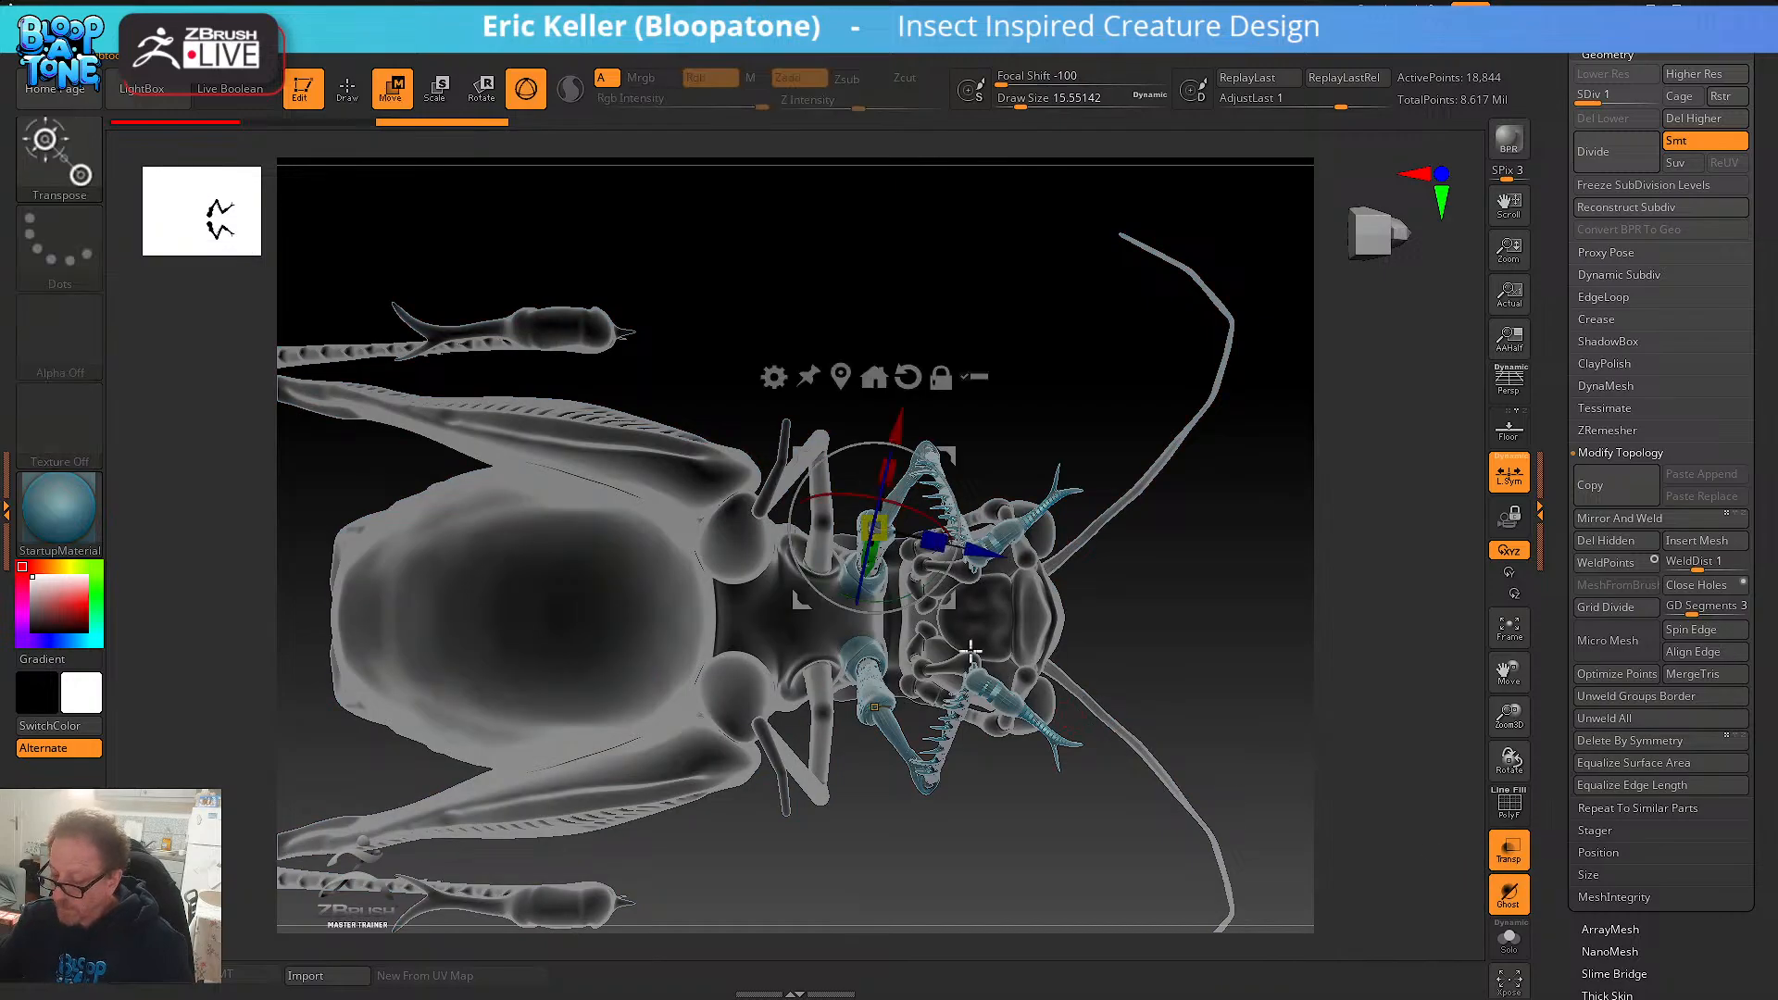
click(908, 376)
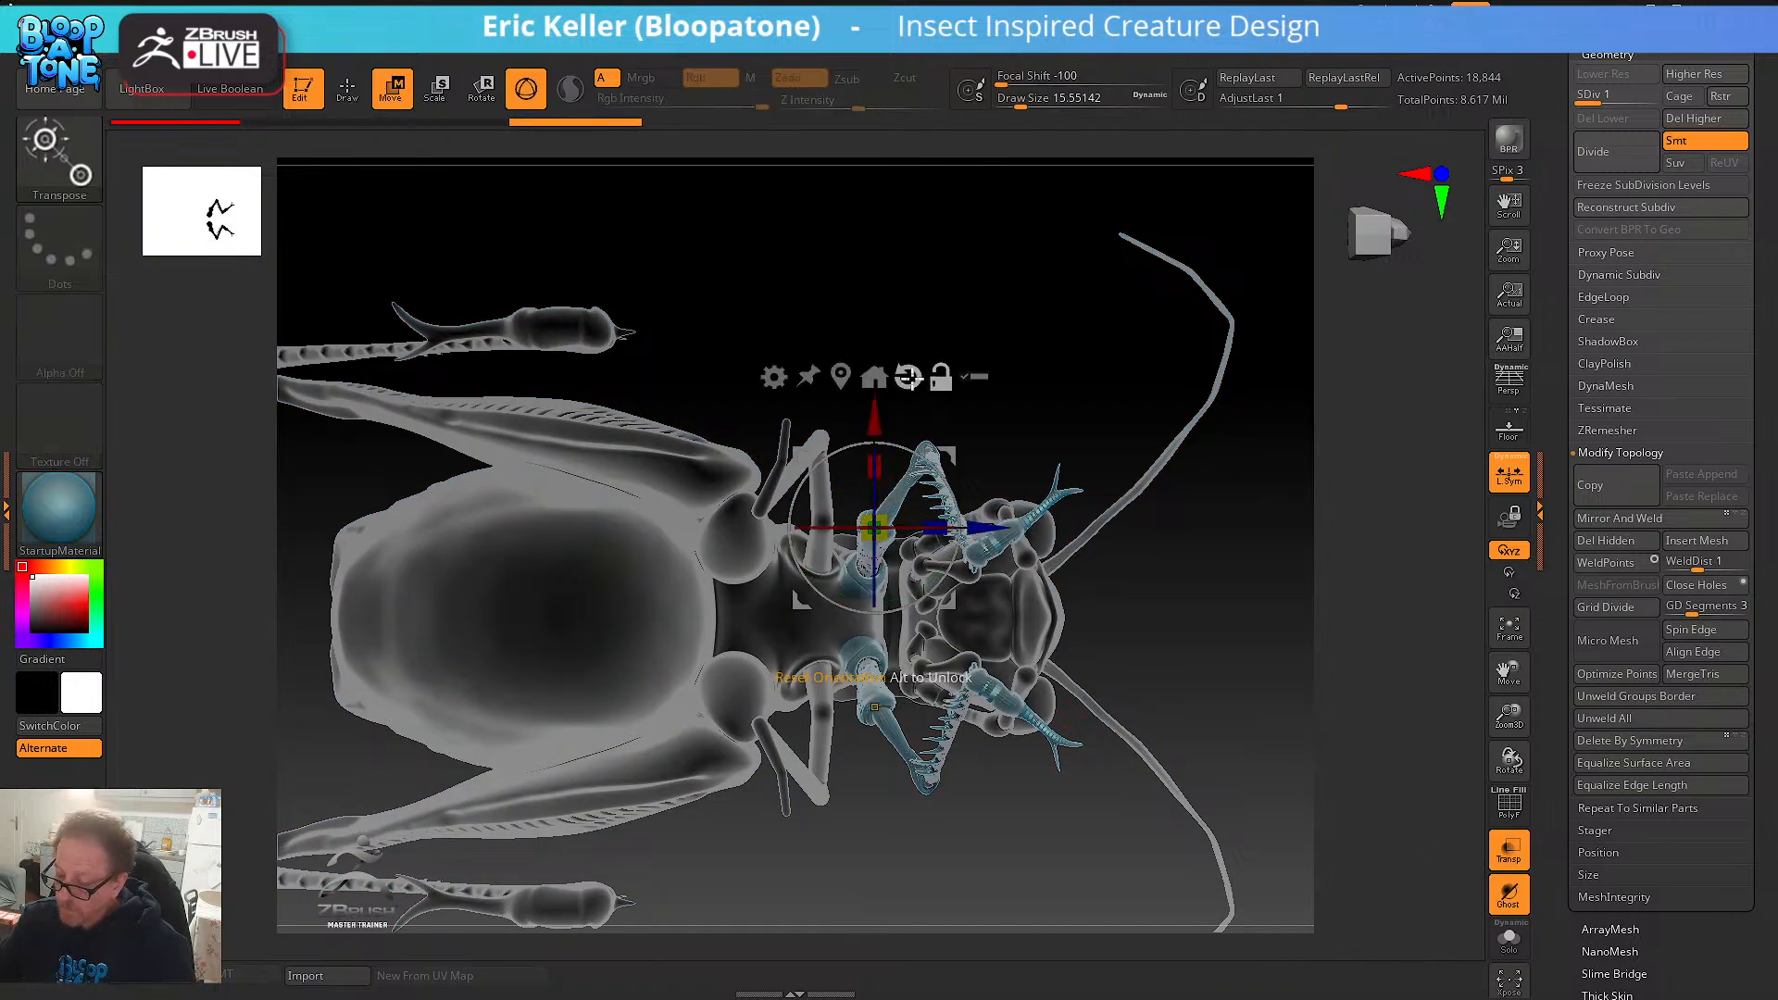
alt+drag(948, 601, 940, 648)
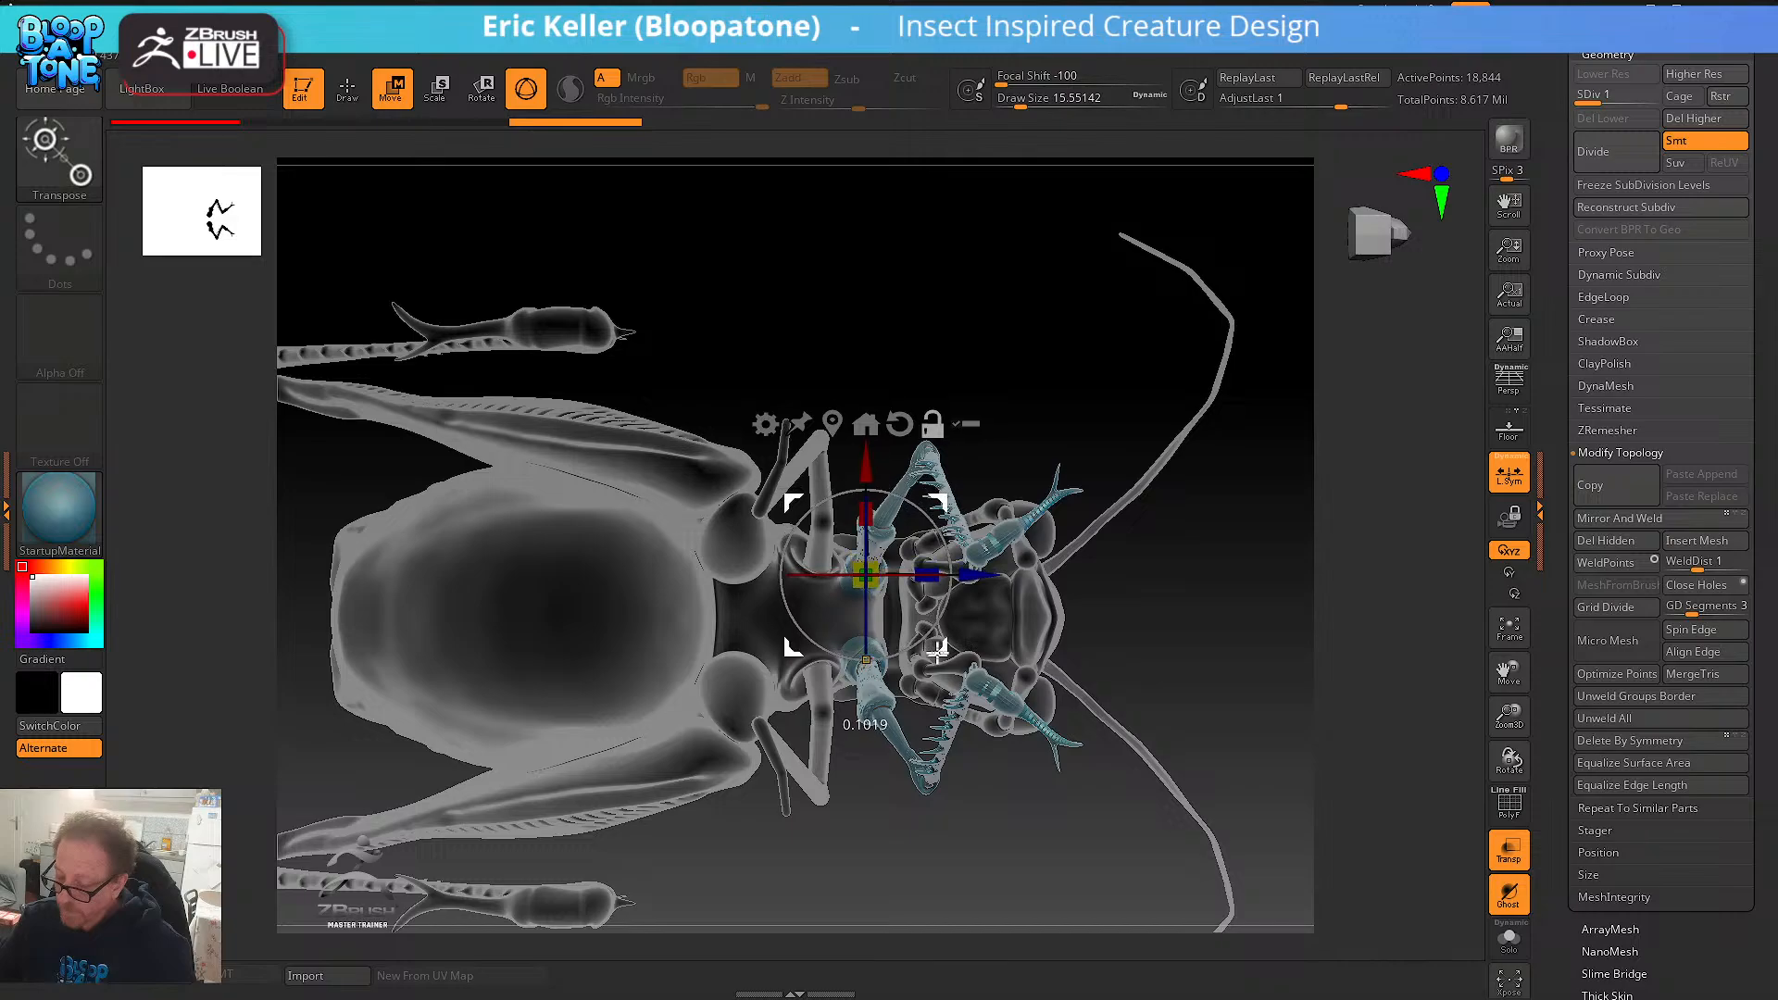
drag(972, 575, 933, 575)
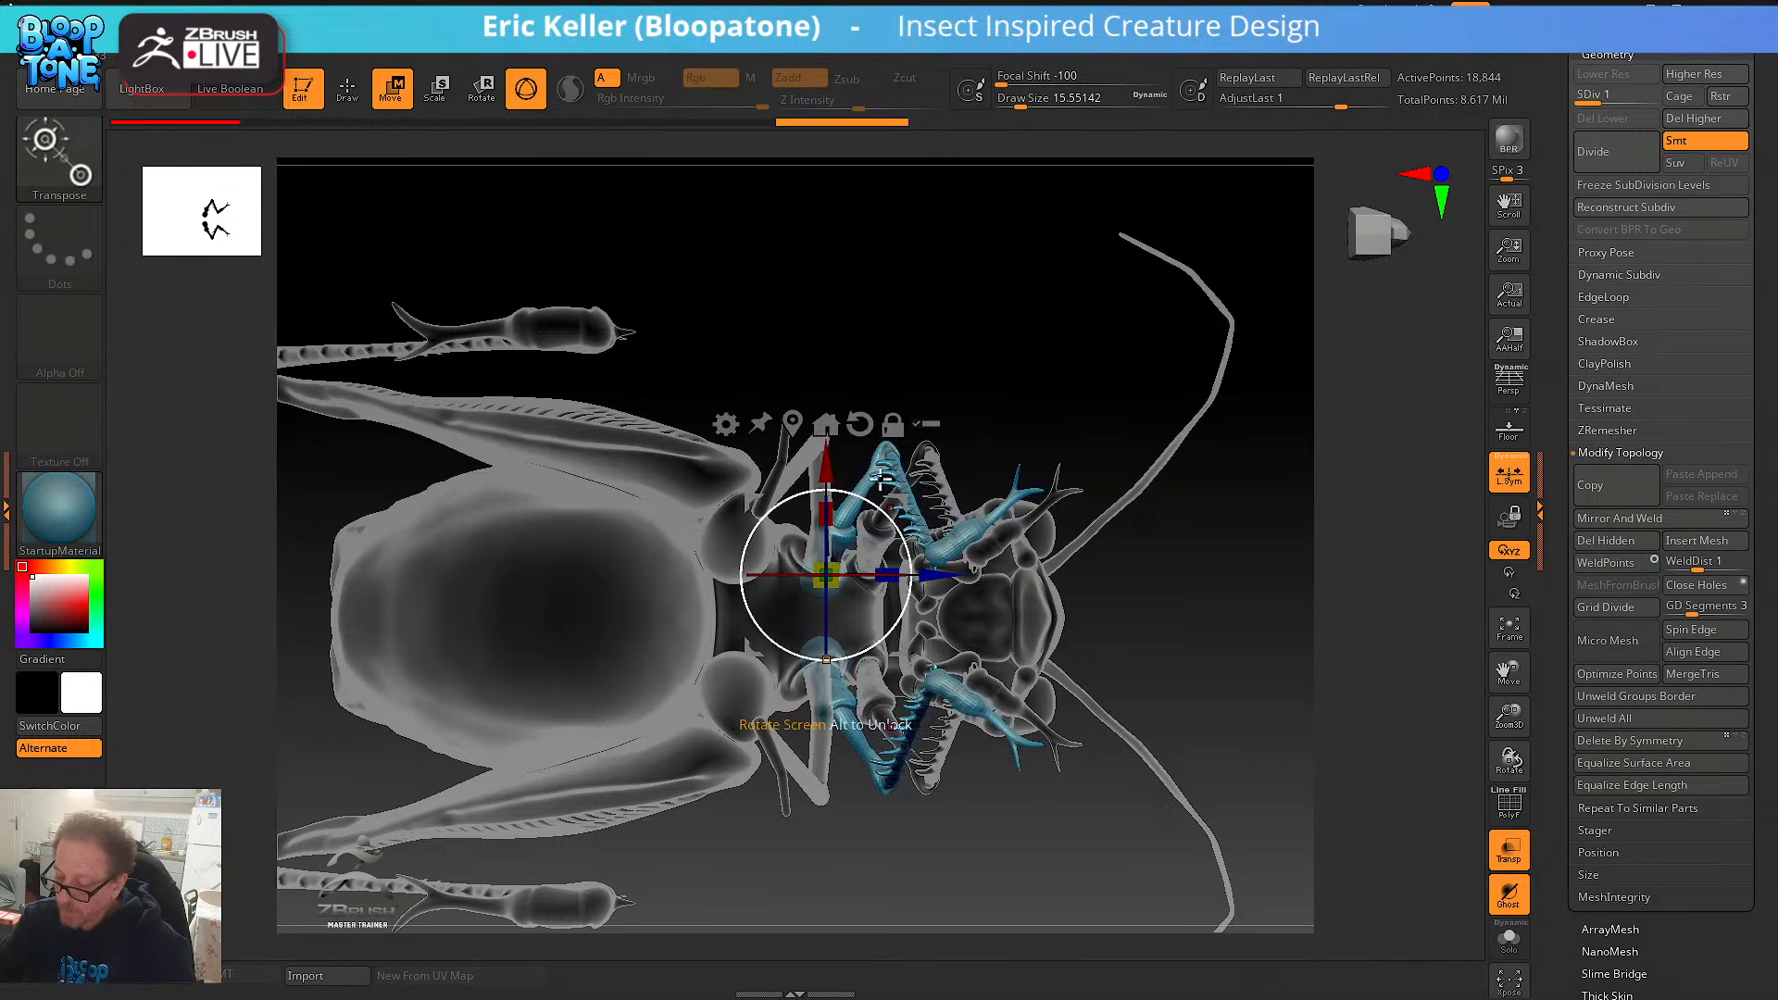
drag(835, 455, 836, 439)
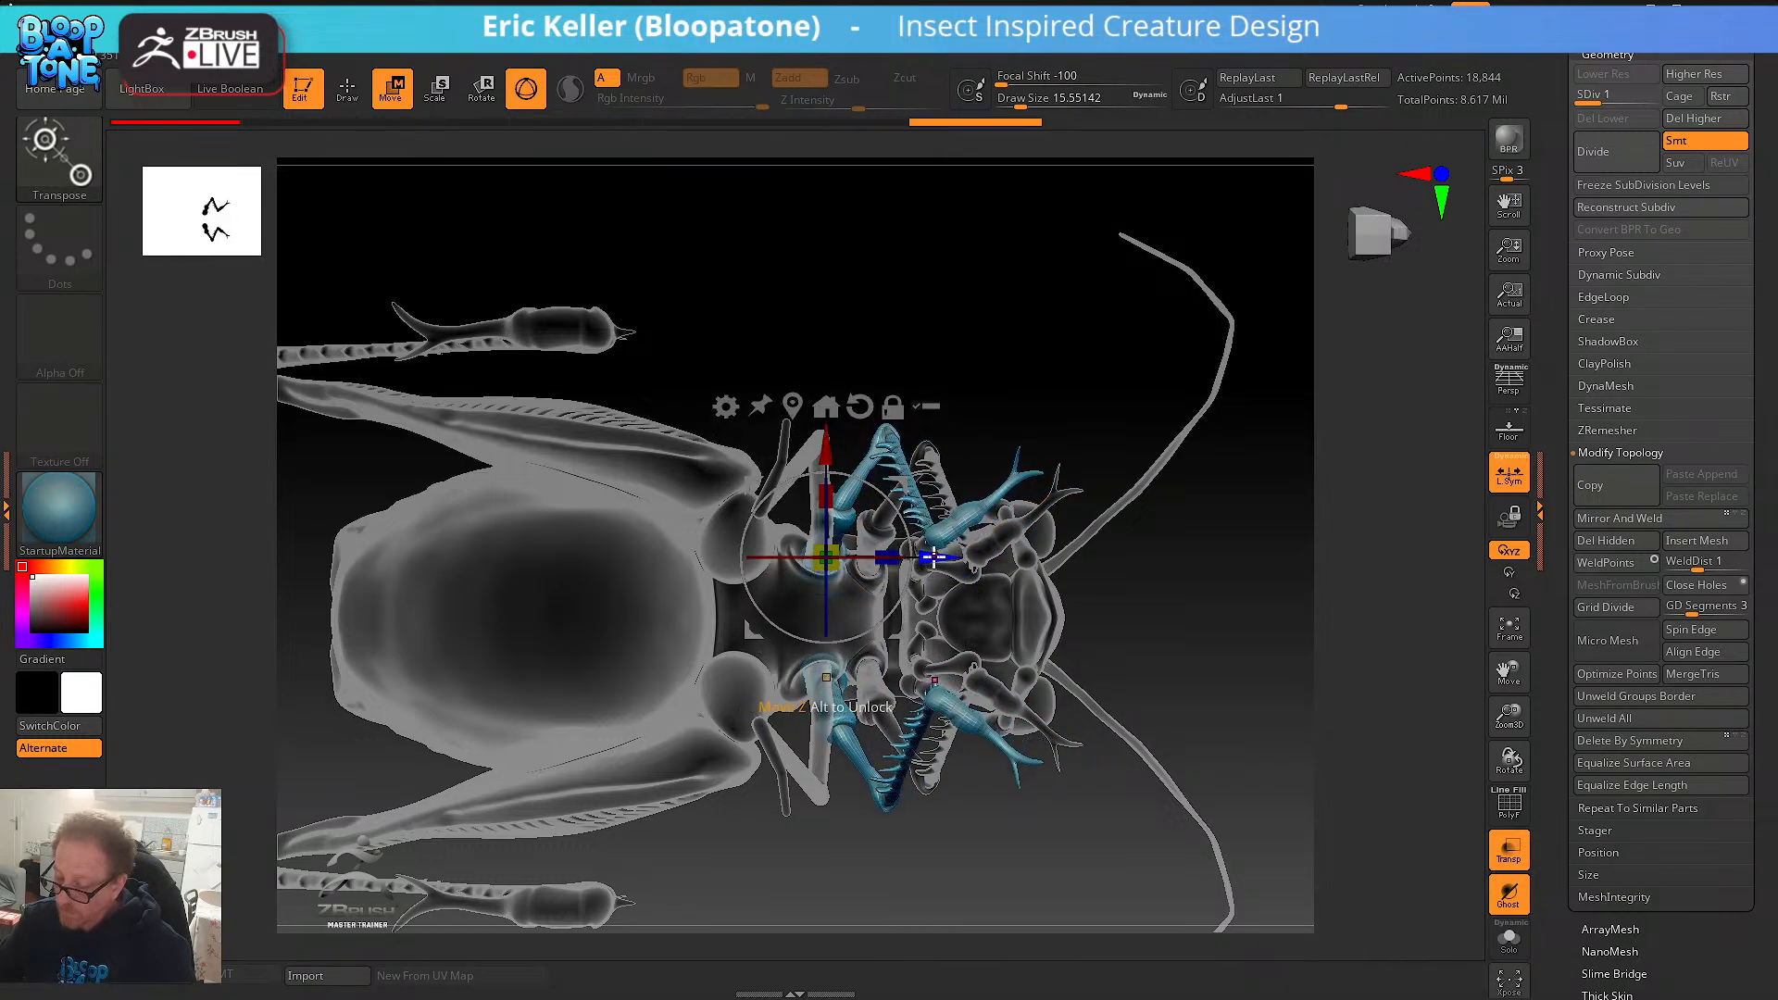
drag(934, 556, 923, 556)
alt+drag(892, 630, 884, 637)
alt+drag(1261, 639, 1002, 665)
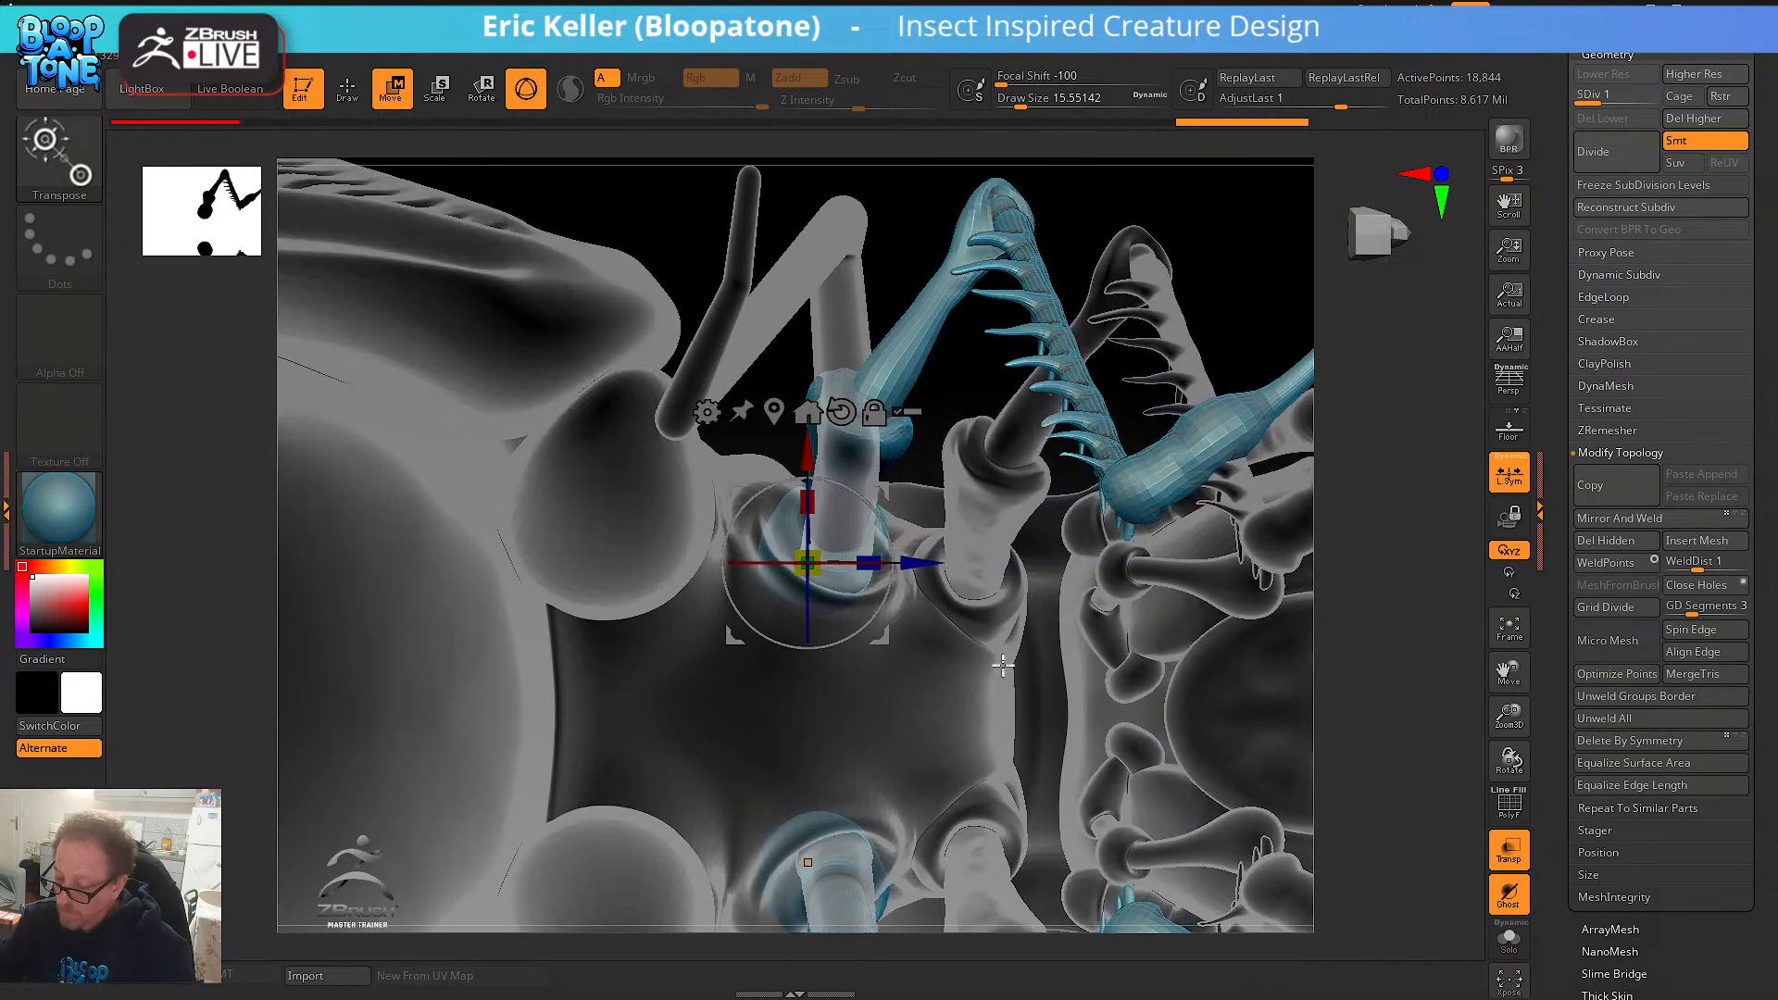
- Lower the duplicated legs below the thorax and rotate them about 47 degrees around the vertical axis, toward the rear
drag(1132, 241, 949, 604)
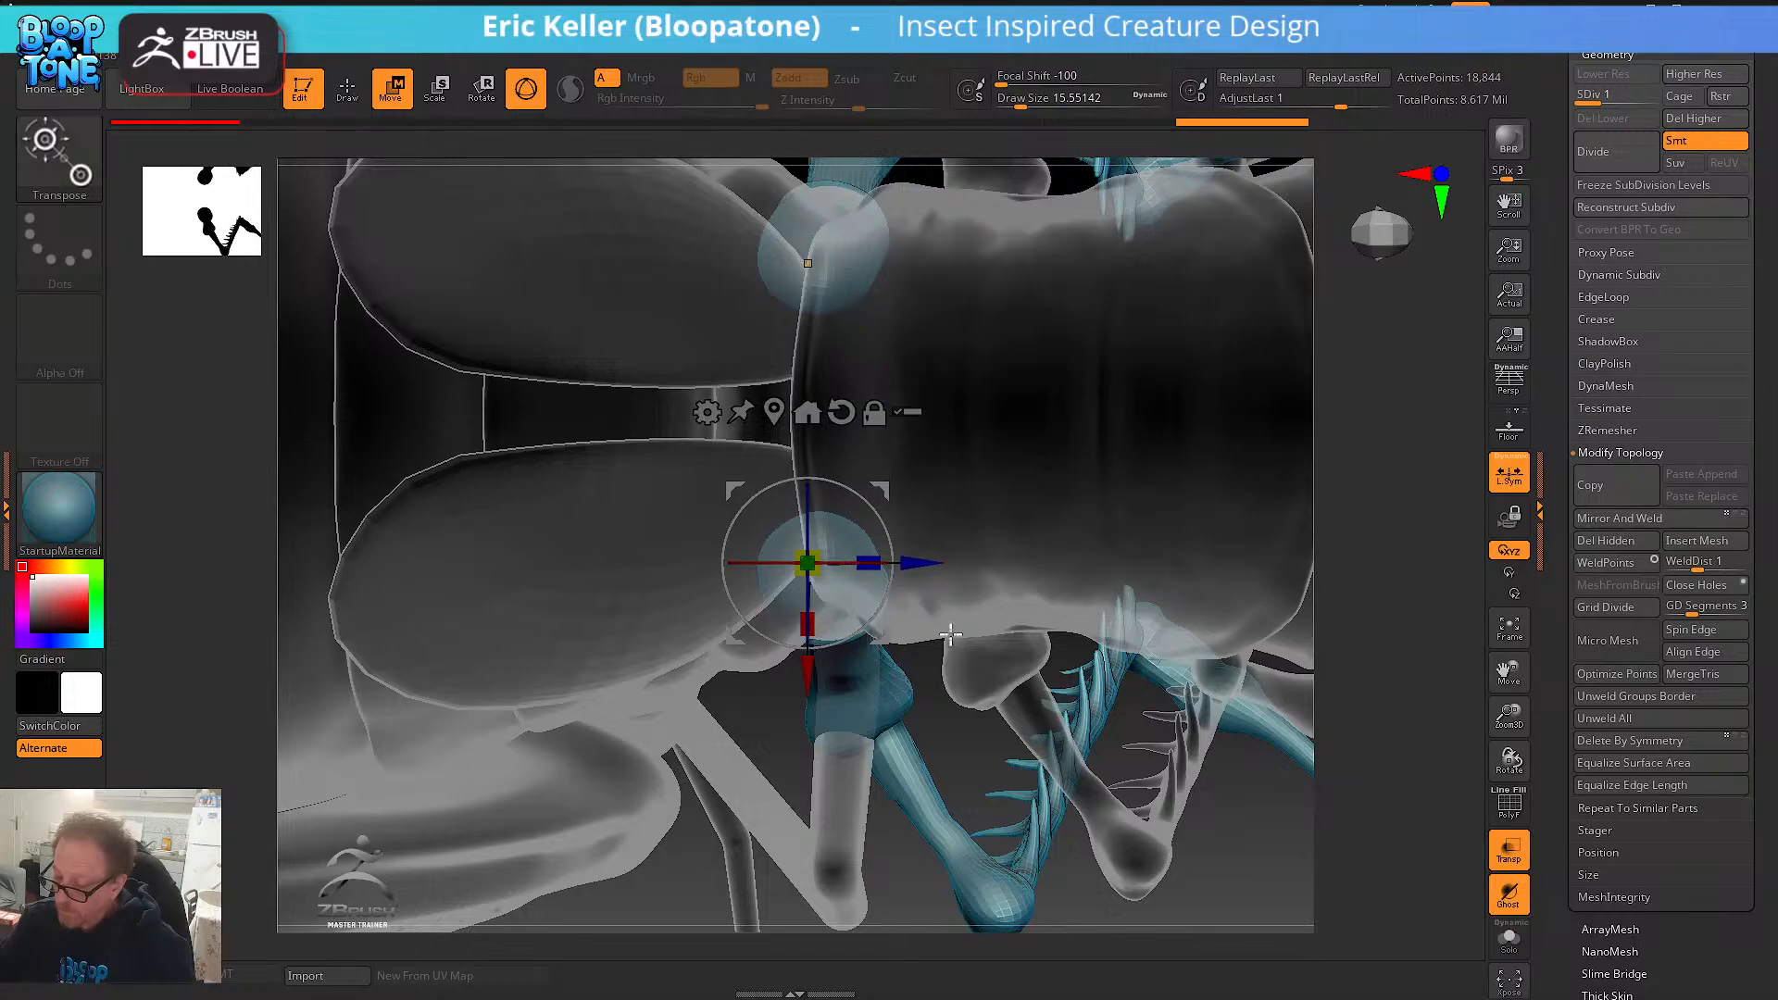
drag(933, 736, 875, 550)
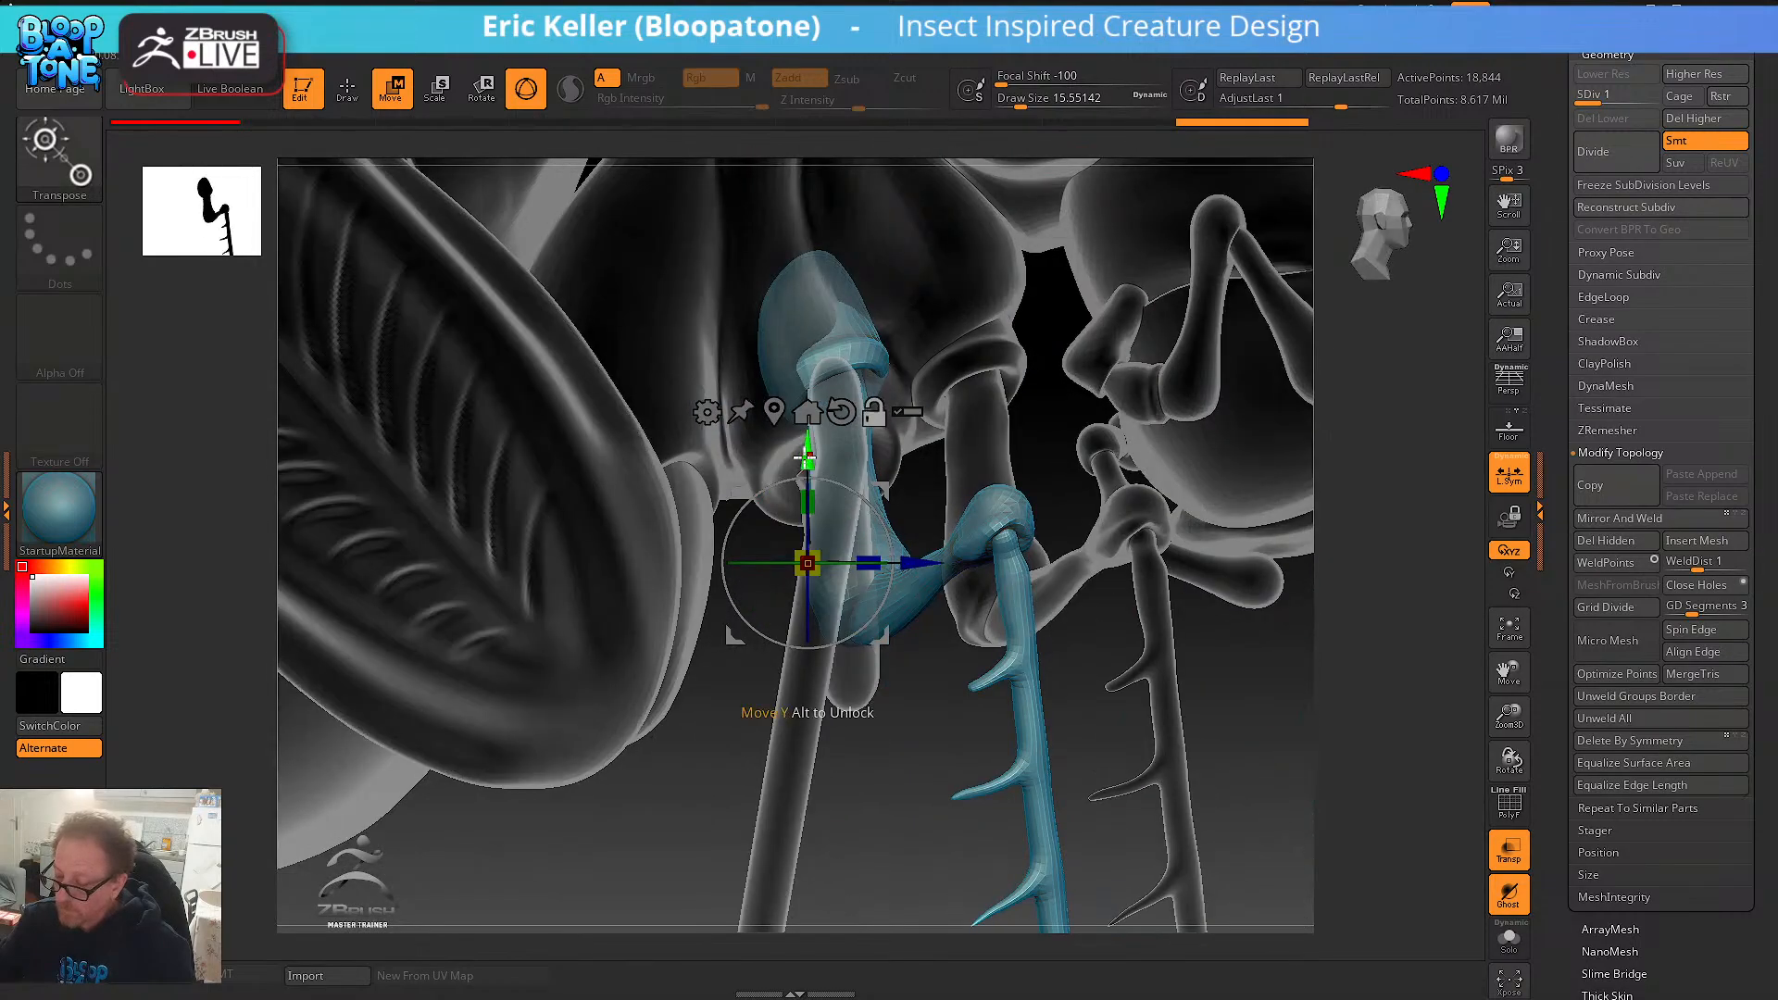
drag(805, 457, 809, 316)
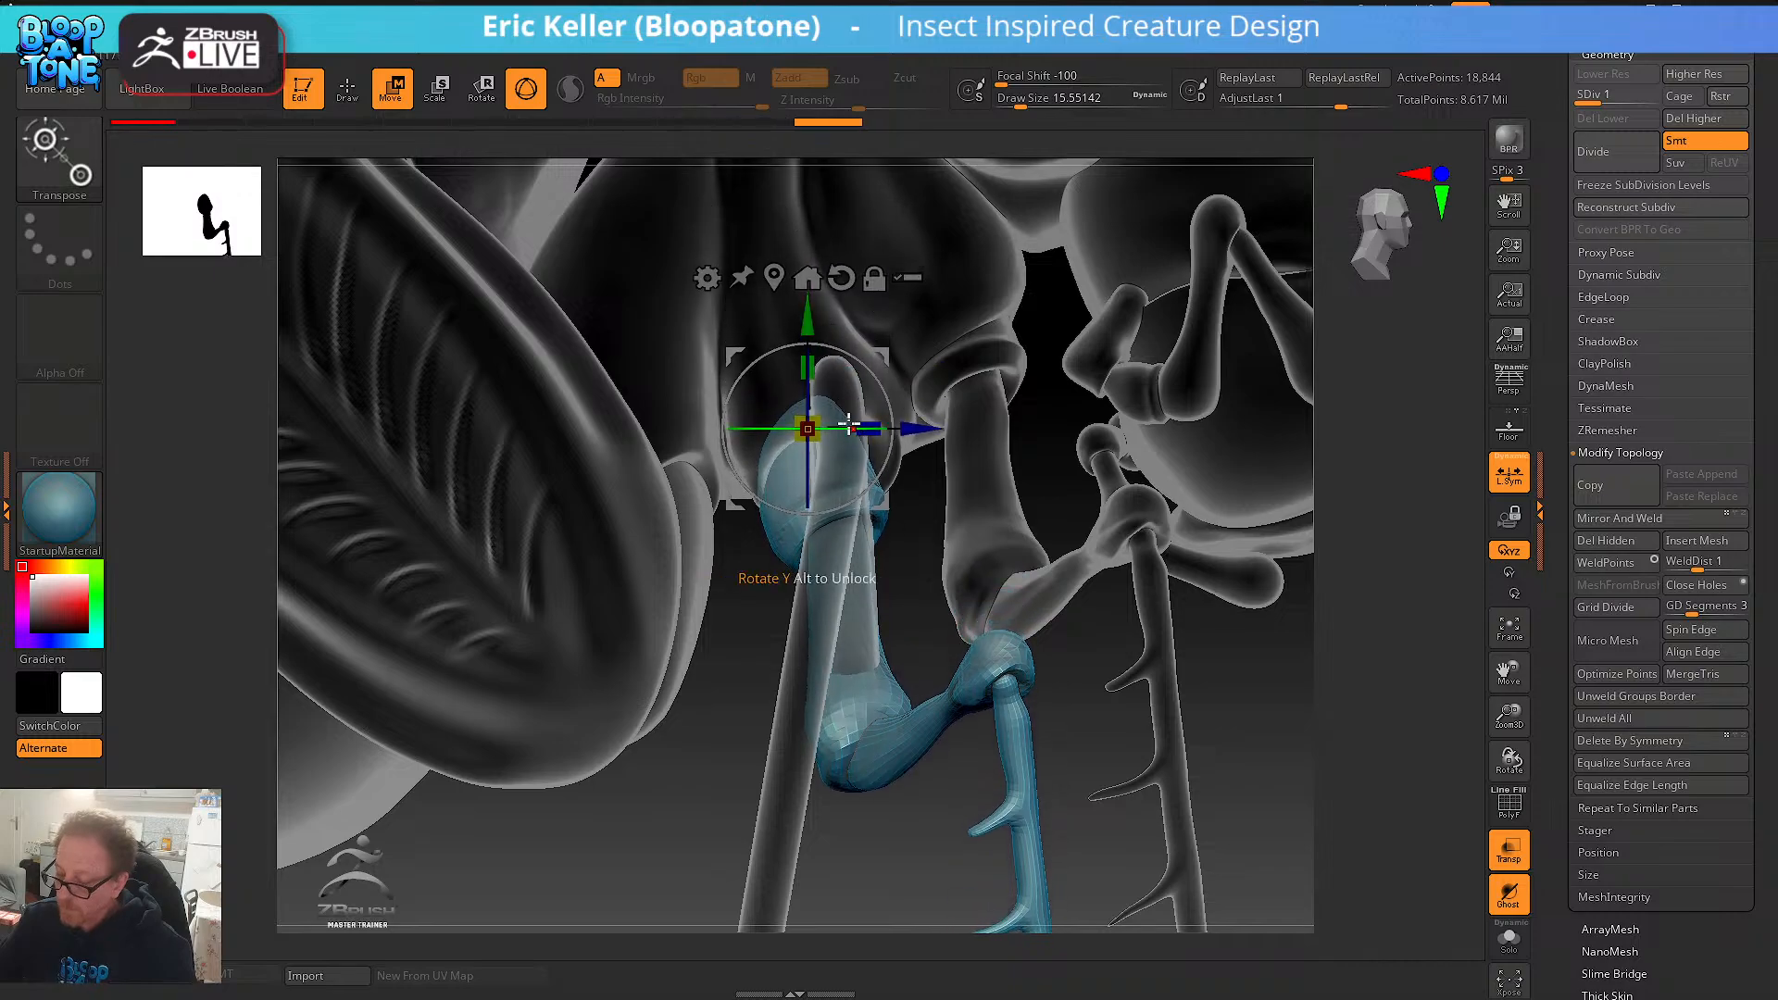
drag(846, 429, 926, 431)
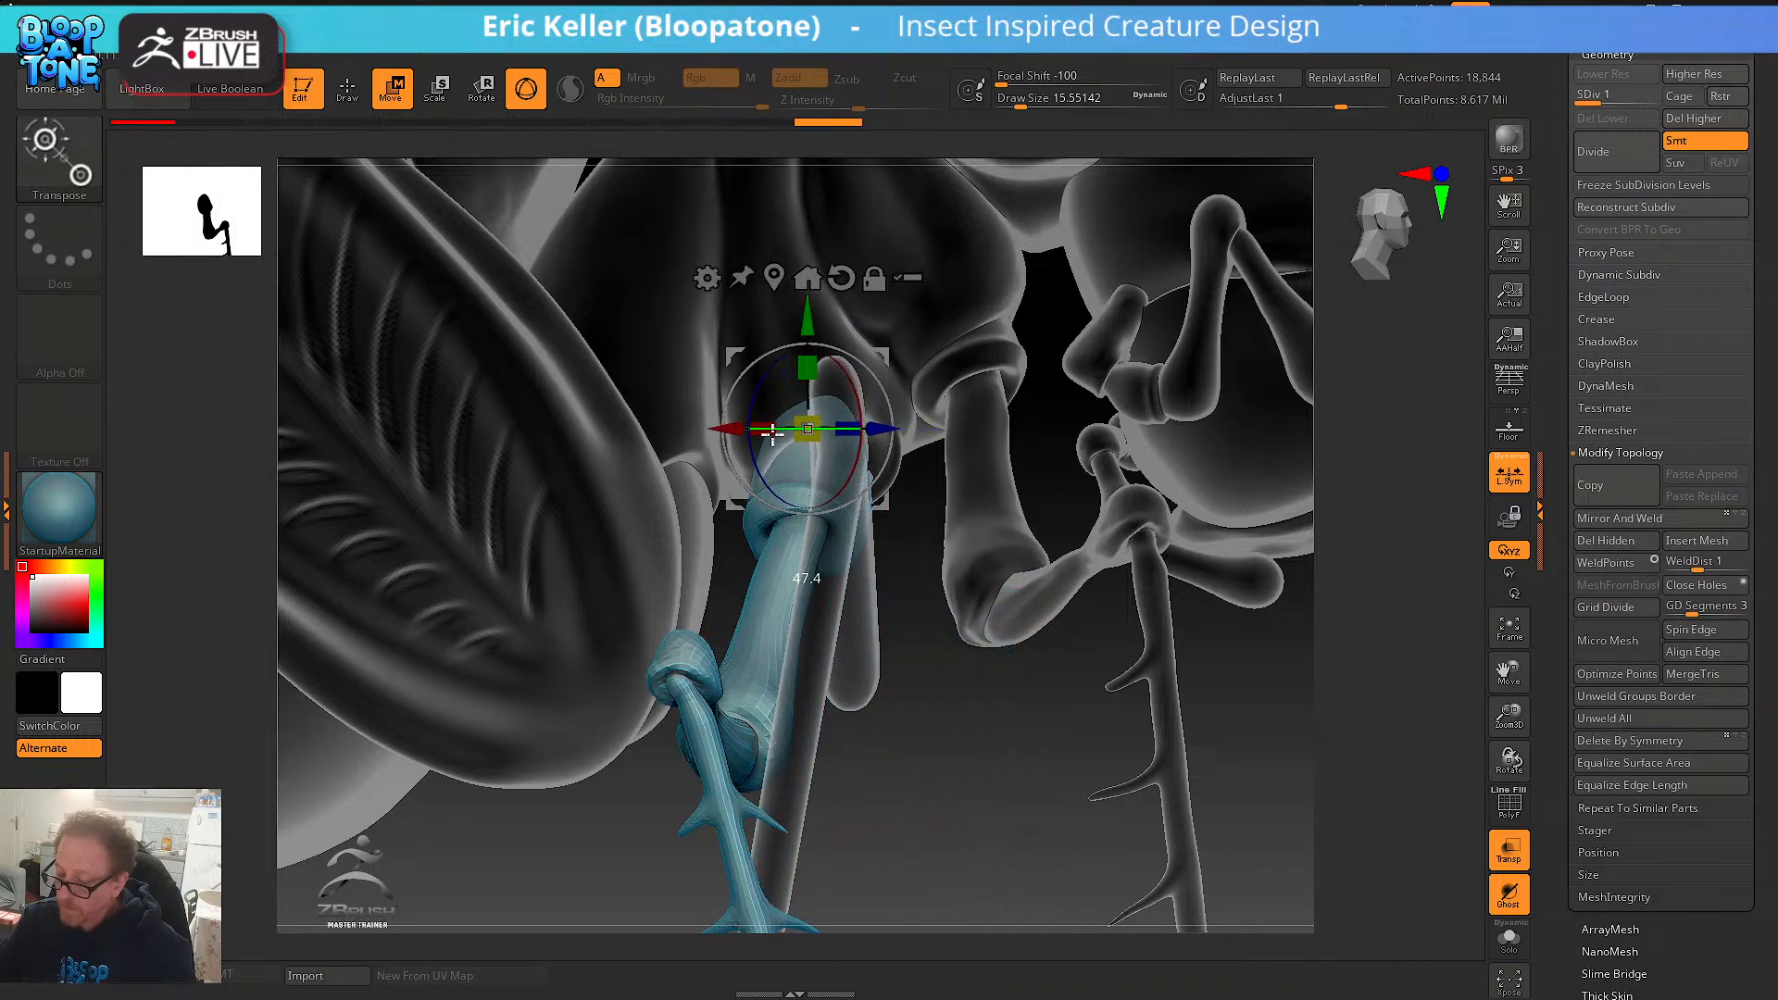
- Rotate the duplicated legs about 15 degrees in front view so they spread outward from the body
alt+drag(945, 661, 767, 607)
alt+drag(878, 539, 889, 391)
drag(1222, 556, 1090, 540)
mouse_move(883, 326)
mouse_down()
mouse_move(874, 349)
mouse_move(862, 339)
mouse_up()
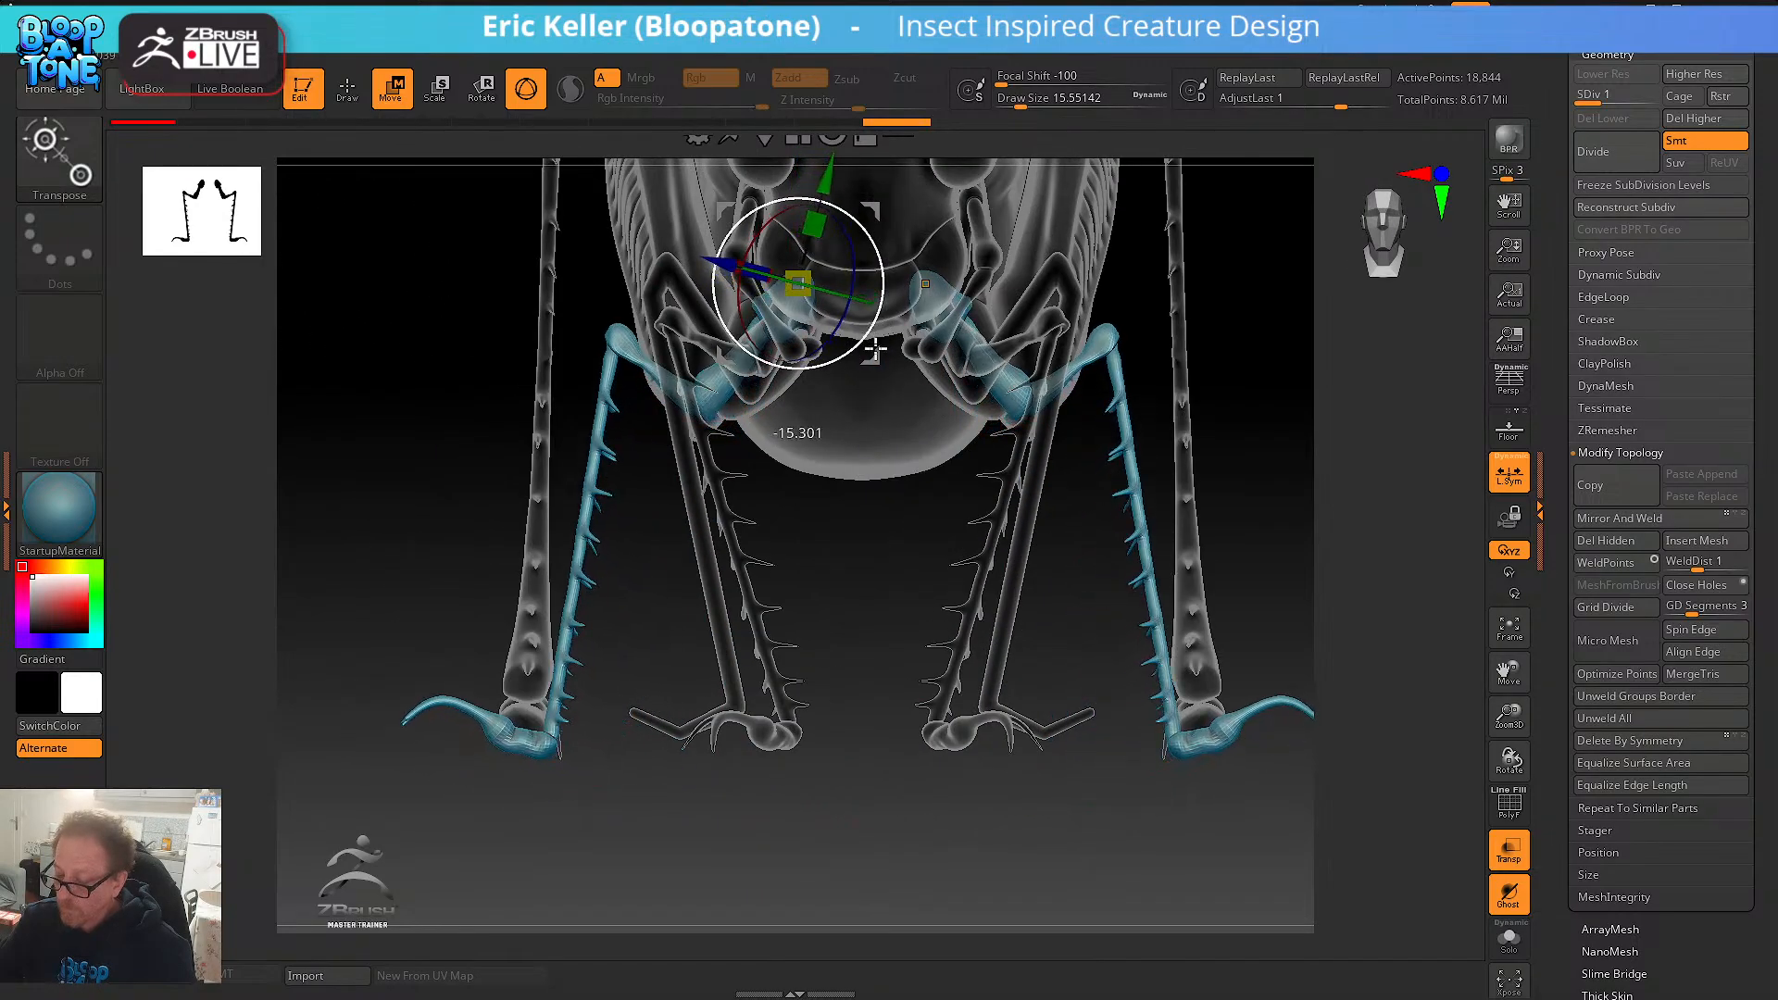
drag(903, 473, 991, 505)
alt+drag(1104, 479, 1090, 585)
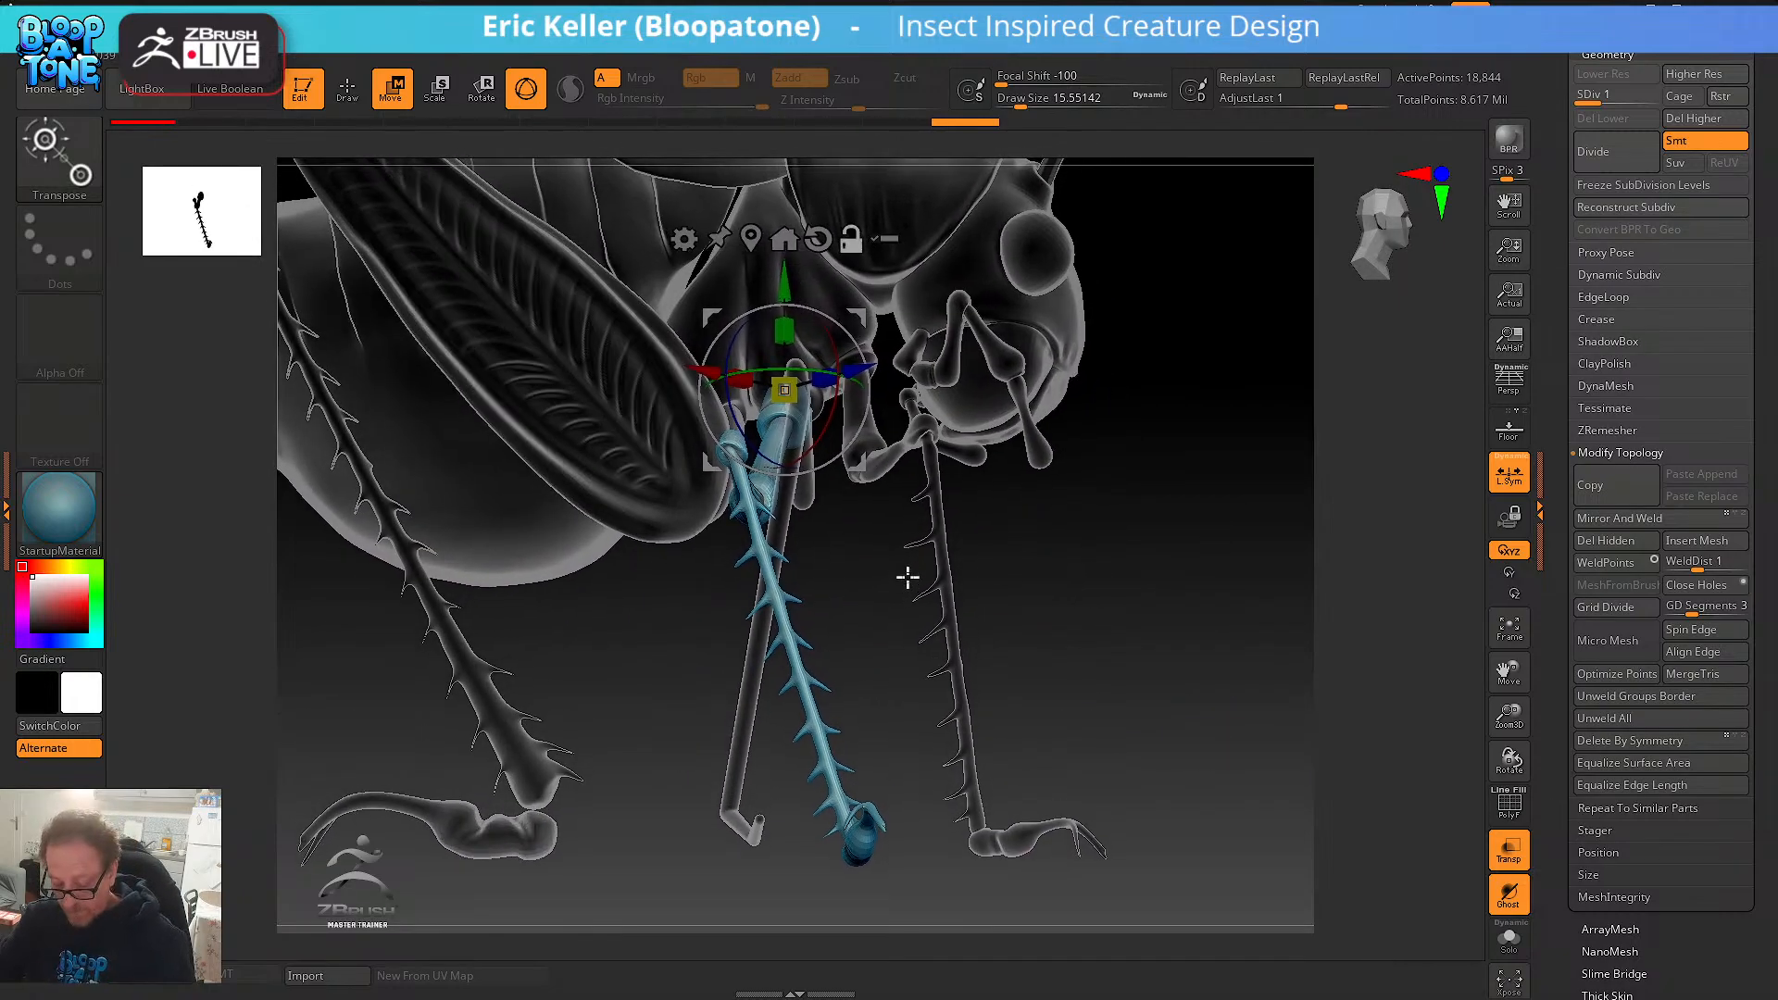
- Delete the plain tube-like placeholder subtool of the middle legs, Skin_ZSphere5
key(q)
alt+click(802, 487)
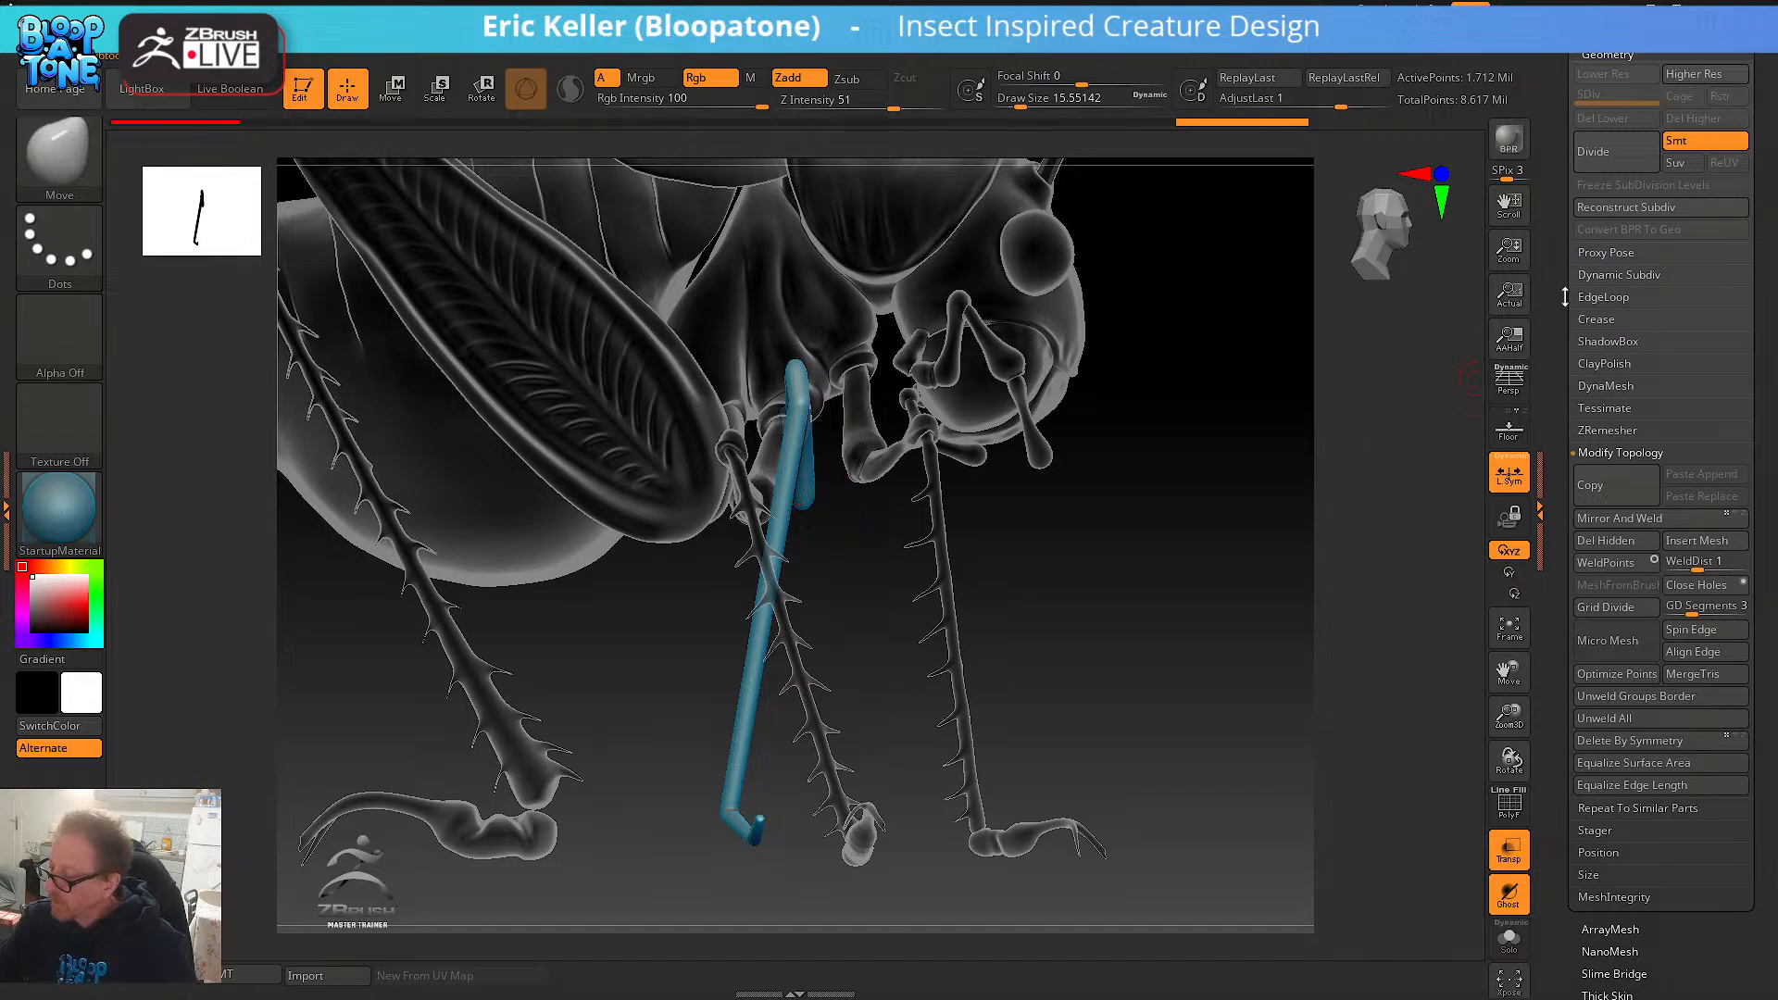
scroll(1565, 296, up, 3)
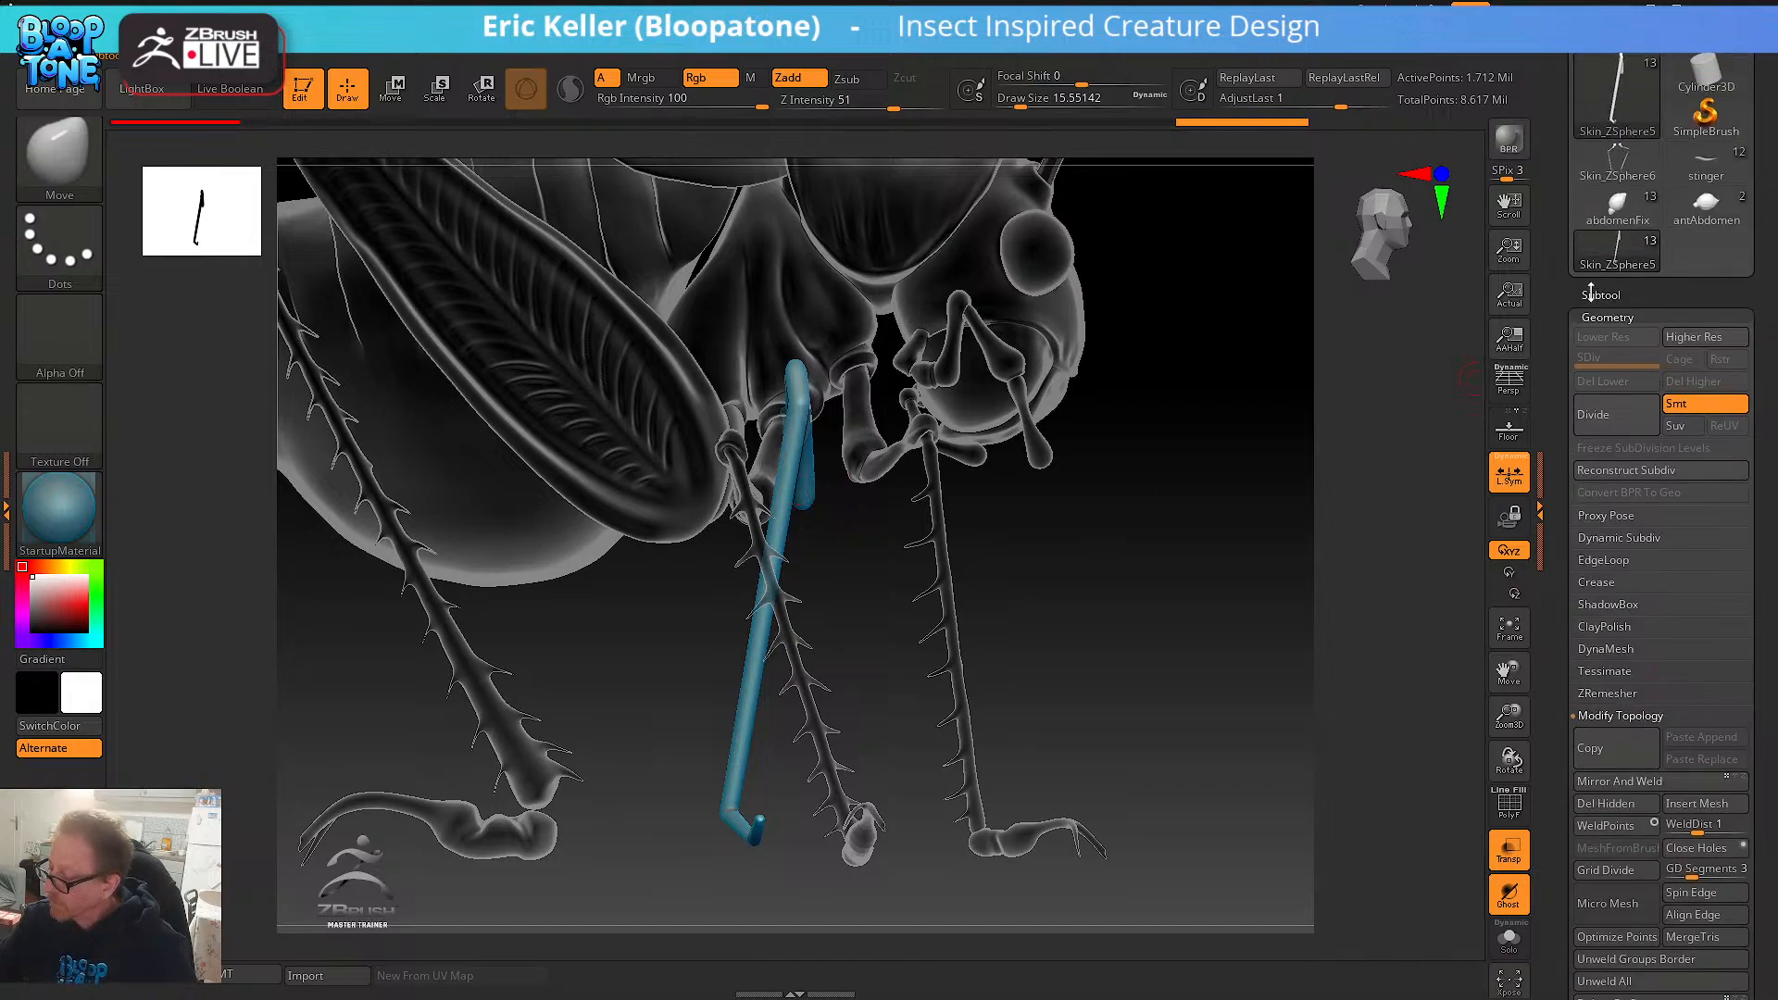
click(1597, 294)
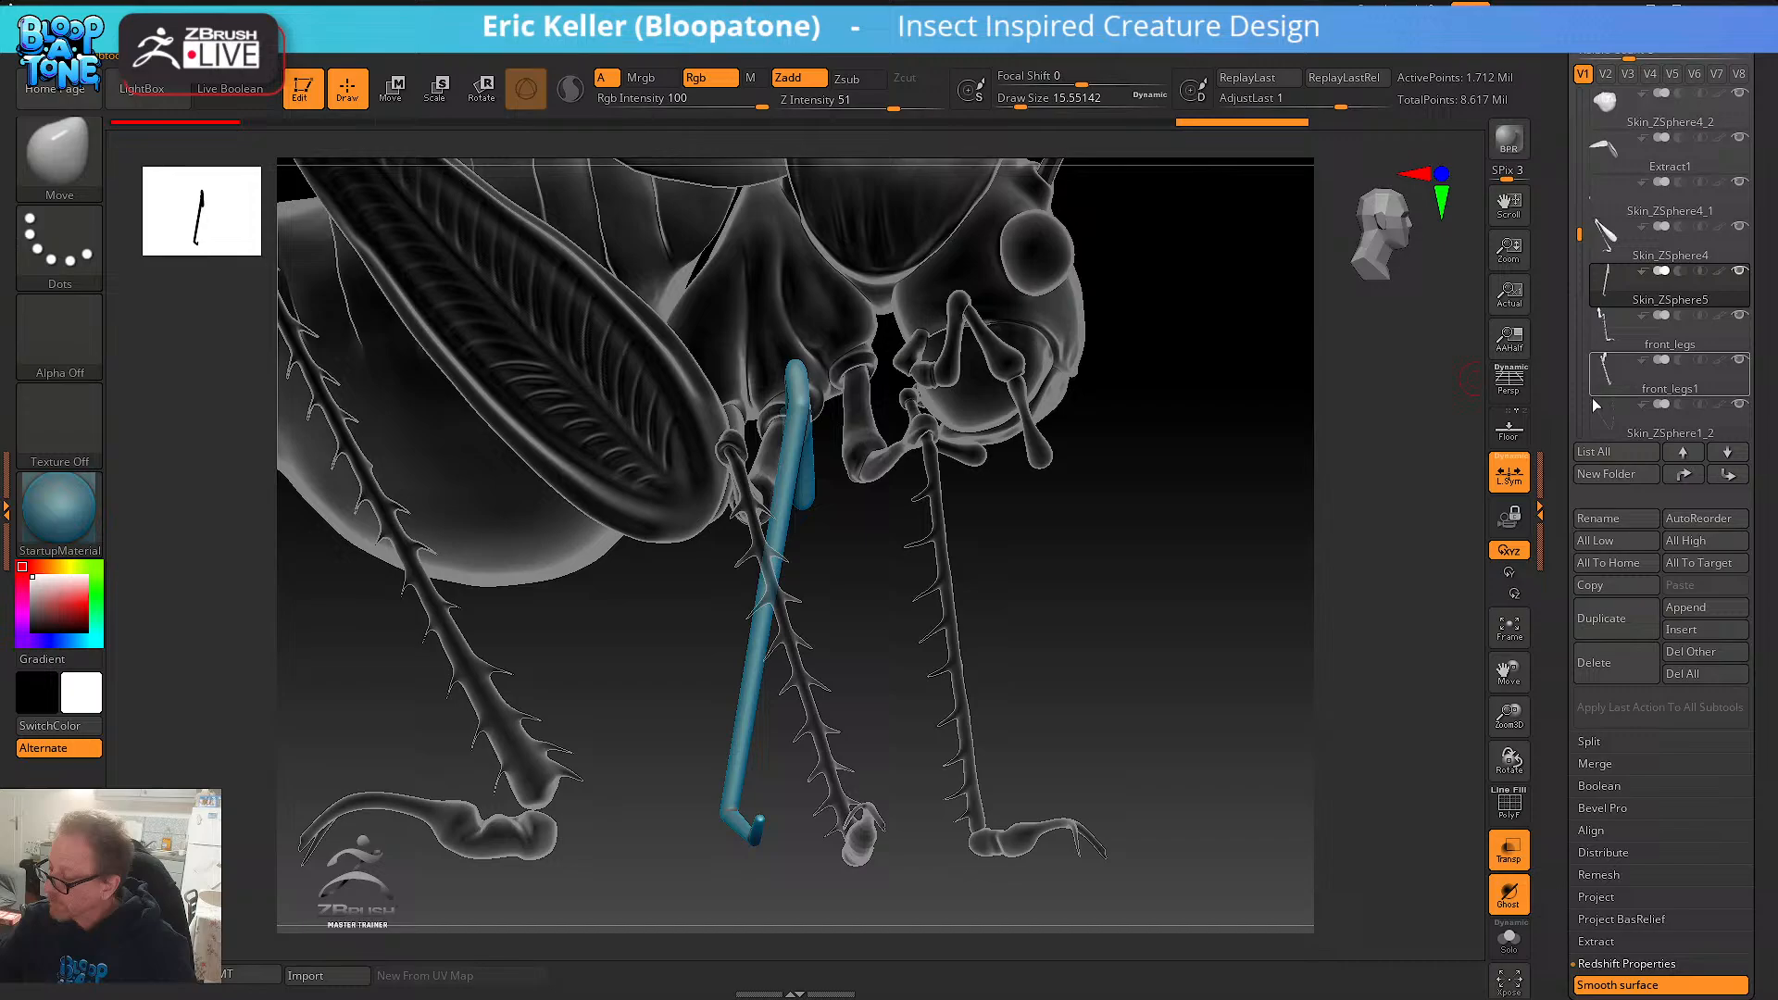
click(1606, 662)
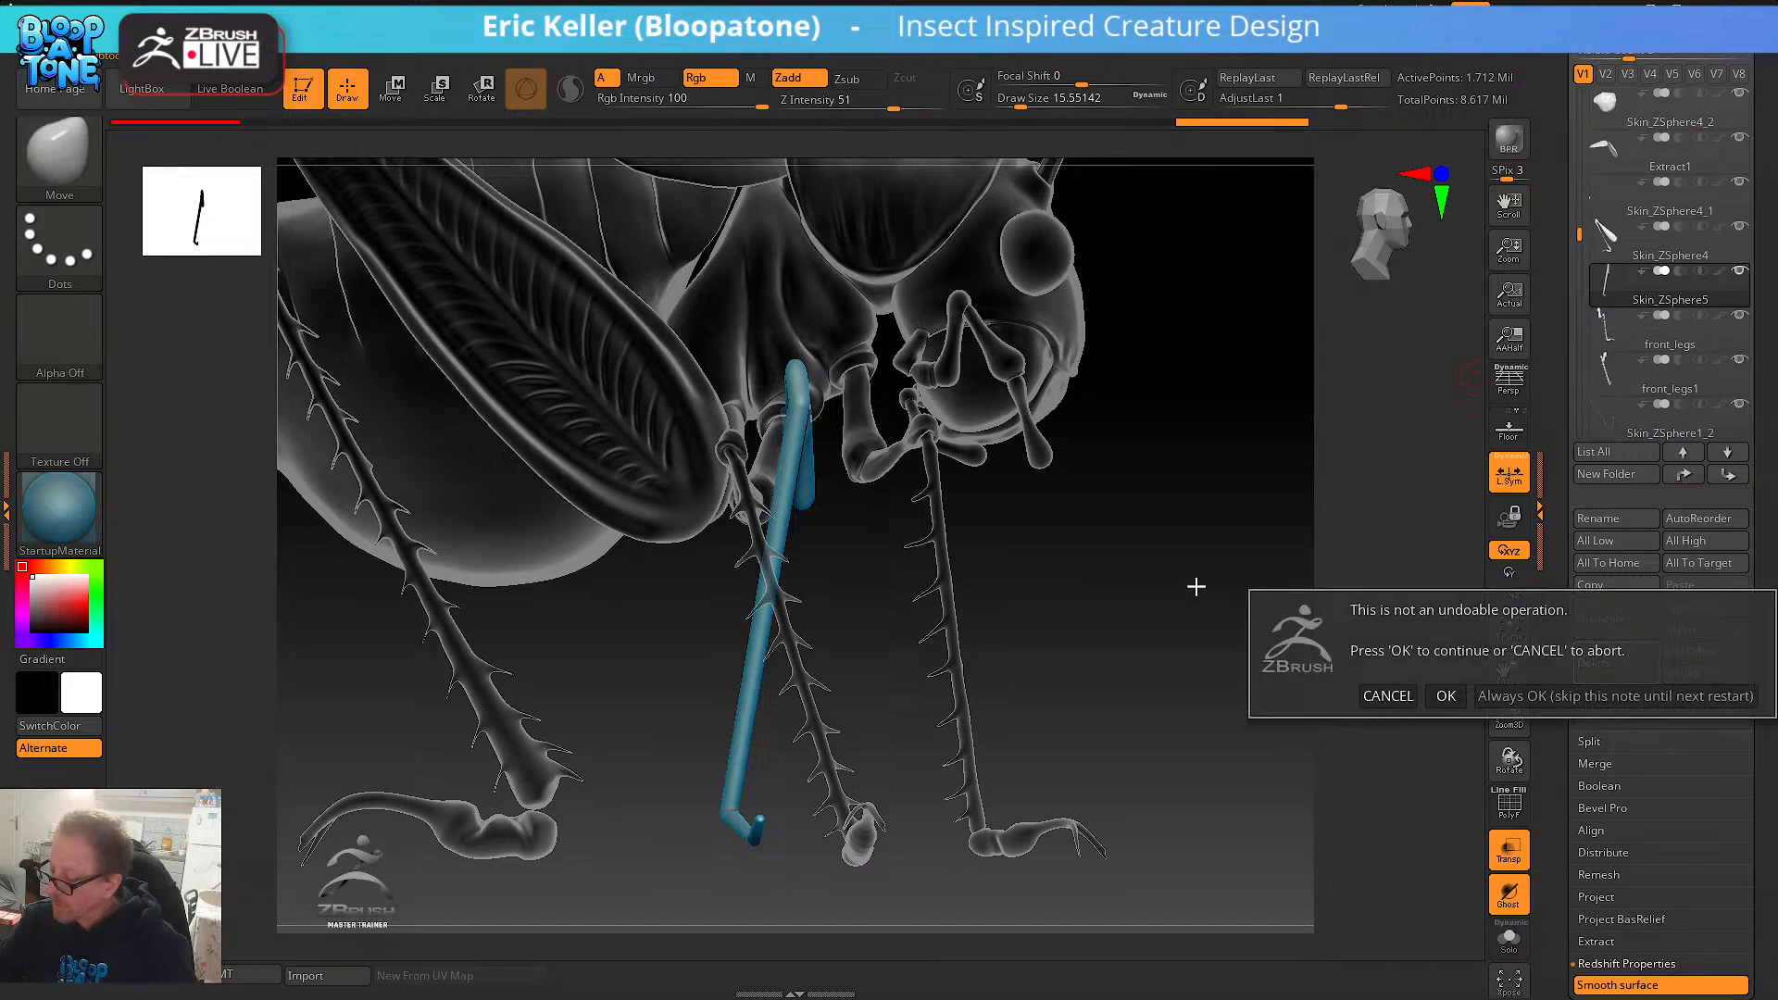
click(1448, 696)
- Reselect the duplicated legs, nudge them at the hip sockets, and rotate them until the spiny shins hang nearly vertical
mouse_move(1127, 580)
mouse_down()
mouse_move(1116, 563)
mouse_move(1211, 548)
mouse_move(973, 600)
mouse_move(1012, 587)
mouse_move(669, 743)
mouse_up()
alt+click(866, 447)
drag(763, 667, 837, 703)
alt+drag(991, 565, 904, 743)
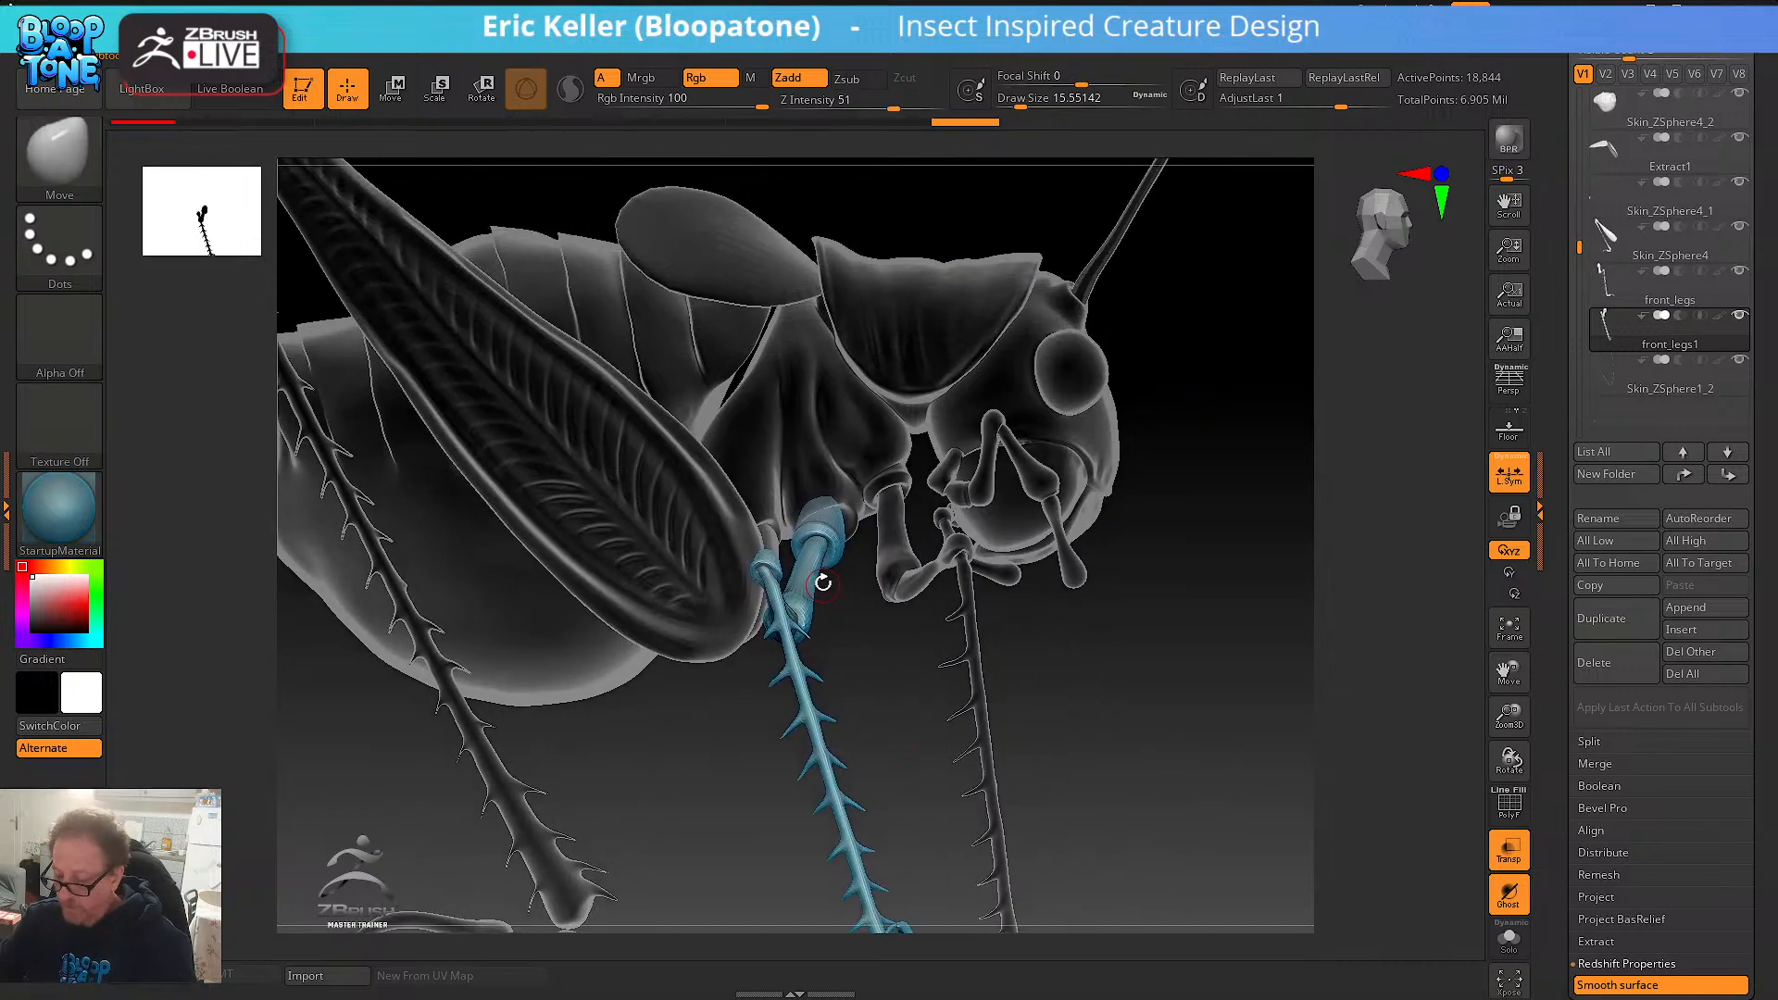
key(w)
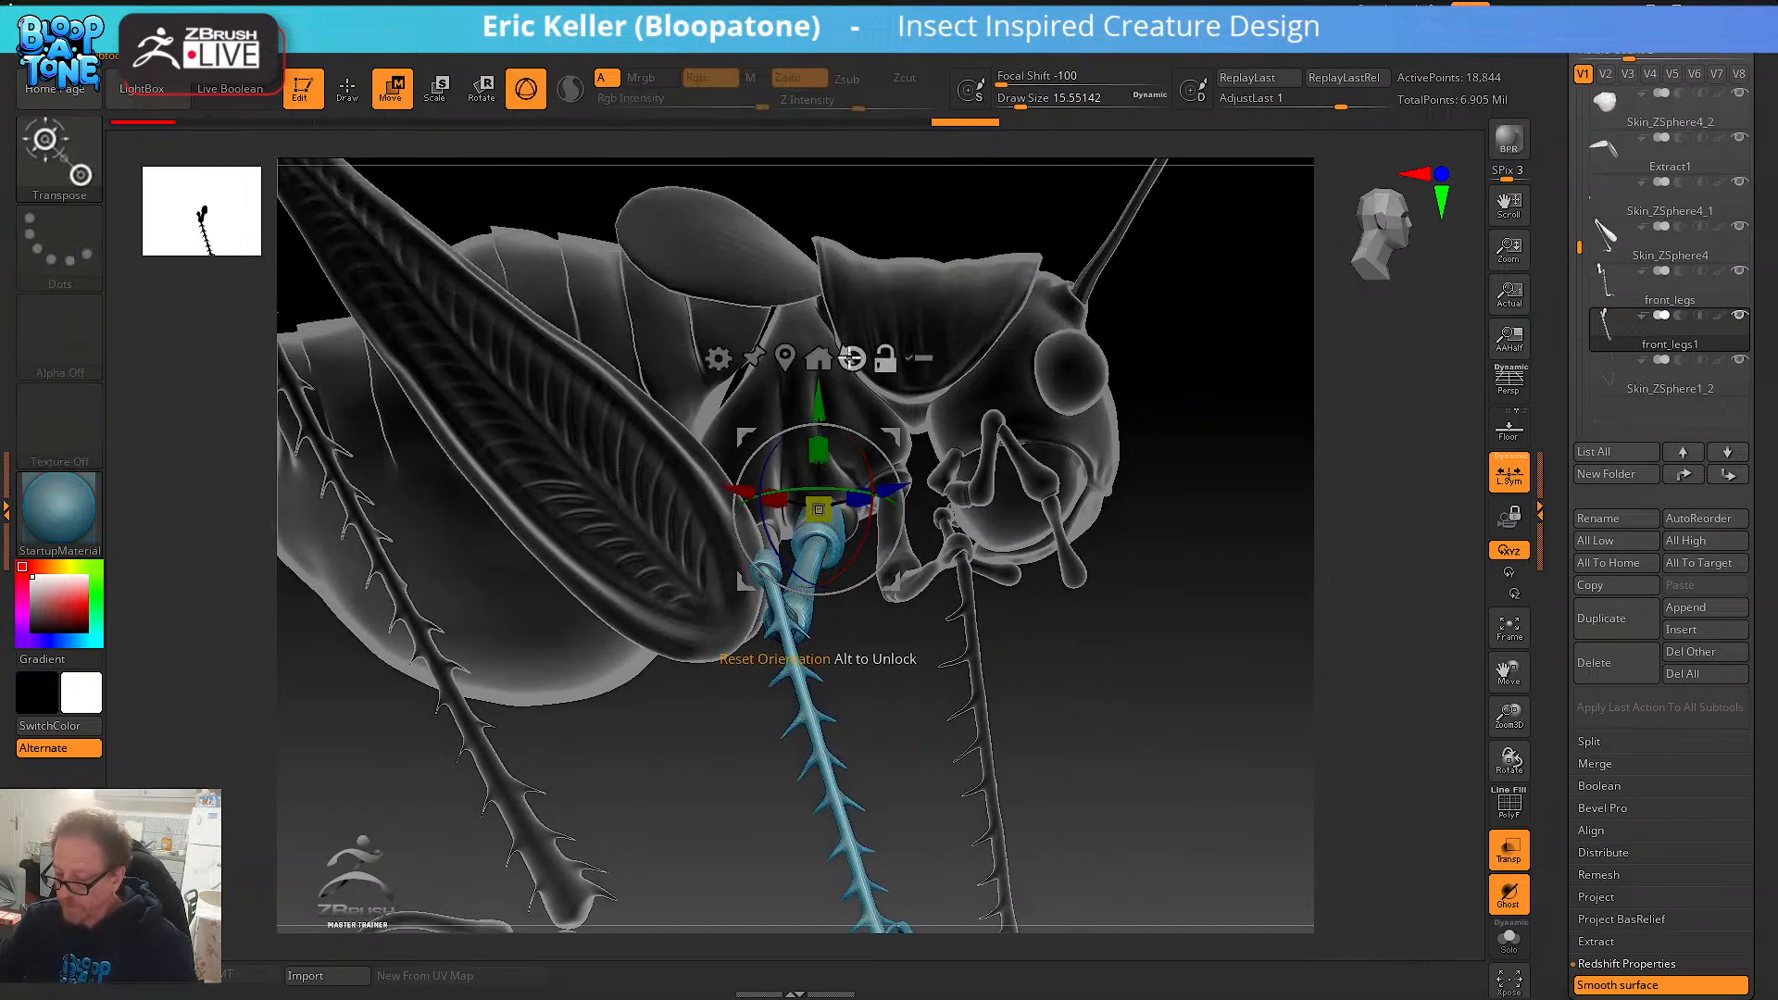
drag(859, 500, 863, 512)
alt+drag(1060, 617, 1066, 598)
drag(890, 544, 921, 570)
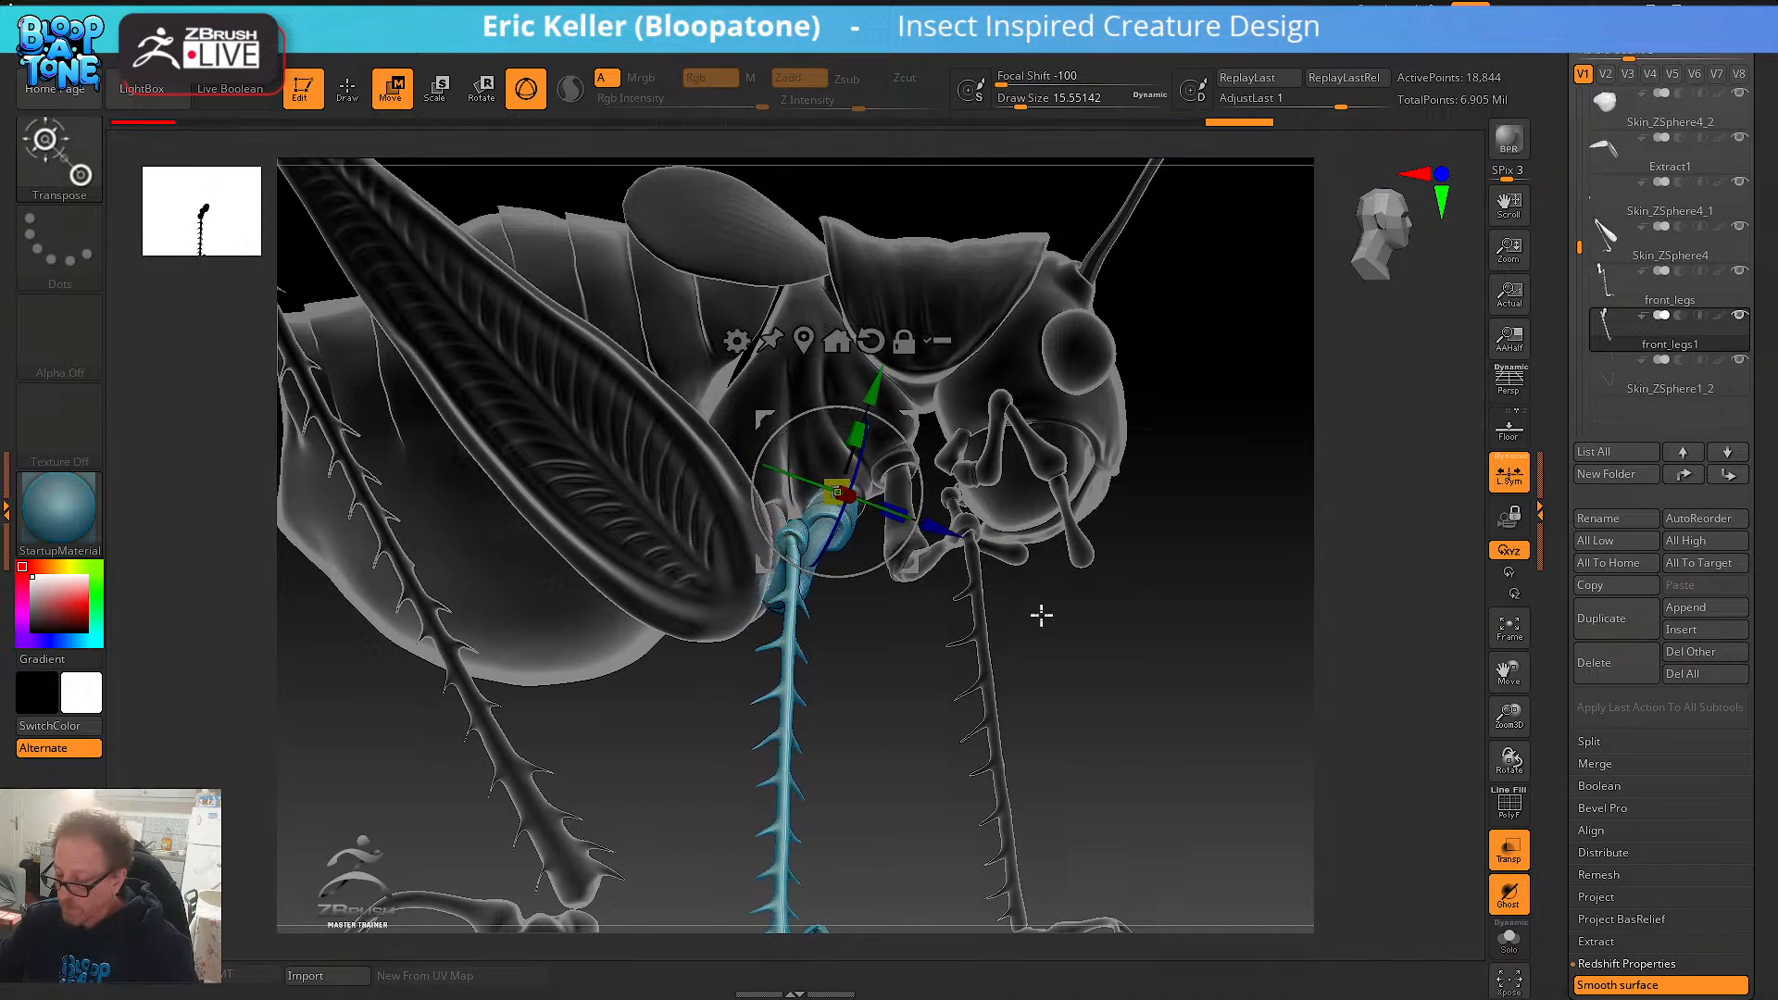
- Mask the hip joint and upper segment polygroups of the duplicated legs by isolating each one, leaving the lower leg unmasked
drag(1041, 615, 960, 627)
mouse_move(877, 678)
mouse_down()
mouse_move(913, 596)
mouse_move(952, 627)
mouse_move(922, 660)
mouse_move(902, 607)
mouse_up()
key(q)
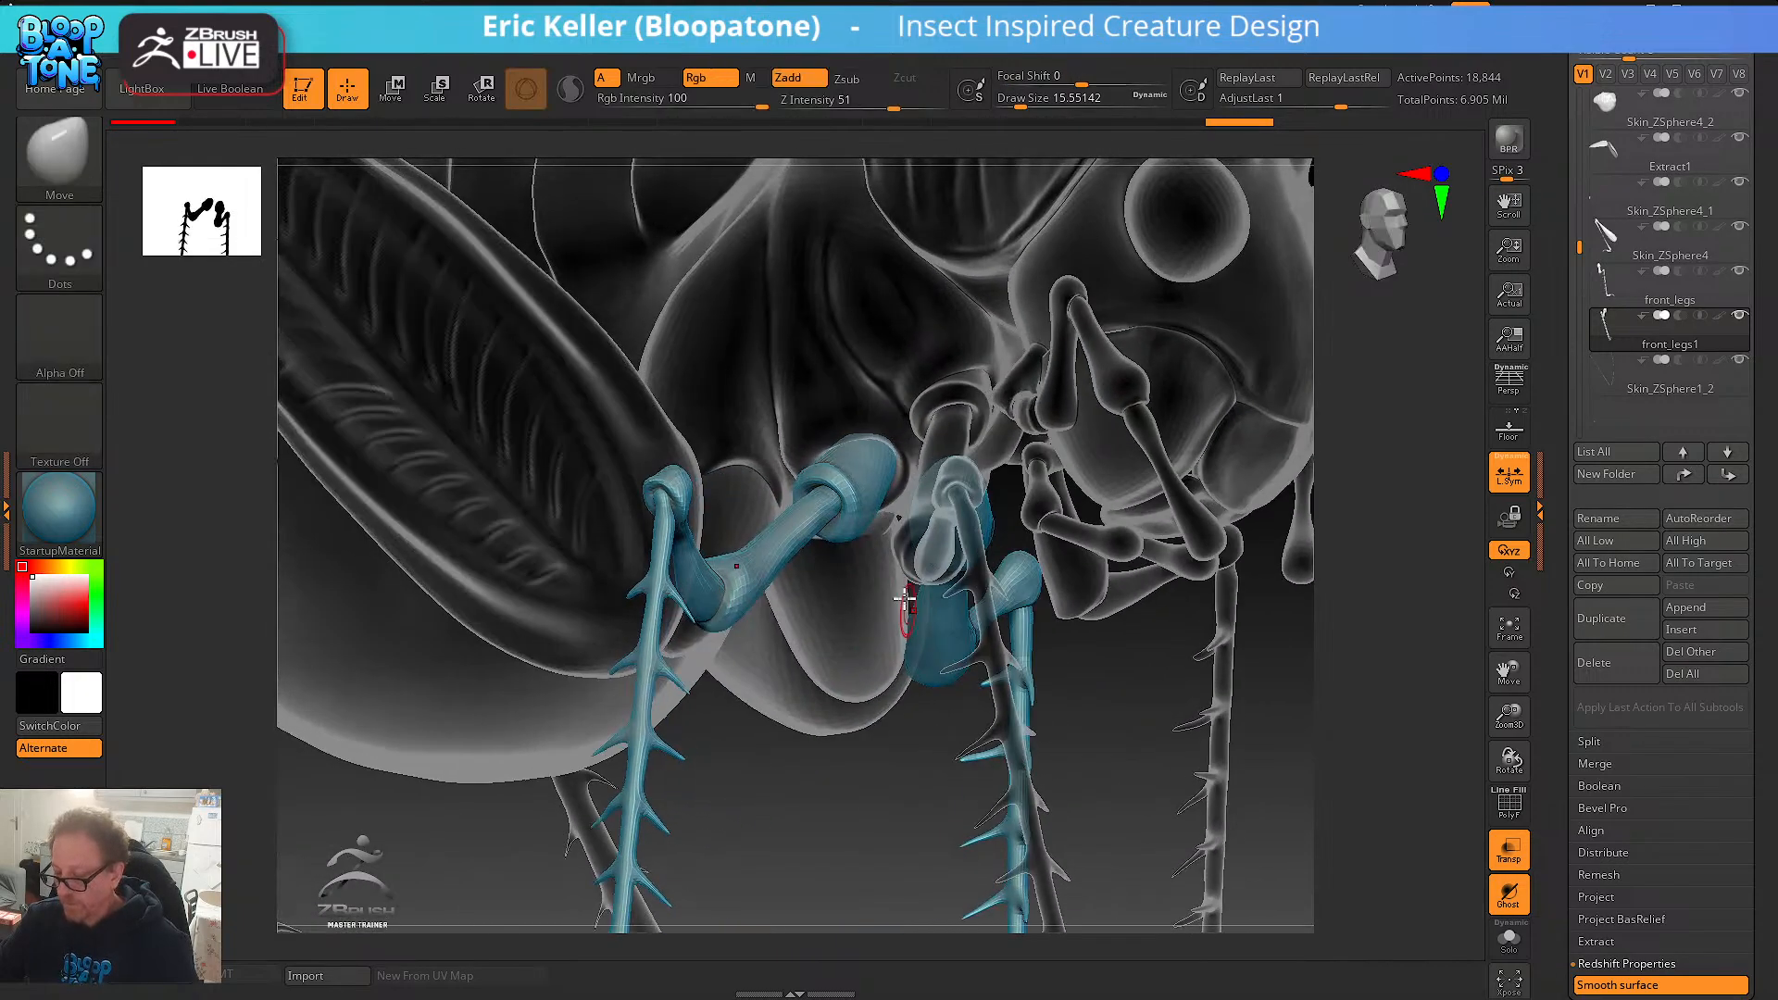
ctrl+shift+click(860, 470)
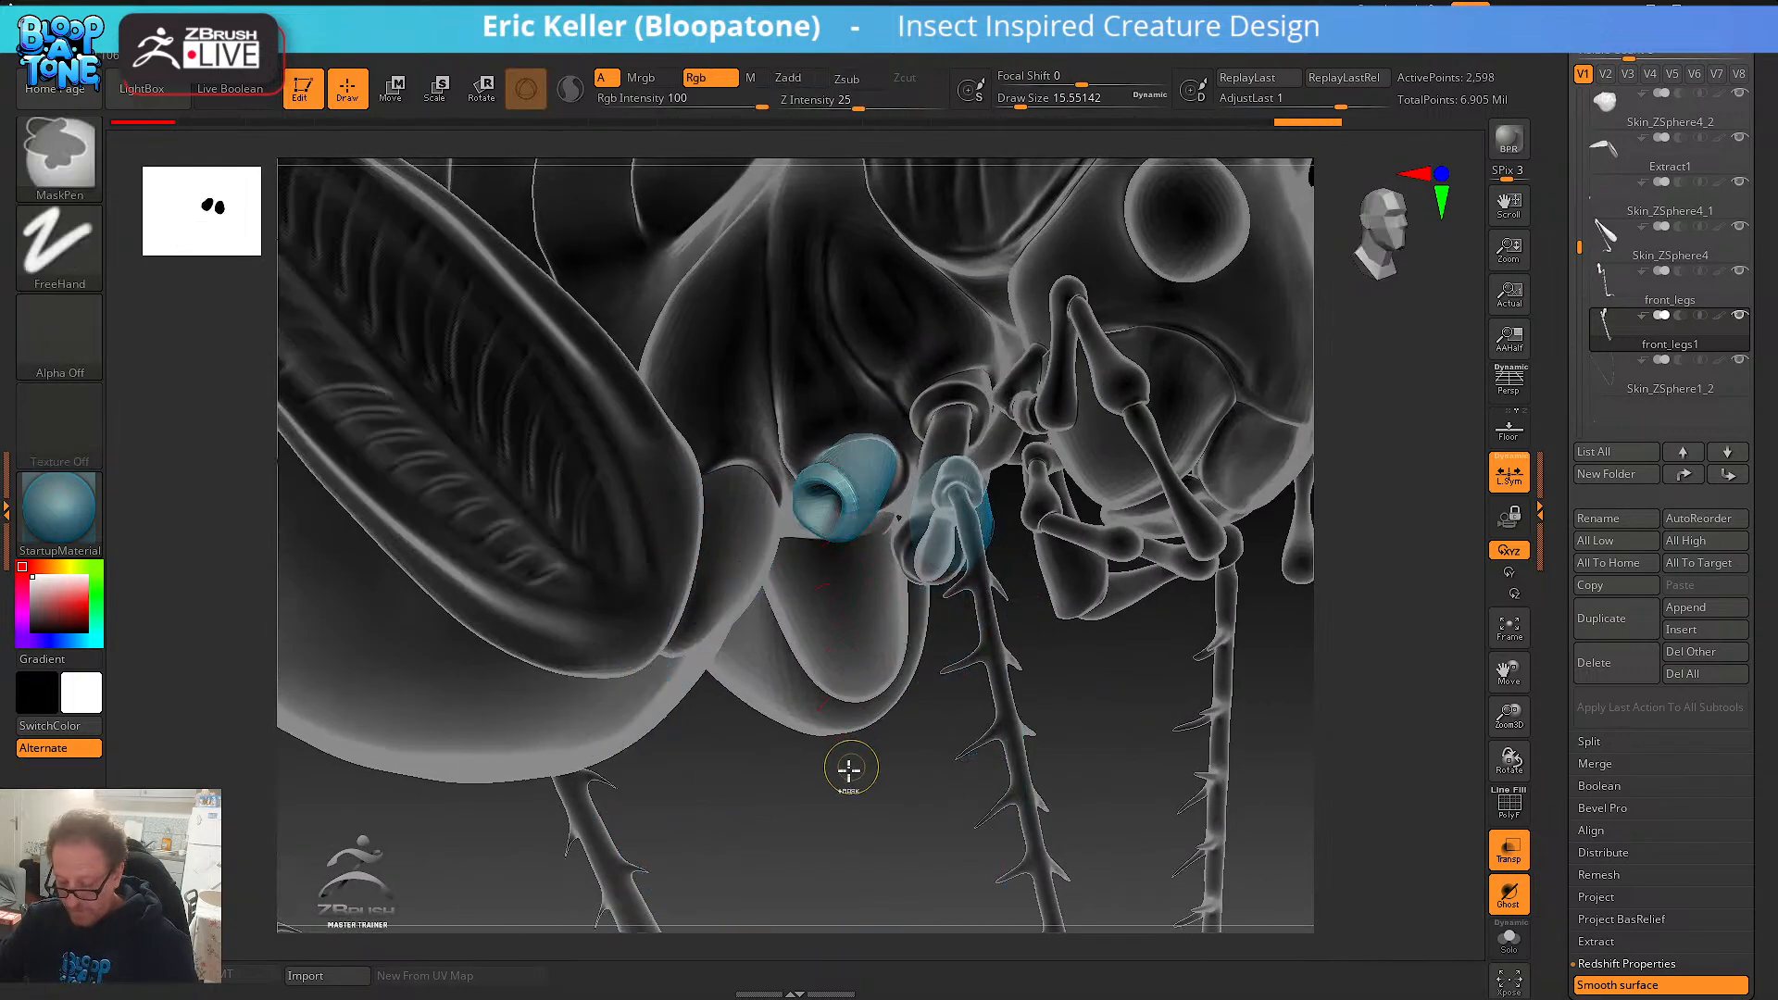
ctrl+click(848, 771)
ctrl+shift+click(847, 831)
ctrl+shift+click(810, 545)
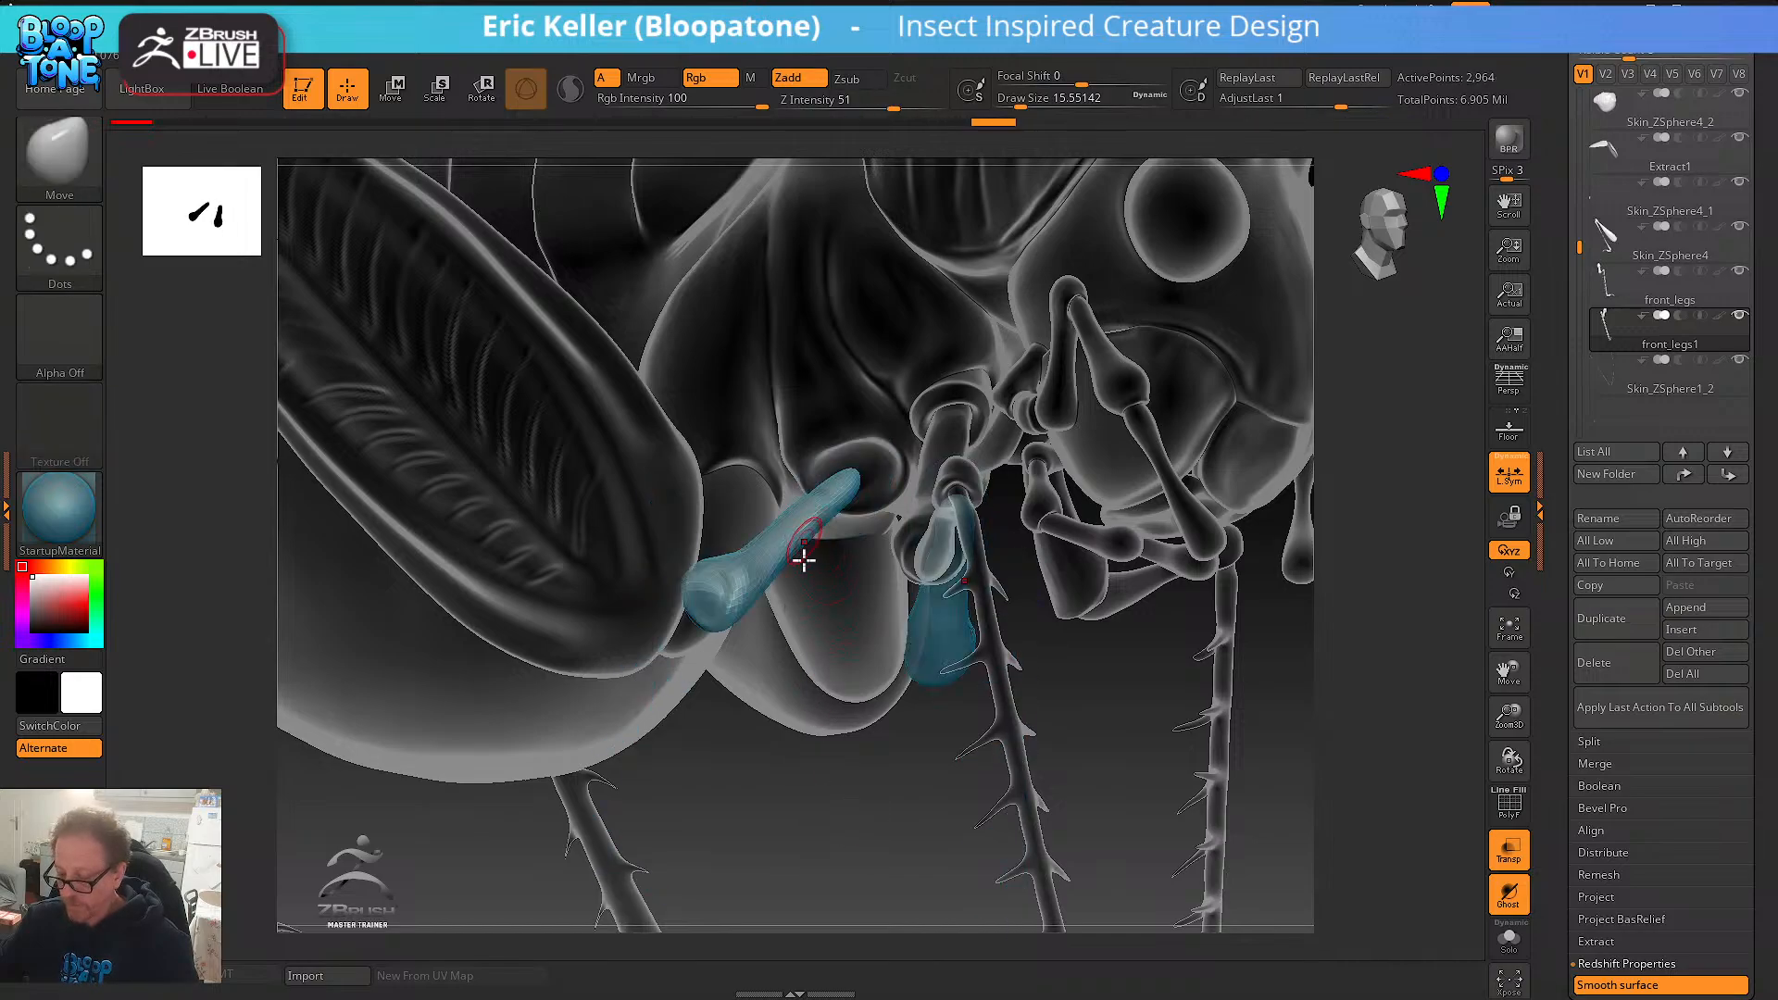
ctrl+click(806, 765)
ctrl+shift+click(829, 845)
drag(787, 702, 856, 576)
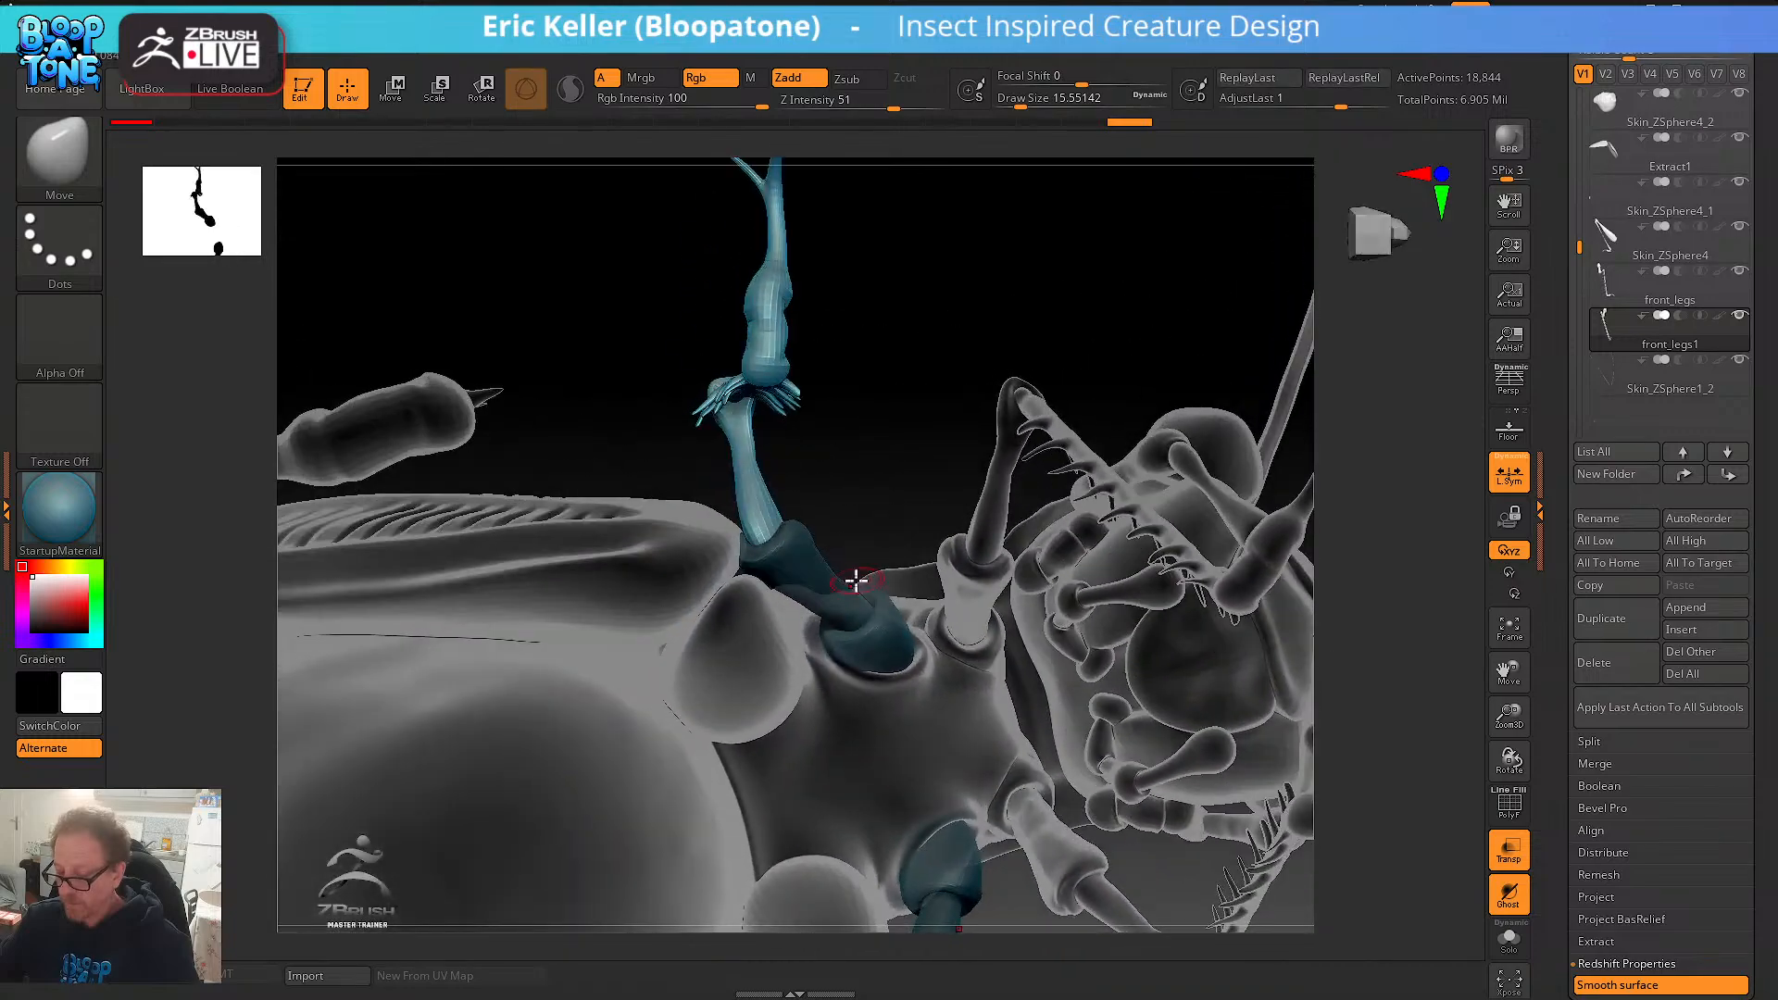
- Set the pivot at the lower-leg joint and rotate the unmasked lower middle legs about 45 degrees around the vertical axis
drag(884, 453, 905, 543)
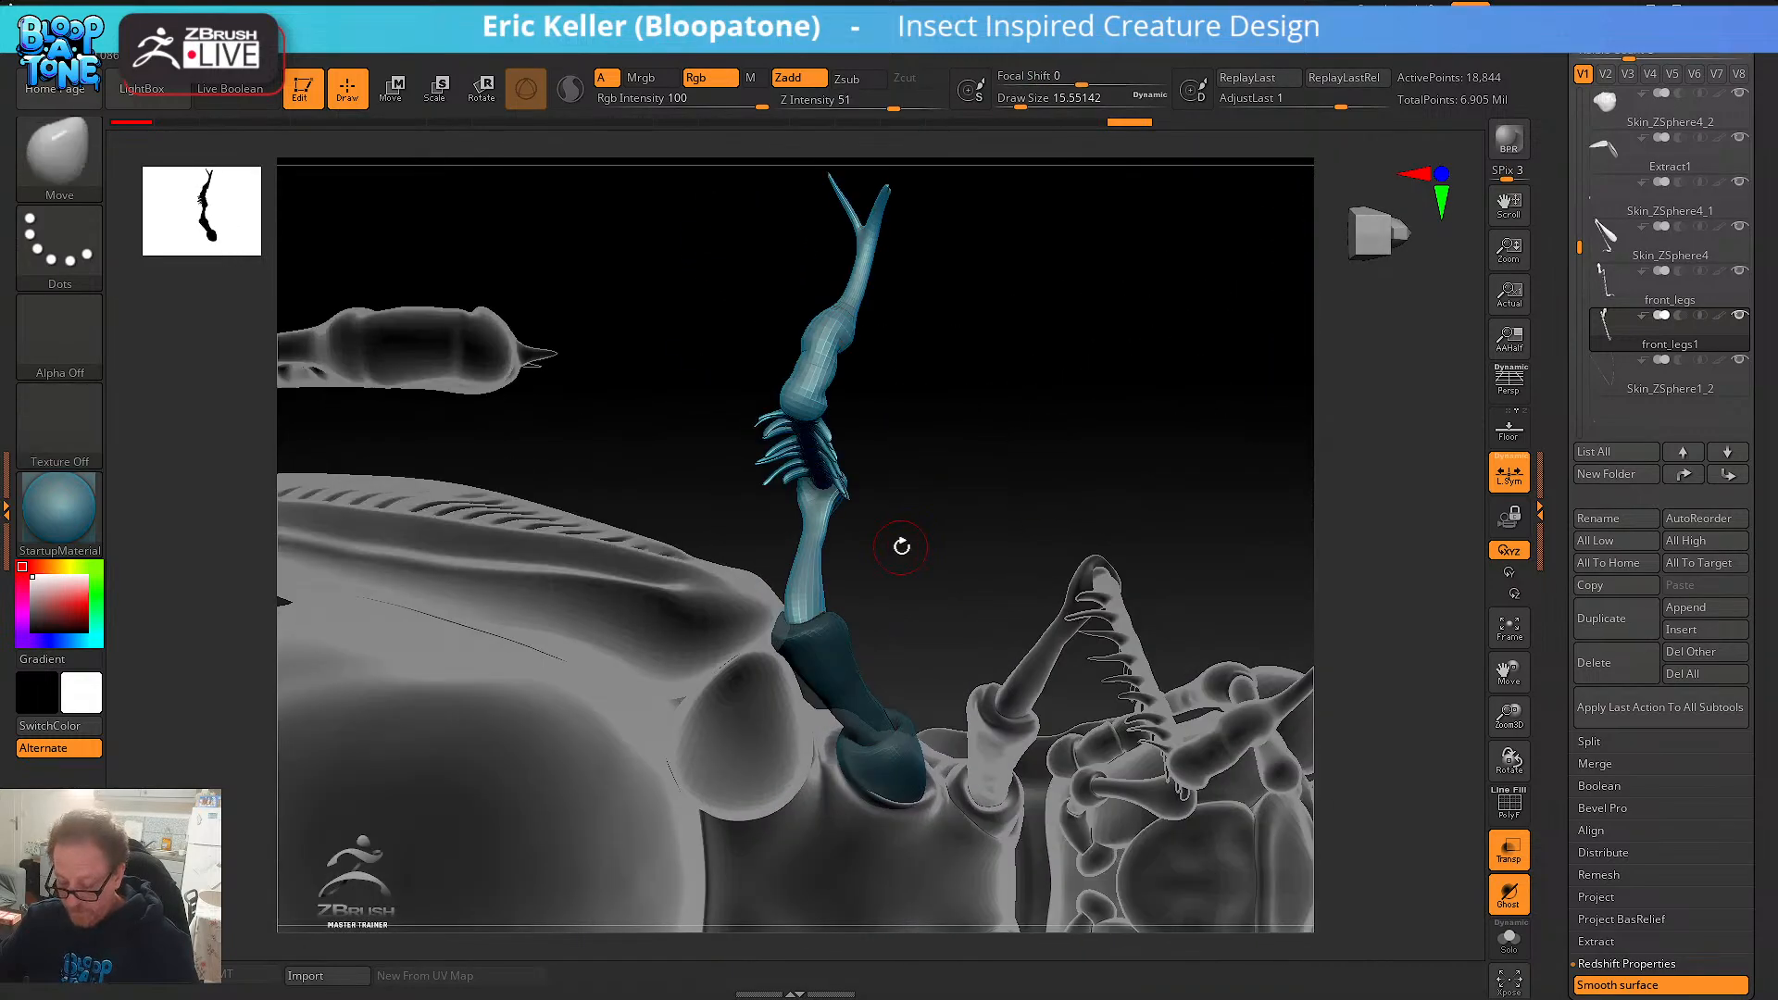
key(w)
alt+drag(963, 857, 874, 699)
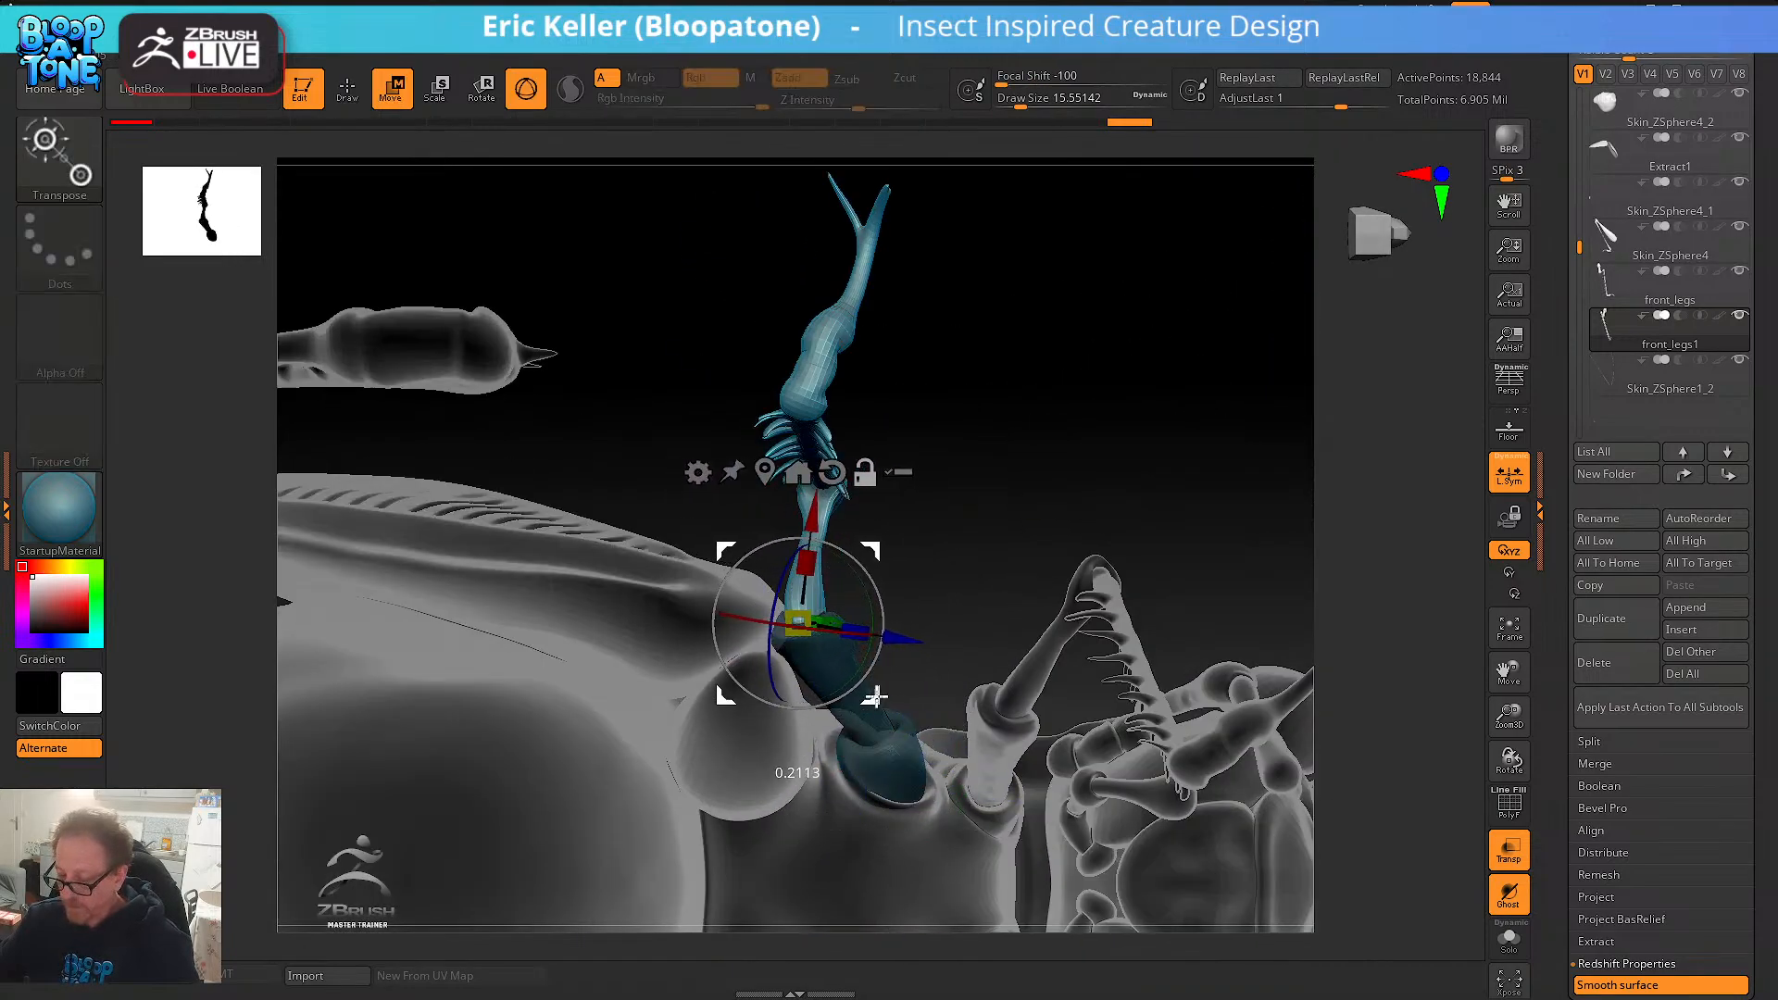
alt+click(843, 471)
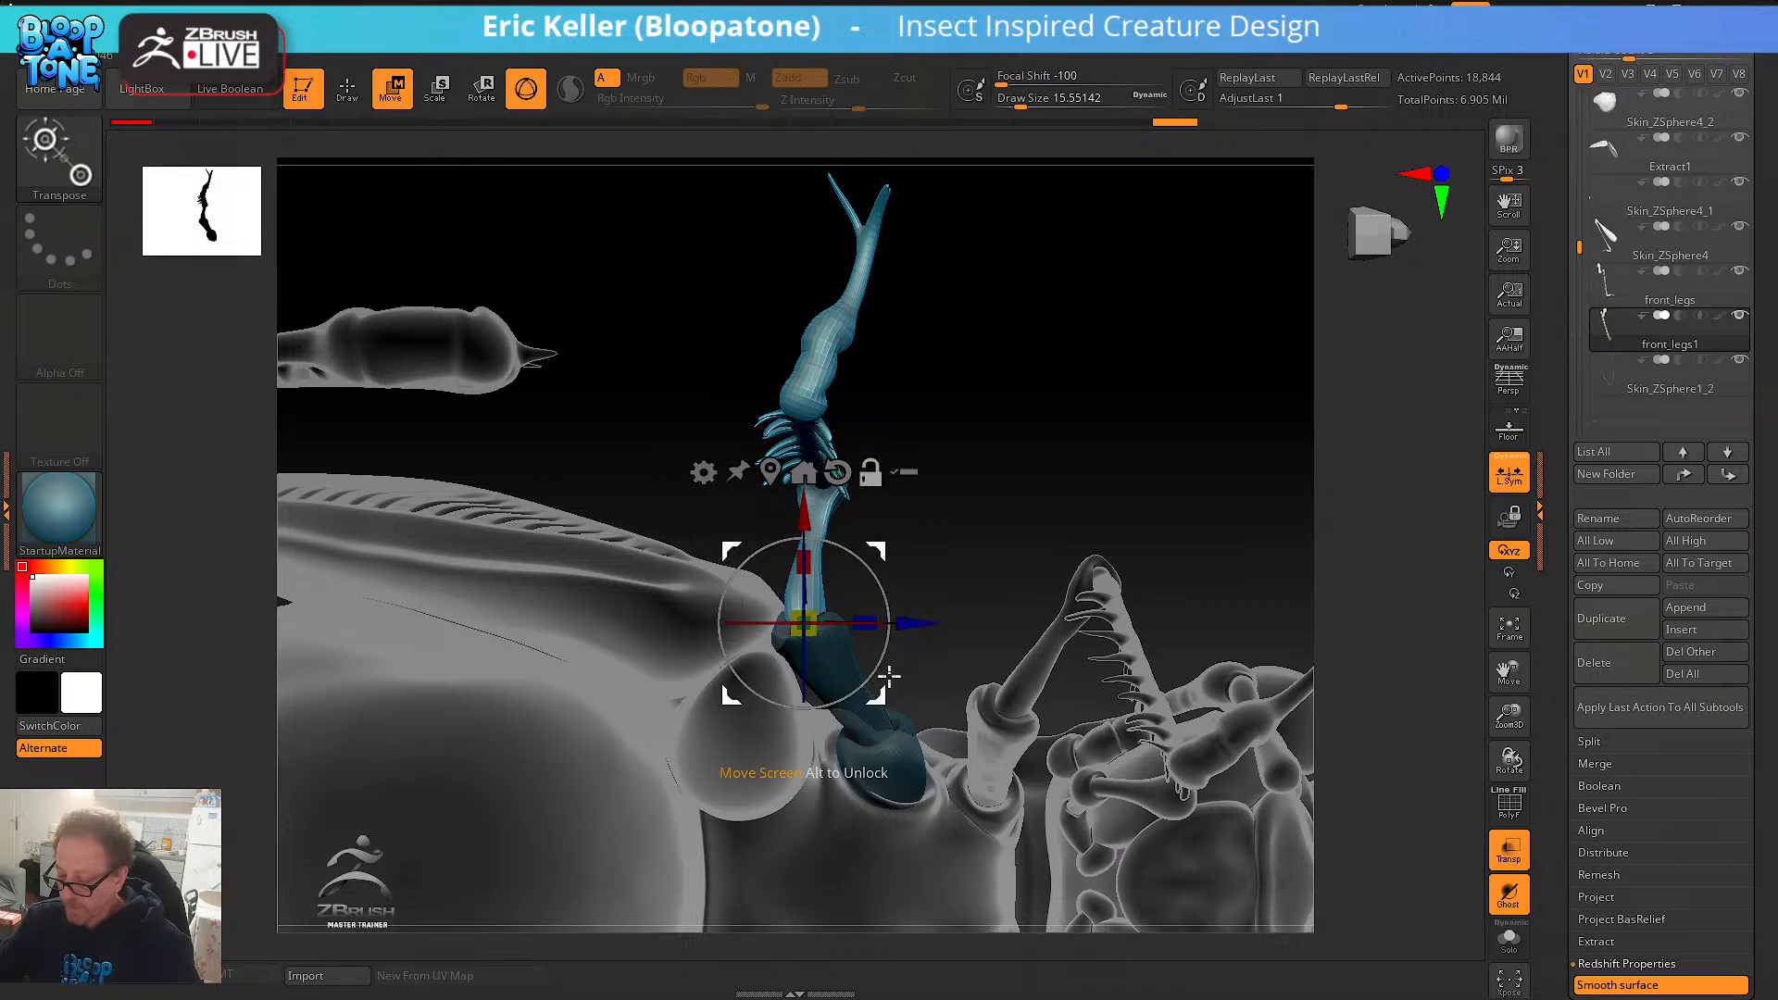
drag(989, 563, 982, 781)
alt+drag(893, 706, 967, 861)
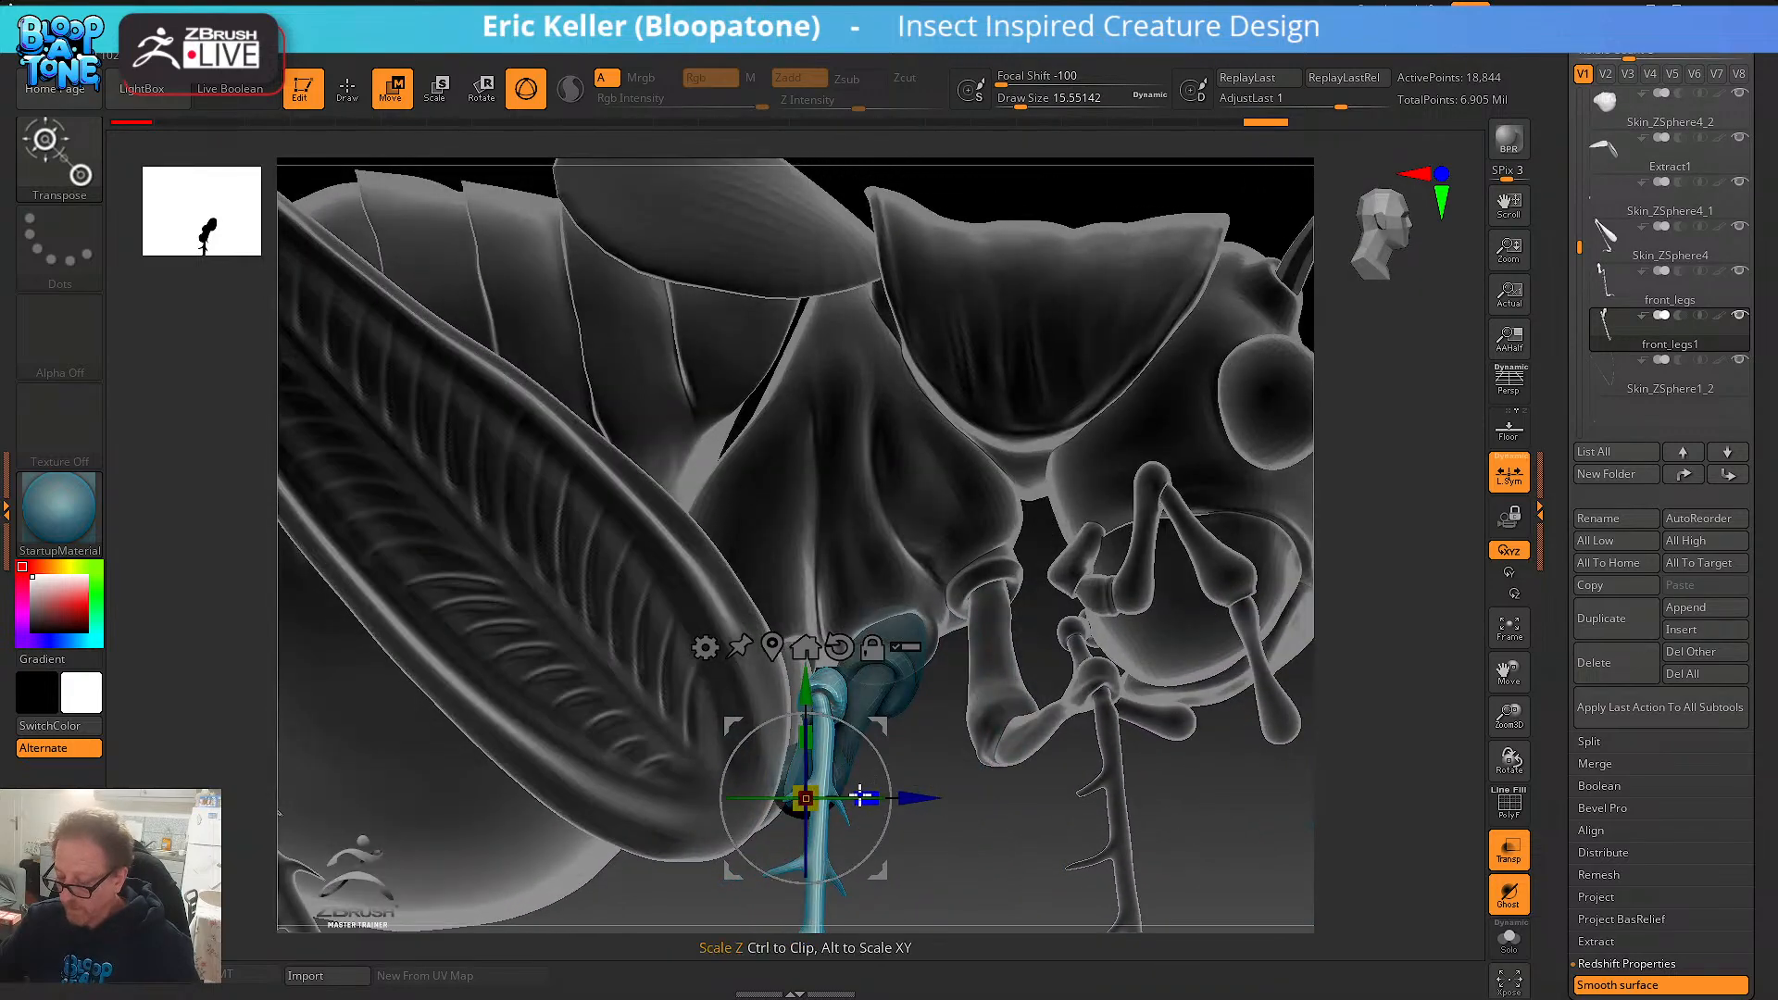
mouse_move(838, 798)
mouse_down()
mouse_move(794, 798)
mouse_move(849, 808)
mouse_up()
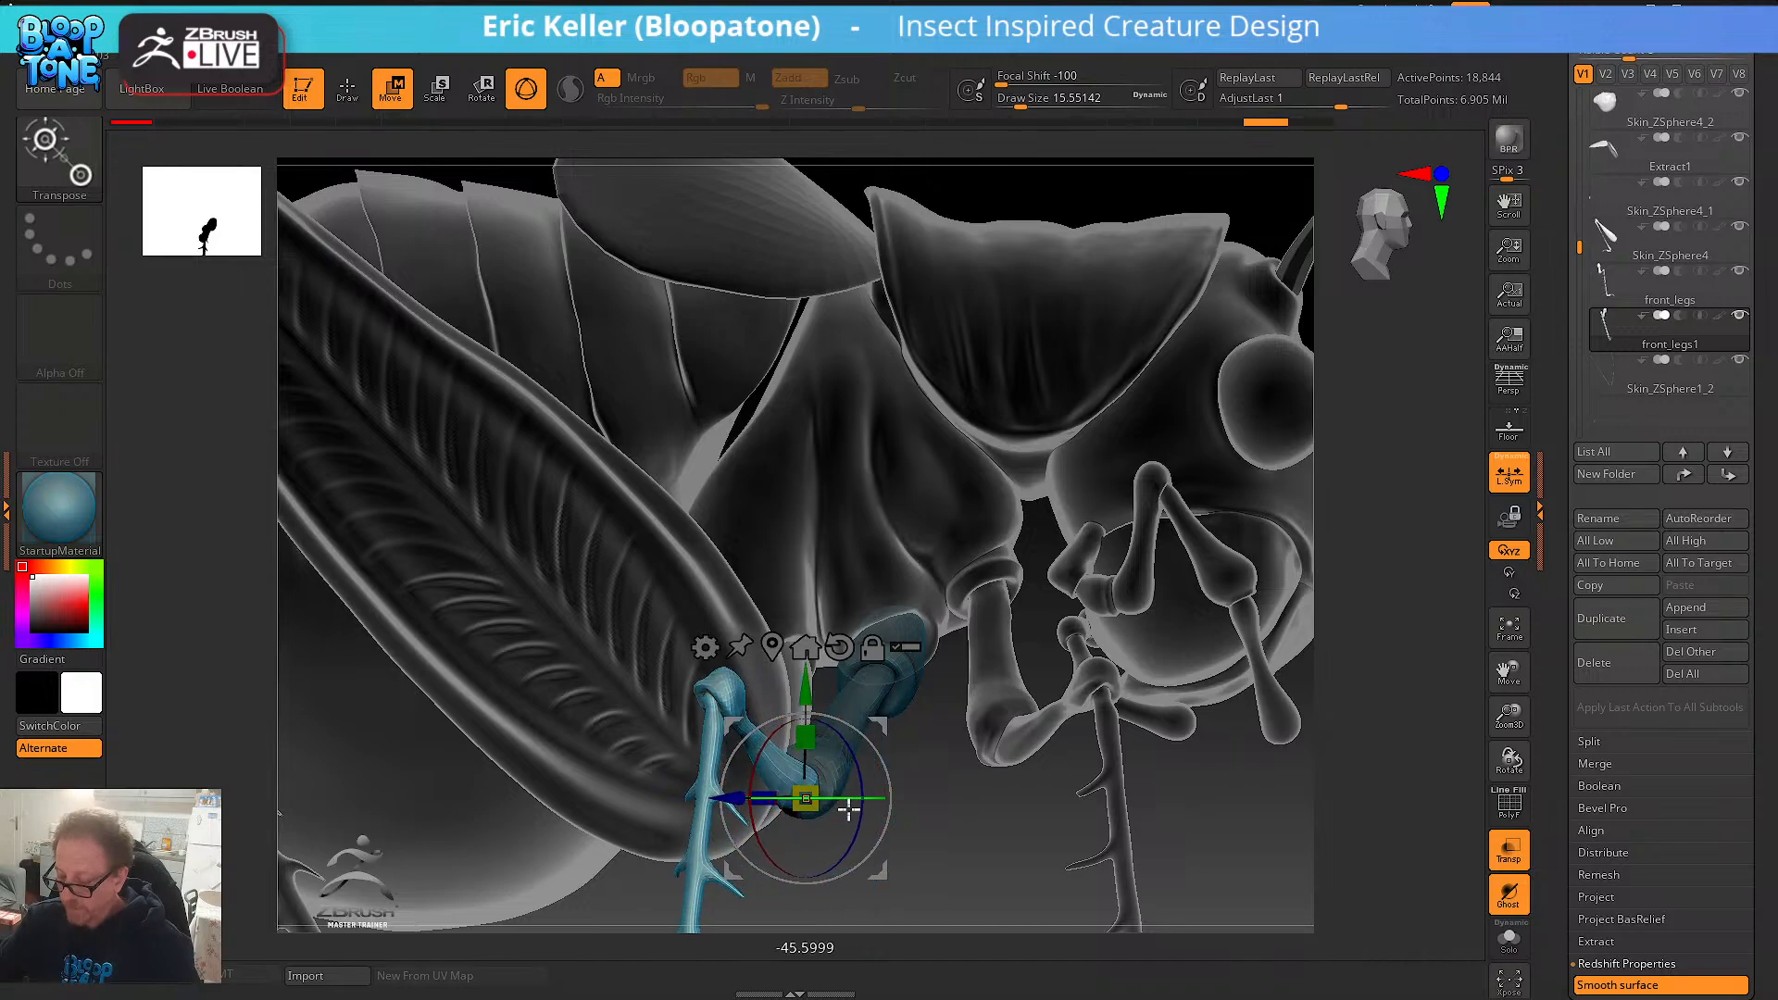
- Shift the complete middle legs at their hip sockets and realign the gizmo to the world axes
drag(998, 848, 922, 678)
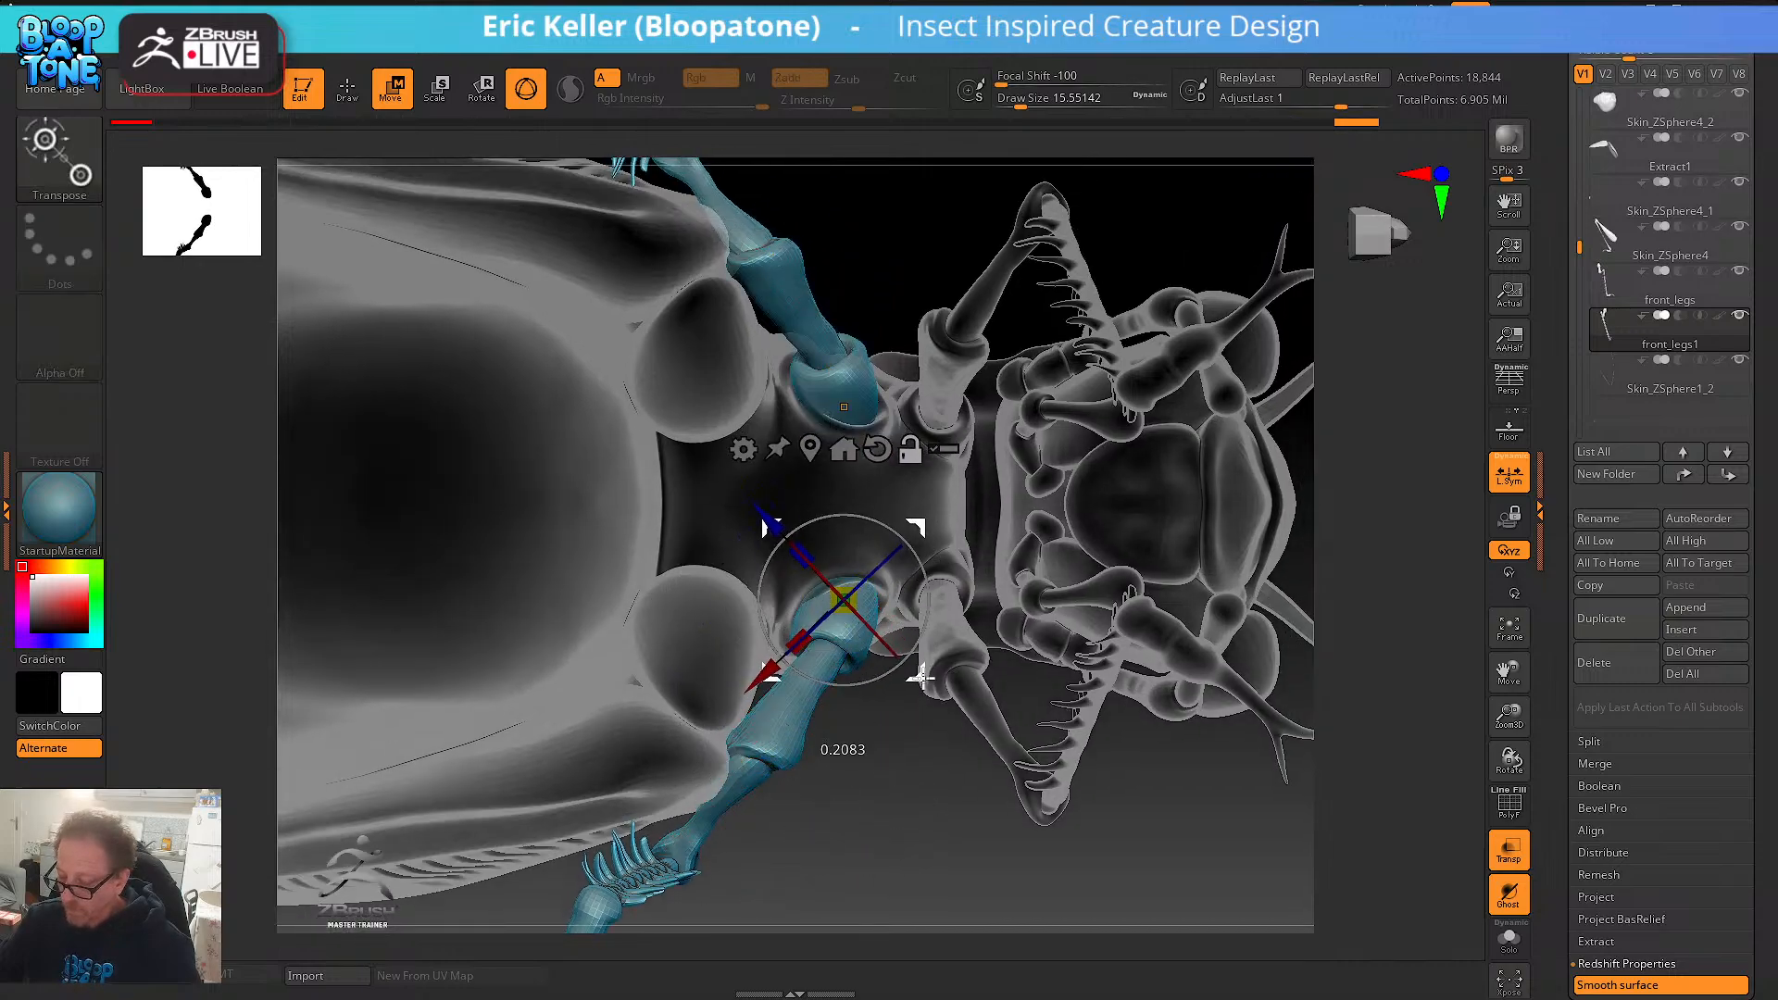
drag(923, 778, 911, 828)
shift+drag(927, 822, 889, 646)
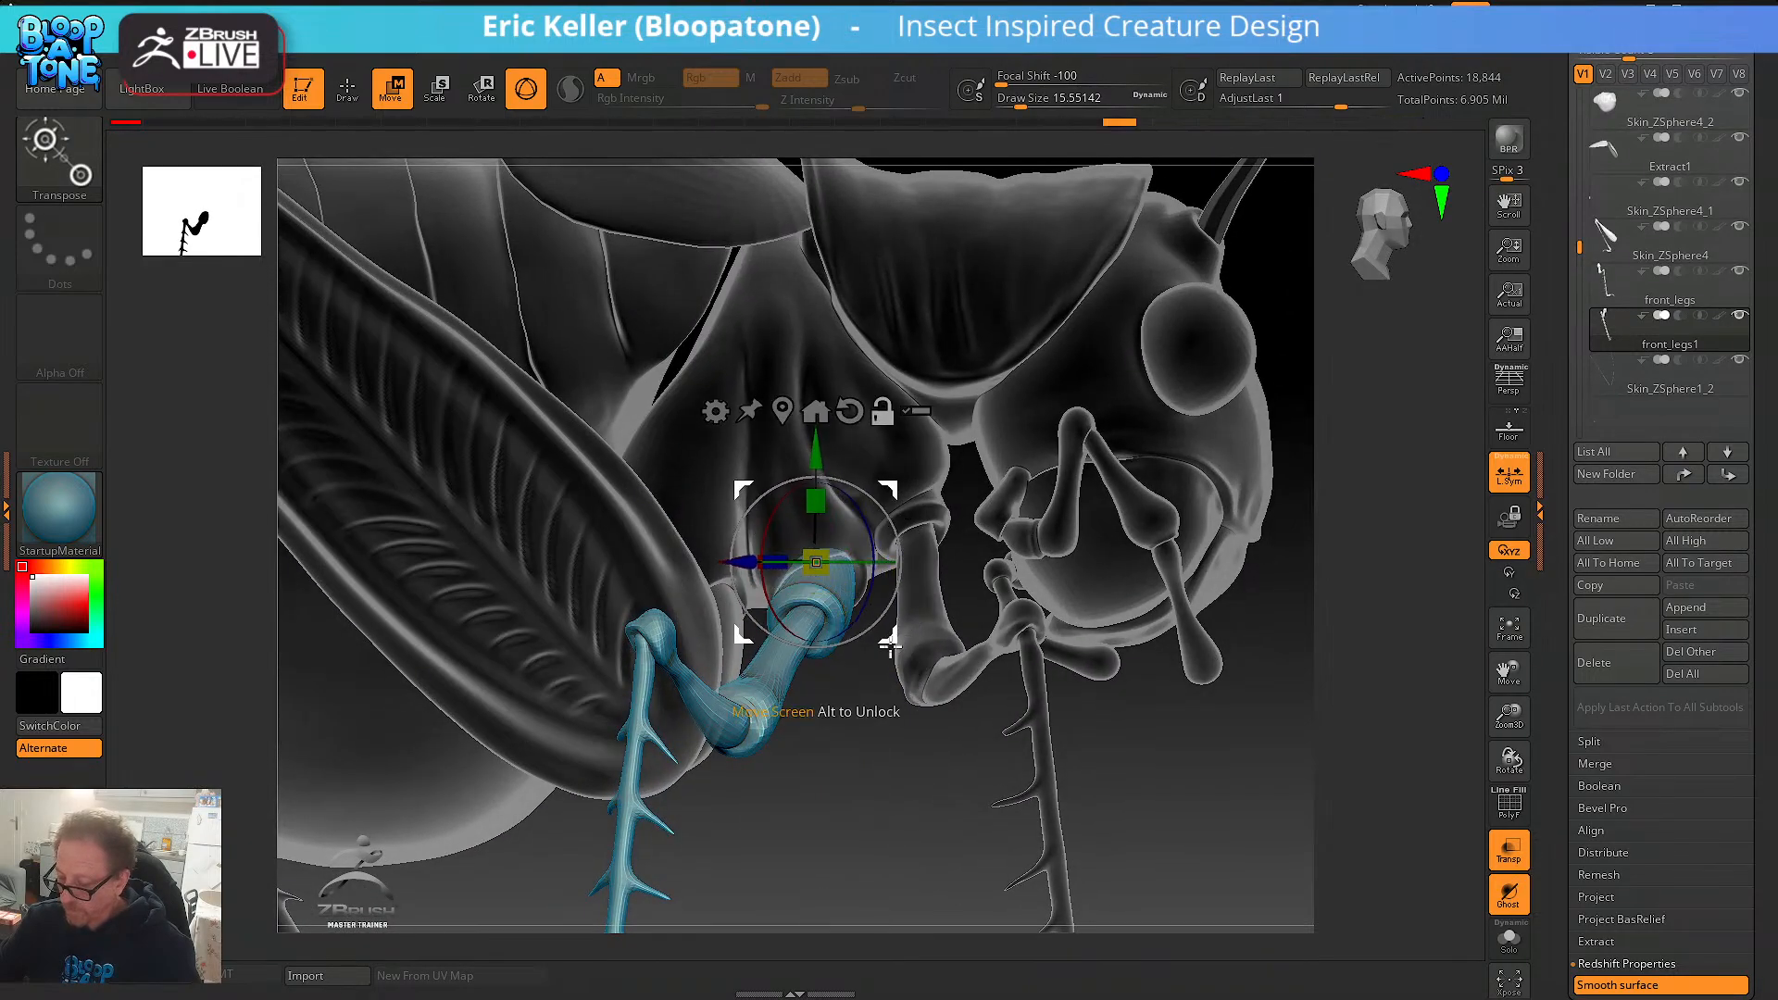
shift+drag(914, 739, 913, 564)
alt+drag(909, 754, 924, 833)
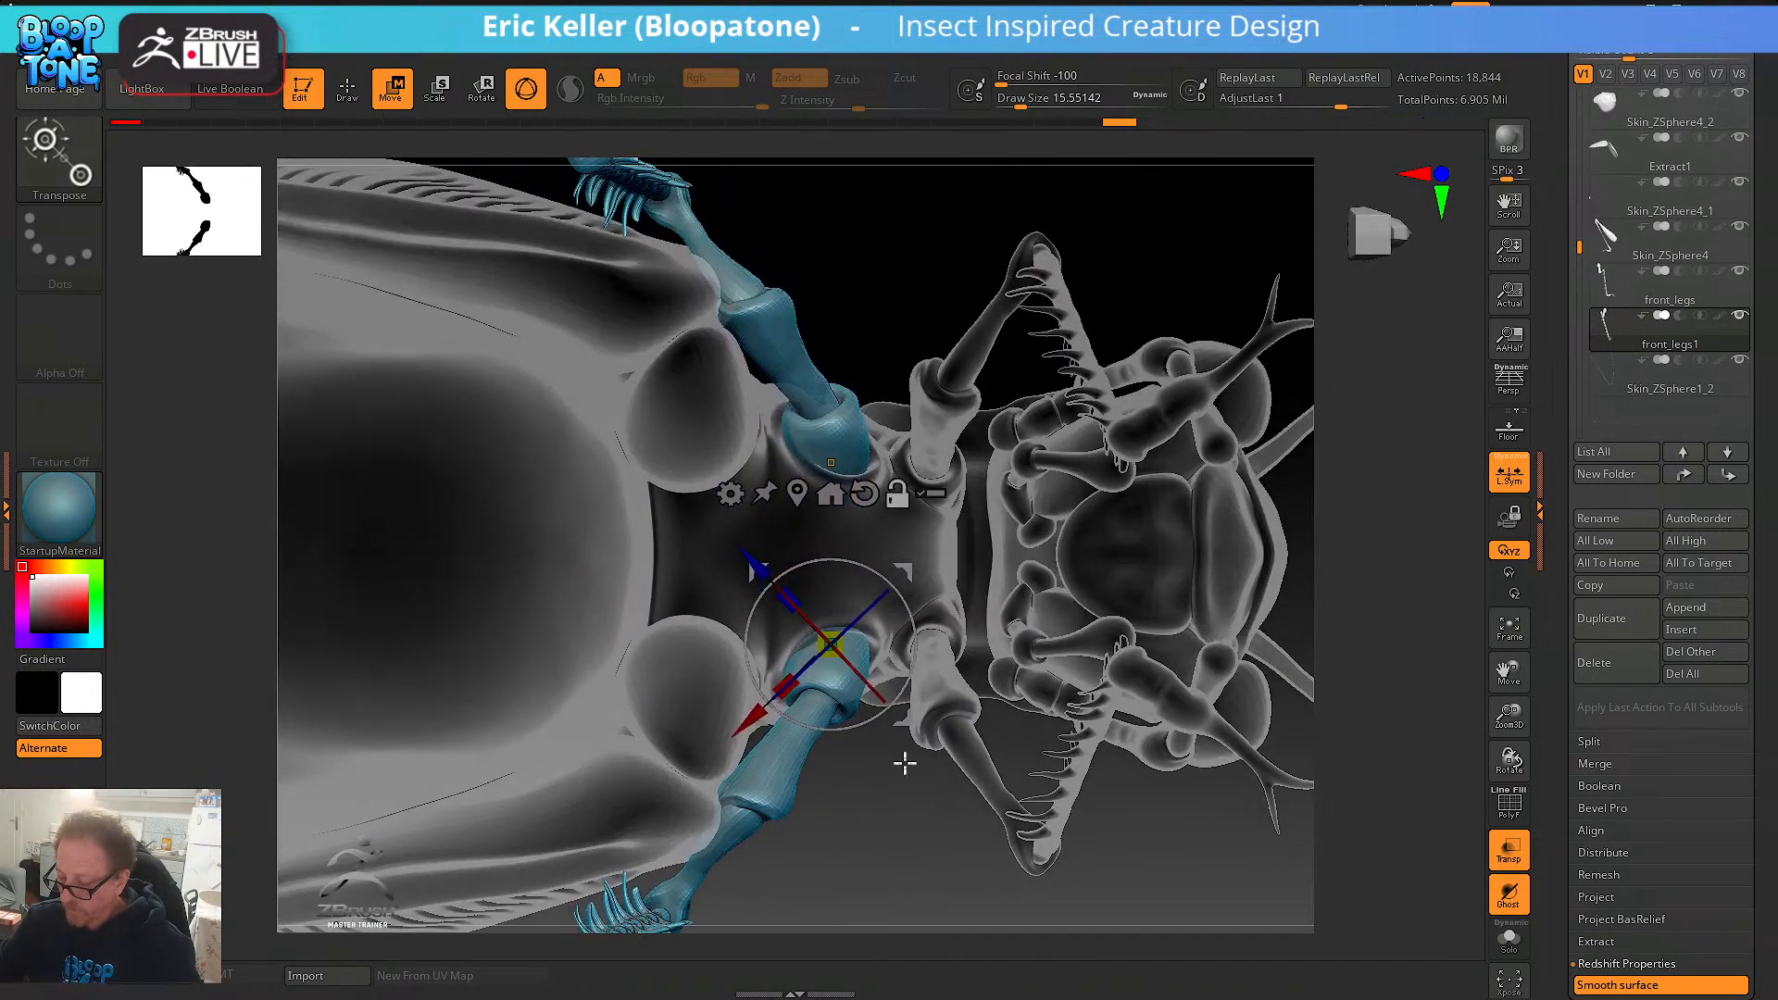
click(866, 497)
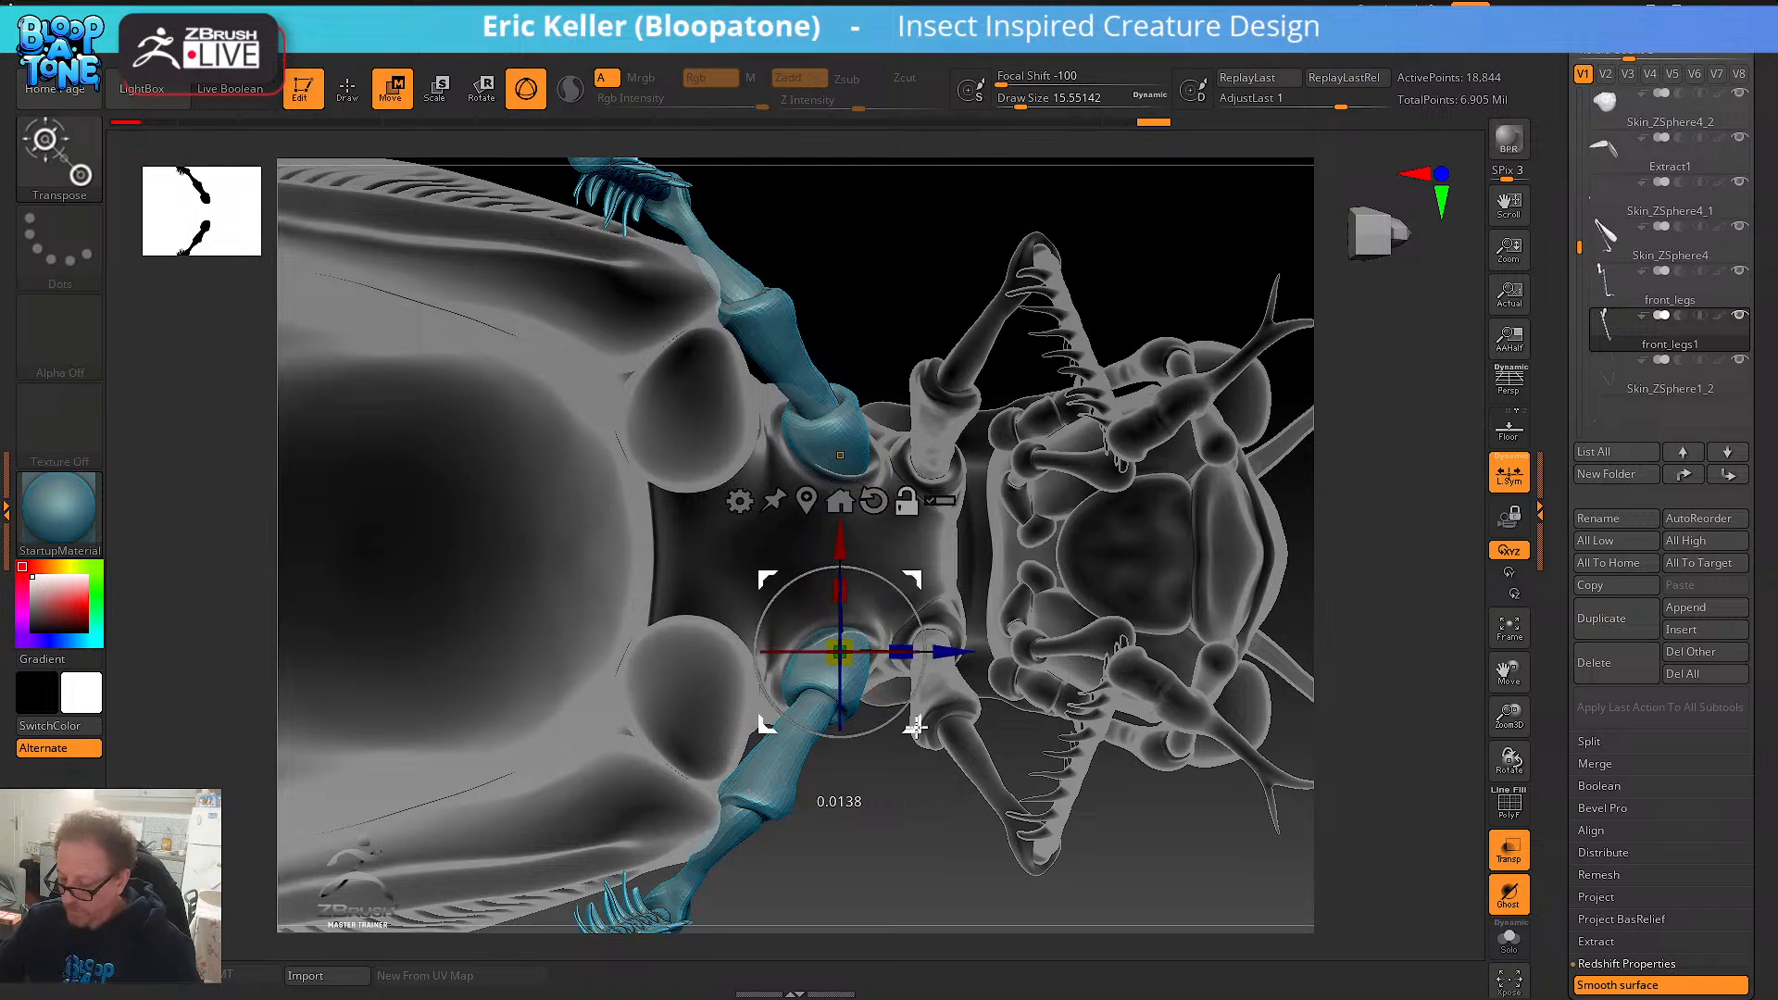
mouse_move(916, 717)
mouse_down()
mouse_move(928, 653)
mouse_move(919, 723)
mouse_up()
- Rotate the complete middle legs slightly outward in front view and check their stance
drag(957, 246, 941, 515)
alt+drag(1302, 759, 1028, 661)
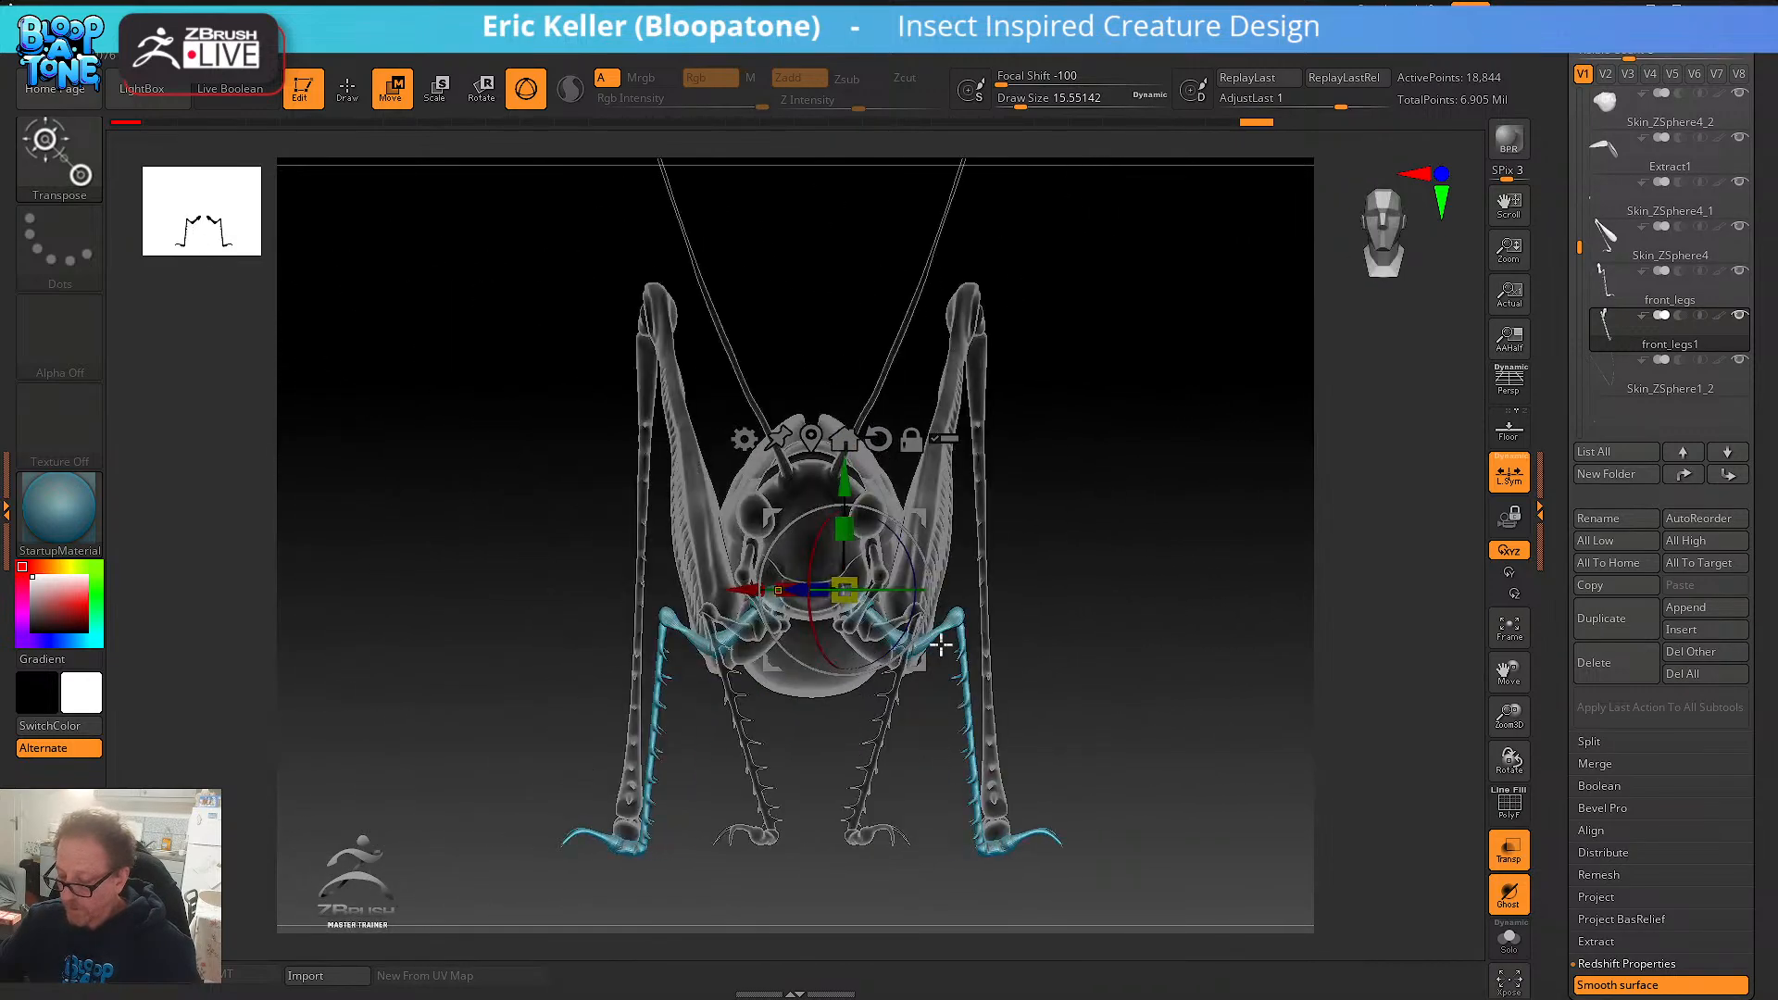
drag(924, 630, 933, 634)
drag(1079, 641, 1135, 540)
mouse_move(854, 658)
alt+mouse_down()
mouse_move(872, 557)
mouse_move(867, 653)
alt+mouse_up()
- Display the middle legs' polygroups, mask everything except the feet, and rotate the feet about the ankle joints
key(q)
drag(805, 797, 845, 741)
key(ctrl)
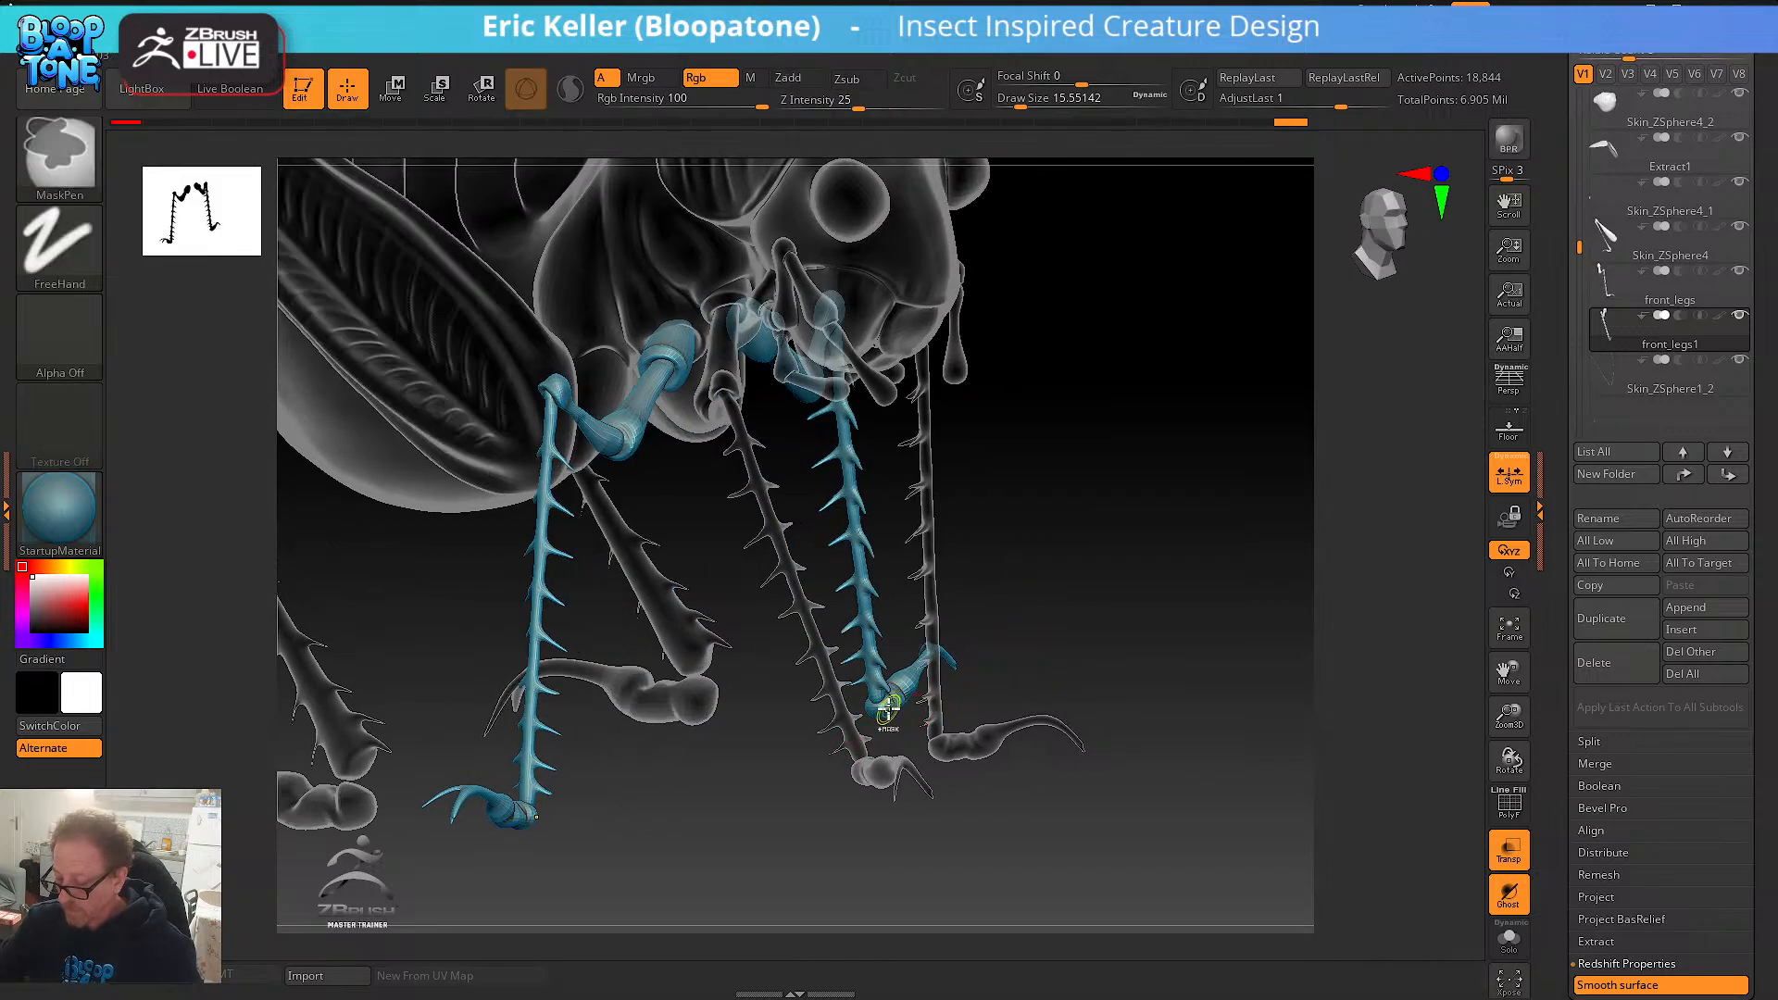
mouse_move(1120, 675)
mouse_down()
mouse_move(957, 673)
mouse_move(993, 745)
mouse_move(917, 676)
mouse_move(922, 701)
mouse_up()
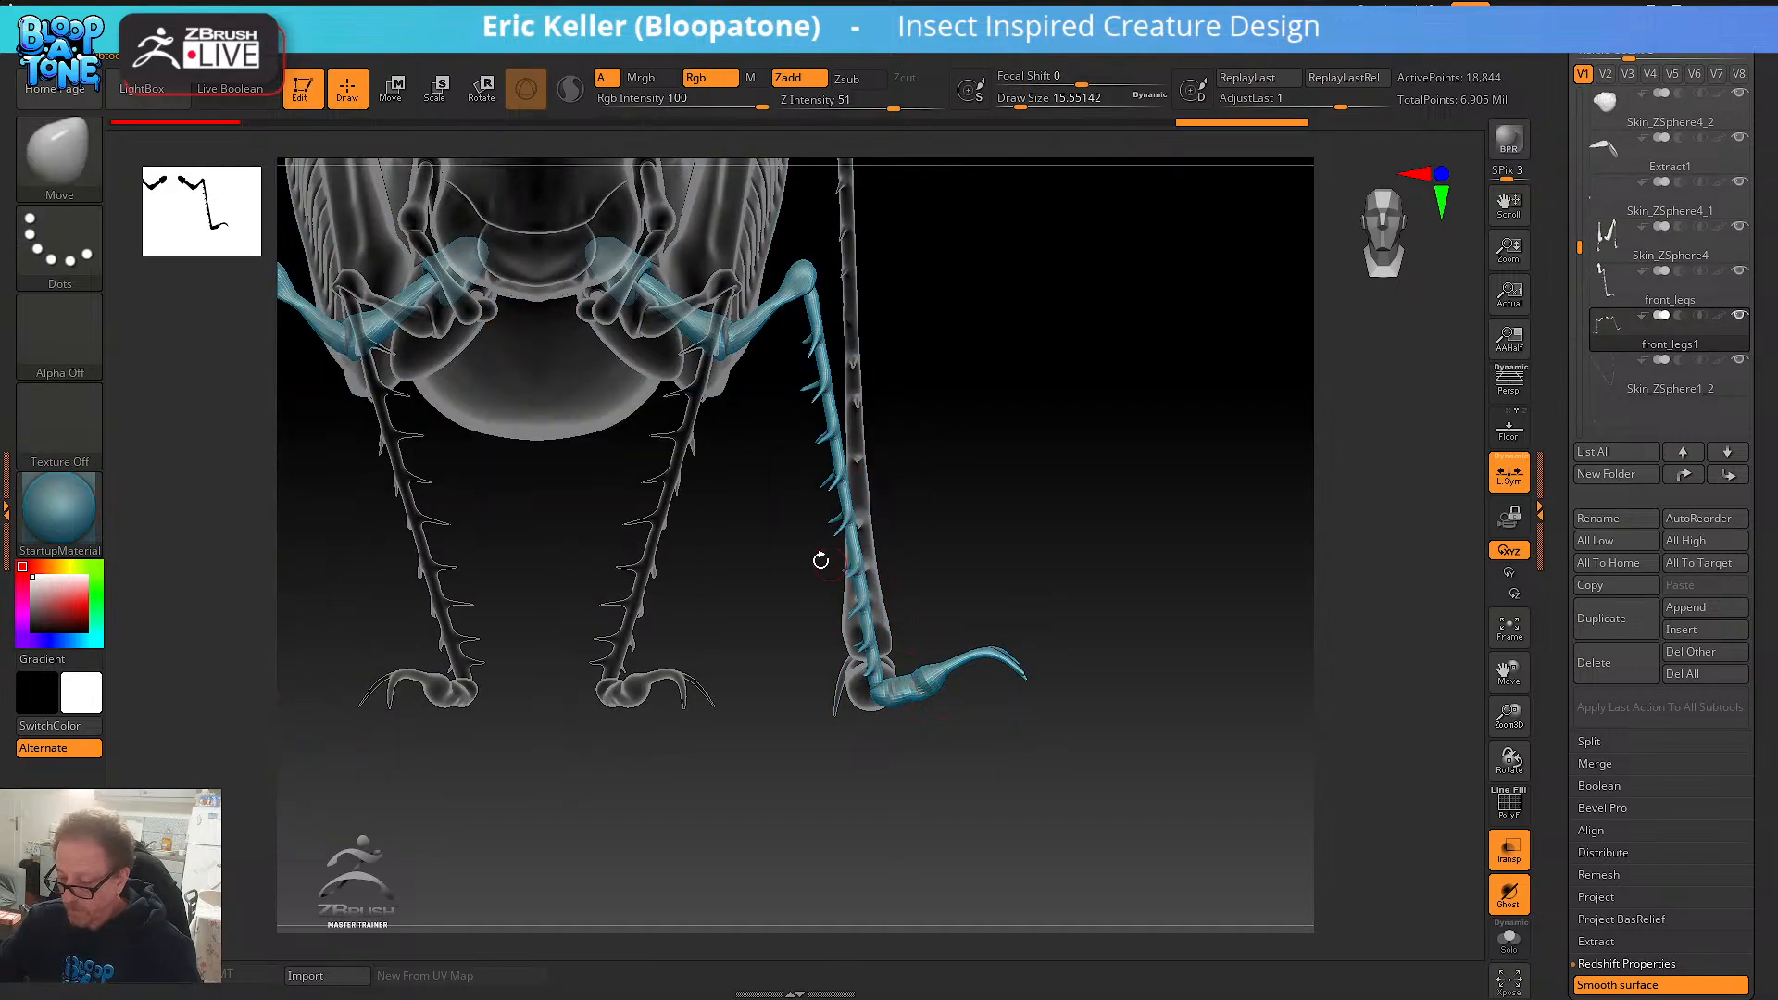
click(1506, 804)
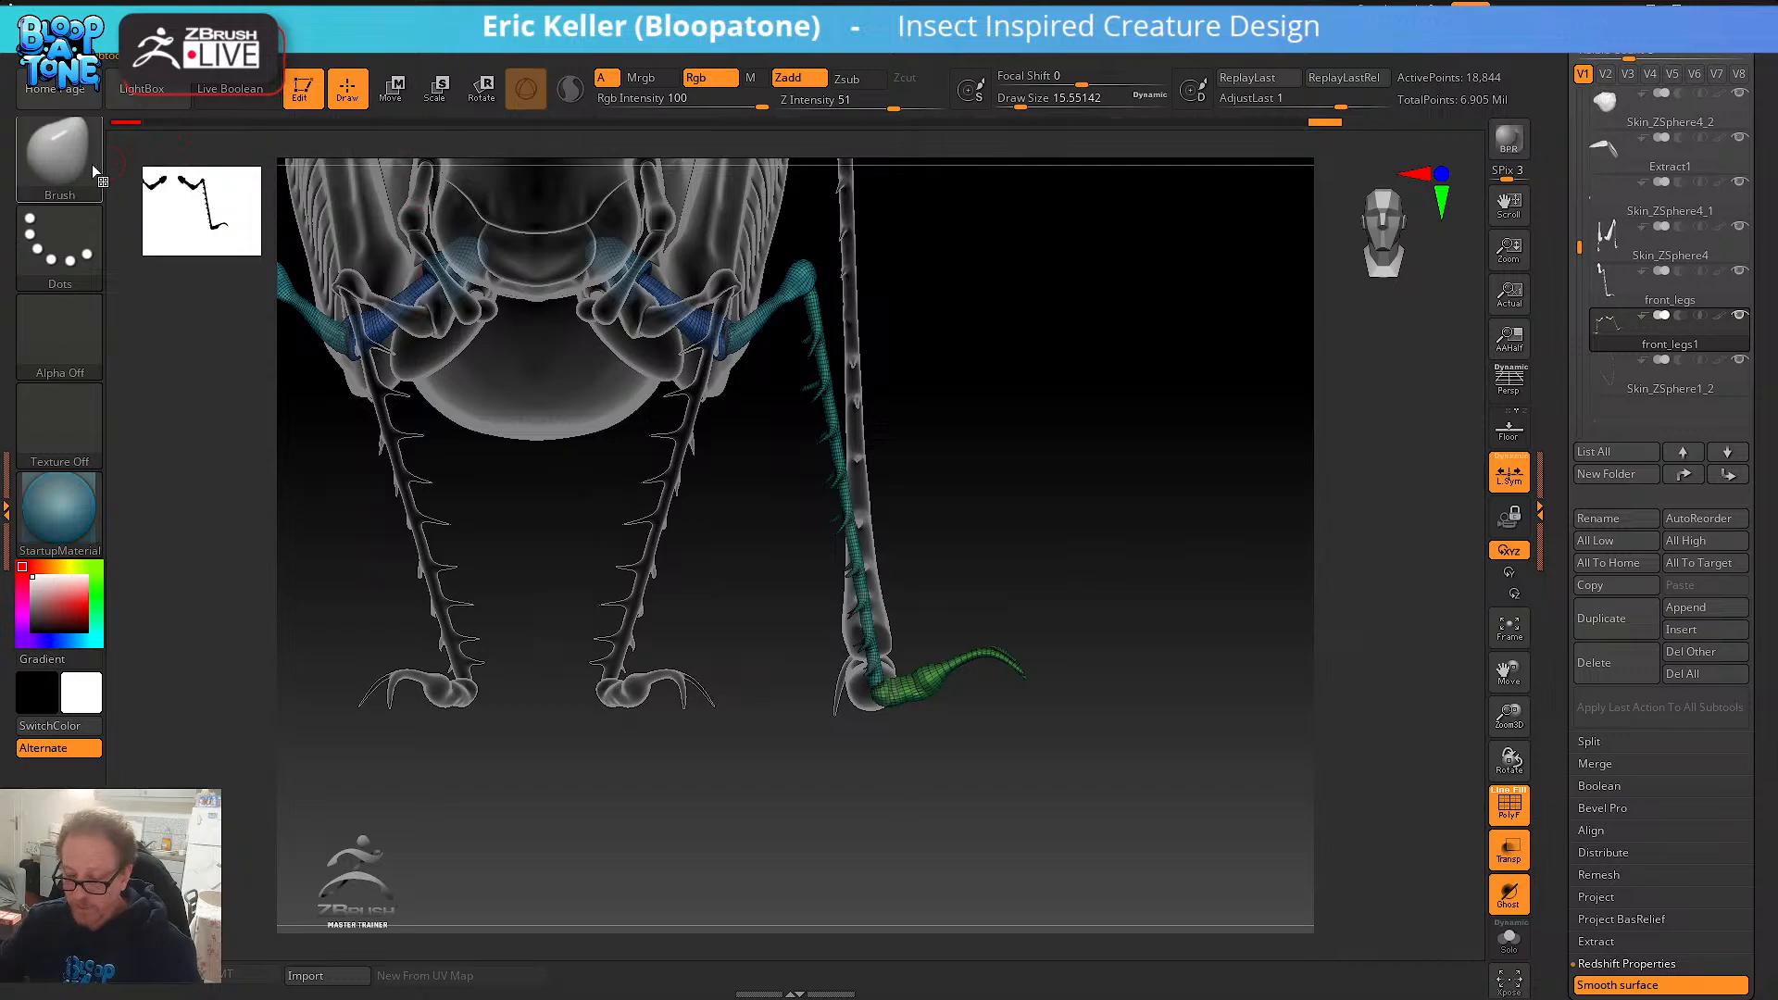
key(w)
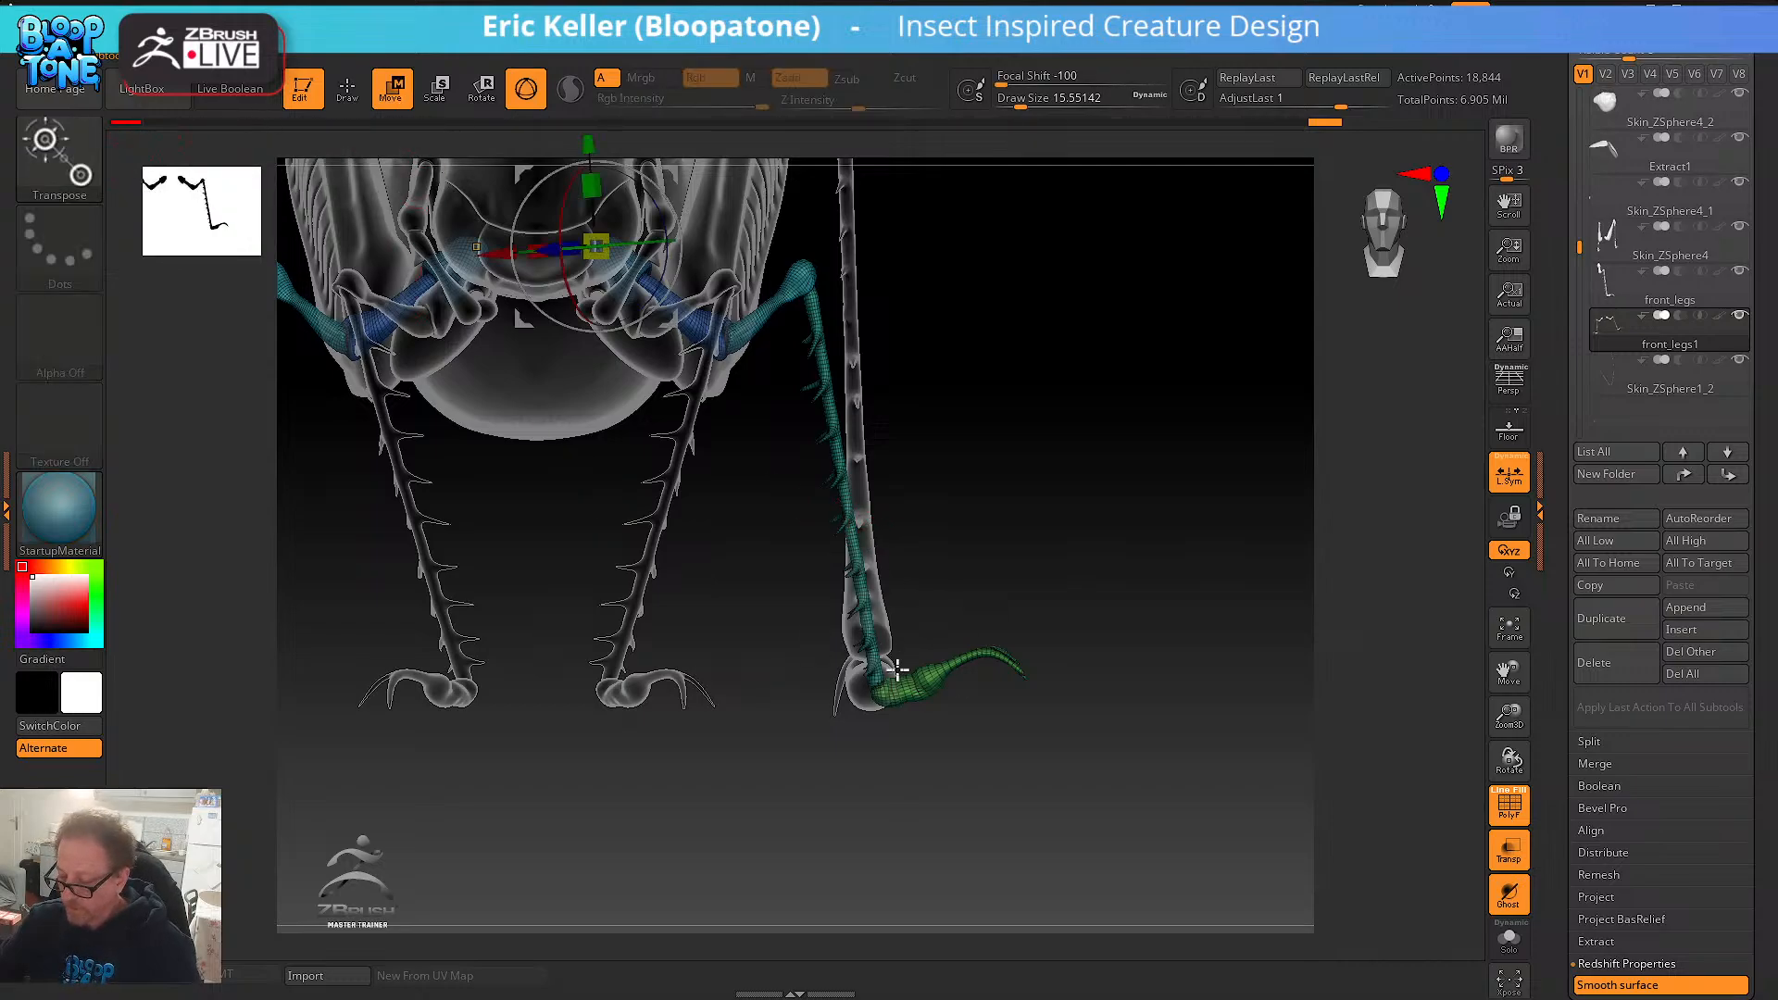
alt+click(879, 689)
alt+drag(1100, 771, 951, 745)
ctrl+click(1015, 669)
alt+drag(1044, 804, 916, 755)
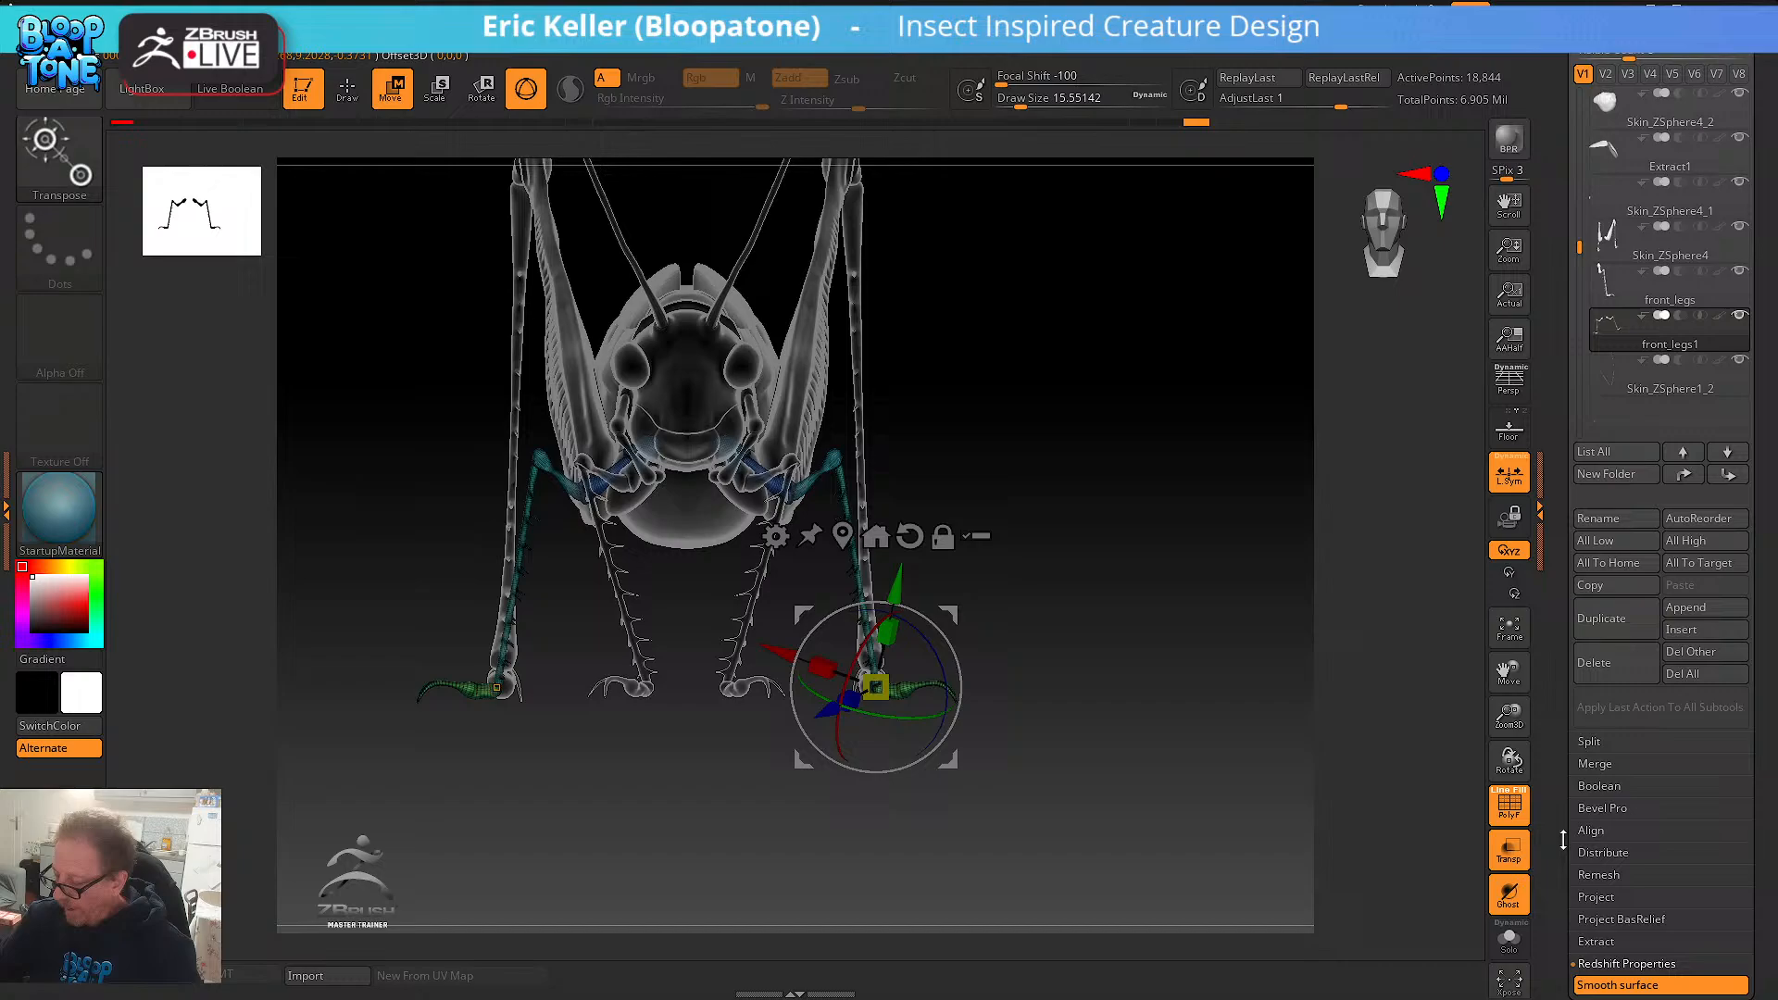
- Turn off the polyframe and transparency displays and check the posed middle legs on the whole creature from several angles
mouse_move(1135, 731)
mouse_down()
mouse_move(1296, 757)
mouse_move(1143, 722)
mouse_move(1170, 738)
mouse_move(1118, 734)
mouse_move(1024, 695)
mouse_move(1179, 735)
mouse_move(1195, 706)
mouse_move(1353, 730)
mouse_move(1120, 710)
mouse_up()
click(1509, 808)
click(1508, 849)
key(q)
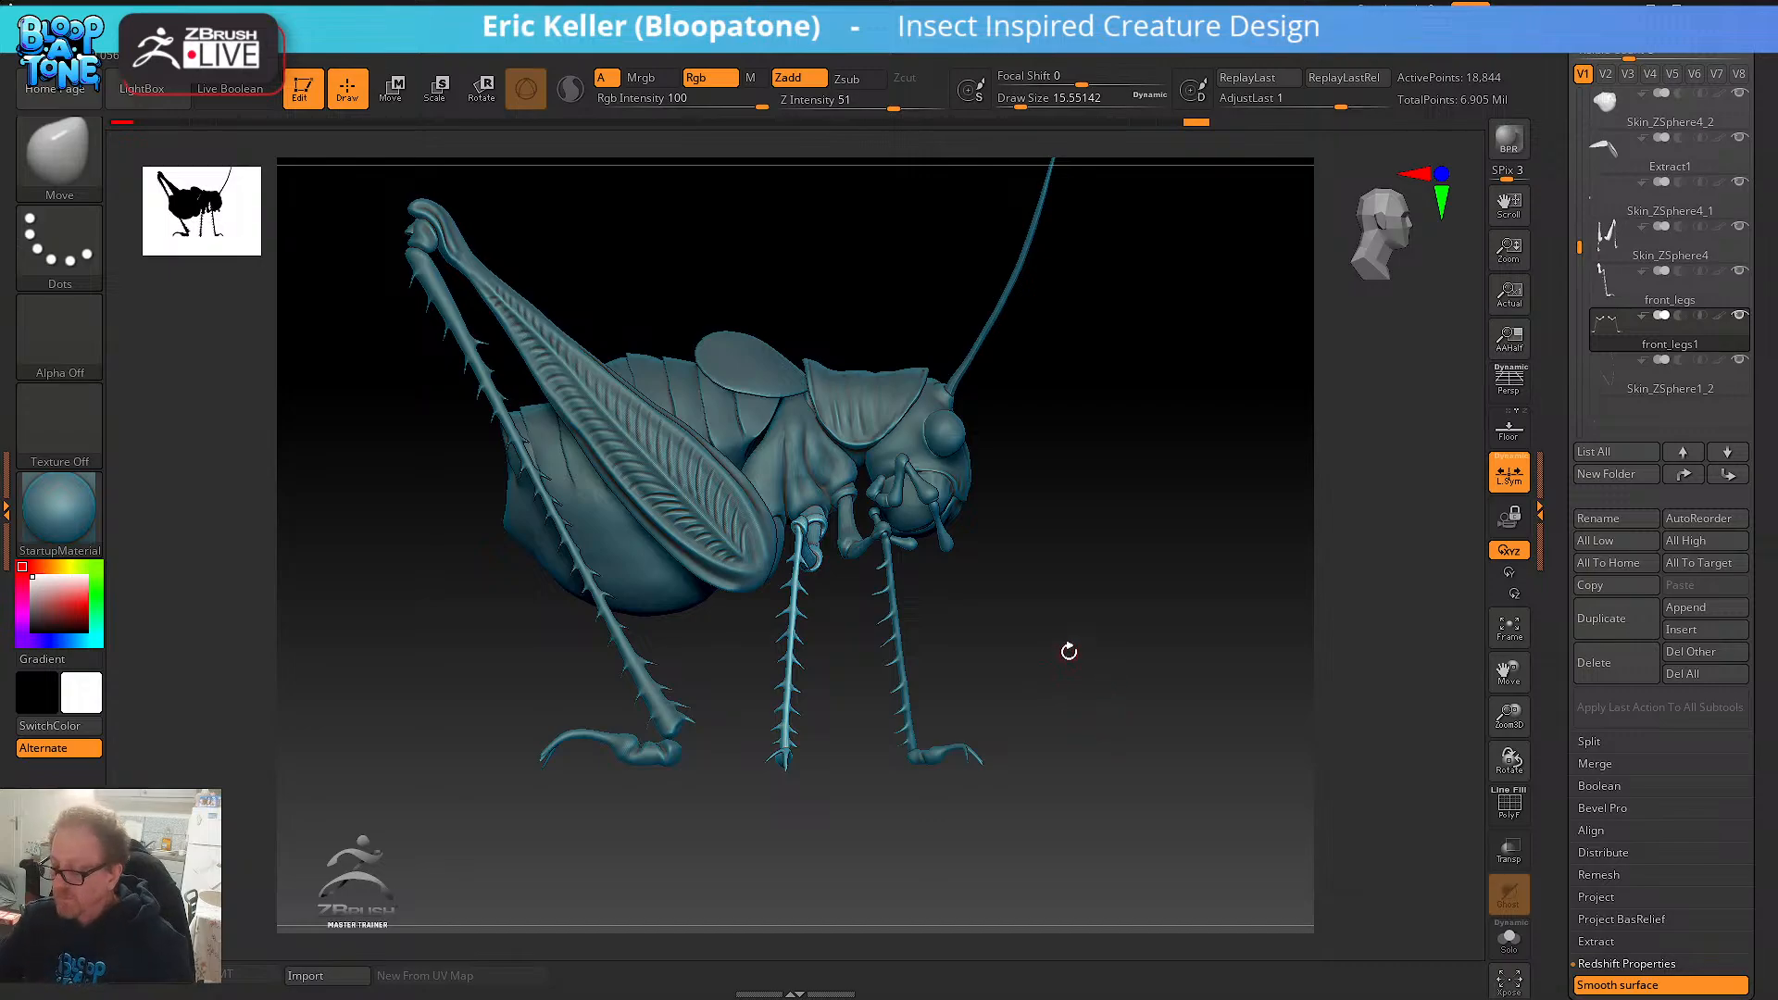
drag(1065, 616, 1143, 642)
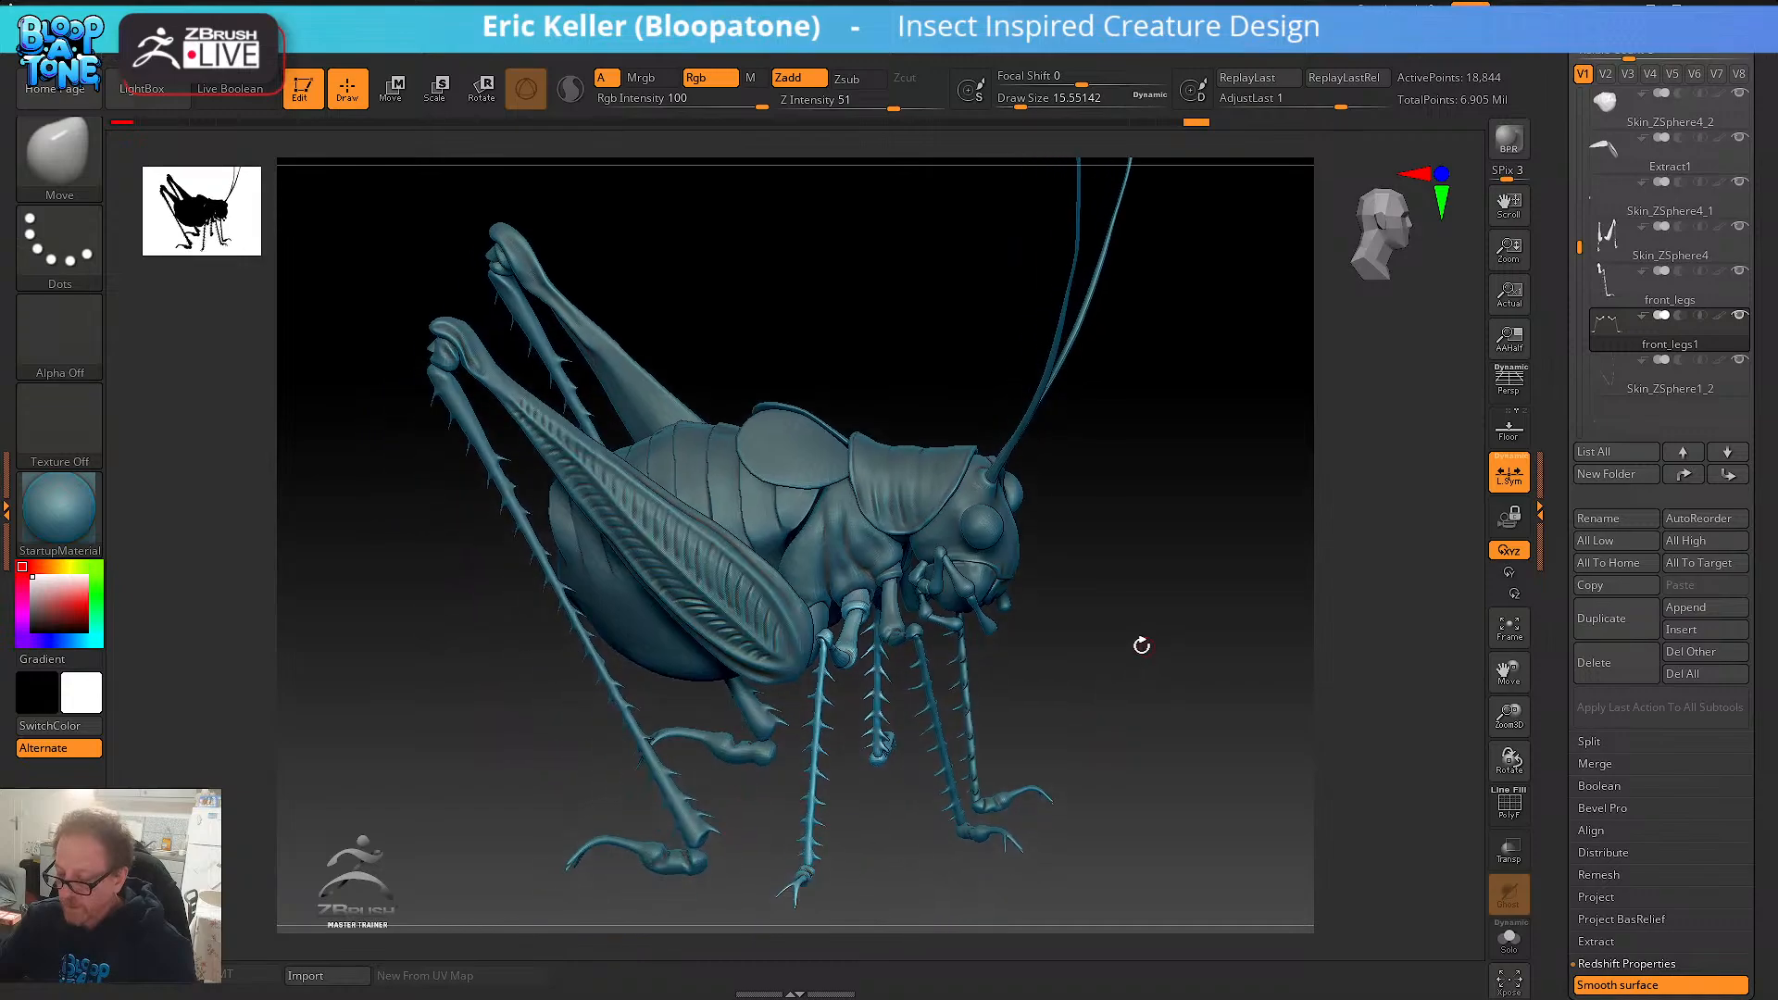
drag(1052, 544, 1254, 560)
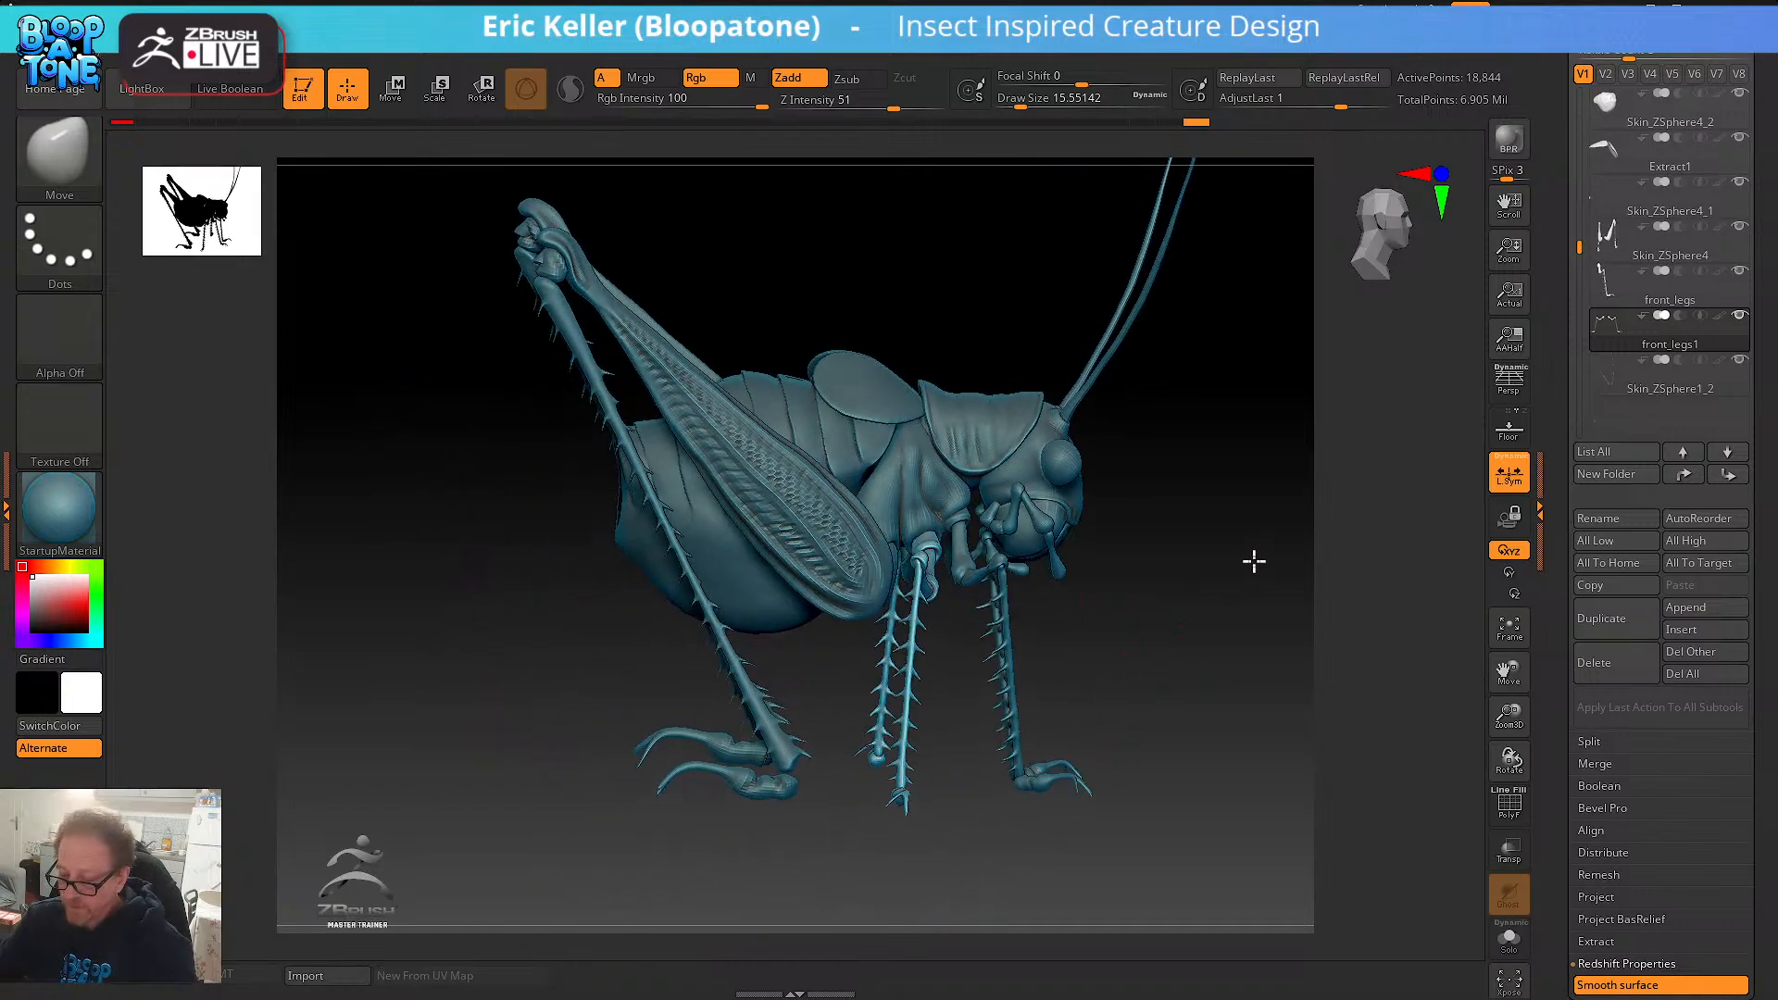
drag(607, 571, 635, 516)
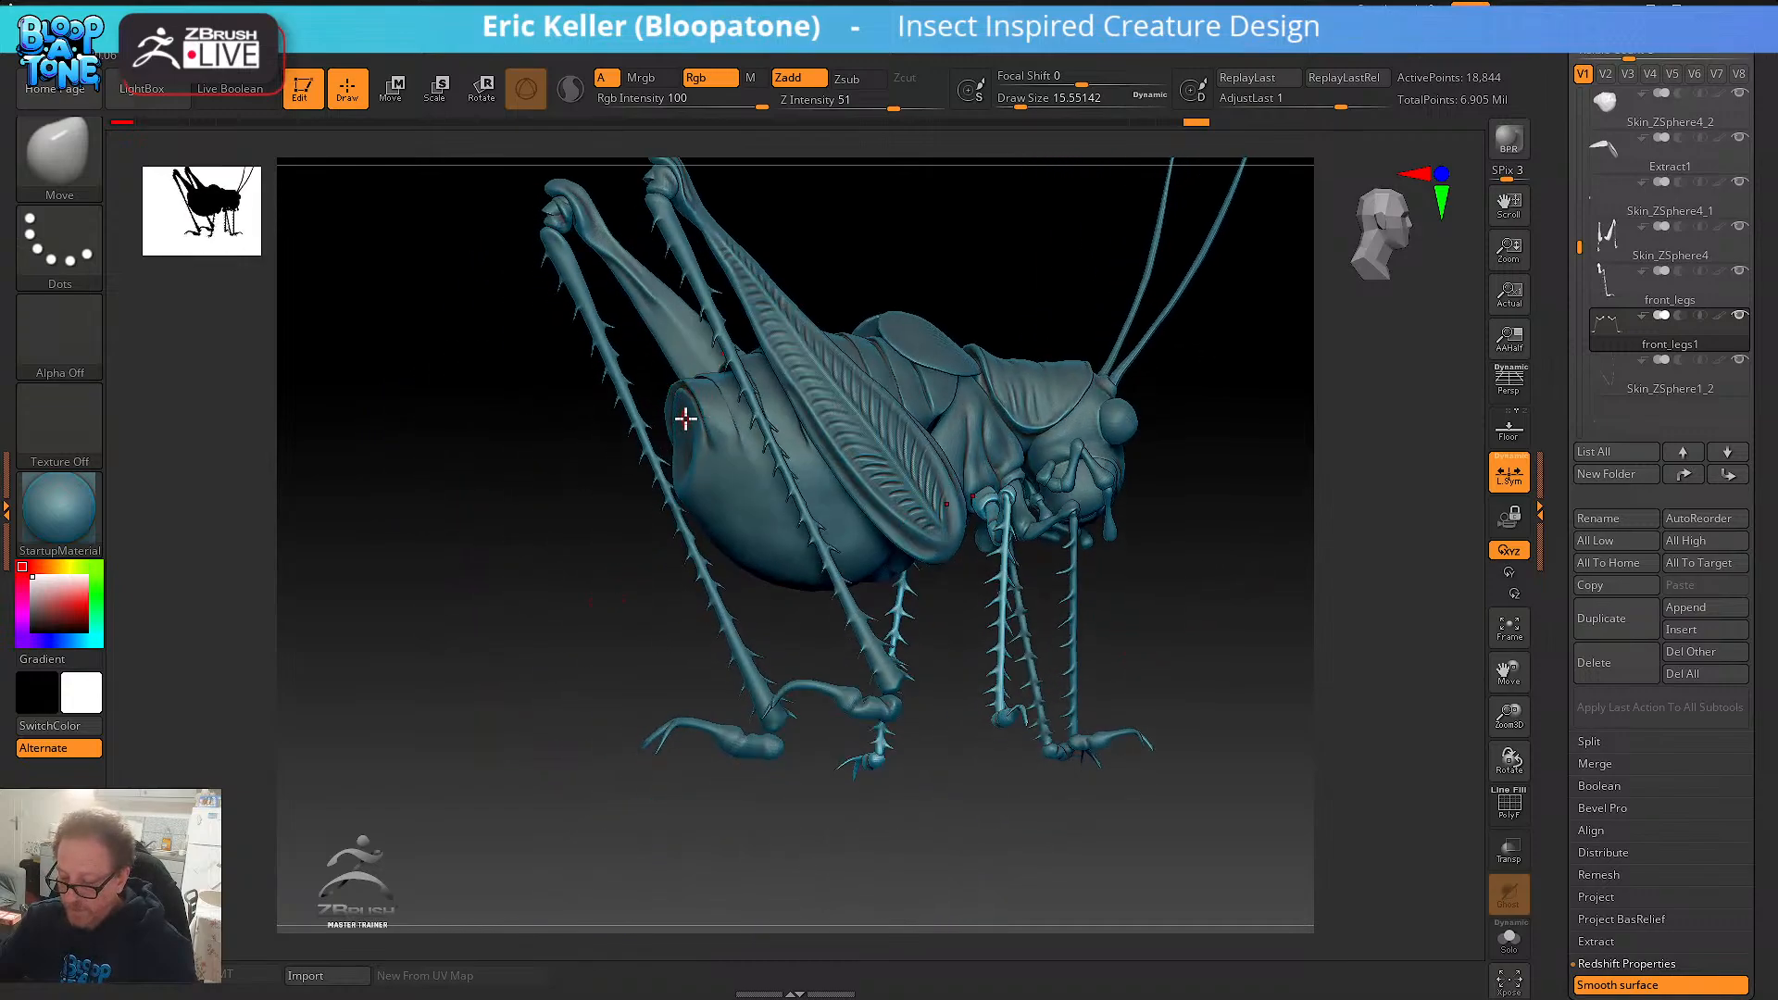
drag(1226, 470, 1088, 494)
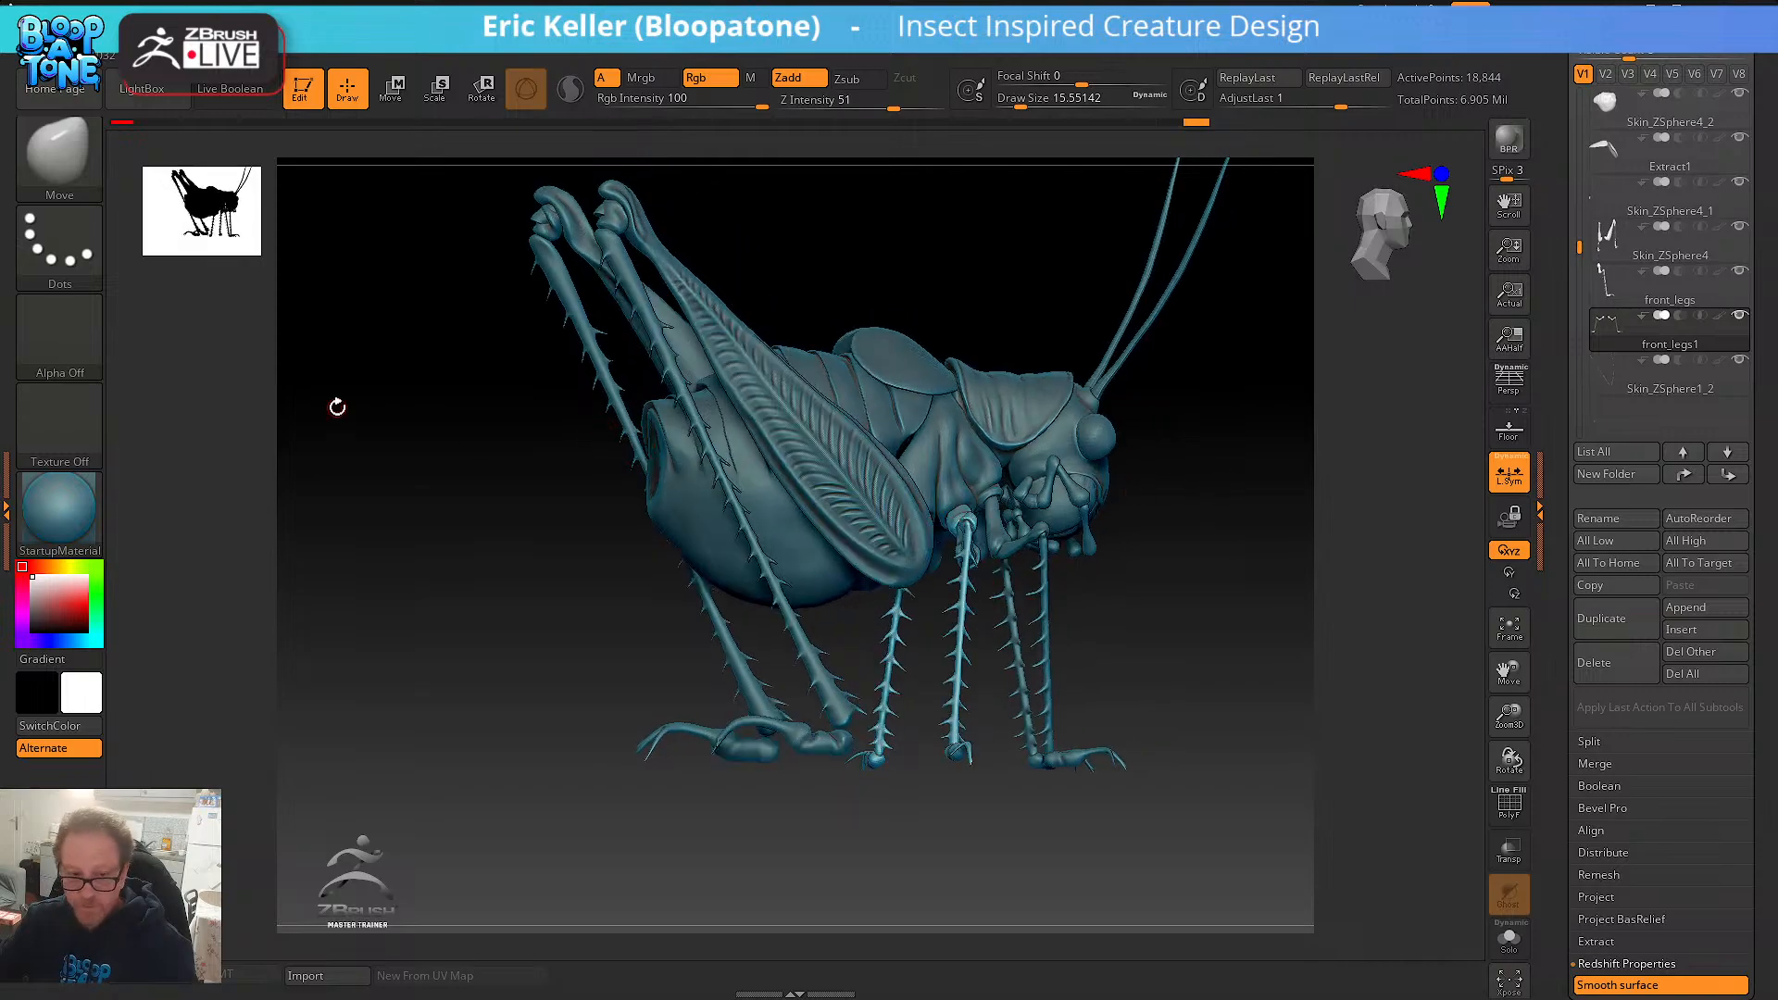
- Switch to the reference image board and examine the abdomen tip in the side-view photo of the red-legged insect
right_drag(0, 371, 793, 311)
scroll(802, 445, down, 7)
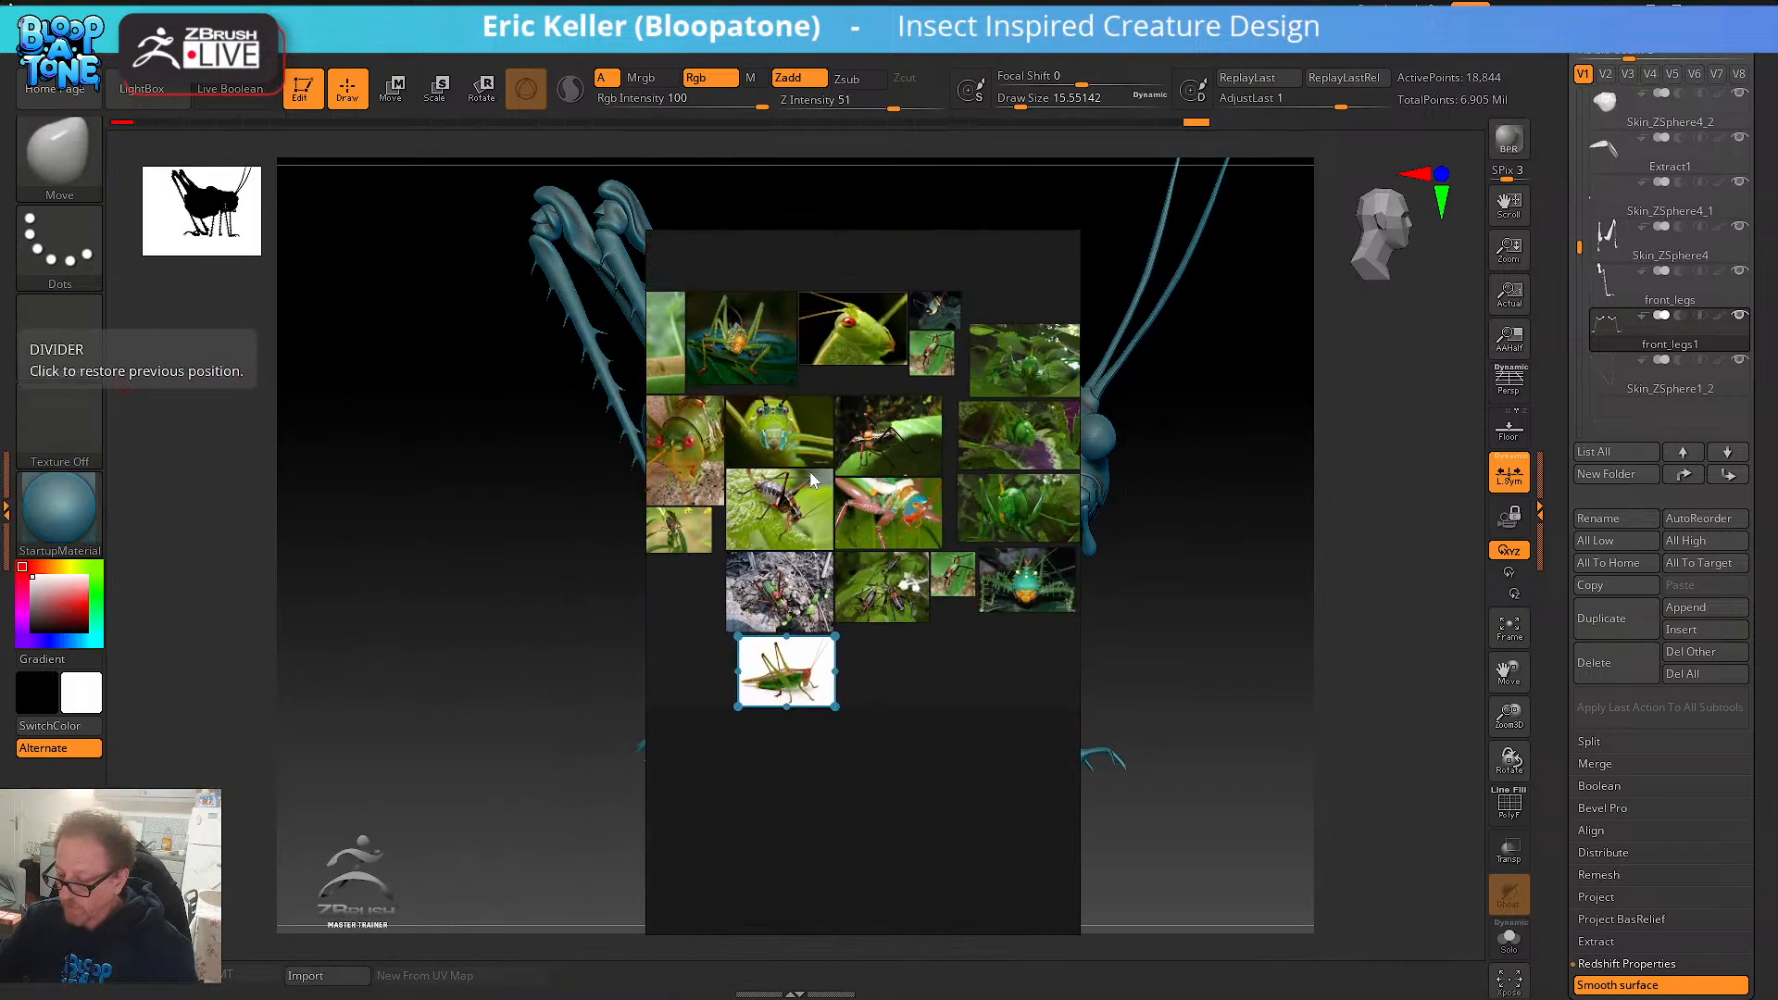
scroll(793, 497, up, 8)
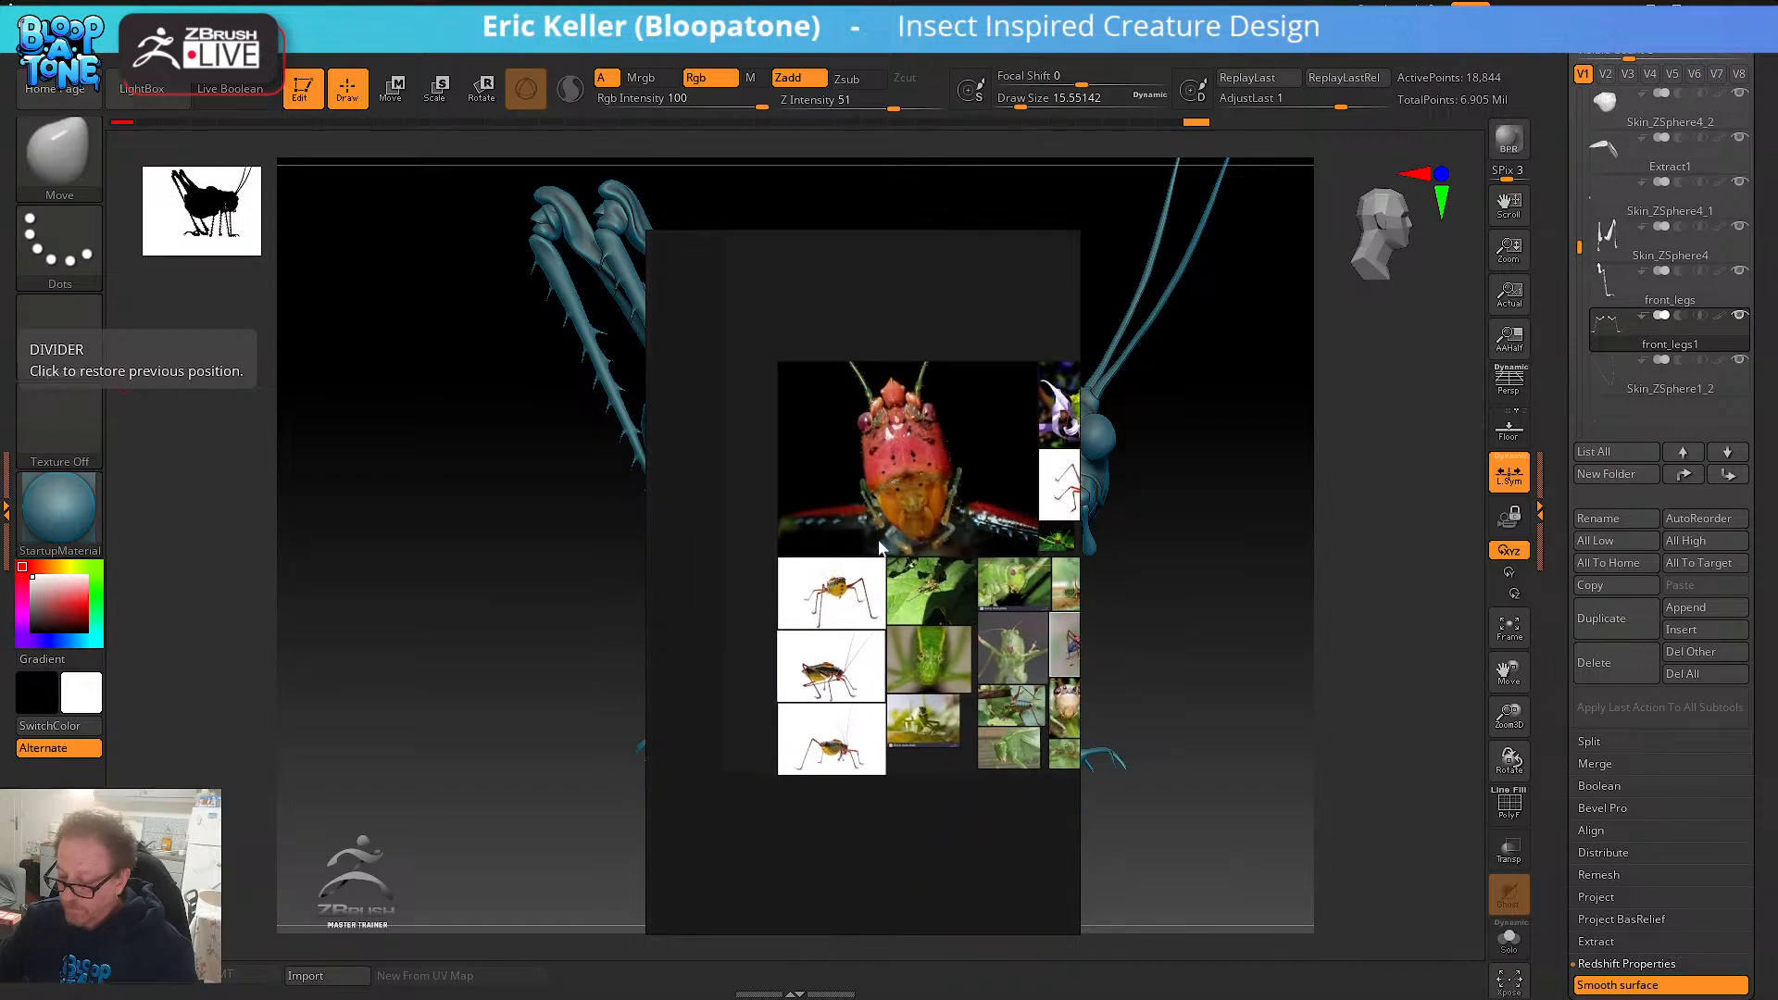
scroll(871, 626, up, 3)
middle_drag(796, 713, 1067, 435)
scroll(1041, 607, up, 2)
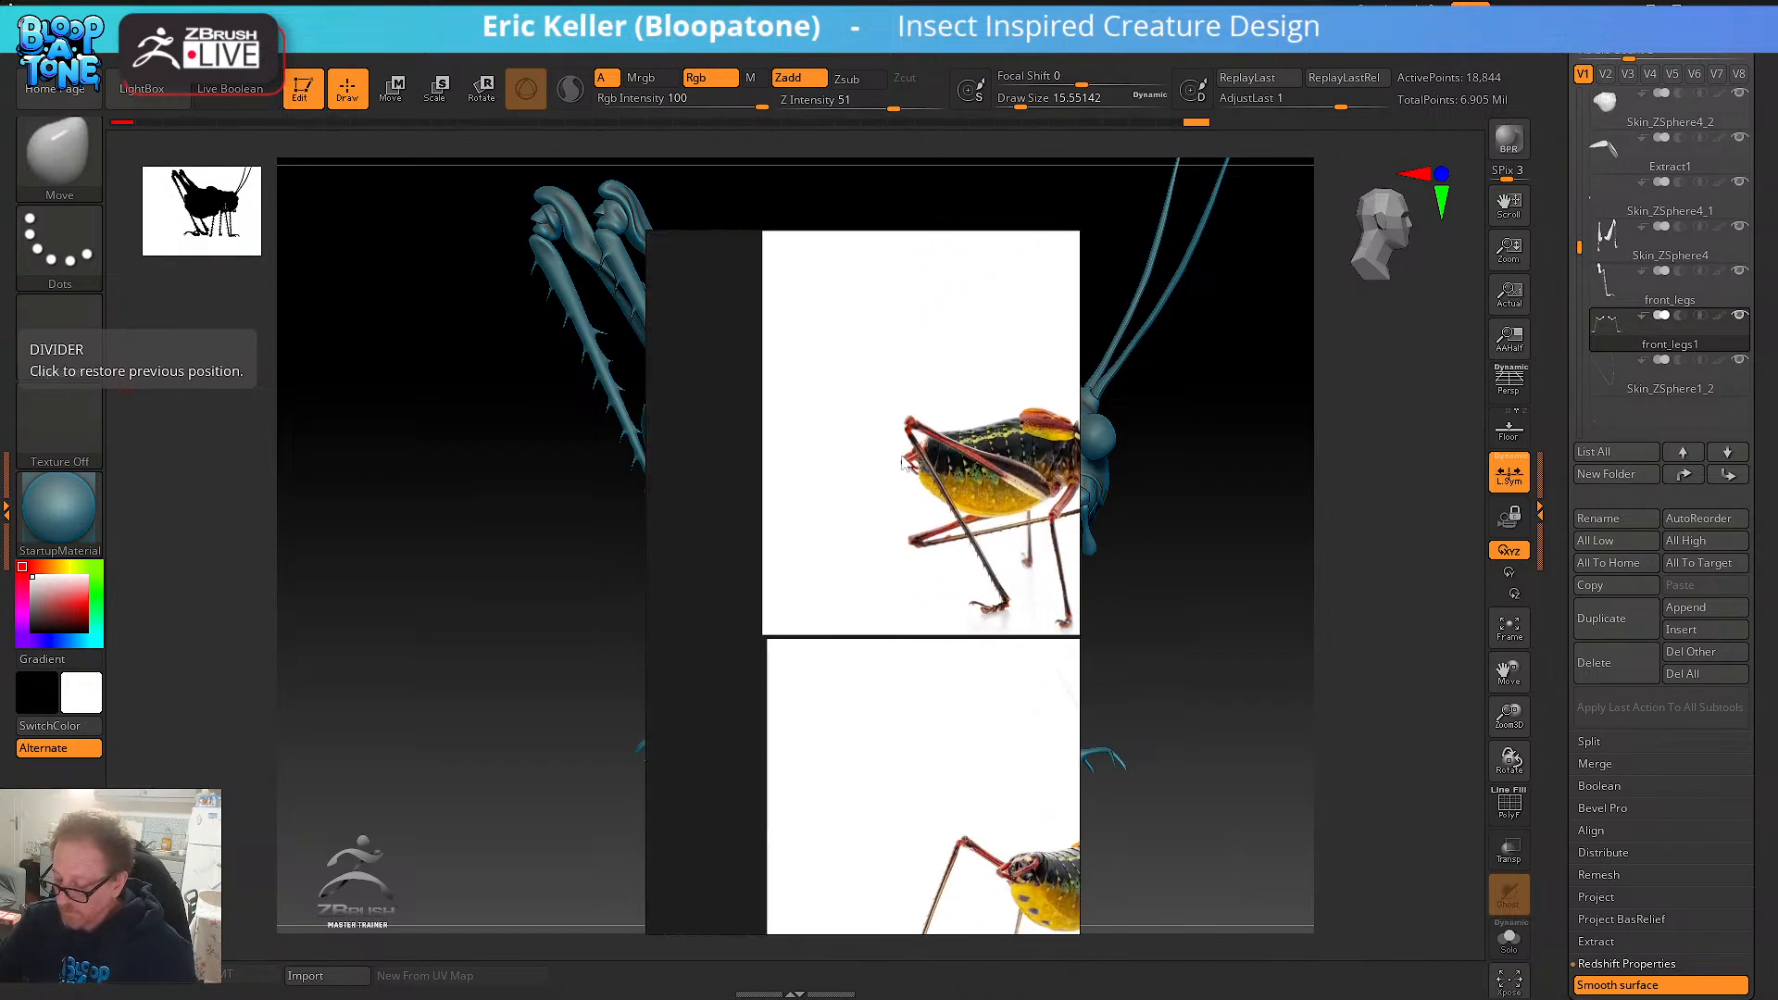
middle_drag(889, 468, 811, 400)
scroll(810, 400, down, 2)
scroll(849, 439, up, 8)
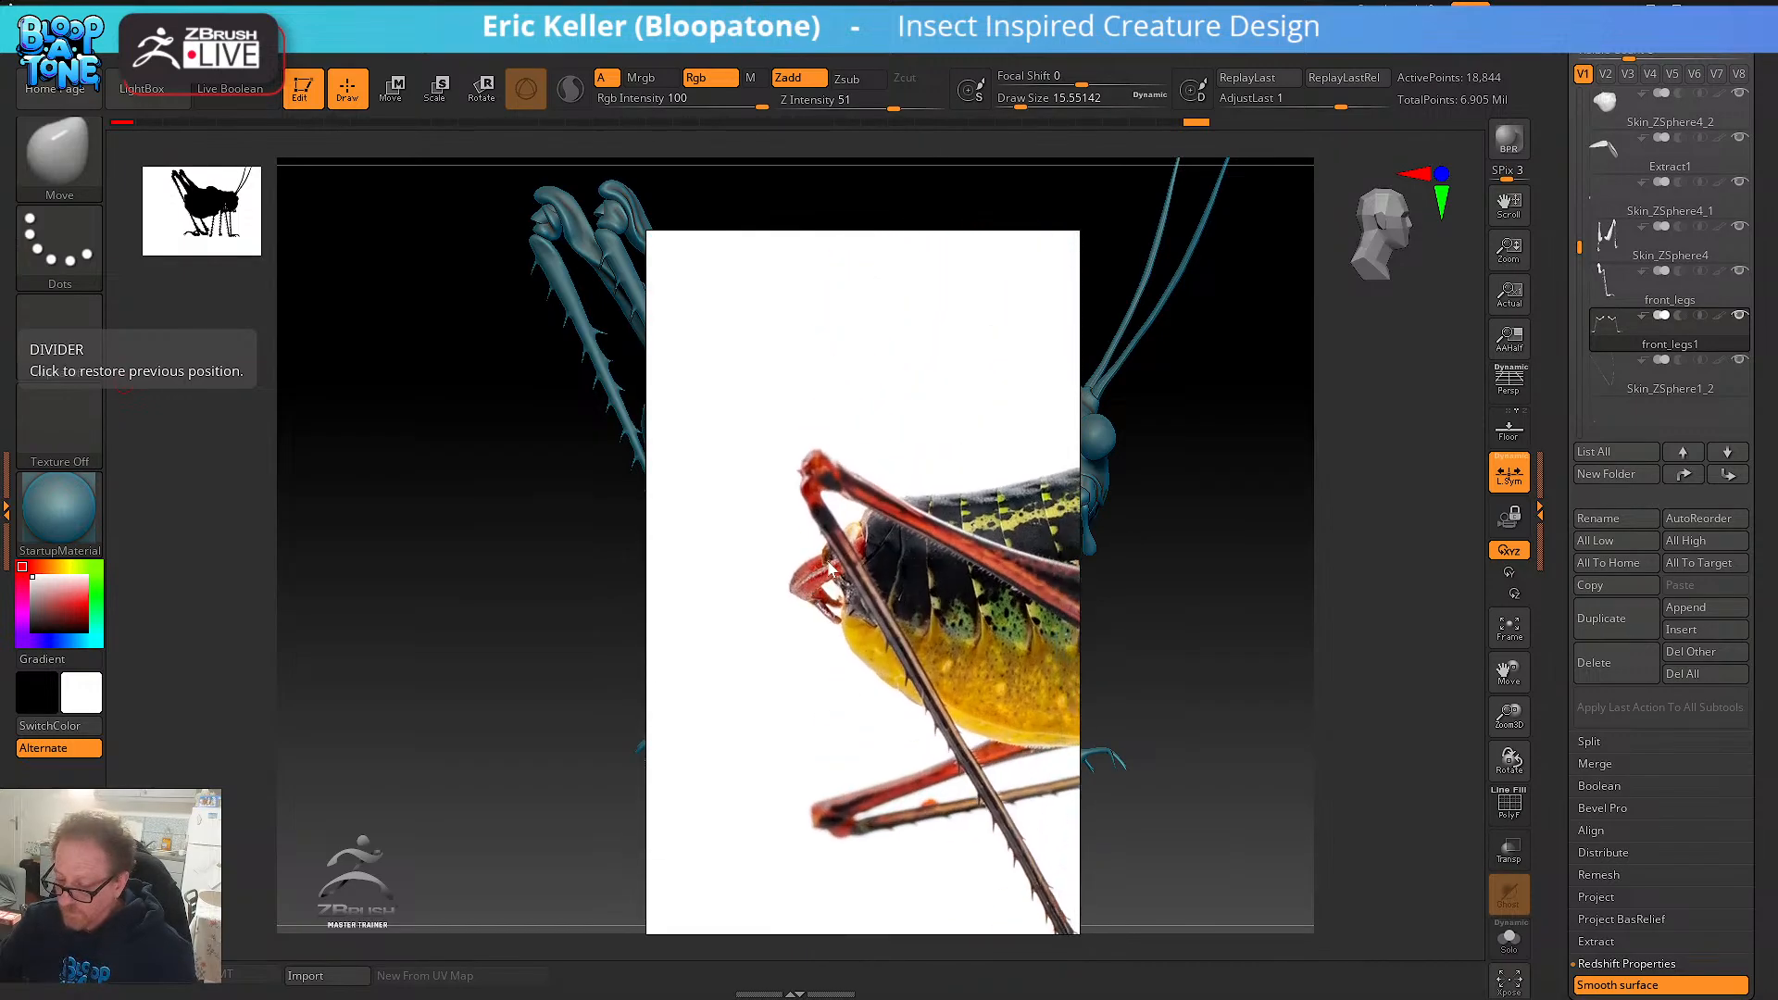
scroll(797, 602, down, 8)
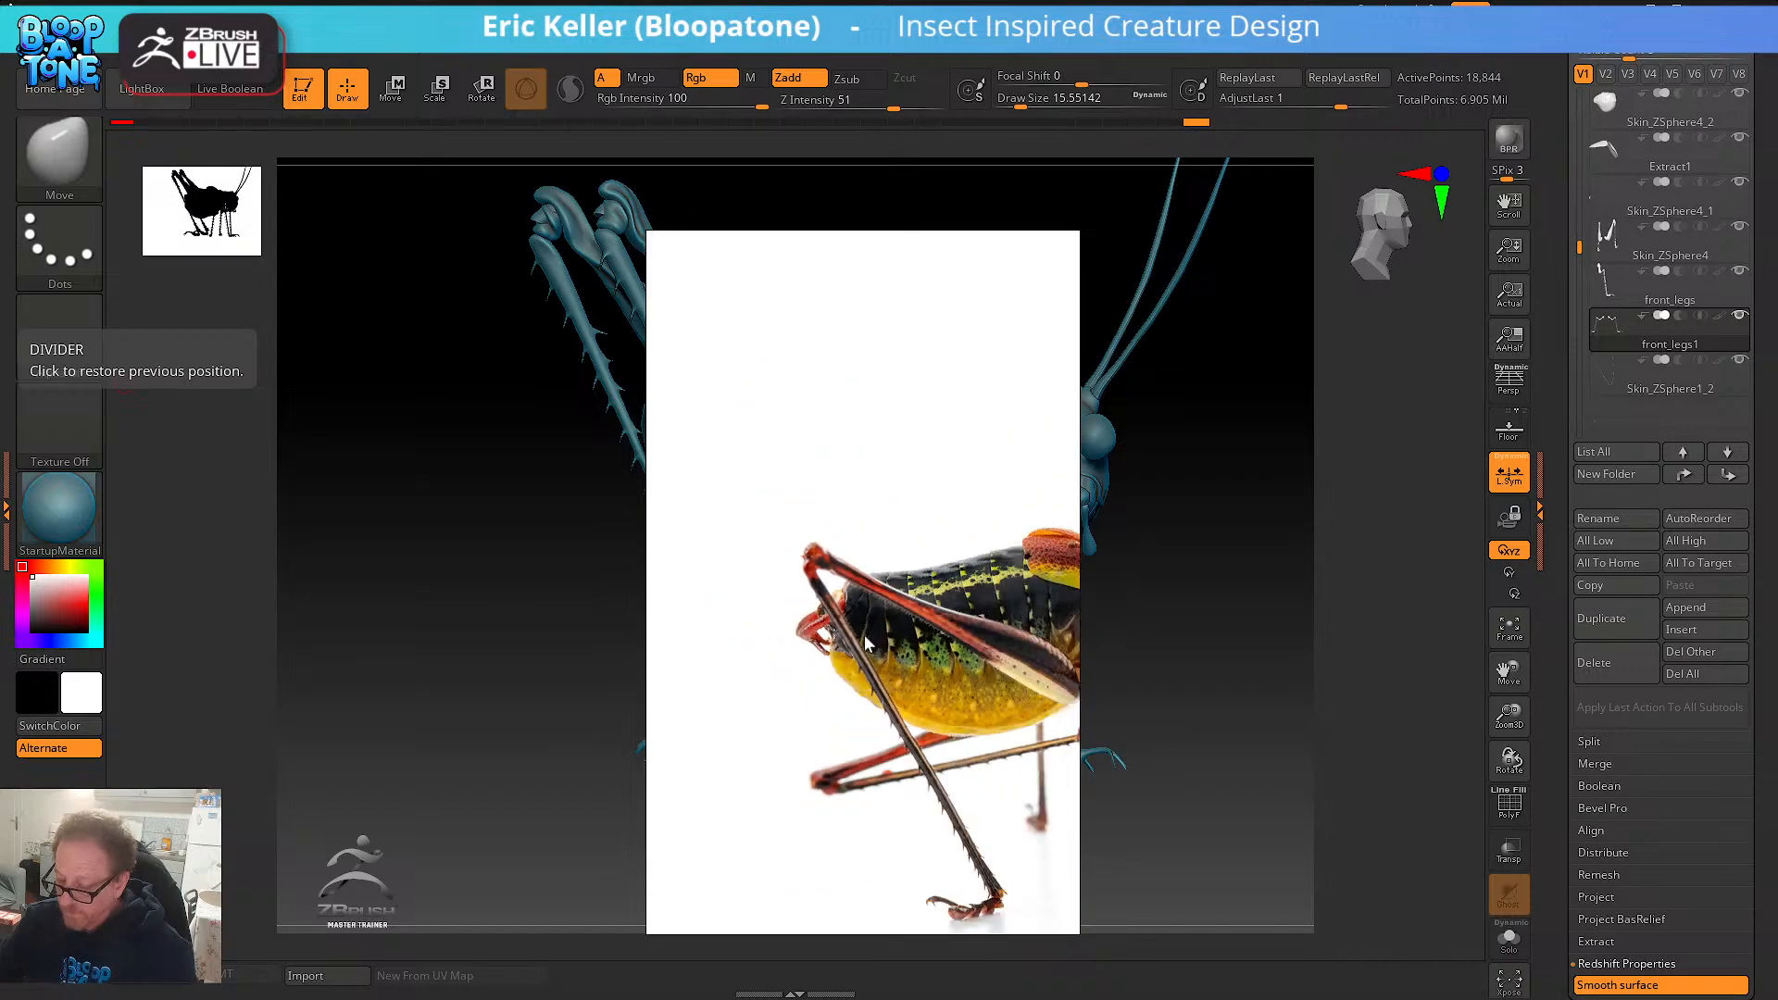
- Examine the appendages at the end of the abdomen in the two rear-view photos of the yellow-bellied insect
middle_drag(898, 736, 850, 381)
scroll(871, 667, up, 6)
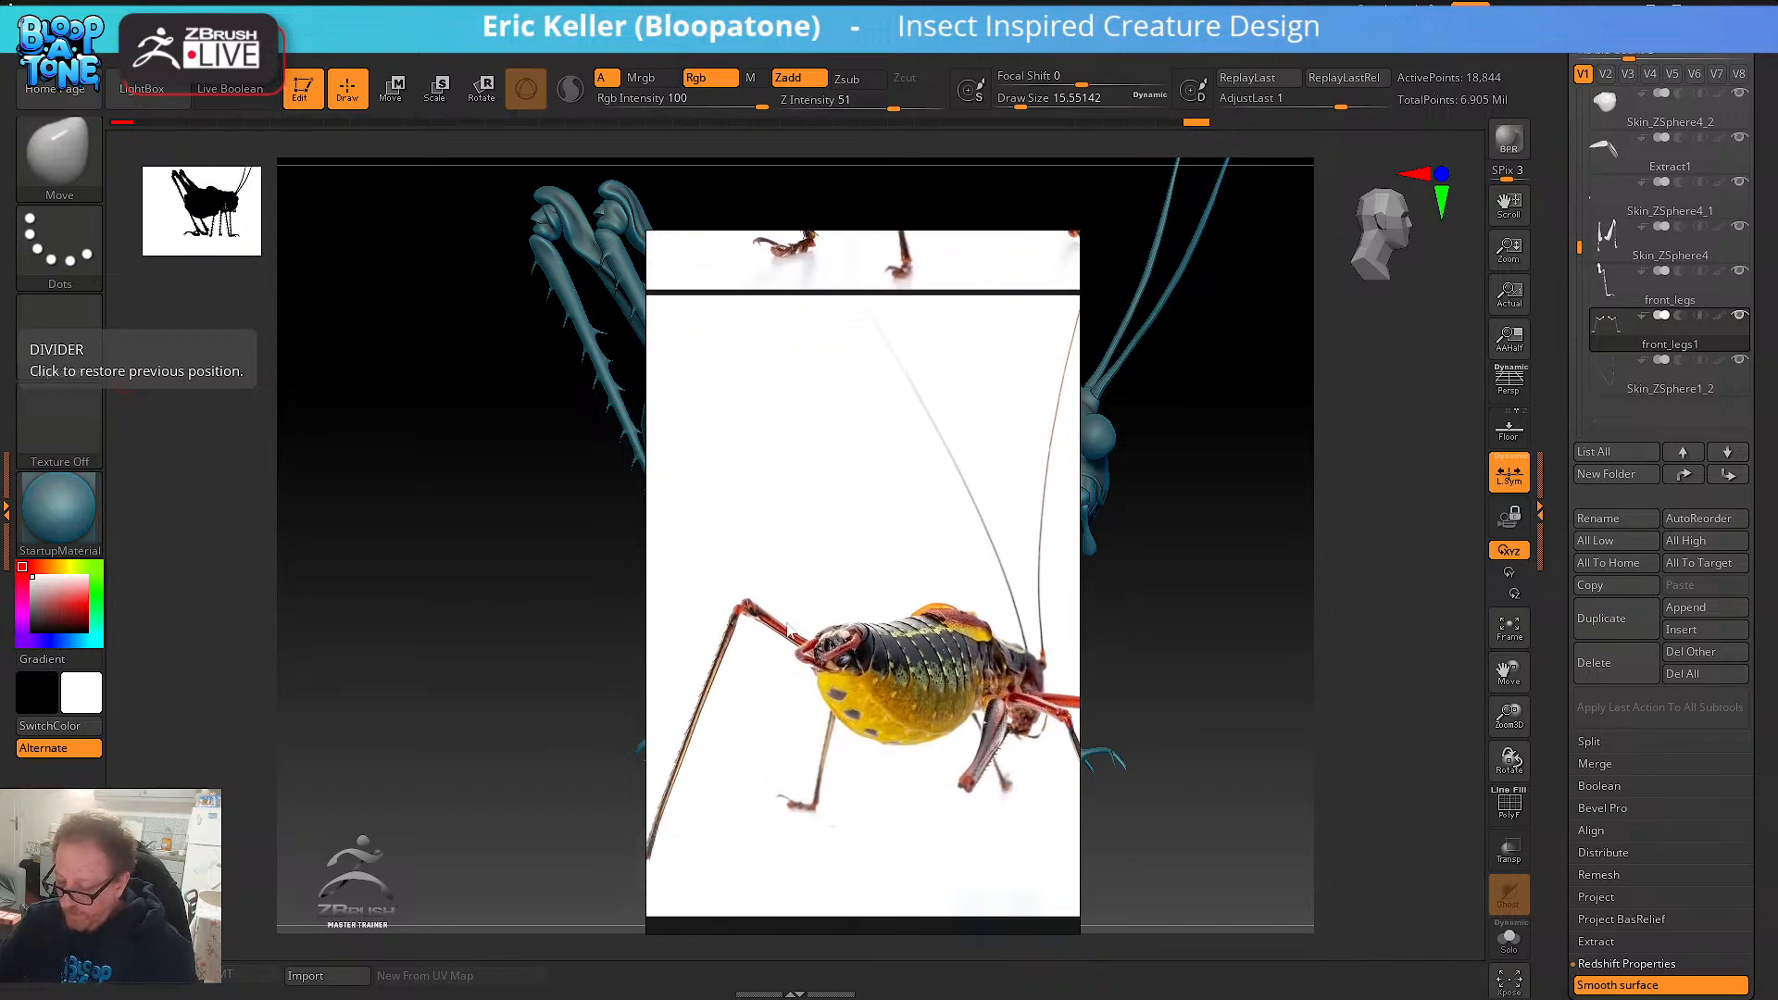
scroll(959, 645, up, 2)
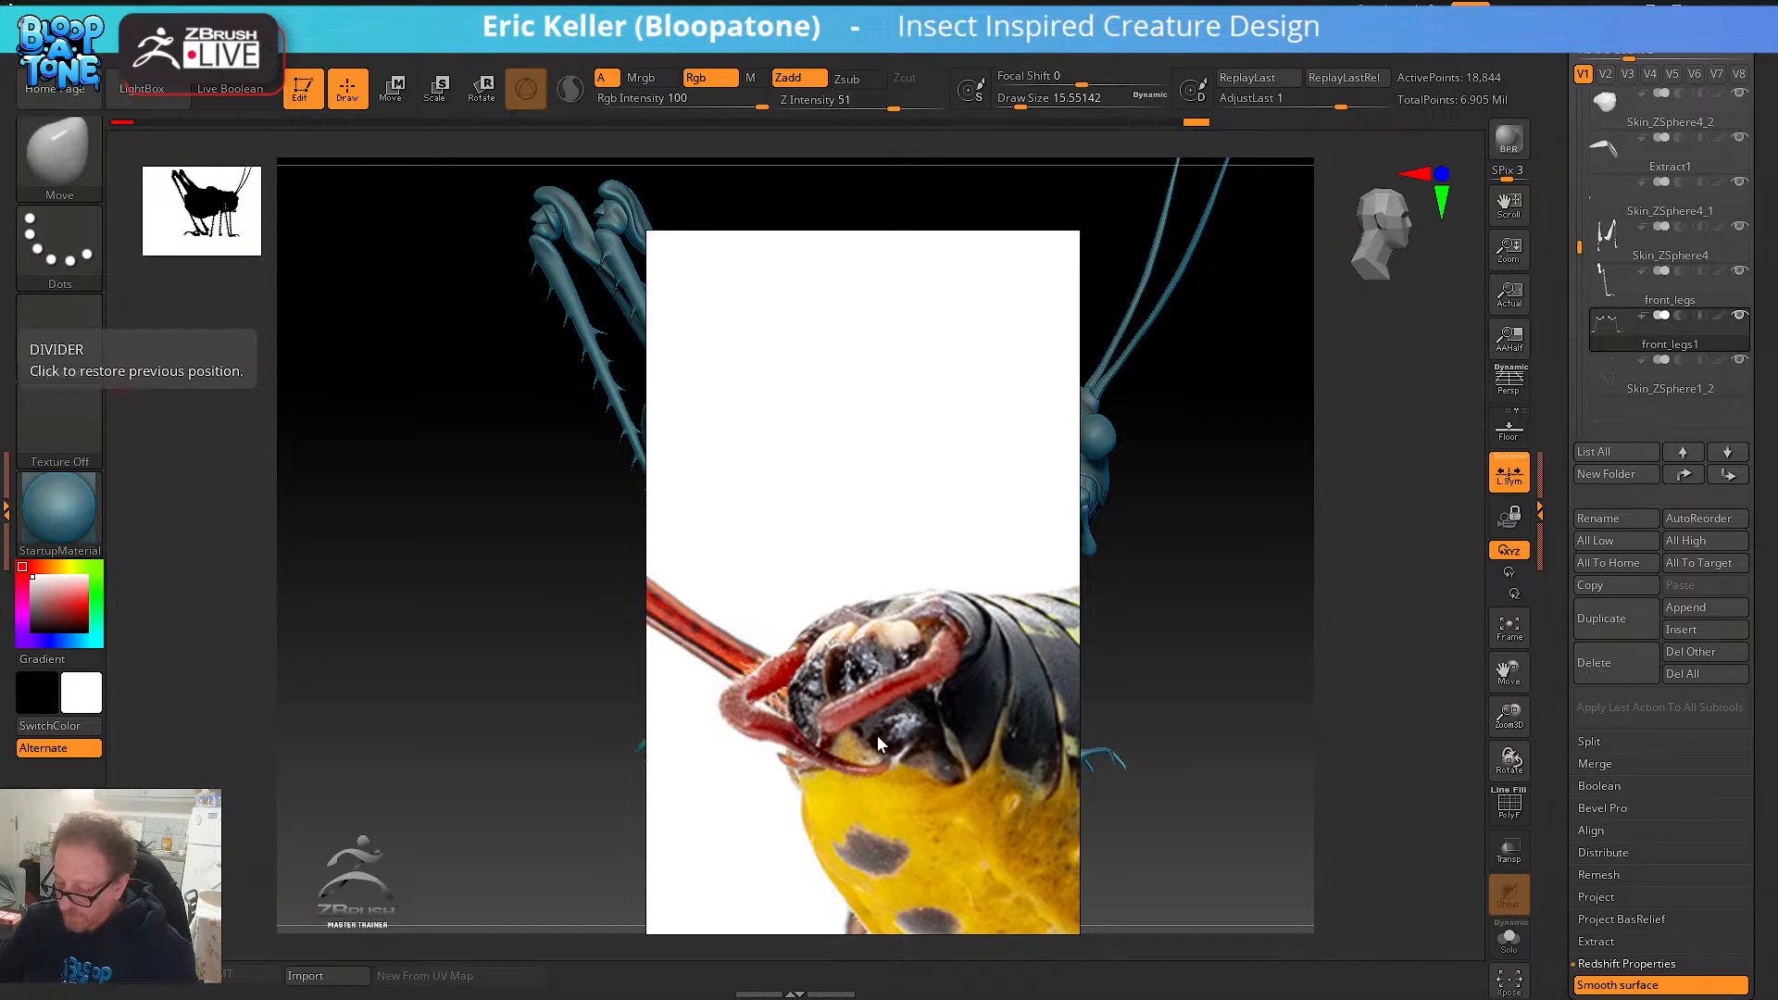
scroll(911, 680, down, 8)
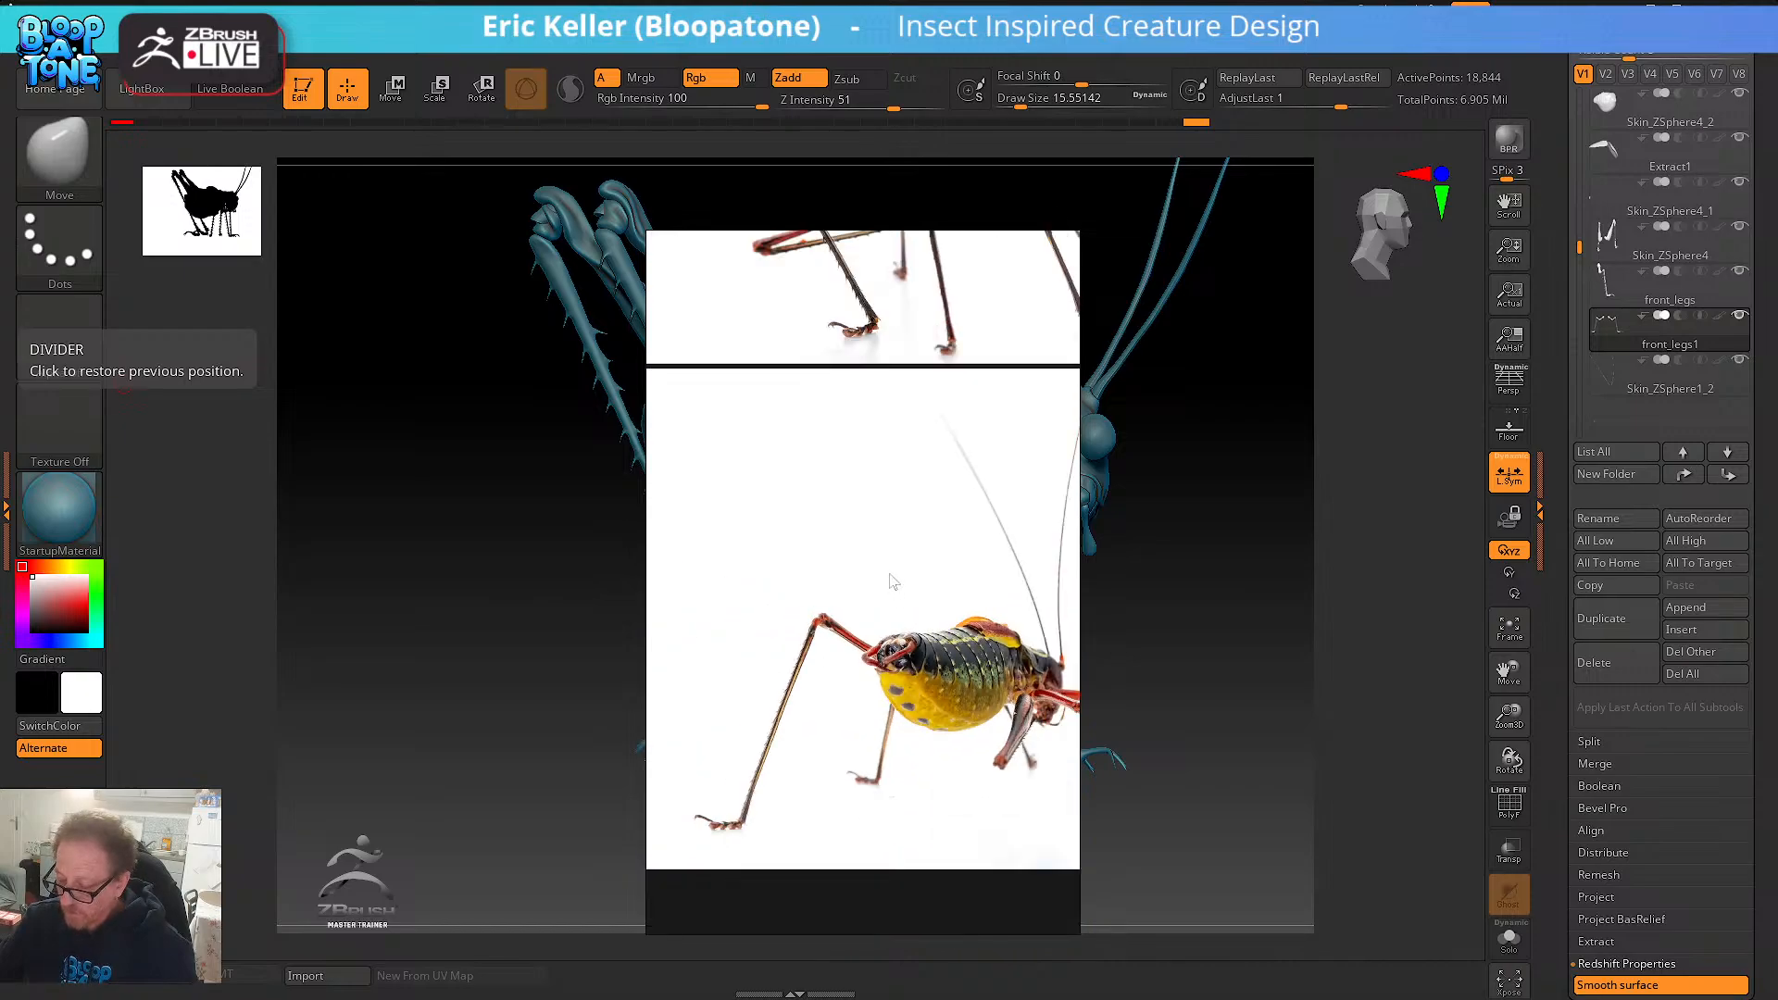
scroll(885, 665, up, 8)
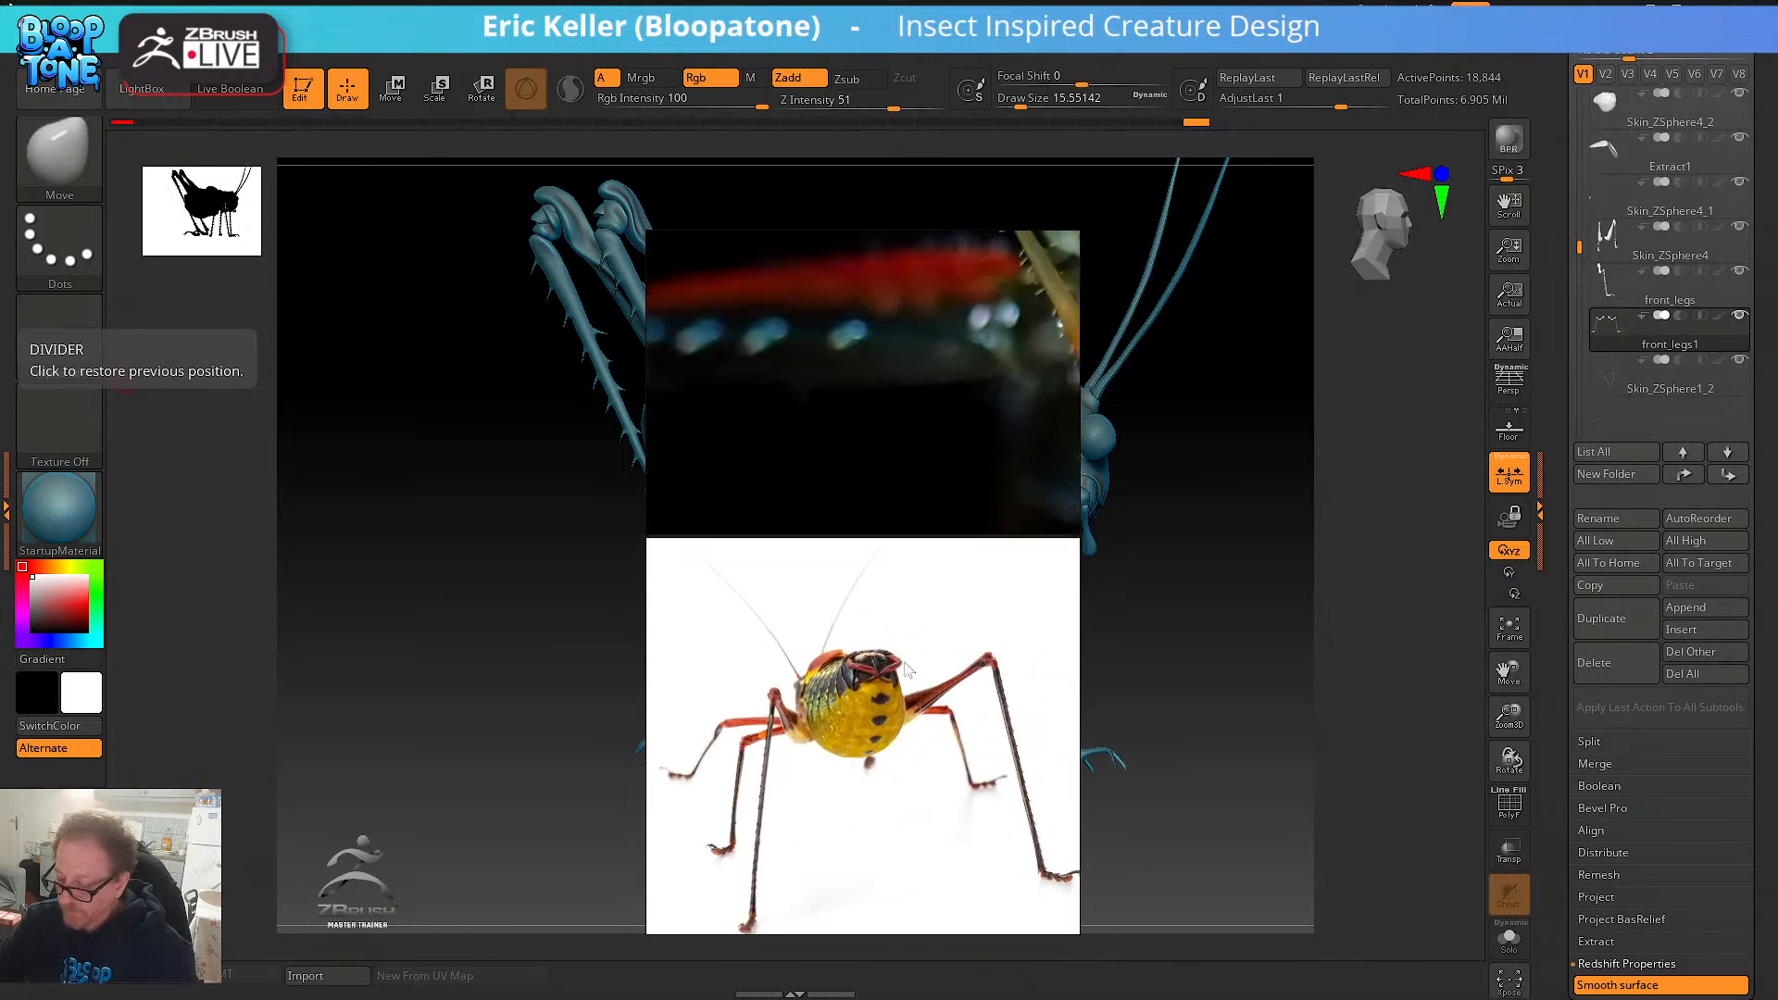
scroll(882, 661, up, 3)
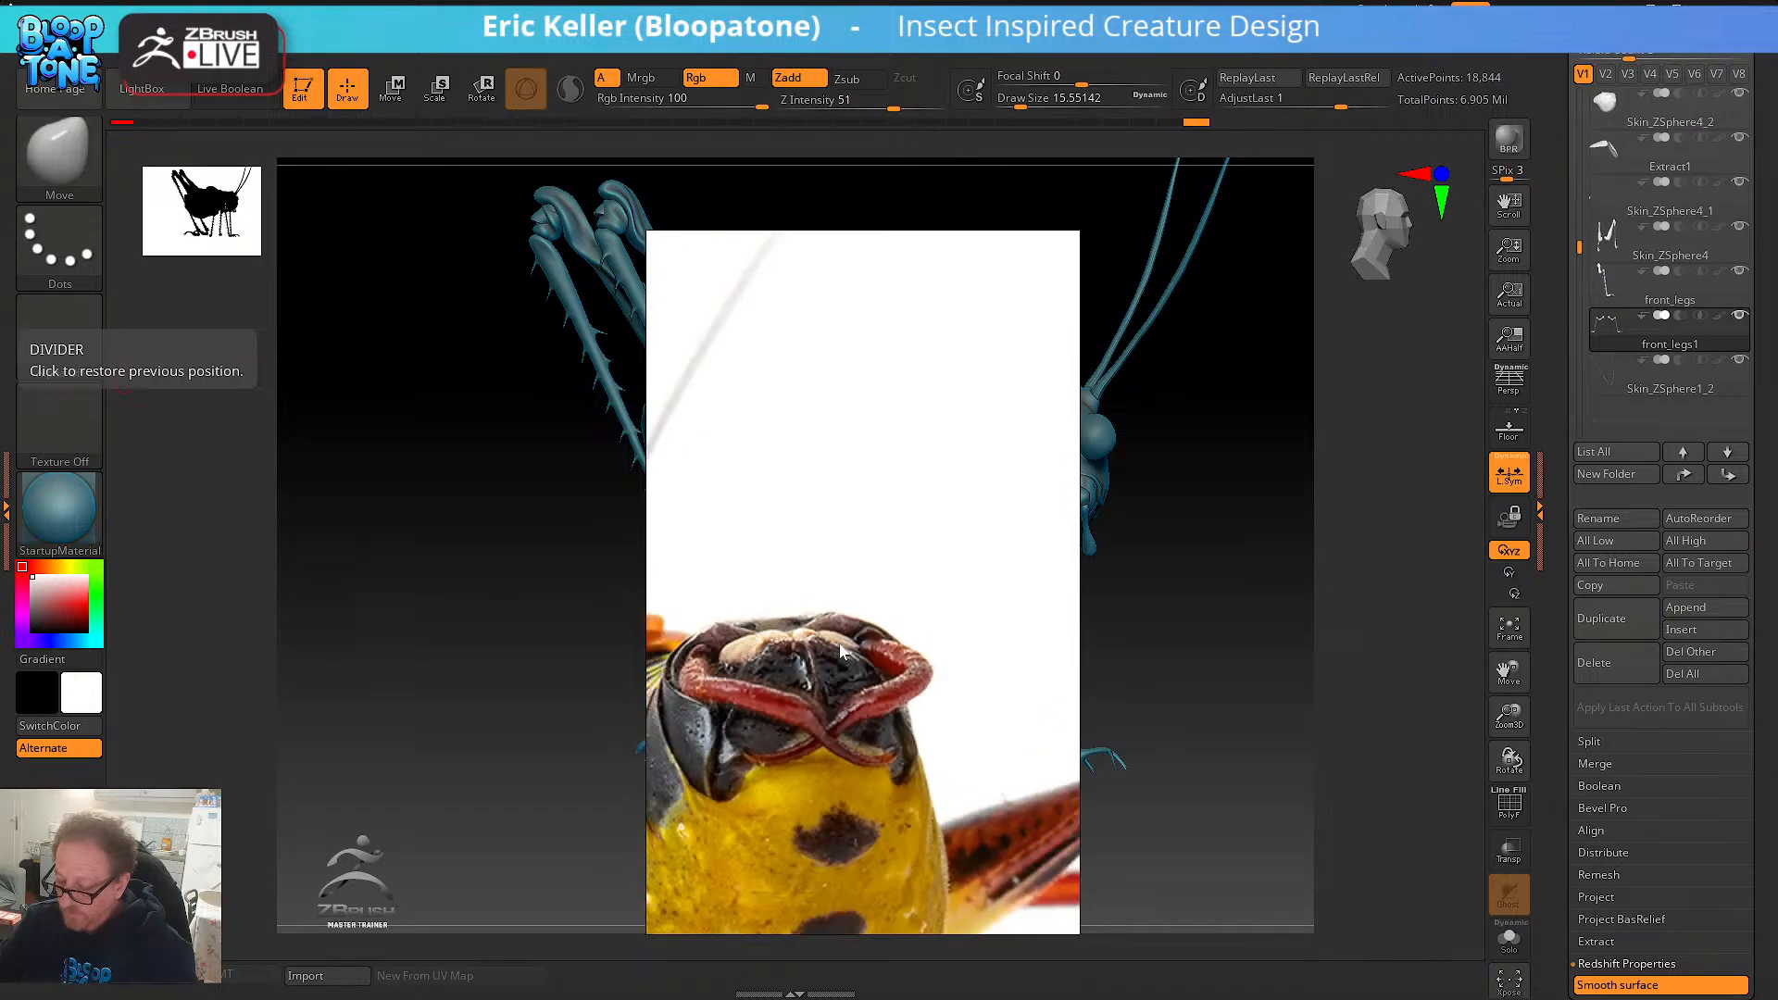
scroll(941, 602, down, 6)
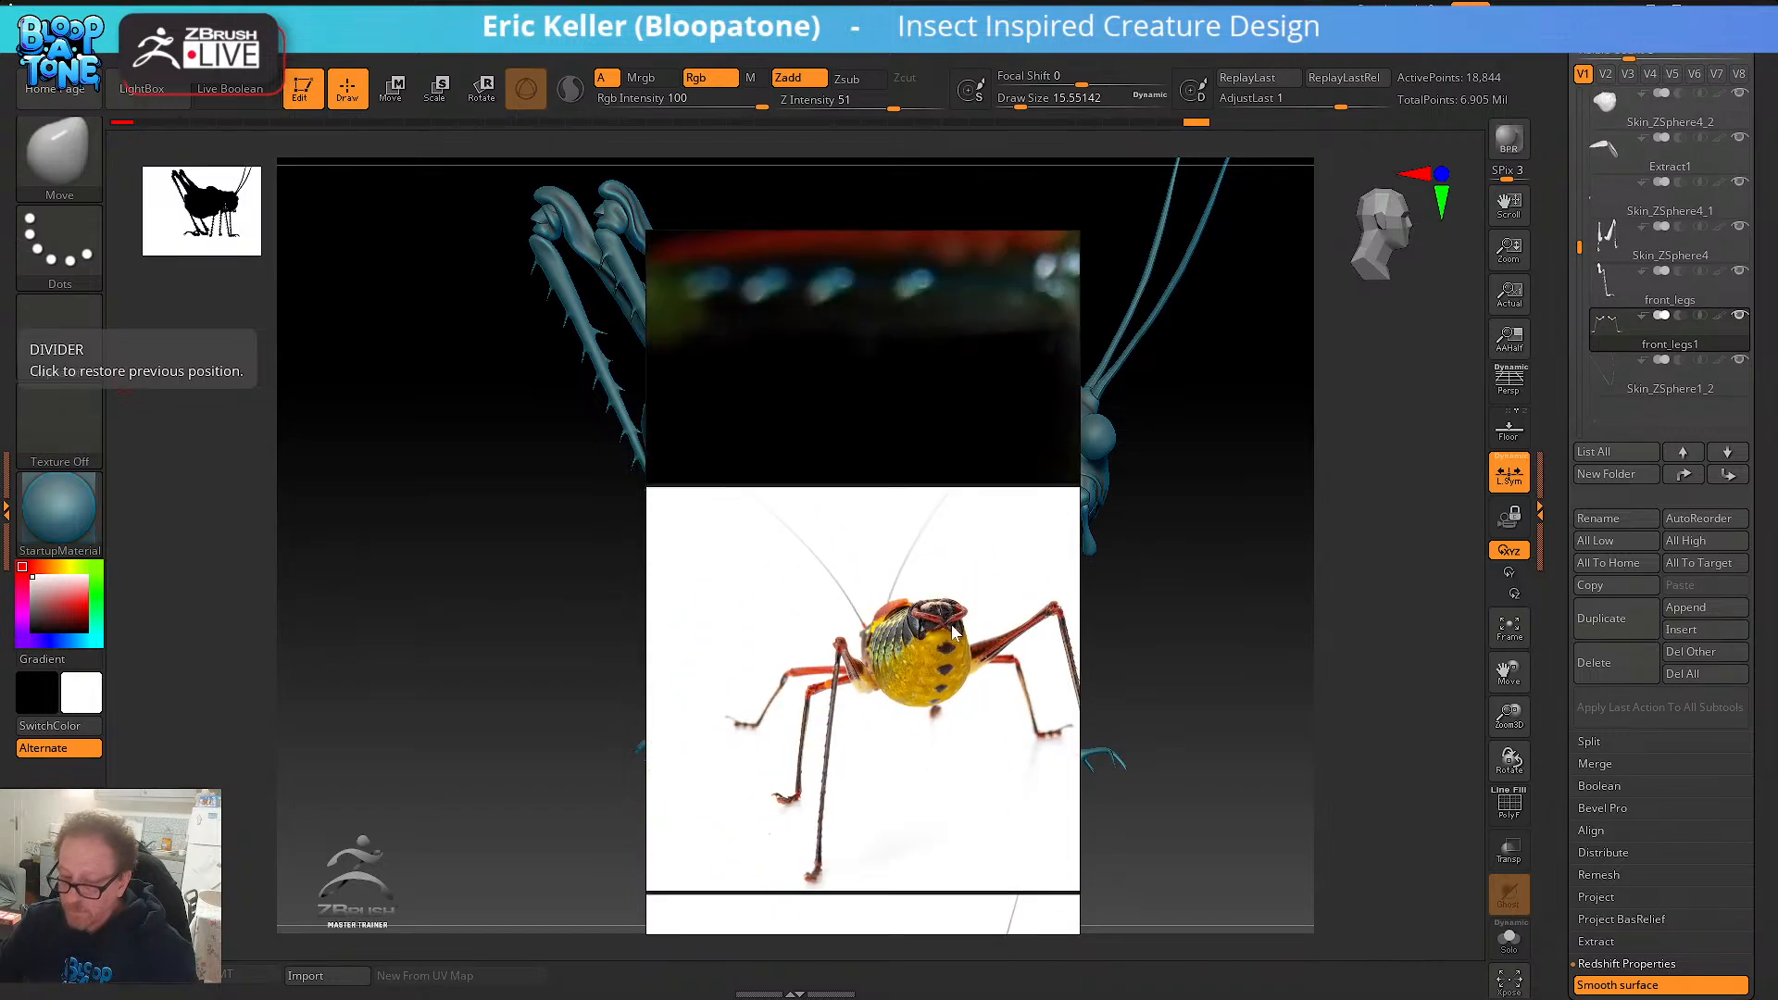
- Examine the abdomen in the yellow-bellied insect's rear-view photo and the red-legged insect's front-view photo, and move the reference board off the canvas
scroll(954, 631, down, 2)
scroll(967, 630, up, 3)
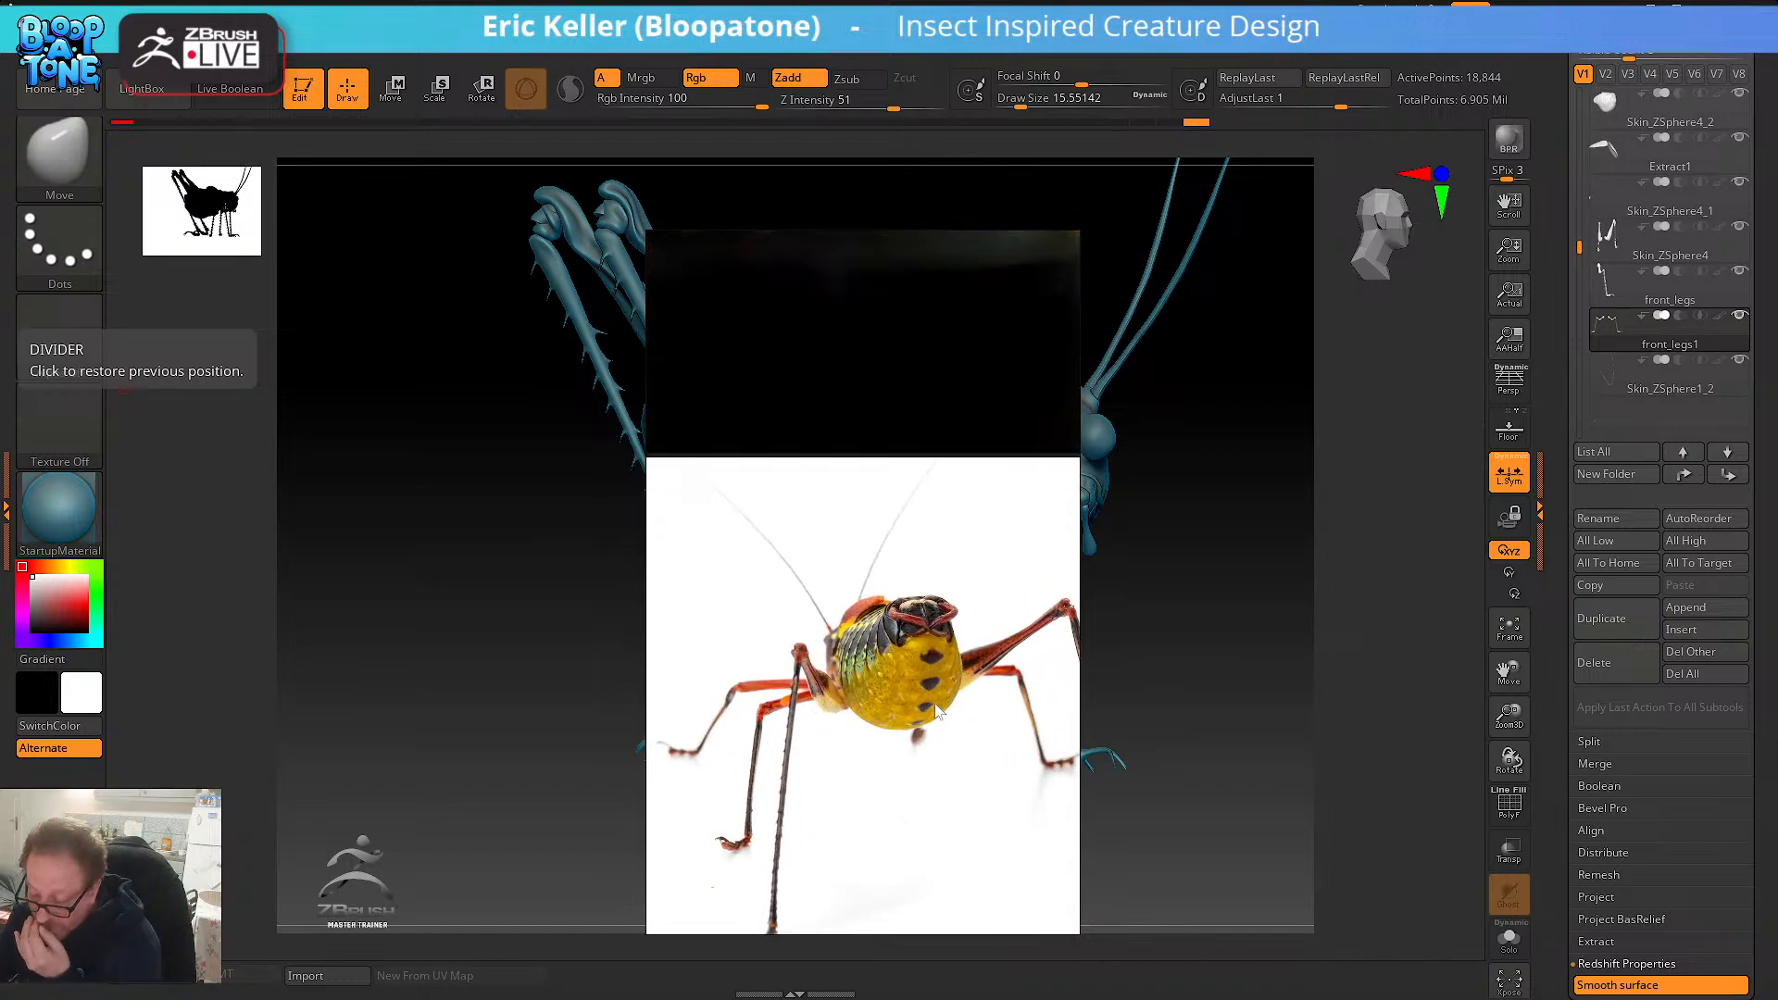
scroll(973, 591, down, 3)
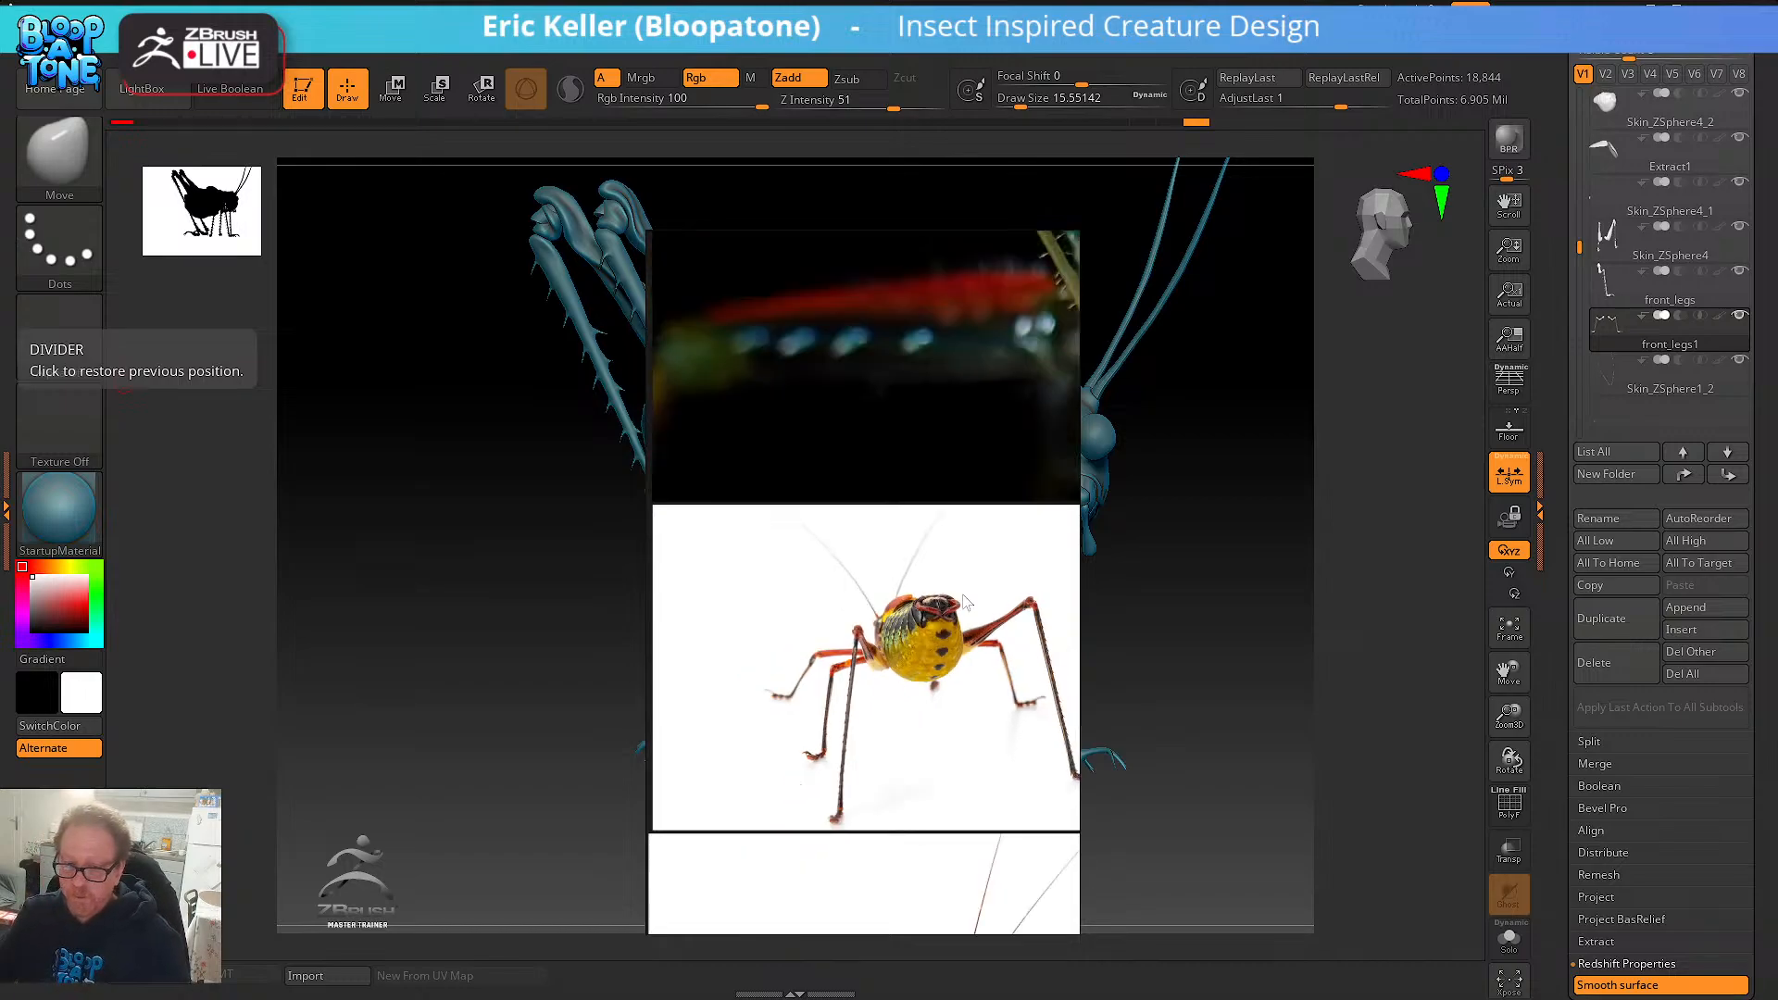
scroll(966, 609, down, 3)
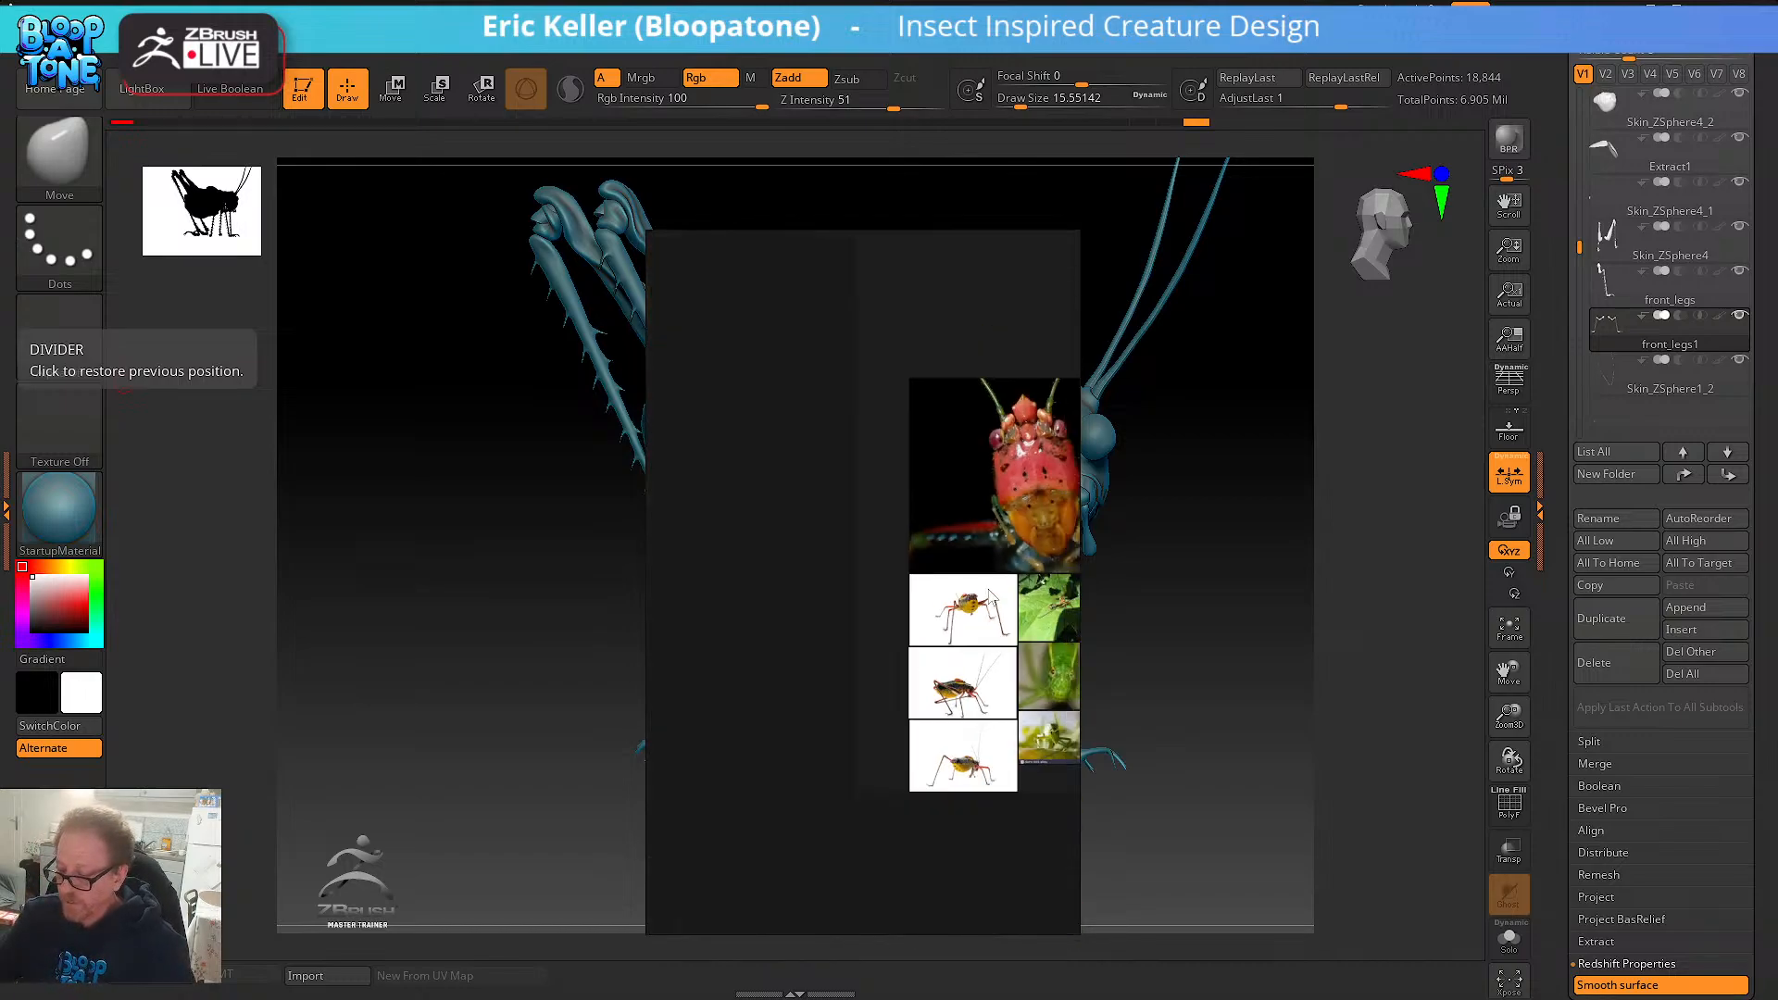
middle_drag(1030, 573, 817, 520)
middle_drag(1009, 463, 867, 507)
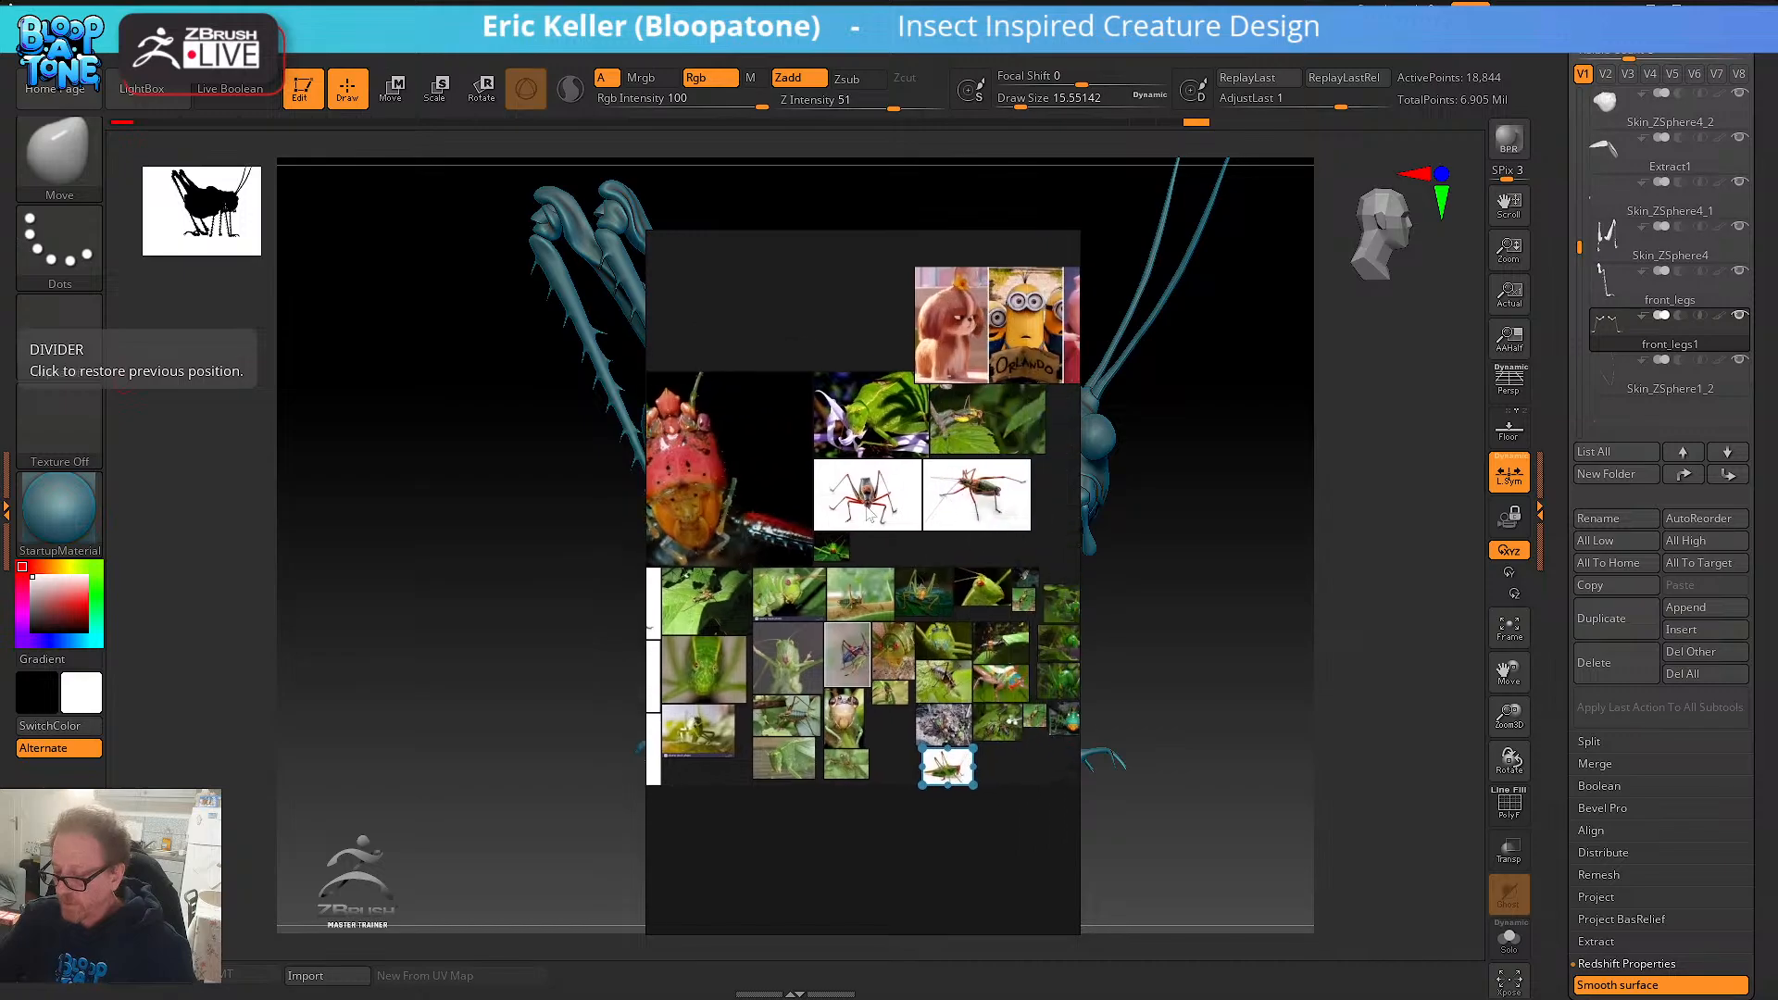
scroll(867, 507, up, 4)
scroll(868, 512, up, 4)
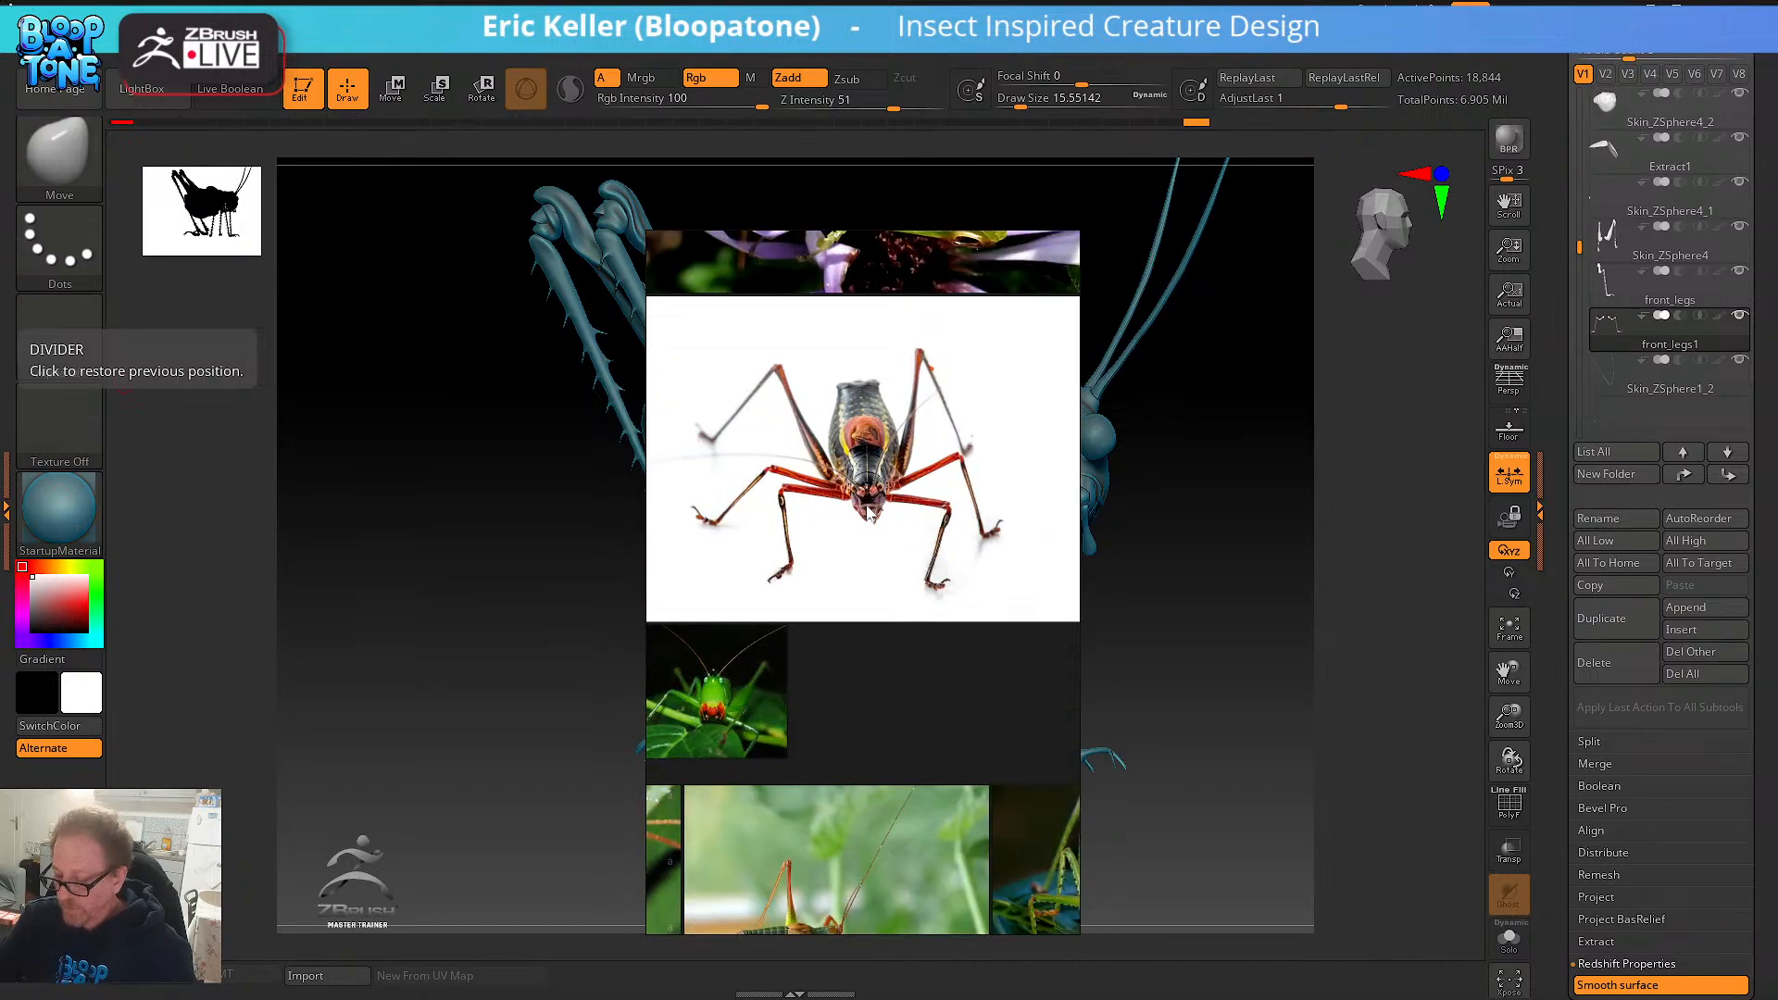
scroll(938, 505, down, 6)
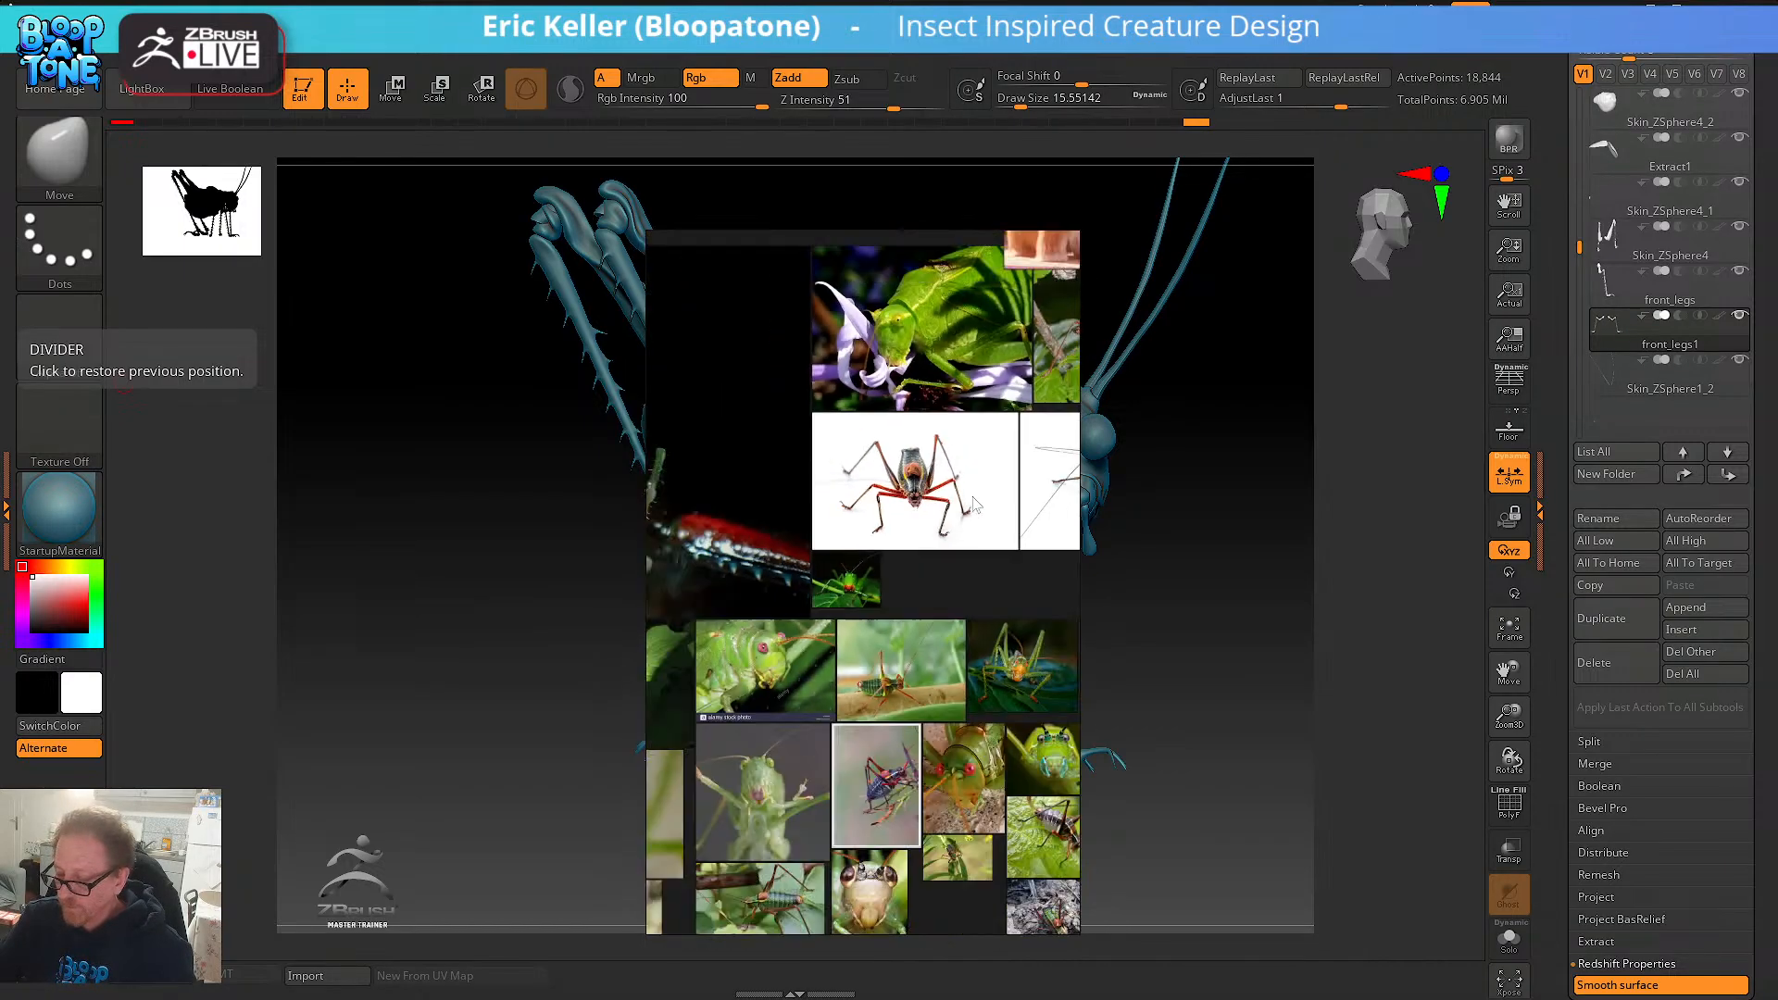
middle_drag(983, 508, 846, 516)
right_drag(845, 516, 0, 454)
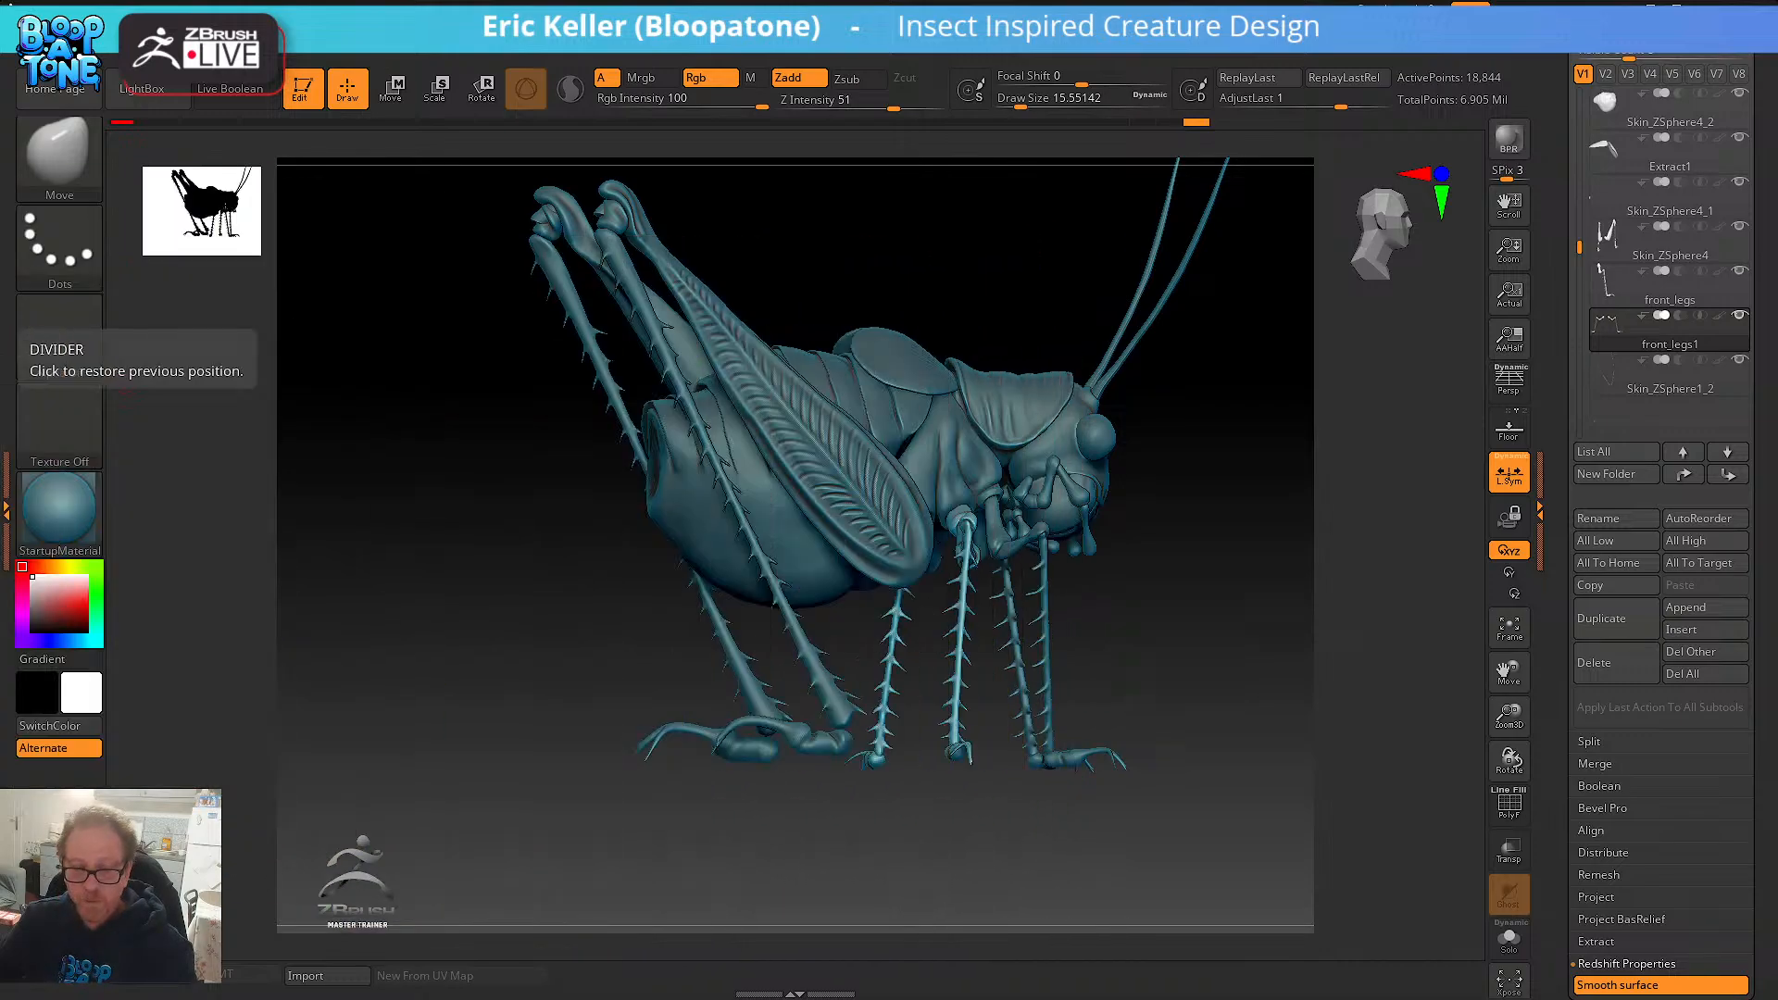
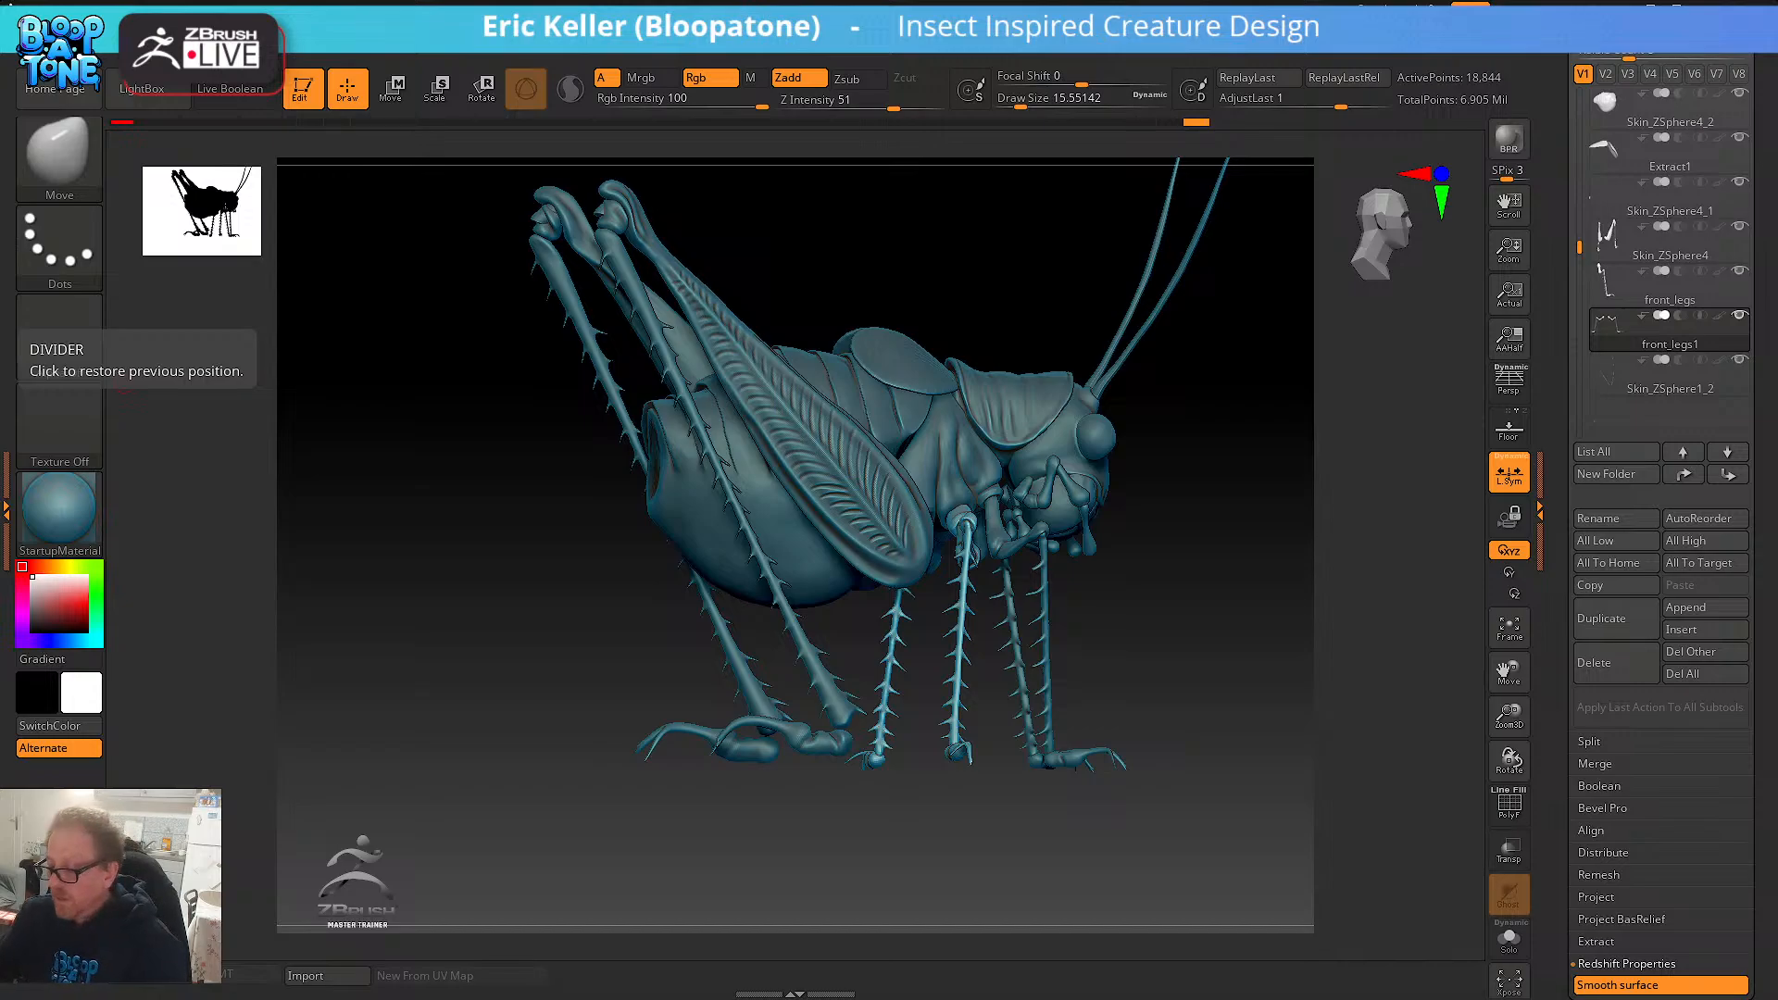
- View the creature's abdomen from behind and compare it with the abdomen tip in the yellow-bellied insect's rear-view and side-view photos
drag(1242, 766, 1176, 677)
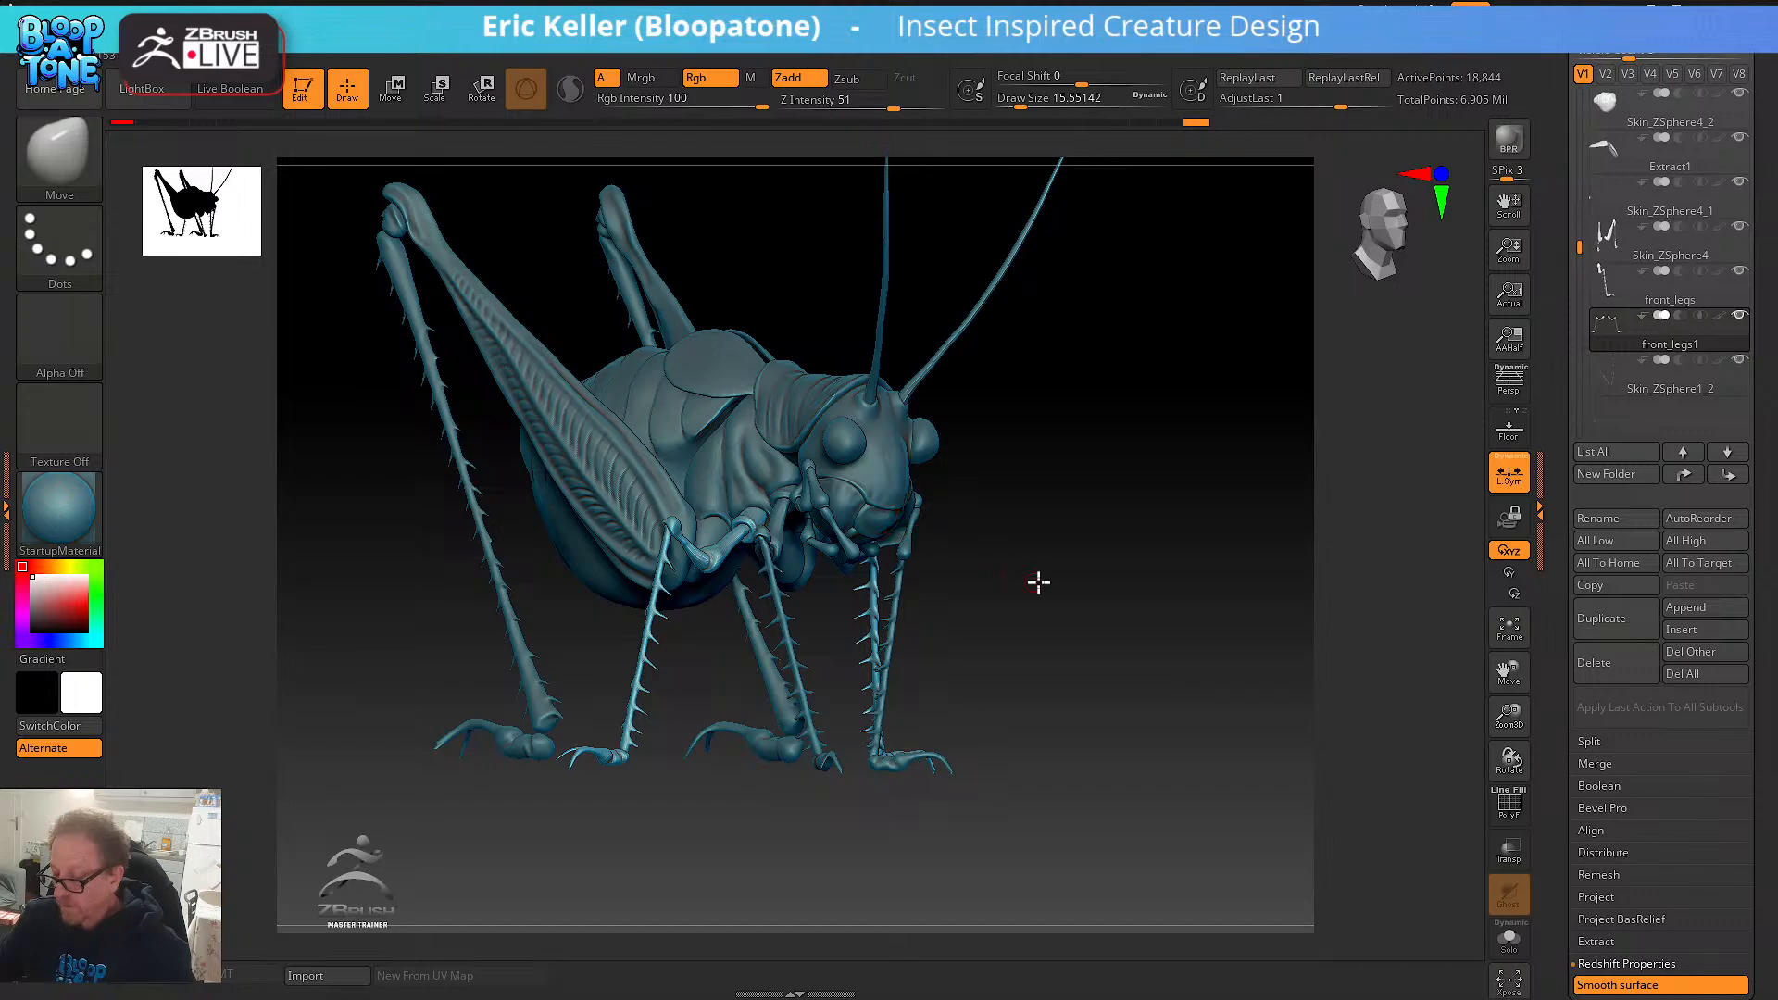
drag(1039, 581, 939, 604)
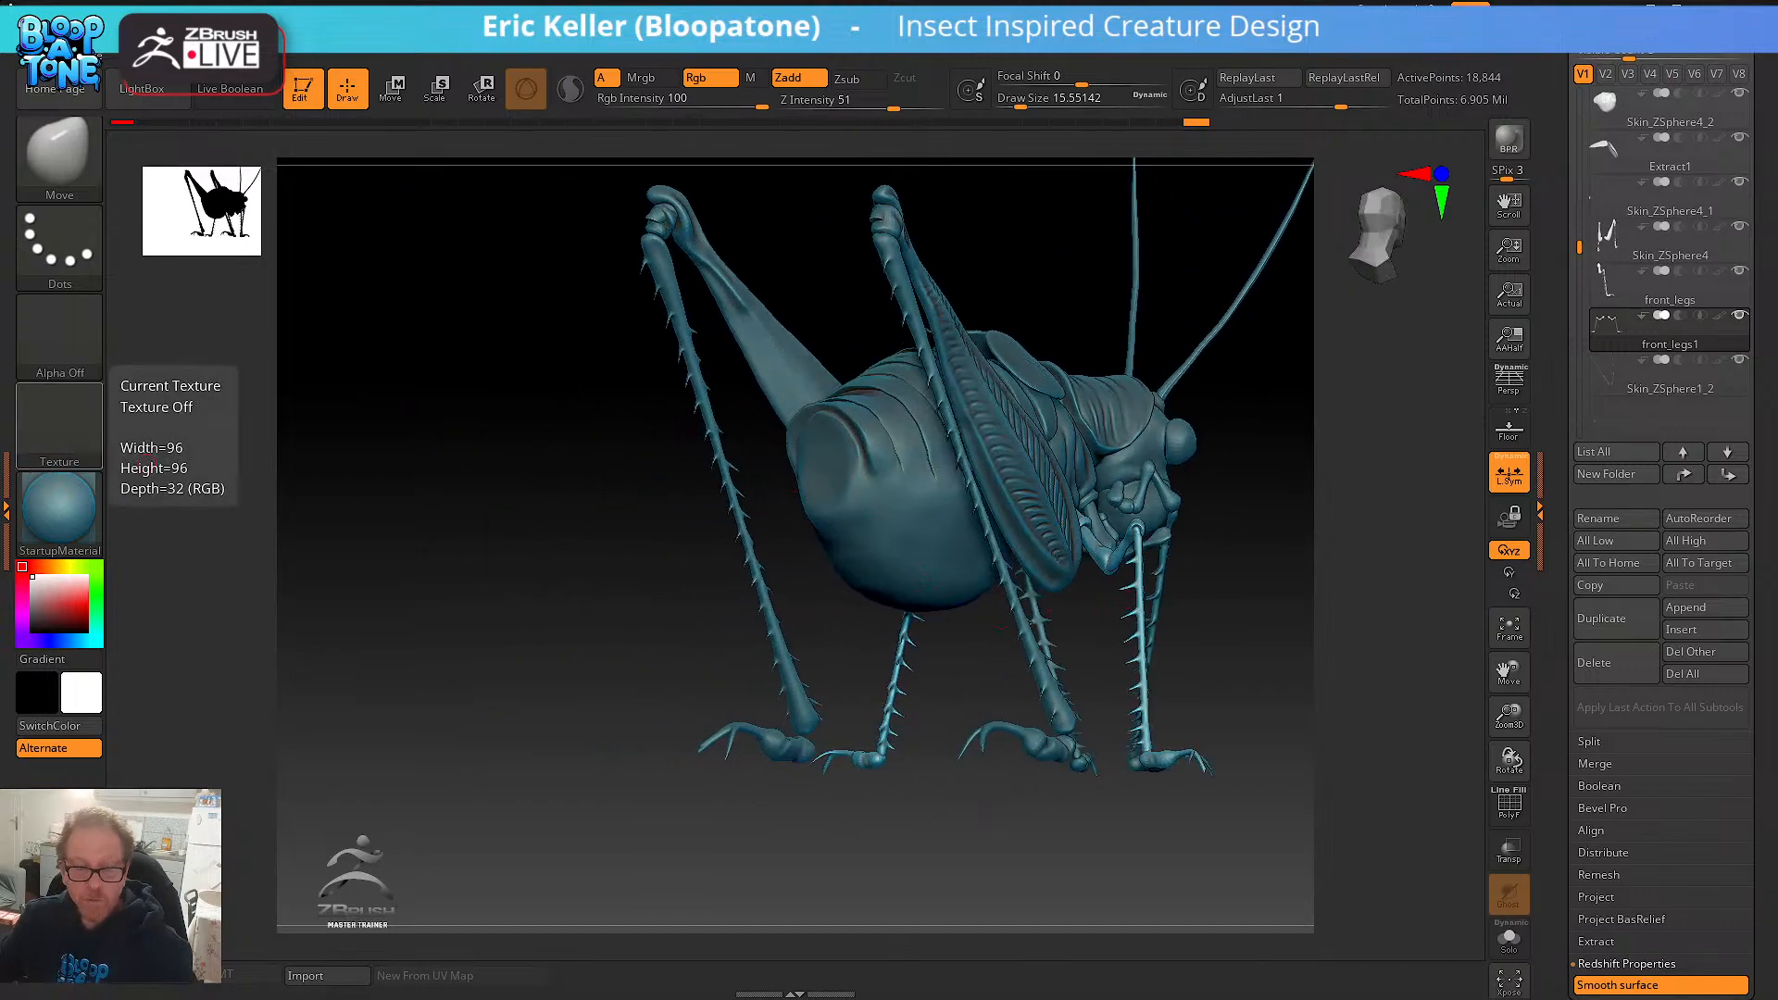
right_drag(2, 544, 988, 570)
scroll(988, 570, down, 3)
scroll(966, 583, up, 3)
scroll(960, 583, down, 3)
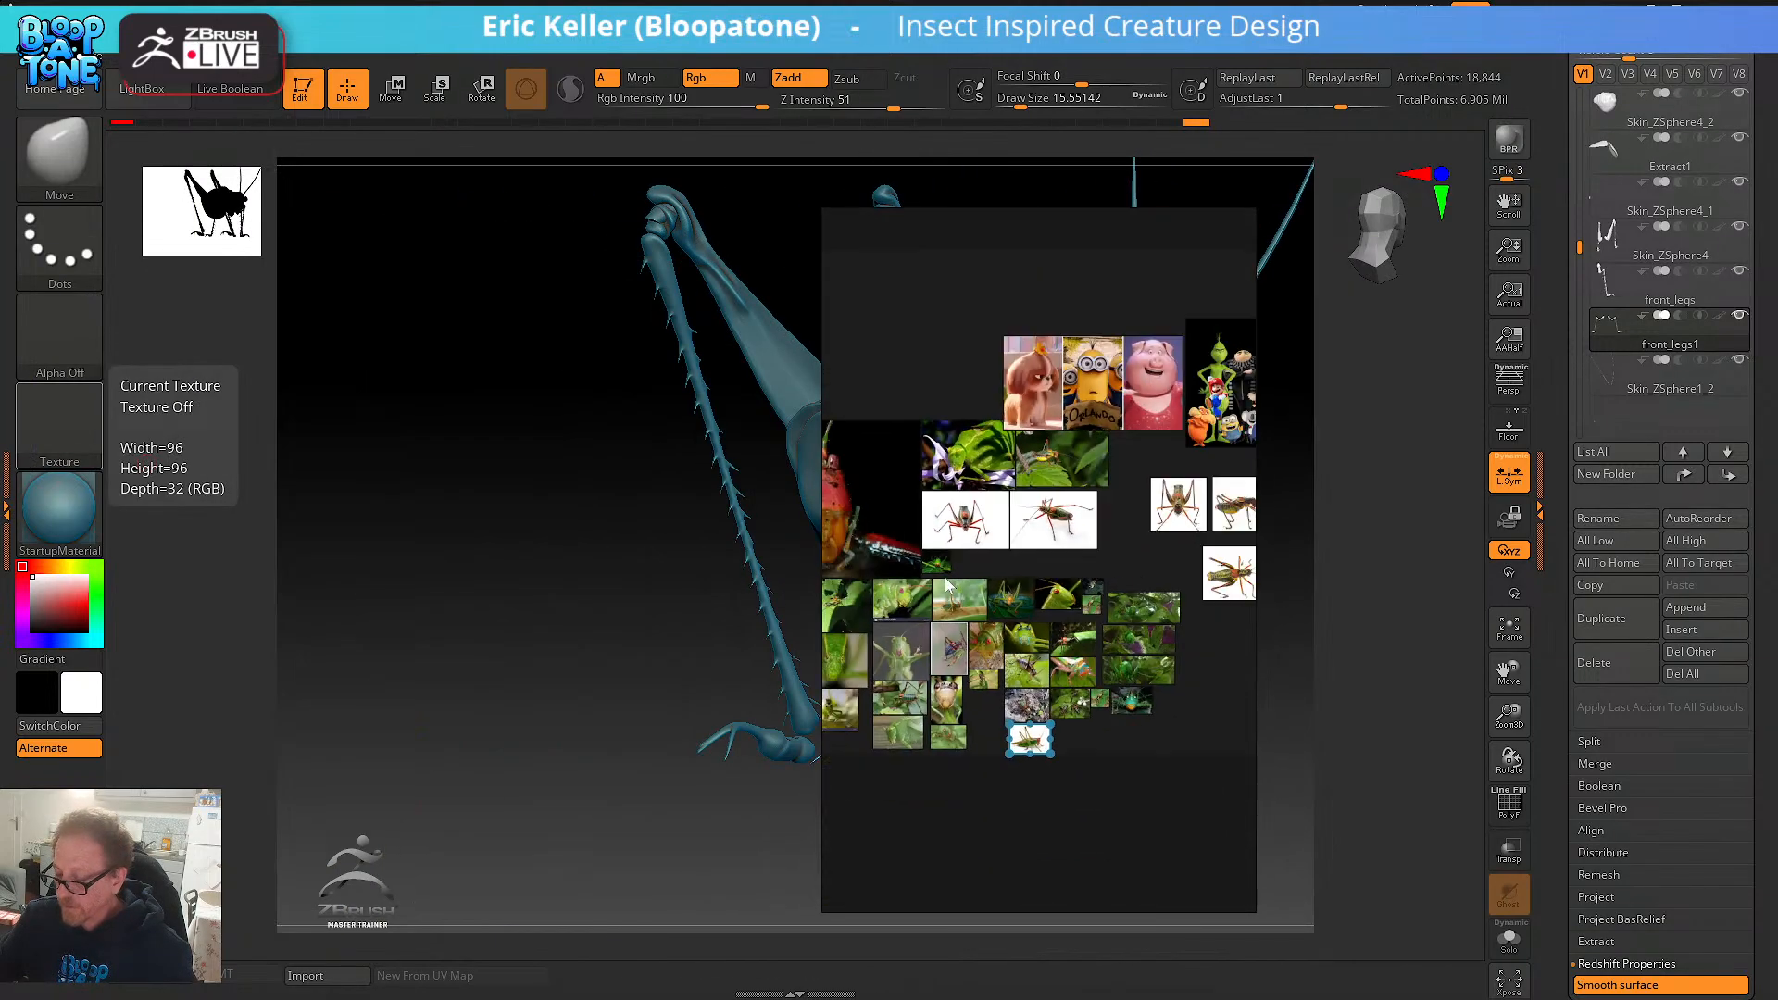
scroll(957, 584, down, 1)
middle_drag(957, 583, 1204, 687)
scroll(1070, 647, up, 5)
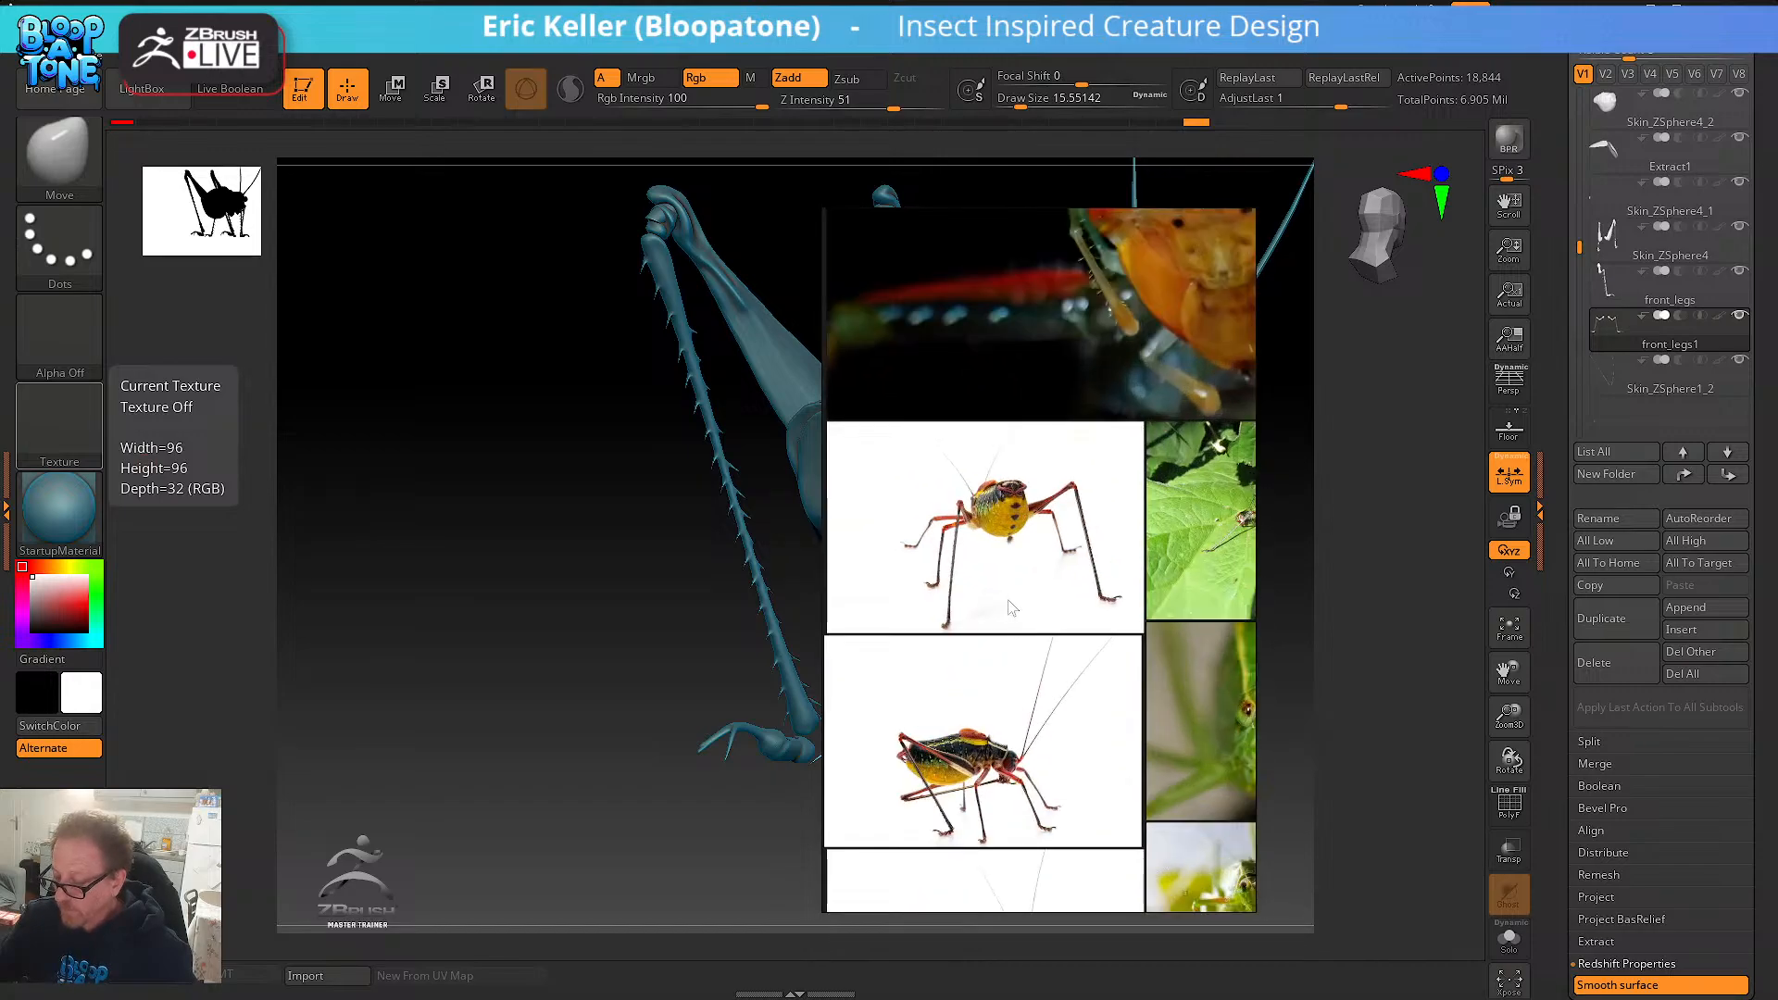
scroll(1011, 603, up, 4)
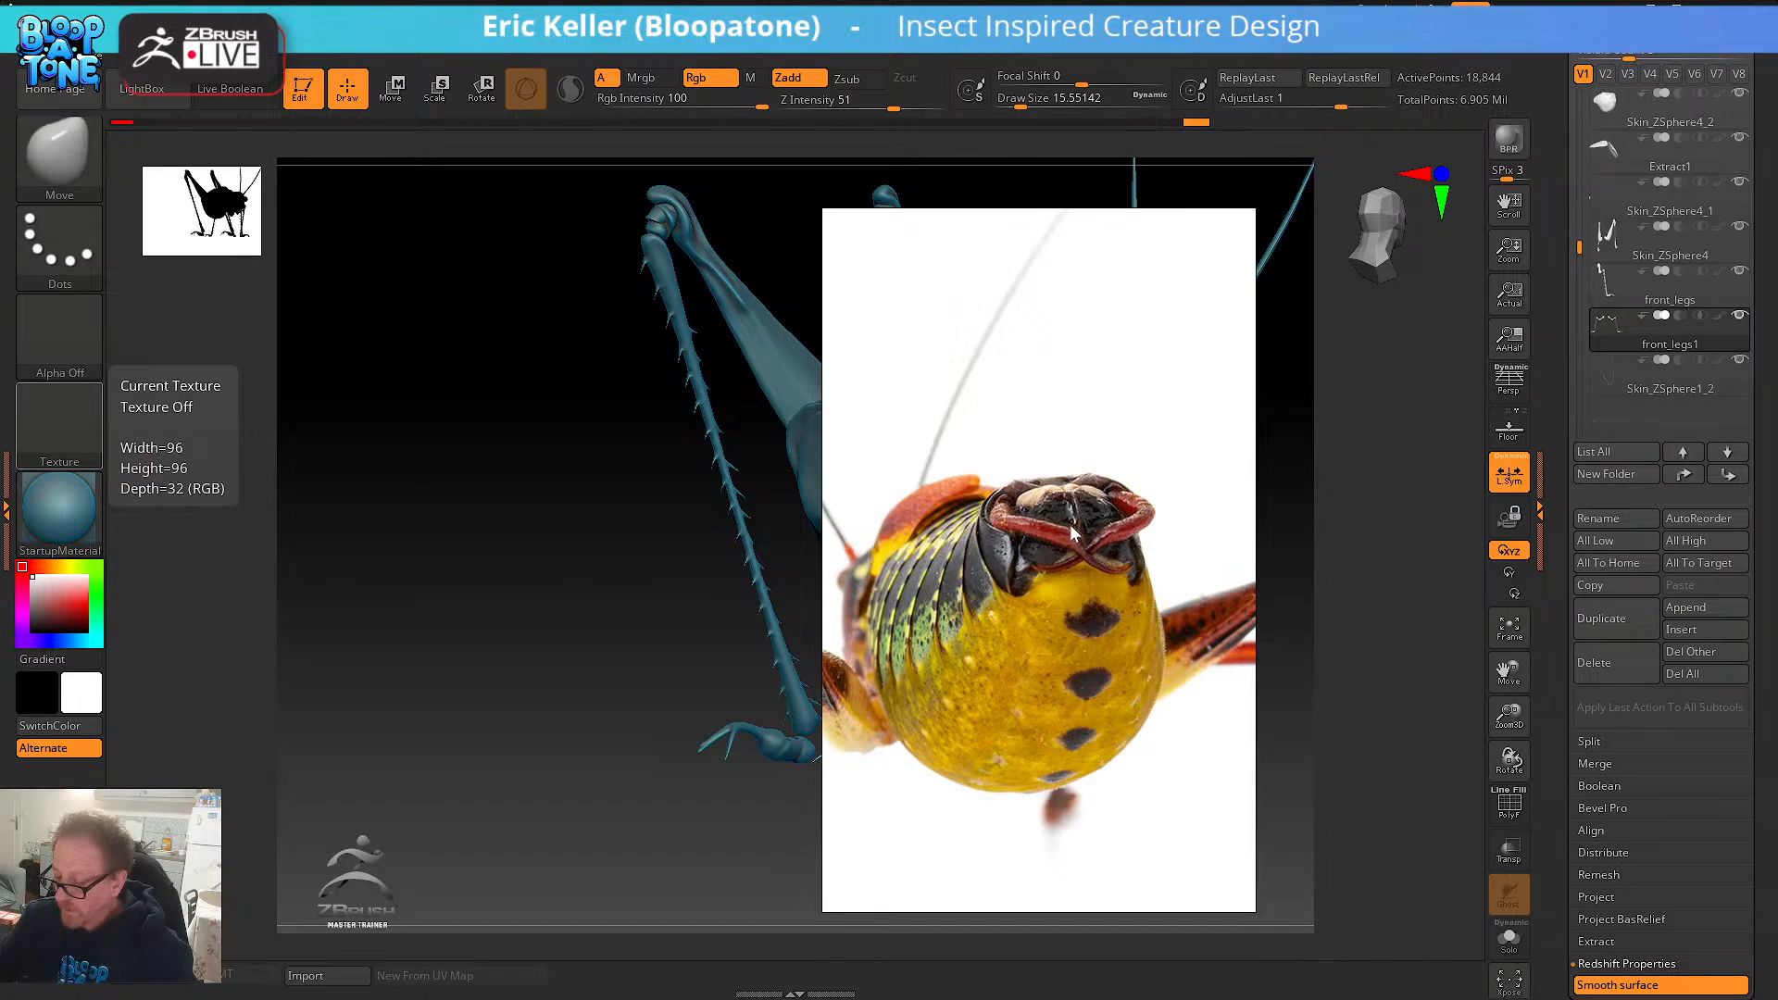
scroll(1069, 524, down, 3)
scroll(1081, 626, down, 6)
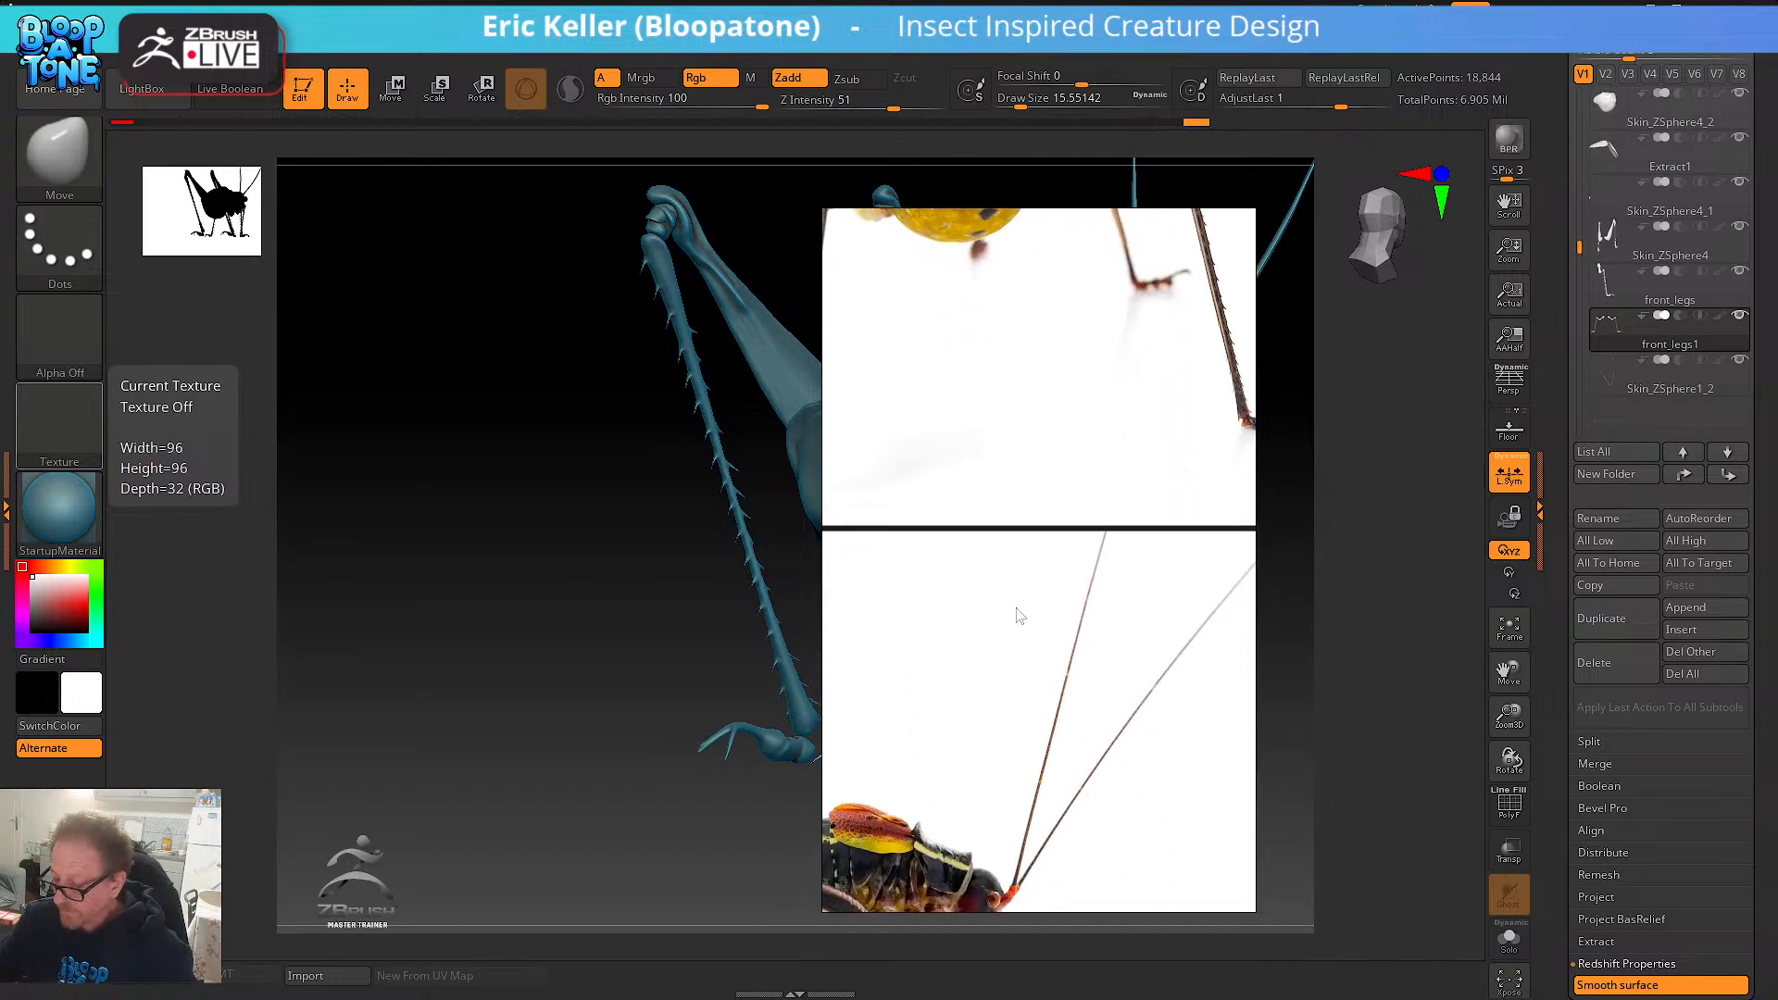
scroll(982, 625, up, 6)
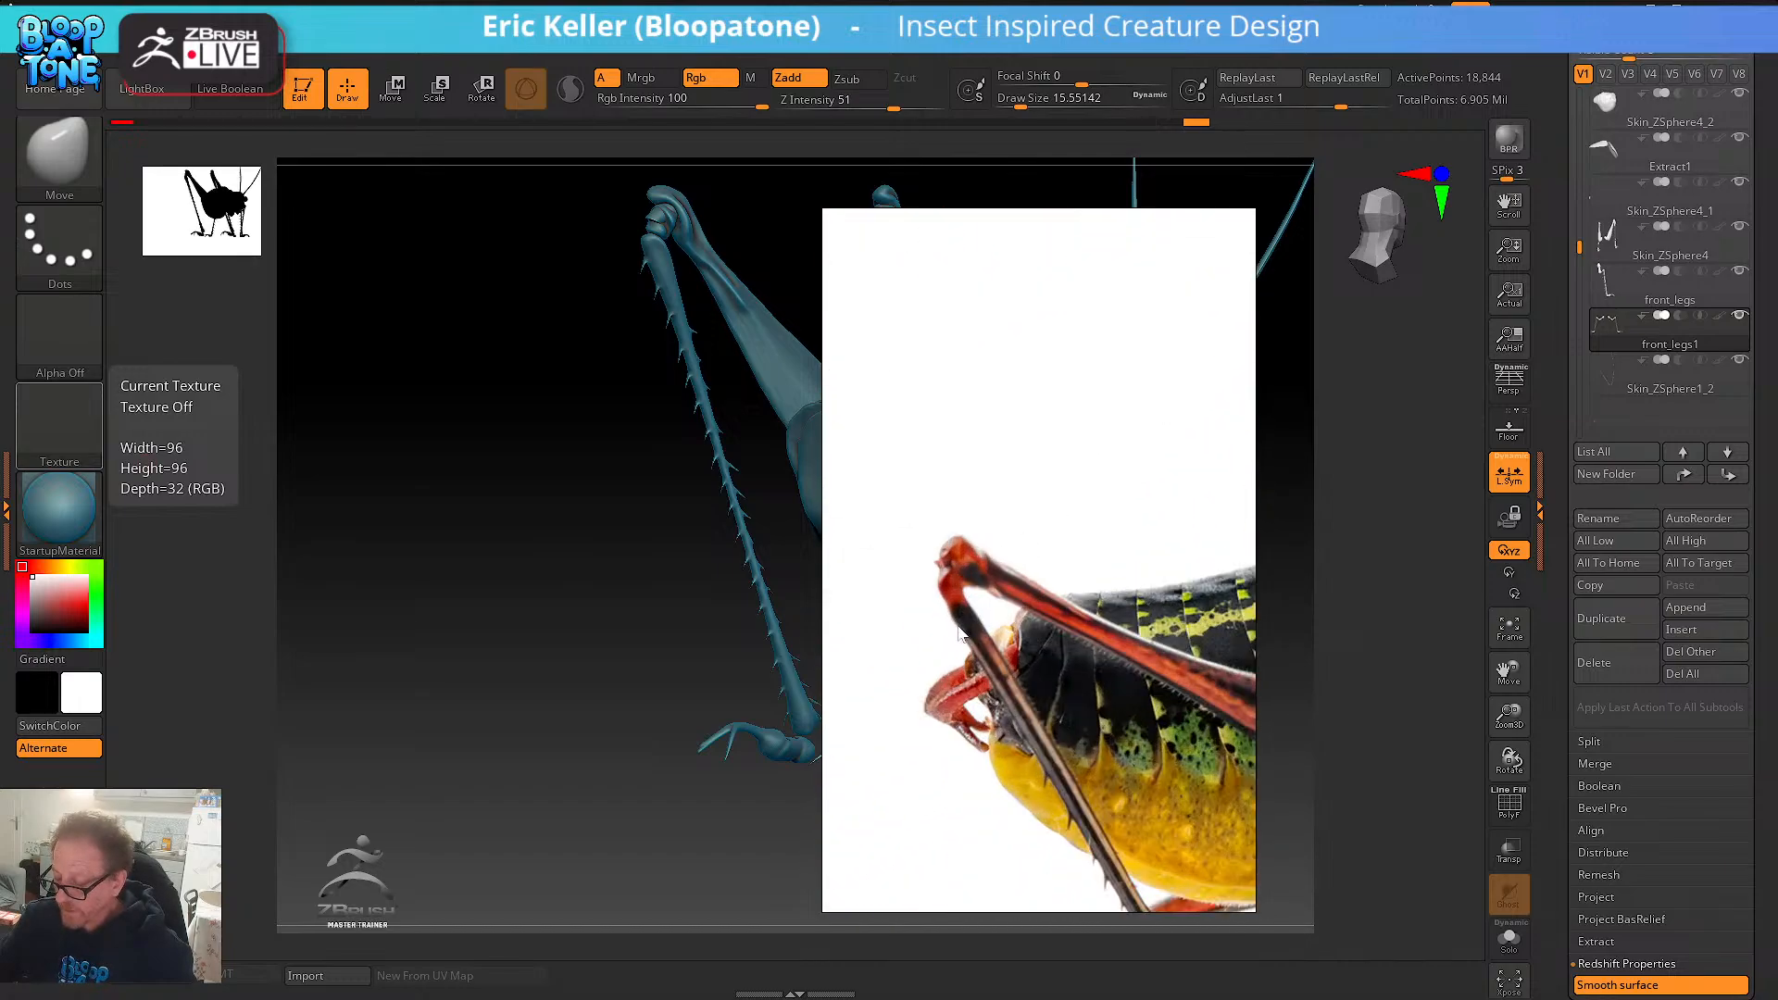
scroll(960, 634, down, 8)
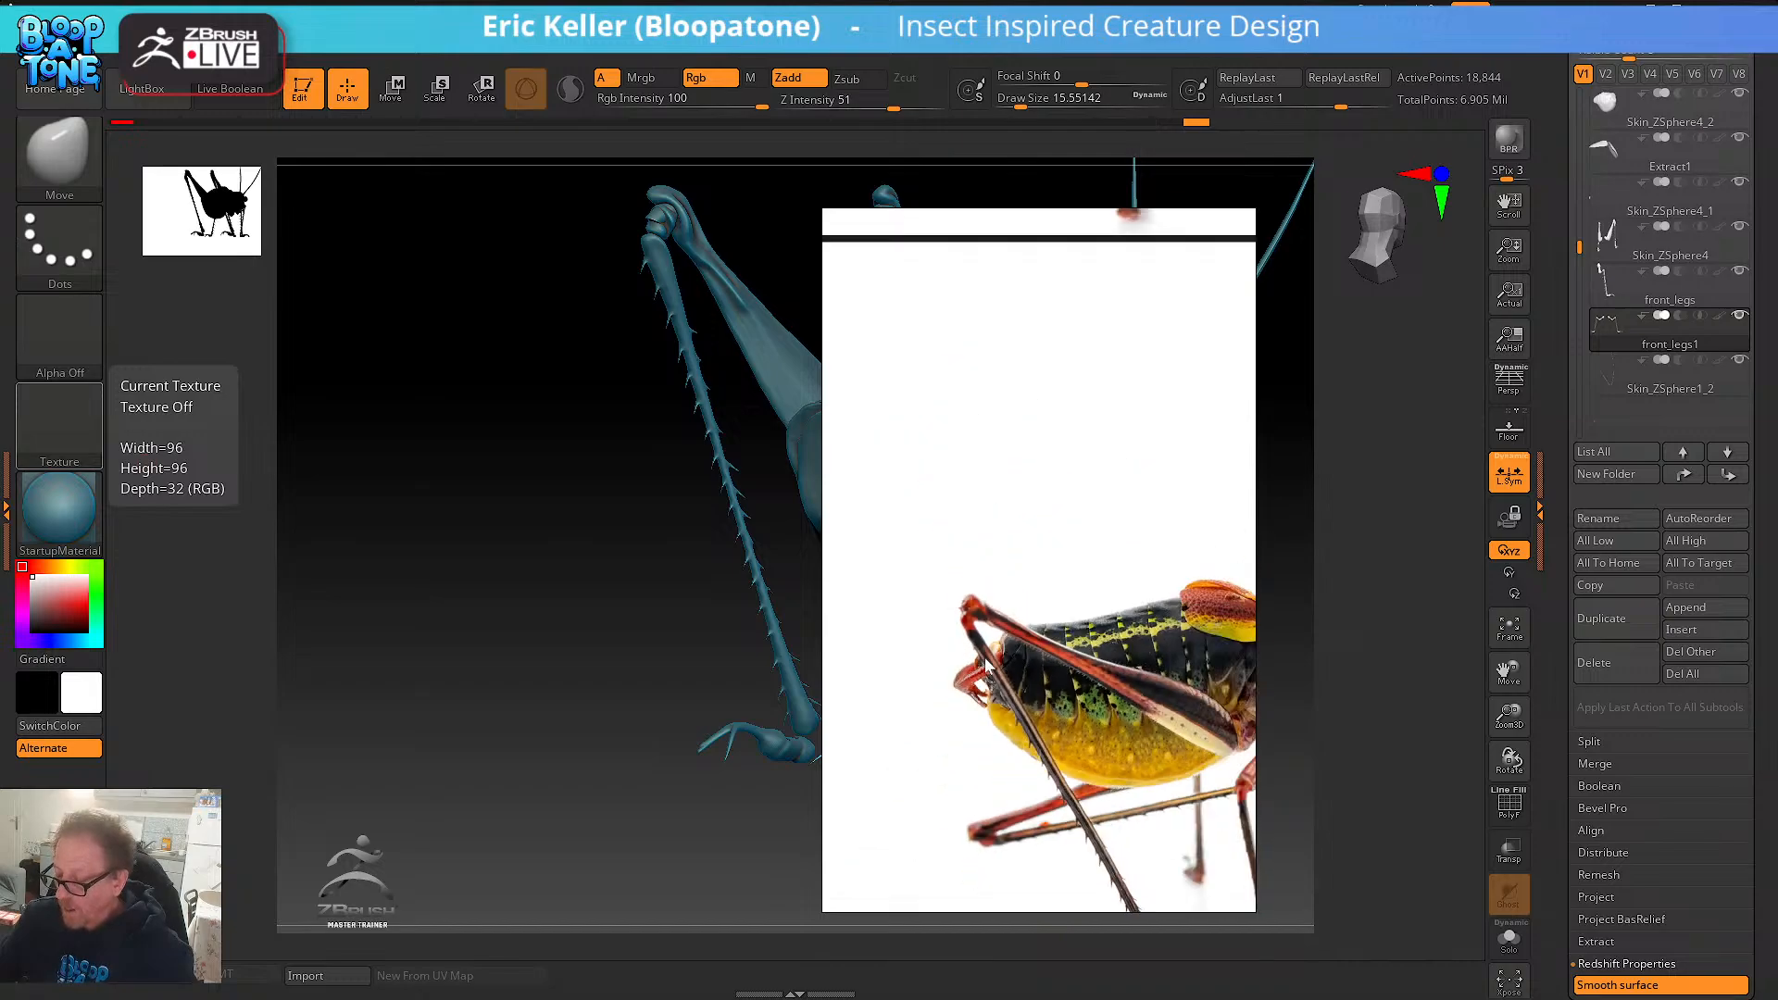
- Examine the red appendages at the abdomen tip in the side-view photo of the green insect on the branch
scroll(1083, 639, down, 8)
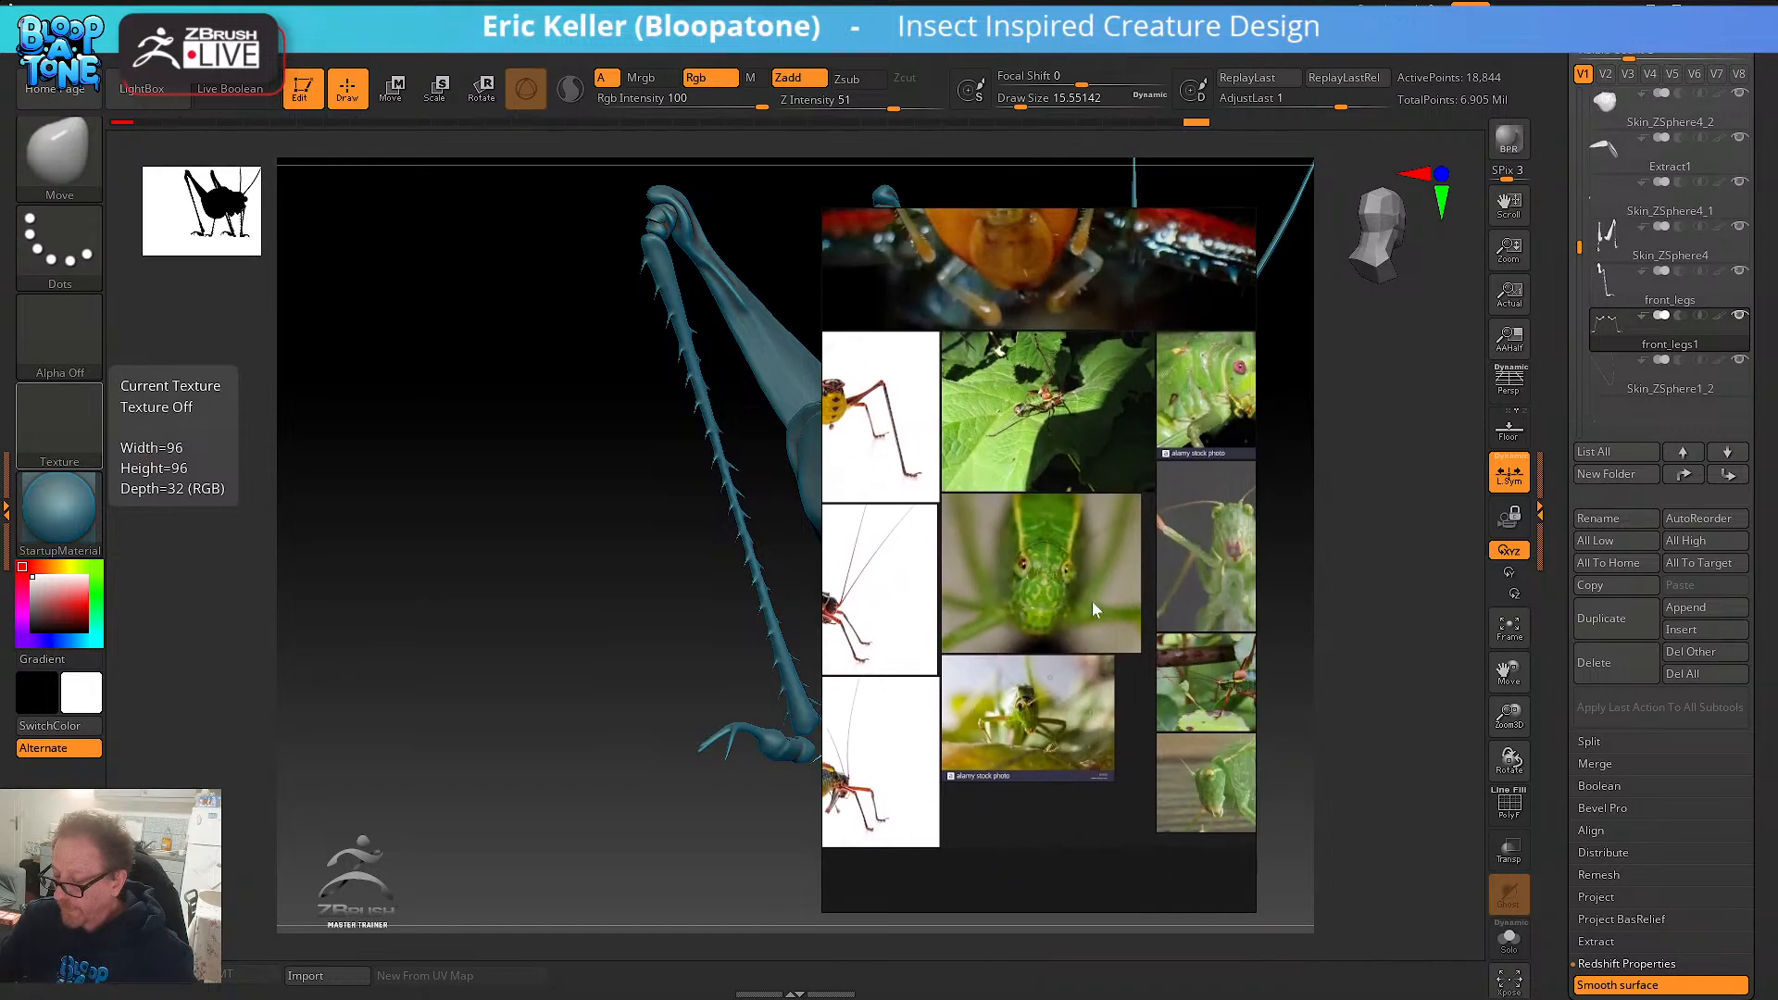
scroll(1000, 602, up, 8)
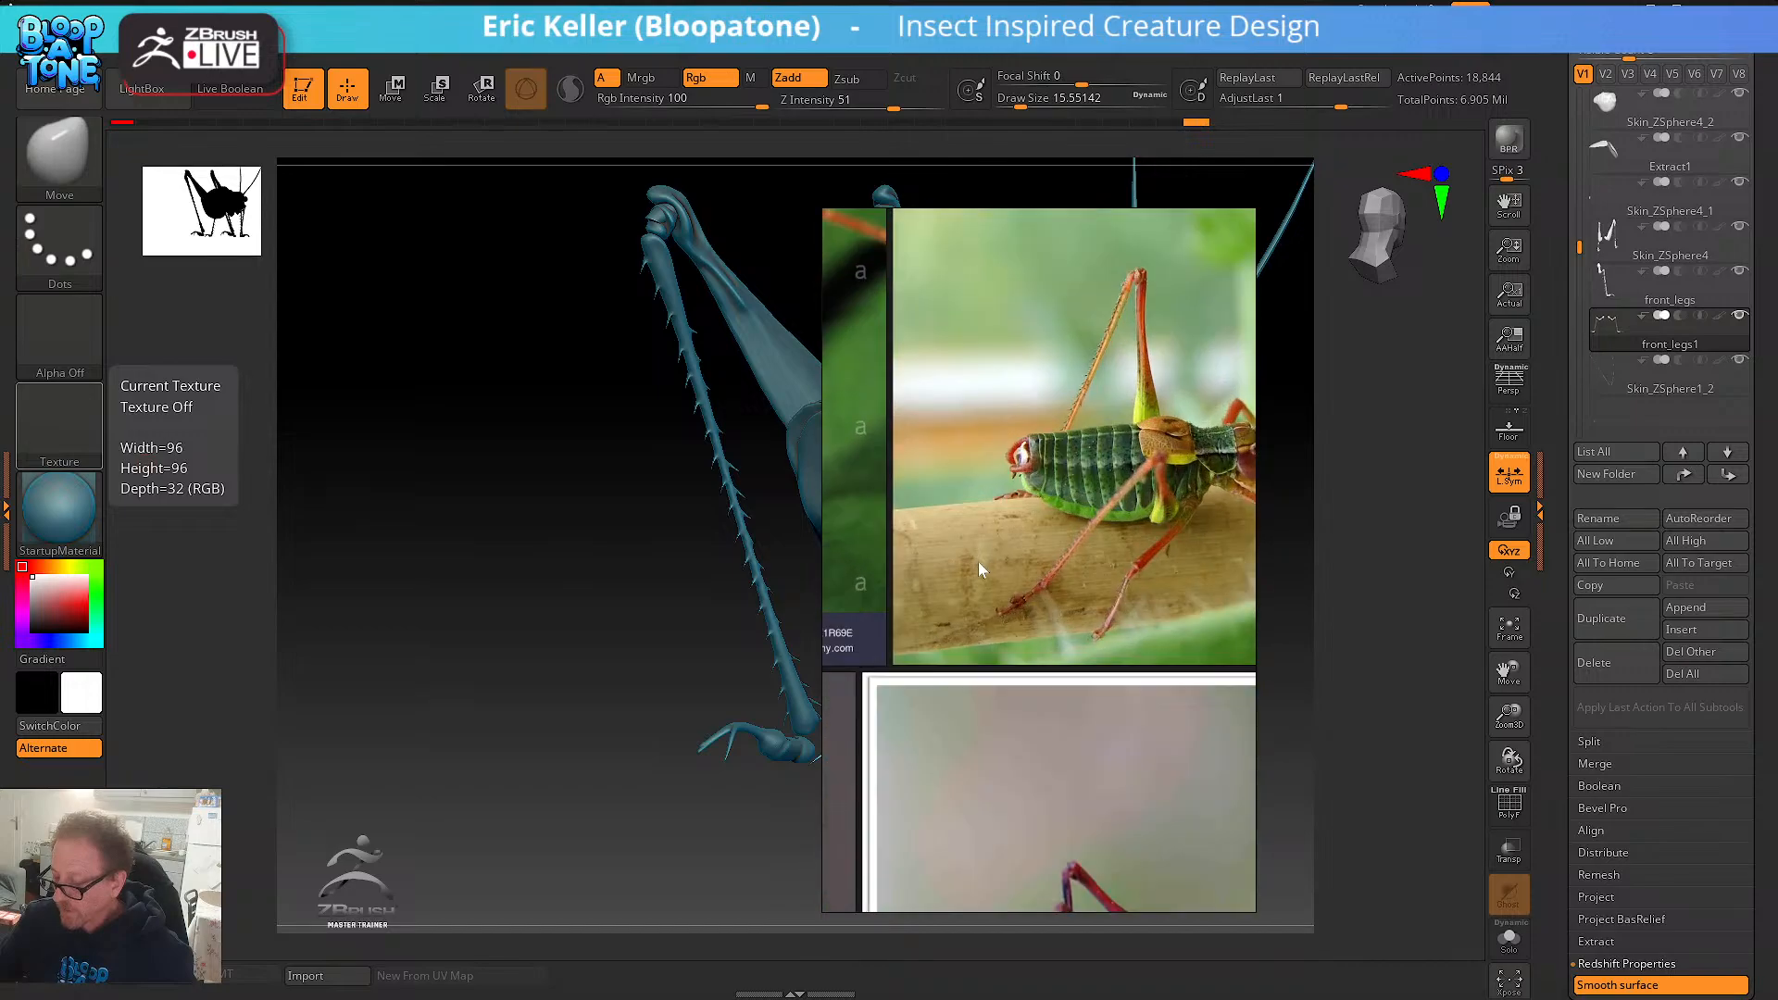
scroll(998, 643, up, 8)
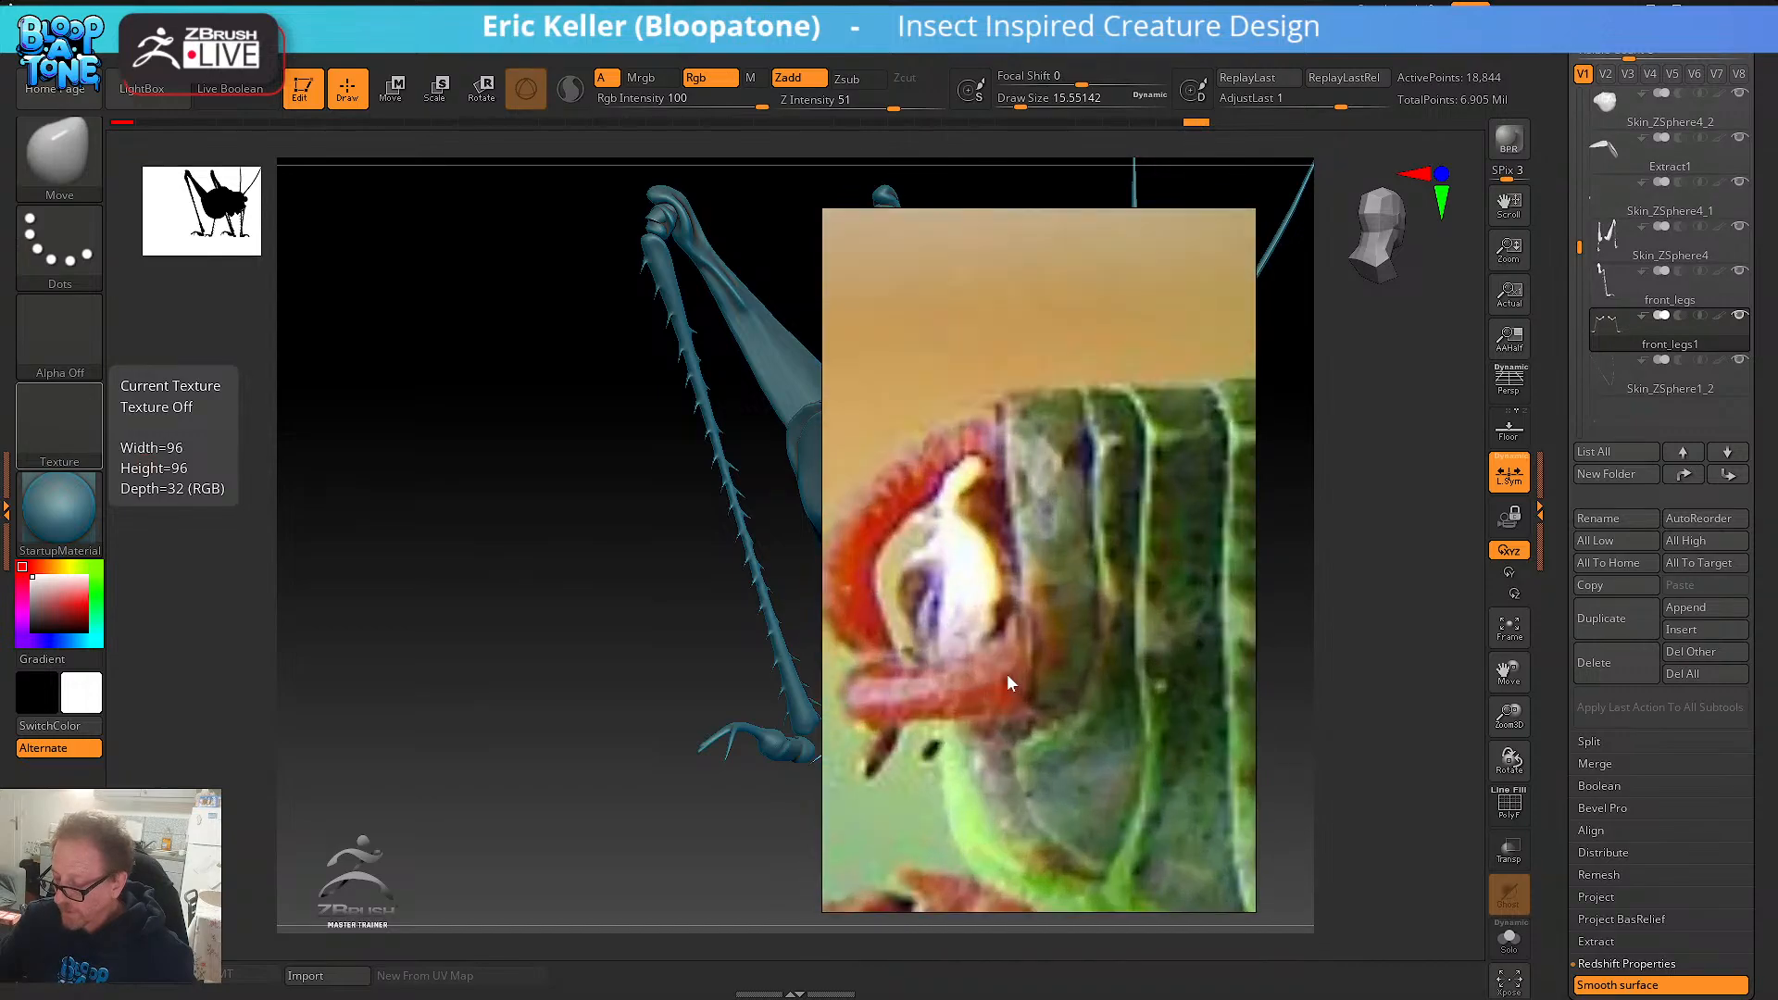
scroll(974, 495, down, 8)
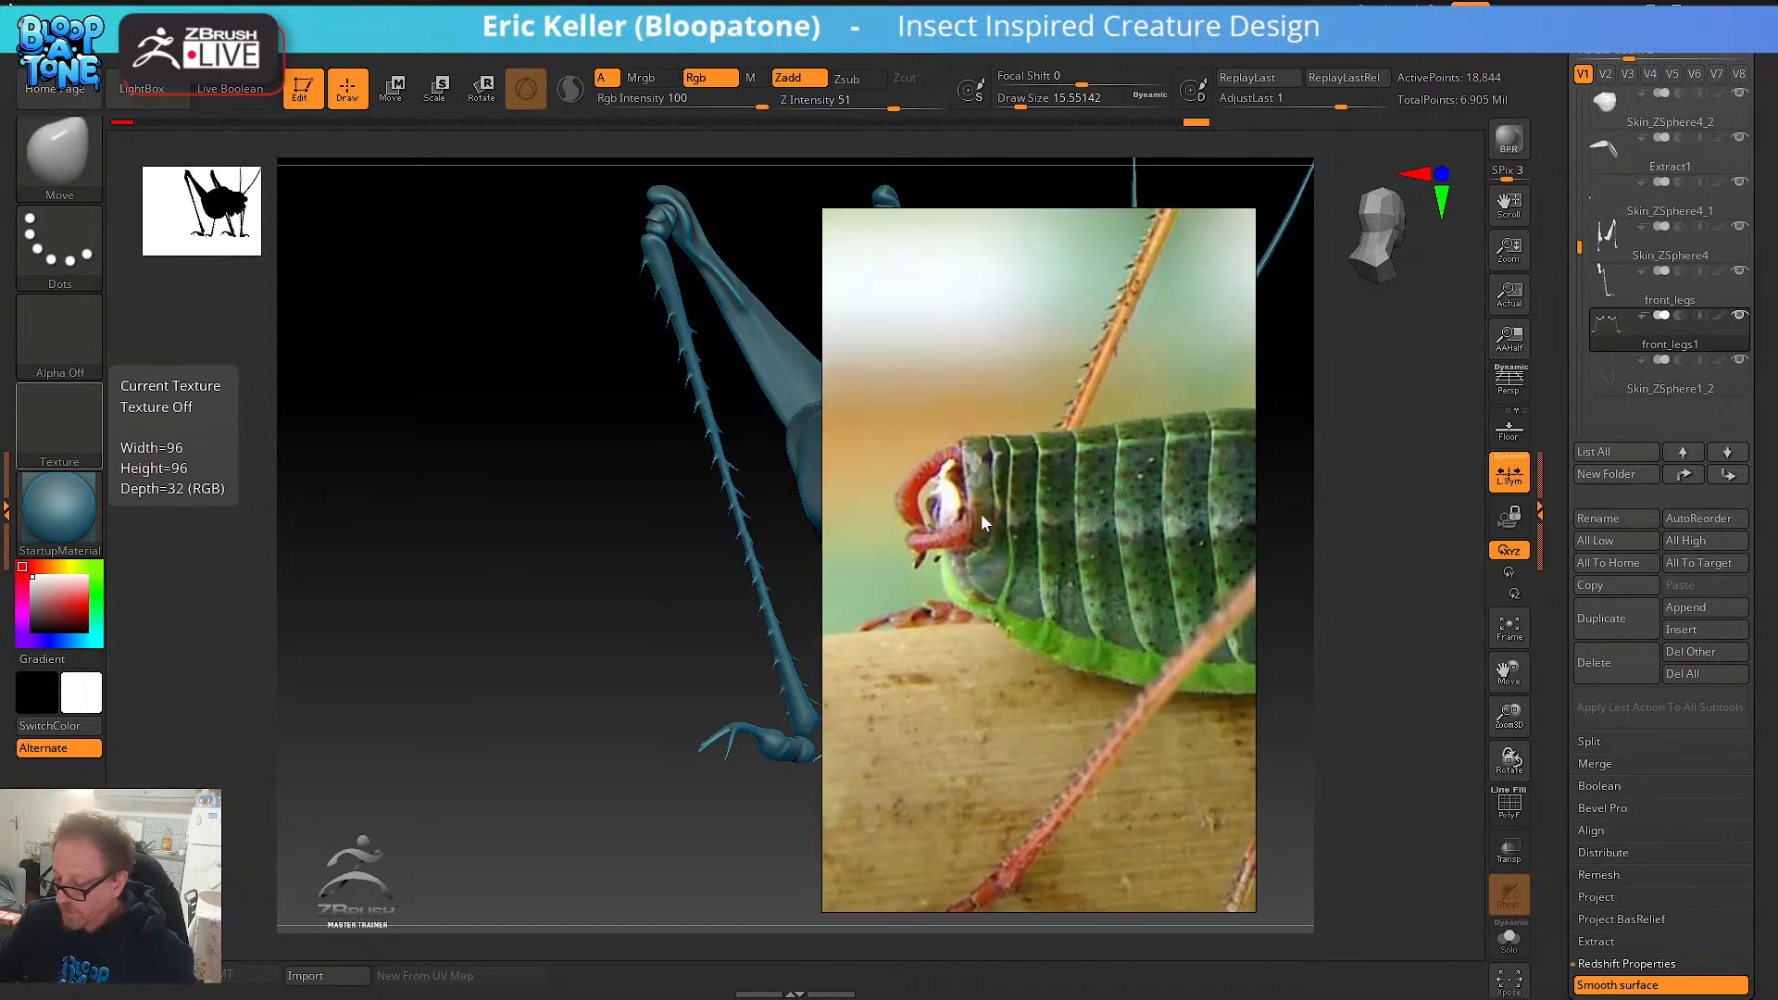
scroll(1047, 609, down, 5)
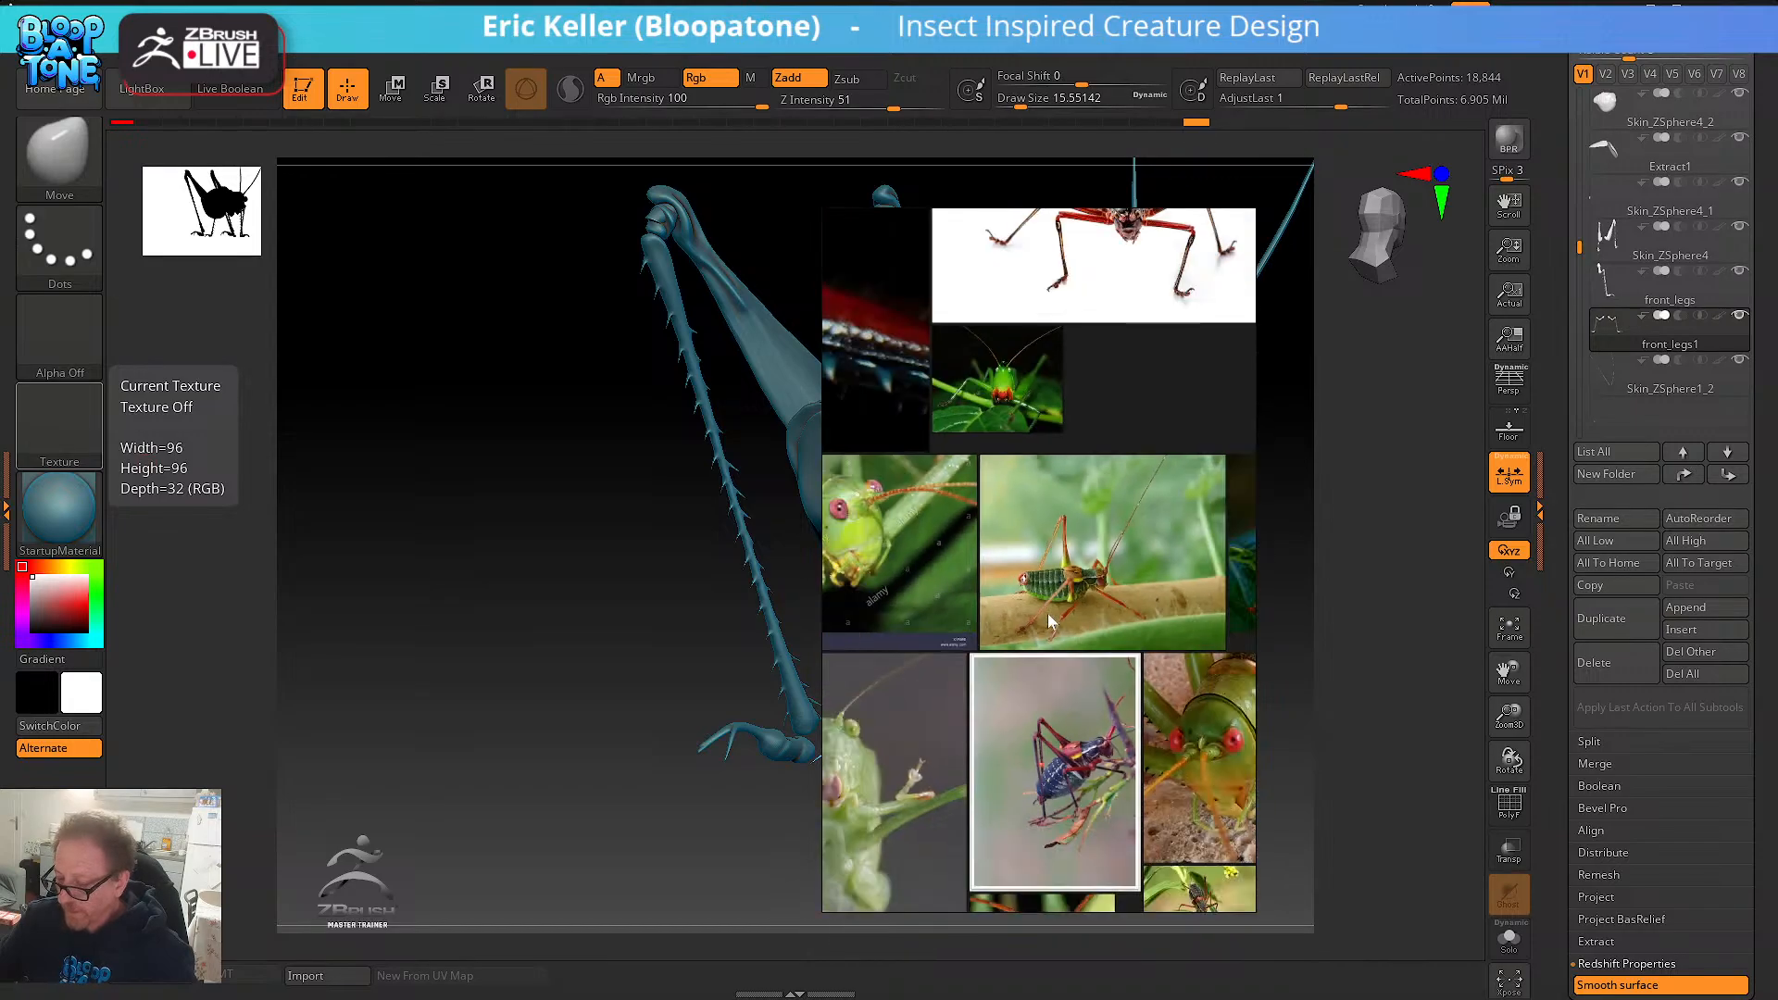
middle_drag(1103, 695, 929, 451)
scroll(931, 456, up, 8)
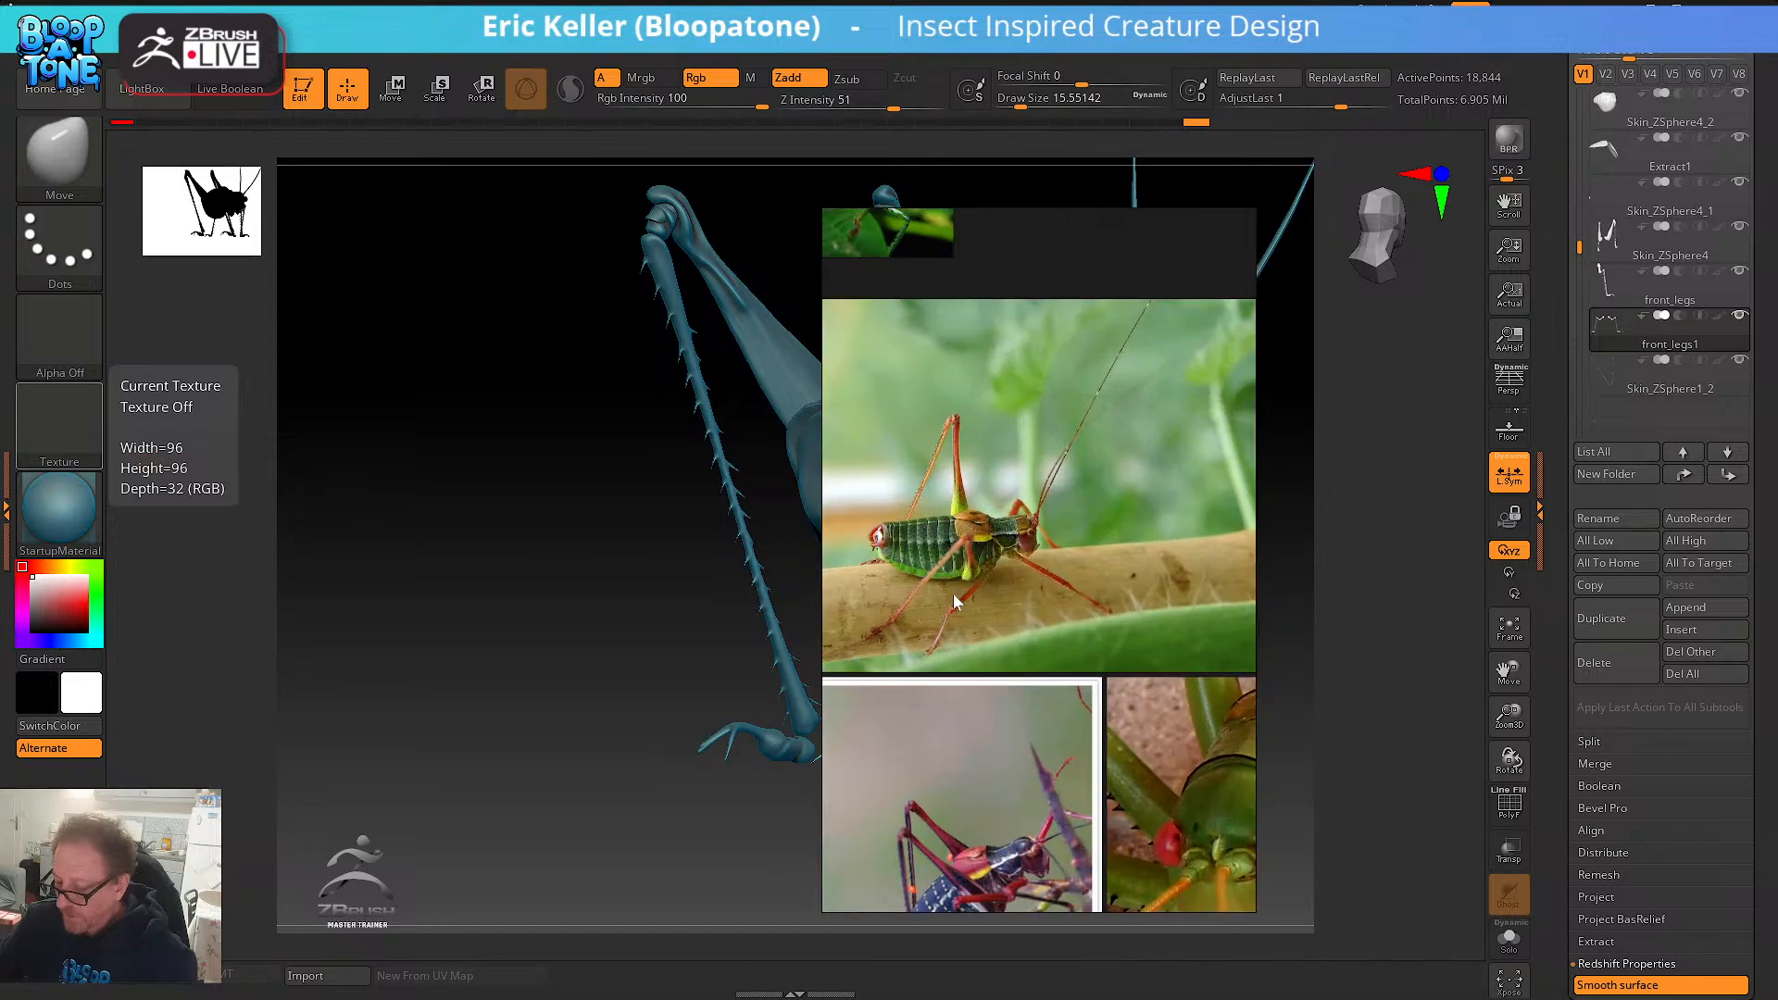
middle_drag(935, 593, 975, 651)
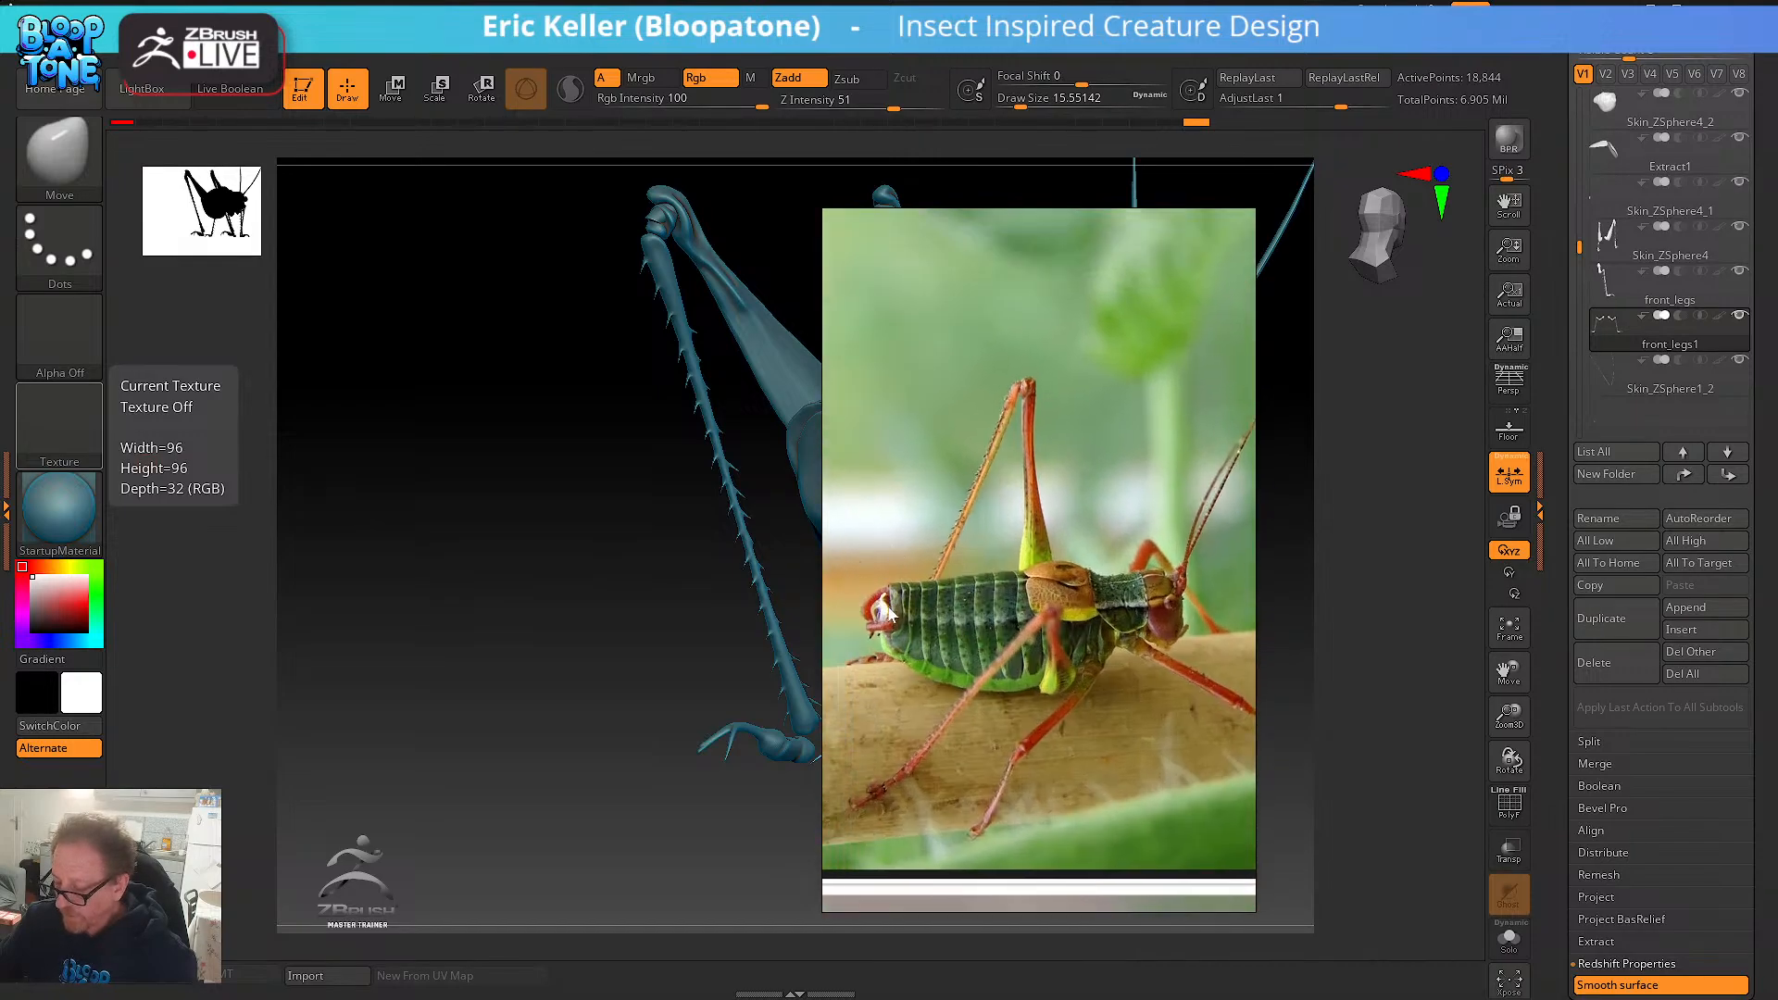
- Browse the remaining insect photos on the reference board for other views of the abdomen
scroll(1002, 606, down, 6)
middle_drag(1130, 496, 960, 796)
middle_drag(1038, 608, 1042, 818)
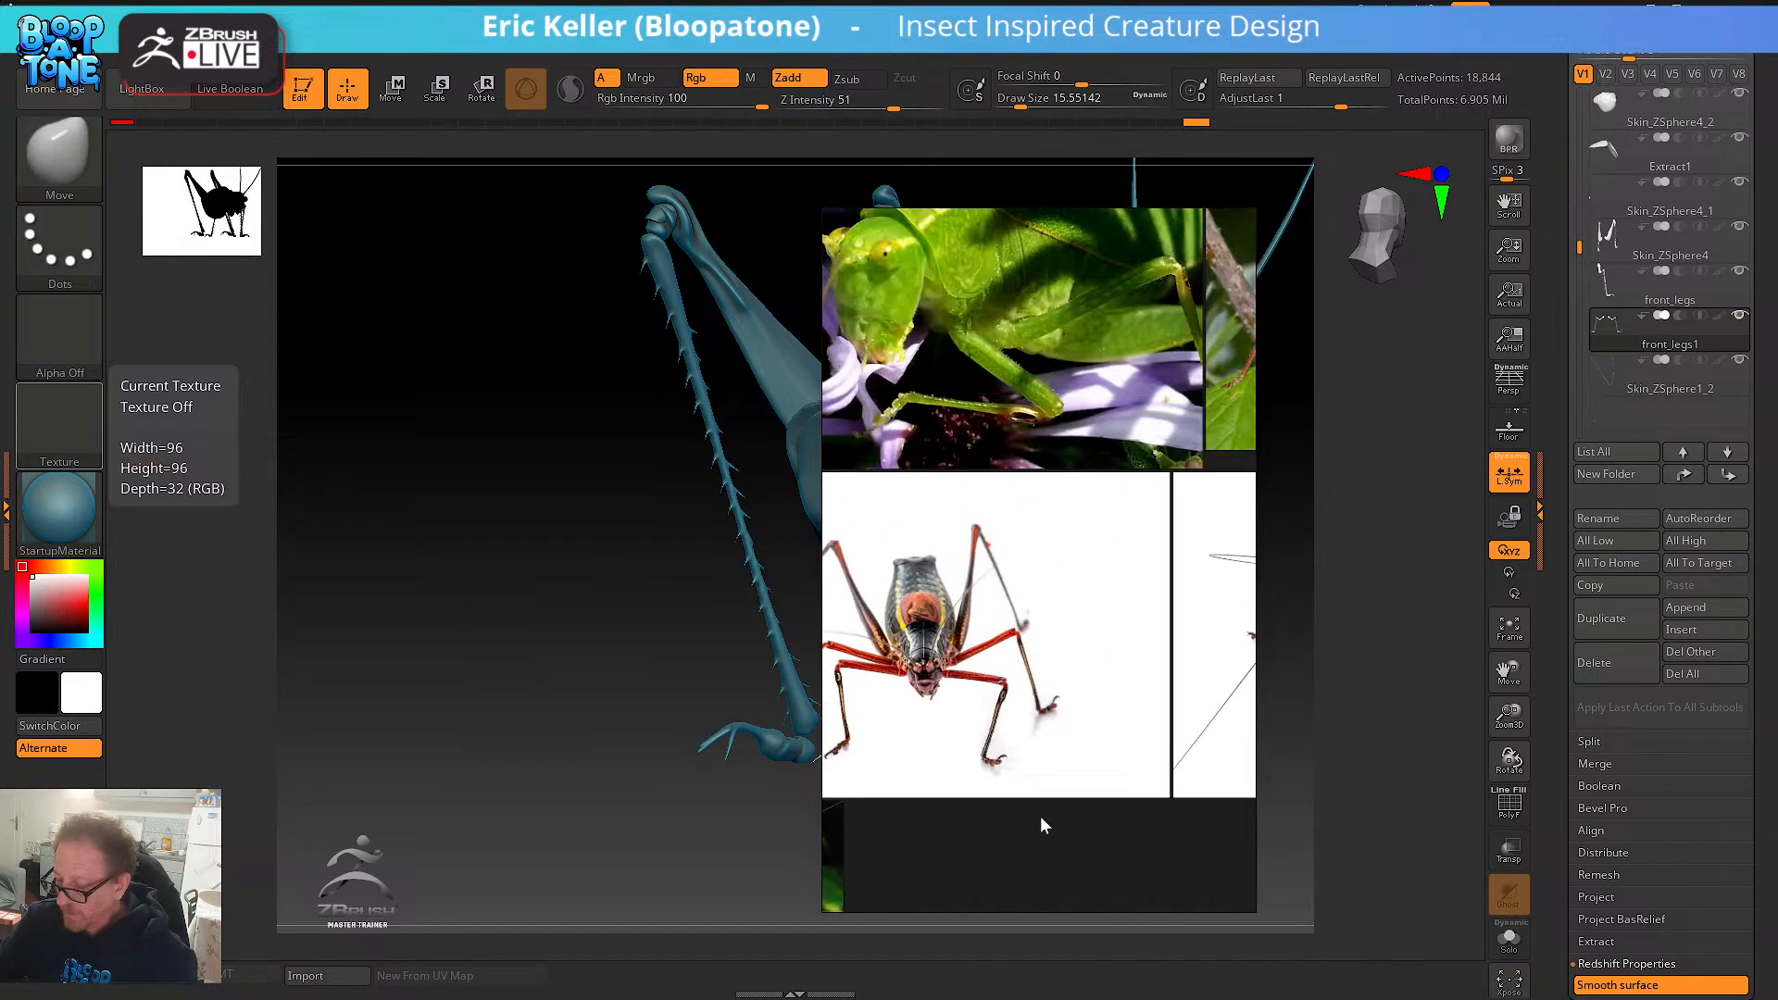
mouse_move(1086, 572)
middle_down()
mouse_move(1030, 838)
mouse_move(1015, 791)
middle_up()
middle_drag(1111, 606, 1000, 788)
mouse_move(1110, 676)
middle_down()
mouse_move(1088, 688)
mouse_move(971, 564)
middle_up()
scroll(1044, 679, down, 4)
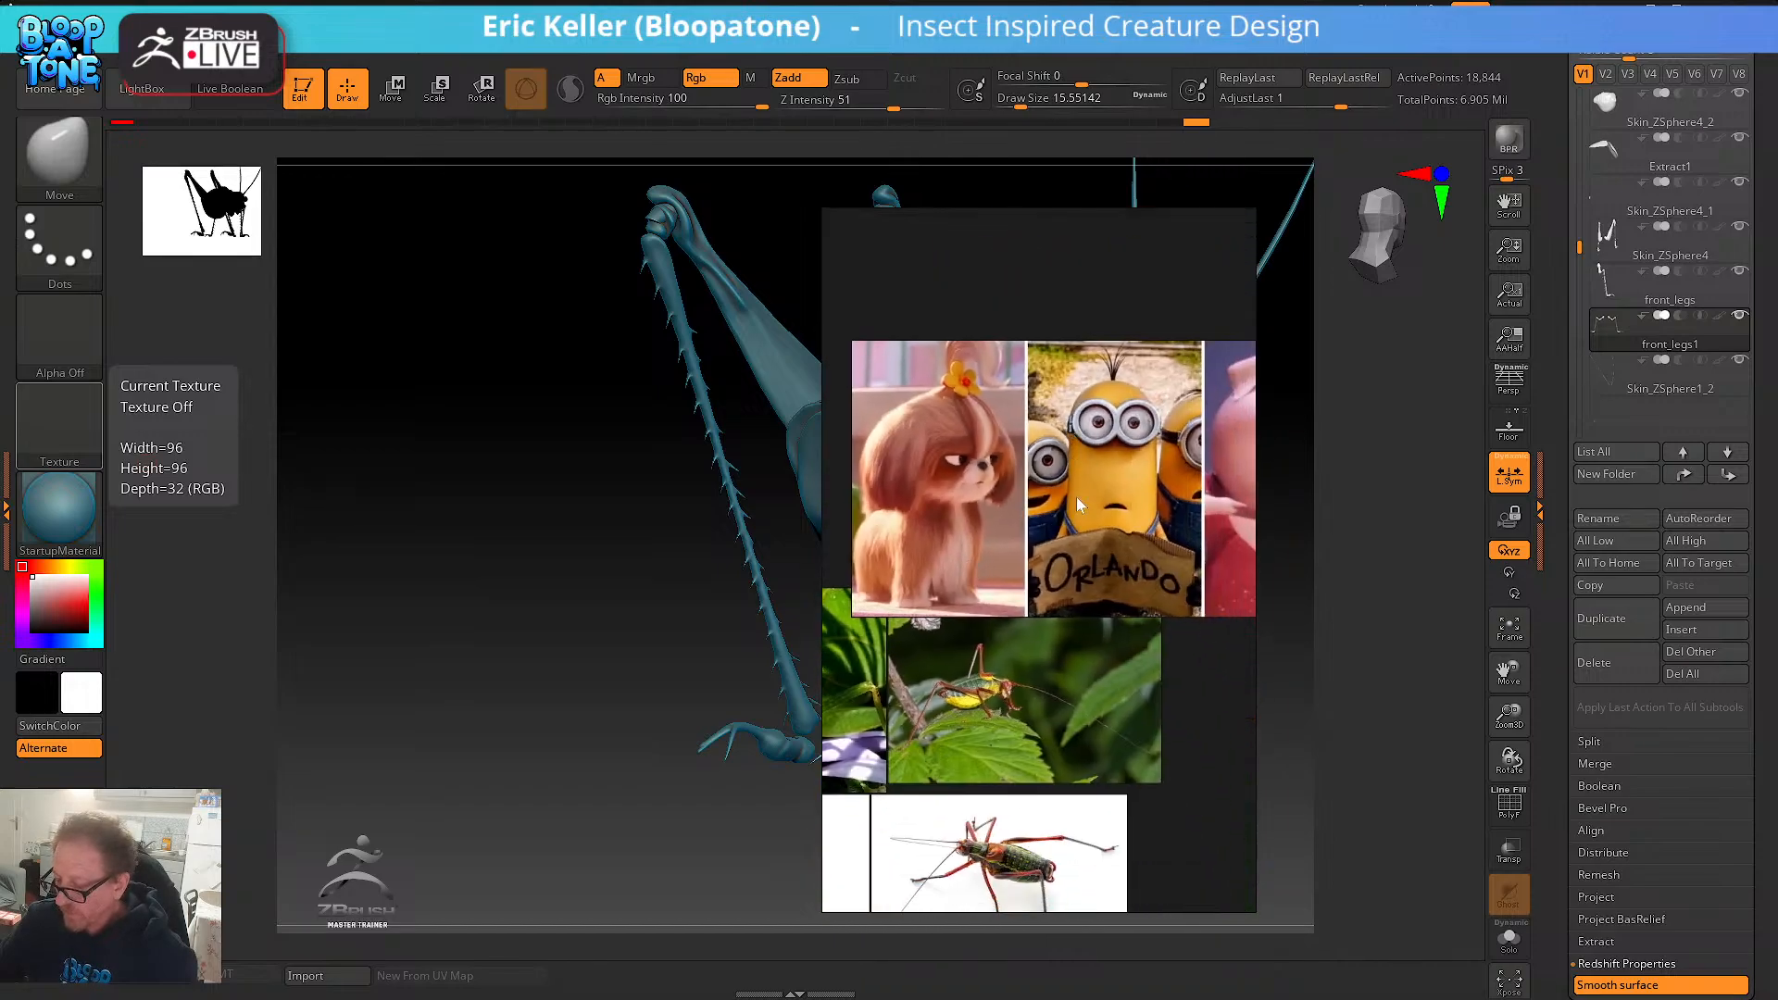
scroll(1026, 675, down, 4)
middle_drag(1028, 675, 941, 528)
mouse_move(1083, 701)
middle_down()
mouse_move(981, 637)
mouse_move(1011, 528)
middle_up()
scroll(1068, 546, up, 6)
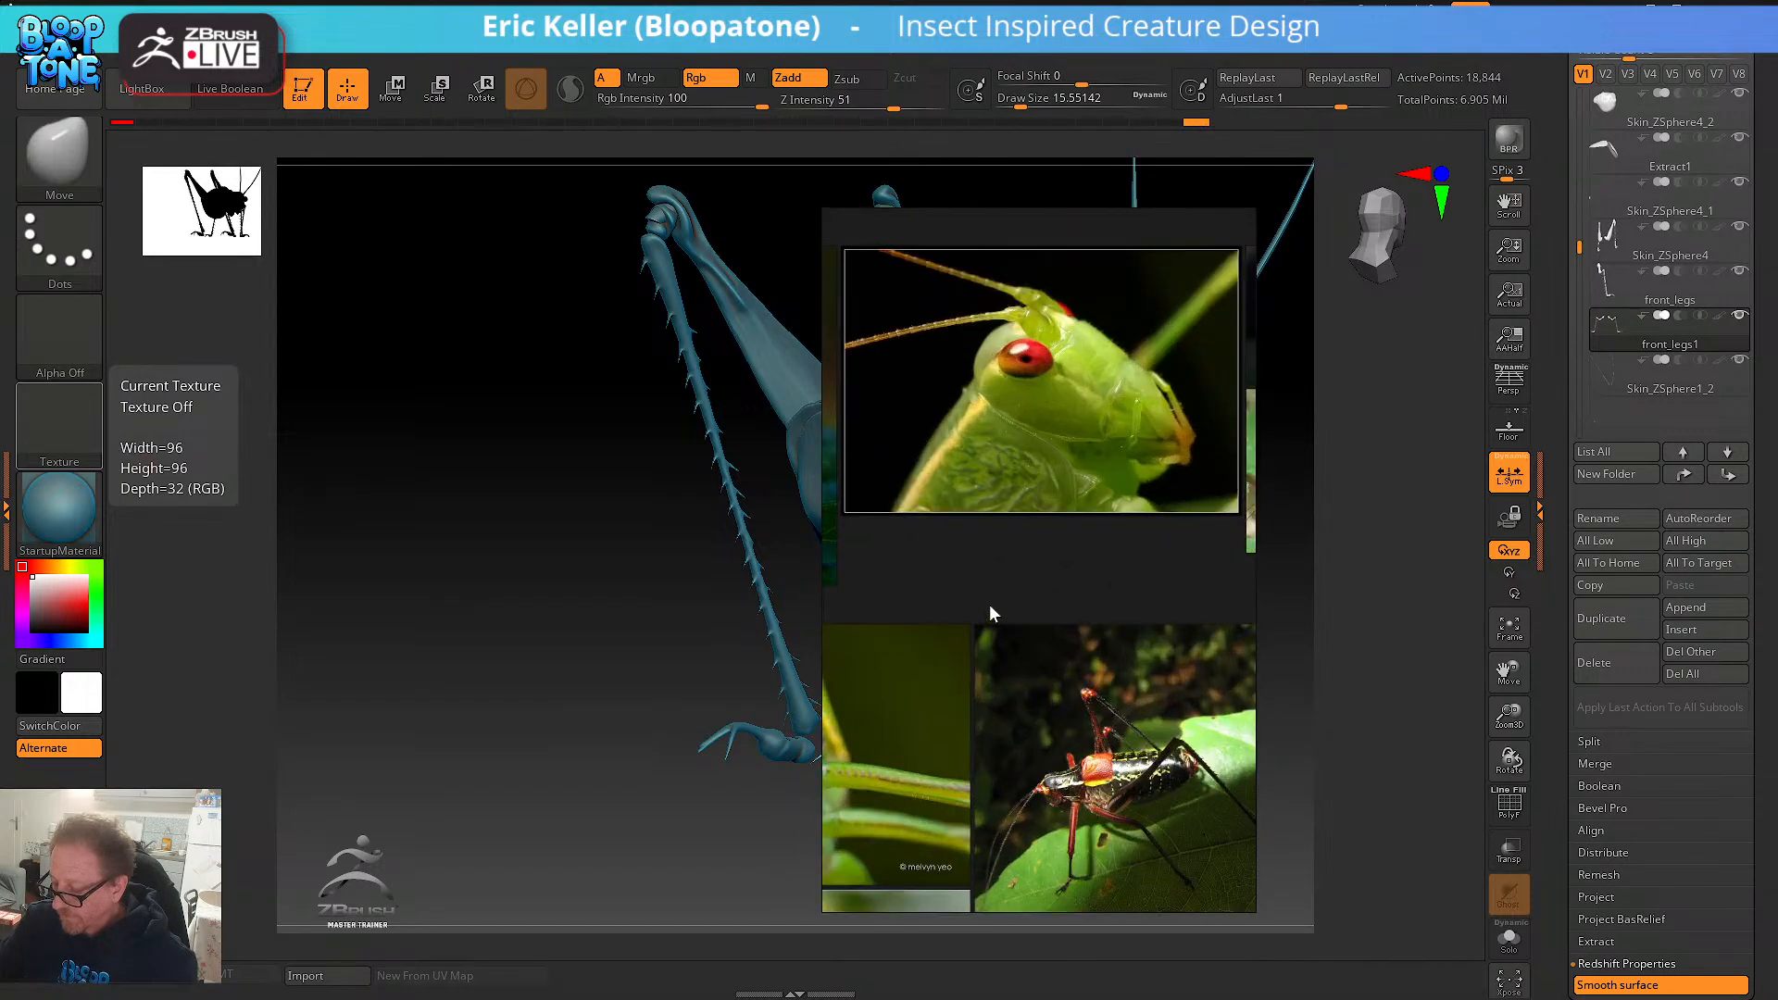
middle_drag(1113, 587, 1222, 518)
middle_drag(924, 604, 1109, 549)
middle_drag(1006, 679, 1083, 526)
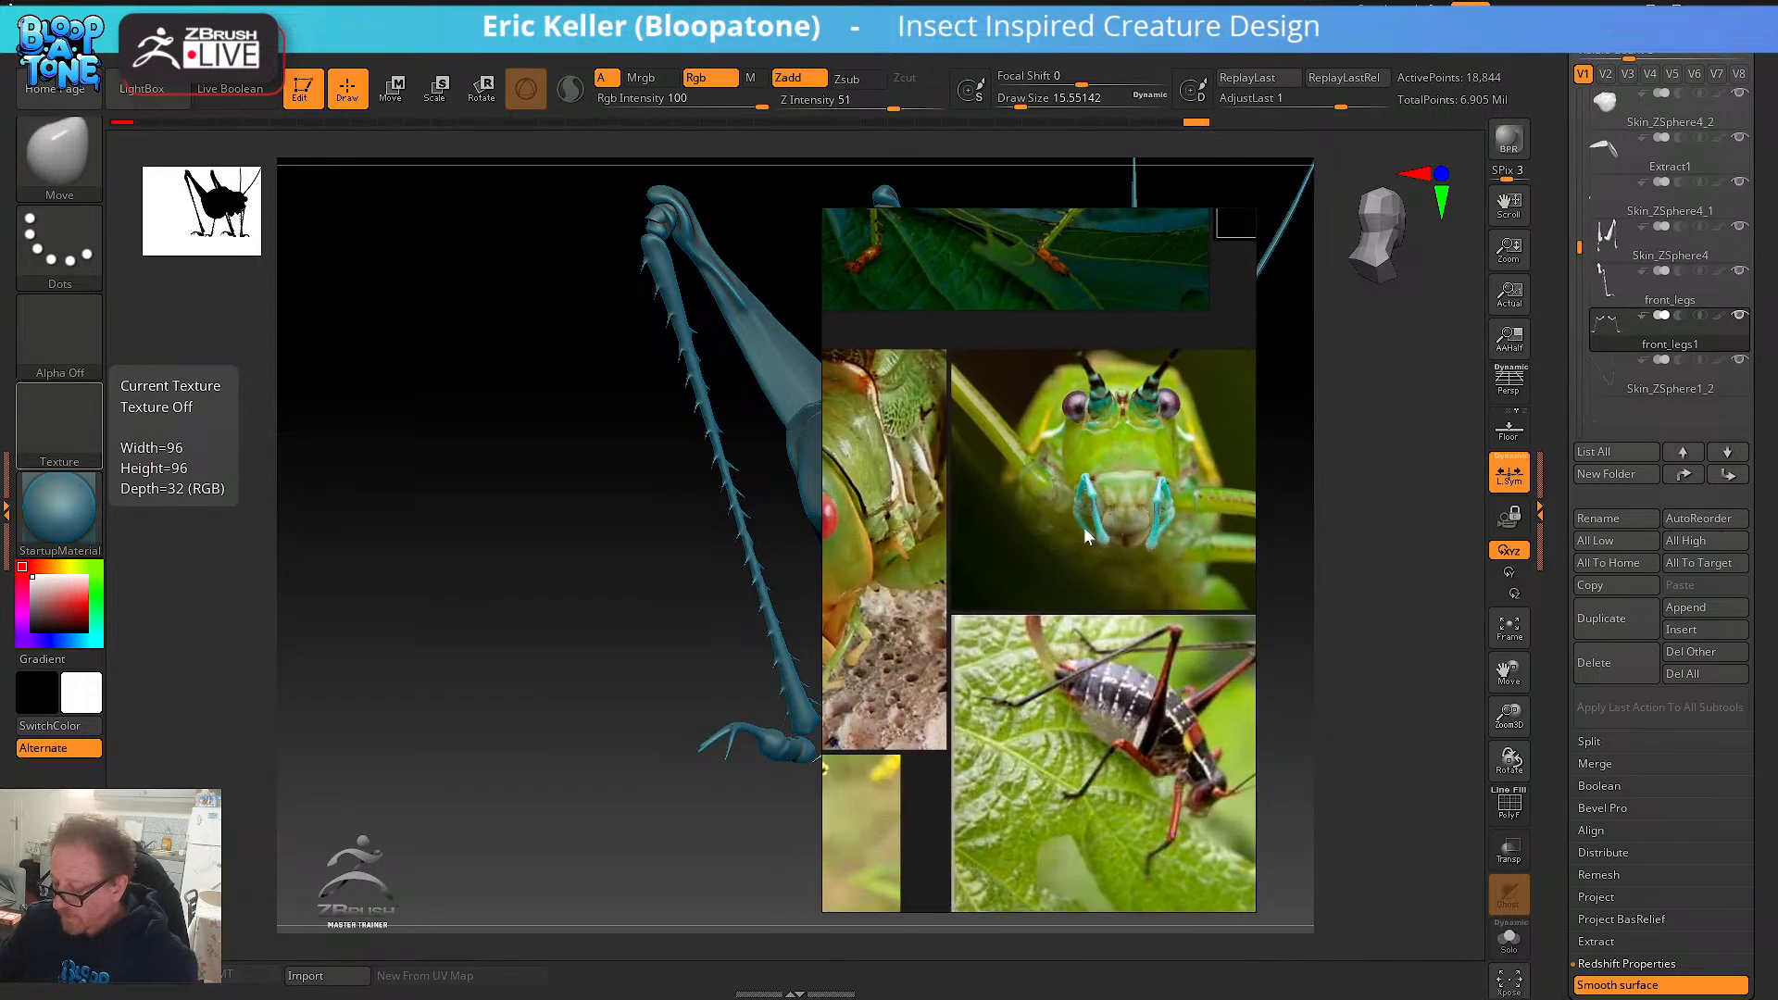
scroll(1028, 564, down, 4)
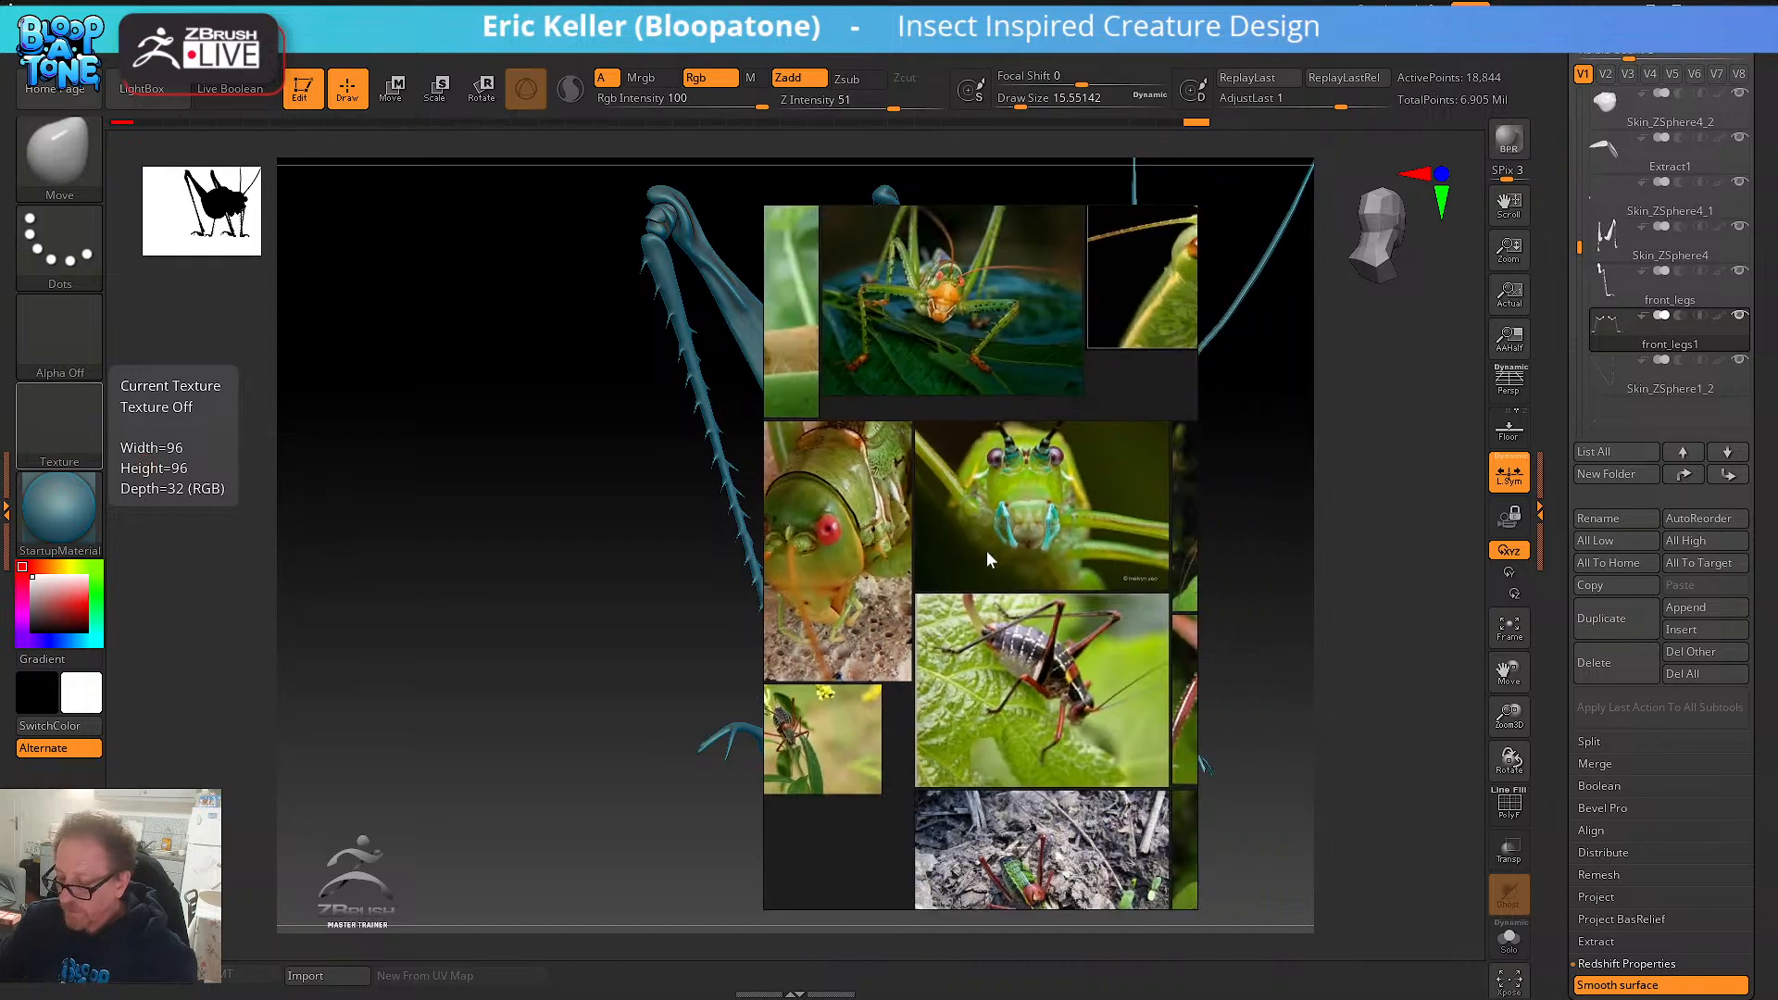
- Move the reference board off the canvas and load the insect mouthparts tool with the mantis head
right_drag(987, 553, 591, 591)
drag(1553, 278, 1552, 520)
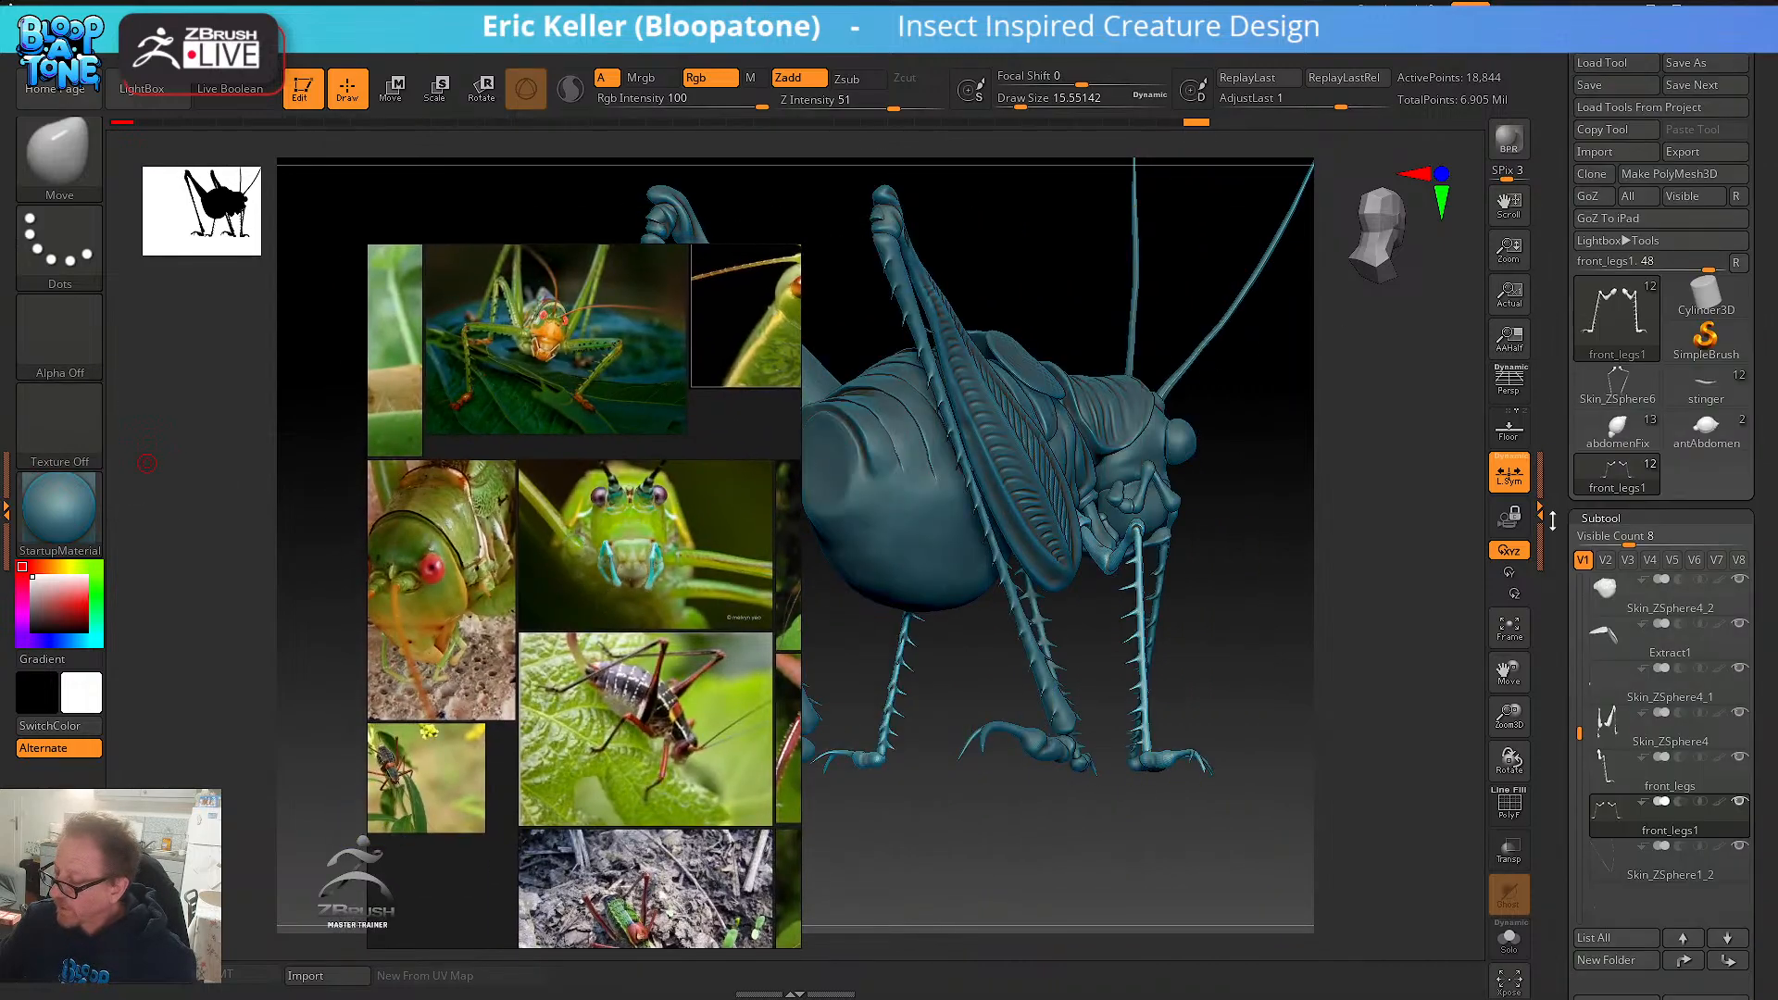
click(1612, 63)
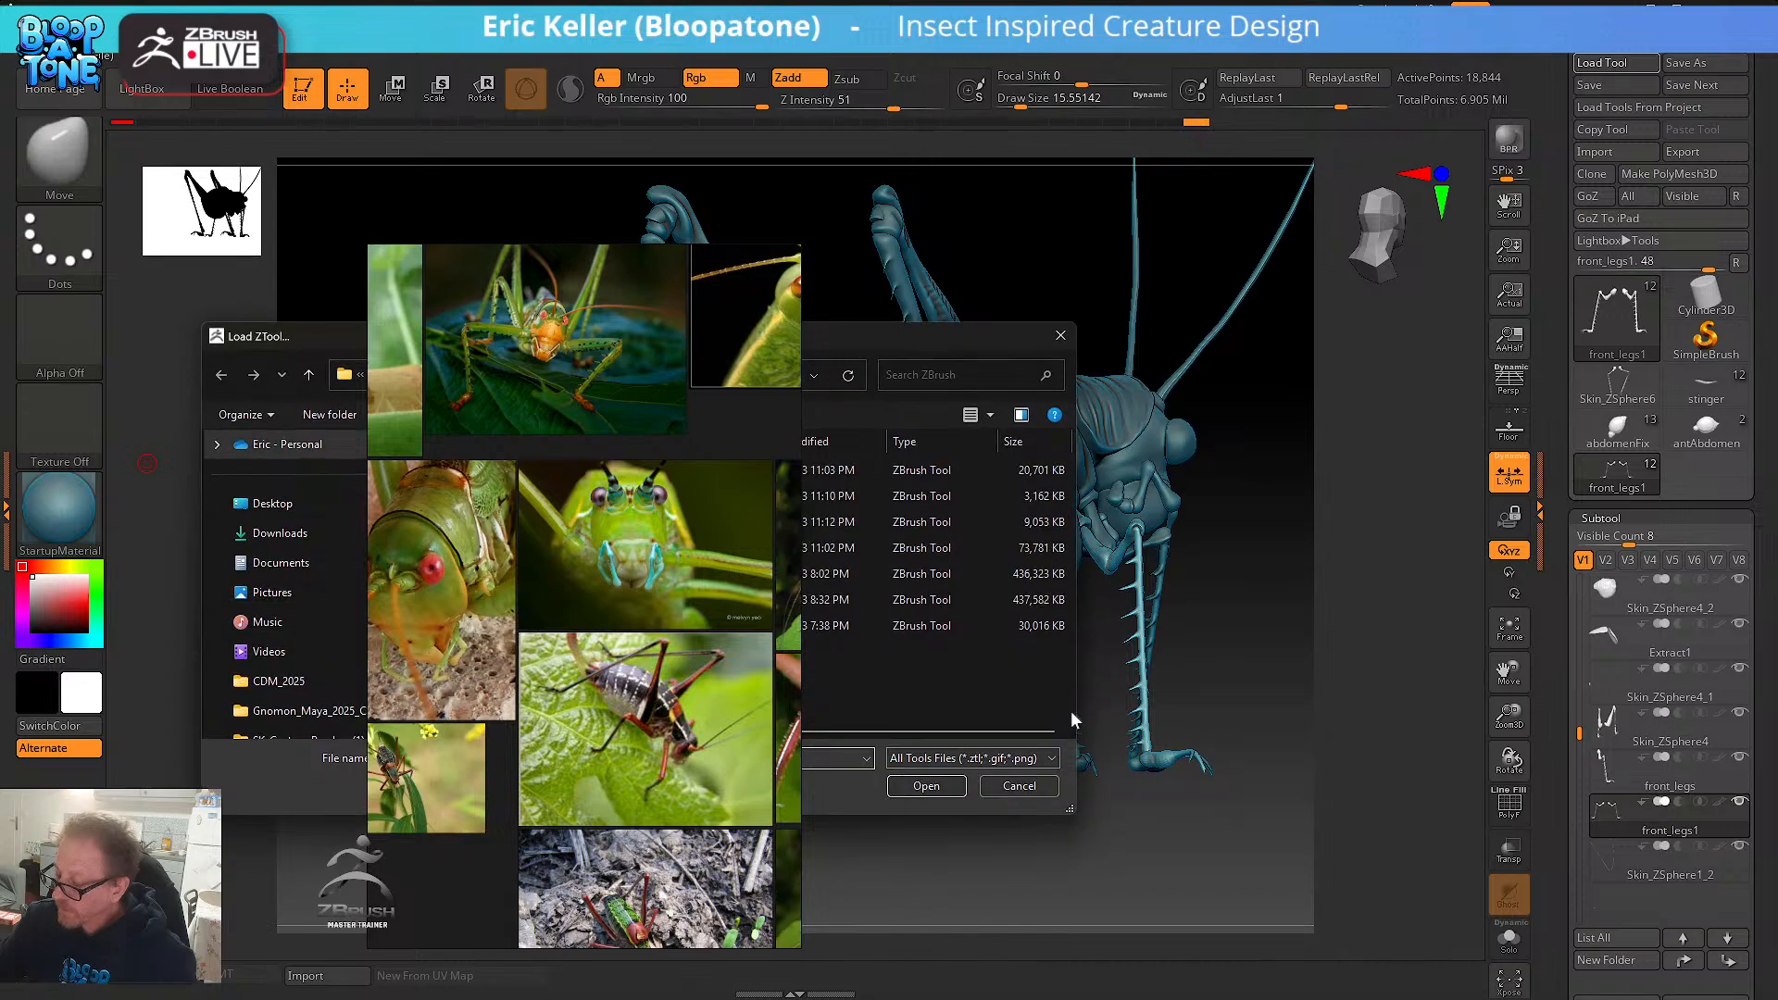
click(1018, 891)
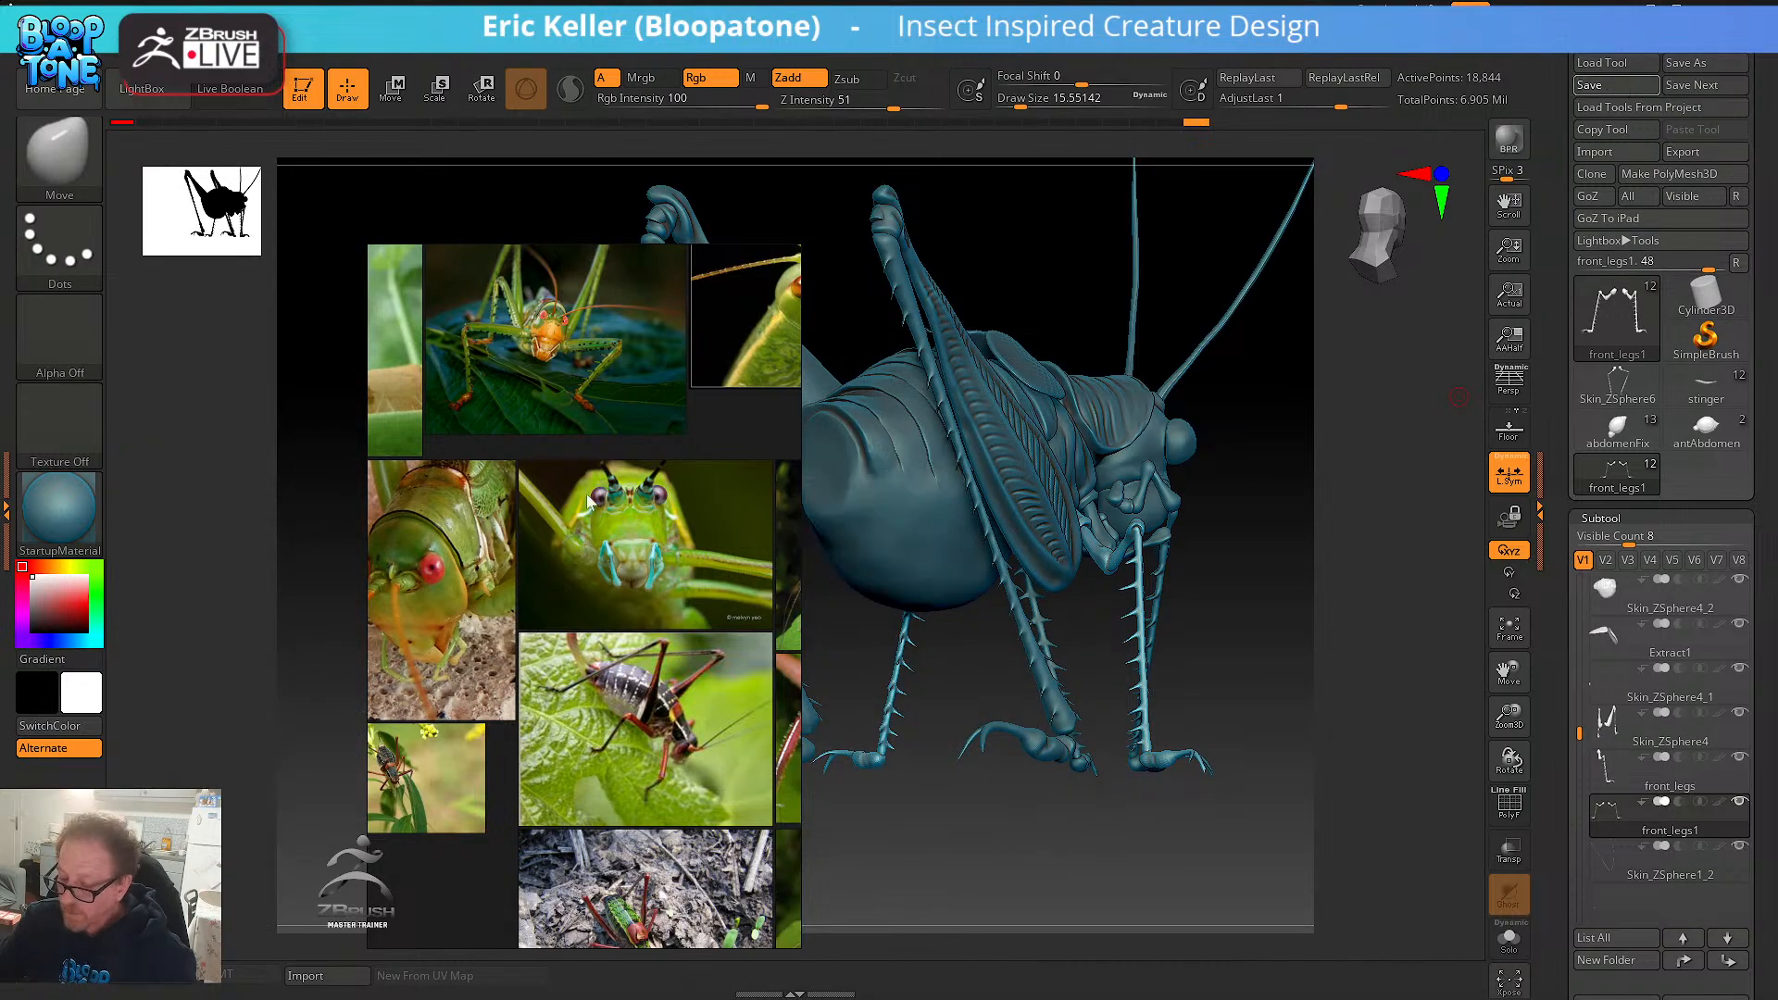
right_drag(619, 480, 0, 481)
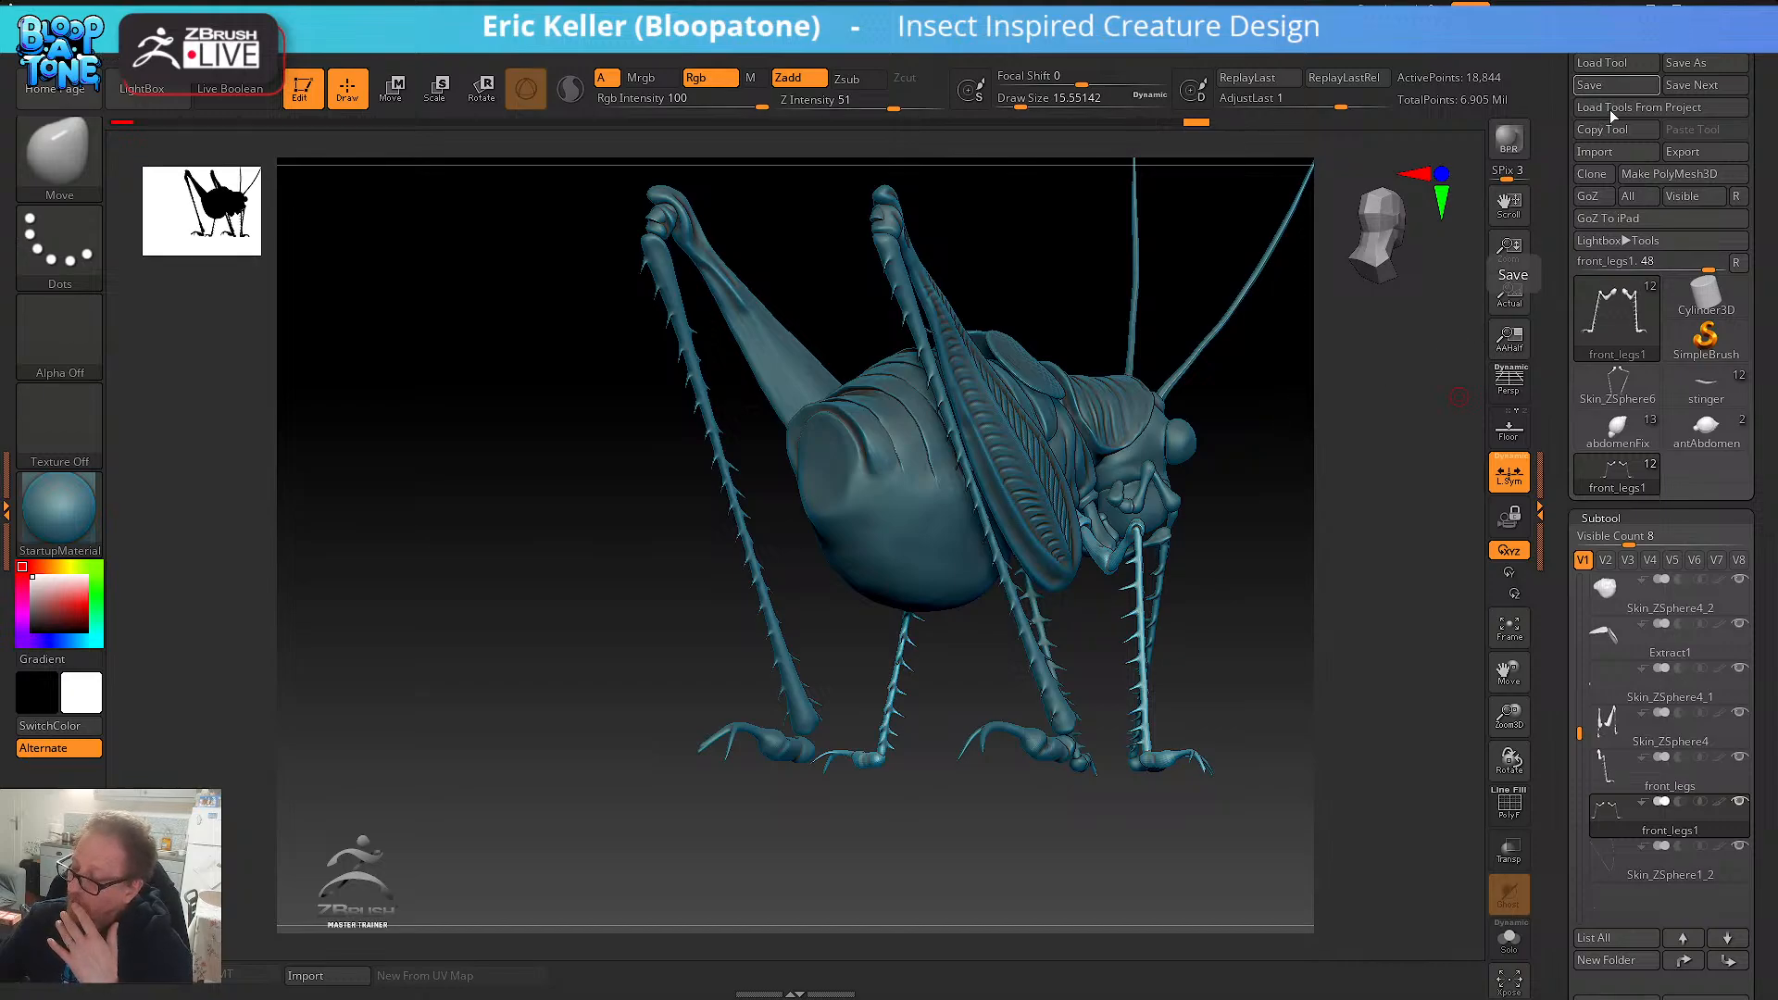
mouse_move(1218, 445)
mouse_down()
mouse_move(1302, 460)
mouse_move(1250, 435)
mouse_up()
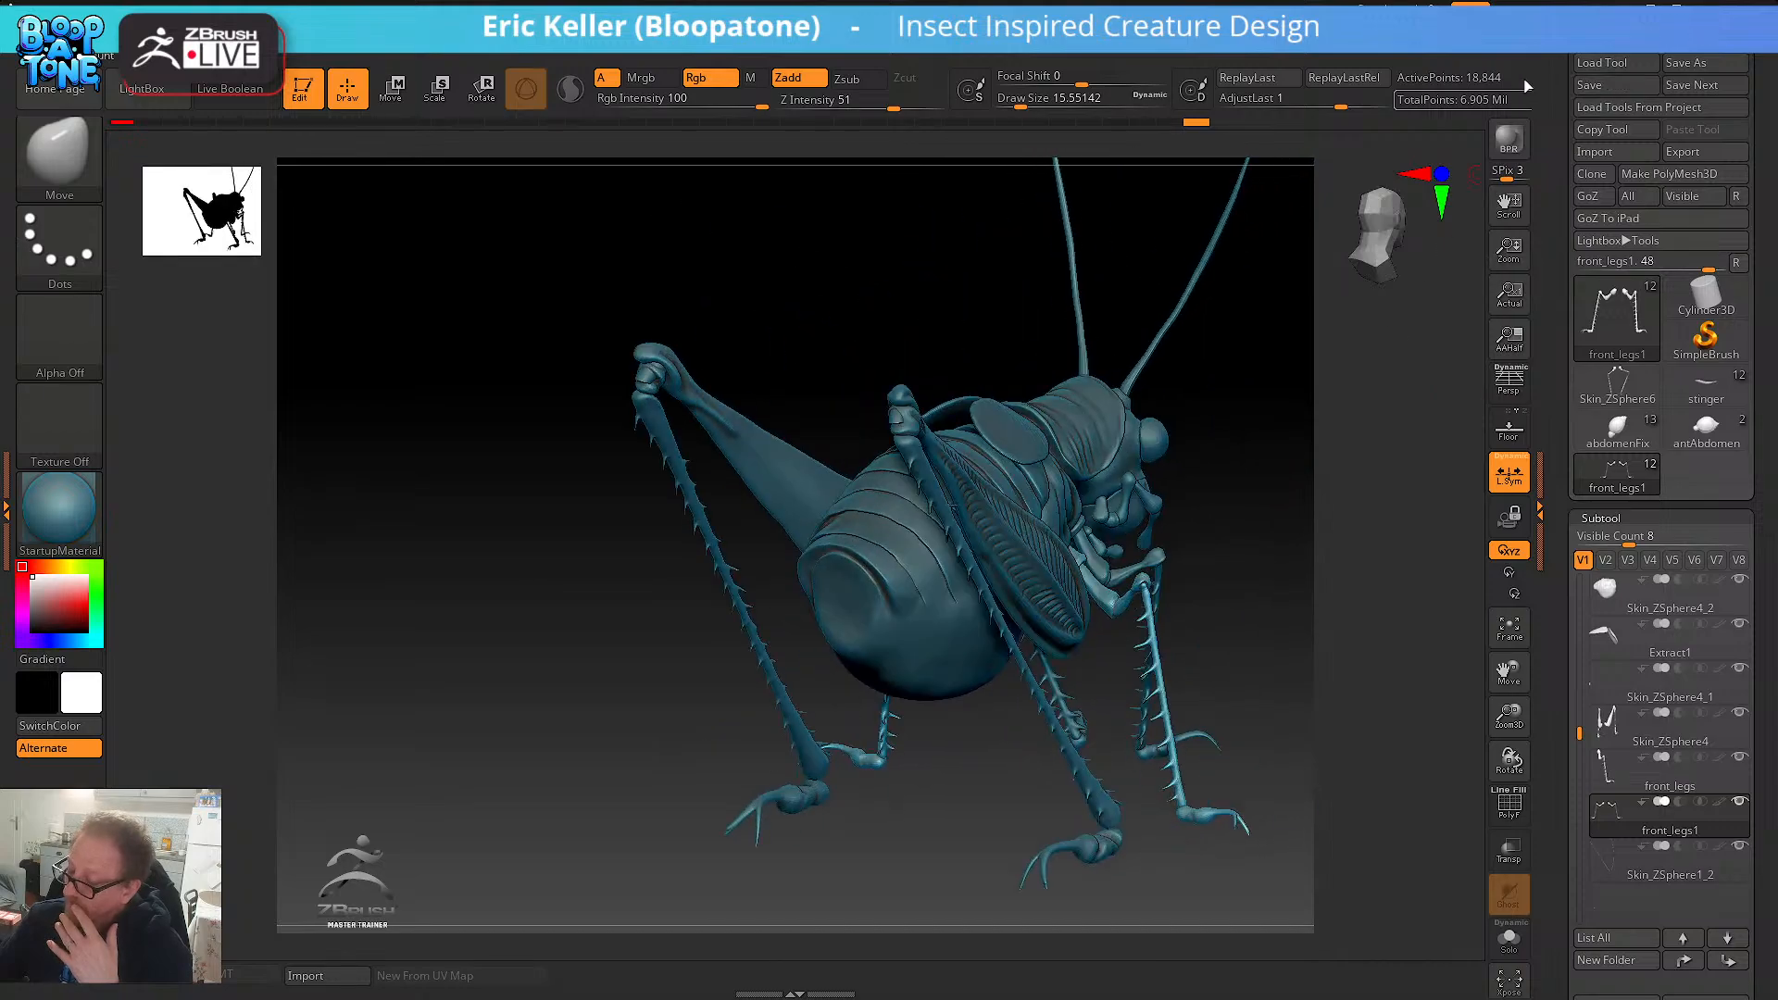
click(1613, 71)
drag(774, 350, 954, 345)
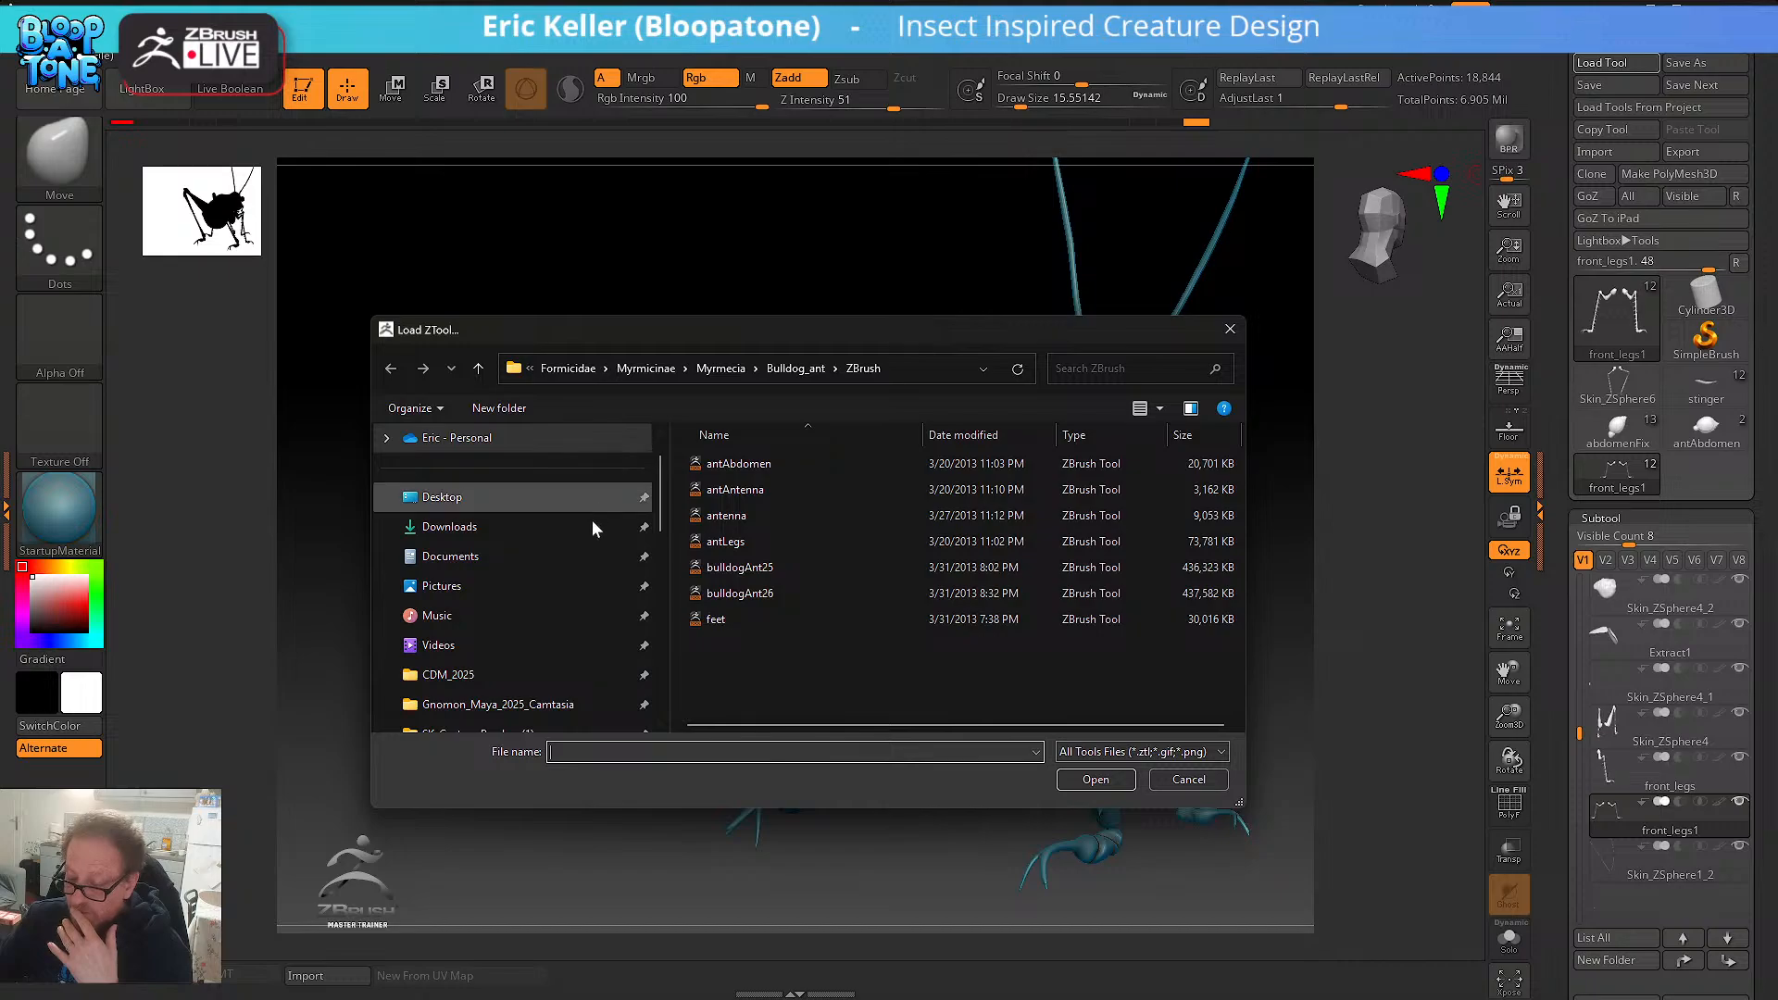
drag(774, 330, 0, 205)
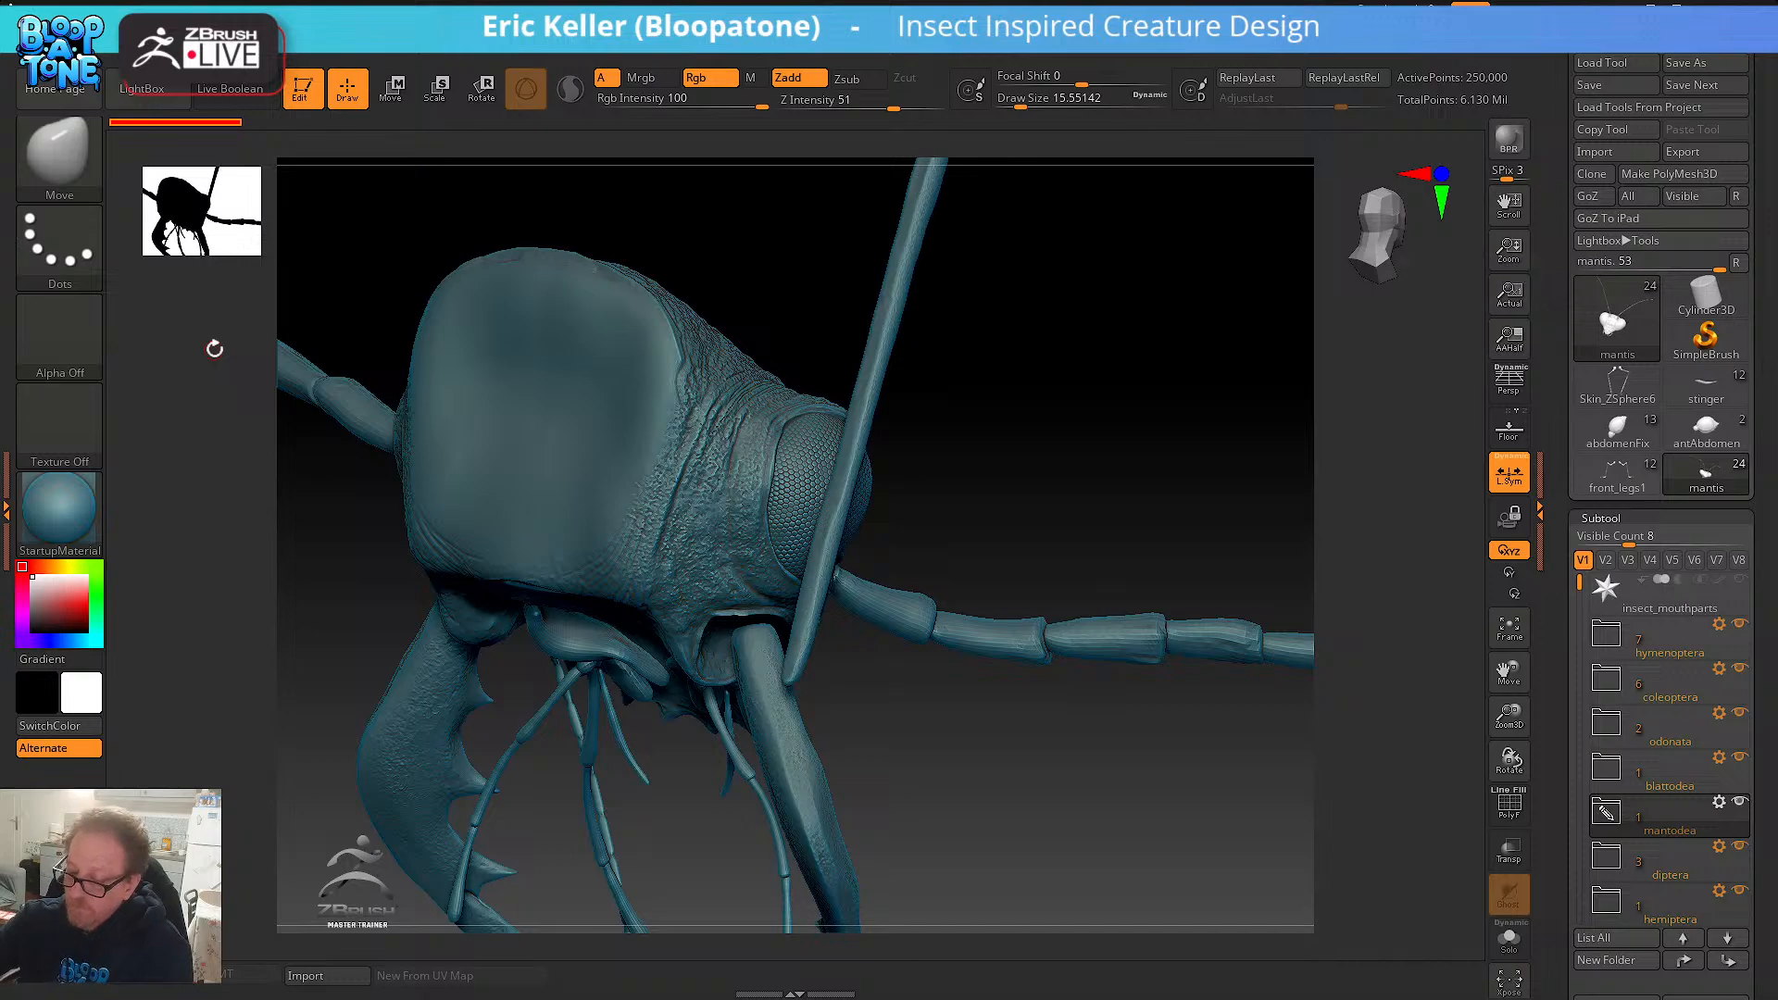
- Examine the full collection of insect heads from the front and survey the upper rows up close
mouse_move(972, 343)
mouse_down()
mouse_move(1036, 580)
mouse_move(886, 488)
mouse_move(327, 425)
mouse_move(343, 427)
mouse_up()
mouse_move(1122, 398)
mouse_down()
mouse_move(1131, 337)
mouse_move(1179, 385)
mouse_move(1024, 464)
mouse_up()
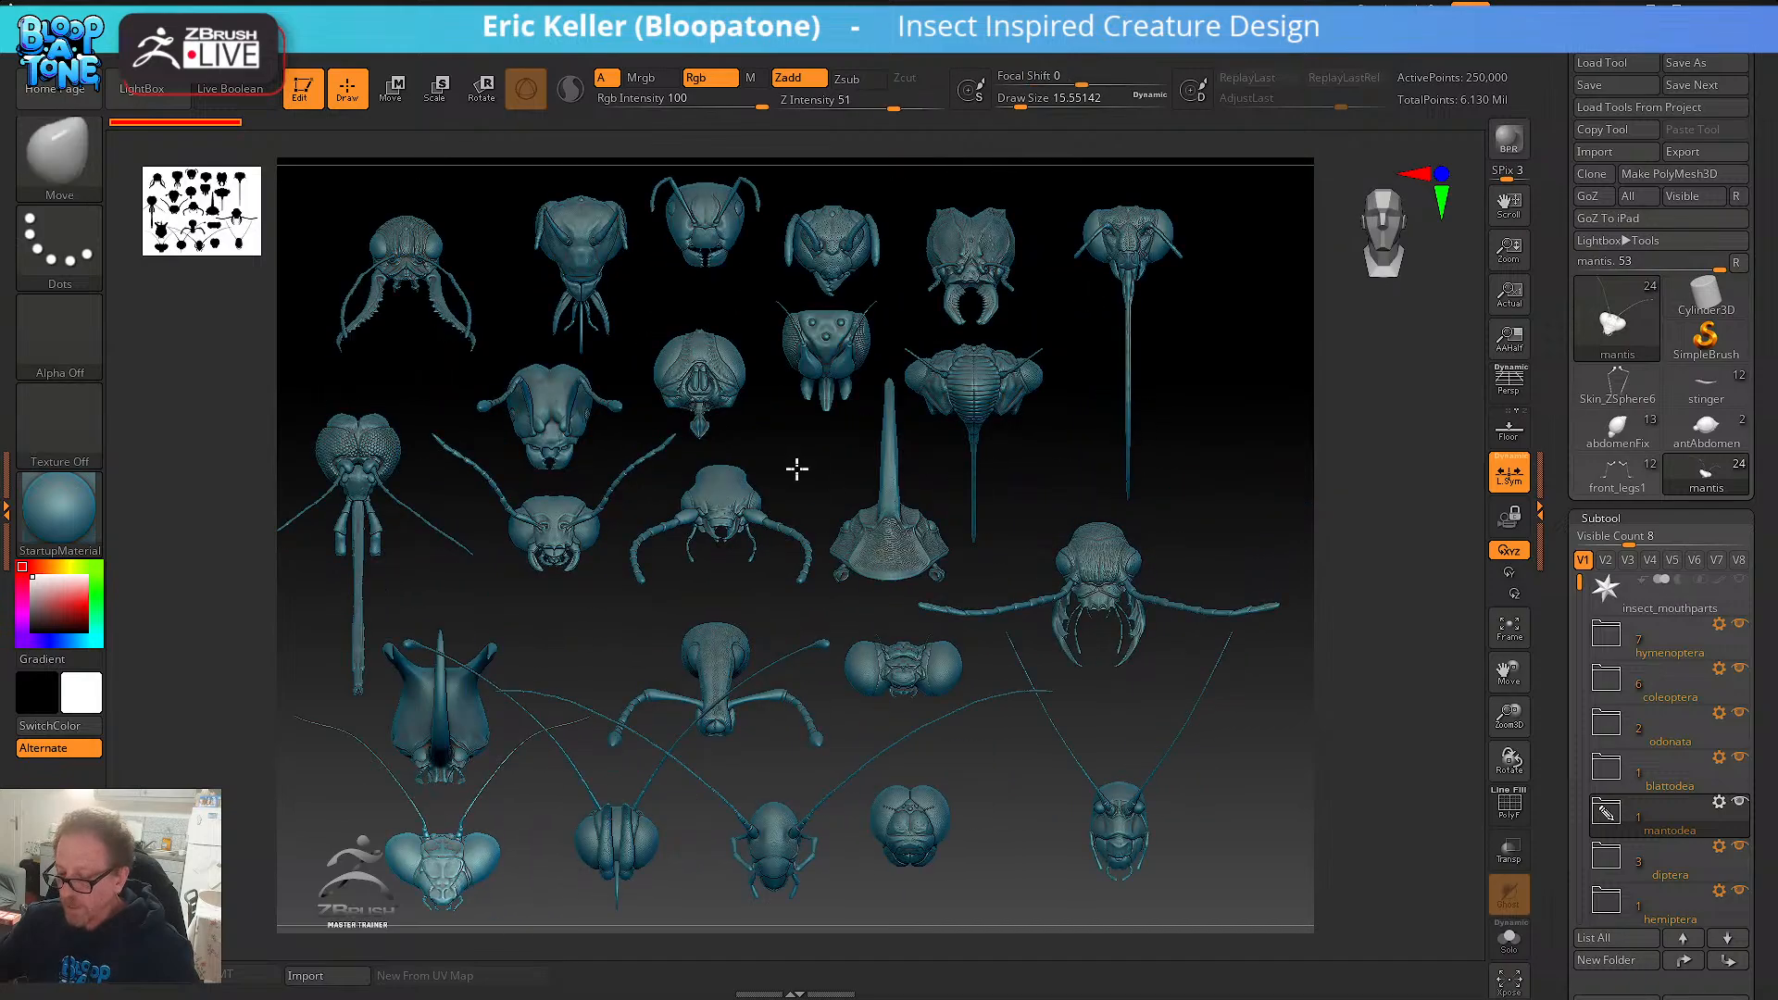
alt+drag(796, 469, 1098, 668)
alt+drag(803, 492, 969, 567)
alt+drag(690, 394, 1044, 839)
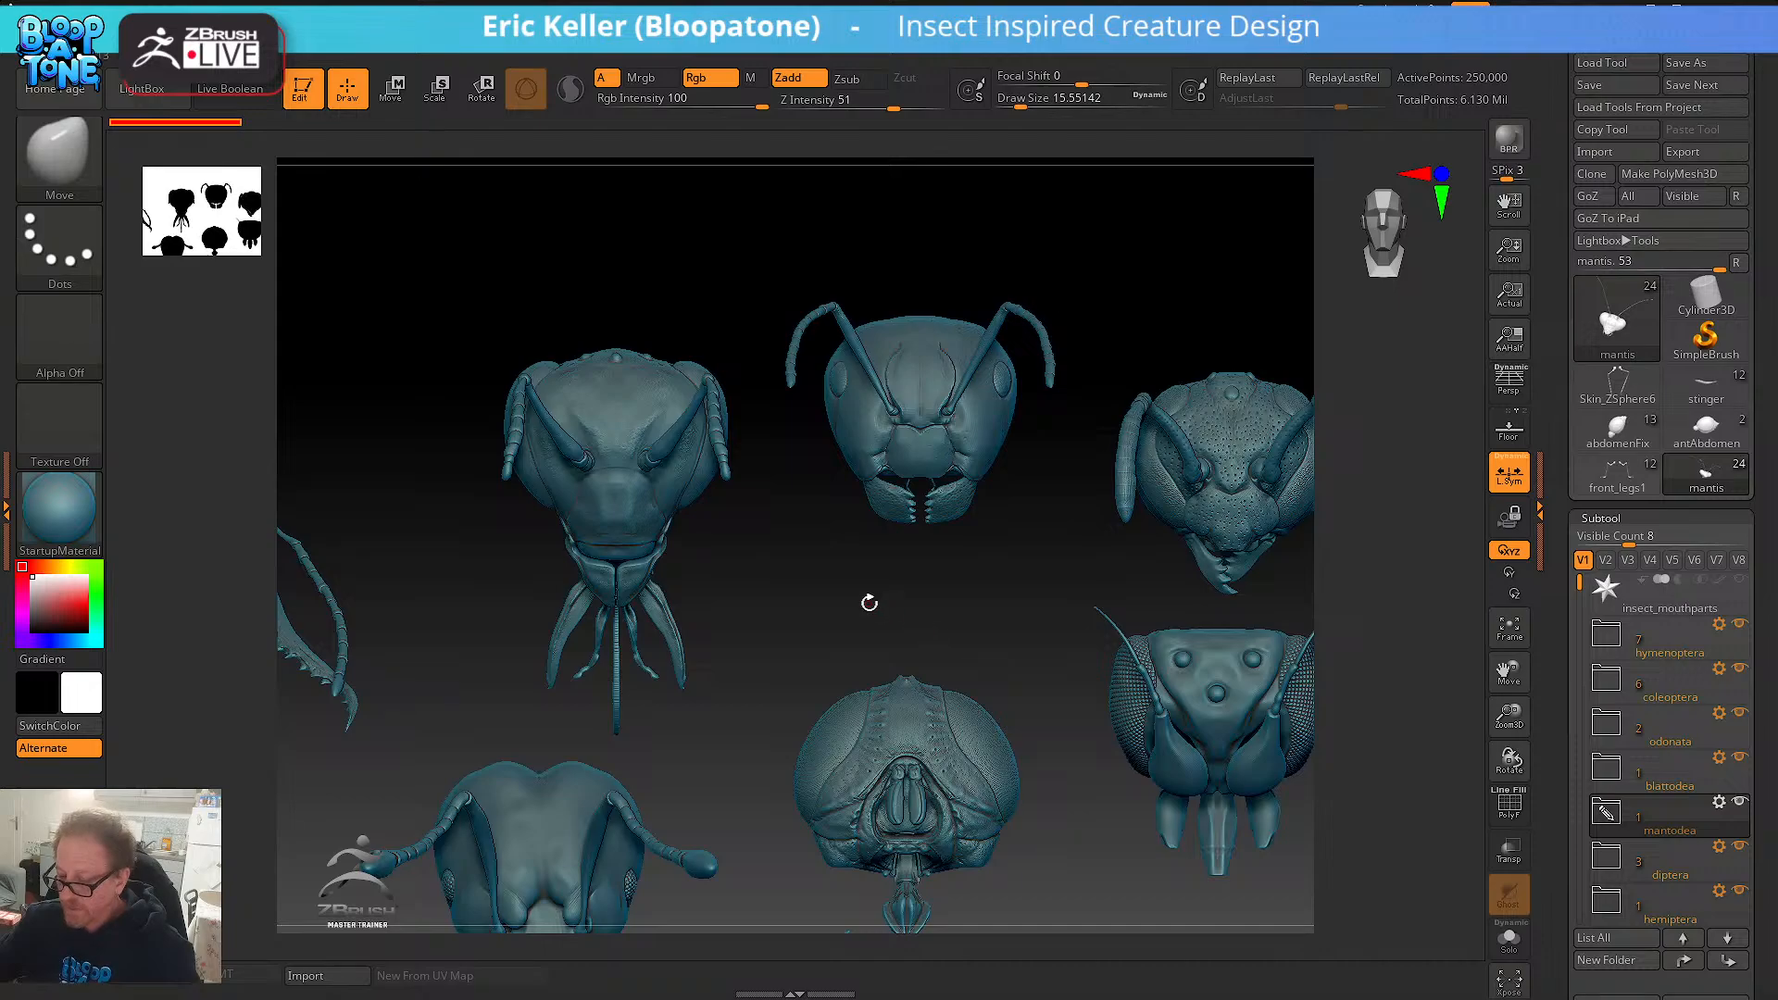
alt+drag(874, 603, 1250, 736)
alt+drag(616, 551, 814, 671)
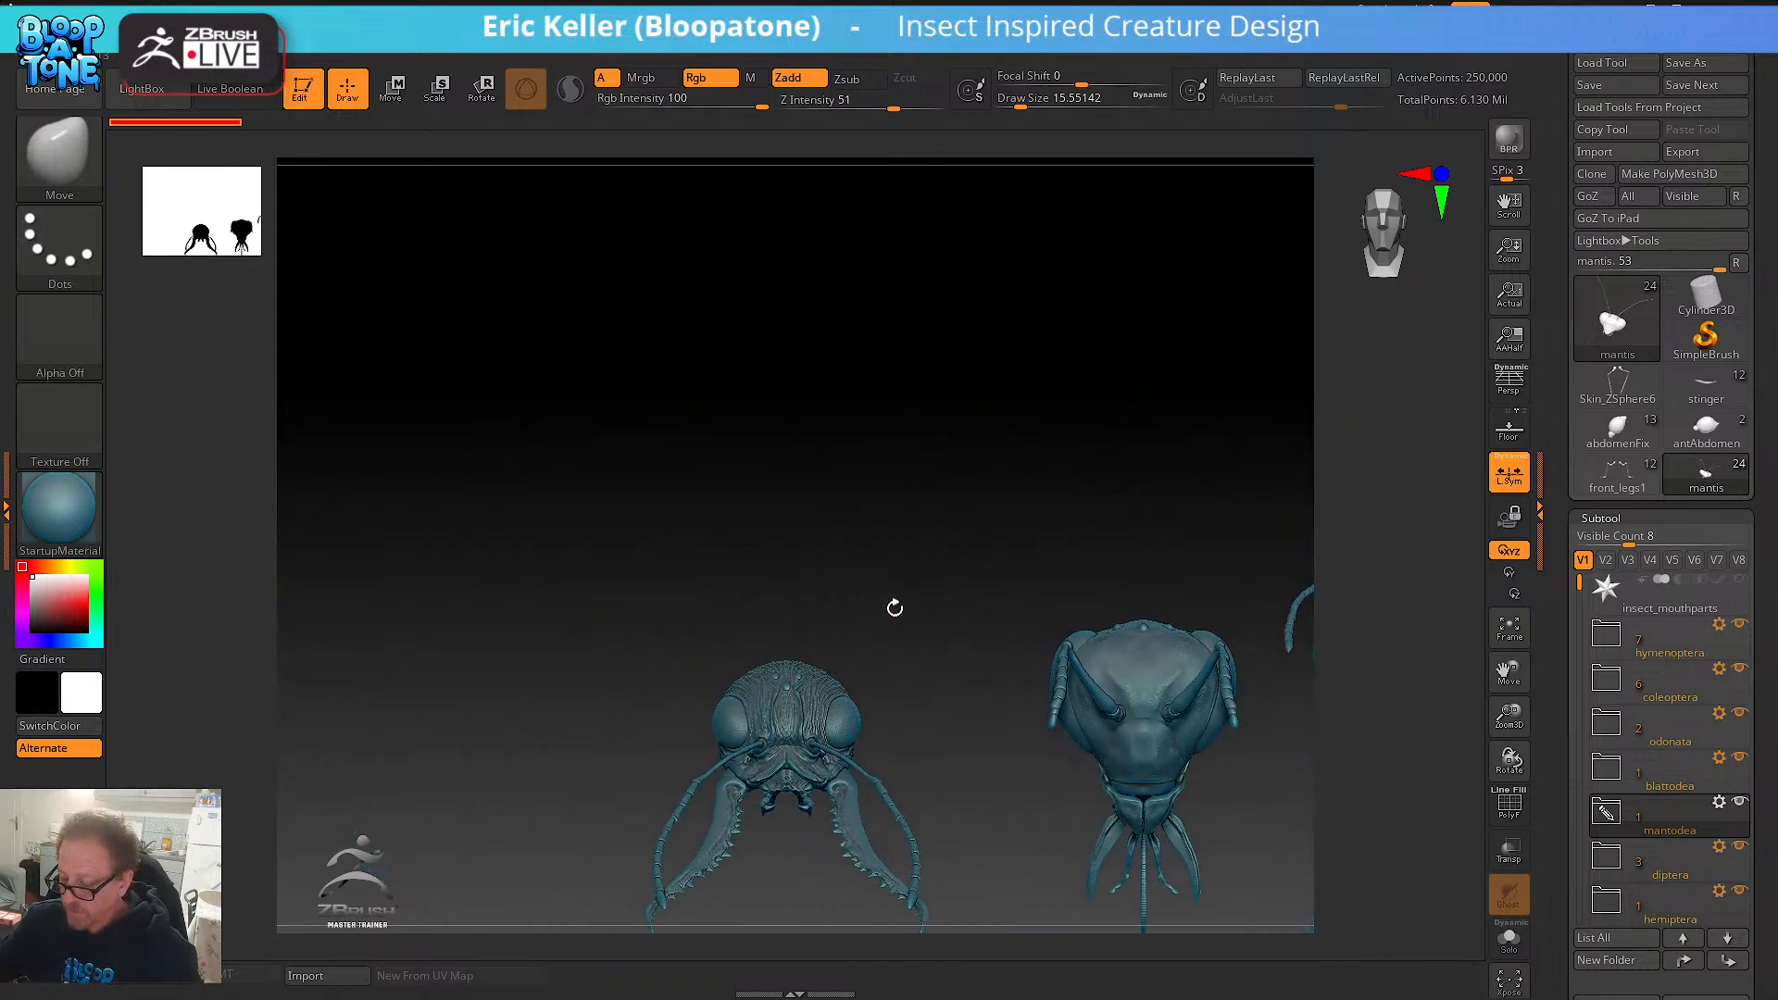
alt+drag(894, 607, 734, 457)
alt+drag(760, 526, 1237, 670)
- Select the bulldog ant head, view it at an angle, and compare it with the neighbouring head with long toothed jaws
alt+click(602, 595)
drag(774, 595, 821, 592)
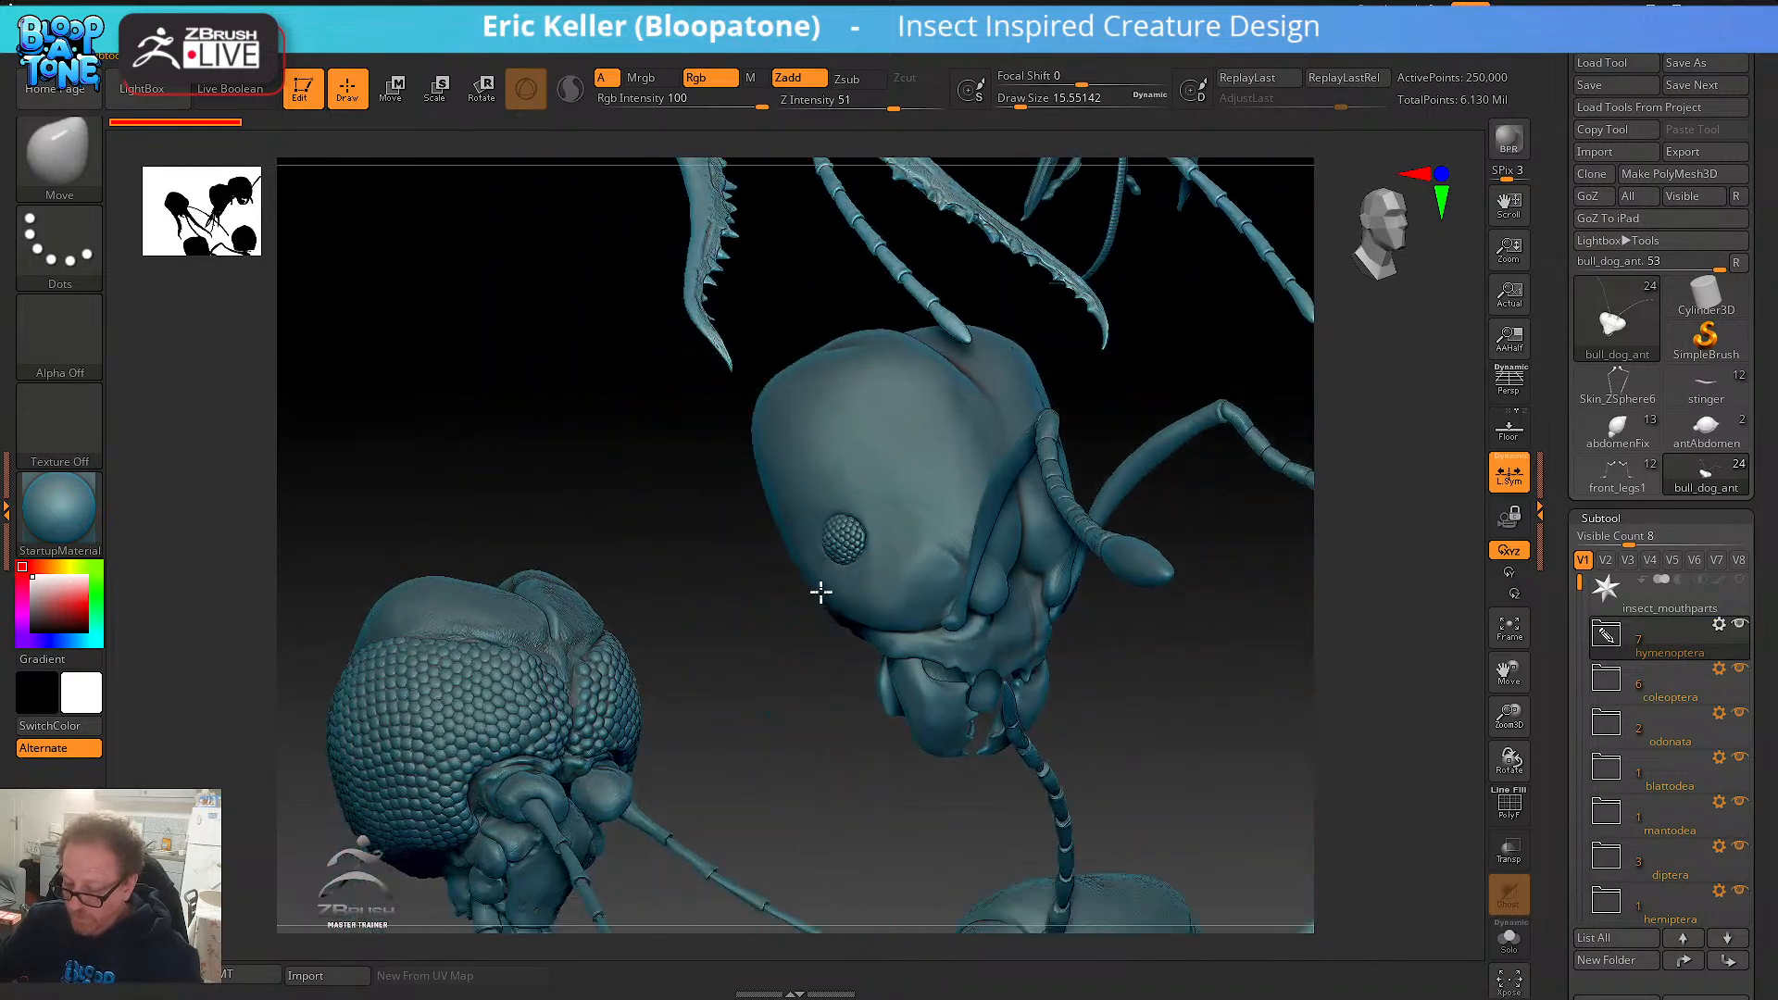
alt+drag(670, 512, 643, 767)
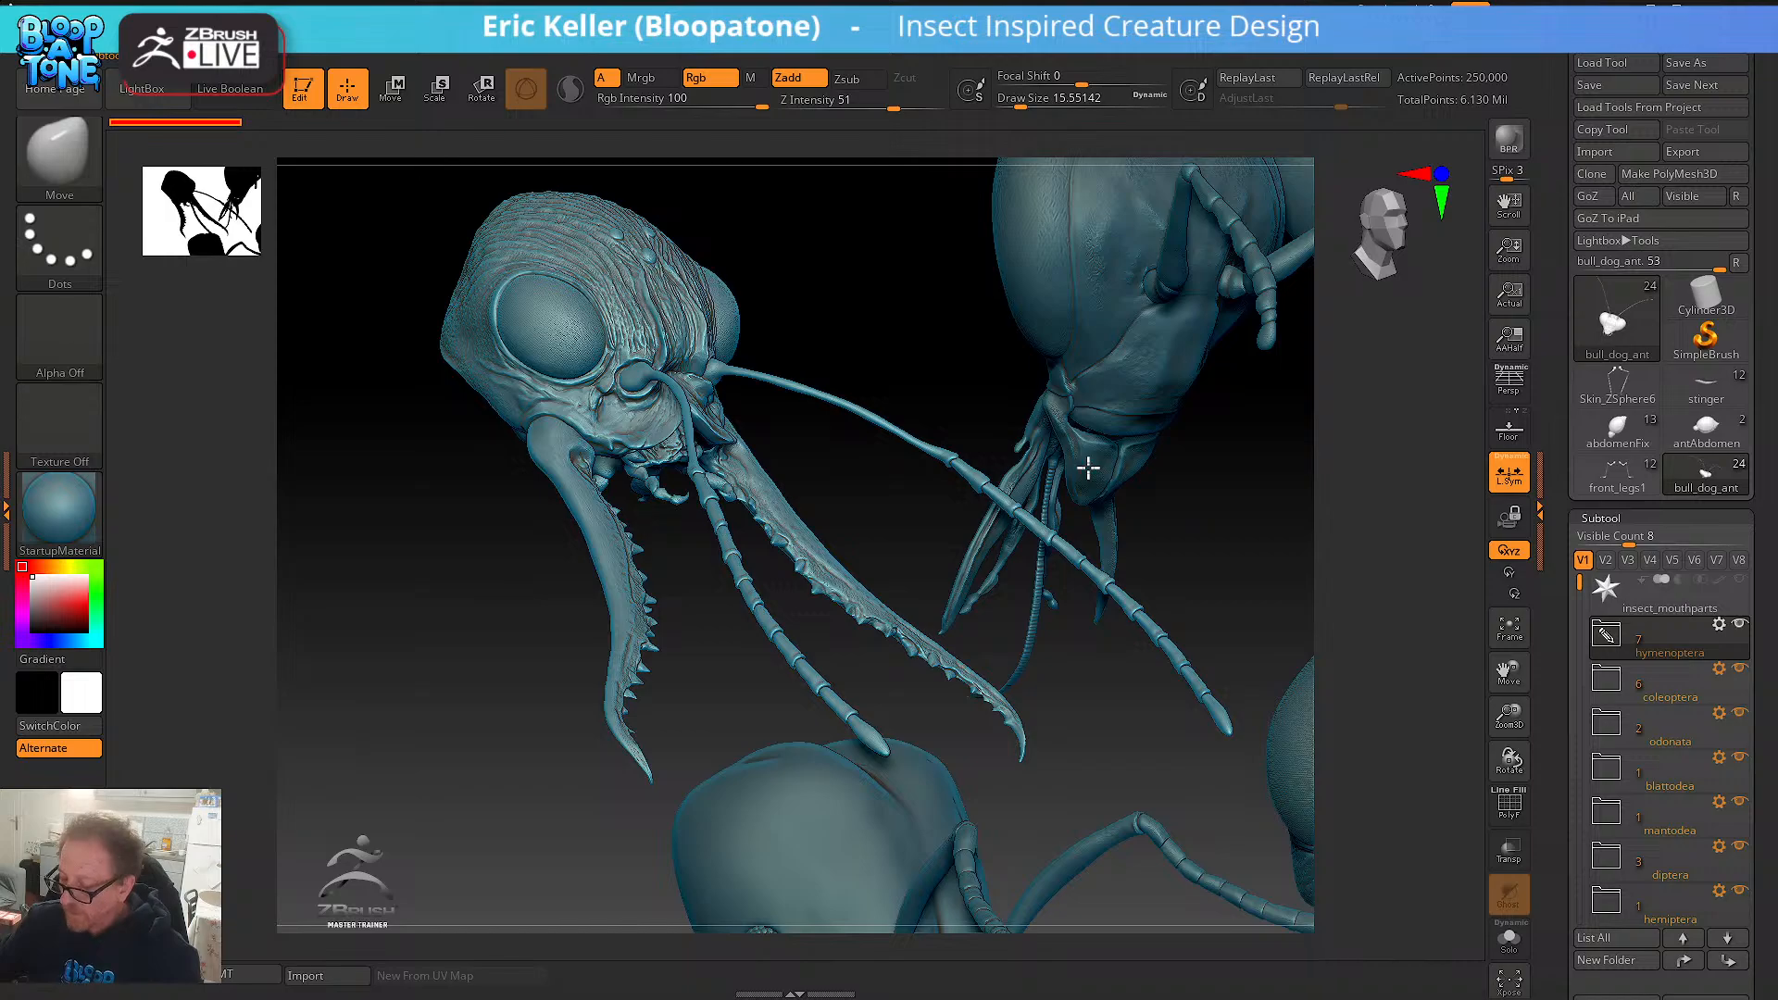
- Select the honey bee head and examine its long tongue and mouthparts from the front and from below
alt+click(1088, 468)
alt+drag(1236, 505, 934, 626)
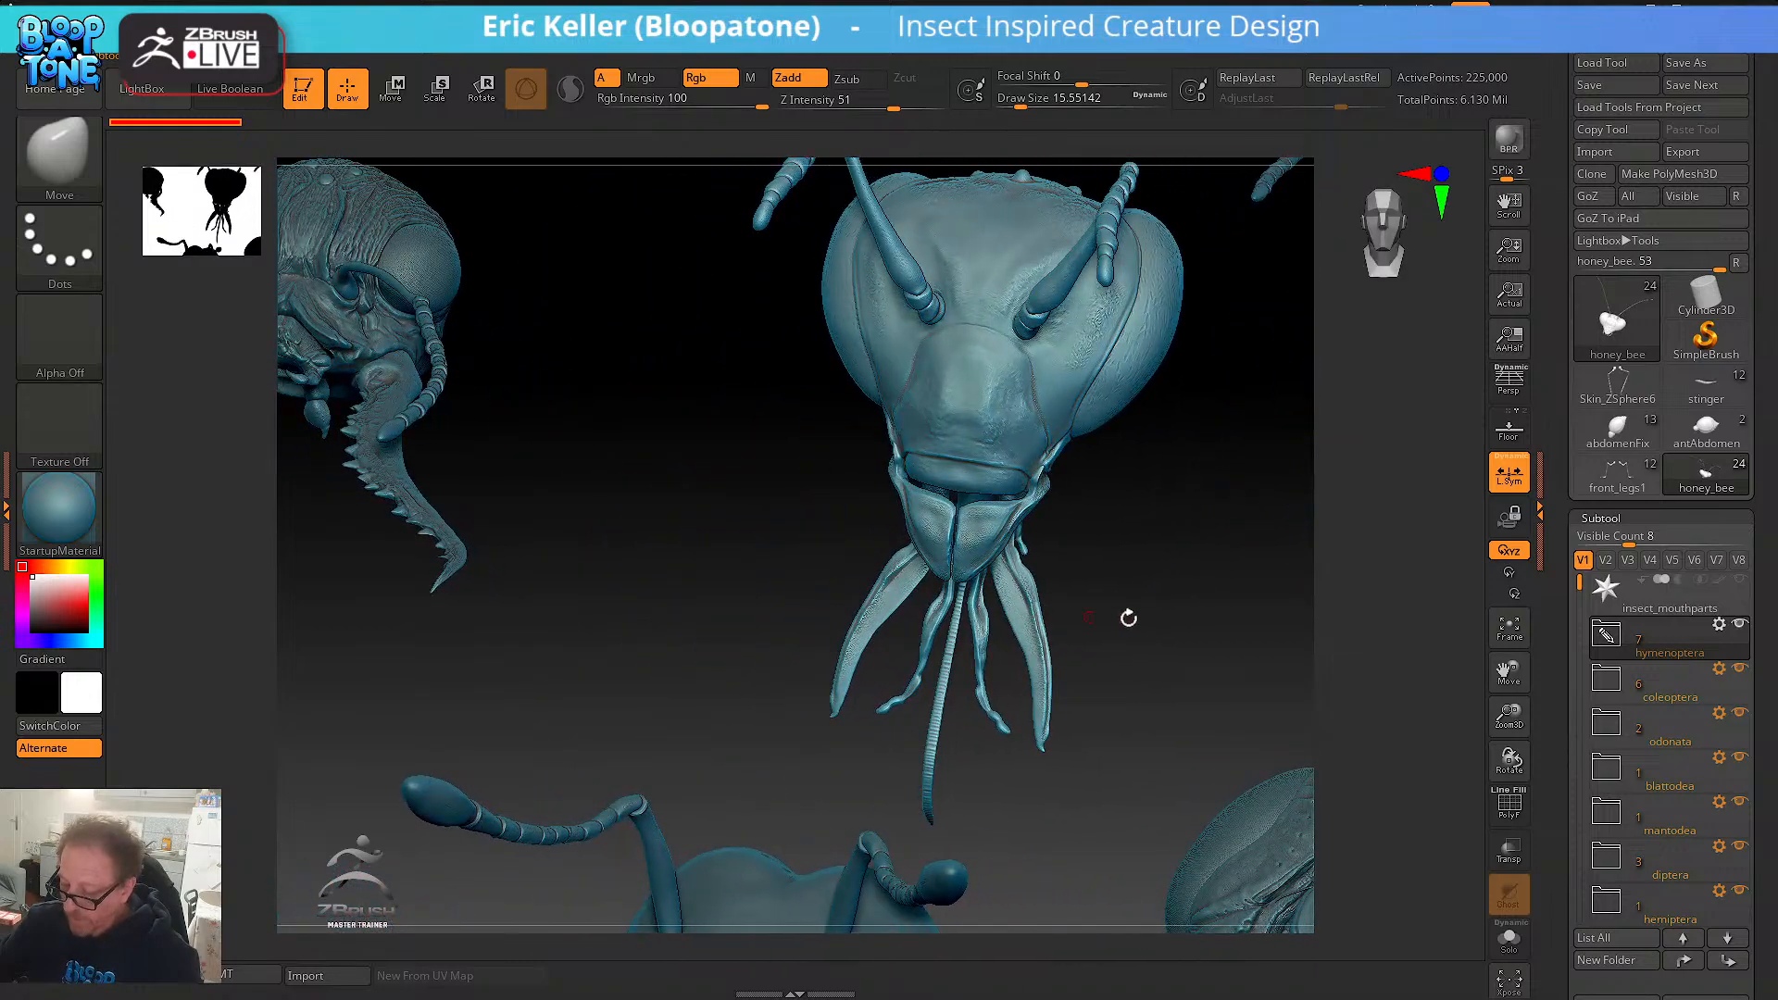
alt+drag(1128, 618, 882, 614)
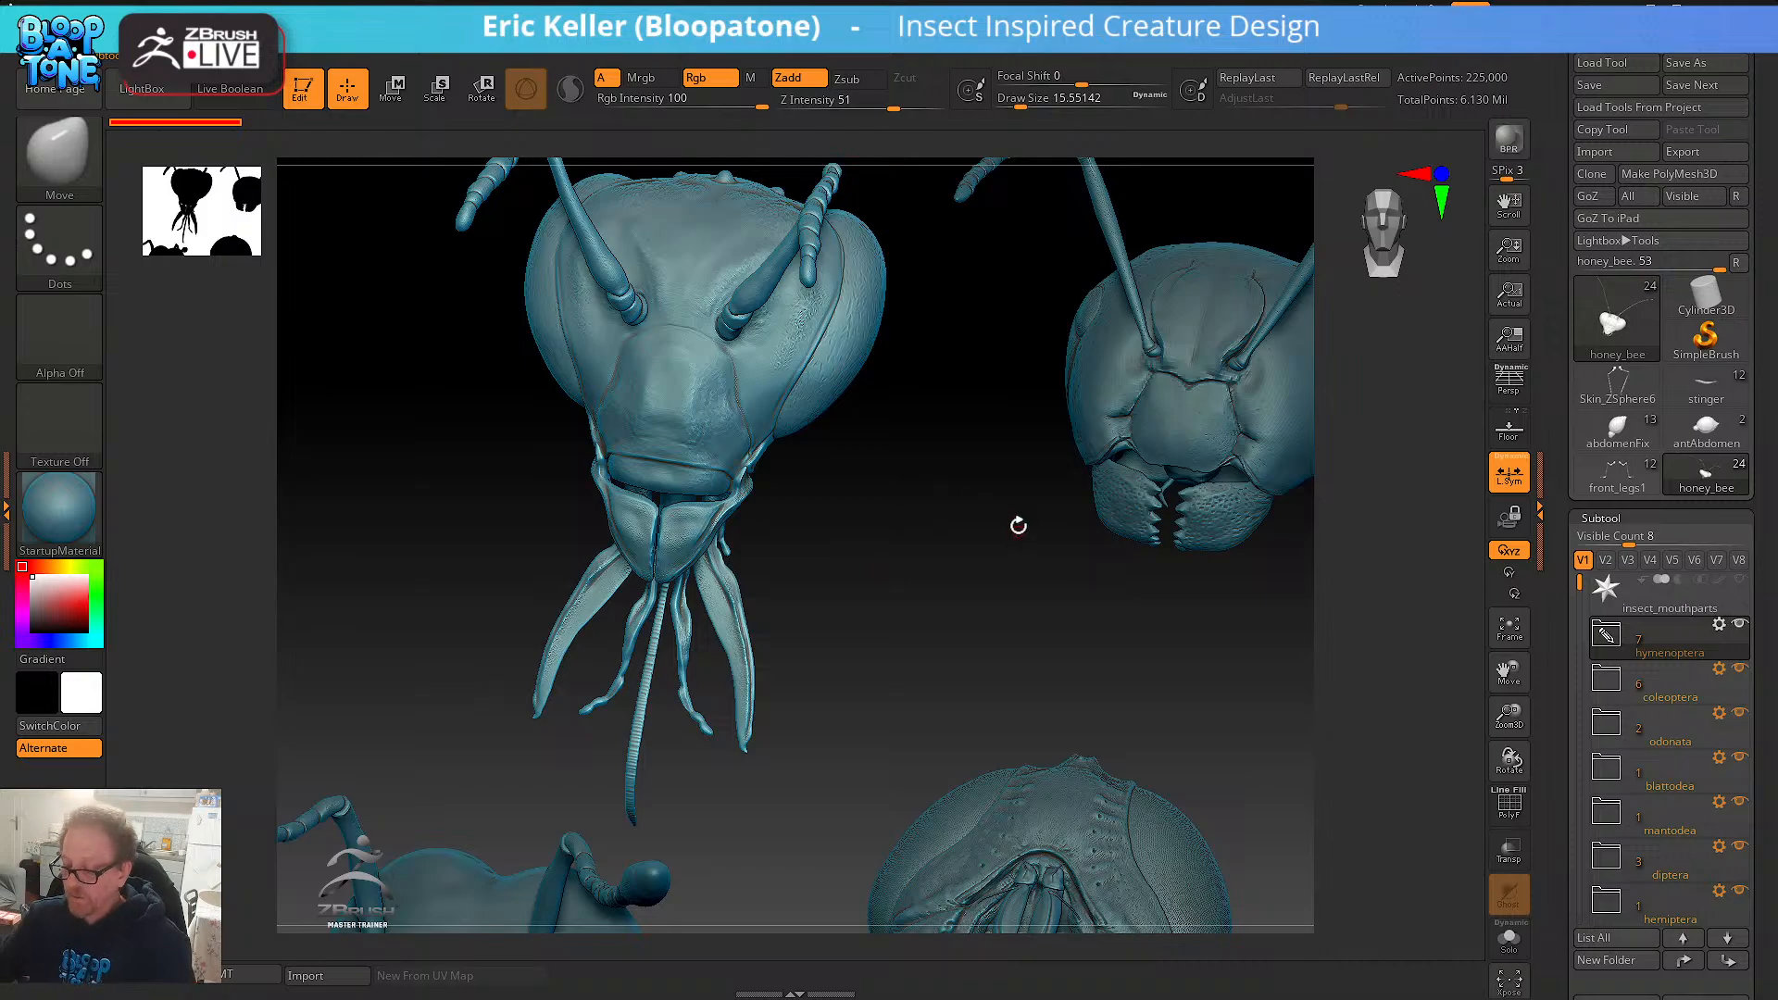
drag(1018, 525, 407, 649)
drag(513, 656, 567, 623)
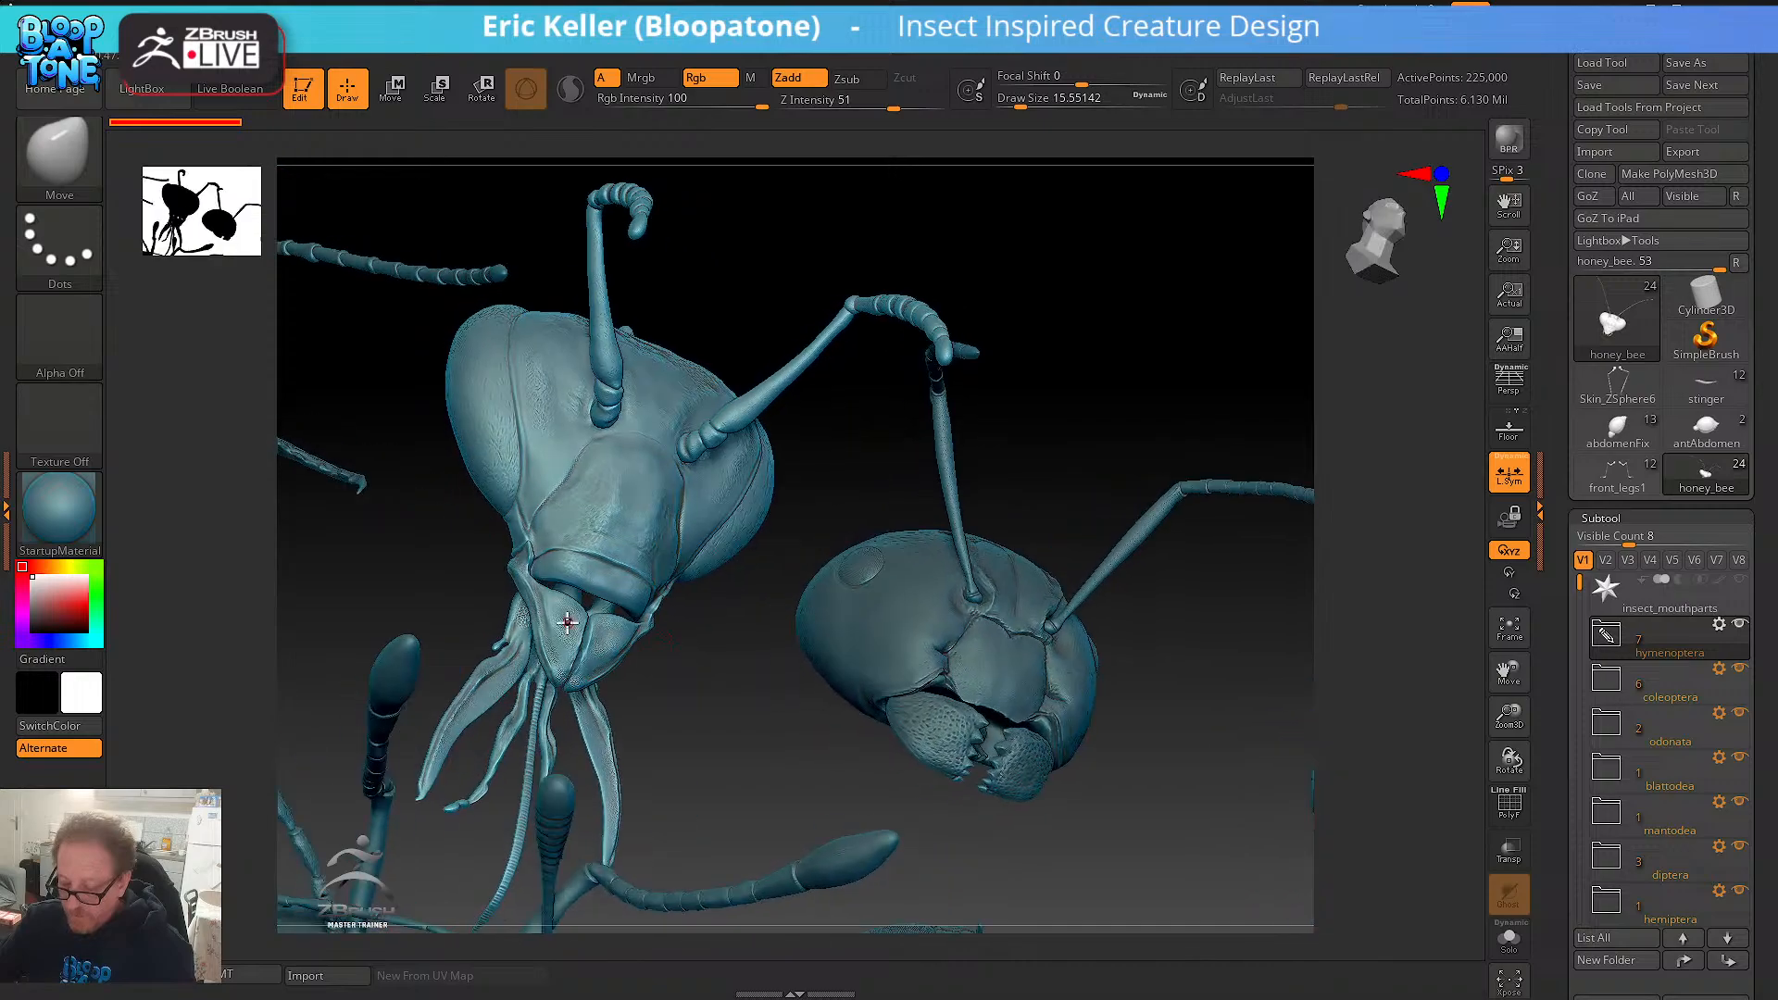
drag(658, 668, 852, 721)
- Select the carpenter ant head and examine its toothed mandibles up close
alt+click(871, 692)
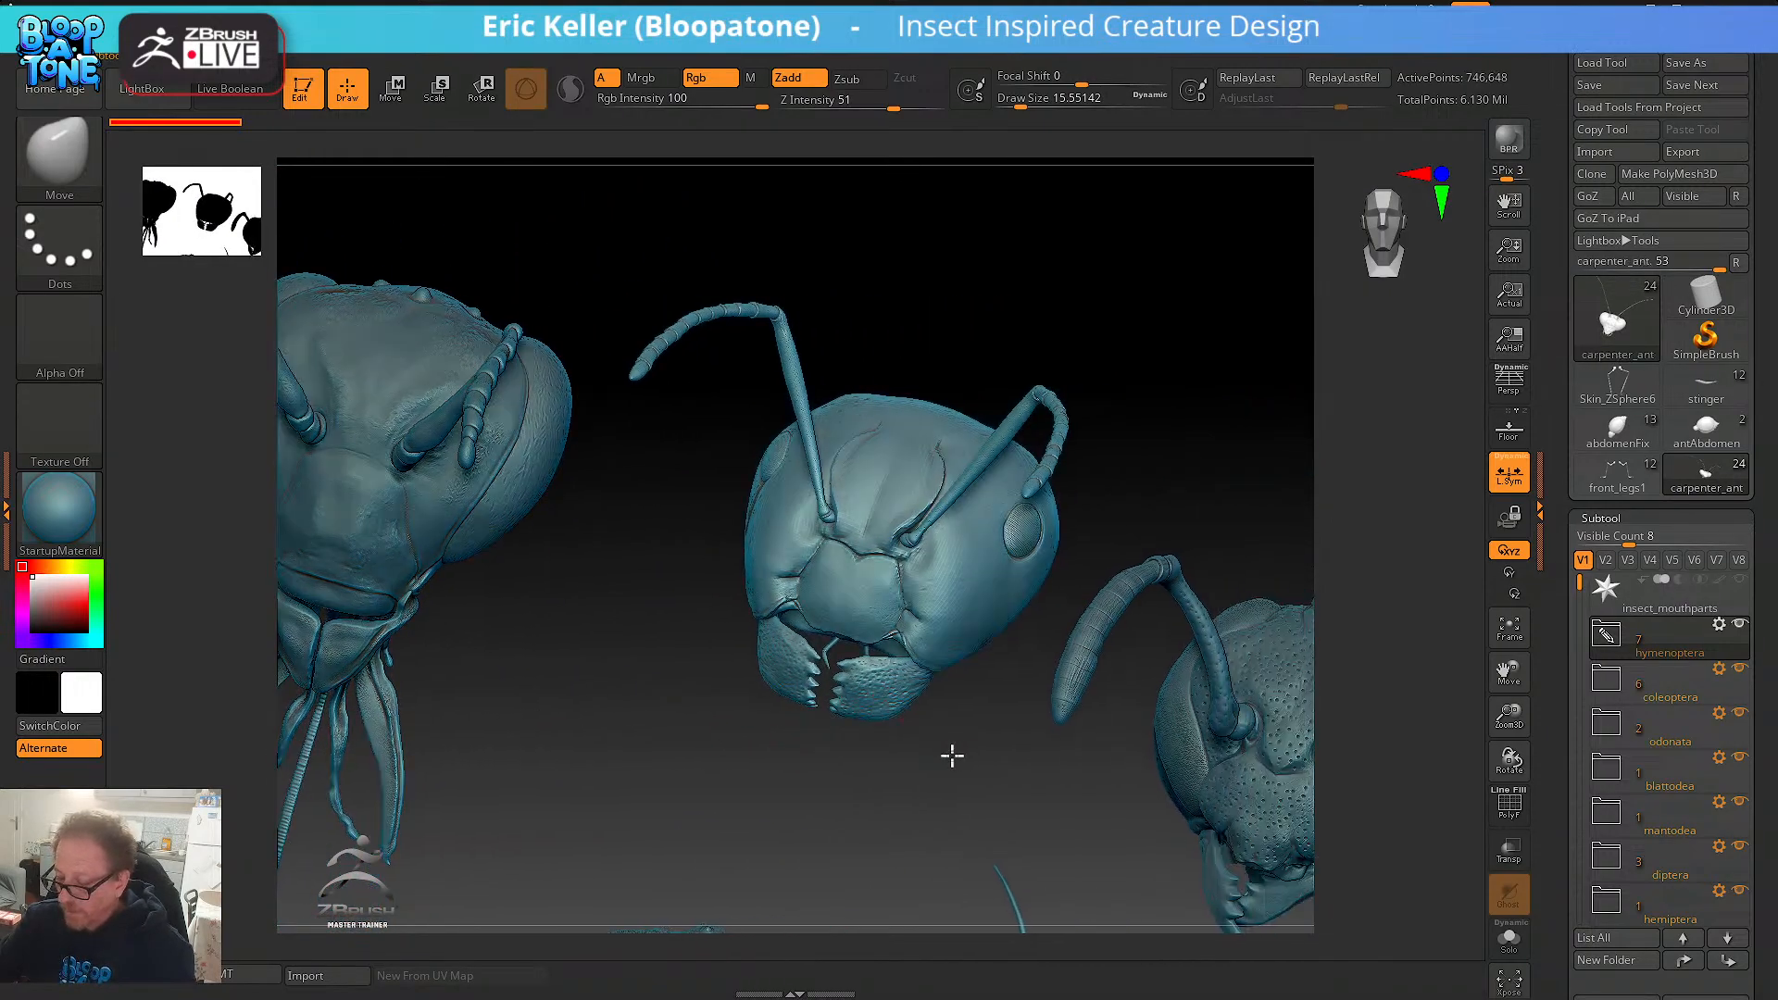
alt+drag(953, 753, 897, 755)
drag(797, 711, 884, 767)
alt+drag(759, 755, 519, 607)
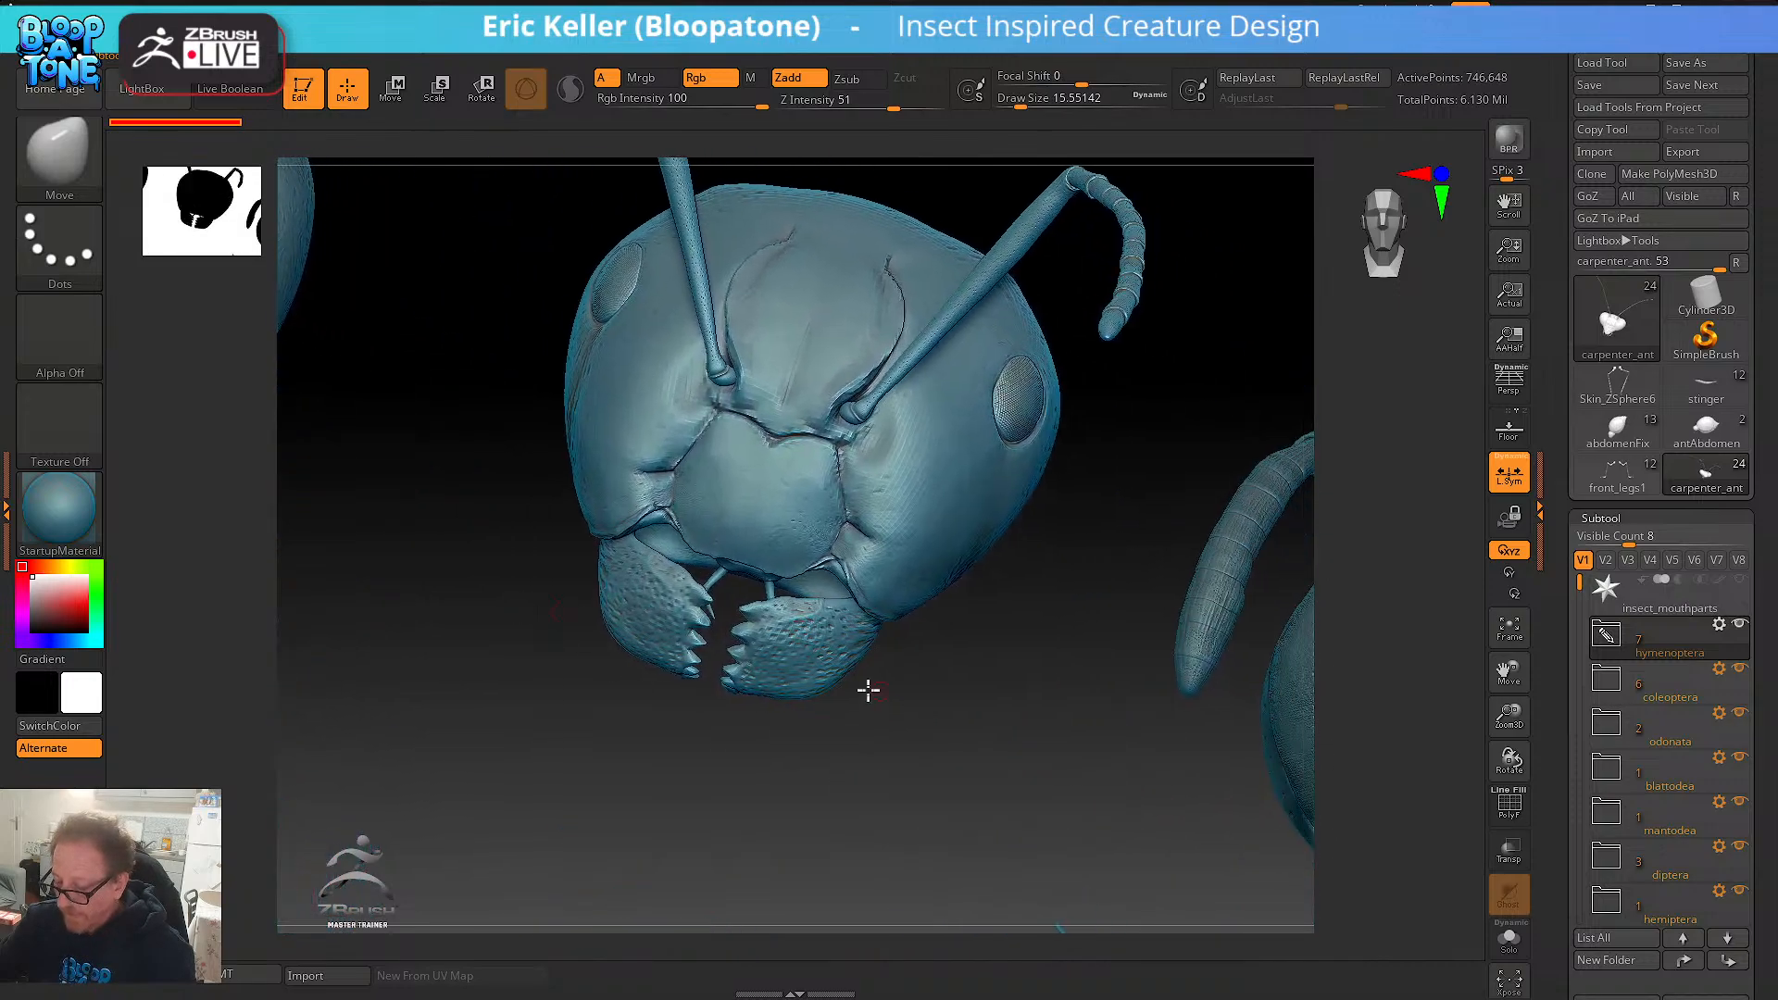
alt+drag(865, 686, 786, 656)
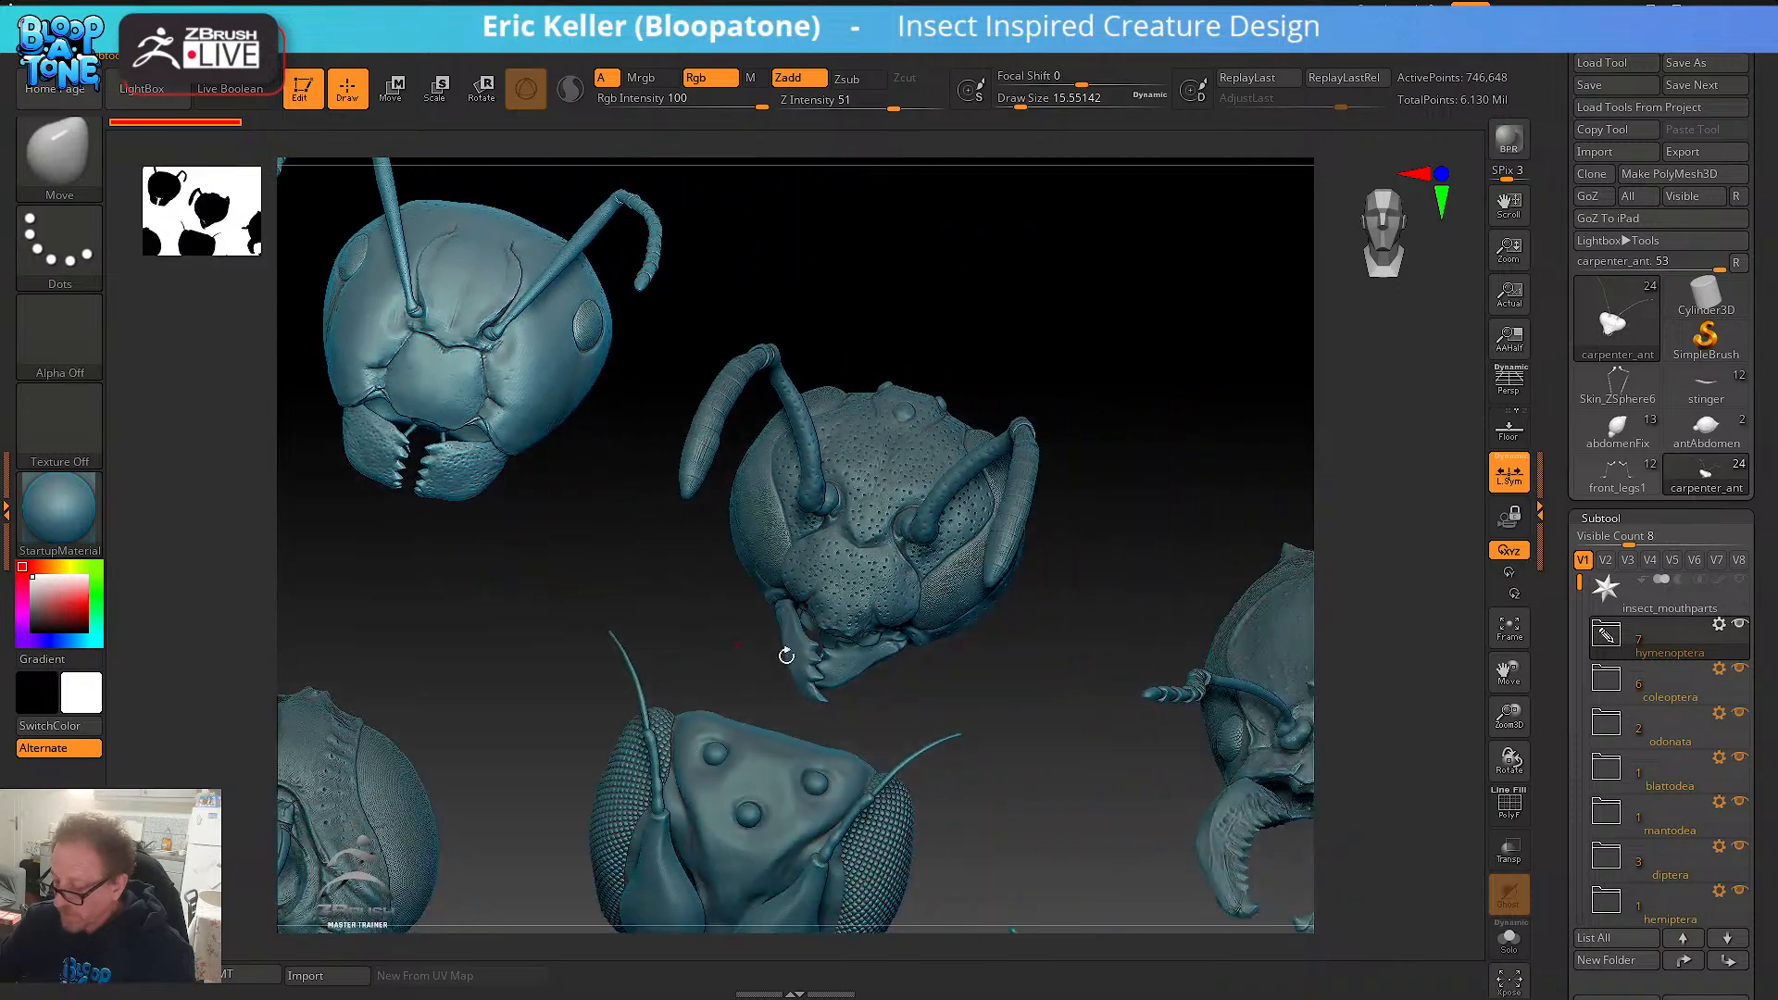
- Select the honey wasp head and the phorid fly head in turn and examine their mouthparts
alt+click(854, 660)
drag(964, 705, 889, 643)
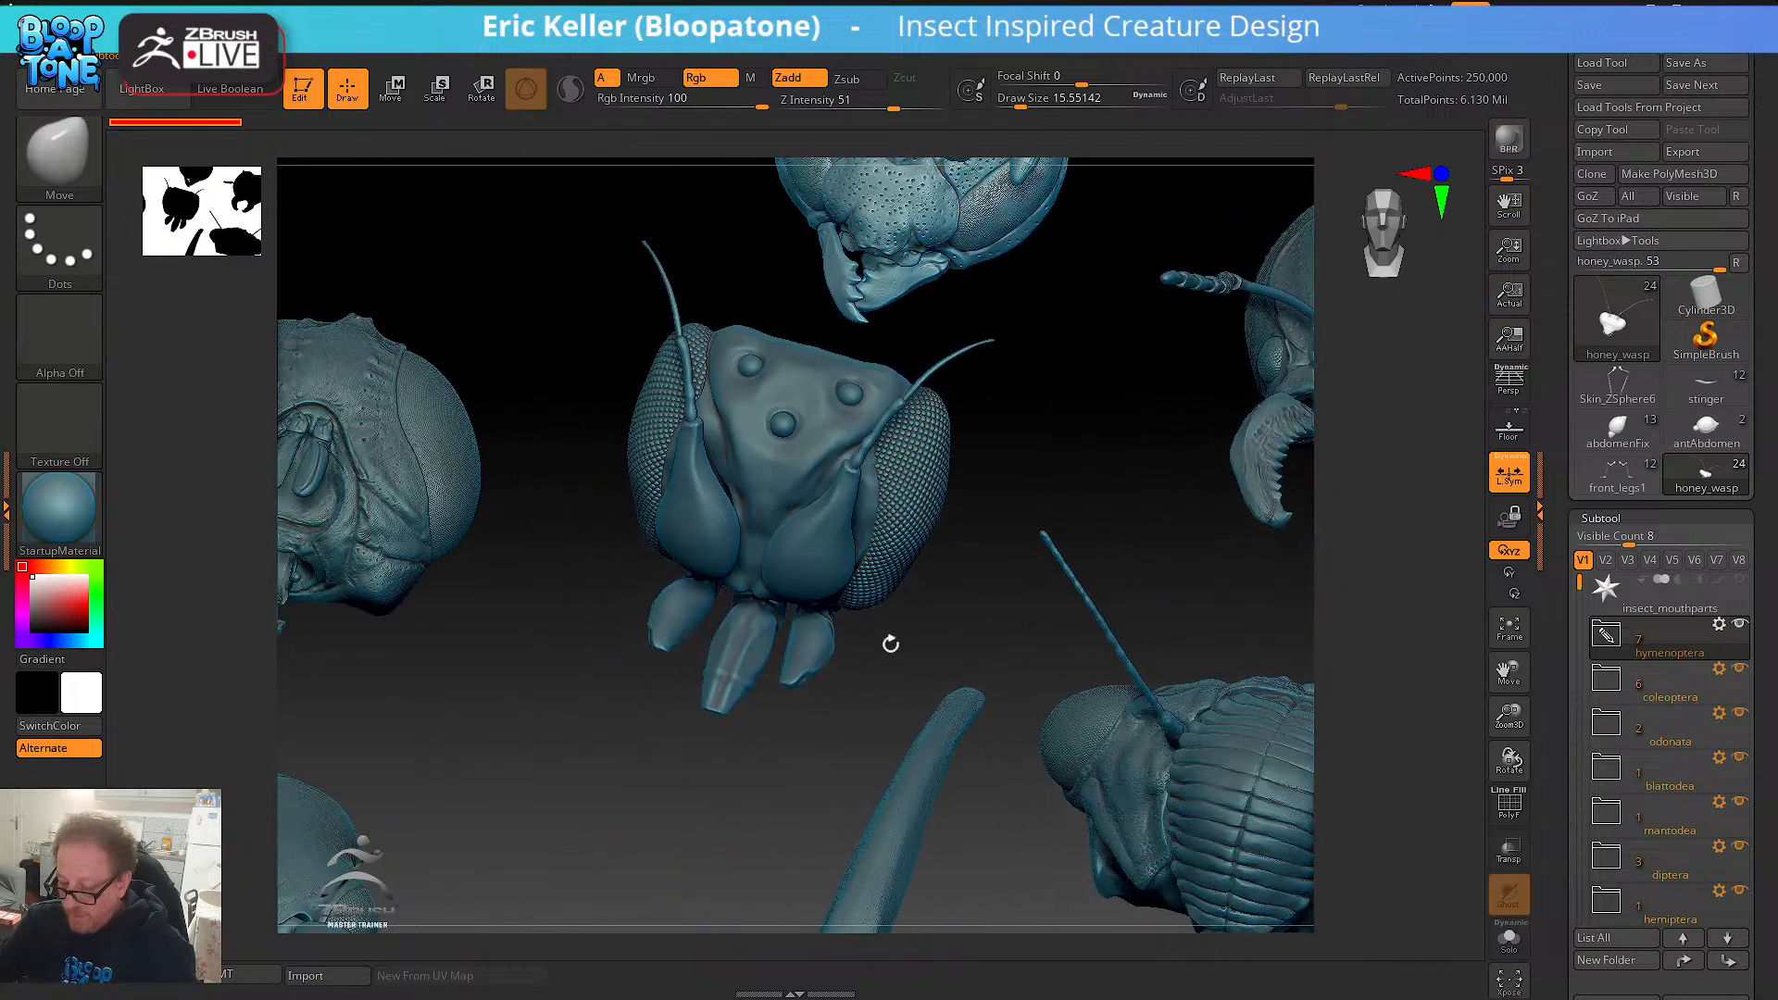
alt+click(787, 602)
alt+drag(805, 742, 518, 667)
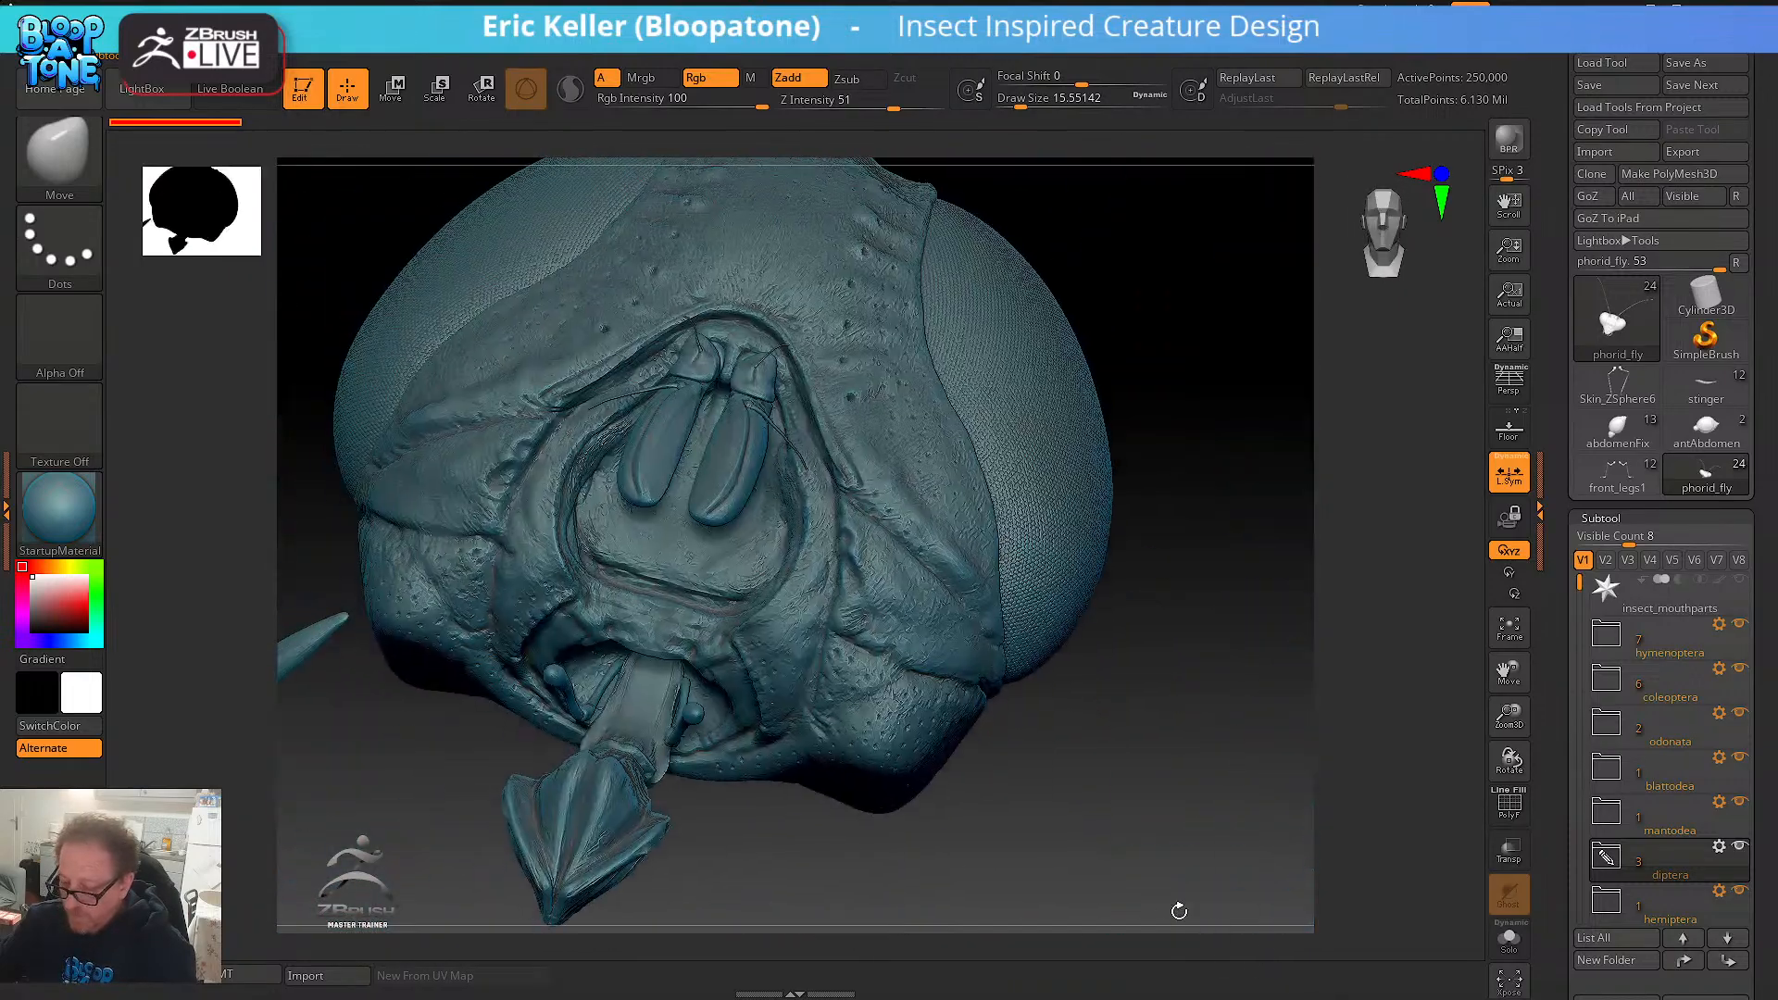
drag(1019, 862, 980, 776)
alt+drag(1114, 812, 1091, 891)
- Select the tiger beetle head and examine its long curved mandibles and palps from the front
alt+click(1092, 714)
alt+drag(1188, 815, 690, 446)
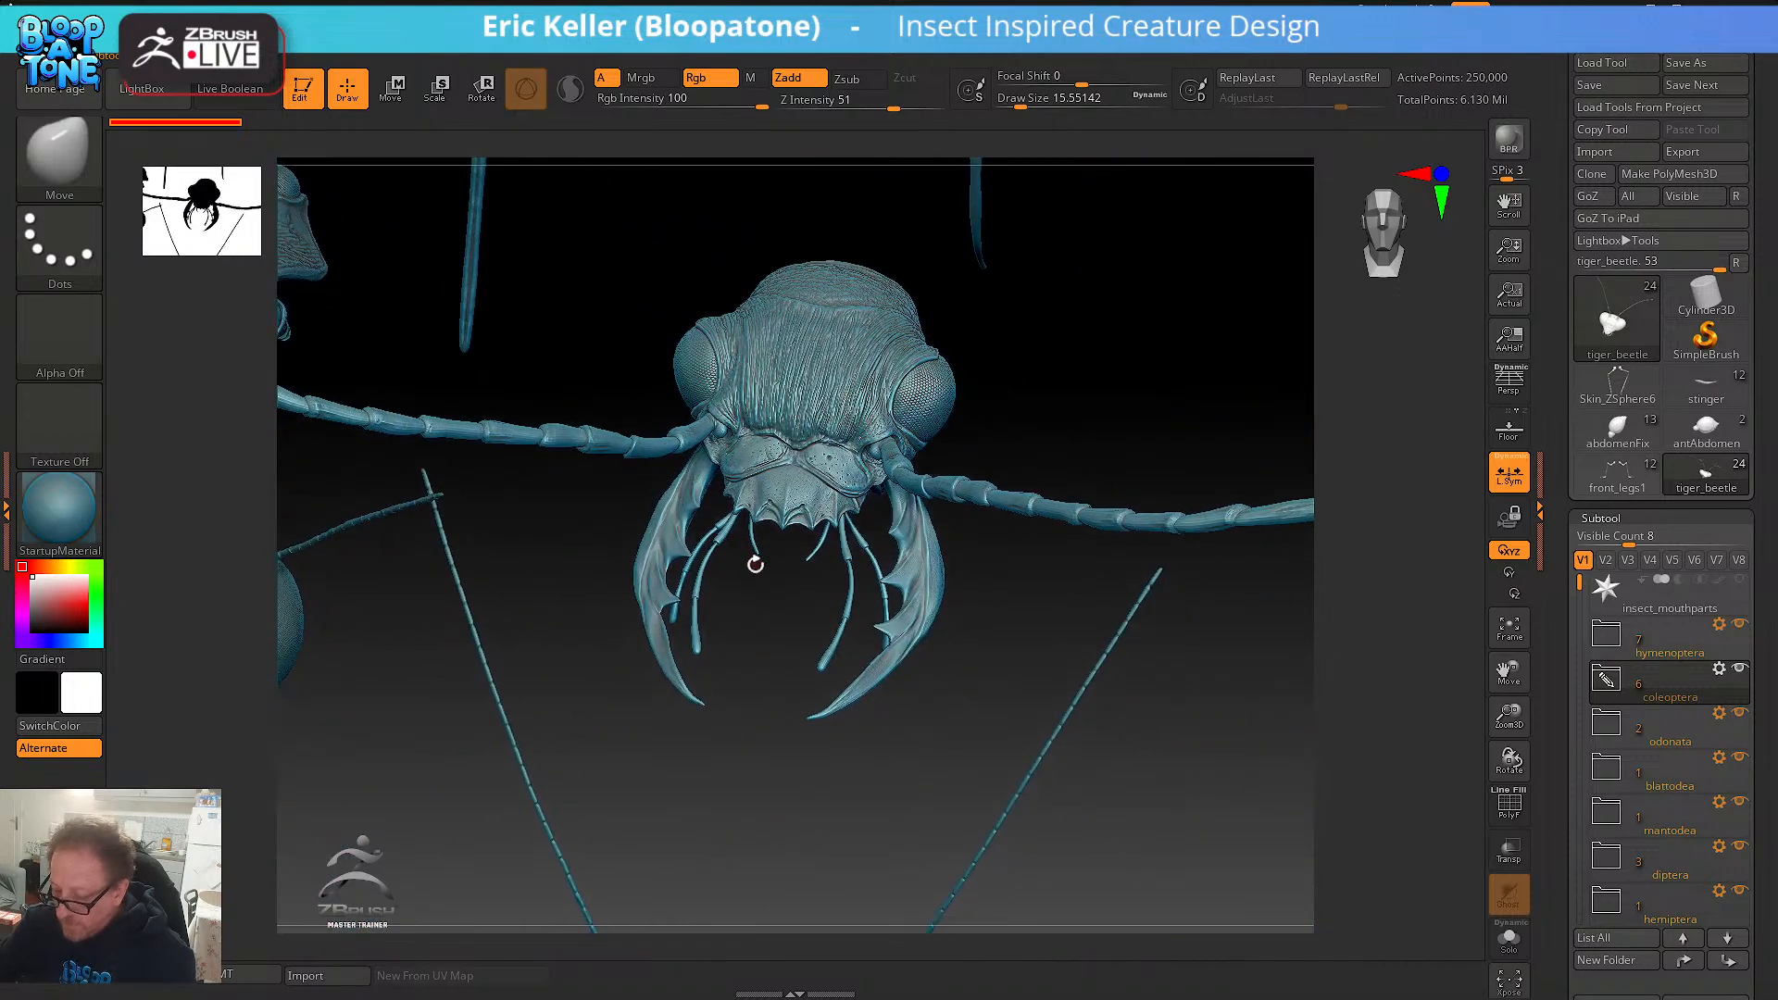
drag(661, 548, 528, 606)
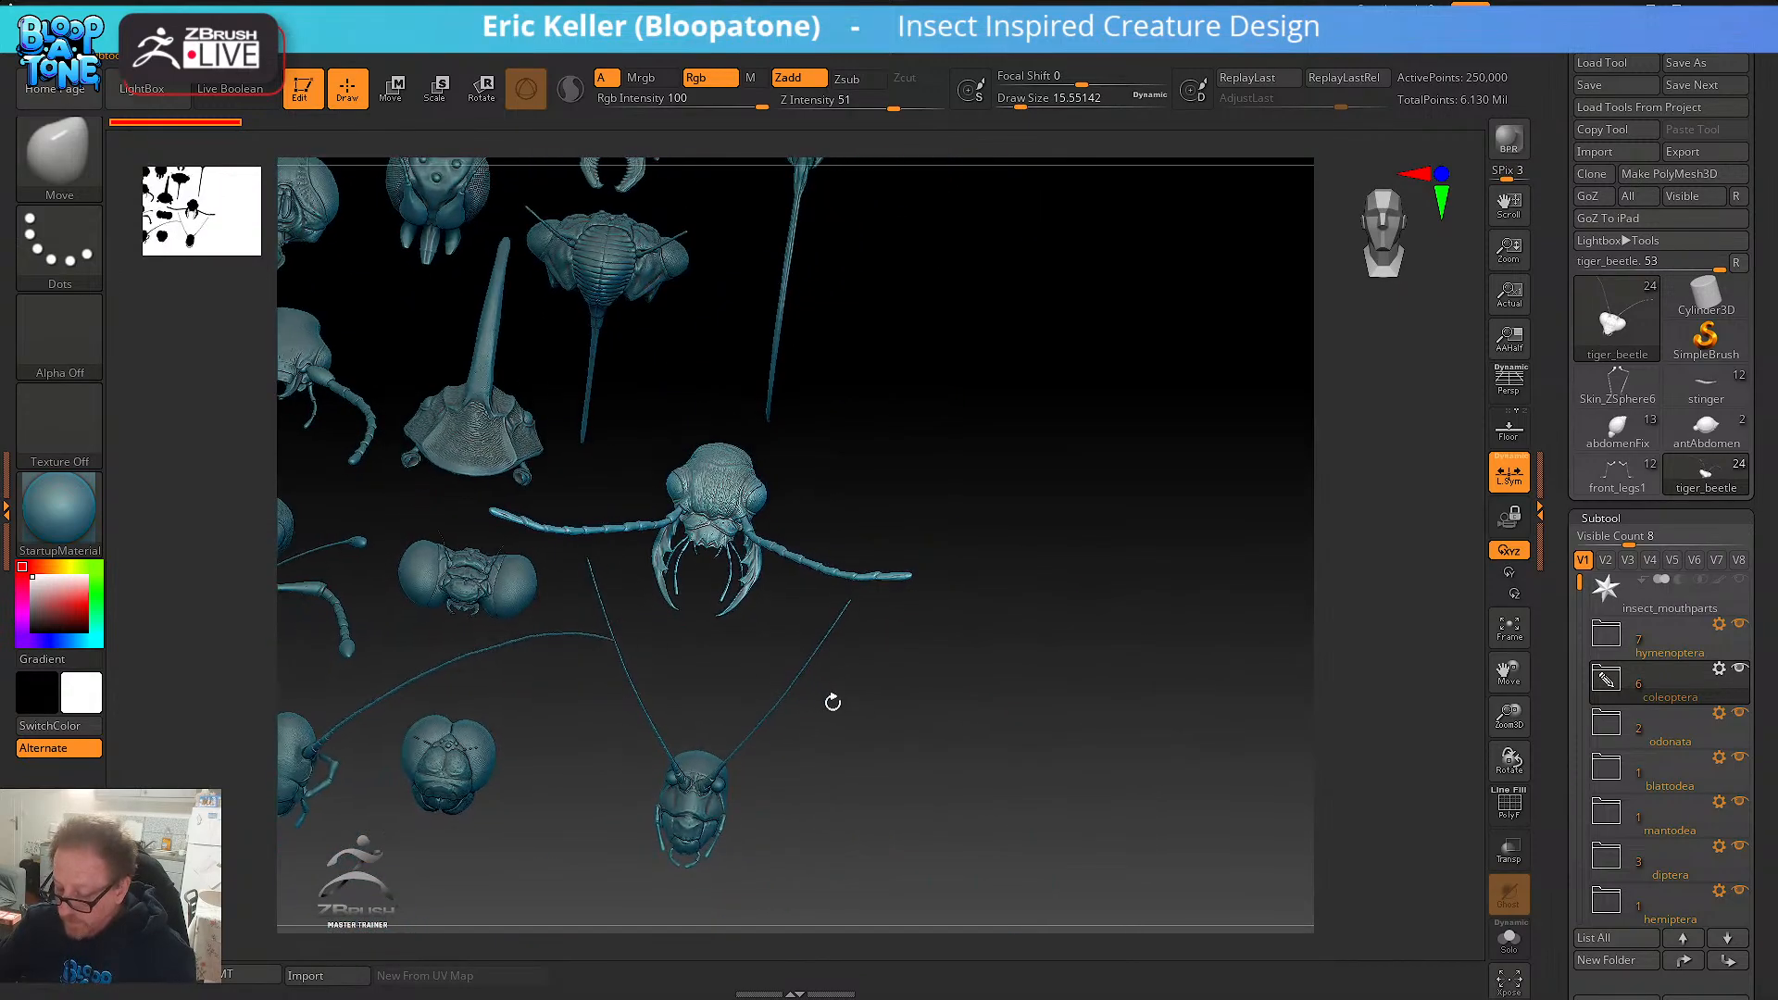
- Select the firefly head, frame it, and examine its curved mandibles and small palps up close
alt+drag(831, 702, 1215, 741)
alt+drag(816, 694, 1063, 805)
alt+drag(551, 566, 735, 643)
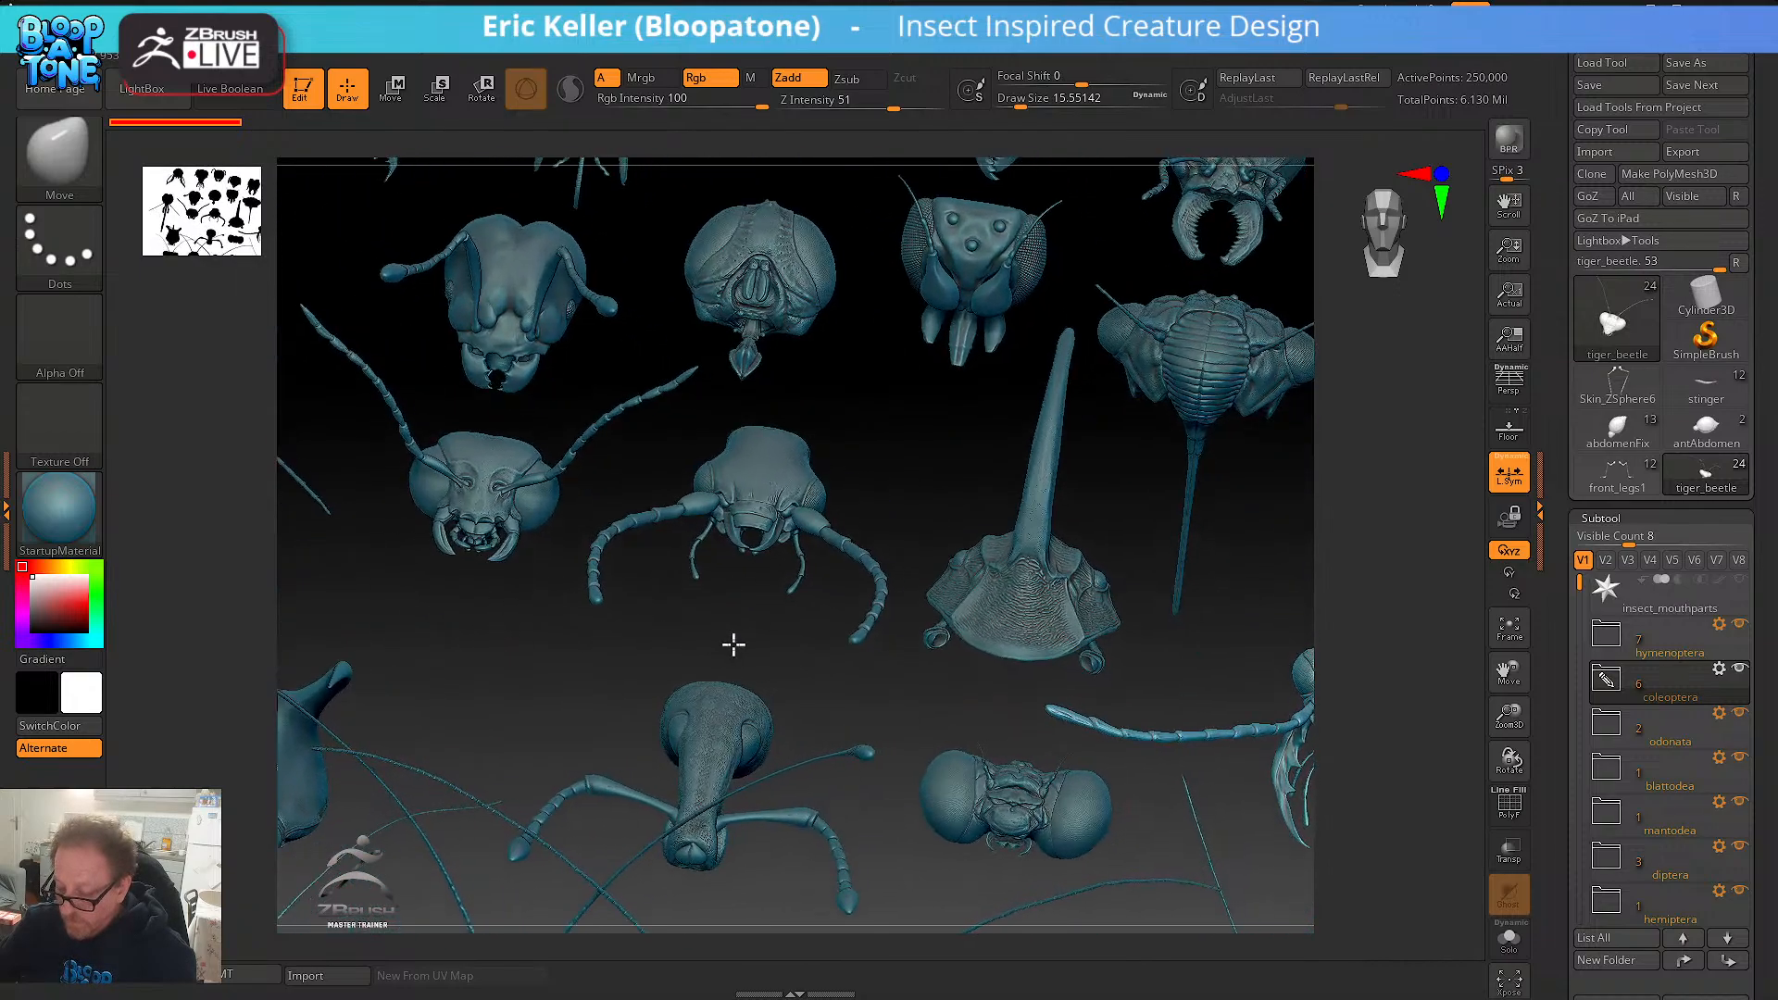
alt+click(504, 519)
alt+drag(556, 566, 709, 639)
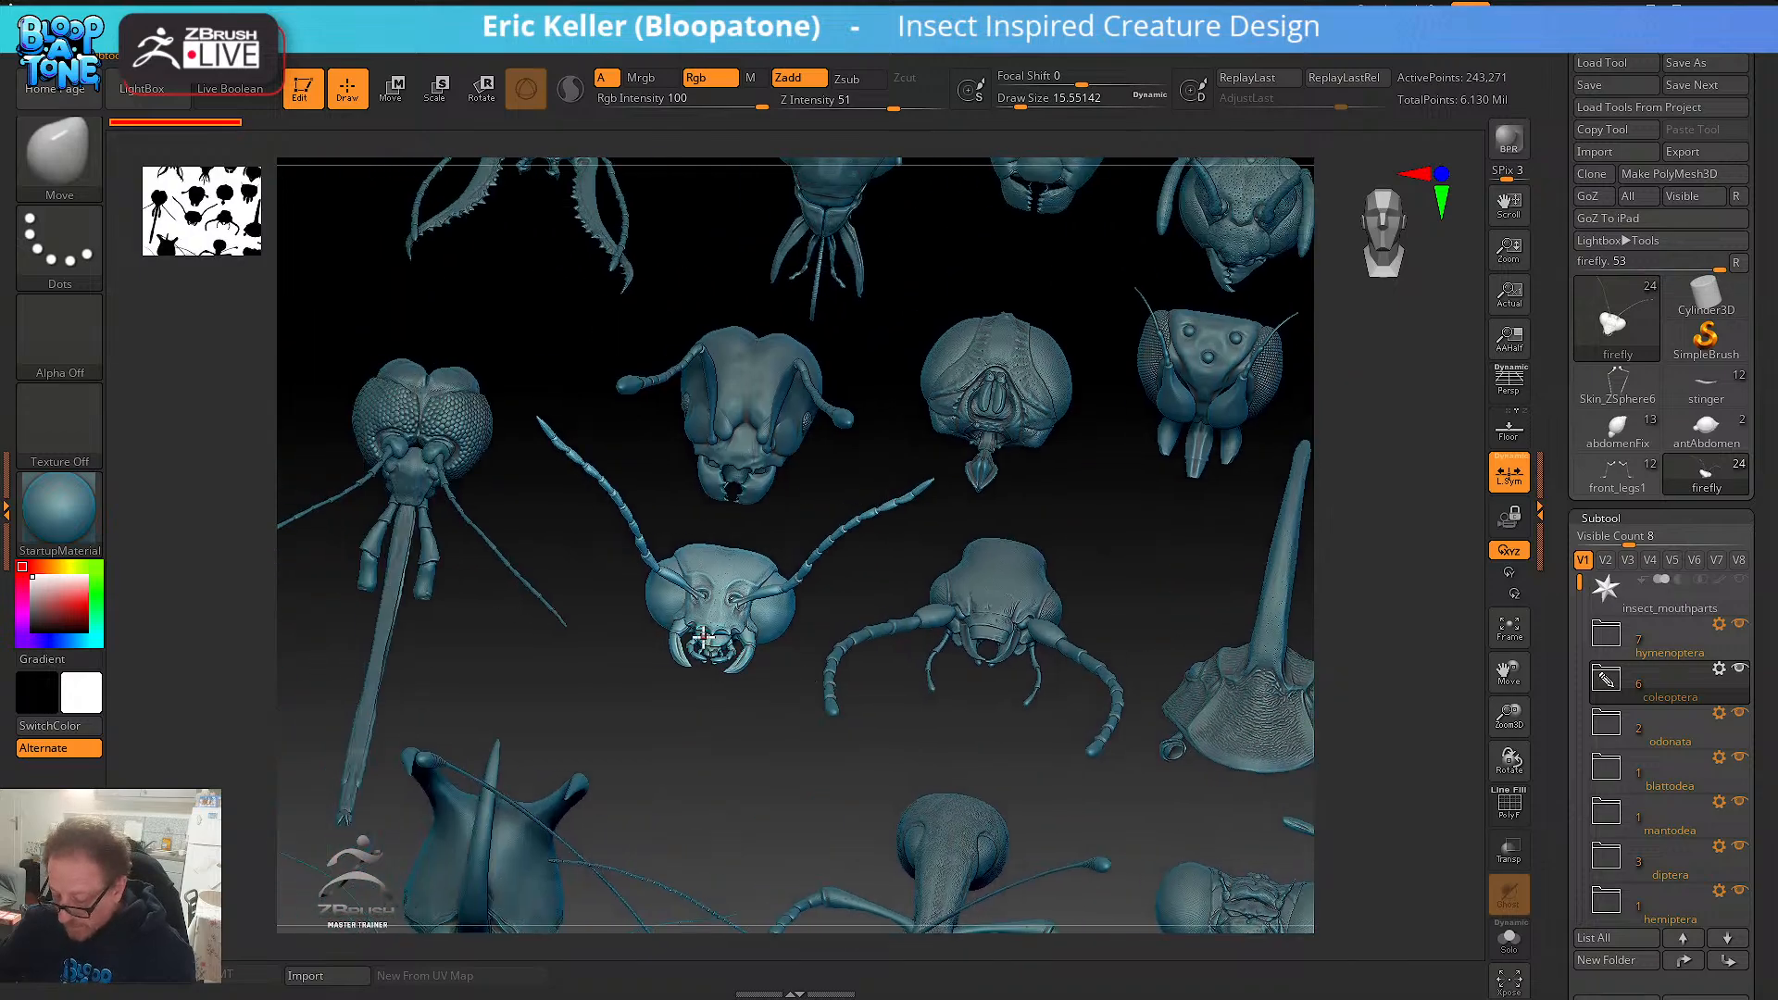
key(f)
drag(971, 813, 988, 715)
drag(976, 729, 1034, 761)
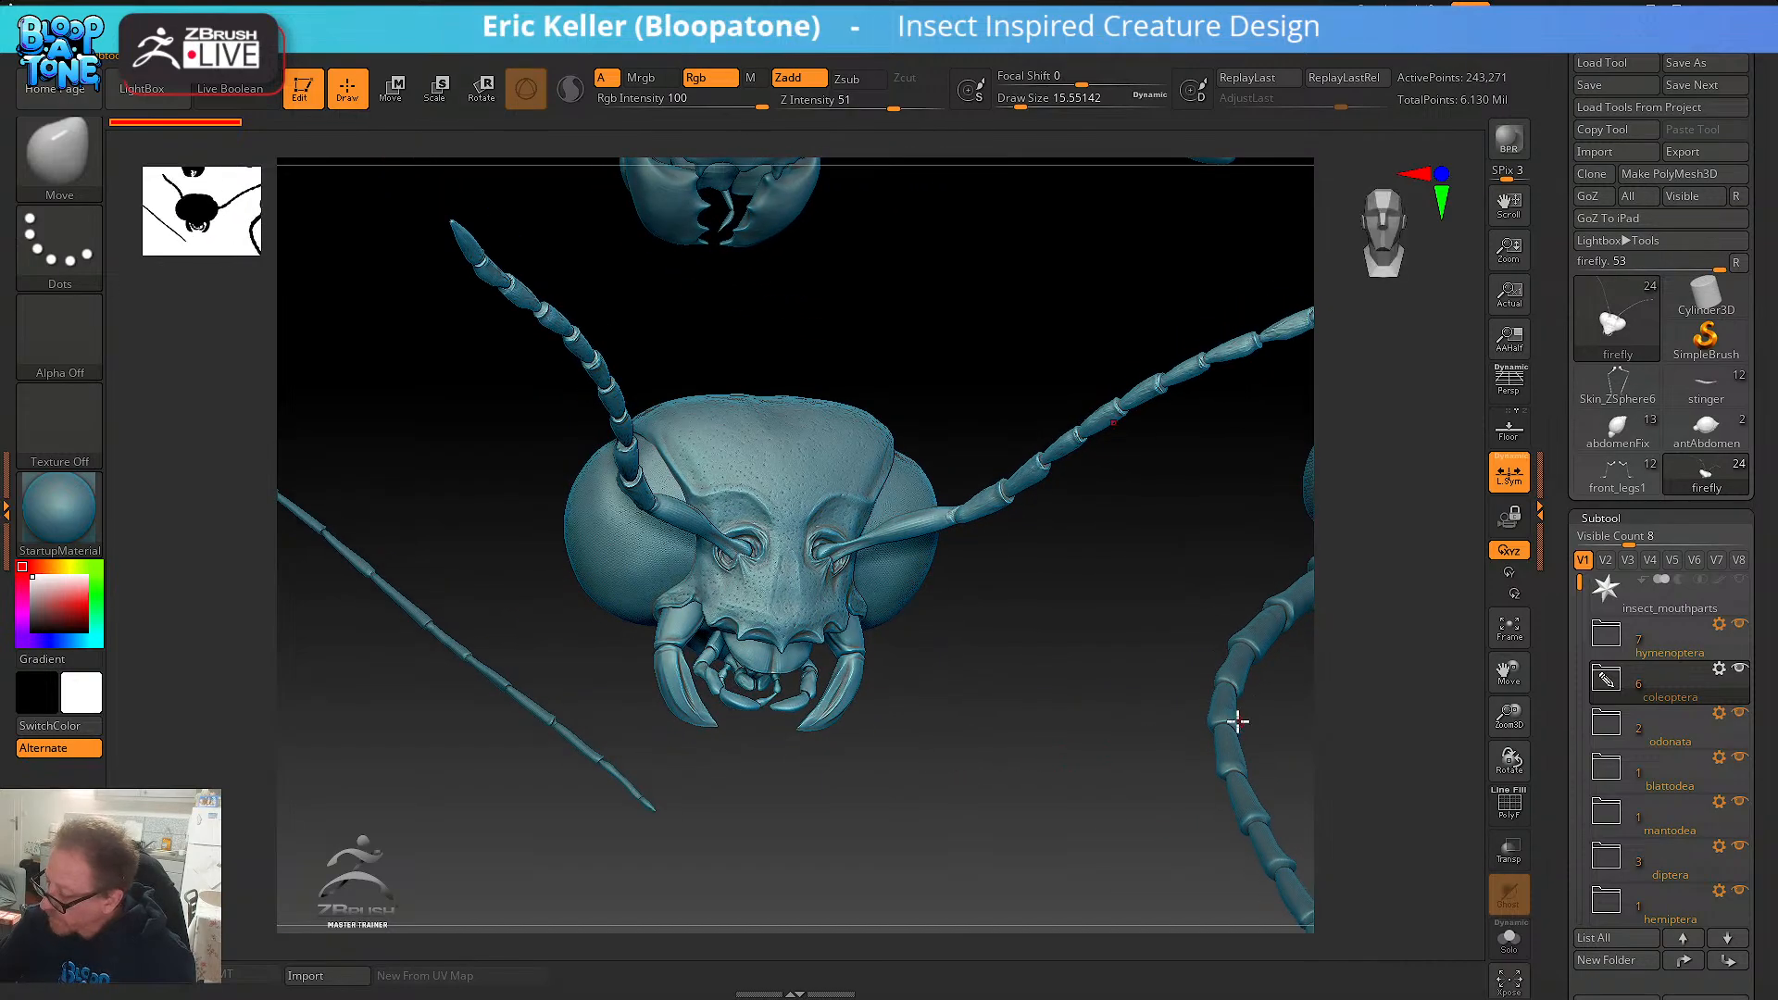
drag(966, 695, 1065, 719)
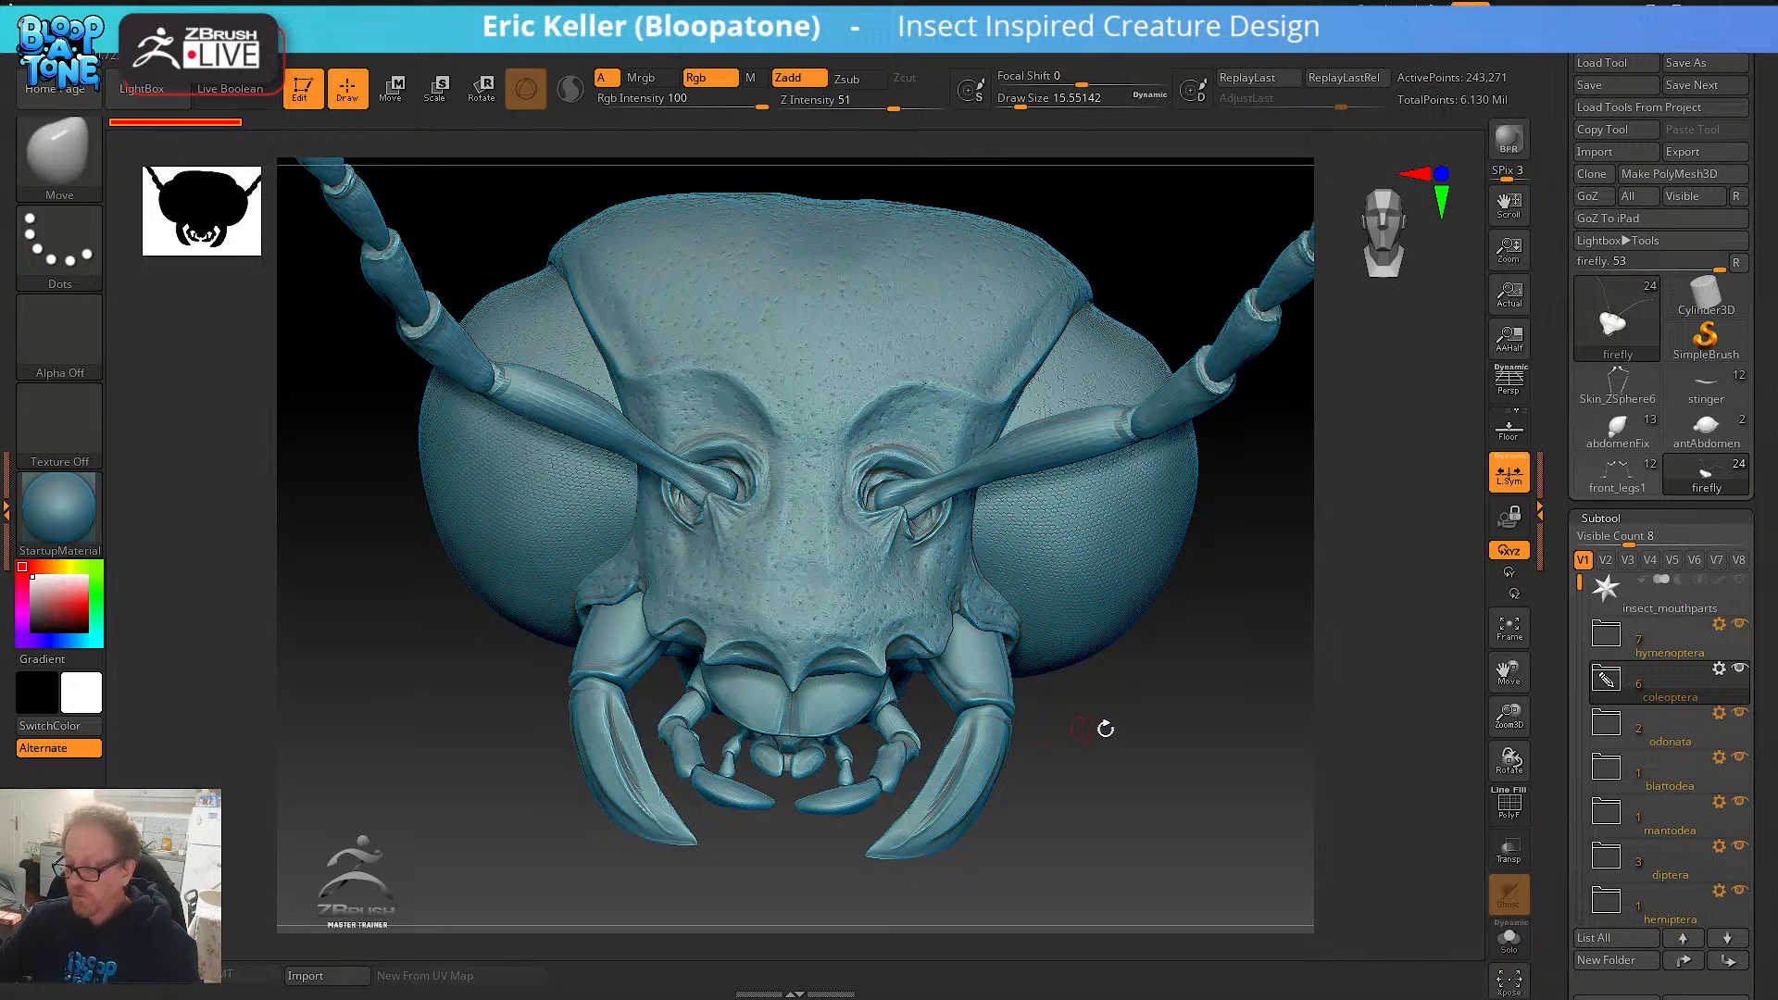
mouse_move(1105, 728)
mouse_down()
mouse_move(1118, 765)
mouse_move(1133, 746)
mouse_move(1080, 714)
mouse_up()
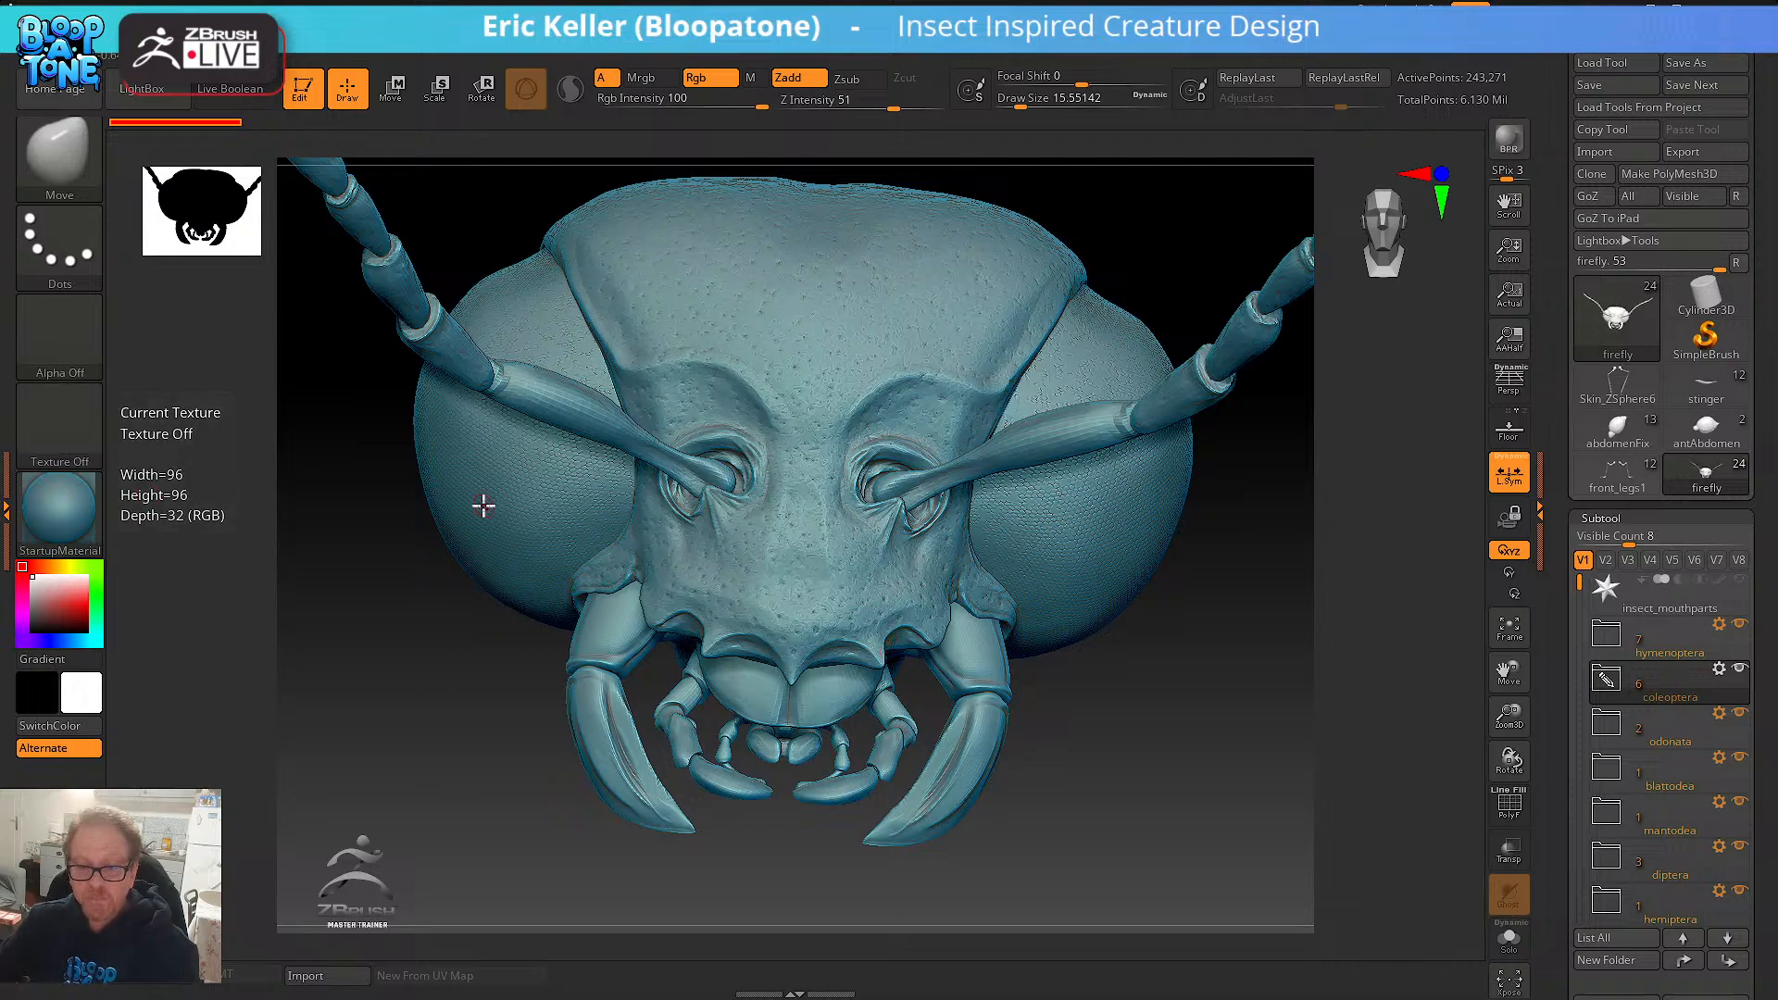
- Select the long-horned beetle head and the mantis head in turn and view their mouthparts from the side and below
alt+drag(1132, 651, 706, 581)
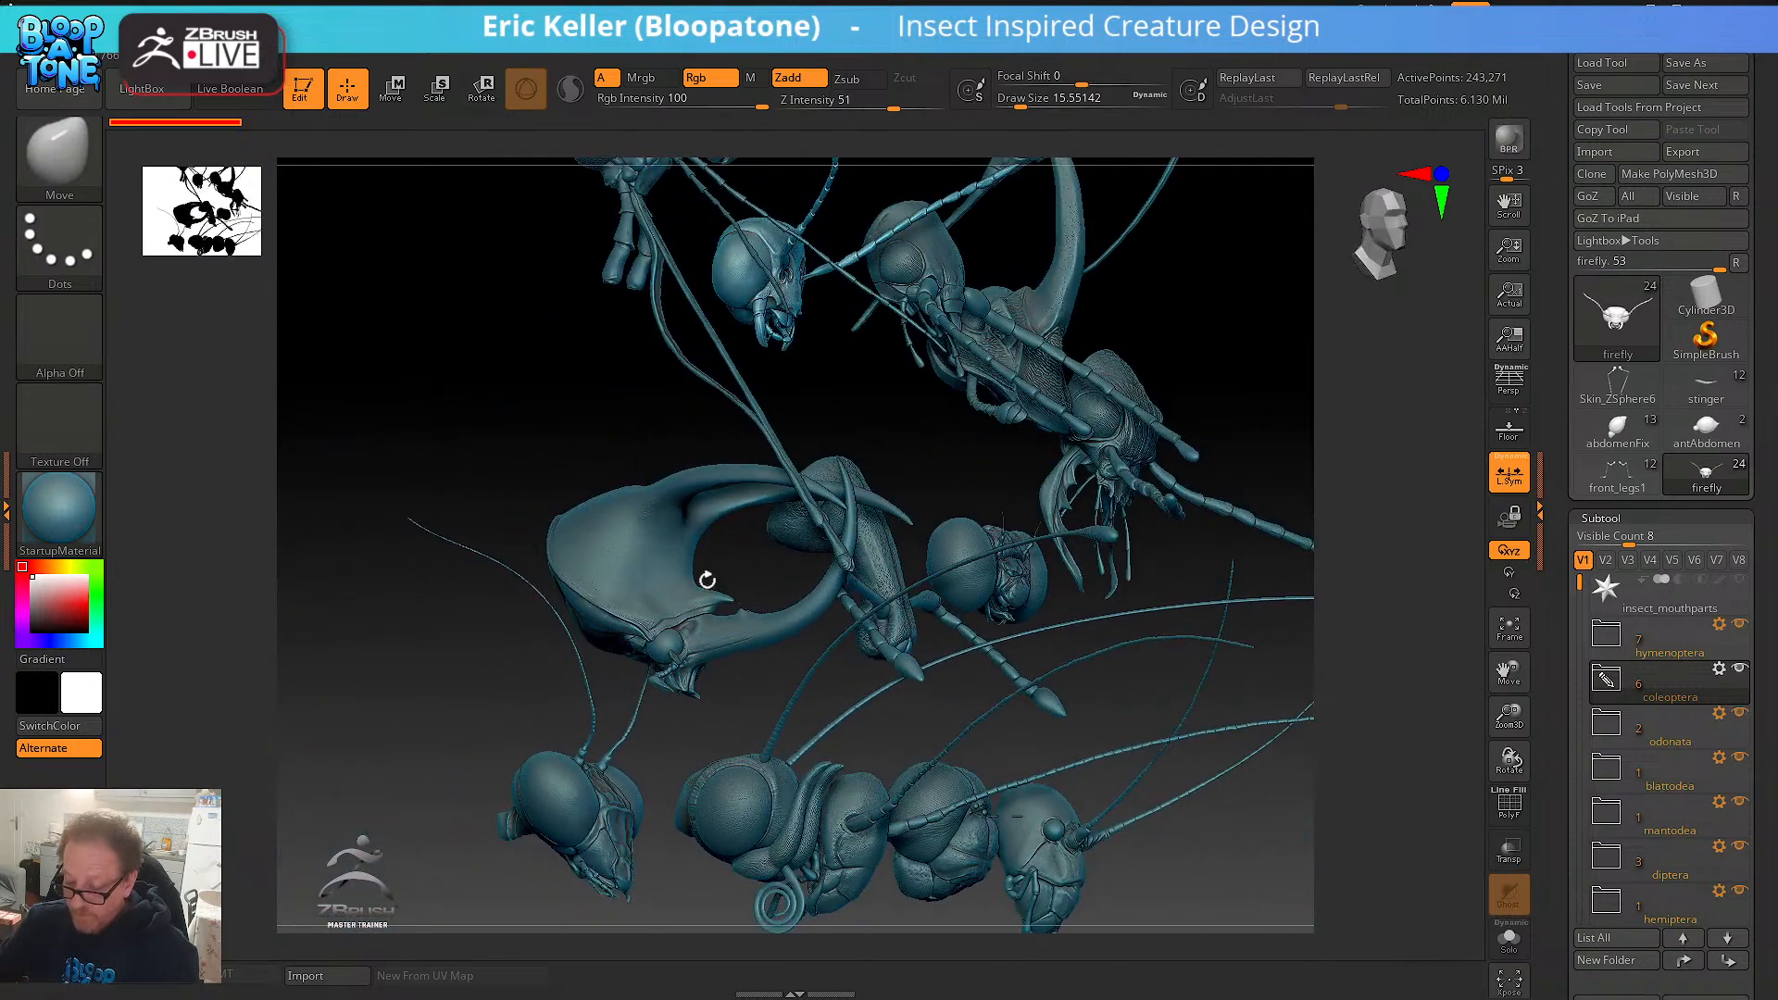
alt+click(702, 615)
drag(762, 682, 986, 508)
alt+click(614, 686)
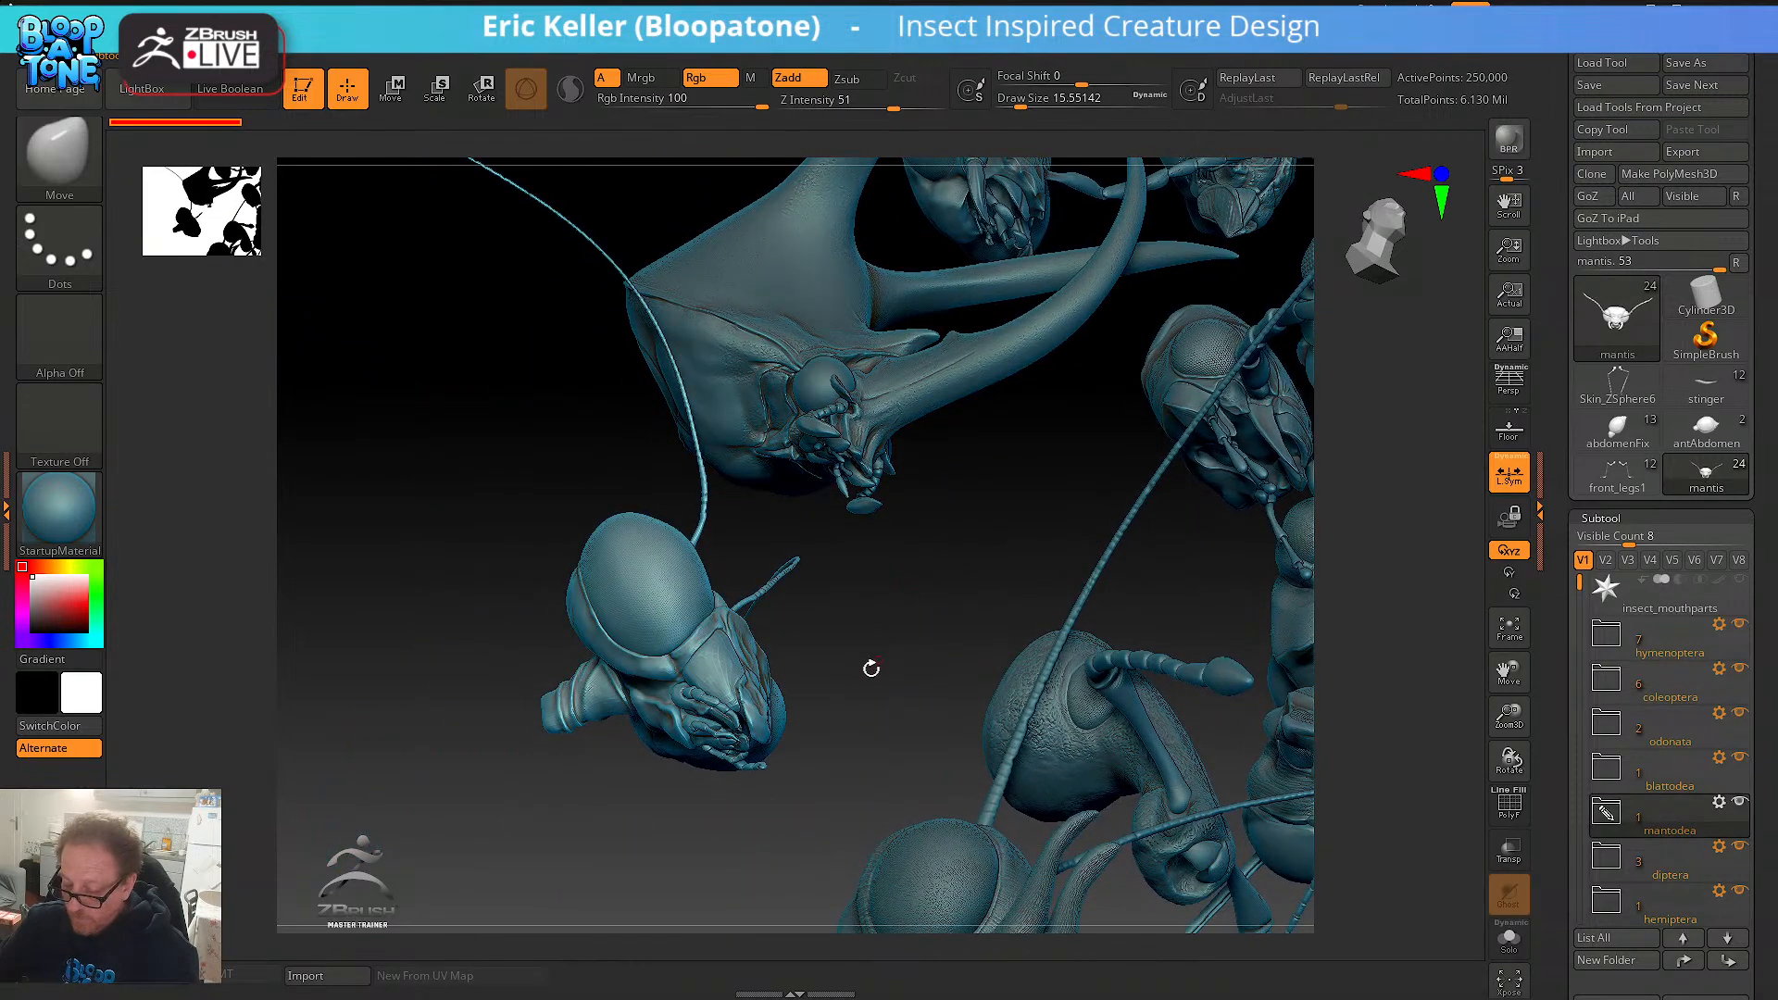
drag(871, 671, 786, 652)
alt+drag(785, 652, 761, 746)
- Select the blind cockroach head in the lowest row and view its palps from the front
drag(1056, 755, 742, 738)
alt+click(956, 663)
alt+drag(1052, 764, 713, 826)
alt+click(711, 679)
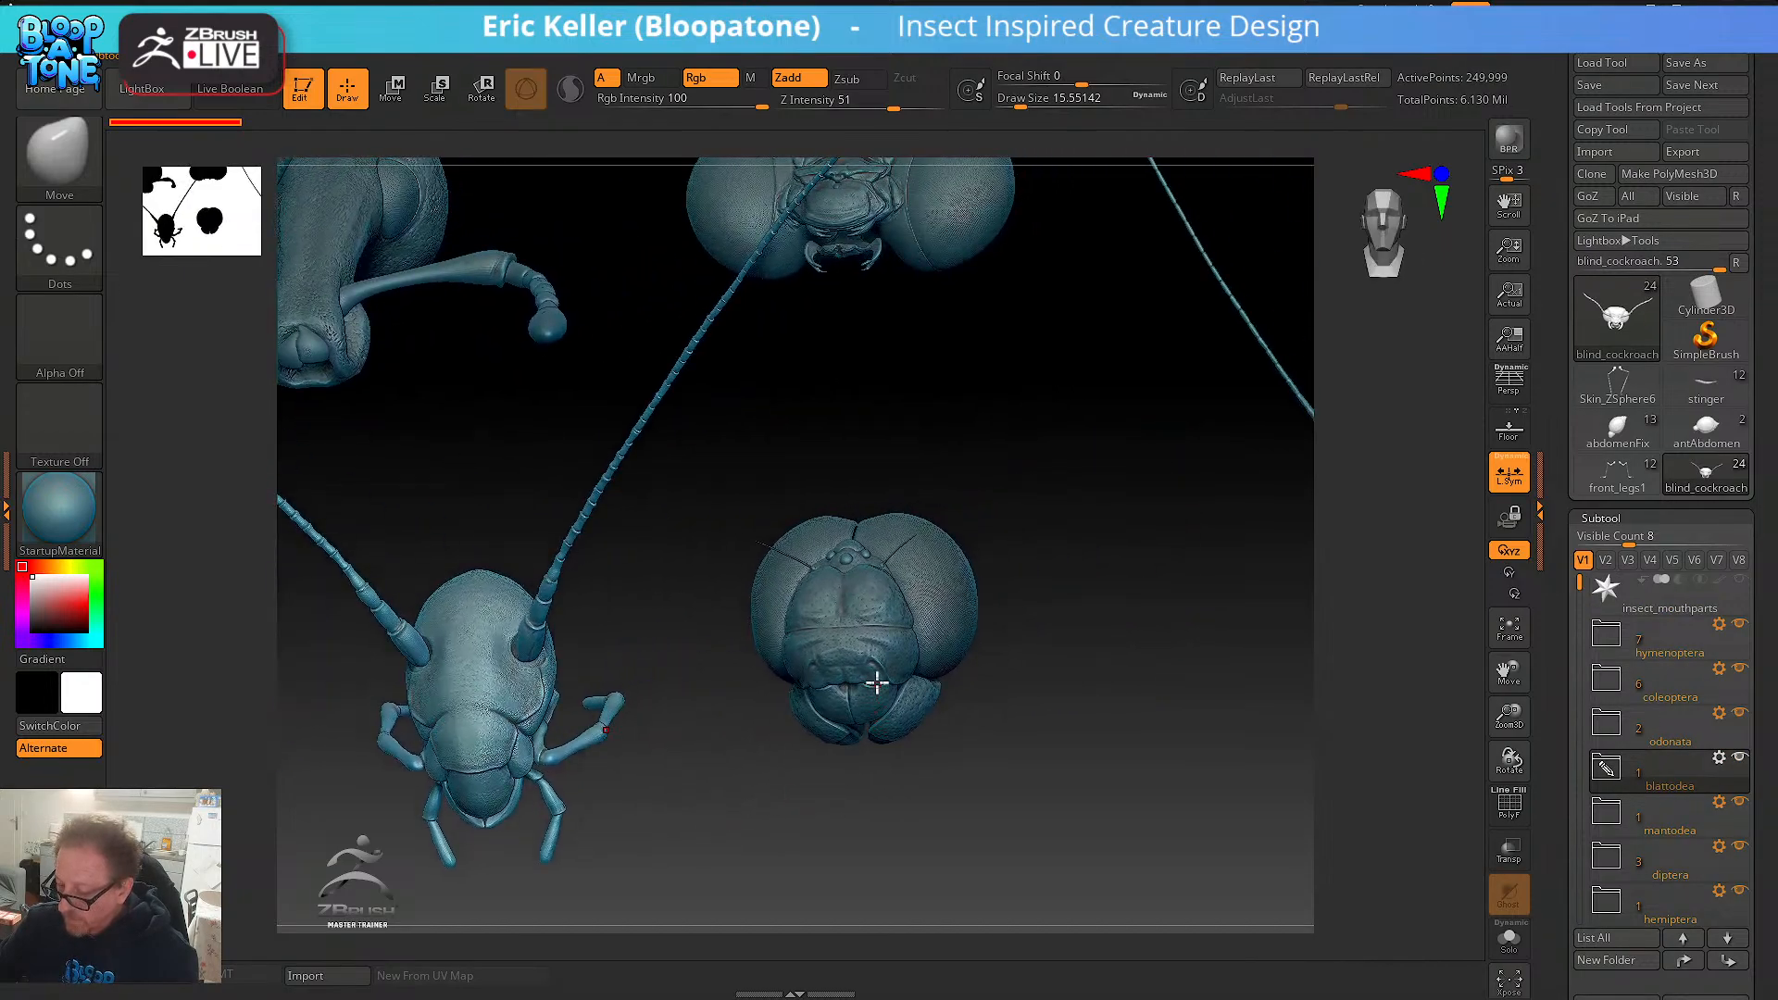
- Select the dragonfly head and compare it with the wide-eyed head above it
alt+click(856, 651)
drag(1063, 662, 1046, 706)
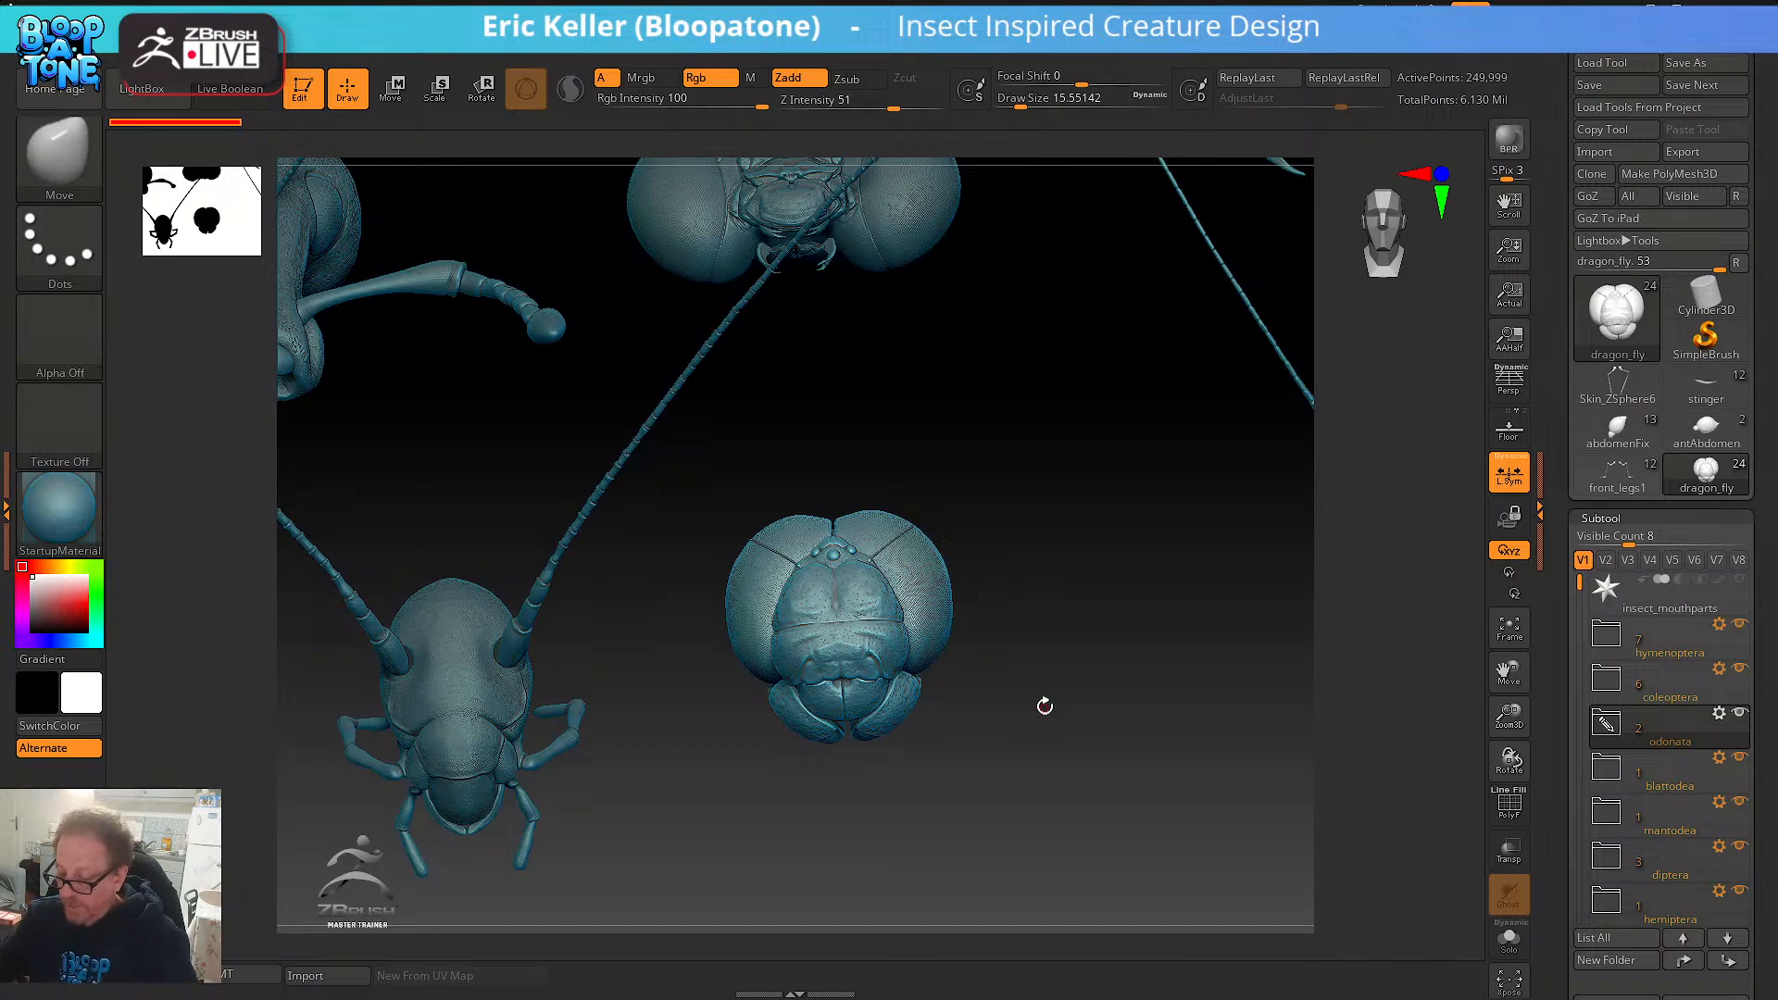
alt+drag(1023, 709, 899, 754)
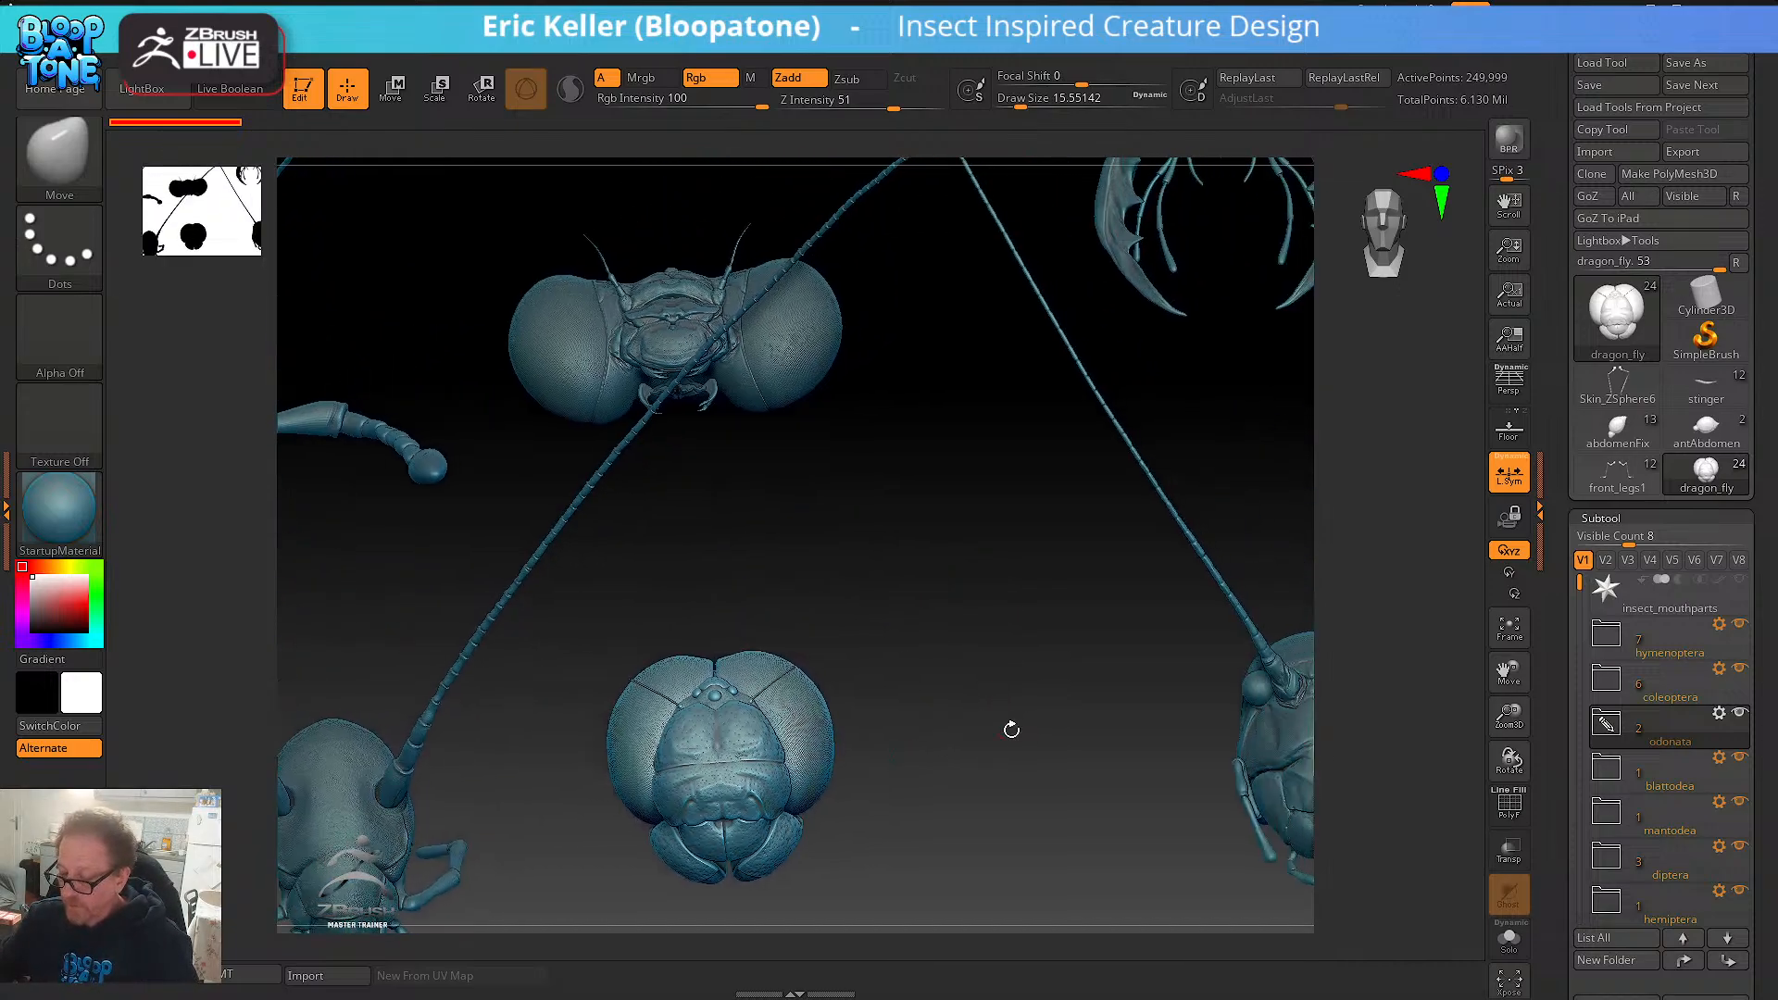
alt+drag(1011, 729, 1016, 674)
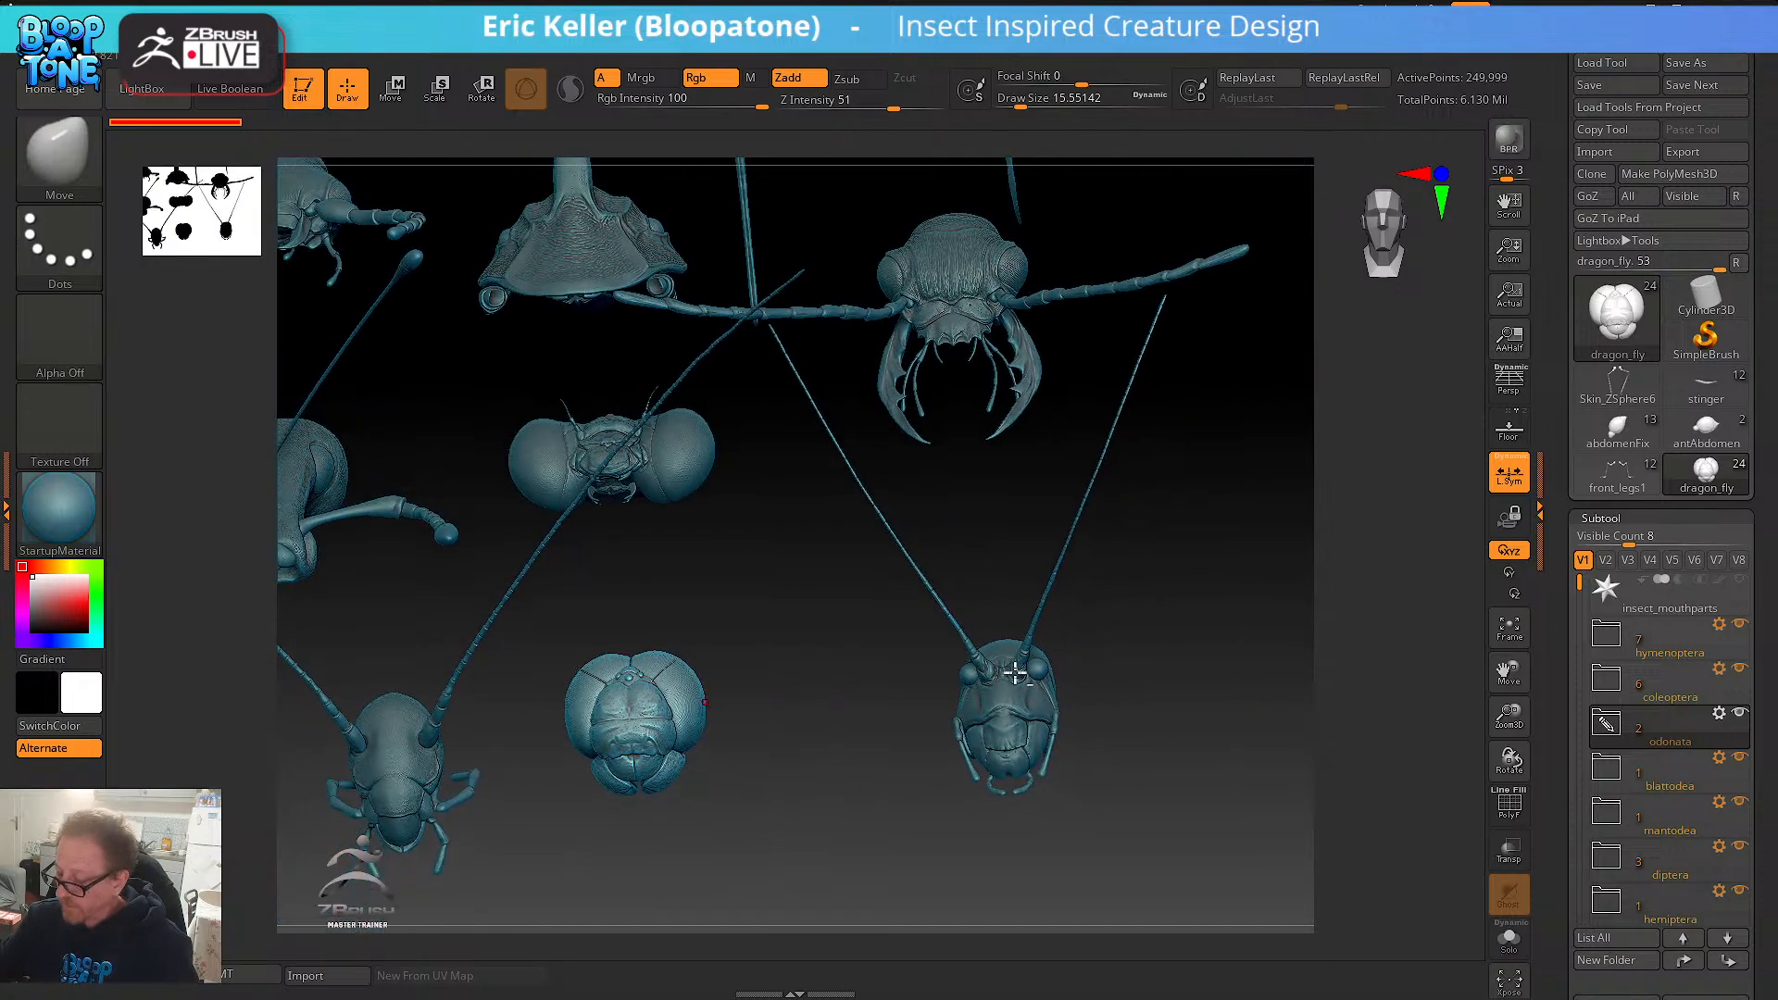
- Select the katydid head and examine its mouthparts and palps from an angled side view
drag(1173, 767, 738, 702)
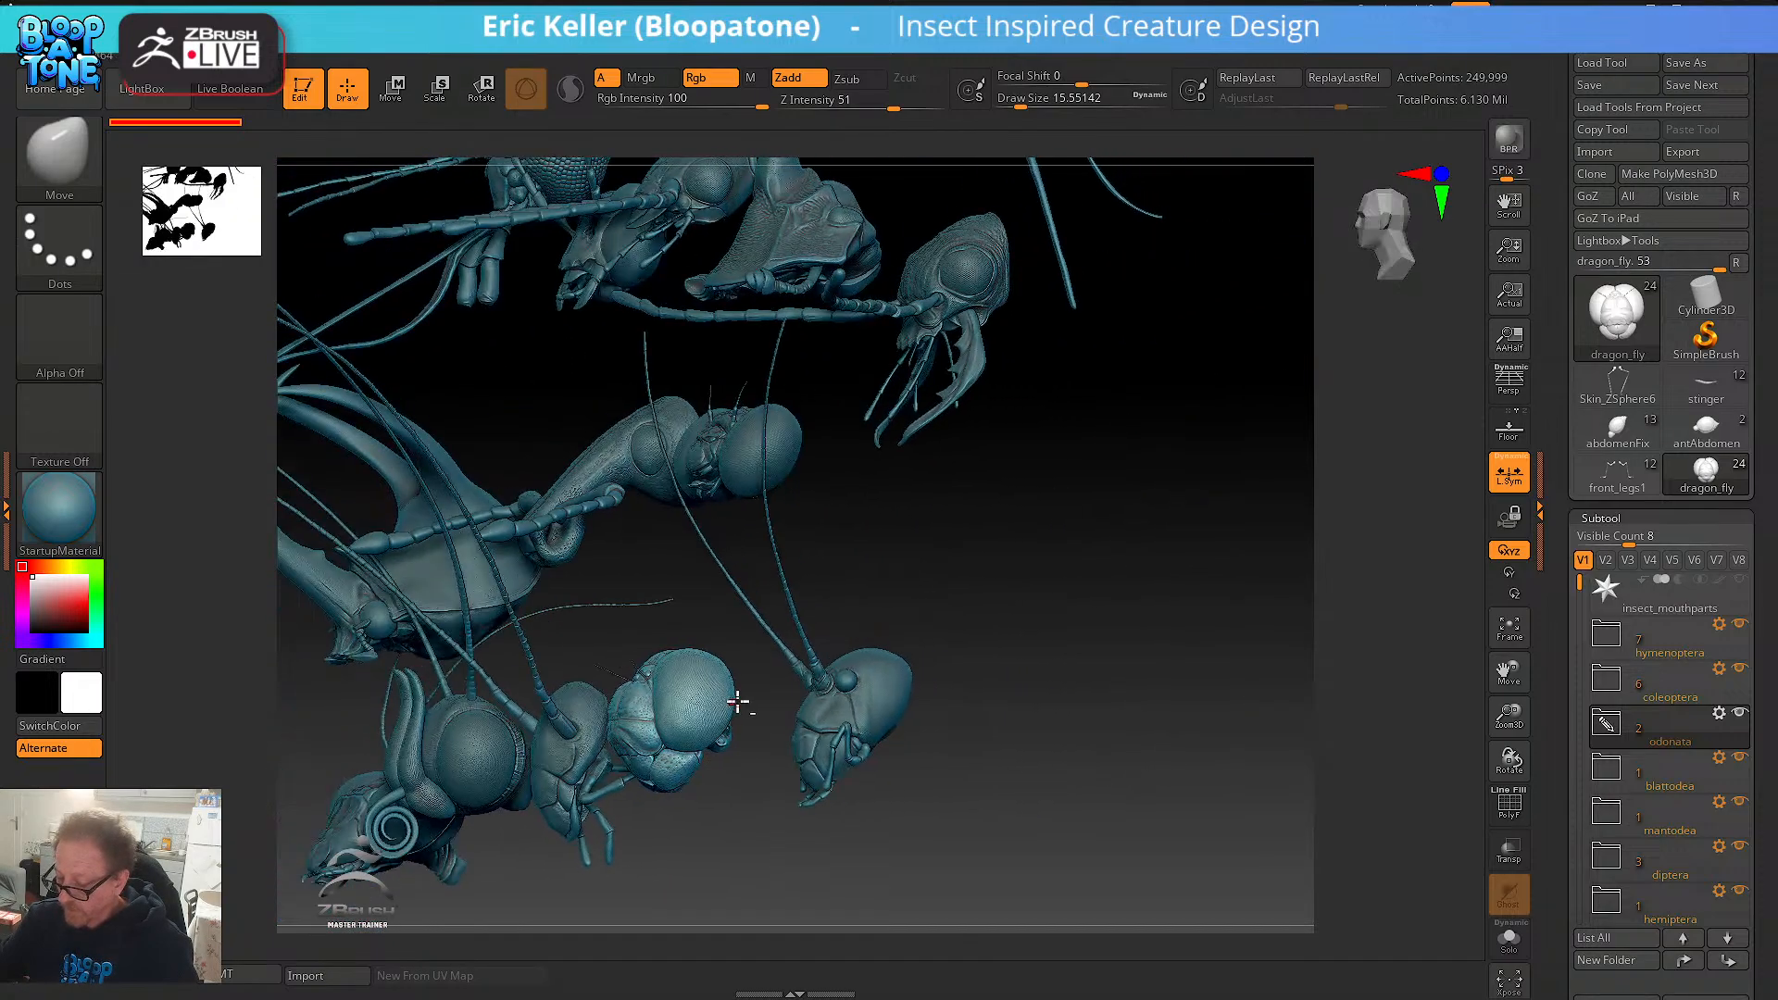
alt+click(894, 733)
drag(936, 741, 405, 561)
drag(1035, 754, 1016, 766)
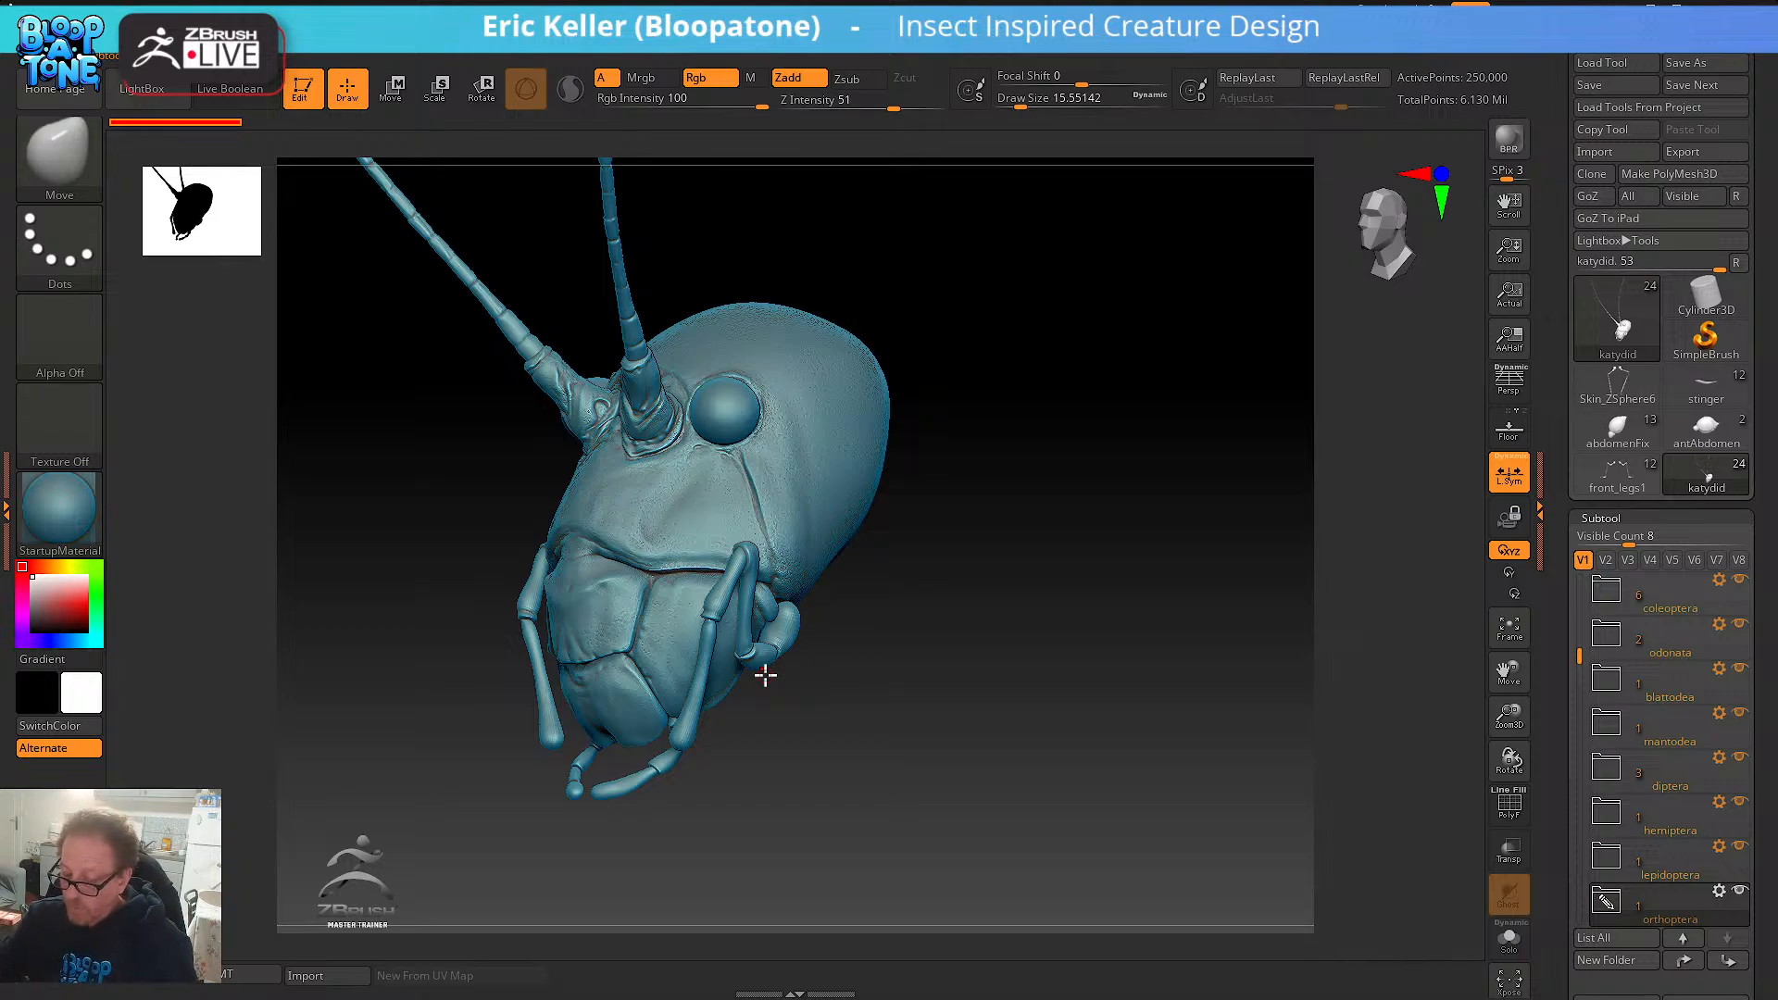
- Select the mantis head and examine its face plates and jointed palps up close
alt+drag(775, 674, 442, 719)
alt+drag(713, 759, 1108, 702)
drag(748, 723, 767, 729)
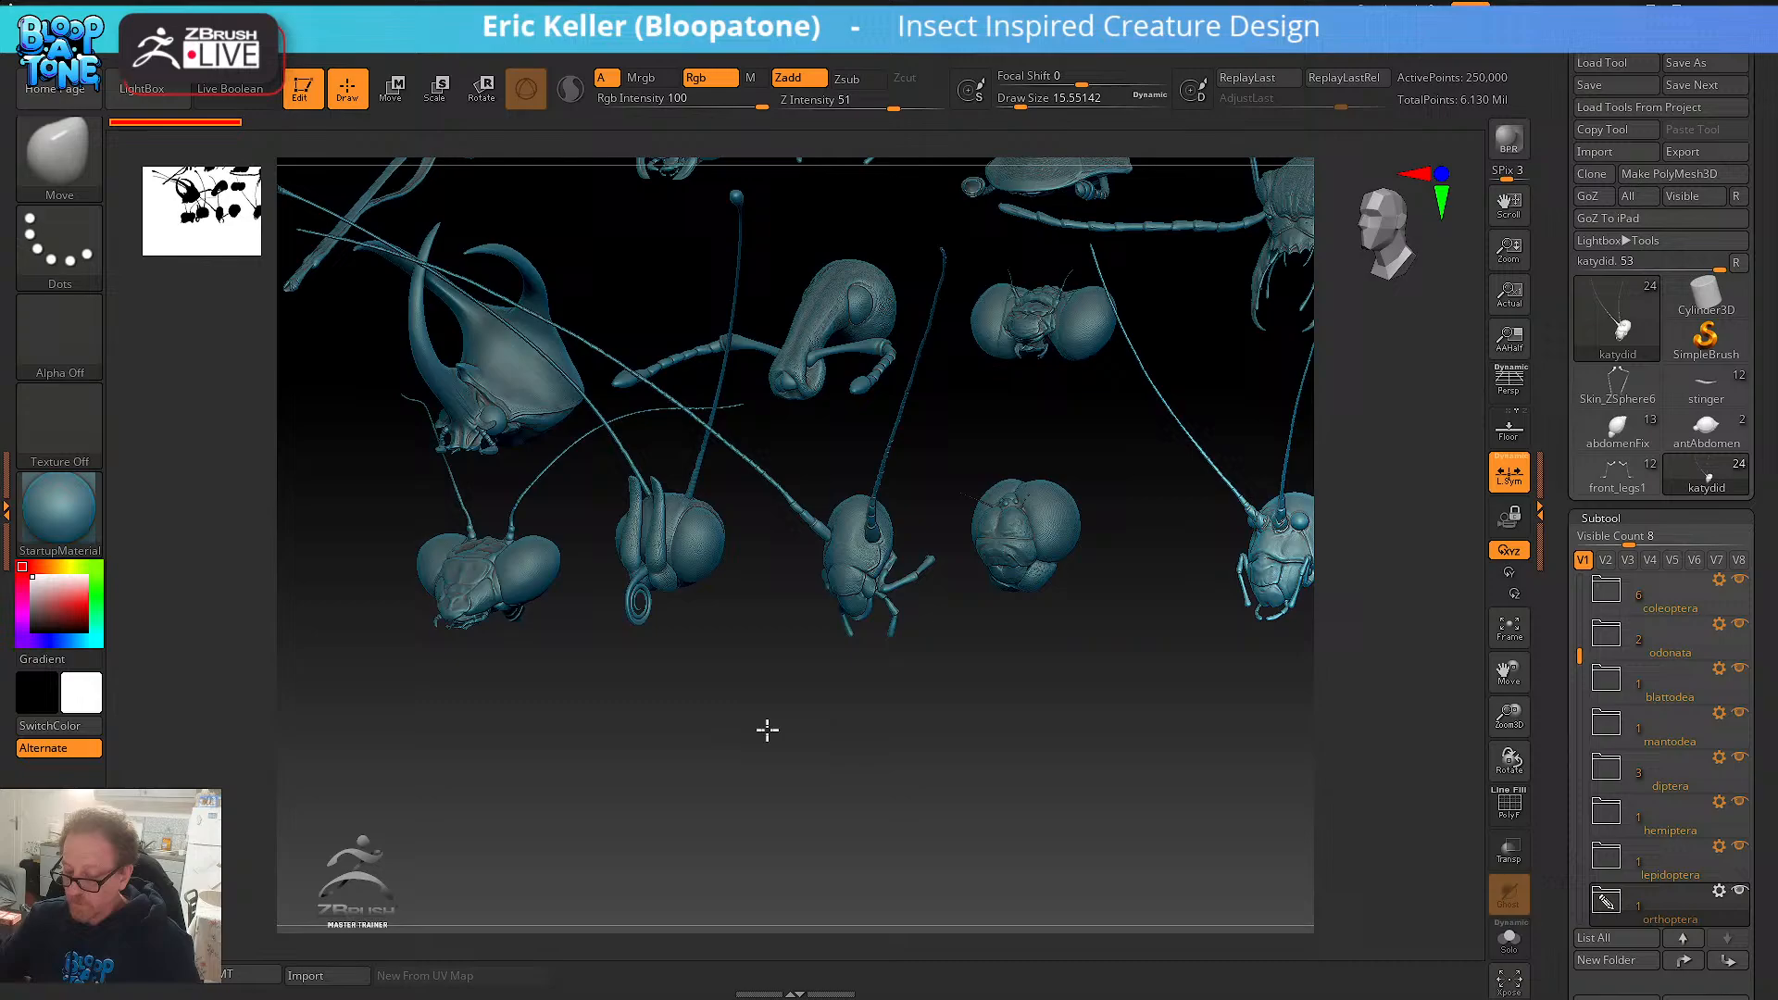
alt+click(486, 600)
alt+drag(534, 686, 731, 803)
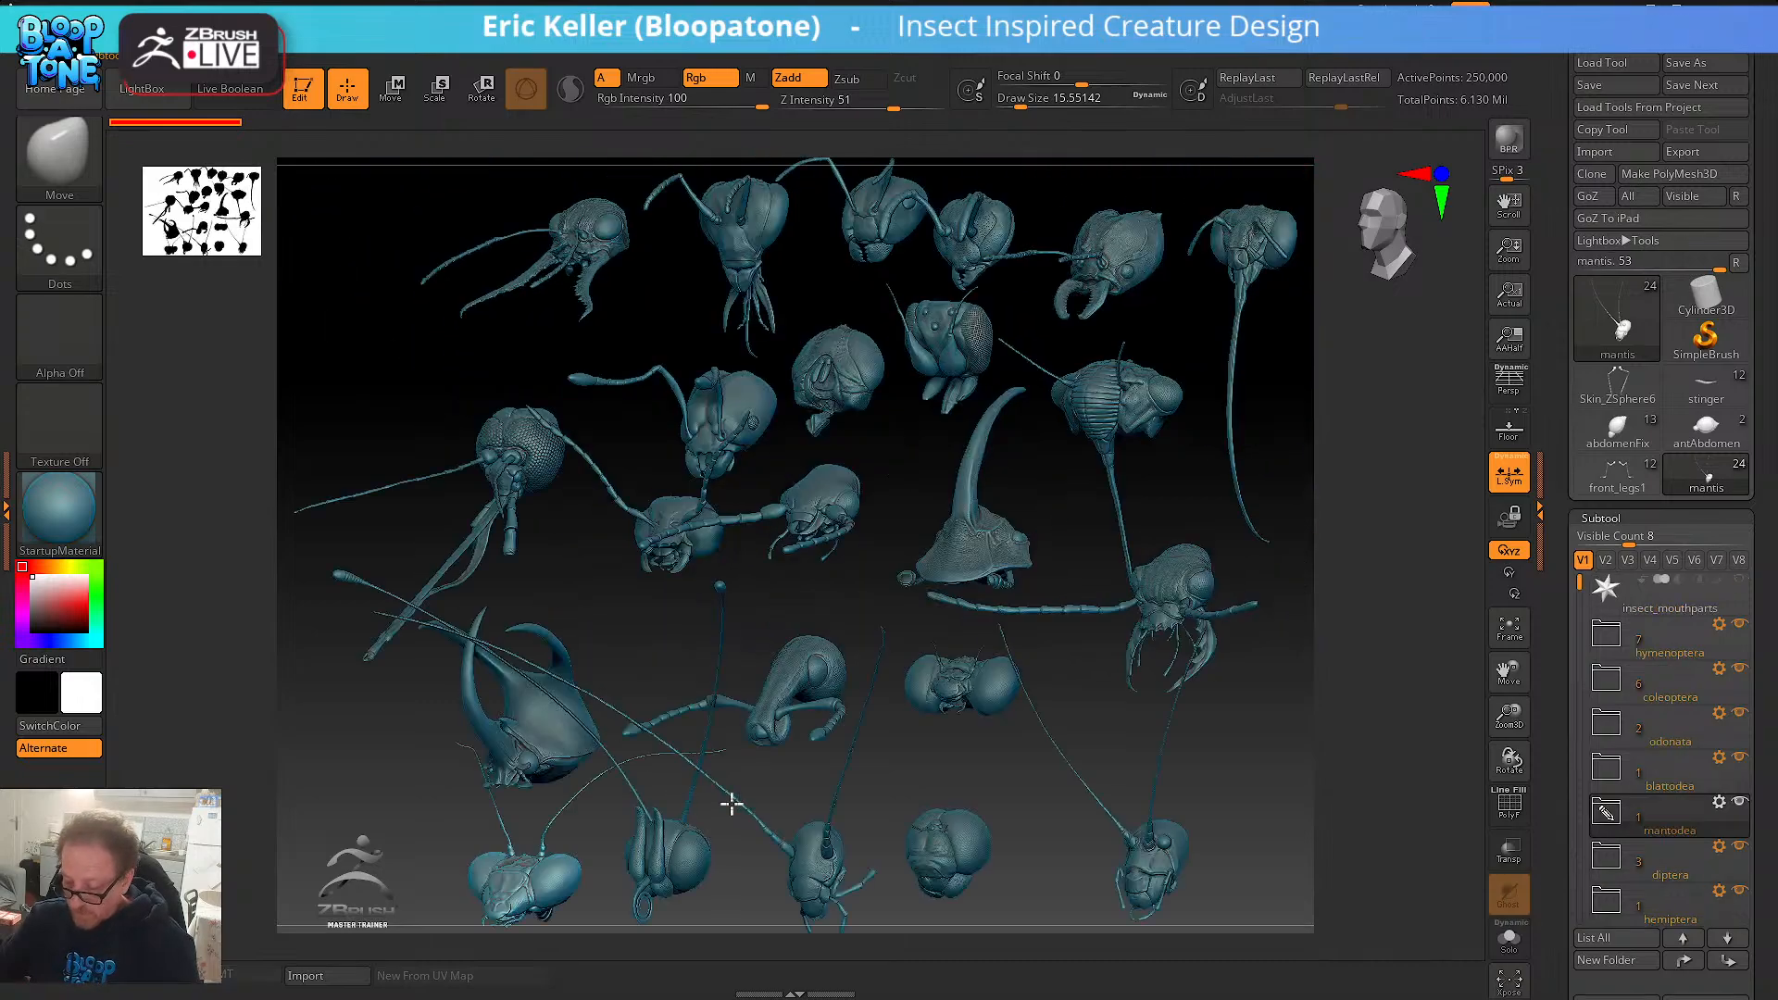
alt+drag(588, 798, 742, 557)
alt+drag(663, 691, 901, 889)
alt+drag(787, 650, 874, 830)
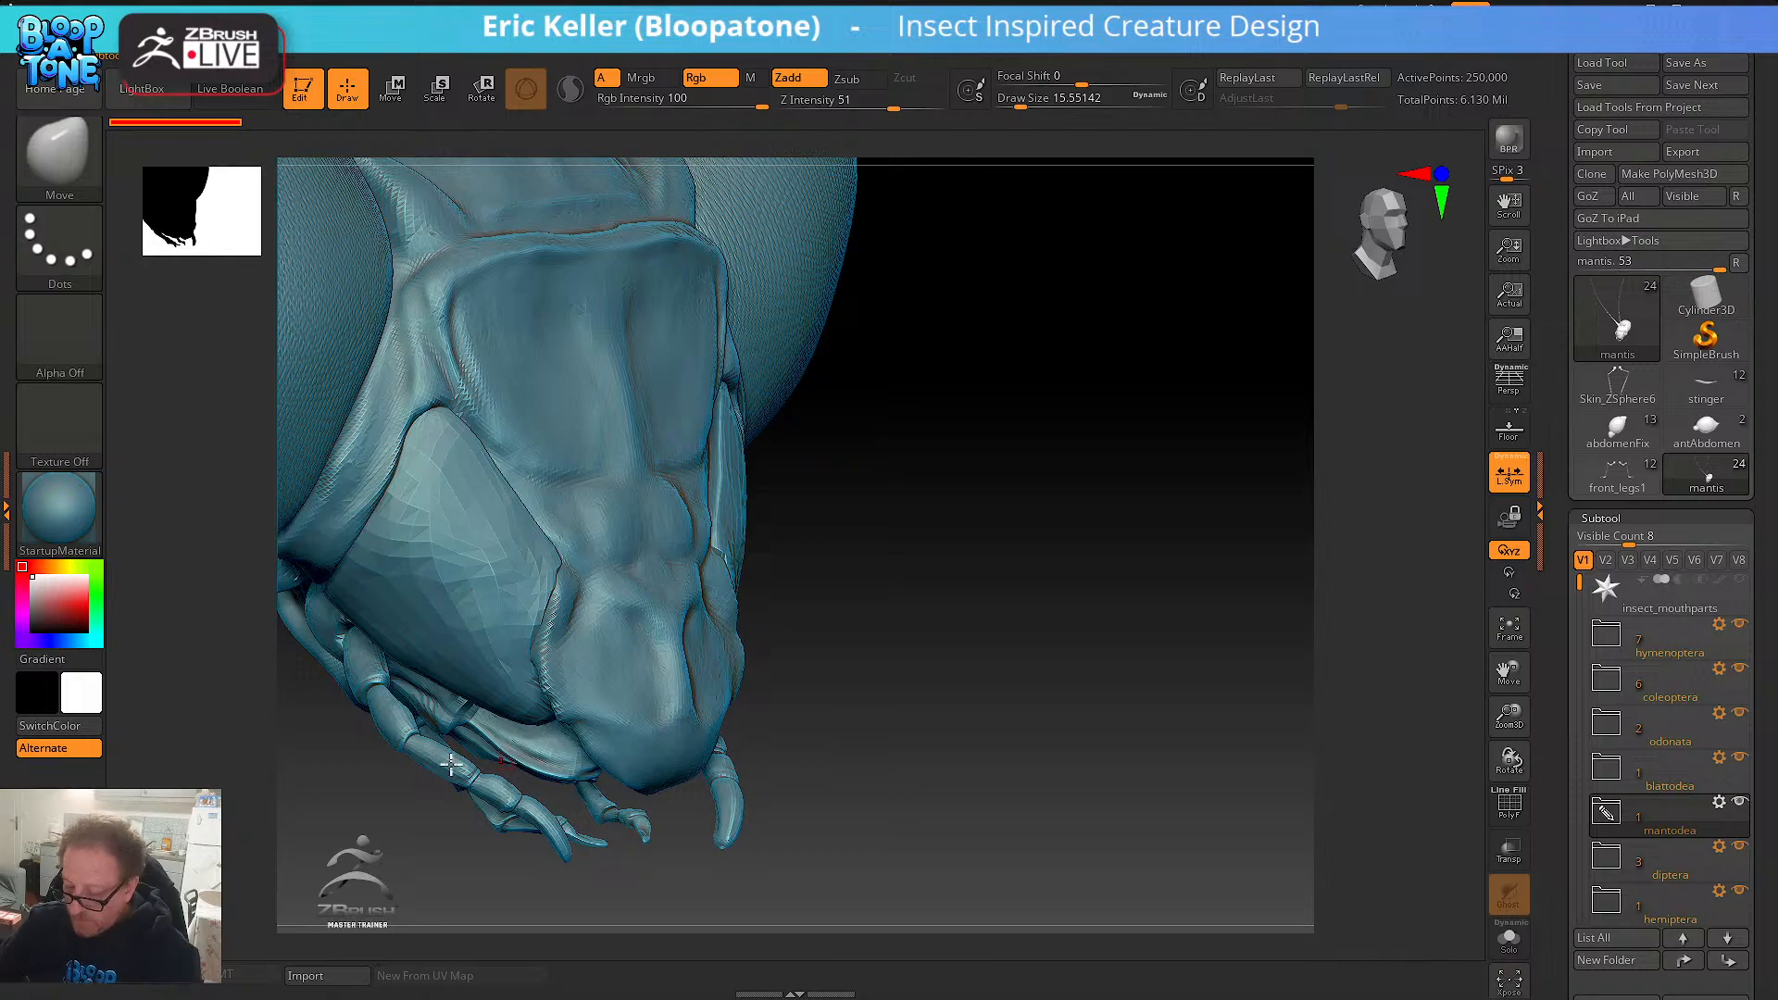
alt+drag(951, 712, 278, 608)
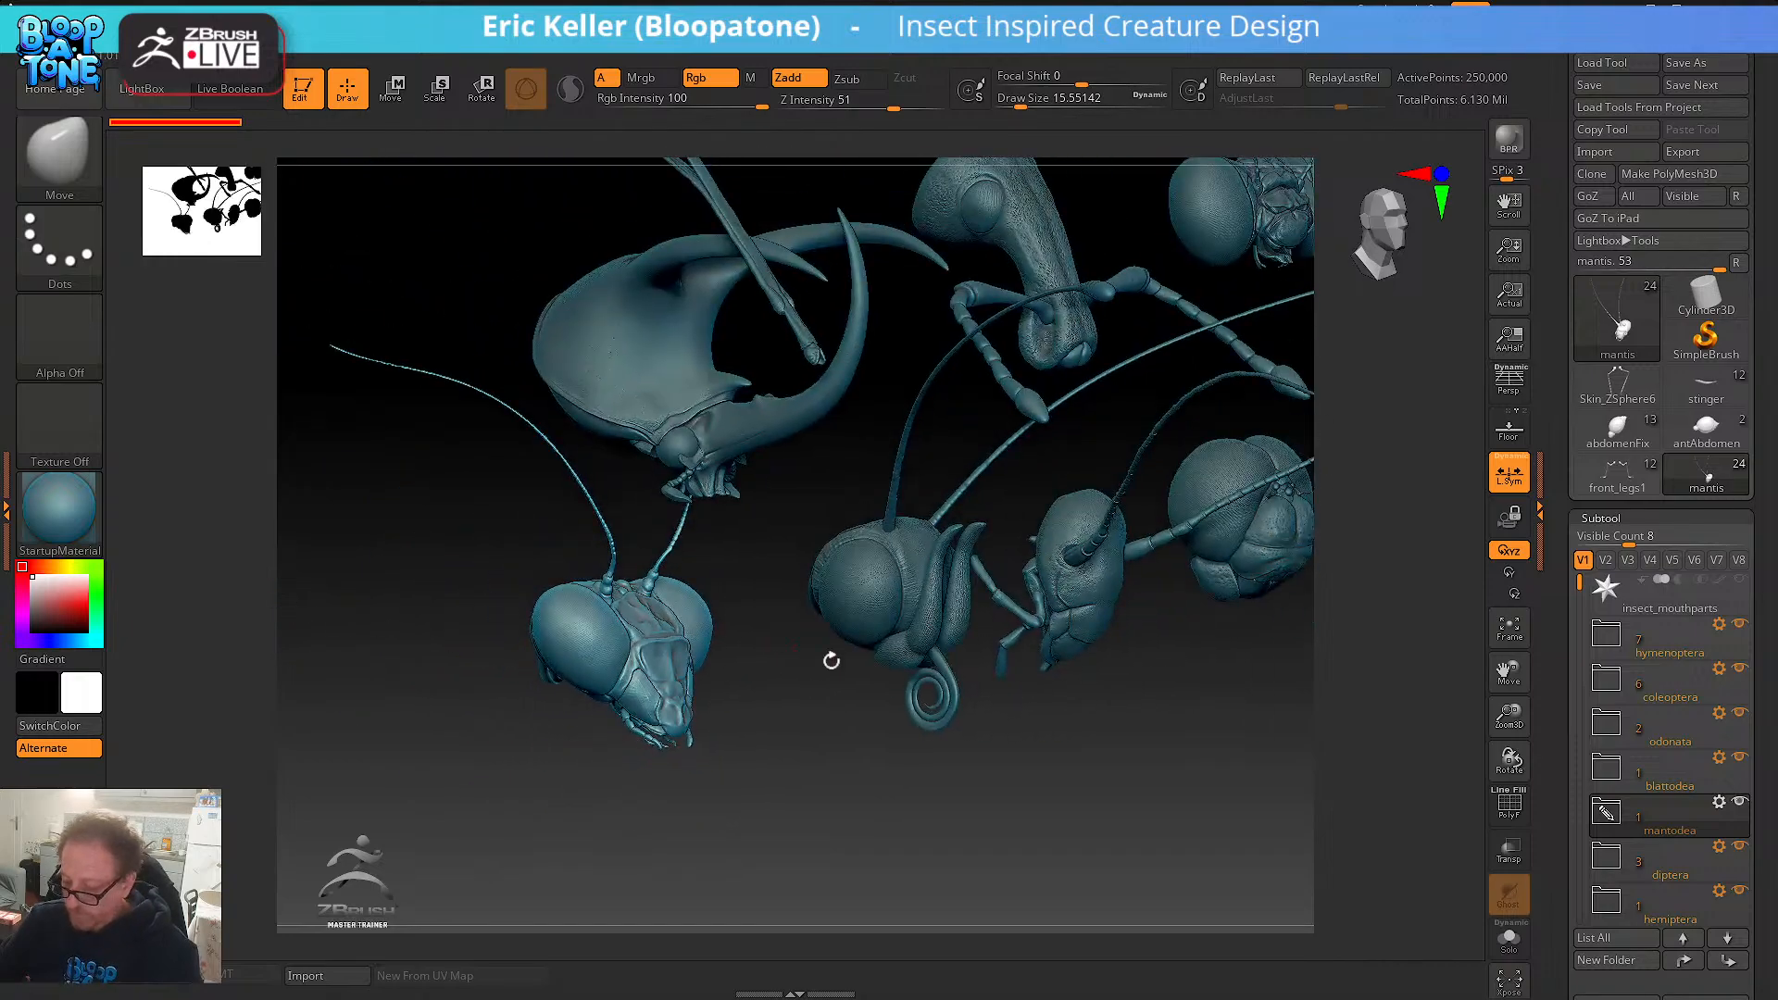
- Select the mosquito head and view its long proboscis and palps from the side
alt+drag(804, 463, 702, 702)
alt+drag(703, 337, 560, 586)
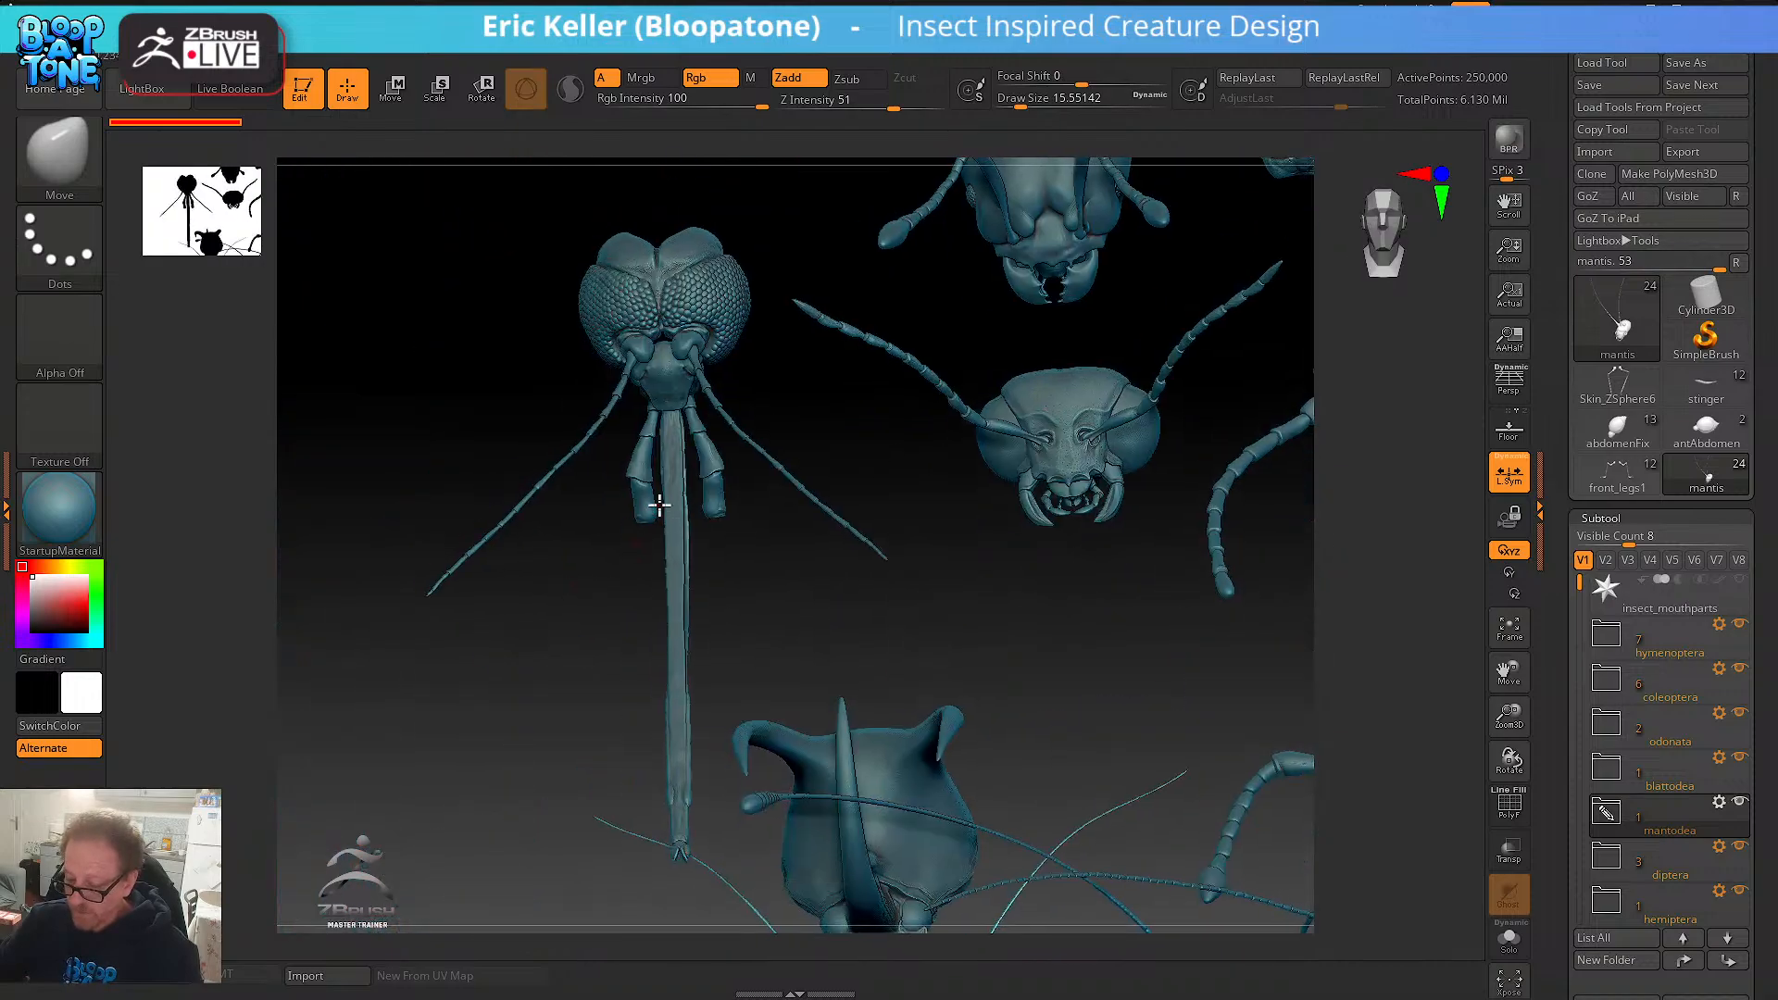
drag(659, 505, 845, 524)
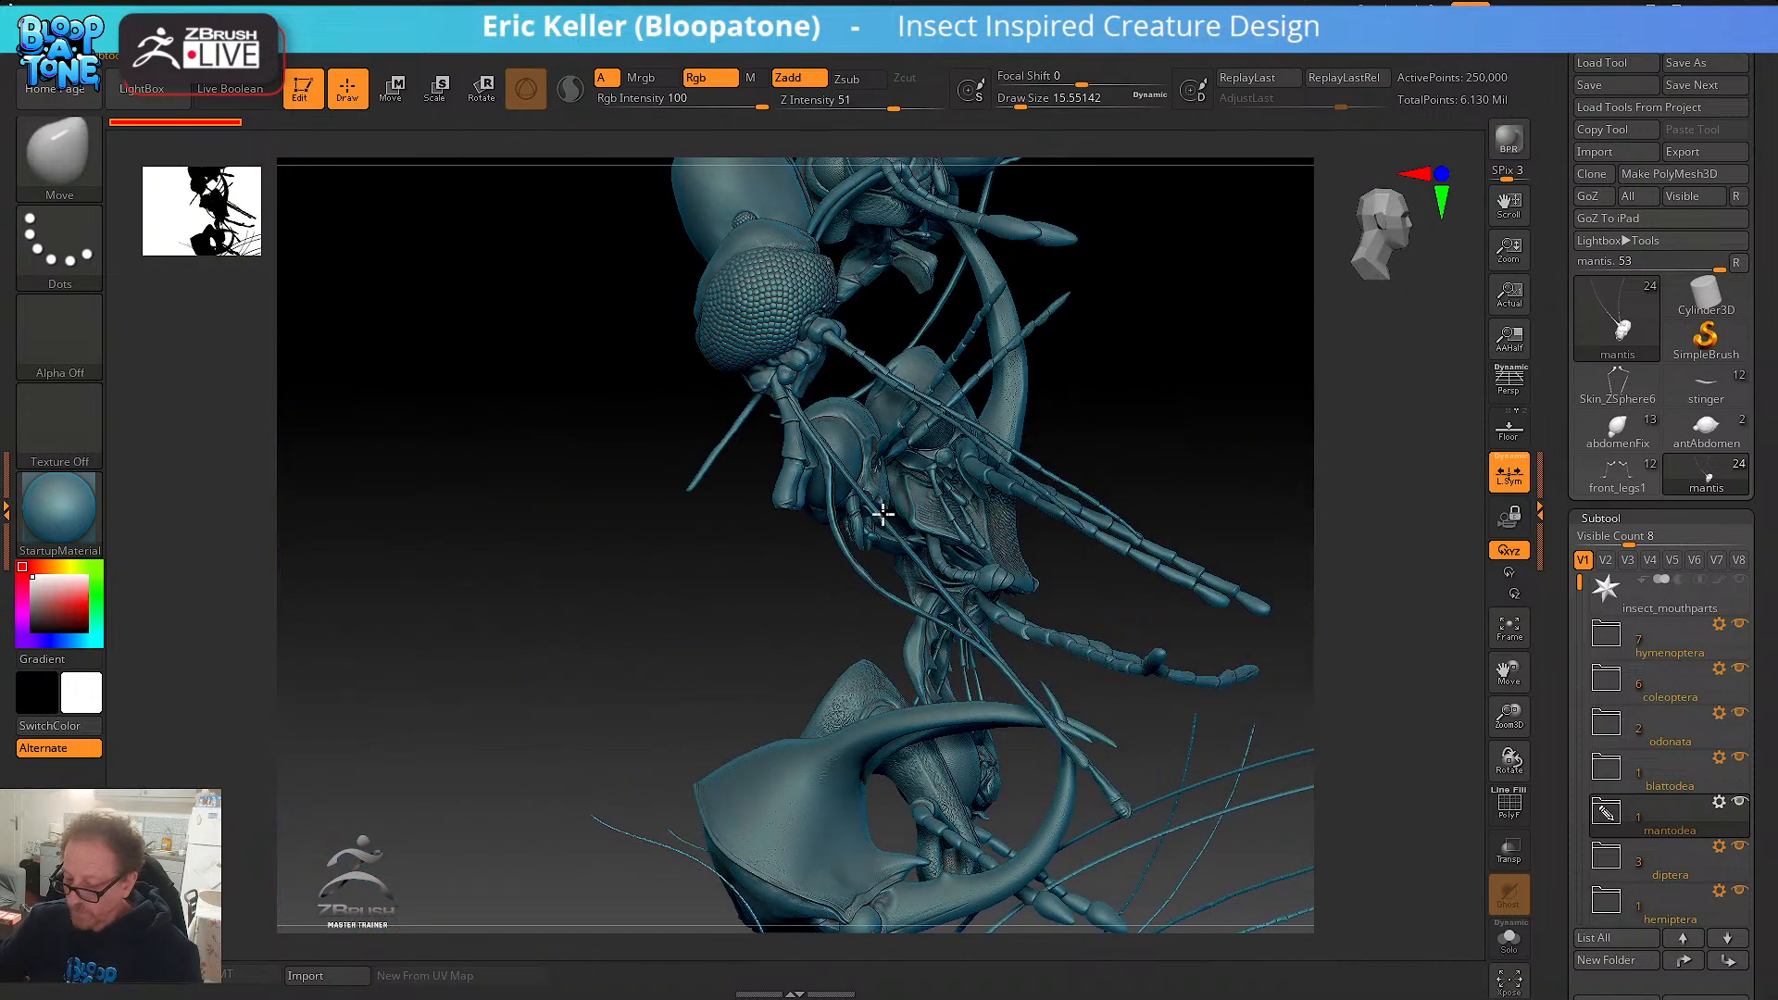
alt+click(883, 515)
alt+click(780, 502)
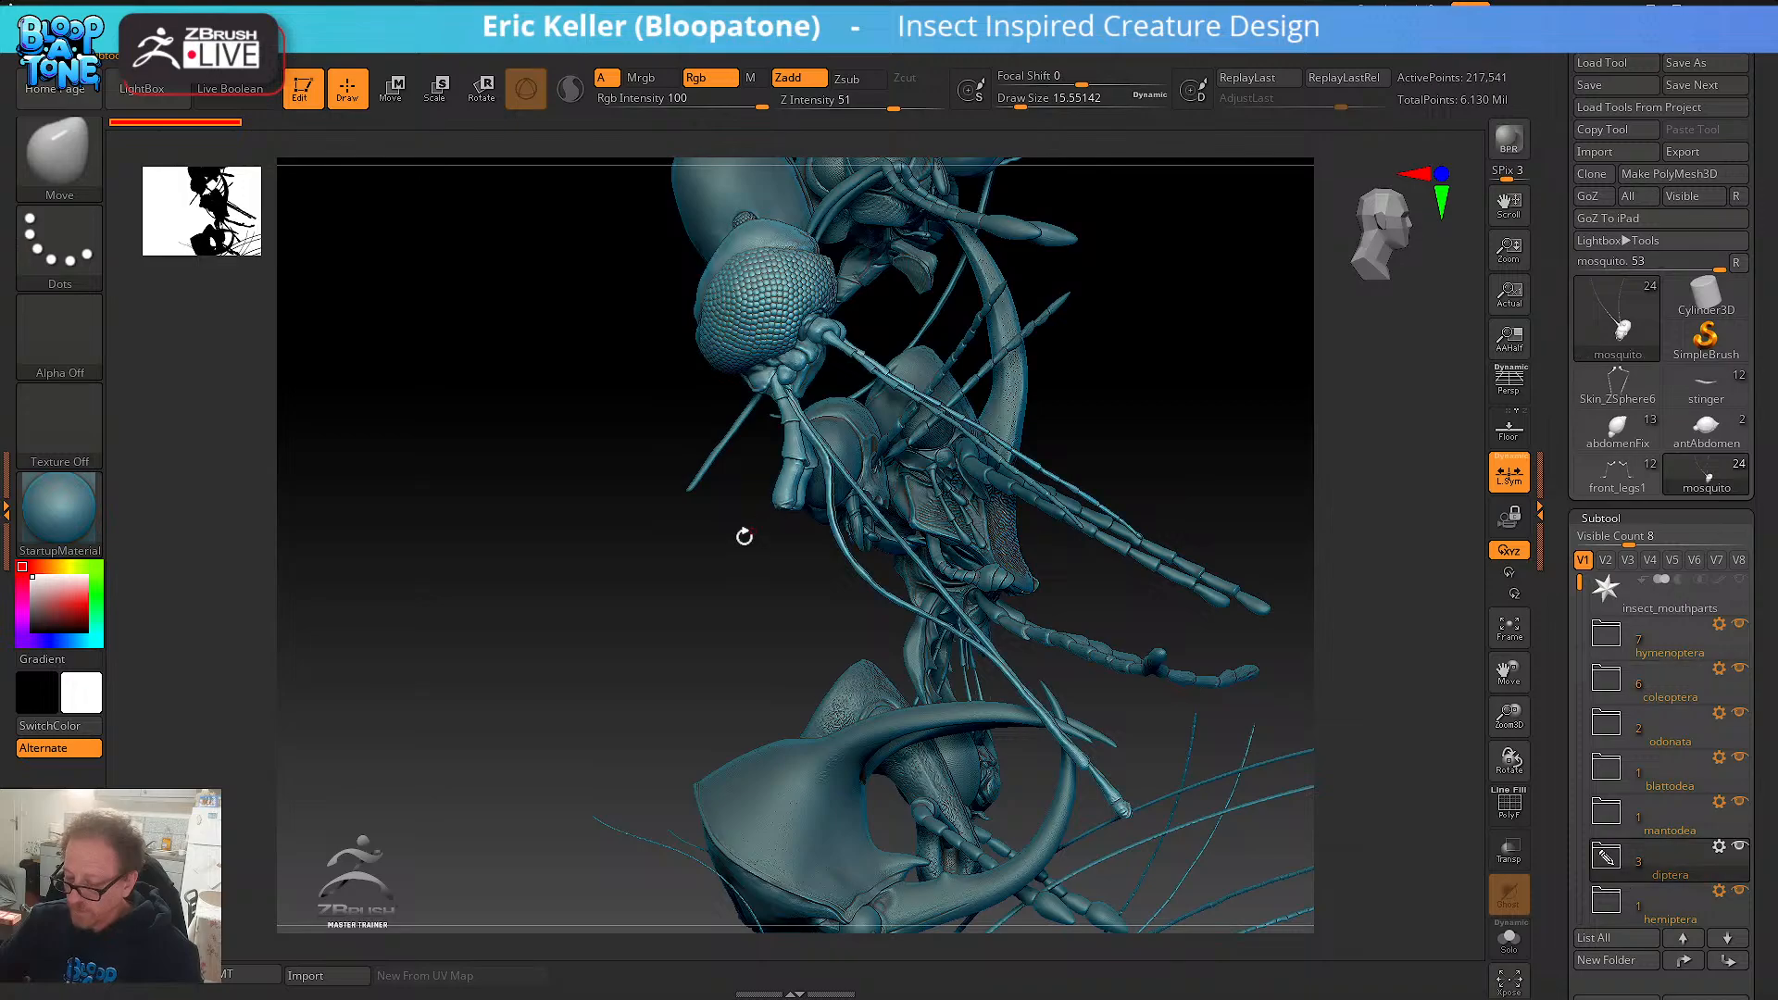
- Examine the mosquito head's long proboscis and its bent sheath from the front and from several angled views
drag(742, 536, 634, 599)
drag(1041, 553, 516, 389)
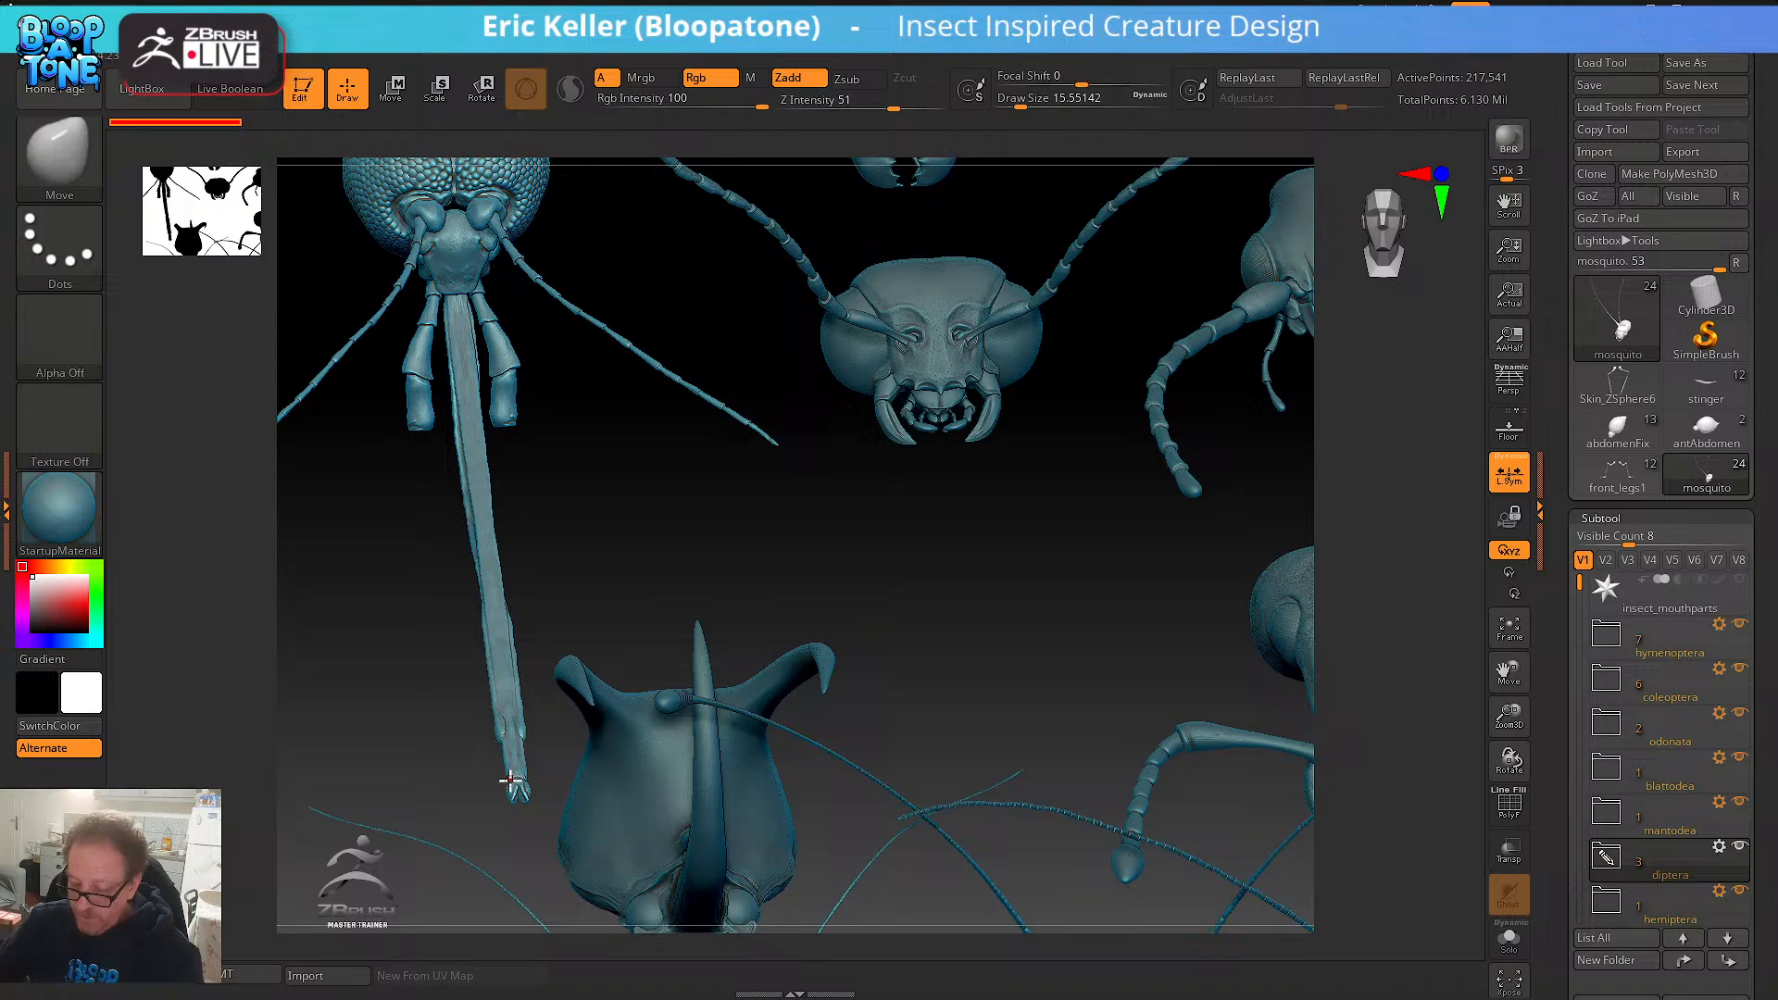
drag(454, 718, 701, 616)
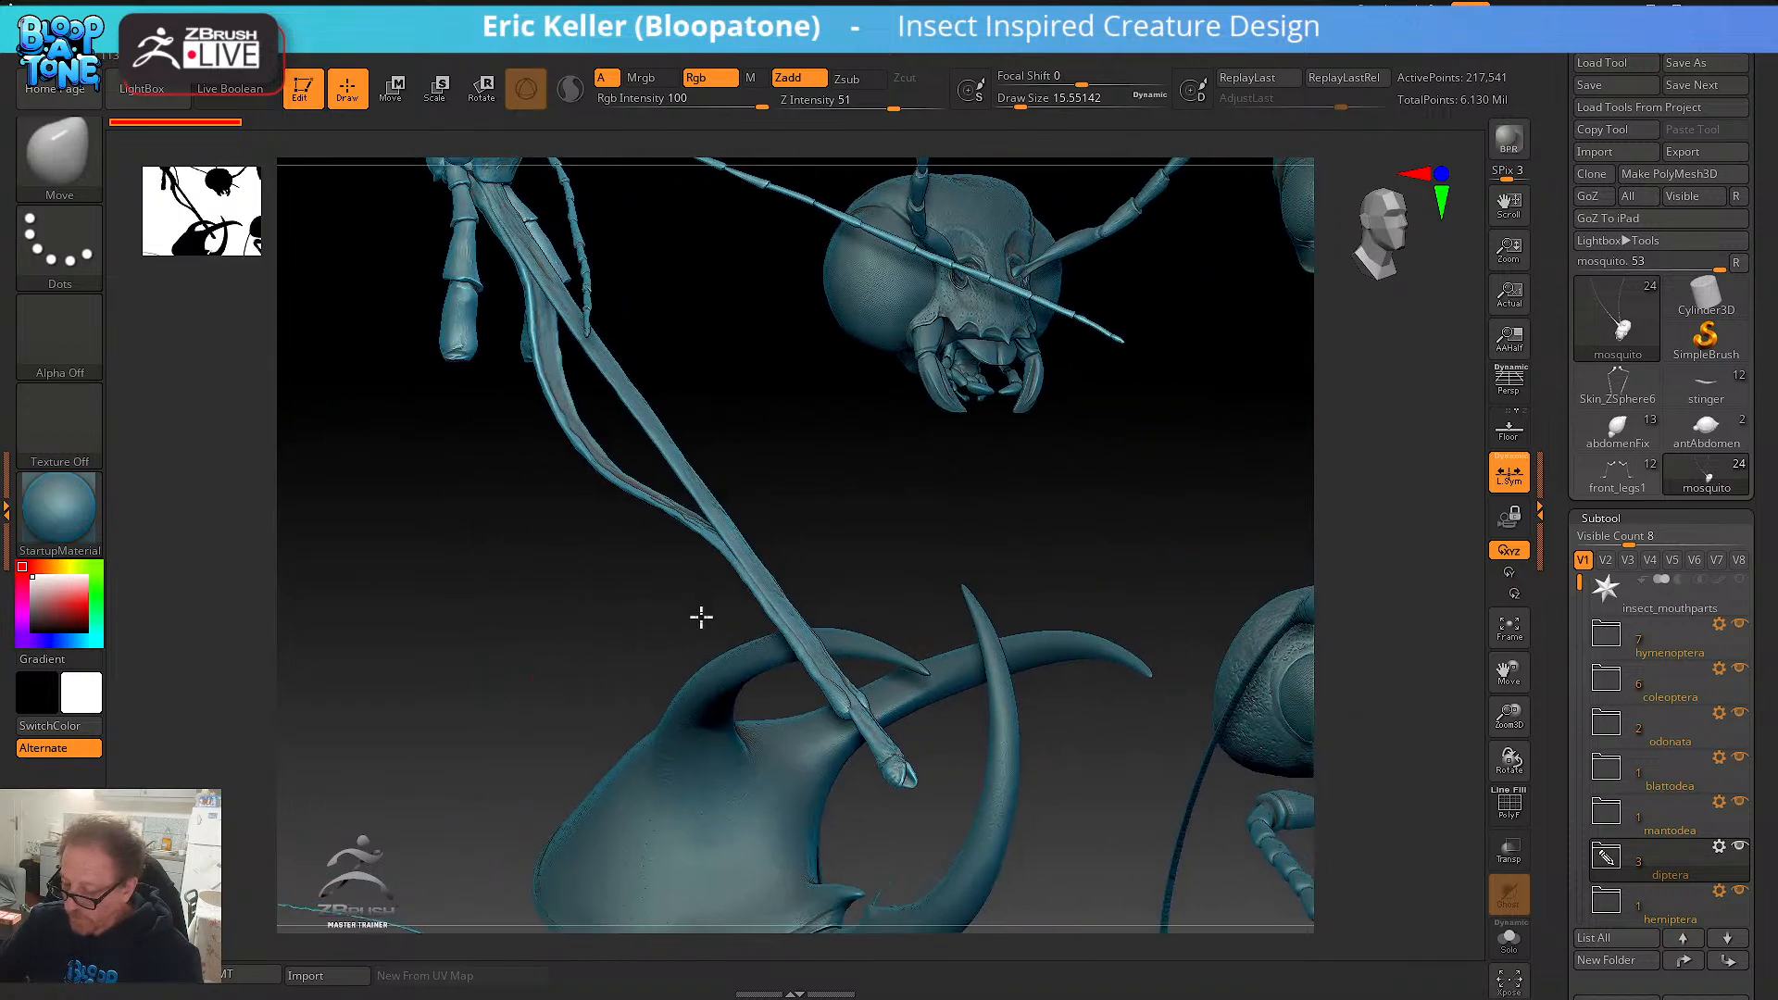
alt+drag(515, 650, 532, 742)
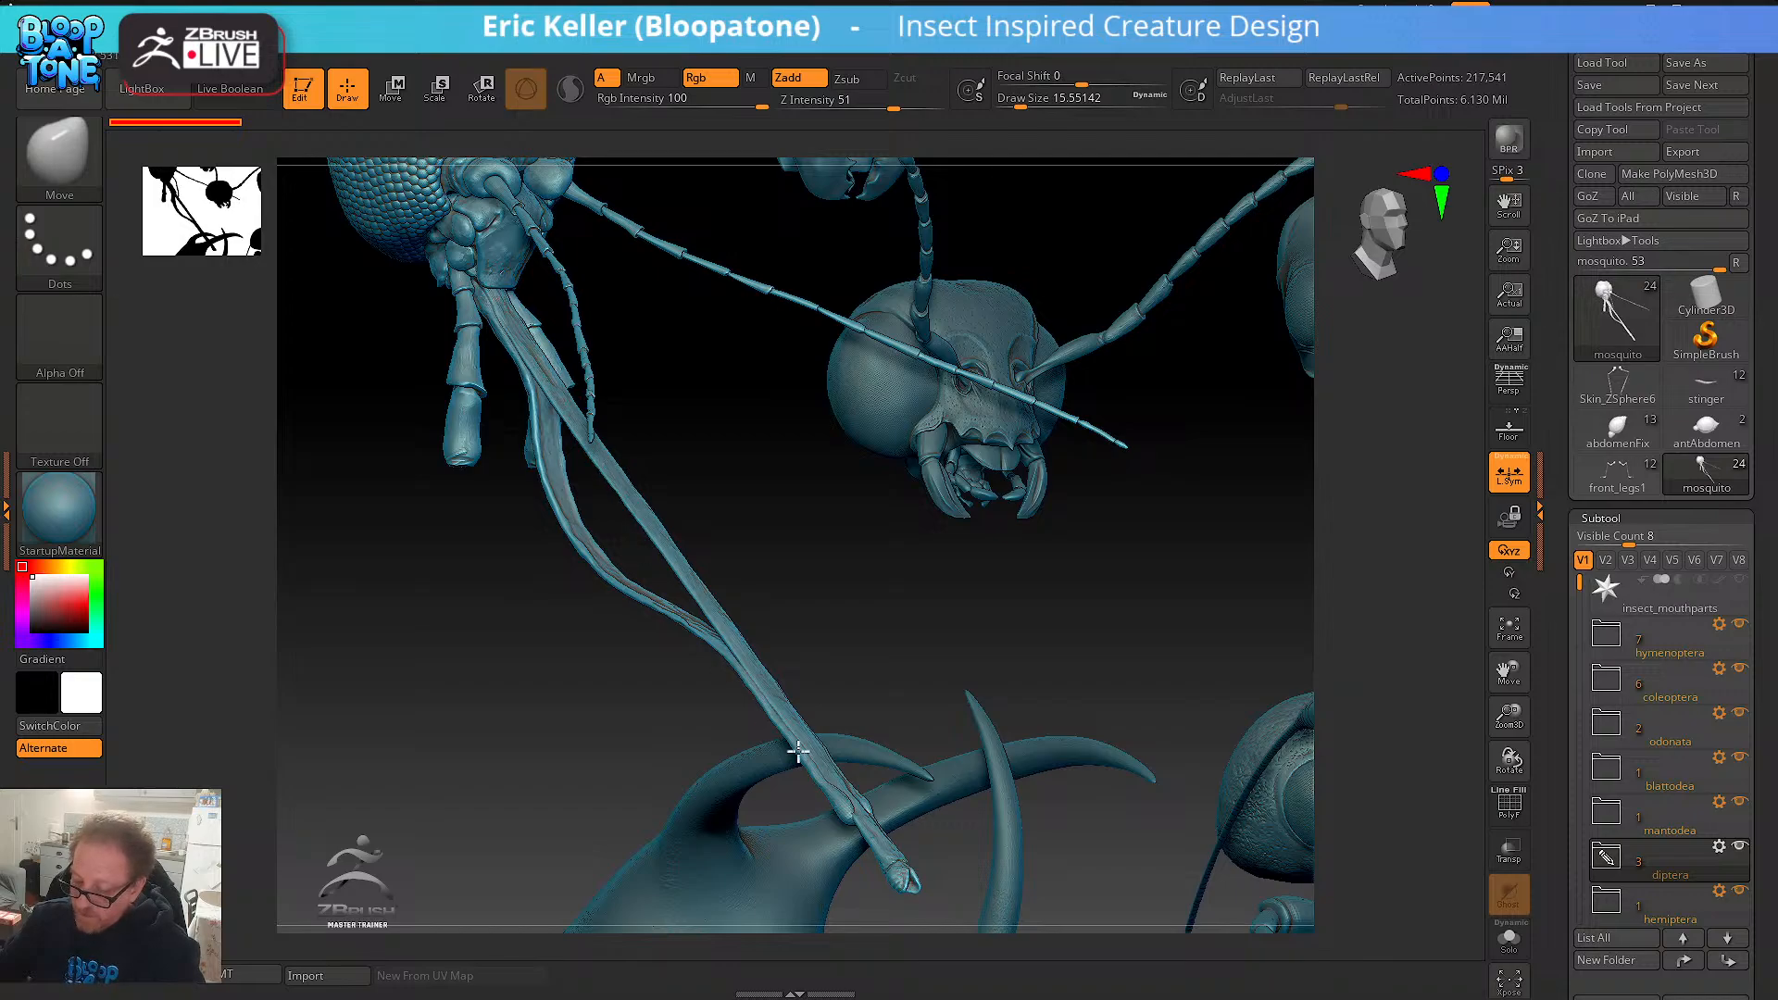
drag(598, 318, 397, 426)
drag(355, 566, 521, 687)
drag(644, 686, 468, 551)
- Select the leaf_cutter ant head in the upper row of models and examine its spiny face up close
alt+drag(620, 813, 391, 837)
alt+drag(716, 799, 534, 955)
alt+drag(747, 666, 778, 845)
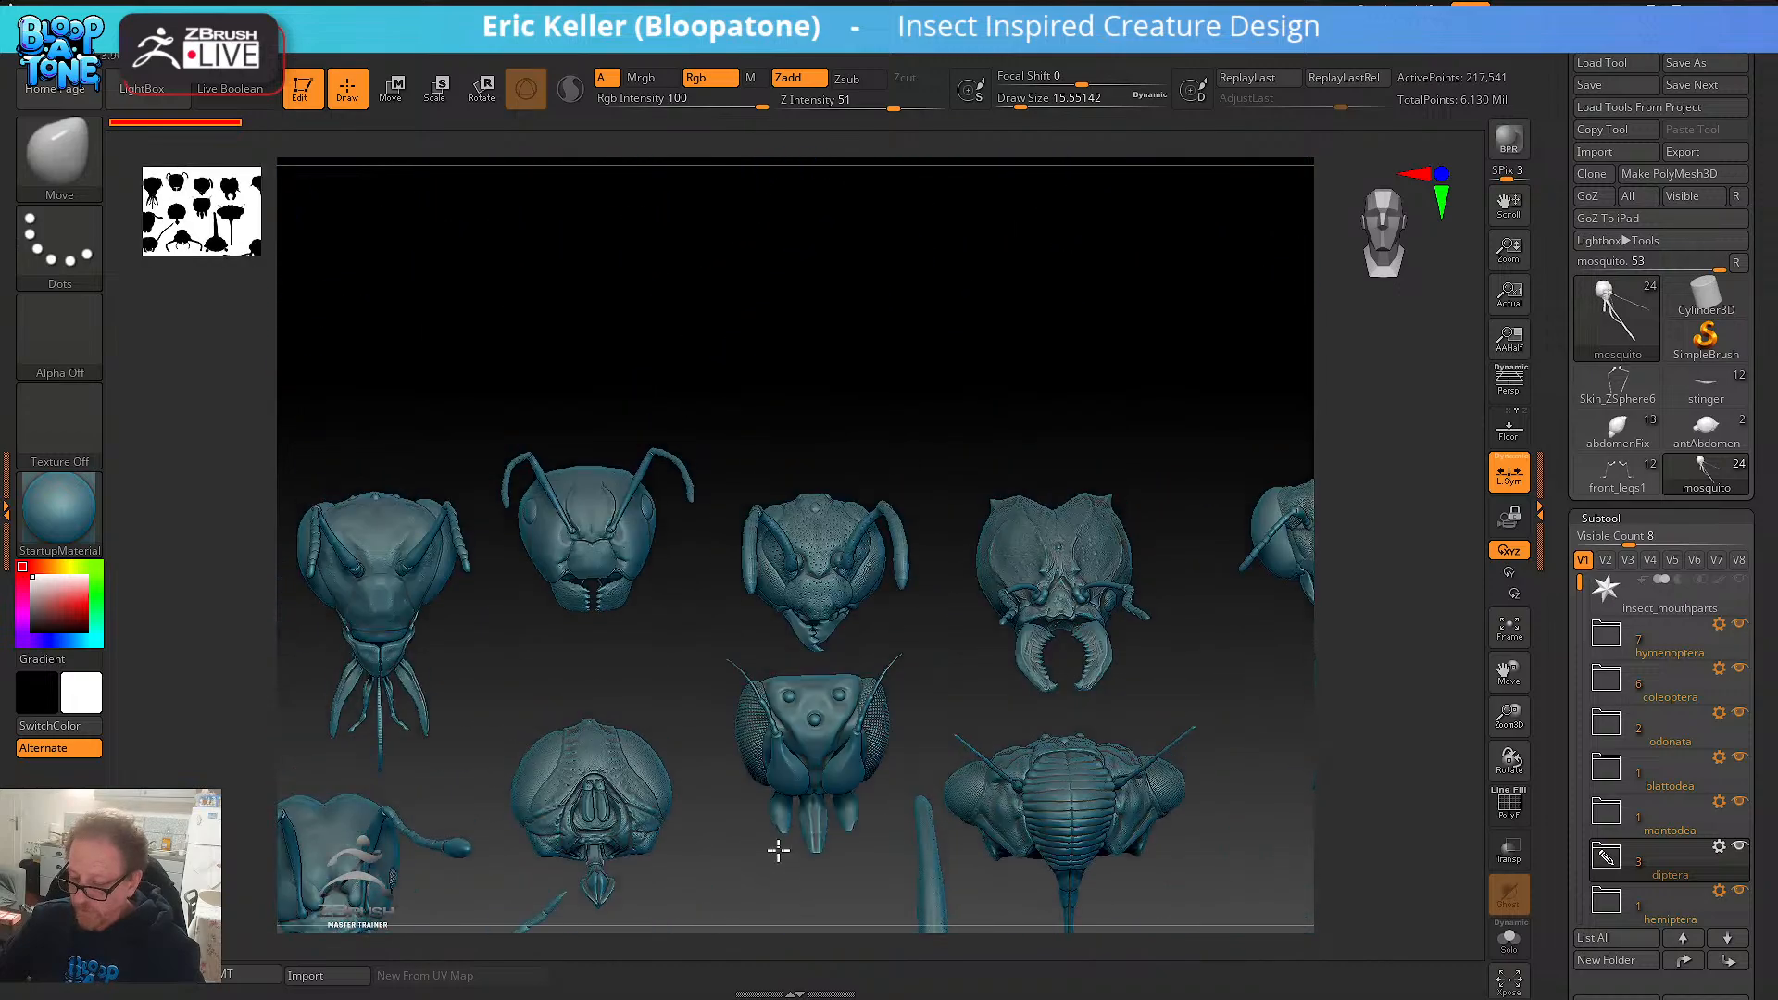
alt+drag(722, 643, 604, 616)
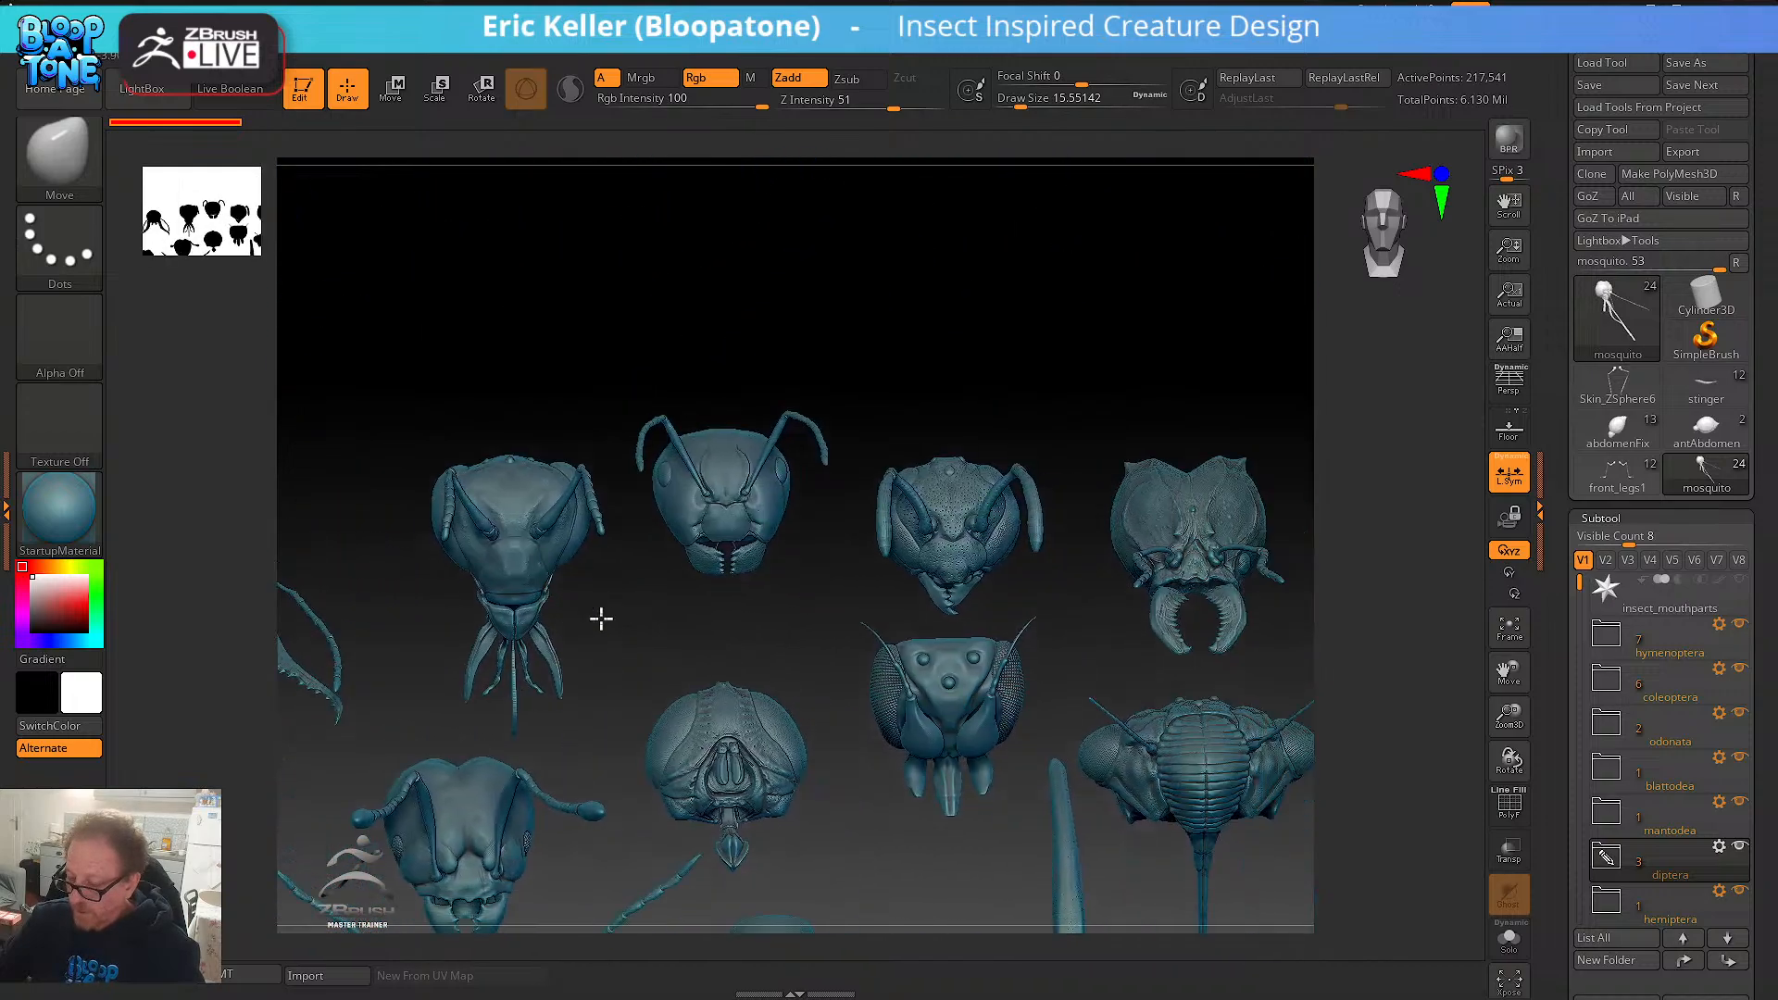
alt+drag(982, 702, 882, 673)
alt+drag(1123, 658, 524, 741)
alt+click(948, 600)
alt+drag(1188, 349, 628, 657)
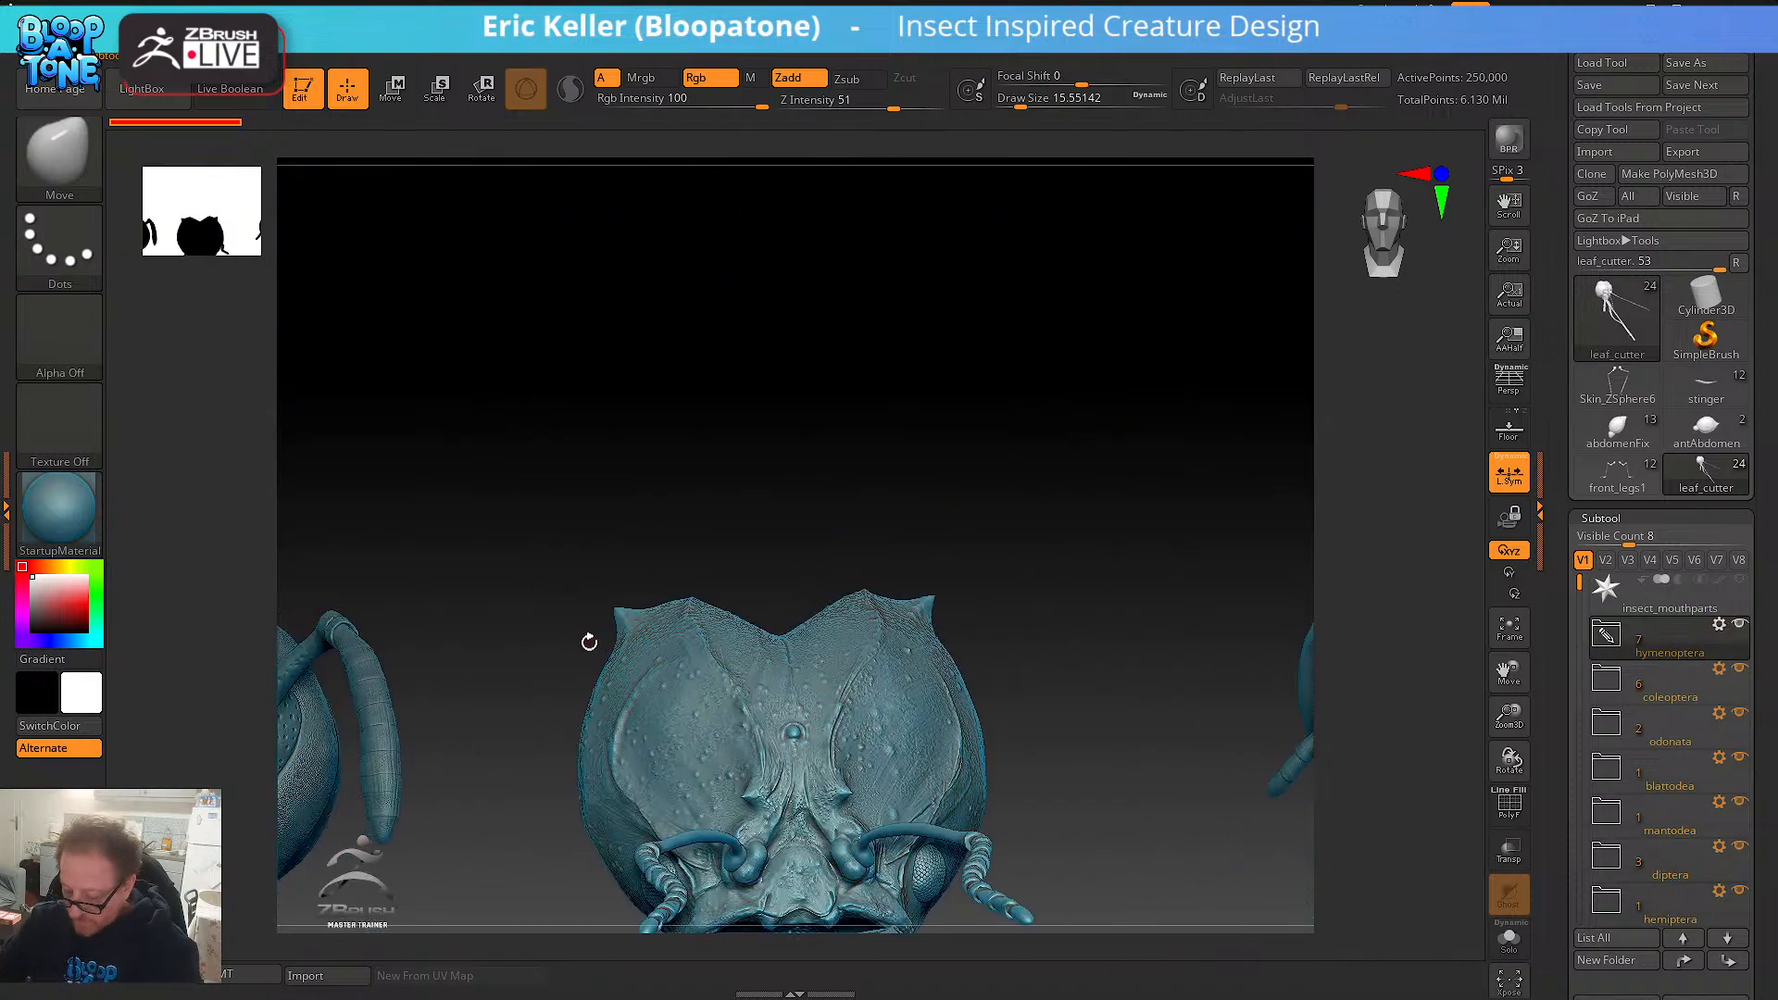
key(f)
mouse_move(1064, 774)
mouse_down()
mouse_move(1036, 841)
mouse_move(1099, 817)
mouse_move(1099, 778)
mouse_move(1075, 735)
mouse_move(1031, 729)
mouse_move(1000, 742)
mouse_move(997, 790)
mouse_move(1019, 822)
mouse_move(1151, 802)
mouse_move(1016, 781)
mouse_move(1017, 738)
mouse_move(915, 655)
mouse_move(1068, 770)
mouse_move(1028, 762)
mouse_move(1004, 802)
mouse_move(916, 671)
mouse_move(889, 718)
mouse_move(842, 698)
mouse_move(986, 599)
mouse_move(986, 679)
mouse_move(1219, 730)
mouse_move(1057, 730)
mouse_move(1056, 759)
mouse_up()
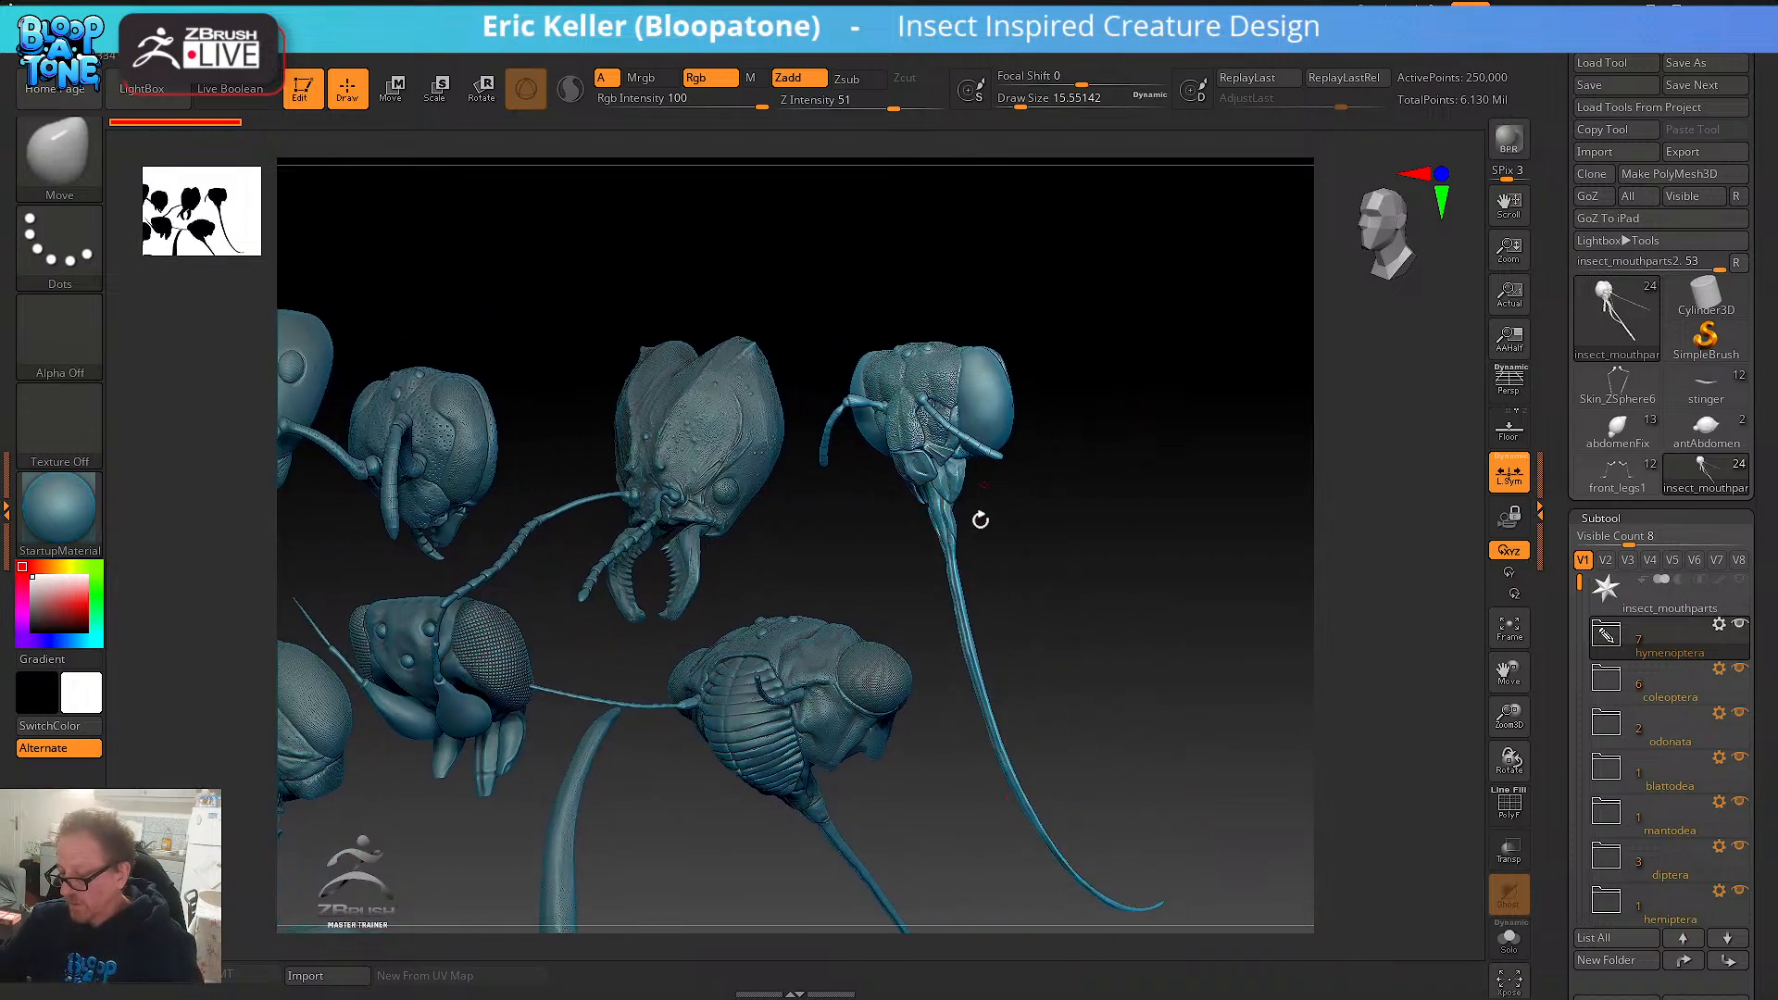
- Select the rainbow_scarab_beetle head and view it from below among the neighbouring insect heads
alt+drag(904, 858, 984, 659)
alt+click(842, 520)
drag(812, 715, 847, 693)
alt+drag(838, 854, 810, 460)
alt+click(691, 714)
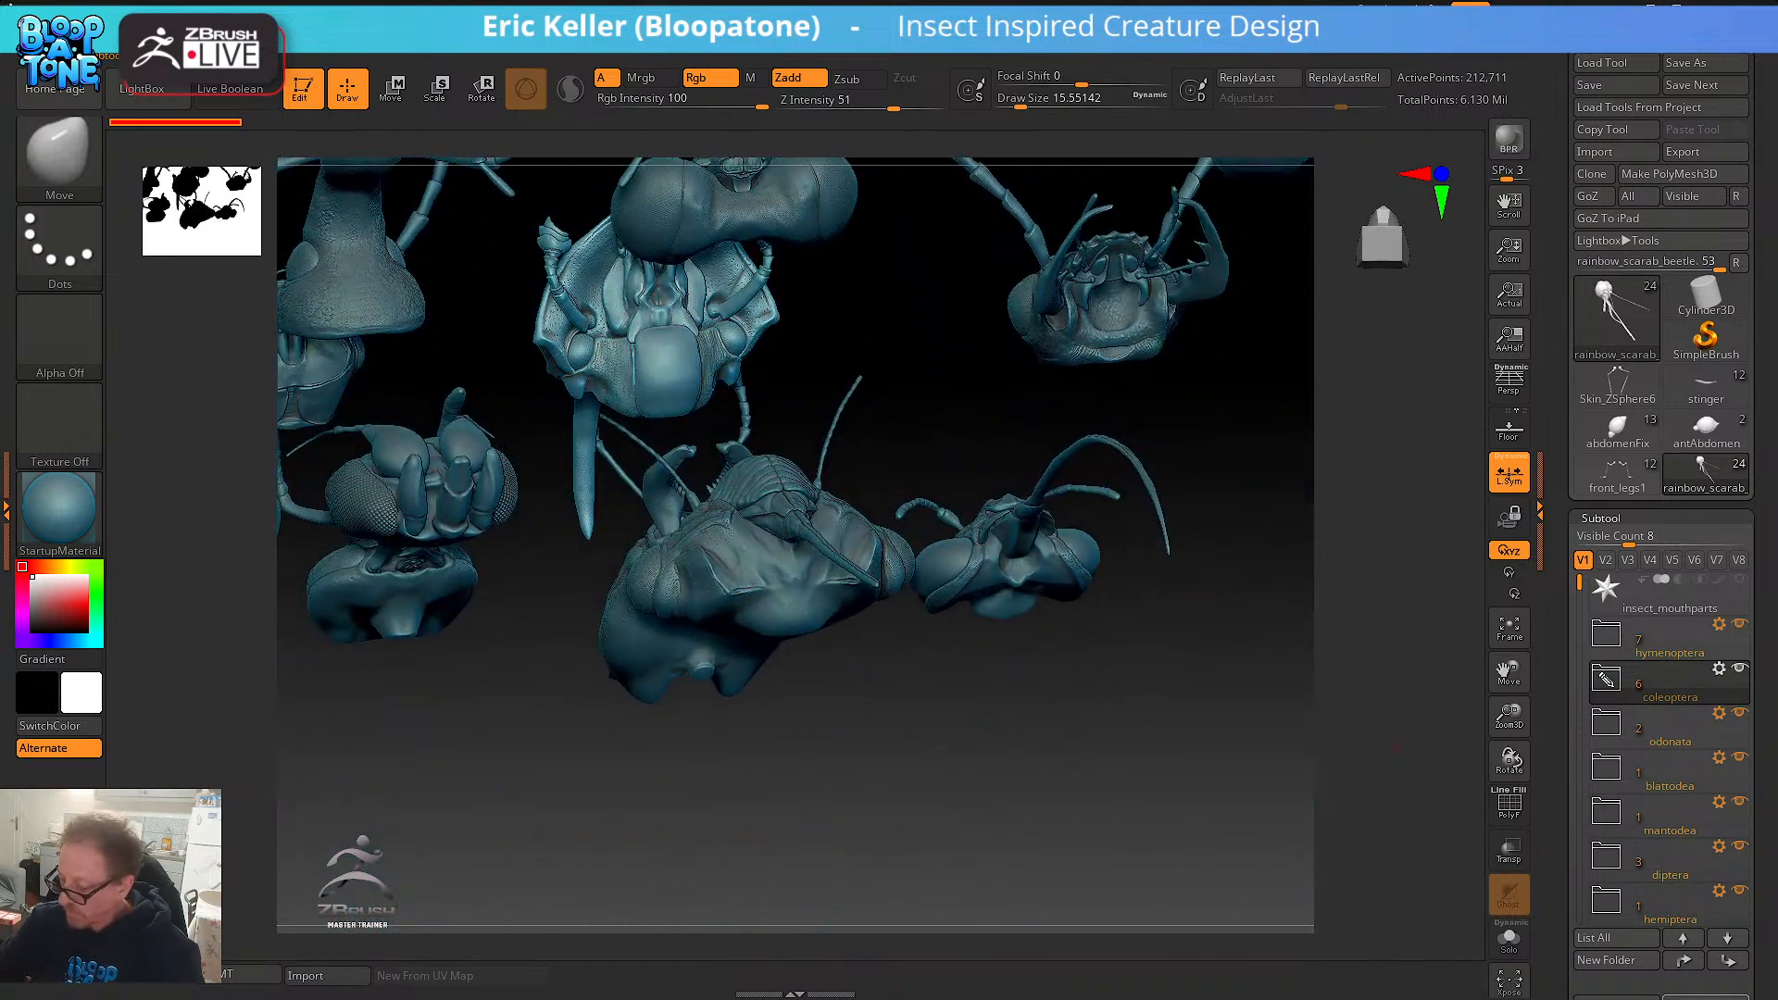
- Isolate the rainbow scarab head with Solo to examine its underside mouthparts, and show all the heads again
click(1511, 935)
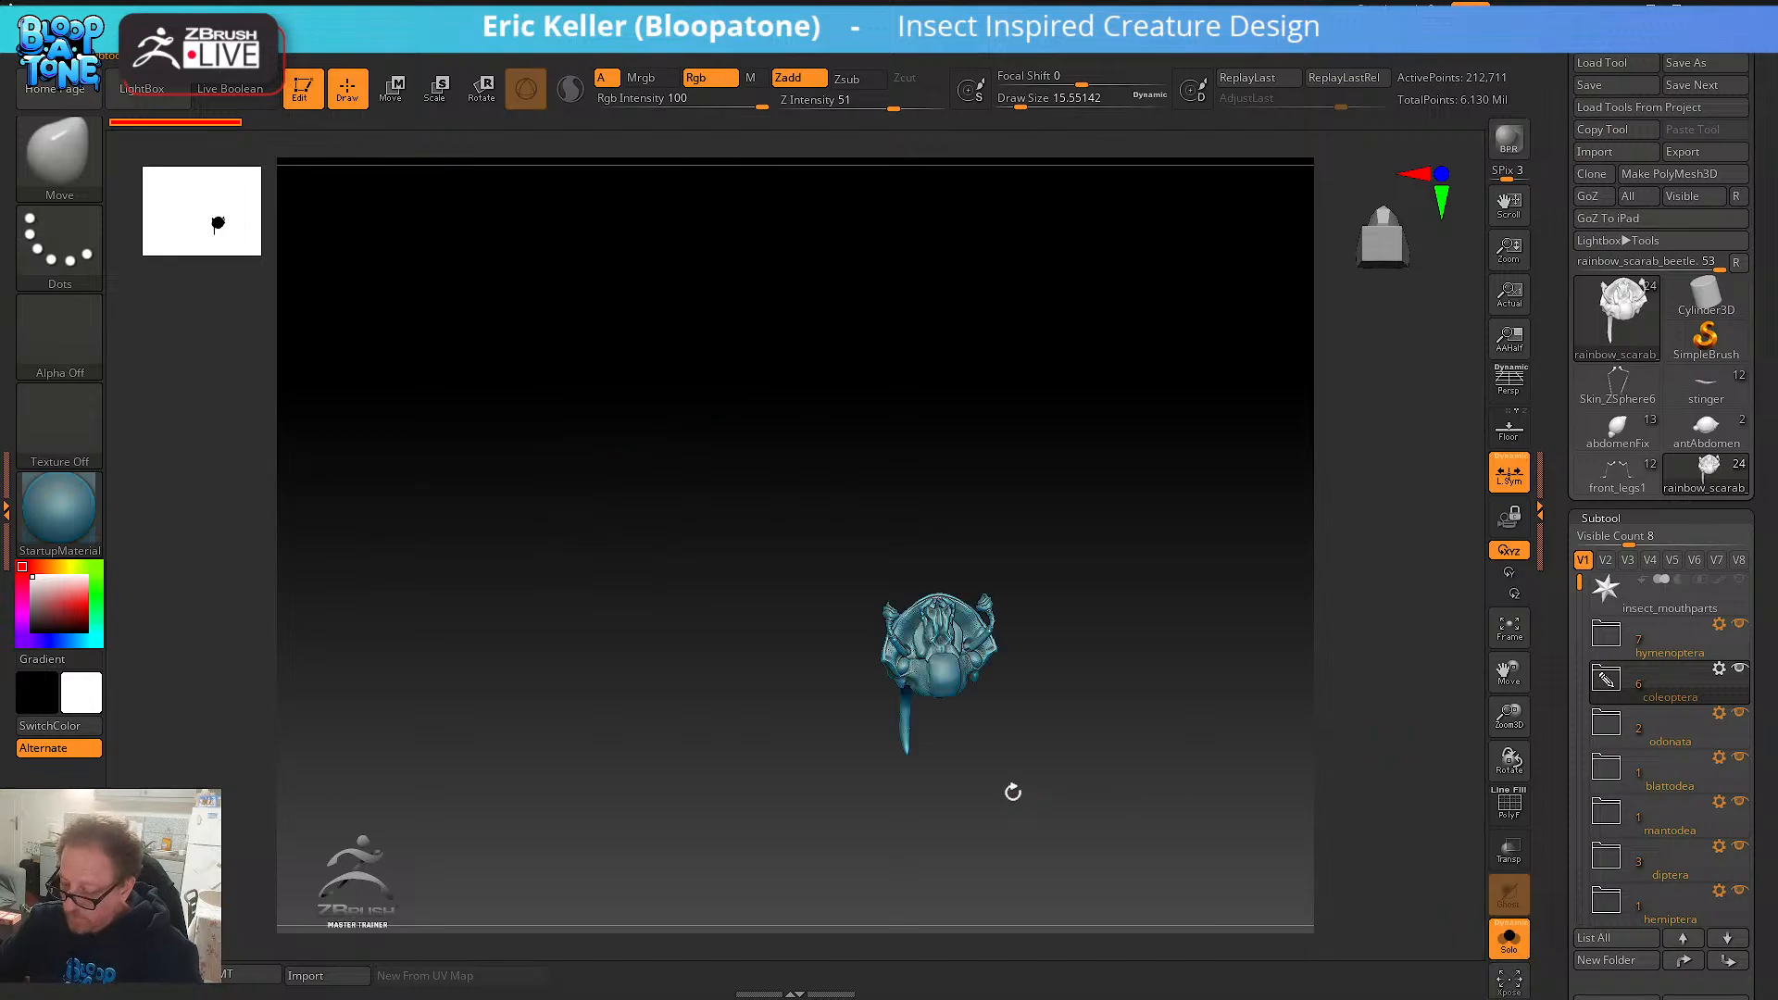
key(f)
drag(1008, 698, 1061, 824)
alt+drag(1235, 829, 936, 783)
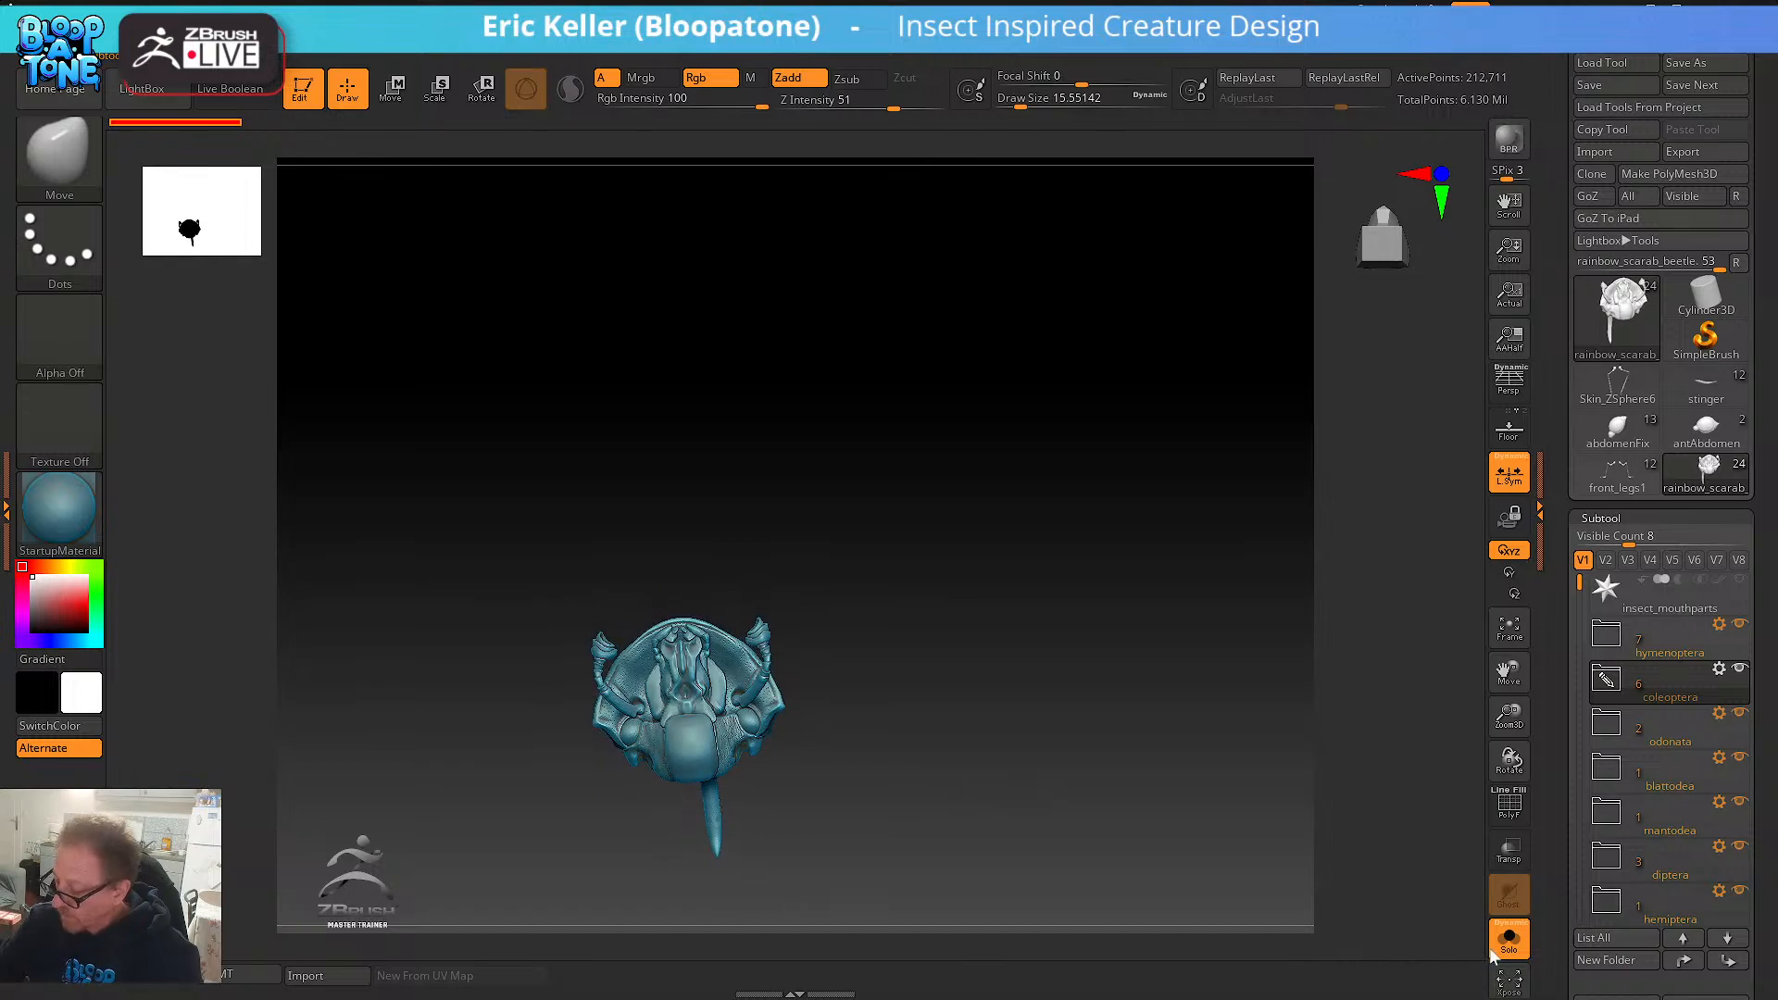
click(1506, 941)
drag(1255, 729, 1165, 638)
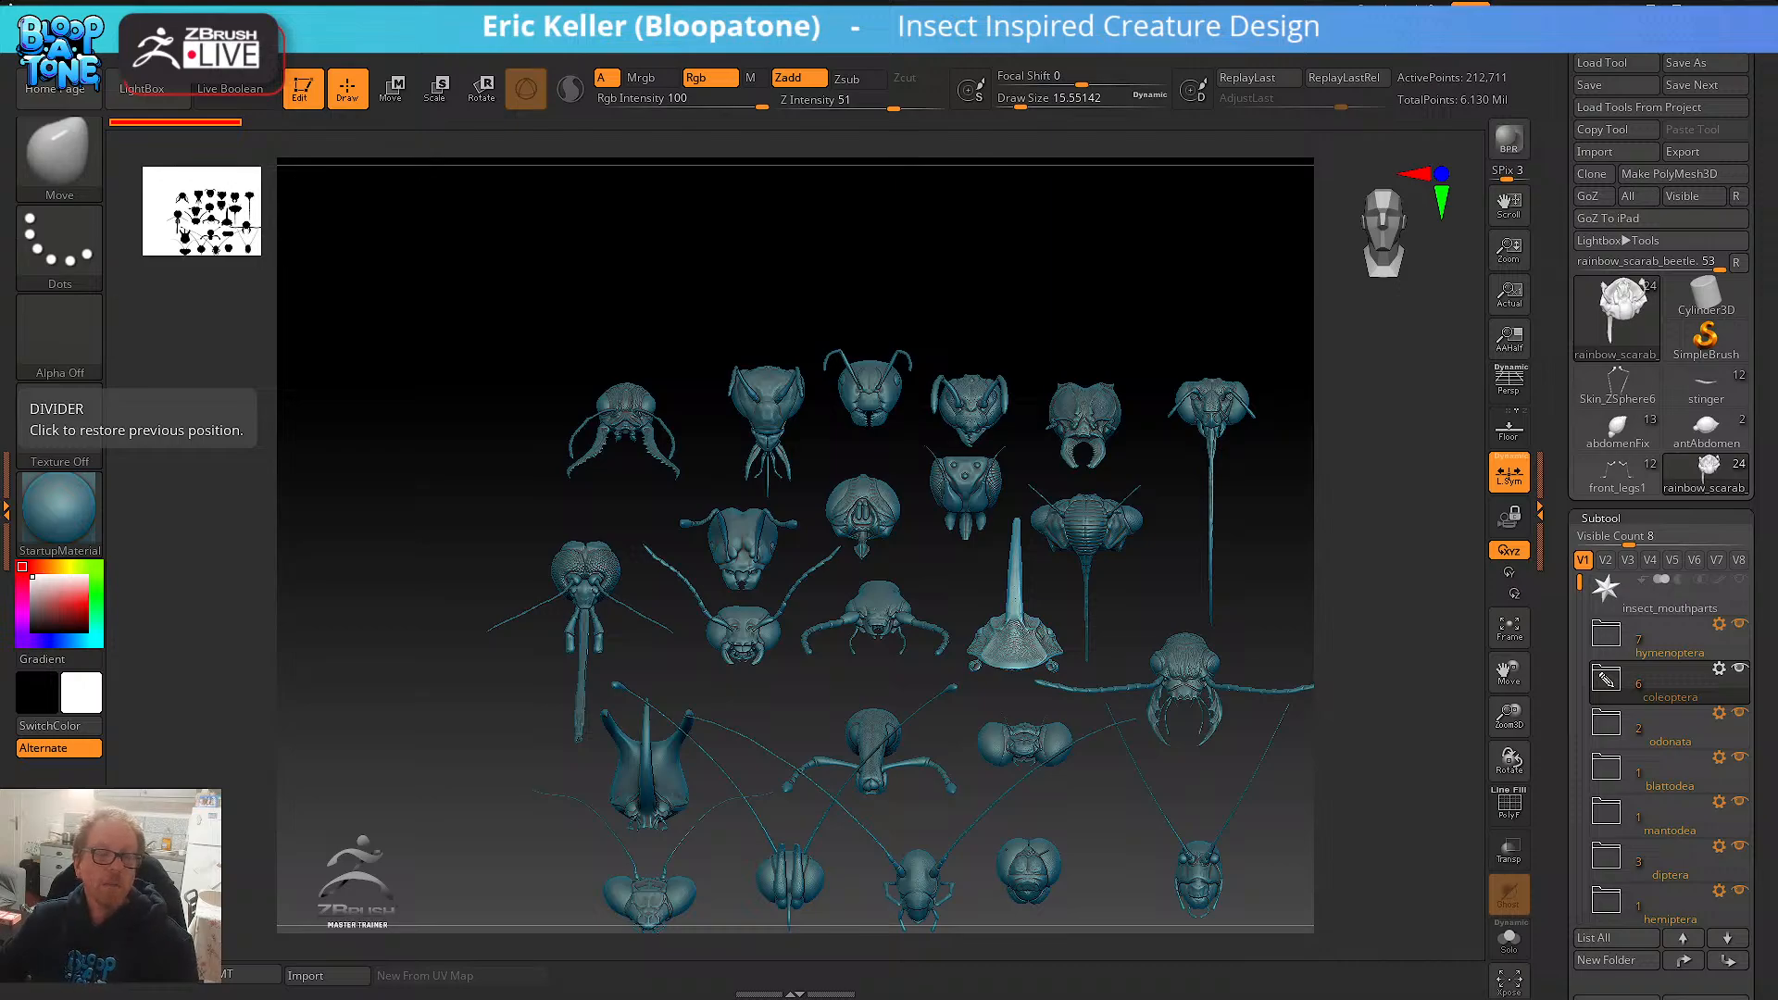
- Switch to the browser's insect and spider macro photo gallery and view the photographer's linked YouTube channel
drag(0, 121, 775, 37)
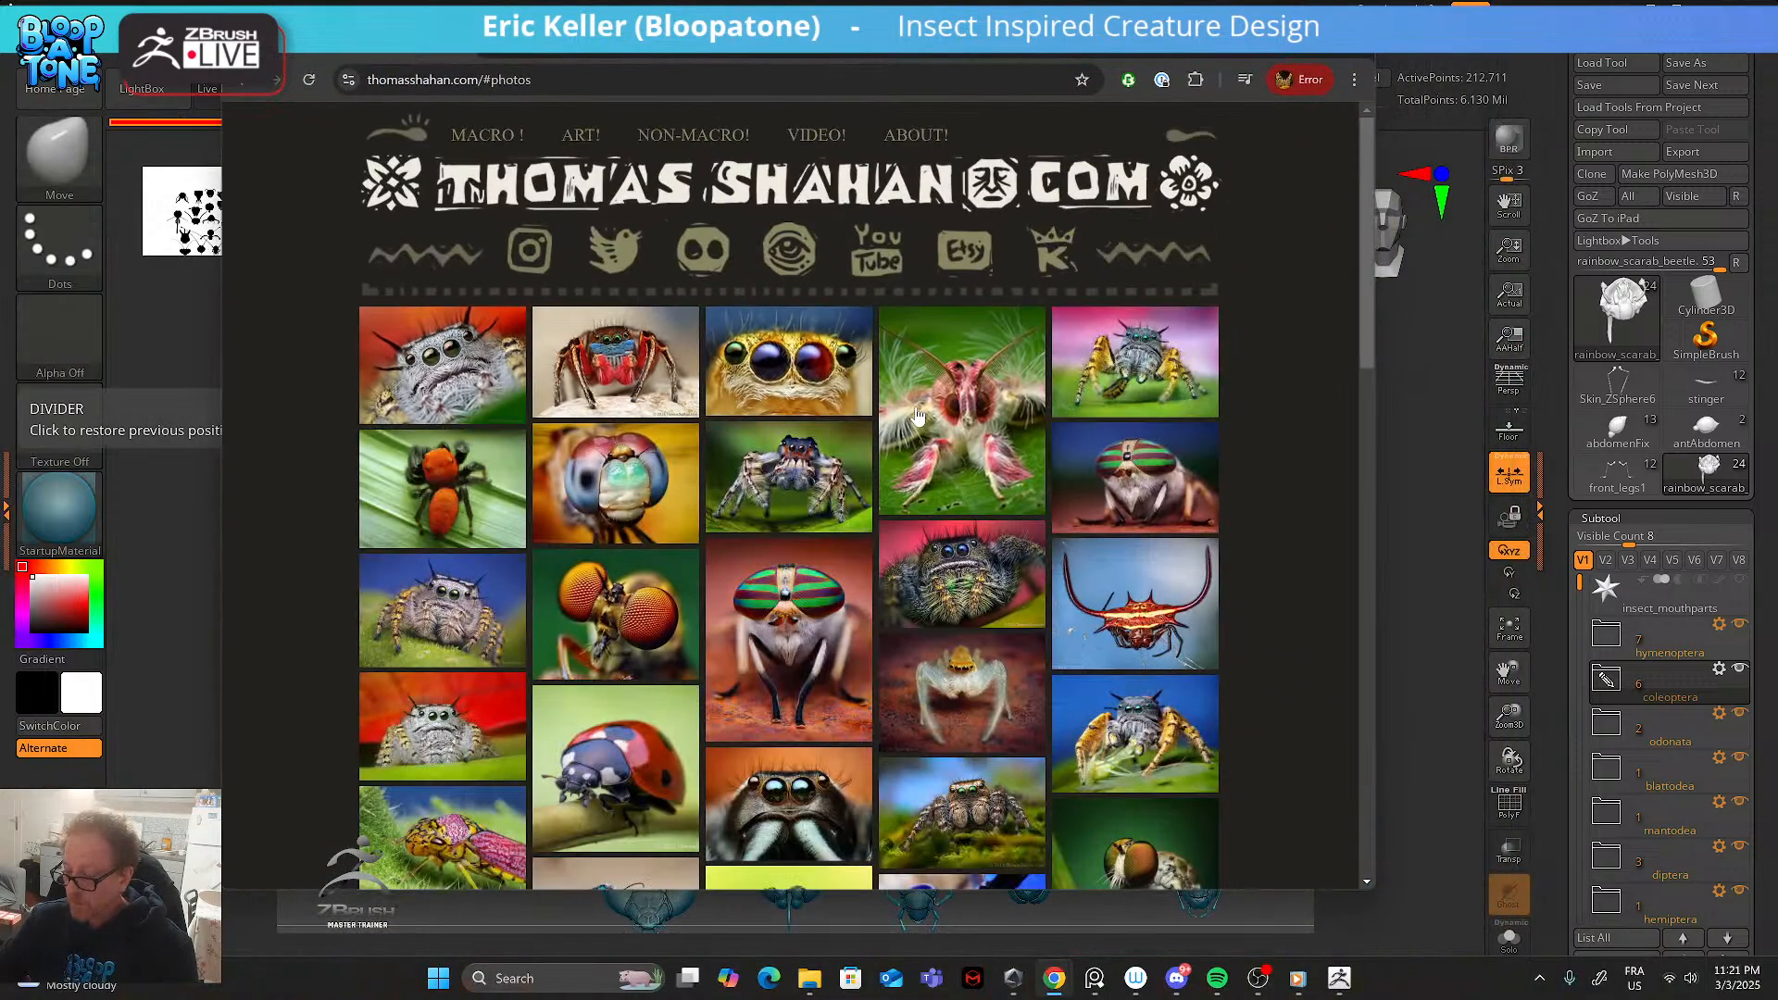
scroll(946, 575, down, 10)
scroll(917, 612, up, 10)
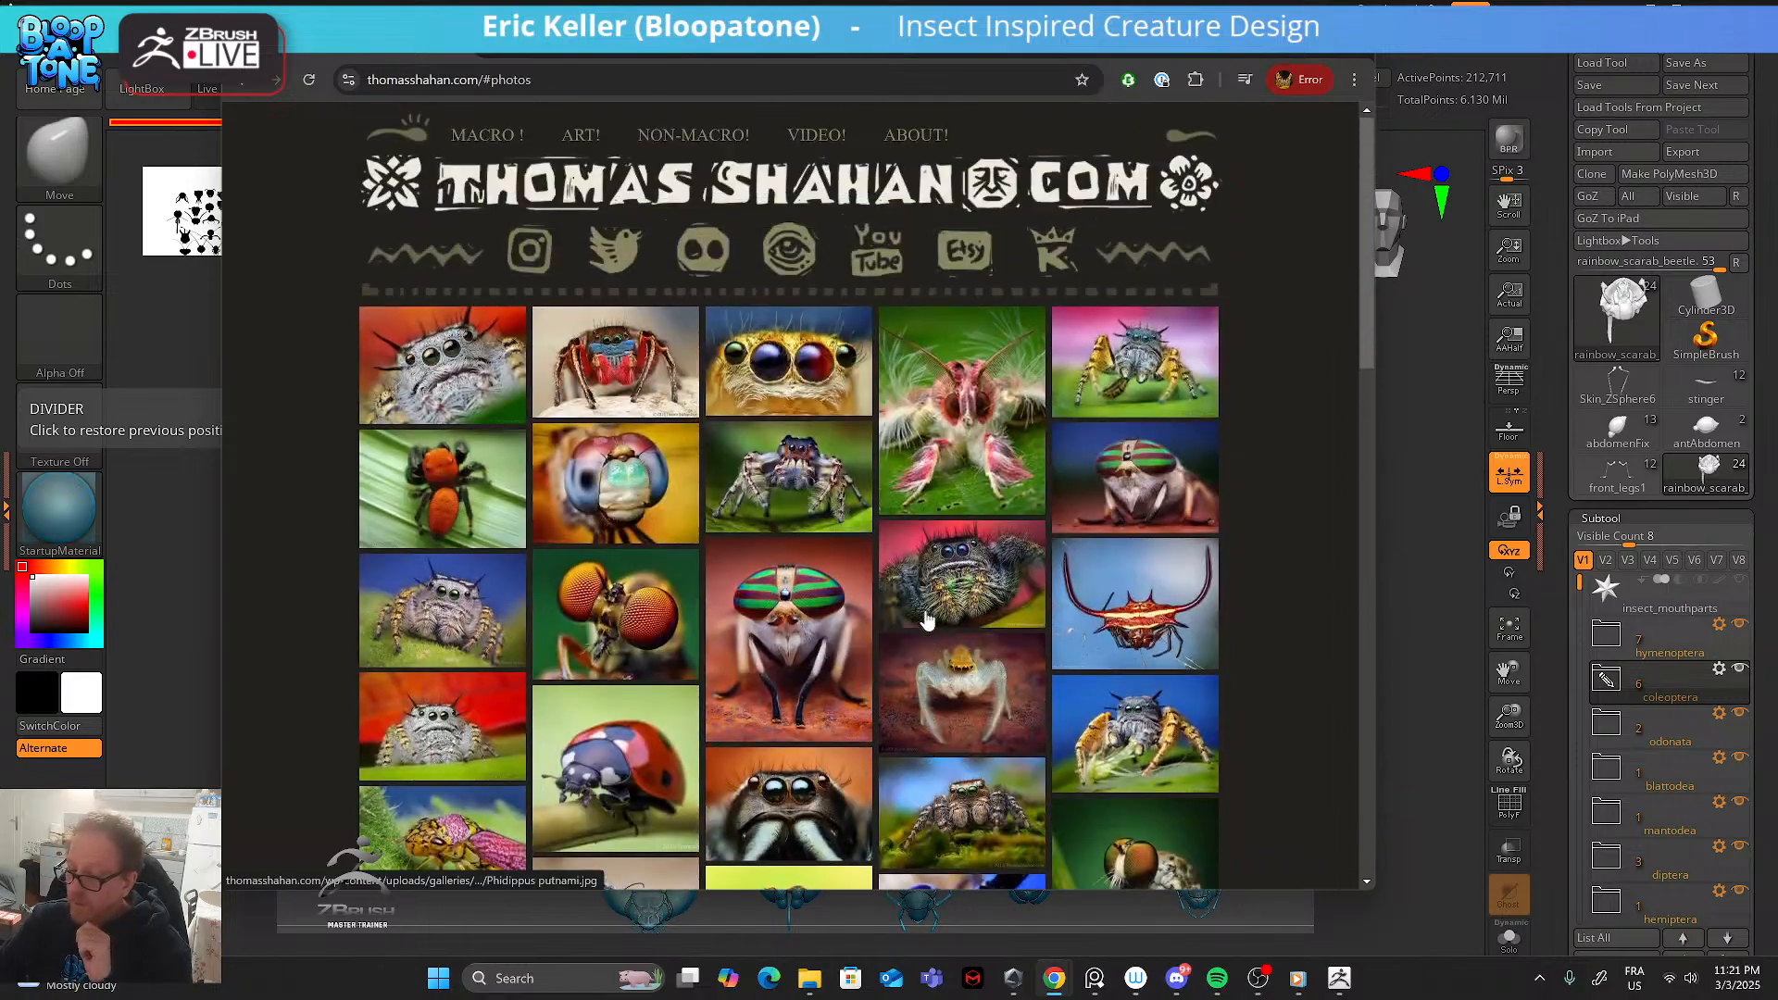
click(874, 267)
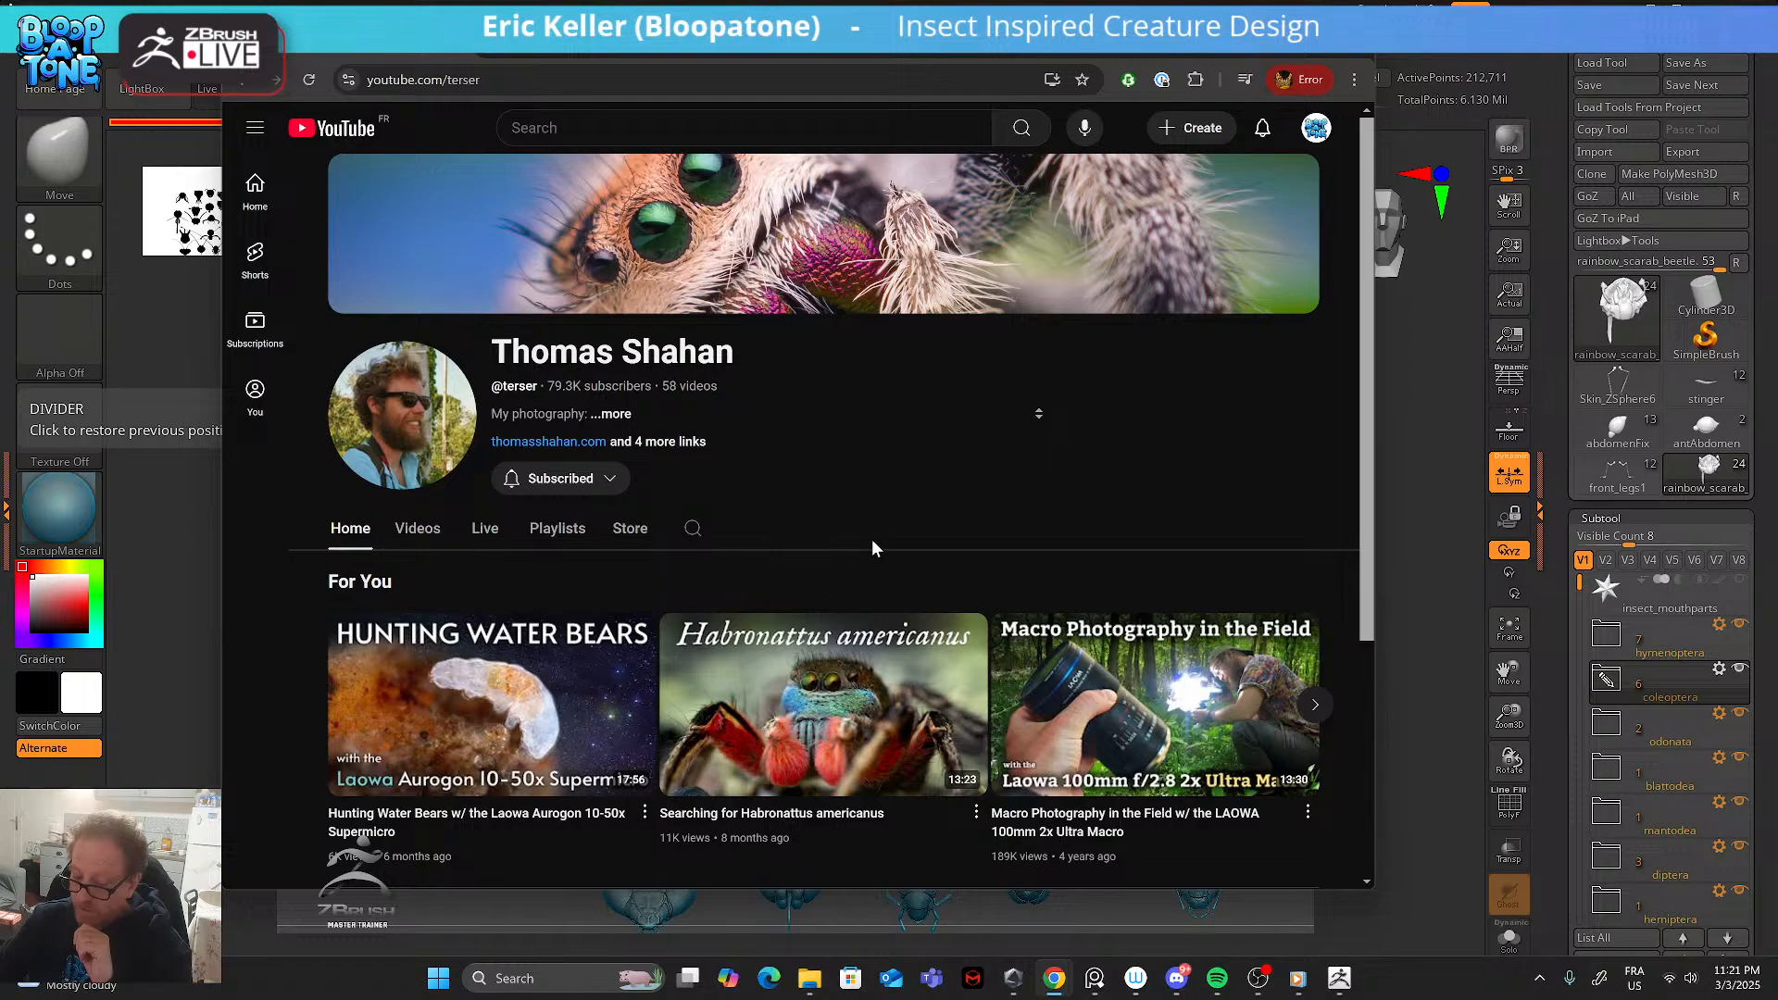
scroll(870, 538, down, 4)
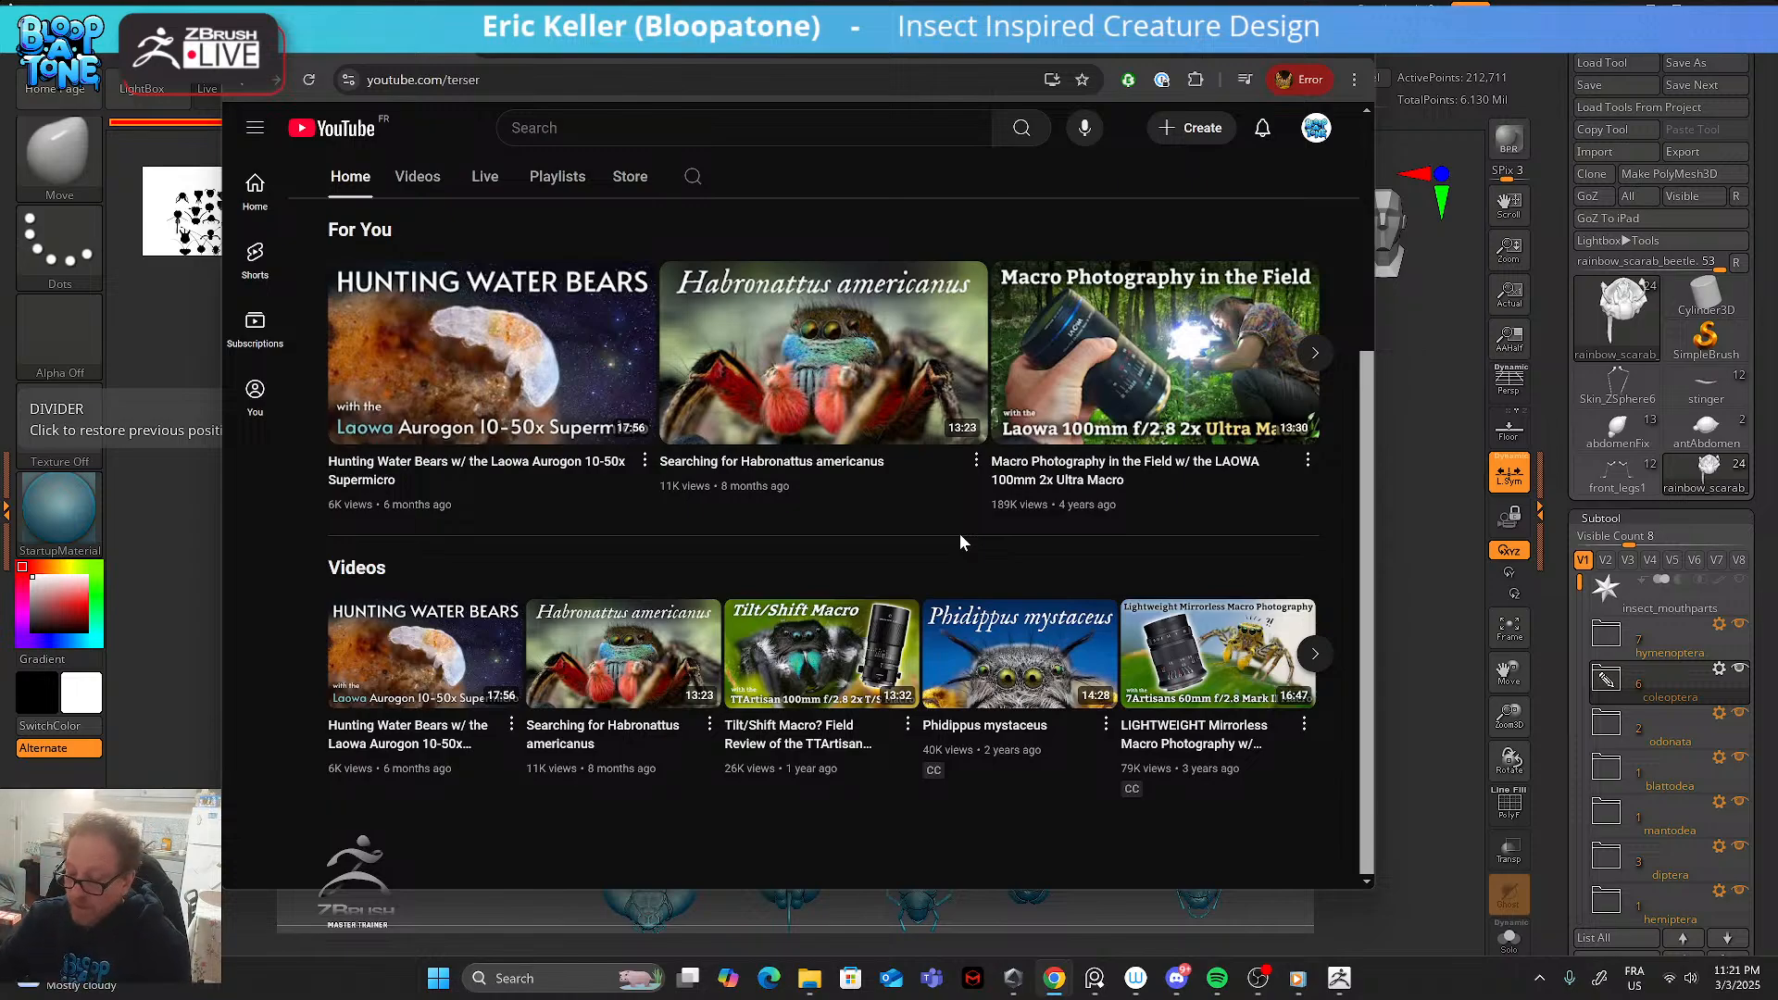
scroll(959, 546, up, 4)
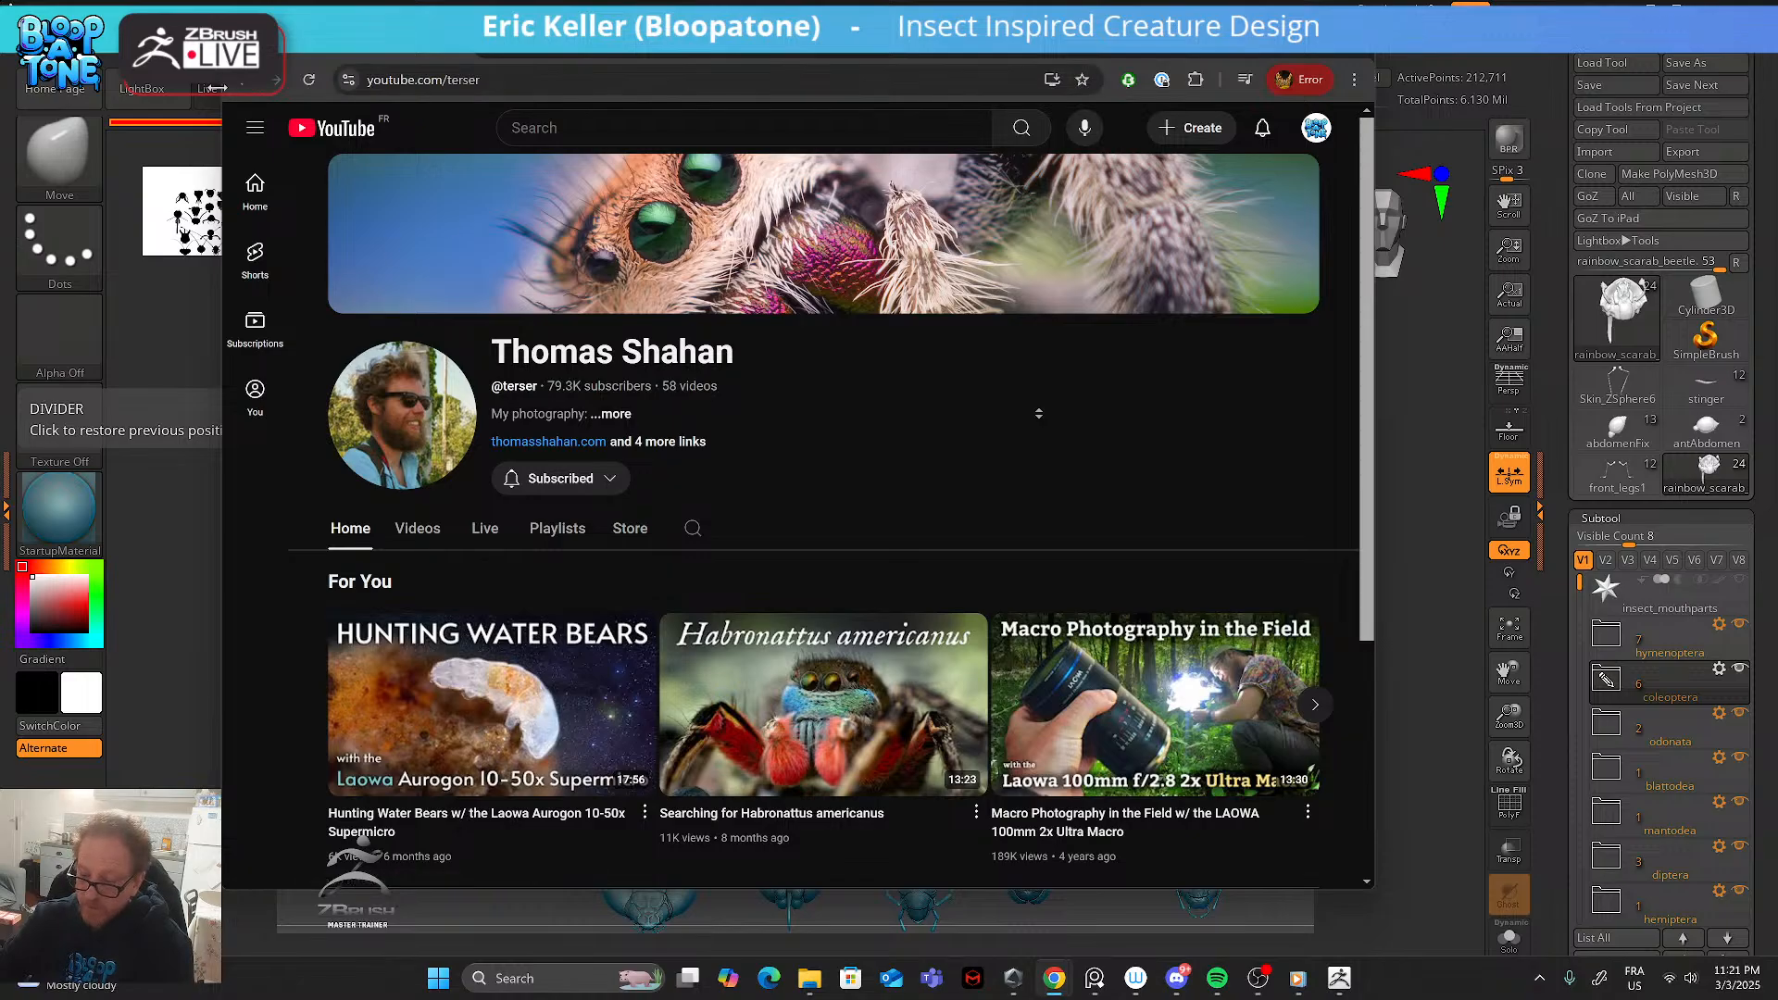
- Return to the macro photo gallery and look through its close-up pictures of insects and spiders
click(242, 81)
scroll(681, 761, down, 2)
scroll(666, 765, down, 15)
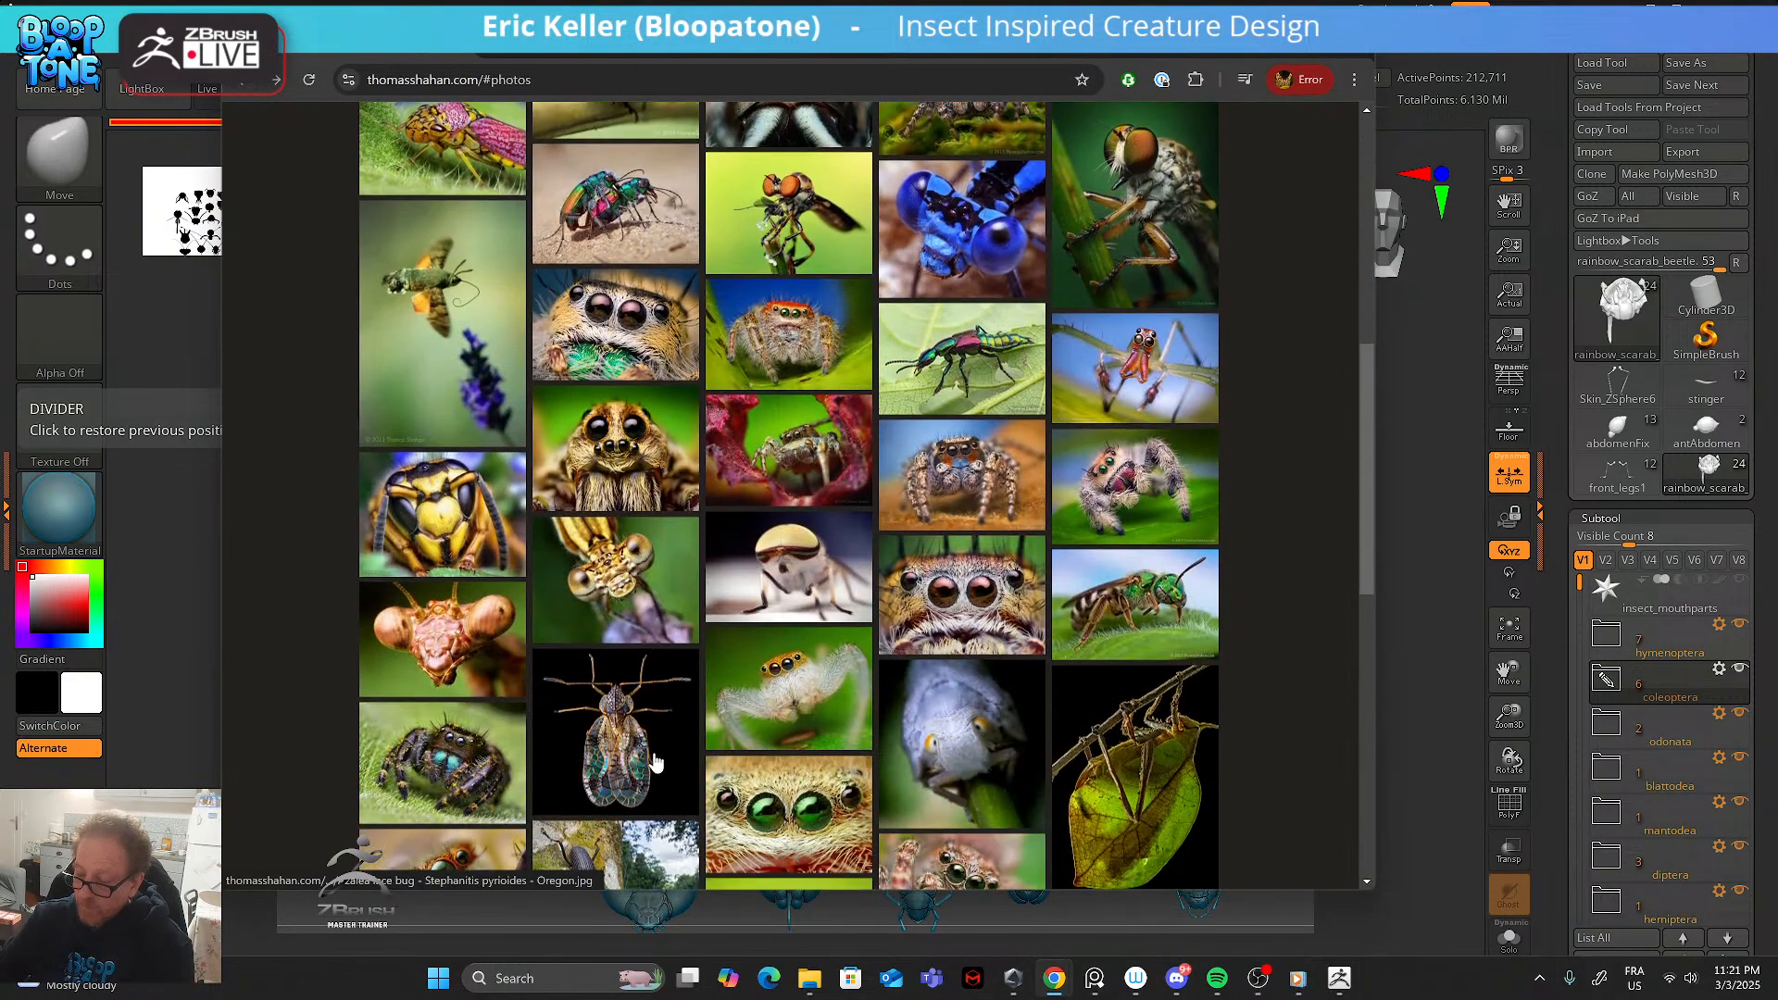
scroll(654, 771, up, 8)
scroll(665, 479, up, 11)
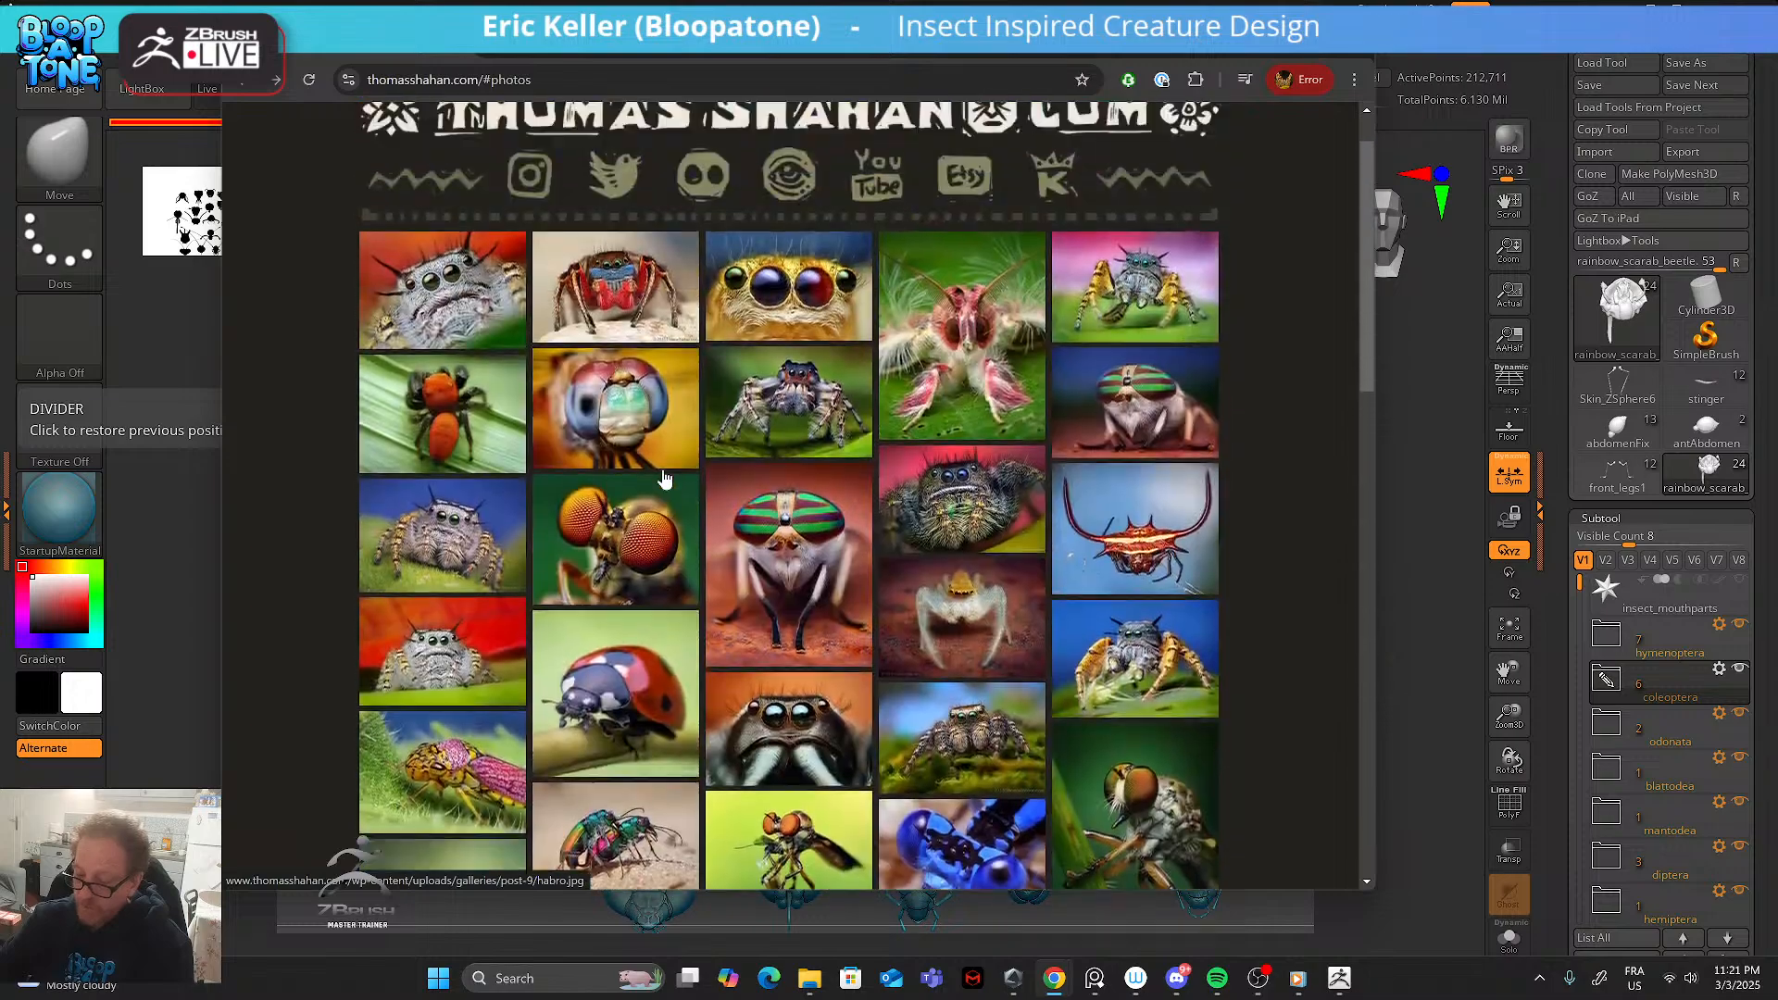
- Switch back to ZBrush and view the insect heads at an angle, with a closer look at the mosquito head
drag(774, 40, 0, 171)
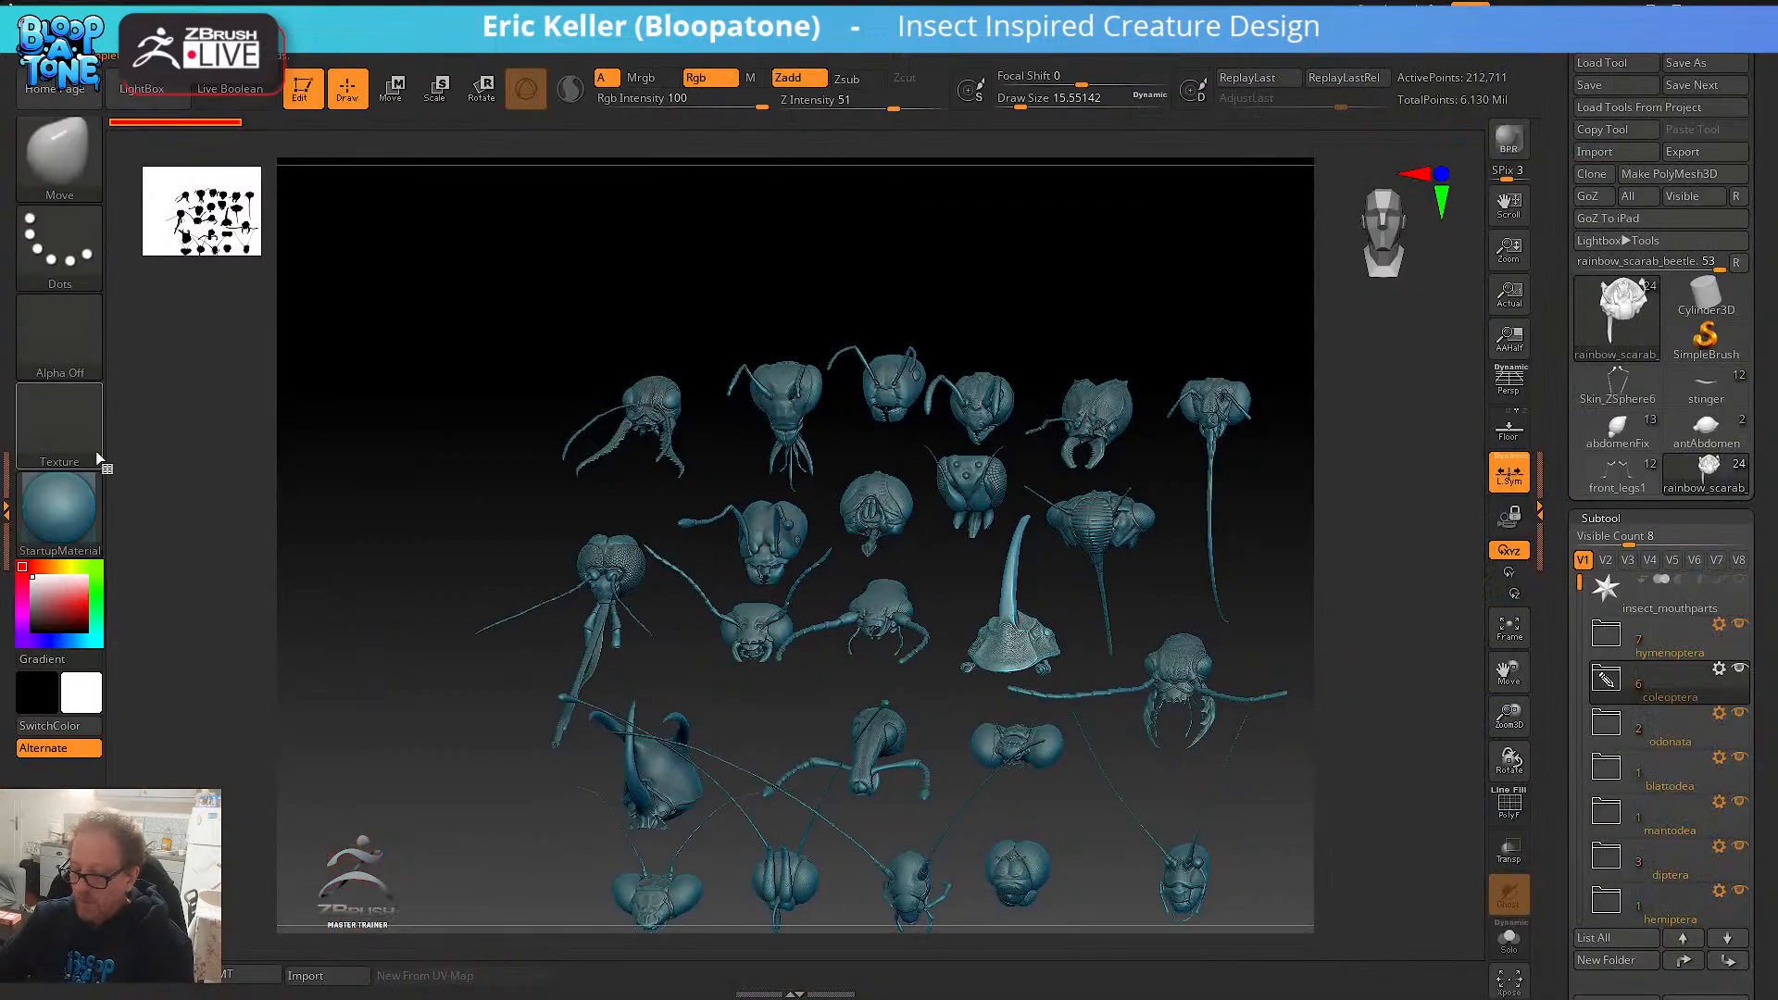
mouse_move(503, 494)
mouse_down()
mouse_move(531, 508)
mouse_move(485, 508)
mouse_up()
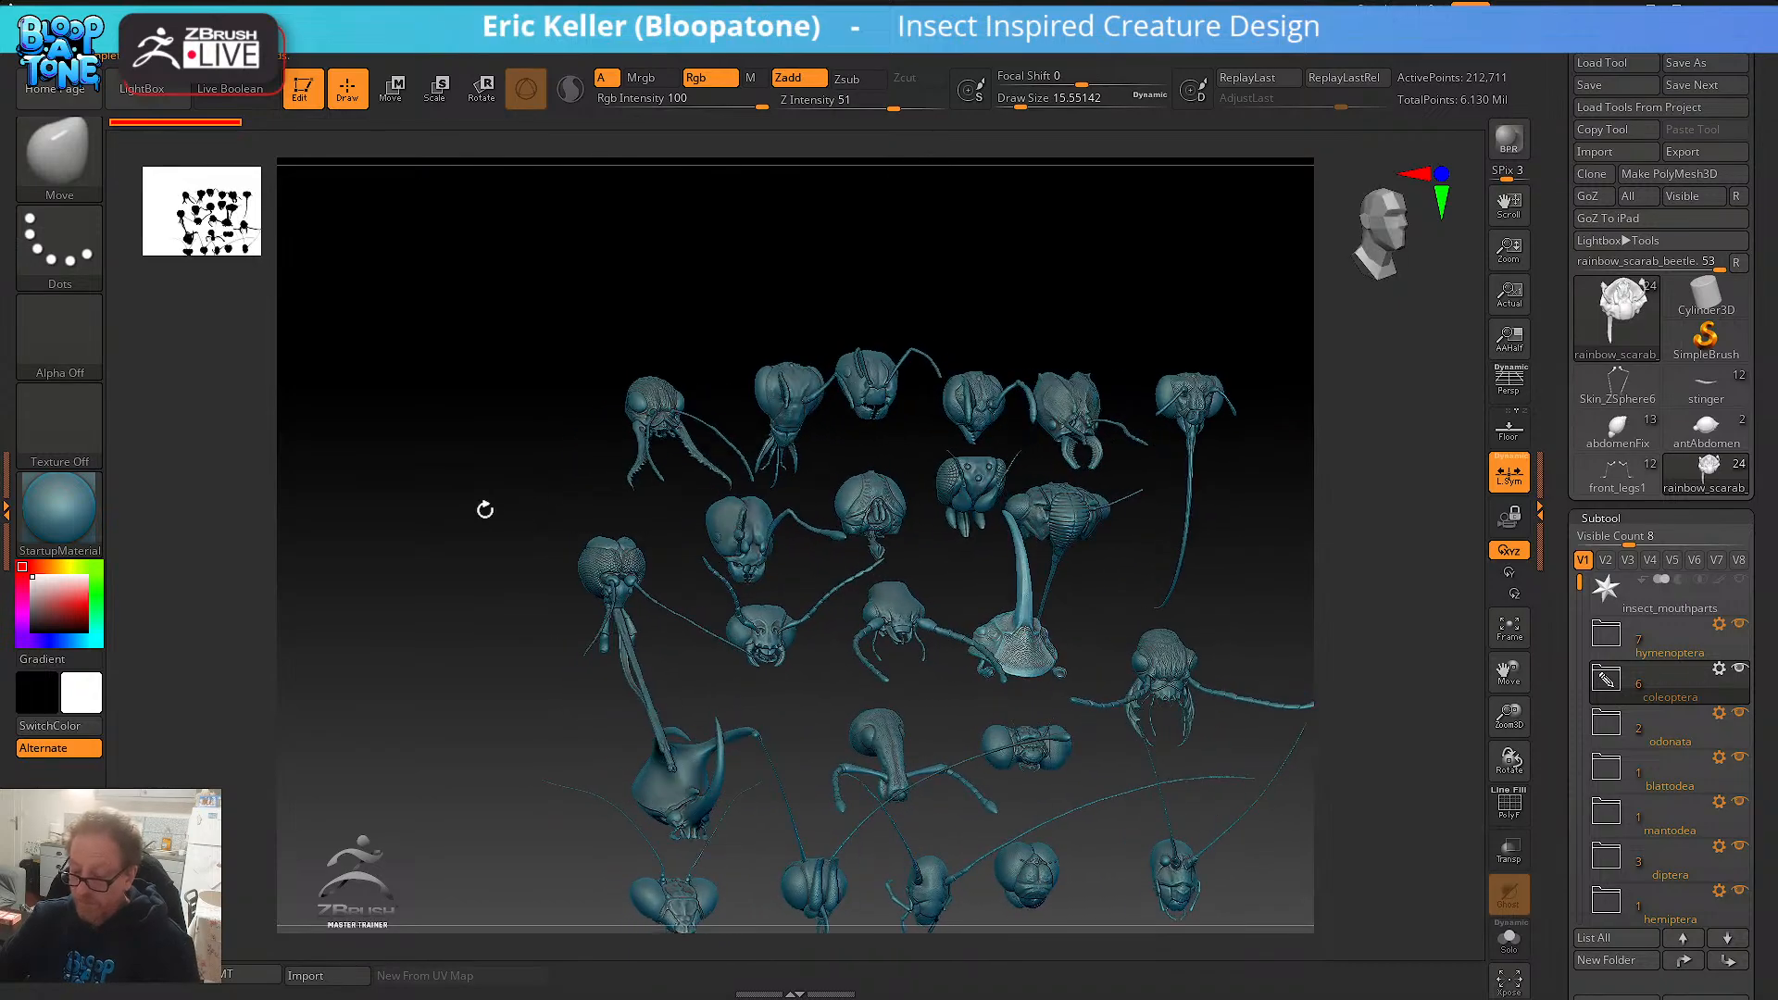
alt+drag(479, 589, 991, 772)
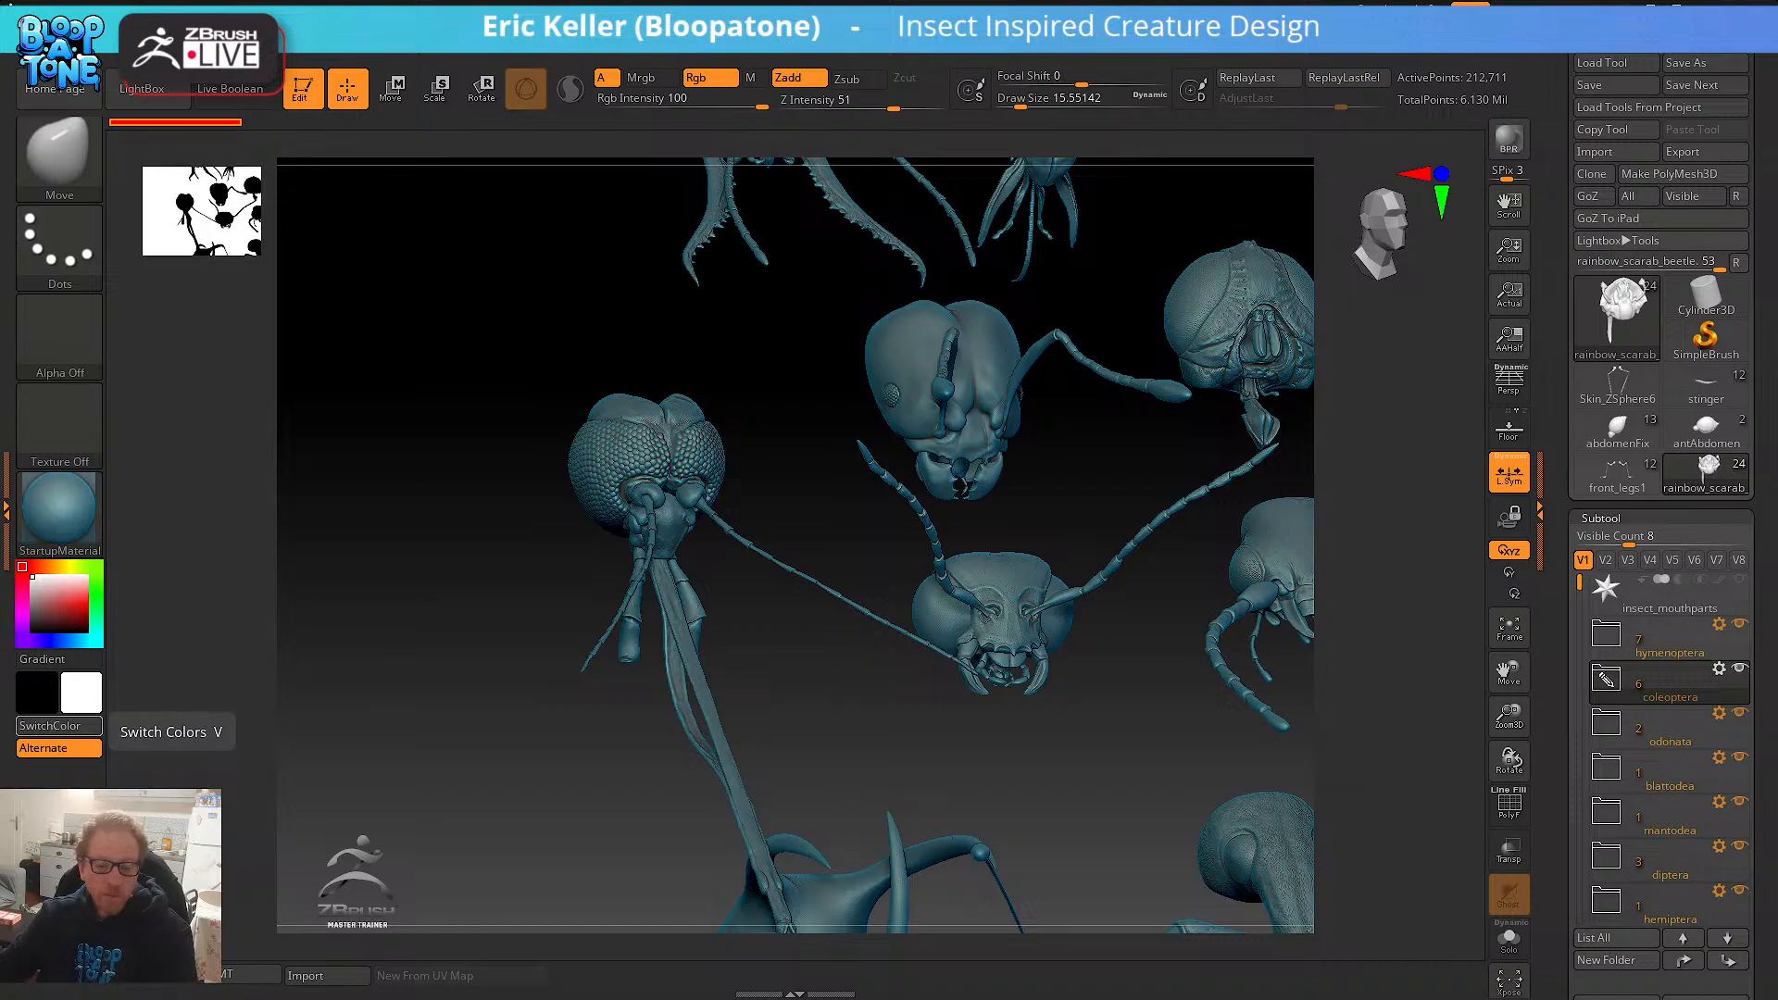
- Switch to the browser window showing bloopatone.com and look through the projects in its Portfolio gallery
key(super+d)
key(super+d)
drag(0, 87, 1260, 67)
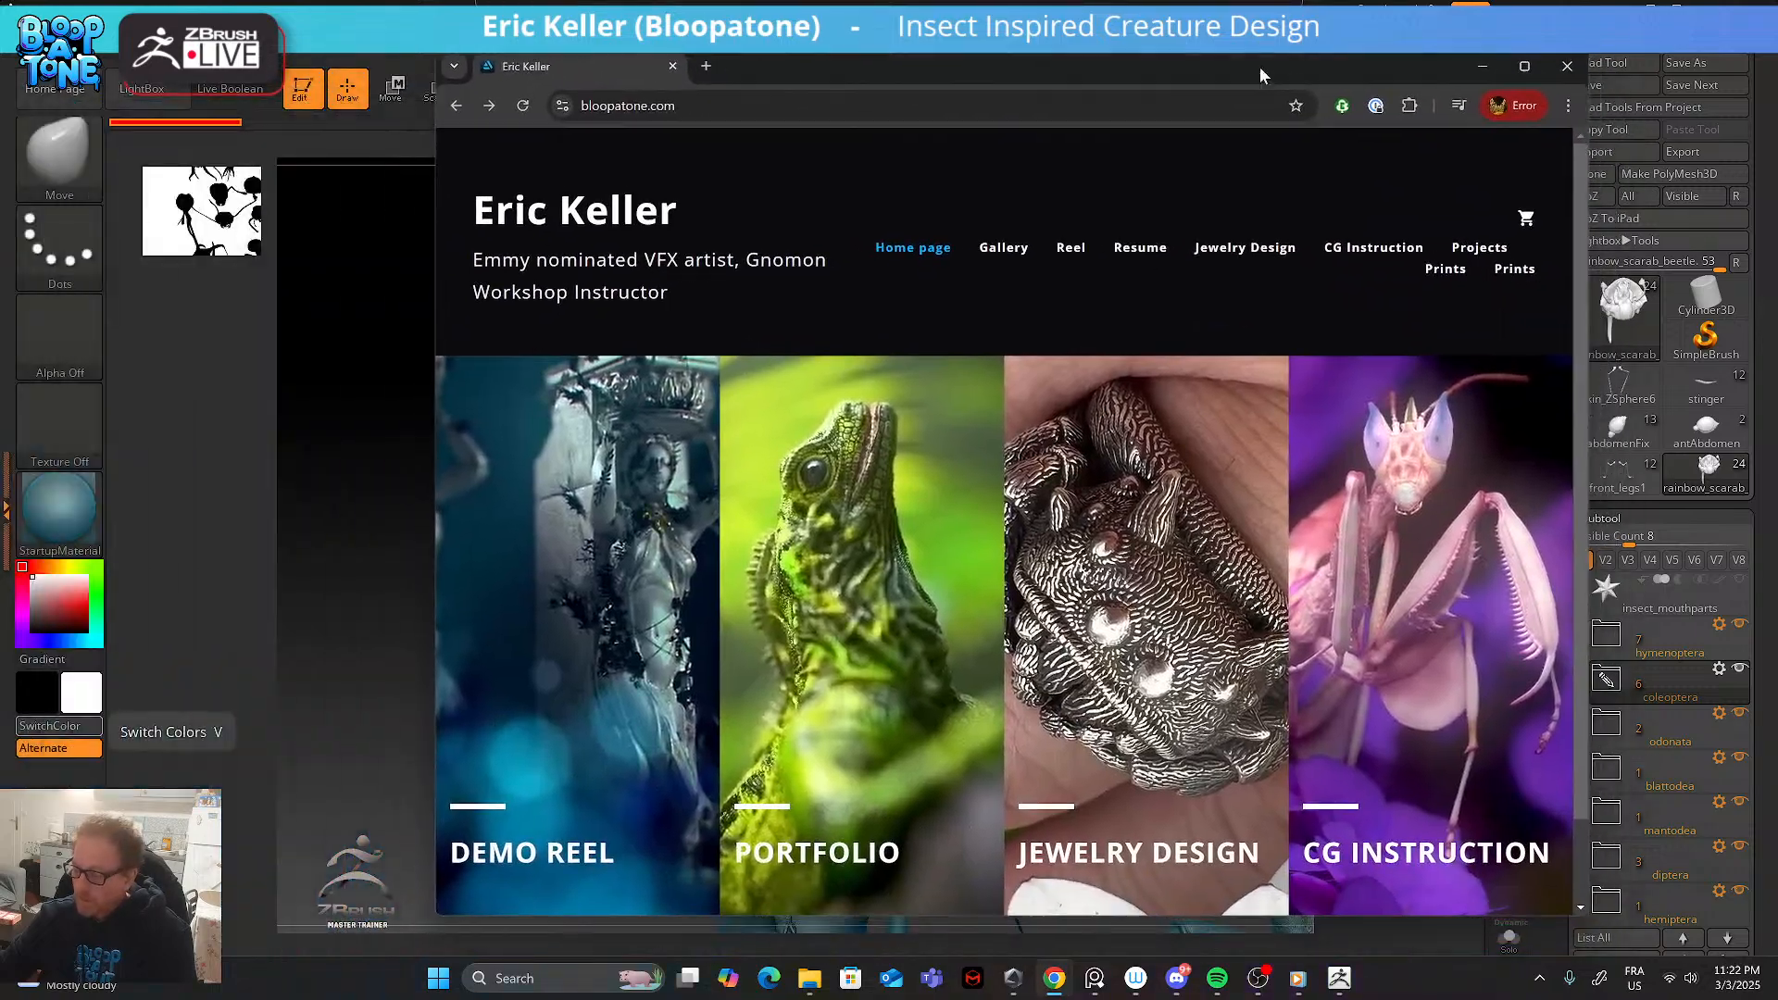
click(886, 550)
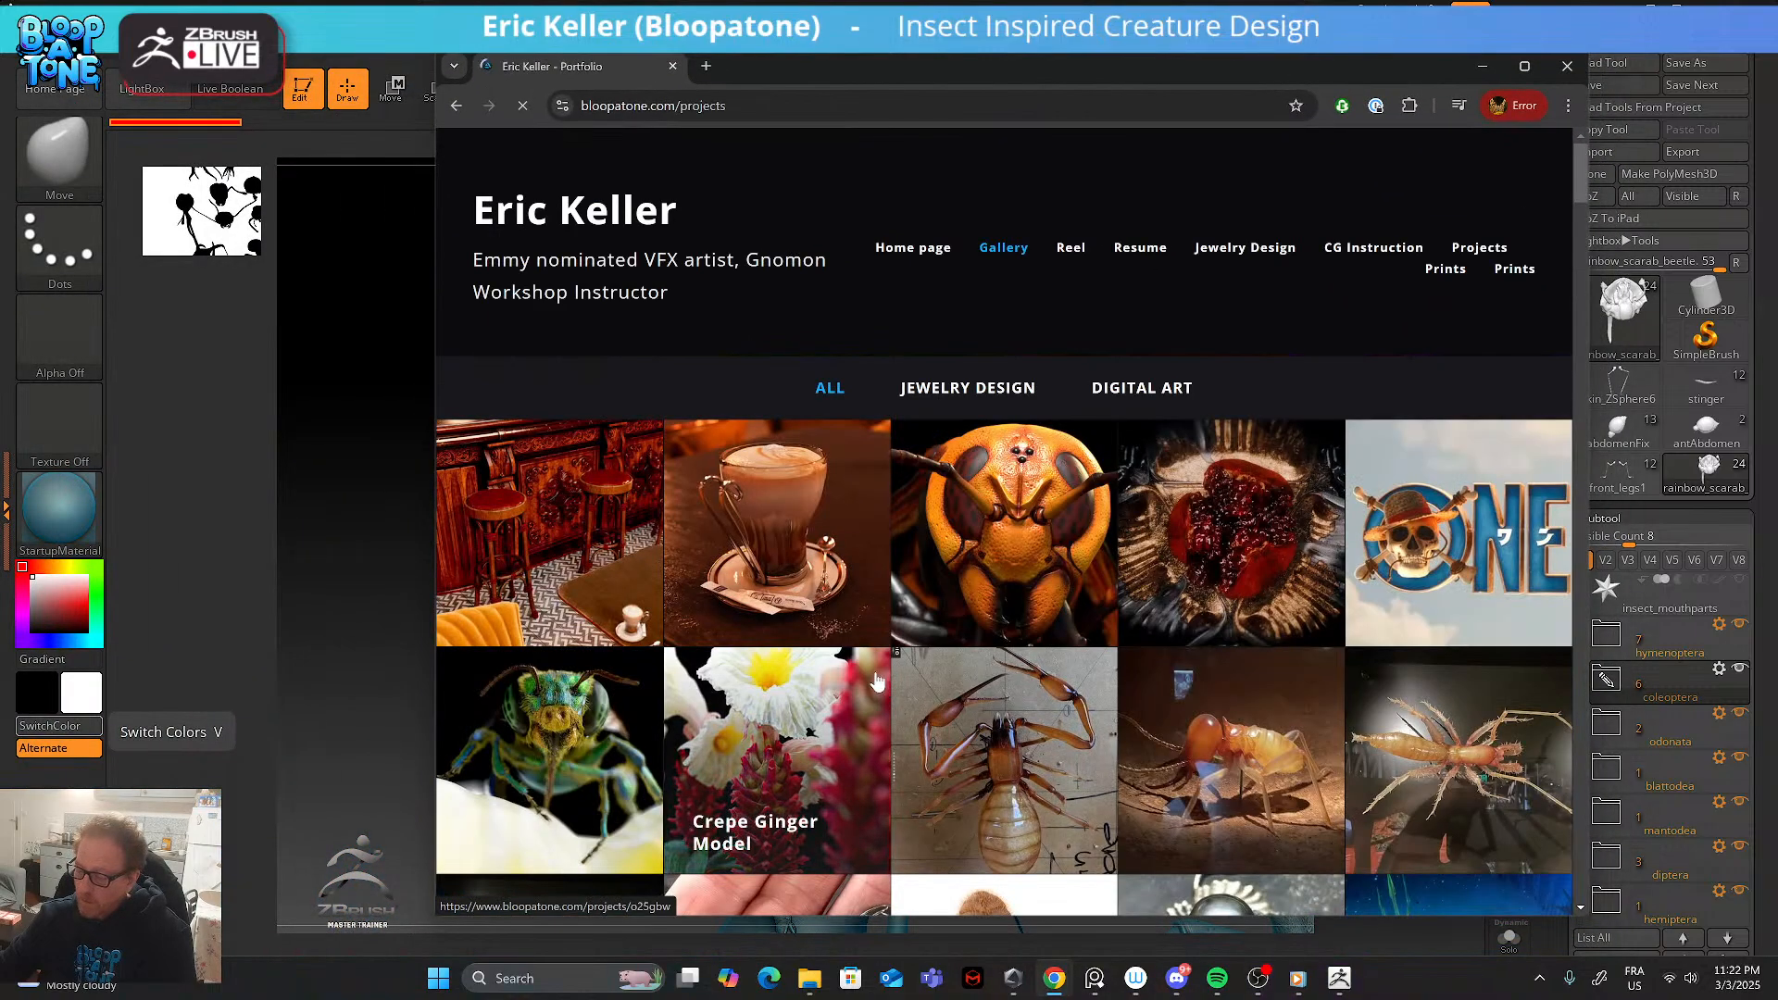
scroll(875, 689, down, 5)
scroll(875, 690, down, 8)
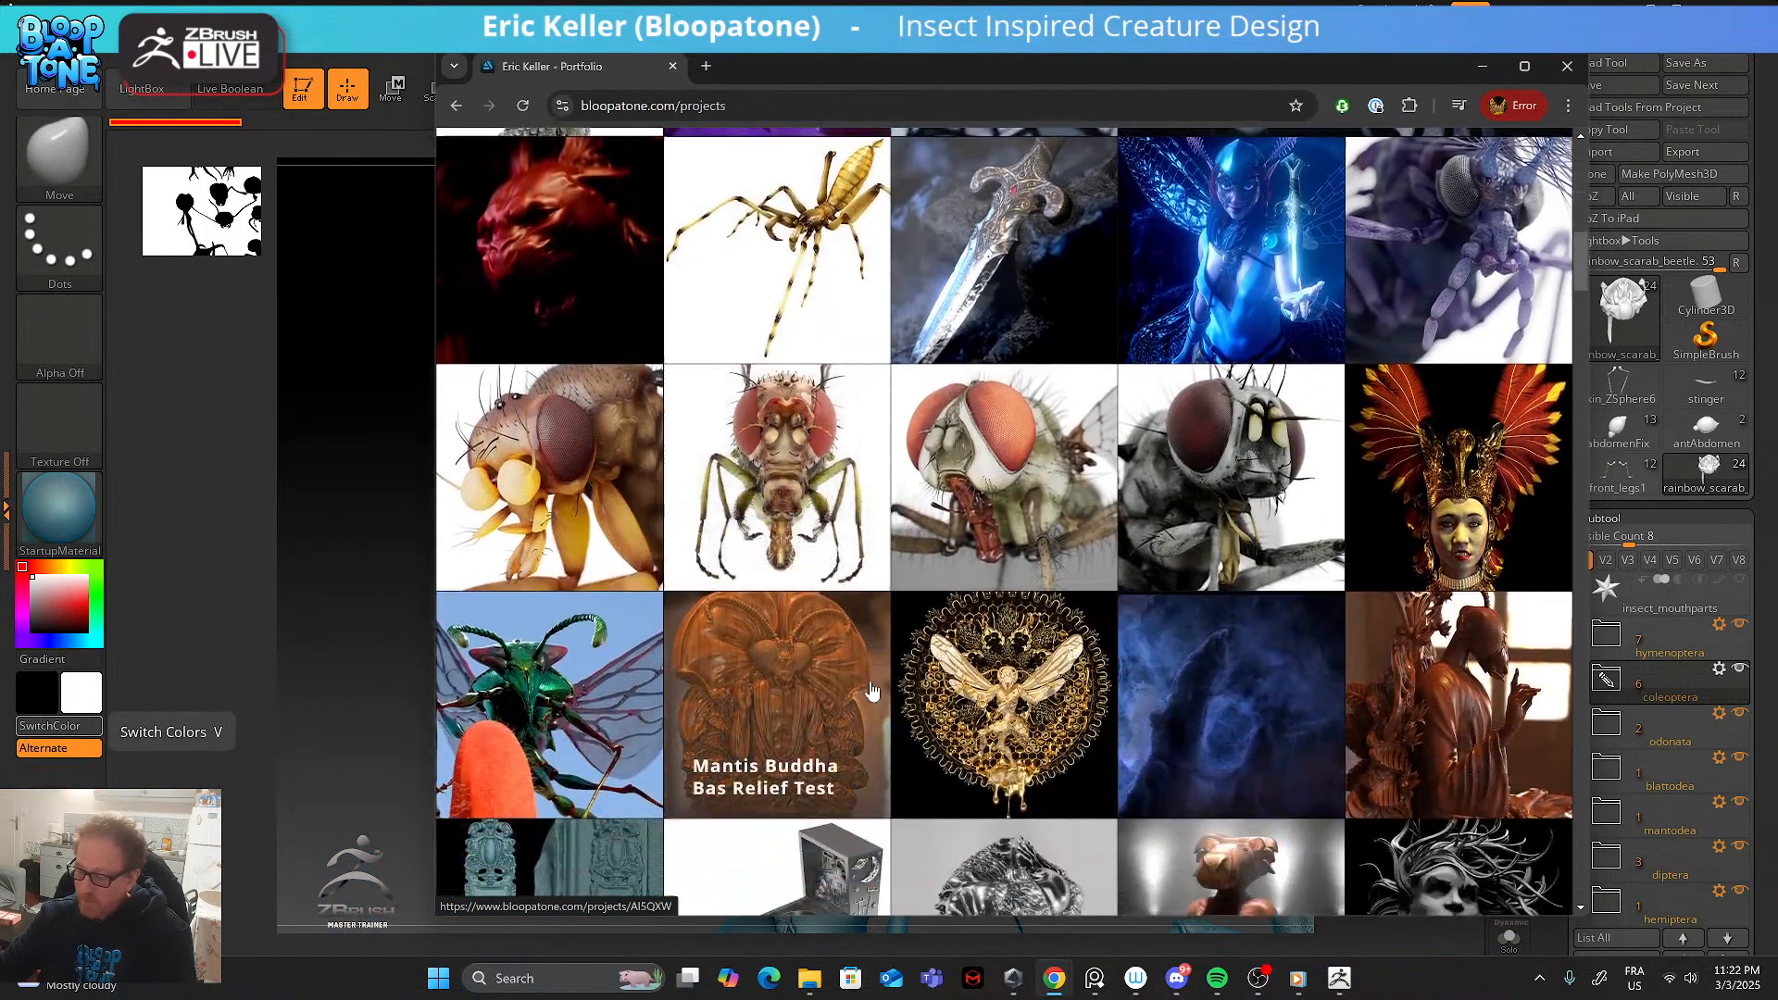
scroll(871, 689, down, 15)
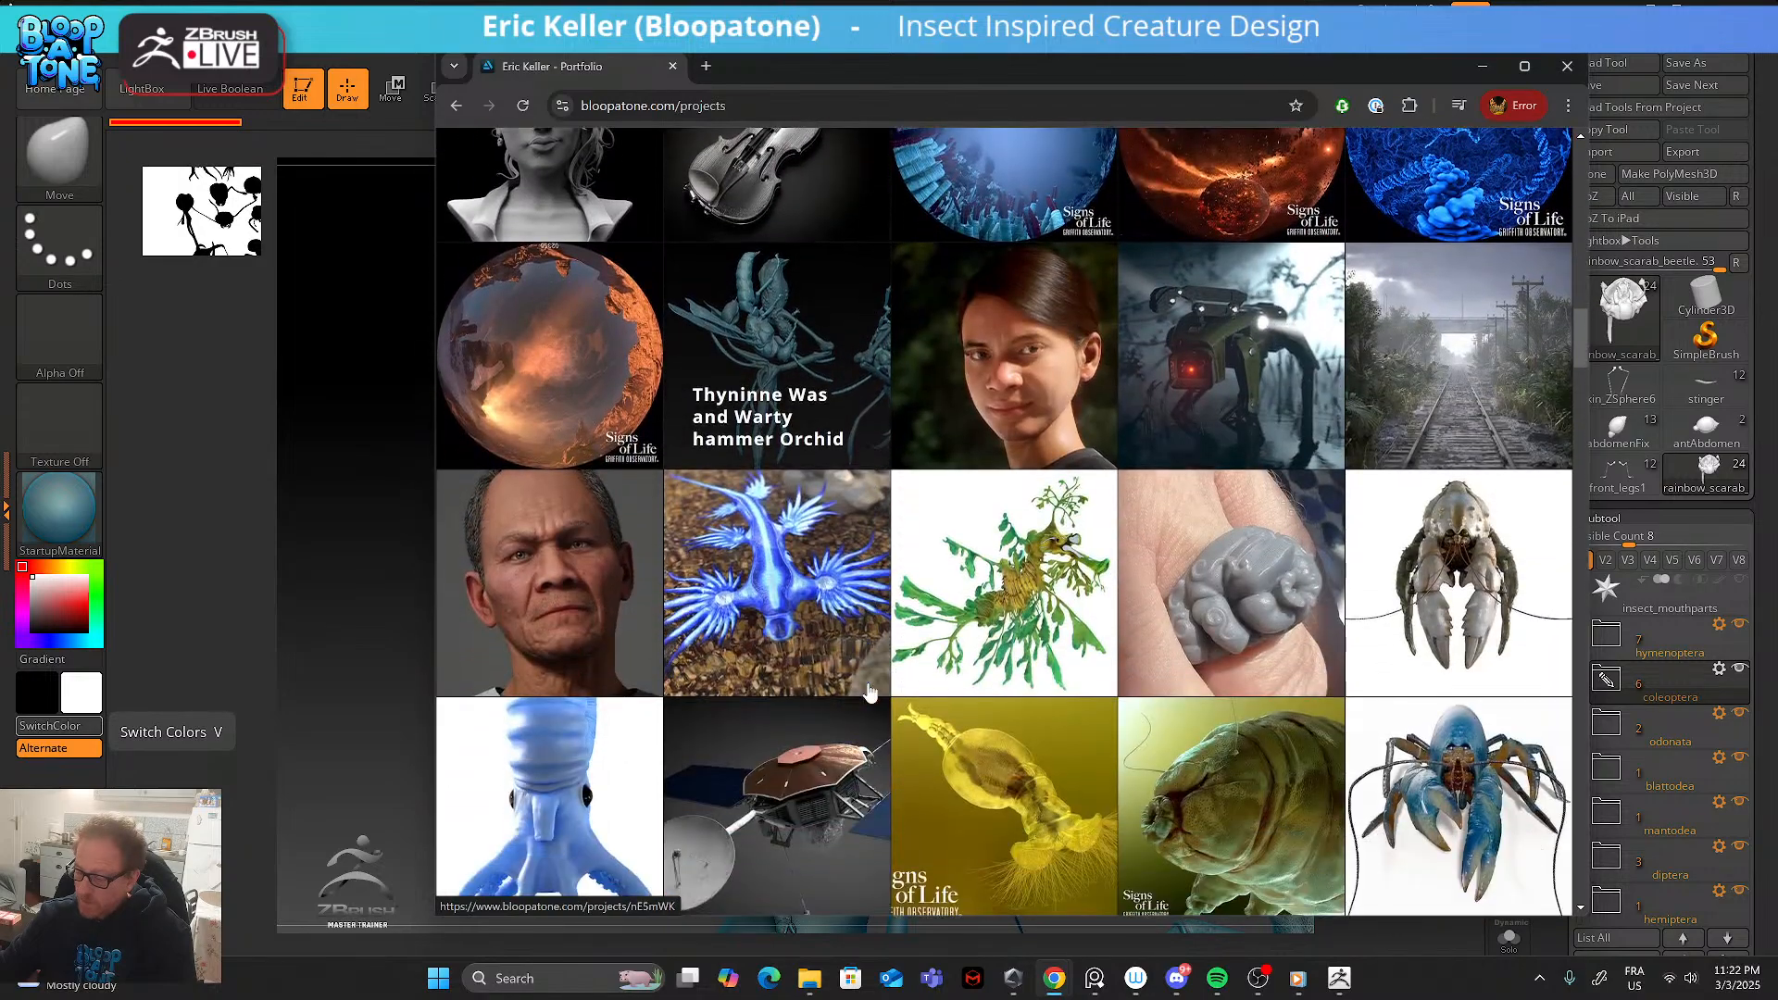
scroll(870, 690, down, 2)
scroll(1204, 463, up, 3)
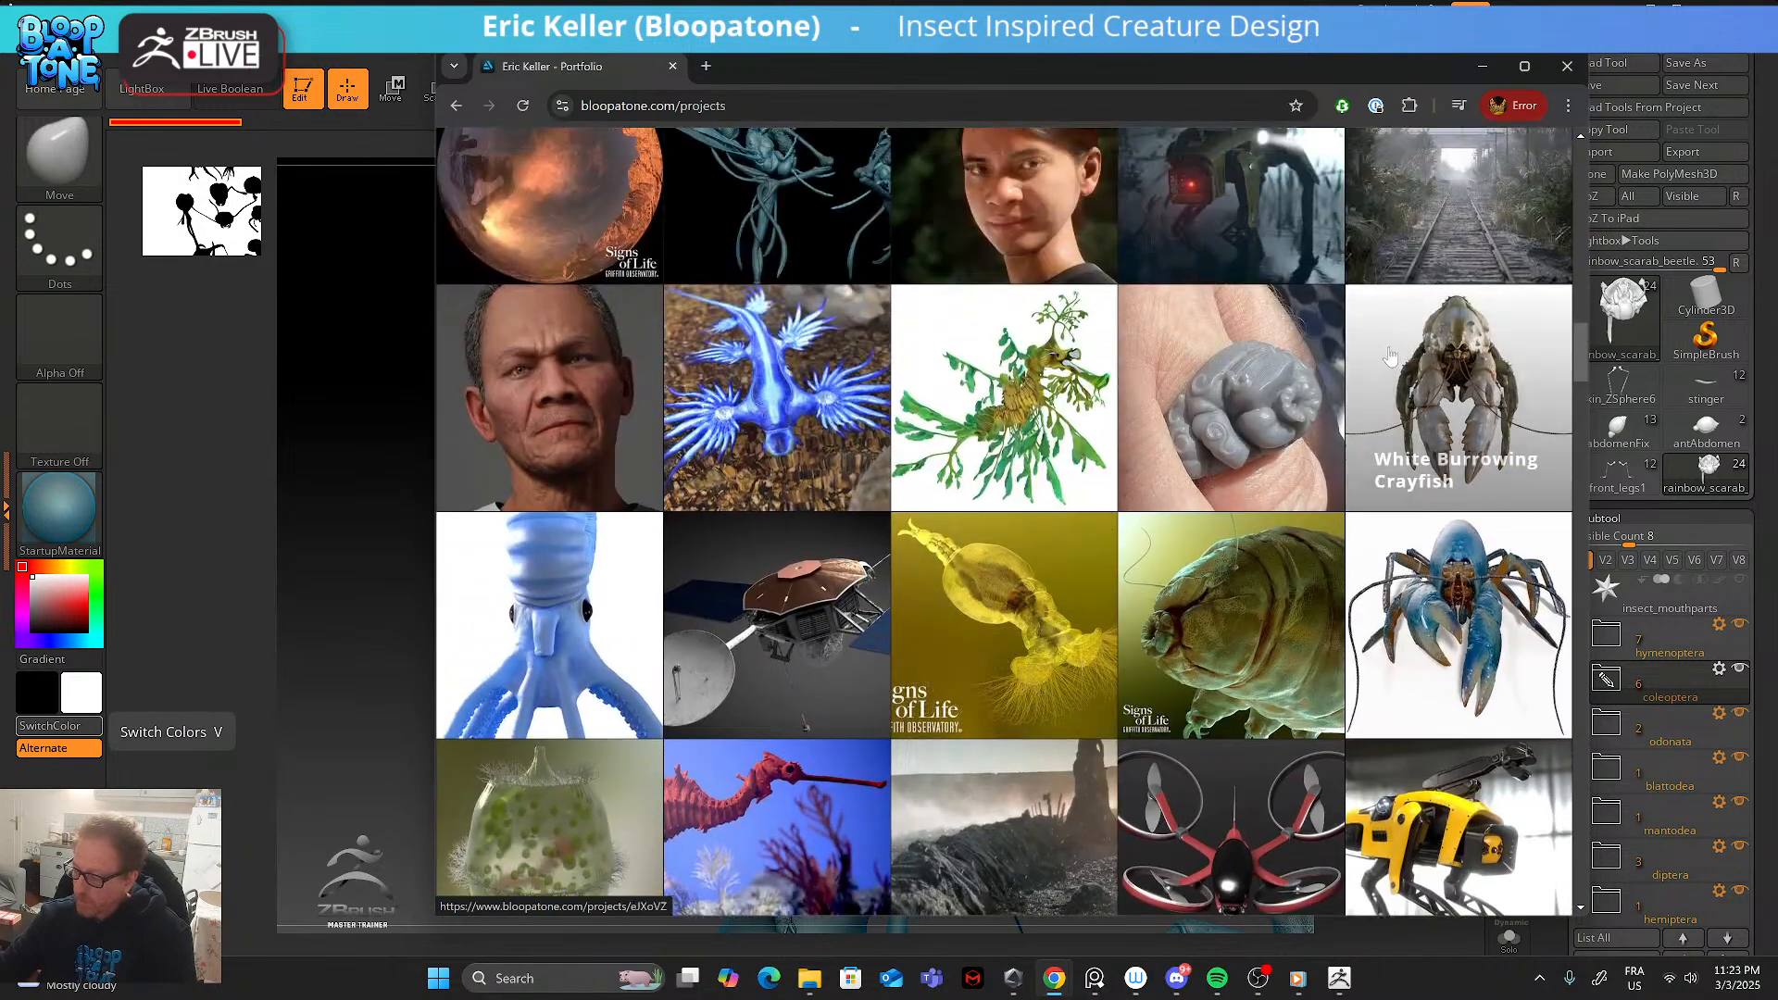
- Open the White Burrowing Crayfish project and study its Keyshot and ZBrush renders of the shell, claws and legs
click(1394, 354)
scroll(1035, 586, down, 8)
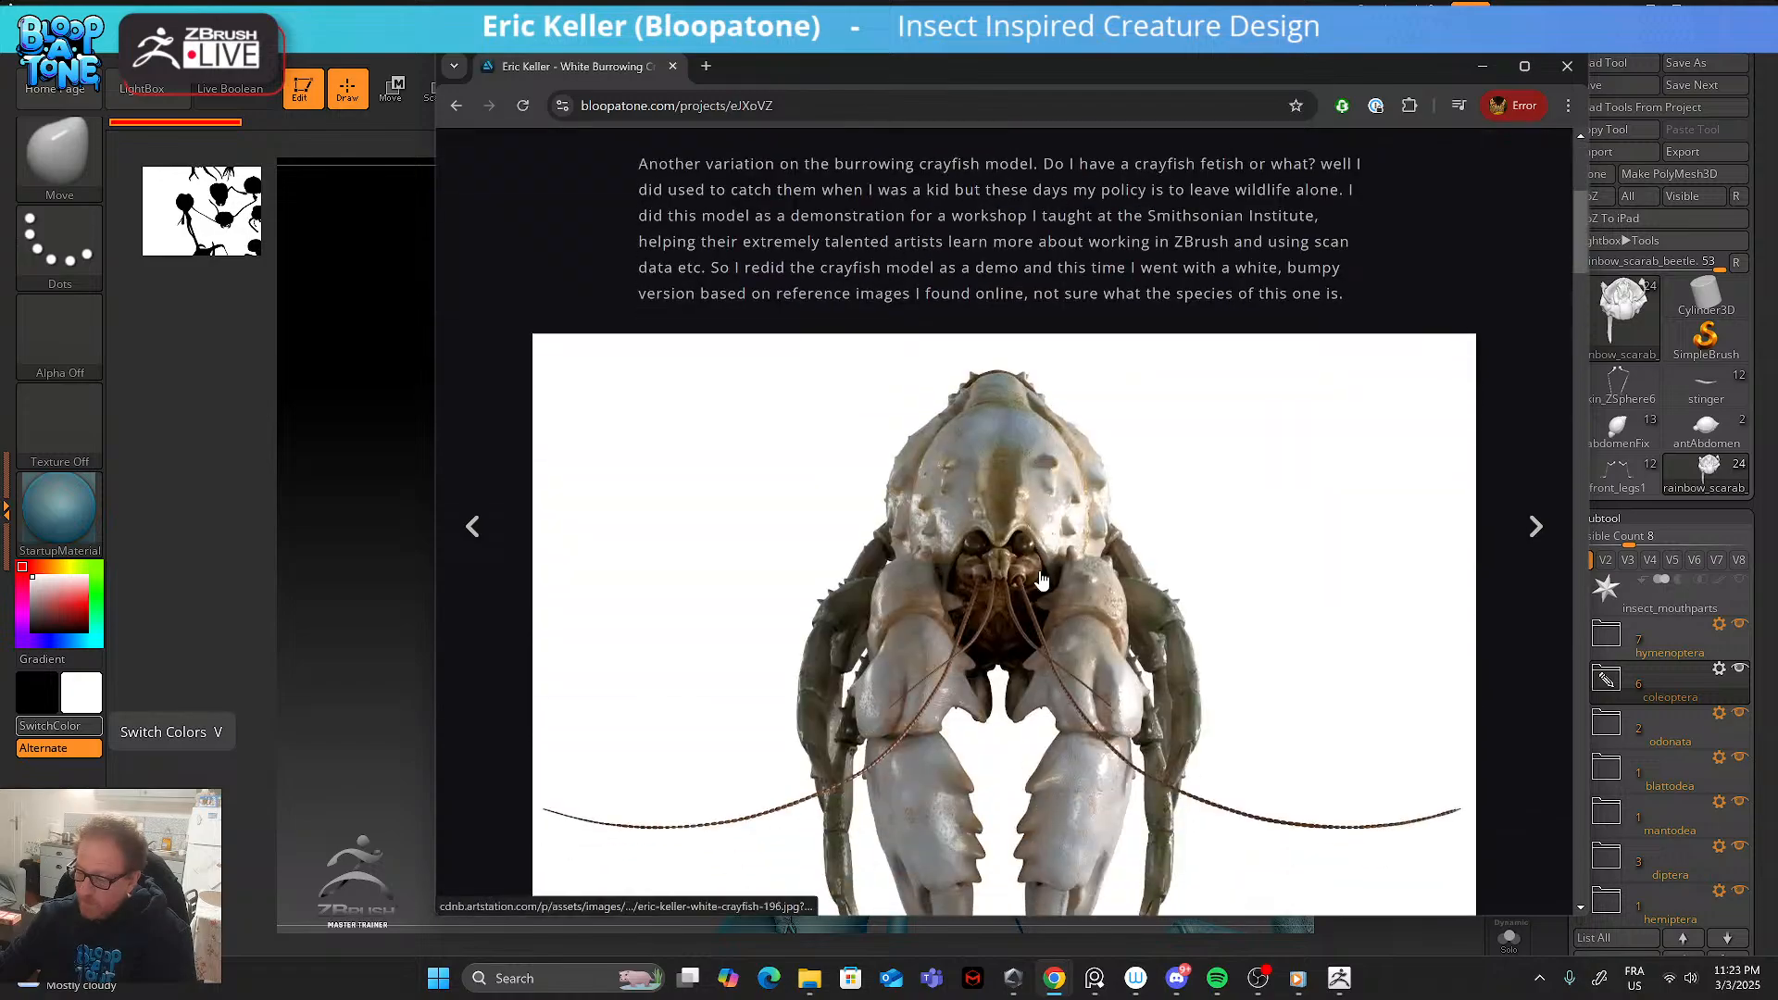
scroll(1036, 586, down, 8)
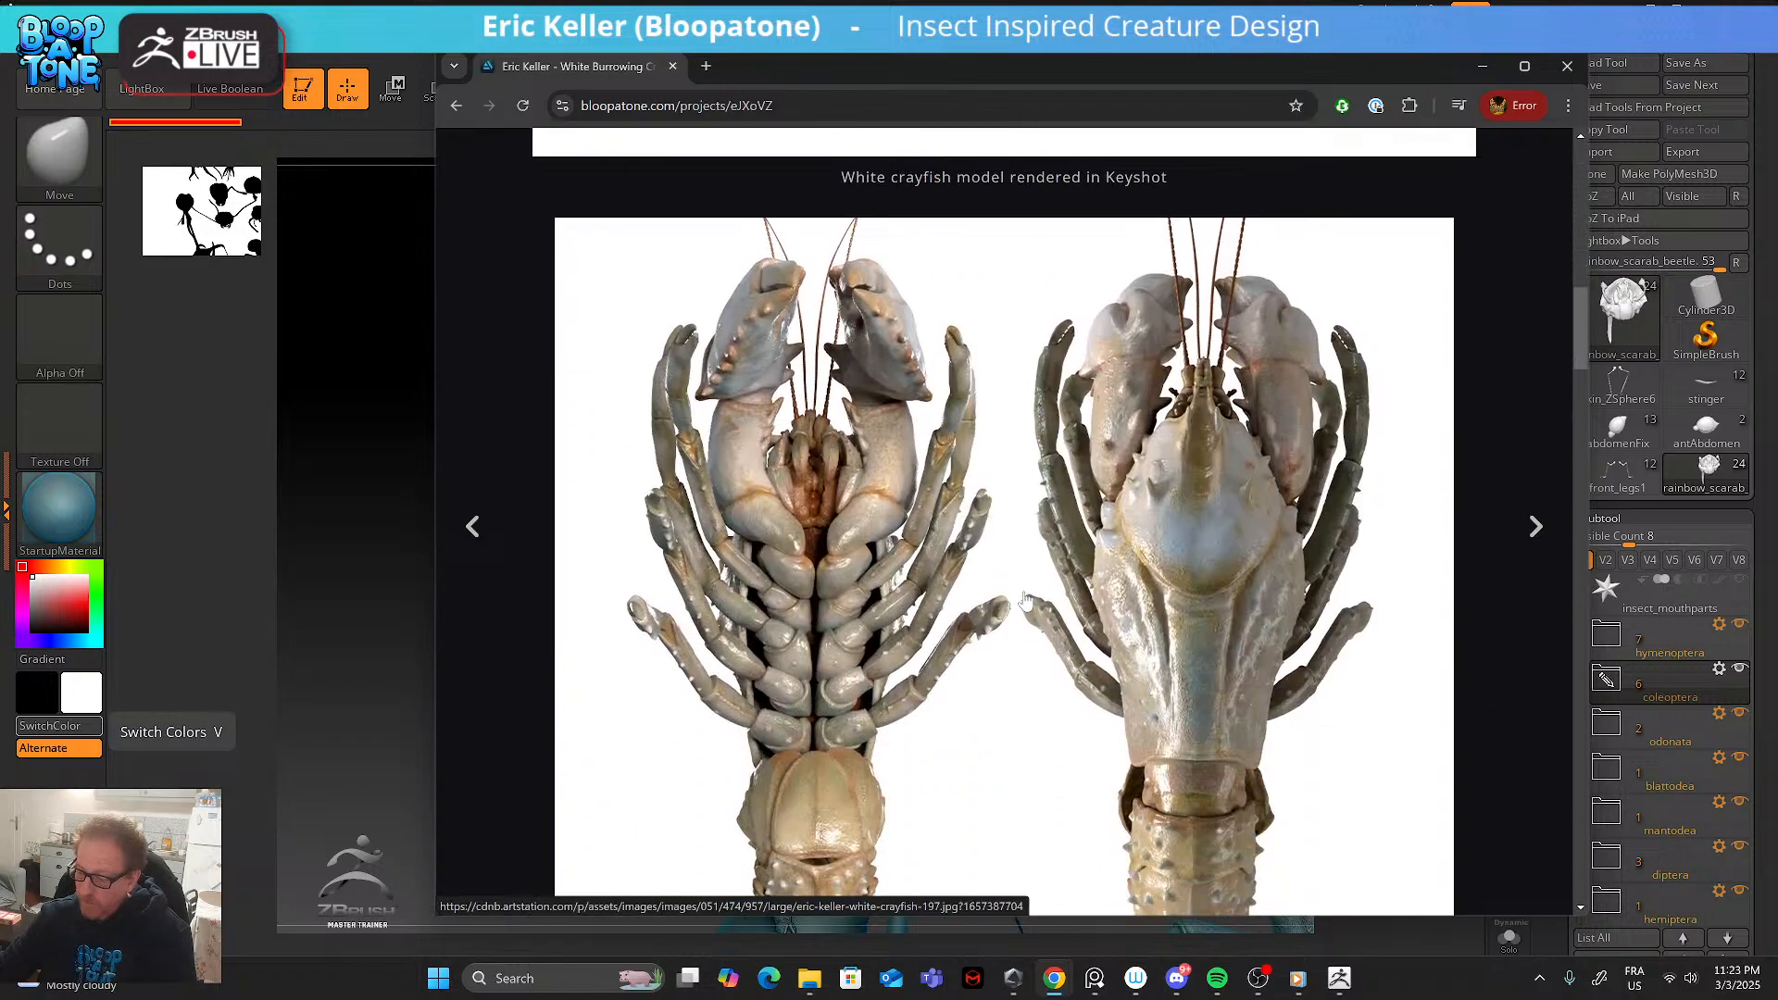
scroll(1025, 601, down, 8)
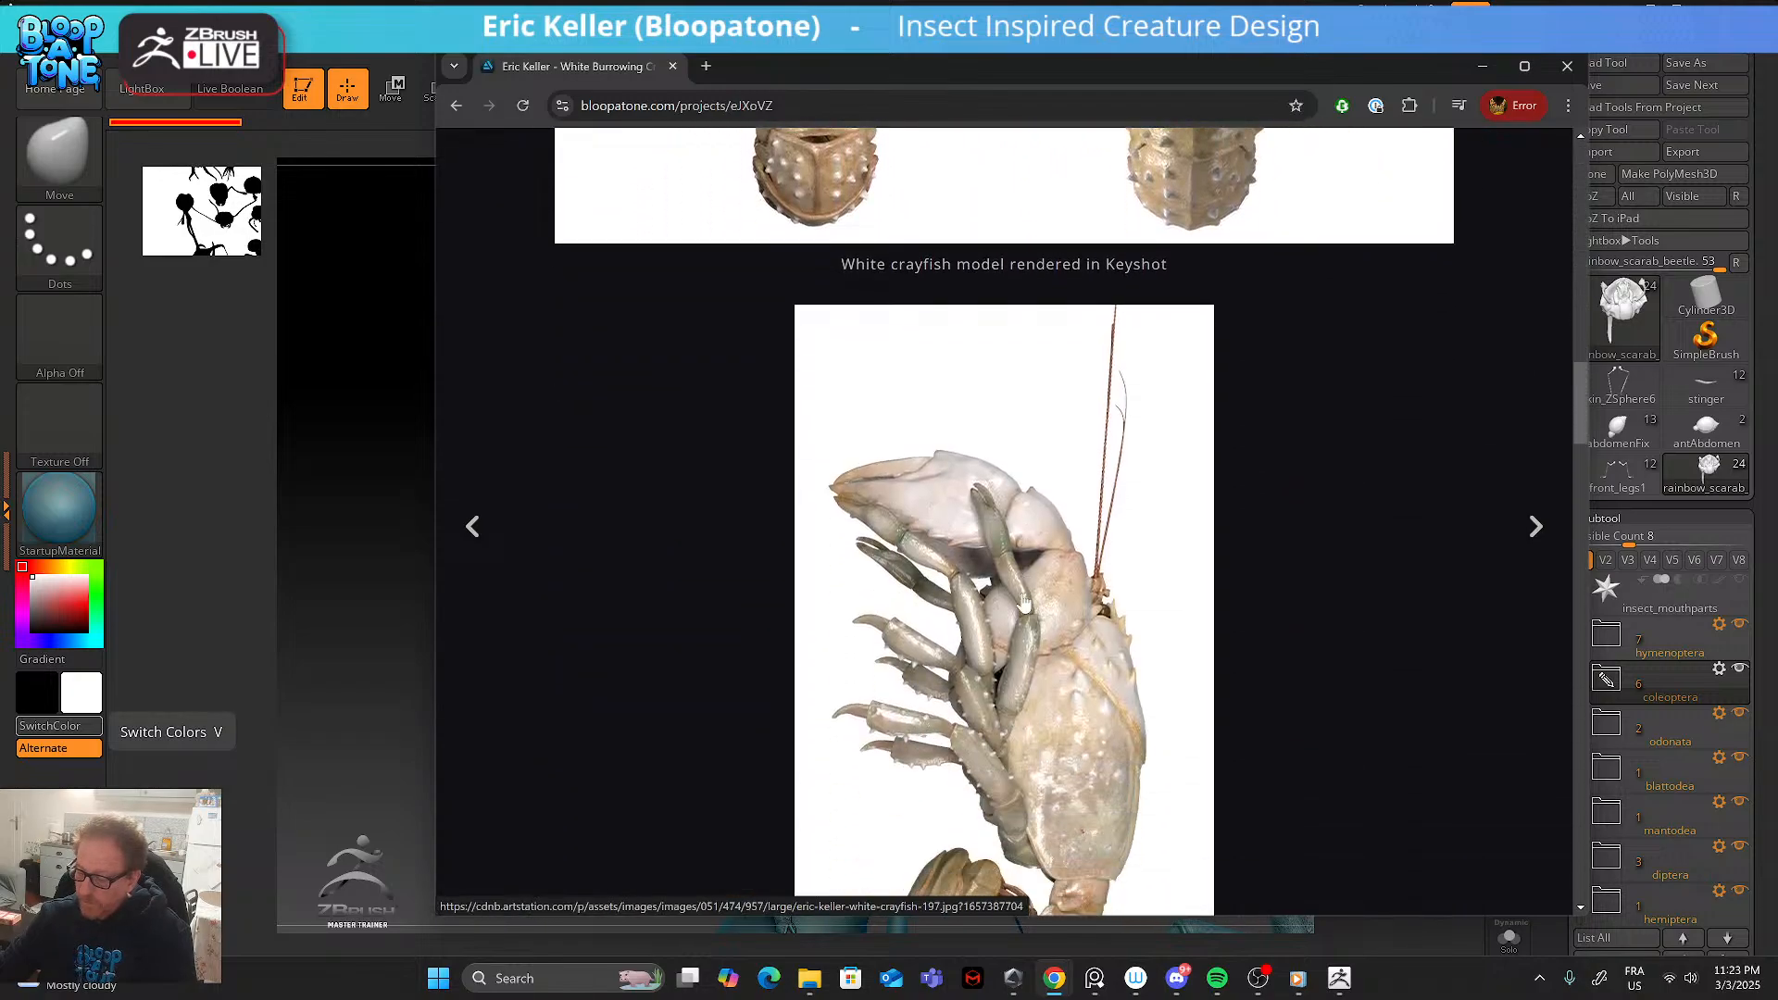
scroll(1023, 602, down, 10)
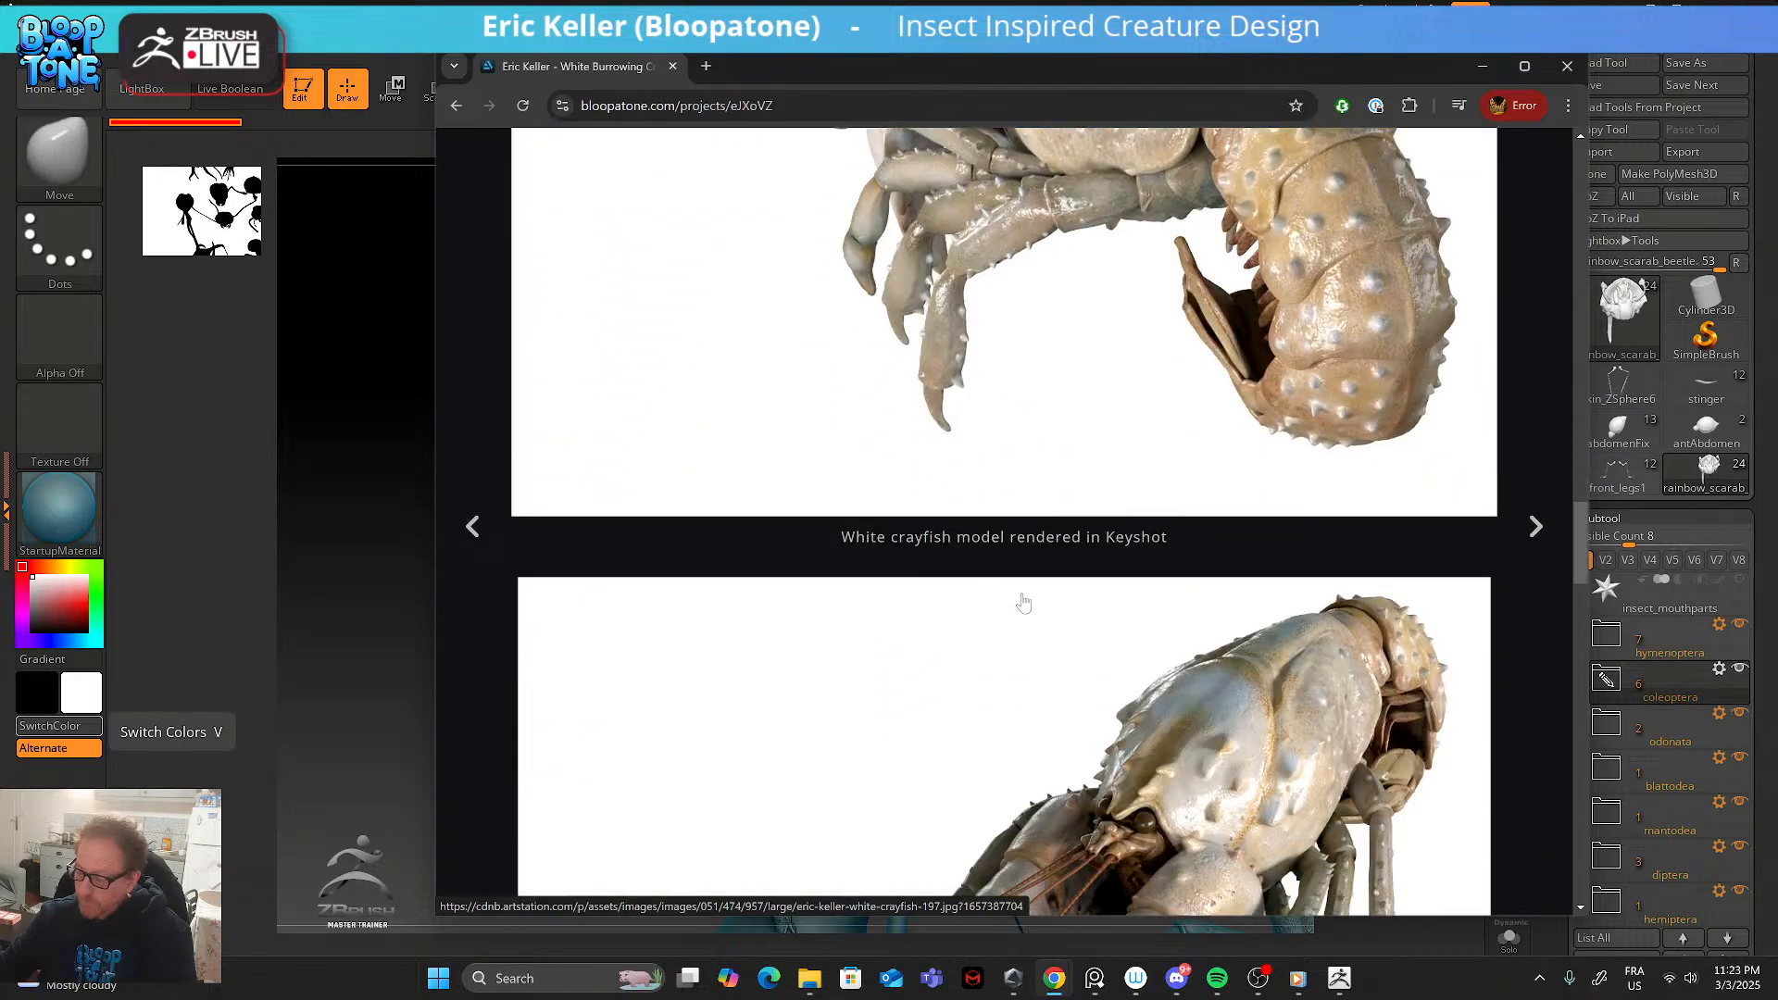
scroll(1023, 601, down, 10)
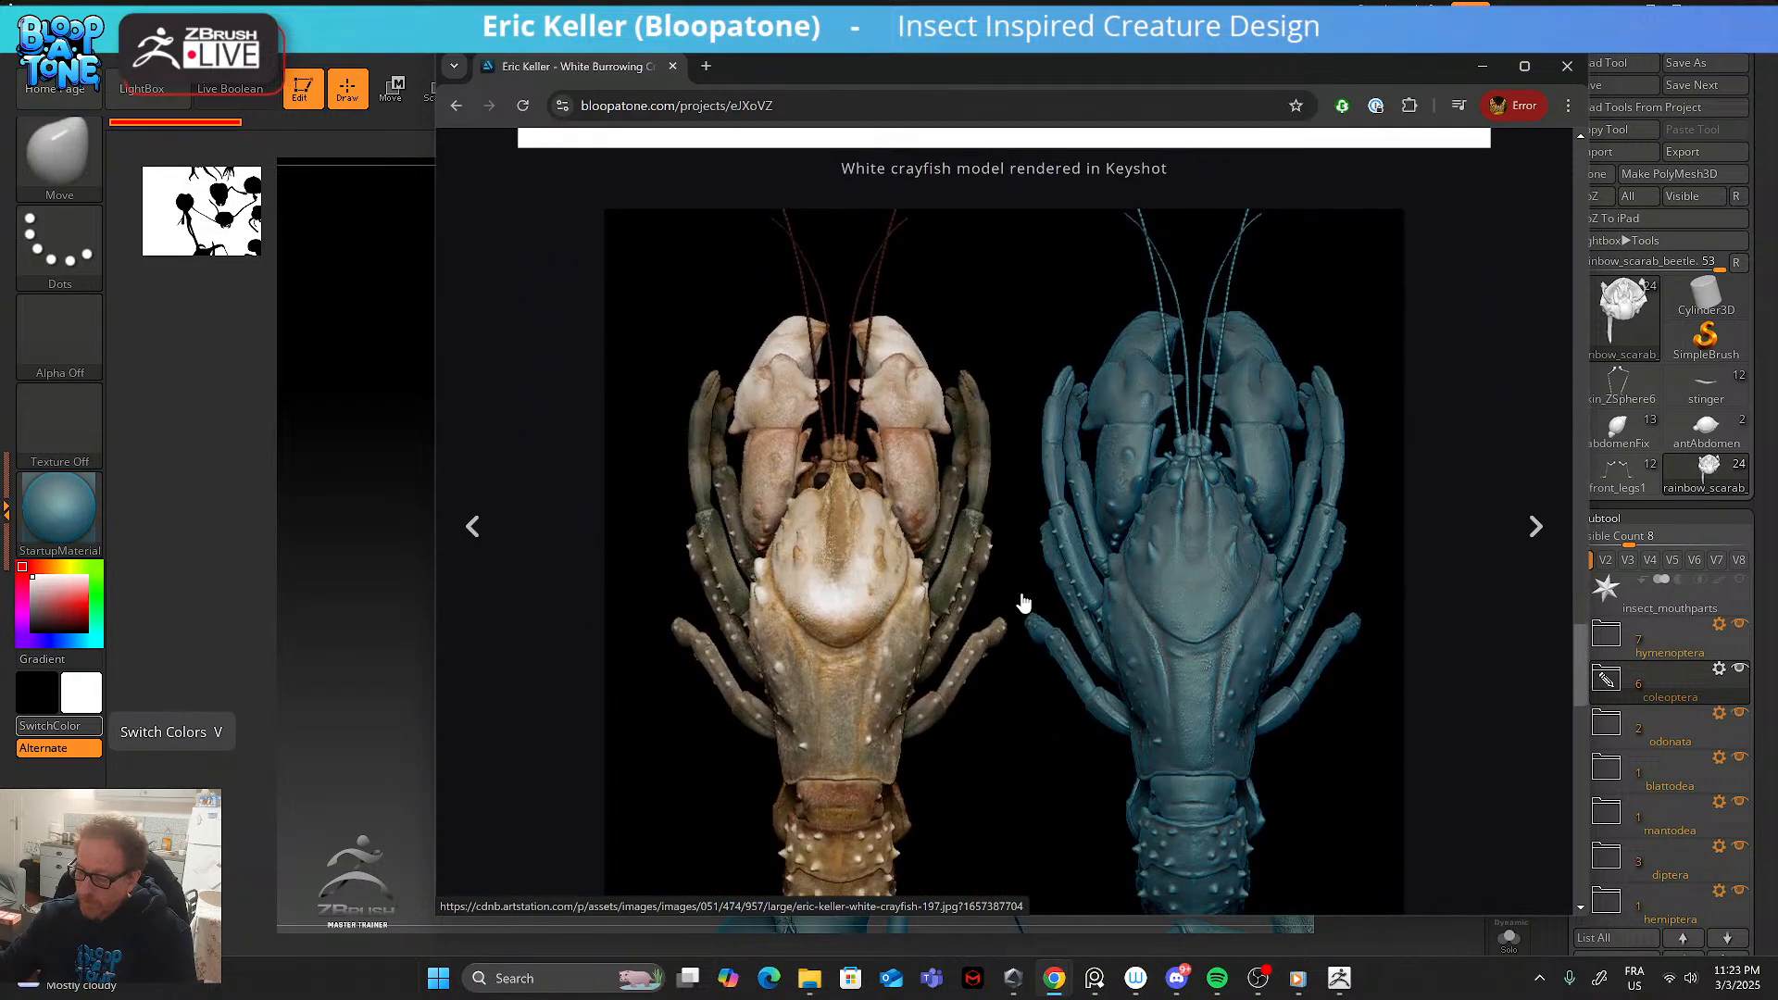
scroll(1023, 601, down, 10)
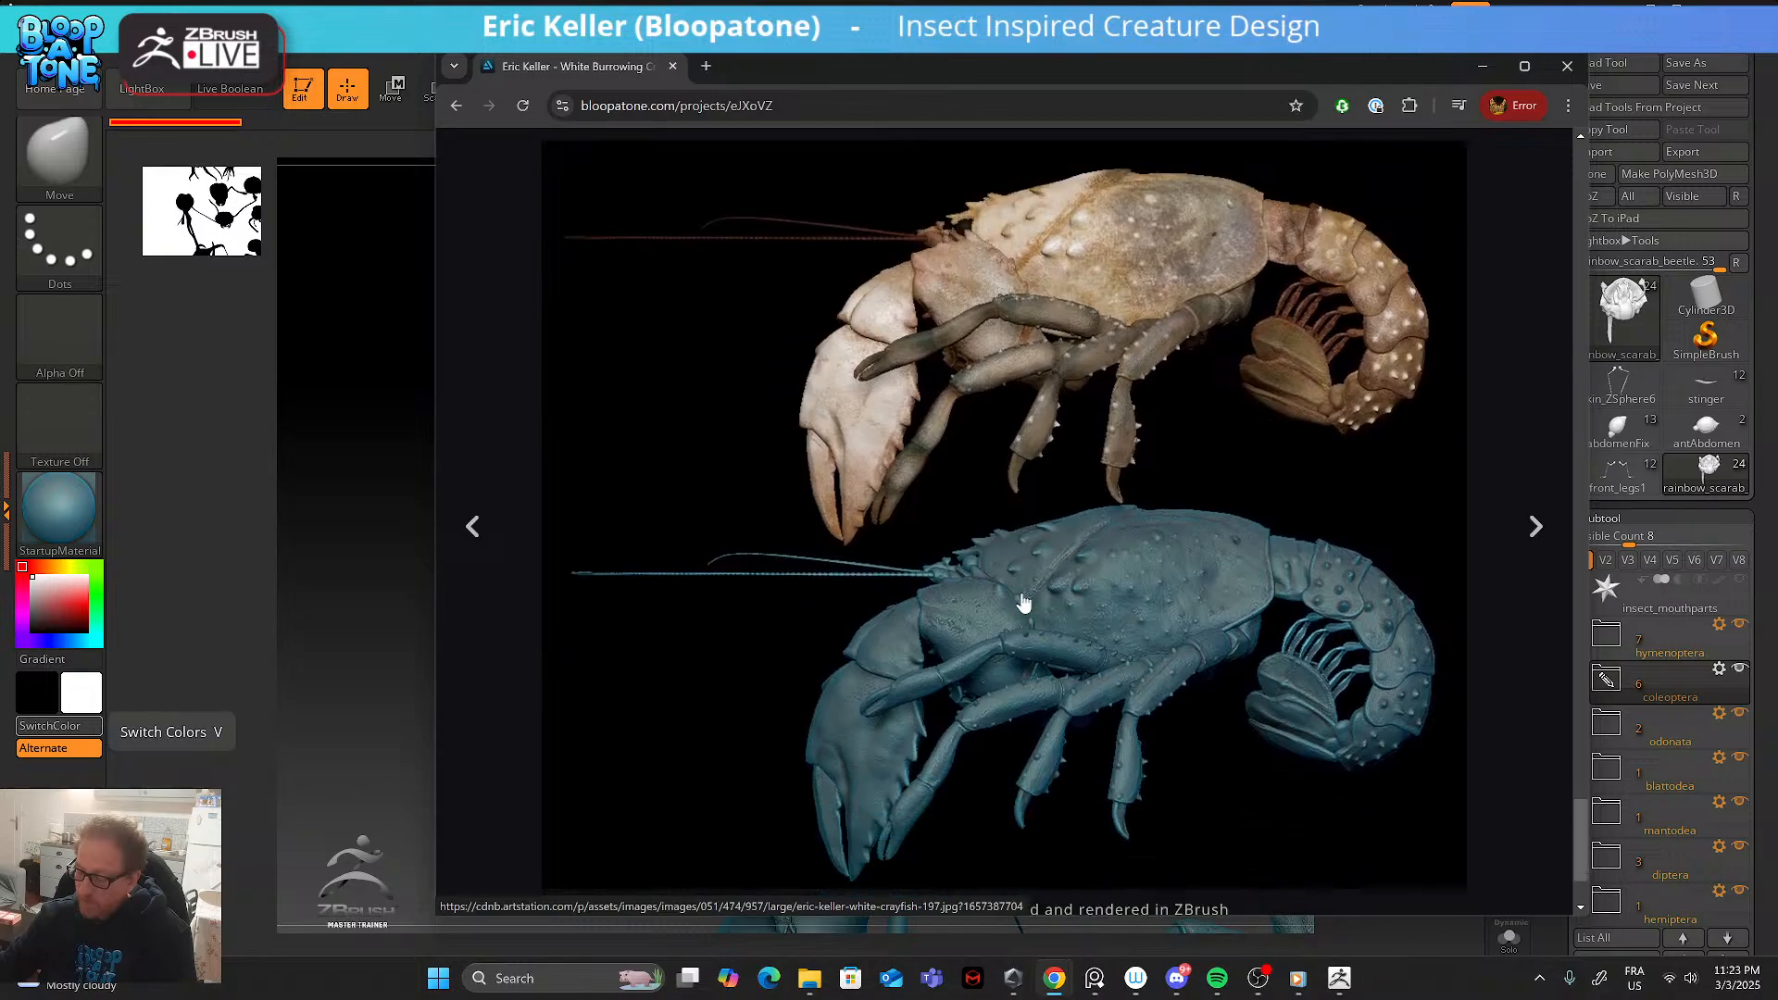
scroll(1023, 602, up, 5)
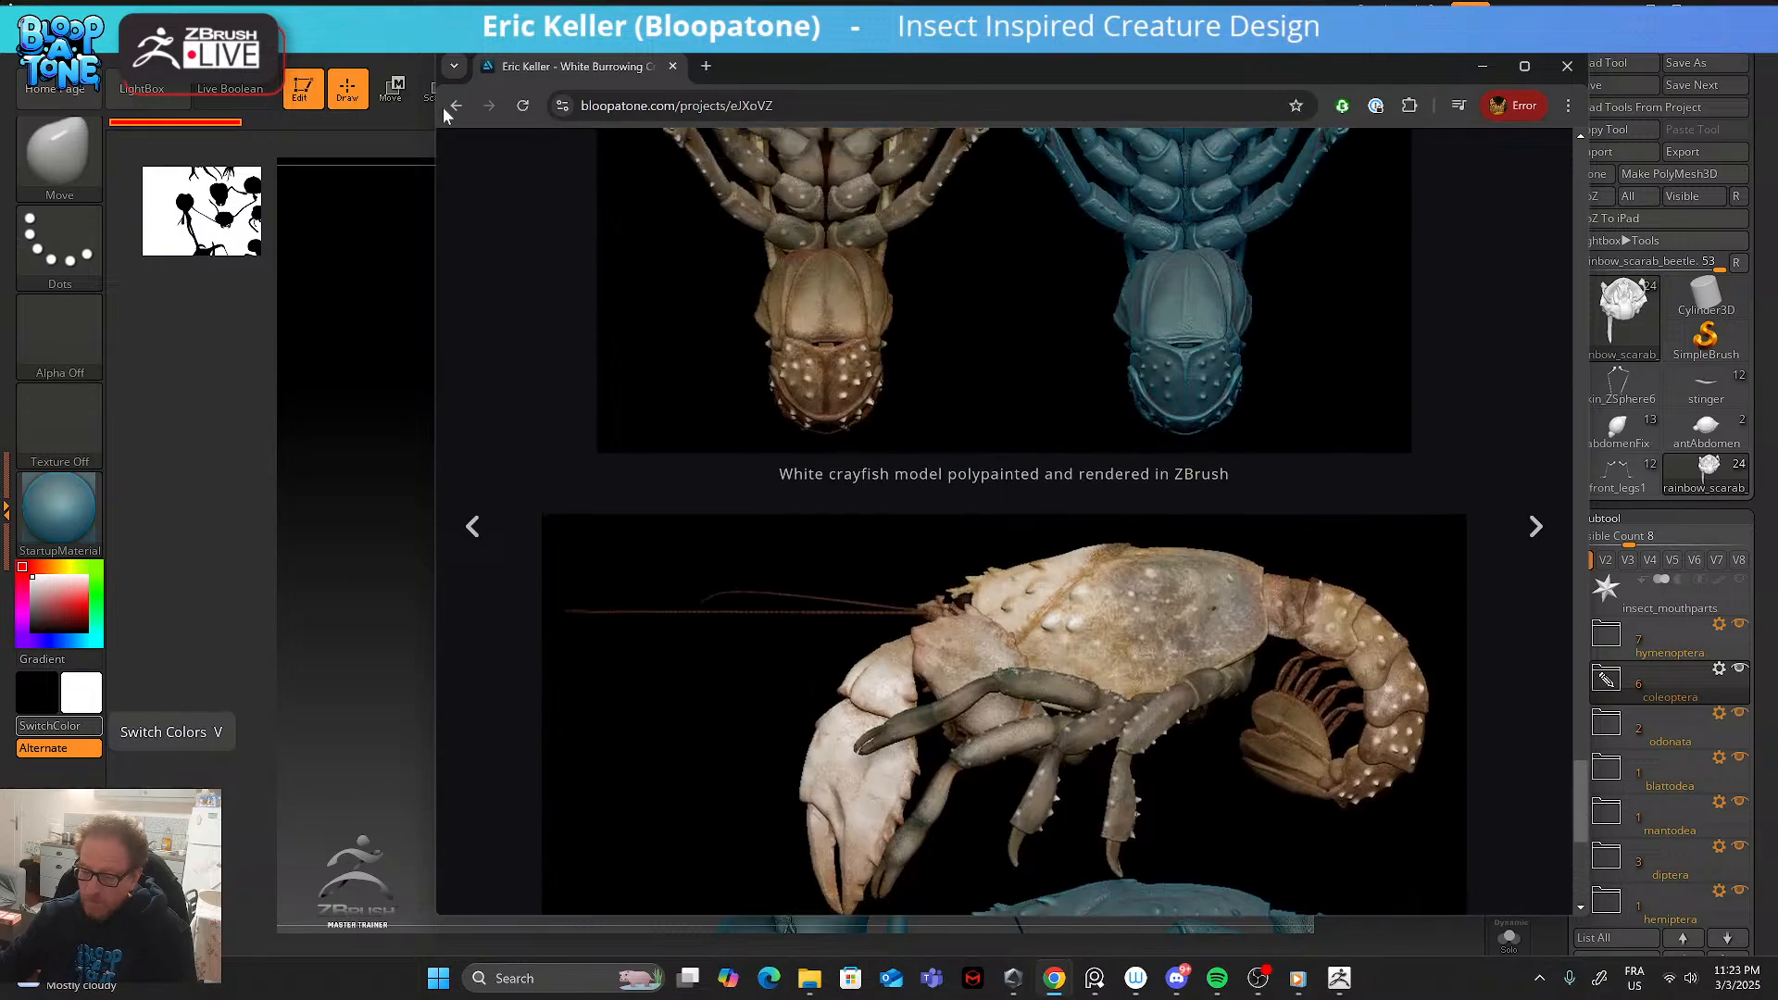
- Return to the portfolio gallery and look through the insect and arachnid projects near its start
click(455, 104)
scroll(1114, 603, up, 10)
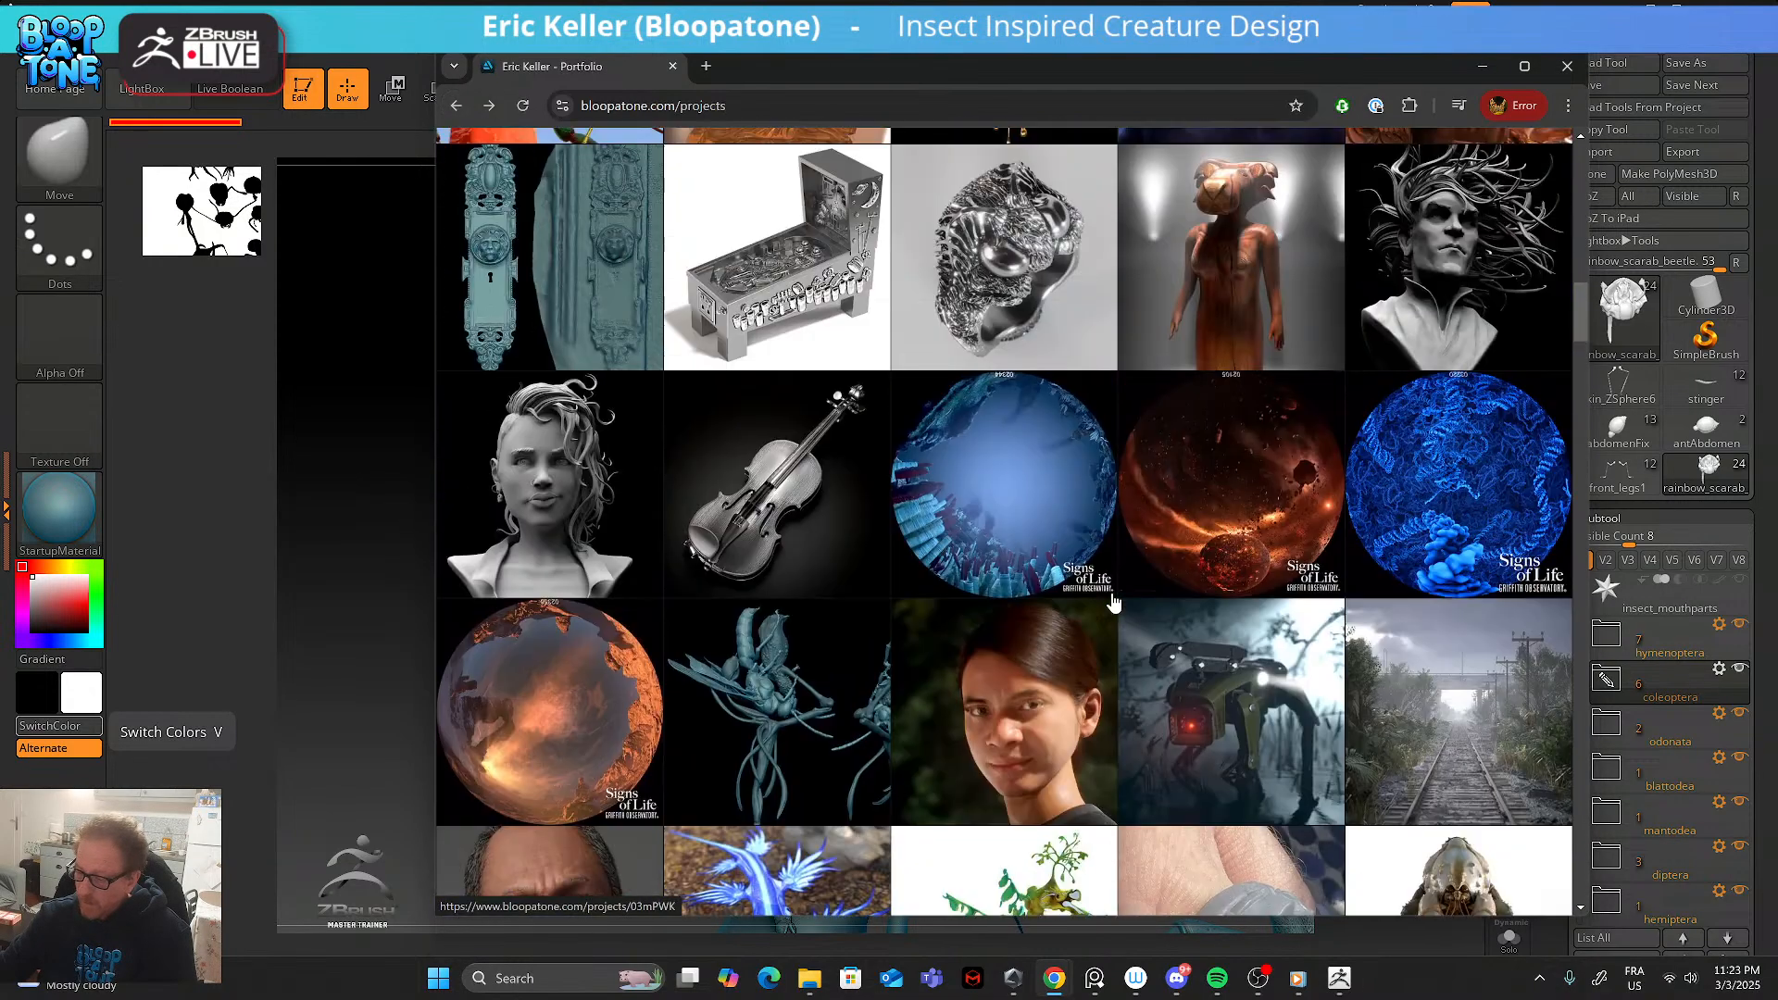
scroll(1114, 603, up, 8)
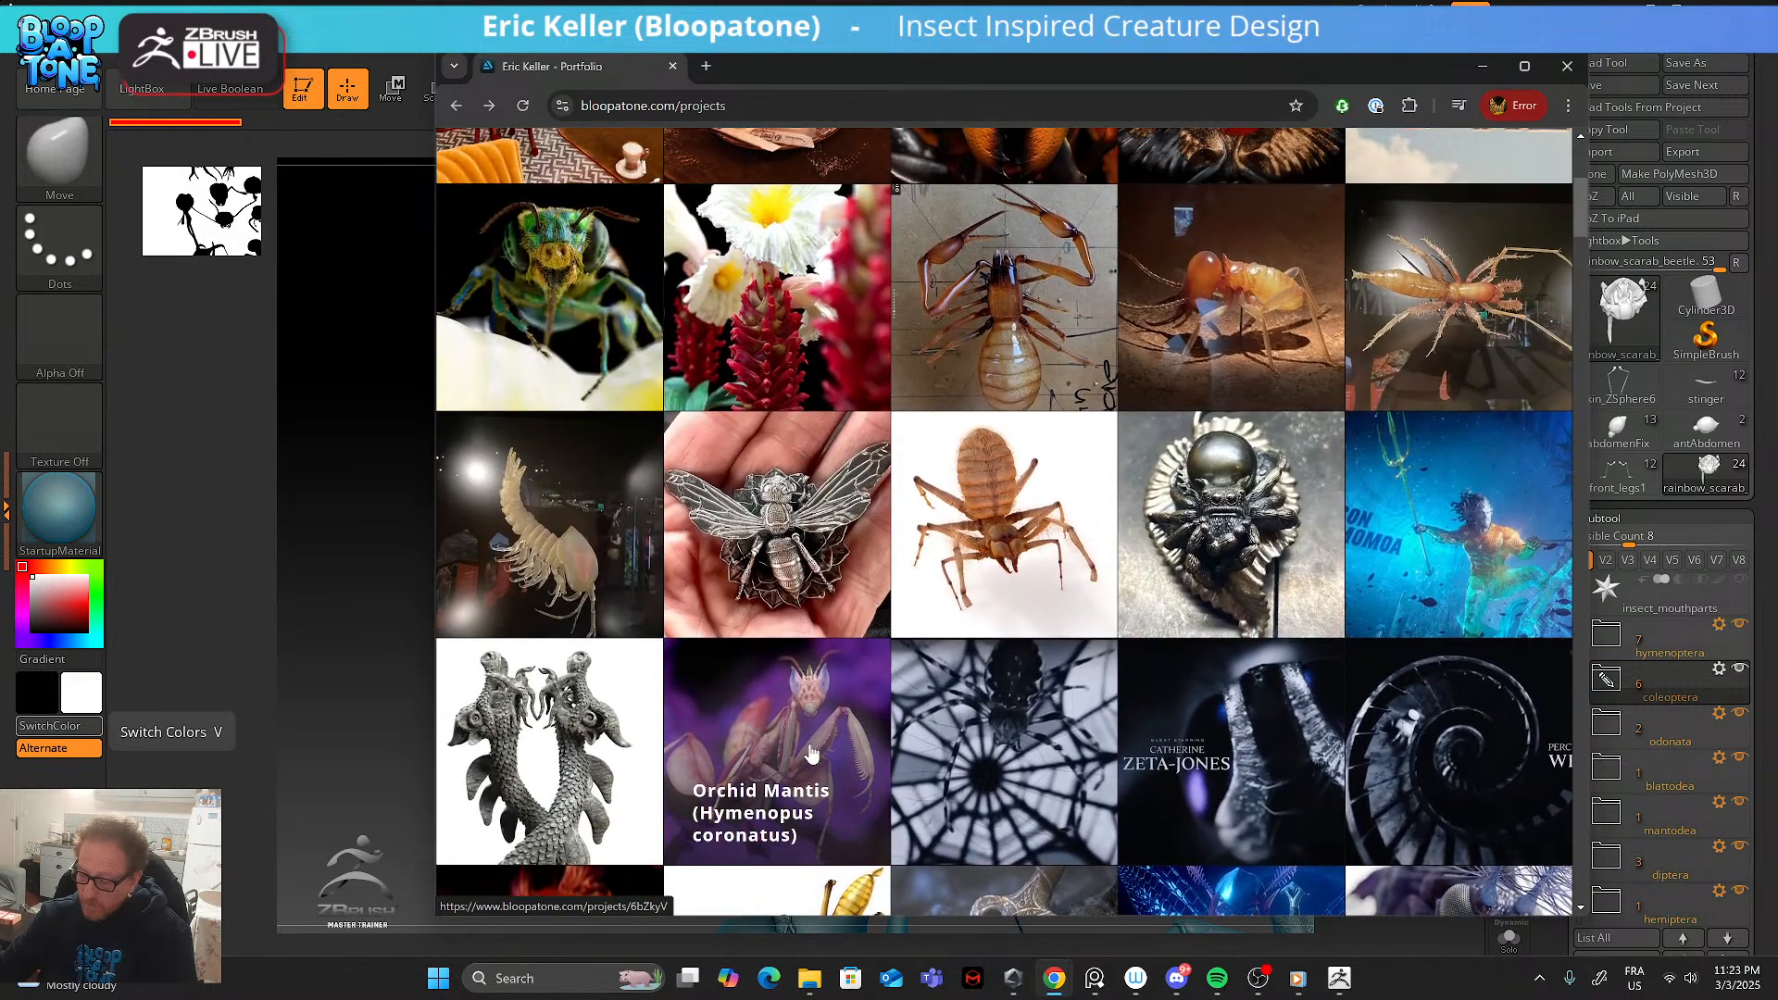
- Open the Schizomid for print project from the portfolio gallery and study its Keyshot and ZBrush renders
scroll(811, 751, up, 2)
scroll(811, 752, down, 4)
click(819, 762)
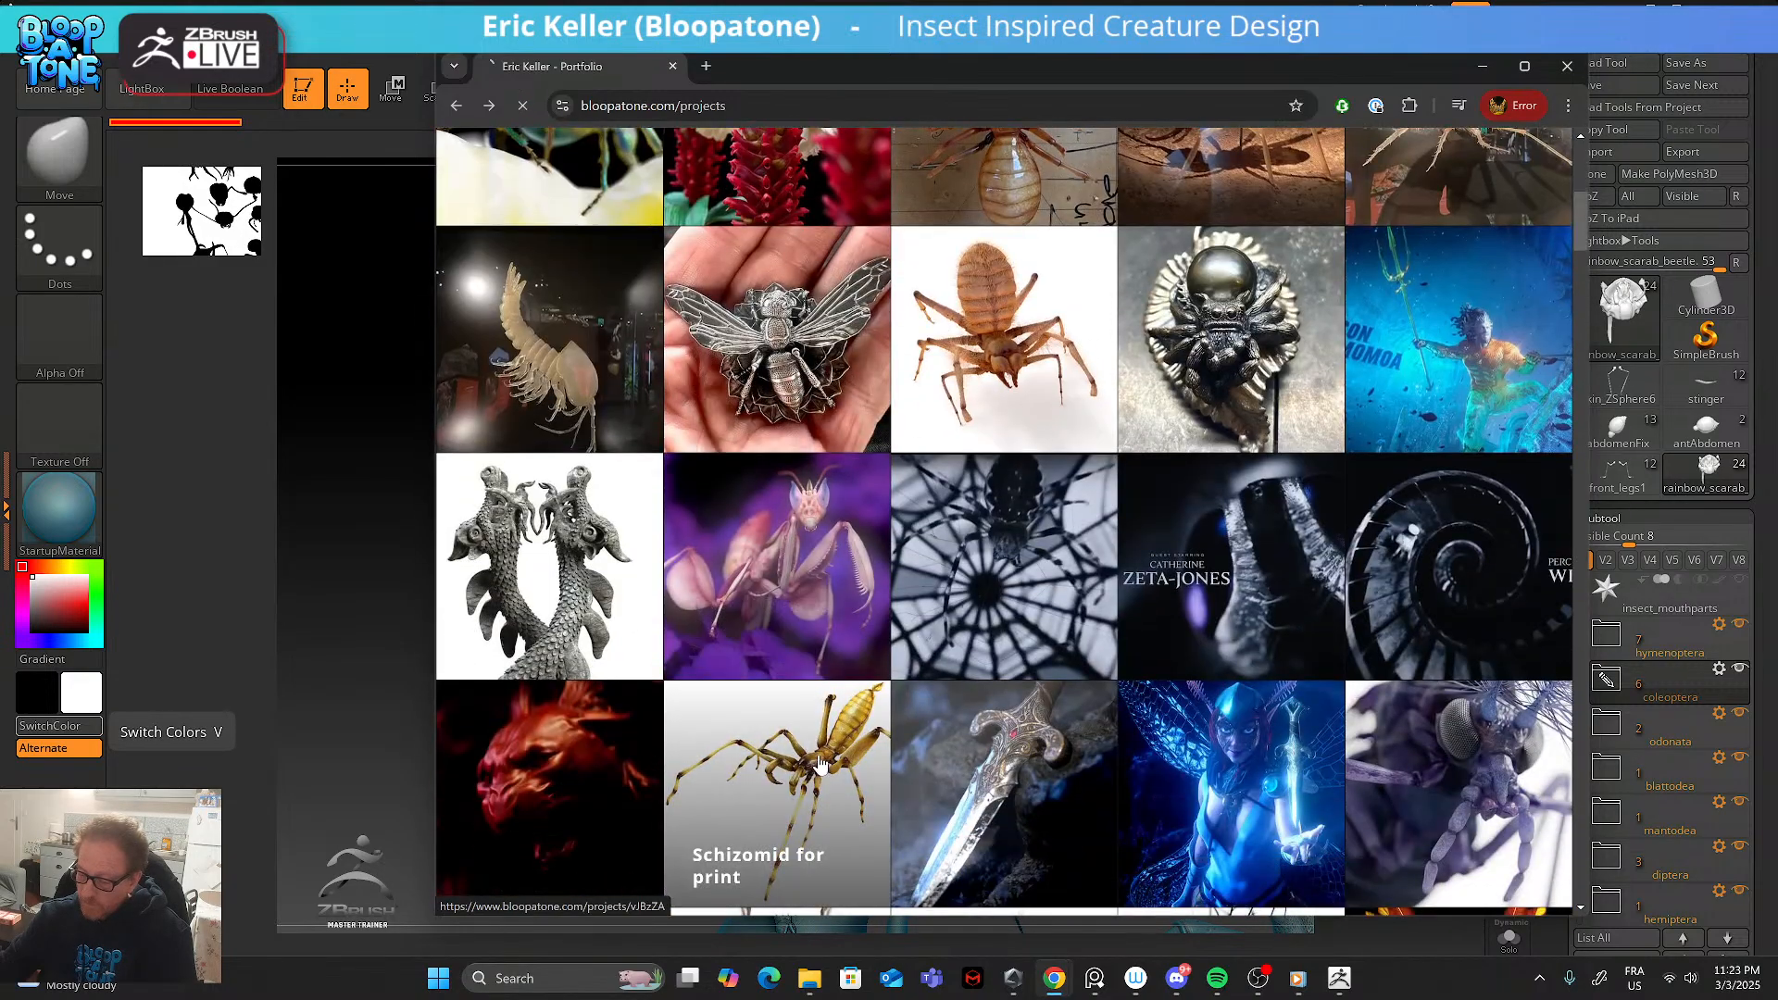
scroll(838, 704, down, 5)
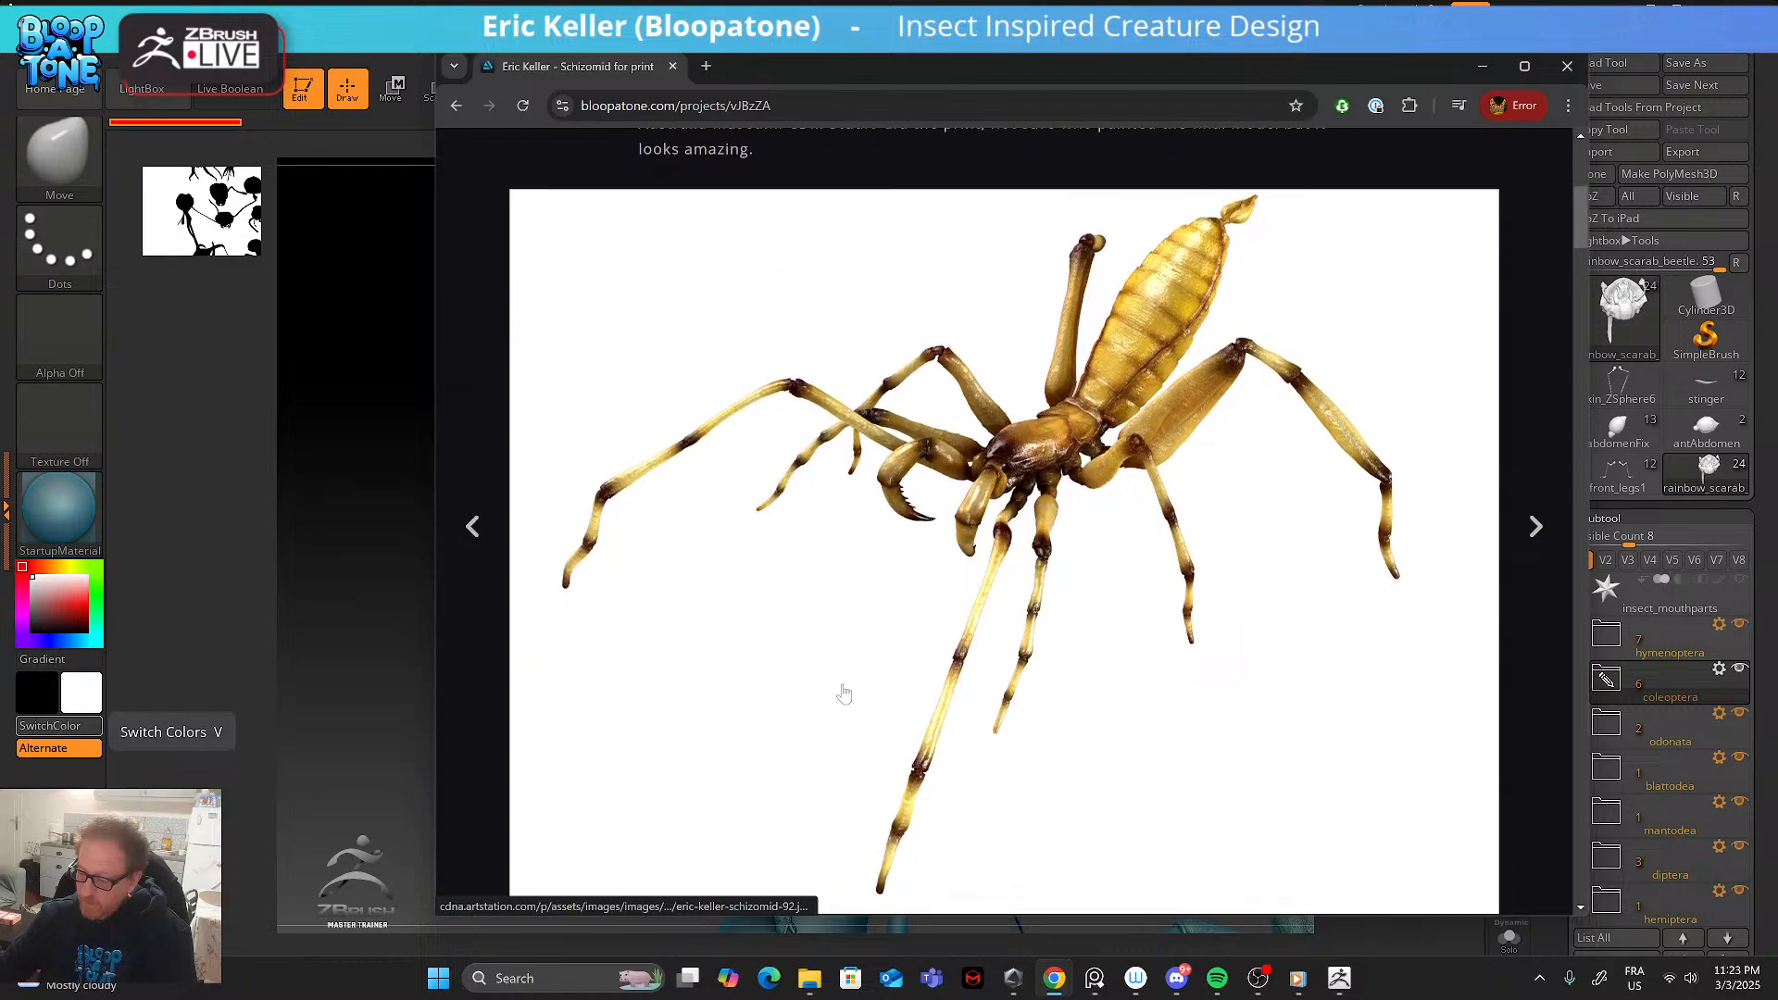
scroll(844, 694, down, 10)
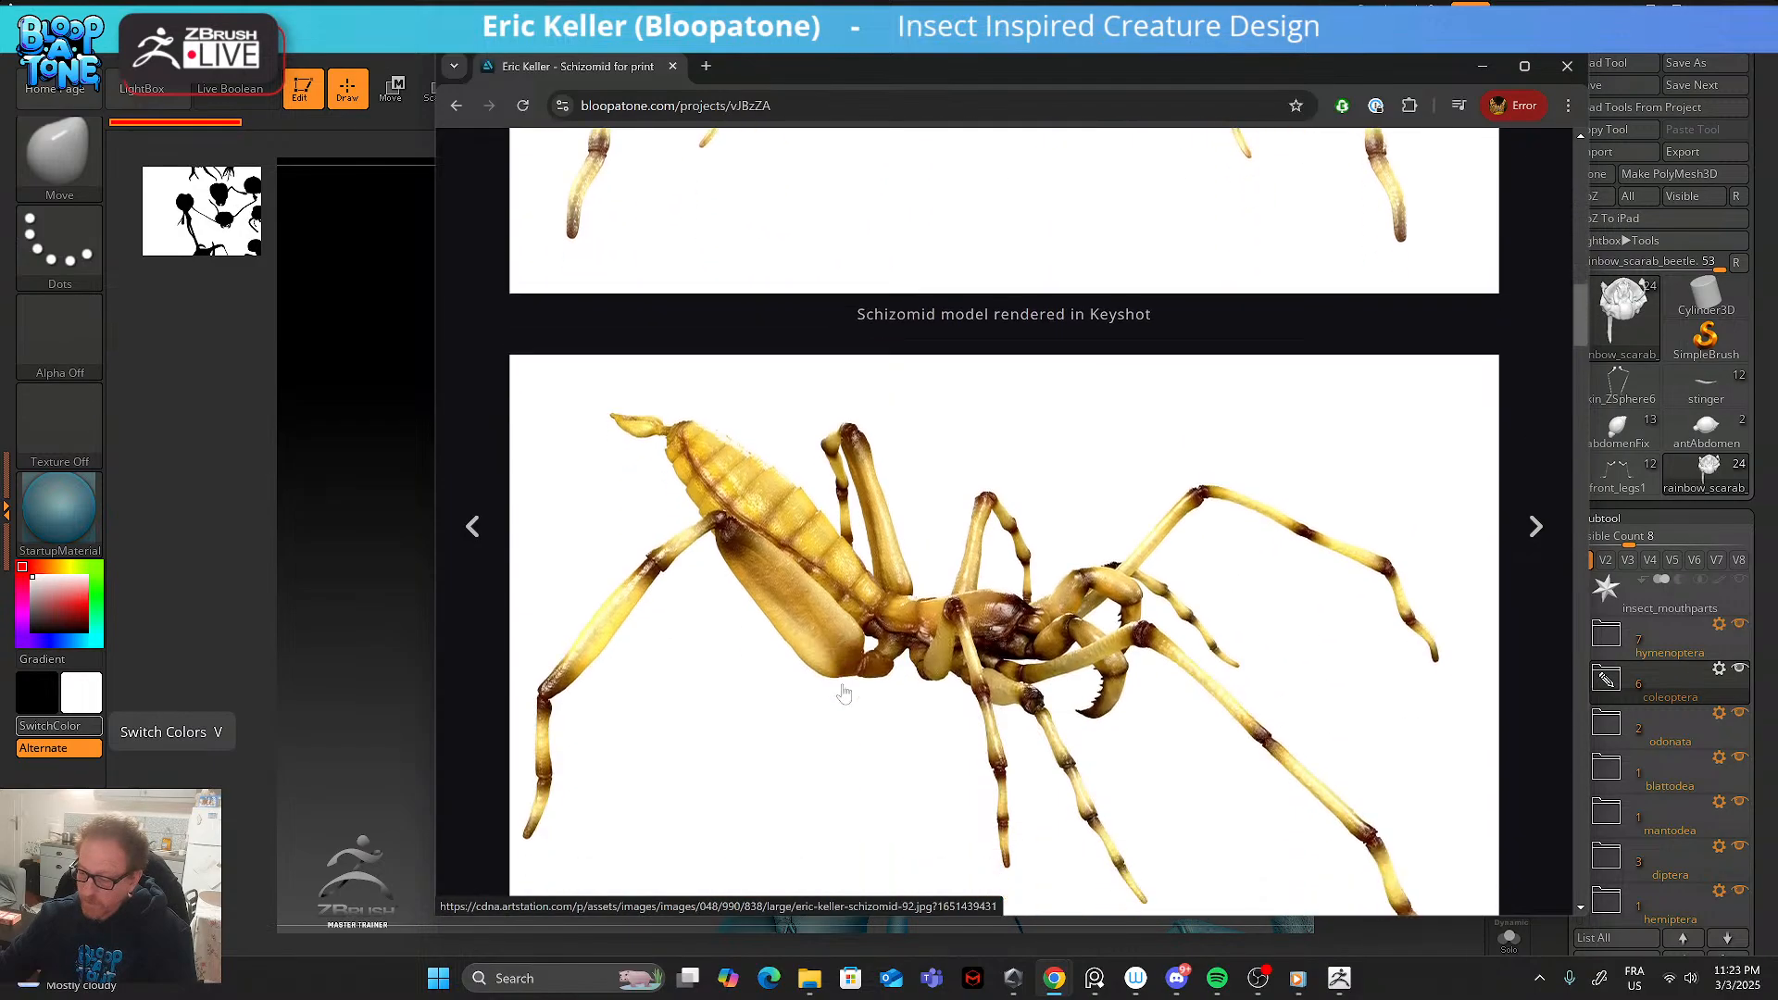
scroll(844, 694, down, 15)
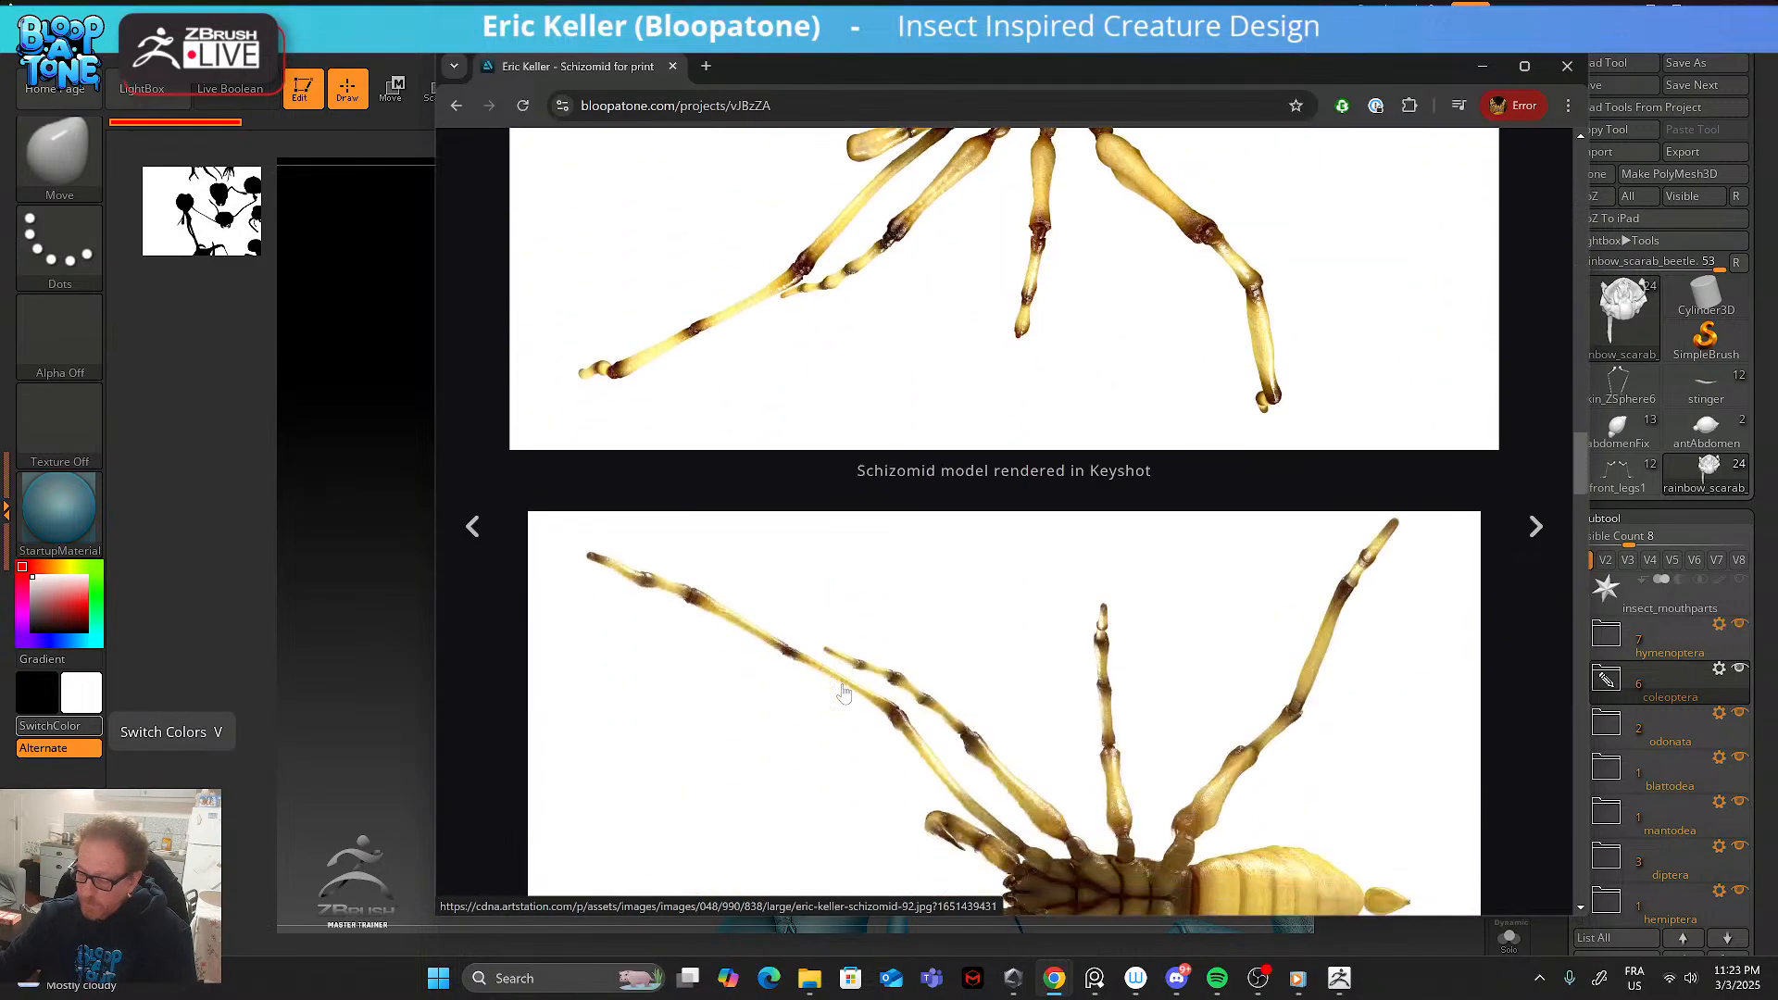
scroll(836, 710, down, 14)
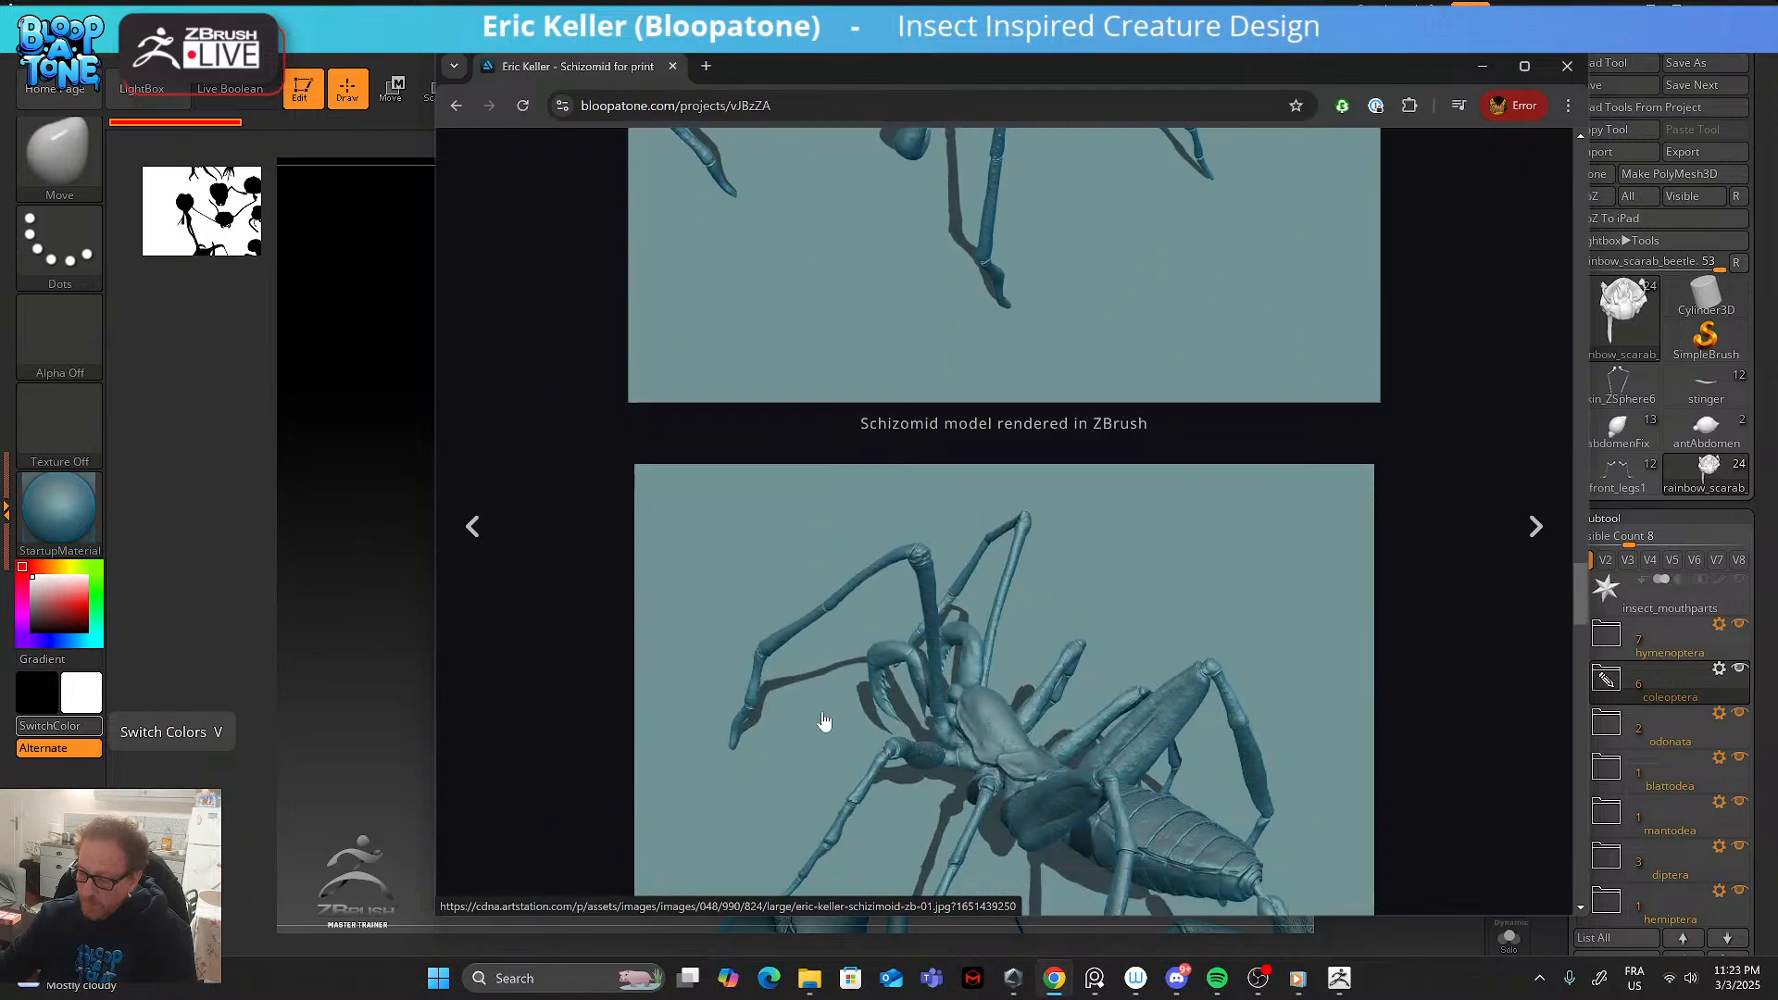
scroll(825, 725, up, 4)
scroll(819, 741, down, 20)
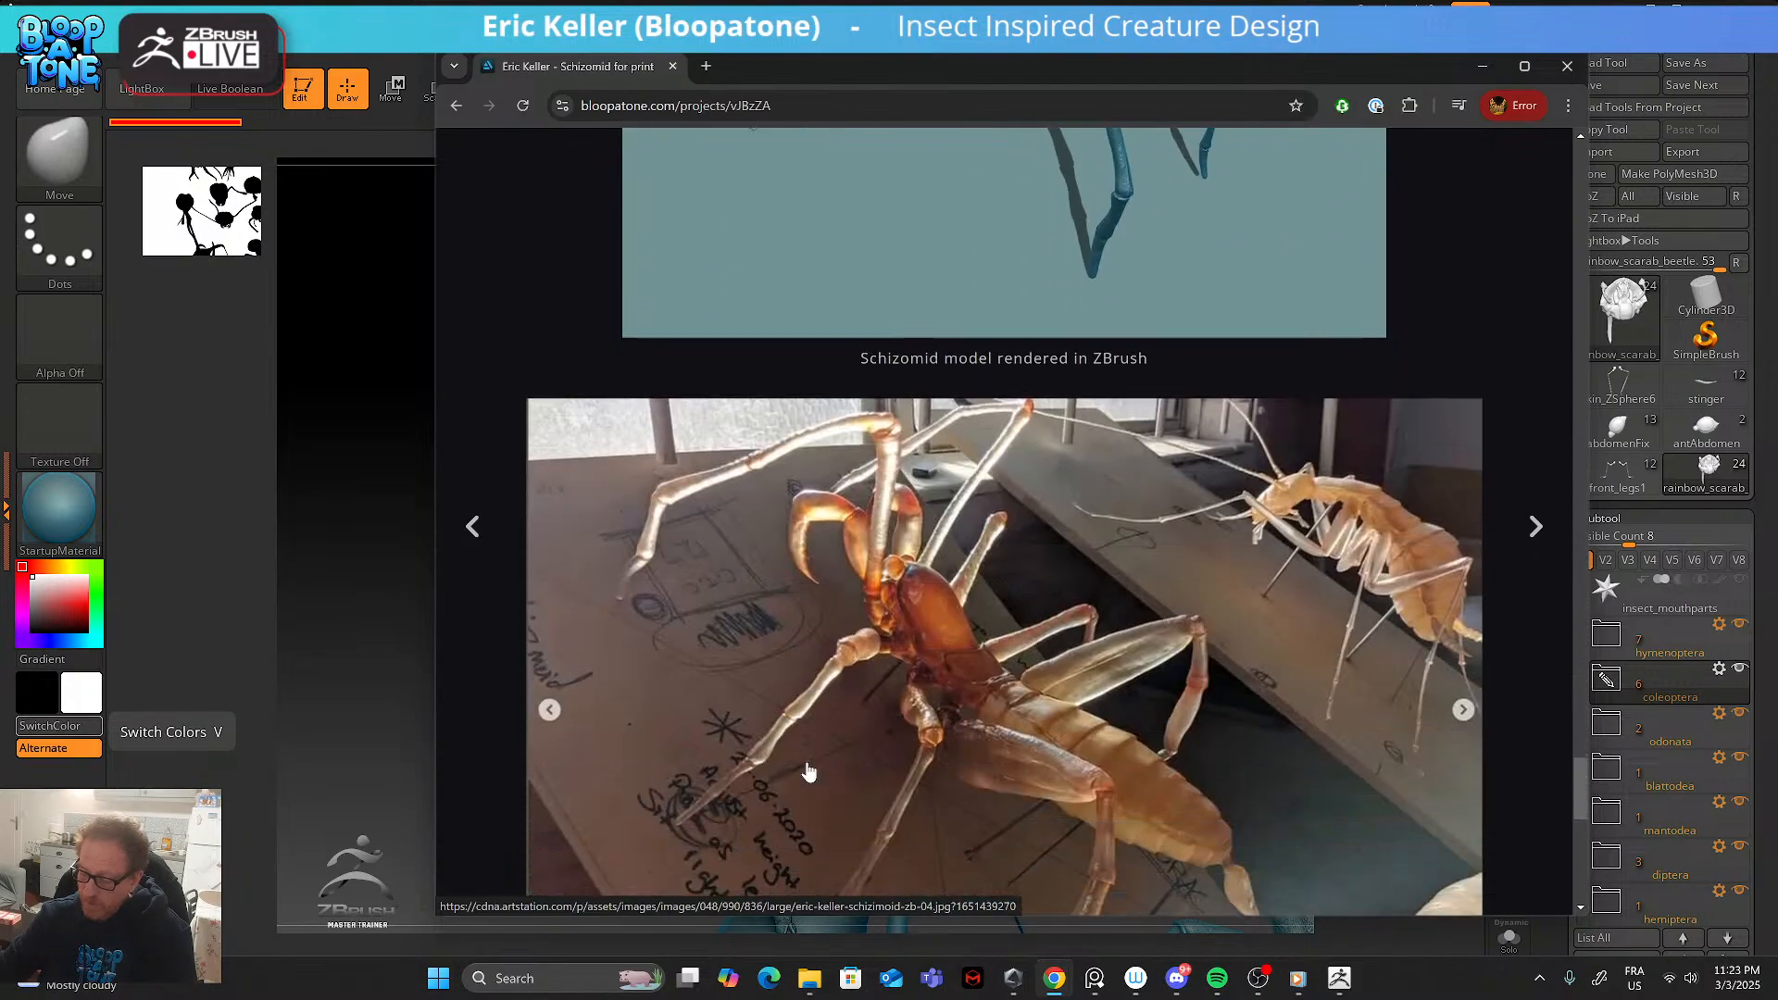
- Examine the photos of the 3D-printed schizomid model by CDM Studio, including its pincers, legs and abdomen
scroll(802, 771, up, 4)
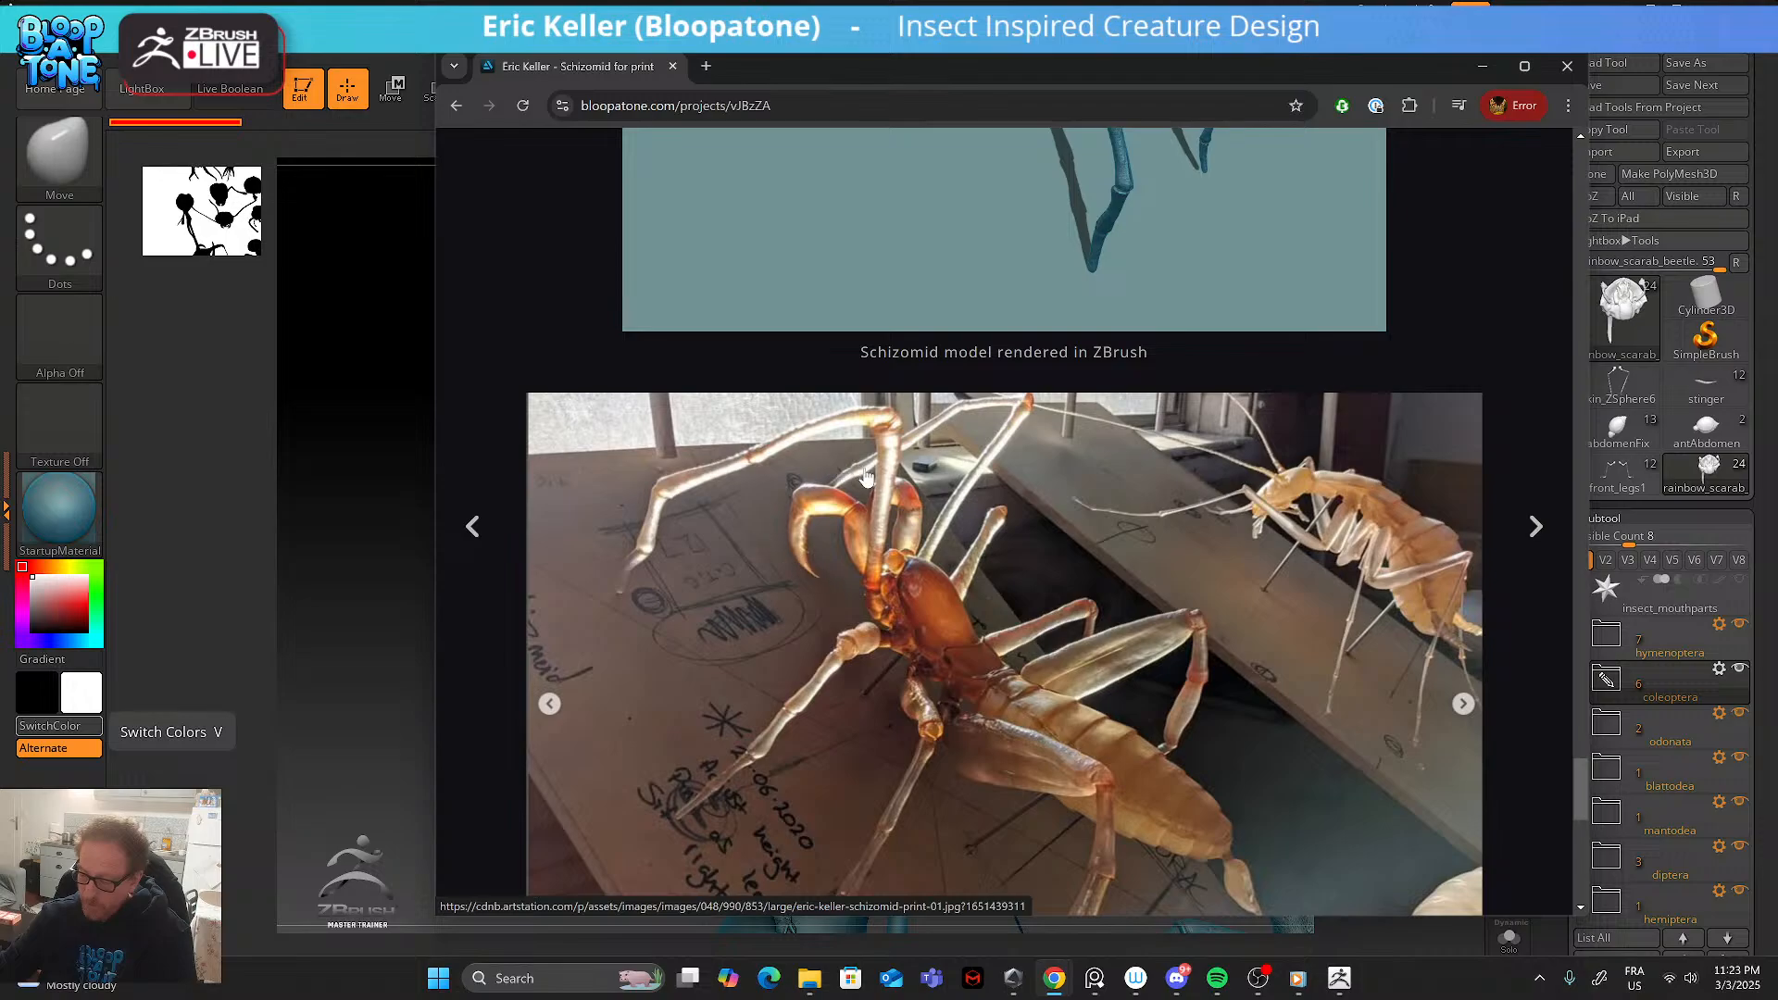
scroll(955, 645, down, 2)
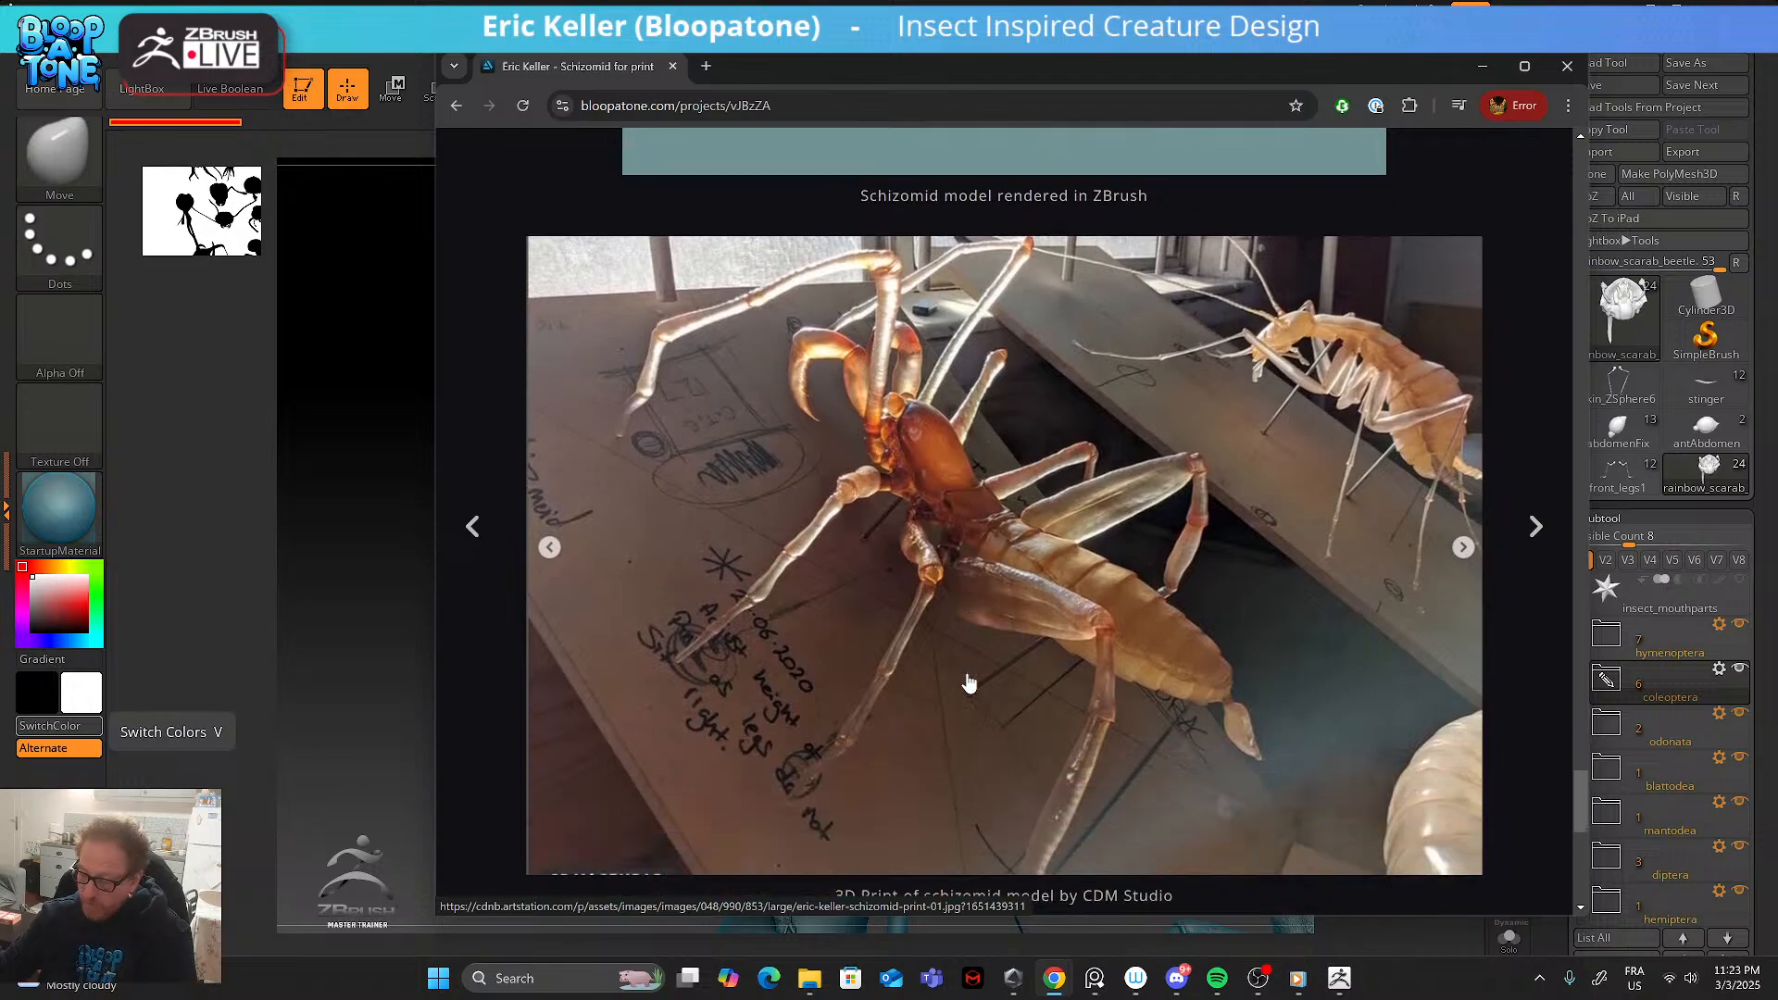
scroll(949, 620, up, 1)
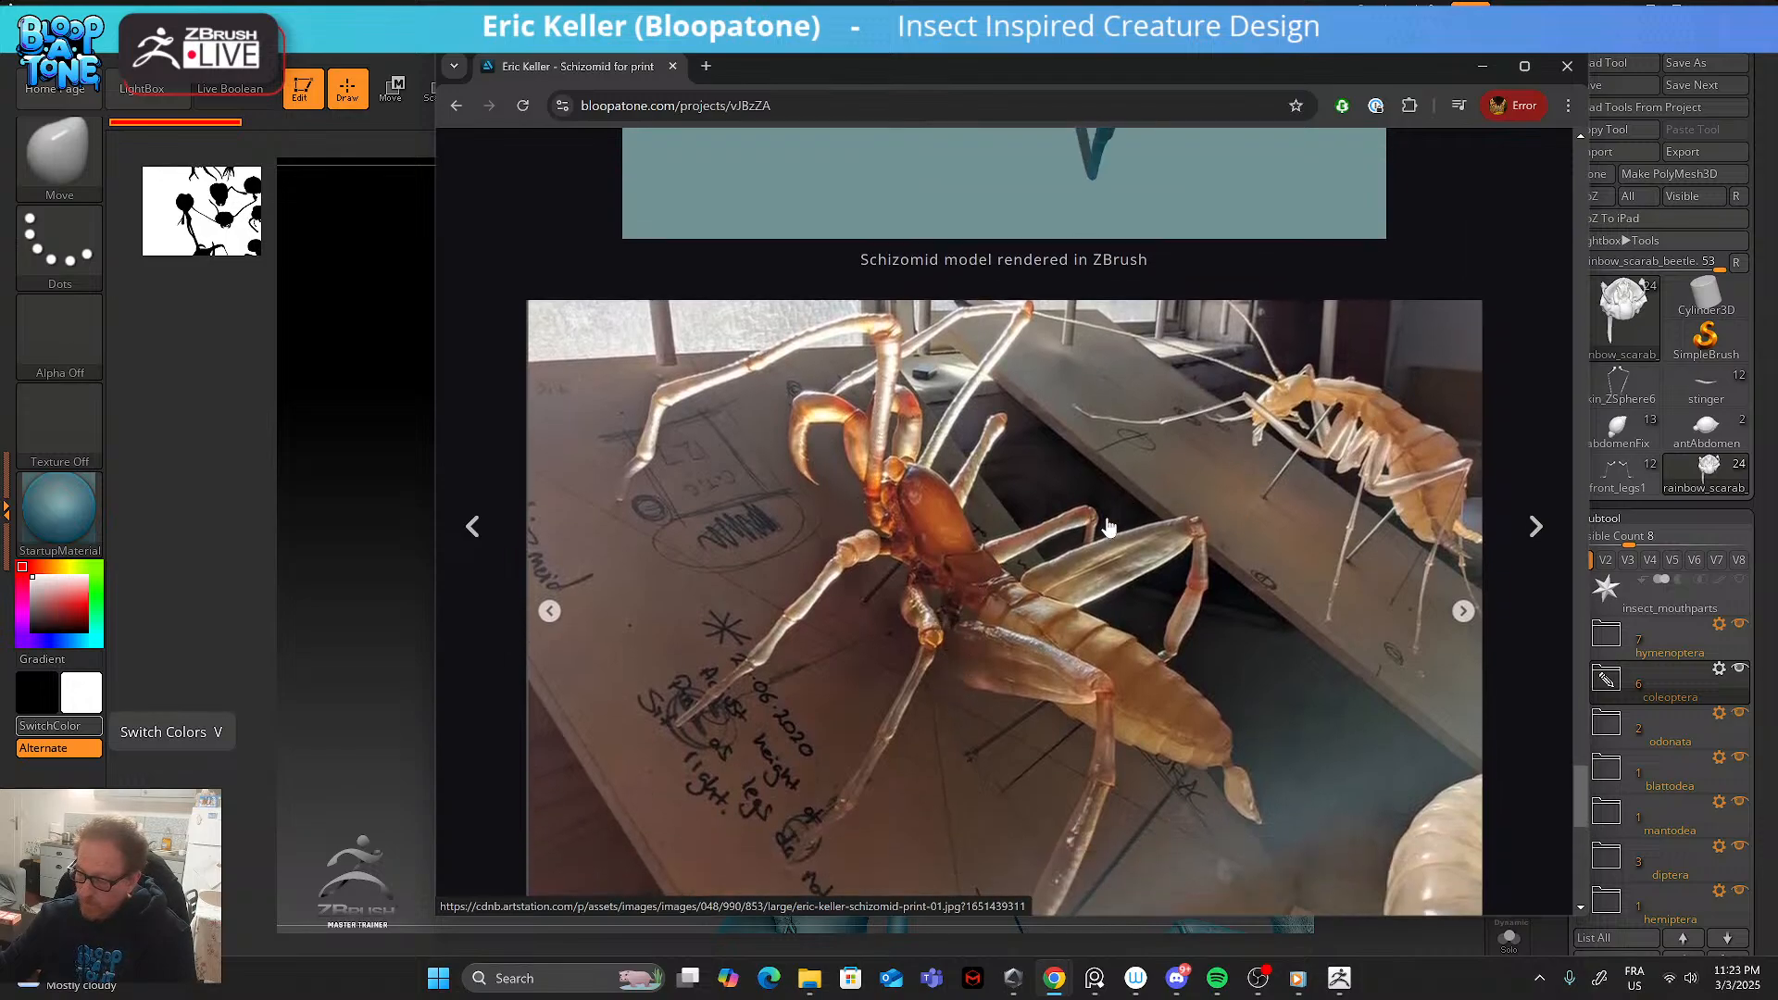
scroll(948, 687, down, 10)
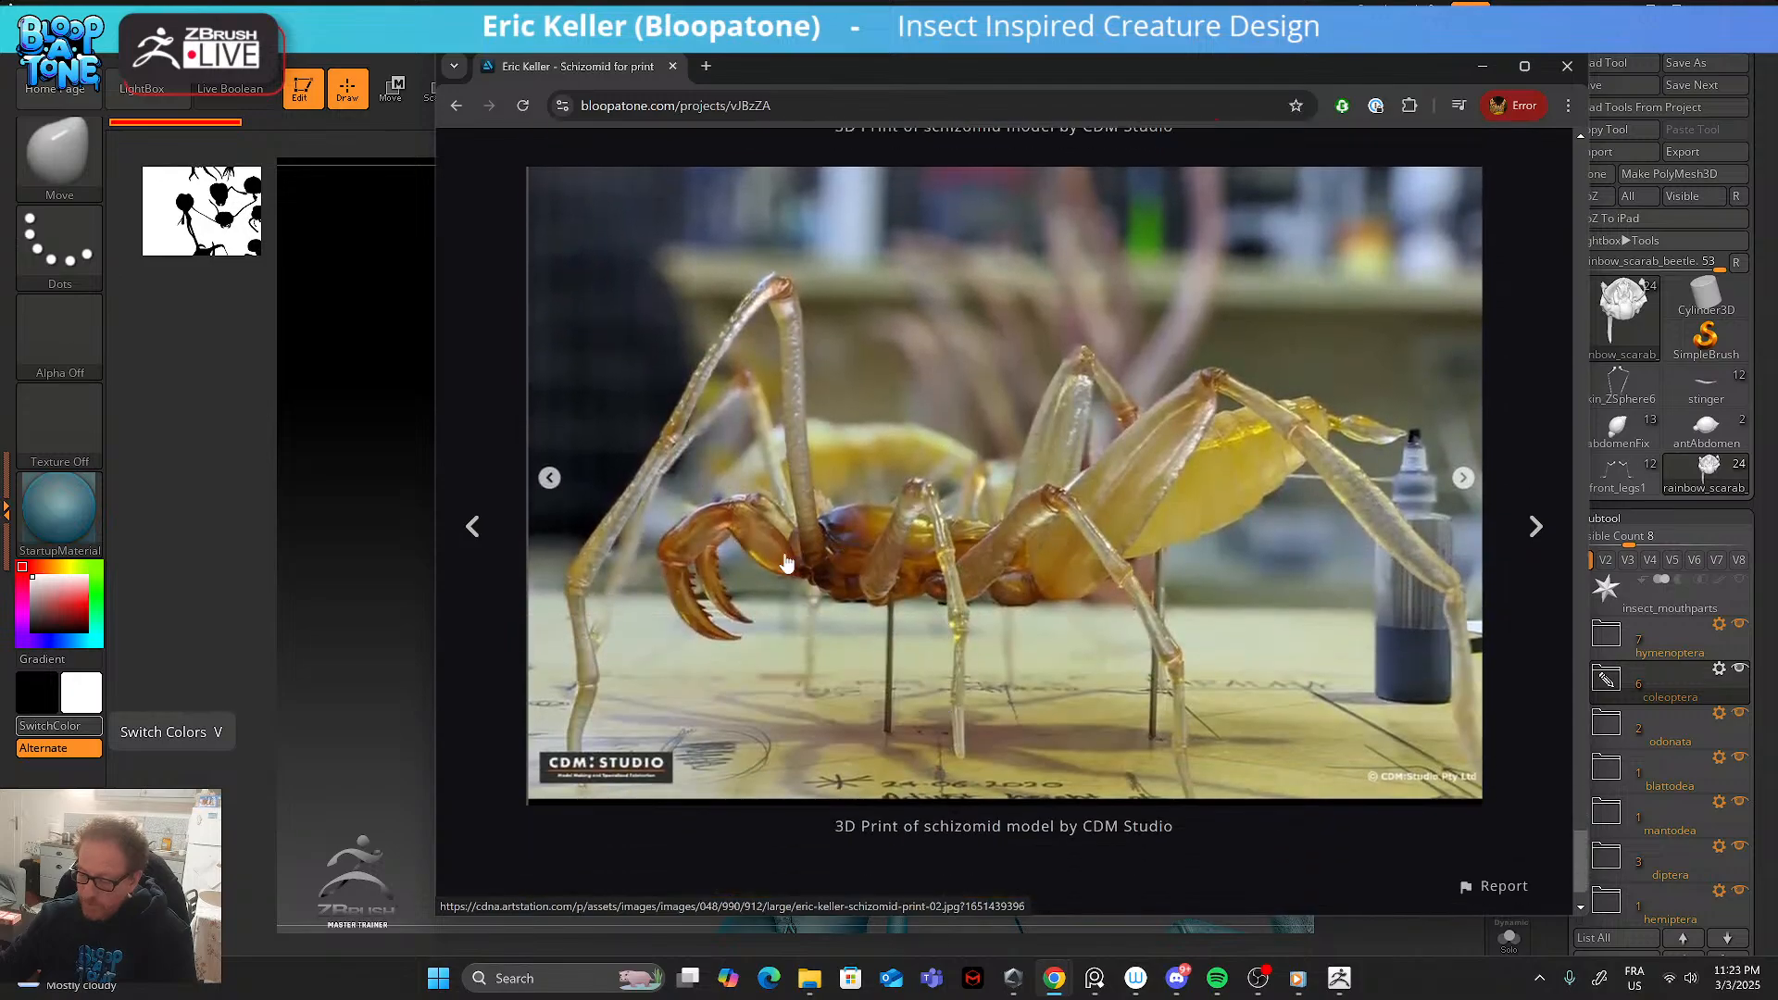
scroll(785, 563, down, 1)
scroll(602, 320, up, 5)
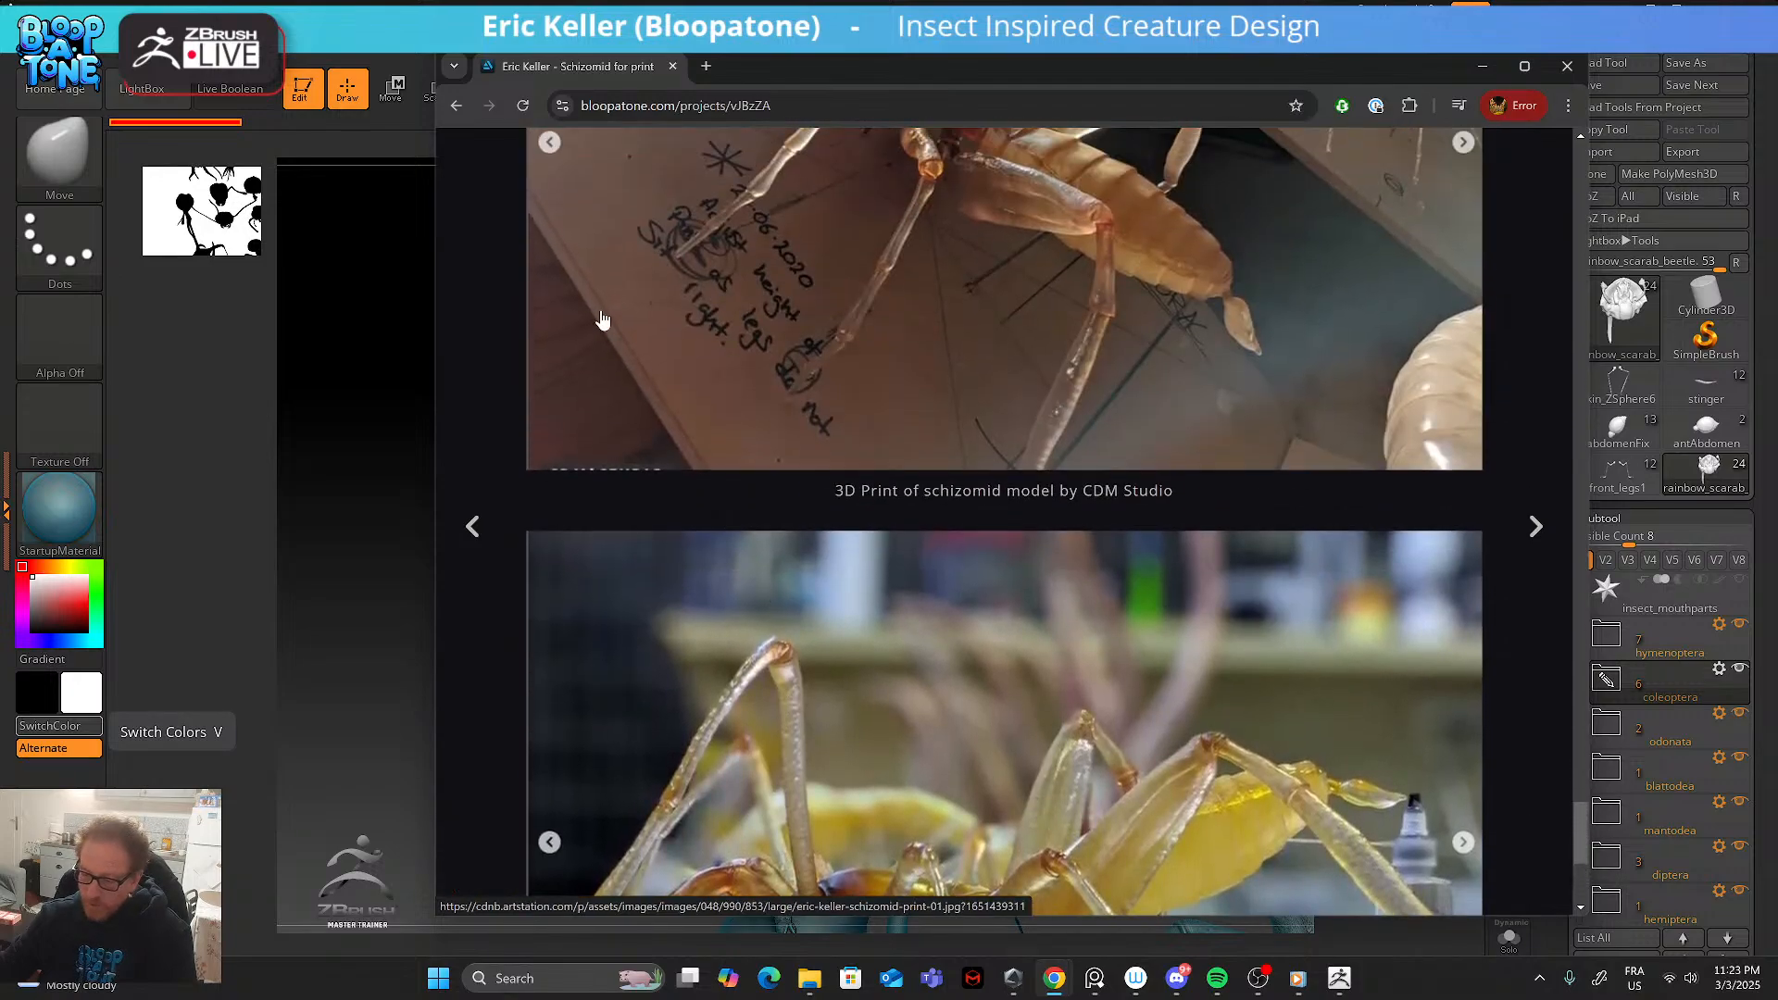
- Return to the gallery, open the Camel Spider Model (Solifugae) project and study its Keyshot and ZBrush renders
click(455, 106)
scroll(977, 694, up, 7)
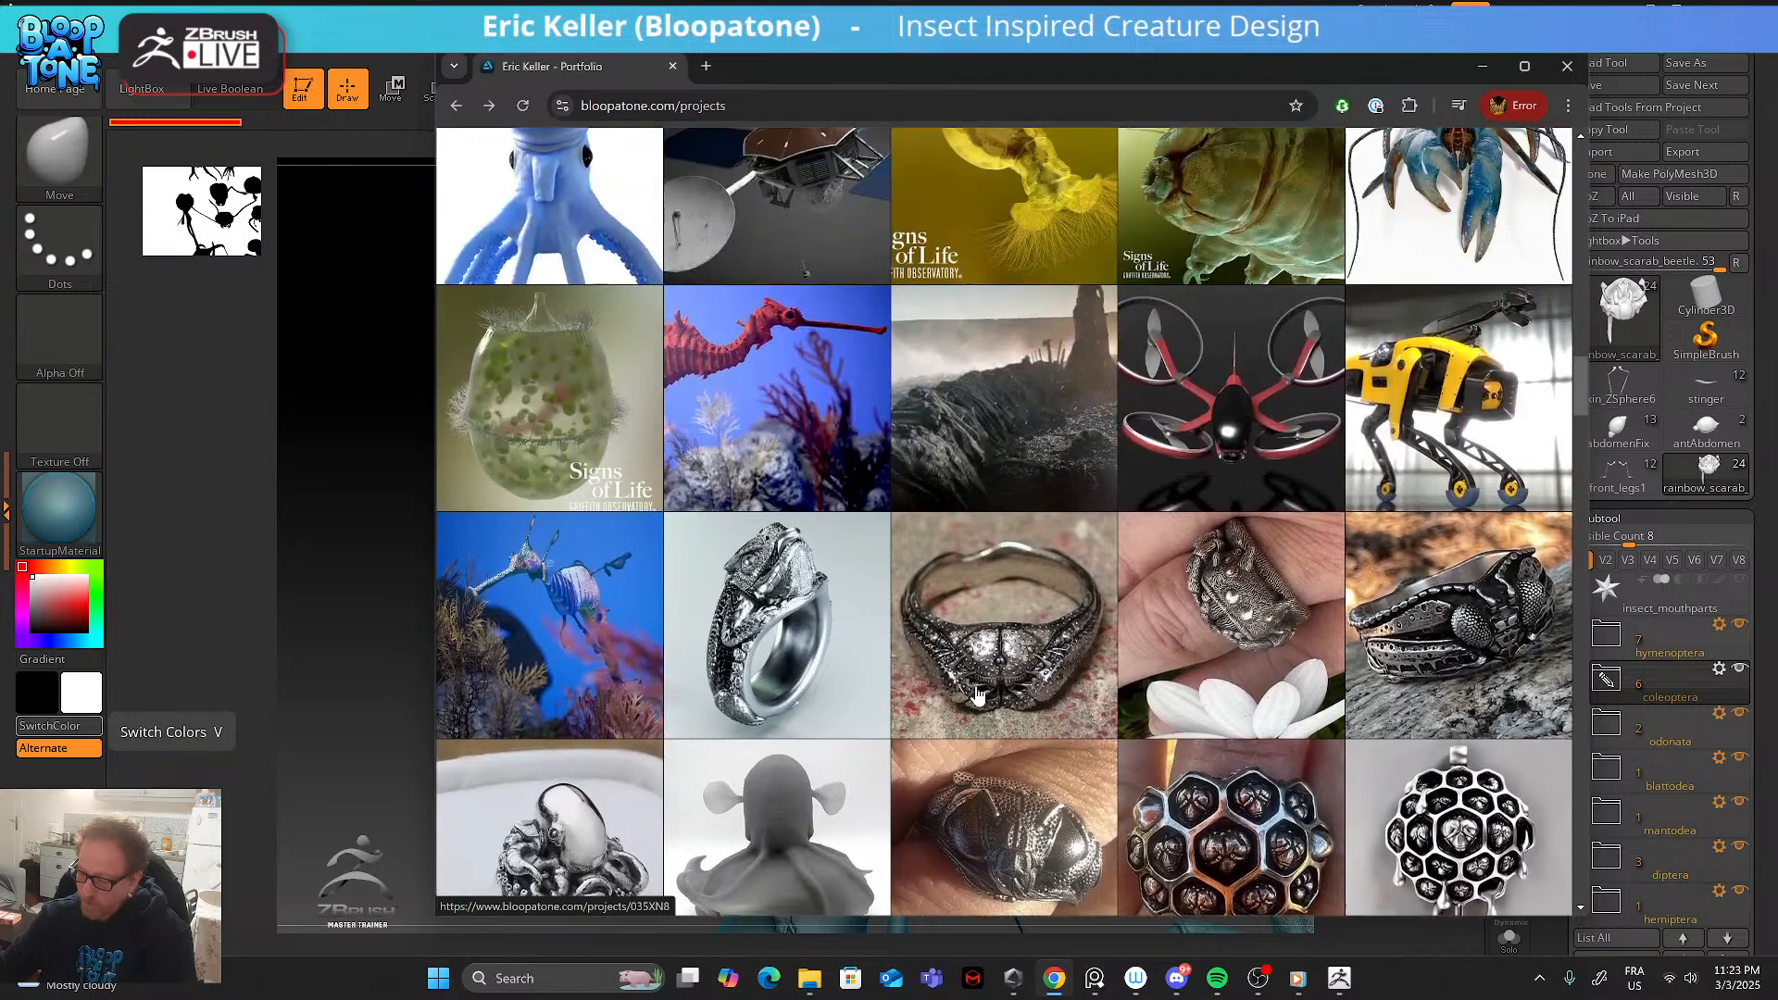
scroll(977, 695, up, 20)
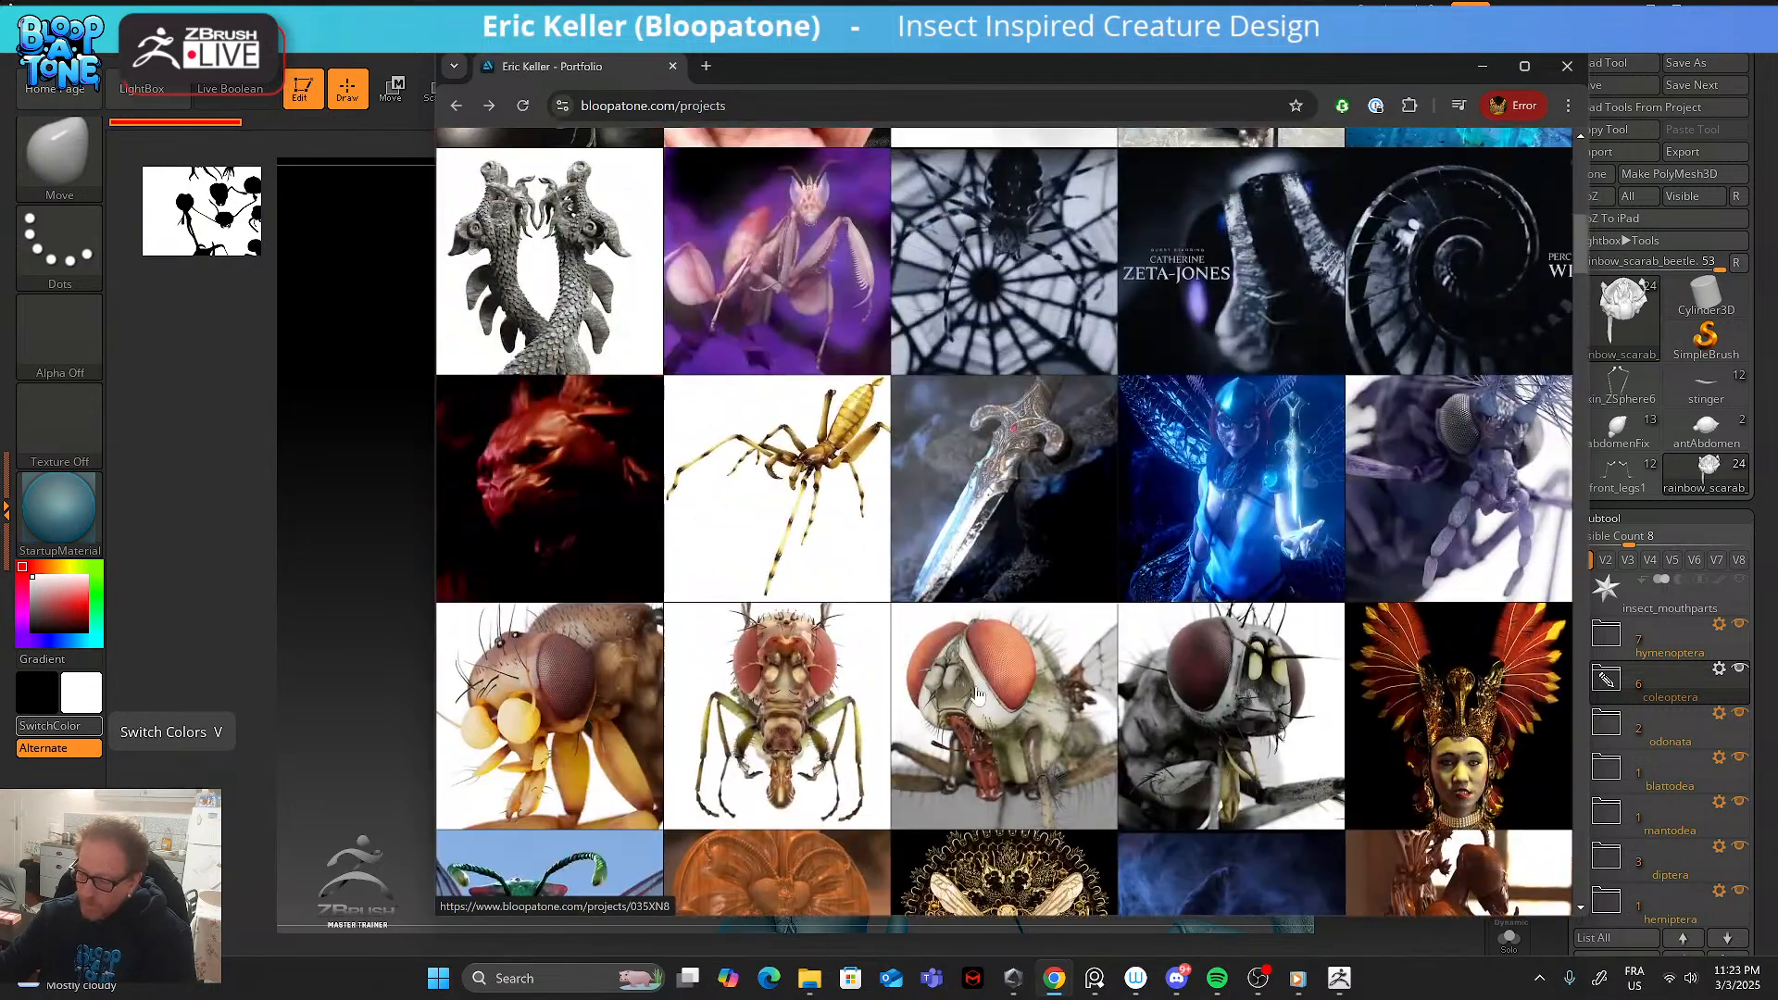
scroll(976, 695, up, 10)
scroll(977, 695, down, 3)
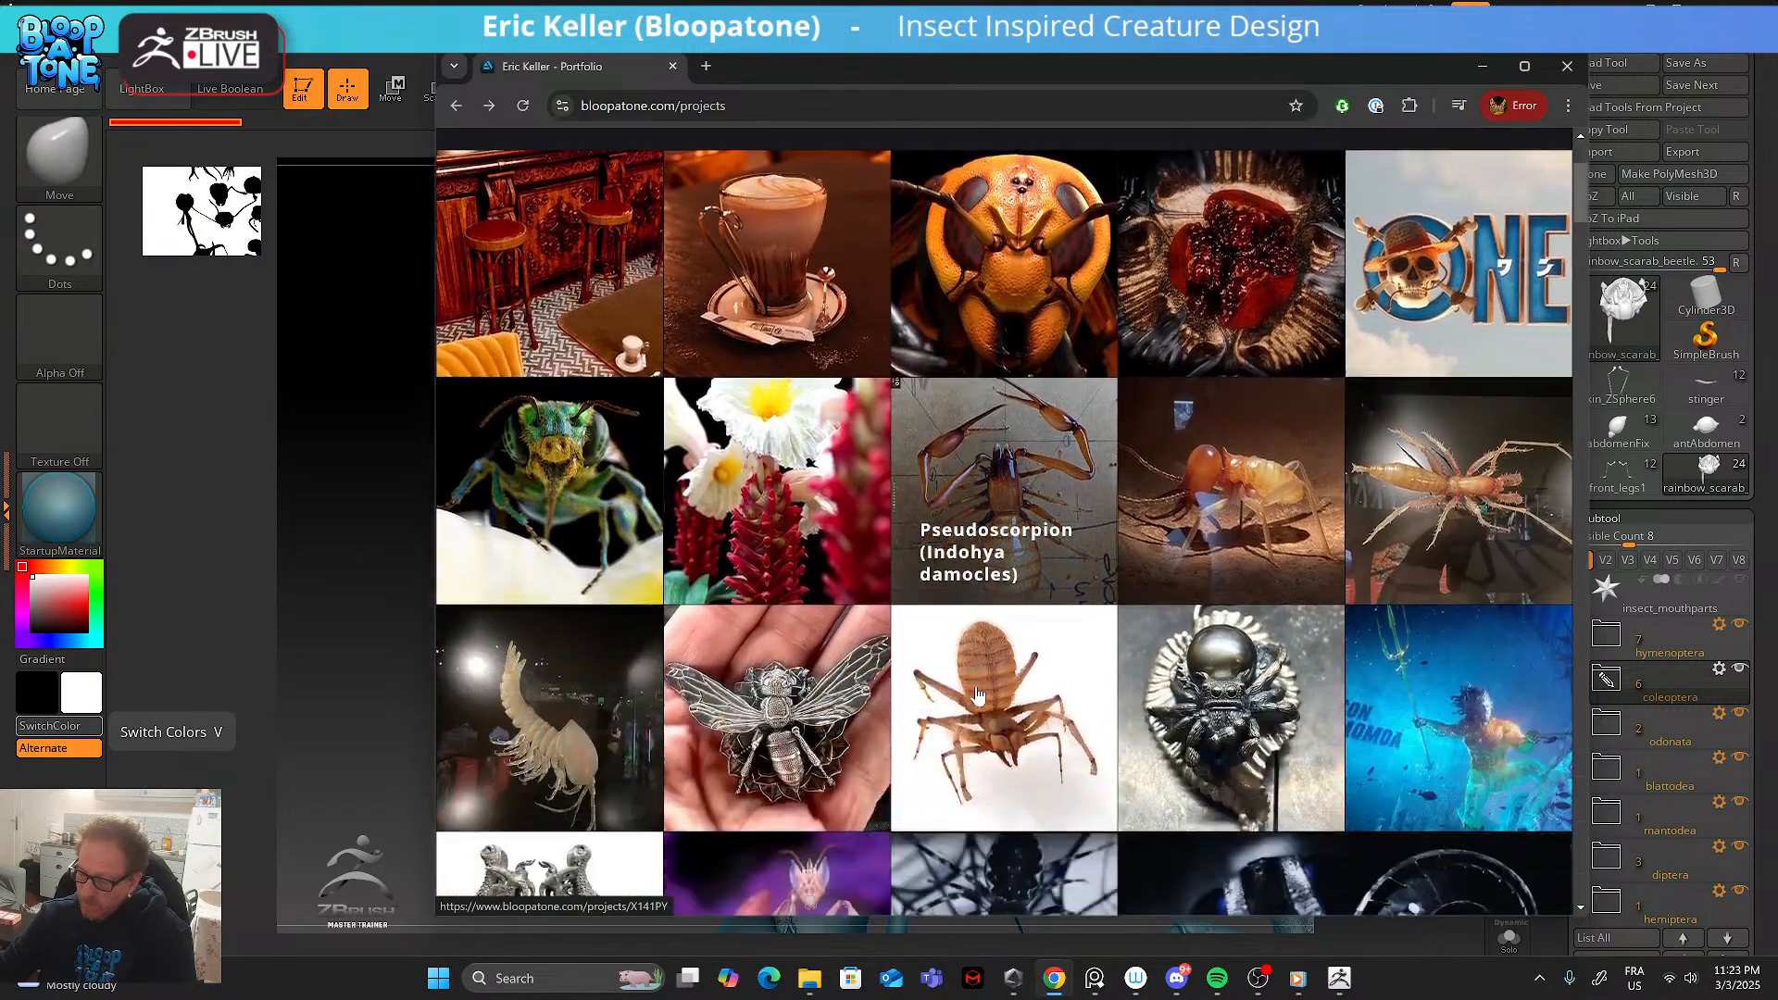
scroll(977, 695, down, 1)
click(1007, 654)
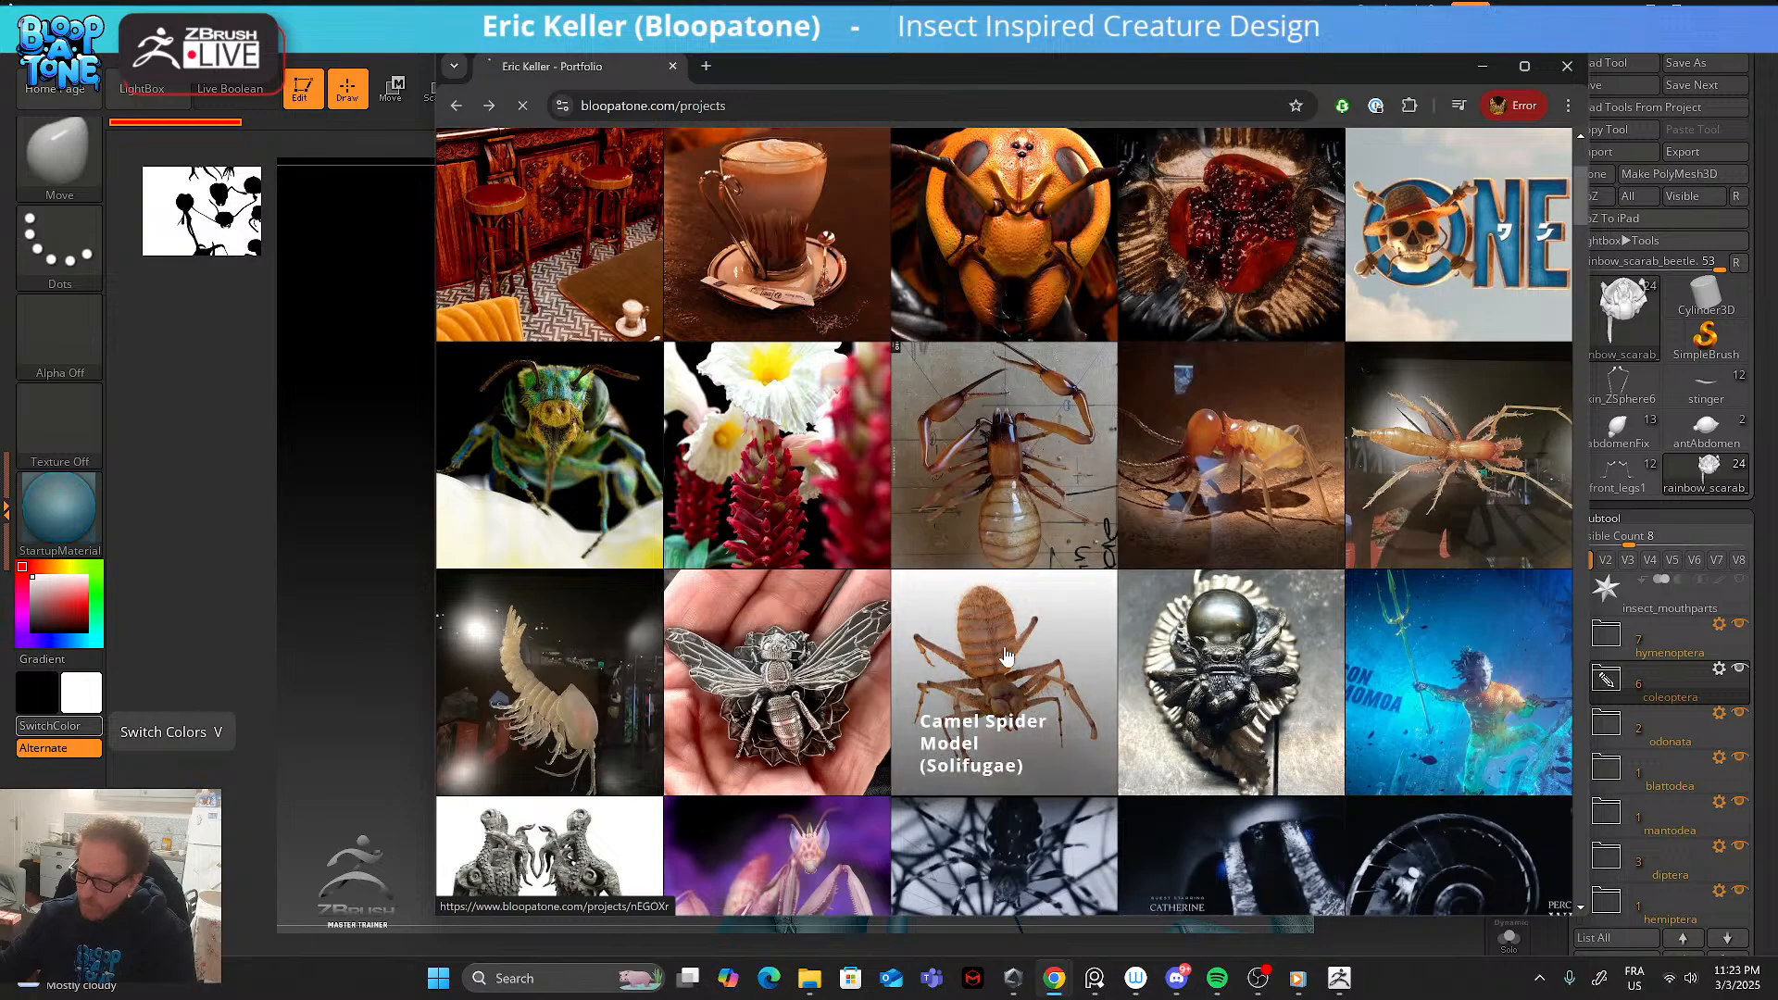
scroll(1006, 666, down, 8)
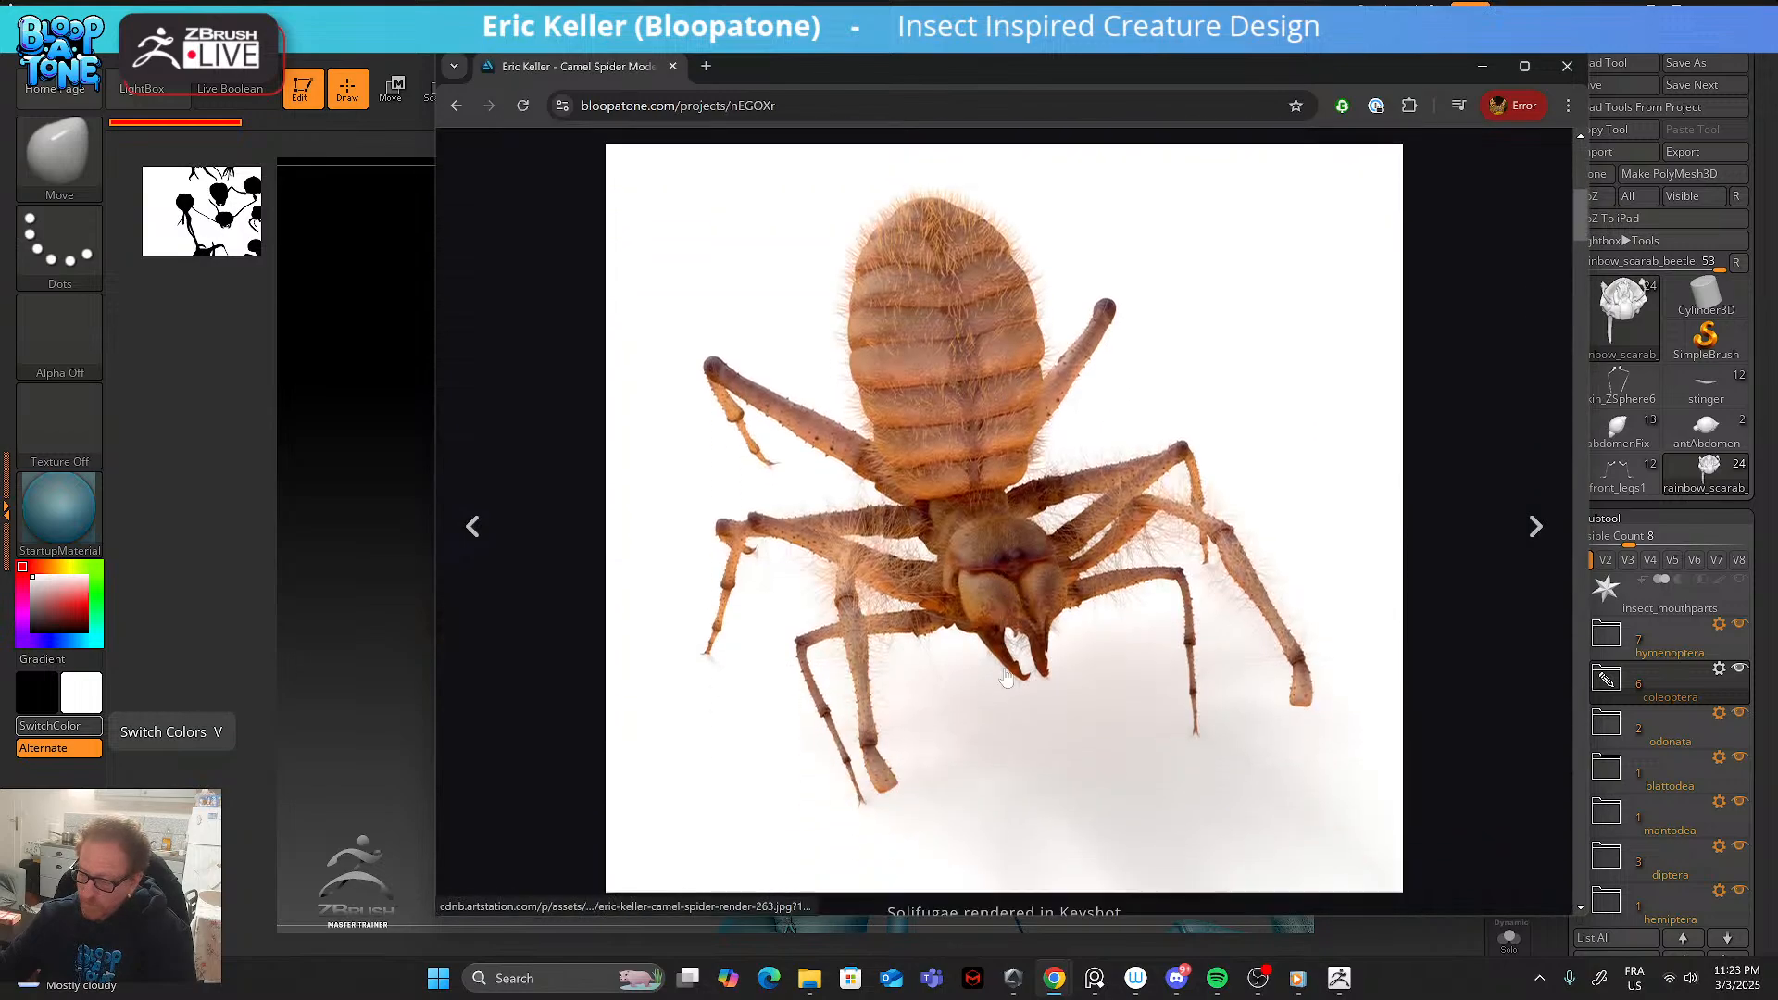
scroll(1006, 678, down, 15)
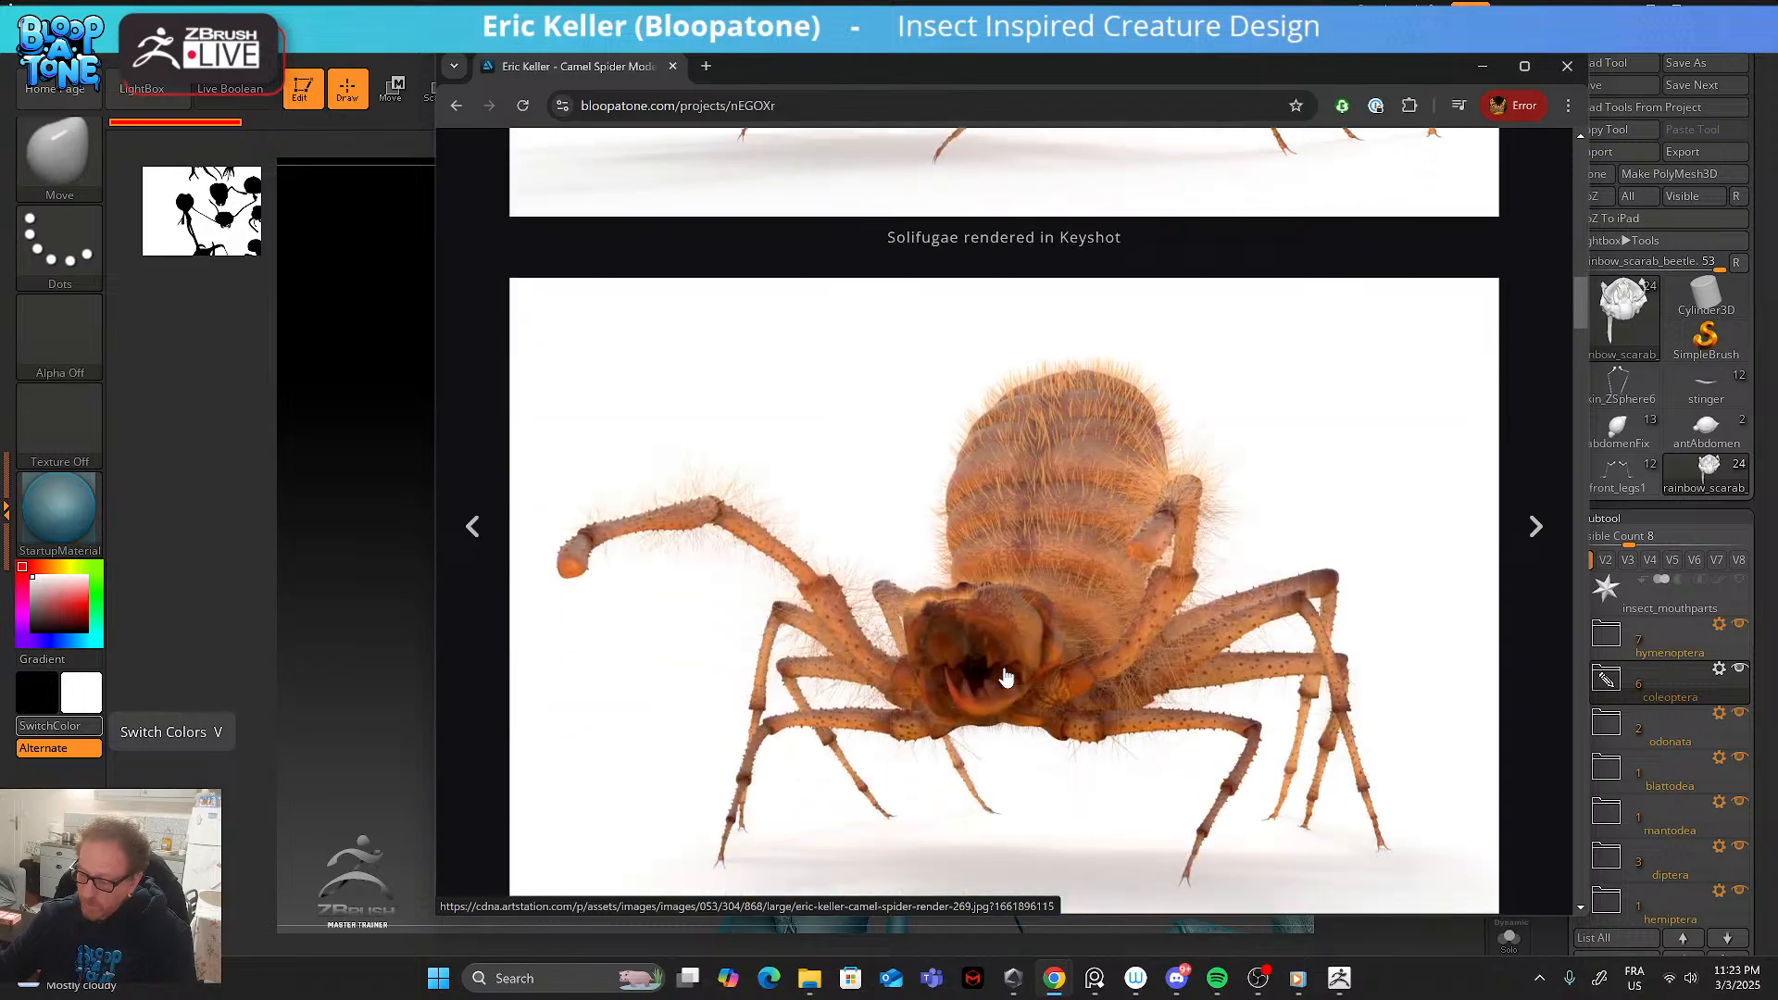
scroll(1007, 678, down, 20)
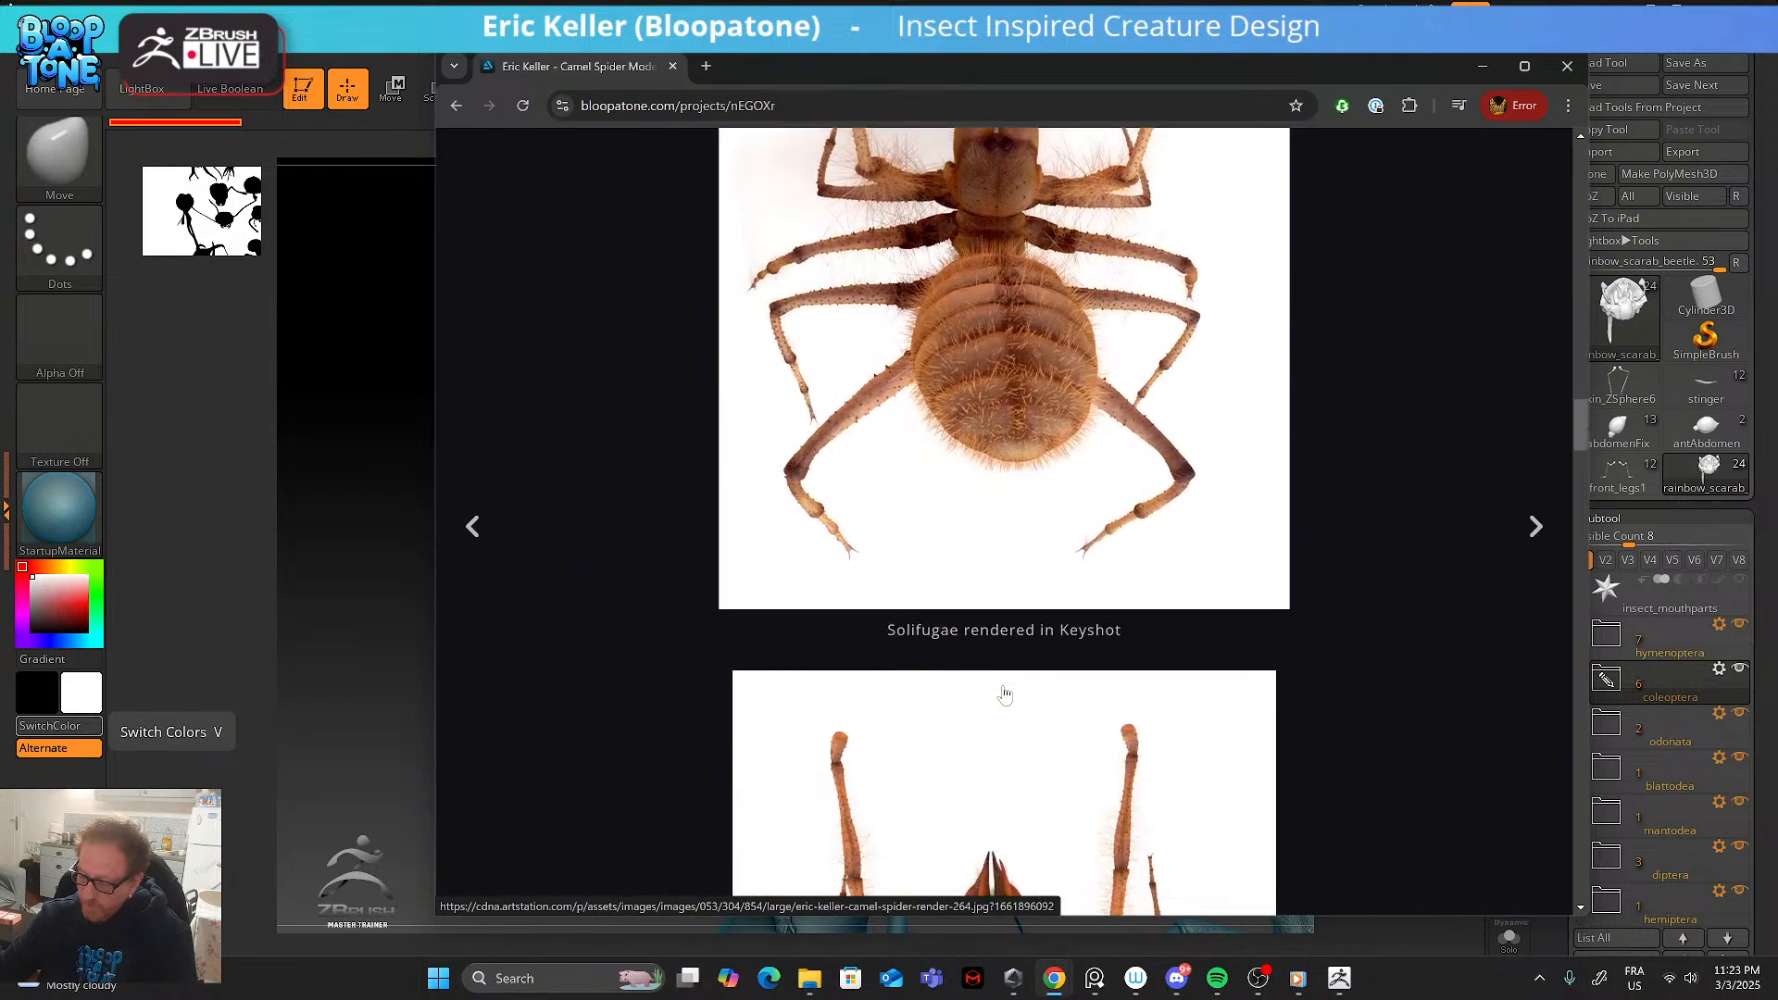
scroll(1005, 694, down, 6)
scroll(1005, 695, down, 20)
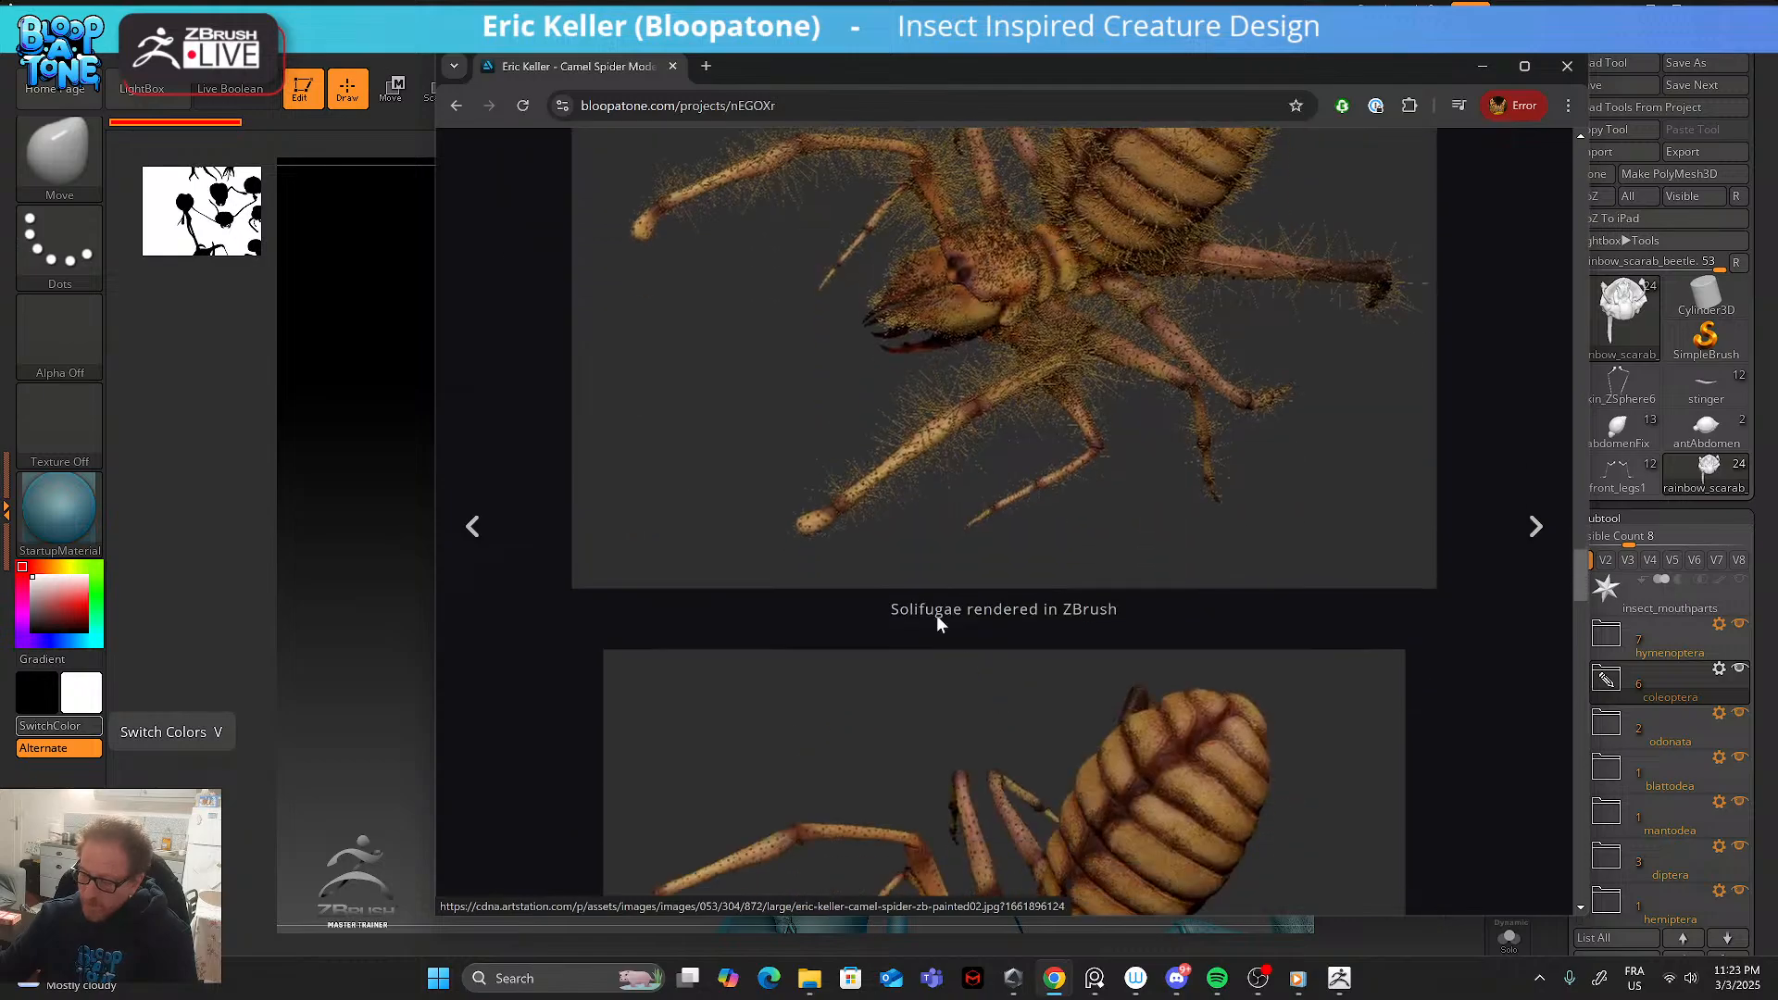
- Return to the portfolio gallery and look through the insect, fly, jewelry and sea-creature projects for another reference
click(456, 104)
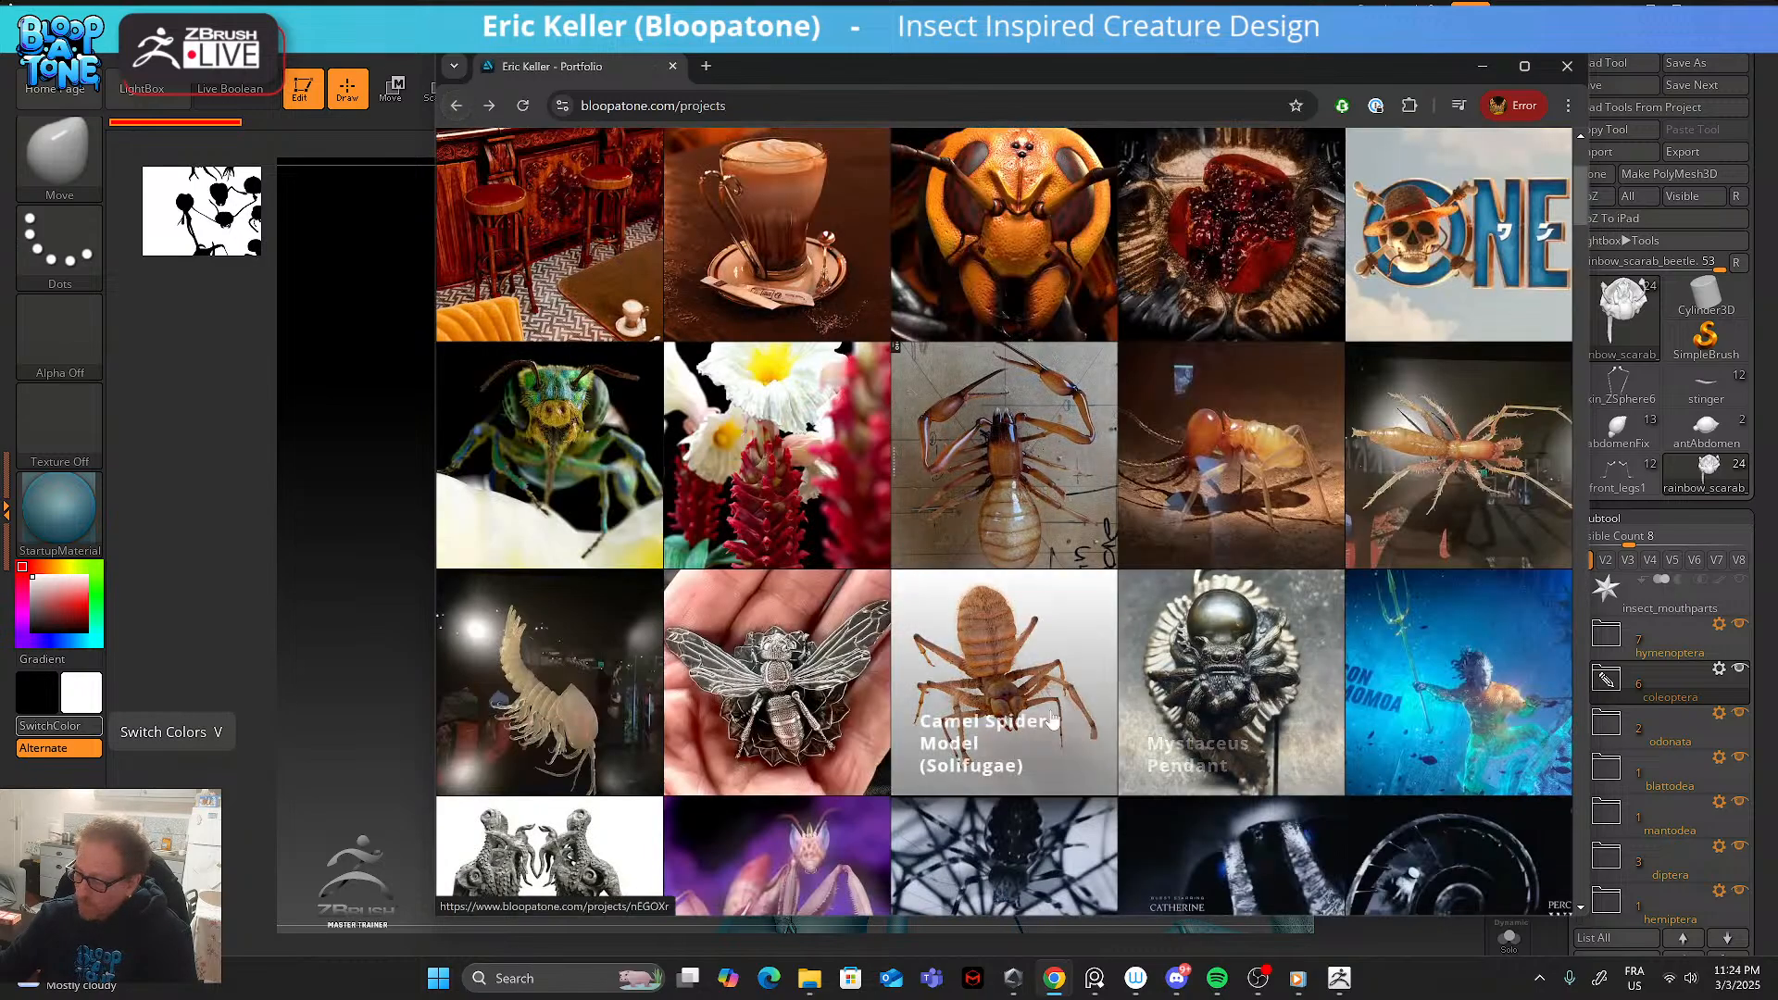
scroll(987, 704, down, 2)
scroll(986, 704, down, 1)
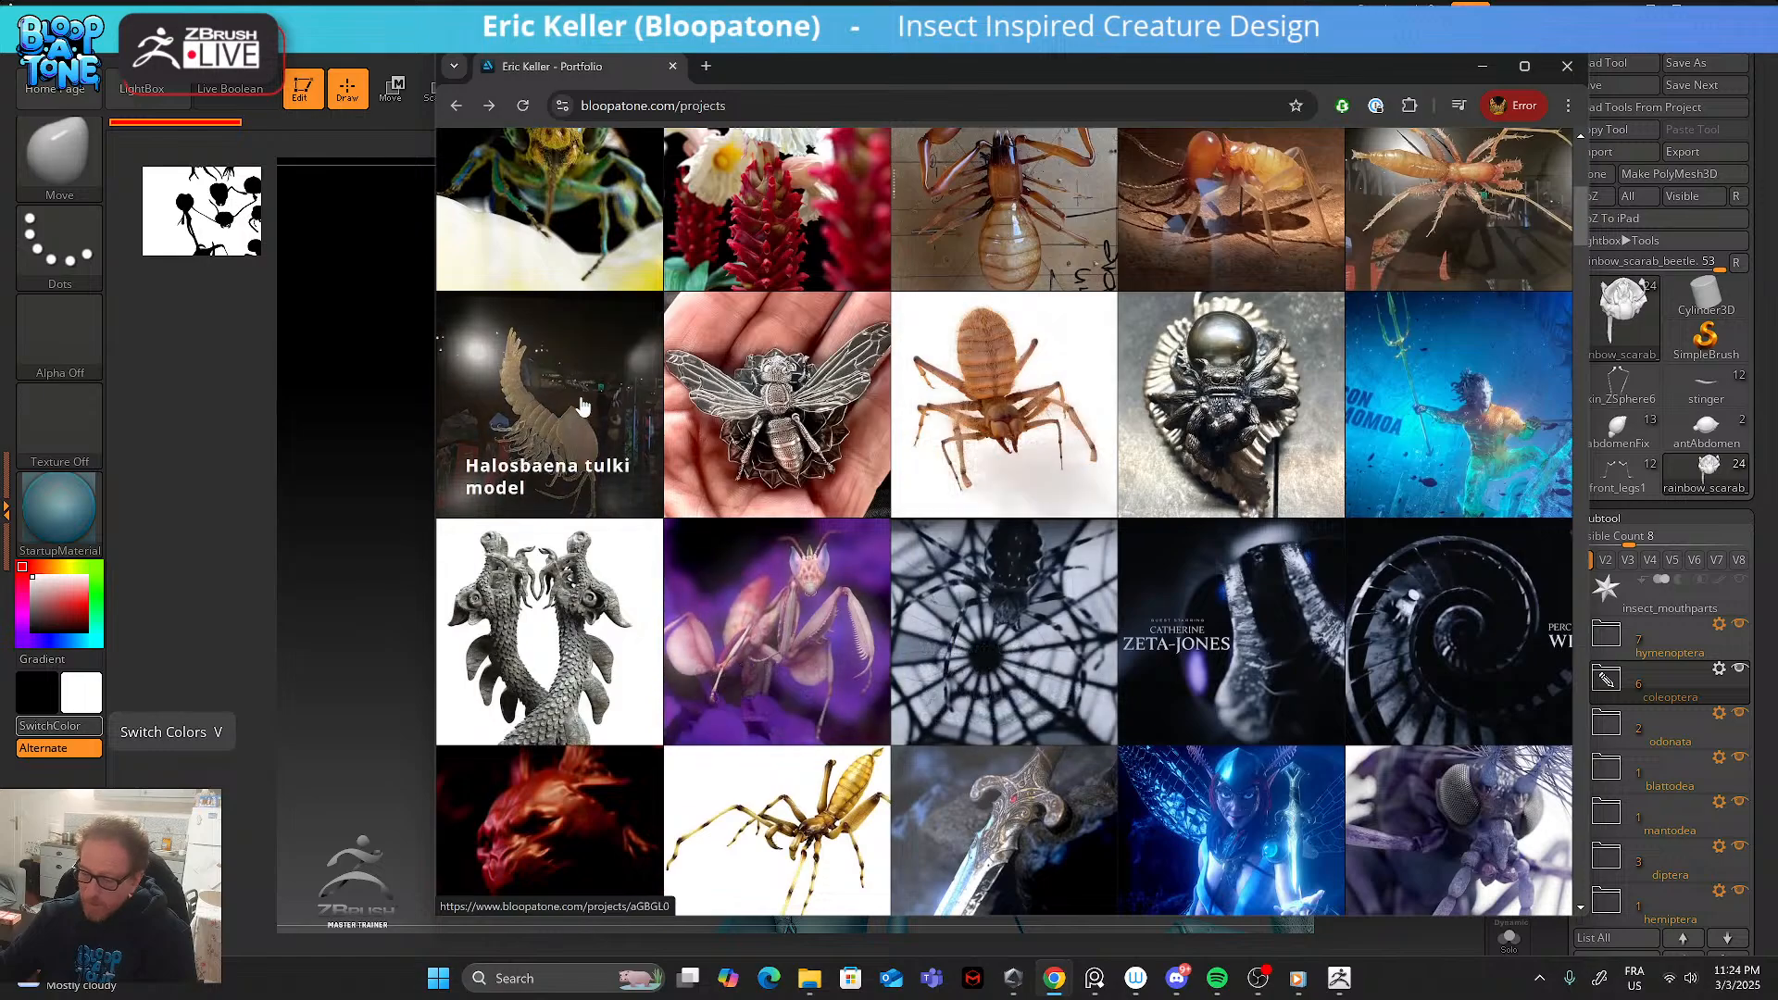
scroll(865, 583, down, 5)
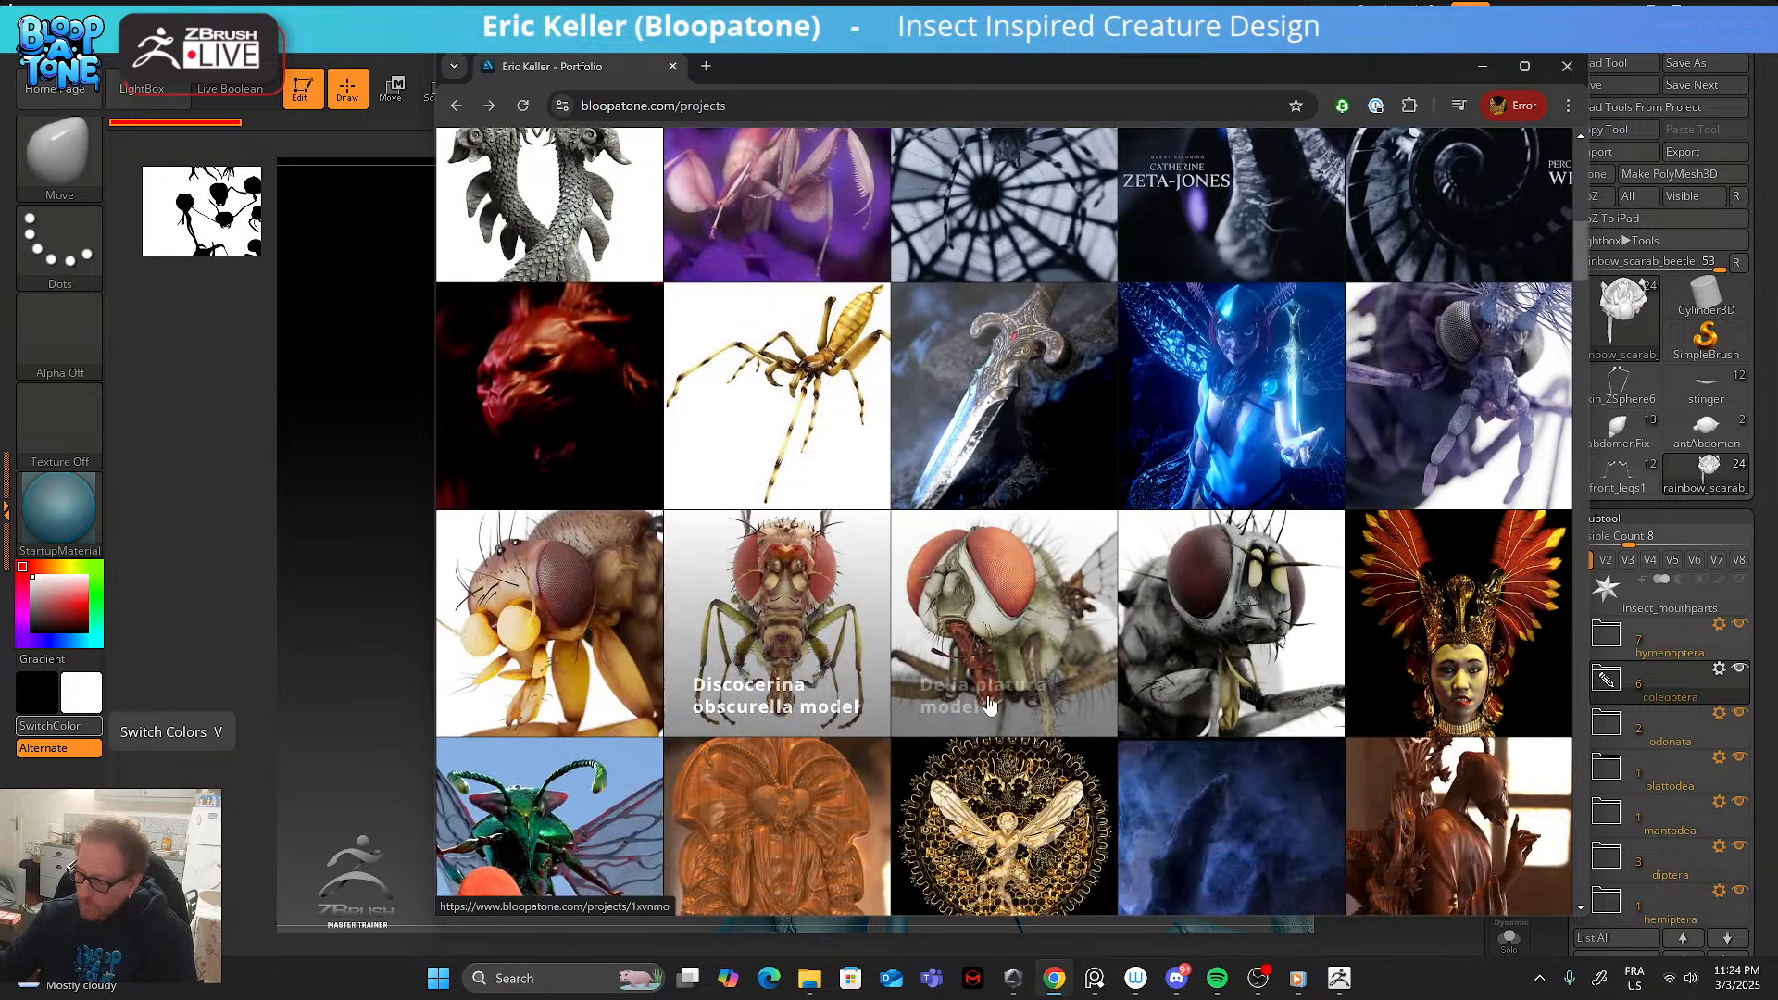
scroll(1079, 622, down, 3)
scroll(1079, 622, down, 8)
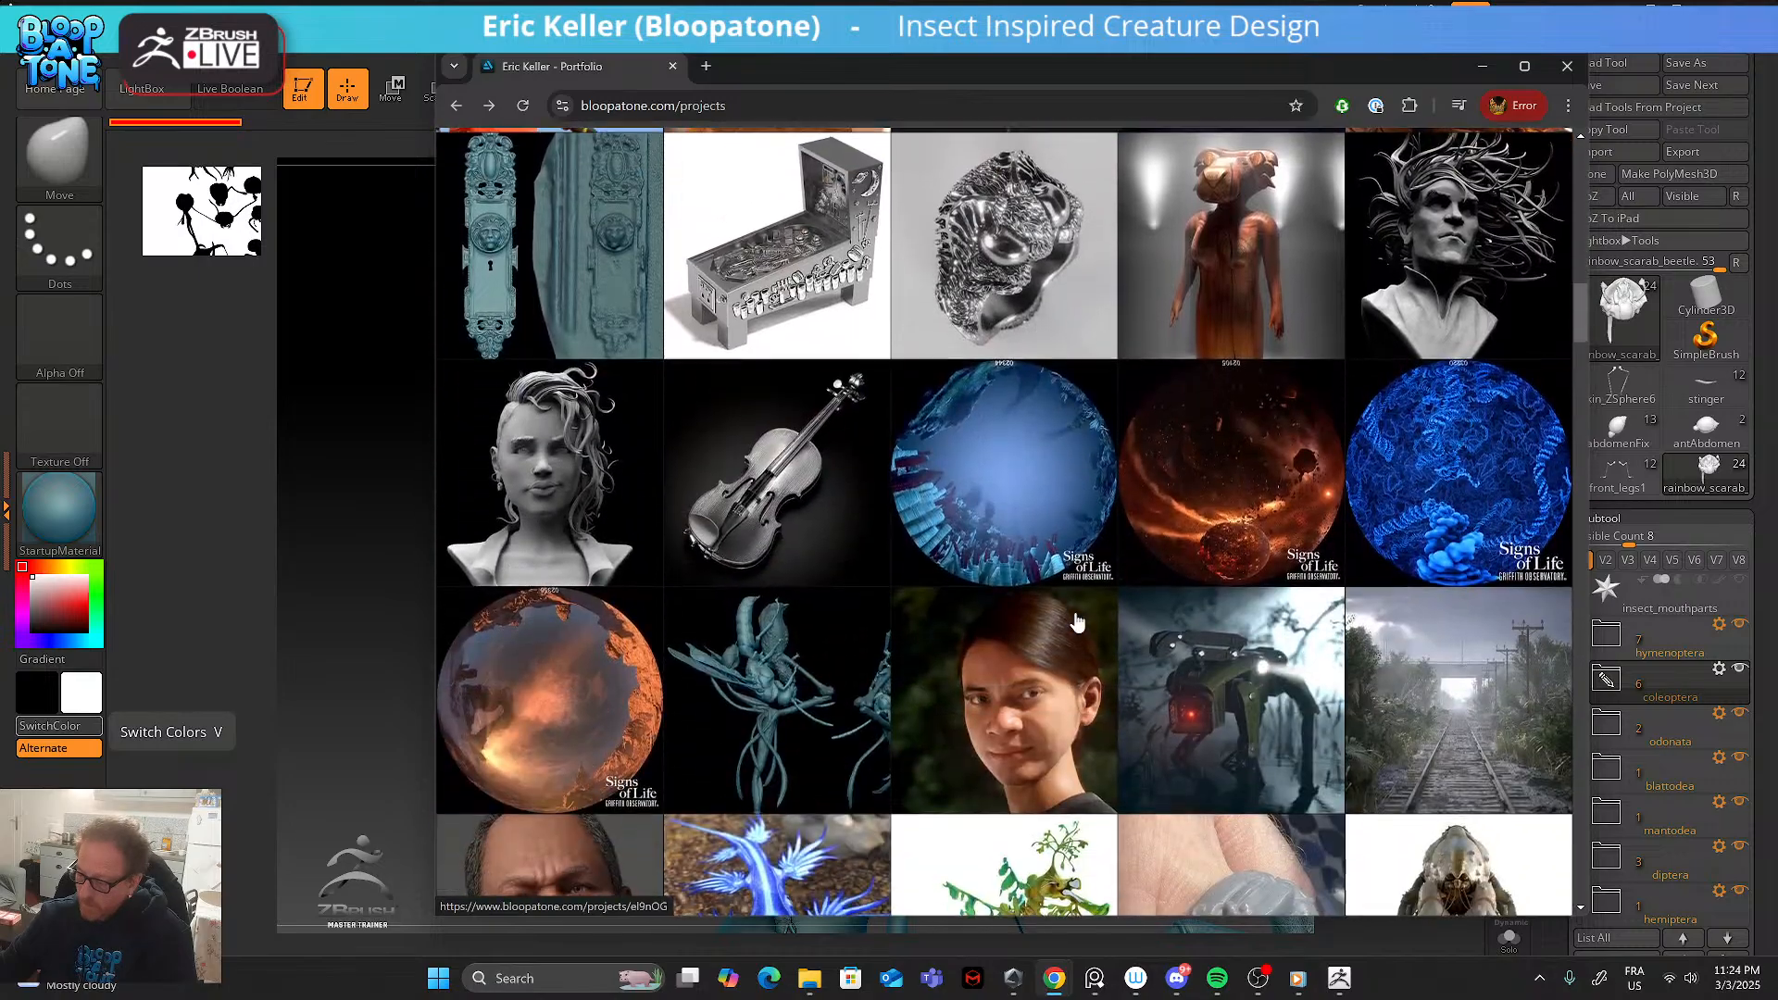
scroll(1077, 623, up, 18)
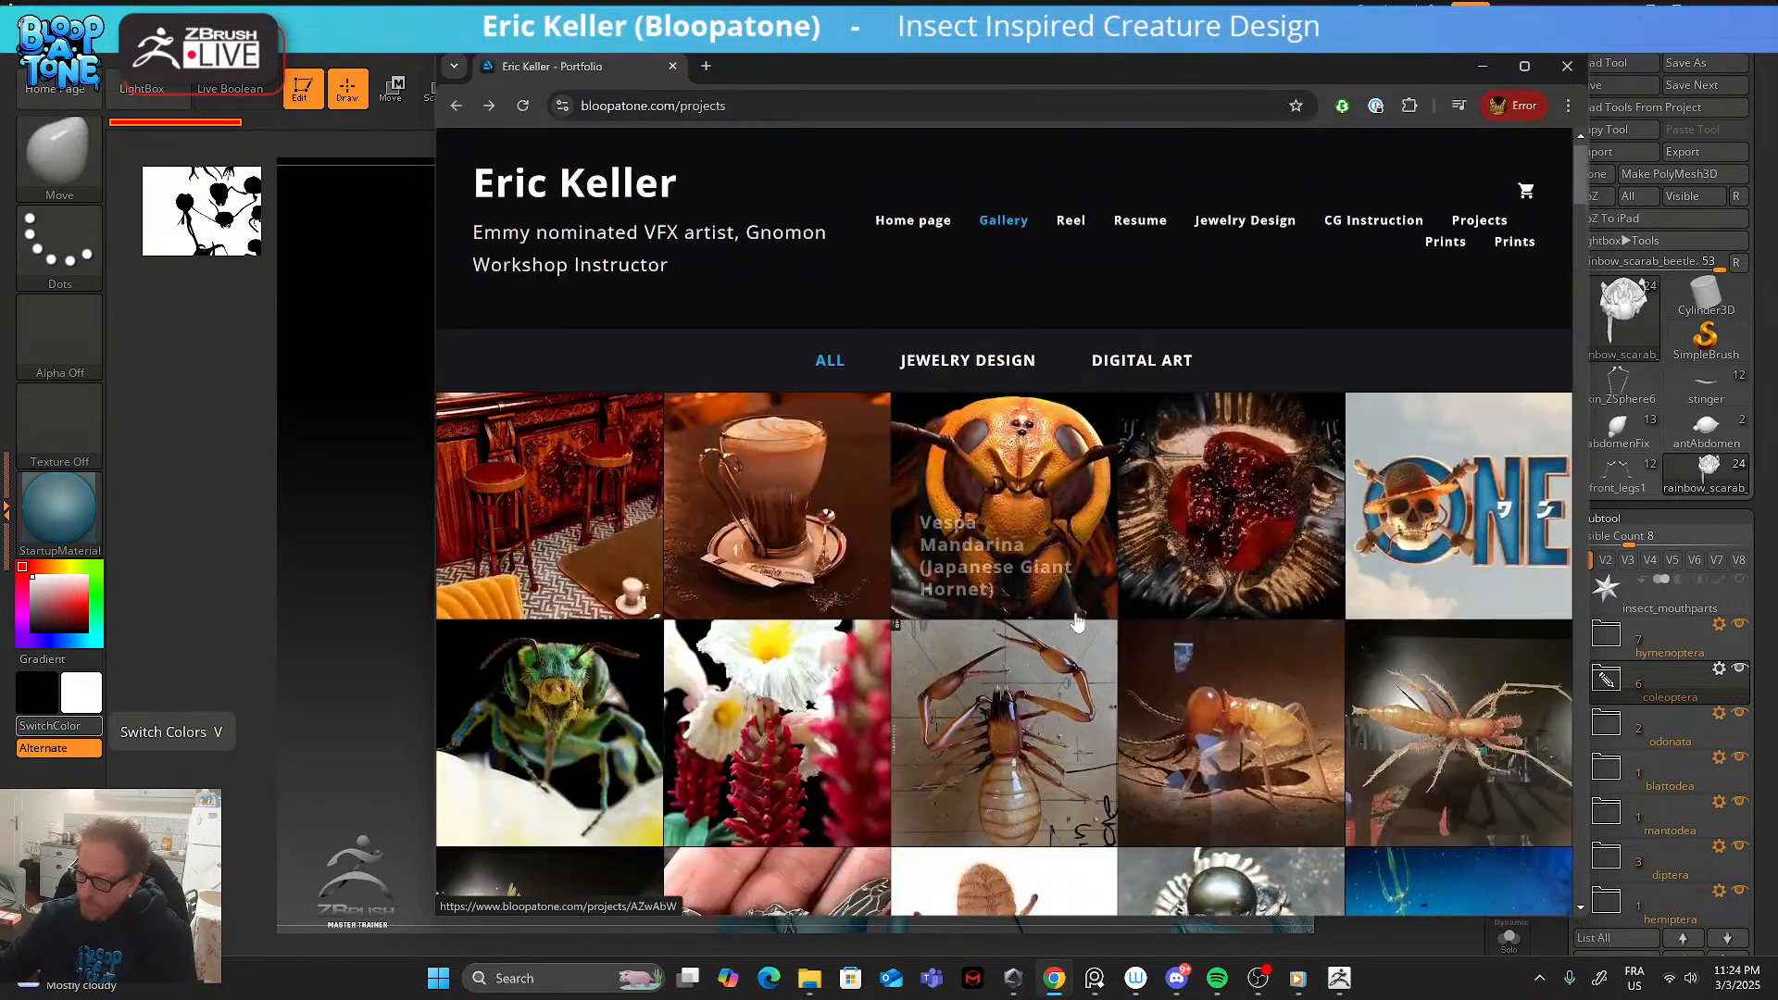
scroll(956, 722, down, 3)
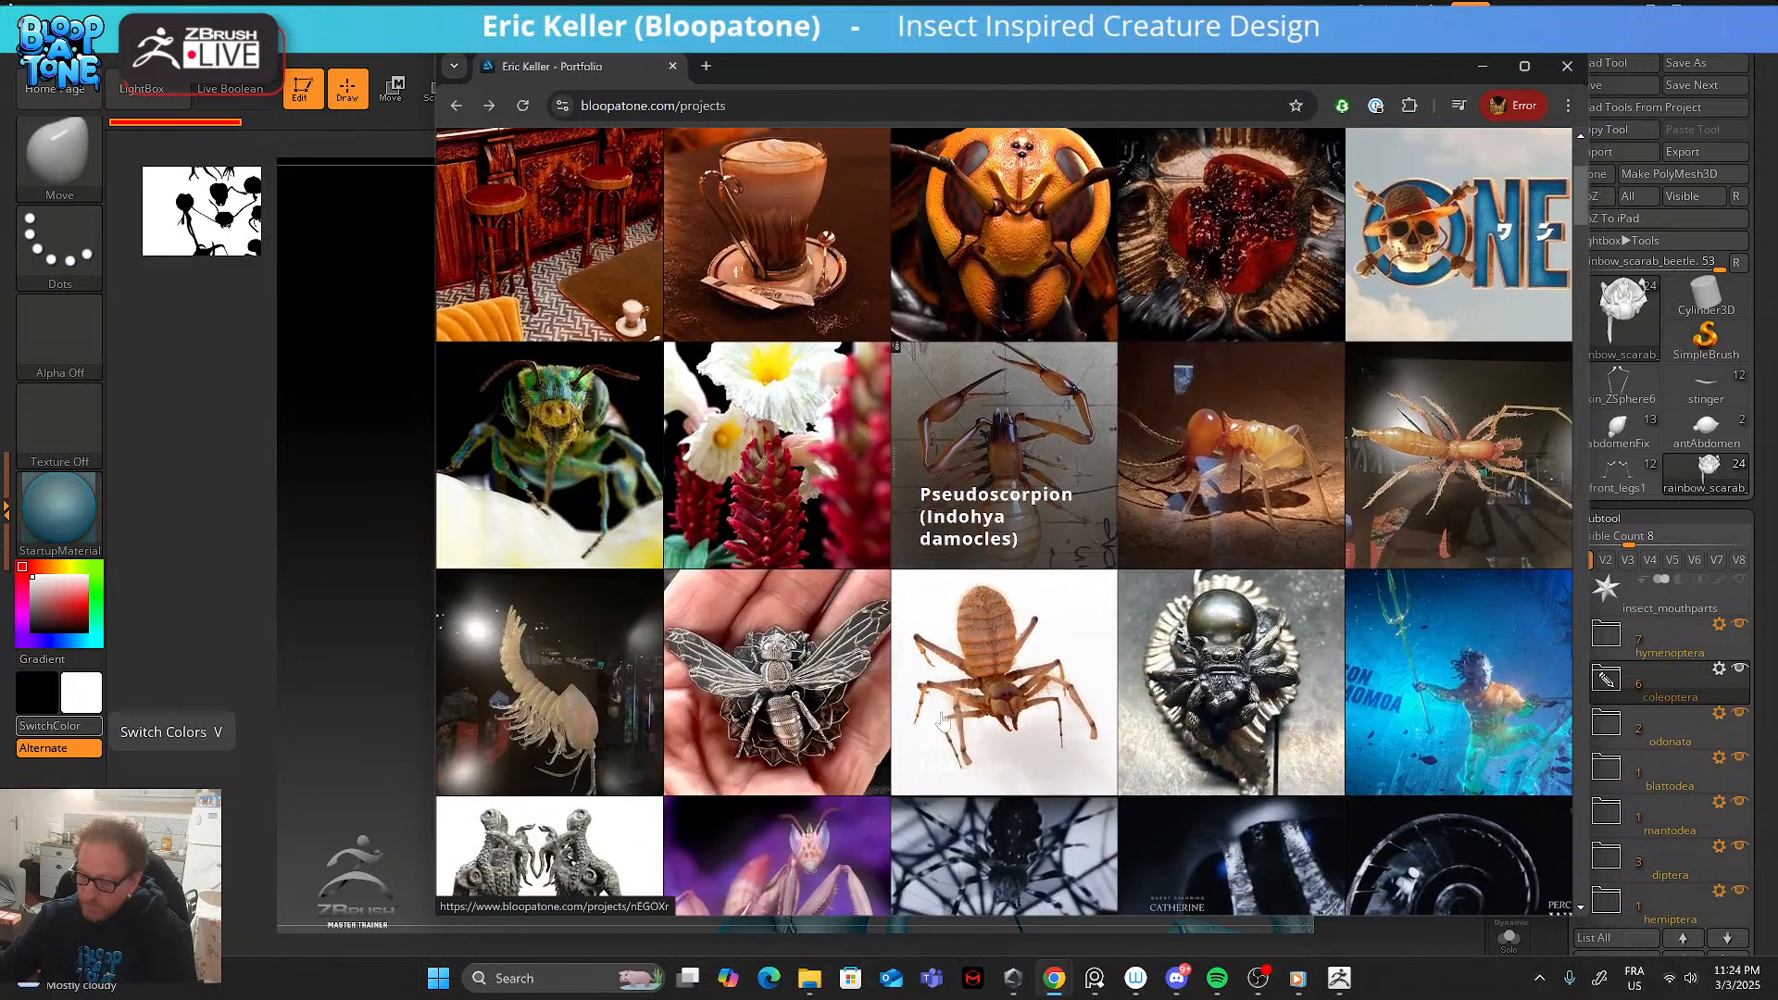
scroll(639, 693, down, 2)
scroll(639, 692, down, 10)
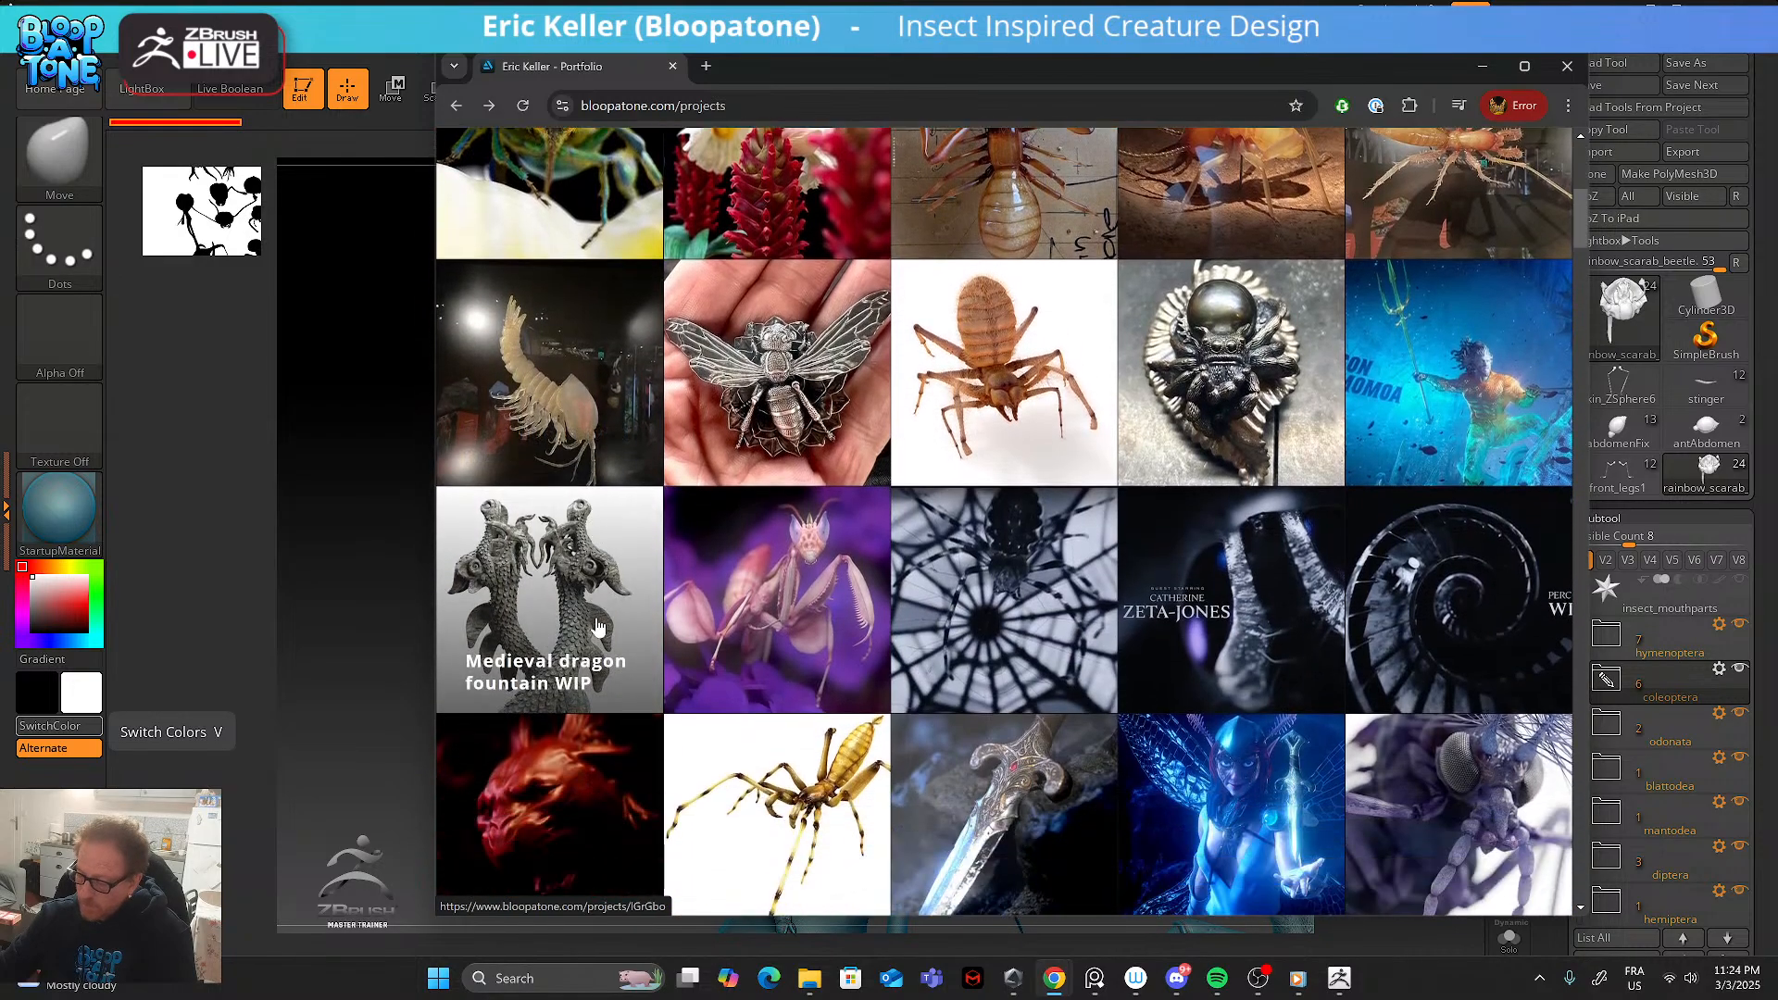
scroll(622, 645, down, 10)
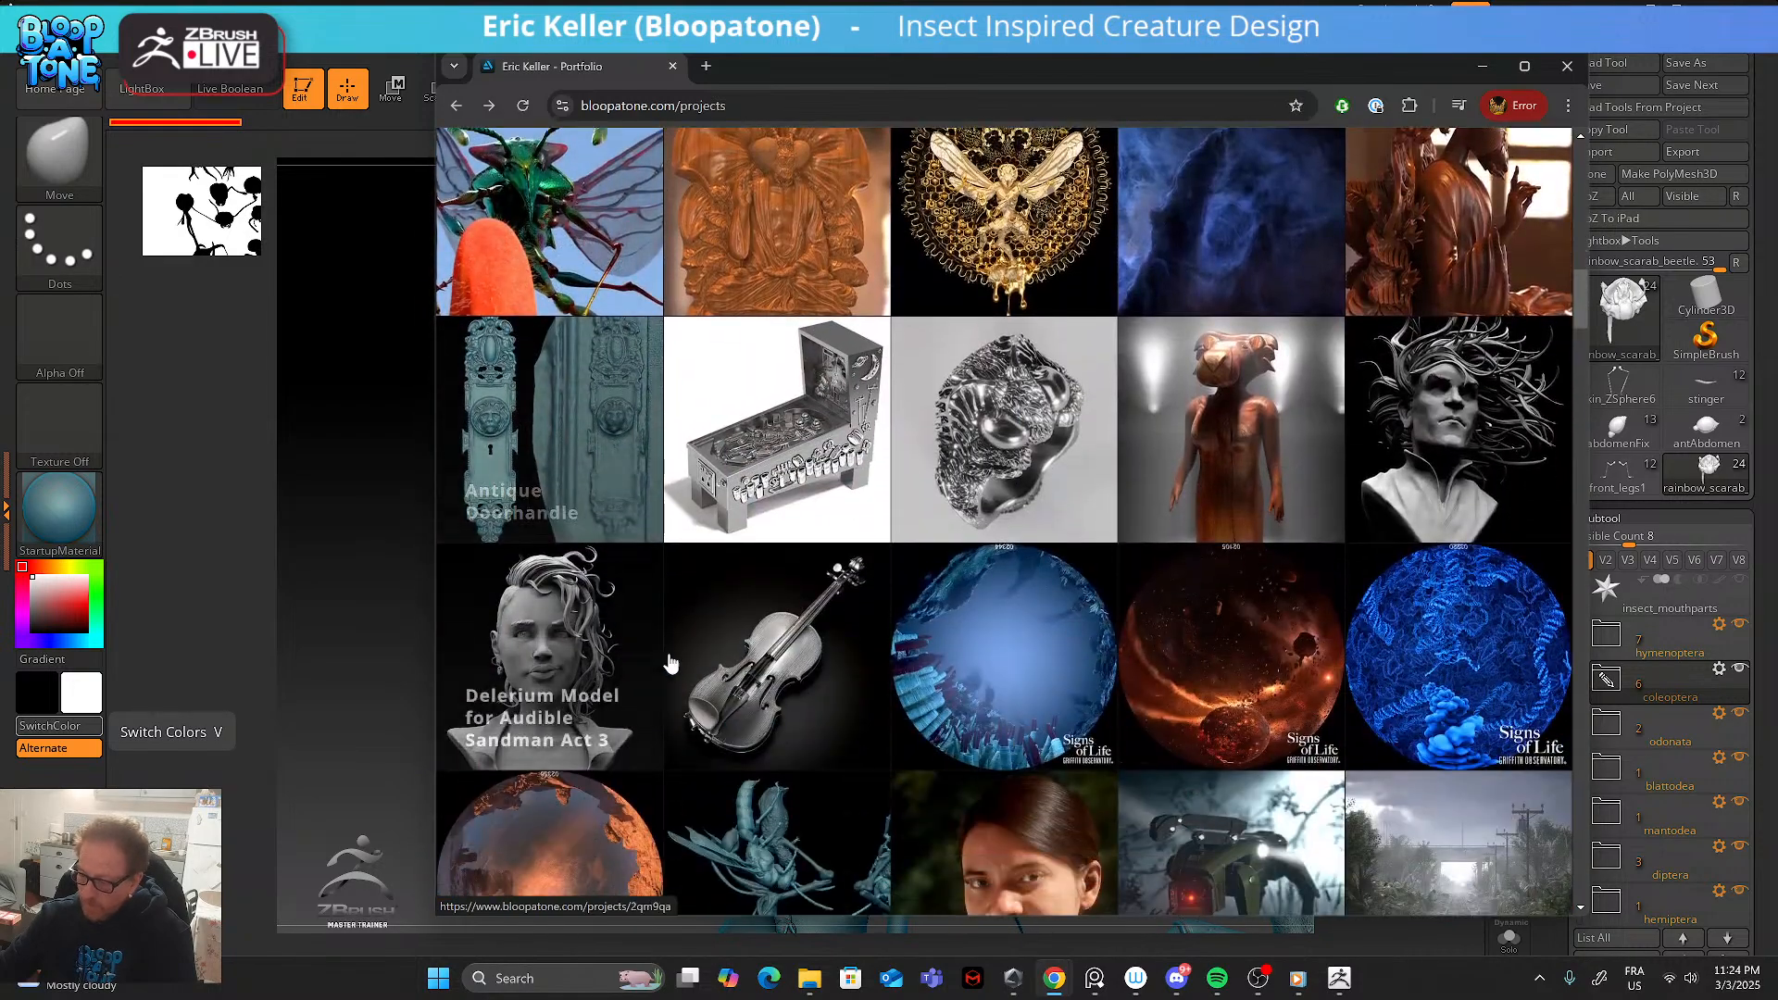
scroll(732, 676, down, 1)
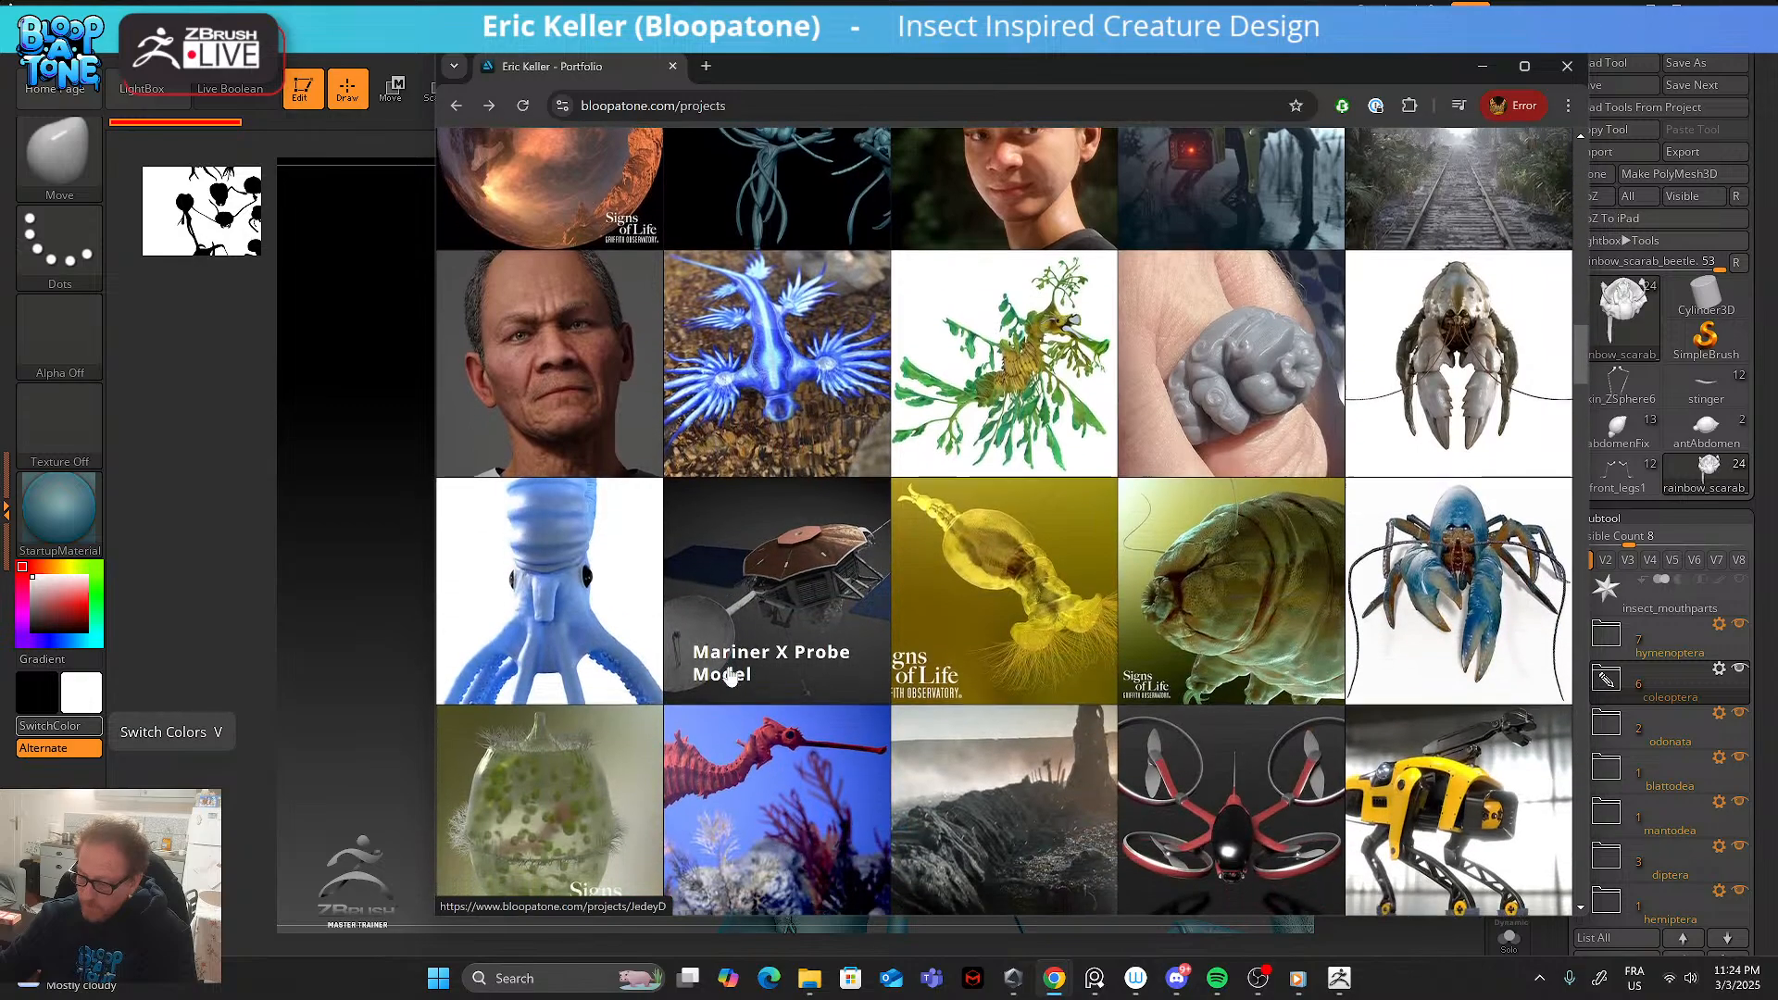
- Open the wasp and Warty hammer Orchid project and study how the sculpted wasp's body and pose relate to the flower
scroll(750, 648, up, 5)
click(781, 616)
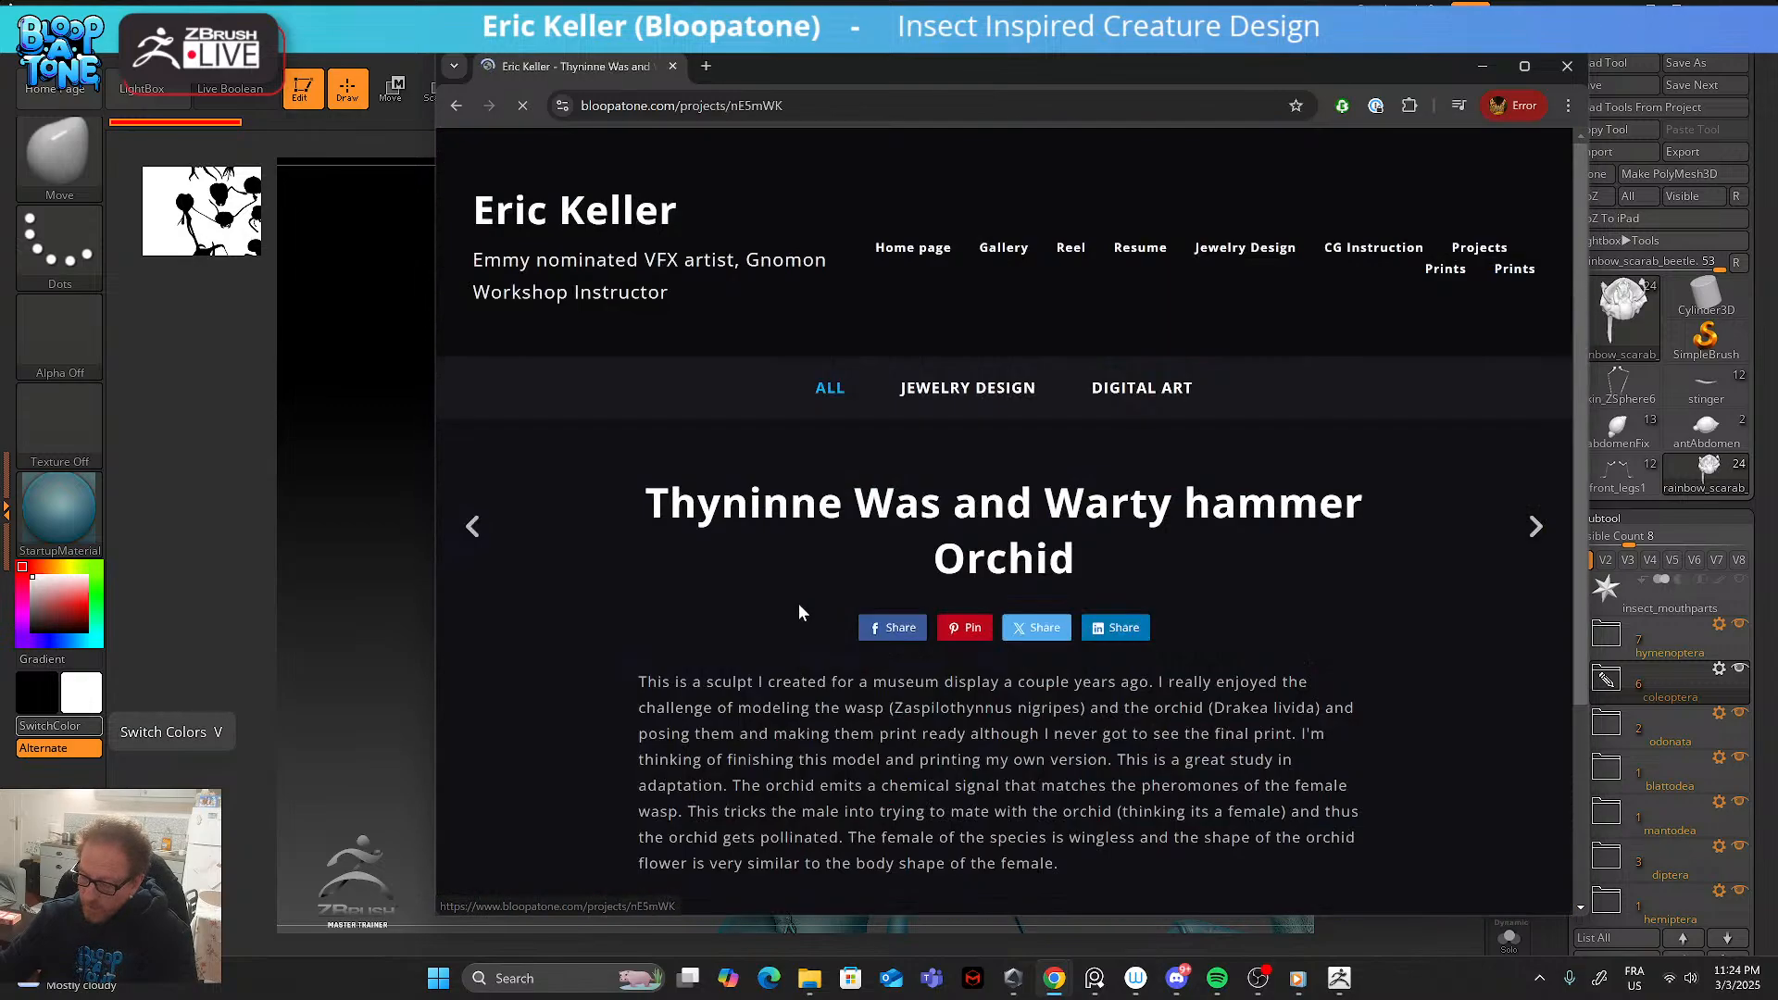
scroll(871, 663, down, 6)
scroll(869, 665, down, 1)
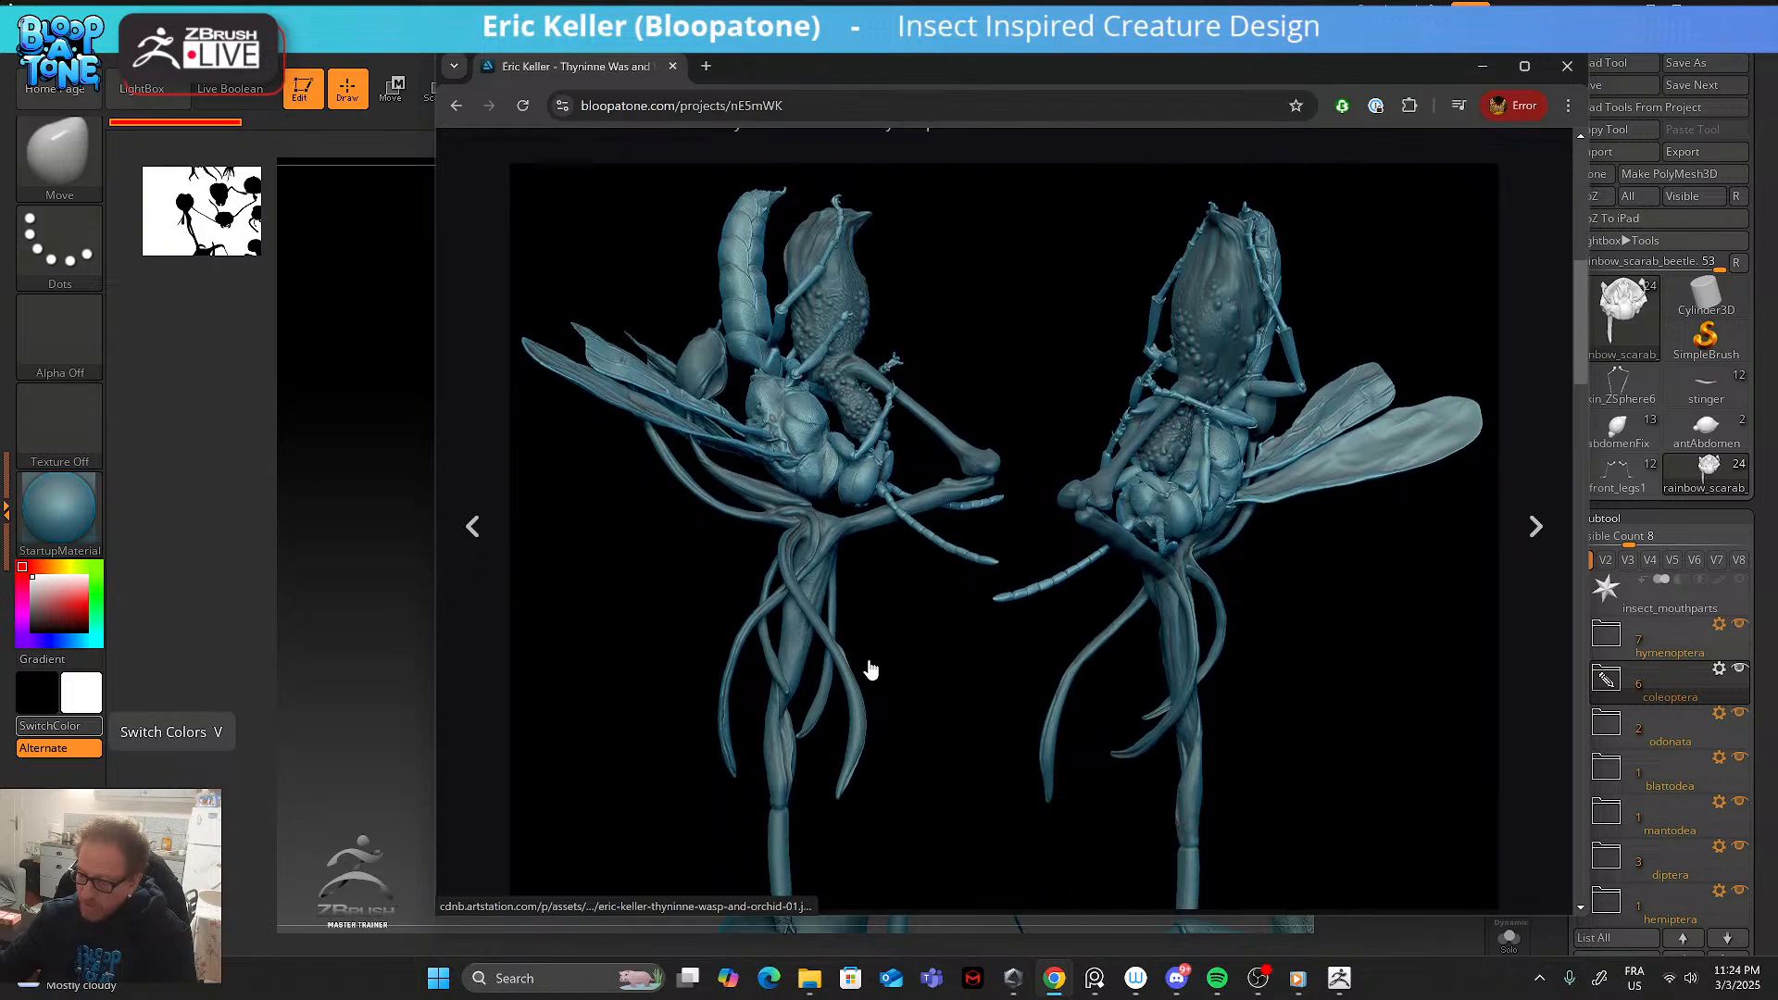
scroll(843, 665, up, 6)
scroll(837, 659, down, 5)
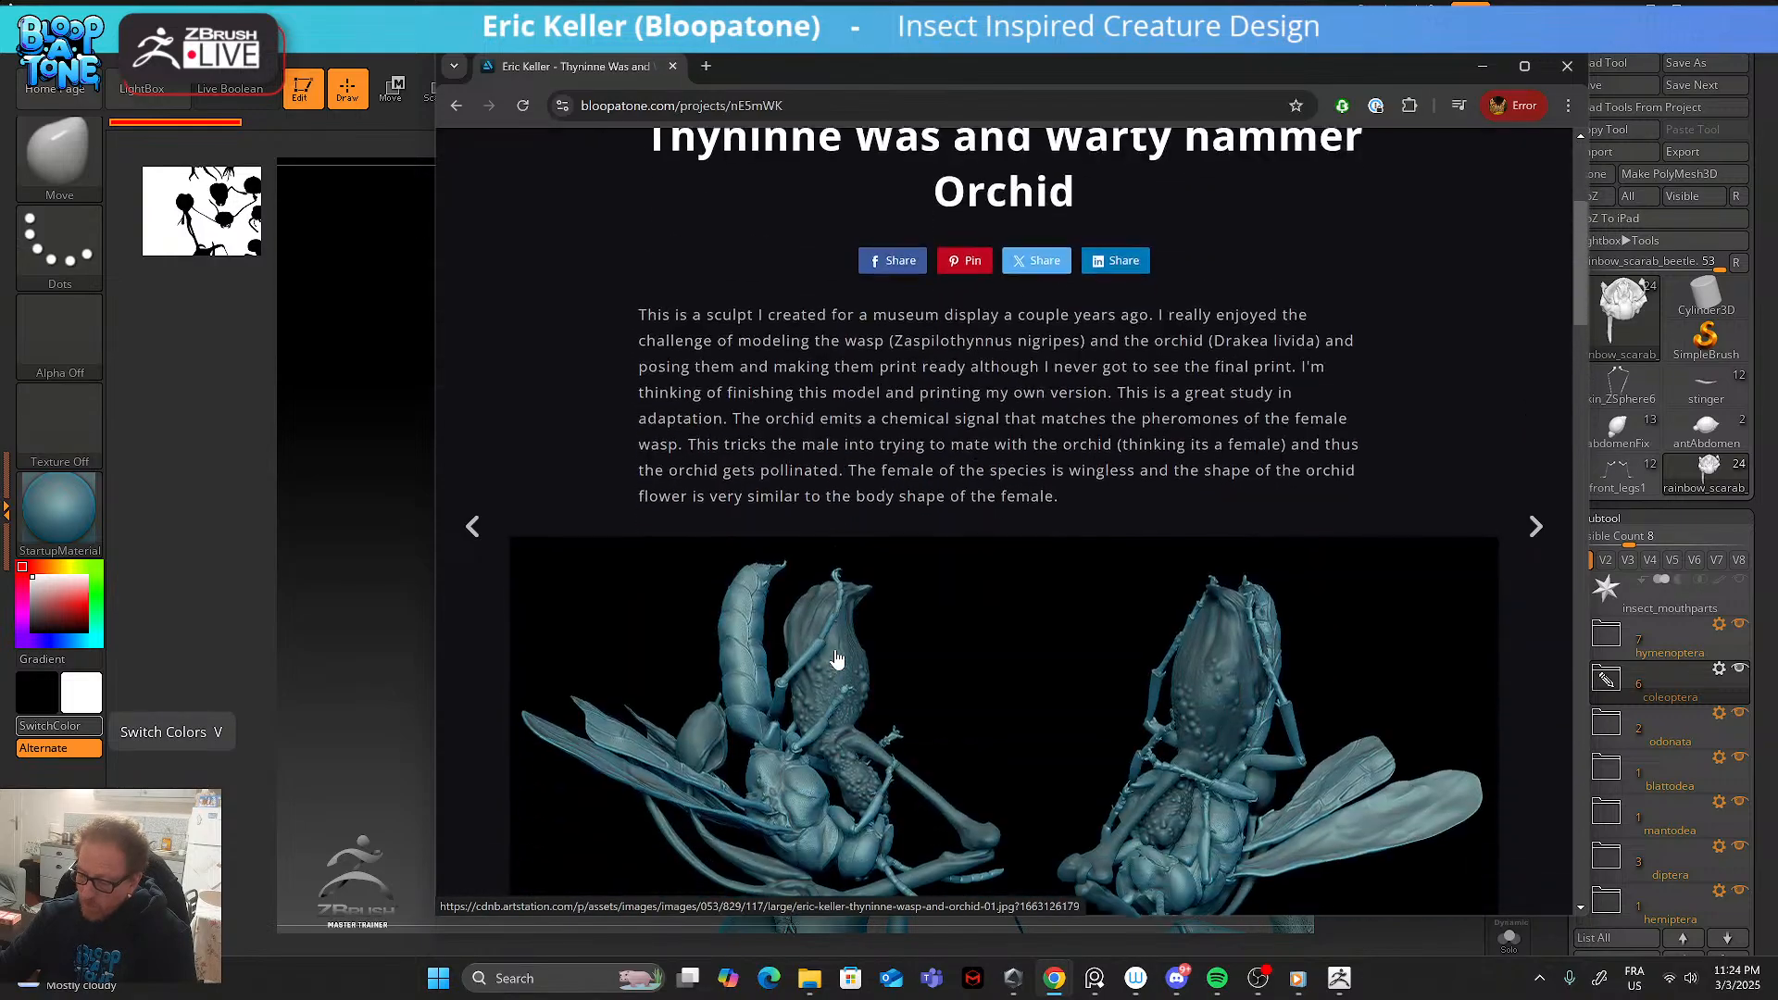
scroll(836, 659, down, 10)
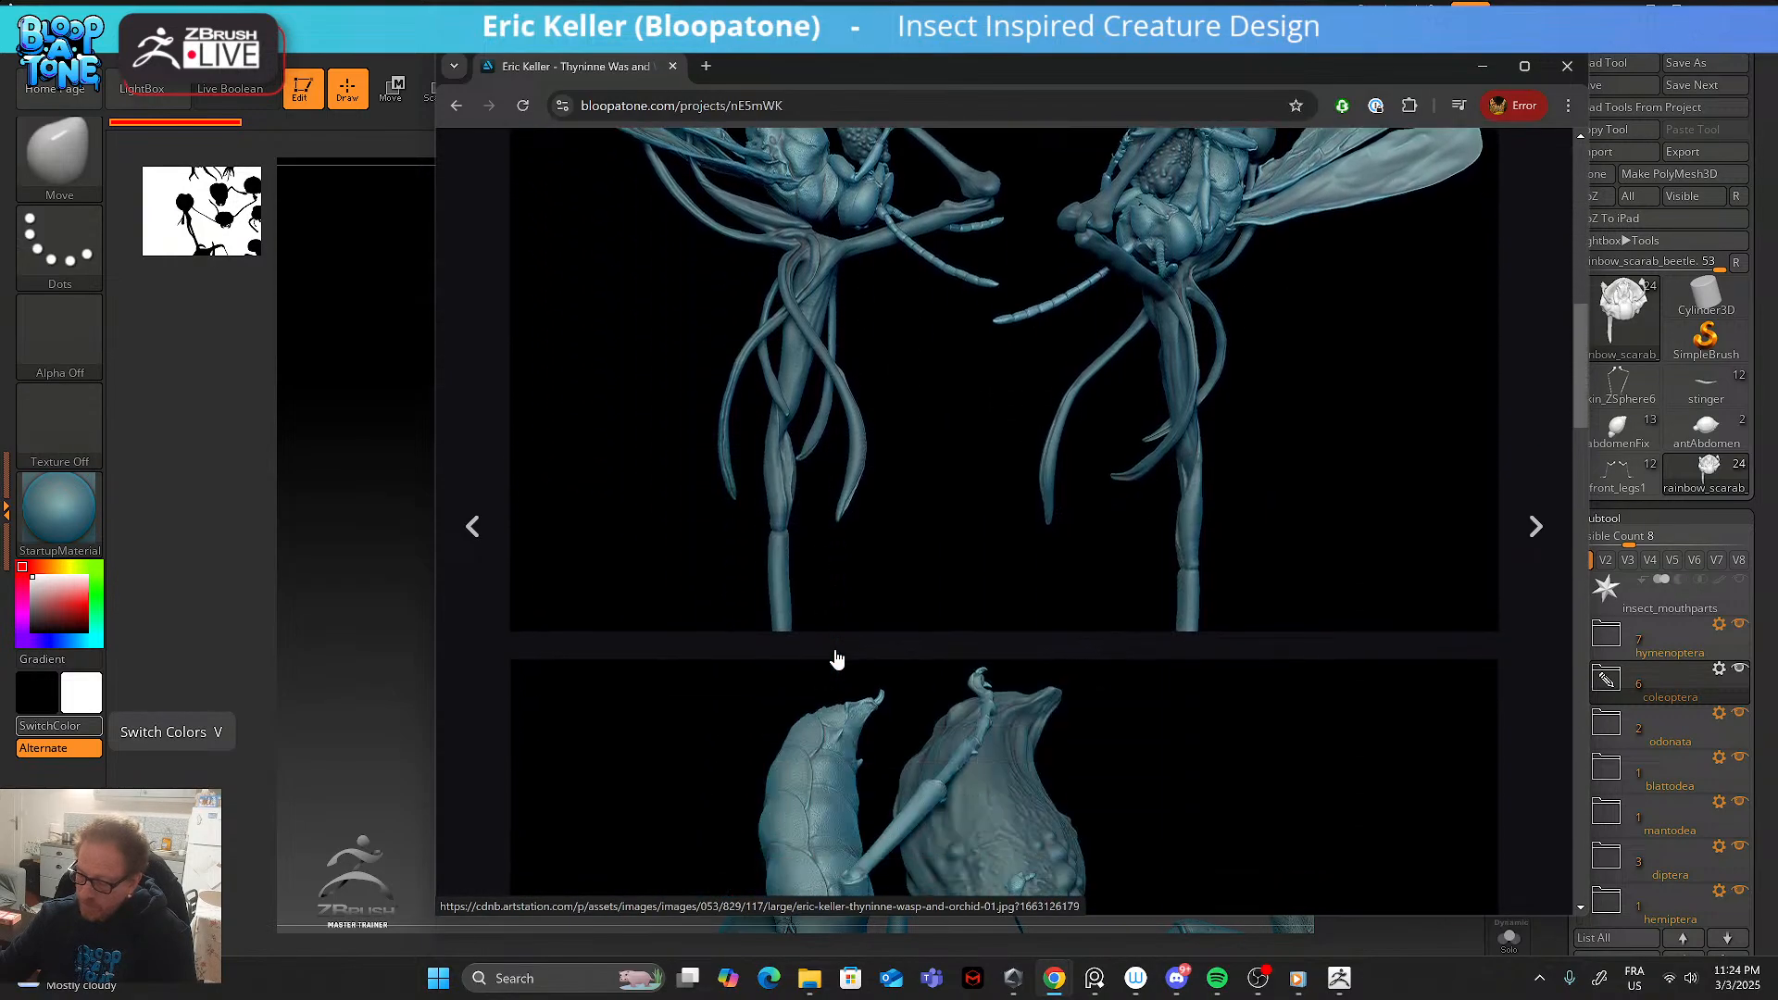
scroll(836, 659, down, 10)
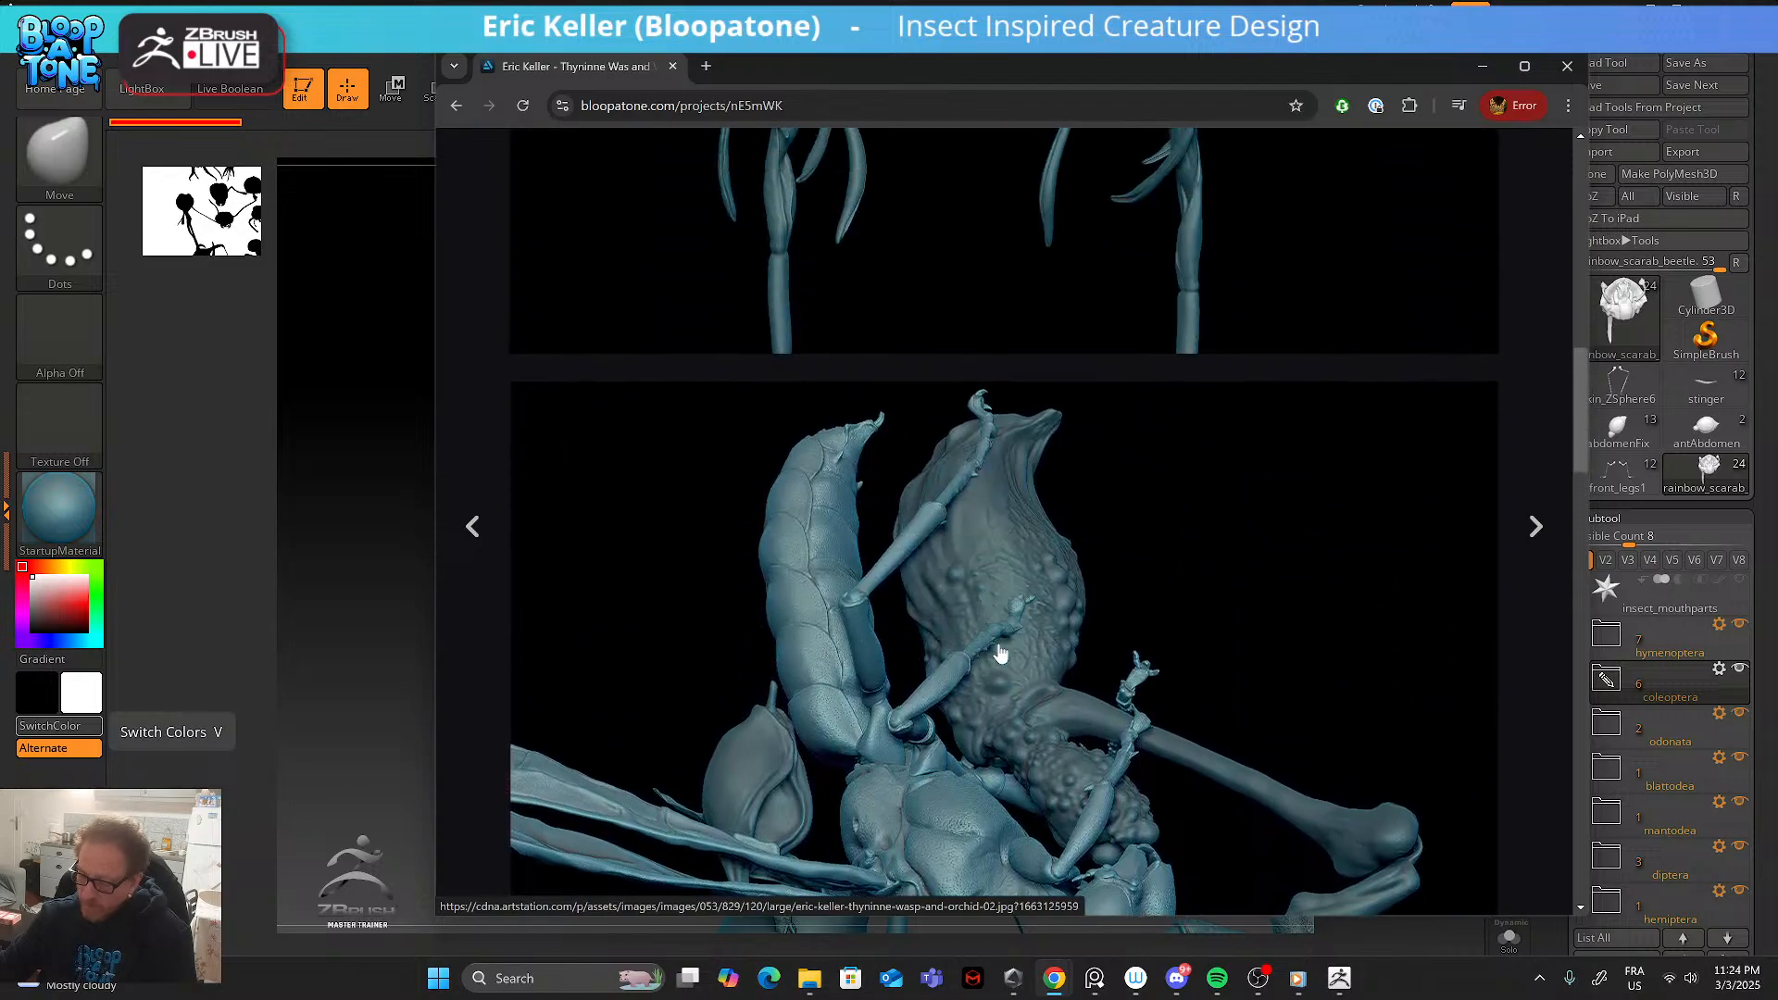
scroll(1000, 649, down, 6)
scroll(1003, 663, down, 4)
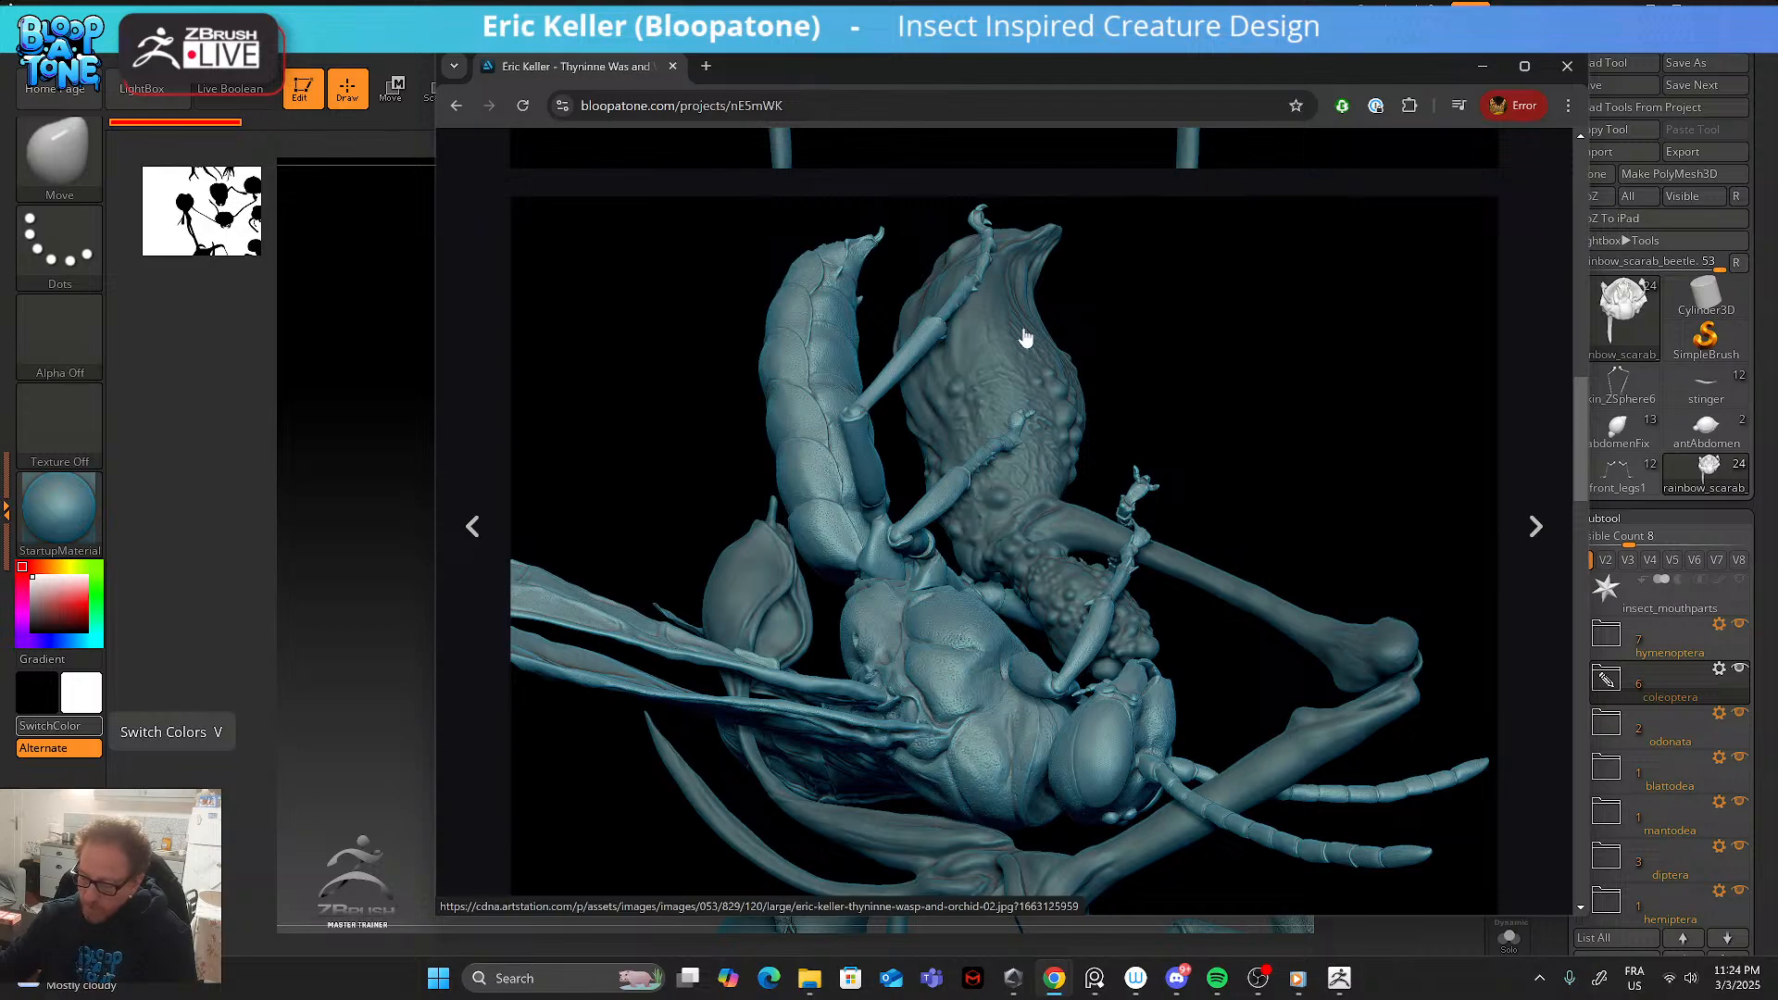
scroll(991, 699, down, 1)
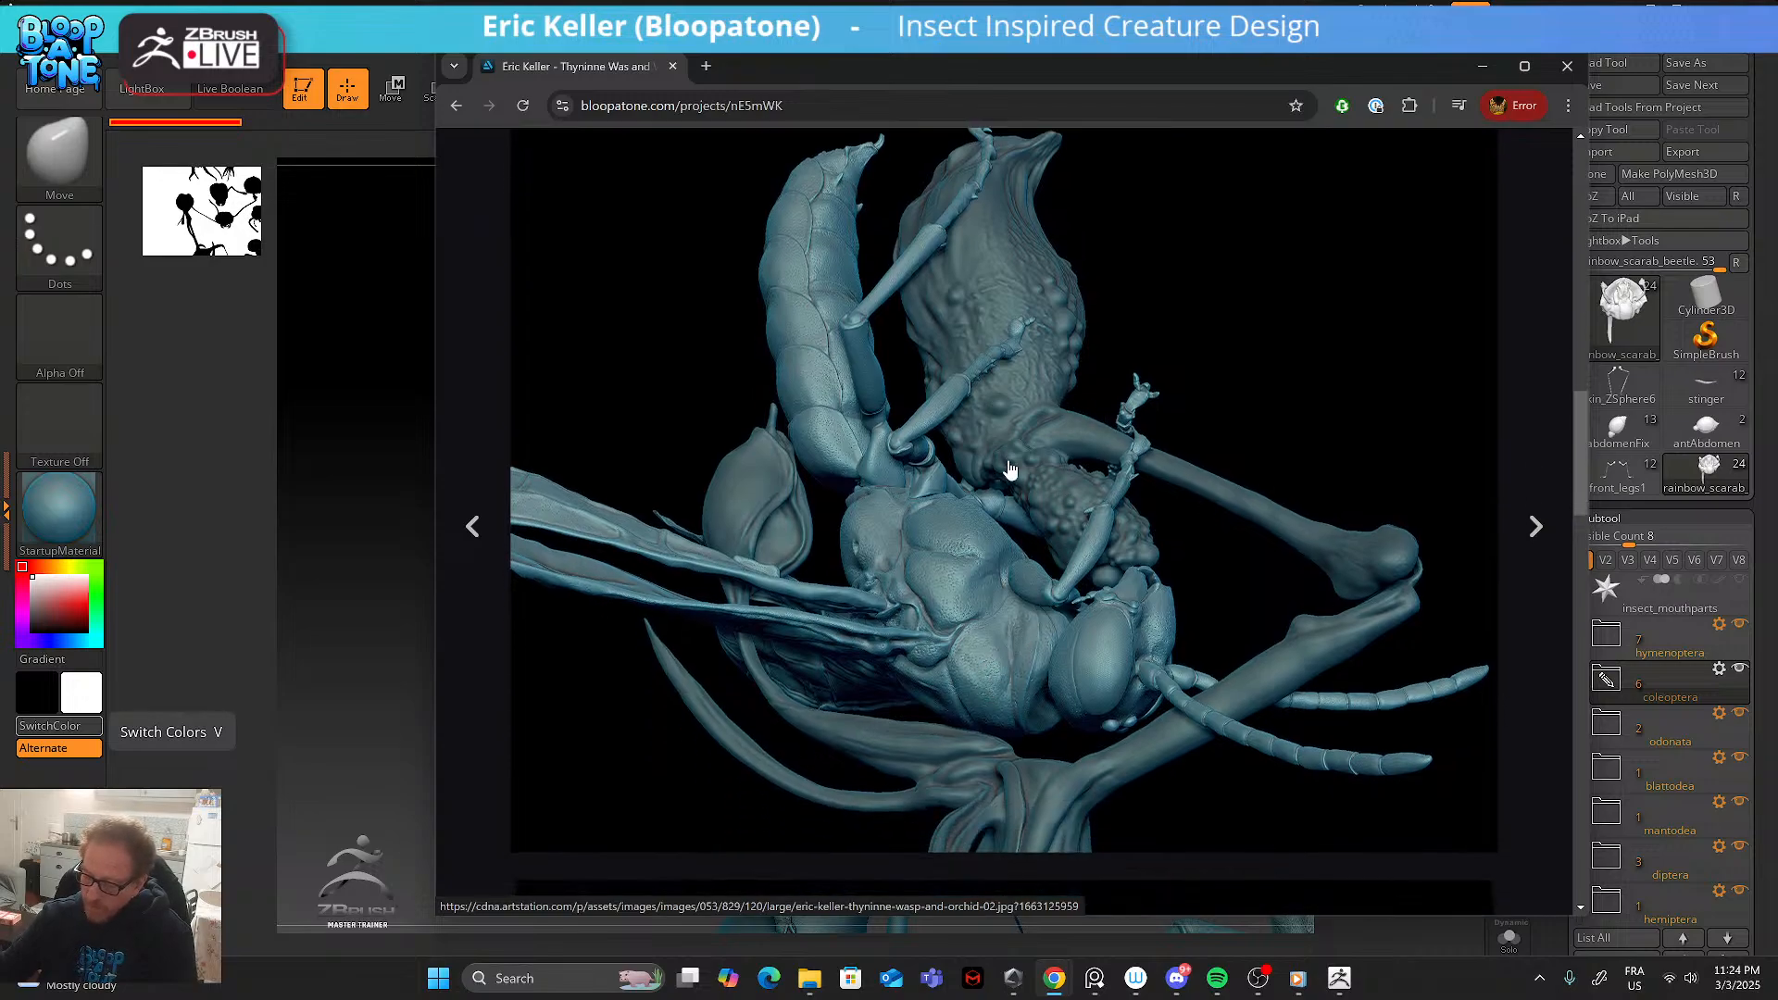
- Open the close-up wasp-and-orchid render in a separate tab and examine the remaining renders down to the standalone wasp
scroll(1019, 472, down, 1)
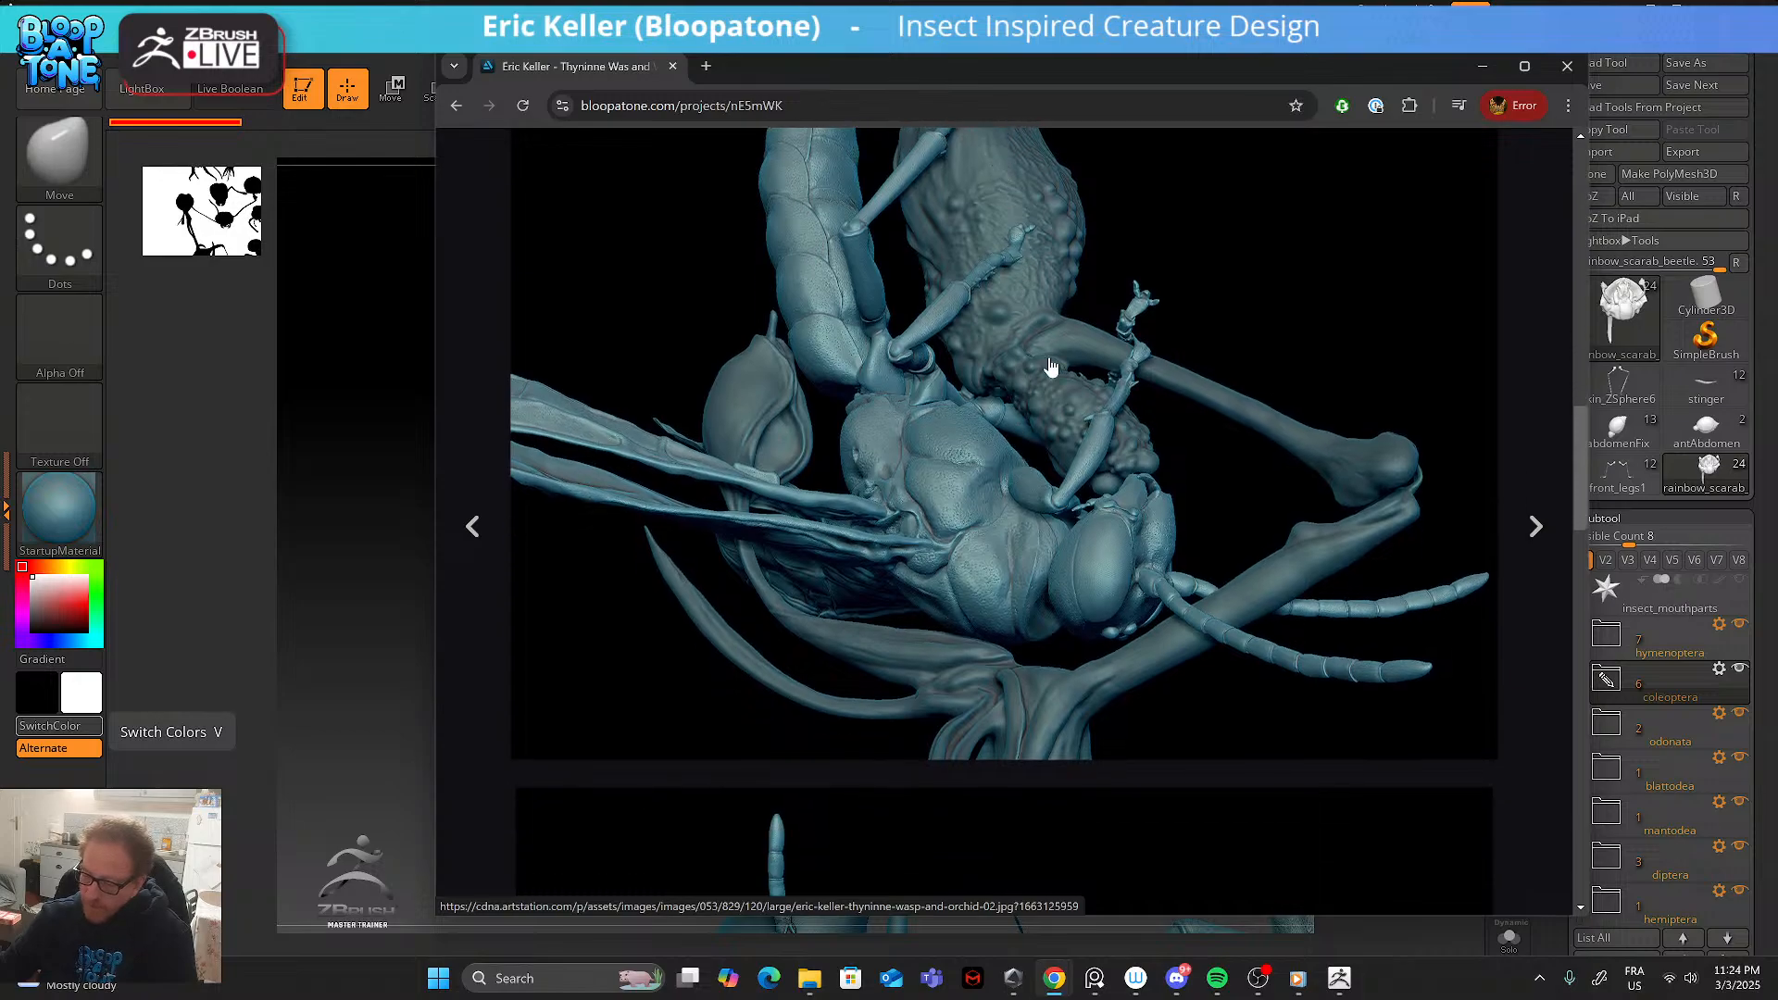
middle_click(993, 398)
scroll(986, 463, down, 4)
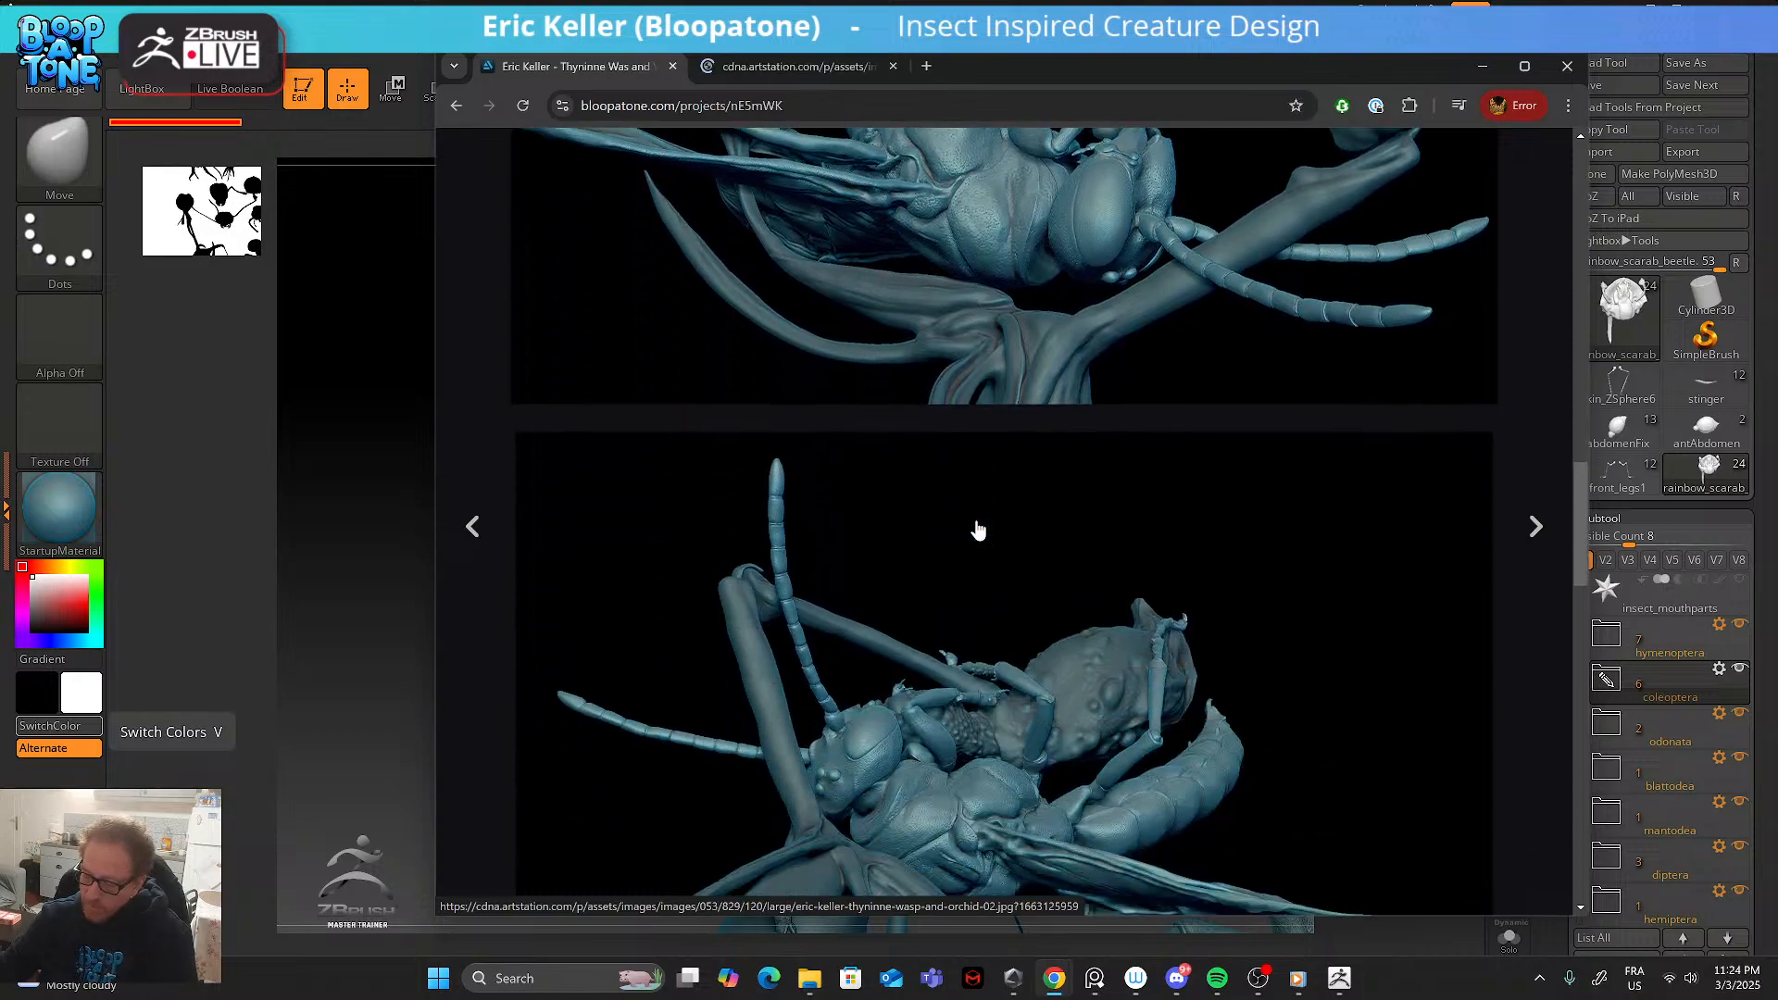
scroll(978, 530, down, 10)
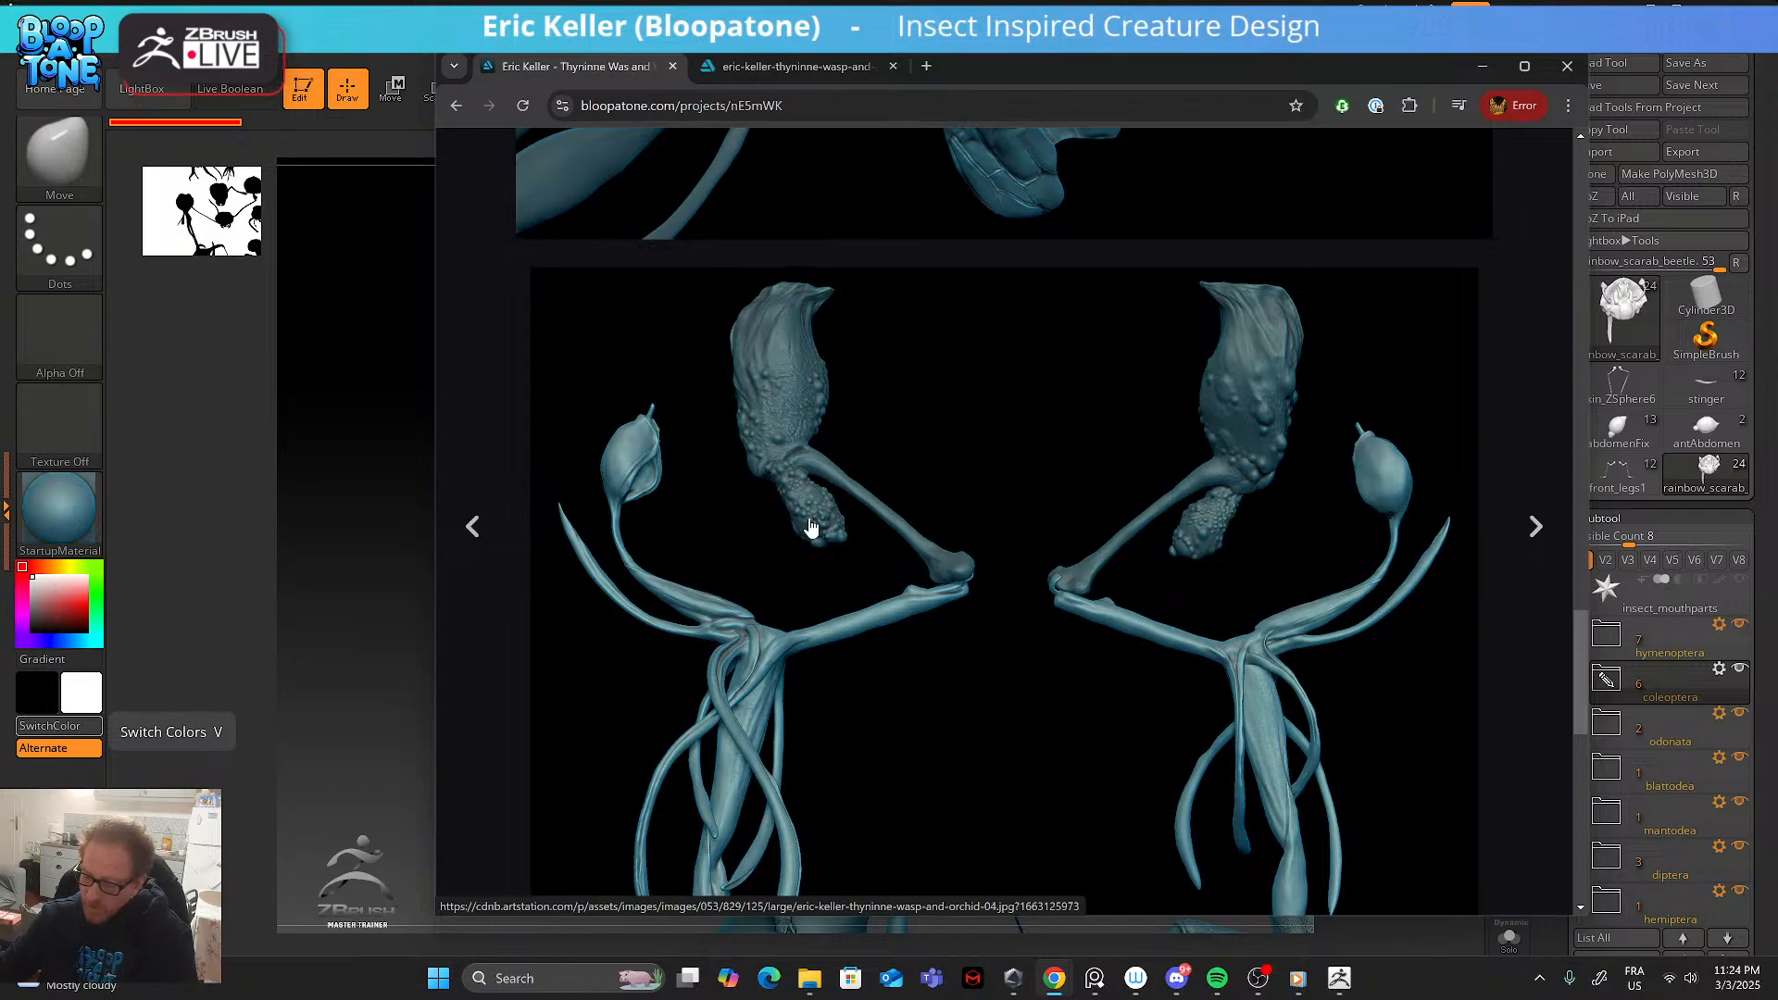
scroll(815, 519, down, 10)
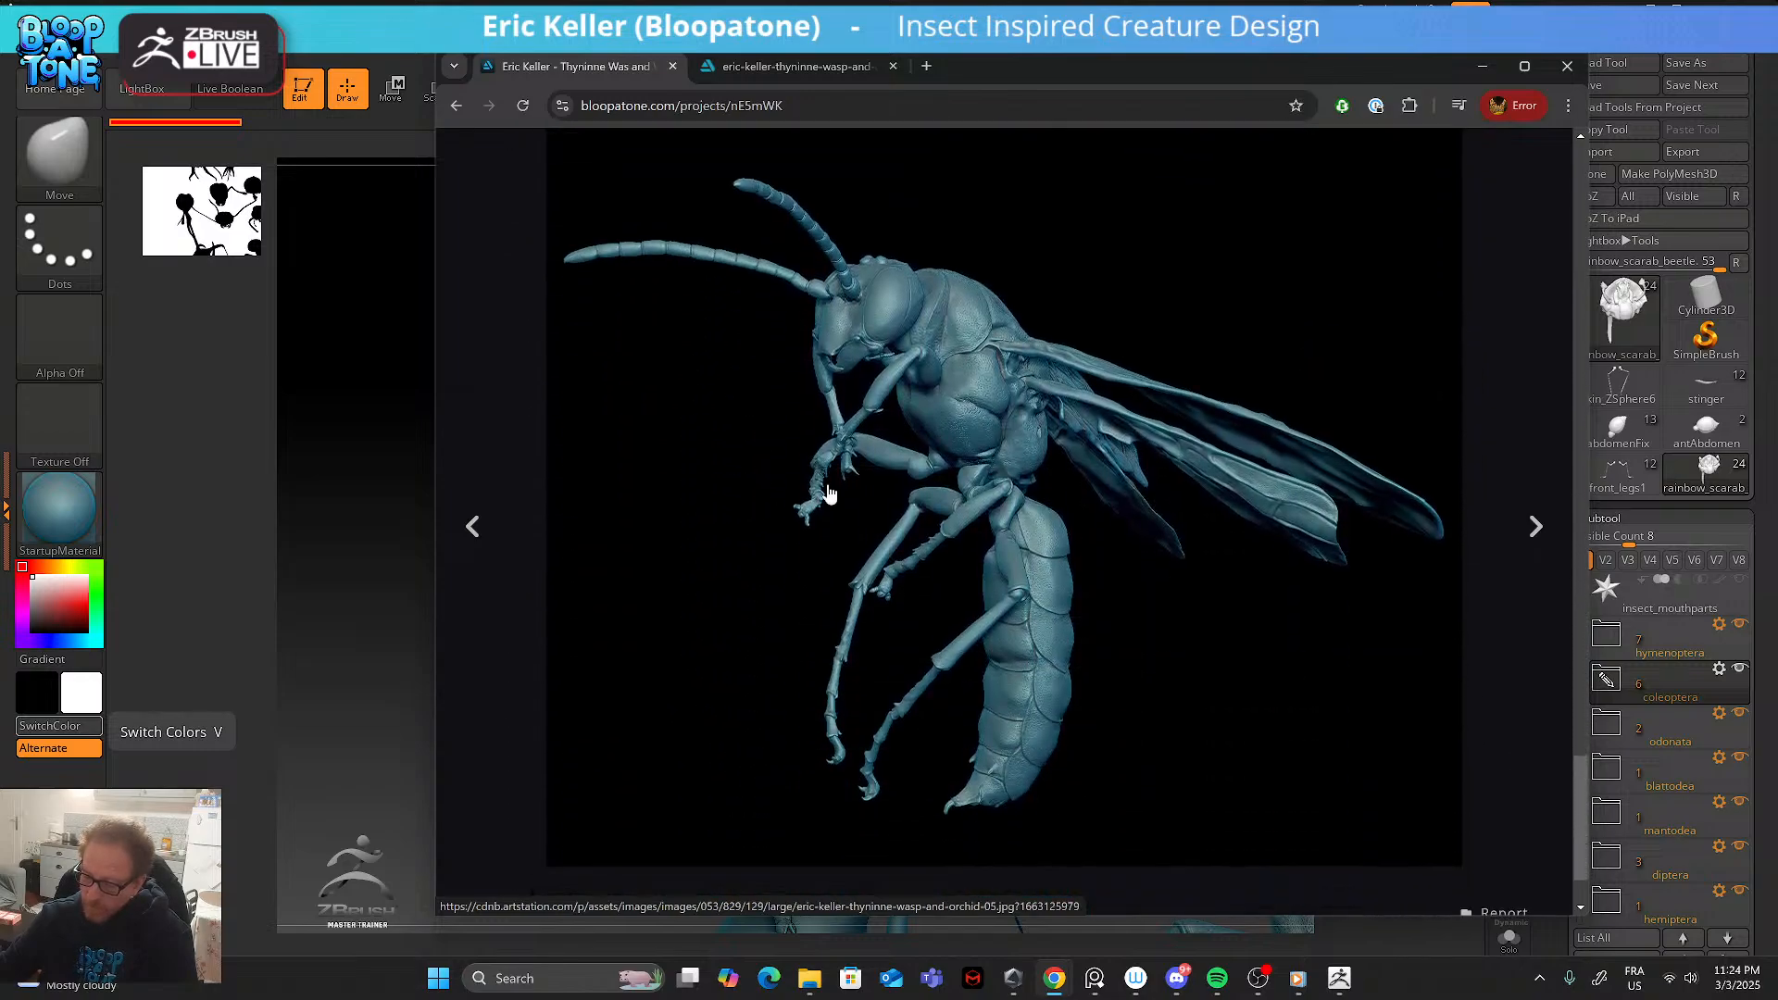
scroll(898, 449, down, 2)
scroll(899, 457, up, 4)
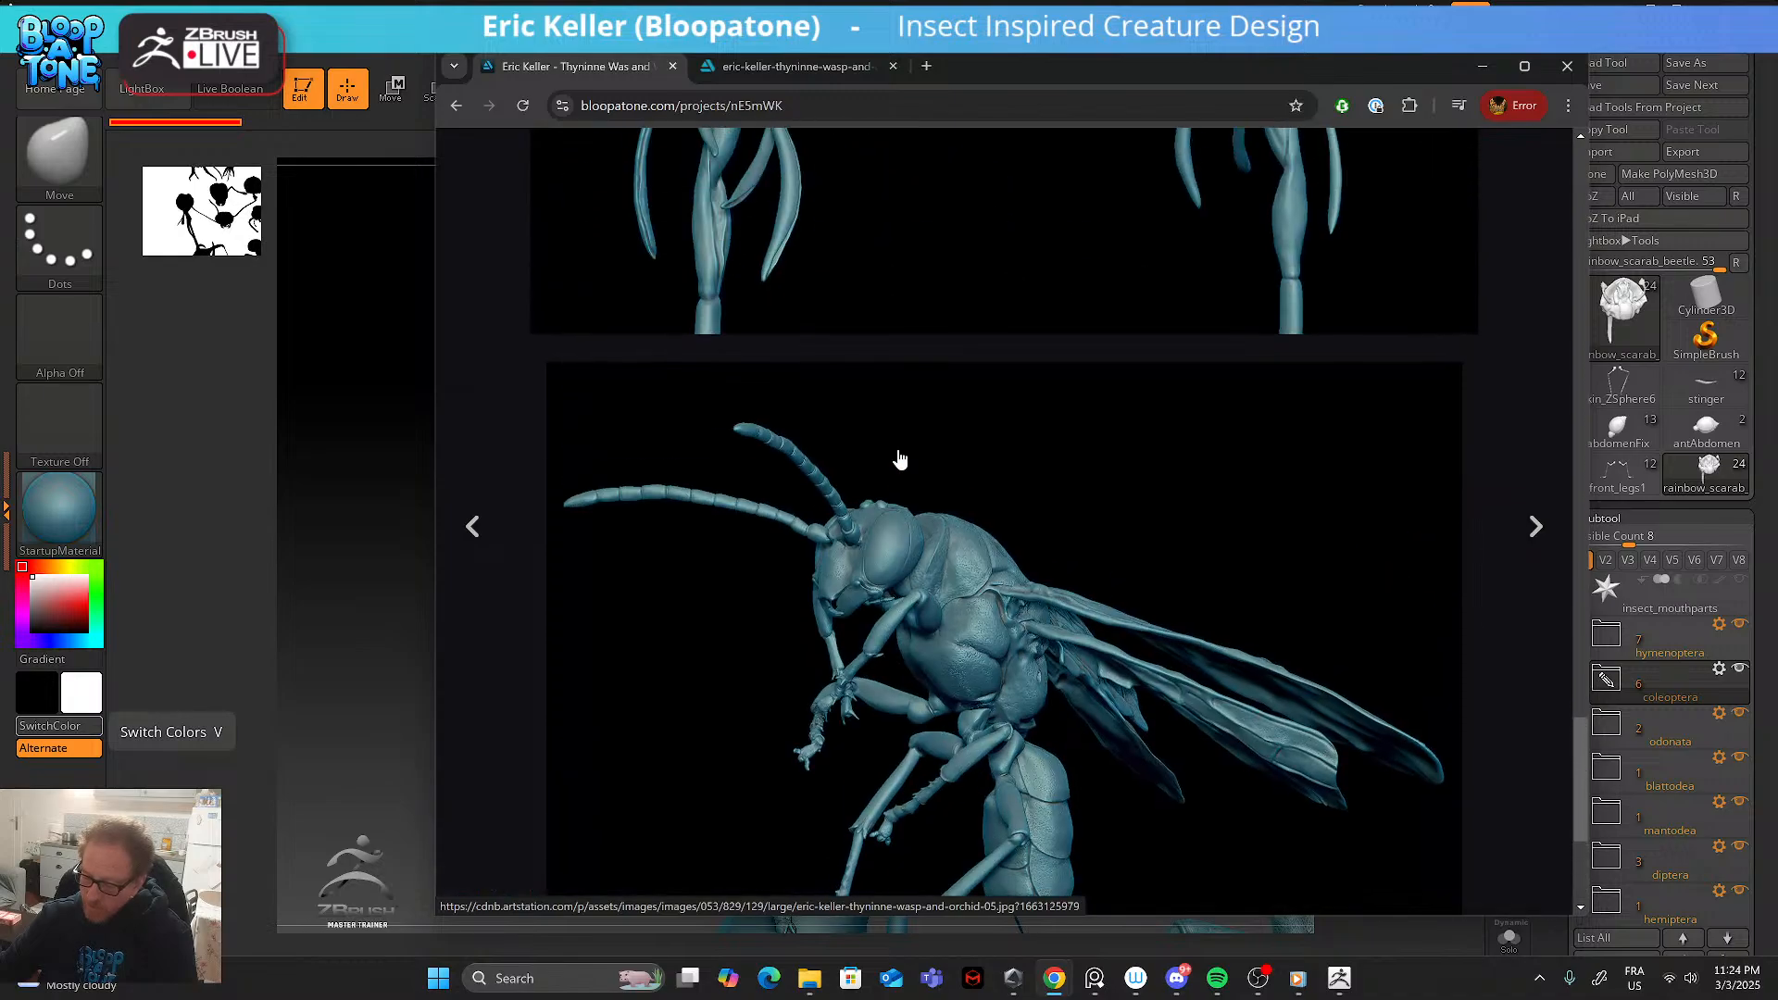
- Revisit the project's description and upper renders, comparing how the wasp's body and legs grip the orchid from different angles
scroll(899, 457, up, 15)
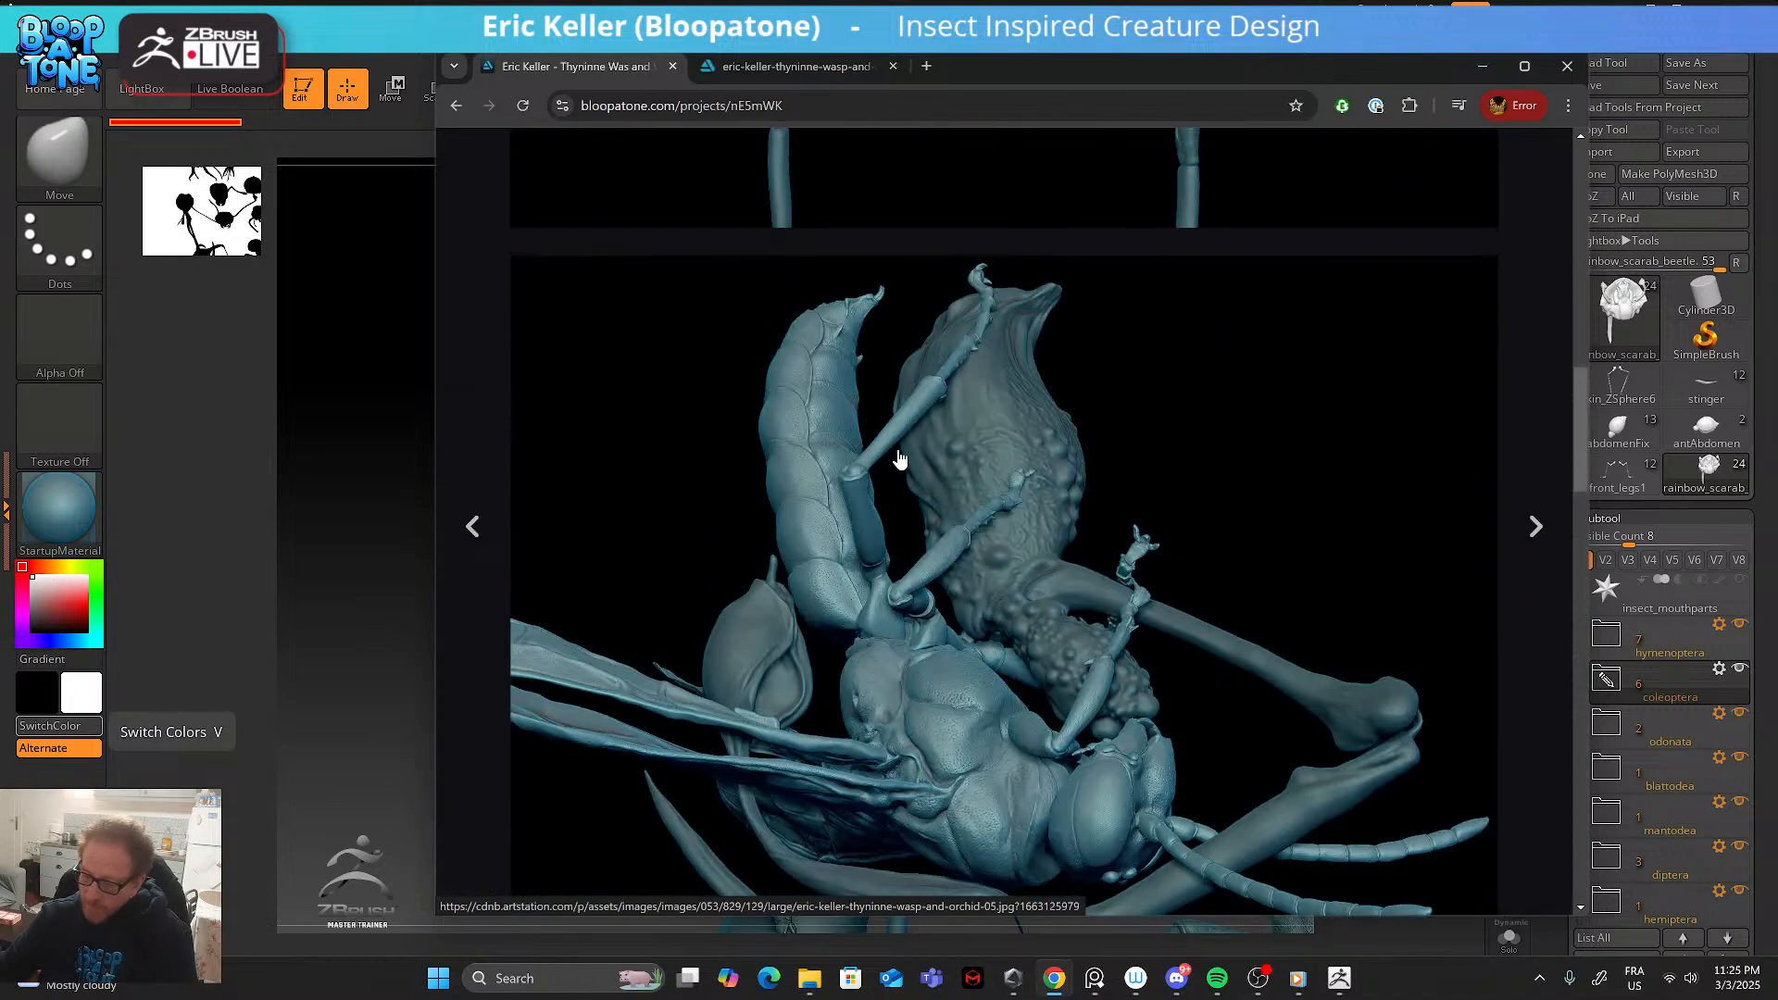
scroll(898, 459, up, 10)
scroll(899, 459, down, 5)
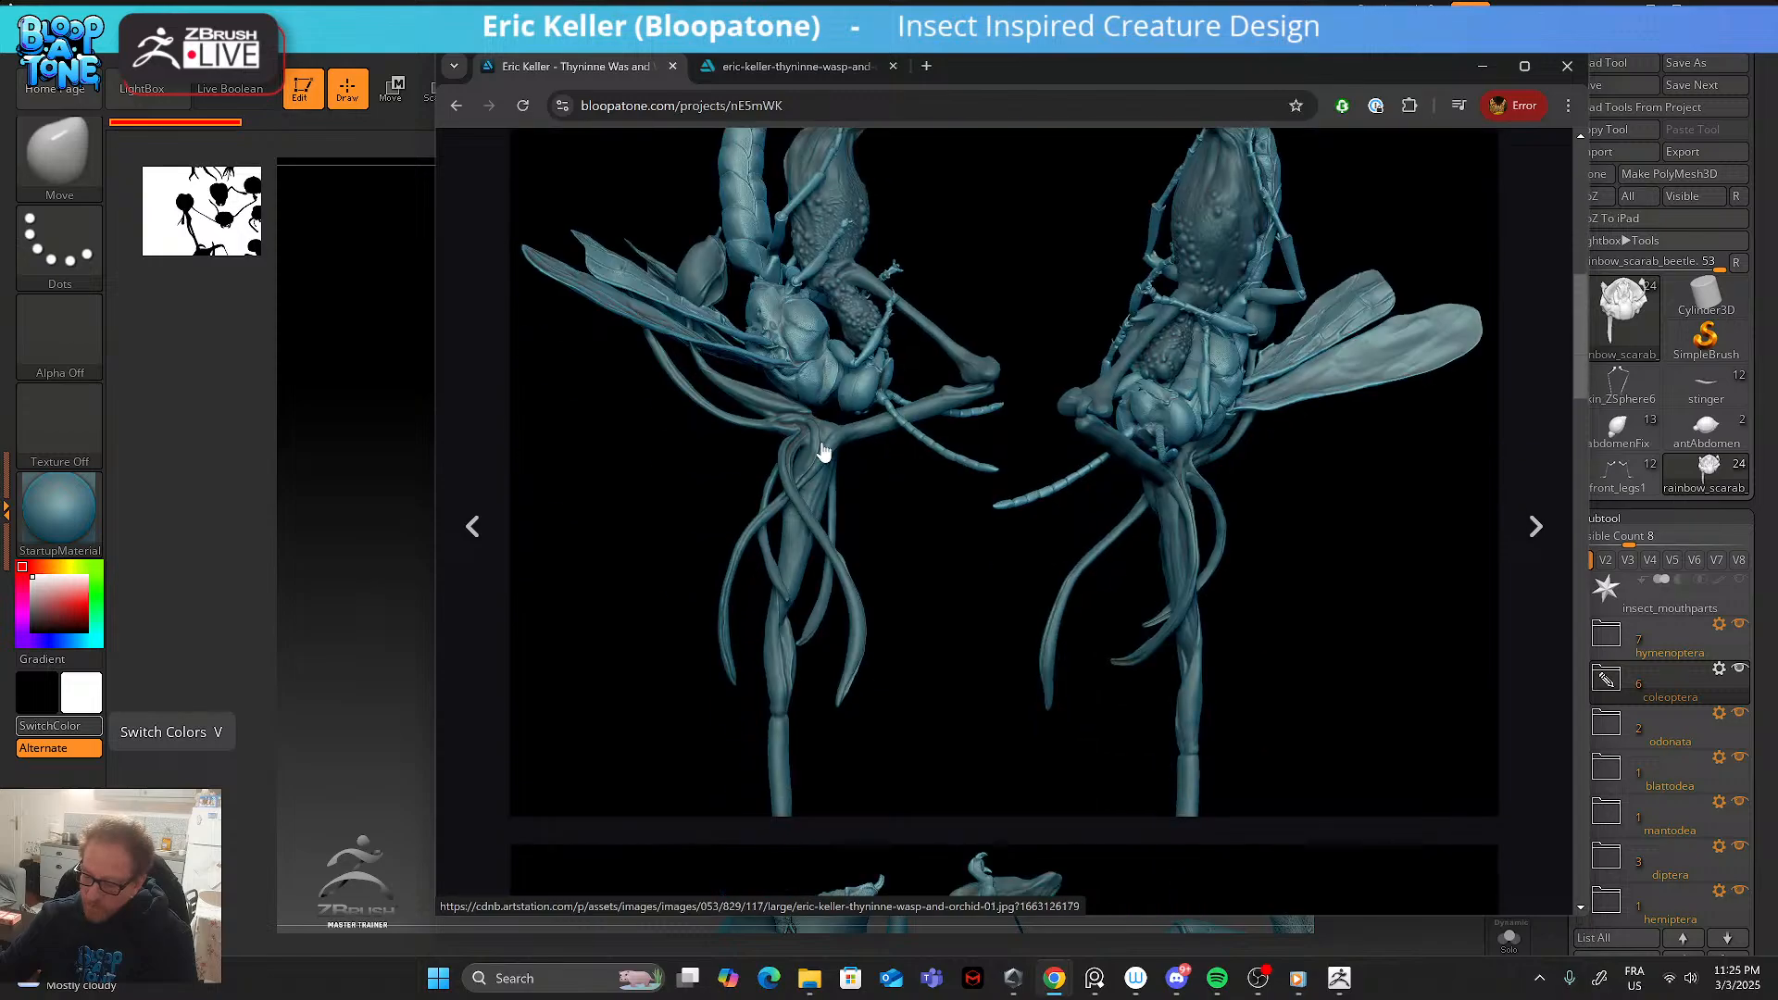
scroll(926, 388, up, 5)
scroll(980, 389, down, 2)
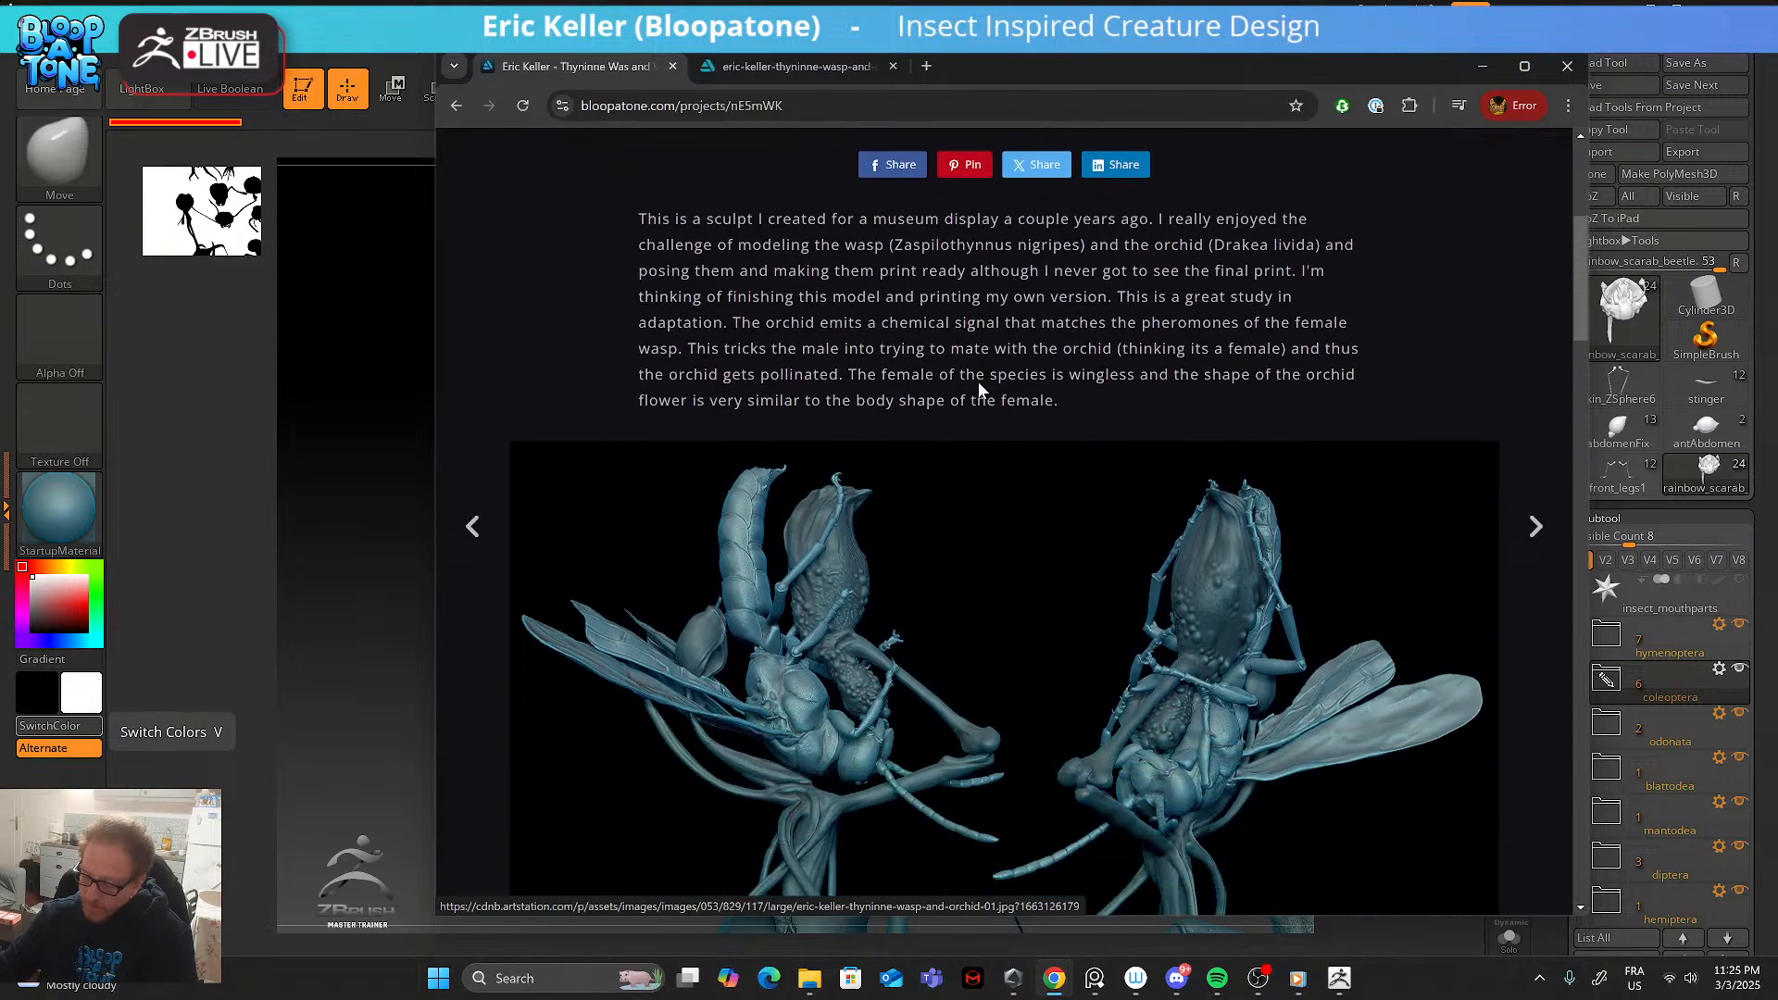
scroll(978, 382, down, 8)
scroll(978, 382, up, 6)
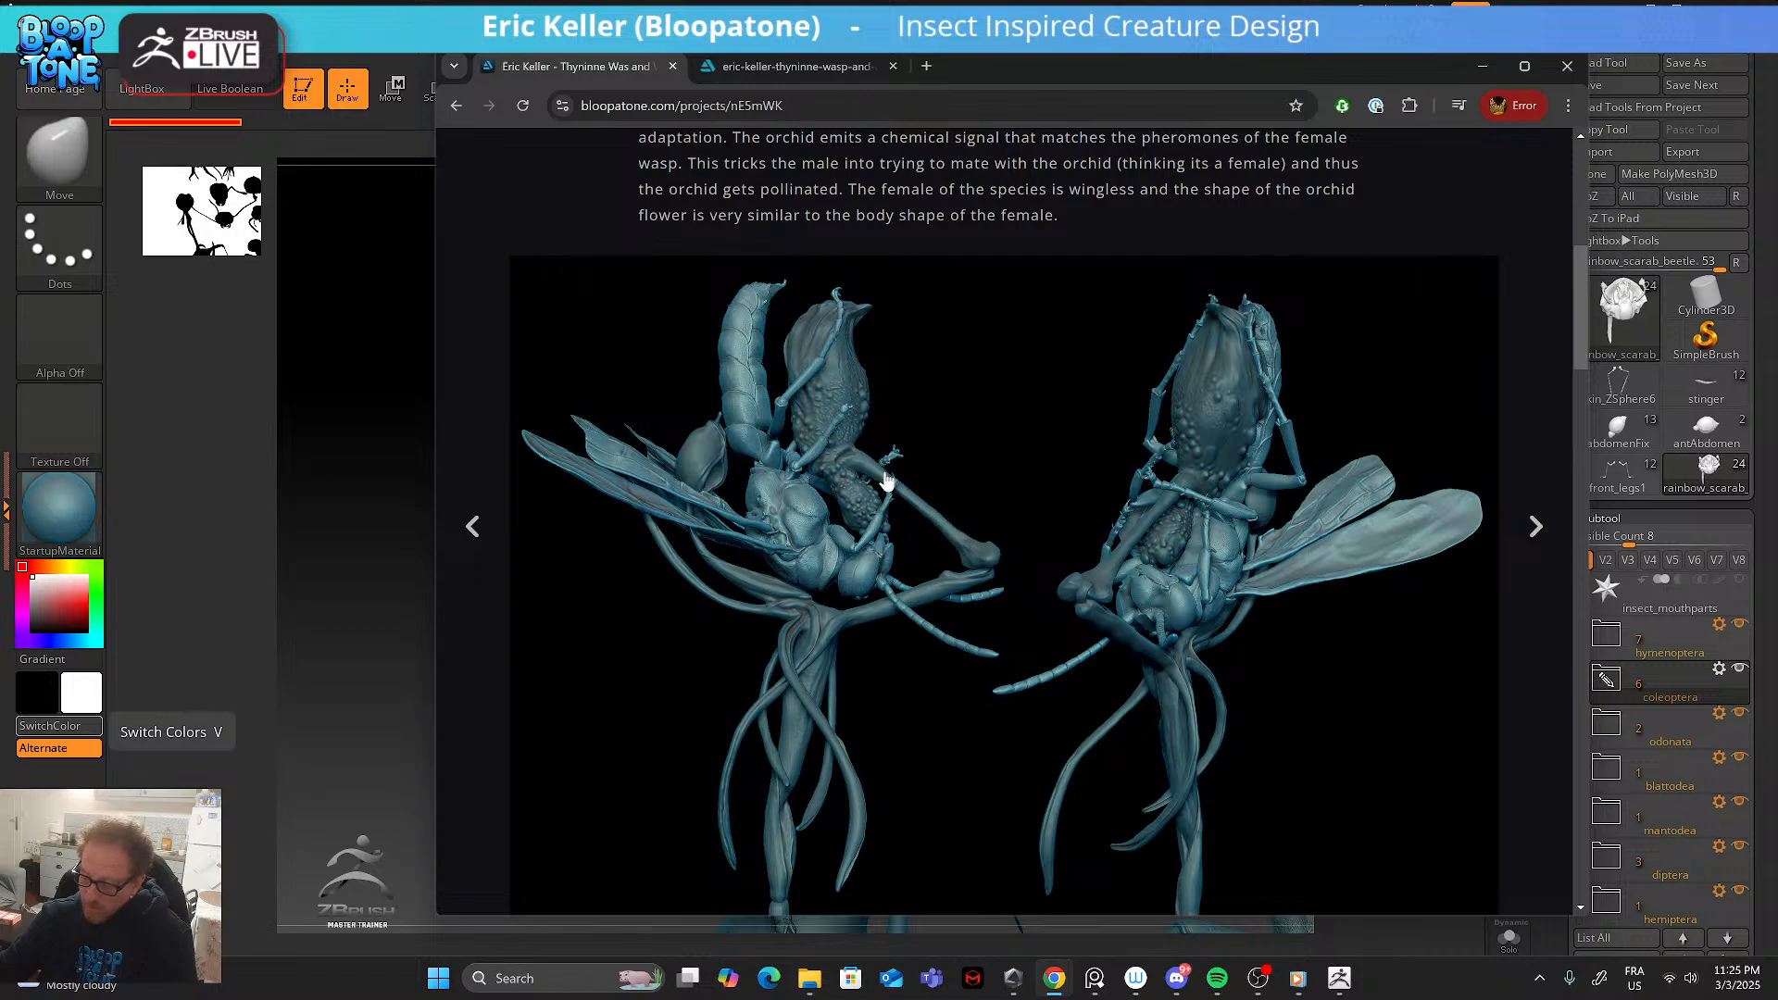
scroll(870, 587, down, 6)
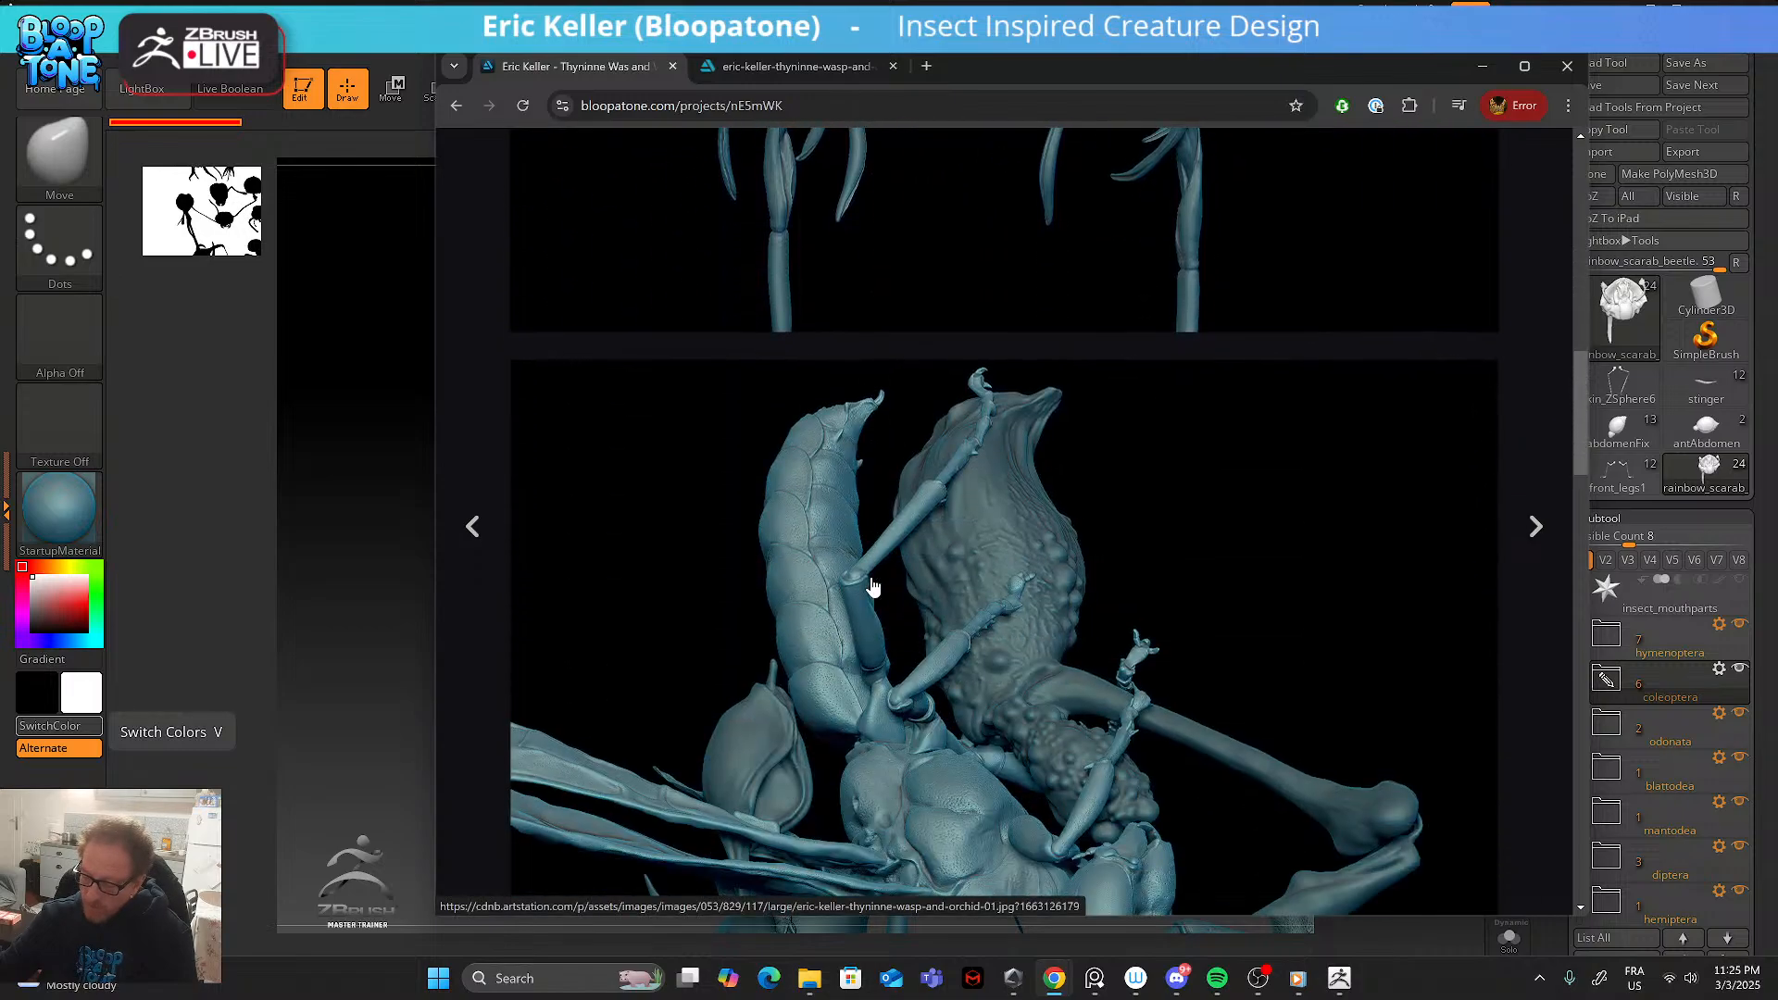
scroll(871, 587, down, 4)
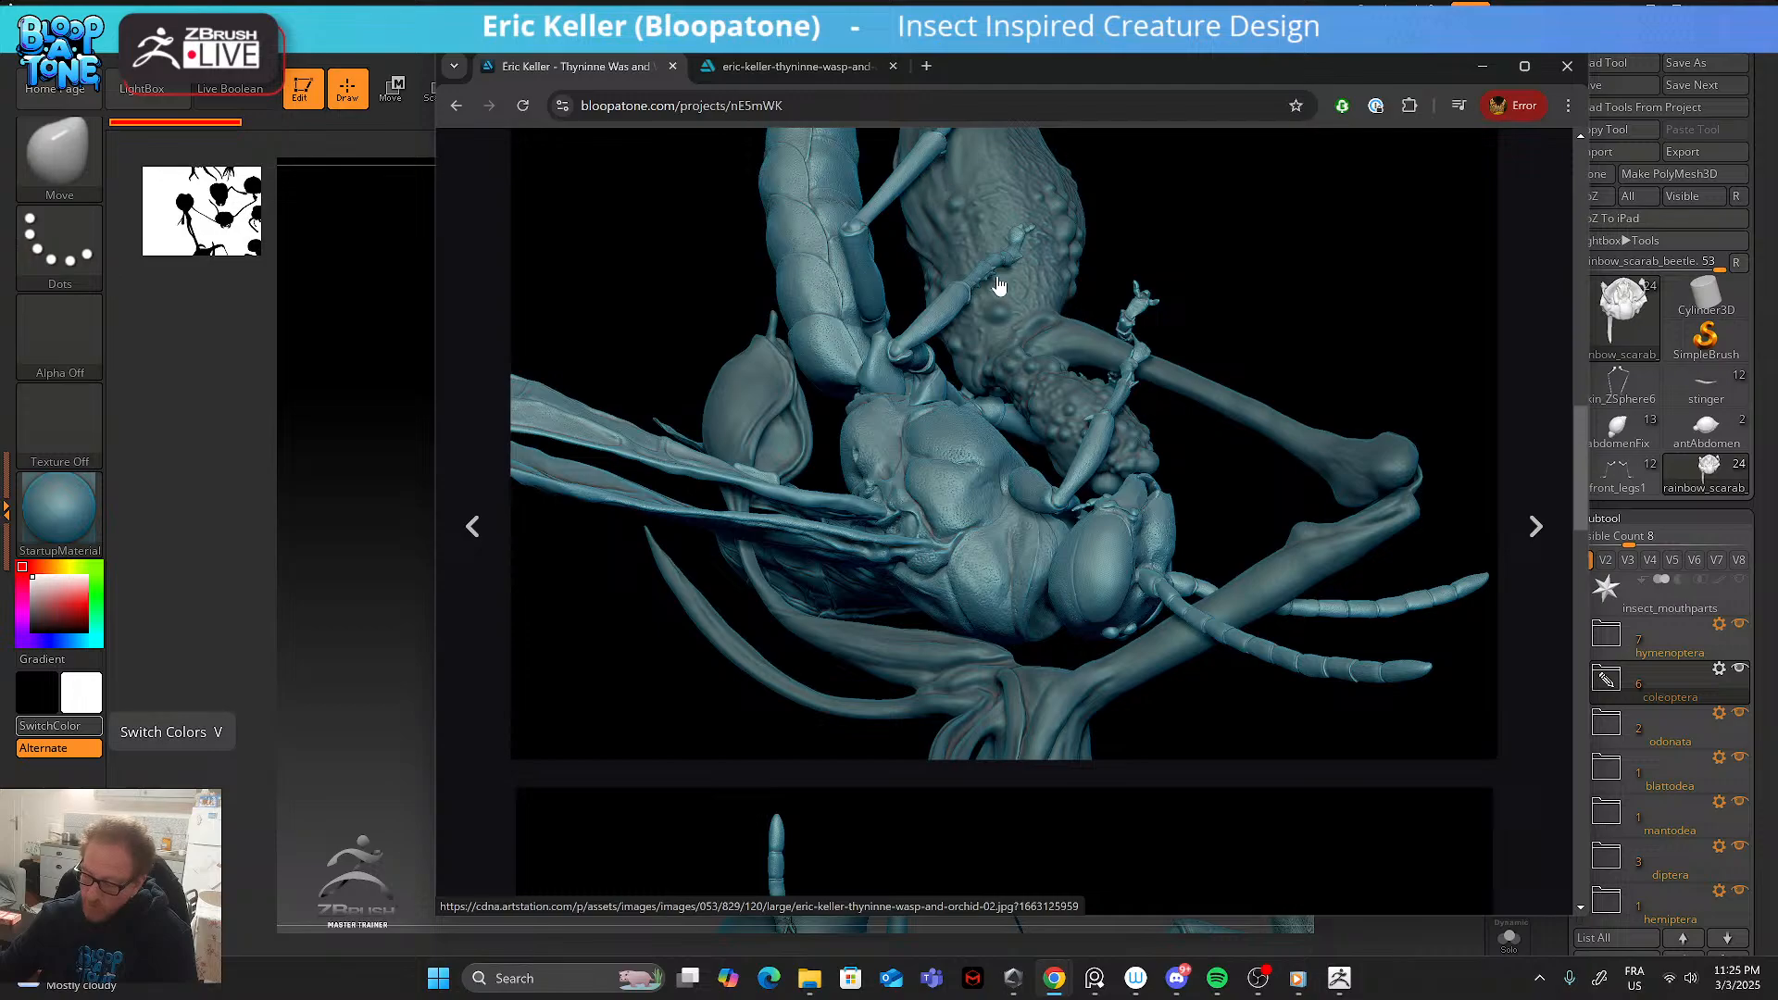
scroll(1013, 406, down, 7)
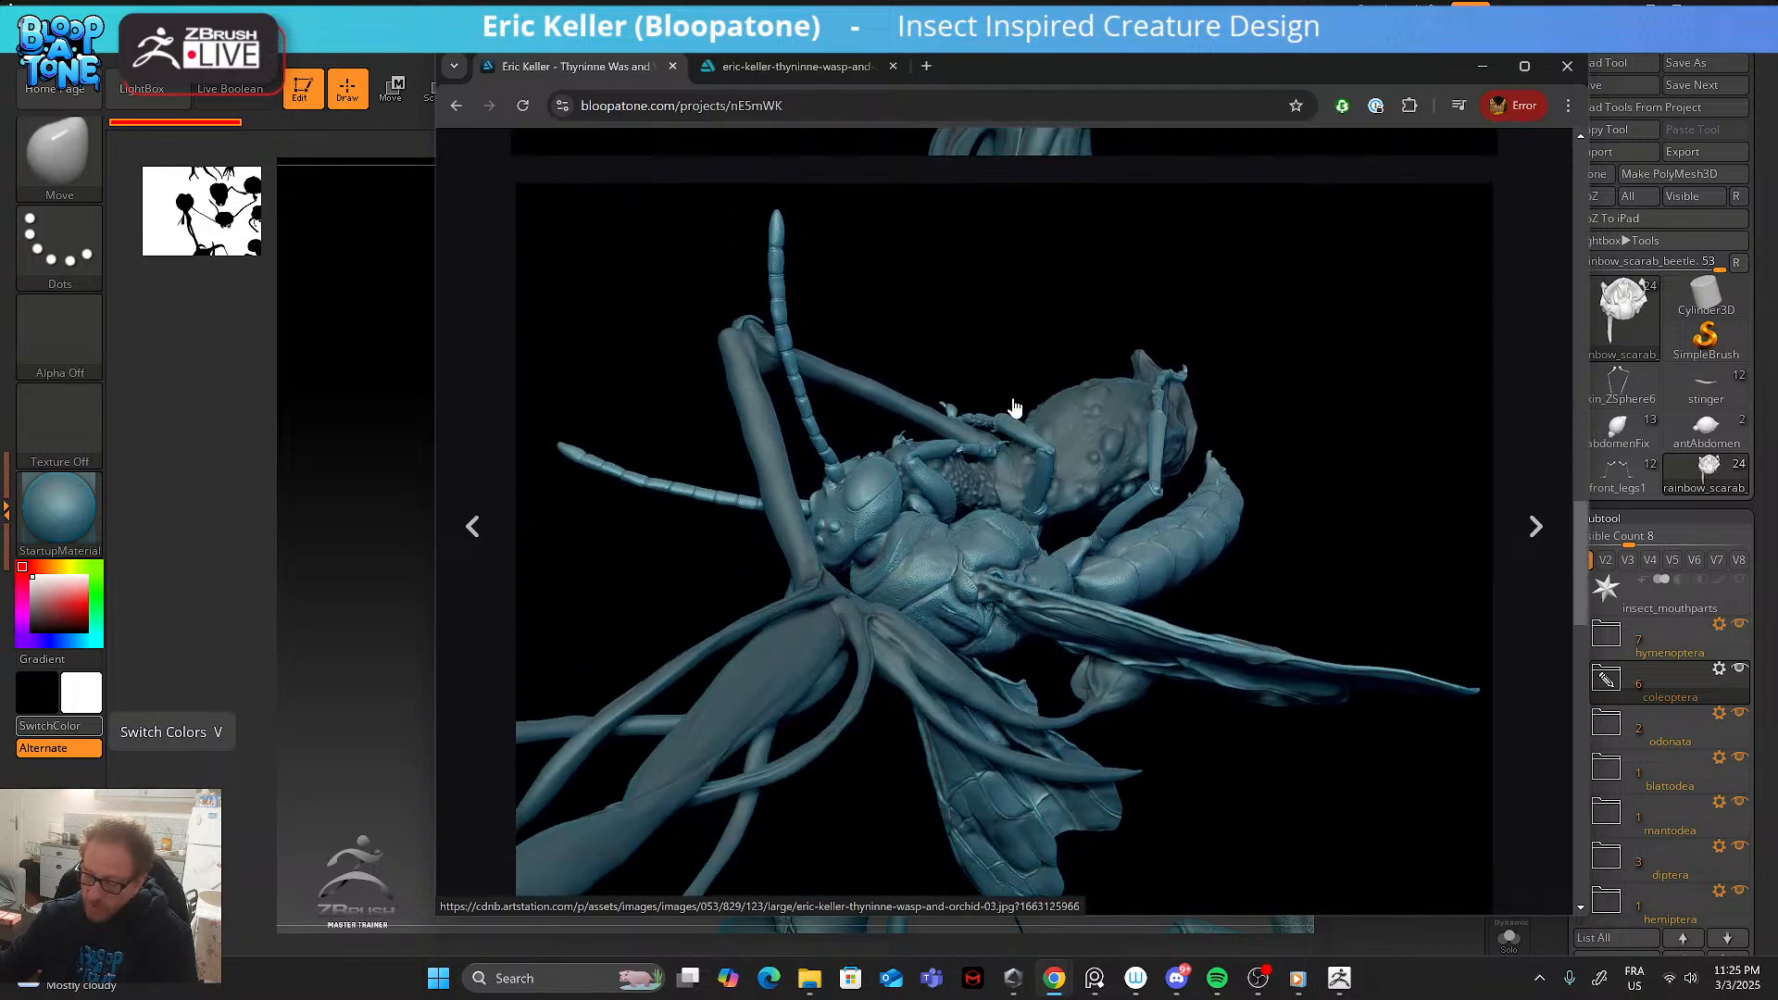
scroll(1013, 405, down, 5)
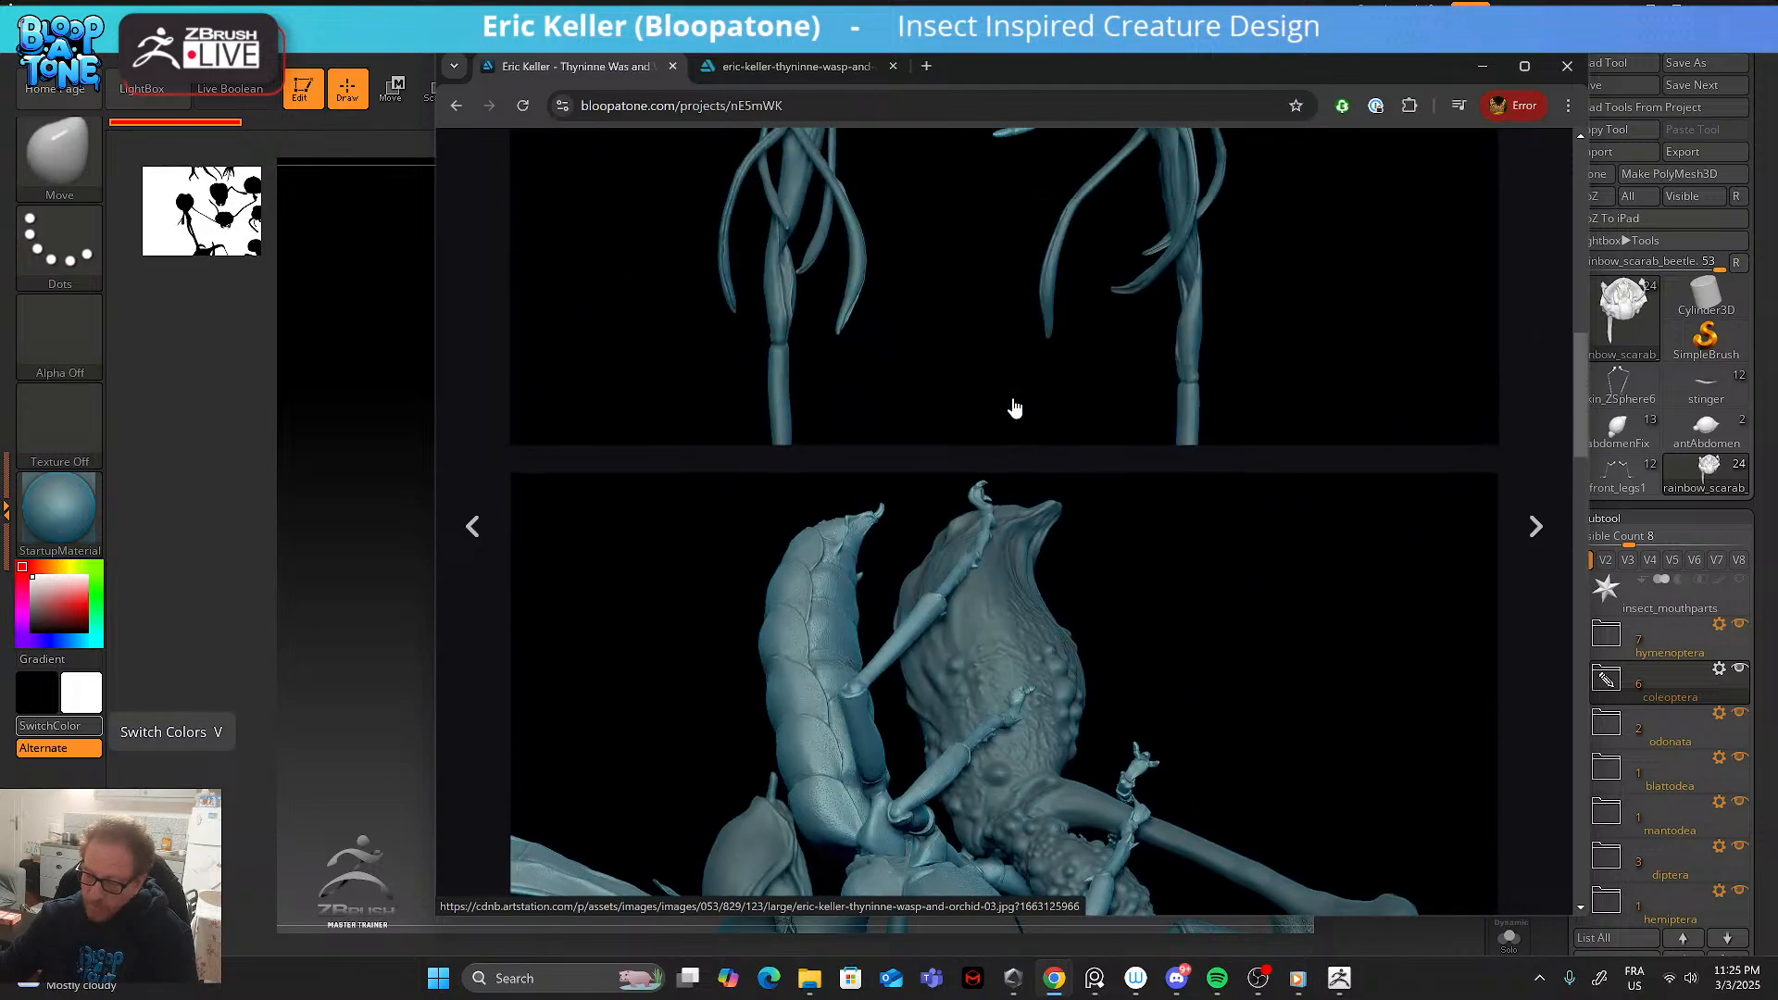
- Return to the portfolio gallery, look over the sea-creature and robot projects, and switch back to the insect heads in ZBrush
click(458, 106)
scroll(923, 519, down, 3)
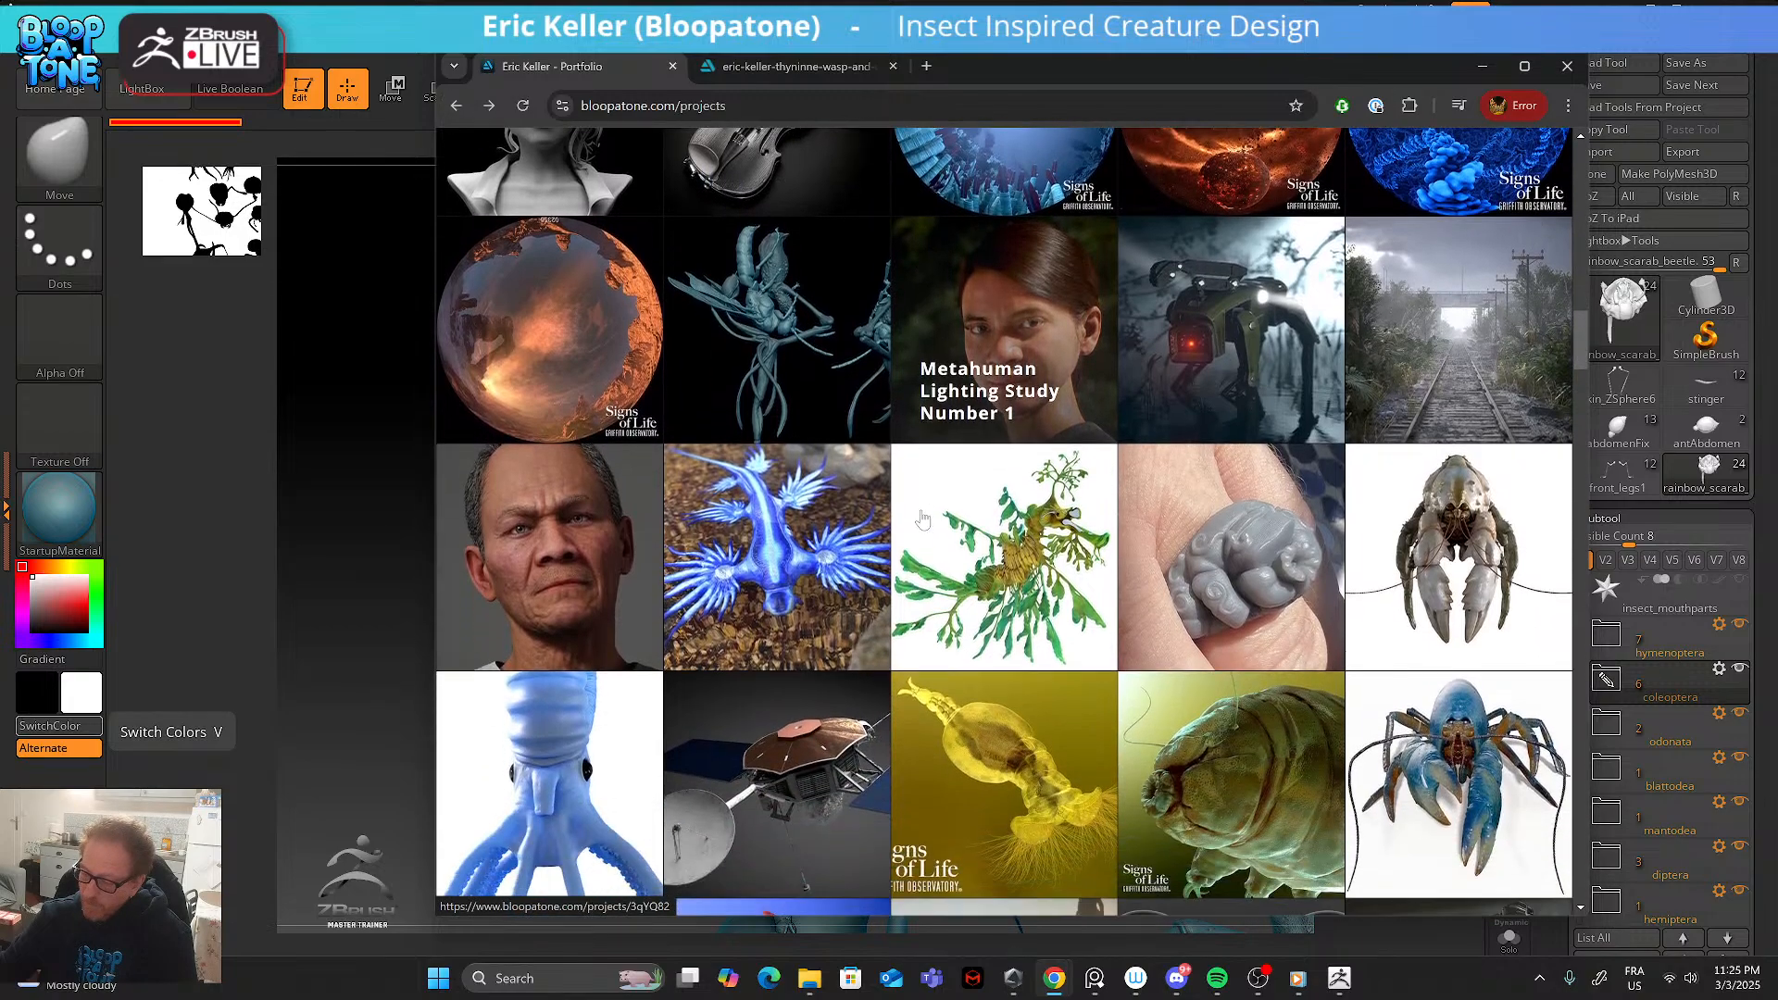
scroll(922, 518, down, 2)
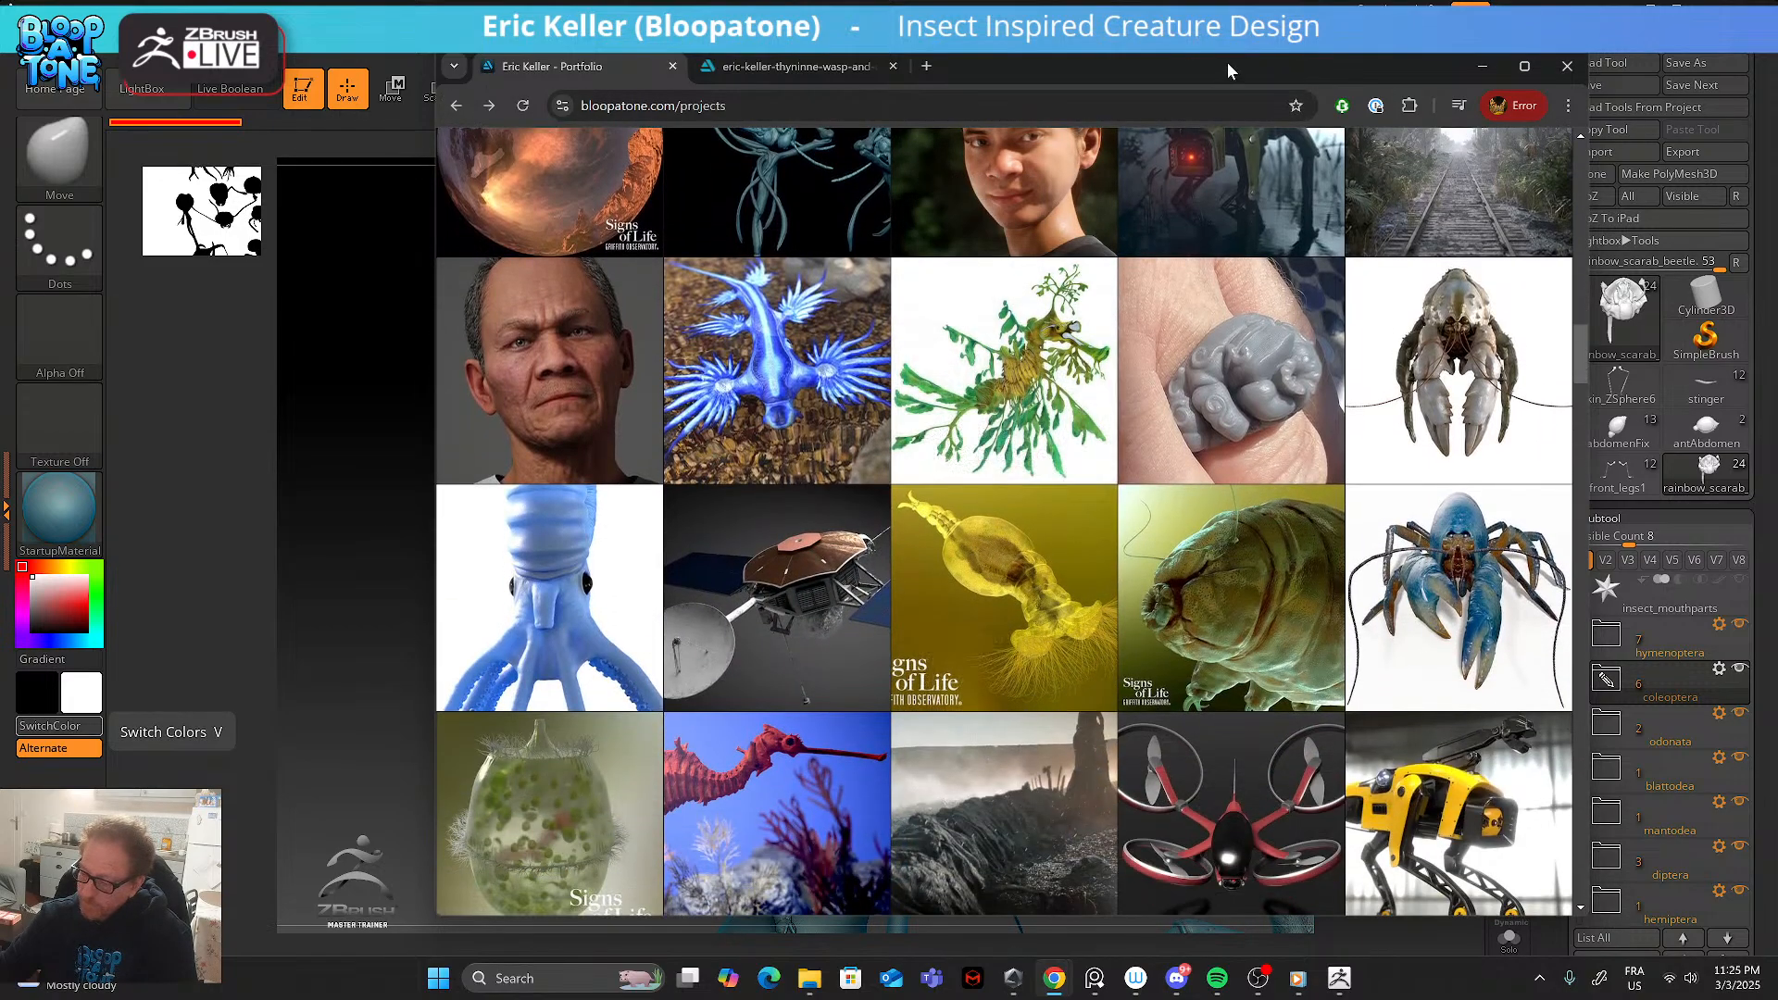
click(1481, 66)
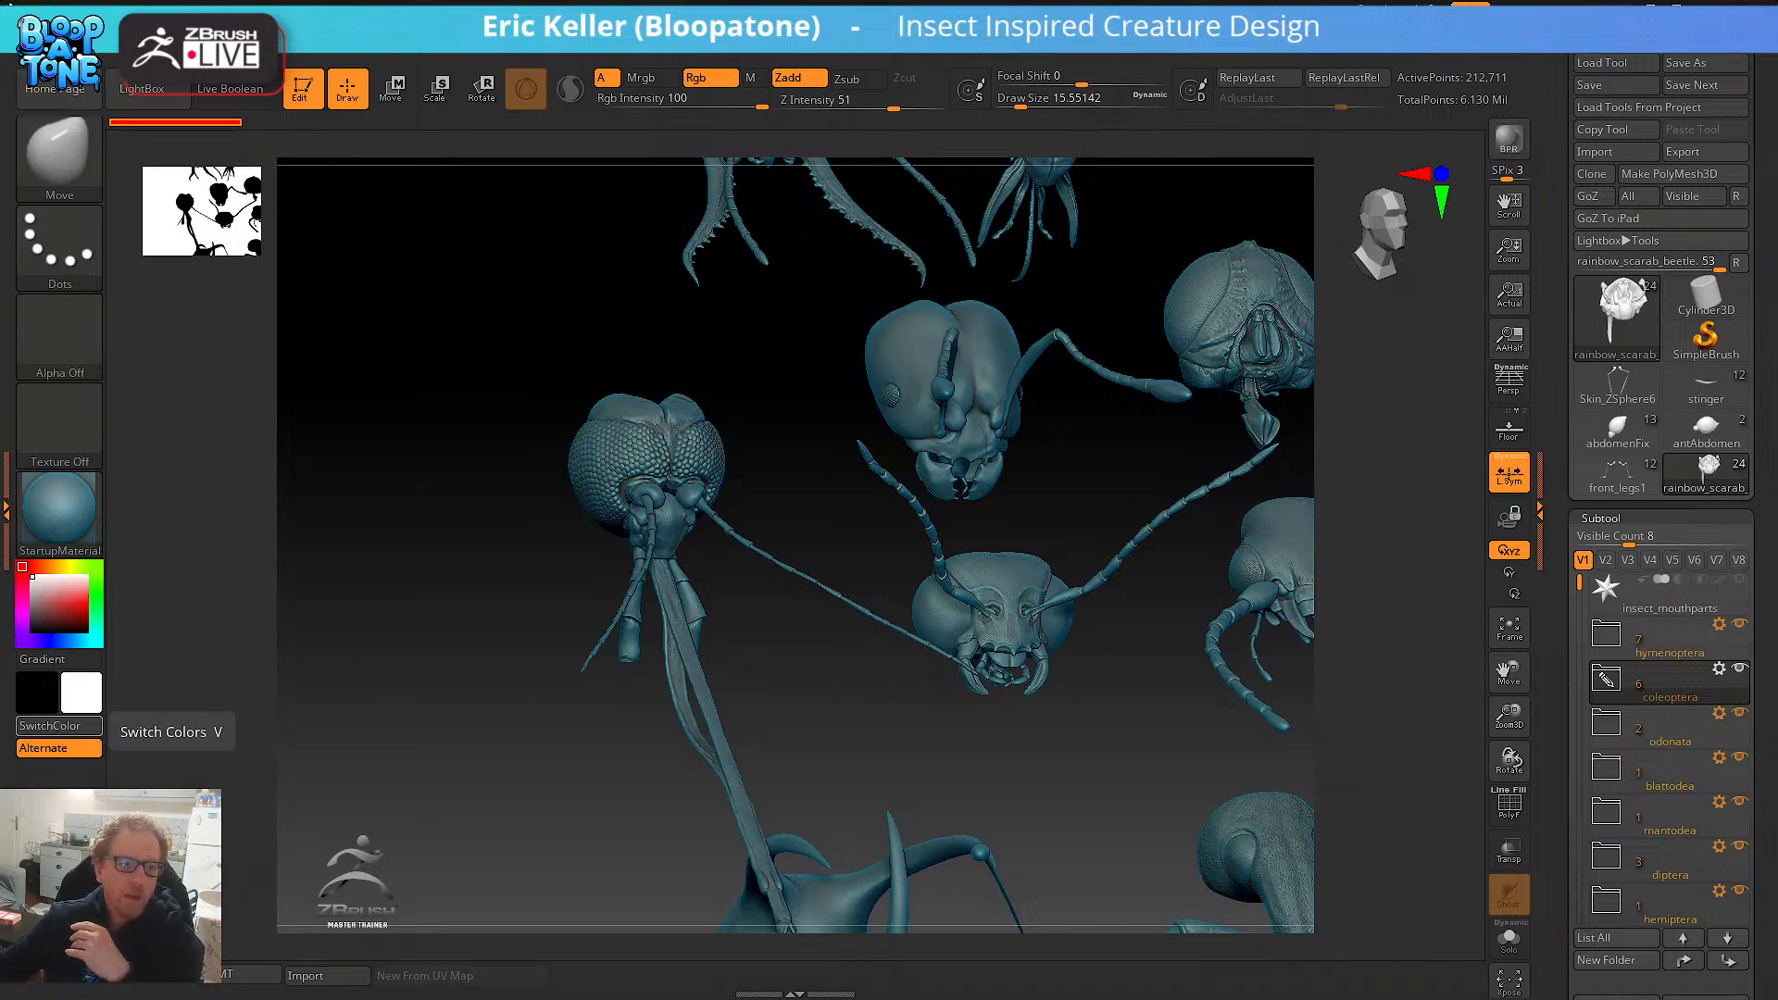
- Bring the portfolio gallery back over ZBrush and open the green Orchid Bee project from the insect thumbnails
drag(0, 130, 1118, 211)
scroll(1036, 463, up, 15)
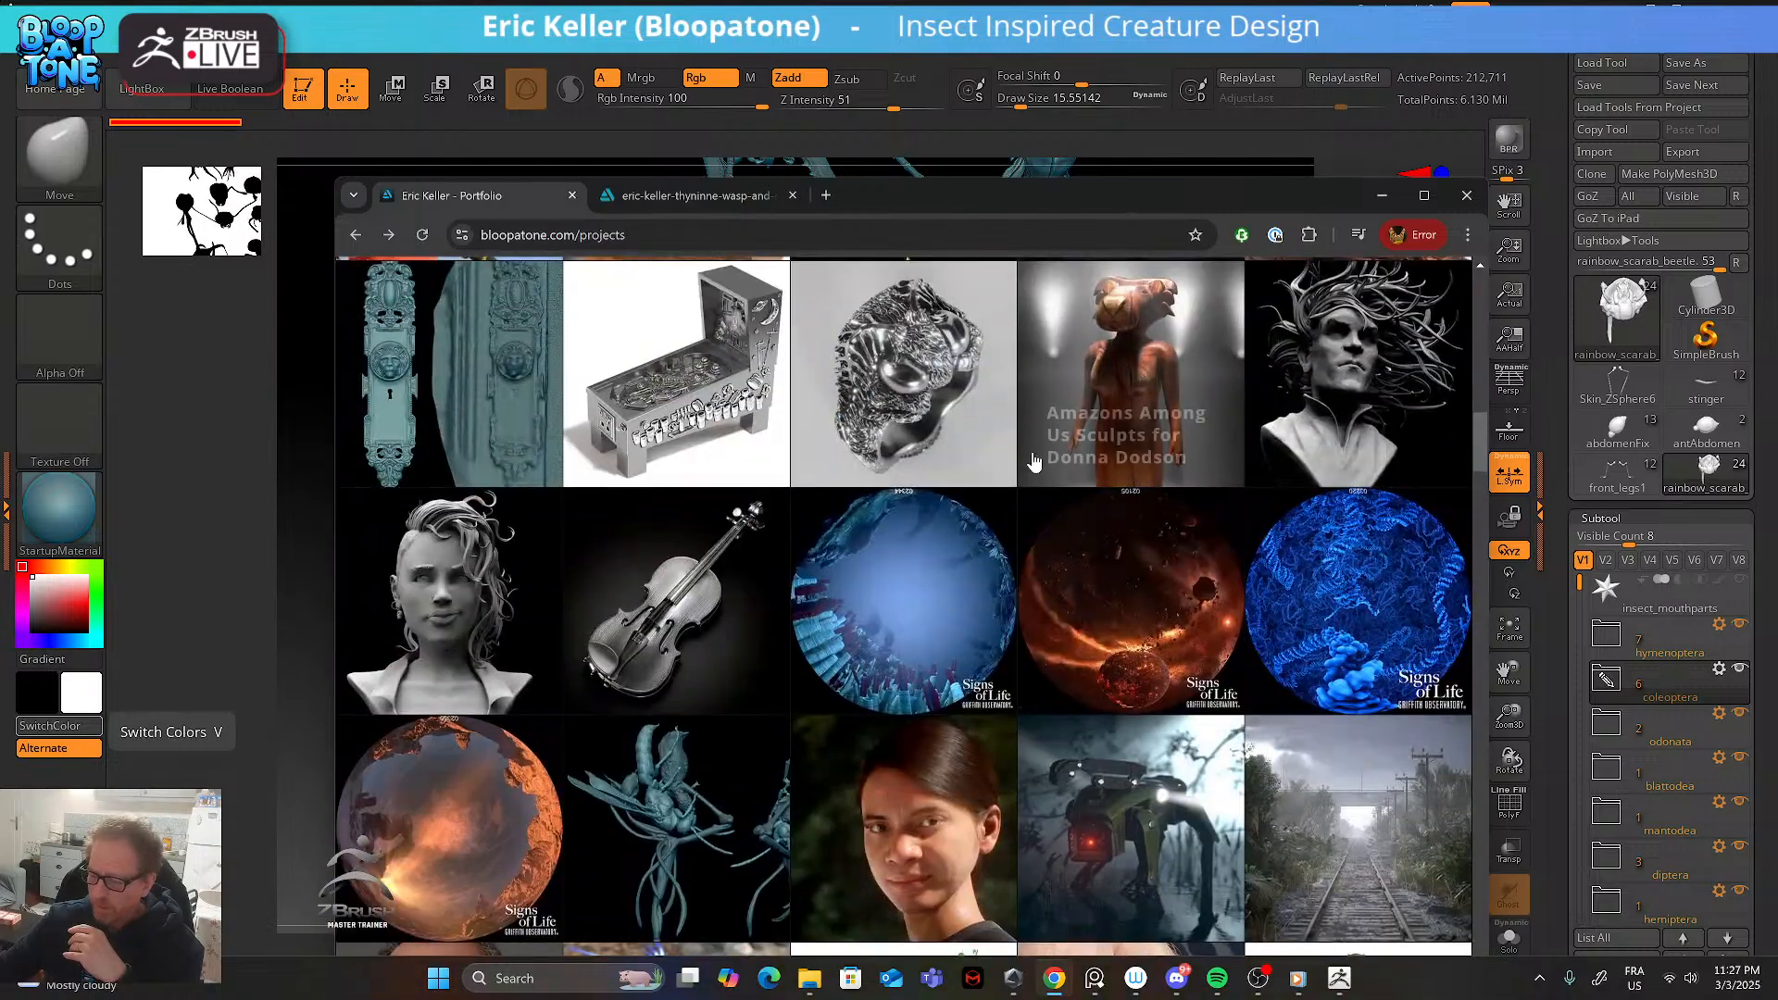
scroll(1021, 466, up, 10)
scroll(1019, 472, down, 4)
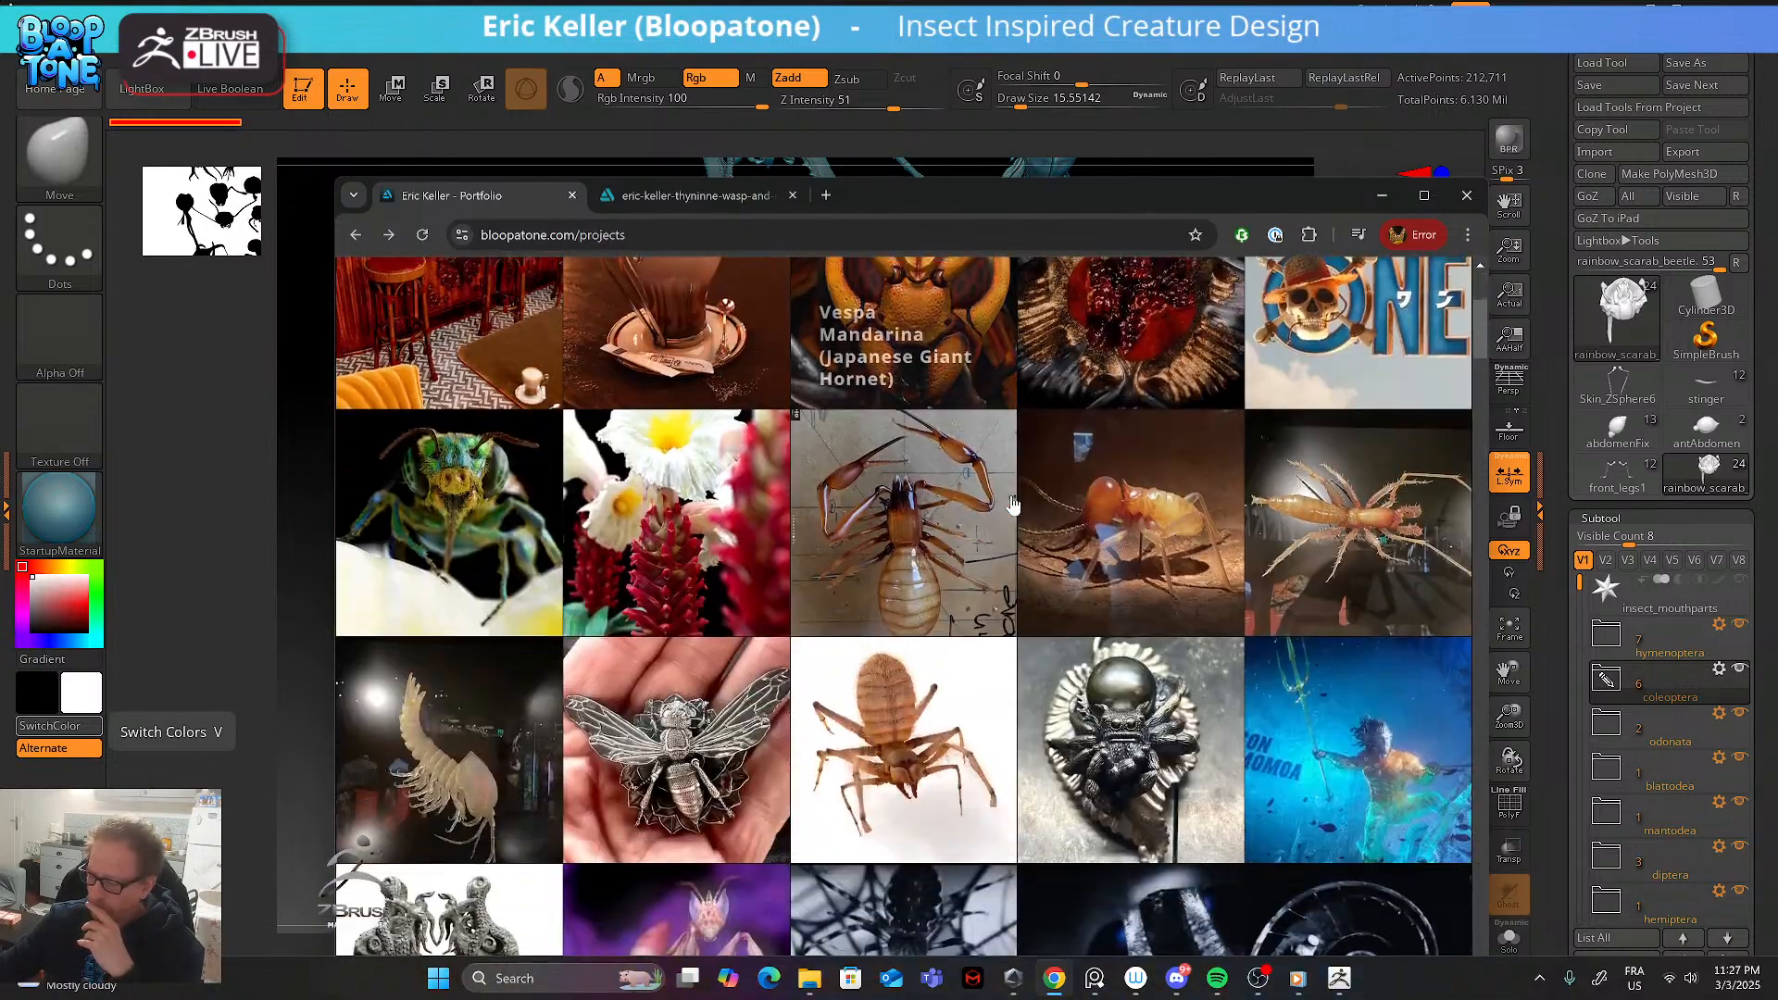
click(454, 501)
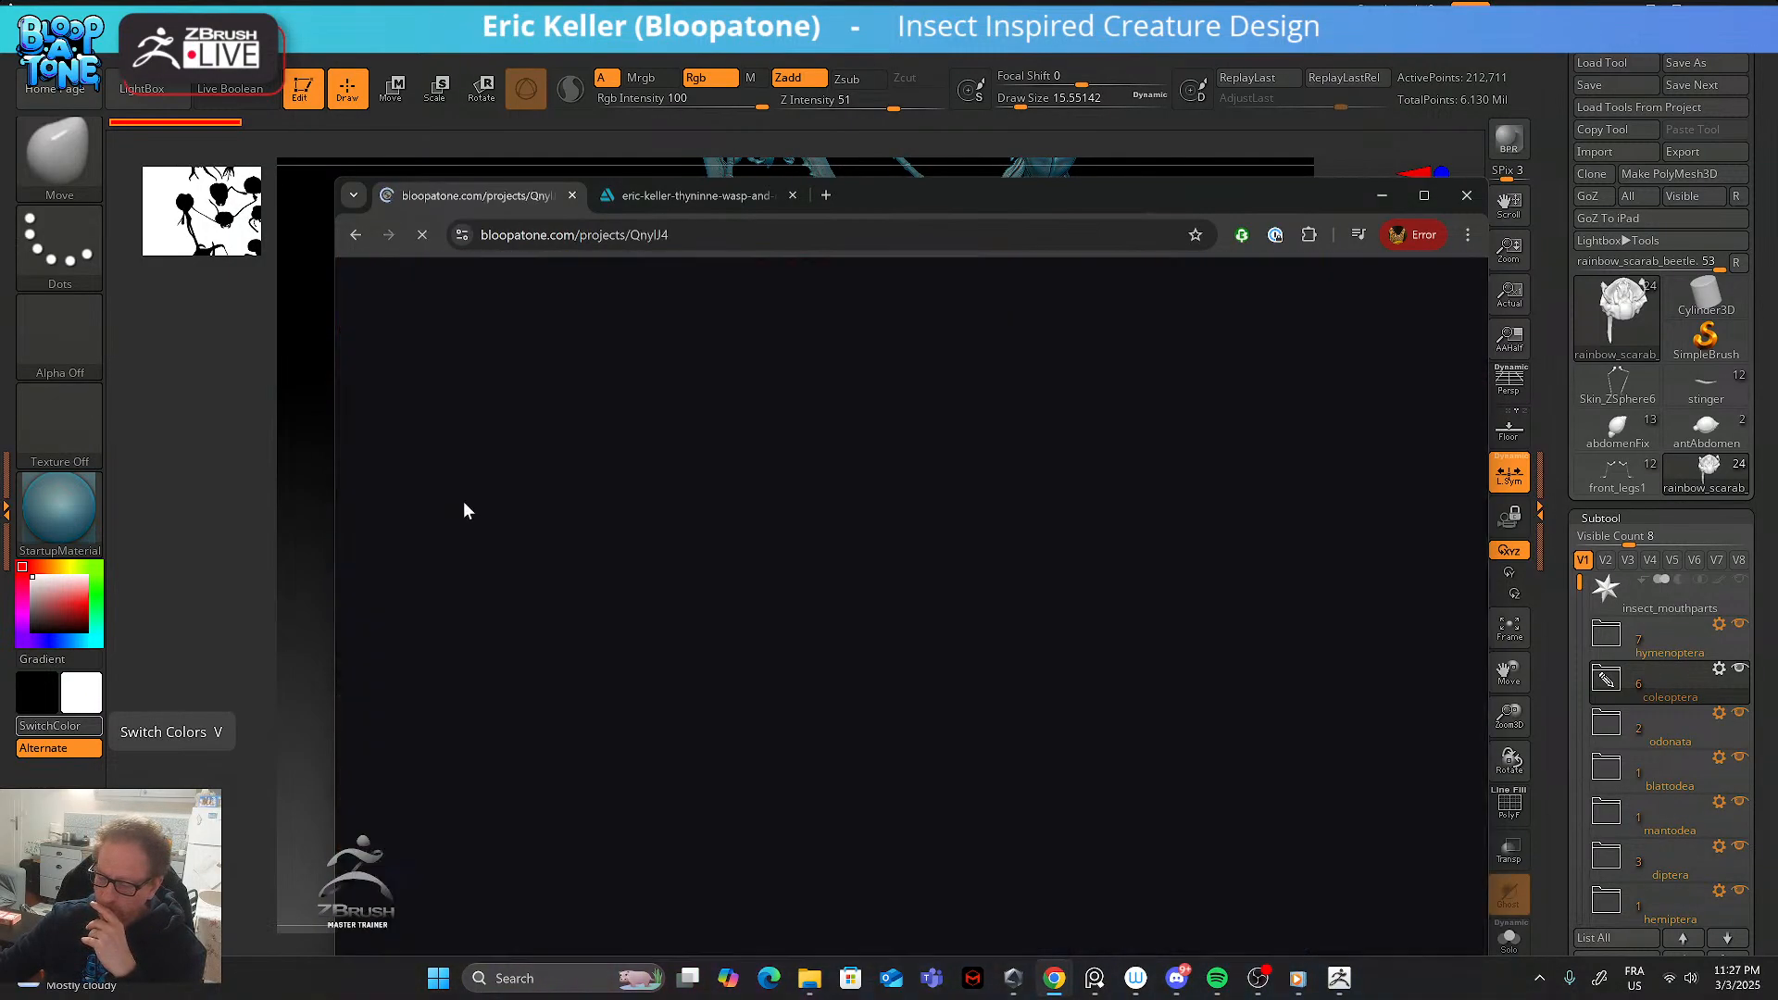
- Study the orchid bee's Redshift for Maya renders, focusing on its head, long tongue, hind legs and flight pose
scroll(600, 583, down, 15)
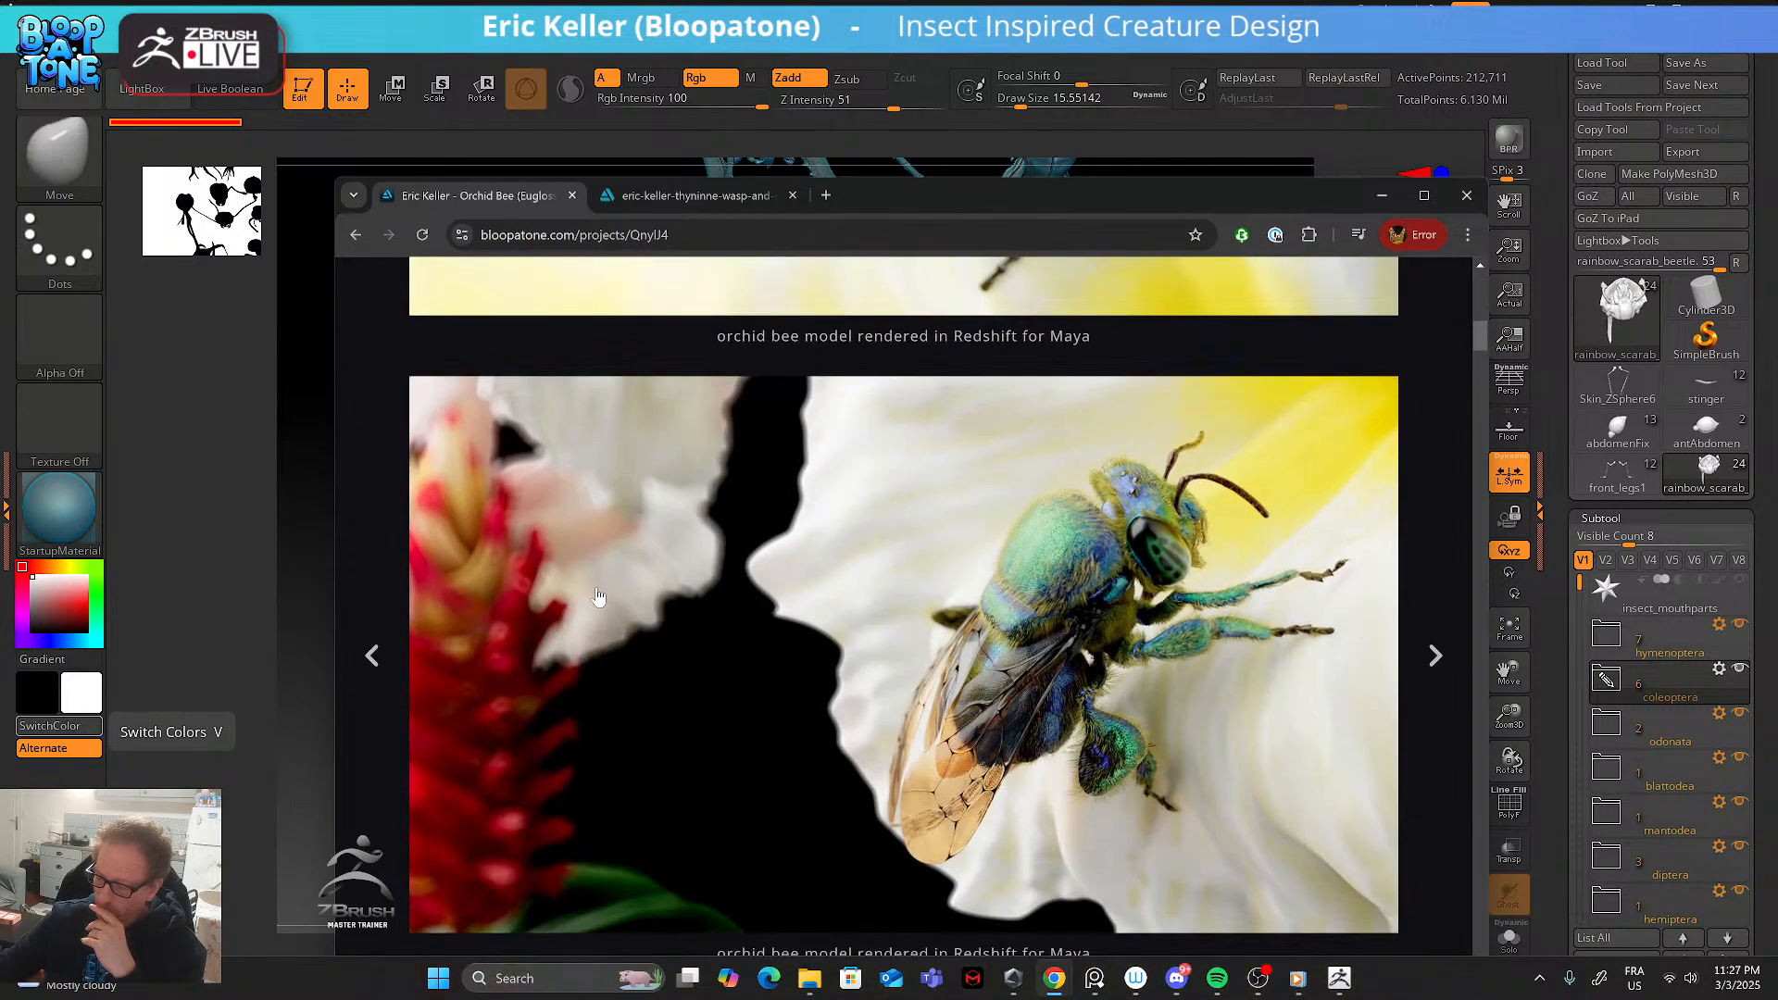
scroll(597, 598, down, 5)
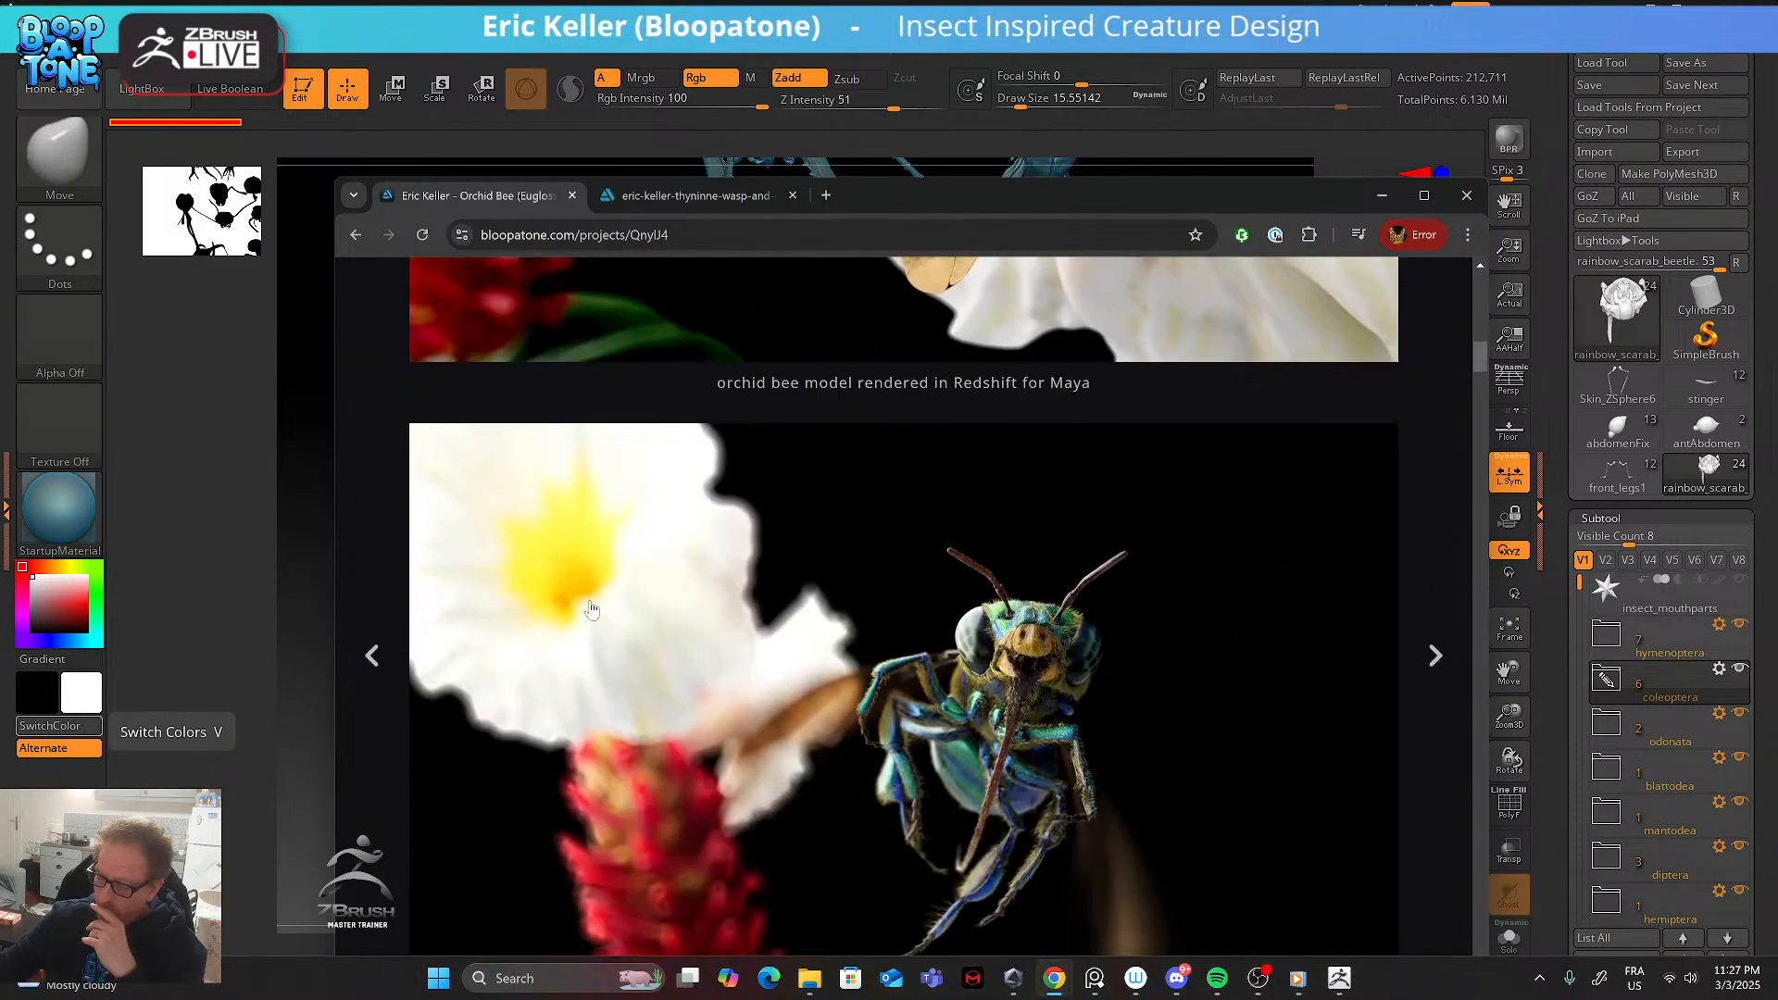
scroll(591, 606, up, 2)
scroll(589, 611, up, 1)
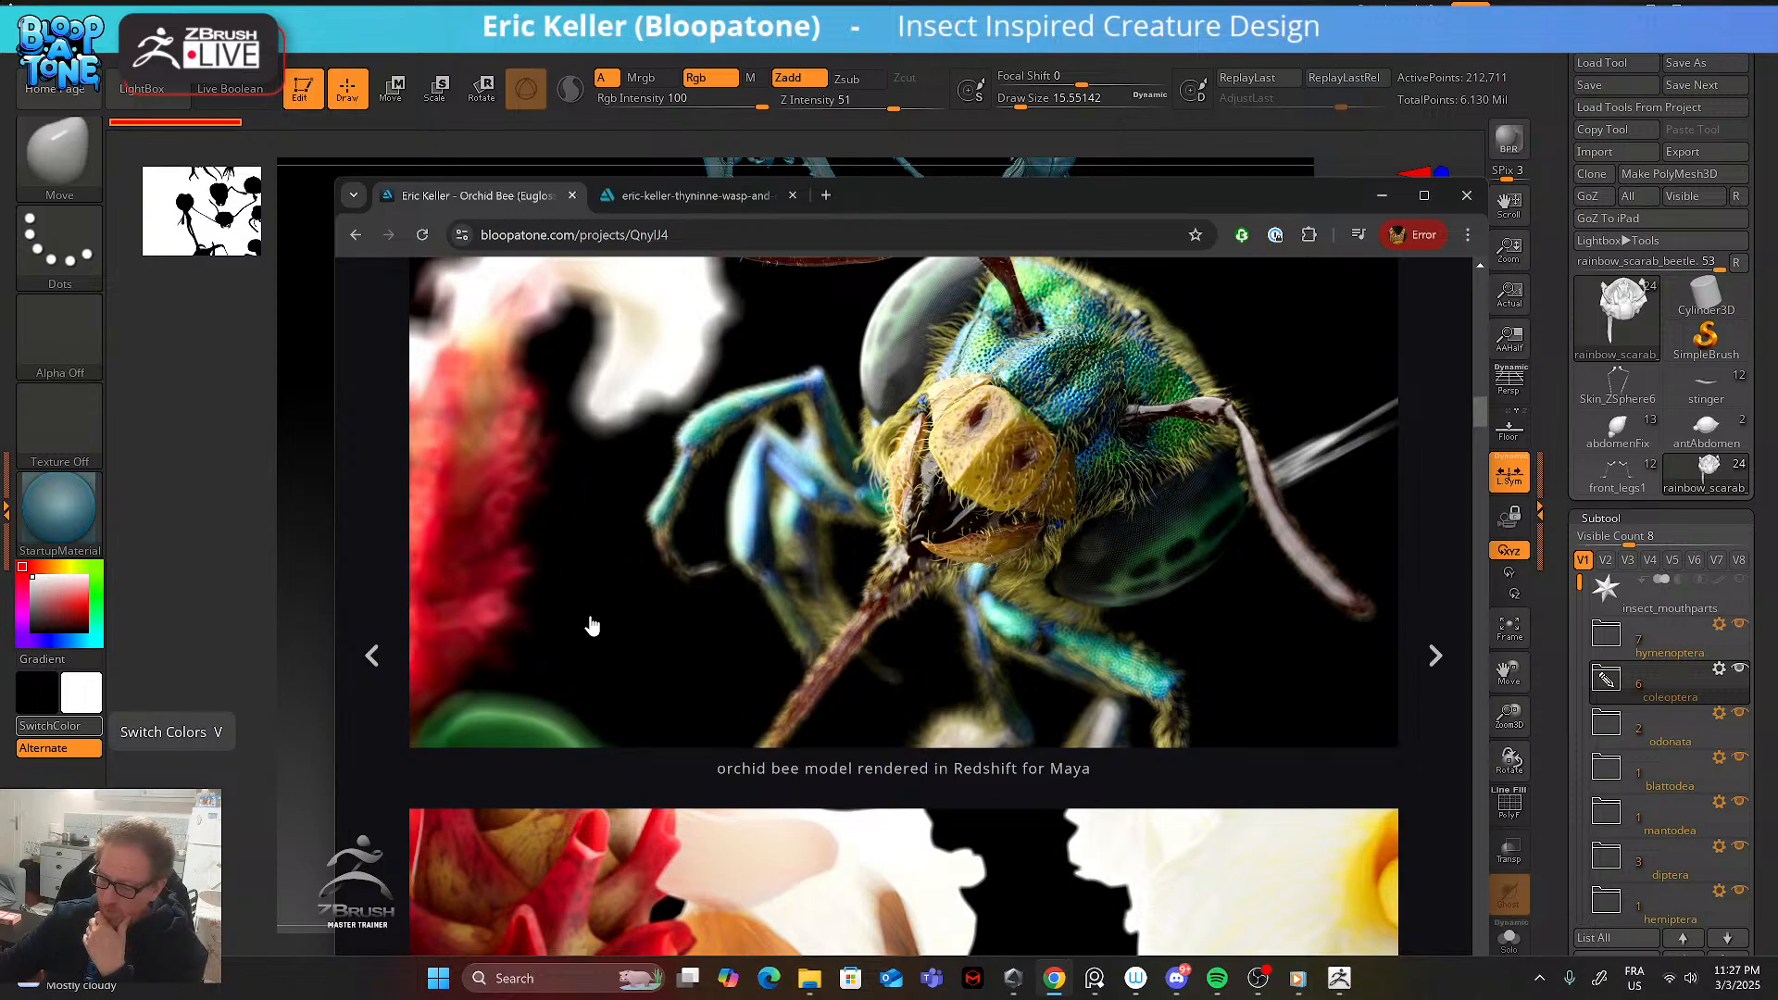
scroll(592, 626, down, 5)
scroll(778, 736, down, 2)
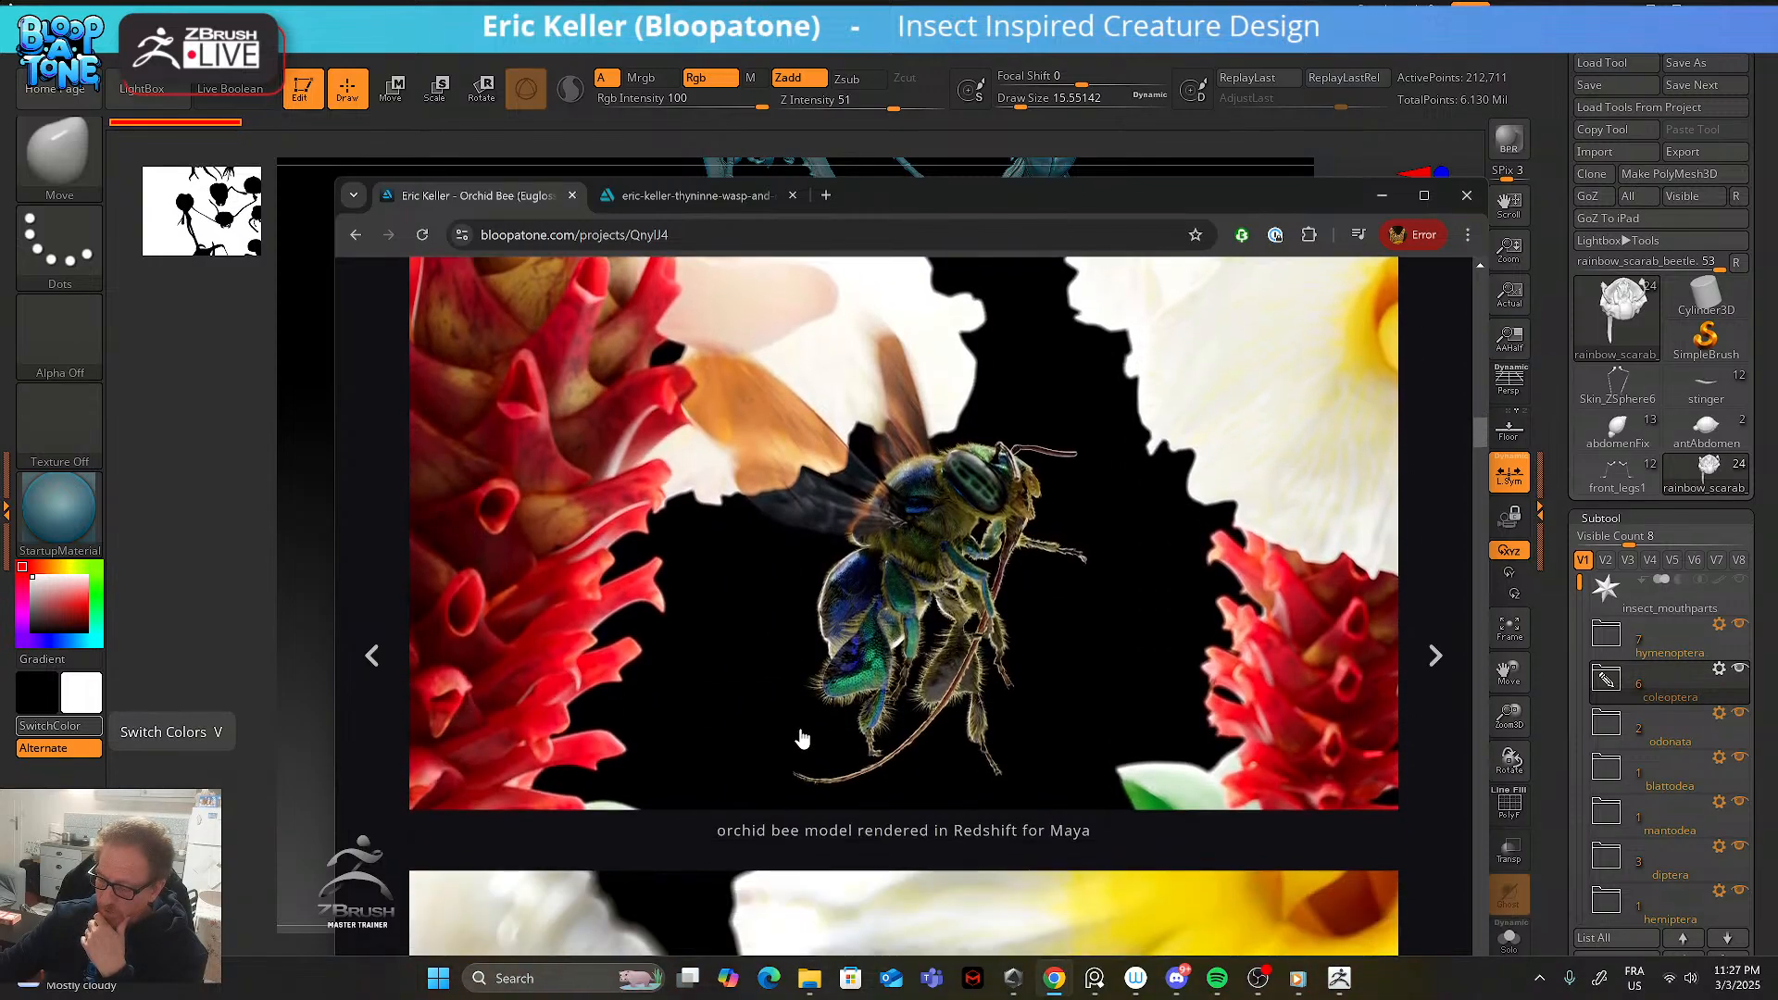
scroll(833, 667, up, 2)
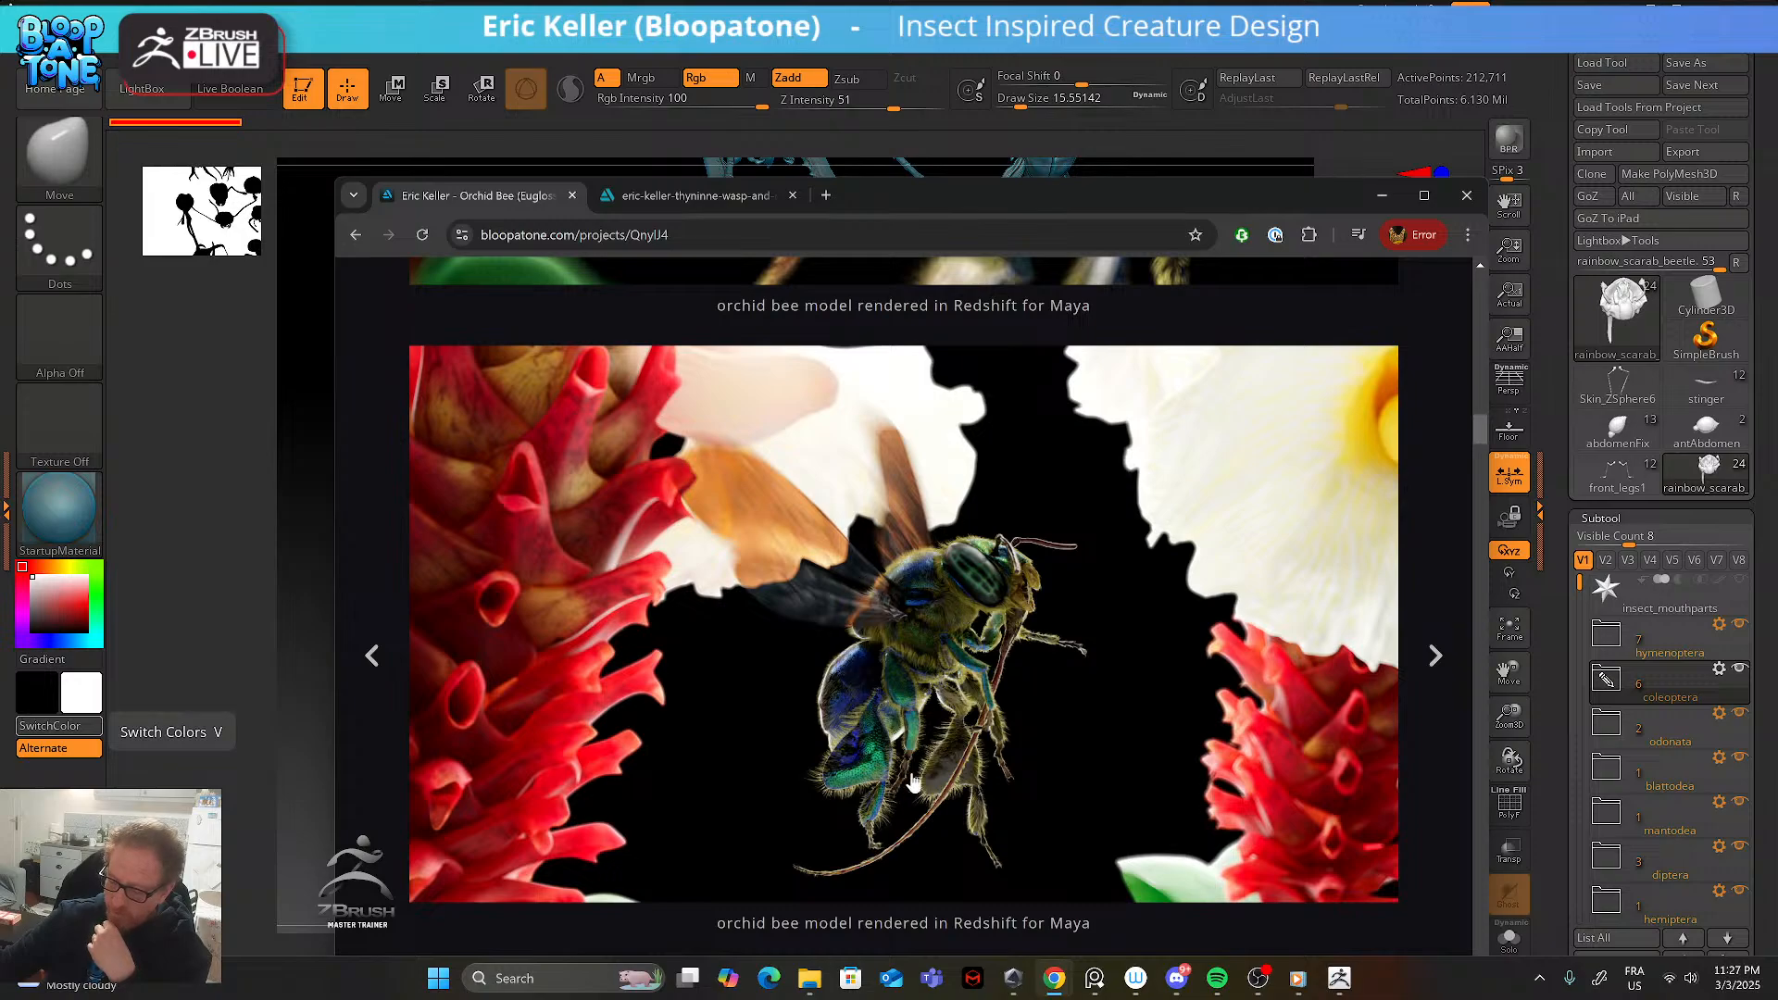
scroll(931, 751, down, 1)
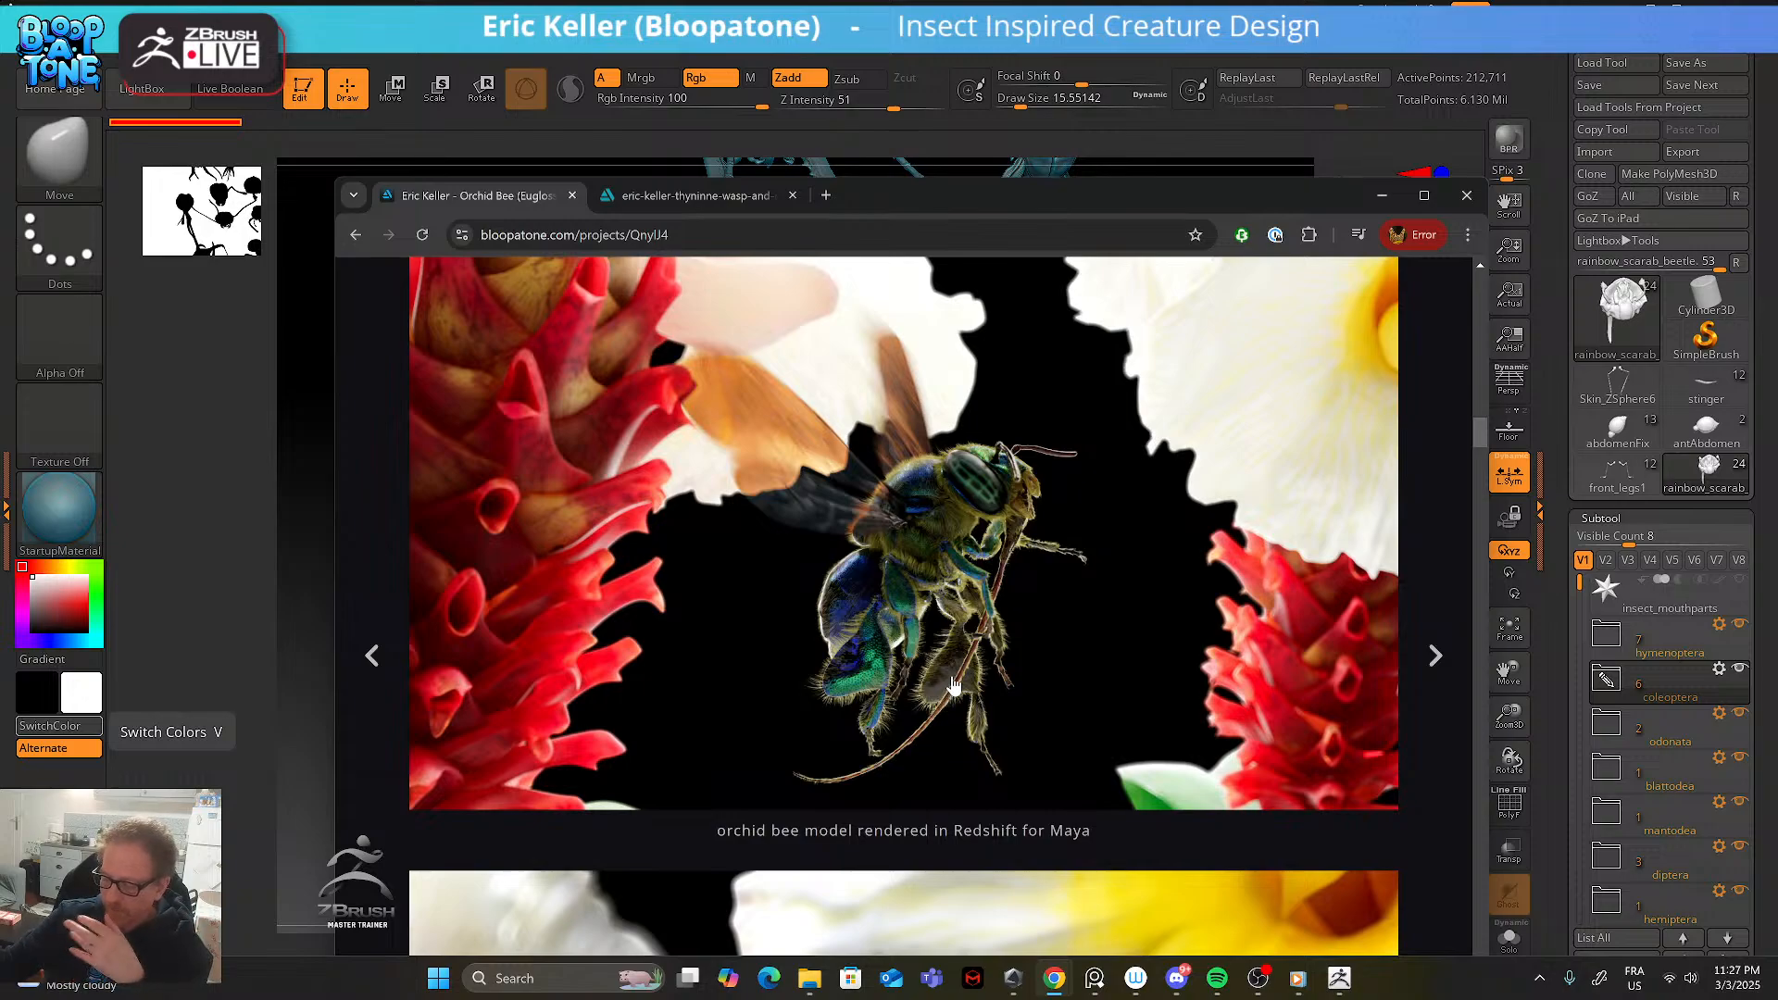
scroll(912, 701, down, 1)
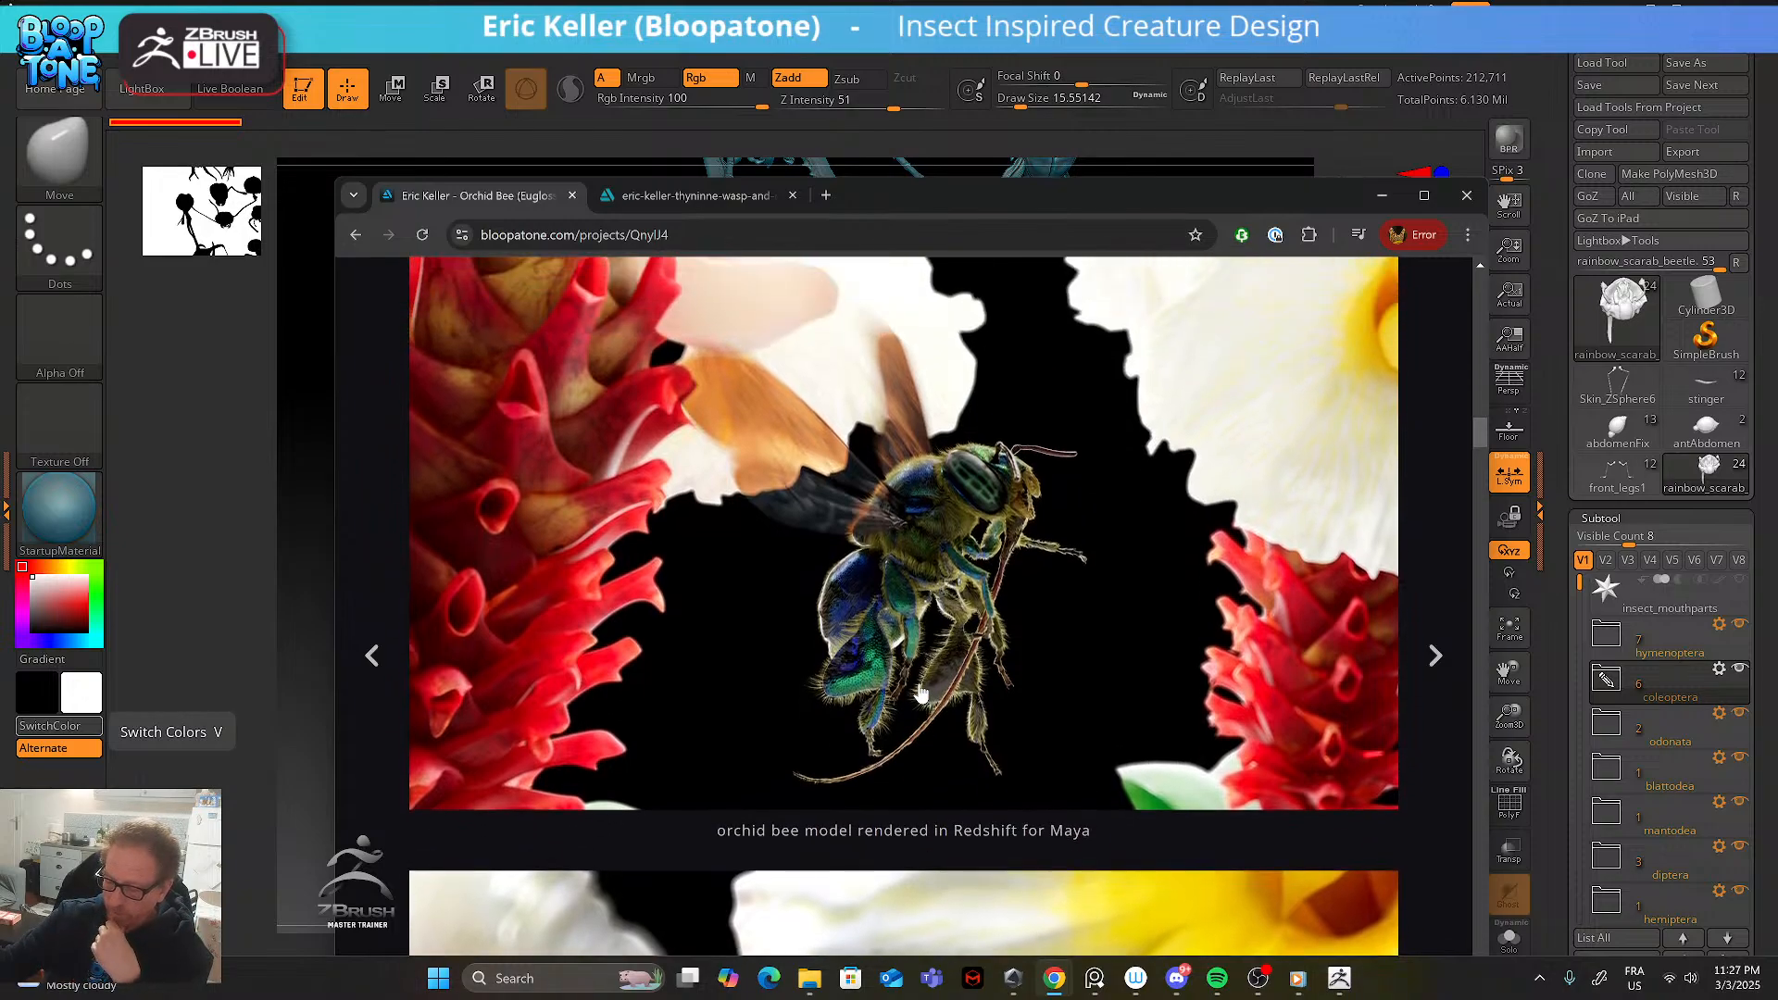
scroll(879, 503, down, 6)
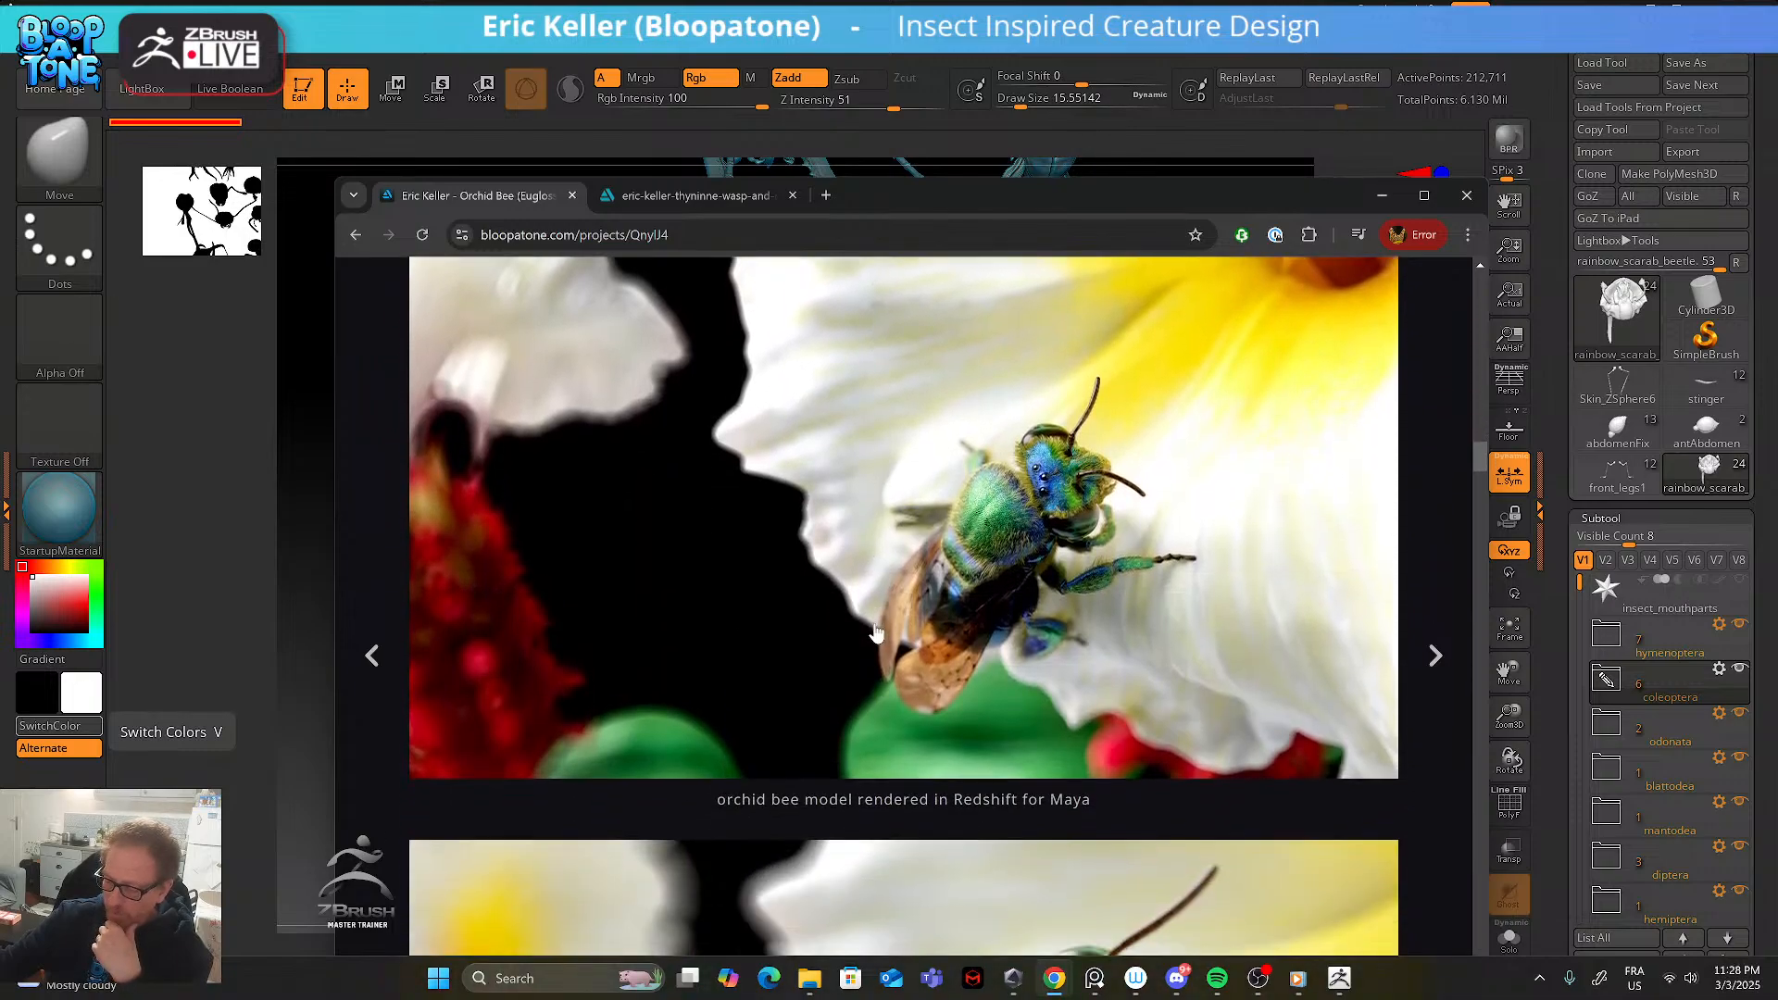
scroll(644, 562, up, 6)
- Return to the gallery, open the Vespa Mandarina (Japanese Giant Hornet) project and study the head, abdomen and wings in its renders
click(356, 235)
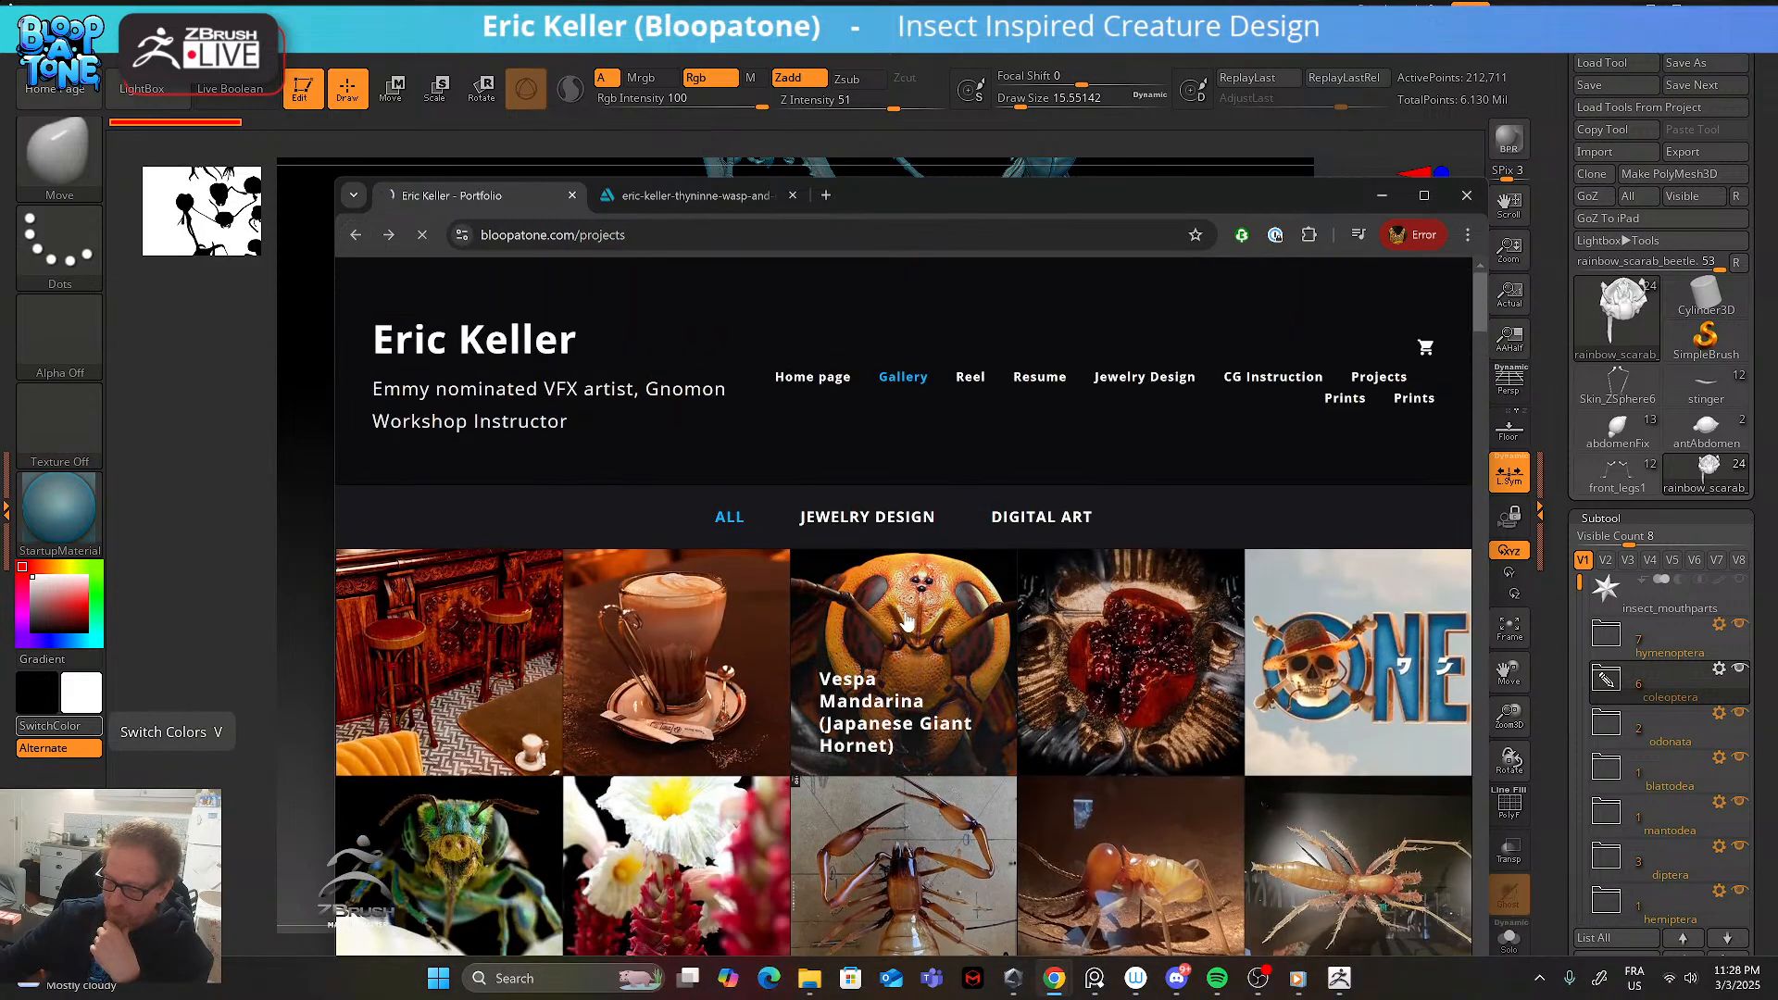
click(907, 623)
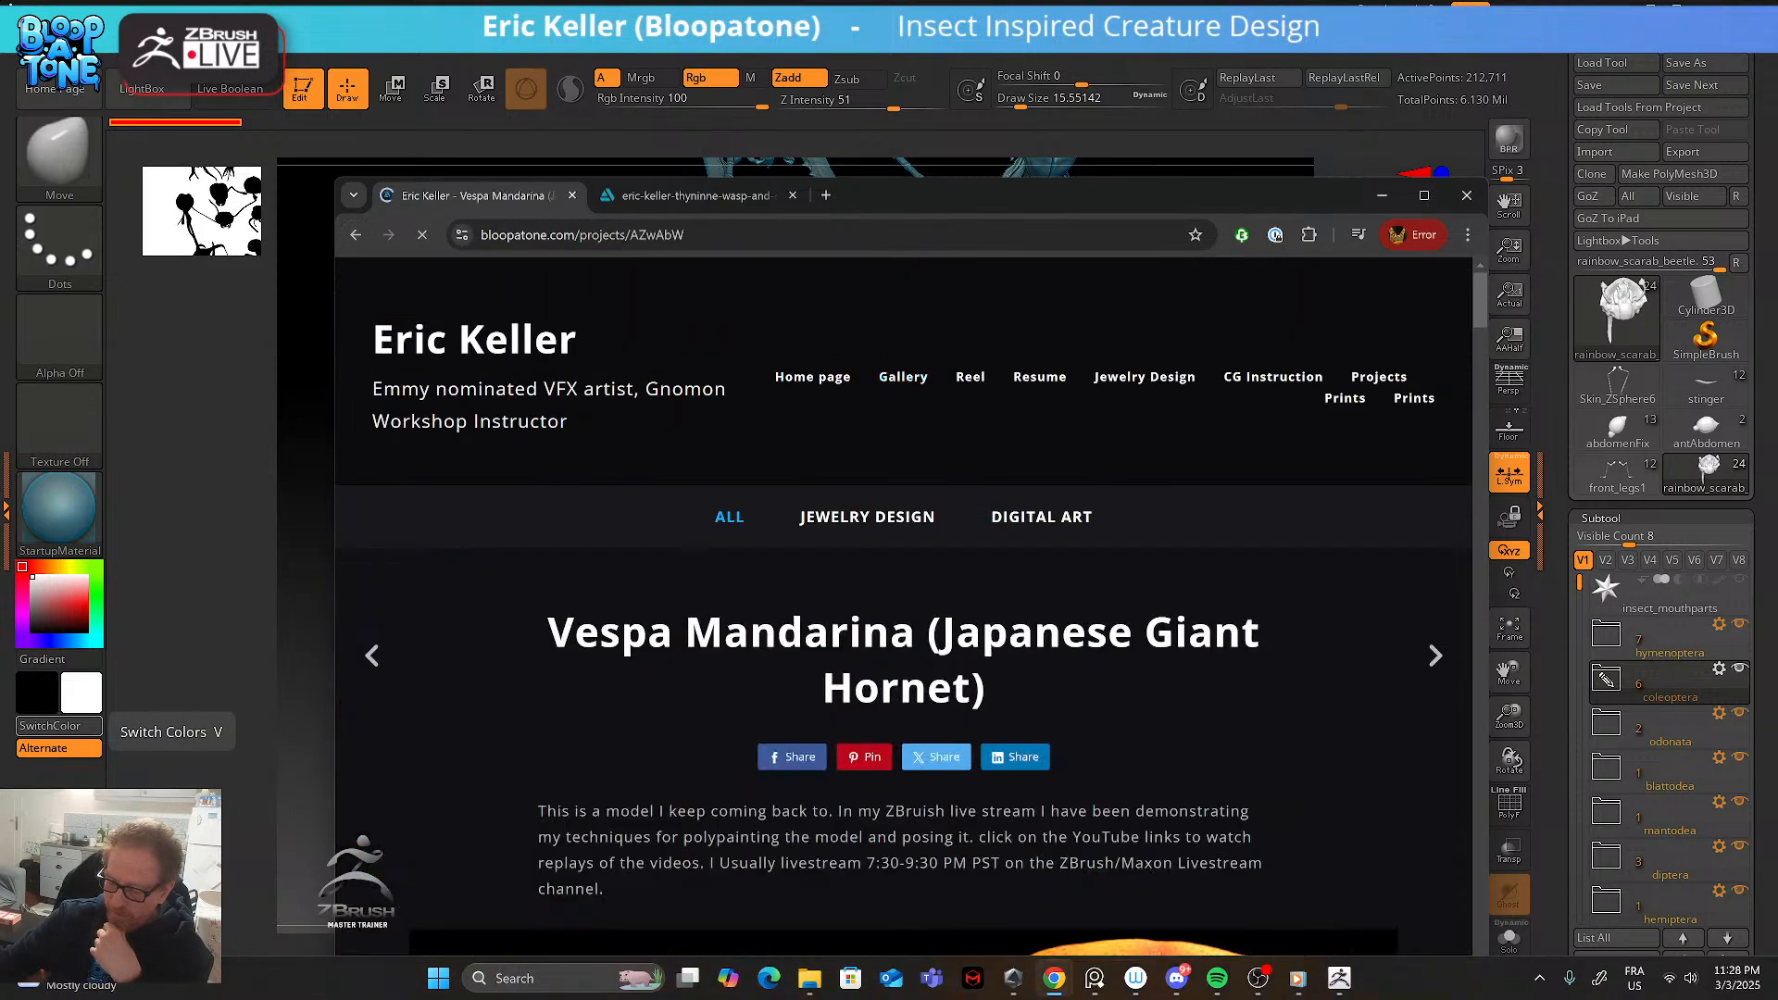
scroll(854, 668, down, 7)
scroll(854, 668, down, 6)
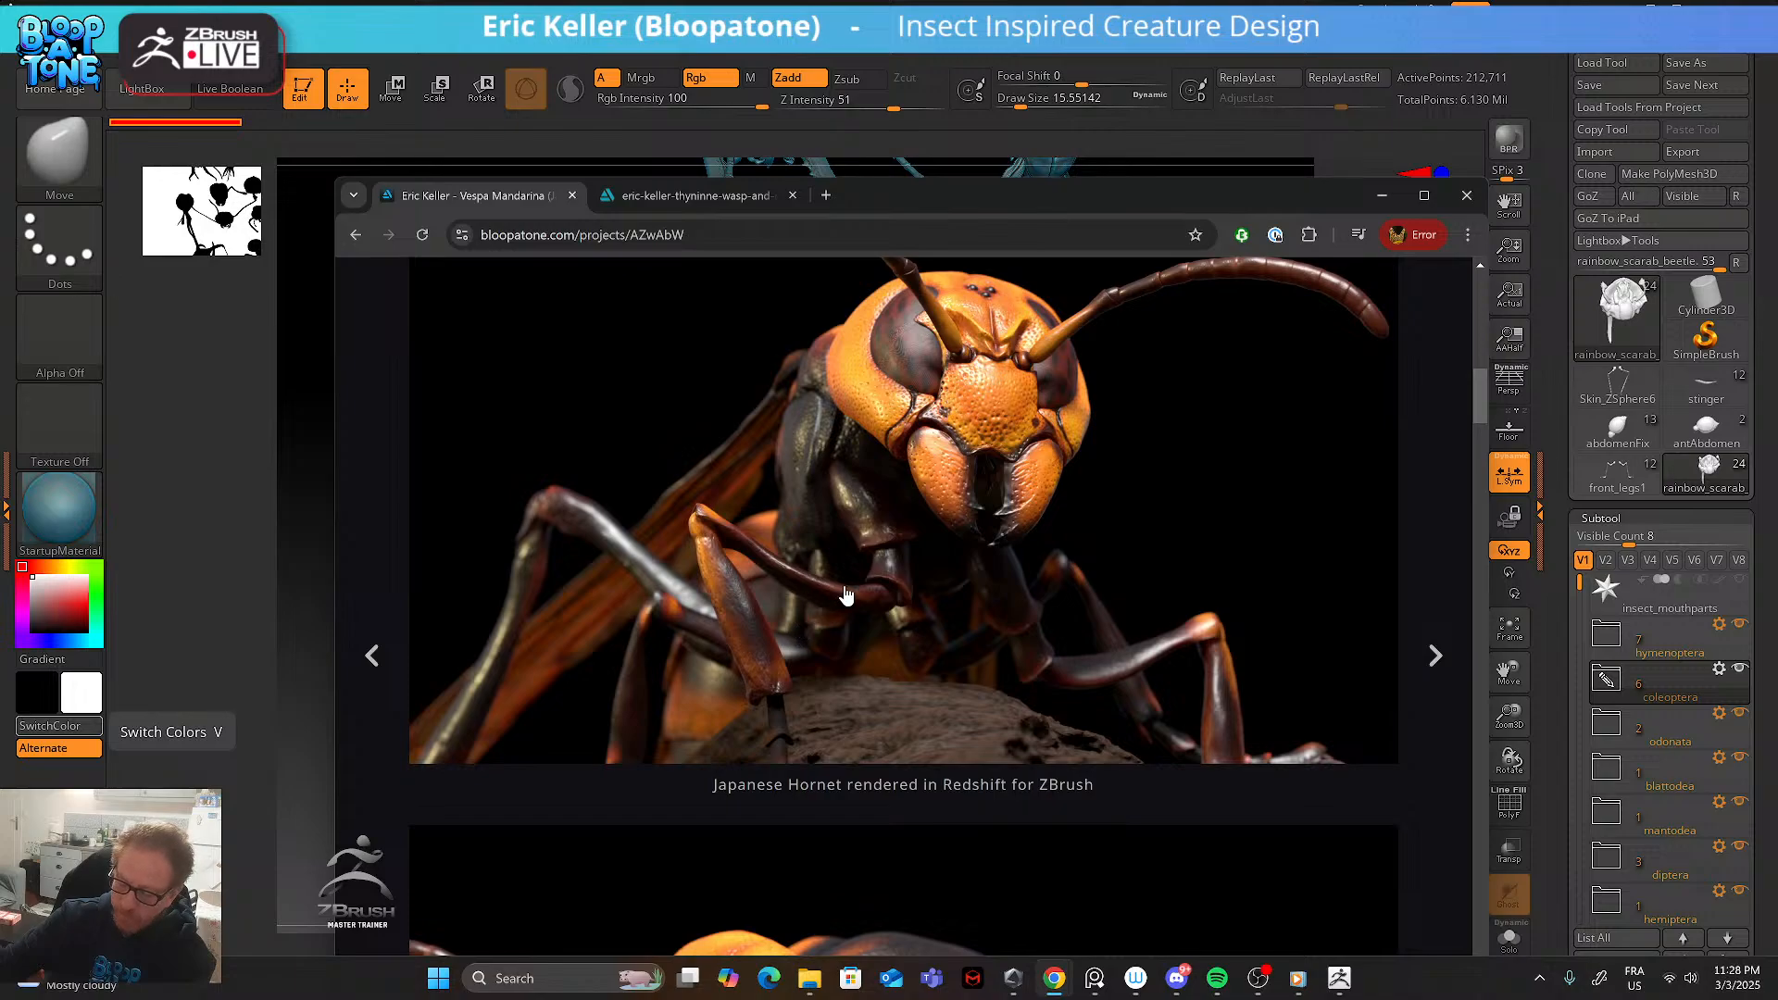
scroll(850, 594, down, 6)
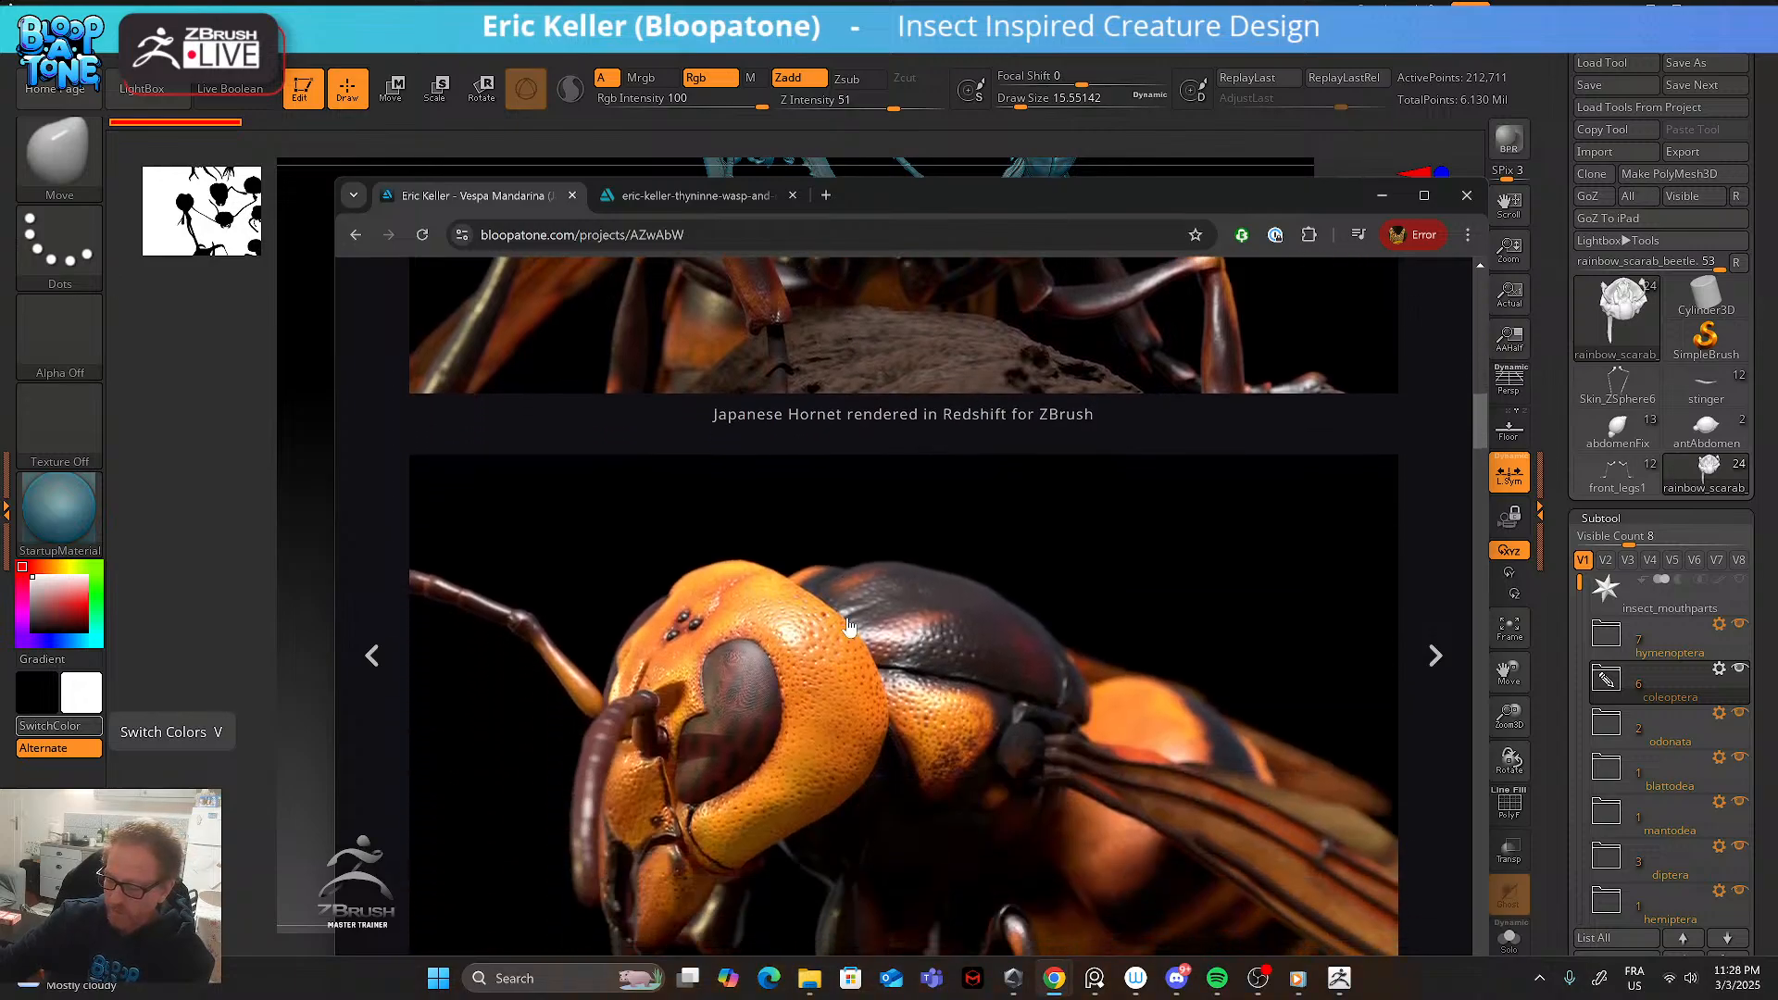
scroll(845, 626, up, 1)
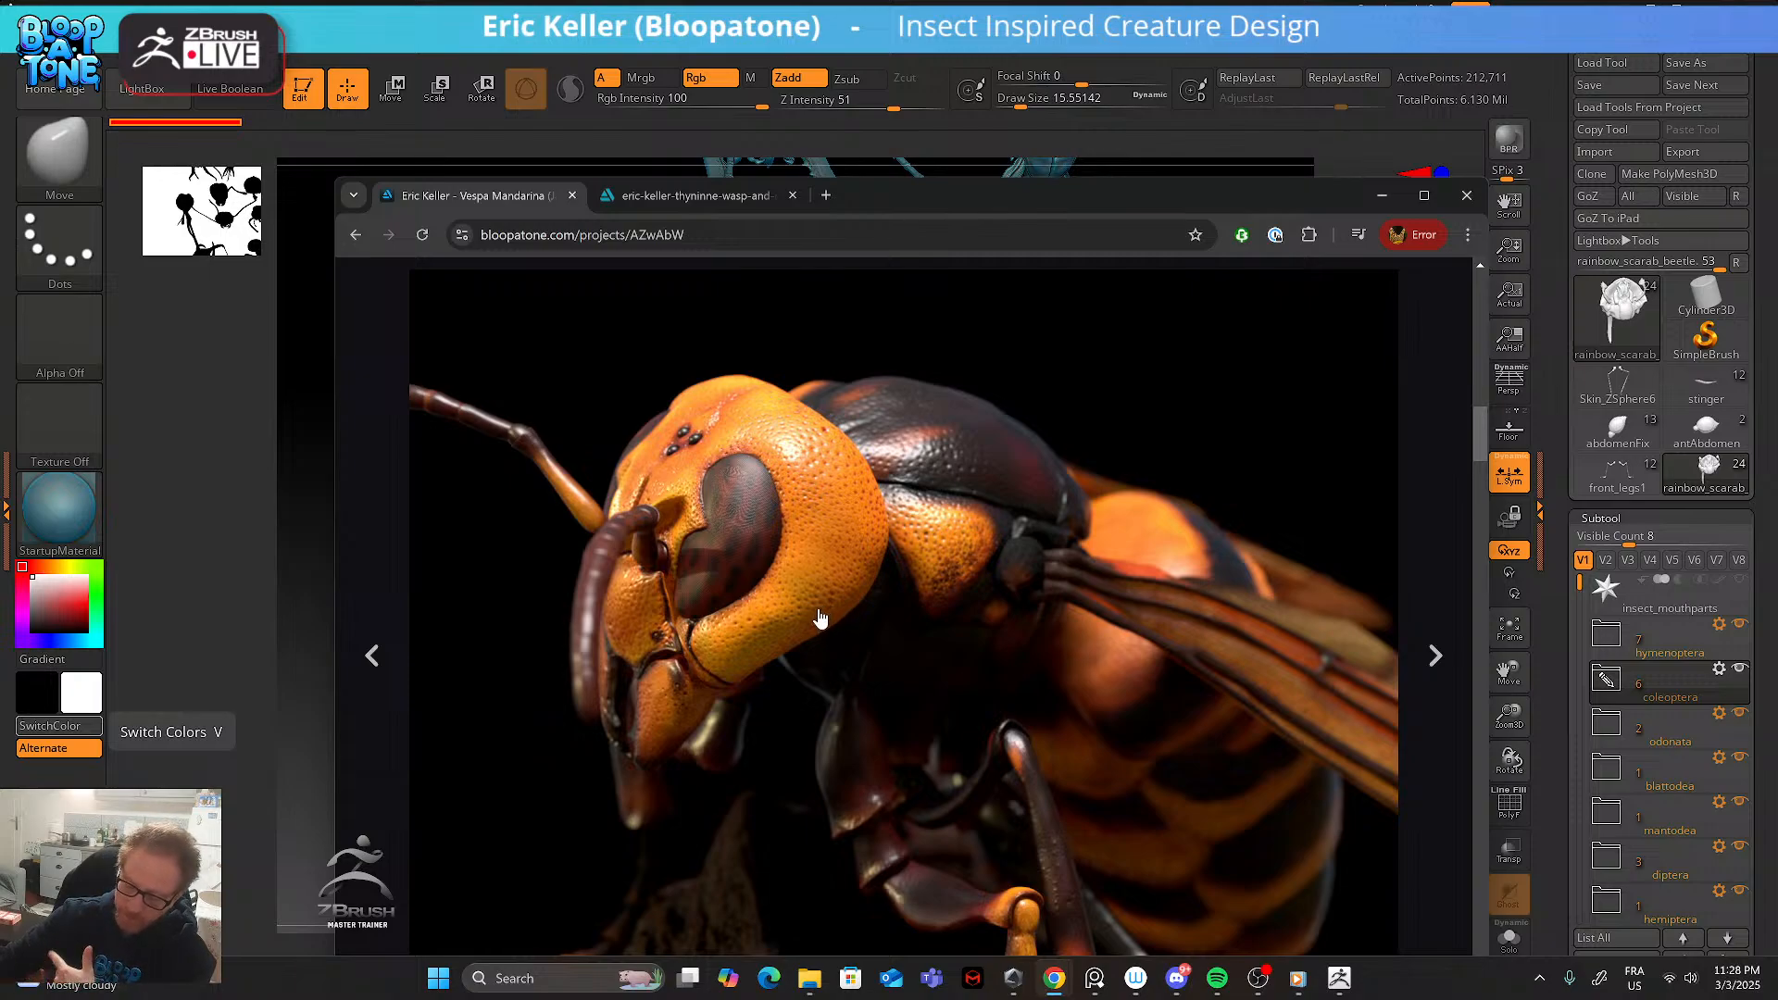
scroll(822, 620, down, 6)
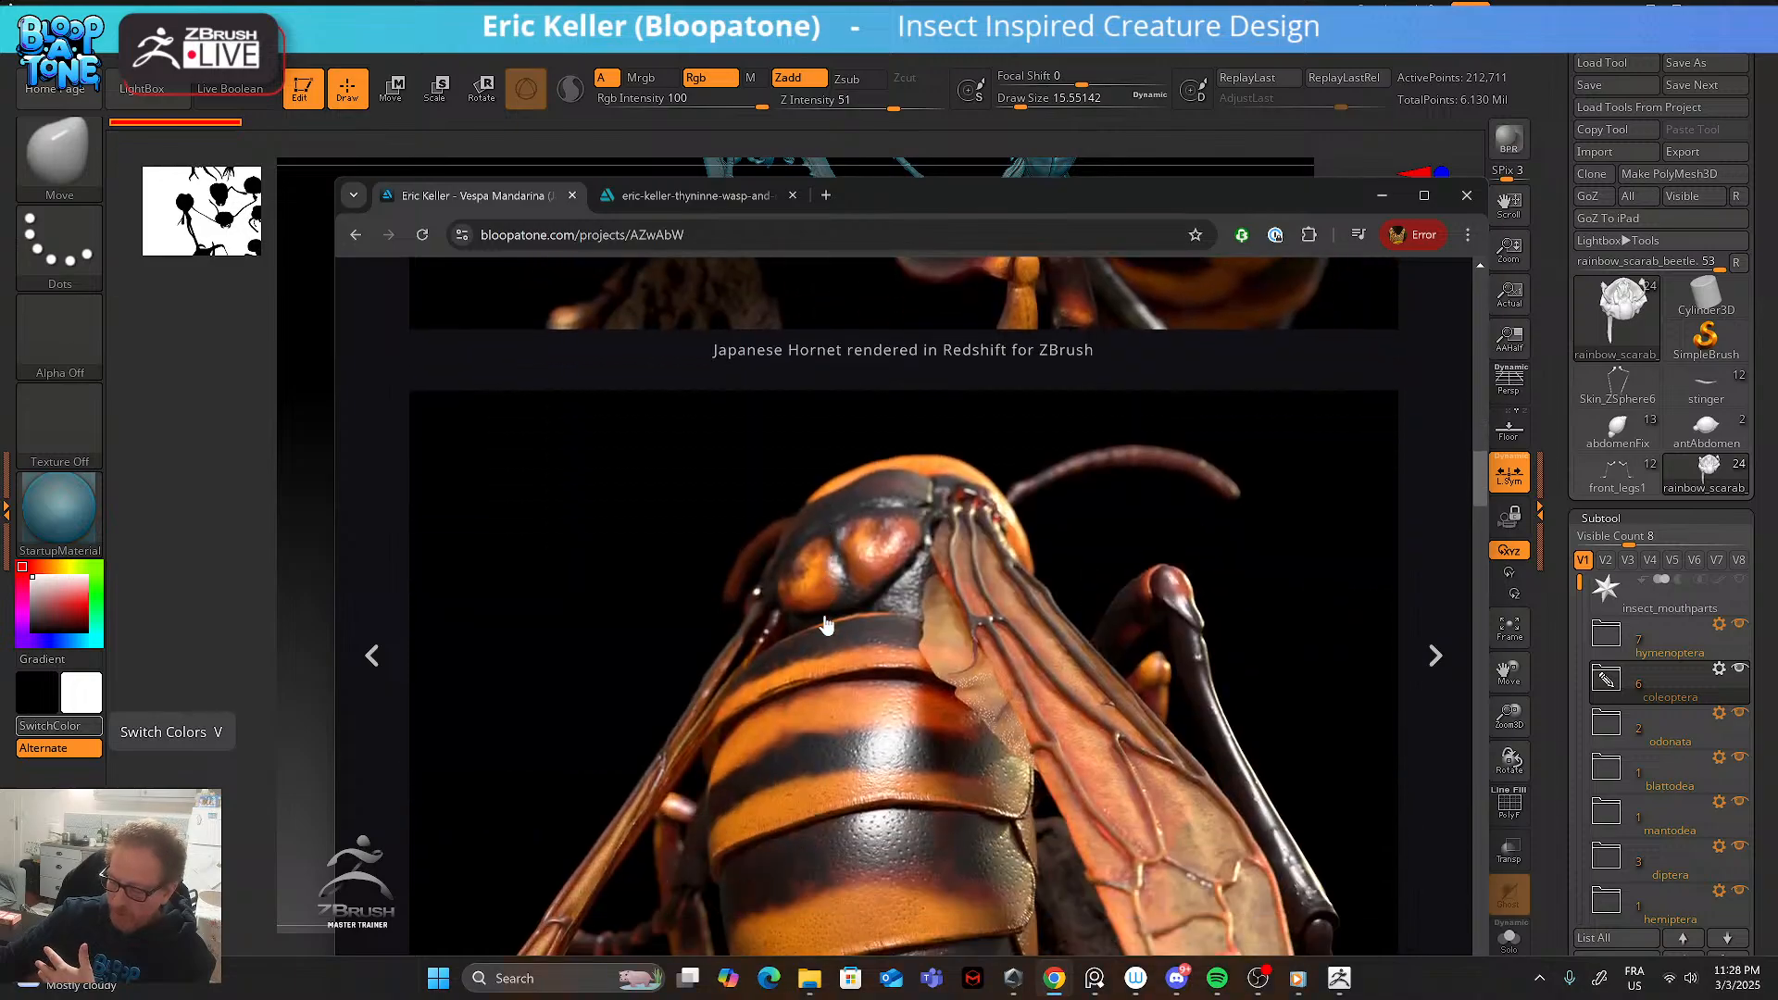
scroll(824, 624, down, 8)
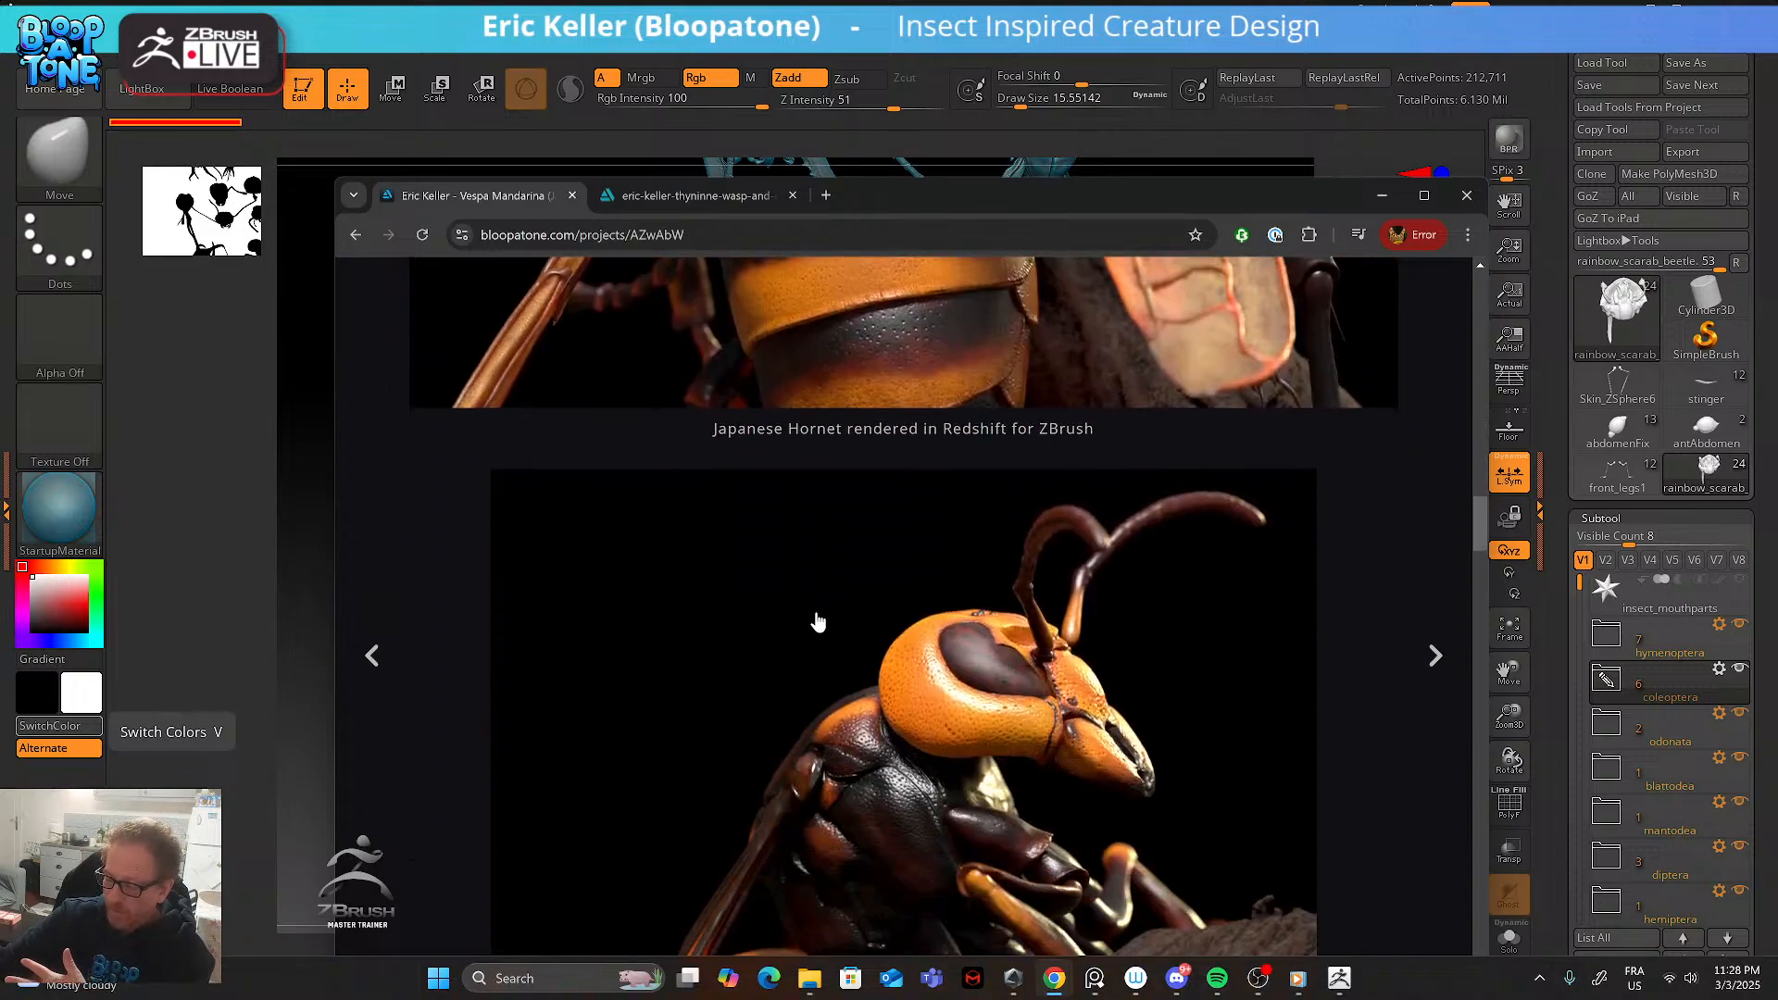
scroll(817, 620, down, 4)
scroll(806, 639, down, 15)
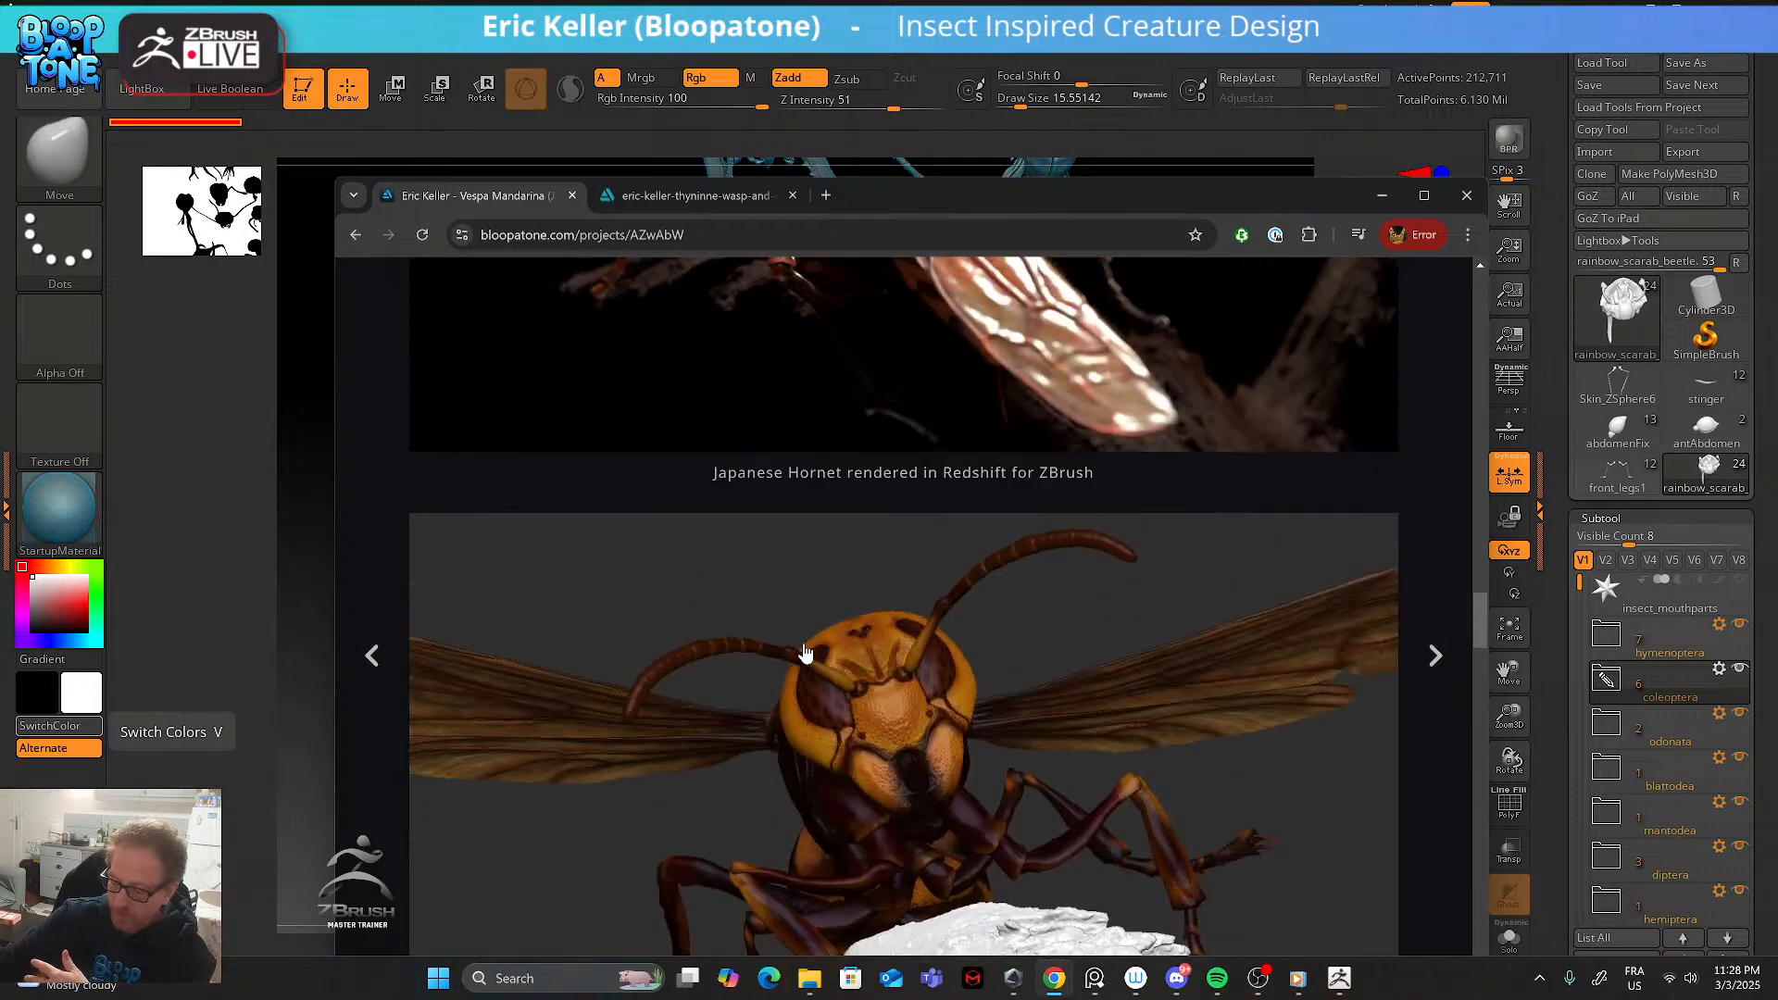
- Look over the remaining giant hornet renders, return to the portfolio gallery and open the Orchid Mantis (Hymenopus coronatus) project
scroll(805, 653, up, 9)
scroll(806, 654, up, 20)
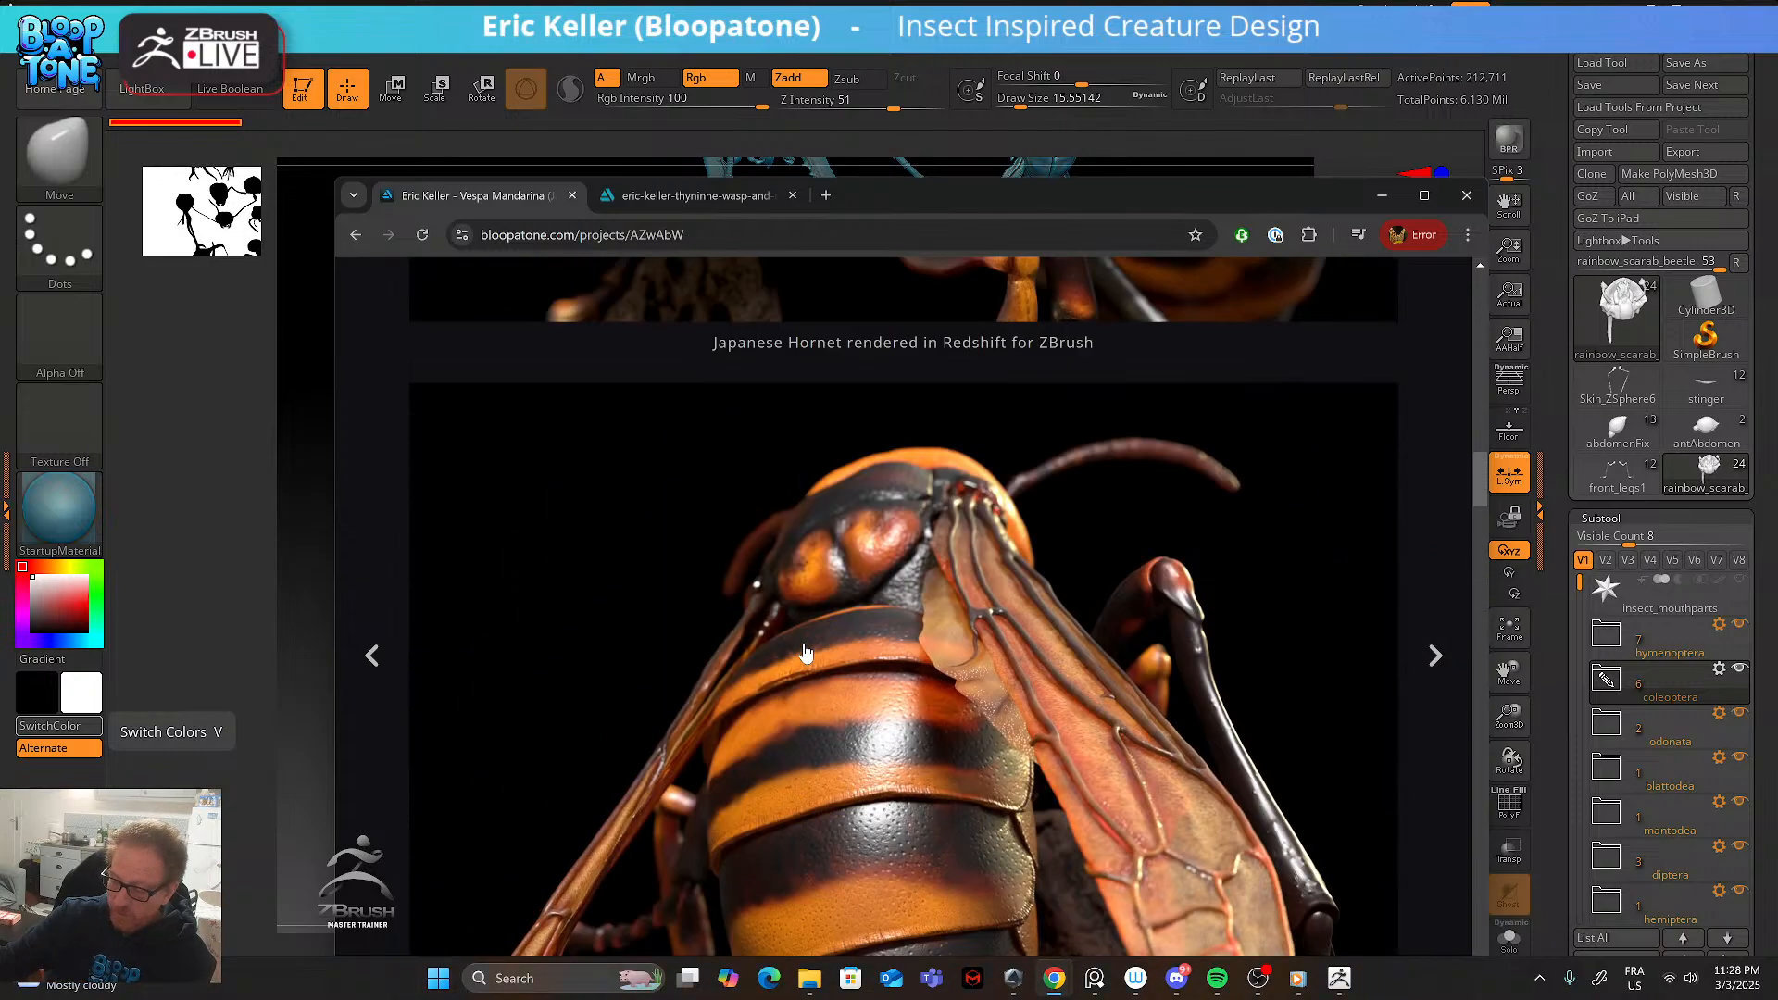
scroll(805, 654, up, 15)
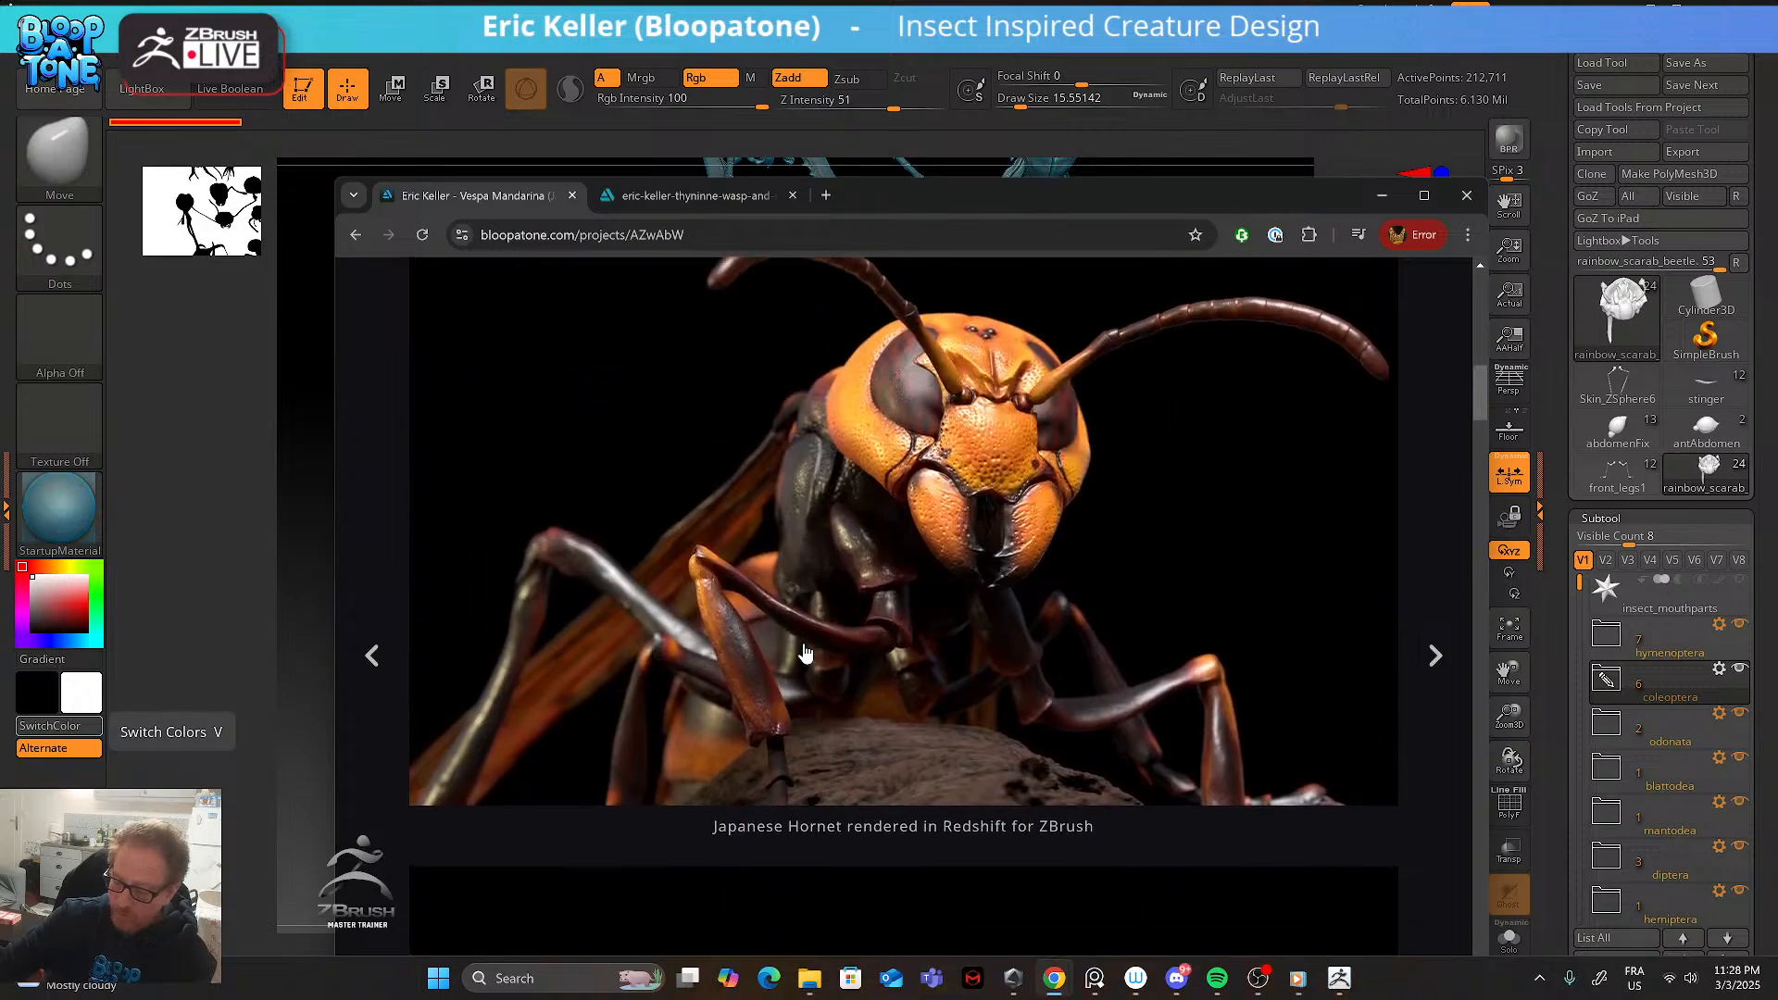
scroll(805, 653, up, 5)
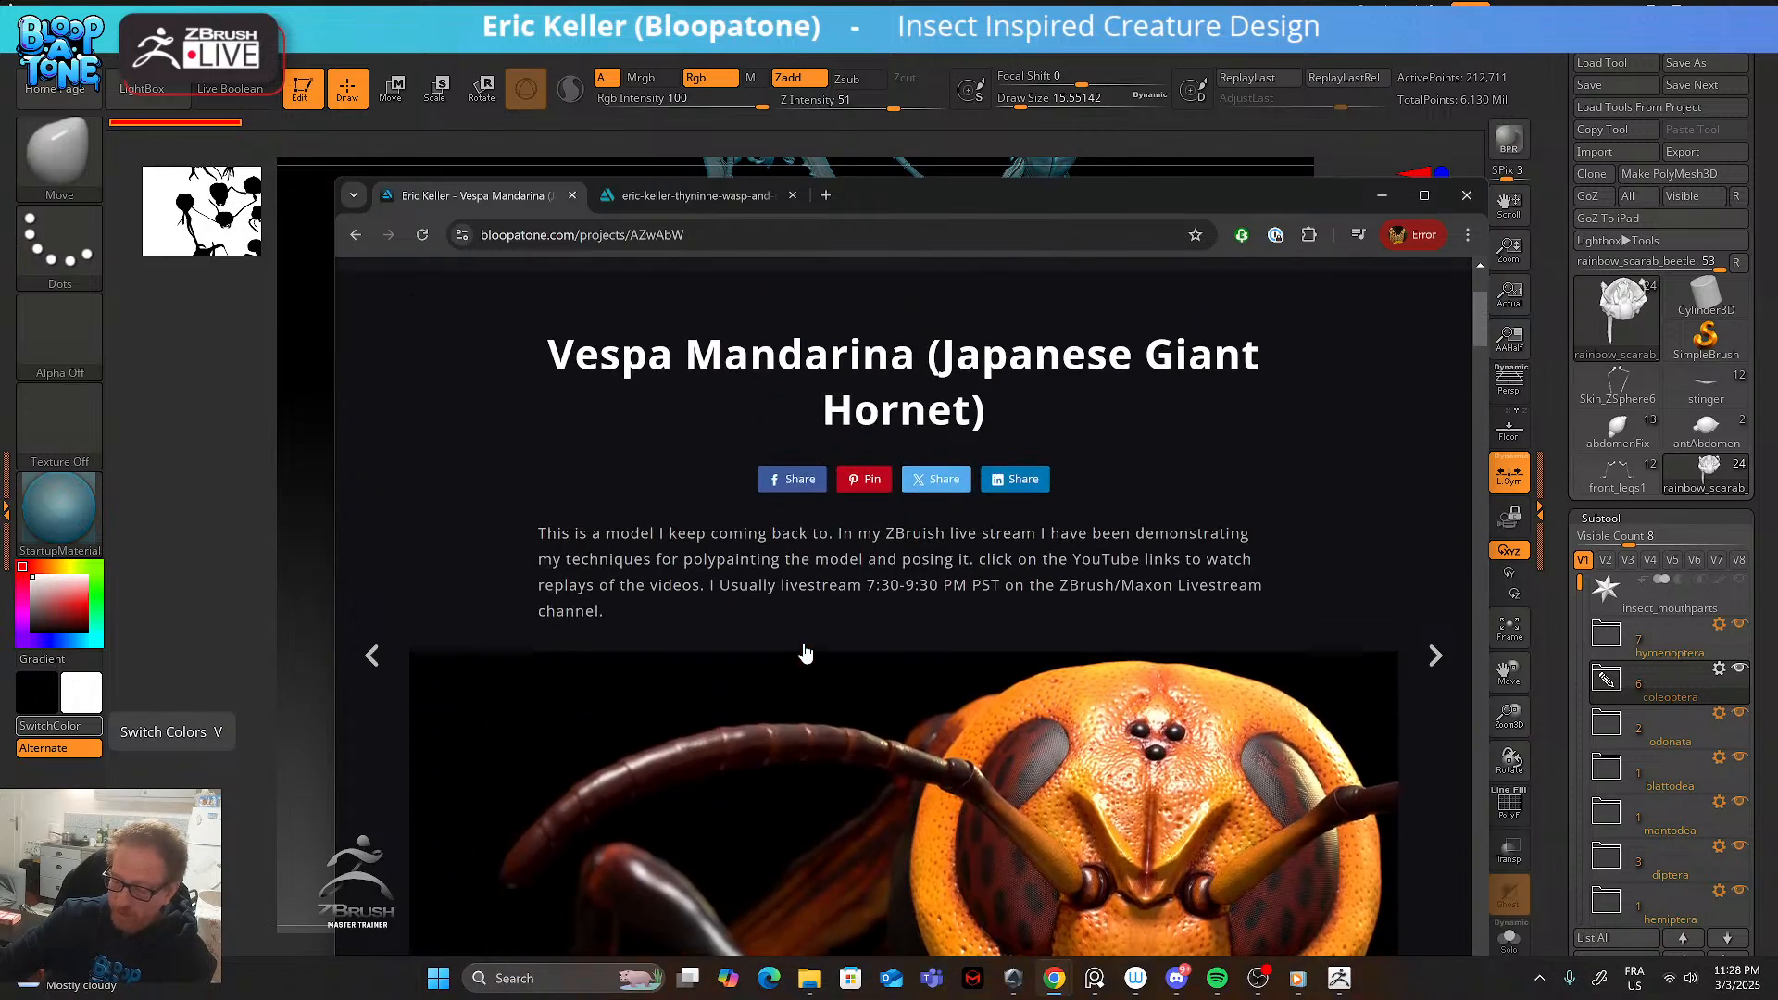
click(352, 235)
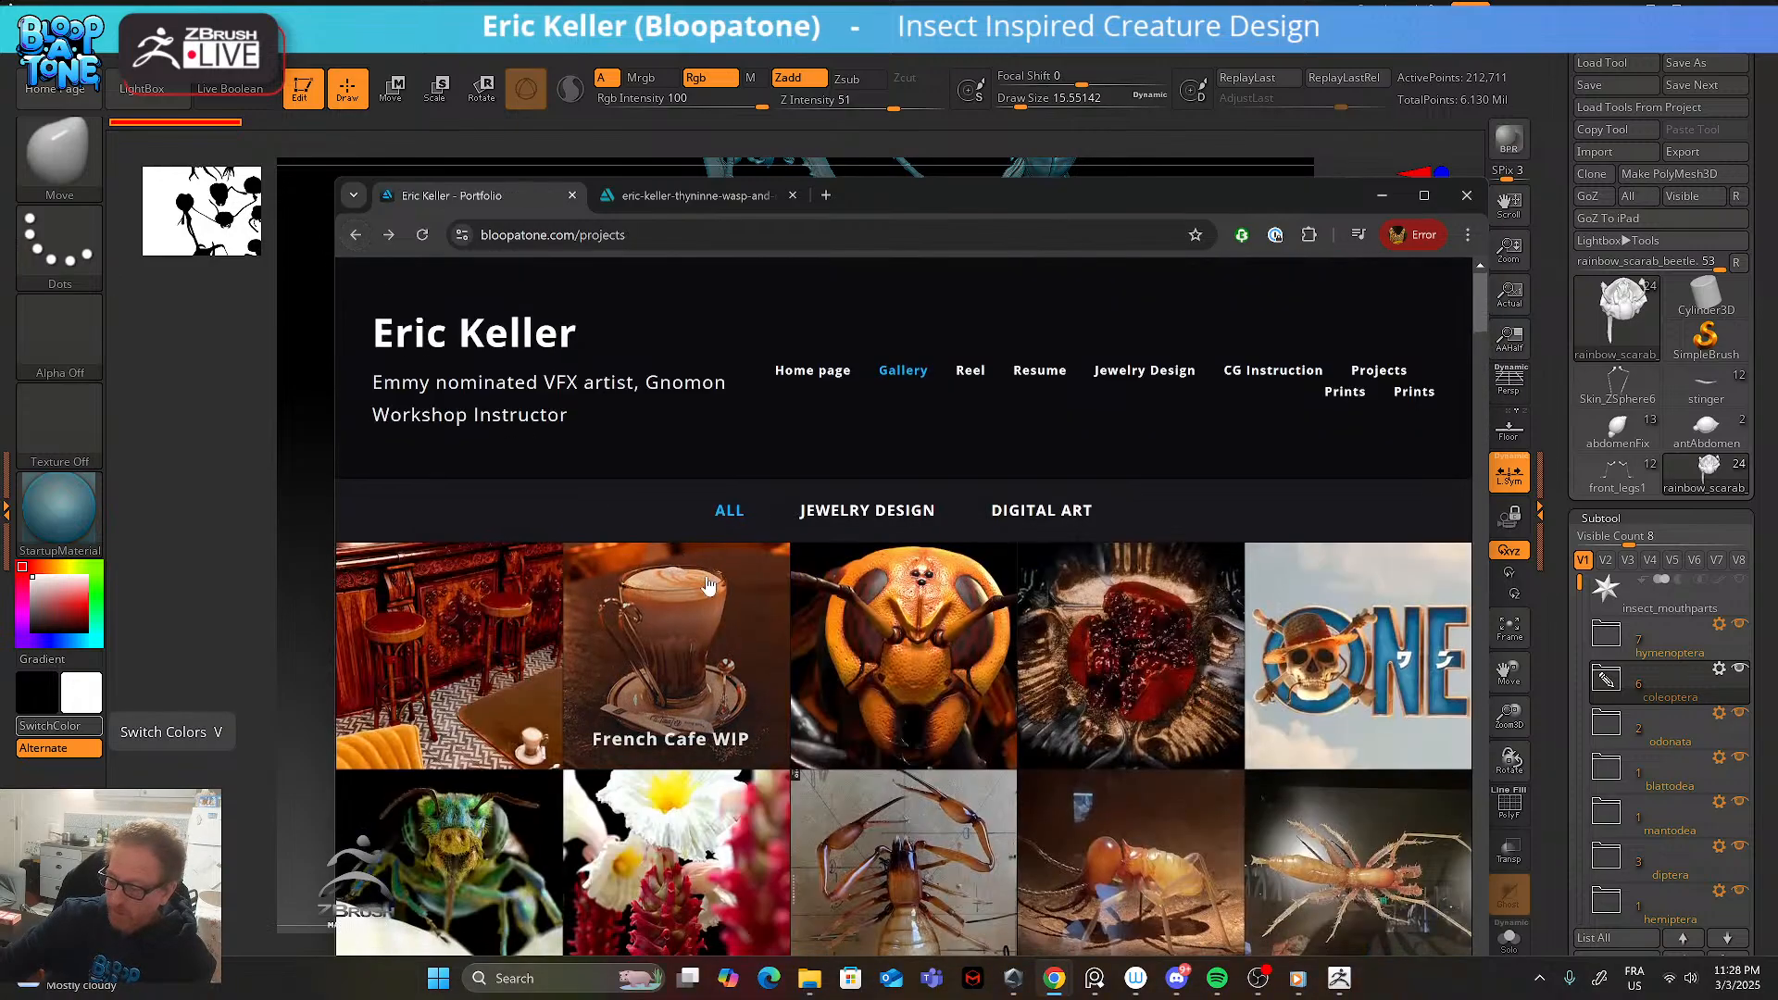
scroll(838, 651, down, 3)
scroll(838, 651, down, 7)
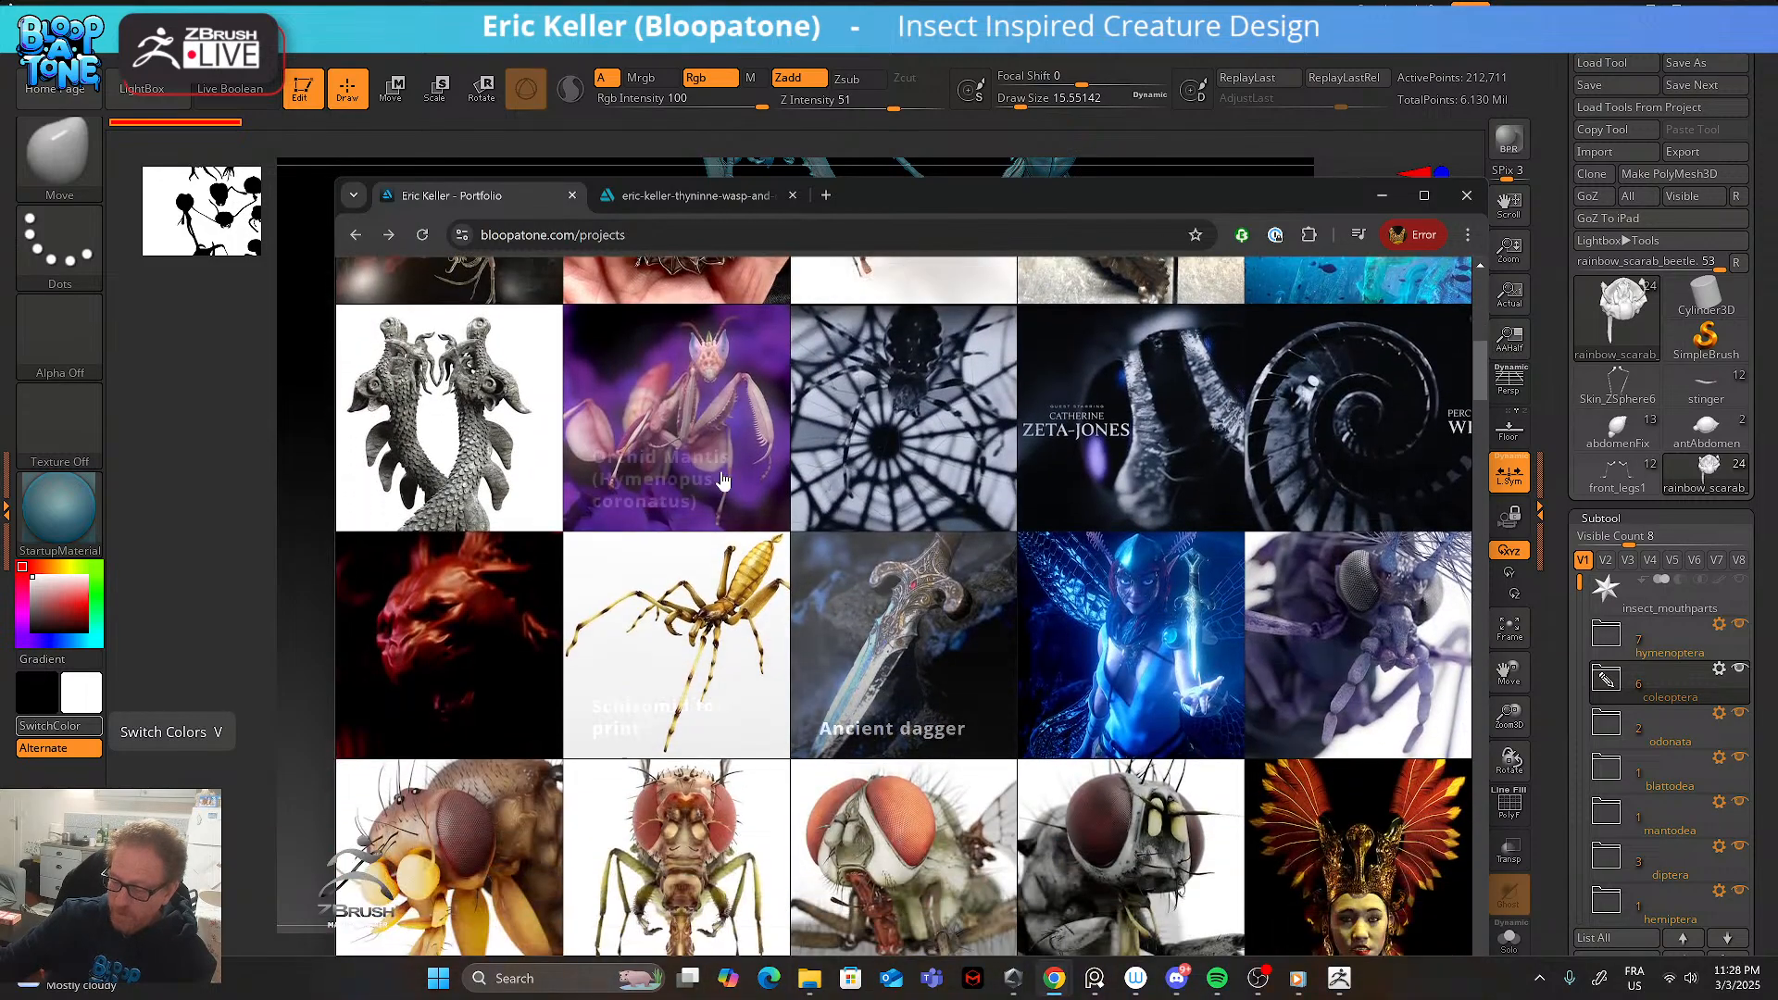
click(723, 481)
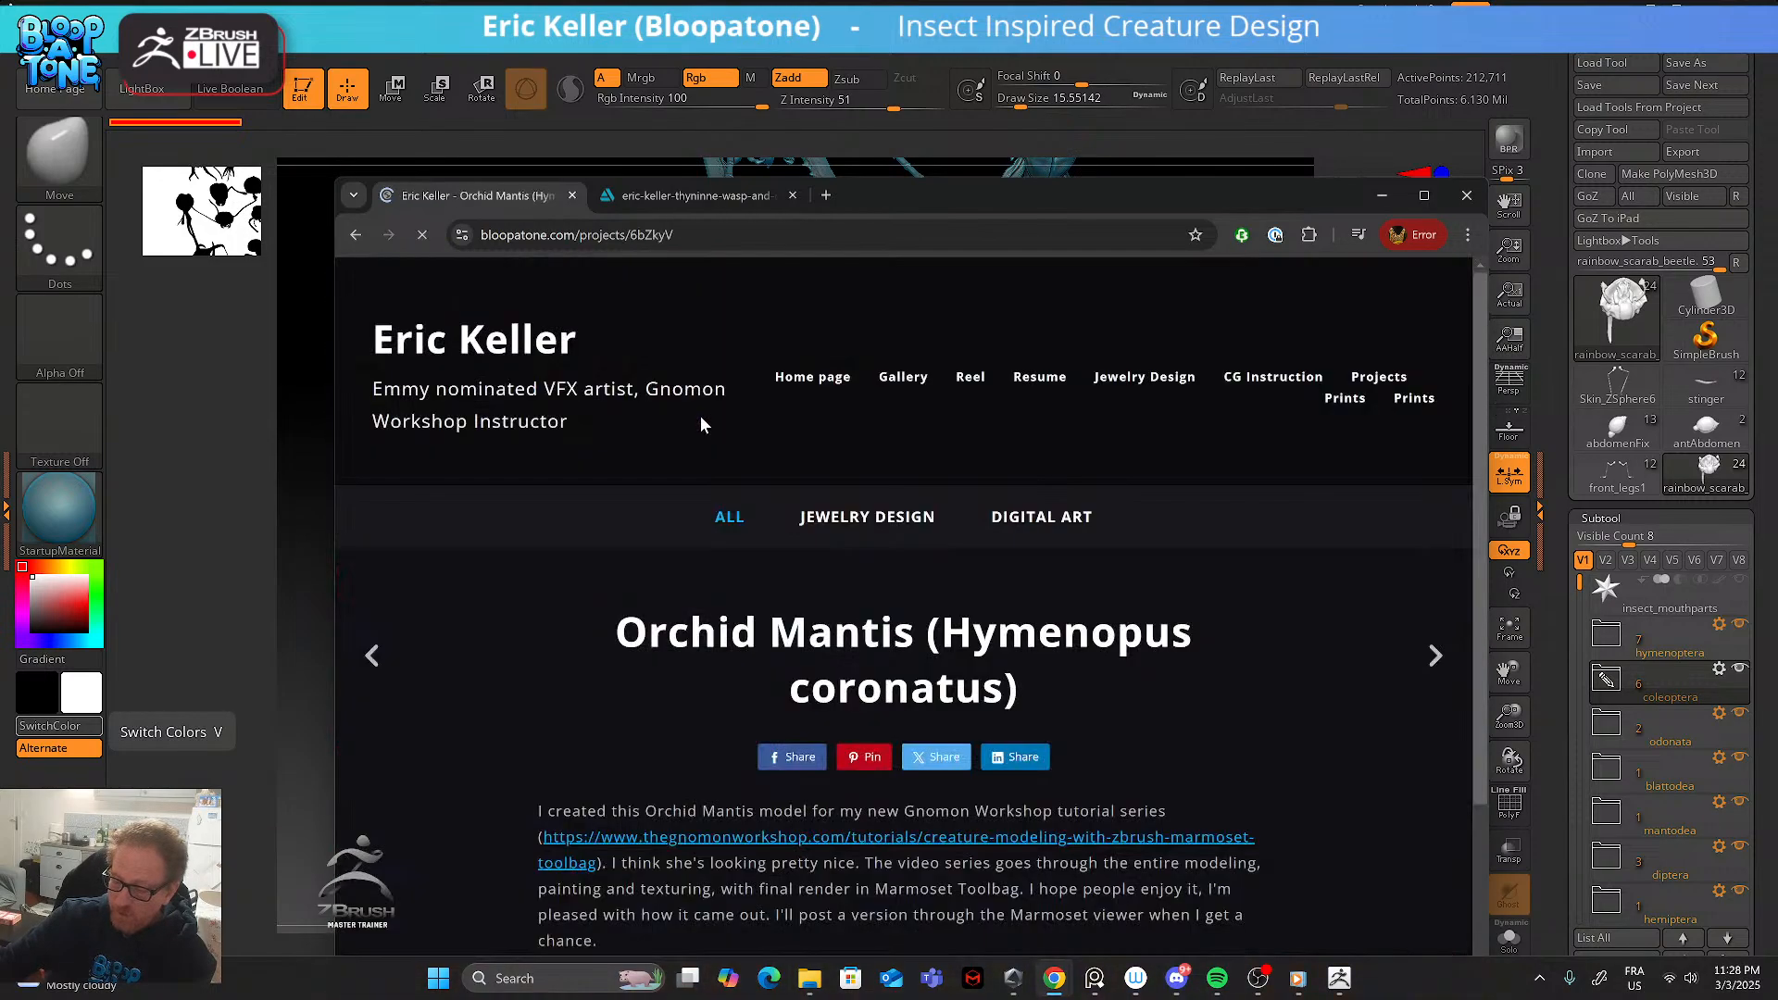
- Study the orchid mantis renders on purple flowers, focusing on the head, spined forelegs, petal-shaped leg lobes and curled abdomen
scroll(769, 530, down, 6)
scroll(778, 550, down, 7)
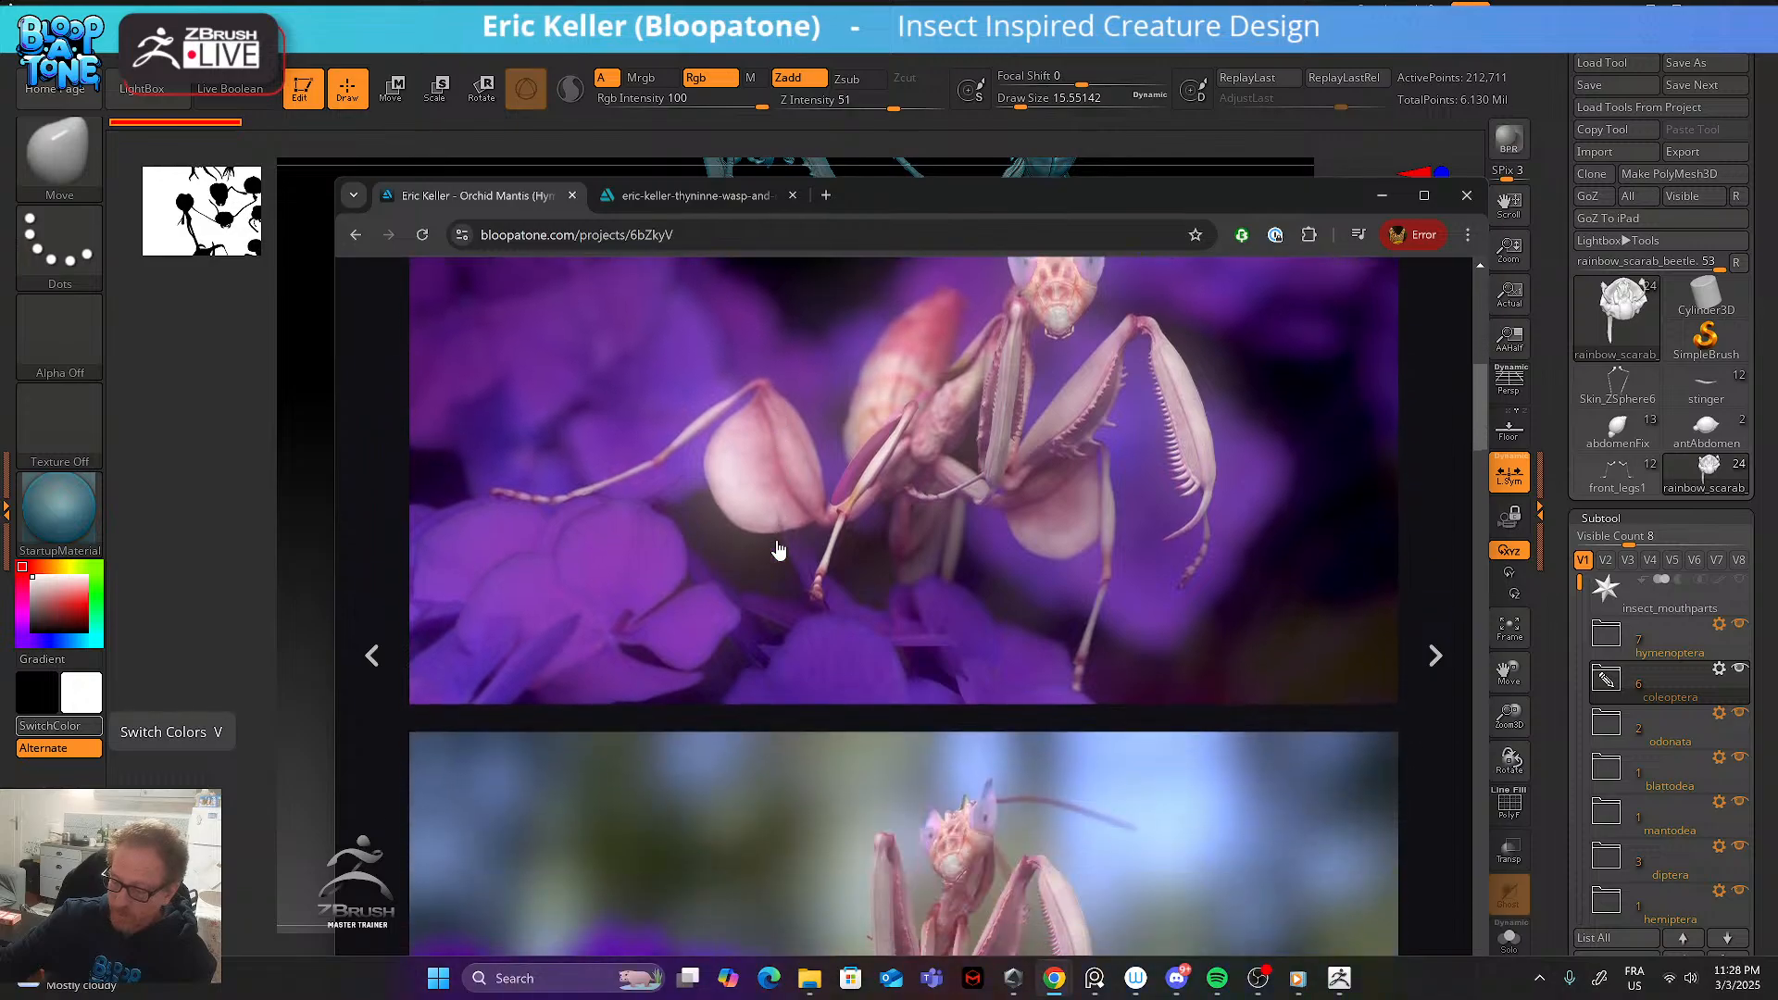
scroll(778, 558, down, 1)
scroll(778, 559, up, 1)
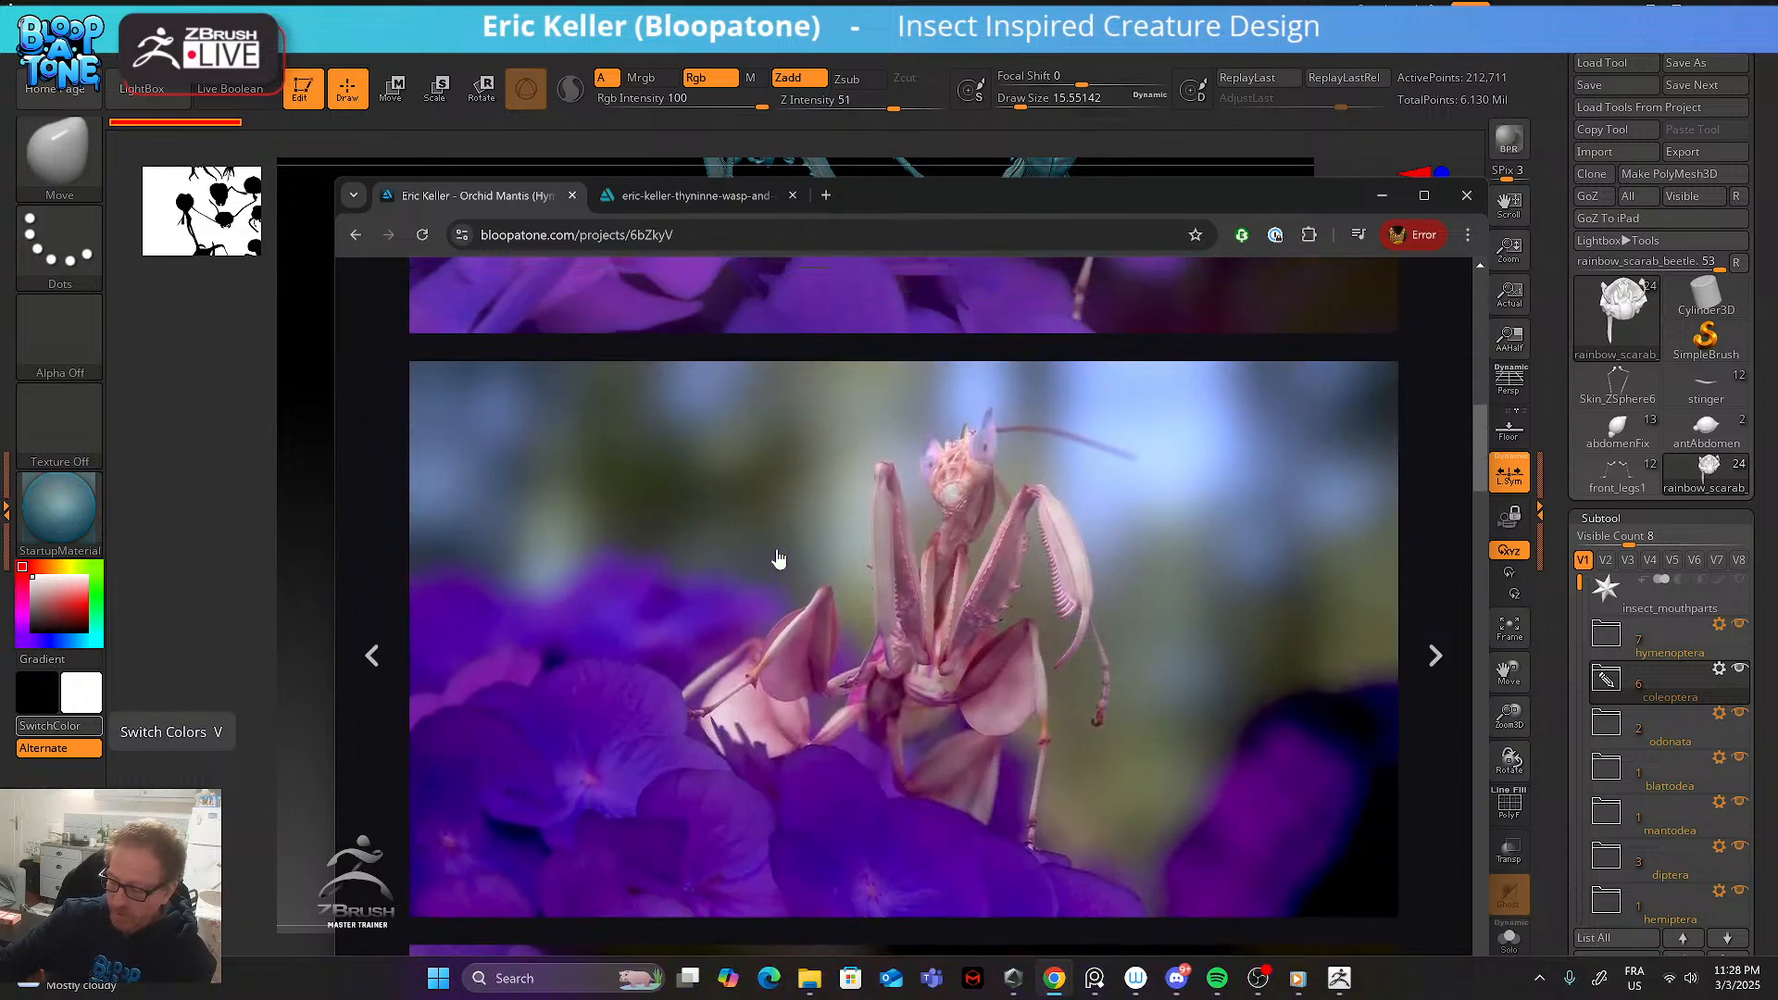
scroll(778, 561, down, 3)
scroll(778, 563, down, 5)
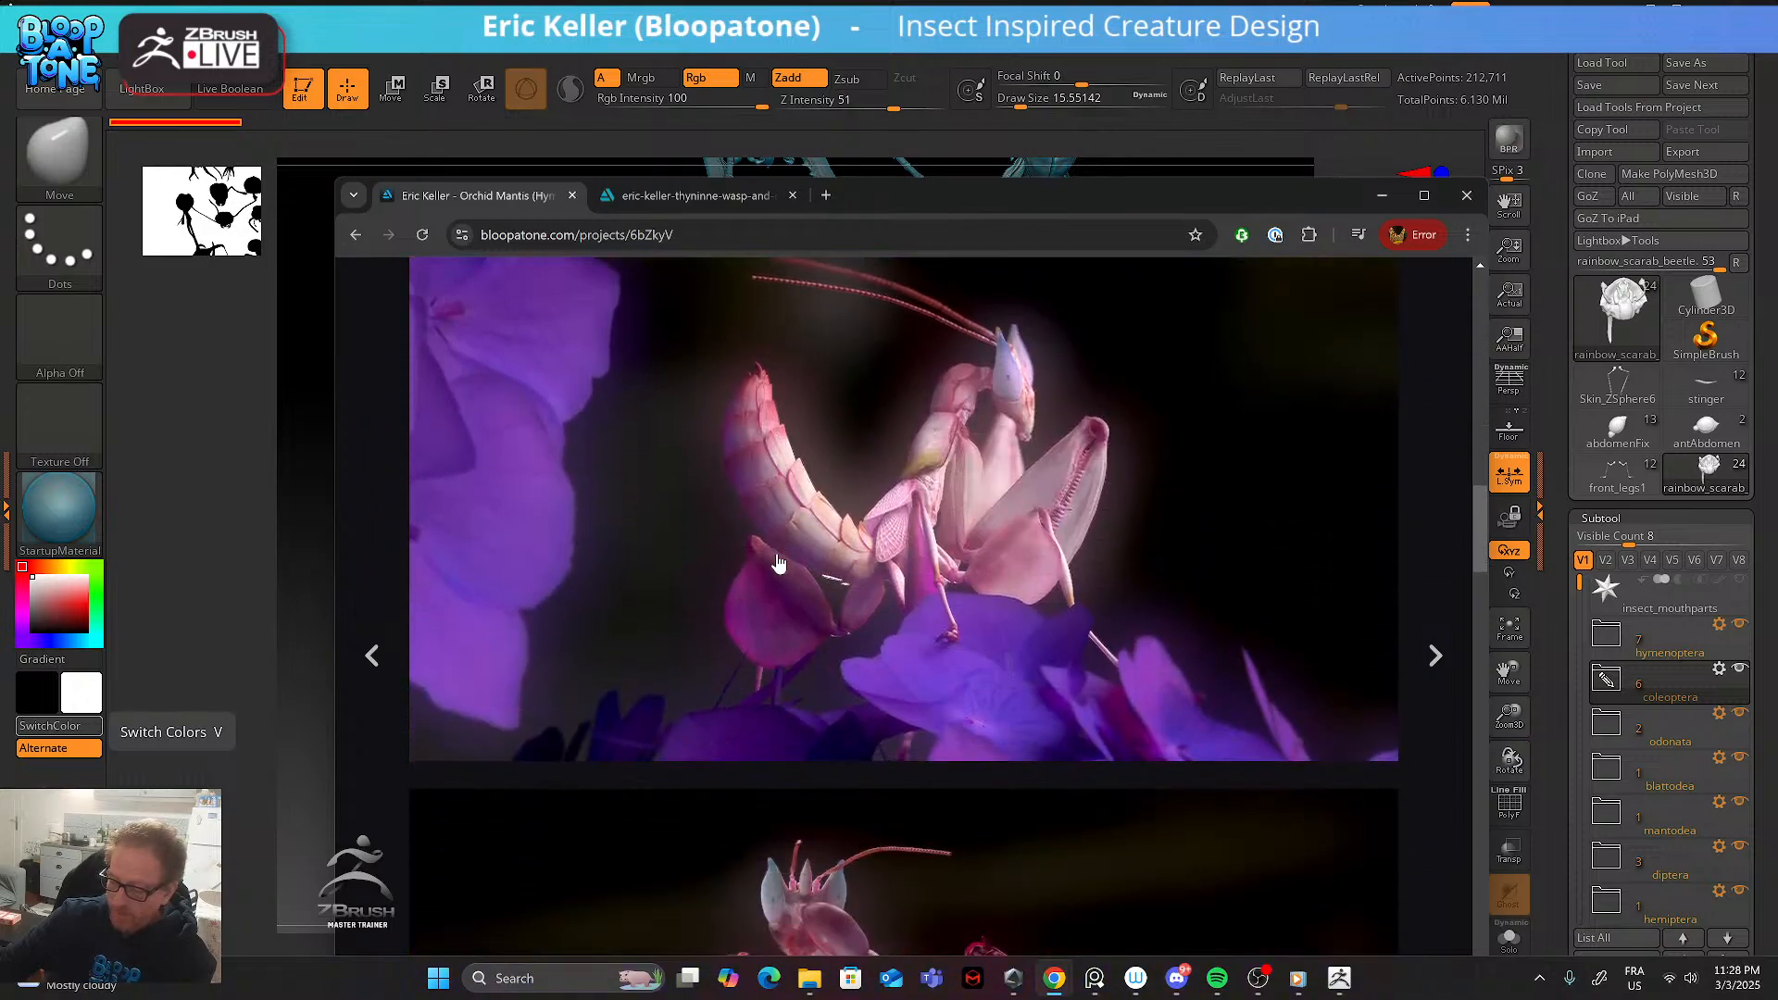
scroll(778, 563, down, 10)
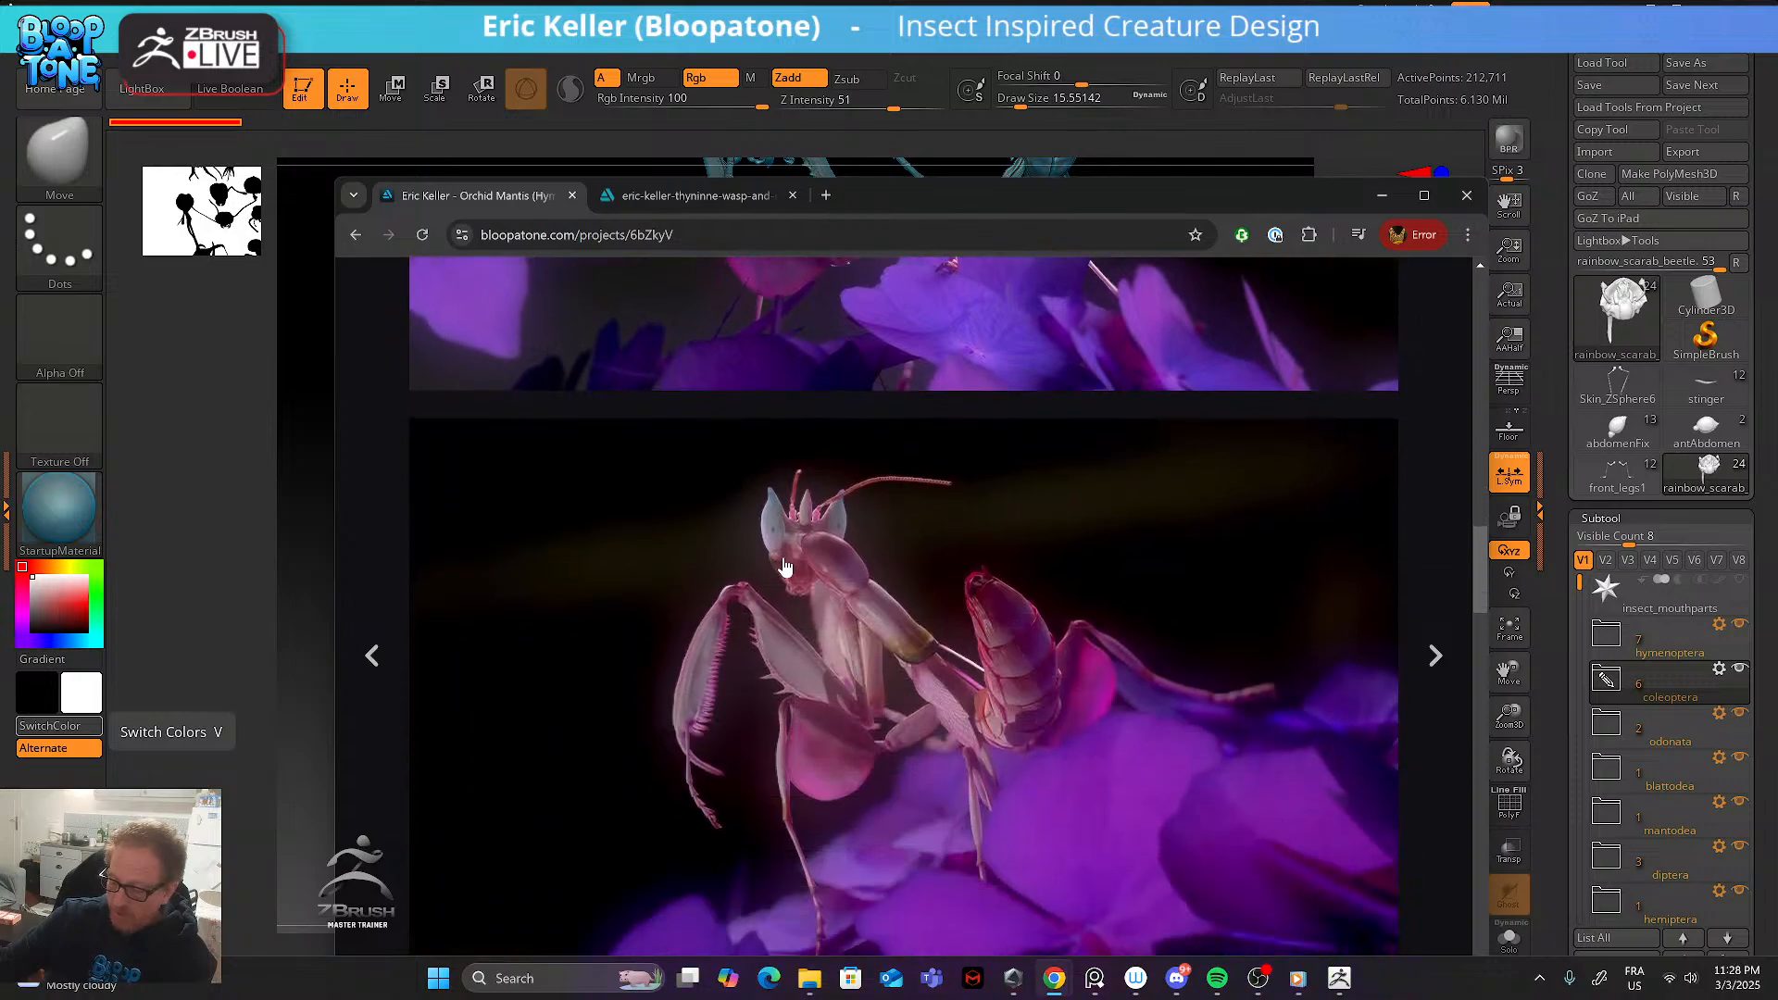
scroll(789, 568, up, 6)
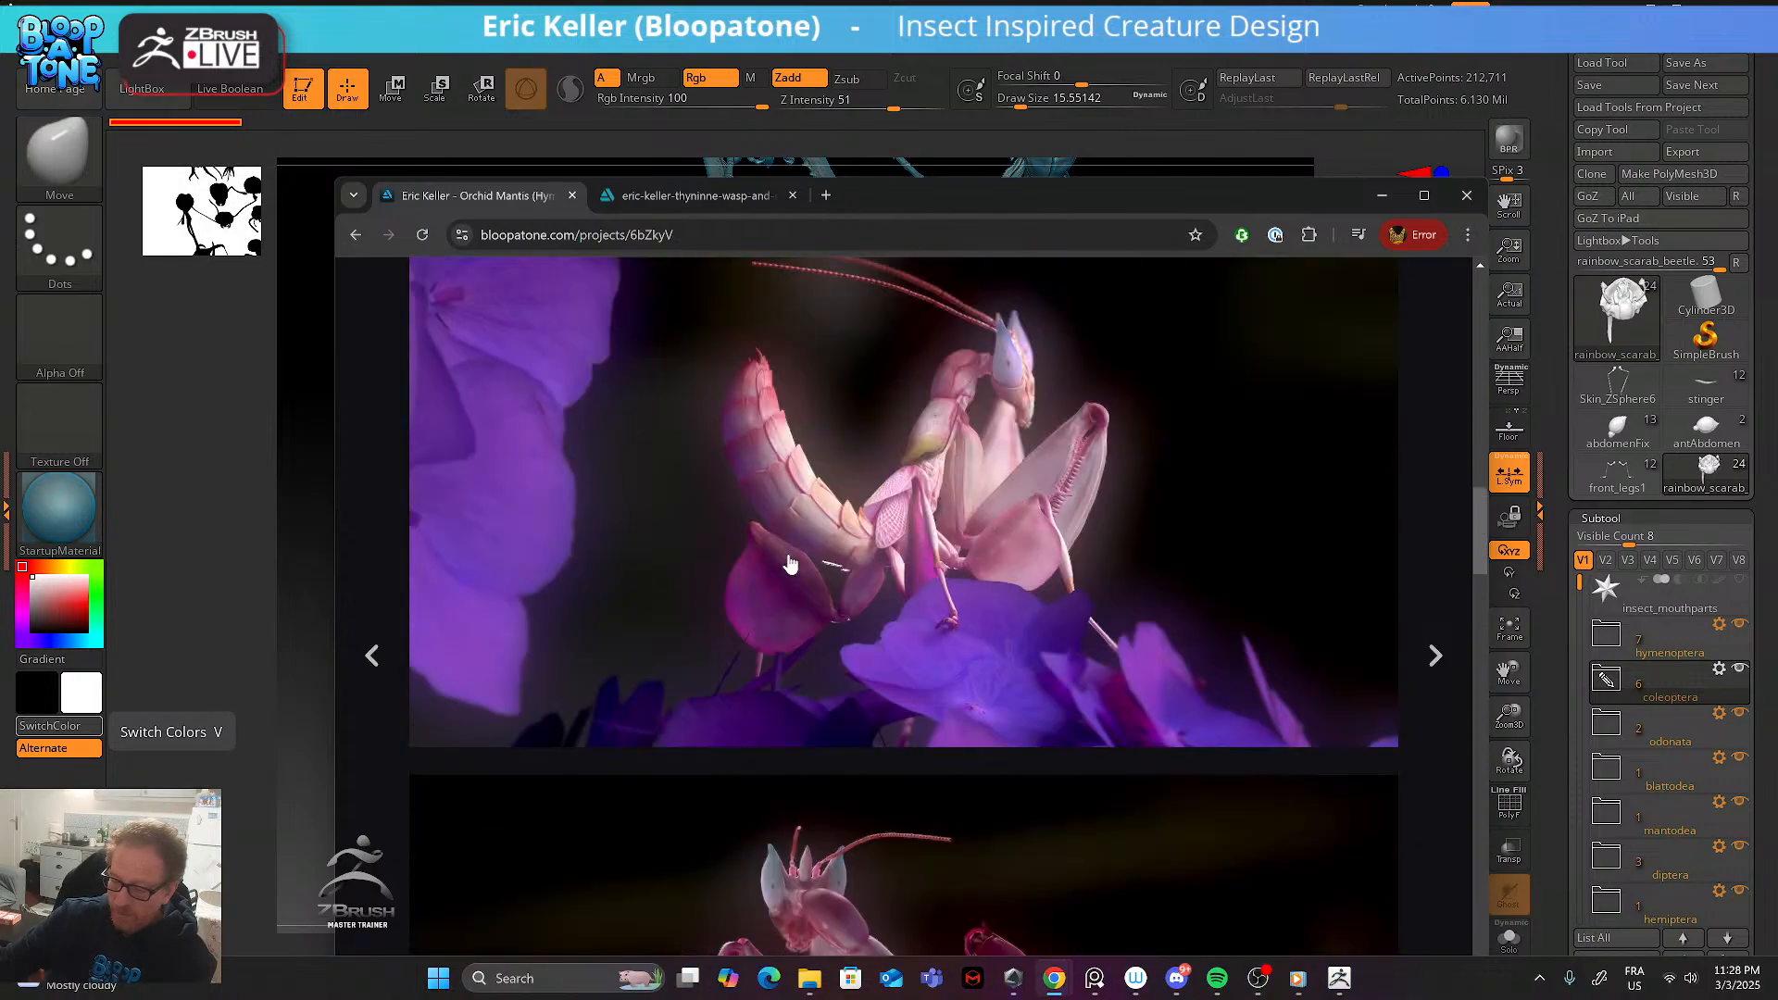
scroll(602, 500, up, 4)
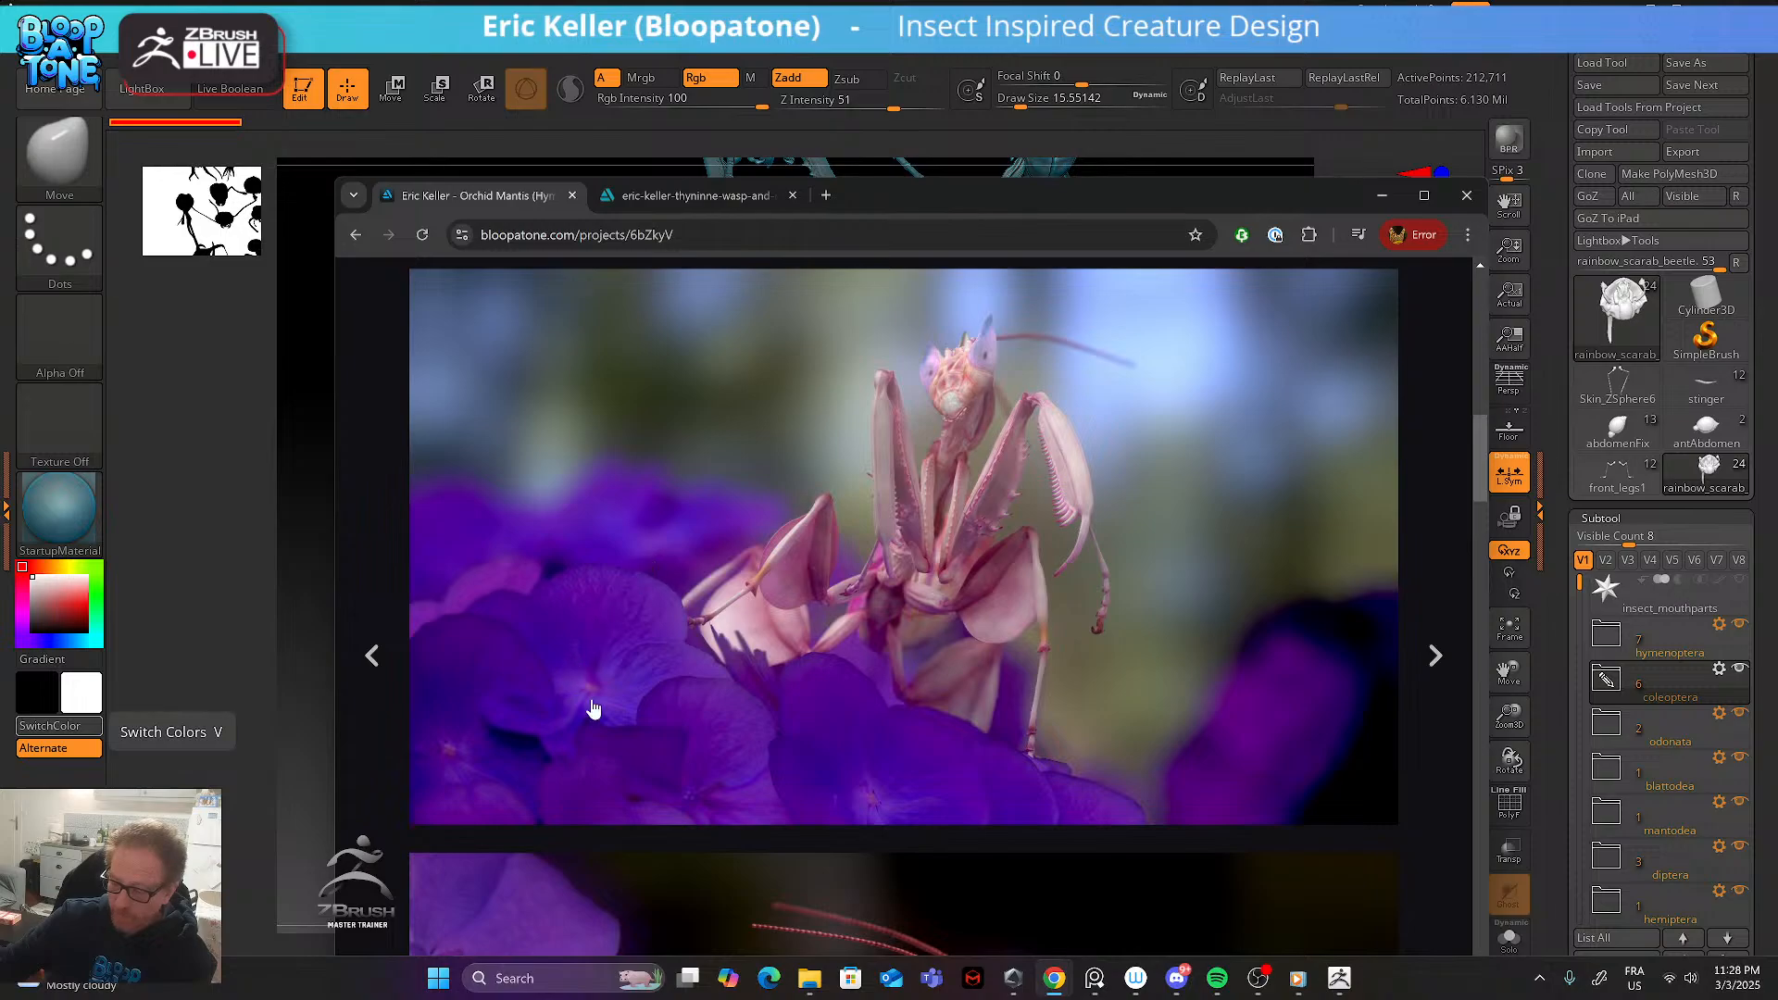
scroll(741, 709, down, 7)
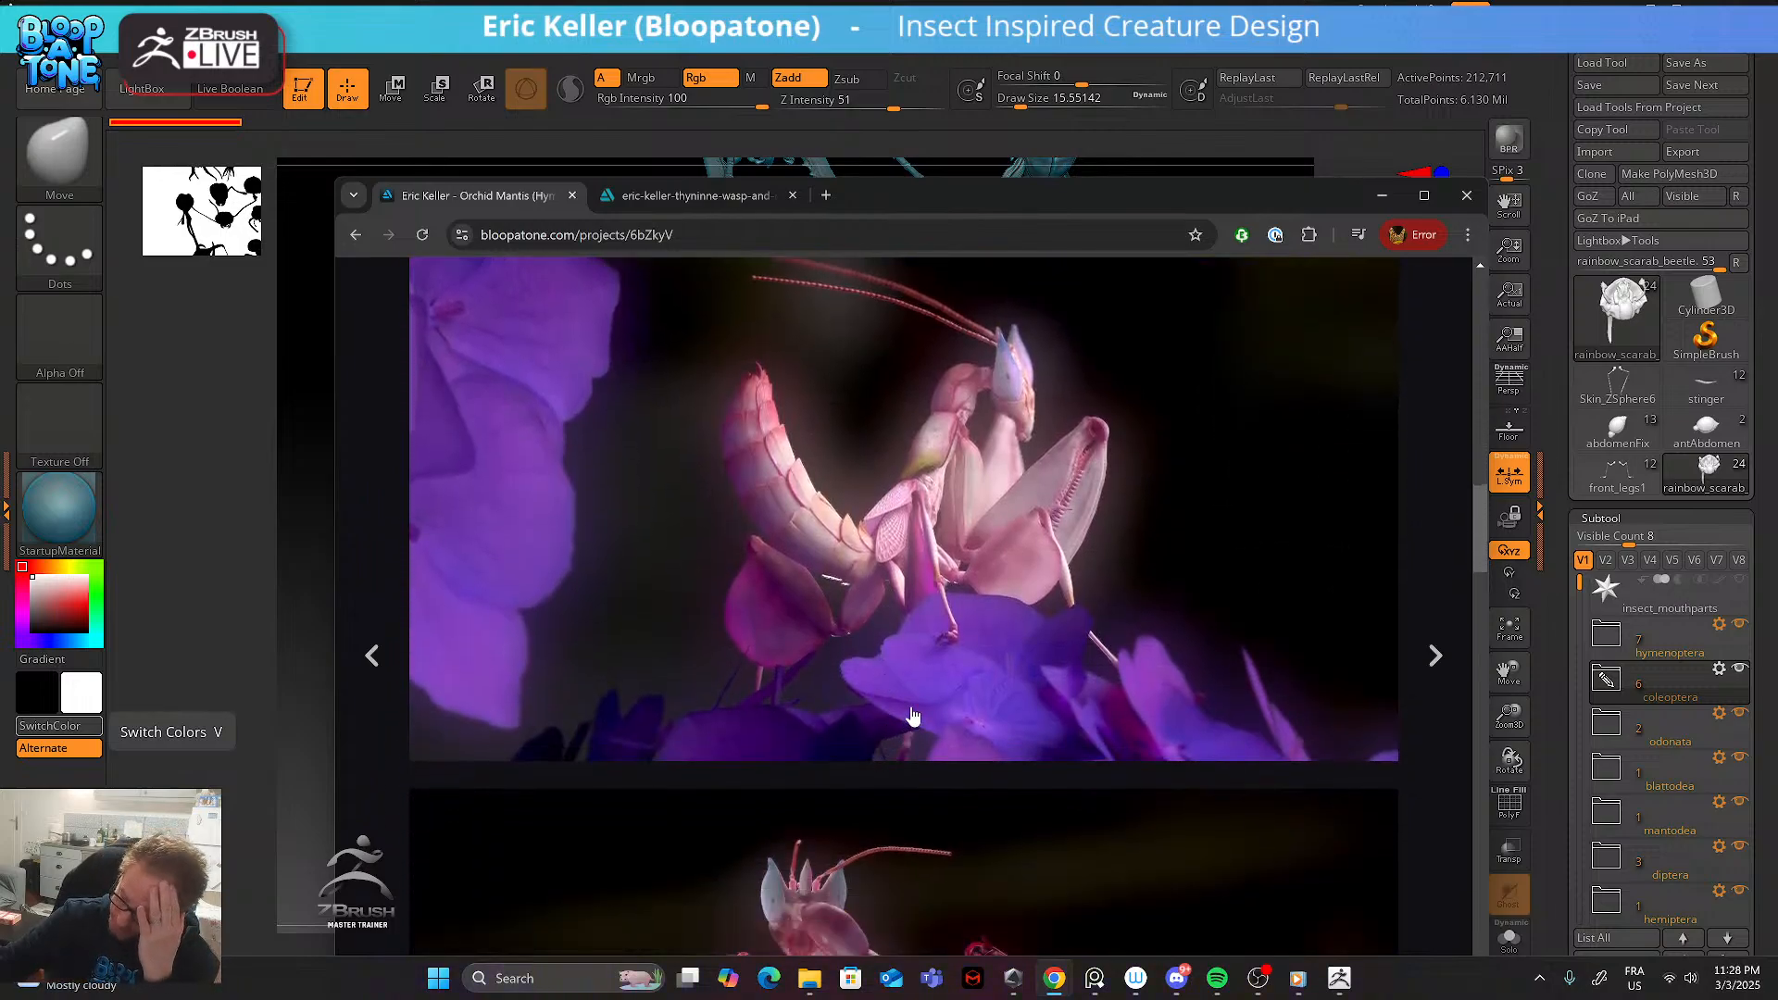
- Examine the painted full-body mantis on the grey background and compare it with the render of the untextured sculpt
scroll(907, 736, down, 2)
scroll(912, 732, down, 6)
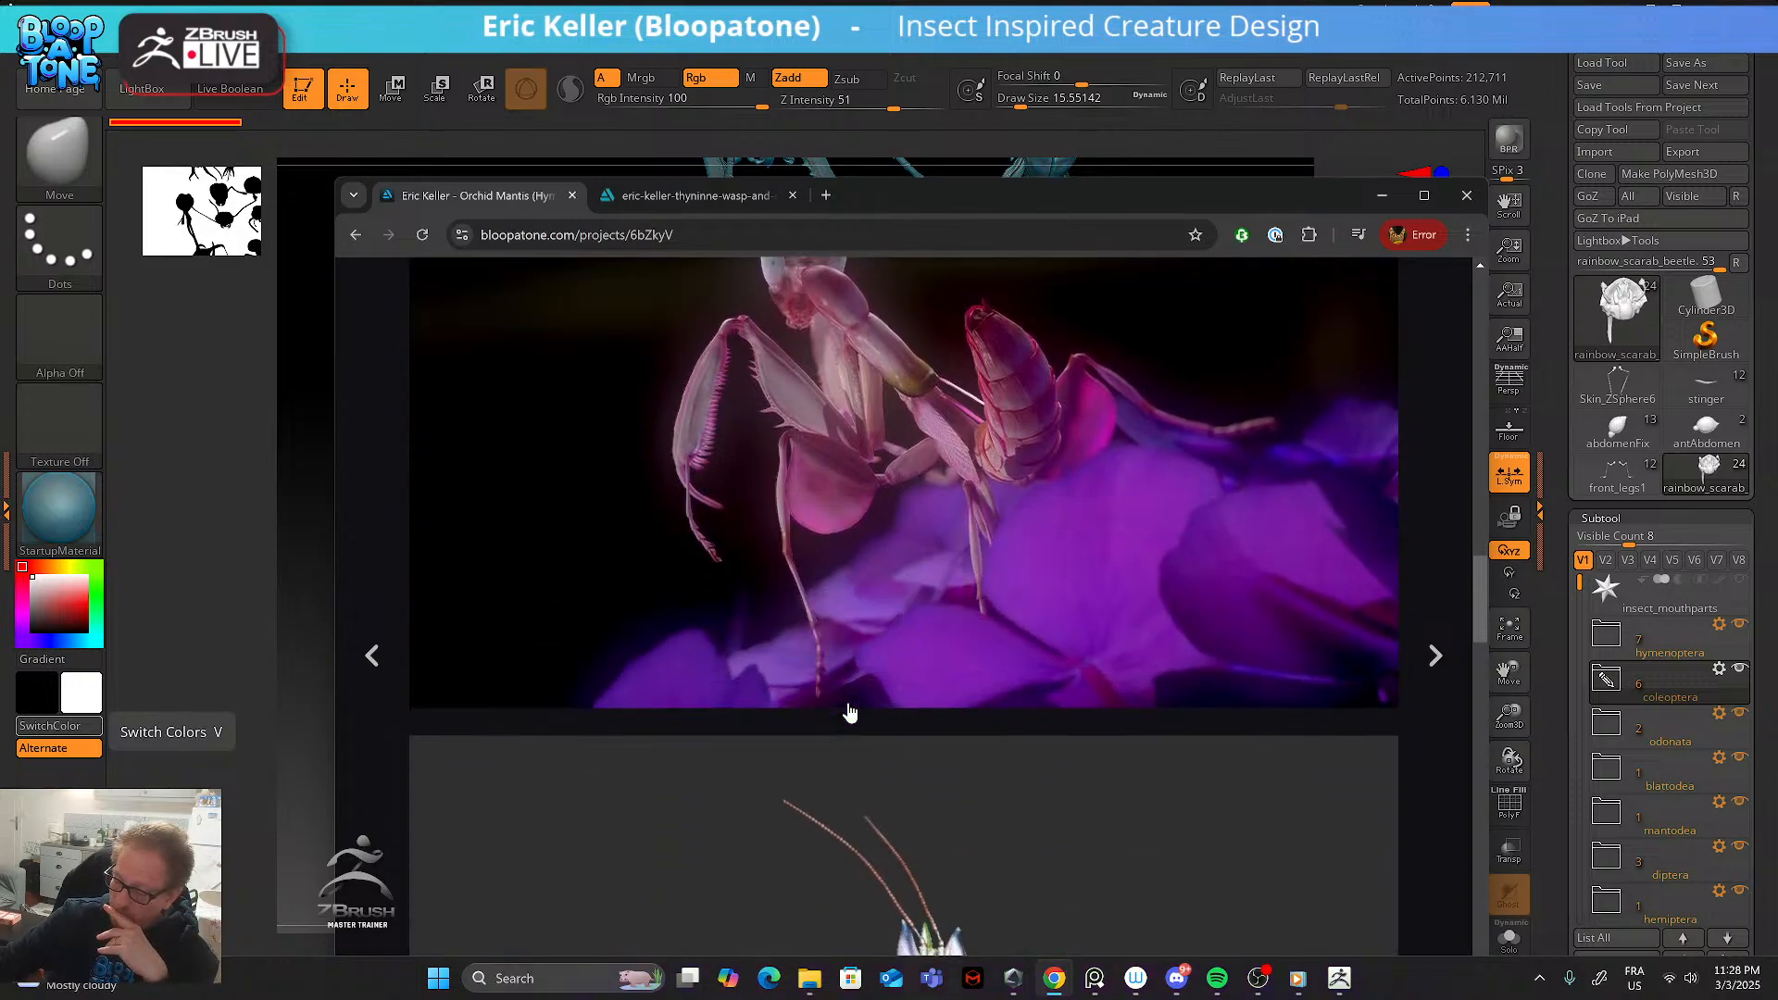
scroll(833, 706, down, 4)
scroll(835, 709, down, 9)
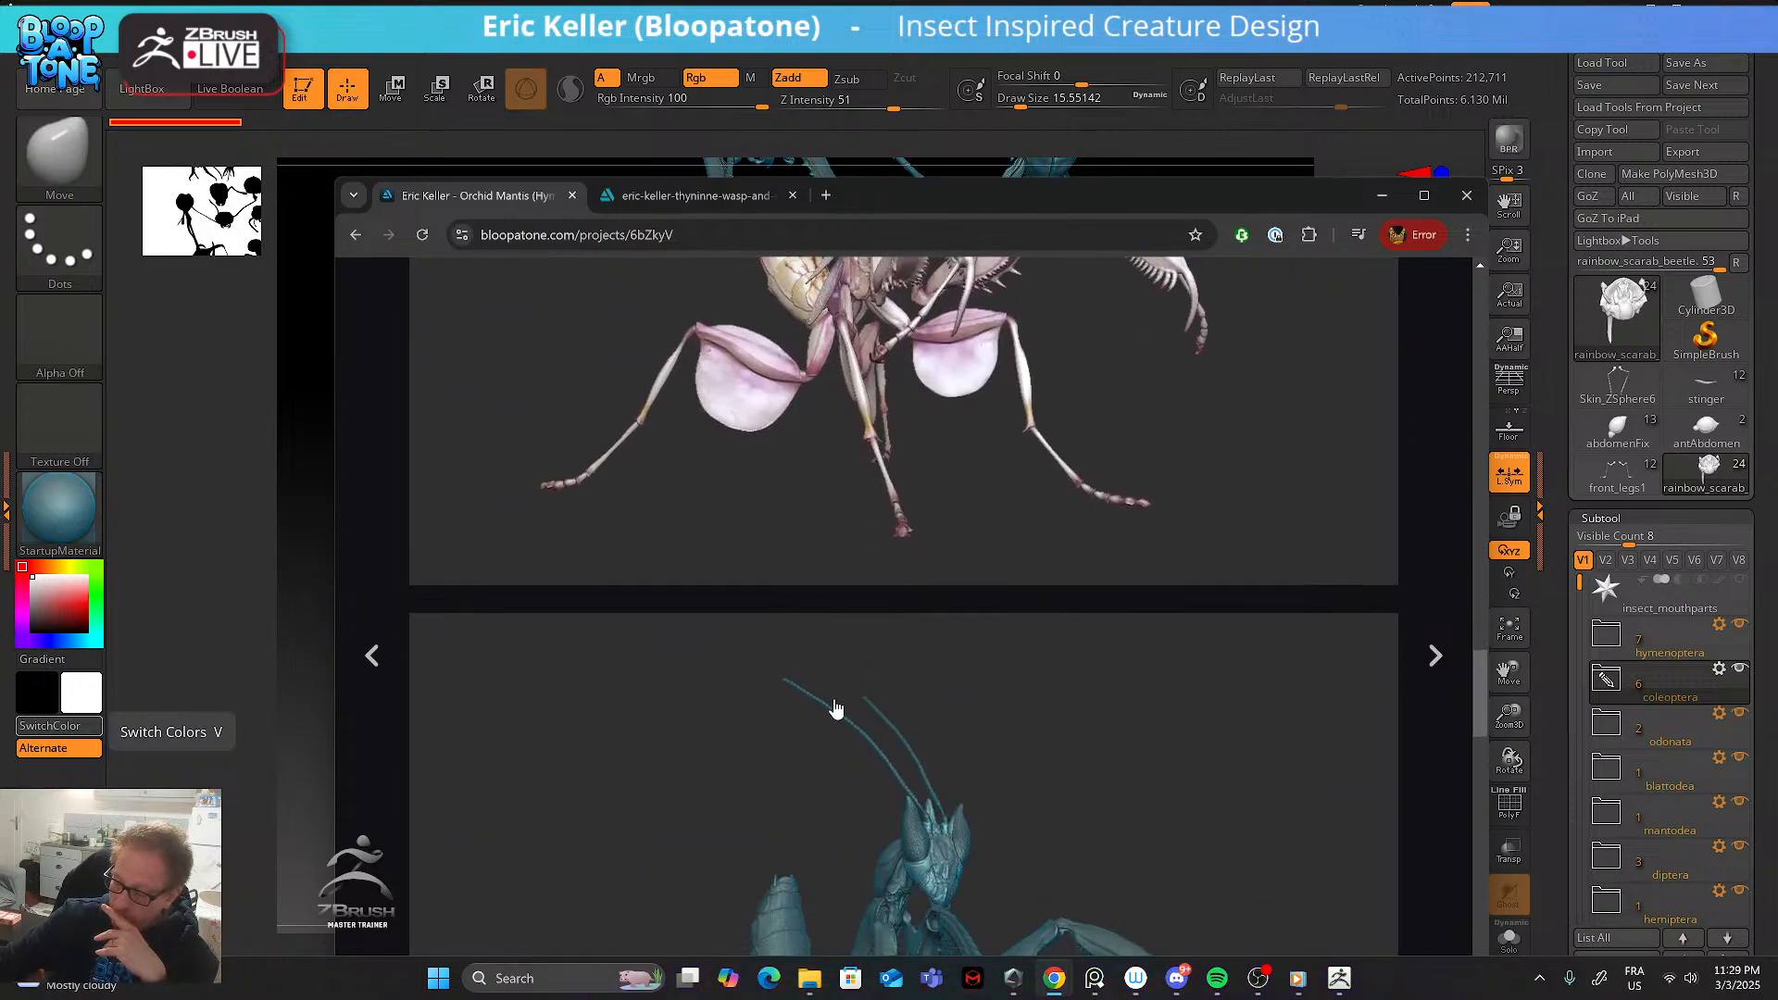
scroll(835, 712, up, 6)
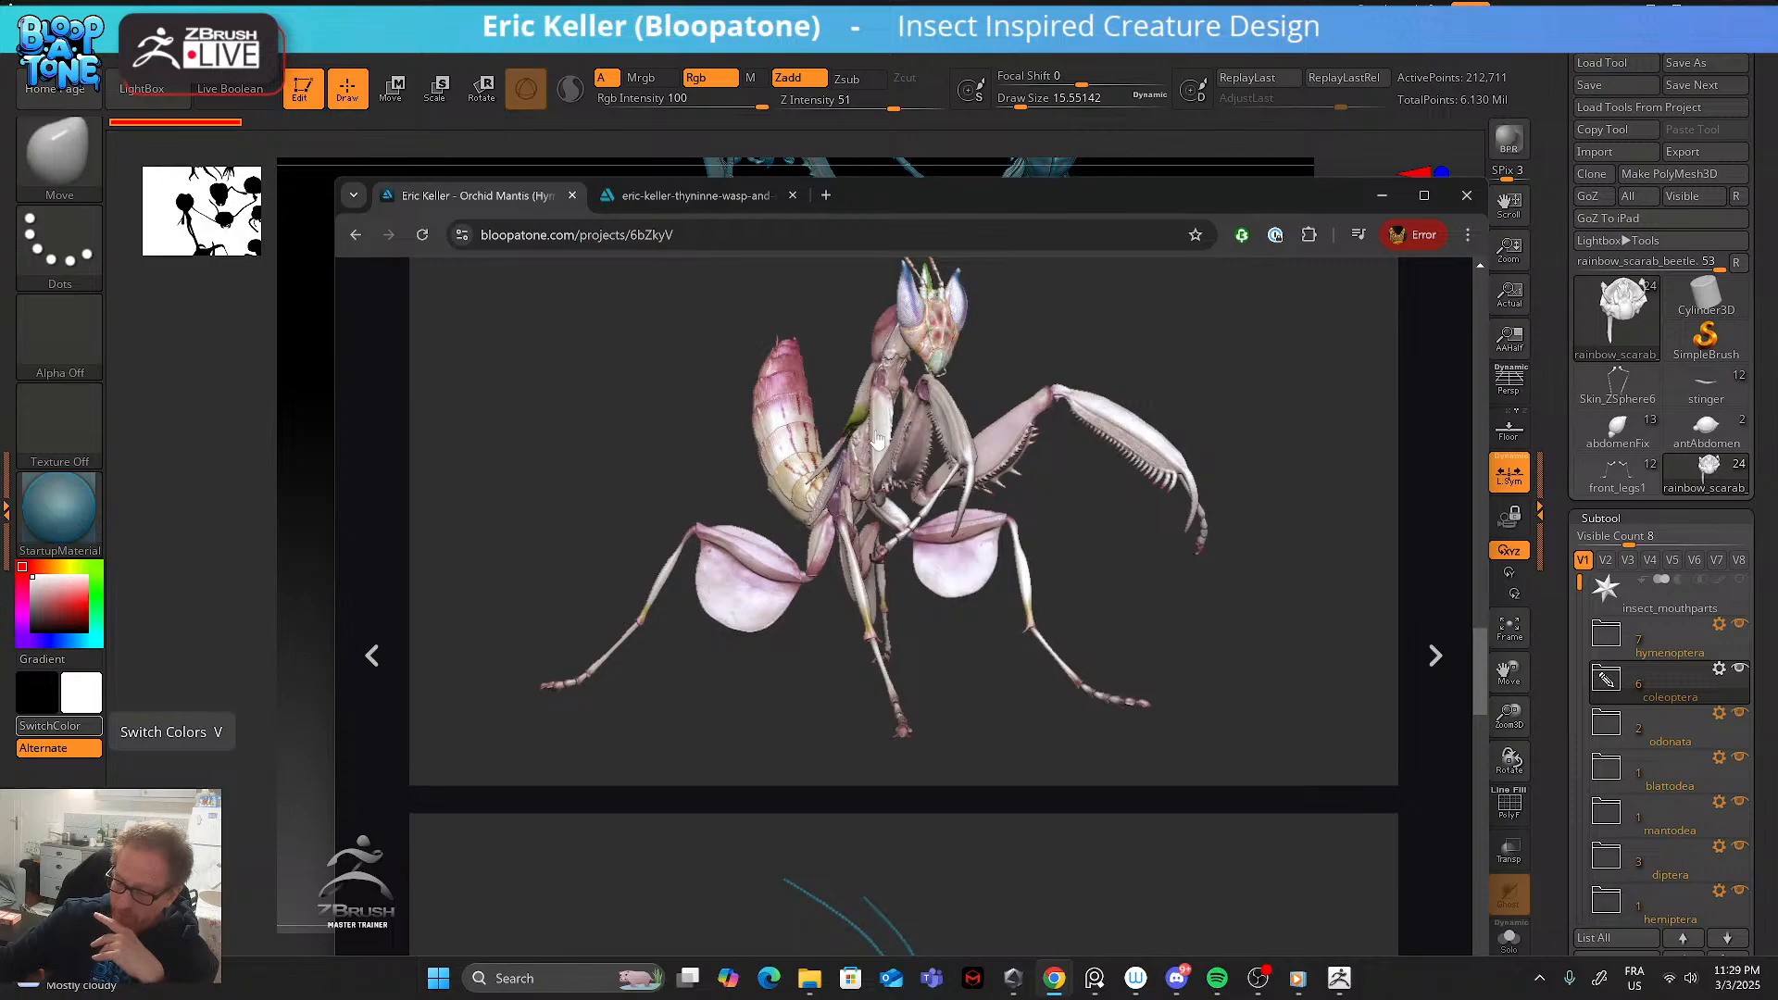
scroll(870, 482, down, 4)
scroll(880, 509, up, 13)
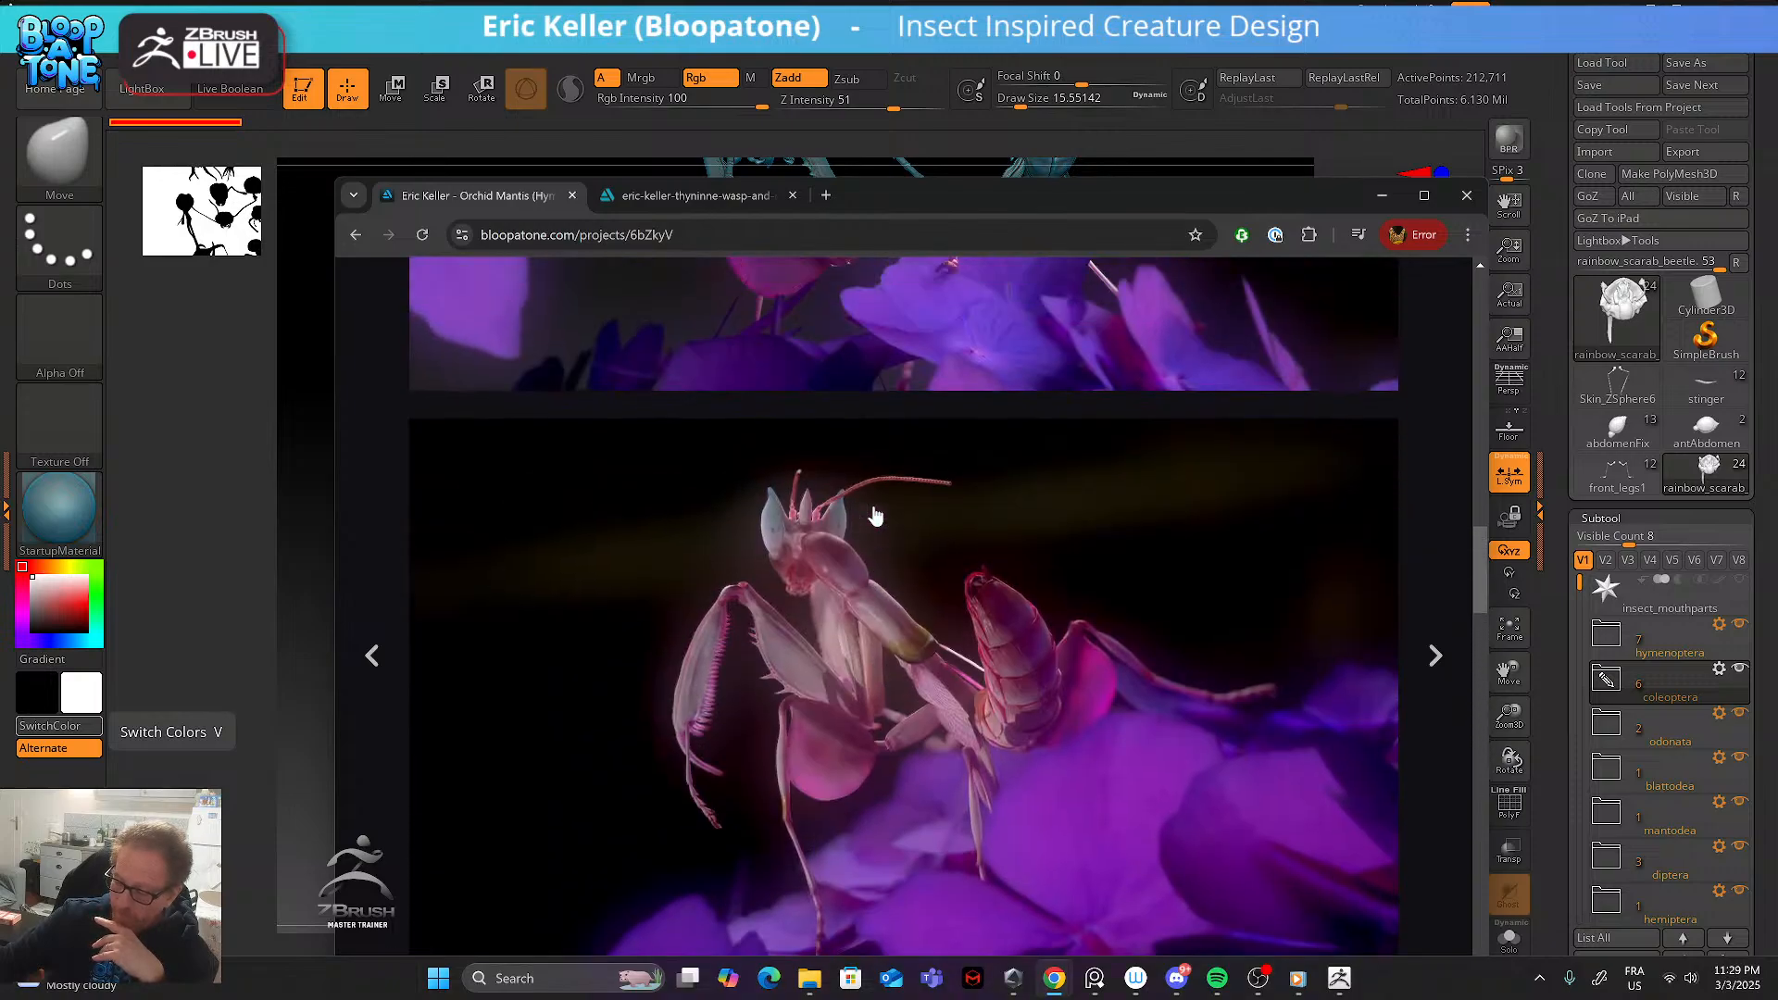
- Compare the mantis's poses in the flower scenes with the close side view of the untextured sculpt's abdomen, wings and thorax
scroll(875, 516, up, 5)
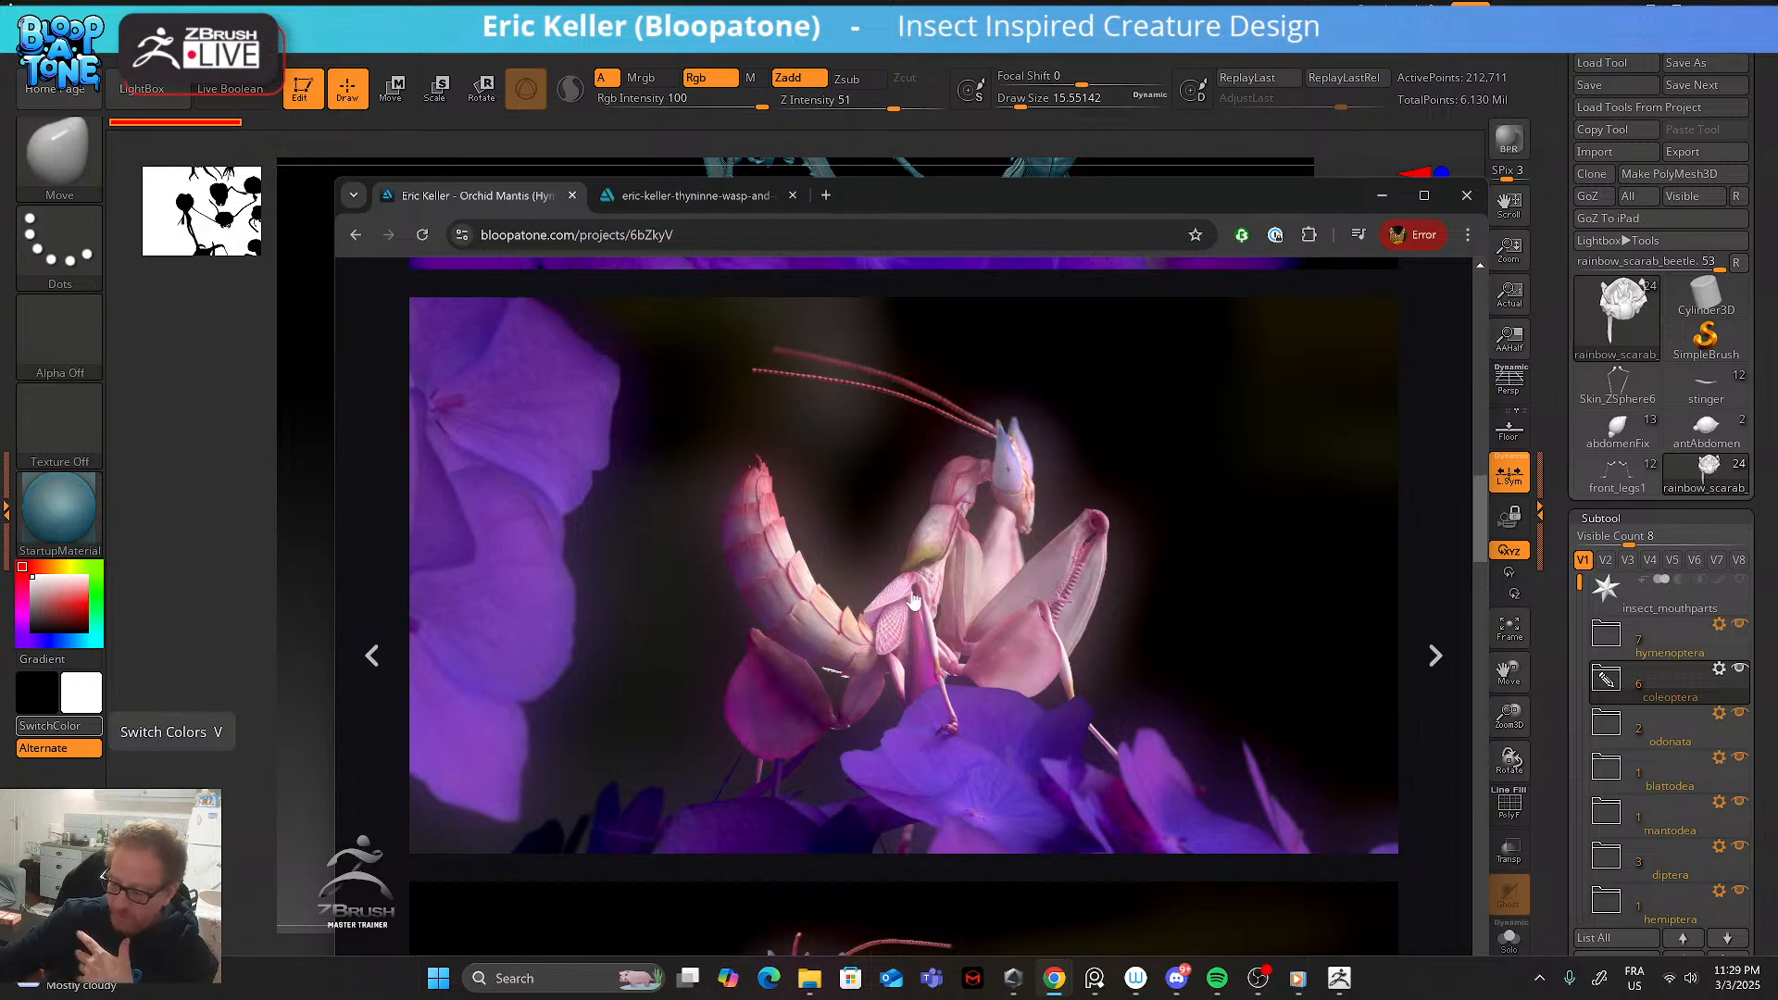
scroll(912, 601, up, 6)
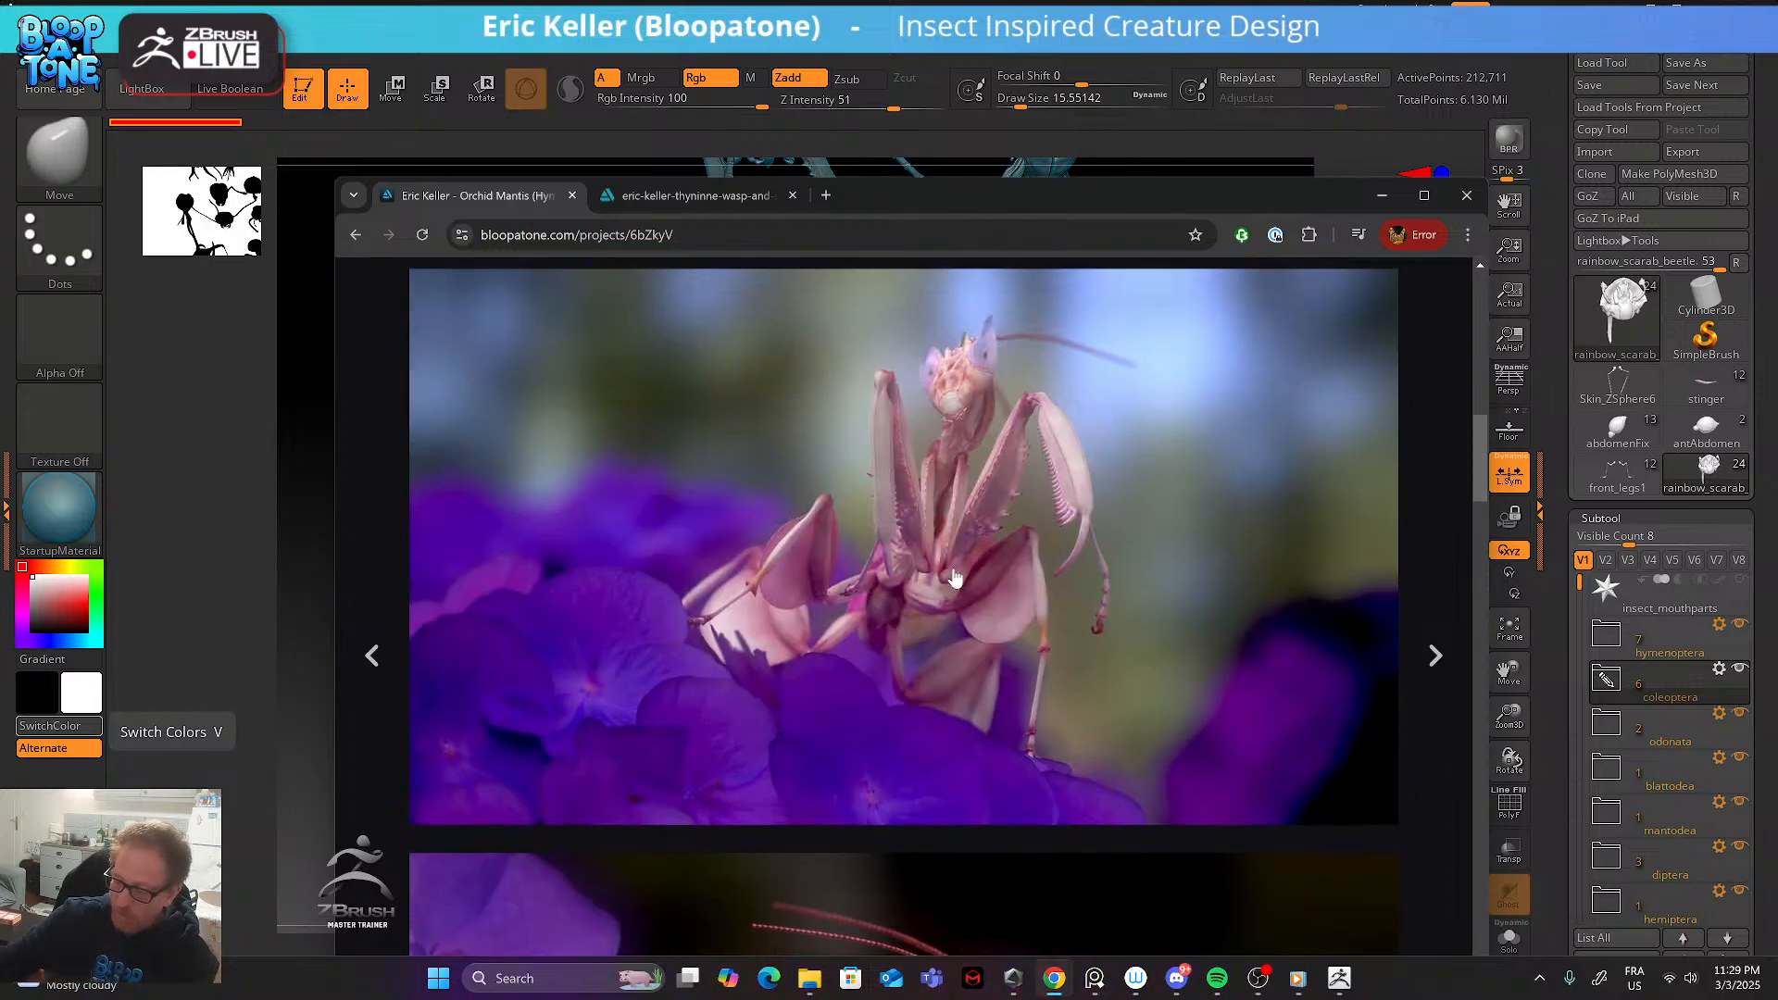
scroll(945, 582, down, 6)
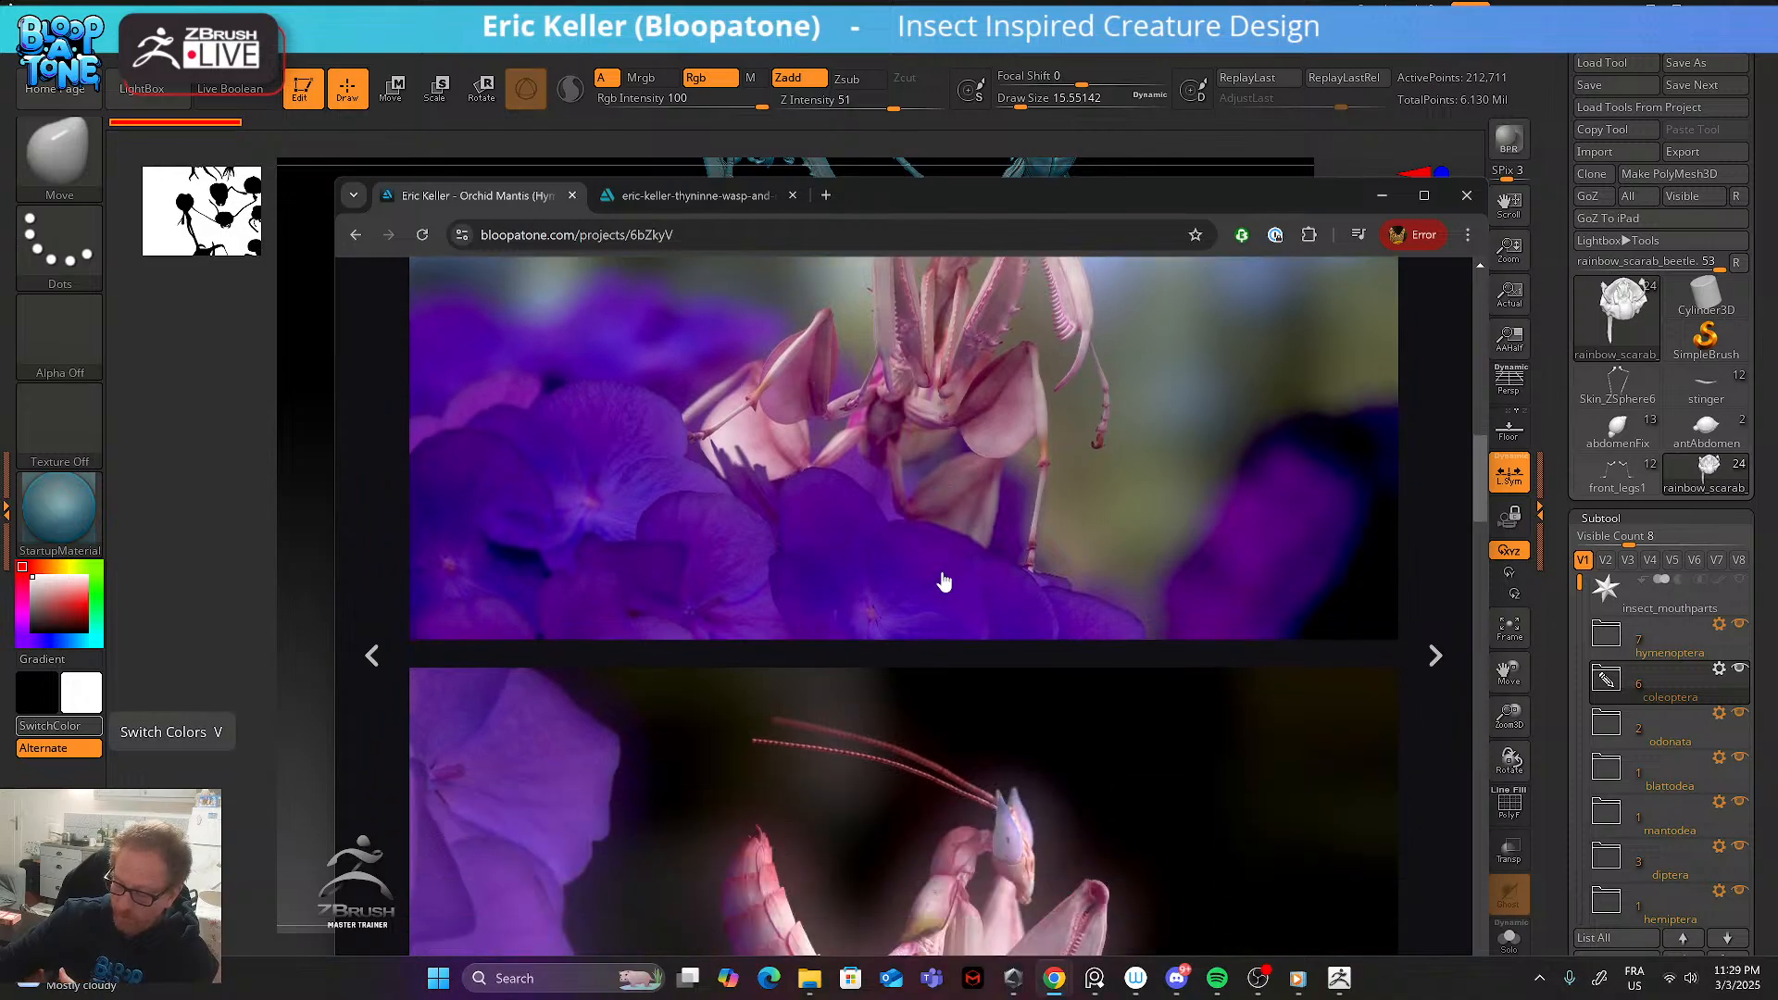
scroll(930, 582, up, 2)
scroll(930, 583, down, 15)
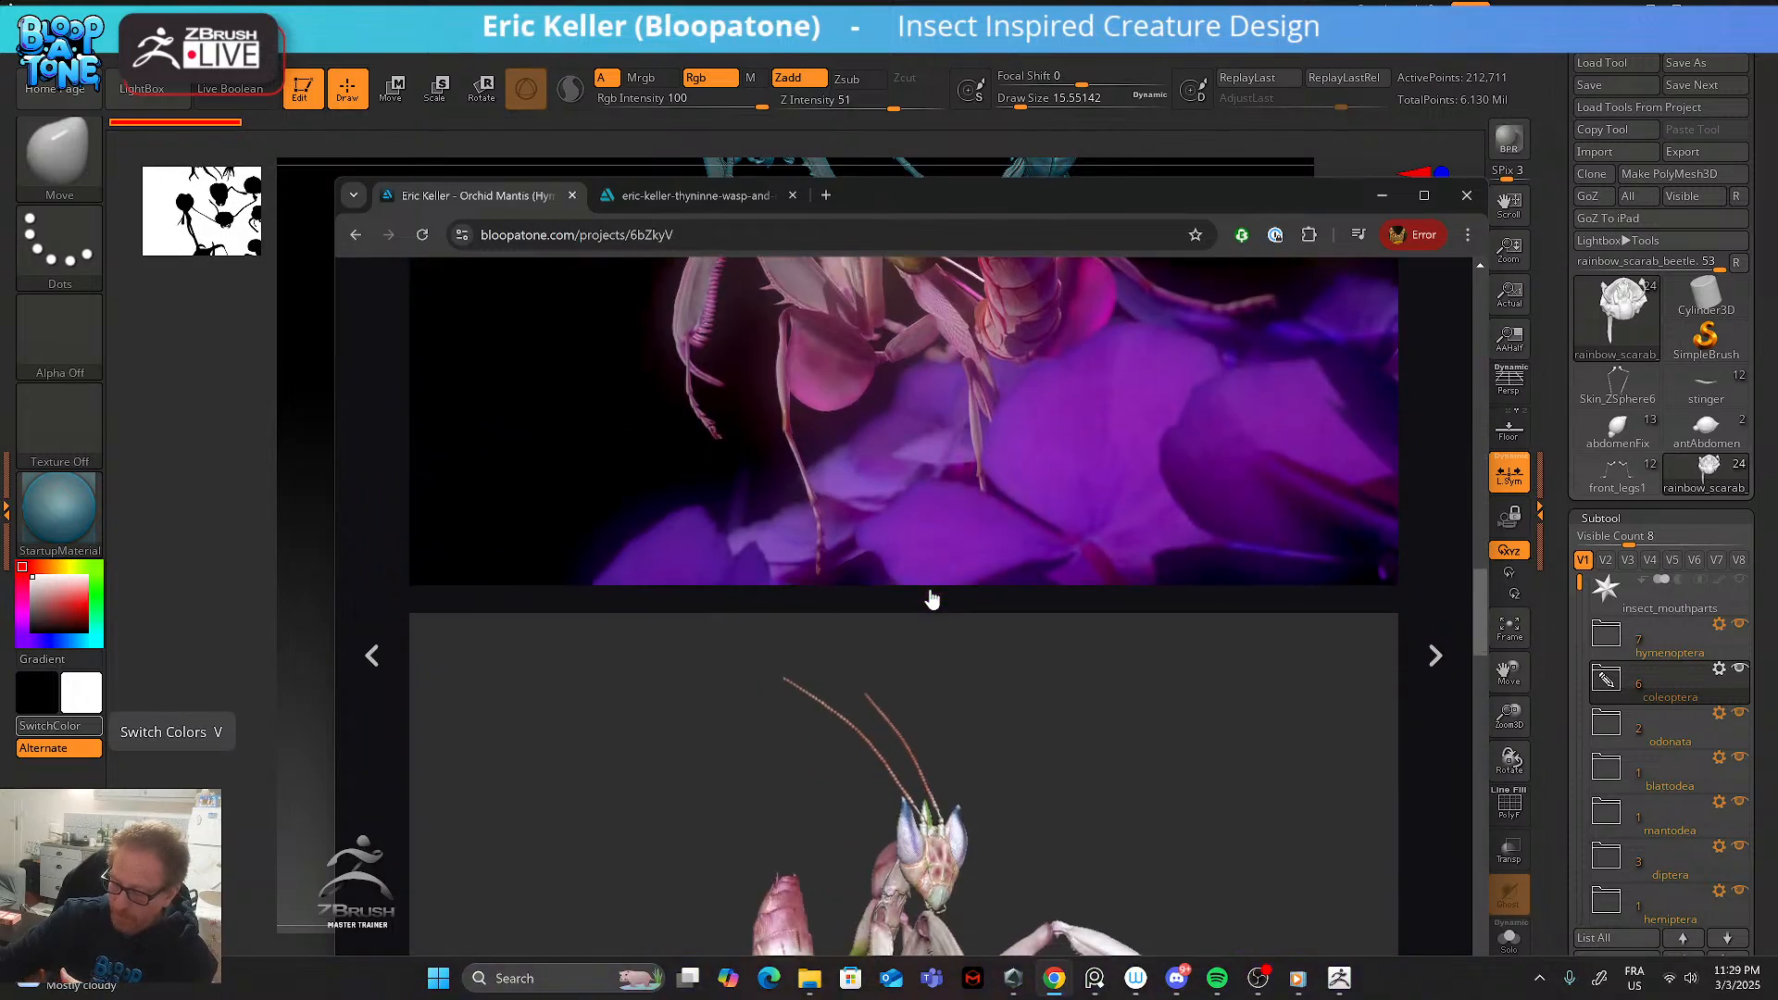
scroll(930, 602, down, 10)
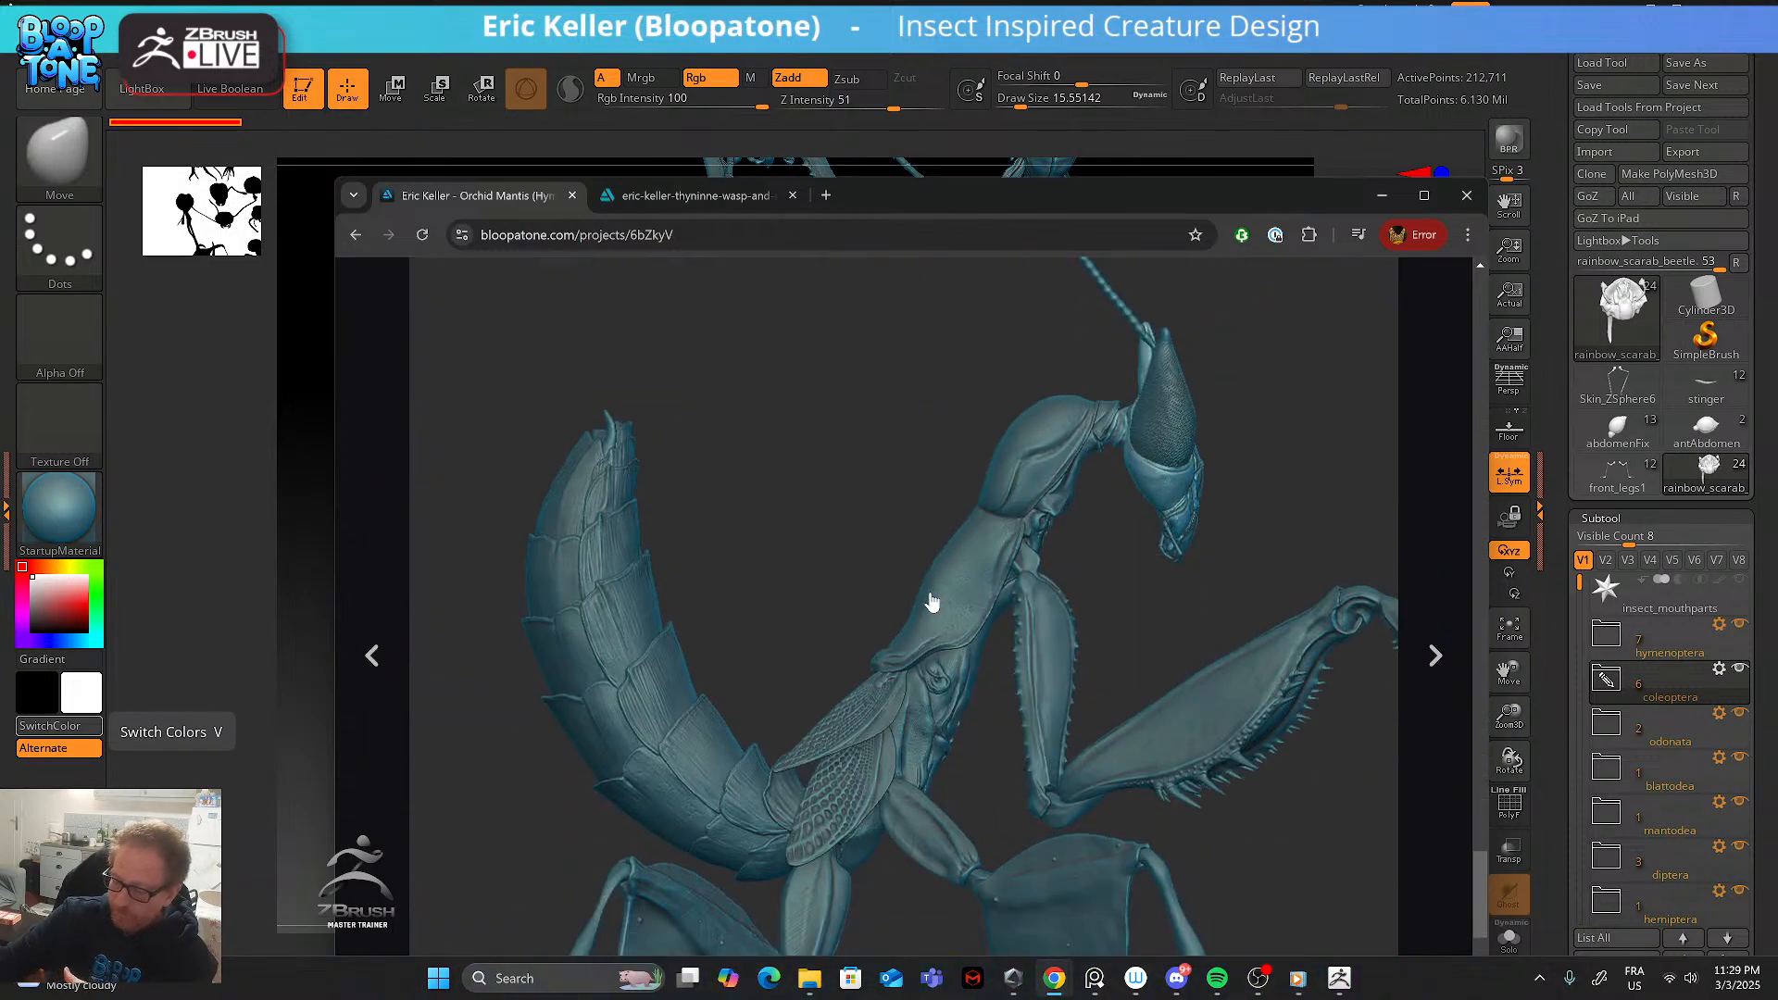
scroll(930, 604, up, 12)
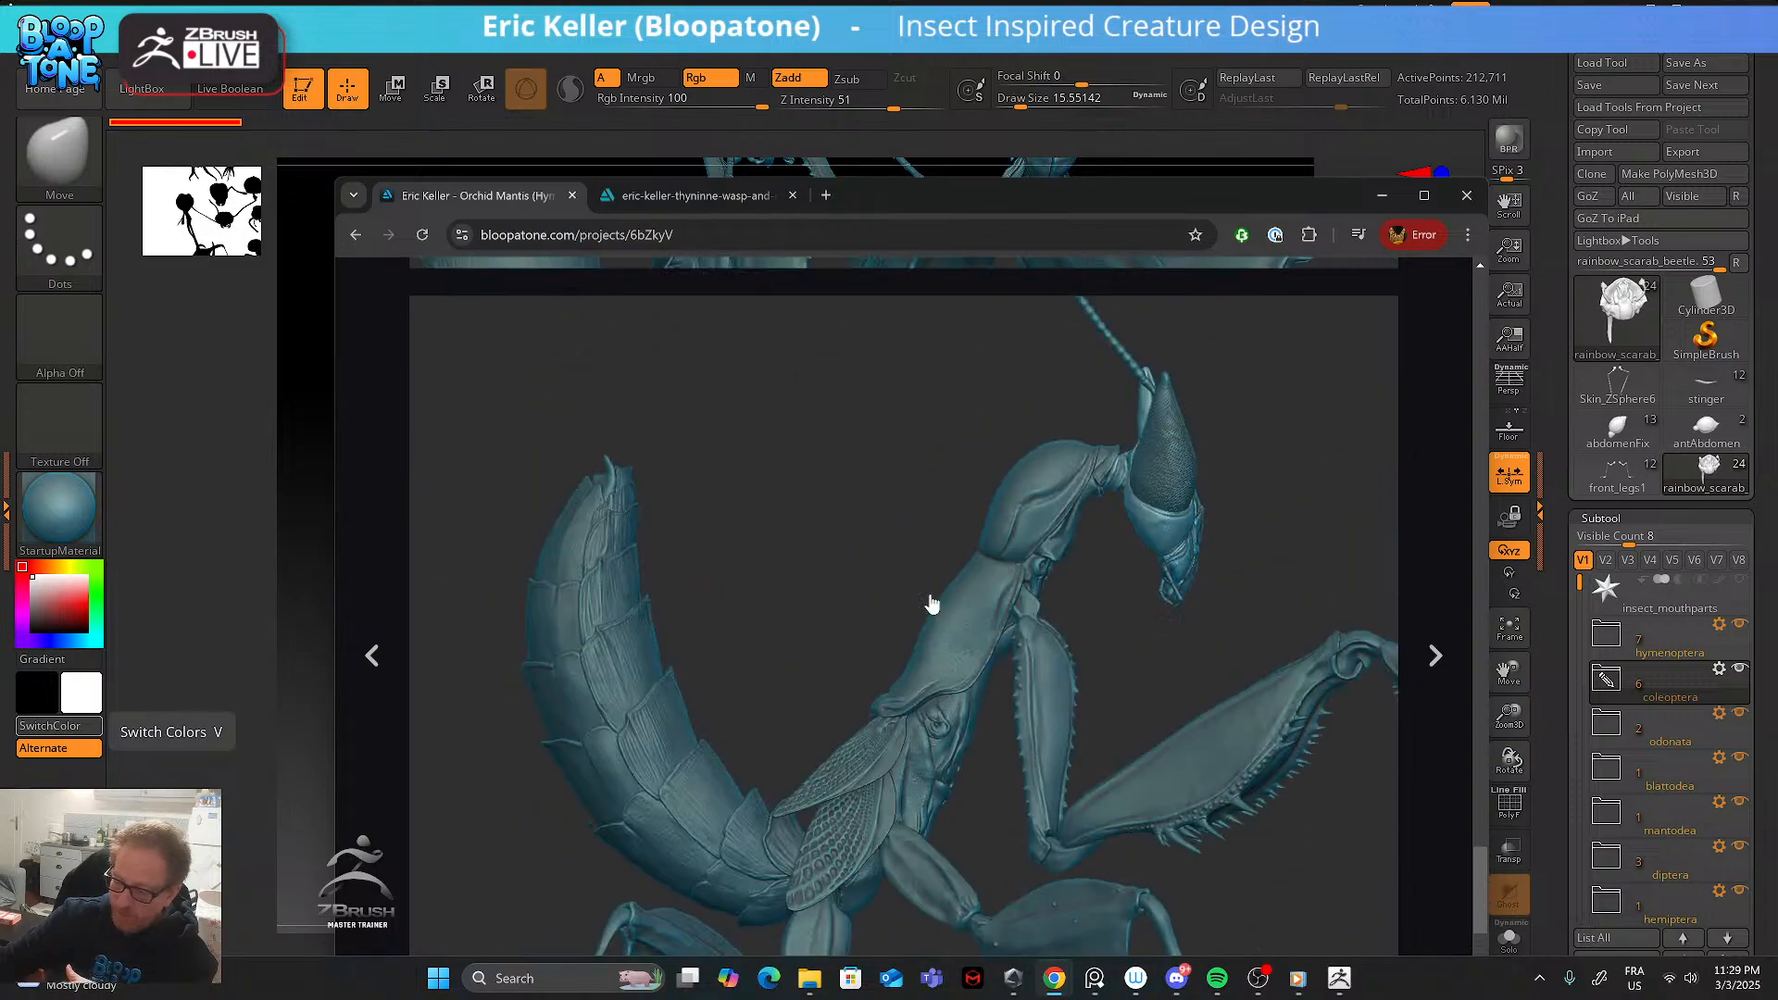
scroll(932, 604, up, 10)
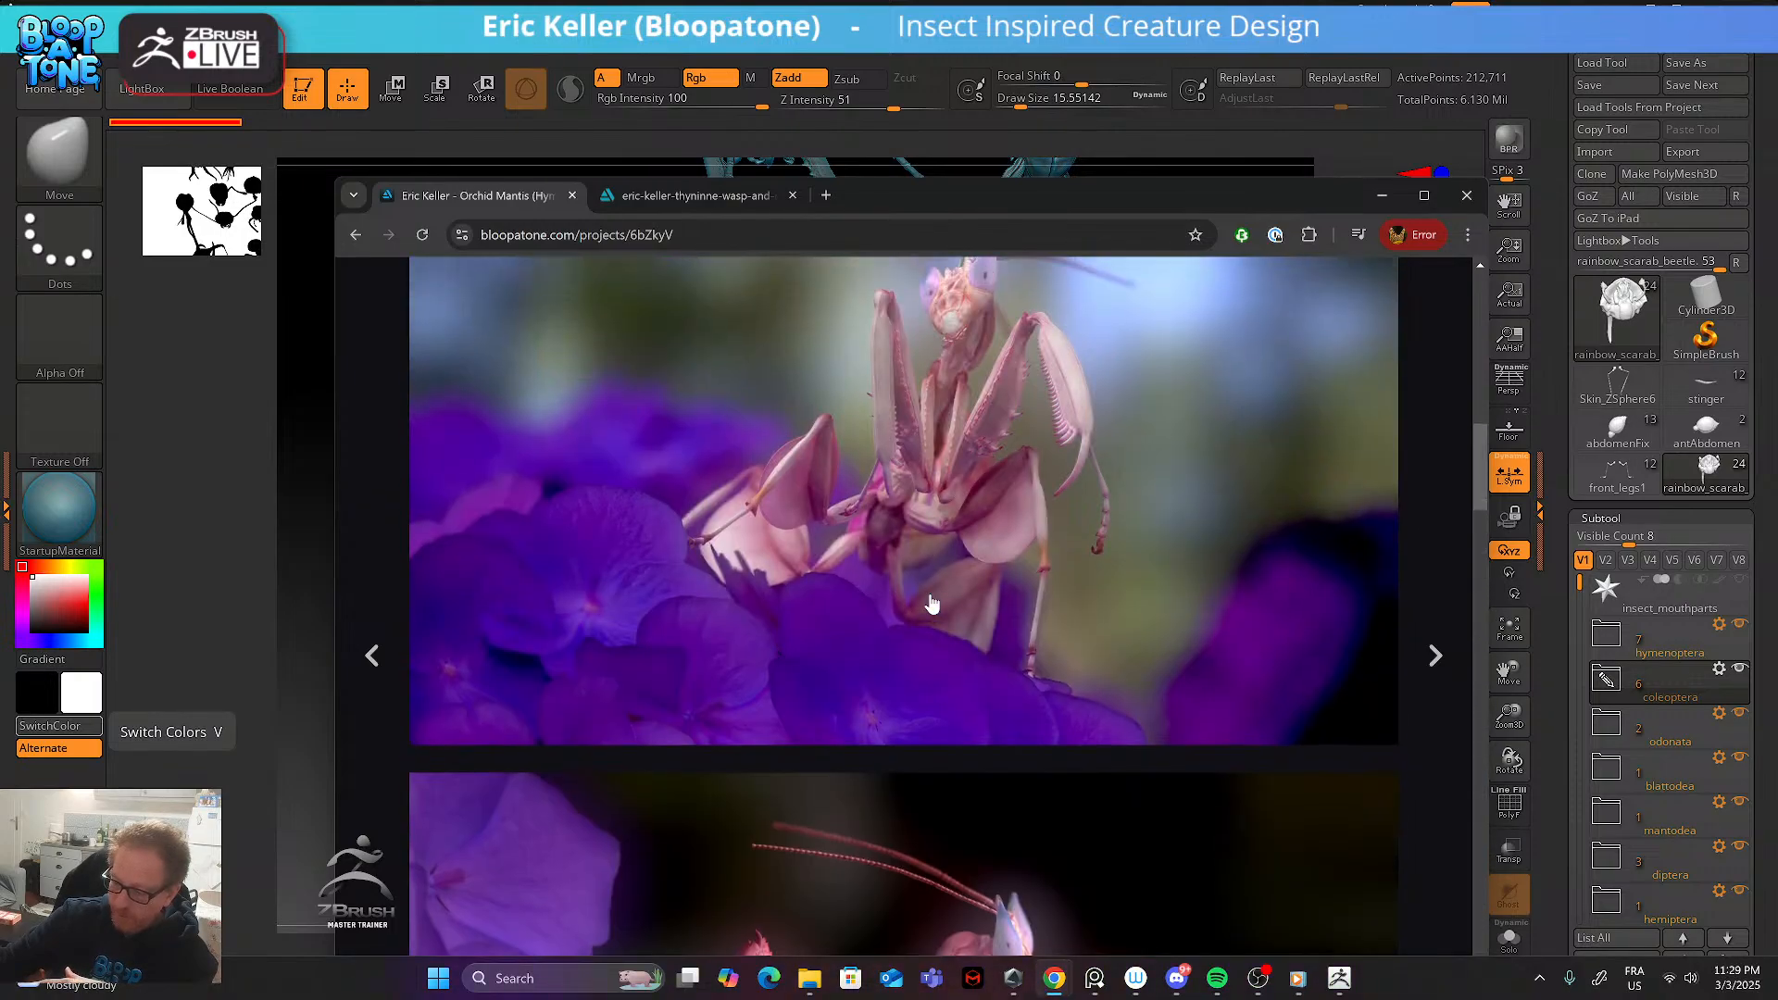
- Go back to the Orchid Mantis project's introduction and review its flower renders in sequence, comparing the body poses and camouflage colours
scroll(924, 641, down, 10)
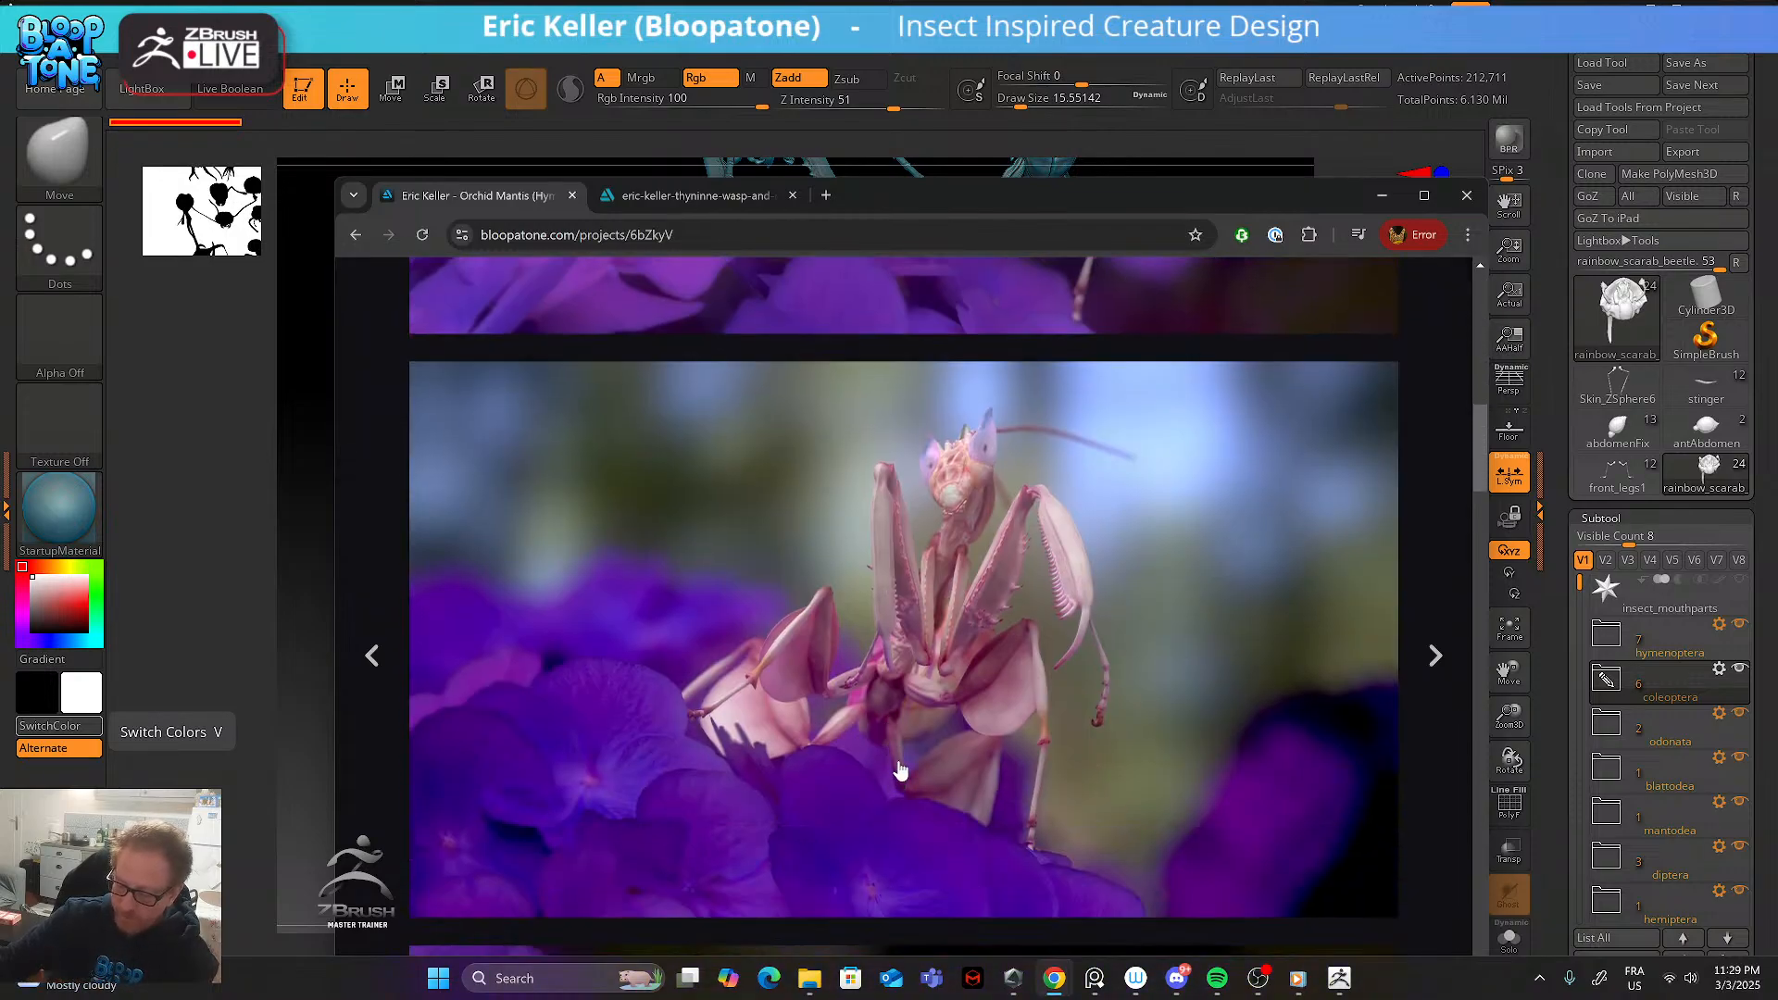
scroll(896, 769, down, 3)
scroll(889, 764, up, 6)
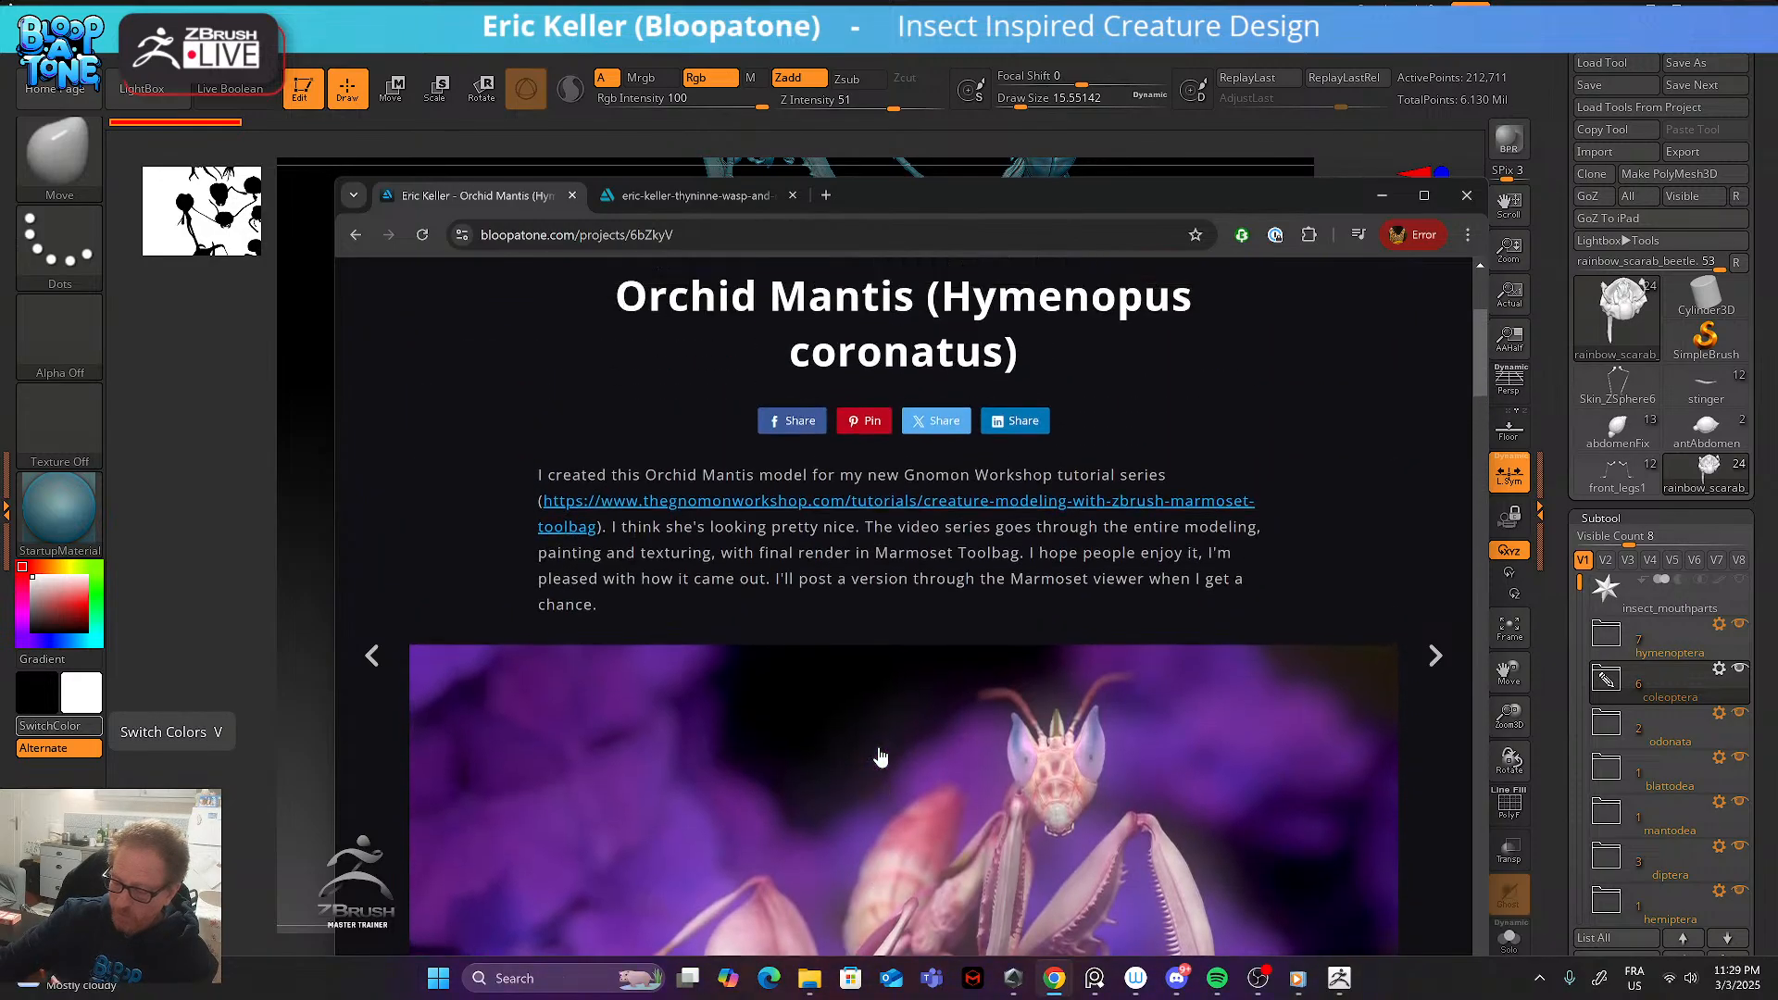
scroll(881, 757, down, 10)
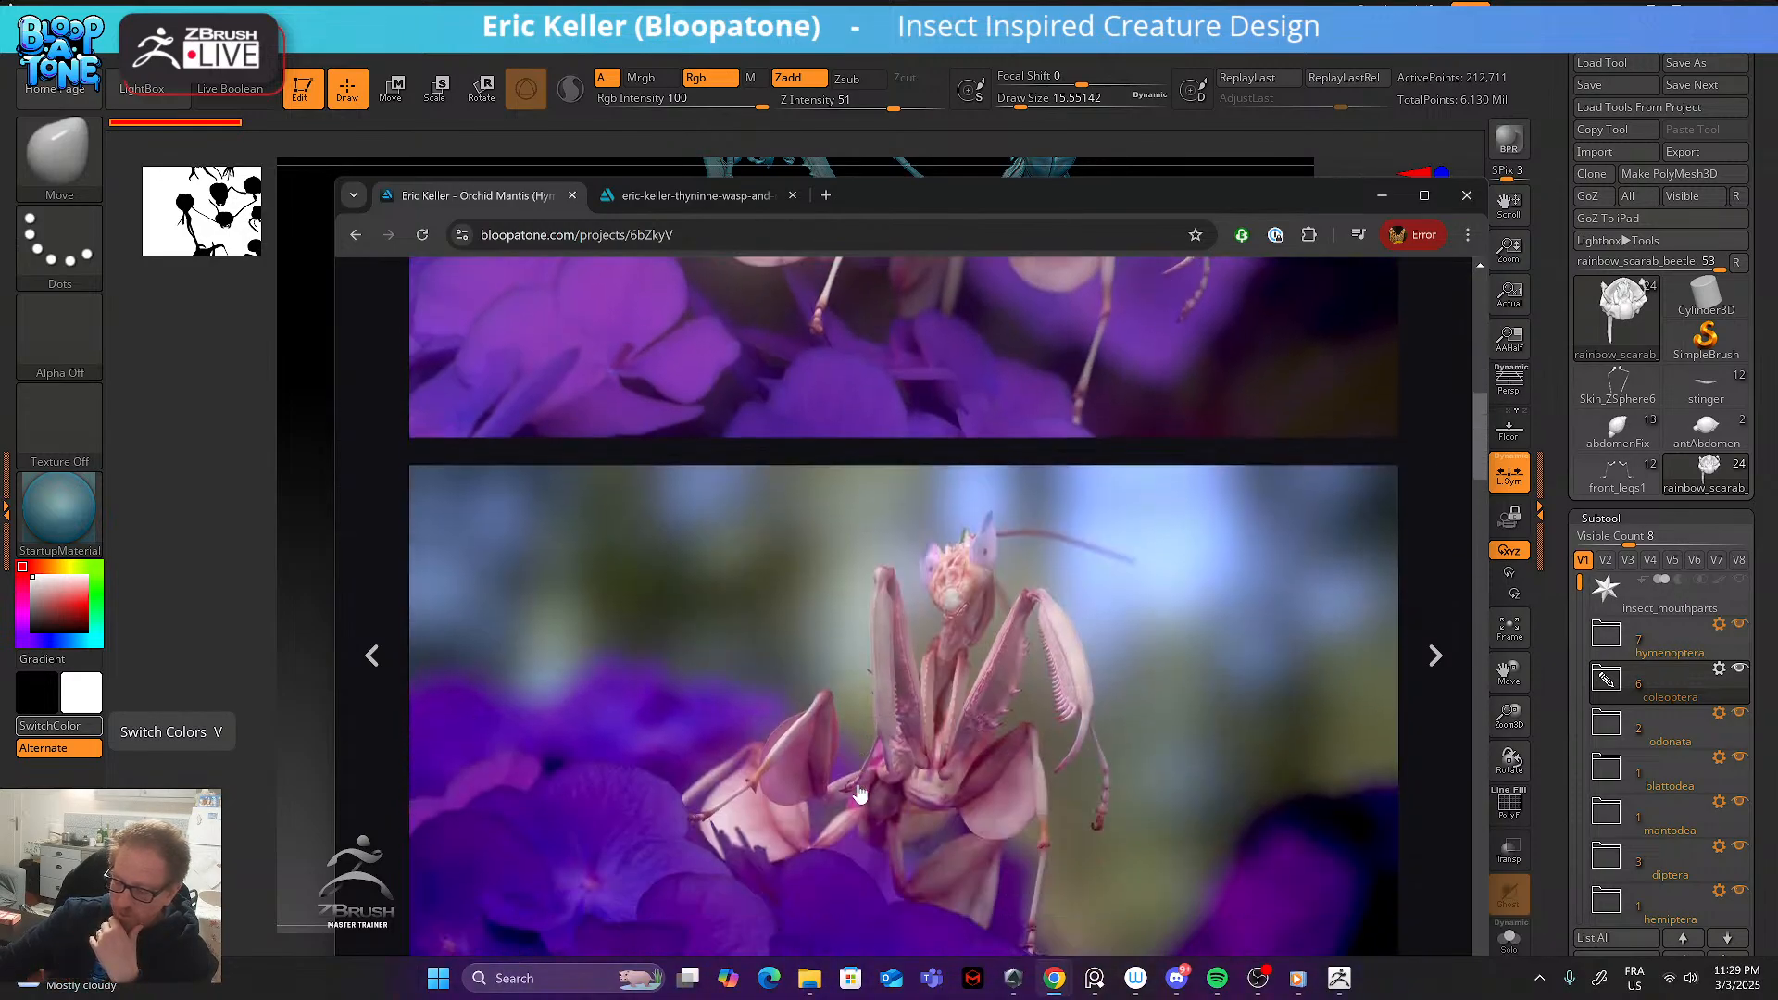
scroll(859, 793, down, 8)
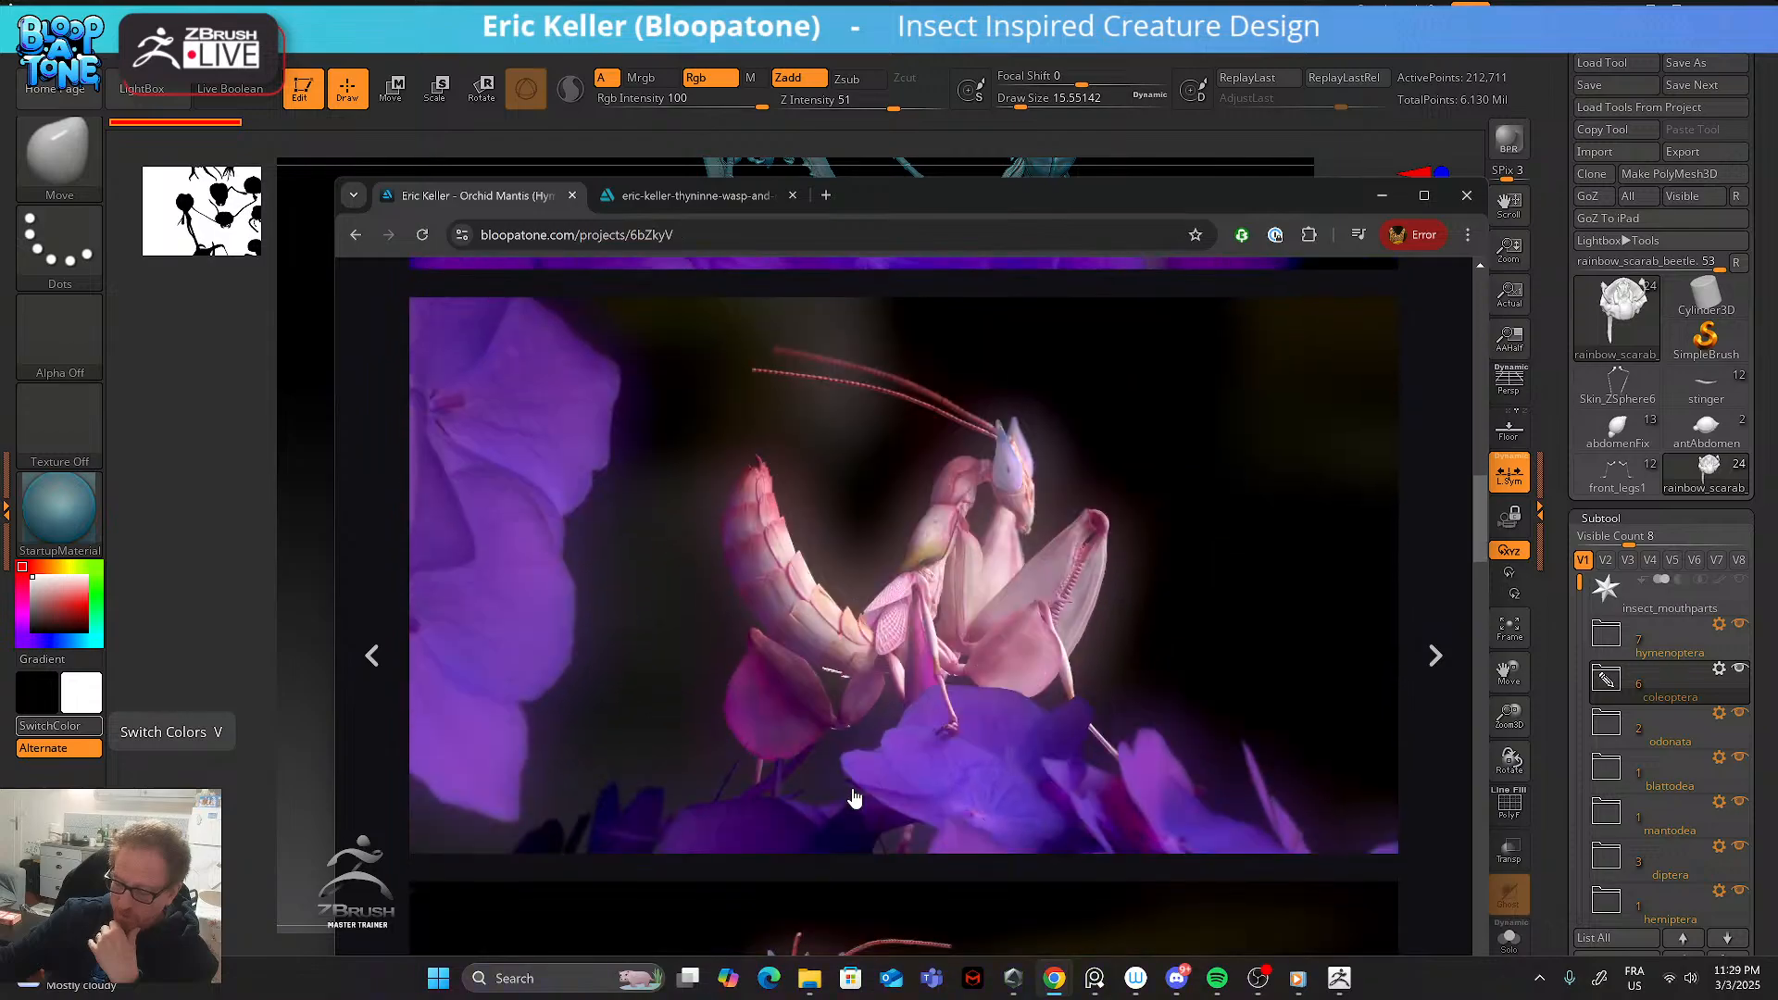
scroll(854, 798, down, 3)
scroll(850, 803, down, 9)
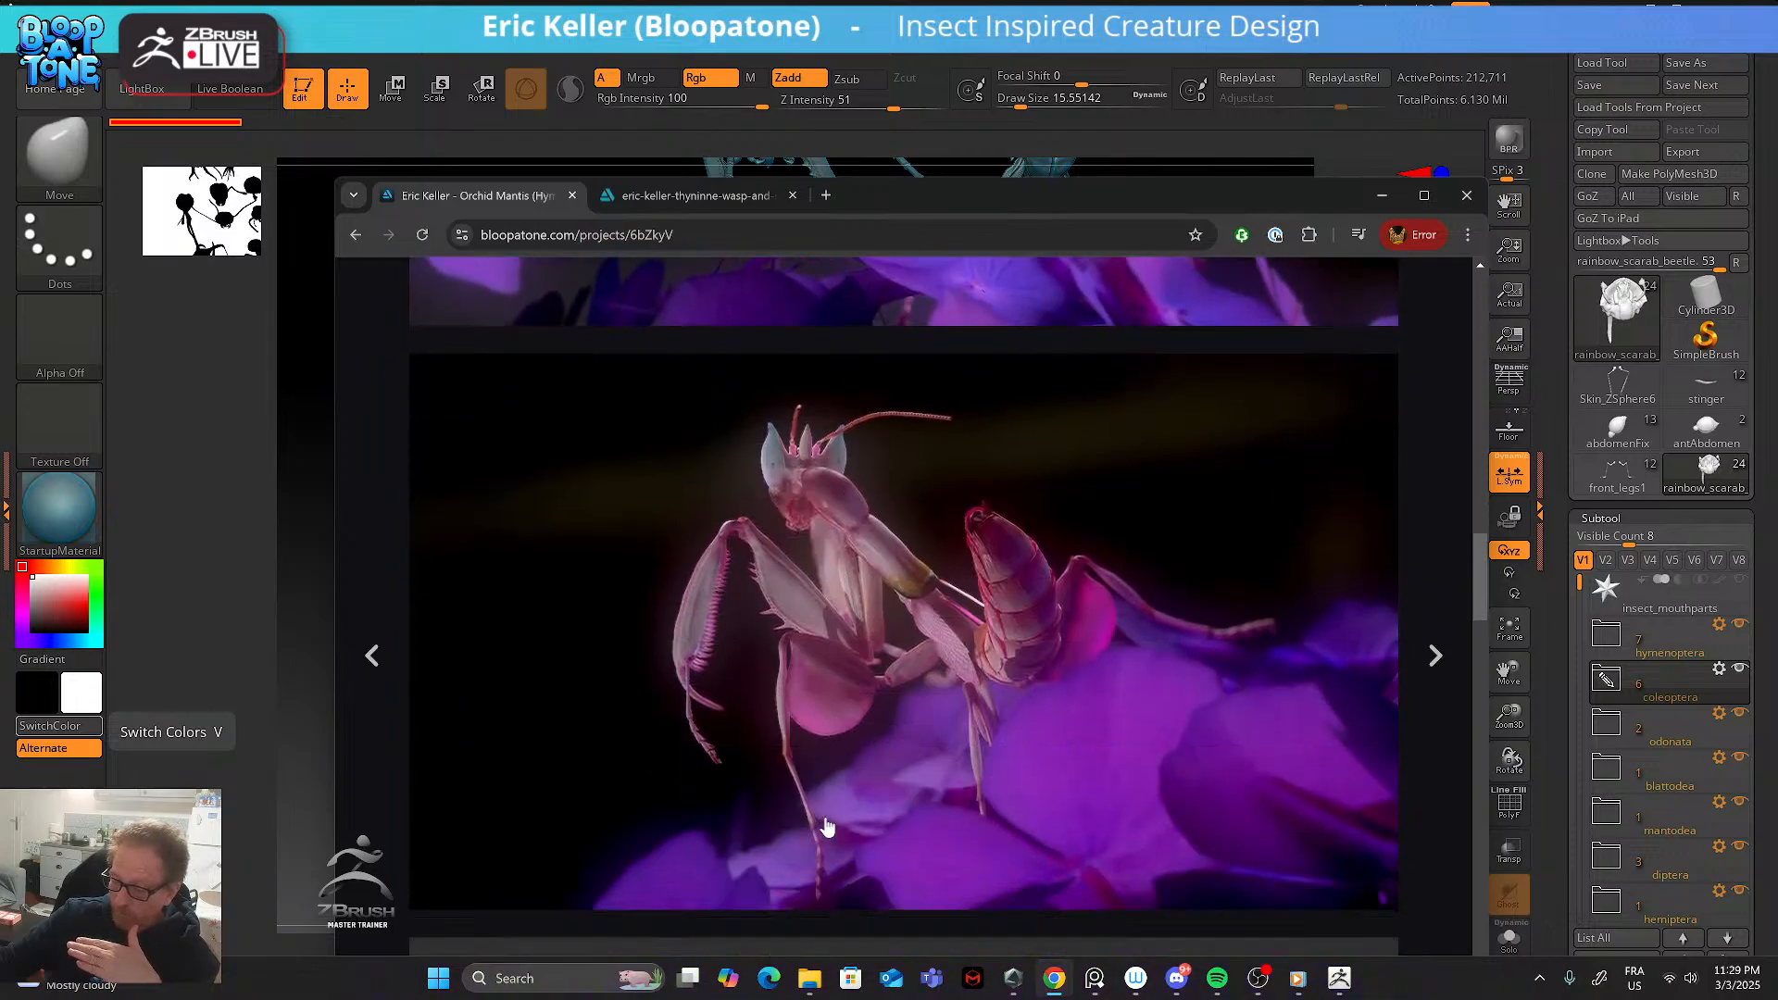
- Inspect the untextured mantis sculpt's segmented abdomen and wing detail, and return to the front-facing render on the purple flowers
scroll(827, 827, down, 10)
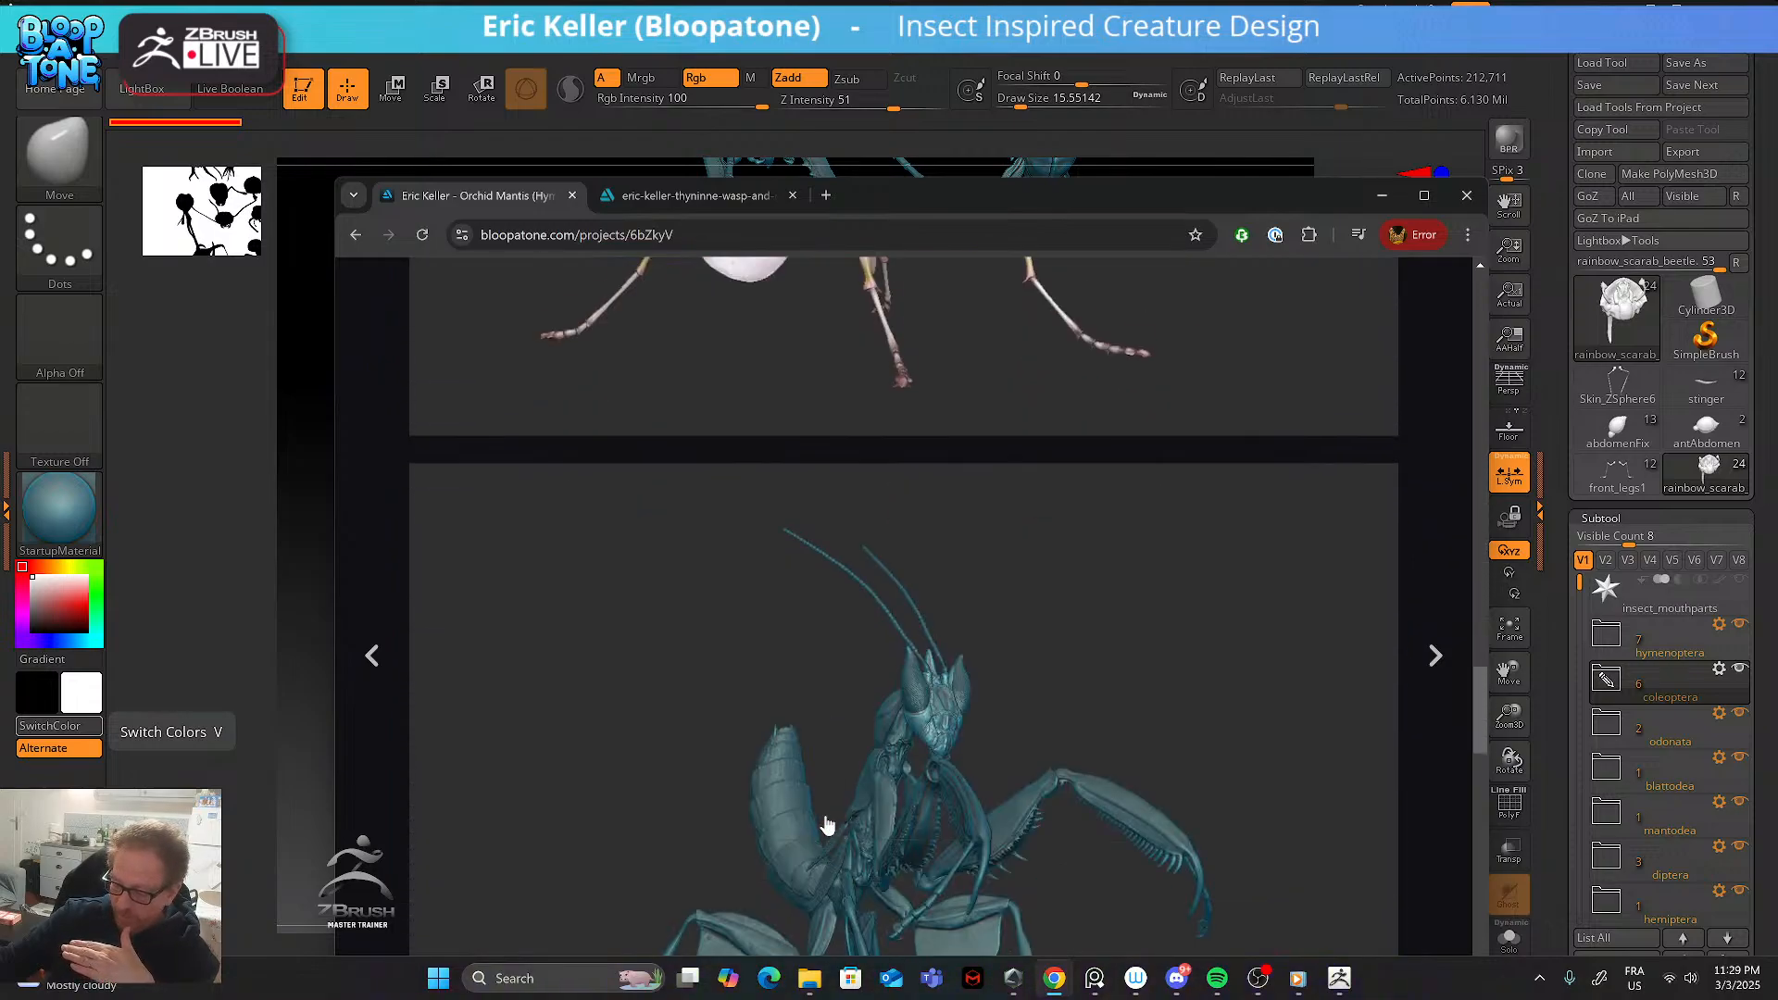
scroll(827, 825, down, 10)
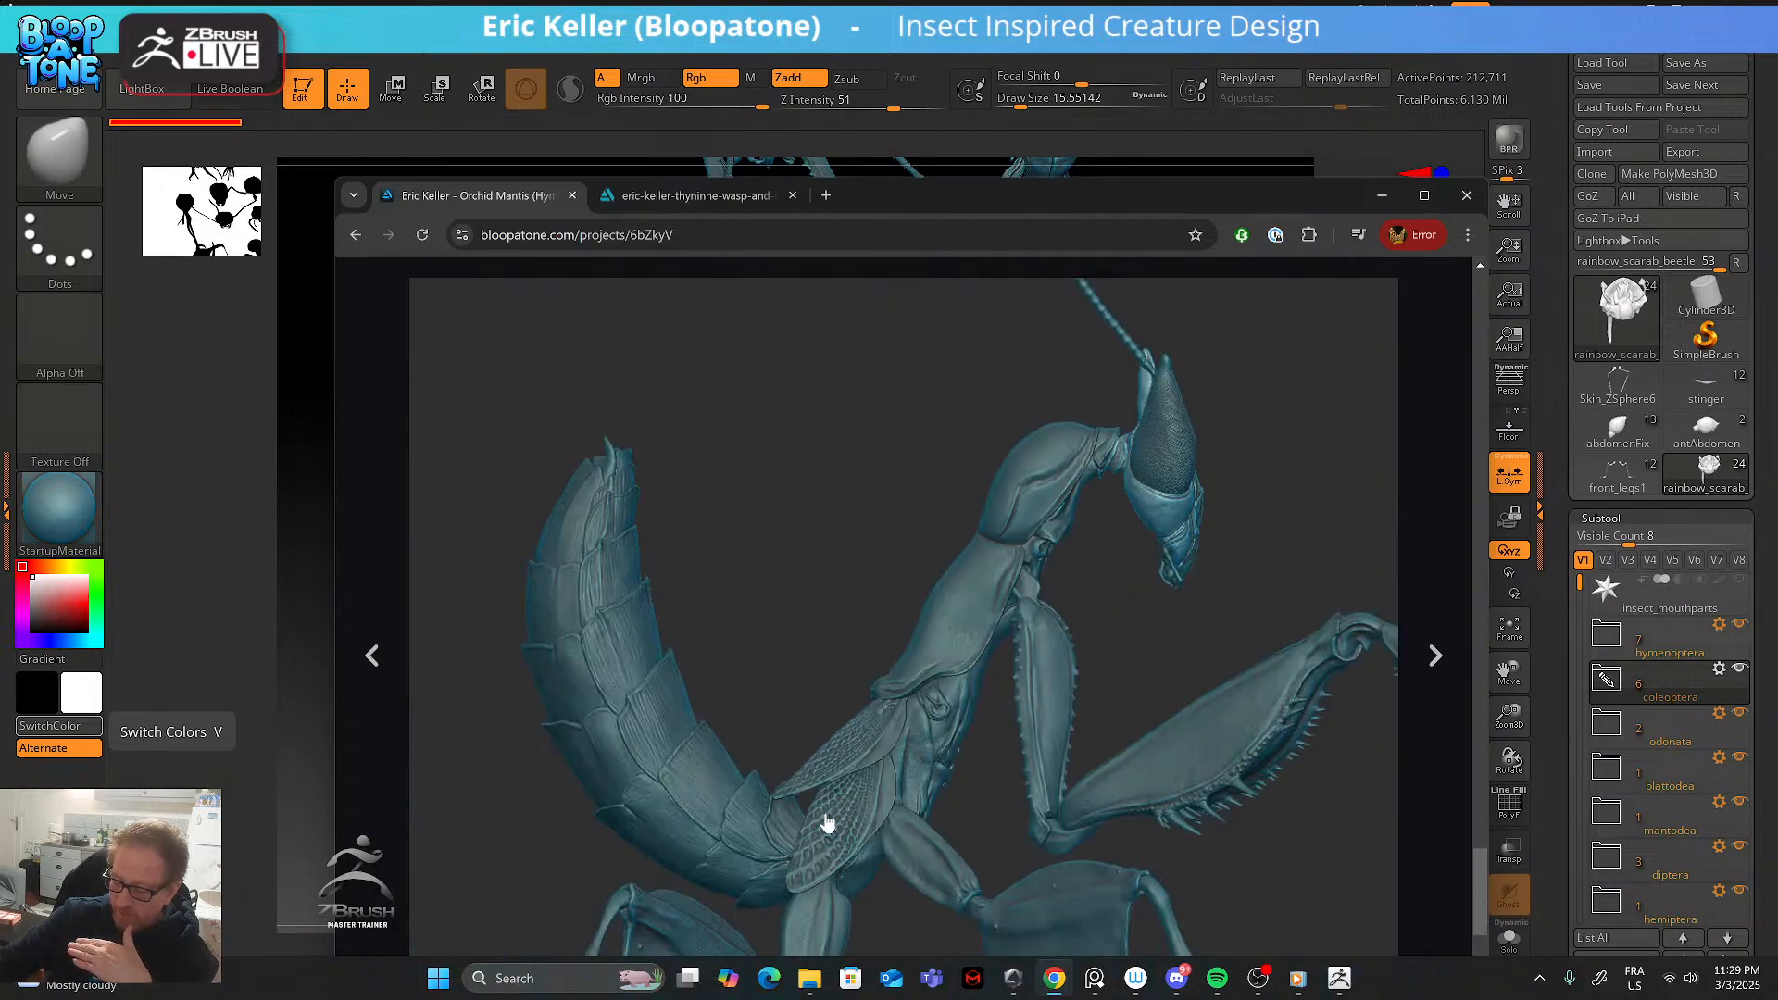
scroll(827, 823, down, 10)
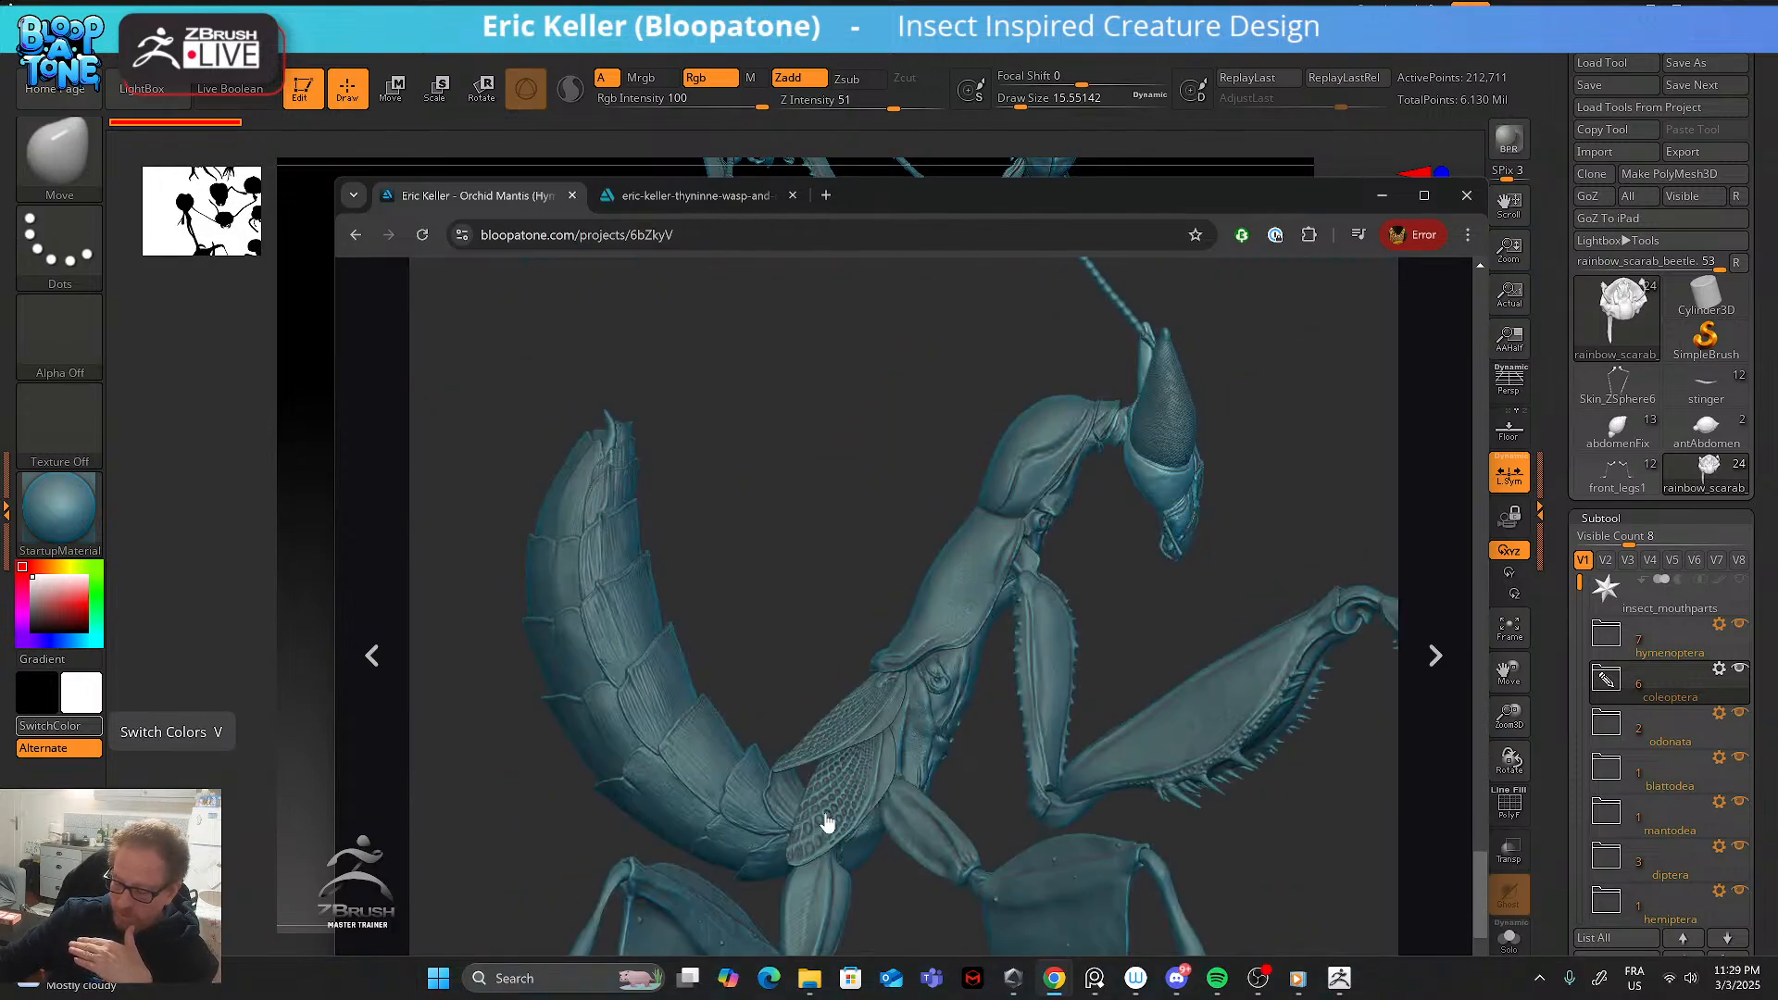
scroll(827, 823, down, 10)
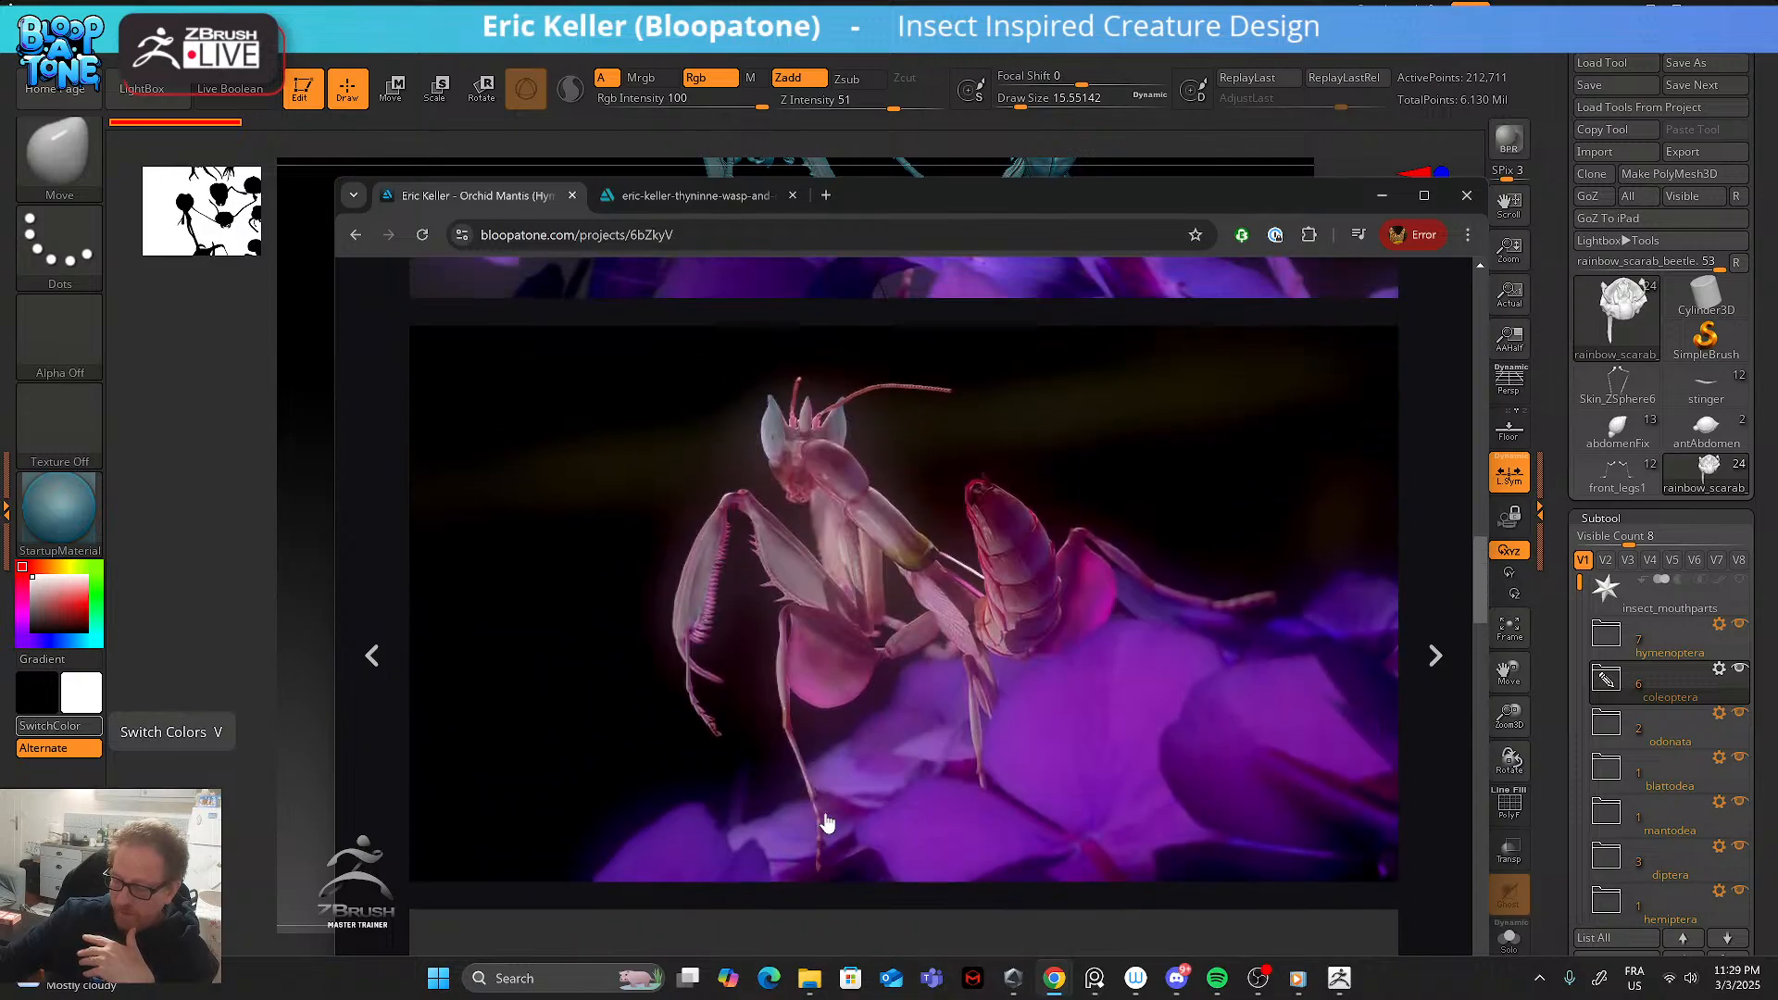
scroll(827, 823, down, 8)
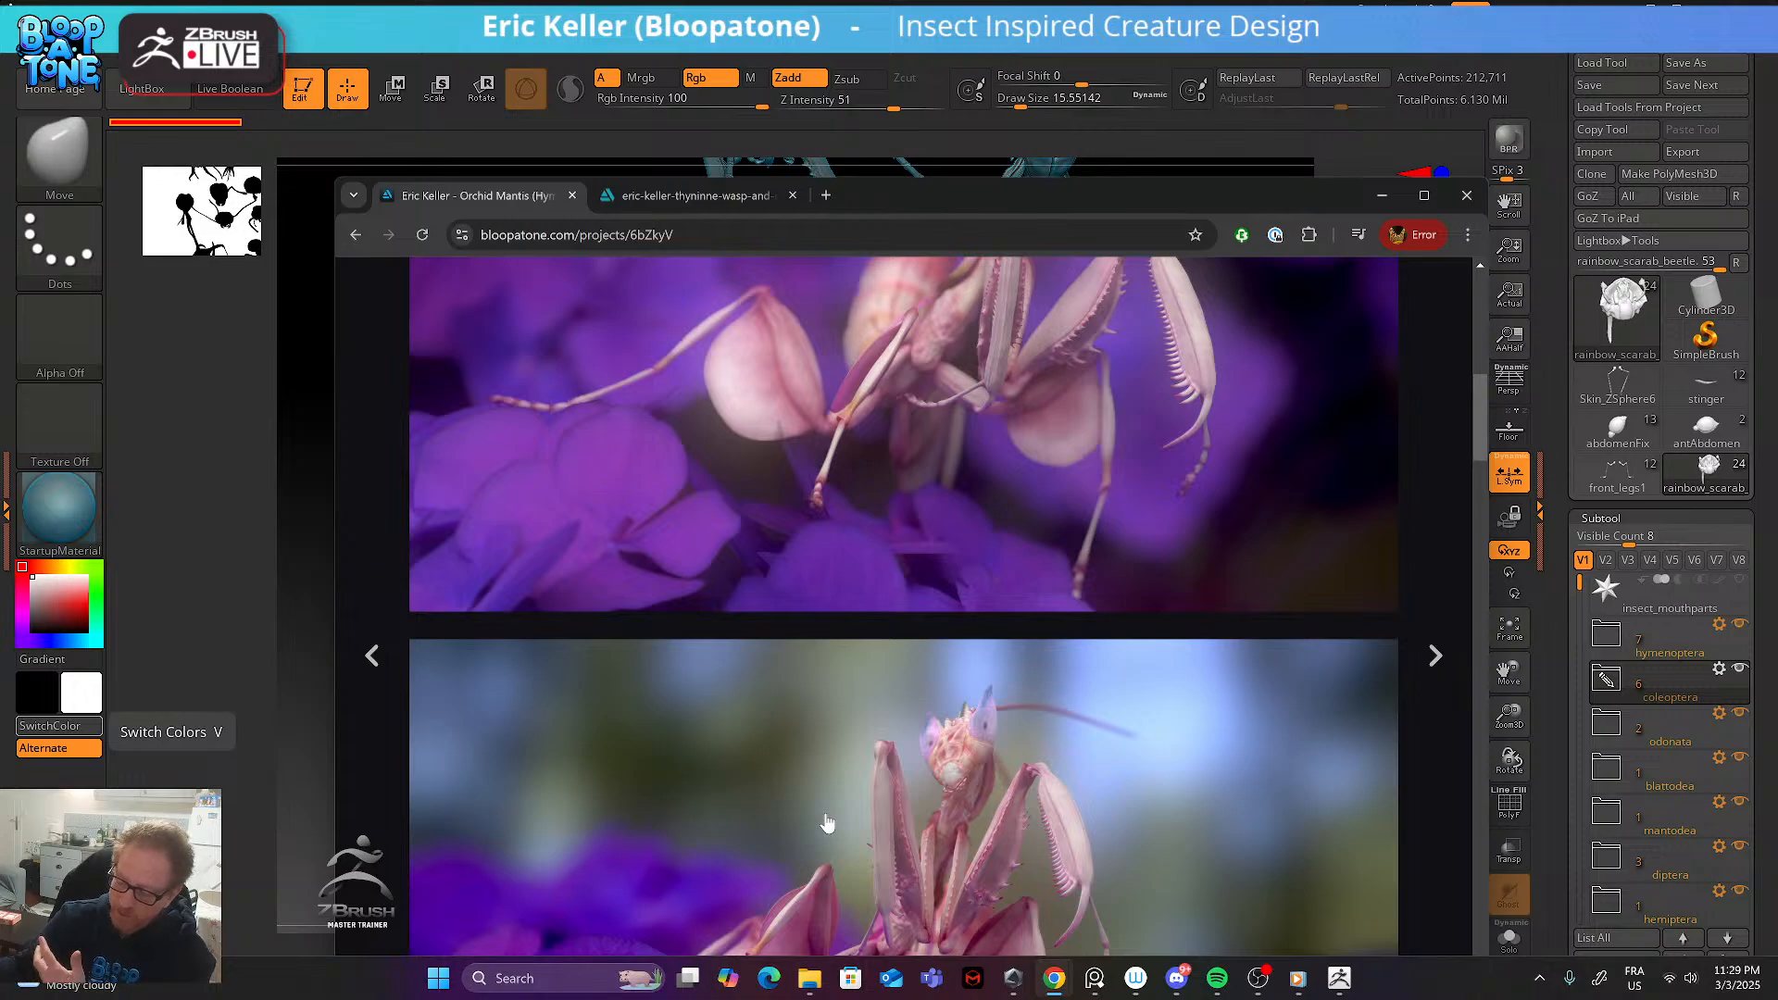
scroll(827, 823, up, 1)
scroll(824, 823, down, 3)
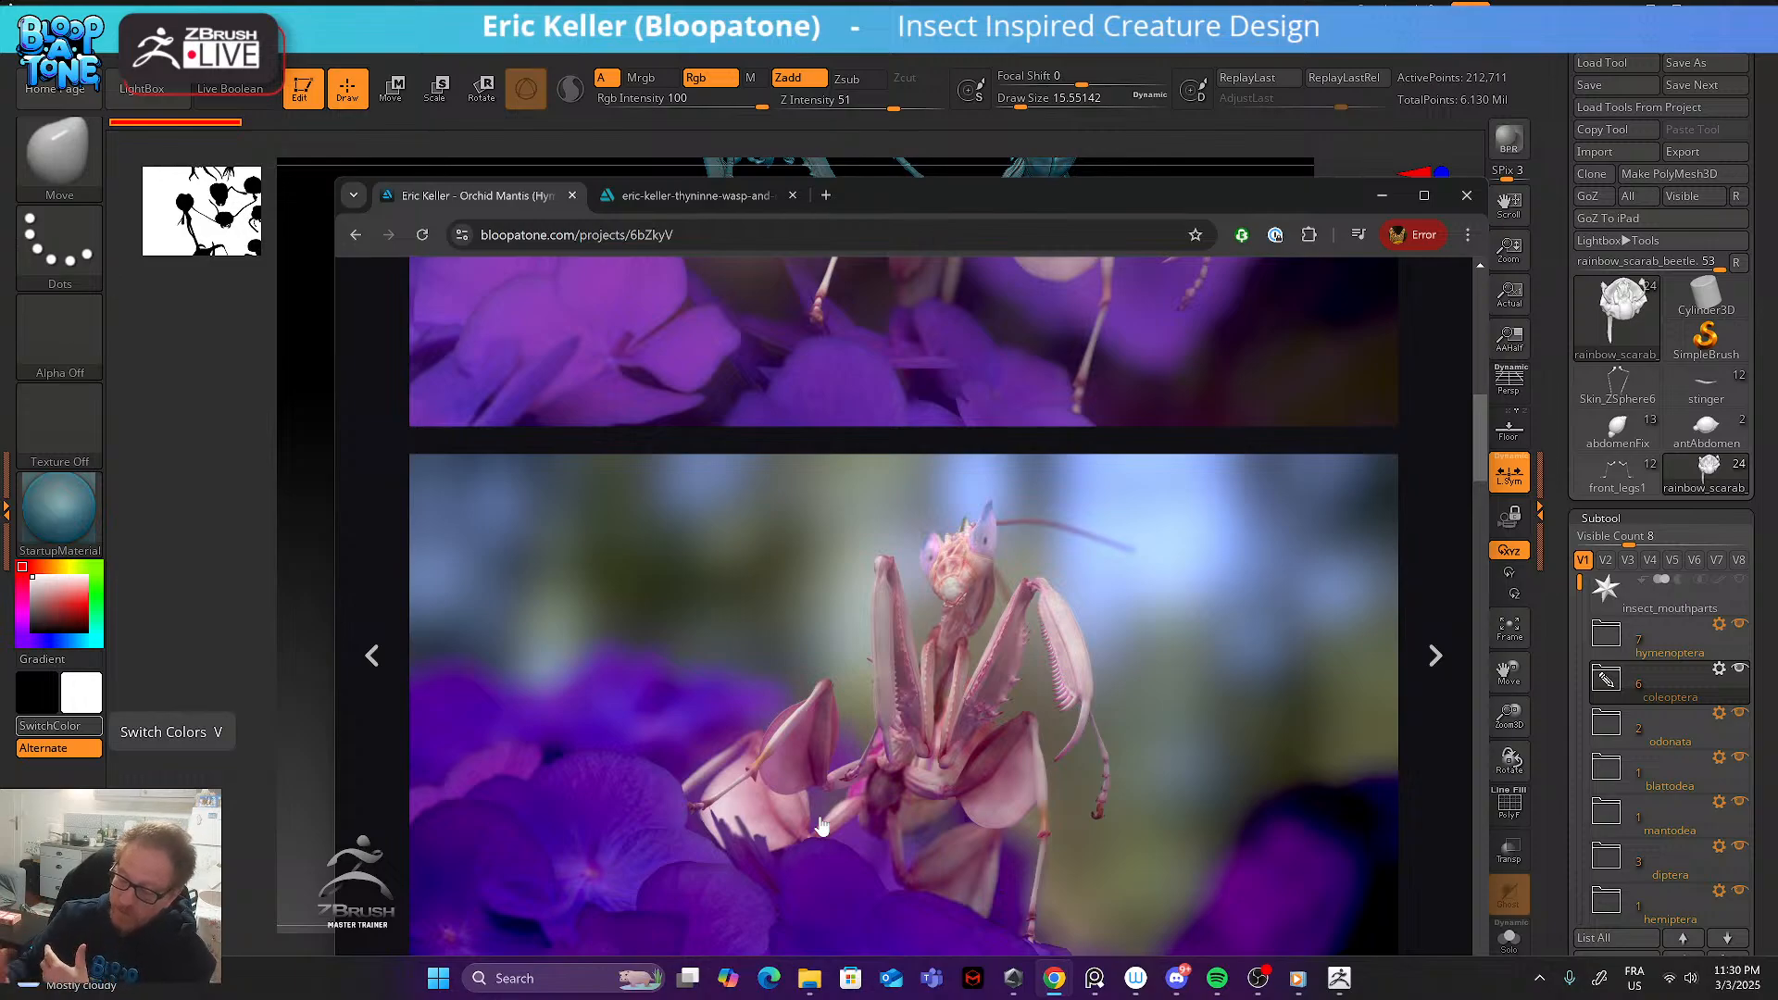
- Compare the first two Orchid Mantis flower renders, examining the spined front legs, petal-shaped leg lobes and abdomen
scroll(746, 822, down, 3)
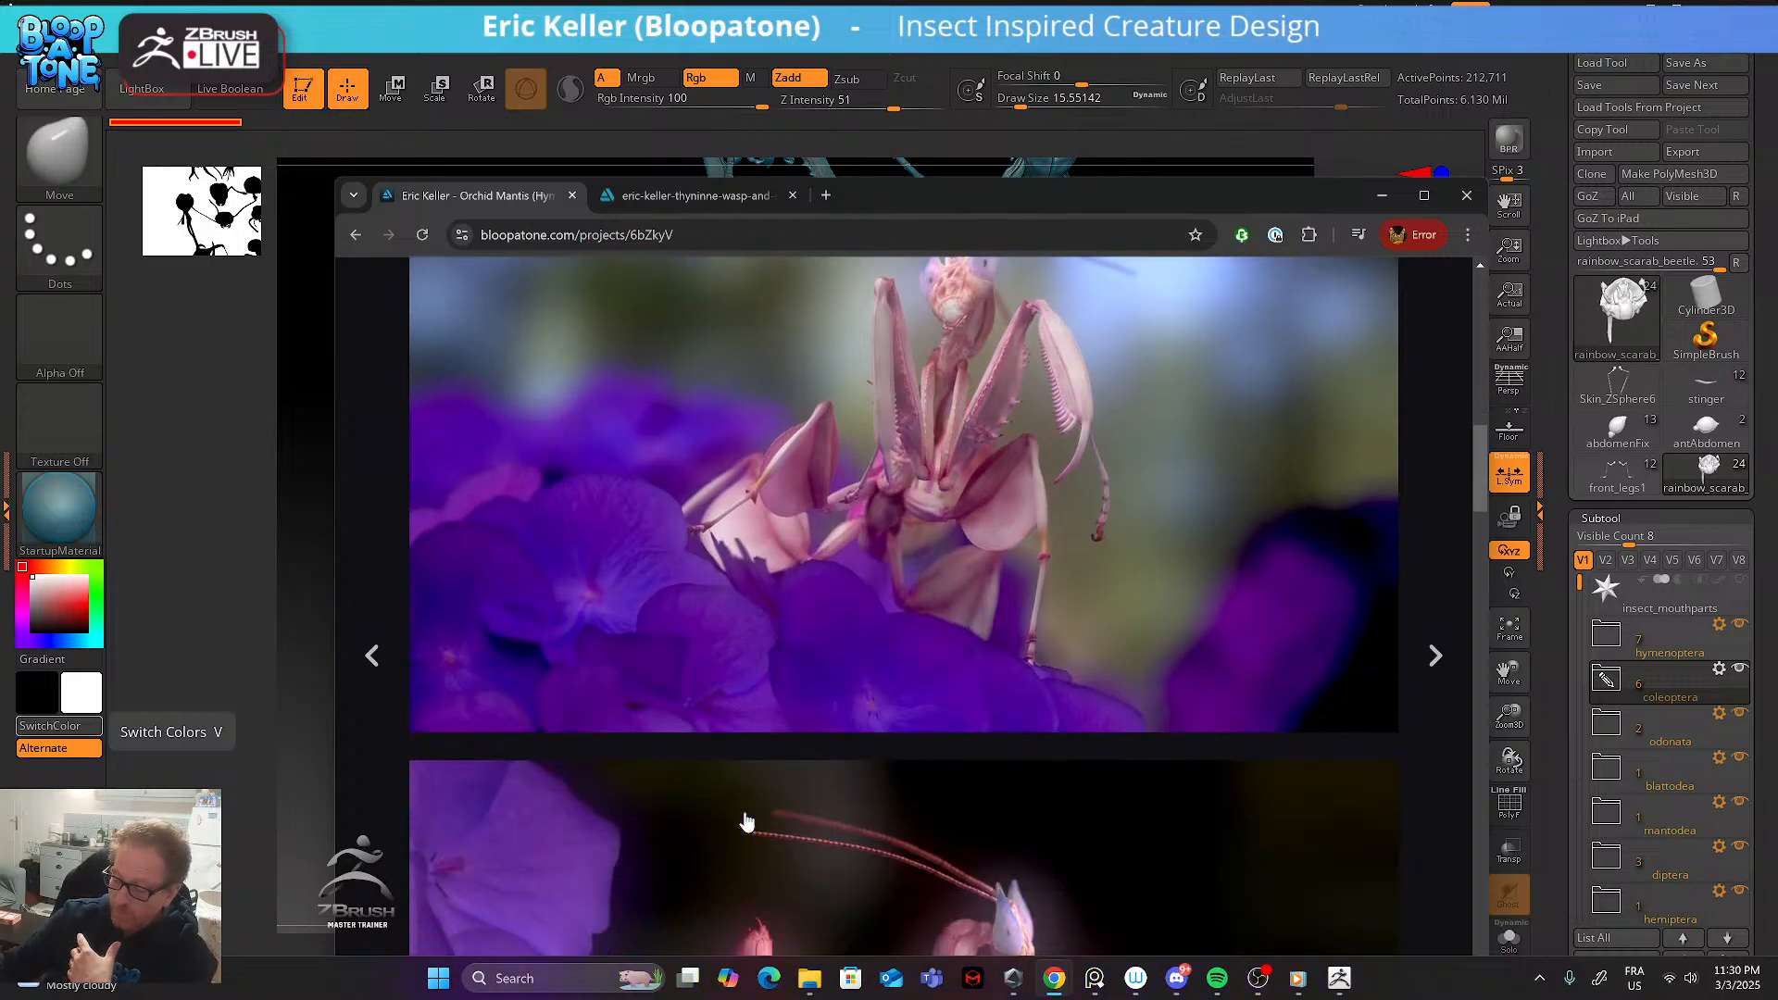
scroll(747, 821, up, 3)
scroll(746, 821, down, 3)
scroll(746, 821, down, 1)
scroll(743, 823, up, 8)
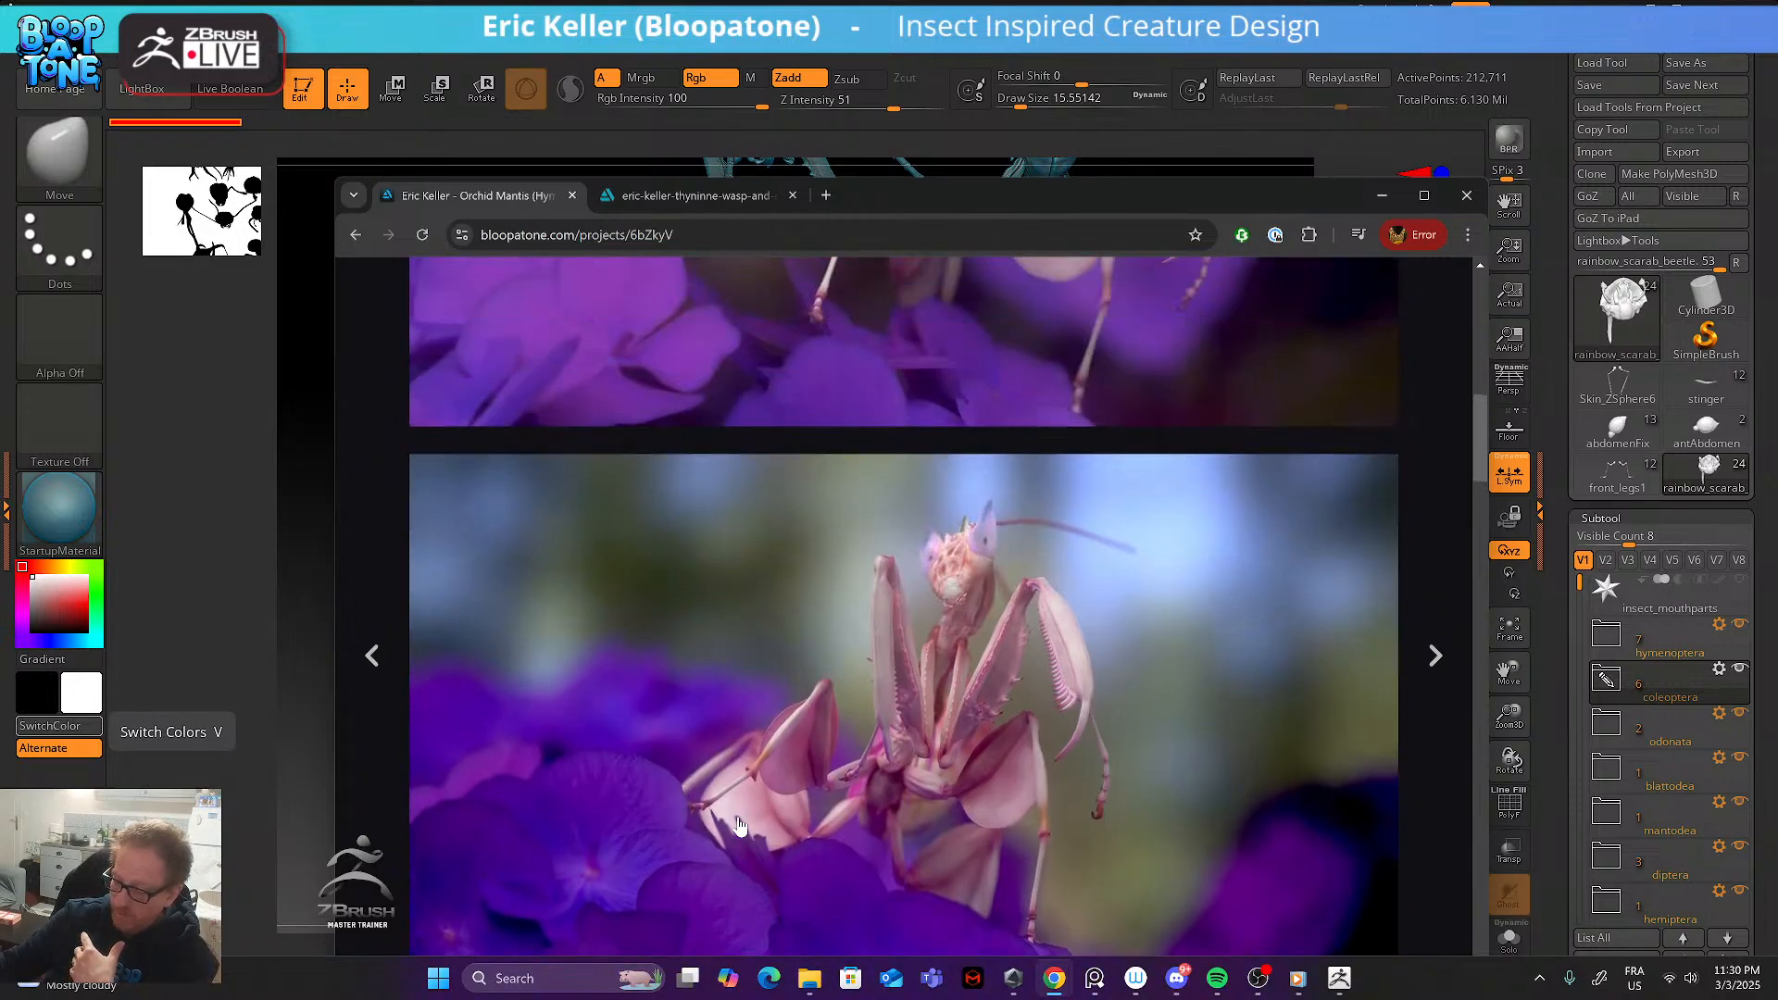
scroll(740, 825, down, 7)
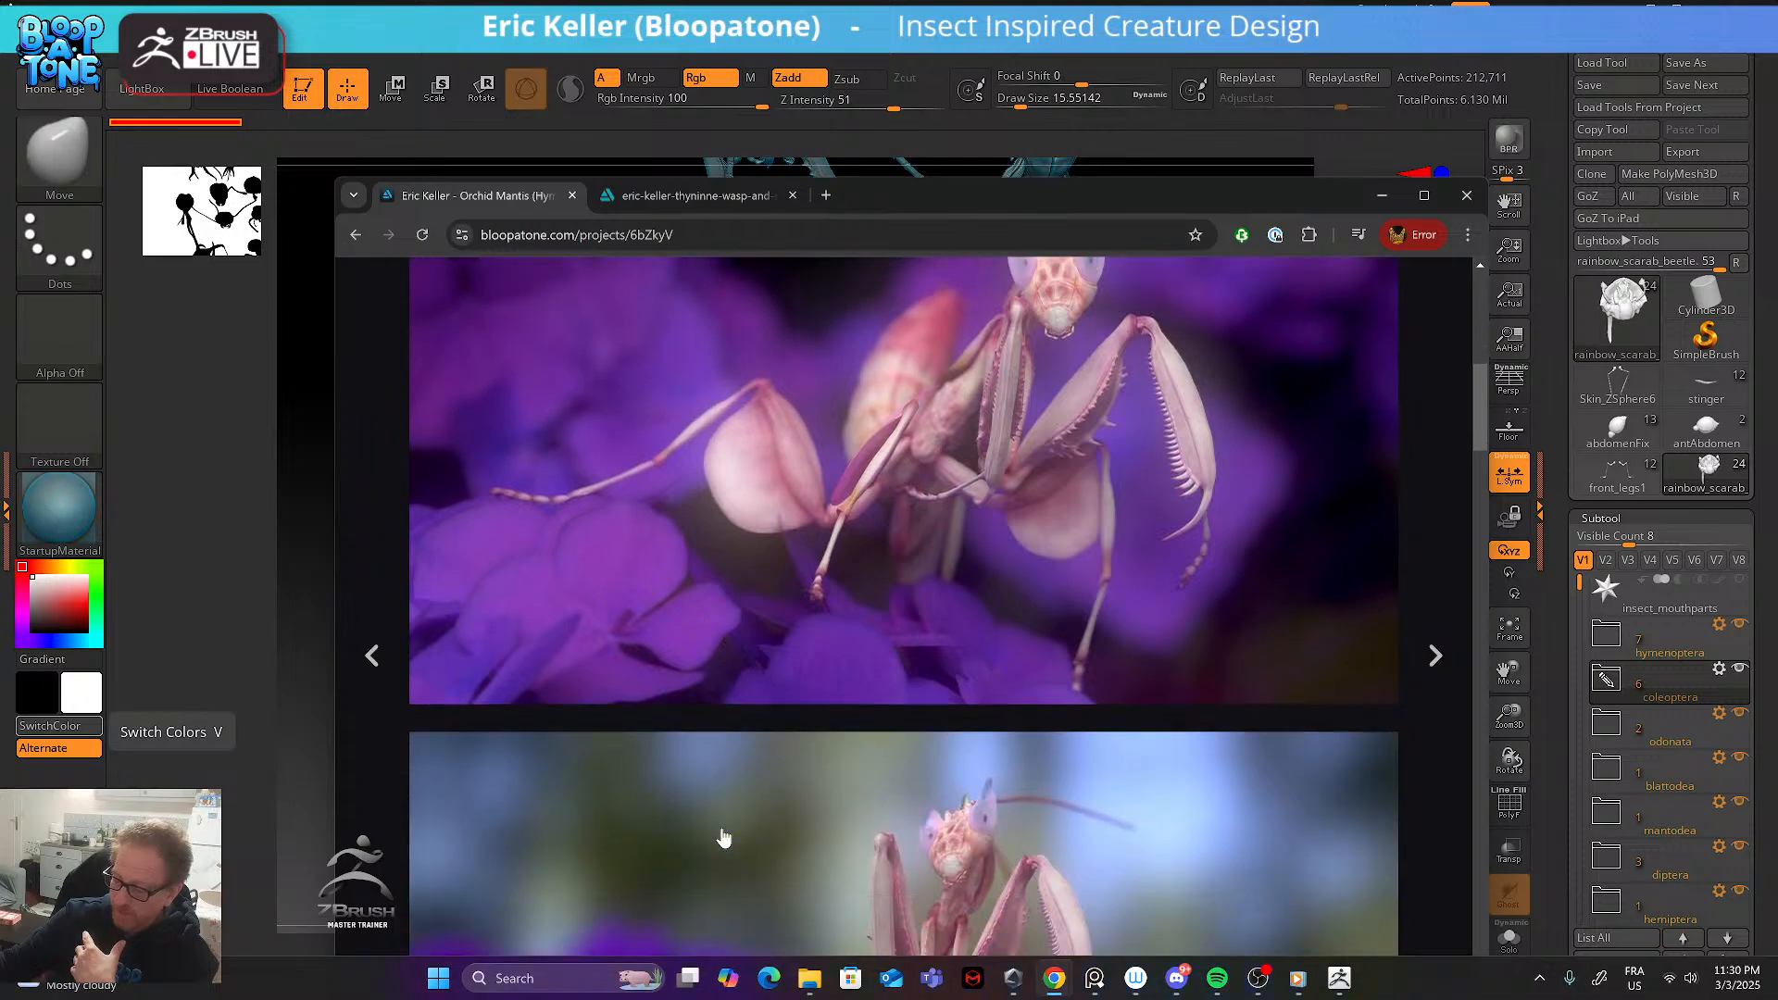
scroll(1036, 593, down, 1)
scroll(926, 519, up, 8)
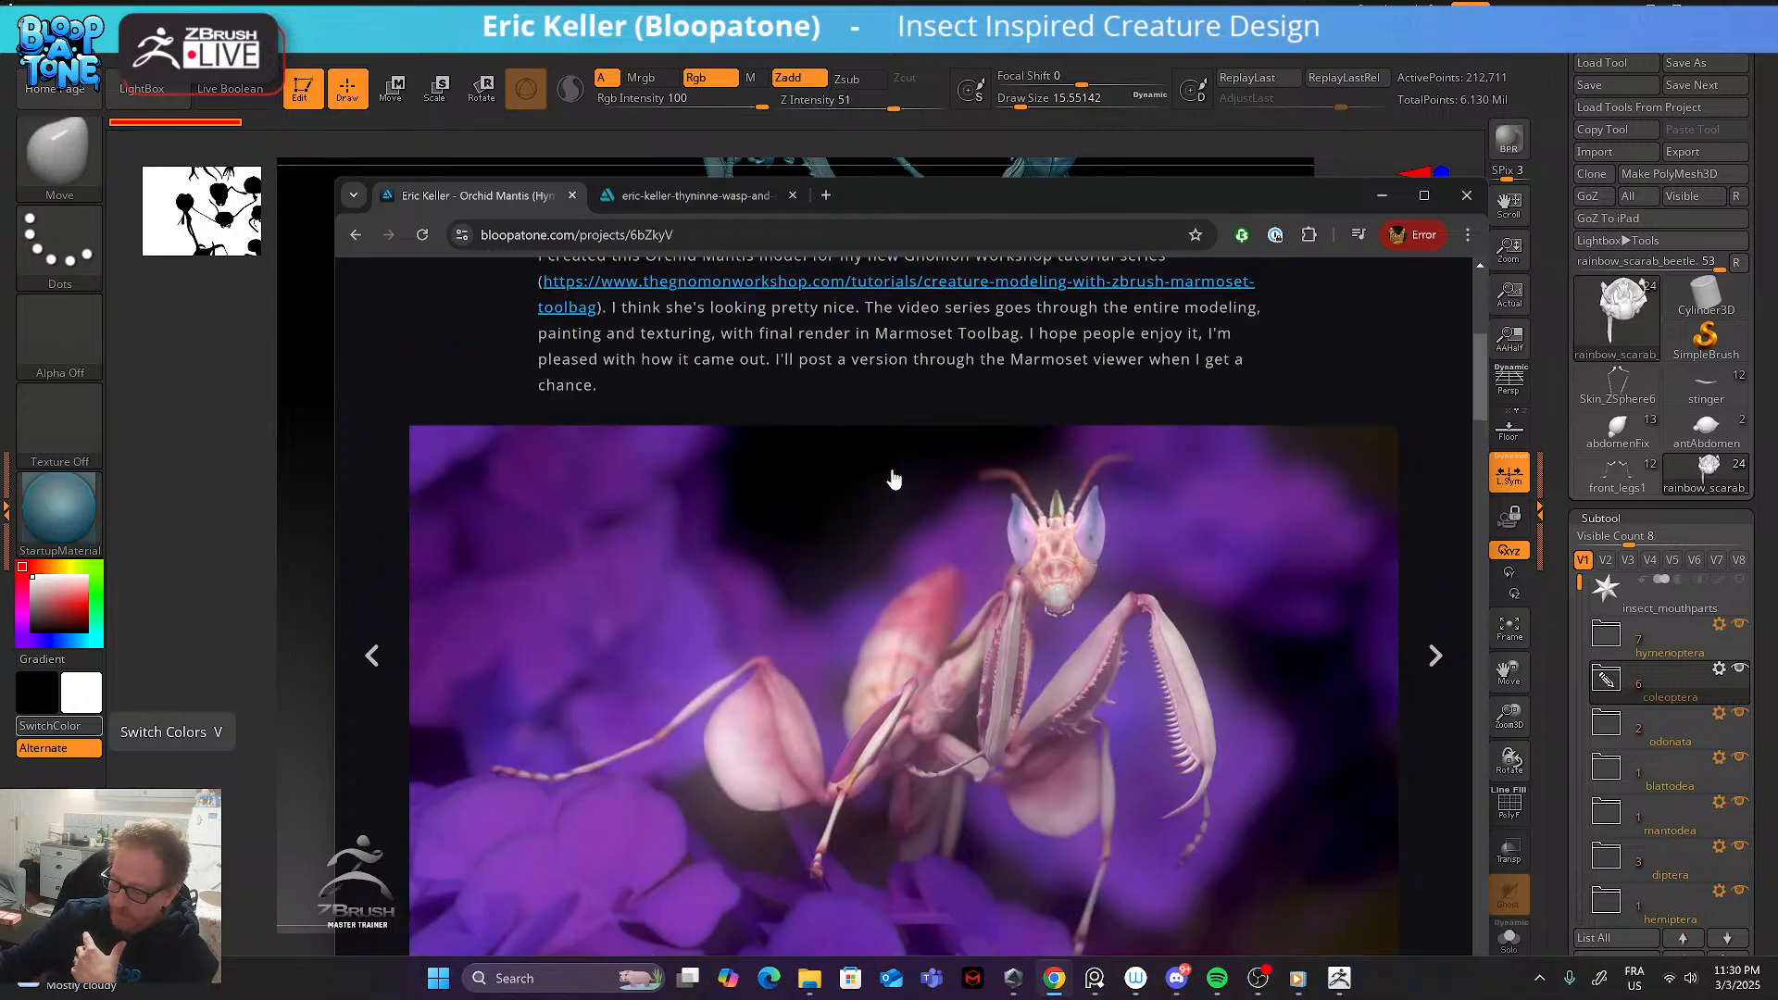
scroll(893, 476, down, 3)
scroll(915, 451, up, 3)
scroll(852, 480, down, 3)
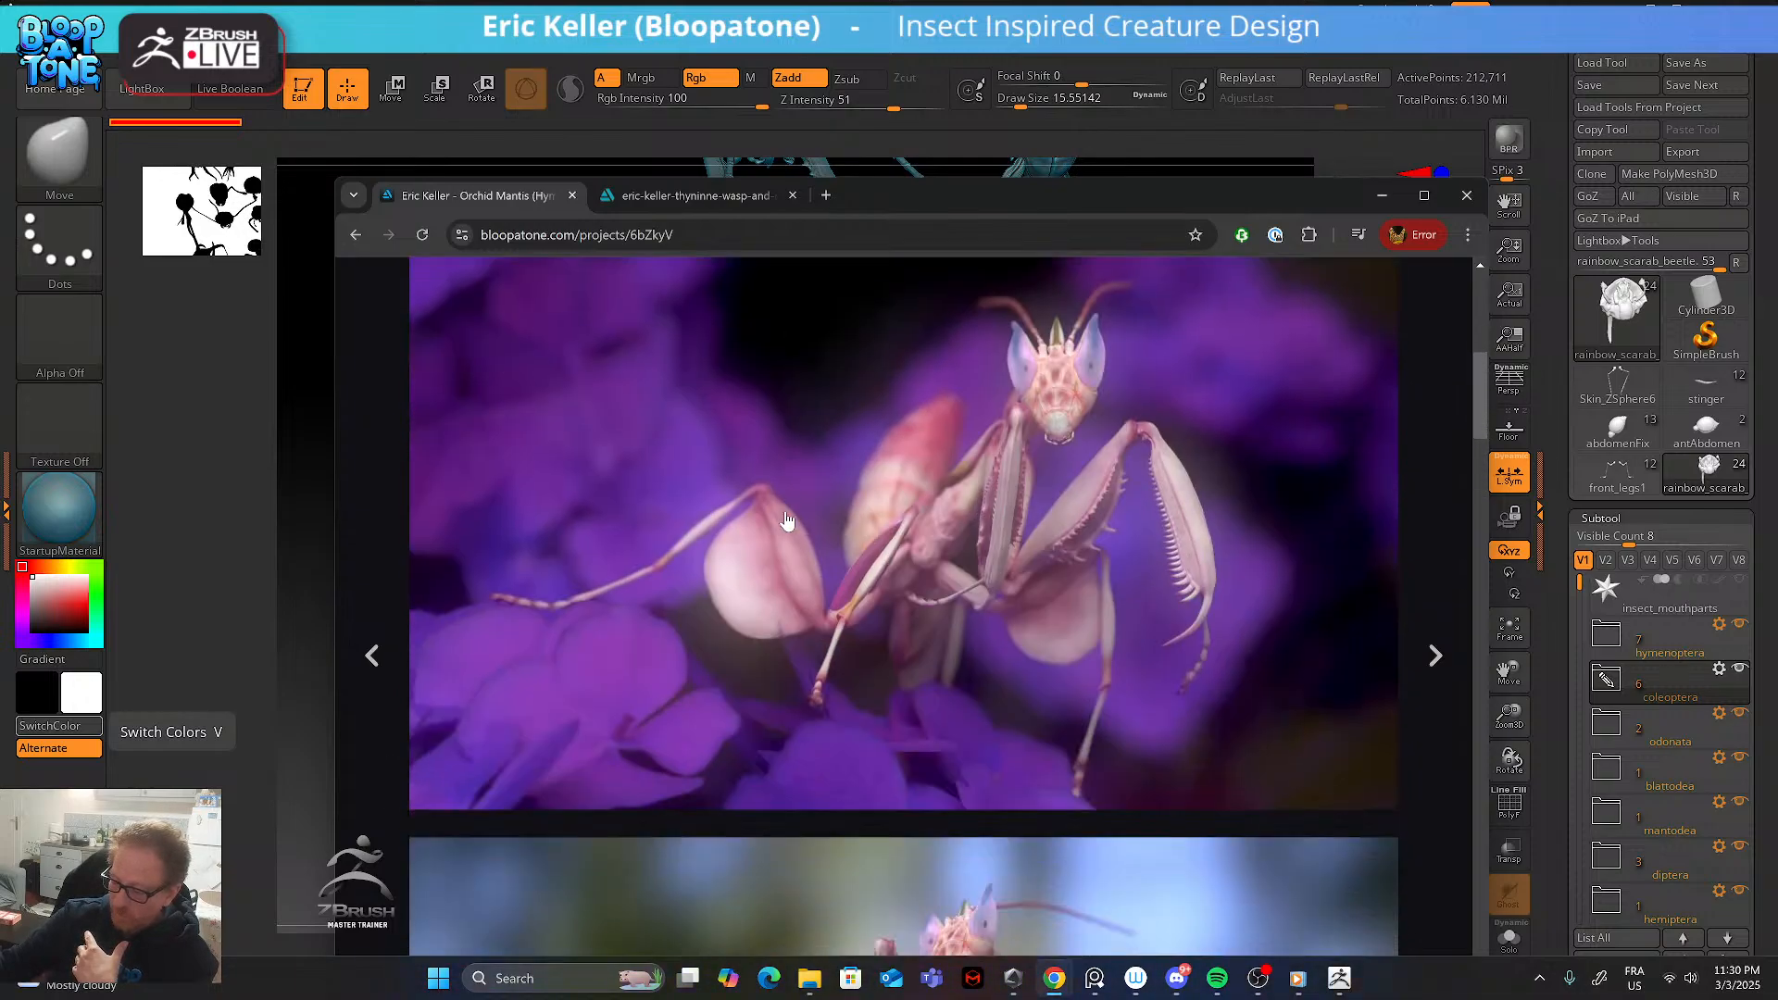
scroll(1078, 343, up, 1)
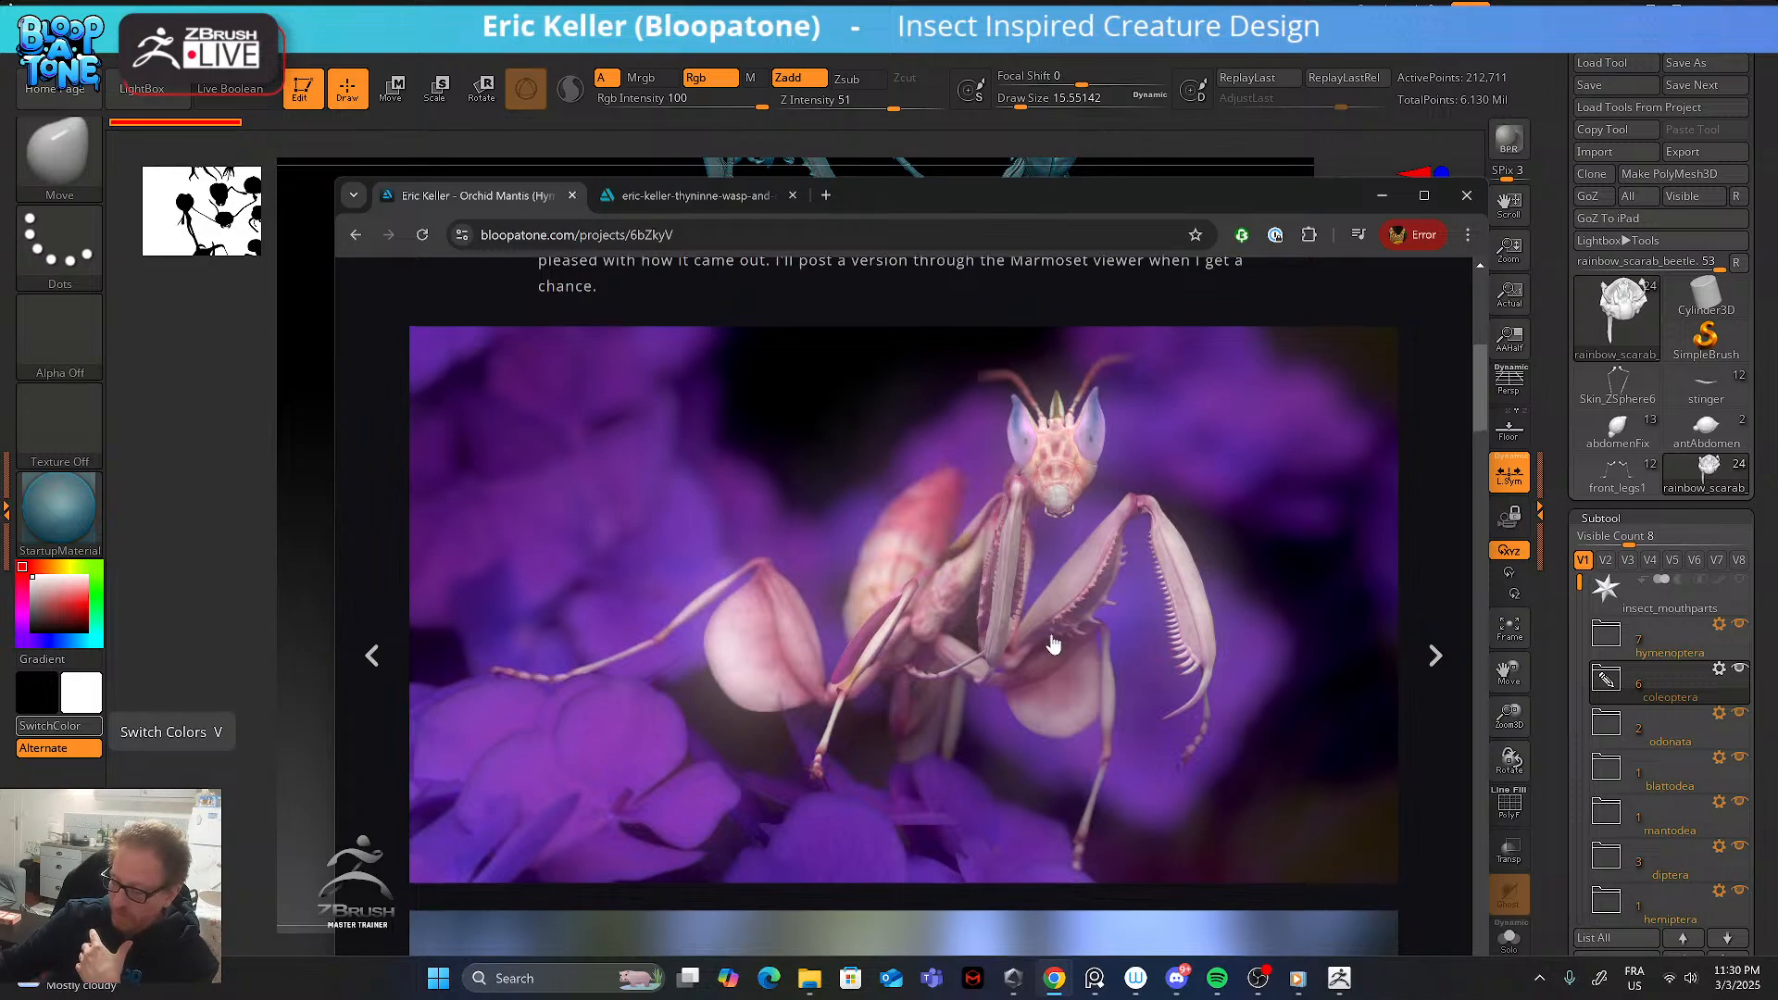
- Review the following mantis flower renders down to the grey-background view, and return to the project's introduction
scroll(1037, 637, down, 5)
scroll(987, 641, down, 3)
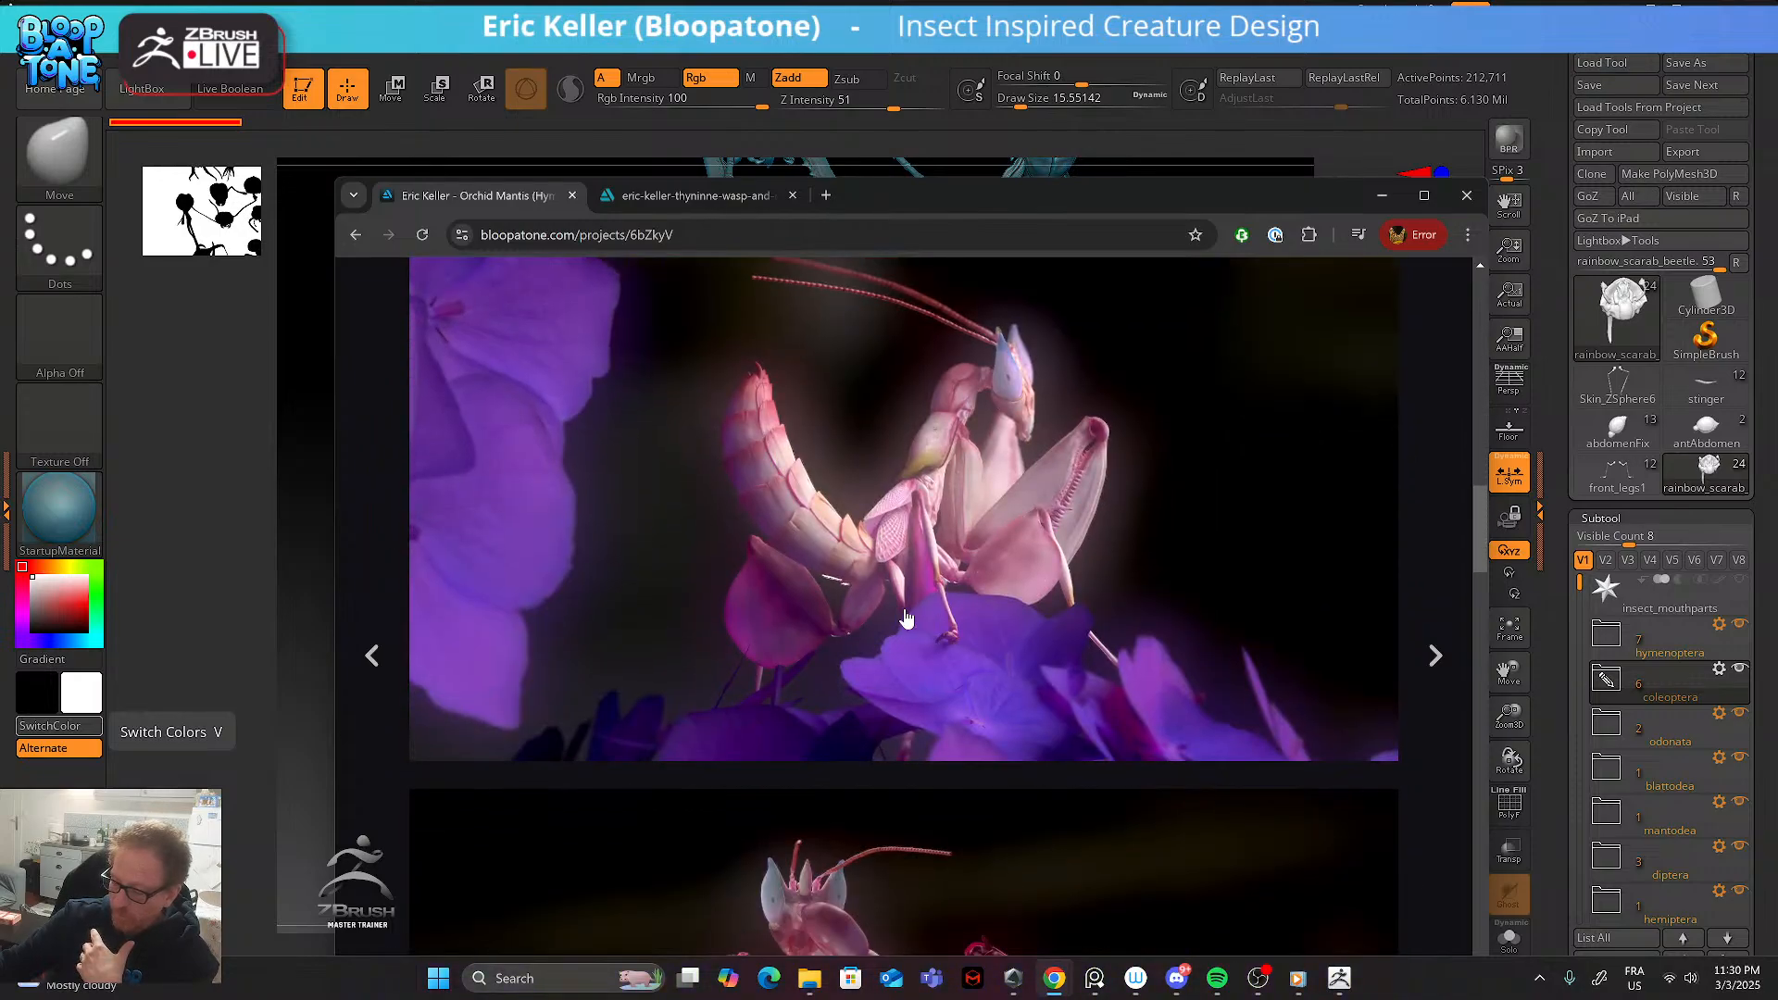
scroll(982, 568, up, 2)
scroll(977, 555, down, 2)
scroll(1041, 584, down, 6)
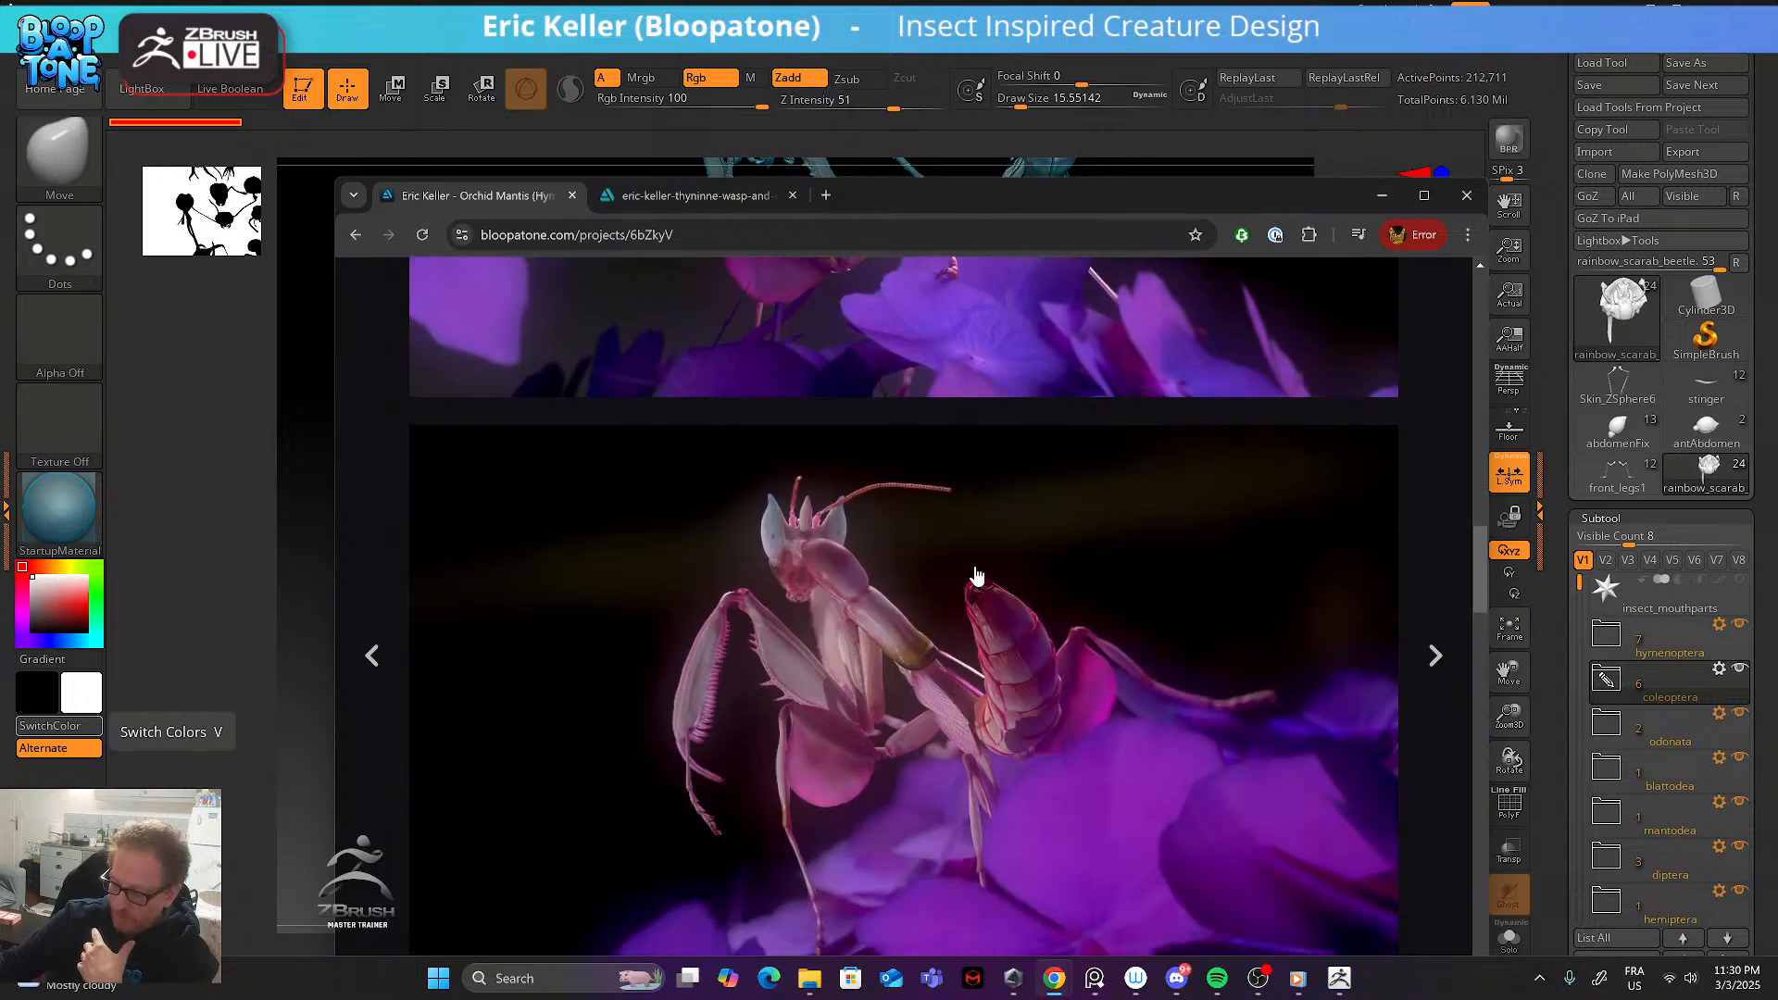
scroll(841, 531, down, 7)
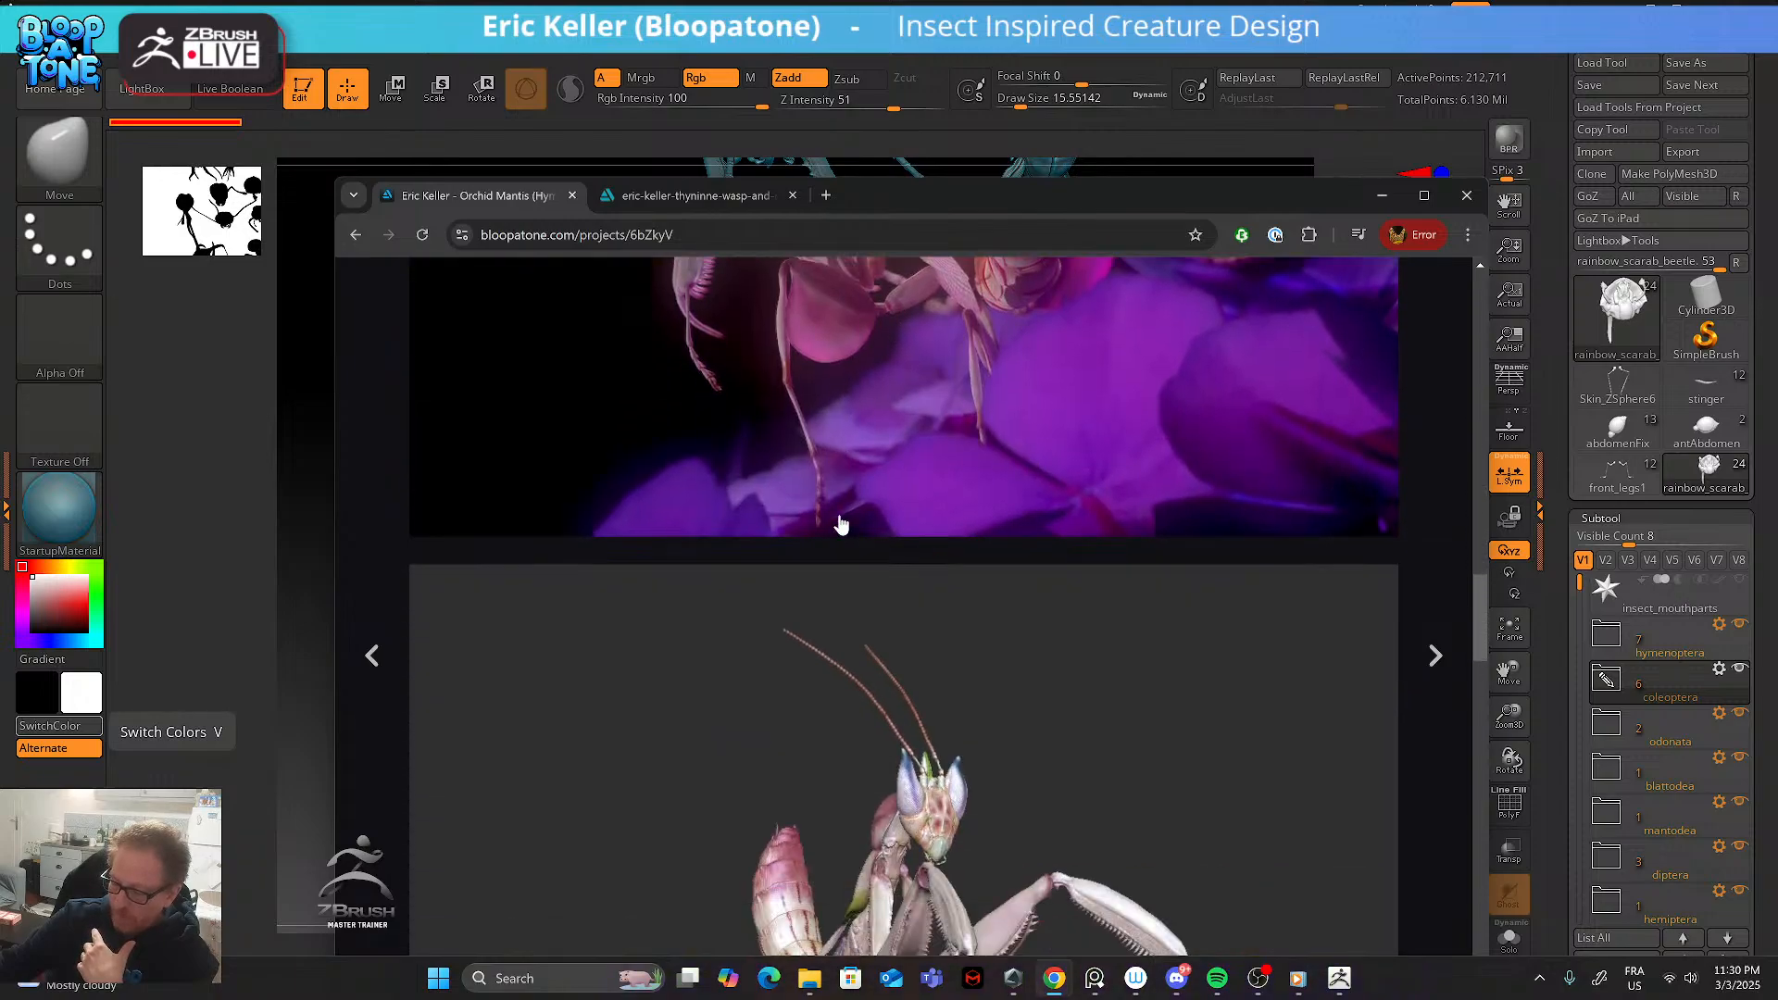
scroll(838, 550, up, 12)
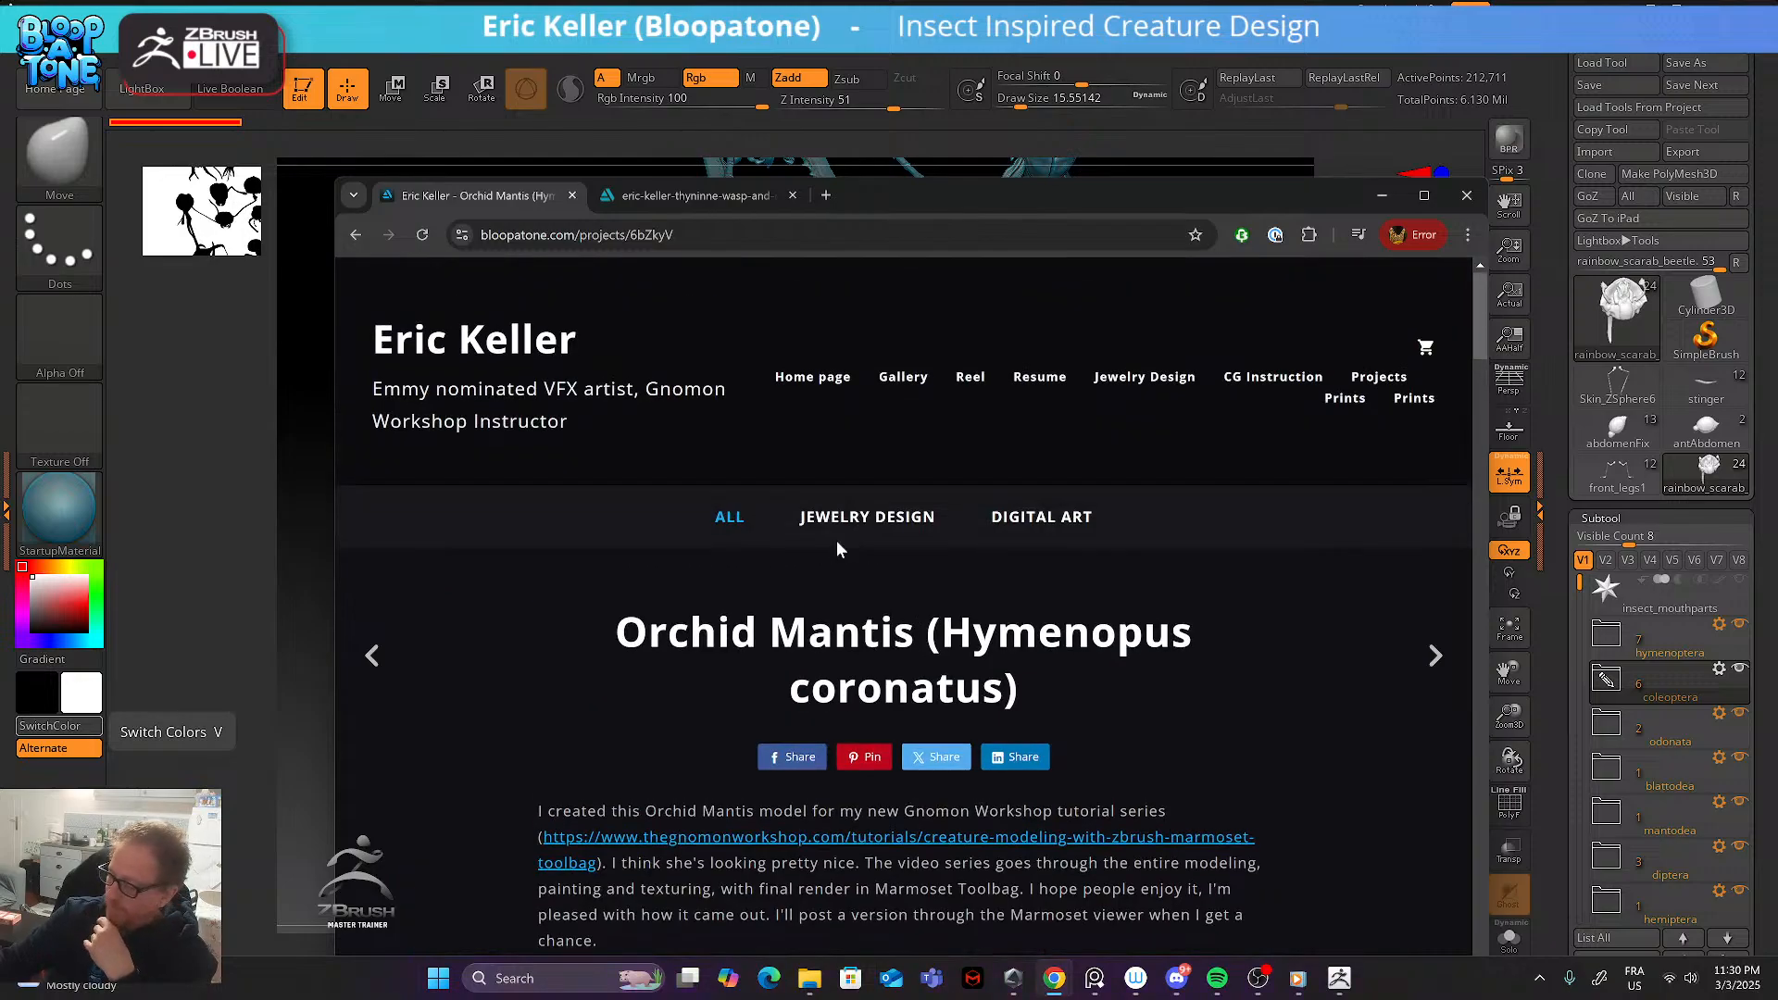
- Go back to the portfolio overview and browse its thumbnails for another insect project
click(356, 236)
scroll(1005, 556, down, 2)
scroll(1004, 556, up, 10)
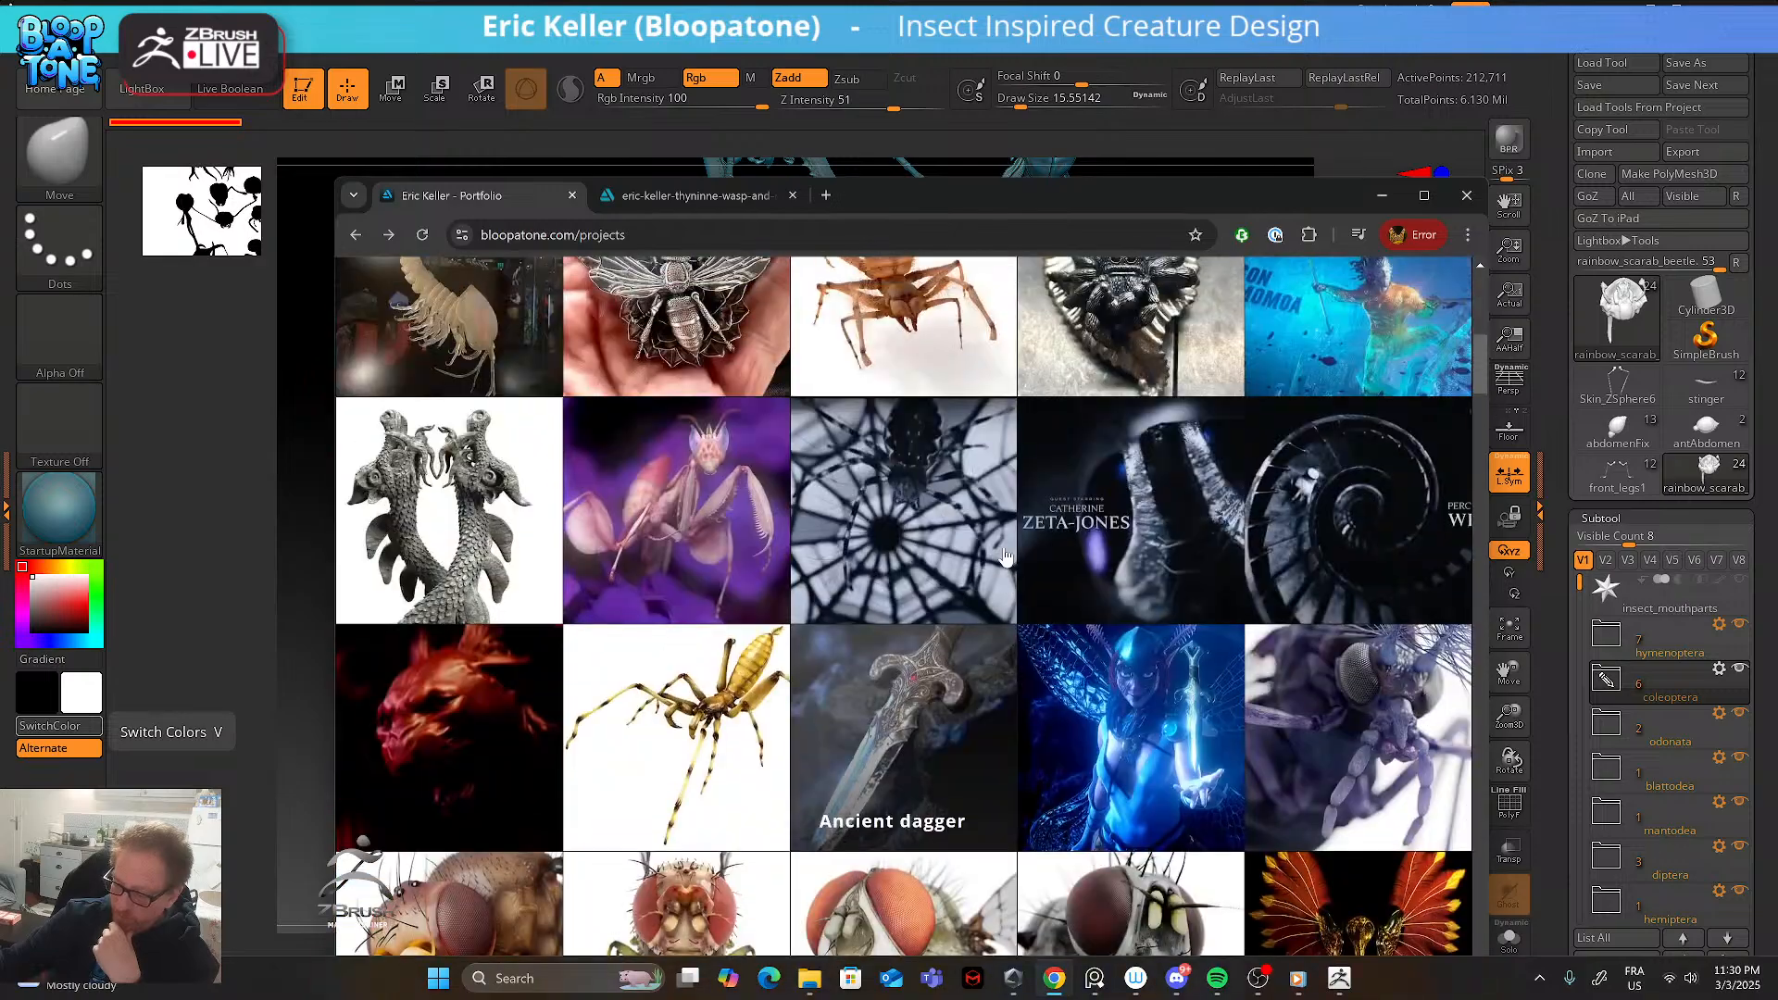
scroll(1005, 556, down, 3)
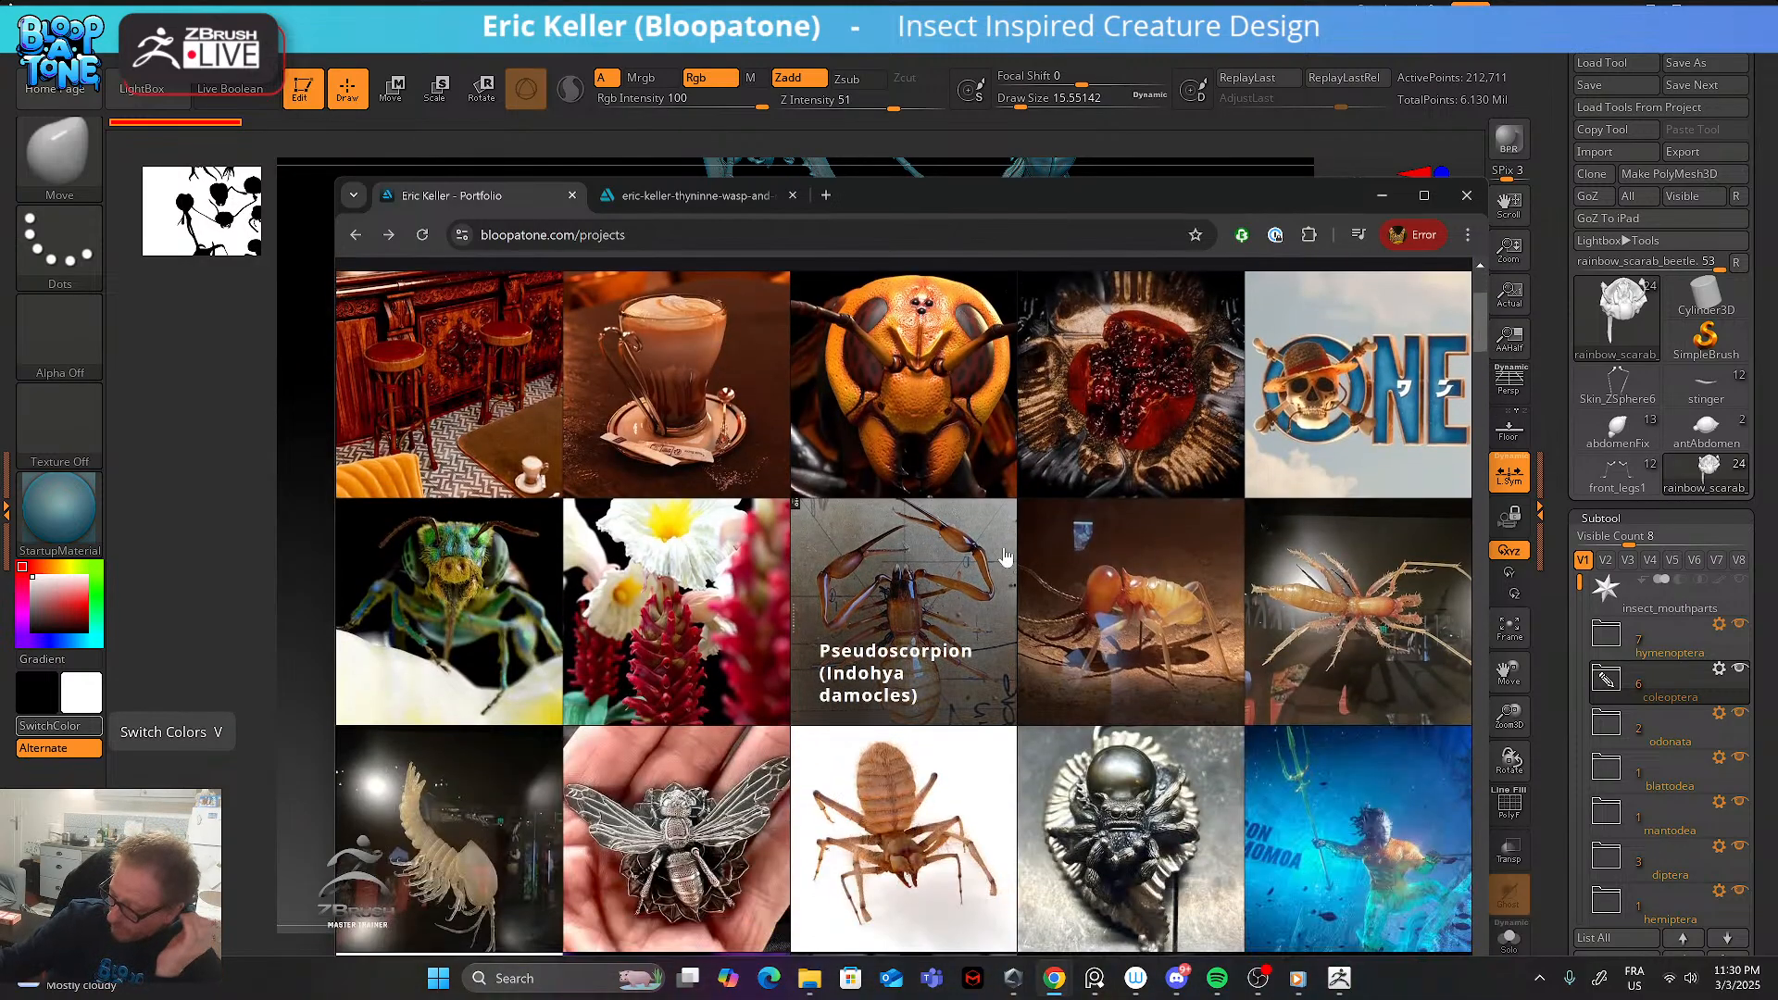
scroll(1005, 556, down, 9)
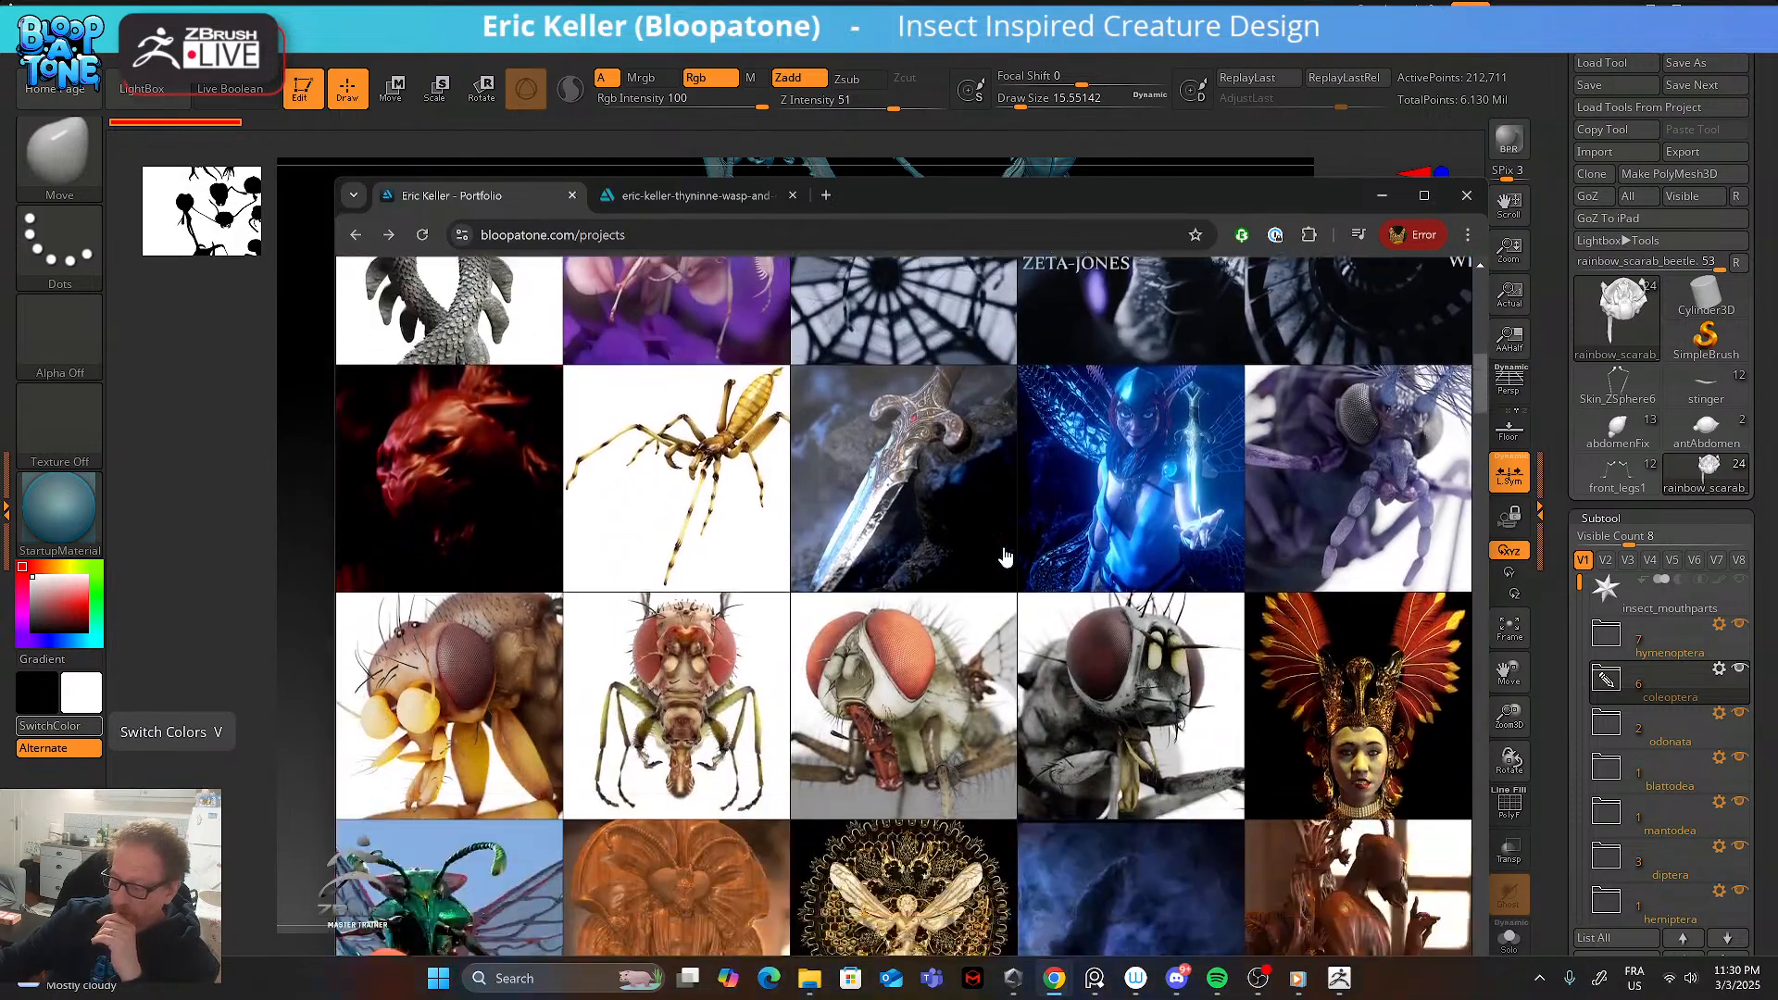
scroll(1005, 555, down, 8)
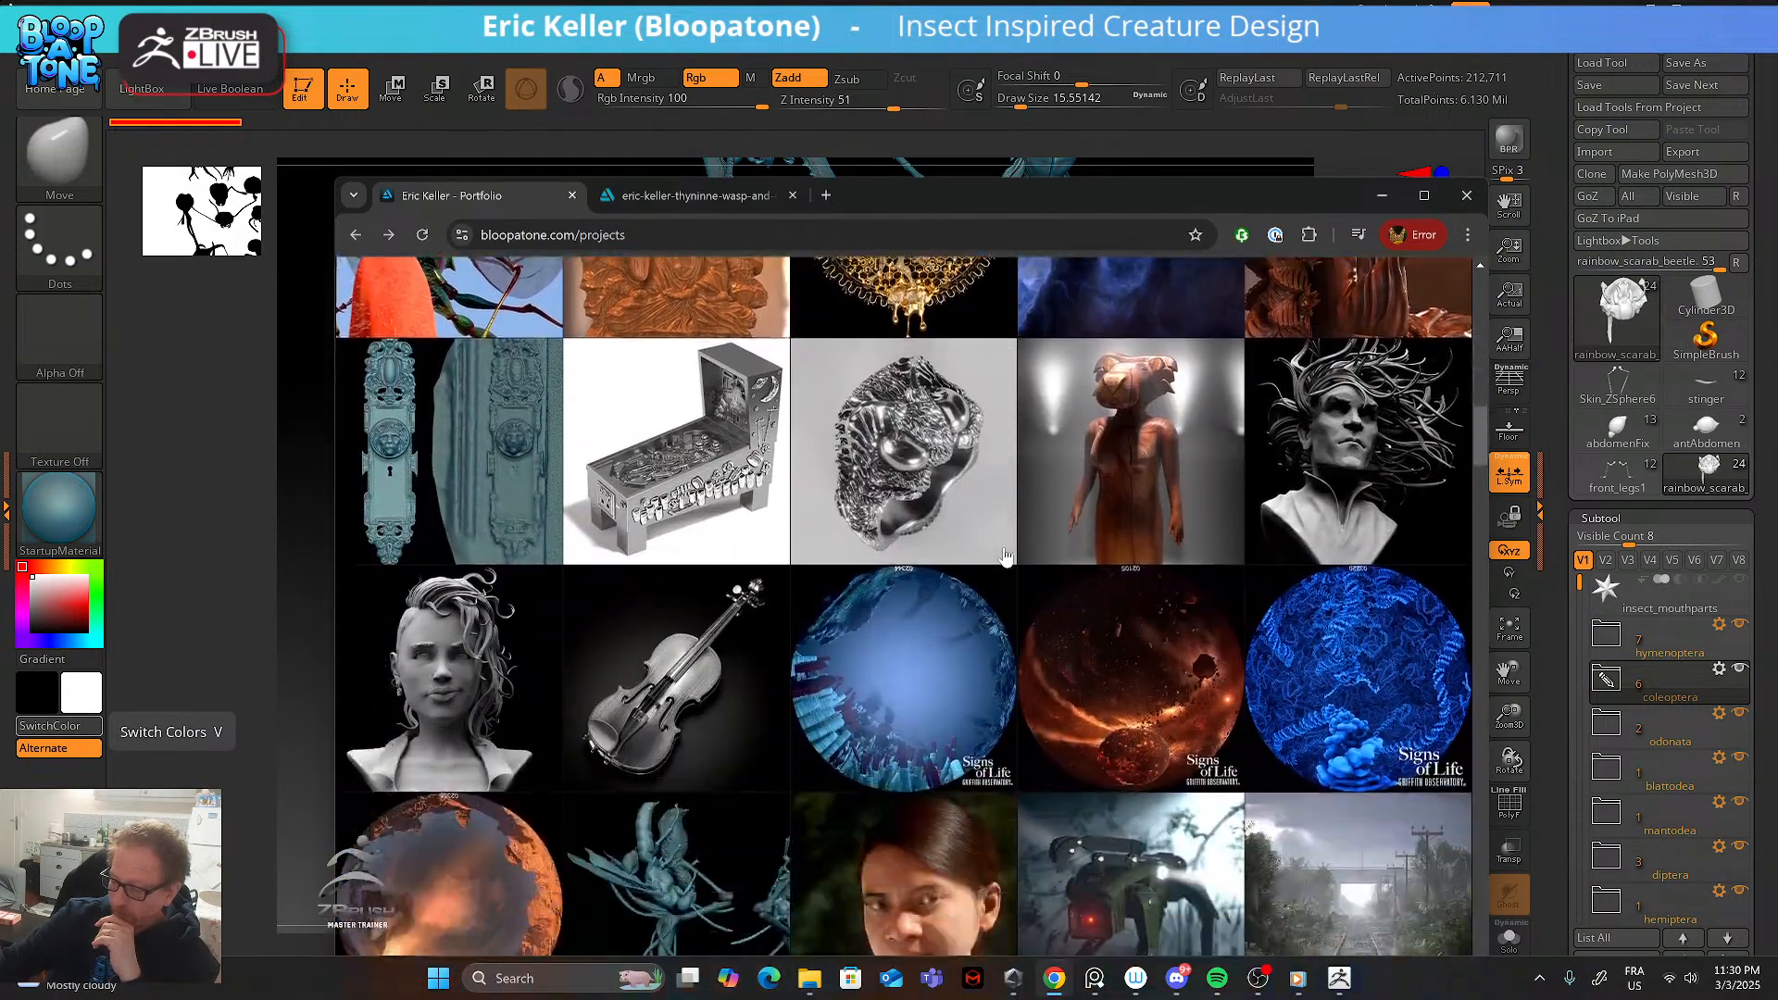
scroll(1004, 555, up, 7)
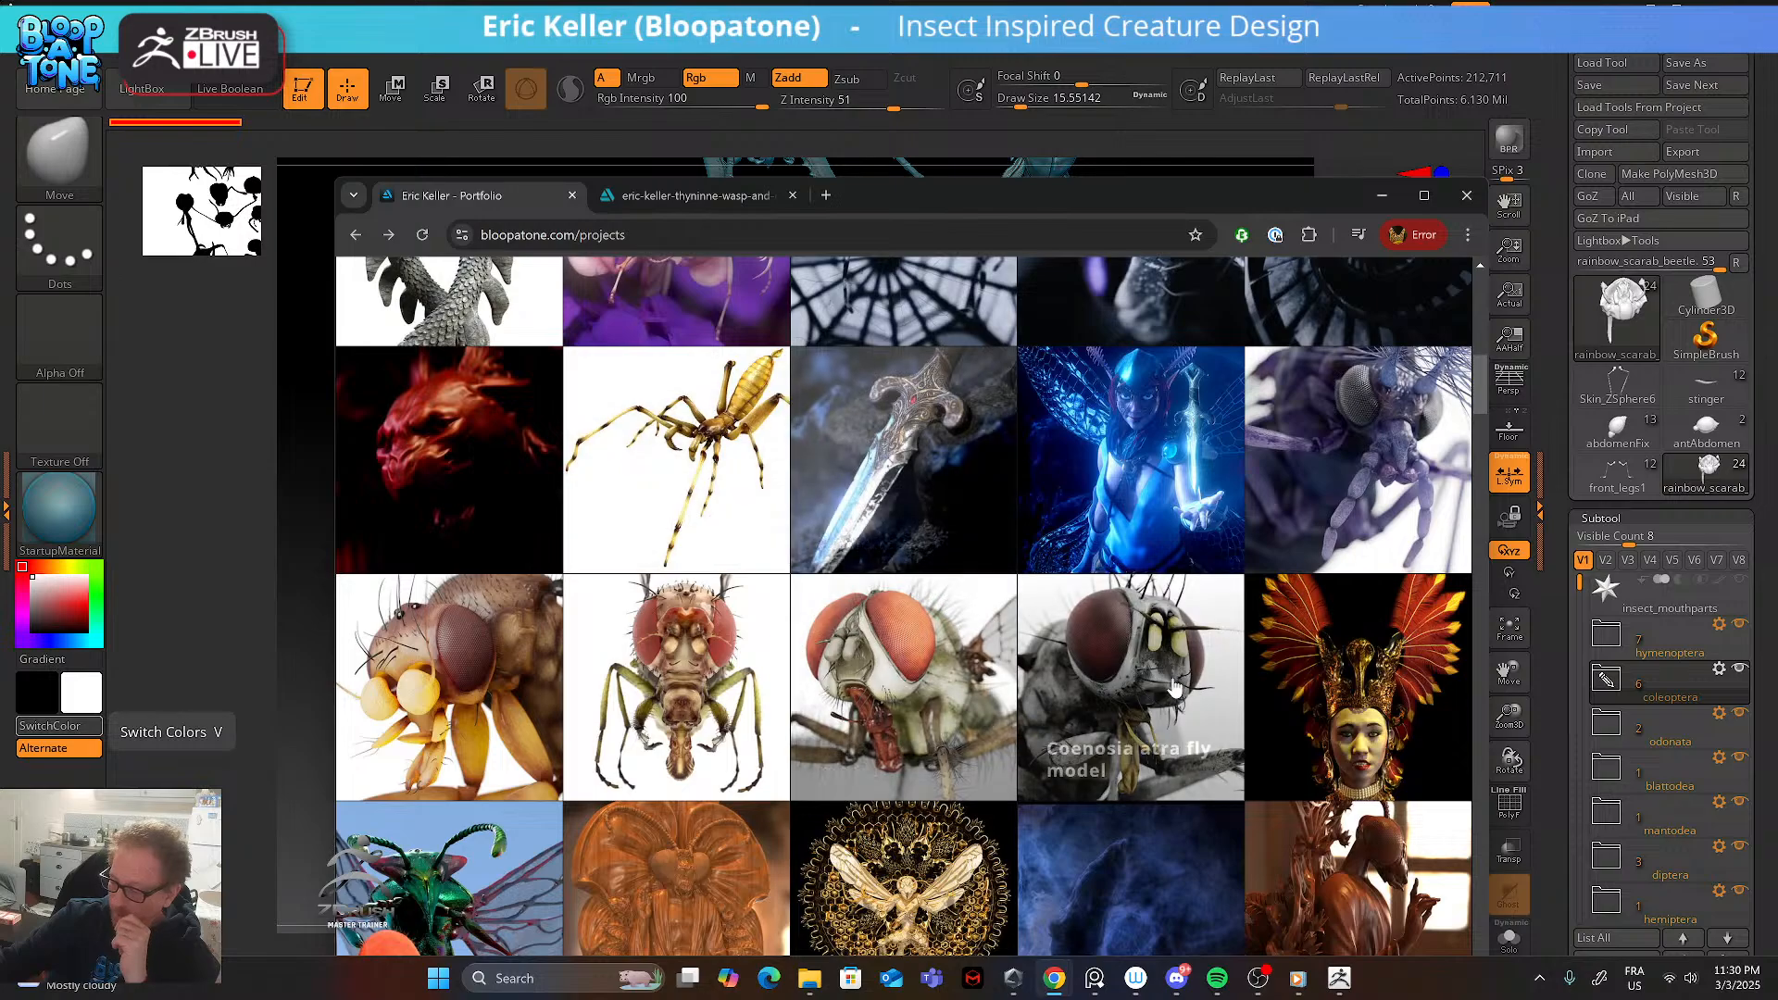
- Open the Coenosia atra fly model project and examine its head close-up and its full-body side and front renders
click(1132, 680)
scroll(958, 638, down, 15)
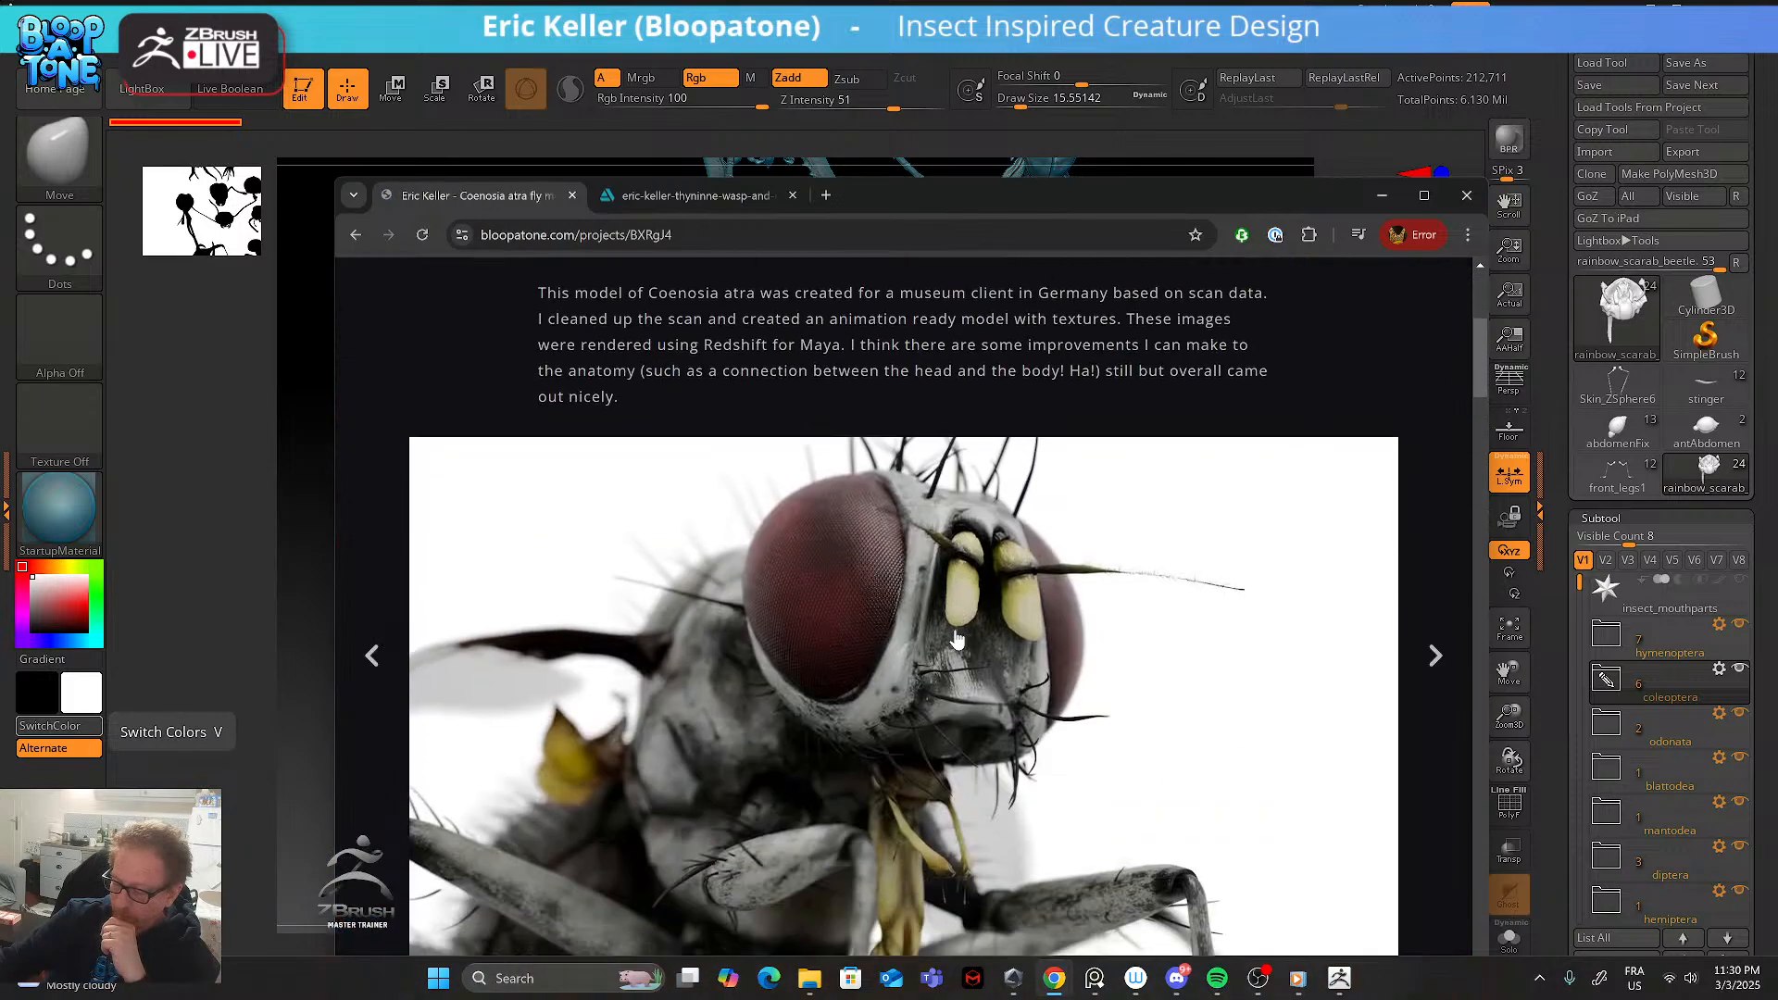
scroll(957, 639, down, 8)
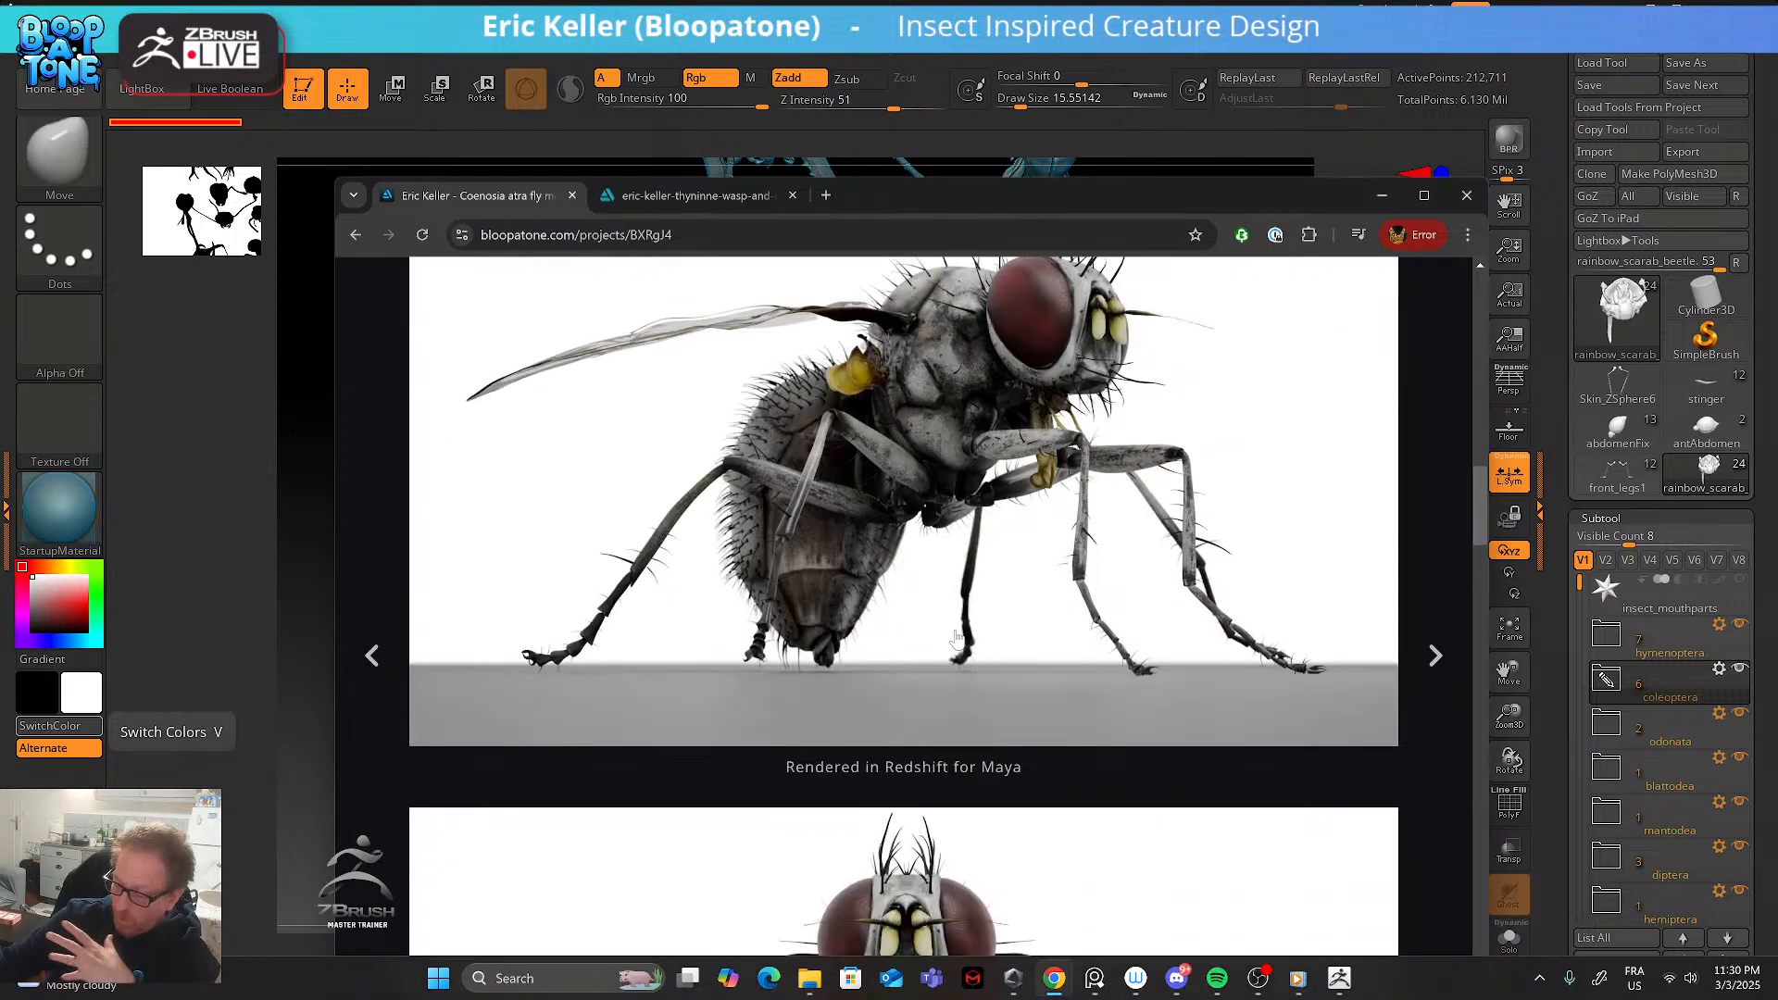
scroll(958, 637, down, 5)
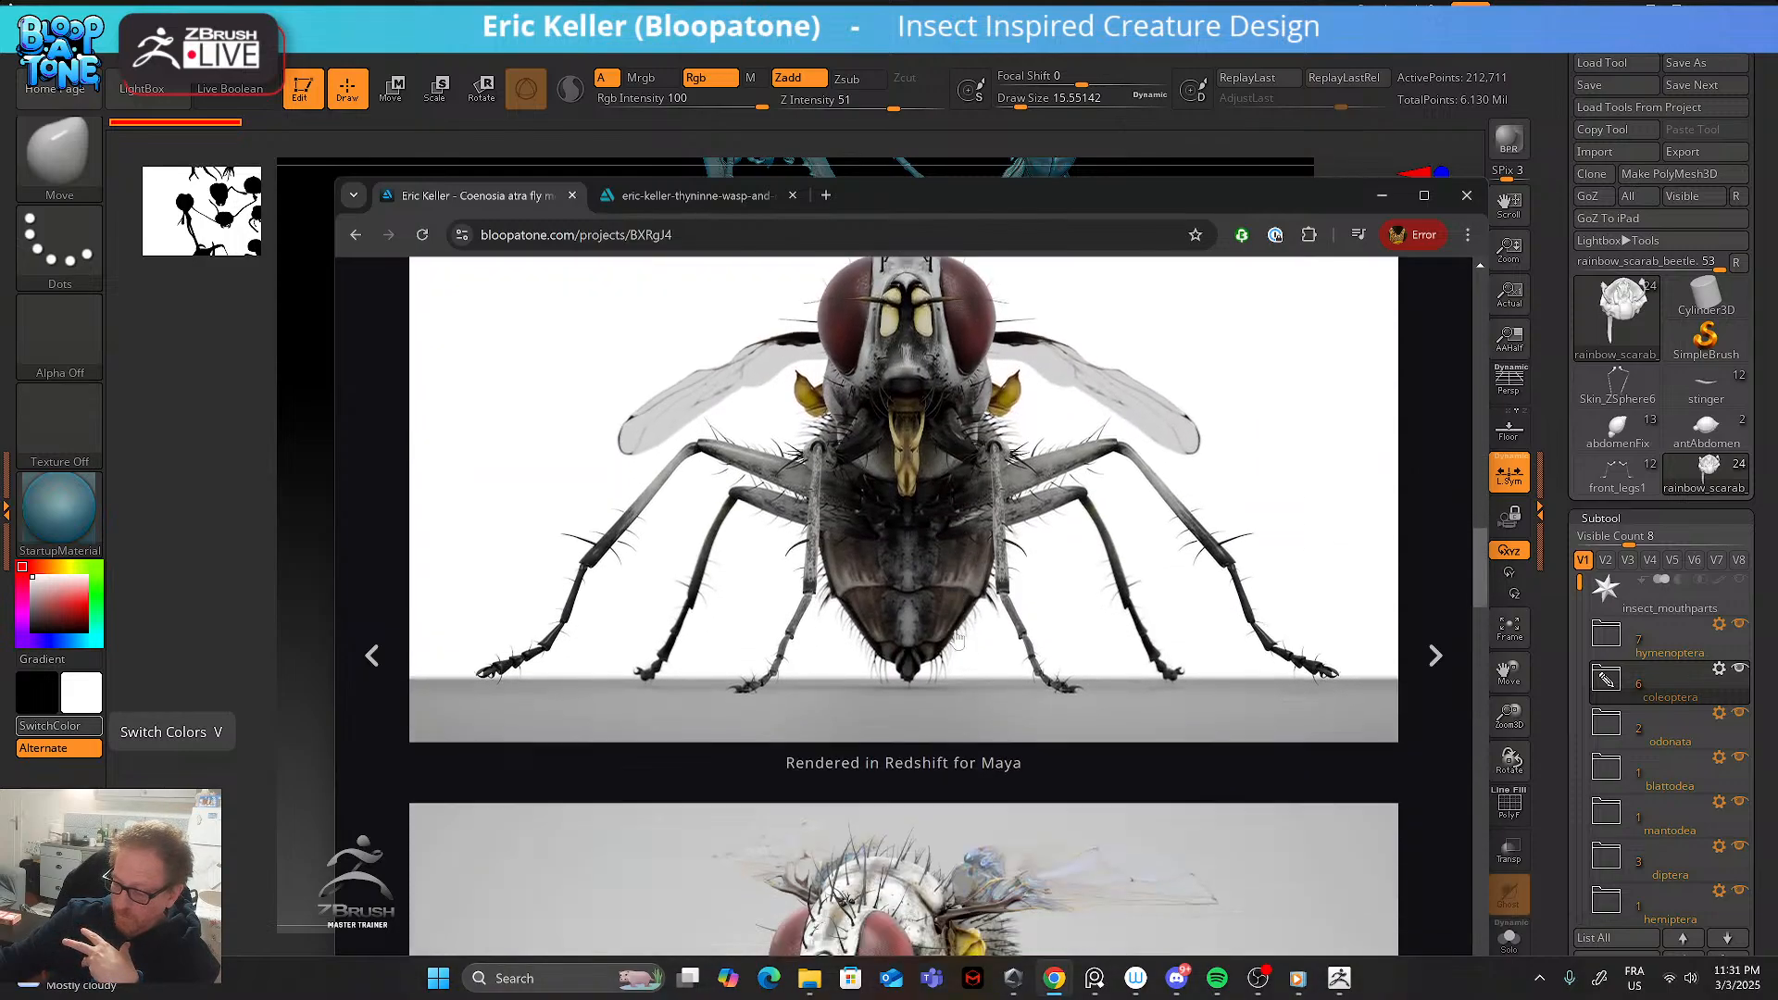
scroll(958, 639, down, 10)
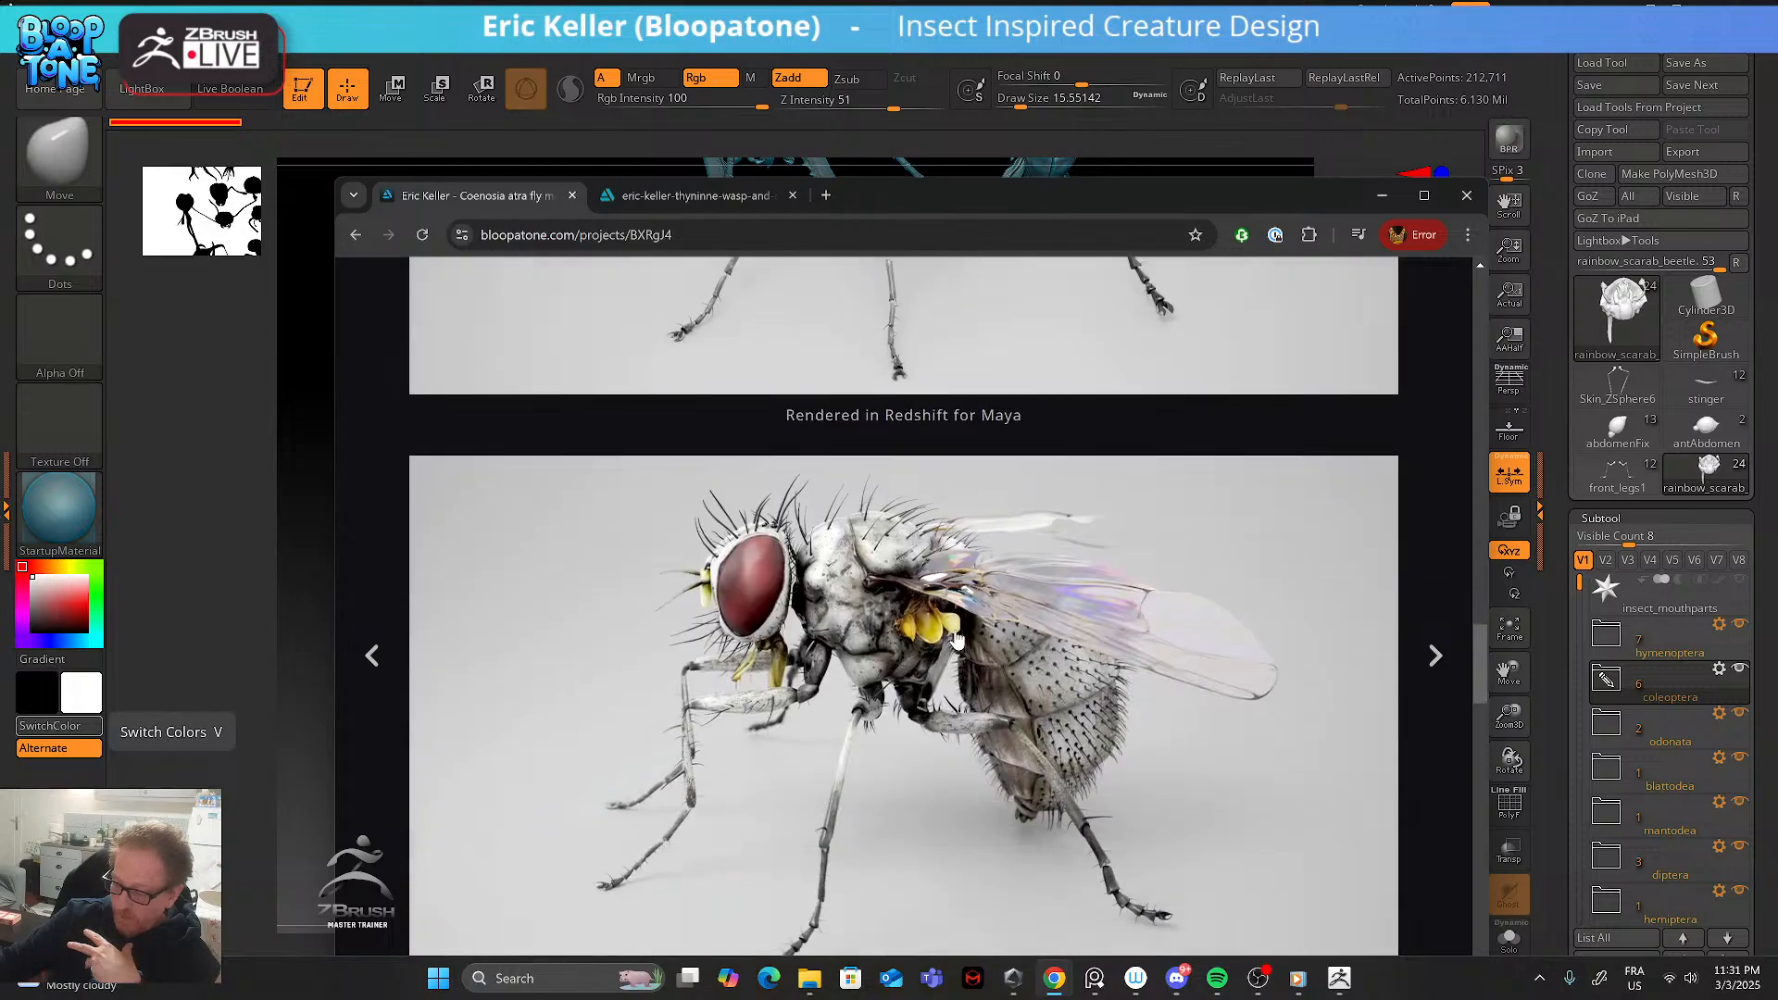
- Examine the fly's top views, head and thorax close-up and turntable animation, and return to the front render
scroll(958, 639, down, 7)
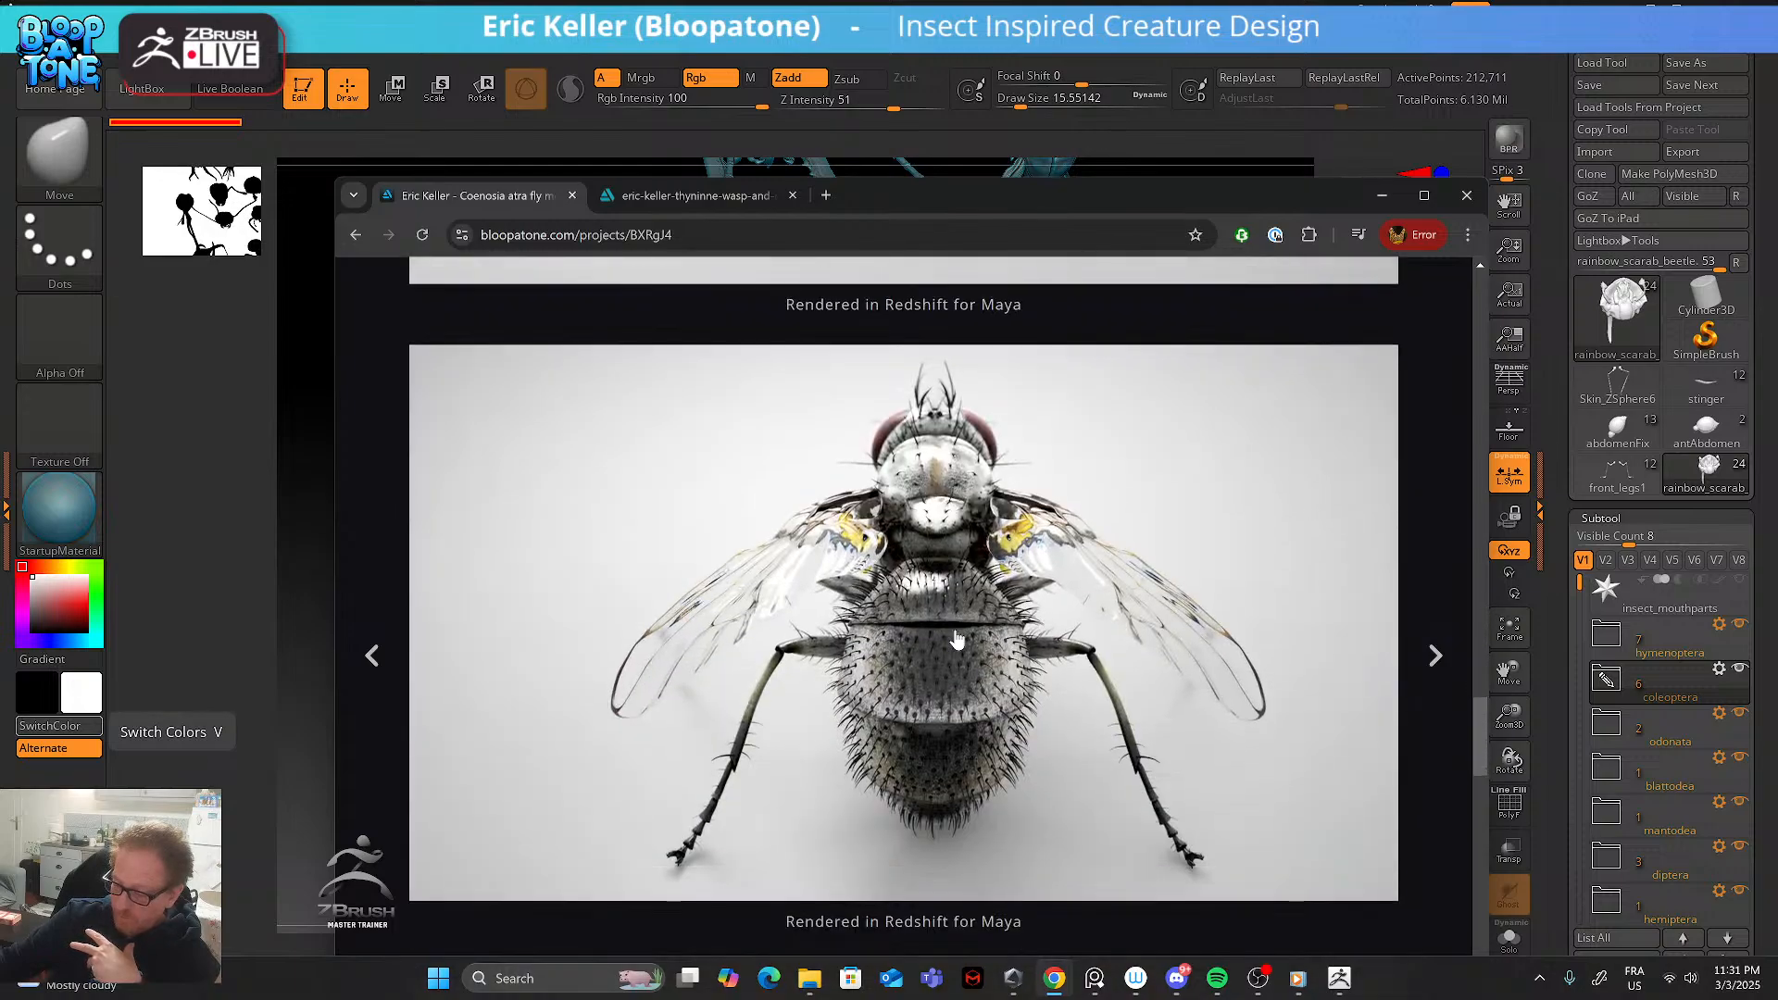
scroll(957, 638, down, 6)
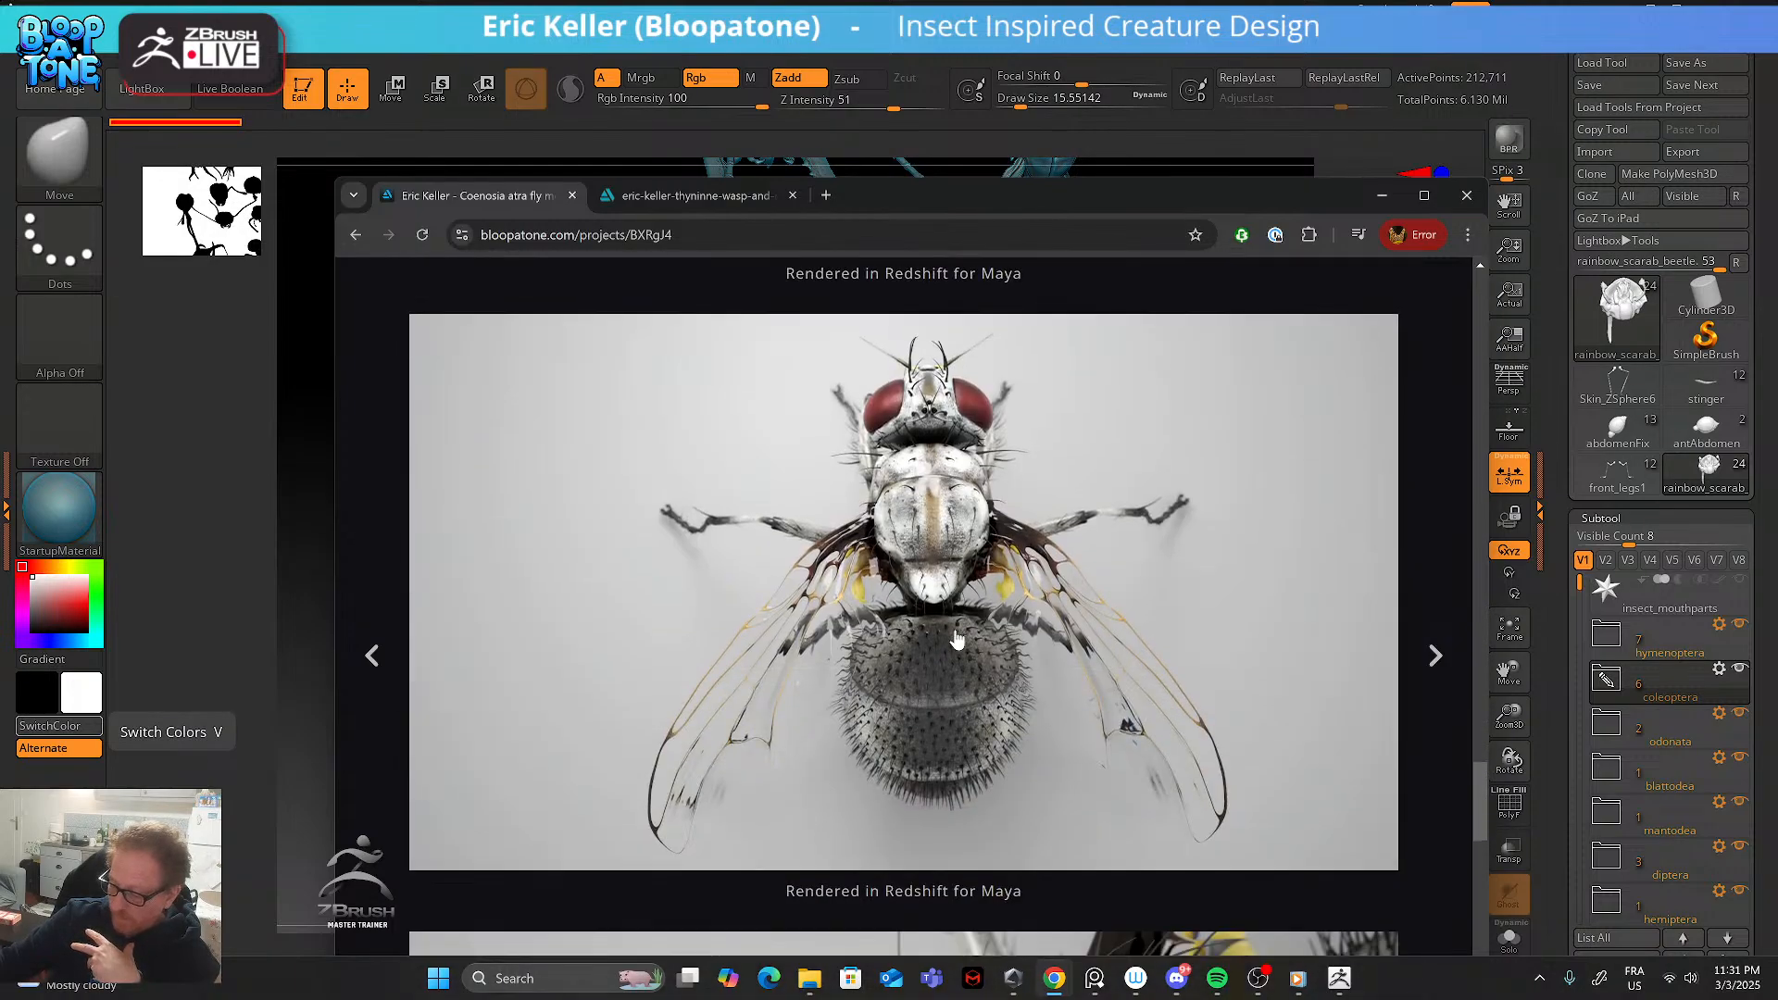
scroll(958, 639, down, 6)
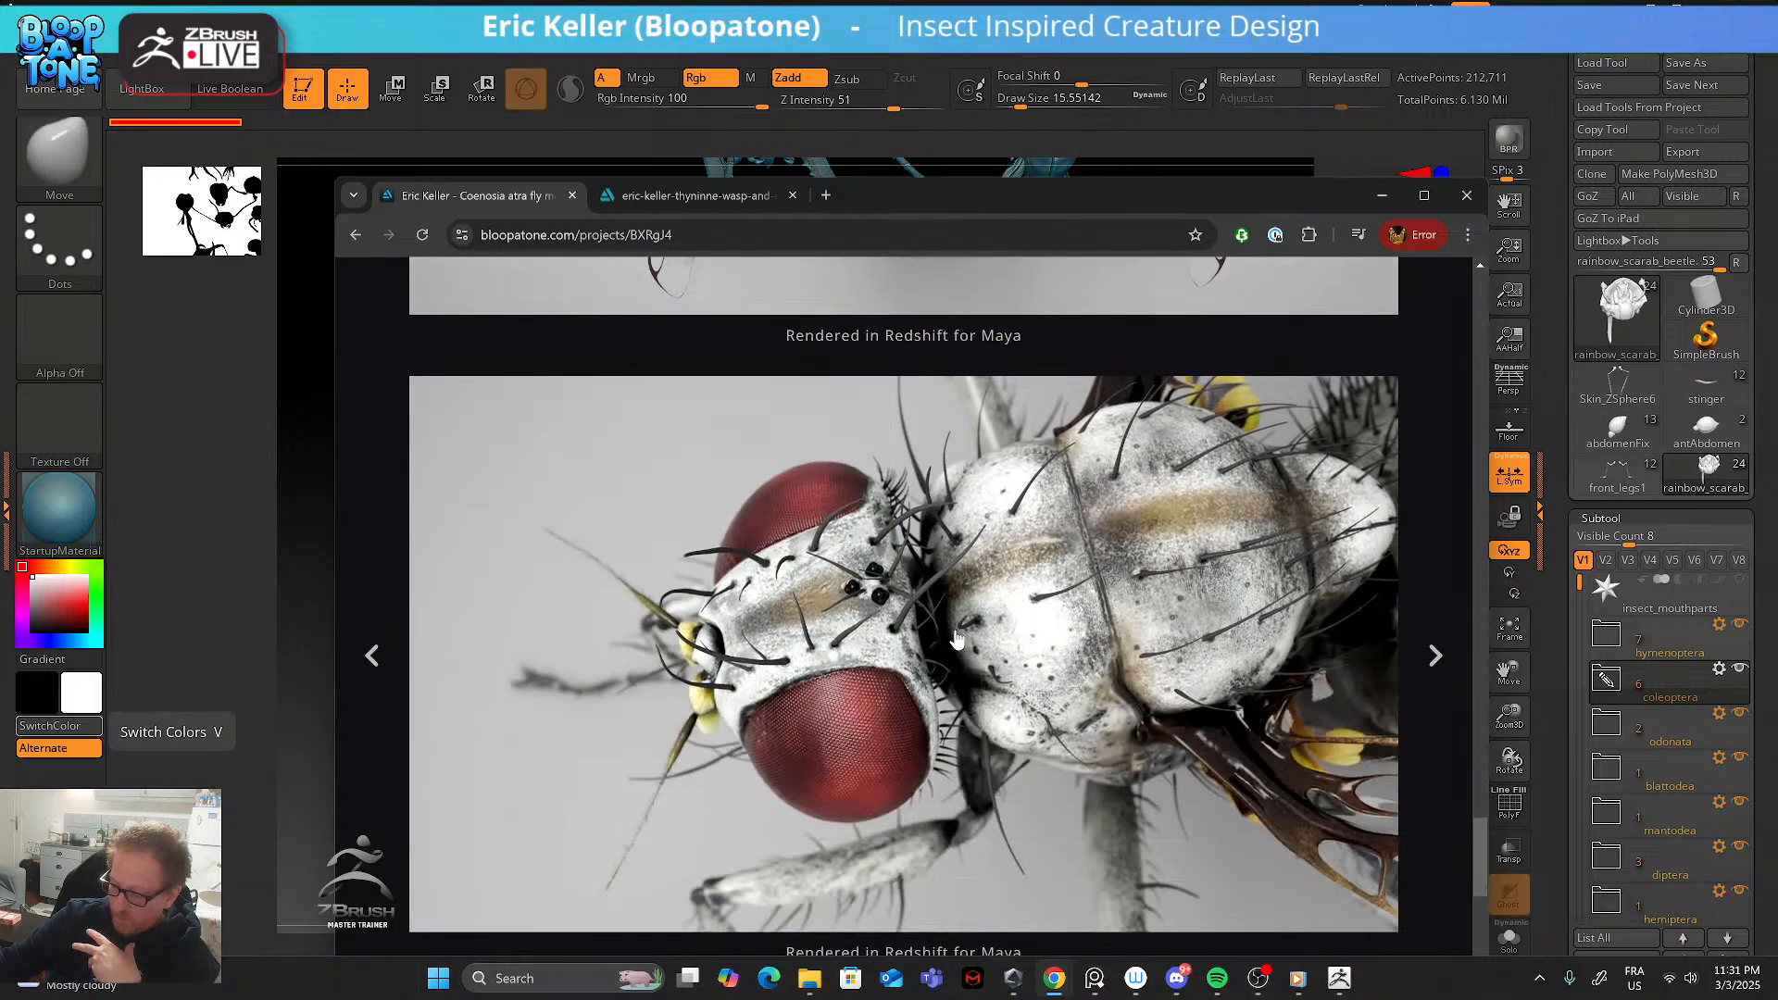
scroll(1009, 482, down, 3)
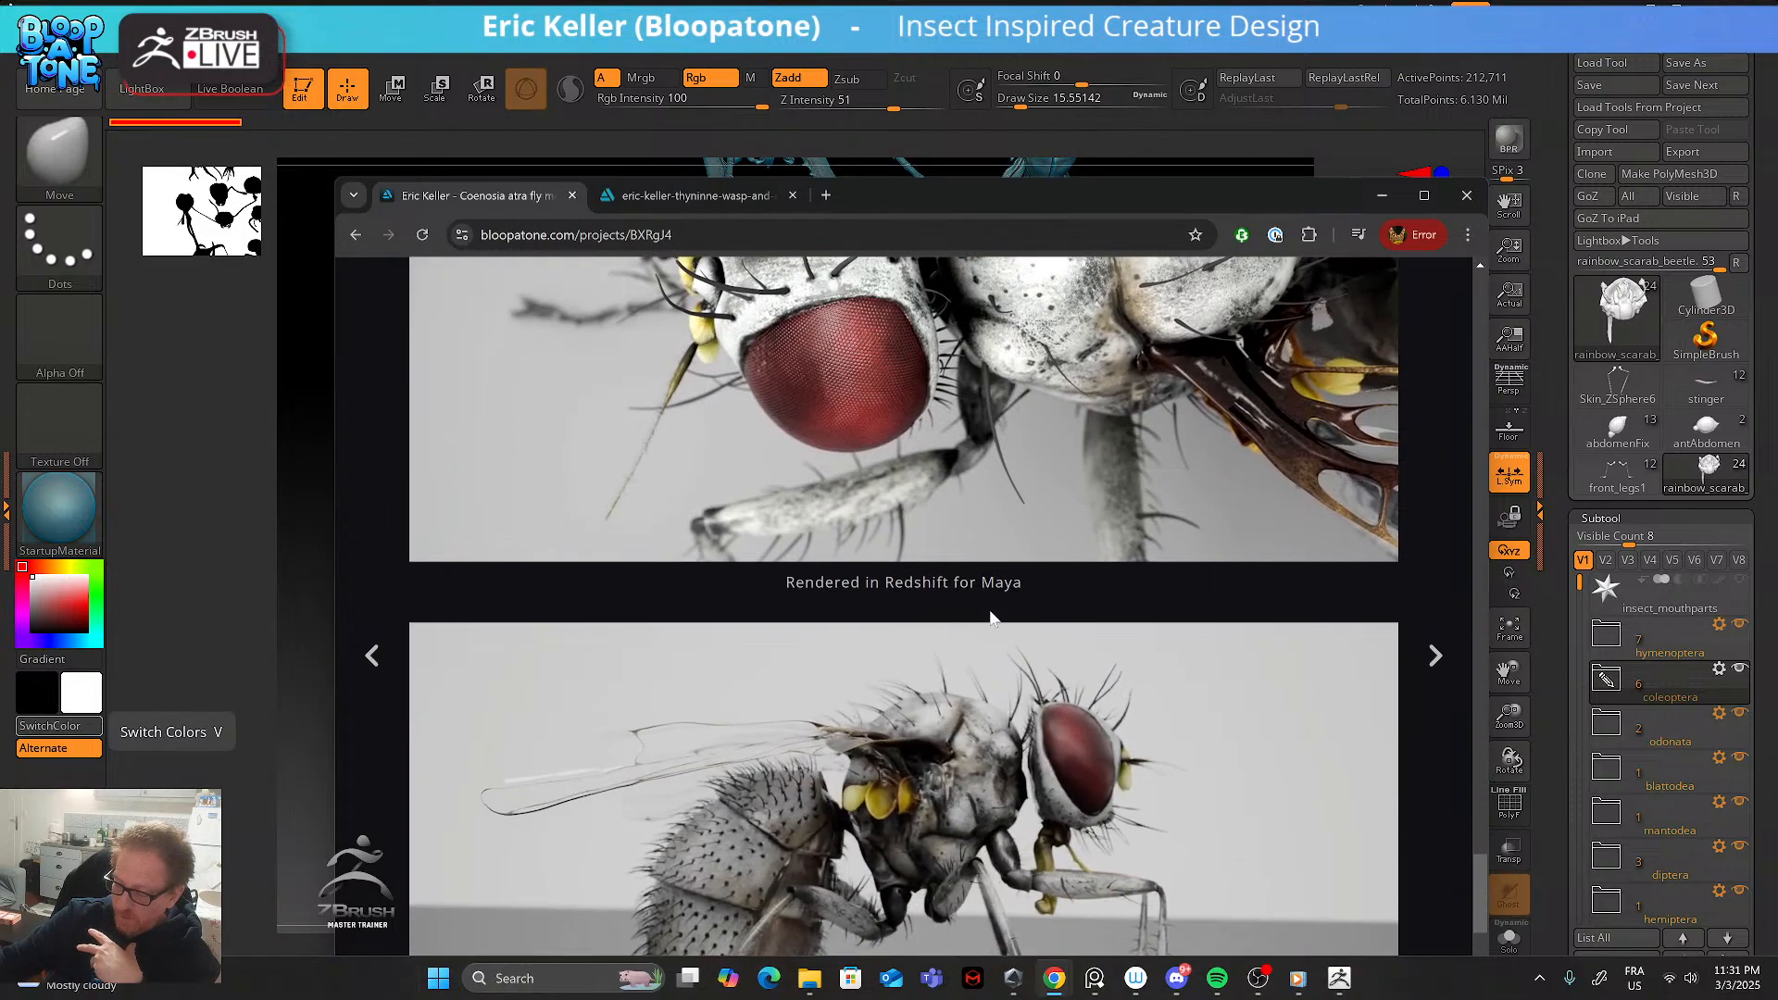
scroll(989, 619, down, 2)
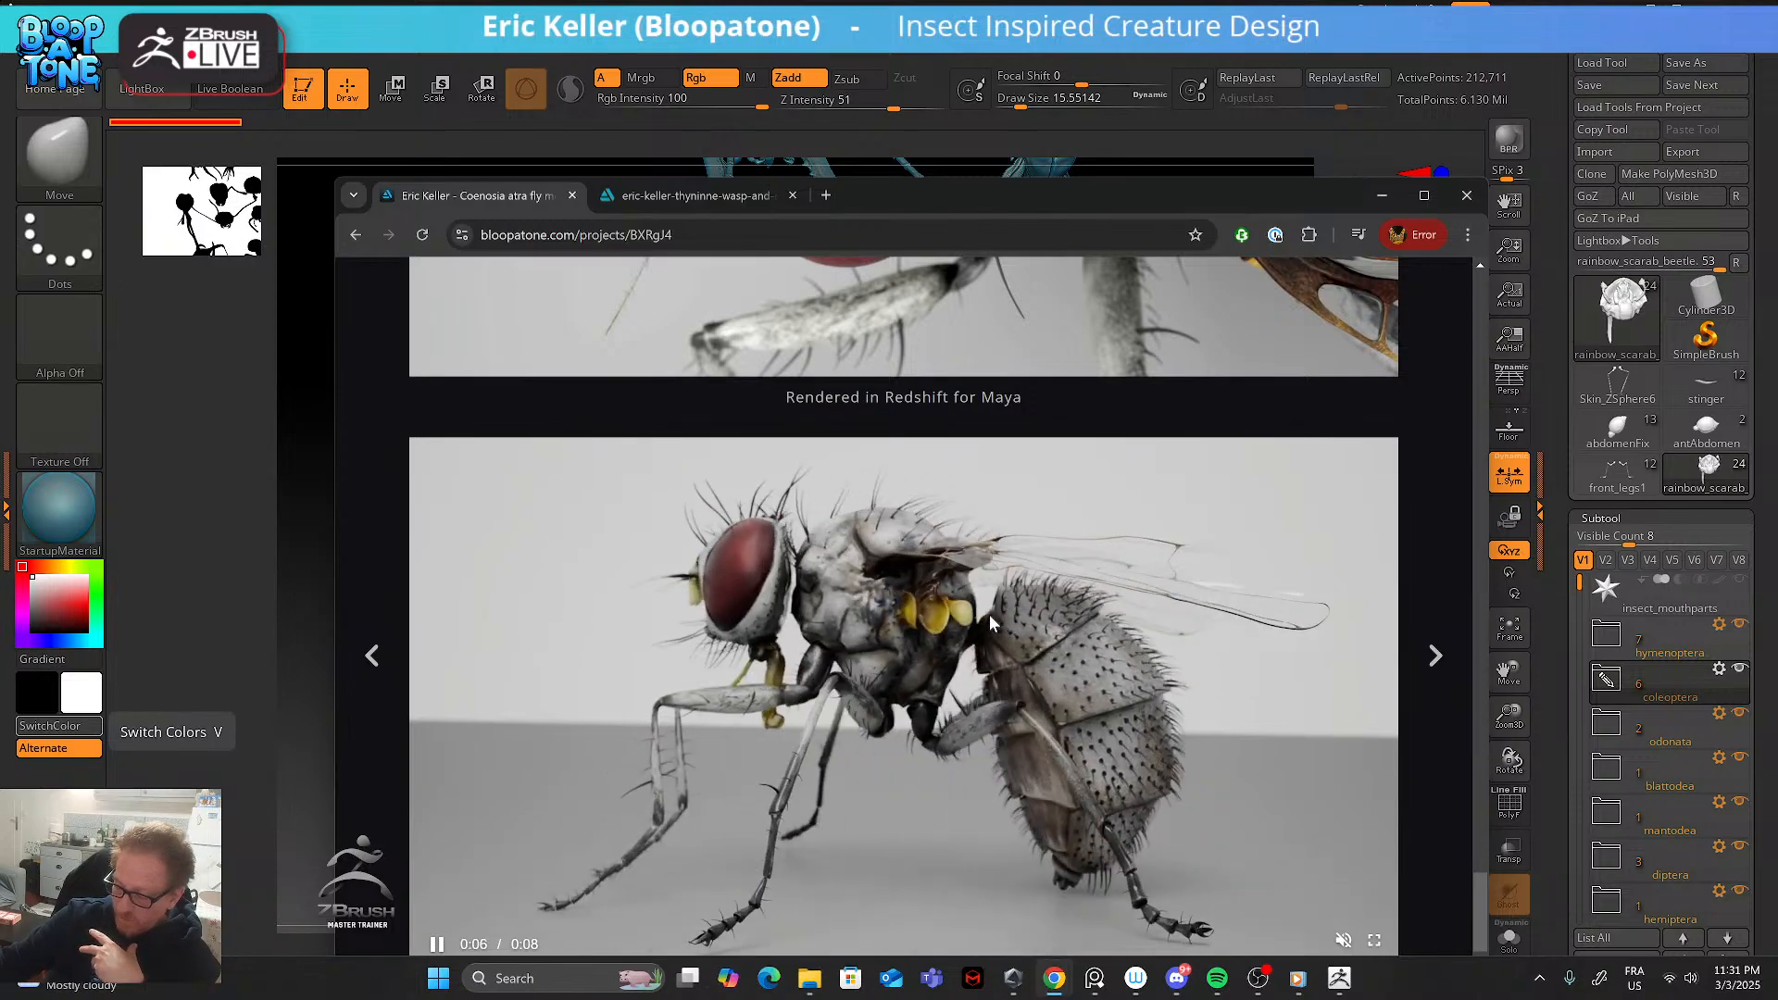
scroll(963, 587, down, 2)
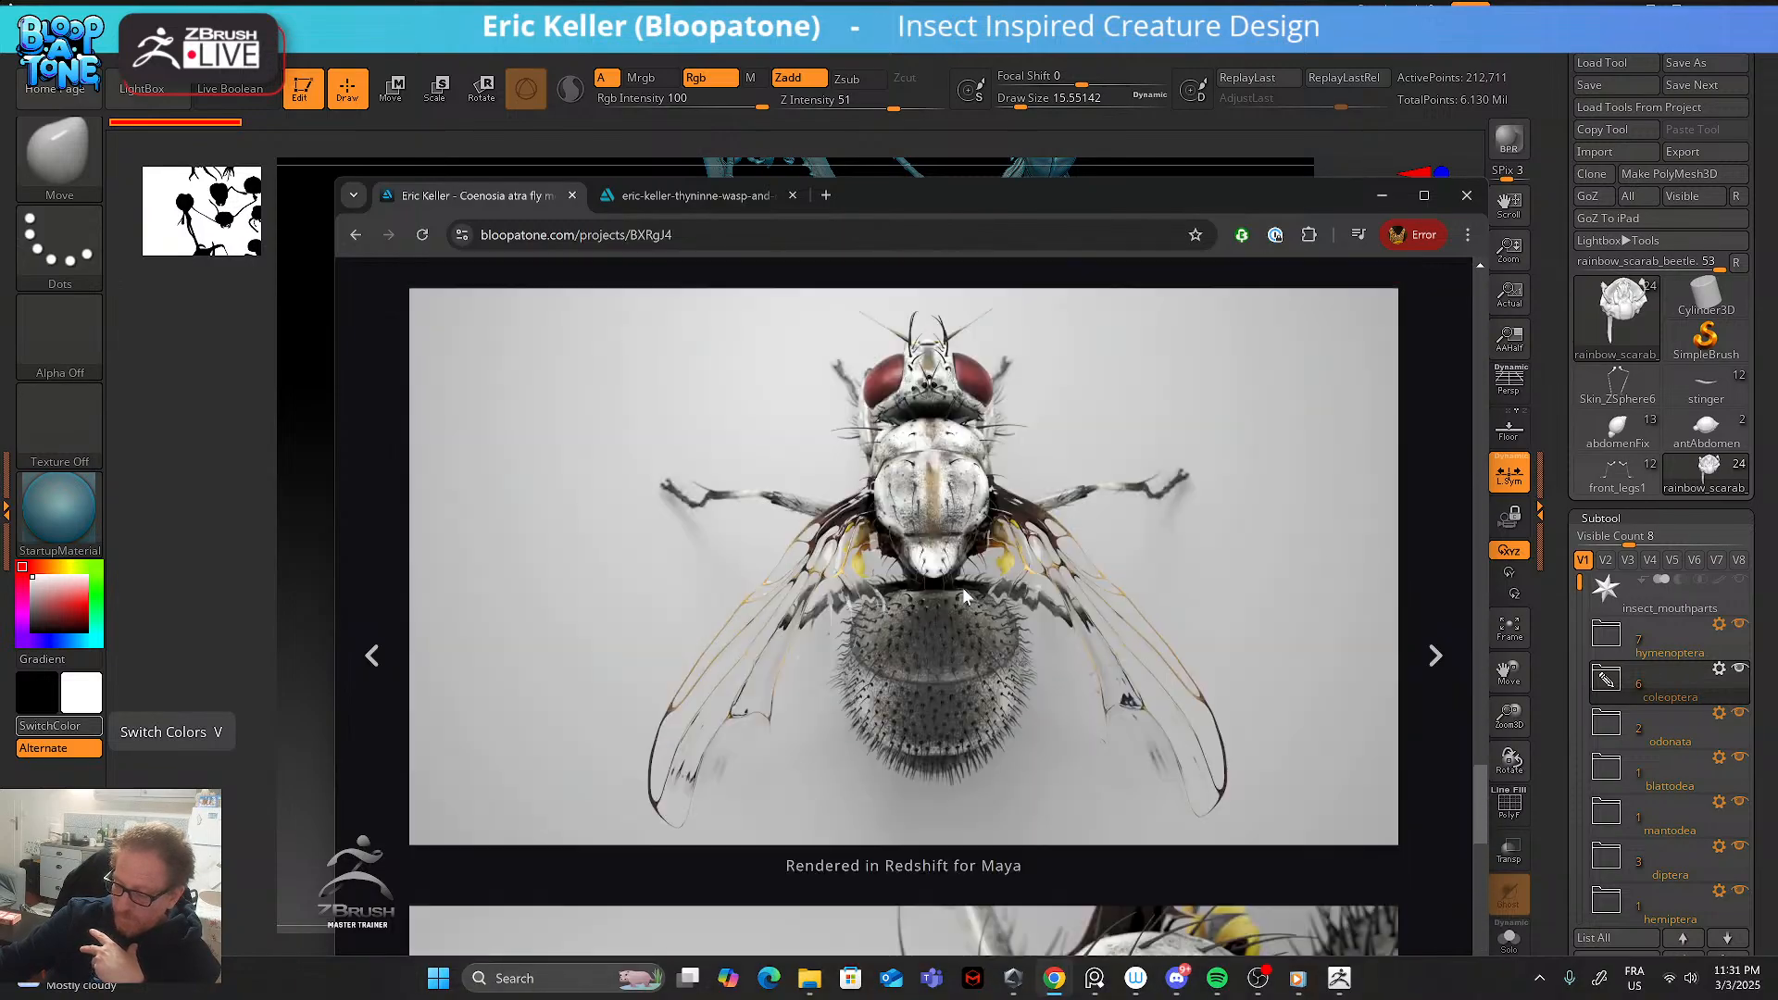
scroll(963, 587, down, 10)
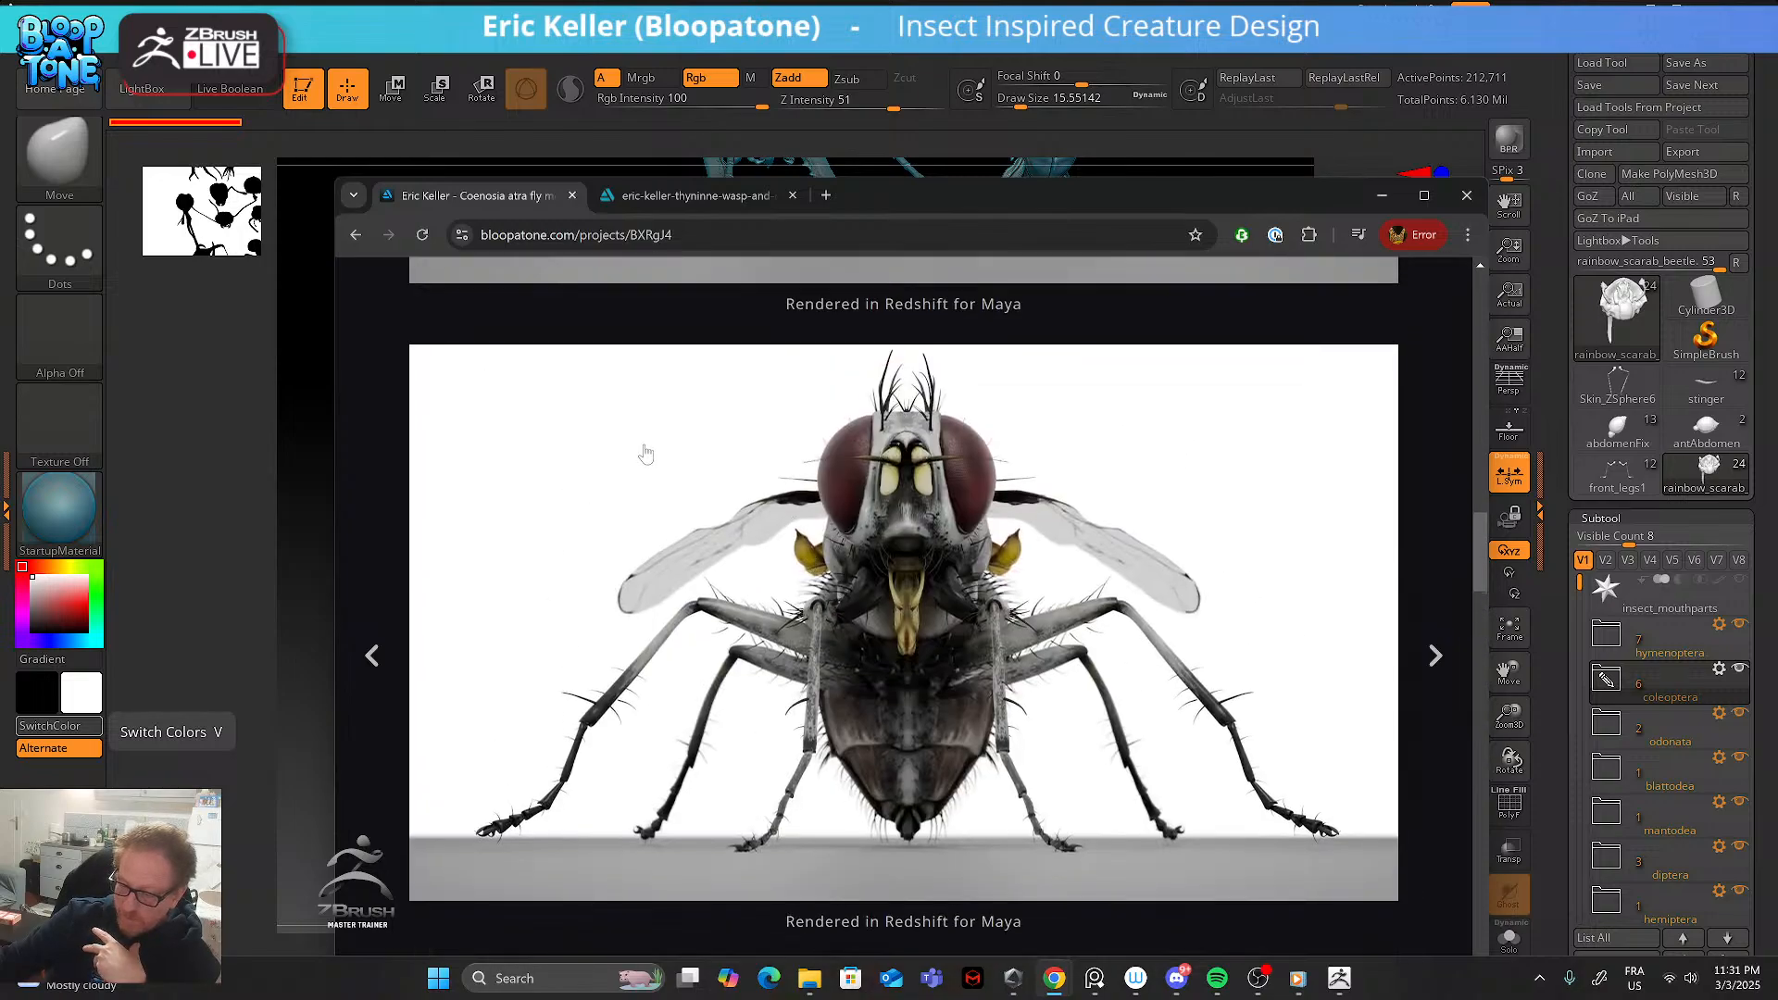
- Leave the Coenosia atra fly project and look through the portfolio thumbnails again, from the mantis row to the sculpted busts
click(355, 235)
scroll(435, 463, down, 5)
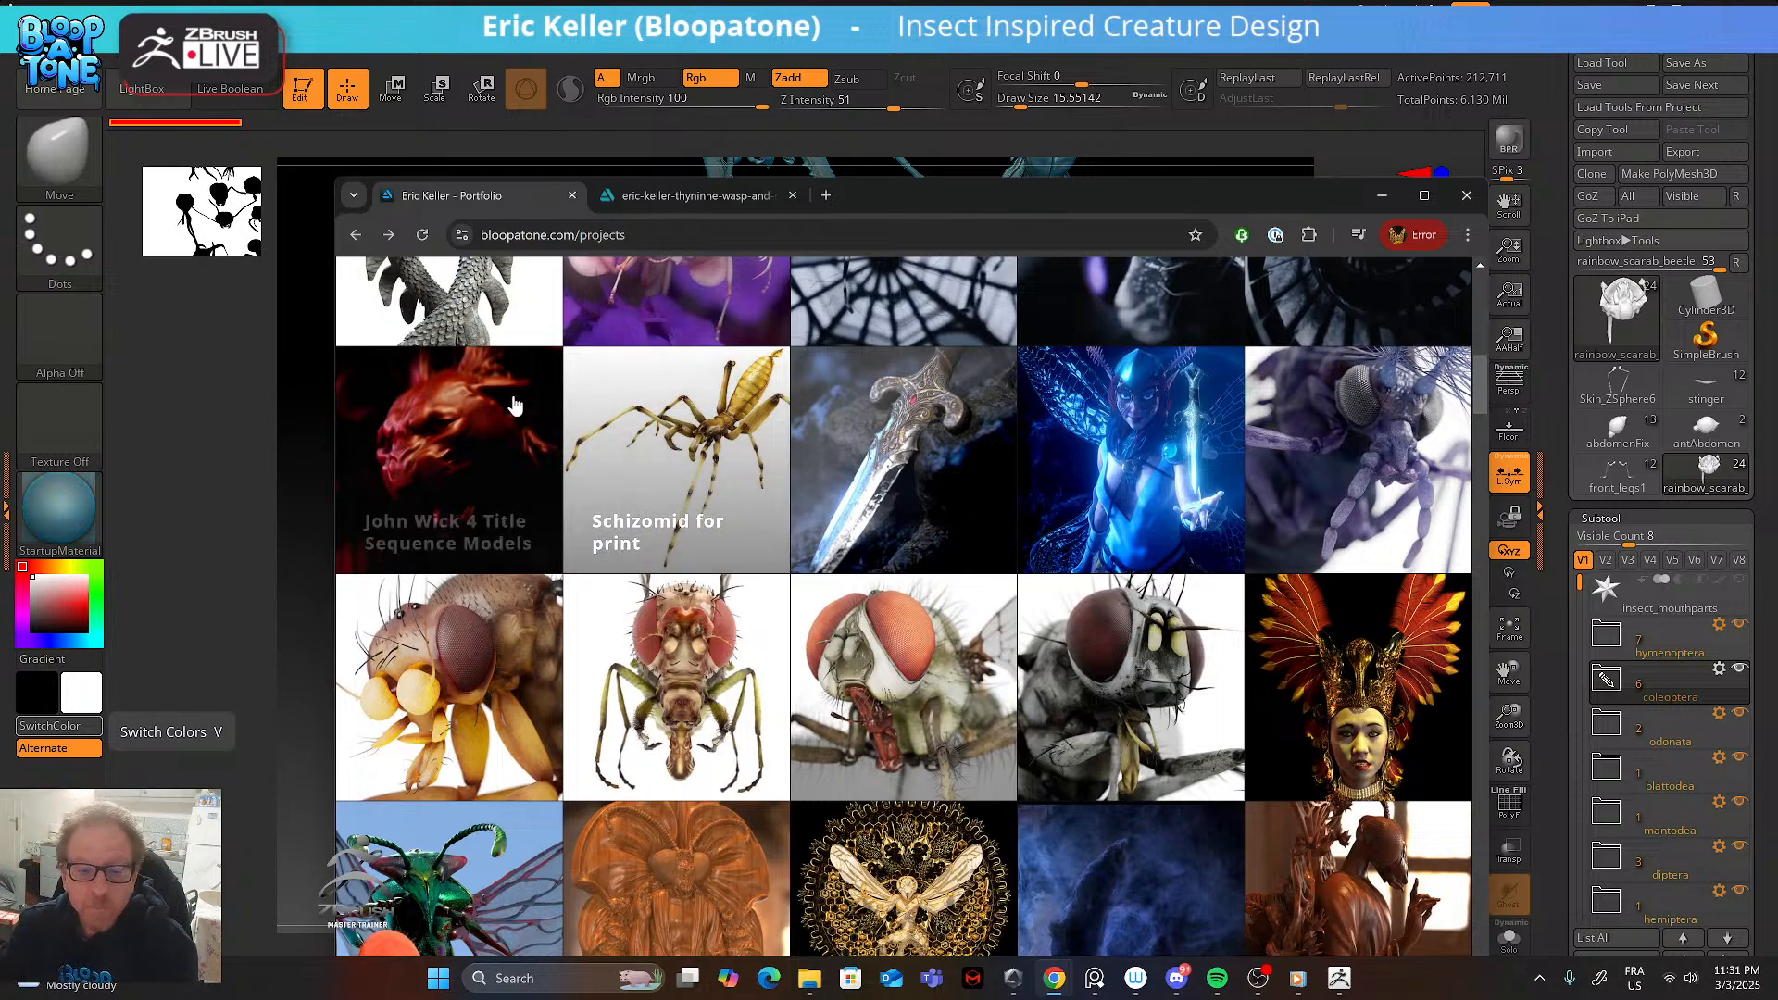
scroll(634, 453, up, 2)
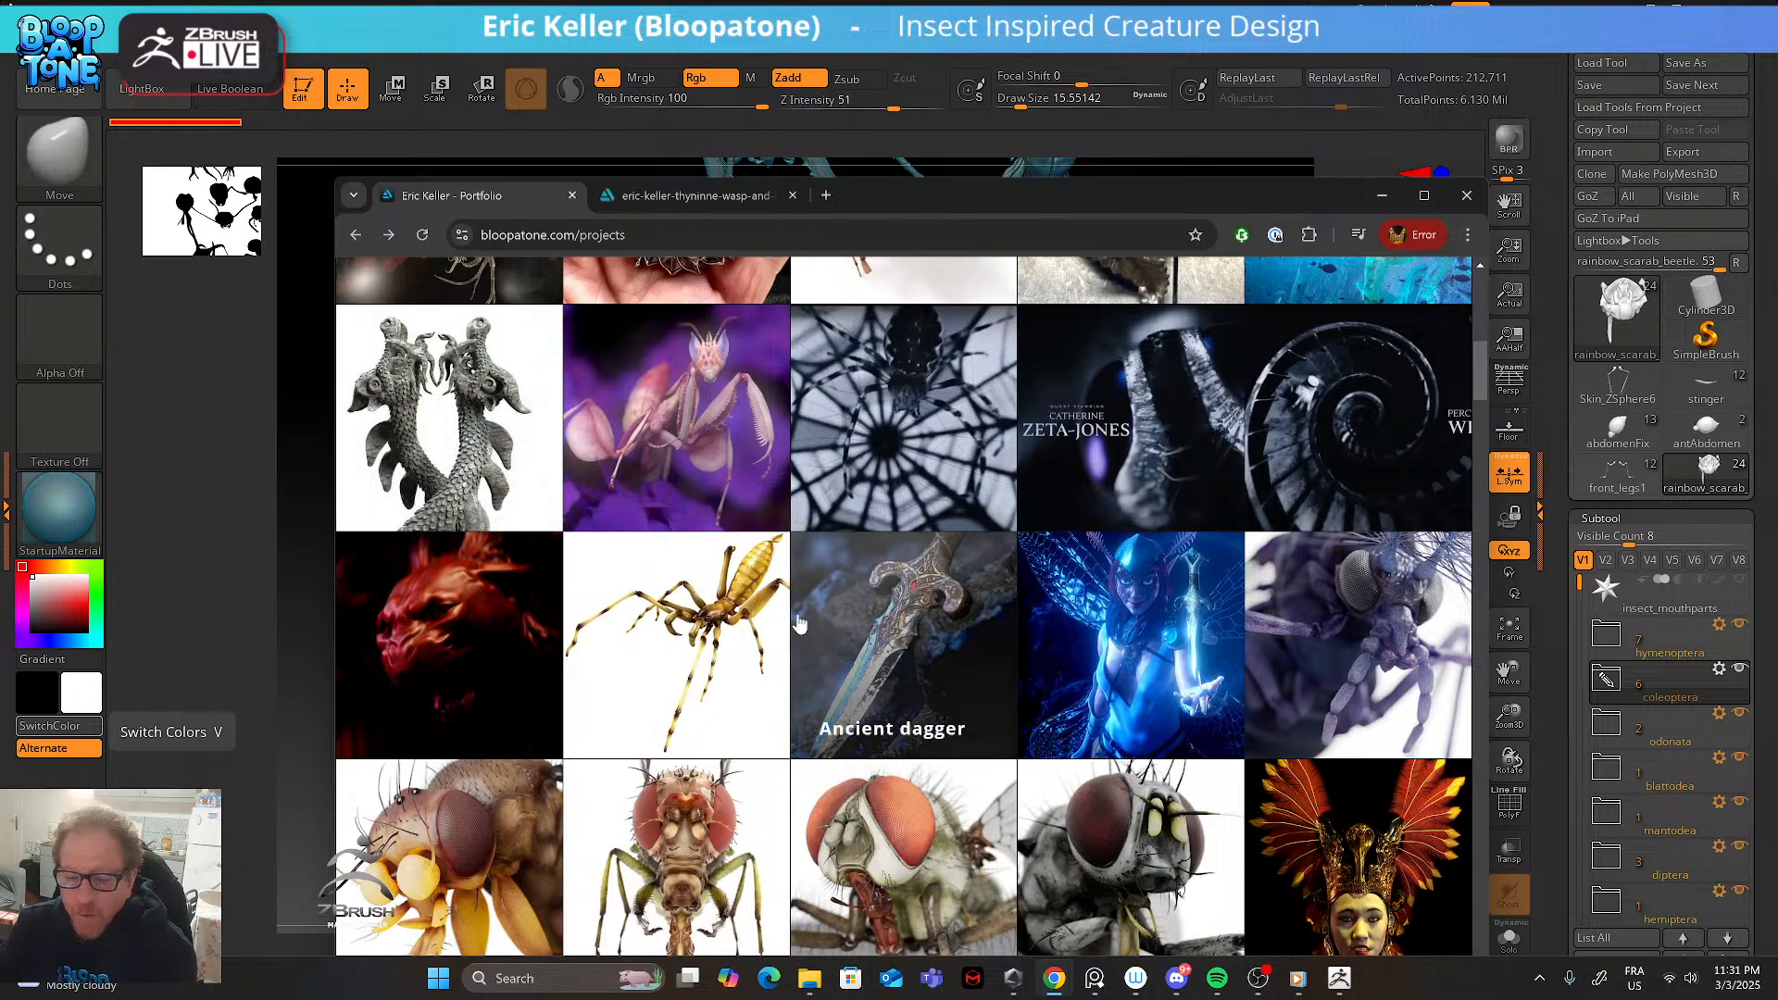
scroll(780, 592, down, 3)
scroll(780, 593, down, 9)
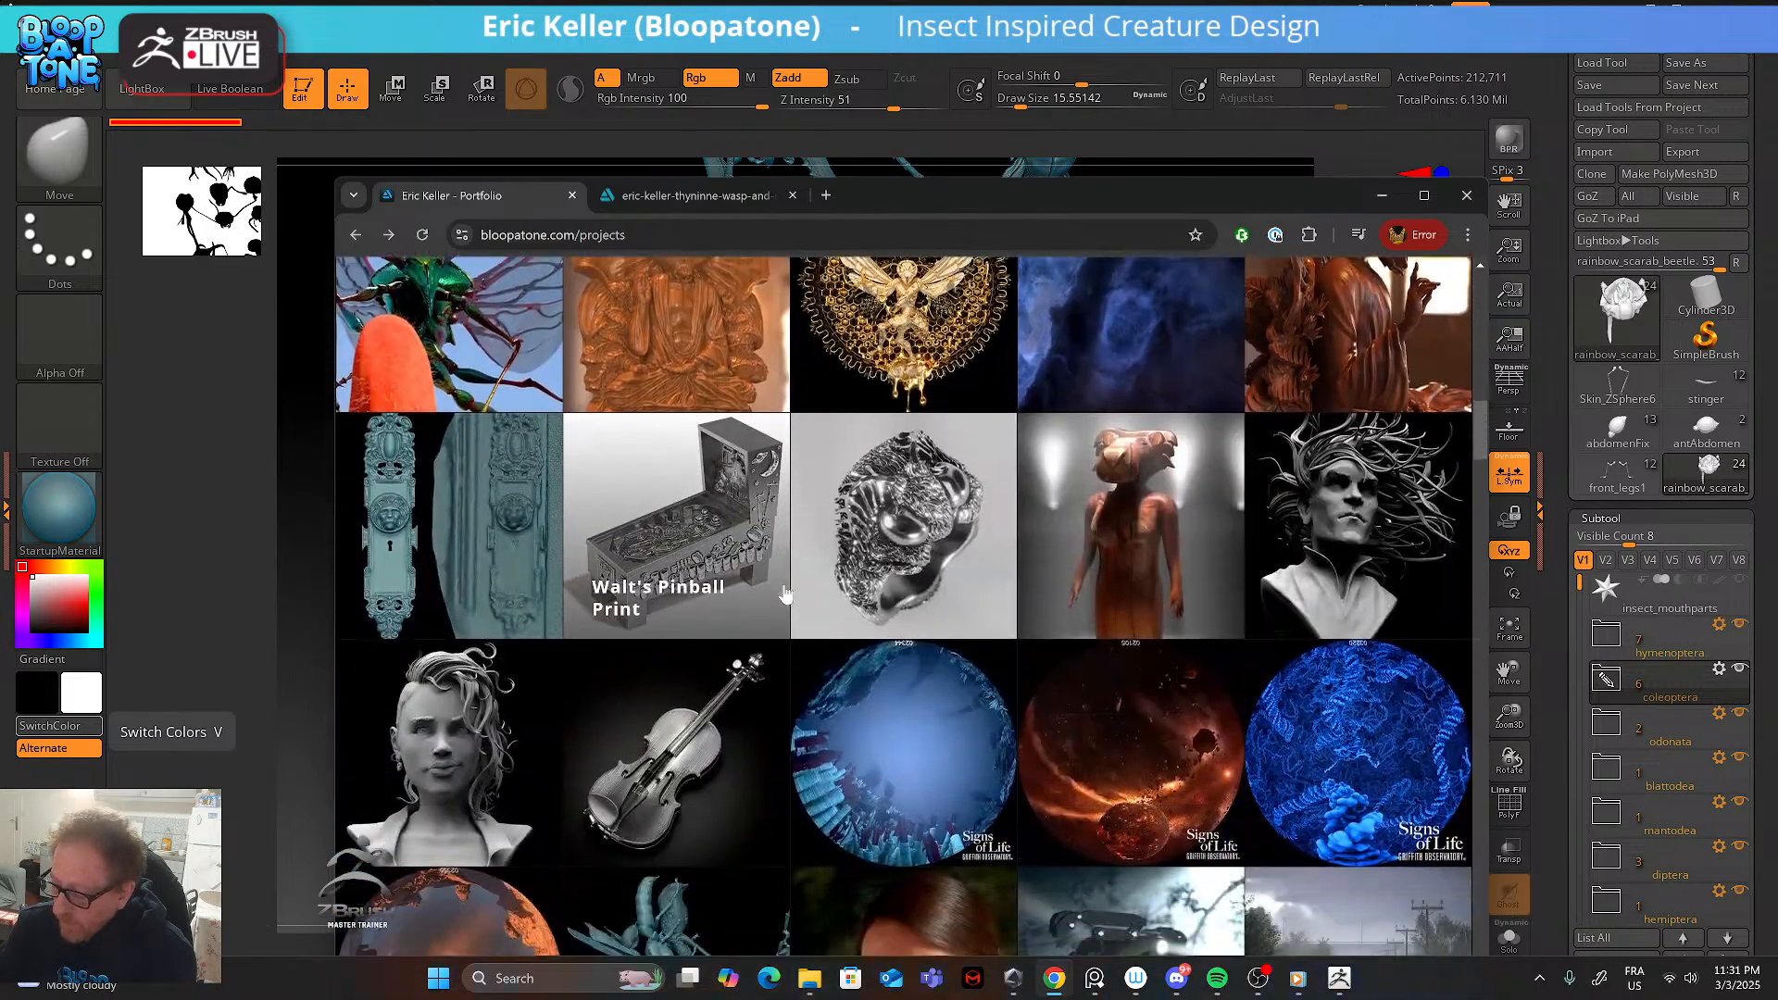
scroll(780, 593, up, 6)
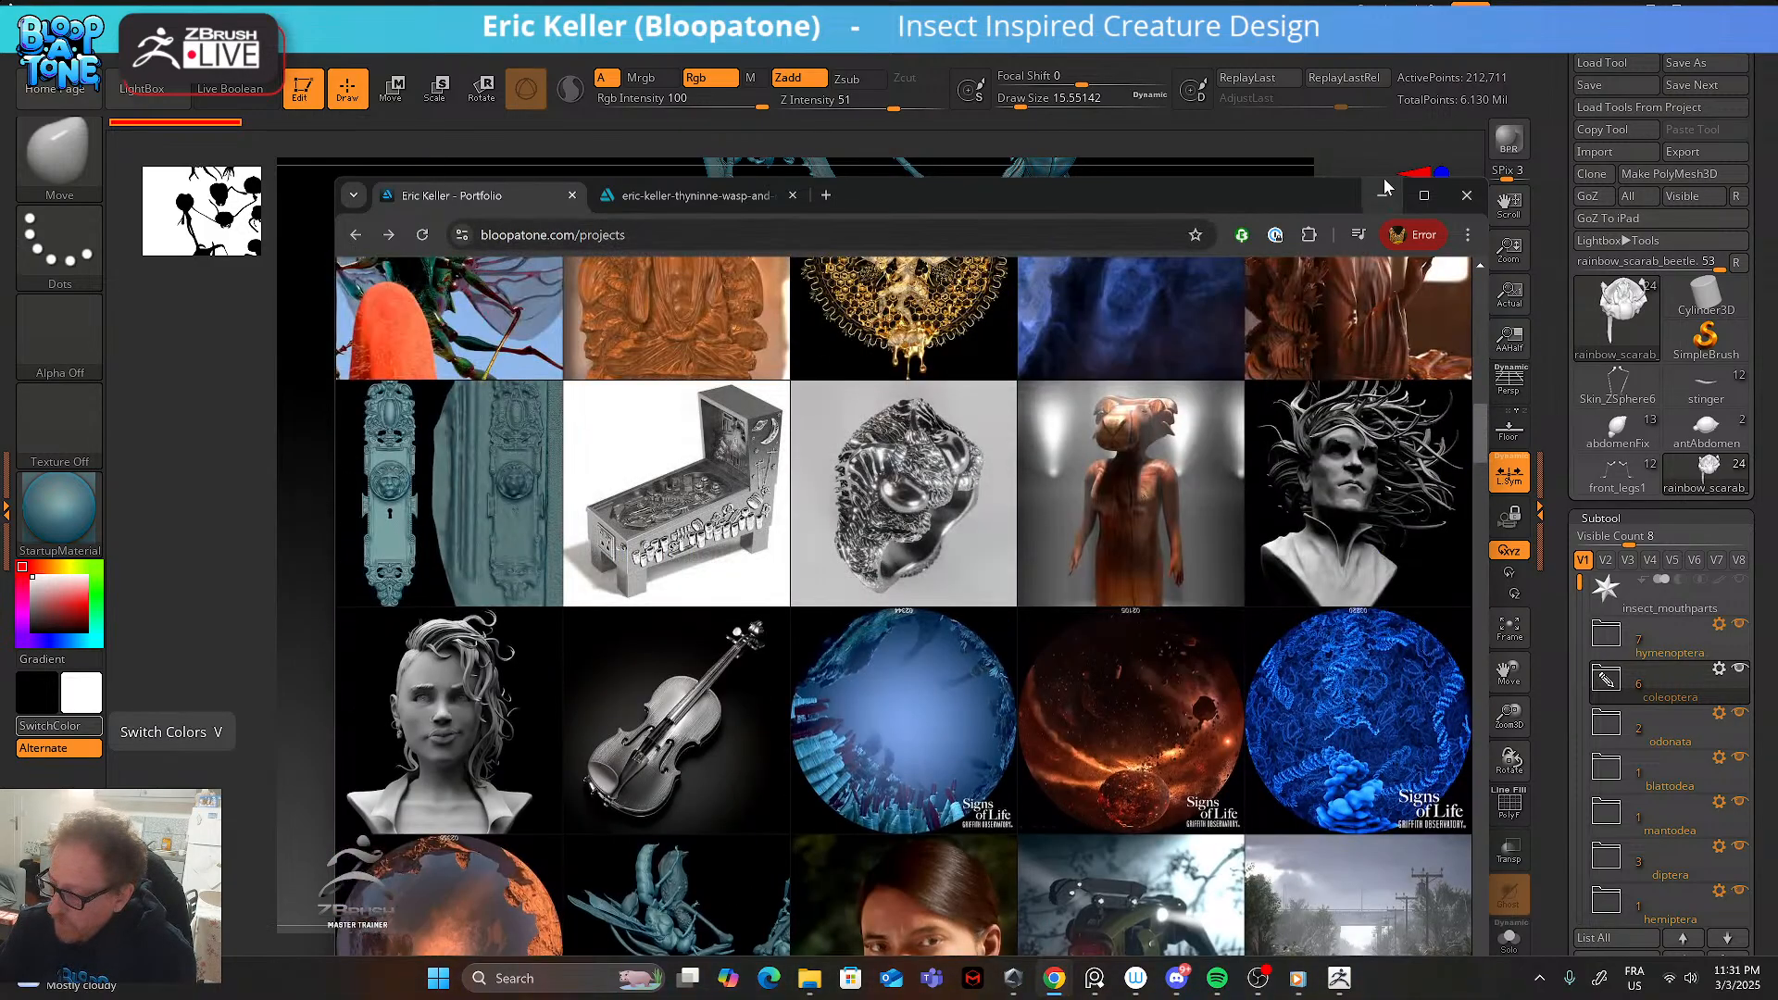
- Switch to ZBrush, make the front_legs1 cricket model active and frame the whole insect in a three-quarter side view
click(1466, 194)
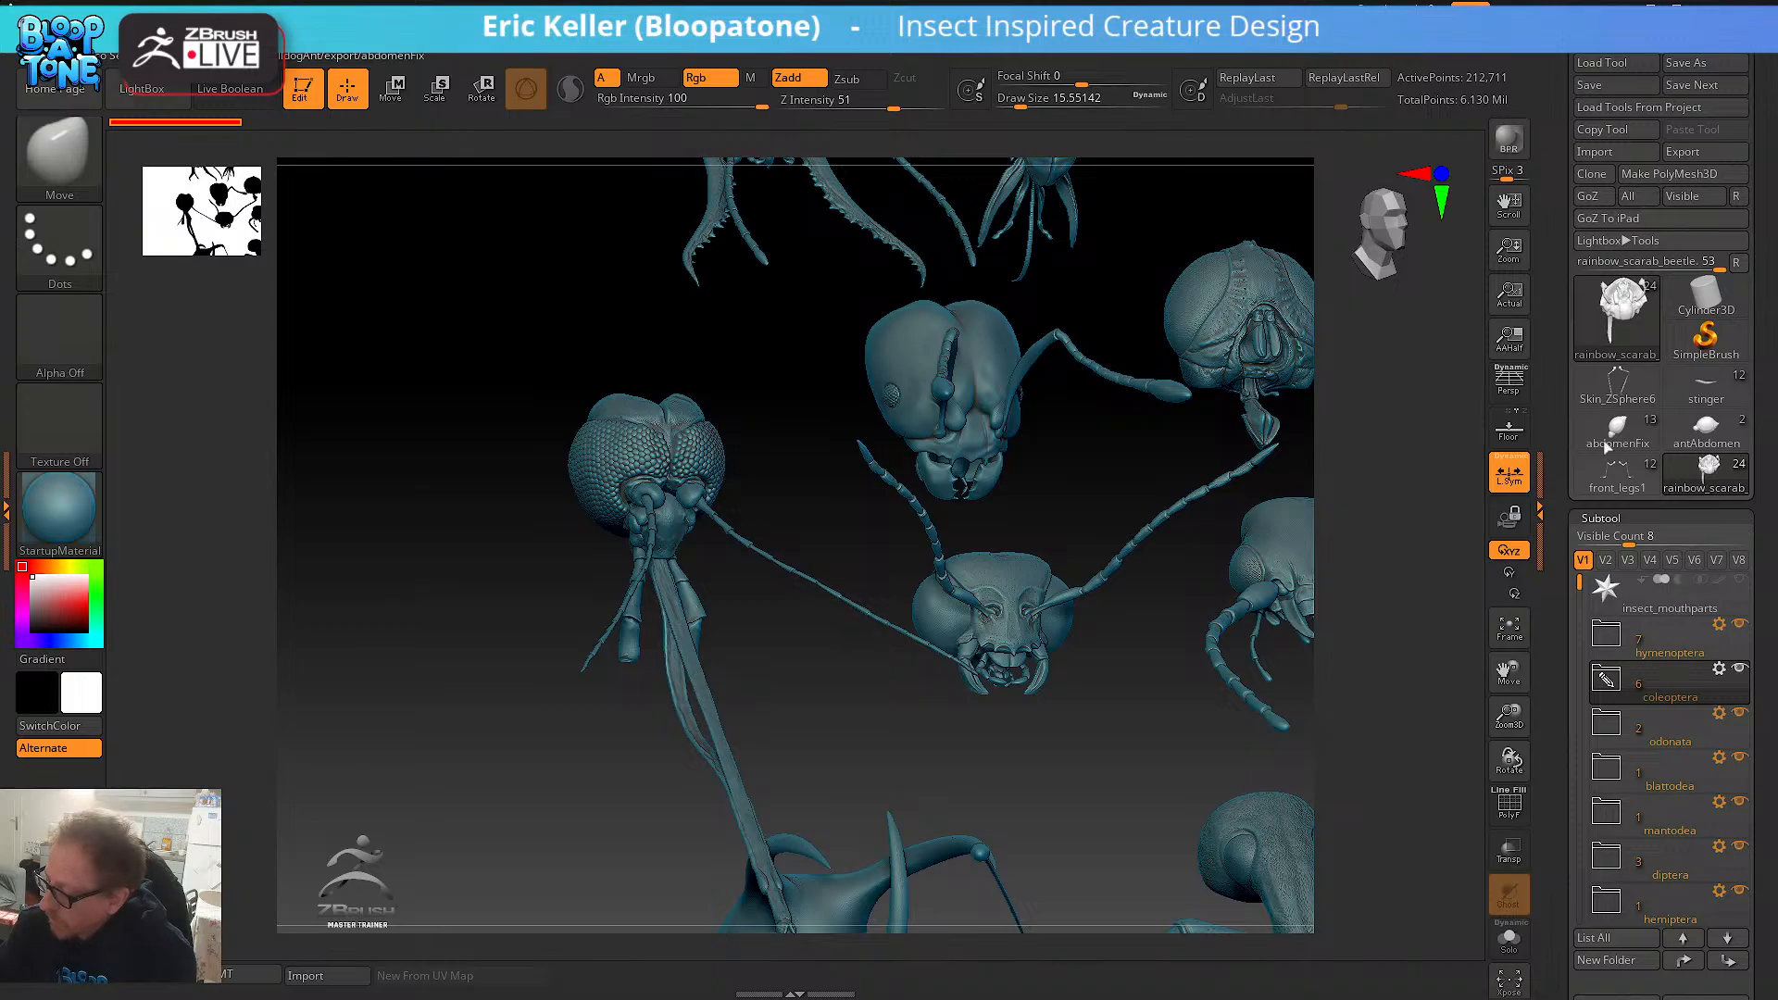
click(1617, 472)
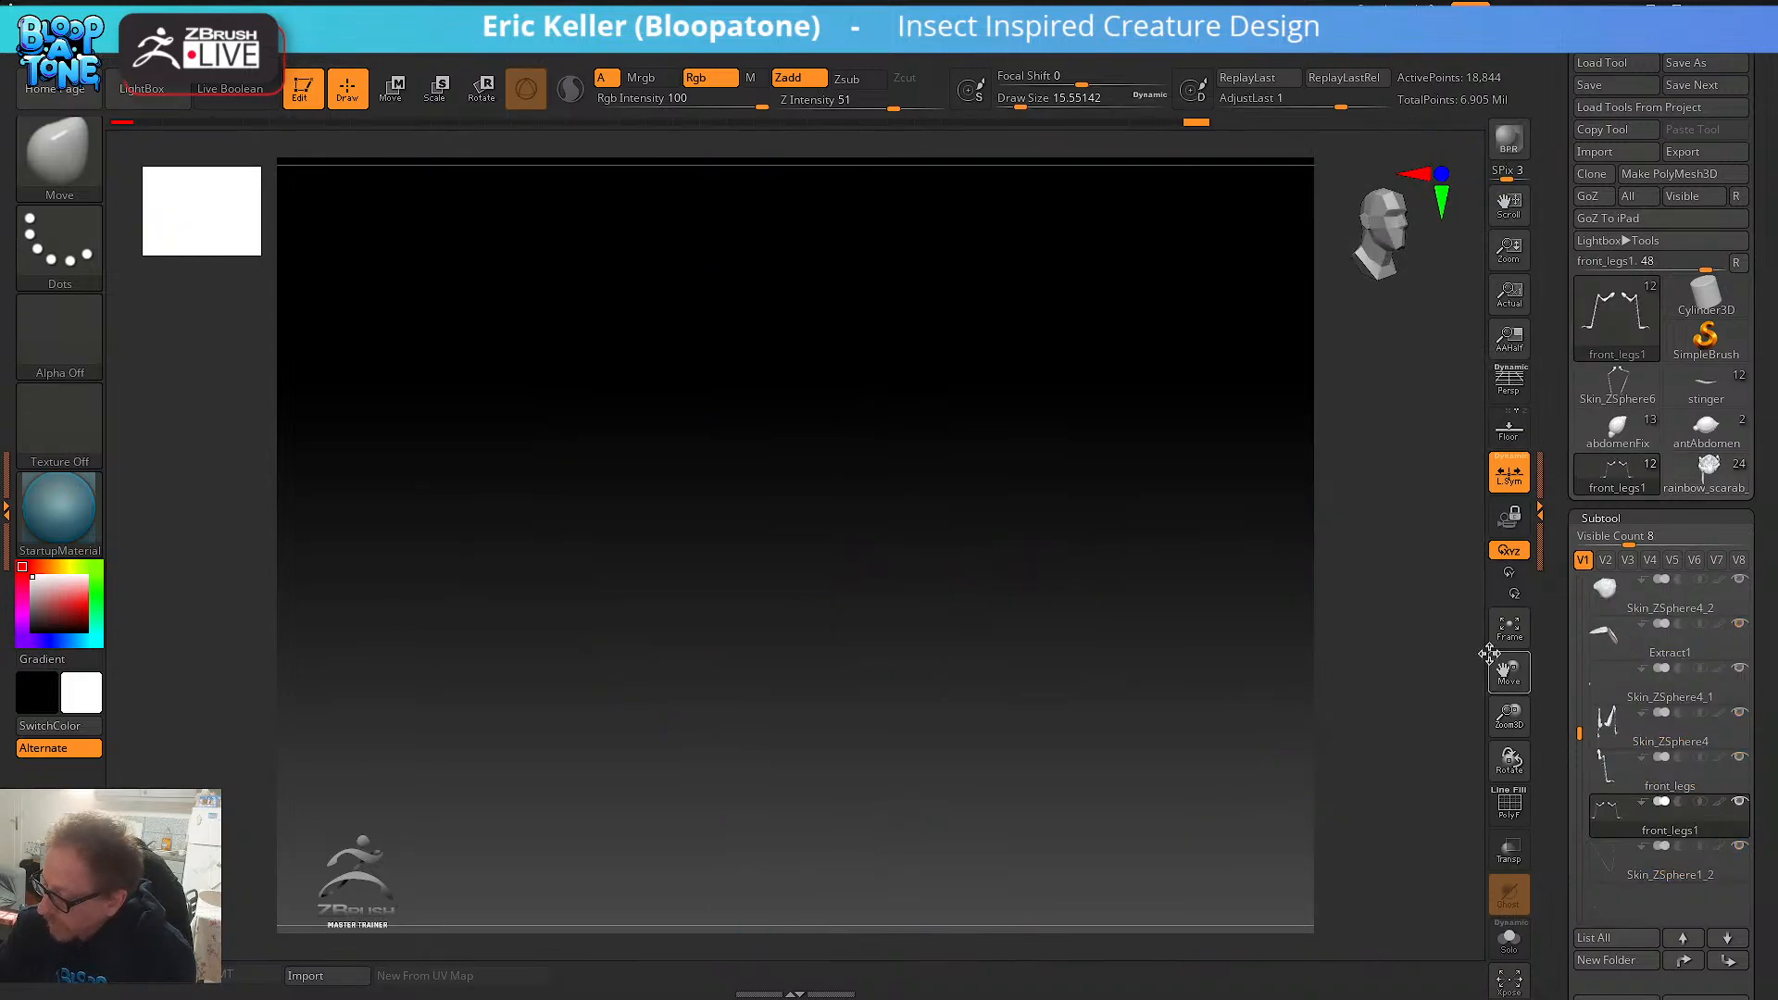
click(1509, 628)
drag(1214, 608, 1178, 592)
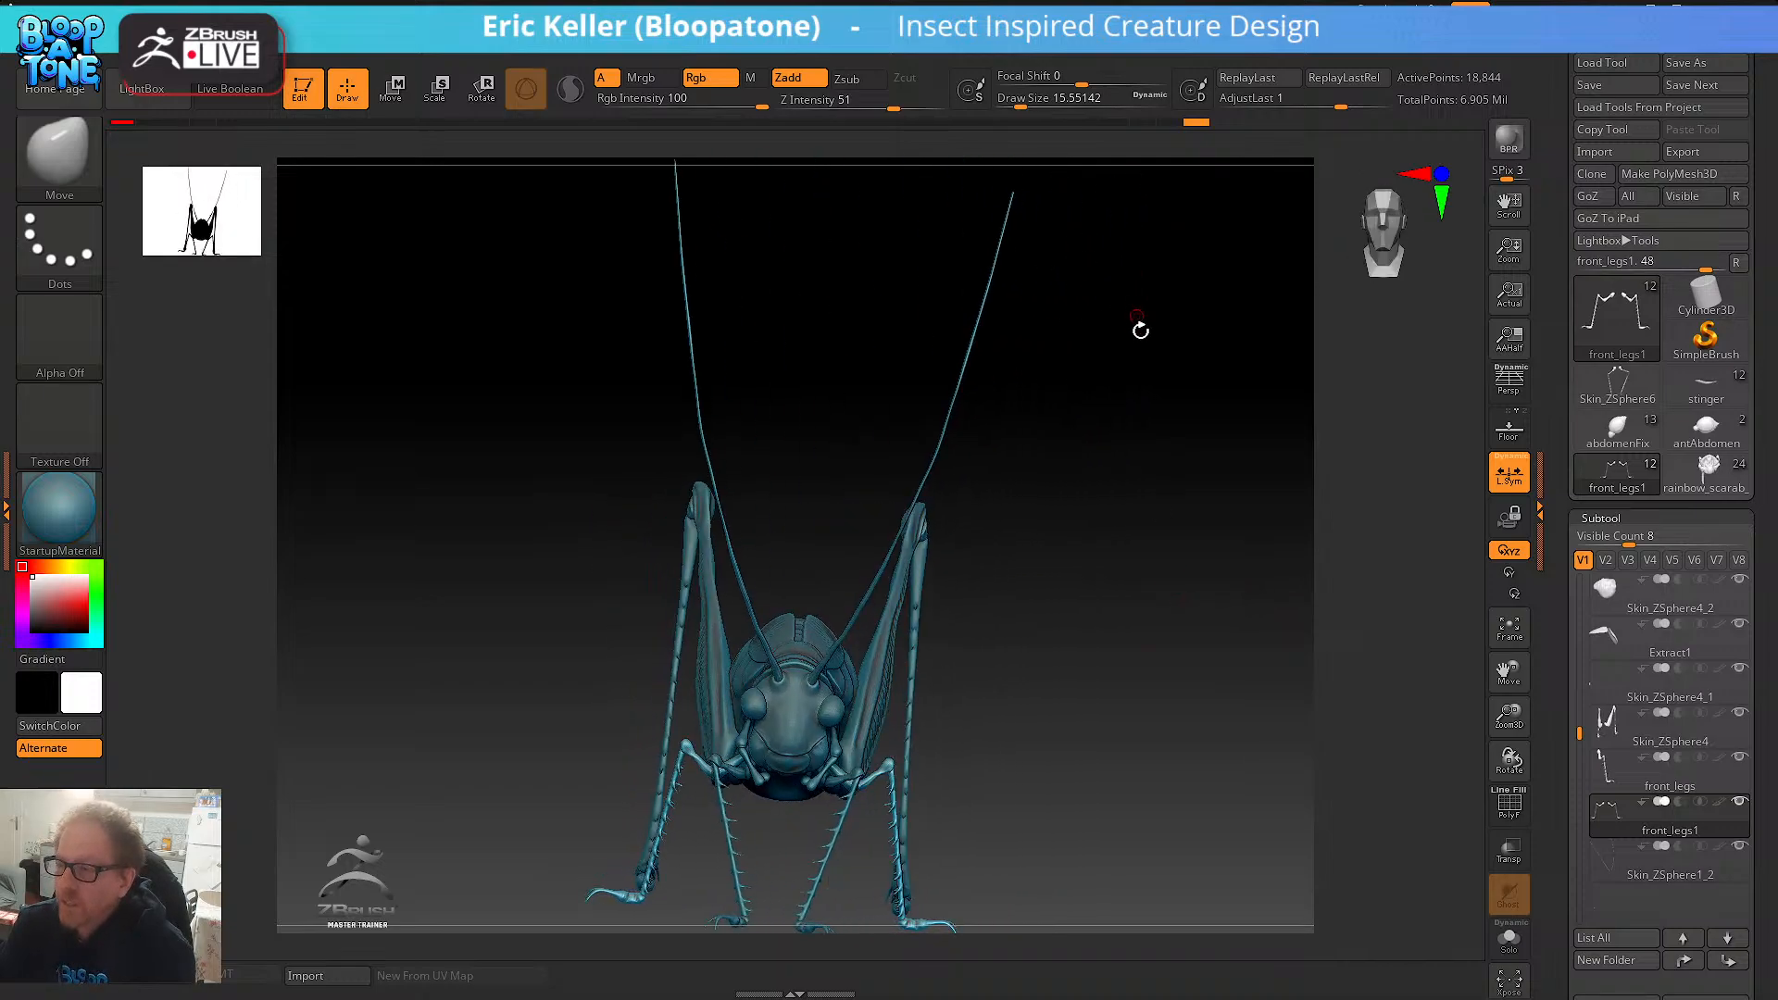
drag(1151, 404, 1280, 492)
drag(1510, 718, 1453, 619)
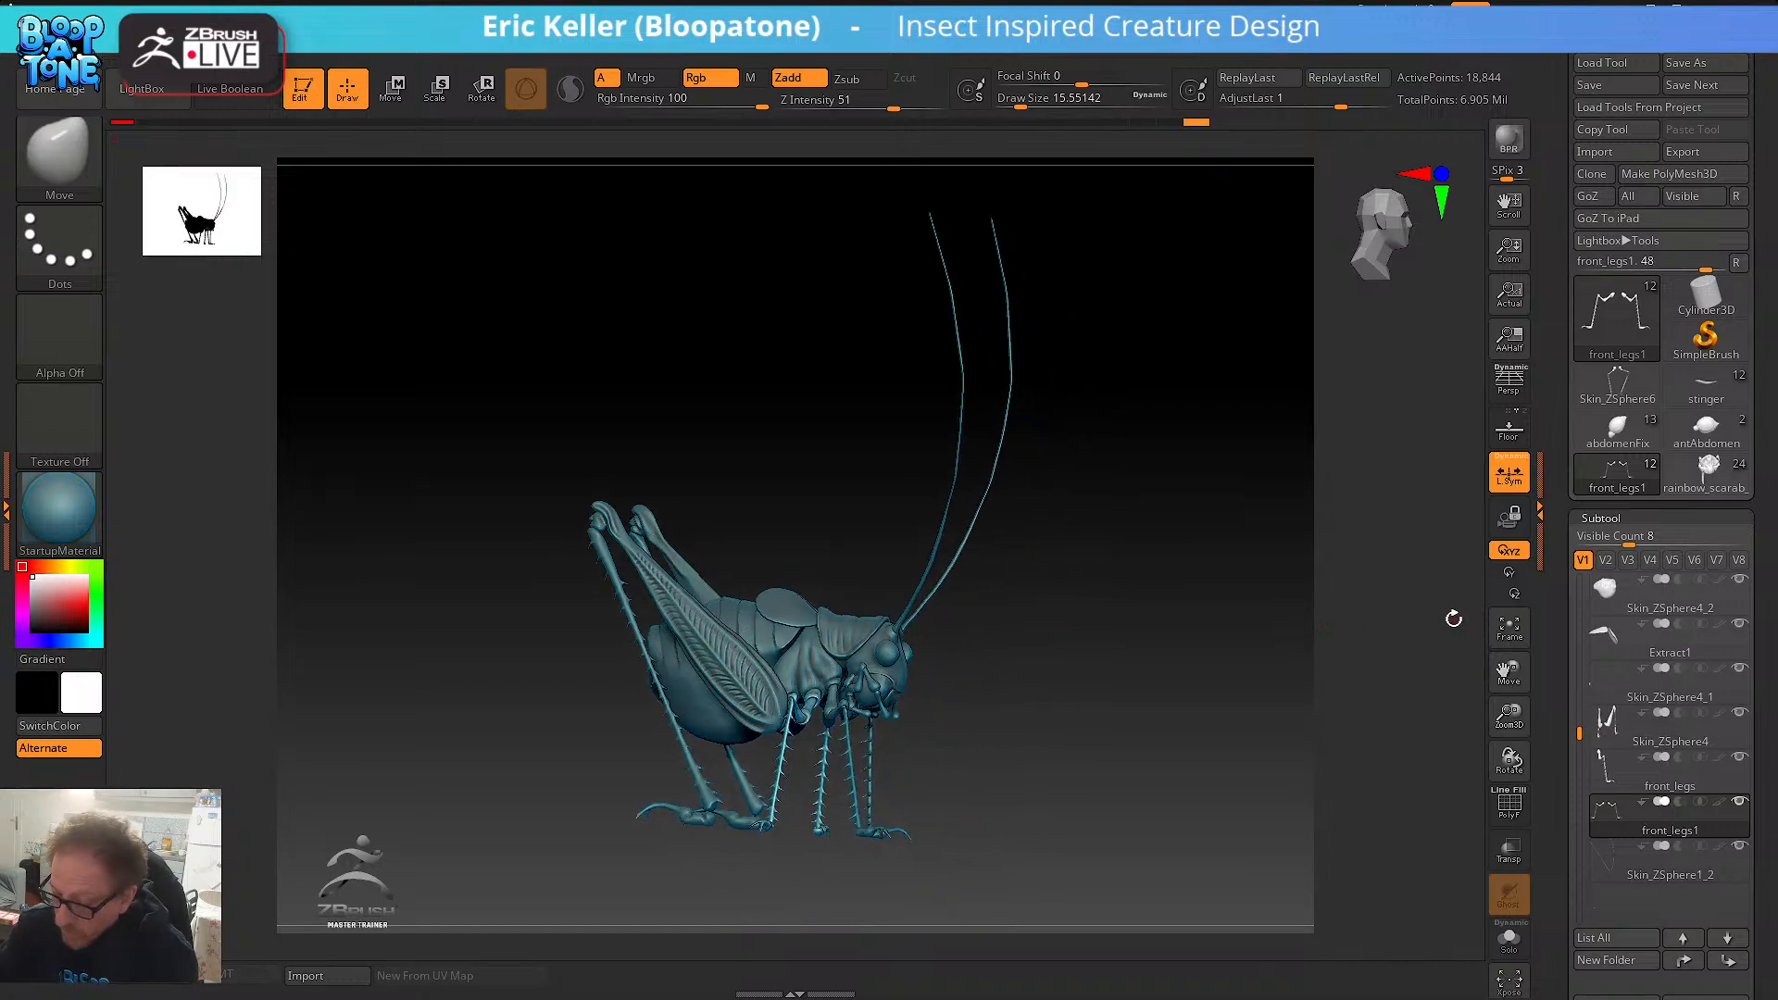